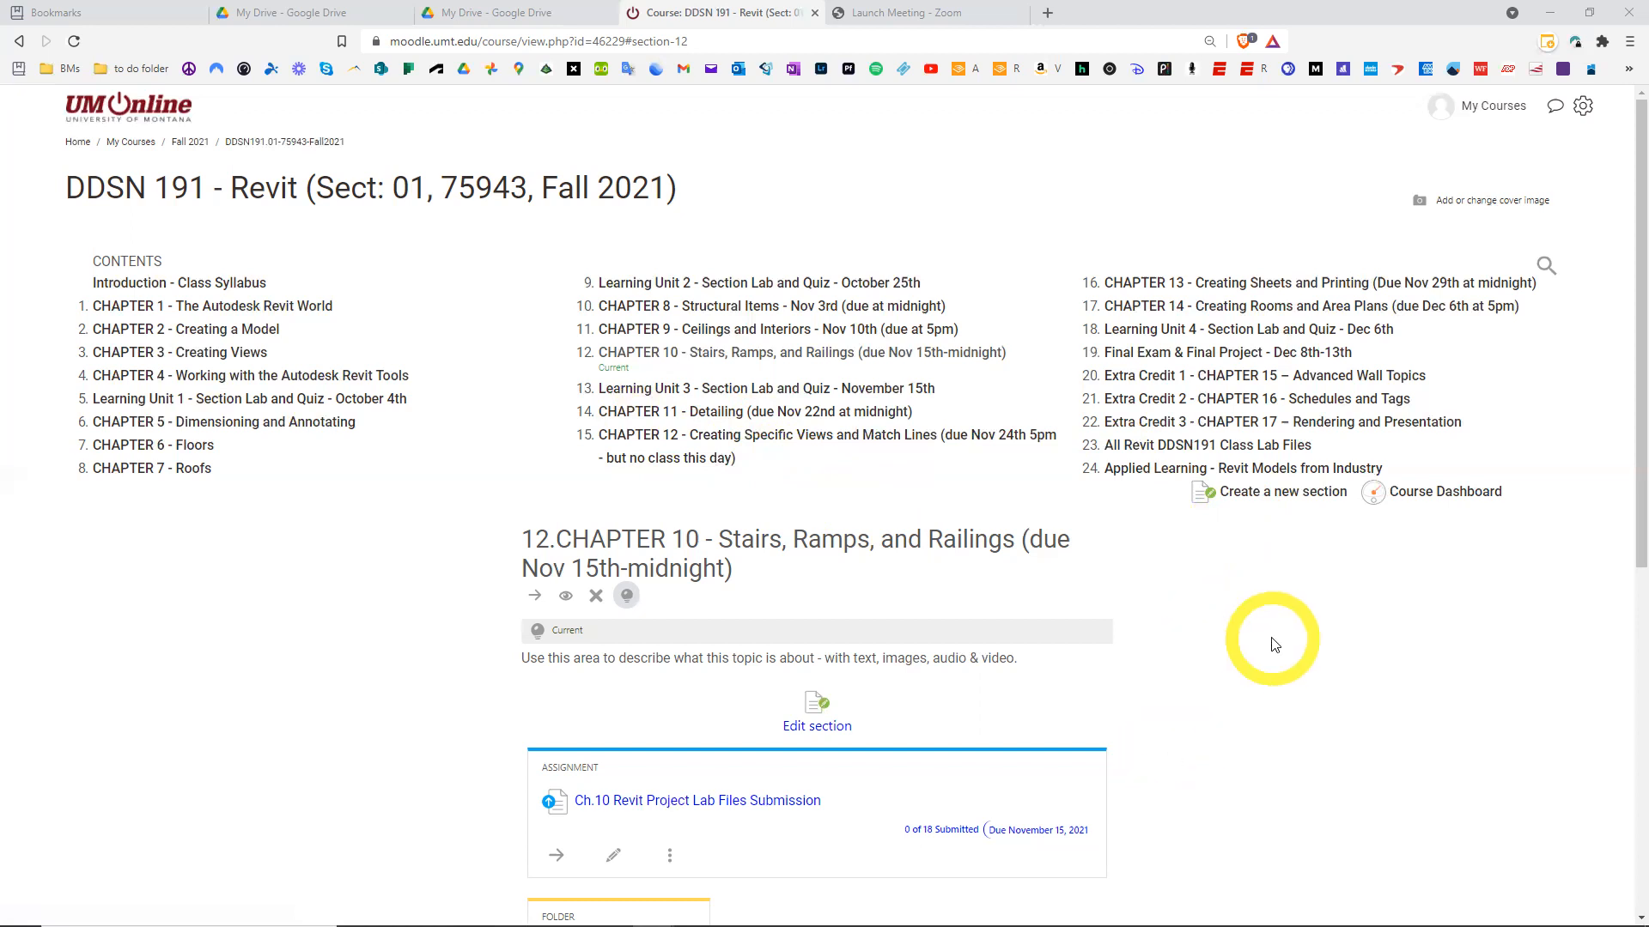
Open the Ch.10 Revit Project Lab Files (several) folder from the Chapter 10 Stairs, Ramps, and Railings section
{"action": "left_click", "coordinate": [727, 362]}
{"action": "double_click", "coordinate": [727, 361]}
{"action": "left_click", "coordinate": [727, 362]}
{"action": "left_click", "coordinate": [727, 361]}
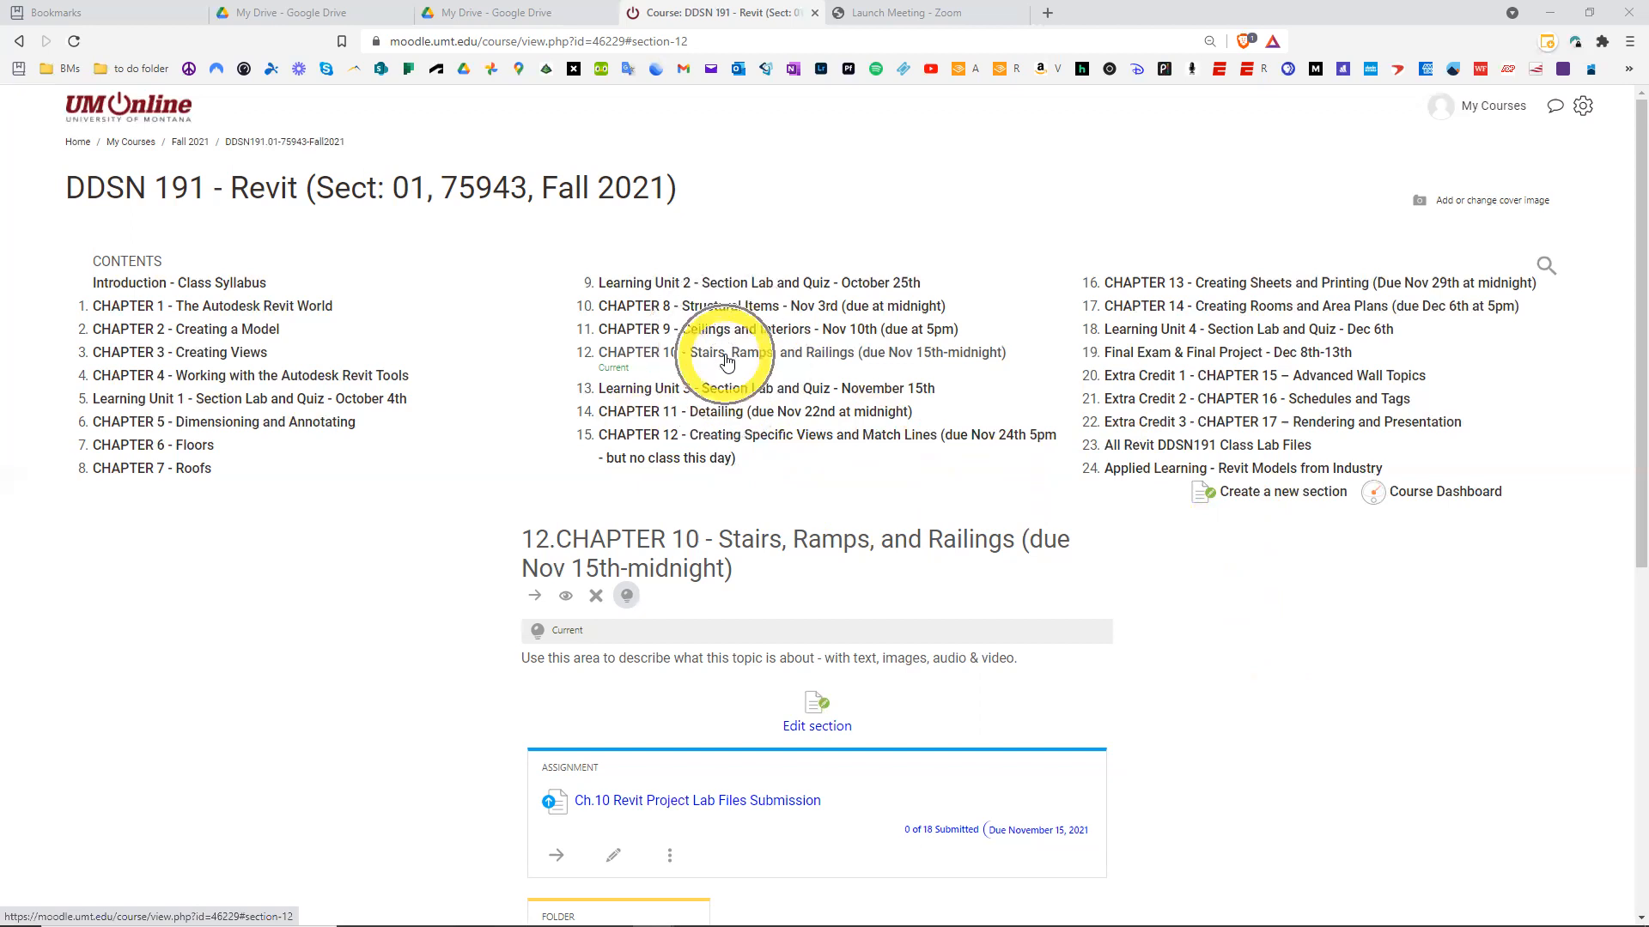
{"action": "left_click", "coordinate": [727, 362]}
{"action": "scroll", "coordinate": [449, 626], "scroll_direction": "down", "scroll_amount": 3}
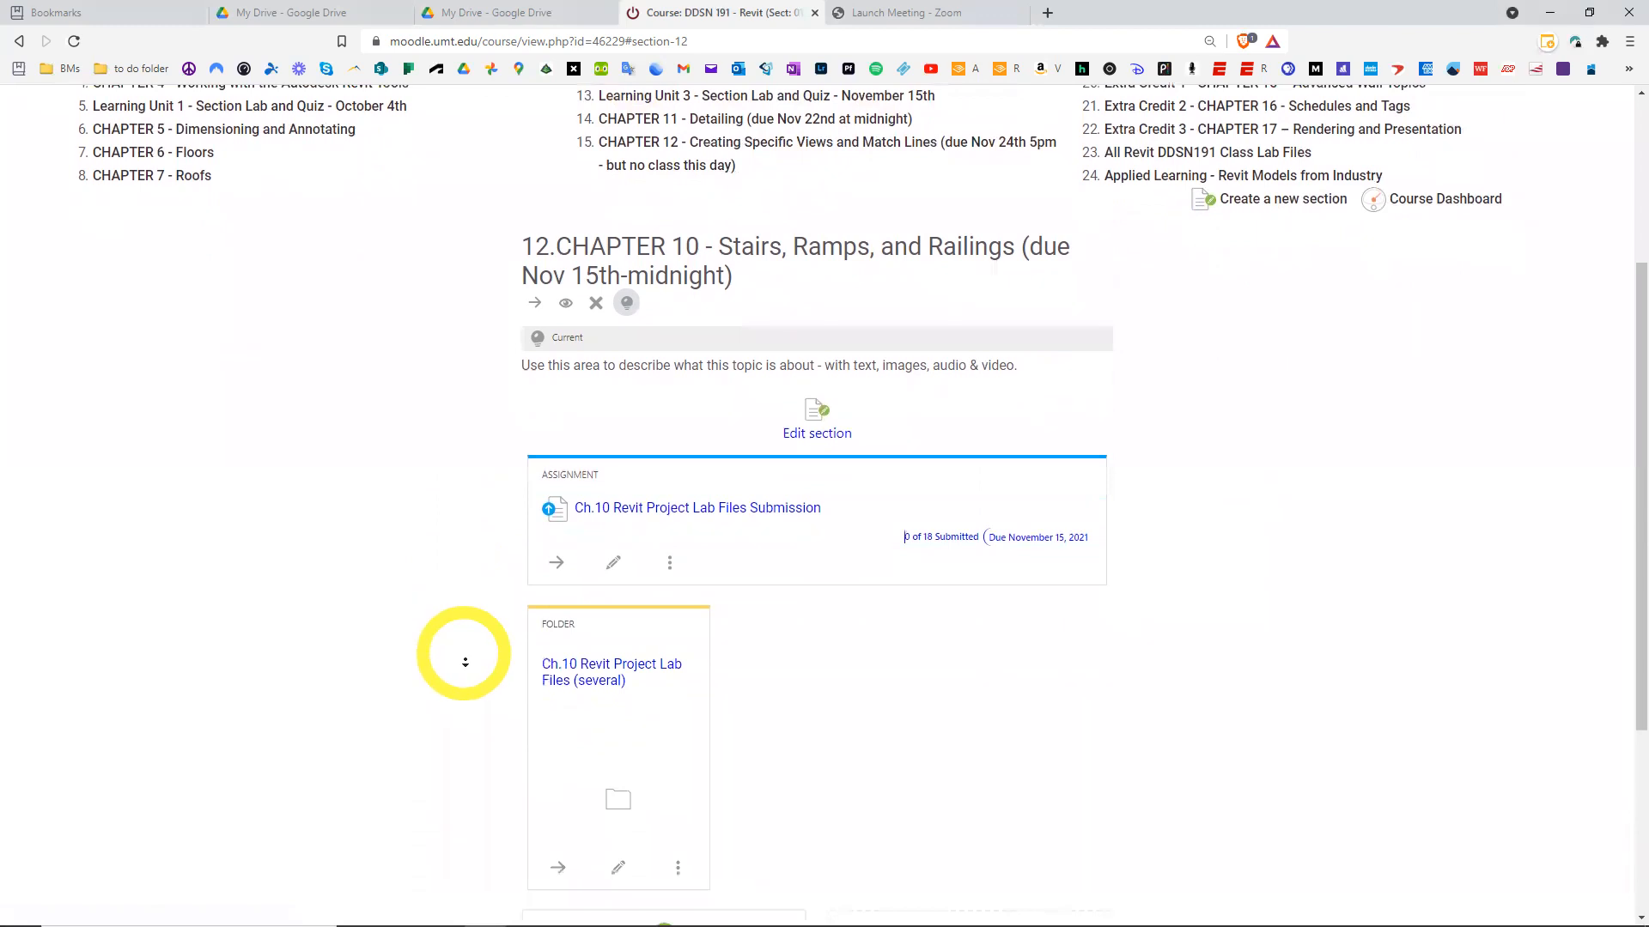
{"action": "scroll", "coordinate": [466, 660], "scroll_direction": "down", "scroll_amount": 1}
{"action": "left_click", "coordinate": [650, 694]}
{"action": "left_click", "coordinate": [650, 695]}
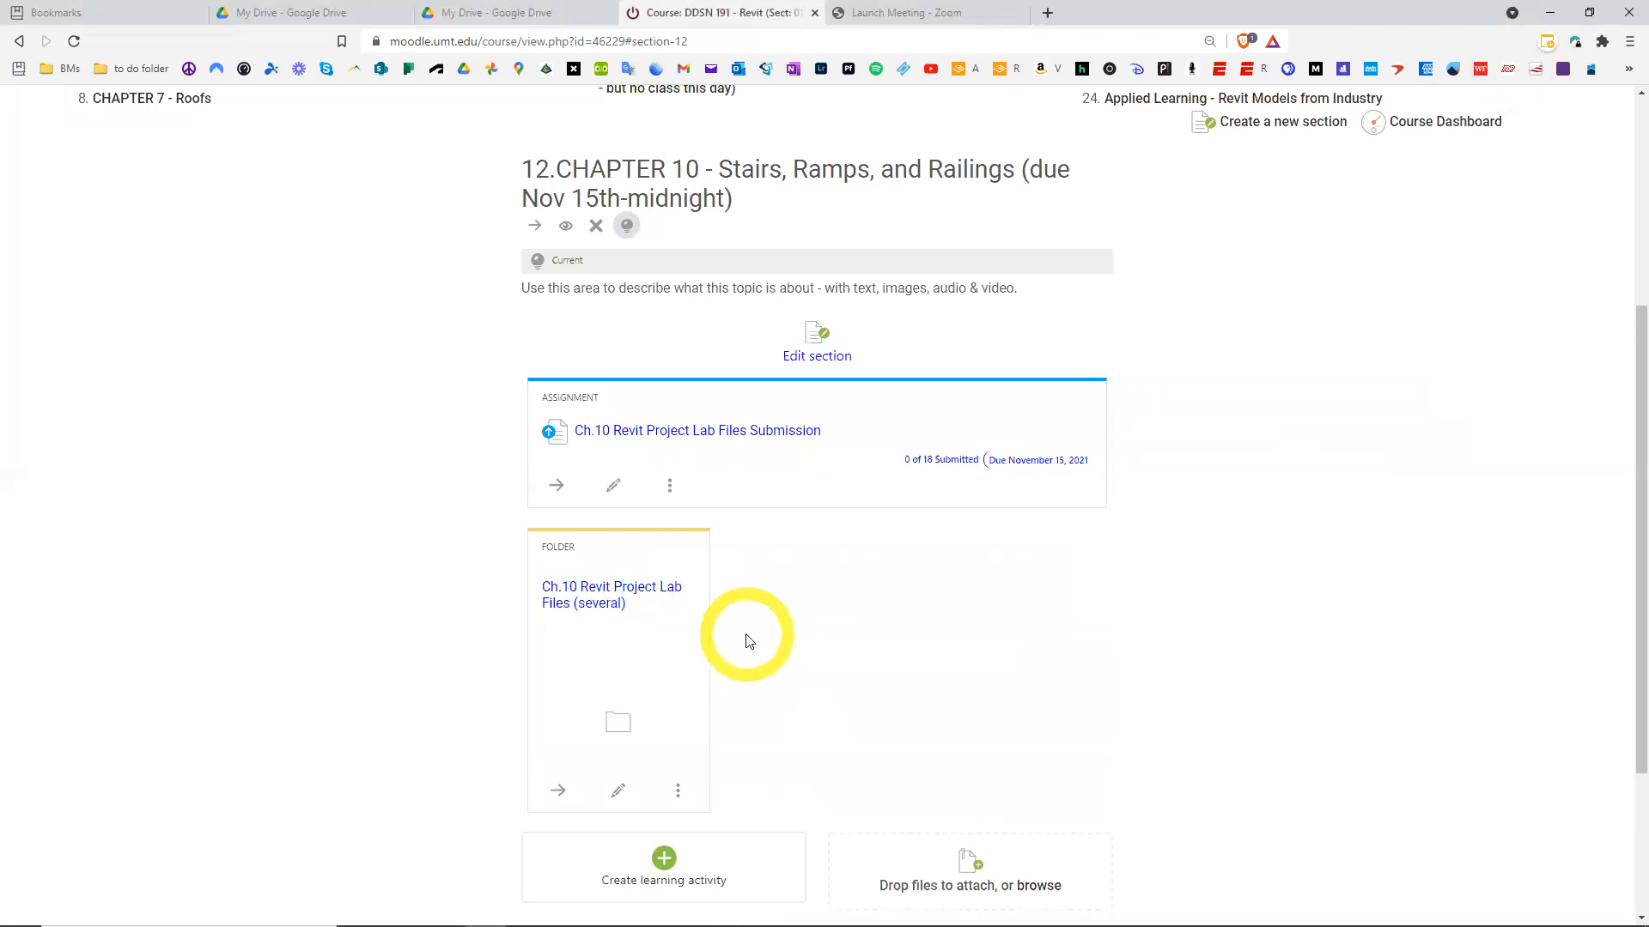
{"action": "left_click", "coordinate": [622, 601]}
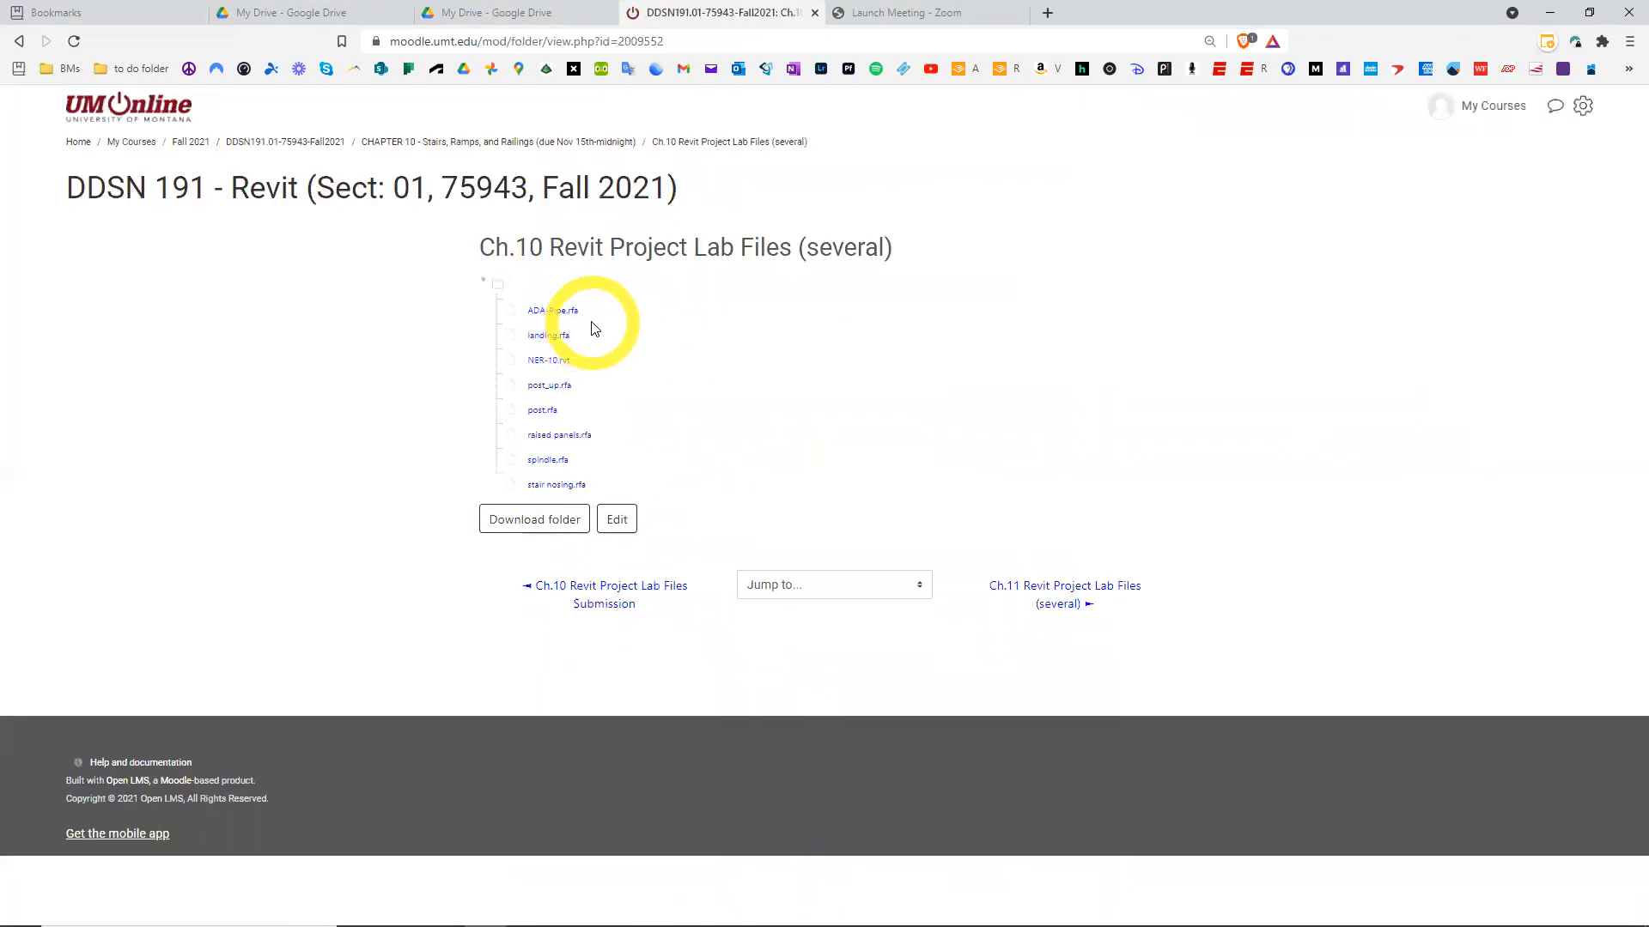
Download the whole lab files folder as a zip and save it to the Desktop
{"action": "left_click", "coordinate": [560, 365]}
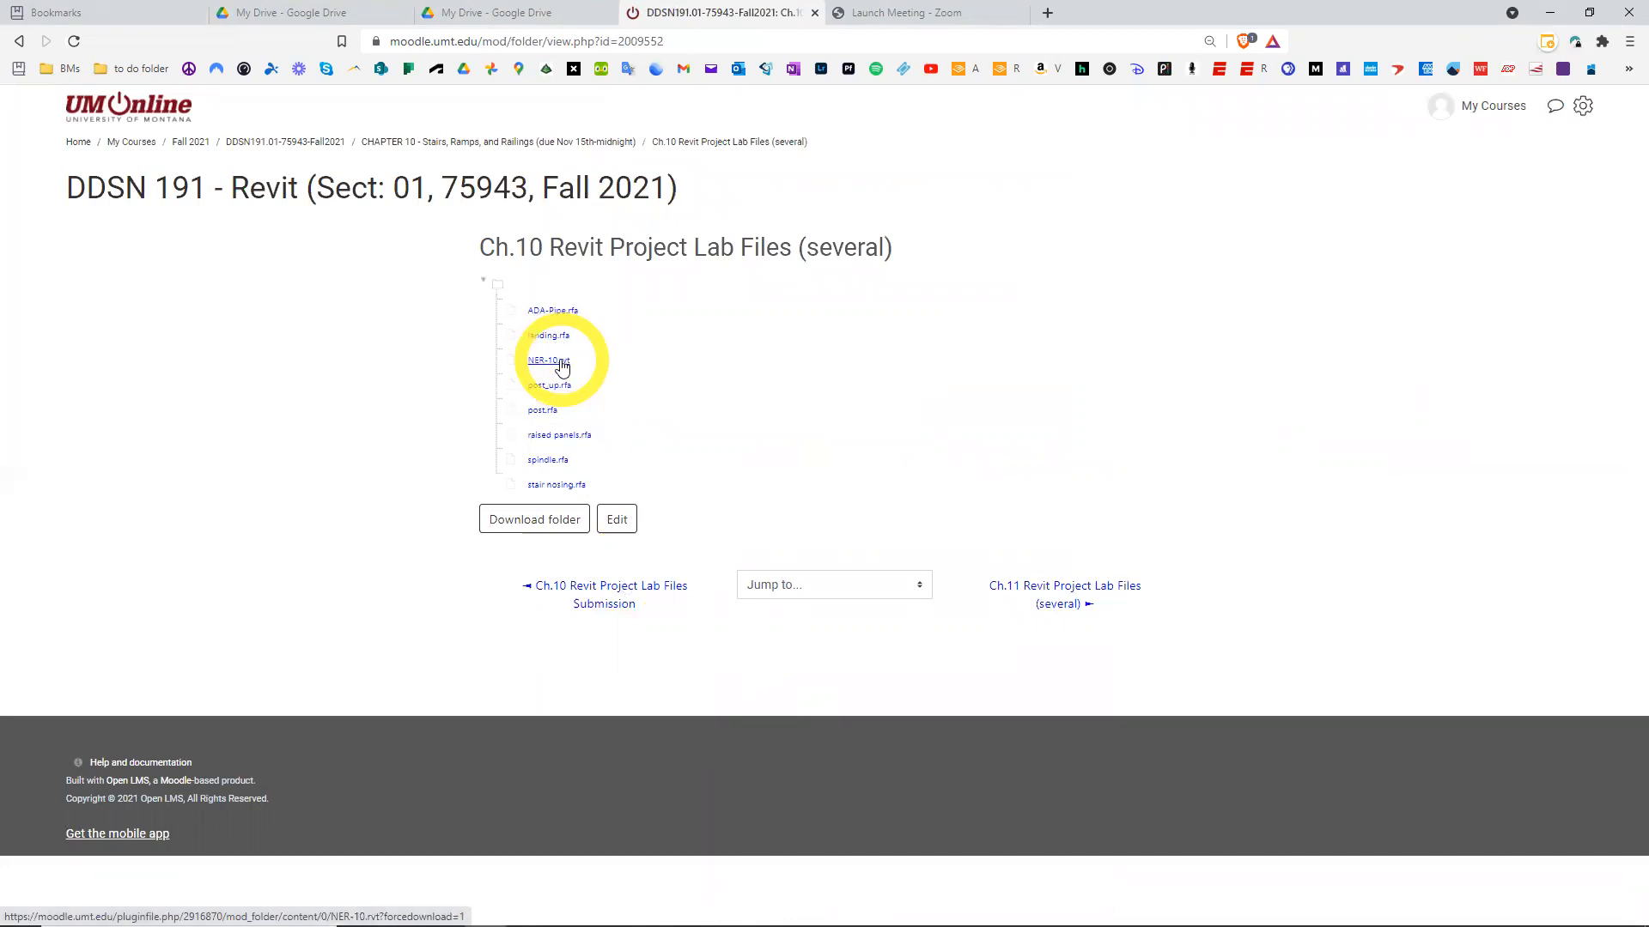
{"action": "left_click", "coordinate": [562, 313]}
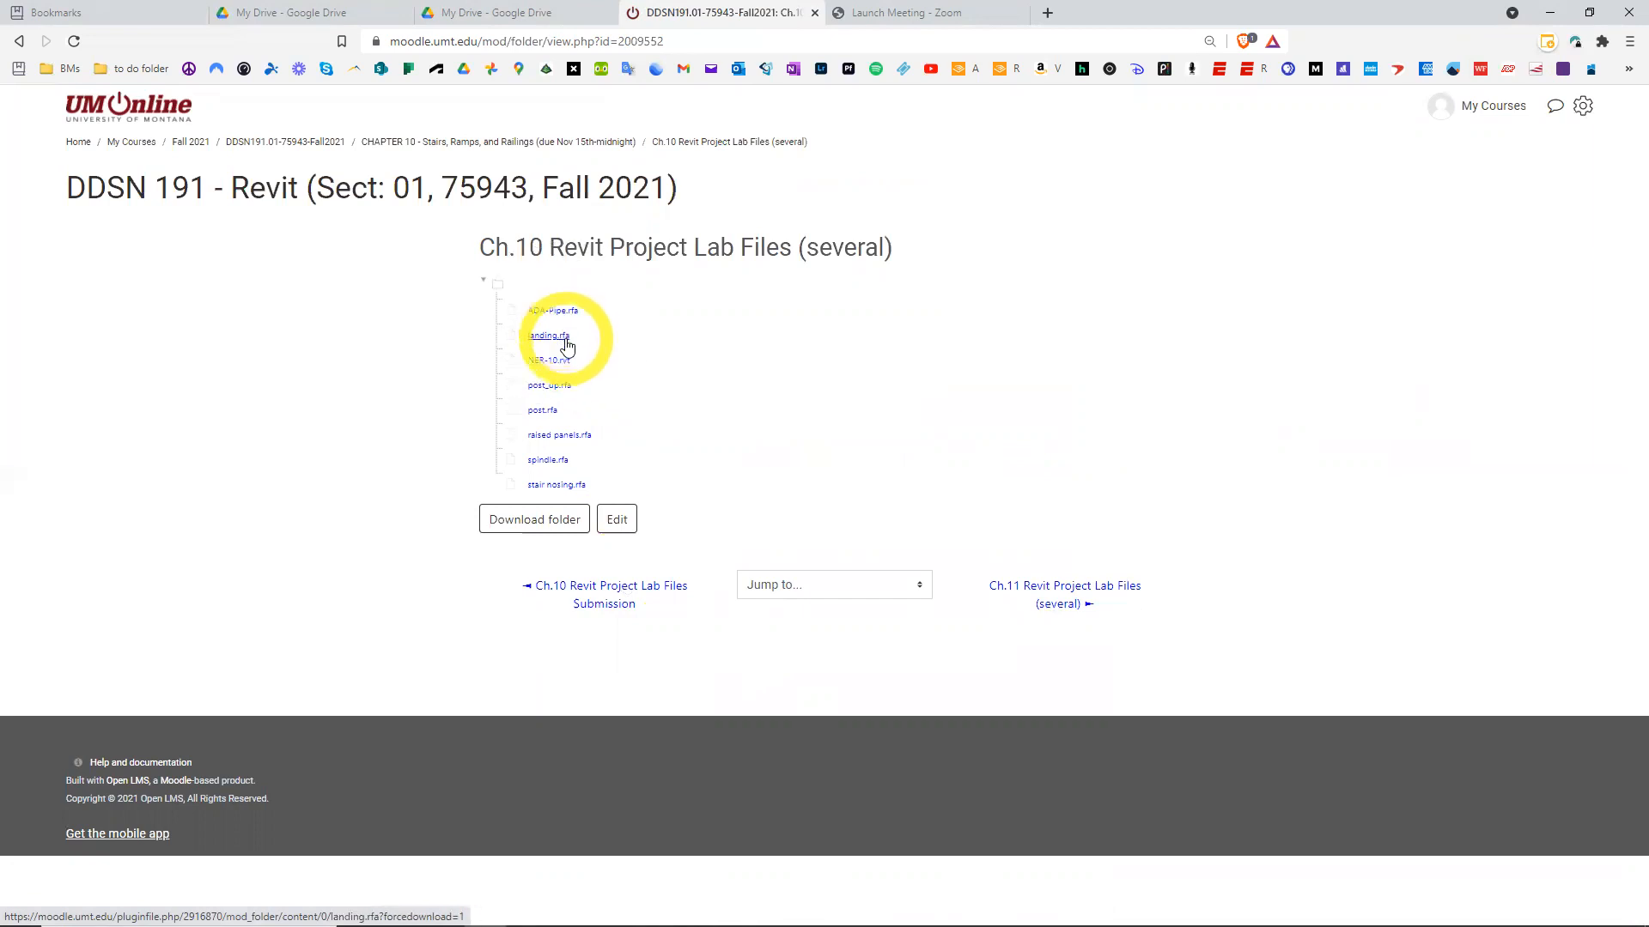
{"action": "left_click", "coordinate": [548, 462]}
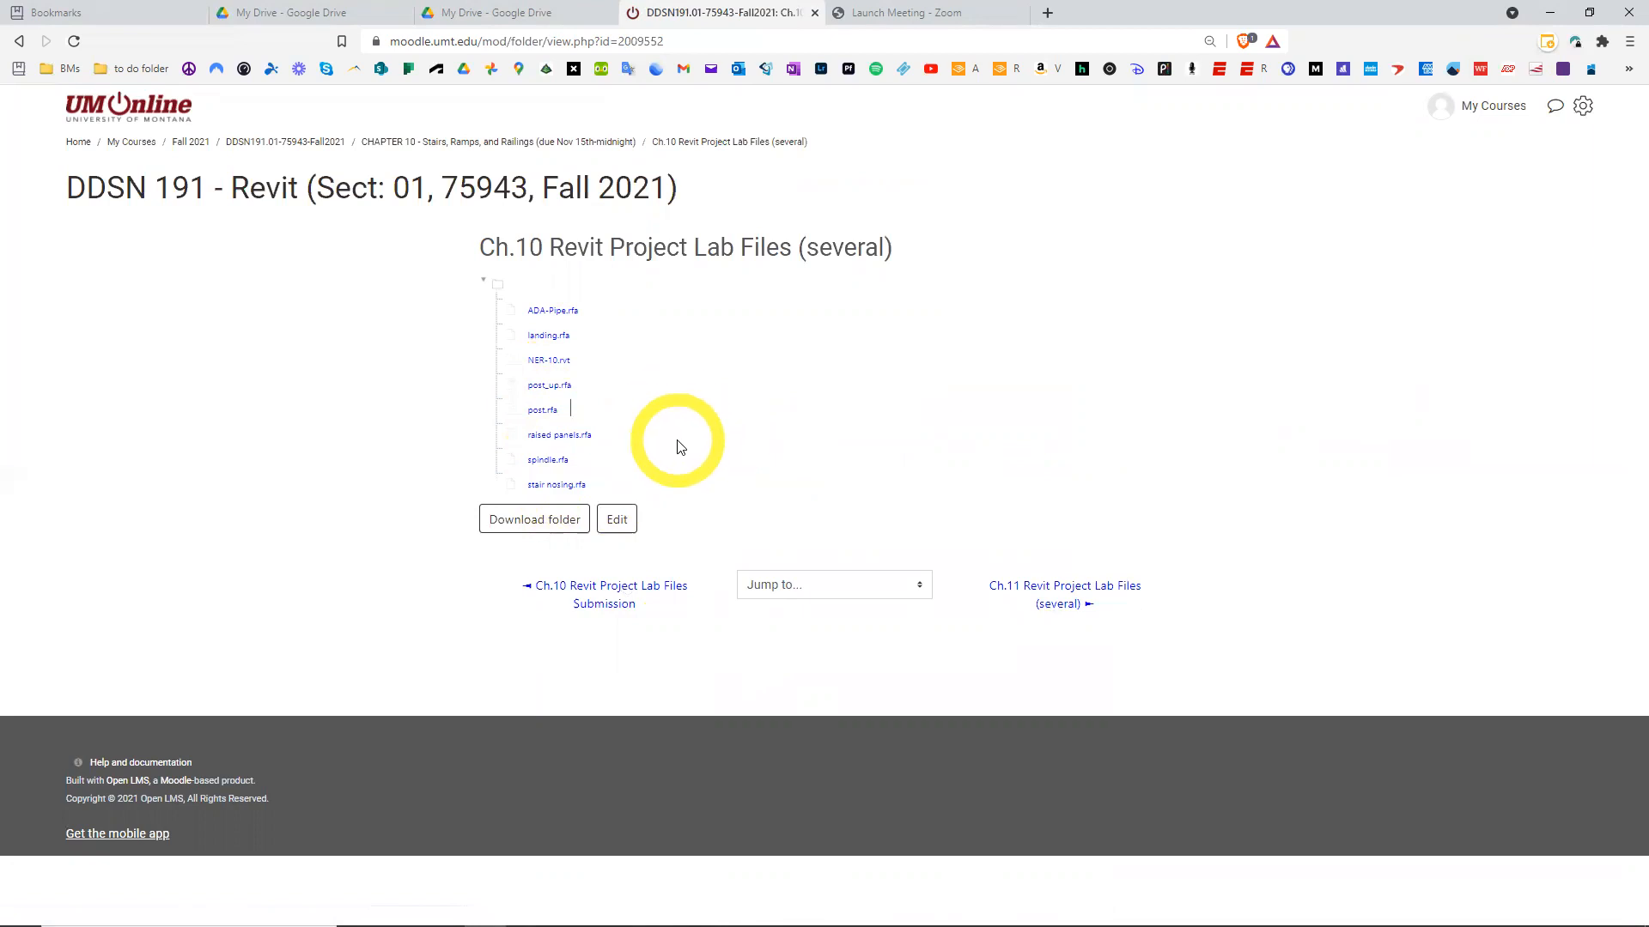
{"action": "left_click", "coordinate": [562, 528]}
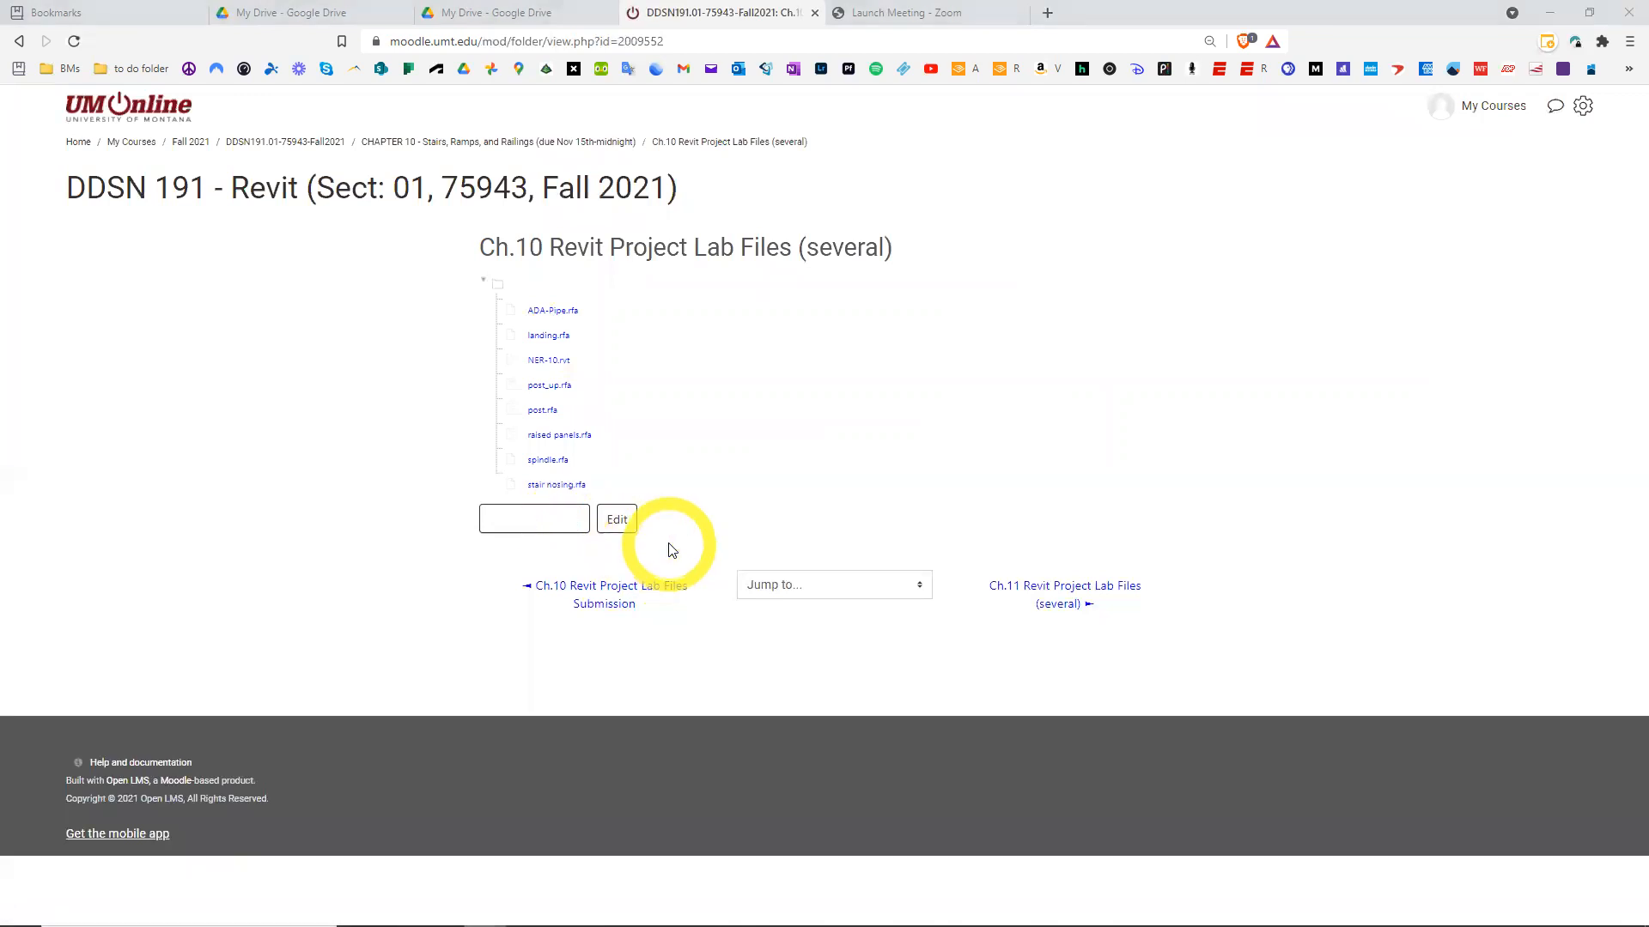
{"action": "left_click", "coordinate": [562, 527]}
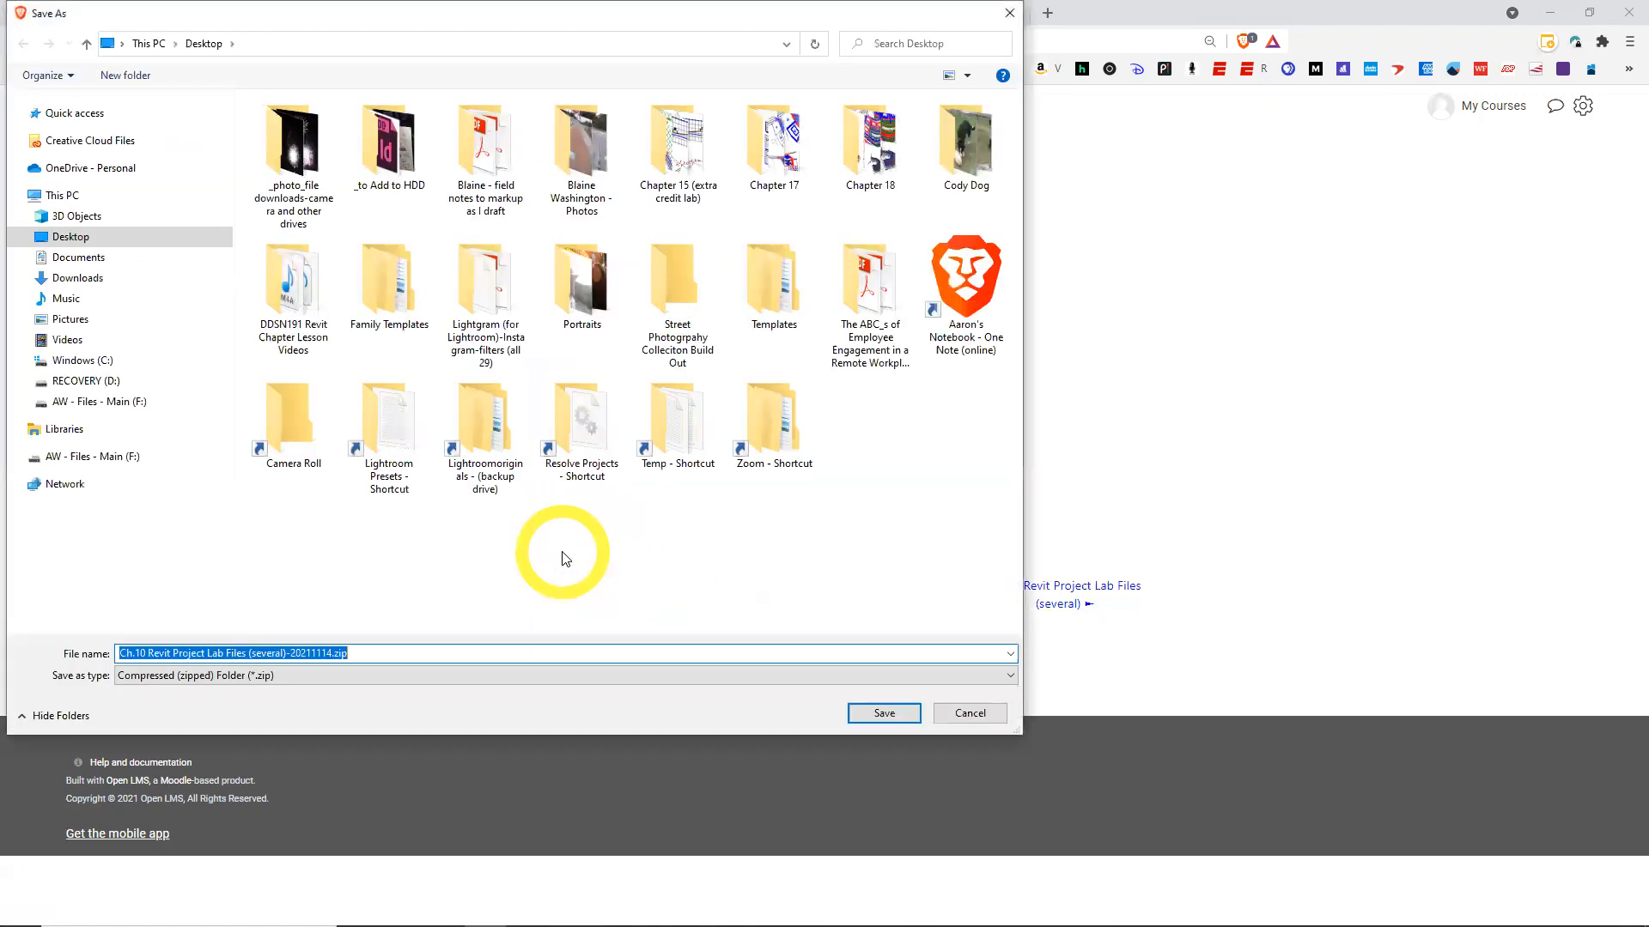
{"action": "left_click", "coordinate": [858, 714]}
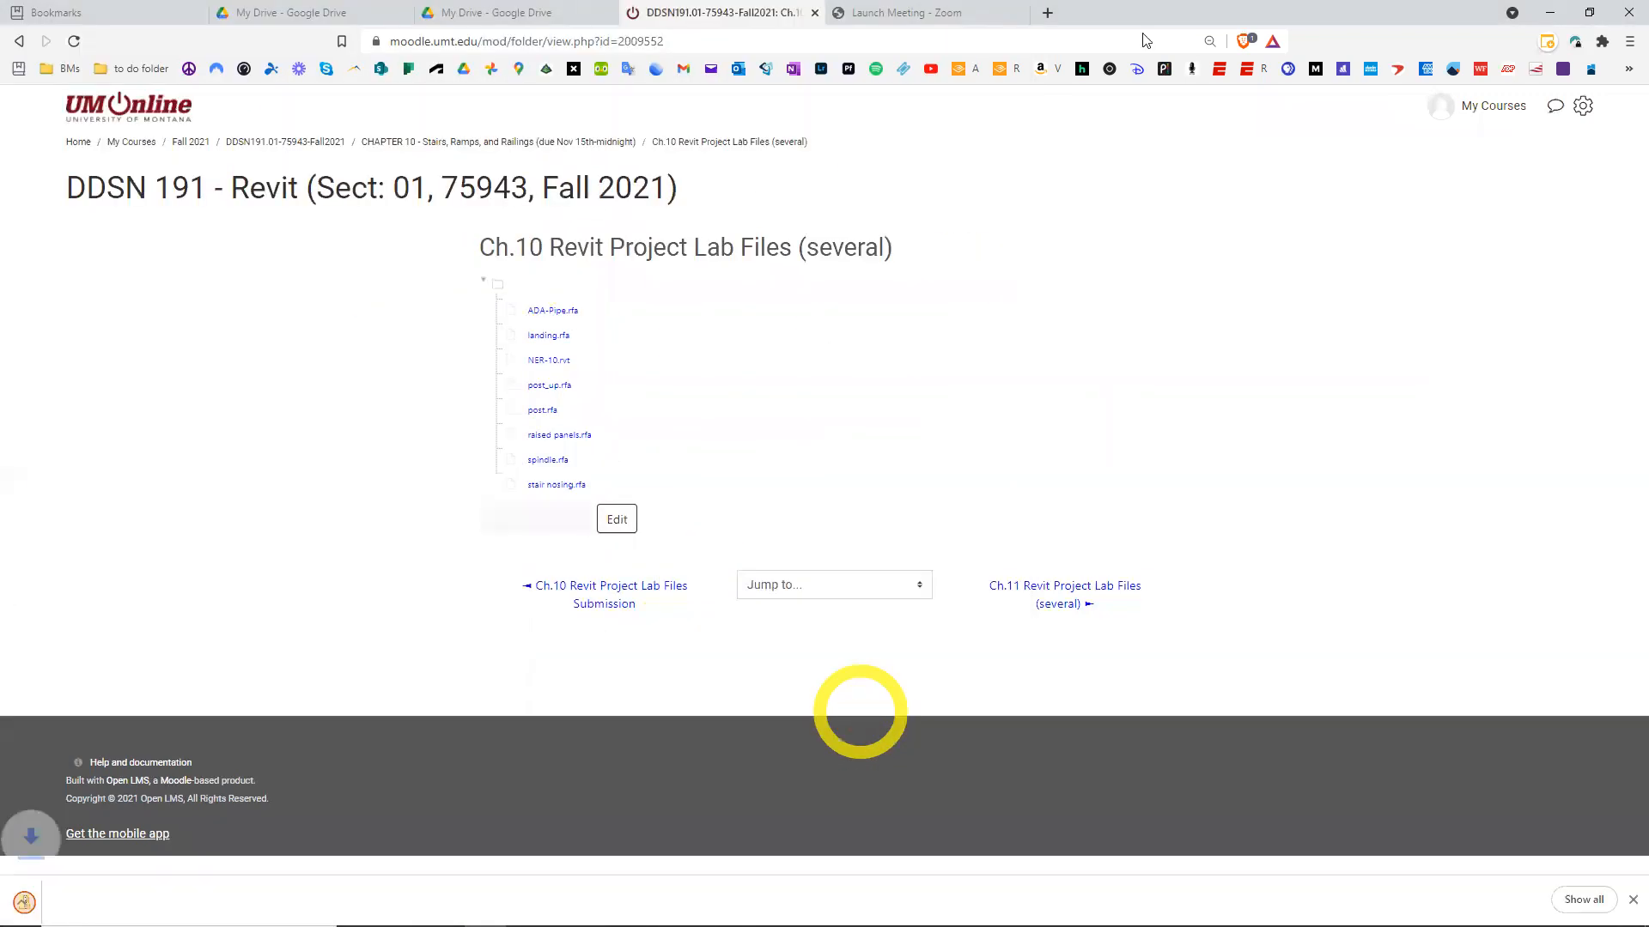
Open the downloaded zip on the desktop to review its contents, then close it
{"action": "left_click", "coordinate": [1542, 14]}
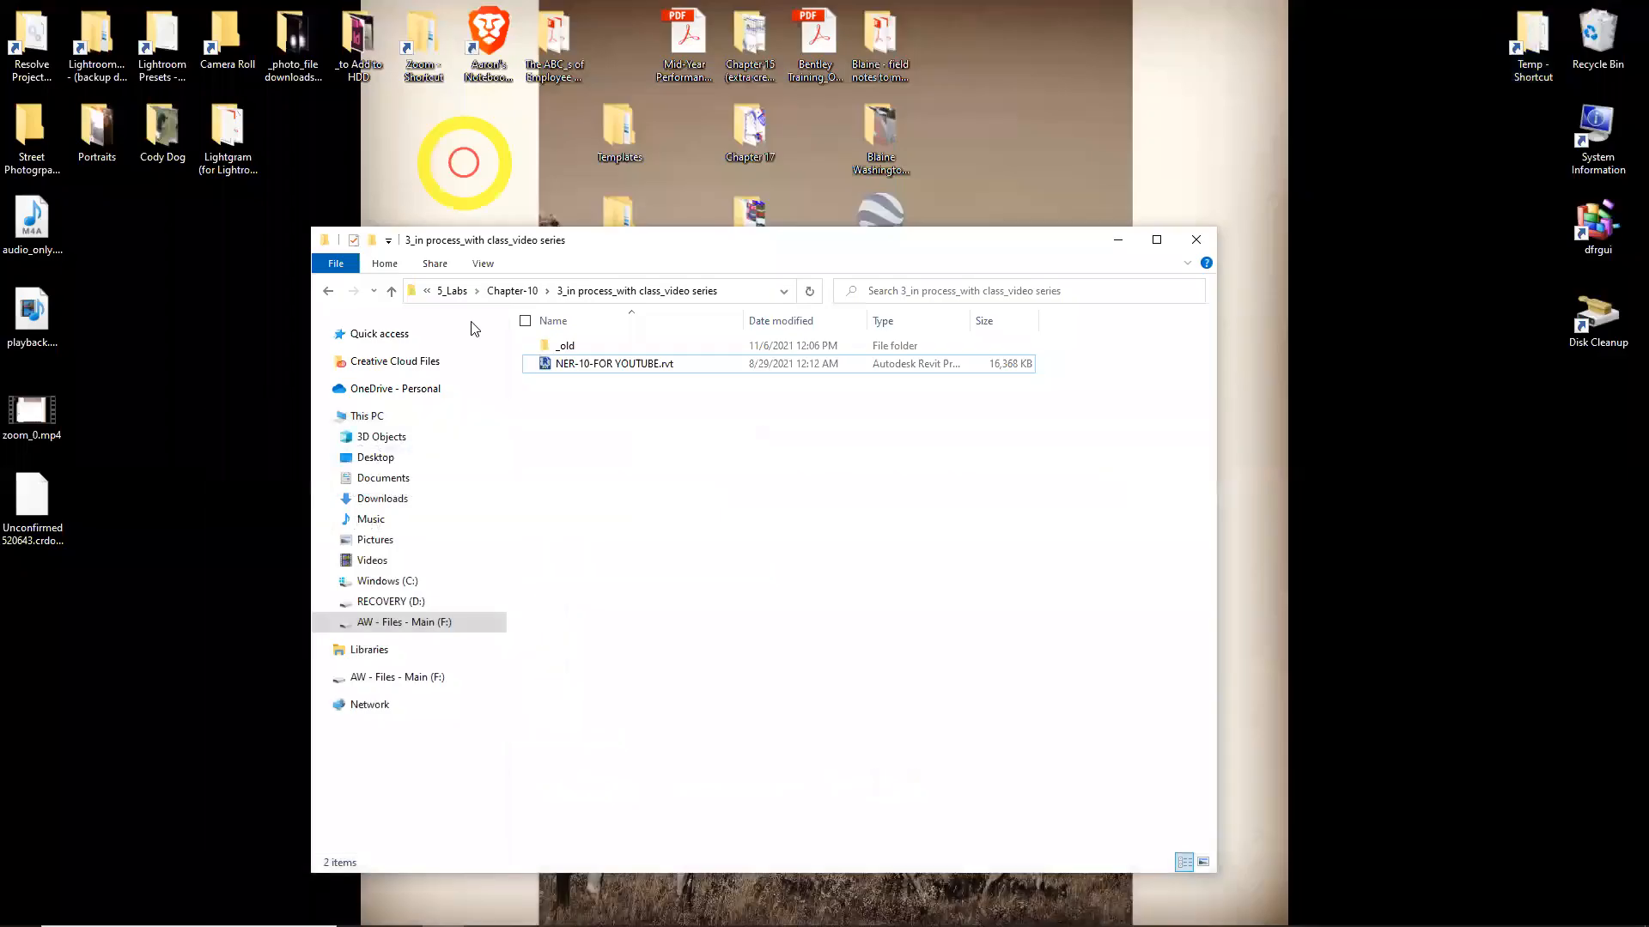
{"action": "double_click", "coordinate": [31, 531]}
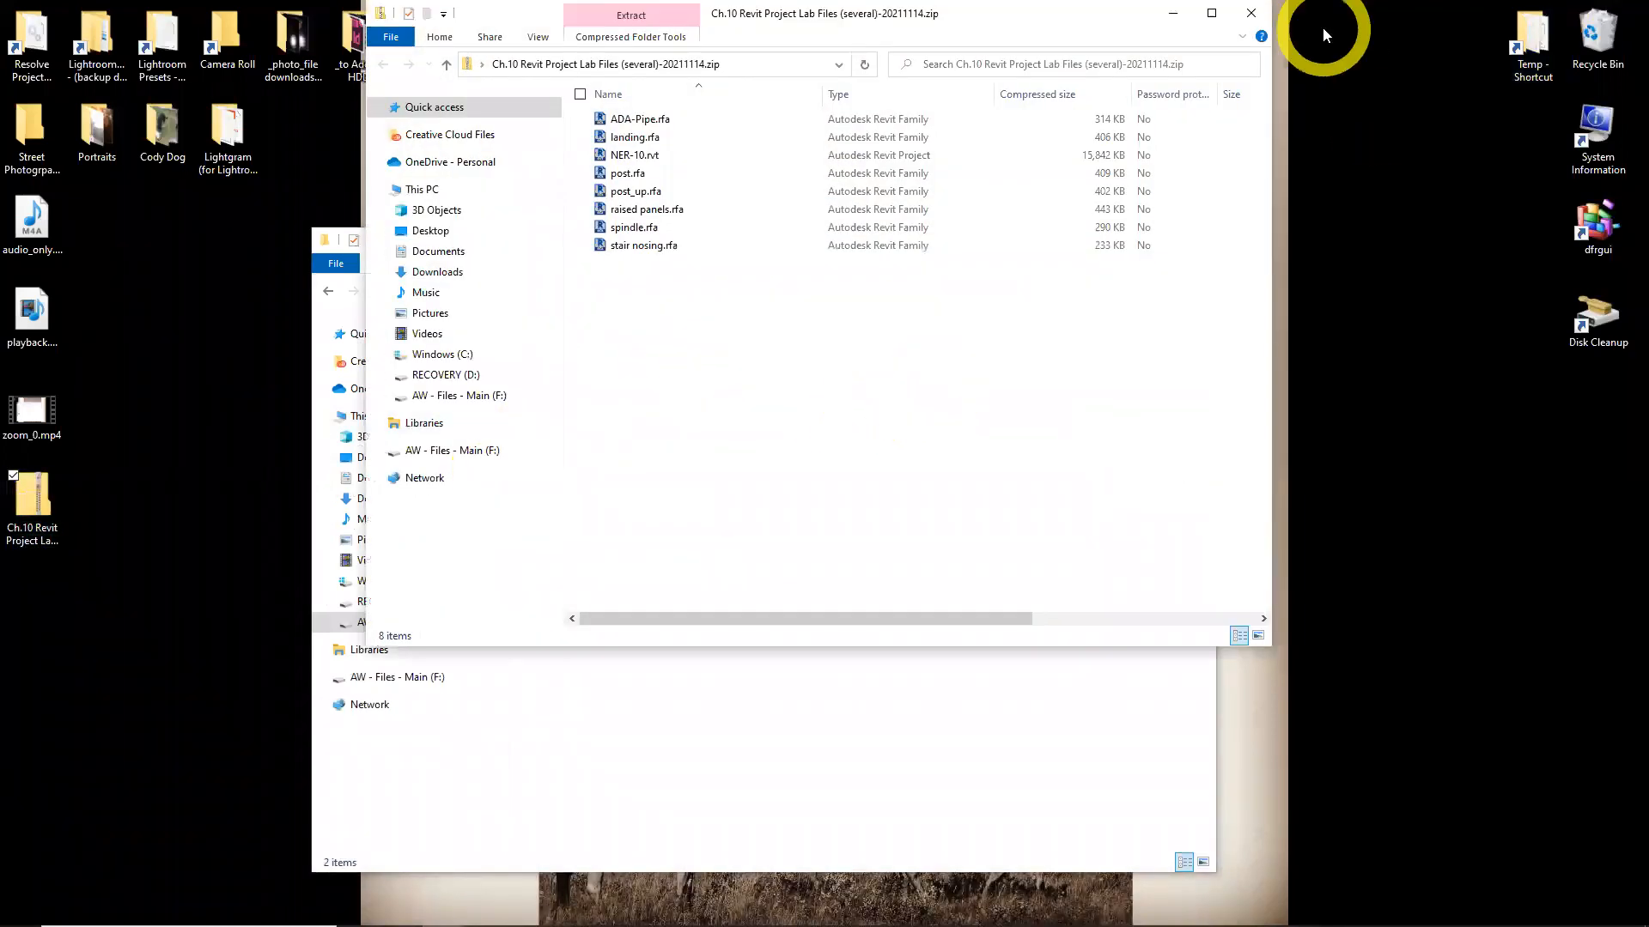
{"action": "left_click", "coordinate": [1237, 22]}
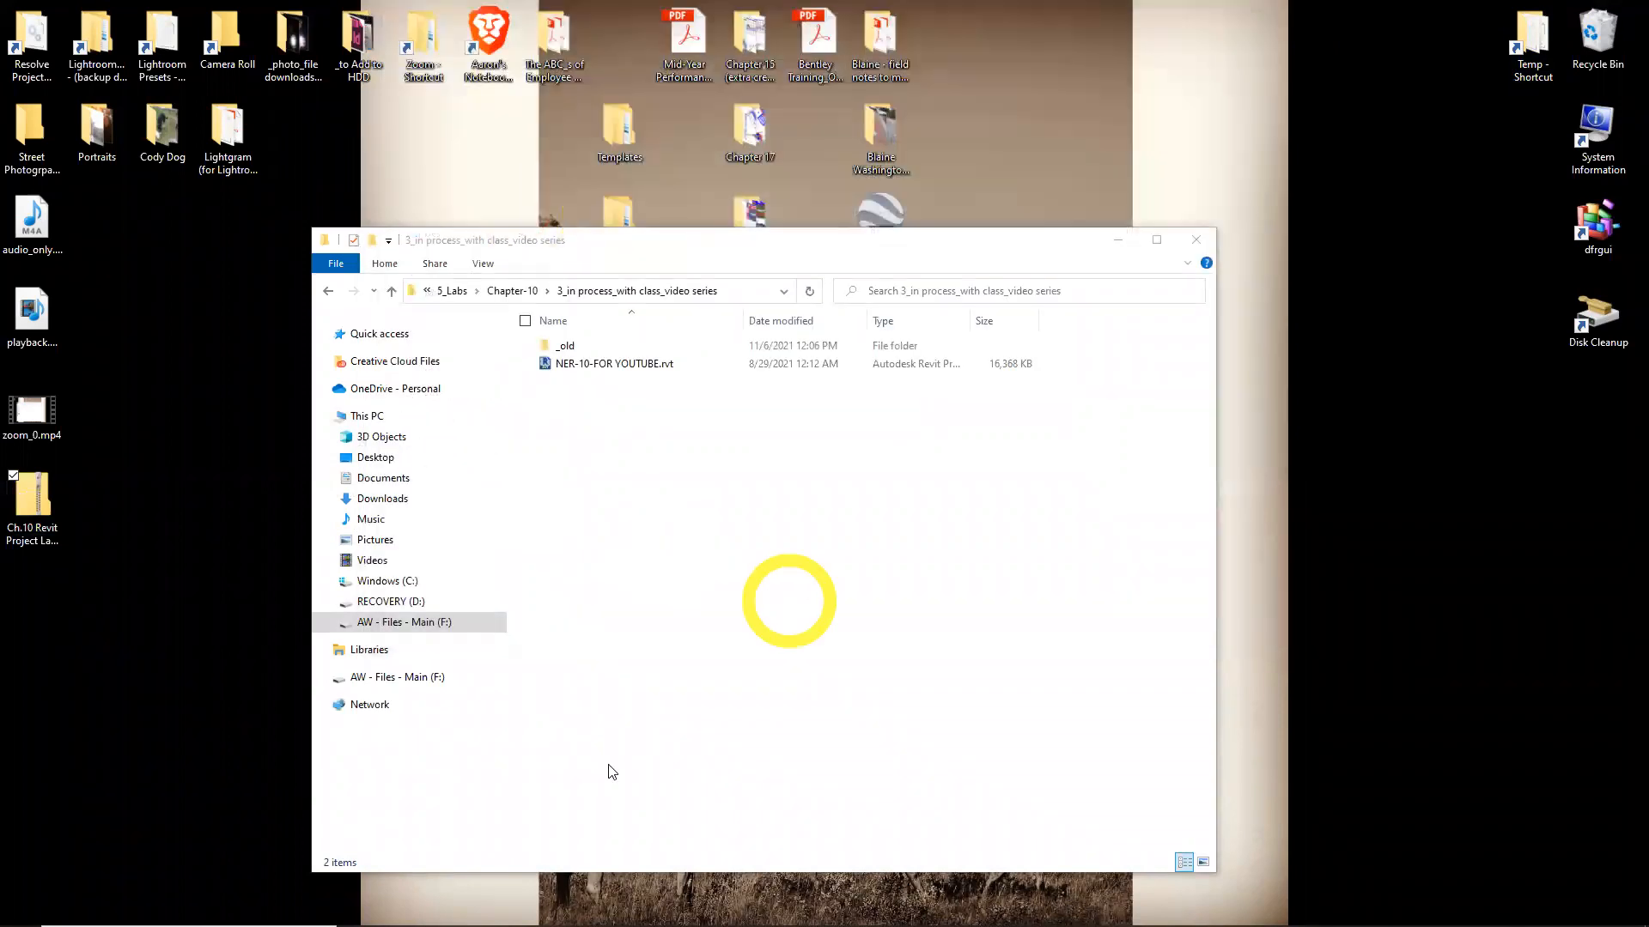
Go up to the Chapter-10 folder and select the eight .rfa family files, including 6210 (2-5_8).rfa
{"action": "mouse_move", "coordinate": [654, 908]}
{"action": "left_click", "coordinate": [629, 445]}
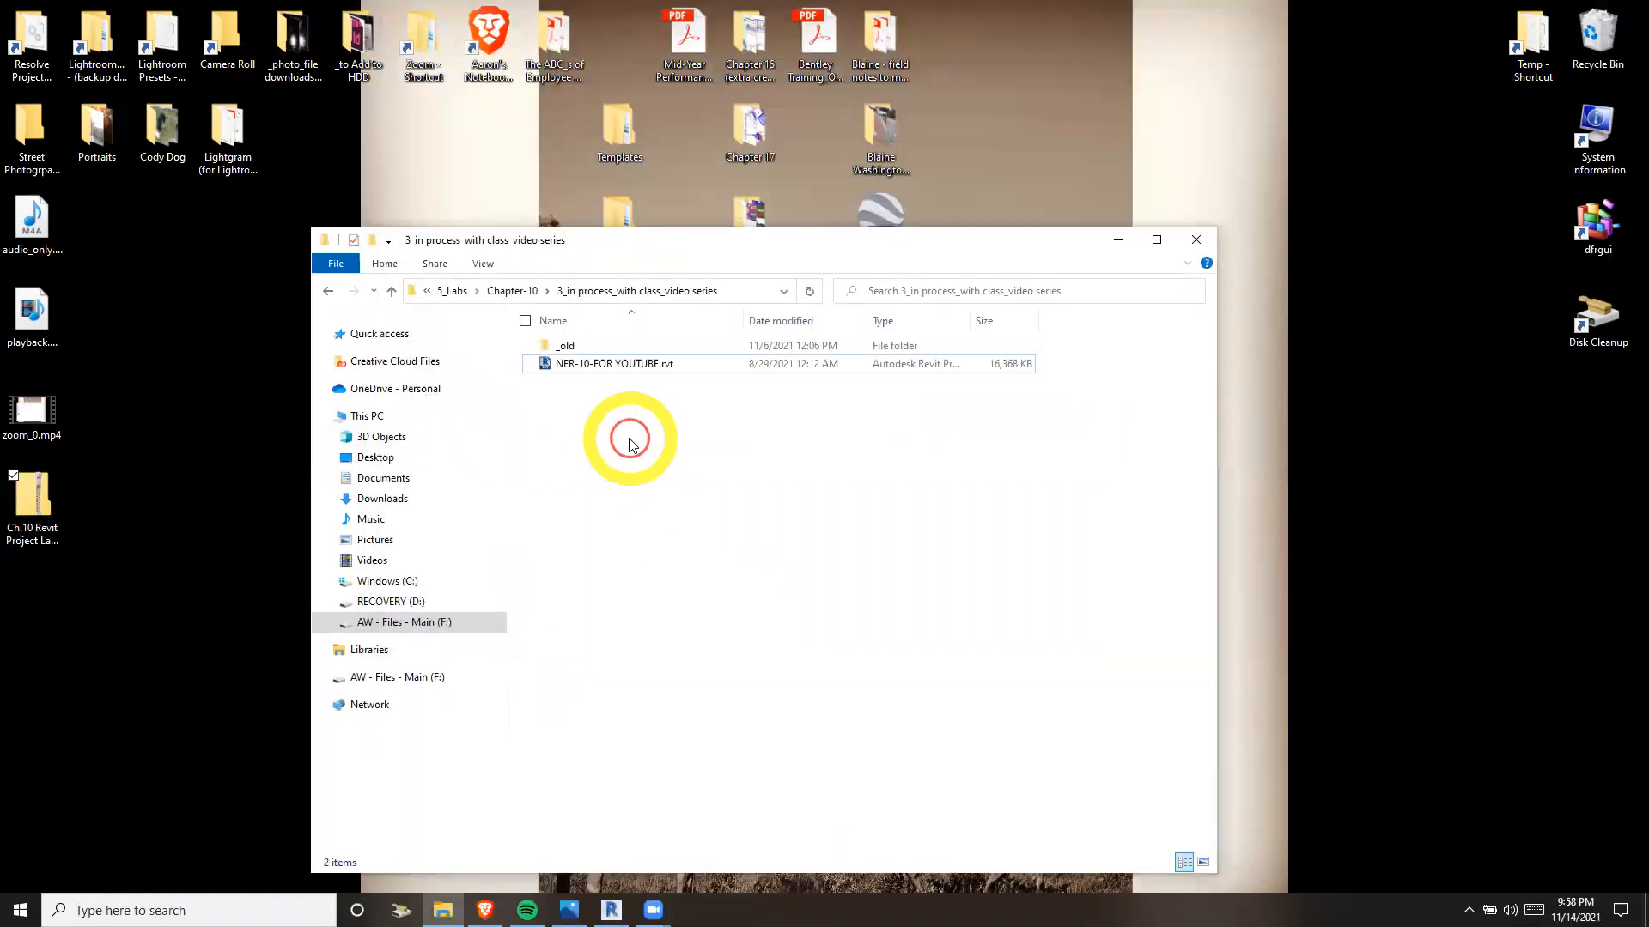
{"action": "key", "text": "alt+Left"}
{"action": "key", "text": "Down"}
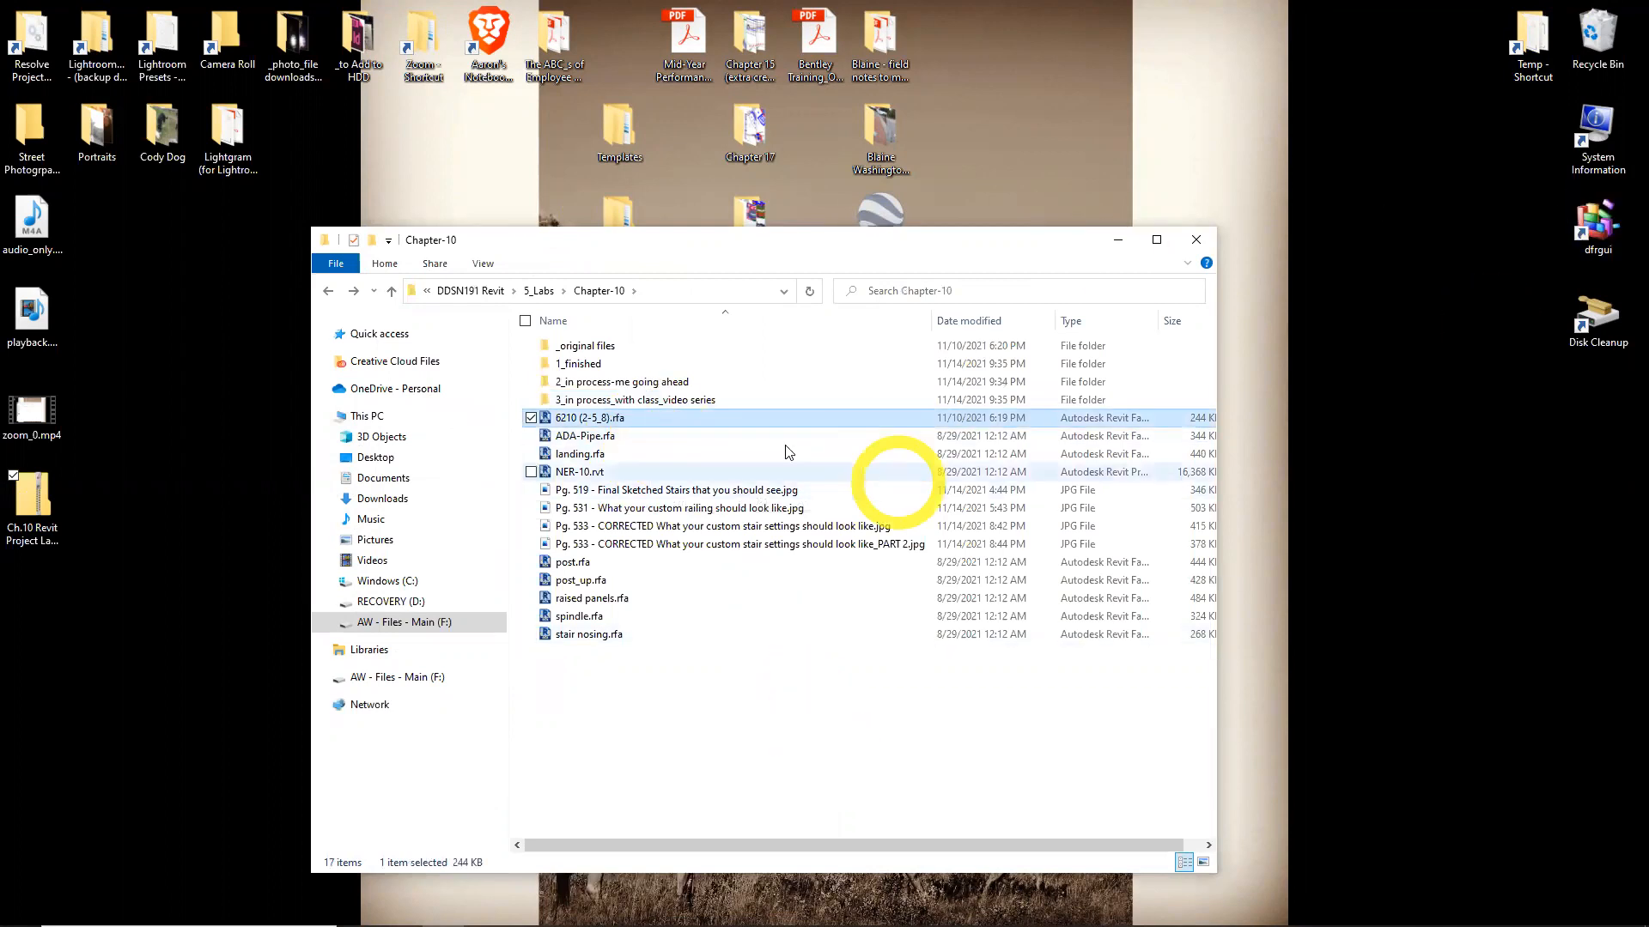
{"action": "left_click", "coordinate": [692, 416]}
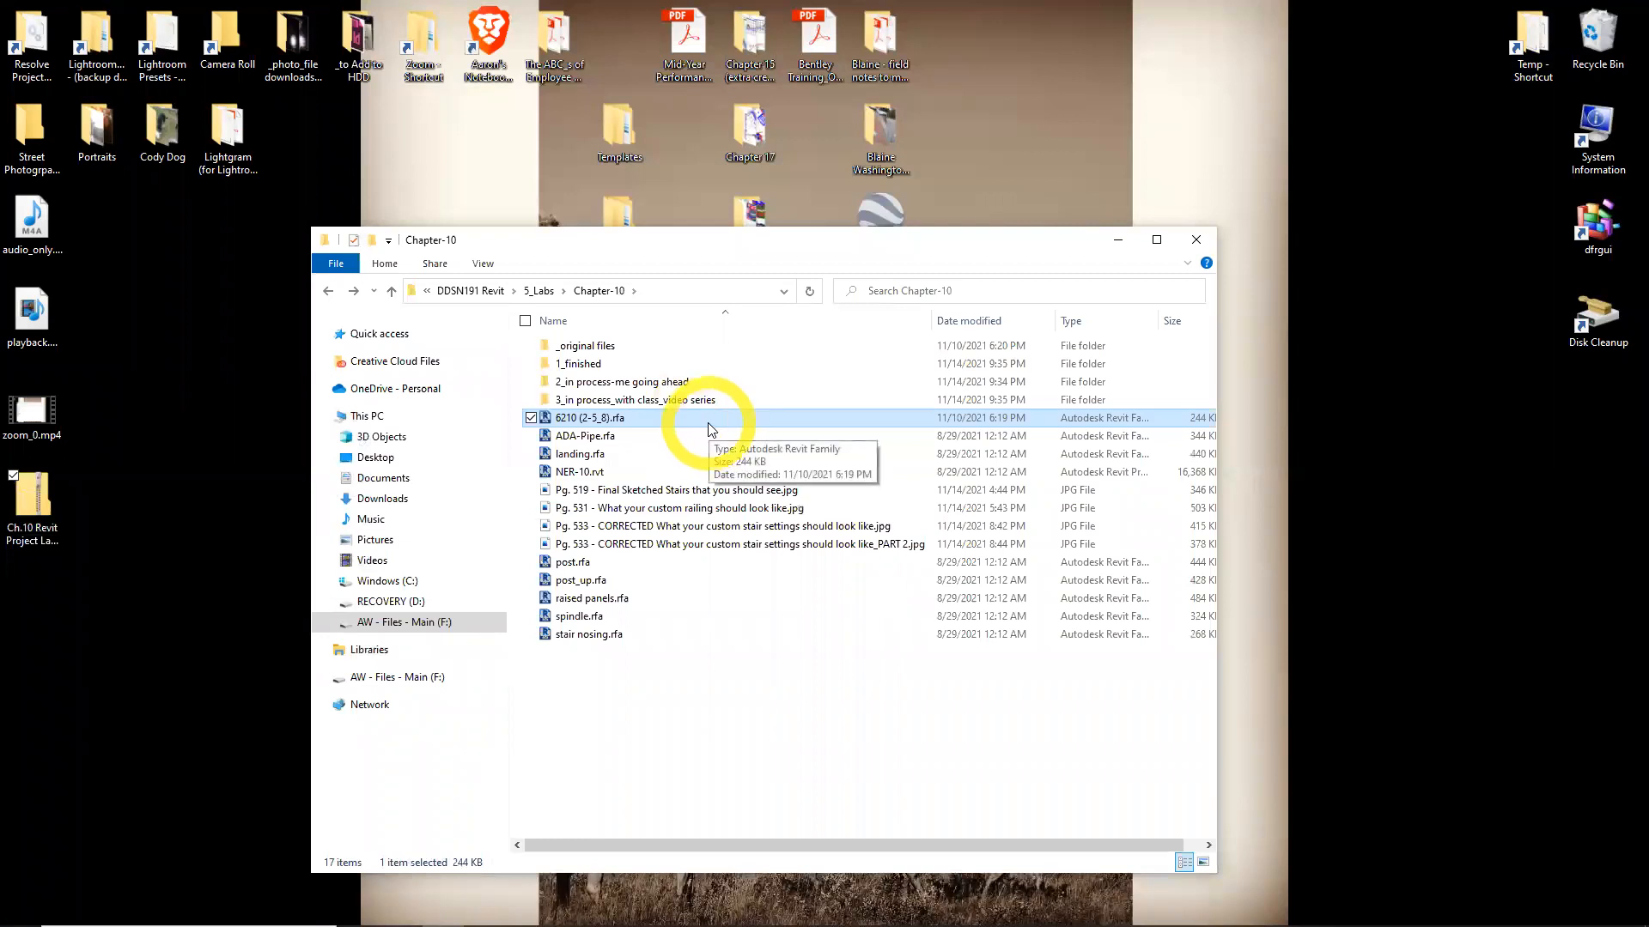
{"action": "left_click", "coordinate": [700, 436]}
{"action": "left_click", "coordinate": [683, 454], "text": "ctrl"}
{"action": "left_click", "coordinate": [634, 578], "text": "ctrl"}
{"action": "left_click", "coordinate": [626, 565], "text": "ctrl"}
{"action": "left_click", "coordinate": [620, 614], "text": "ctrl"}
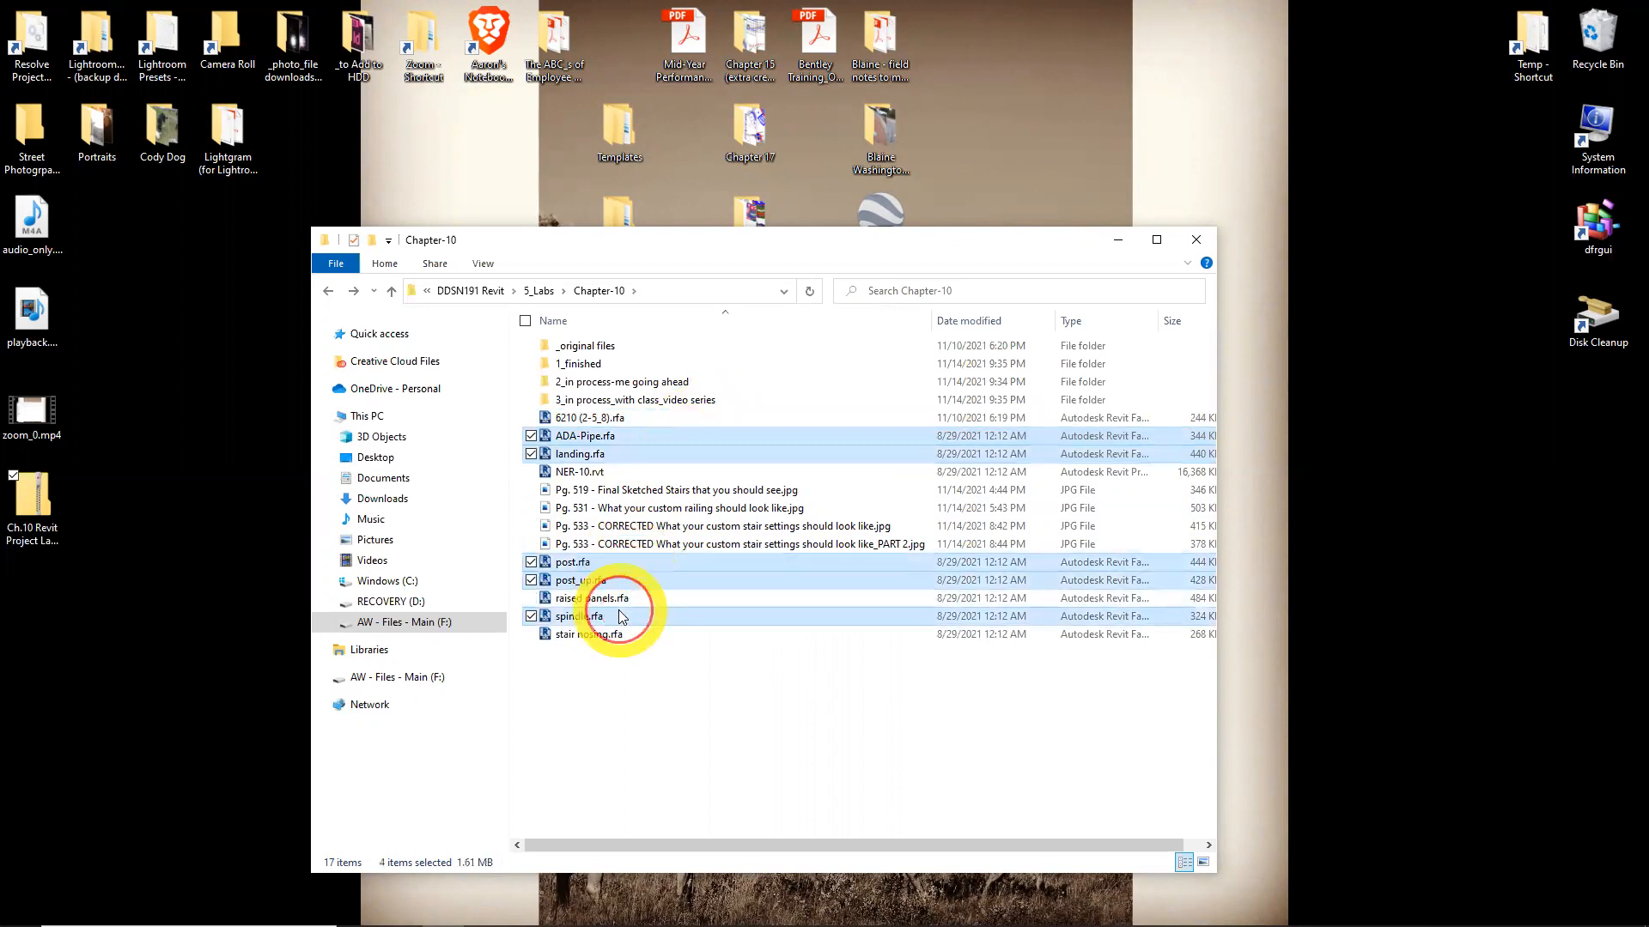
{"action": "left_click", "coordinate": [614, 601], "text": "ctrl"}
{"action": "left_click", "coordinate": [620, 639], "text": "ctrl"}
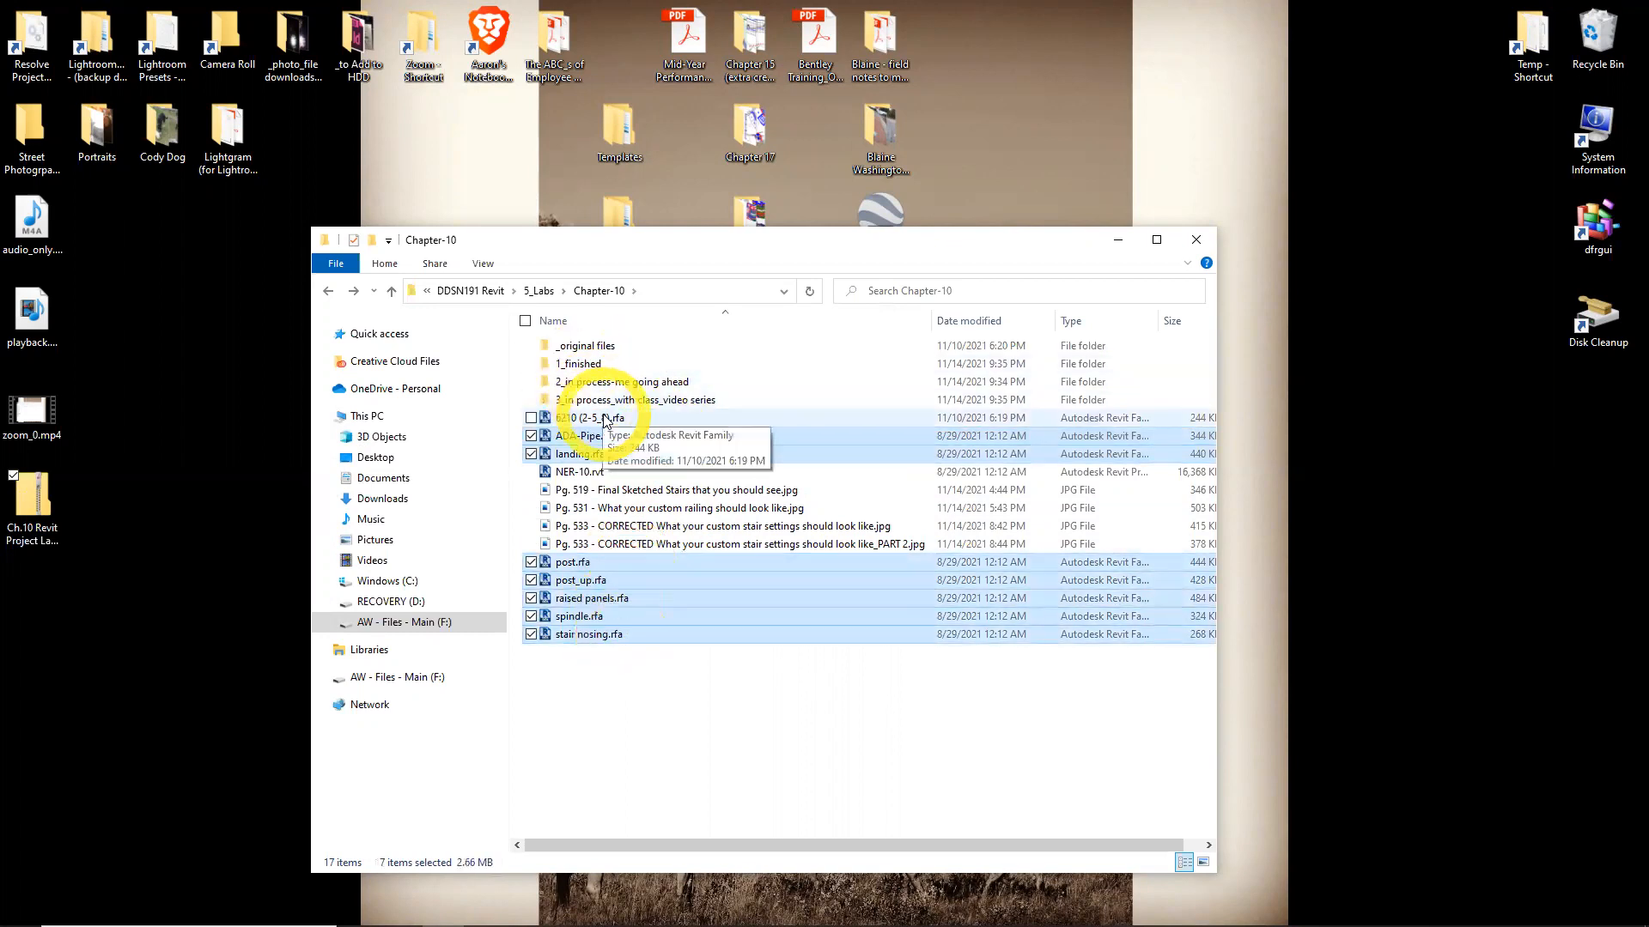
{"action": "left_click", "coordinate": [648, 419], "text": "ctrl"}
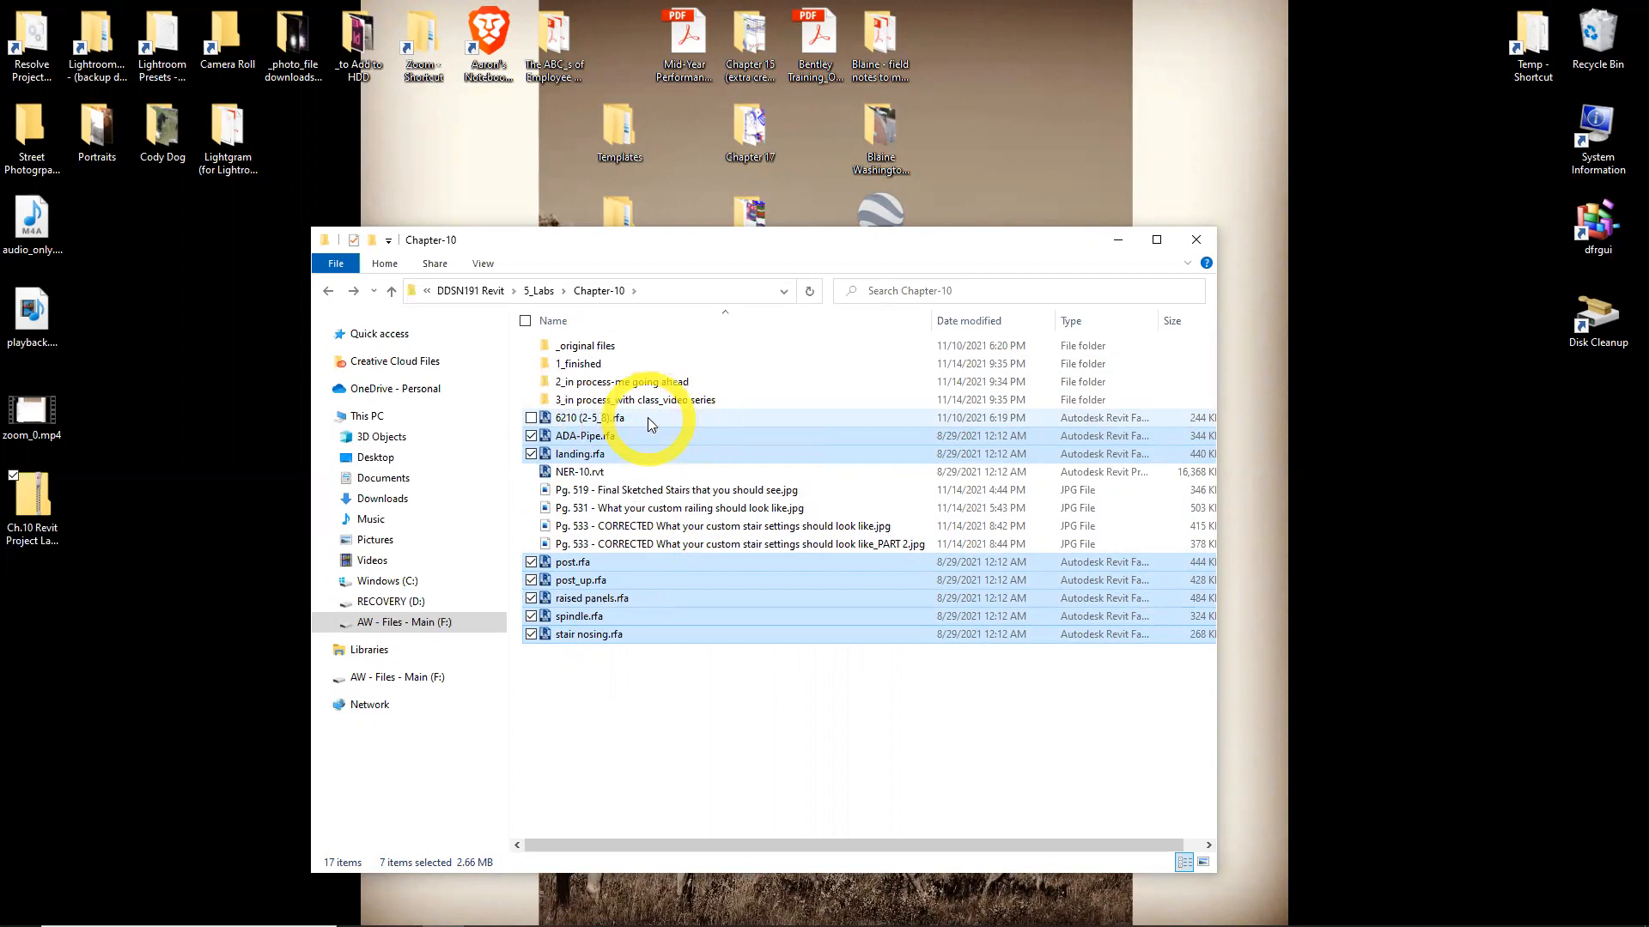
{"action": "left_click", "coordinate": [648, 417], "text": "ctrl"}
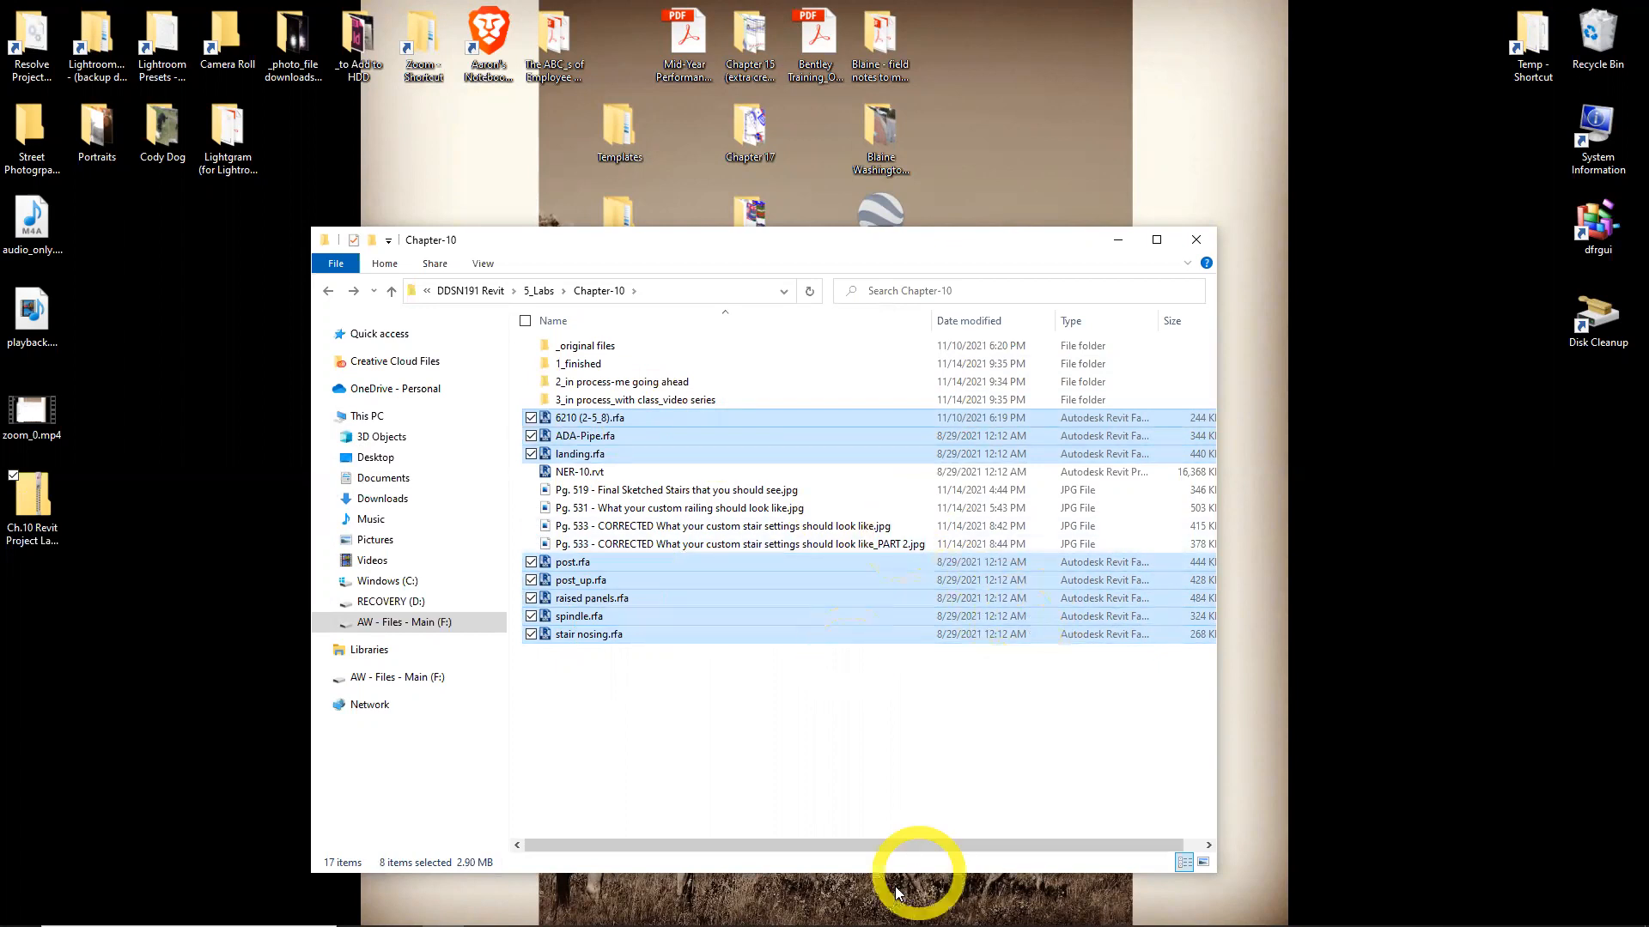
Switch to Revit with the NER-10-FOR YOUTUBE project open
{"action": "mouse_move", "coordinate": [644, 906]}
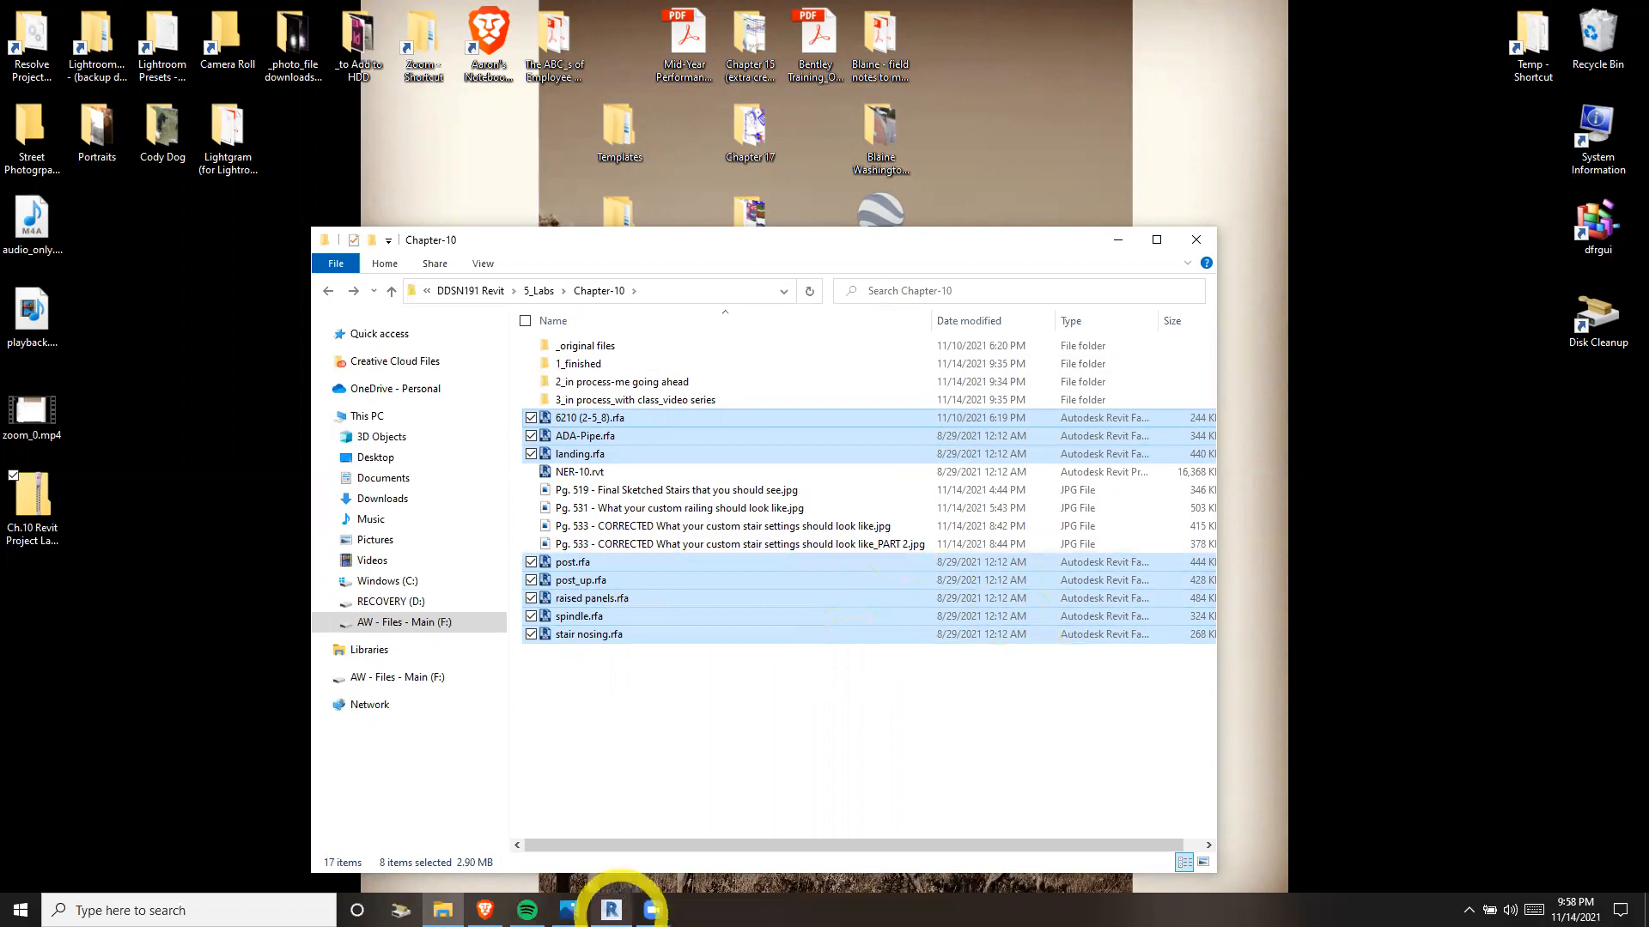
{"action": "left_click", "coordinate": [579, 473]}
{"action": "left_click", "coordinate": [610, 915]}
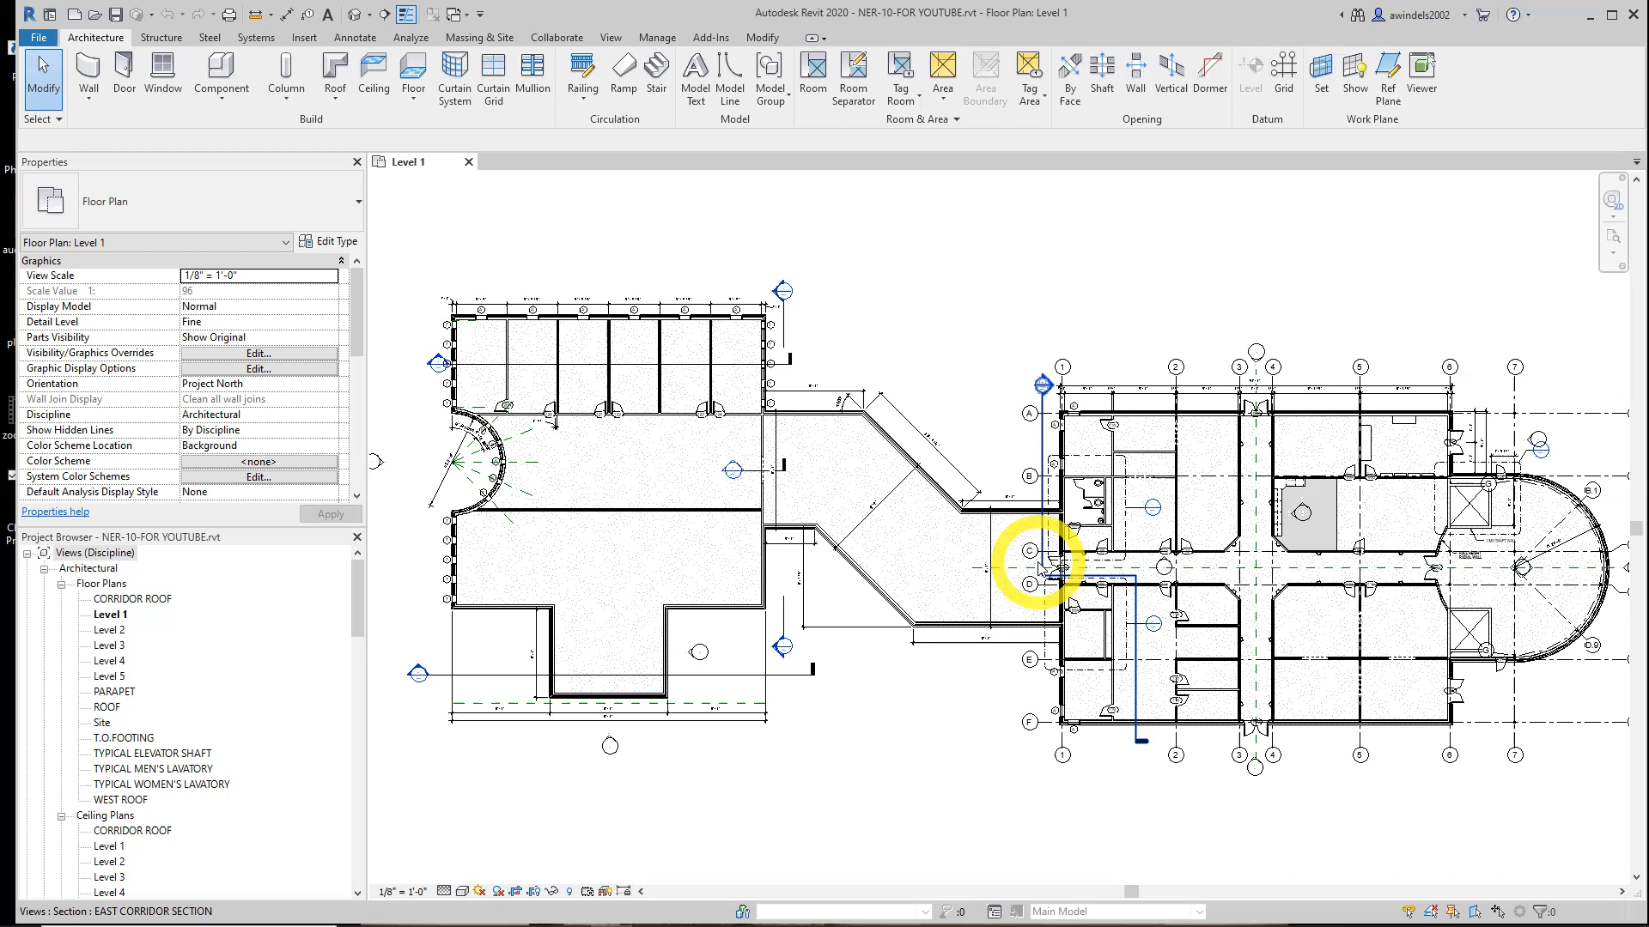
Open the Level 2 floor plan and set its visual style to Shaded
{"action": "double_click", "coordinate": [109, 630]}
{"action": "left_click", "coordinate": [62, 815]}
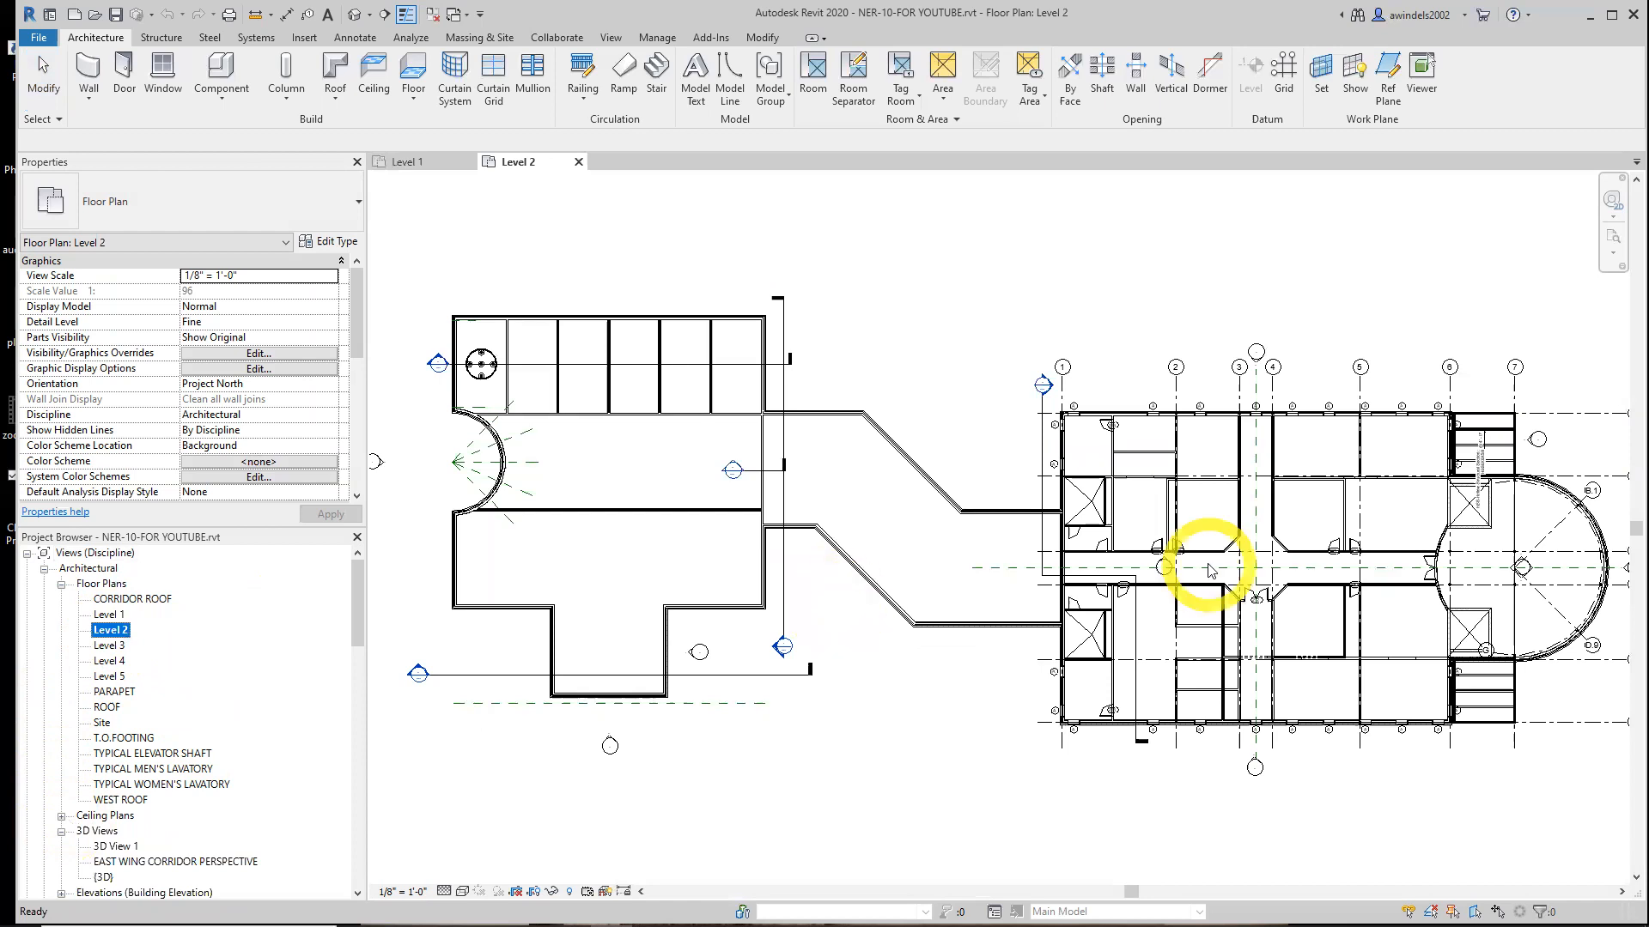
{"action": "middle_click_drag", "start_coordinate": [1515, 582], "coordinate": [1039, 652]}
{"action": "scroll", "coordinate": [1040, 654], "scroll_direction": "up", "scroll_amount": 5}
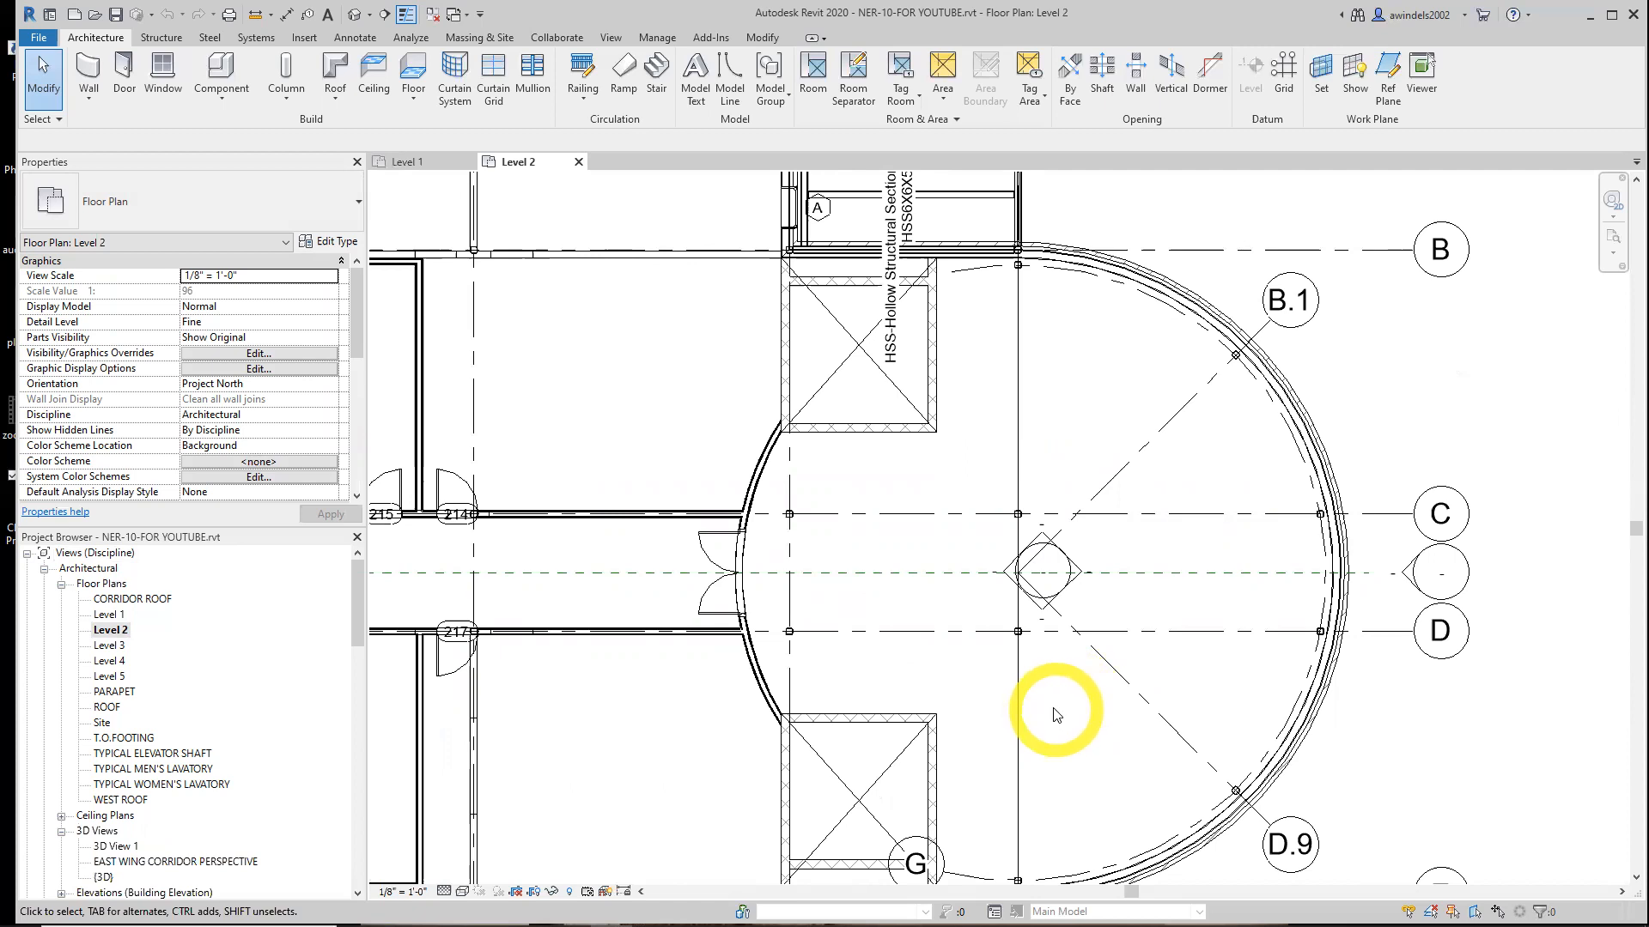
{"action": "left_click", "coordinate": [463, 892]}
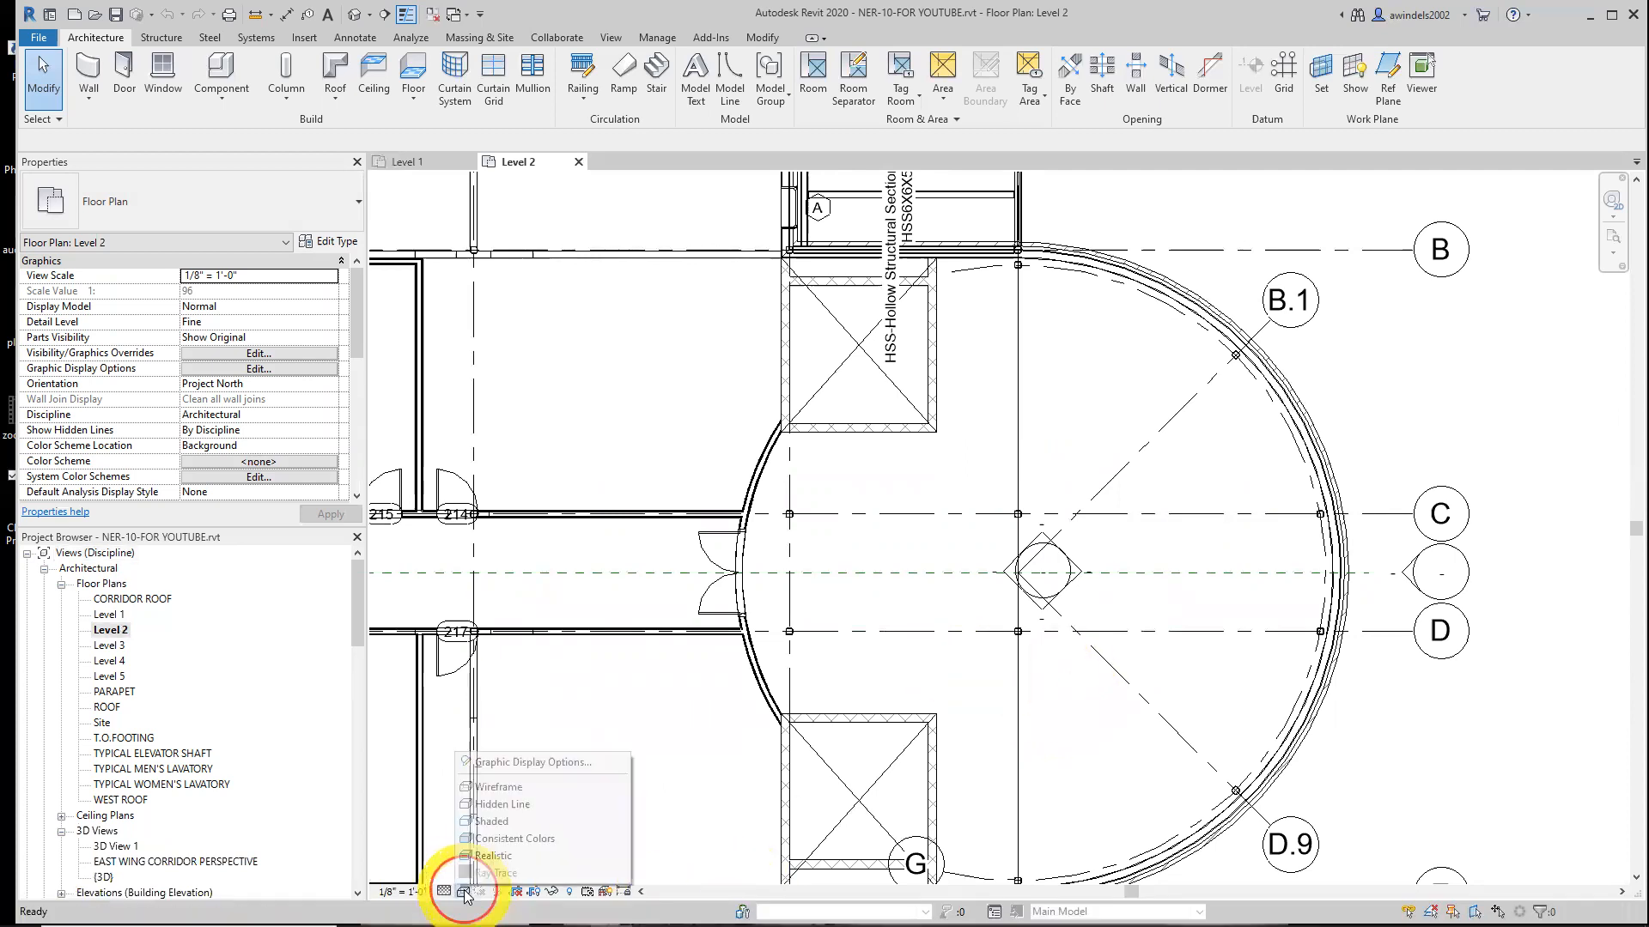
{"action": "left_click", "coordinate": [513, 807]}
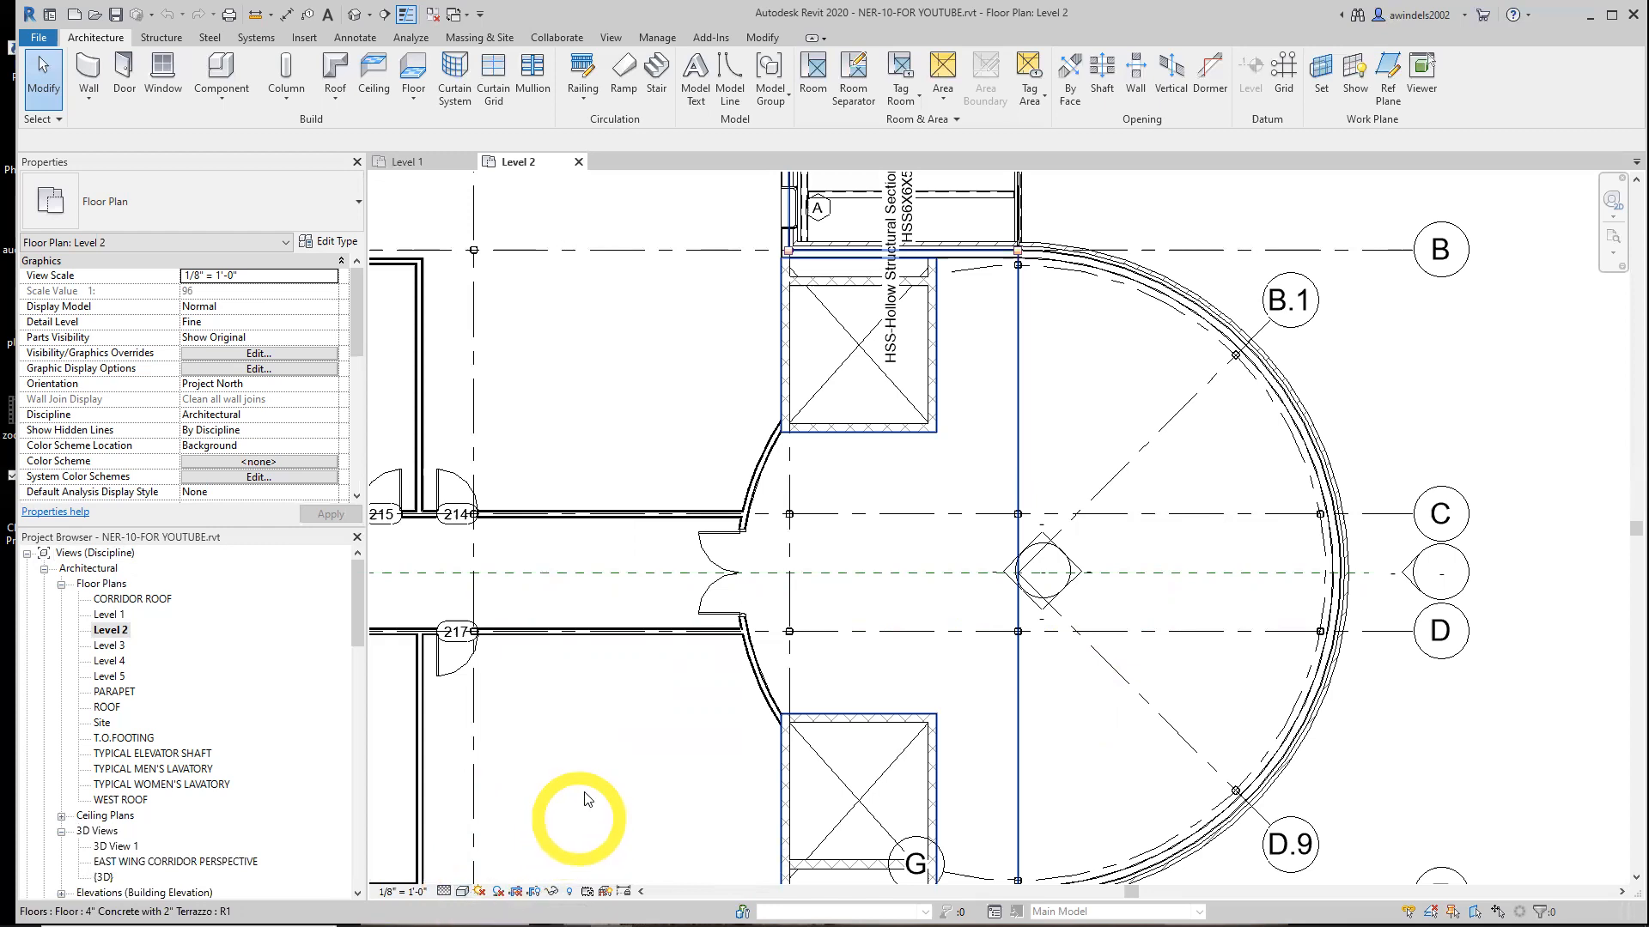
Start the Stair tool with location line Exterior Support: Left and an offset of -0' 6"
{"action": "left_click", "coordinate": [657, 69]}
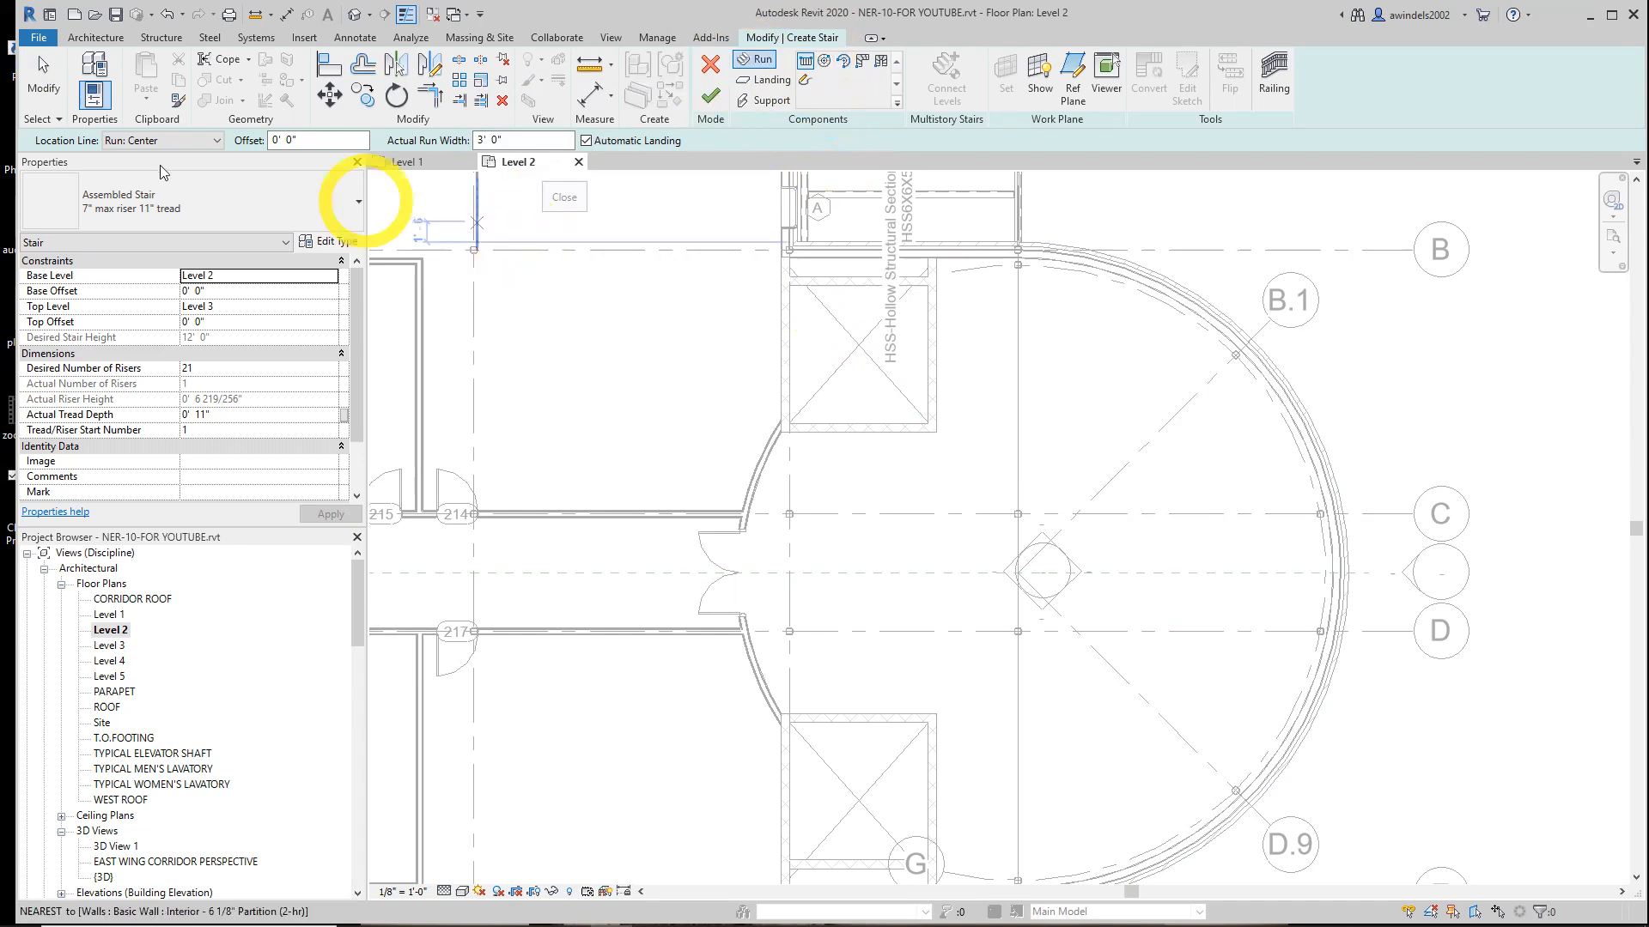
{"action": "left_click", "coordinate": [159, 140]}
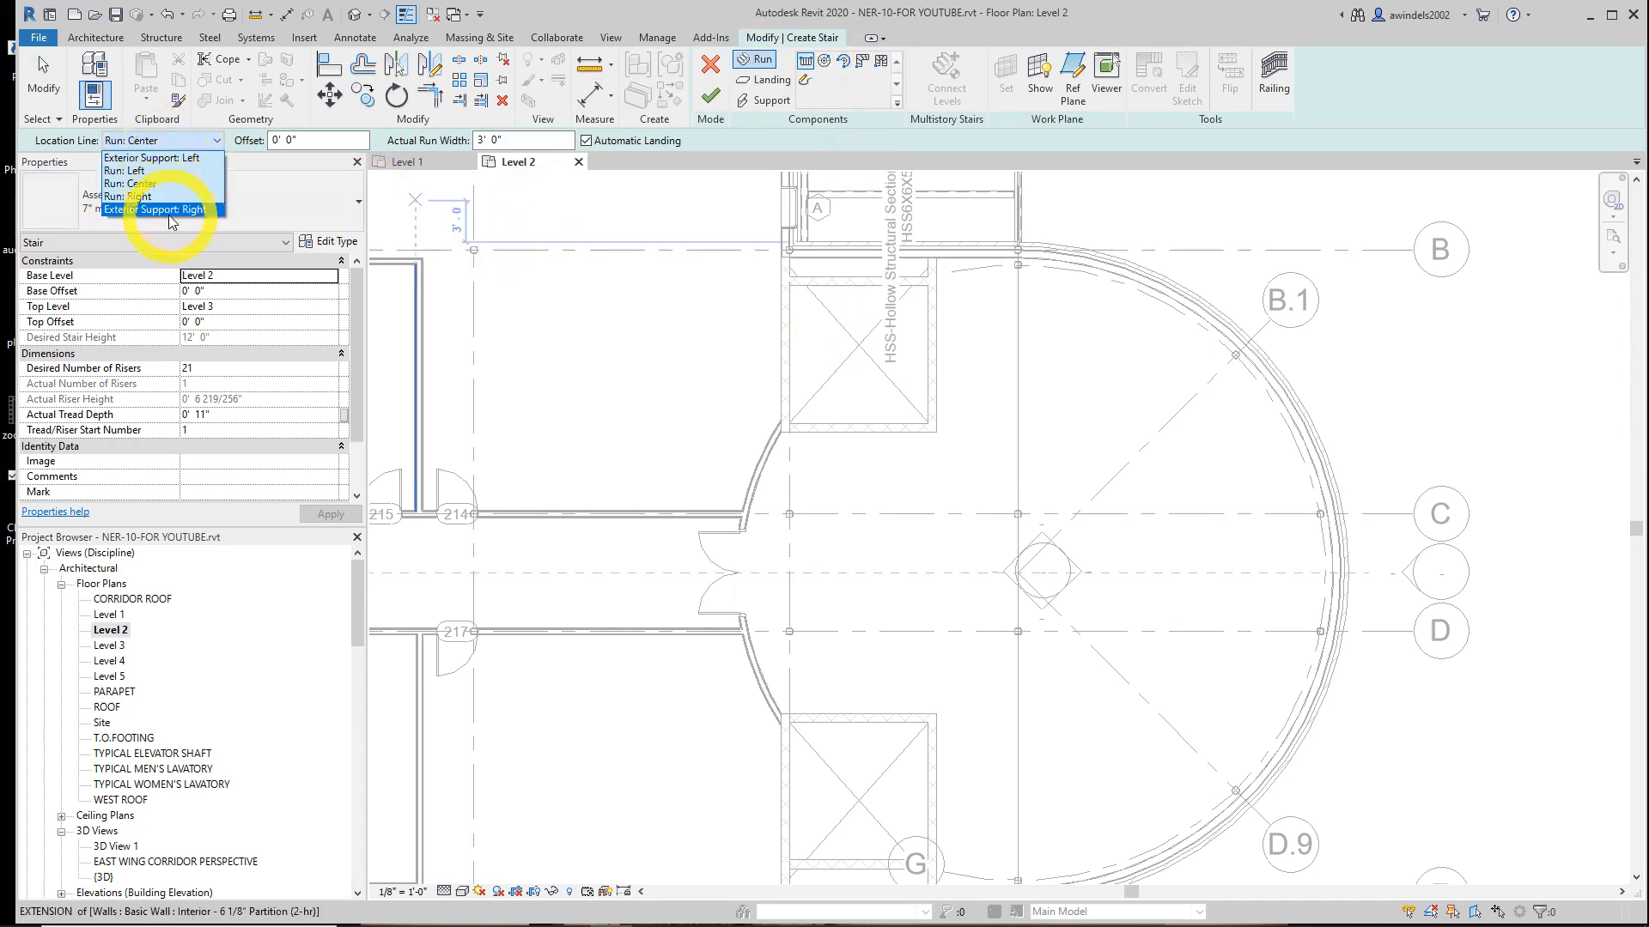
{"action": "left_click", "coordinate": [191, 159]}
{"action": "left_click", "coordinate": [291, 147]}
{"action": "key", "text": "BackSpace"}
{"action": "type", "text": "6"}
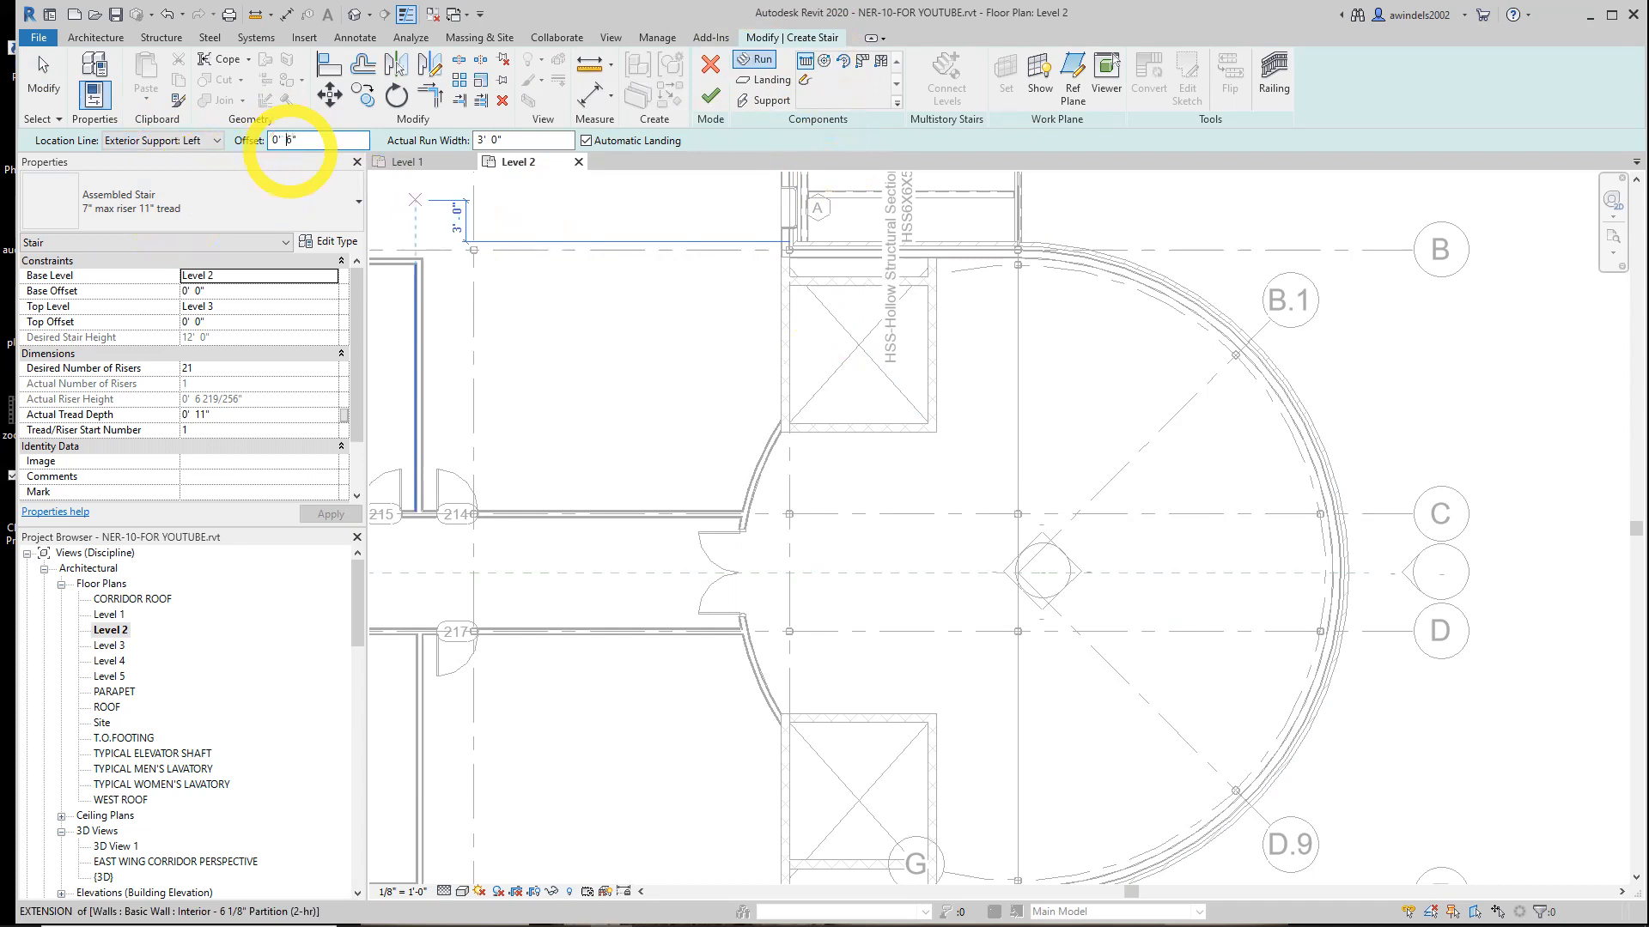
{"action": "type", "text": "-"}
{"action": "left_click", "coordinate": [309, 146]}
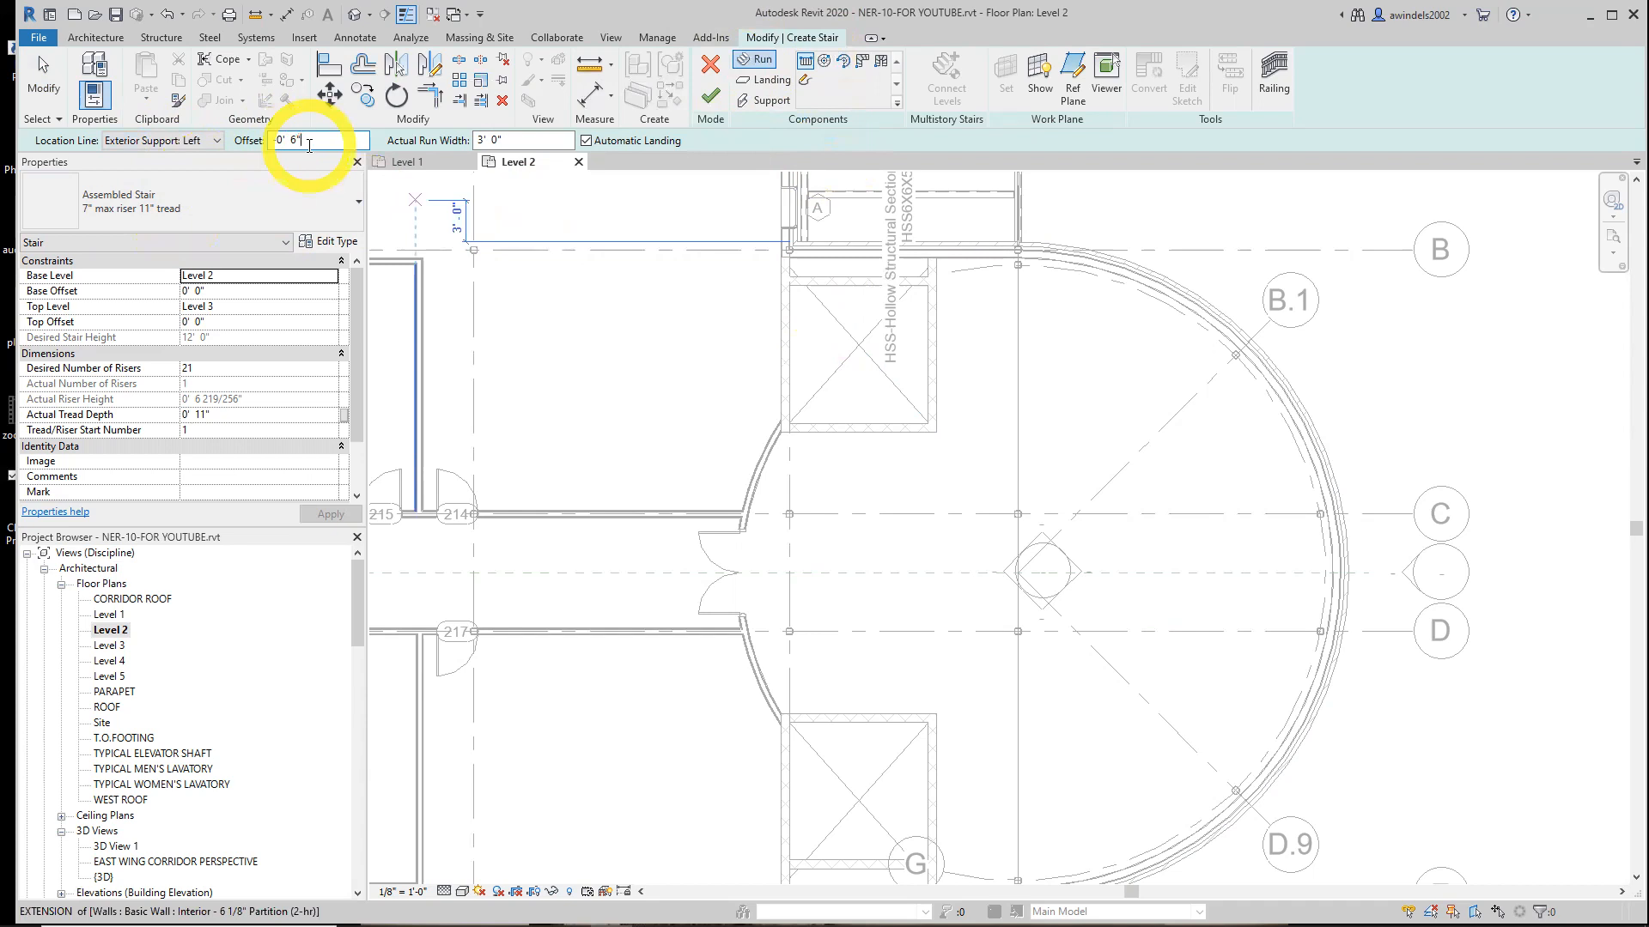
Set the stair's base level to Level 1 and its top level to Level 2
{"action": "left_click", "coordinate": [275, 276]}
{"action": "left_click", "coordinate": [329, 277]}
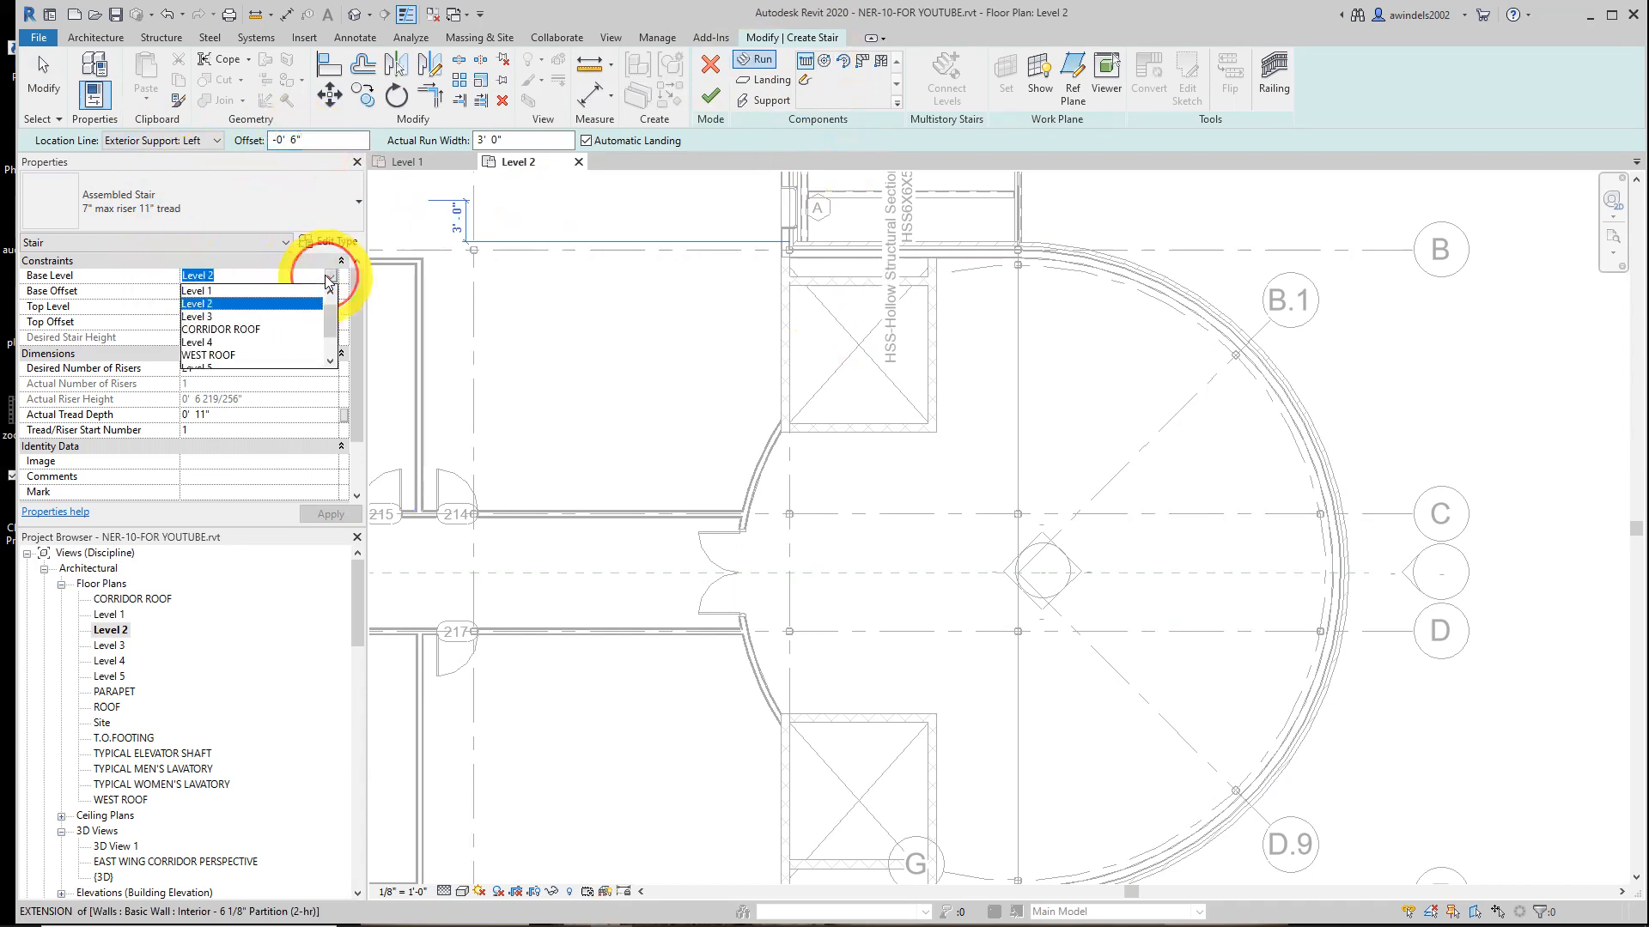
{"action": "left_click", "coordinate": [203, 291]}
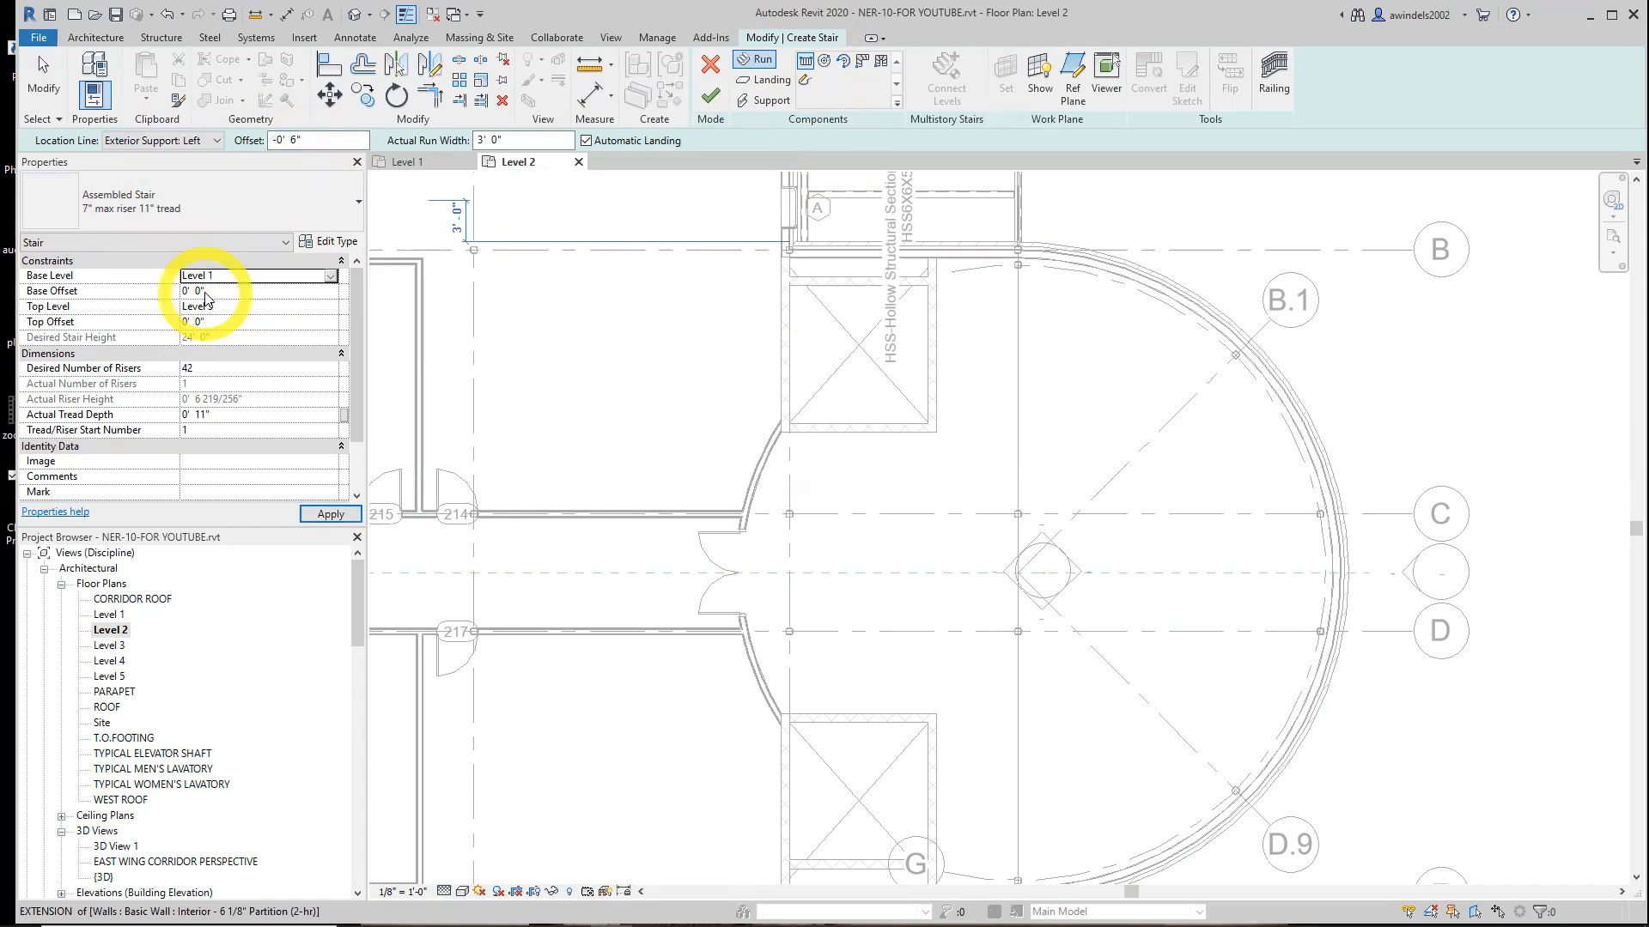
{"action": "left_click", "coordinate": [249, 307]}
{"action": "left_click", "coordinate": [330, 306]}
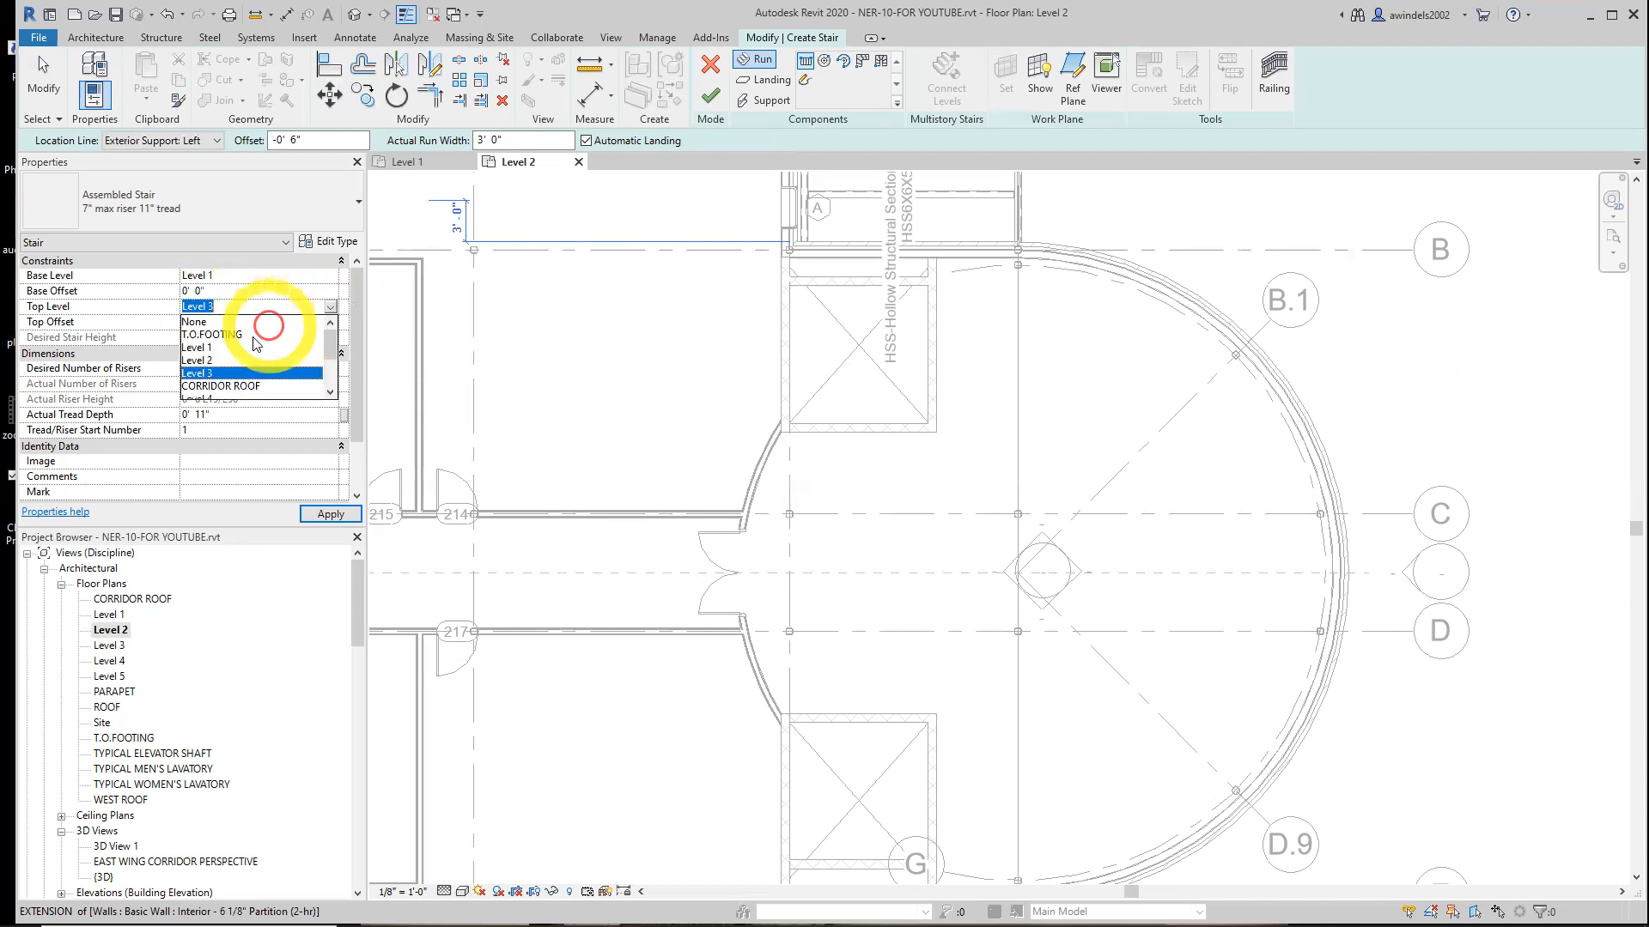
{"action": "left_click", "coordinate": [236, 359]}
{"action": "left_click", "coordinate": [238, 293]}
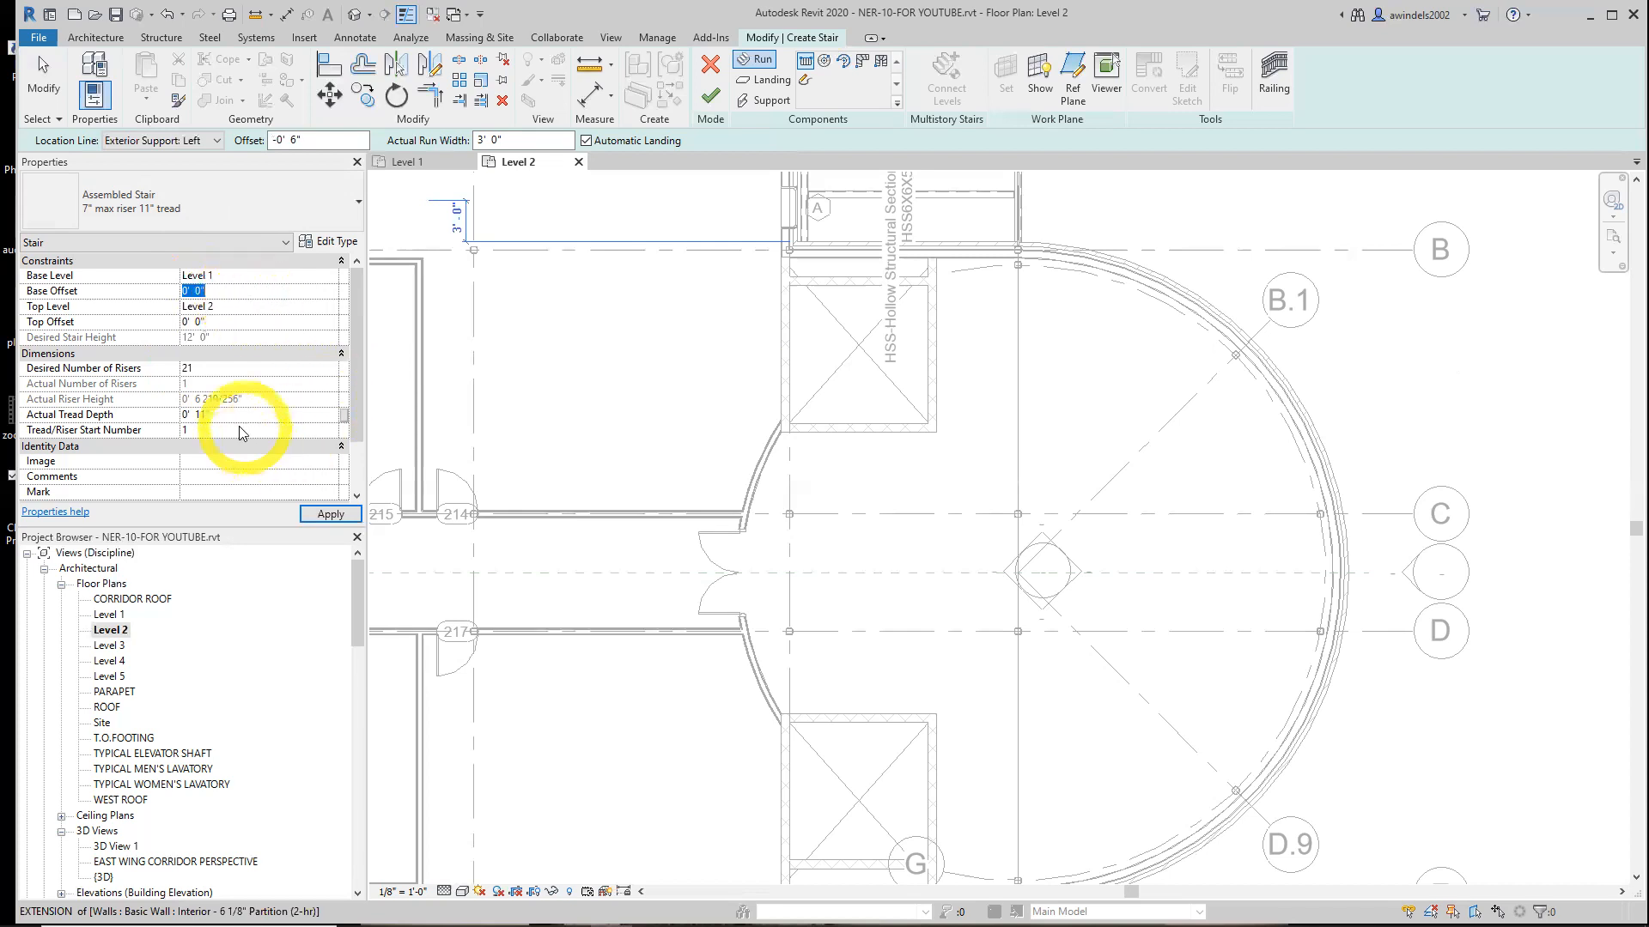
{"action": "left_click", "coordinate": [213, 364]}
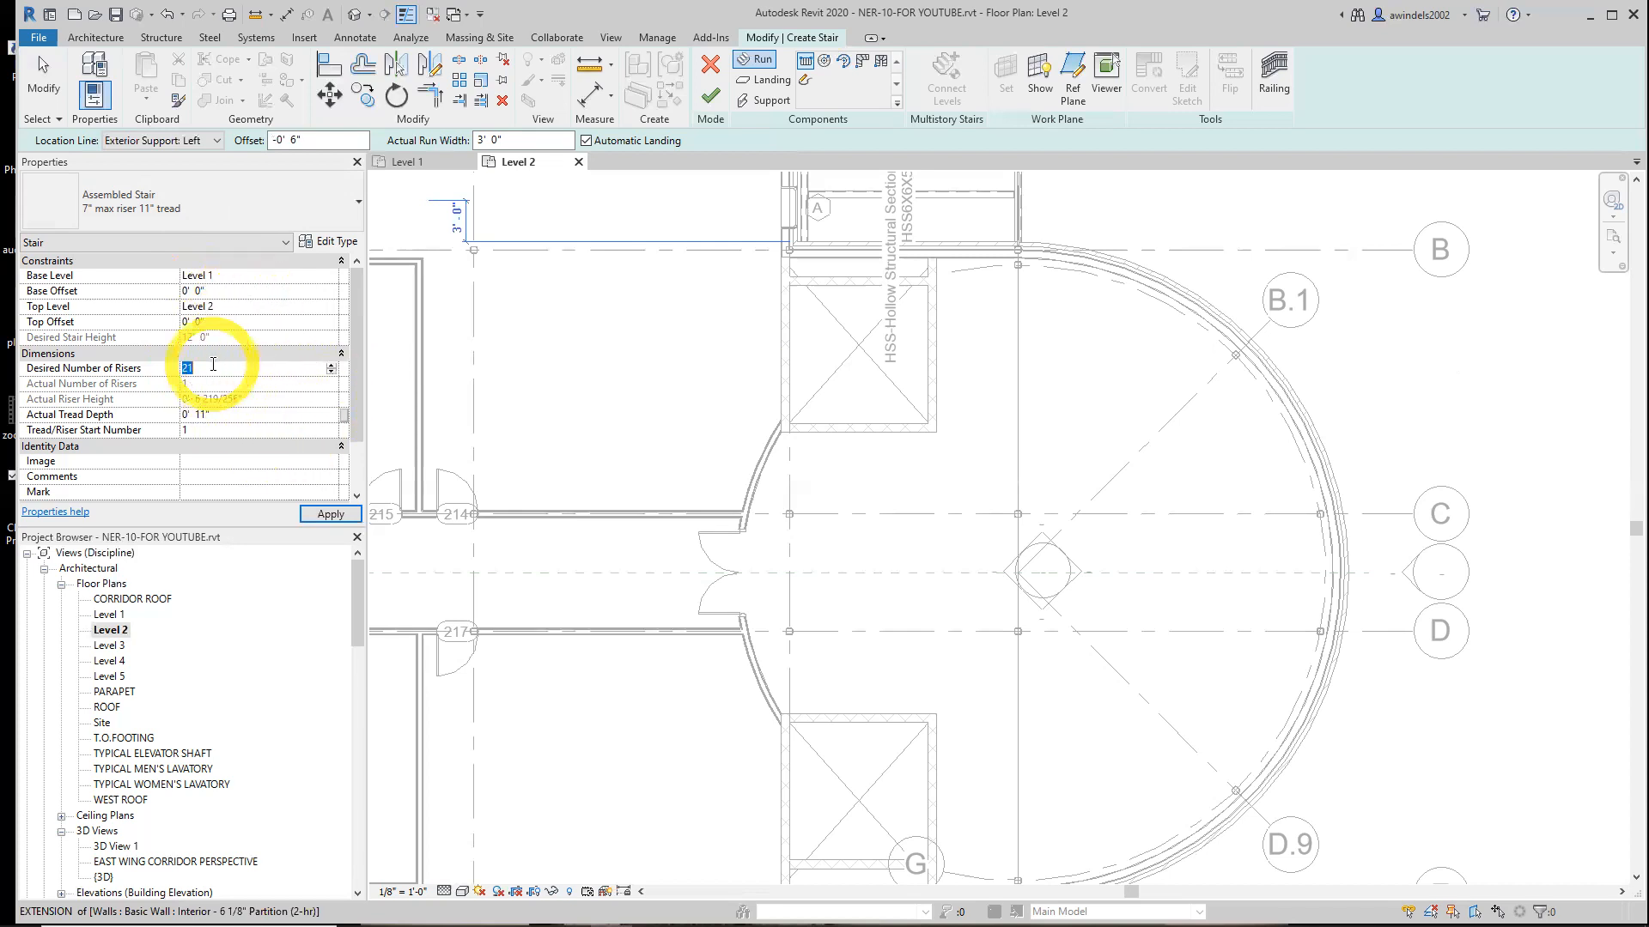
With 21 desired risers and 11" tread depth, sketch the first stair run eastward along grid D, about 9'-2" long
{"action": "left_click", "coordinate": [268, 416]}
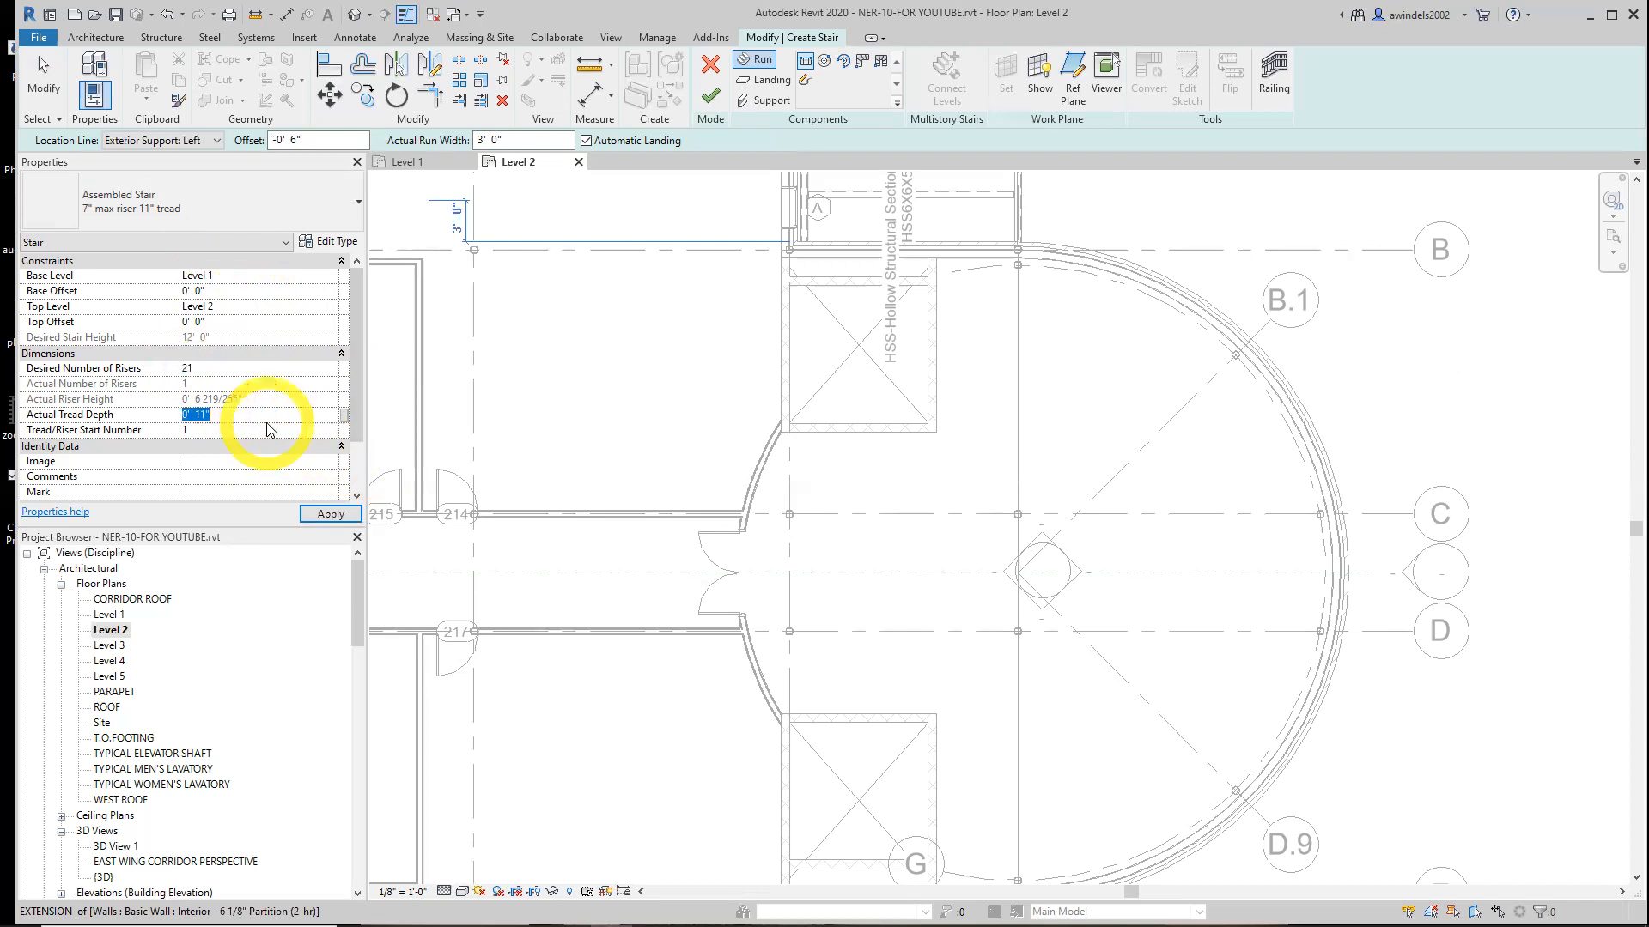
{"action": "left_click", "coordinate": [256, 431]}
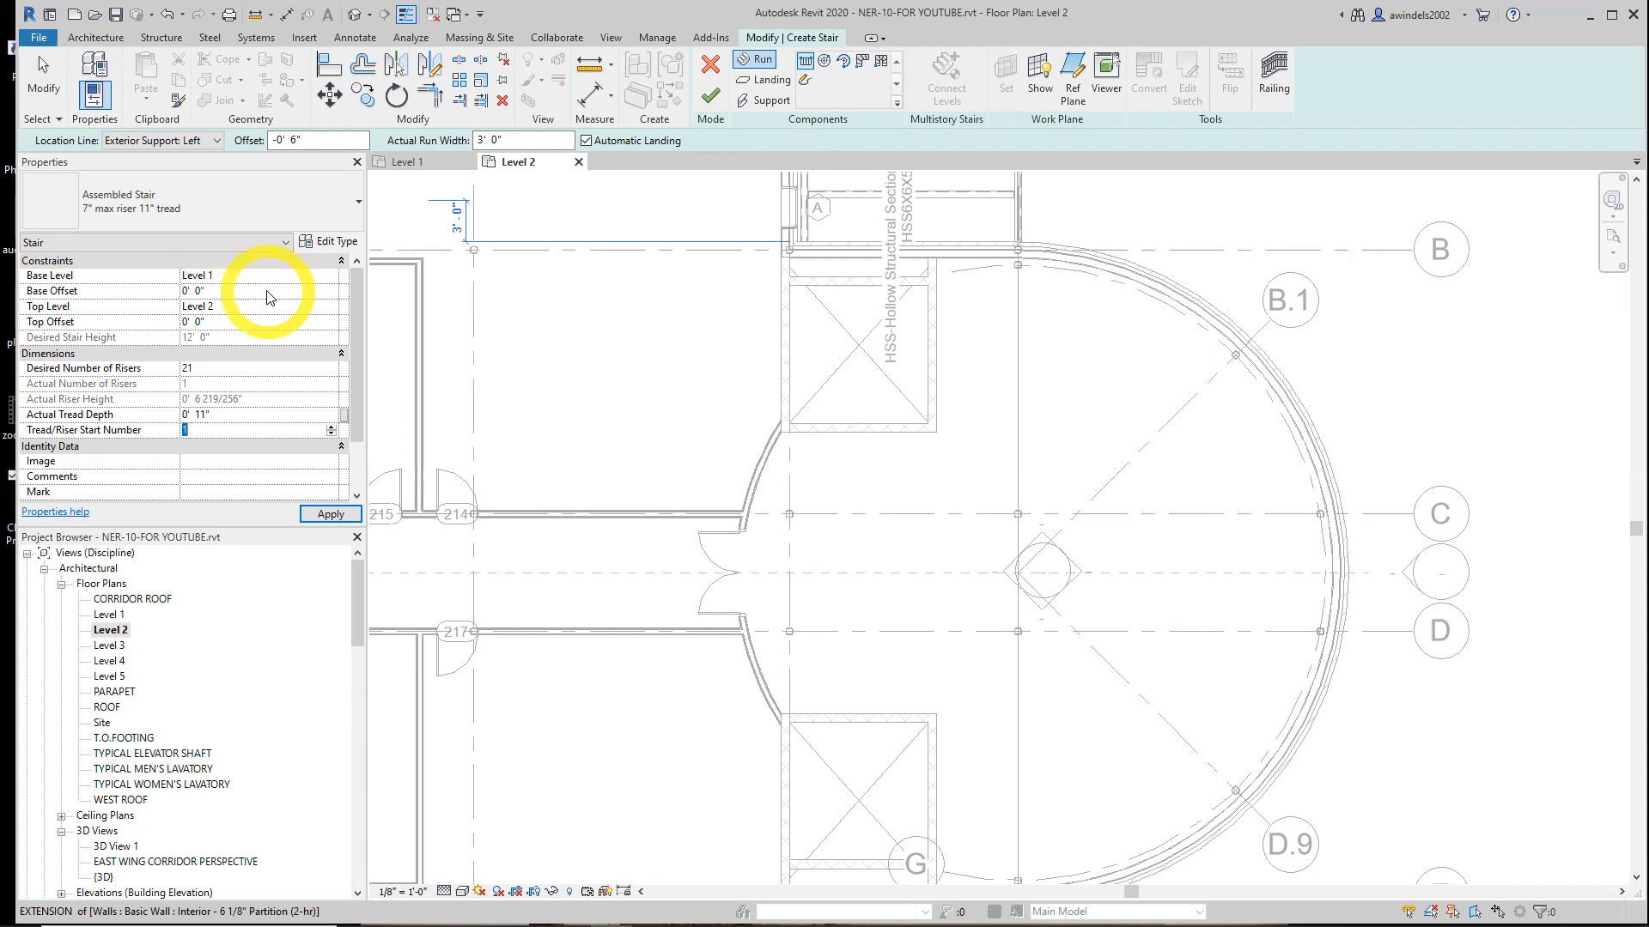
{"action": "scroll", "coordinate": [1022, 640], "scroll_direction": "up", "scroll_amount": 4}
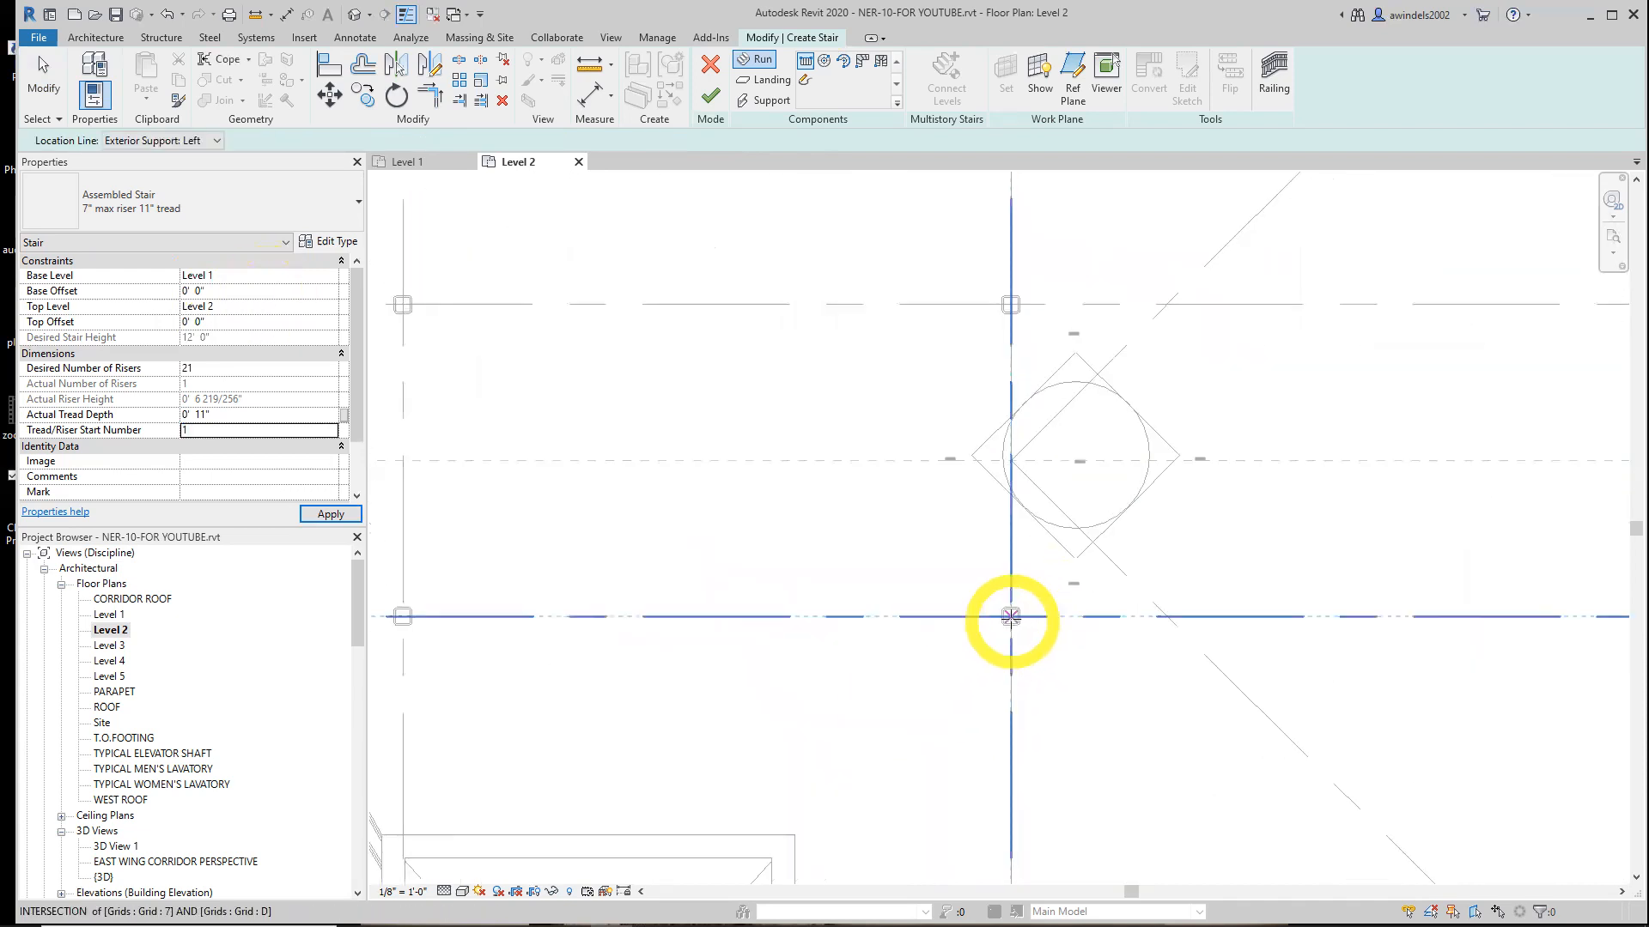
{"action": "left_click", "coordinate": [1010, 617]}
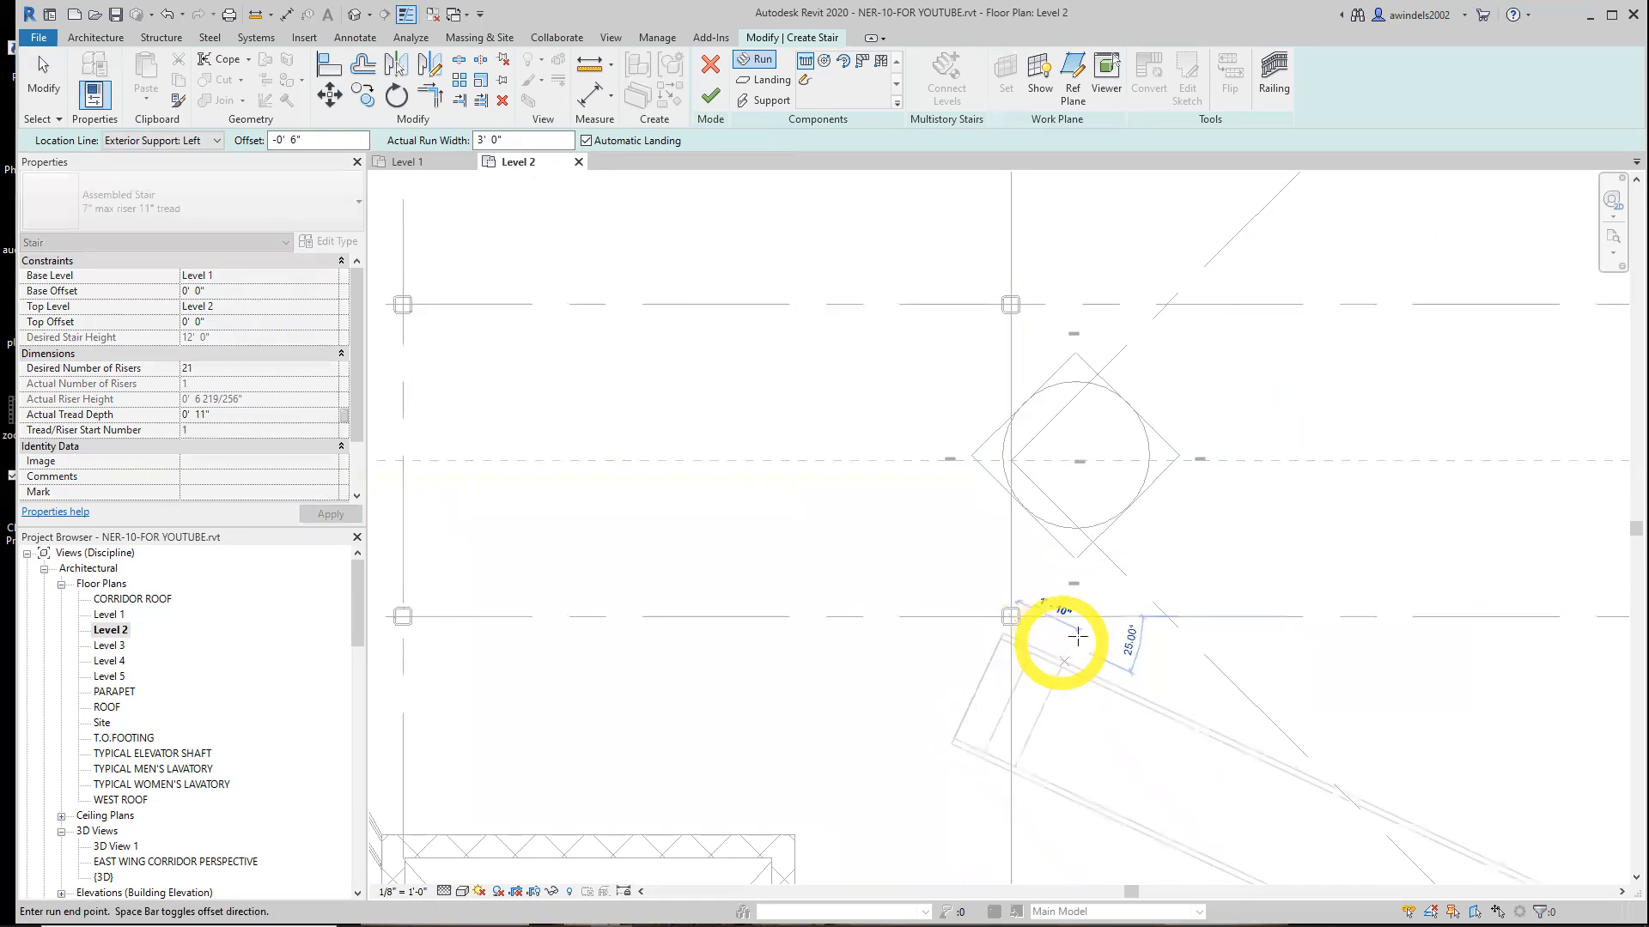
{"action": "middle_click_drag", "start_coordinate": [1141, 618], "coordinate": [905, 644]}
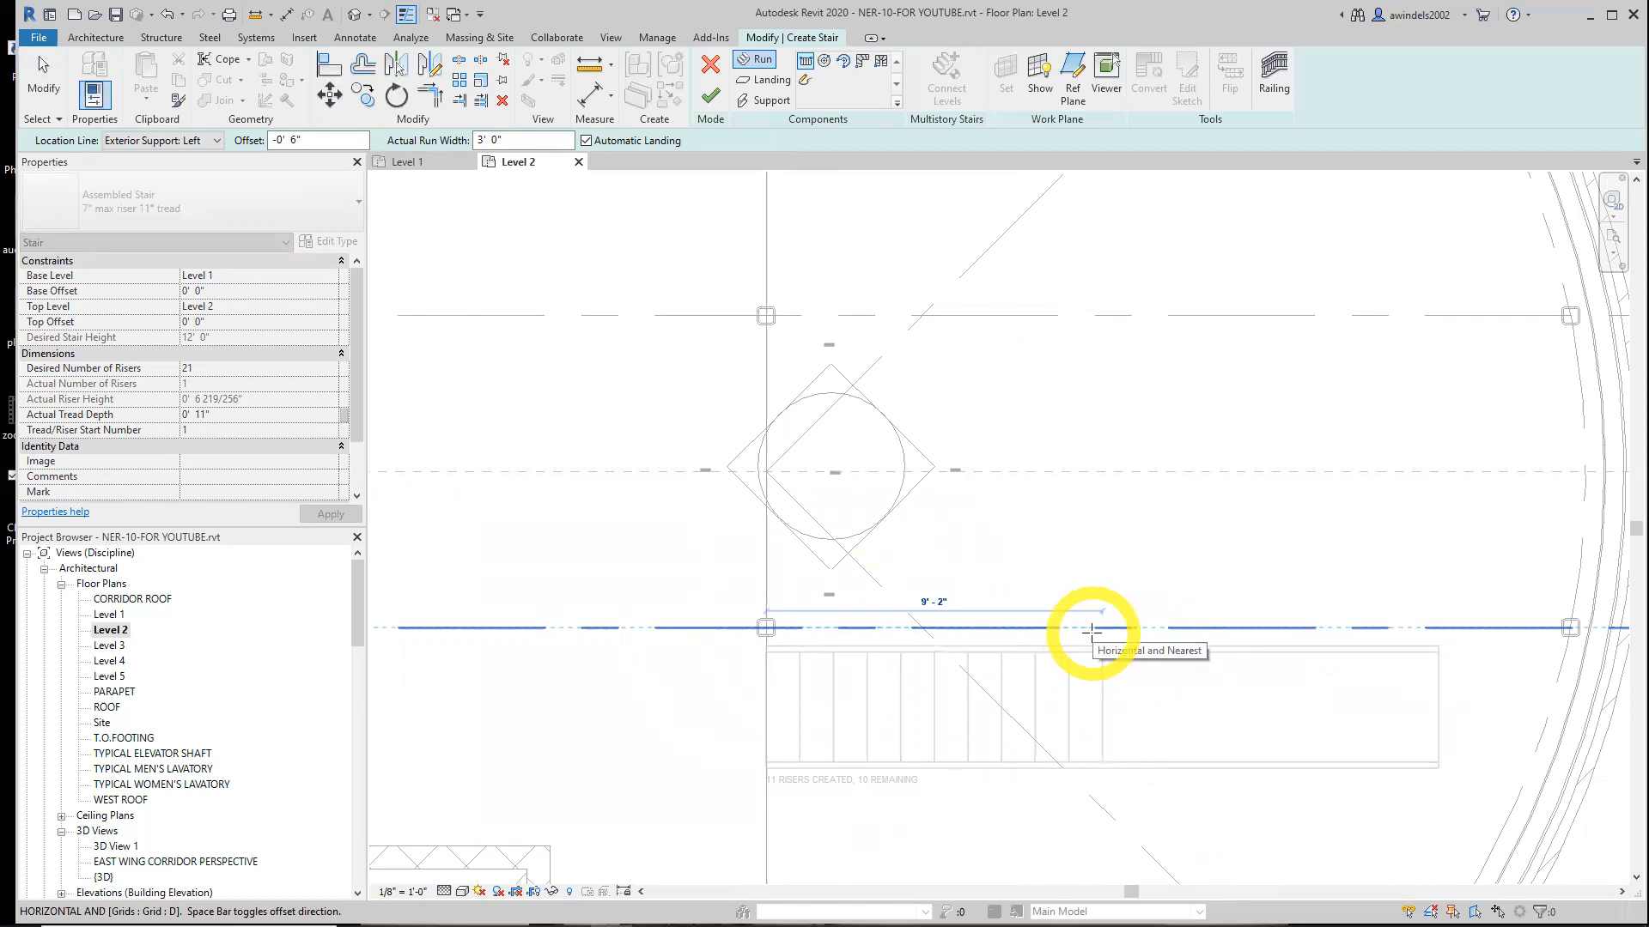
{"action": "left_click", "coordinate": [941, 606]}
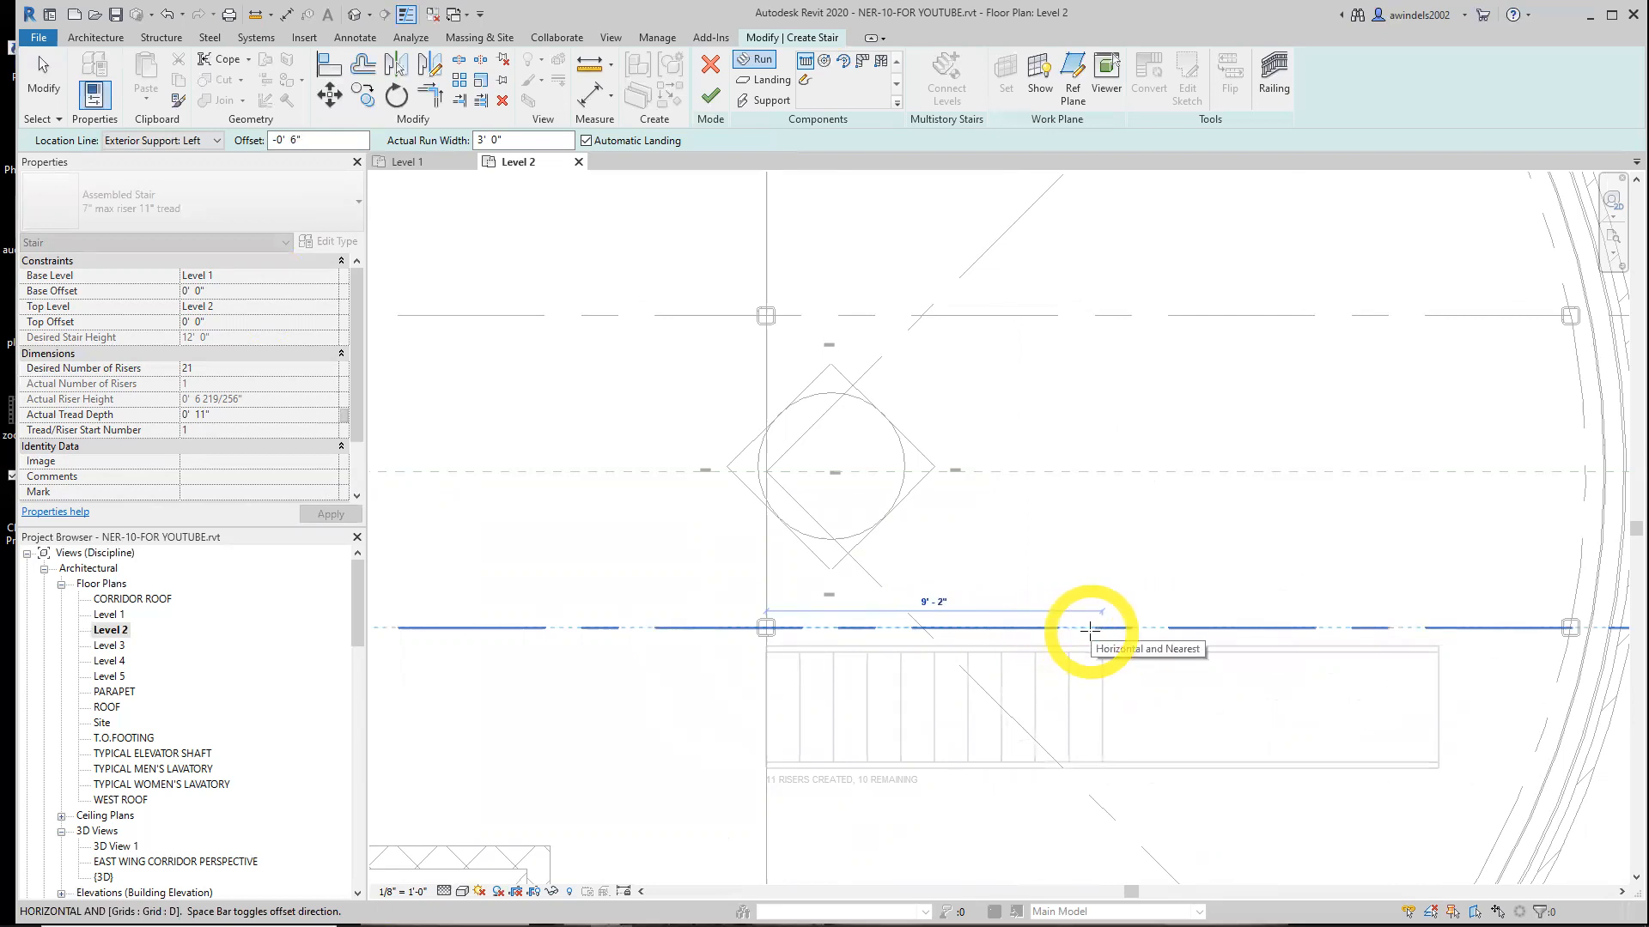
{"action": "left_click", "coordinate": [1090, 629]}
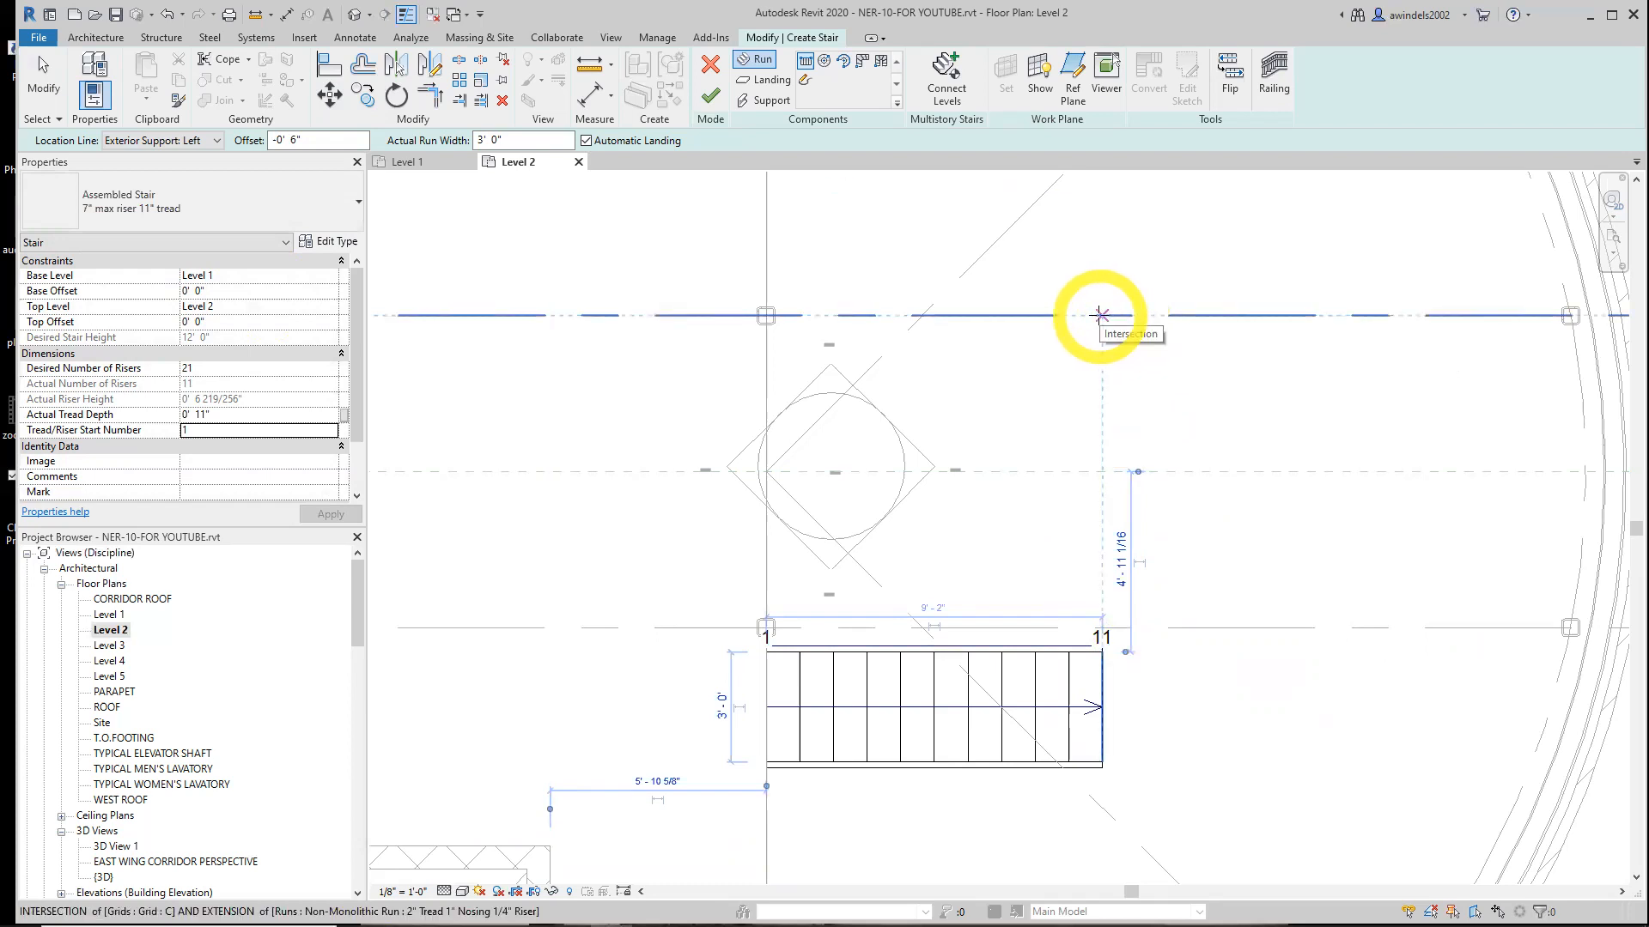
Sketch the second run westward along grid C, starting above the first run's end, to complete the U-shaped stair
{"action": "left_click", "coordinate": [1102, 315]}
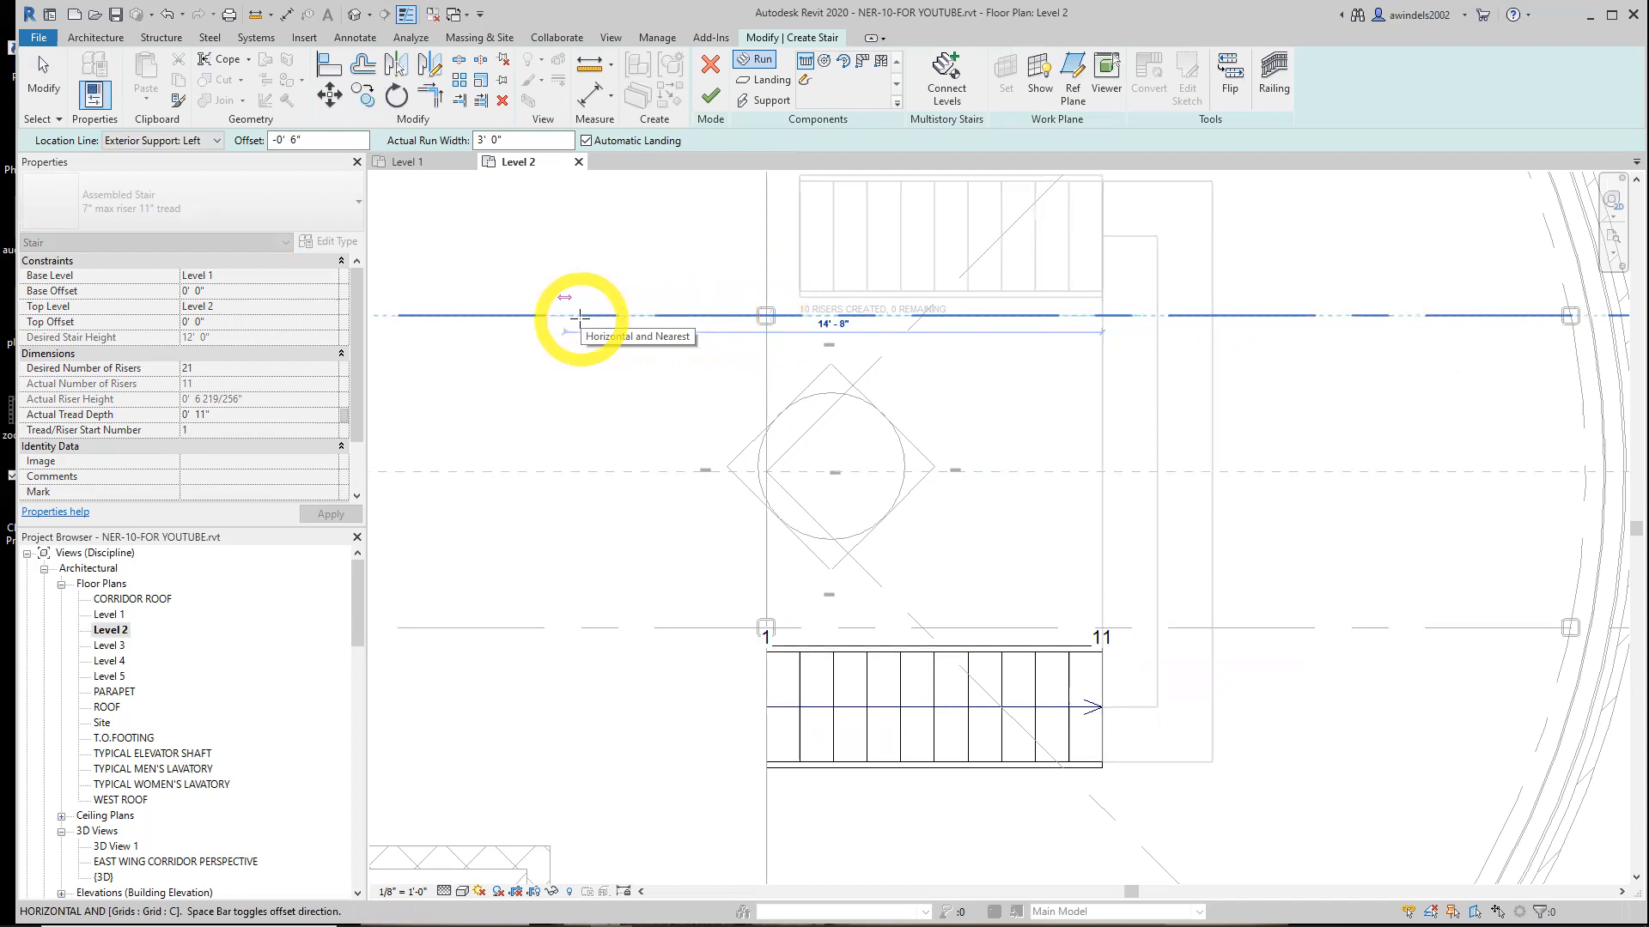
{"action": "middle_click_drag", "start_coordinate": [580, 317], "coordinate": [582, 361]}
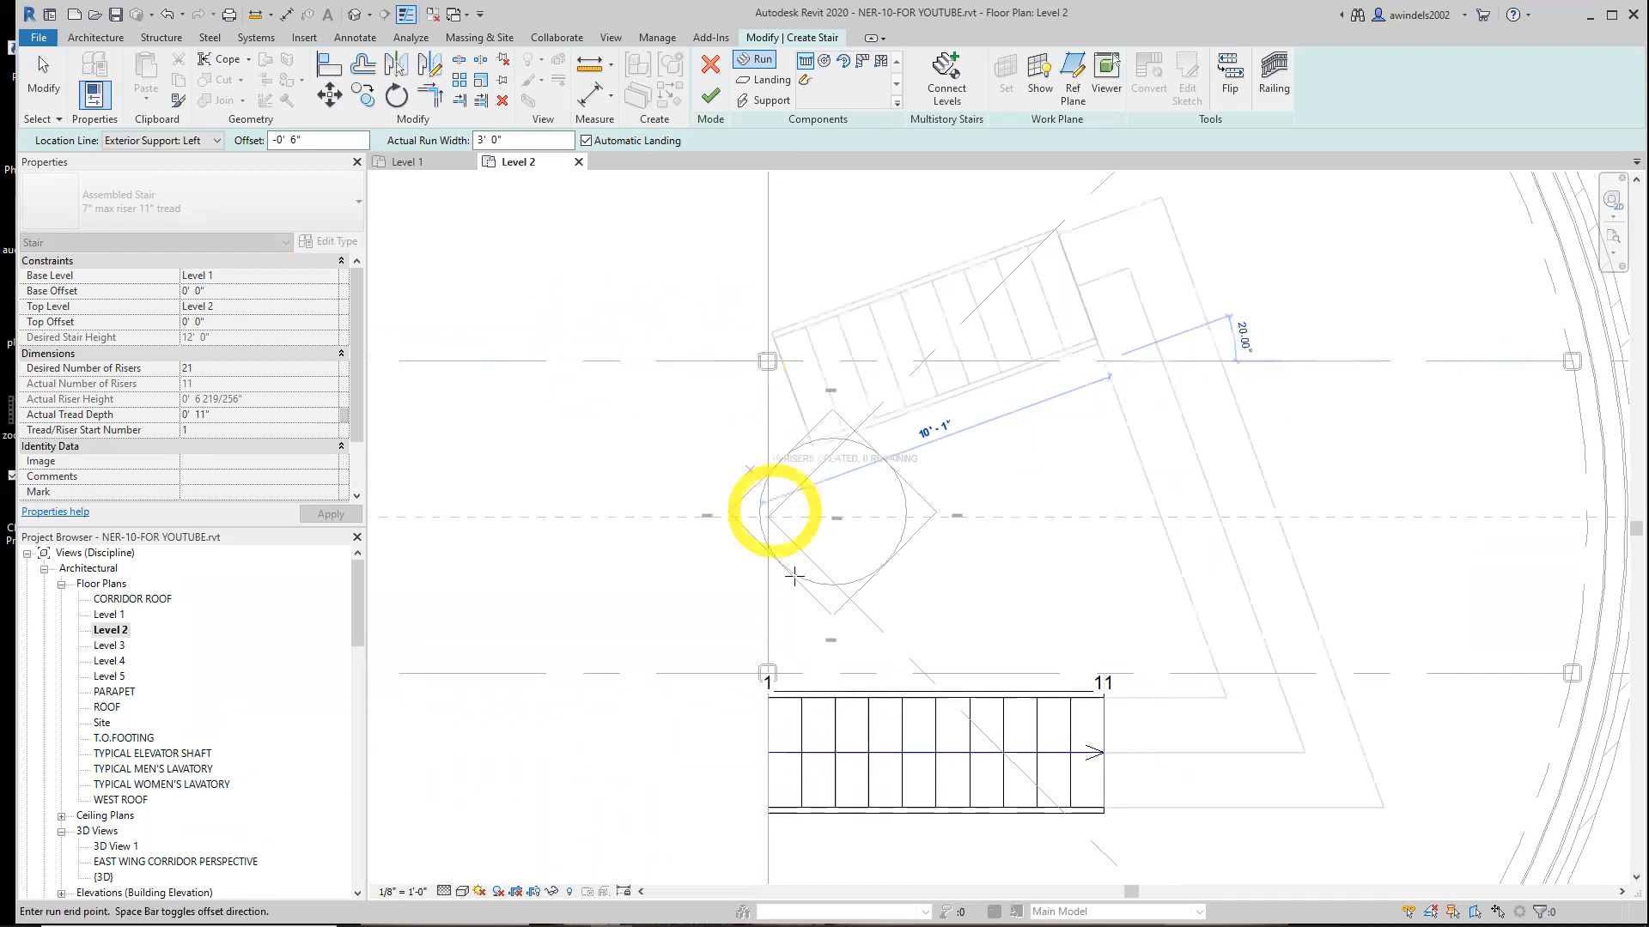
{"action": "left_click", "coordinate": [1092, 692]}
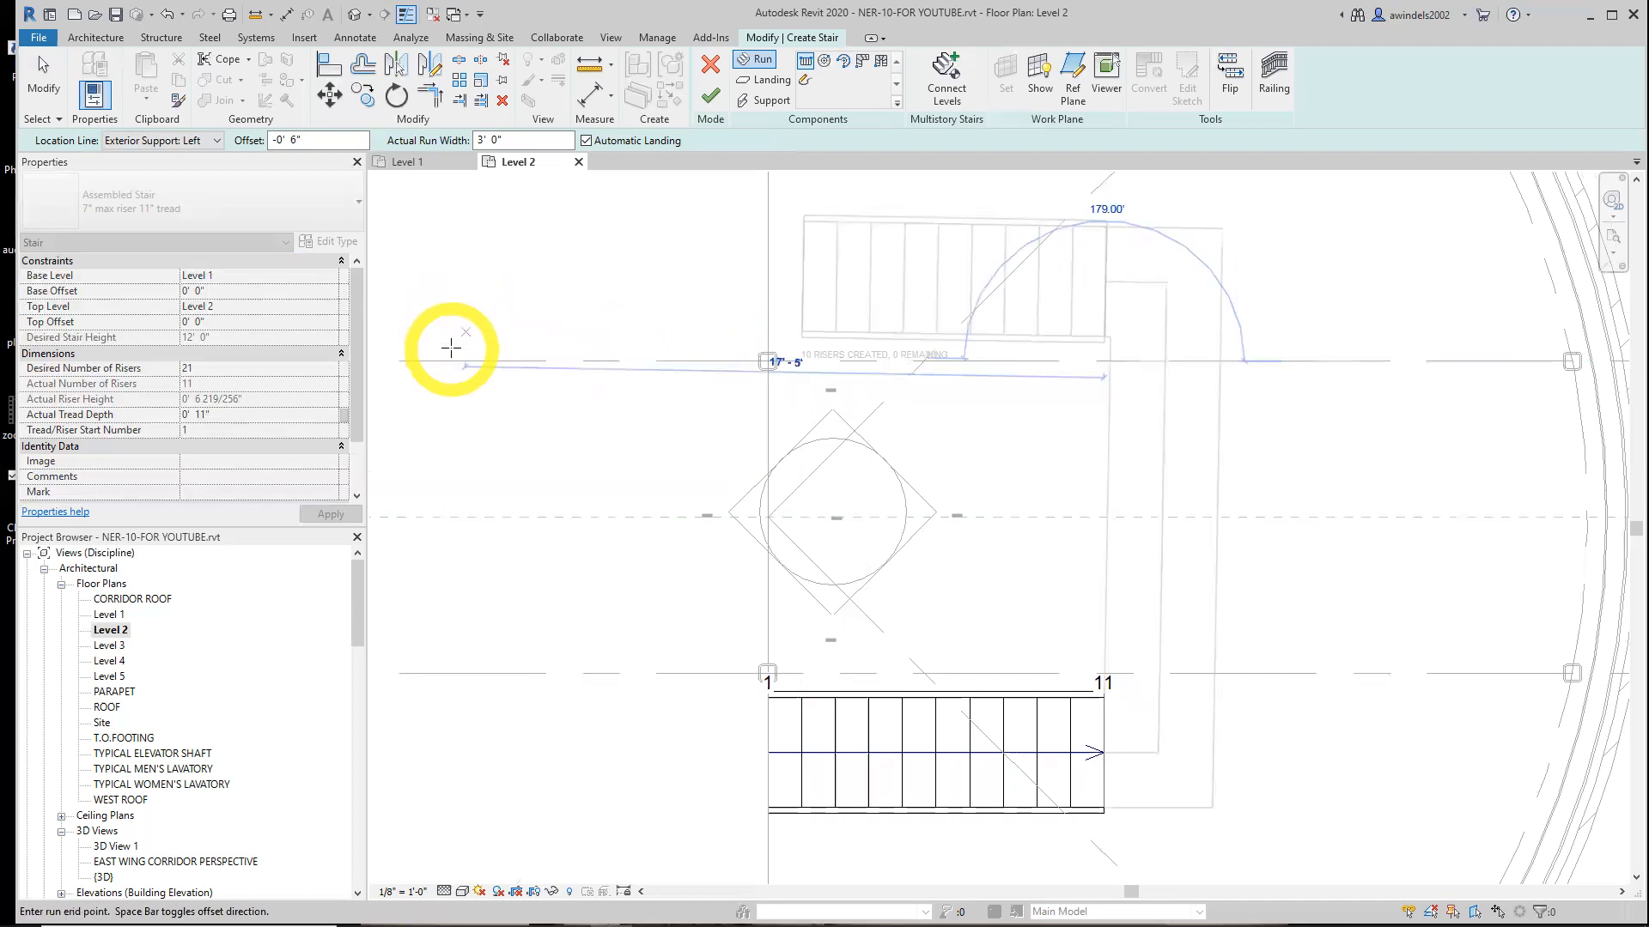
{"action": "left_click", "coordinate": [453, 366]}
{"action": "key", "text": "Escape"}
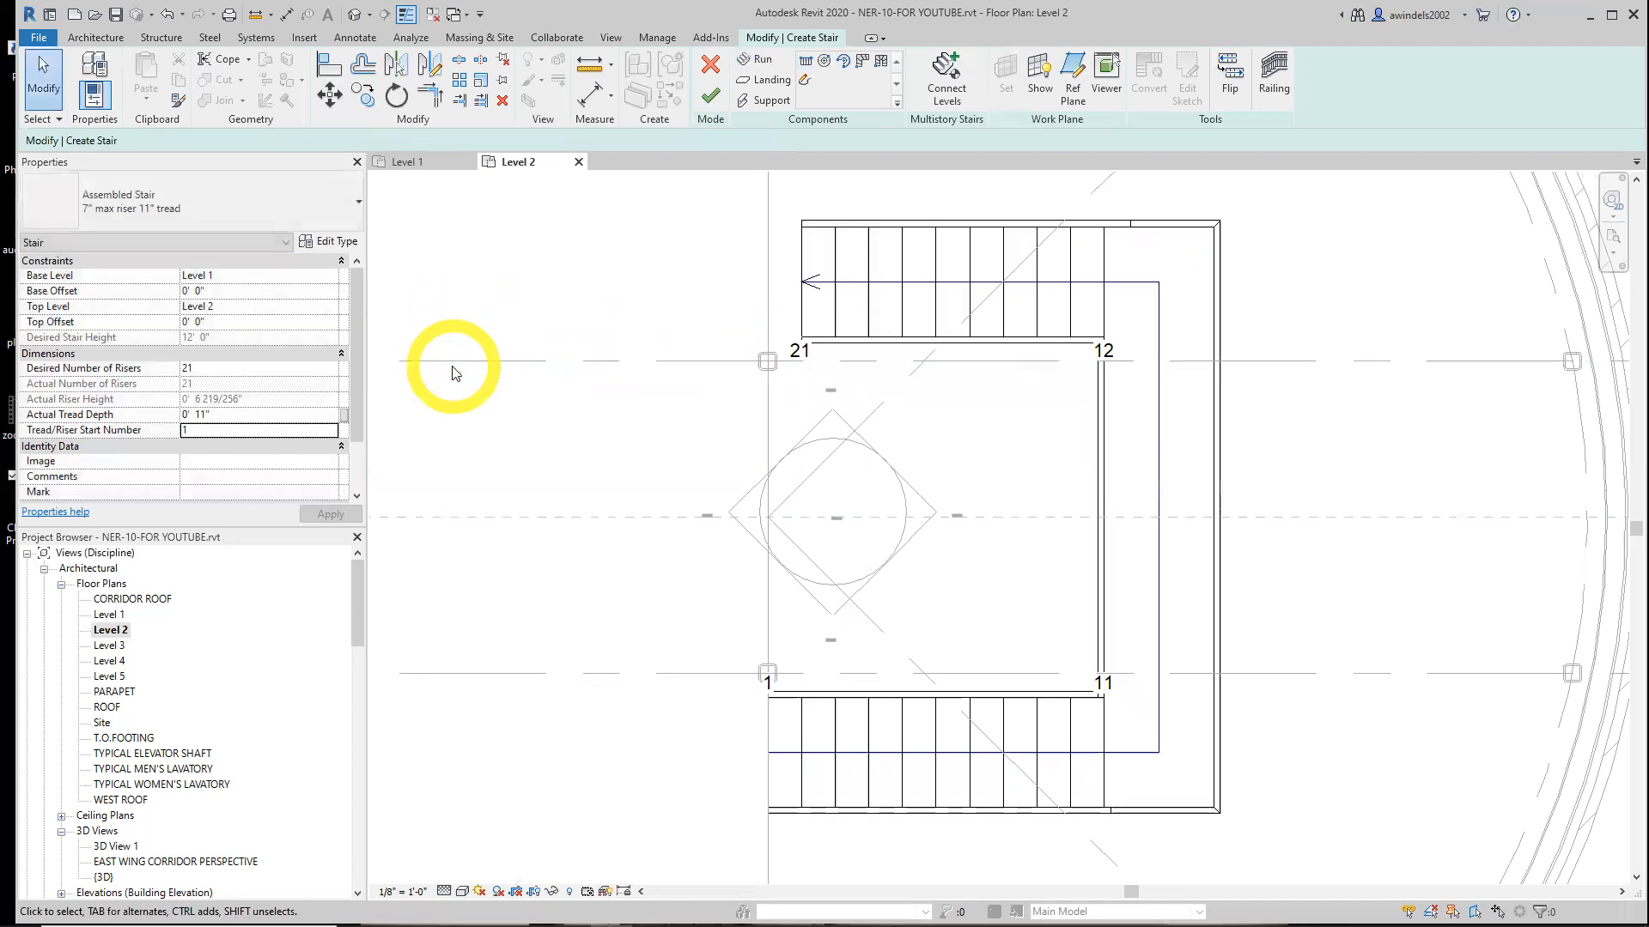
Select the automatic landing and convert it to a custom sketch-based landing
{"action": "left_click", "coordinate": [801, 361]}
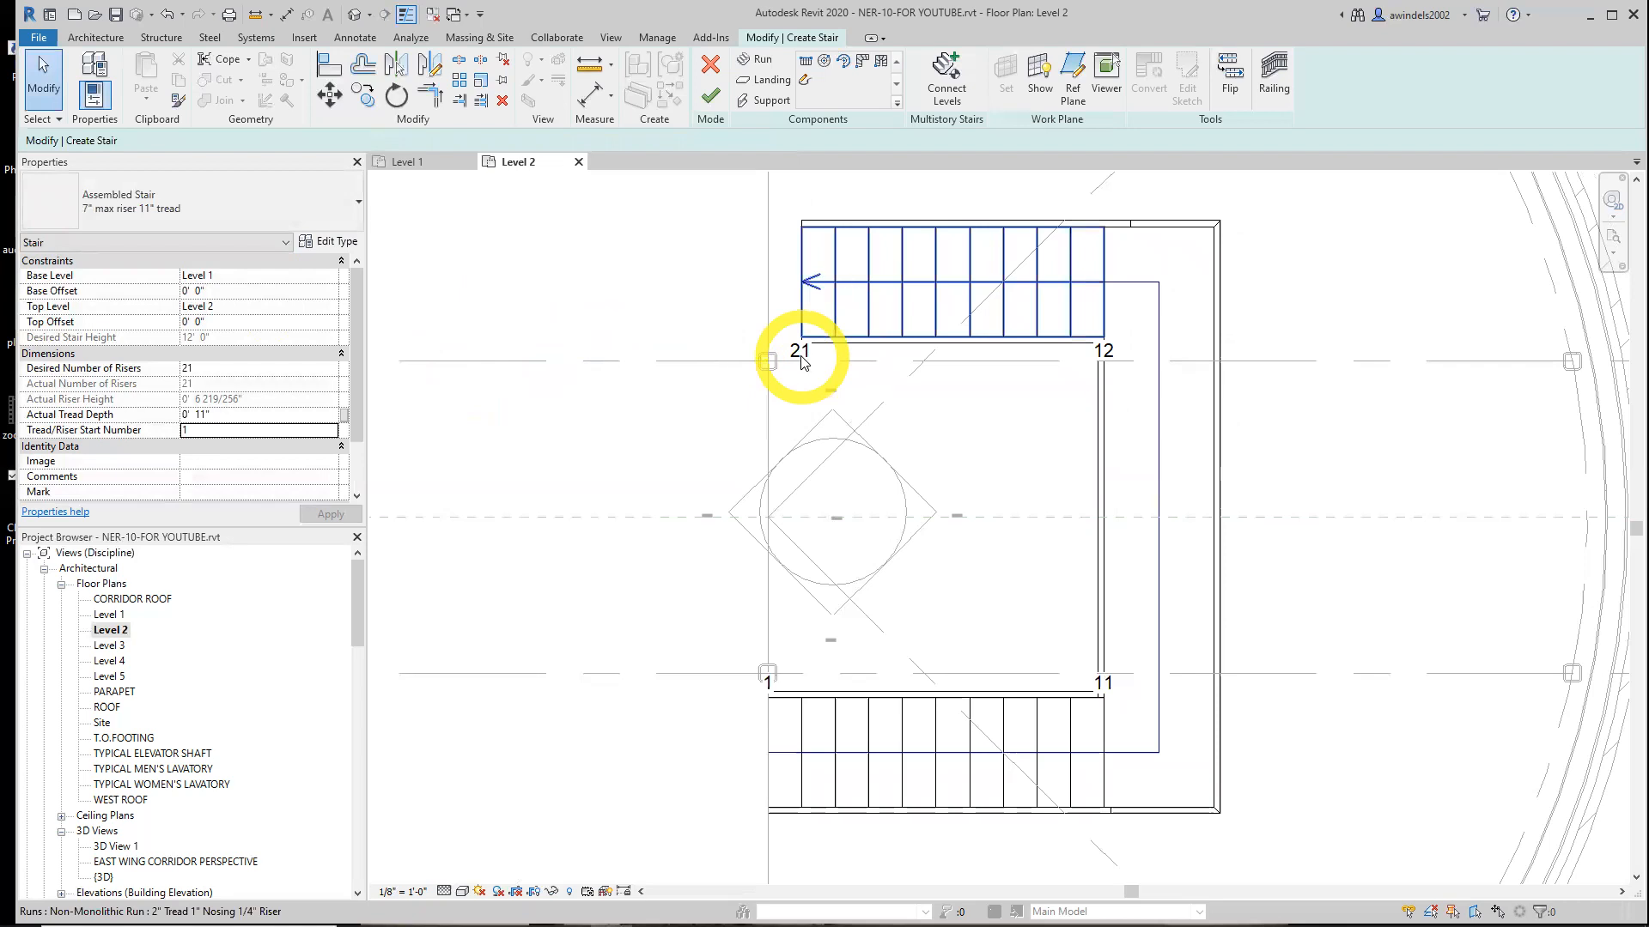
{"action": "left_click", "coordinate": [894, 742]}
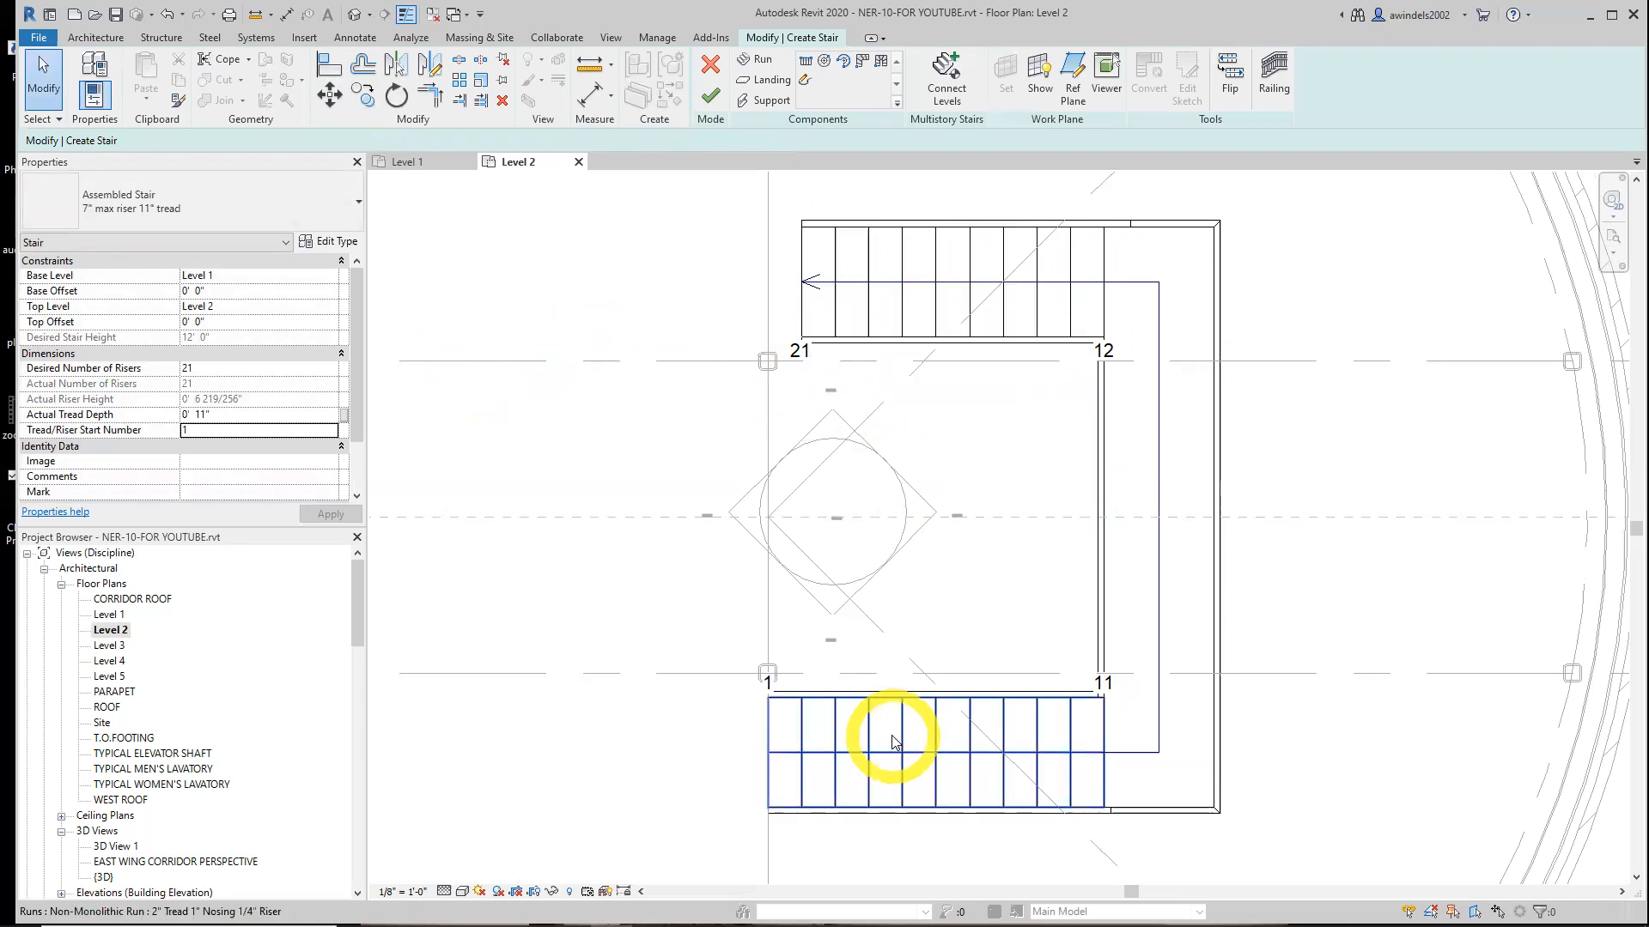
{"action": "left_click", "coordinate": [623, 589]}
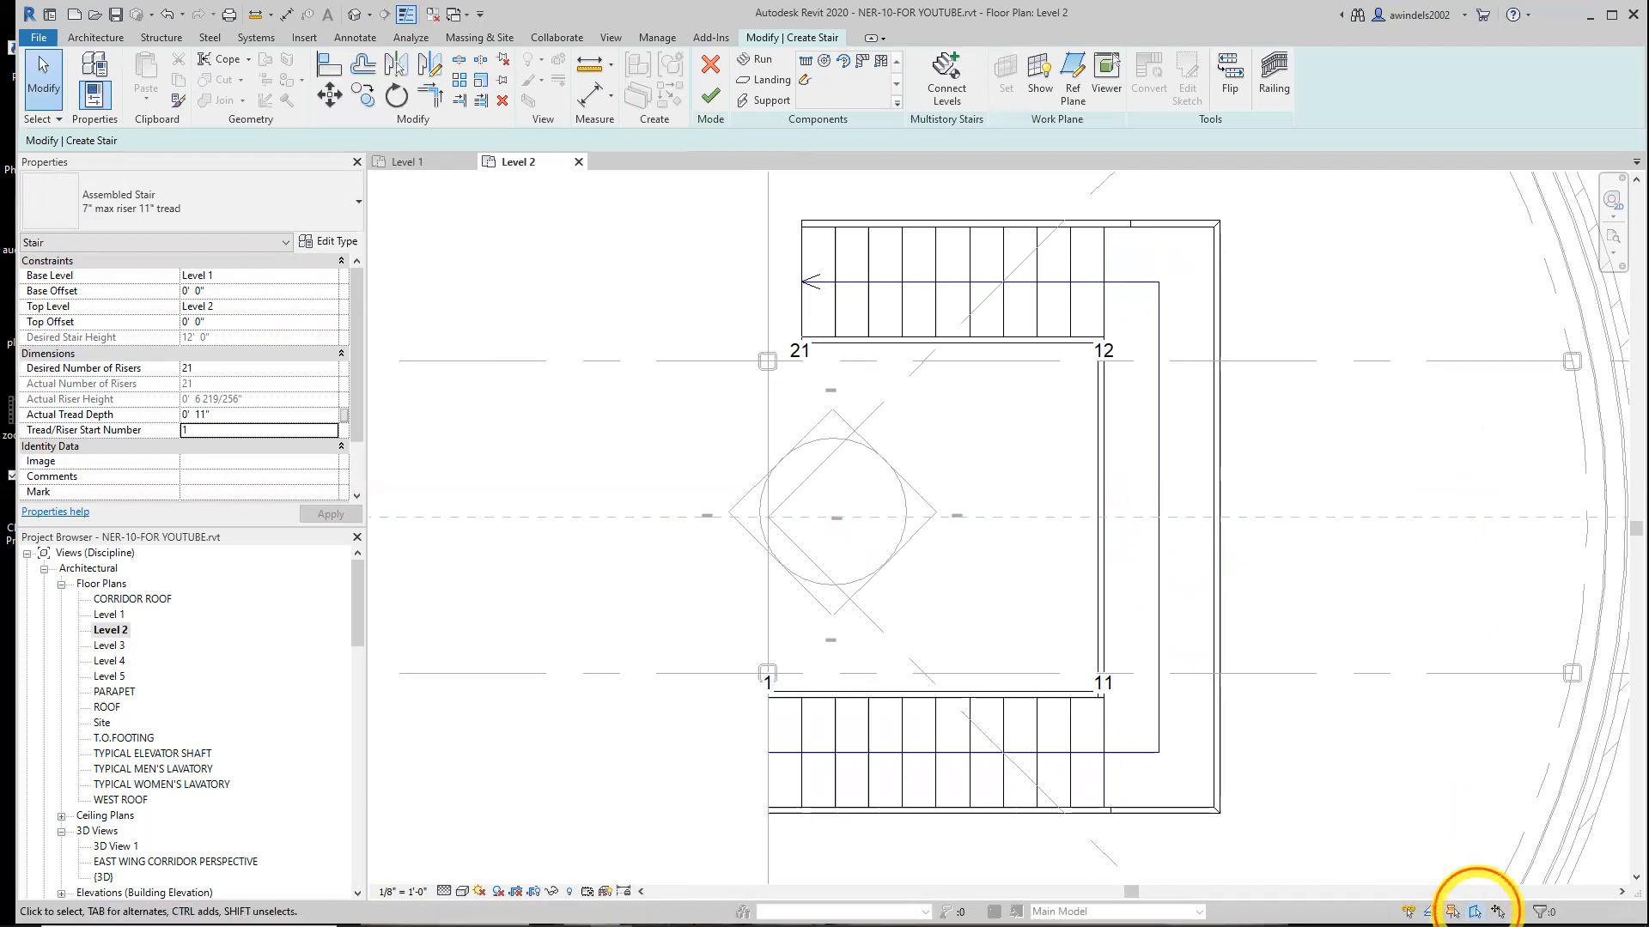
{"action": "left_click", "coordinate": [1182, 574]}
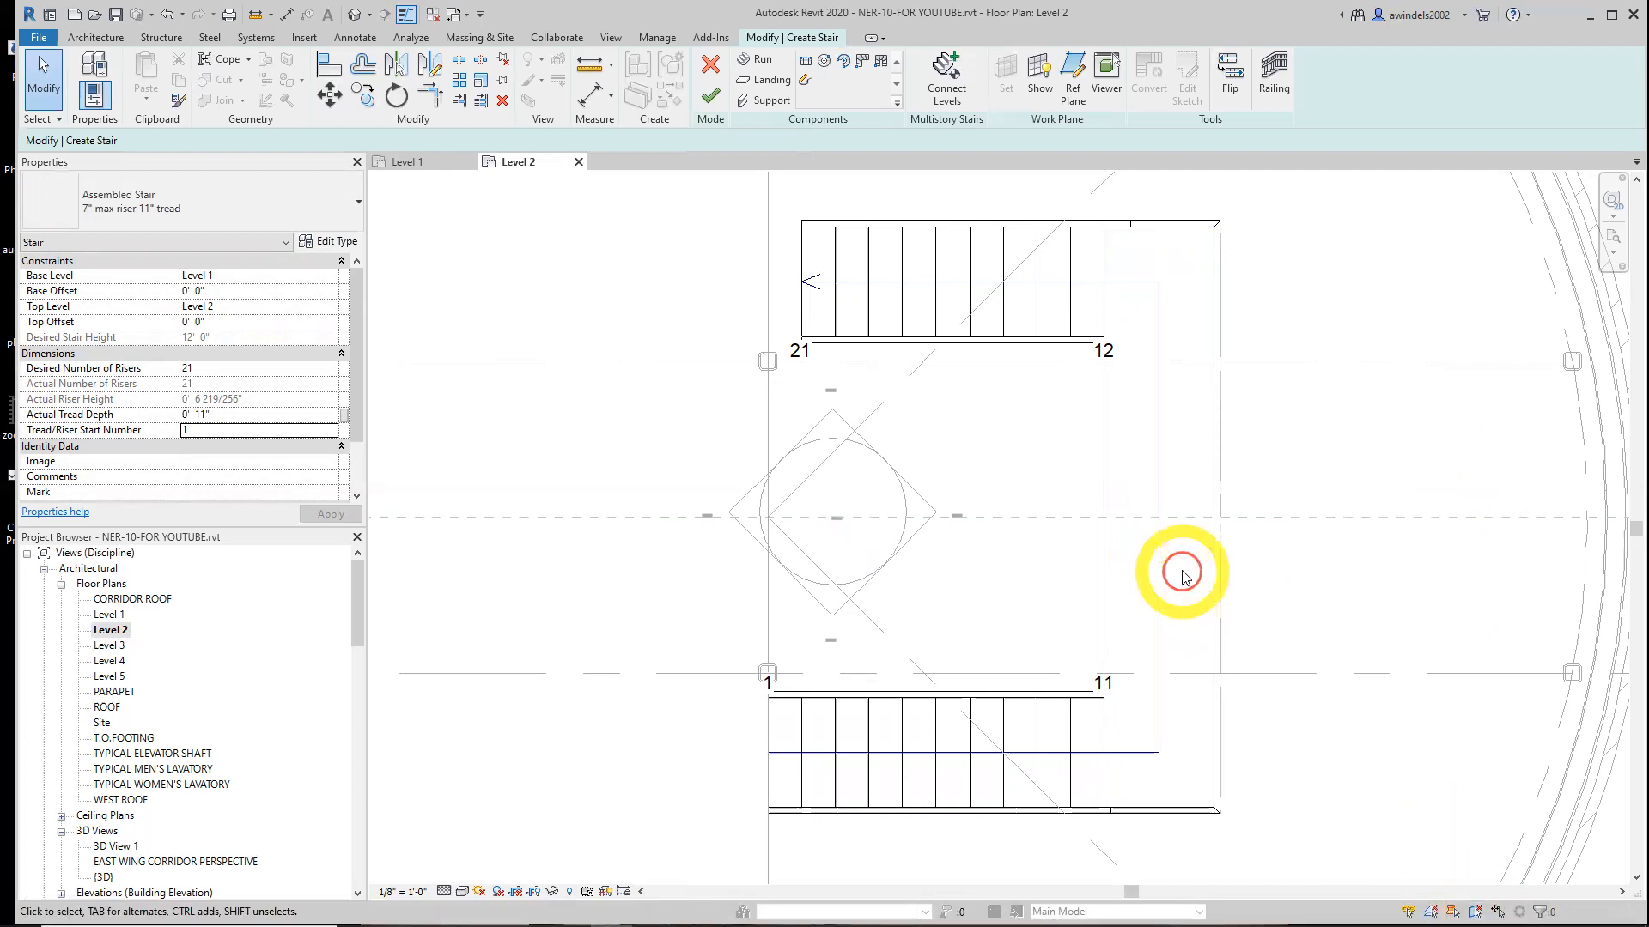
{"action": "left_click", "coordinate": [1473, 912]}
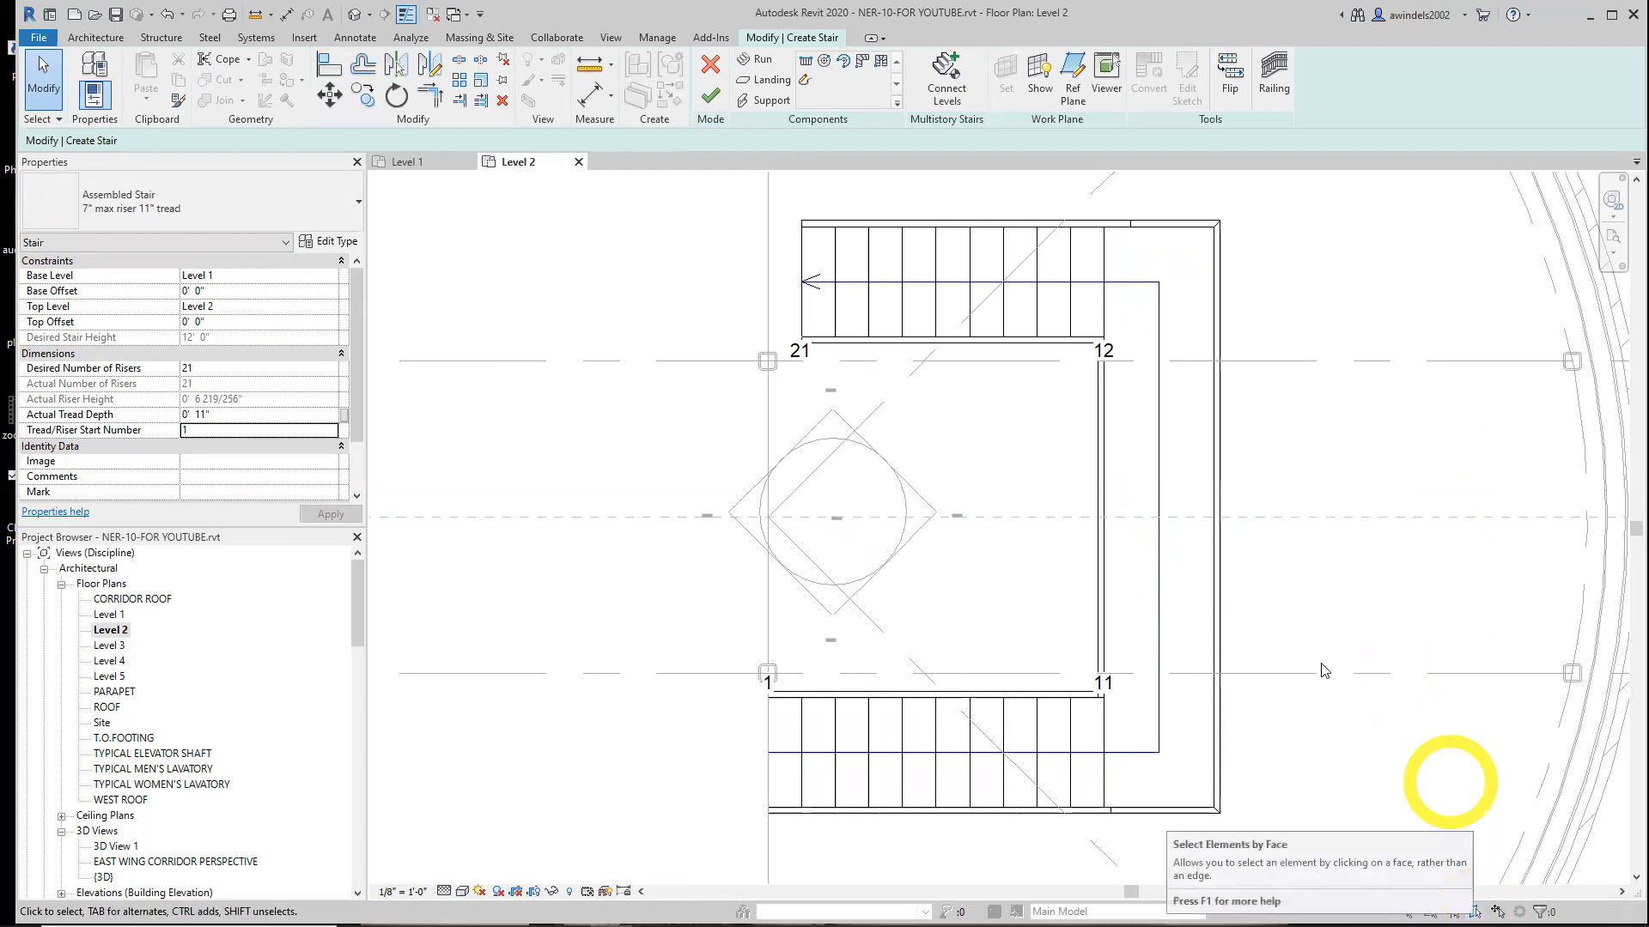
{"action": "left_click", "coordinate": [1202, 606]}
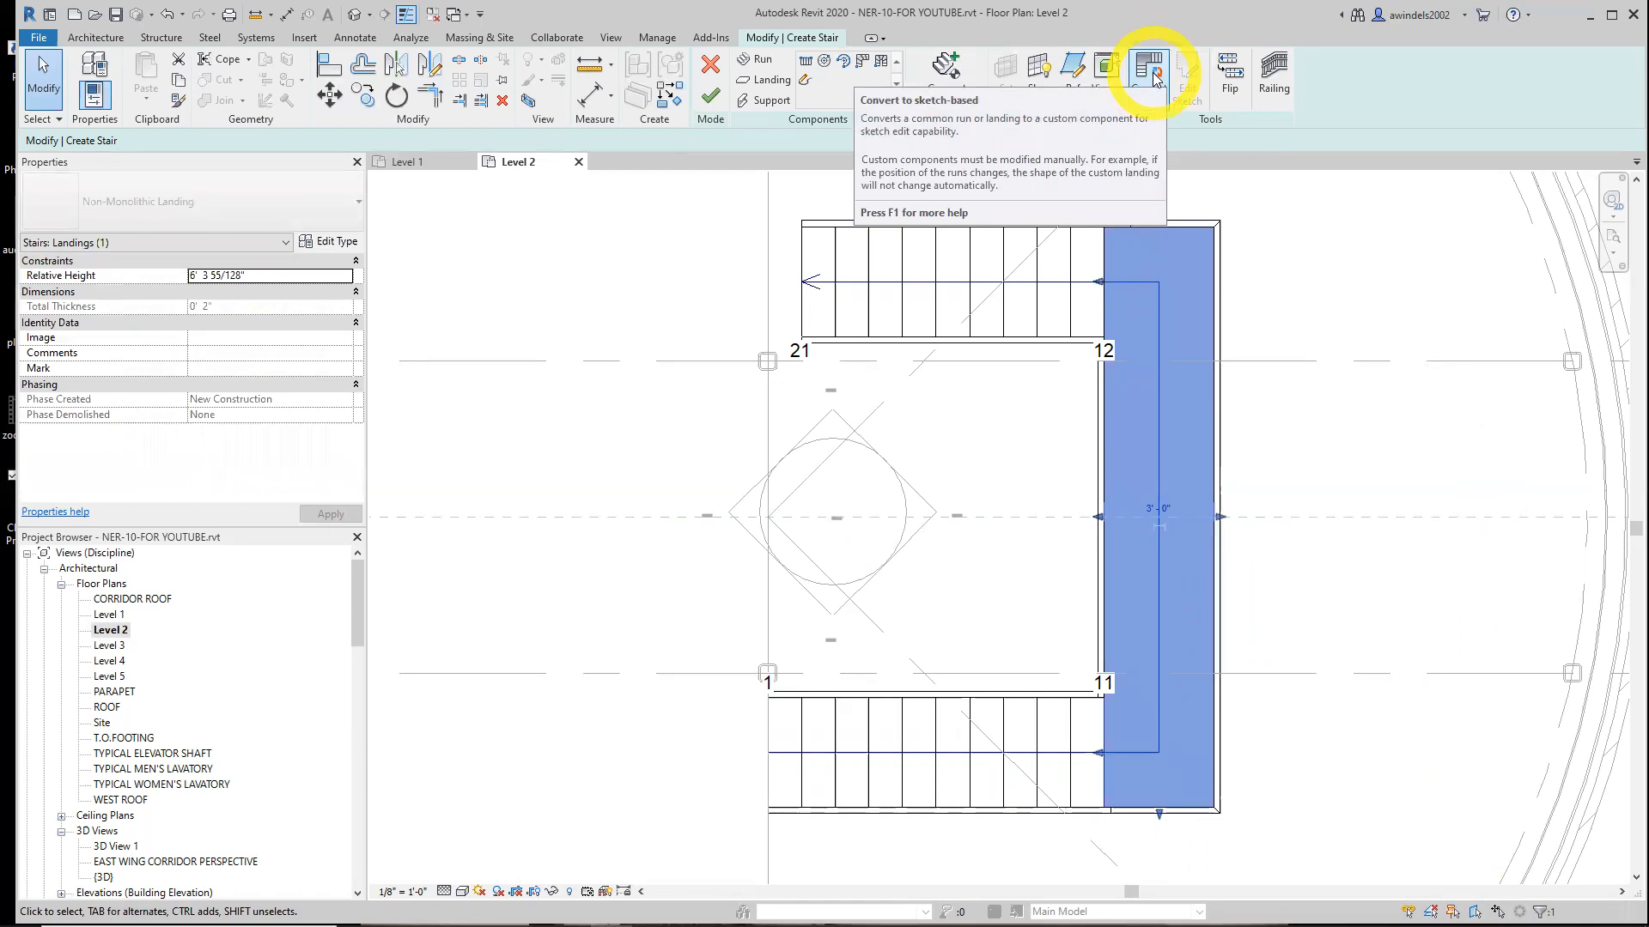
{"action": "left_click", "coordinate": [1156, 77]}
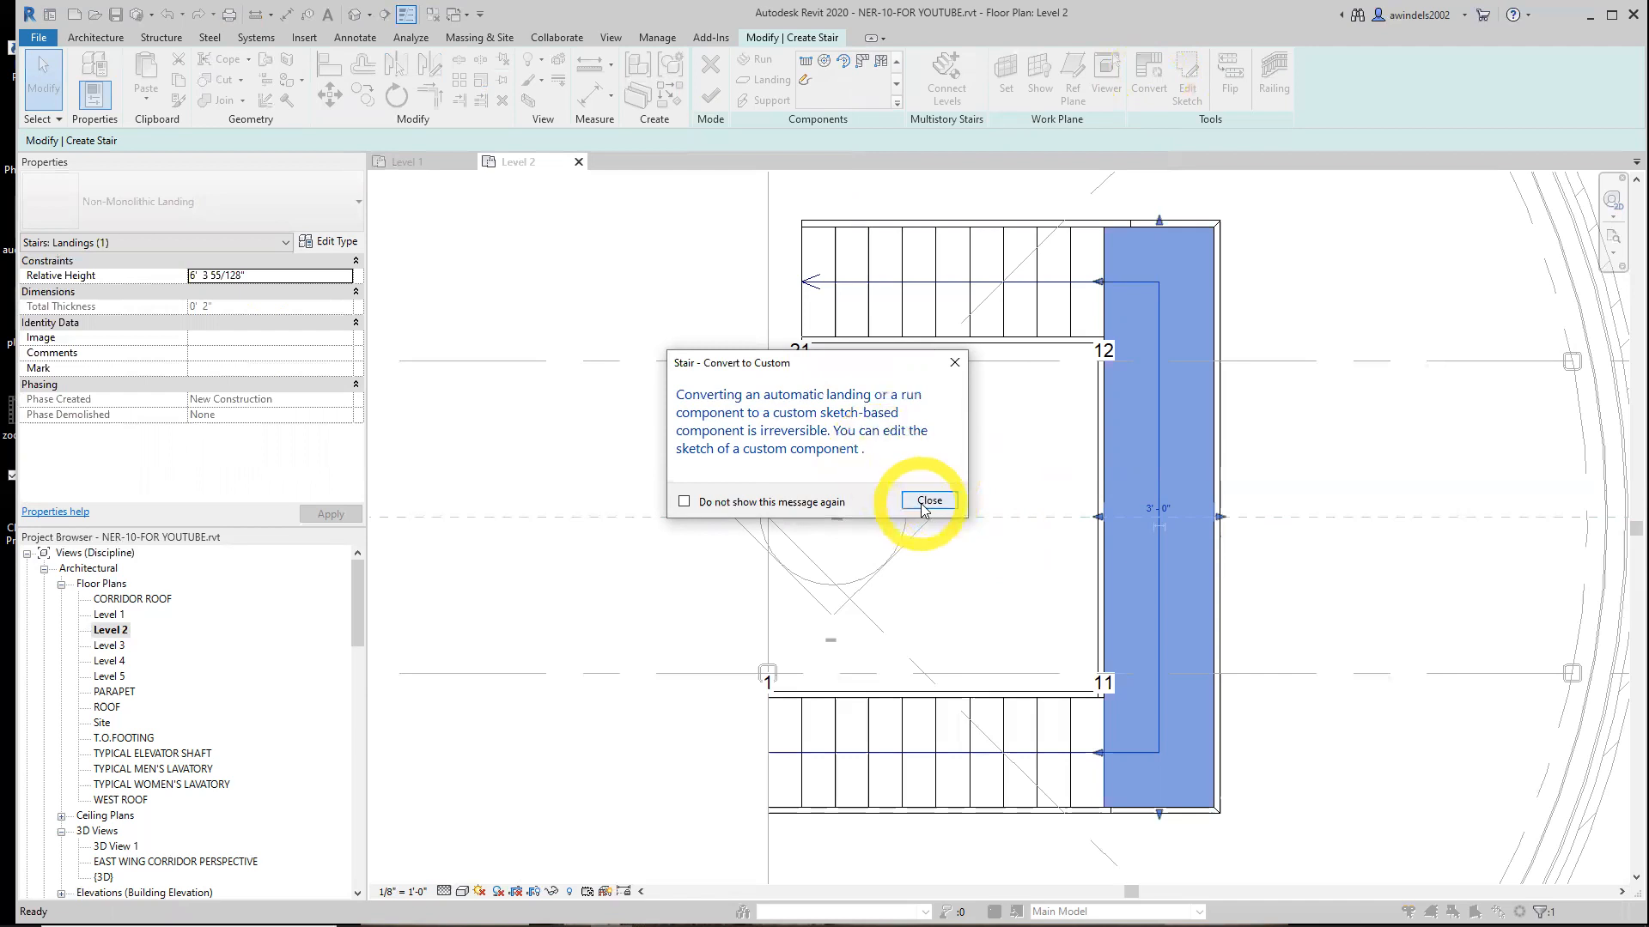
{"action": "left_click", "coordinate": [927, 503]}
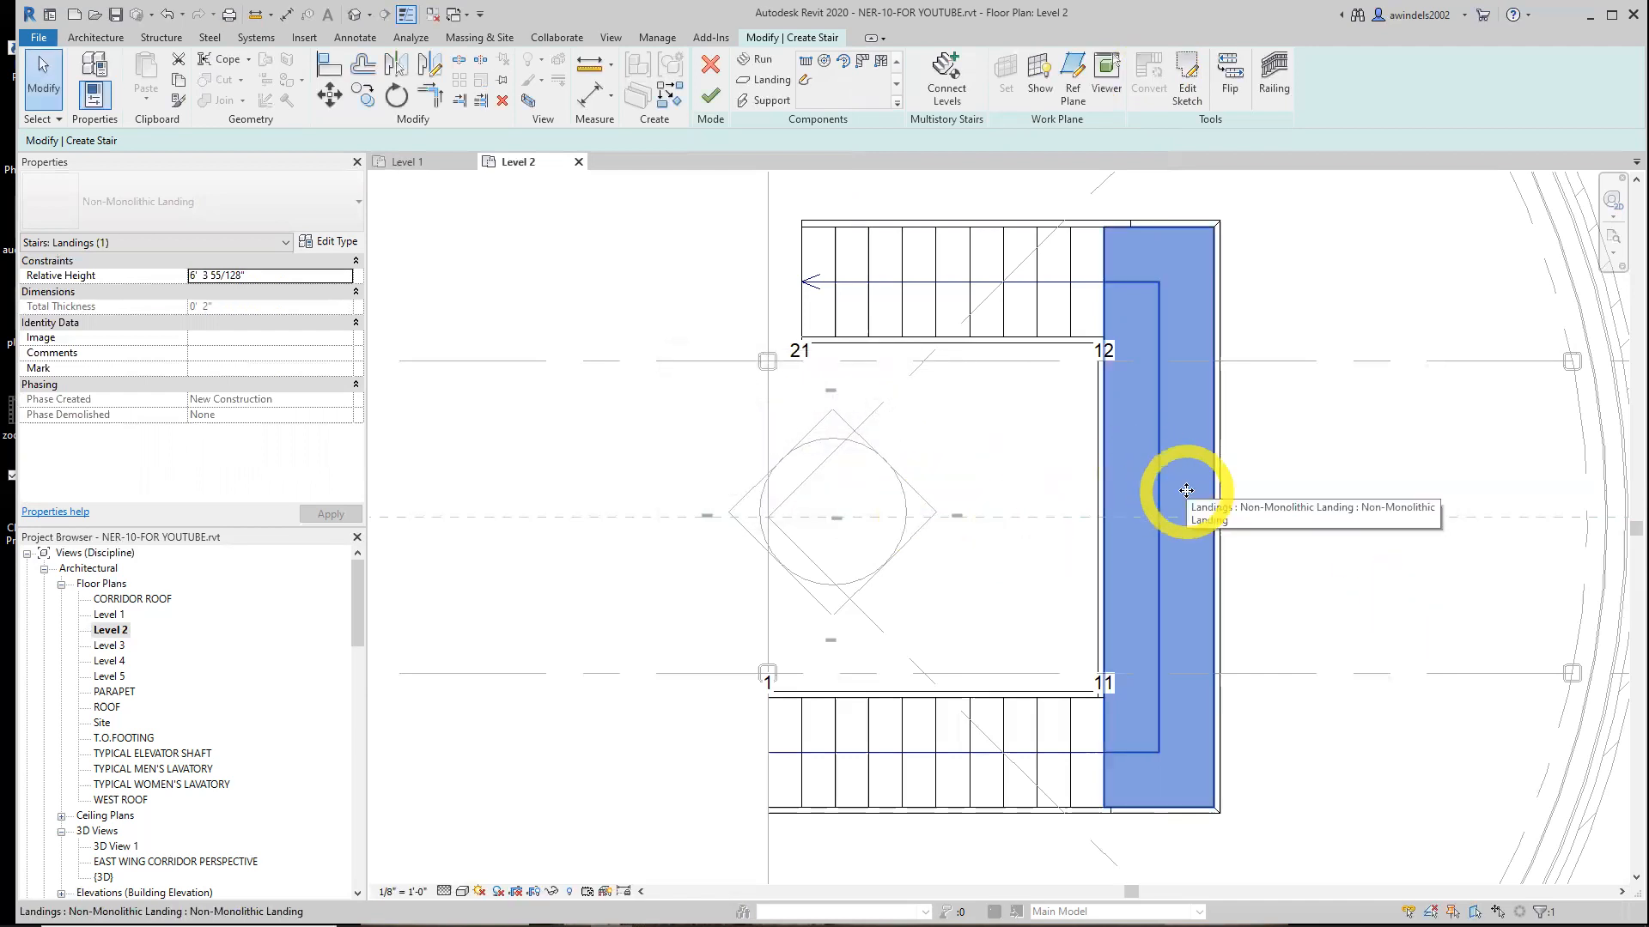
Edit the landing sketch and draw a start-end-radius arc boundary between its outer corners with a 12' radius
{"action": "left_click", "coordinate": [1191, 99]}
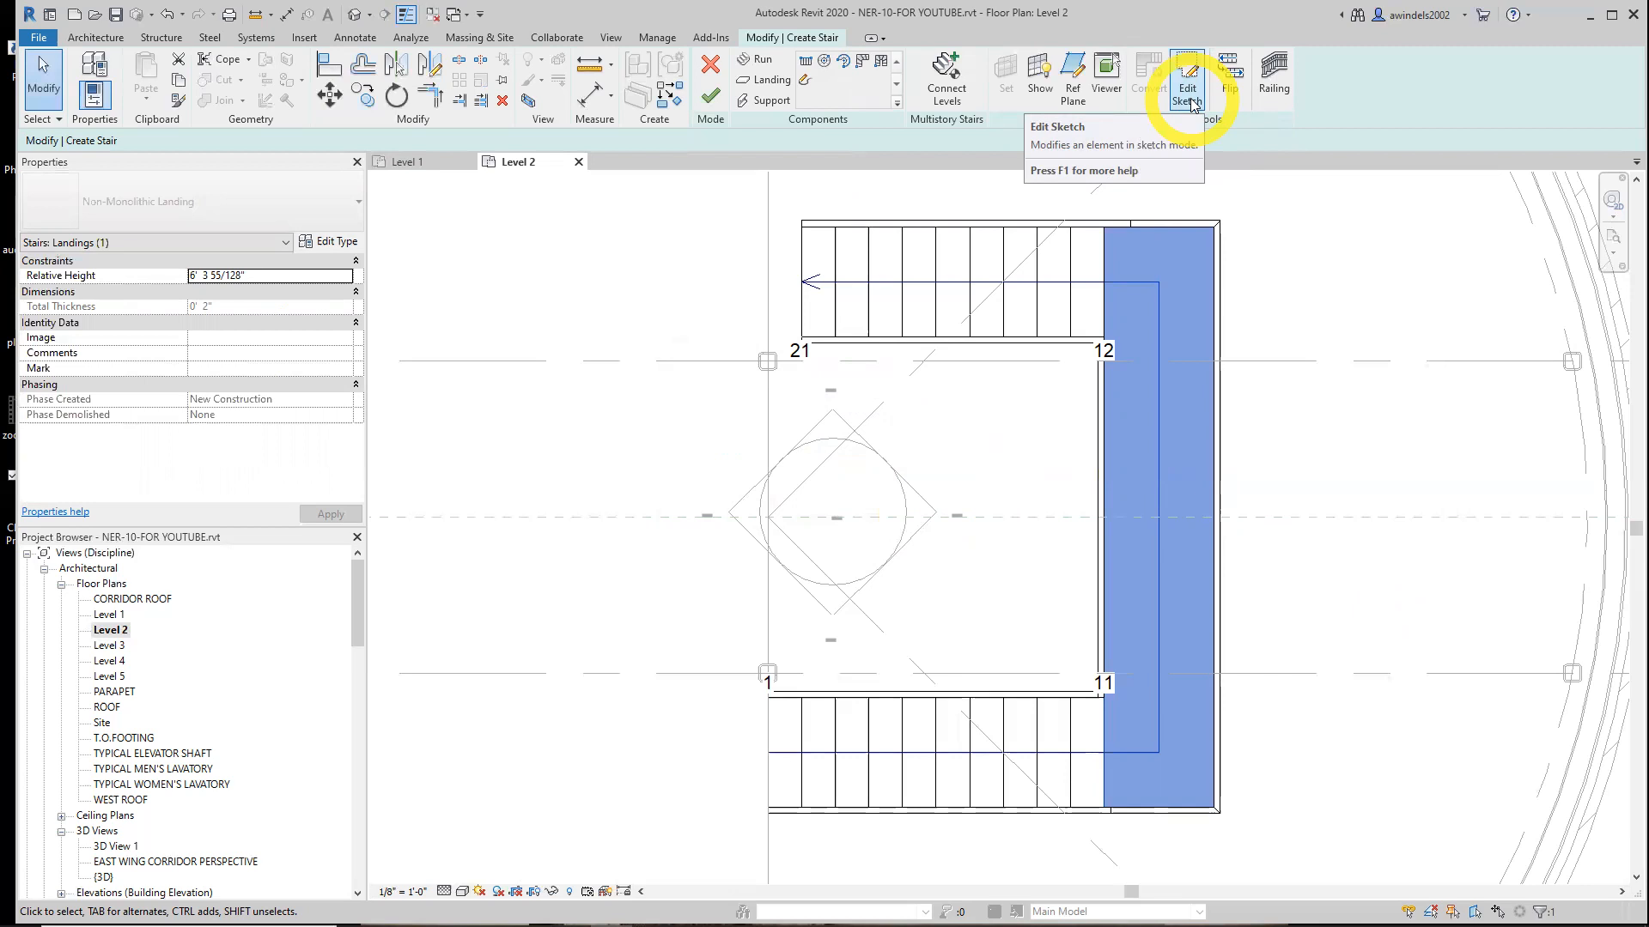
{"action": "left_click", "coordinate": [1190, 102]}
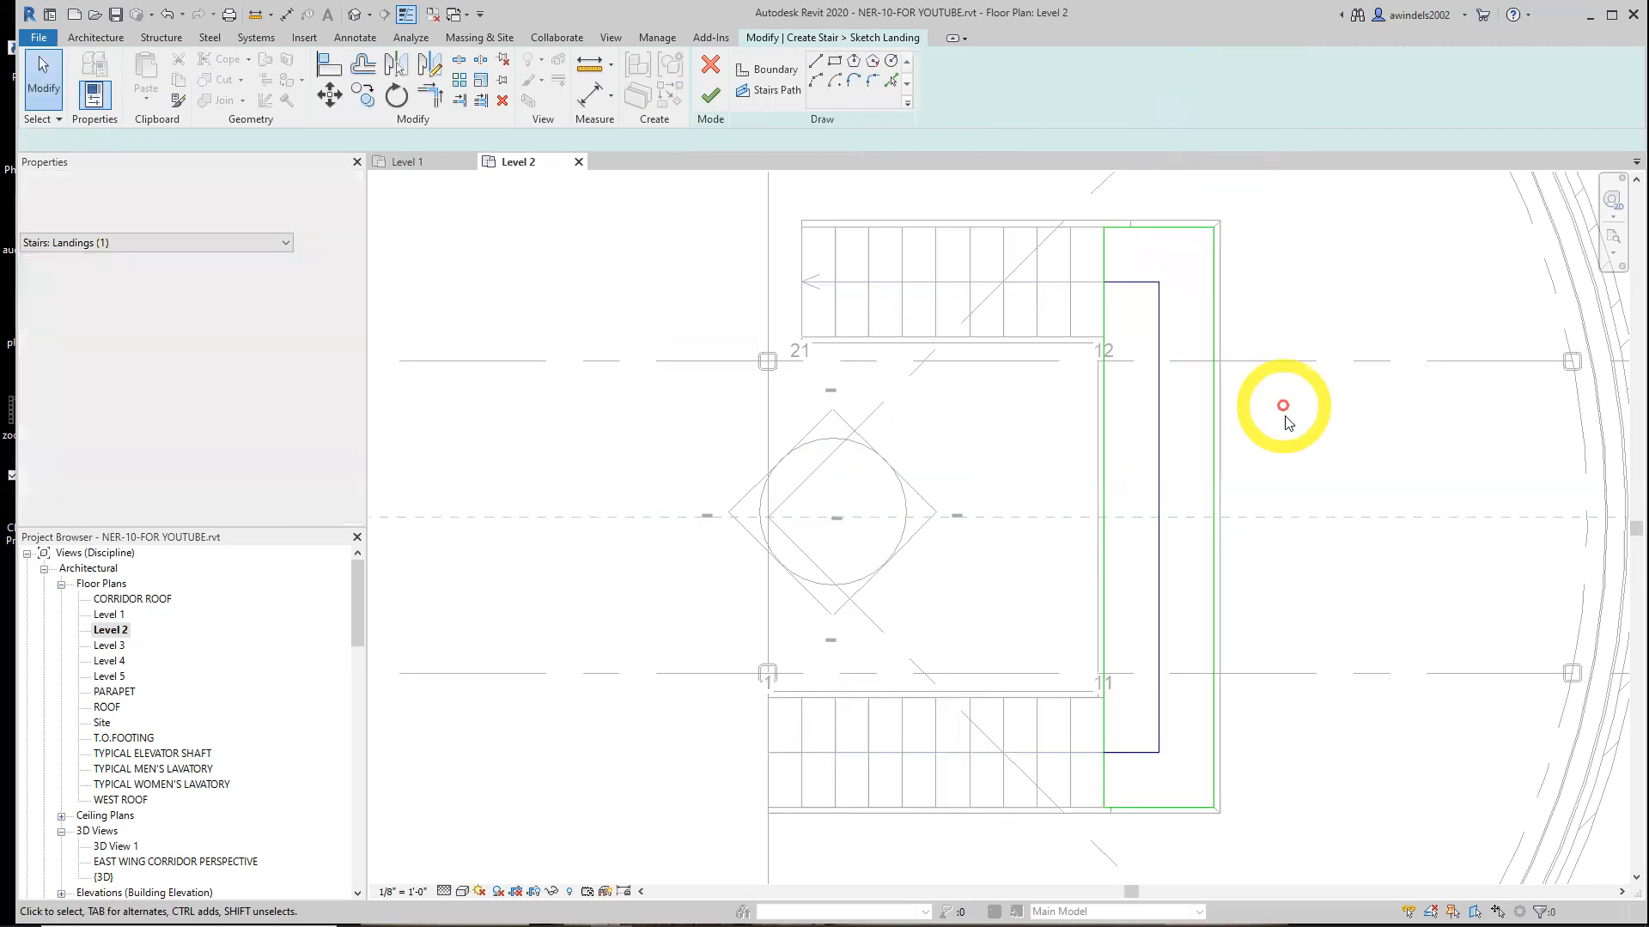
{"action": "left_click", "coordinate": [1203, 409]}
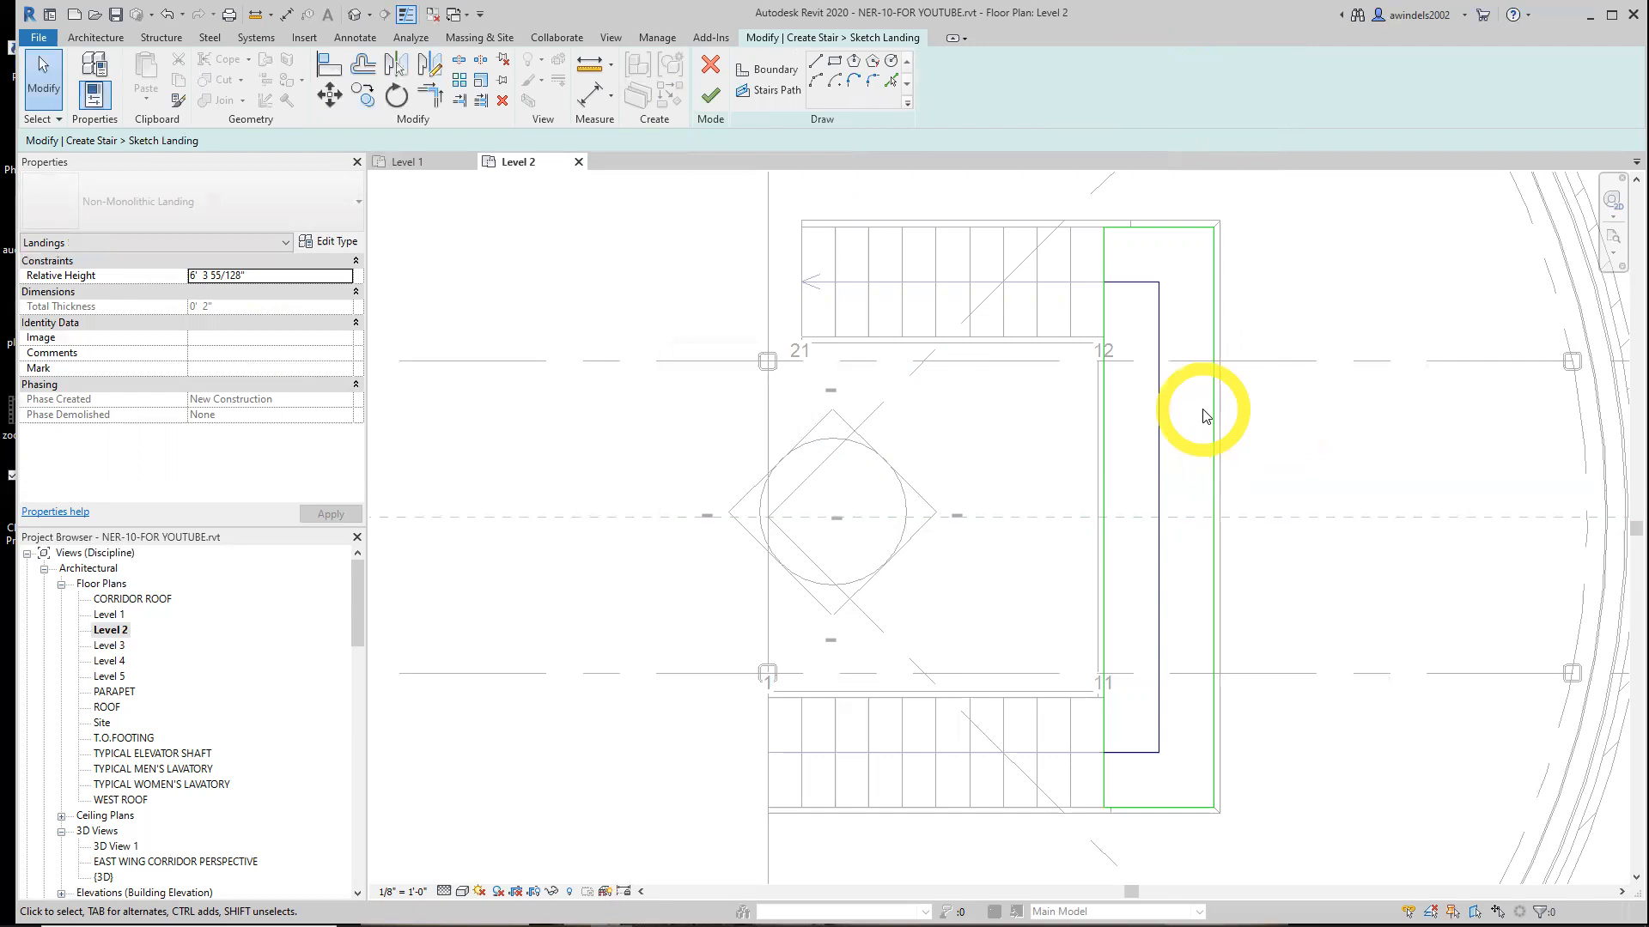
{"action": "left_click", "coordinate": [814, 86]}
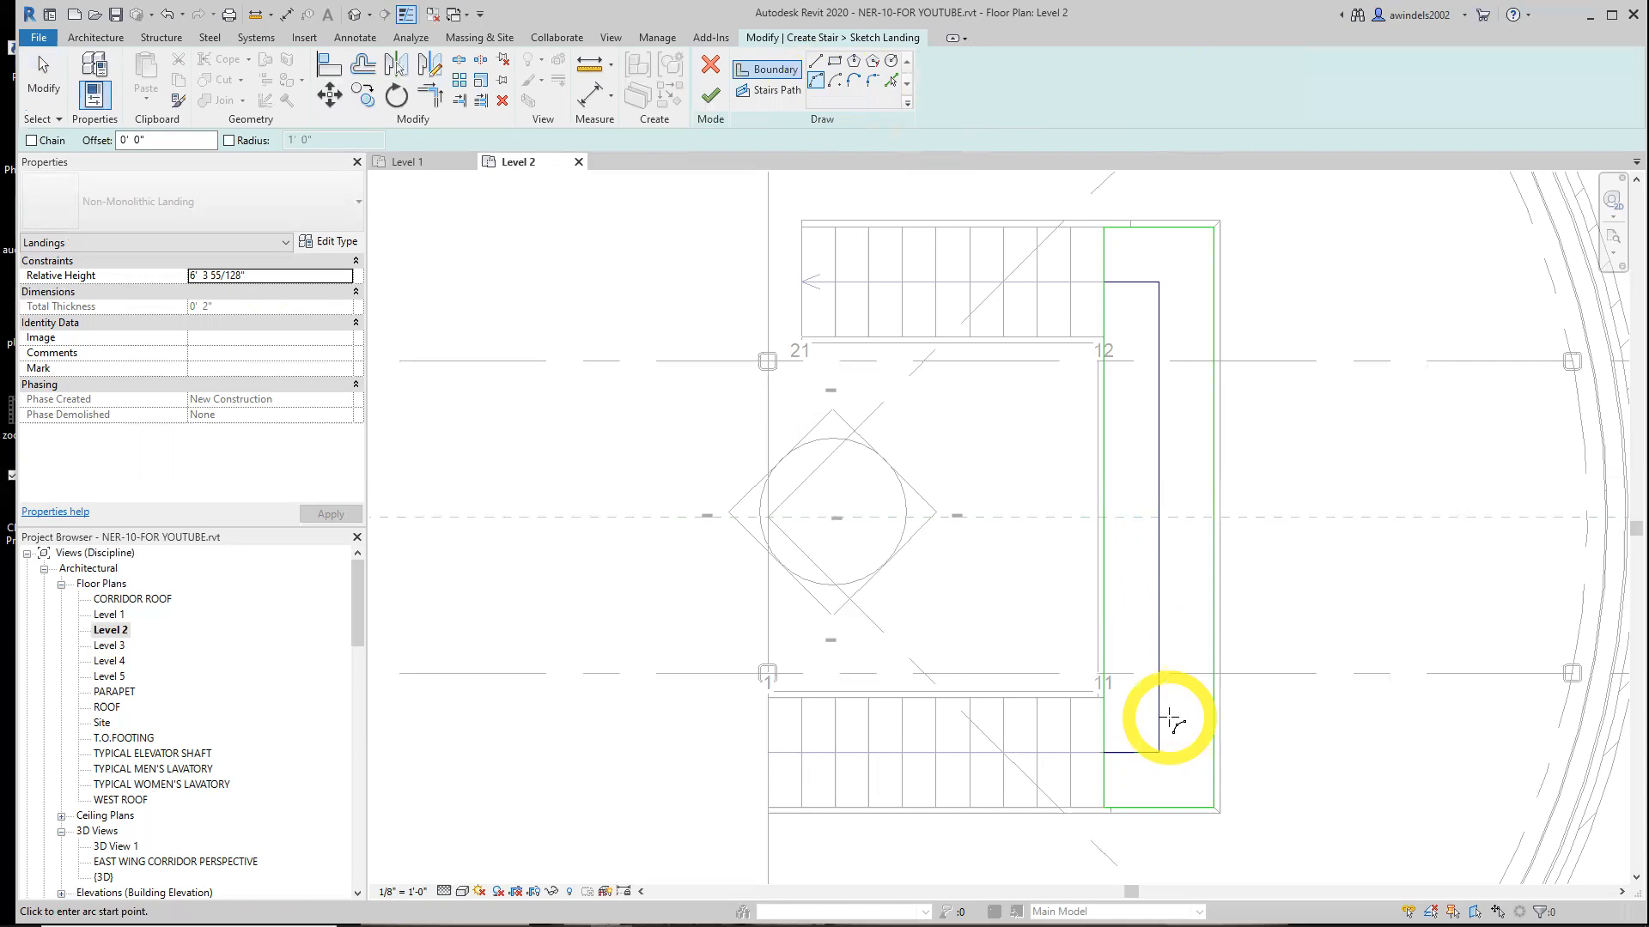
{"action": "scroll", "coordinate": [1216, 256], "scroll_direction": "up", "scroll_amount": 3}
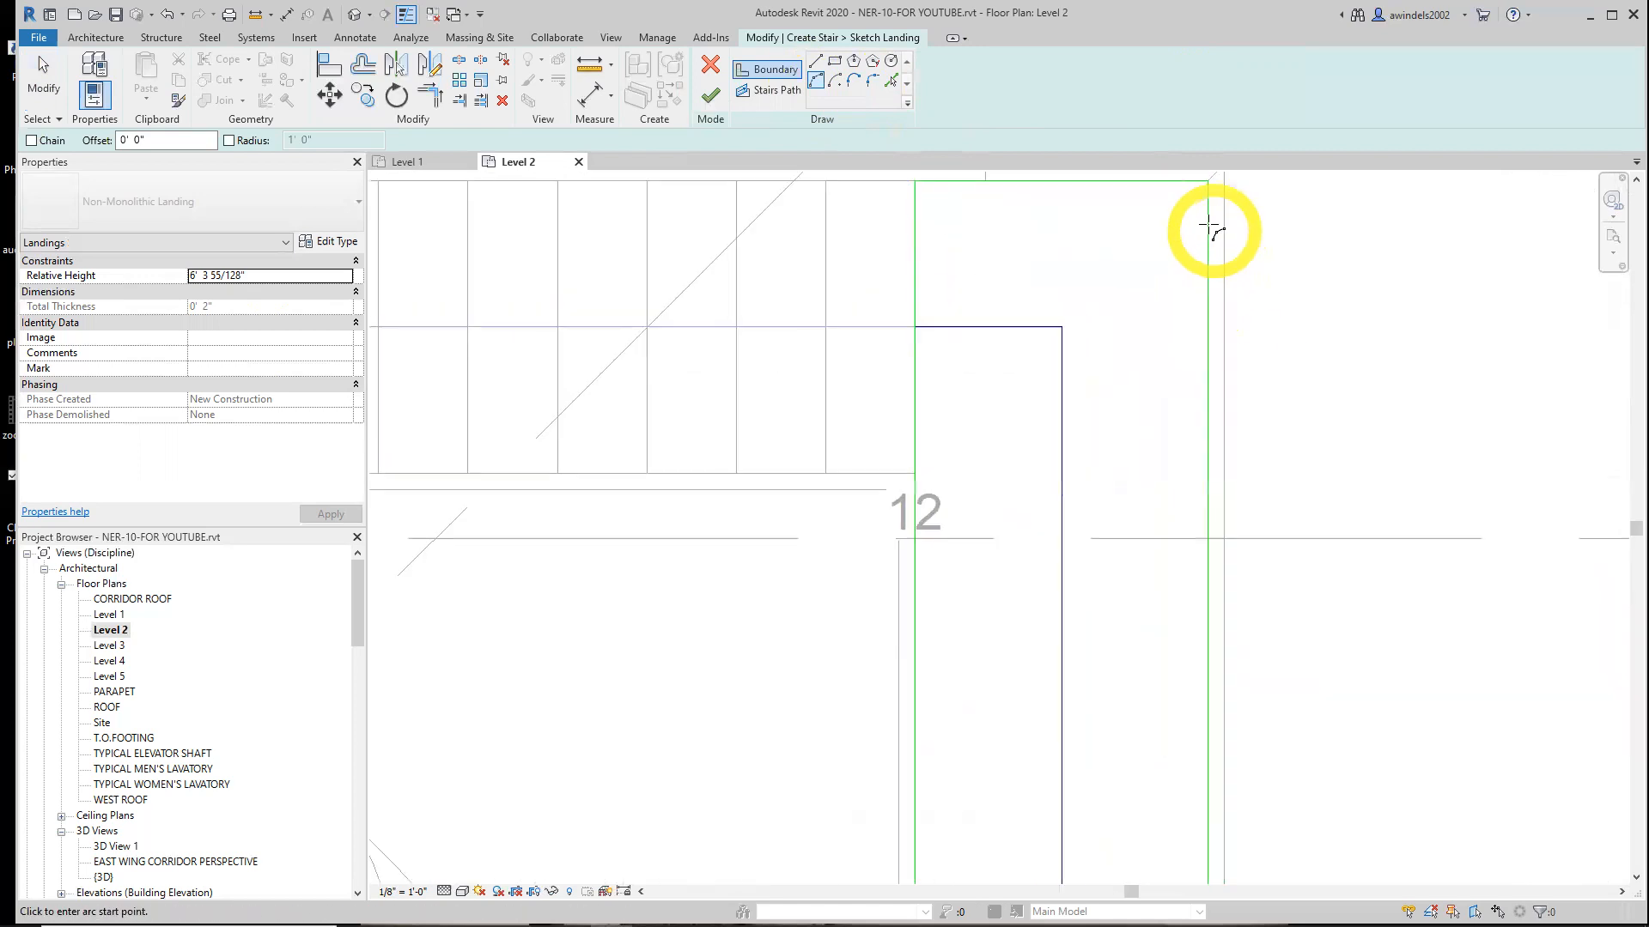
{"action": "middle_click_drag", "start_coordinate": [1181, 422], "coordinate": [1141, 626]}
{"action": "left_click", "coordinate": [1167, 386]}
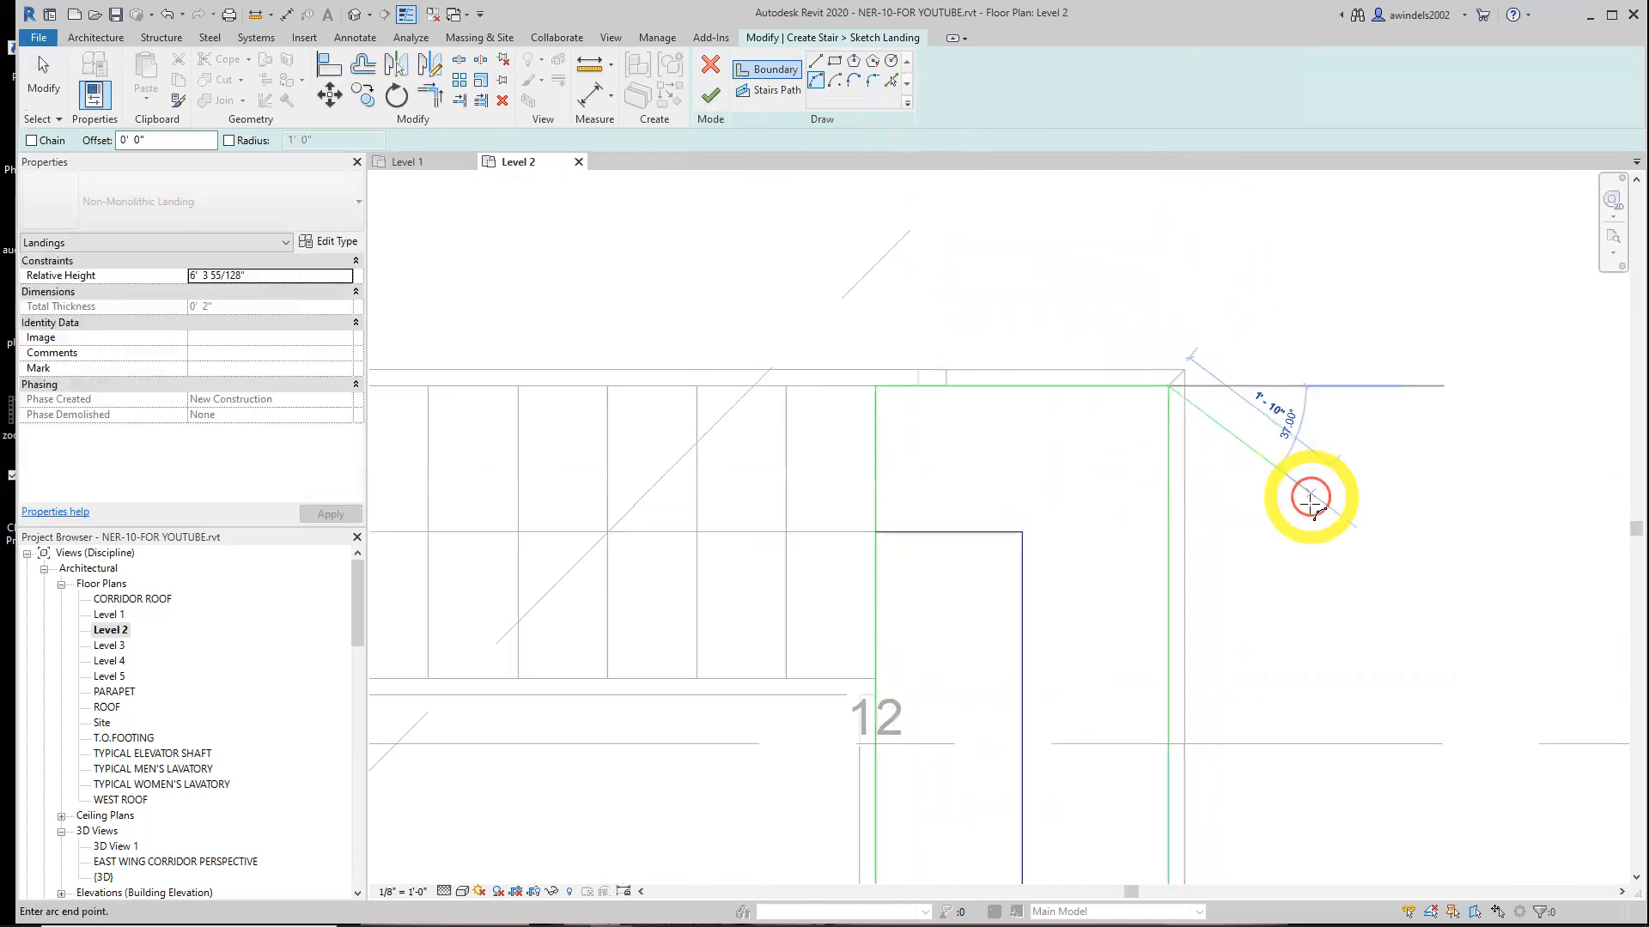
{"action": "scroll", "coordinate": [1305, 661], "scroll_direction": "down", "scroll_amount": 4}
{"action": "scroll", "coordinate": [1234, 687], "scroll_direction": "up", "scroll_amount": 4}
{"action": "scroll", "coordinate": [1234, 687], "scroll_direction": "up", "scroll_amount": 2}
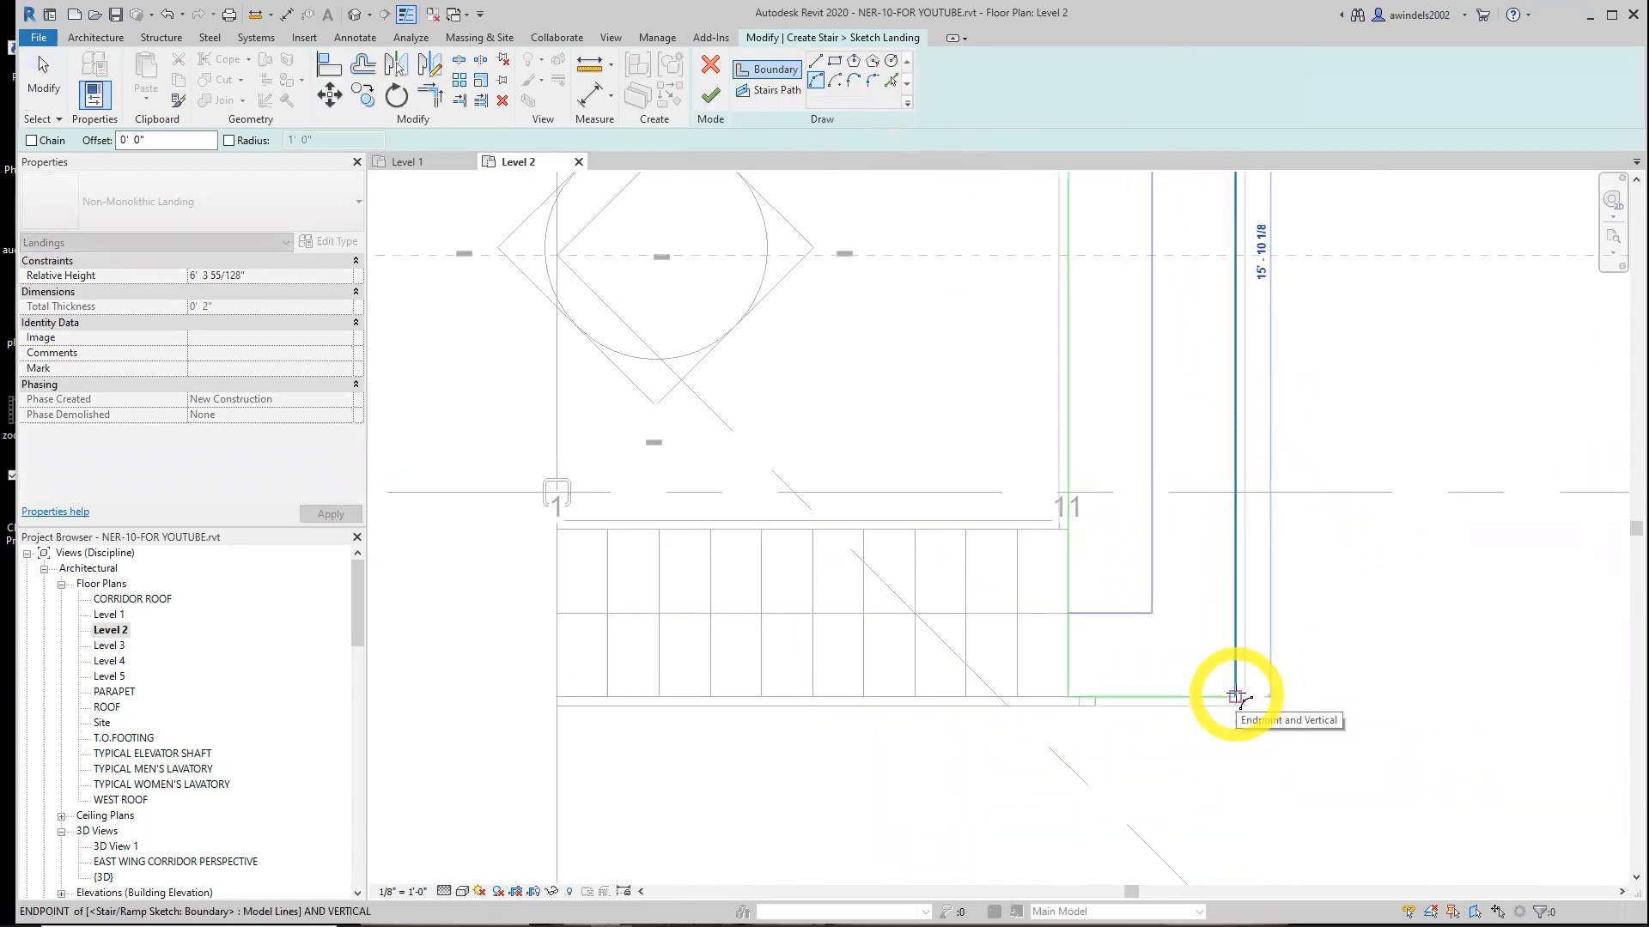
{"action": "left_click", "coordinate": [1237, 697]}
{"action": "scroll", "coordinate": [1340, 571], "scroll_direction": "down", "scroll_amount": 3}
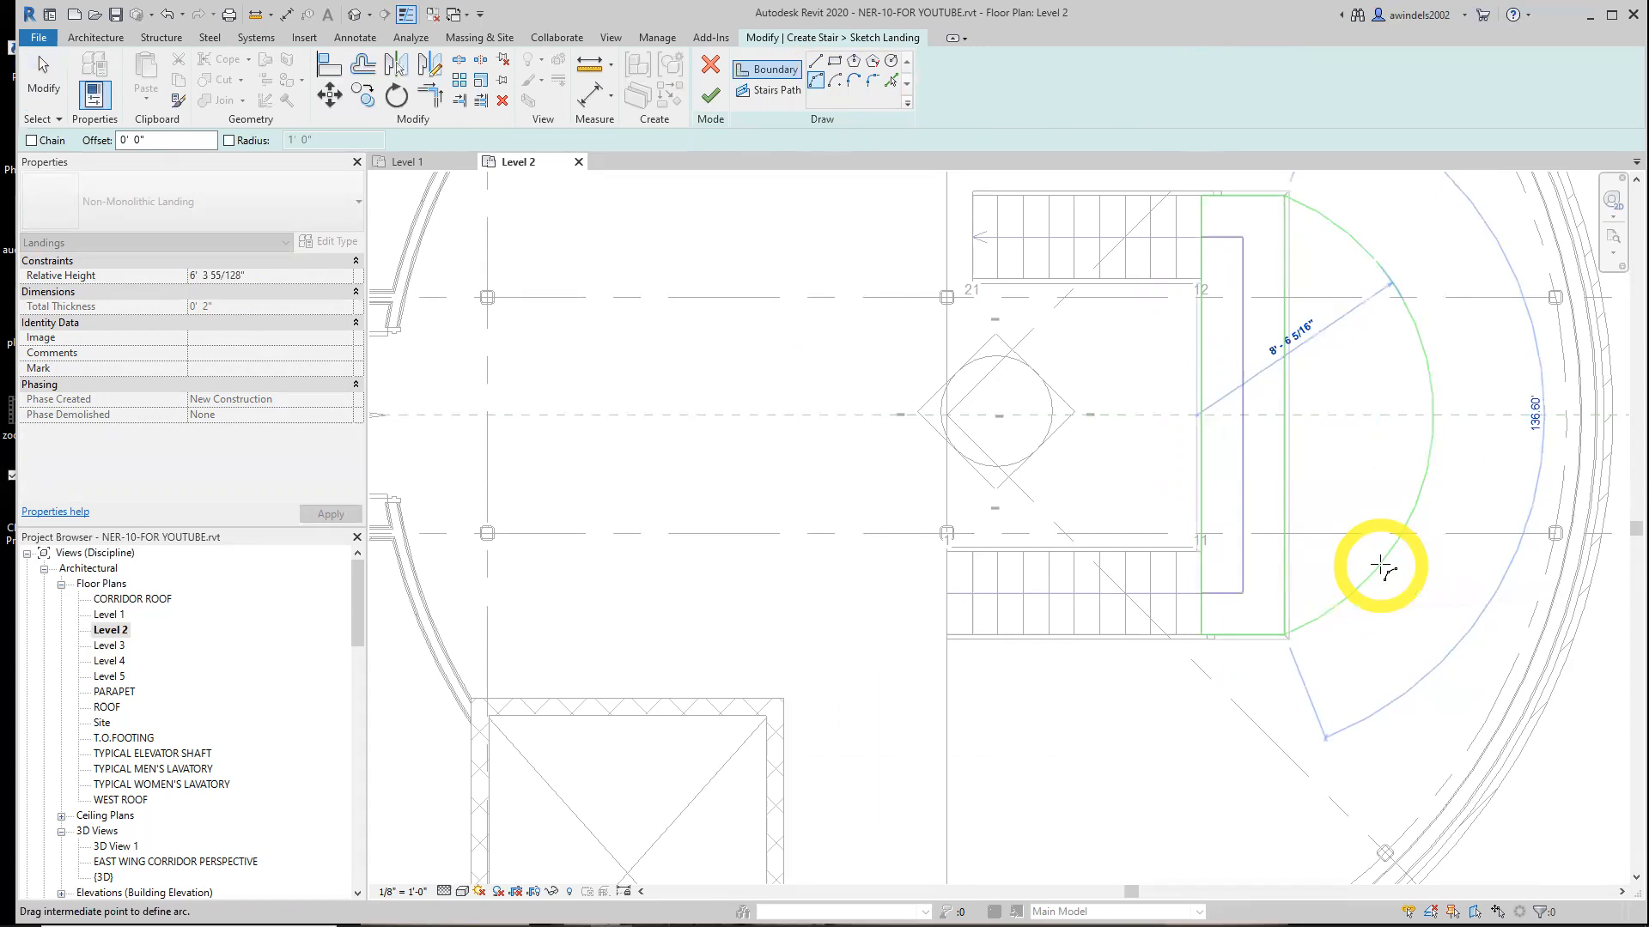
{"action": "type", "text": "12"}
{"action": "key", "text": "Return"}
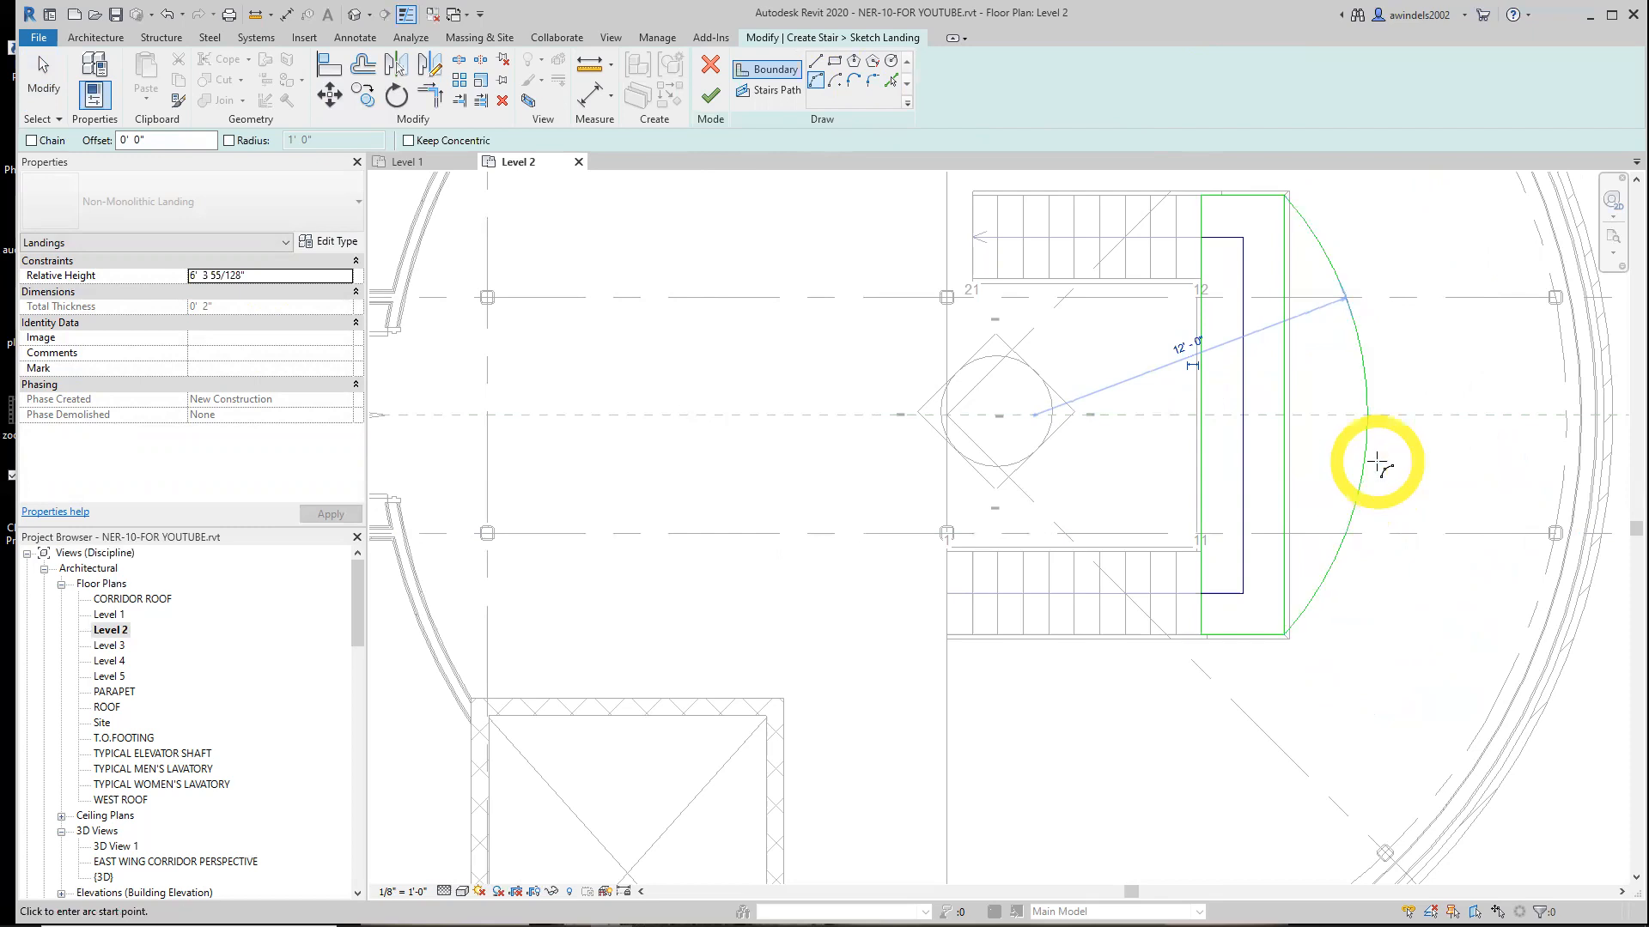
{"action": "key", "text": "Escape"}
{"action": "key", "text": "Escape"}
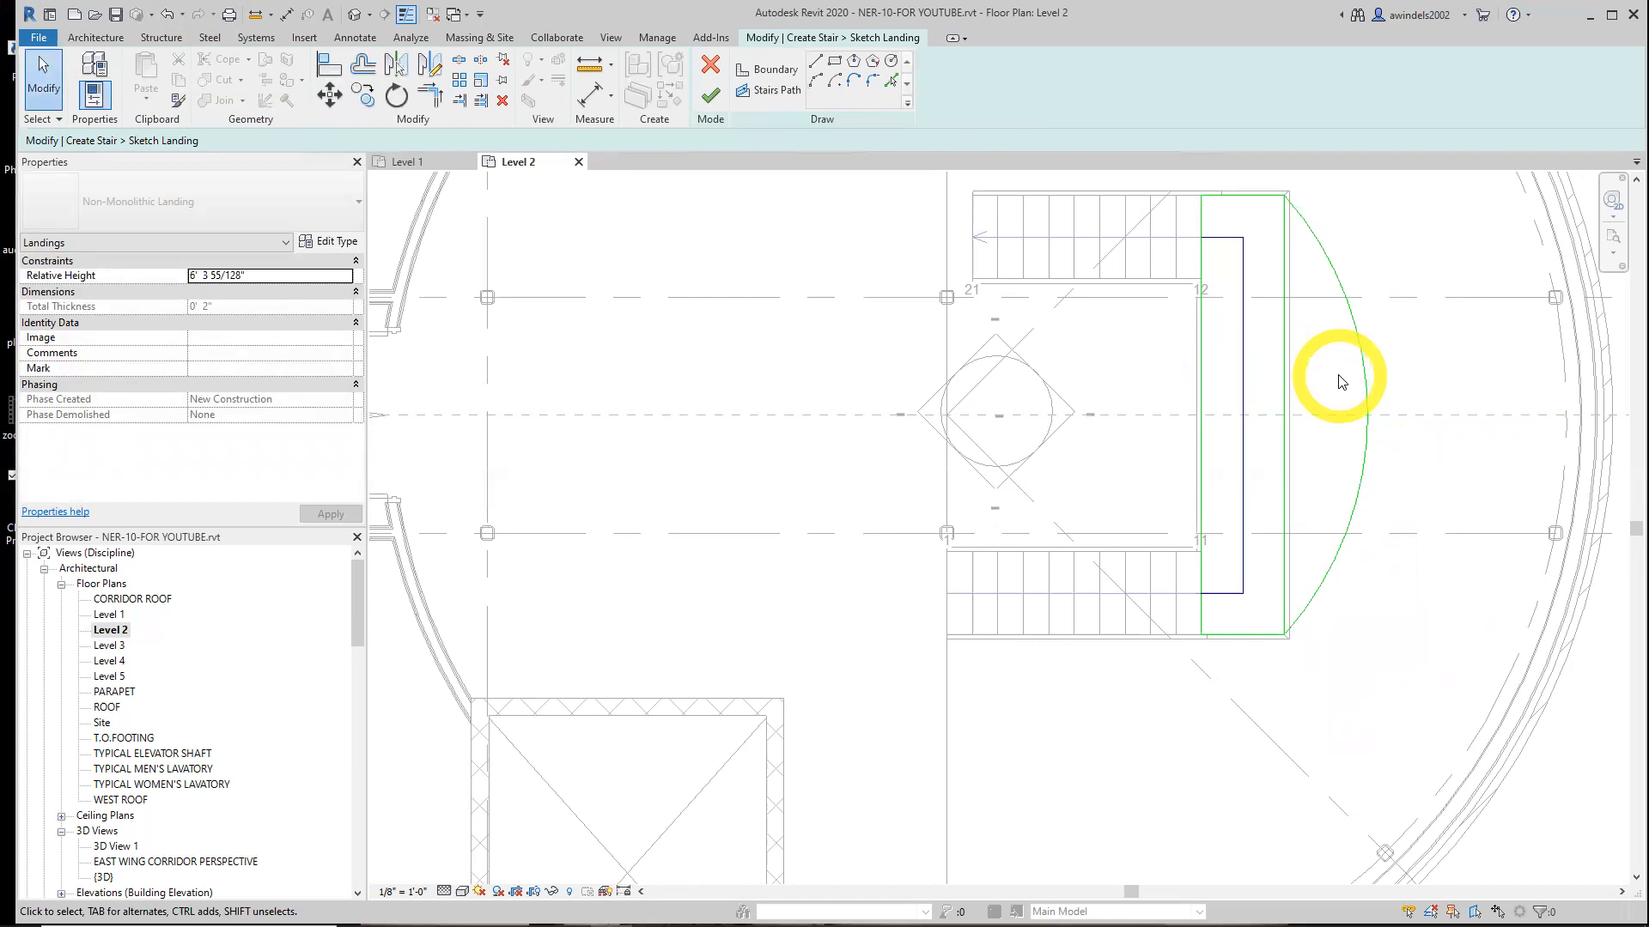
Delete the straight outer boundary line of the landing and finish the landing sketch
{"action": "left_click", "coordinate": [1284, 416]}
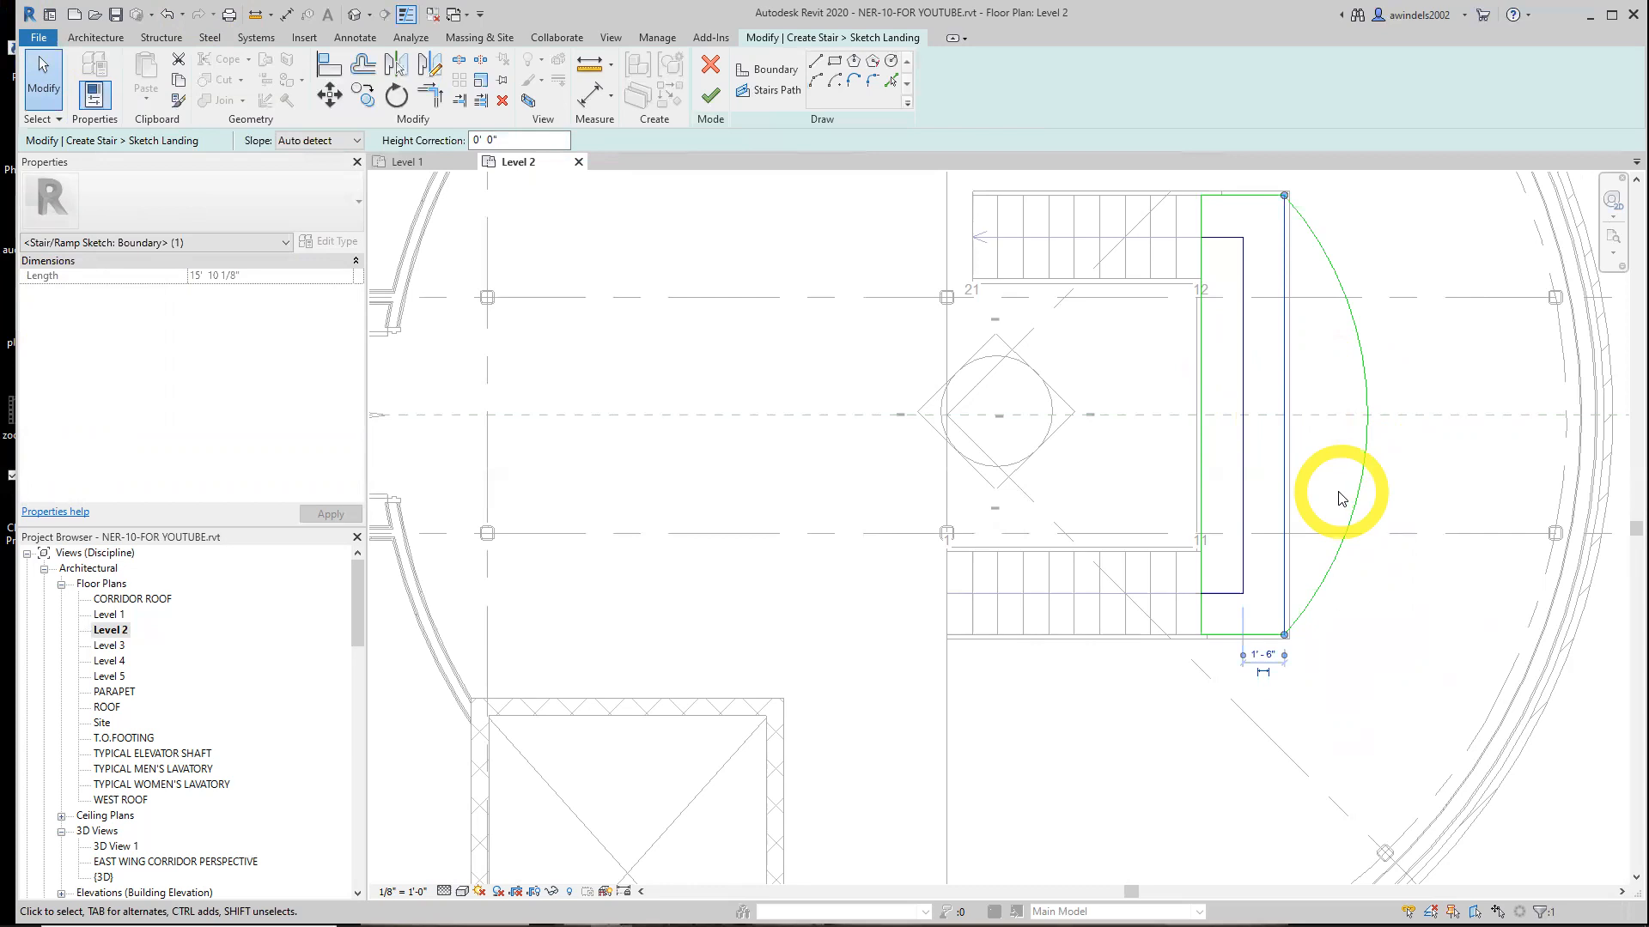
{"action": "key", "text": "Delete"}
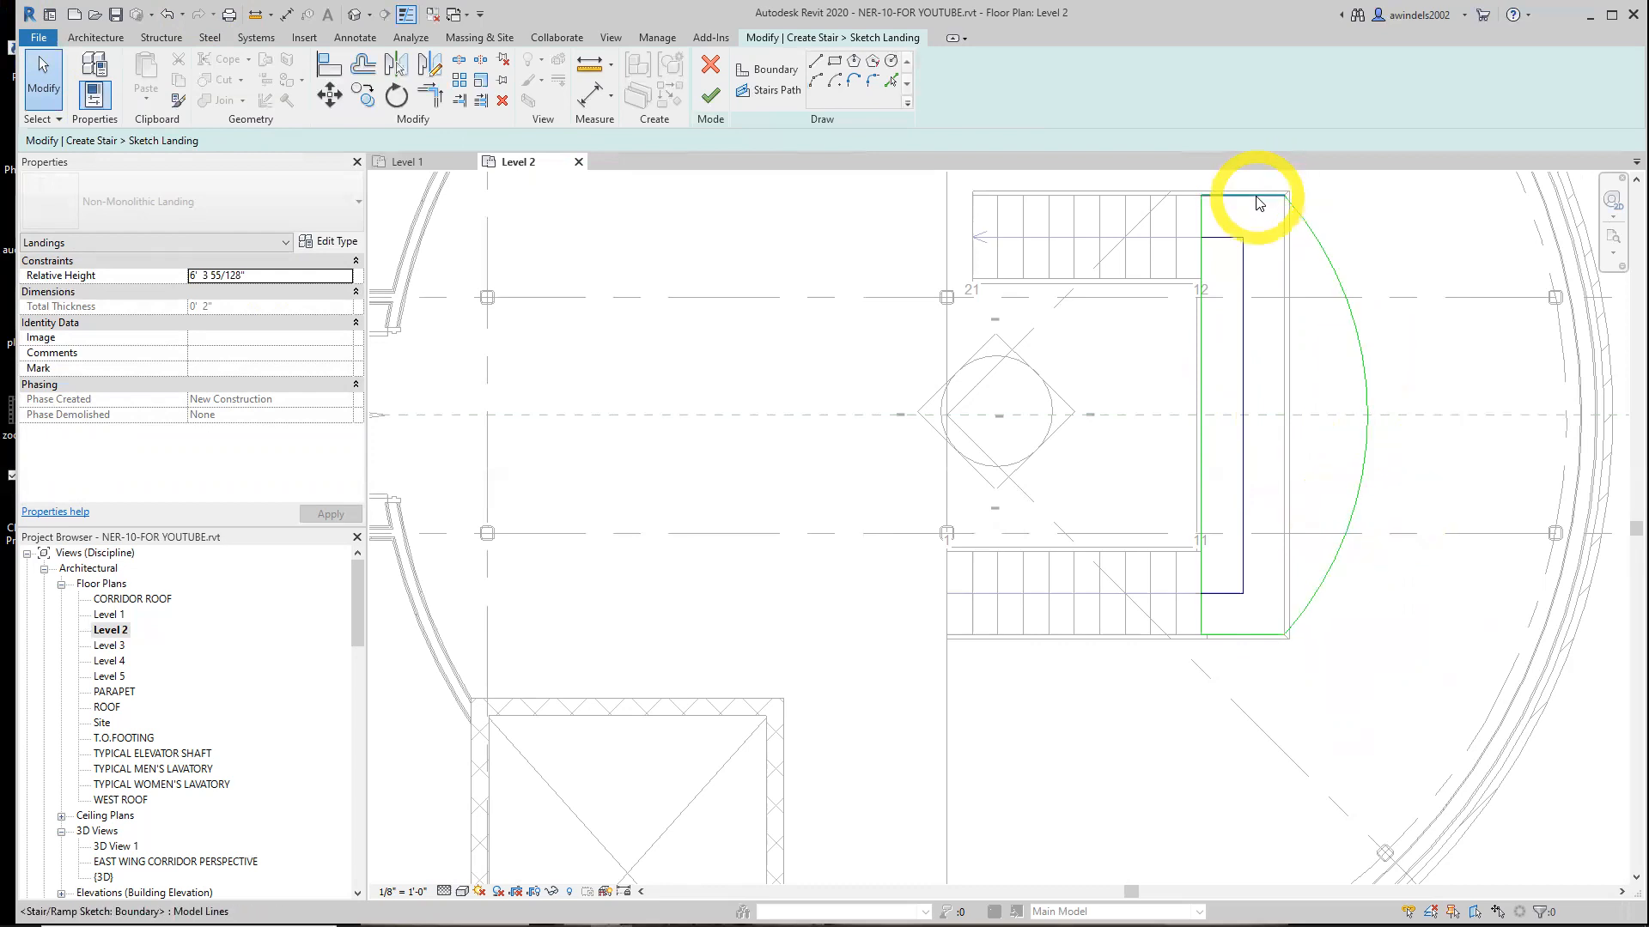
{"action": "left_click", "coordinate": [708, 100]}
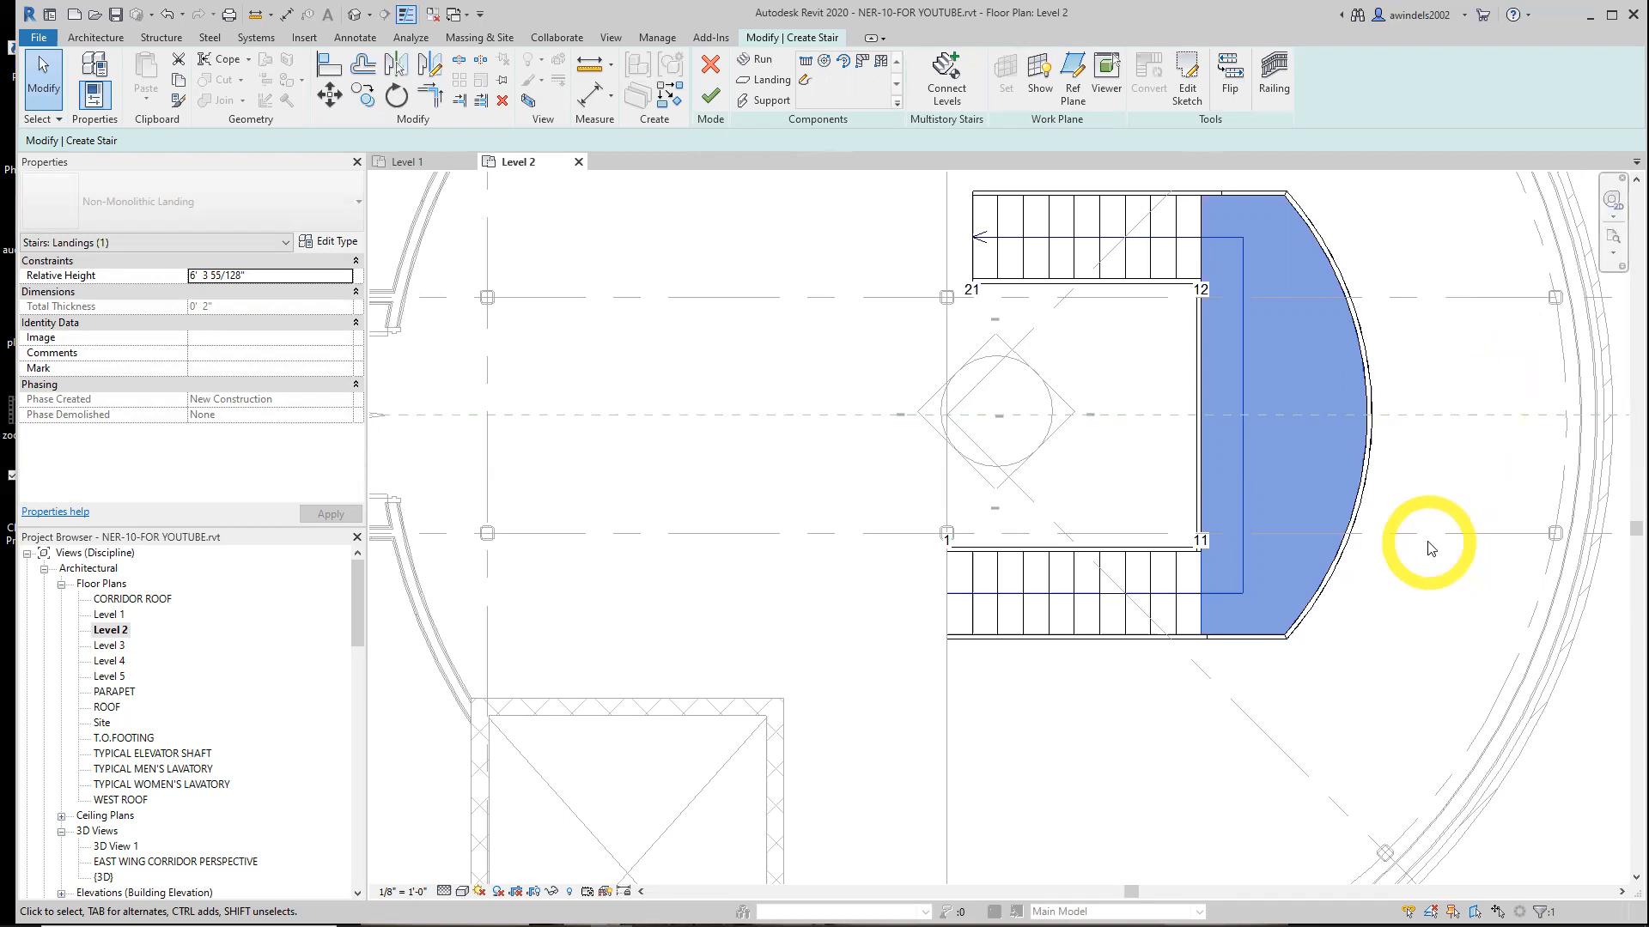
Set the stair's railing type to Handrail - Pipe, positioned on the stringer
{"action": "scroll", "coordinate": [1408, 601], "scroll_direction": "down", "scroll_amount": 2}
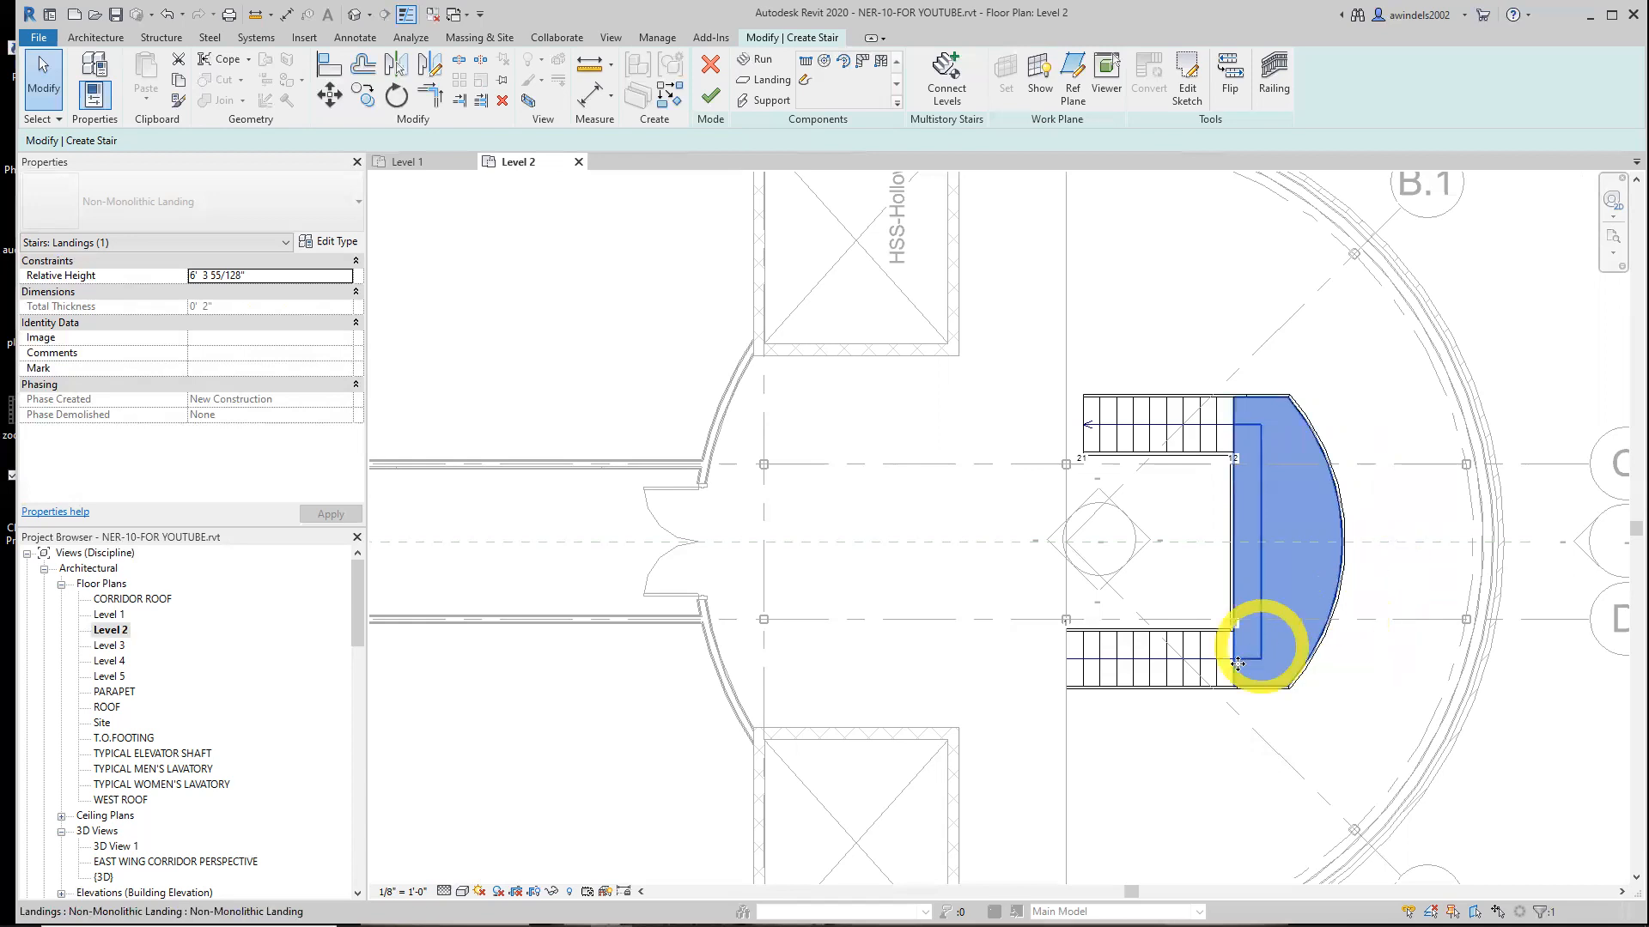
{"action": "key", "text": "Escape"}
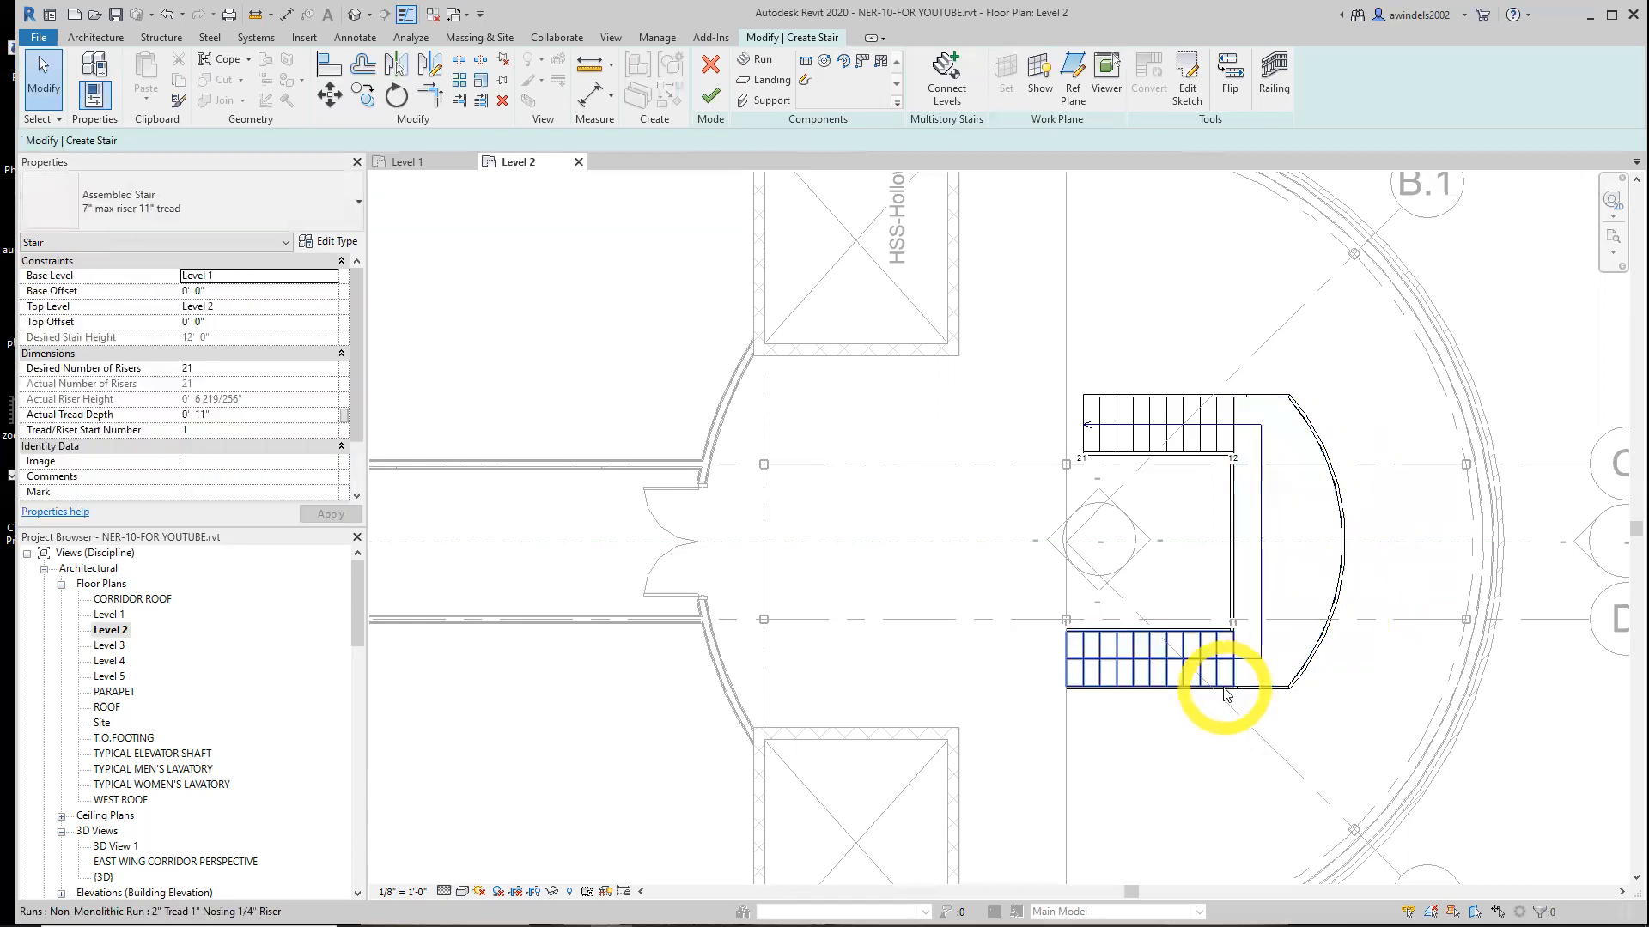
{"action": "left_click", "coordinate": [1227, 692]}
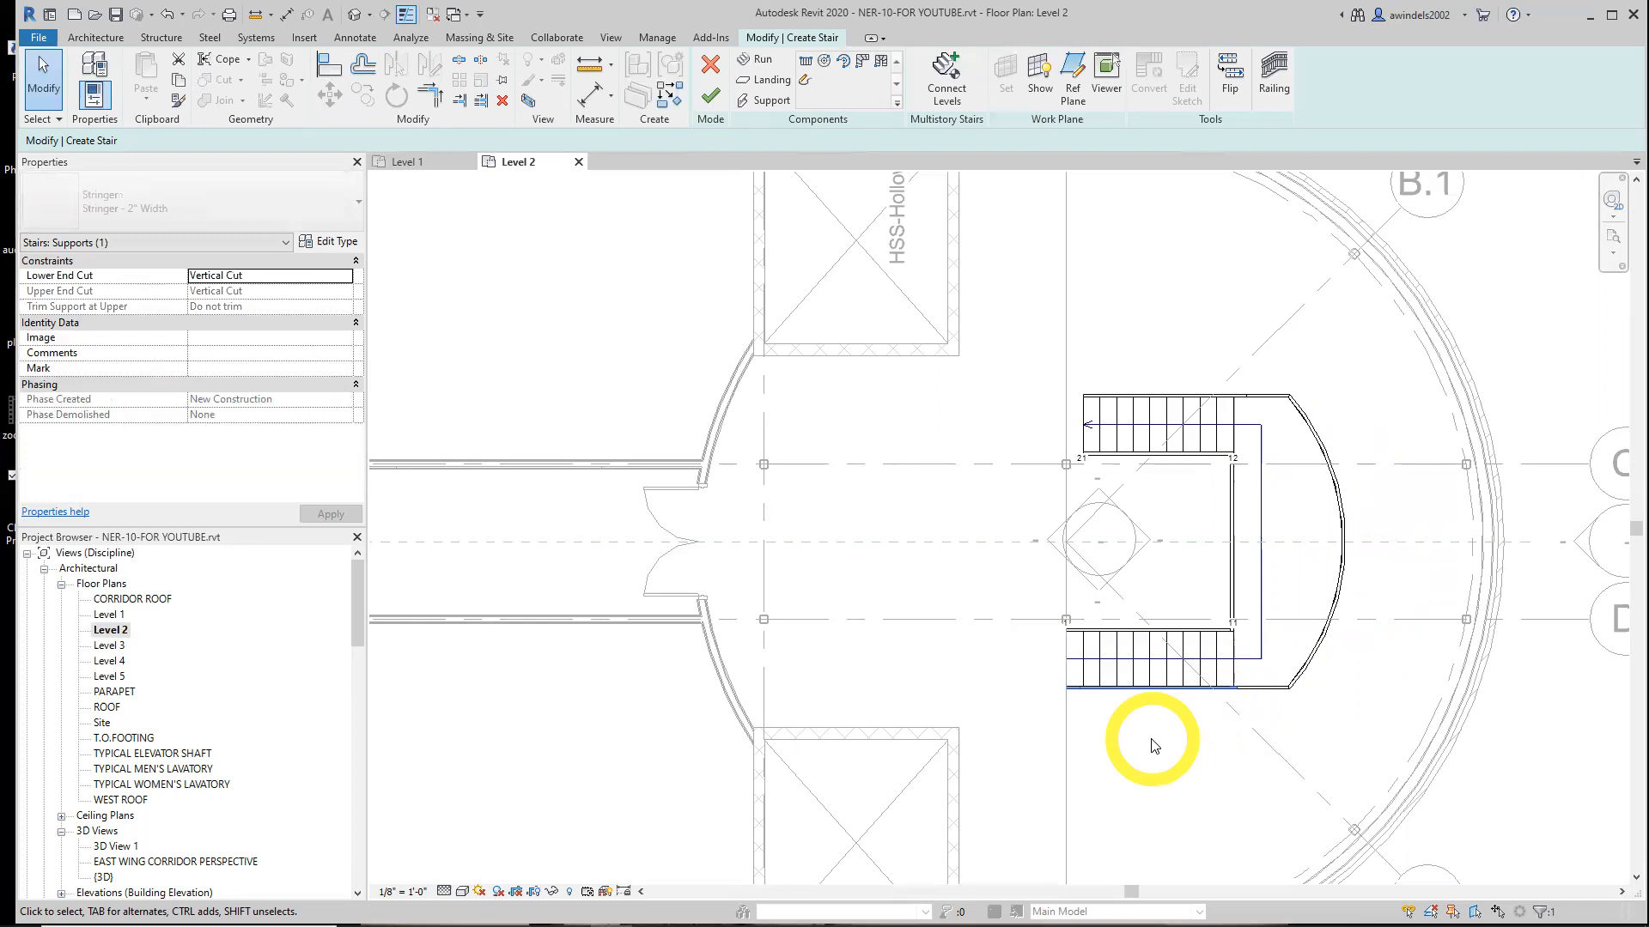
{"action": "key", "text": "Escape"}
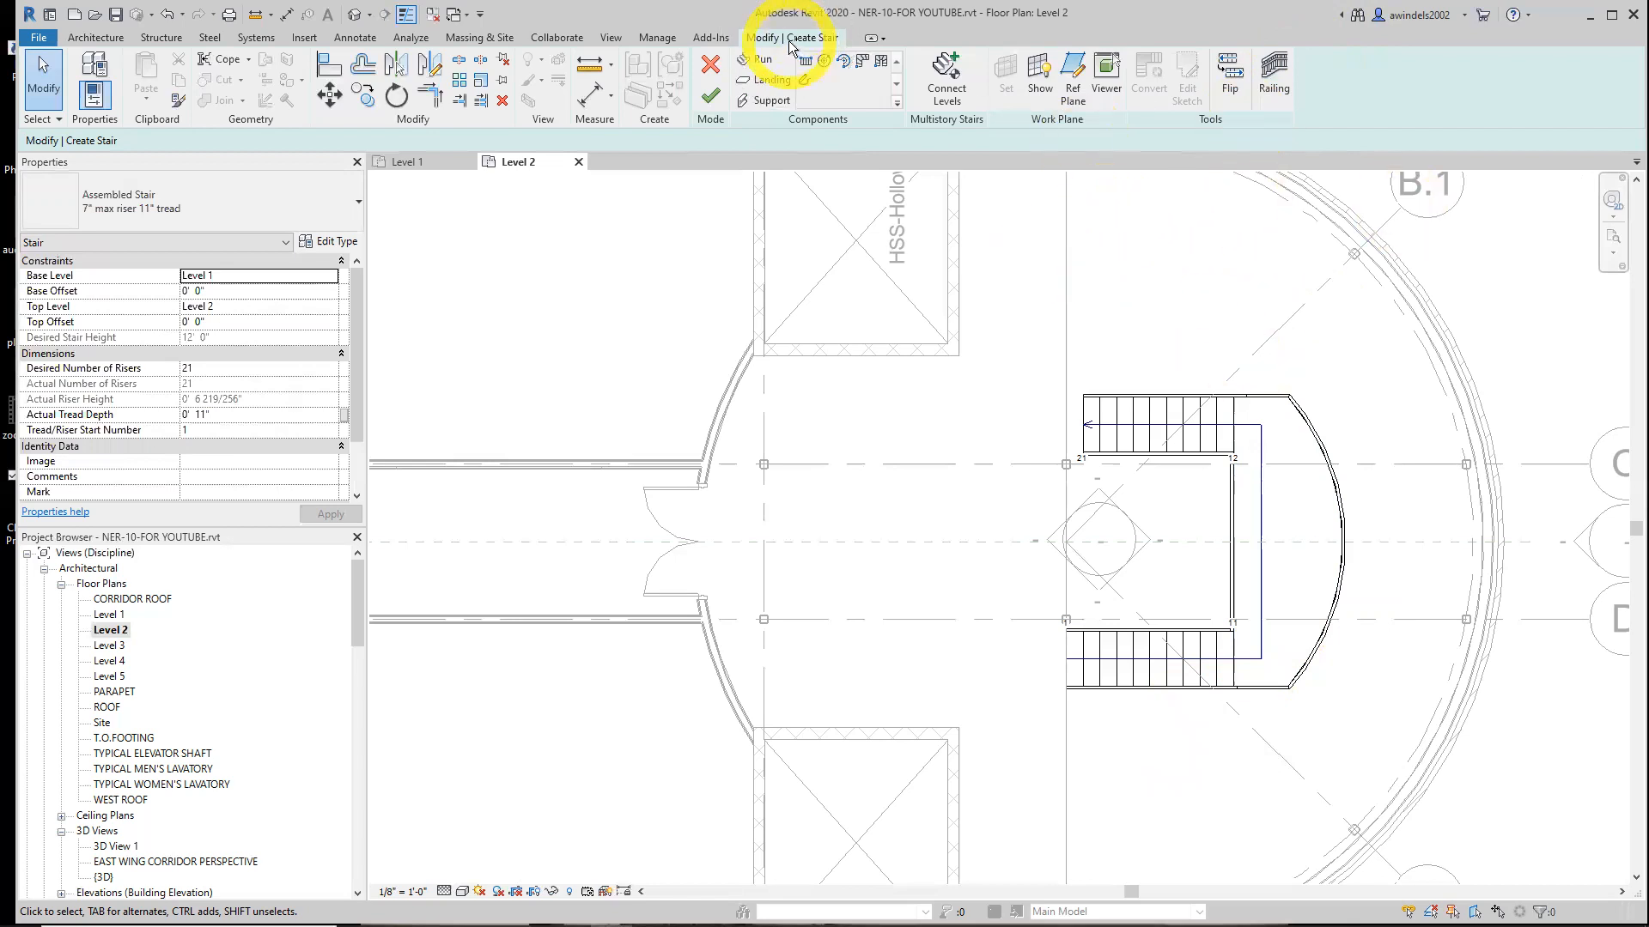
{"action": "left_click", "coordinate": [1271, 86]}
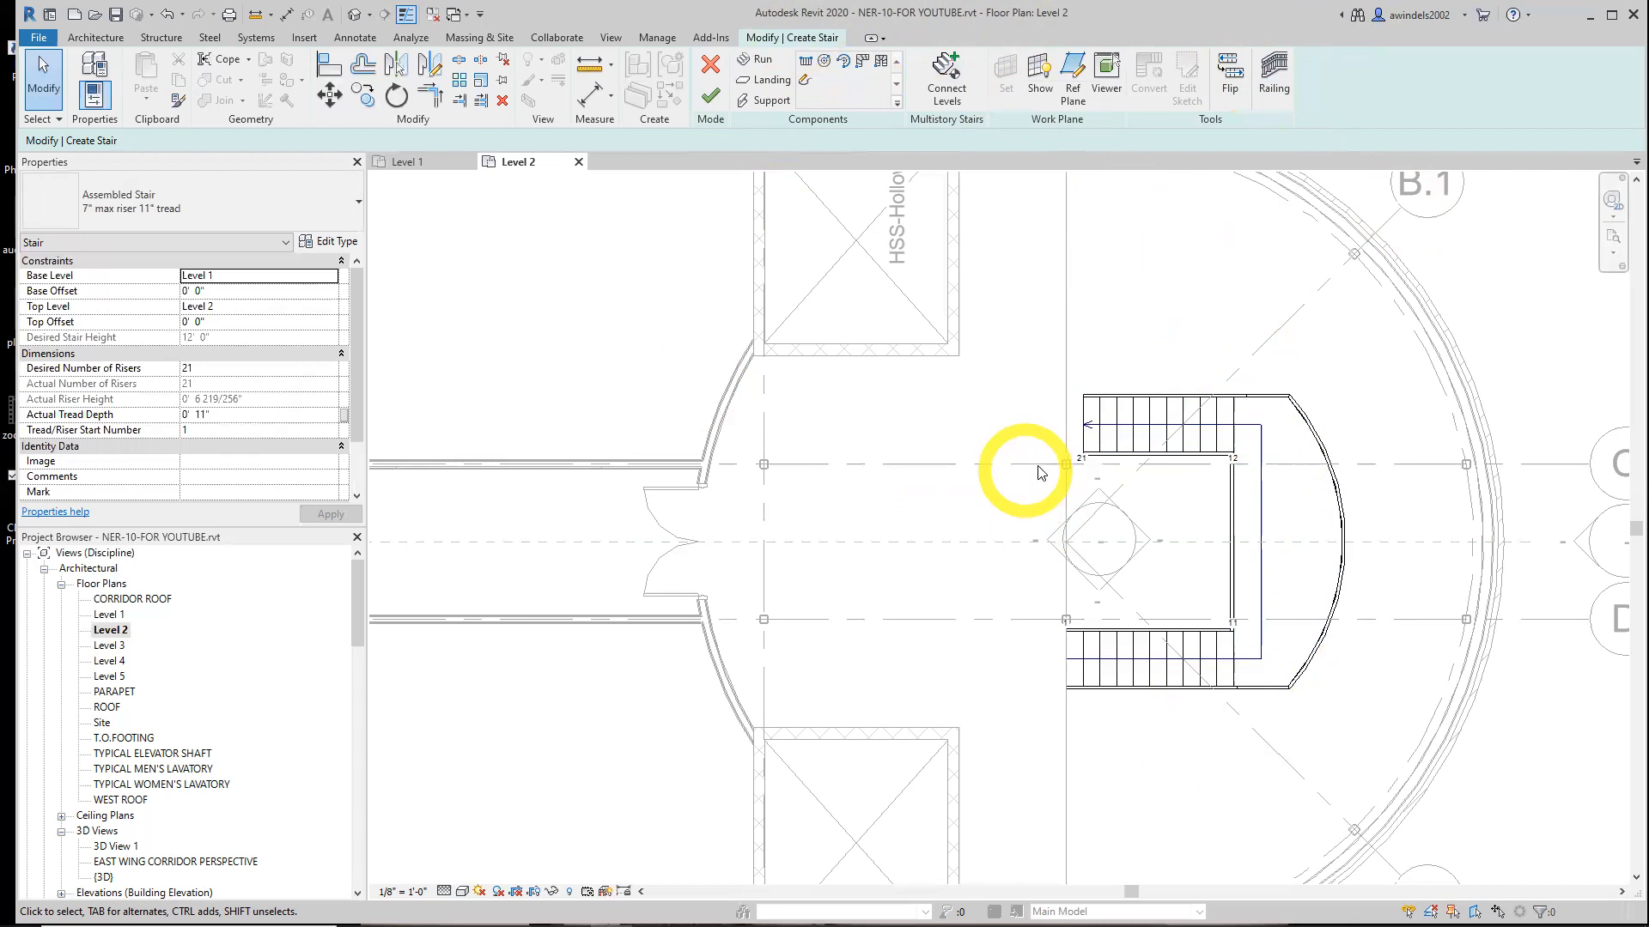
{"action": "left_click", "coordinate": [1274, 91]}
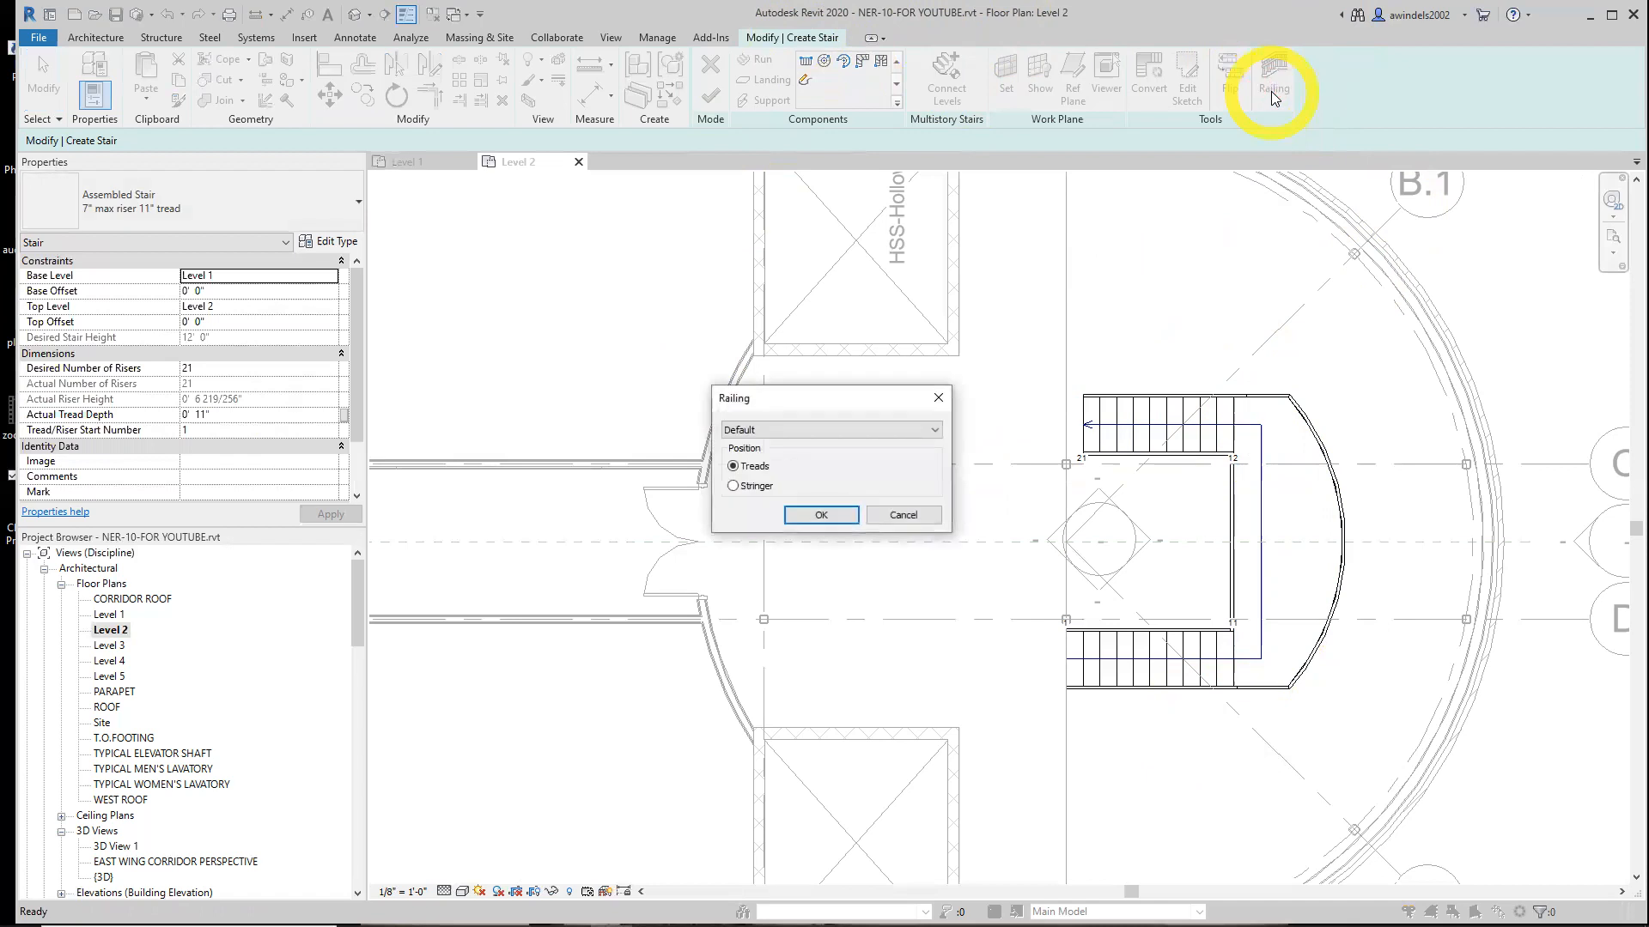
{"action": "left_click", "coordinate": [875, 433]}
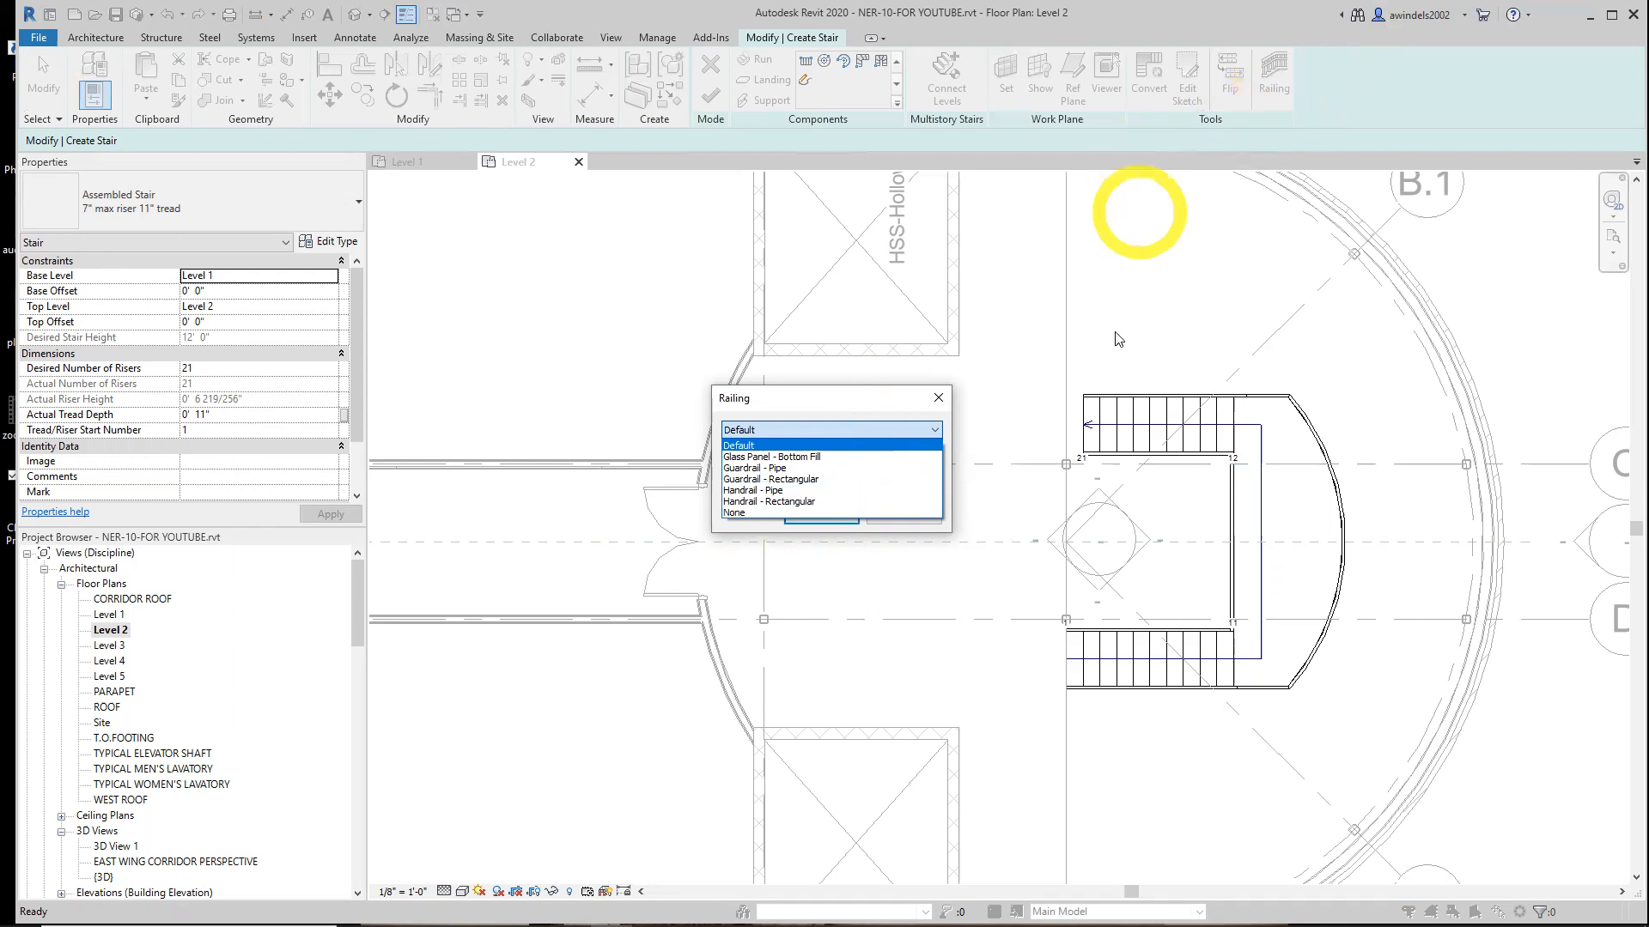
{"action": "left_click", "coordinate": [773, 491]}
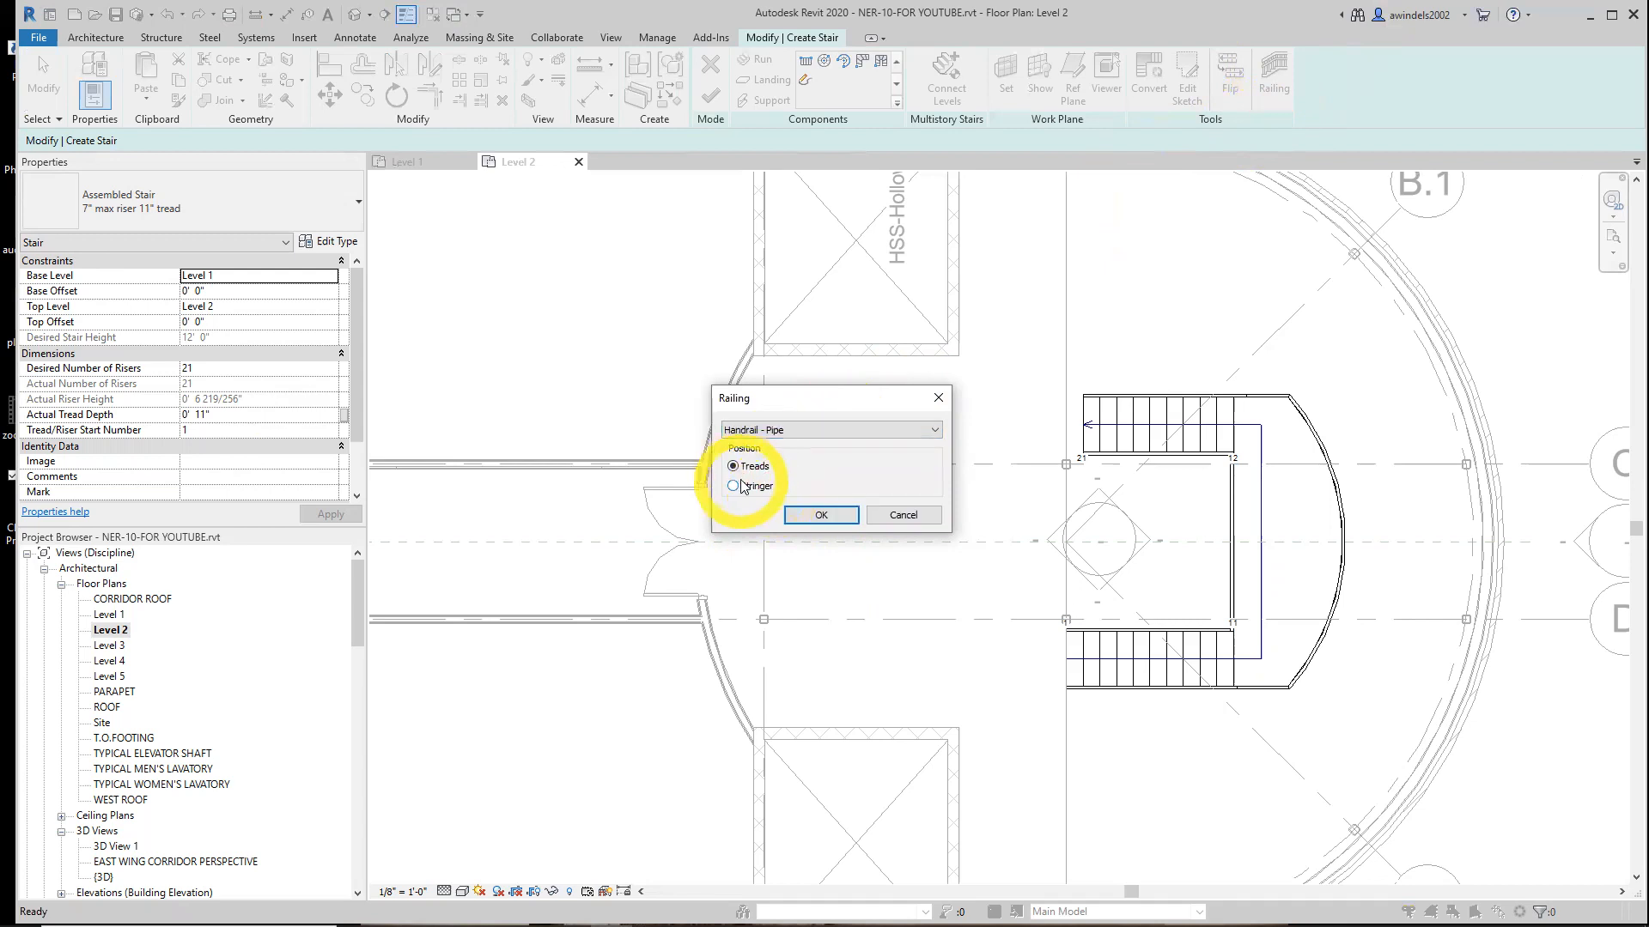
{"action": "left_click", "coordinate": [743, 472]}
{"action": "left_click", "coordinate": [823, 515]}
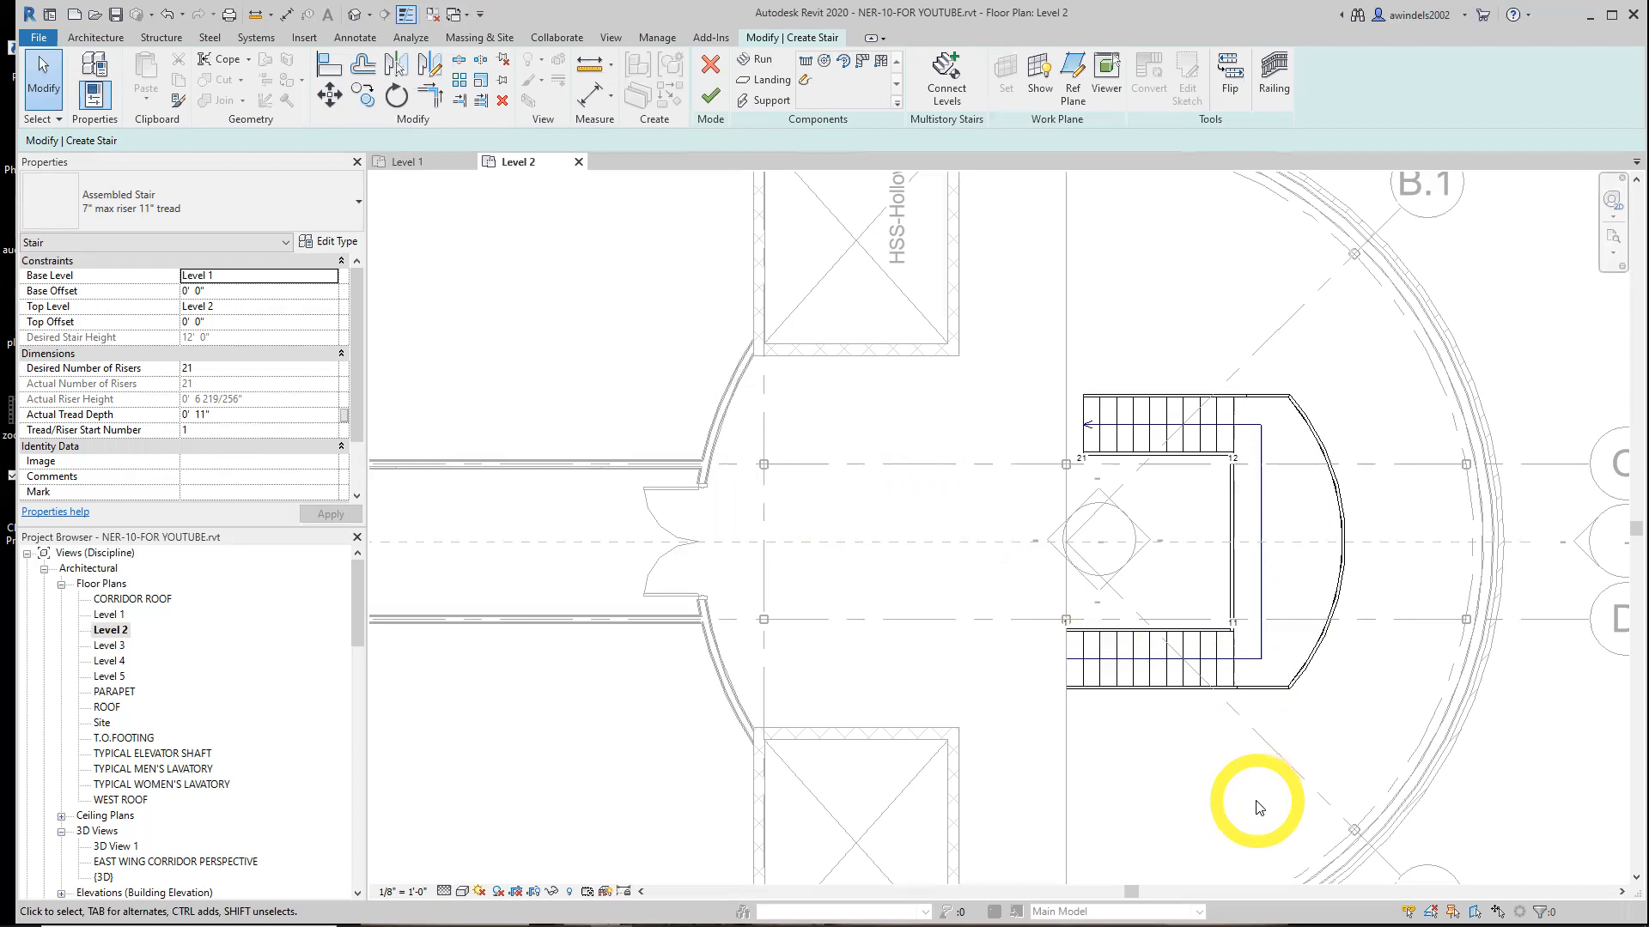
Finish the stair edit mode
{"action": "left_click", "coordinate": [718, 97]}
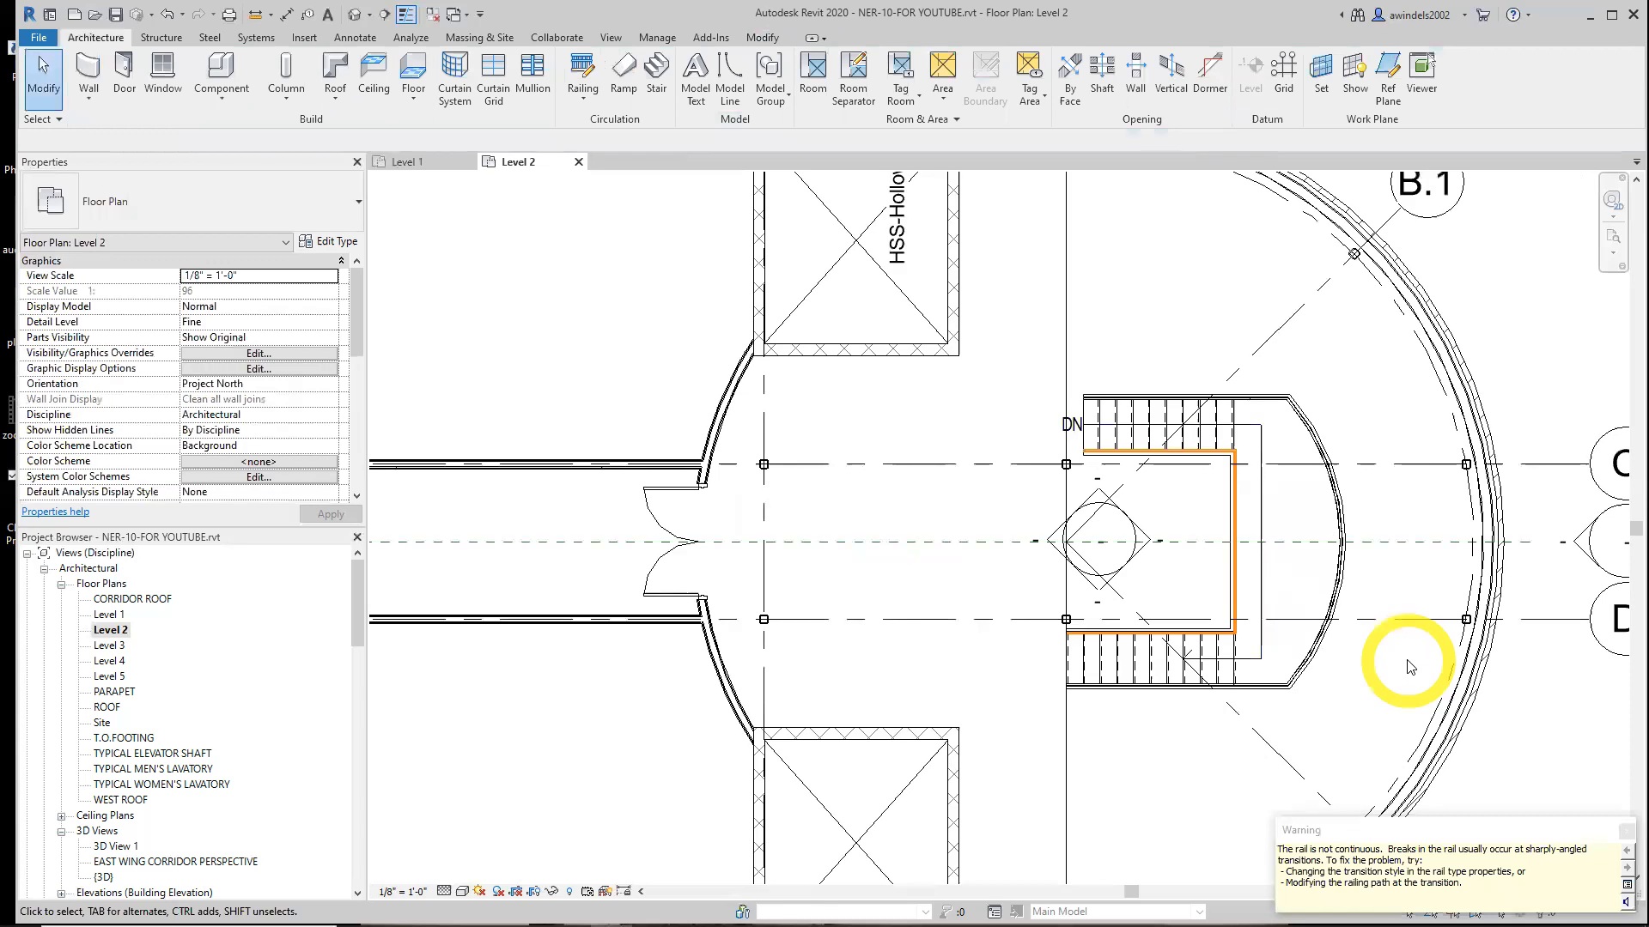
{"action": "middle_click_drag", "start_coordinate": [1385, 769], "coordinate": [1244, 734]}
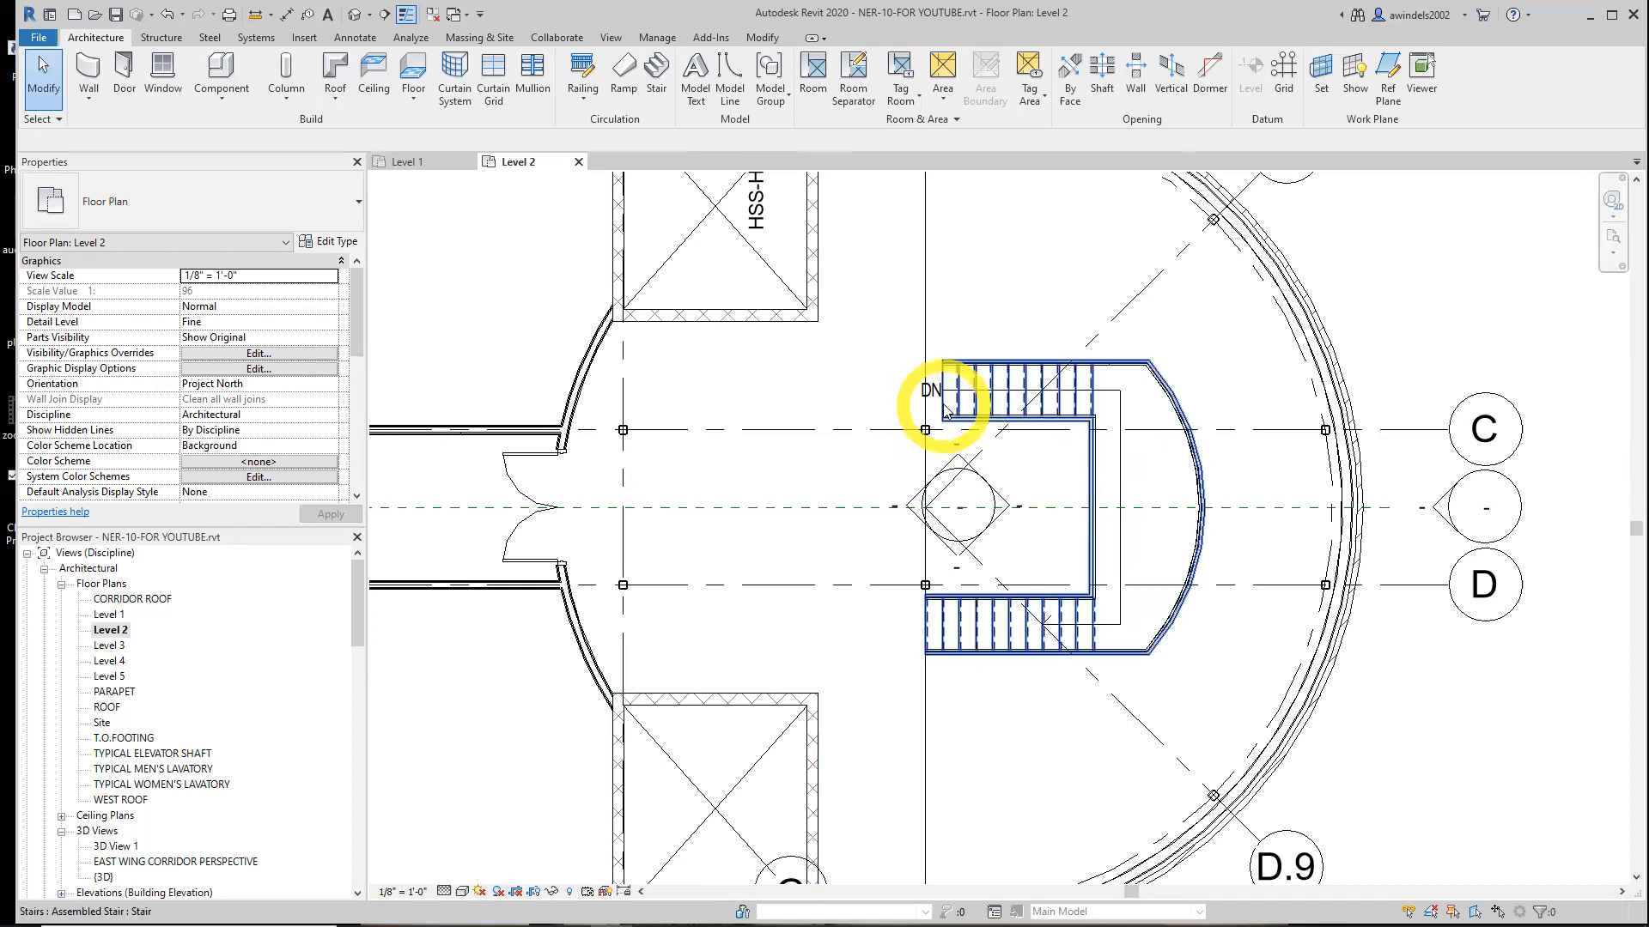
{"action": "left_click", "coordinate": [944, 413]}
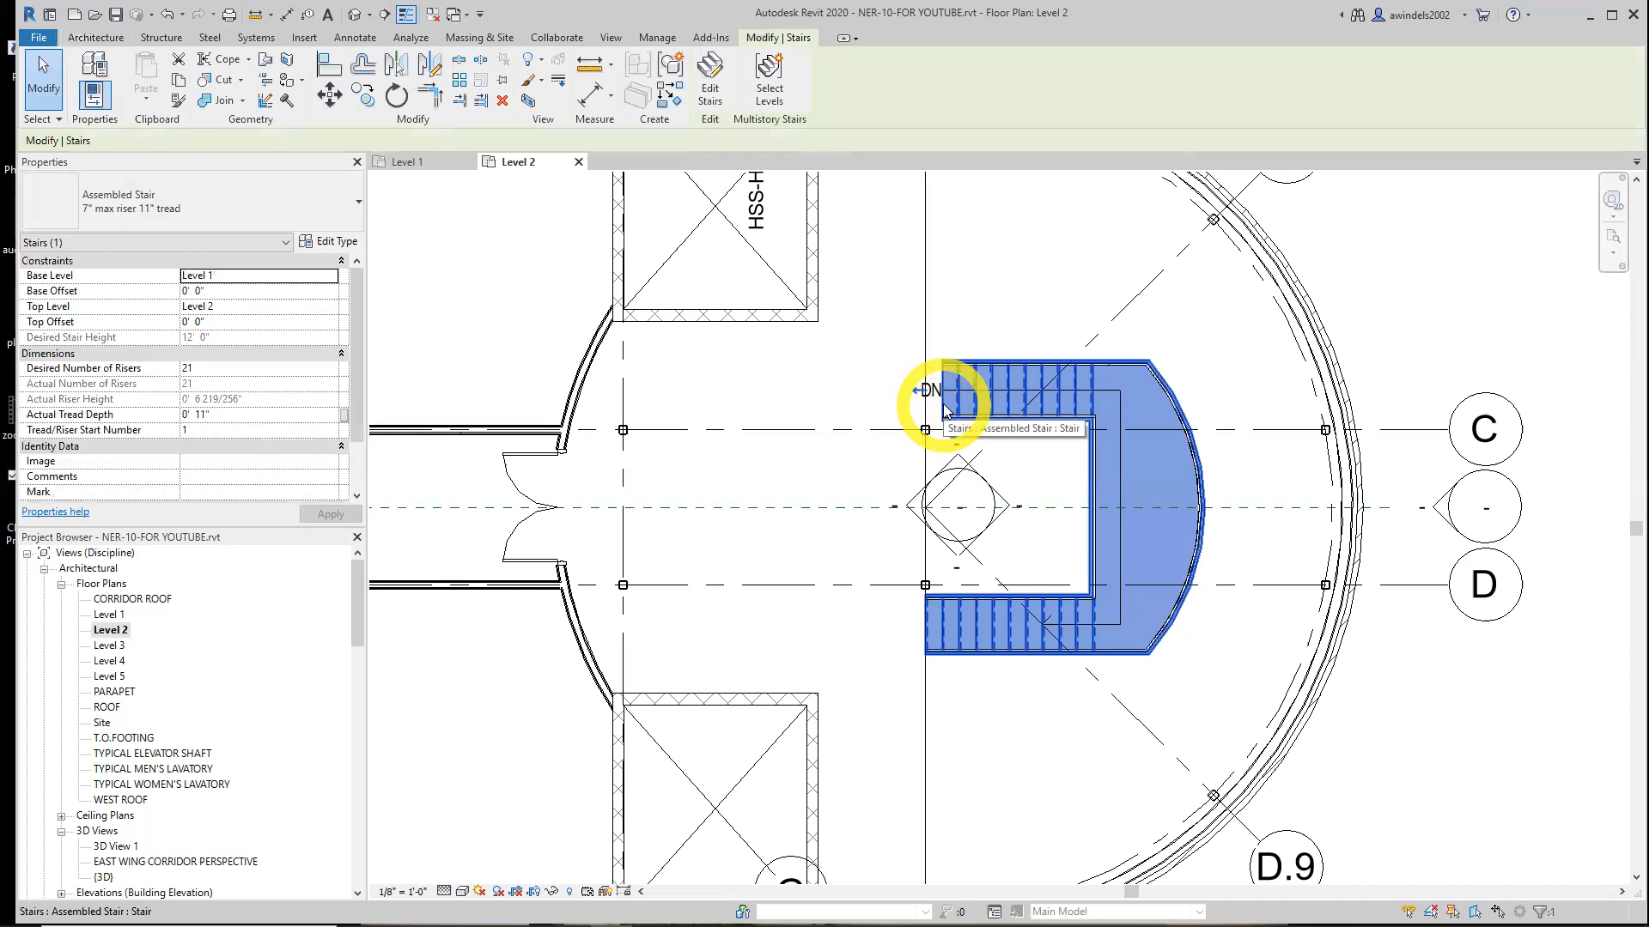
{"action": "left_click", "coordinate": [982, 306]}
{"action": "left_click", "coordinate": [1130, 420]}
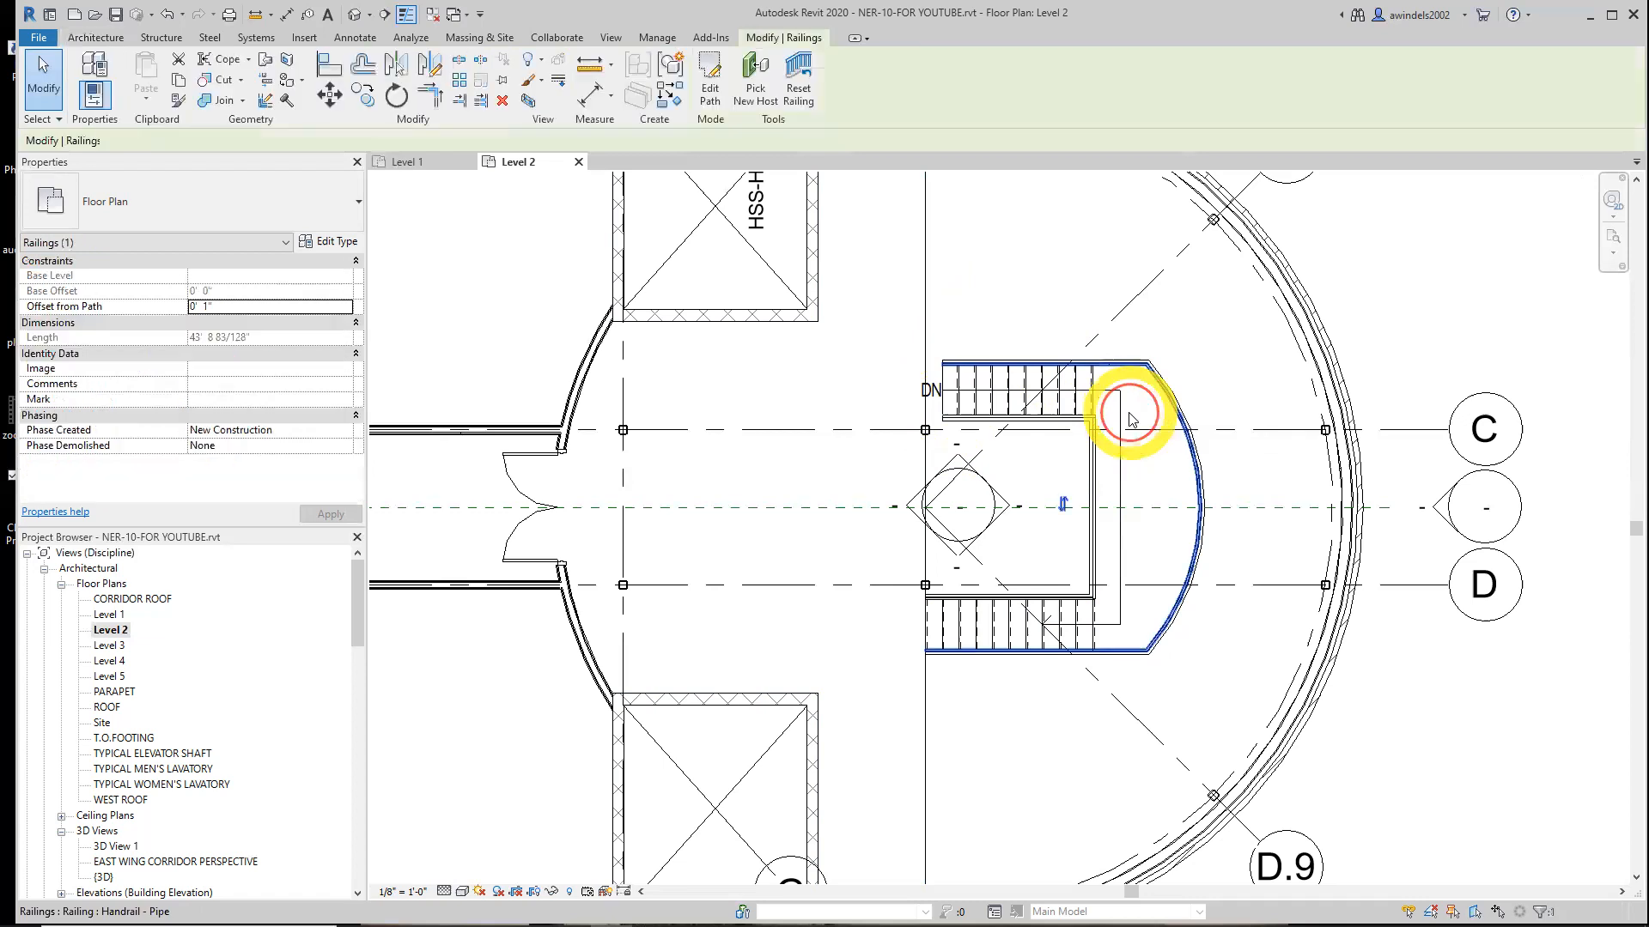
{"action": "key", "text": "Escape"}
Move the stair from its upper-left corner endpoint onto the vertical grid line
{"action": "left_click", "coordinate": [1104, 413]}
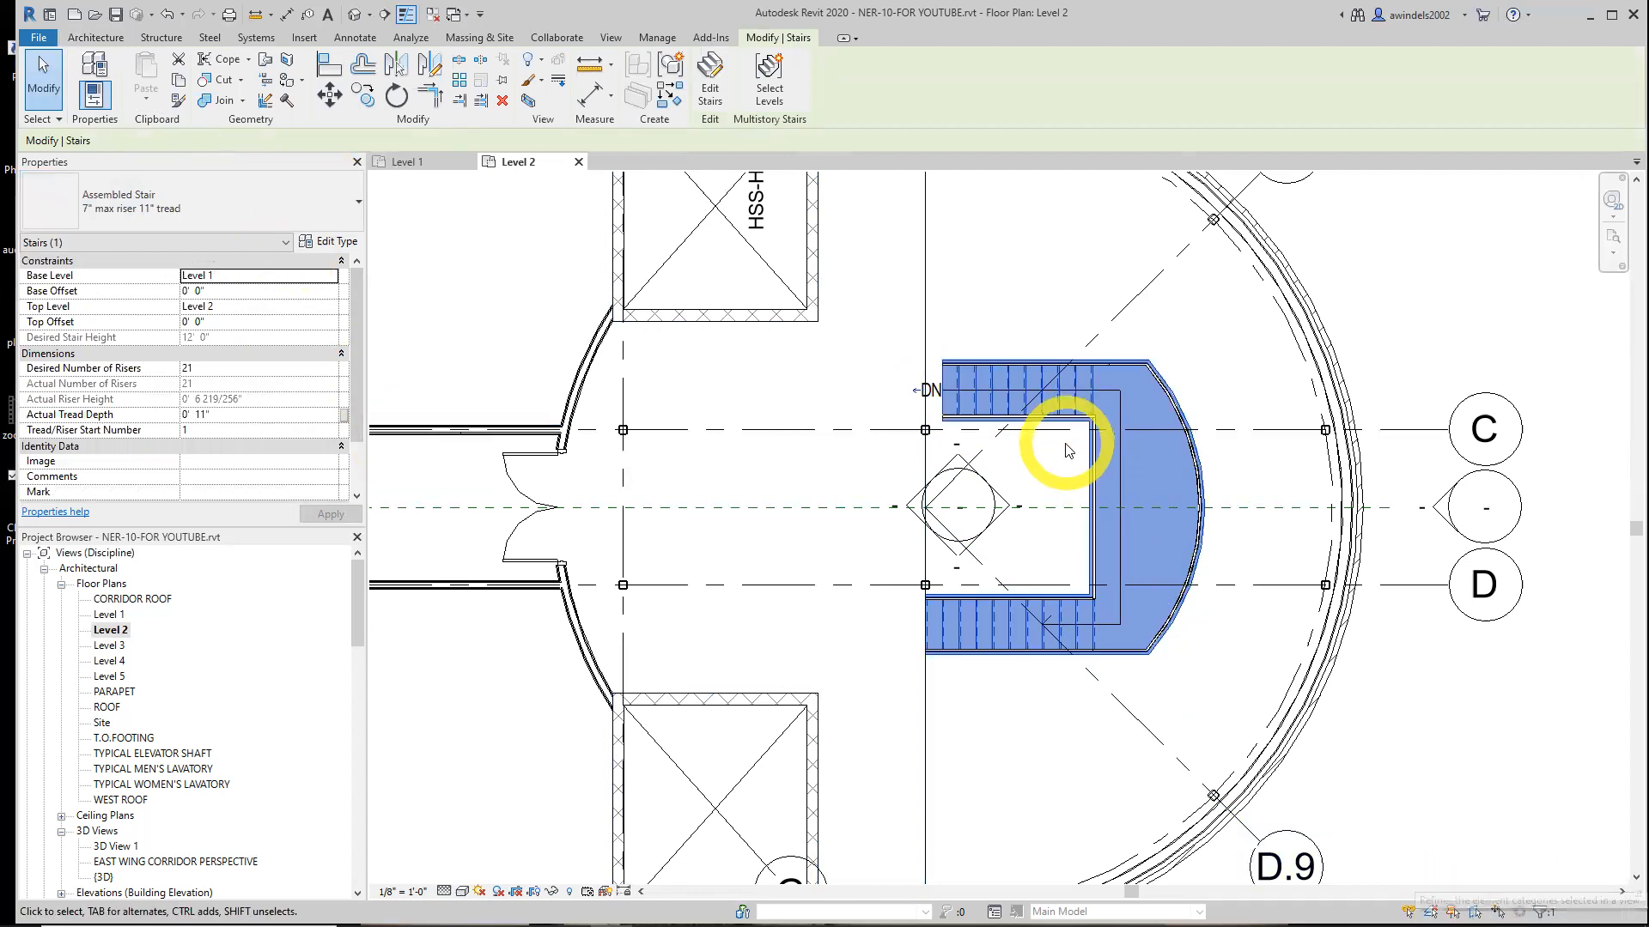
{"action": "scroll", "coordinate": [954, 369], "scroll_direction": "up", "scroll_amount": 3}
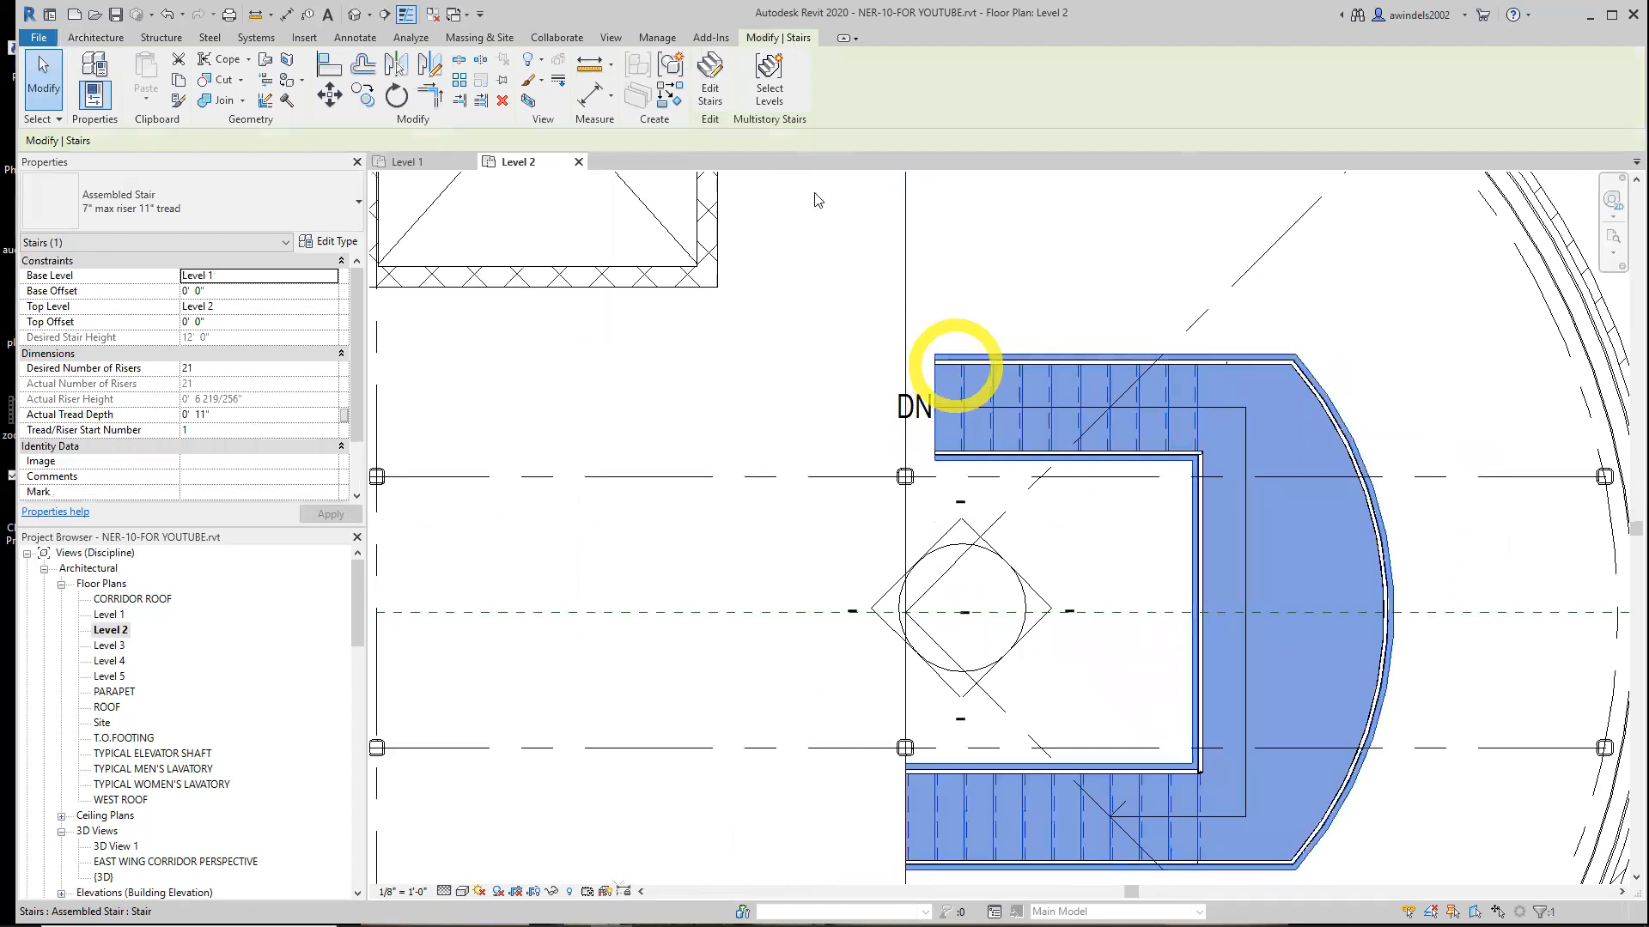
{"action": "left_click", "coordinate": [332, 96]}
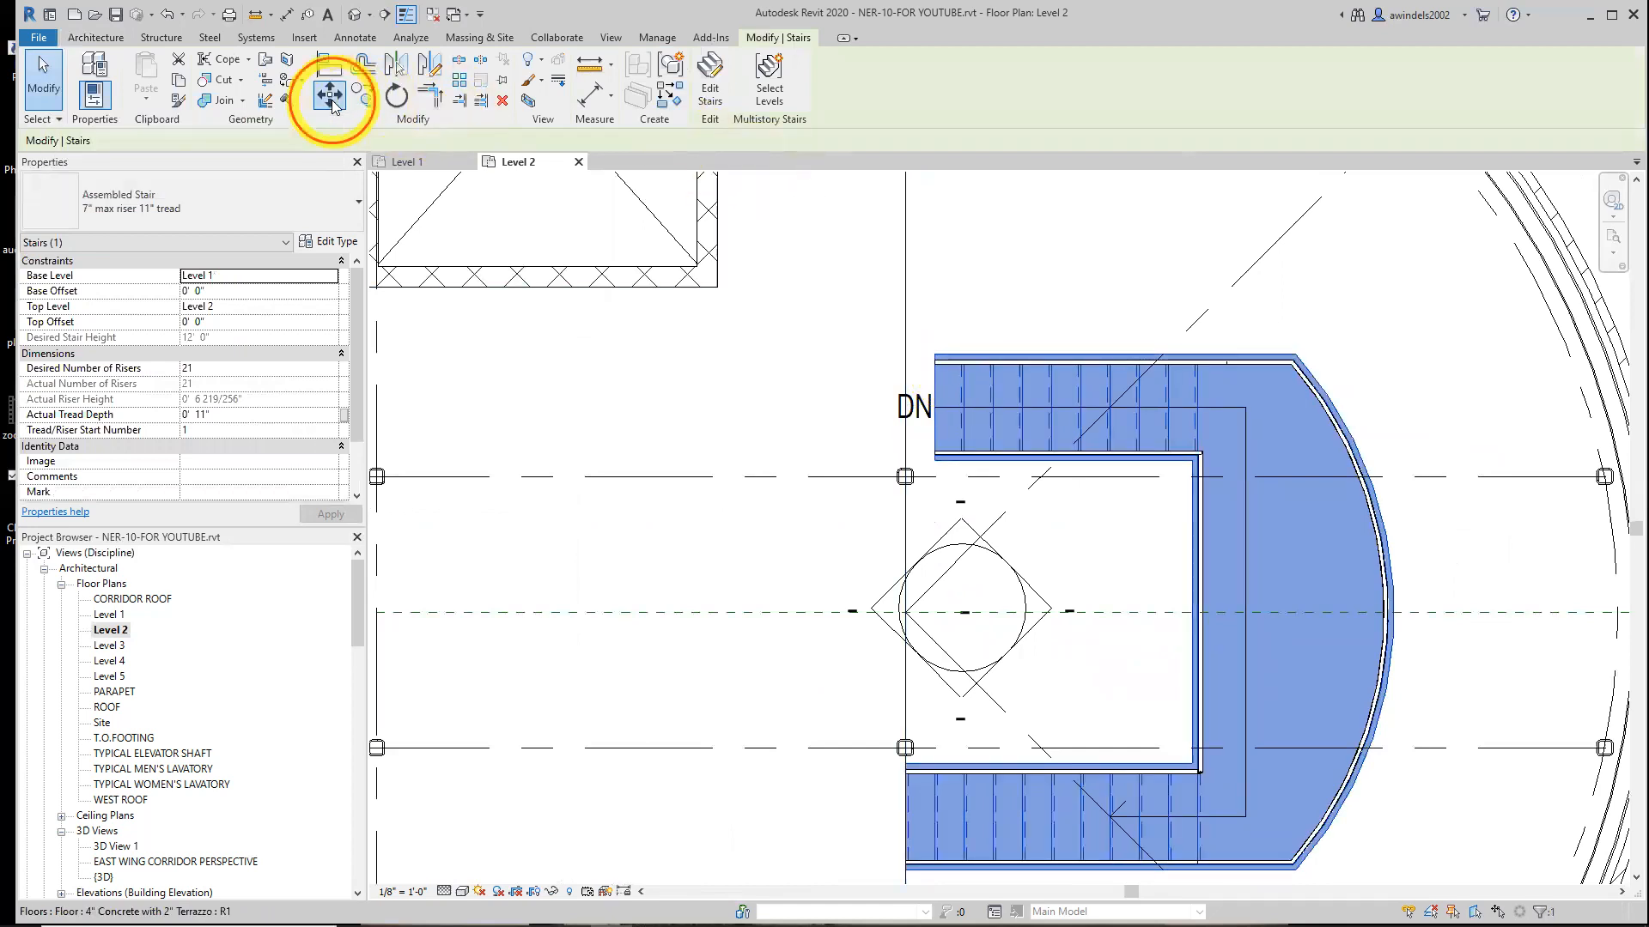
{"action": "scroll", "coordinate": [938, 360], "scroll_direction": "up", "scroll_amount": 2}
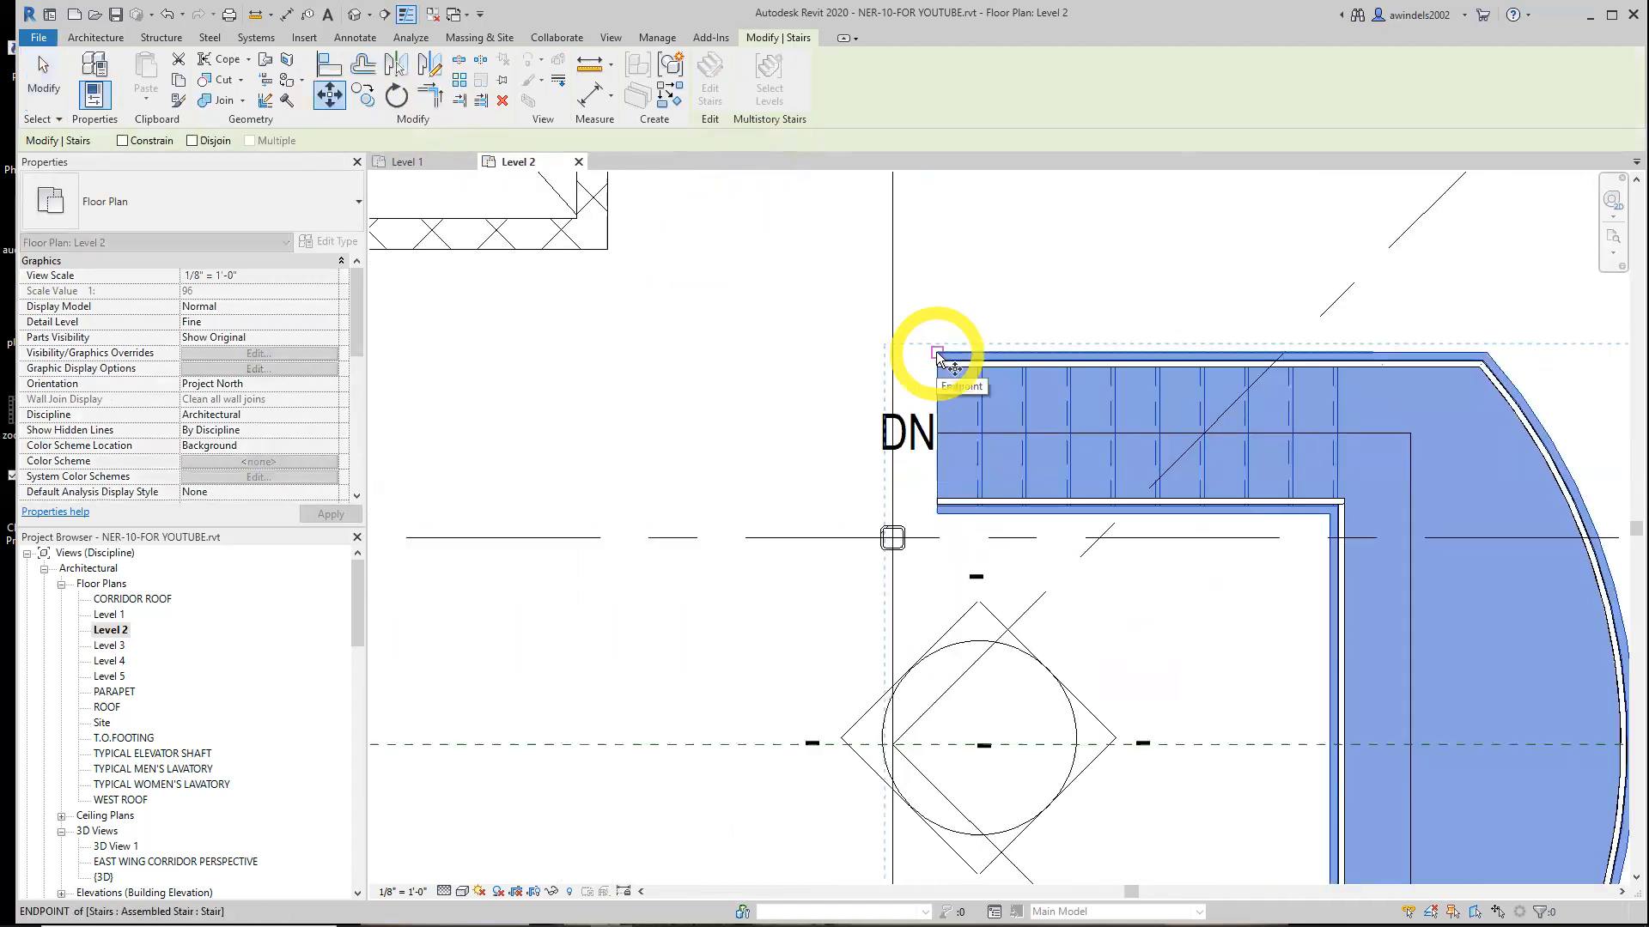
{"action": "left_click", "coordinate": [937, 353]}
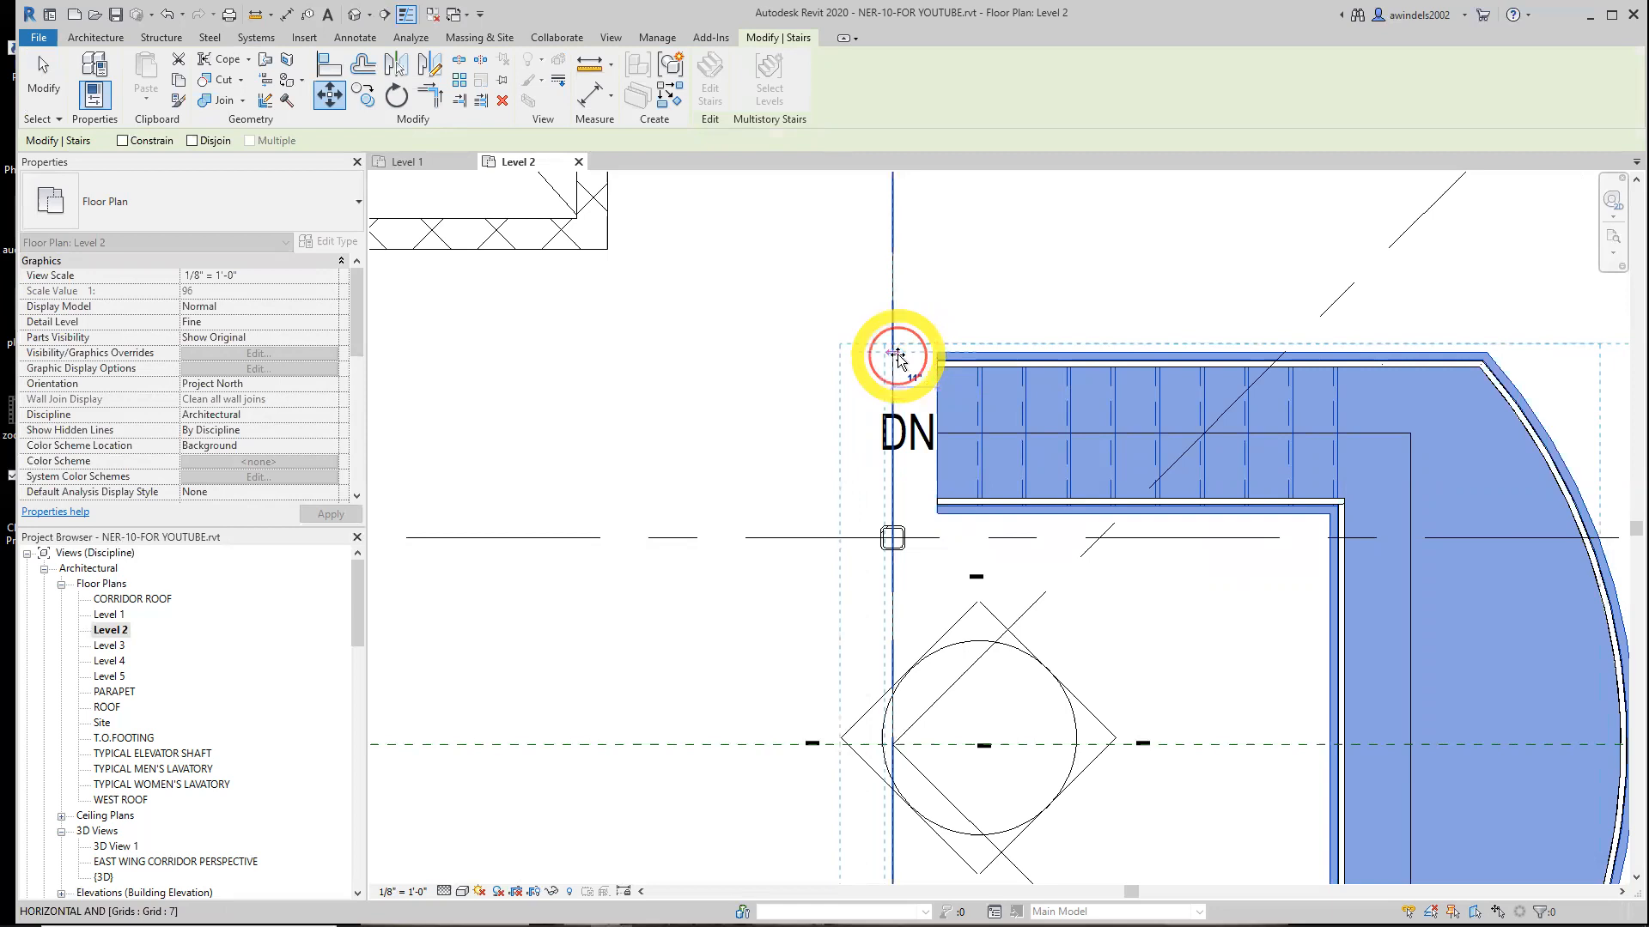
{"action": "left_click", "coordinate": [898, 355]}
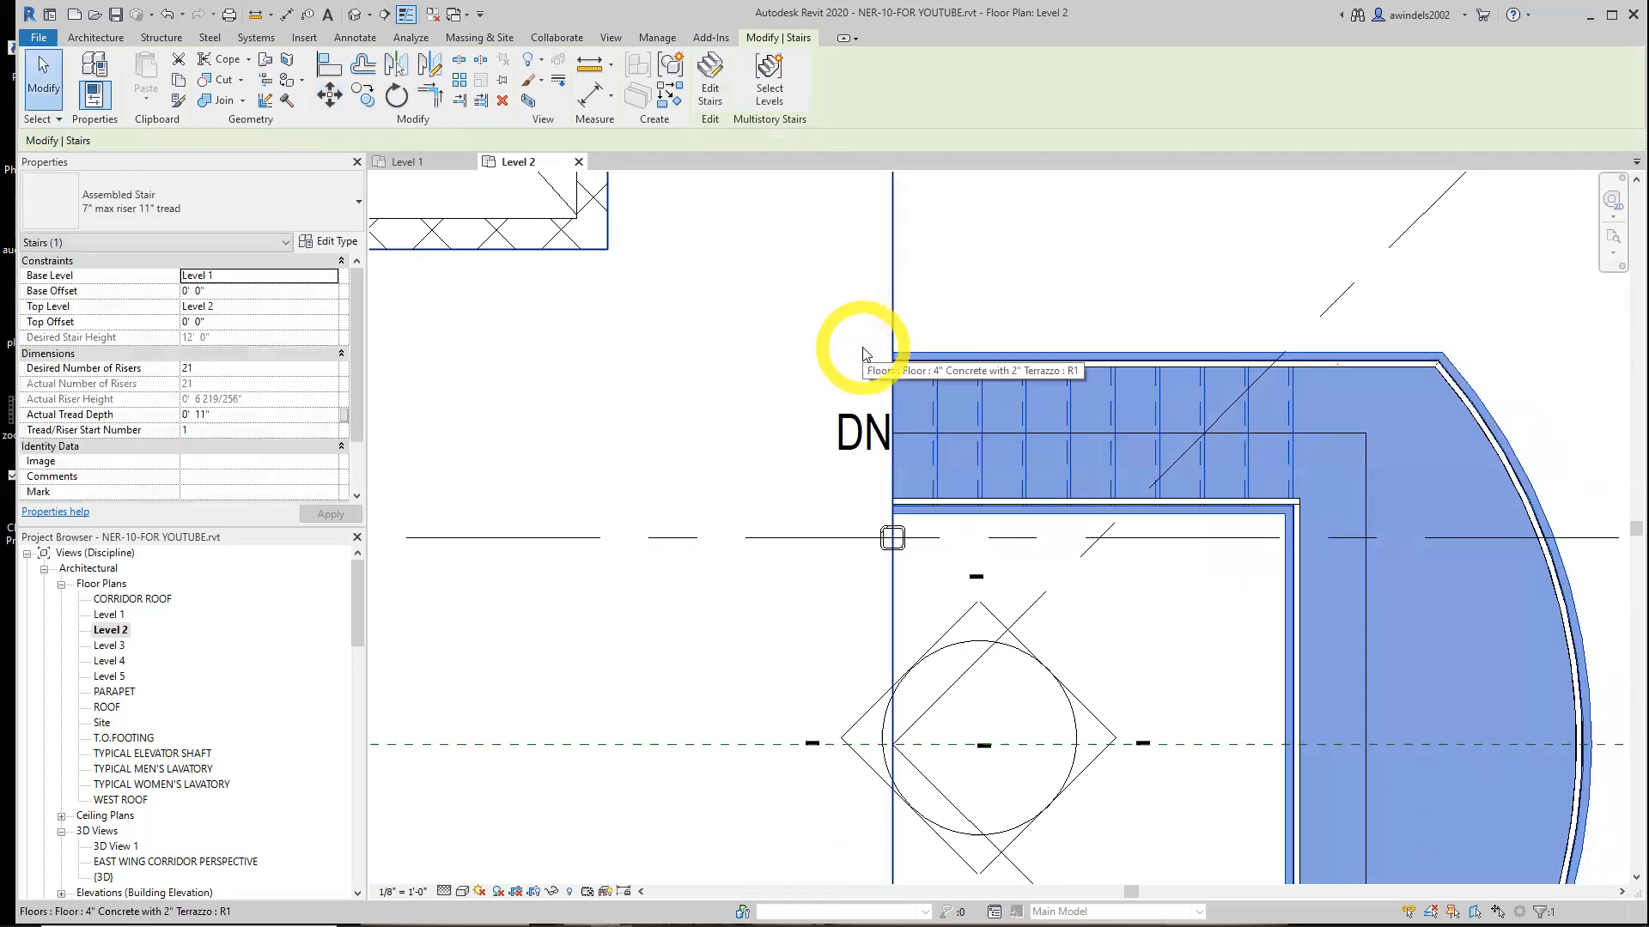
{"action": "key", "text": "Escape"}
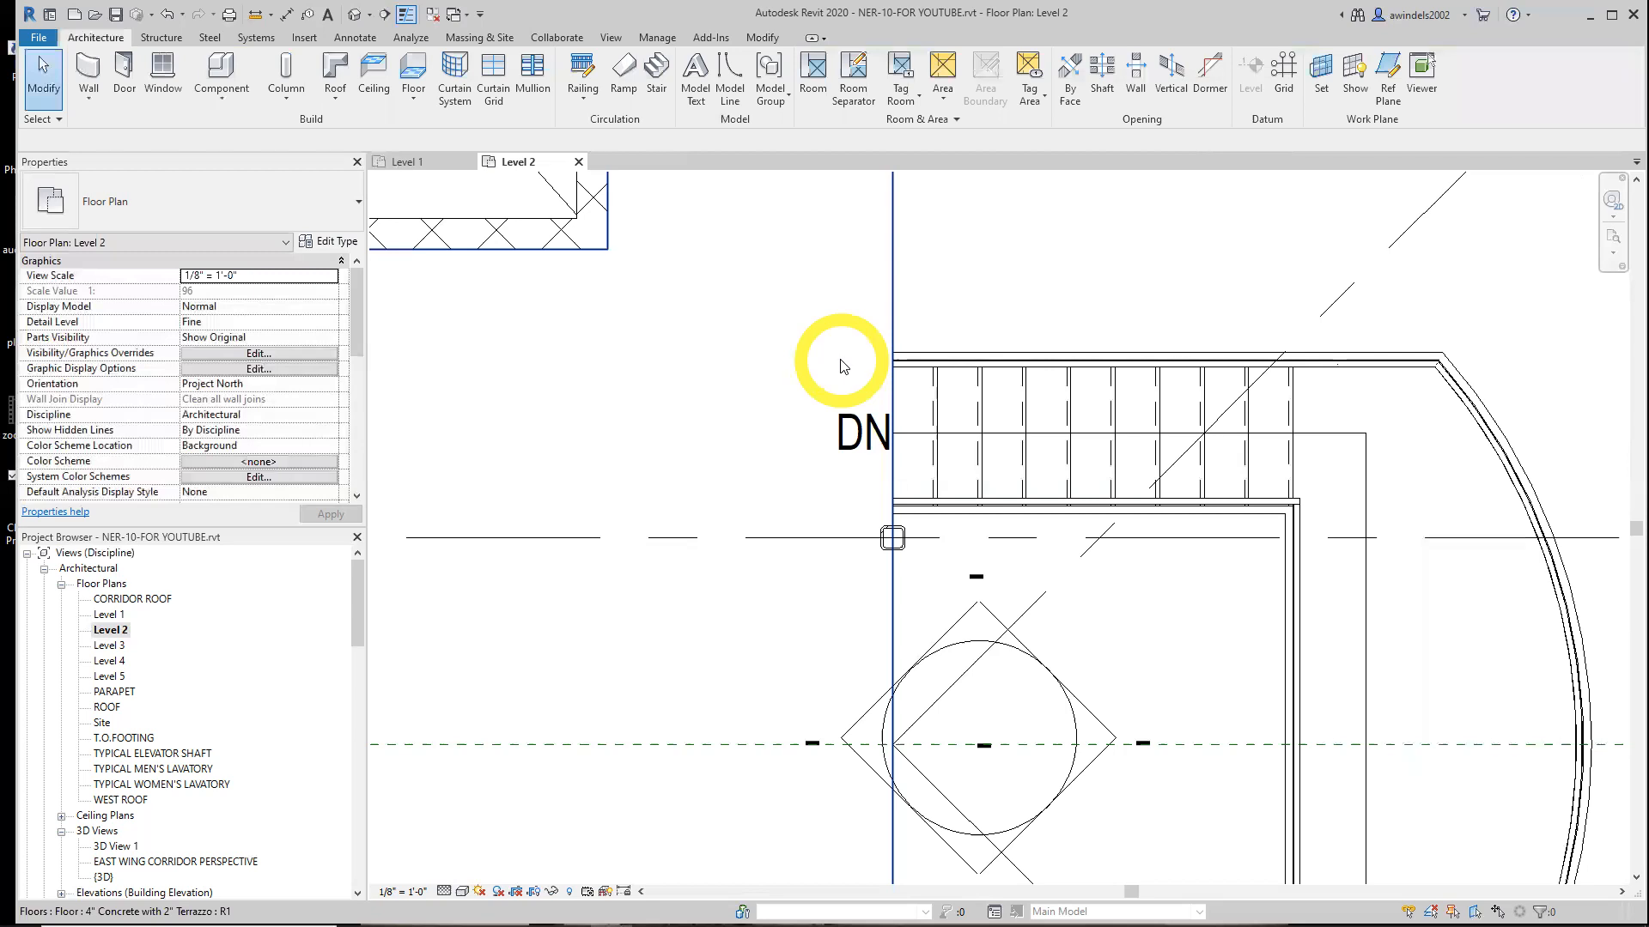
Select and examine the floor, railing, stair path and stair elements around the finished stair
{"action": "scroll", "coordinate": [713, 498], "scroll_direction": "down", "scroll_amount": 4}
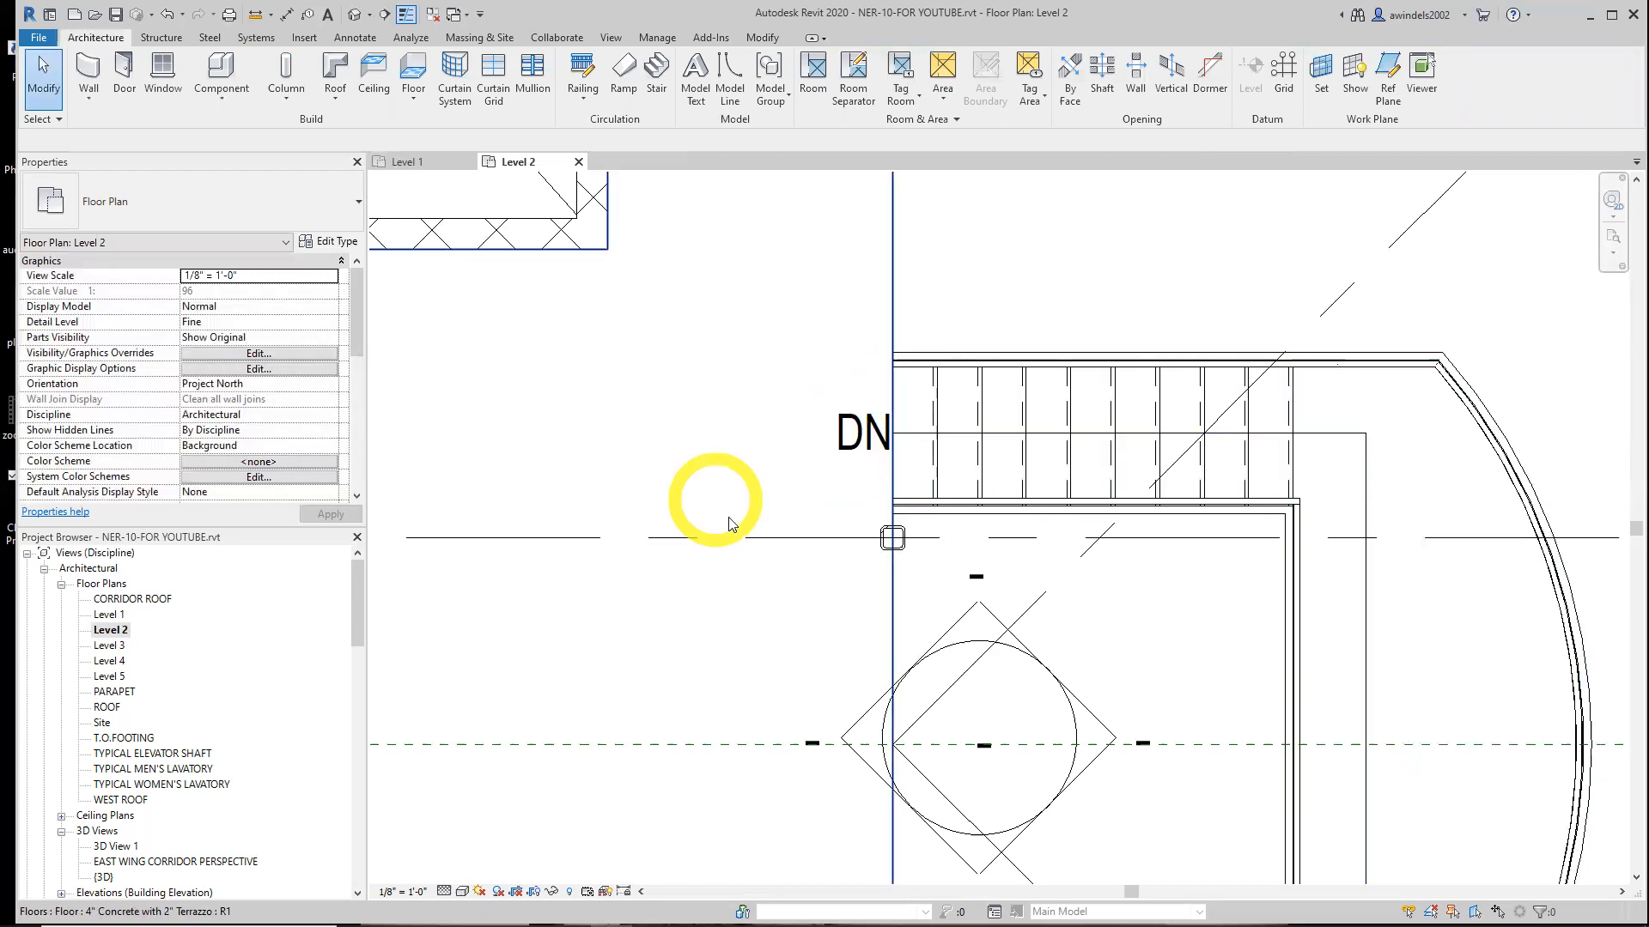
{"action": "left_click", "coordinate": [741, 580]}
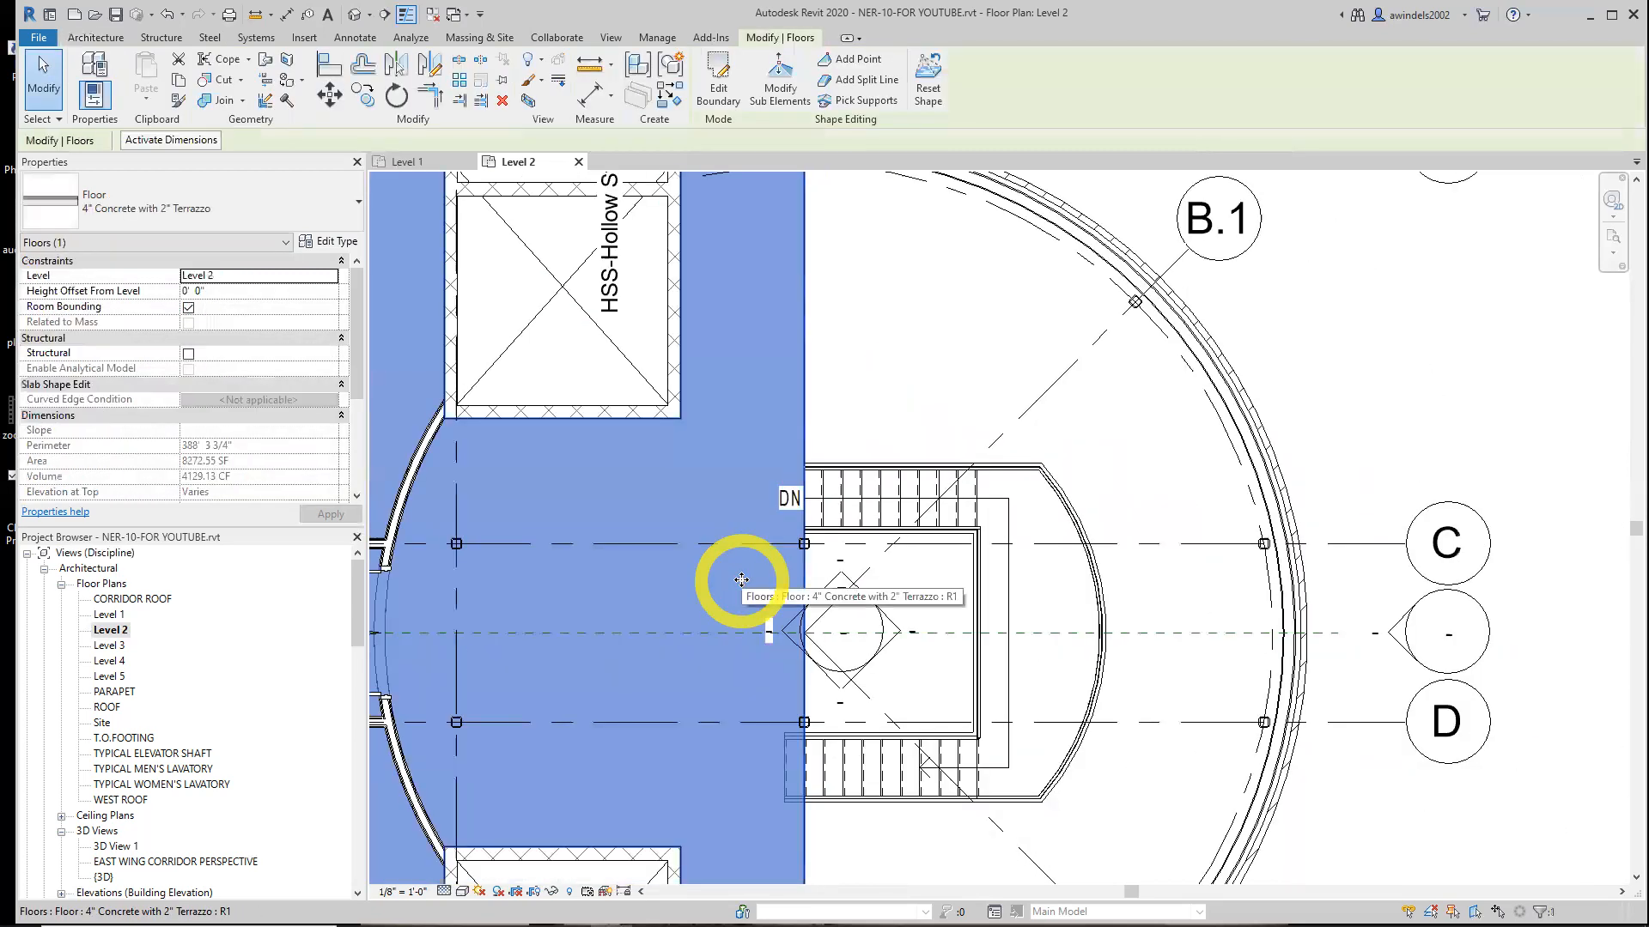
{"action": "key", "text": "Escape"}
{"action": "middle_click_drag", "start_coordinate": [726, 582], "coordinate": [783, 397]}
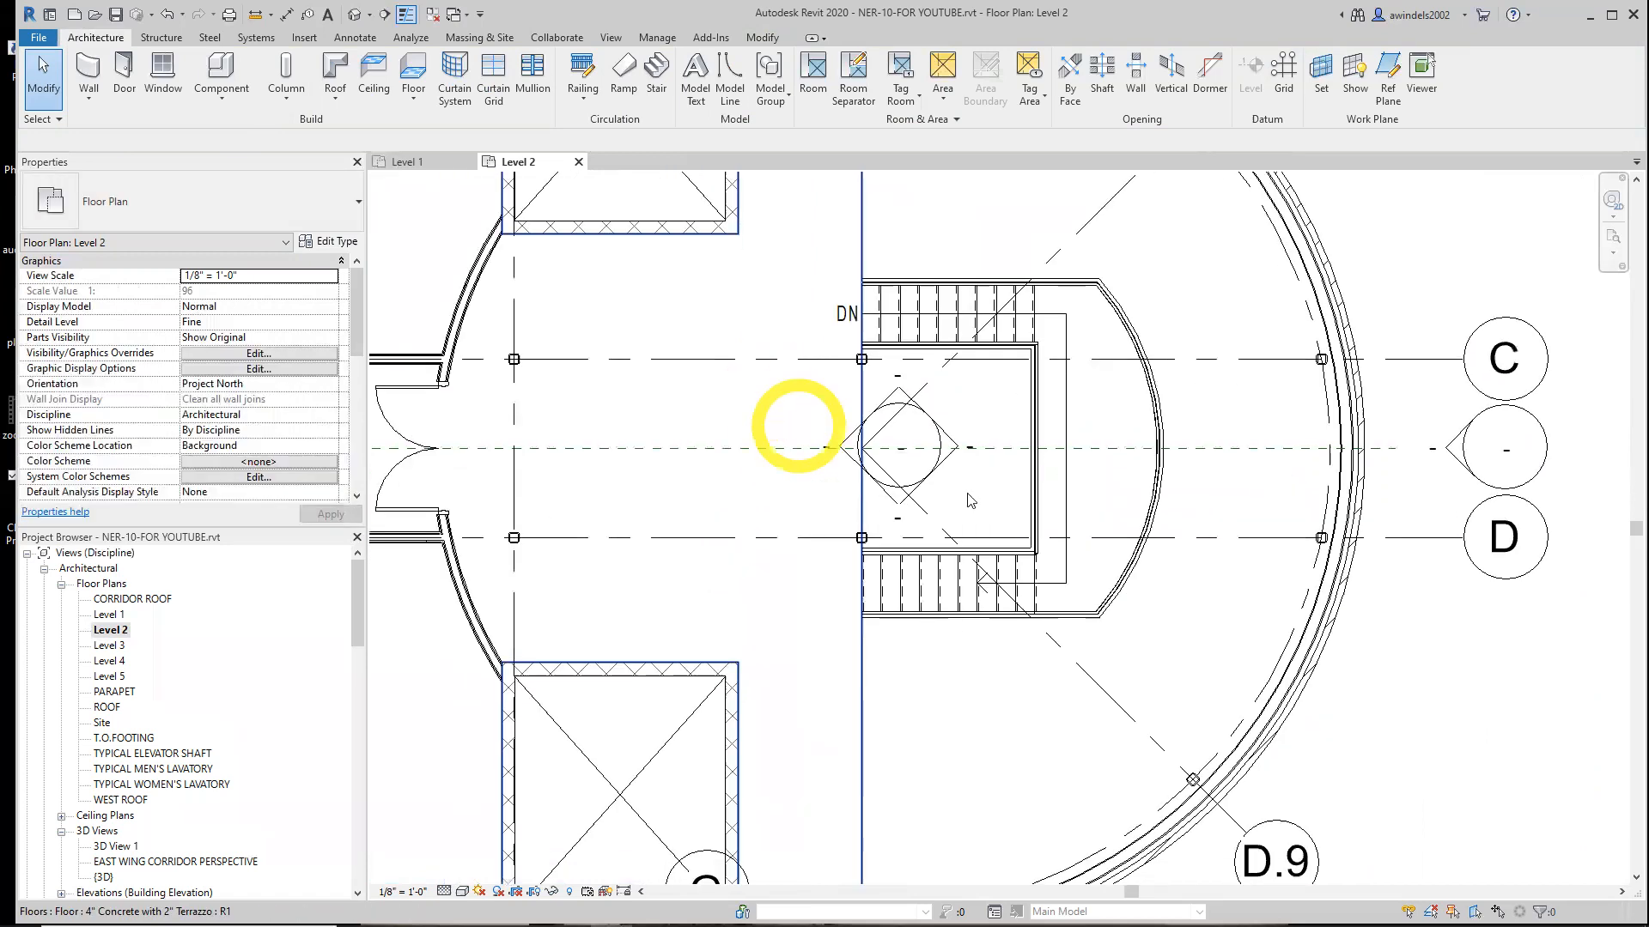
{"action": "left_click", "coordinate": [1117, 568]}
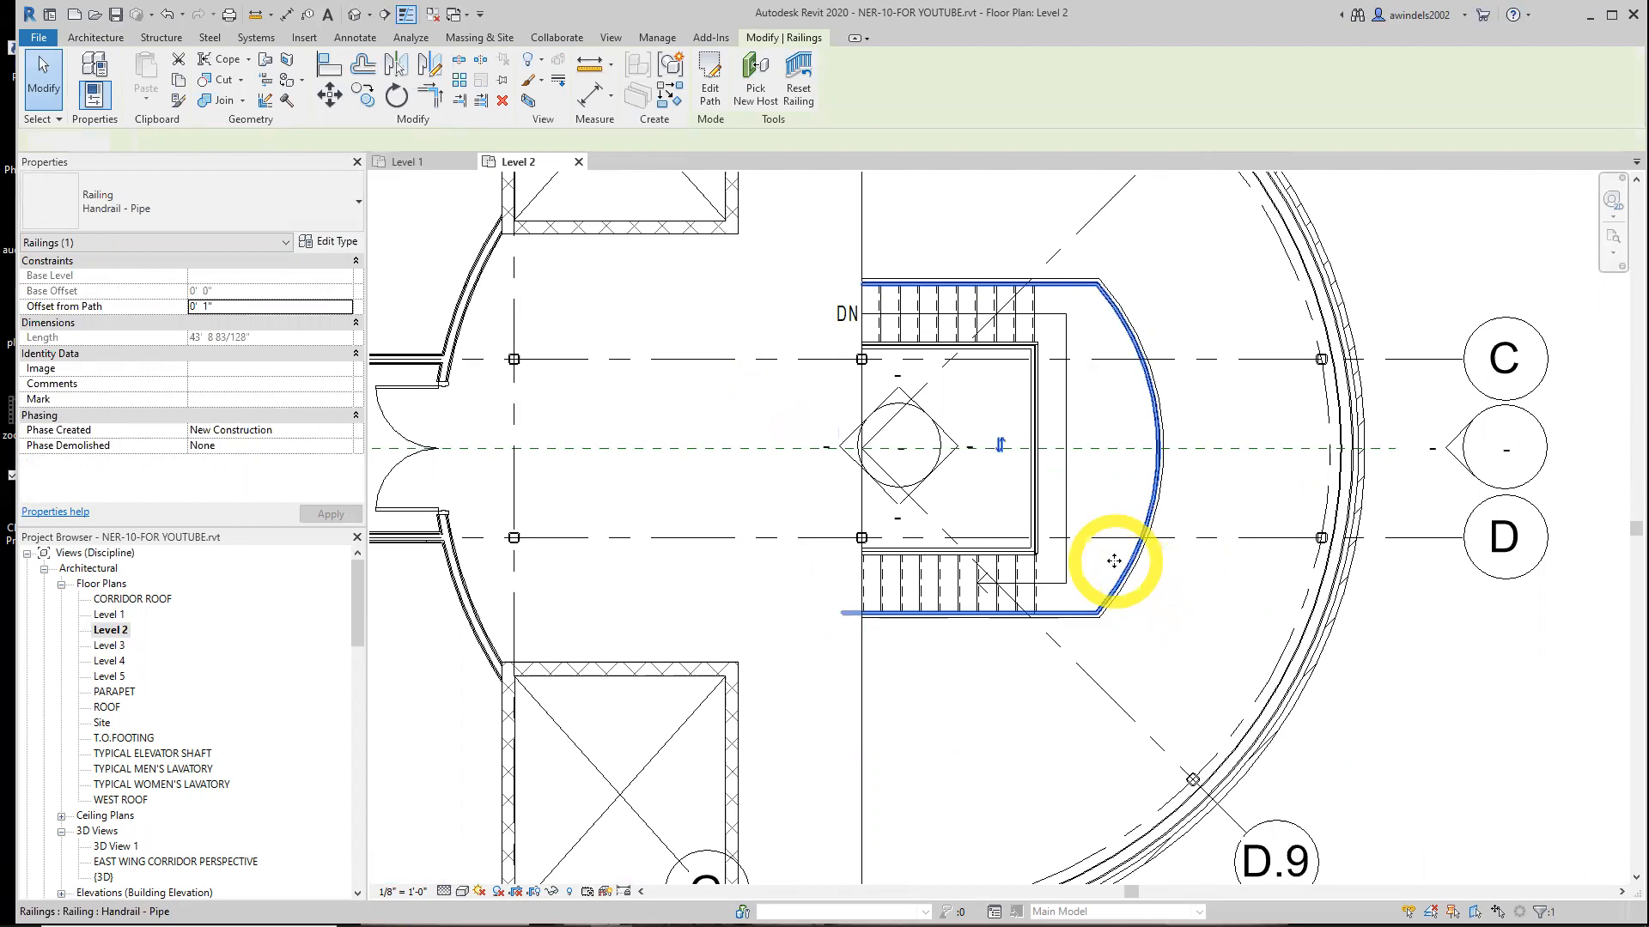
{"action": "key", "text": "Escape"}
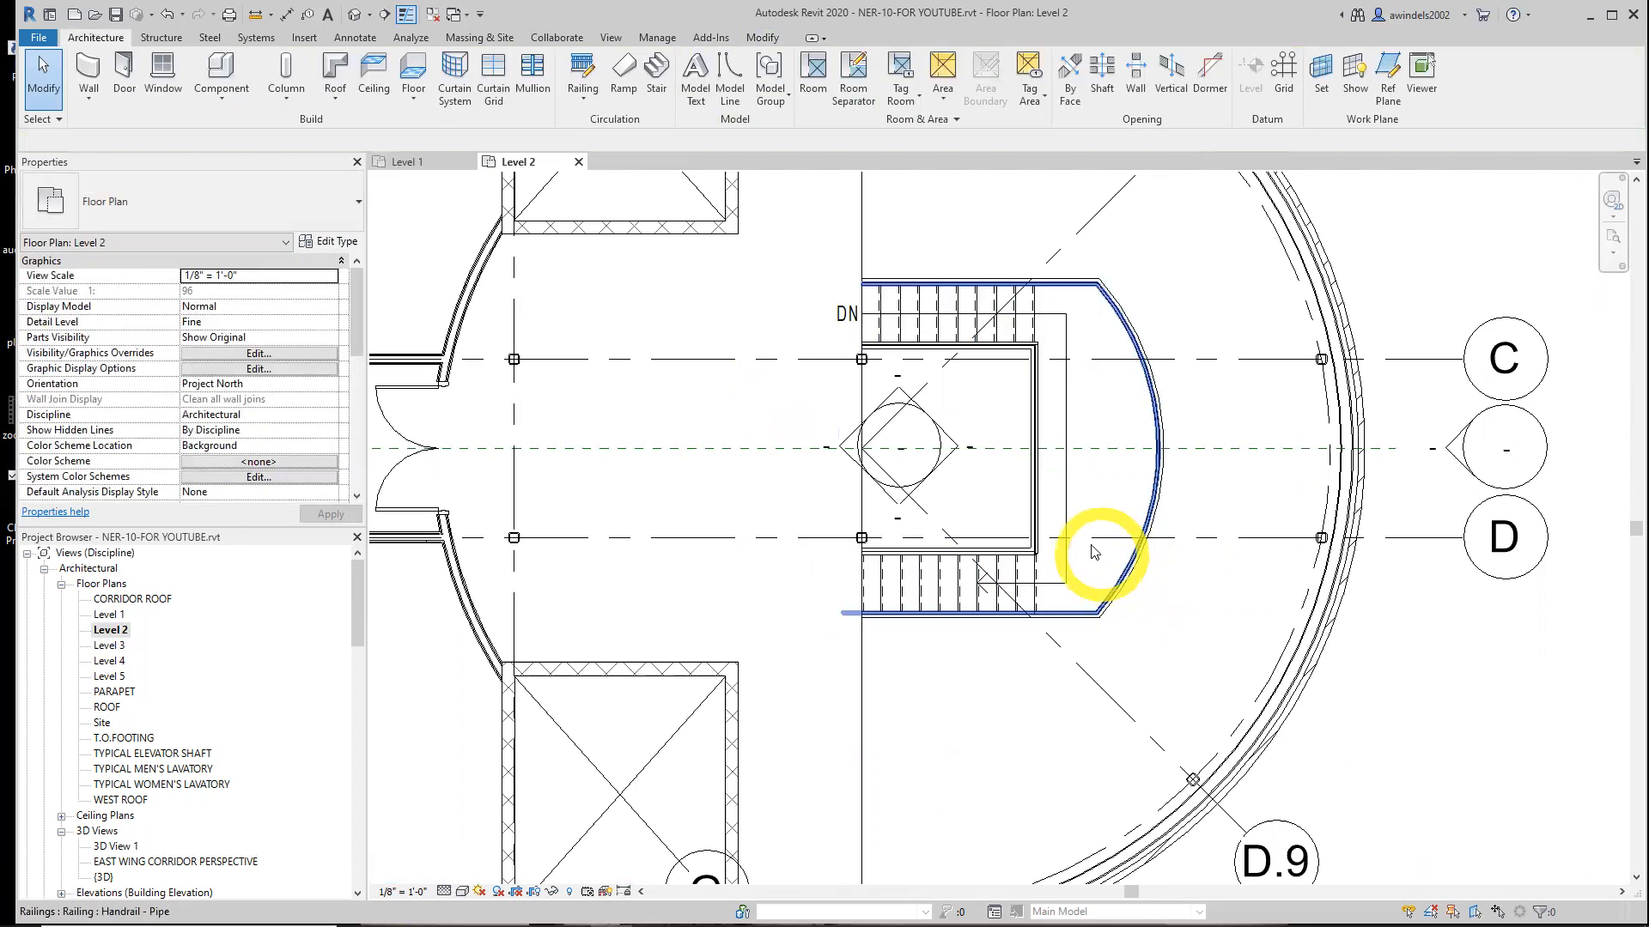
{"action": "left_click", "coordinate": [1091, 488]}
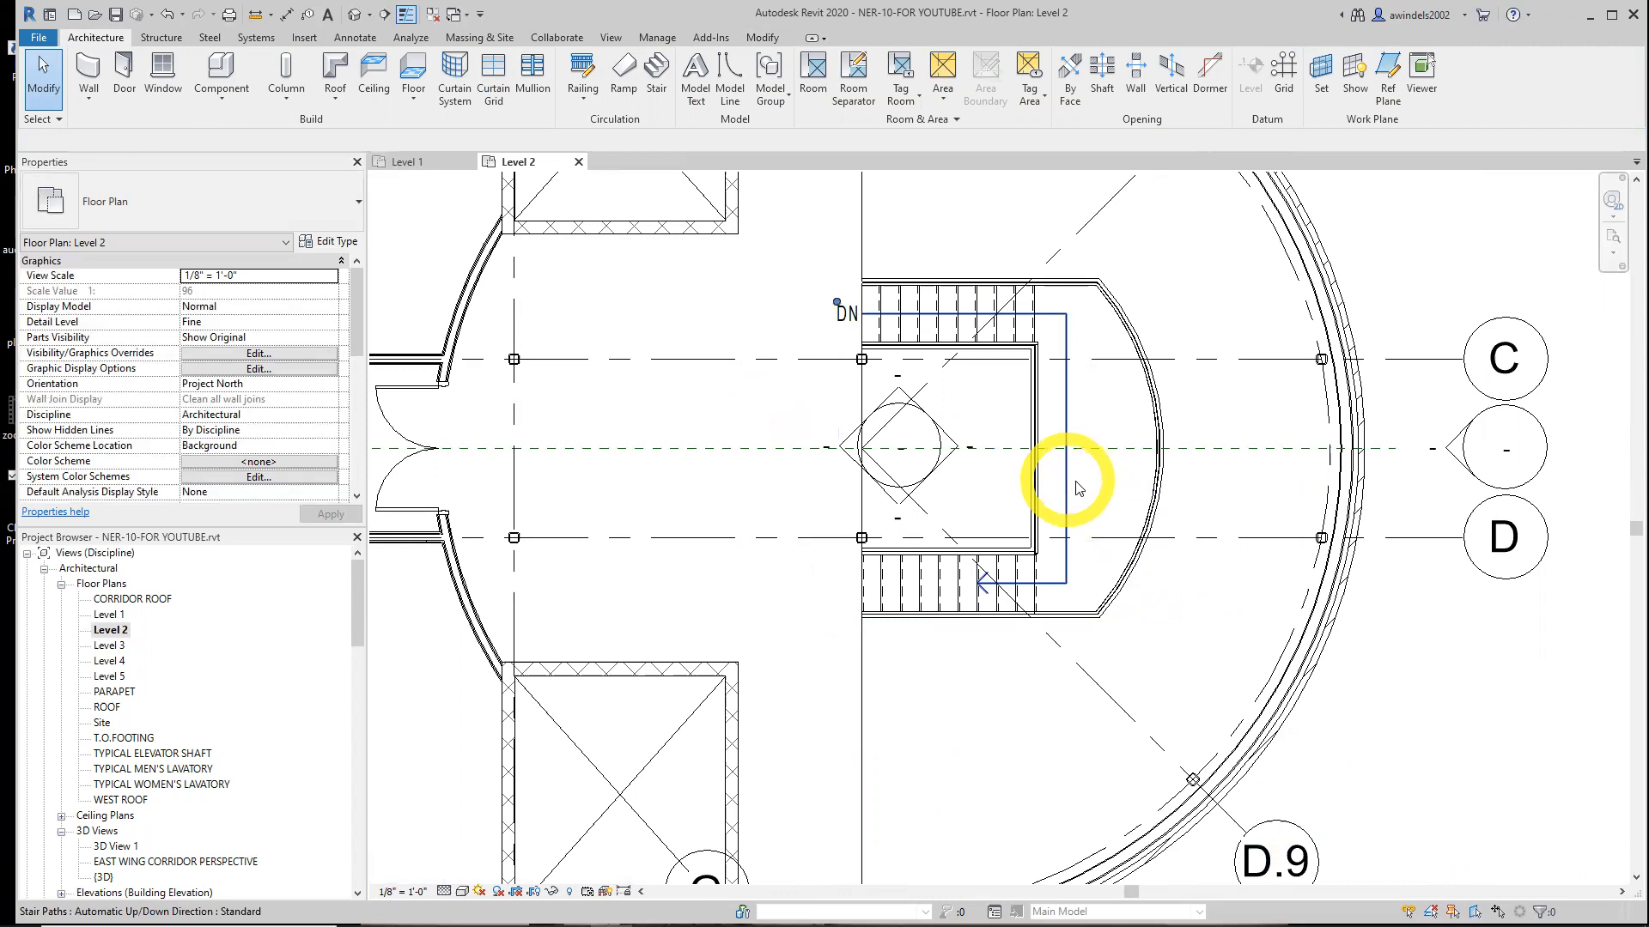
{"action": "left_click", "coordinate": [1095, 478]}
{"action": "key", "text": "Escape"}
{"action": "left_click", "coordinate": [951, 319]}
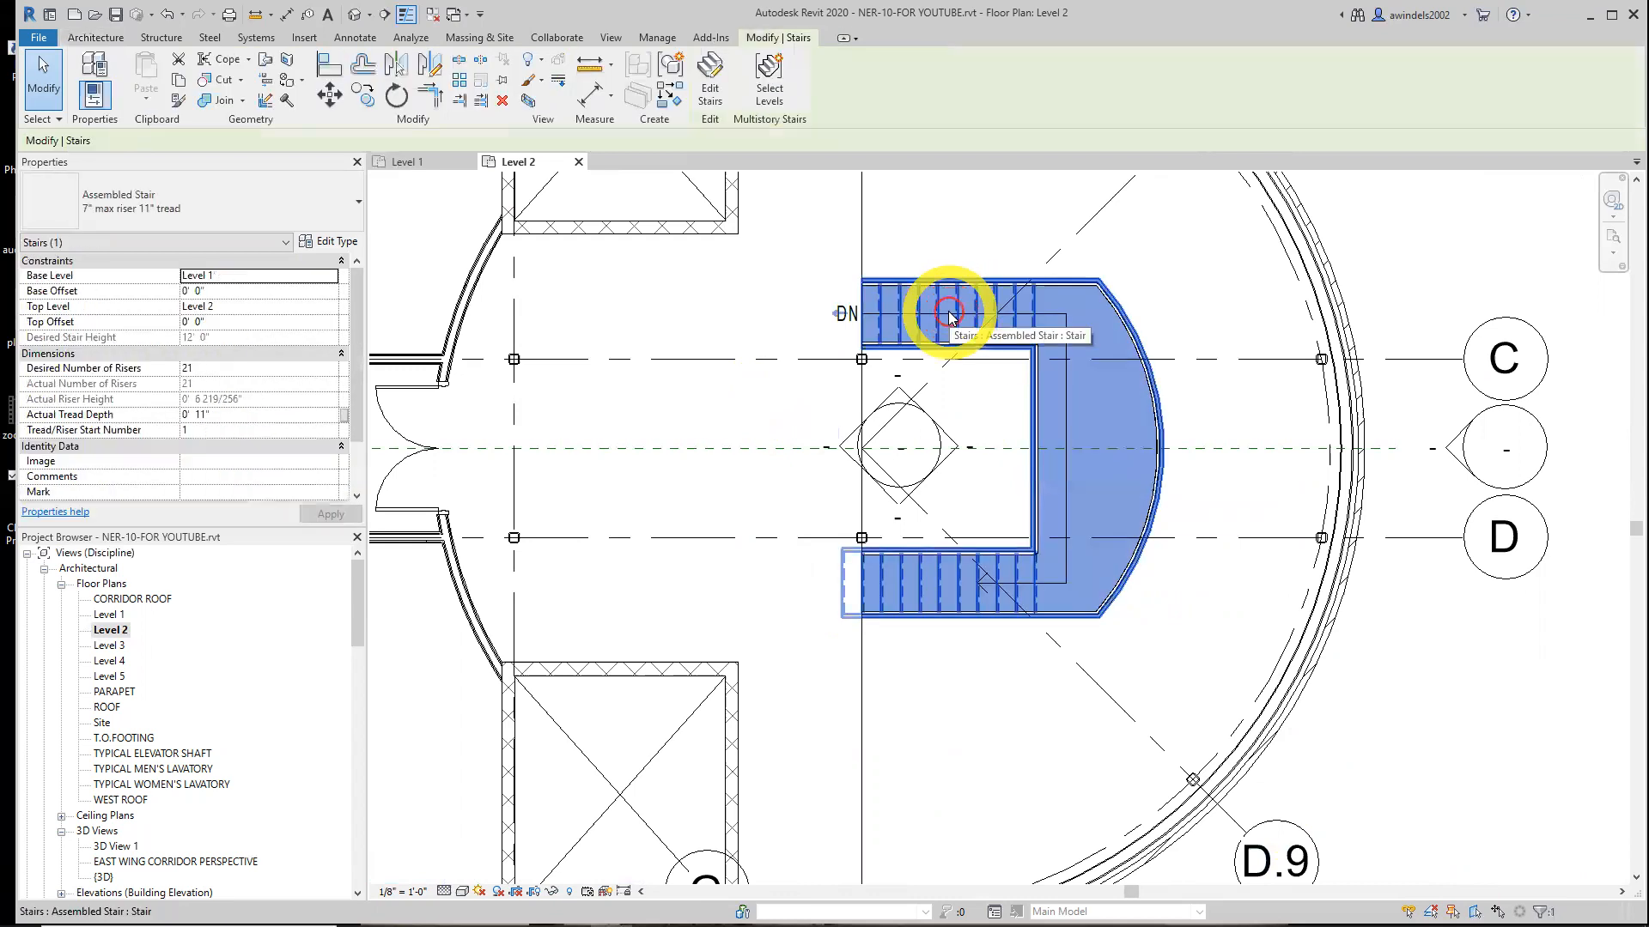
{"action": "key", "text": "Escape"}
{"action": "left_click", "coordinate": [1095, 417]}
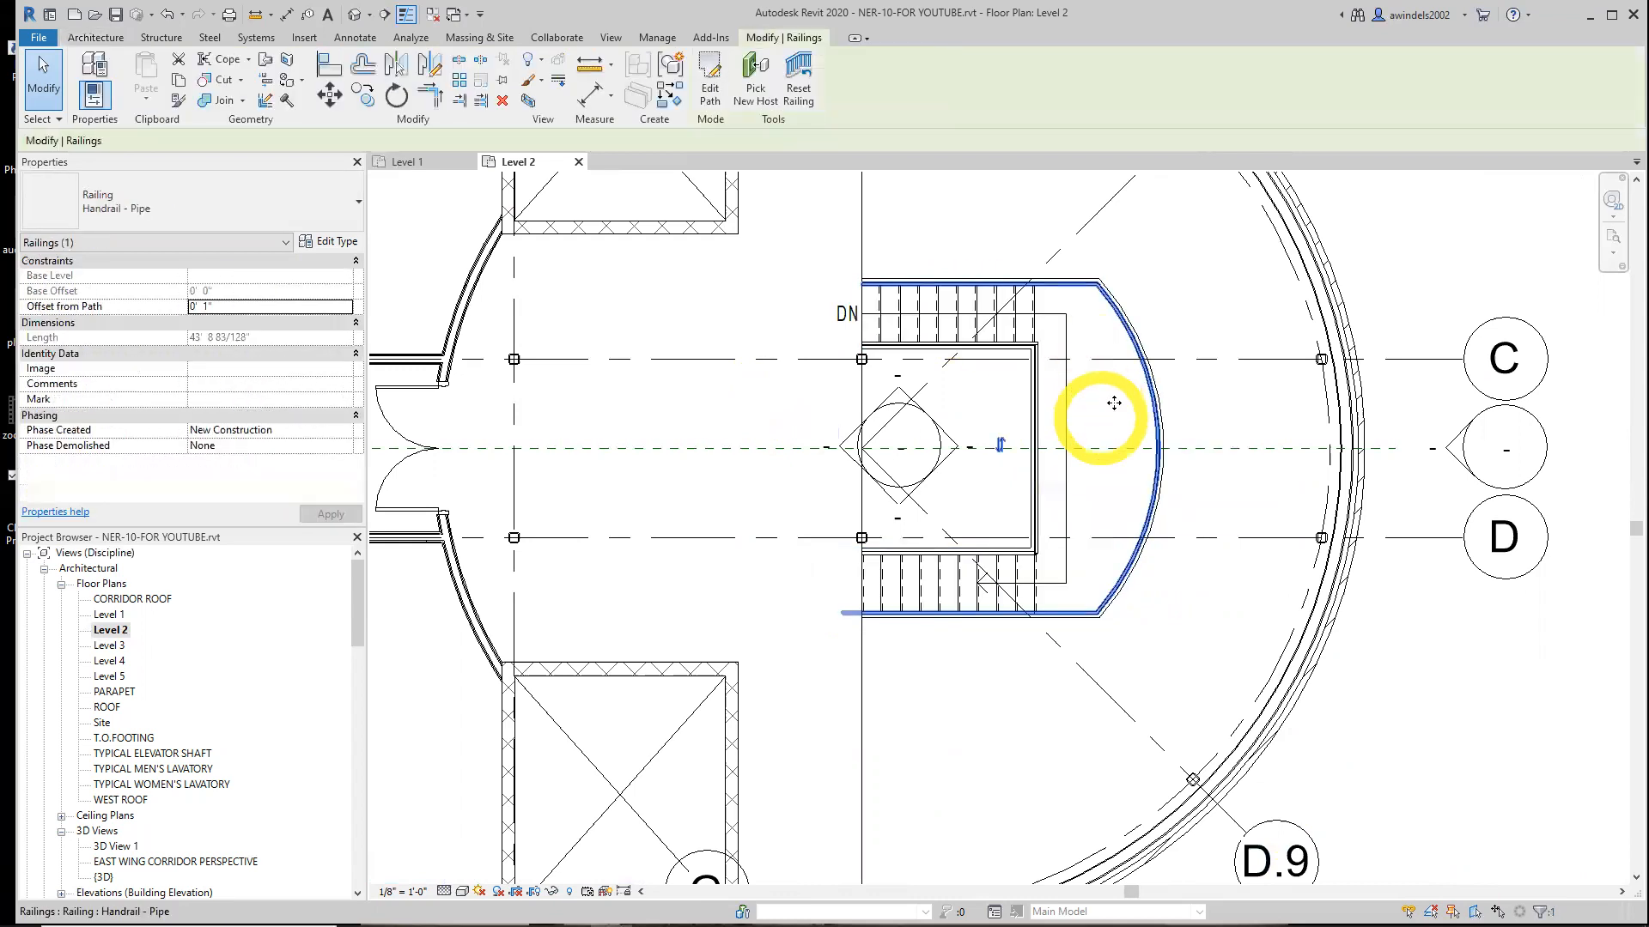
{"action": "key", "text": "Escape"}
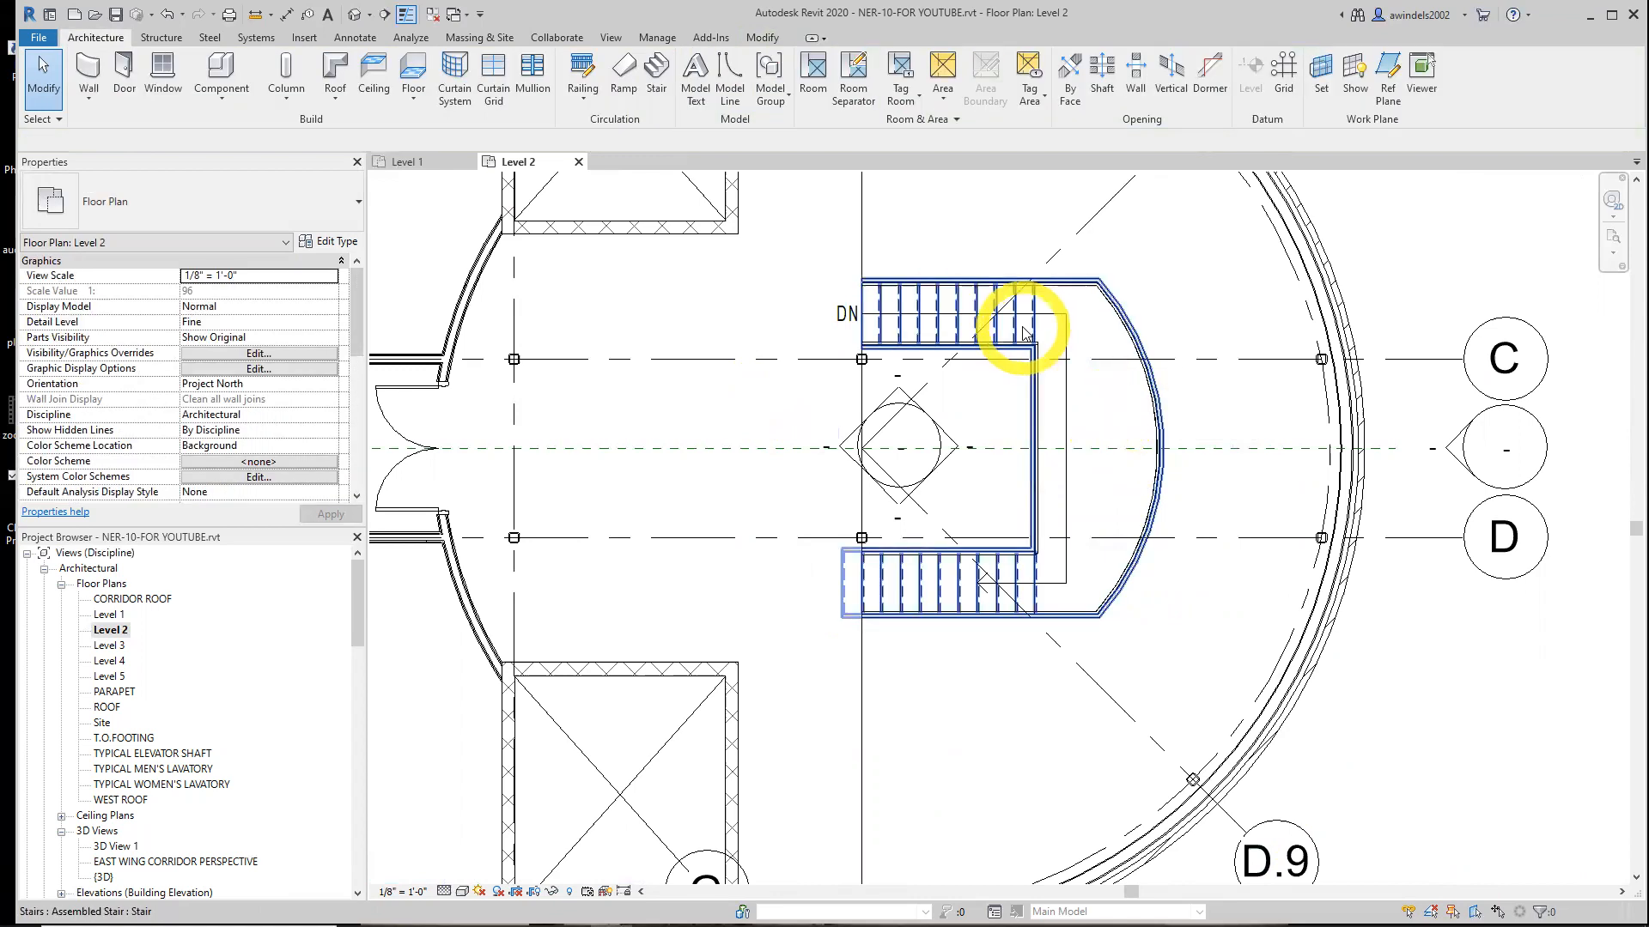
Copy the stair to the clipboard and paste it aligned to Level 3
{"action": "left_click", "coordinate": [1023, 332]}
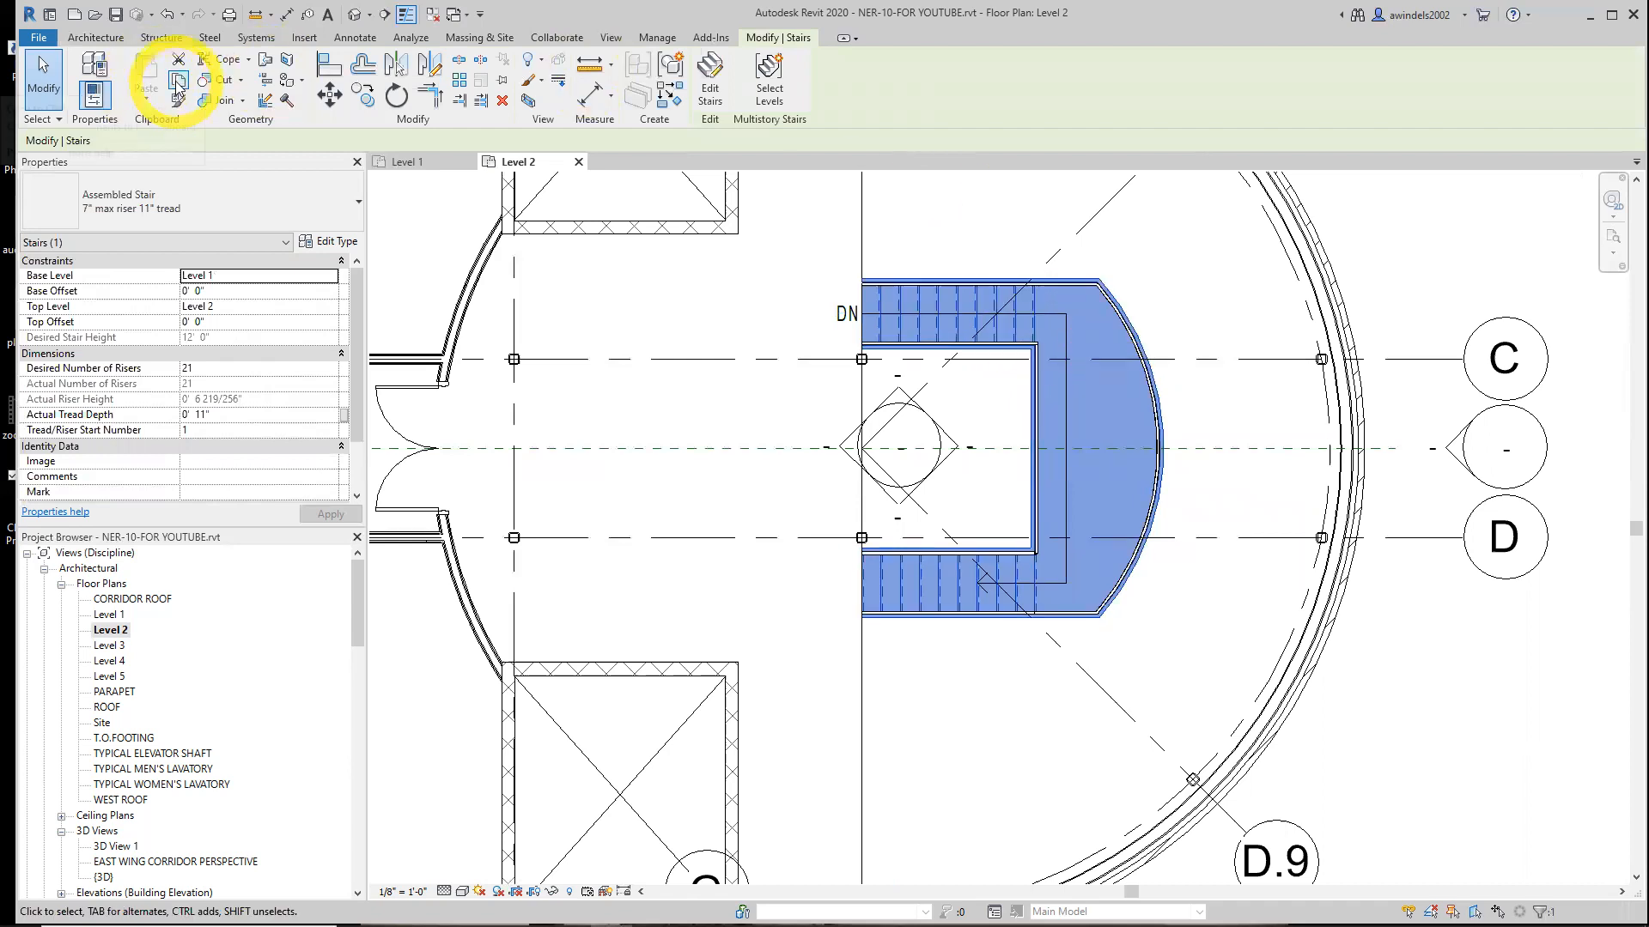
{"action": "left_click", "coordinate": [177, 82]}
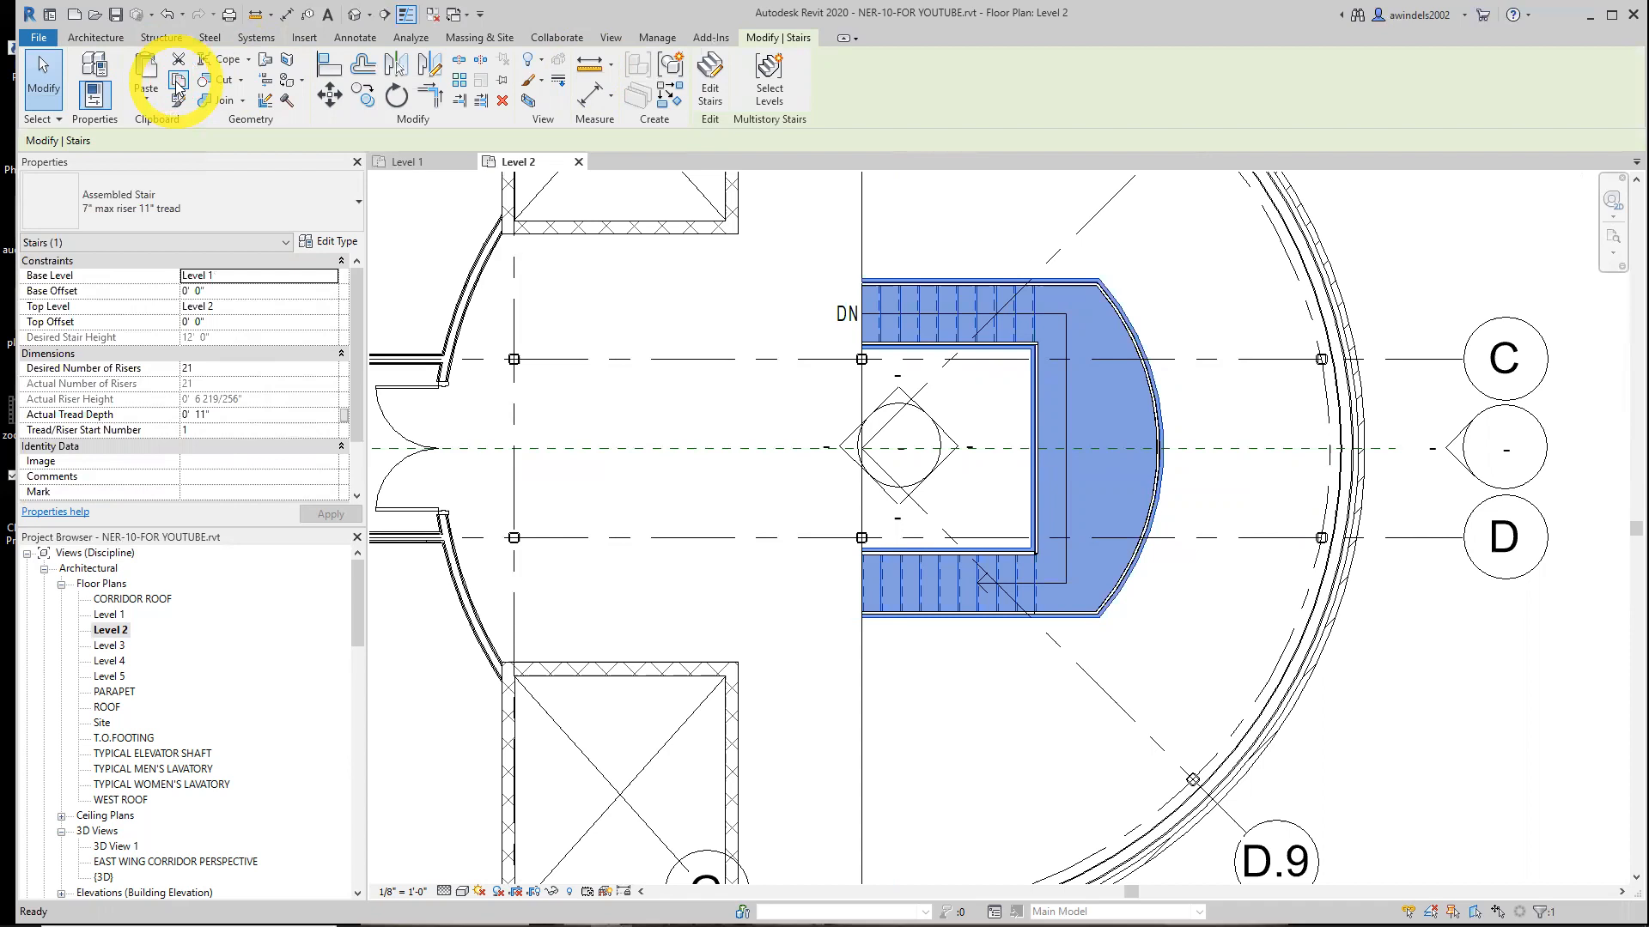
{"action": "left_click", "coordinate": [146, 96]}
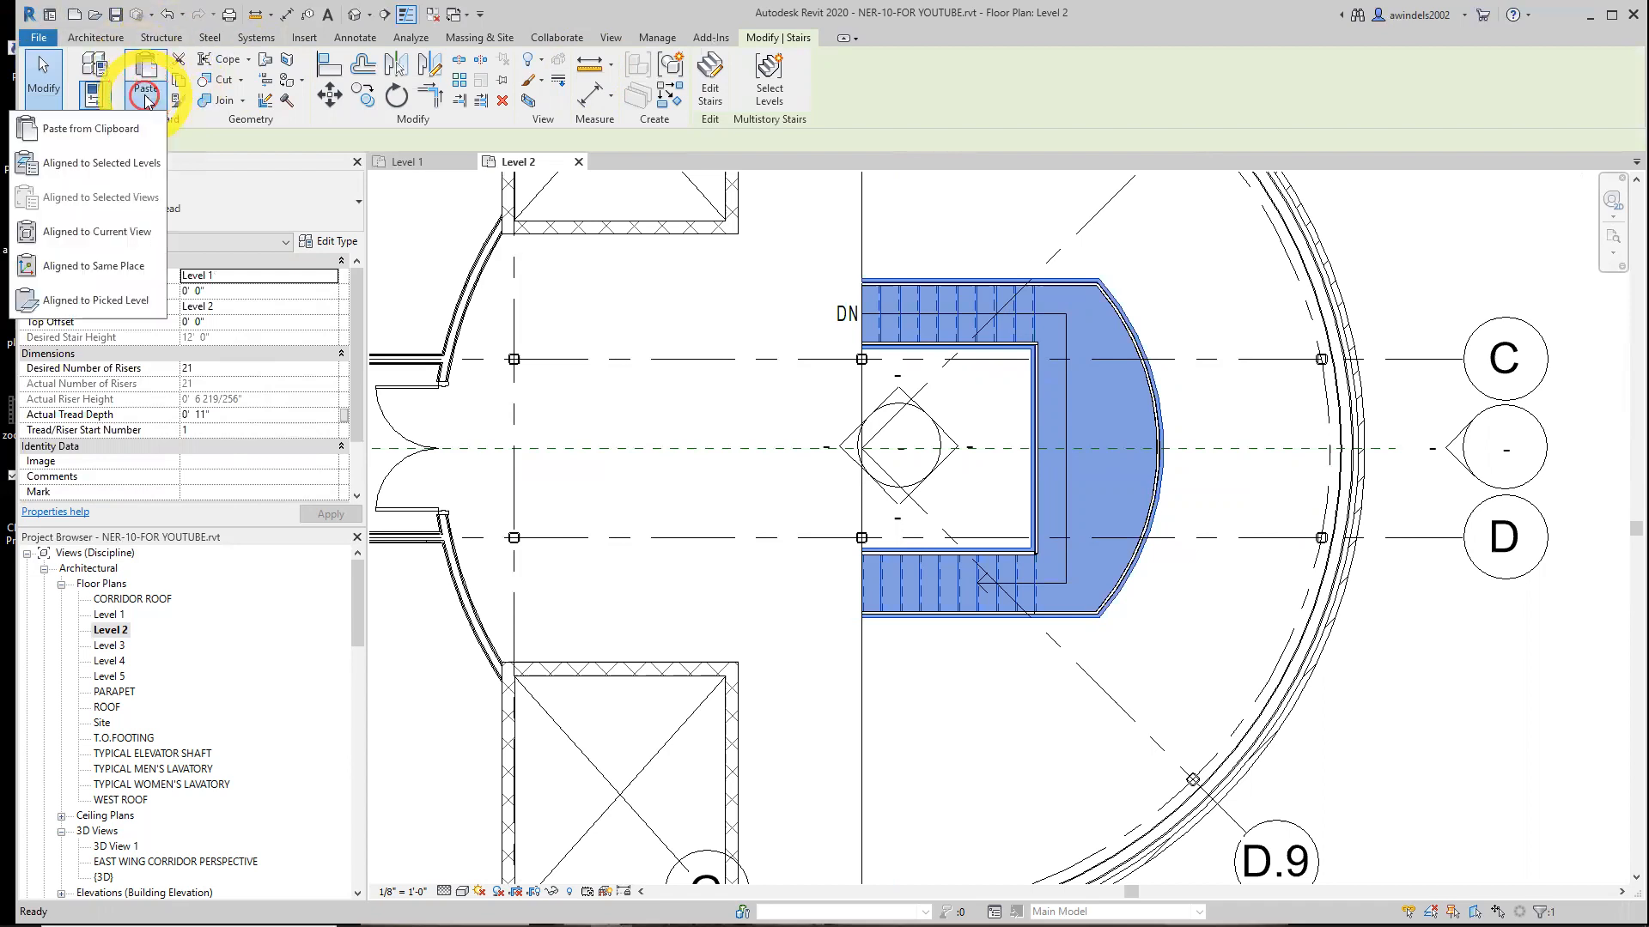
{"action": "left_click", "coordinate": [131, 166]}
{"action": "left_click", "coordinate": [746, 388]}
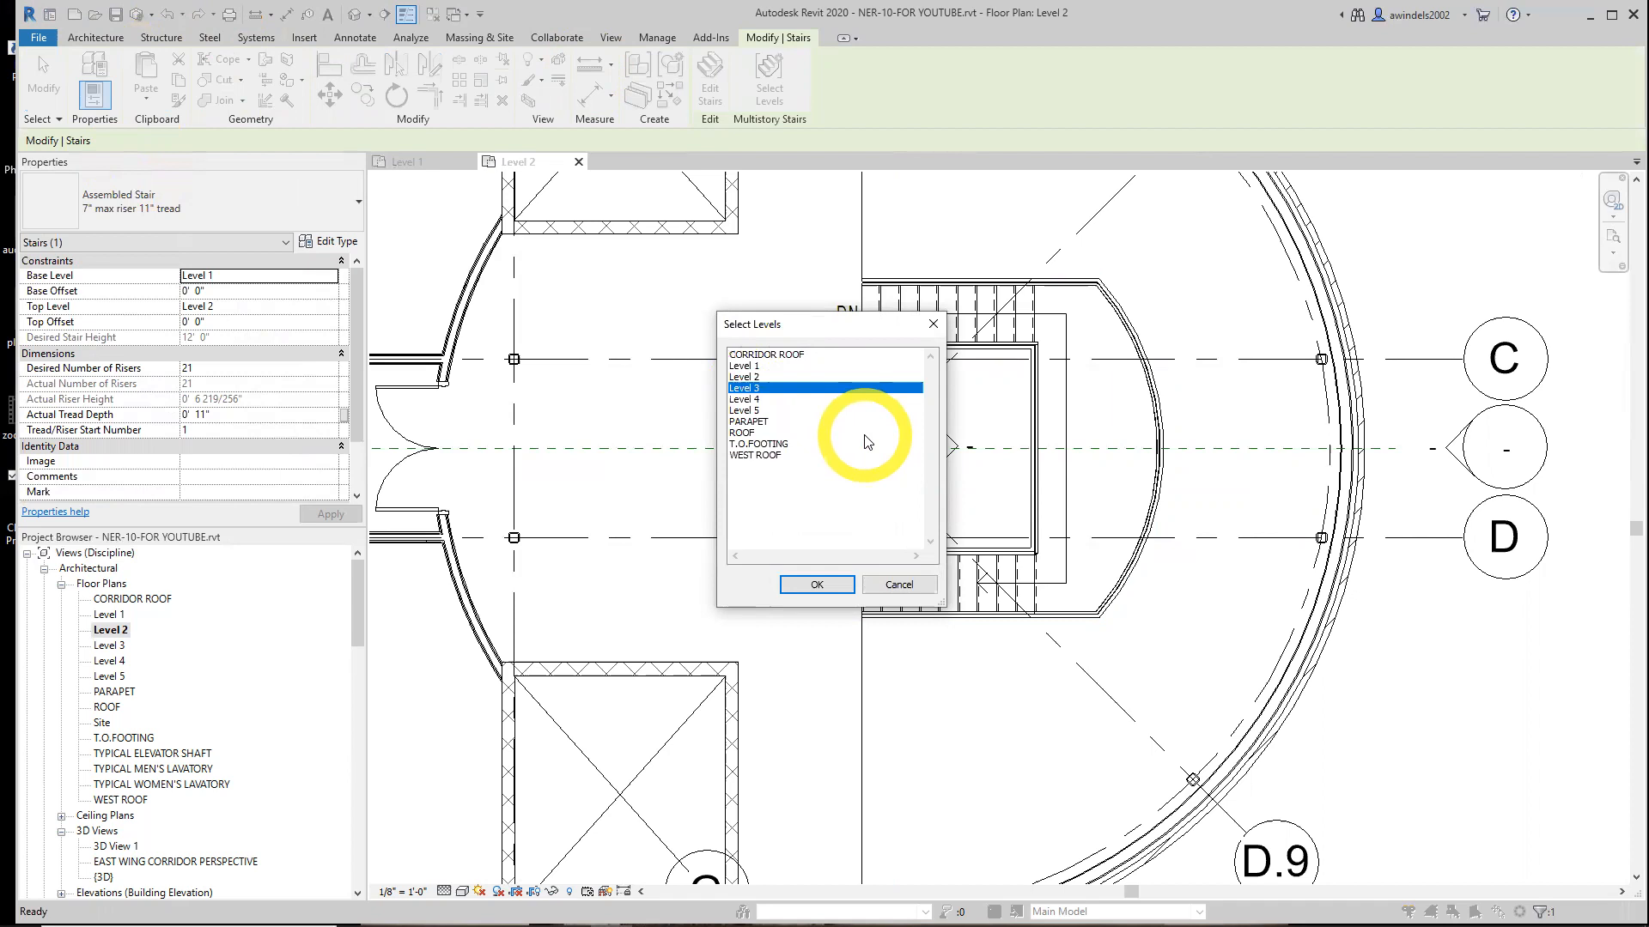
{"action": "left_click", "coordinate": [817, 584]}
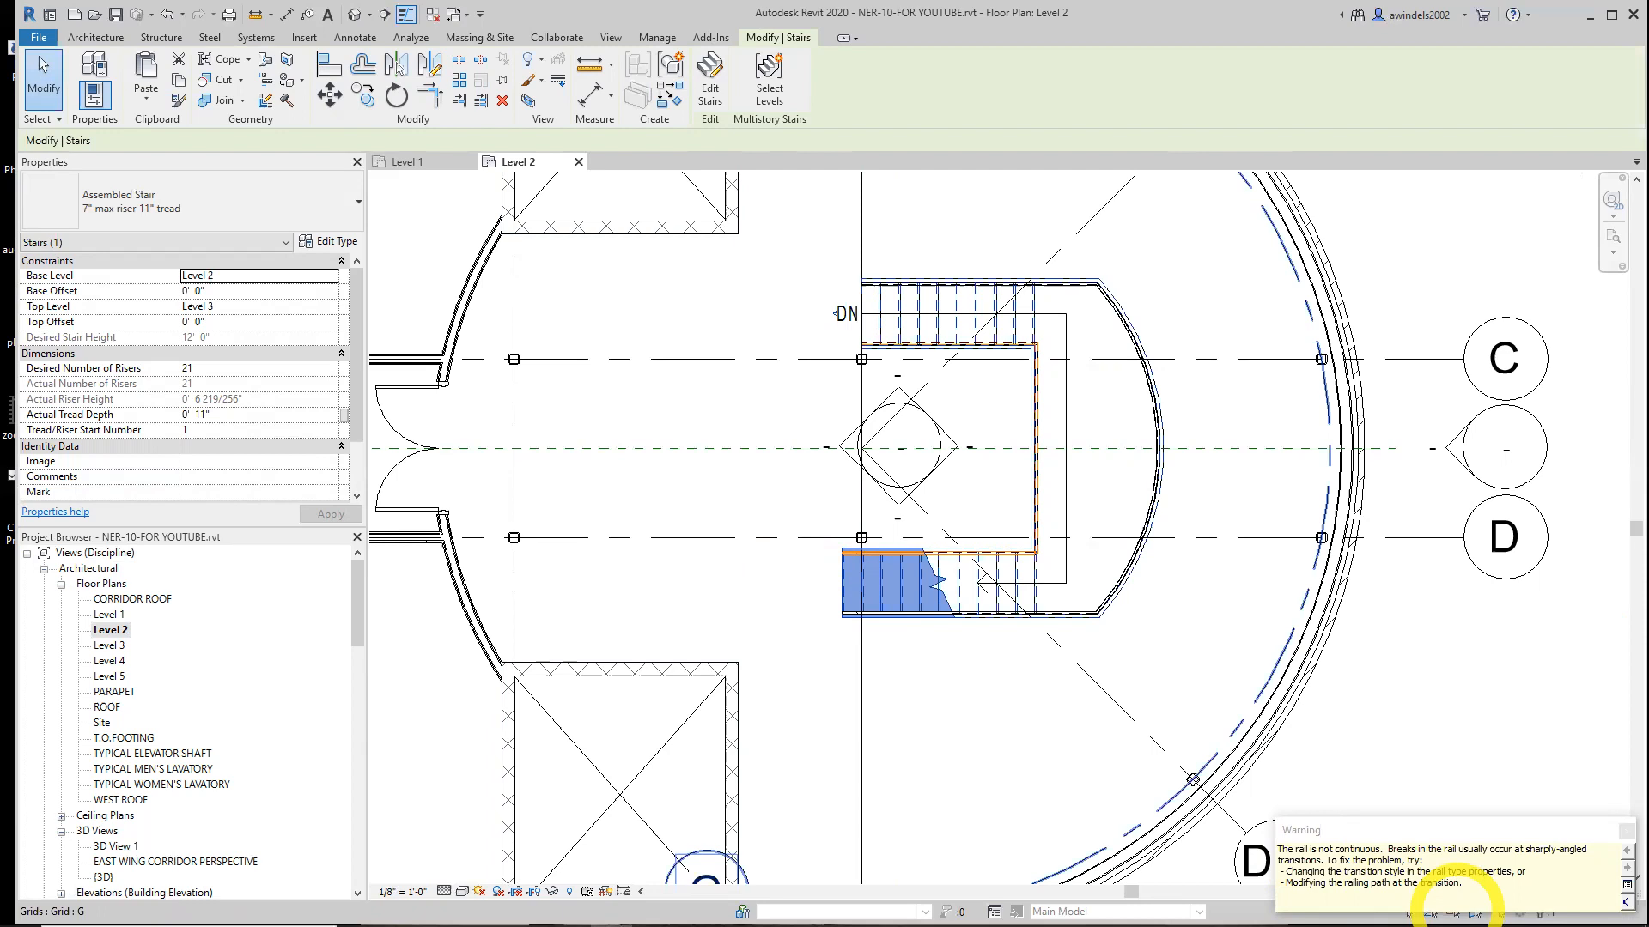
{"action": "left_click", "coordinate": [1623, 833]}
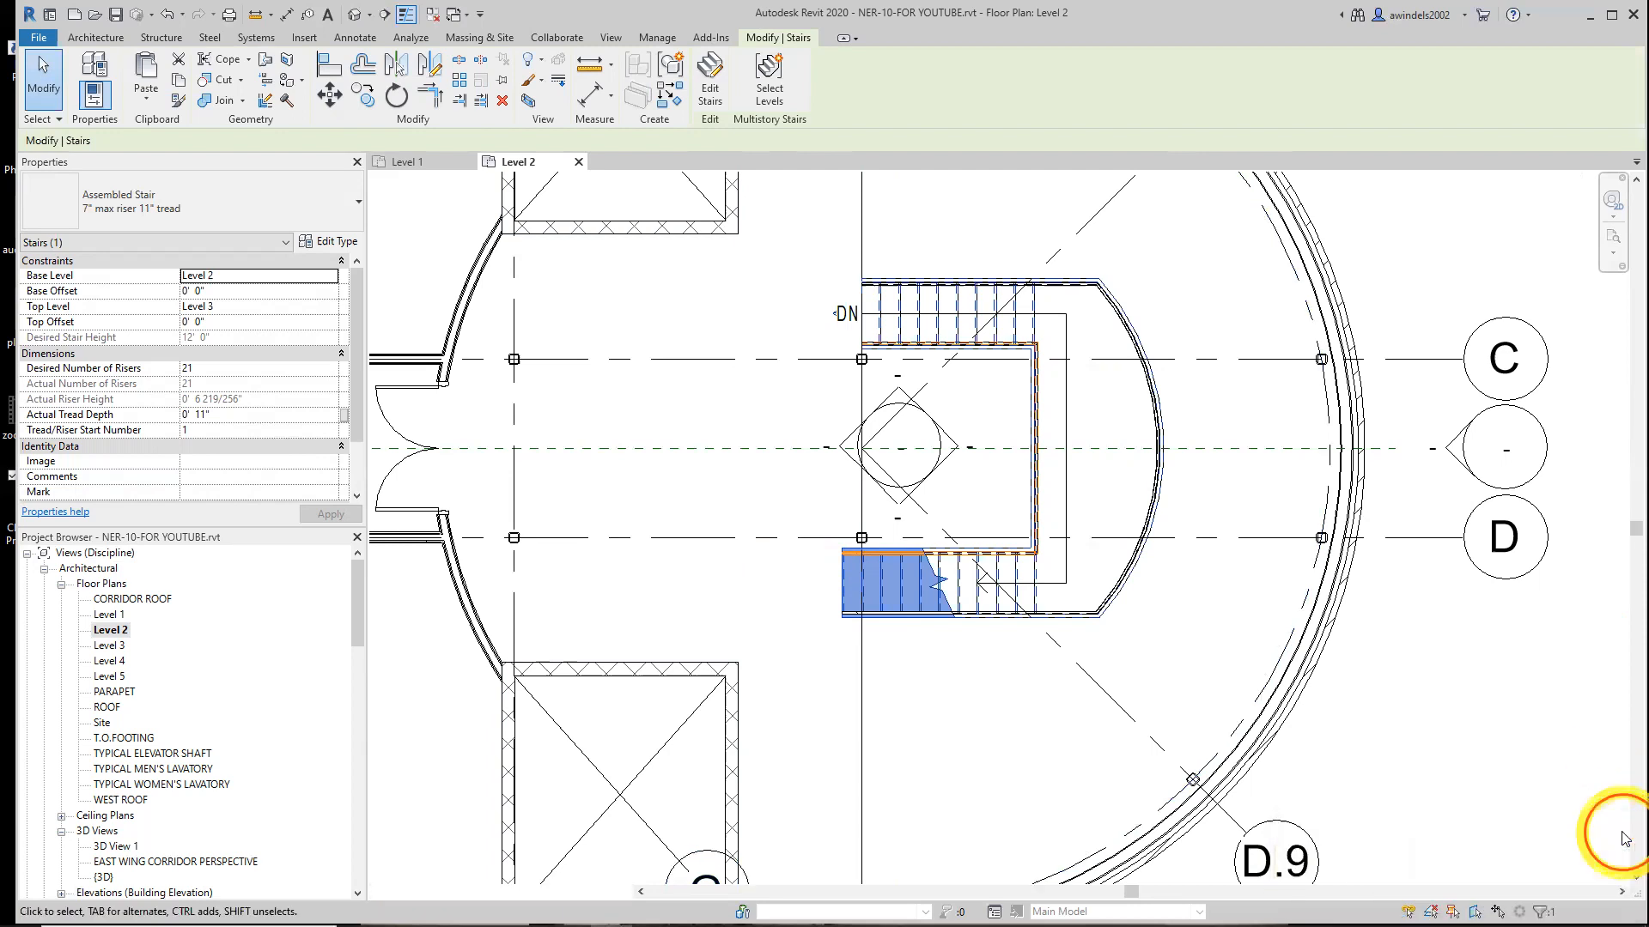
On the Level 3 plan, draw a Building Section horizontally through the stair along the centre grid line between C and D
{"action": "double_click", "coordinate": [117, 646]}
{"action": "middle_click_drag", "start_coordinate": [926, 538], "coordinate": [809, 665]}
{"action": "key", "text": "Escape"}
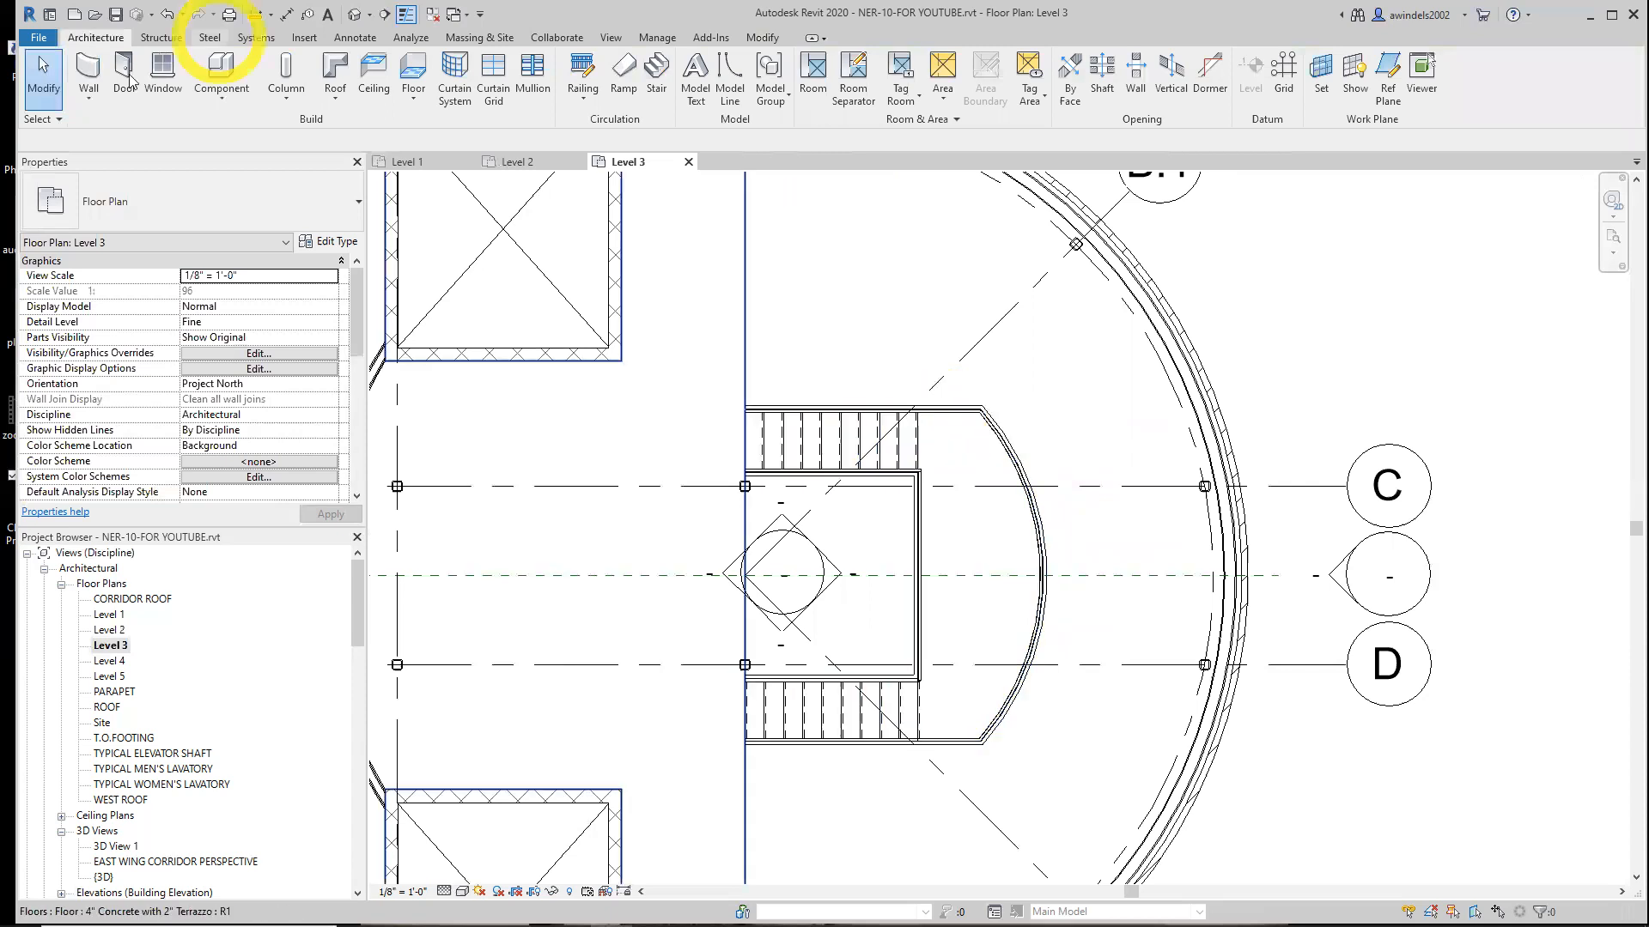
{"action": "left_click", "coordinate": [620, 40]}
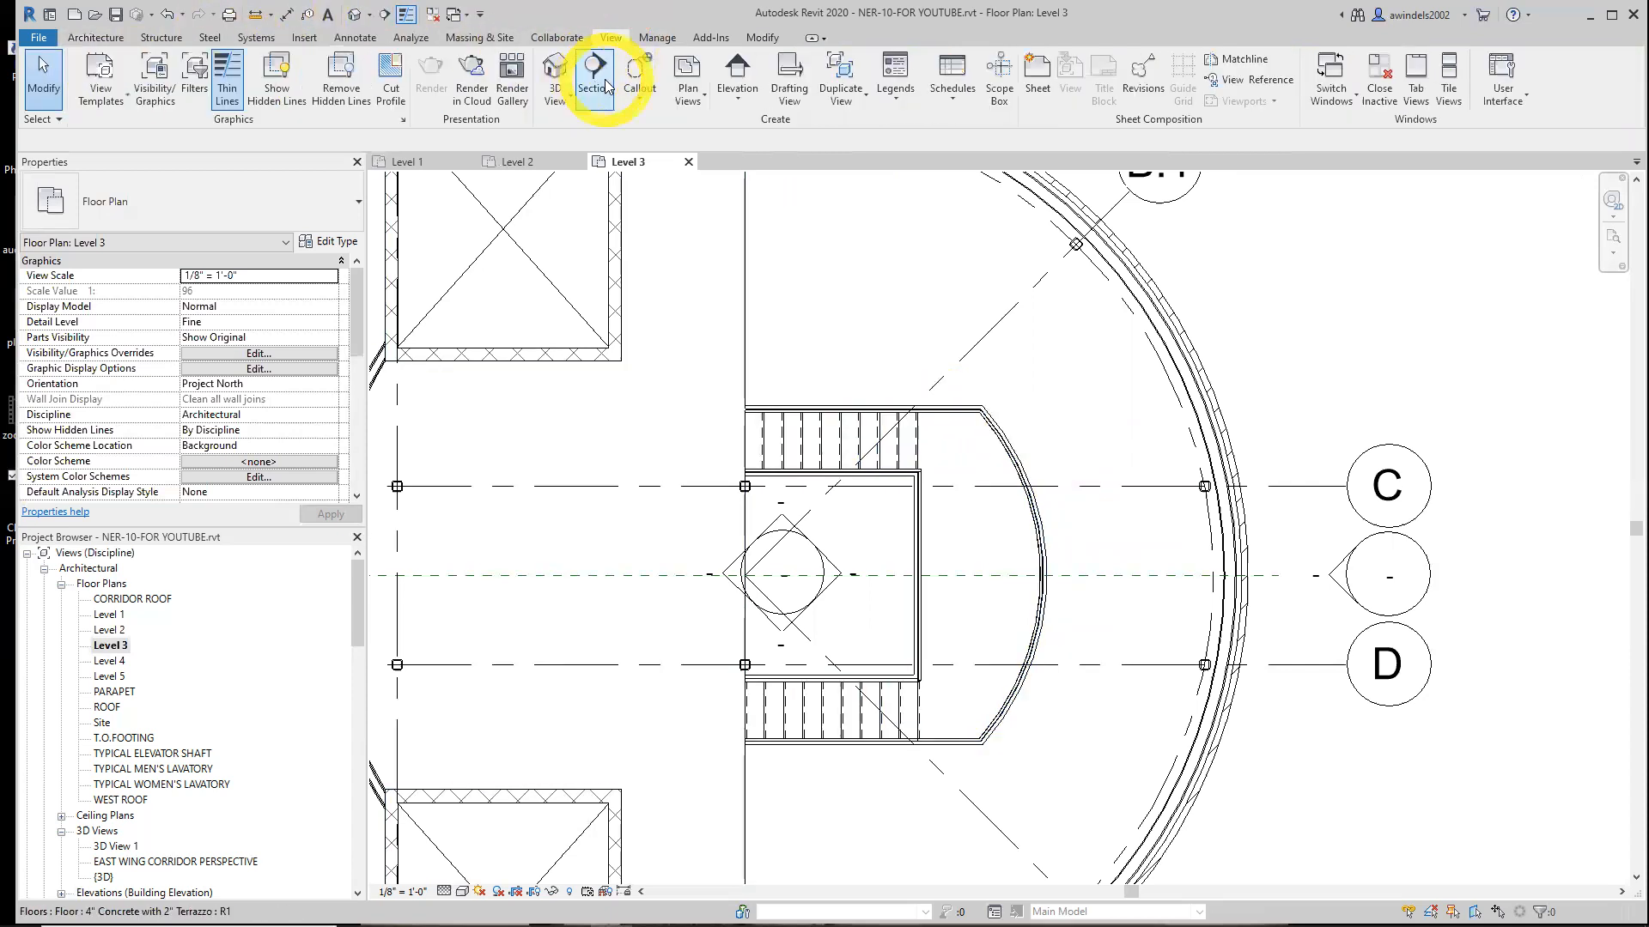
{"action": "left_click", "coordinate": [595, 73]}
{"action": "left_click", "coordinate": [170, 209]}
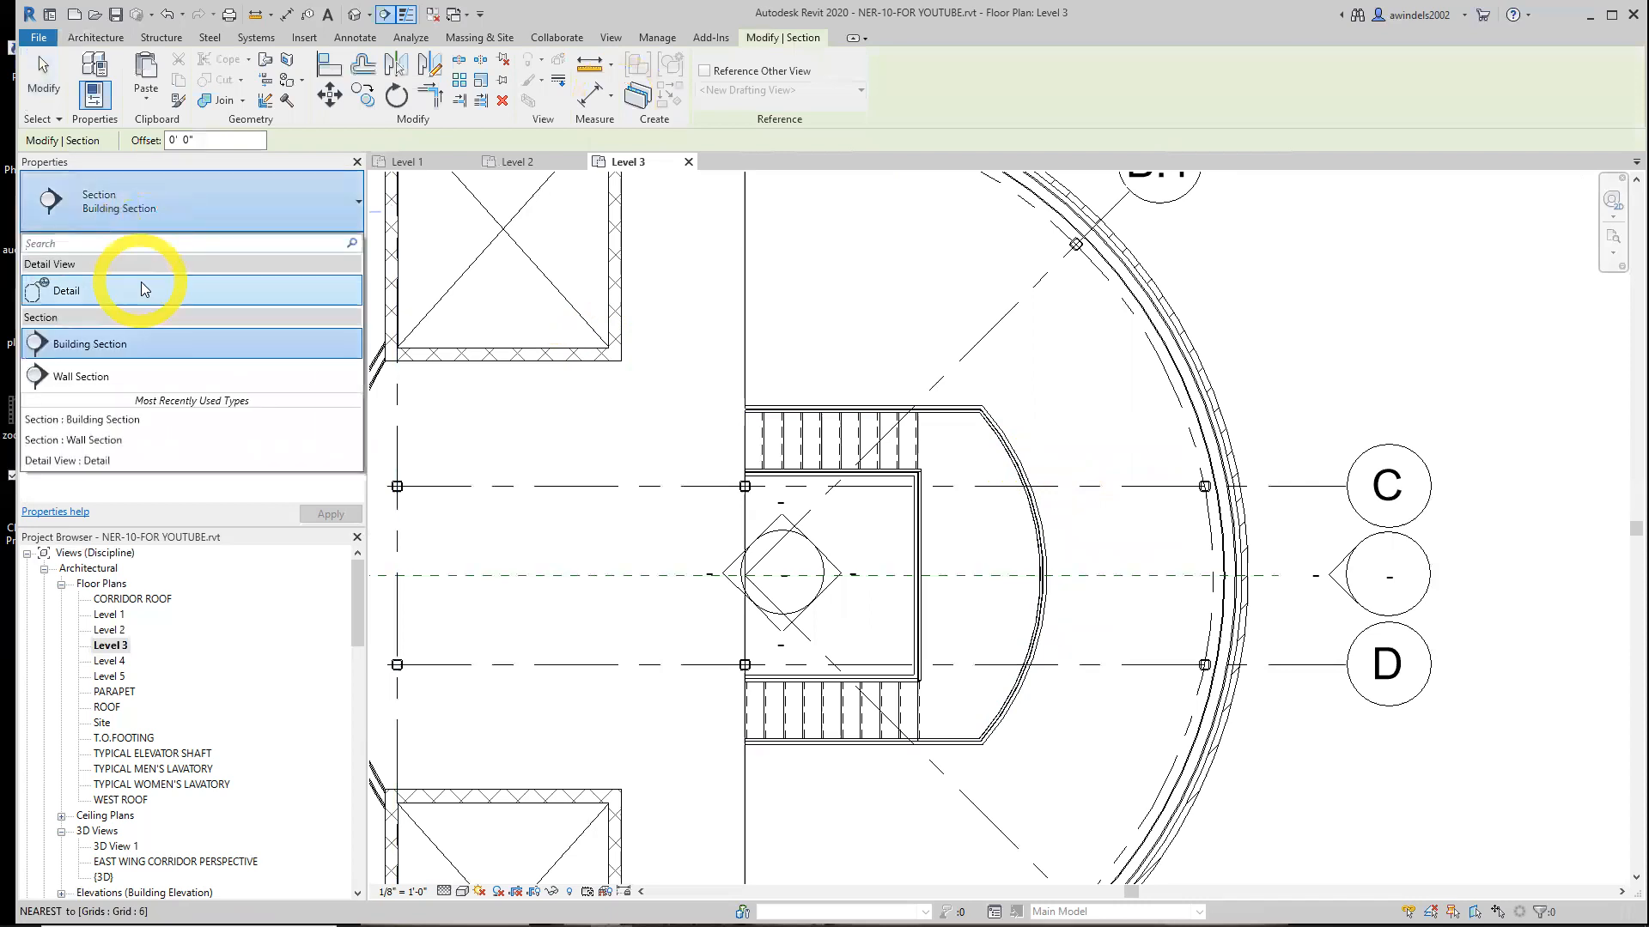
{"action": "left_click", "coordinate": [180, 345]}
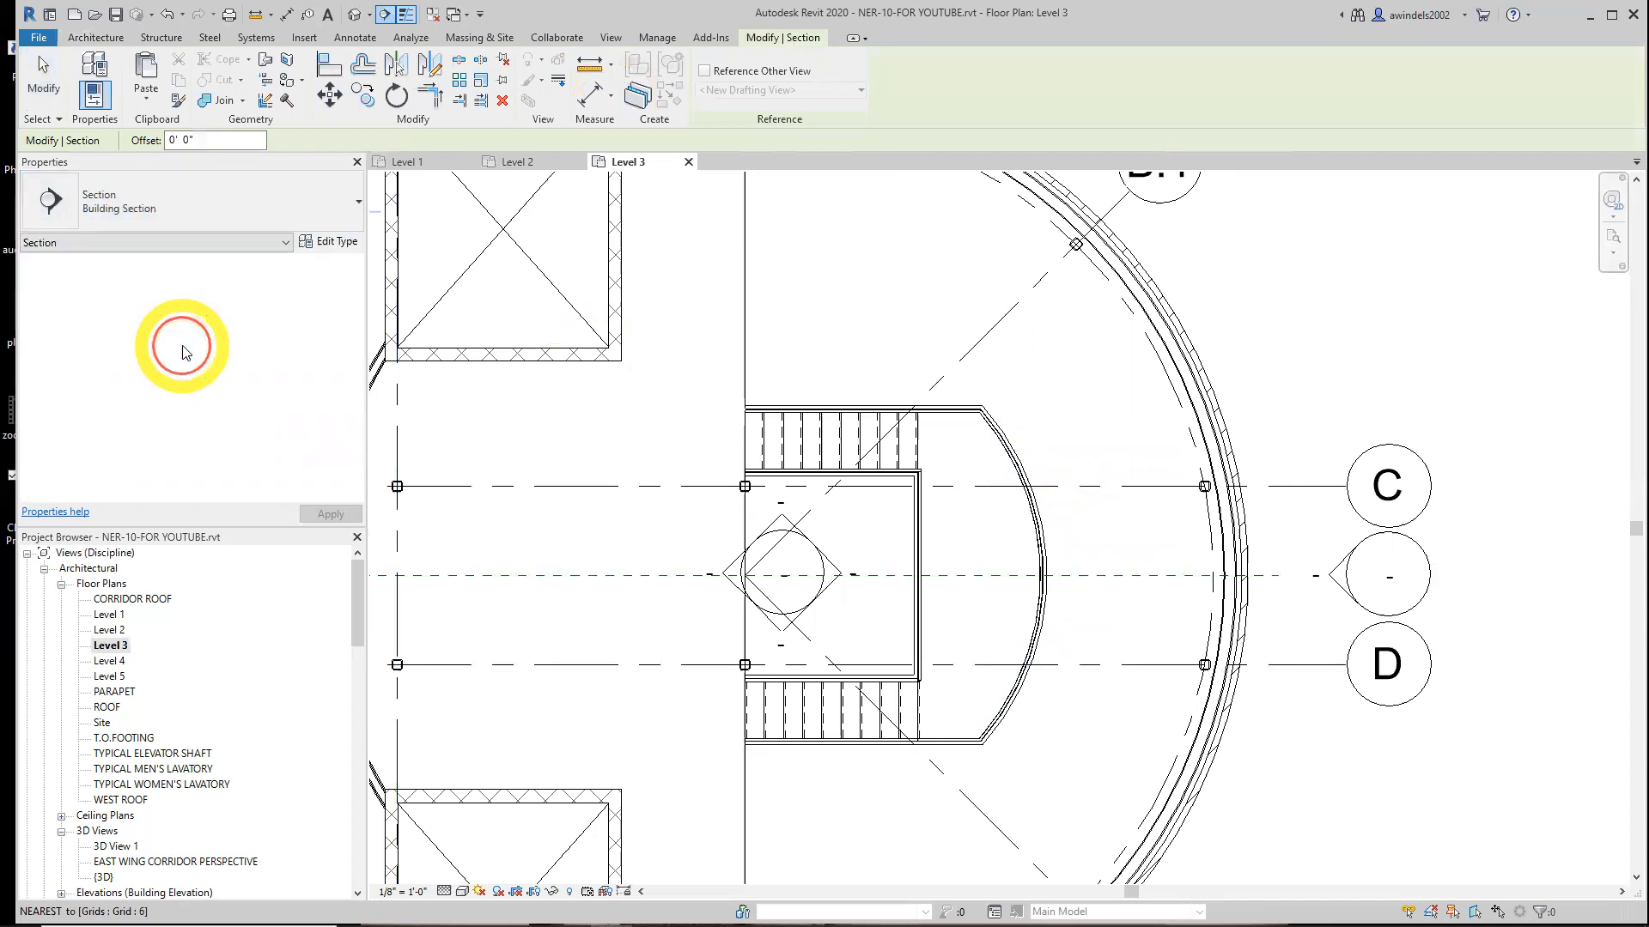
{"action": "left_click", "coordinate": [679, 574]}
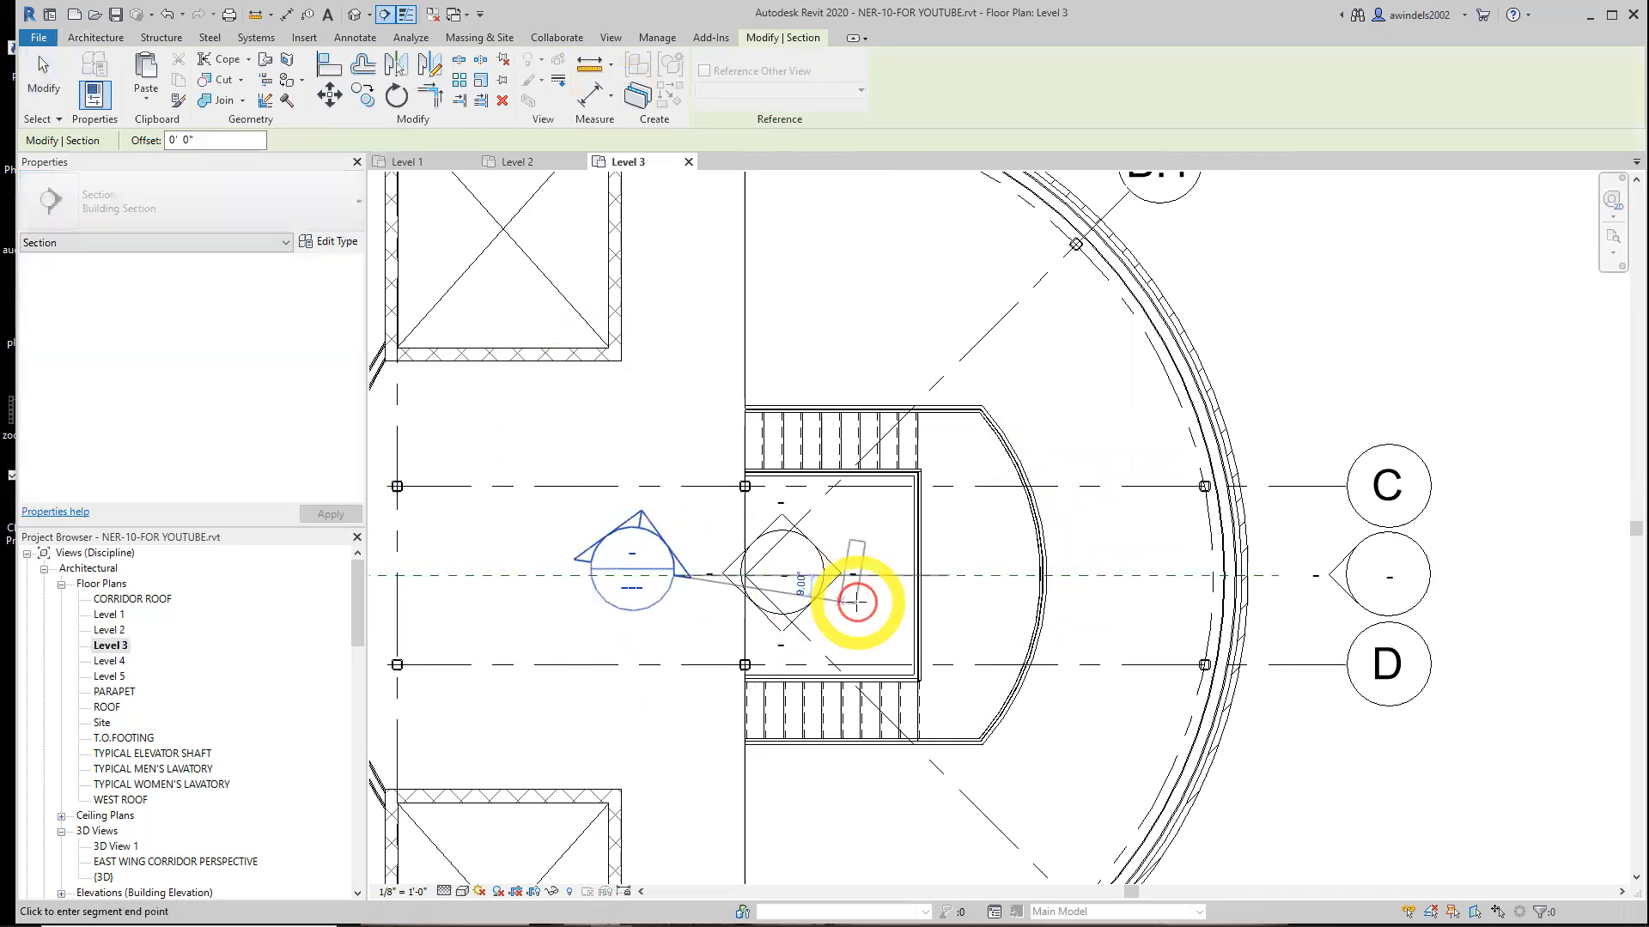
{"action": "left_click", "coordinate": [1131, 575]}
{"action": "key", "text": "Escape"}
{"action": "key", "text": "Escape"}
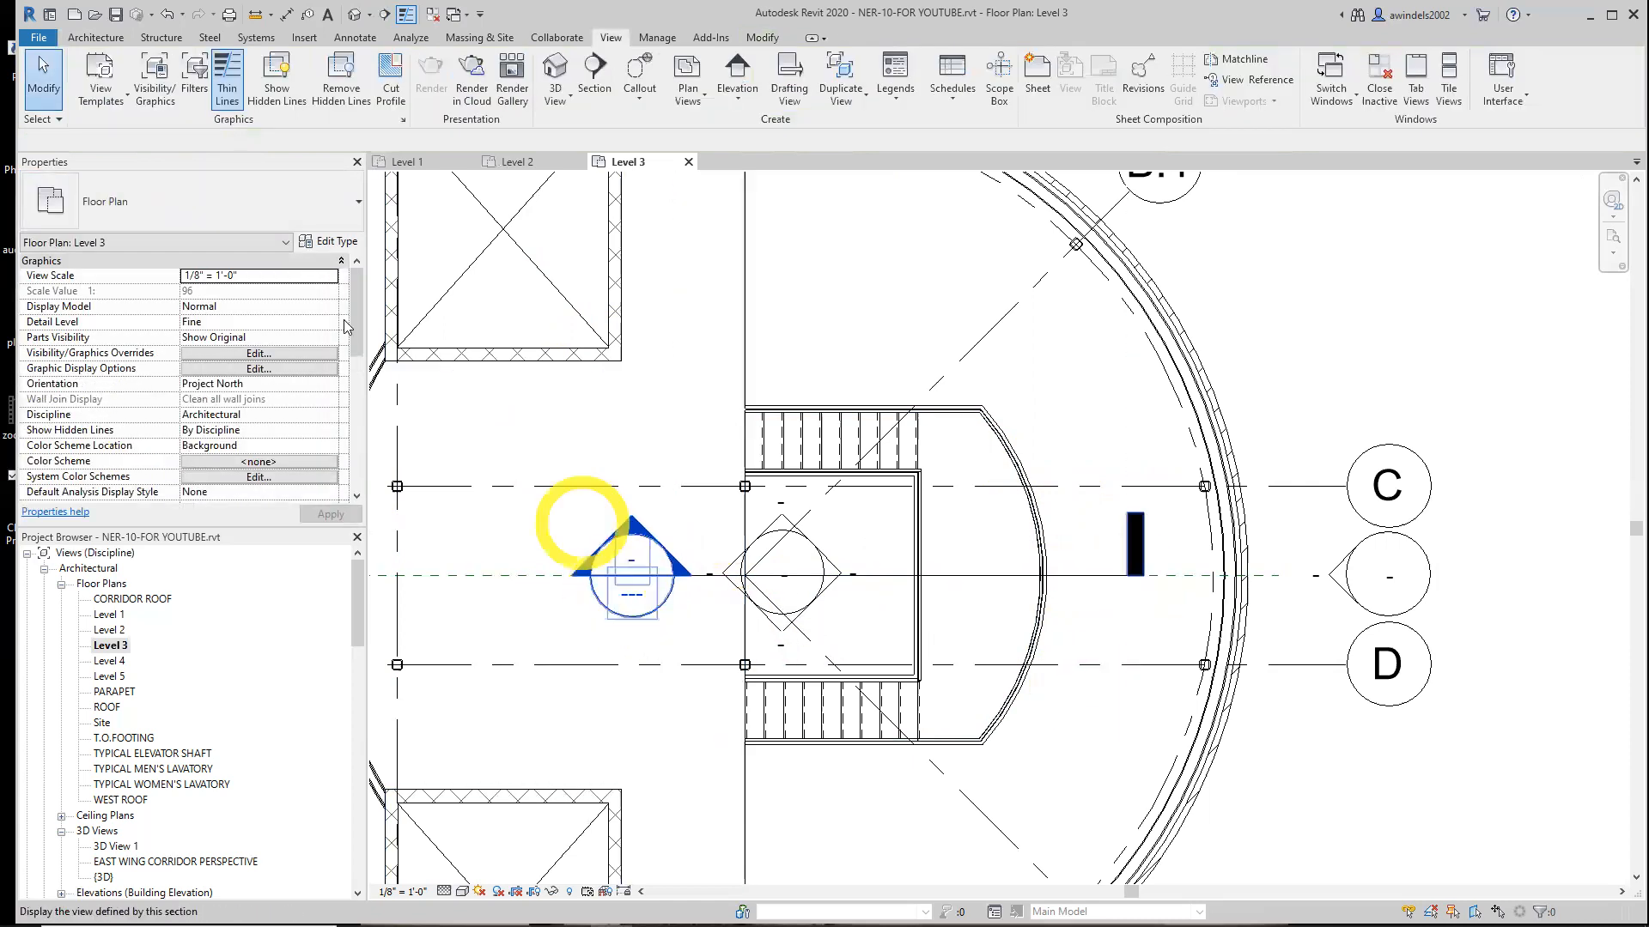
Open the new section view to examine the stairs, then close it
{"action": "mouse_move", "coordinate": [357, 324]}
{"action": "left_mouse_down"}
{"action": "mouse_move", "coordinate": [358, 468]}
{"action": "mouse_move", "coordinate": [365, 351]}
{"action": "left_mouse_up"}
{"action": "scroll", "coordinate": [367, 339], "scroll_direction": "down", "scroll_amount": 5}
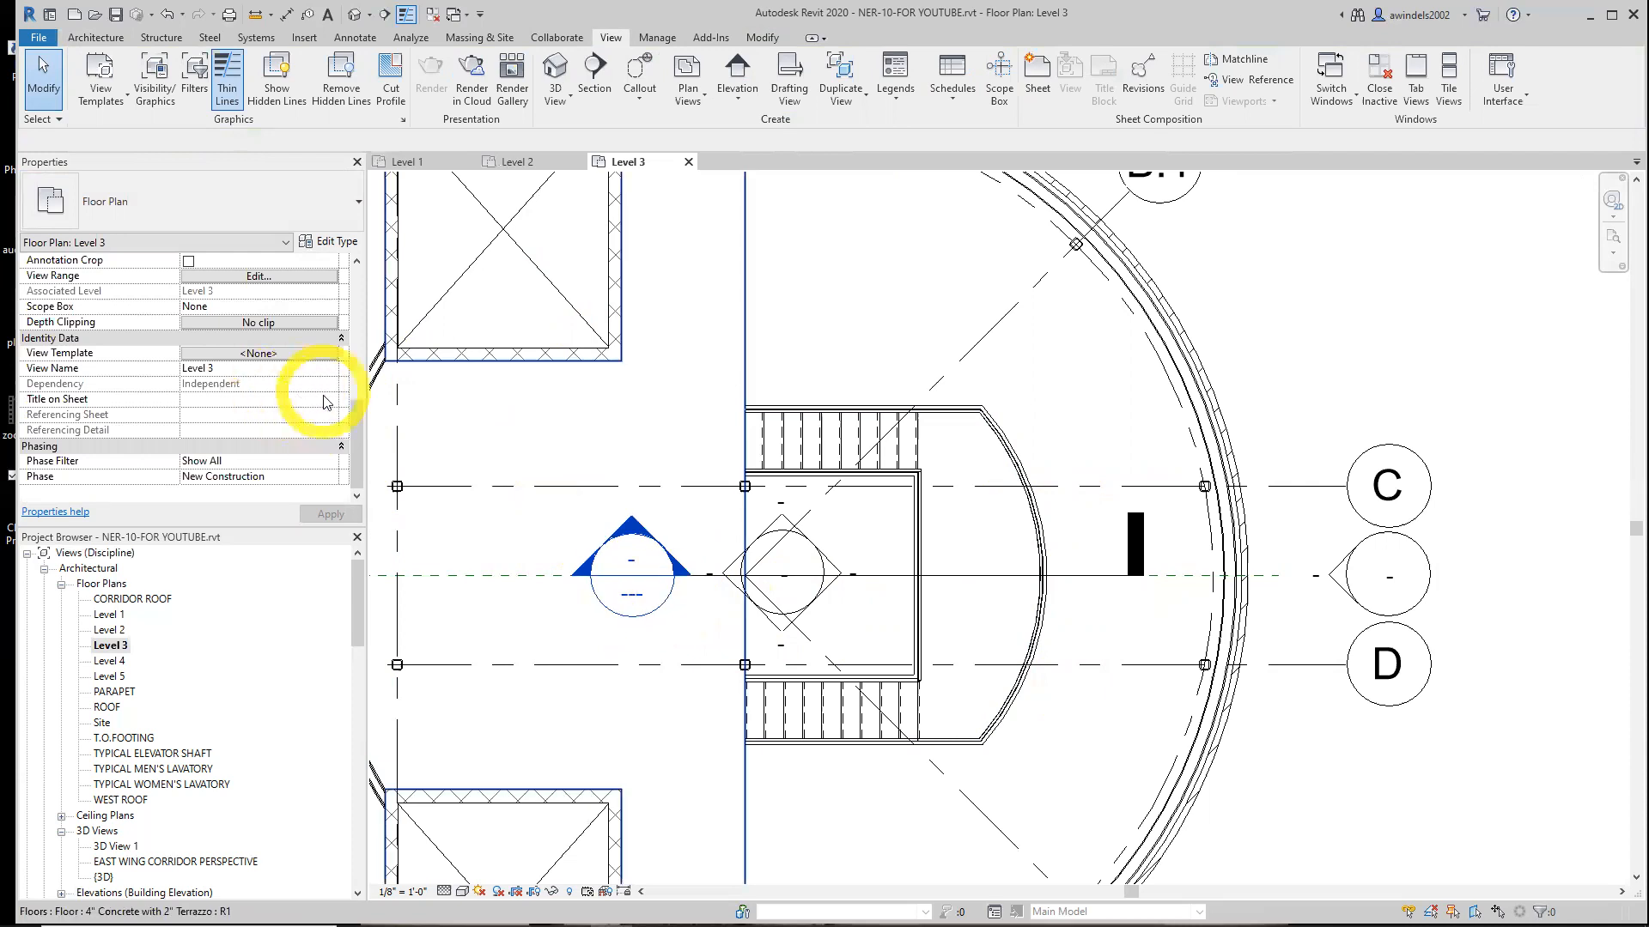
{"action": "left_click_drag", "start_coordinate": [355, 440], "coordinate": [357, 284]}
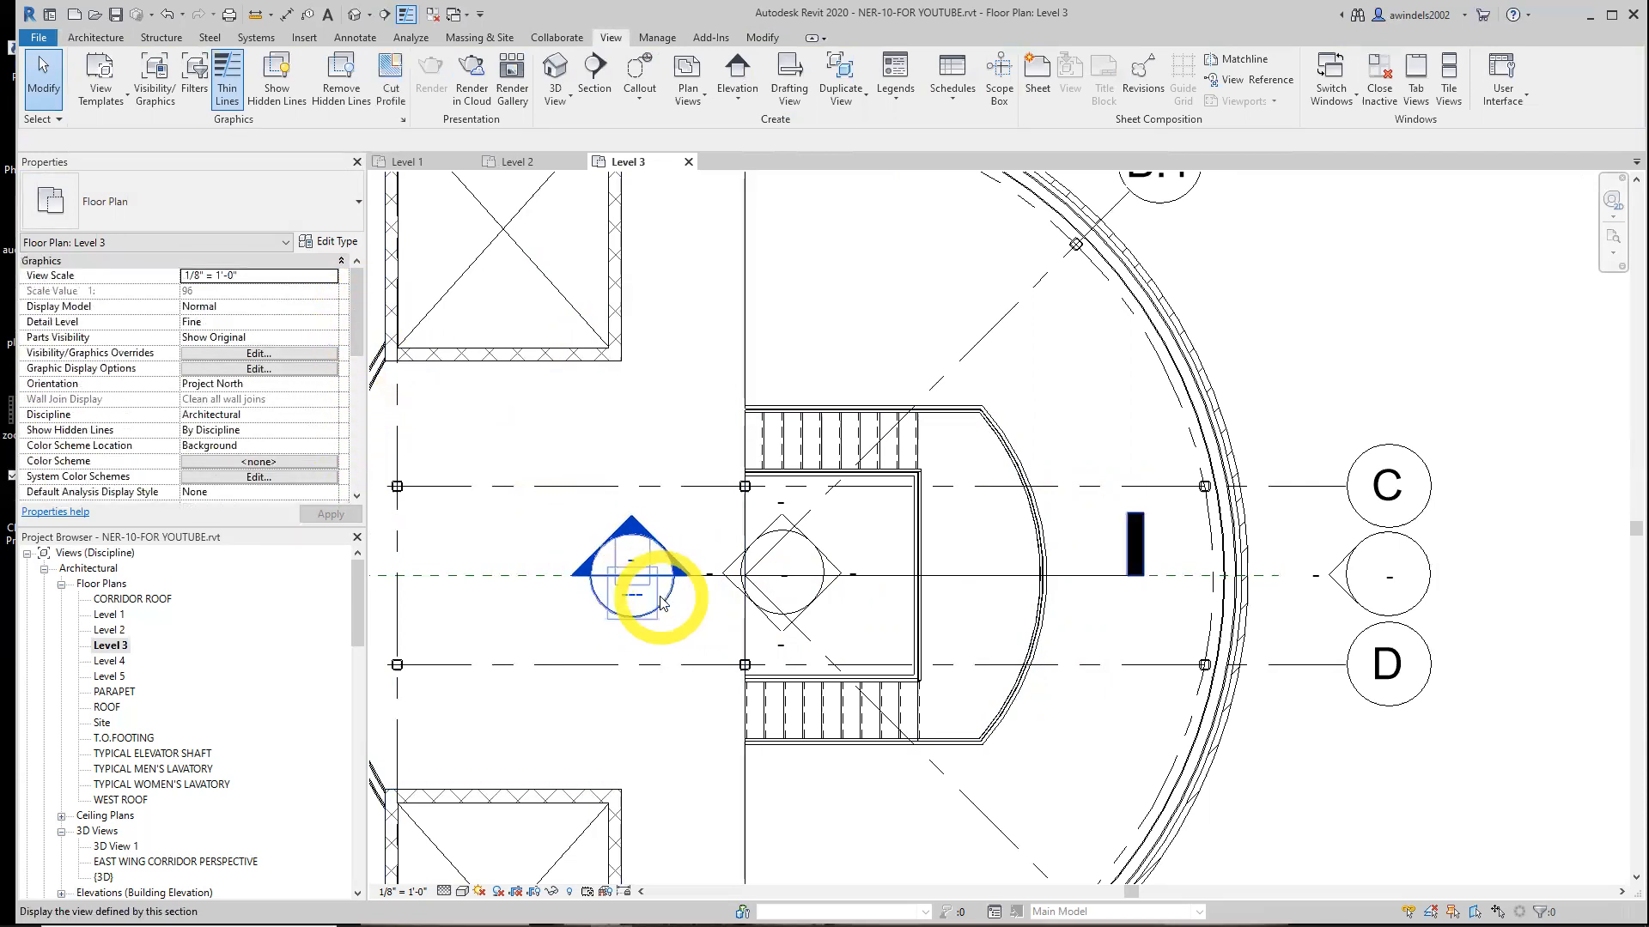
{"action": "double_click", "coordinate": [659, 585]}
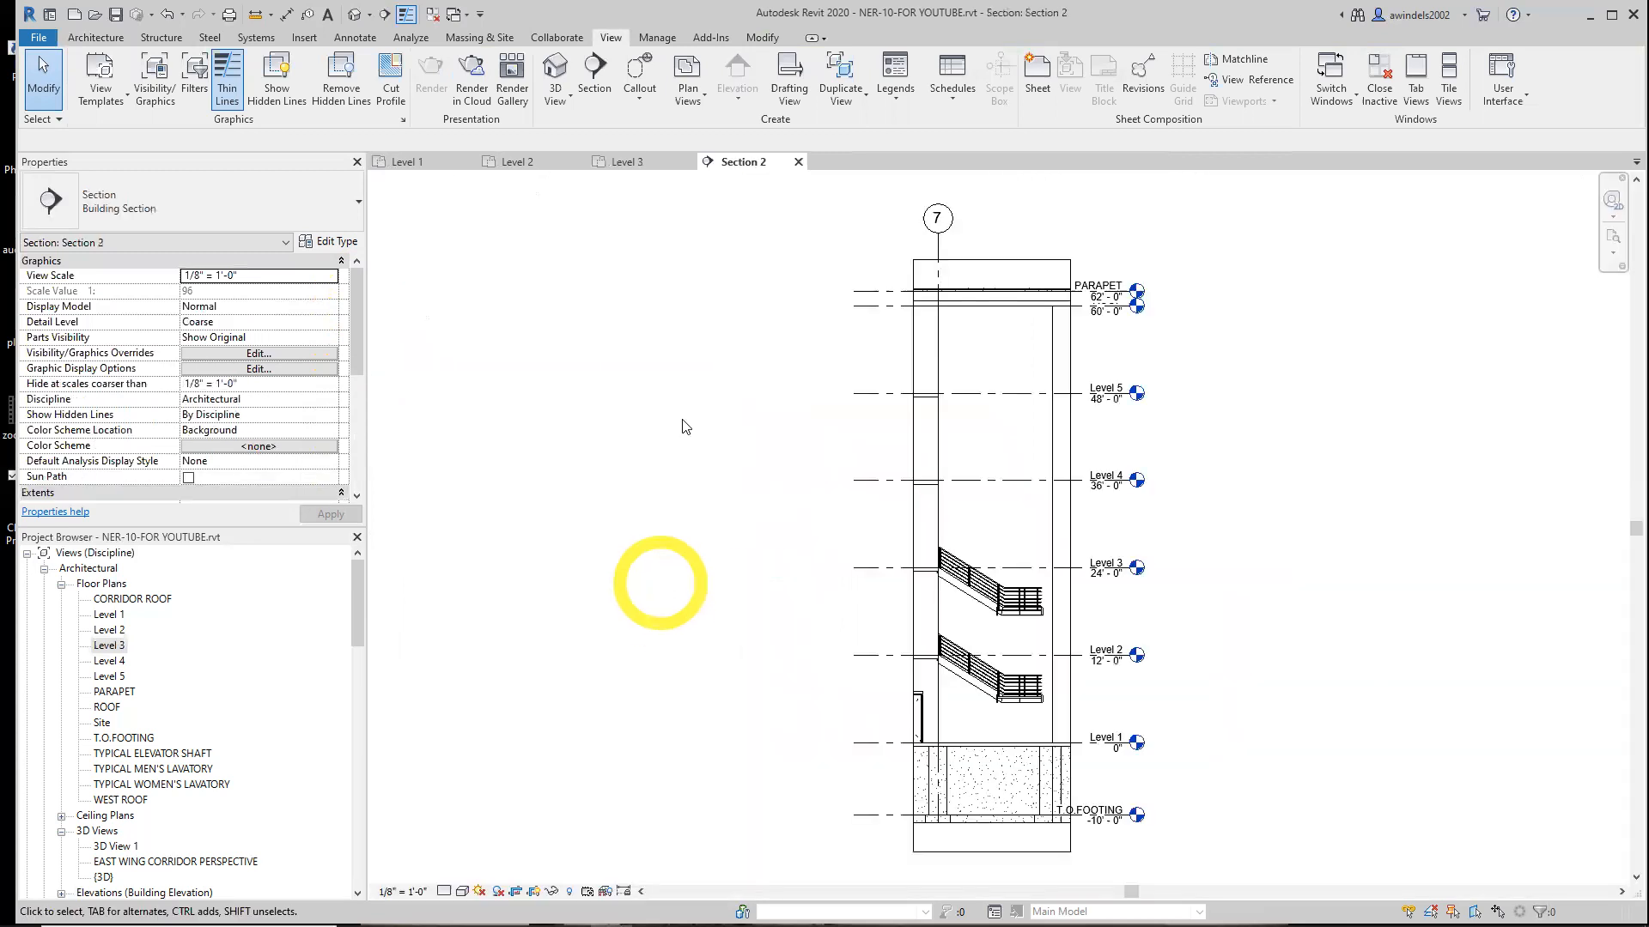
{"action": "left_click", "coordinate": [798, 161]}
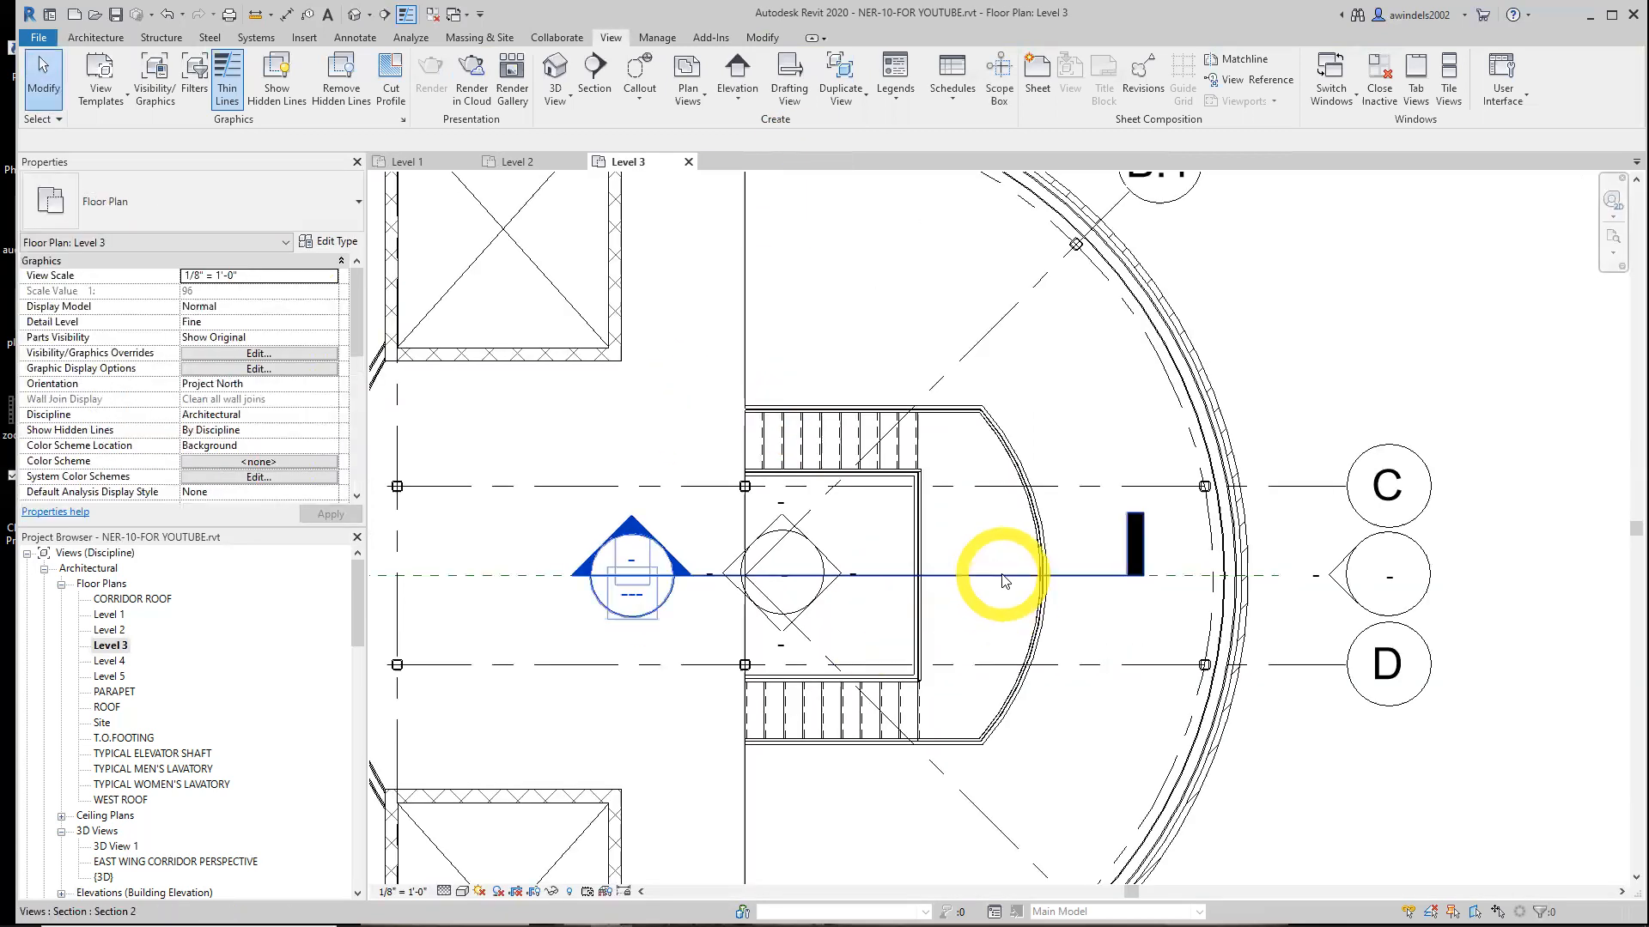
Rename the section view as SECTION AT STAIRS
{"action": "left_click", "coordinate": [1002, 577]}
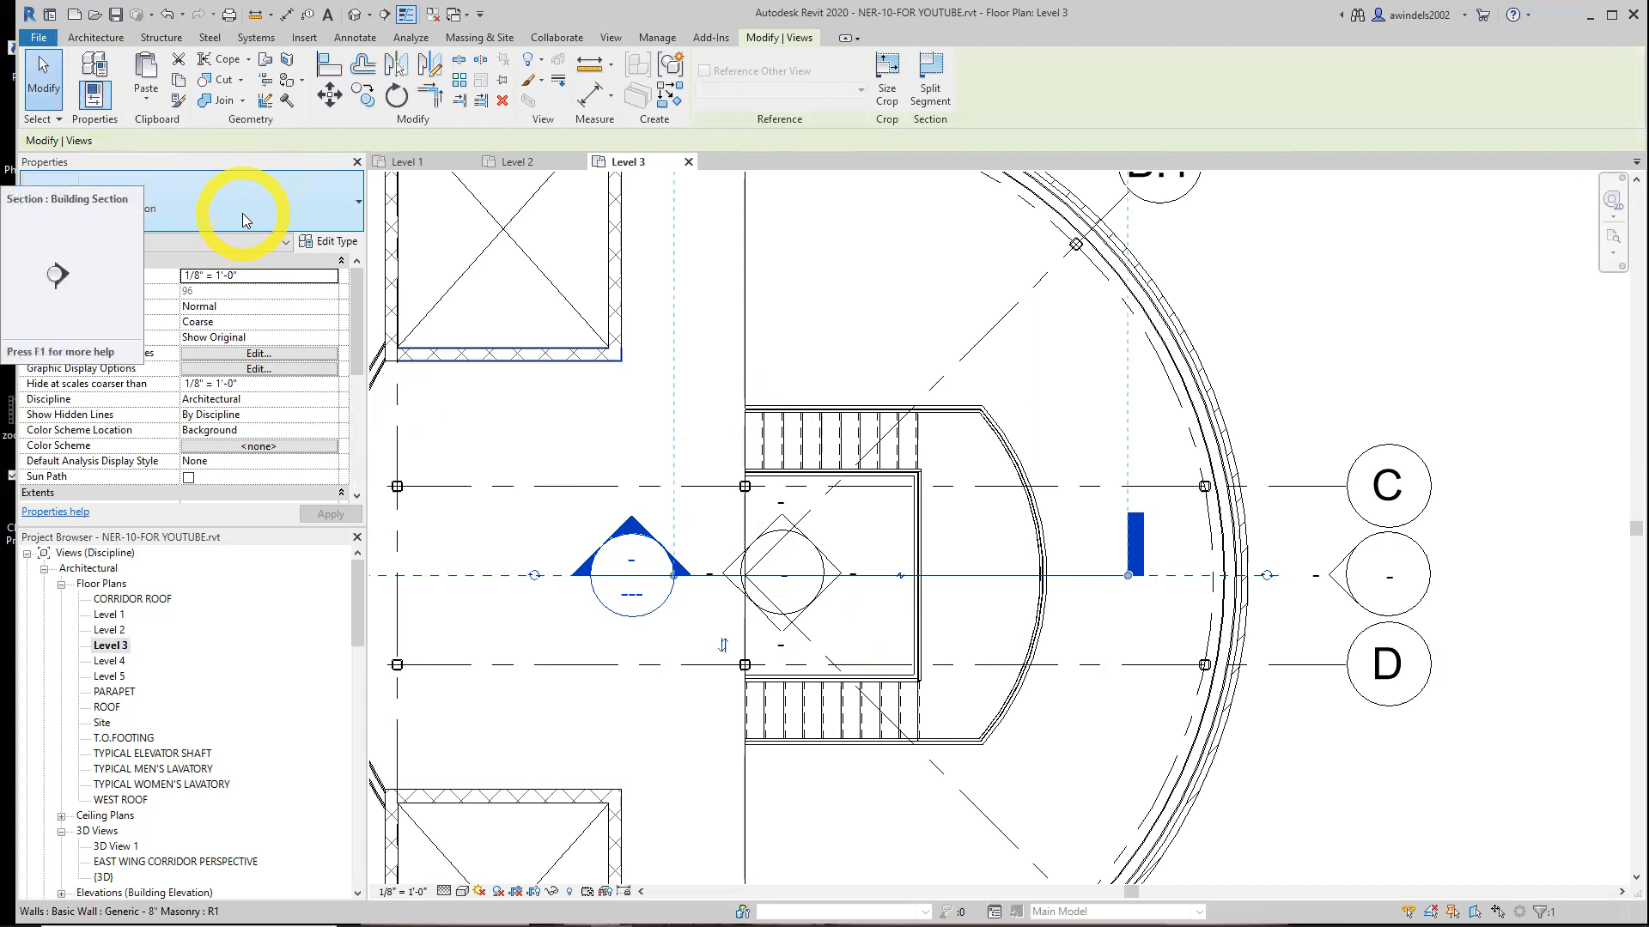
{"action": "left_click_drag", "start_coordinate": [357, 331], "coordinate": [378, 423]}
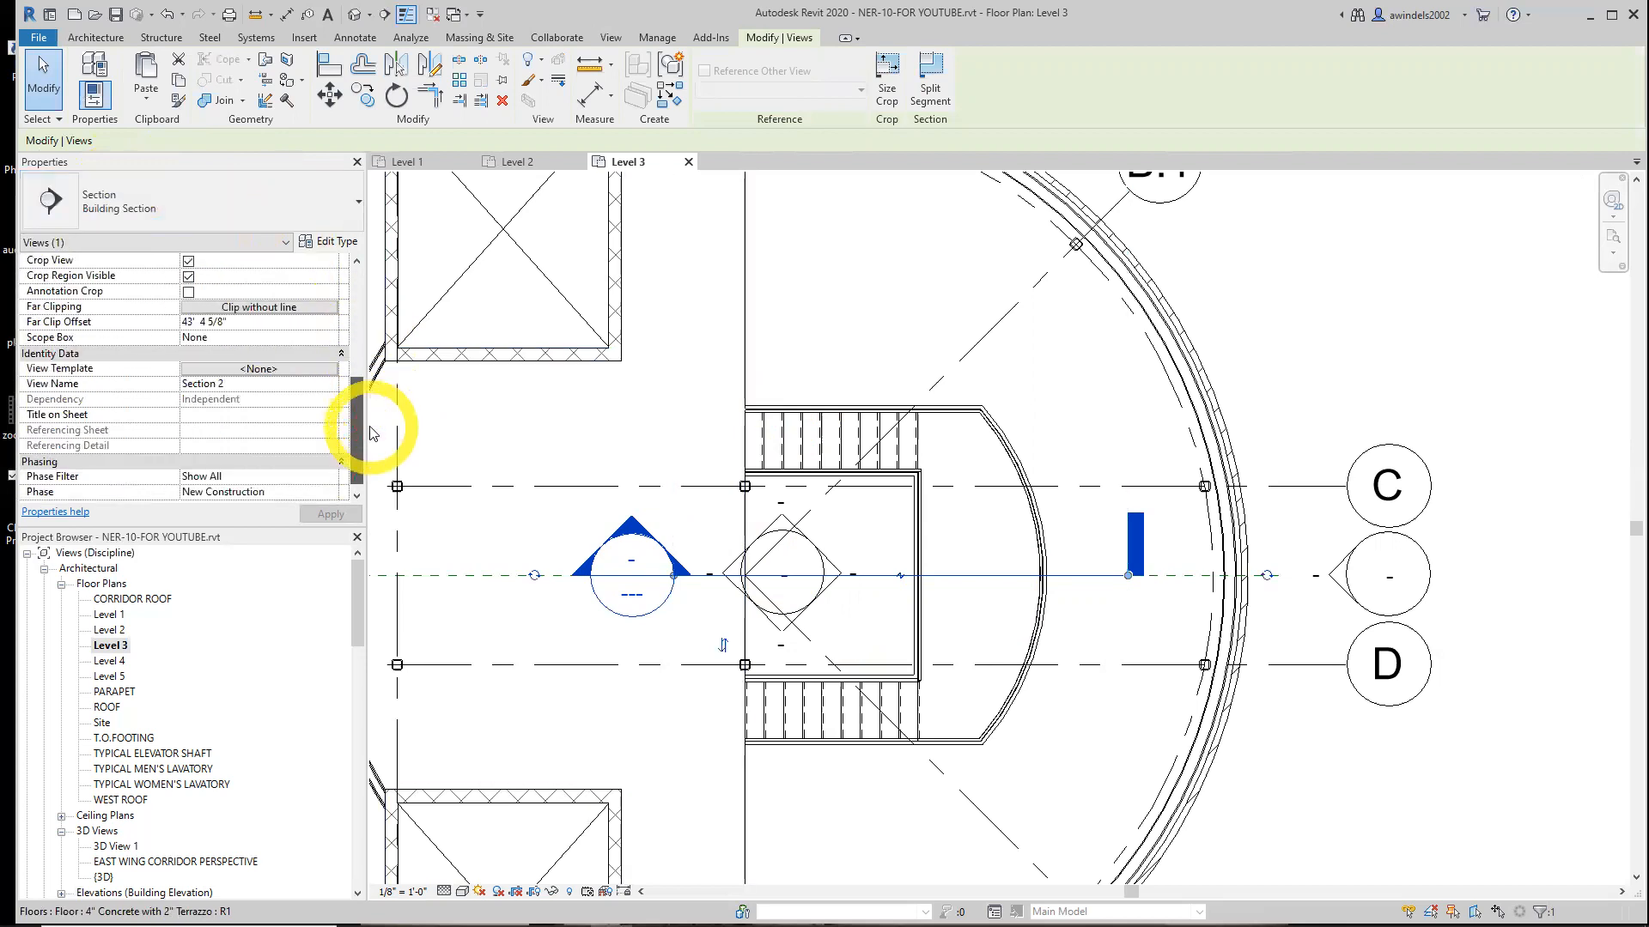
{"action": "left_click", "coordinate": [287, 383]}
{"action": "type", "text": "SECTION AT STAIRS"}
{"action": "left_click", "coordinate": [350, 516]}
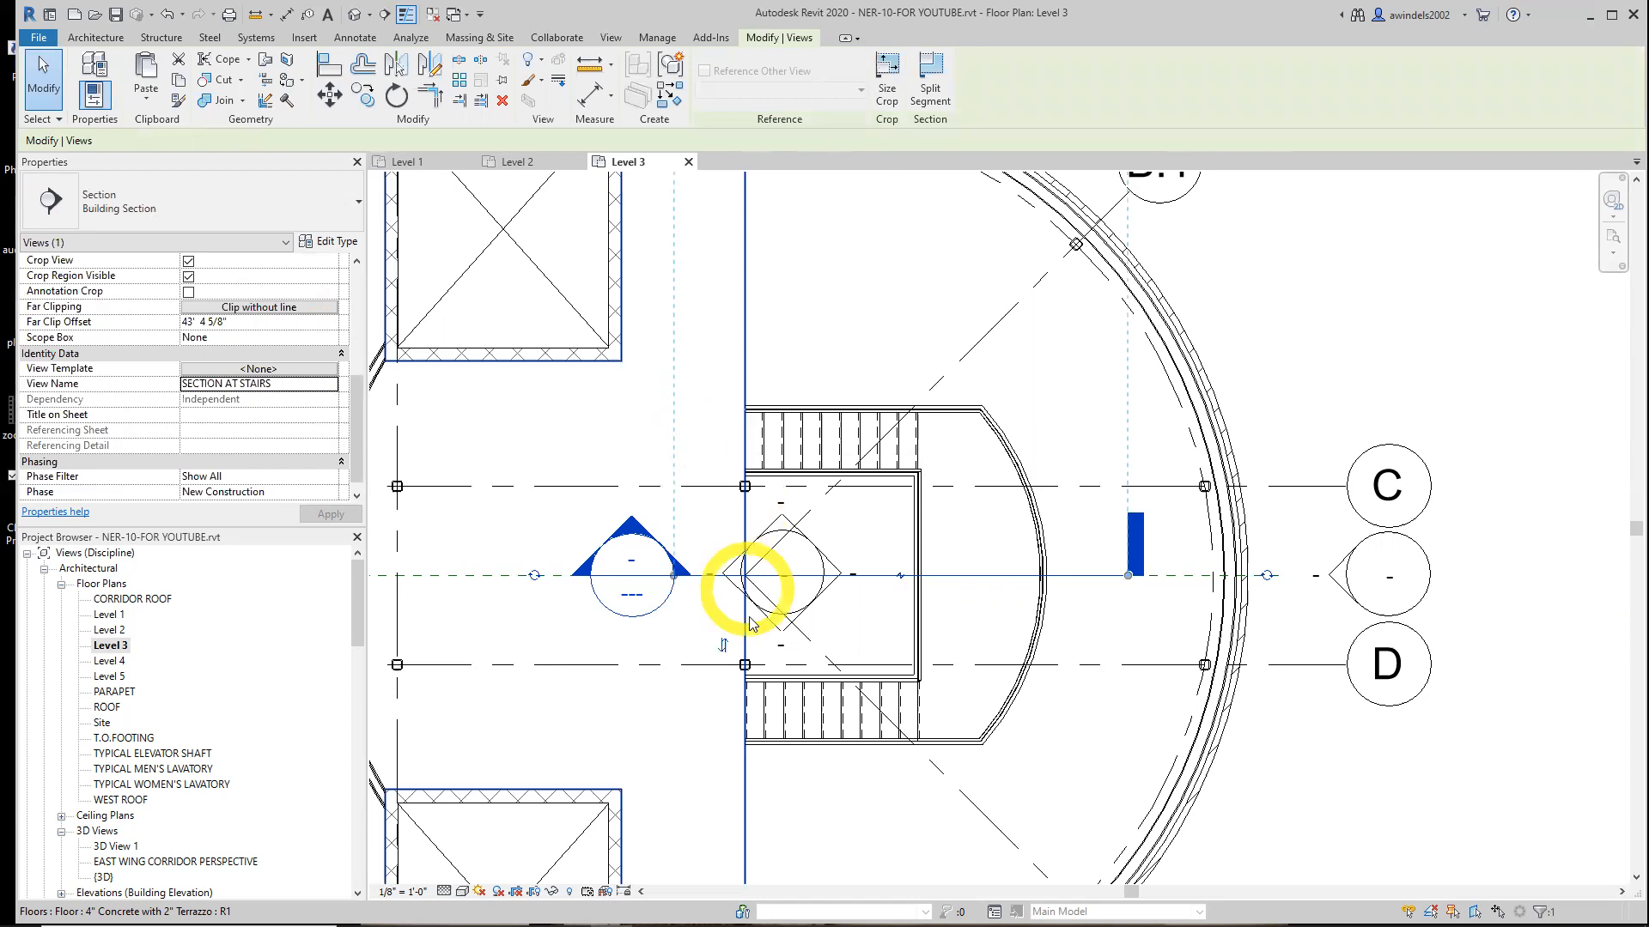
{"action": "left_click", "coordinate": [659, 607]}
{"action": "double_click", "coordinate": [659, 608]}
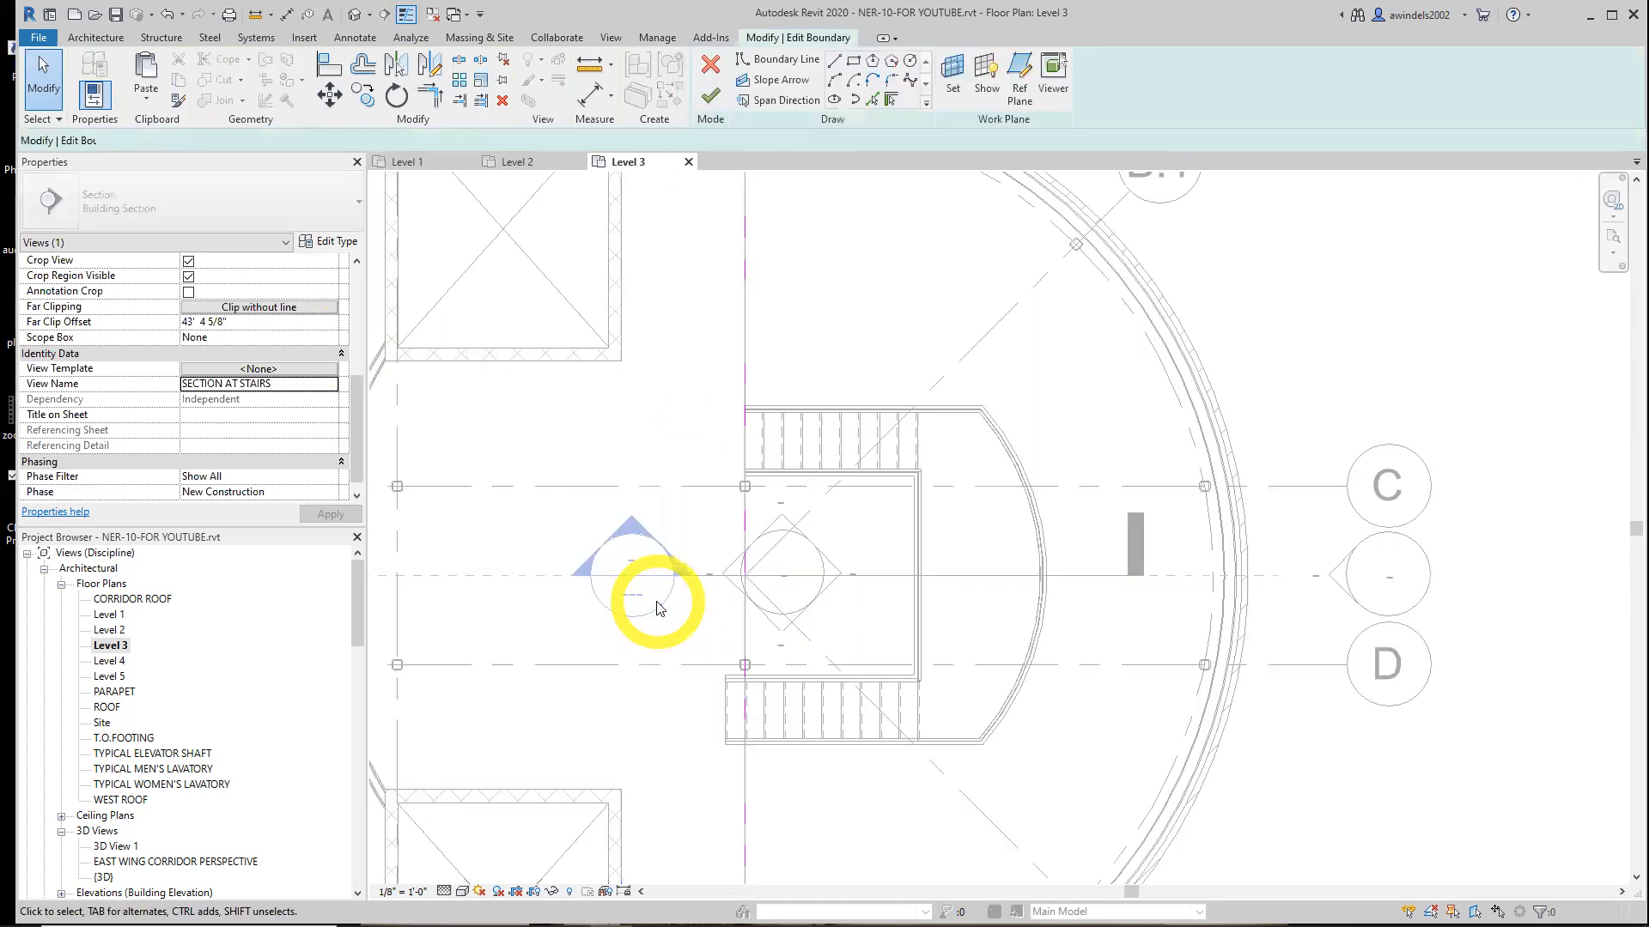
{"action": "left_click", "coordinate": [712, 69]}
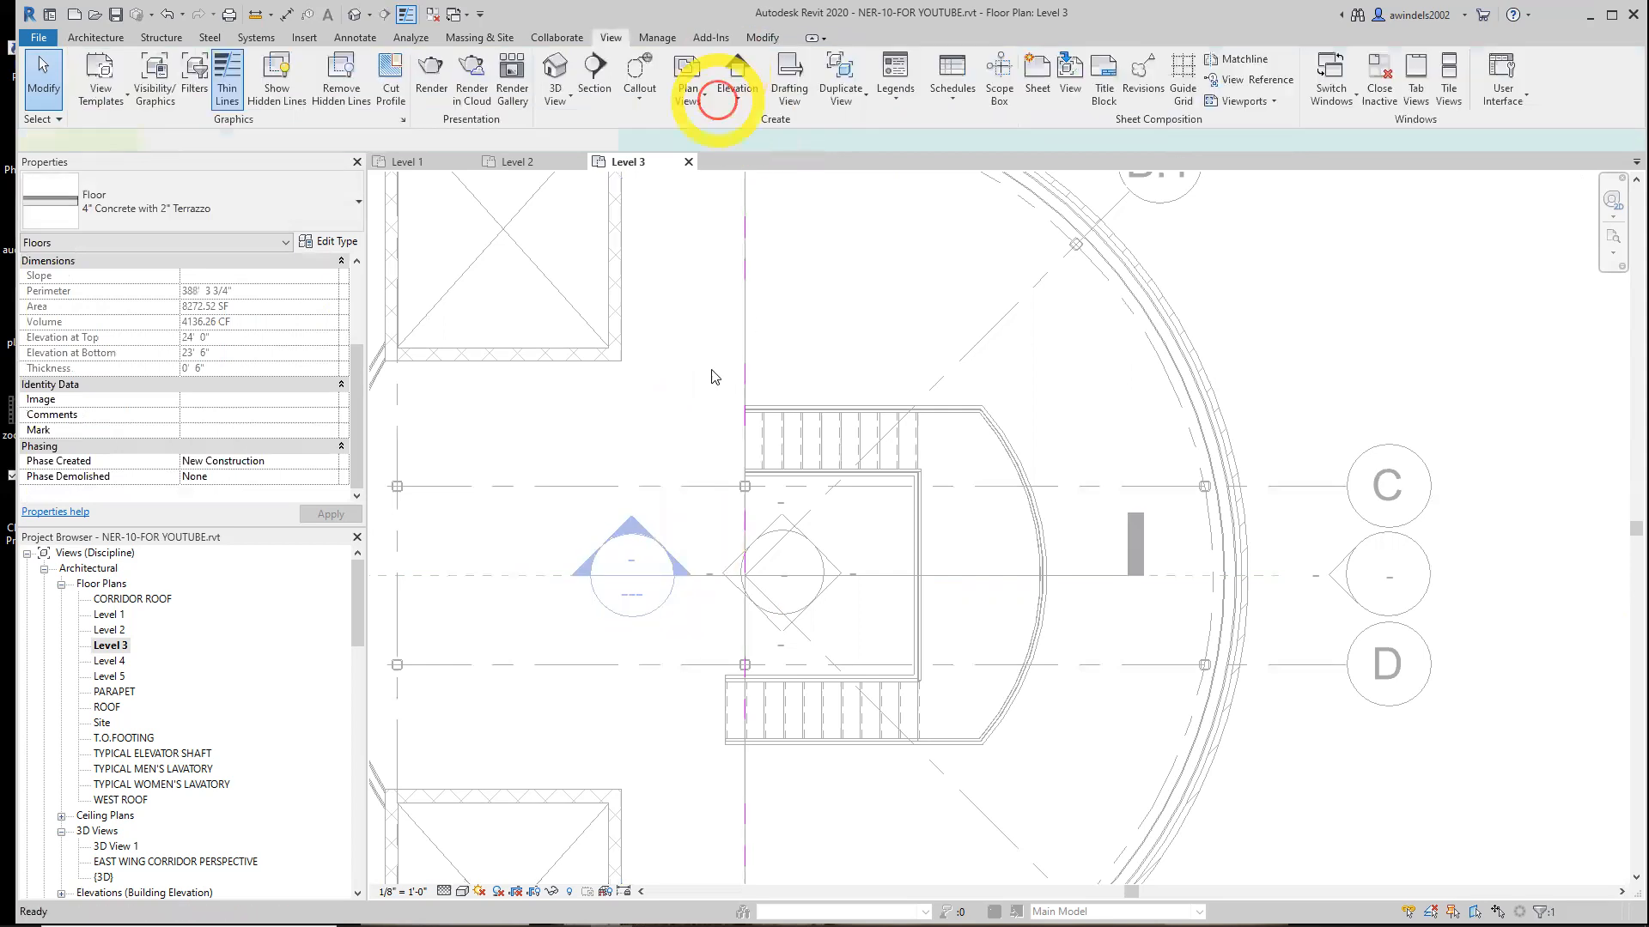
In the SECTION AT STAIRS view, turn the upper stair into a multistory stair connected to Level 4 and Level 5
{"action": "double_click", "coordinate": [675, 603]}
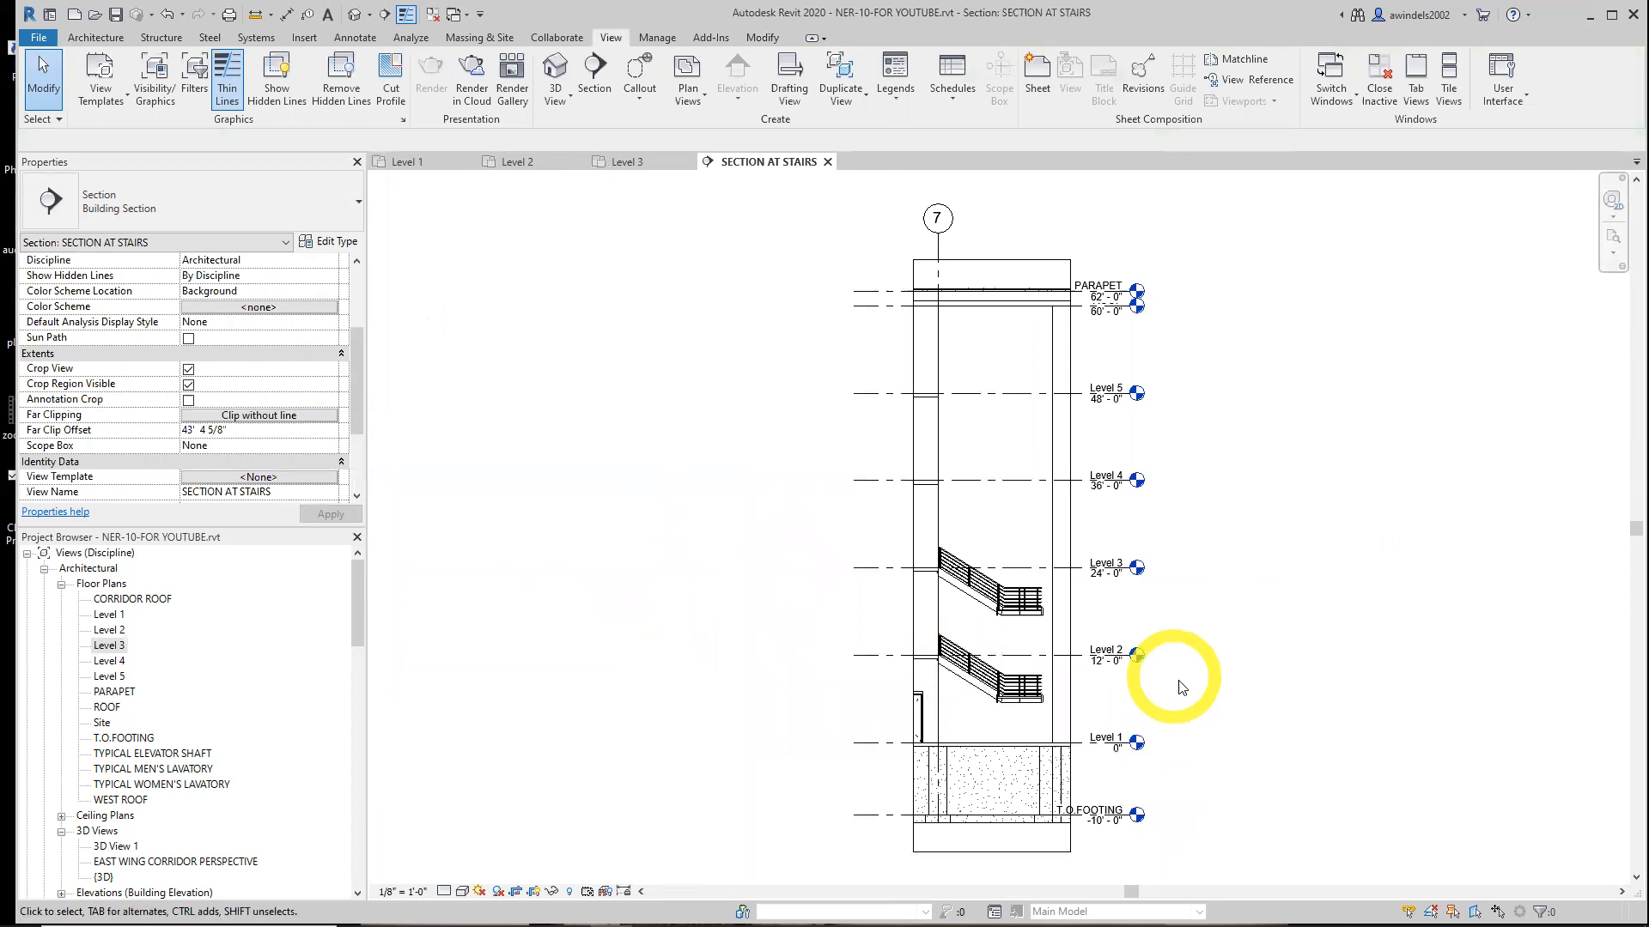
{"action": "scroll", "coordinate": [1189, 691], "scroll_direction": "up", "scroll_amount": 3}
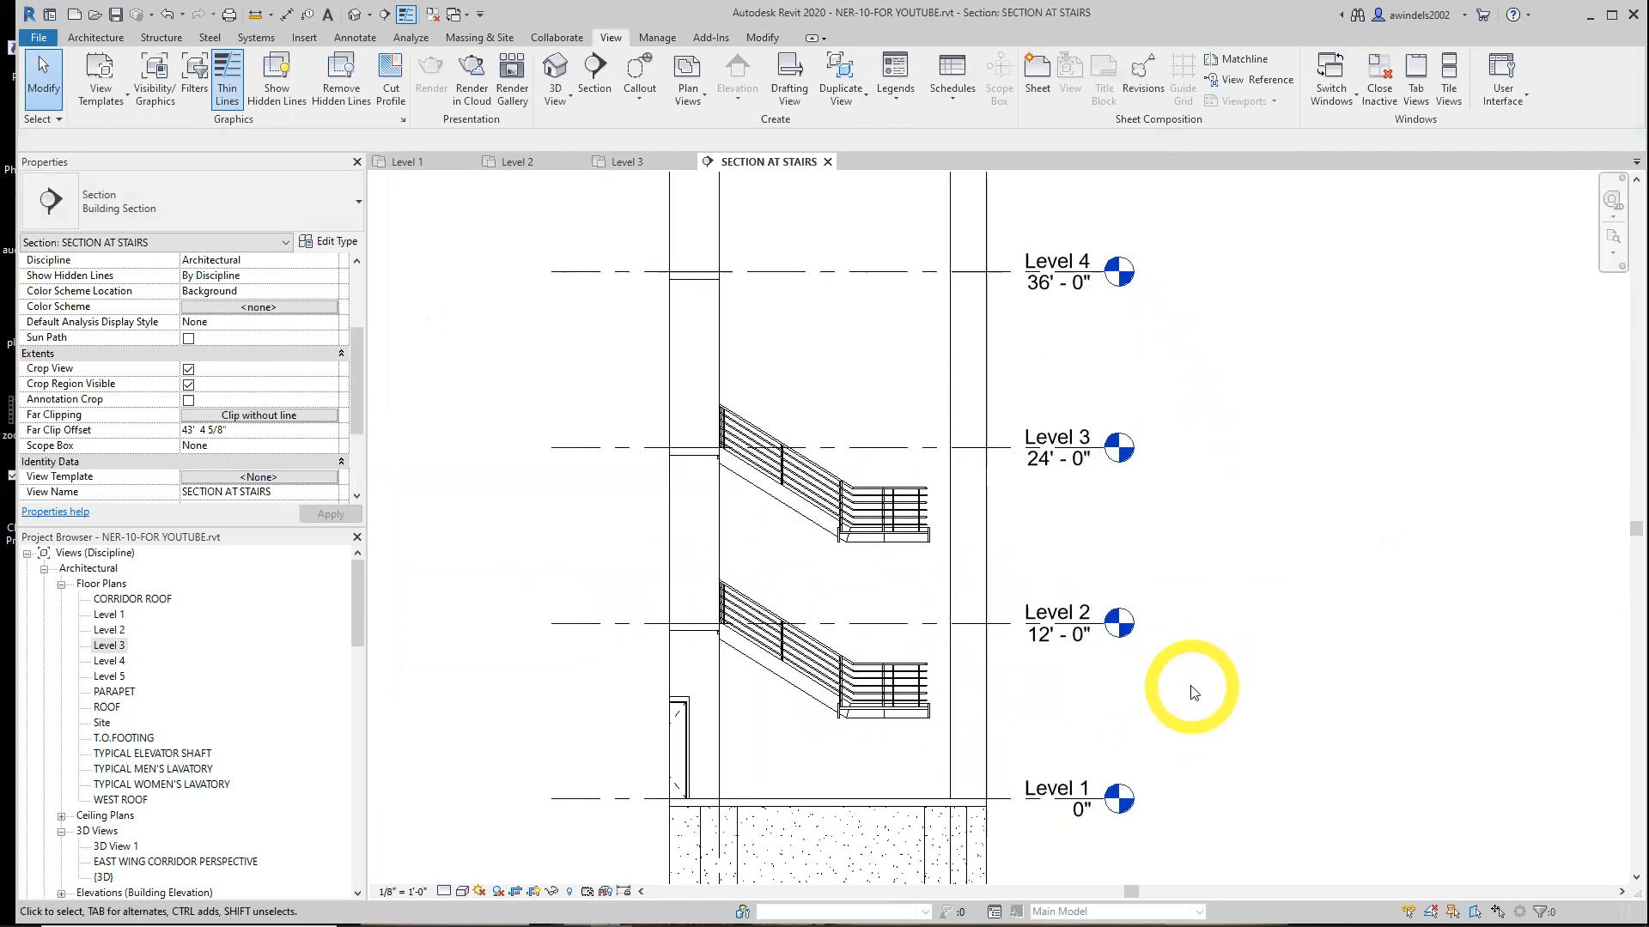
{"action": "scroll", "coordinate": [1193, 693], "scroll_direction": "up", "scroll_amount": 1}
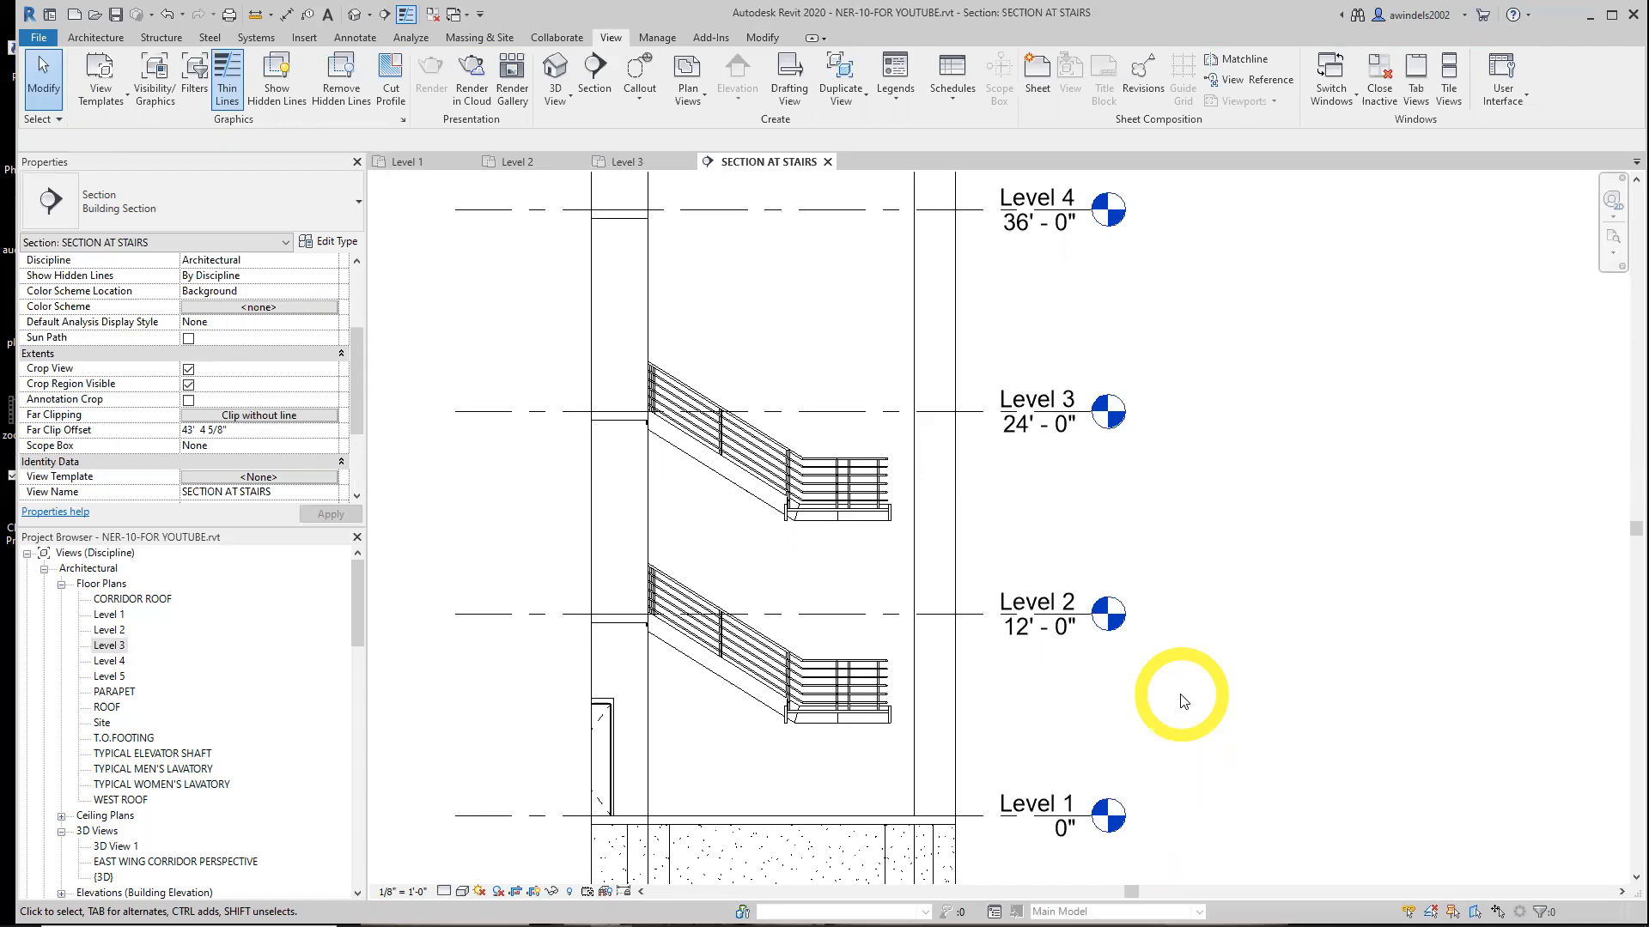
{"action": "left_click", "coordinate": [827, 522]}
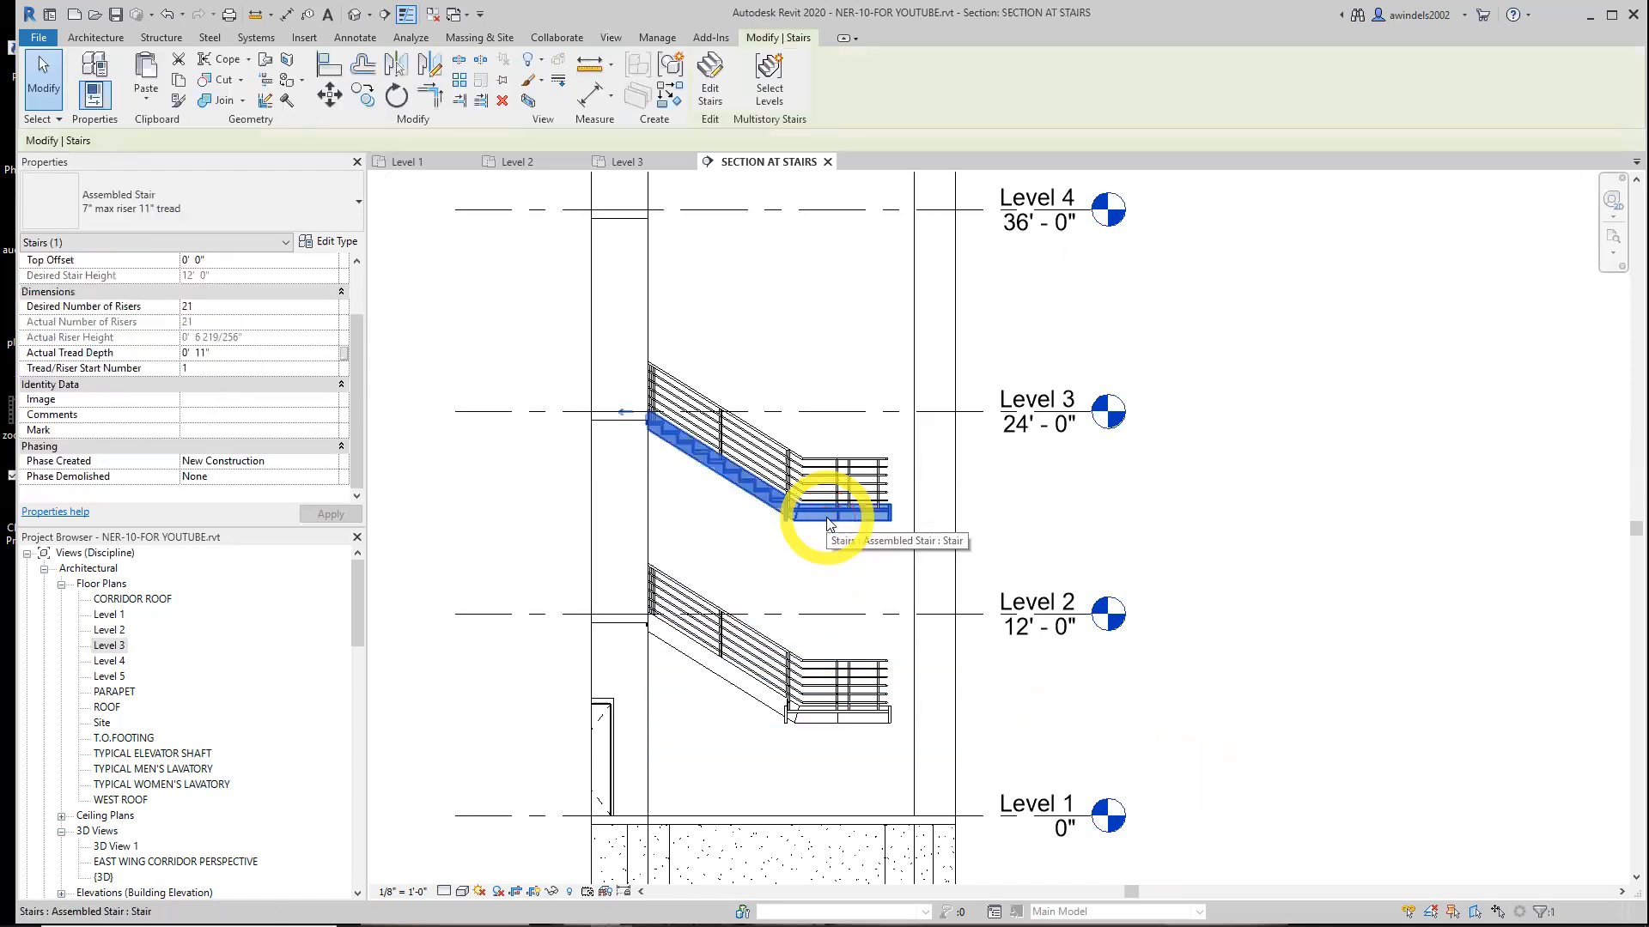
{"action": "left_click", "coordinate": [777, 88]}
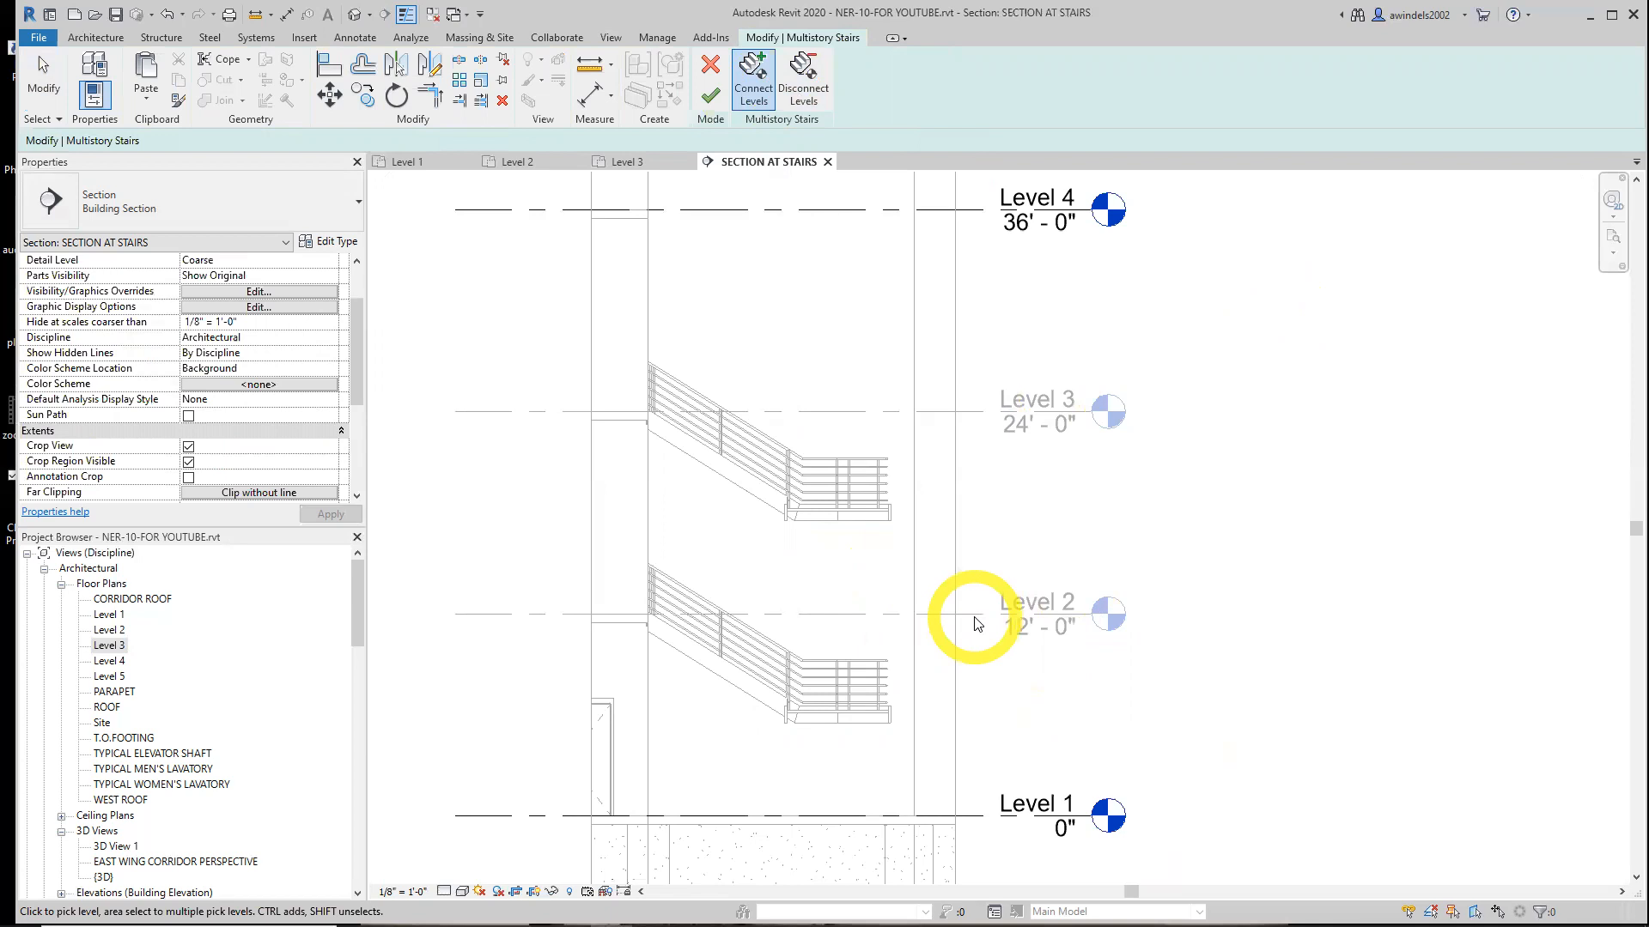
{"action": "middle_click_drag", "start_coordinate": [1078, 637], "coordinate": [1104, 808]}
{"action": "middle_click_drag", "start_coordinate": [1034, 600], "coordinate": [987, 710]}
{"action": "scroll", "coordinate": [957, 616], "scroll_direction": "down", "scroll_amount": 2}
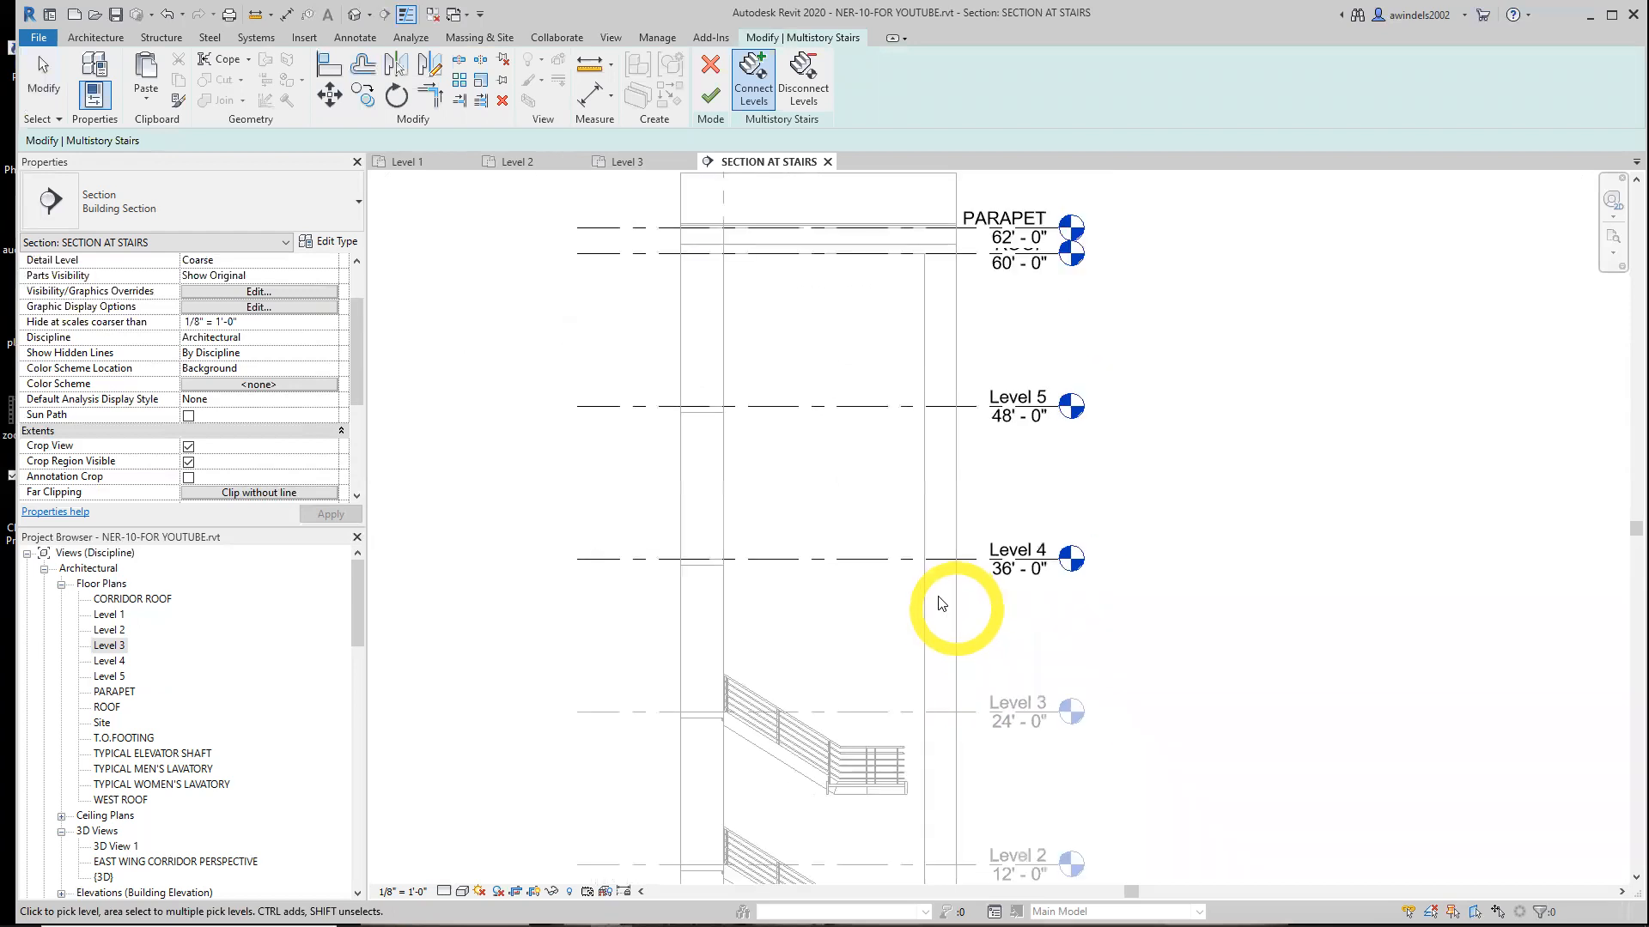
{"action": "left_click", "coordinate": [900, 558]}
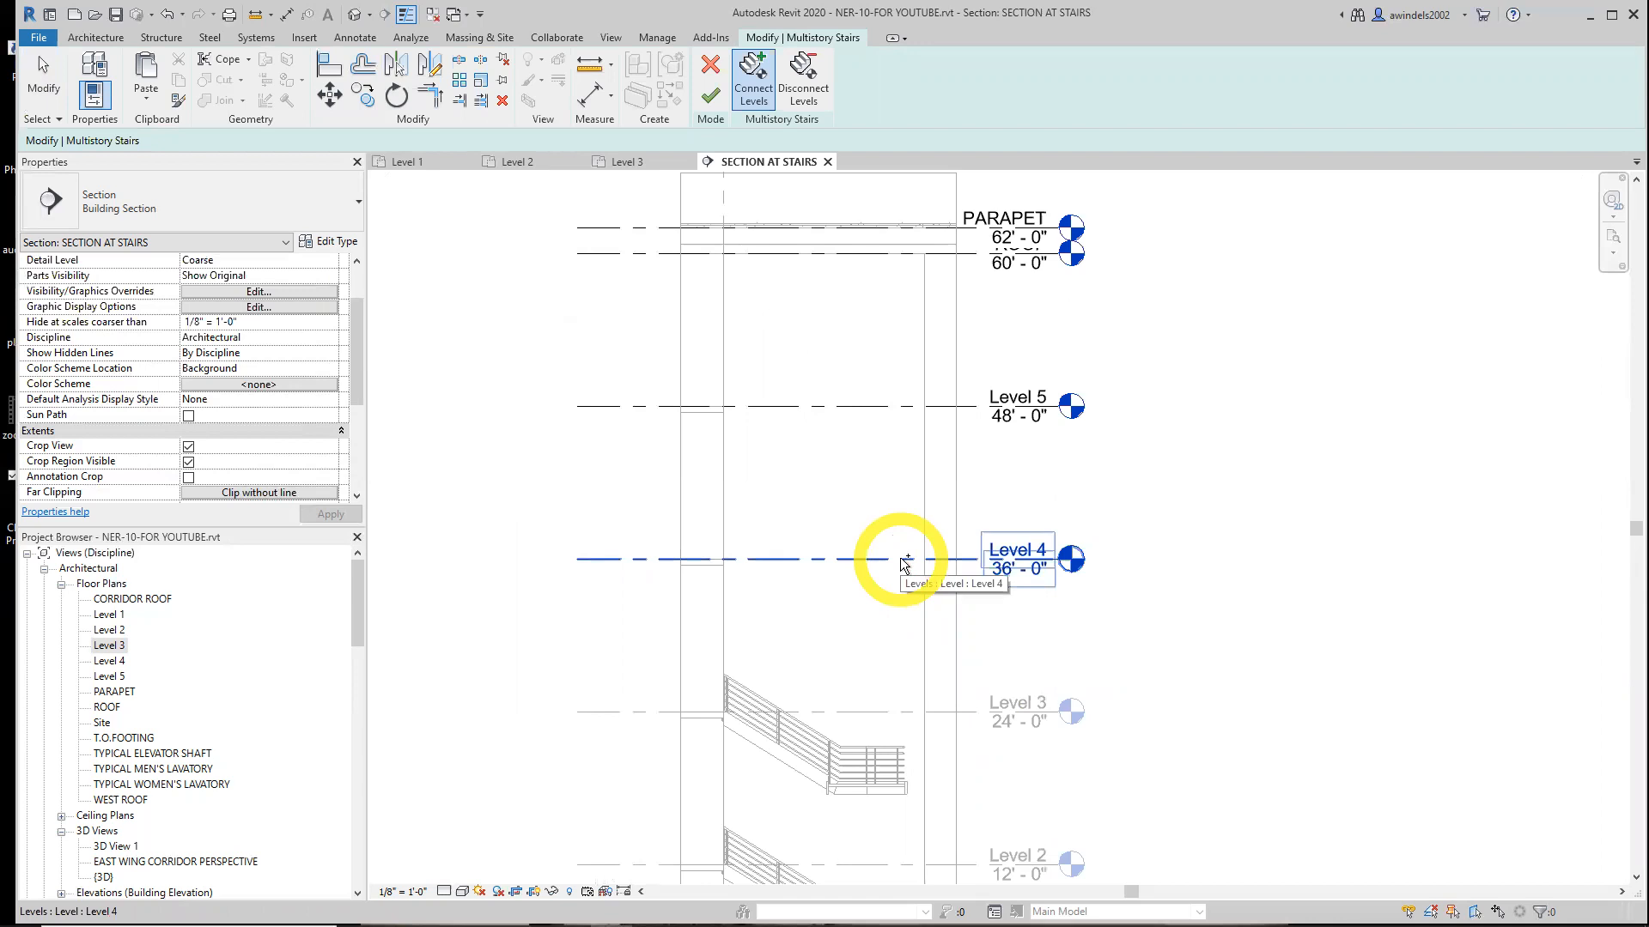
{"action": "left_click", "coordinate": [895, 405]}
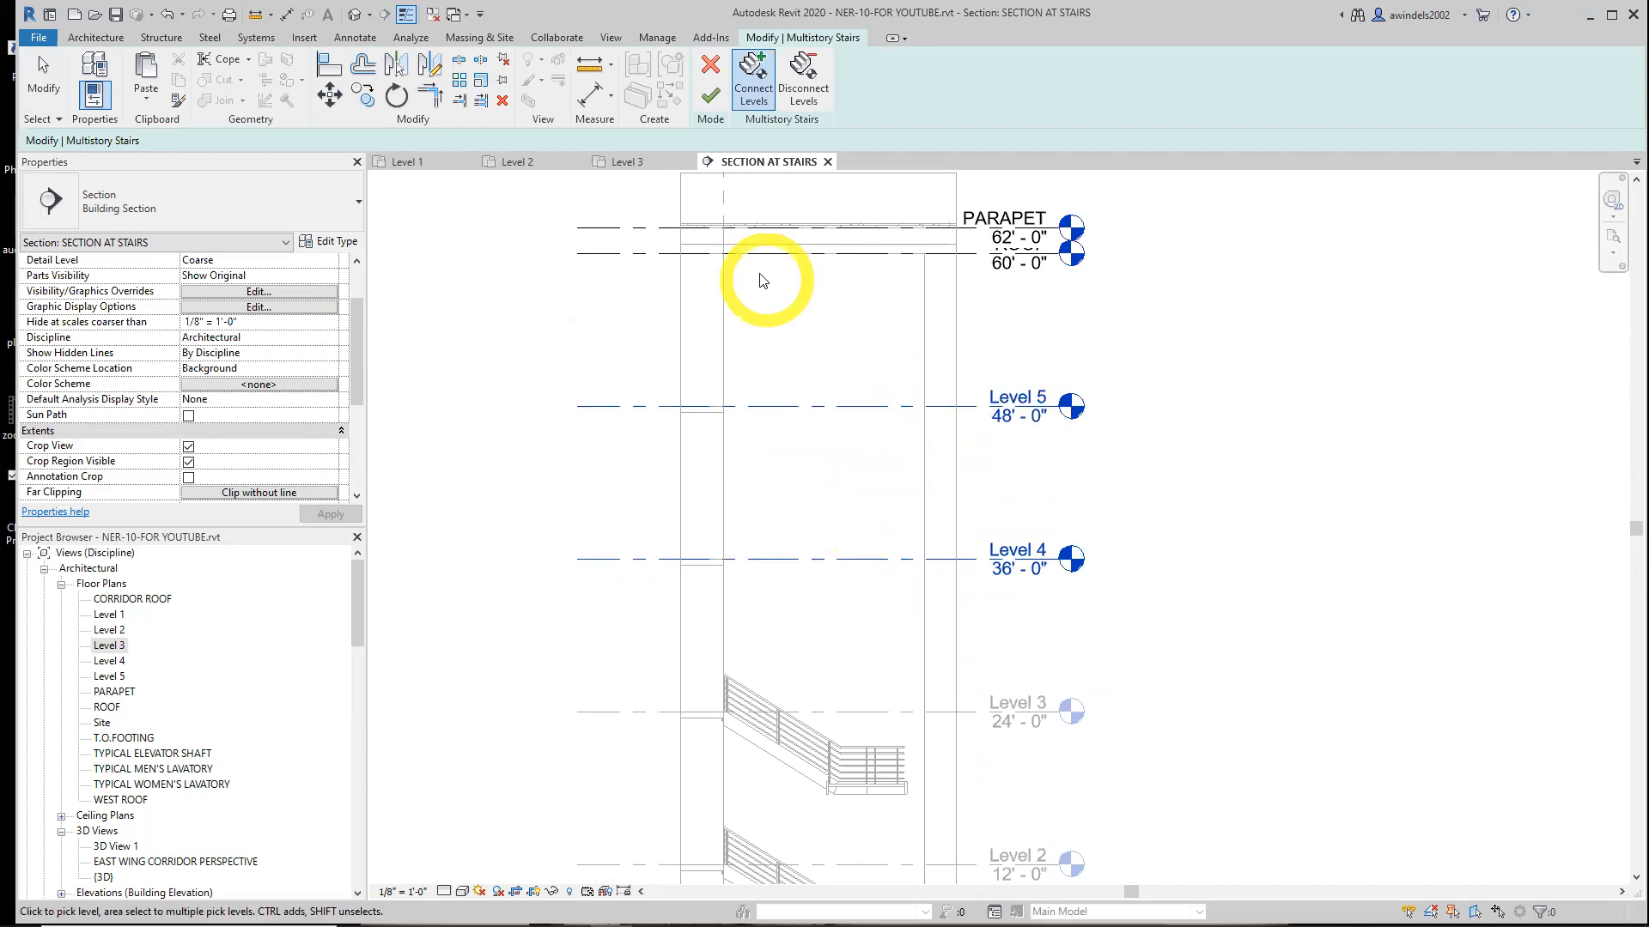
{"action": "left_click", "coordinate": [710, 96]}
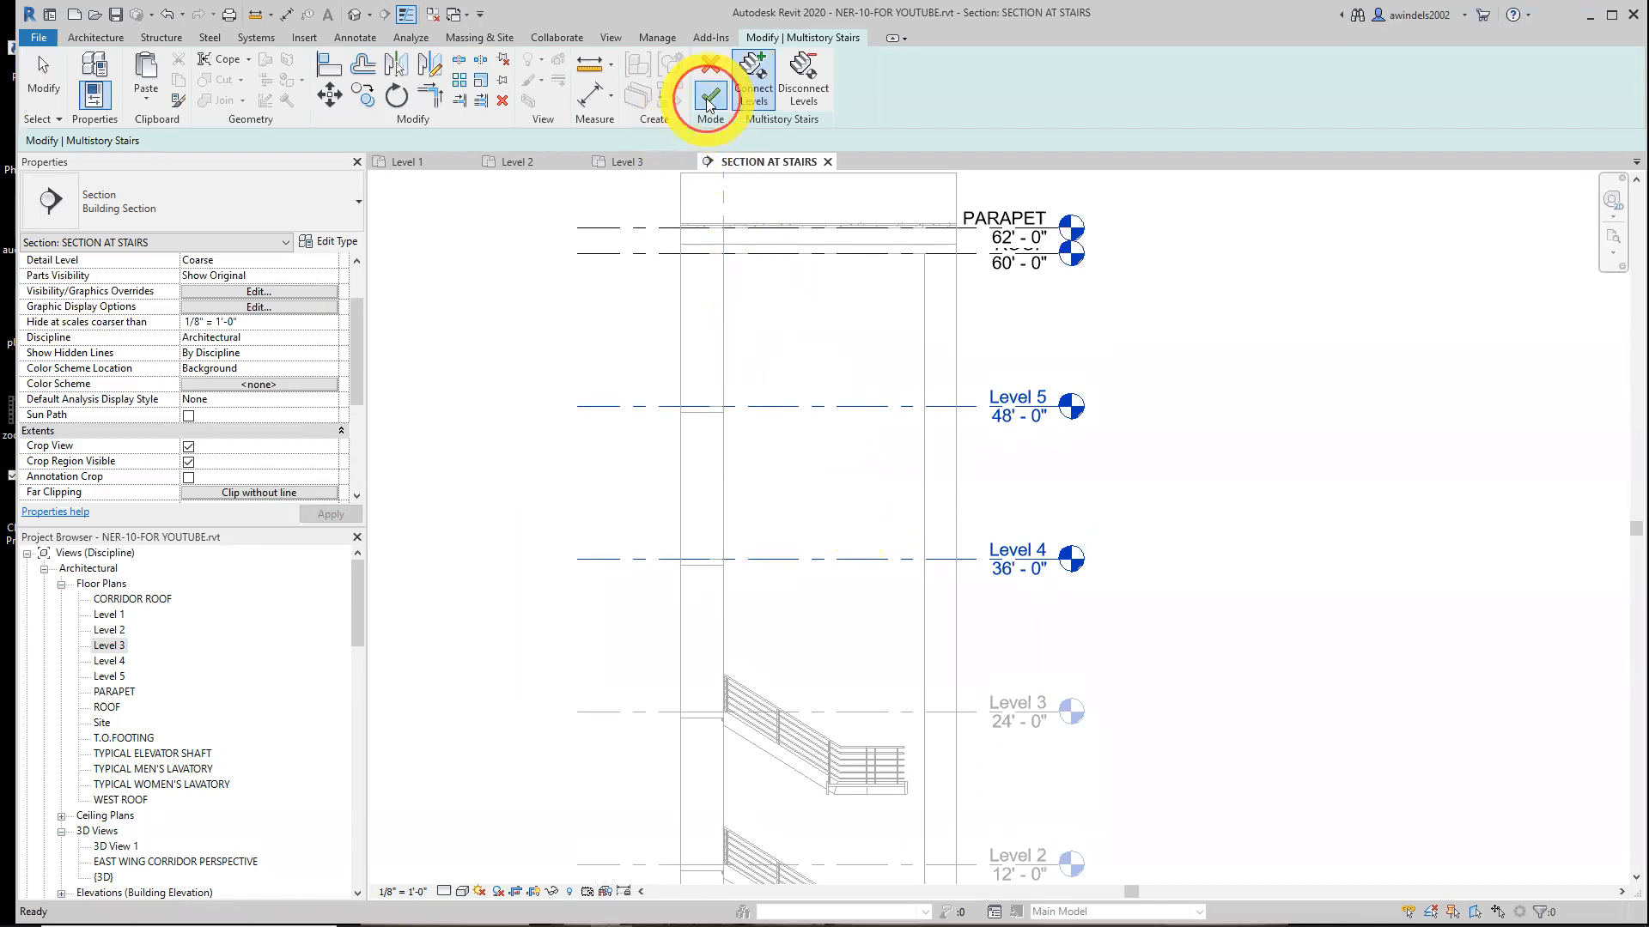
Isolate the multistory stair and the lowest stair in a 3D view with a selection box, then return to the section
{"action": "middle_click_drag", "start_coordinate": [1310, 692], "coordinate": [1276, 526]}
{"action": "scroll", "coordinate": [1270, 461], "scroll_direction": "down", "scroll_amount": 1}
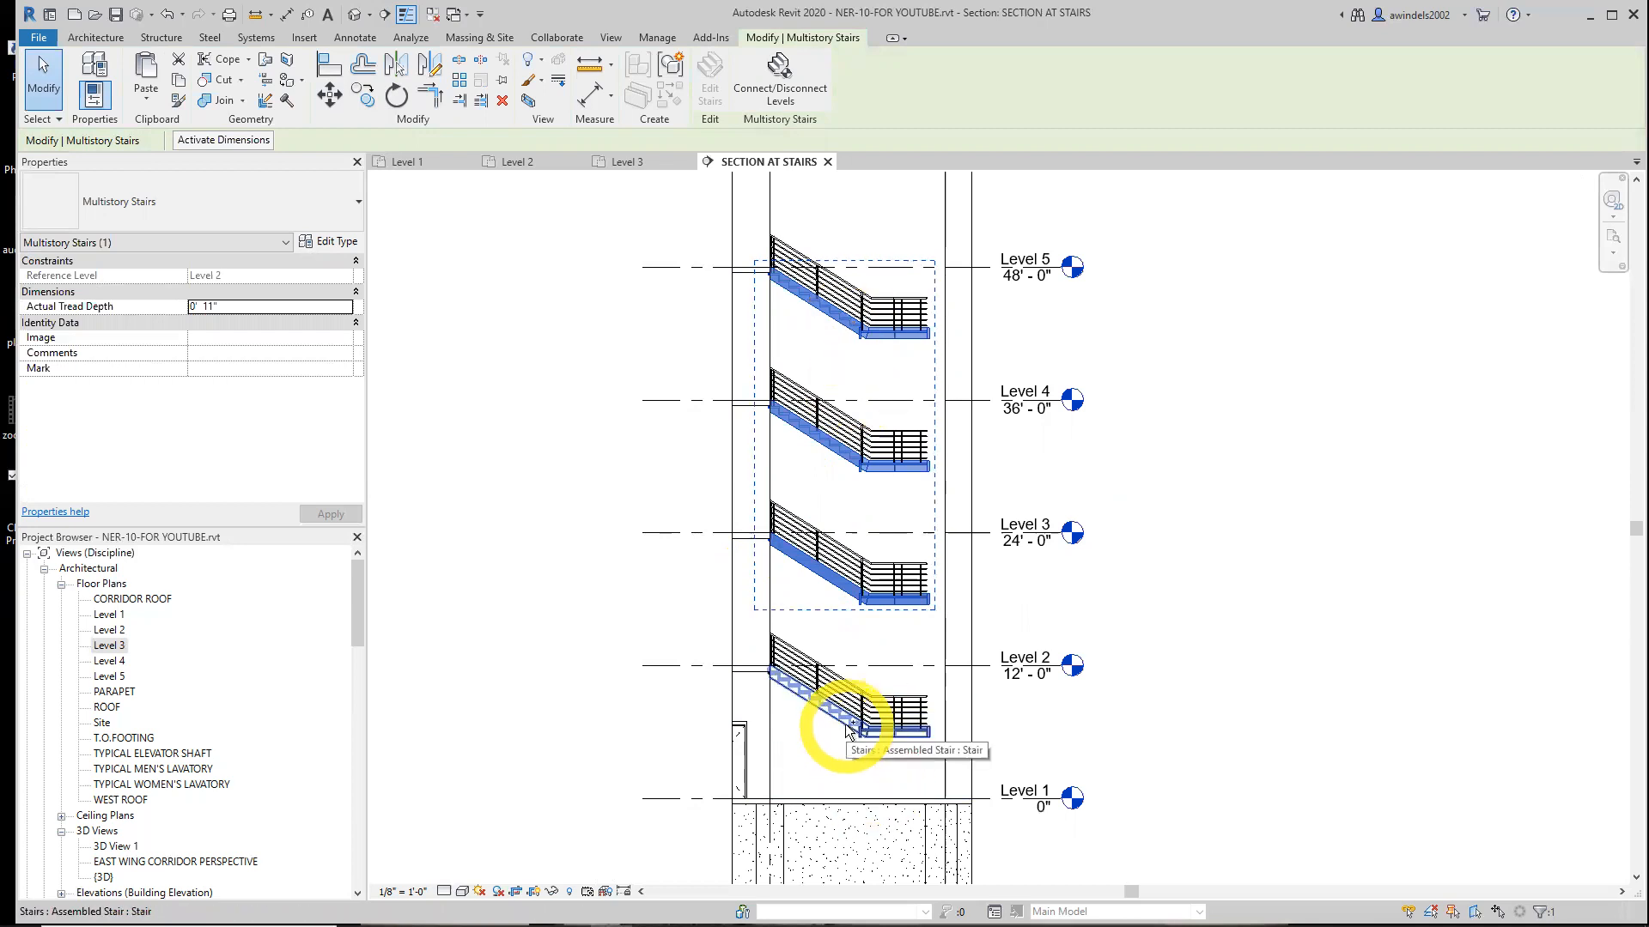
{"action": "left_click", "coordinate": [846, 728], "text": "ctrl"}
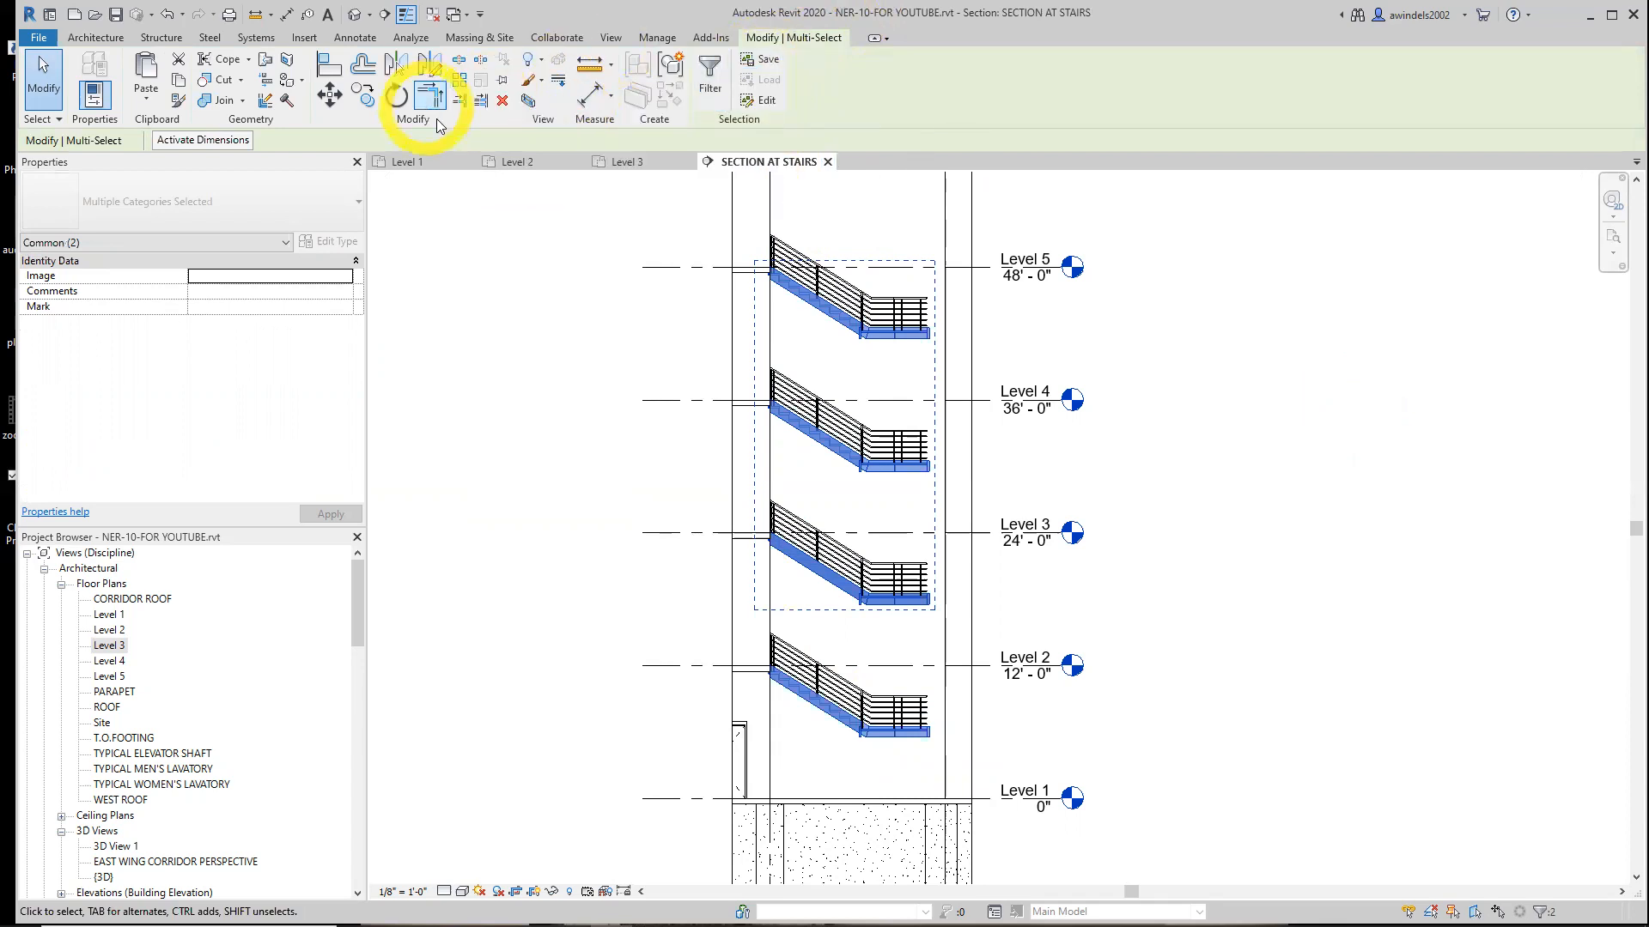
{"action": "left_click", "coordinate": [527, 103]}
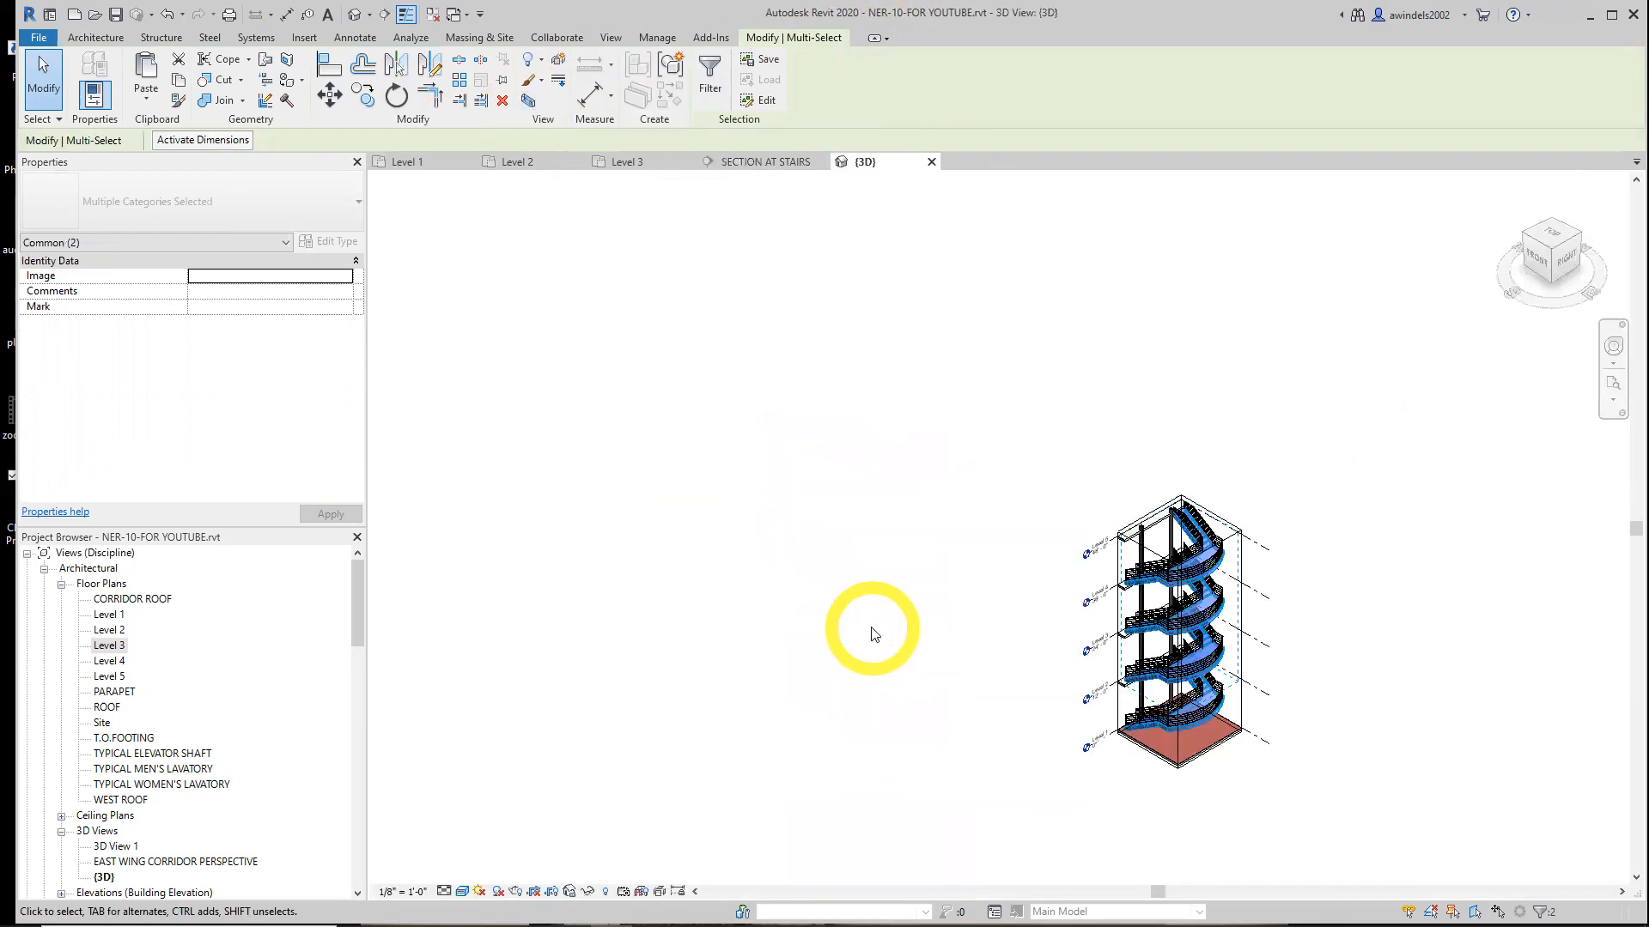
{"action": "left_click", "coordinate": [743, 163]}
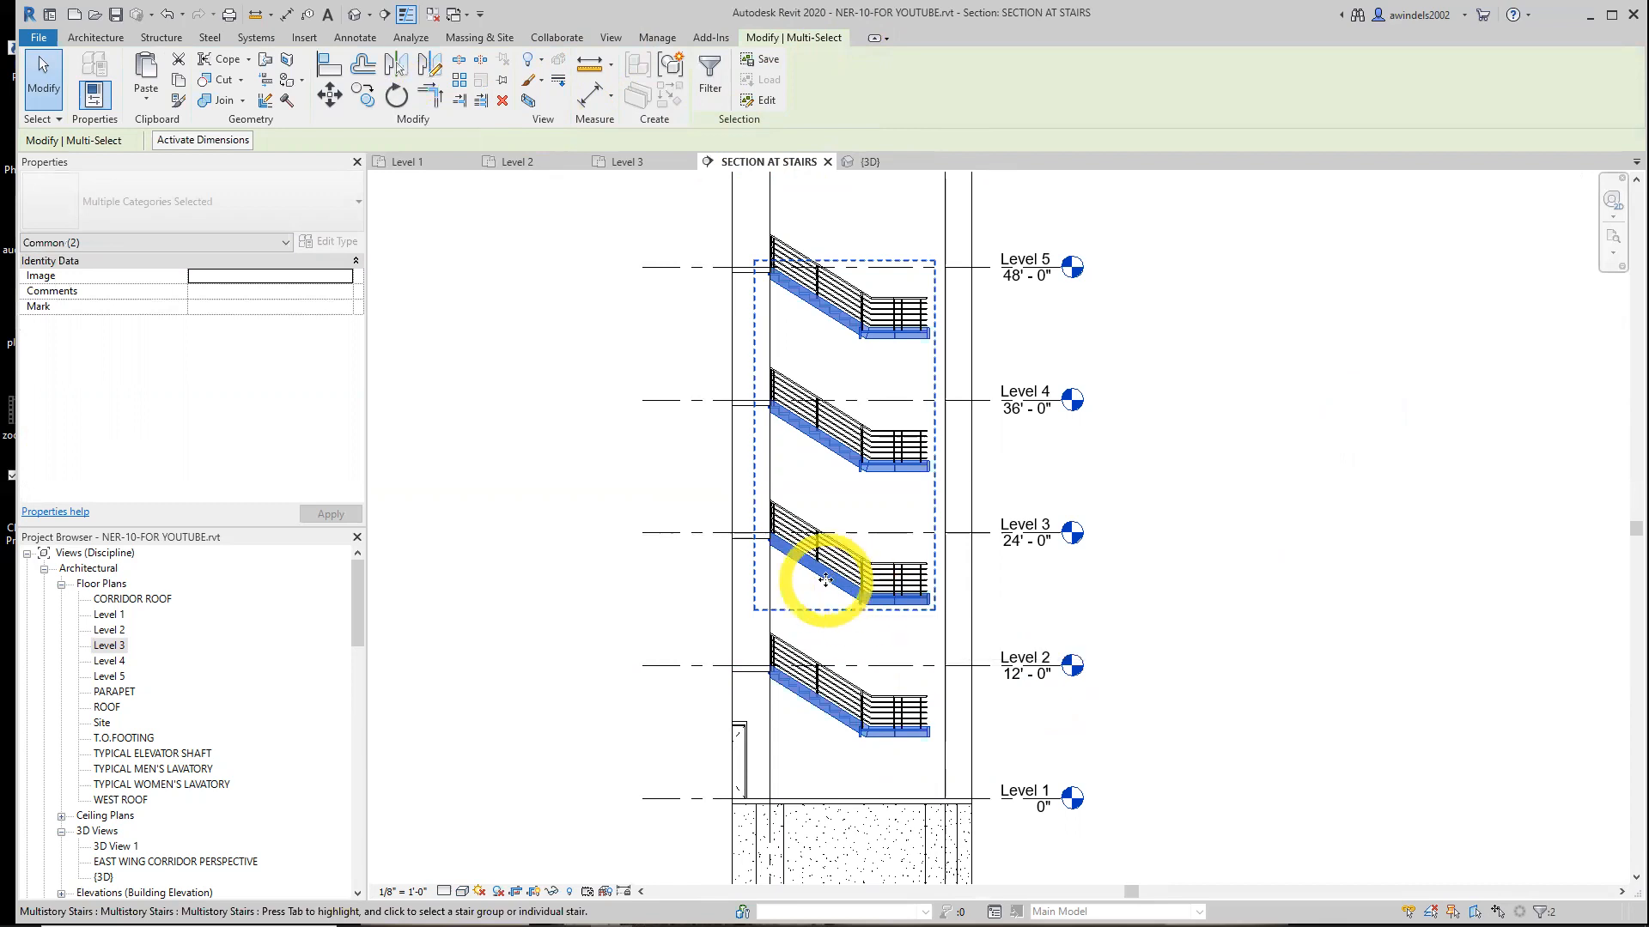
{"action": "left_click", "coordinate": [1093, 672]}
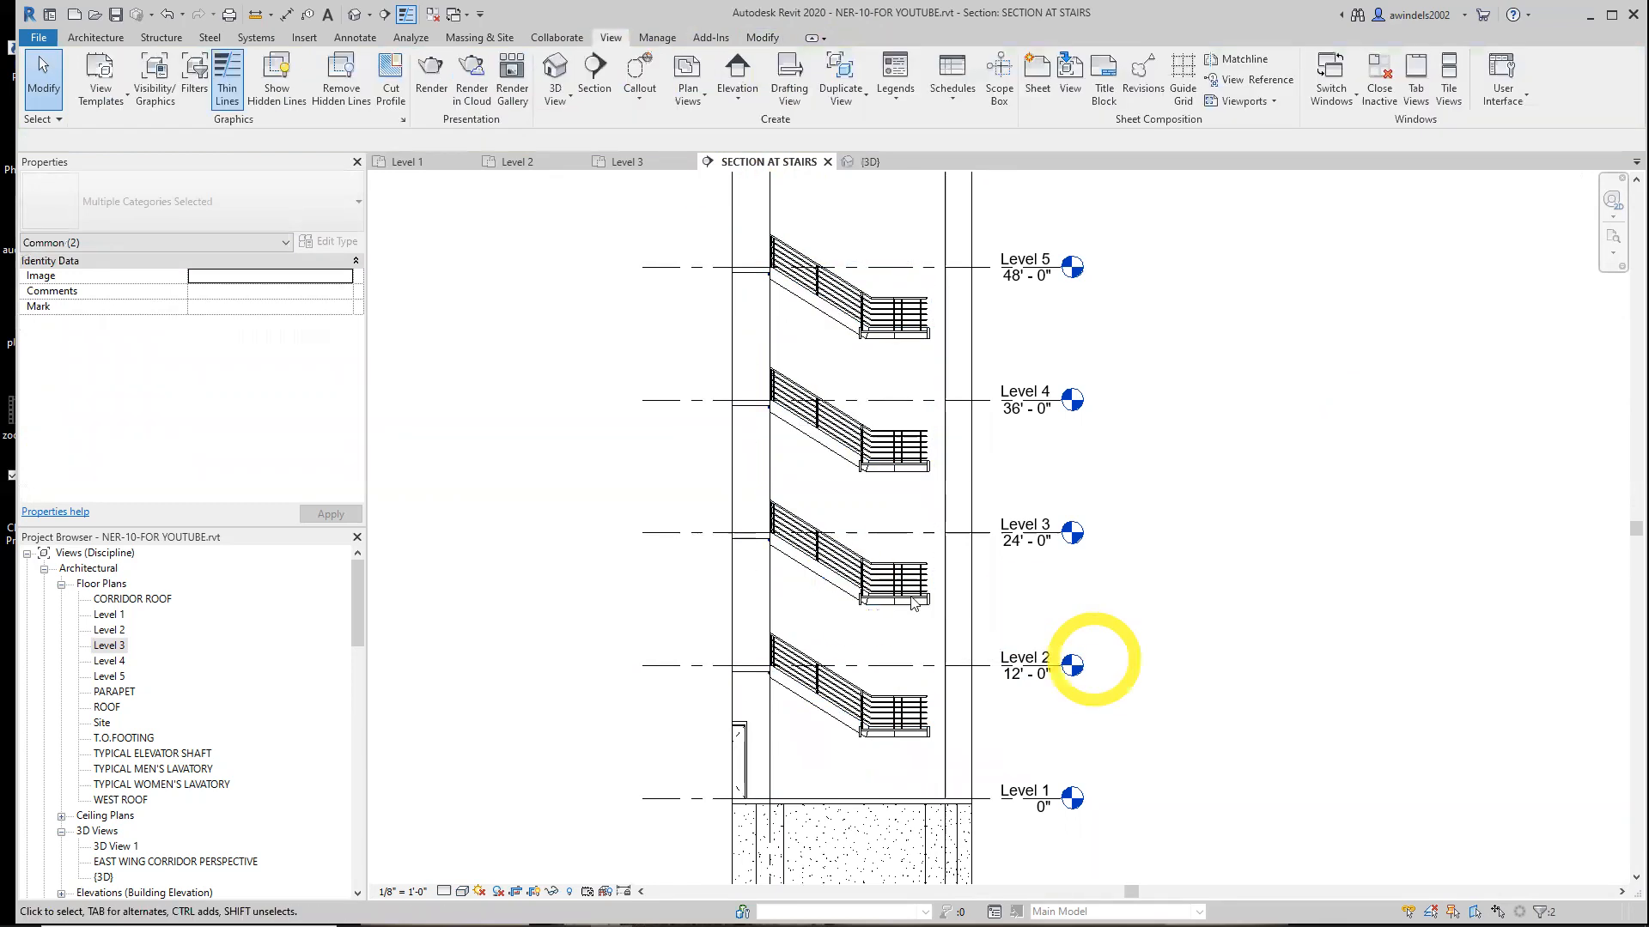
{"action": "left_click", "coordinate": [840, 588]}
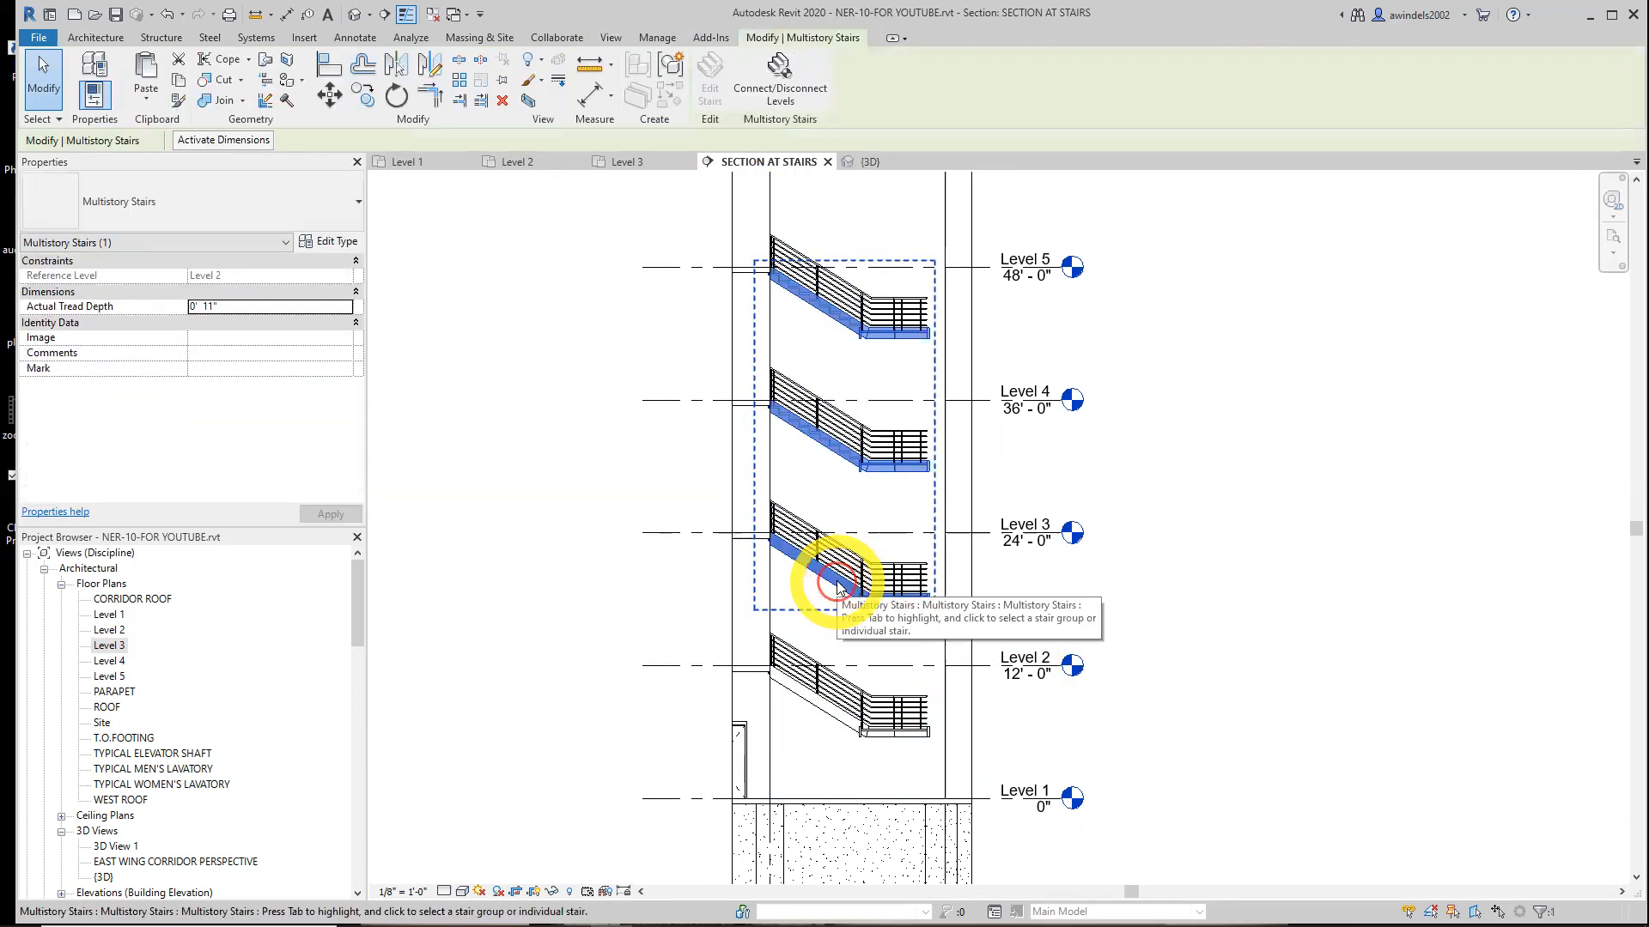
{"action": "left_click", "coordinate": [808, 705], "text": "ctrl"}
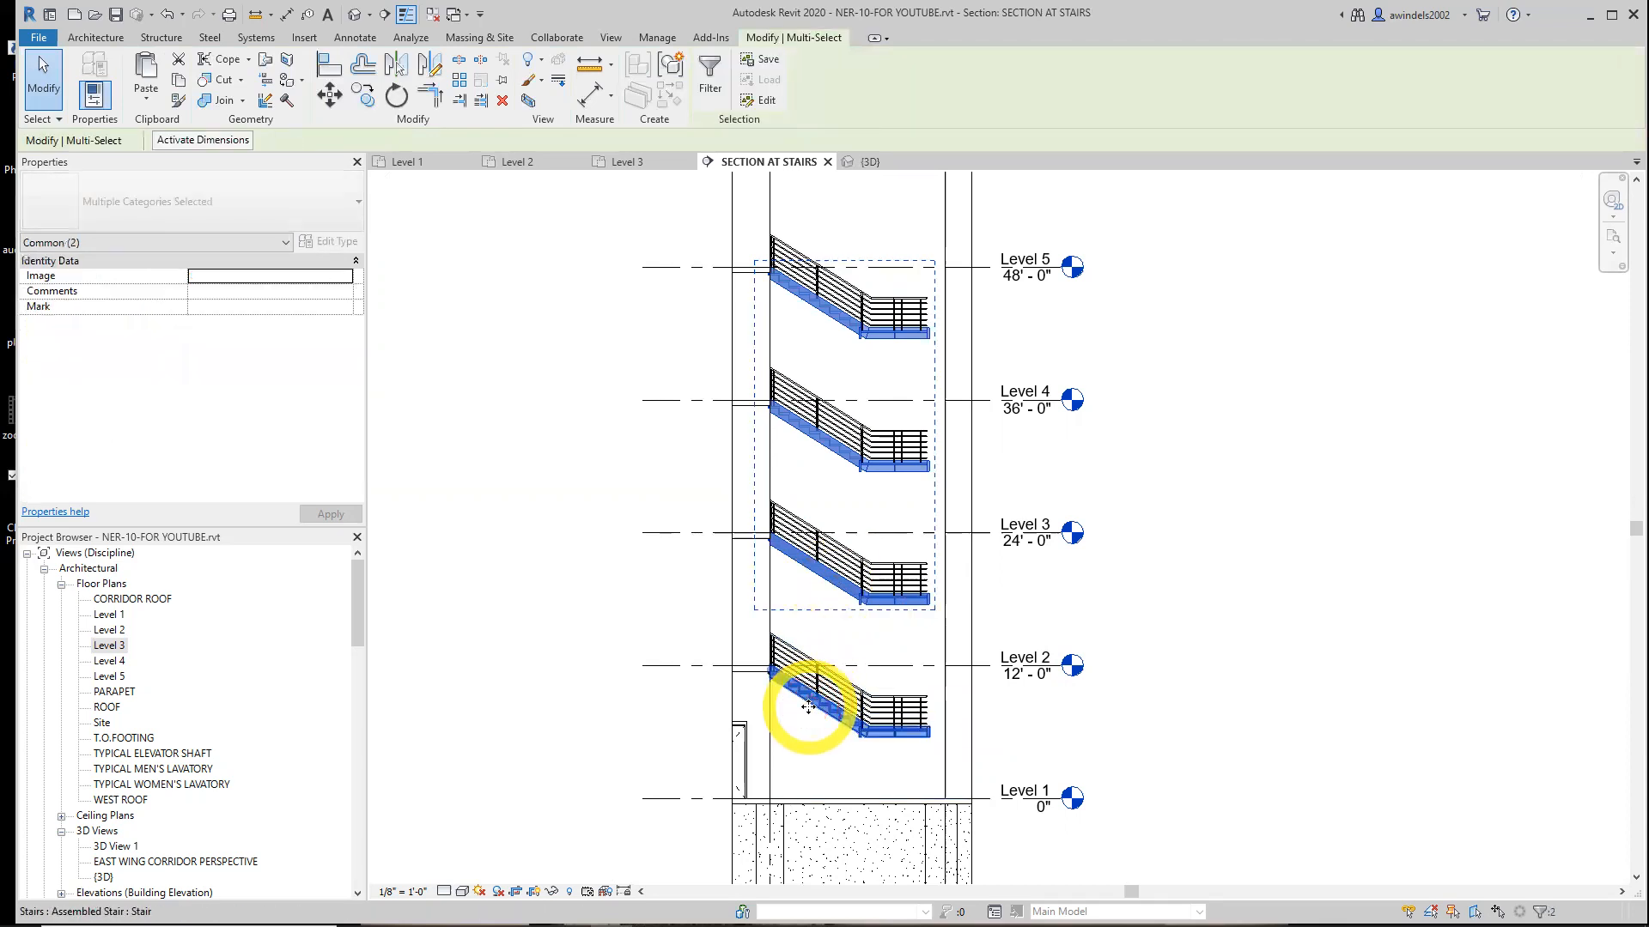
{"action": "key", "text": "Escape"}
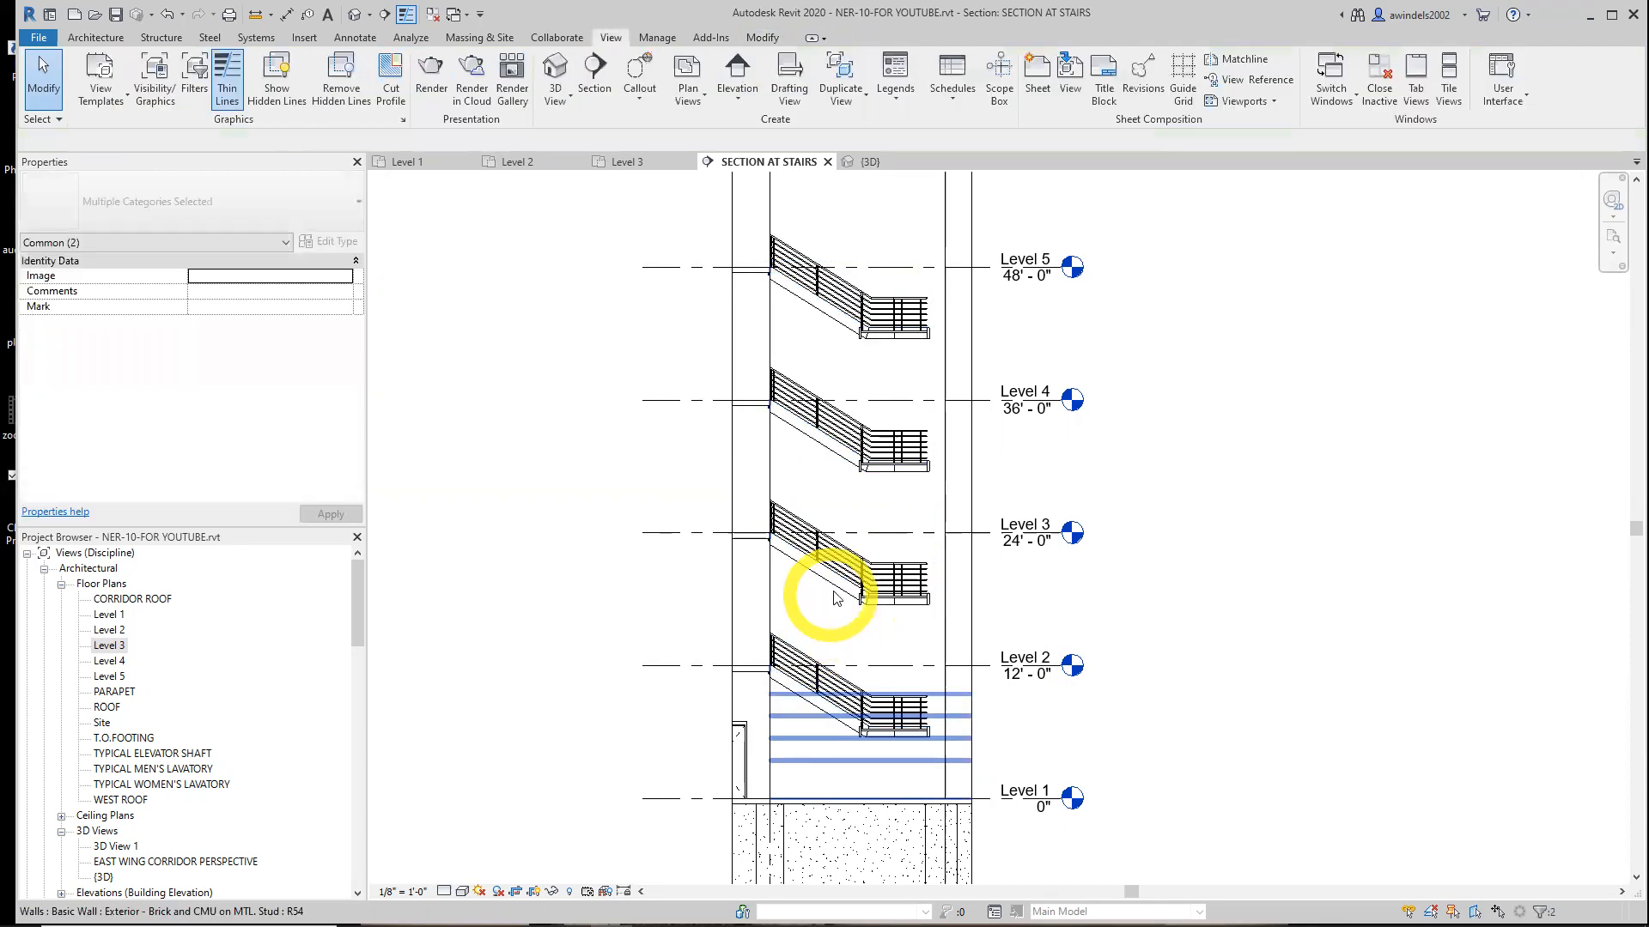
Try to connect the multistory stair to Level 1
{"action": "left_click", "coordinate": [840, 588]}
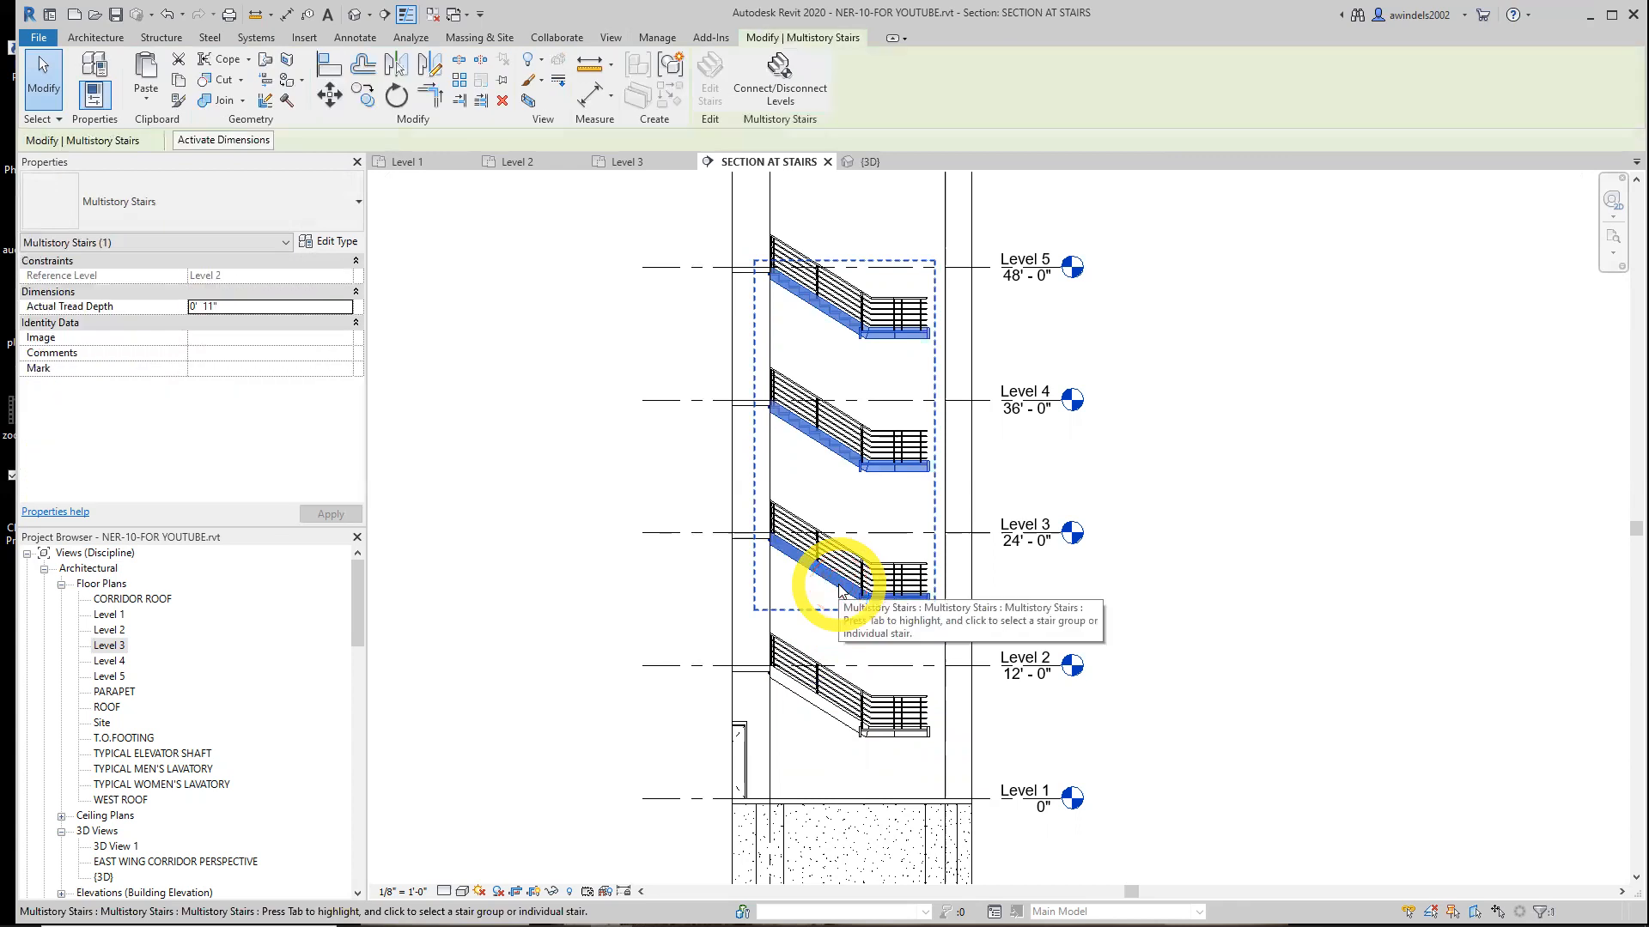
{"action": "left_click", "coordinate": [792, 80]}
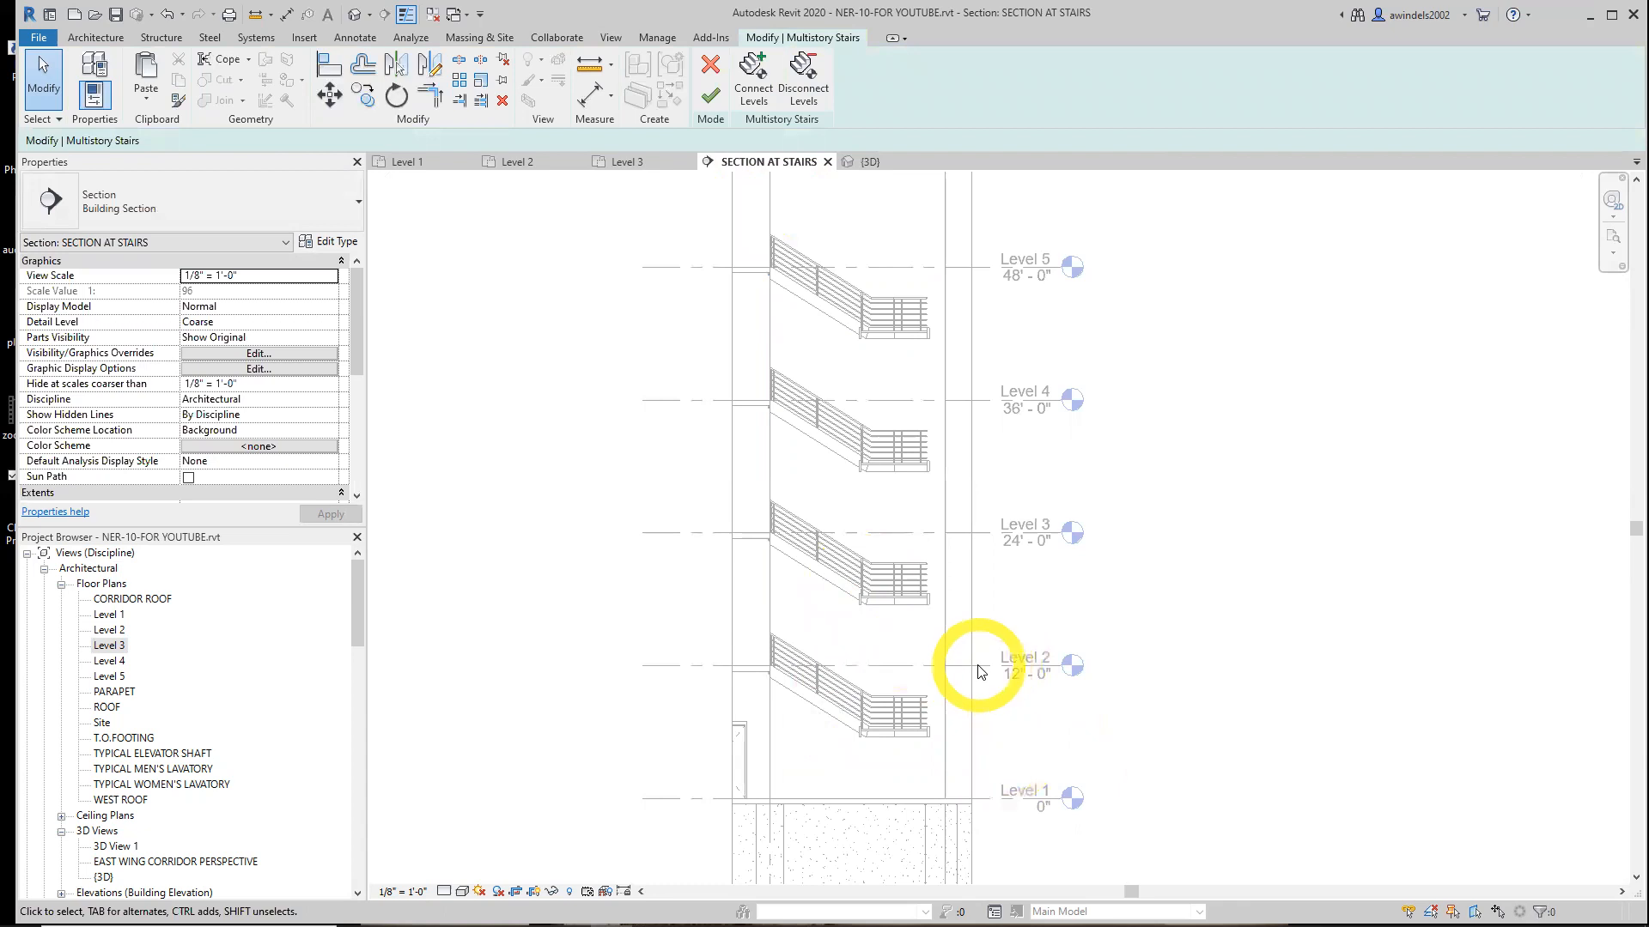
{"action": "left_click", "coordinate": [753, 74]}
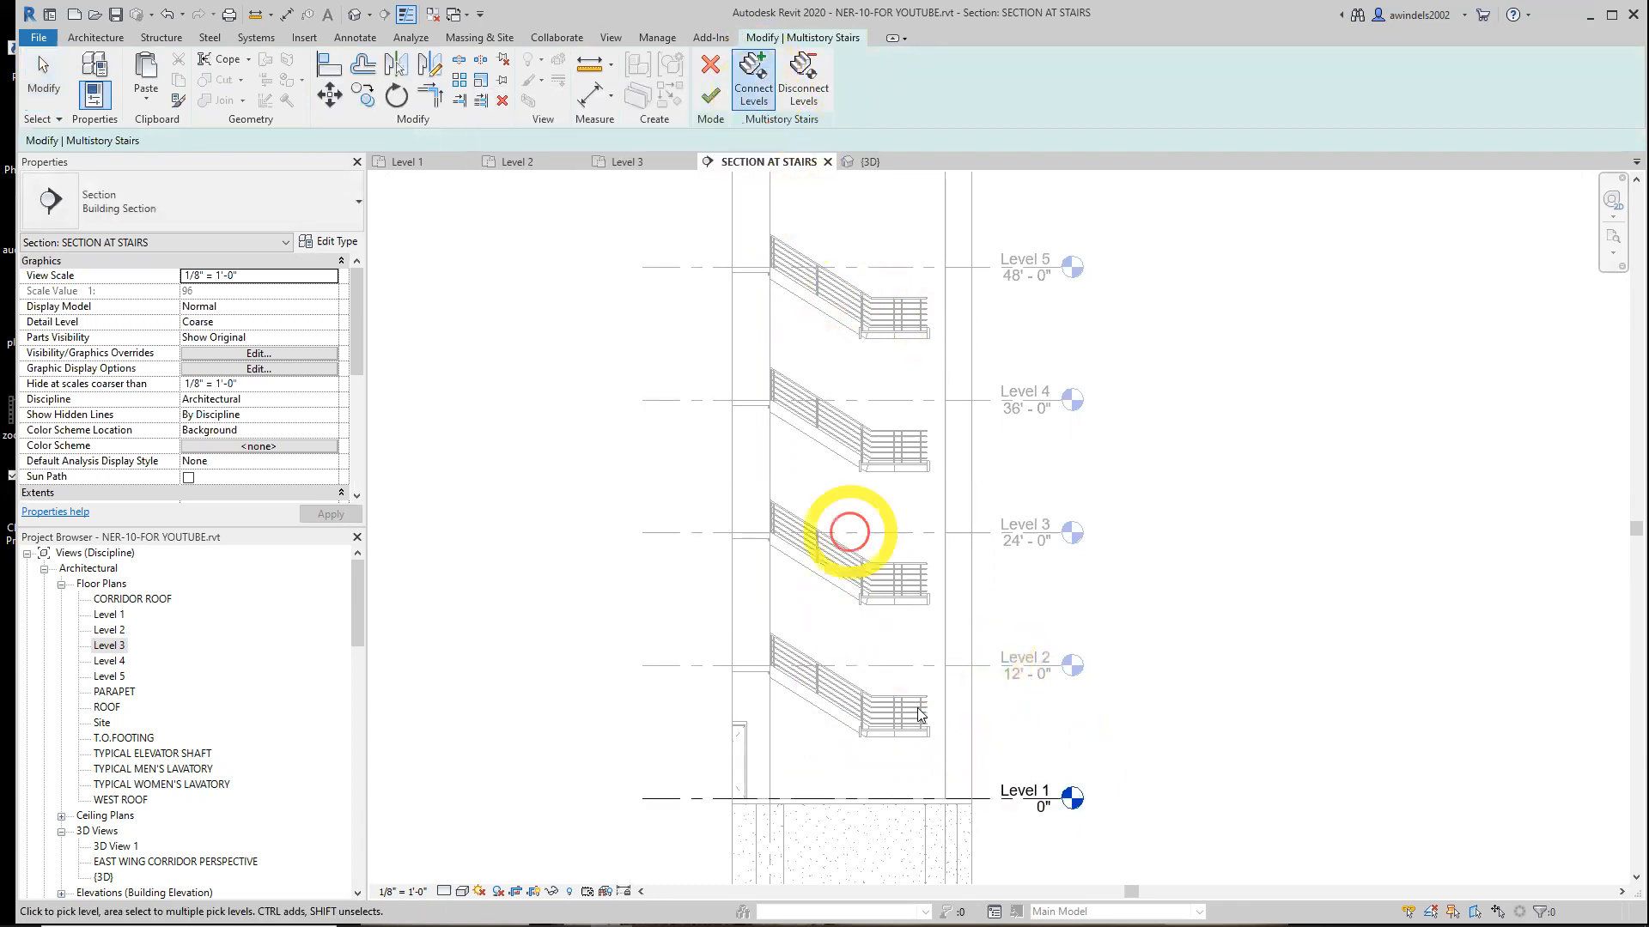
{"action": "left_click", "coordinate": [1002, 808]}
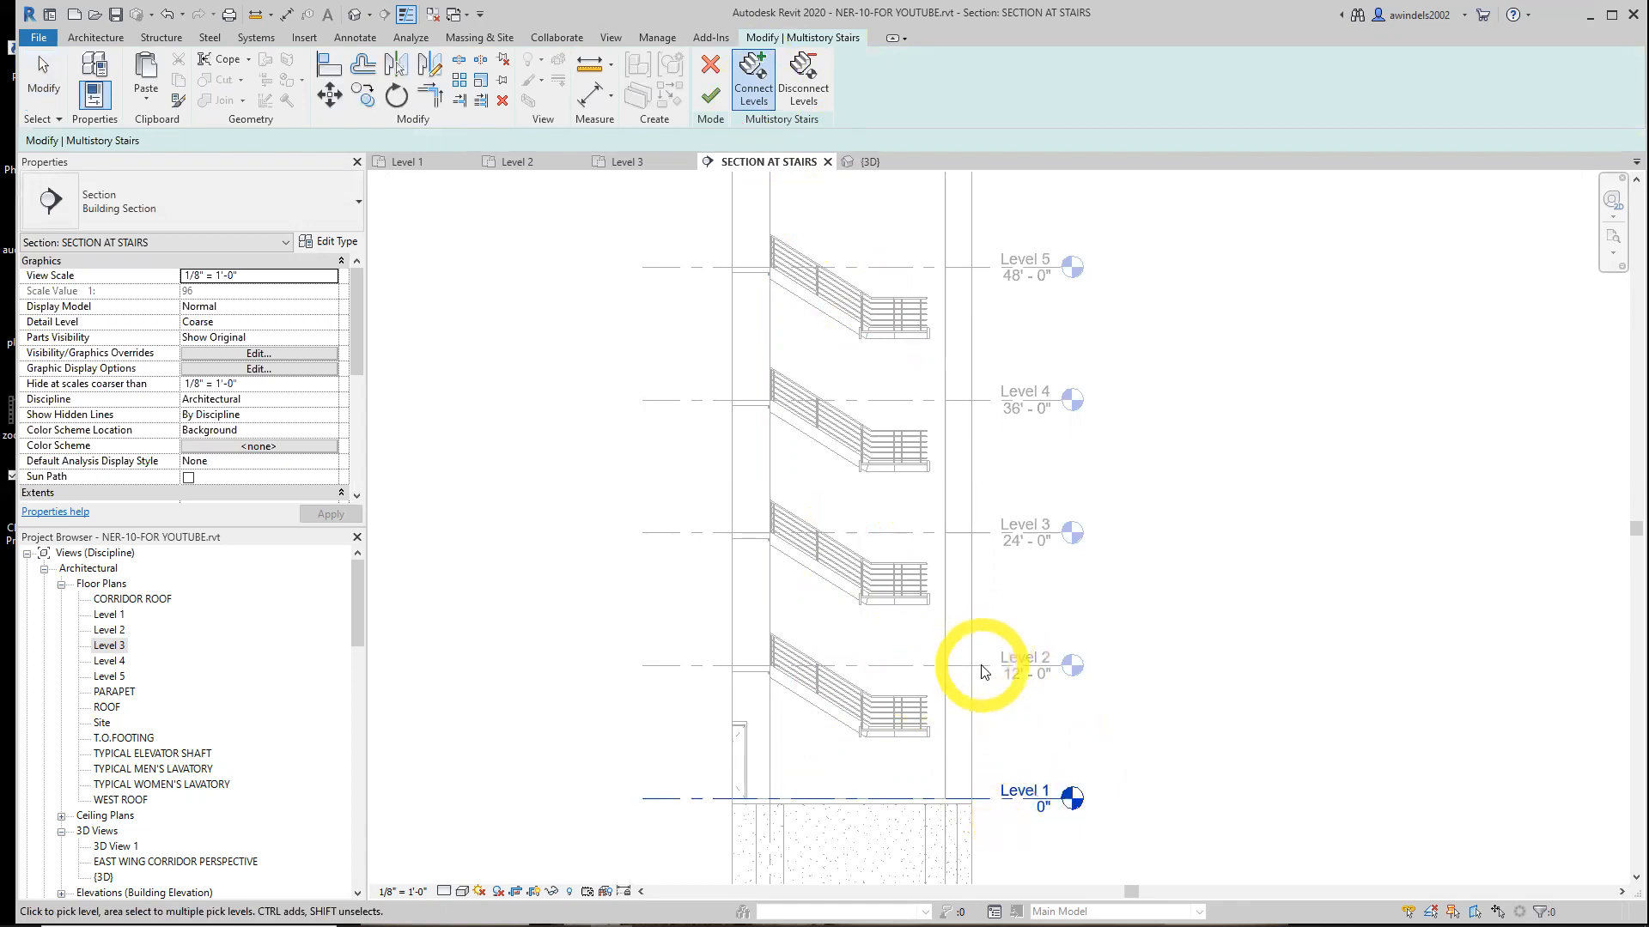
{"action": "left_click", "coordinate": [710, 95]}
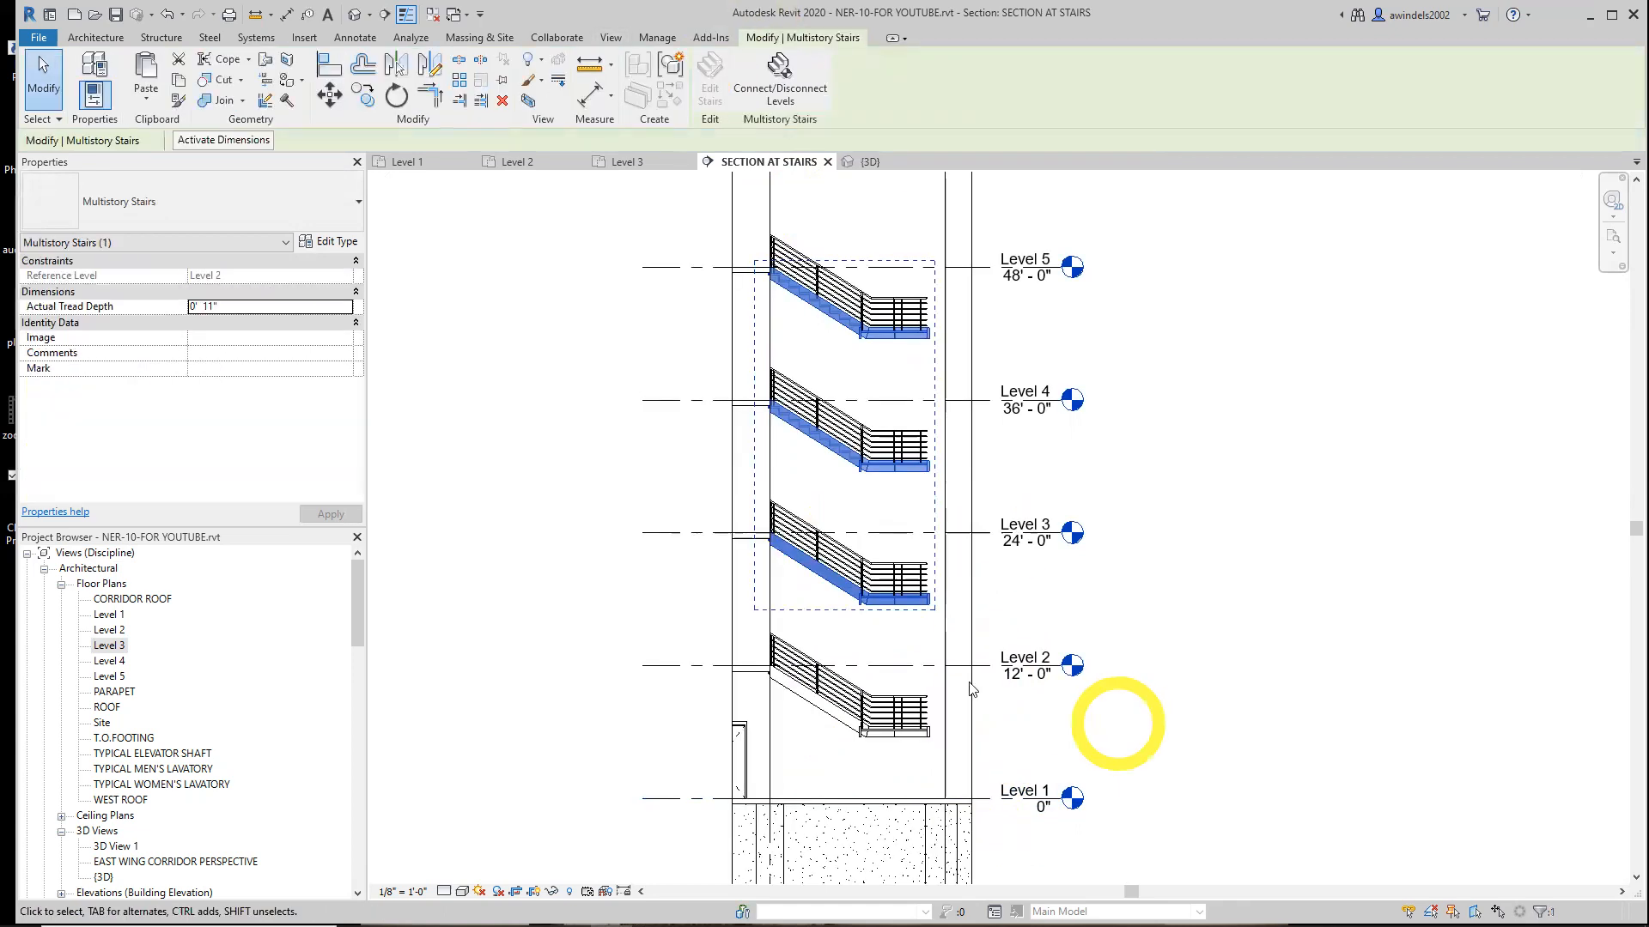
{"action": "key", "text": "Escape"}
Connect the multistory stair levels down to Level 1, picking Level 2 and Level 1
{"action": "left_click", "coordinate": [855, 591]}
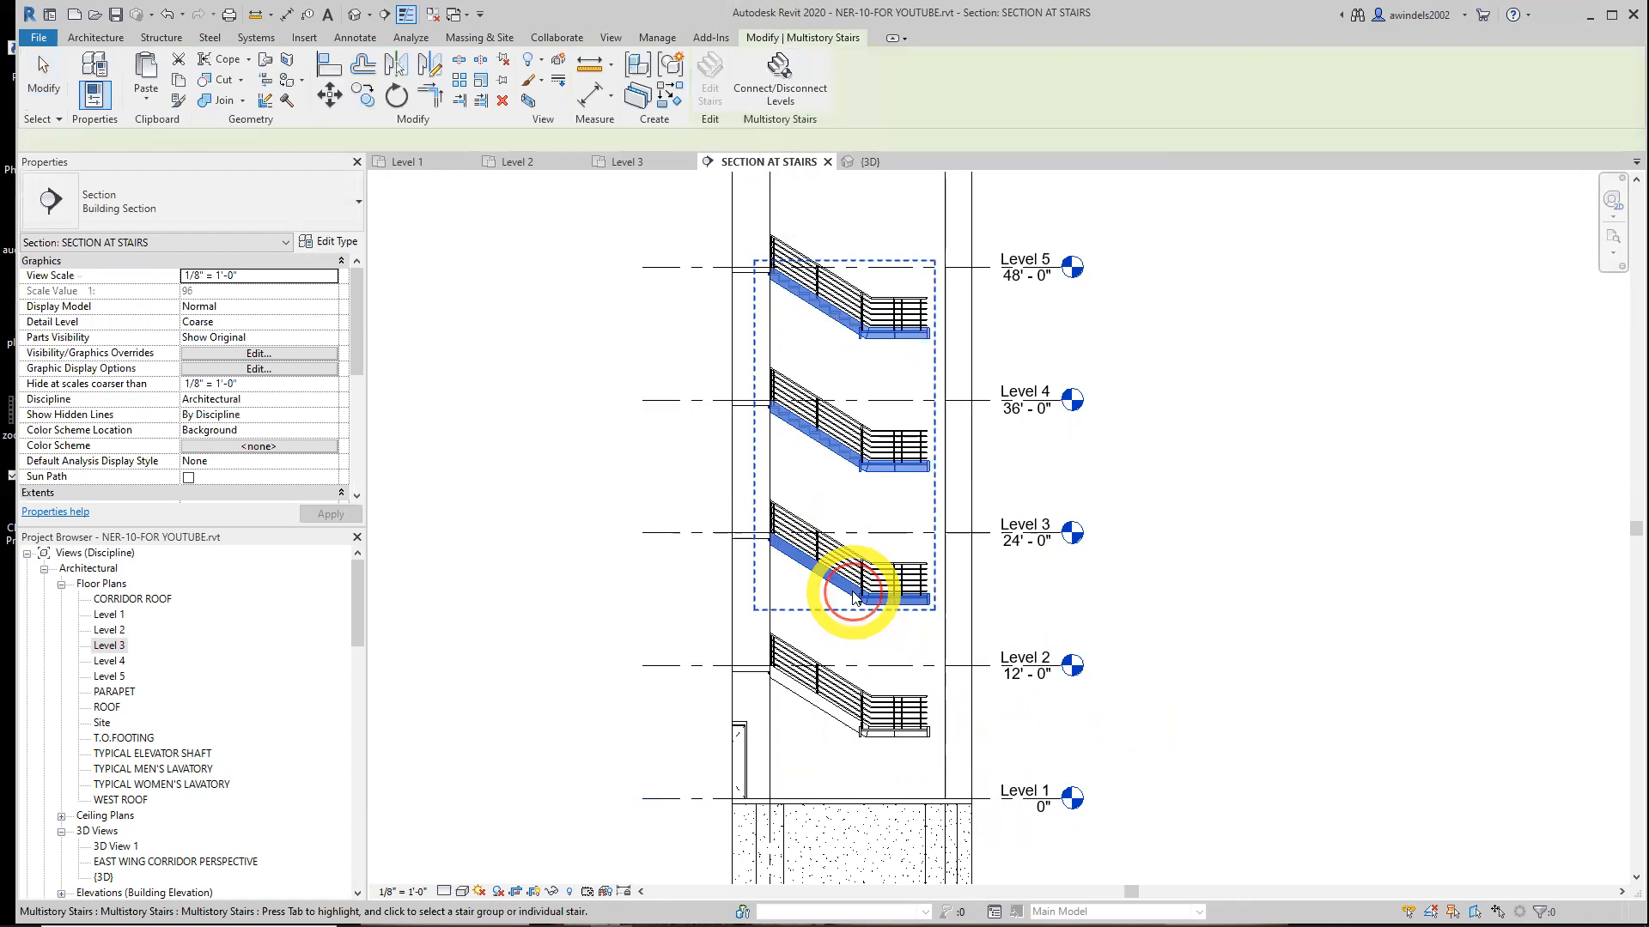
{"action": "left_click", "coordinate": [781, 81]}
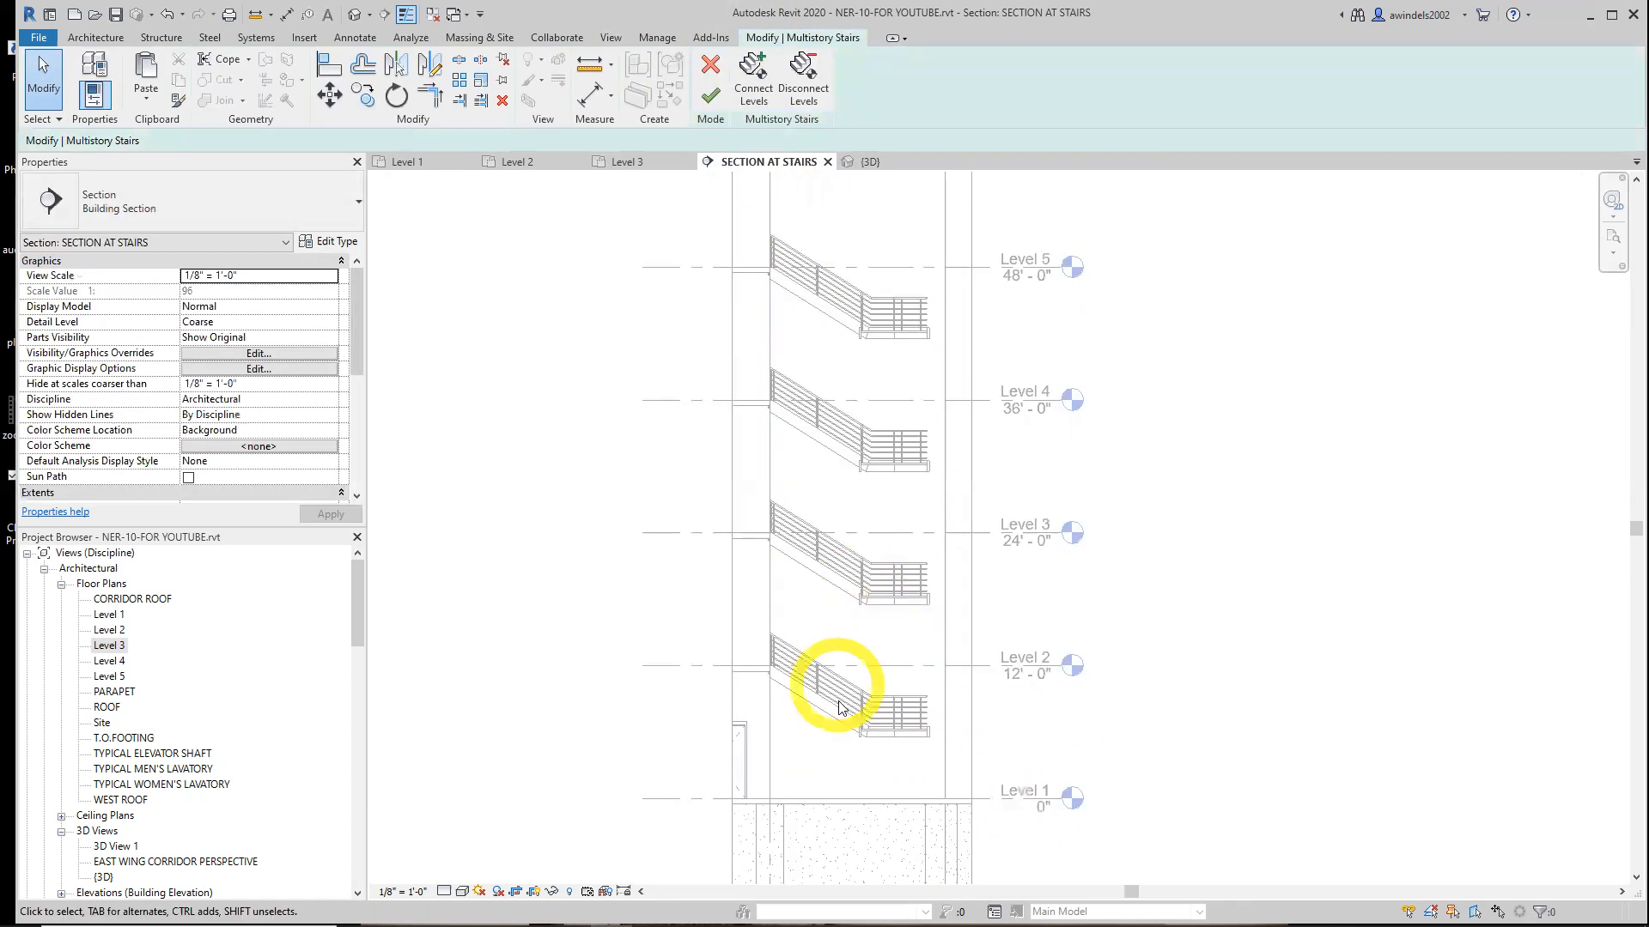
{"action": "left_click", "coordinate": [753, 79]}
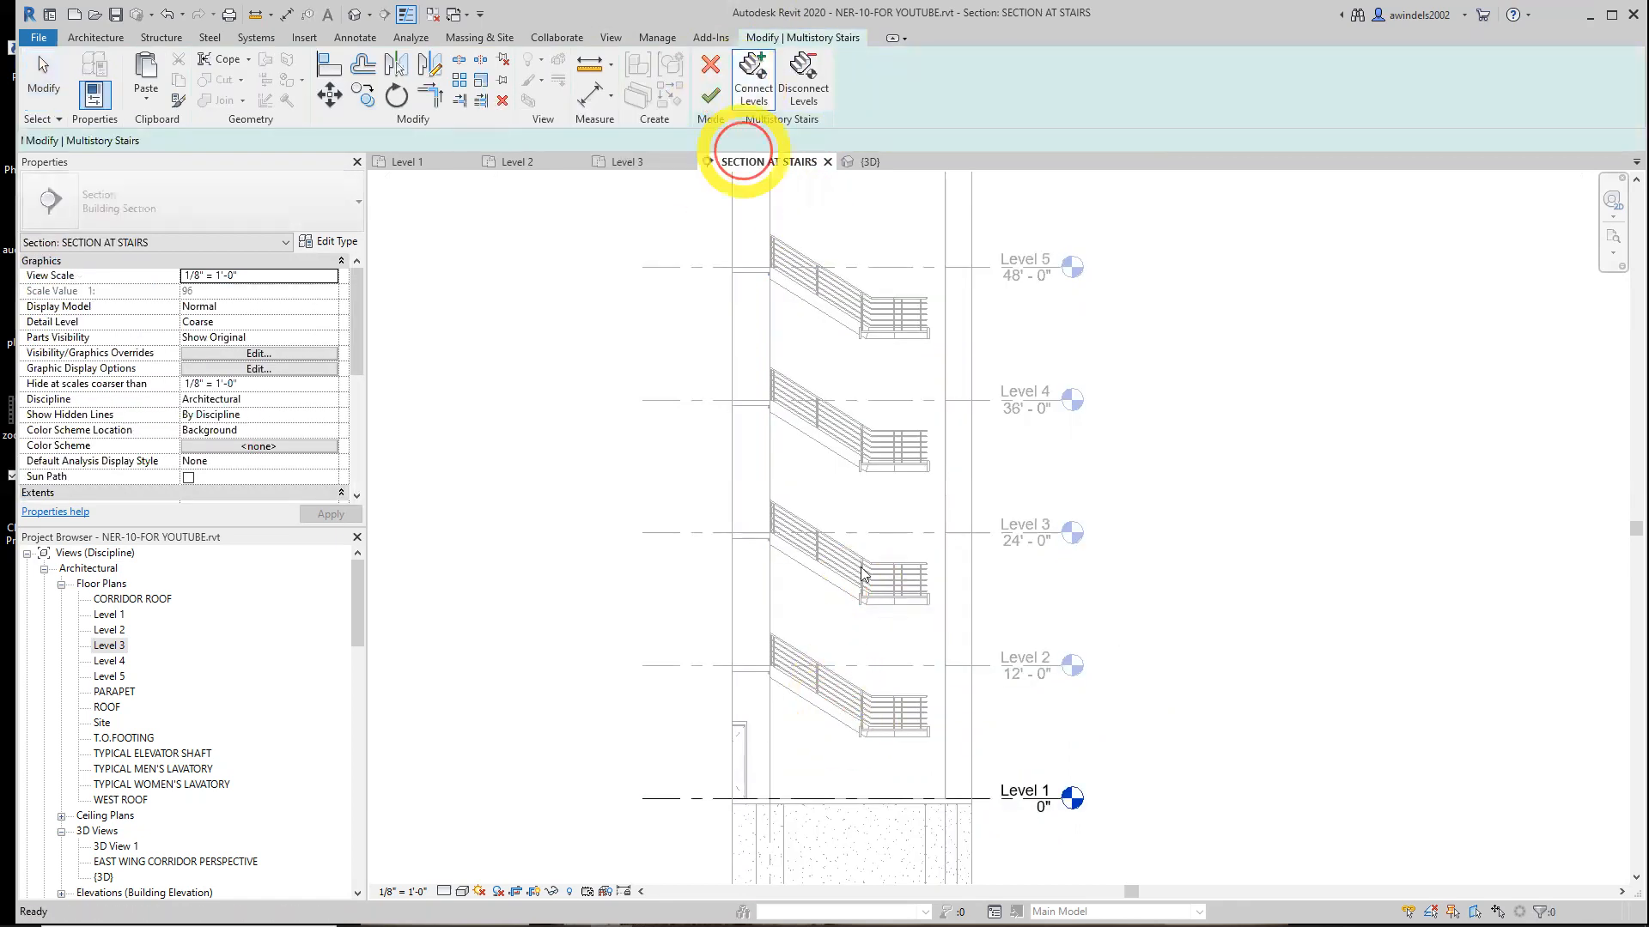
{"action": "left_click", "coordinate": [1013, 663]}
{"action": "left_click", "coordinate": [803, 90]}
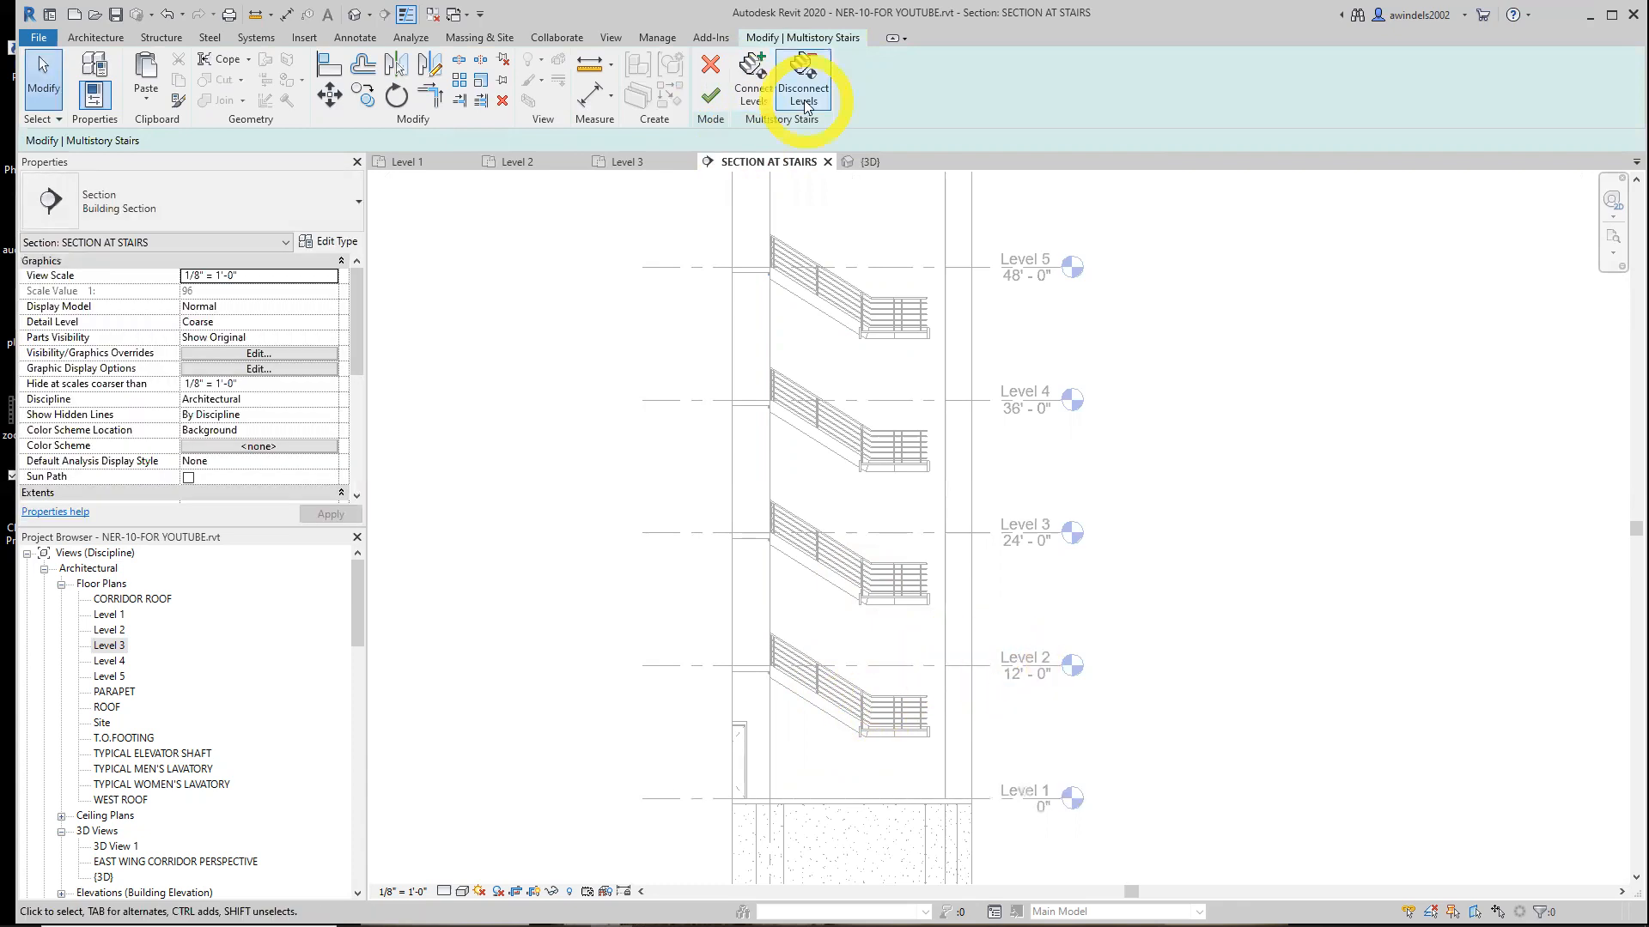
{"action": "left_click", "coordinate": [751, 92]}
{"action": "left_click", "coordinate": [975, 799]}
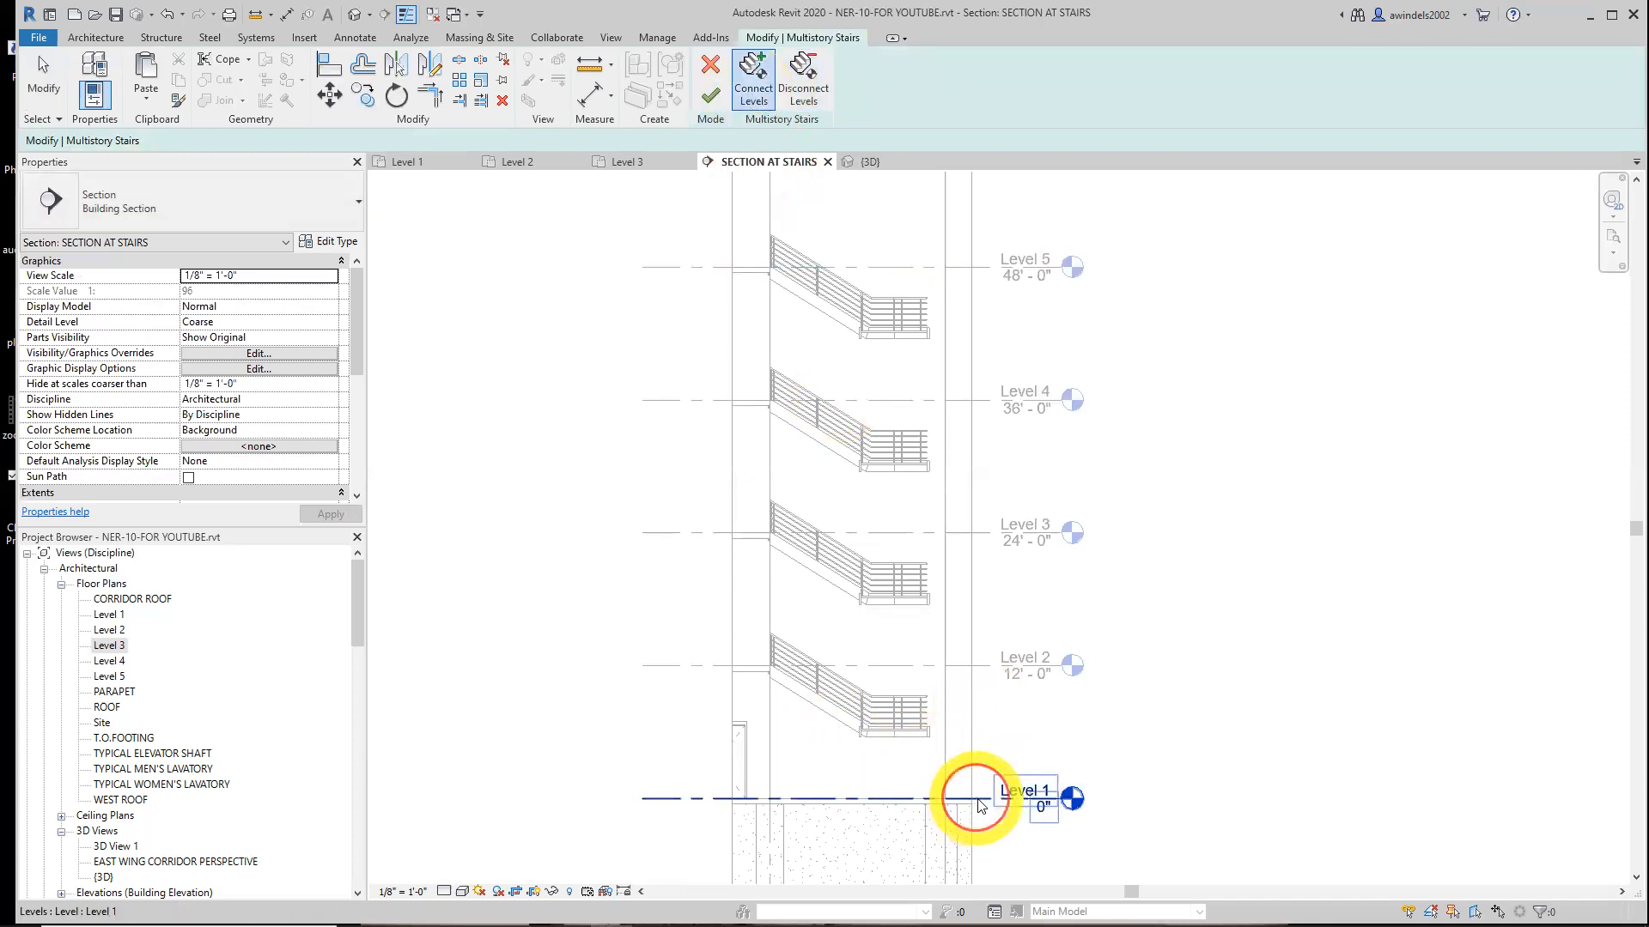
{"action": "left_click", "coordinate": [711, 95]}
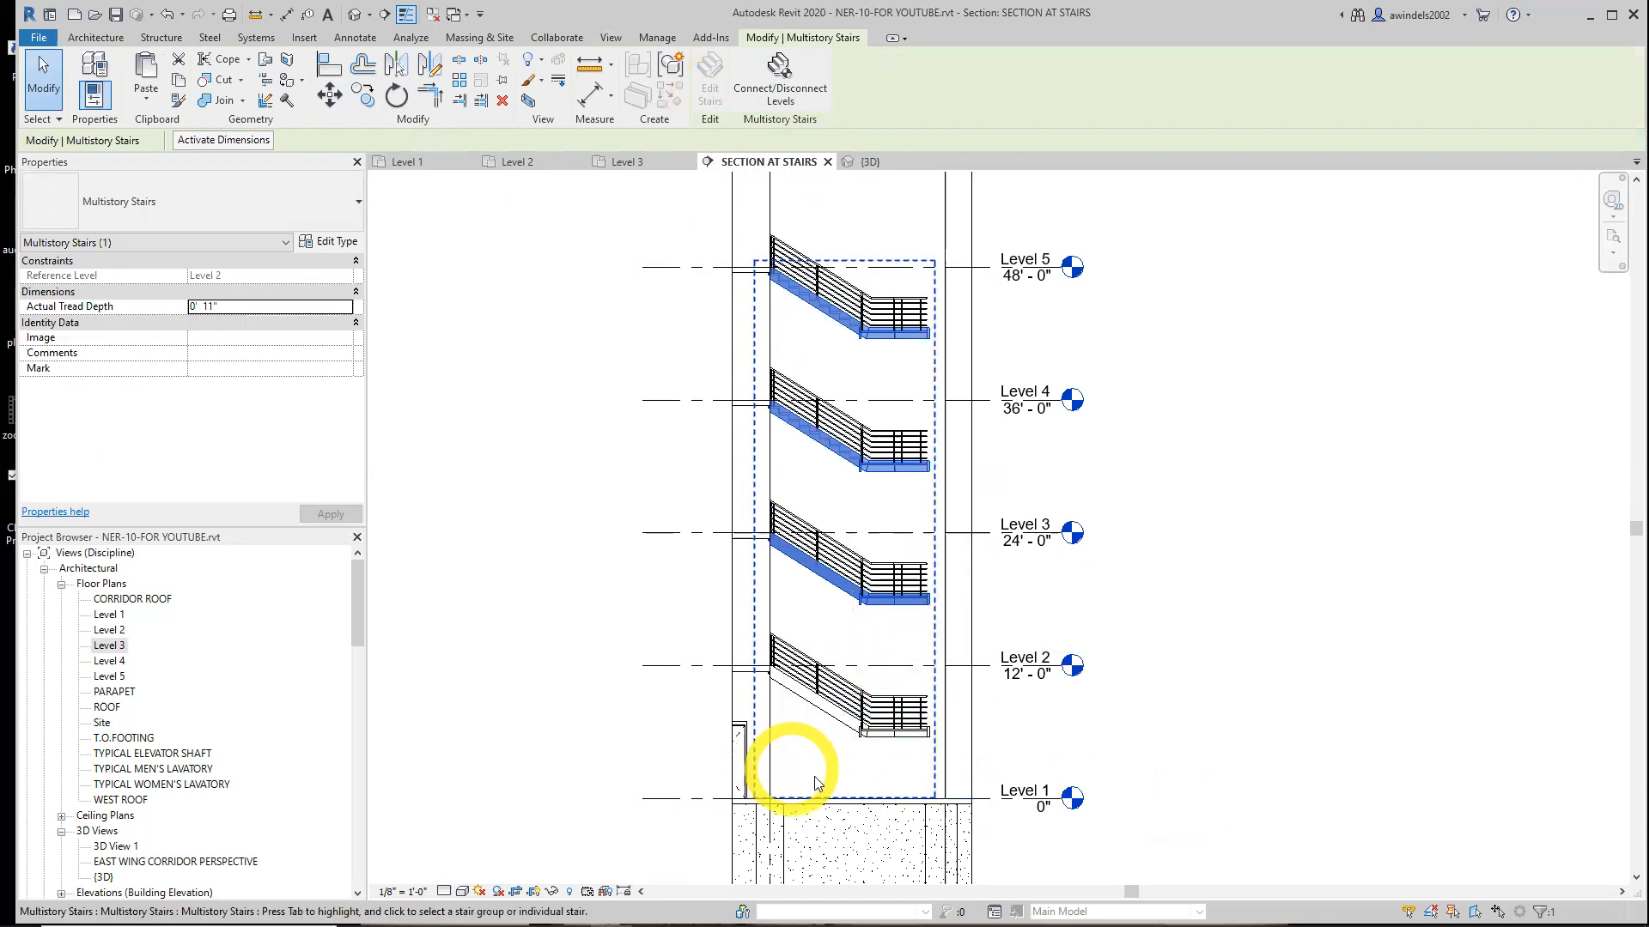
Disconnect Level 1 from the multistory stair
{"action": "left_click", "coordinate": [779, 75]}
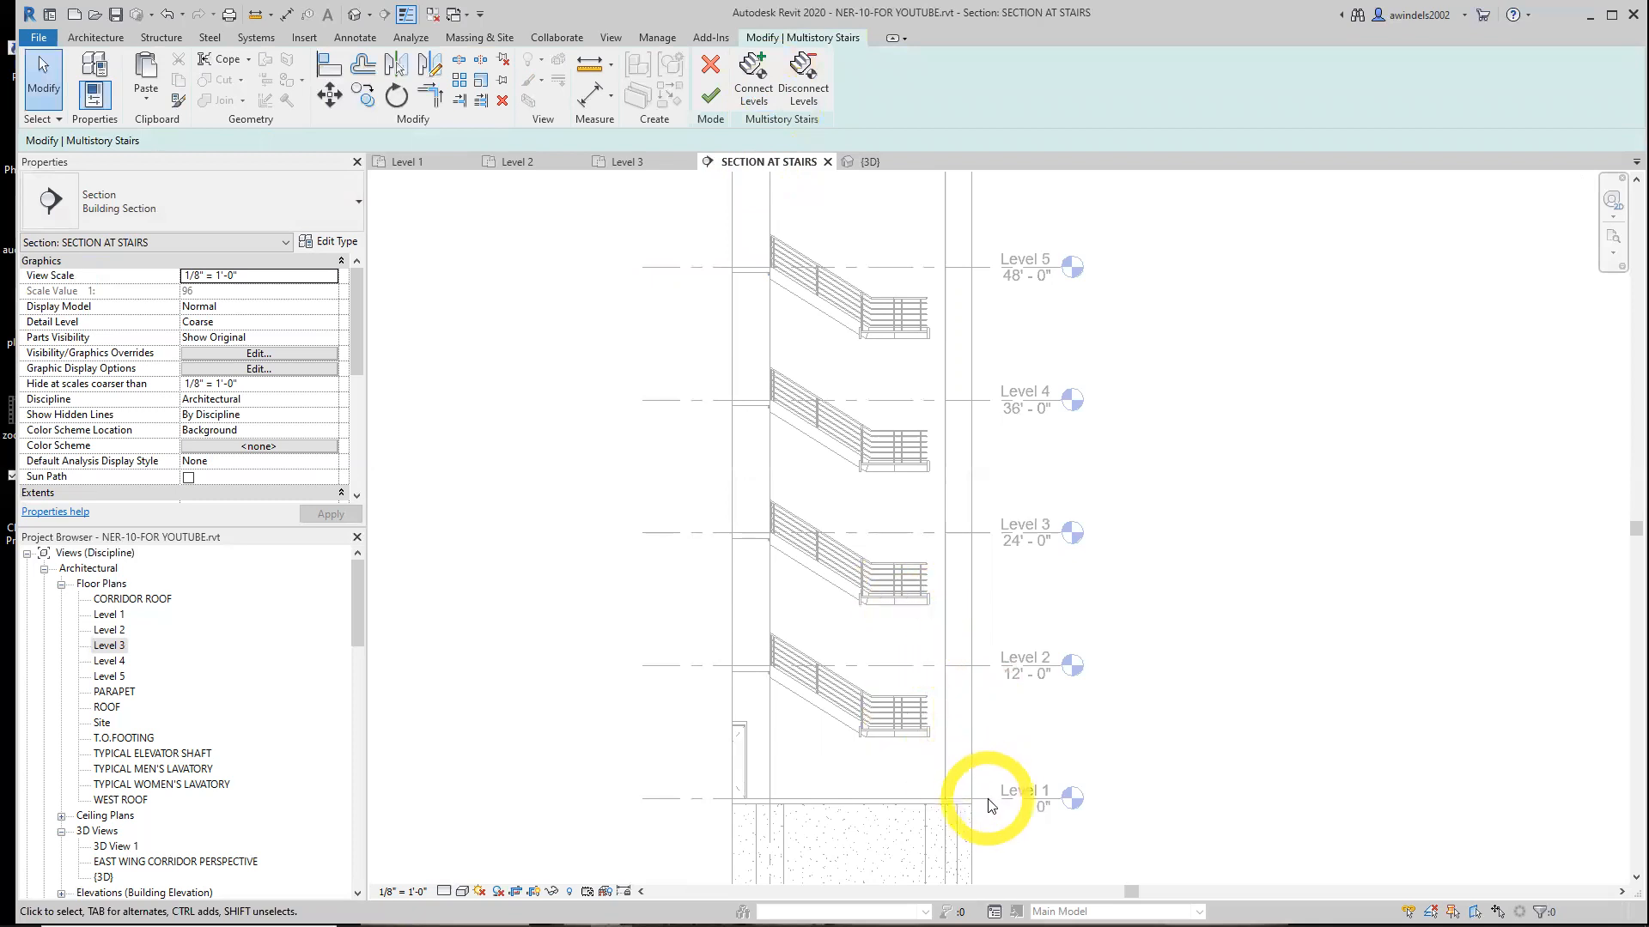
{"action": "left_click", "coordinate": [803, 82]}
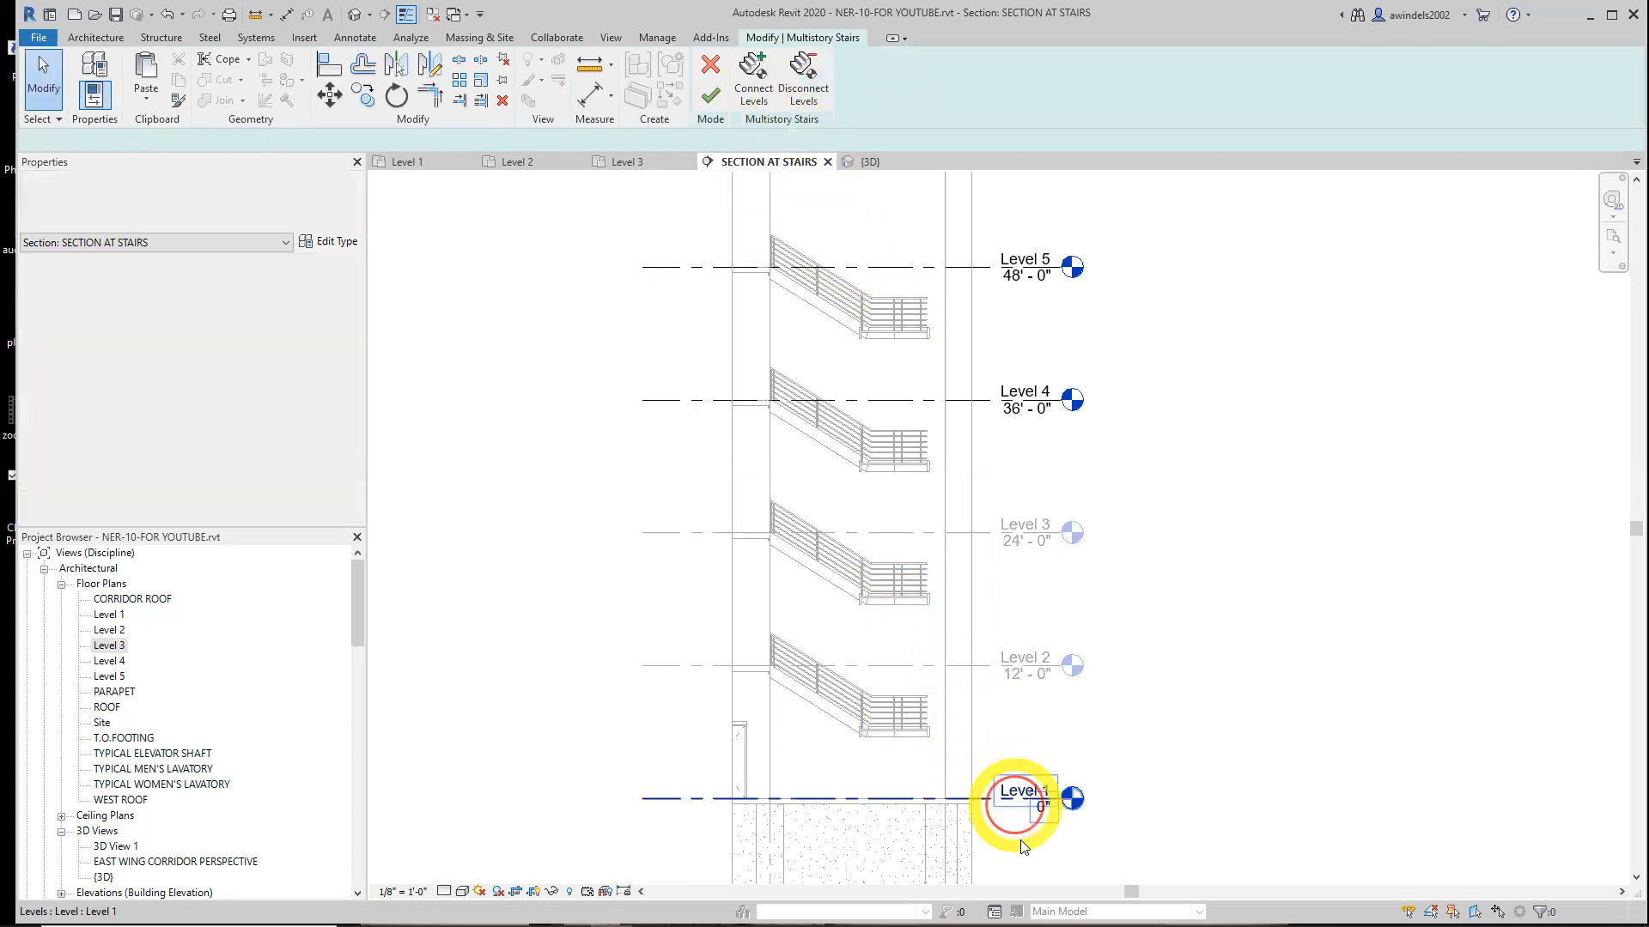
{"action": "left_click", "coordinate": [983, 803]}
{"action": "left_click", "coordinate": [711, 94]}
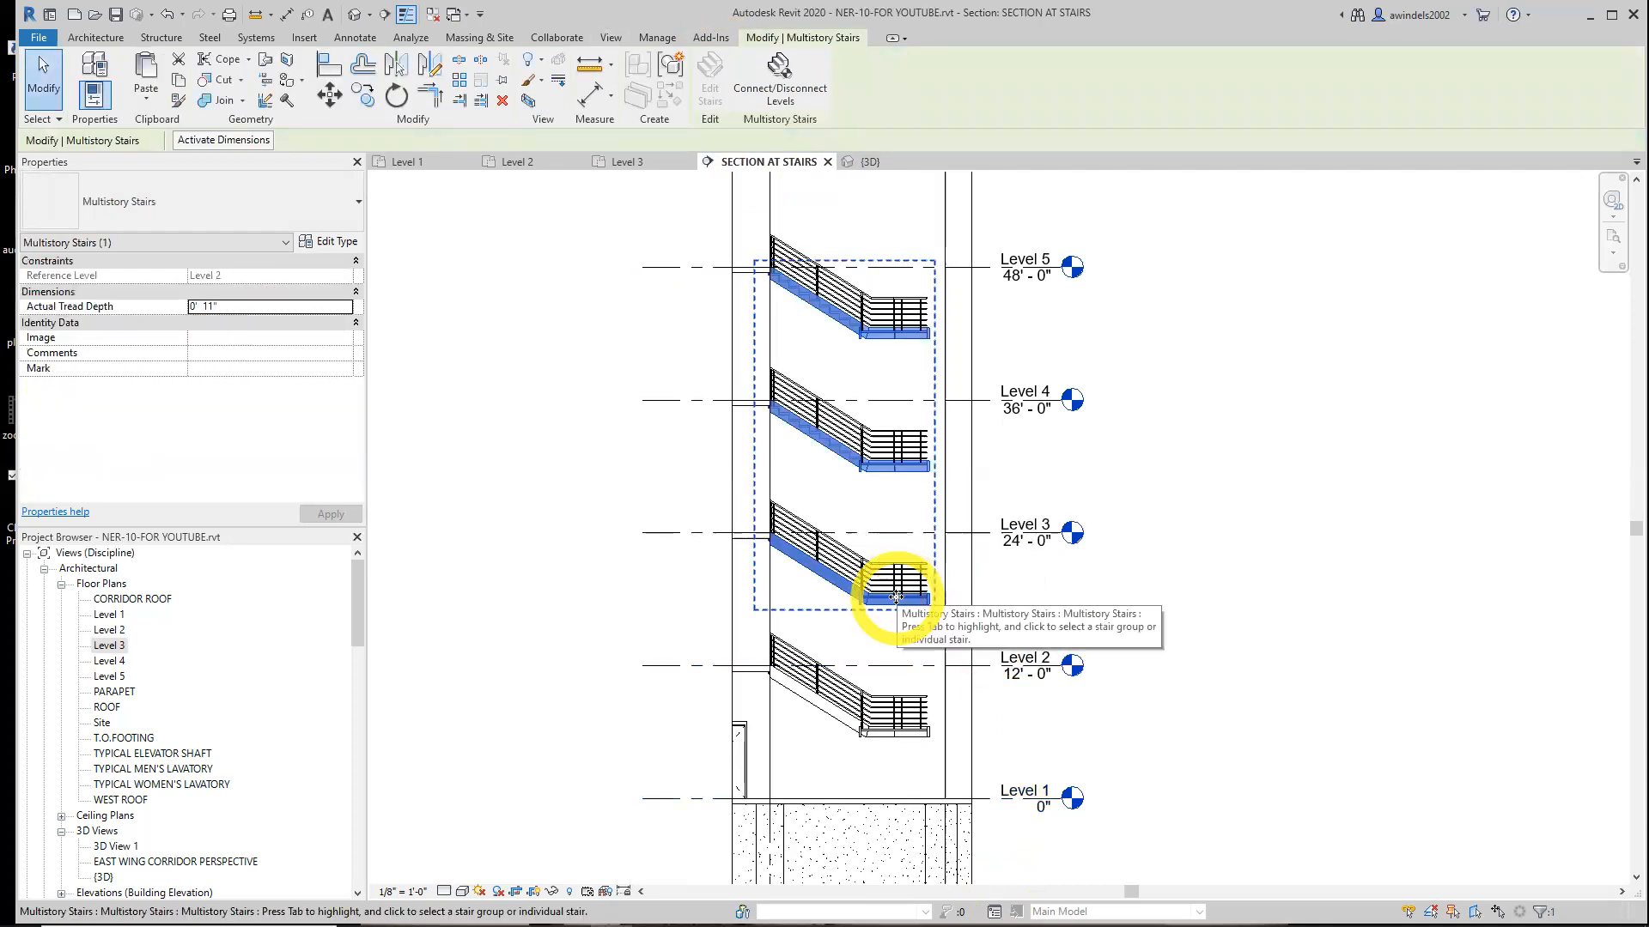
Reconnect the multistory stair so it extends down to Level 1
{"action": "left_click", "coordinate": [783, 67]}
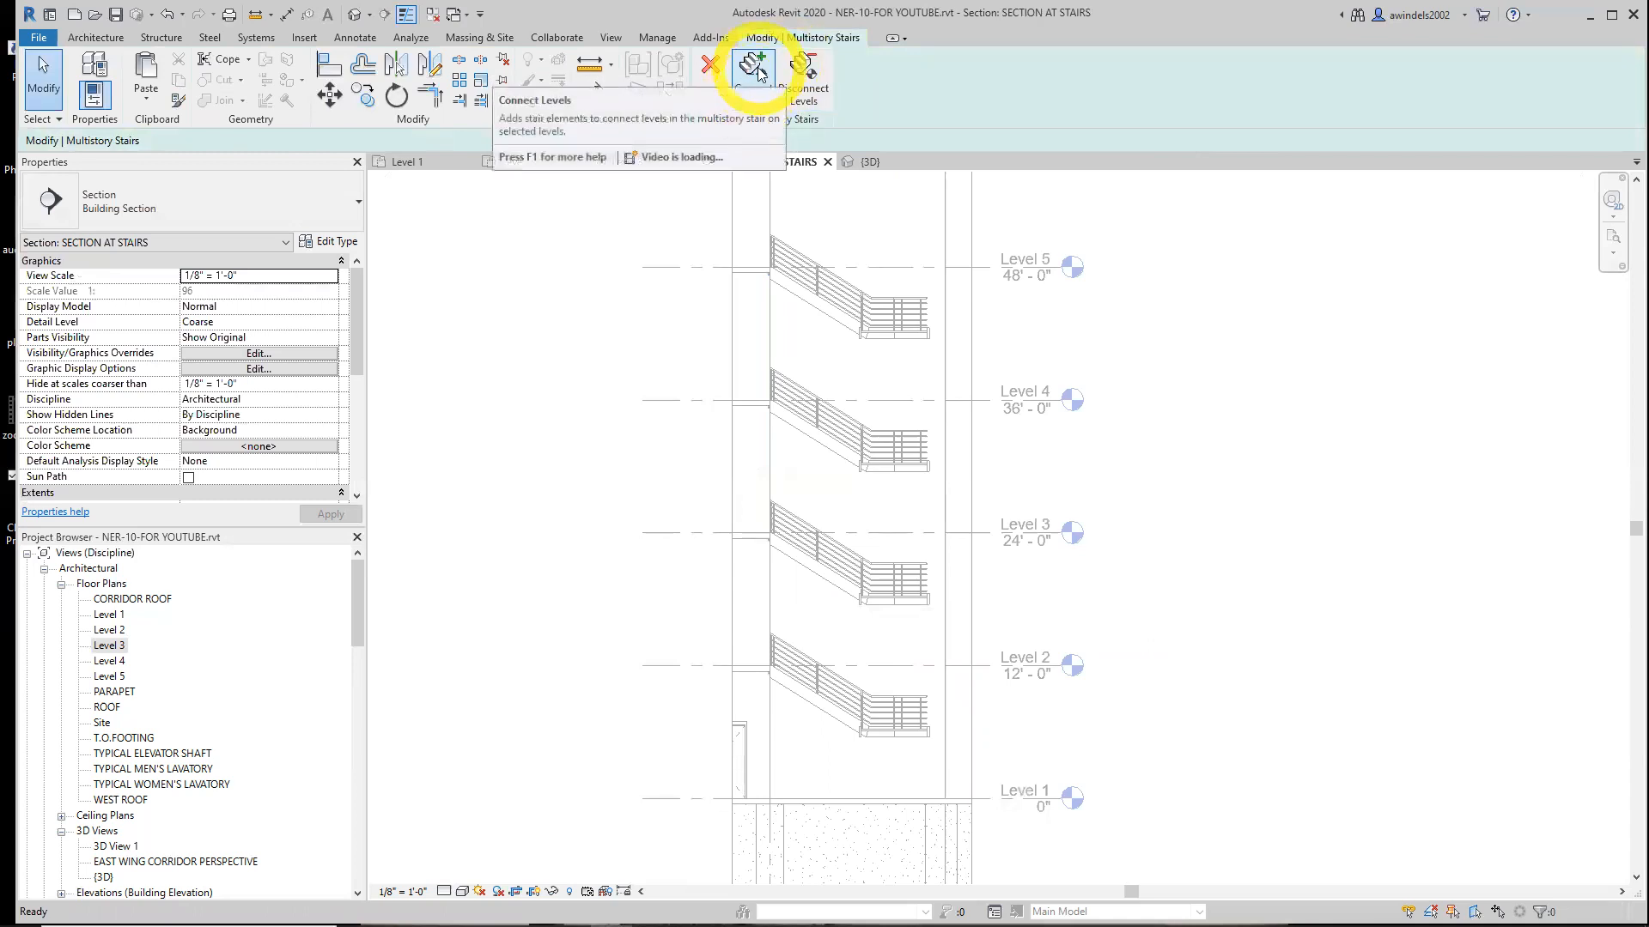
{"action": "left_click", "coordinate": [755, 71]}
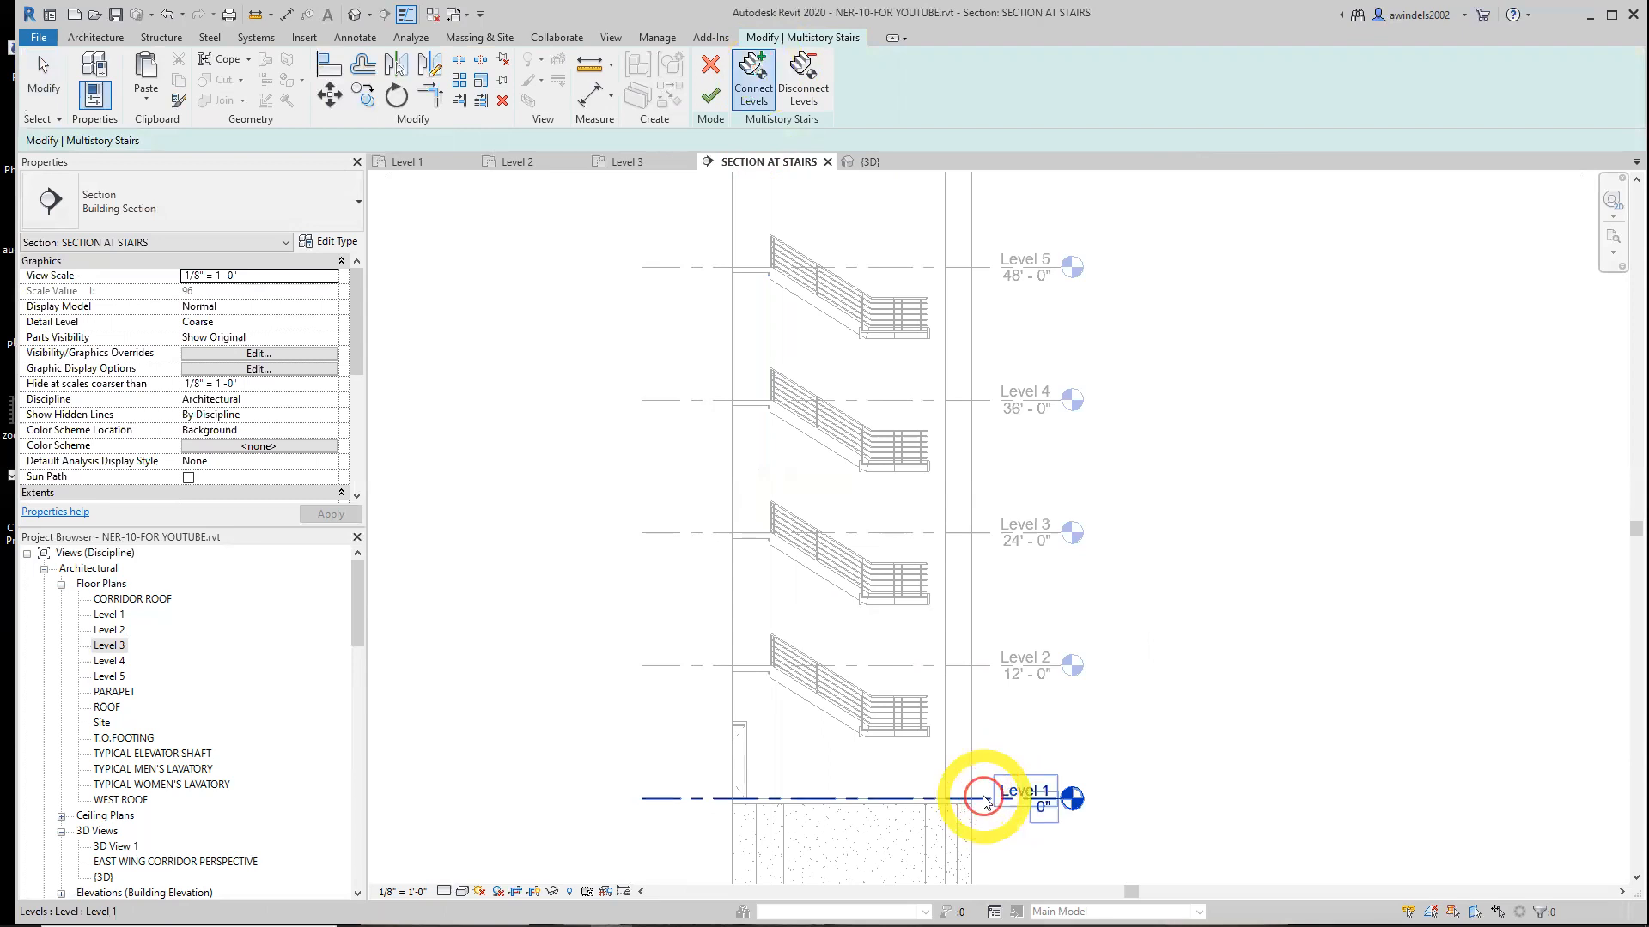
{"action": "left_click", "coordinate": [713, 96]}
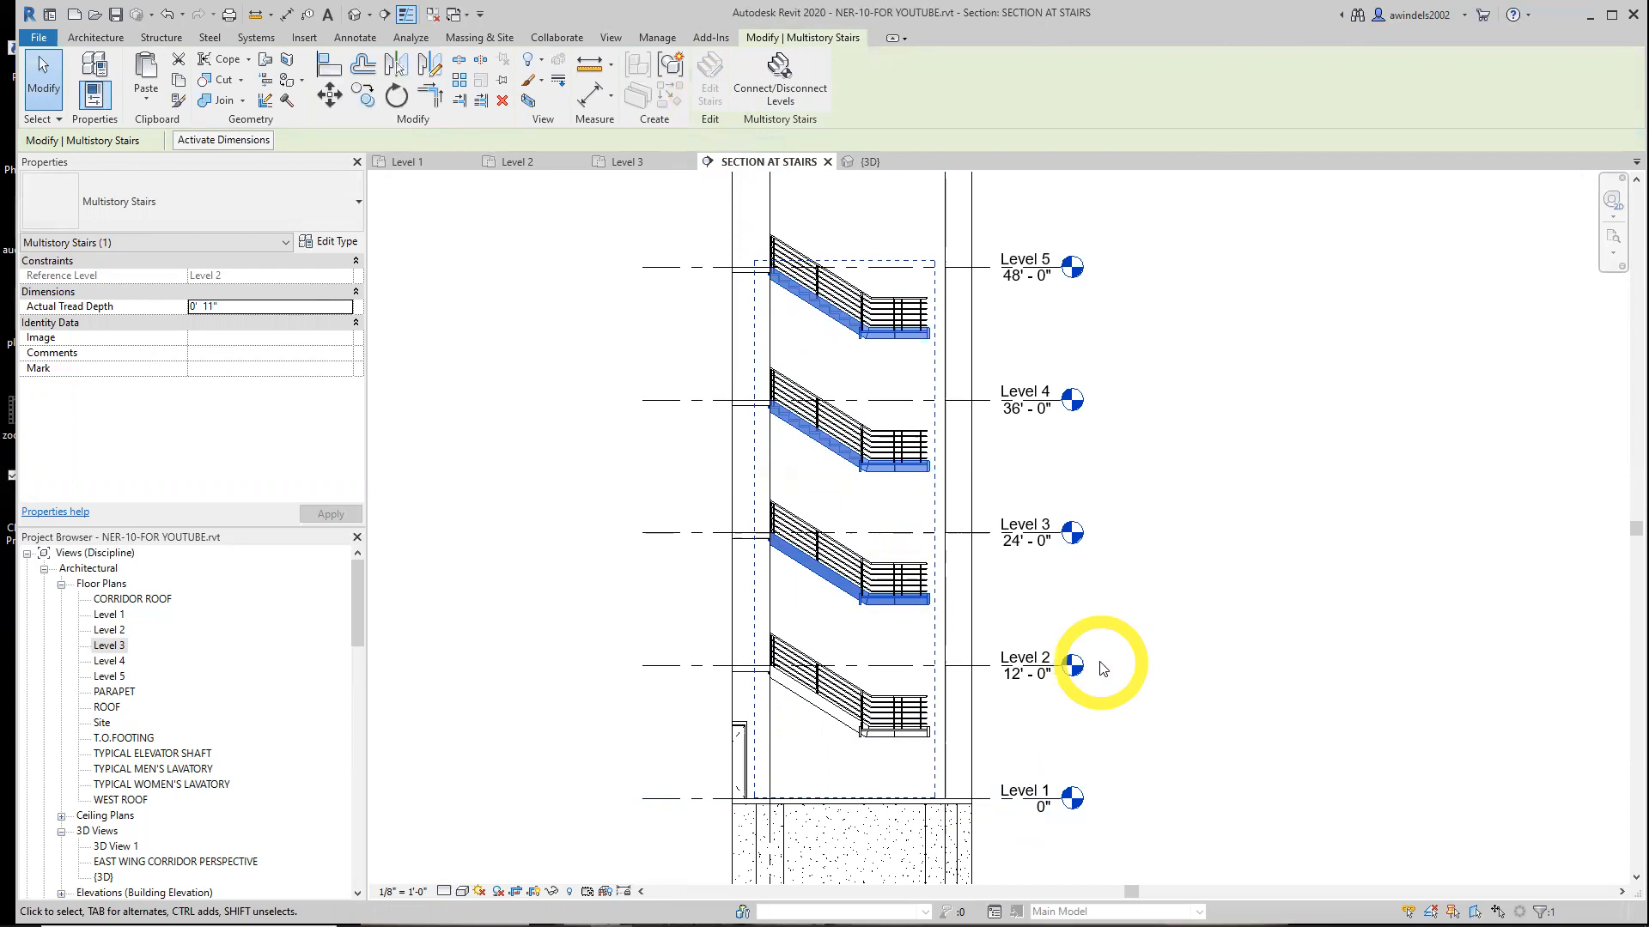
Isolate the multistory stair in the 3D view with a selection box and orbit around it
{"action": "left_click", "coordinate": [526, 101]}
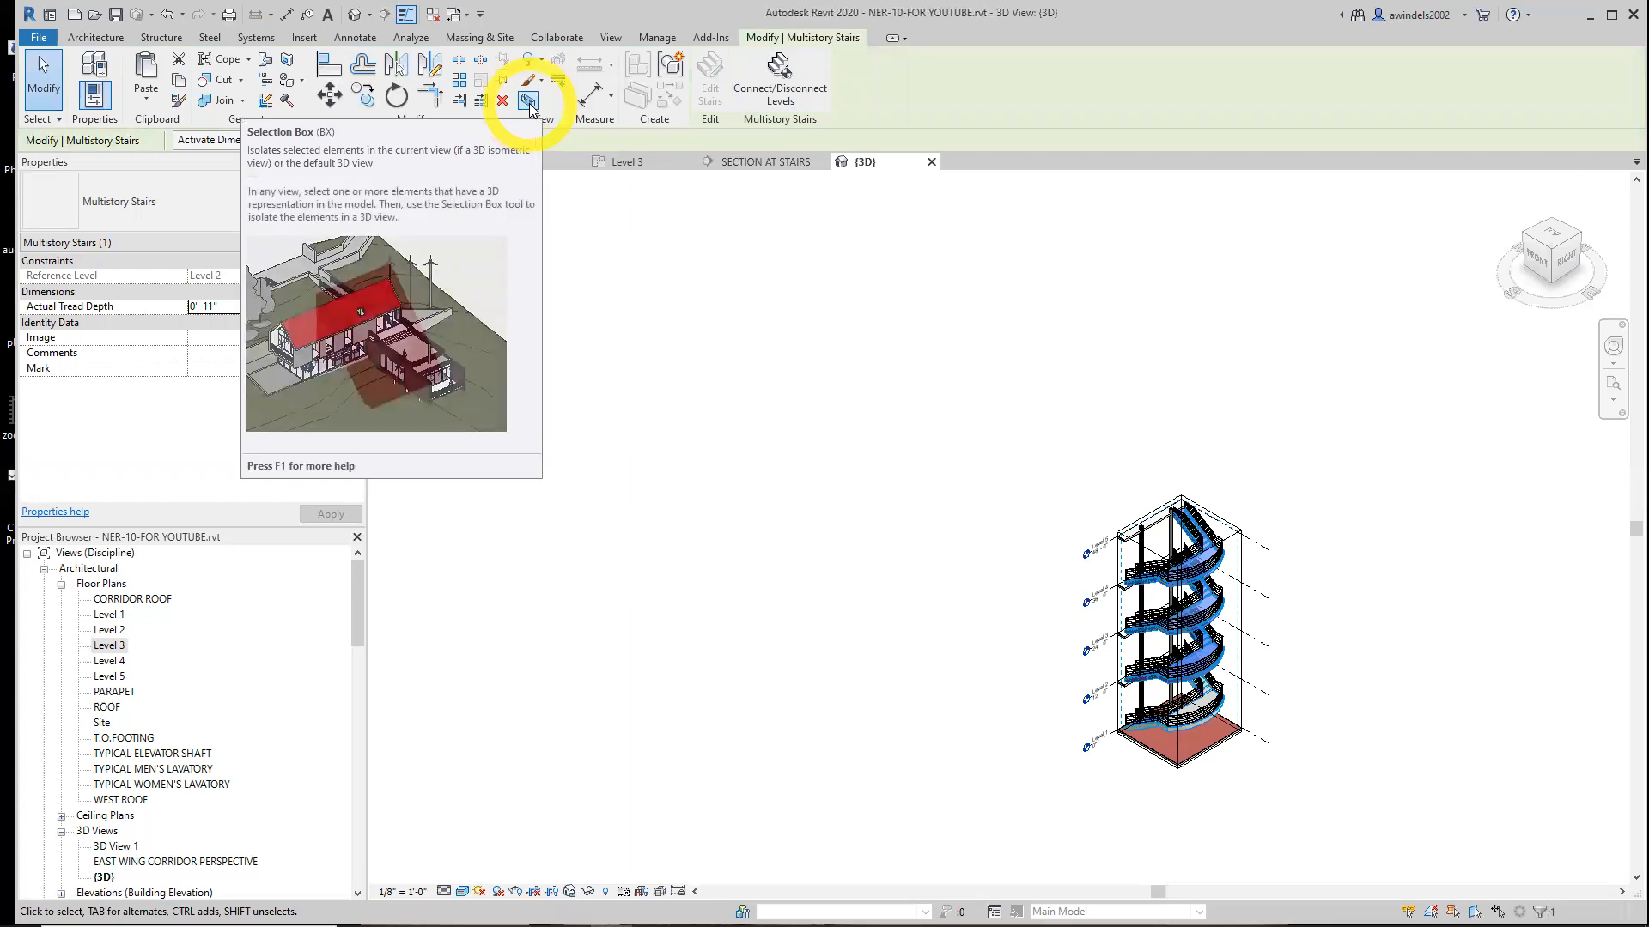
{"action": "scroll", "coordinate": [1353, 736], "scroll_direction": "up", "scroll_amount": 5}
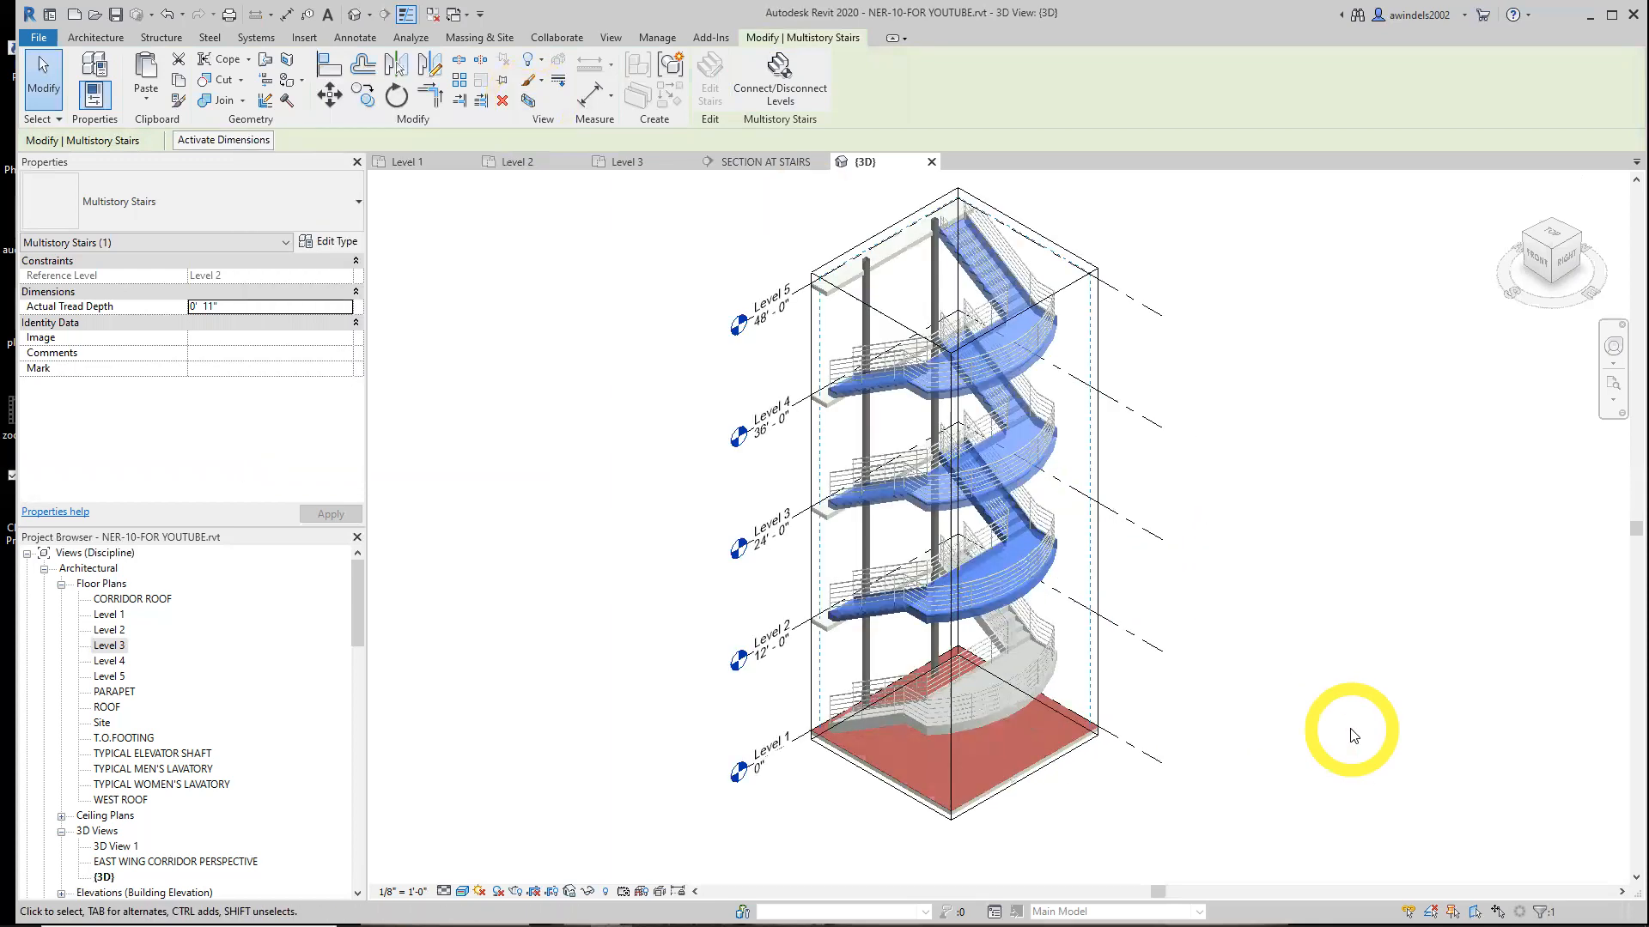
{"action": "left_click", "coordinate": [1334, 728]}
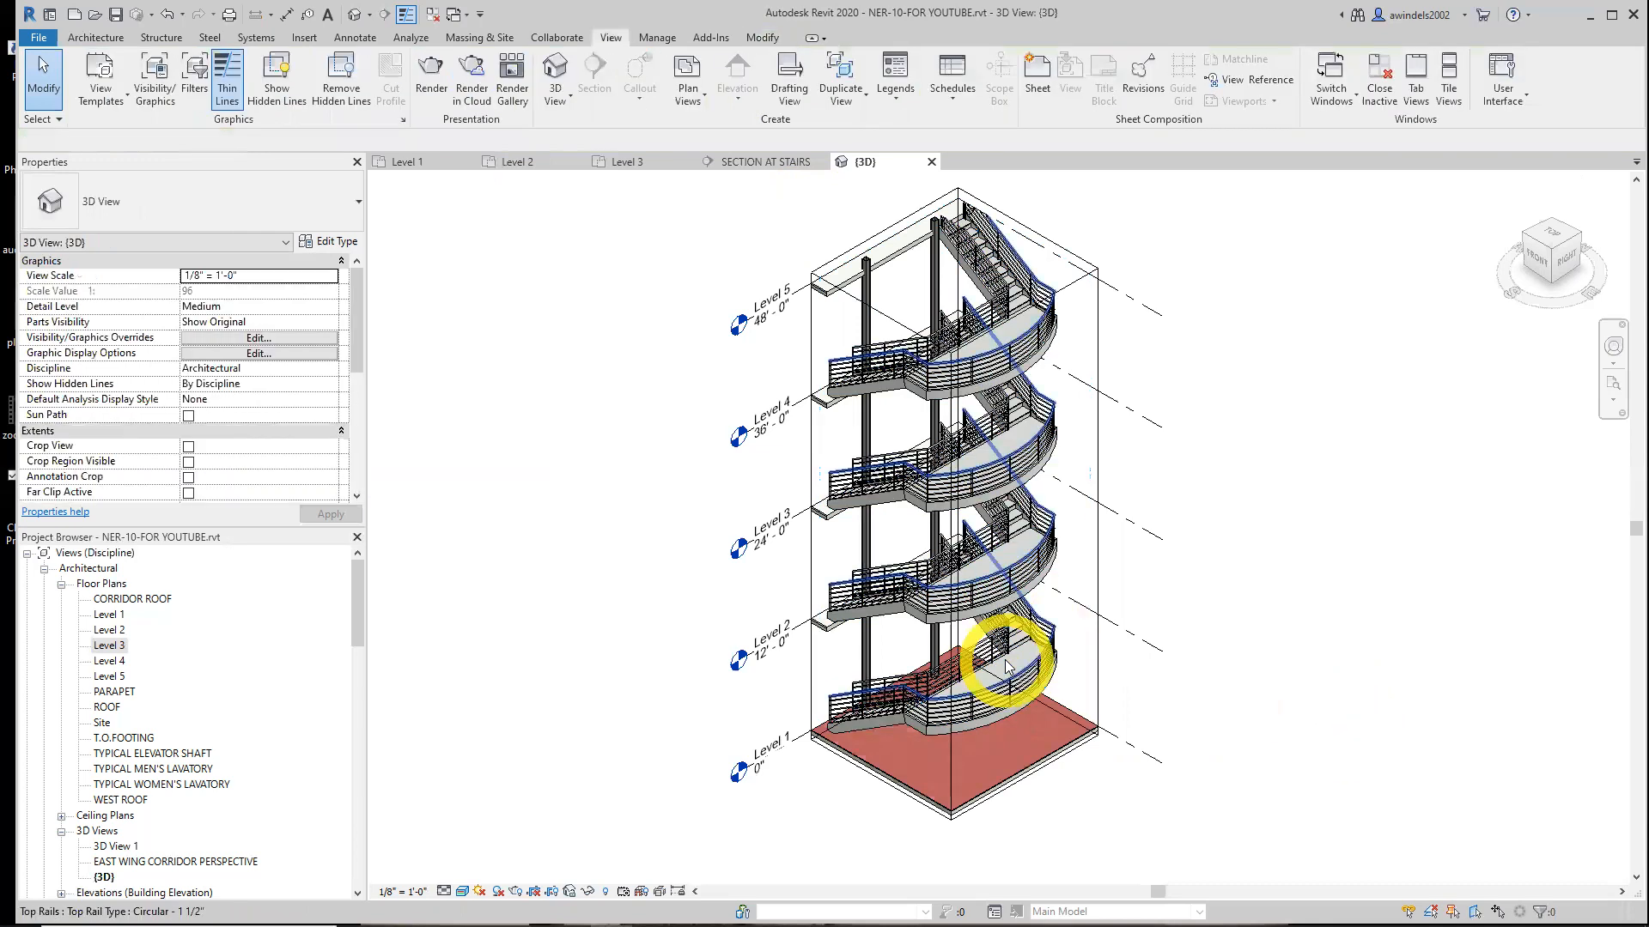
{"action": "middle_click_drag", "start_coordinate": [1272, 727], "coordinate": [1277, 712]}
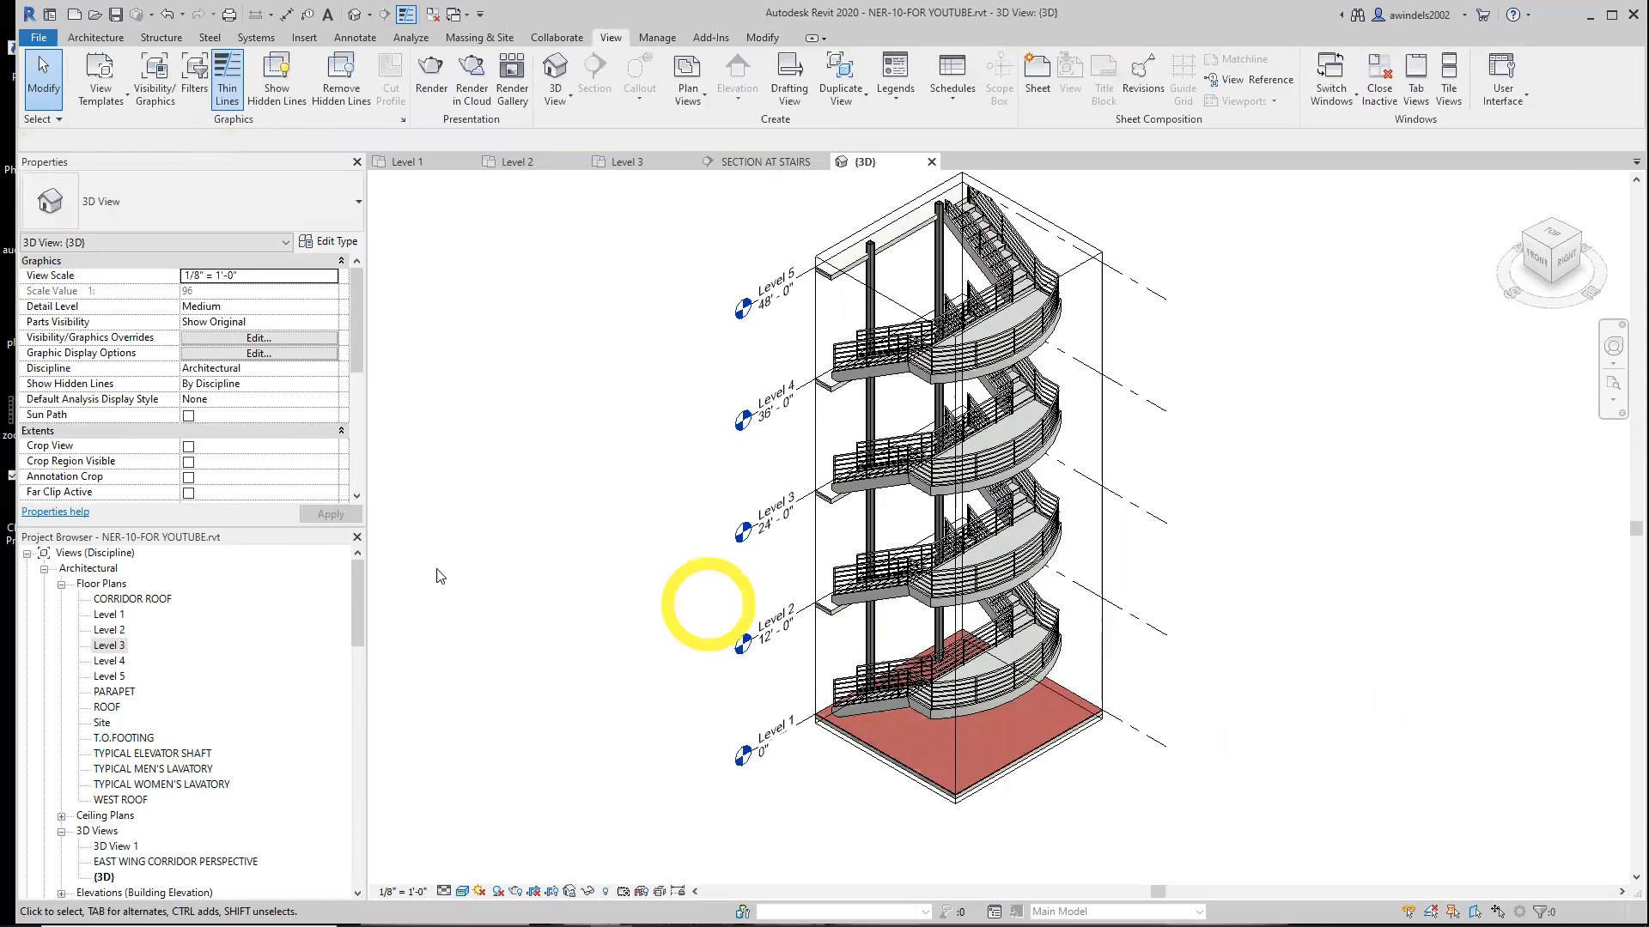
Open 3D View 1 and rename it as cORNER oFFICE
{"action": "left_click_drag", "start_coordinate": [359, 586], "coordinate": [358, 624]}
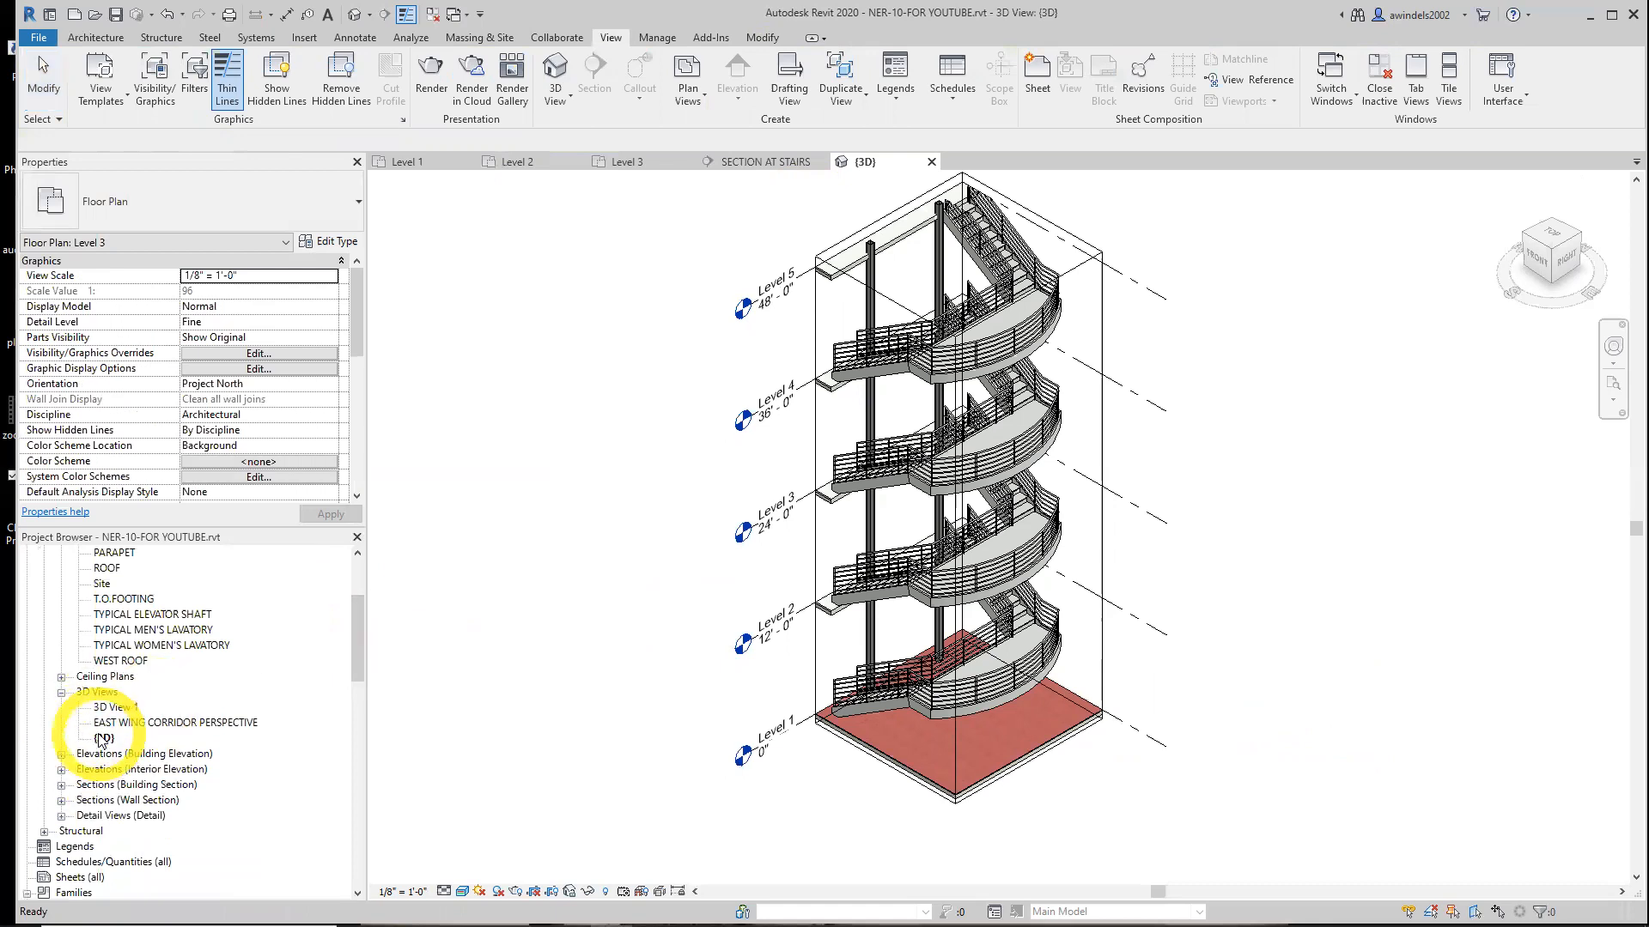
{"action": "double_click", "coordinate": [115, 707]}
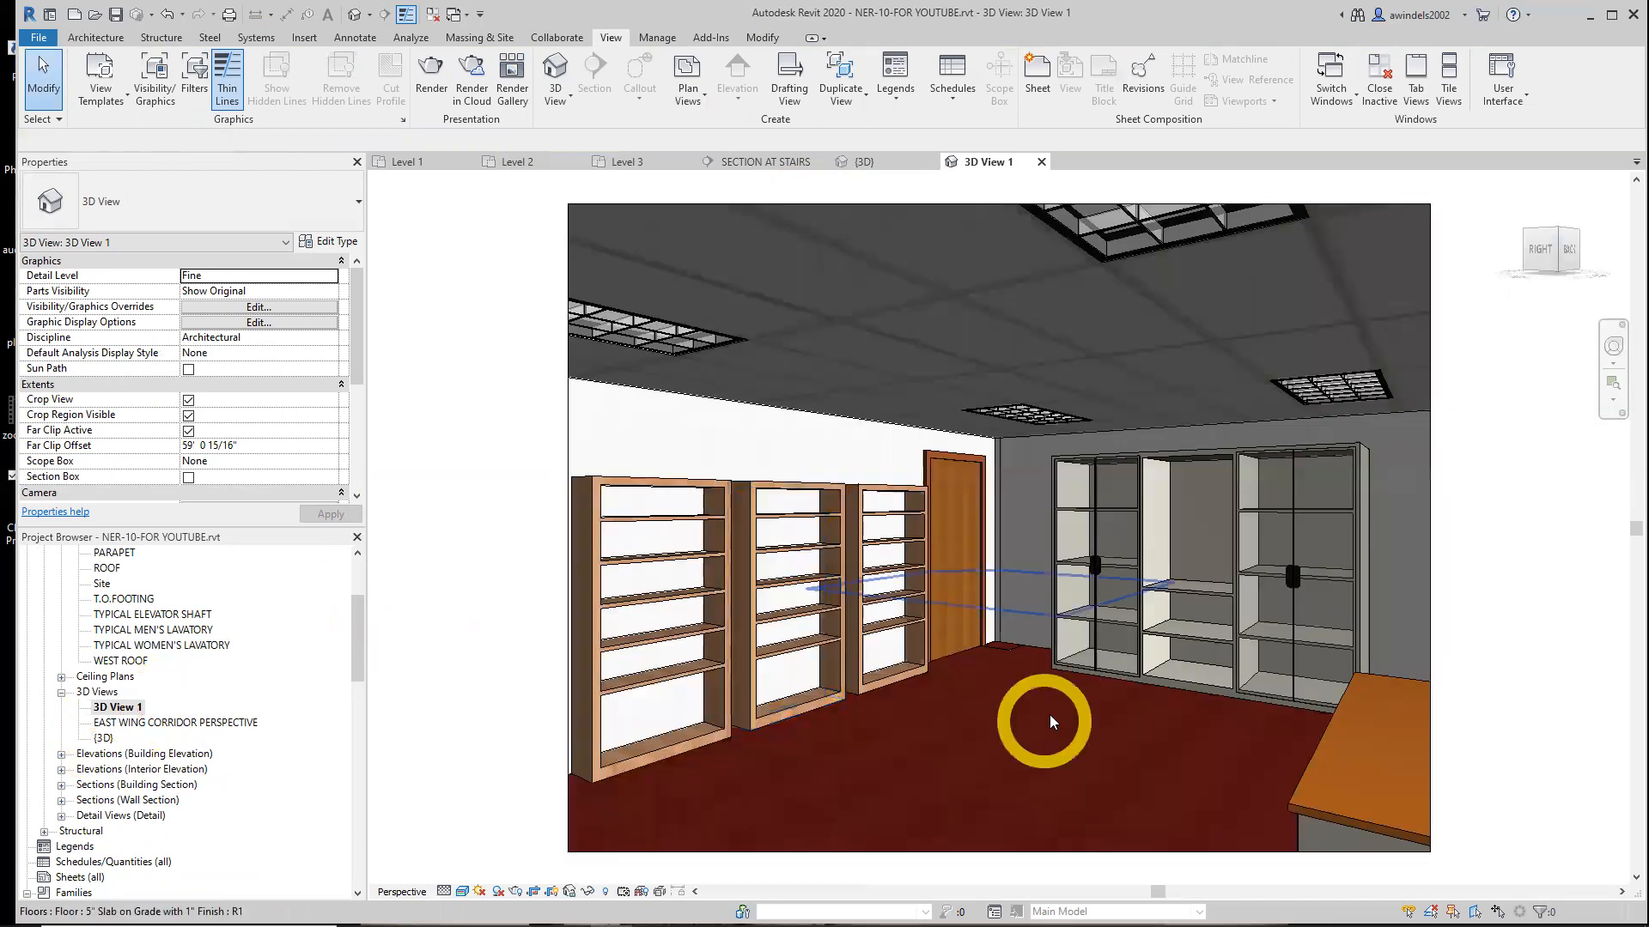
{"action": "left_click", "coordinate": [121, 709]}
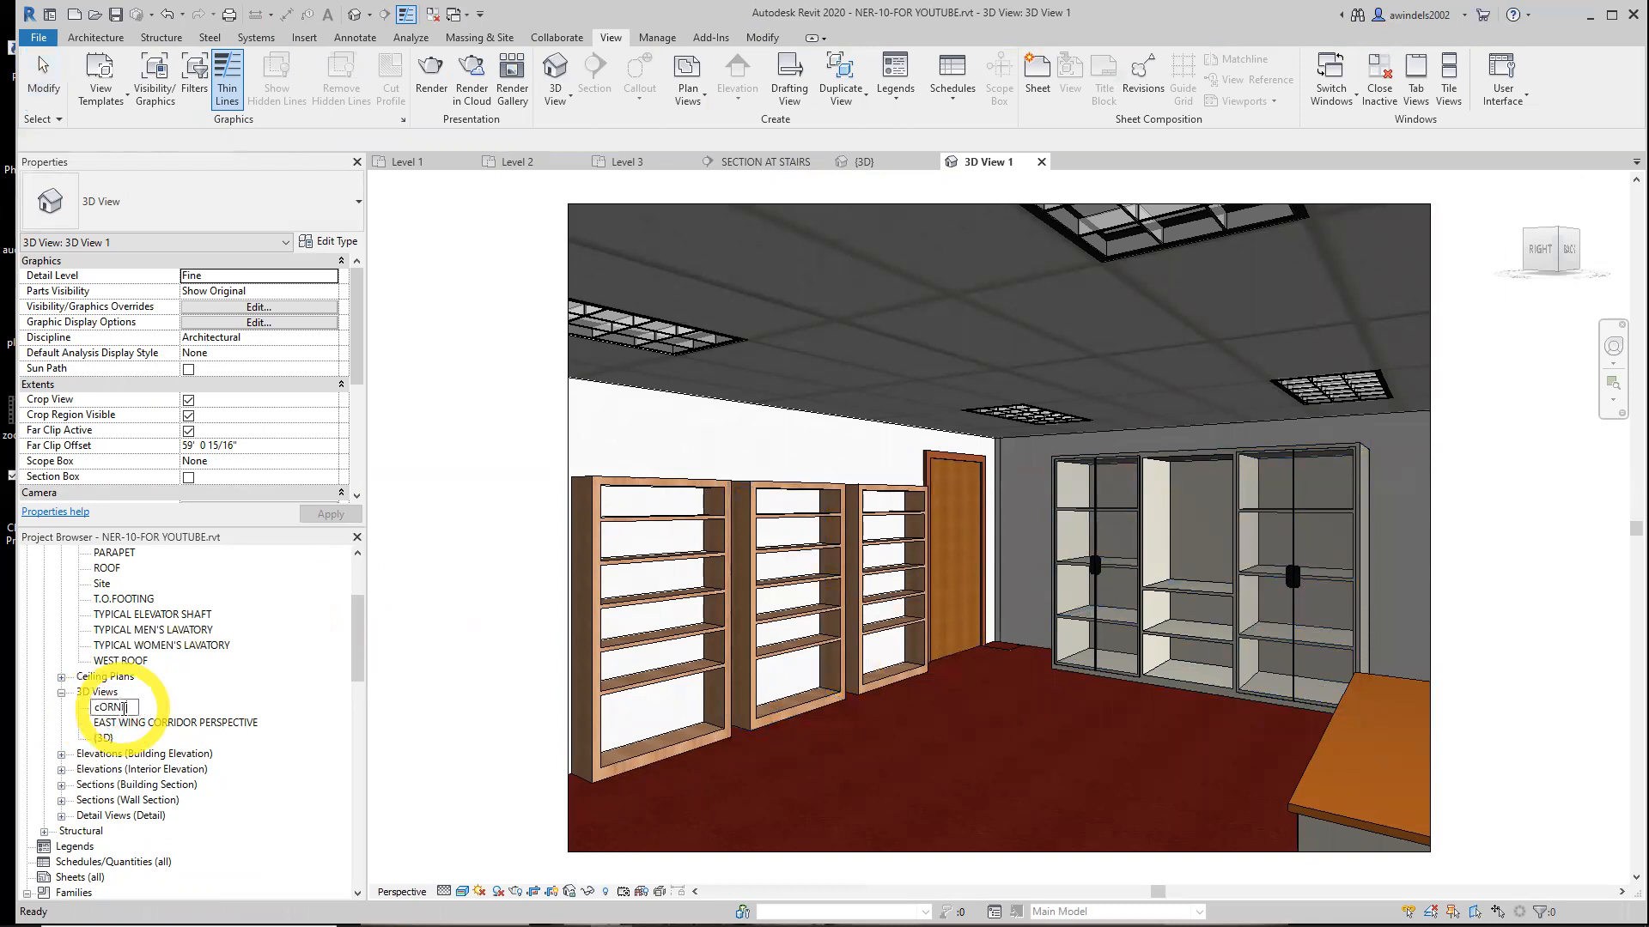
{"action": "key", "text": "Return"}
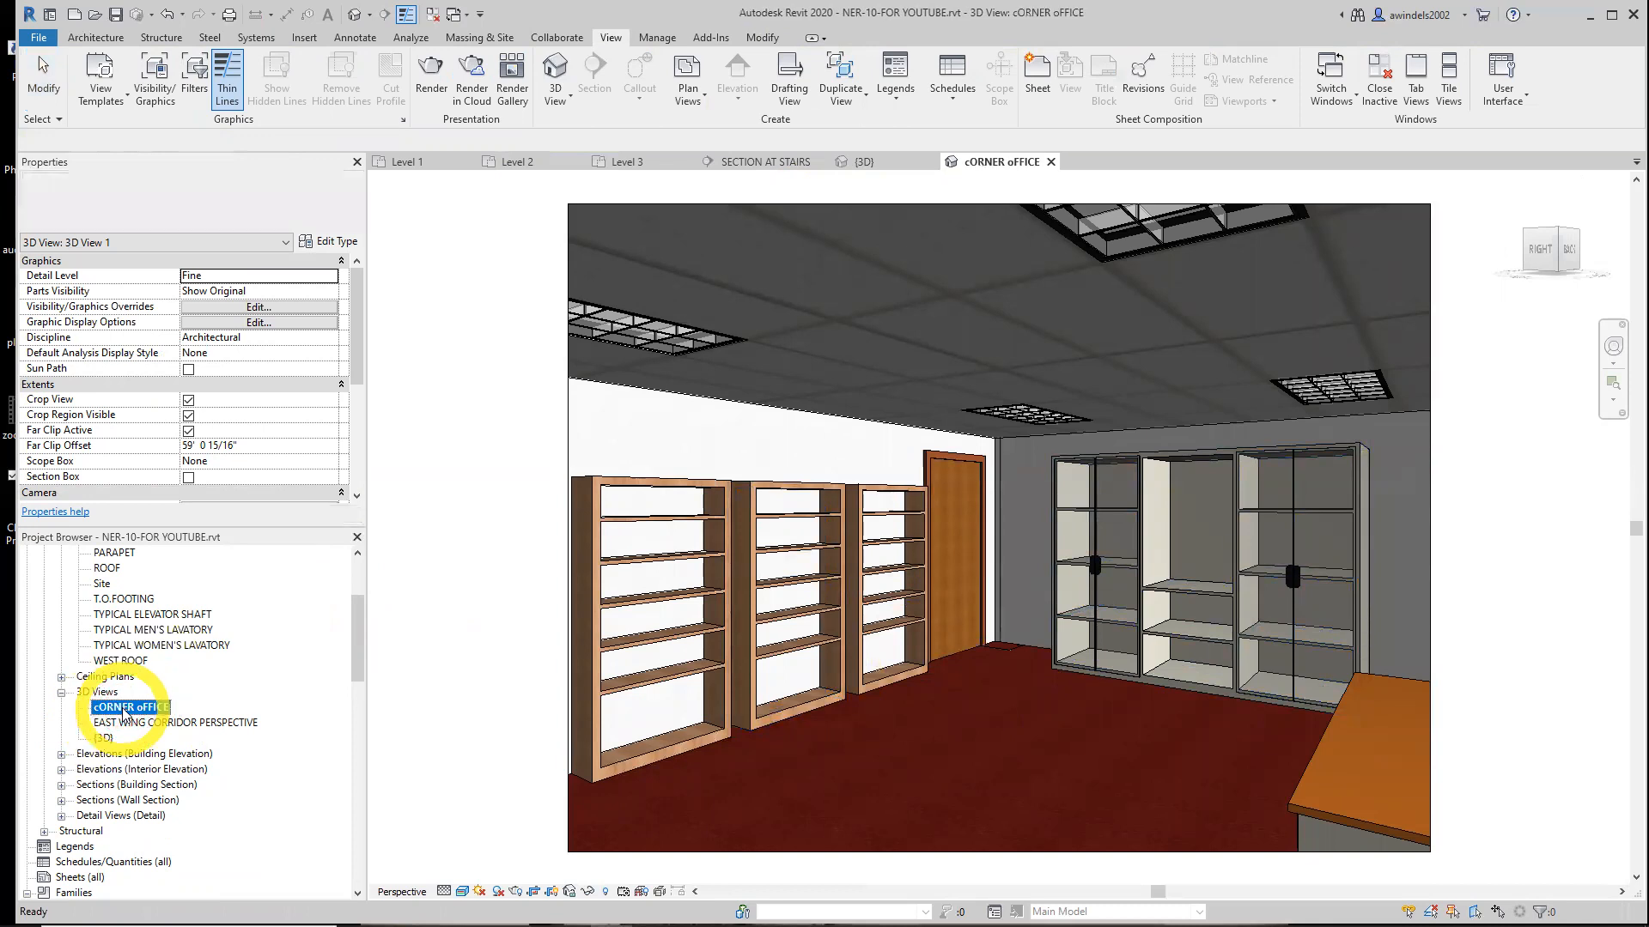
Reopen the {3D} view and adjust the section box extents around the stair tower
{"action": "double_click", "coordinate": [103, 737]}
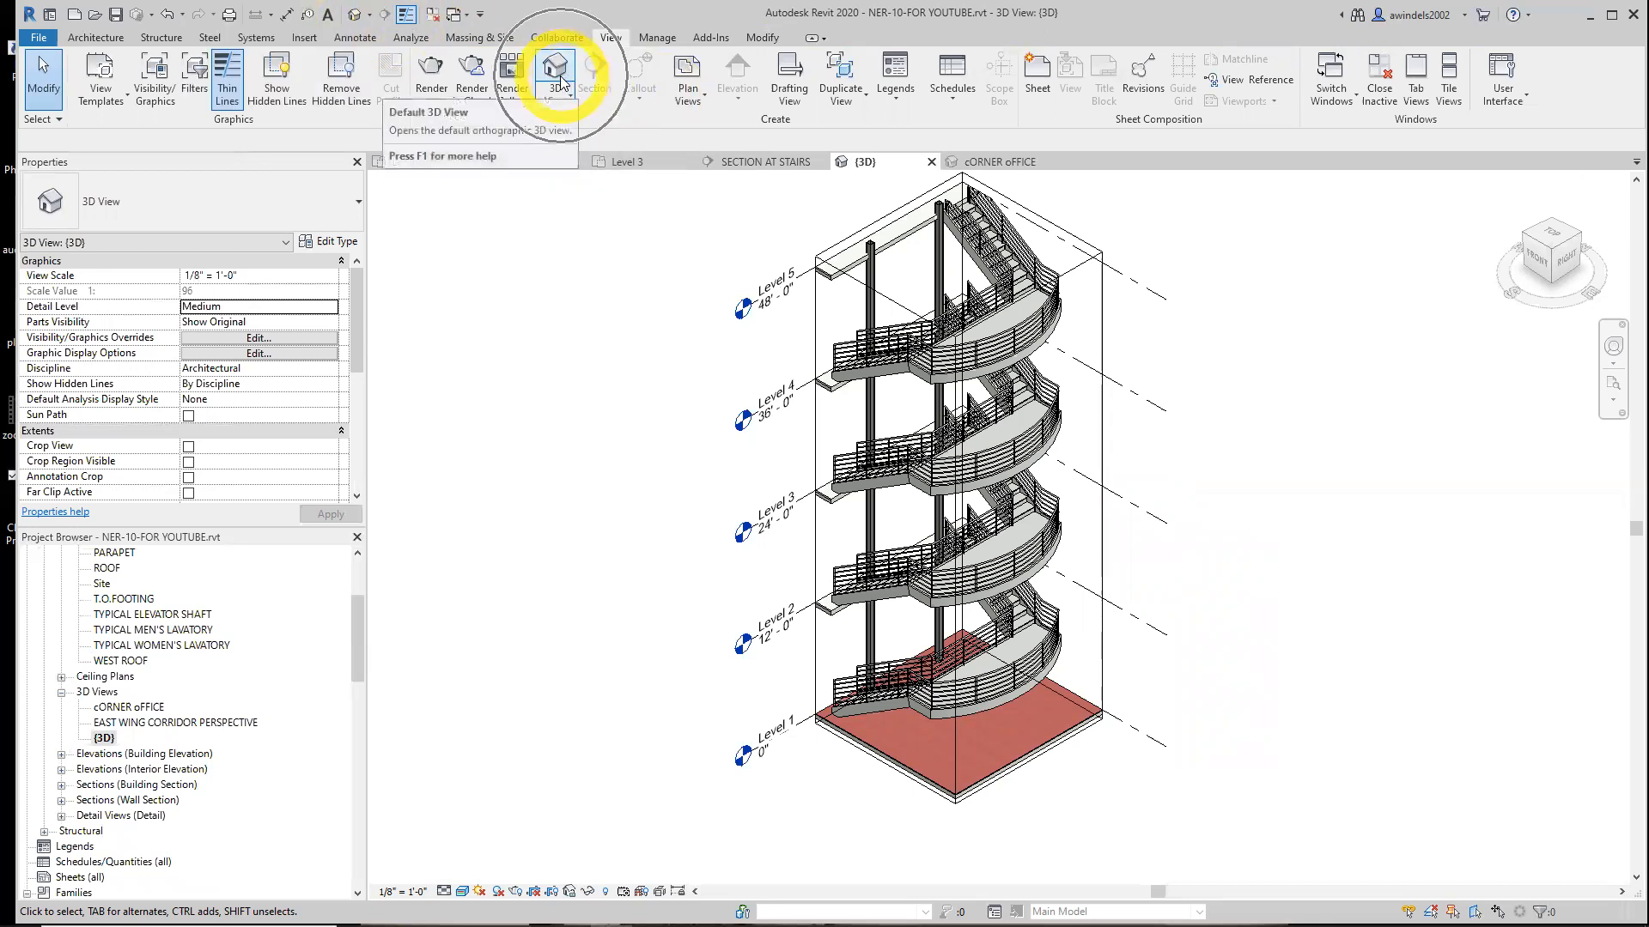
{"action": "scroll", "coordinate": [1090, 653], "scroll_direction": "up", "scroll_amount": 2}
{"action": "middle_click_drag", "start_coordinate": [1104, 662], "coordinate": [1177, 734]}
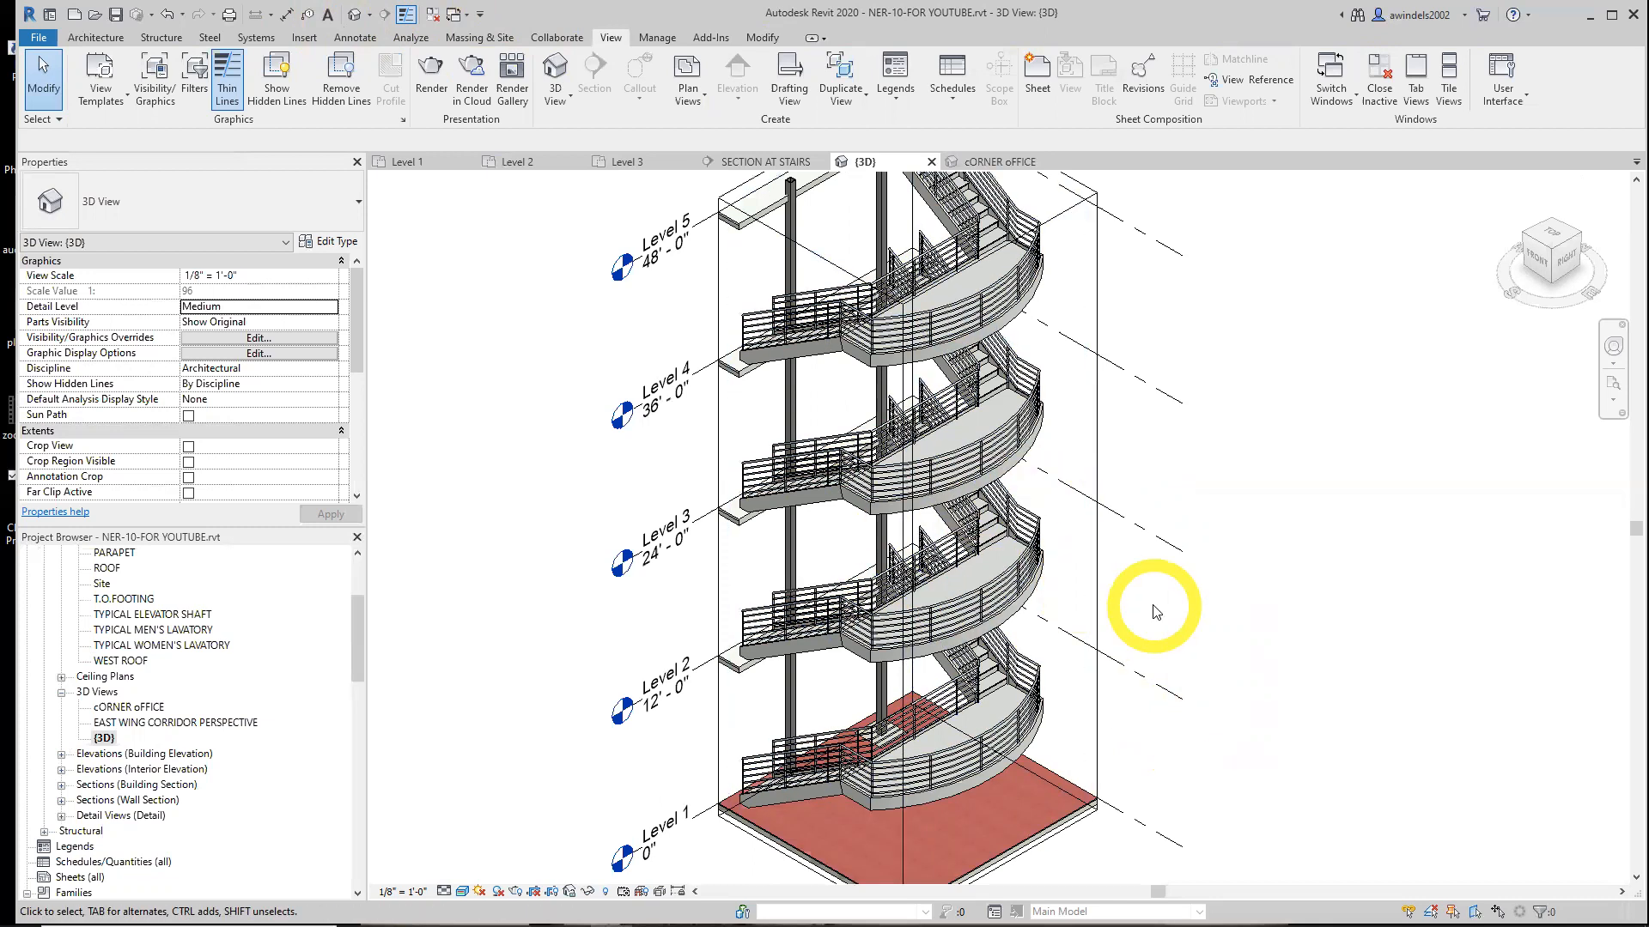
{"action": "middle_click_drag", "start_coordinate": [1164, 626], "coordinate": [1095, 660], "text": "shift"}
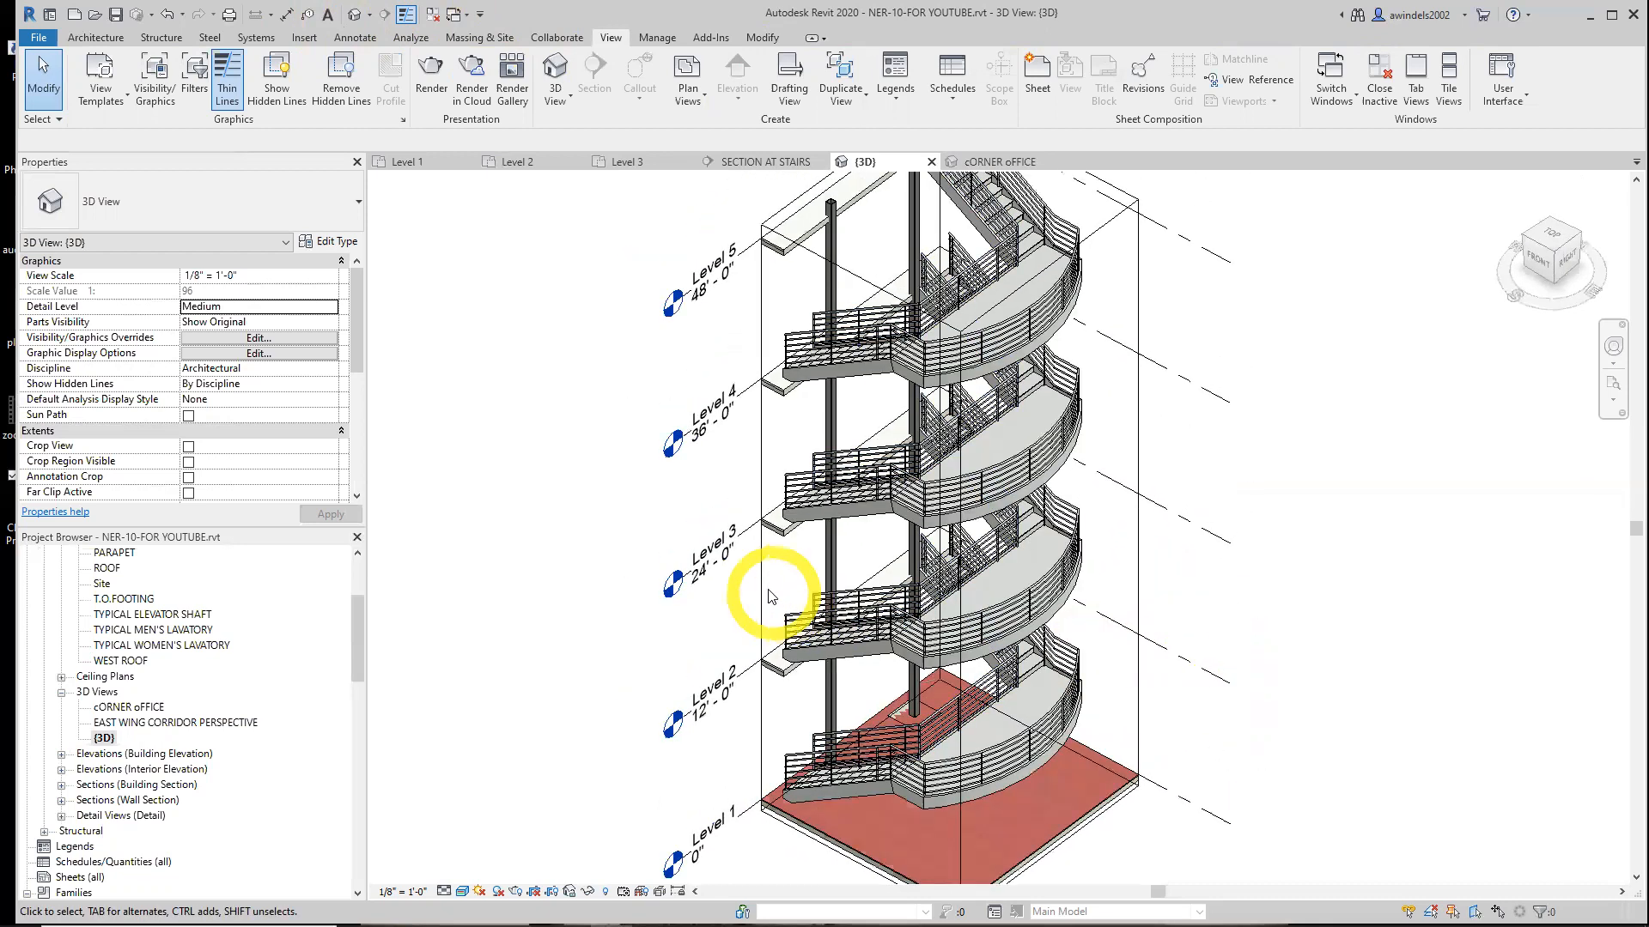
{"action": "left_click", "coordinate": [761, 670]}
{"action": "left_click_drag", "start_coordinate": [850, 451], "coordinate": [811, 451]}
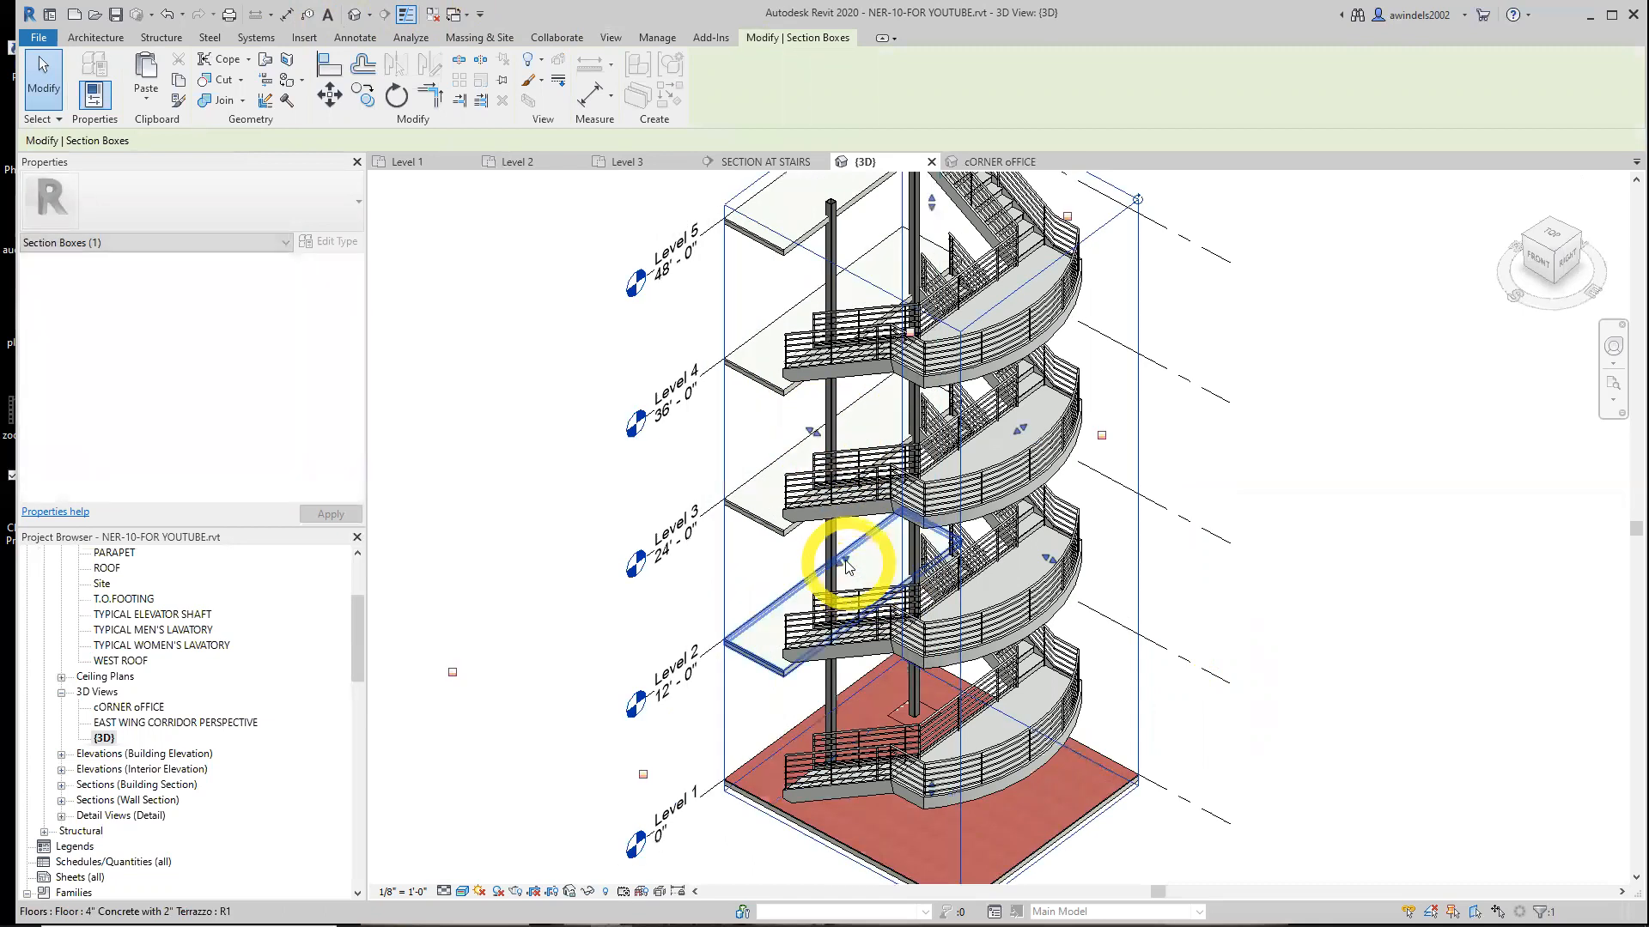
{"action": "left_click_drag", "start_coordinate": [1022, 425], "coordinate": [1104, 563]}
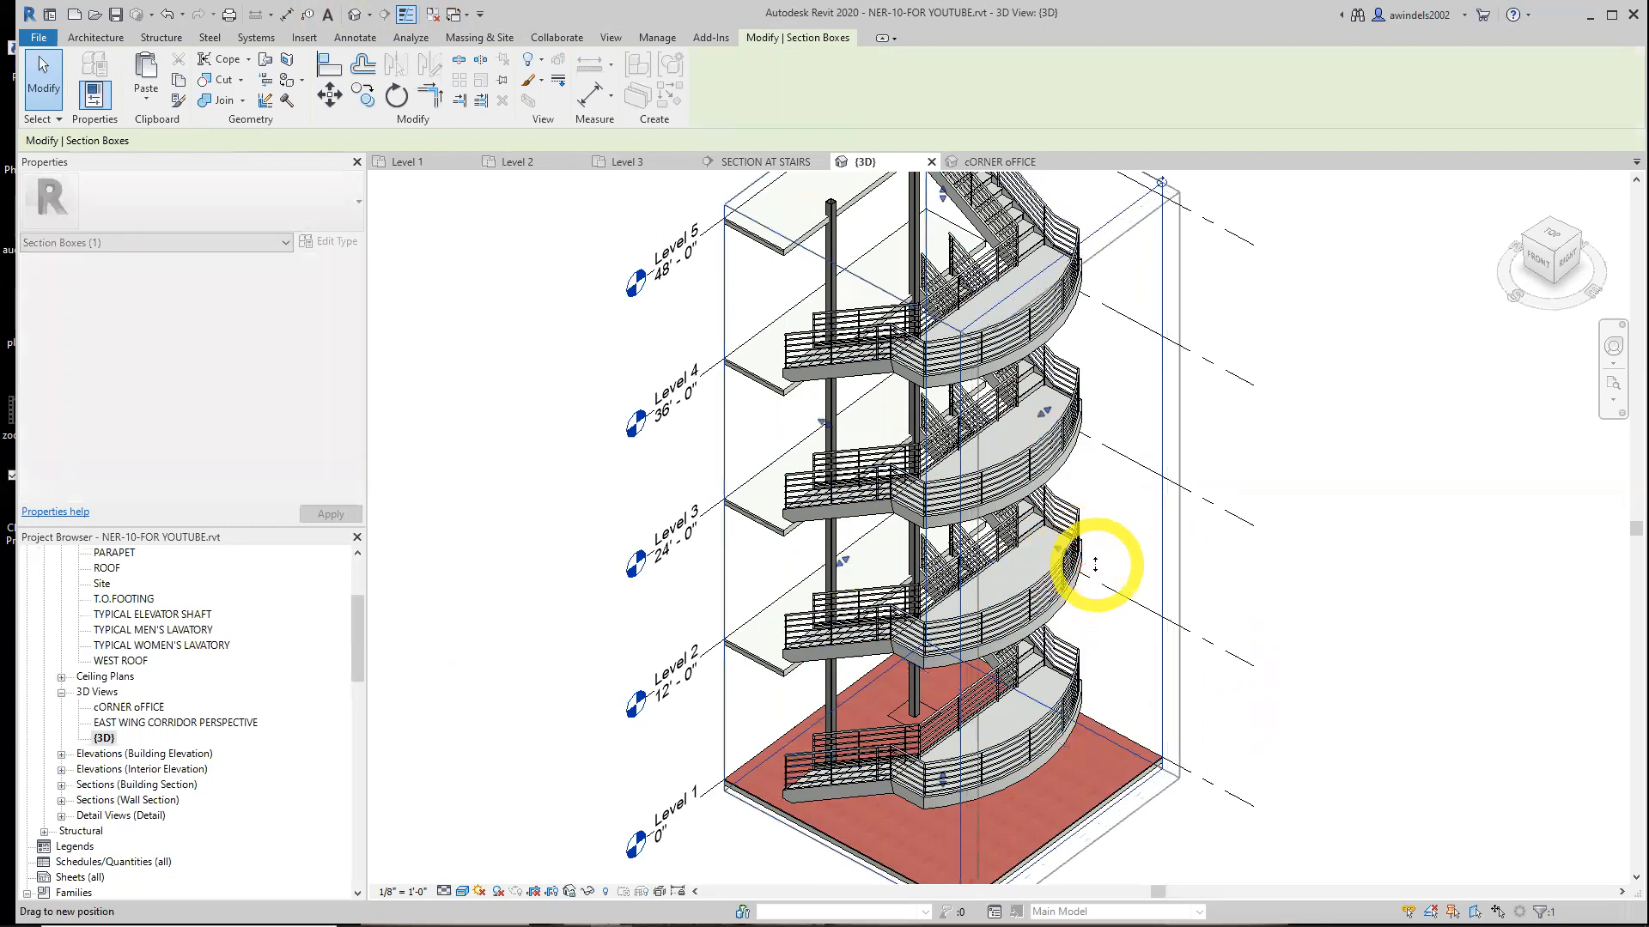
{"action": "left_click_drag", "start_coordinate": [850, 560], "coordinate": [825, 573]}
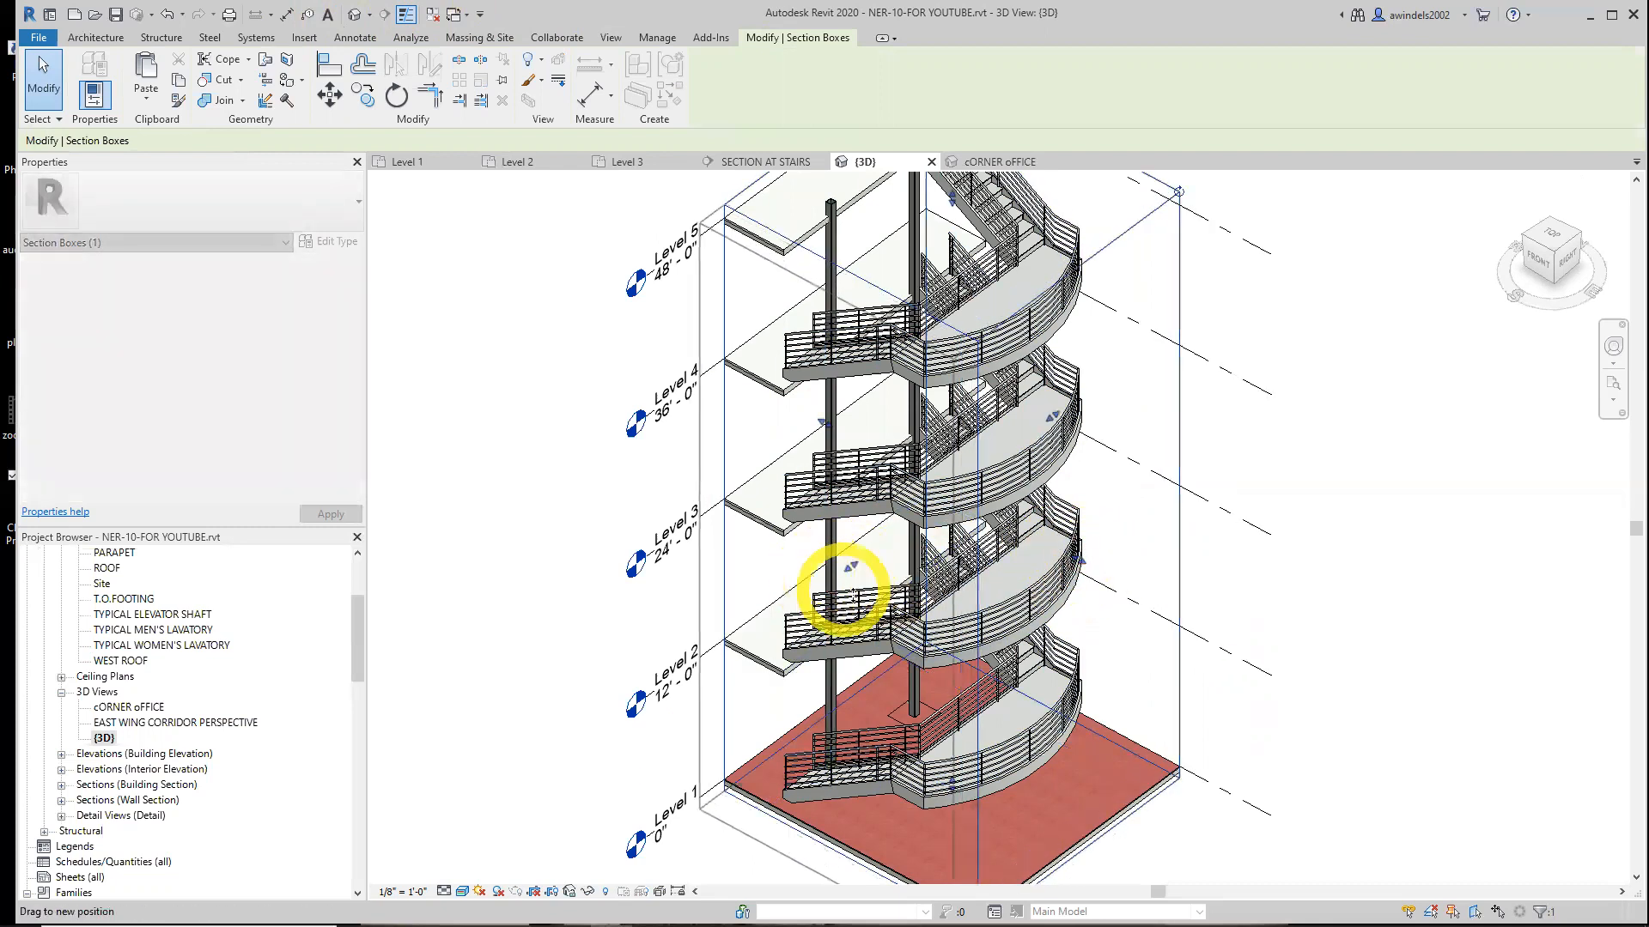
Adjust the section box faces to tighten around the stair tower and raise its top to include the roof
{"action": "middle_click_drag", "start_coordinate": [920, 618], "coordinate": [1121, 541], "text": "shift"}
{"action": "left_click", "coordinate": [1215, 558]}
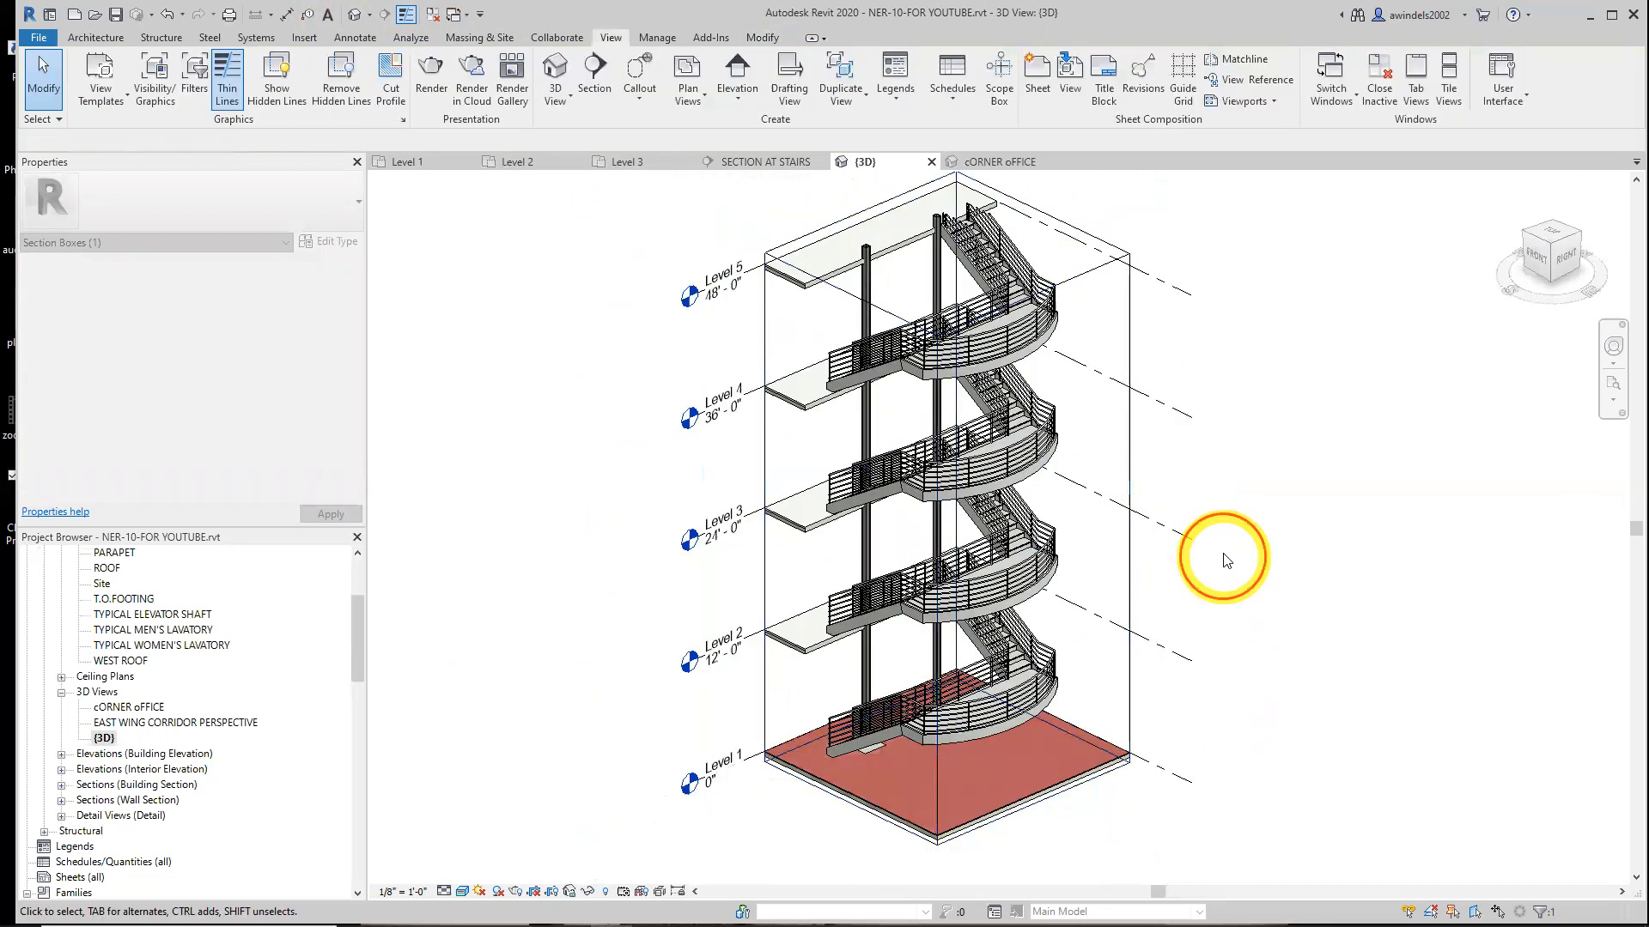
{"action": "left_click", "coordinate": [1130, 467]}
{"action": "left_click_drag", "start_coordinate": [947, 253], "coordinate": [932, 196]}
{"action": "middle_click_drag", "start_coordinate": [1089, 372], "coordinate": [1087, 564]}
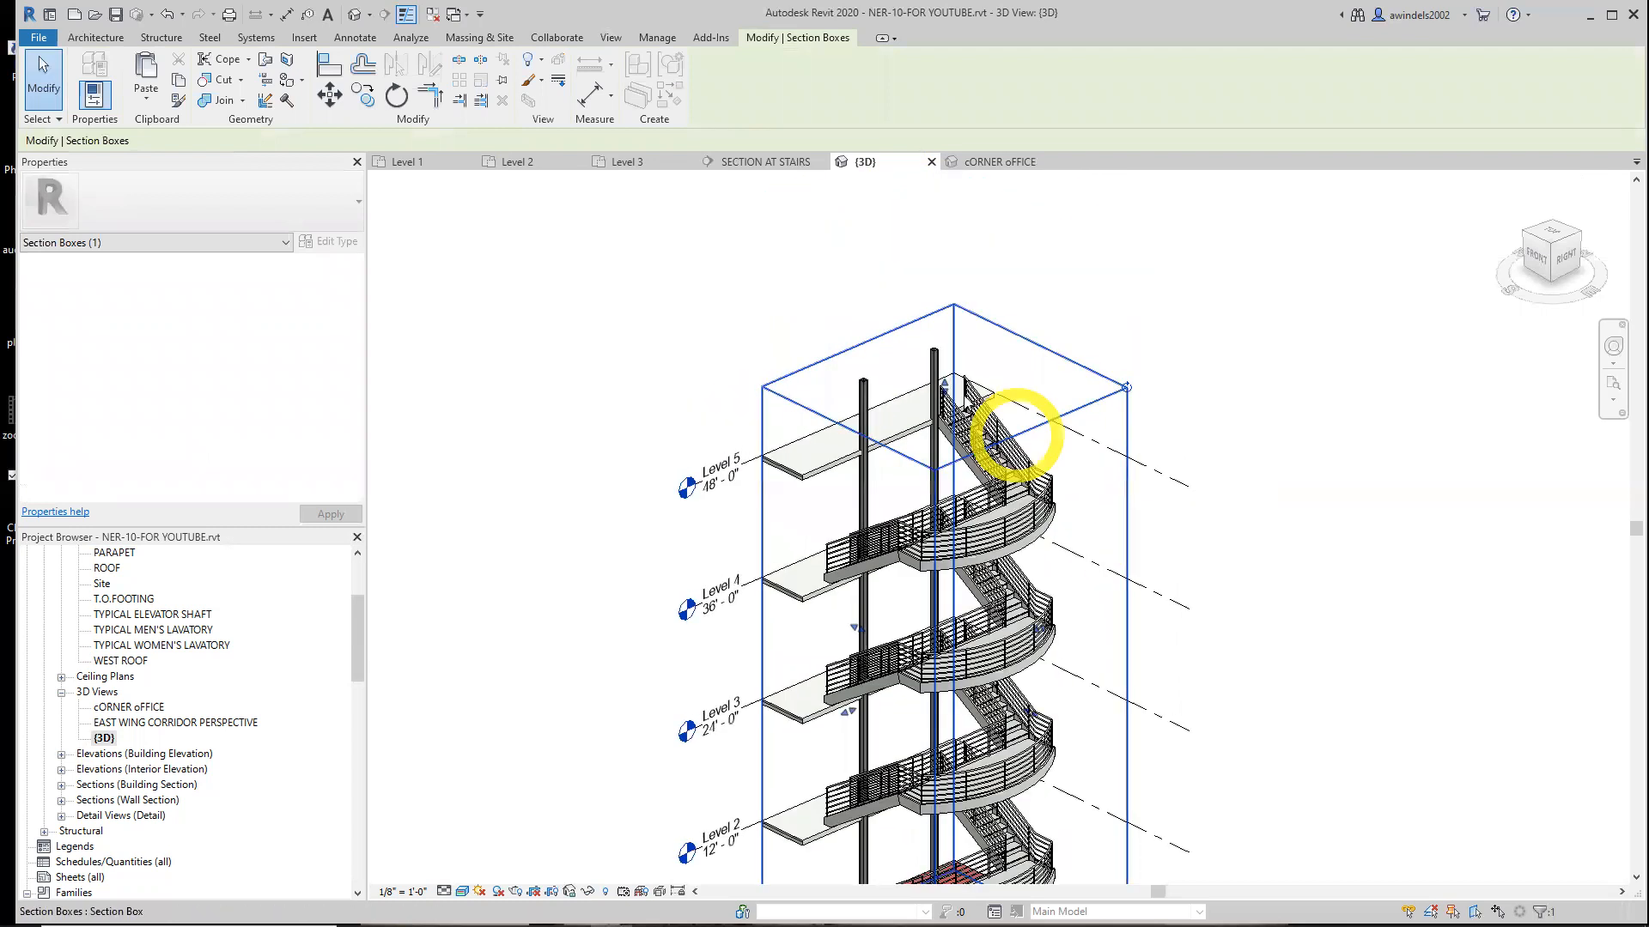
{"action": "left_click_drag", "start_coordinate": [945, 381], "coordinate": [939, 300]}
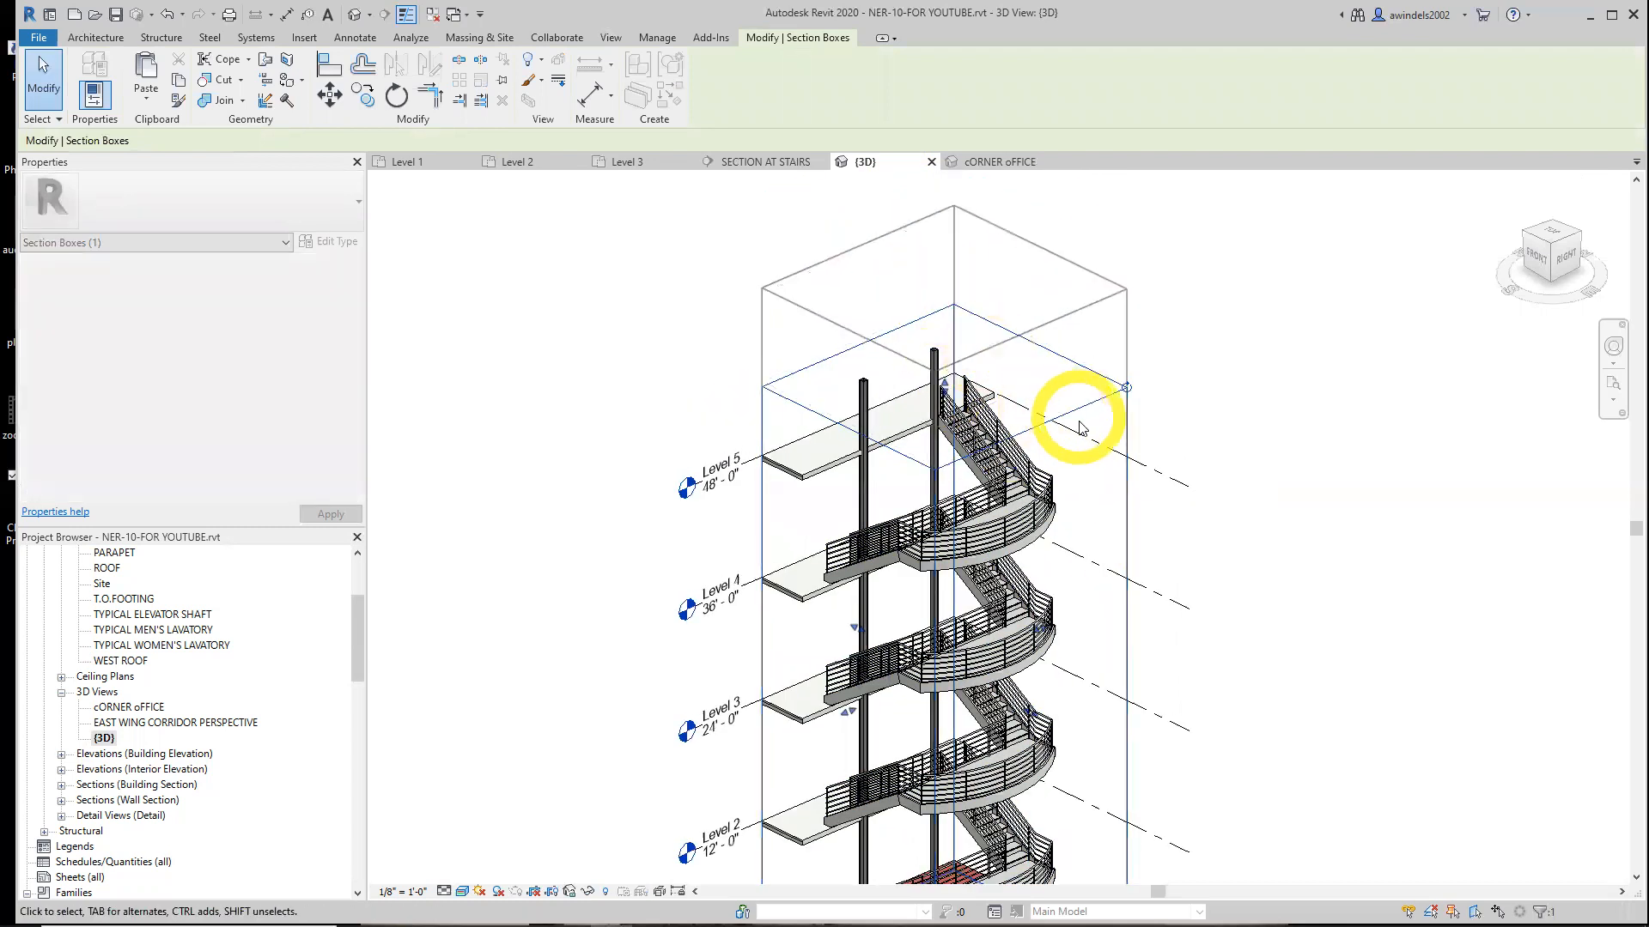
{"action": "left_click_drag", "start_coordinate": [950, 290], "coordinate": [947, 304]}
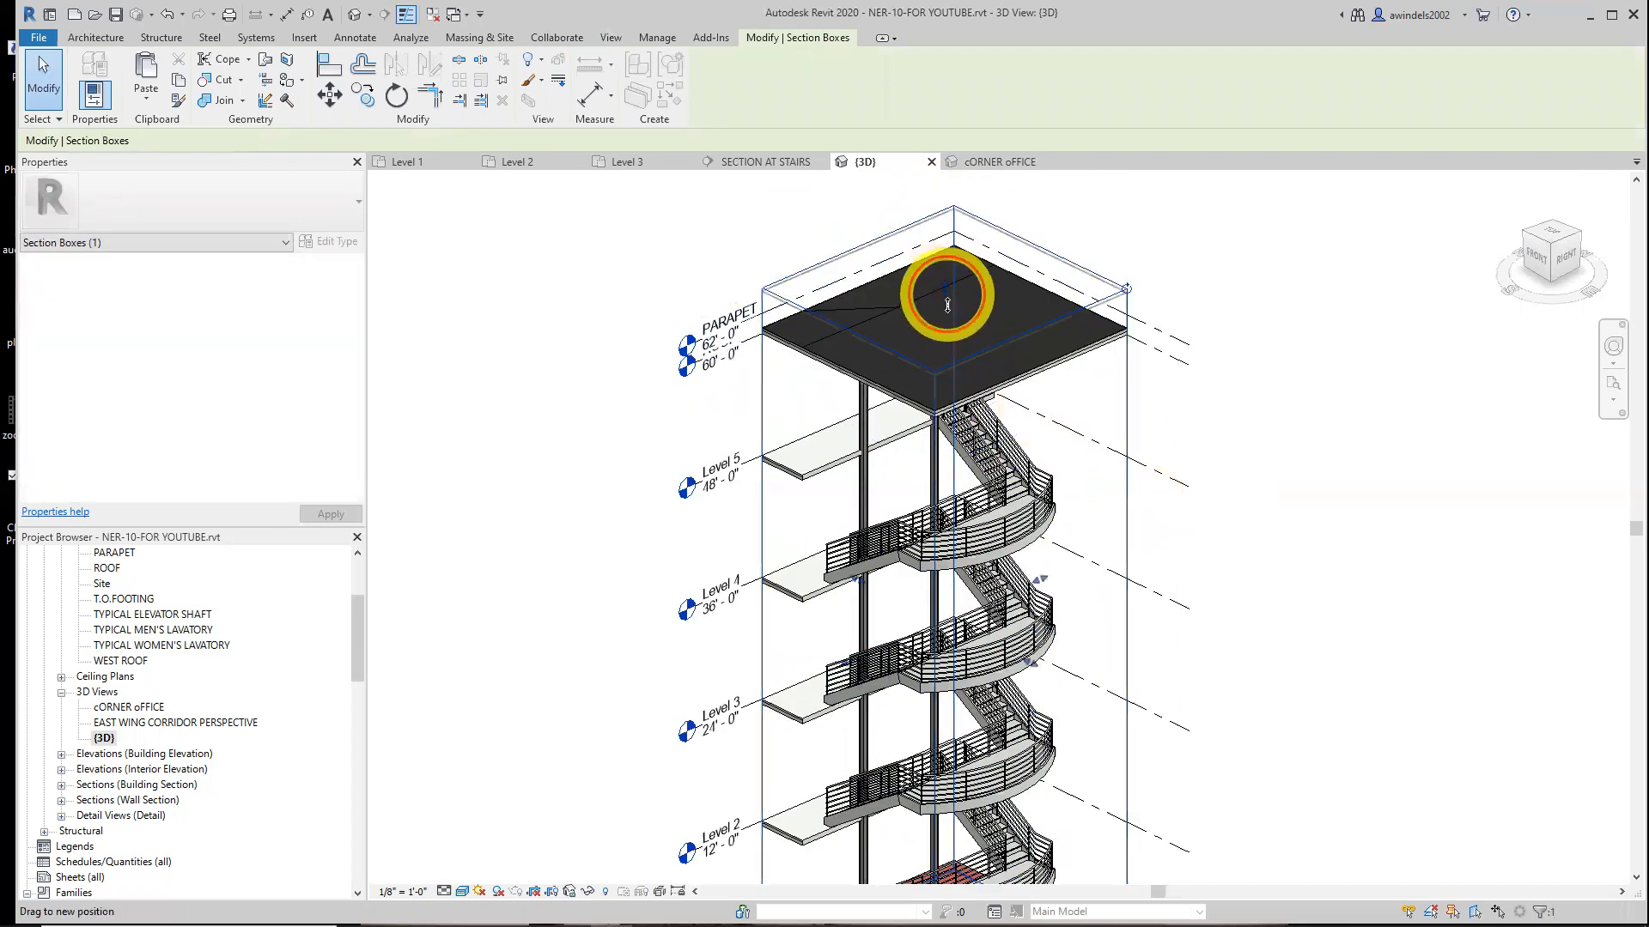
{"action": "middle_click_drag", "start_coordinate": [1196, 656], "coordinate": [1215, 569]}
{"action": "scroll", "coordinate": [1214, 577], "scroll_direction": "down", "scroll_amount": 1}
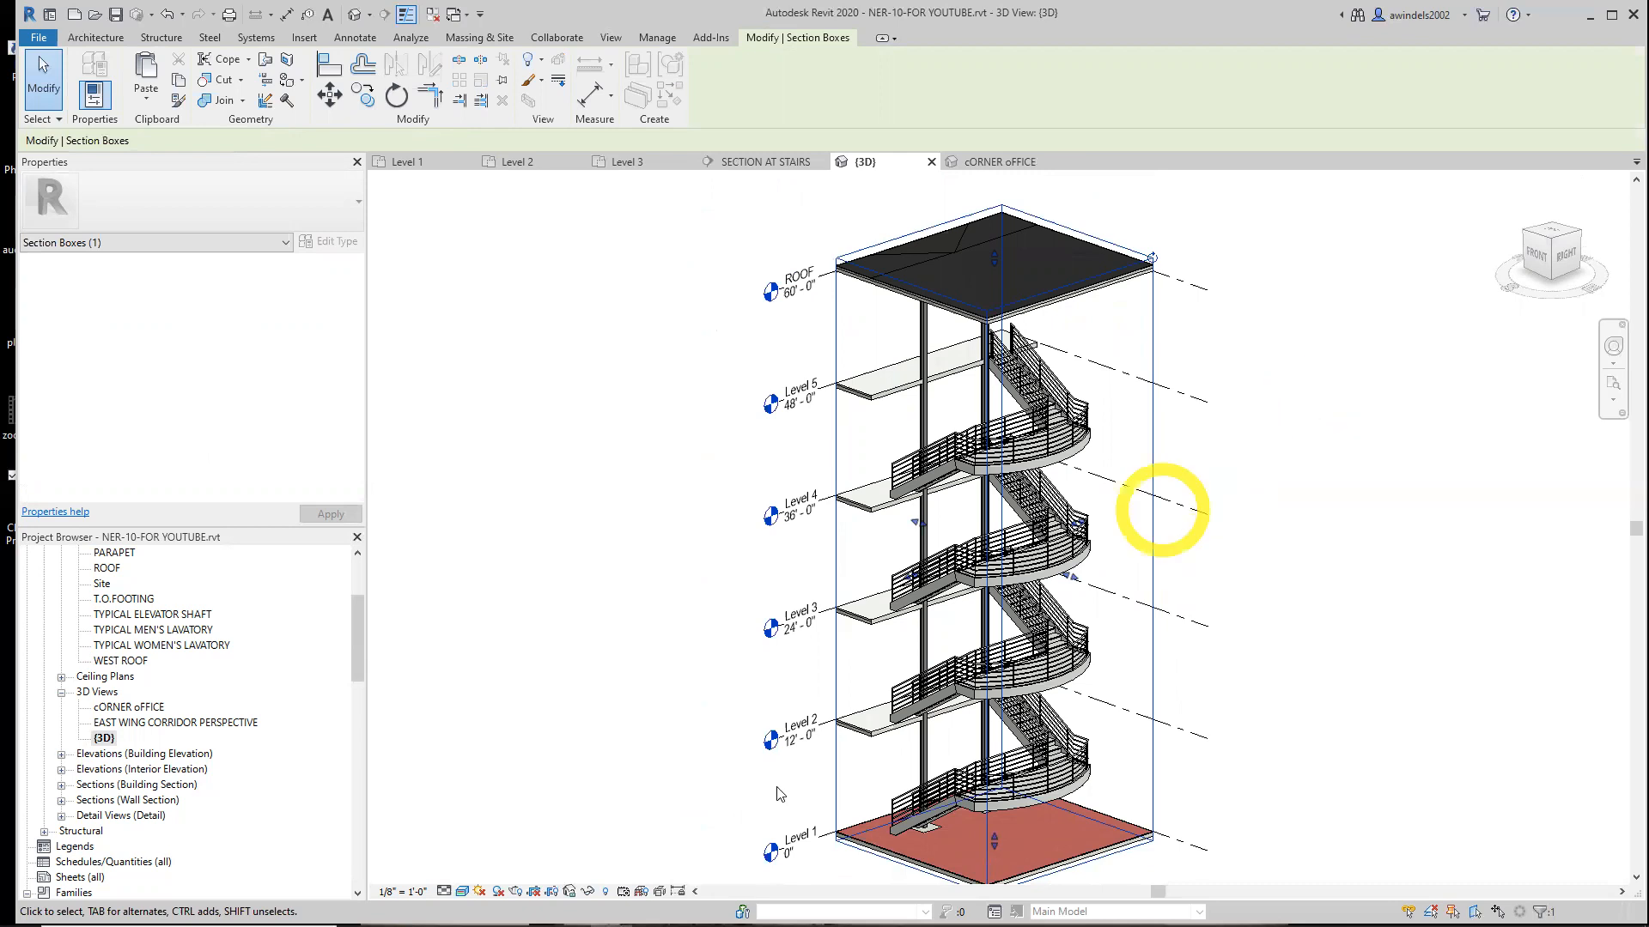
Rename the {3D} view as ENTRY STAIRS and close the cORNER oFFICE and SECTION AT STAIRS view tabs
{"action": "left_click", "coordinate": [104, 738]}
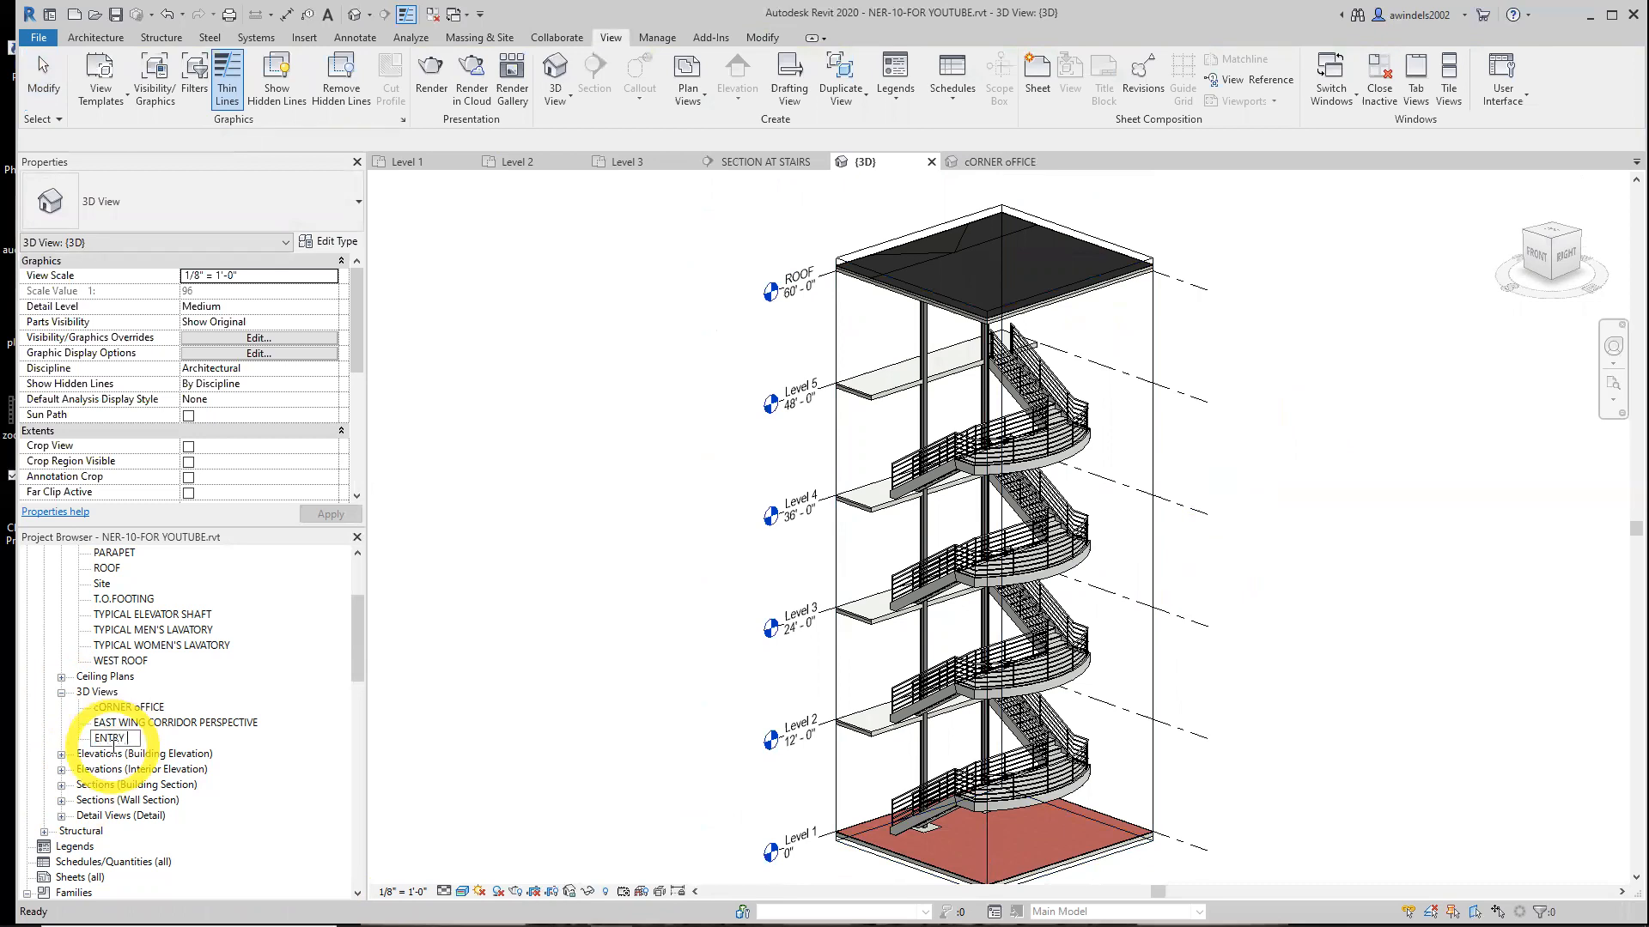
{"action": "key", "text": "Return"}
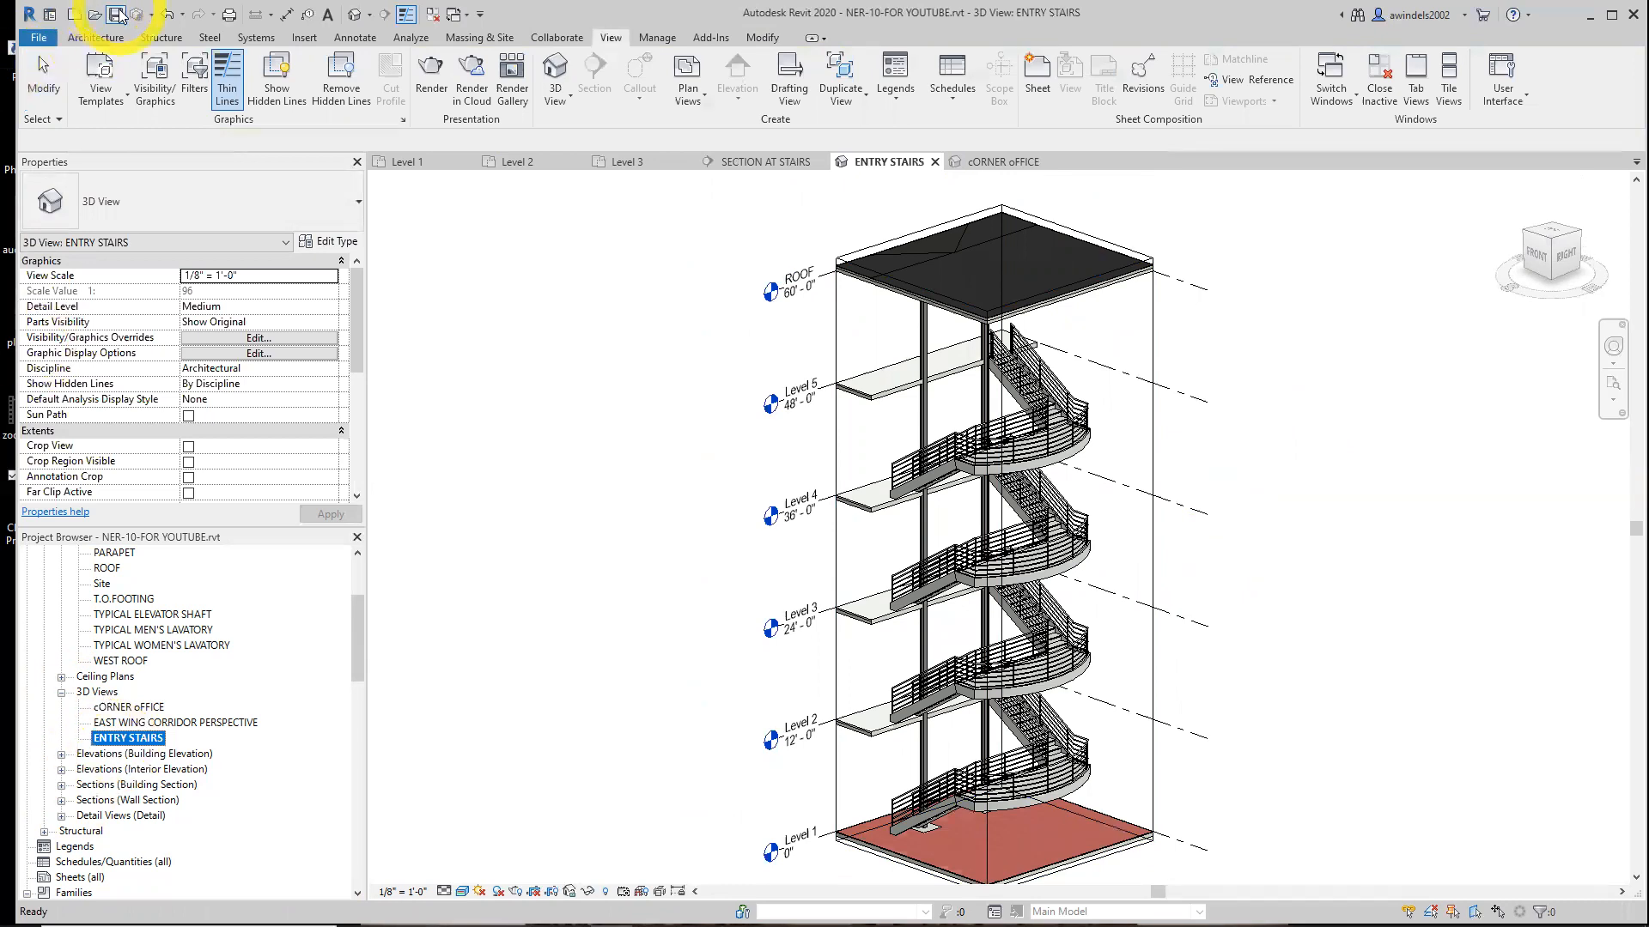
{"action": "left_click", "coordinate": [1050, 162]}
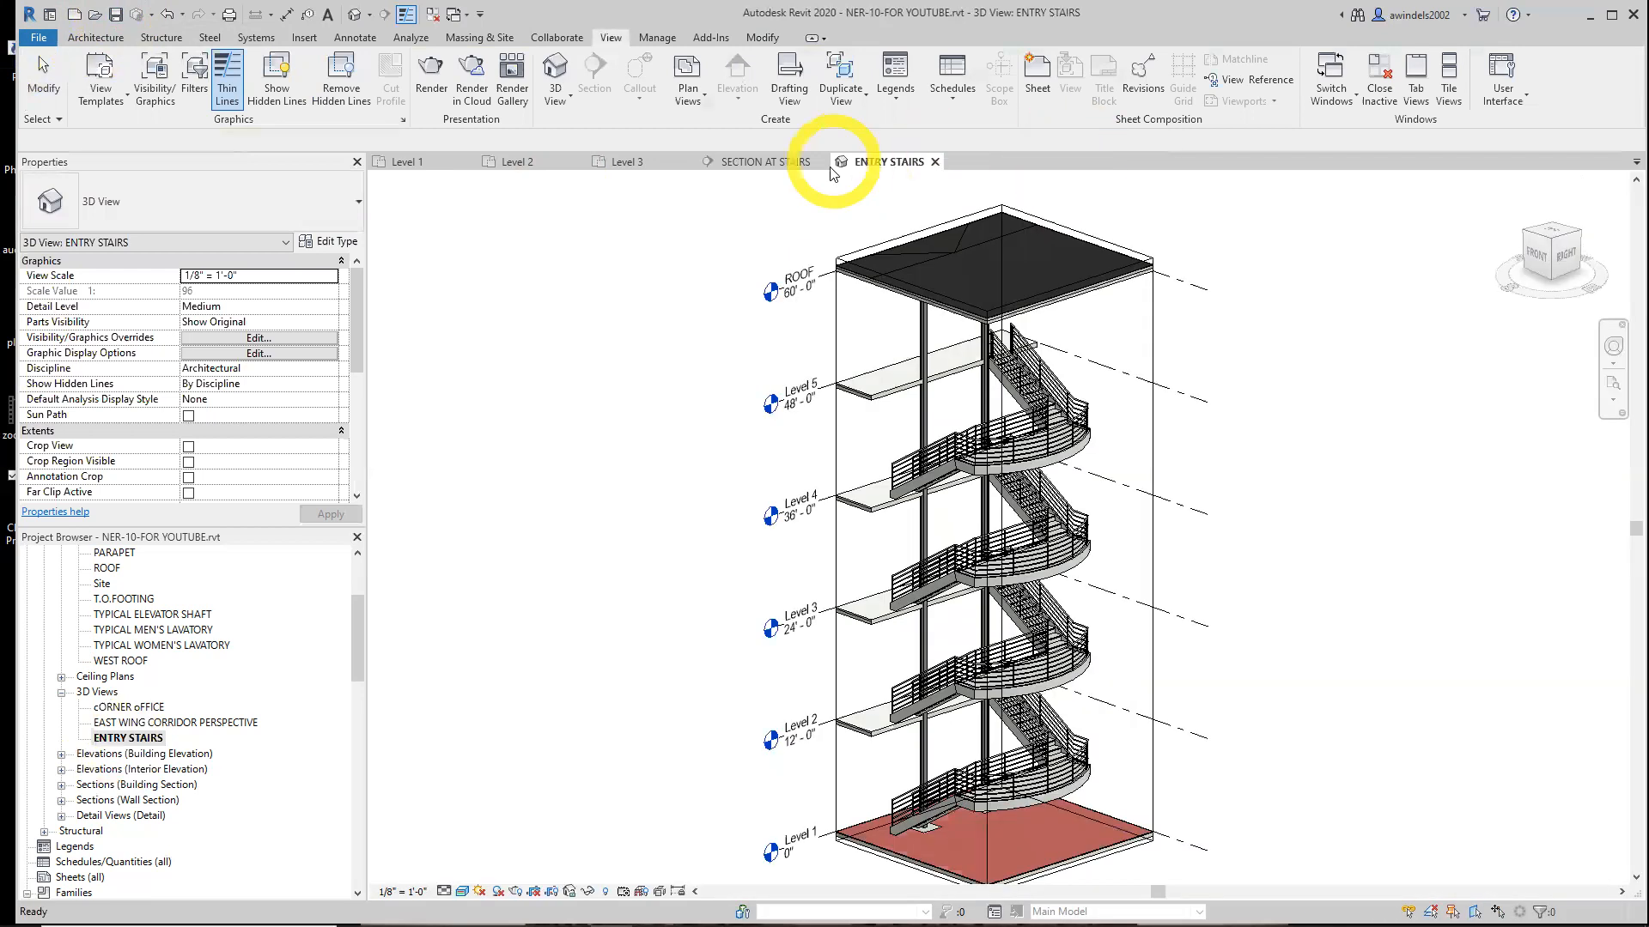
{"action": "left_click", "coordinate": [820, 162]}
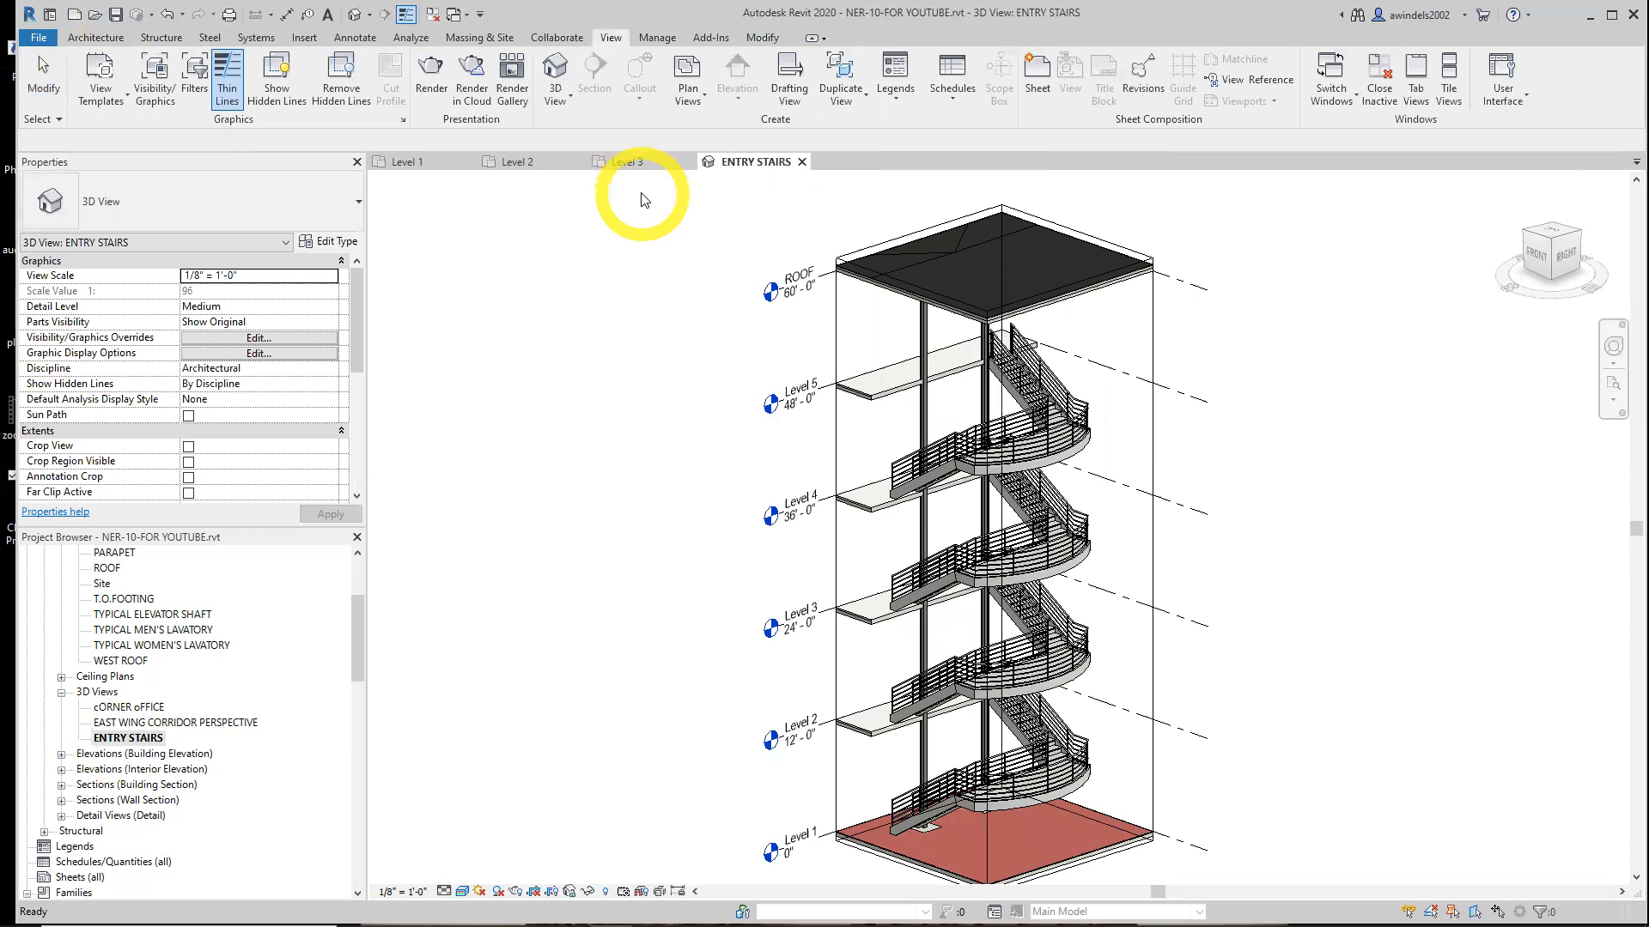
Open the default 3D view and compare it with the ENTRY STAIRS view
{"action": "left_click", "coordinate": [353, 15]}
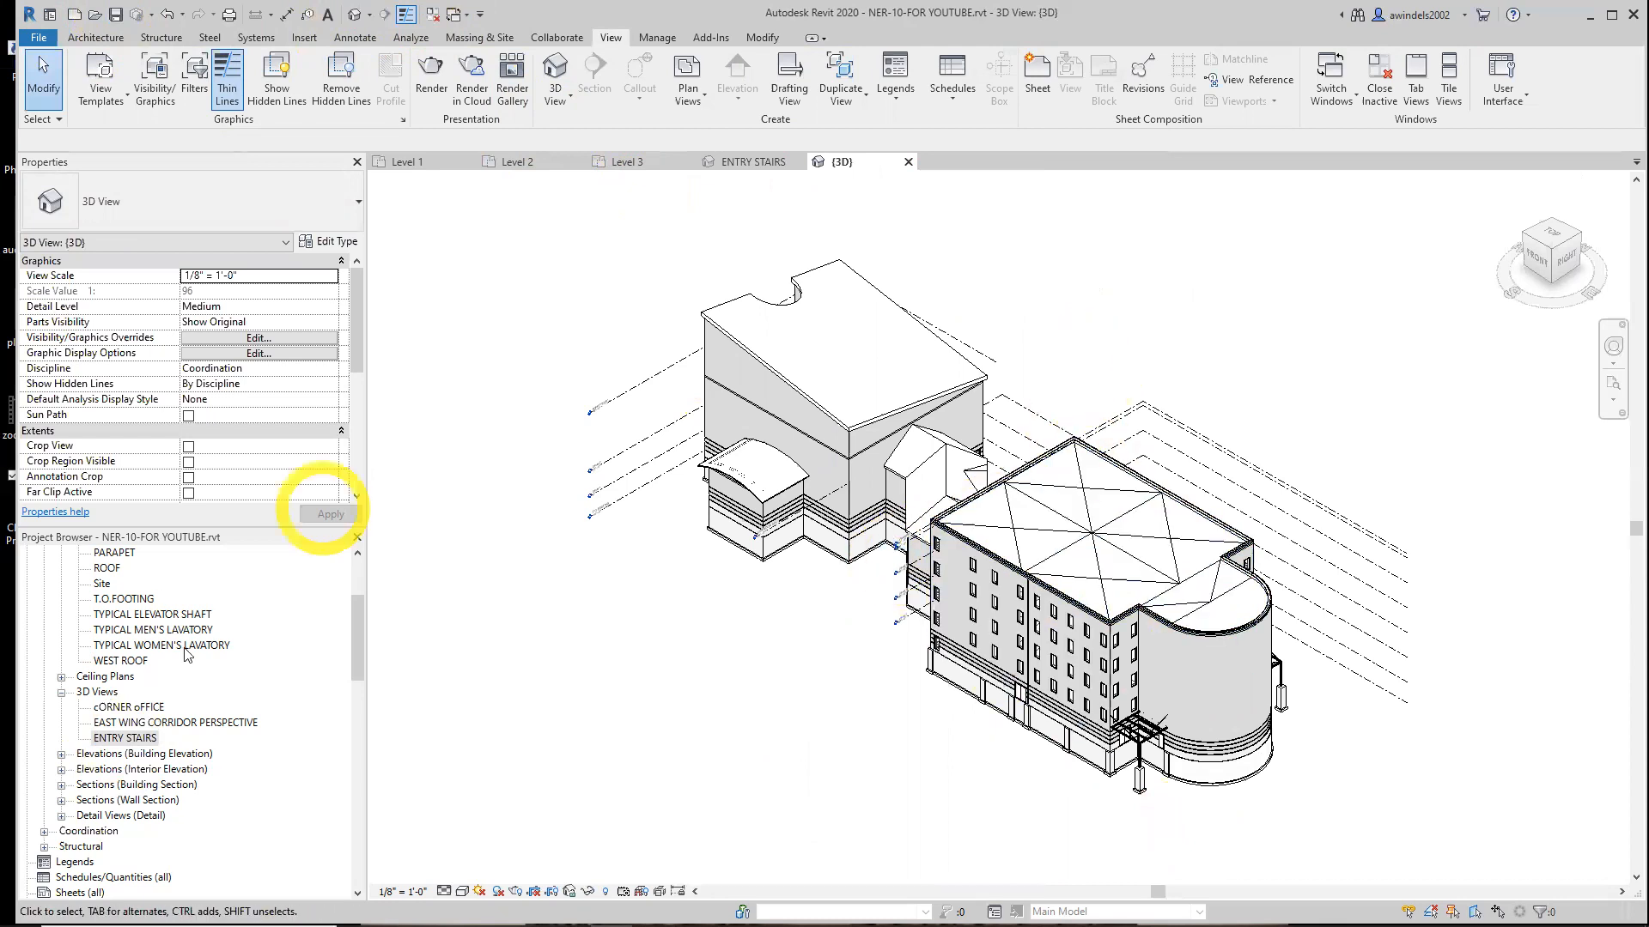
{"action": "double_click", "coordinate": [142, 738]}
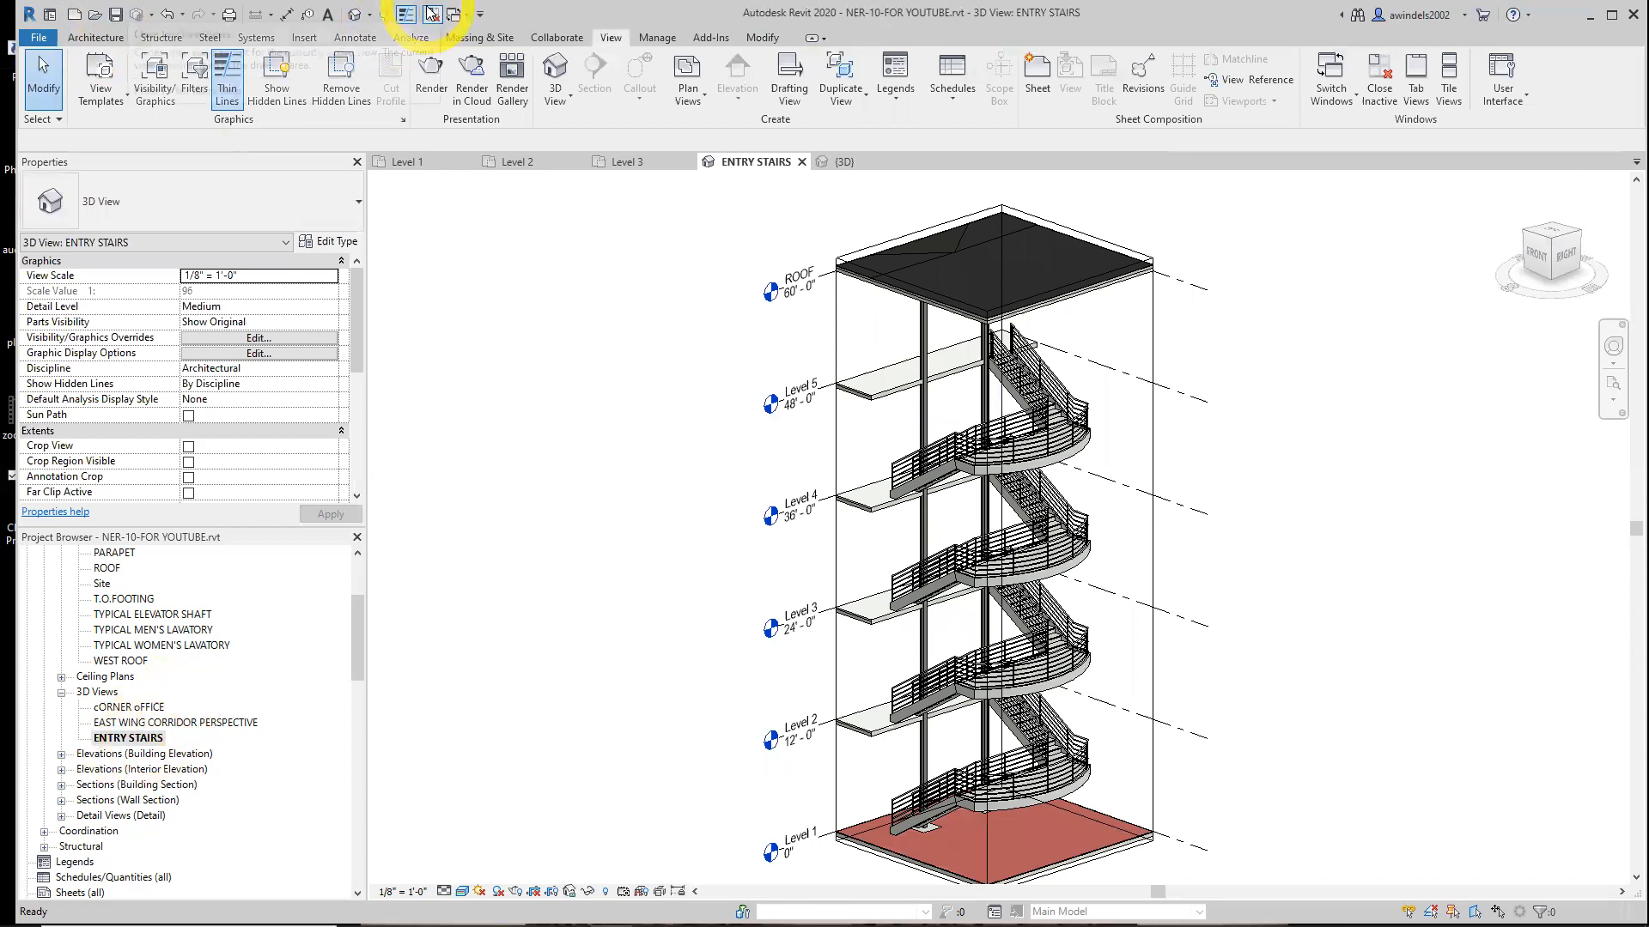
{"action": "left_click", "coordinate": [357, 17]}
{"action": "left_click", "coordinate": [555, 101]}
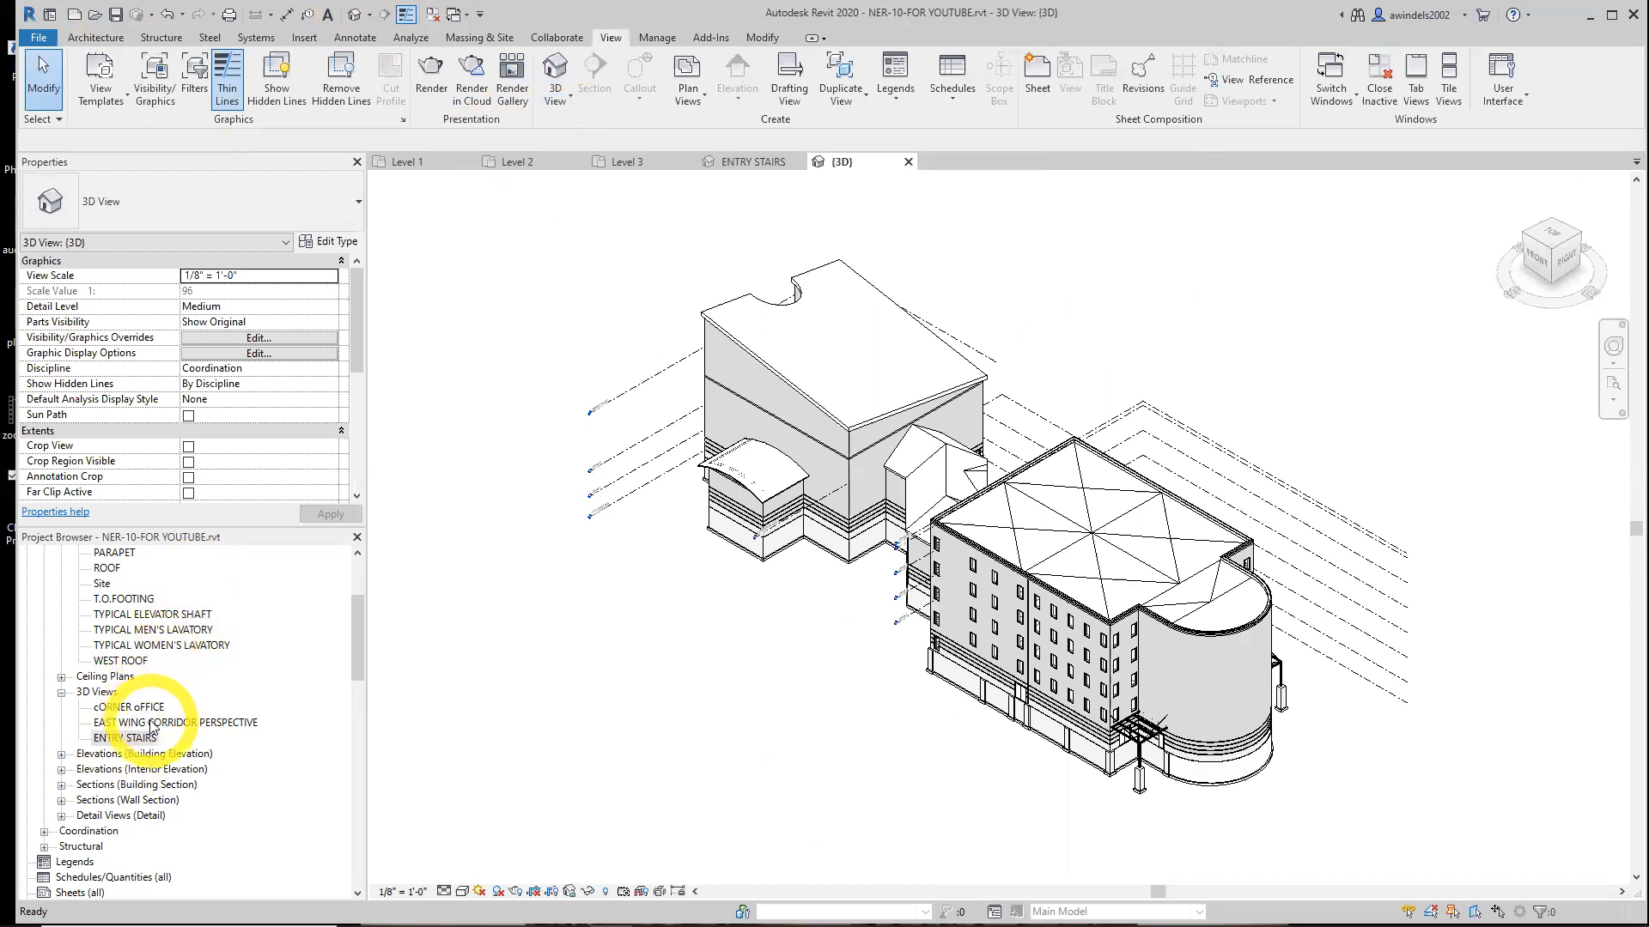
{"action": "right_click", "coordinate": [96, 692]}
{"action": "key", "text": "Escape"}
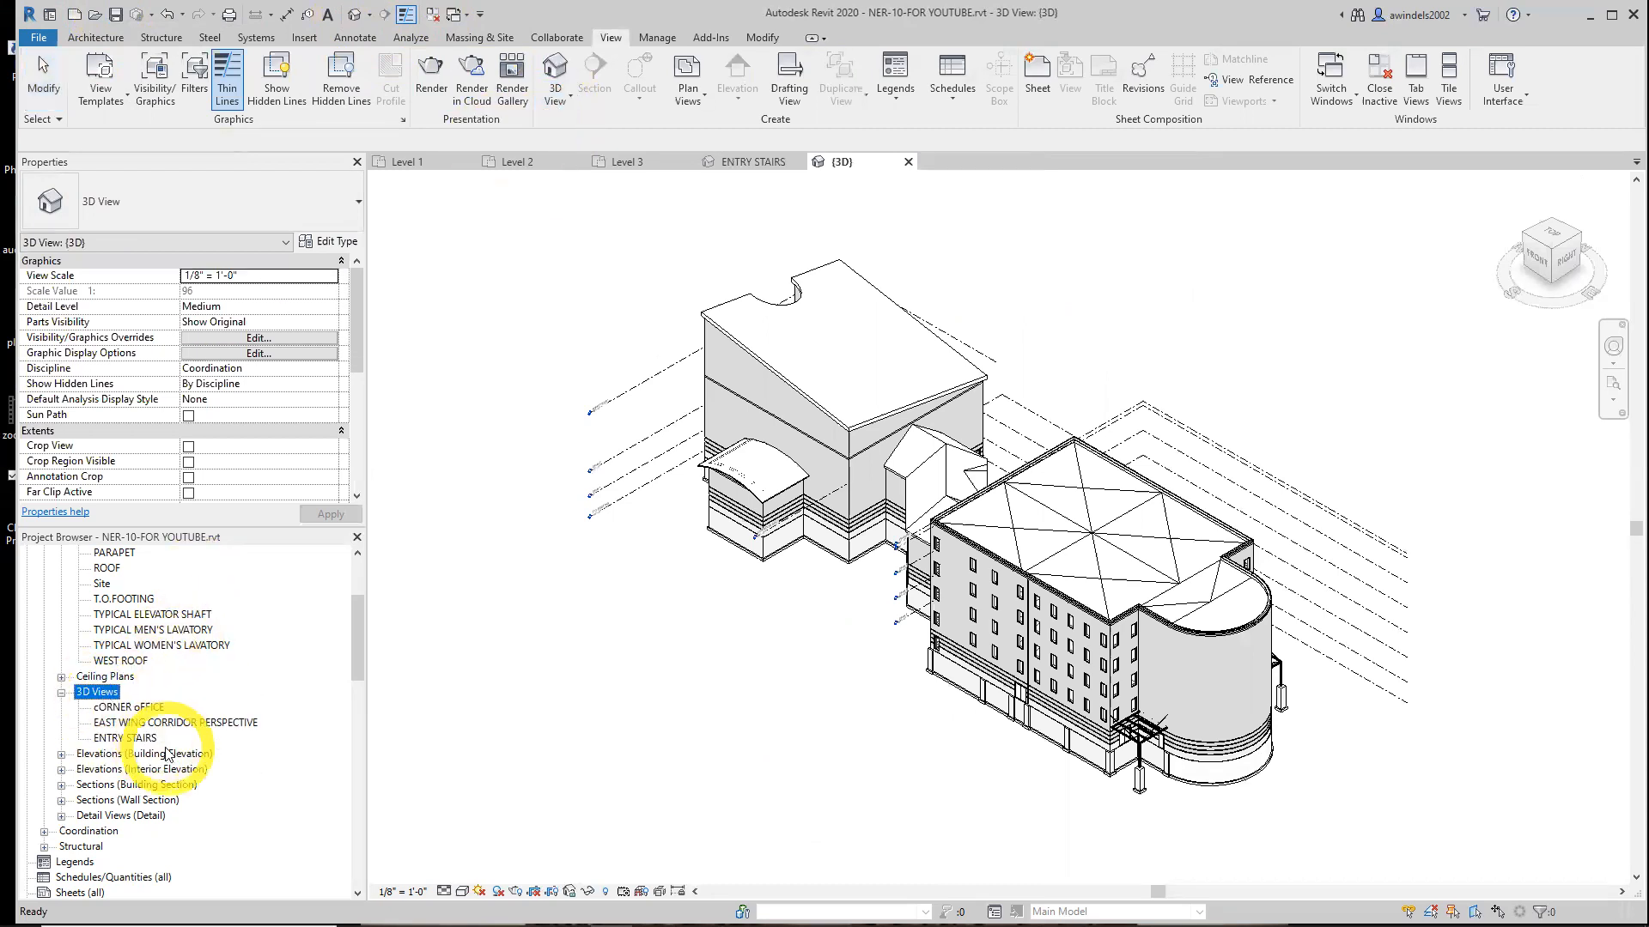
Set the default 3D view's detail level to Fine with a shaded visual style, then zoom and pan the building
{"action": "left_click", "coordinate": [443, 893]}
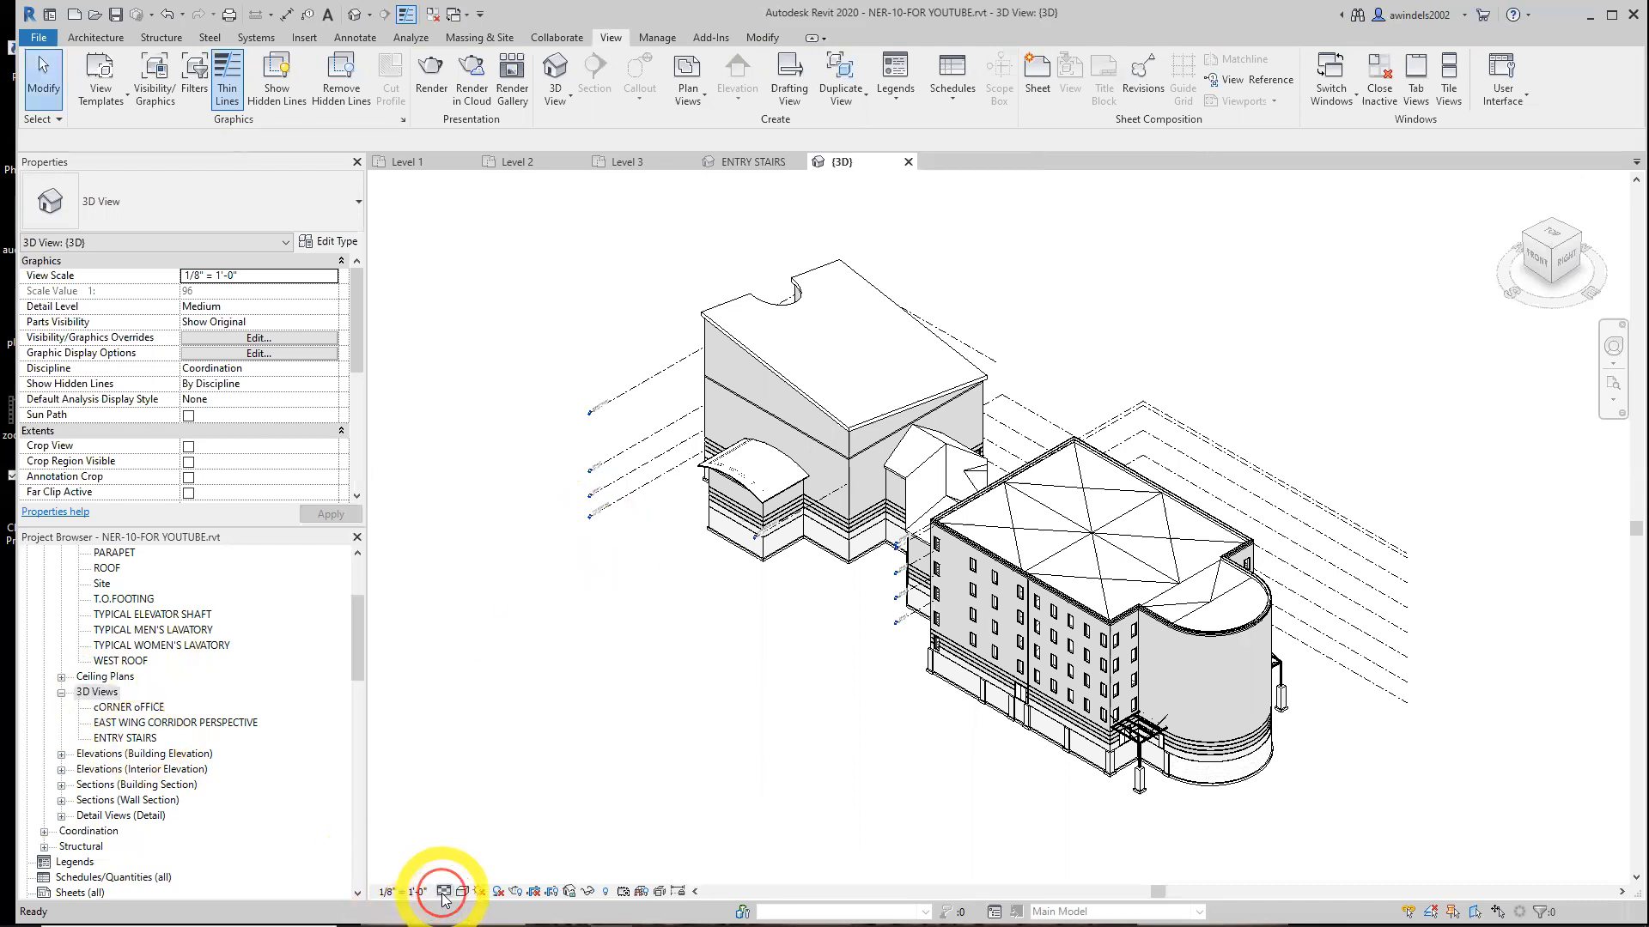
{"action": "left_click", "coordinate": [447, 895]}
{"action": "left_click", "coordinate": [461, 874]}
{"action": "left_click", "coordinate": [465, 893]}
{"action": "left_click", "coordinate": [487, 853]}
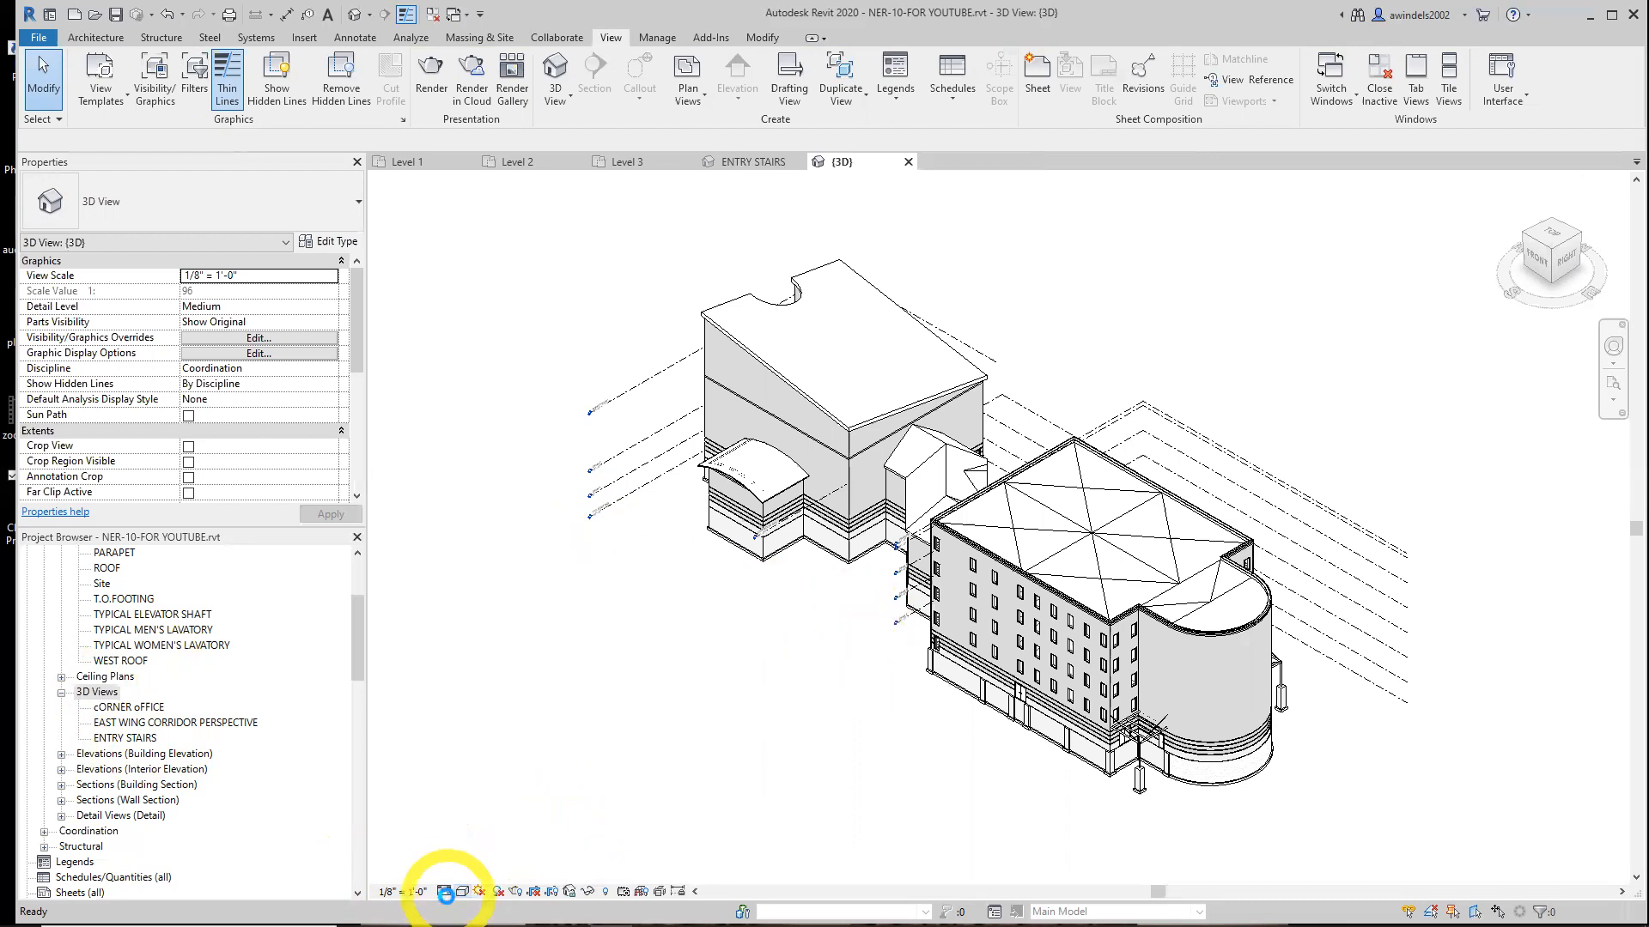
{"action": "scroll", "coordinate": [839, 666], "scroll_direction": "up", "scroll_amount": 1}
{"action": "middle_click_drag", "start_coordinate": [839, 666], "coordinate": [765, 681]}
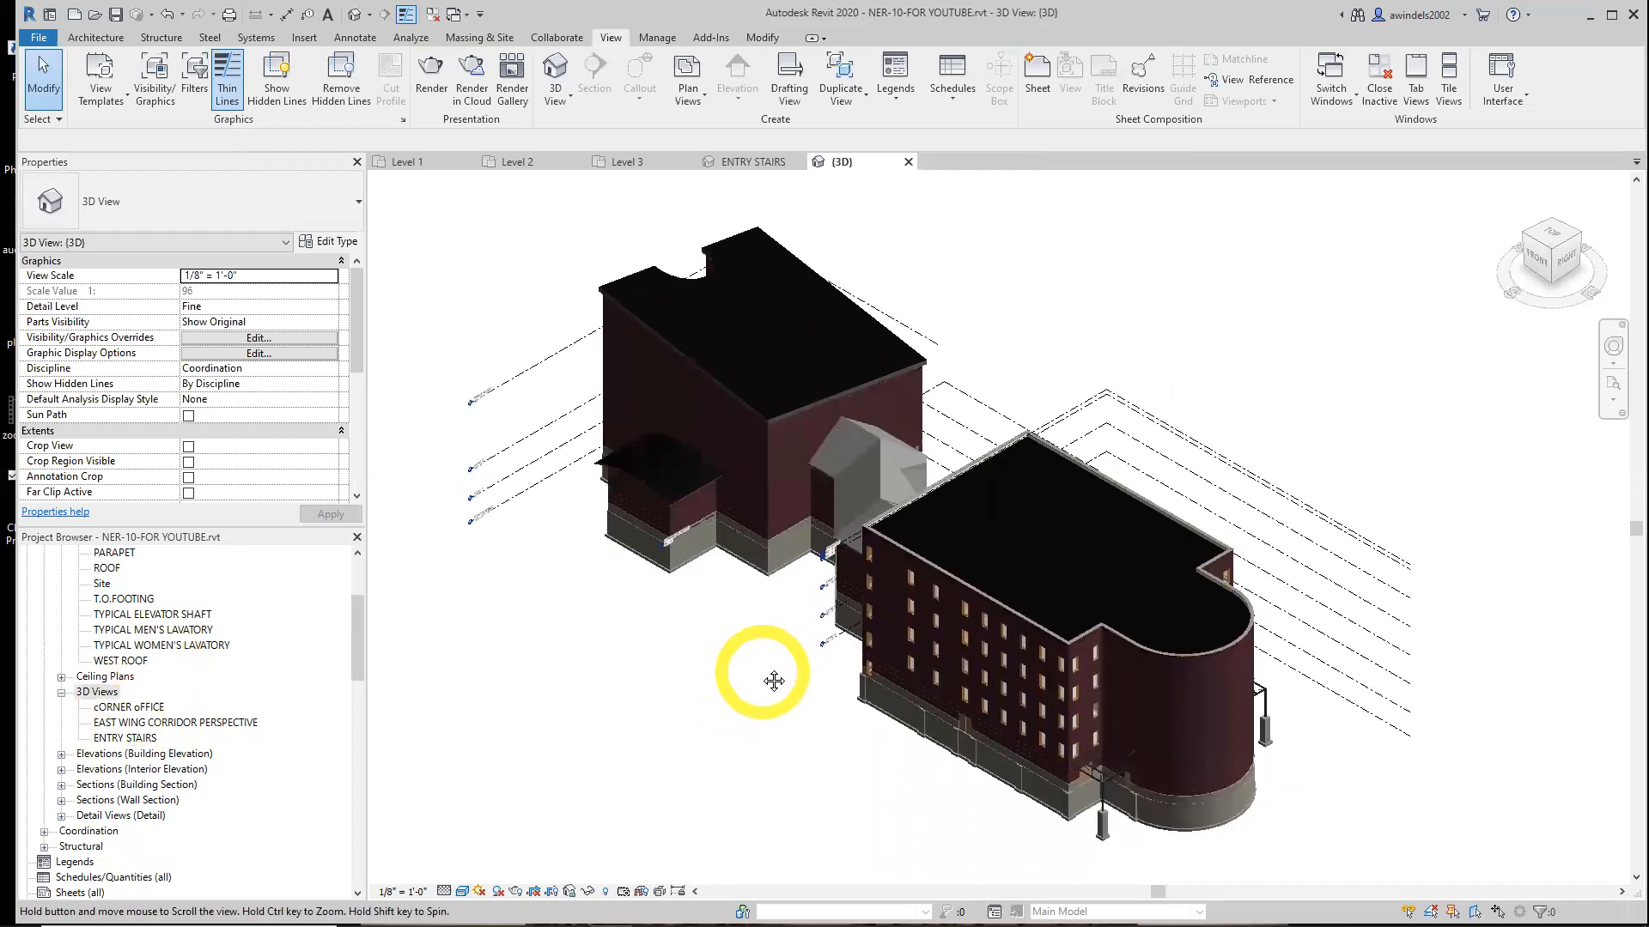
Browse the 3D view creation options and the ENTRY STAIRS view's context menu for duplicating views
{"action": "left_click", "coordinate": [556, 72]}
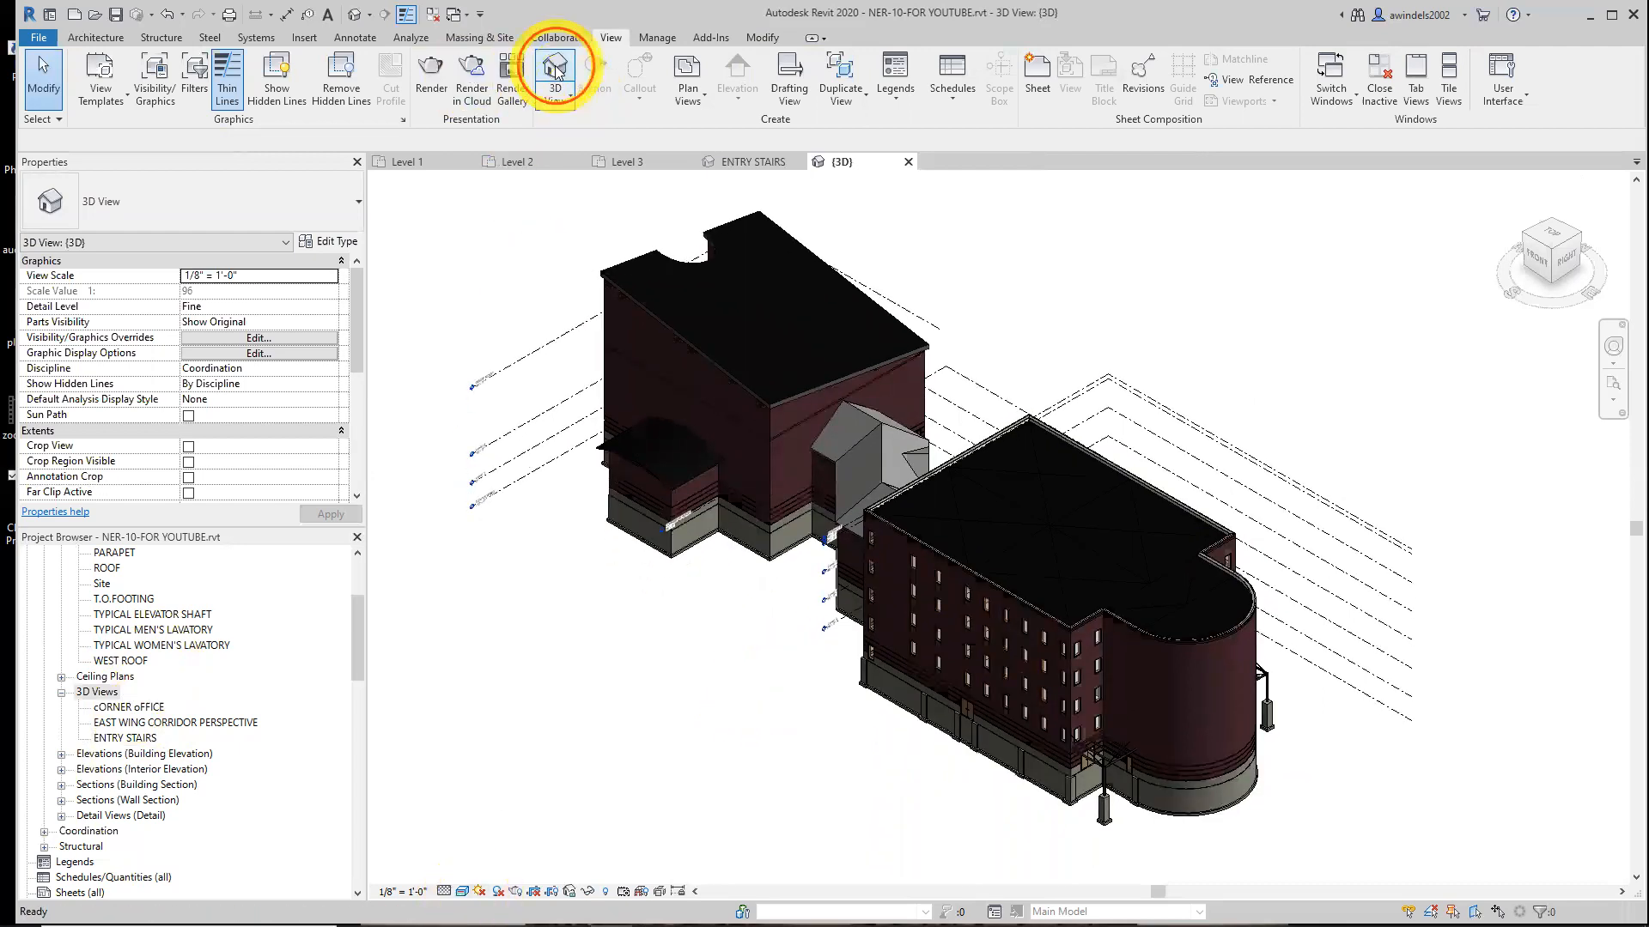
{"action": "left_click", "coordinate": [570, 97]}
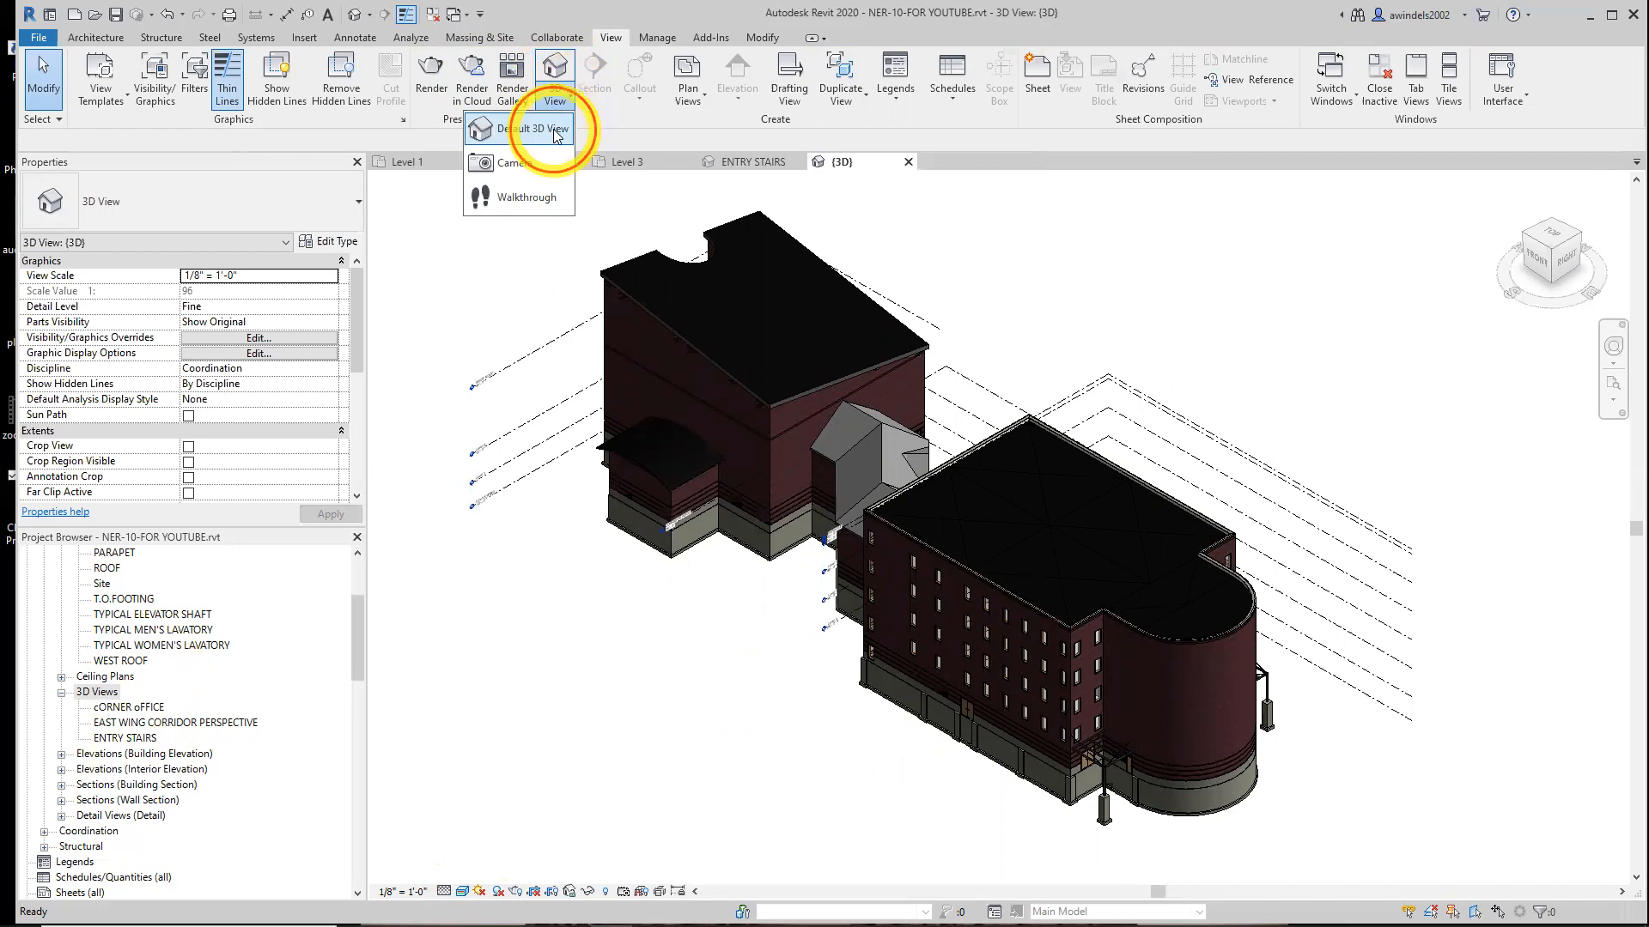
{"action": "left_click", "coordinate": [555, 130]}
{"action": "right_click", "coordinate": [105, 696]}
{"action": "left_click", "coordinate": [98, 709]}
{"action": "left_click", "coordinate": [109, 741]}
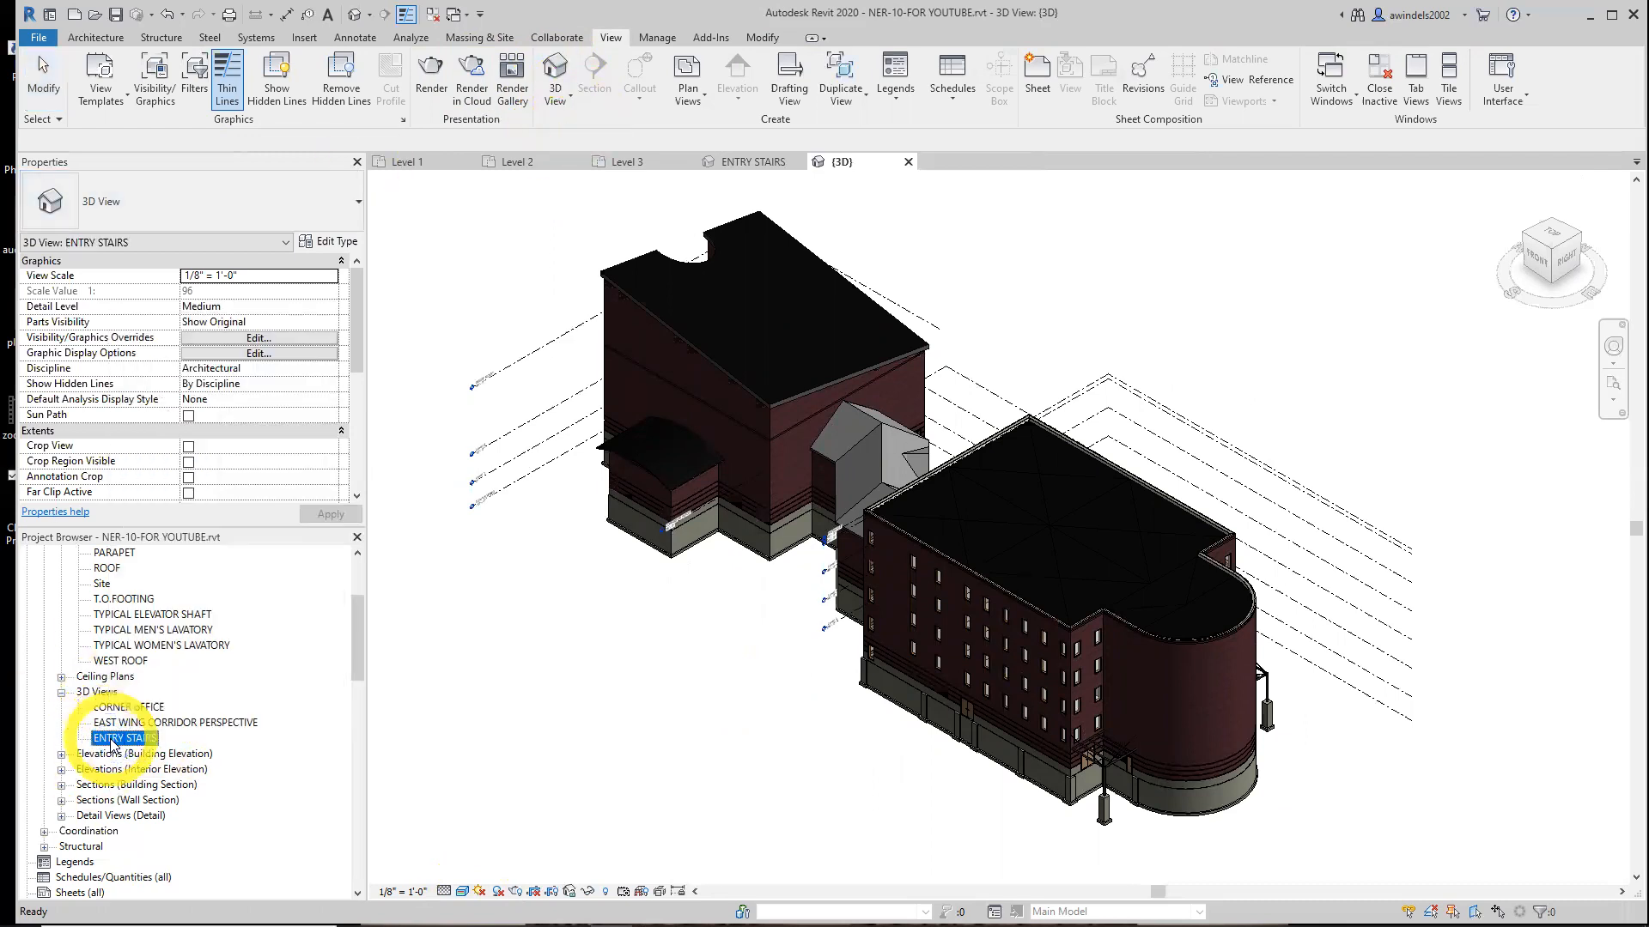
{"action": "left_click", "coordinate": [124, 722]}
{"action": "right_click", "coordinate": [109, 694]}
{"action": "right_click", "coordinate": [111, 728]}
{"action": "right_click", "coordinate": [103, 737]}
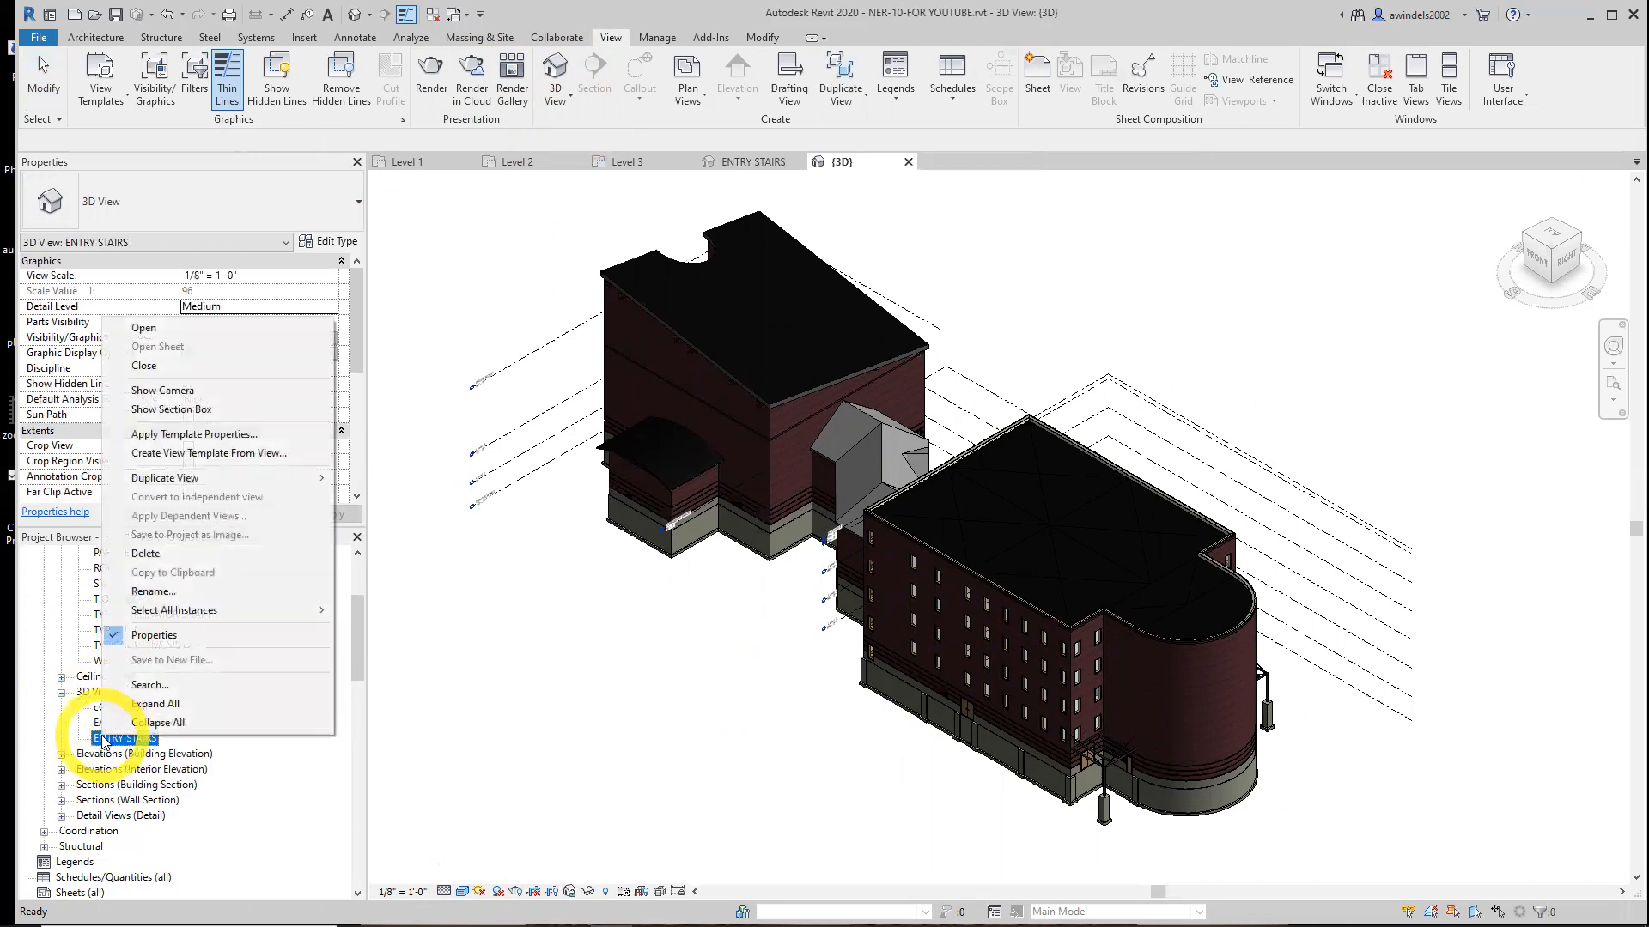
{"action": "mouse_move", "coordinate": [271, 481]}
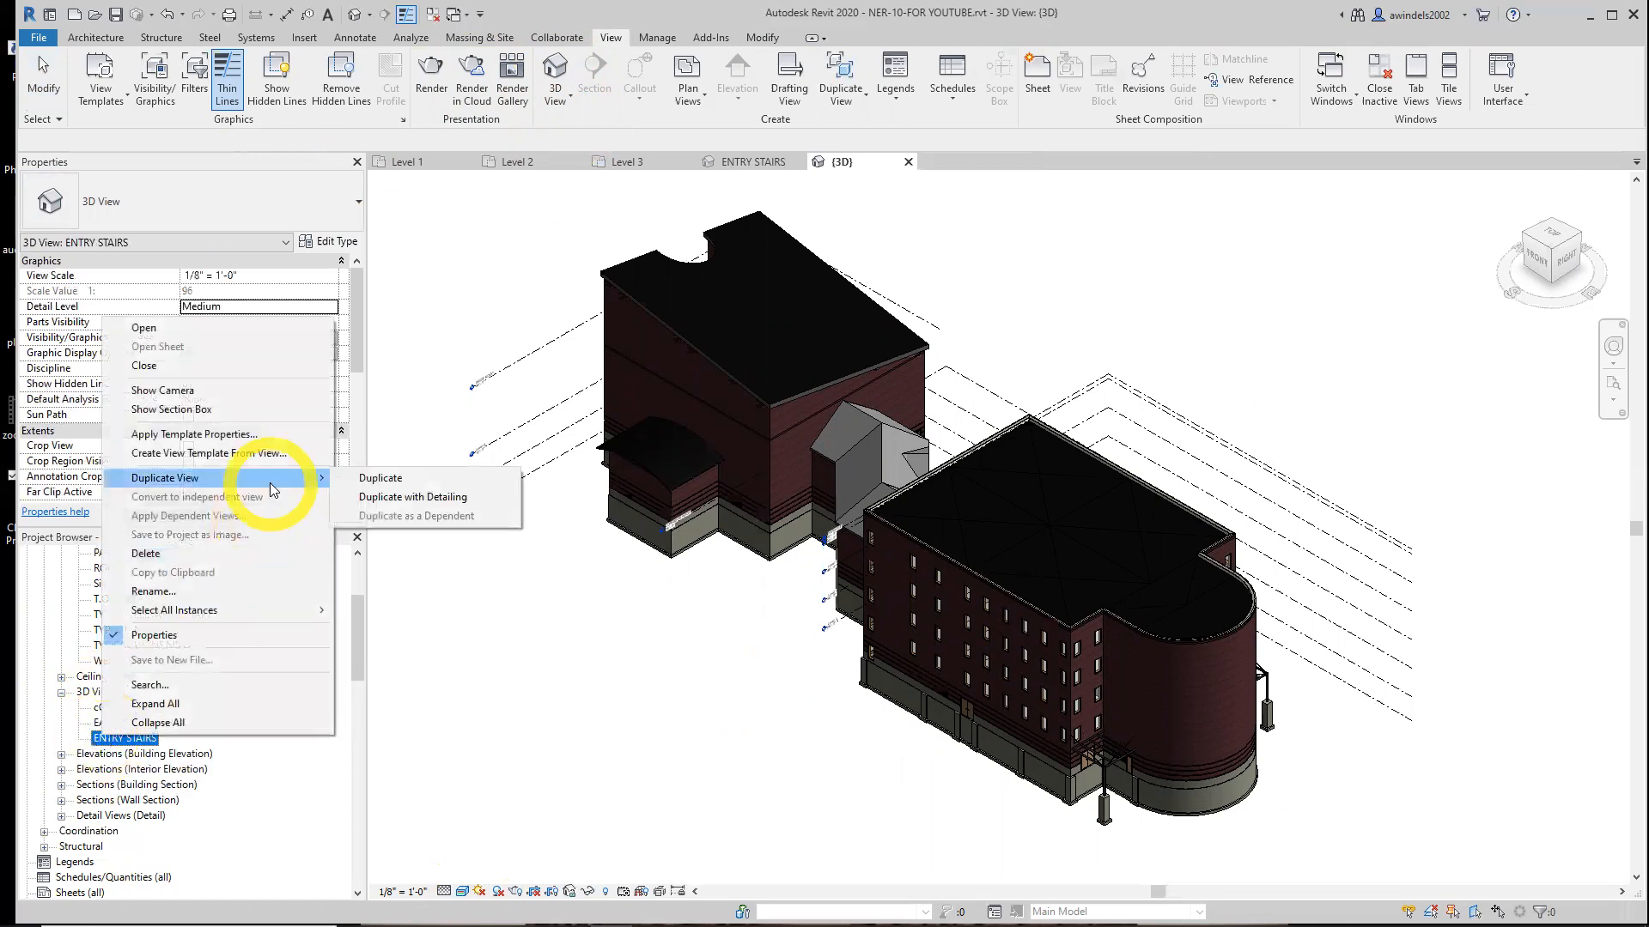
{"action": "left_click", "coordinate": [59, 737]}
{"action": "left_click", "coordinate": [100, 690]}
{"action": "left_click", "coordinate": [555, 98]}
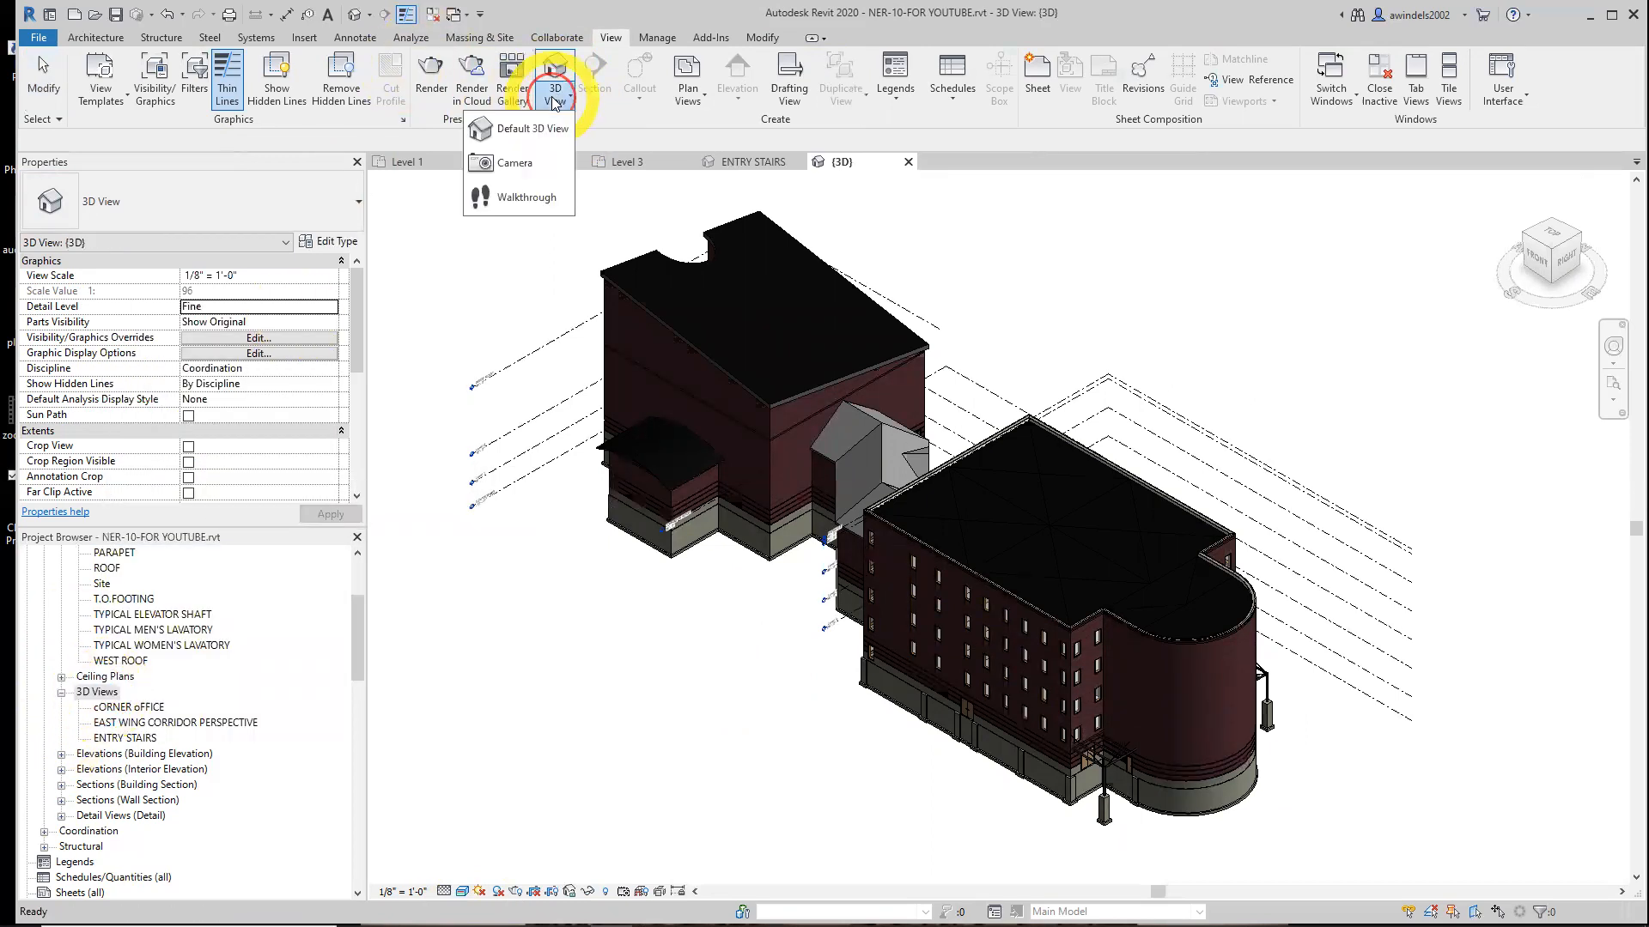
{"action": "left_click", "coordinate": [545, 177]}
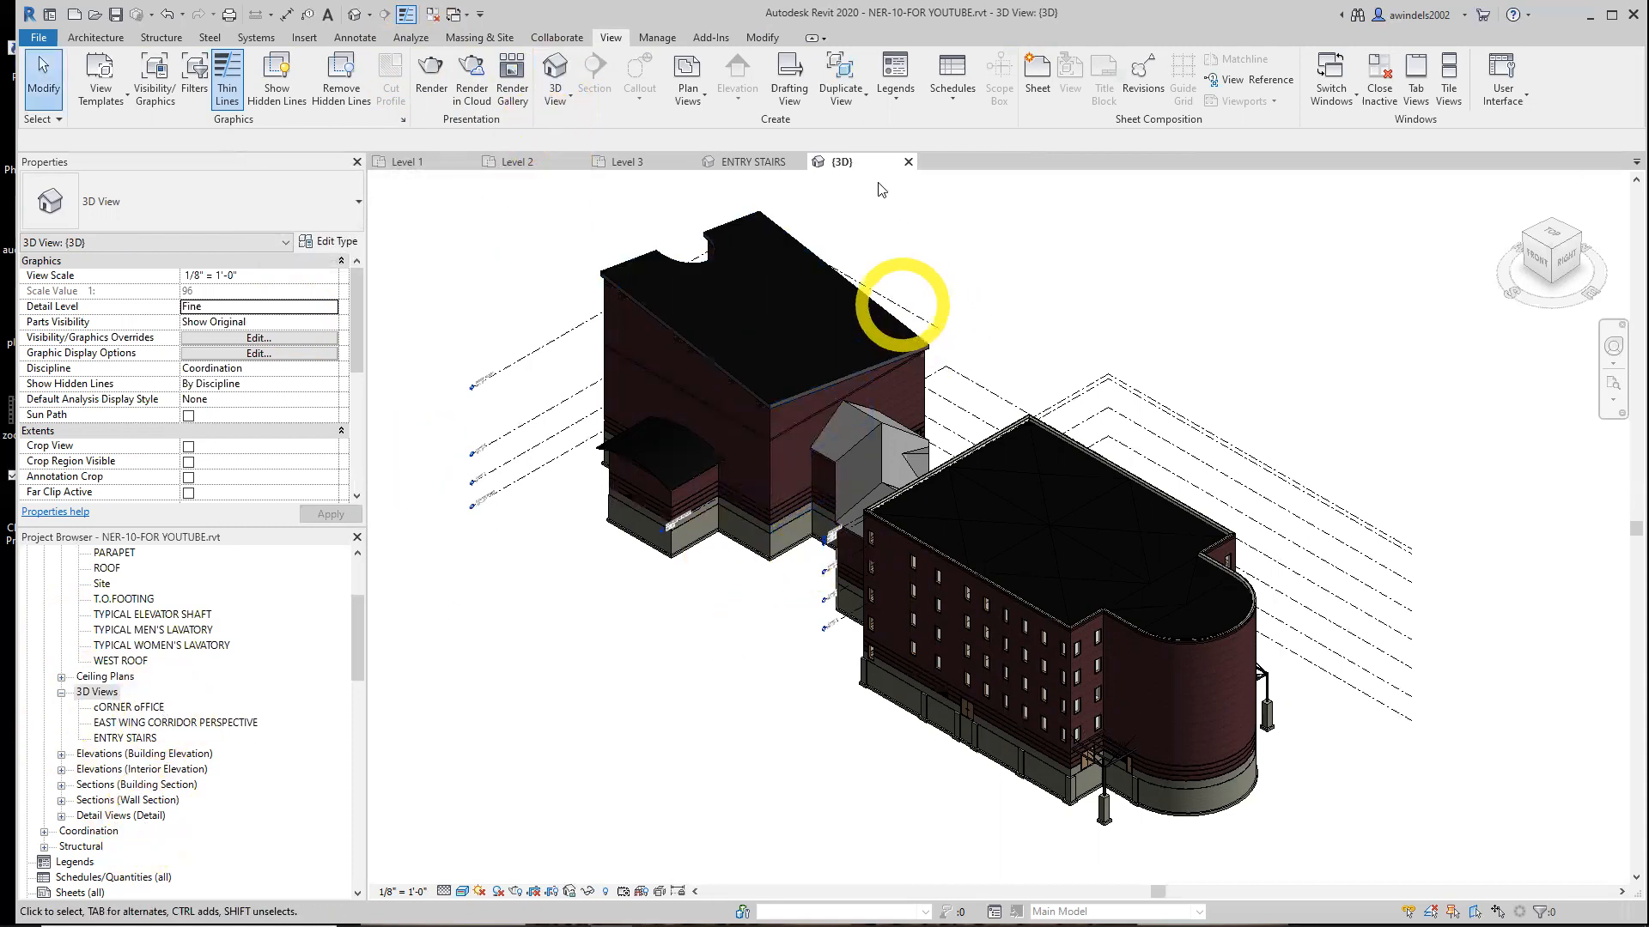
Locate the {3D} view under Coordination in the project browser and reopen the ENTRY STAIRS view
{"action": "right_click", "coordinate": [101, 690]}
{"action": "key", "text": "Escape"}
{"action": "left_click", "coordinate": [44, 832]}
{"action": "left_click", "coordinate": [103, 861]}
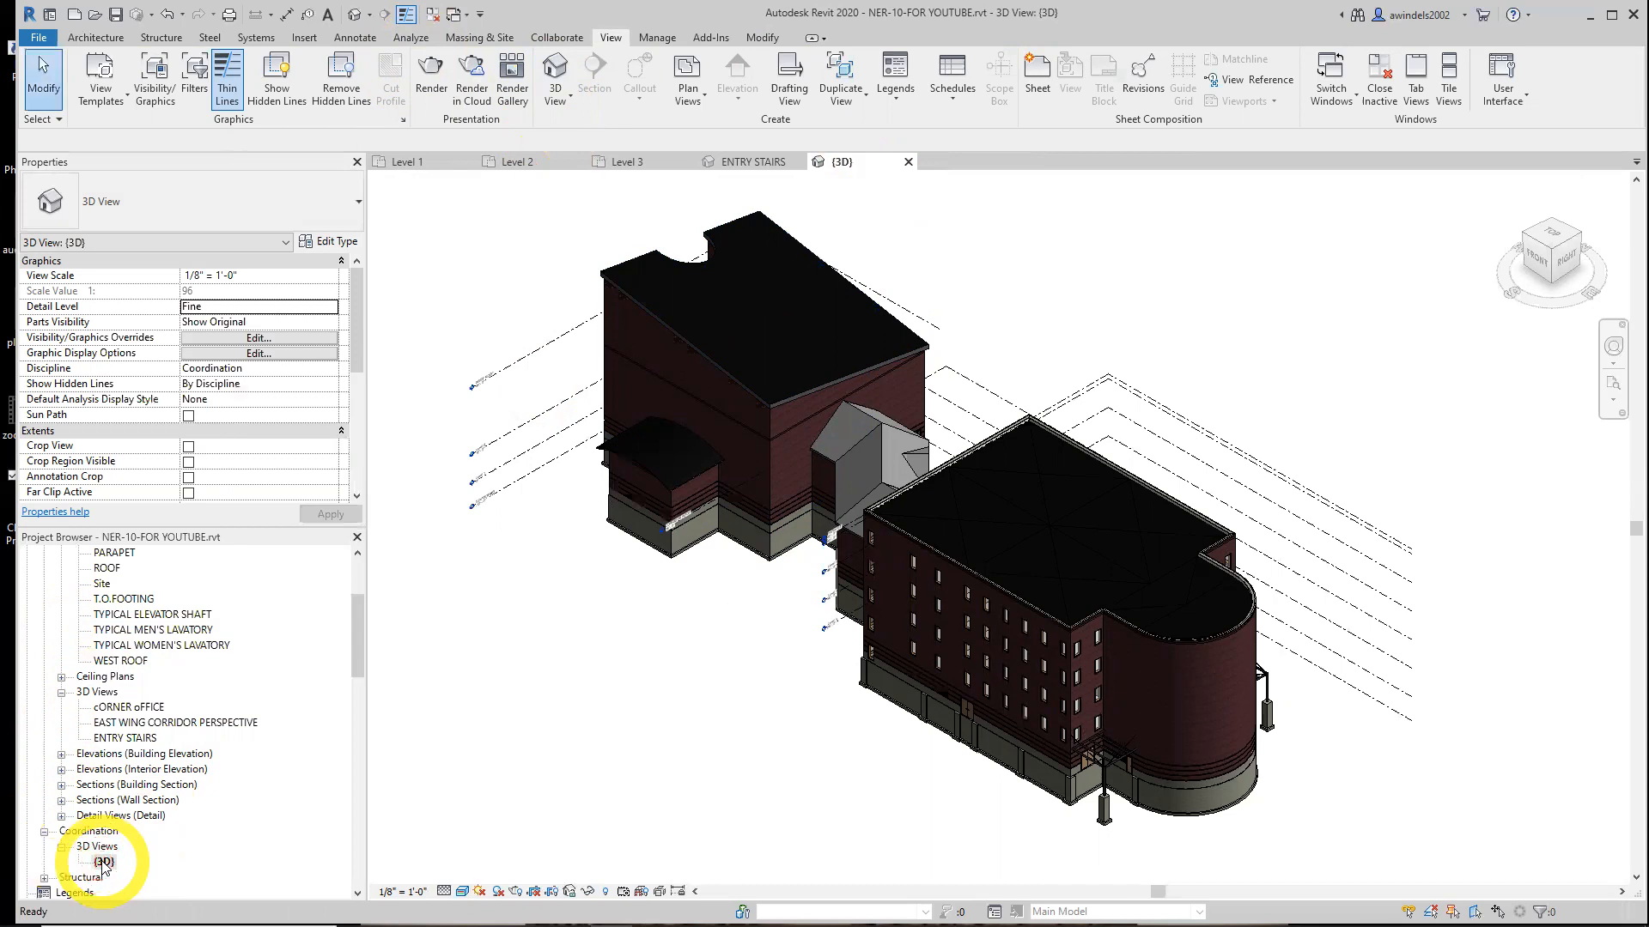
{"action": "scroll", "coordinate": [245, 786], "scroll_direction": "down", "scroll_amount": 1}
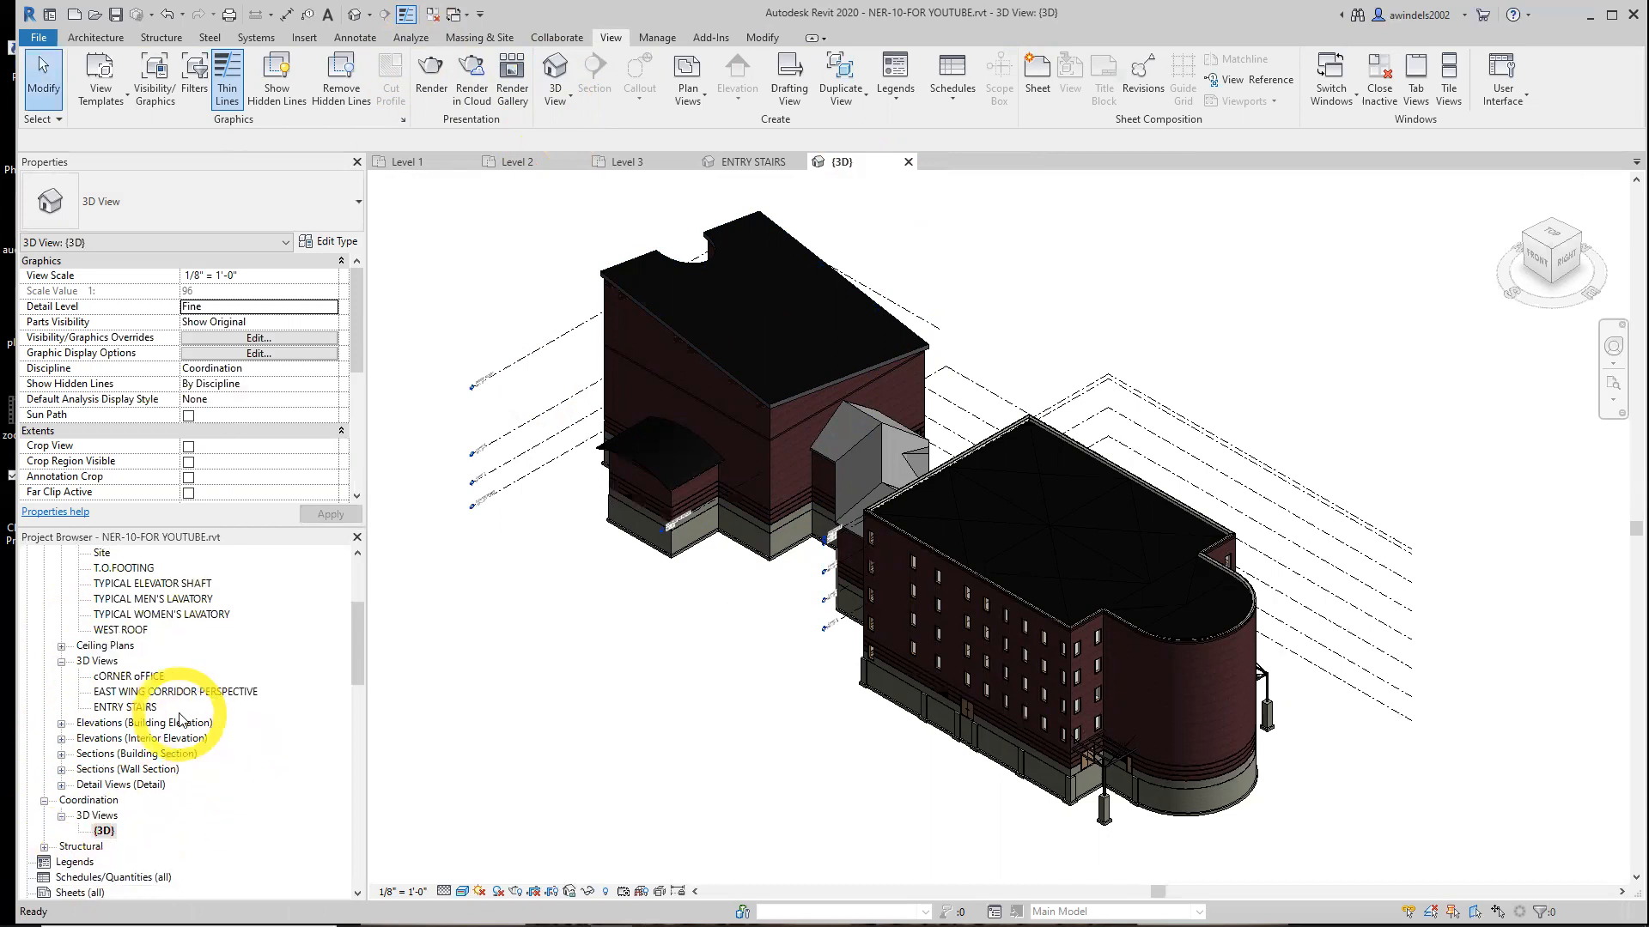
{"action": "double_click", "coordinate": [107, 831]}
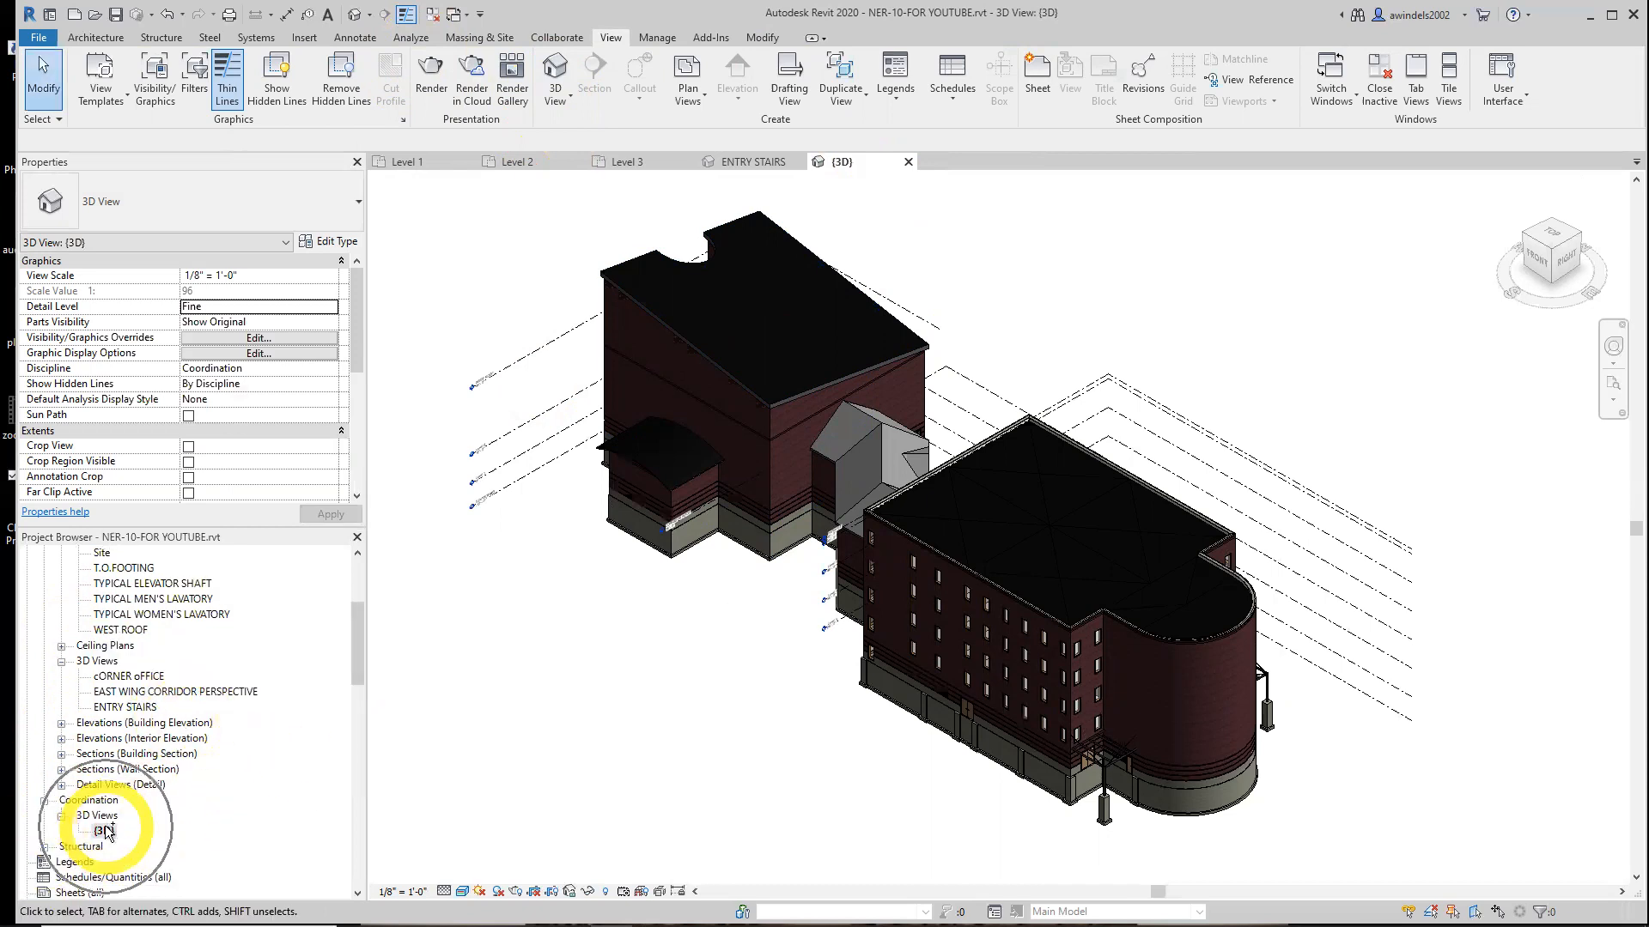
{"action": "left_click", "coordinate": [137, 707]}
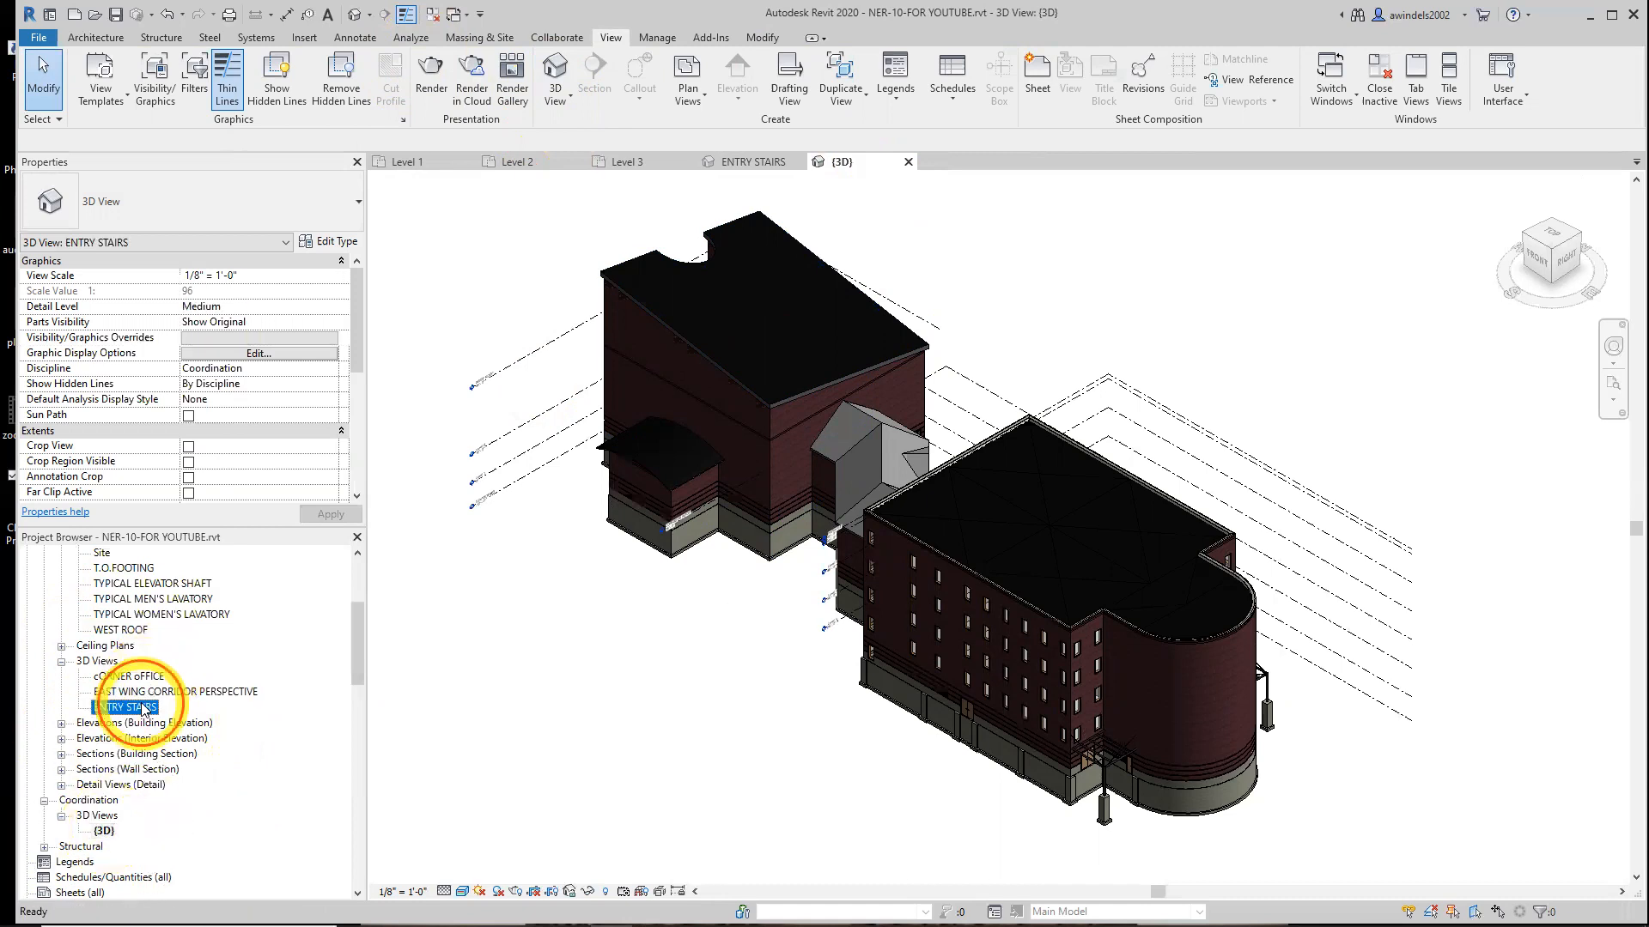
{"action": "double_click", "coordinate": [129, 707]}
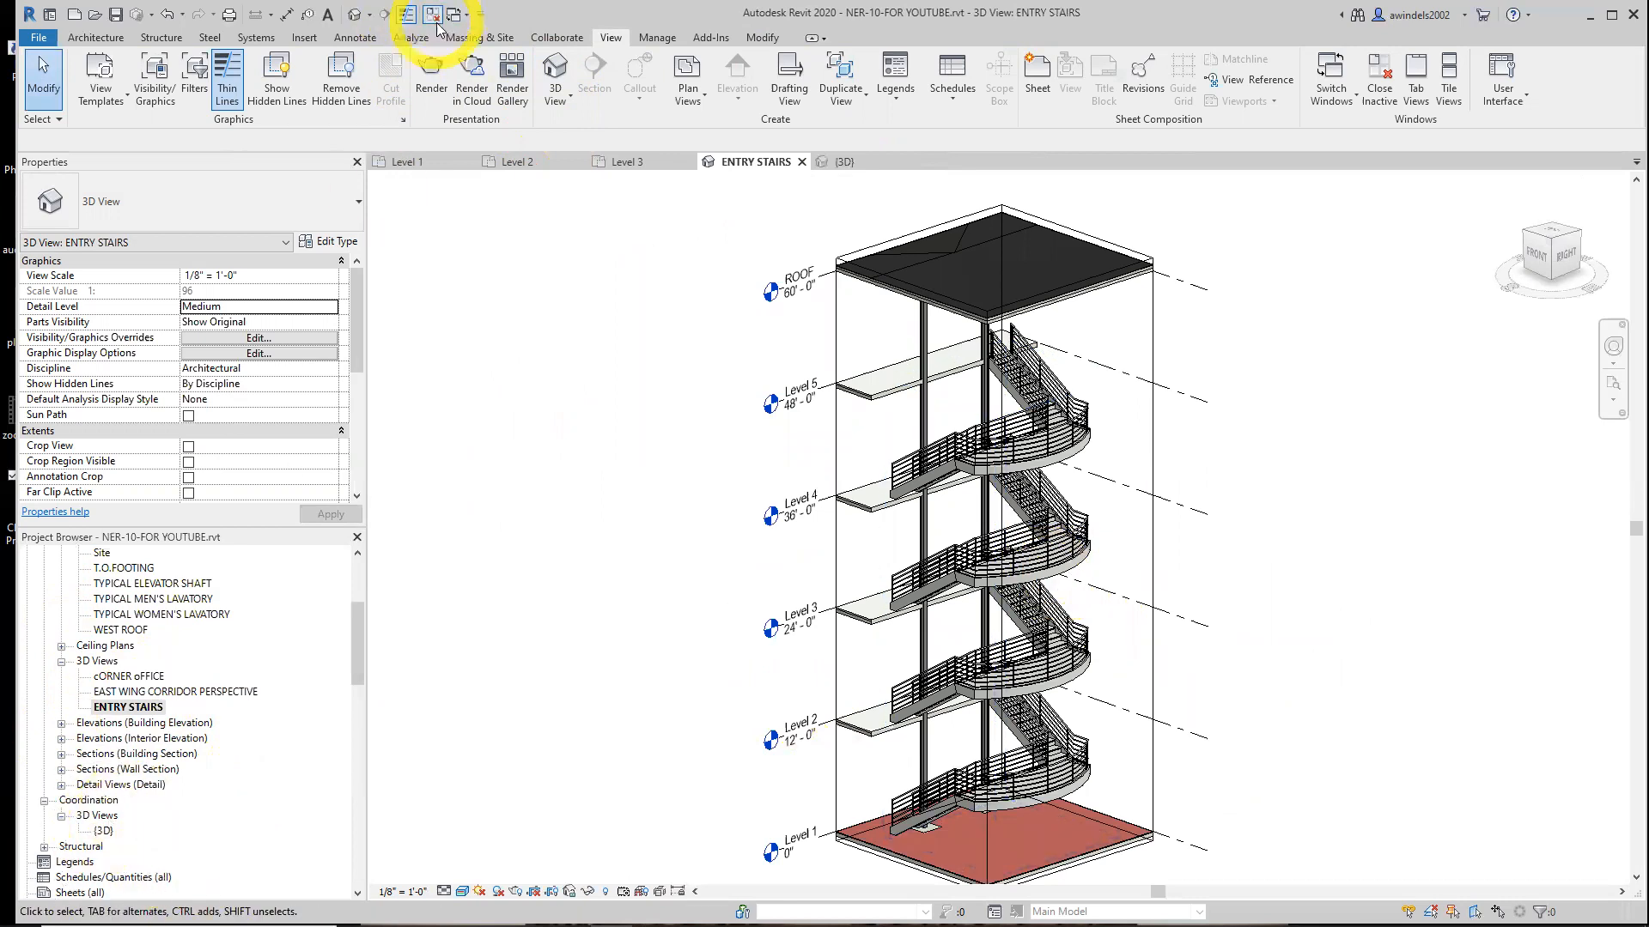
Close the 3D view tabs and switch to the Level 2 floor plan
{"action": "left_click", "coordinate": [356, 15]}
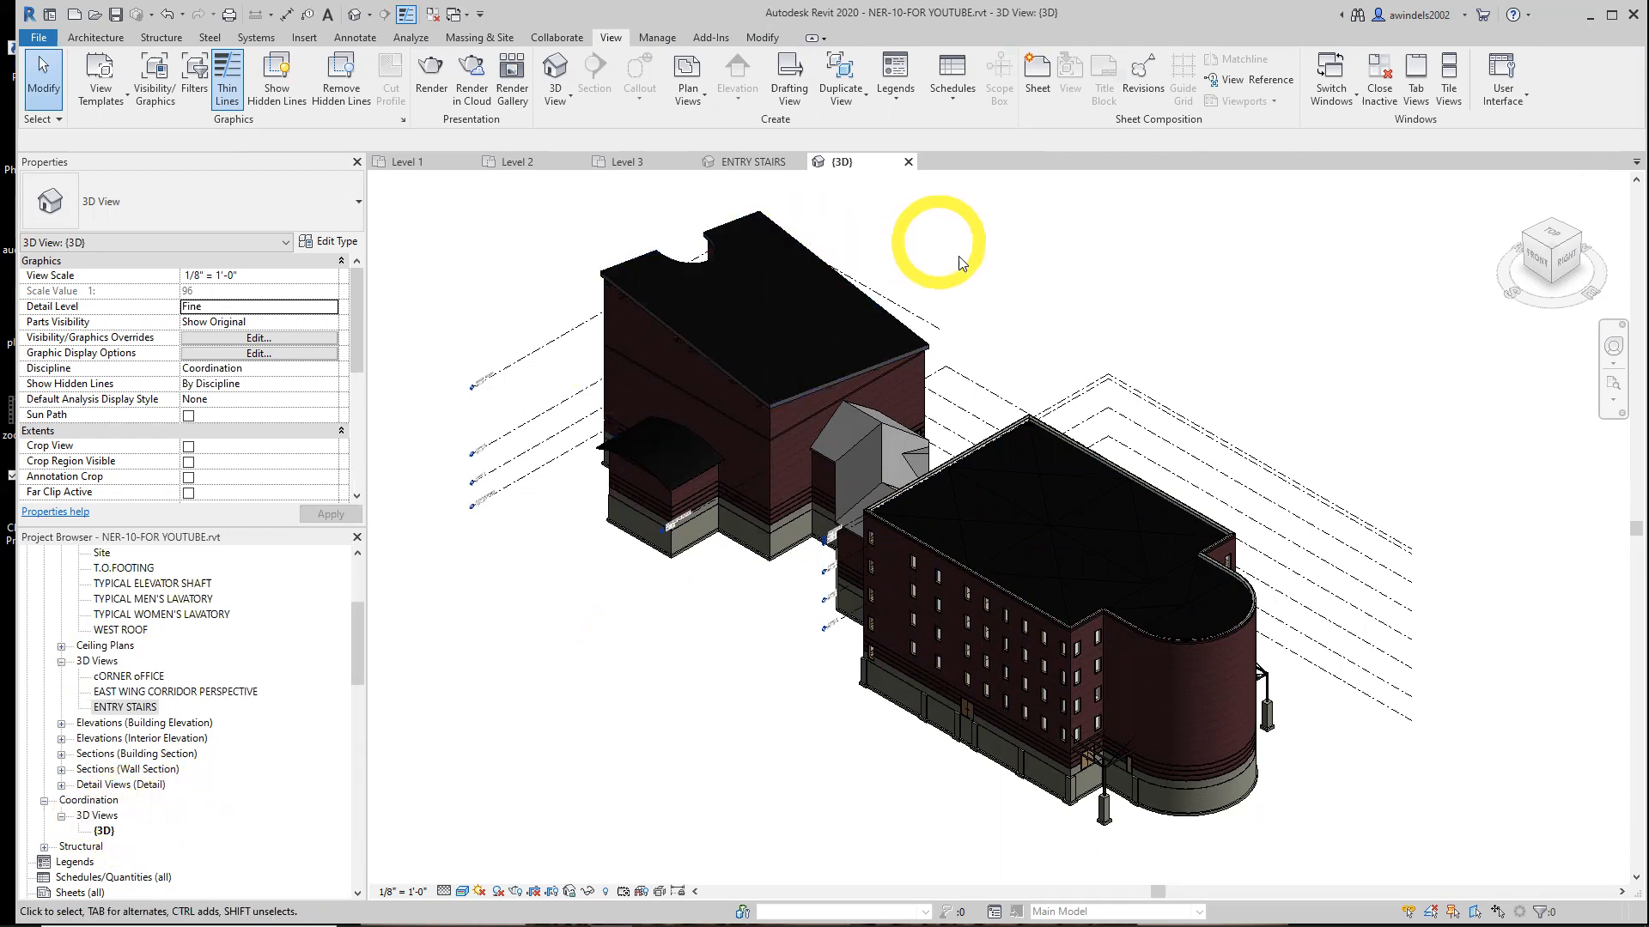
{"action": "left_click", "coordinate": [908, 163]}
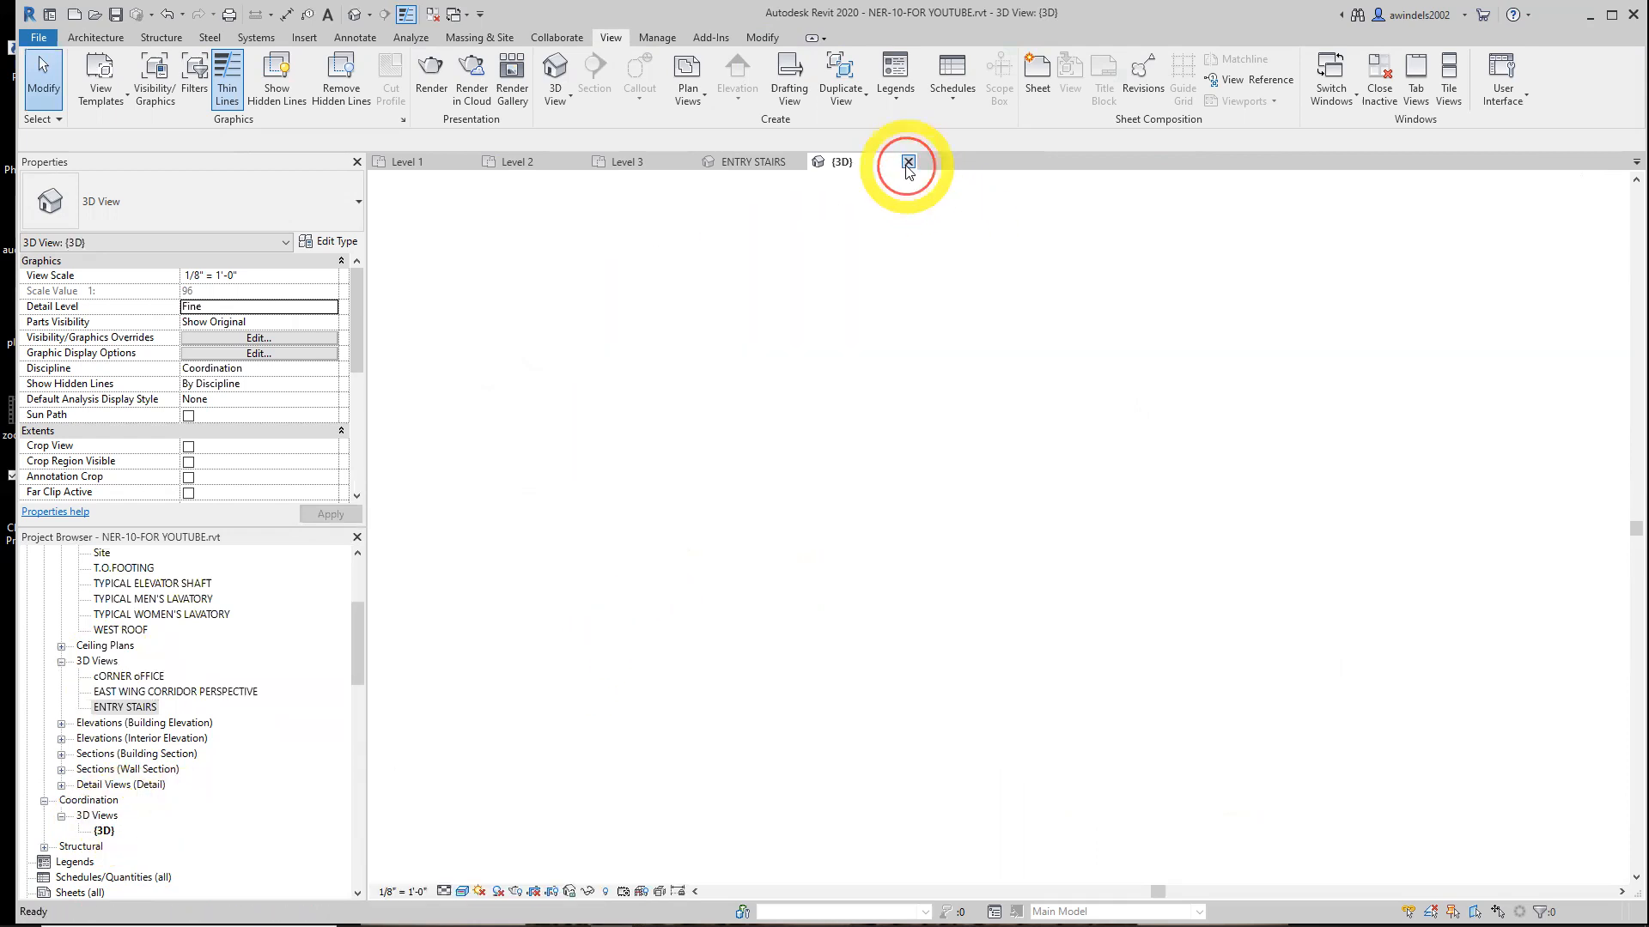
{"action": "left_click", "coordinate": [801, 162]}
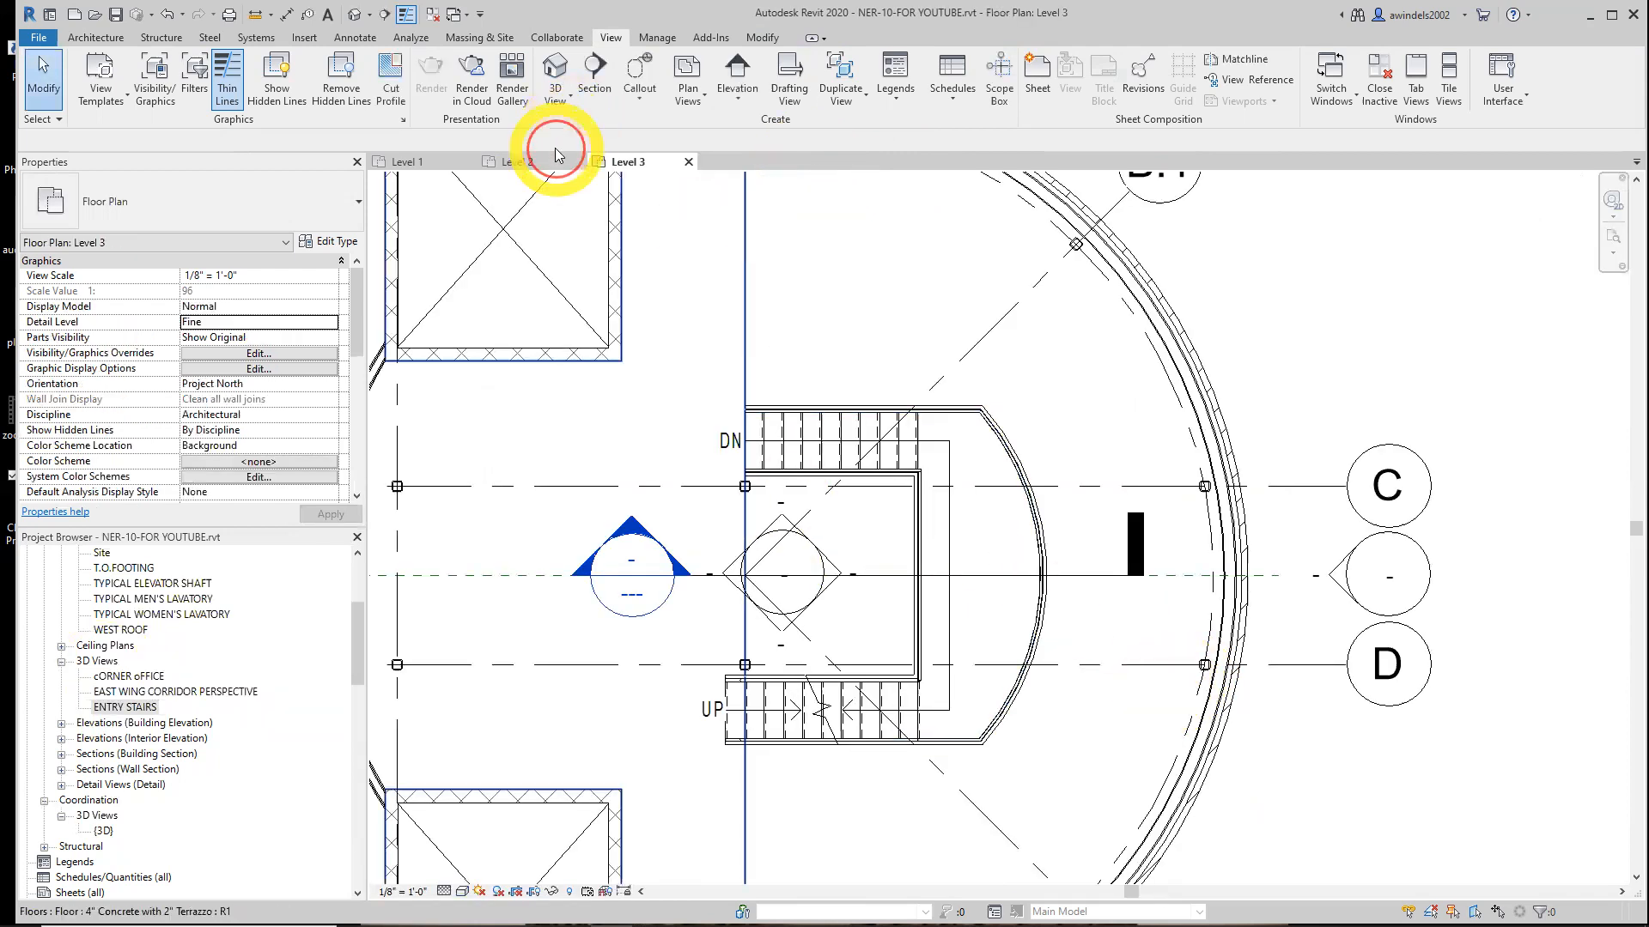
{"action": "left_click", "coordinate": [556, 155]}
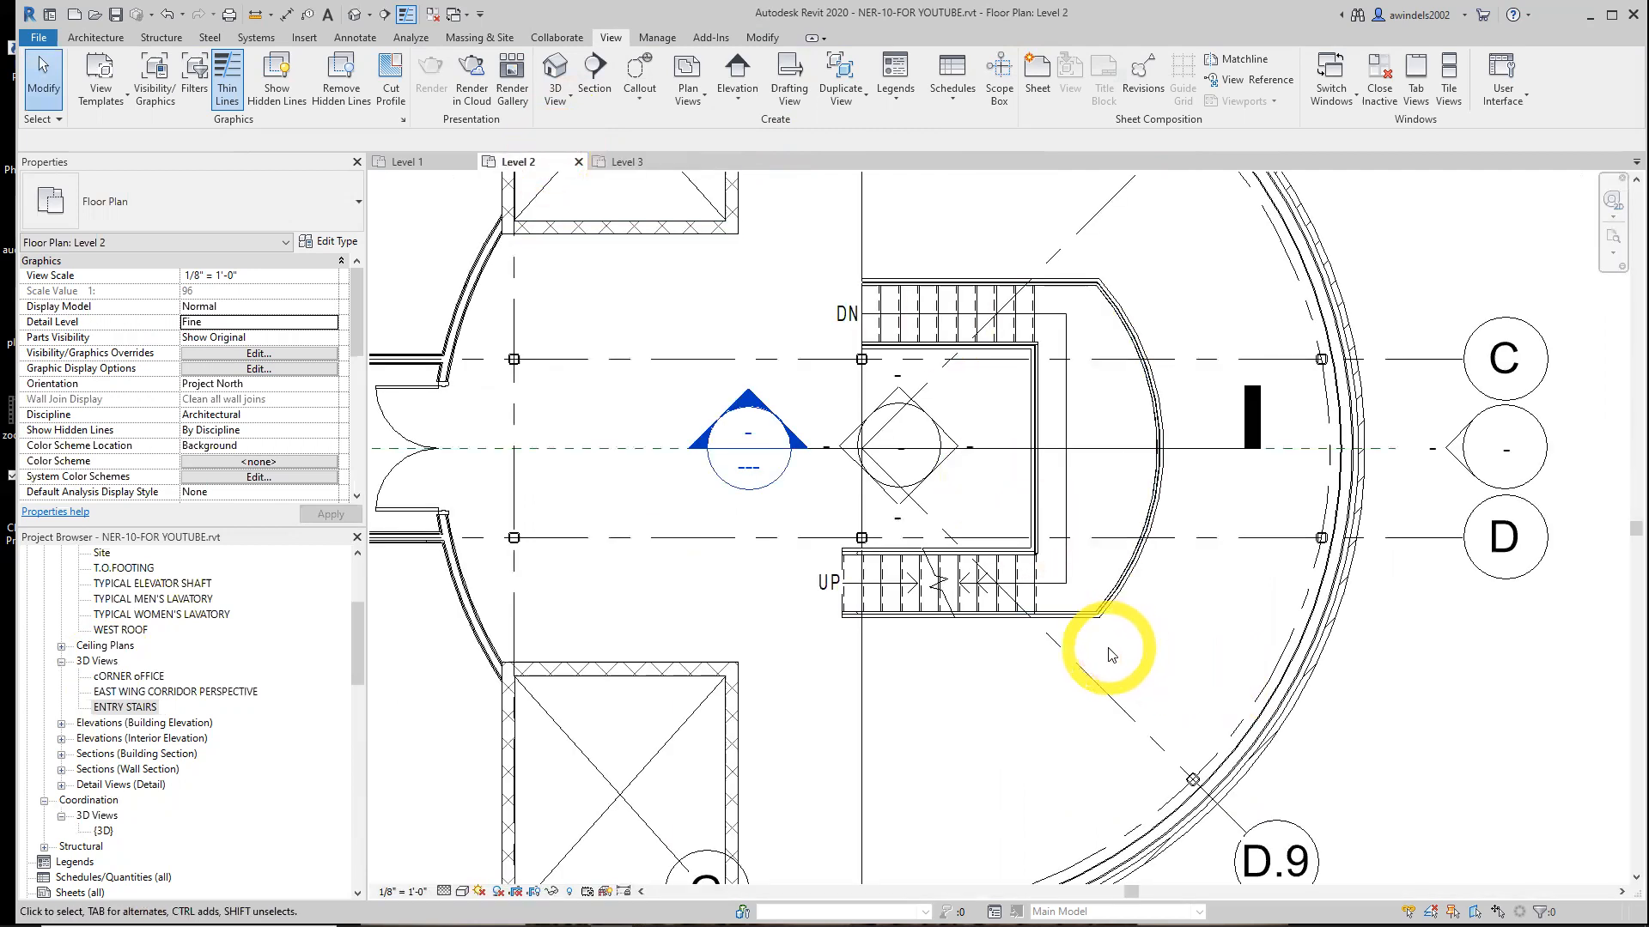
Place a reference plane offset 1' 6" from the starting edge of the stair's lower run on Level 2
{"action": "scroll", "coordinate": [843, 604], "scroll_direction": "up", "scroll_amount": 3}
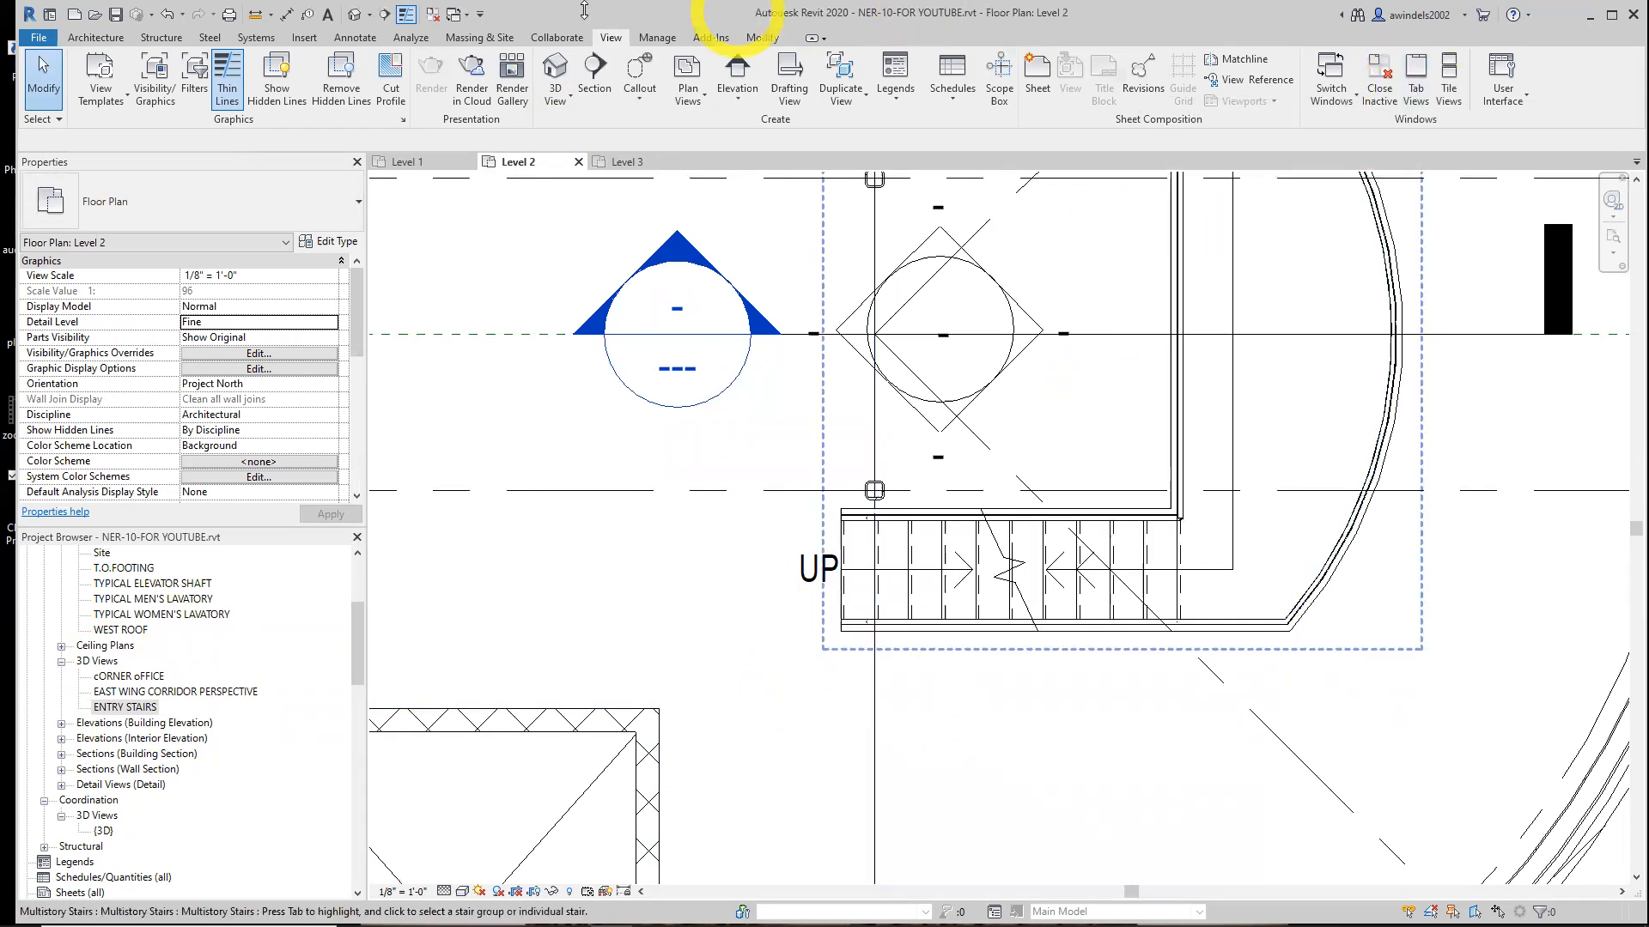
{"action": "left_click", "coordinate": [86, 37]}
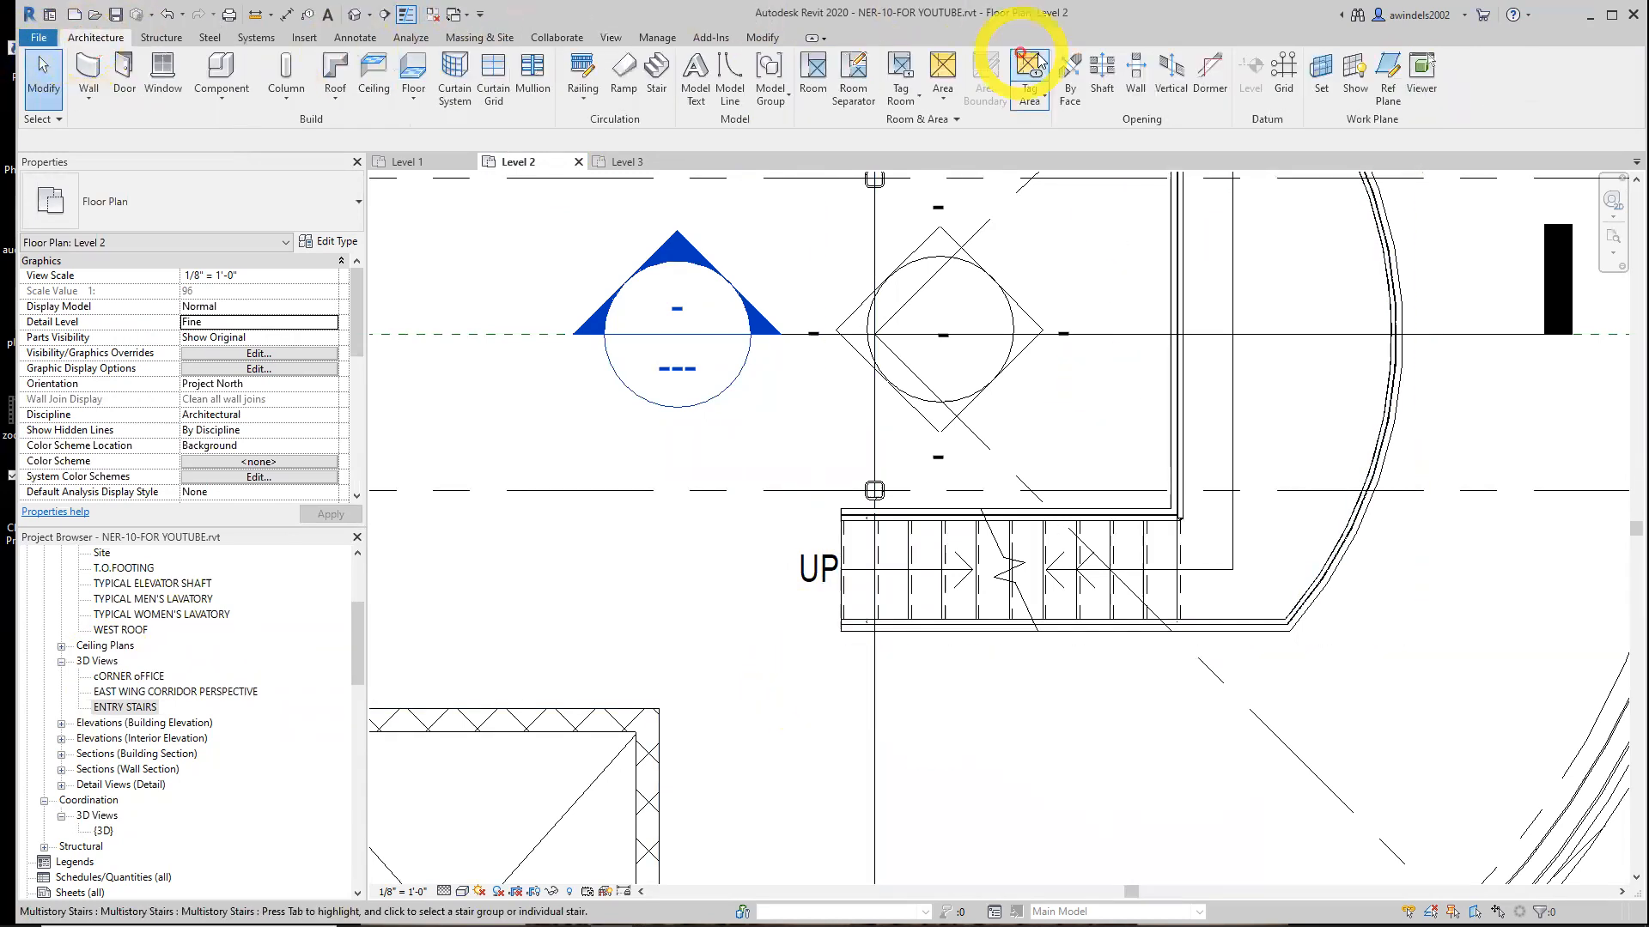
{"action": "left_click", "coordinate": [1388, 78]}
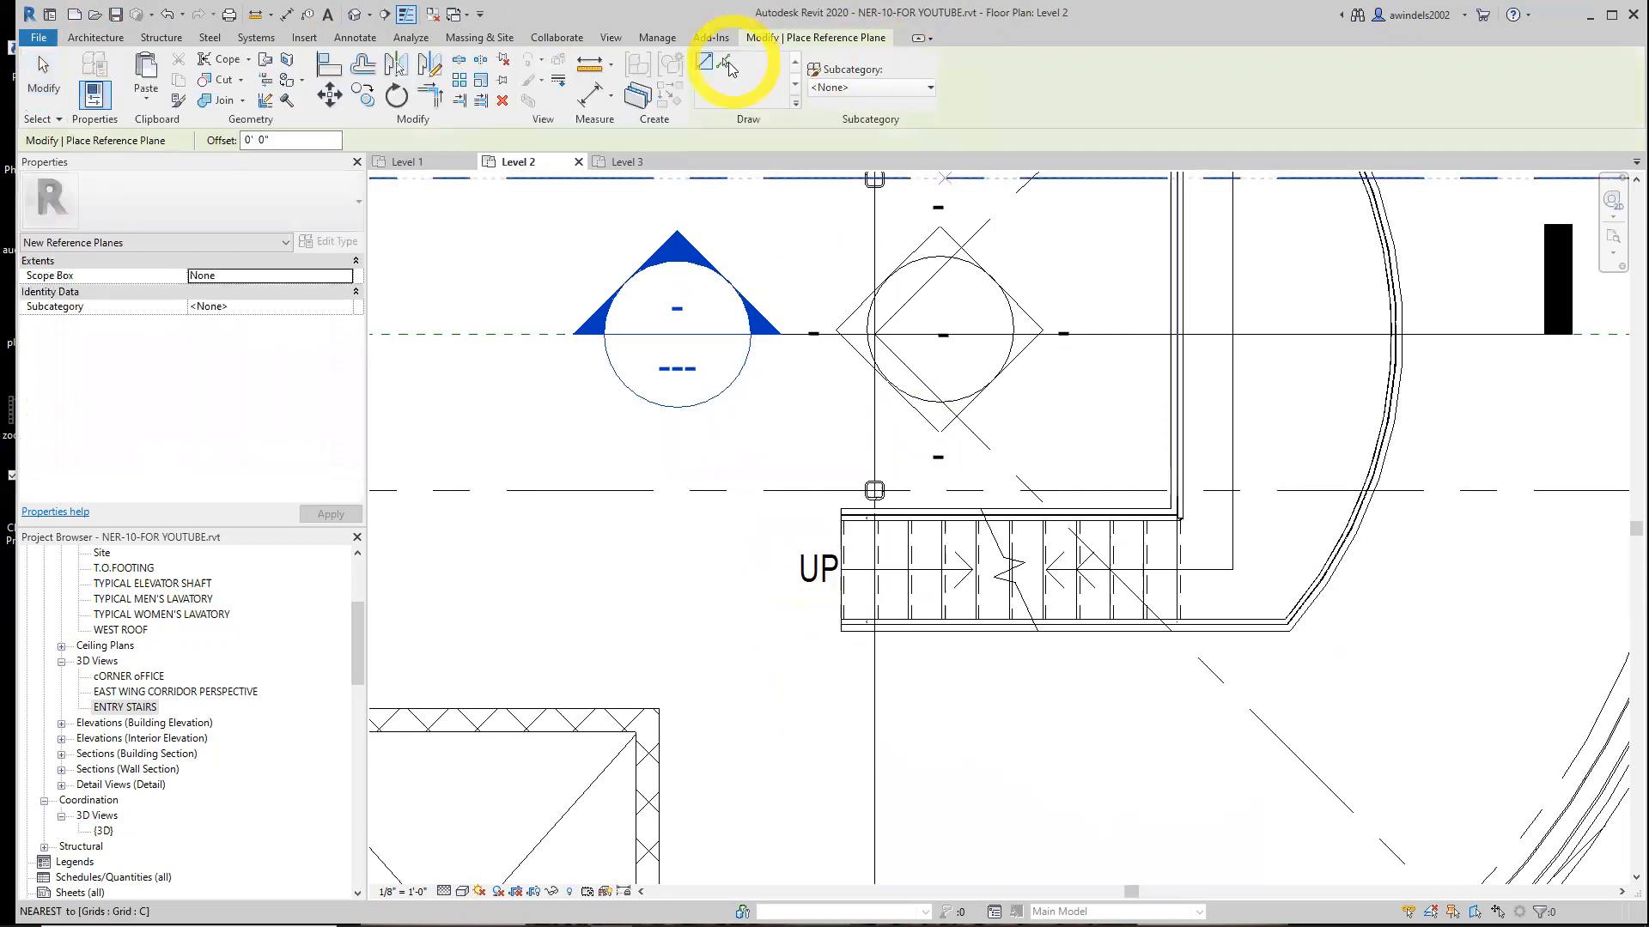
{"action": "left_click", "coordinate": [724, 65]}
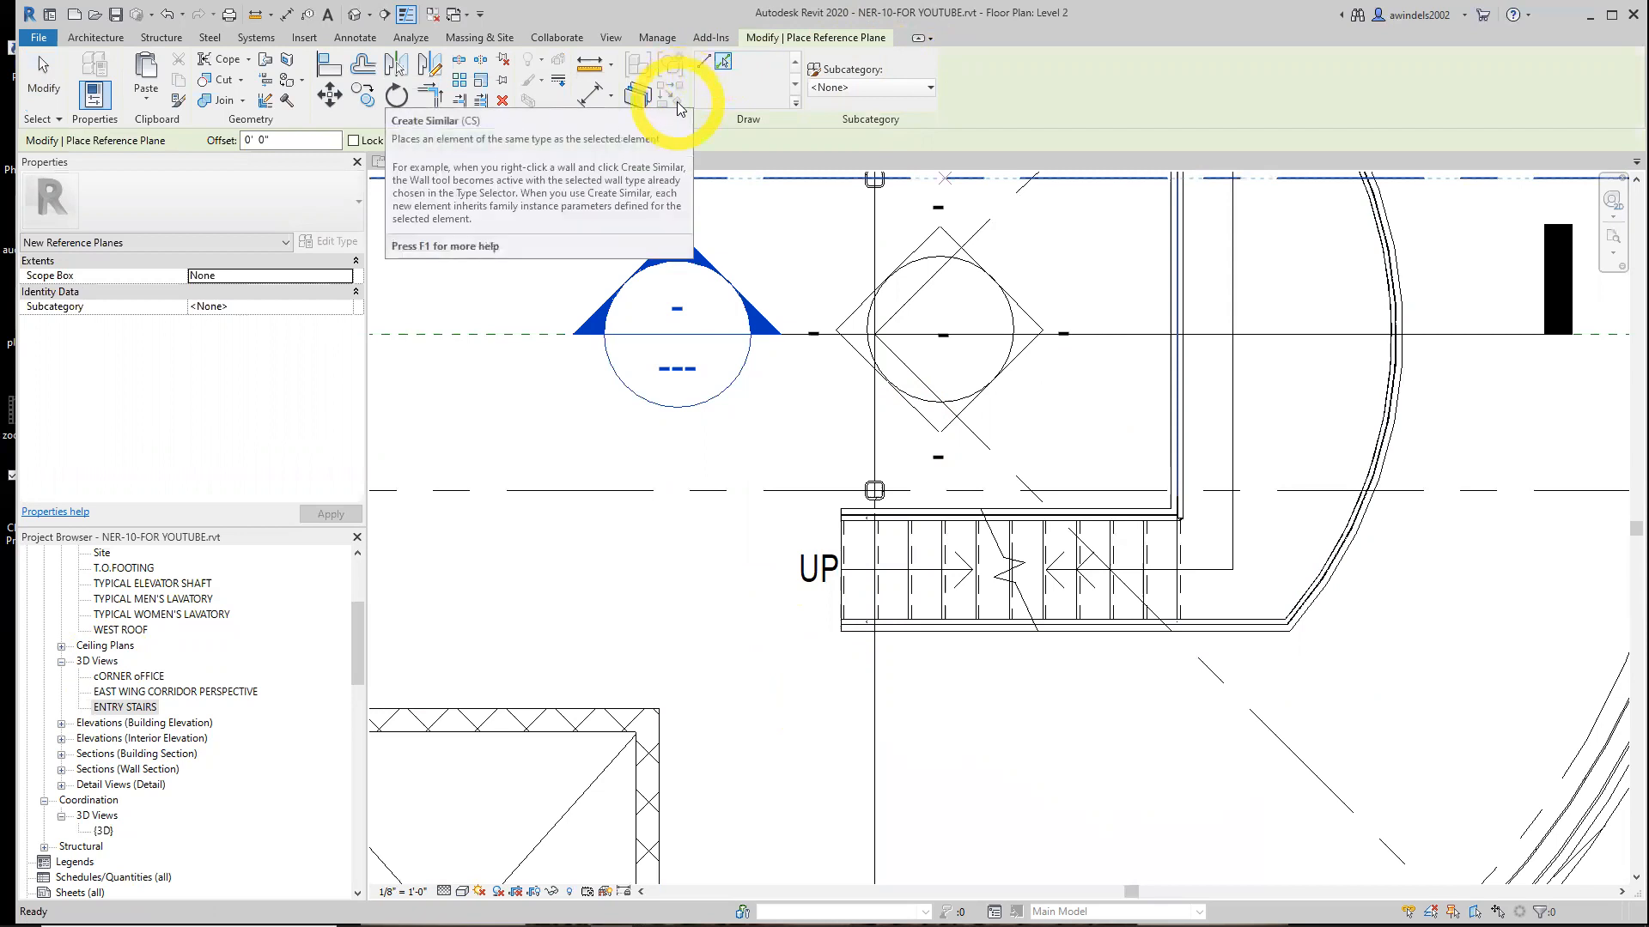
{"action": "left_click", "coordinate": [283, 141]}
{"action": "type", "text": "1"}
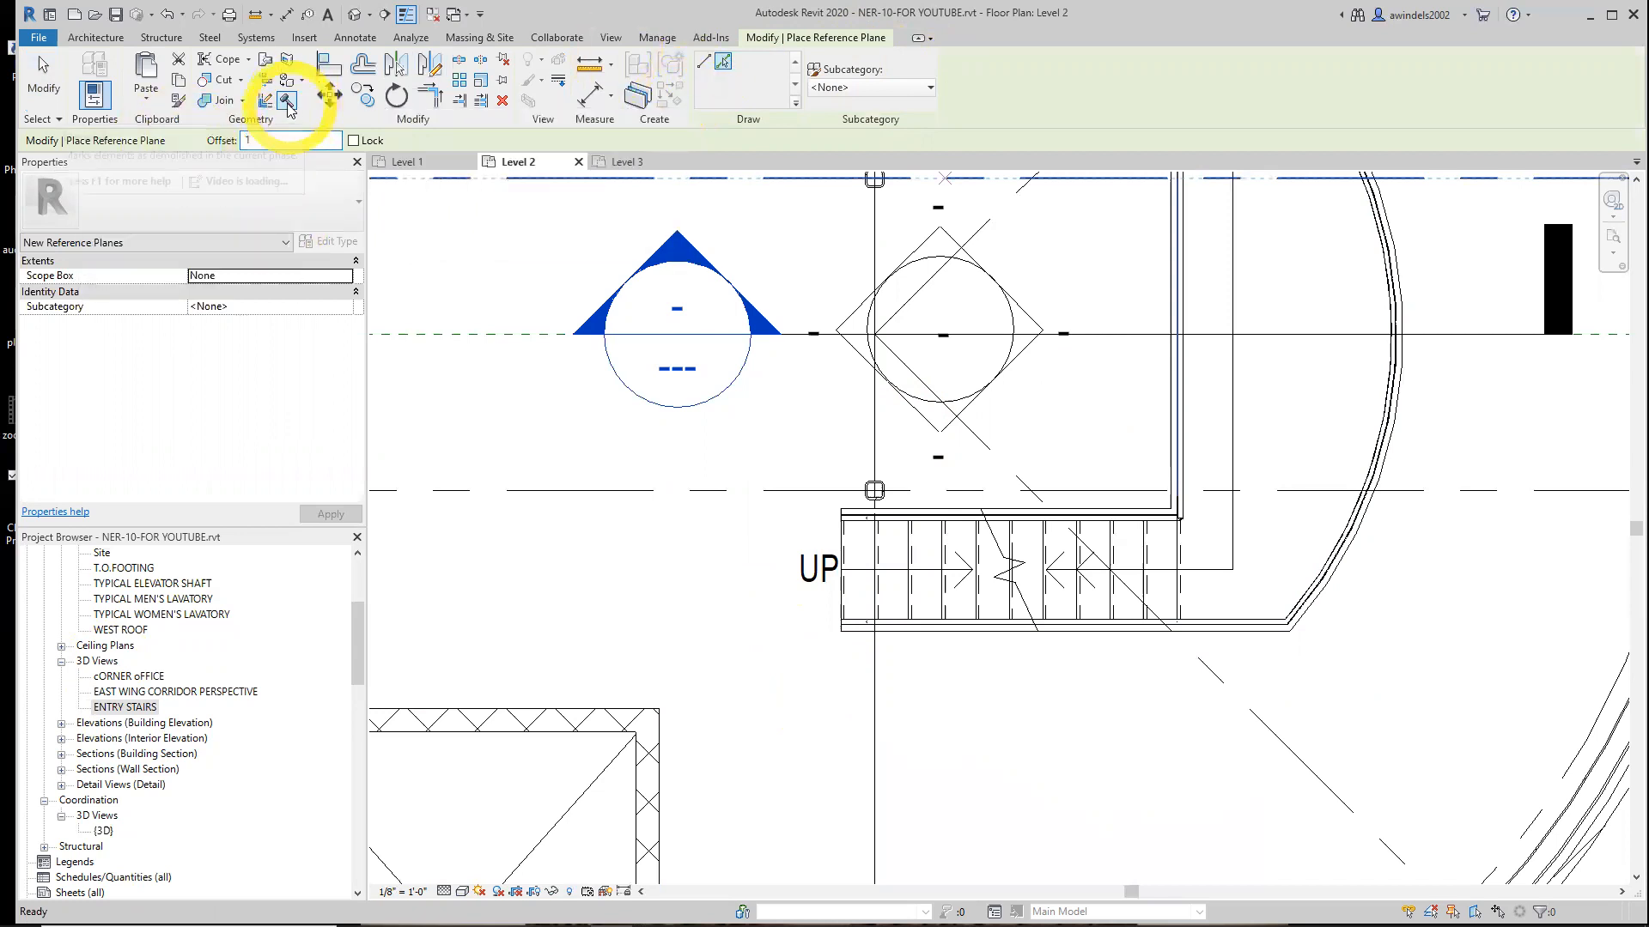
{"action": "type", "text": "' 6"}
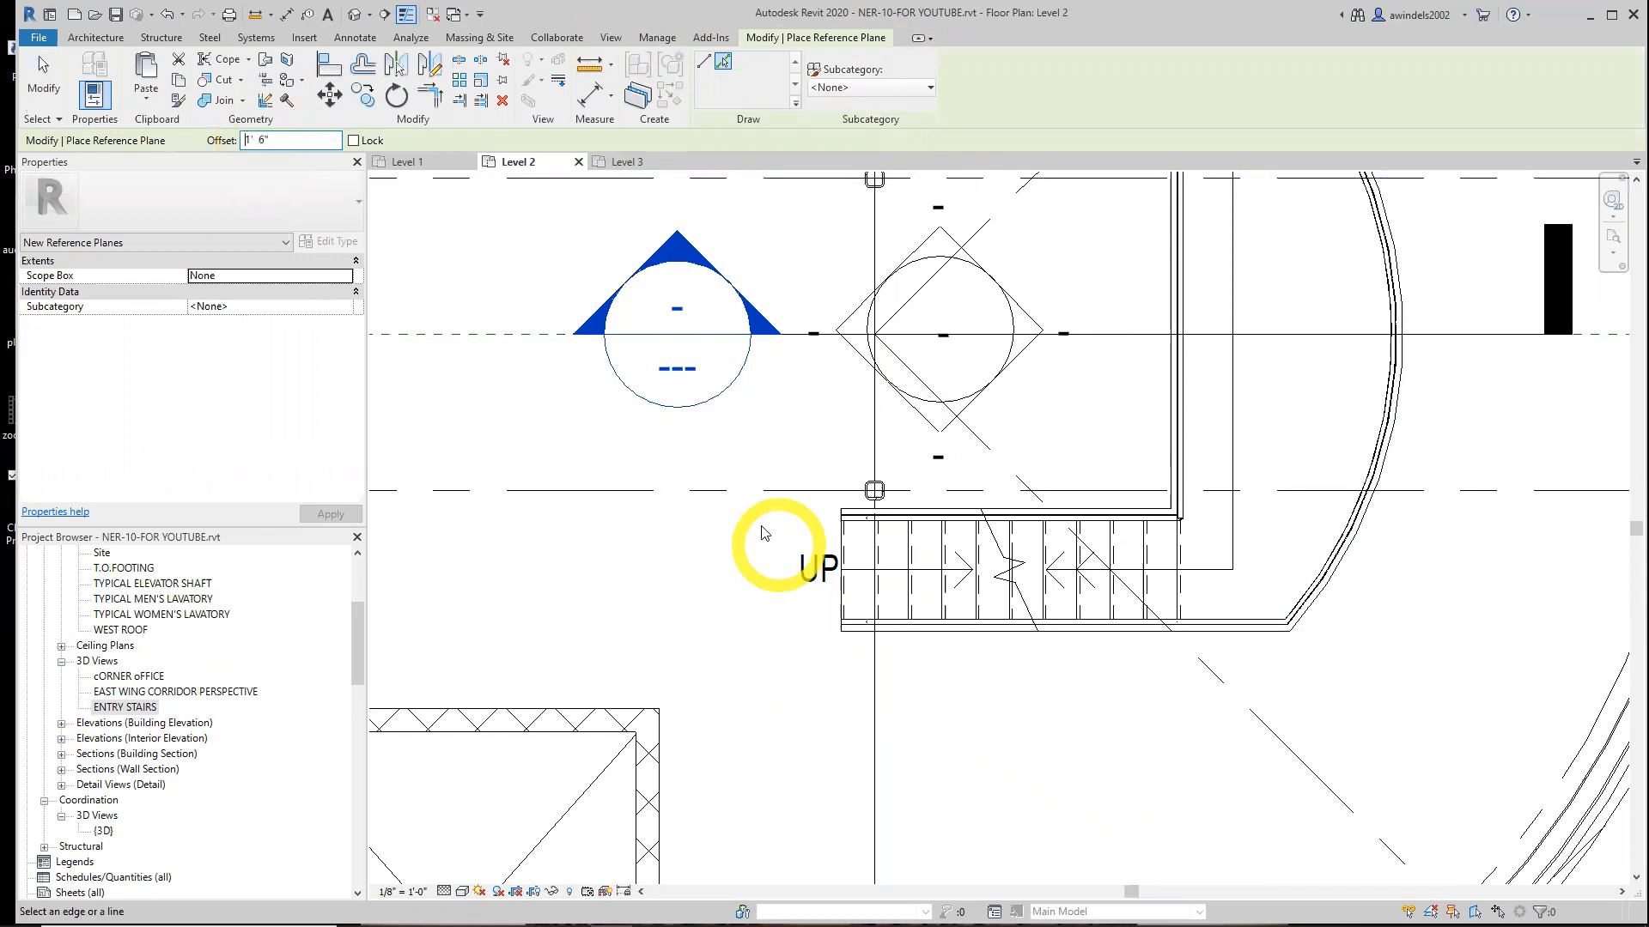
{"action": "left_click", "coordinate": [839, 546]}
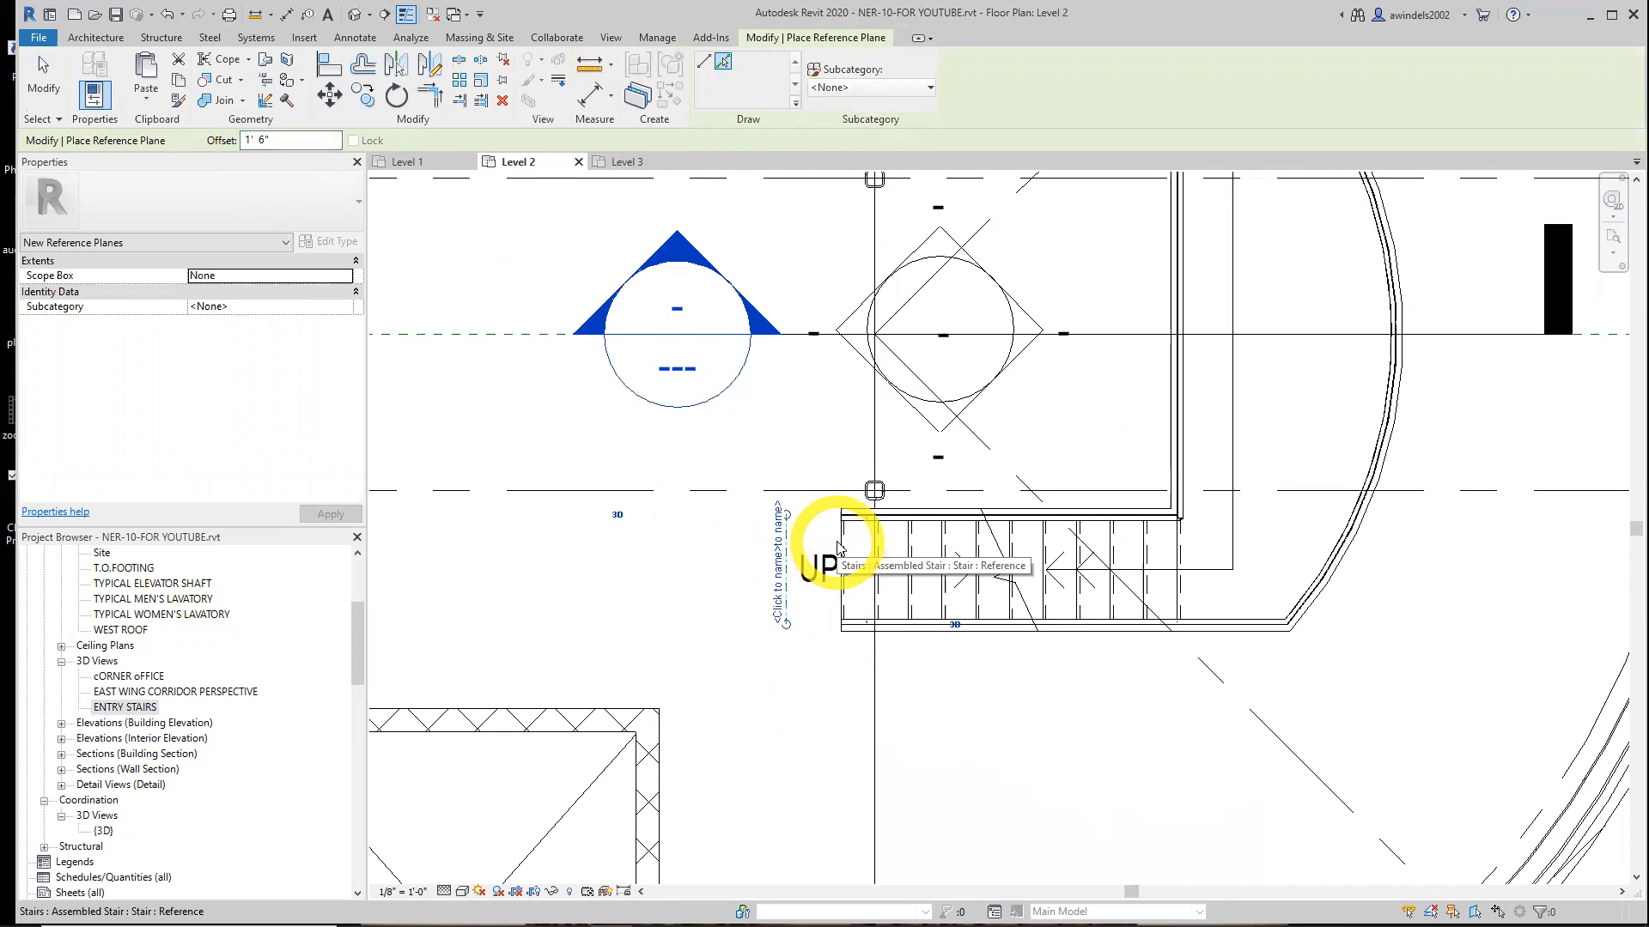
{"action": "left_click", "coordinate": [974, 664]}
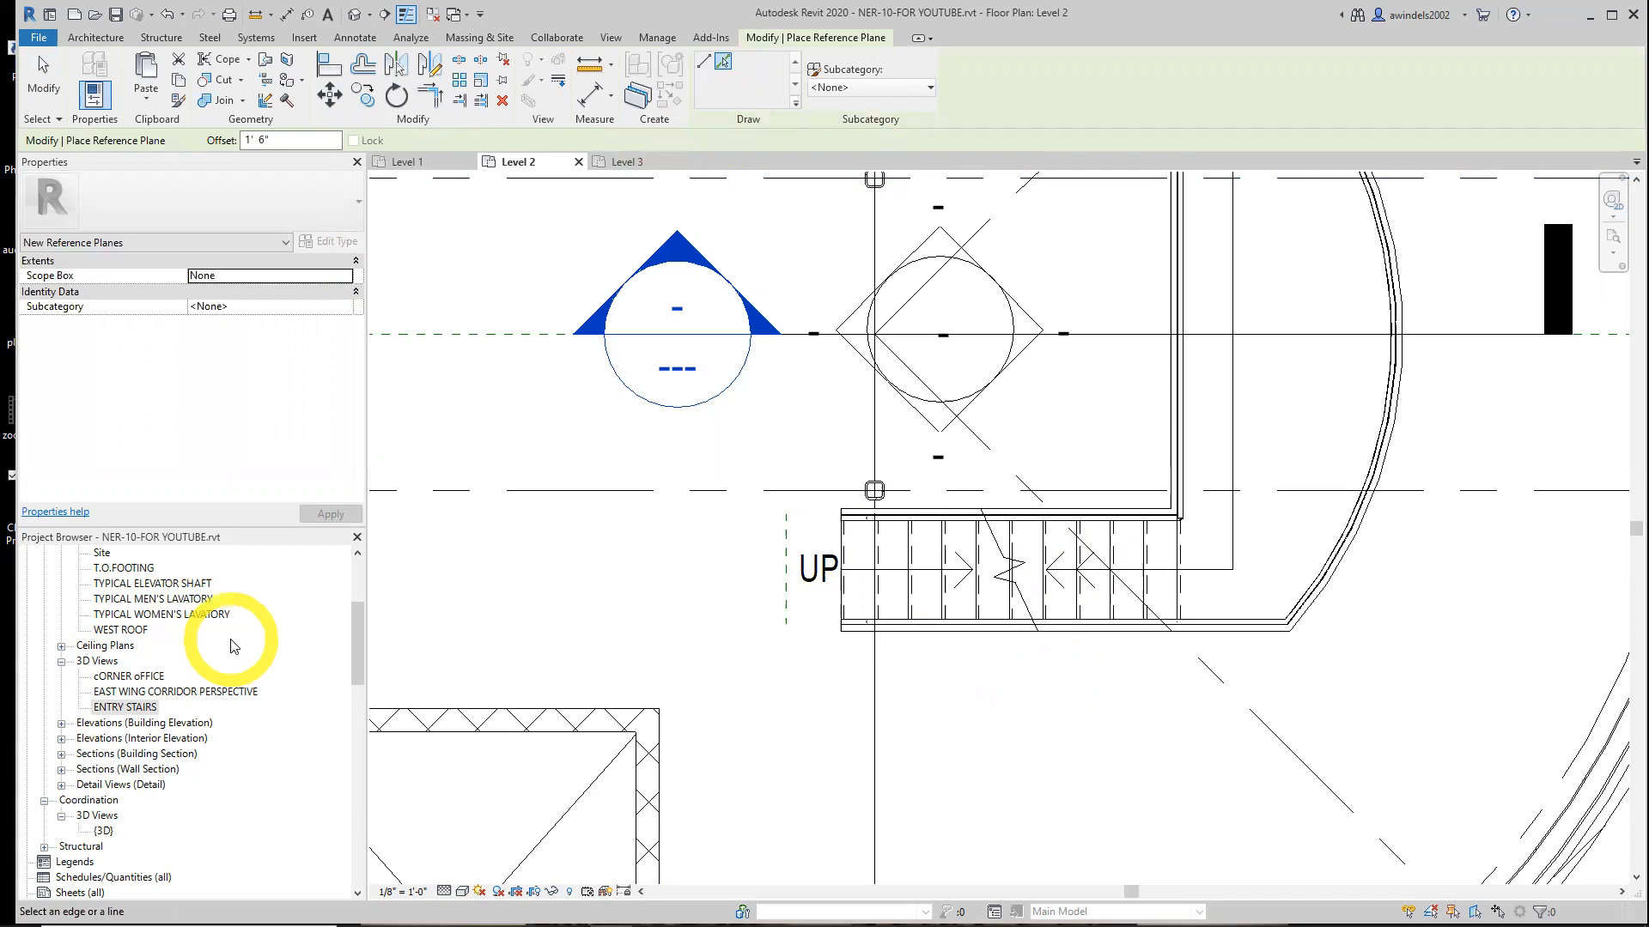
Open the ENTRY STAIRS 3D view and examine the multistory stair, railings and roof
{"action": "double_click", "coordinate": [125, 707]}
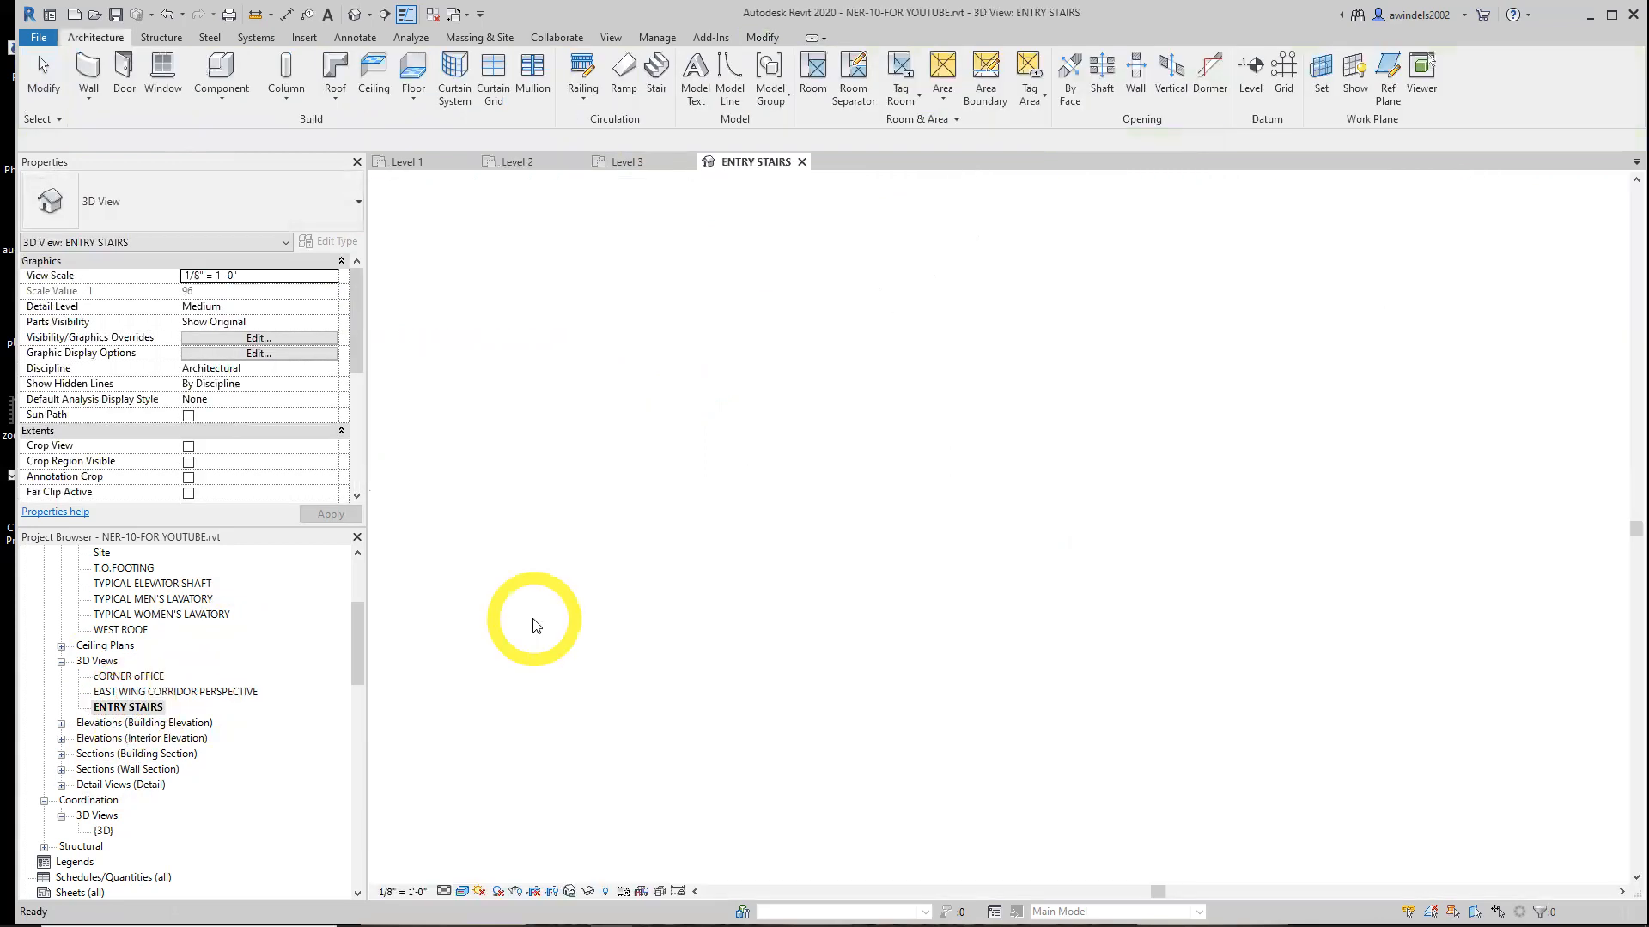
{"action": "scroll", "coordinate": [1224, 758], "scroll_direction": "up", "scroll_amount": 4}
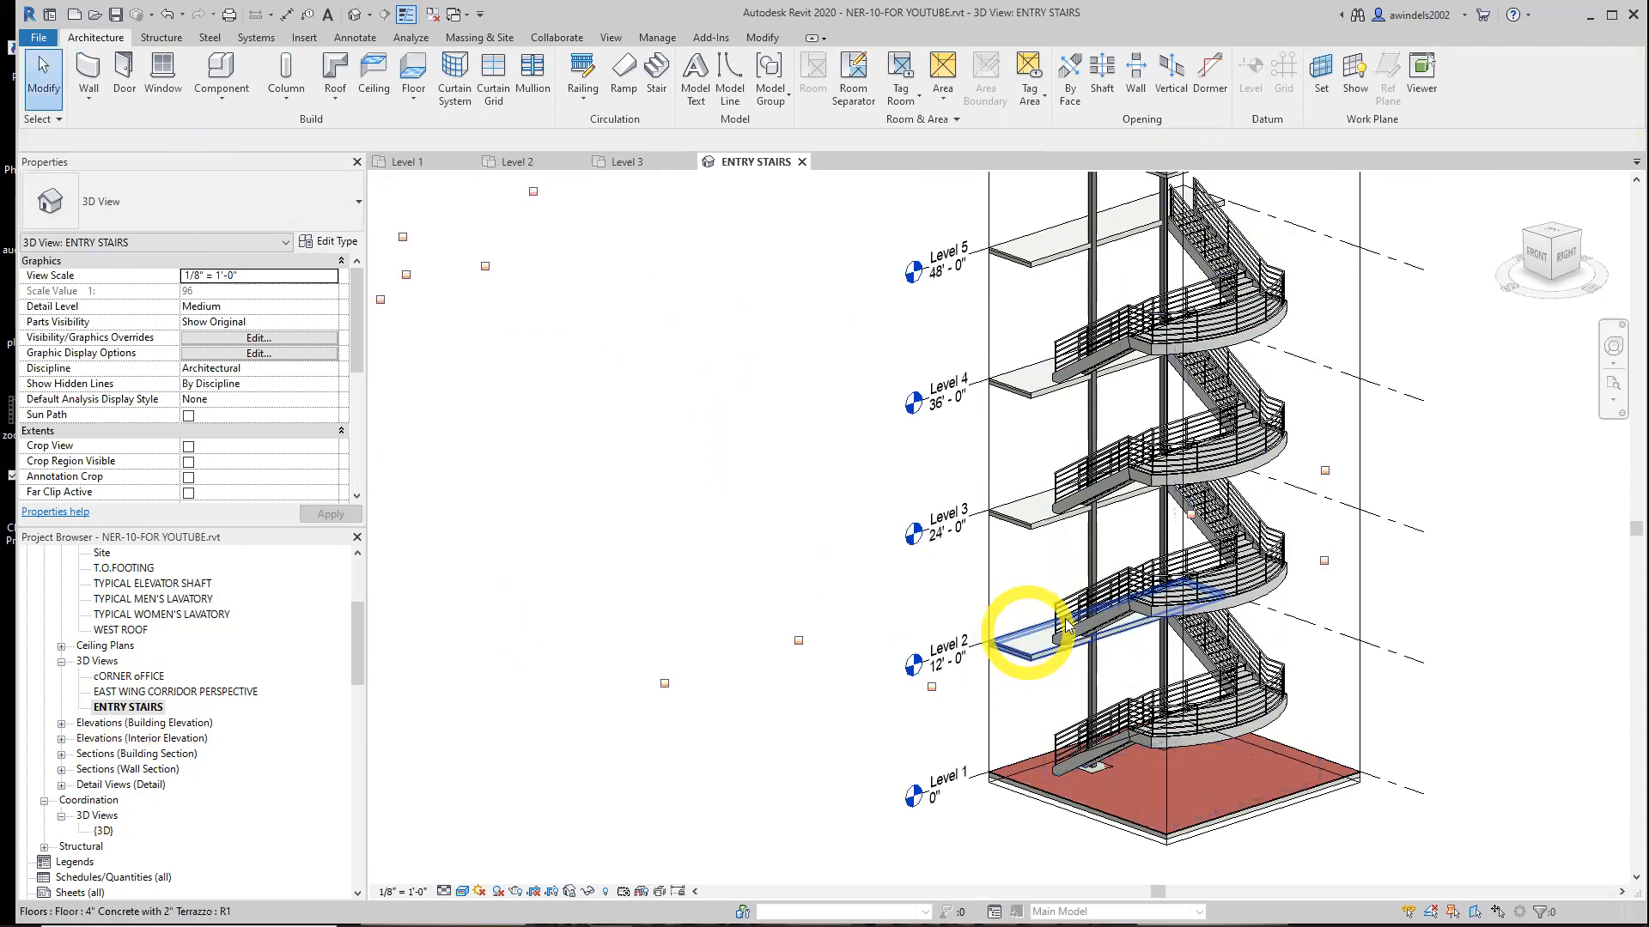
{"action": "key", "text": "Tab"}
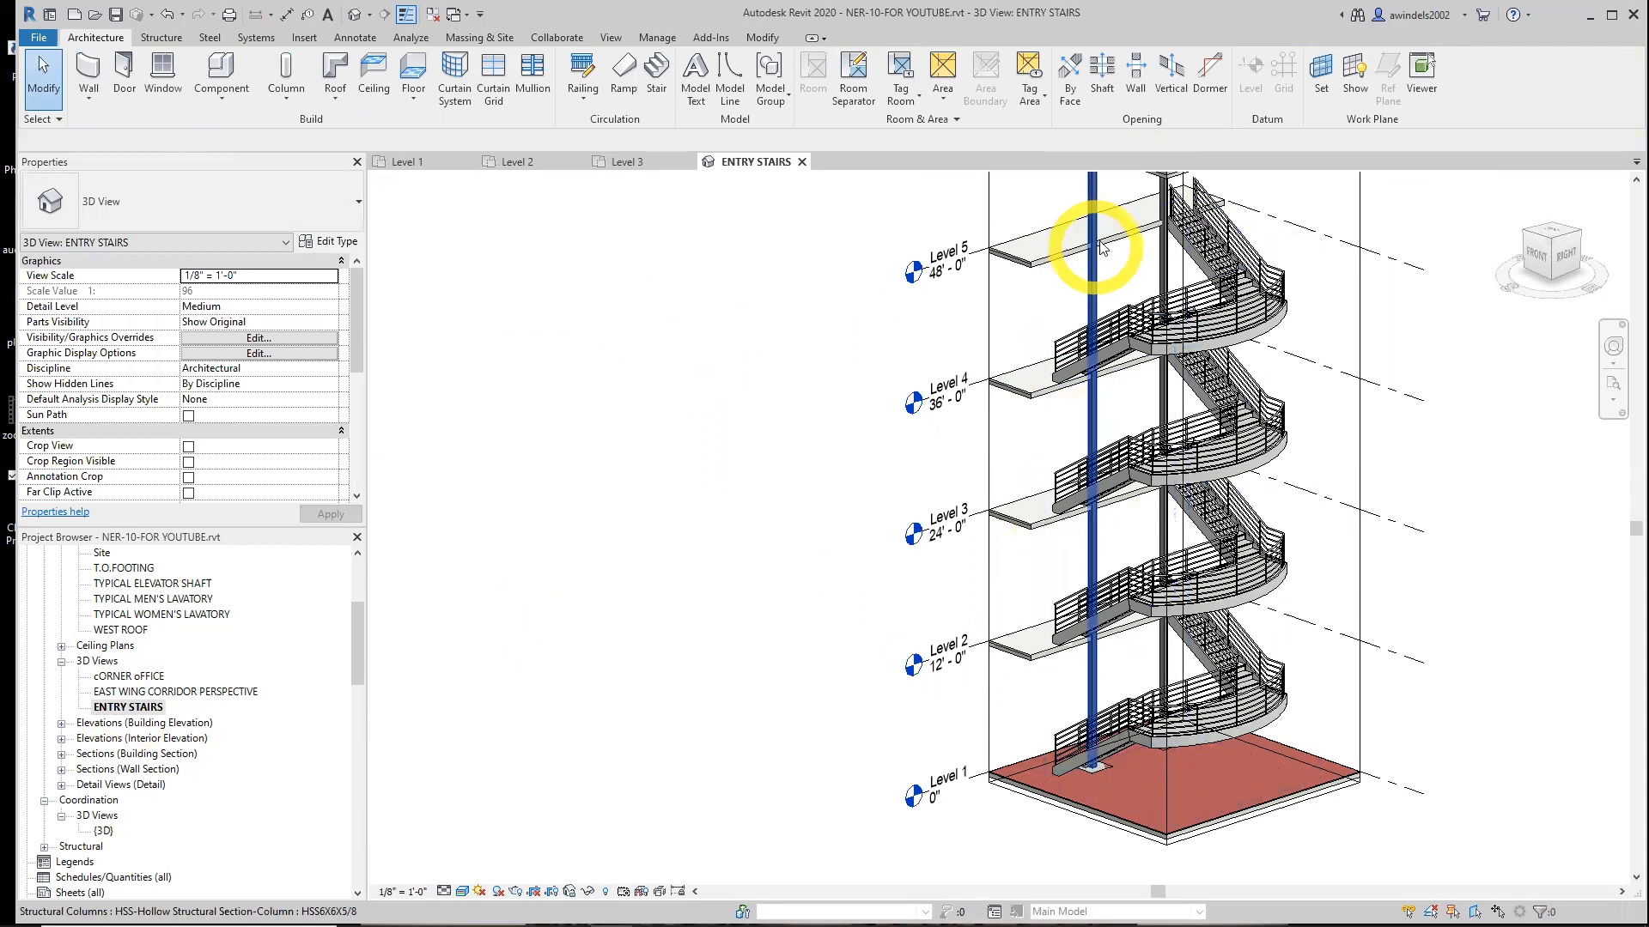
{"action": "middle_click_drag", "start_coordinate": [1113, 211], "coordinate": [1151, 352]}
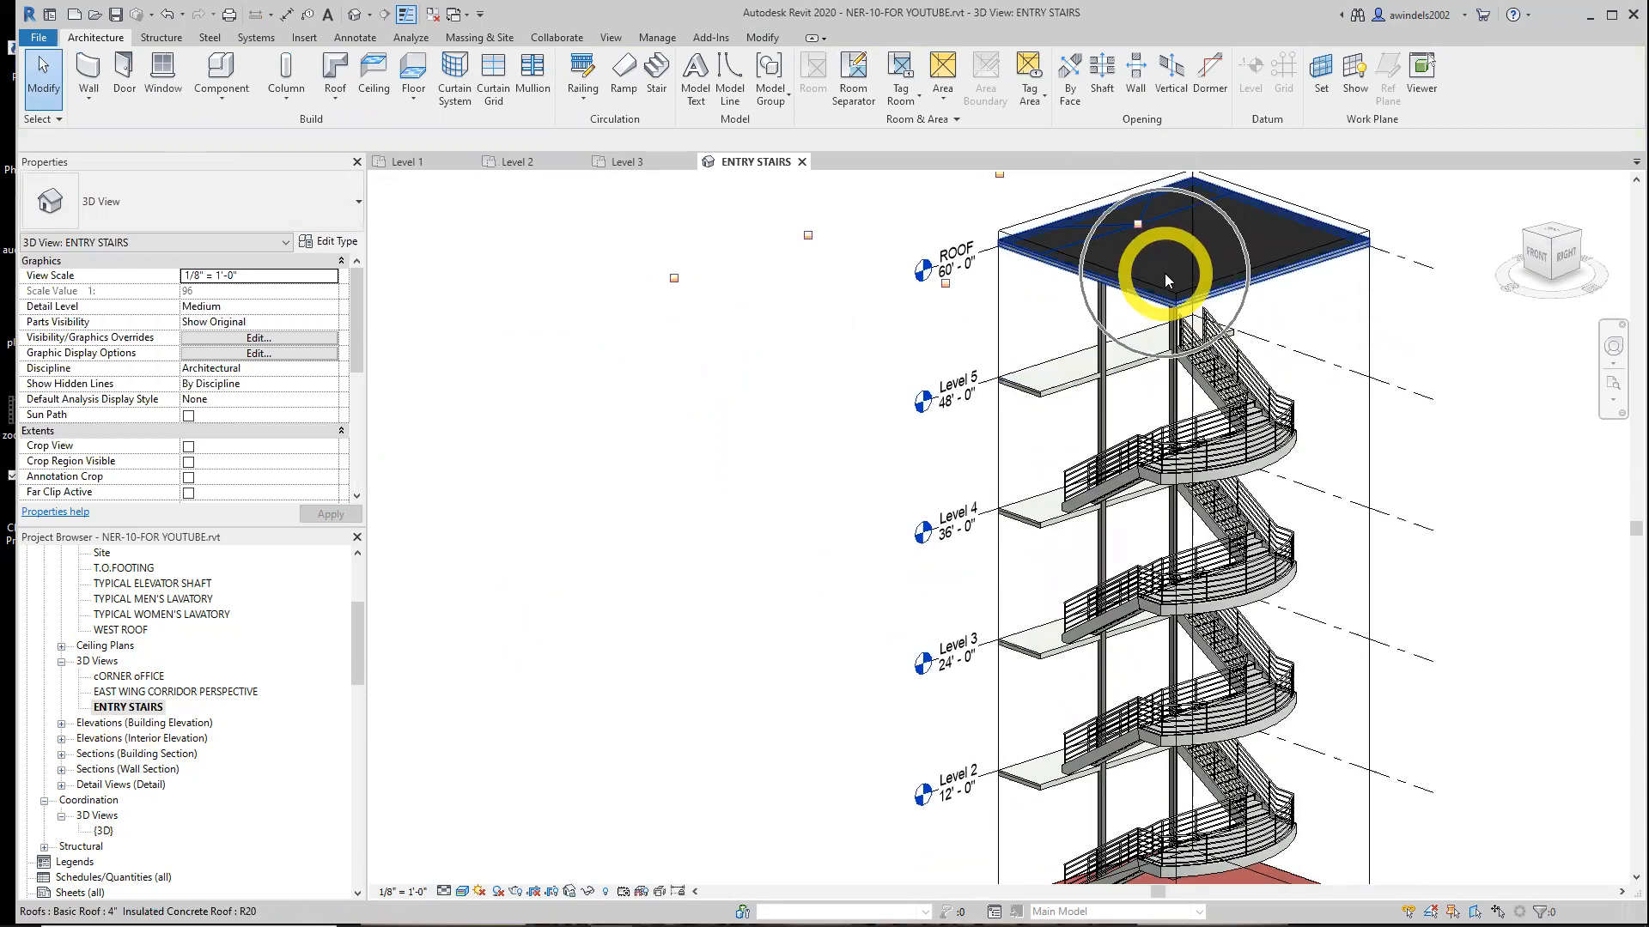
{"action": "middle_click_drag", "start_coordinate": [1192, 496], "coordinate": [1168, 345]}
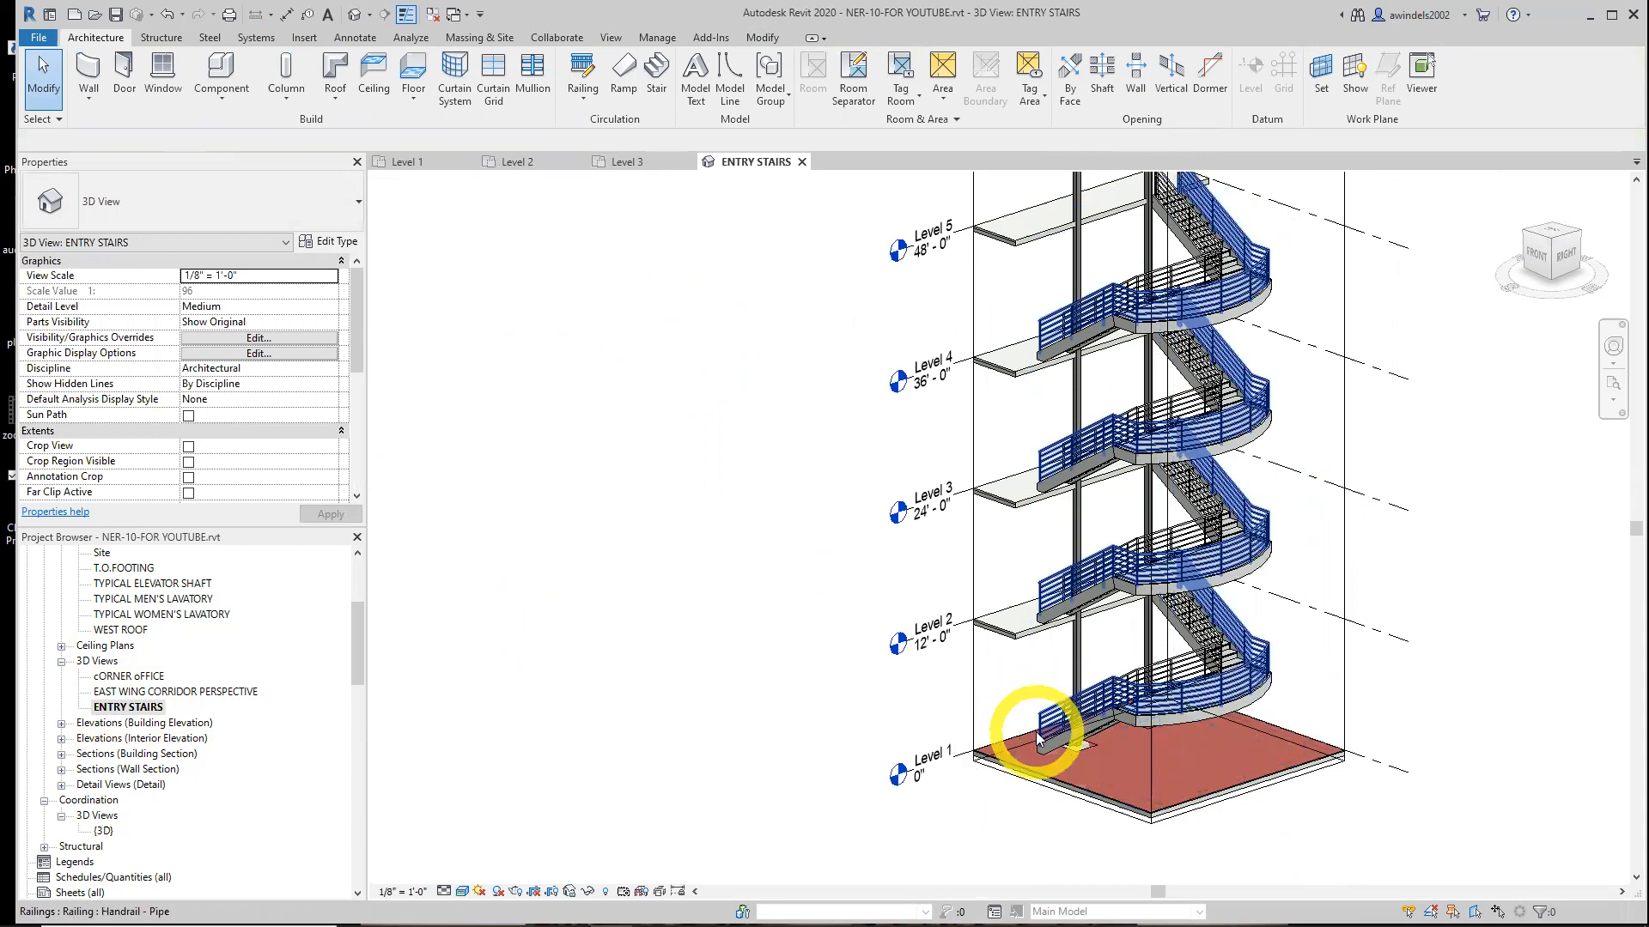
{"action": "middle_click_drag", "start_coordinate": [1023, 598], "coordinate": [960, 659]}
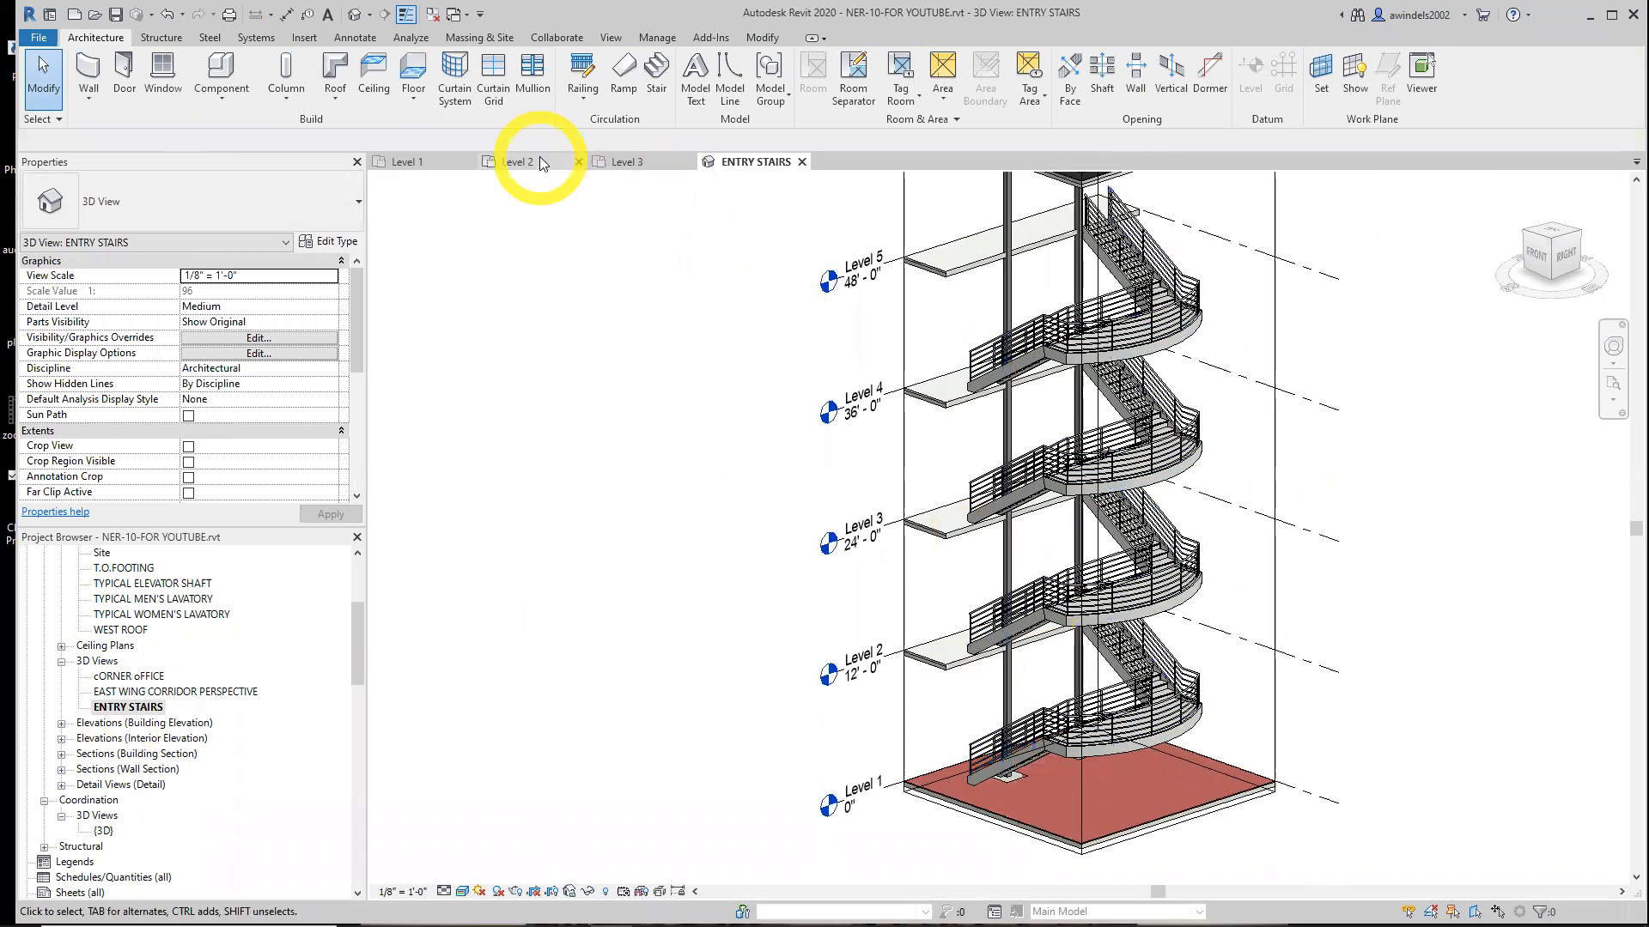
Close the Level 1 and Level 3 view tabs and return to the Level 2 floor plan
{"action": "left_click", "coordinate": [688, 163]}
{"action": "left_click", "coordinate": [468, 163]}
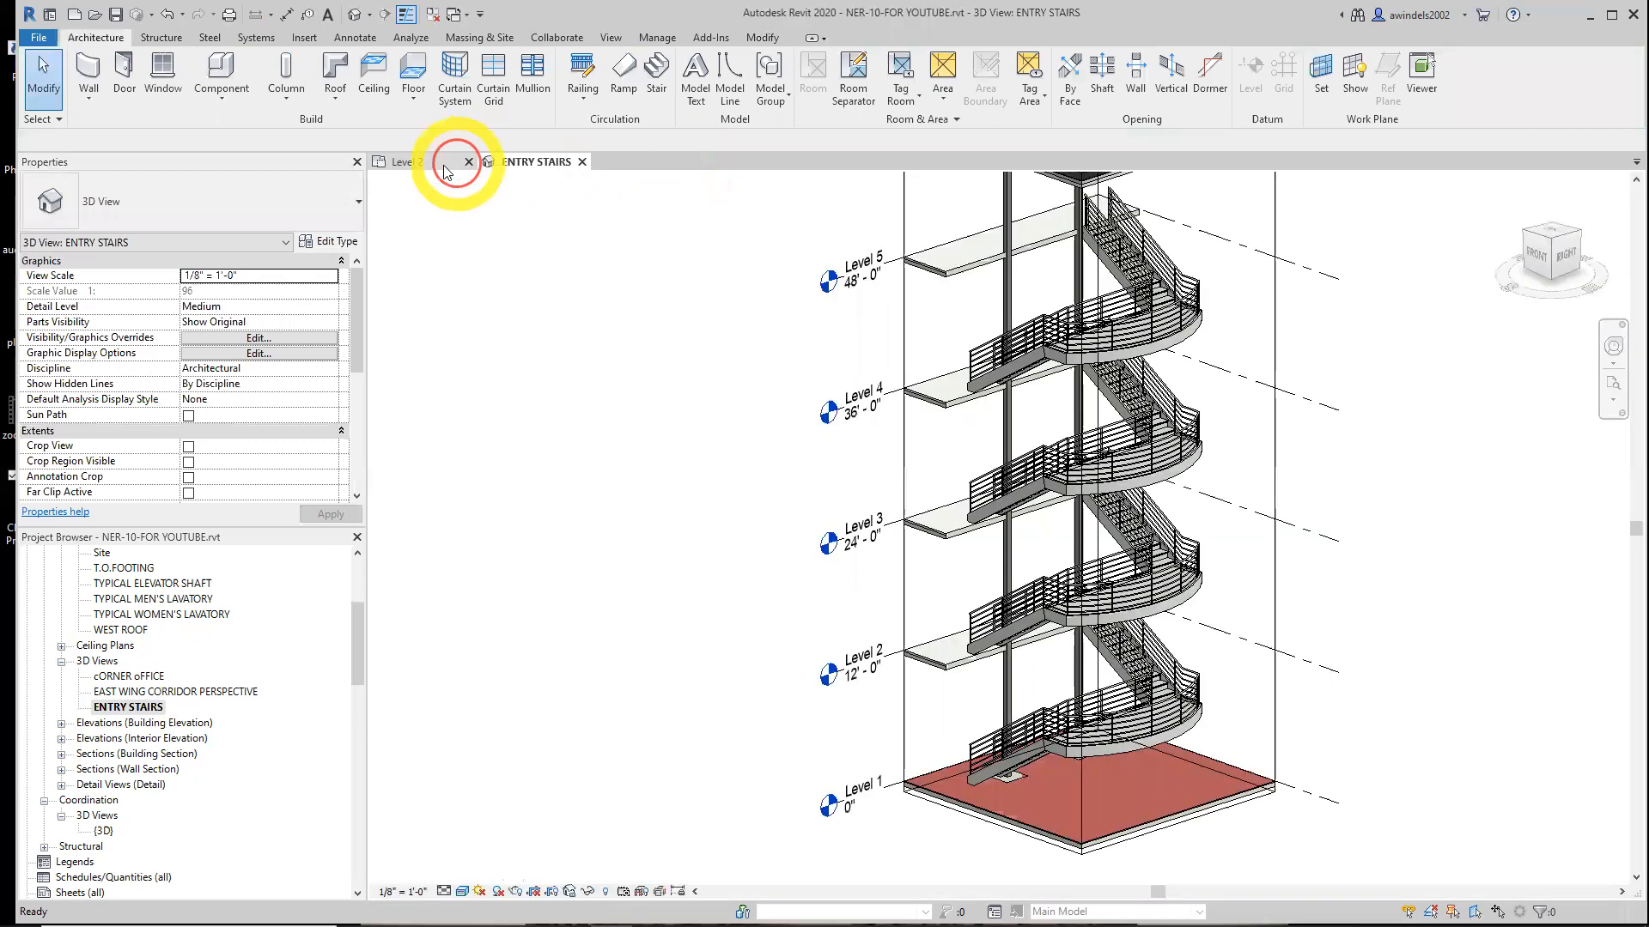
{"action": "left_click", "coordinate": [421, 163]}
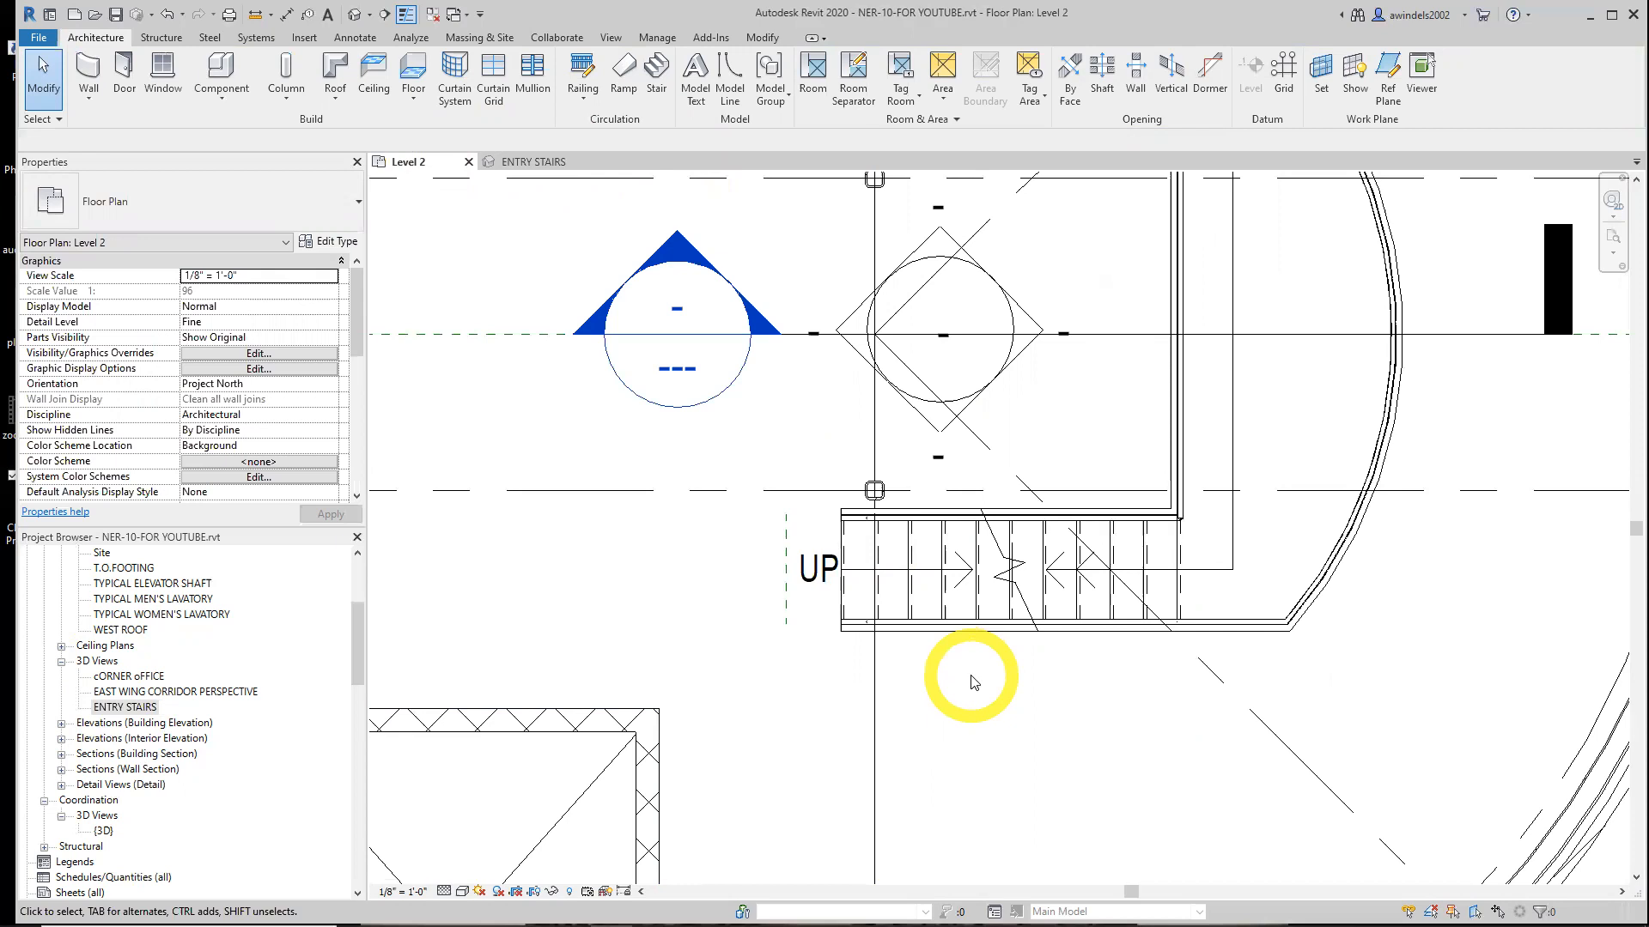
Select the pipe handrail along the lower run's outer side and open its path for editing
{"action": "left_click", "coordinate": [984, 624]}
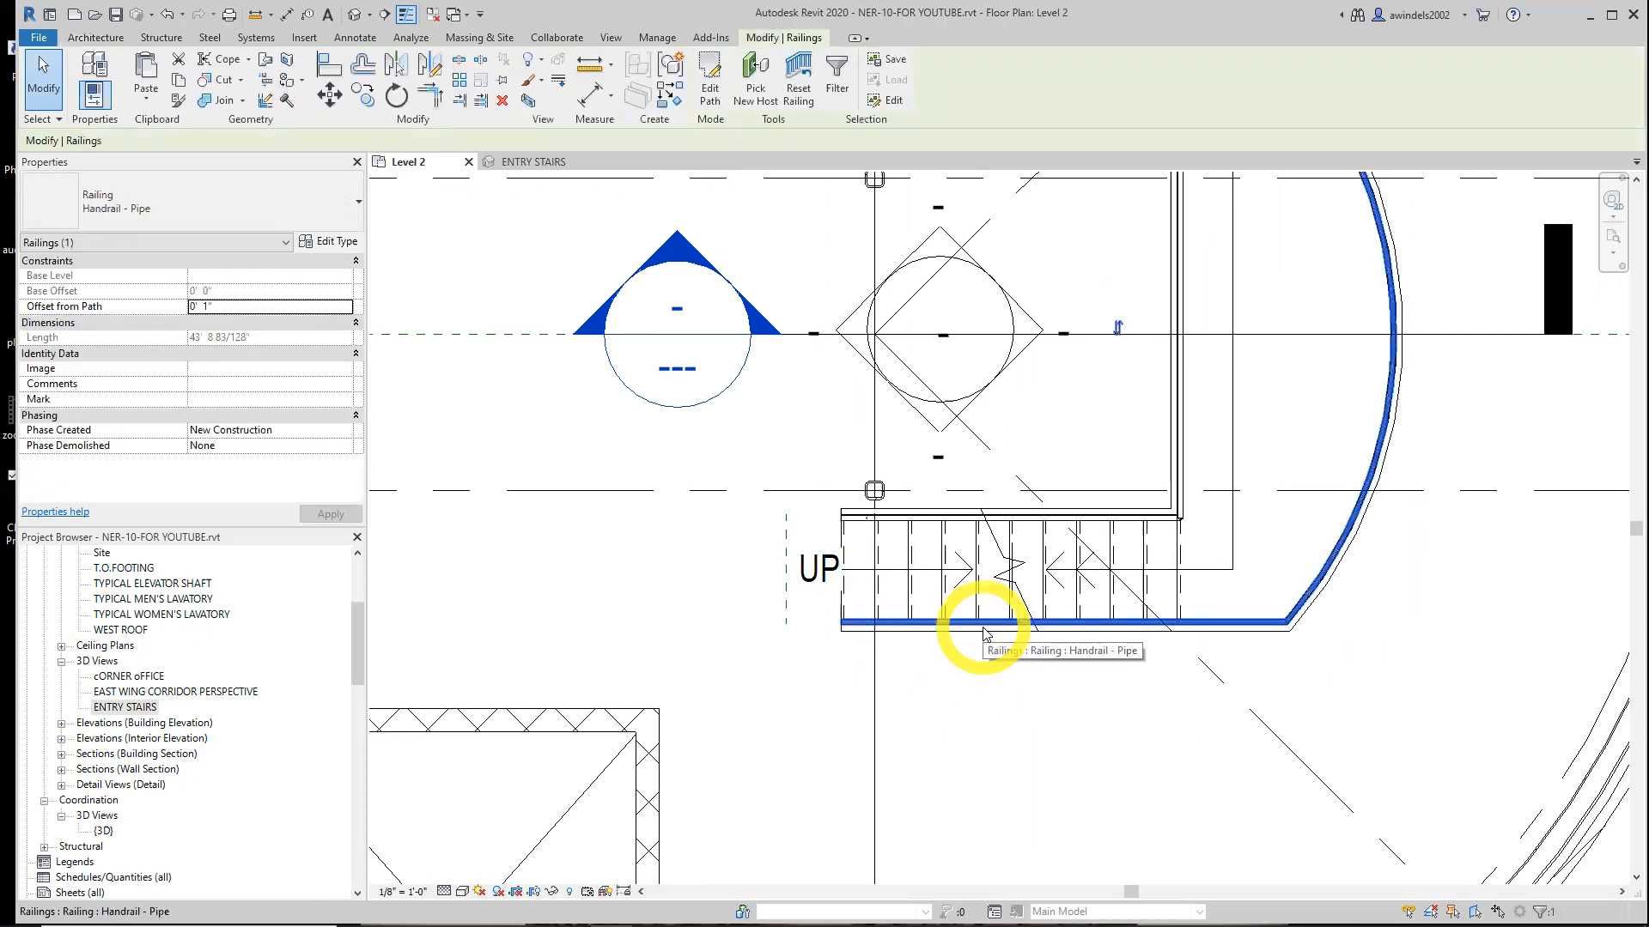
{"action": "middle_click_drag", "start_coordinate": [918, 740], "coordinate": [898, 847]}
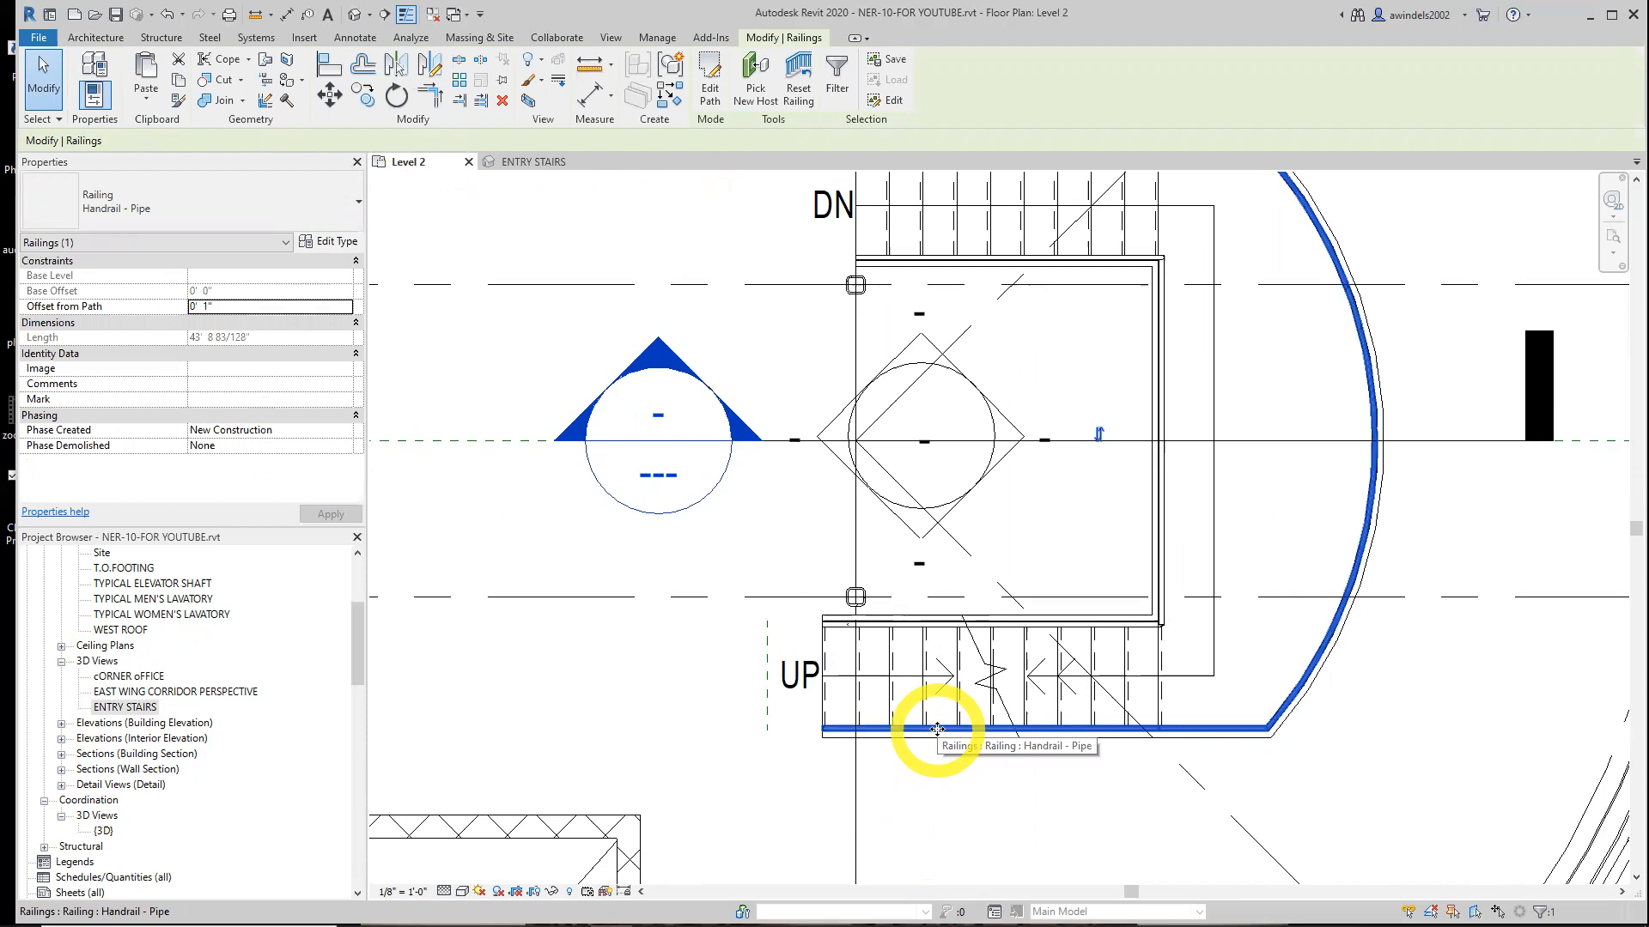
{"action": "left_click", "coordinate": [718, 93]}
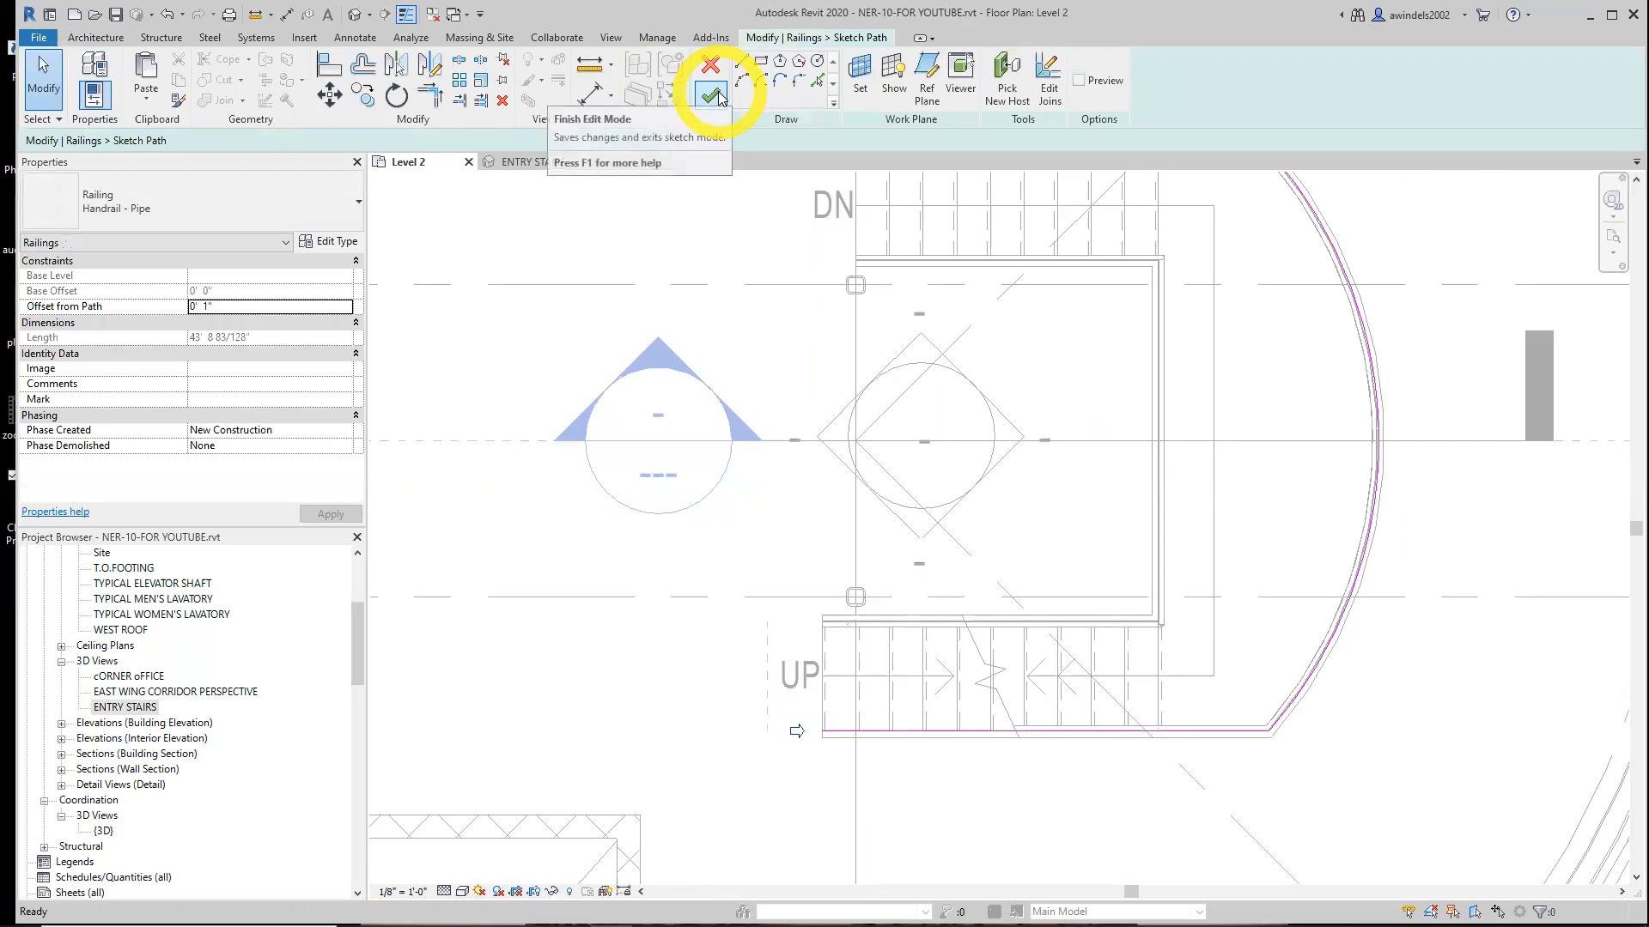
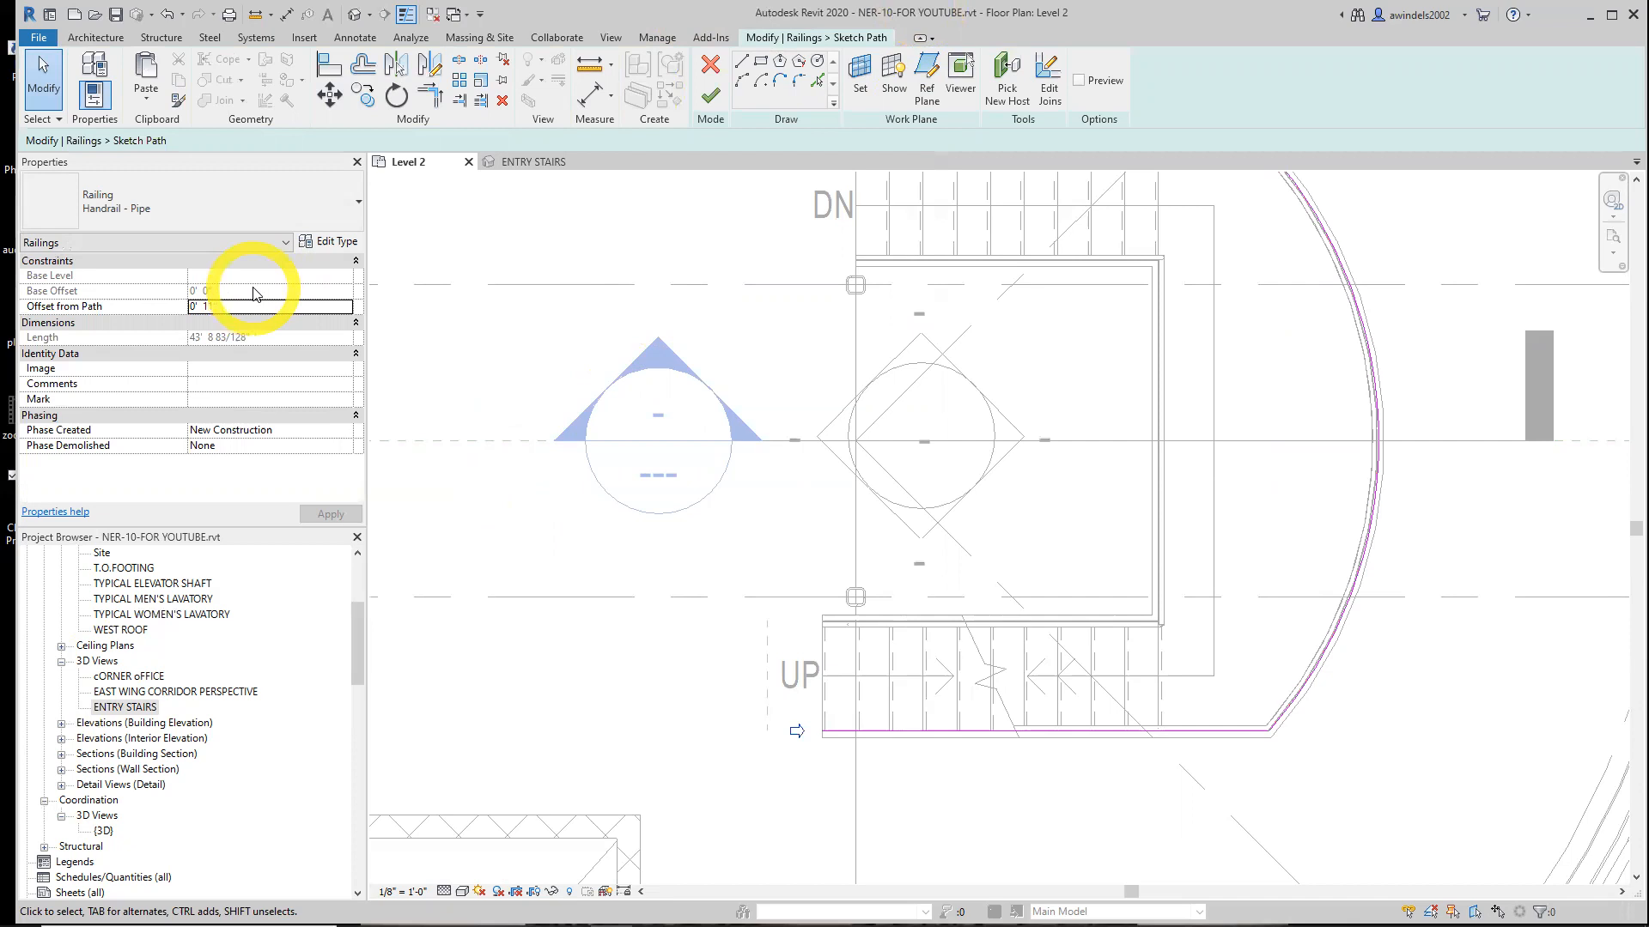
Toggle the path preview repeatedly to compare the sketched handrail path with the finished railing
{"action": "left_click", "coordinate": [1078, 82]}
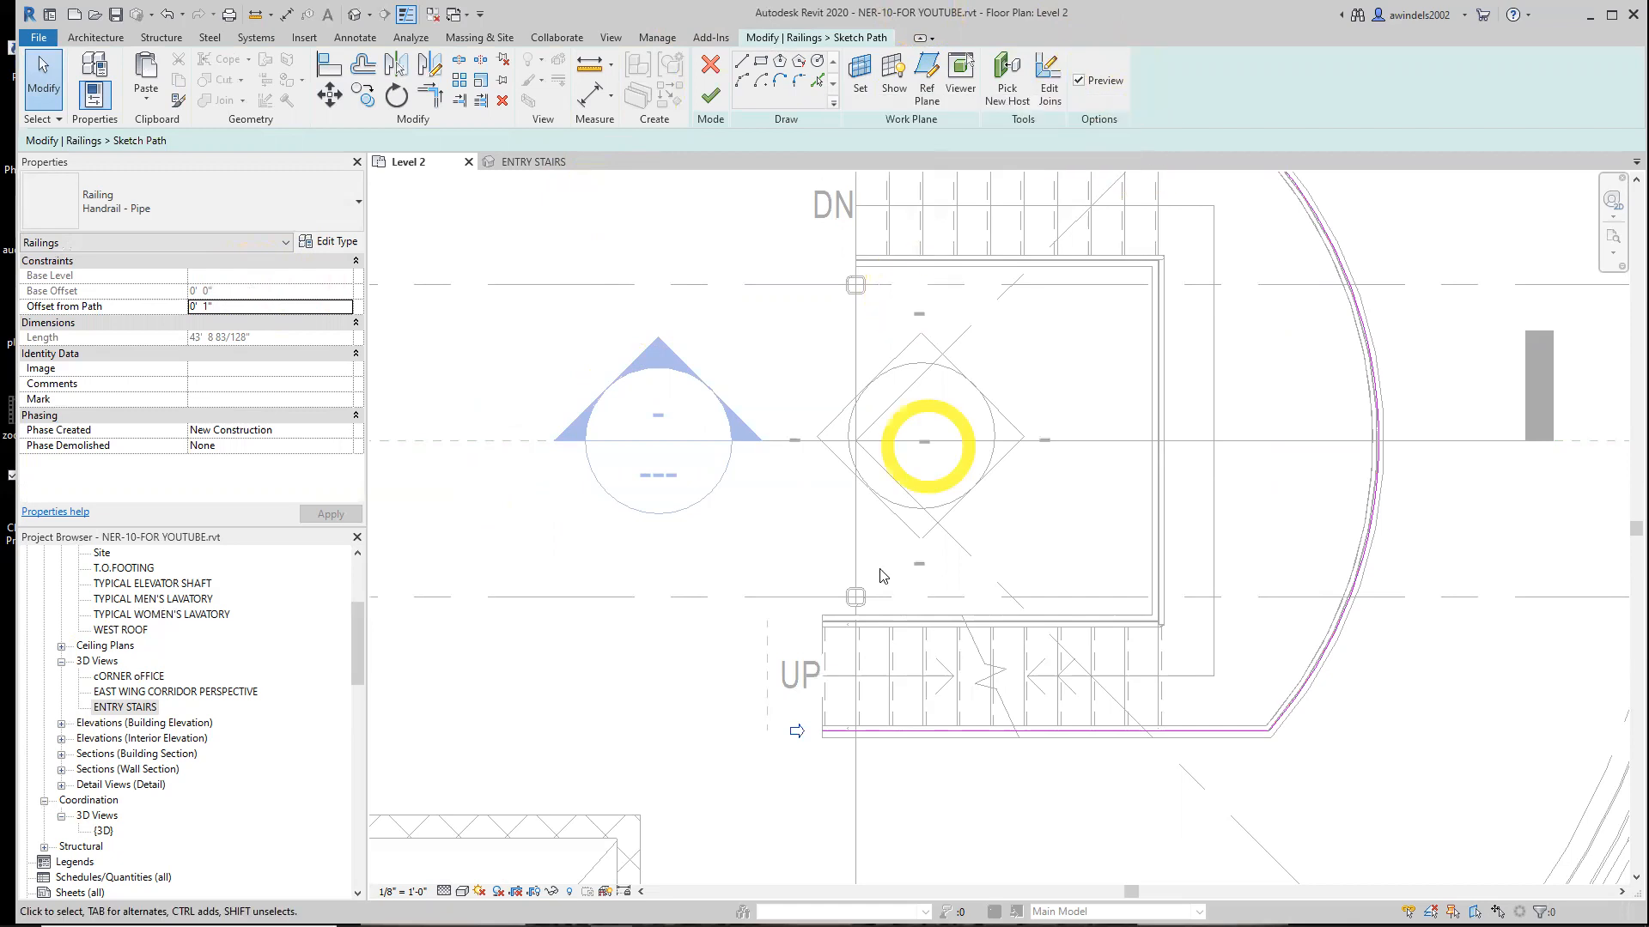
{"action": "left_click", "coordinate": [817, 735]}
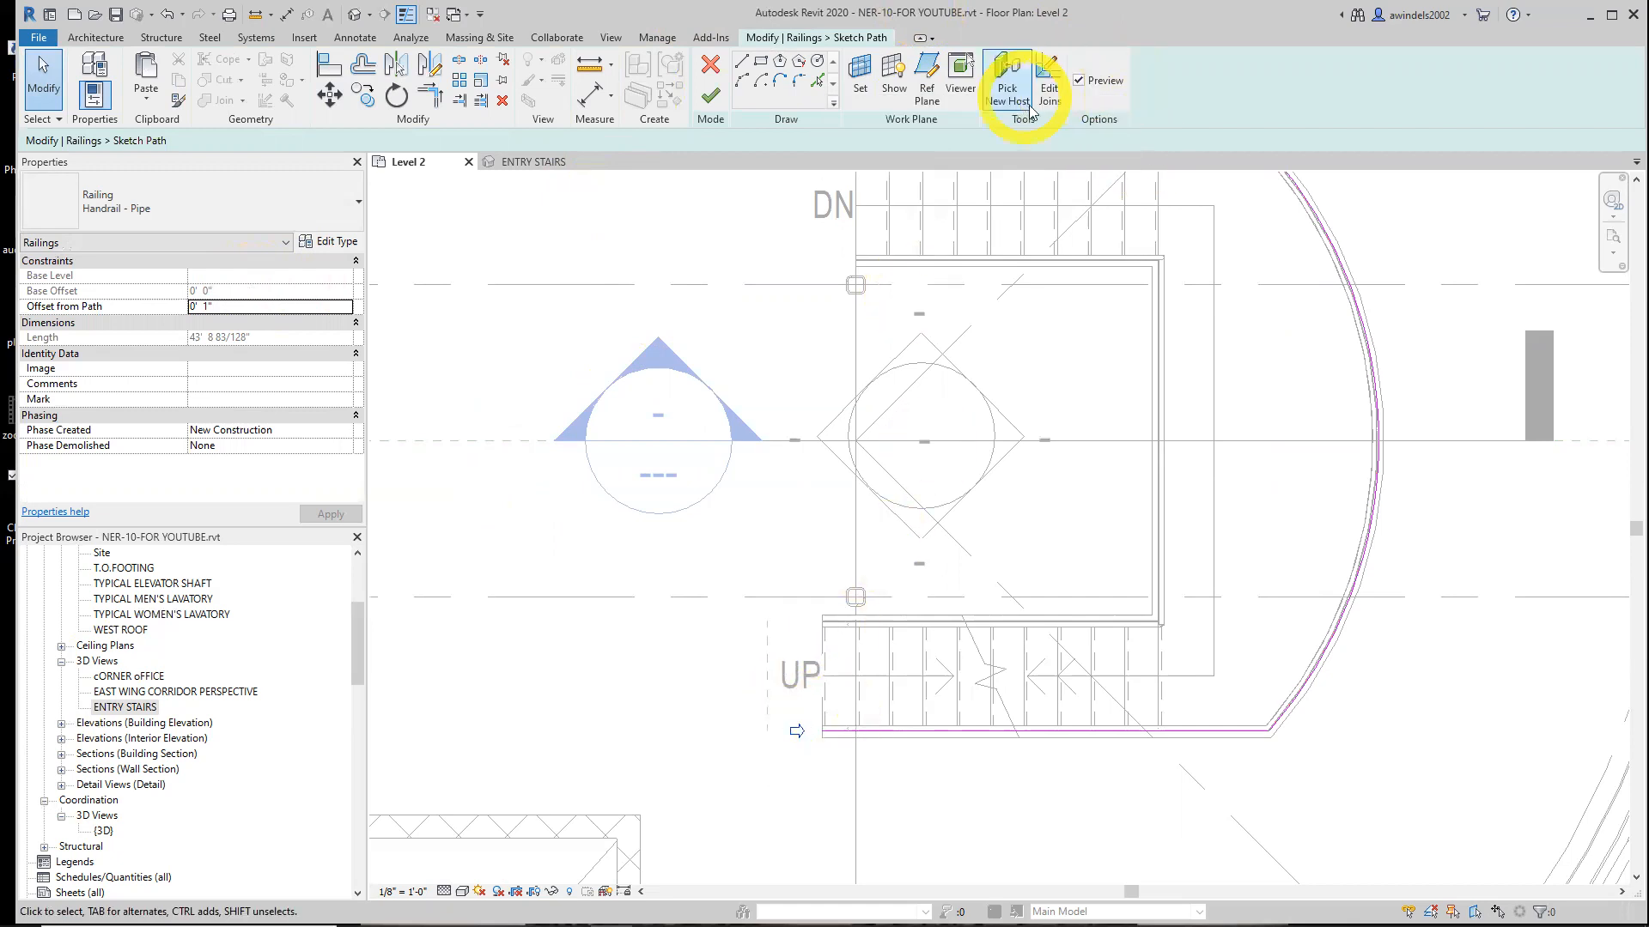
{"action": "left_click", "coordinate": [1080, 83]}
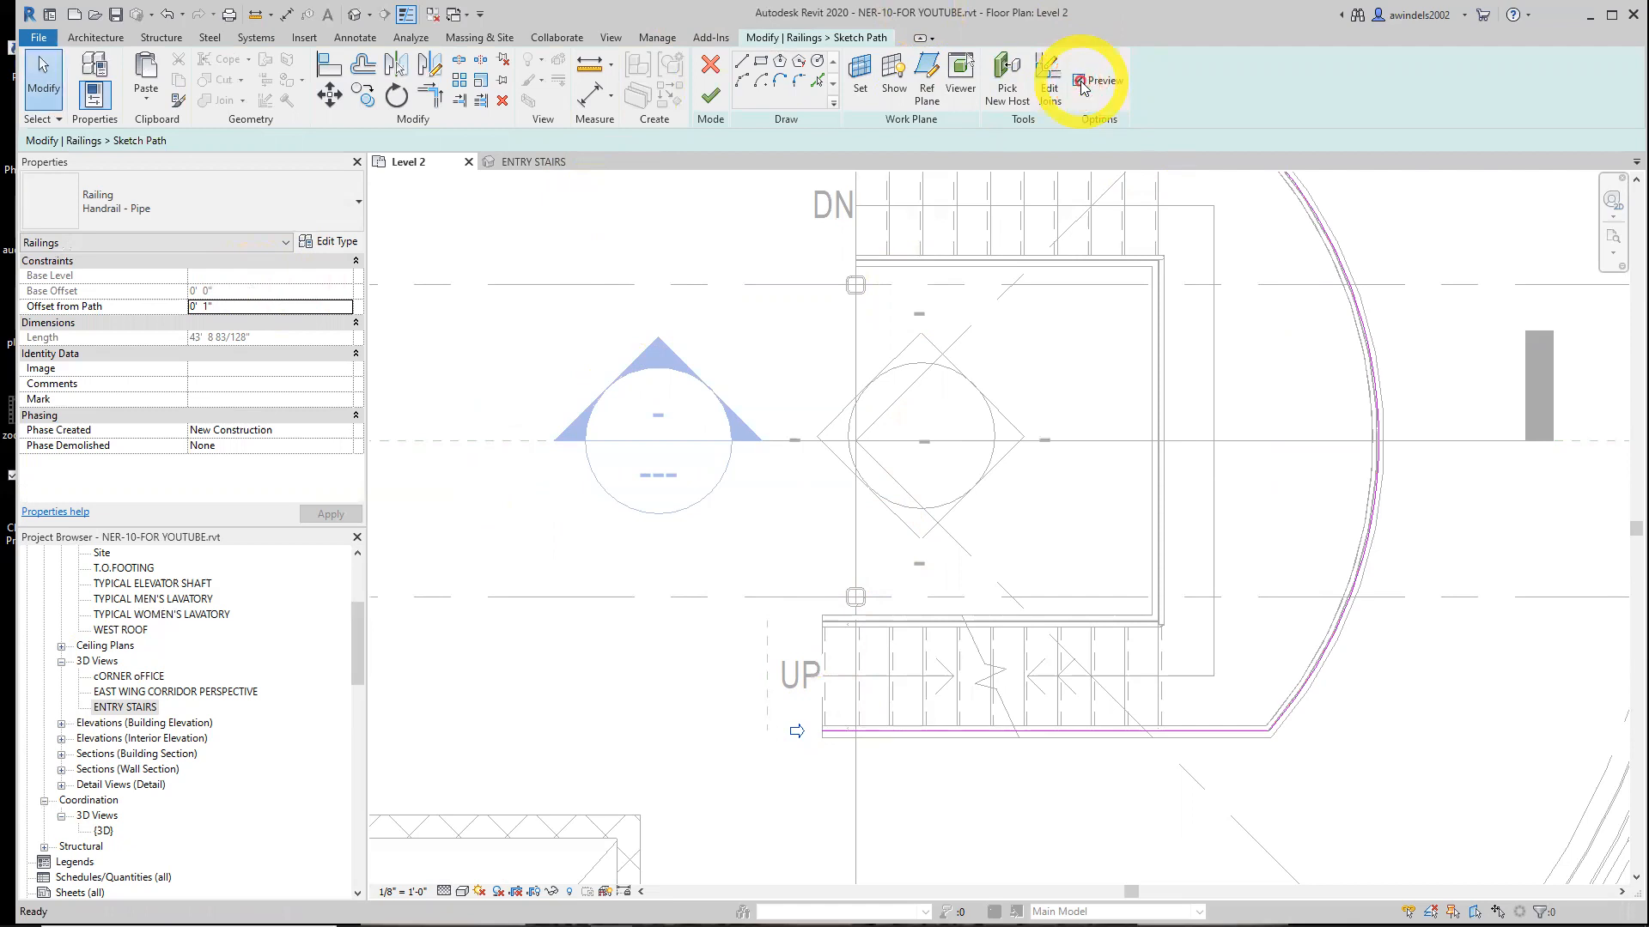
{"action": "left_click", "coordinate": [1079, 82]}
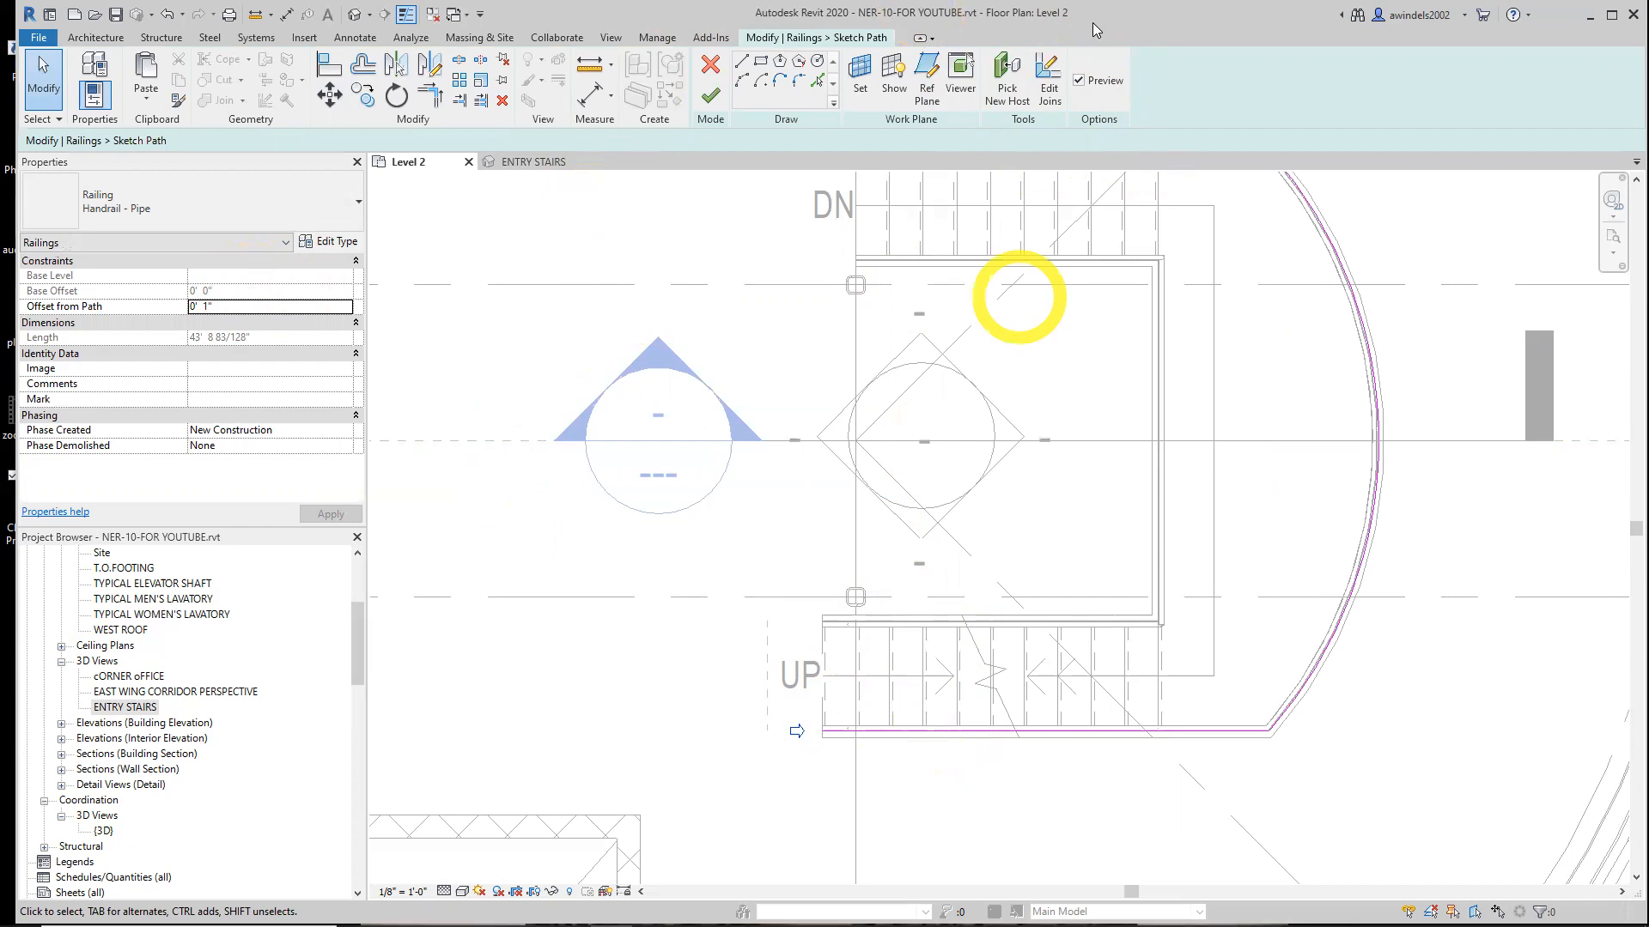
{"action": "left_click", "coordinate": [1079, 83]}
{"action": "left_click", "coordinate": [1079, 82]}
{"action": "left_click", "coordinate": [1080, 82]}
{"action": "left_click", "coordinate": [1080, 82]}
{"action": "left_click", "coordinate": [1080, 82]}
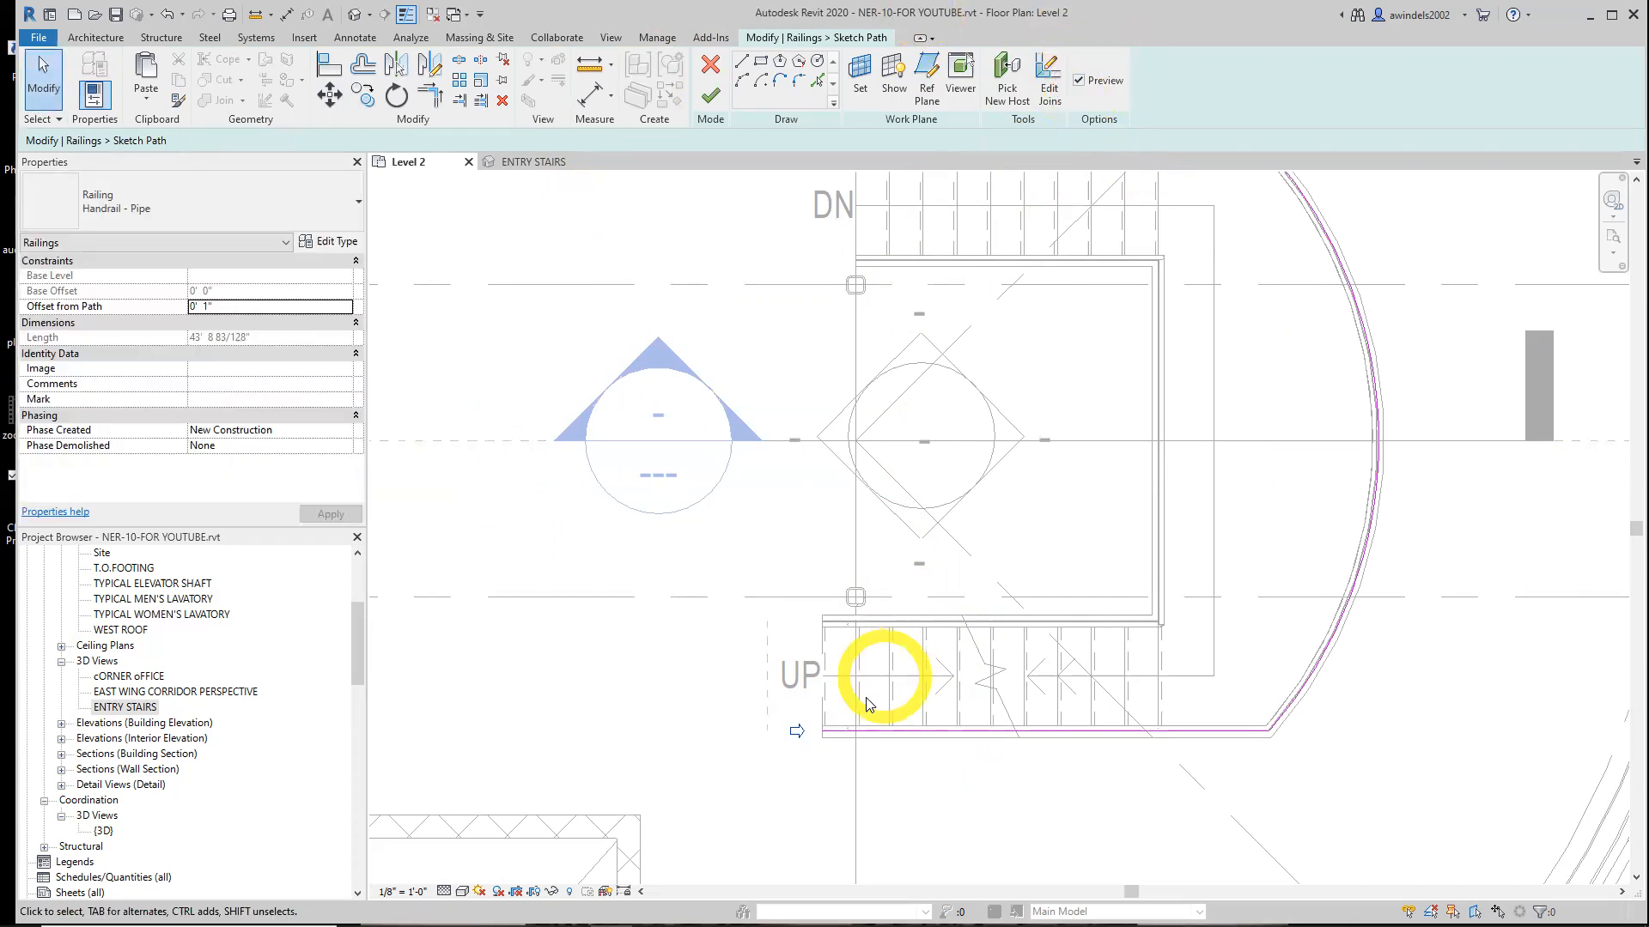
Move the start of the outer handrail's lower-run path line back to the reference plane and finish the path edit
{"action": "scroll", "coordinate": [872, 724], "scroll_direction": "up", "scroll_amount": 3}
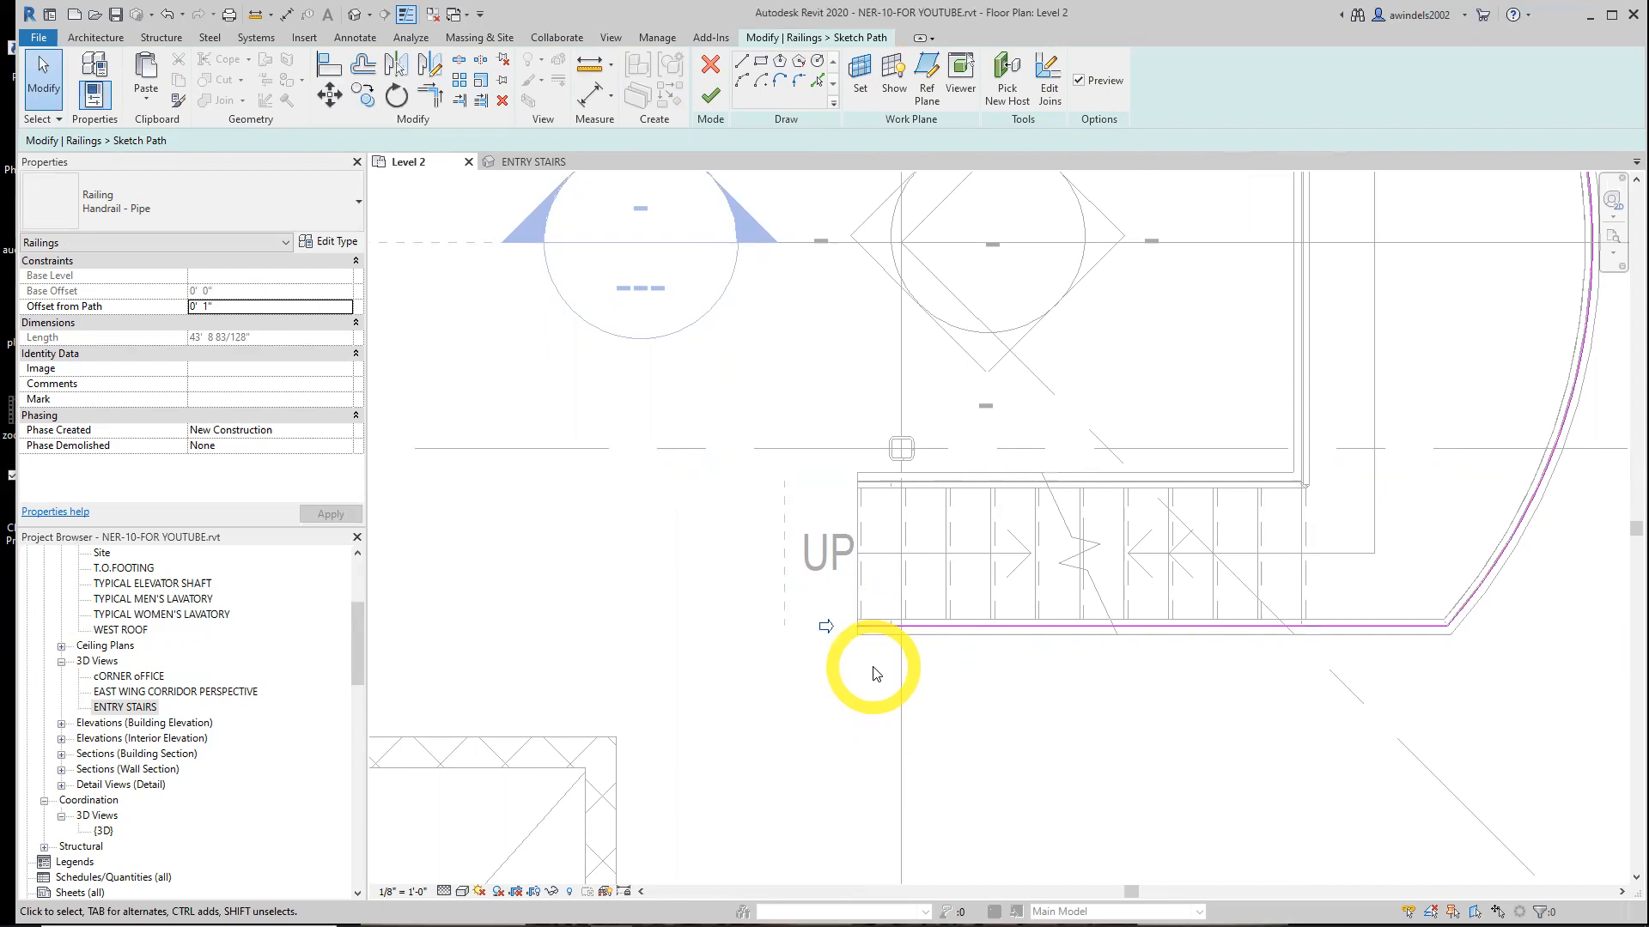
{"action": "scroll", "coordinate": [877, 674], "scroll_direction": "up", "scroll_amount": 2}
{"action": "left_click", "coordinate": [995, 606]}
{"action": "scroll", "coordinate": [996, 611], "scroll_direction": "up", "scroll_amount": 1}
{"action": "left_click_drag", "start_coordinate": [979, 604], "coordinate": [867, 604]}
{"action": "left_click_drag", "start_coordinate": [923, 726], "coordinate": [931, 729]}
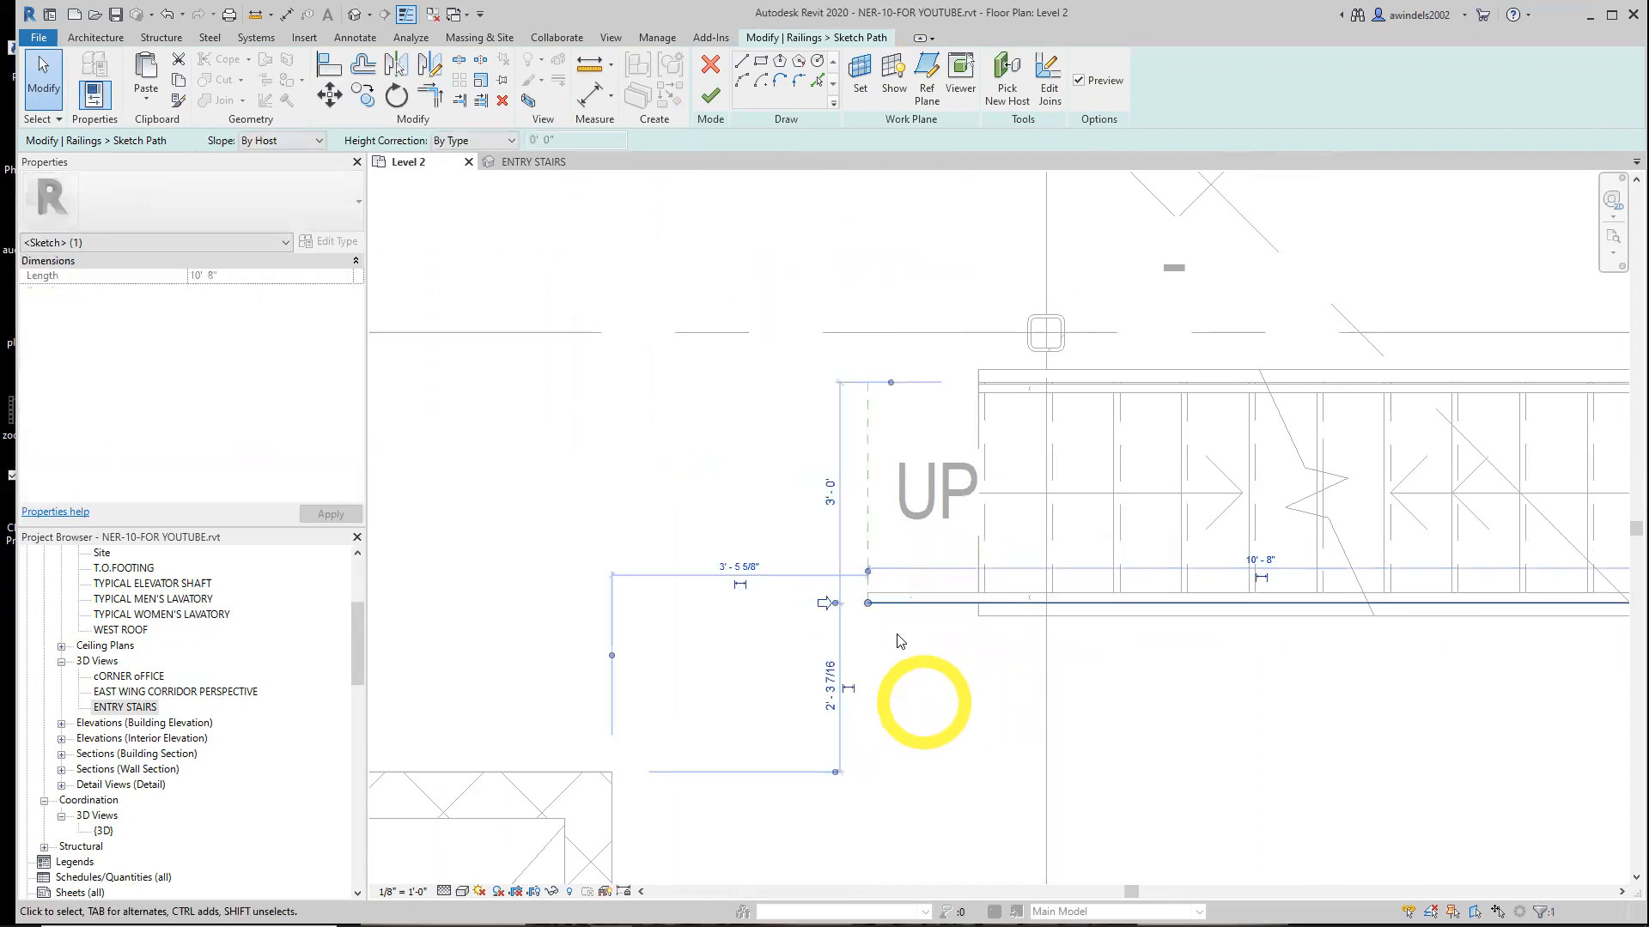
{"action": "left_click", "coordinate": [1086, 79]}
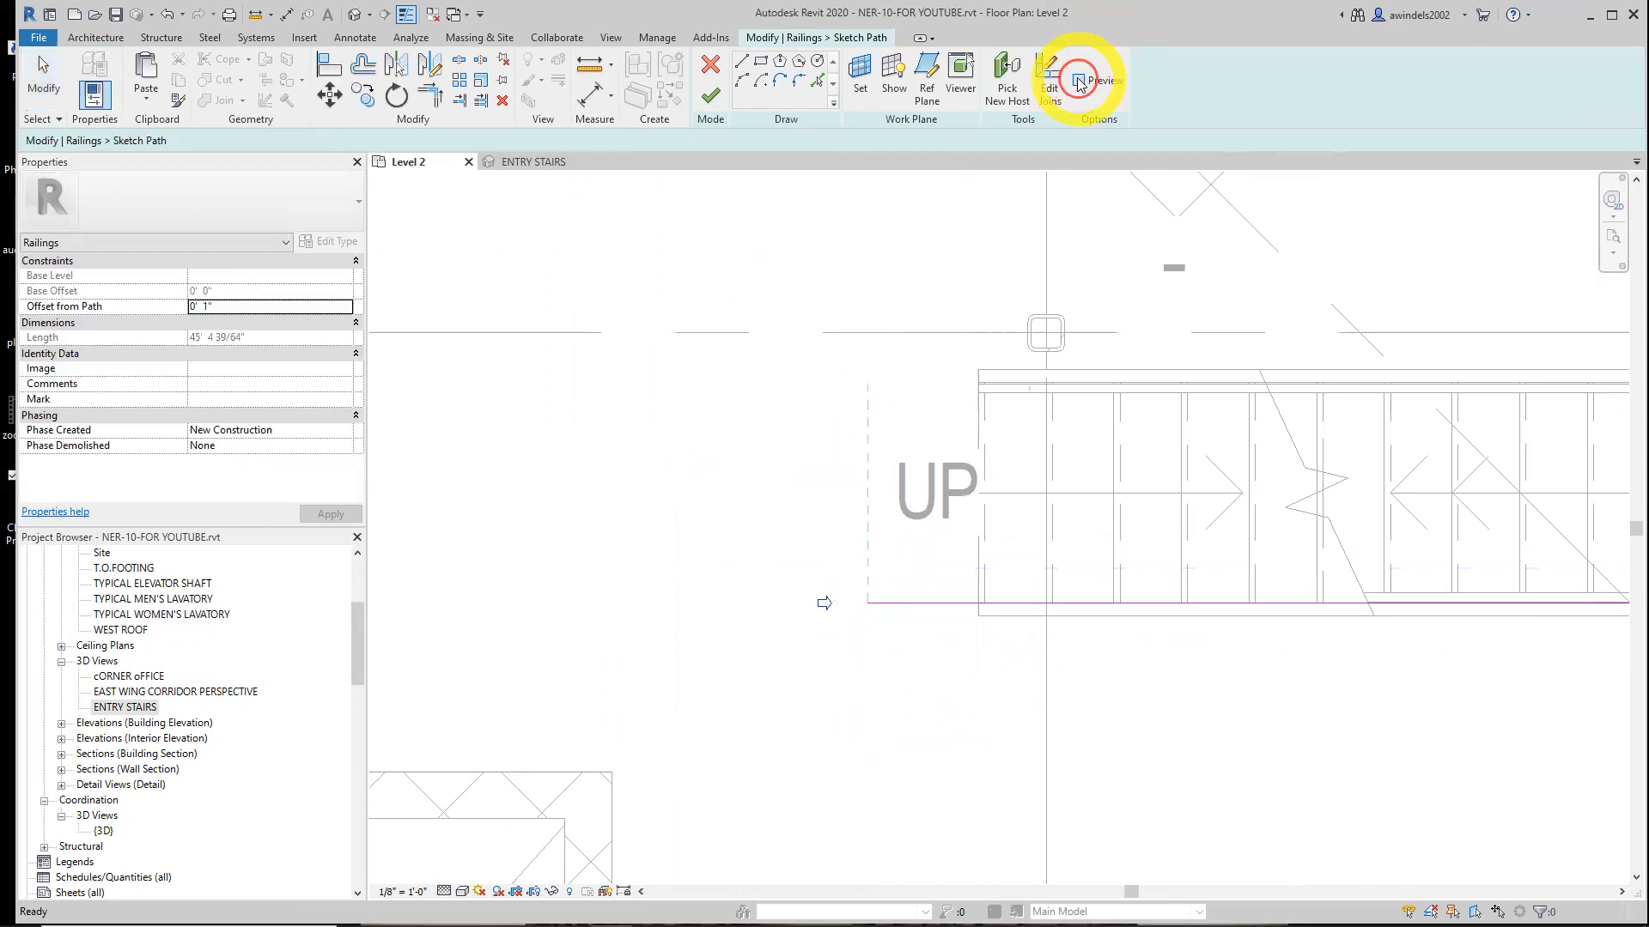
{"action": "left_click", "coordinate": [1078, 80]}
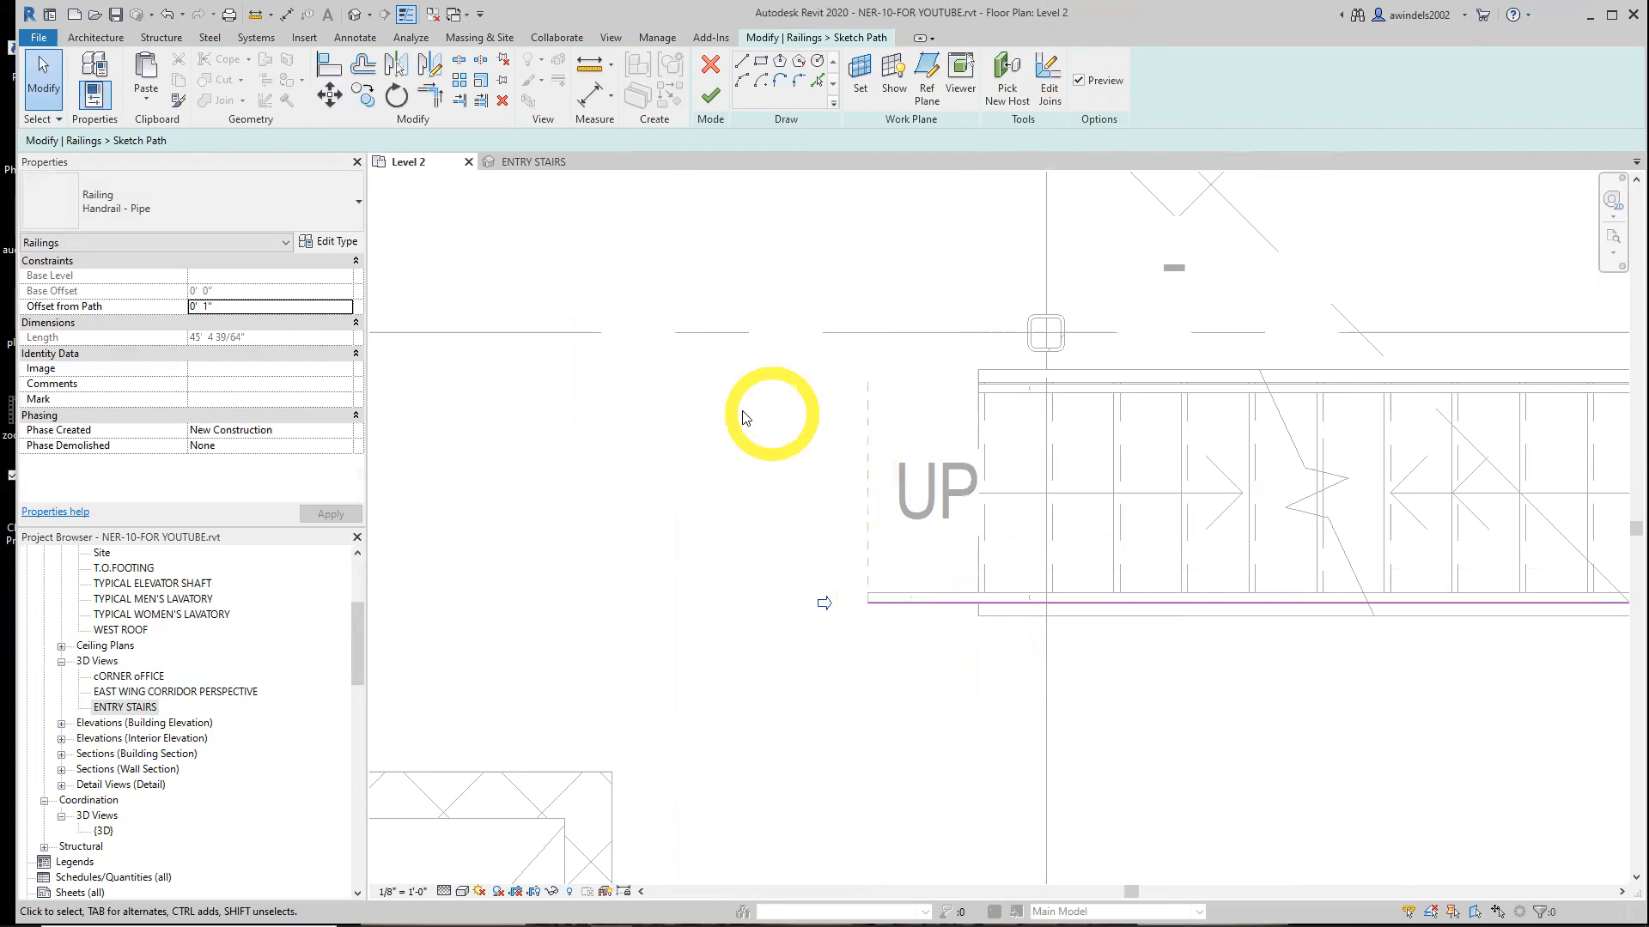
{"action": "left_click", "coordinate": [710, 95]}
Examine the modified handrail at the bottom of the stair in the ENTRY STAIRS 3D view
{"action": "middle_click_drag", "start_coordinate": [1057, 718], "coordinate": [833, 751]}
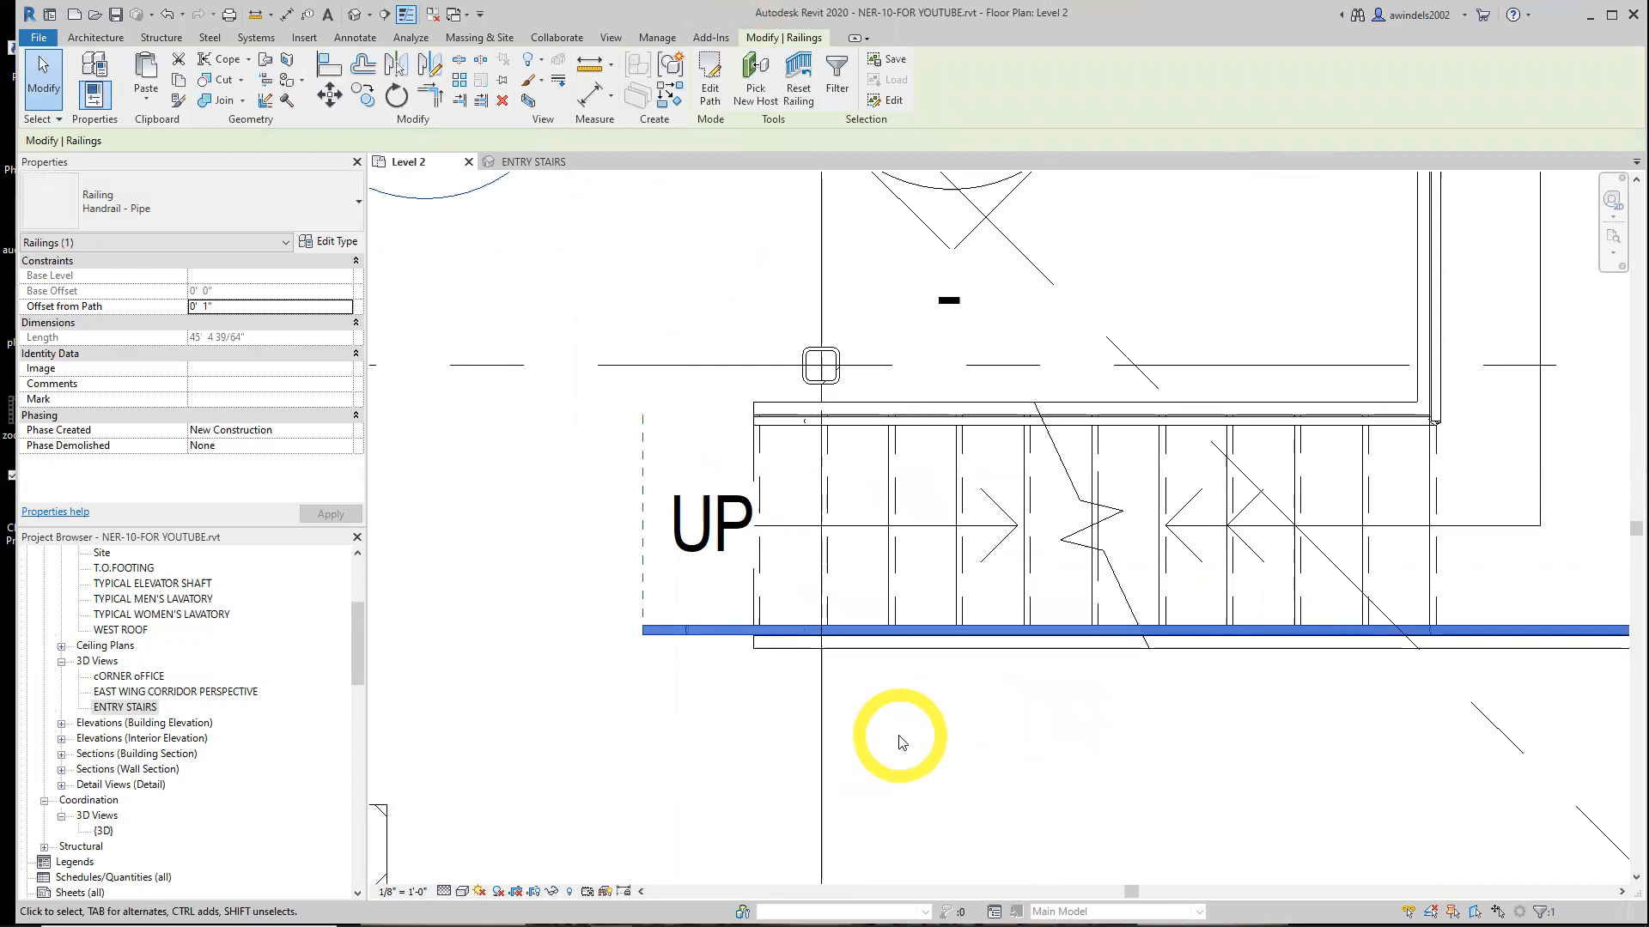
{"action": "left_click", "coordinate": [870, 731]}
{"action": "left_click", "coordinate": [515, 168]}
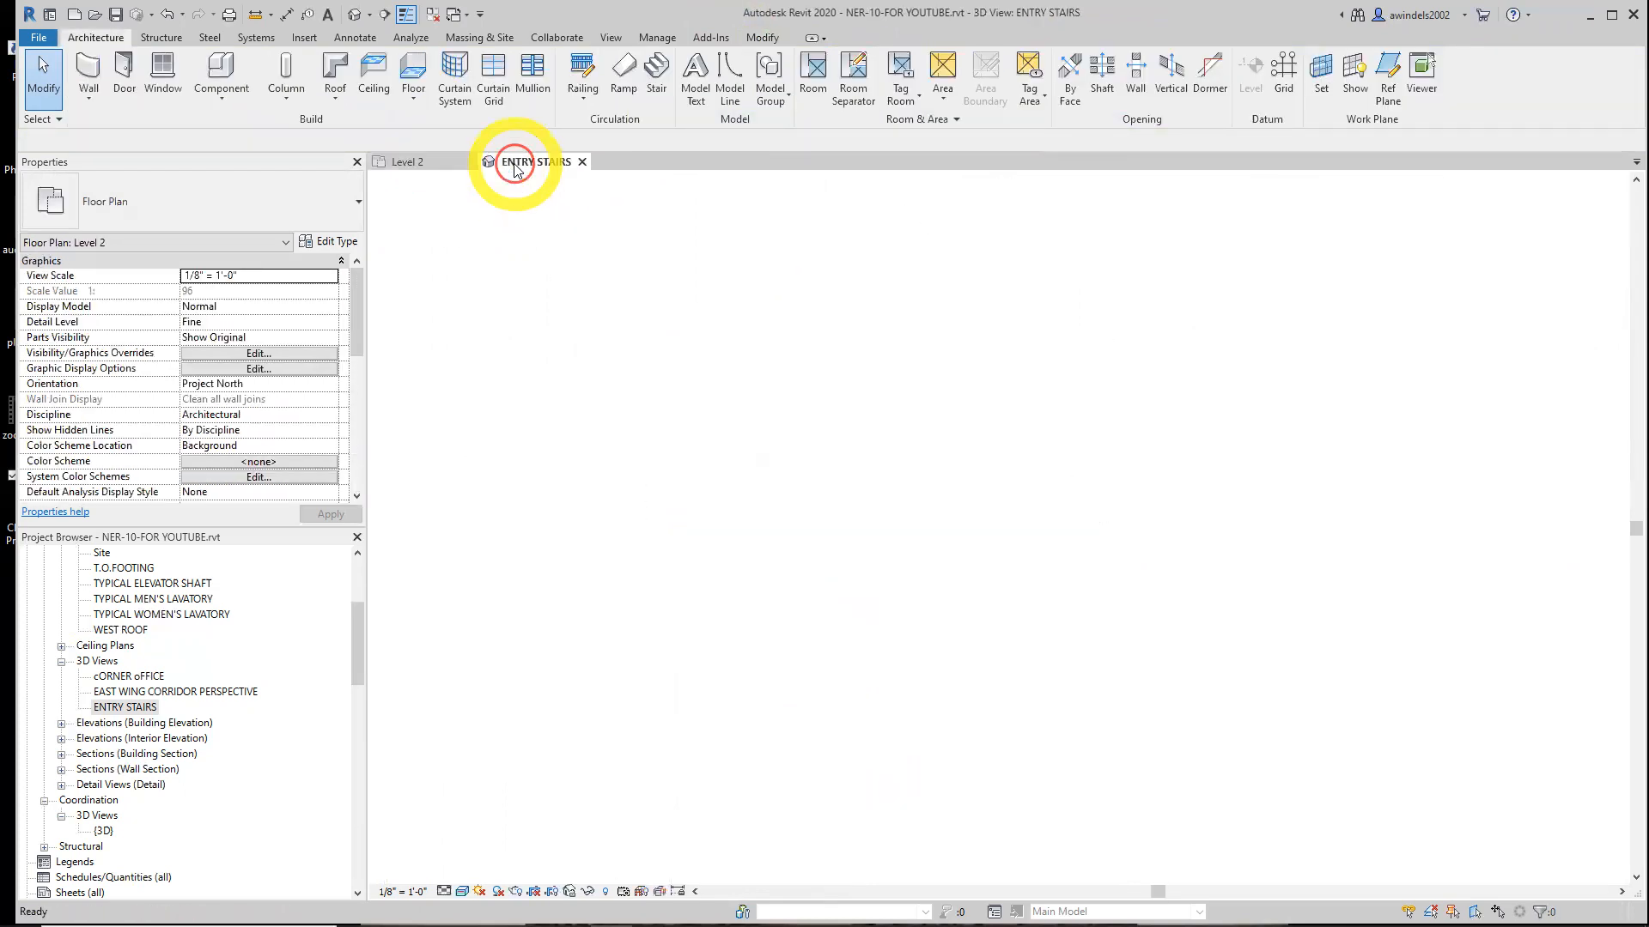
{"action": "scroll", "coordinate": [962, 618], "scroll_direction": "up", "scroll_amount": 4}
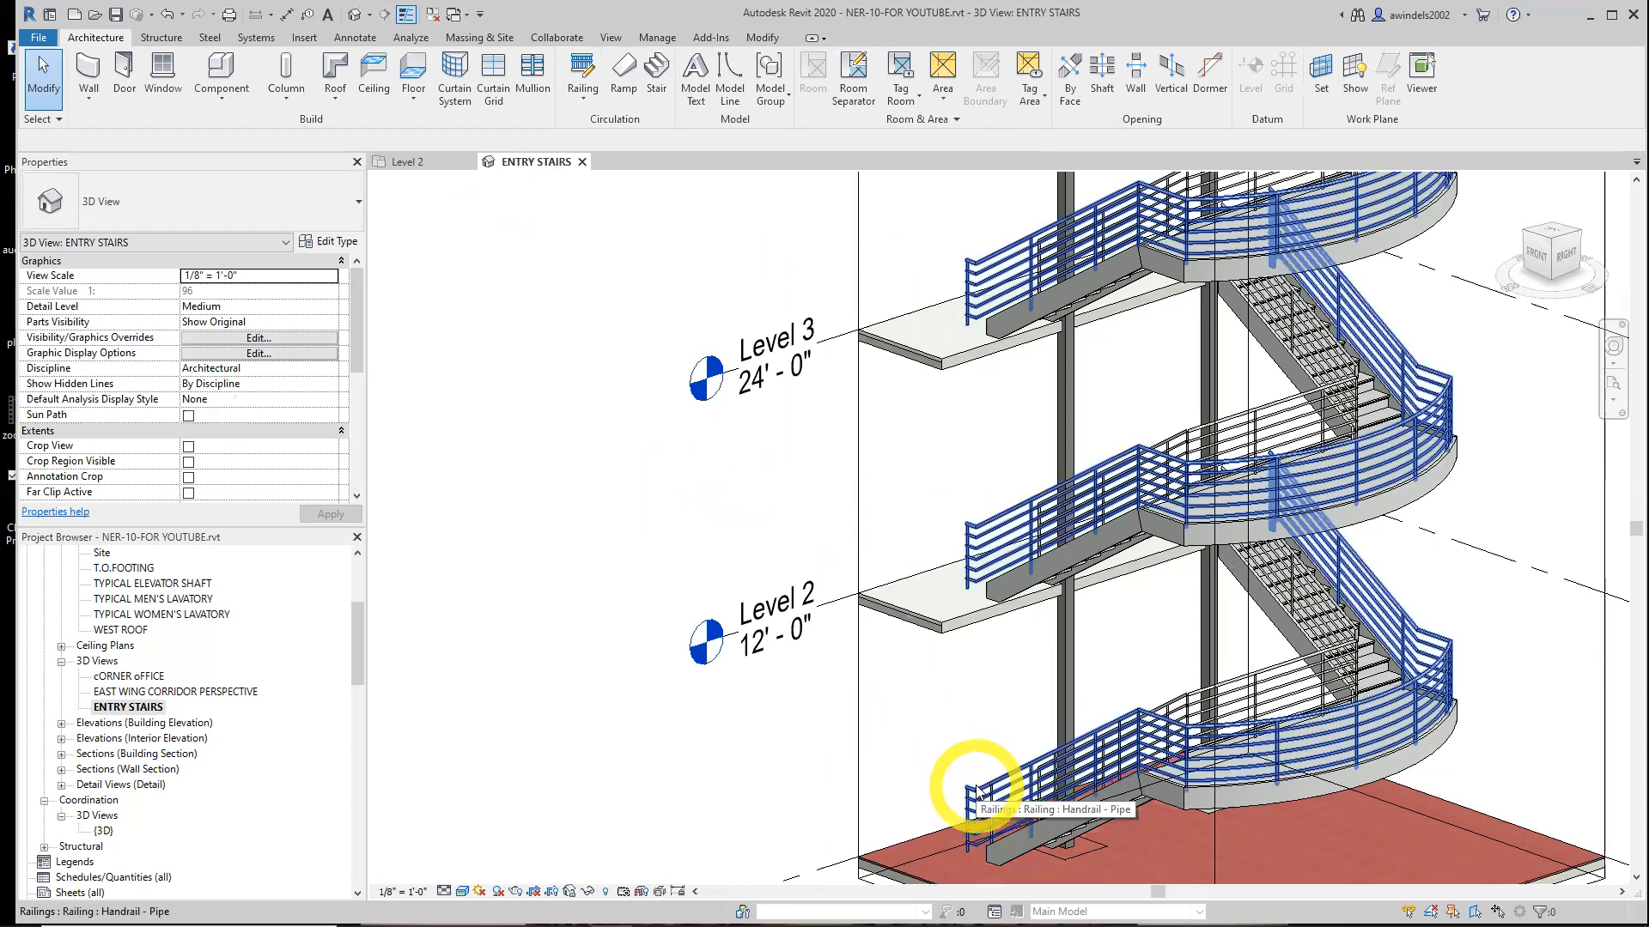
{"action": "middle_click_drag", "start_coordinate": [977, 755], "coordinate": [897, 631]}
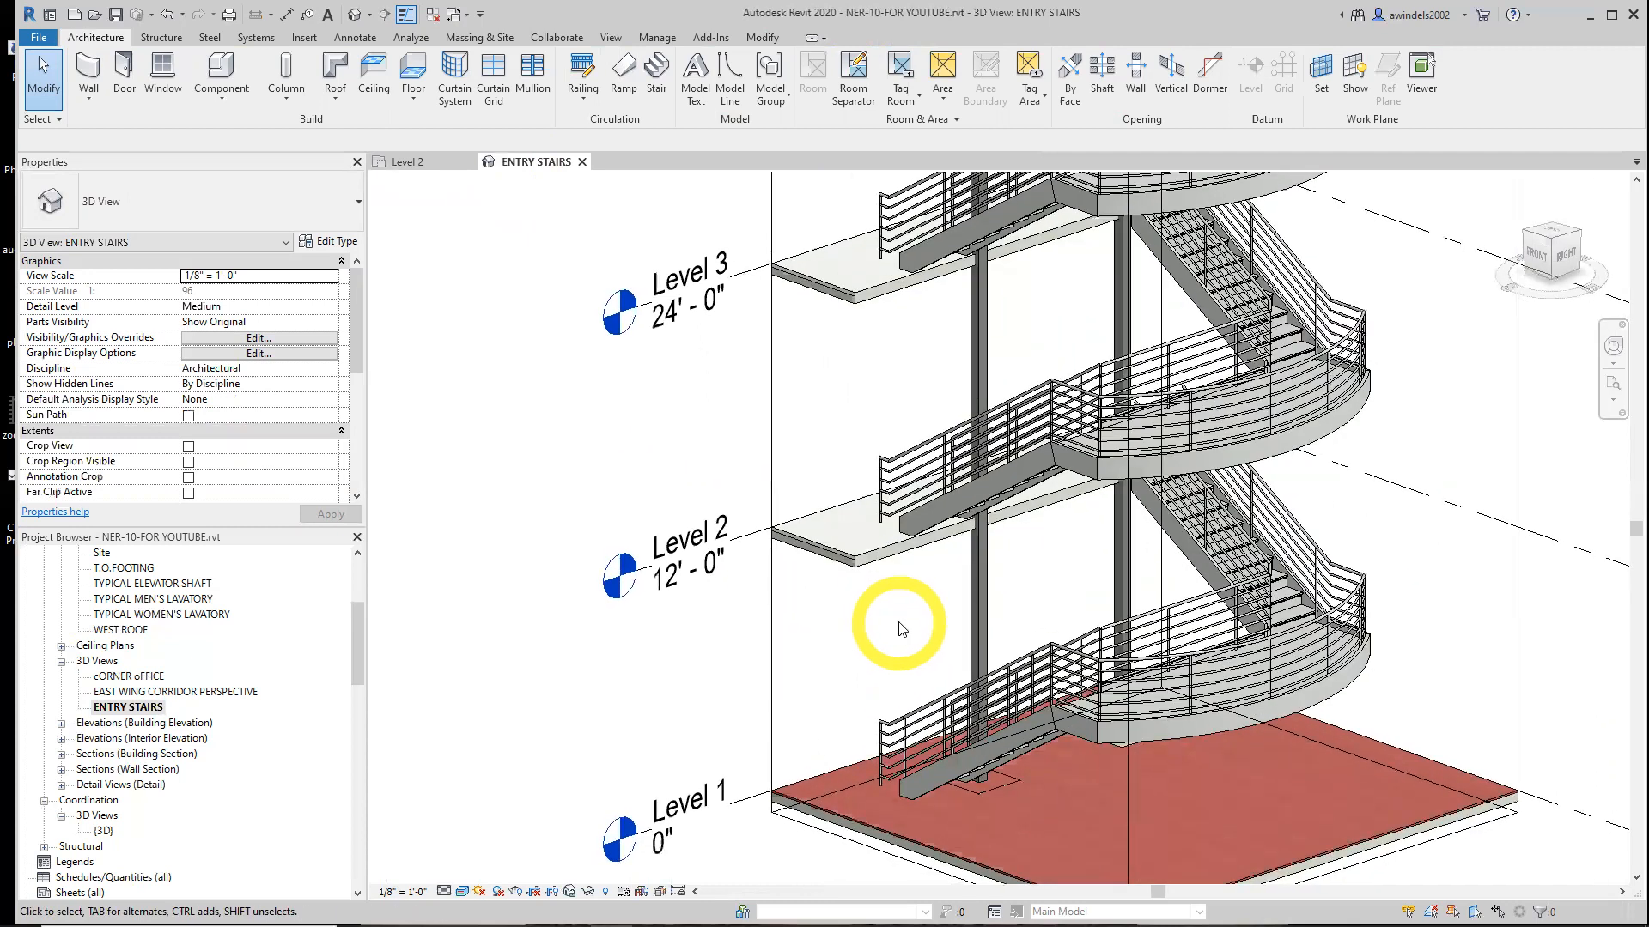
{"action": "scroll", "coordinate": [888, 601], "scroll_direction": "down", "scroll_amount": 2}
{"action": "middle_click_drag", "start_coordinate": [888, 601], "coordinate": [752, 703]}
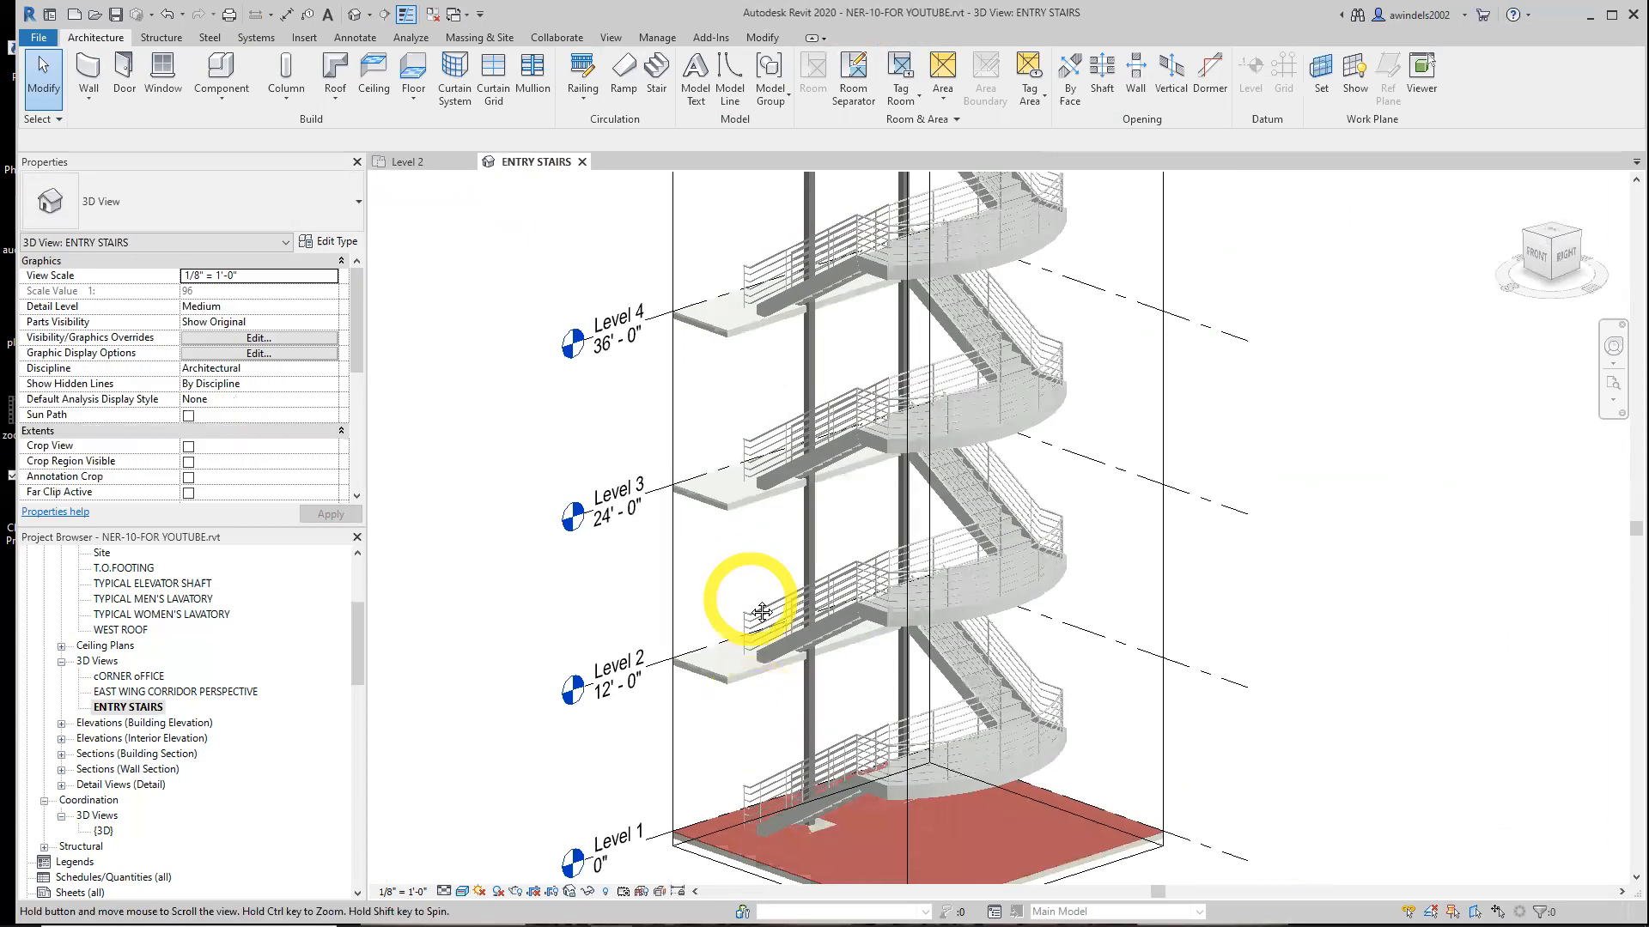
{"action": "middle_click_drag", "start_coordinate": [754, 600], "coordinate": [751, 610]}
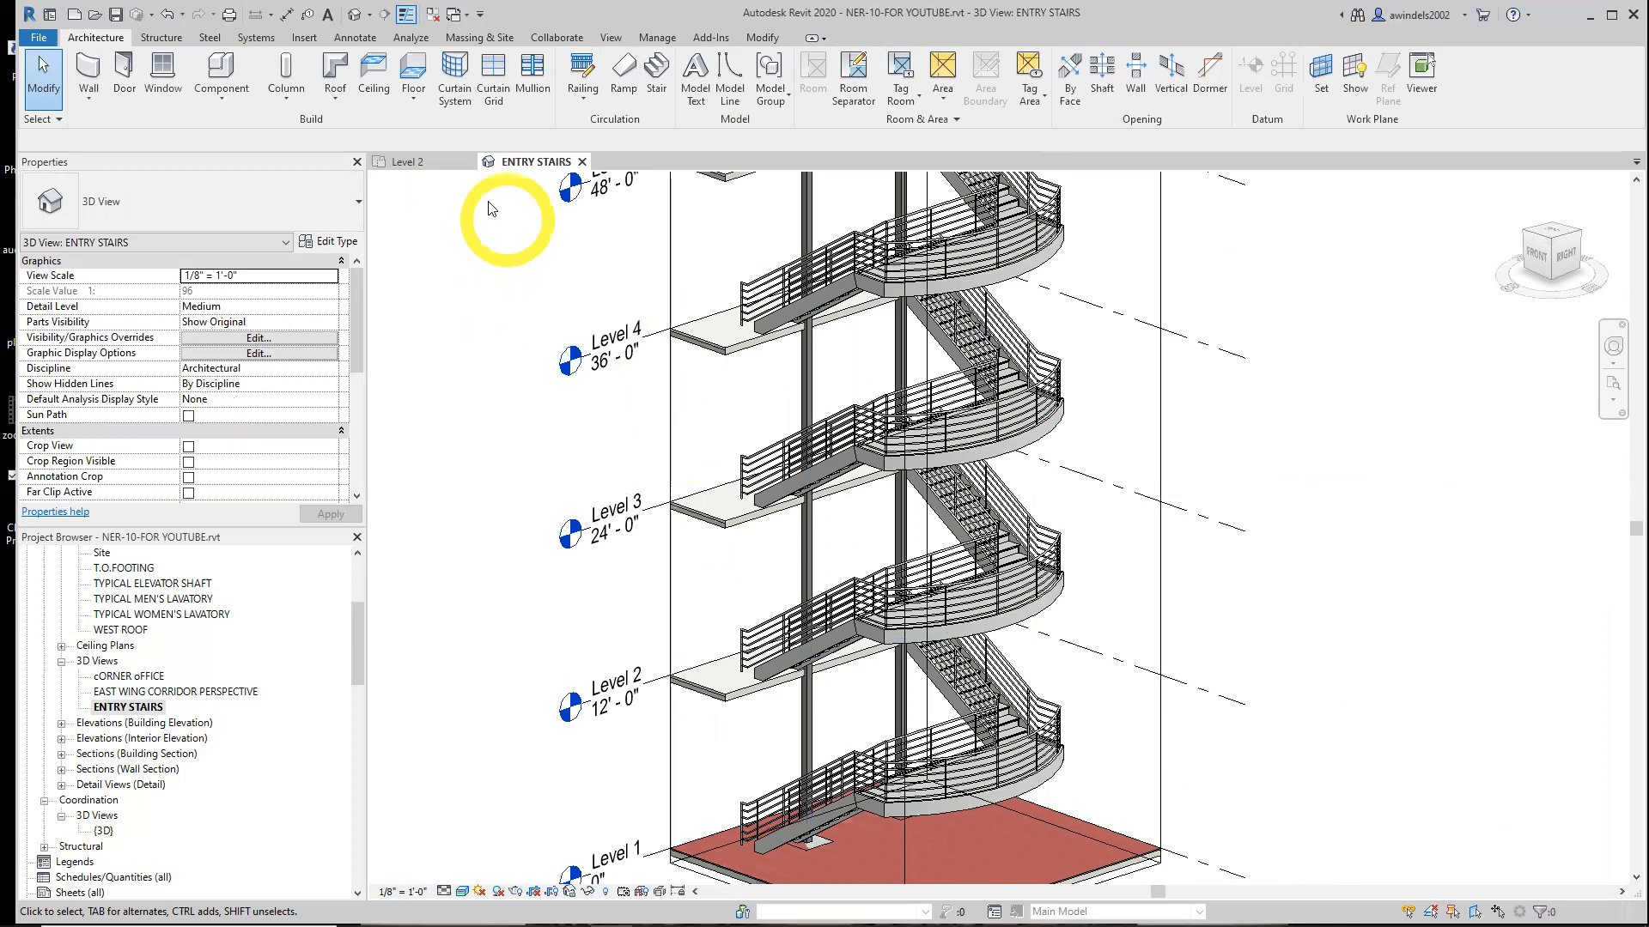
Return to the Level 2 plan and open the SECTION AT STAIRS view from its section mark
{"action": "left_click", "coordinate": [410, 163]}
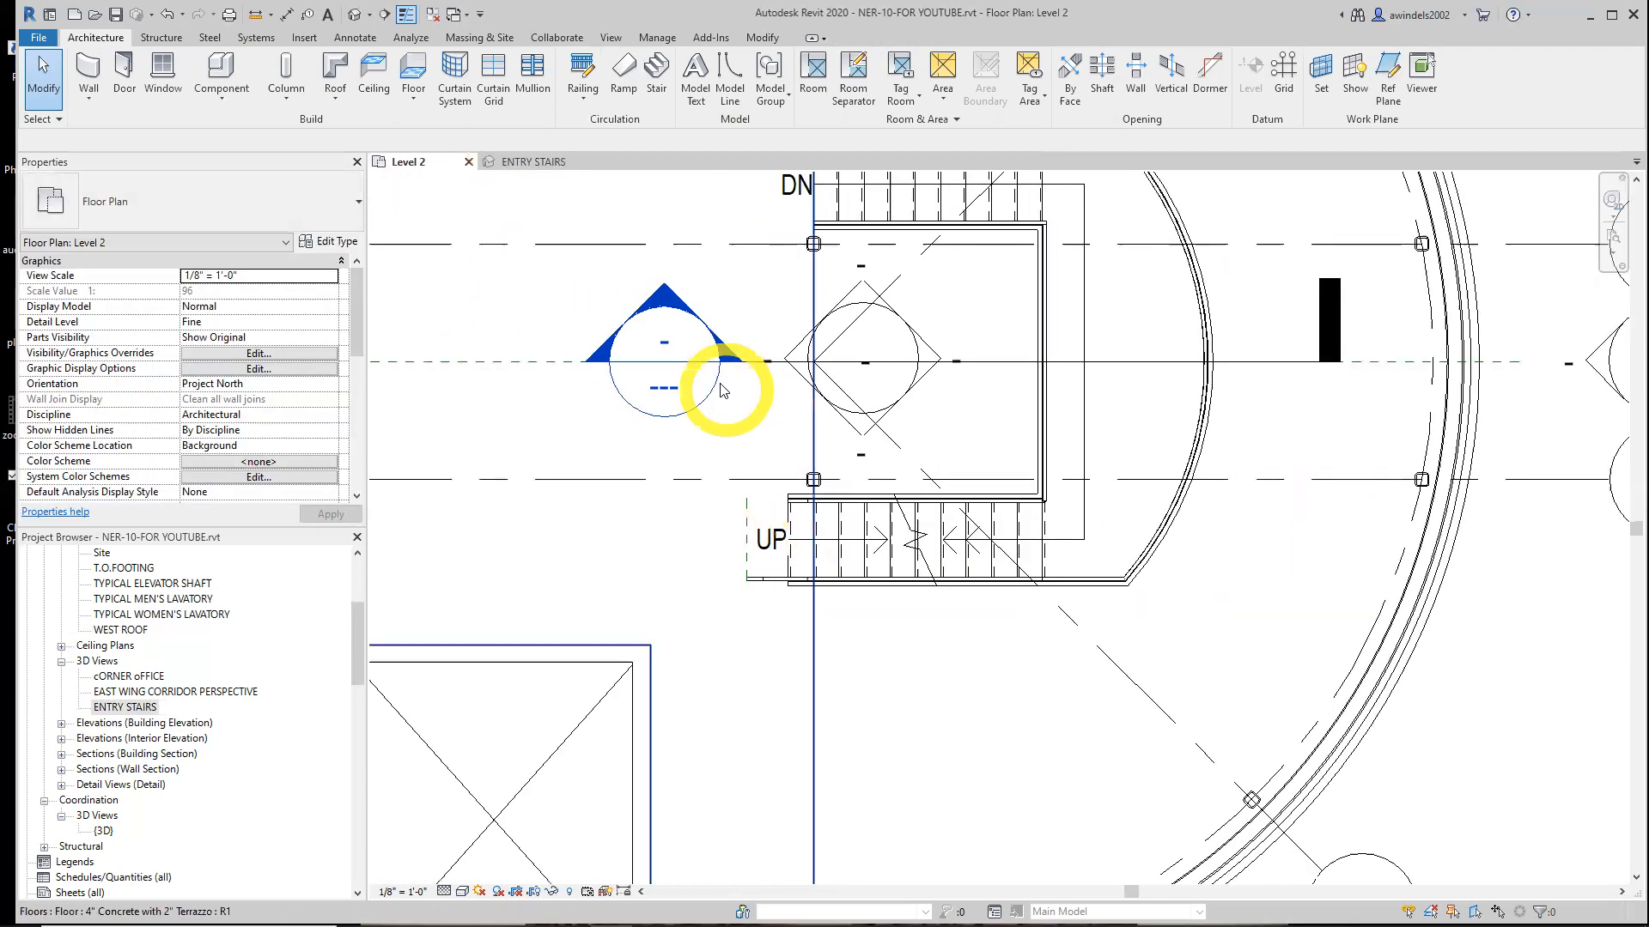
{"action": "double_click", "coordinate": [702, 380]}
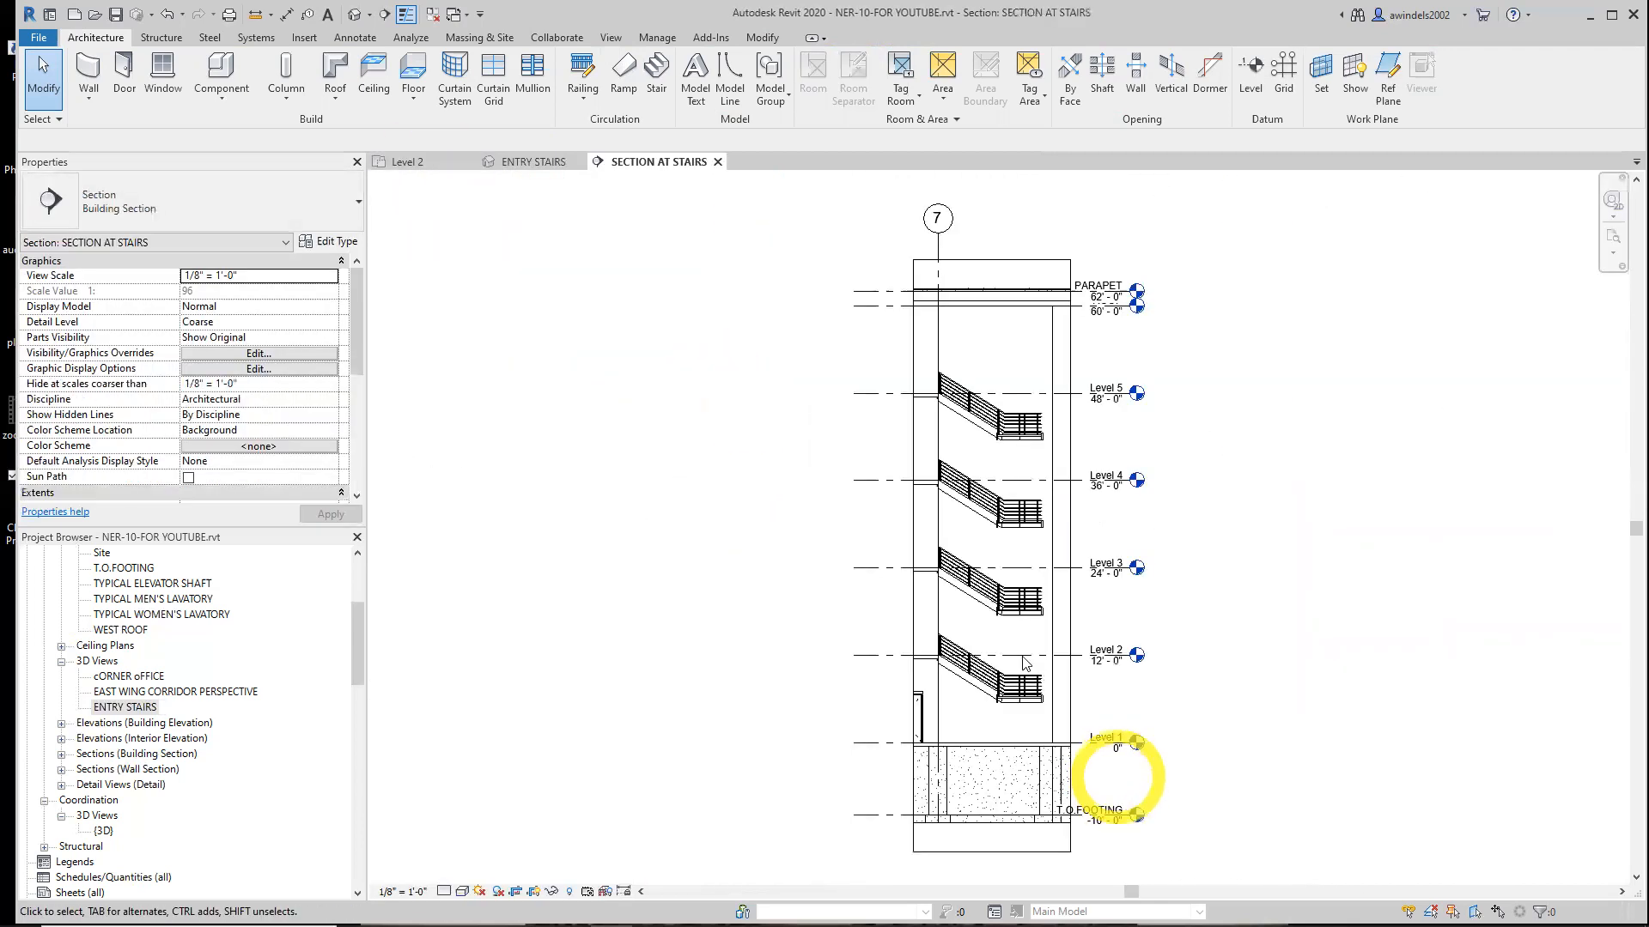
{"action": "left_click", "coordinate": [1026, 701]}
{"action": "key", "text": "Escape"}
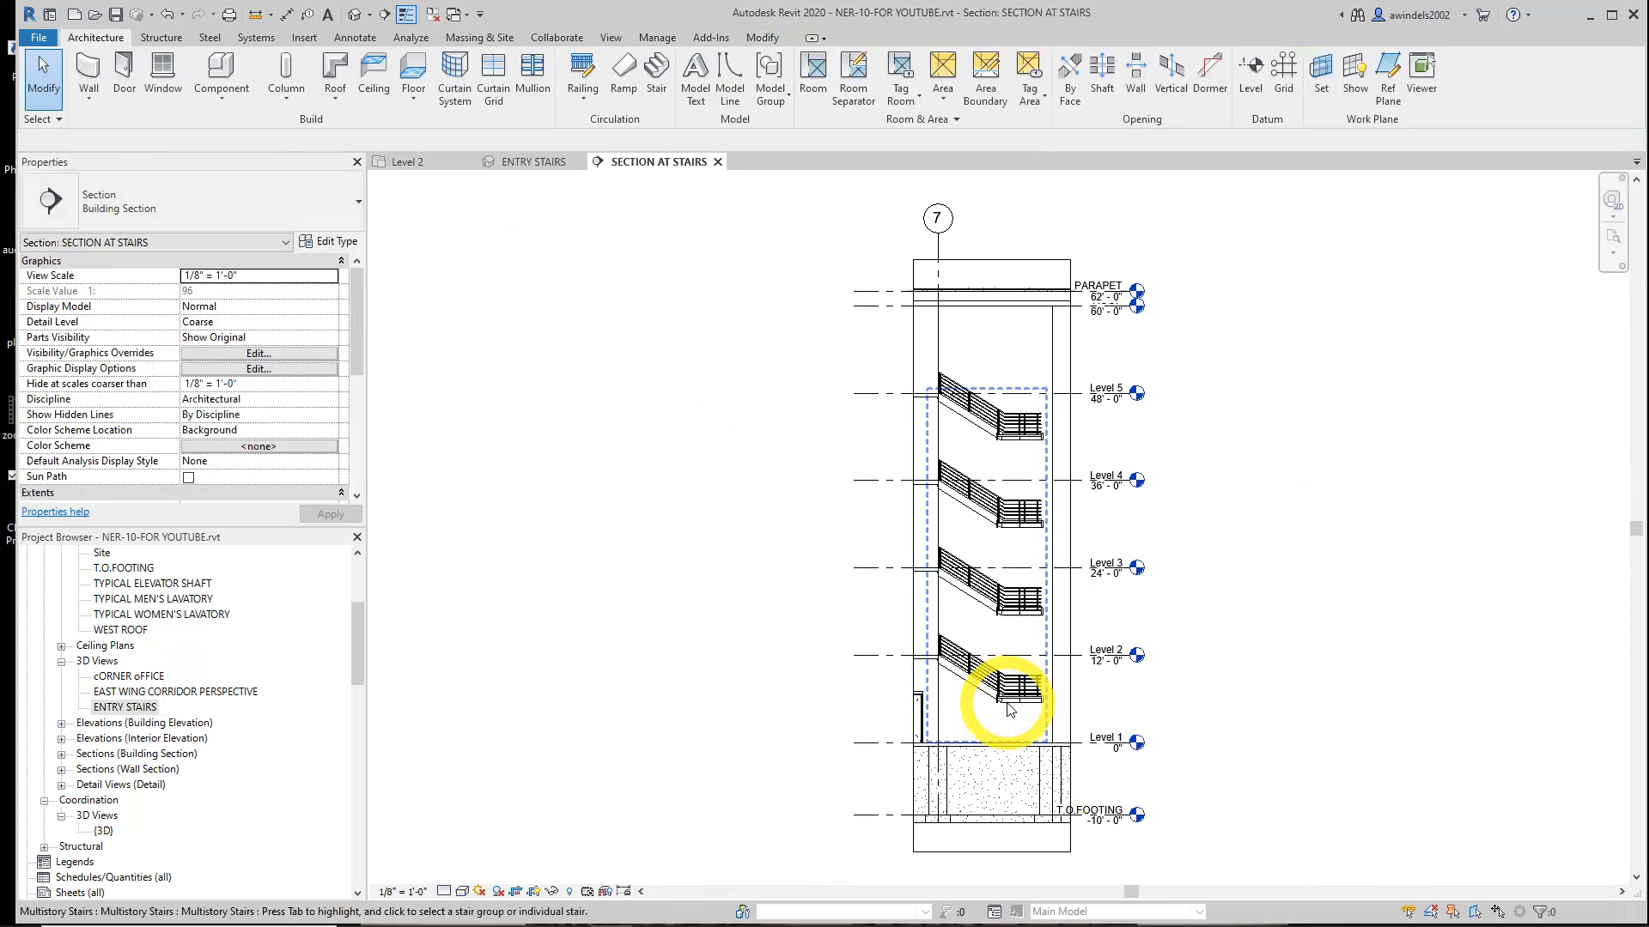
Disconnect Level 1 from the multistory stair using Connect/Disconnect Levels and finish the edit
{"action": "left_click", "coordinate": [983, 696]}
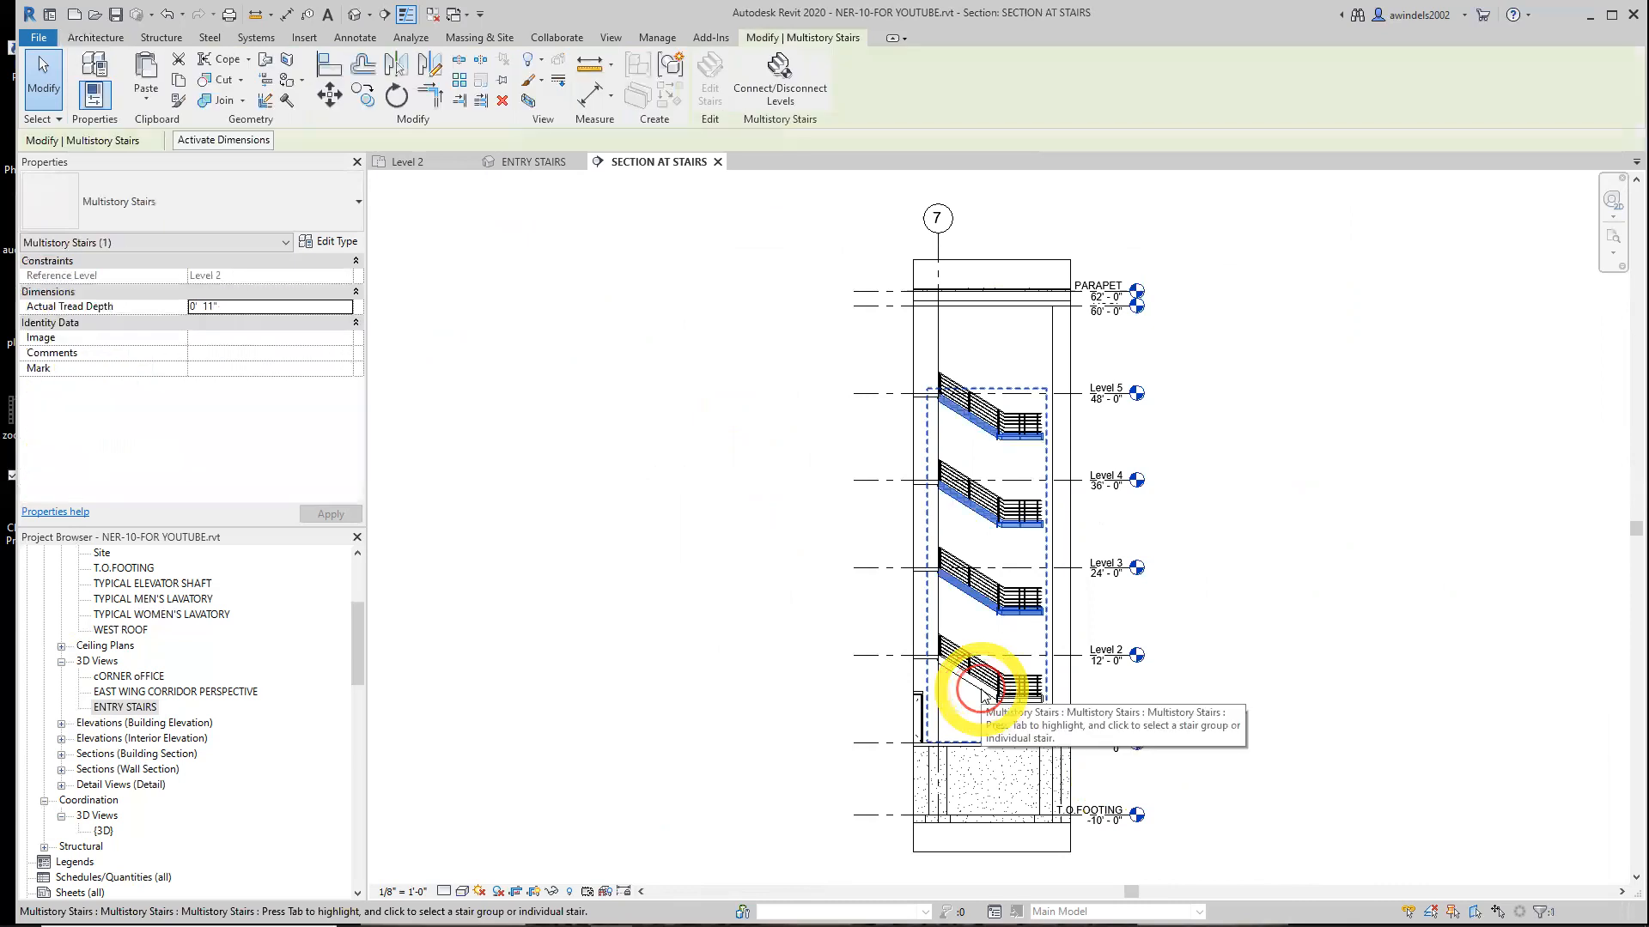
{"action": "left_click", "coordinate": [802, 86]}
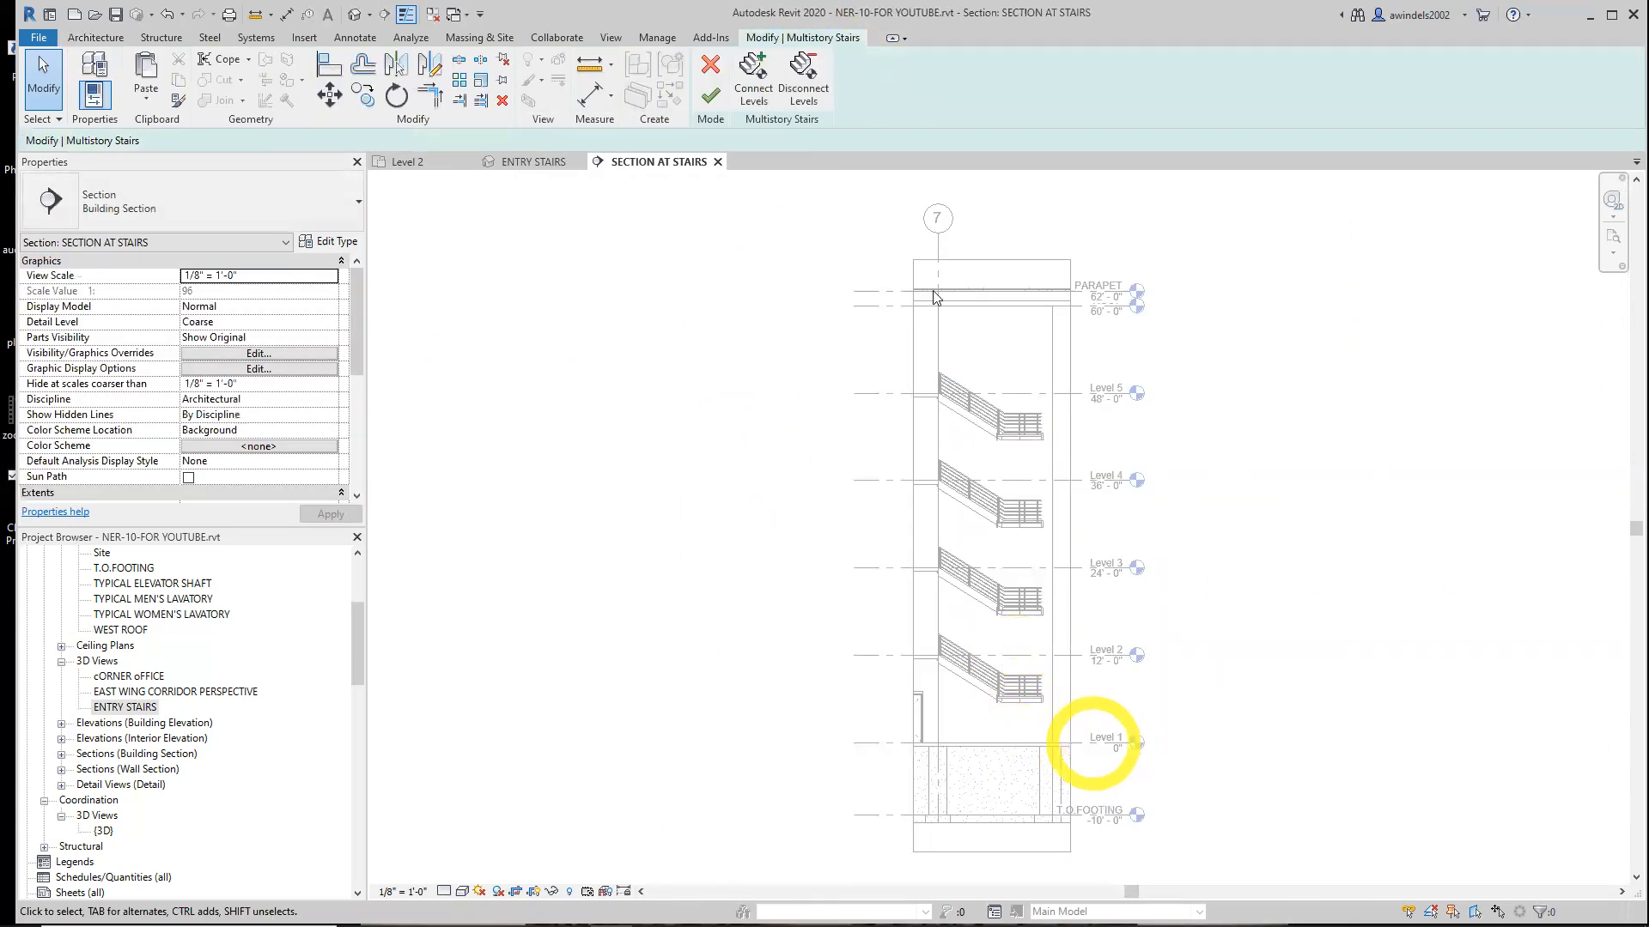
{"action": "left_click", "coordinate": [803, 86]}
{"action": "left_click", "coordinate": [1079, 759]}
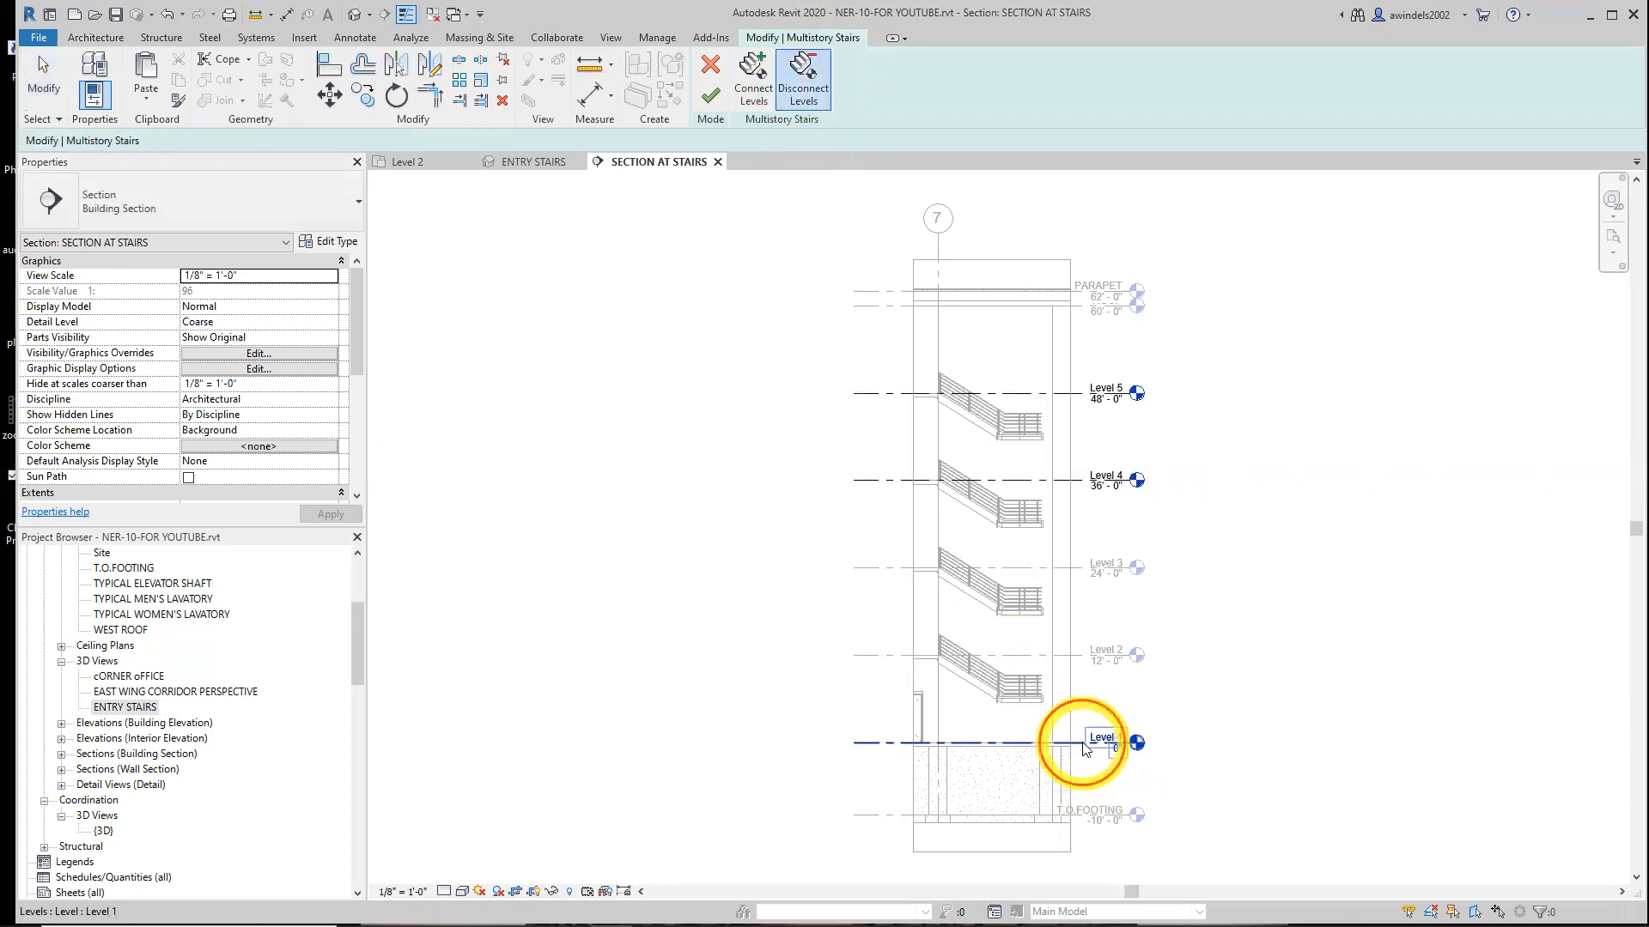
{"action": "left_click", "coordinate": [710, 99]}
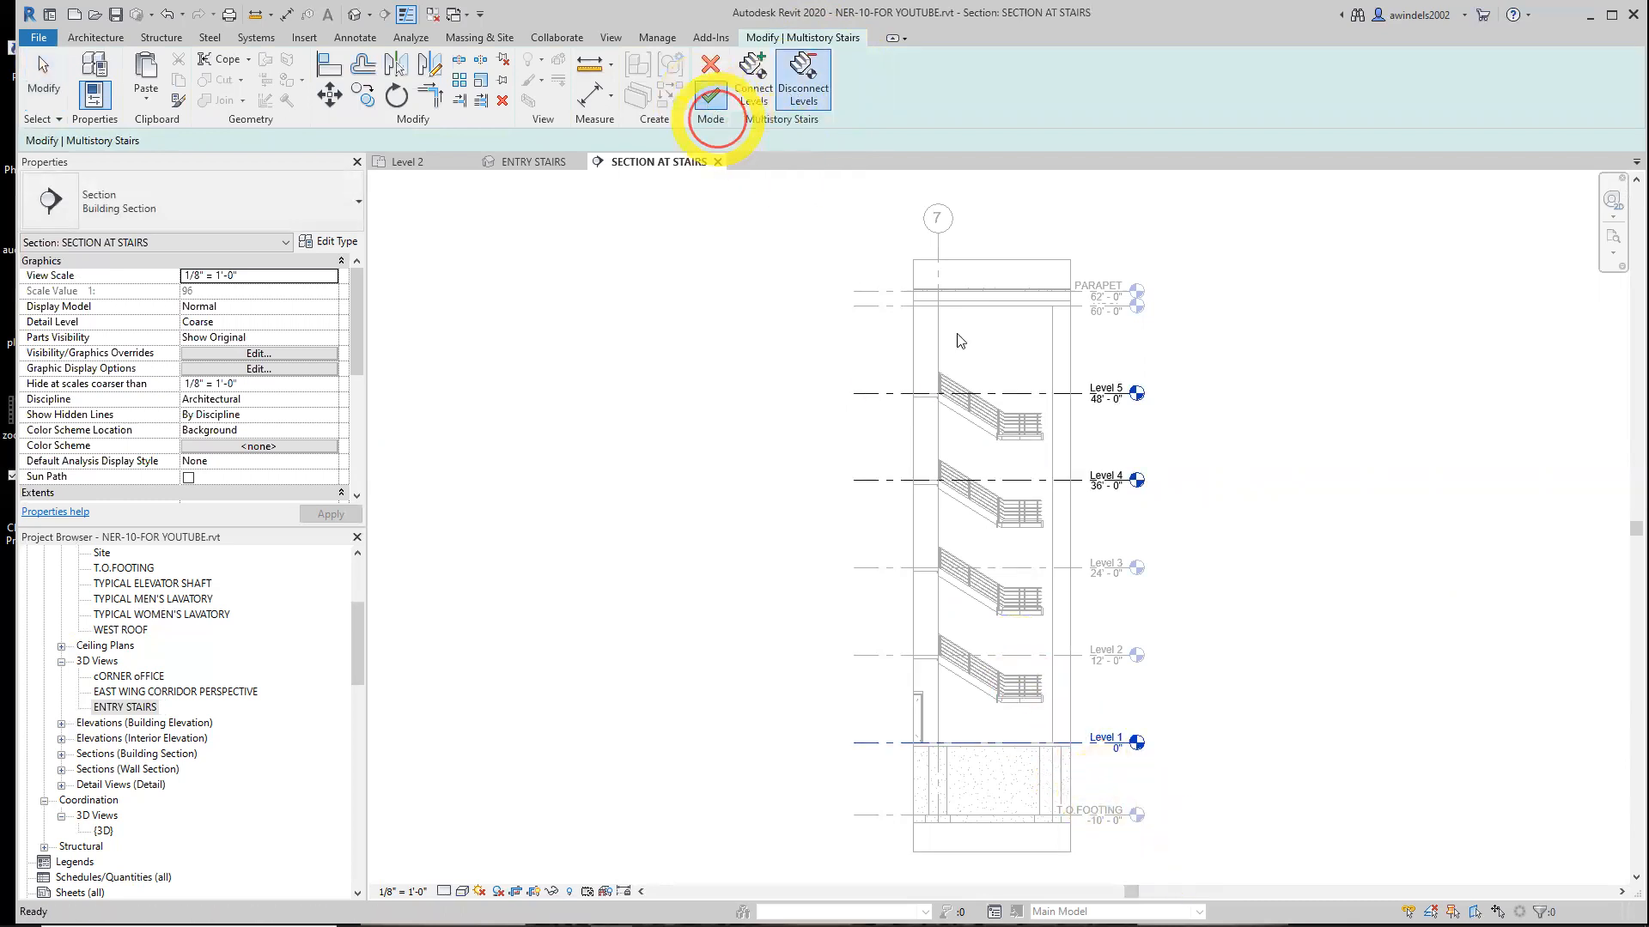
{"action": "left_click", "coordinate": [1193, 670]}
Close the section, then extend the inner handrail's starting end to the reference plane endpoint on Level 2 and finish the path
{"action": "scroll", "coordinate": [1092, 743], "scroll_direction": "up", "scroll_amount": 2}
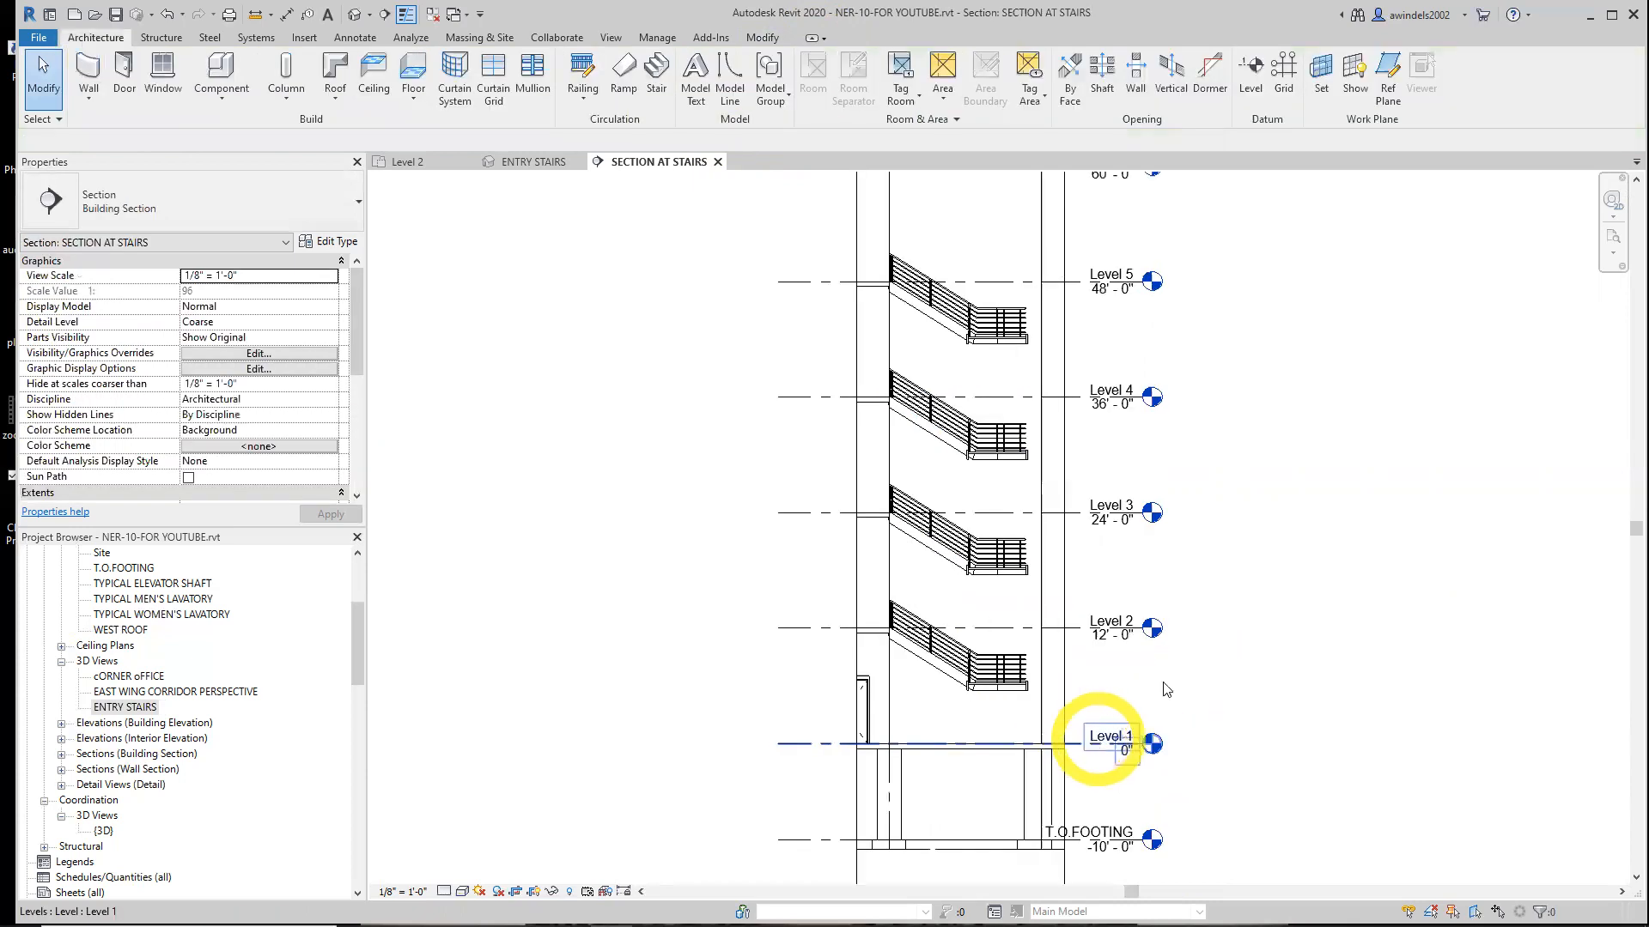
{"action": "left_click", "coordinate": [718, 162]}
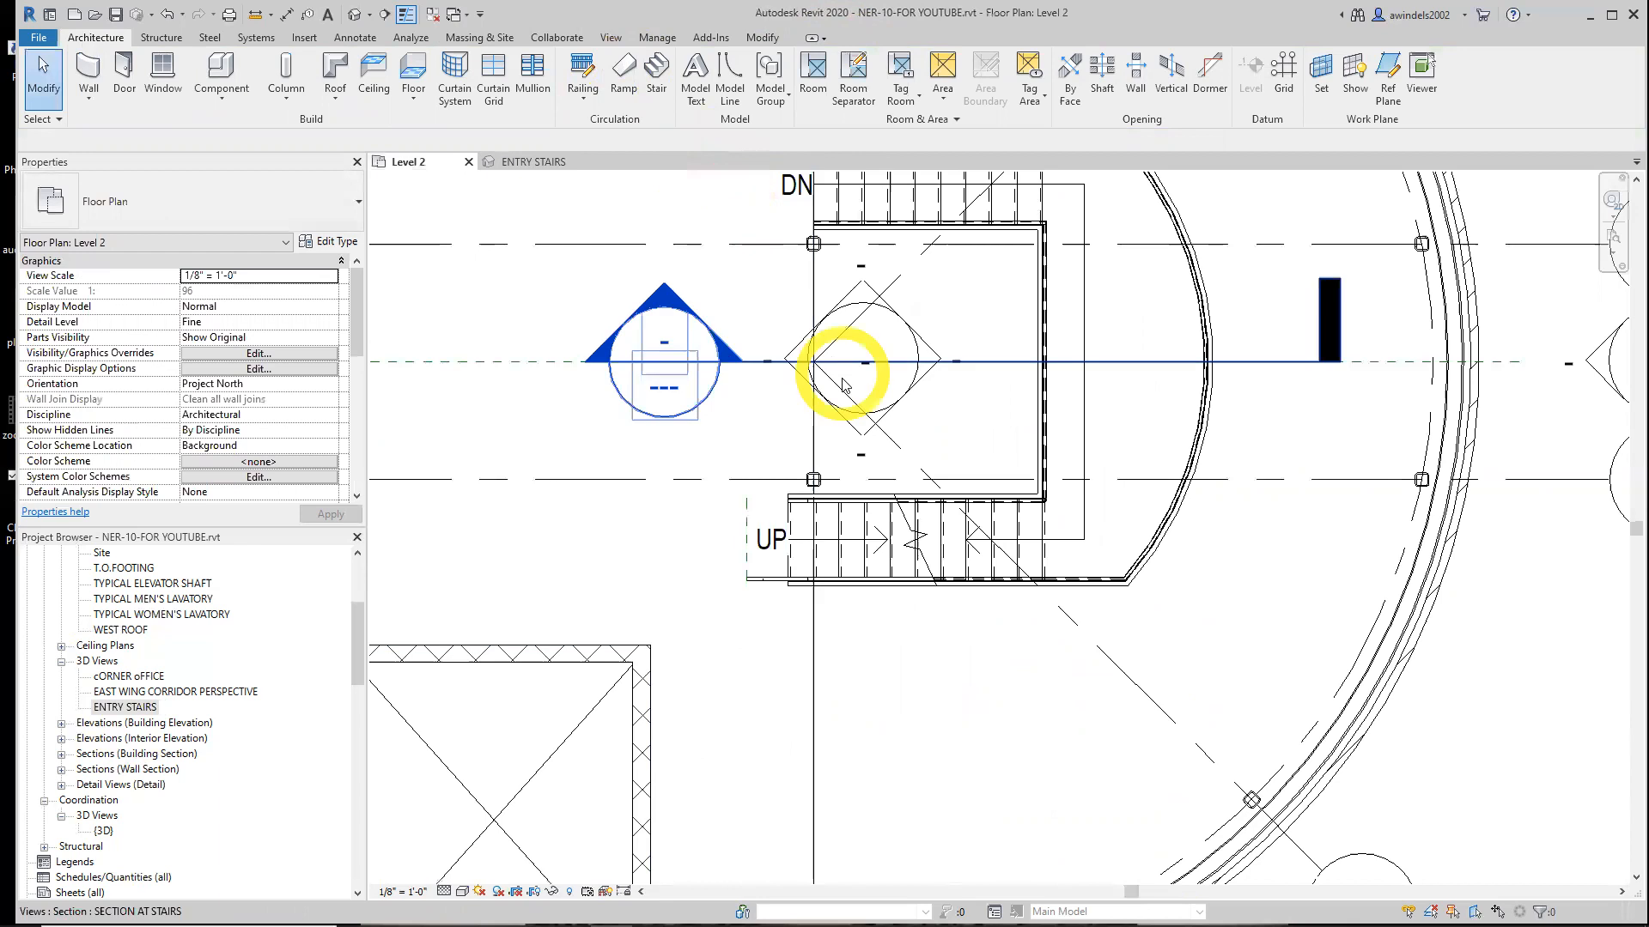
{"action": "middle_click_drag", "start_coordinate": [873, 361], "coordinate": [859, 543]}
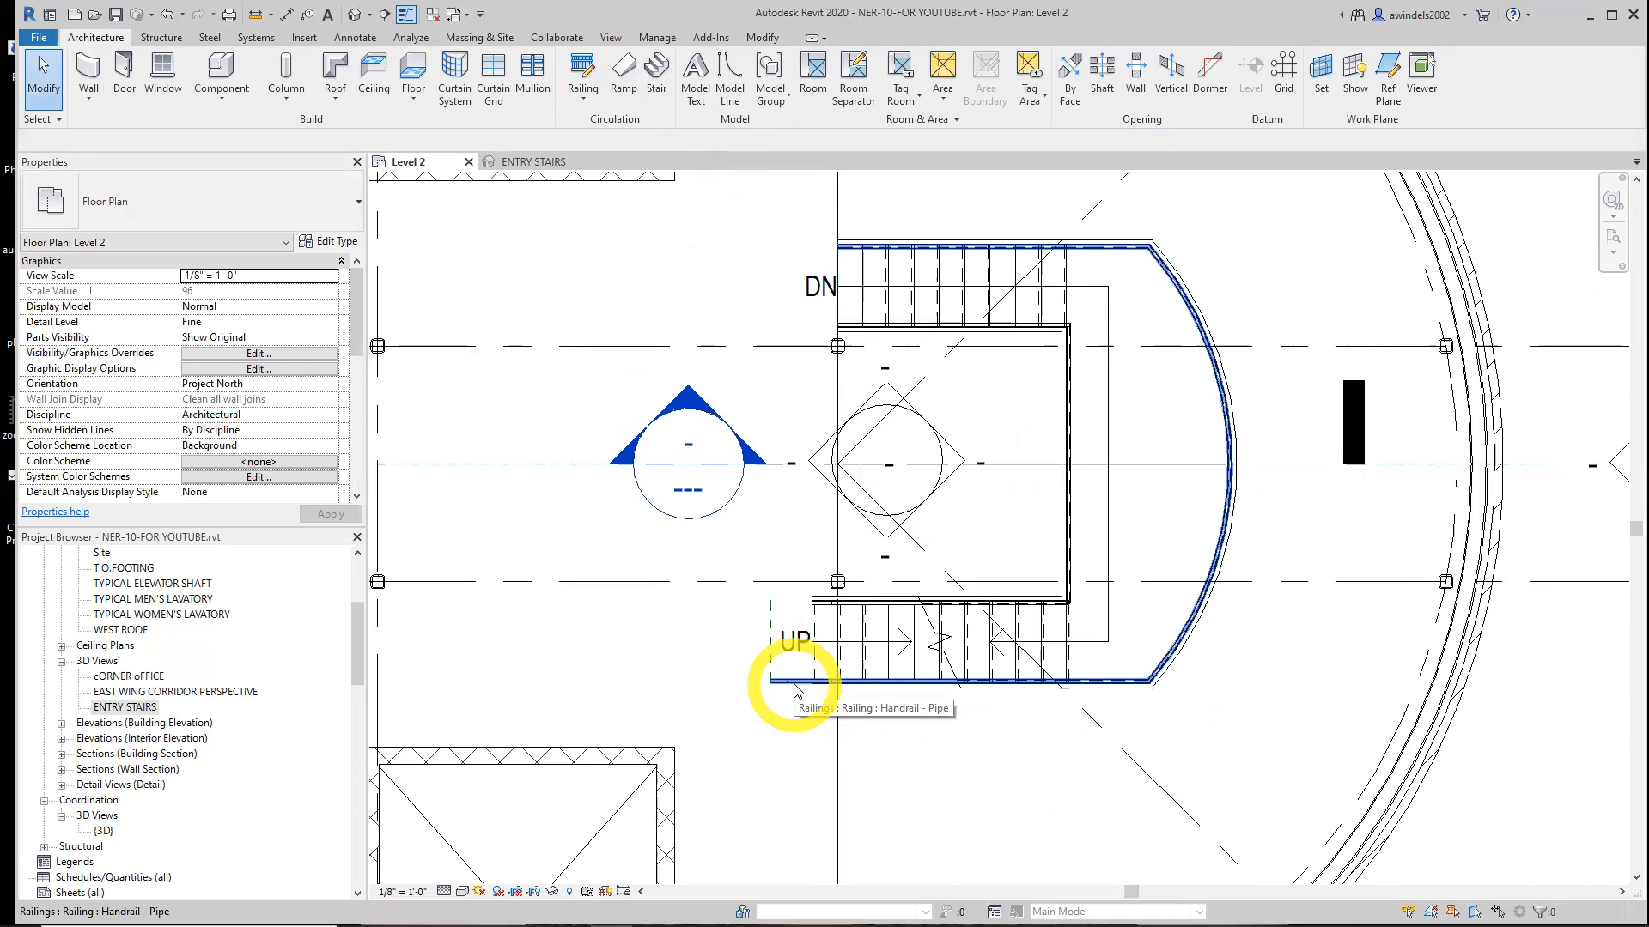
{"action": "left_click", "coordinate": [814, 607]}
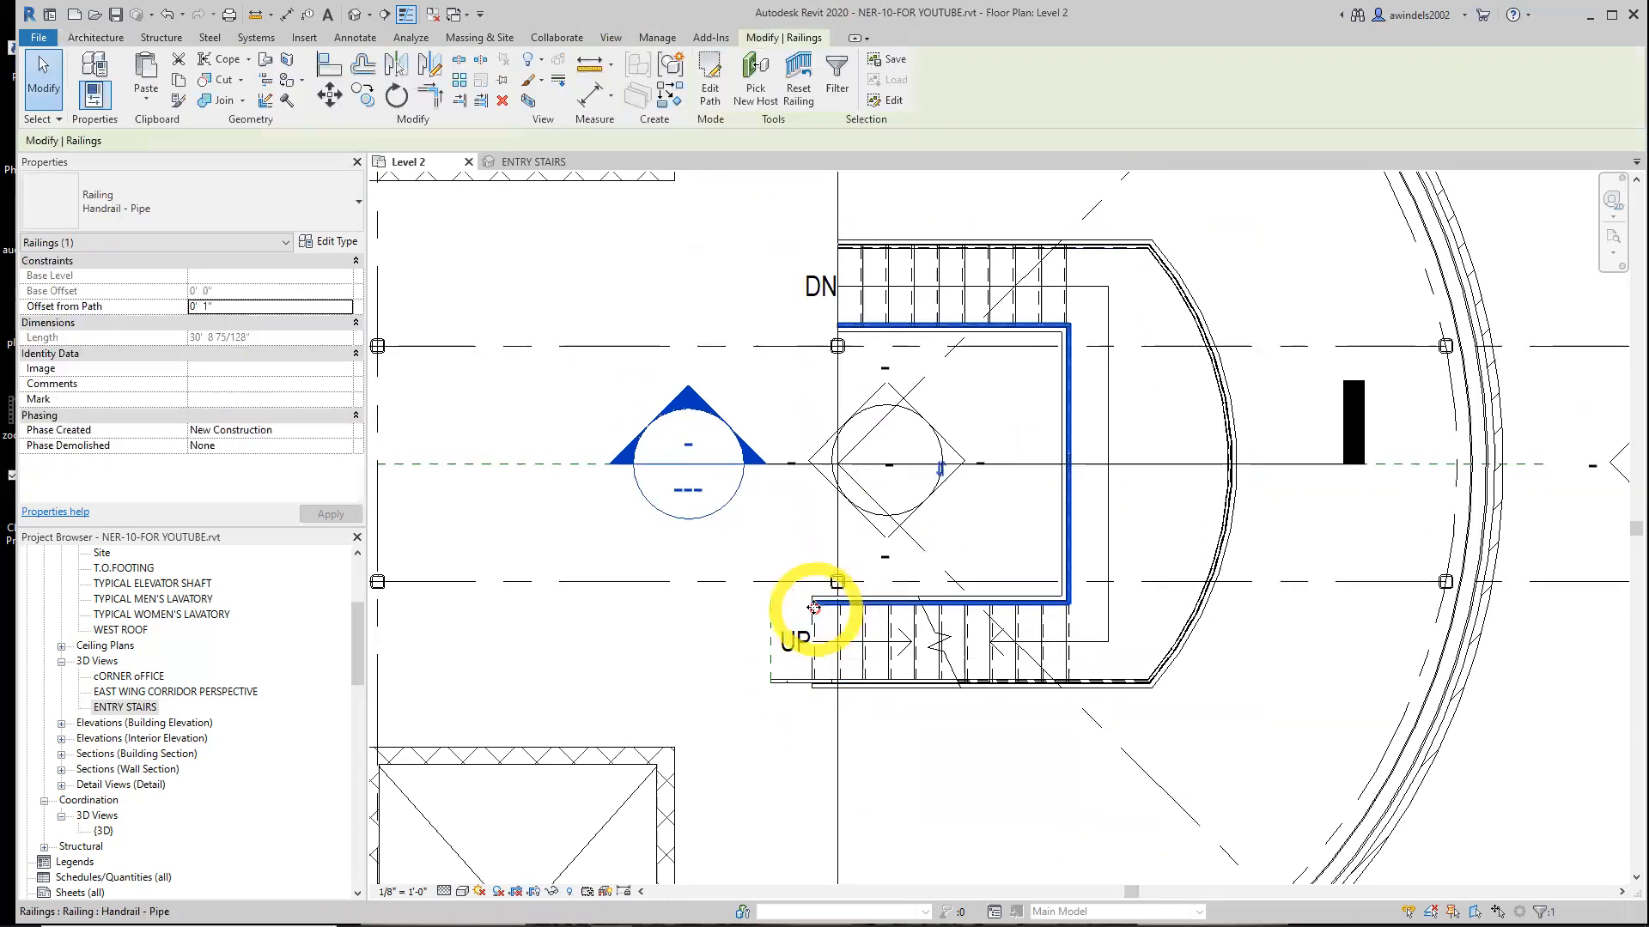
{"action": "left_click", "coordinate": [710, 82]}
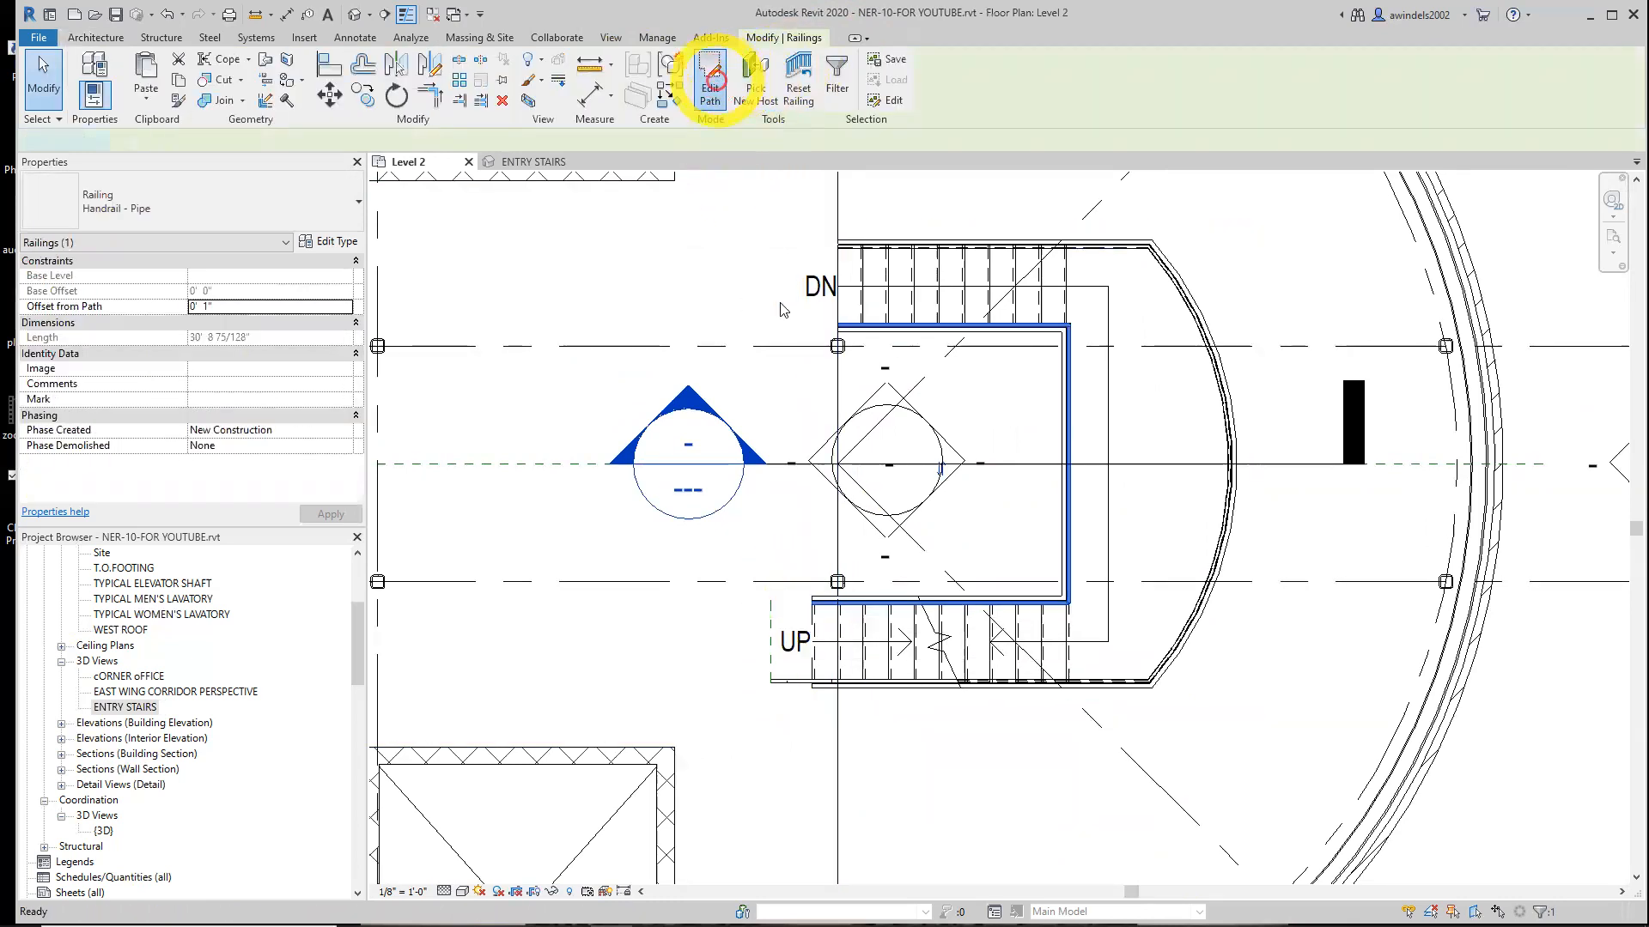
{"action": "left_click", "coordinate": [812, 603]}
{"action": "left_click_drag", "start_coordinate": [812, 602], "coordinate": [771, 601]}
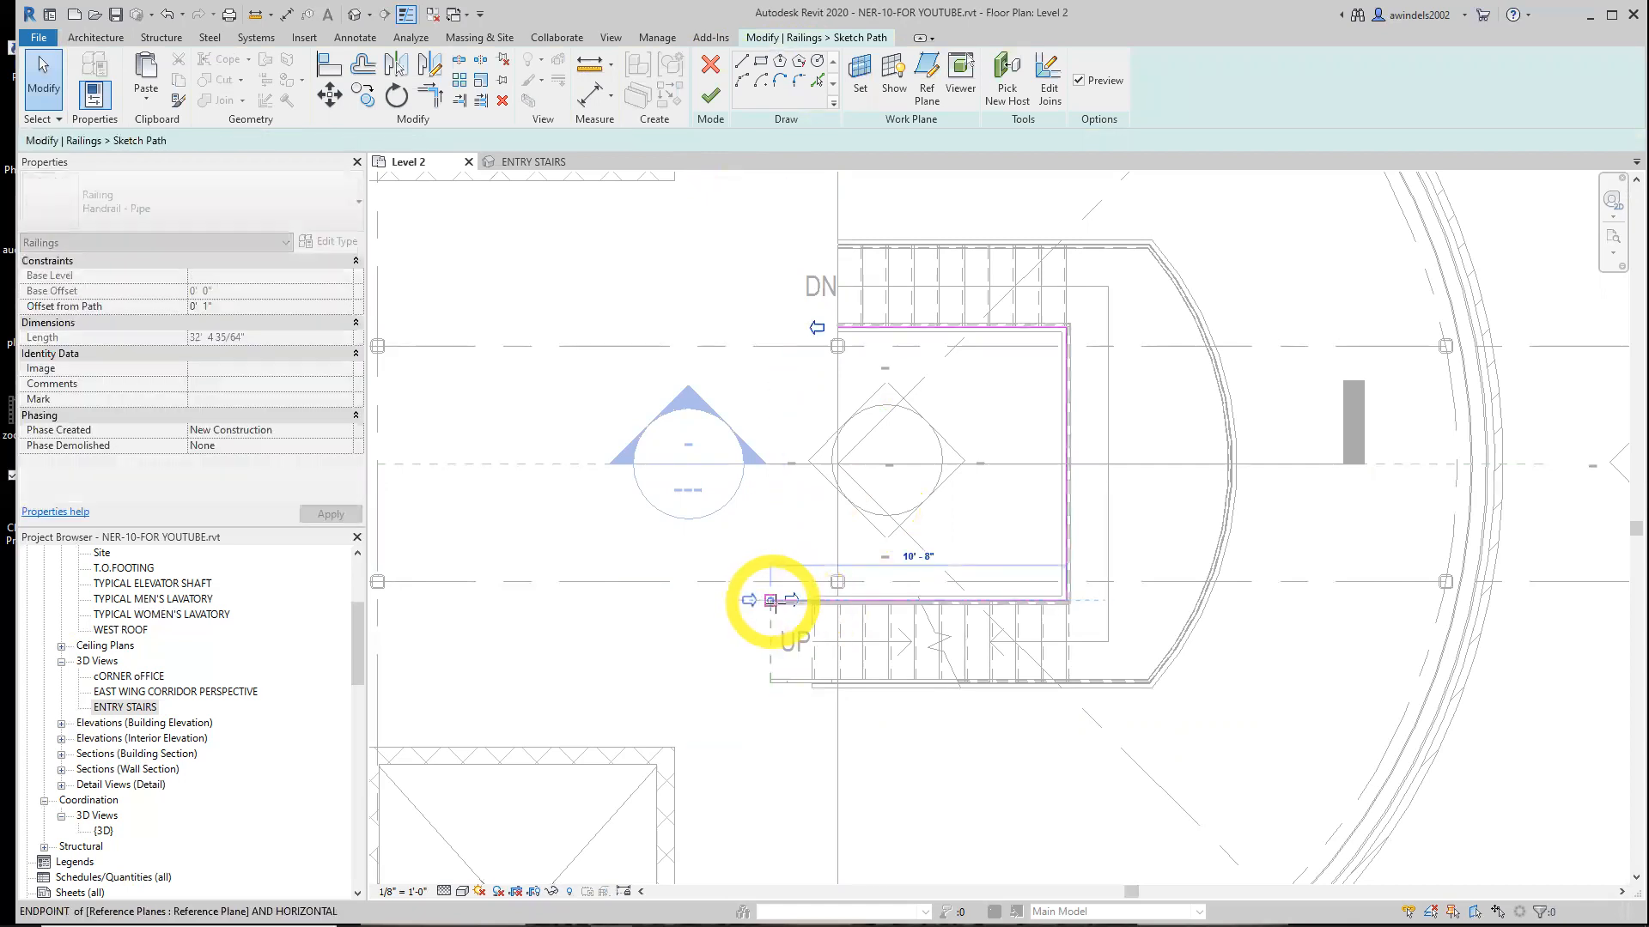
{"action": "scroll", "coordinate": [791, 644], "scroll_direction": "up", "scroll_amount": 3}
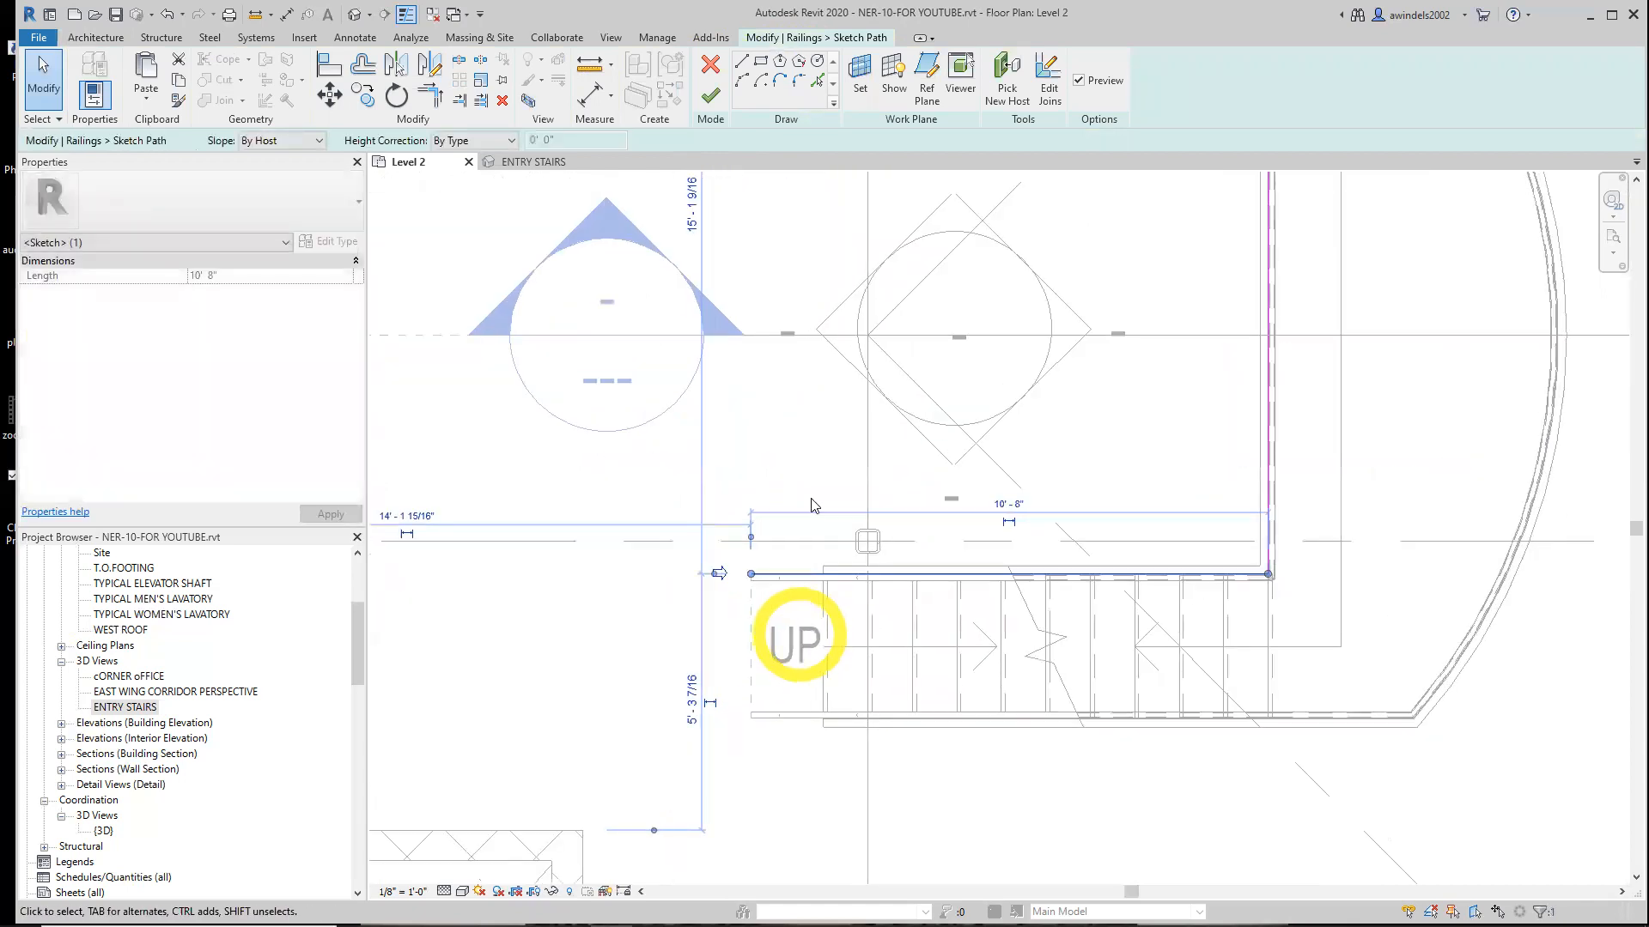
{"action": "left_click", "coordinate": [711, 95]}
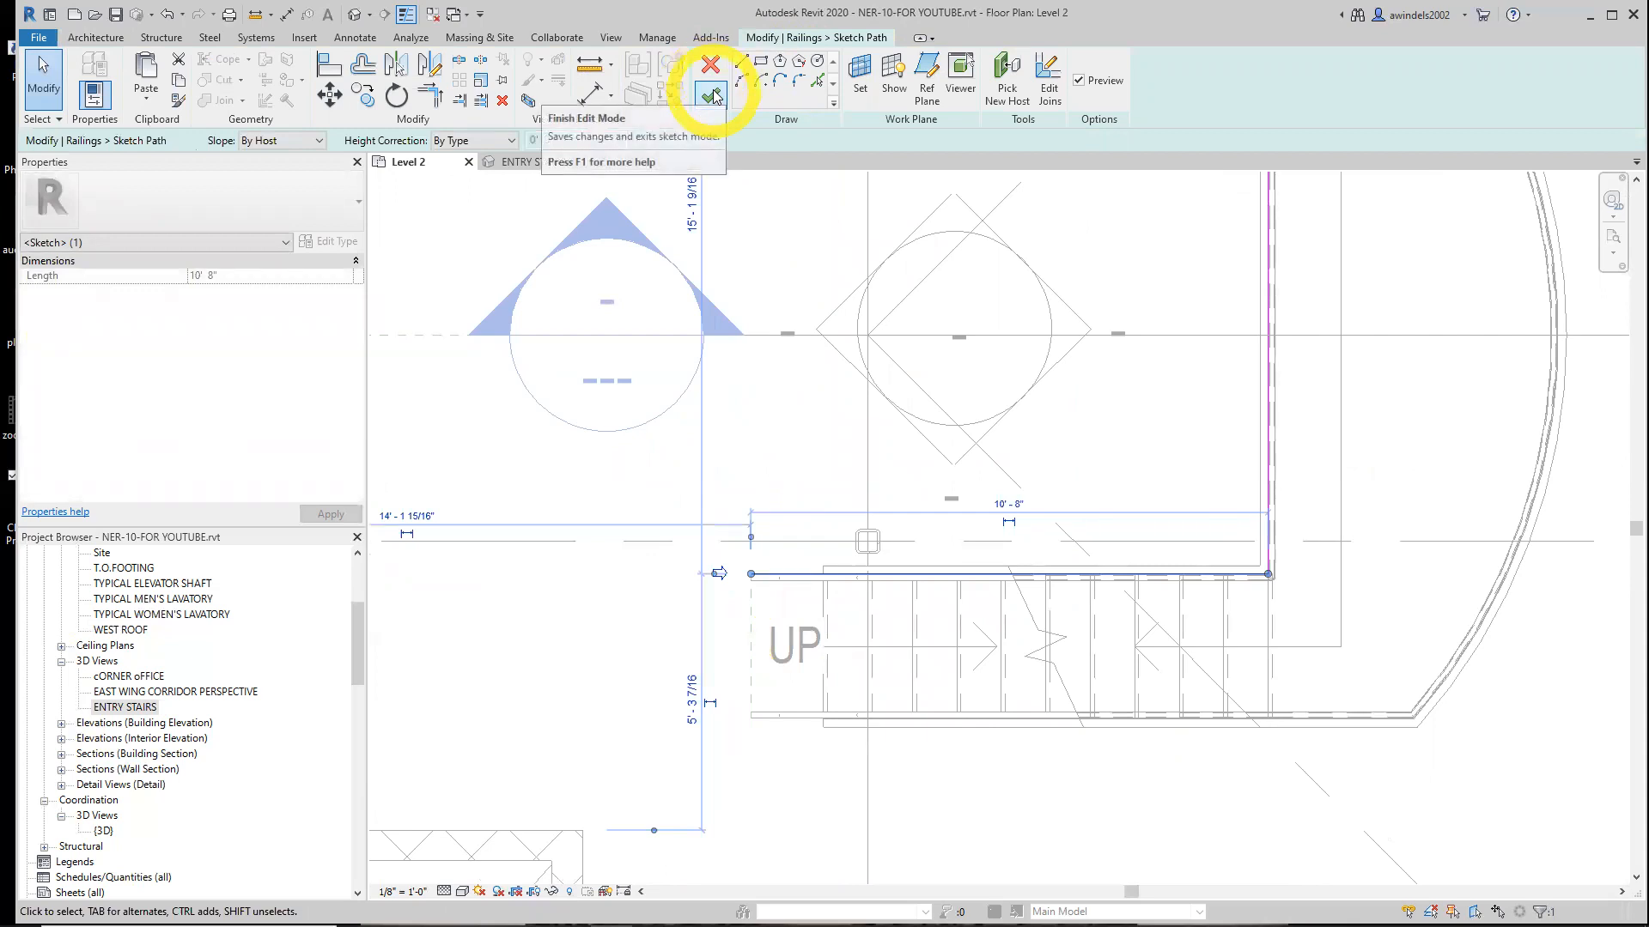
{"action": "left_click", "coordinate": [712, 95]}
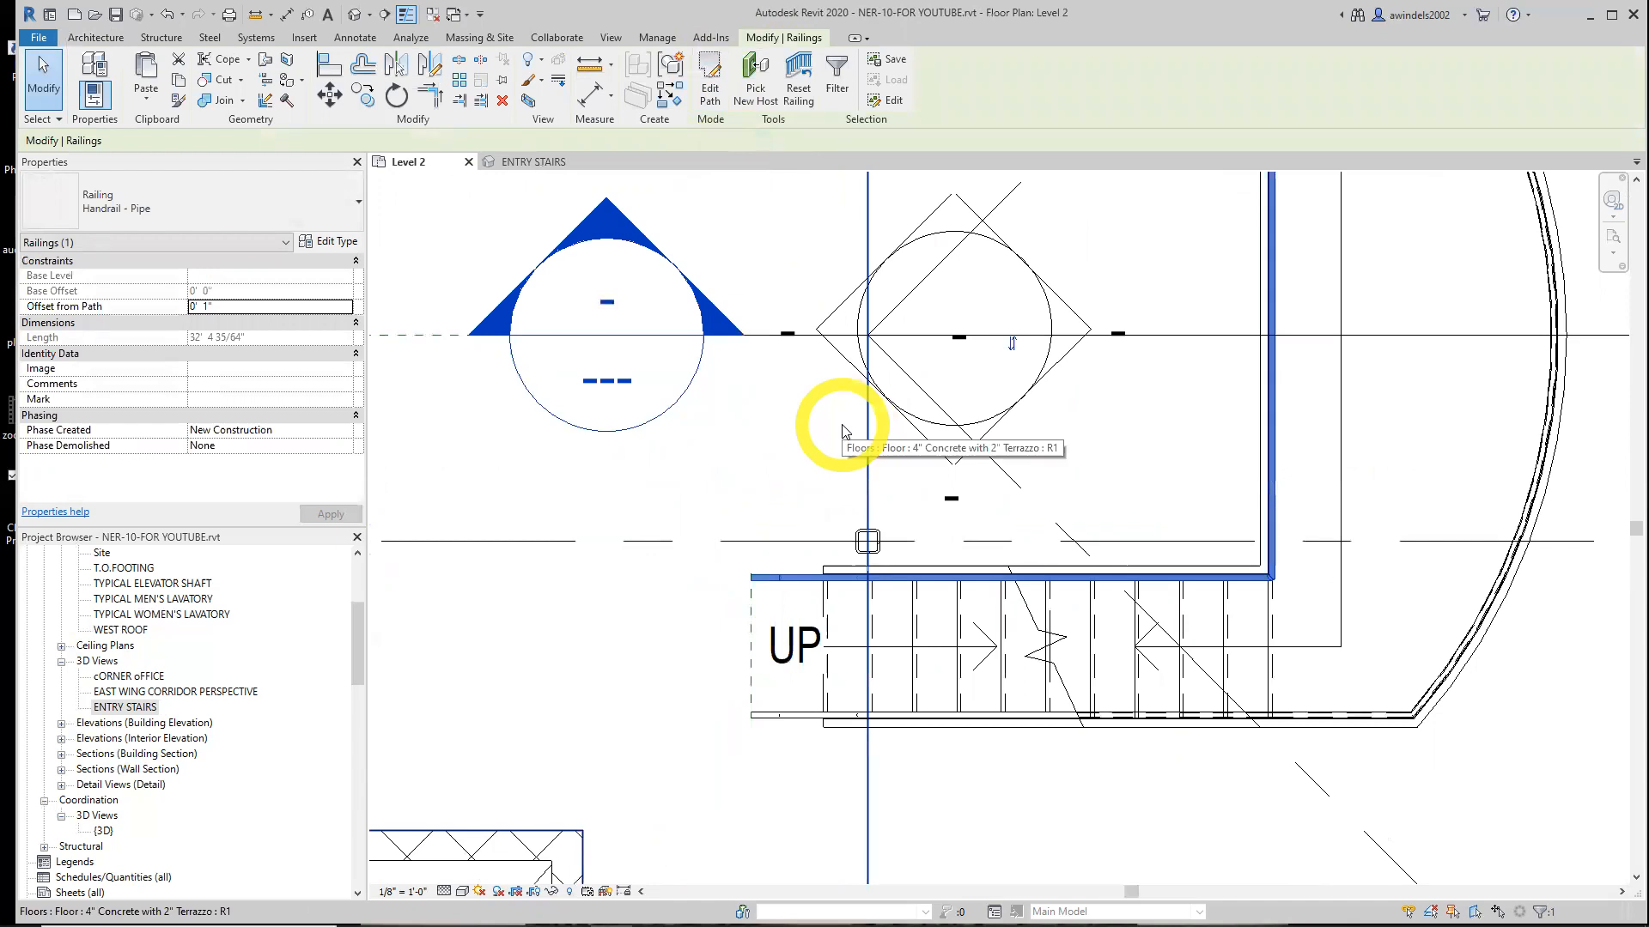
{"action": "key", "text": "Escape"}
Examine both handrails at the bottom of the stair in the ENTRY STAIRS 3D view
{"action": "left_click", "coordinate": [524, 161]}
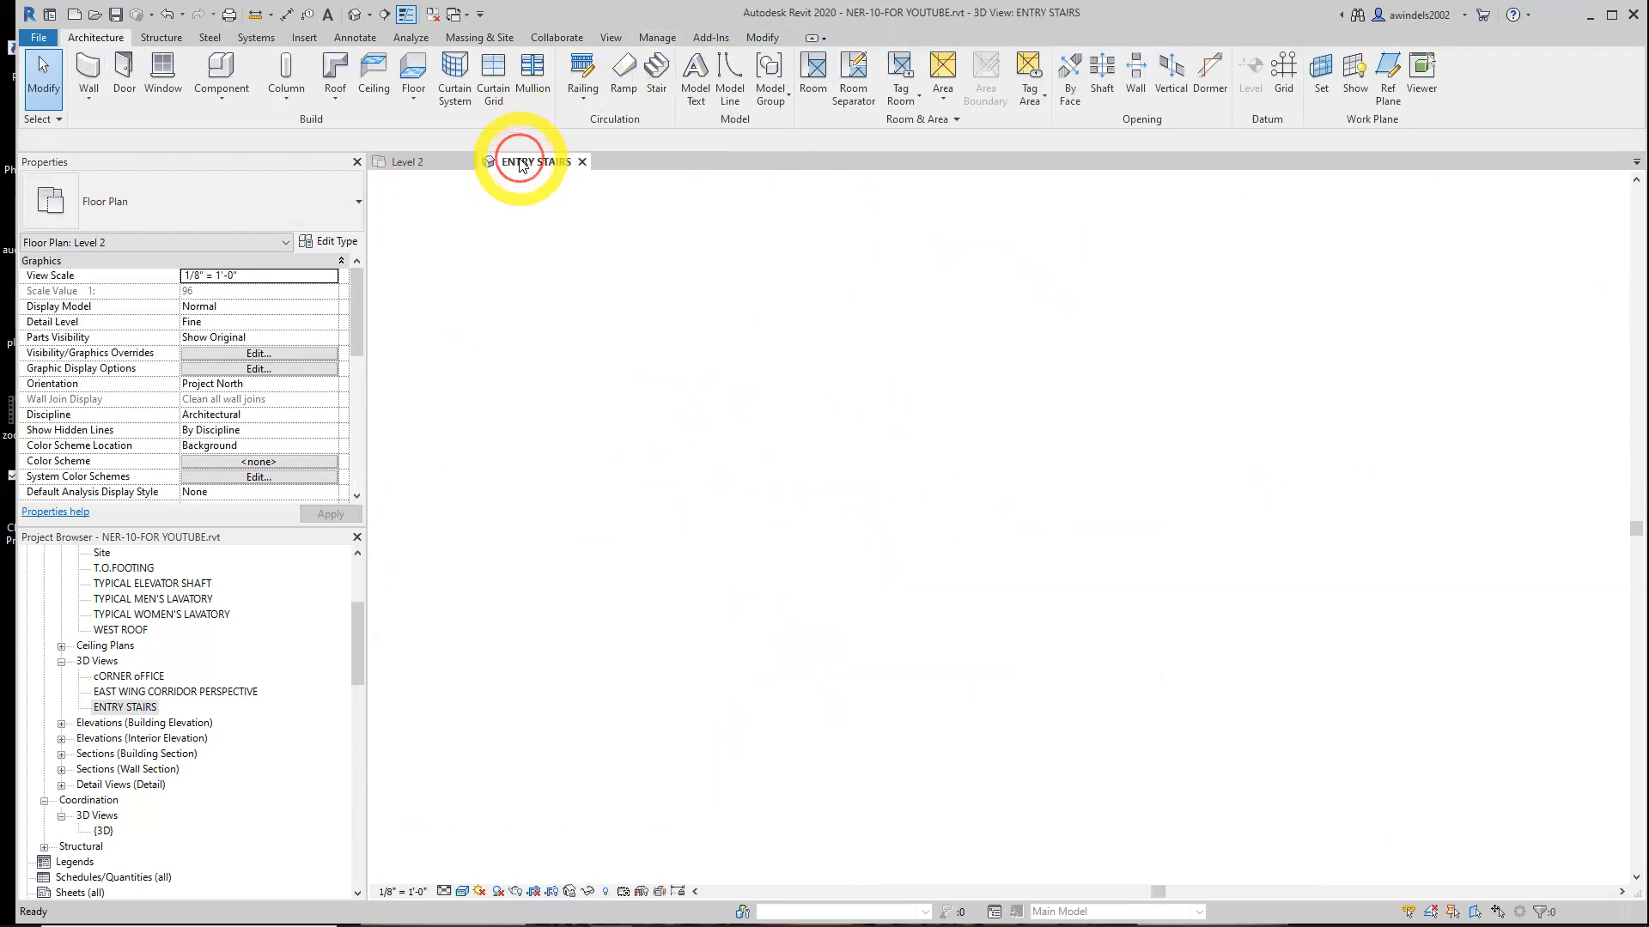
{"action": "scroll", "coordinate": [839, 777], "scroll_direction": "up", "scroll_amount": 3}
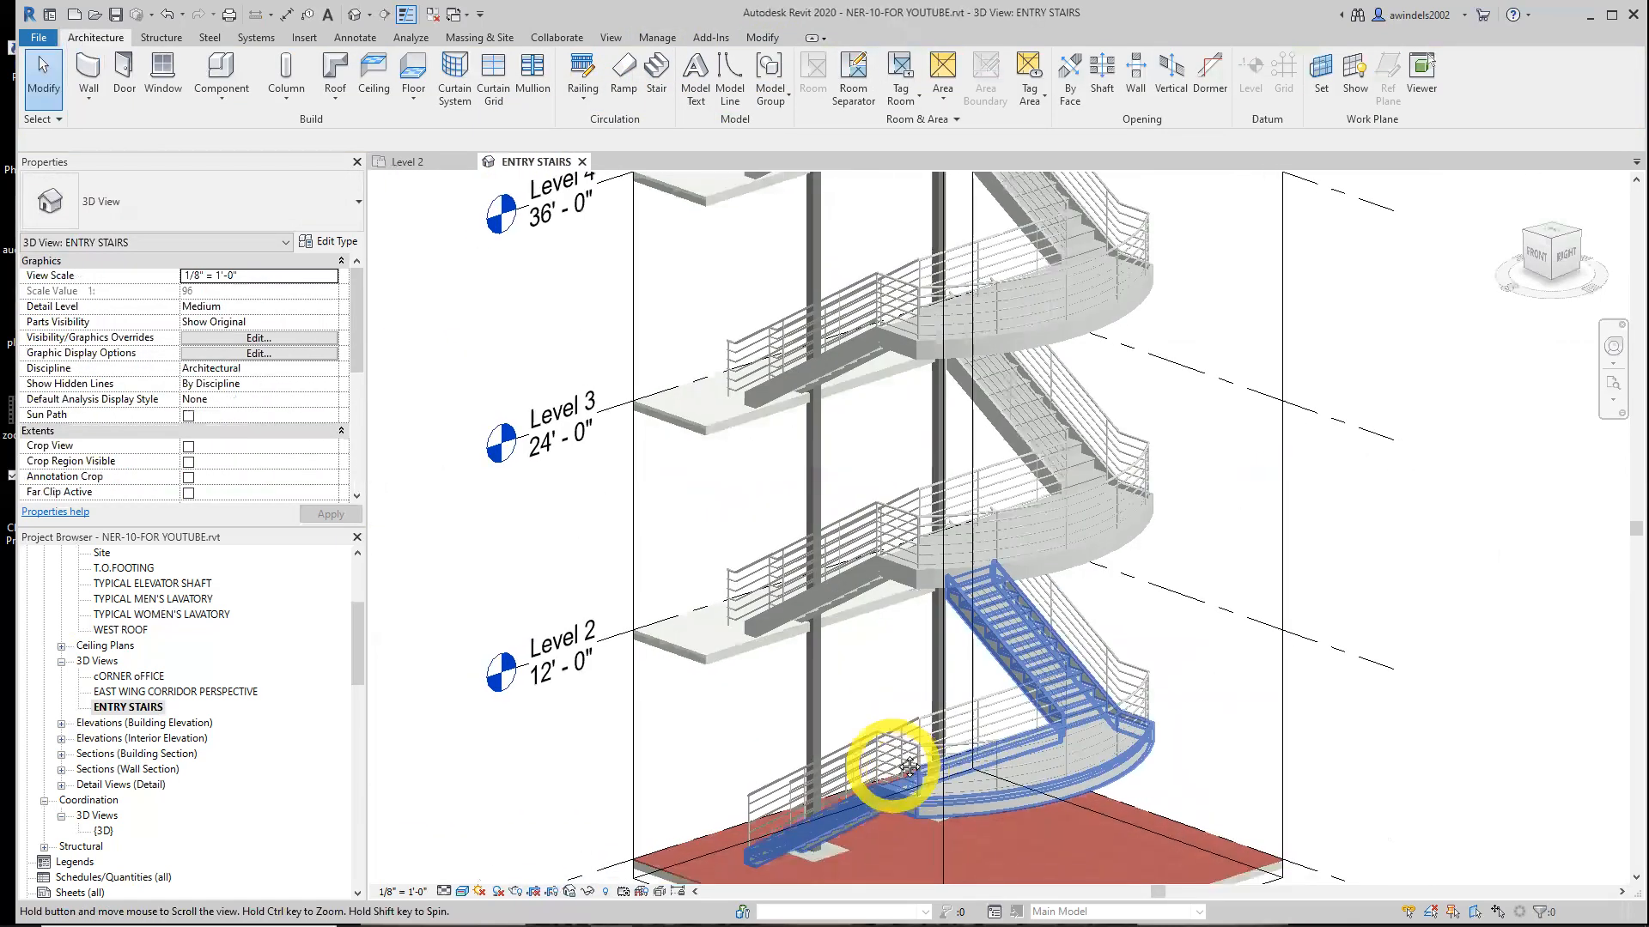
{"action": "scroll", "coordinate": [794, 762], "scroll_direction": "up", "scroll_amount": 2}
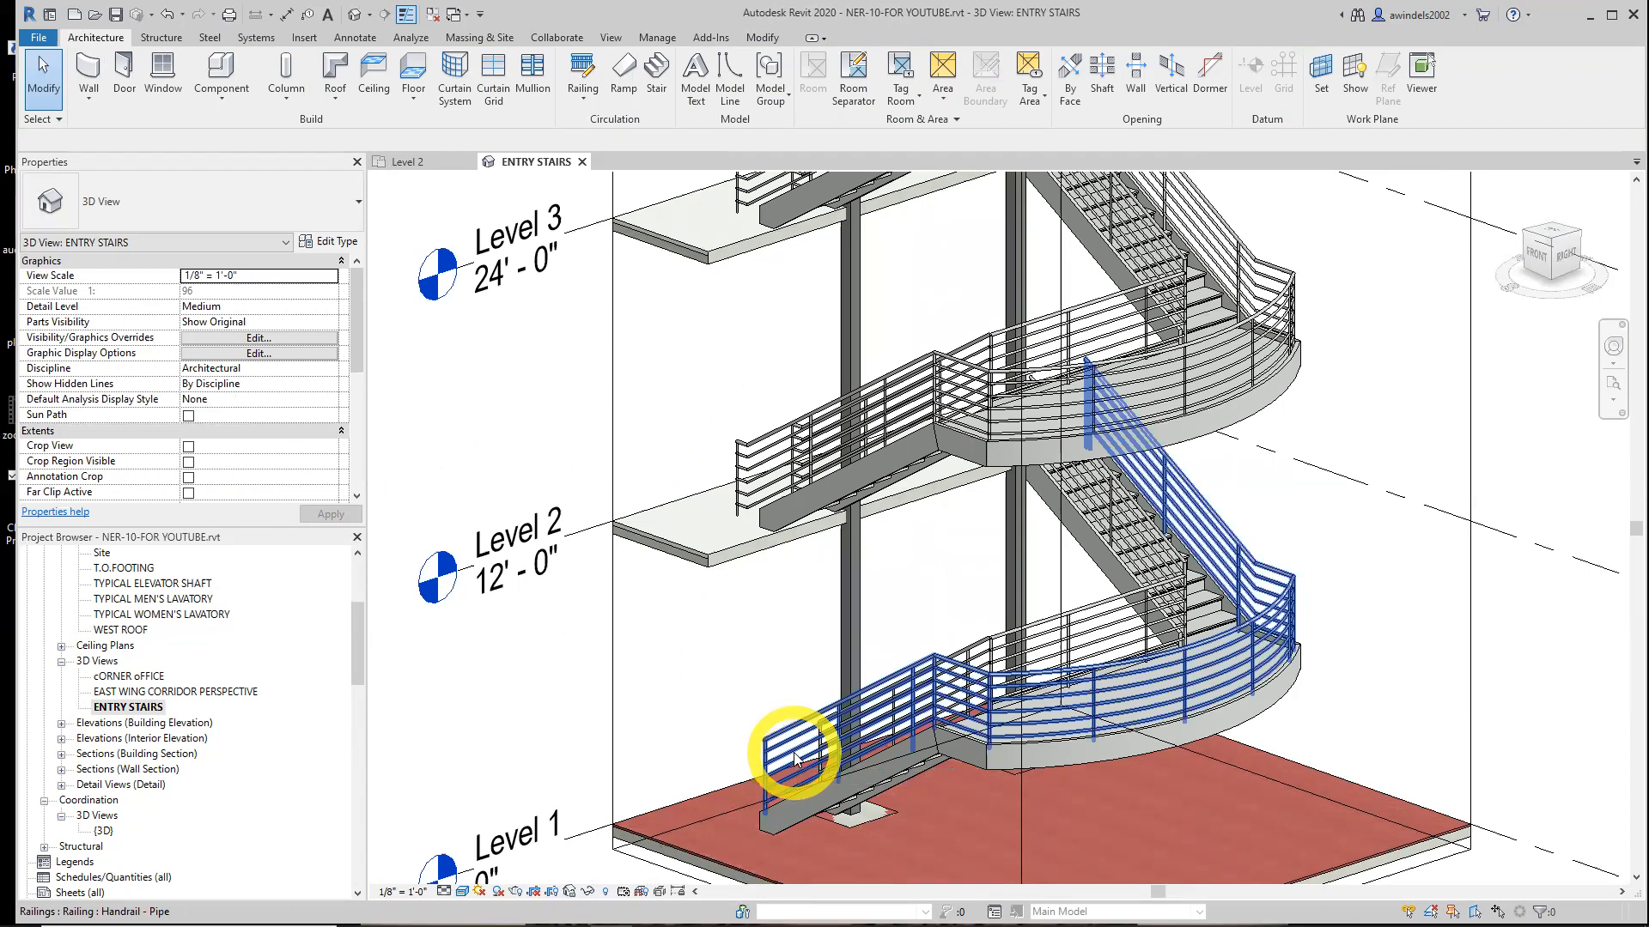
{"action": "middle_click_drag", "start_coordinate": [927, 616], "coordinate": [885, 680]}
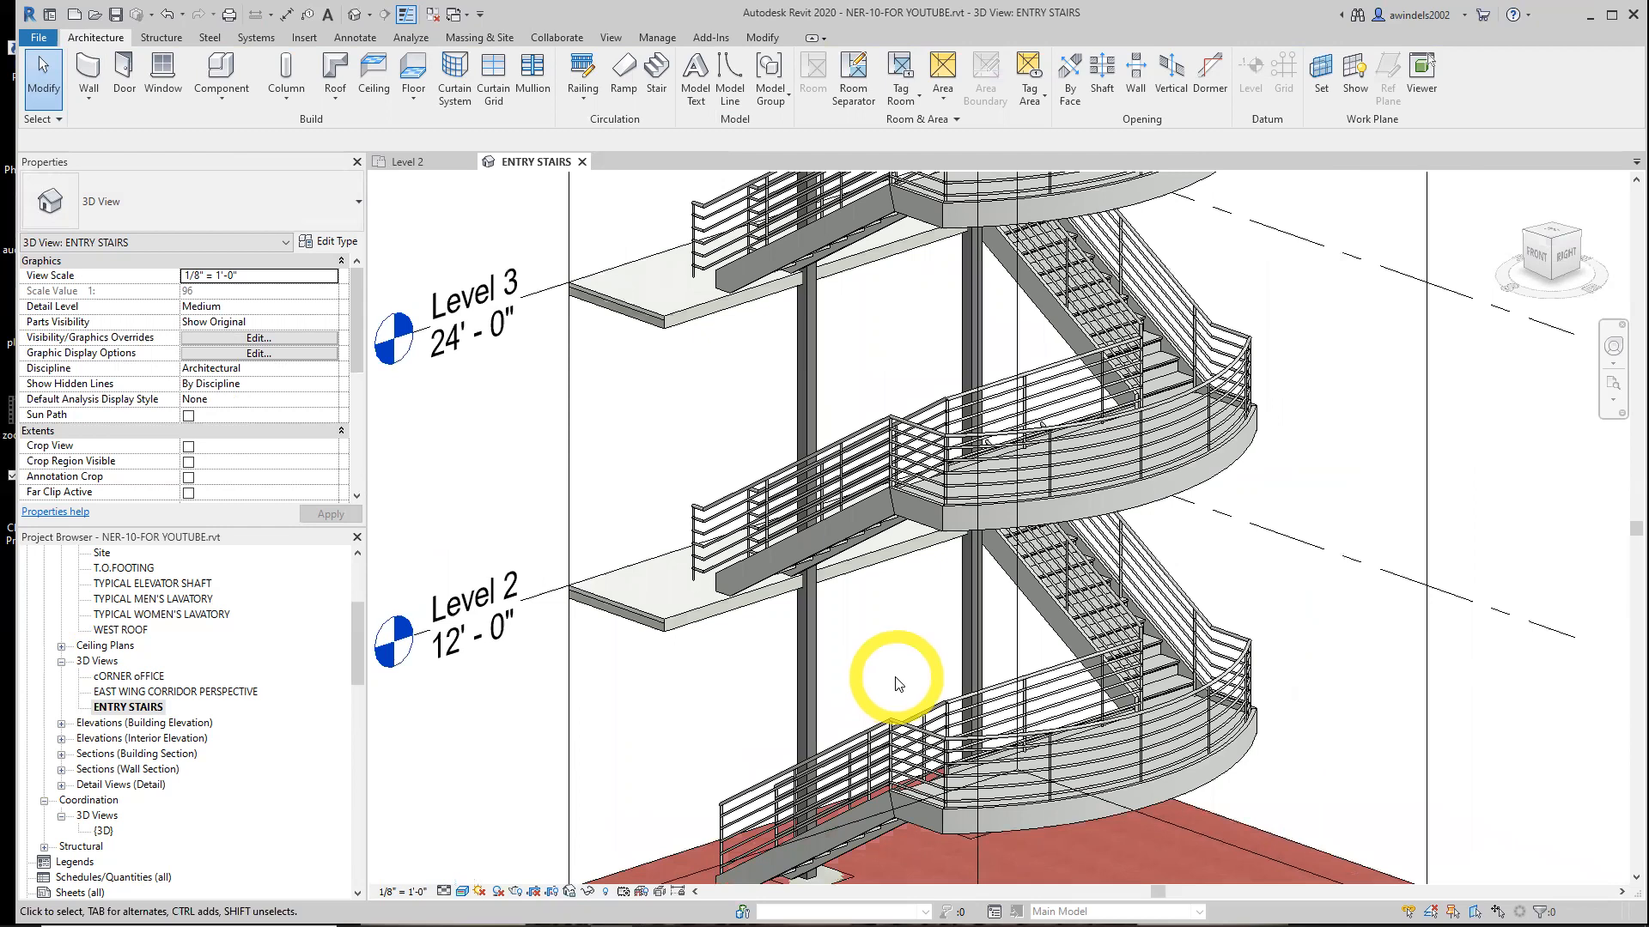
Return to the Level 2 plan, open the SECTION AT STAIRS view from its section mark, and close it again
{"action": "scroll", "coordinate": [895, 685], "scroll_direction": "down", "scroll_amount": 1}
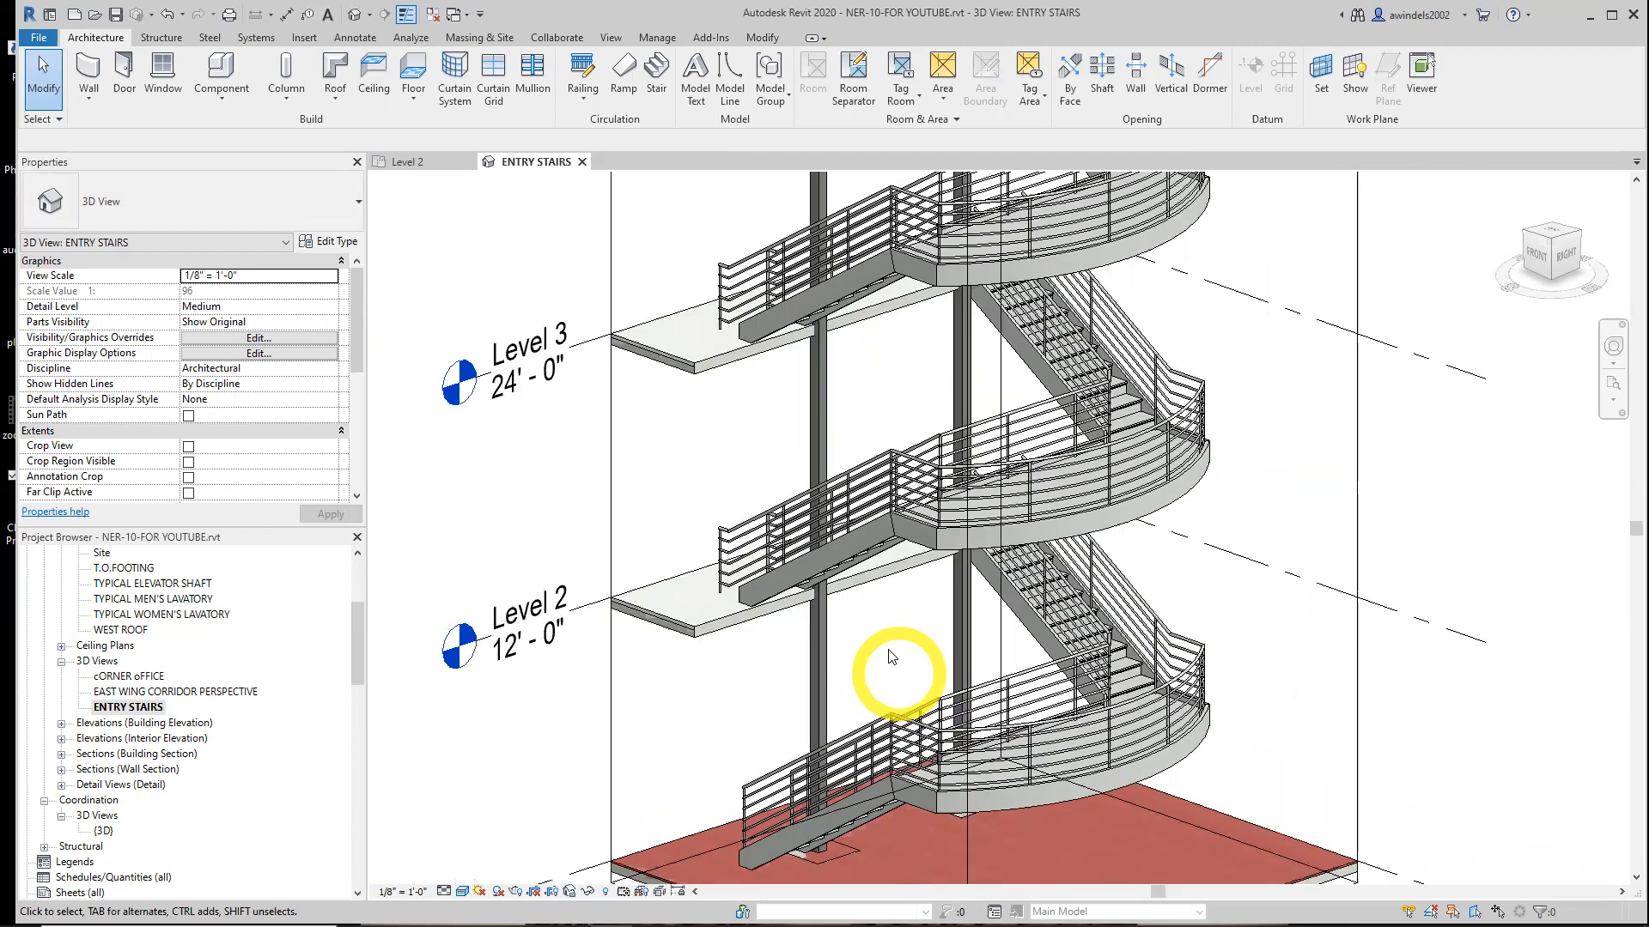
{"action": "left_click", "coordinate": [411, 171]}
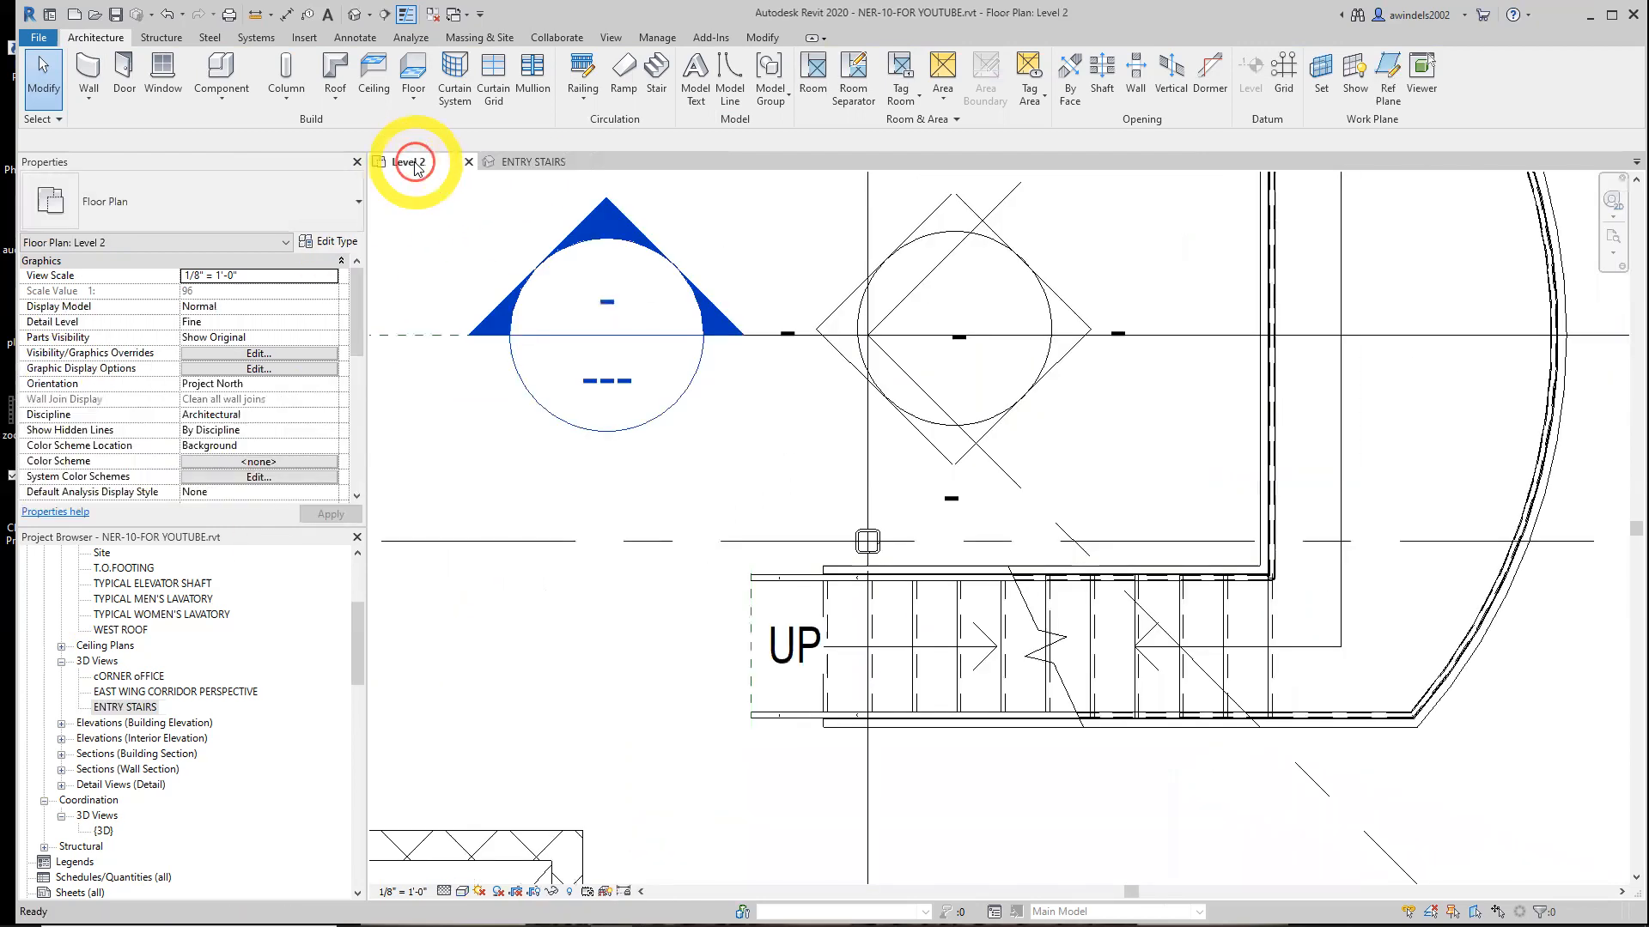
{"action": "double_click", "coordinate": [728, 336]}
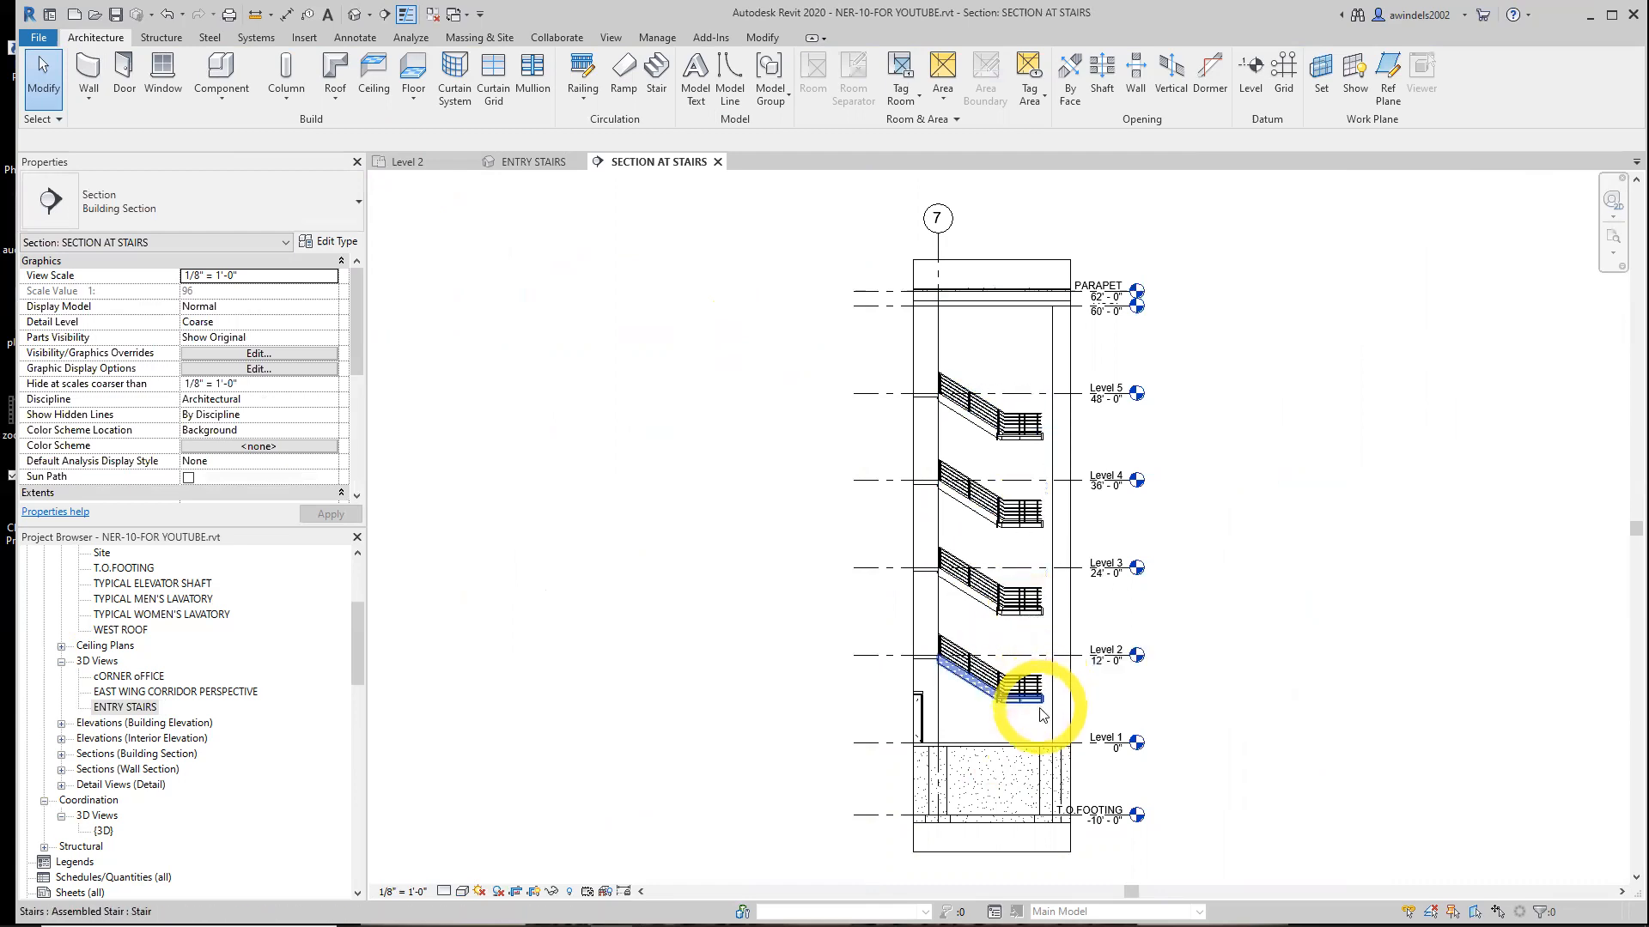
{"action": "left_click", "coordinate": [717, 162]}
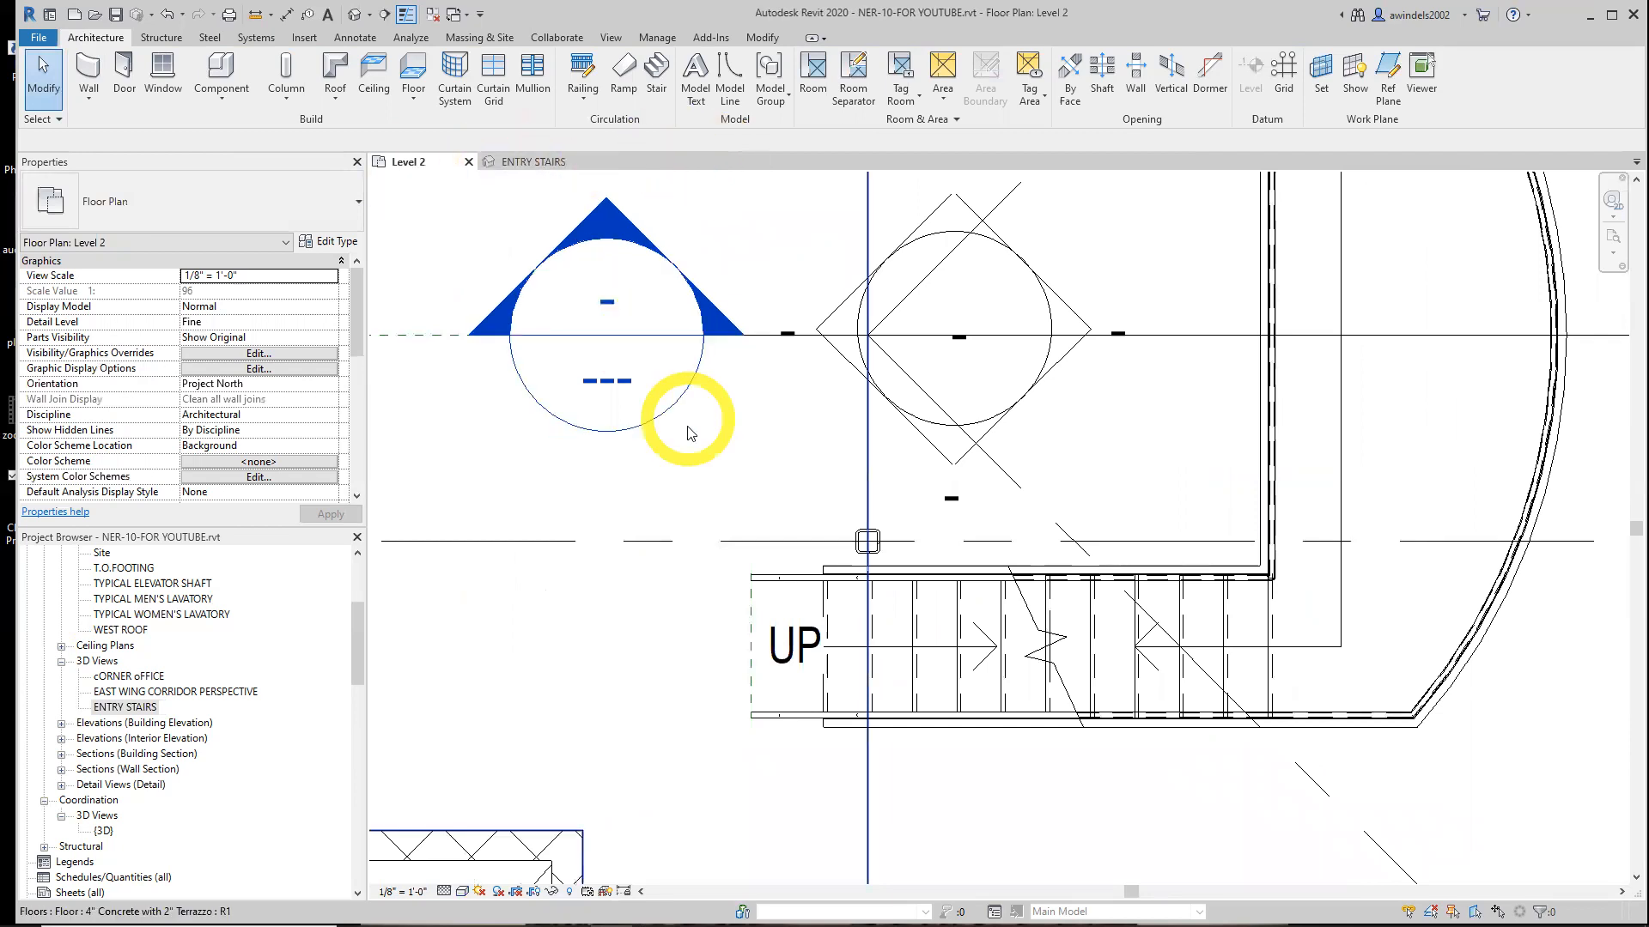
Edit the outer handrail's path and sketch a line from its starting end down to the exterior wall near grid G
{"action": "scroll", "coordinate": [685, 443], "scroll_direction": "down", "scroll_amount": 3}
{"action": "middle_click_drag", "start_coordinate": [725, 602], "coordinate": [728, 669]}
{"action": "scroll", "coordinate": [728, 668], "scroll_direction": "down", "scroll_amount": 1}
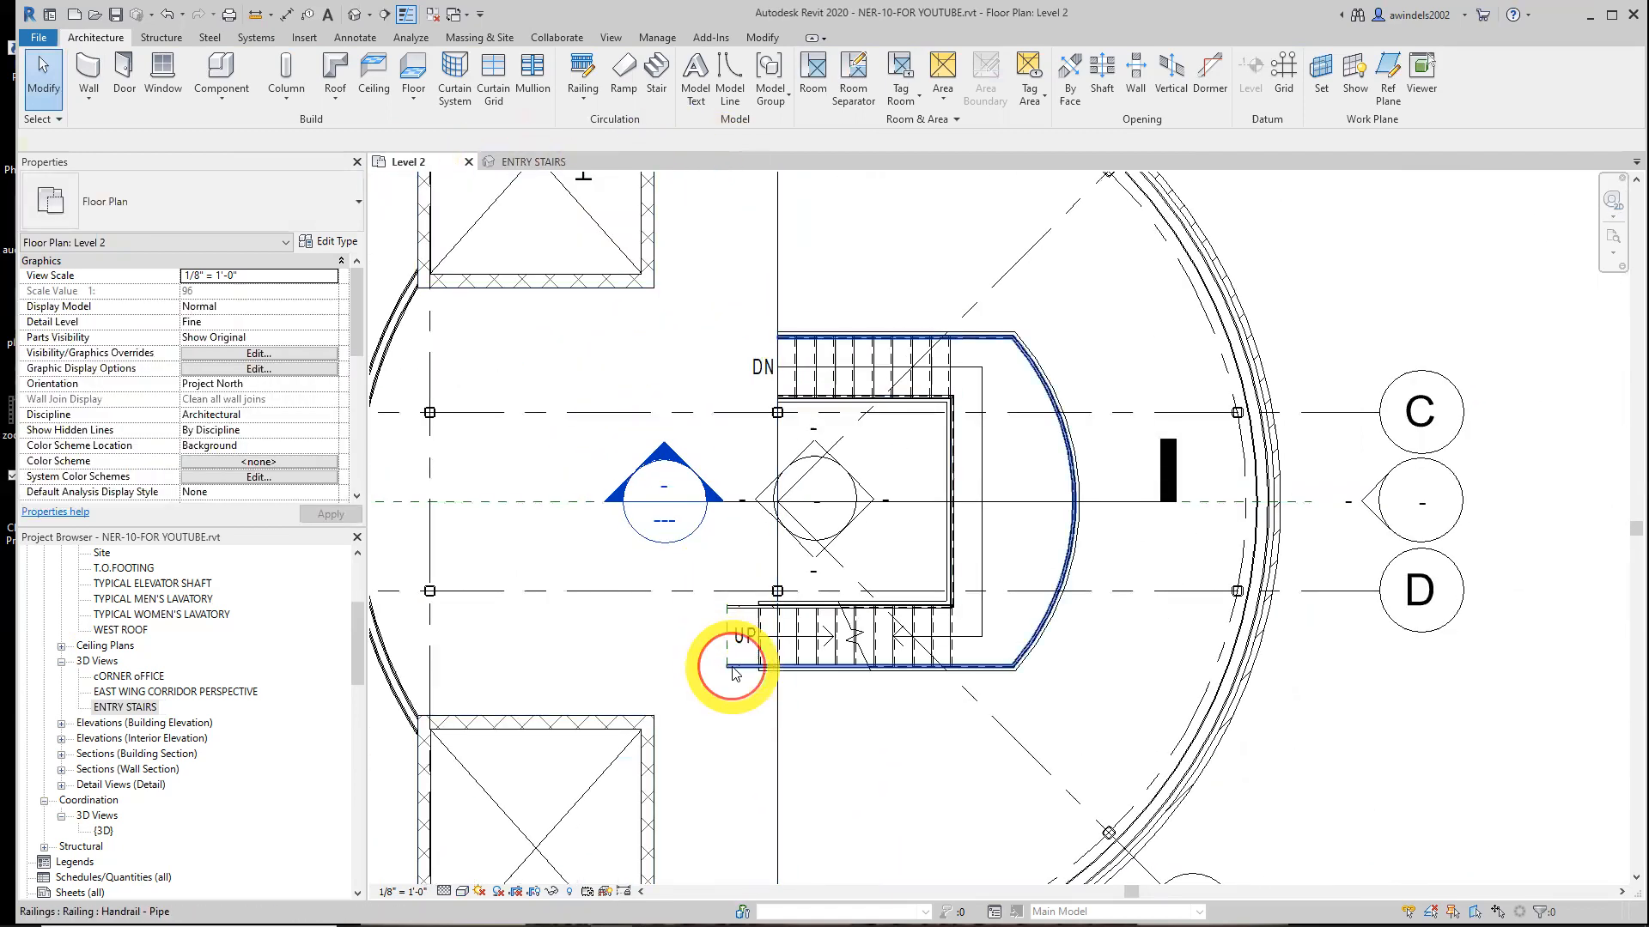
{"action": "left_click", "coordinate": [733, 671]}
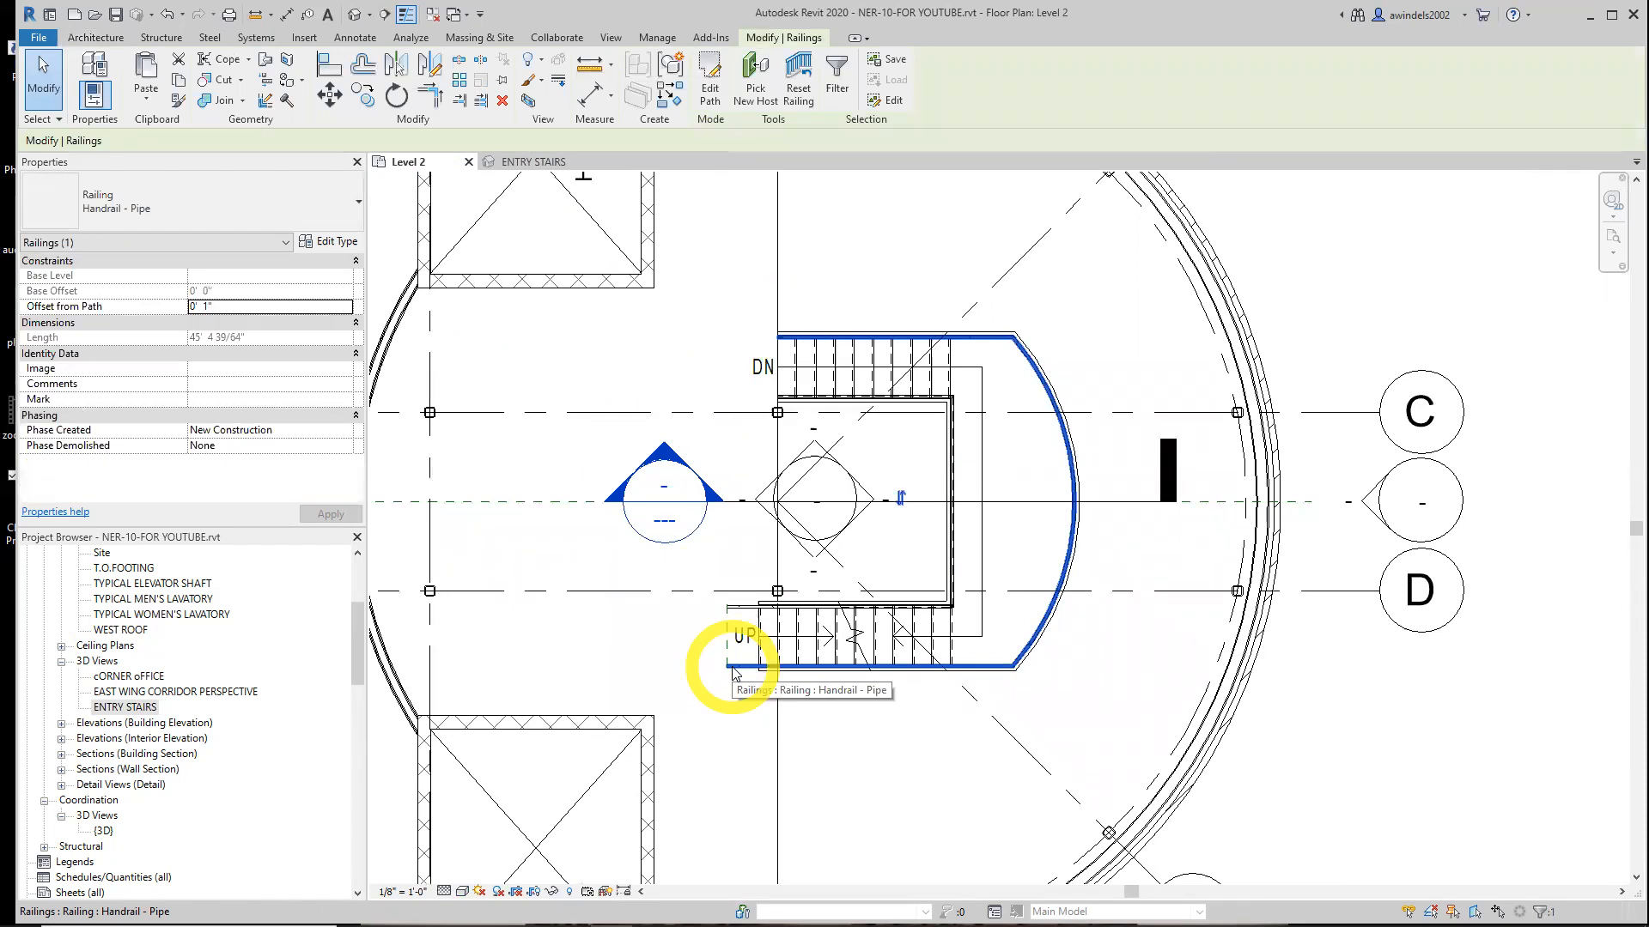
{"action": "left_click", "coordinate": [710, 86]}
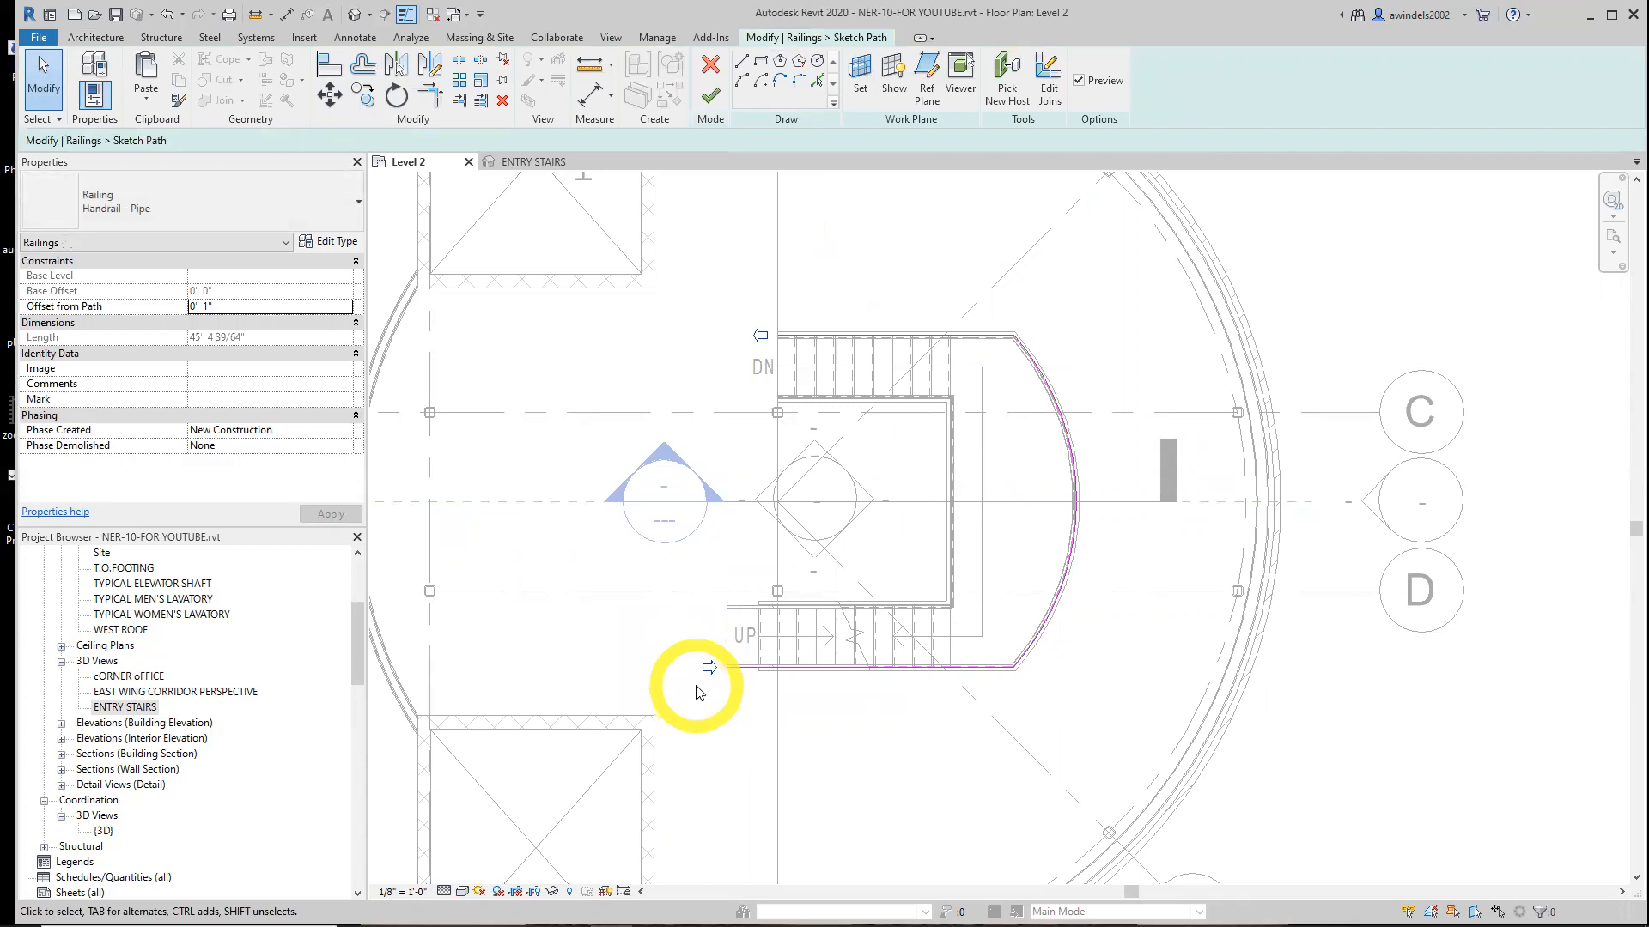
{"action": "left_click", "coordinate": [741, 61]}
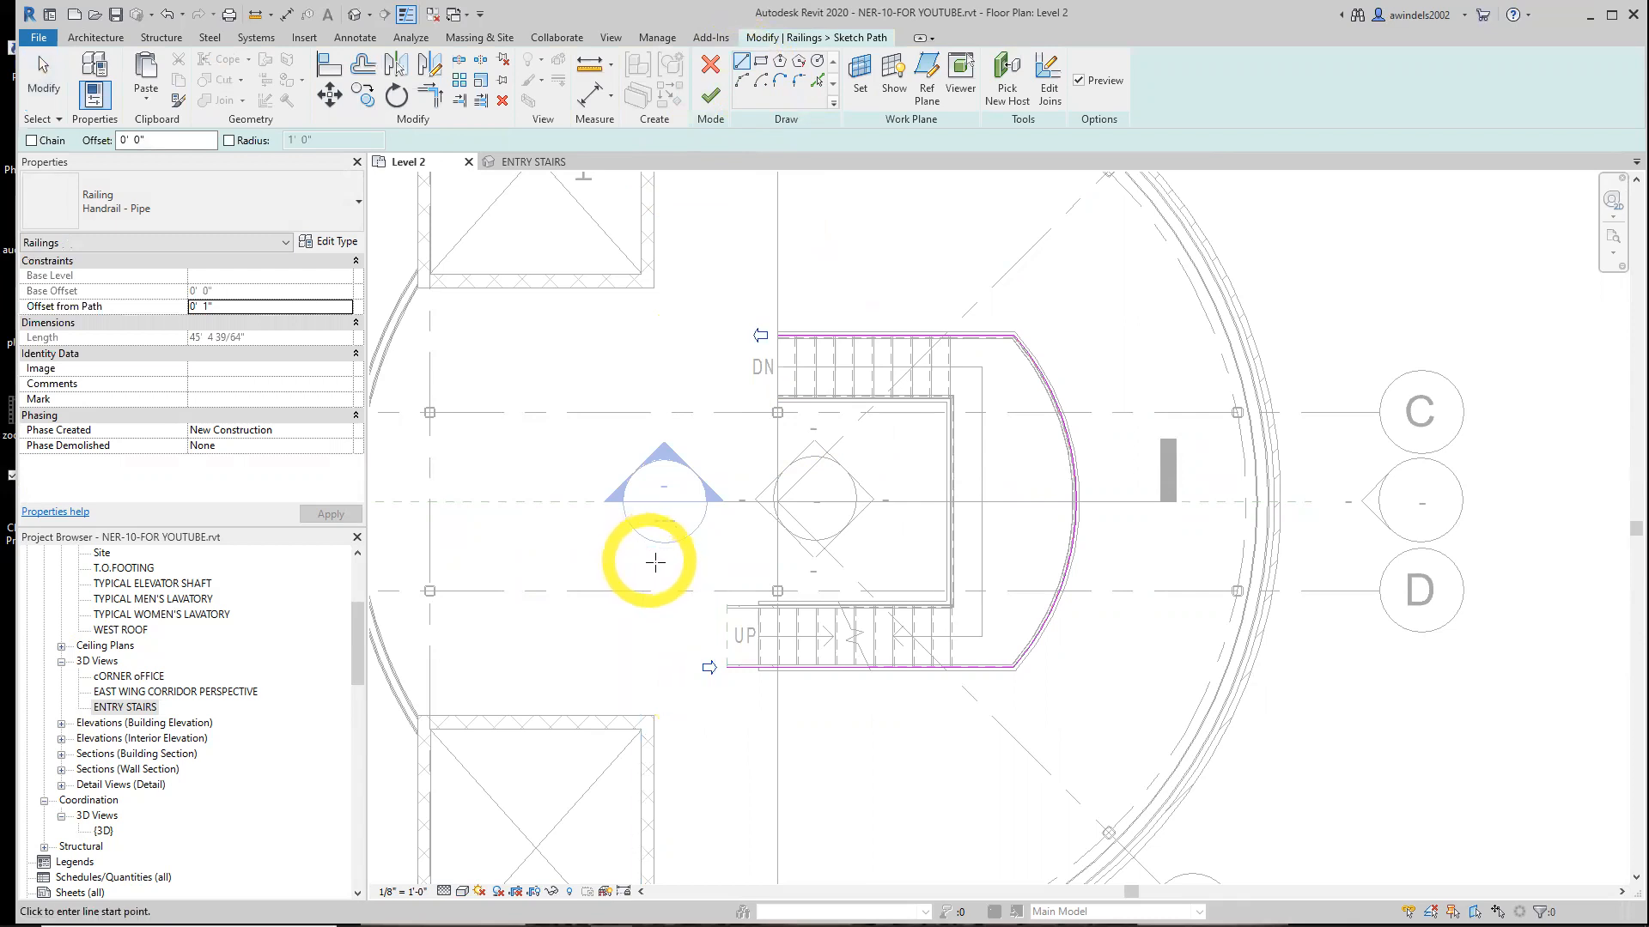
{"action": "scroll", "coordinate": [719, 705], "scroll_direction": "up", "scroll_amount": 1}
{"action": "scroll", "coordinate": [728, 656], "scroll_direction": "up", "scroll_amount": 1}
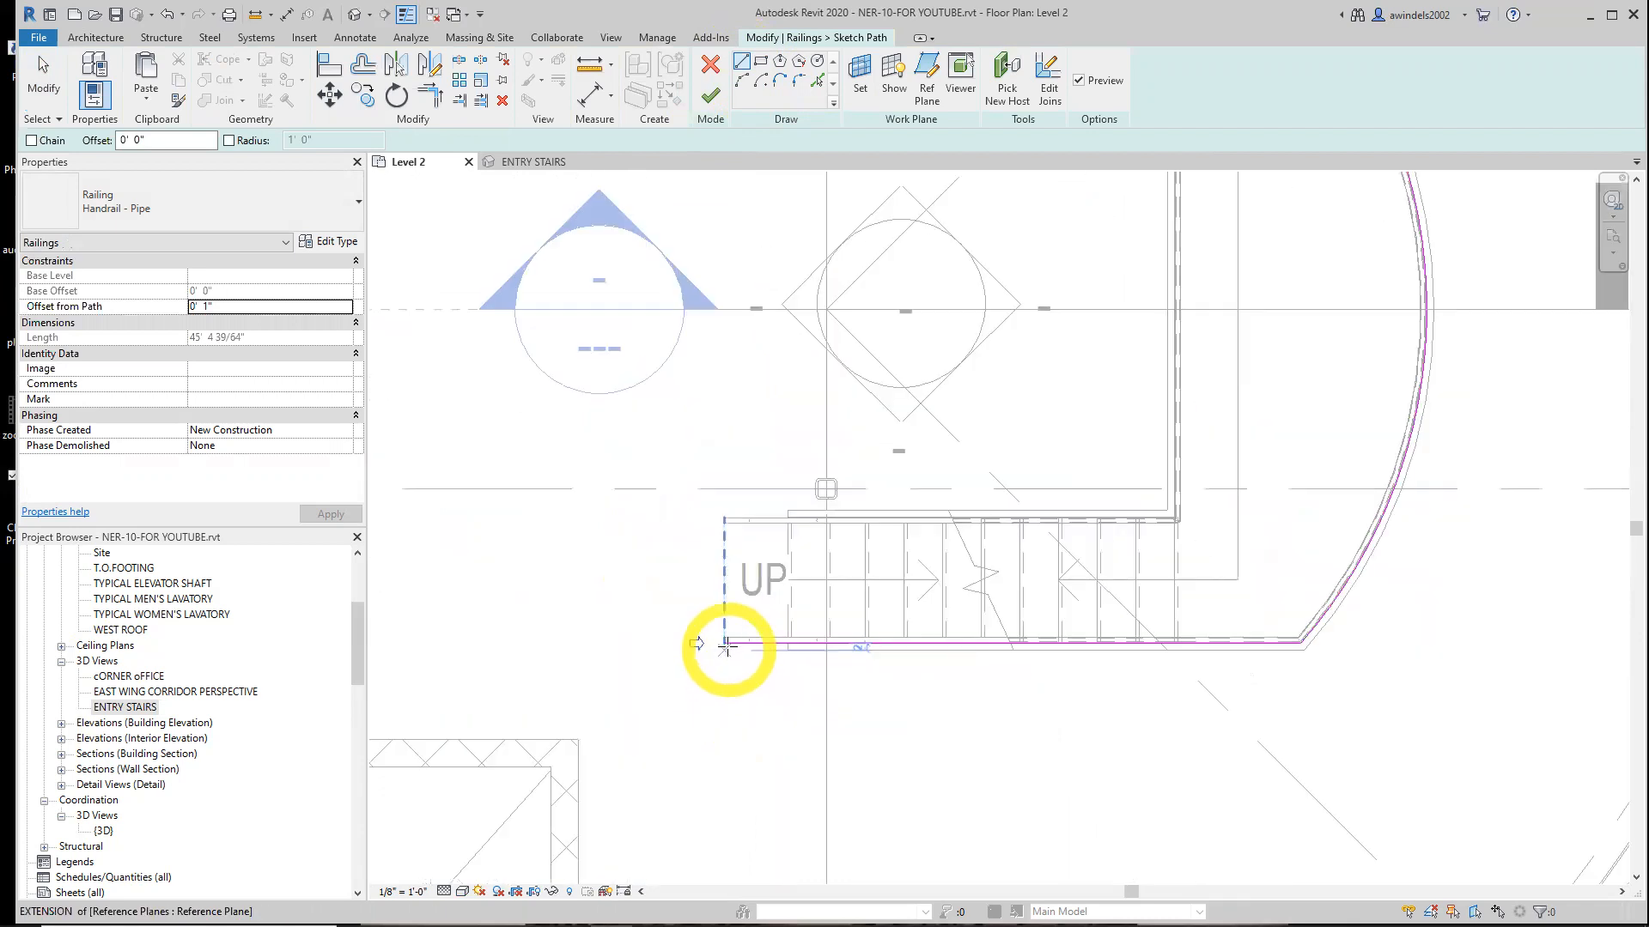
{"action": "left_click", "coordinate": [725, 644]}
{"action": "middle_click_drag", "start_coordinate": [729, 654], "coordinate": [714, 596]}
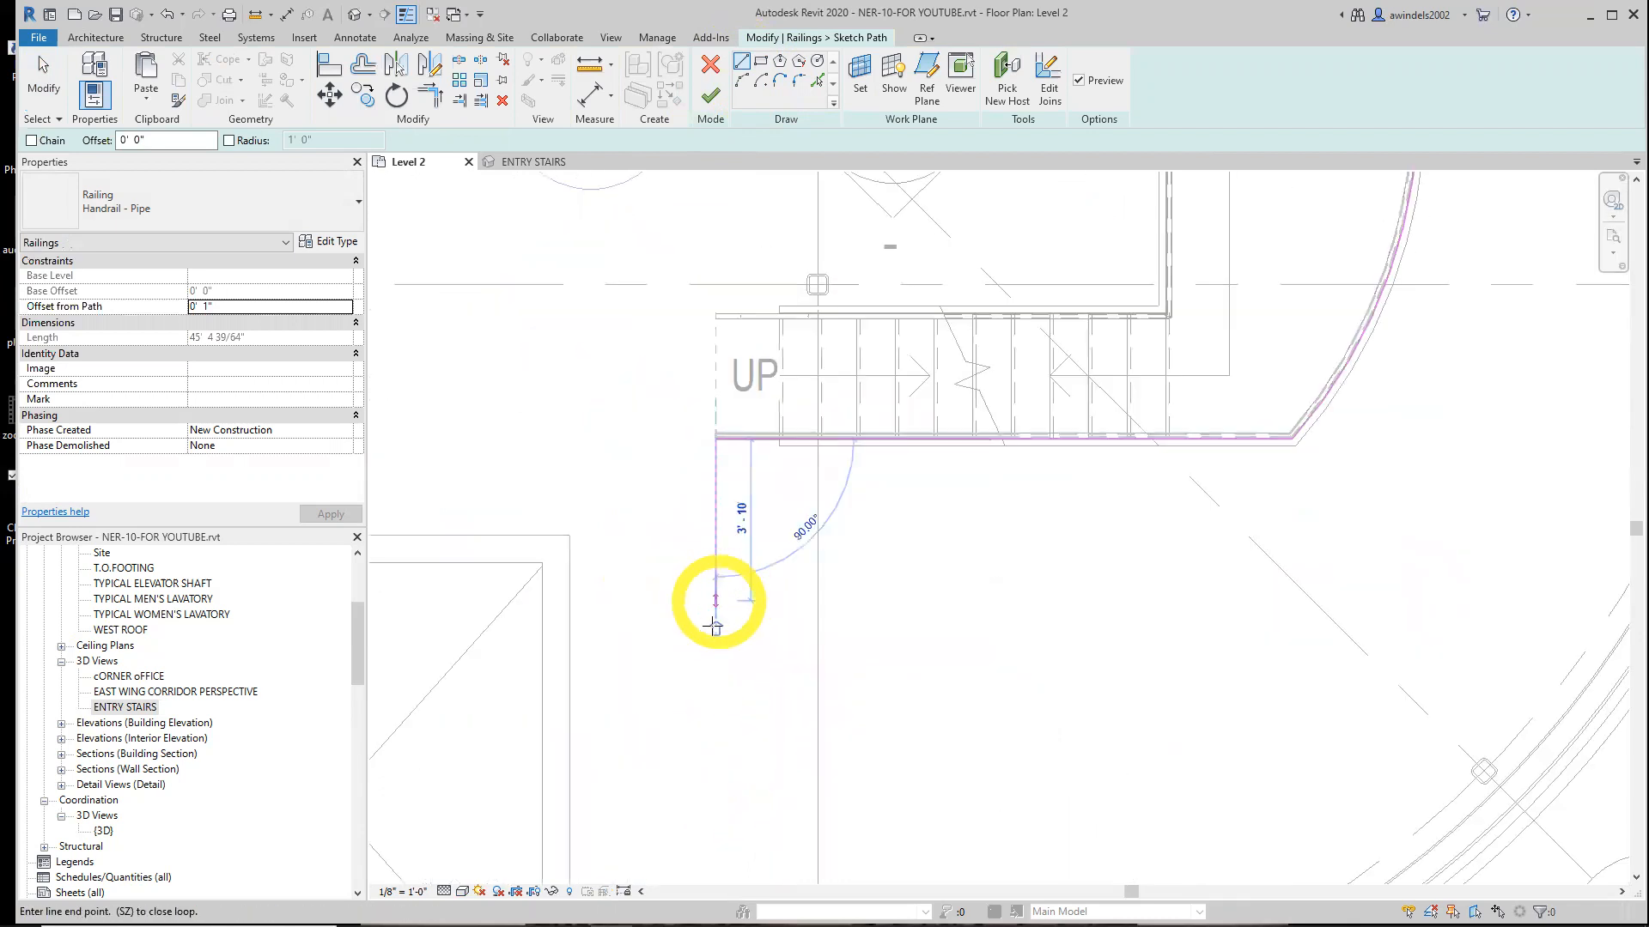
{"action": "middle_click_drag", "start_coordinate": [736, 773], "coordinate": [712, 550]}
{"action": "scroll", "coordinate": [711, 549], "scroll_direction": "down", "scroll_amount": 1}
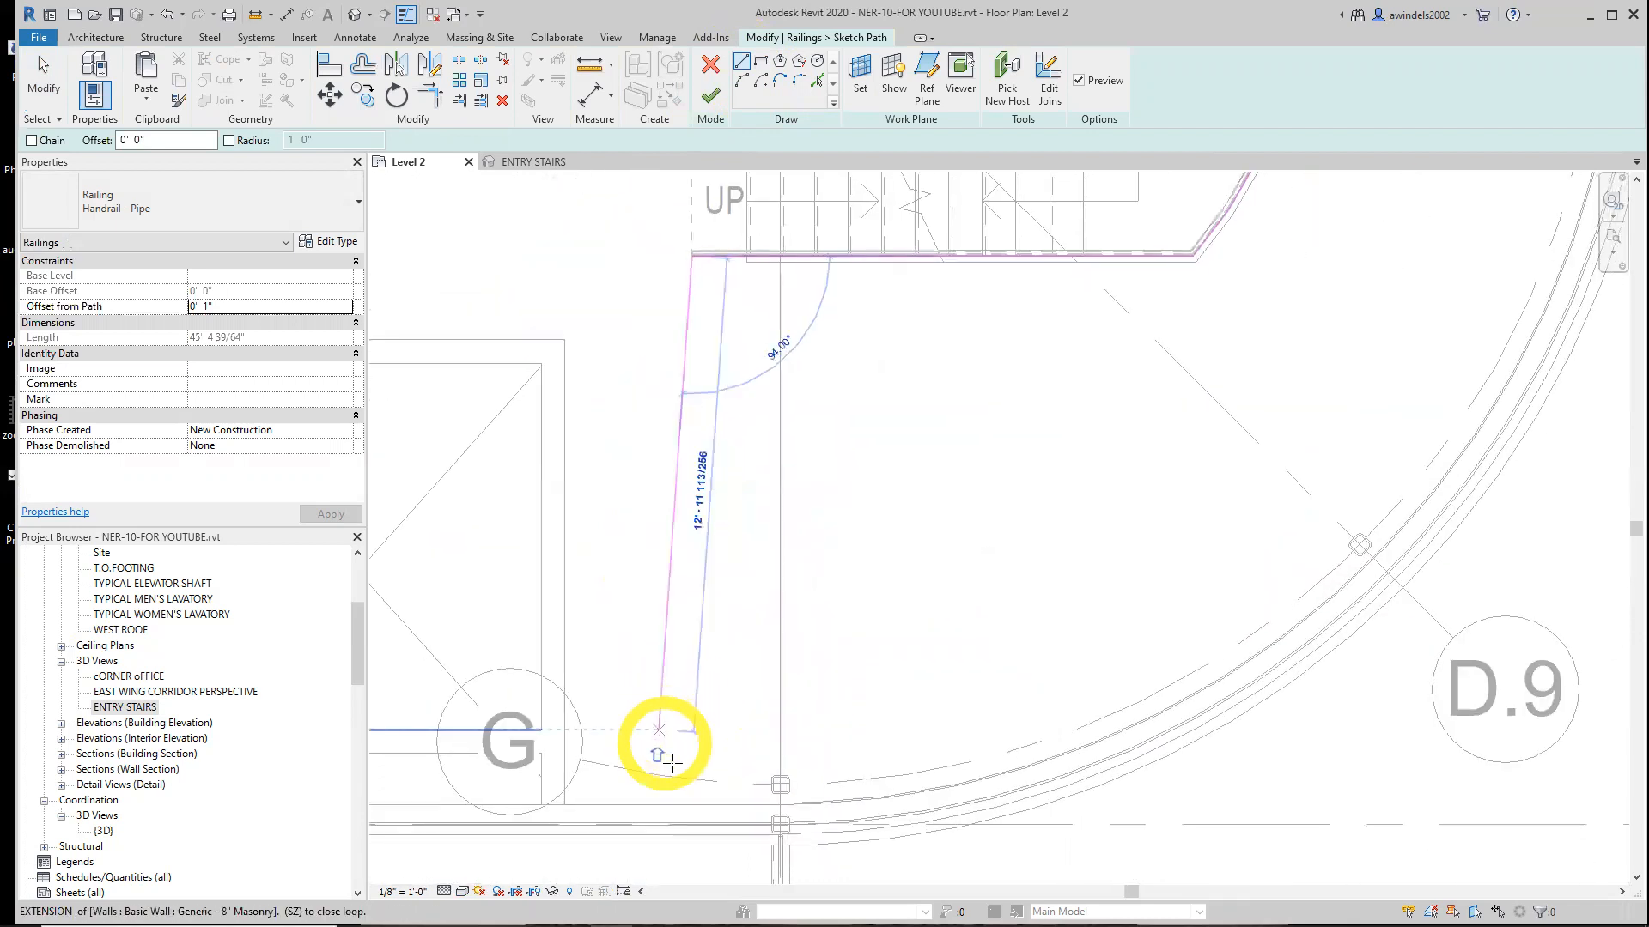
{"action": "left_click", "coordinate": [694, 824]}
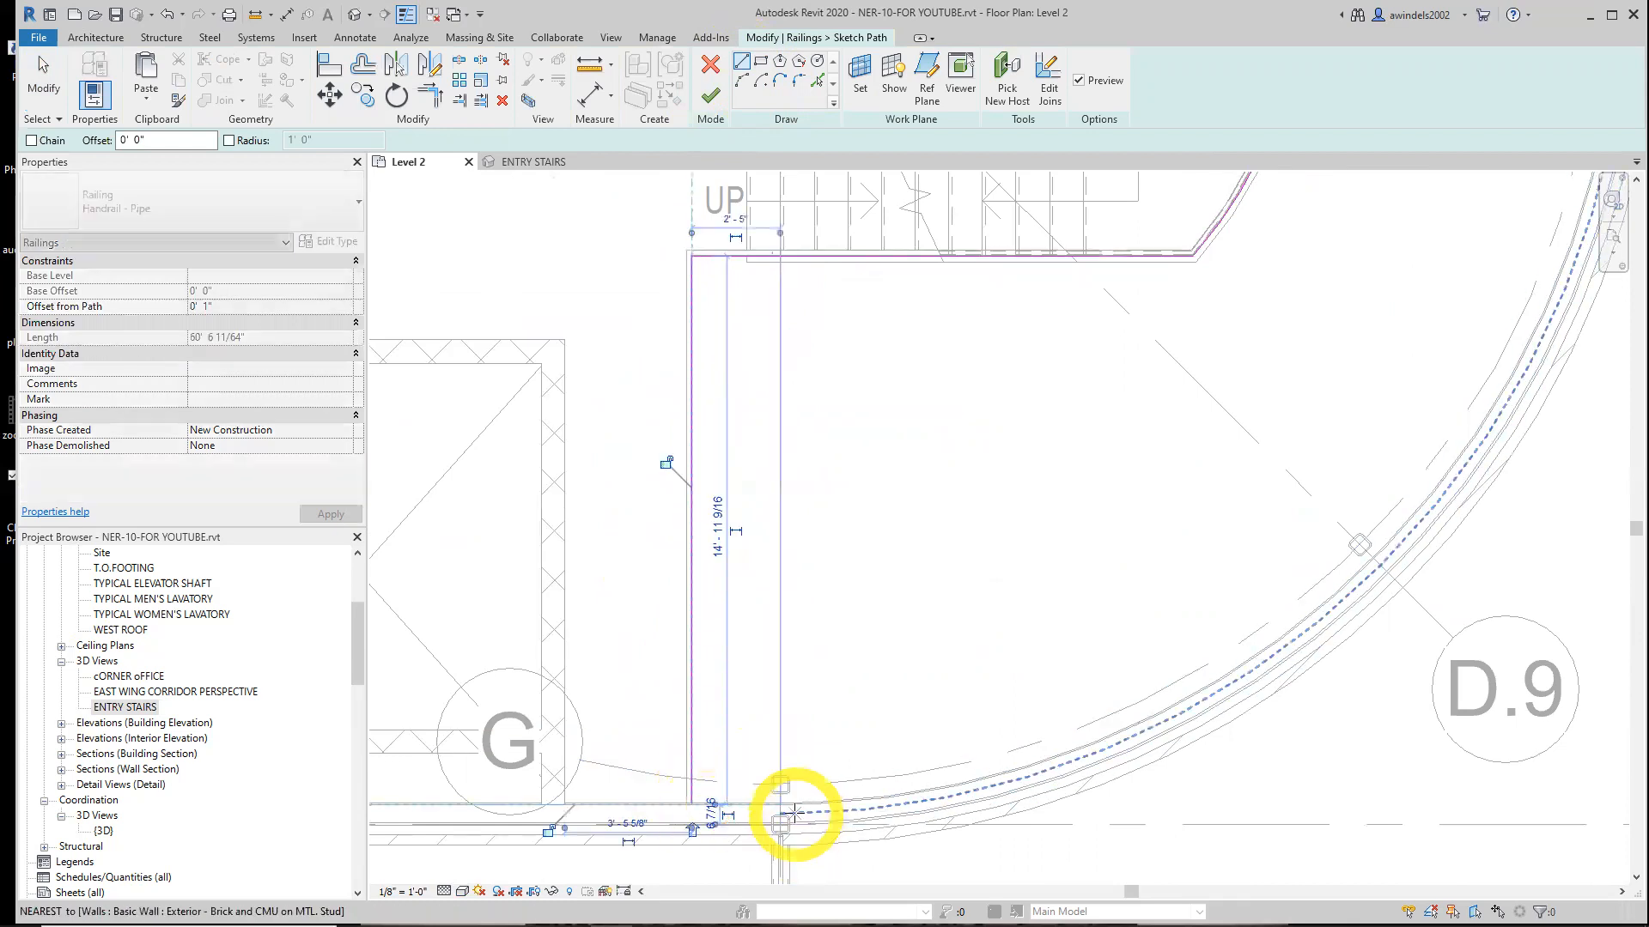
Adjust the new path line's bottom endpoint to align with the exterior wall face
{"action": "scroll", "coordinate": [693, 805], "scroll_direction": "up", "scroll_amount": 1}
{"action": "scroll", "coordinate": [690, 799], "scroll_direction": "up", "scroll_amount": 1}
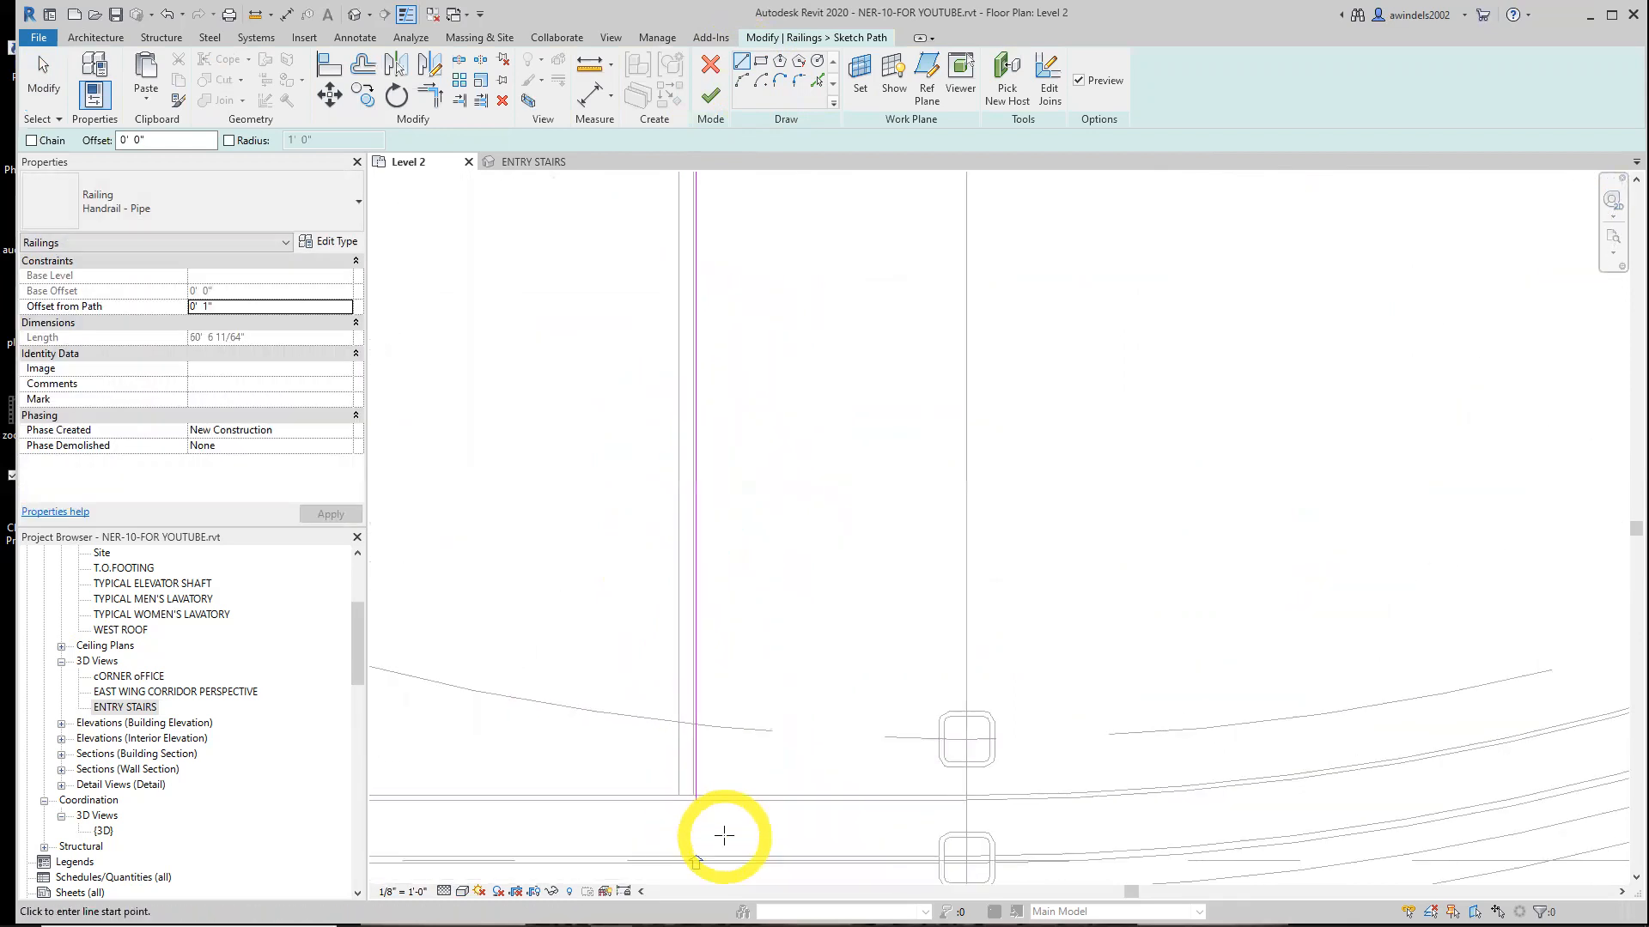
{"action": "key", "text": "Escape"}
{"action": "left_click", "coordinate": [697, 785]}
{"action": "left_click", "coordinate": [697, 801]}
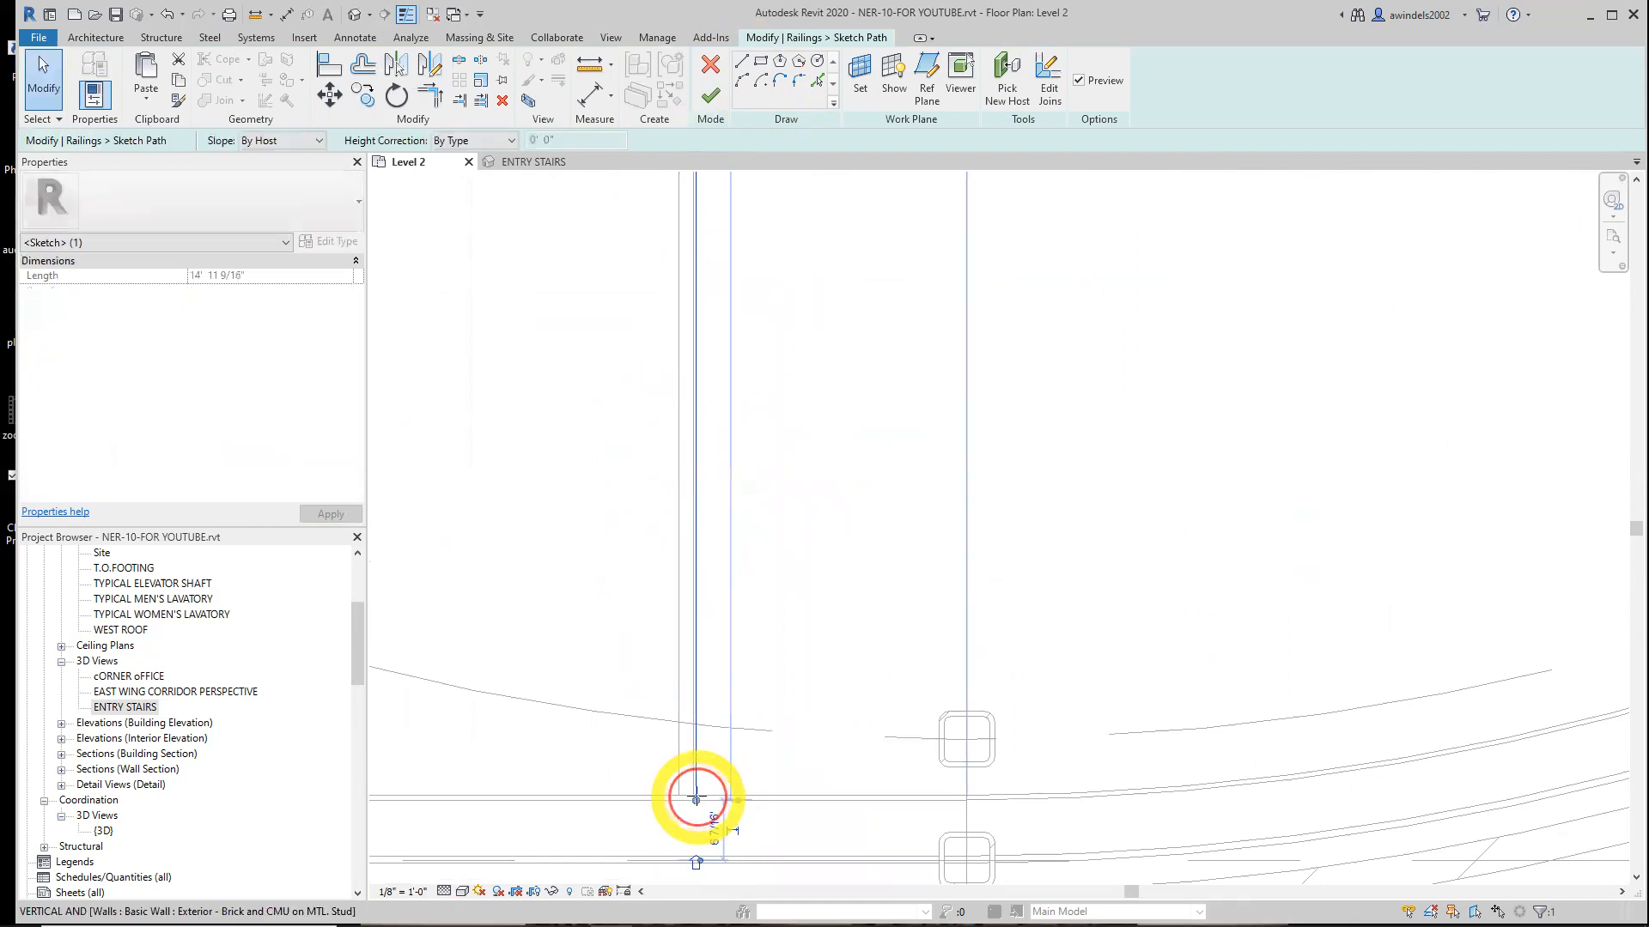
{"action": "left_click", "coordinate": [850, 799]}
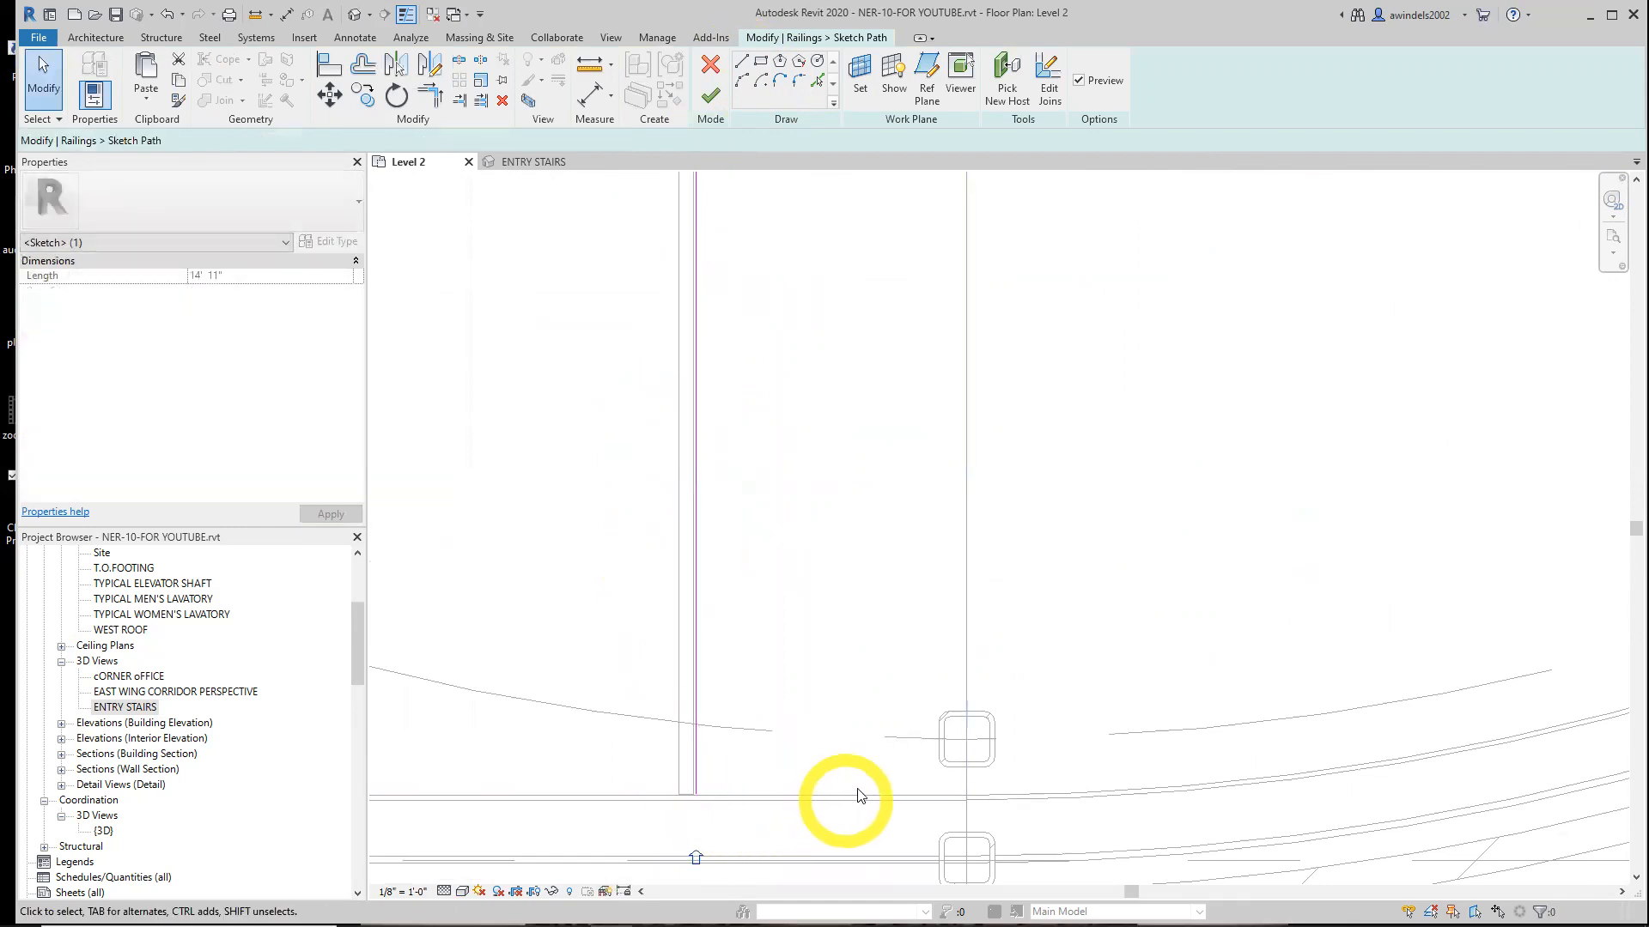
Fillet the corner between the new line and the handrail path at the stair bottom with a 3" radius
{"action": "scroll", "coordinate": [829, 756], "scroll_direction": "down", "scroll_amount": 2}
{"action": "middle_click_drag", "start_coordinate": [829, 756], "coordinate": [785, 847]}
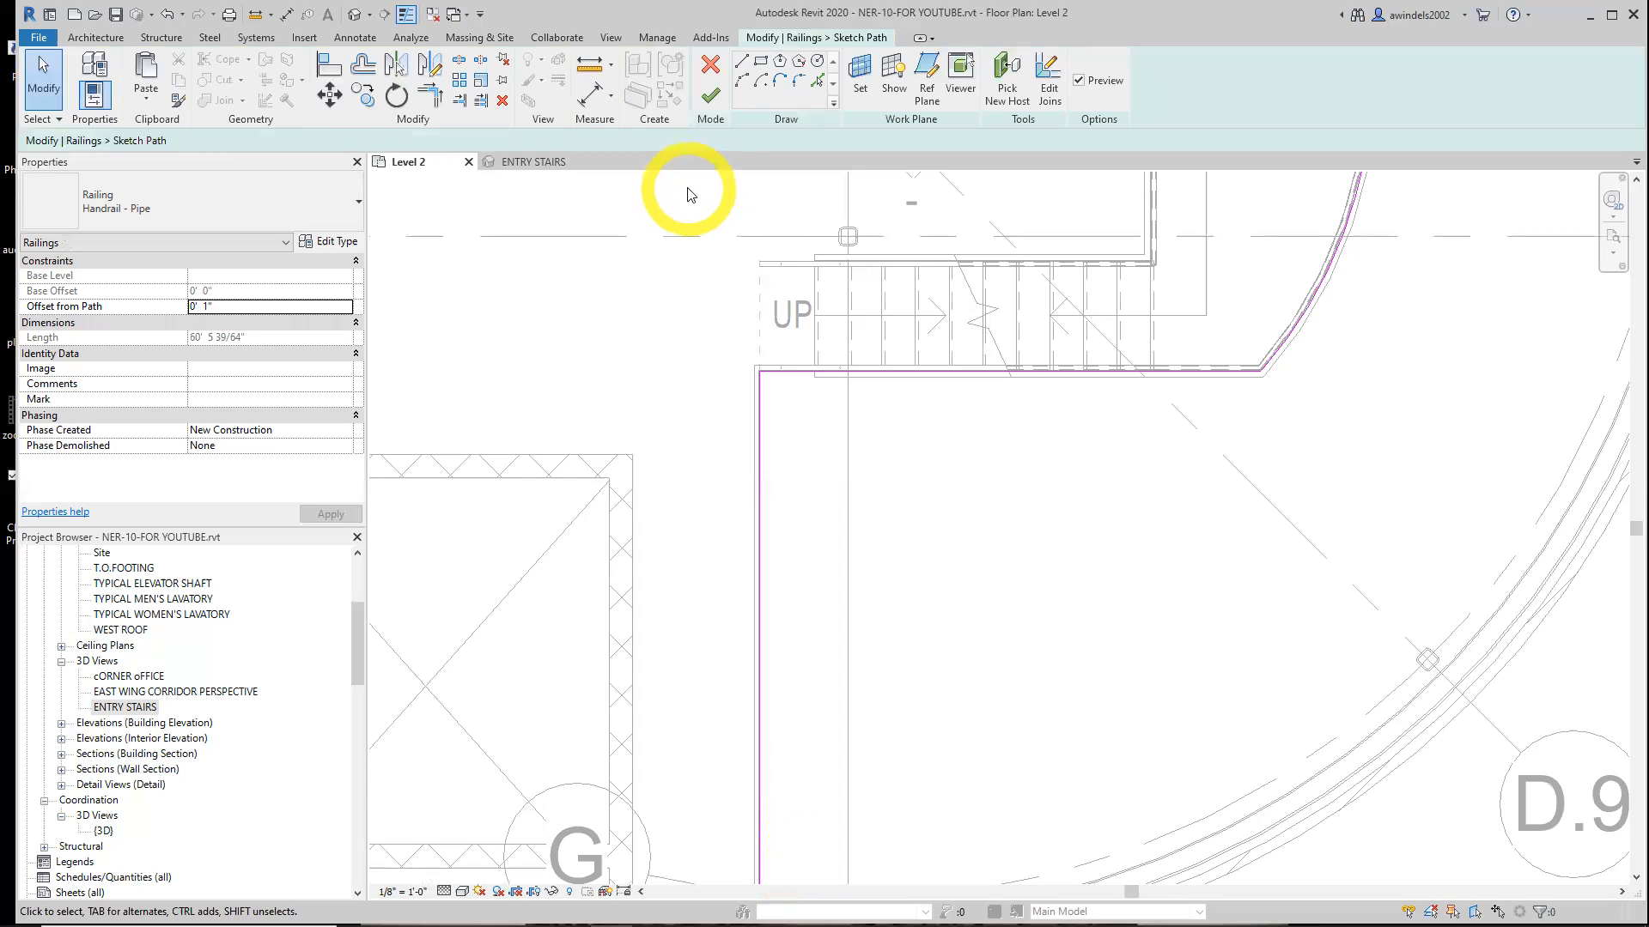
{"action": "left_click", "coordinate": [797, 82]}
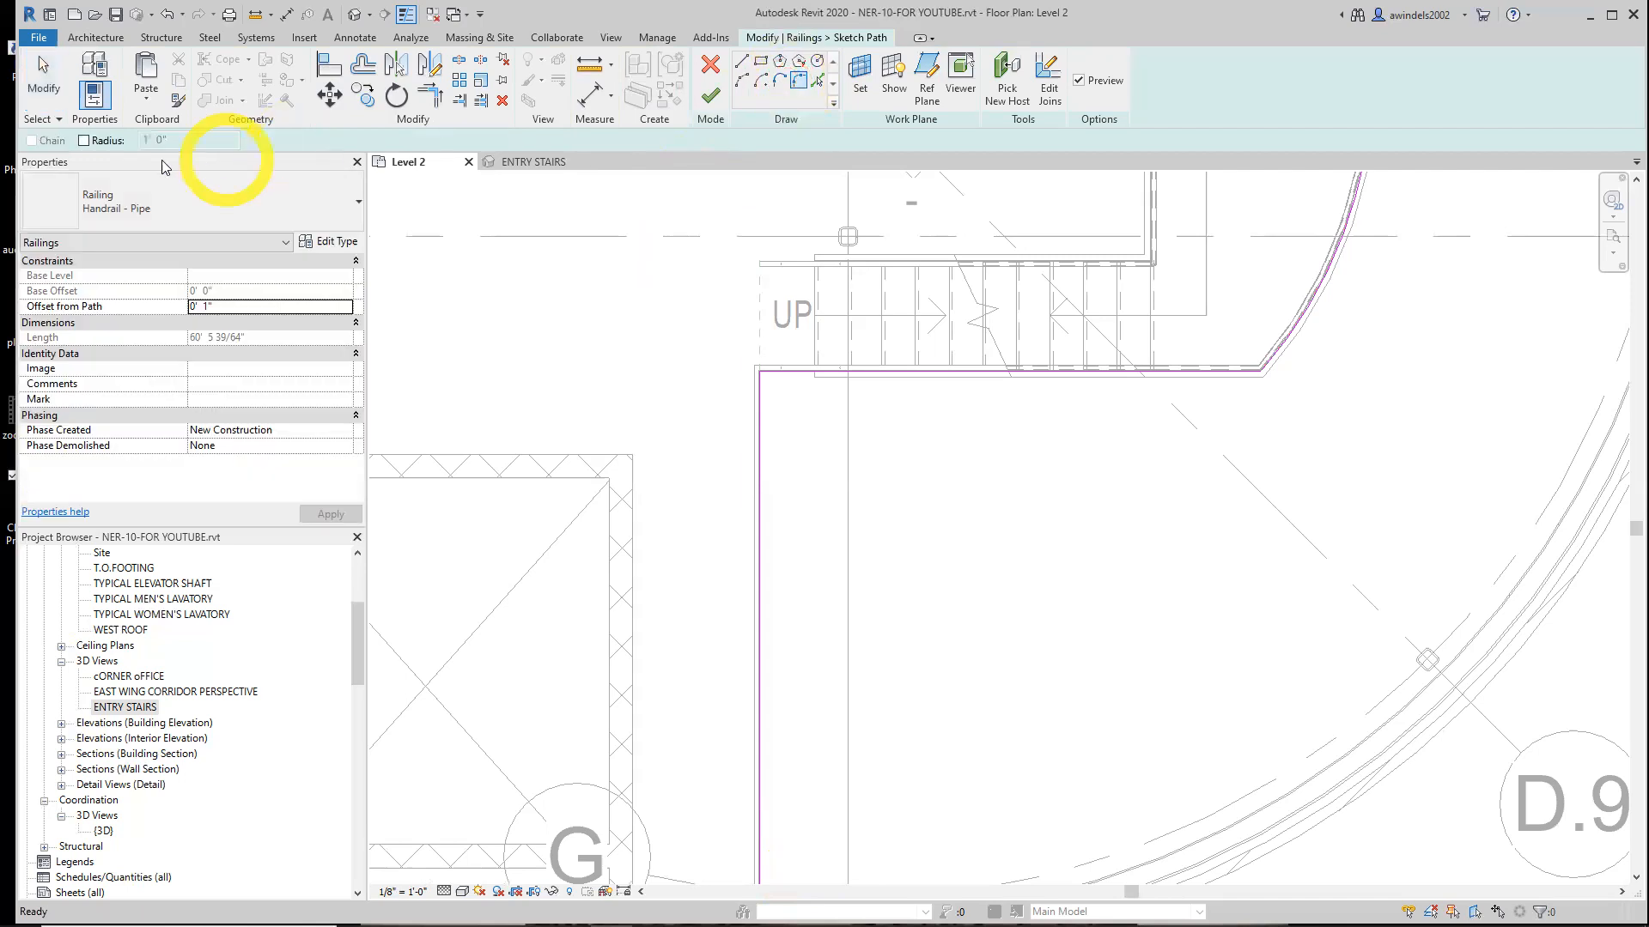
{"action": "left_click", "coordinate": [84, 141]}
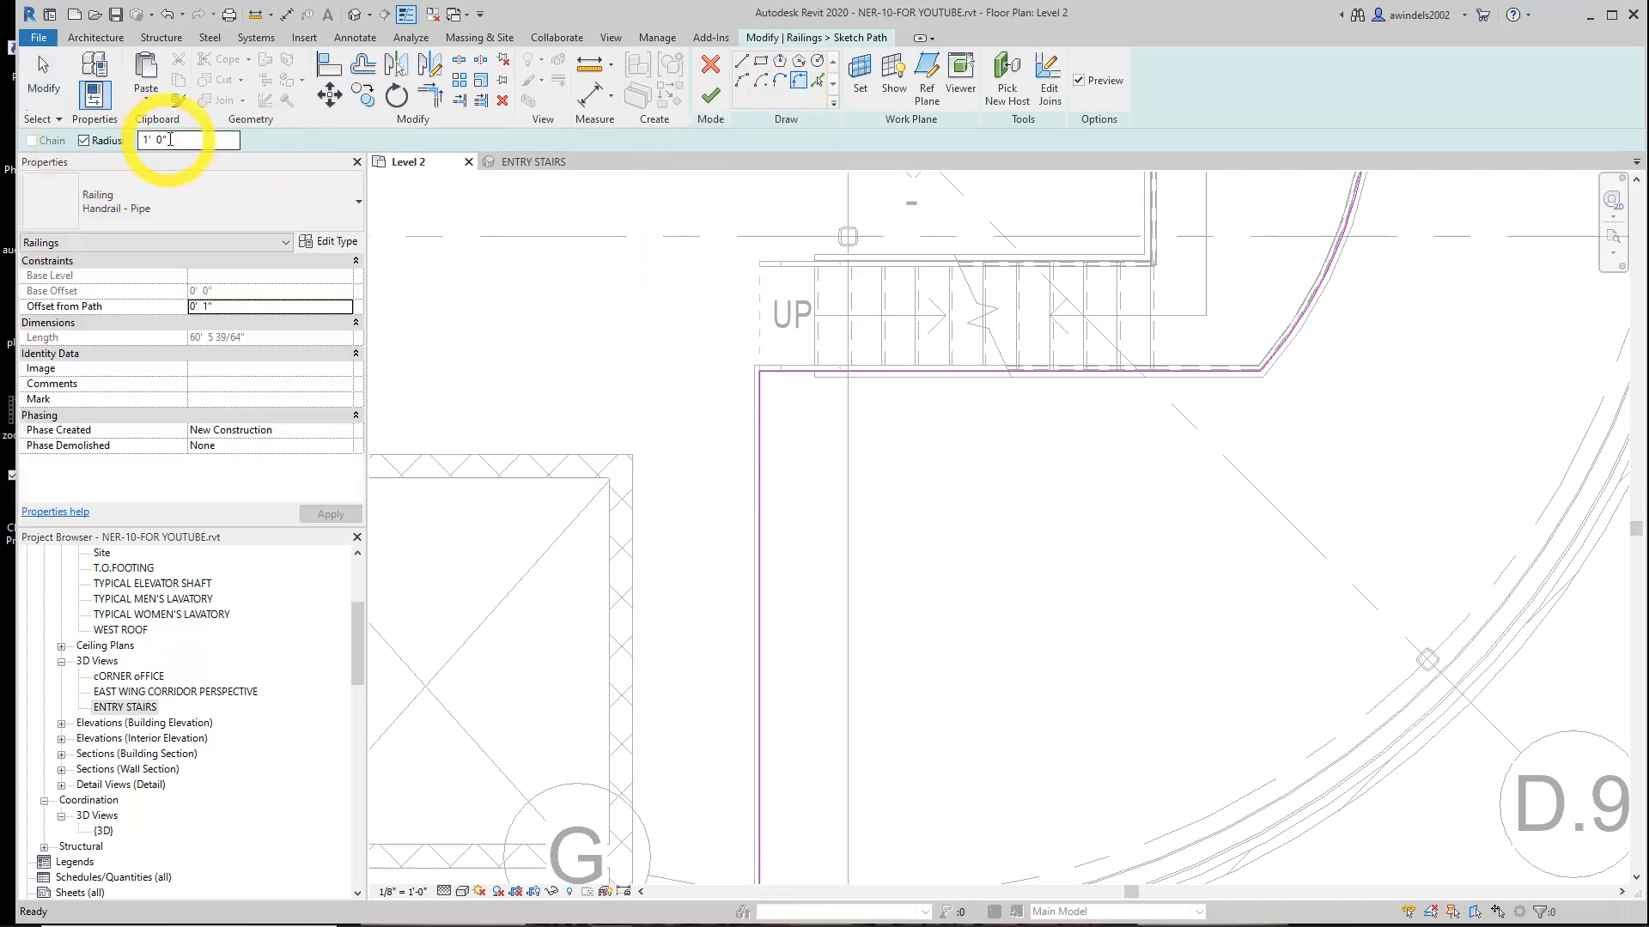
{"action": "left_click_drag", "start_coordinate": [163, 141], "coordinate": [102, 148]}
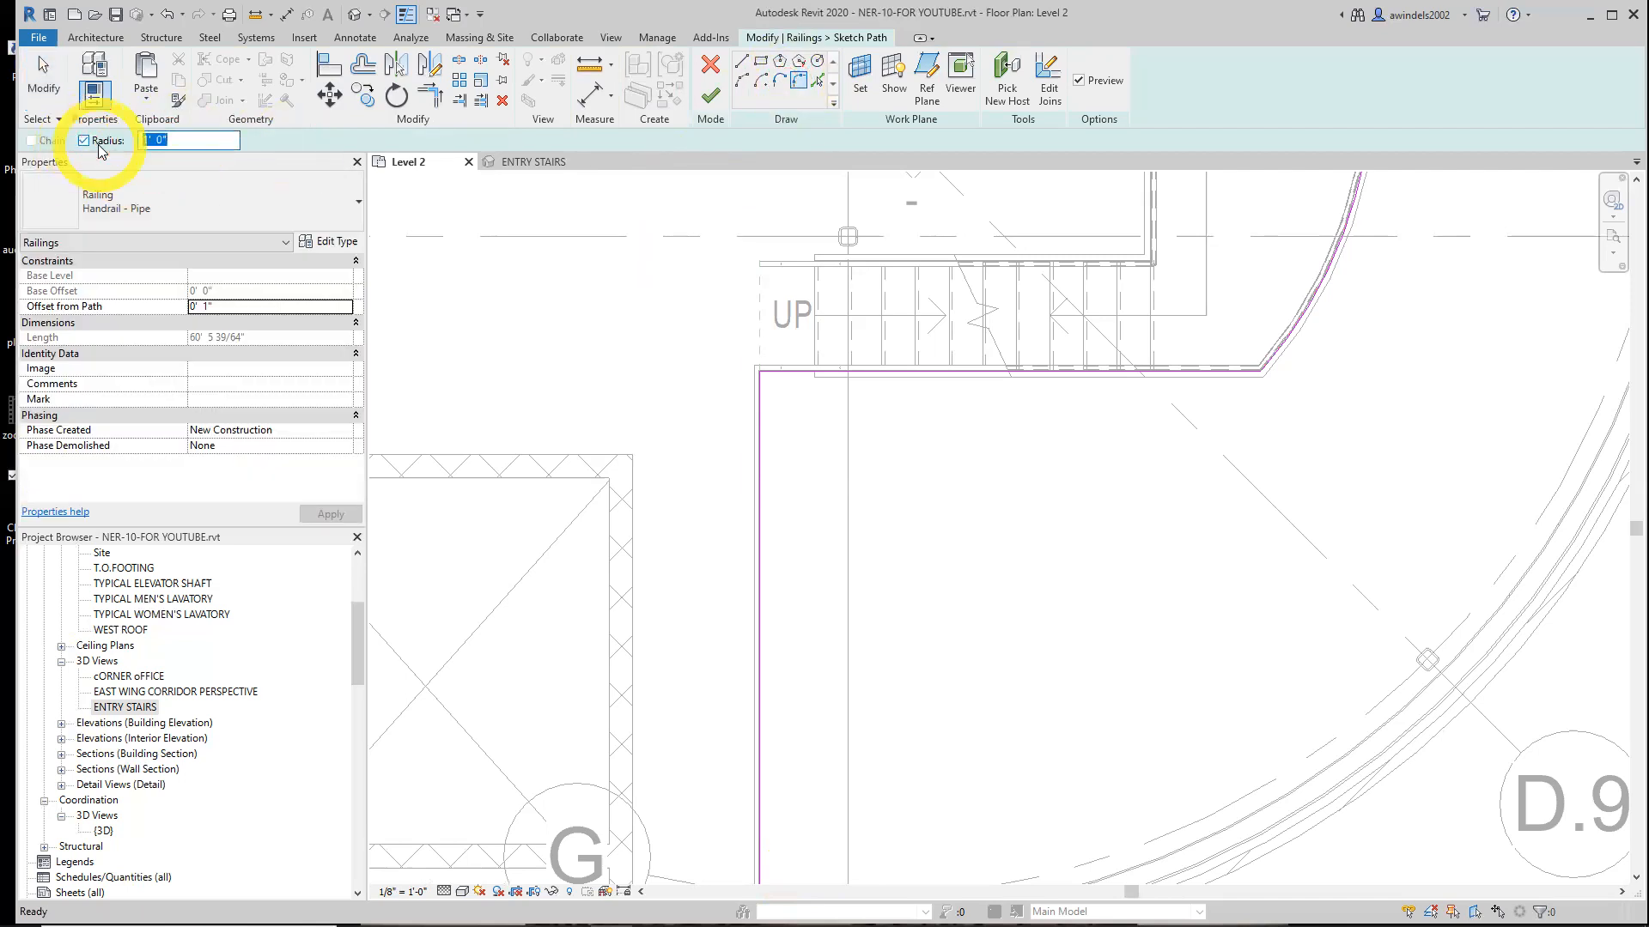
{"action": "type", "text": "3\""}
{"action": "key", "text": "Return"}
{"action": "left_click", "coordinate": [164, 142]}
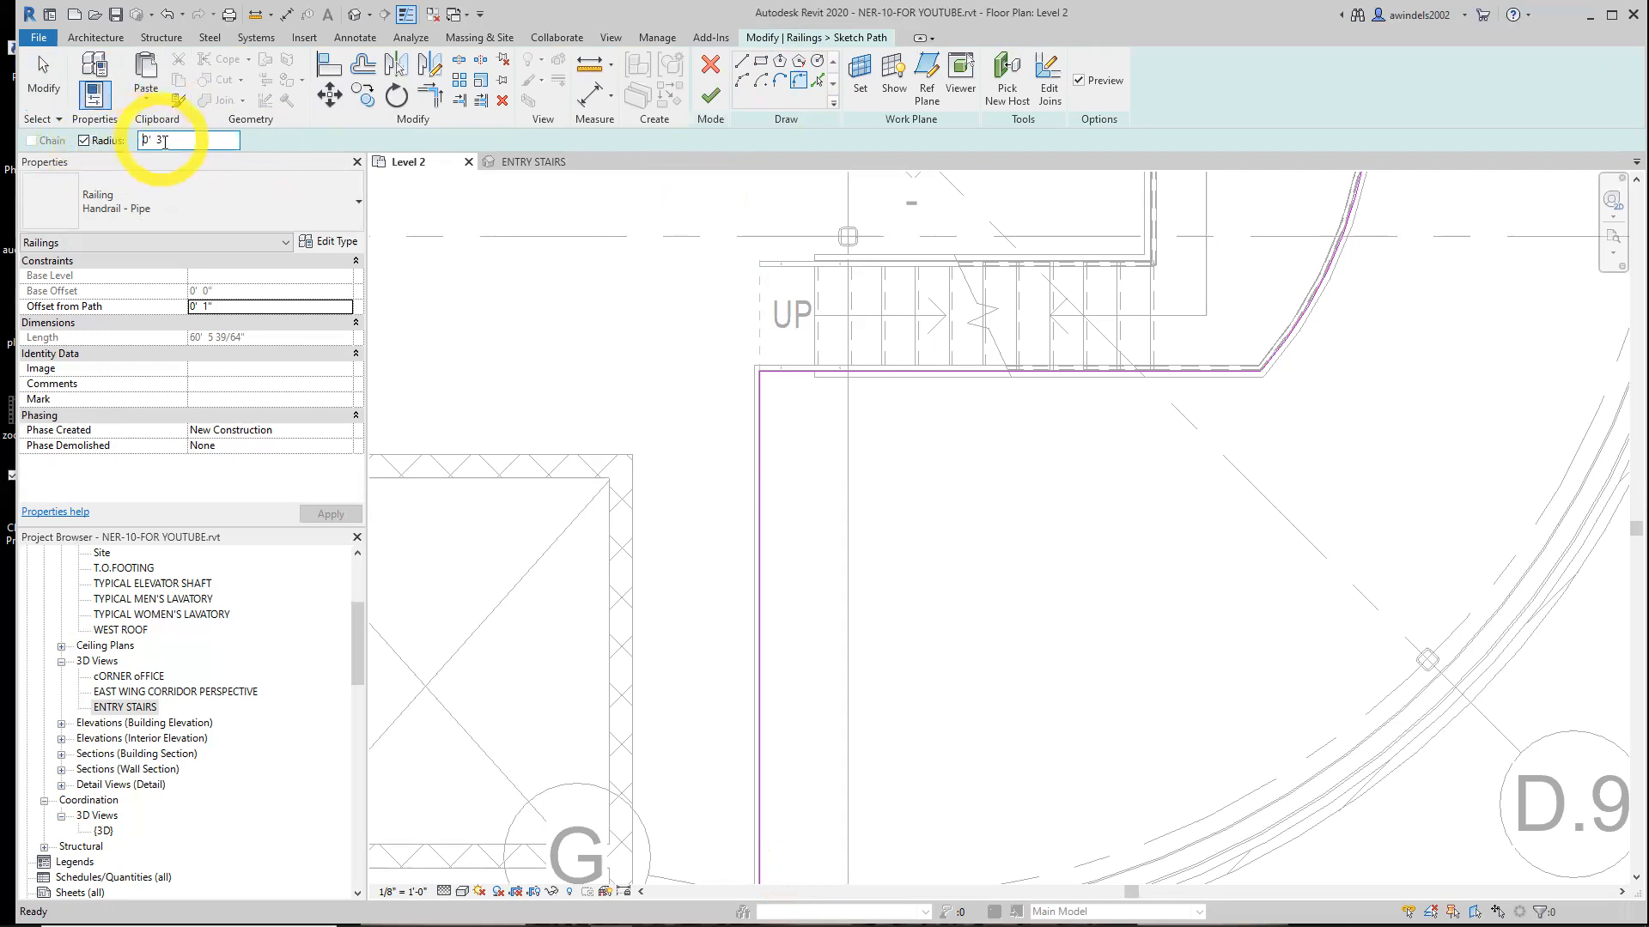
{"action": "left_click", "coordinate": [761, 383]}
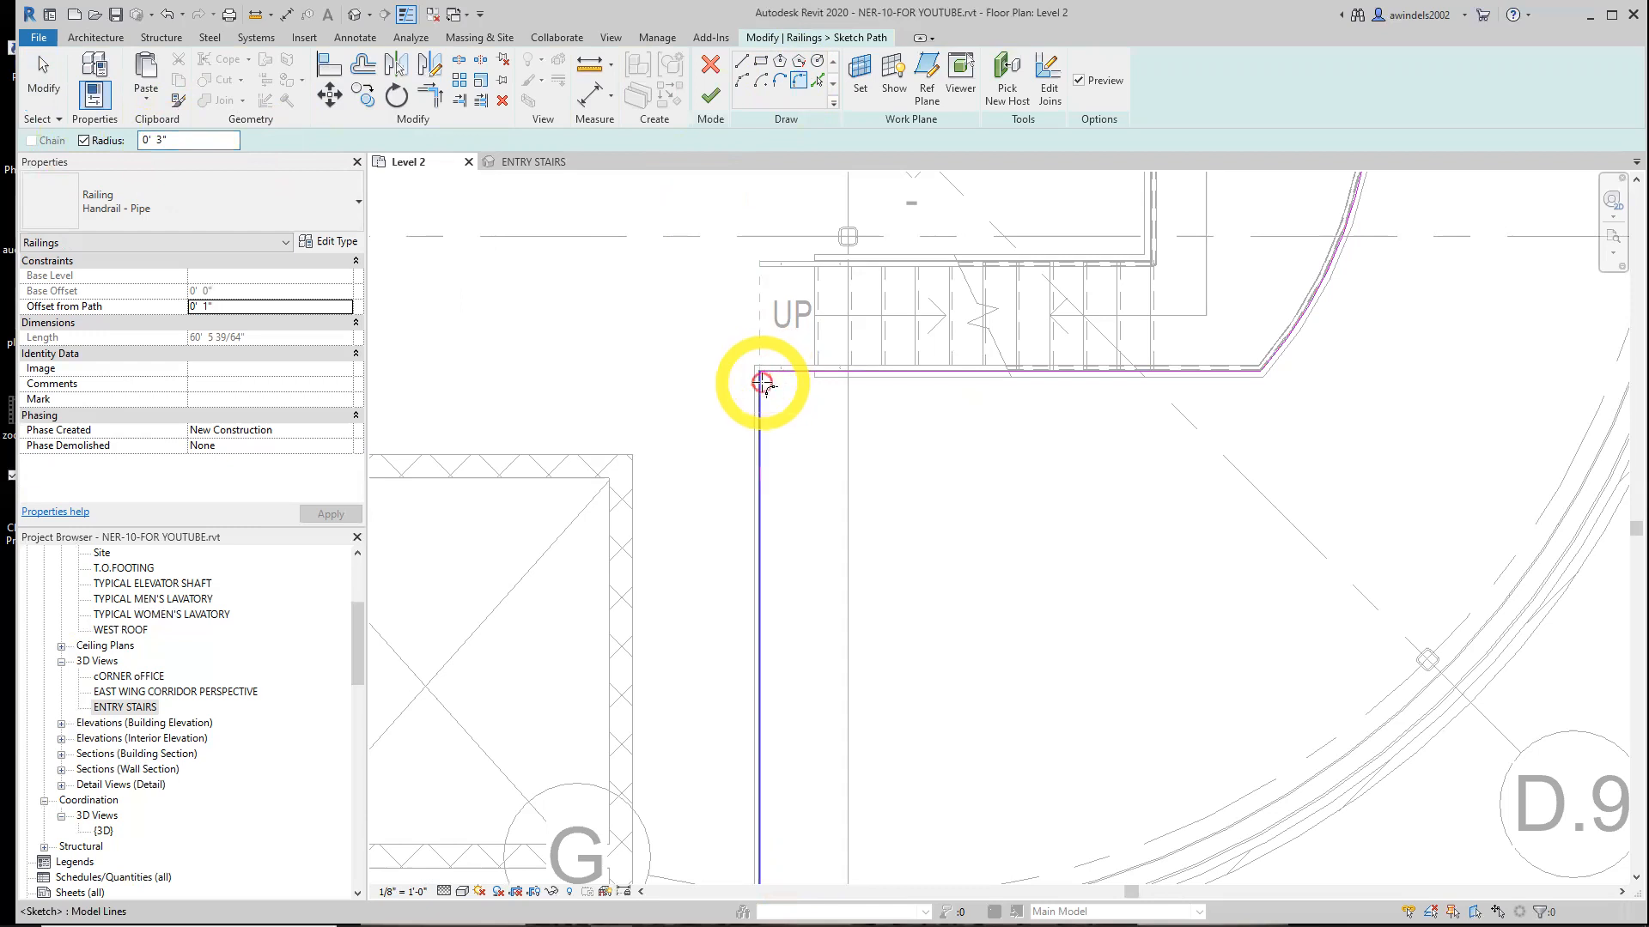
{"action": "left_click", "coordinate": [781, 372]}
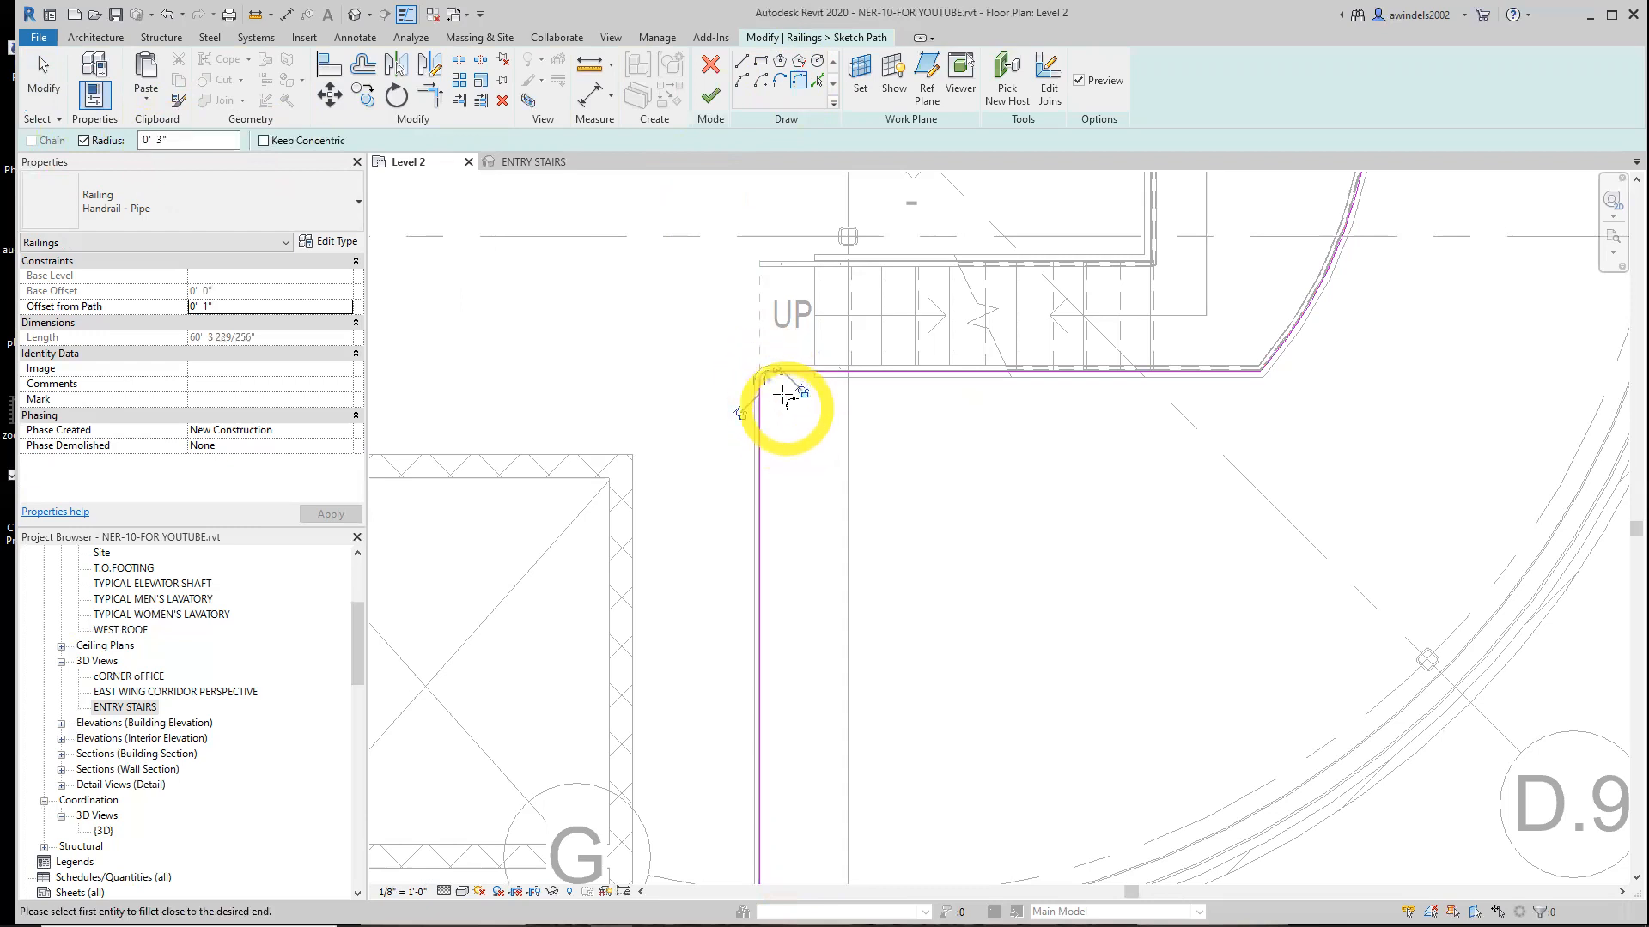
Finish editing the outer handrail's path
{"action": "scroll", "coordinate": [784, 396], "scroll_direction": "up", "scroll_amount": 4}
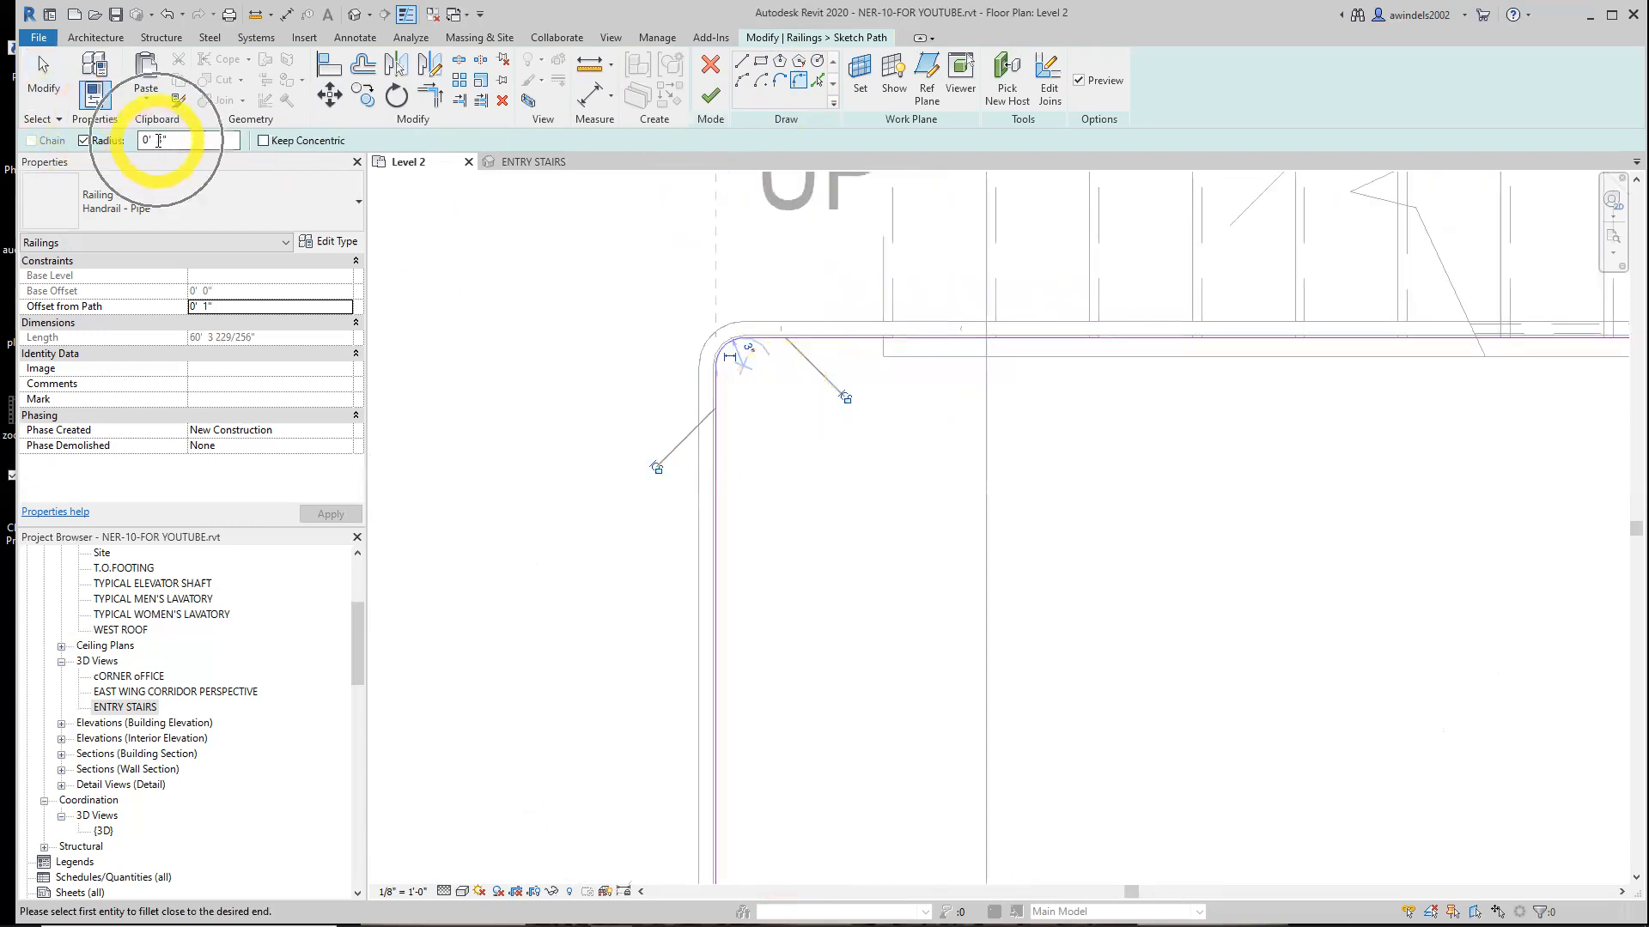
{"action": "scroll", "coordinate": [751, 347], "scroll_direction": "up", "scroll_amount": 2}
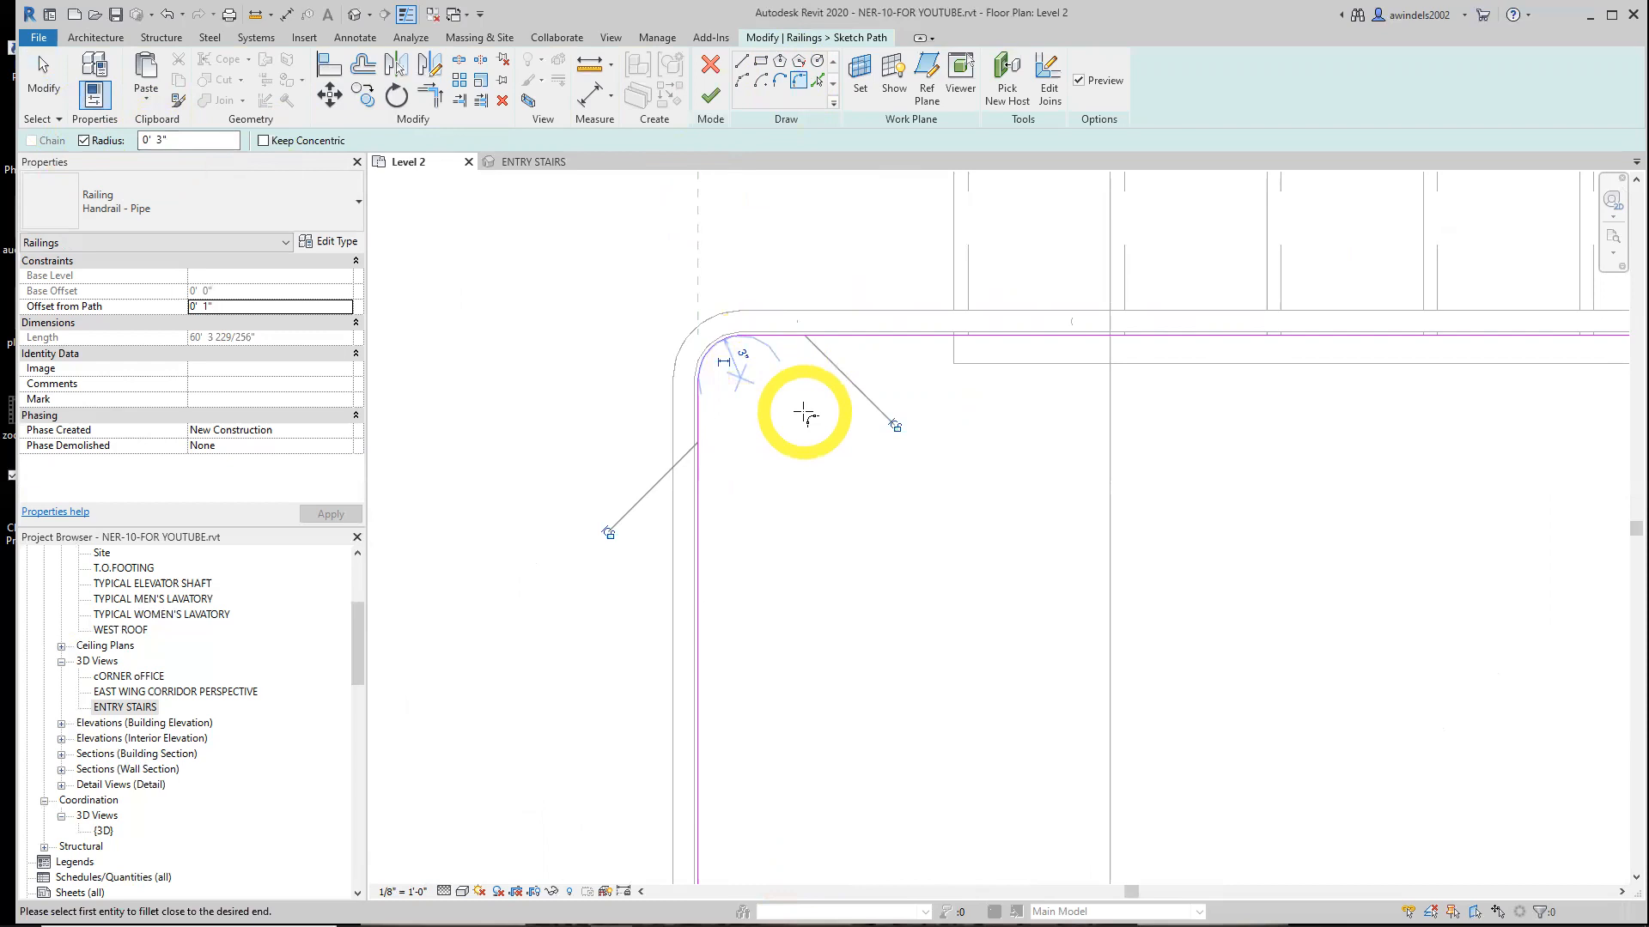
{"action": "scroll", "coordinate": [808, 423], "scroll_direction": "down", "scroll_amount": 2}
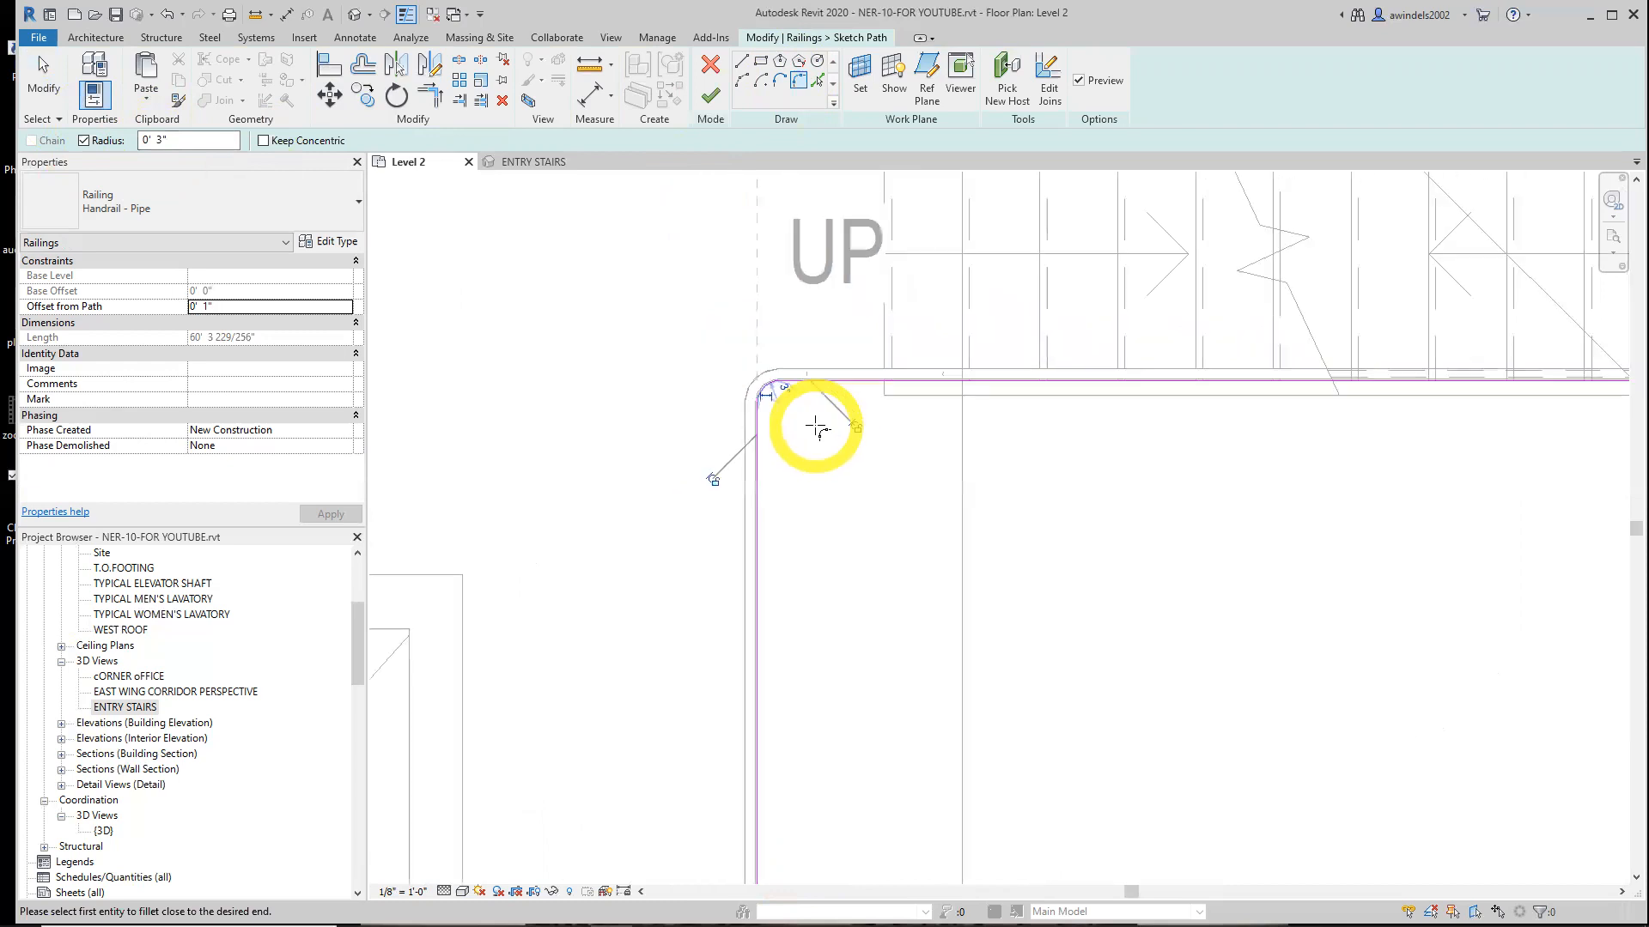
{"action": "left_click", "coordinate": [711, 98]}
{"action": "scroll", "coordinate": [930, 551], "scroll_direction": "down", "scroll_amount": 4}
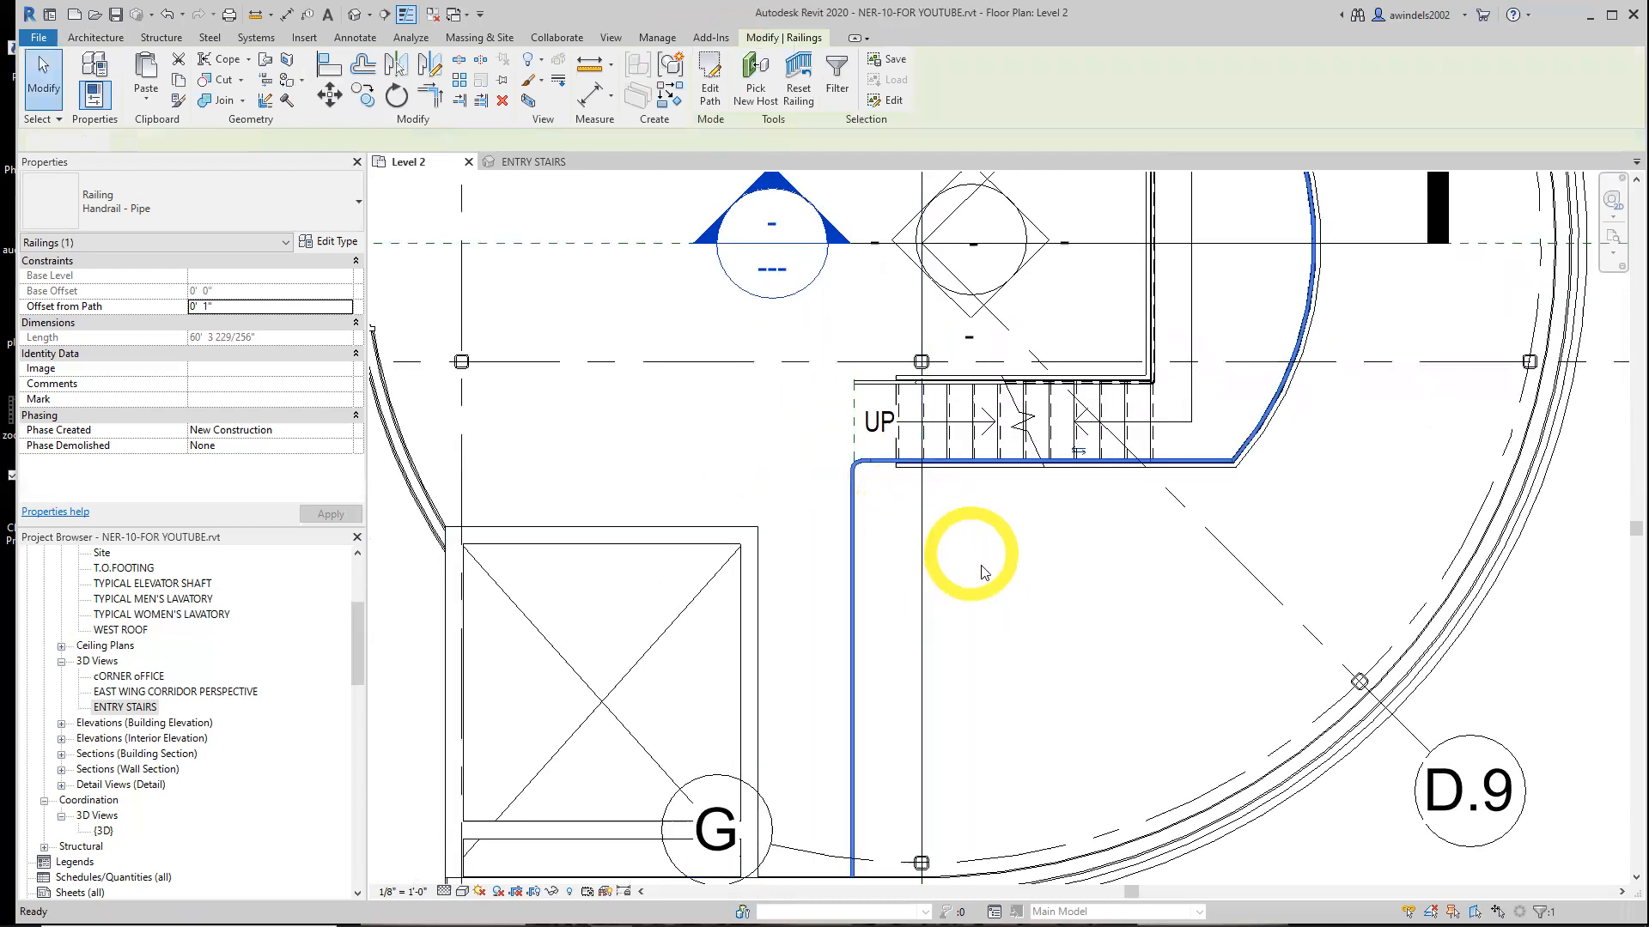
{"action": "left_click", "coordinate": [985, 573]}
Examine the extended handrail and the upper stair flights in the ENTRY STAIRS 3D view
{"action": "left_click", "coordinate": [534, 161]}
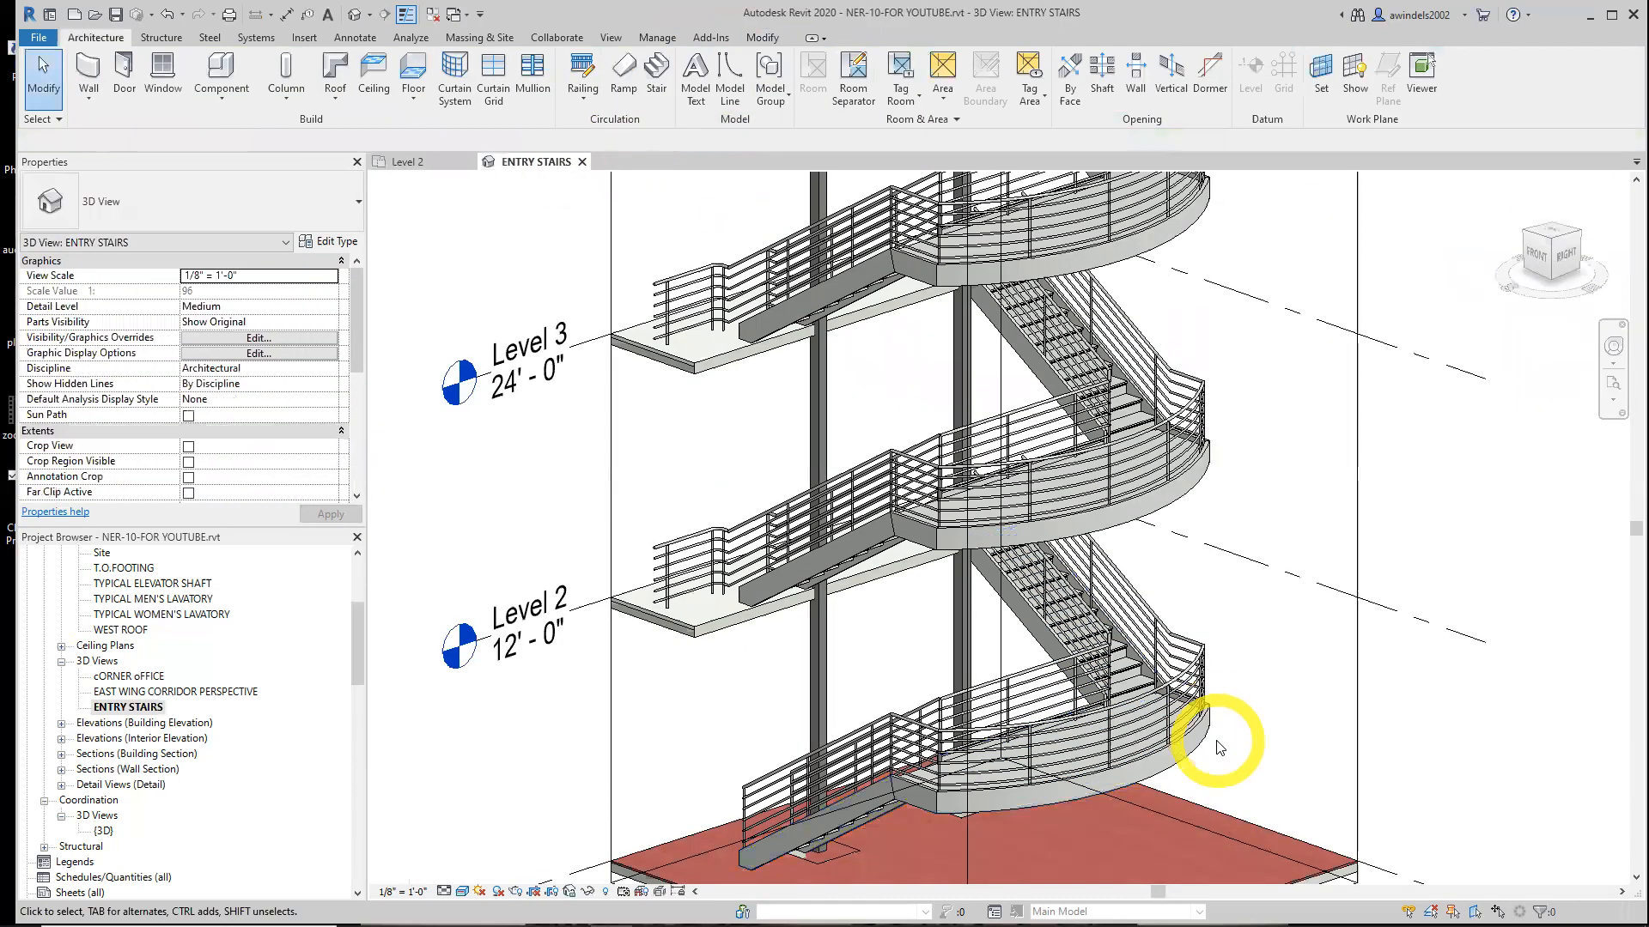
{"action": "middle_click_drag", "start_coordinate": [1214, 726], "coordinate": [1209, 691]}
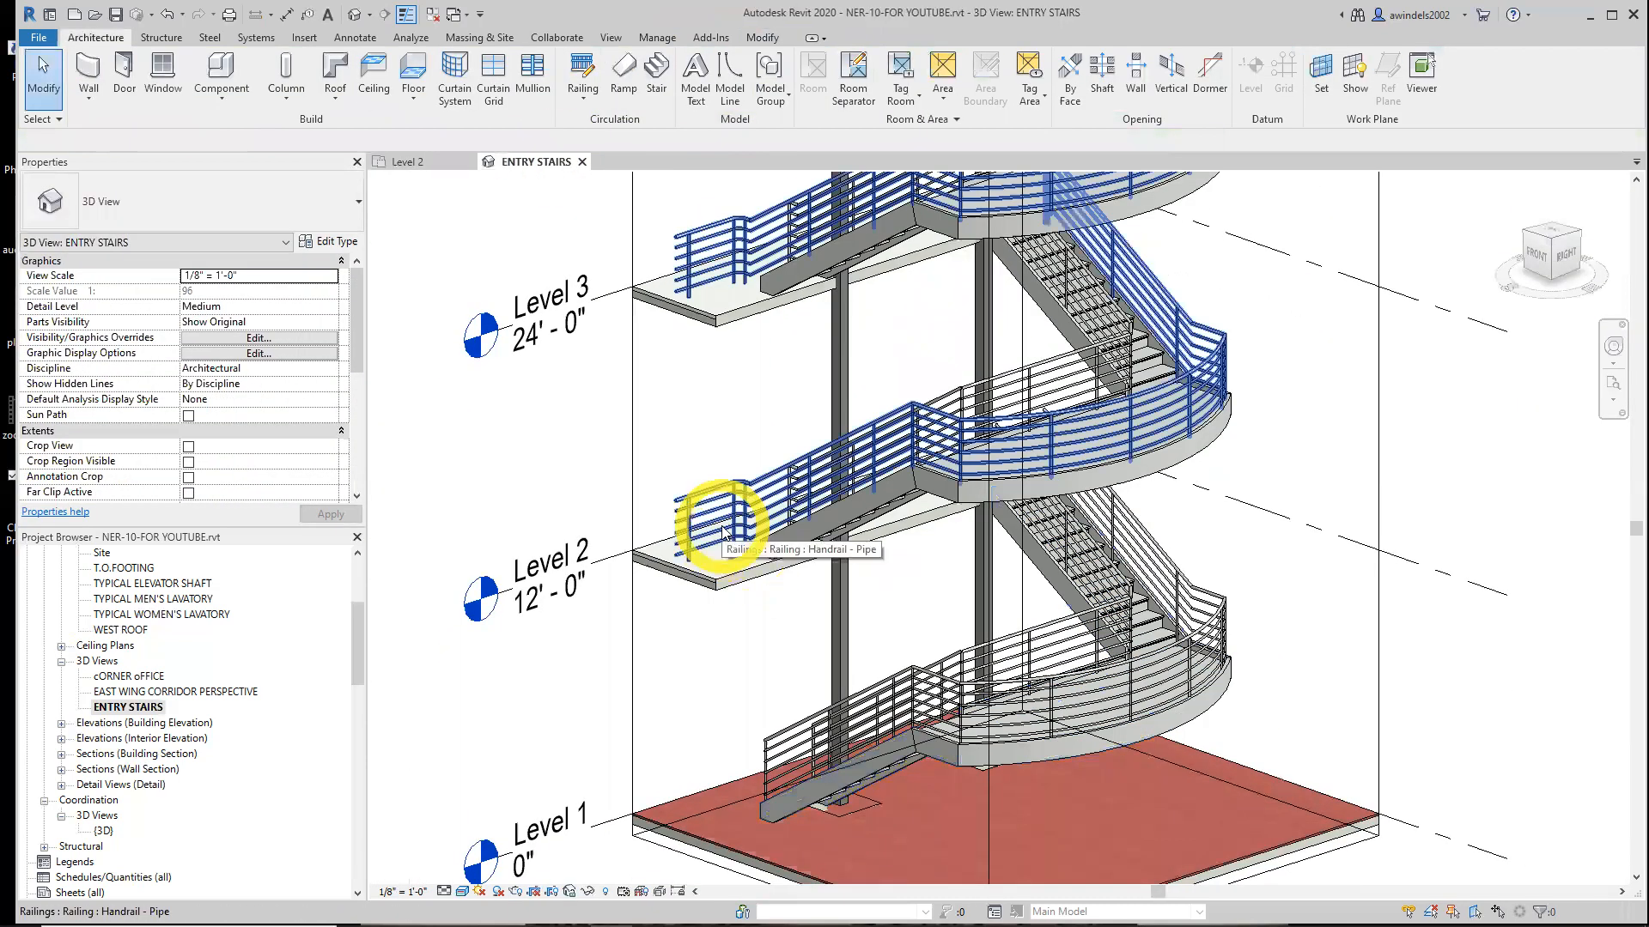
{"action": "mouse_move", "coordinate": [725, 504]}
{"action": "middle_mouse_down"}
{"action": "mouse_move", "coordinate": [744, 446]}
{"action": "mouse_move", "coordinate": [765, 513]}
{"action": "mouse_move", "coordinate": [761, 766]}
{"action": "middle_mouse_up"}
{"action": "middle_click_drag", "start_coordinate": [758, 483], "coordinate": [759, 742]}
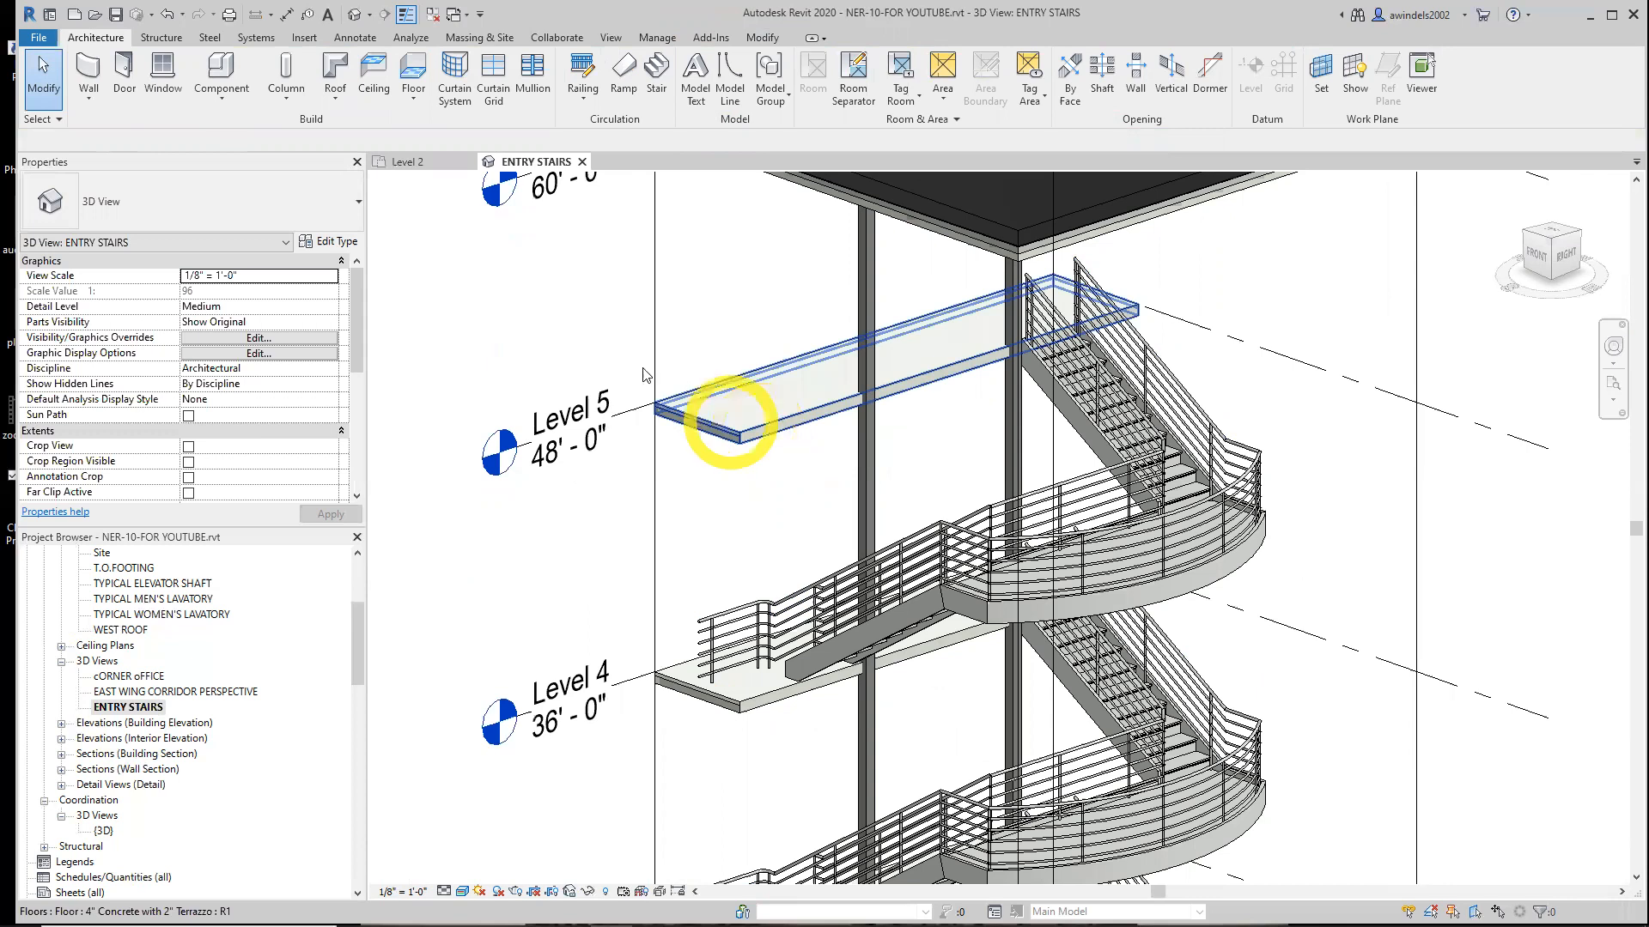
Inspect the multistory stair in the SECTION AT STAIRS view, then check the extended handrail in the Level 2 plan
{"action": "left_click", "coordinate": [417, 162]}
{"action": "scroll", "coordinate": [943, 637], "scroll_direction": "down", "scroll_amount": 3}
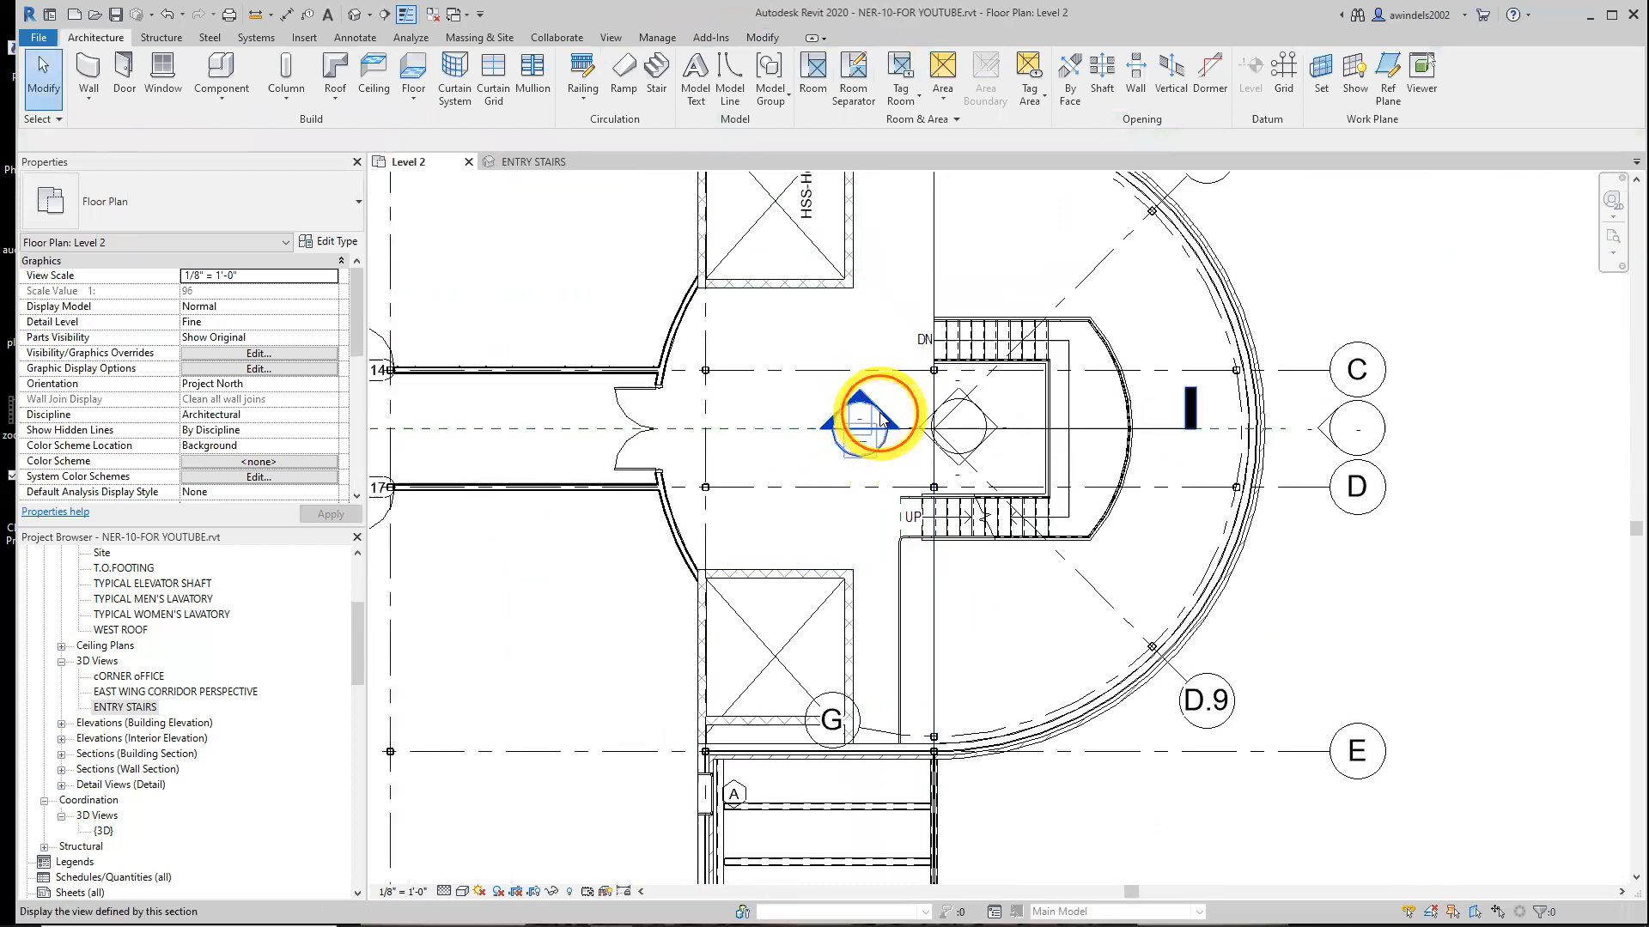
{"action": "double_click", "coordinate": [881, 418]}
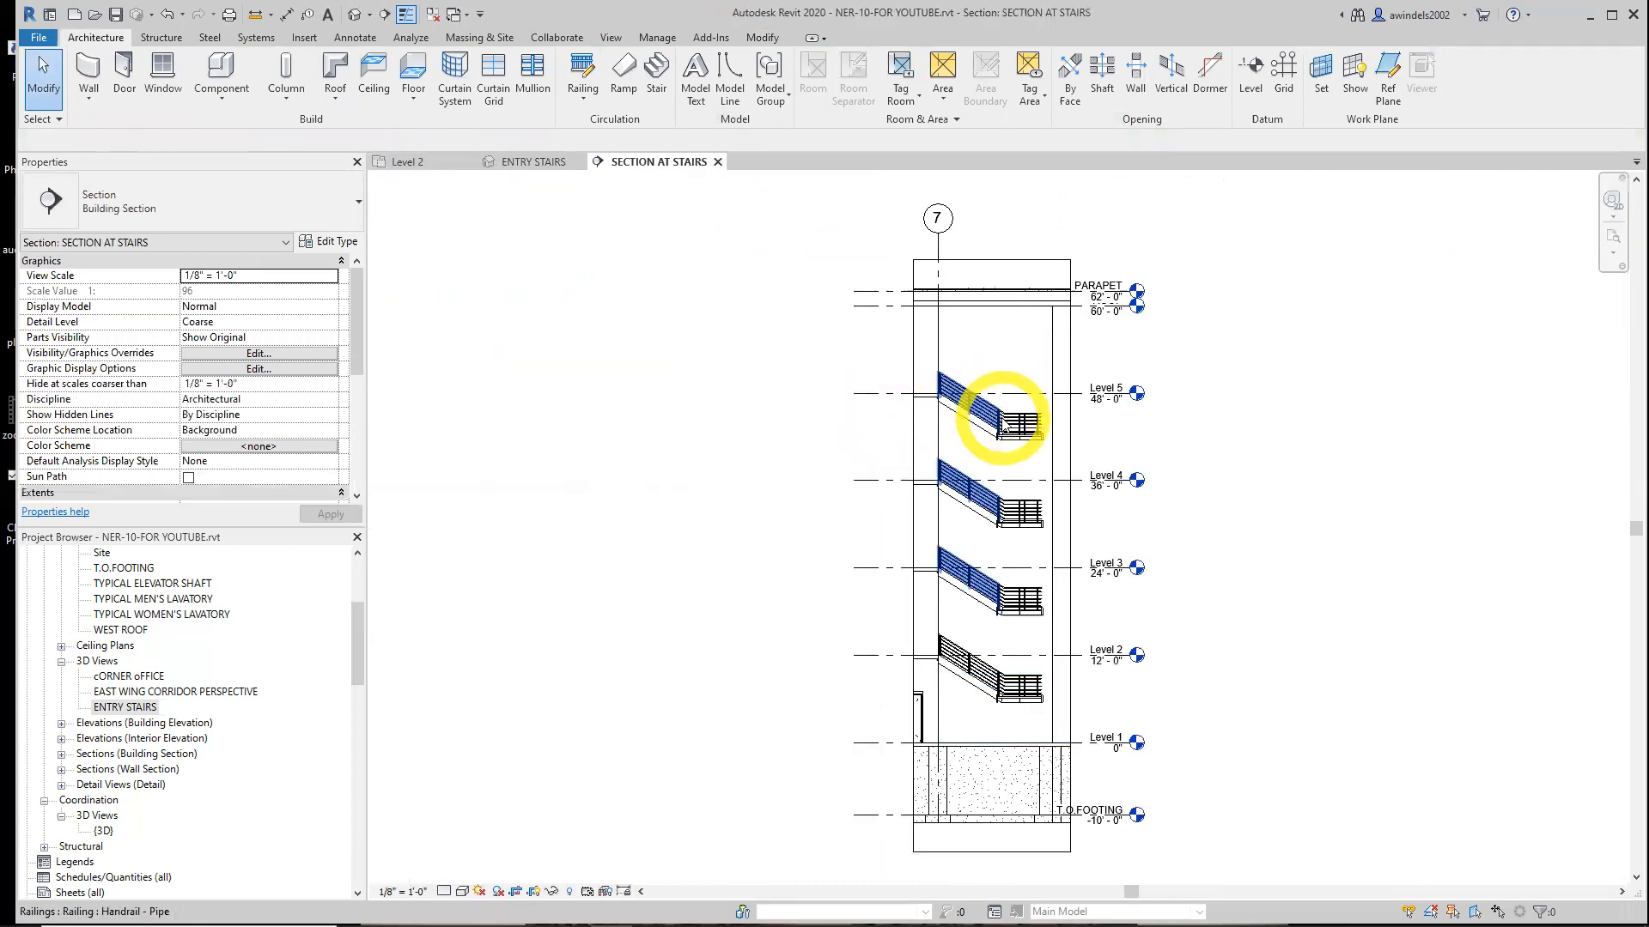
{"action": "left_click", "coordinate": [1016, 527]}
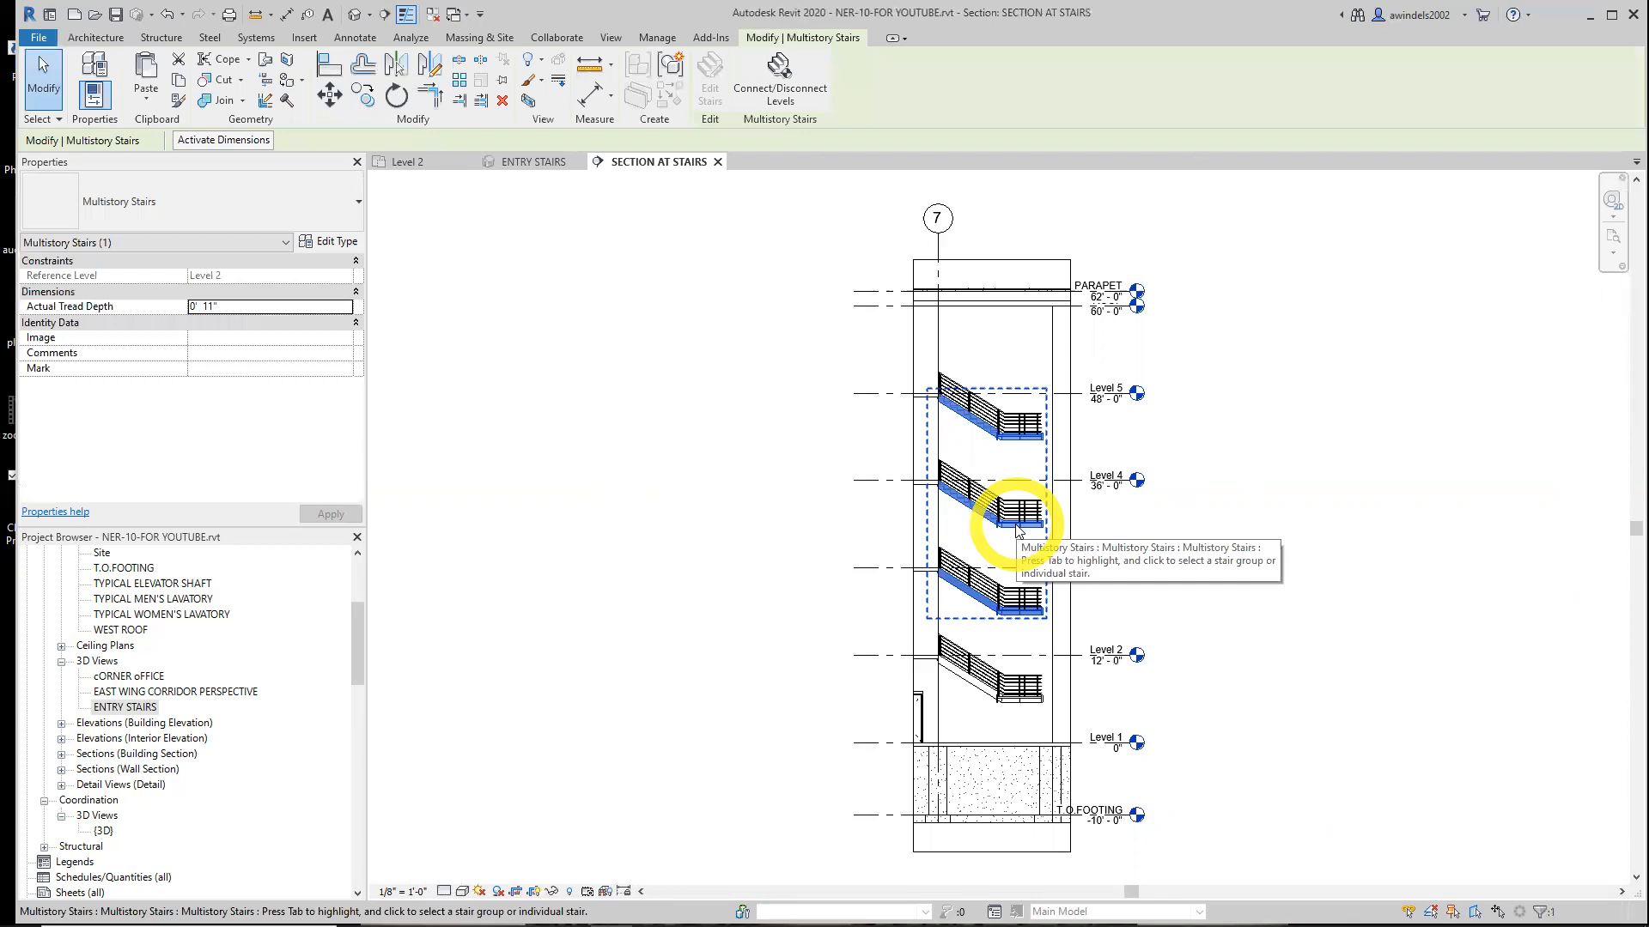
{"action": "left_click", "coordinate": [718, 162]}
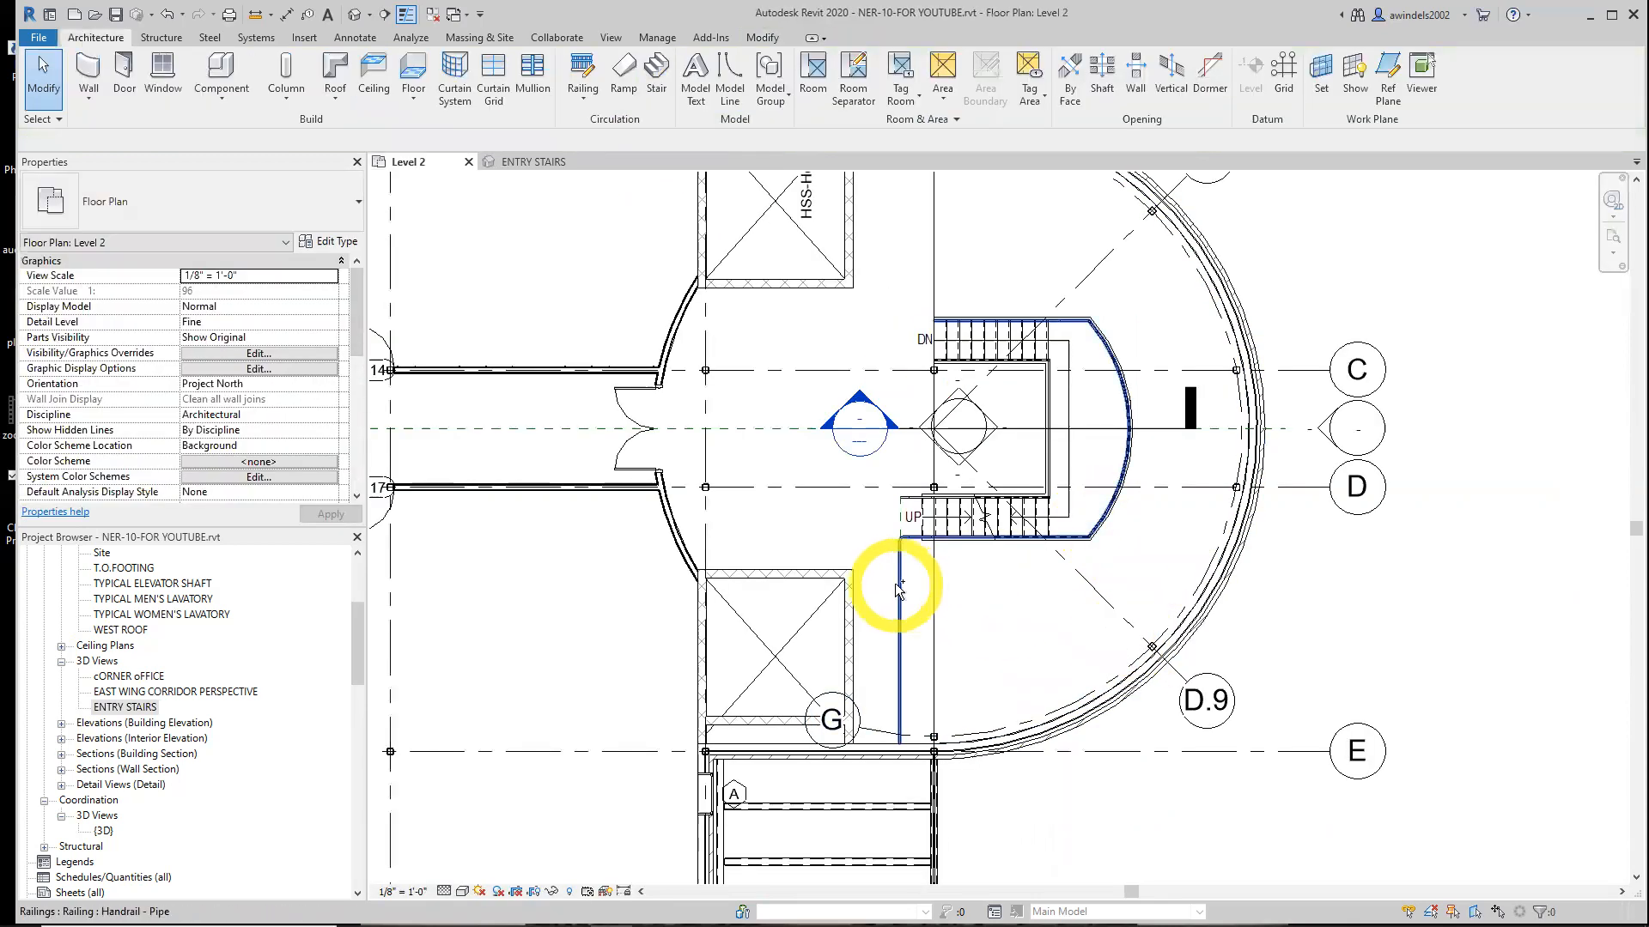
{"action": "left_click", "coordinate": [899, 590]}
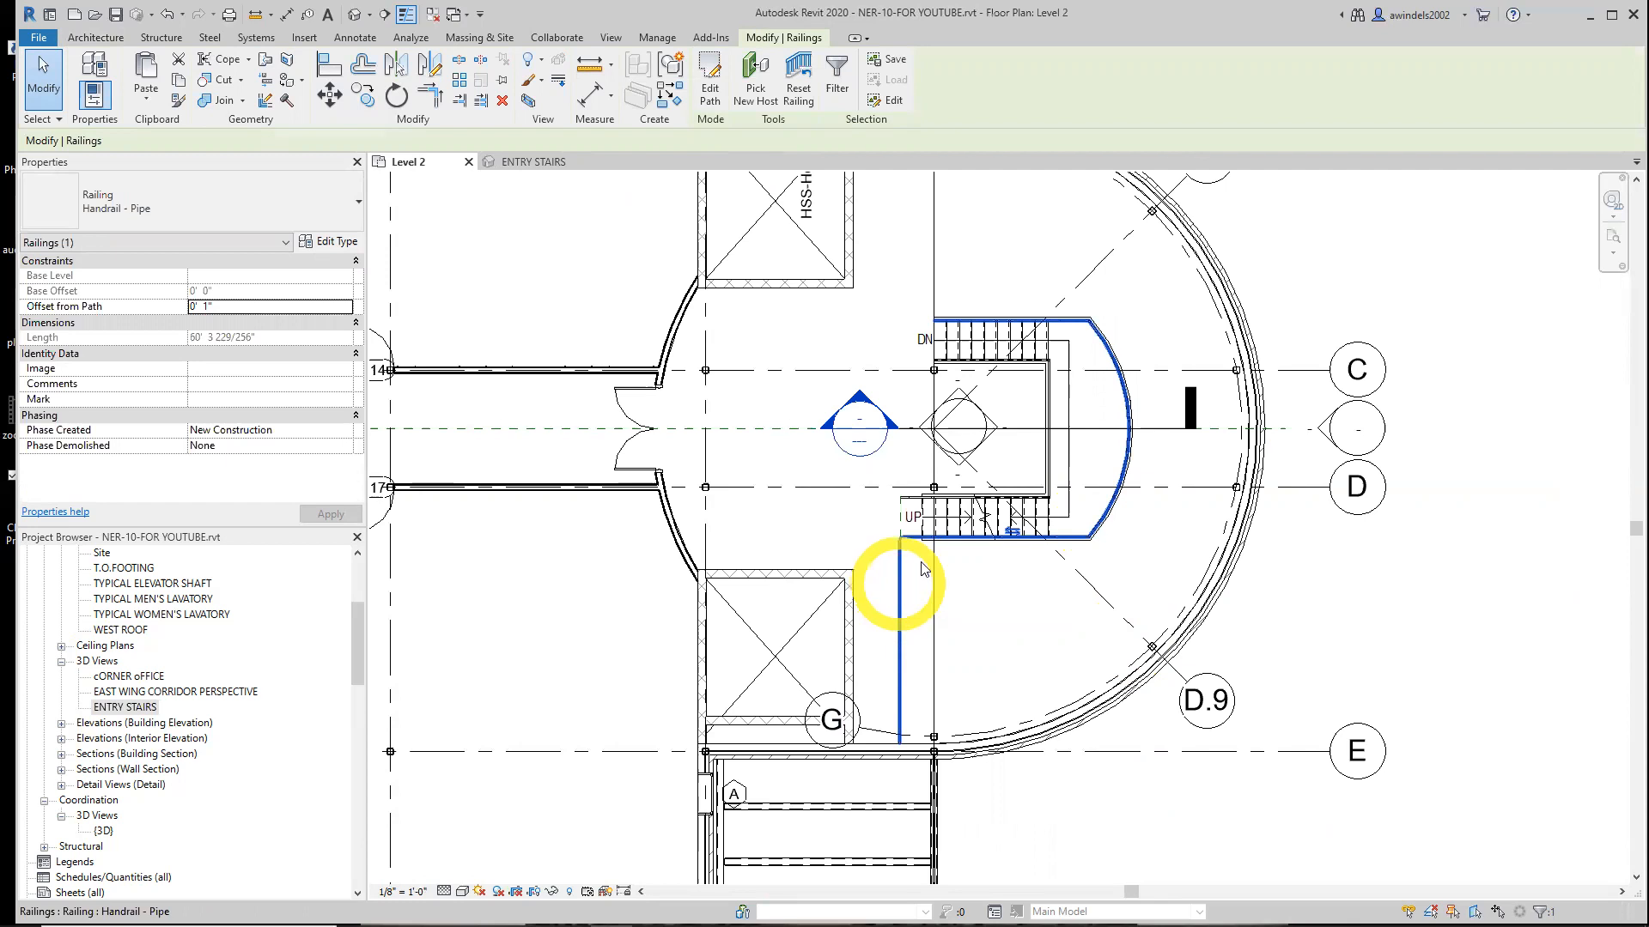
{"action": "key", "text": "Escape"}
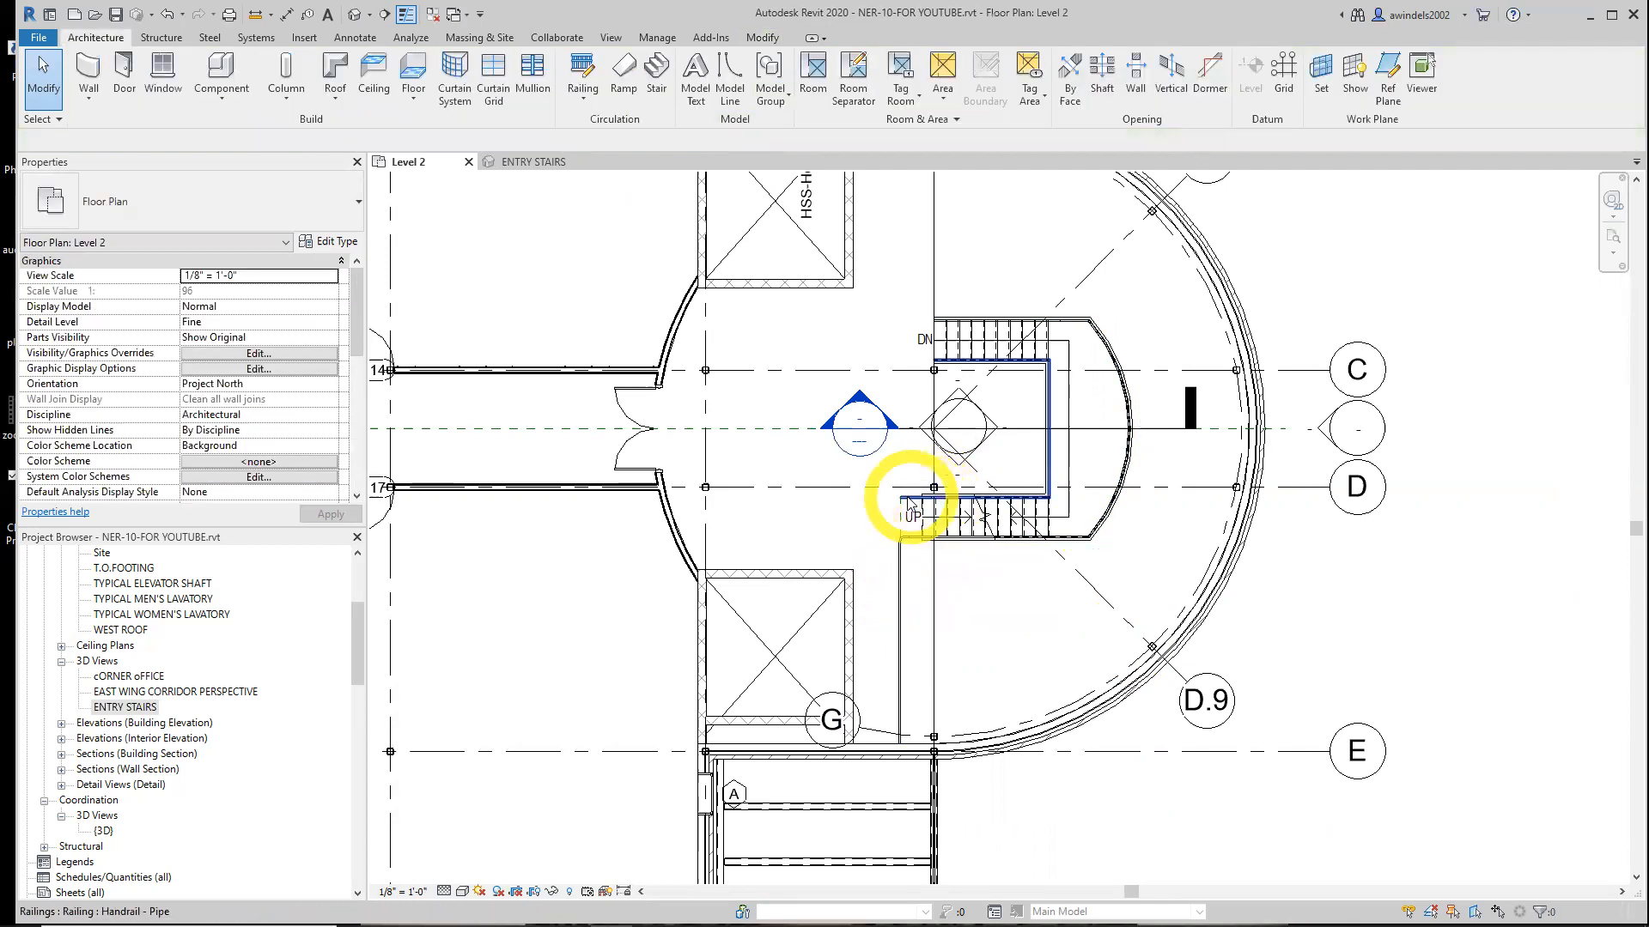
Edit the path of the handrail around the stairwell and sketch a line from its lower end up to grid C, about 9'-2" long
{"action": "scroll", "coordinate": [933, 507], "scroll_direction": "up", "scroll_amount": 2}
{"action": "left_click", "coordinate": [908, 501]}
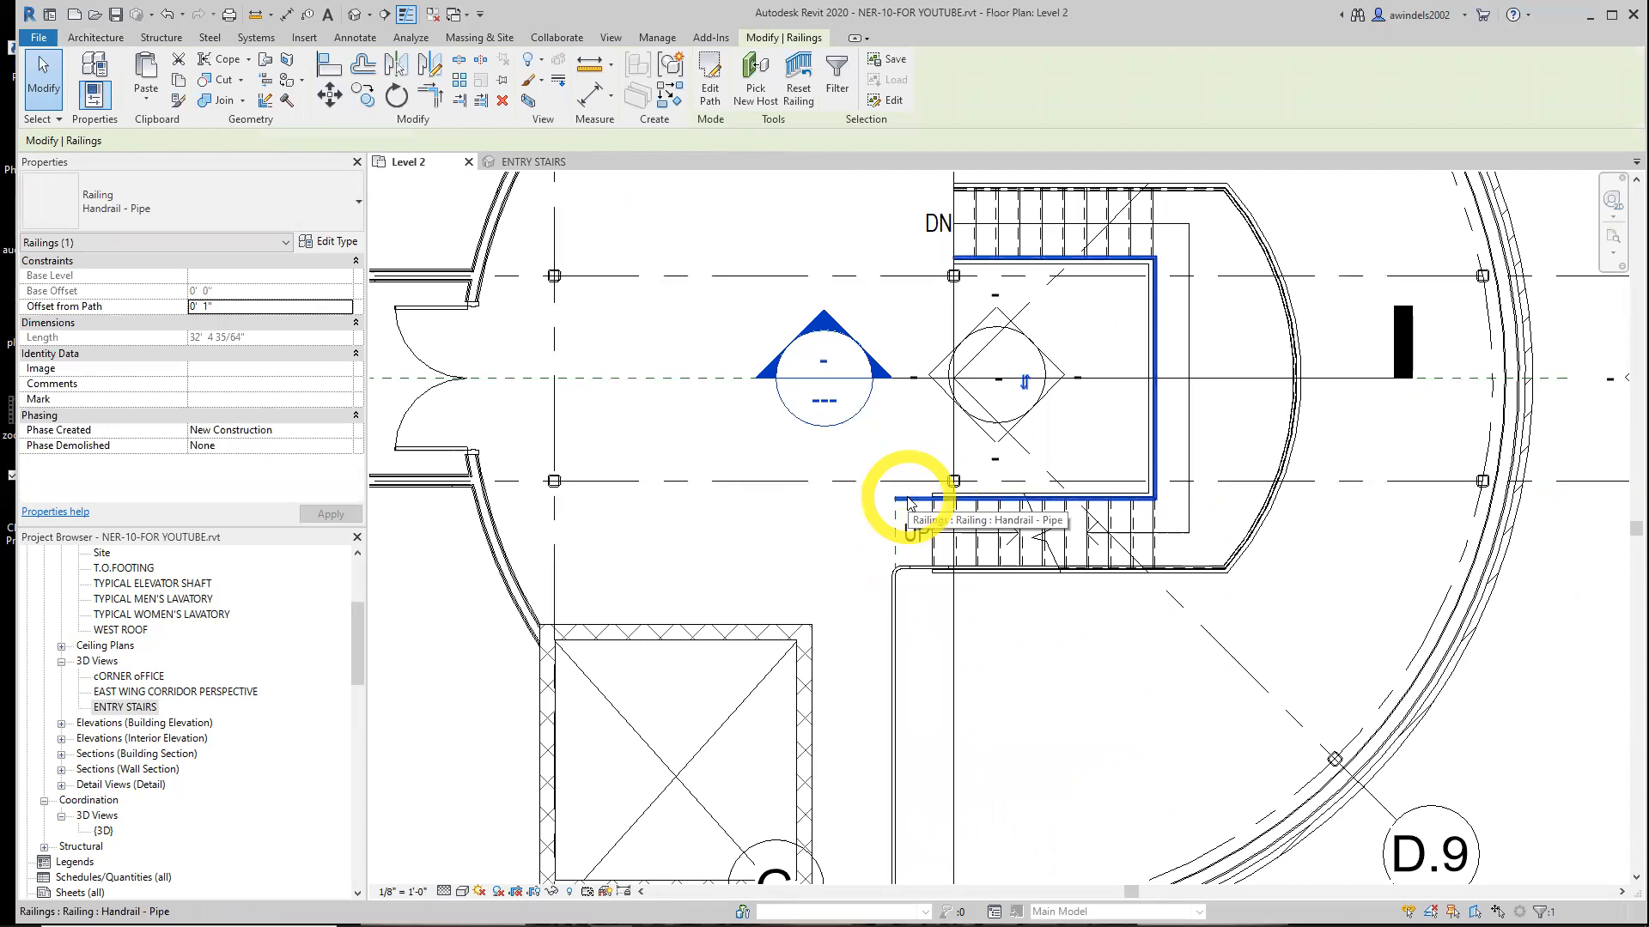
{"action": "left_click", "coordinate": [710, 85]}
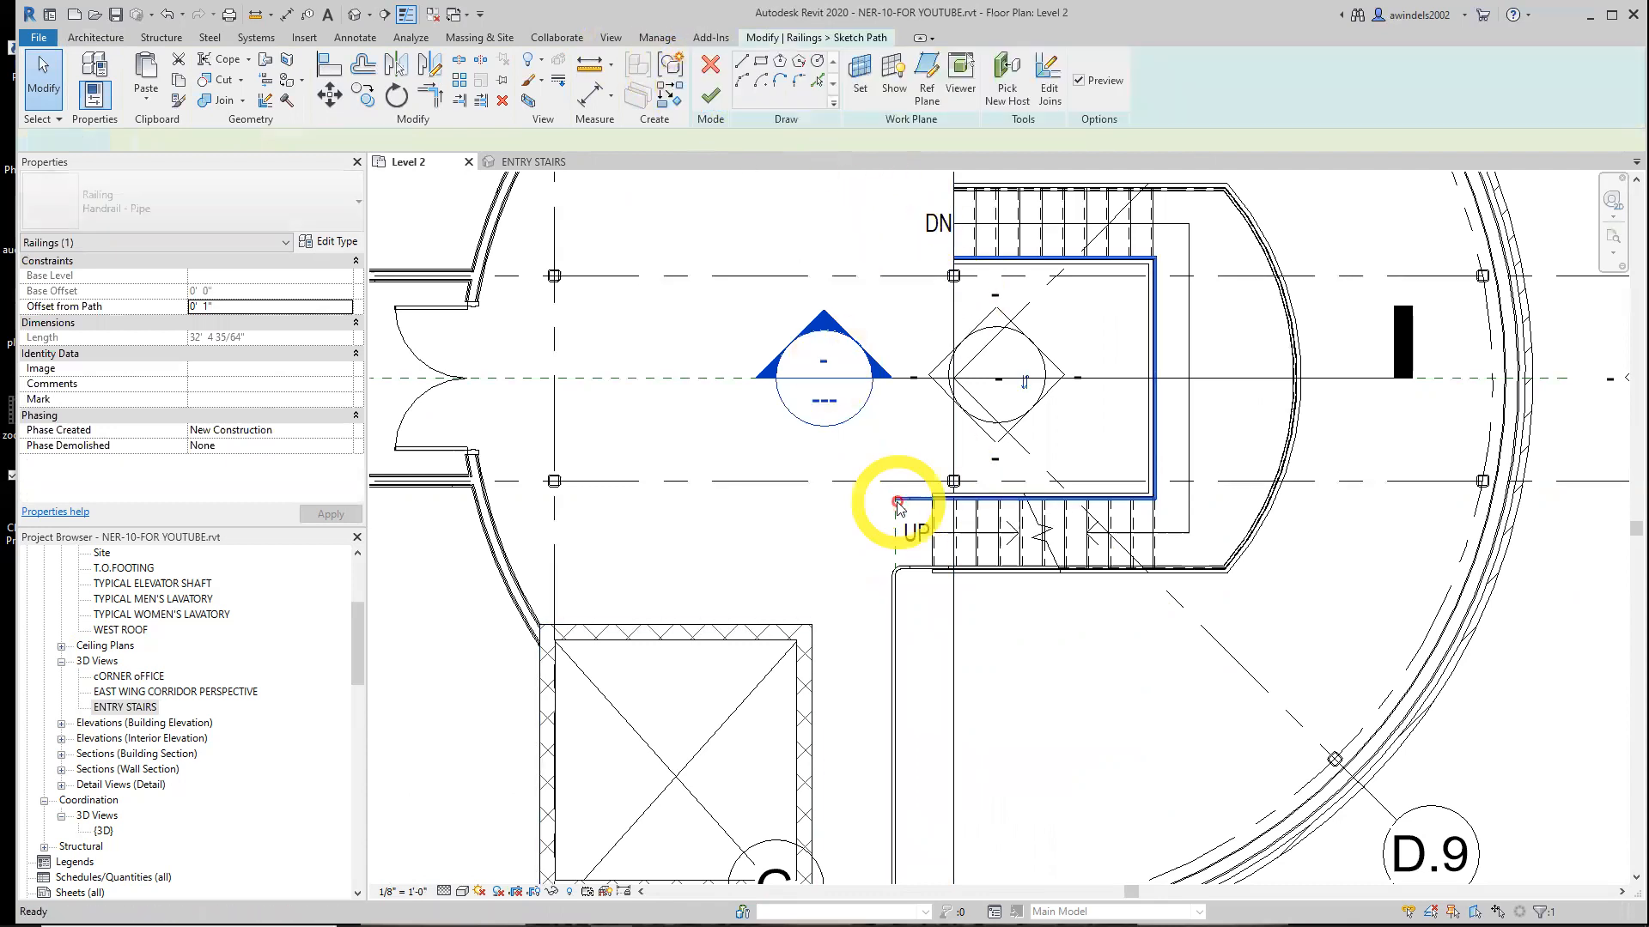
{"action": "scroll", "coordinate": [928, 494], "scroll_direction": "up", "scroll_amount": 3}
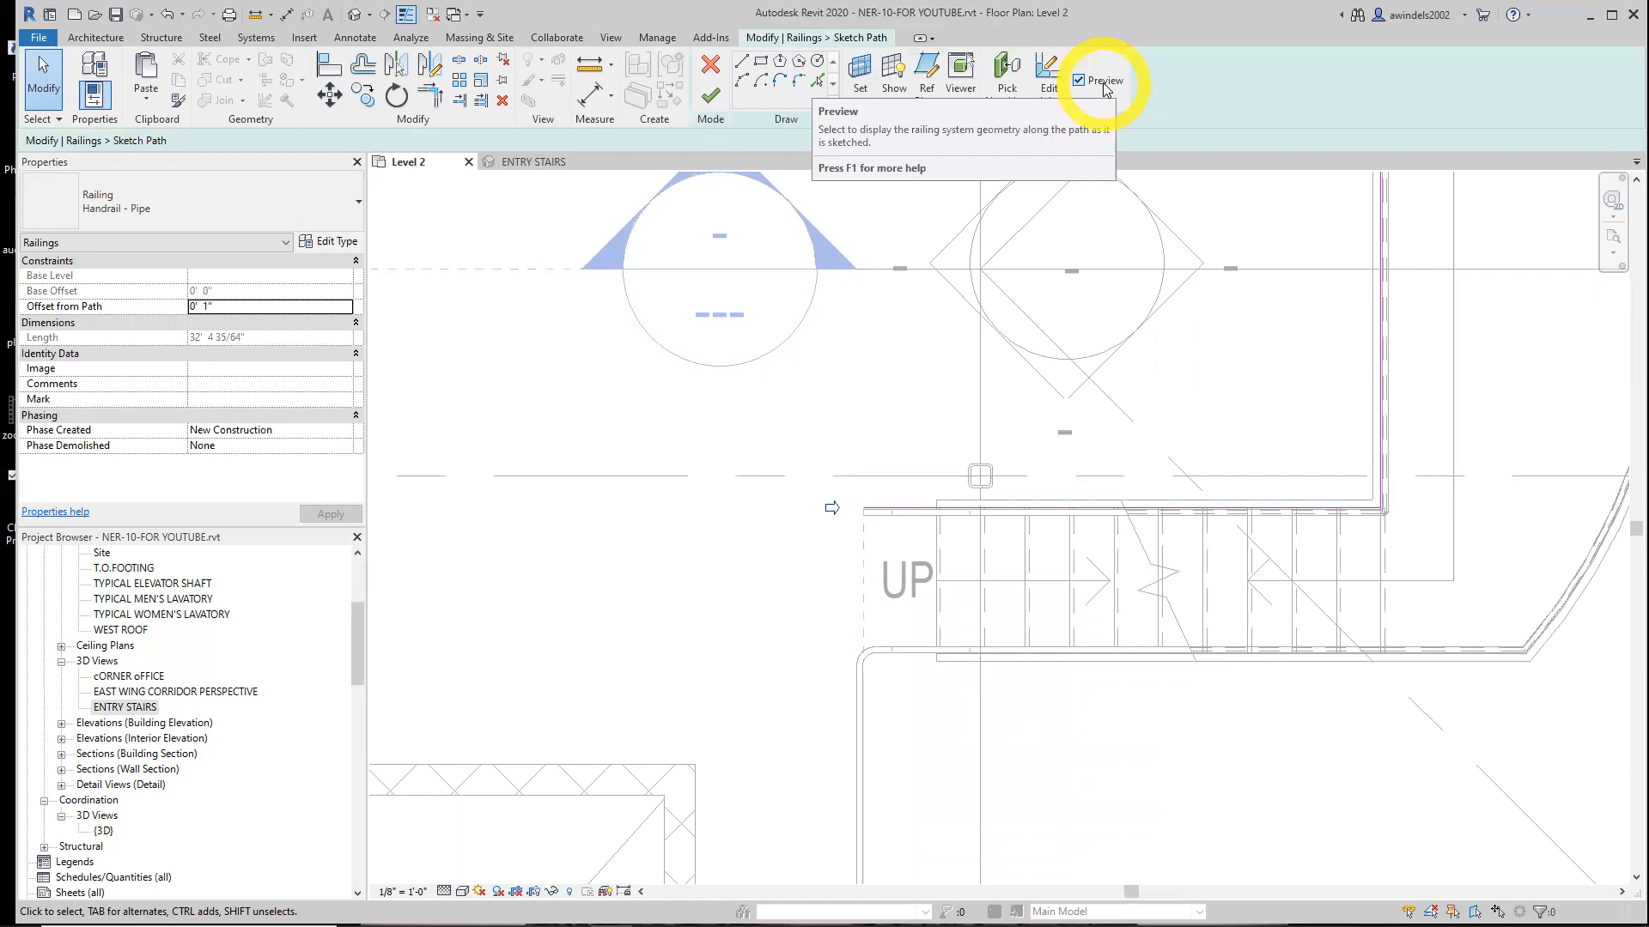
{"action": "left_click", "coordinate": [742, 67]}
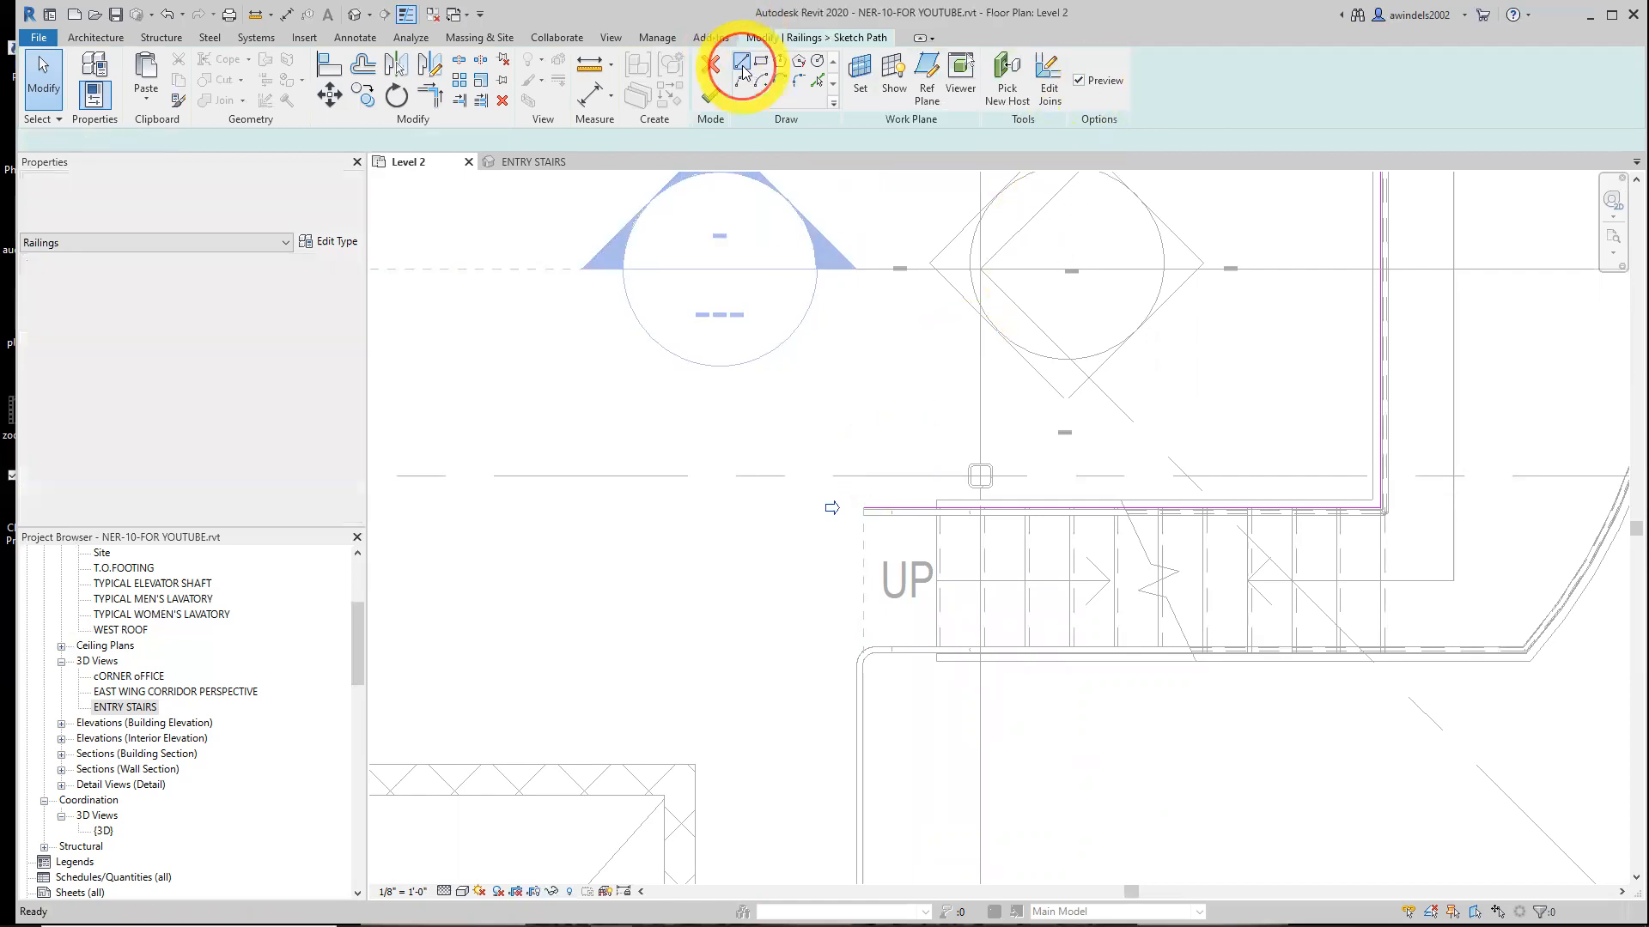
{"action": "scroll", "coordinate": [859, 403], "scroll_direction": "down", "scroll_amount": 4}
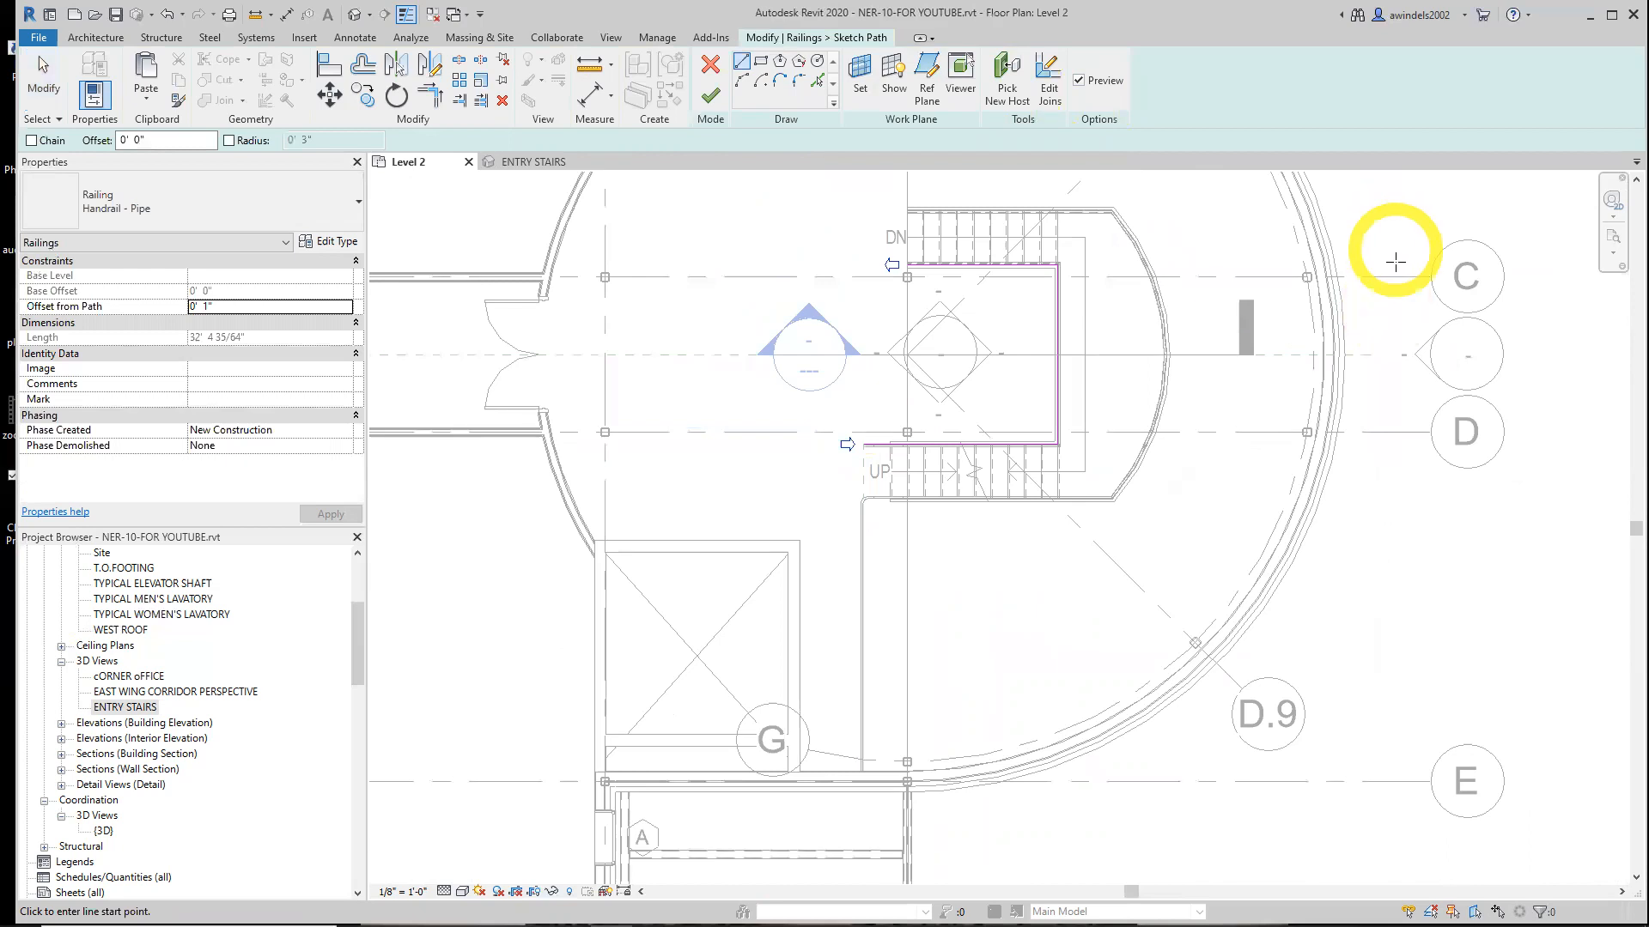
{"action": "scroll", "coordinate": [867, 447], "scroll_direction": "up", "scroll_amount": 4}
{"action": "left_click", "coordinate": [853, 442]}
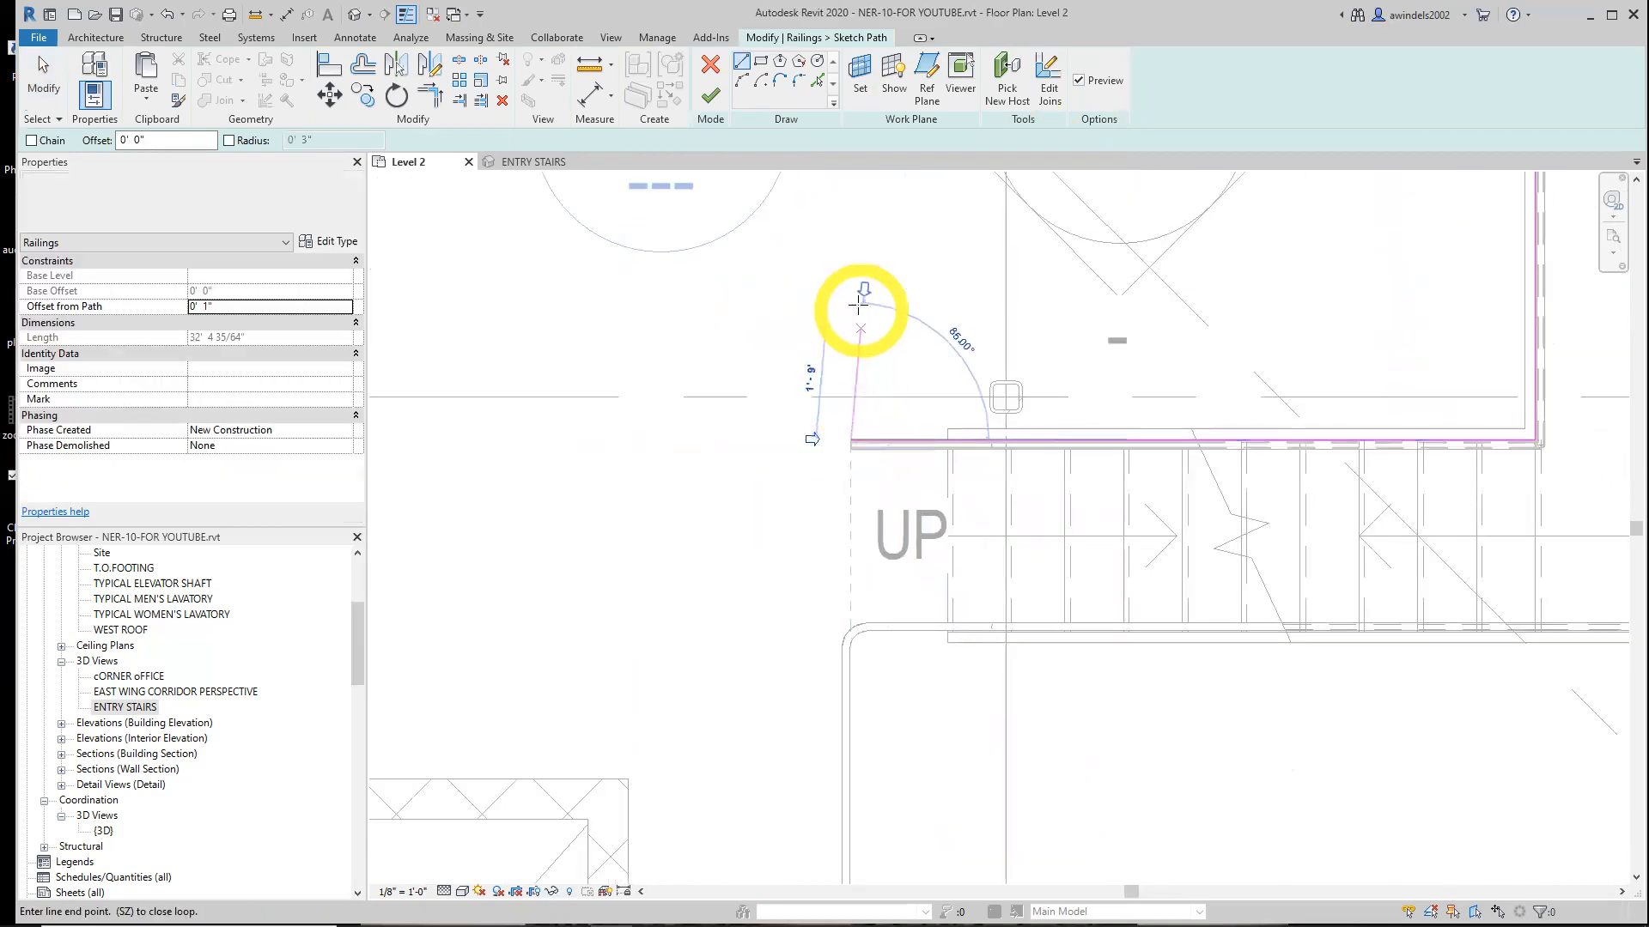
{"action": "scroll", "coordinate": [859, 290], "scroll_direction": "down", "scroll_amount": 1}
{"action": "middle_click_drag", "start_coordinate": [862, 275], "coordinate": [871, 450]}
{"action": "middle_click_drag", "start_coordinate": [862, 357], "coordinate": [888, 593]}
{"action": "scroll", "coordinate": [867, 293], "scroll_direction": "down", "scroll_amount": 2}
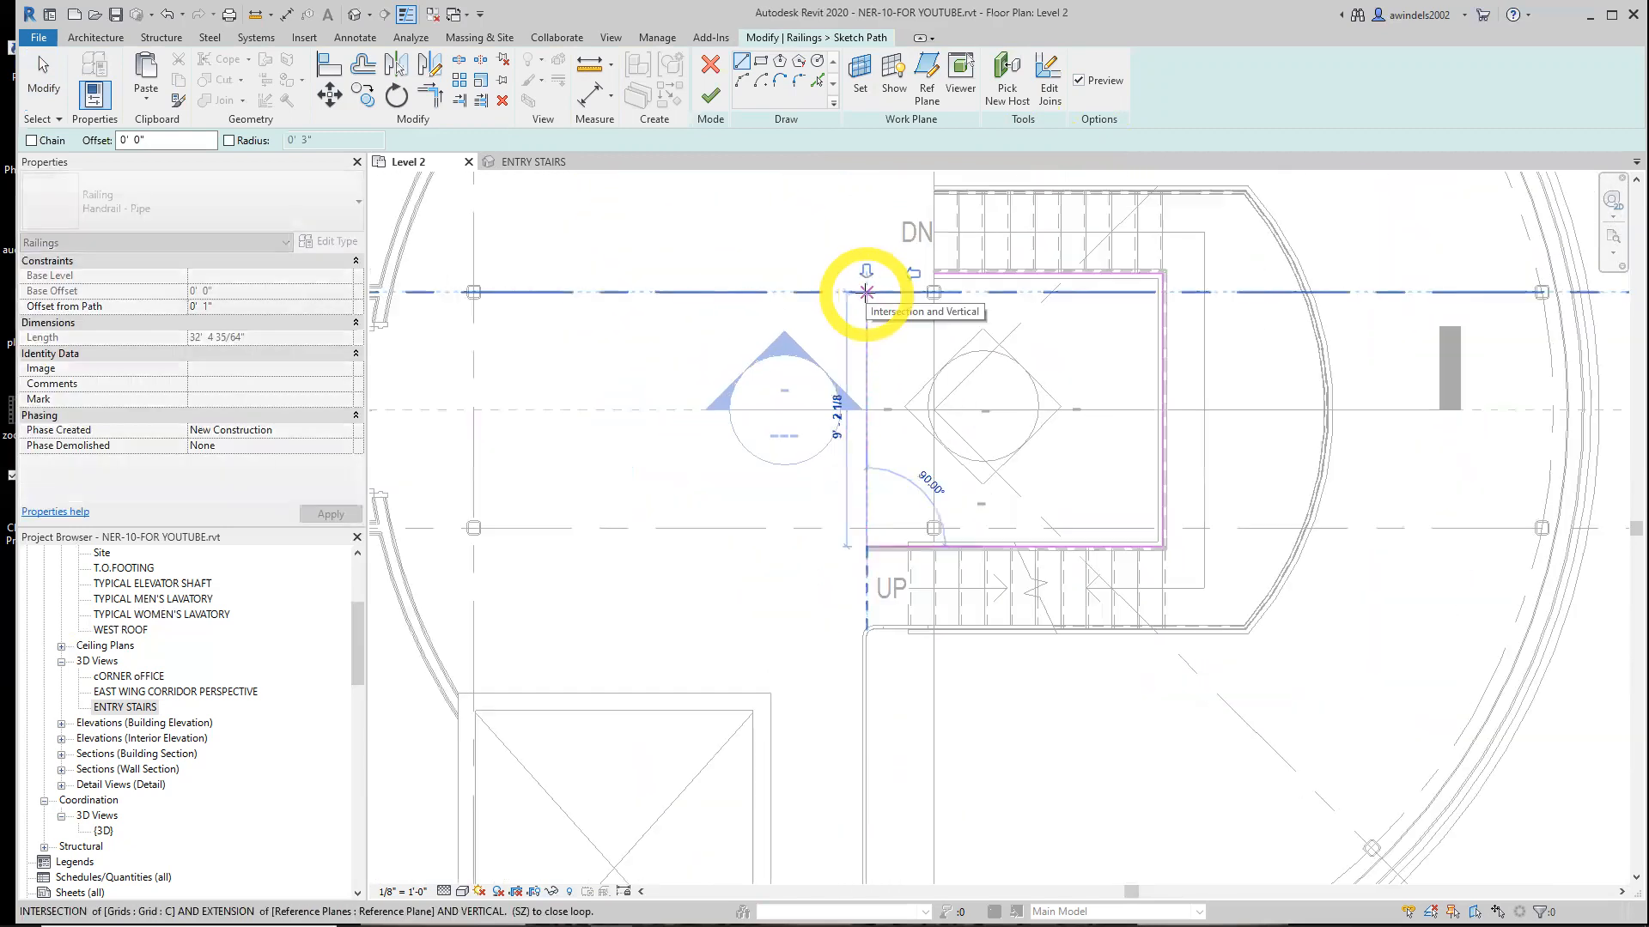
{"action": "scroll", "coordinate": [866, 292], "scroll_direction": "down", "scroll_amount": 2}
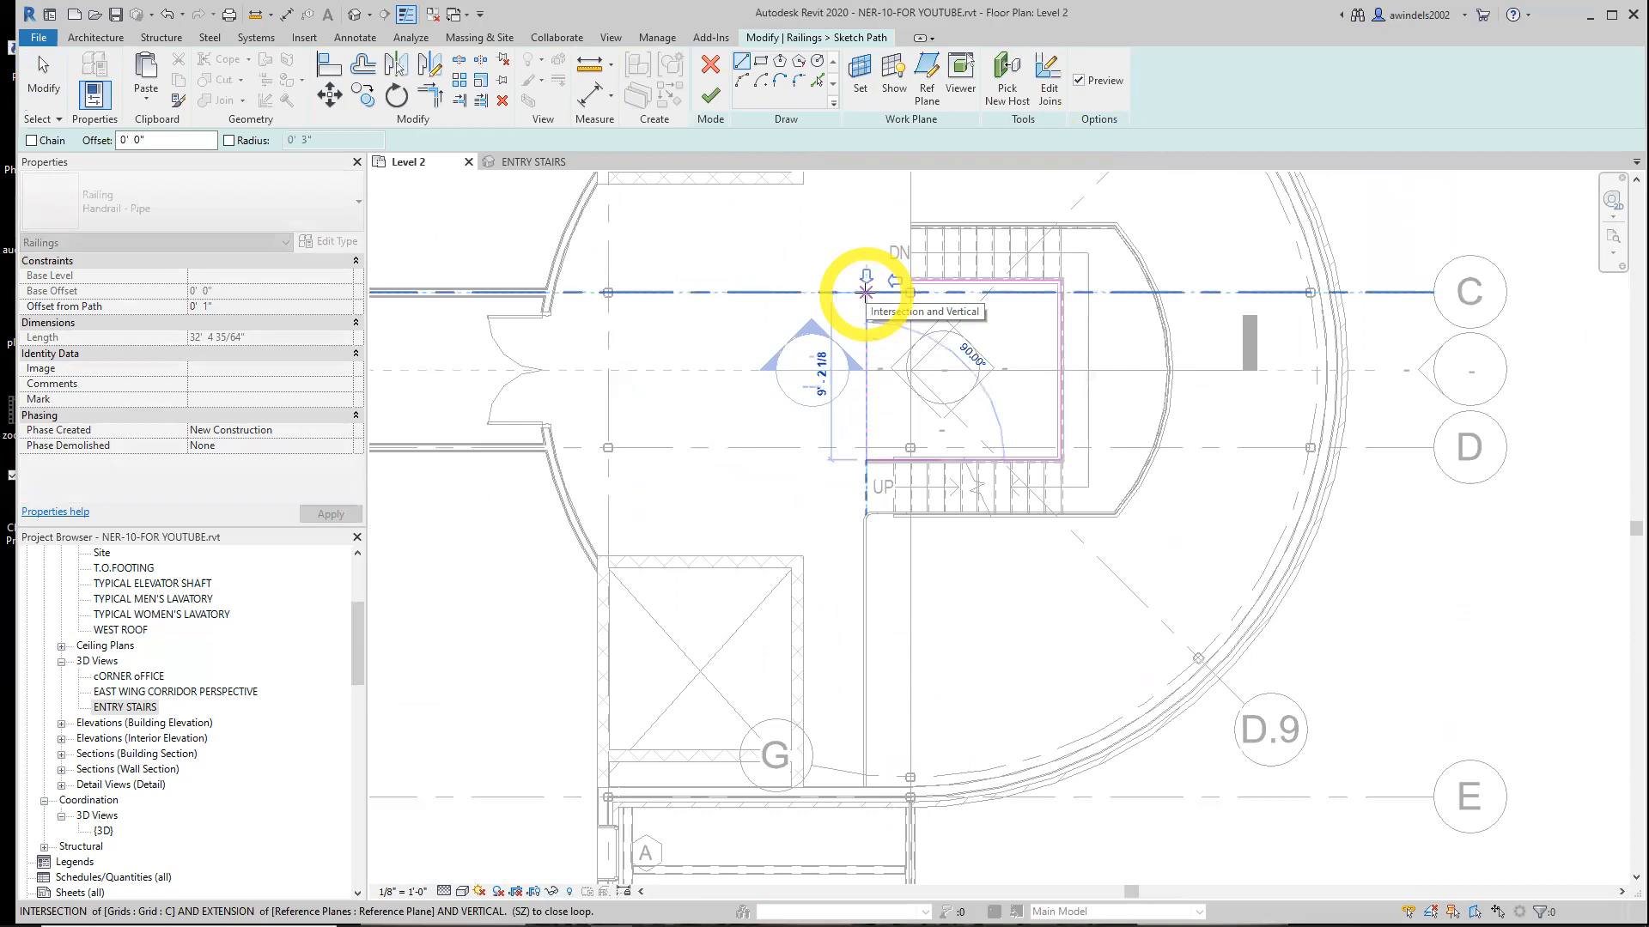
{"action": "left_click", "coordinate": [865, 292]}
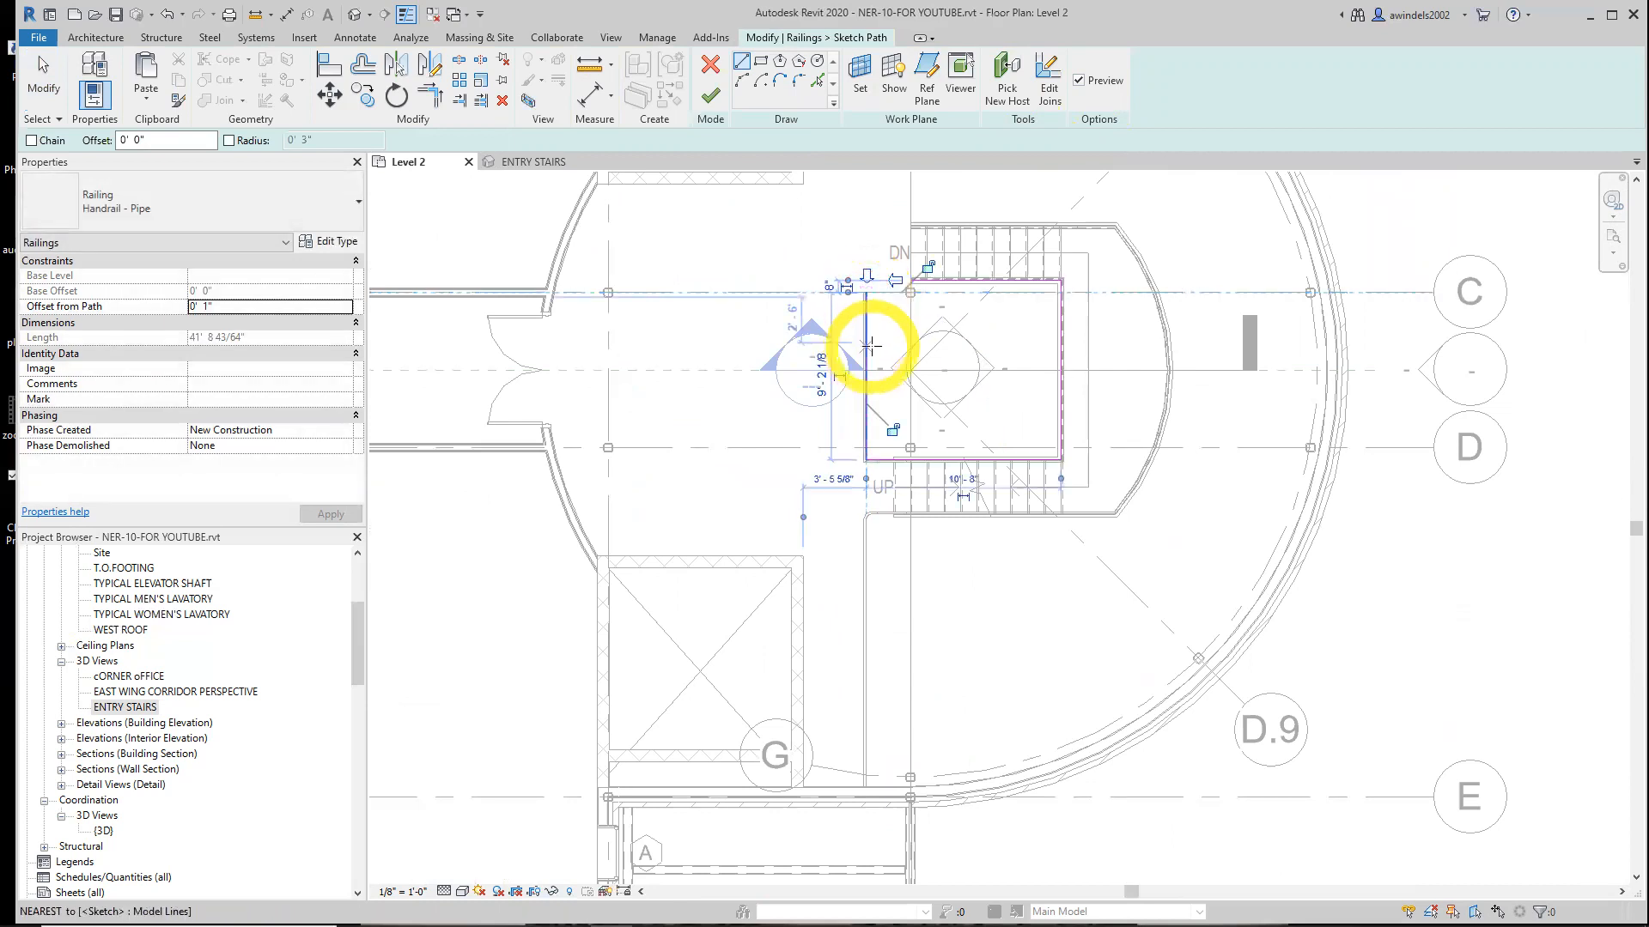
Fillet the corner between the new line and the handrail at the stair bottom with a 3" radius
{"action": "left_click", "coordinate": [798, 86]}
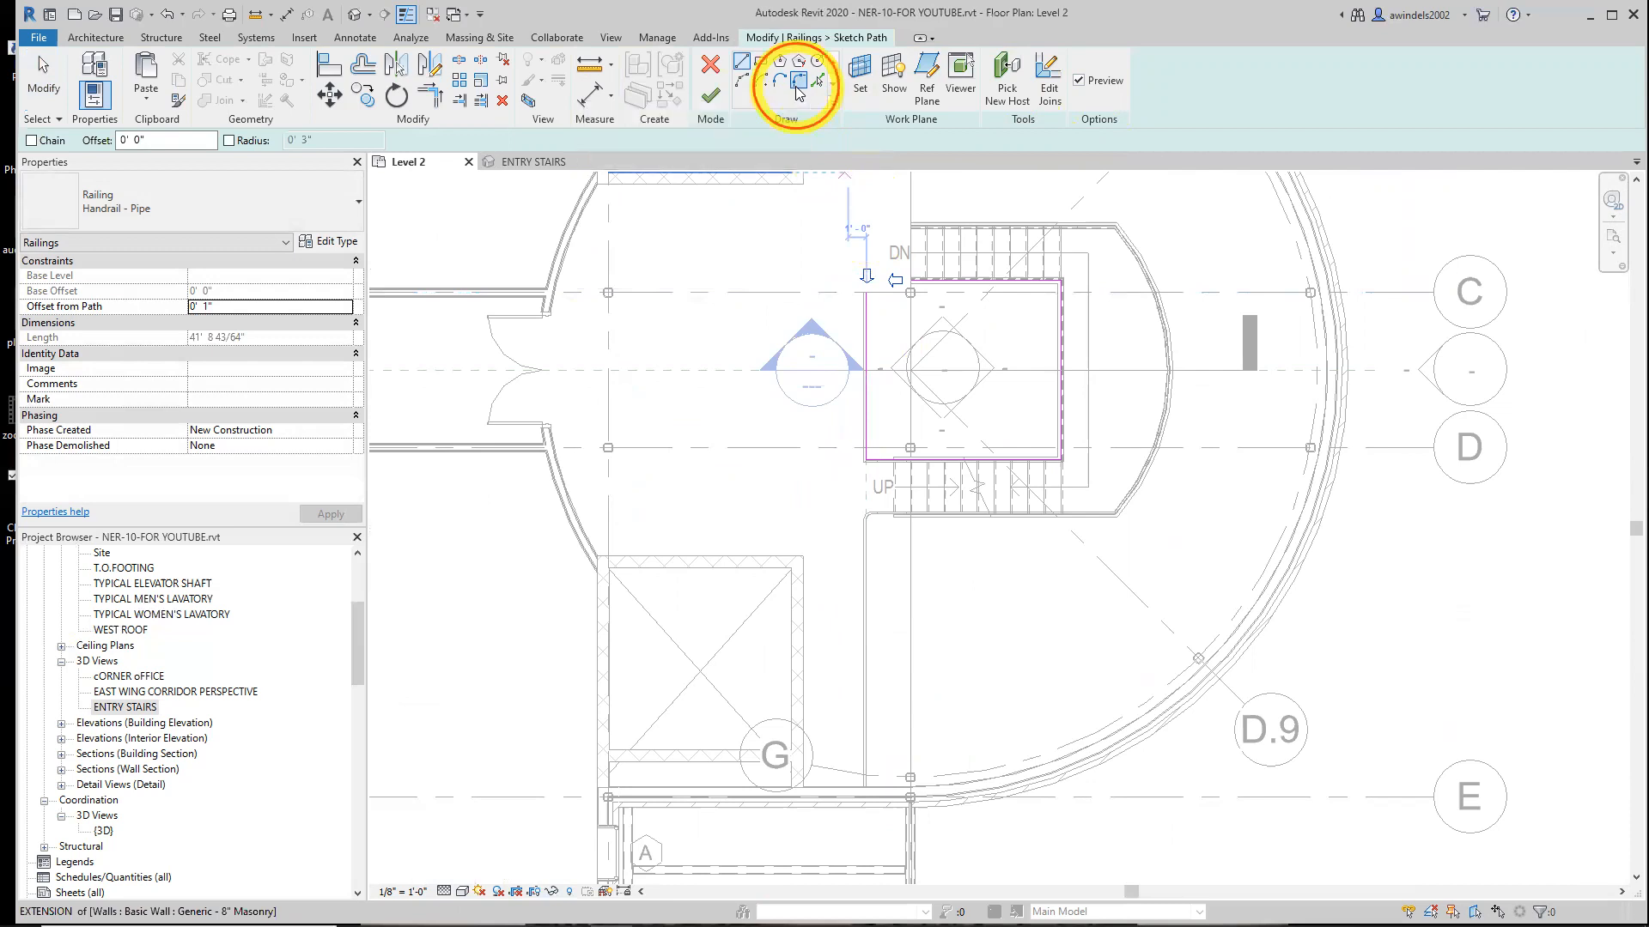
{"action": "left_click", "coordinate": [83, 141]}
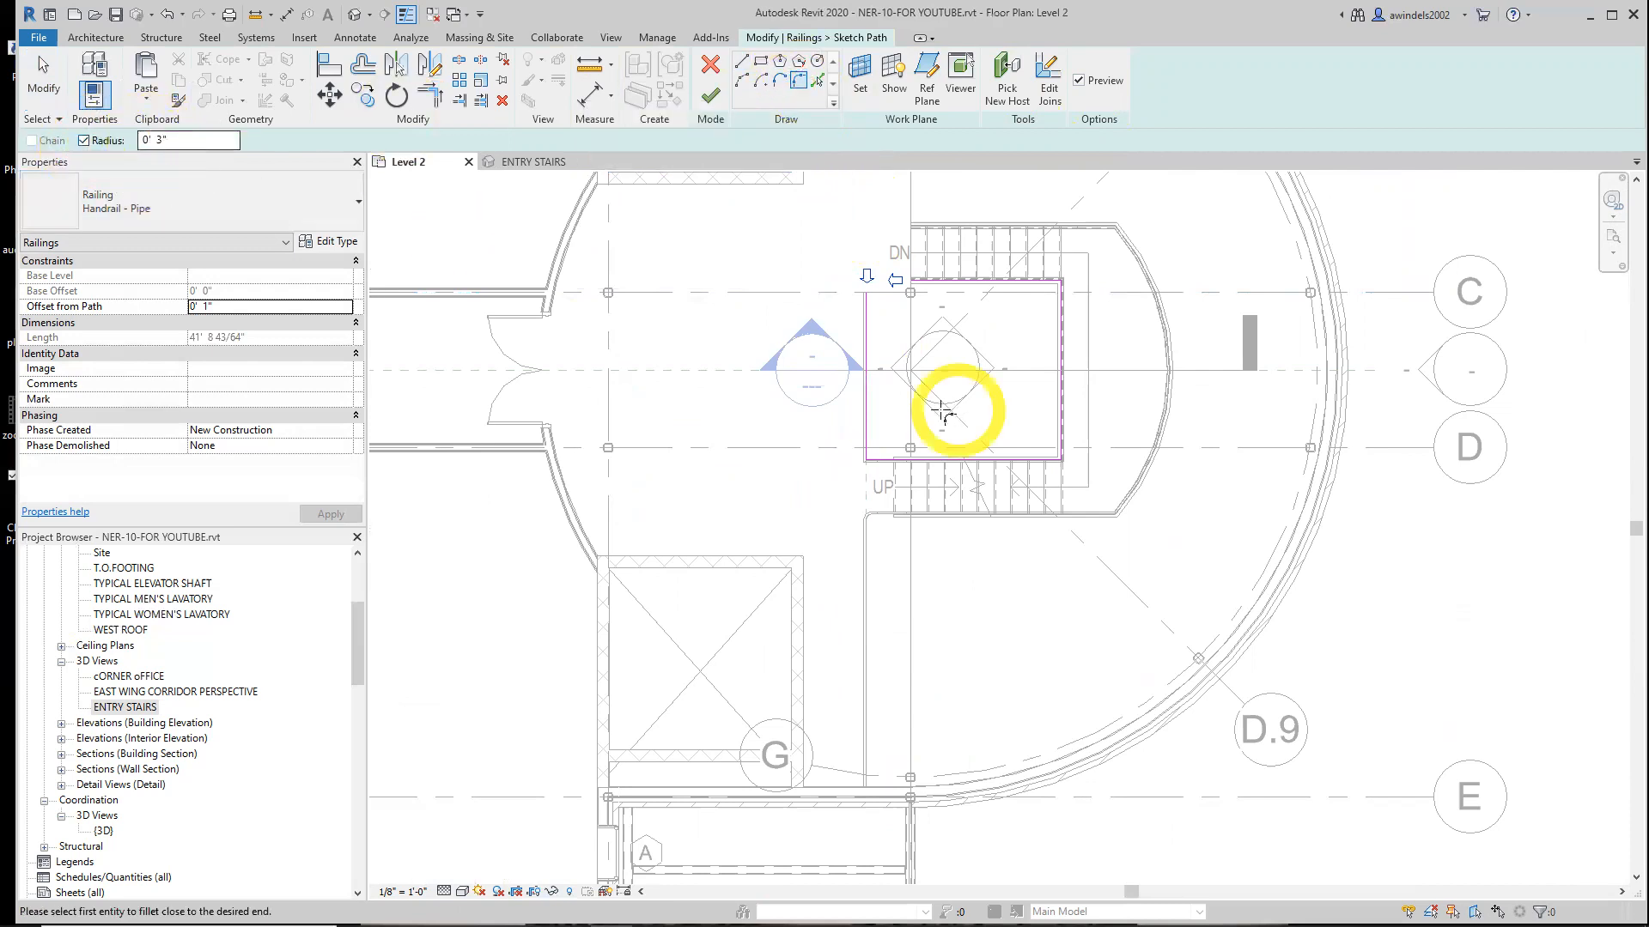
{"action": "scroll", "coordinate": [866, 462], "scroll_direction": "up", "scroll_amount": 5}
{"action": "left_click", "coordinate": [845, 469]}
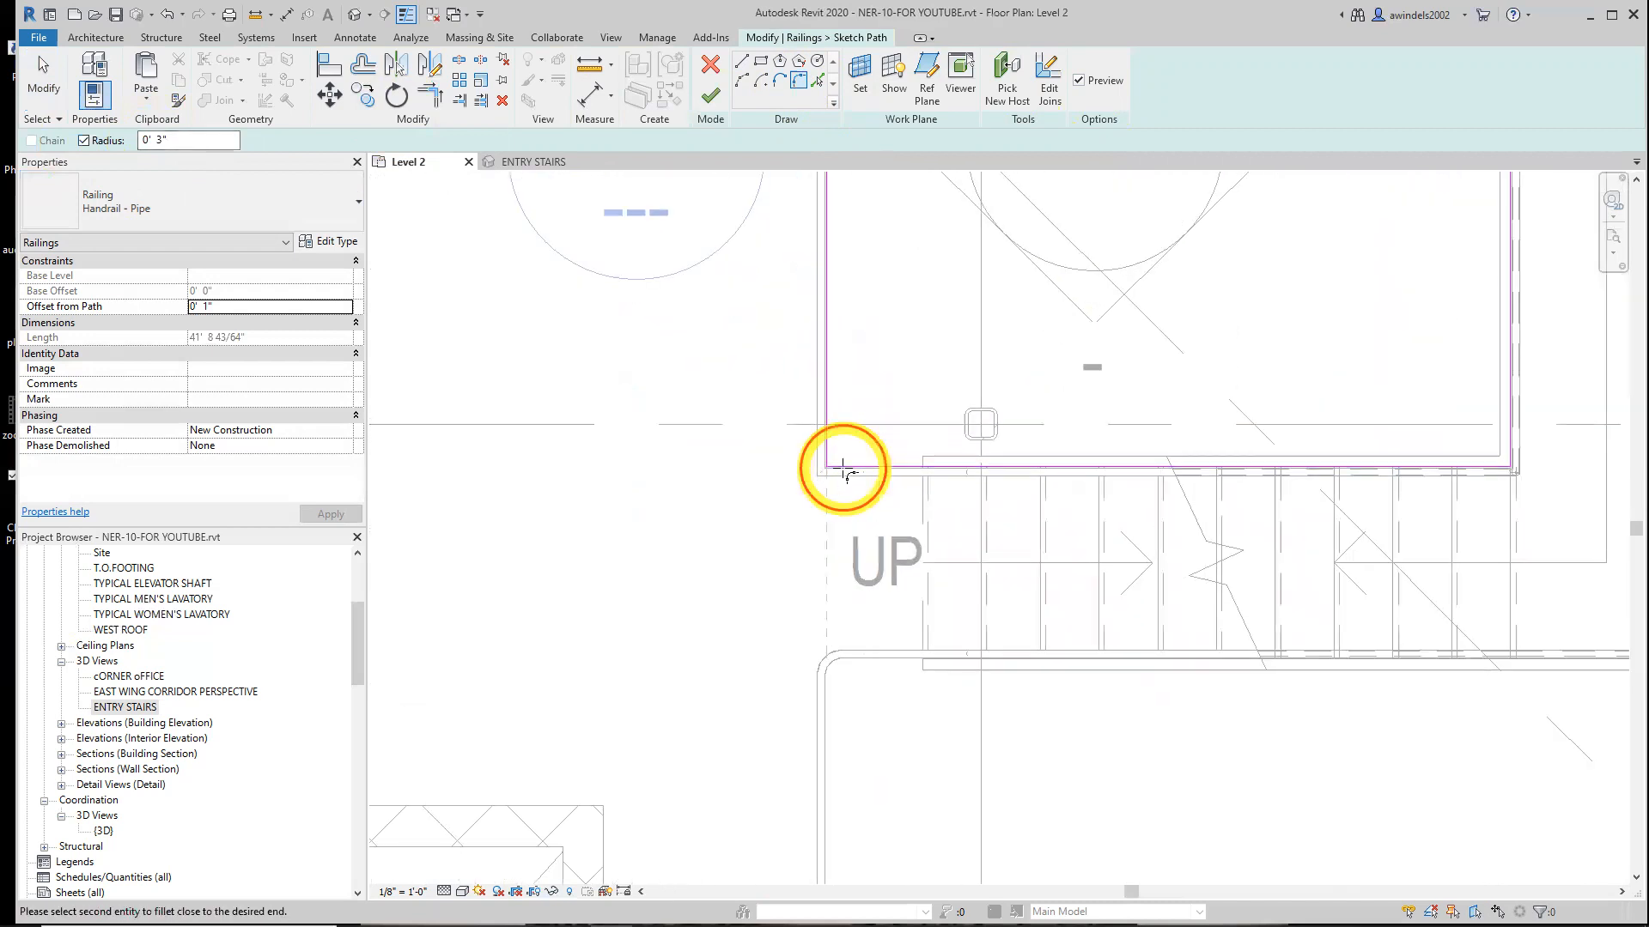
{"action": "left_click", "coordinate": [827, 453]}
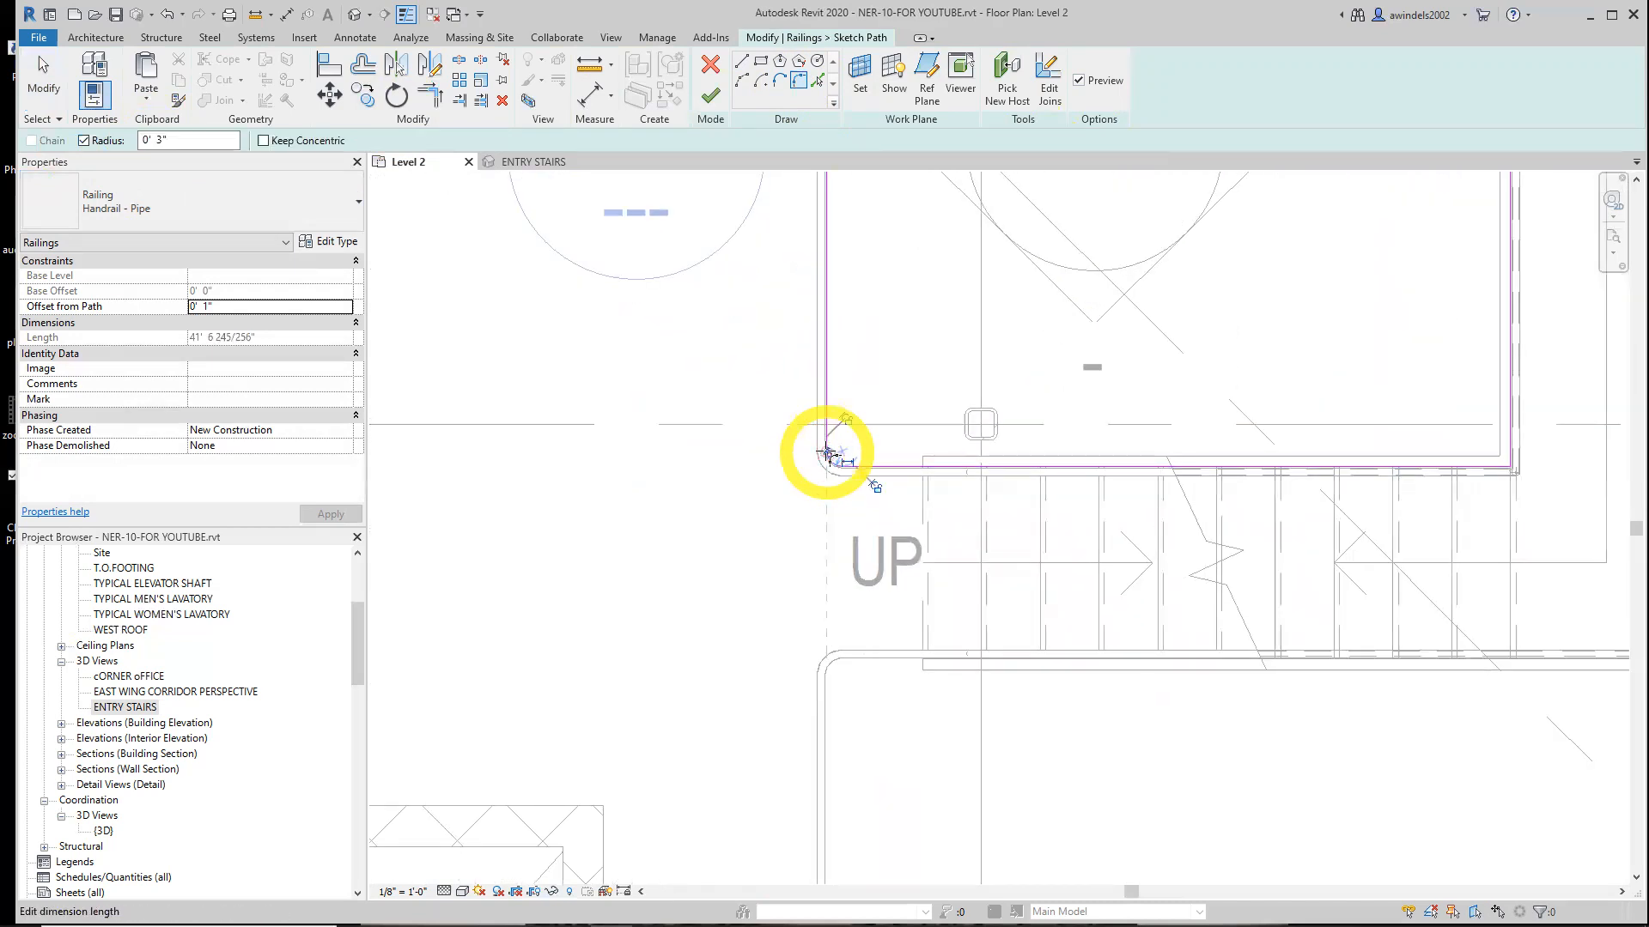
Finish editing the stairwell handrail's path
{"action": "scroll", "coordinate": [854, 458], "scroll_direction": "up", "scroll_amount": 3}
{"action": "key", "text": "Escape"}
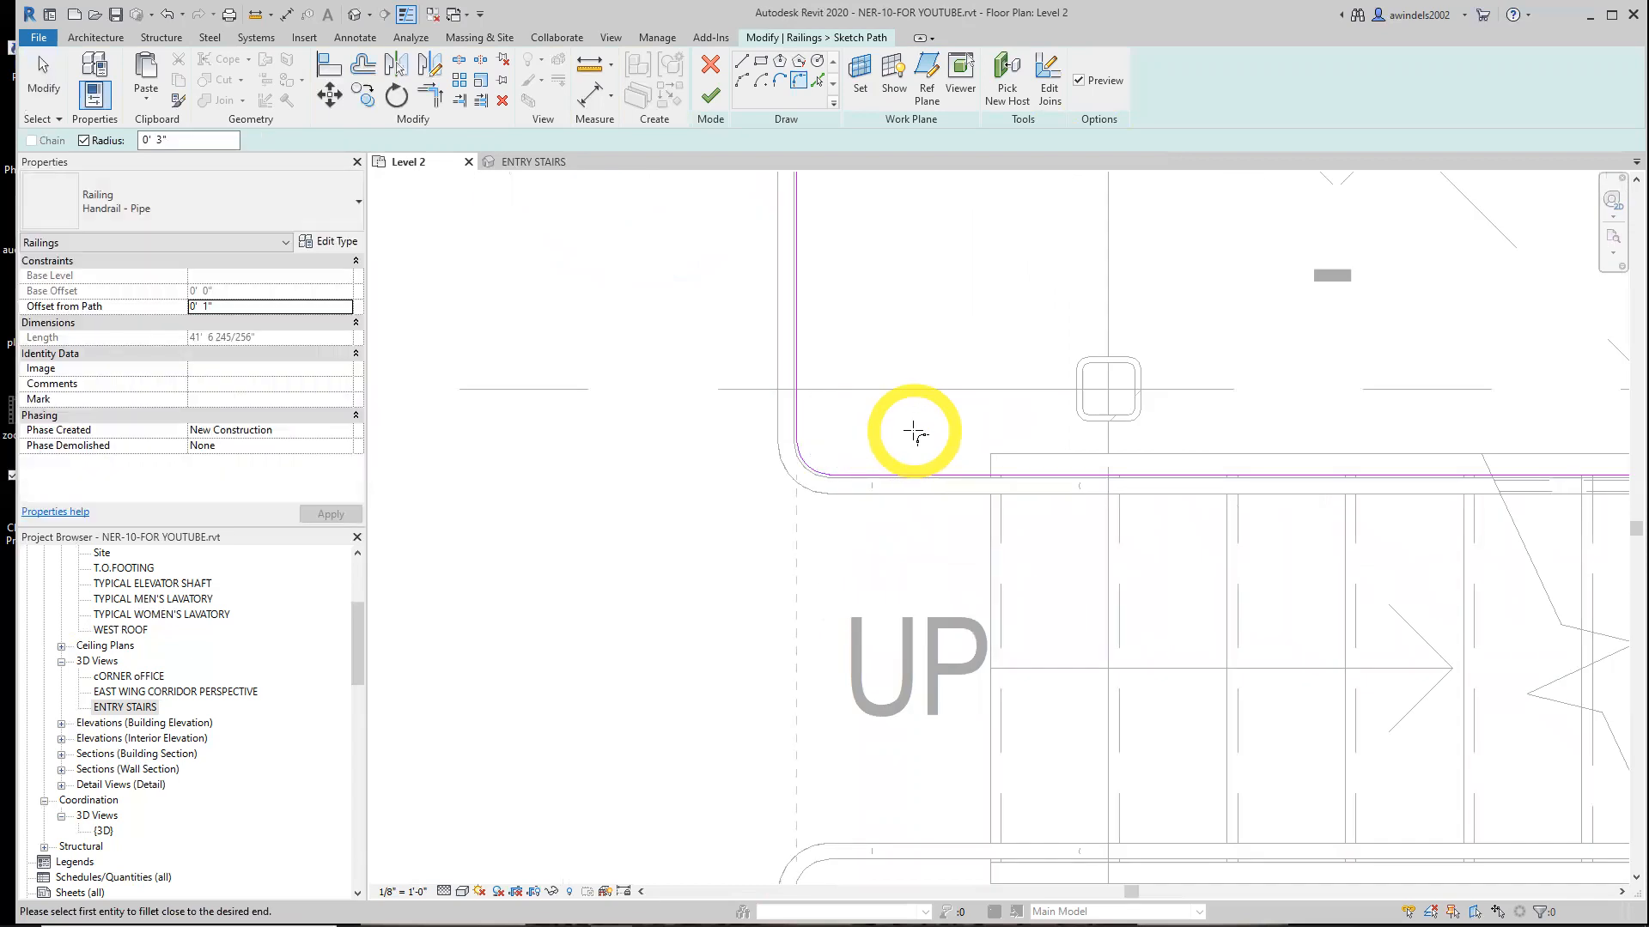
{"action": "left_click", "coordinate": [714, 97]}
{"action": "scroll", "coordinate": [918, 499], "scroll_direction": "down", "scroll_amount": 1}
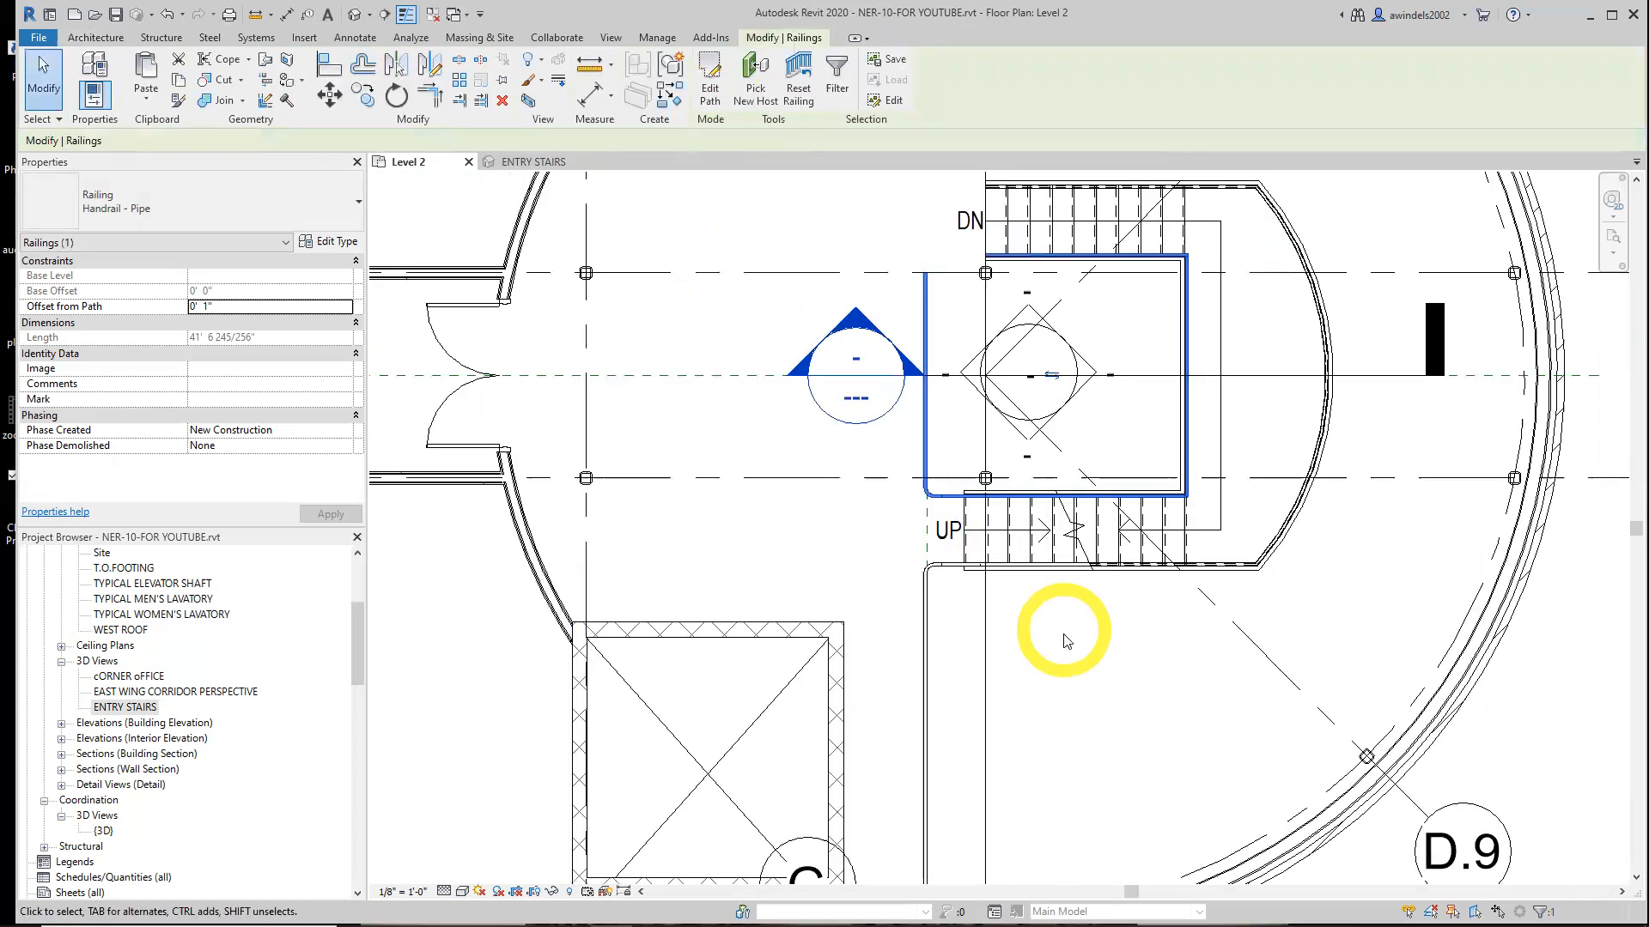
{"action": "left_click", "coordinate": [1066, 644]}
{"action": "middle_click_drag", "start_coordinate": [1074, 659], "coordinate": [991, 673]}
Examine the extended handrails along the stair flights and landings in the ENTRY STAIRS 3D view
{"action": "left_click", "coordinate": [541, 162]}
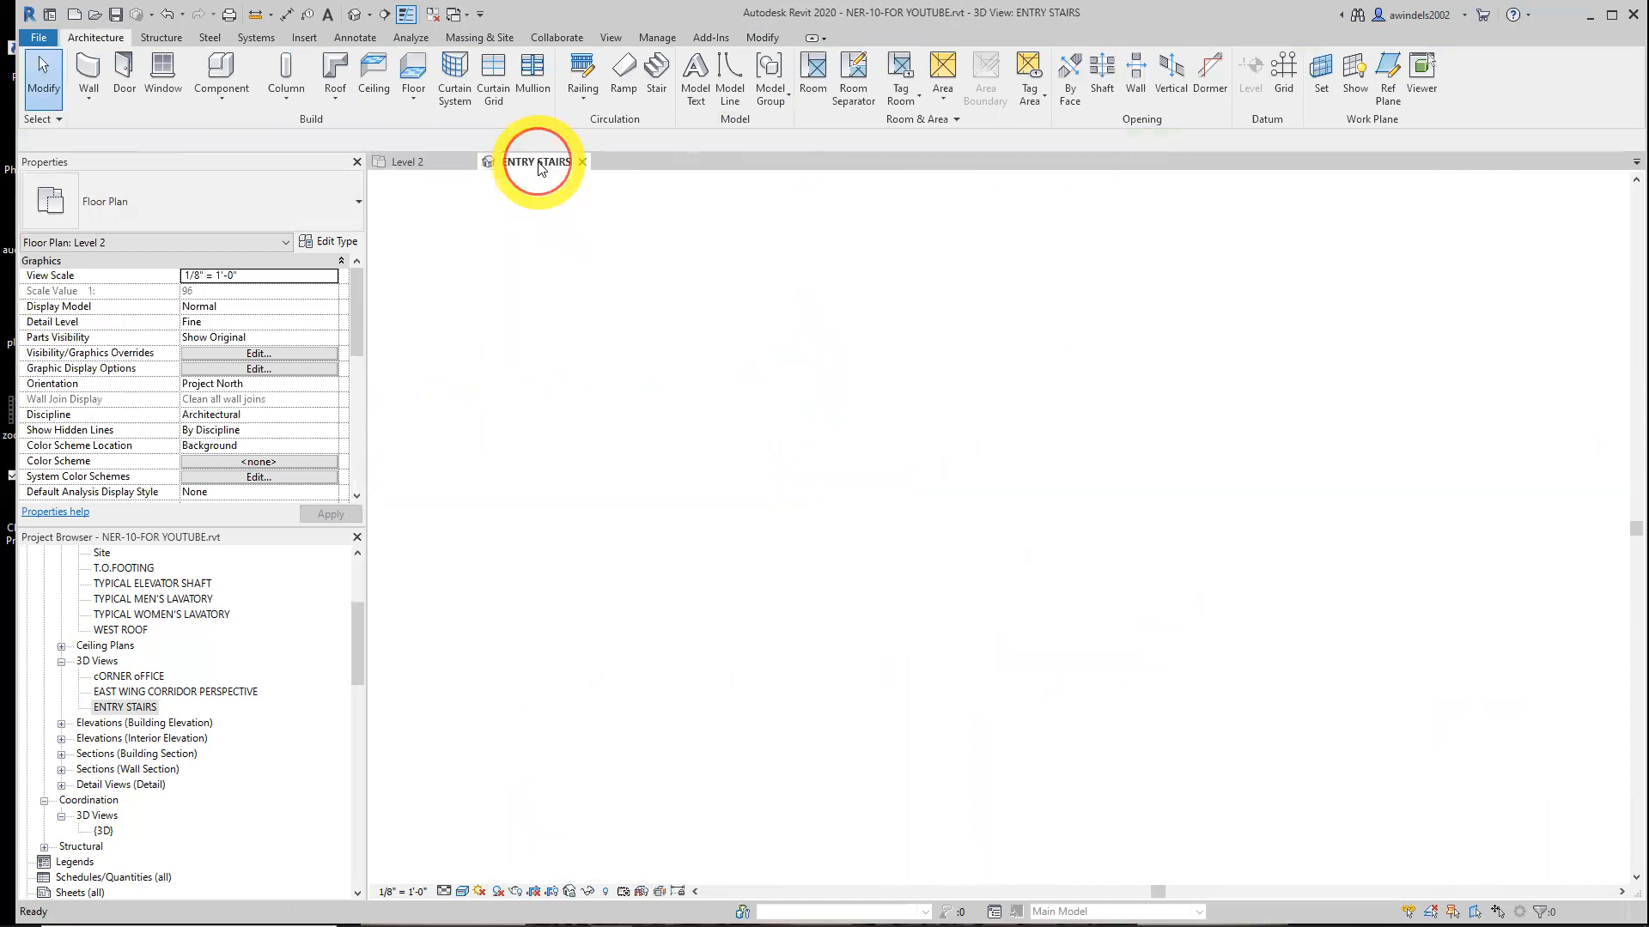
{"action": "middle_click_drag", "start_coordinate": [1206, 674], "coordinate": [1228, 395]}
{"action": "scroll", "coordinate": [1220, 430], "scroll_direction": "down", "scroll_amount": 1}
{"action": "scroll", "coordinate": [1156, 541], "scroll_direction": "down", "scroll_amount": 1}
{"action": "middle_click_drag", "start_coordinate": [1156, 580], "coordinate": [1450, 544], "text": "shift"}
{"action": "middle_click_drag", "start_coordinate": [1192, 695], "coordinate": [1270, 655]}
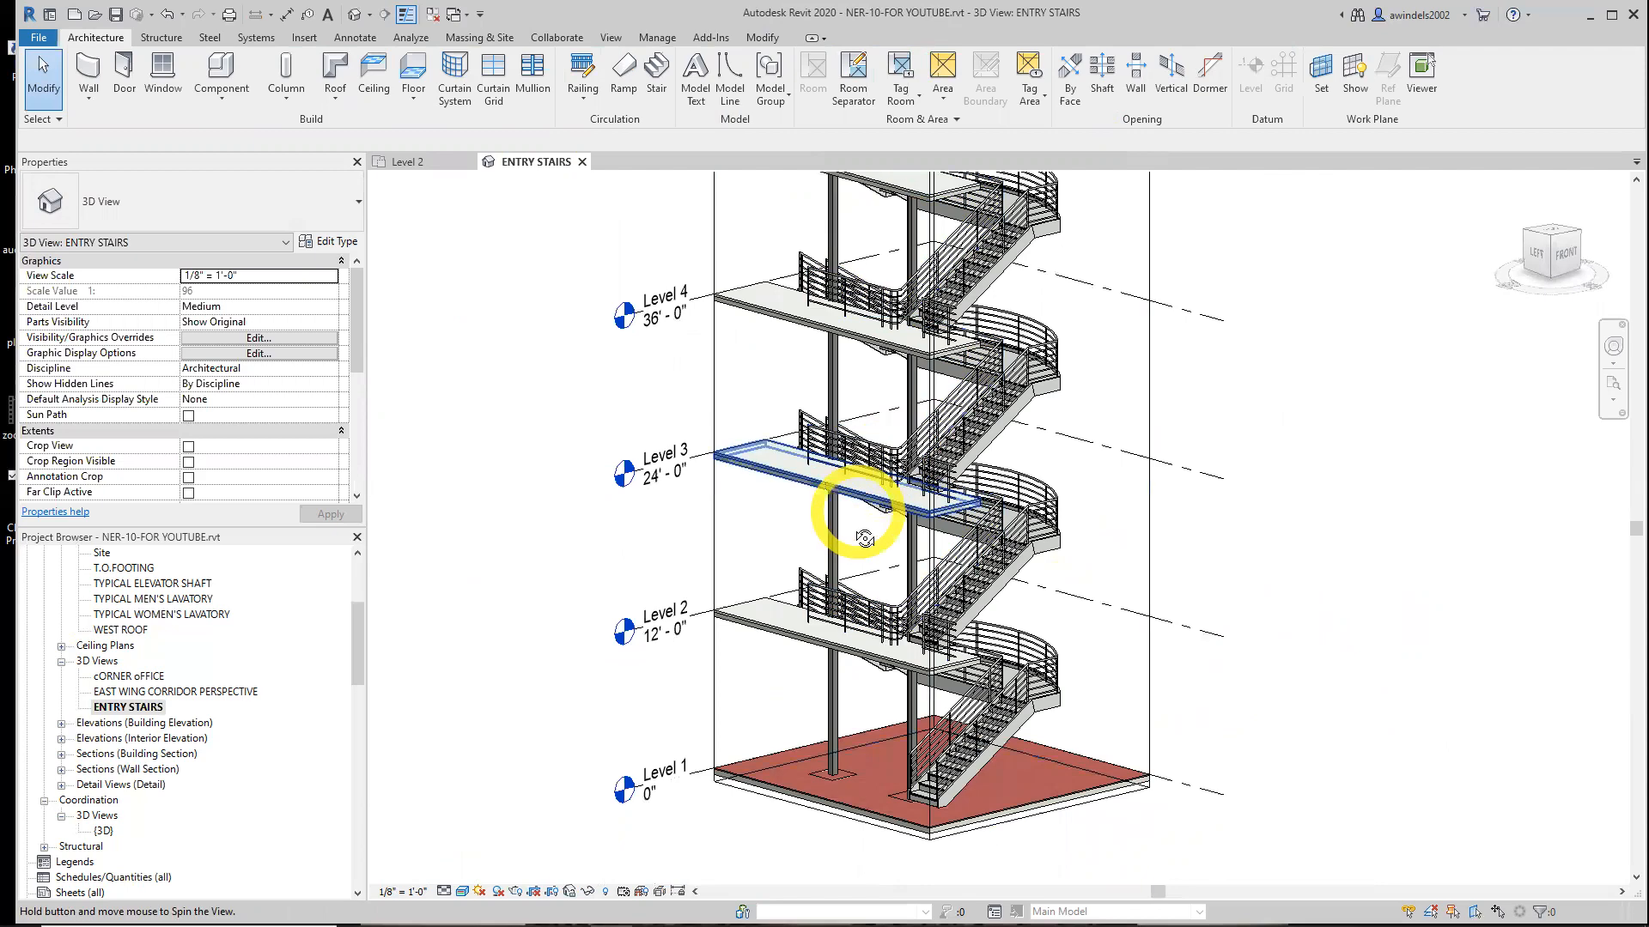
{"action": "middle_click_drag", "start_coordinate": [865, 538], "coordinate": [869, 568], "text": "shift"}
{"action": "scroll", "coordinate": [959, 400], "scroll_direction": "up", "scroll_amount": 3}
{"action": "middle_click_drag", "start_coordinate": [1332, 581], "coordinate": [1311, 609], "text": "shift"}
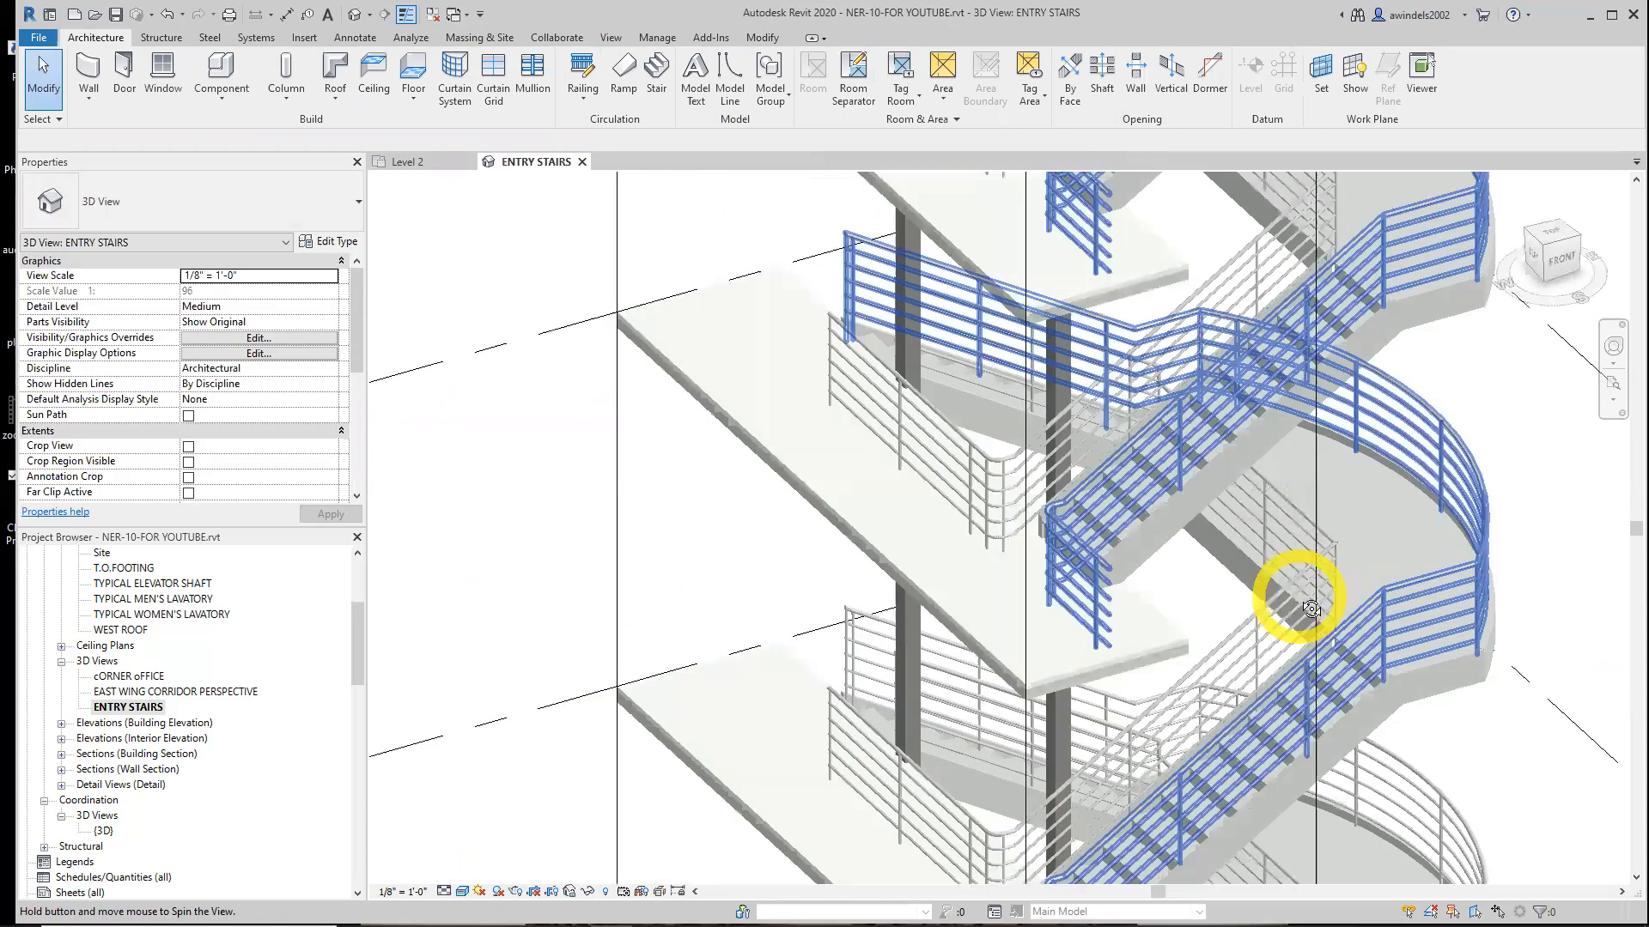
{"action": "middle_click_drag", "start_coordinate": [1506, 776], "coordinate": [1305, 557]}
{"action": "middle_click_drag", "start_coordinate": [1175, 697], "coordinate": [891, 592], "text": "shift"}
{"action": "scroll", "coordinate": [866, 597], "scroll_direction": "down", "scroll_amount": 3}
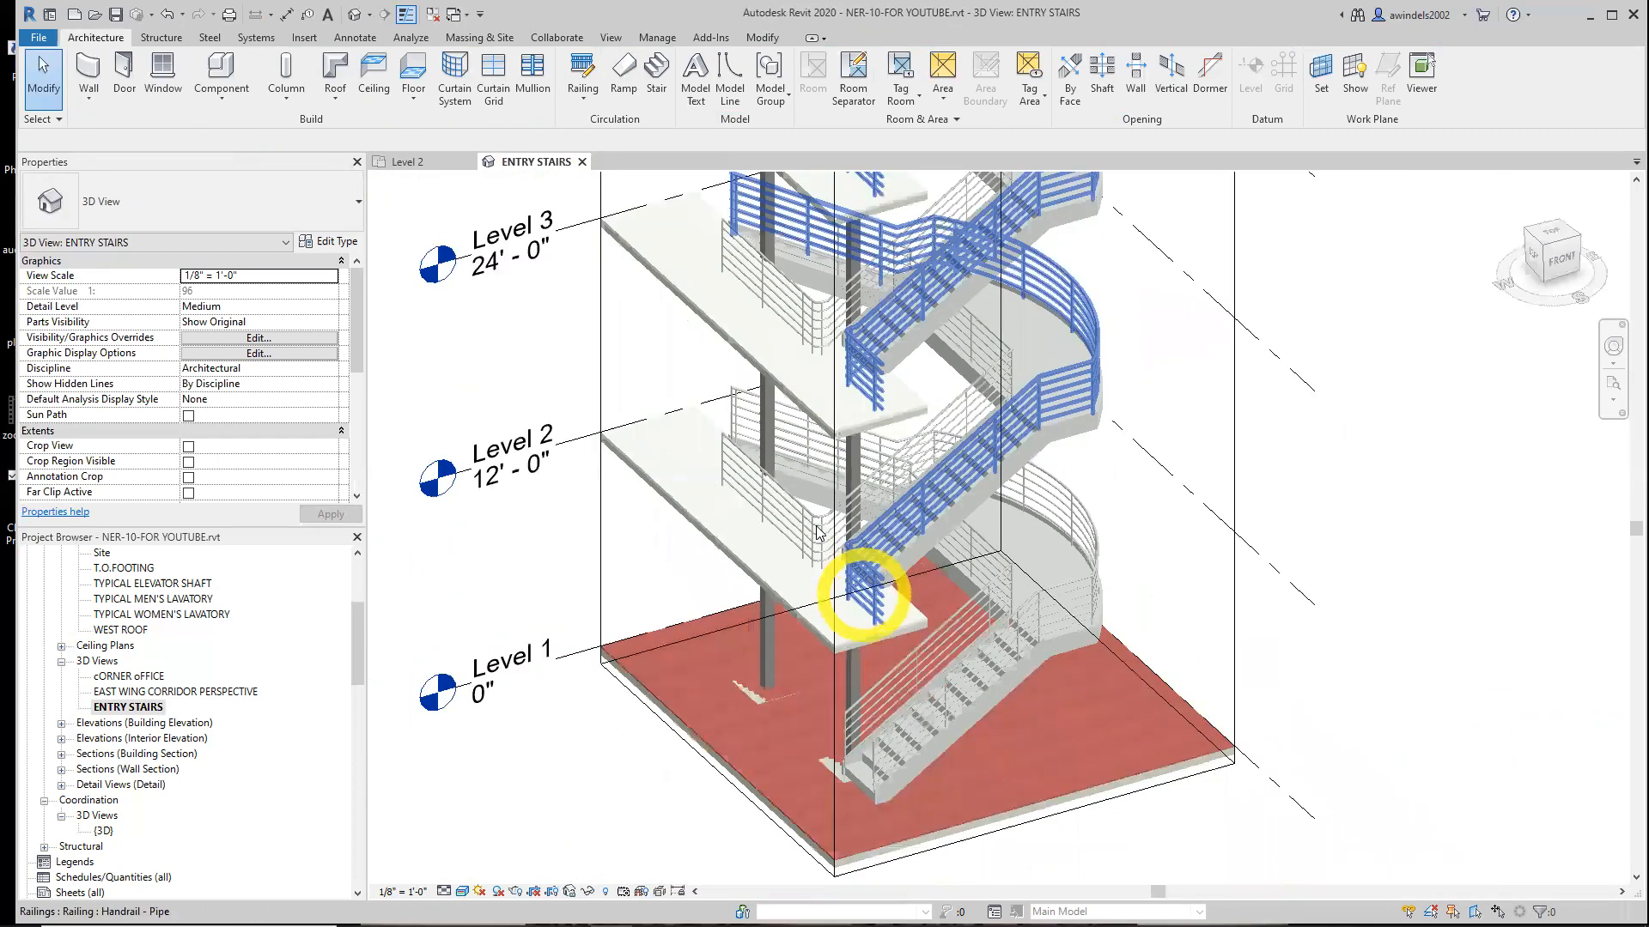
{"action": "scroll", "coordinate": [866, 592], "scroll_direction": "down", "scroll_amount": 2}
{"action": "left_click", "coordinate": [667, 392]}
{"action": "mouse_move", "coordinate": [753, 307]}
{"action": "left_mouse_down"}
{"action": "mouse_move", "coordinate": [719, 305]}
{"action": "mouse_move", "coordinate": [731, 325]}
{"action": "left_mouse_up"}
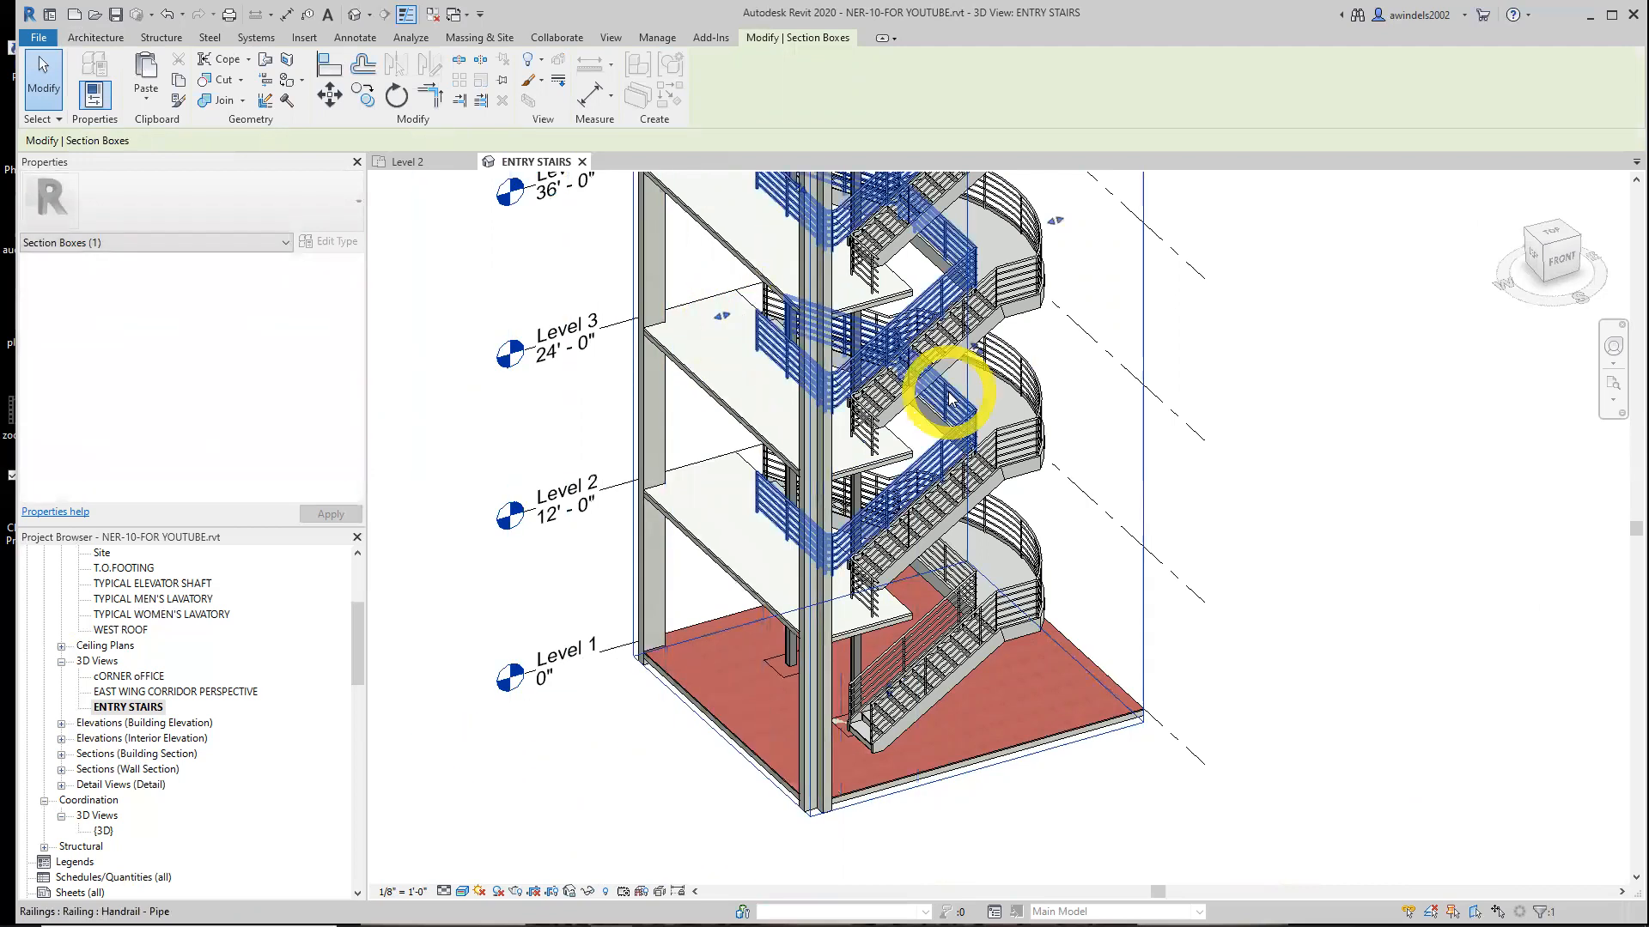
{"action": "left_click", "coordinate": [1171, 357]}
{"action": "middle_click_drag", "start_coordinate": [861, 438], "coordinate": [969, 520], "text": "shift"}
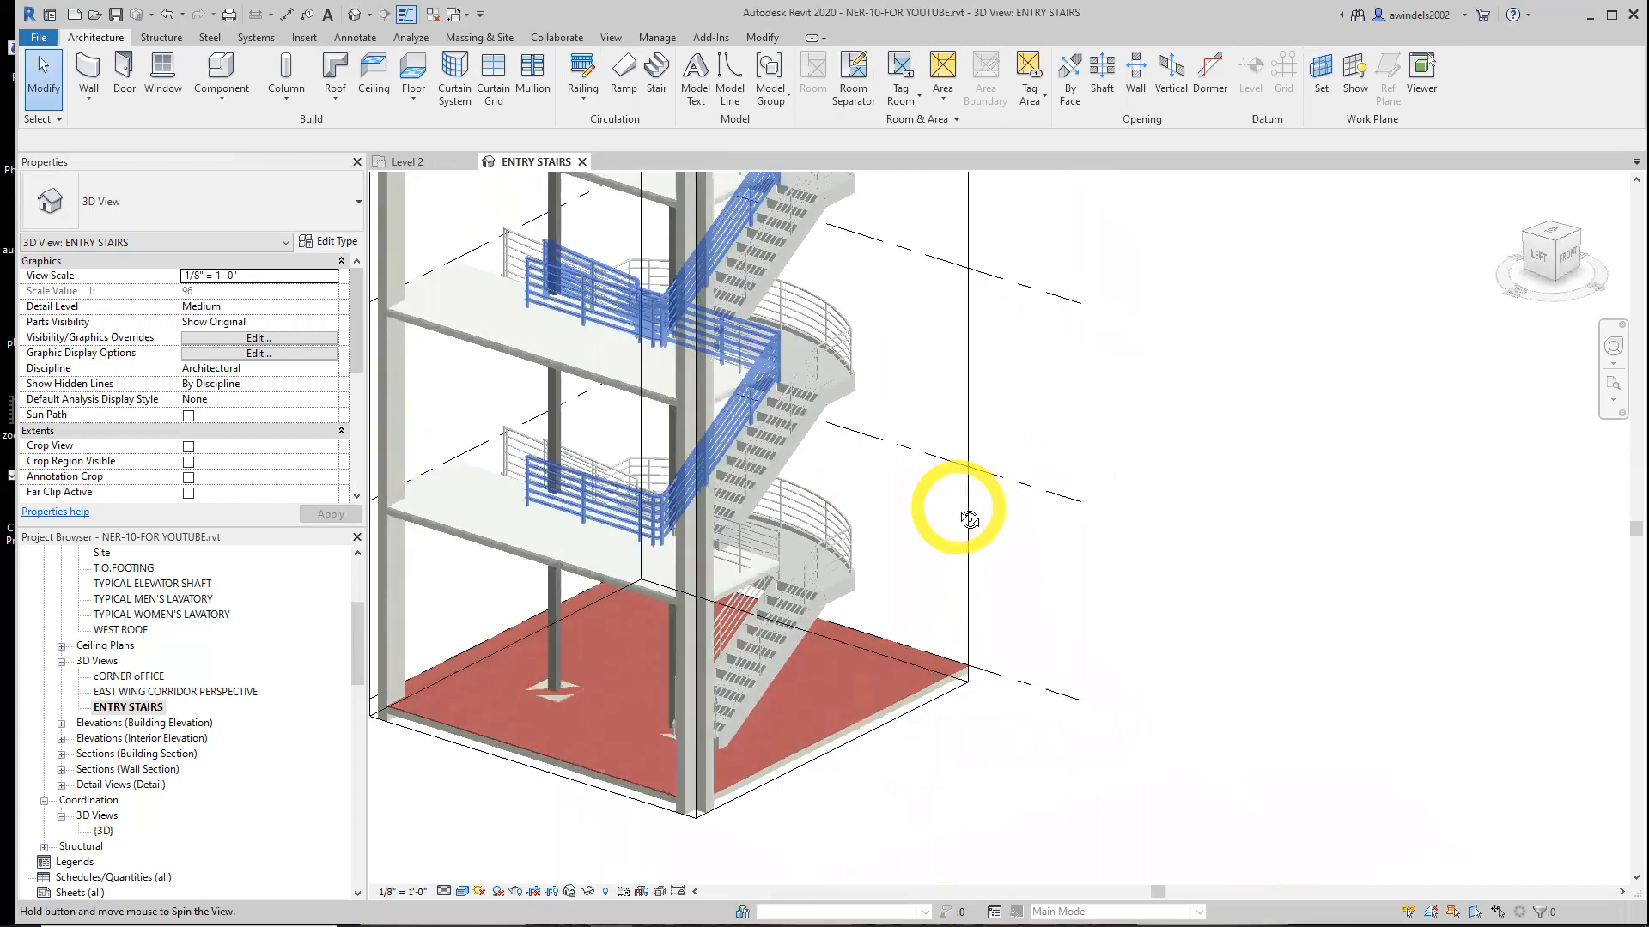
{"action": "scroll", "coordinate": [633, 513], "scroll_direction": "up", "scroll_amount": 3}
{"action": "middle_click_drag", "start_coordinate": [644, 519], "coordinate": [598, 546], "text": "shift"}
{"action": "middle_click_drag", "start_coordinate": [884, 404], "coordinate": [846, 544]}
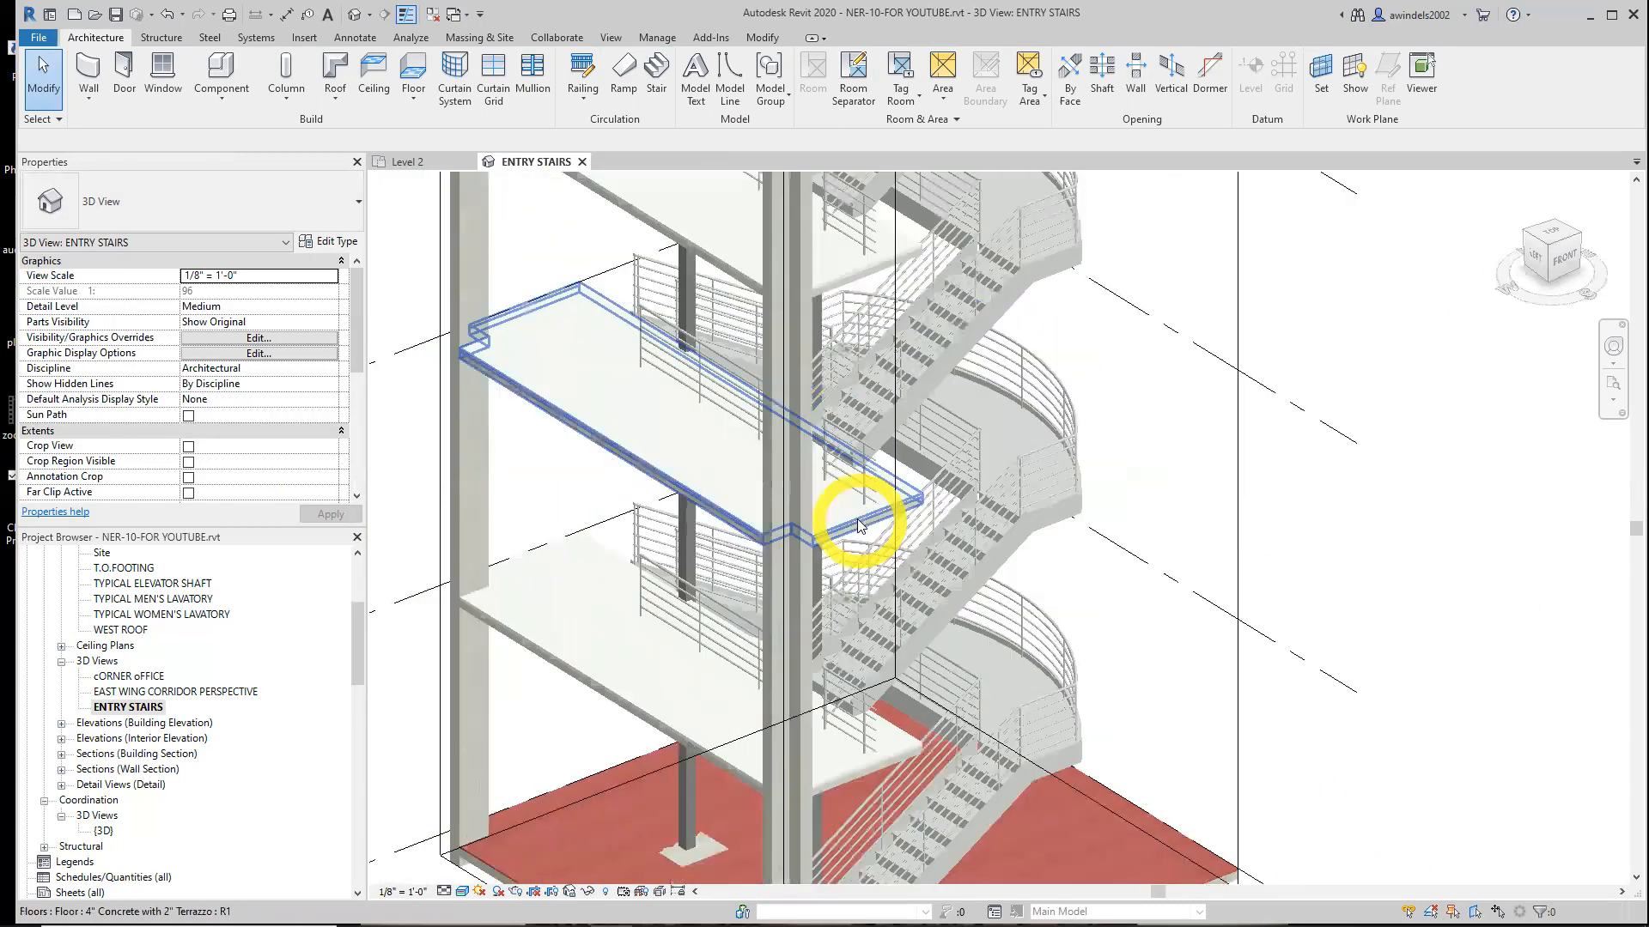
{"action": "scroll", "coordinate": [859, 526], "scroll_direction": "down", "scroll_amount": 5}
In the Level 2 plan, create a similar Handrail - Pipe railing and sketch a short vertical line from the stairwell handrail's end, about 11 3/4" long
{"action": "left_click", "coordinate": [412, 162]}
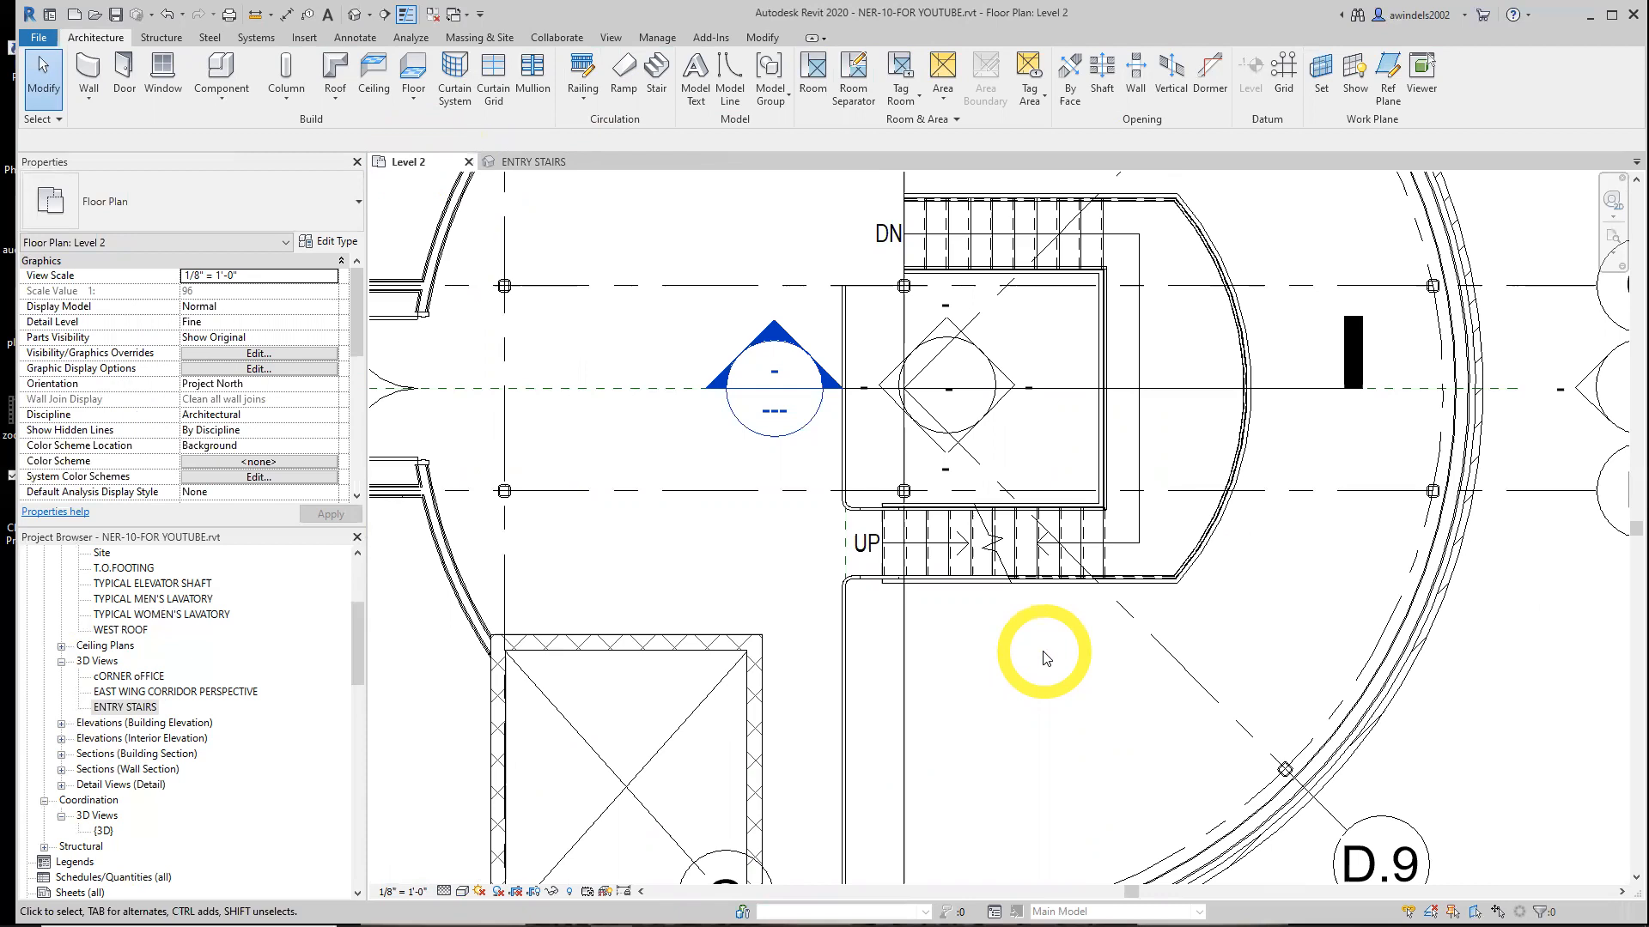
{"action": "left_click", "coordinate": [843, 631]}
{"action": "right_click", "coordinate": [843, 631]}
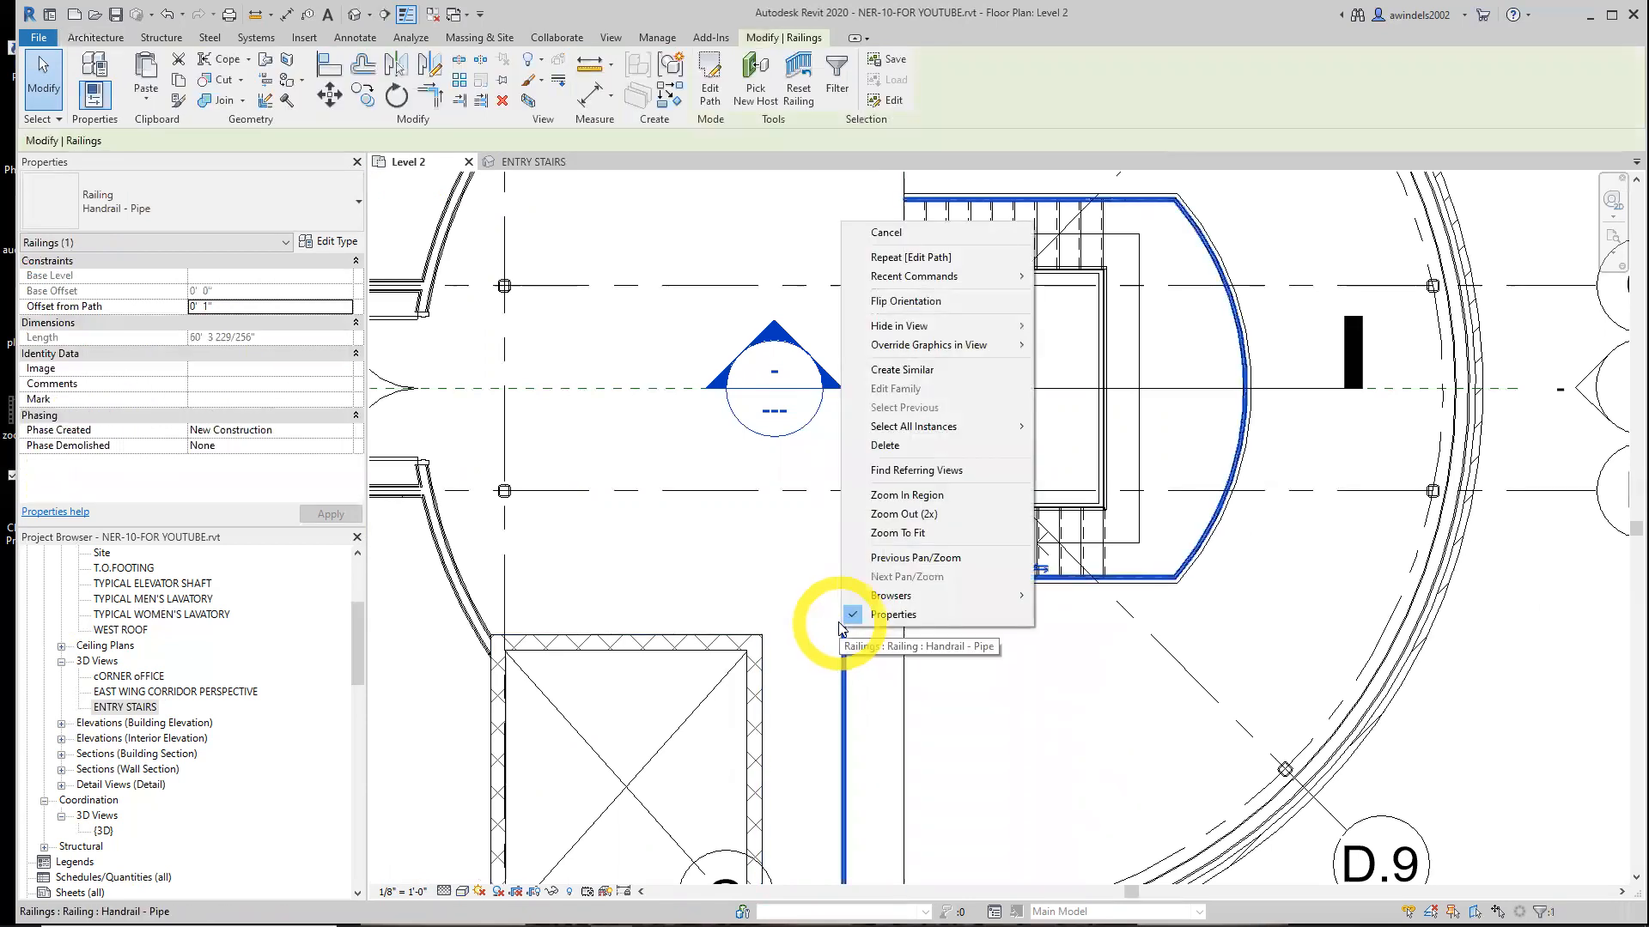
{"action": "left_click", "coordinate": [934, 378]}
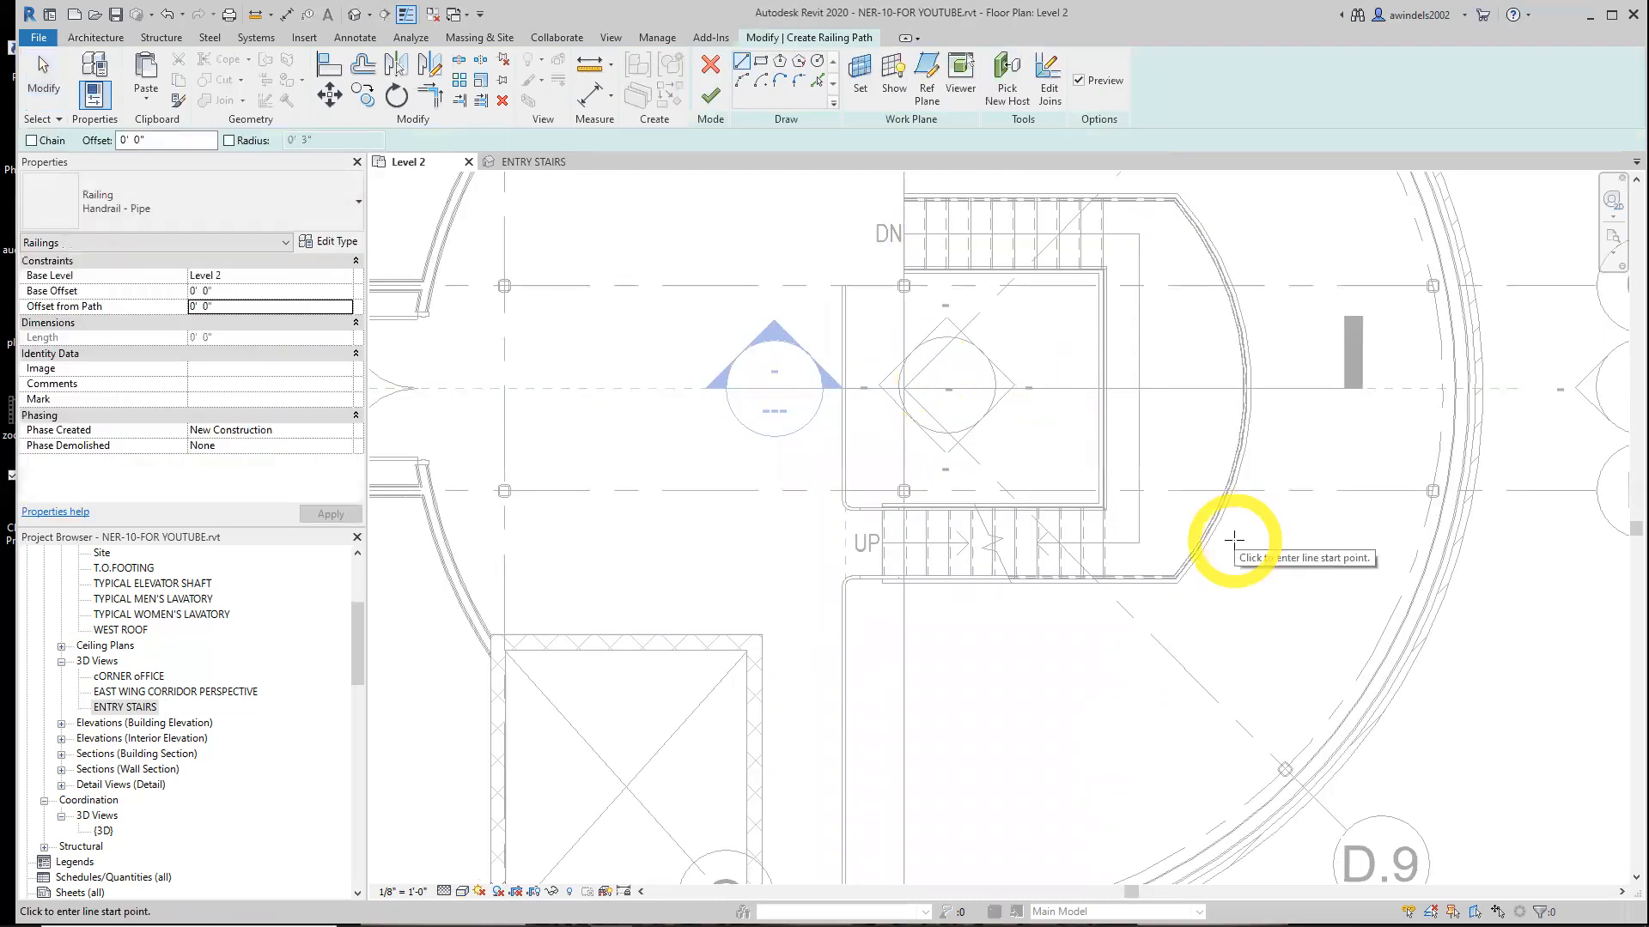
{"action": "middle_click_drag", "start_coordinate": [1215, 492], "coordinate": [1189, 704]}
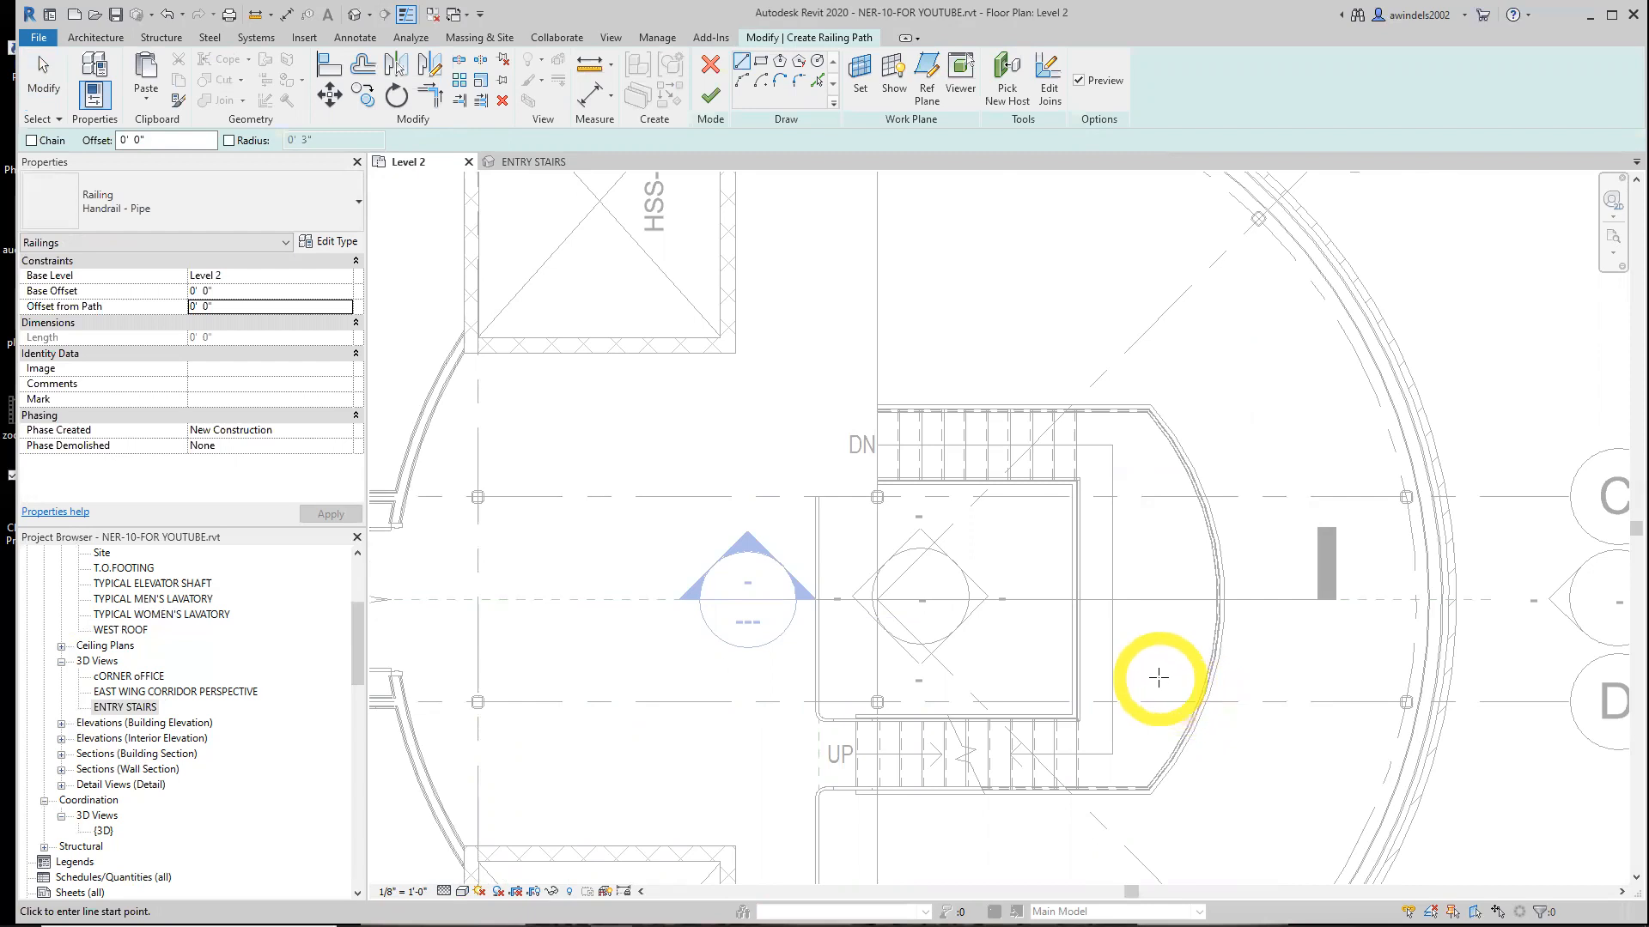
{"action": "scroll", "coordinate": [1108, 618], "scroll_direction": "up", "scroll_amount": 2}
{"action": "scroll", "coordinate": [741, 436], "scroll_direction": "up", "scroll_amount": 2}
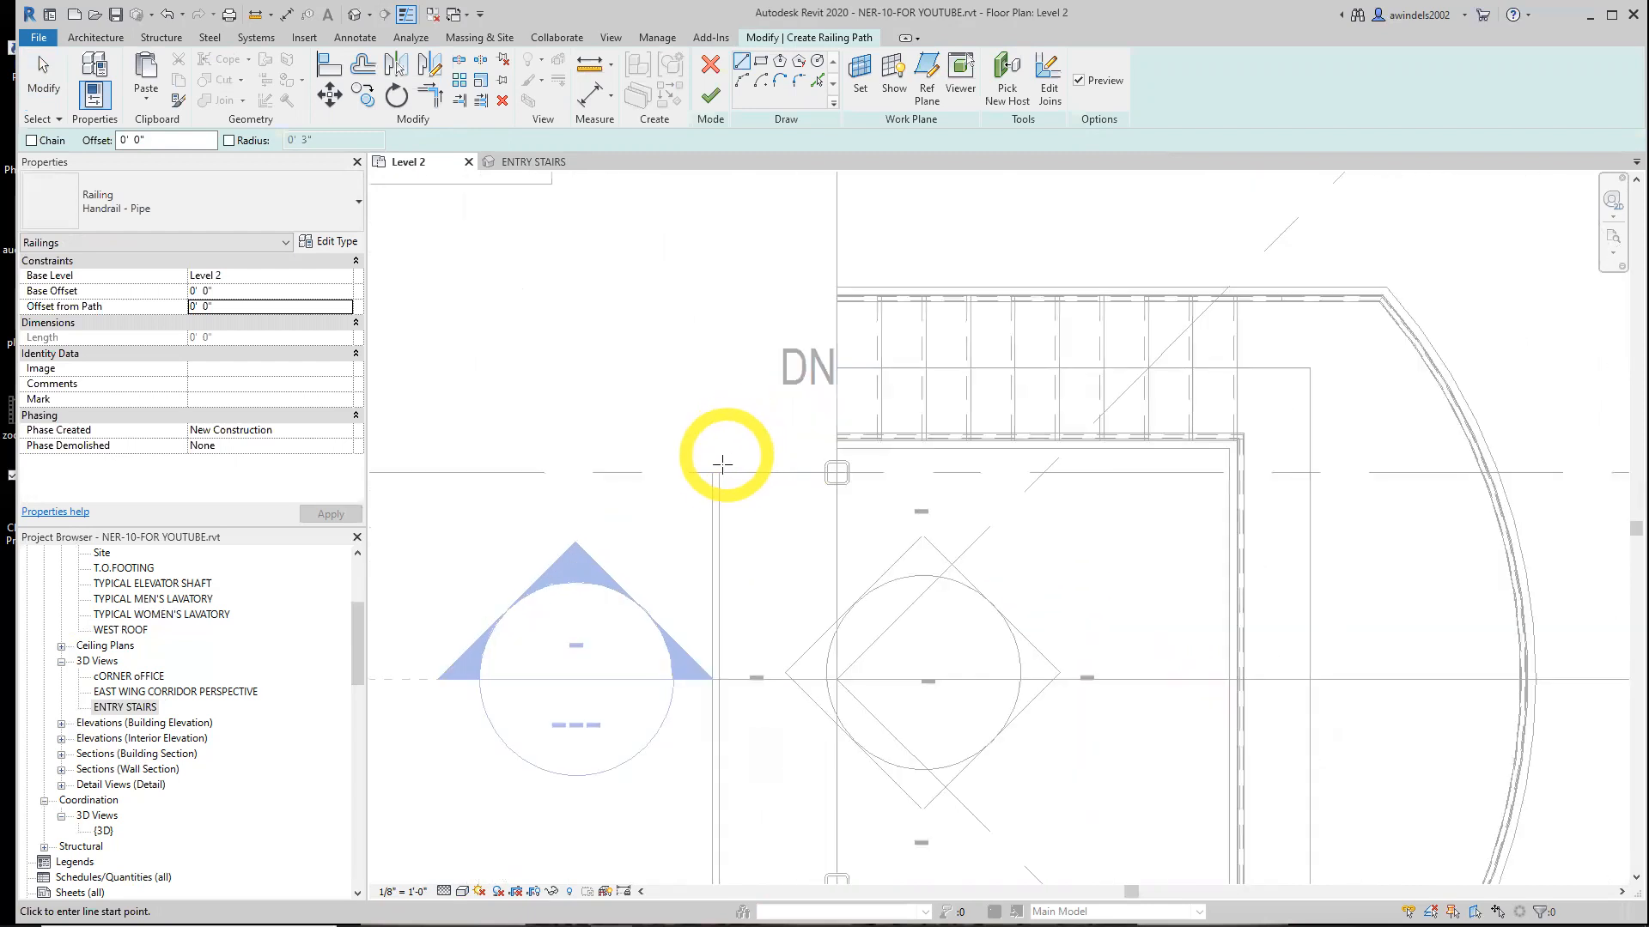
{"action": "scroll", "coordinate": [725, 468], "scroll_direction": "up", "scroll_amount": 3}
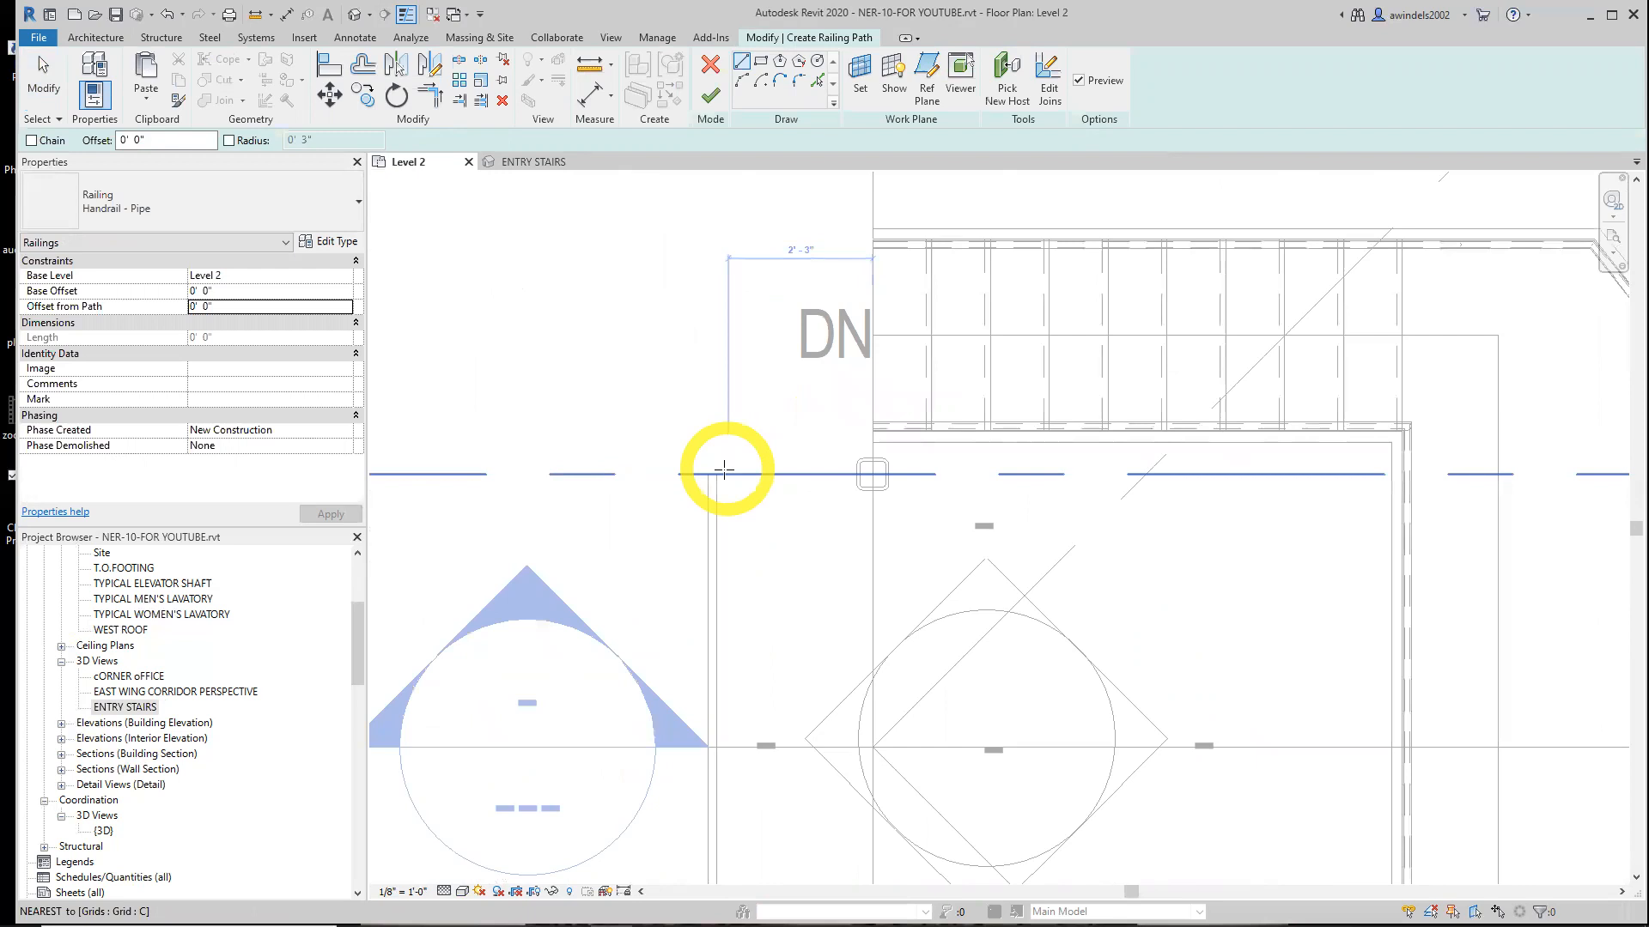
{"action": "scroll", "coordinate": [706, 478], "scroll_direction": "up", "scroll_amount": 1}
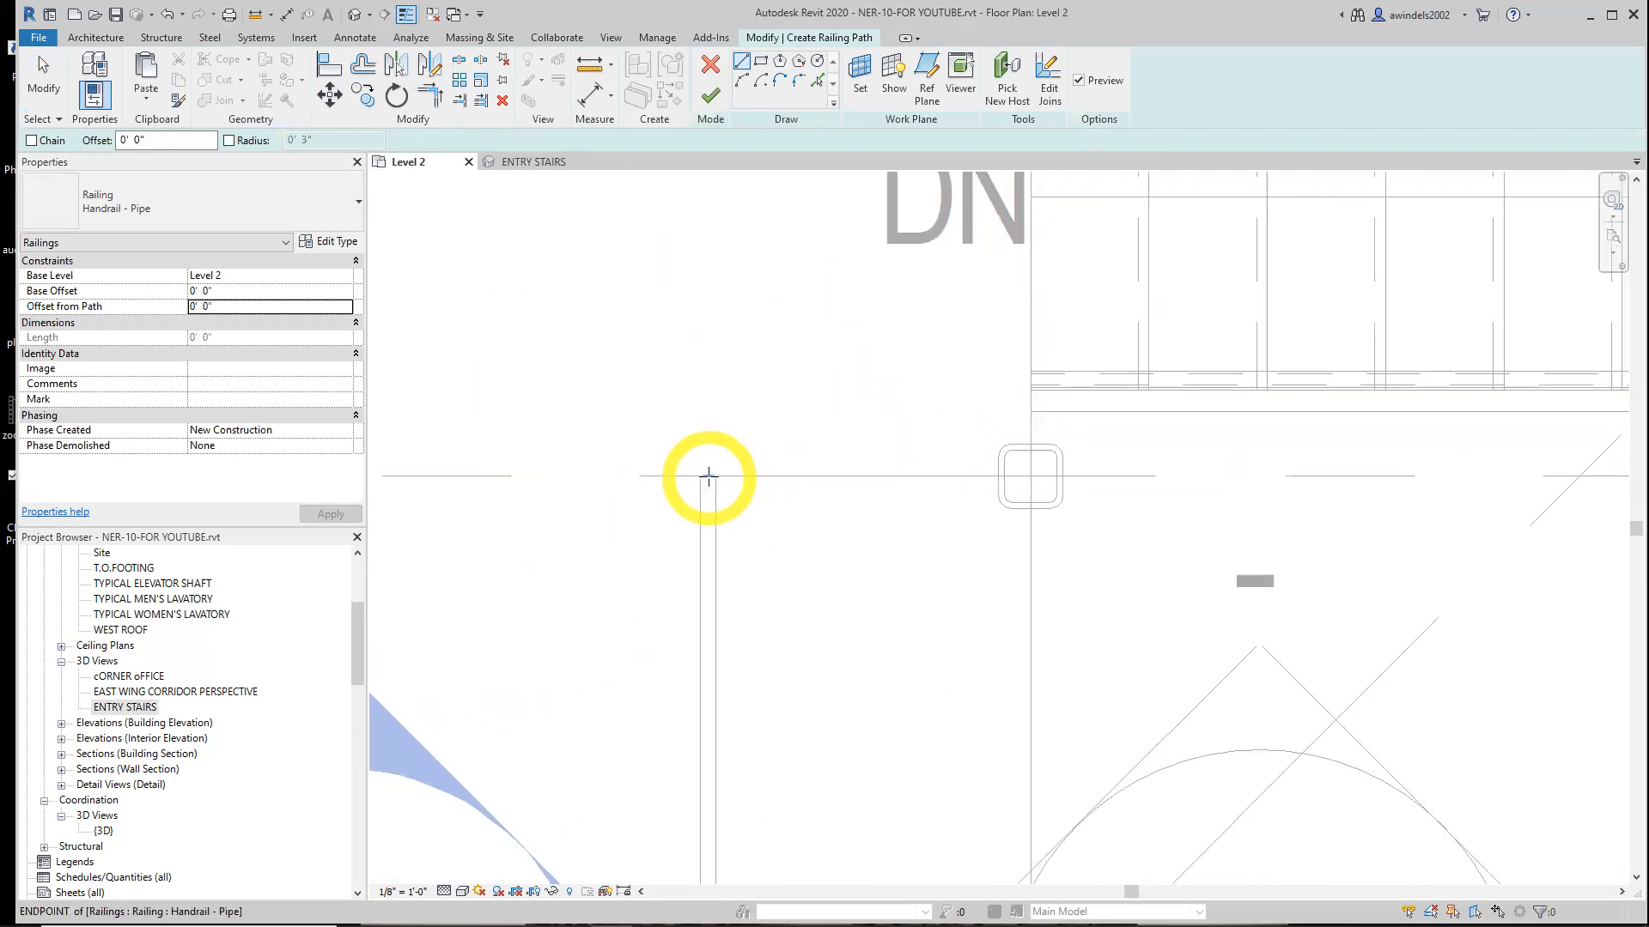
{"action": "scroll", "coordinate": [705, 477], "scroll_direction": "up", "scroll_amount": 2}
{"action": "scroll", "coordinate": [710, 476], "scroll_direction": "up", "scroll_amount": 2}
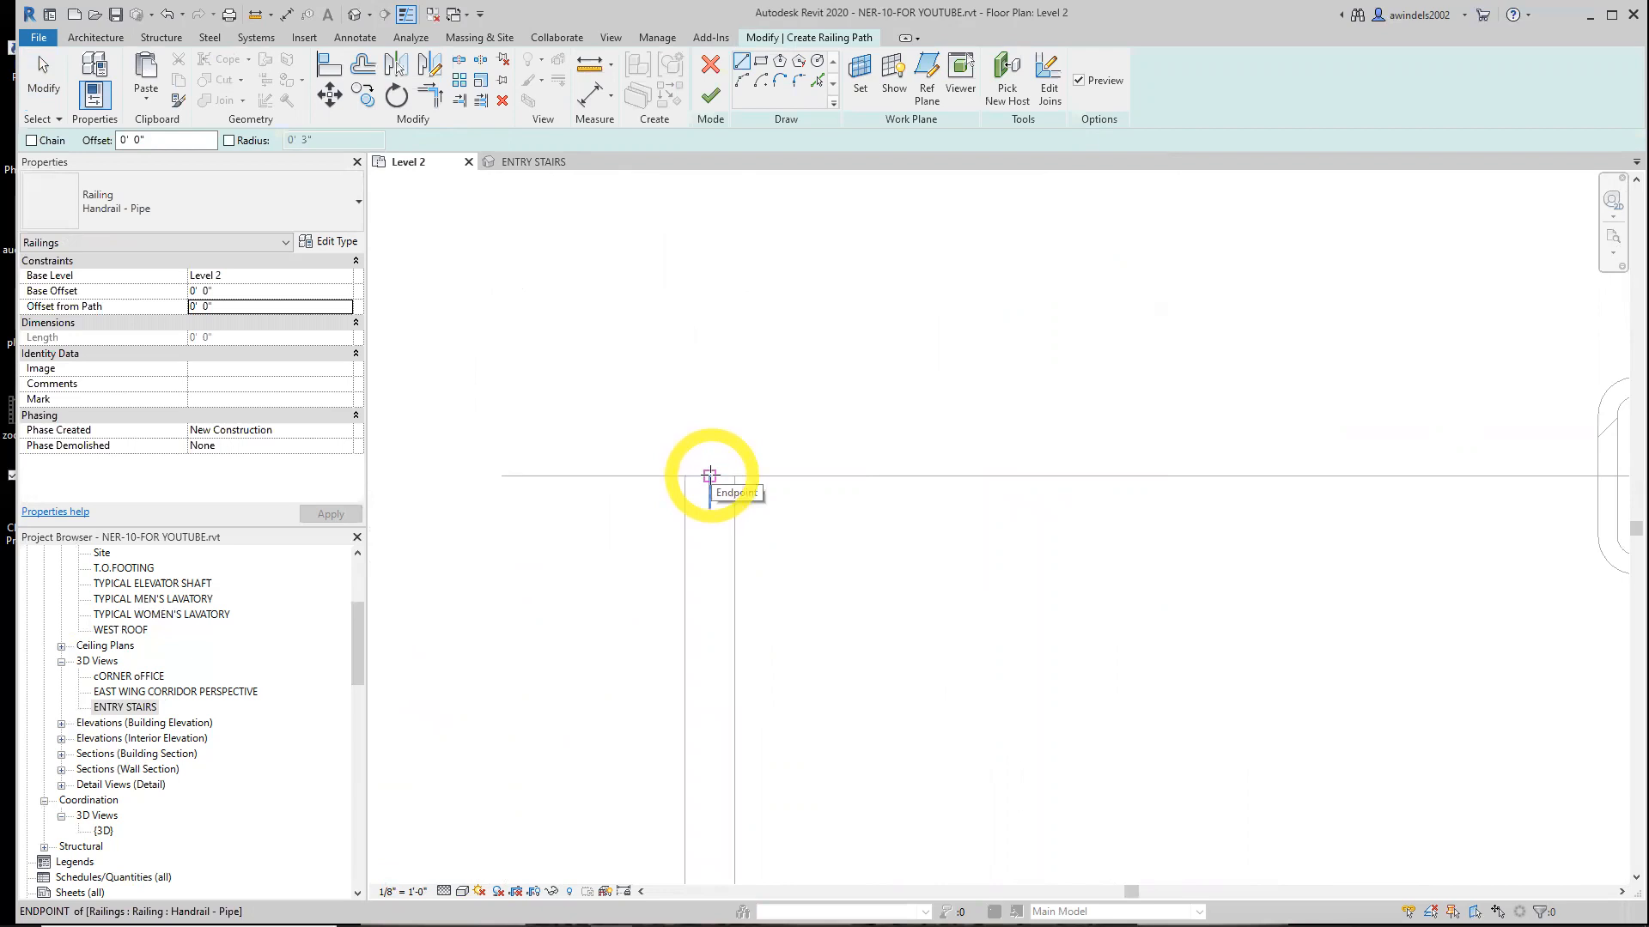
{"action": "left_click", "coordinate": [709, 475]}
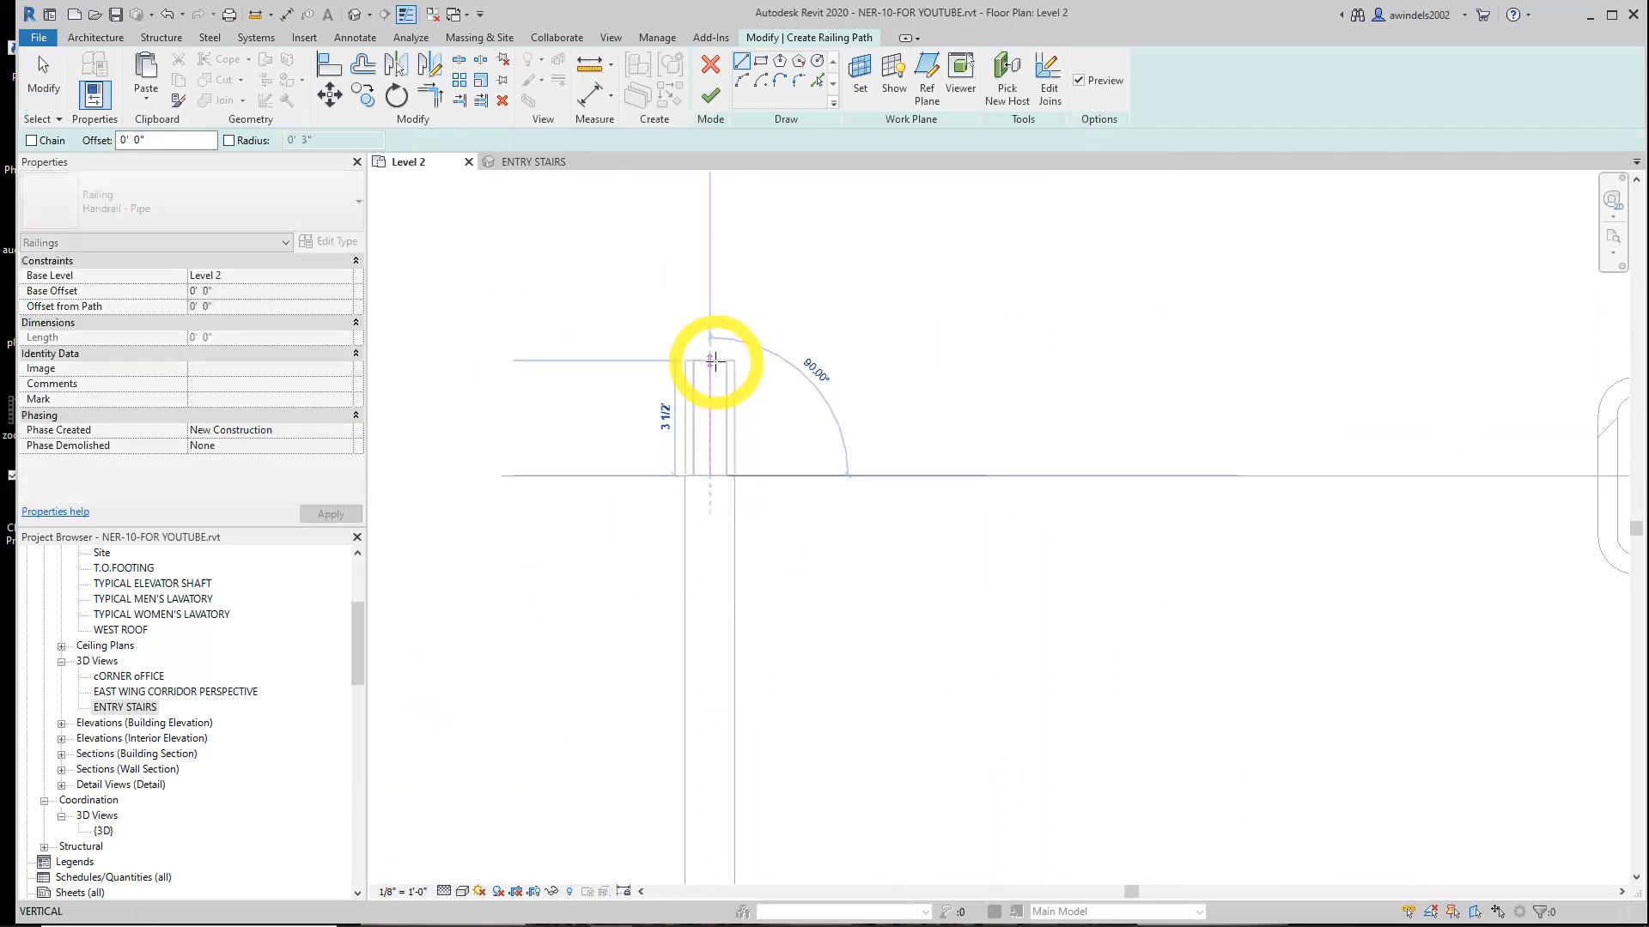
{"action": "scroll", "coordinate": [710, 353], "scroll_direction": "down", "scroll_amount": 1}
{"action": "scroll", "coordinate": [709, 346], "scroll_direction": "down", "scroll_amount": 1}
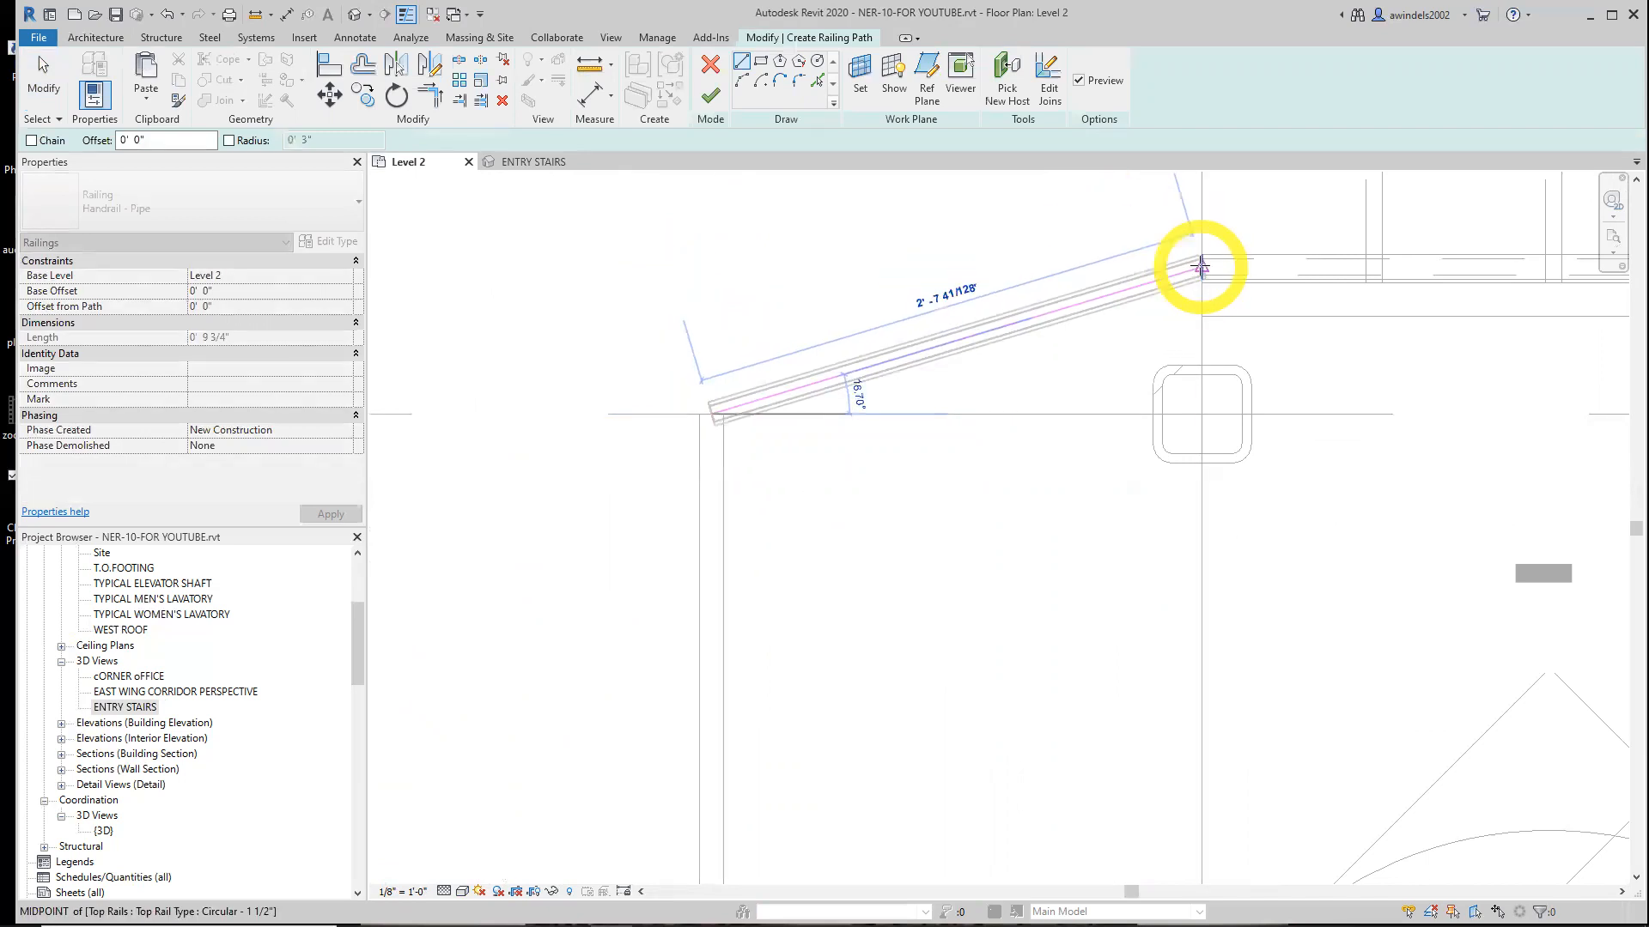
{"action": "left_click", "coordinate": [708, 222]}
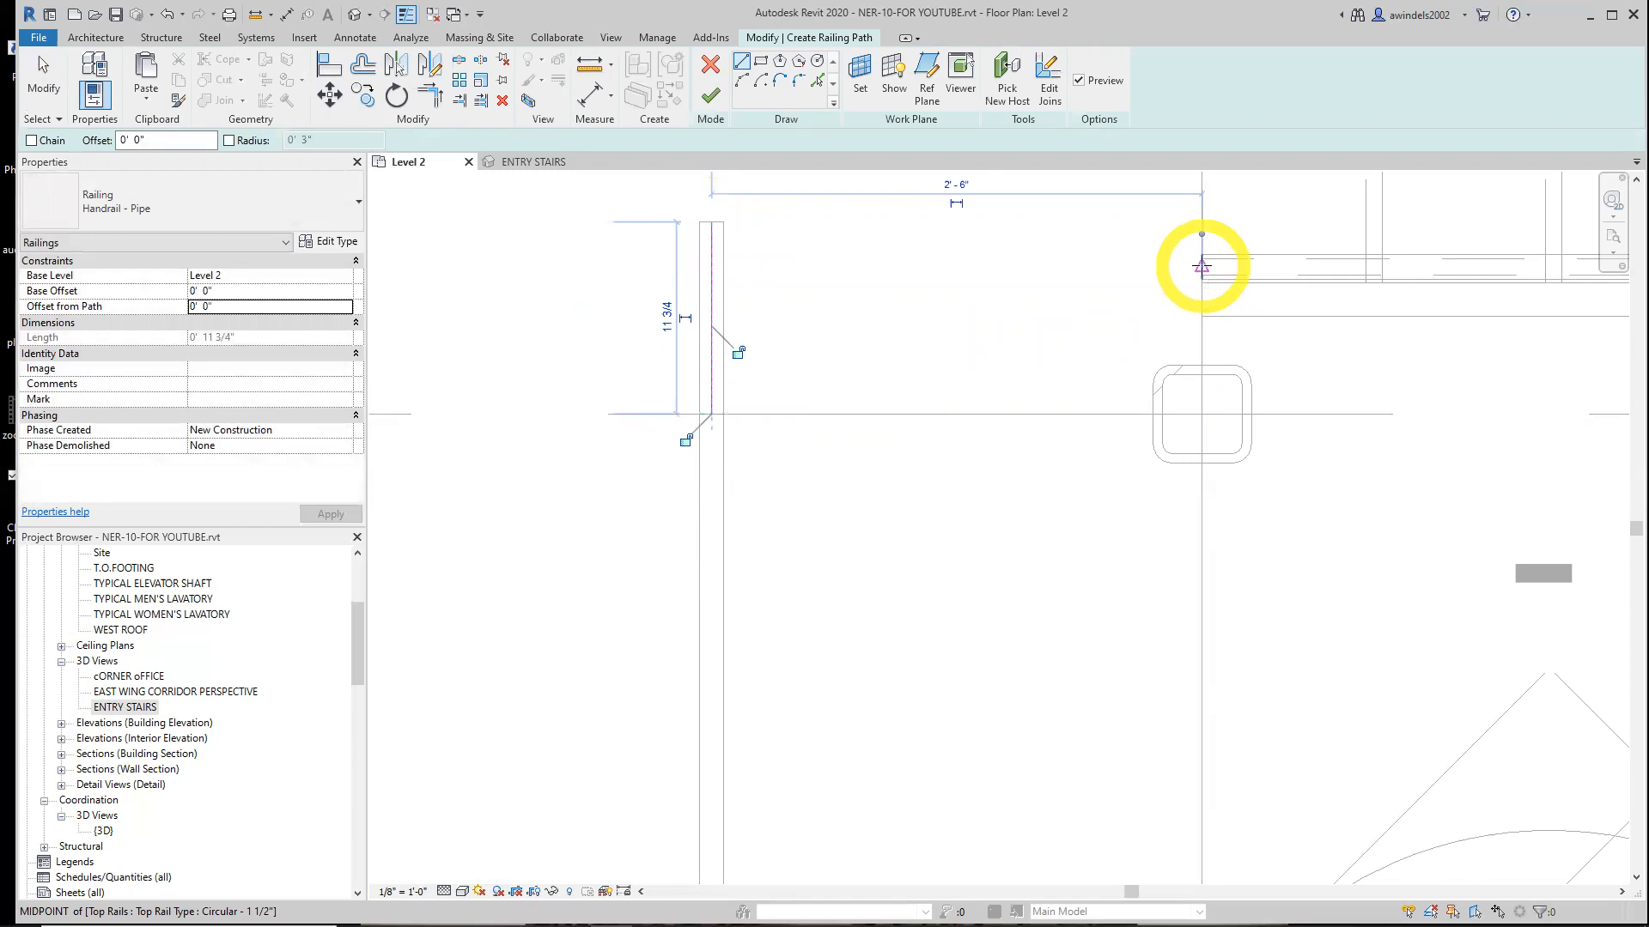
Sketch a horizontal railing line from the top rail's midpoint toward grid C near the DN stair, about 3'-11" long
{"action": "left_click", "coordinate": [1201, 266]}
{"action": "scroll", "coordinate": [1122, 265], "scroll_direction": "down", "scroll_amount": 3}
{"action": "middle_click_drag", "start_coordinate": [1115, 261], "coordinate": [1093, 353]}
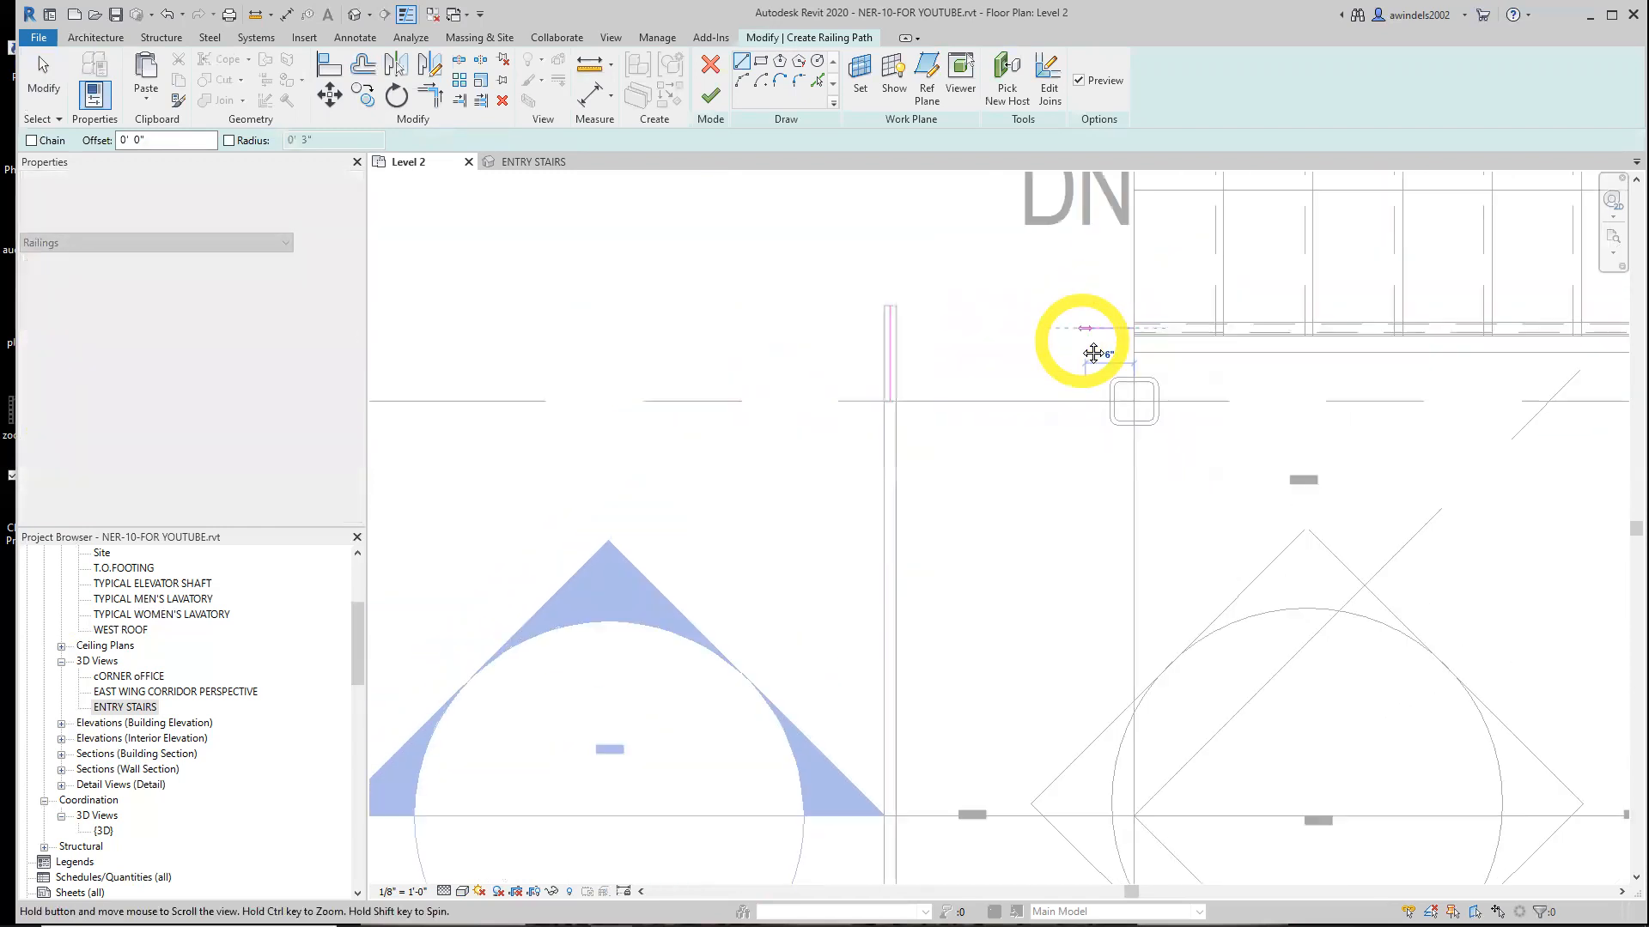
{"action": "scroll", "coordinate": [1086, 346], "scroll_direction": "down", "scroll_amount": 1}
{"action": "scroll", "coordinate": [1079, 339], "scroll_direction": "down", "scroll_amount": 3}
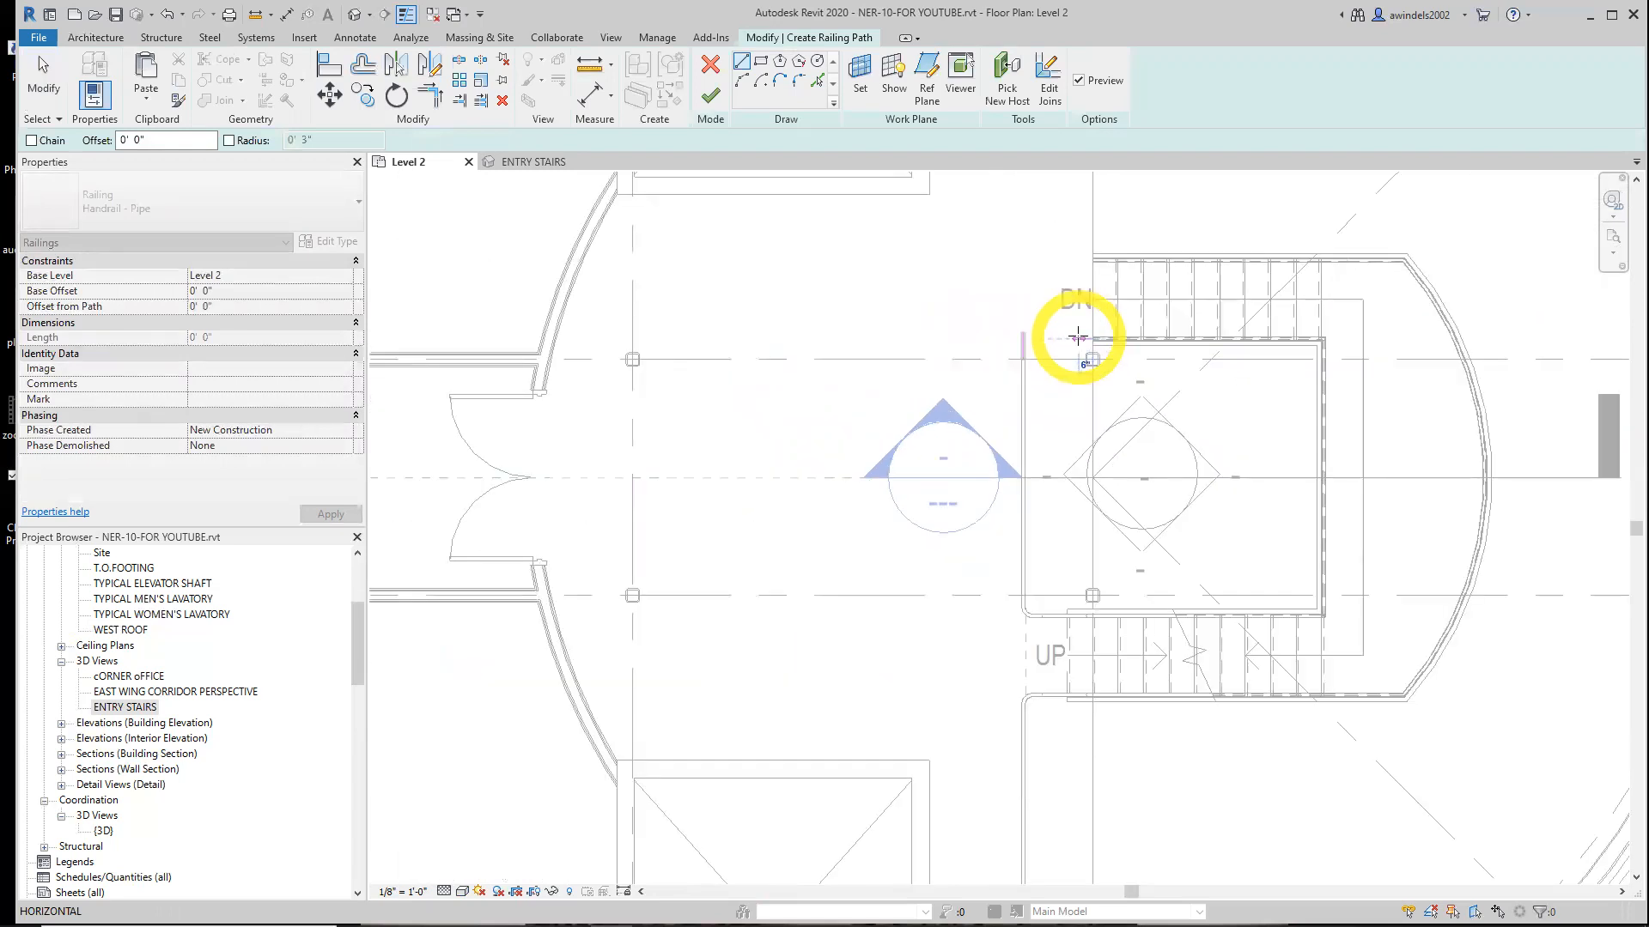
{"action": "left_click", "coordinate": [985, 335]}
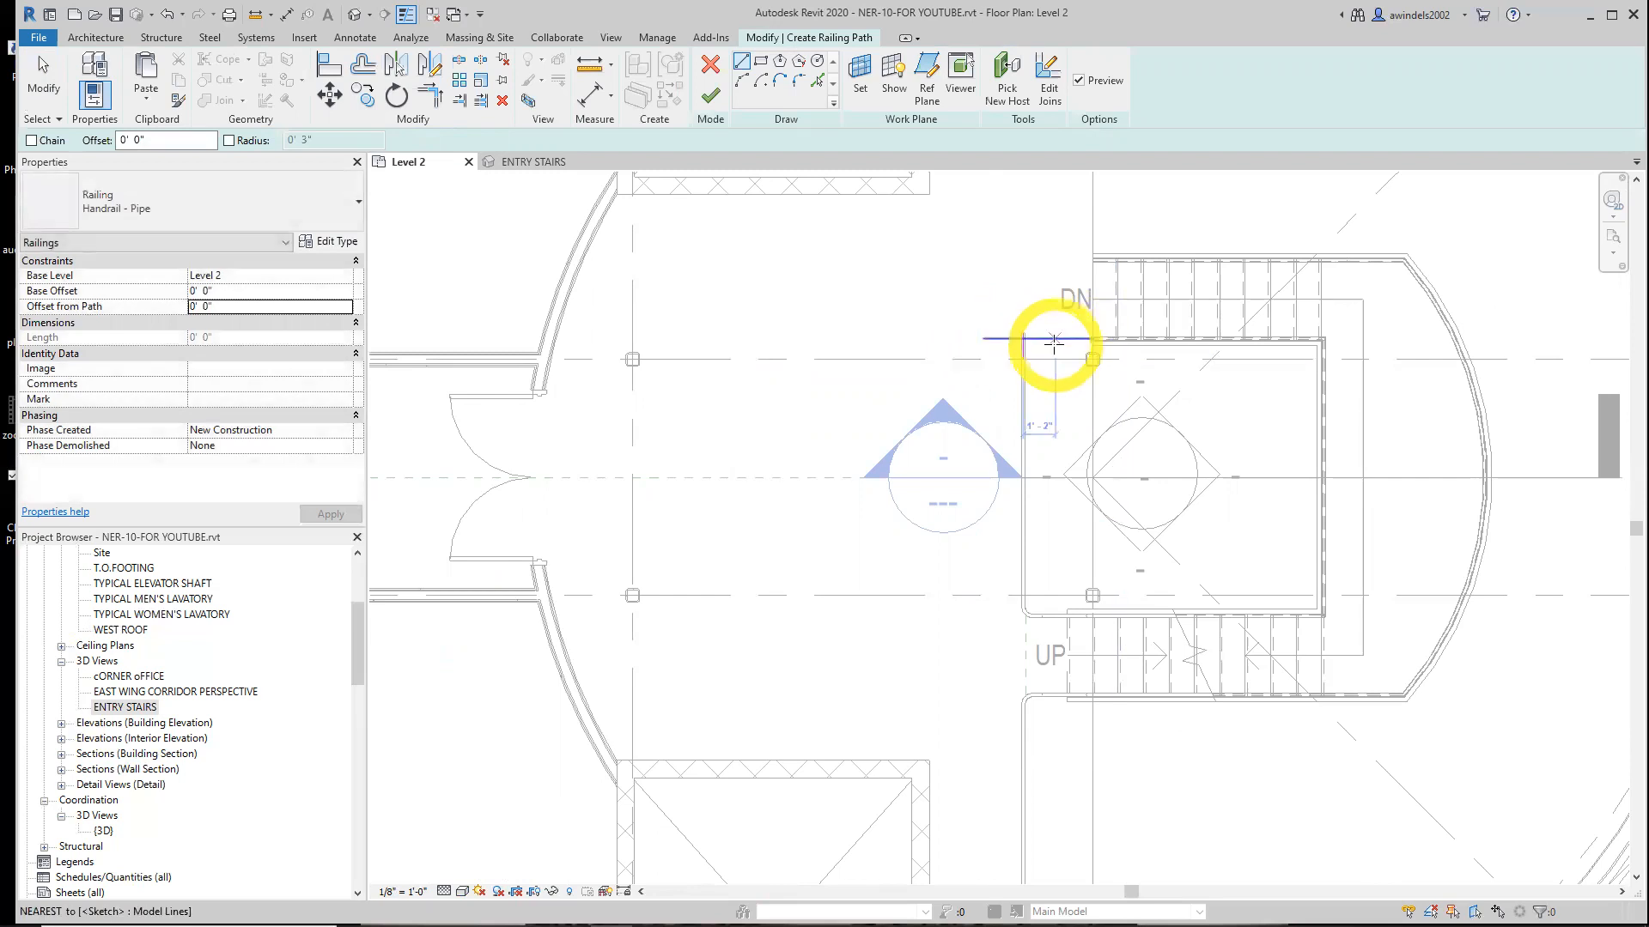
{"action": "key", "text": "Escape"}
{"action": "key", "text": "Escape"}
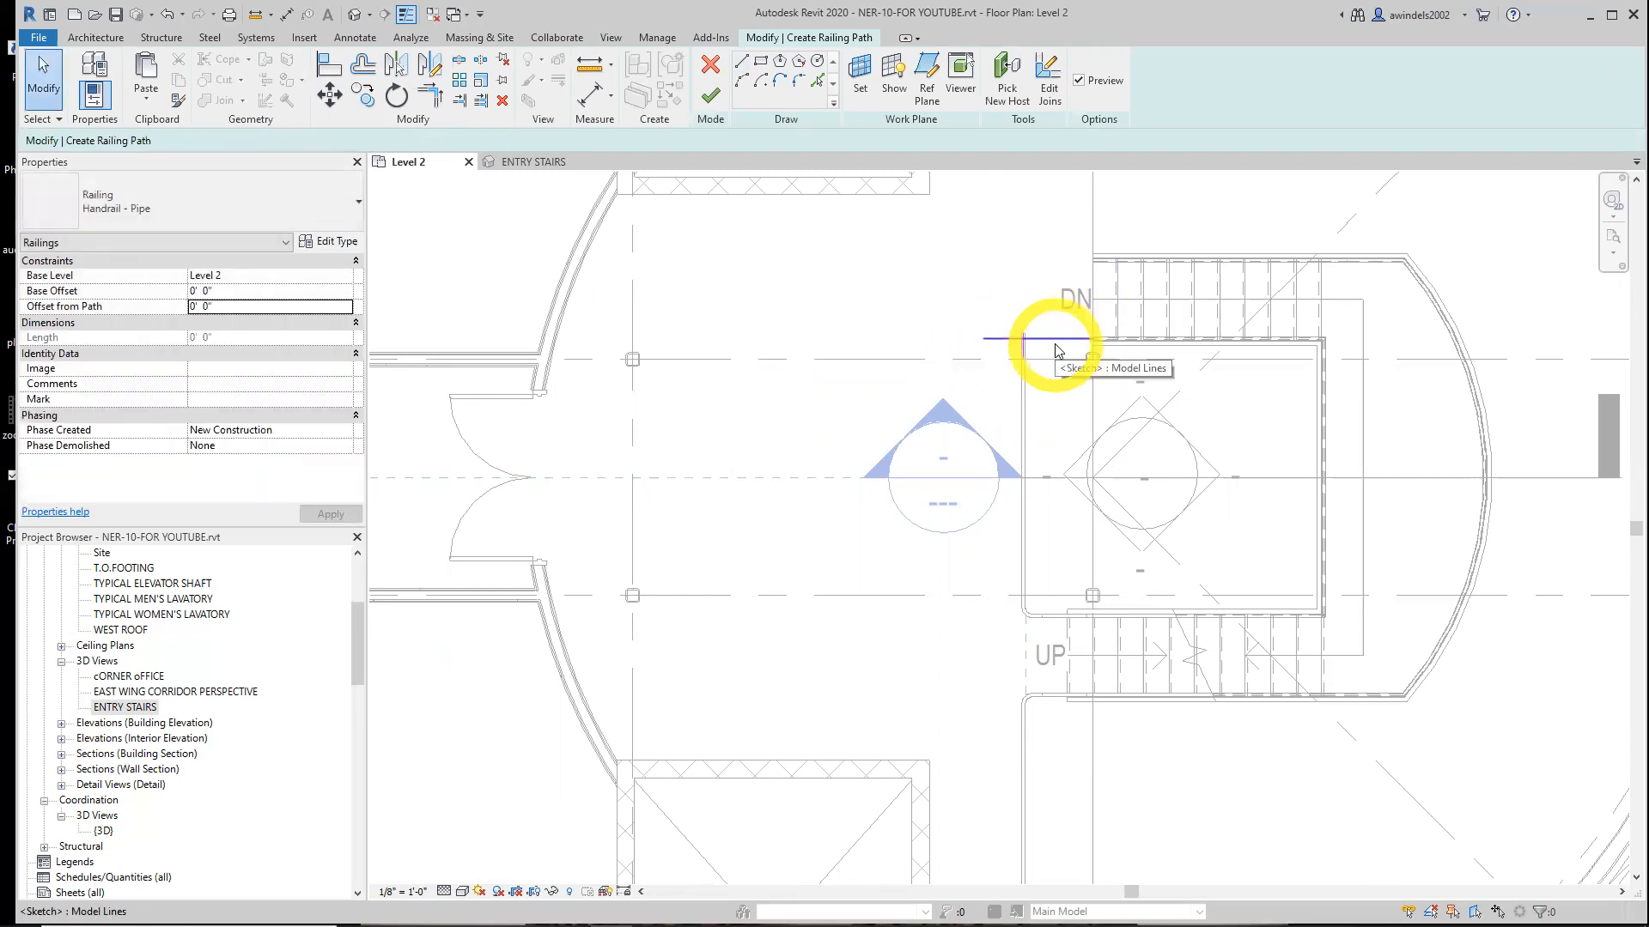
Trim/extend the horizontal and vertical railing lines to meet at a corner
{"action": "left_click", "coordinate": [431, 99]}
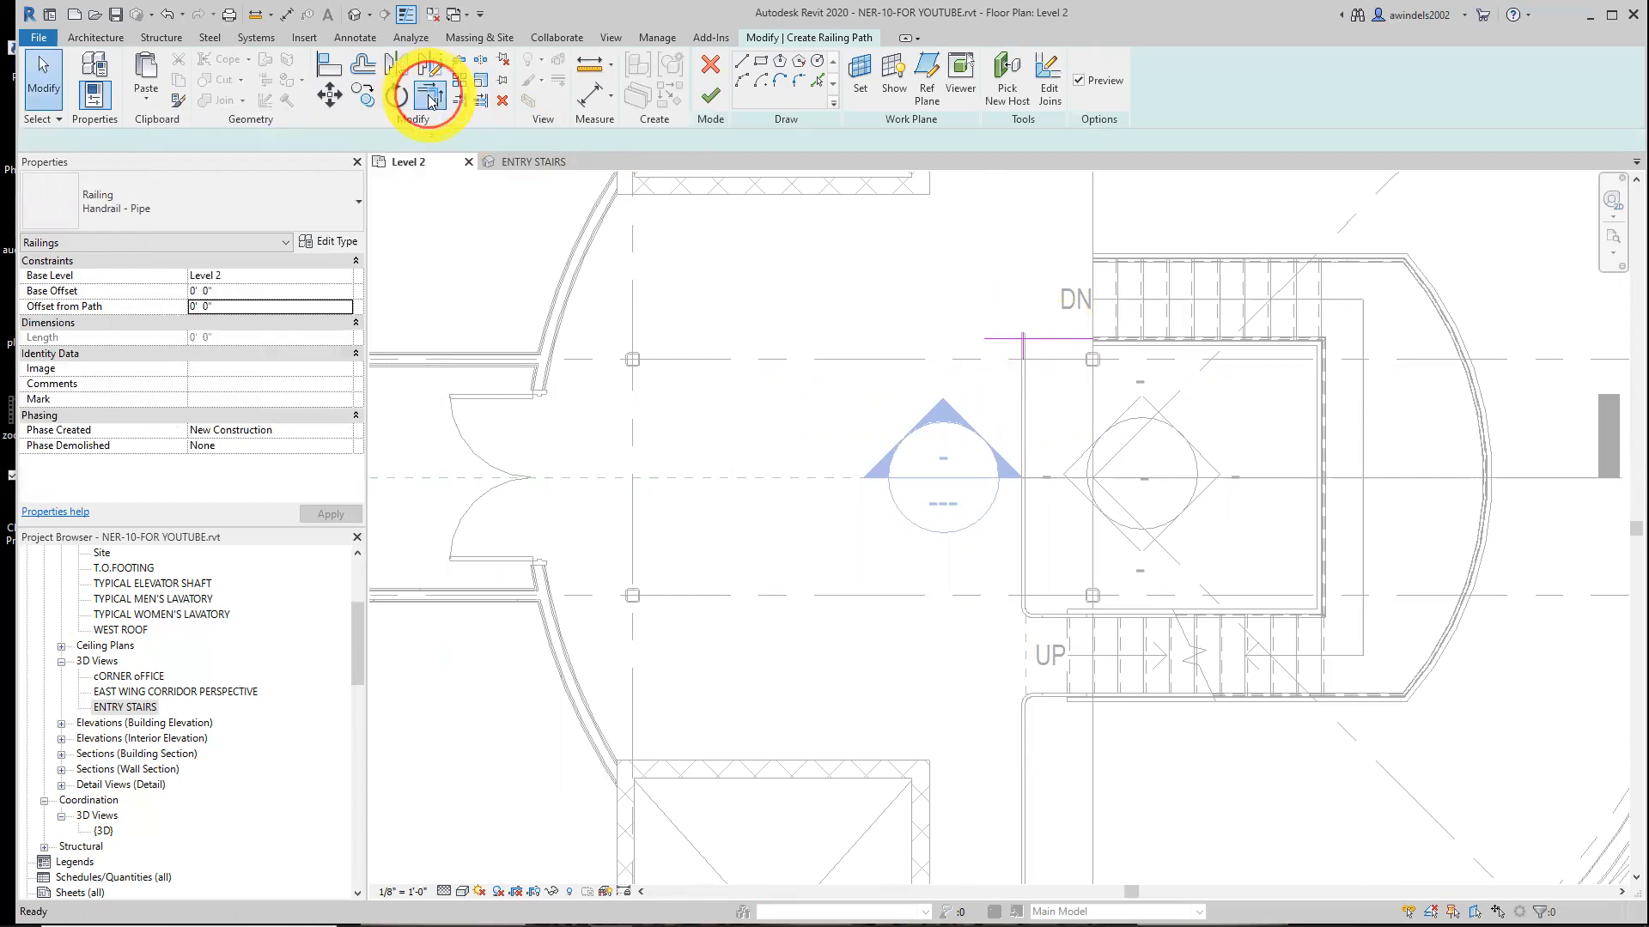
{"action": "scroll", "coordinate": [1026, 345], "scroll_direction": "up", "scroll_amount": 3}
{"action": "left_click", "coordinate": [965, 343]}
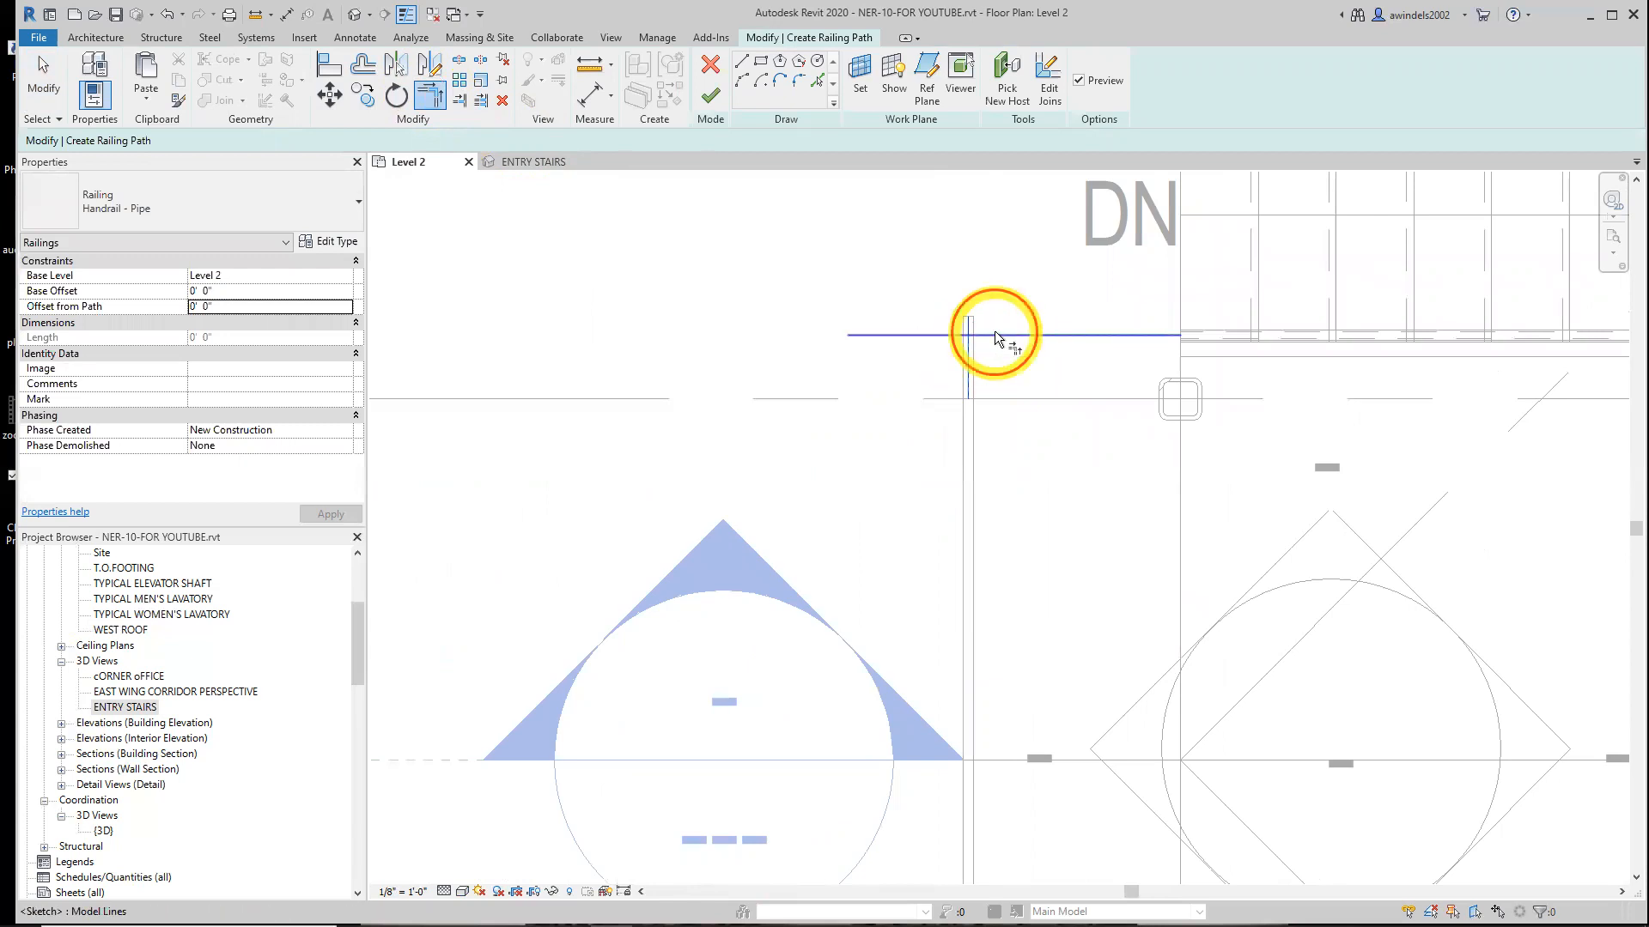
{"action": "left_click", "coordinate": [994, 334]}
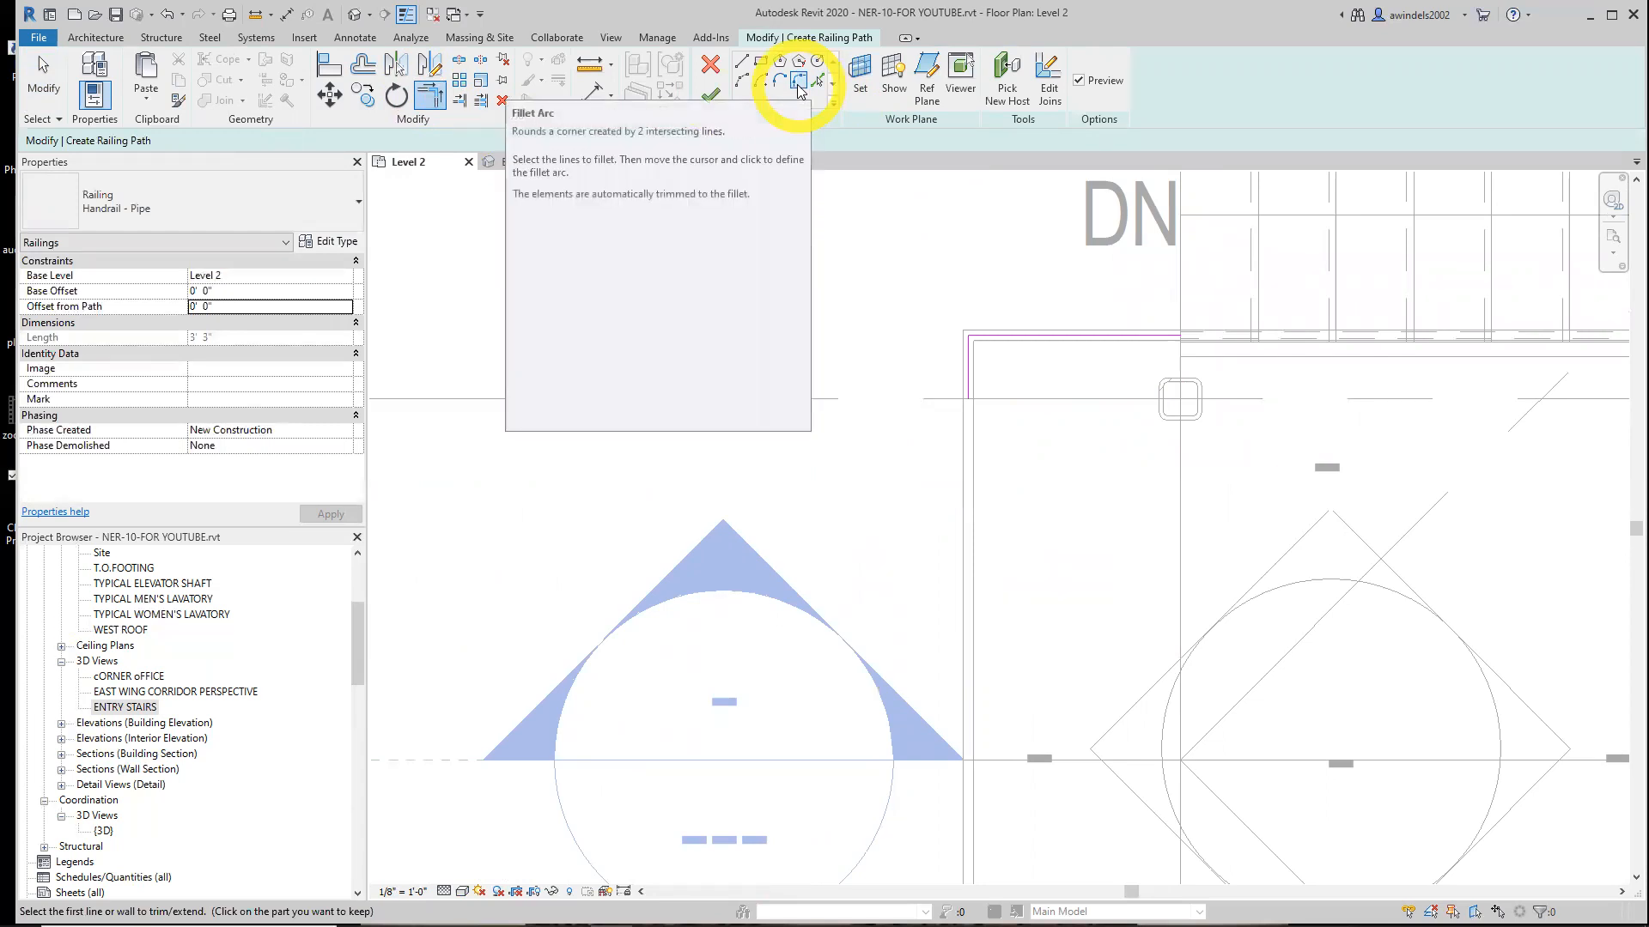
Fillet the new railing's corner with a 3" radius and finish the railing sketch
{"action": "left_click", "coordinate": [798, 82]}
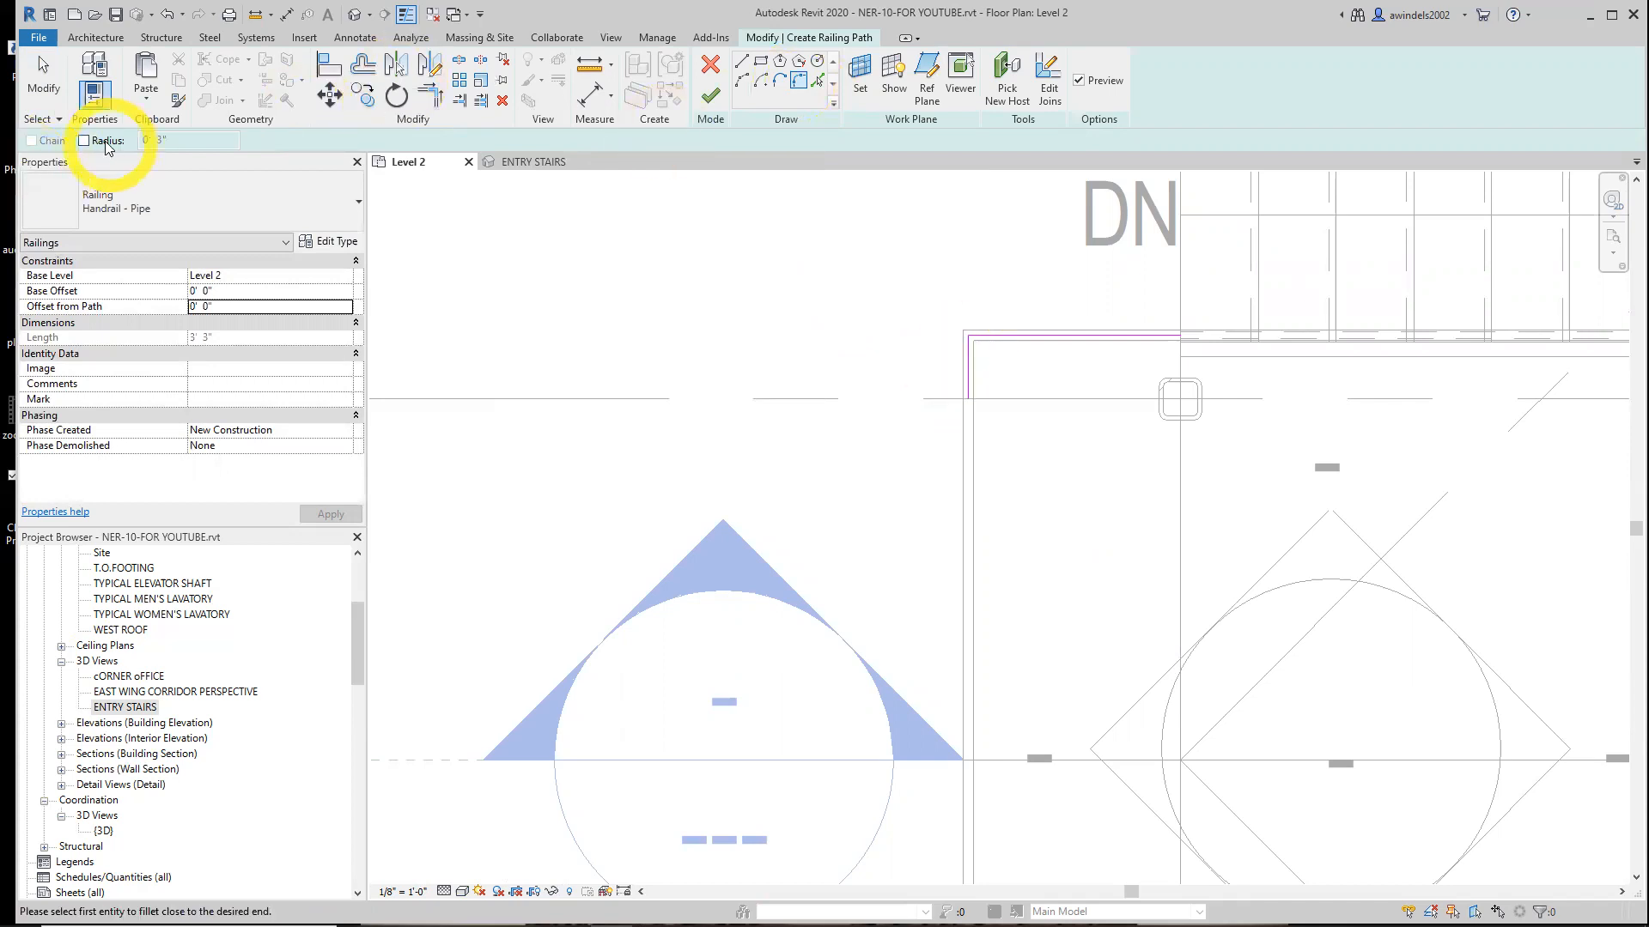
{"action": "left_click", "coordinate": [83, 140]}
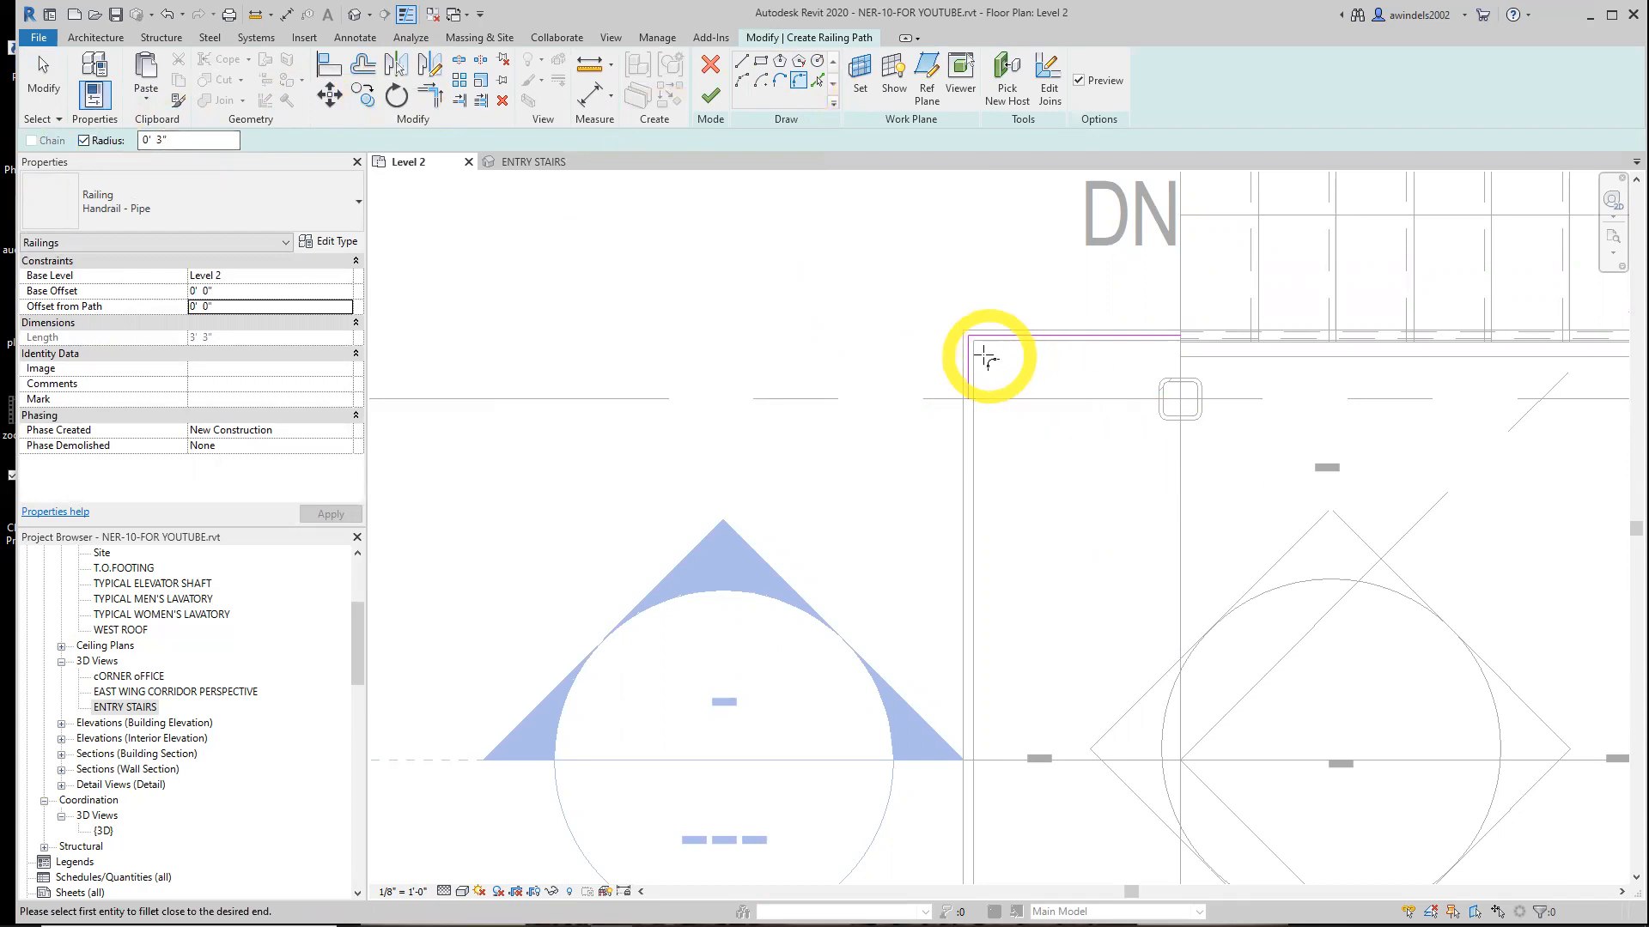
{"action": "left_click", "coordinate": [971, 354]}
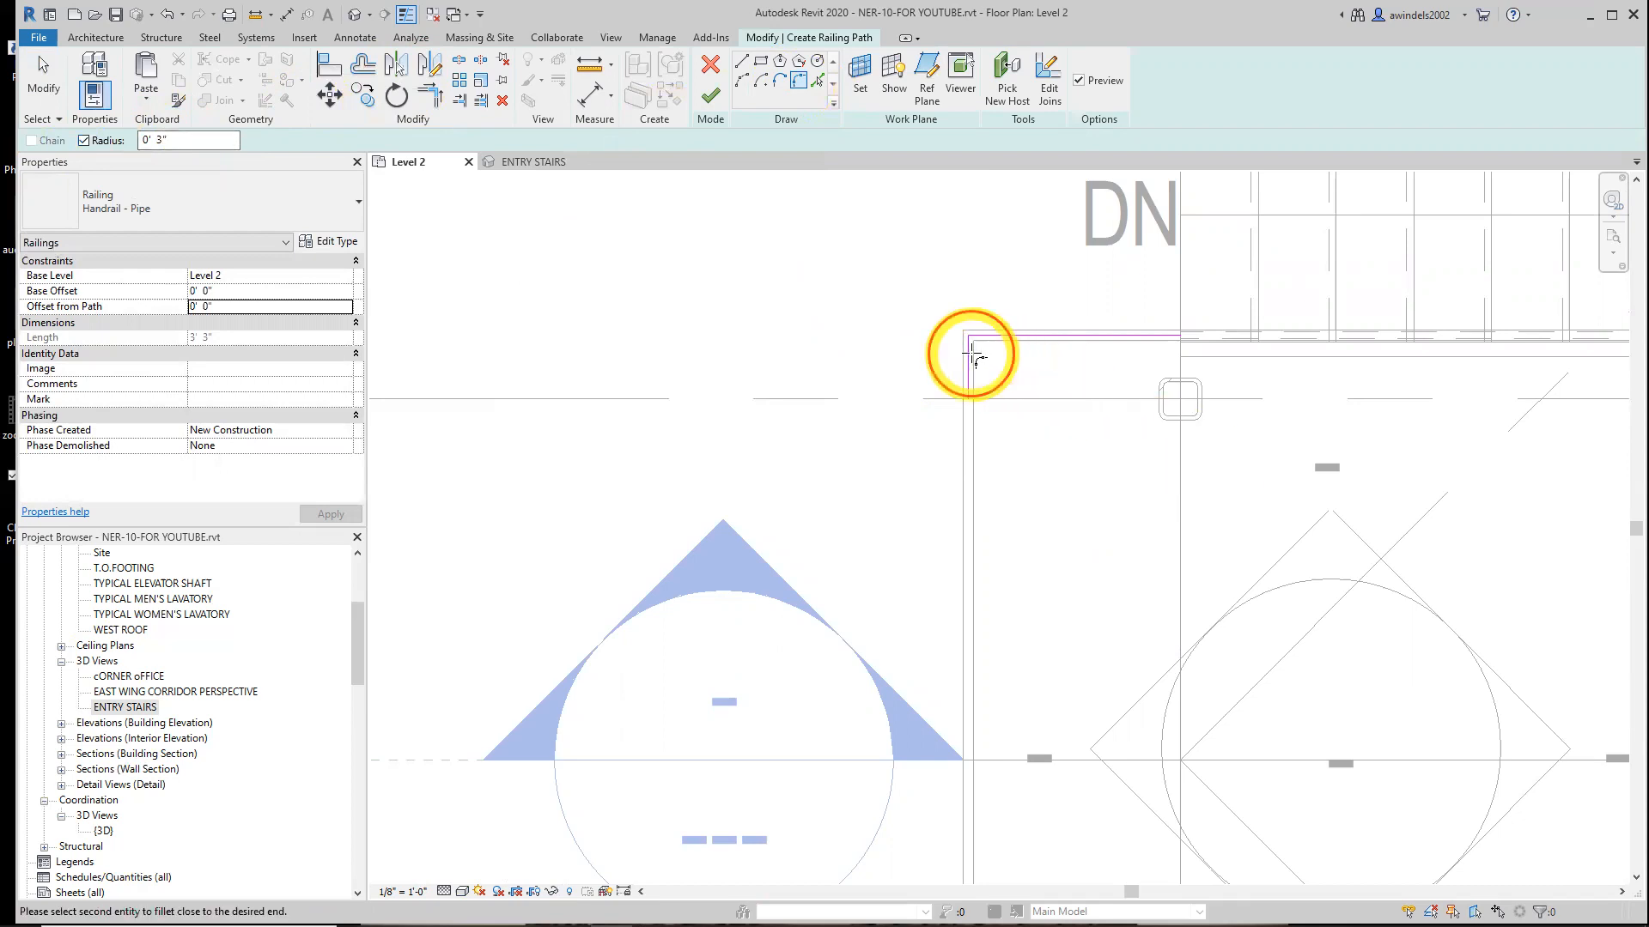
{"action": "left_click", "coordinate": [1003, 338]}
{"action": "middle_click_drag", "start_coordinate": [1119, 411], "coordinate": [929, 538]}
{"action": "scroll", "coordinate": [927, 538], "scroll_direction": "down", "scroll_amount": 1}
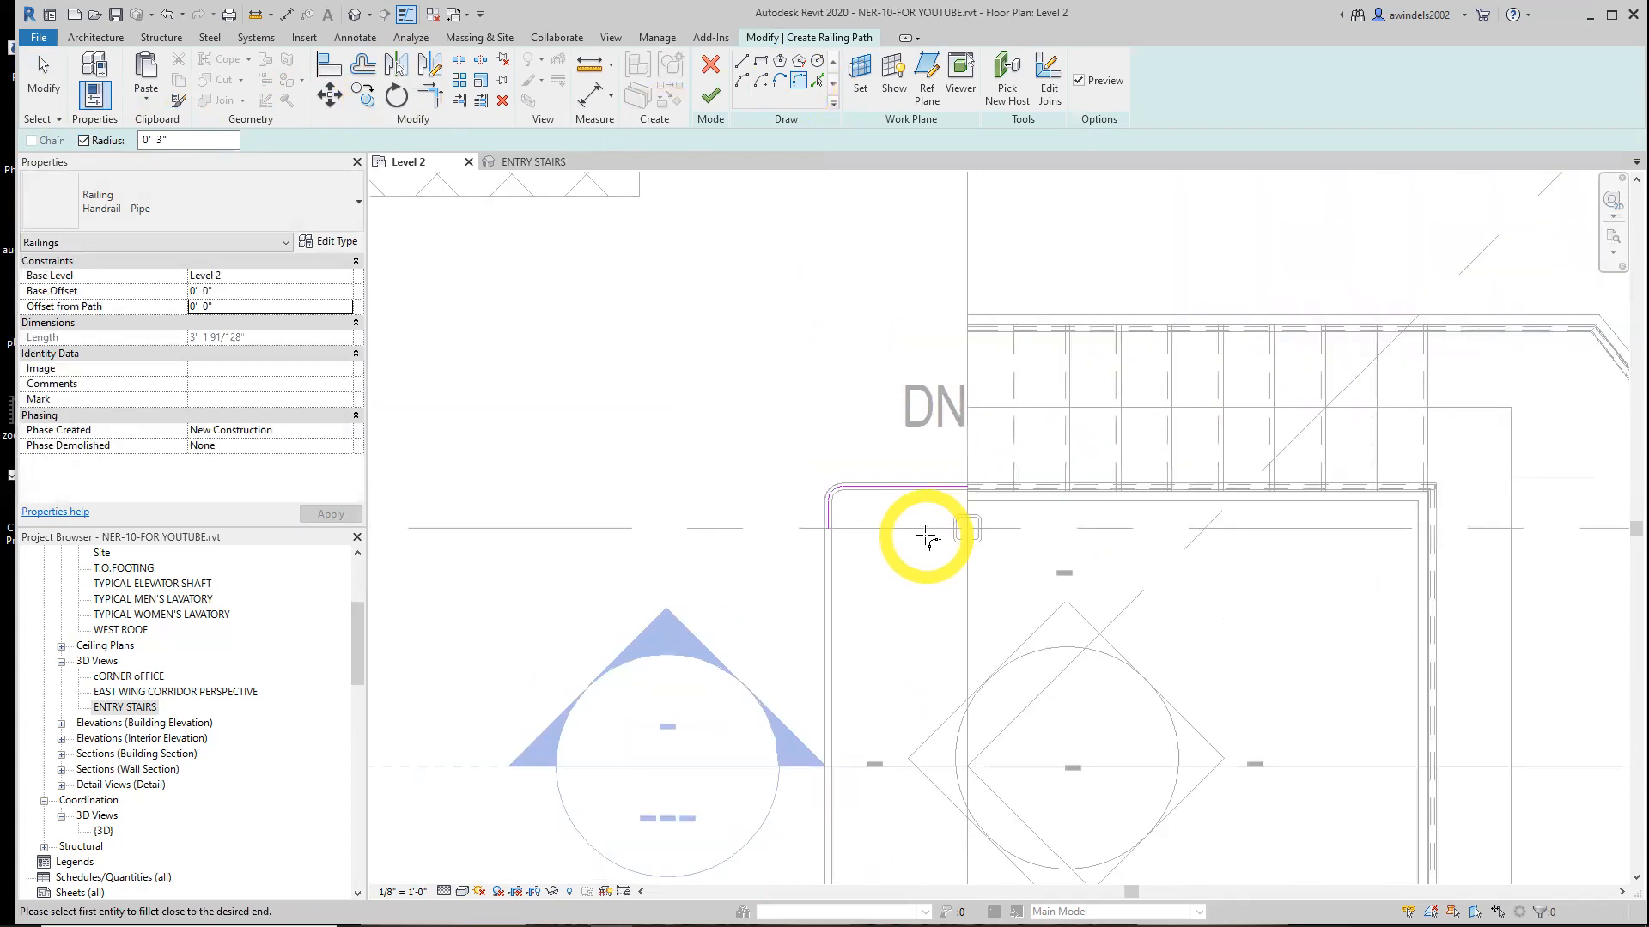
{"action": "scroll", "coordinate": [930, 544], "scroll_direction": "down", "scroll_amount": 2}
{"action": "middle_click_drag", "start_coordinate": [938, 541], "coordinate": [849, 507]}
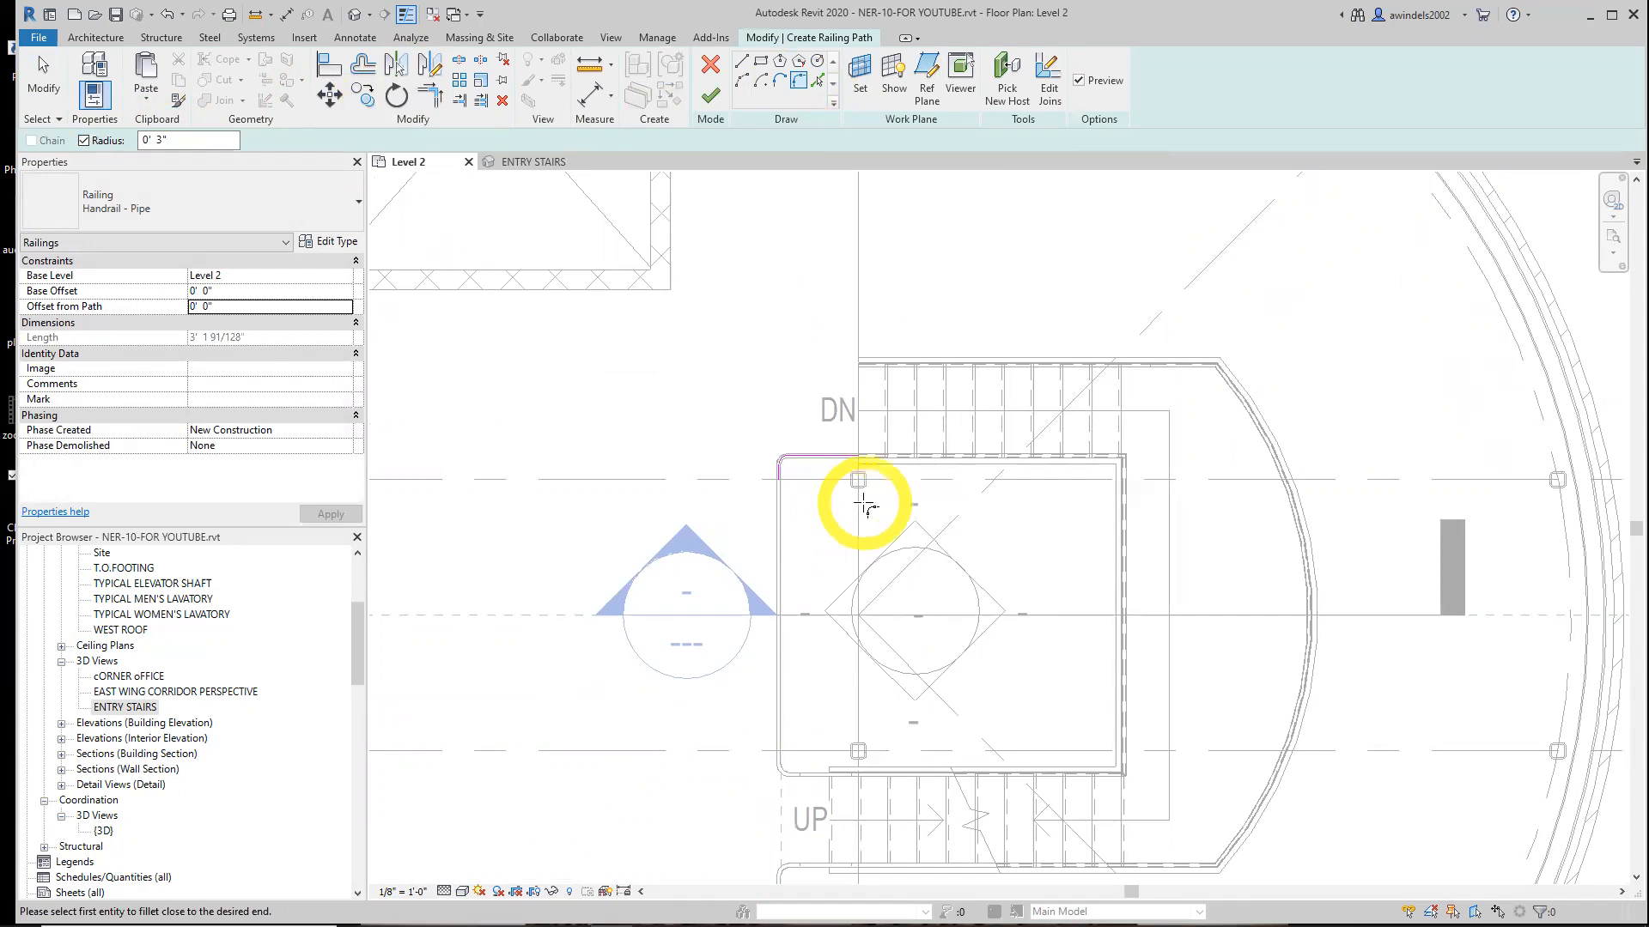
{"action": "scroll", "coordinate": [838, 549], "scroll_direction": "down", "scroll_amount": 1}
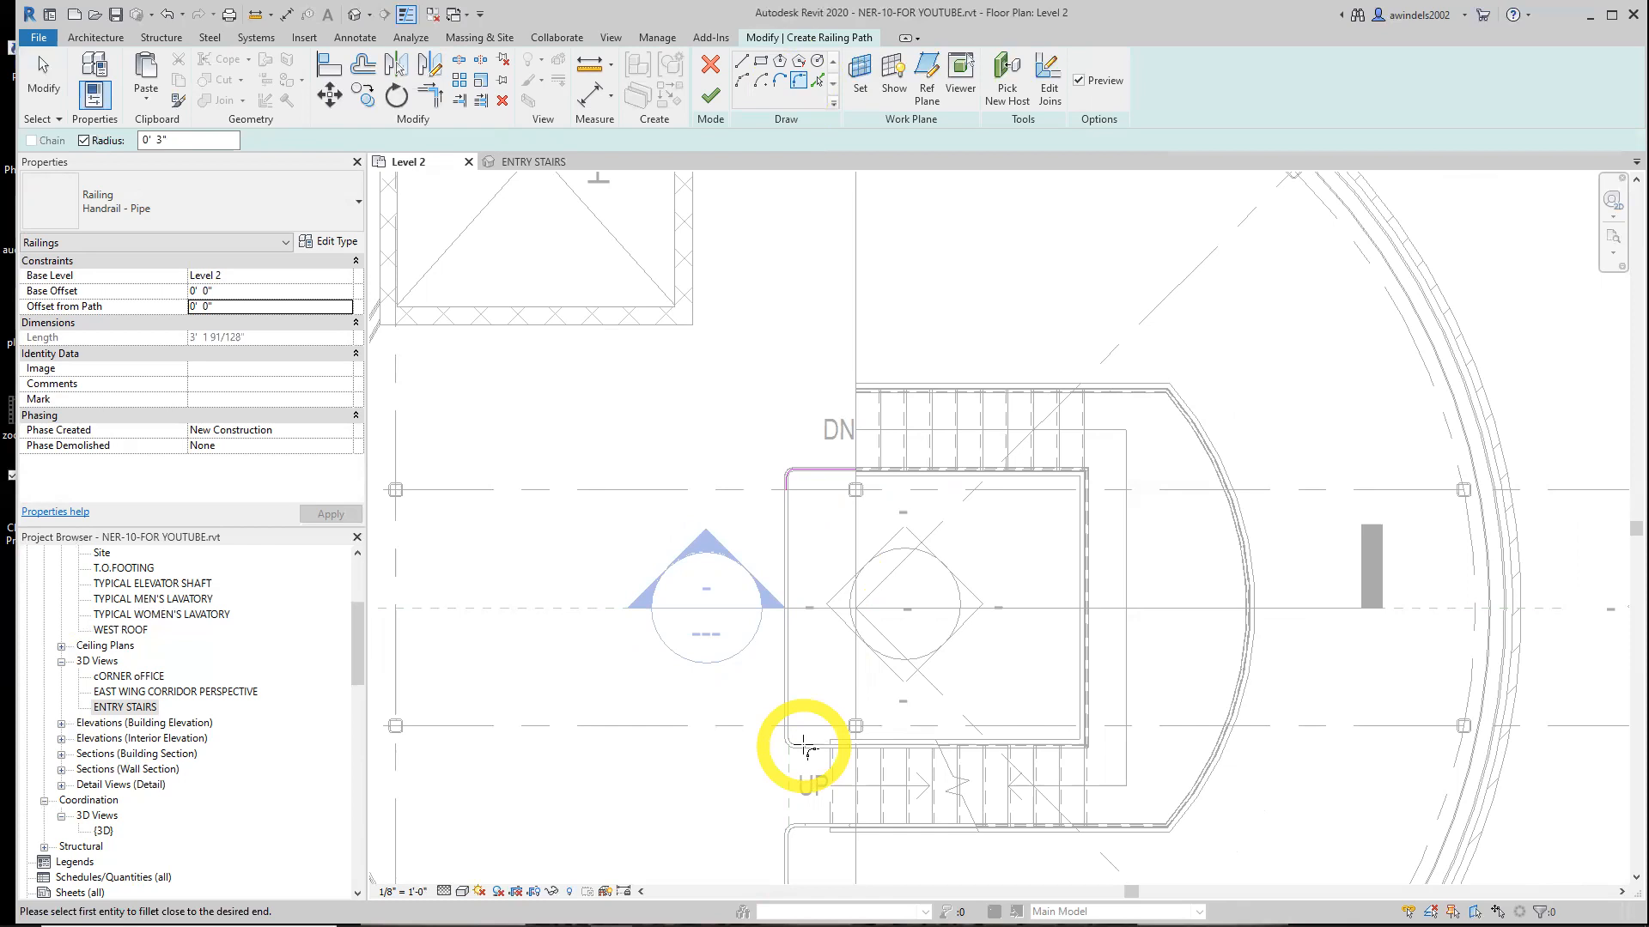
{"action": "left_click", "coordinate": [710, 96]}
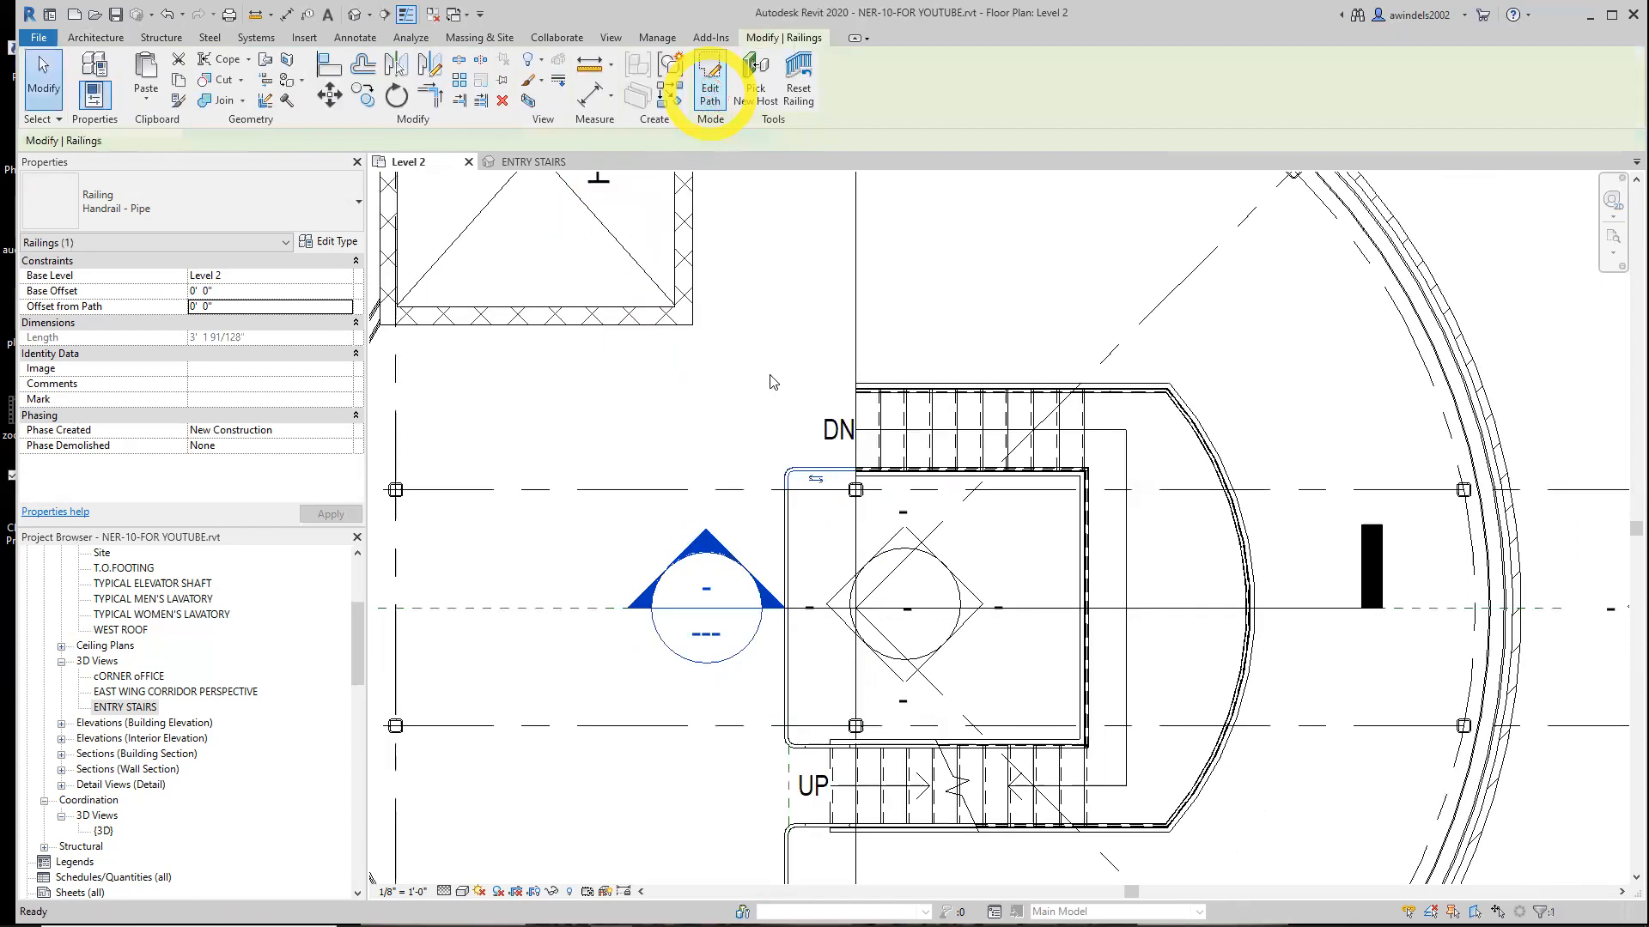
Try to mirror the stairwell handrail as a copy about grid C
{"action": "left_click", "coordinate": [783, 548]}
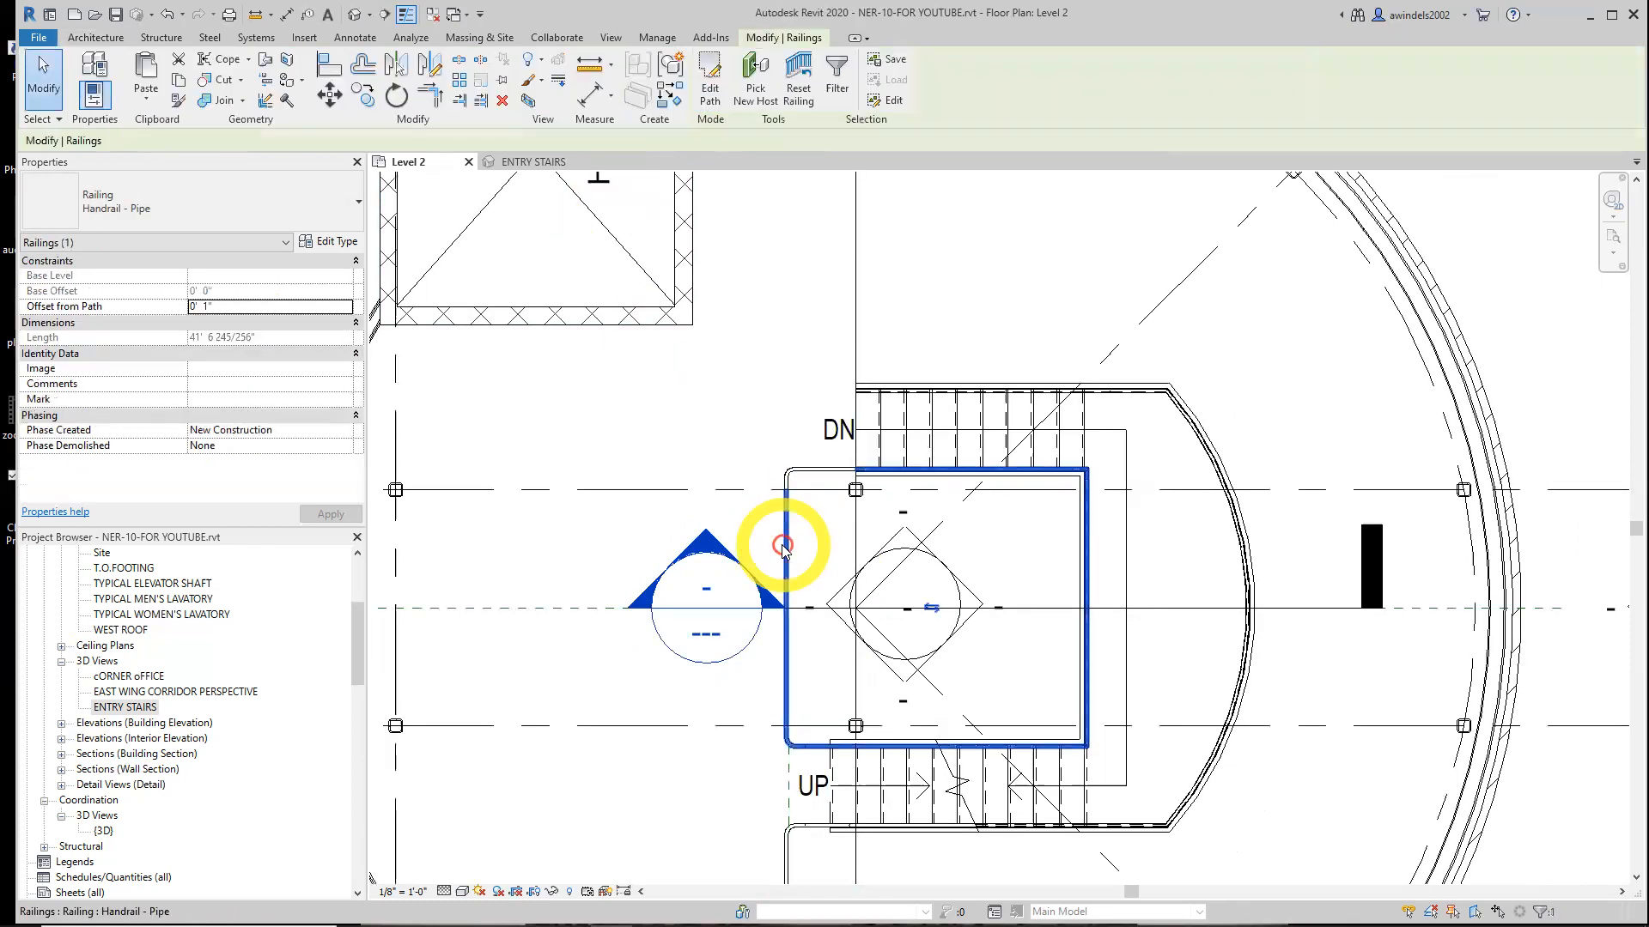
{"action": "middle_click_drag", "start_coordinate": [783, 544], "coordinate": [777, 607]}
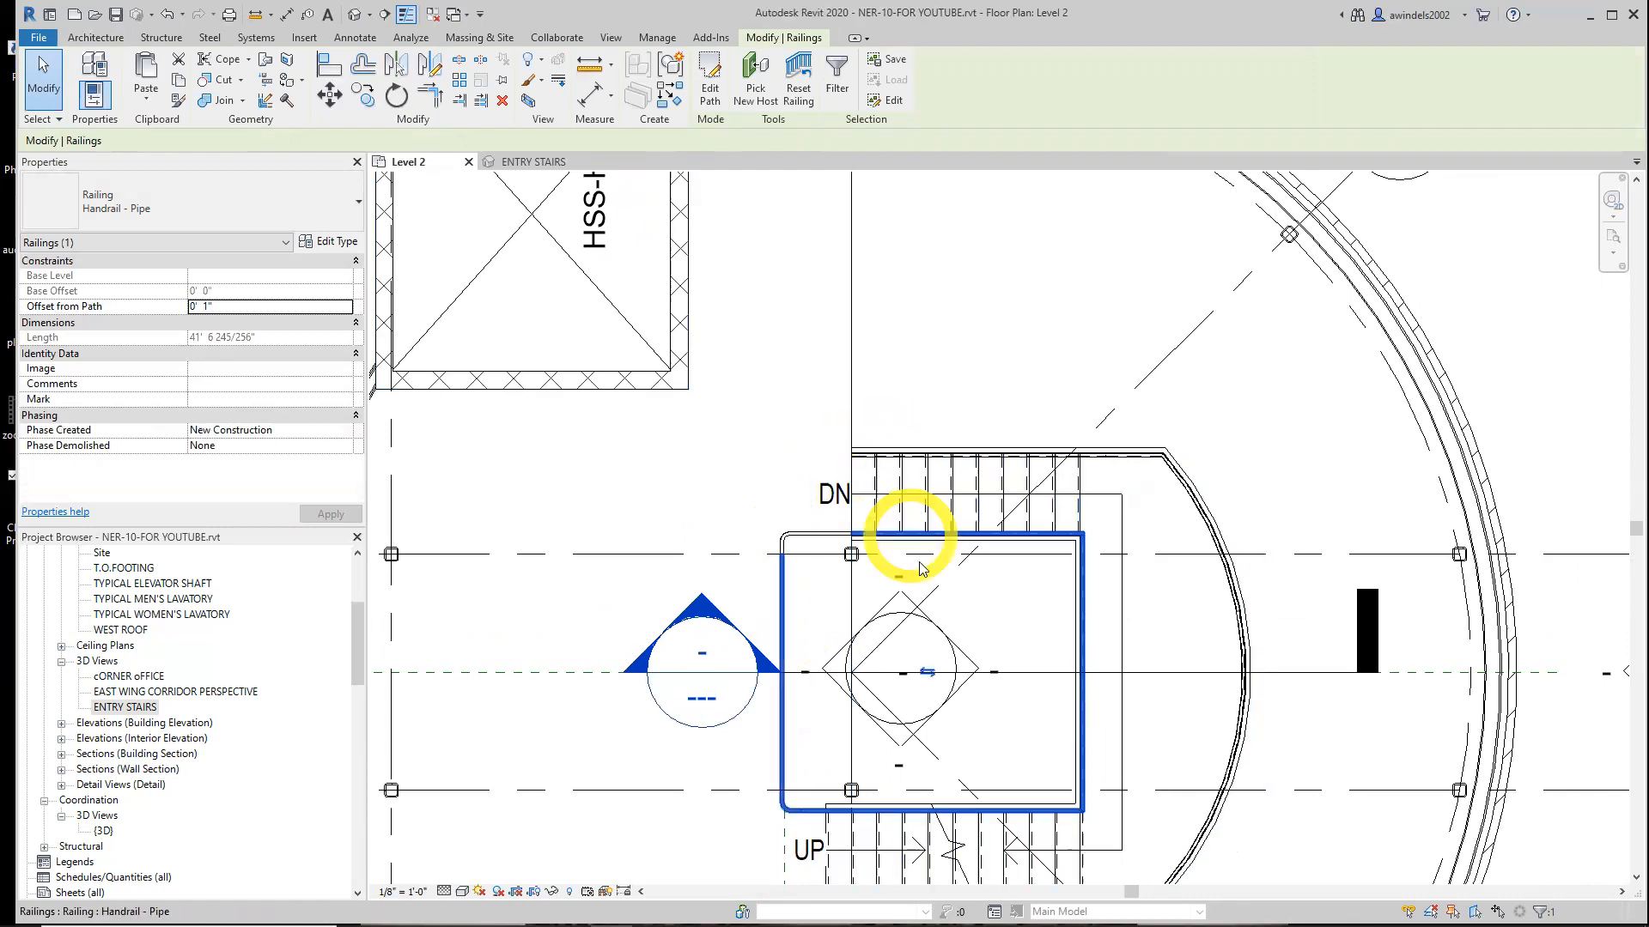
{"action": "scroll", "coordinate": [897, 571], "scroll_direction": "down", "scroll_amount": 2}
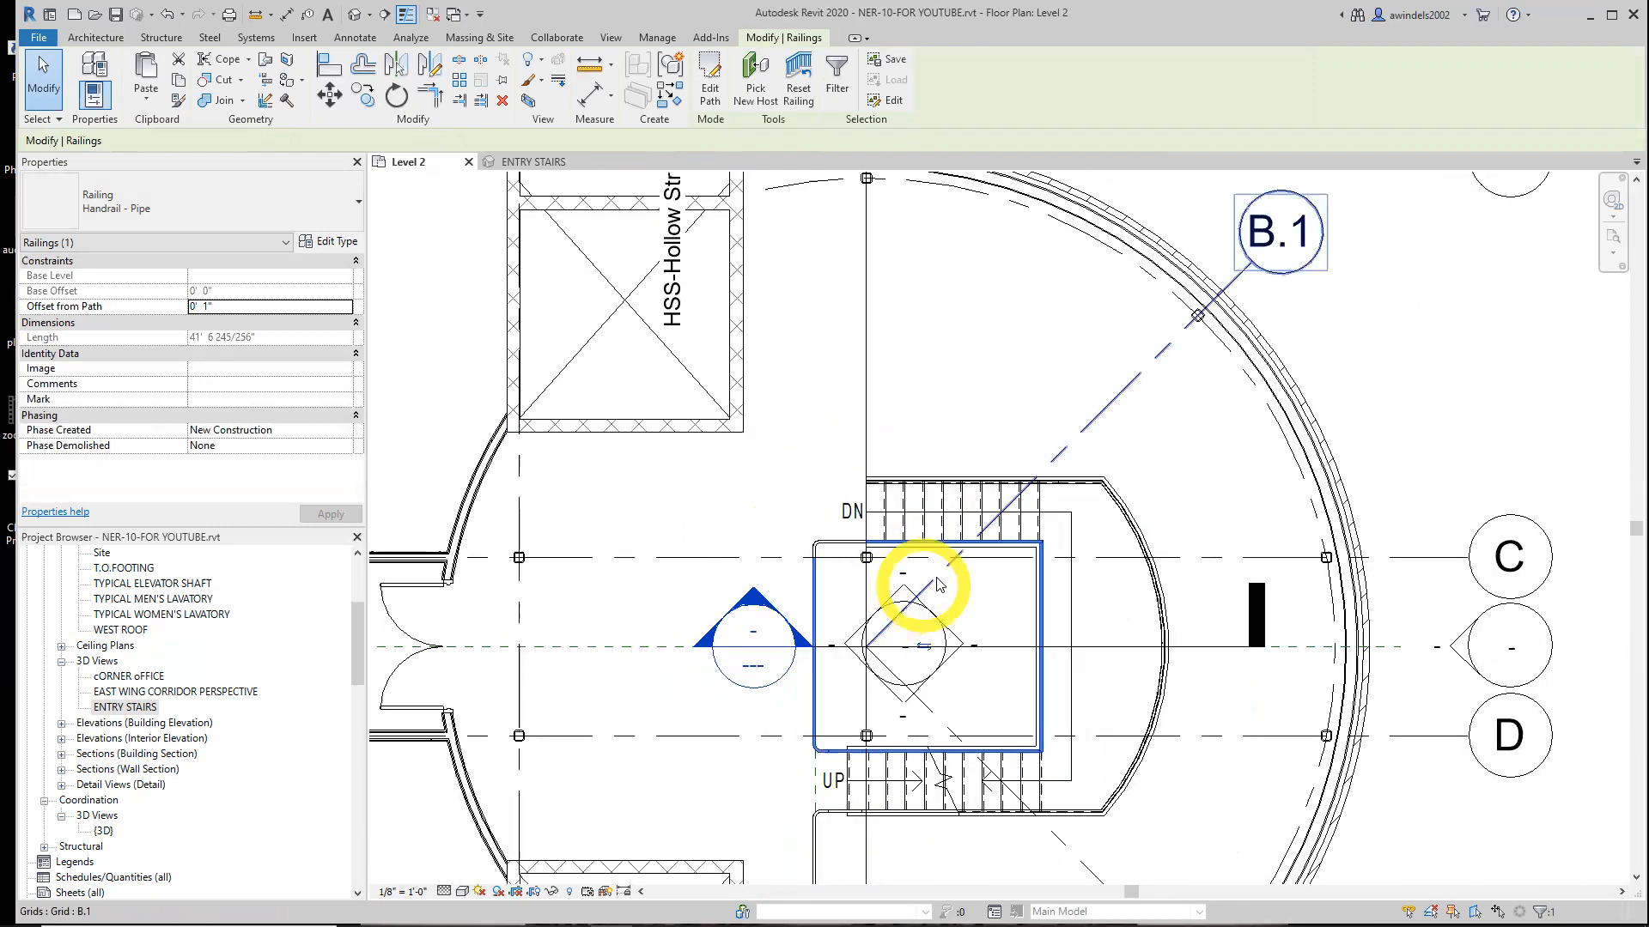
{"action": "key", "text": "Escape"}
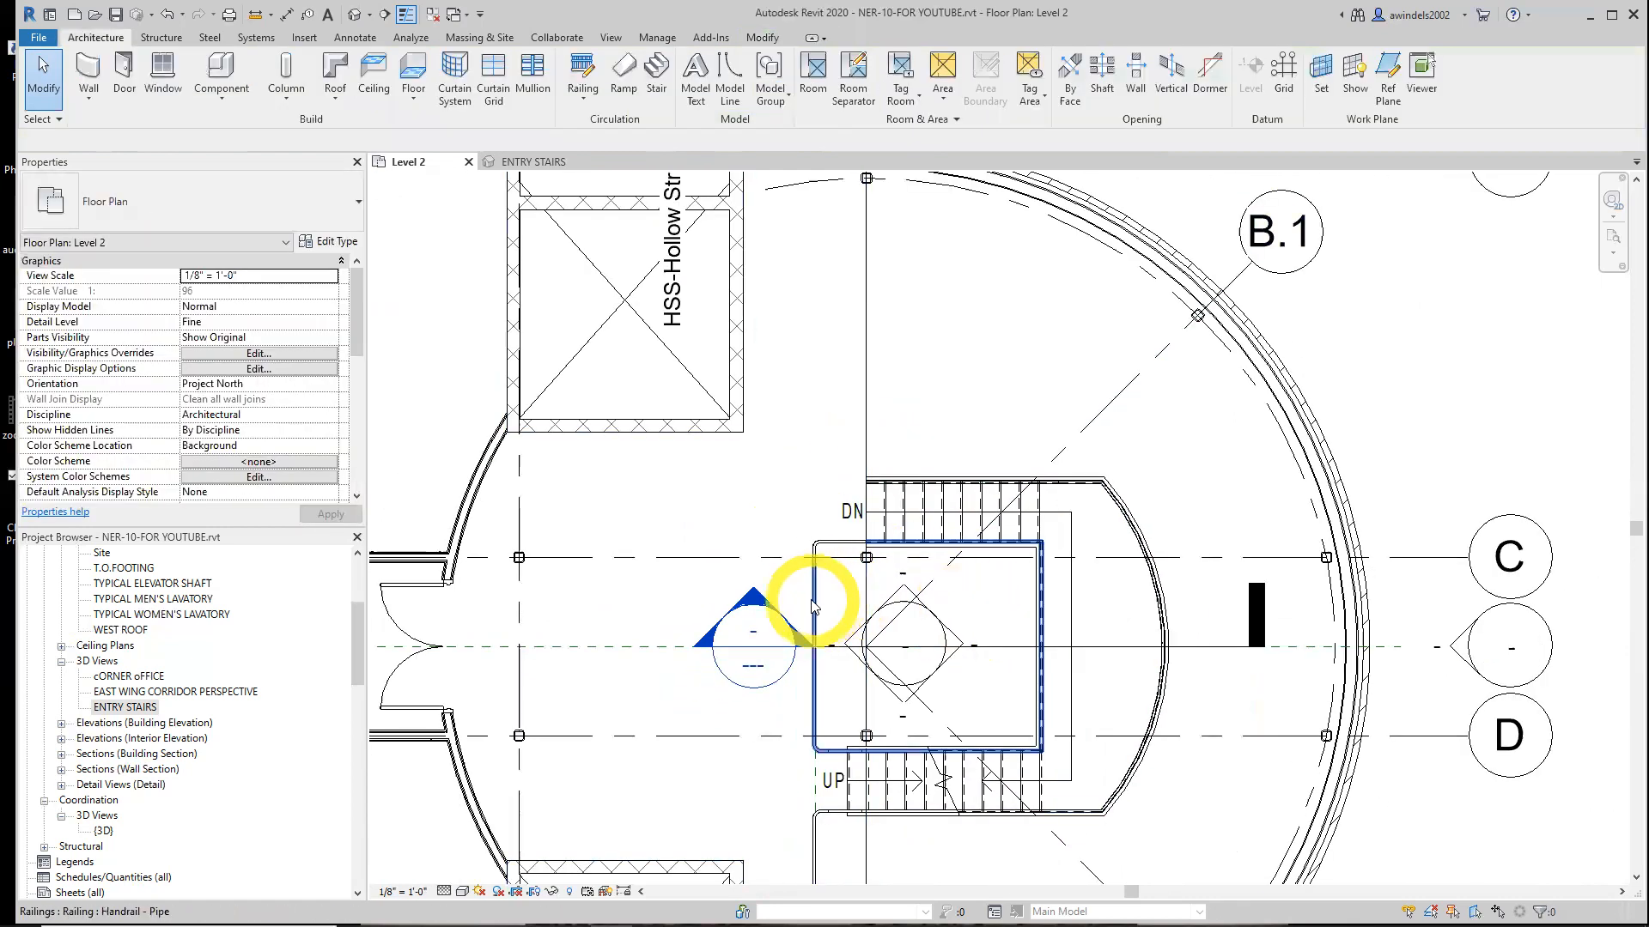
{"action": "left_click", "coordinate": [812, 597]}
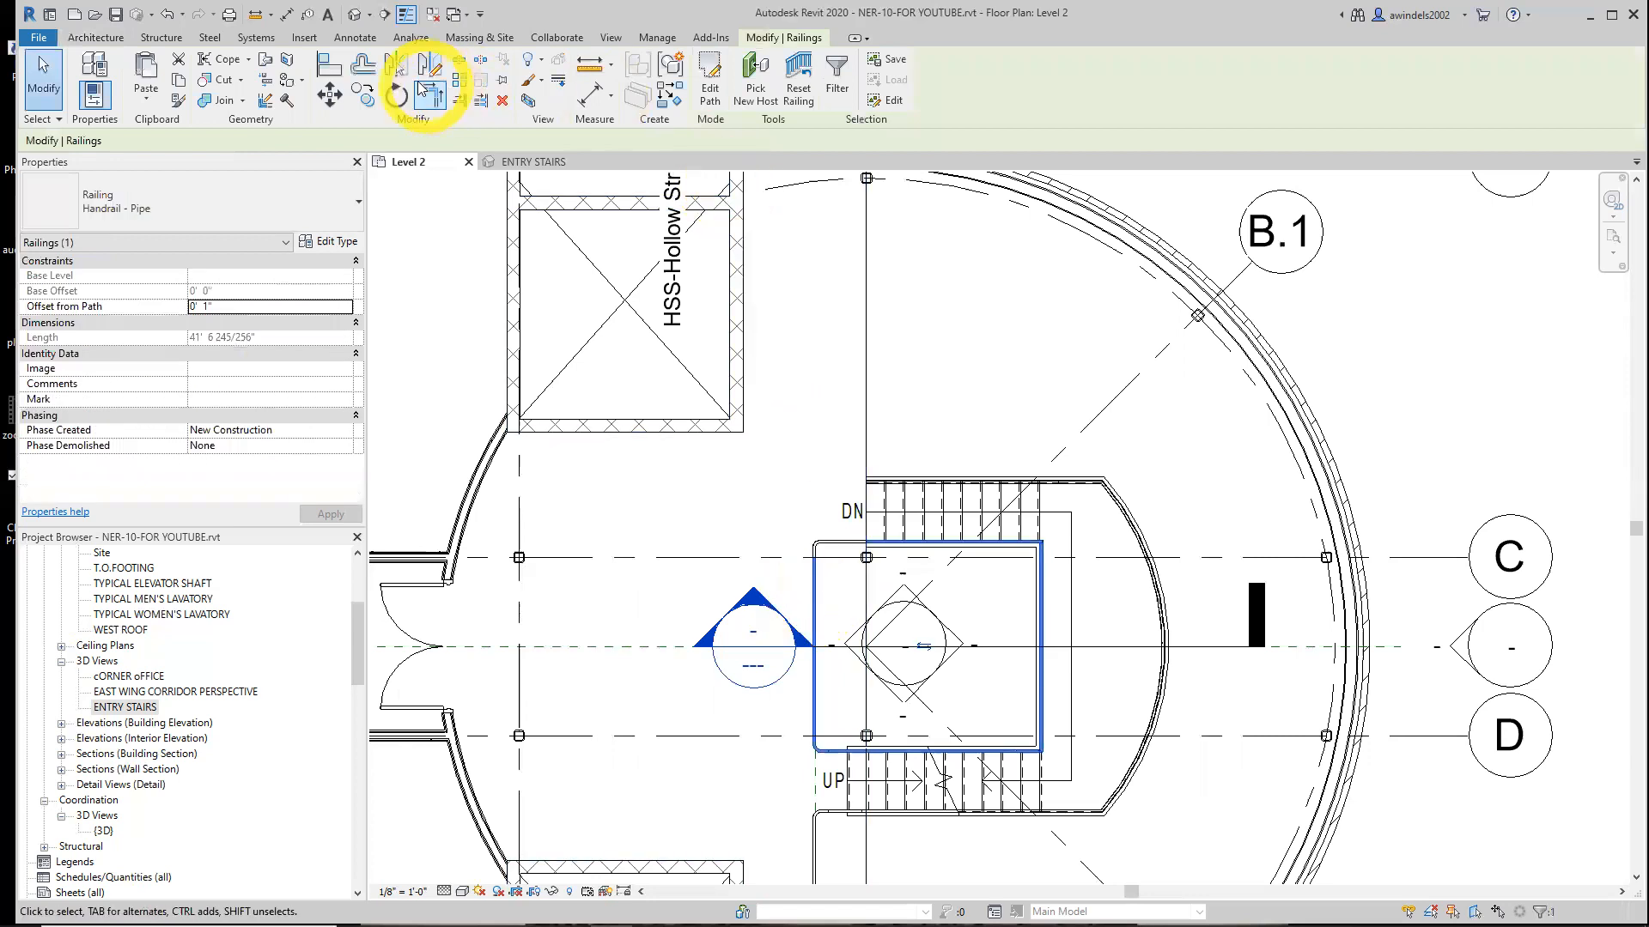
{"action": "left_click", "coordinate": [396, 65]}
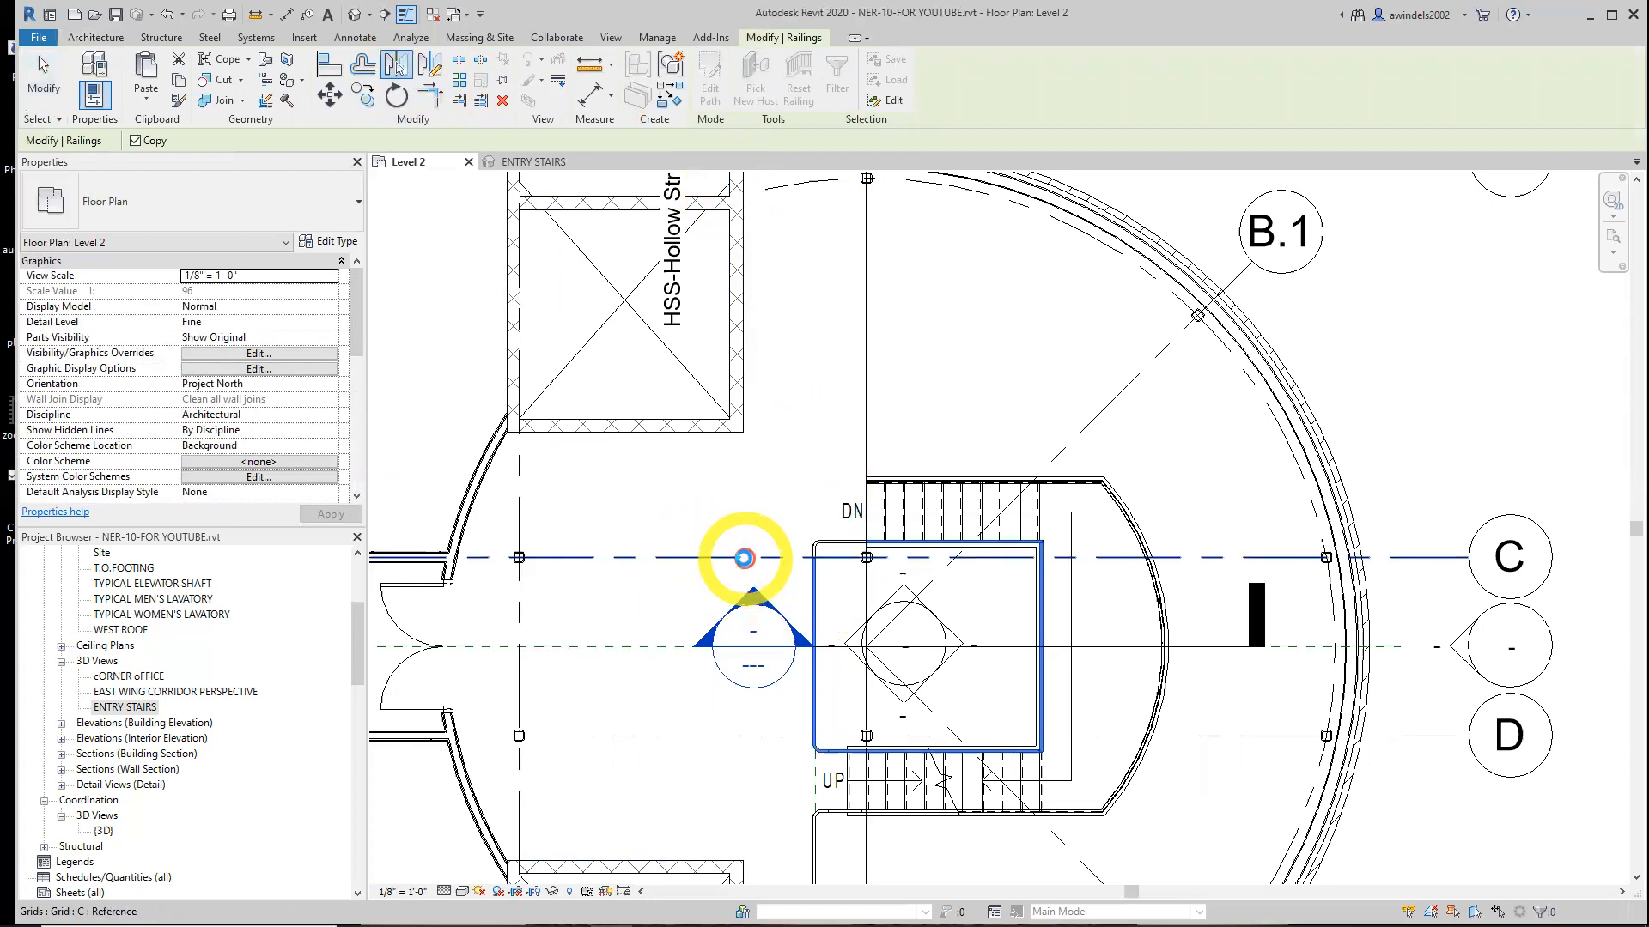
{"action": "left_click", "coordinate": [743, 558]}
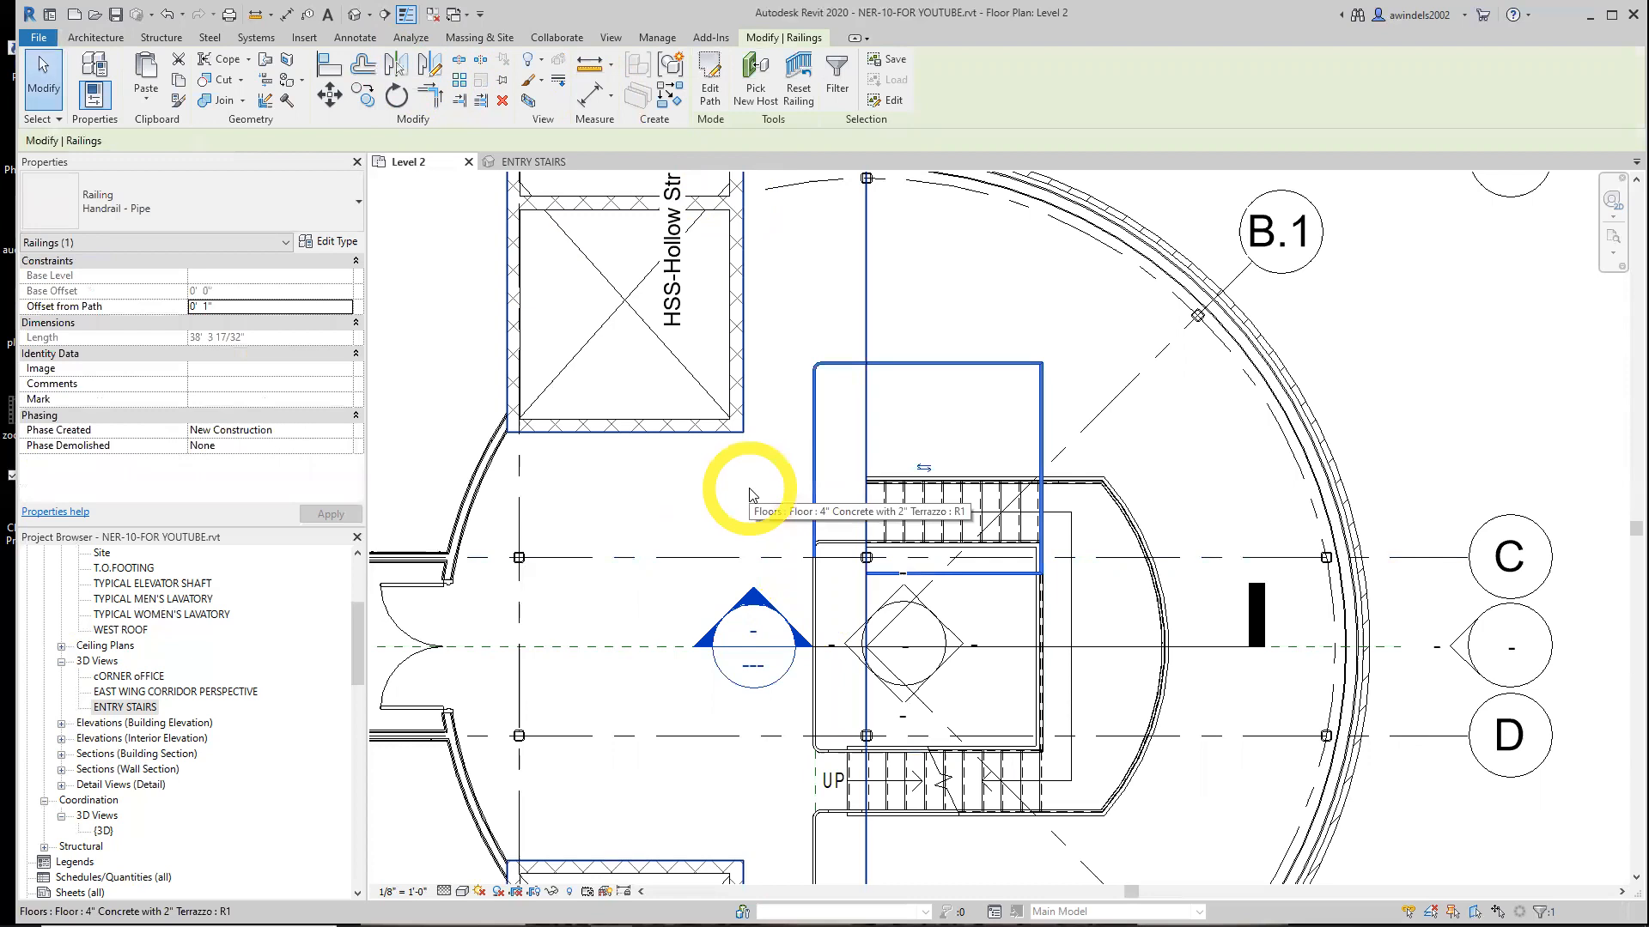
{"action": "left_click", "coordinate": [750, 495]}
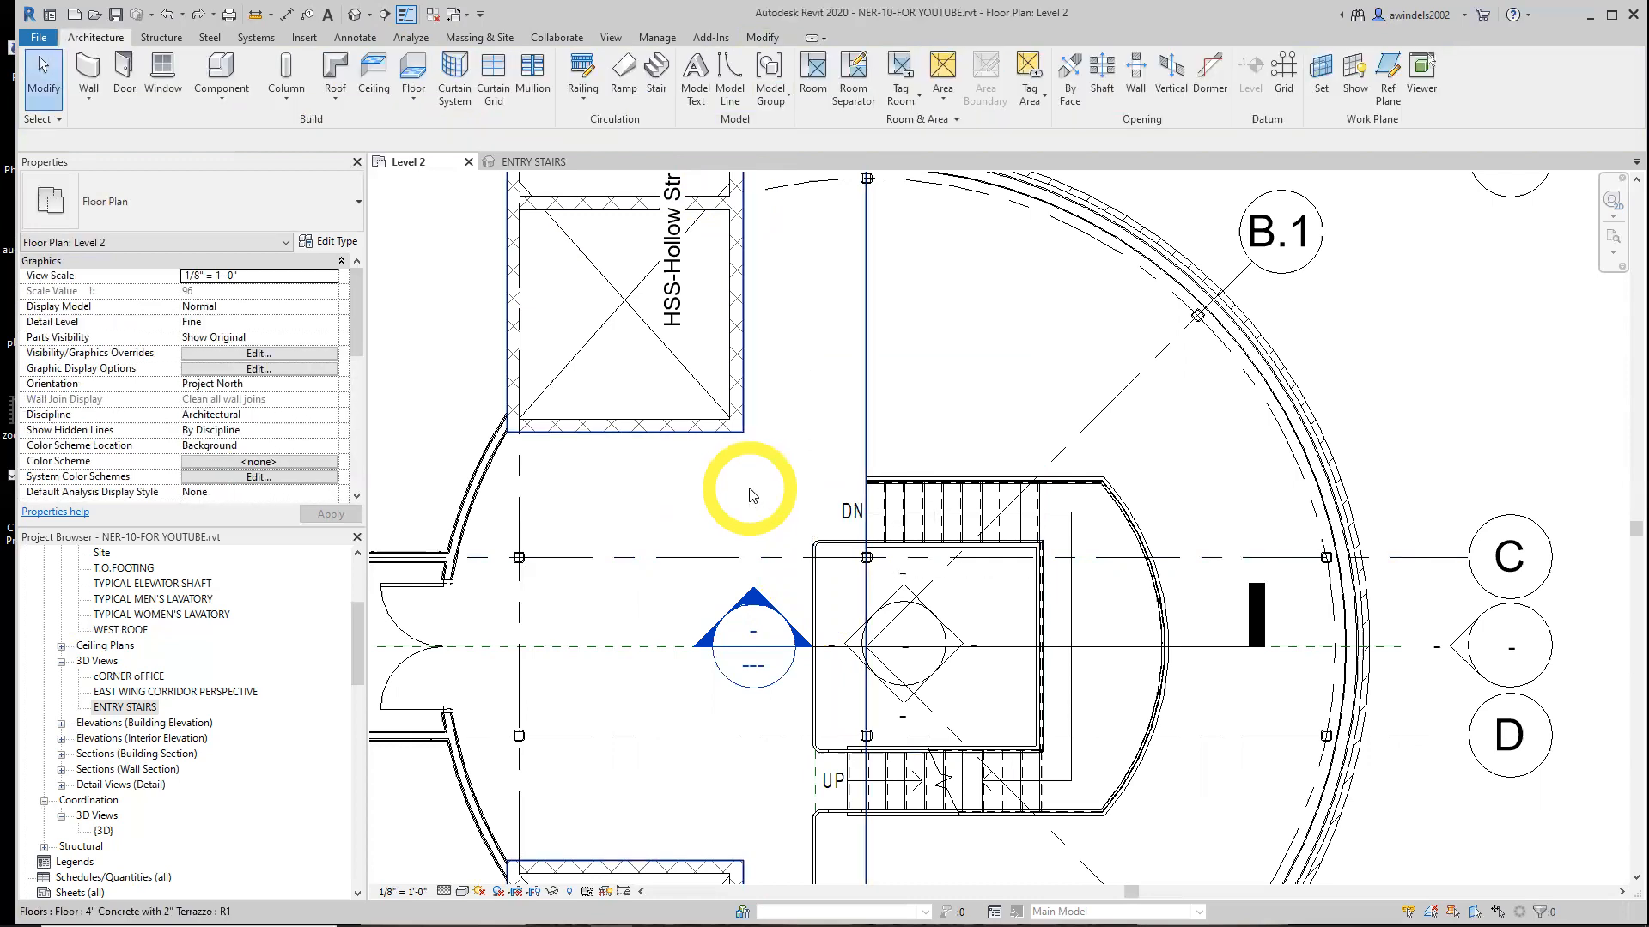
Mirror a copy of the short handrail near the DN stair about the stair's reference line
{"action": "left_click", "coordinate": [849, 547]}
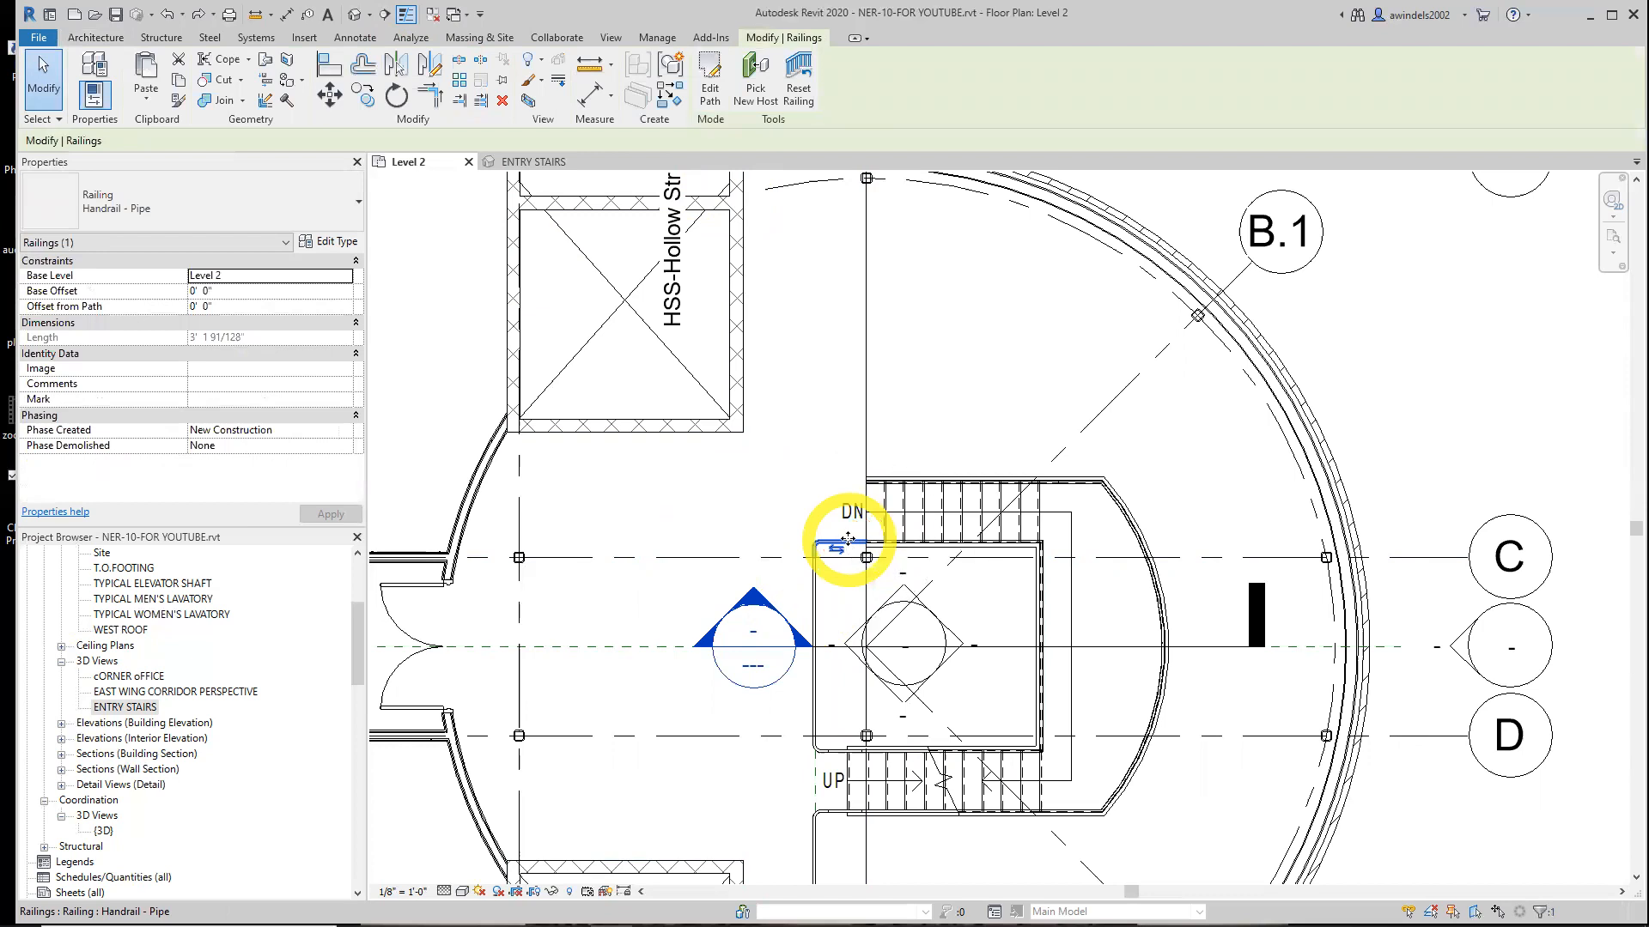
{"action": "left_click", "coordinate": [848, 539]}
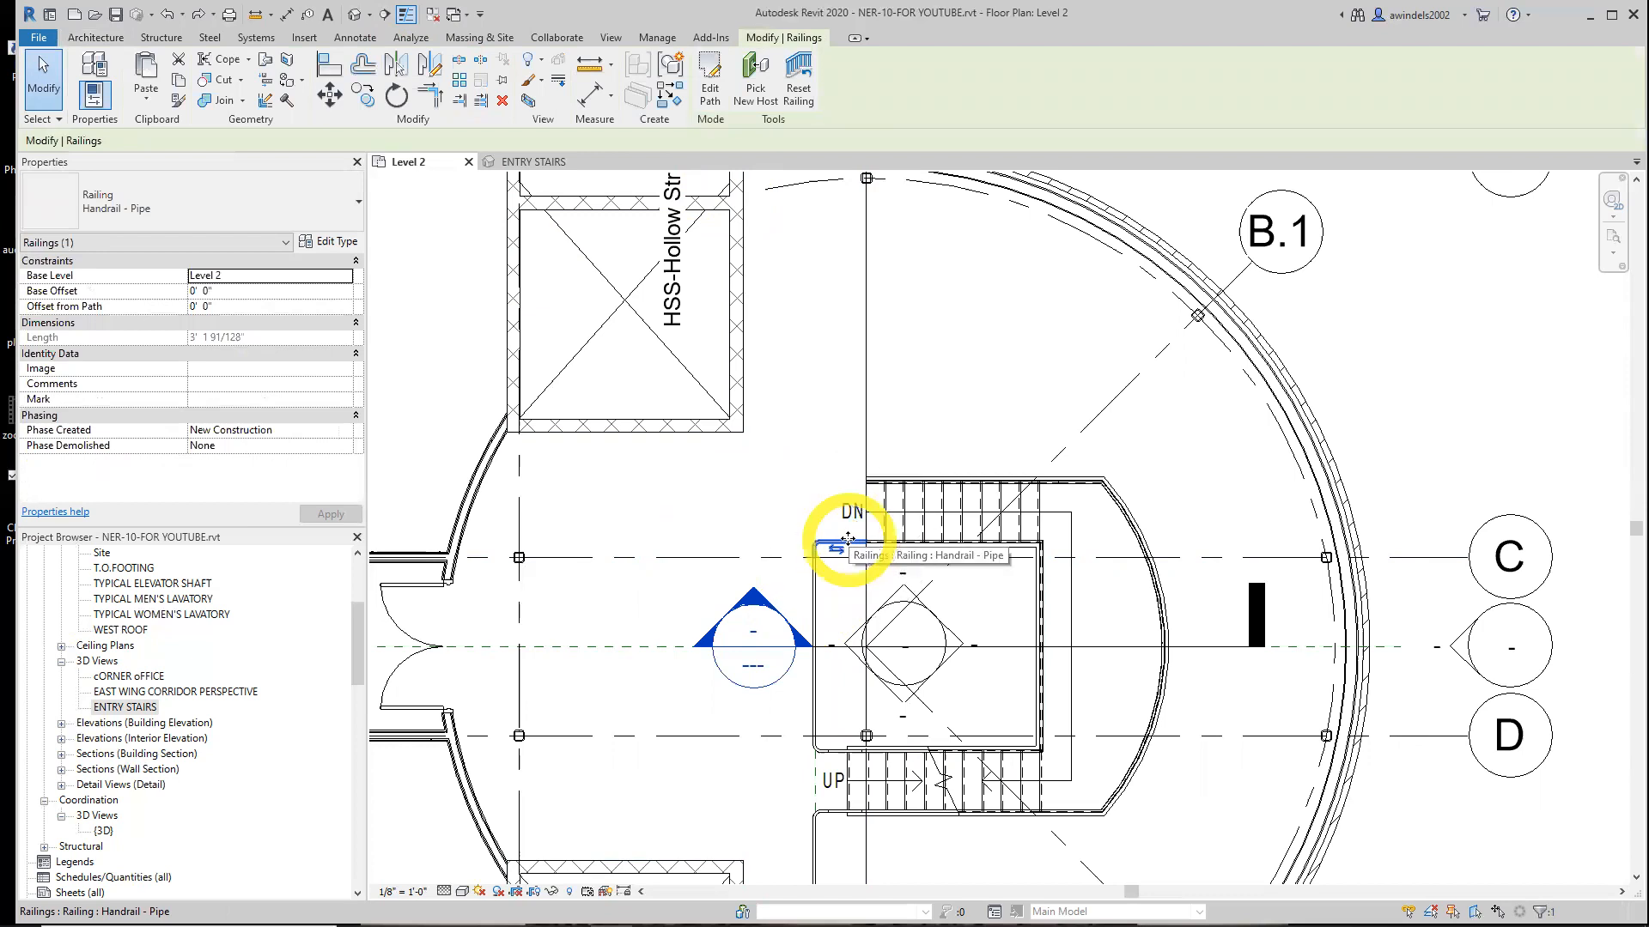
{"action": "scroll", "coordinate": [847, 538], "scroll_direction": "up", "scroll_amount": 5}
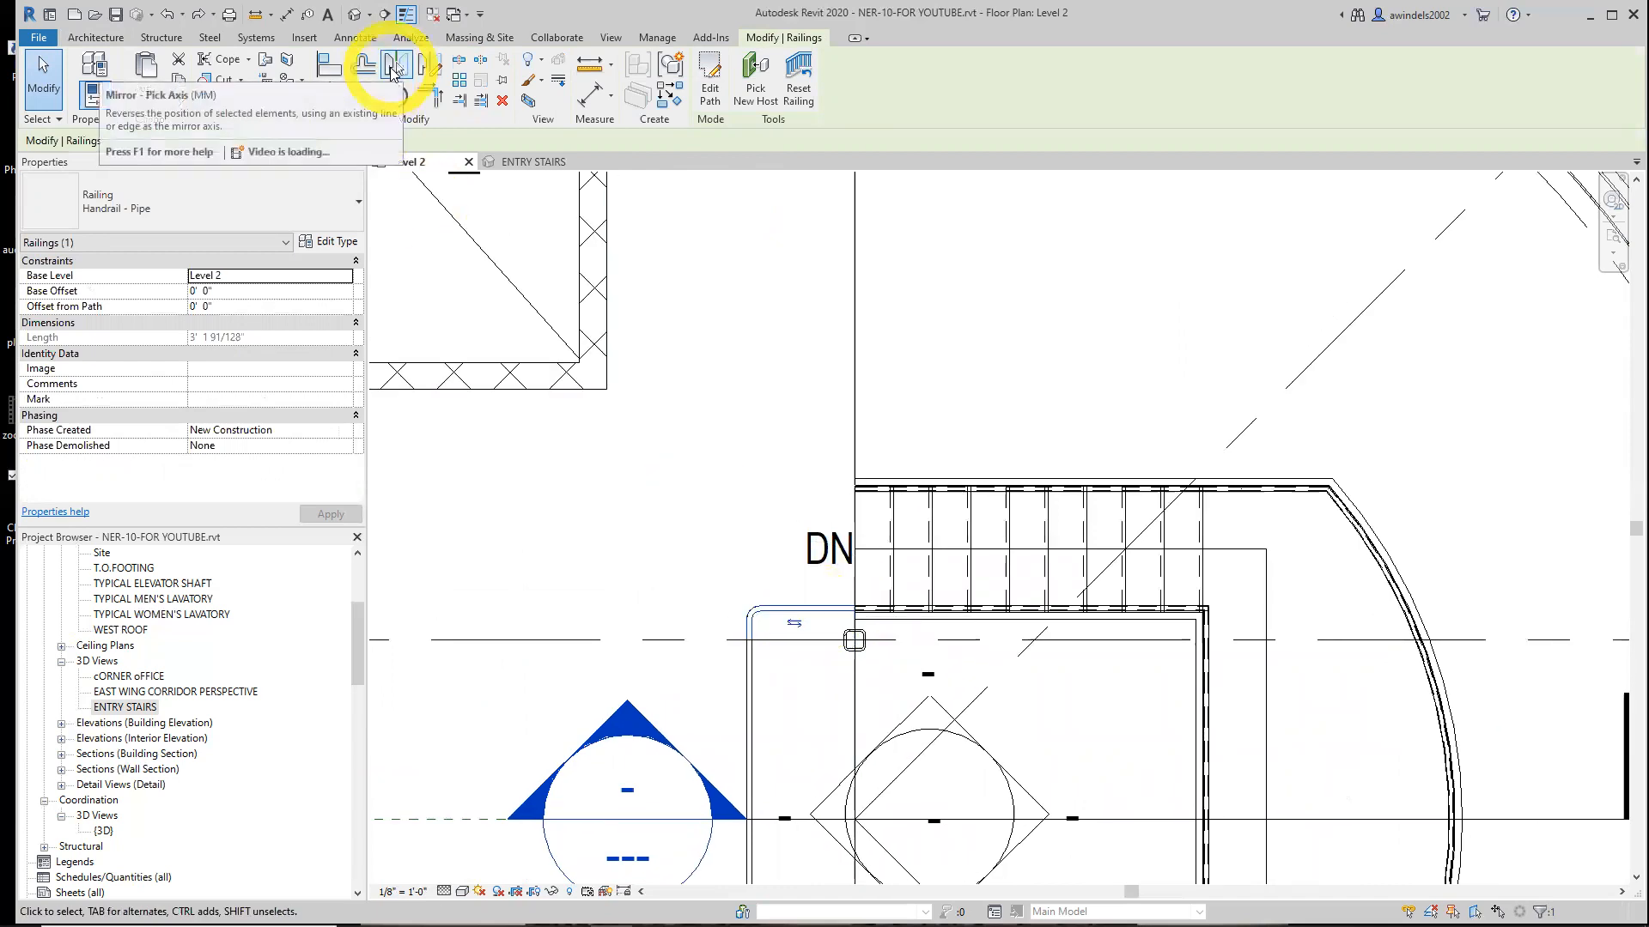
{"action": "left_click", "coordinate": [391, 67]}
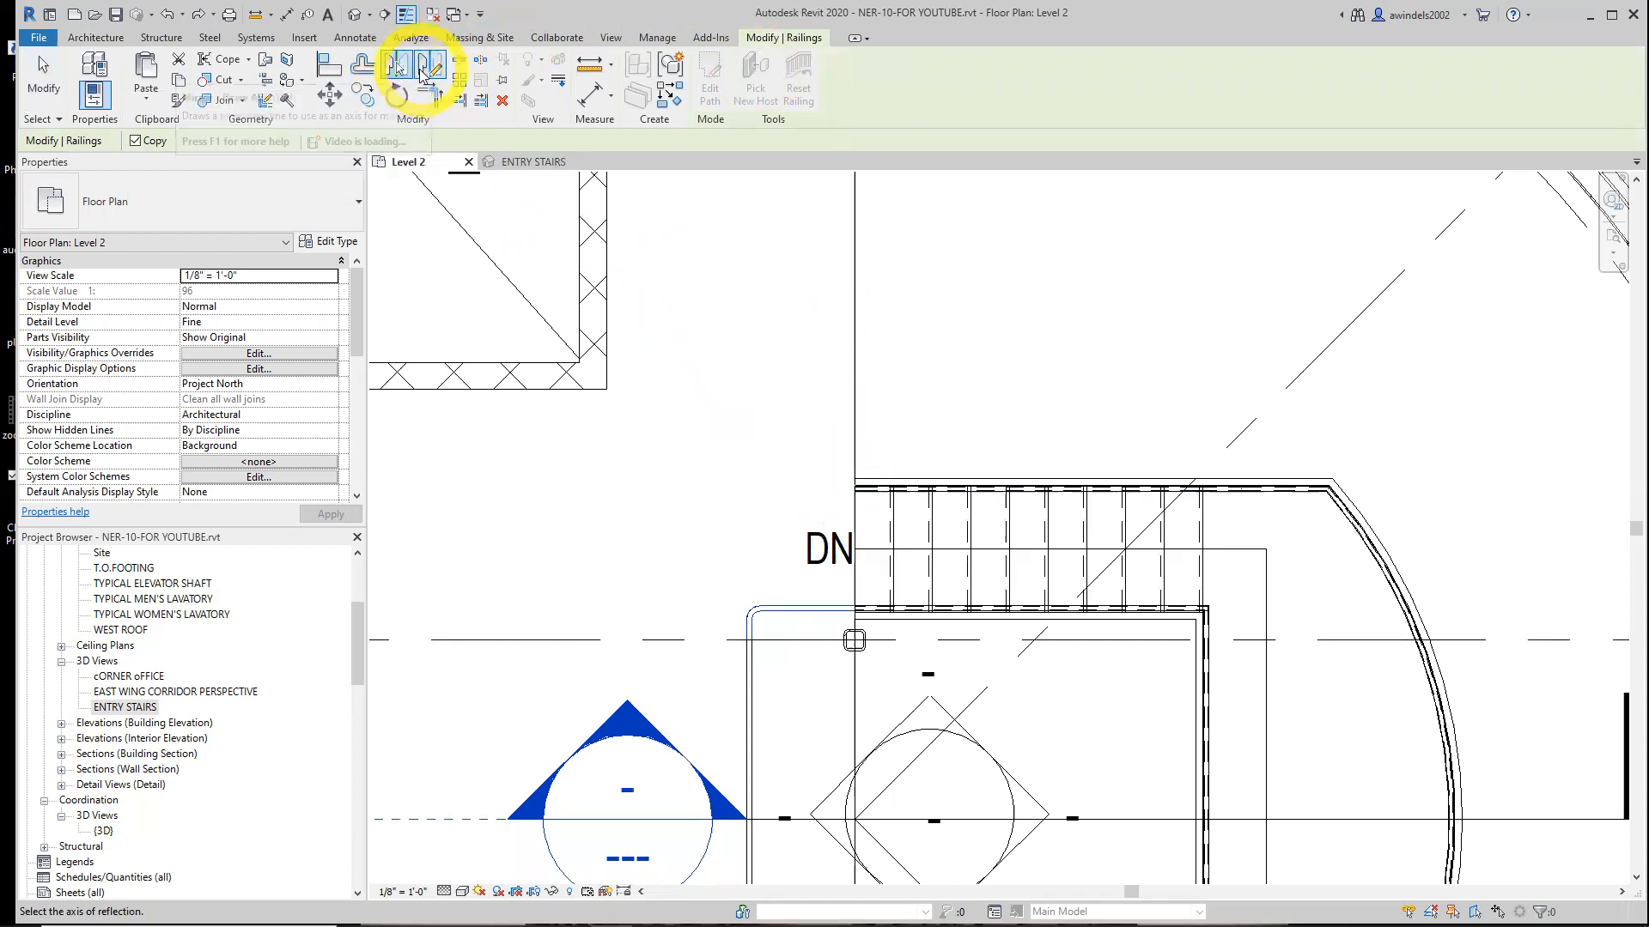
{"action": "left_click", "coordinate": [867, 545]}
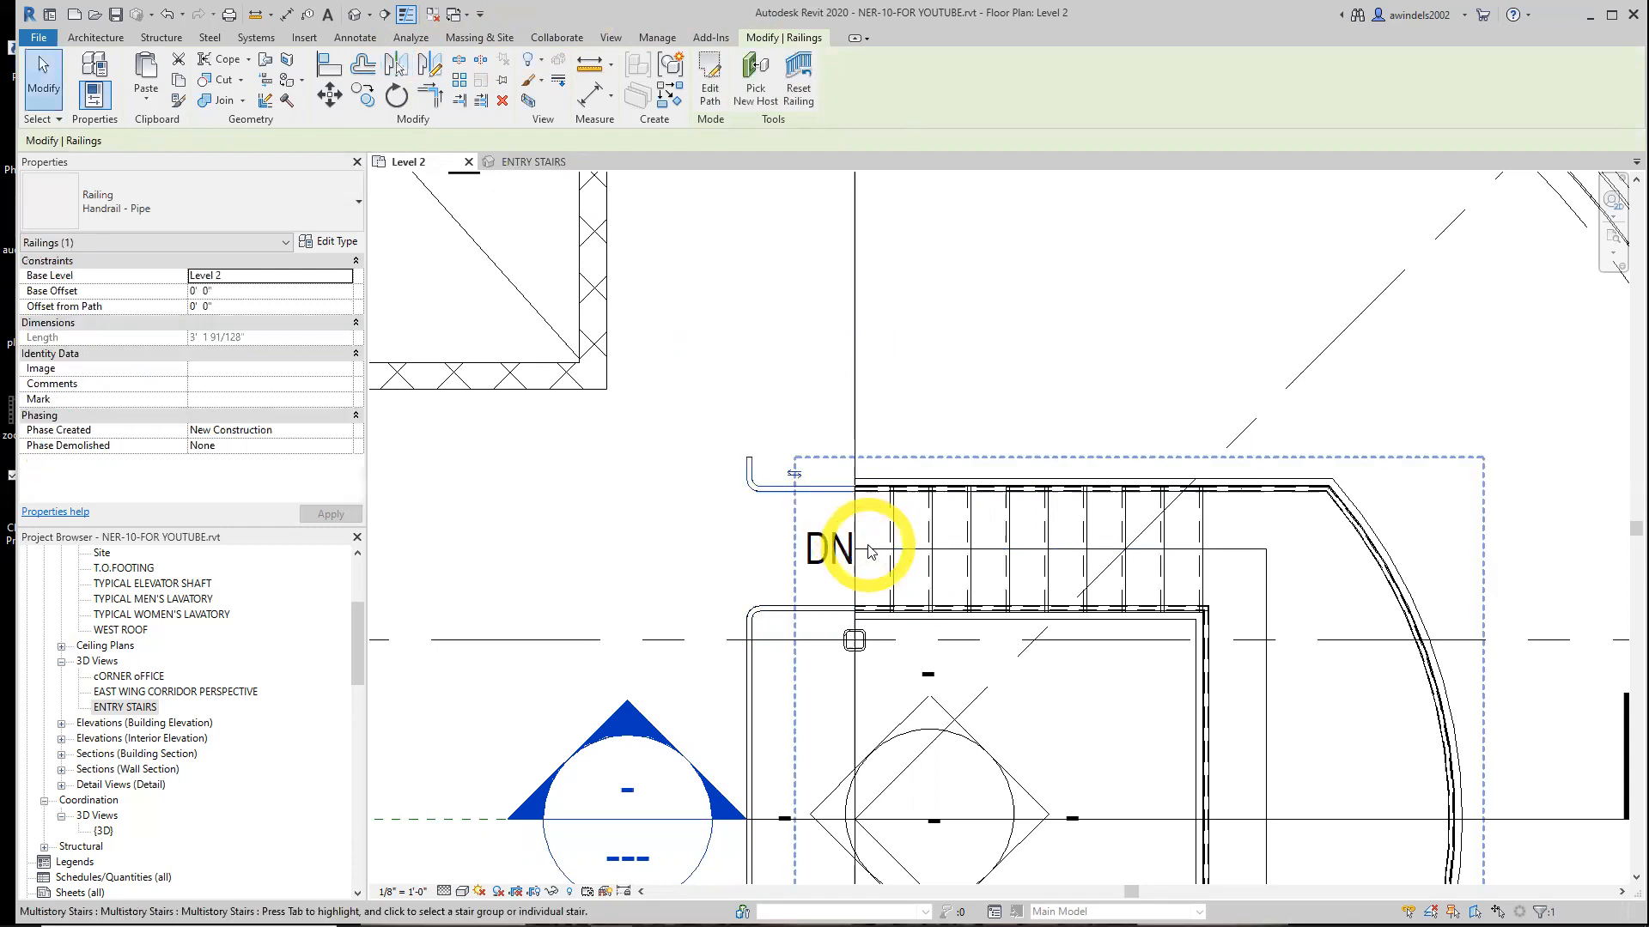
Edit the mirrored railing's path, extending its vertical segment up to the wall at grid B, about 15'-4" long, and finish
{"action": "key", "text": "ctrl"}
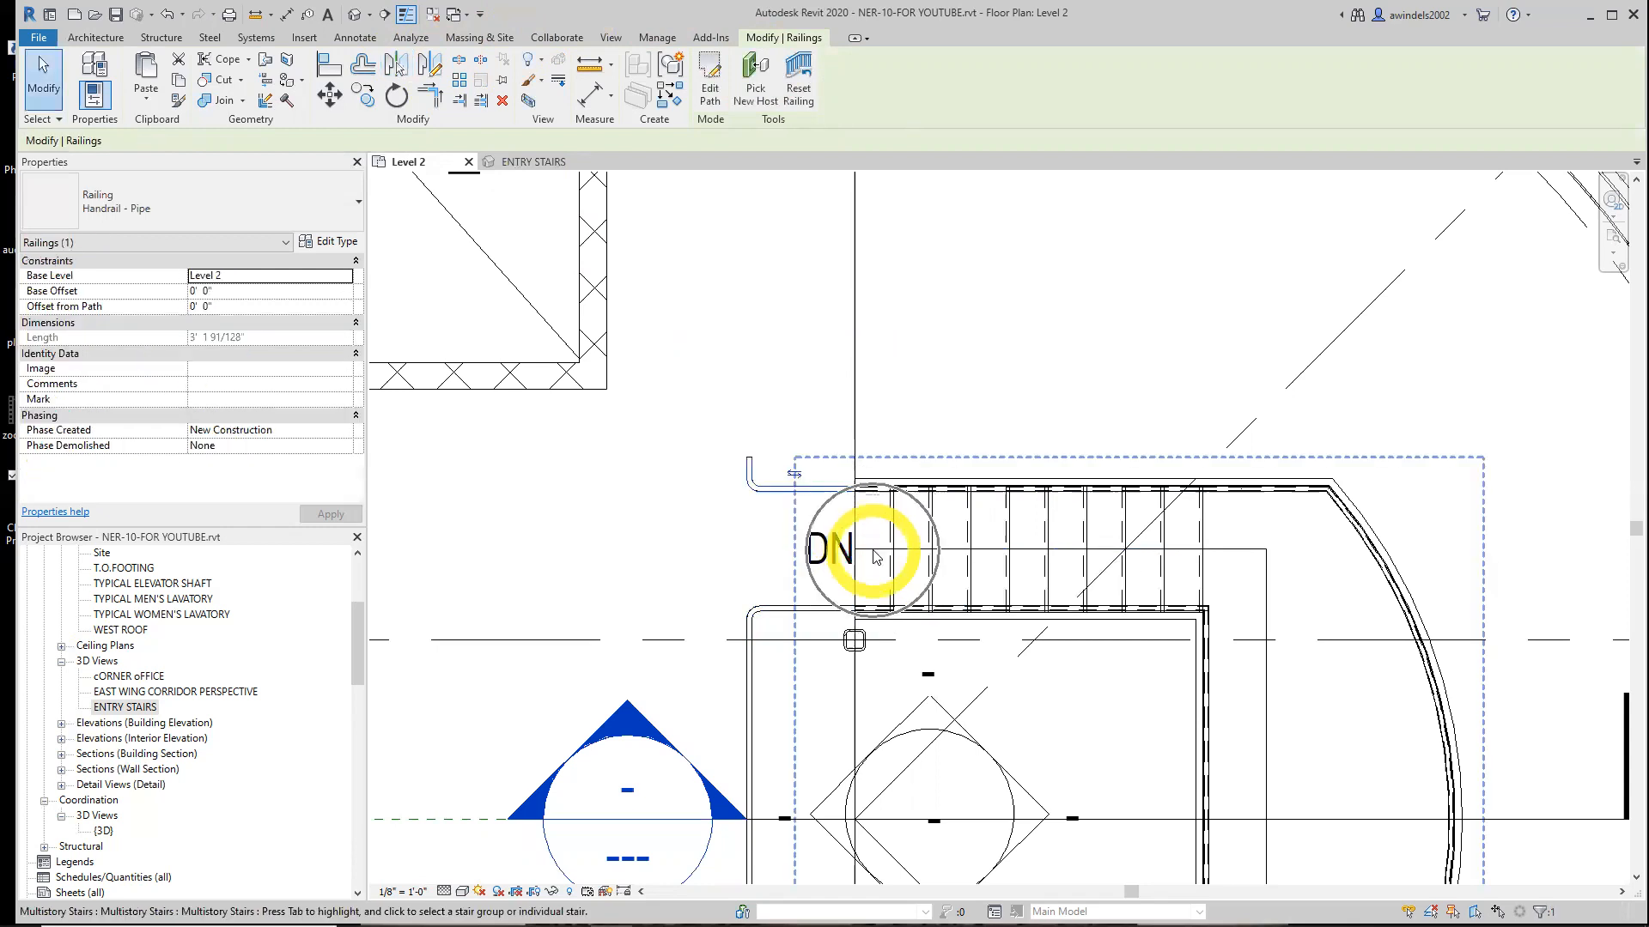
{"action": "key", "text": "Tab"}
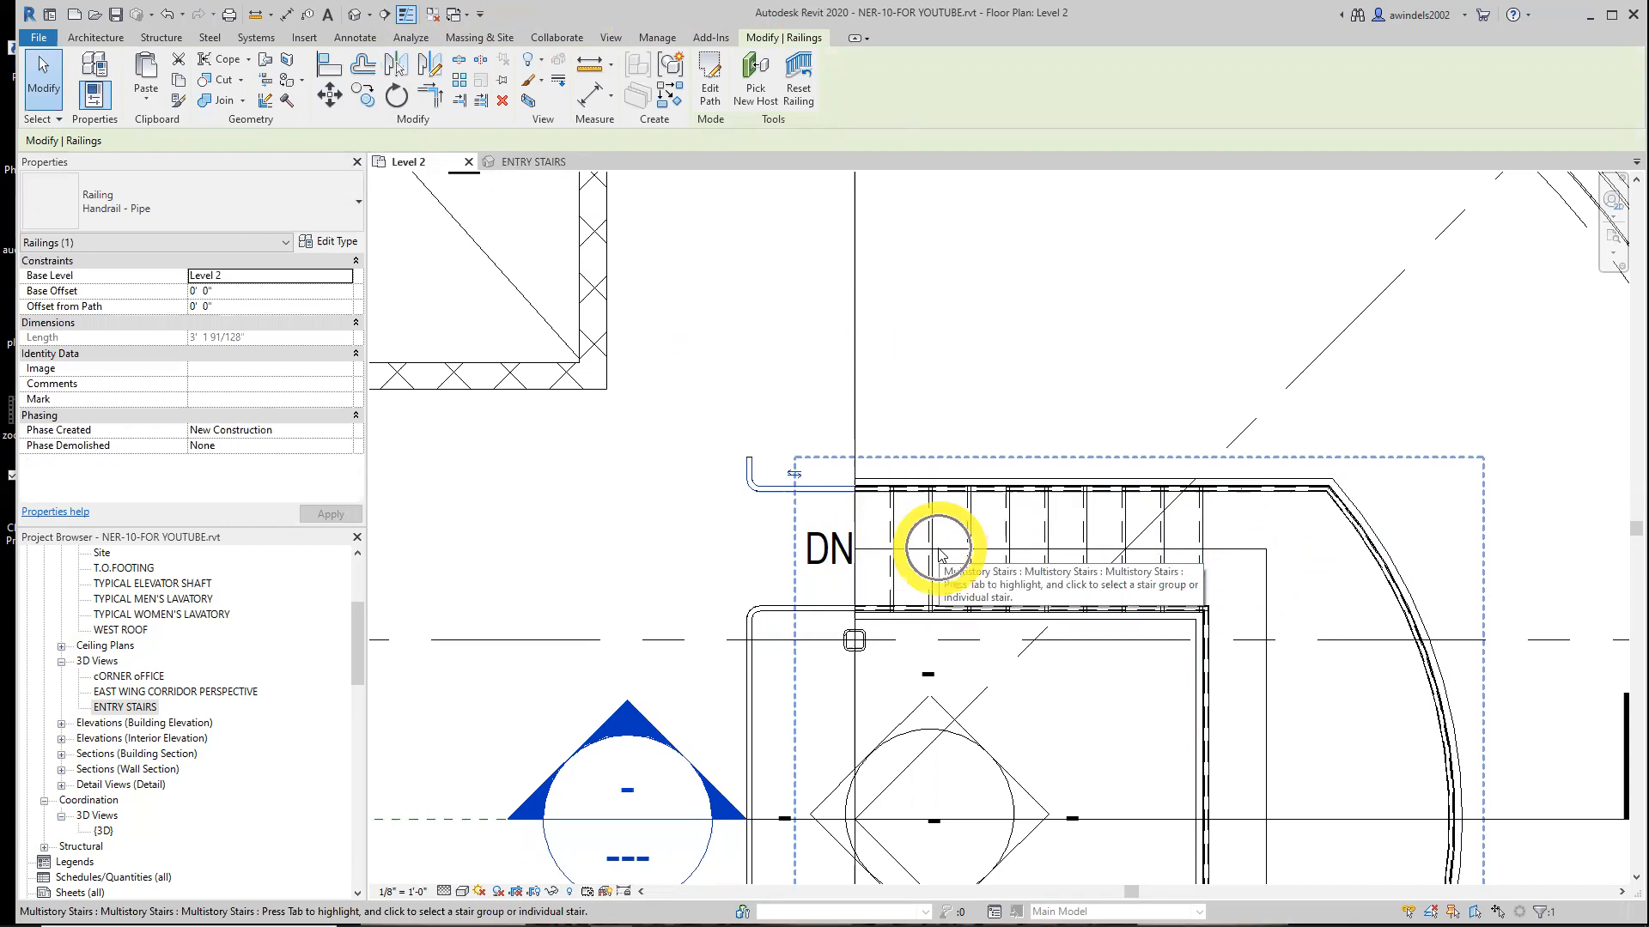
{"action": "left_click", "coordinate": [756, 421]}
{"action": "left_click", "coordinate": [762, 486]}
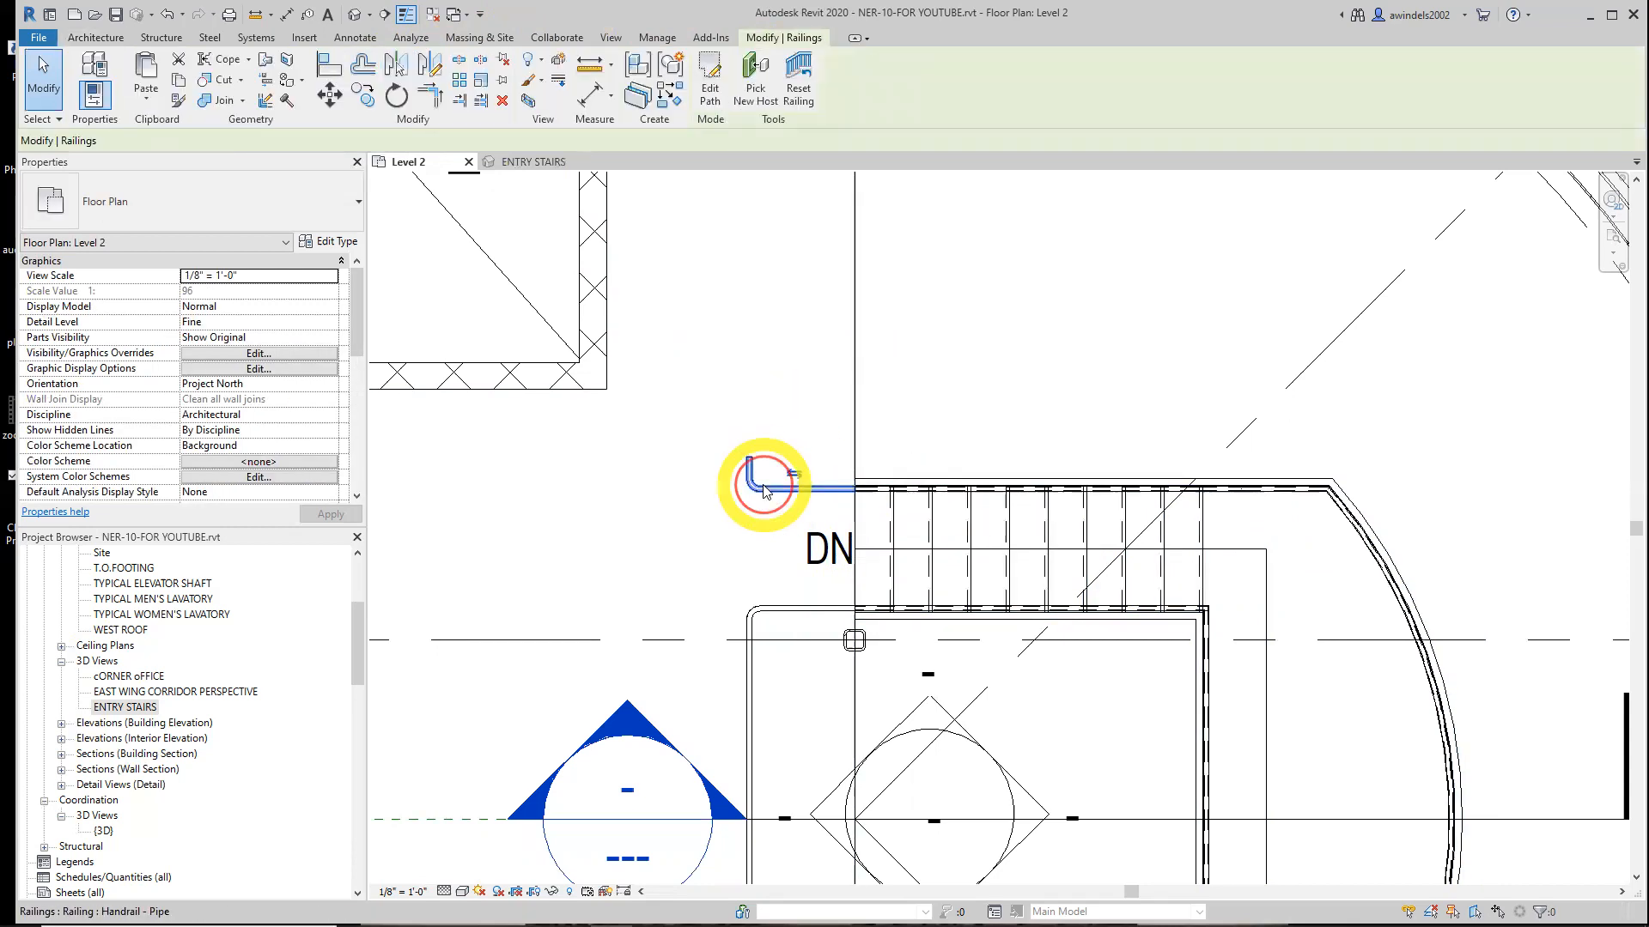
{"action": "left_click", "coordinate": [710, 81]}
{"action": "left_click", "coordinate": [749, 468]}
{"action": "scroll", "coordinate": [755, 442], "scroll_direction": "down", "scroll_amount": 4}
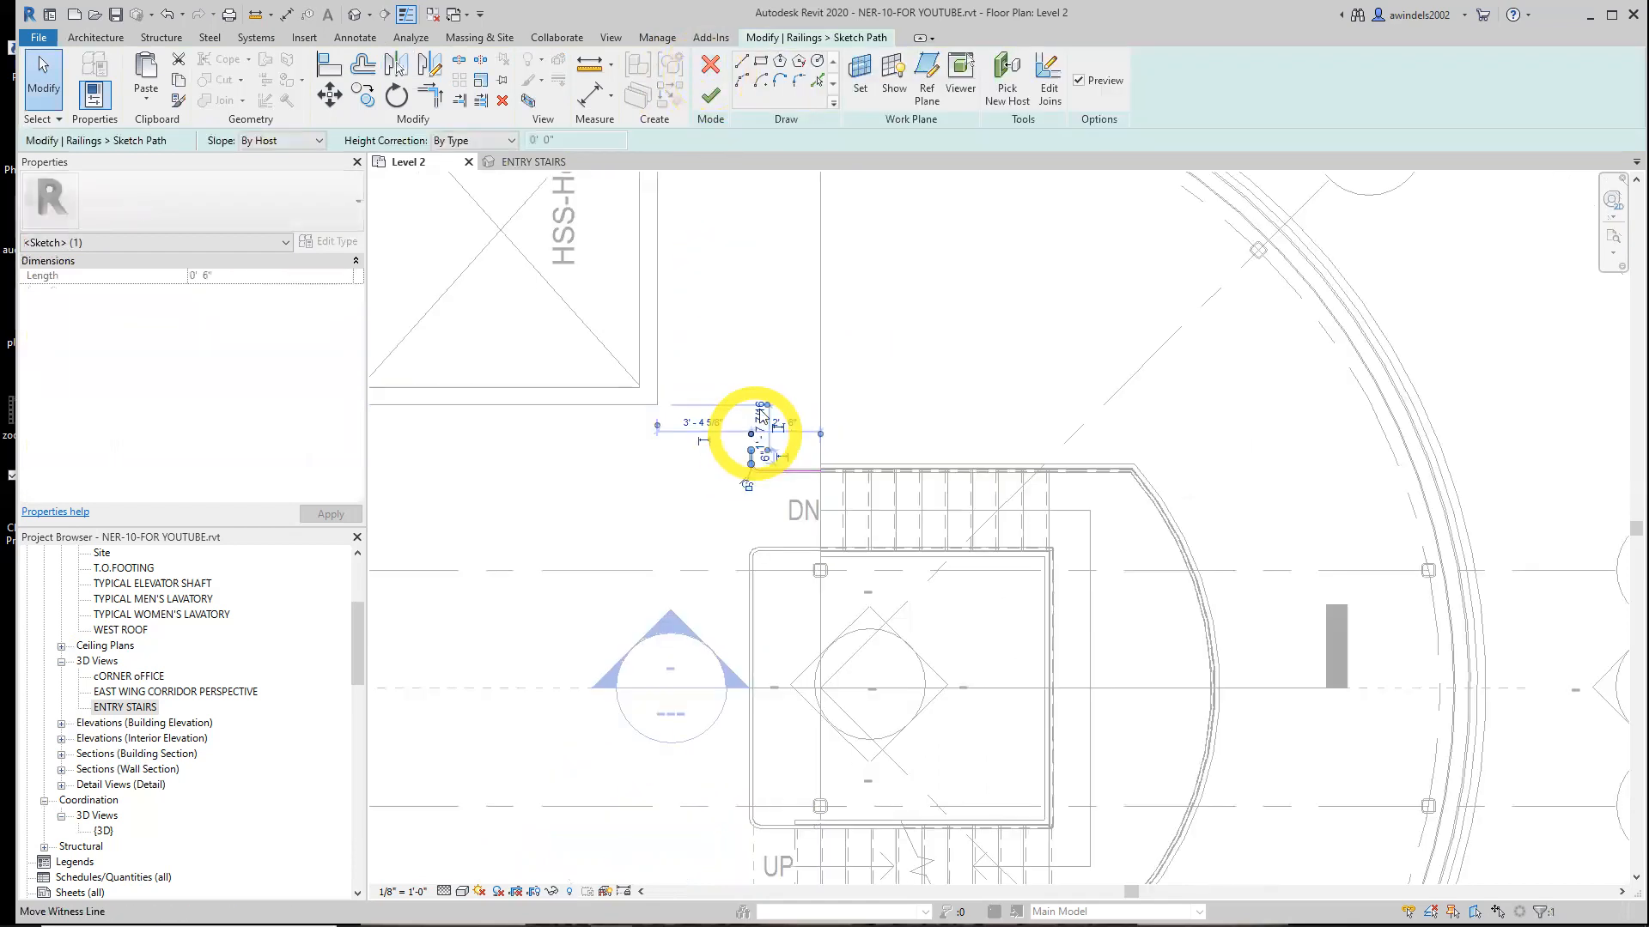
{"action": "scroll", "coordinate": [761, 465], "scroll_direction": "up", "scroll_amount": 2}
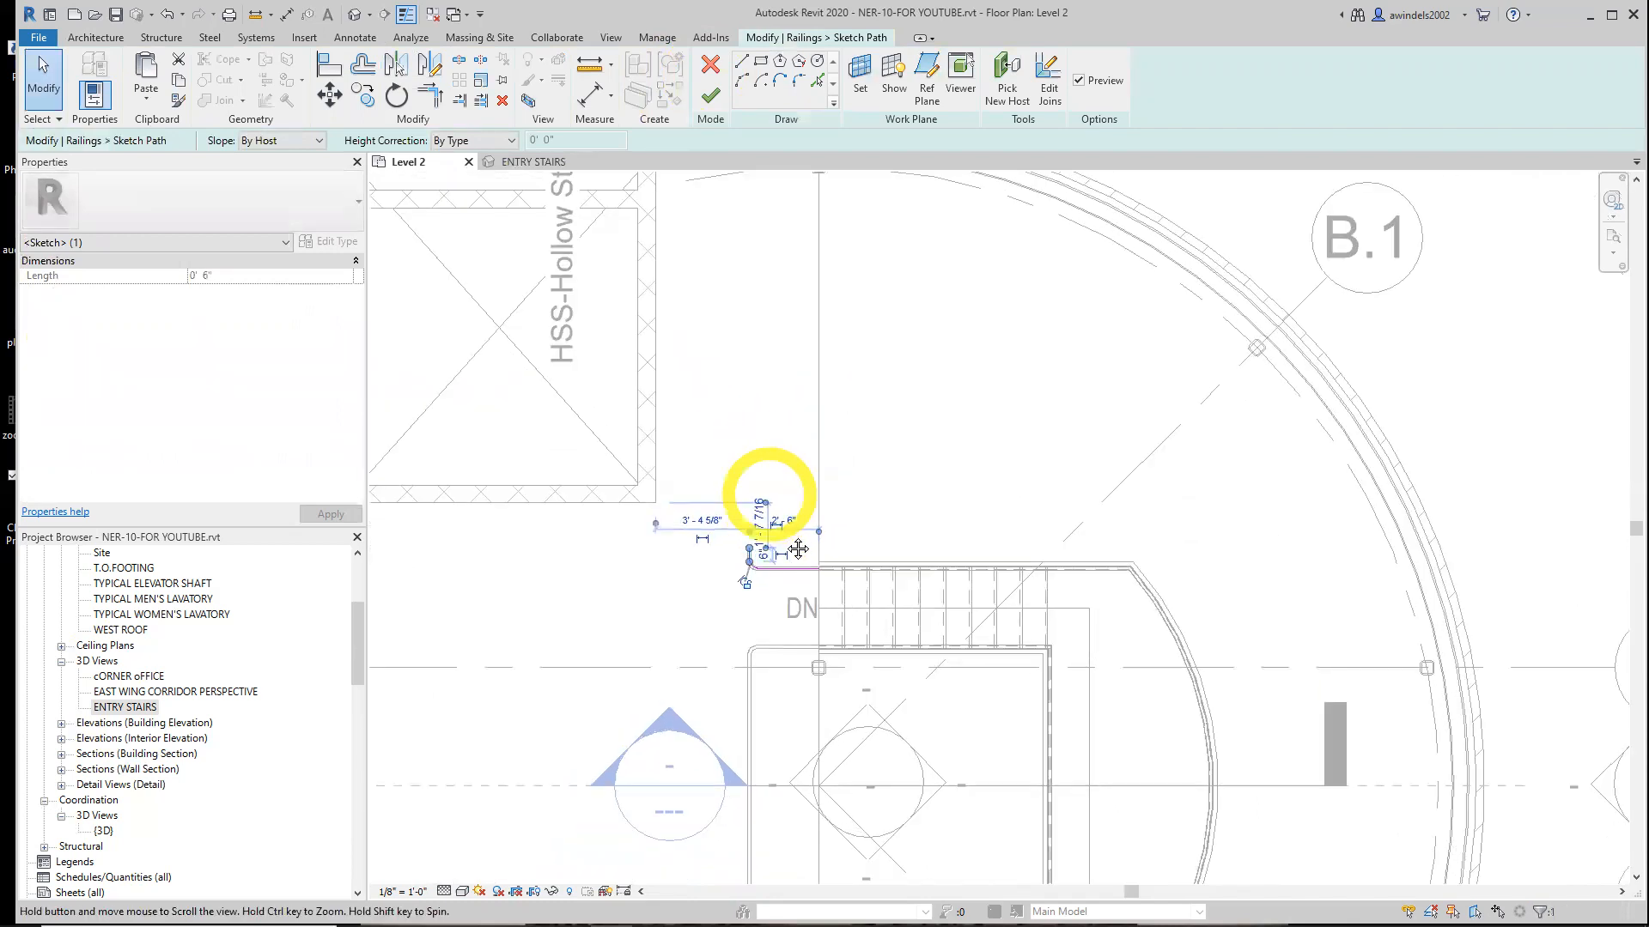
{"action": "mouse_move", "coordinate": [766, 535]}
{"action": "left_mouse_down"}
{"action": "mouse_move", "coordinate": [755, 449]}
{"action": "mouse_move", "coordinate": [784, 276]}
{"action": "mouse_move", "coordinate": [773, 216]}
{"action": "left_mouse_up"}
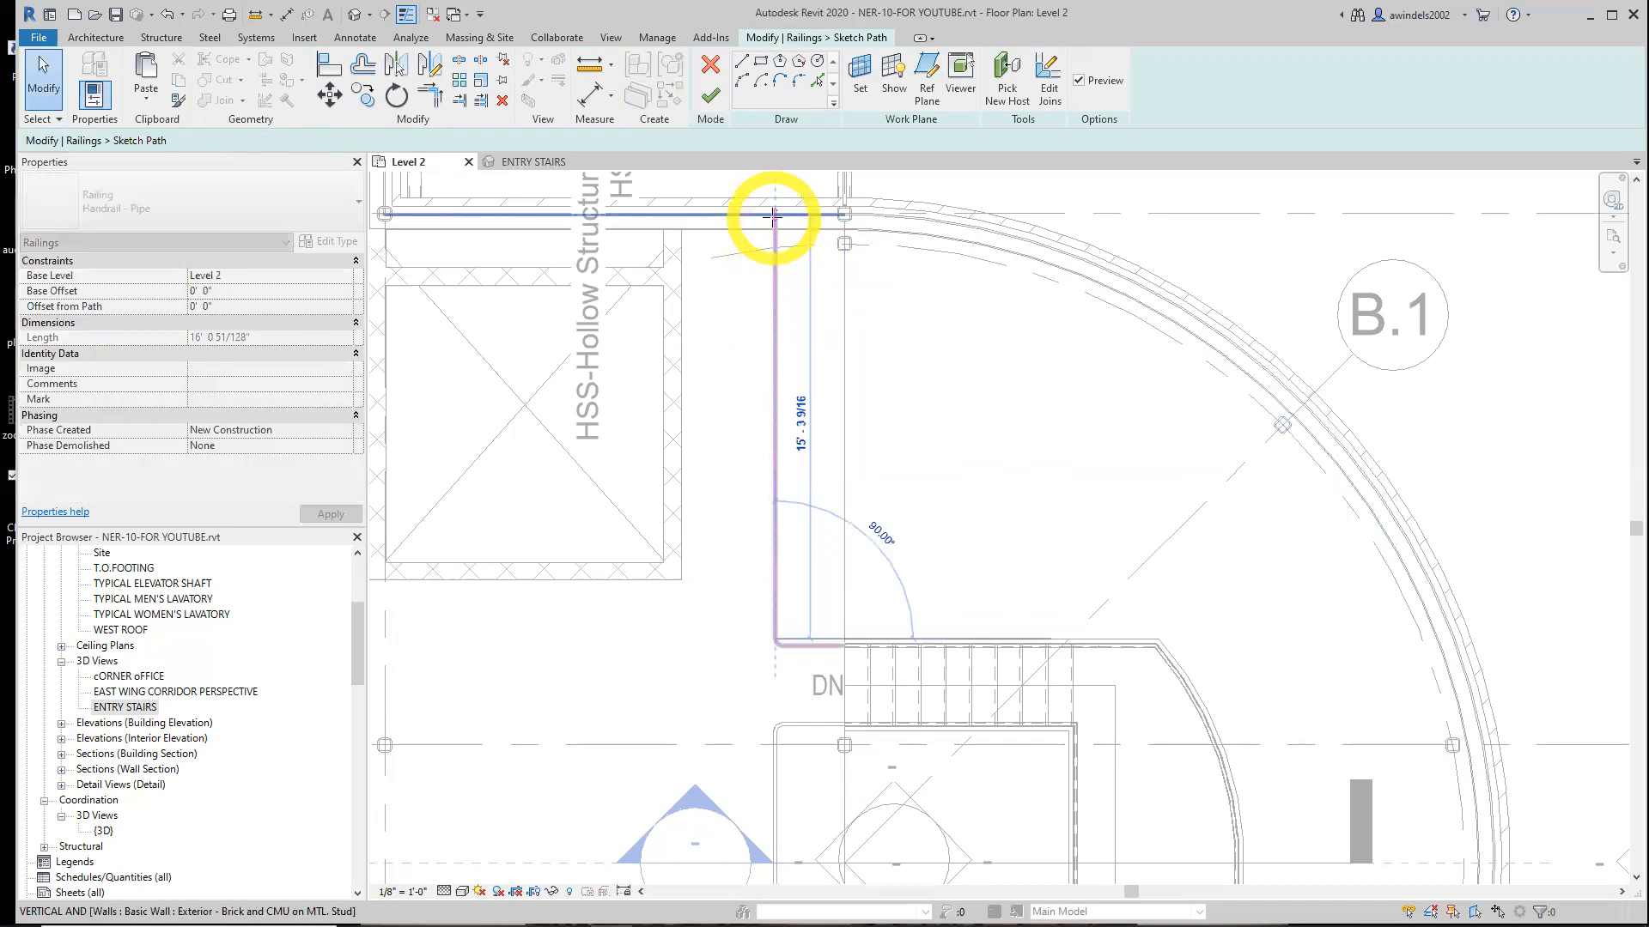
{"action": "left_click", "coordinate": [936, 403]}
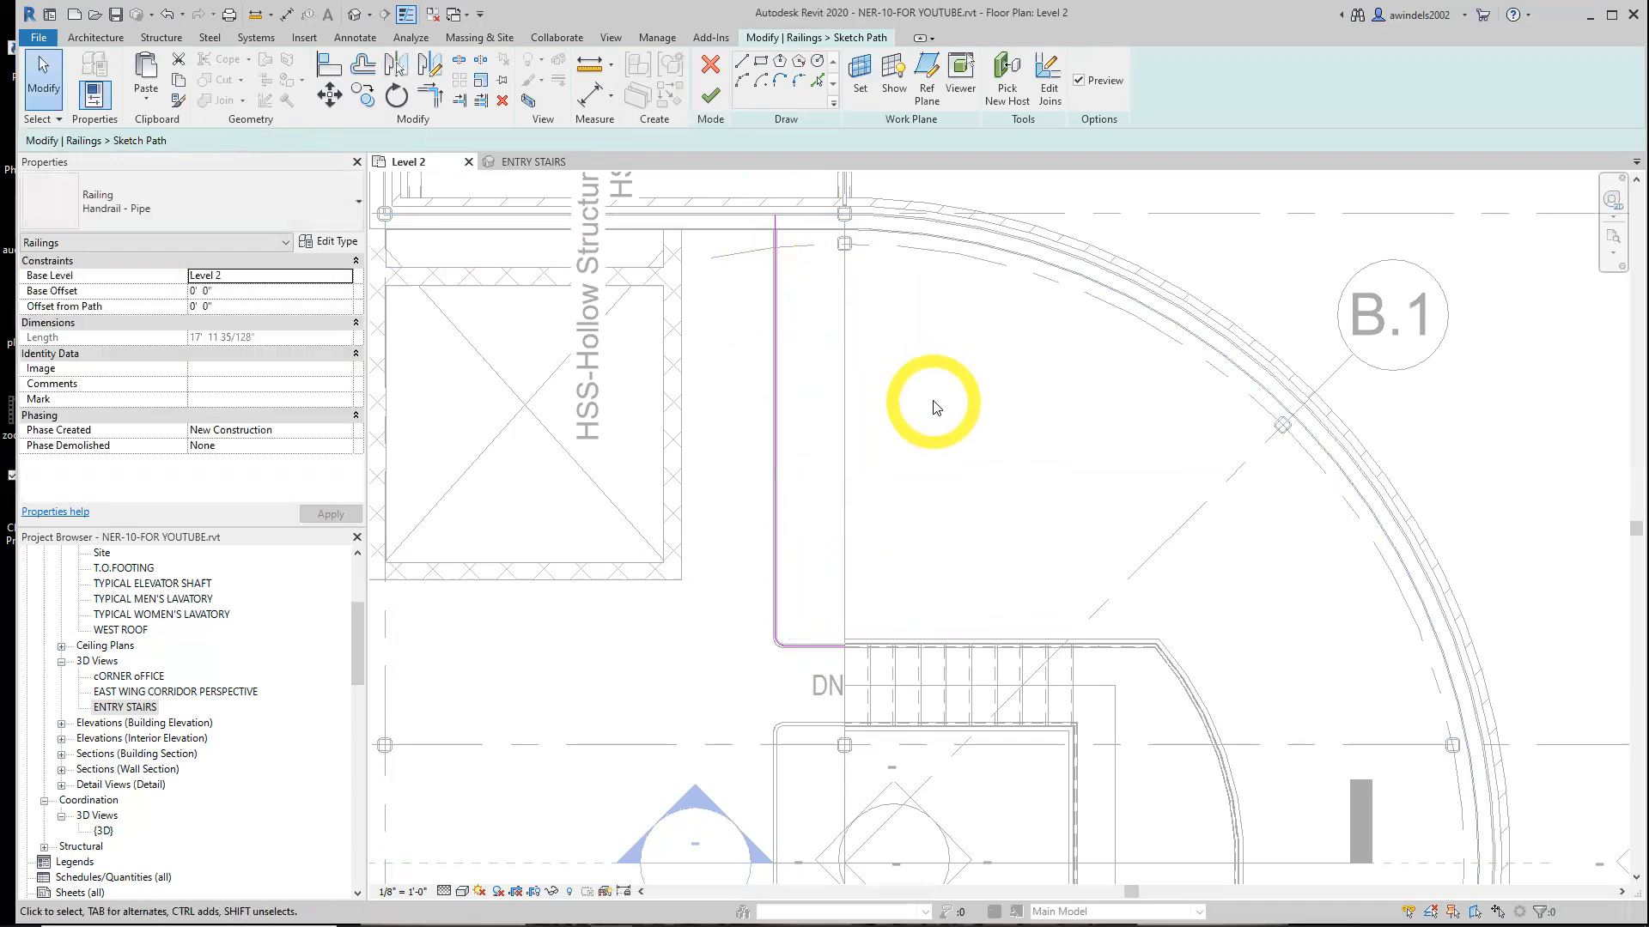
{"action": "scroll", "coordinate": [936, 404], "scroll_direction": "down", "scroll_amount": 2}
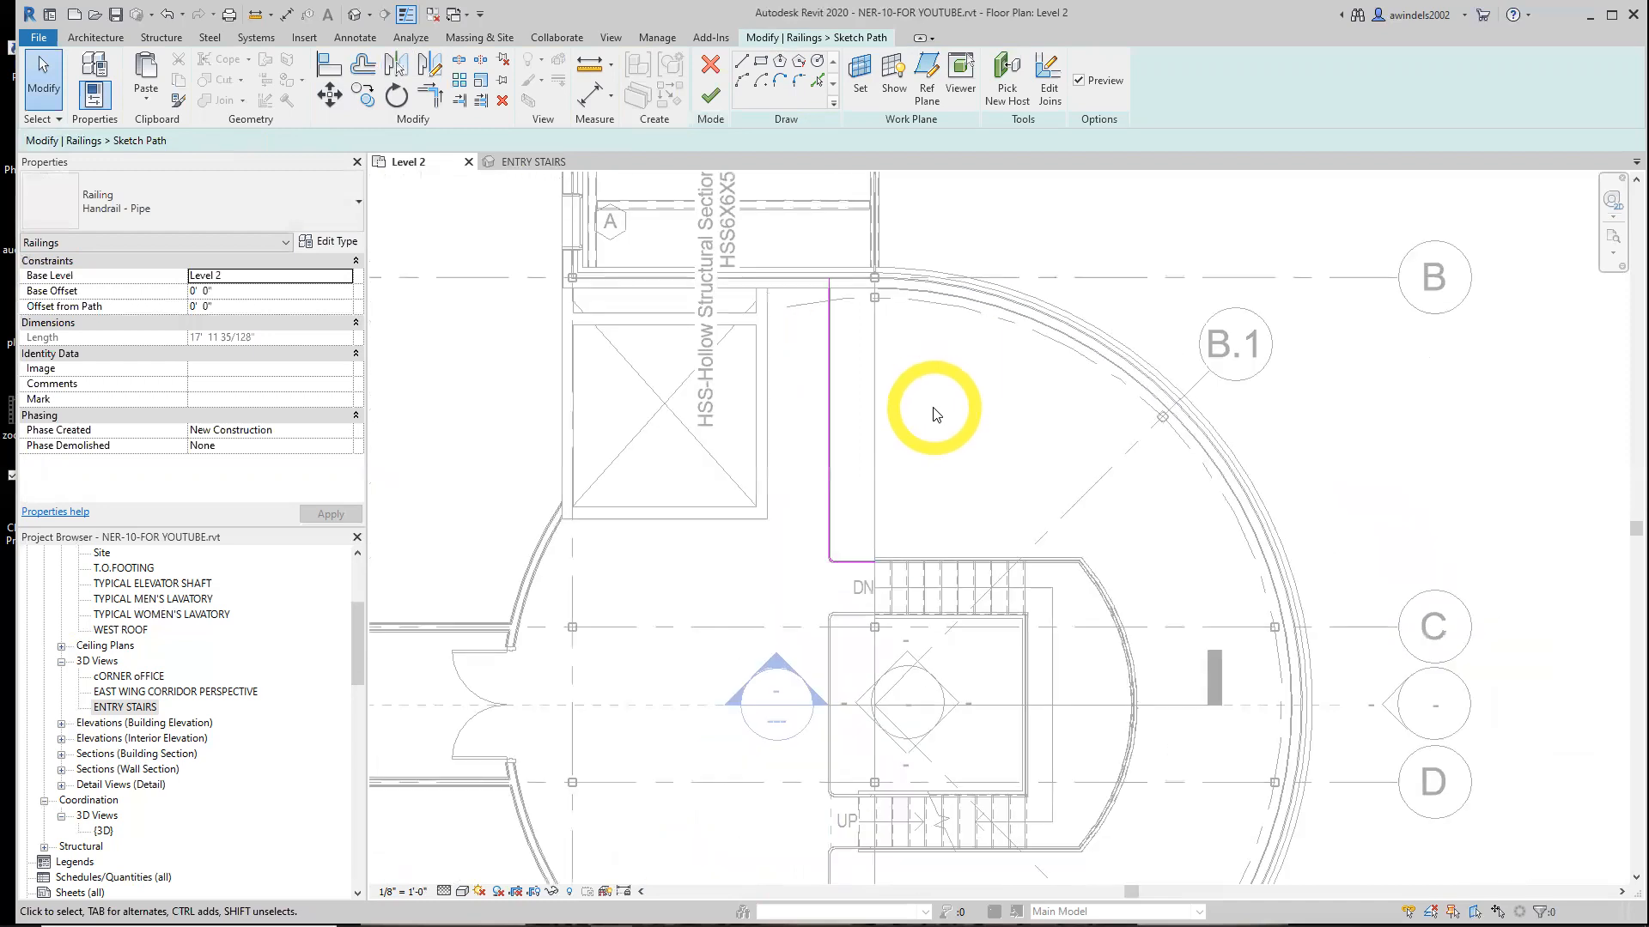
{"action": "left_click", "coordinate": [710, 100]}
Inspect the new handrails across the levels in the ENTRY STAIRS 3D view
{"action": "scroll", "coordinate": [1145, 523], "scroll_direction": "down", "scroll_amount": 2}
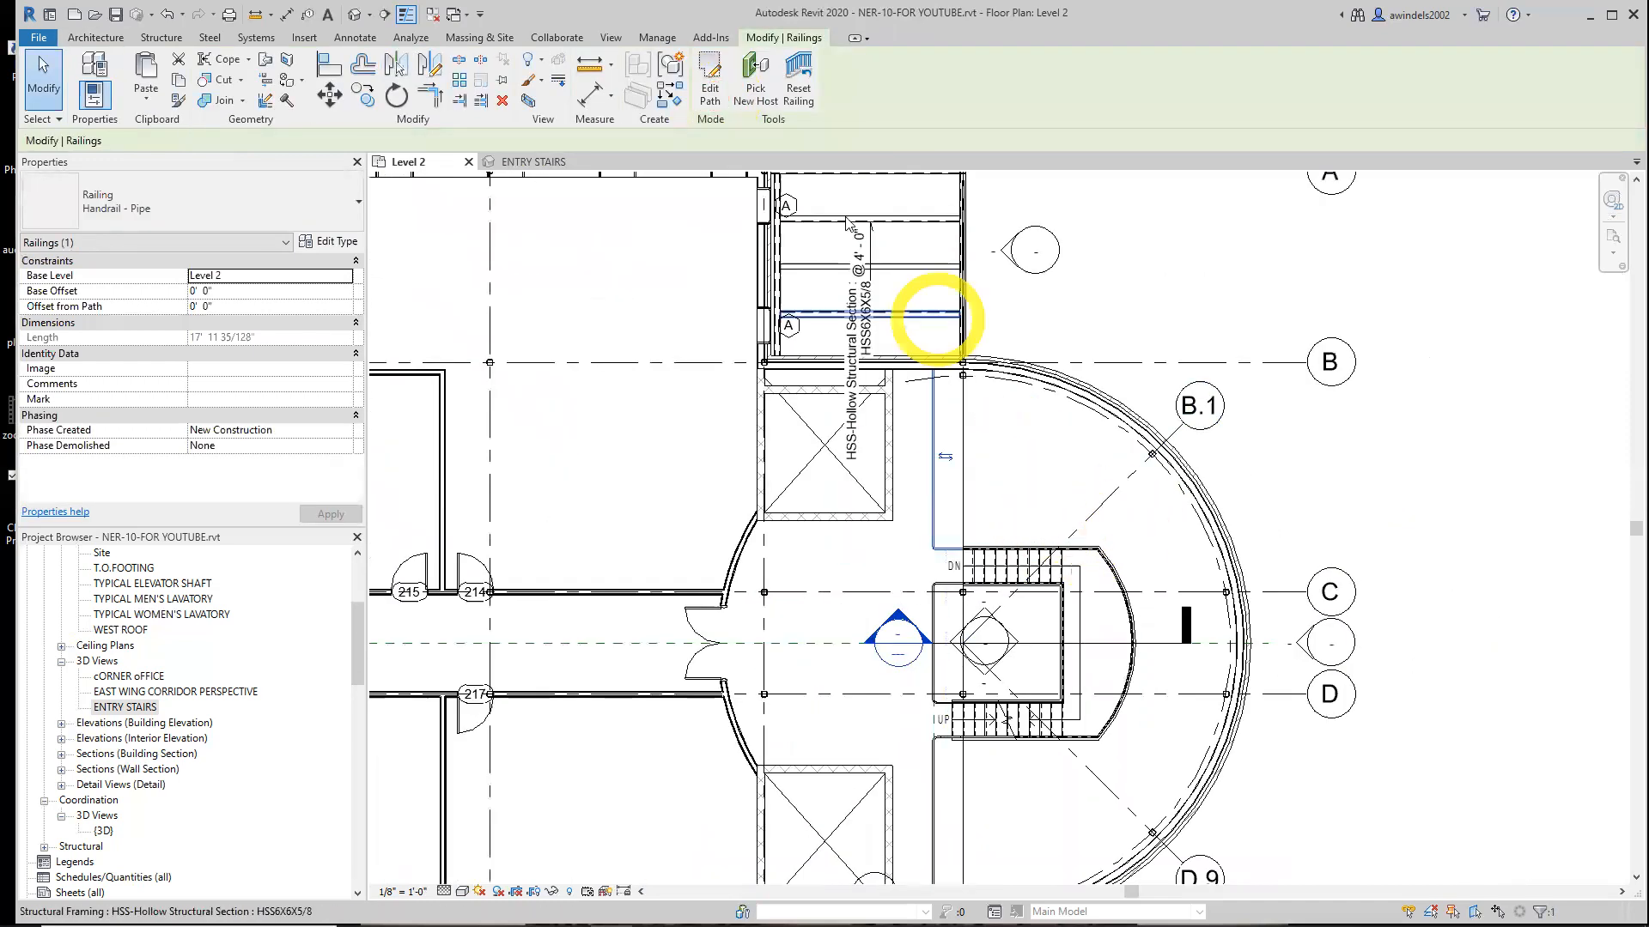
{"action": "key", "text": "Escape"}
{"action": "middle_click_drag", "start_coordinate": [1028, 548], "coordinate": [991, 437]}
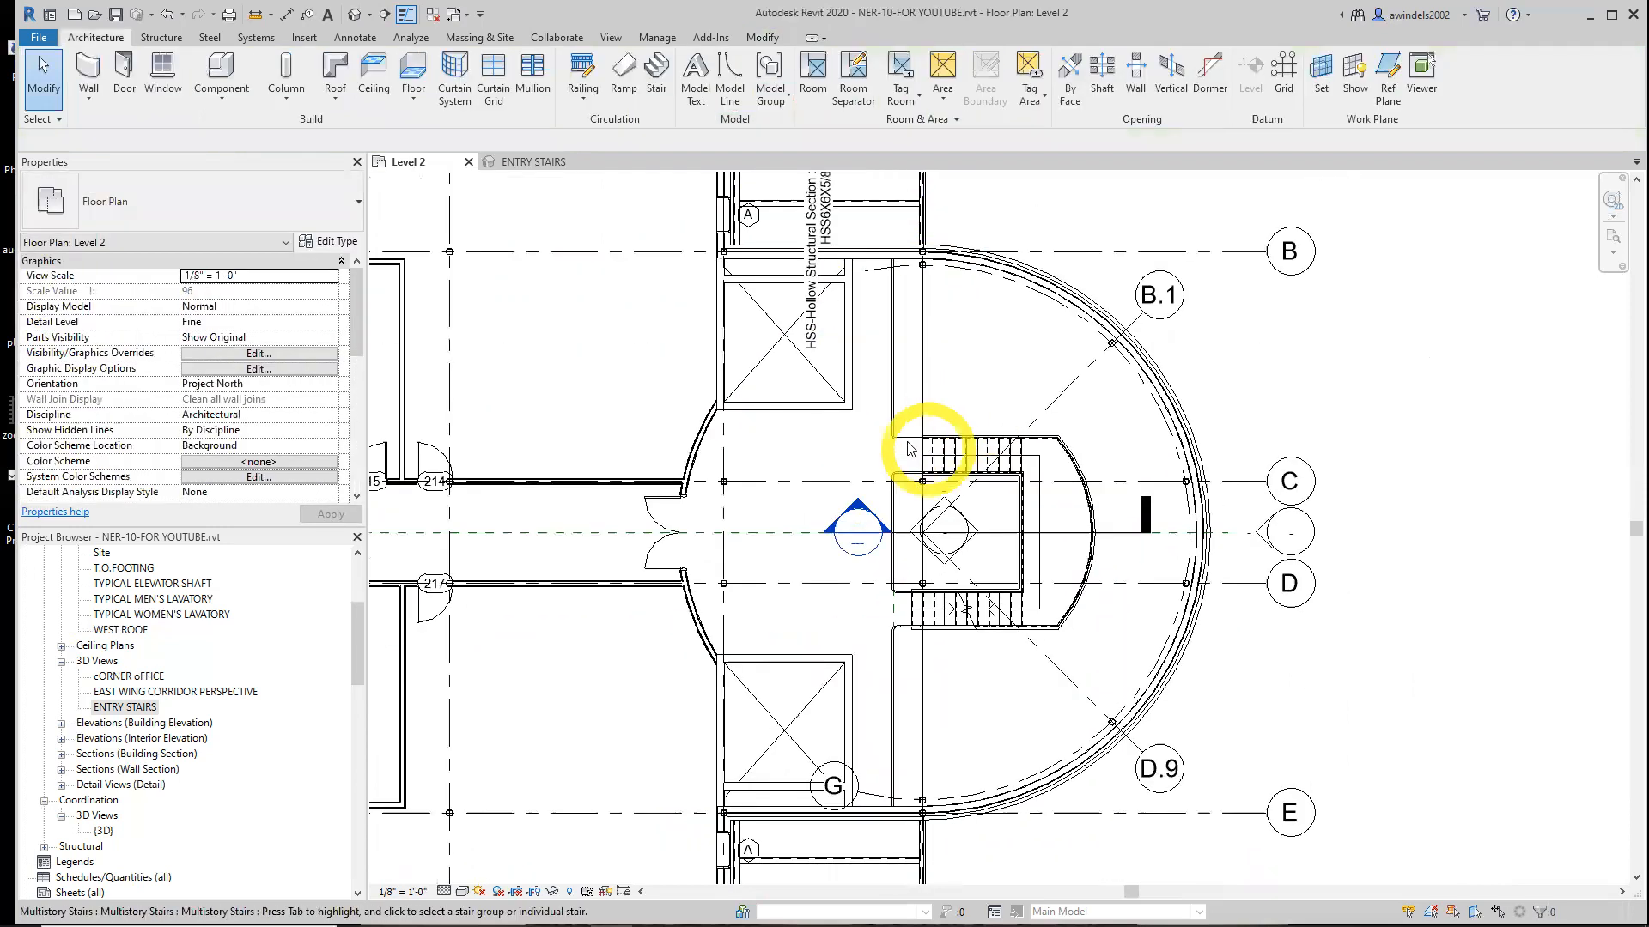
{"action": "scroll", "coordinate": [940, 459], "scroll_direction": "up", "scroll_amount": 1}
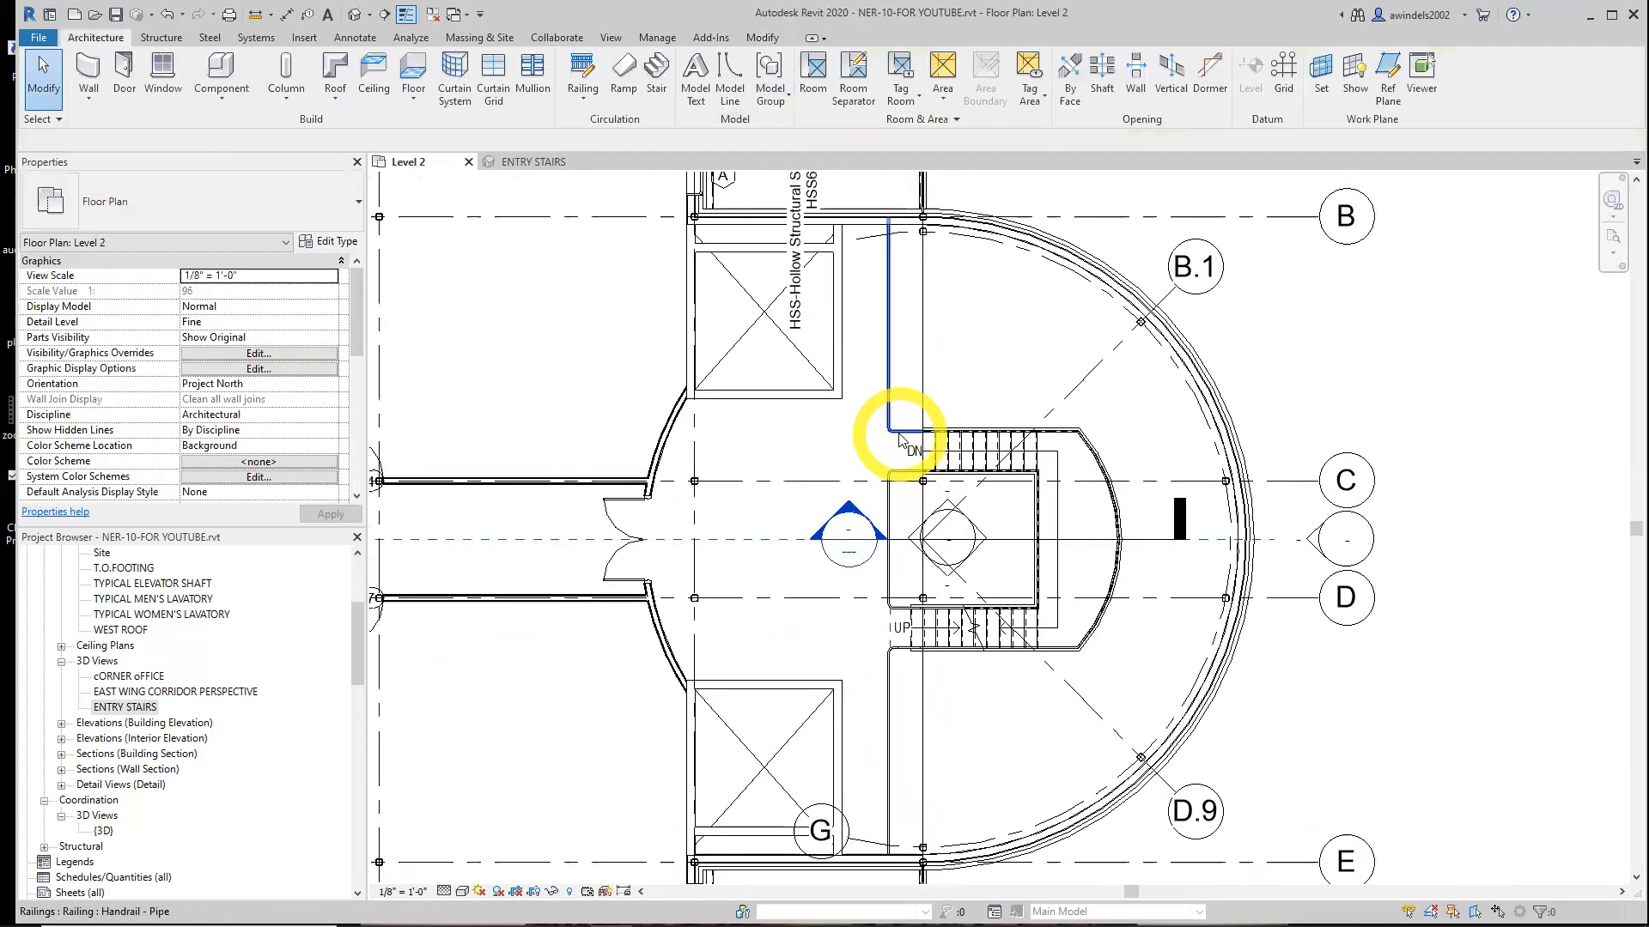
{"action": "left_click", "coordinate": [508, 163]}
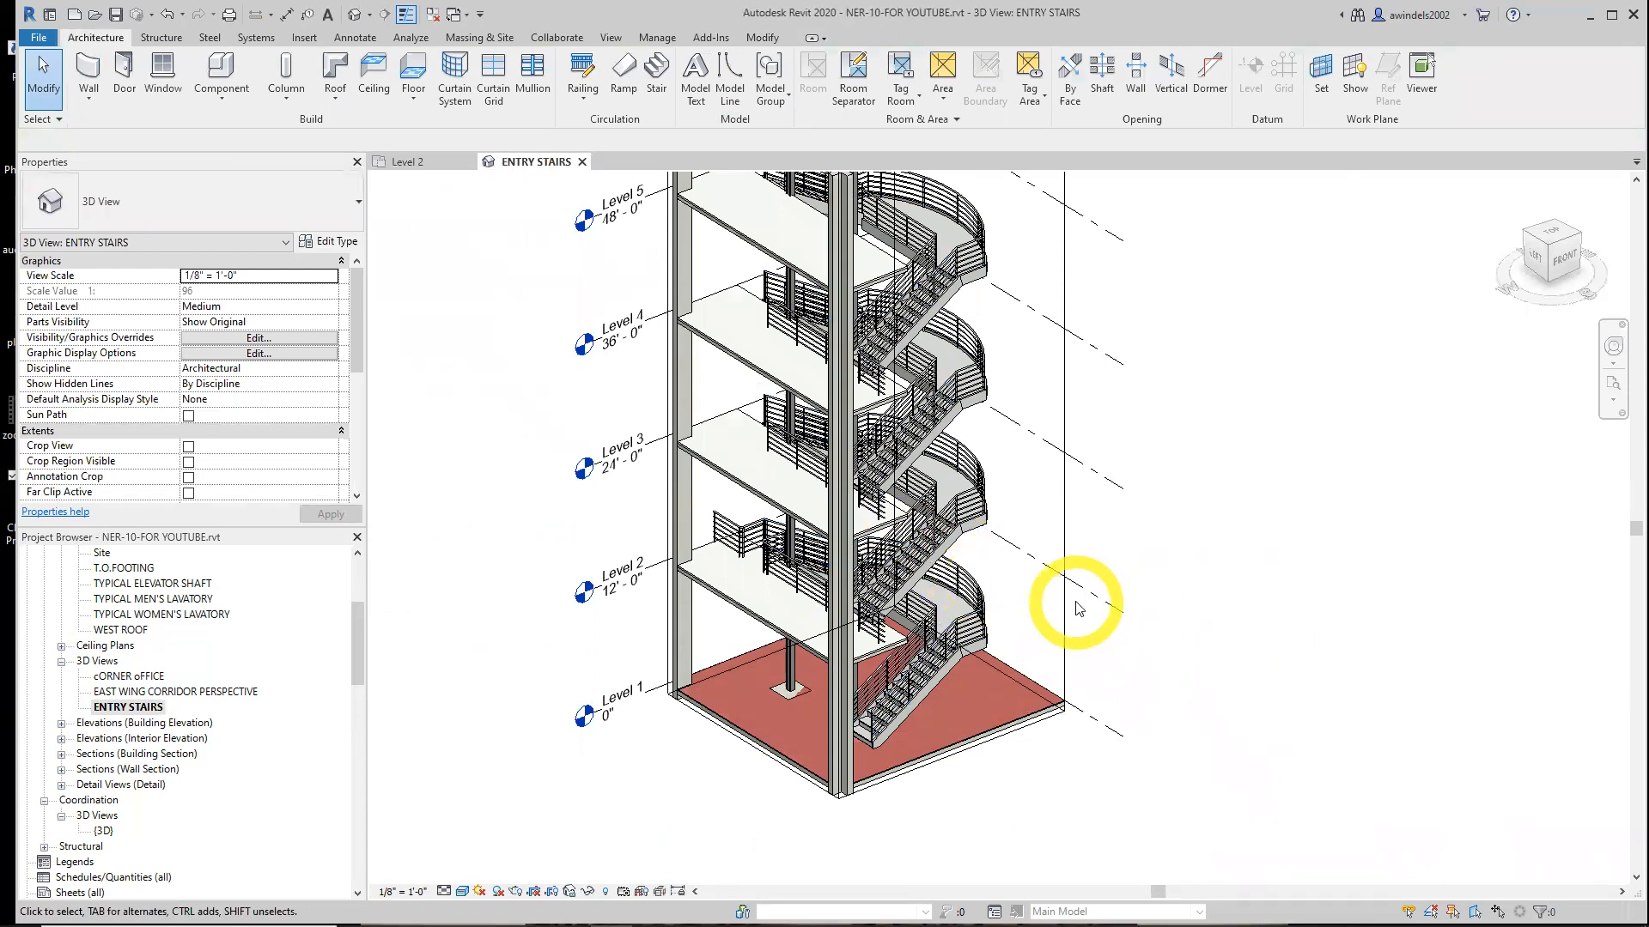
{"action": "scroll", "coordinate": [1073, 603], "scroll_direction": "up", "scroll_amount": 2}
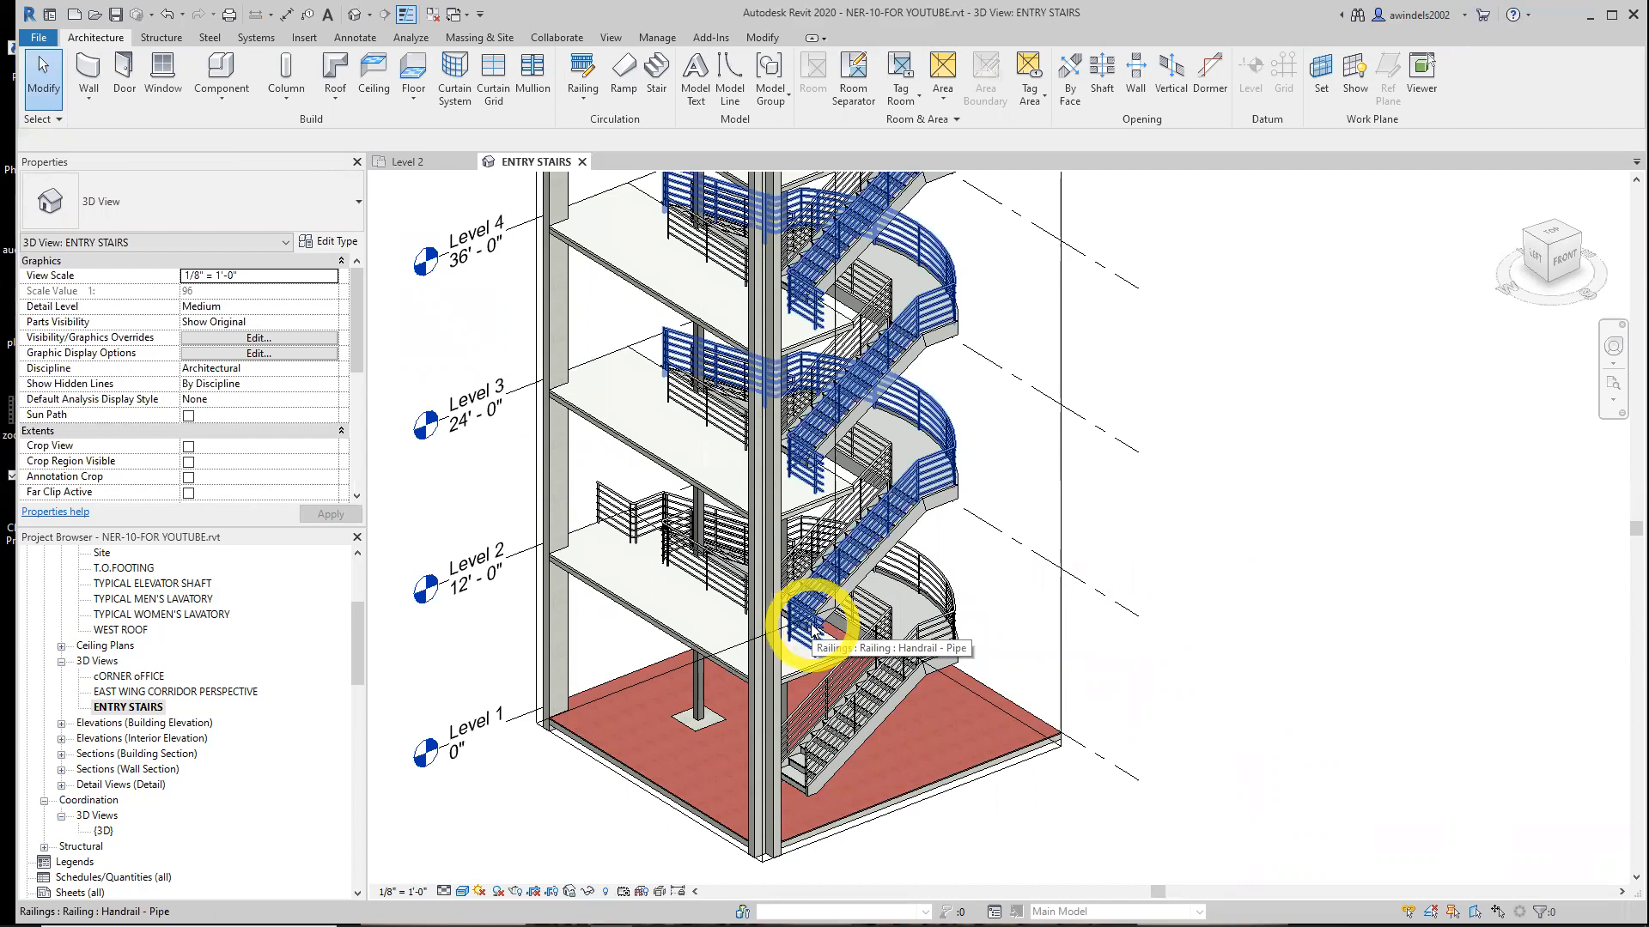
{"action": "left_click", "coordinate": [625, 513]}
{"action": "scroll", "coordinate": [626, 509], "scroll_direction": "up", "scroll_amount": 2}
{"action": "middle_click_drag", "start_coordinate": [671, 468], "coordinate": [681, 631]}
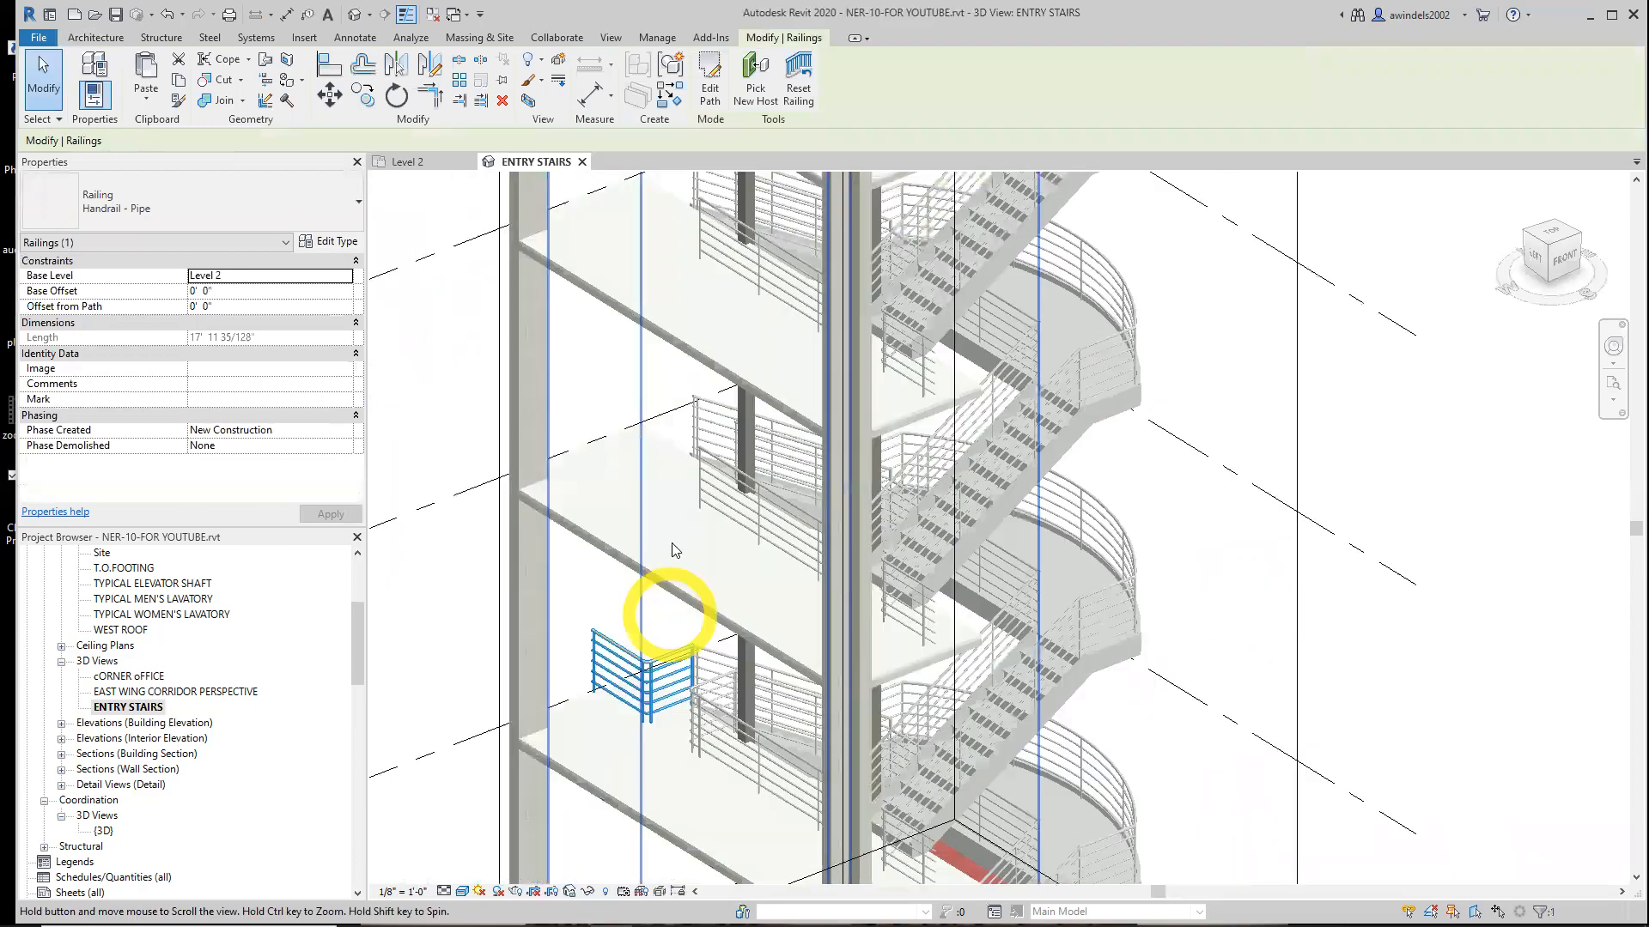
{"action": "middle_click_drag", "start_coordinate": [700, 526], "coordinate": [717, 628]}
{"action": "mouse_move", "coordinate": [713, 452]}
{"action": "middle_mouse_down"}
{"action": "mouse_move", "coordinate": [724, 573]}
{"action": "mouse_move", "coordinate": [726, 421]}
{"action": "middle_mouse_up"}
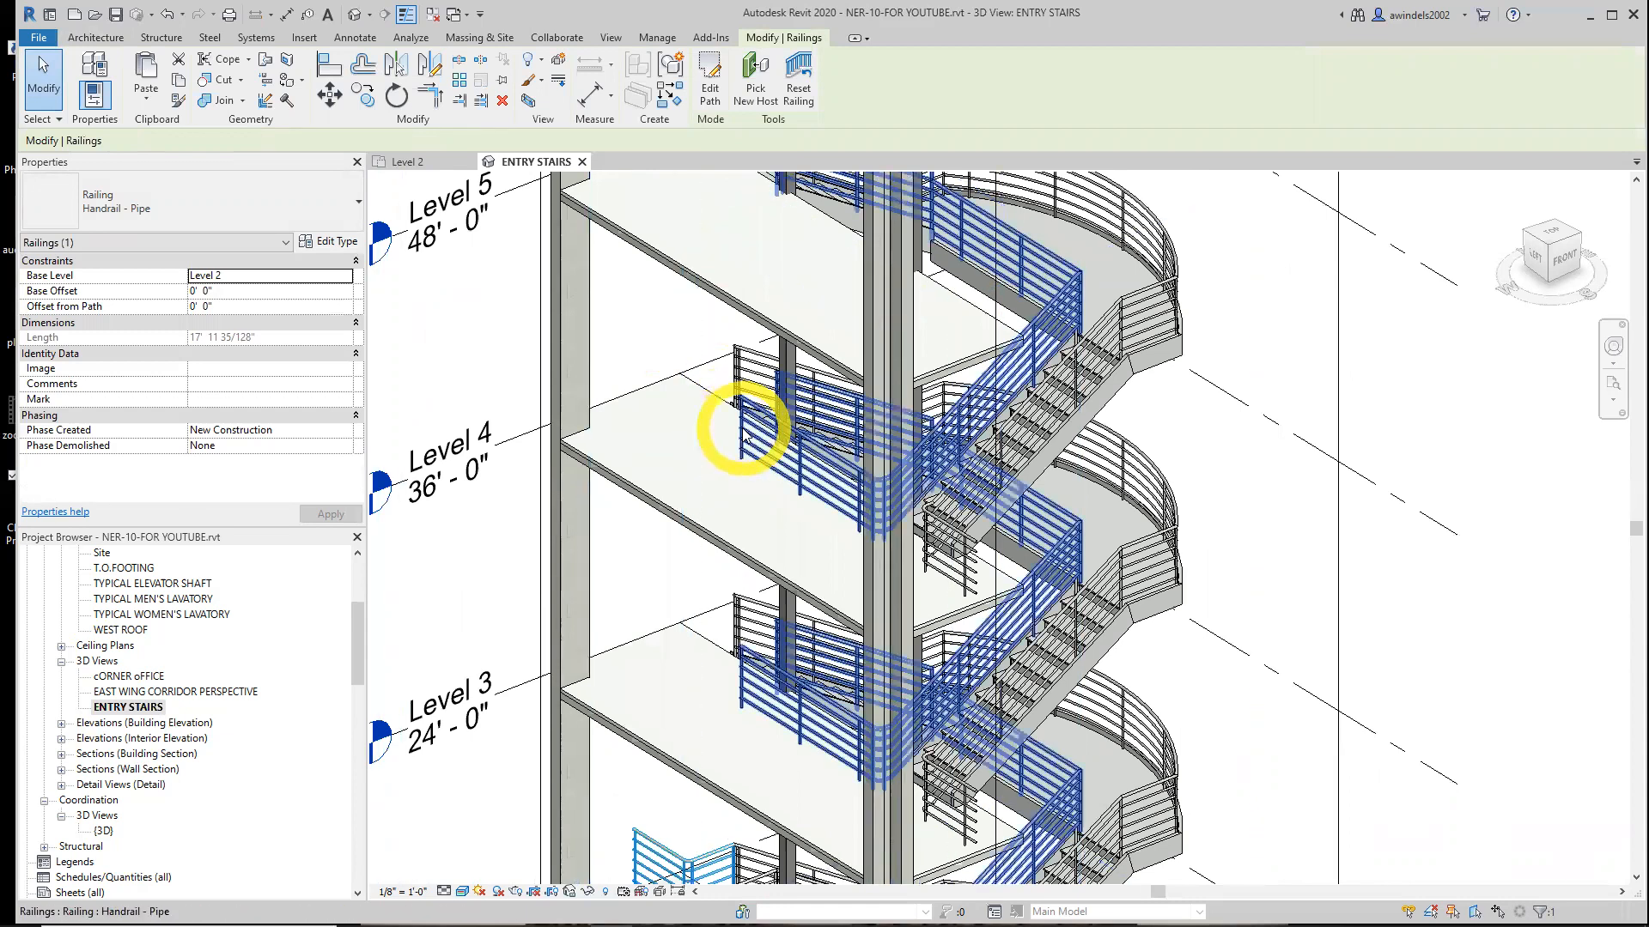
{"action": "key", "text": "Escape"}
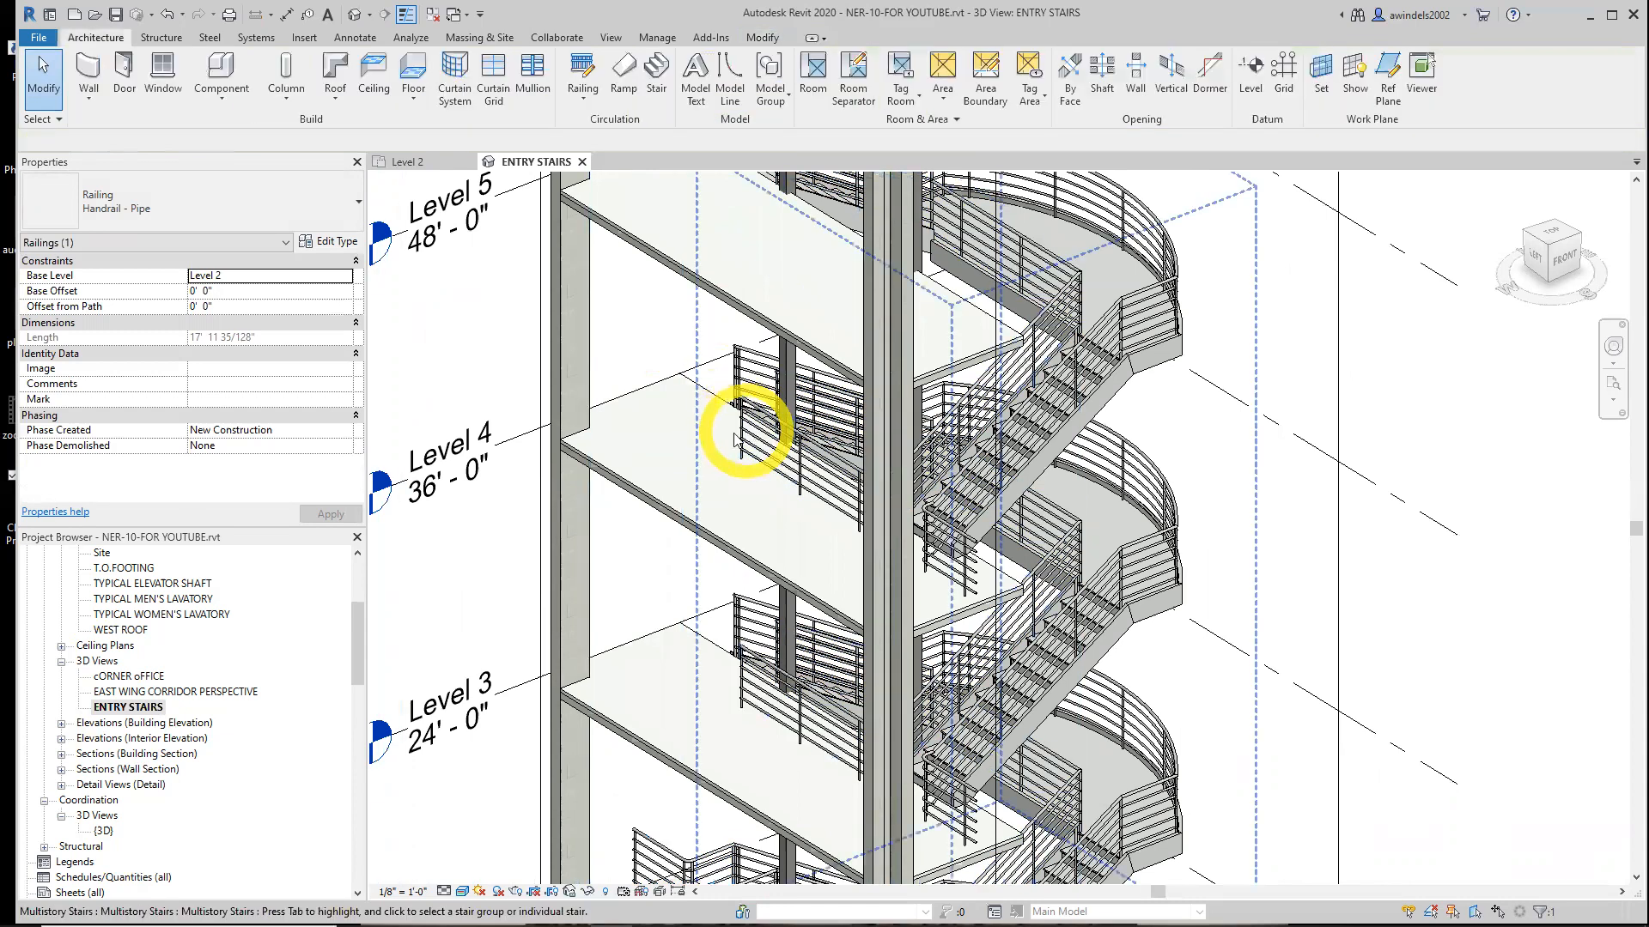
{"action": "scroll", "coordinate": [1067, 718], "scroll_direction": "down", "scroll_amount": 2}
{"action": "middle_click_drag", "start_coordinate": [1247, 746], "coordinate": [1181, 659]}
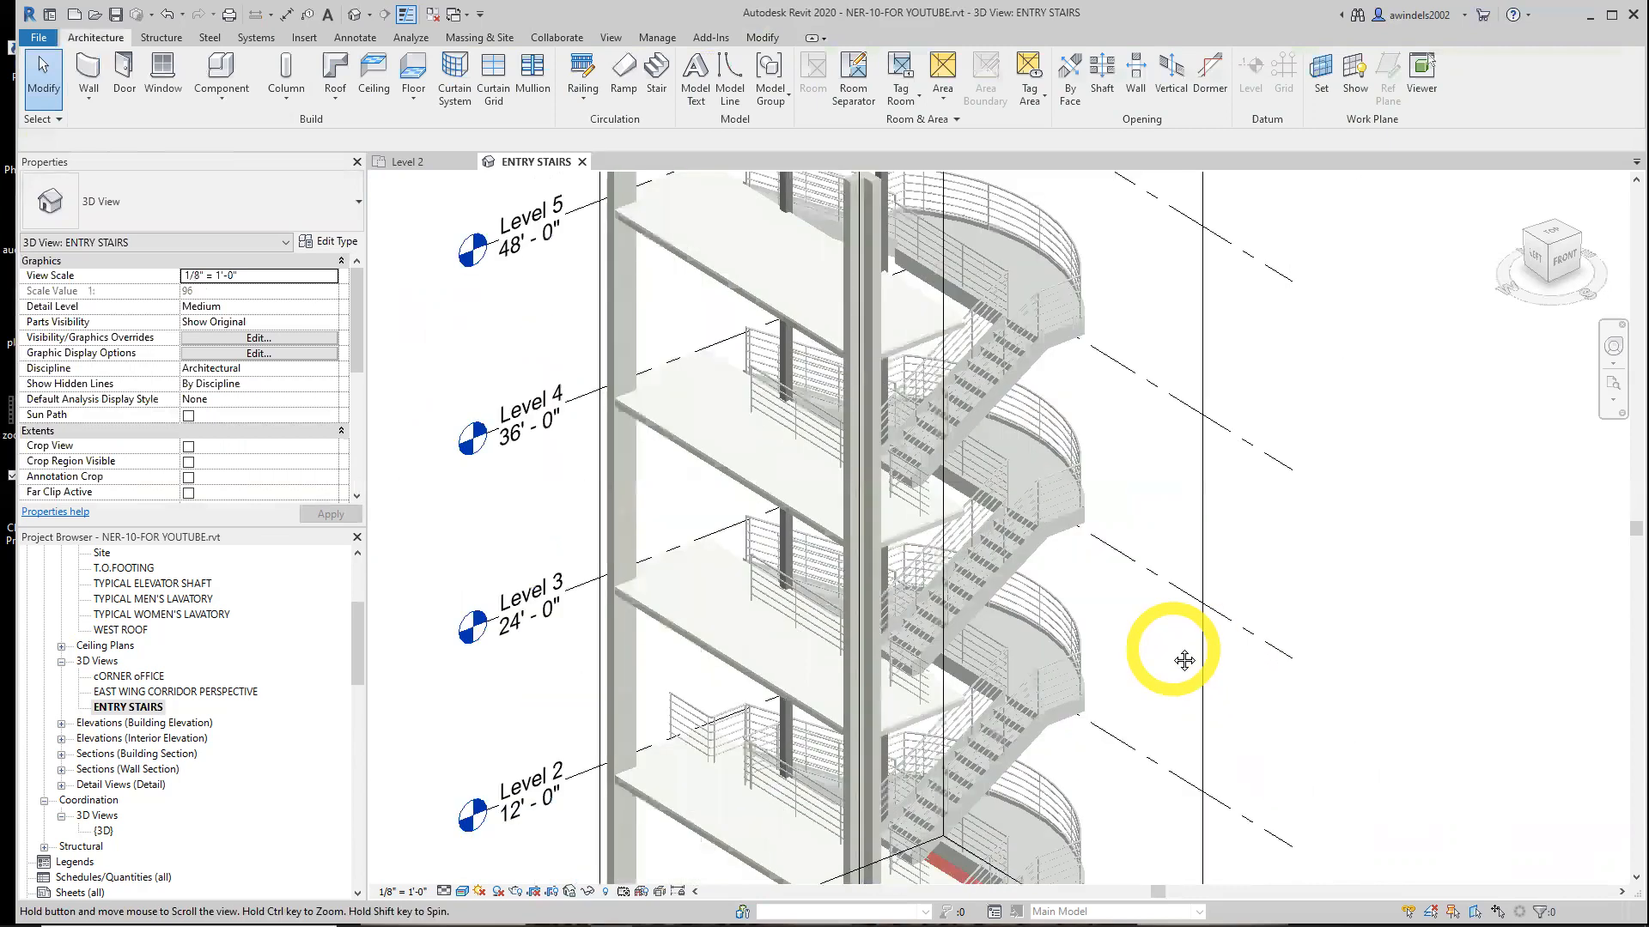
{"action": "left_click", "coordinate": [407, 162]}
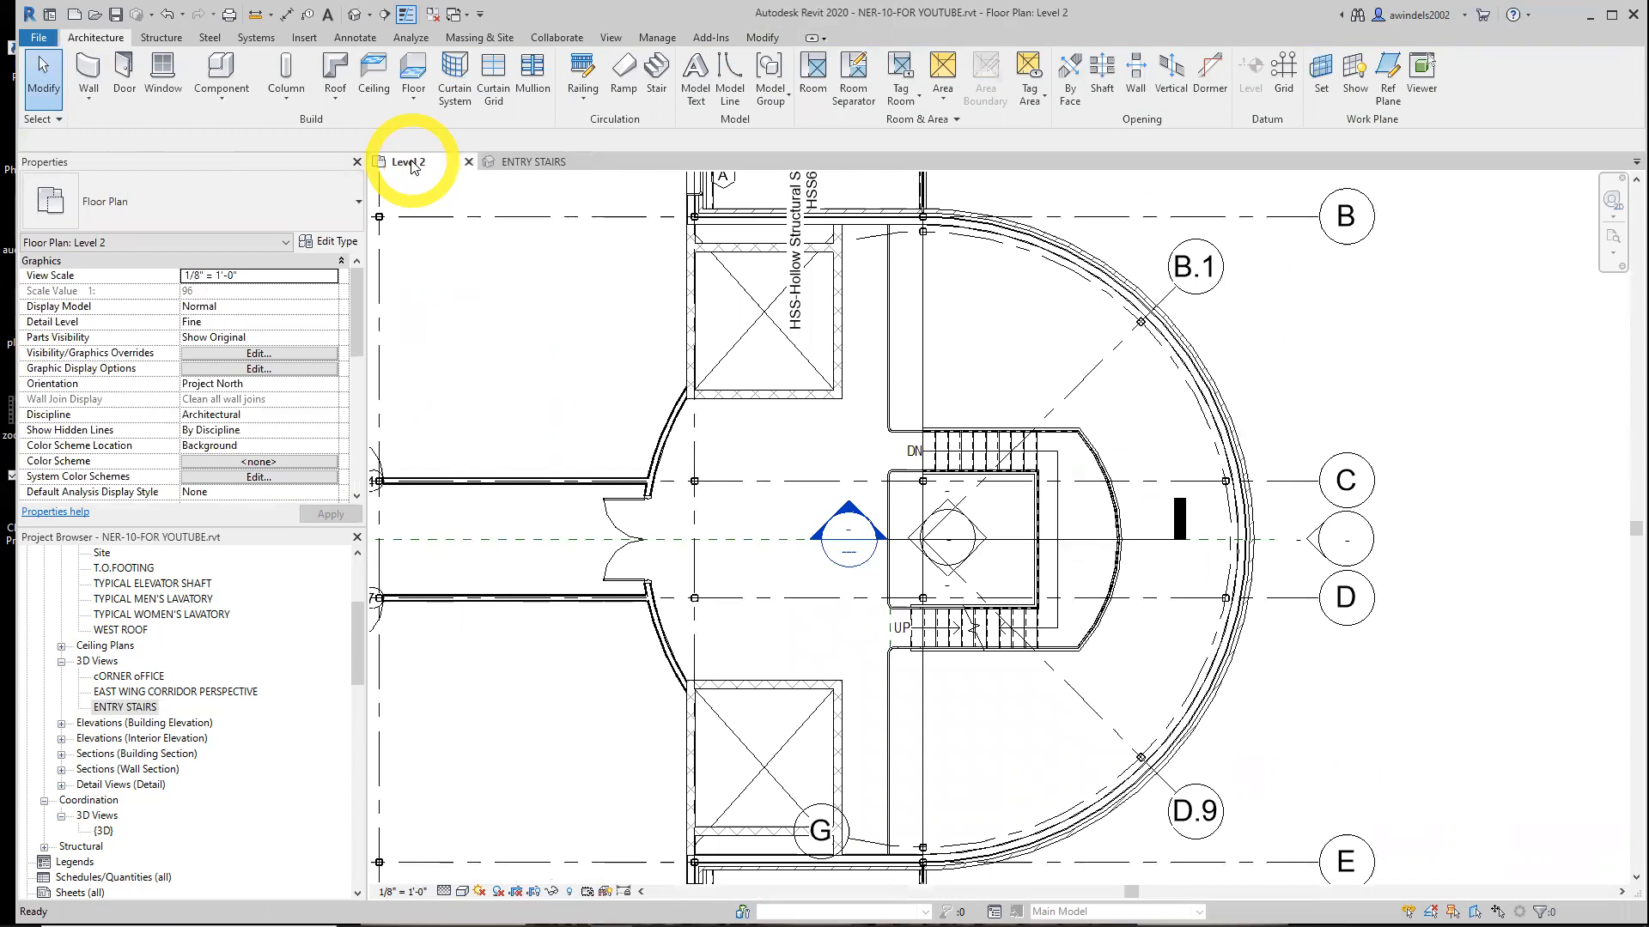
{"action": "left_click", "coordinate": [528, 162]}
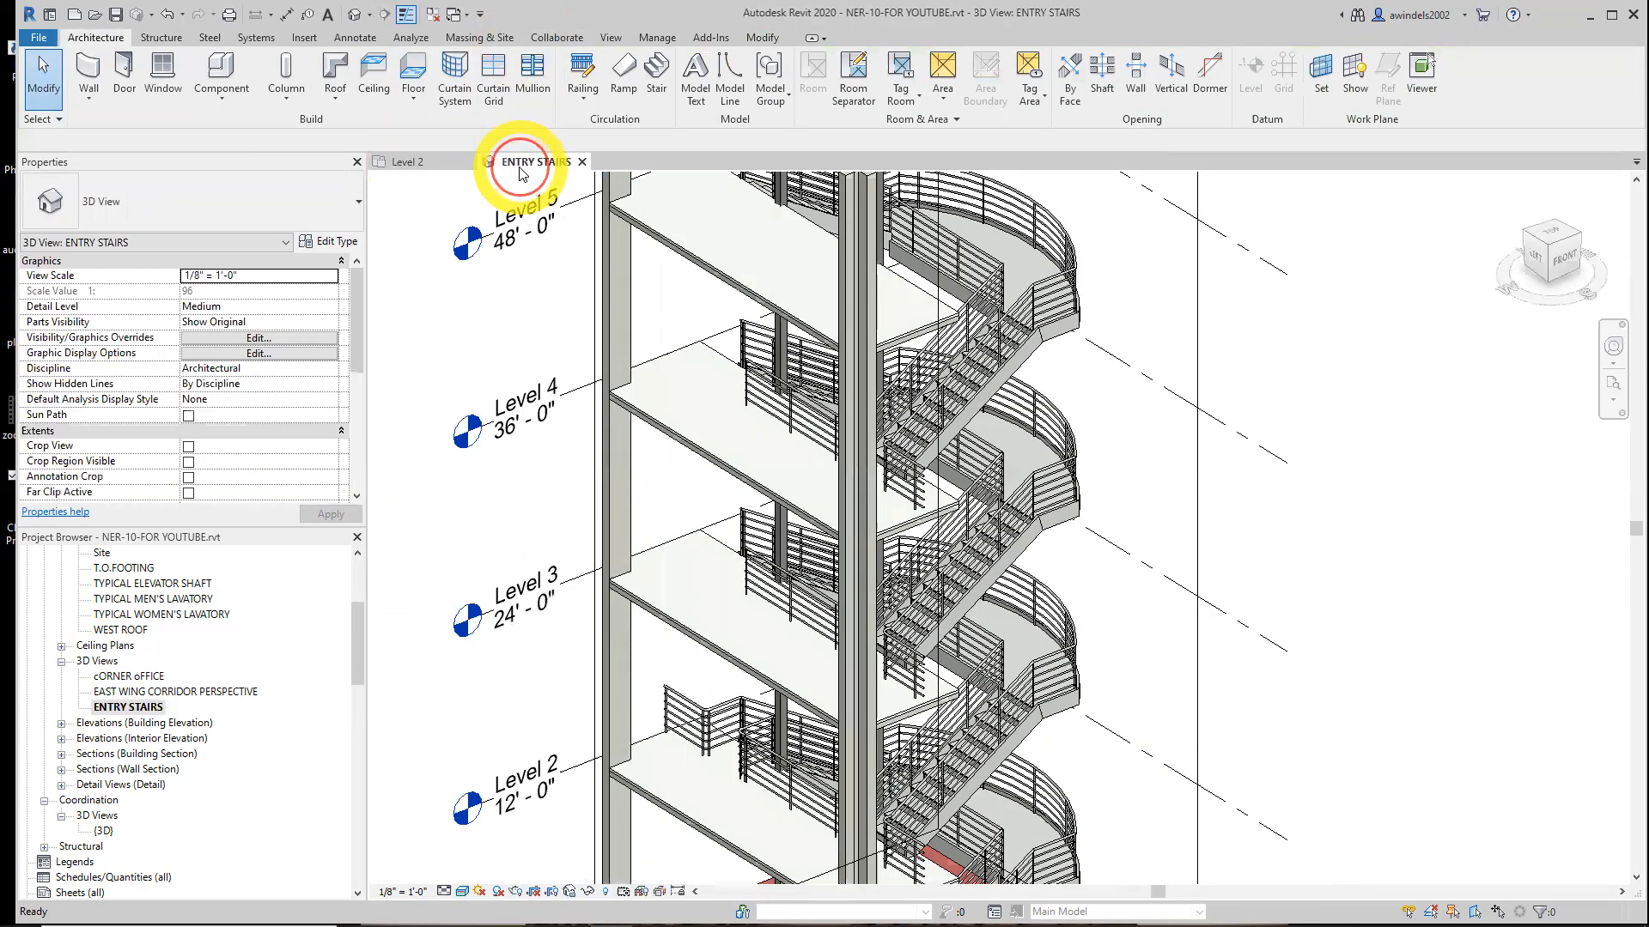
Copy the extended Level 2 handrail and paste it aligned to Level 3, Level 4 and Level 5
{"action": "left_click", "coordinate": [720, 724]}
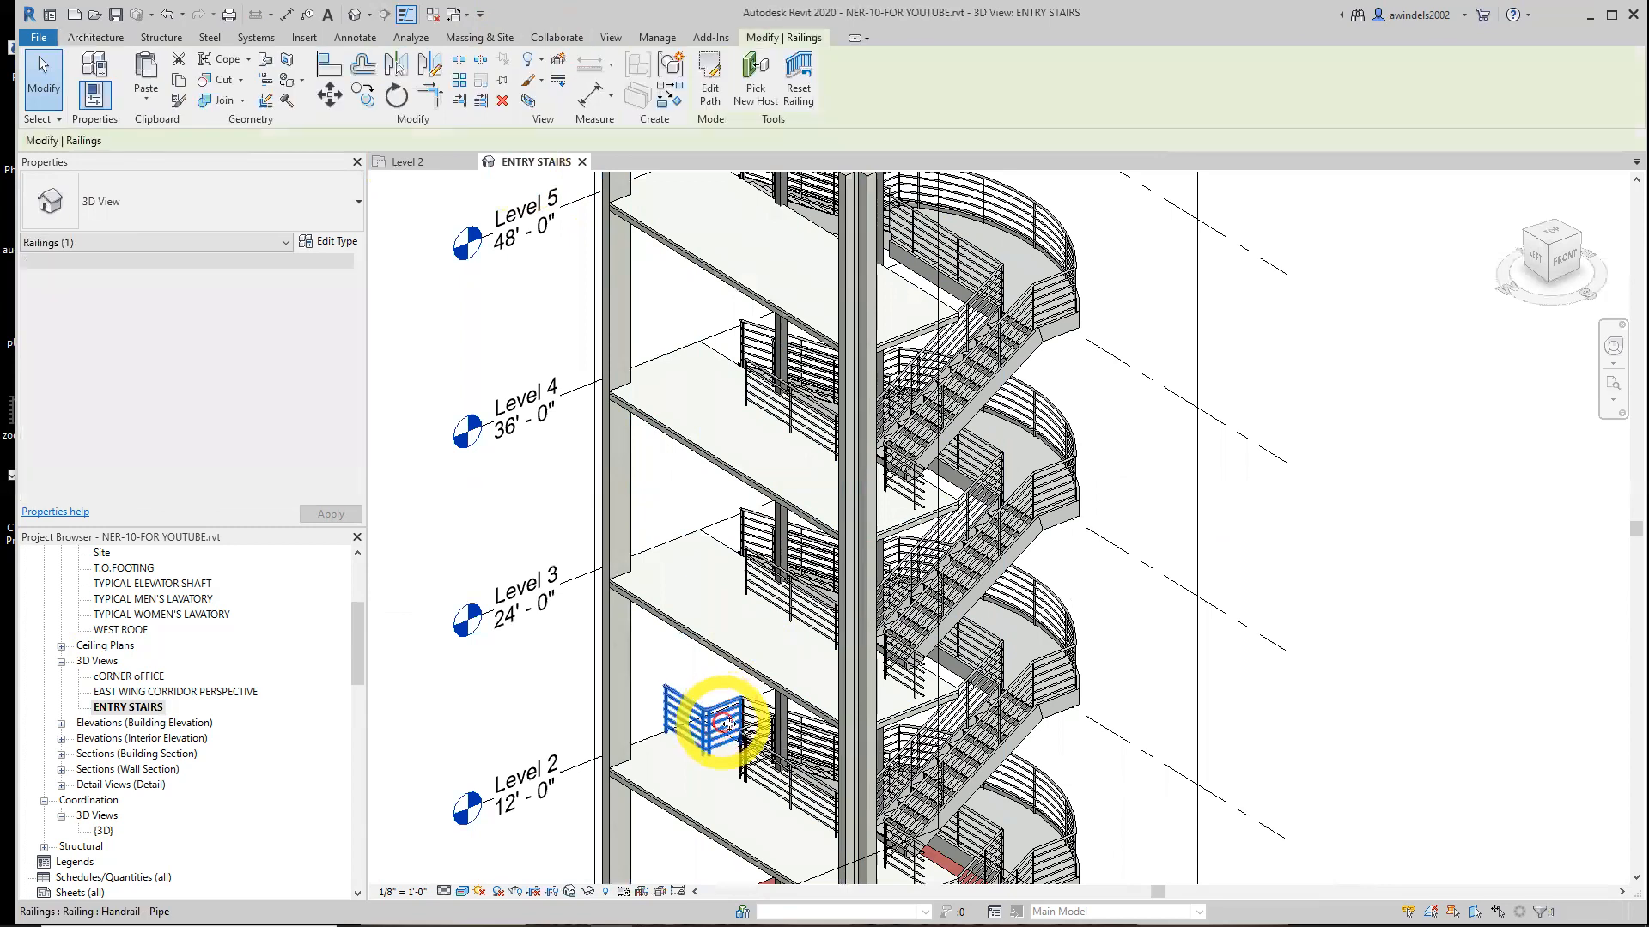
{"action": "left_click", "coordinate": [180, 82]}
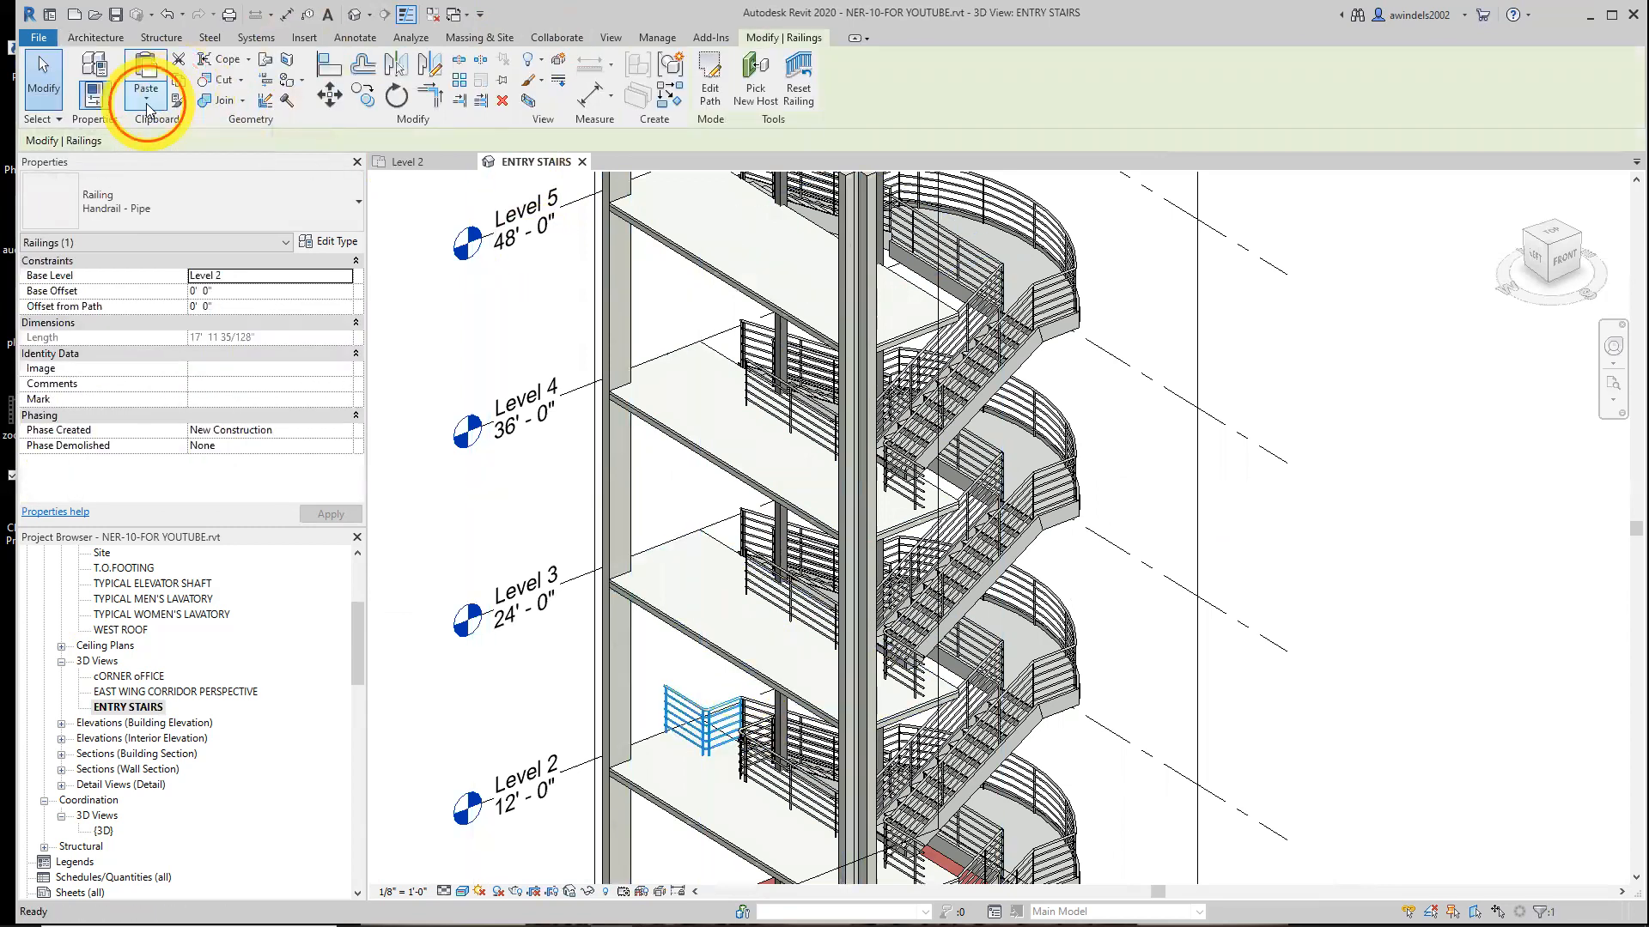
{"action": "left_click", "coordinate": [147, 101]}
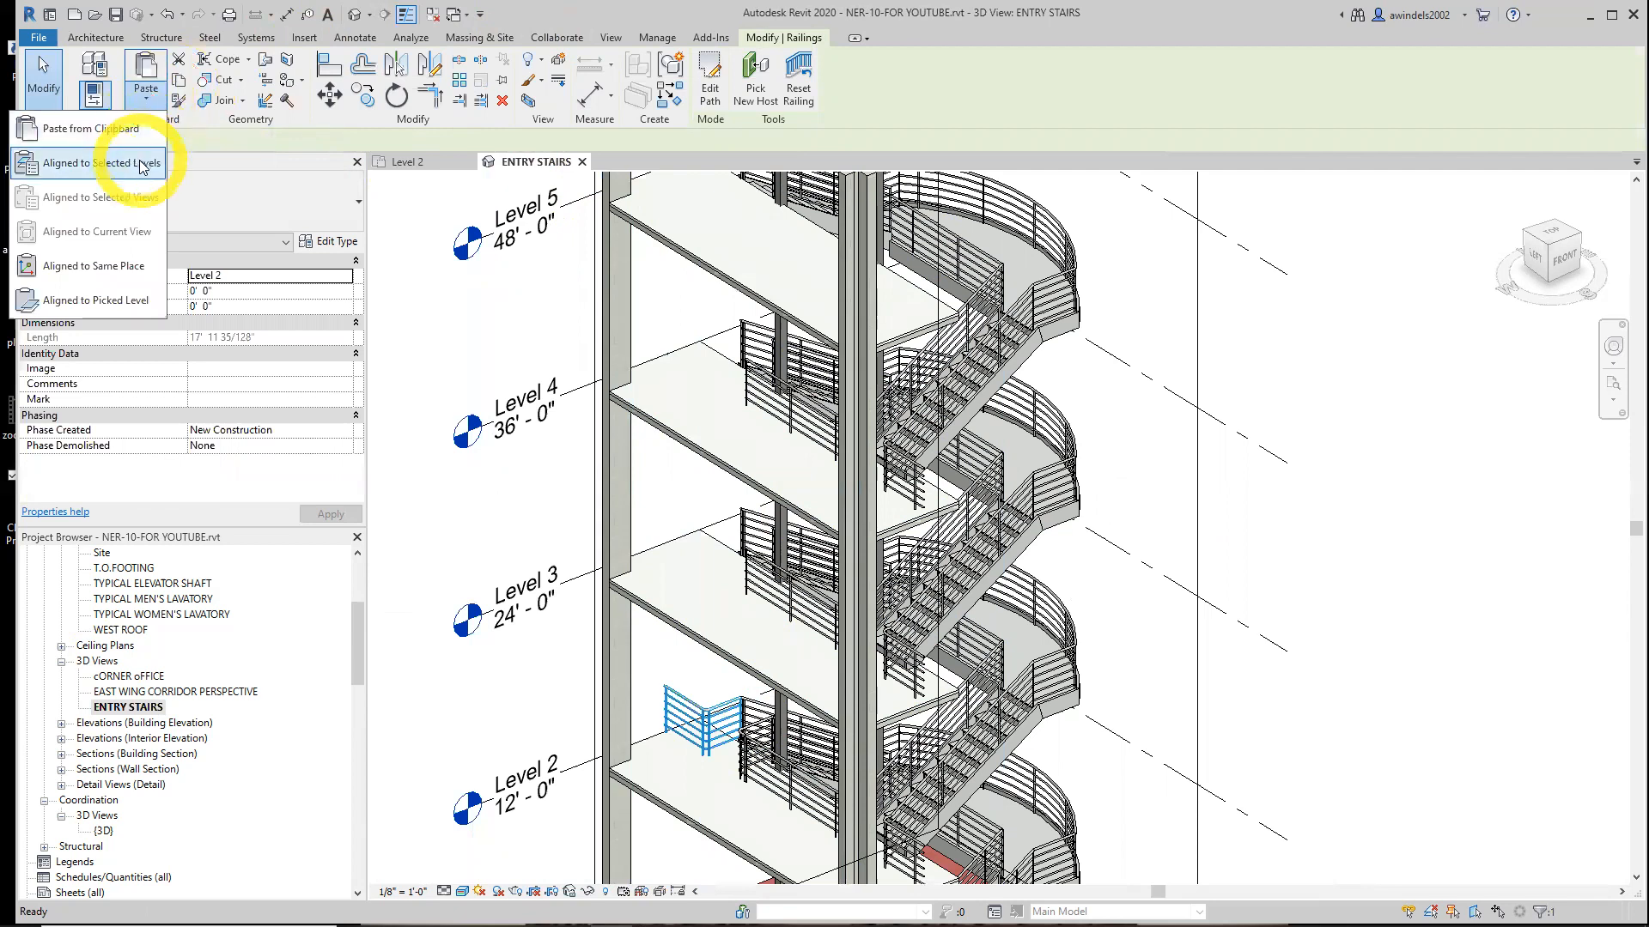
{"action": "left_click", "coordinate": [101, 163]}
{"action": "left_click", "coordinate": [759, 390]}
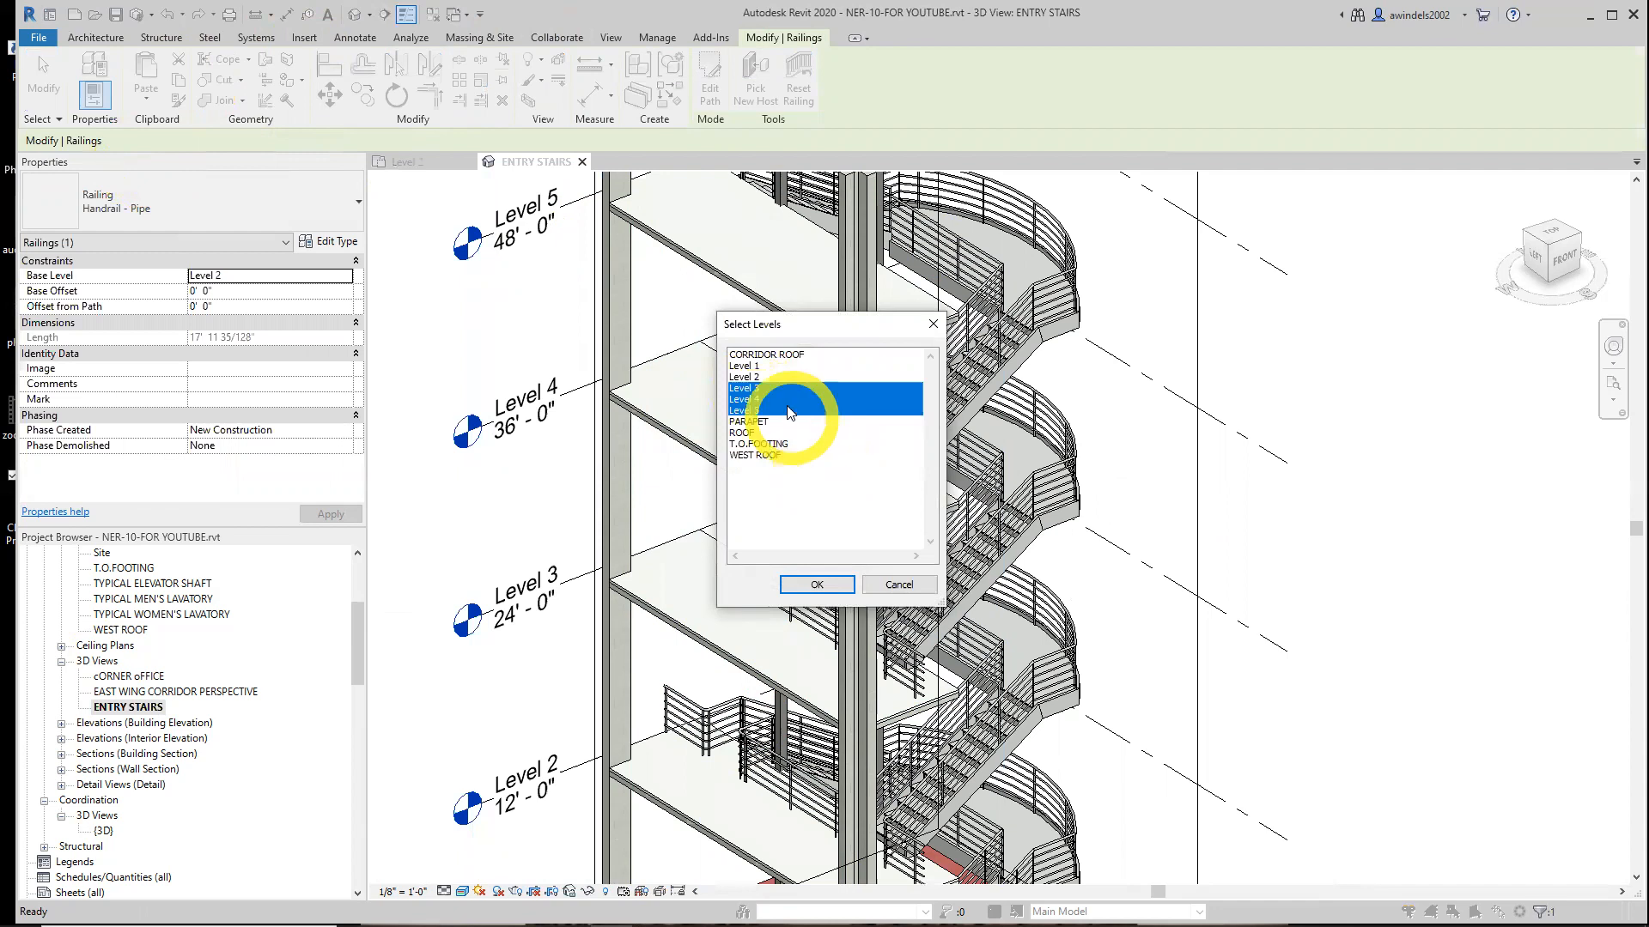
{"action": "left_click", "coordinate": [773, 393]}
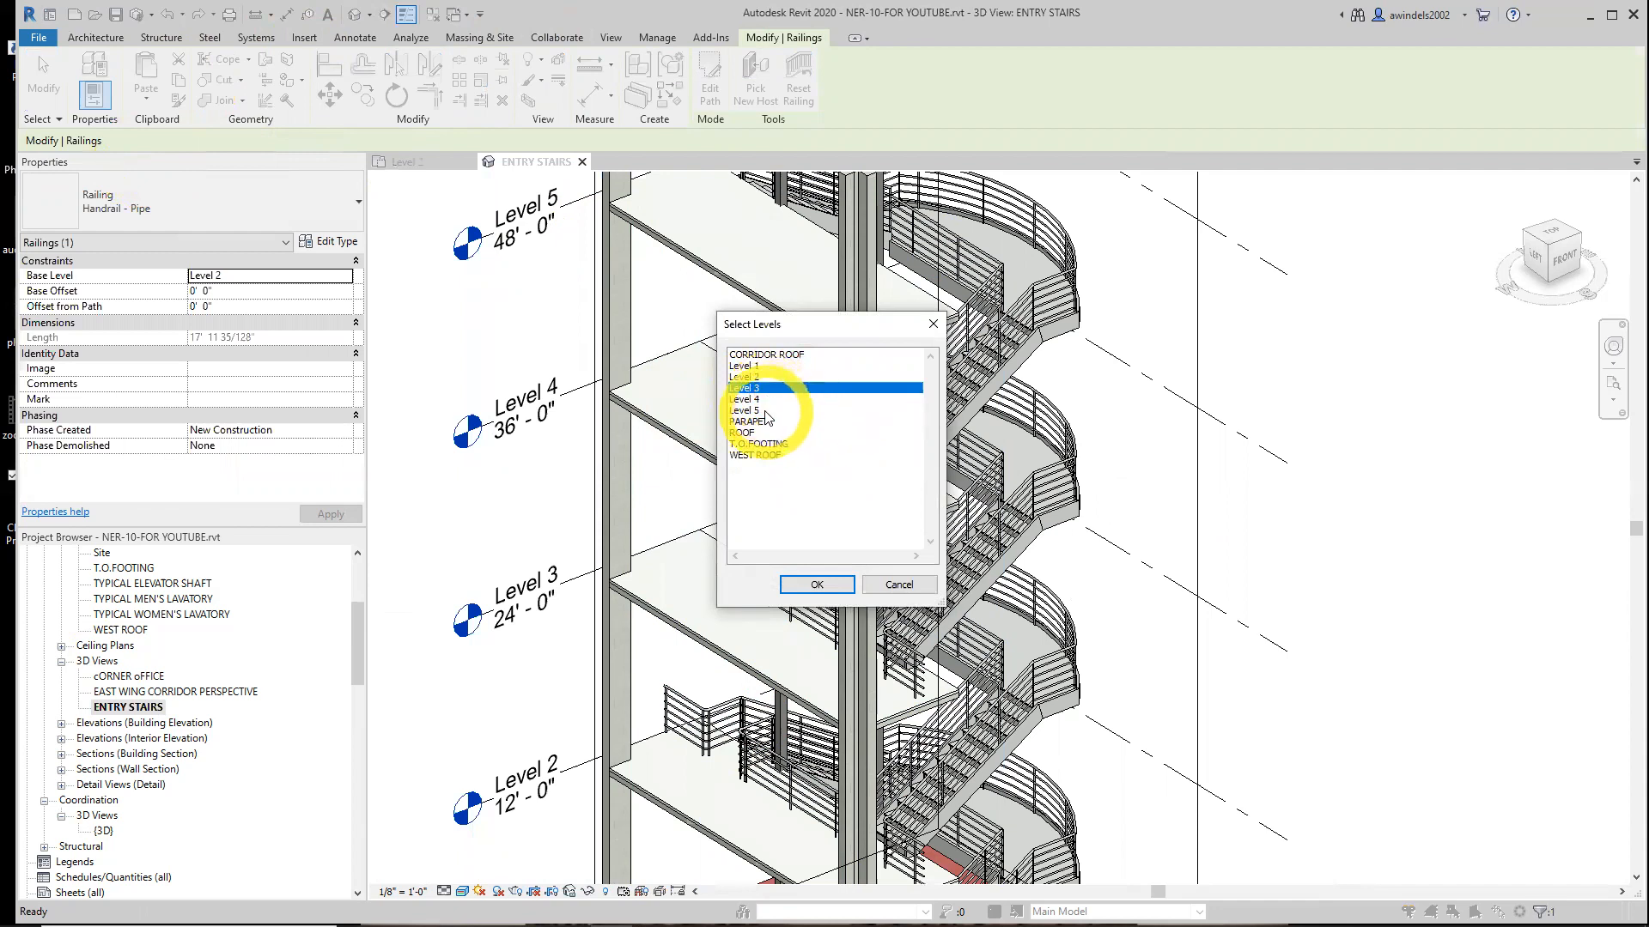
{"action": "left_click", "coordinate": [766, 411], "text": "shift"}
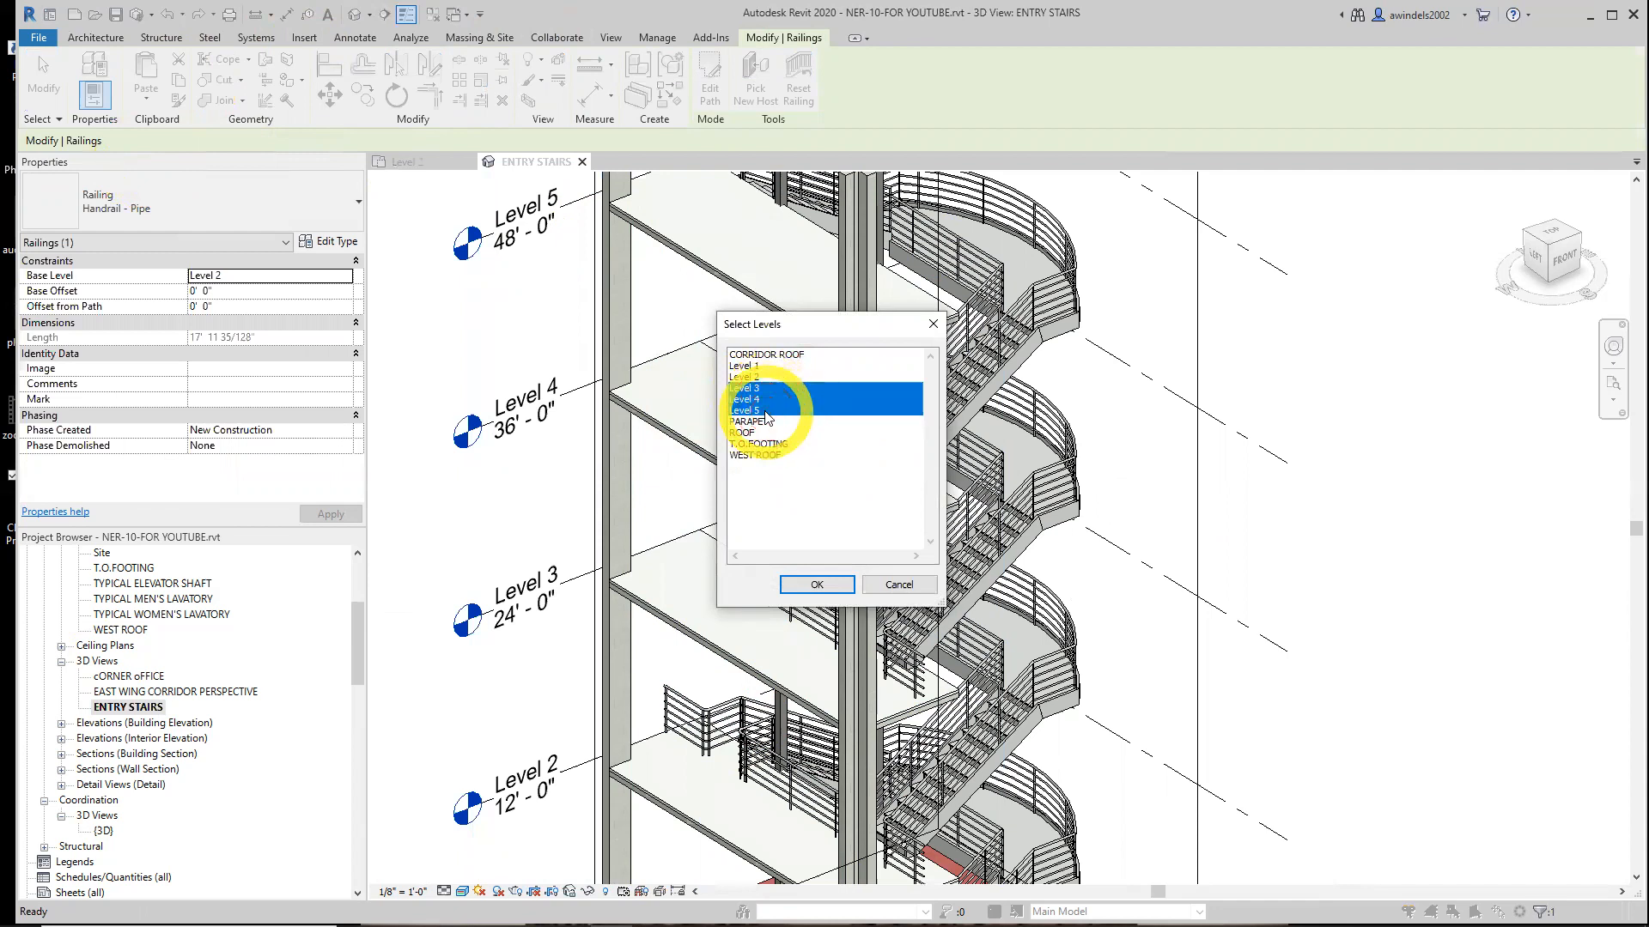
{"action": "left_click", "coordinate": [841, 584]}
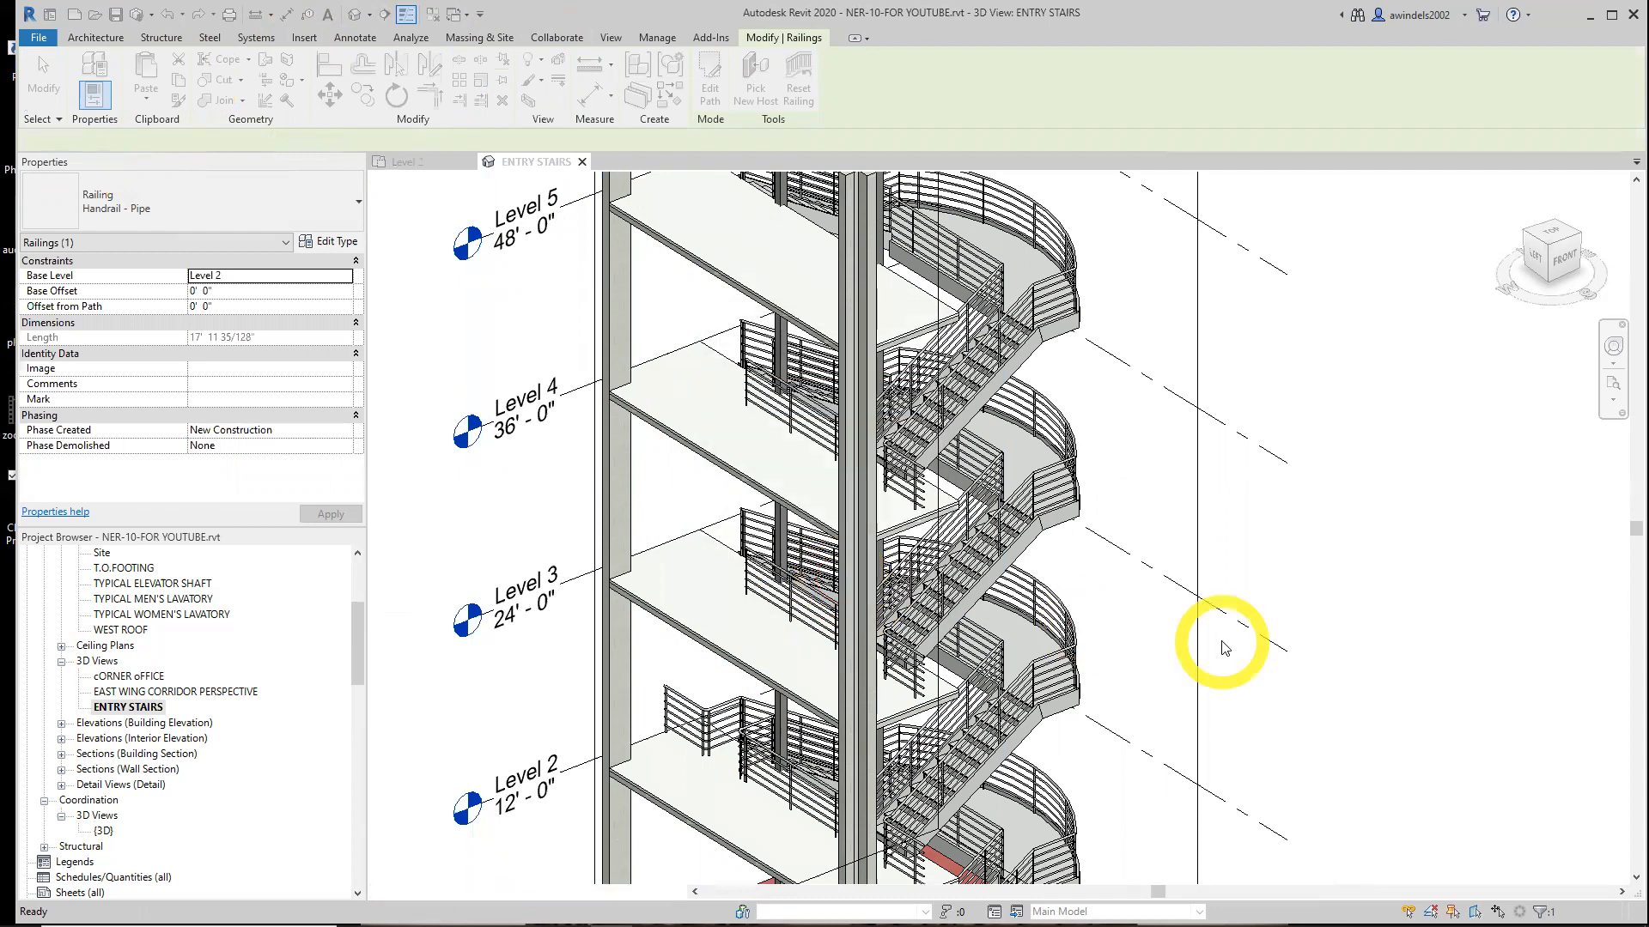
Copy the short handrail on Level 2 and paste it aligned to Level 3, Level 4 and Level 5
{"action": "middle_click_drag", "start_coordinate": [1198, 662], "coordinate": [1082, 723], "text": "shift"}
{"action": "left_click", "coordinate": [1225, 669]}
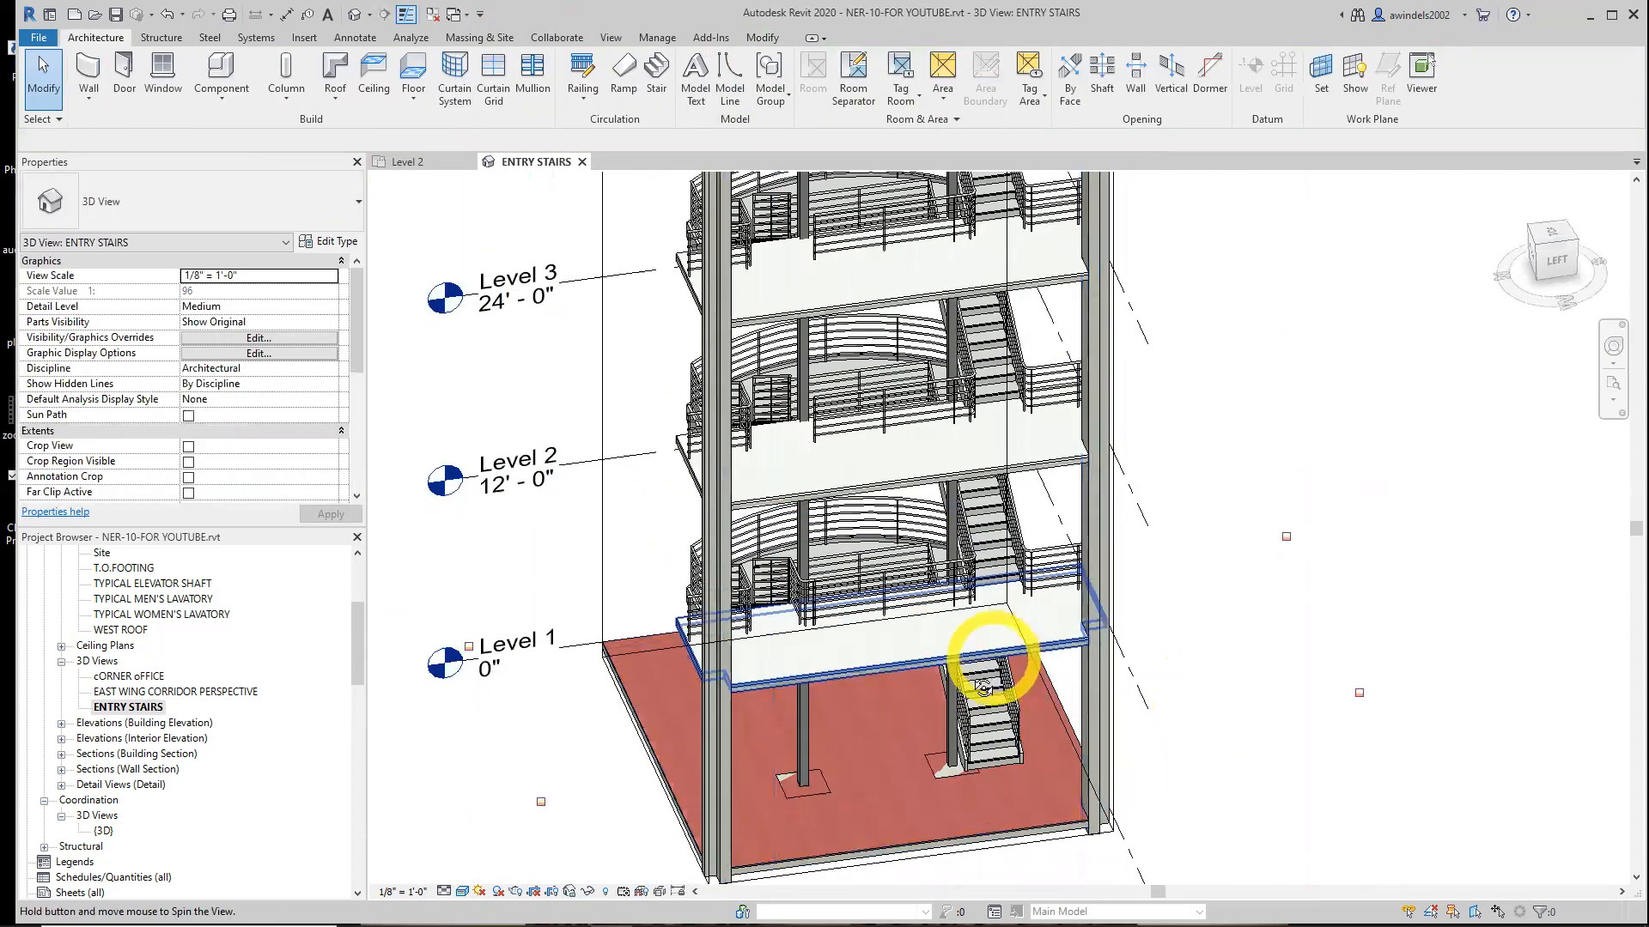
{"action": "middle_click_drag", "start_coordinate": [984, 687], "coordinate": [950, 669], "text": "shift"}
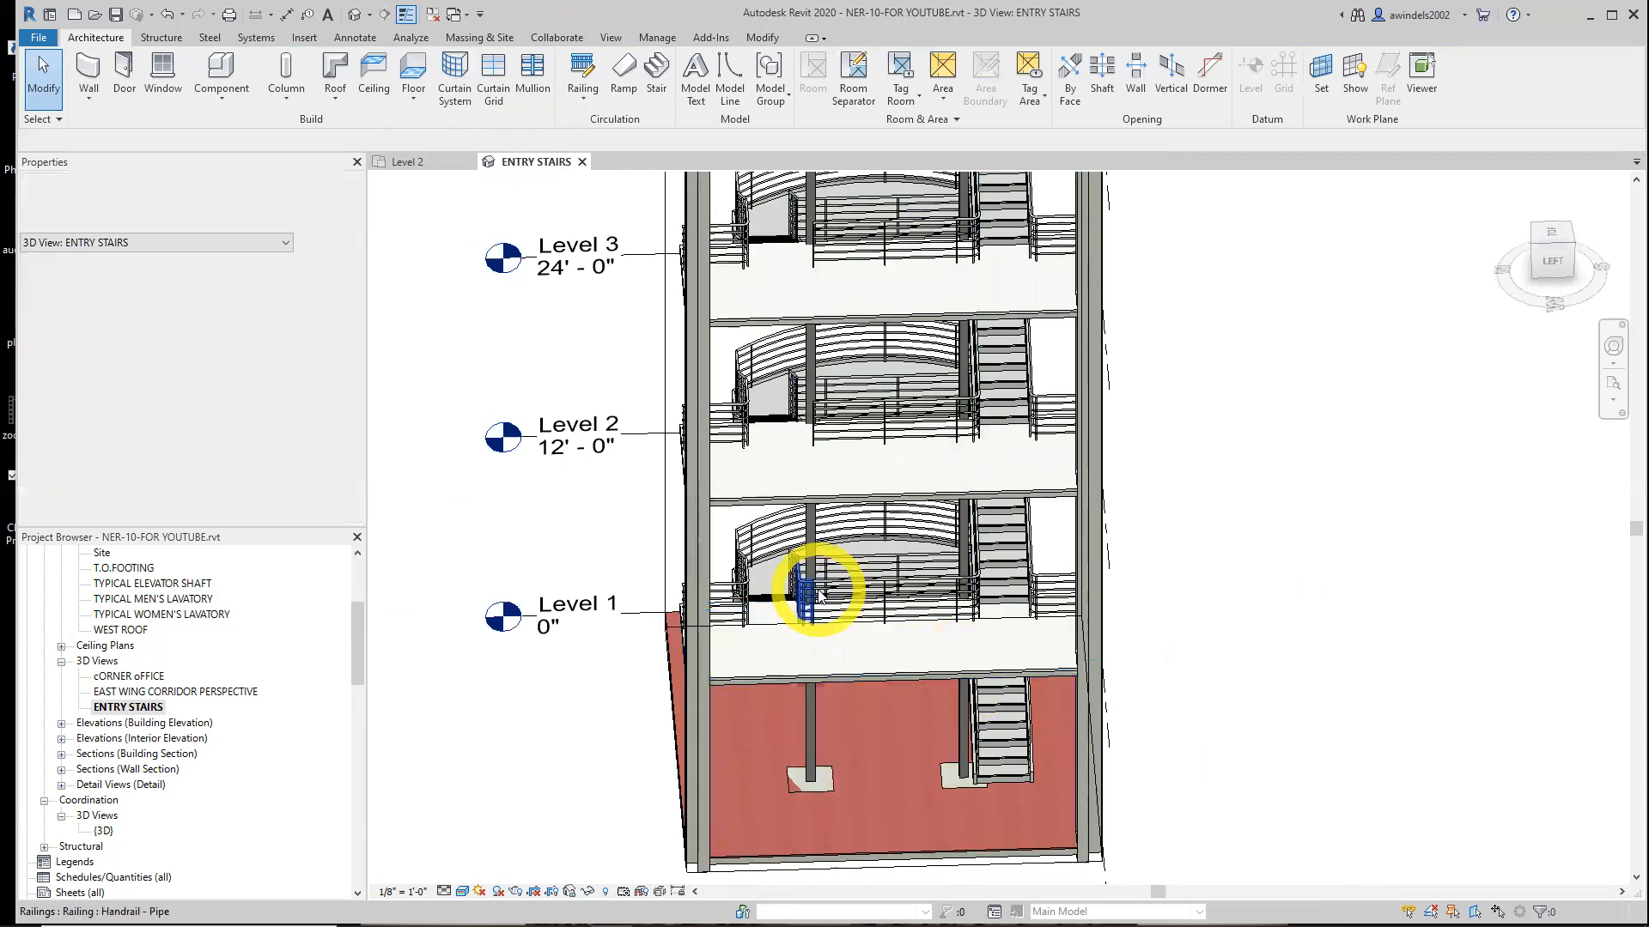
{"action": "left_click", "coordinate": [816, 592]}
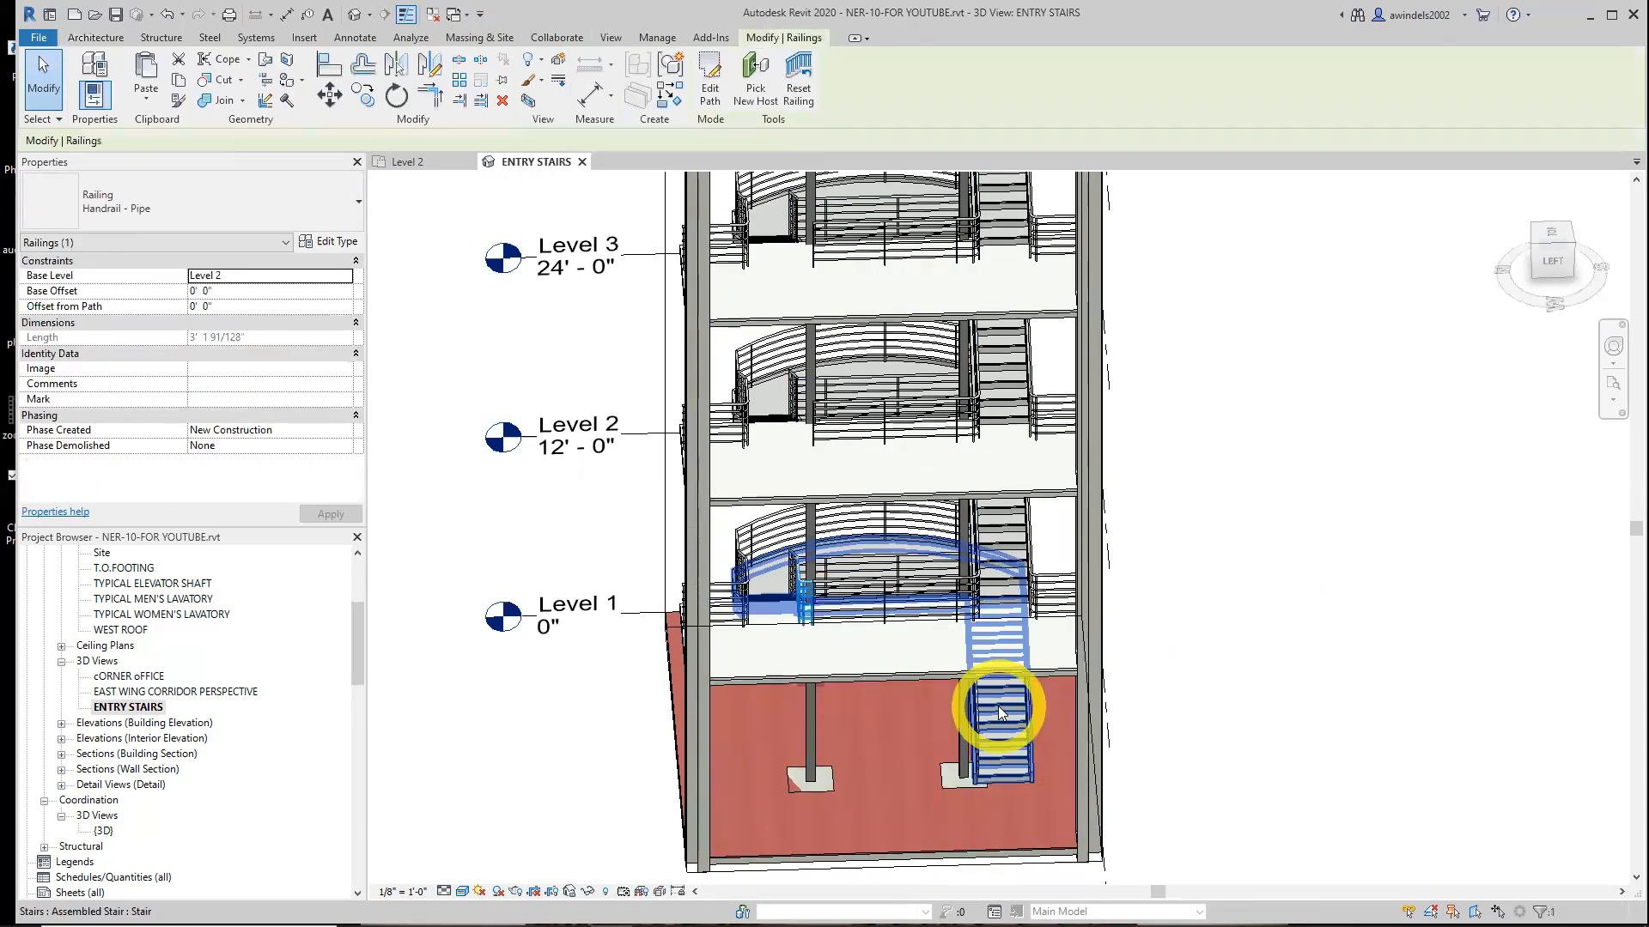
{"action": "middle_click_drag", "start_coordinate": [985, 684], "coordinate": [1090, 693], "text": "shift"}
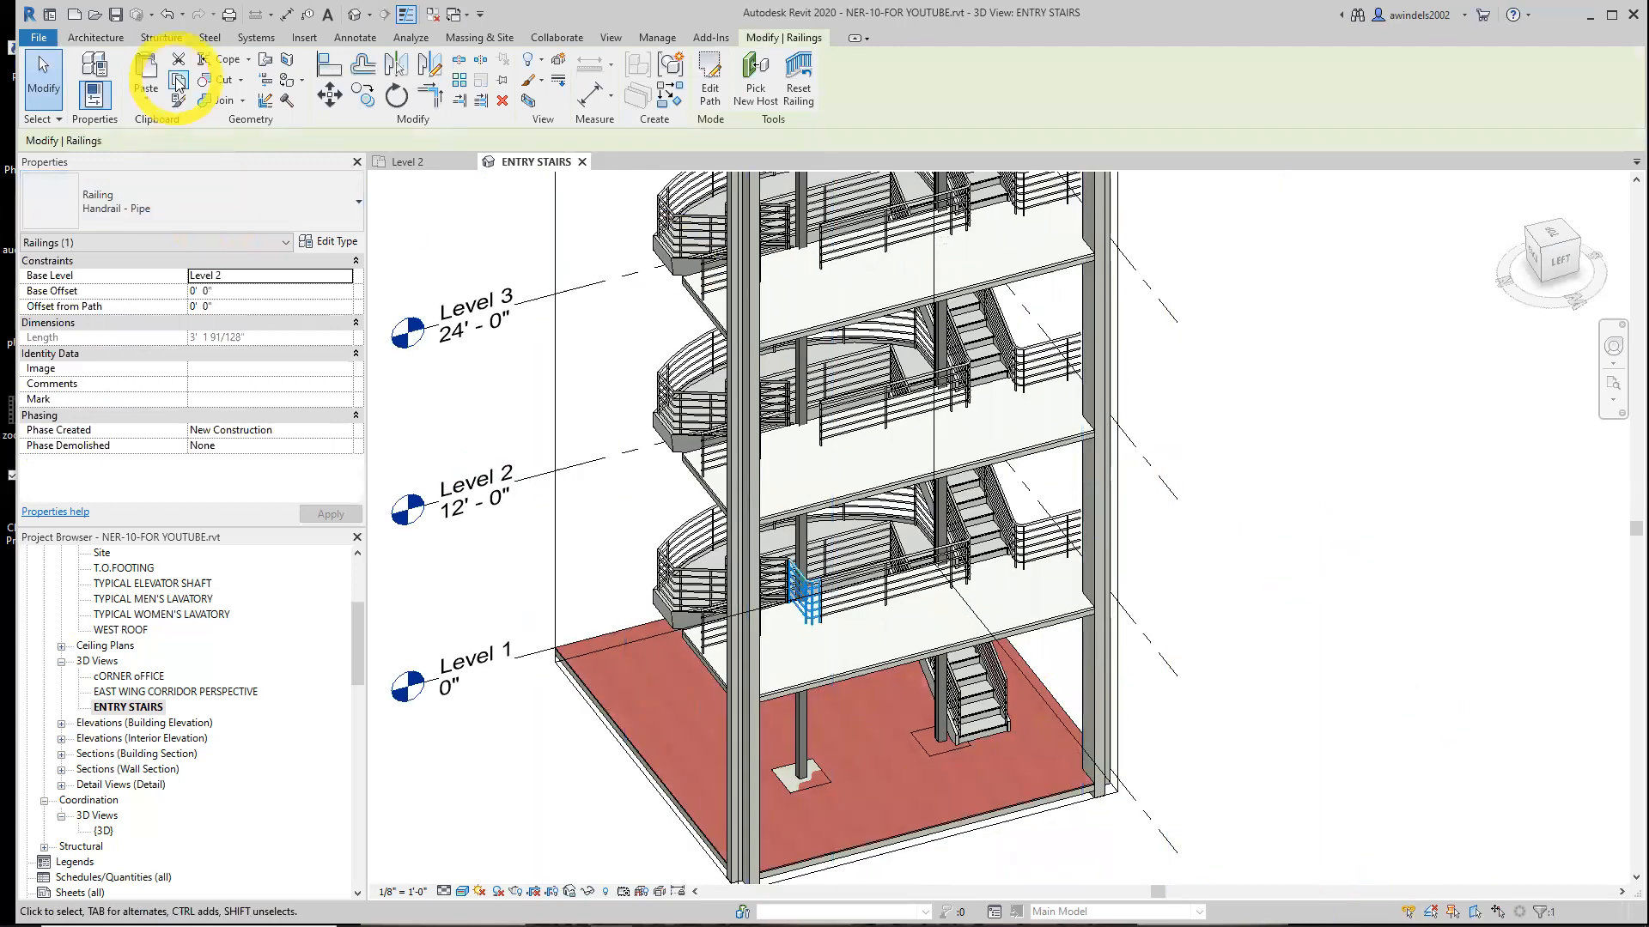
{"action": "left_click", "coordinate": [178, 82]}
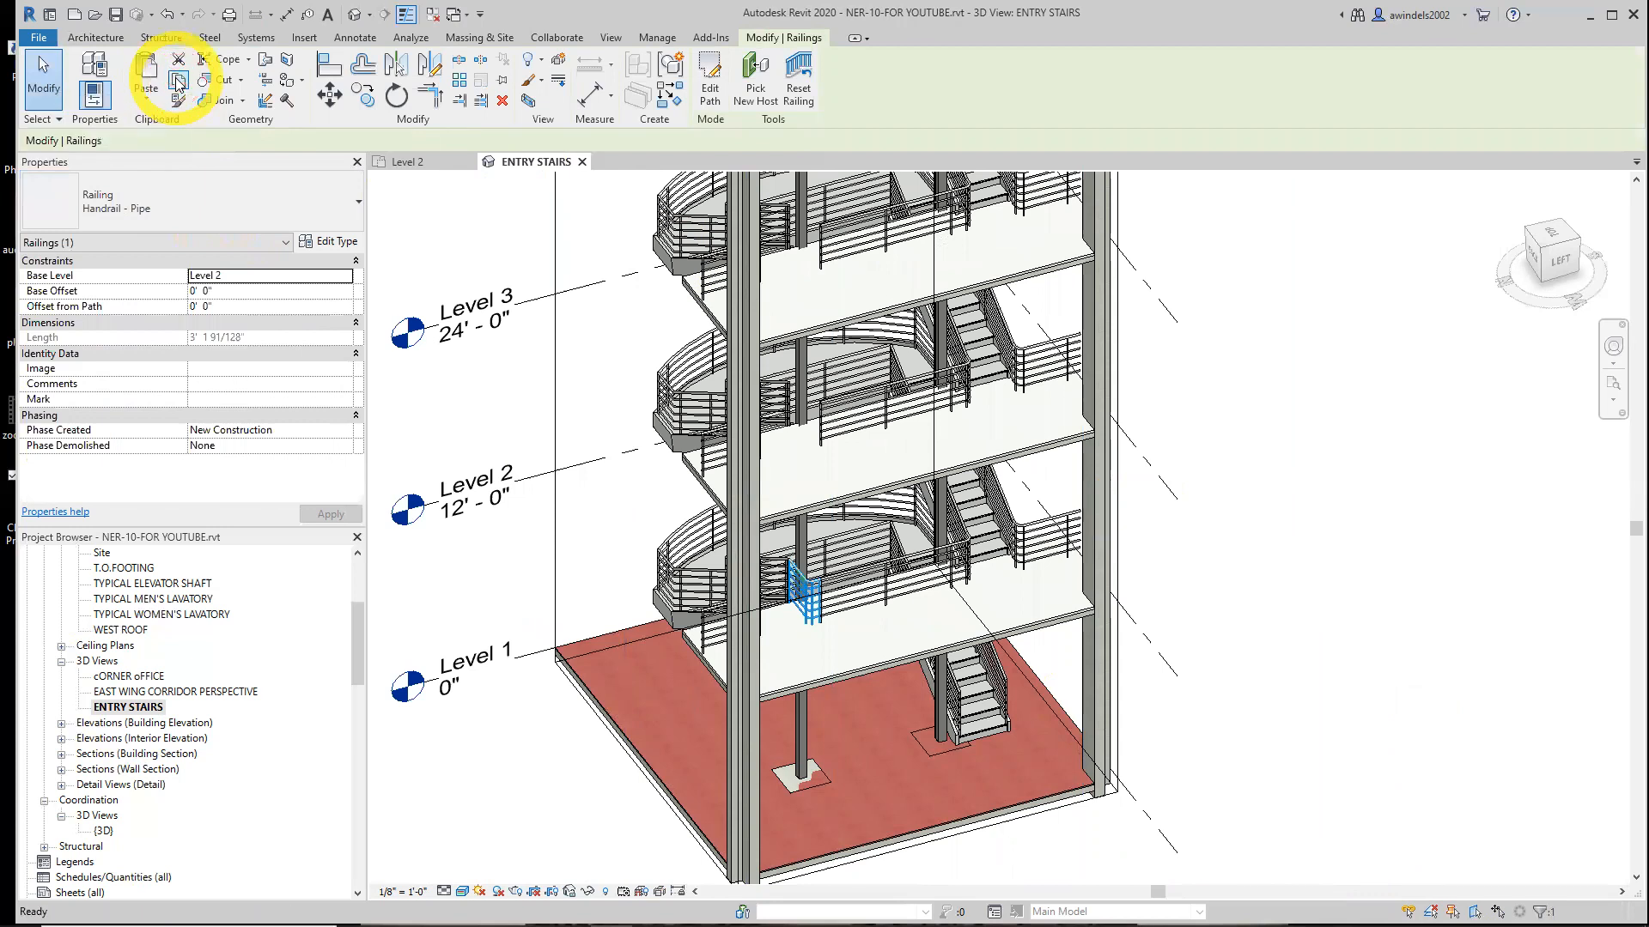
{"action": "left_click", "coordinate": [149, 100]}
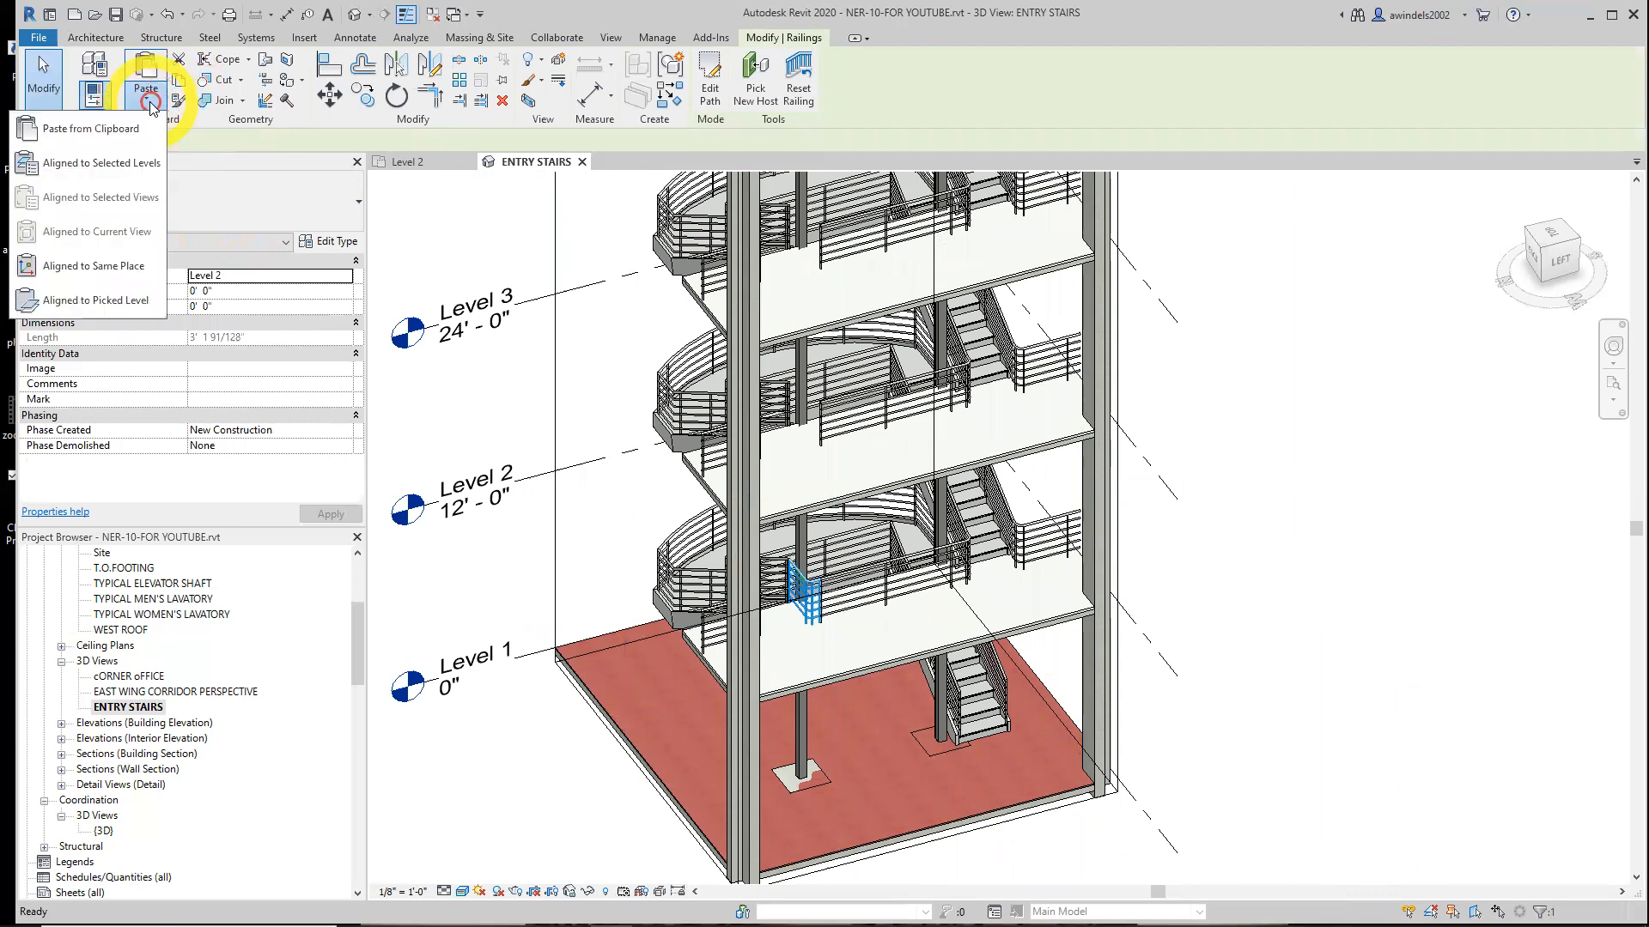
{"action": "left_click", "coordinate": [137, 165]}
{"action": "left_click", "coordinate": [756, 388]}
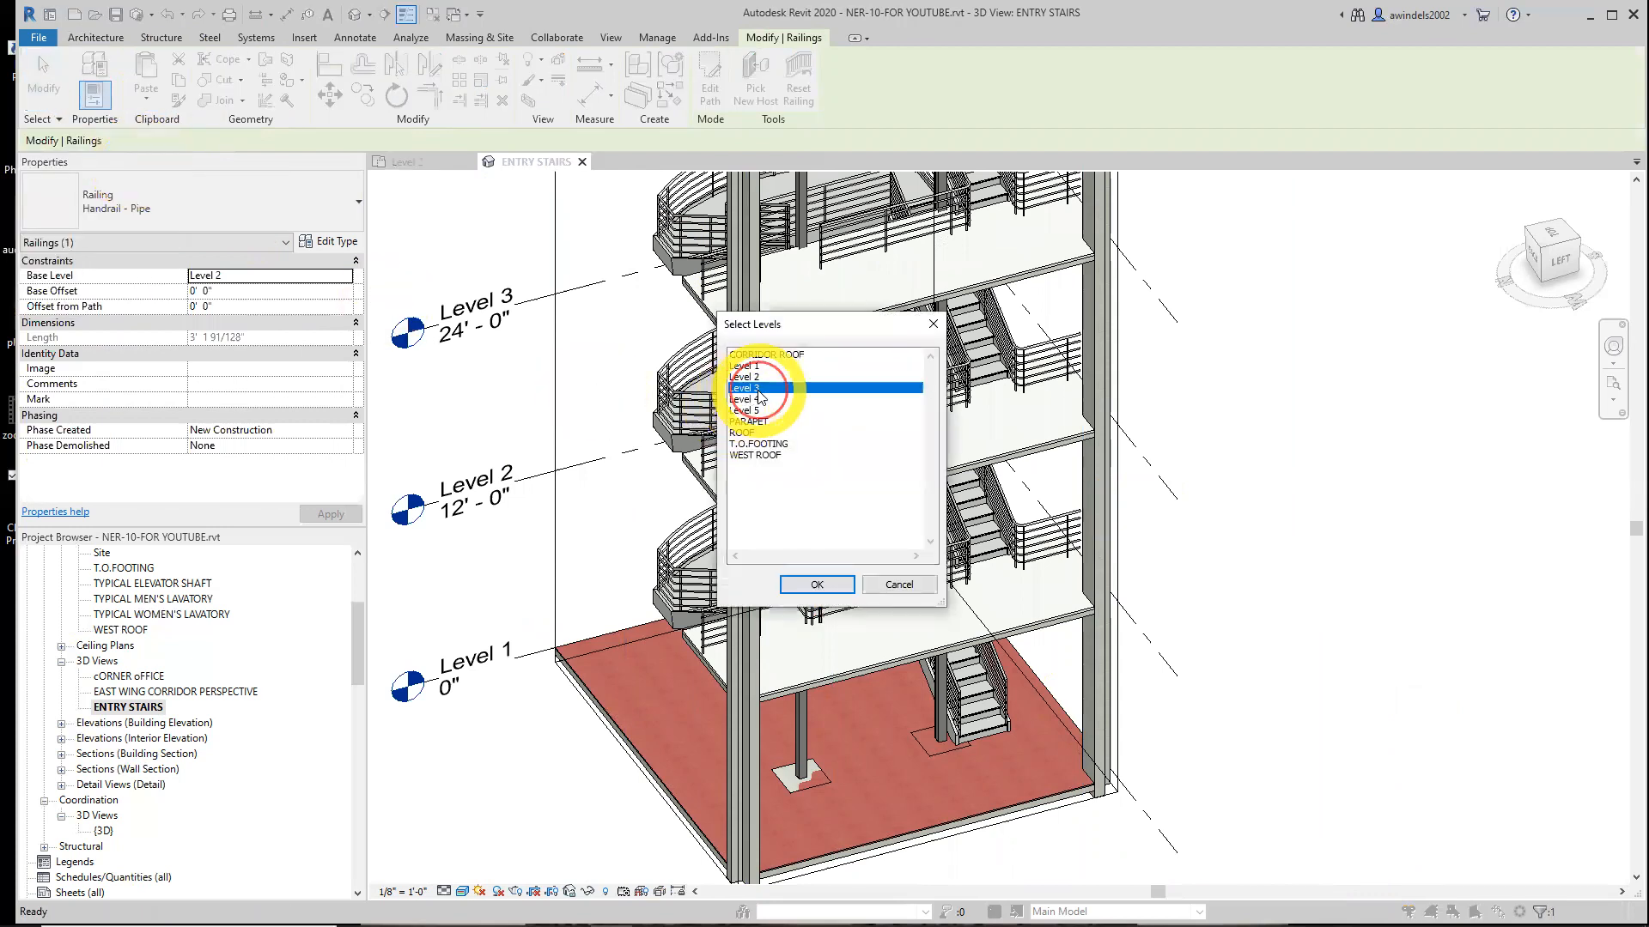
{"action": "left_click", "coordinate": [760, 404], "text": "shift"}
{"action": "left_click", "coordinate": [817, 584]}
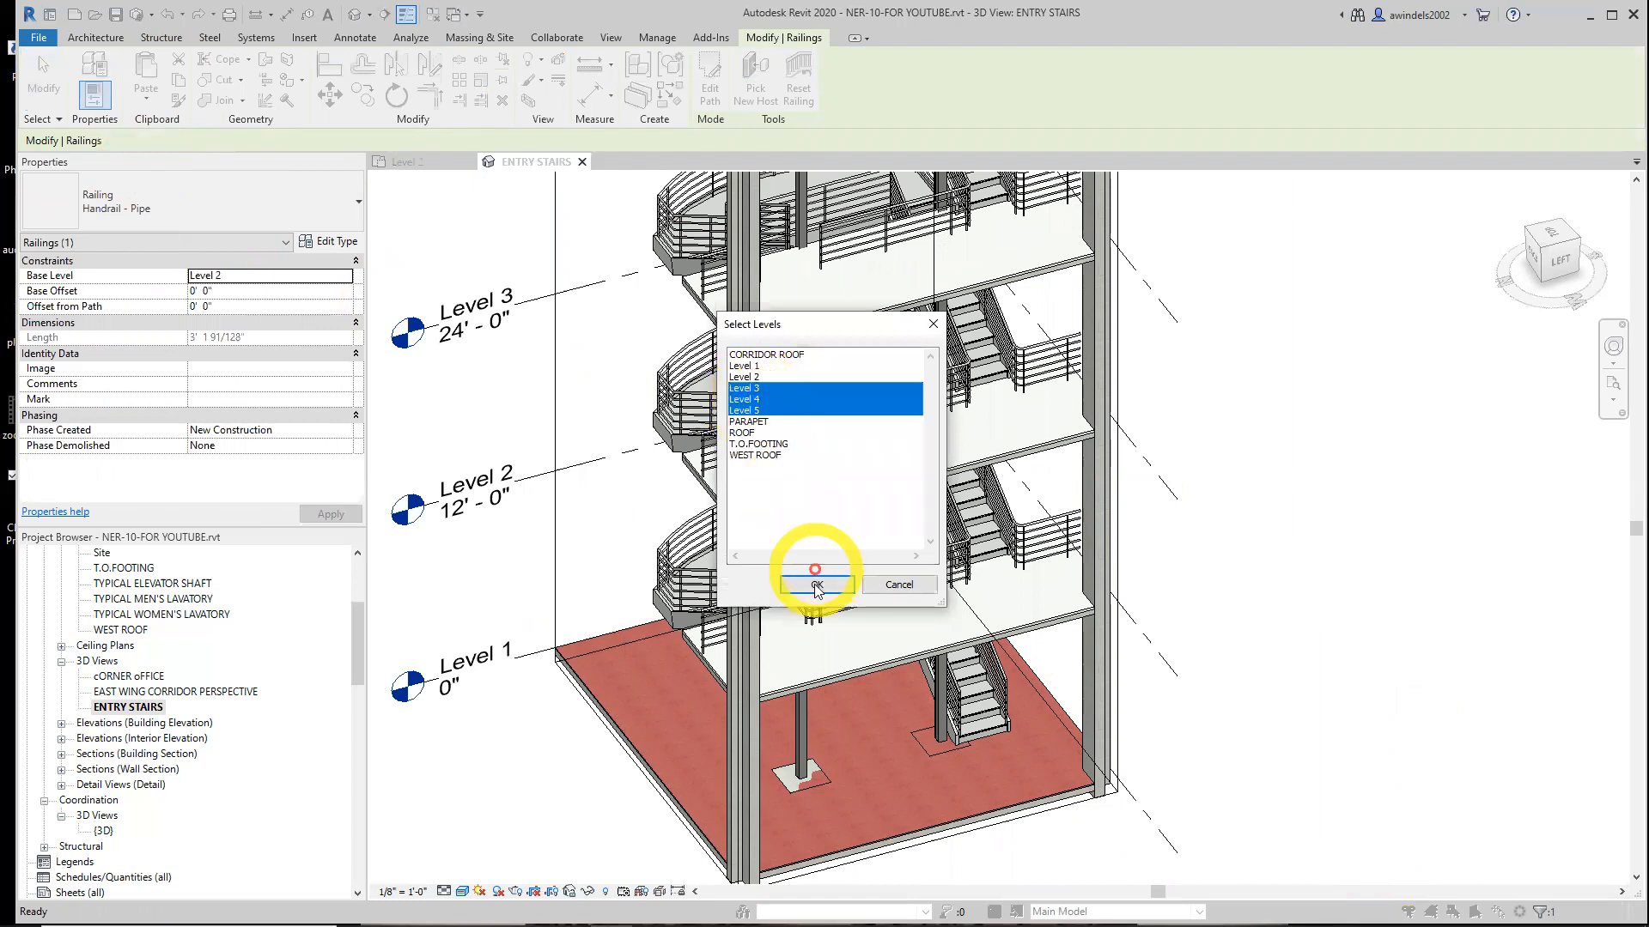
Inspect the pasted handrails on each floor of the stair in the ENTRY STAIRS 3D view
{"action": "middle_click_drag", "start_coordinate": [1257, 492], "coordinate": [1245, 708]}
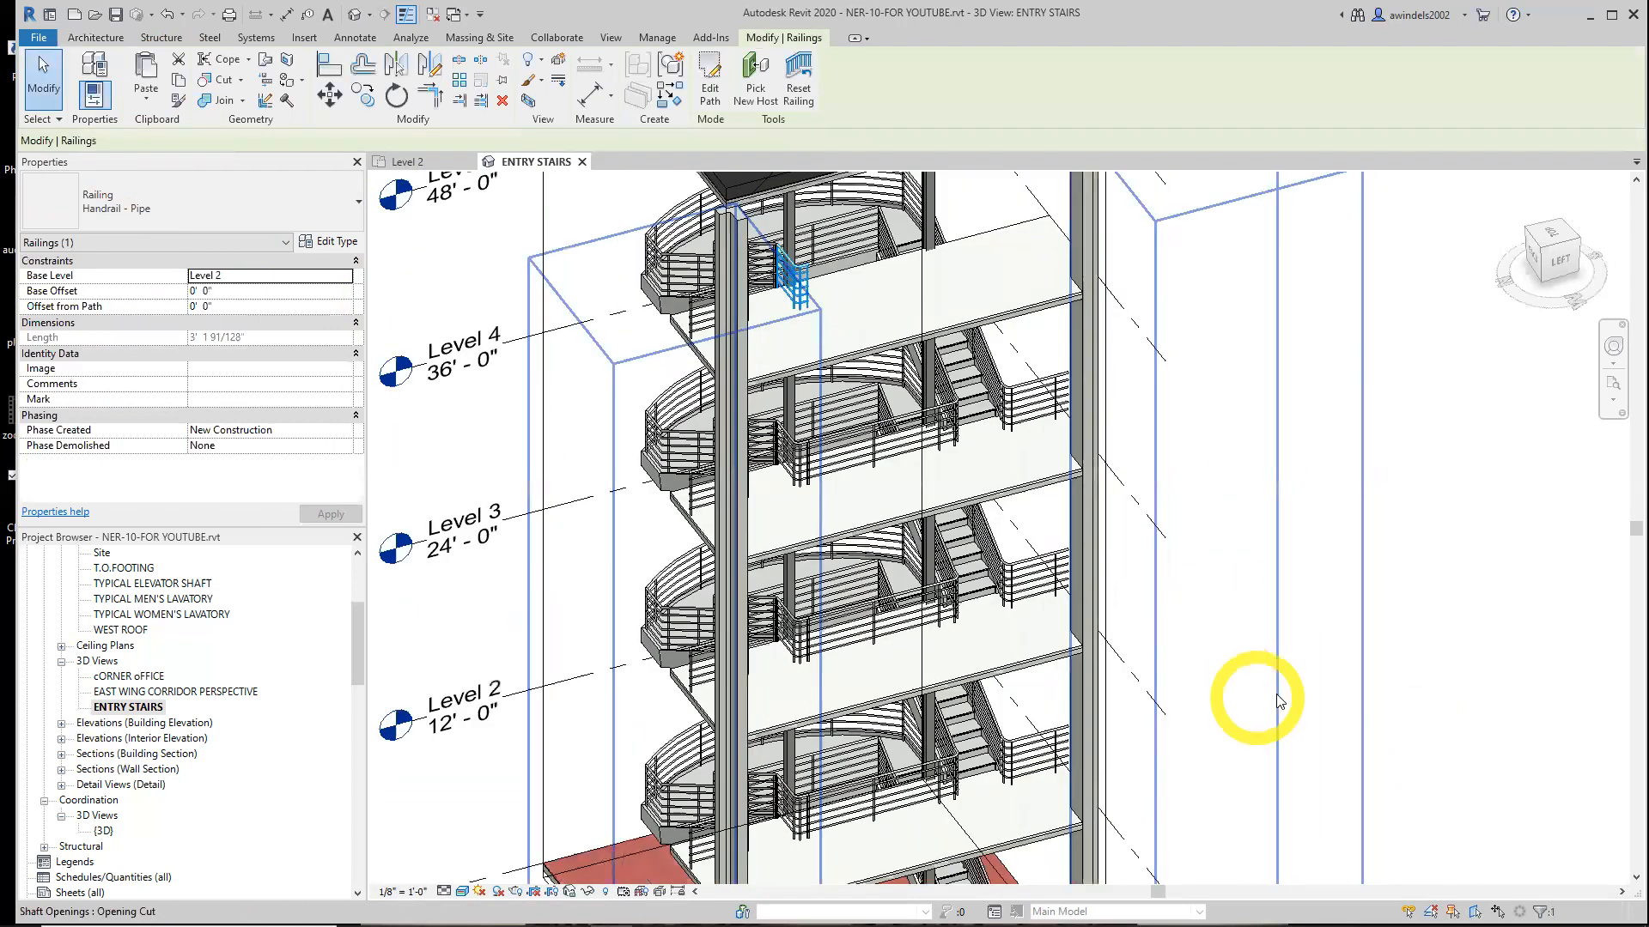
{"action": "left_click", "coordinate": [1459, 674]}
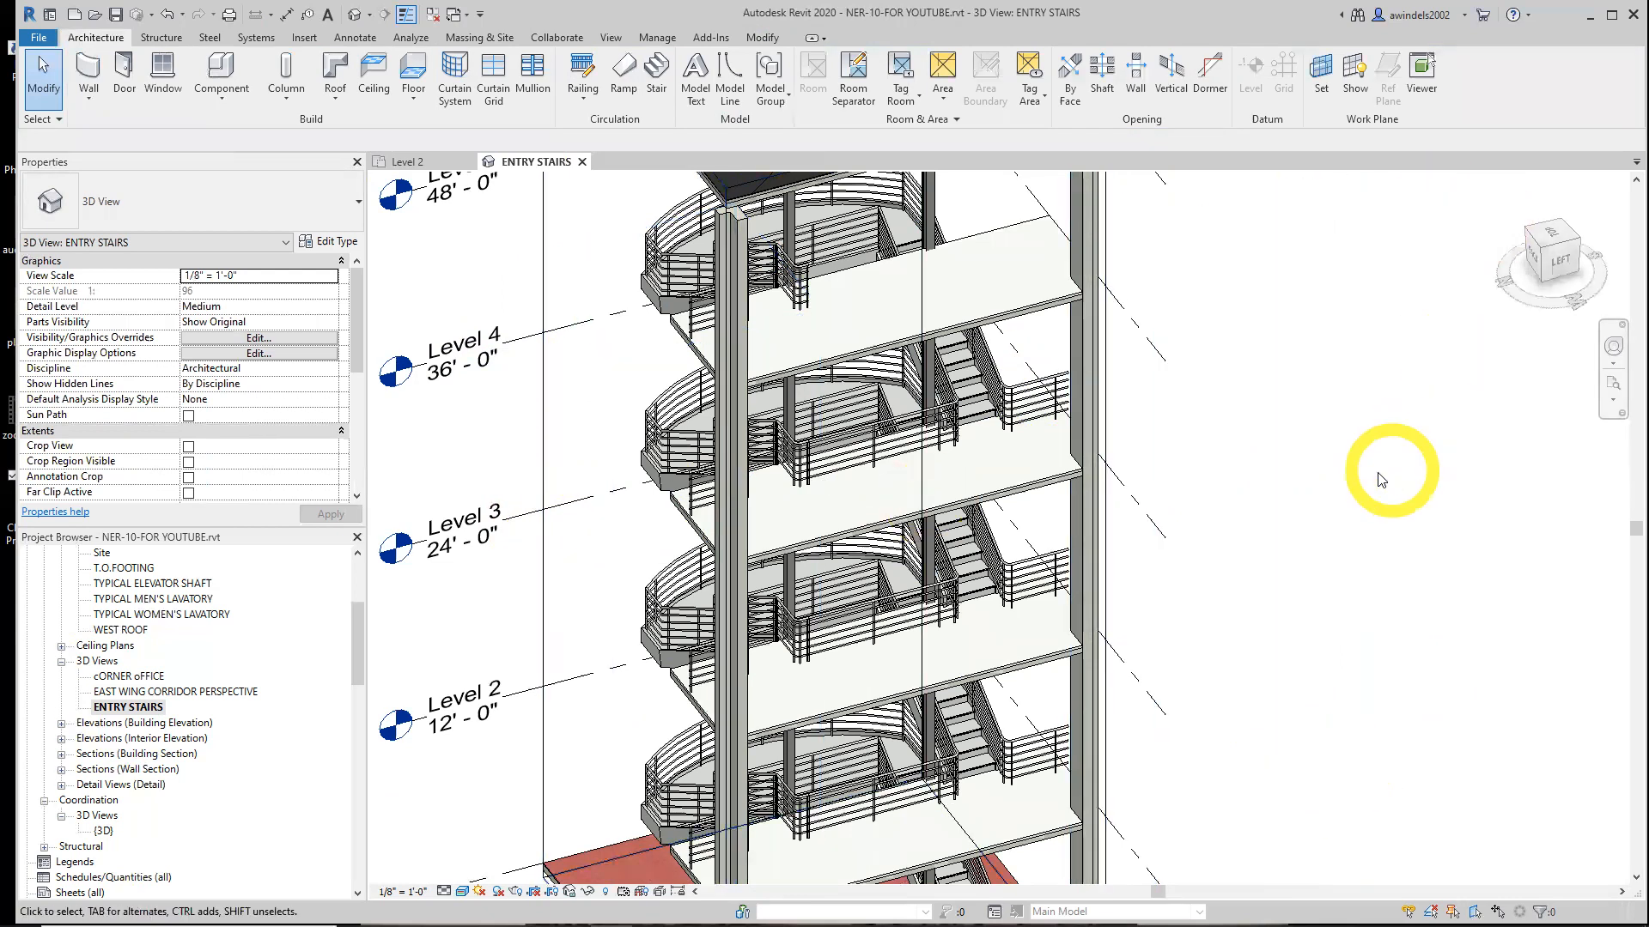
{"action": "scroll", "coordinate": [1395, 525], "scroll_direction": "down", "scroll_amount": 2}
{"action": "middle_click_drag", "start_coordinate": [1396, 526], "coordinate": [1333, 441], "text": "shift"}
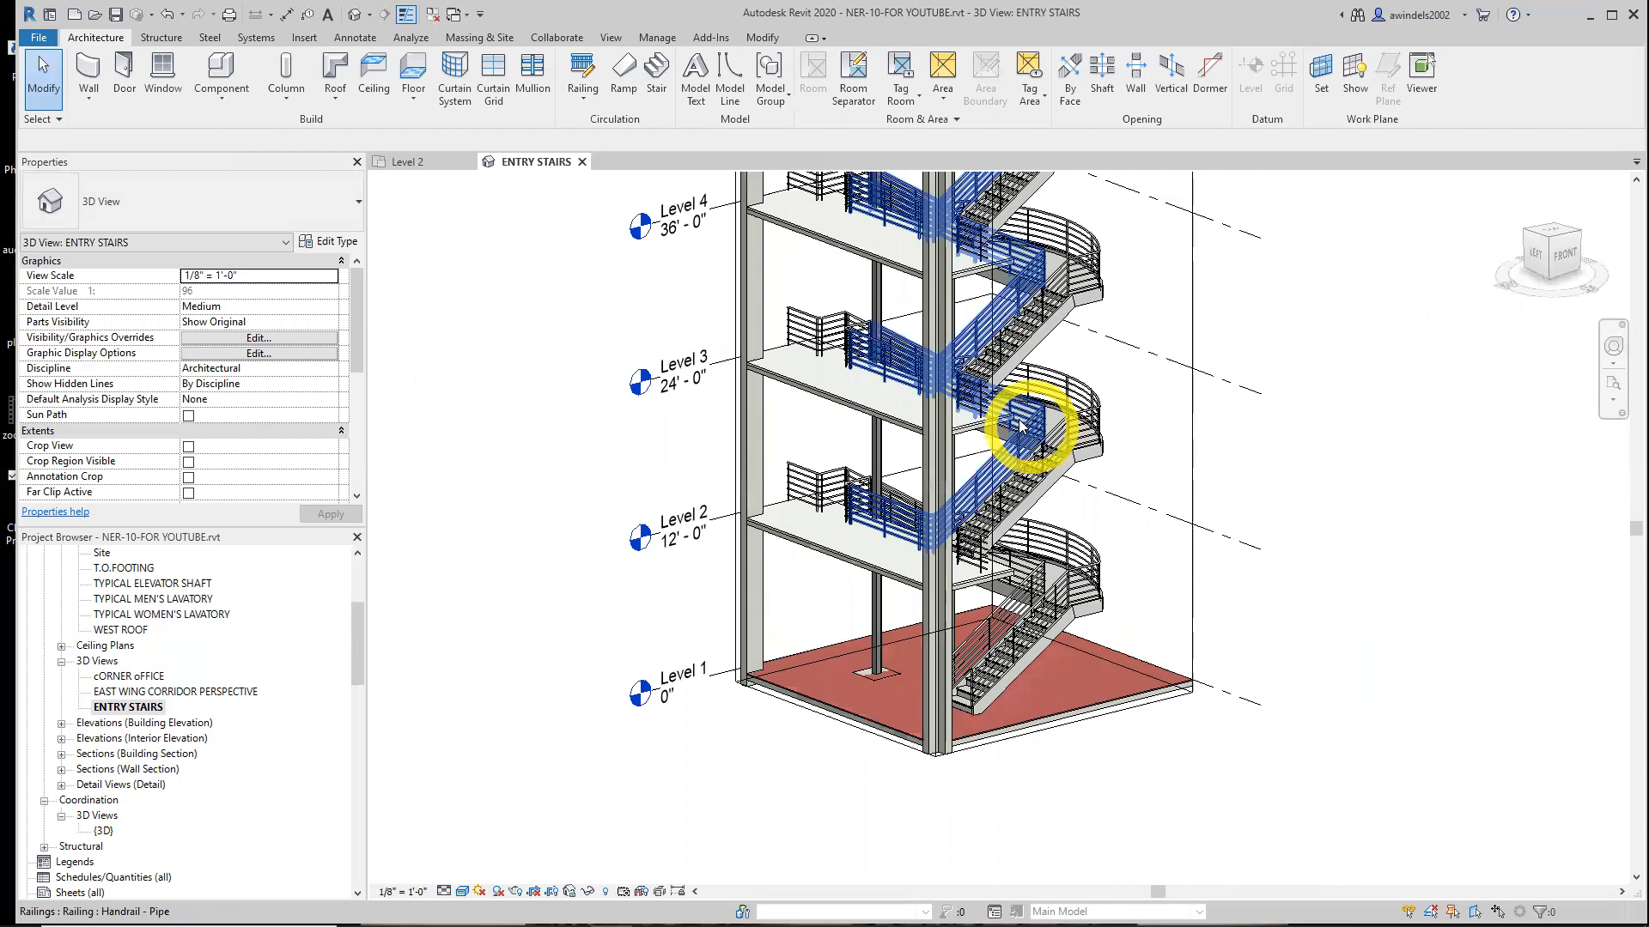
{"action": "left_click", "coordinate": [1181, 457]}
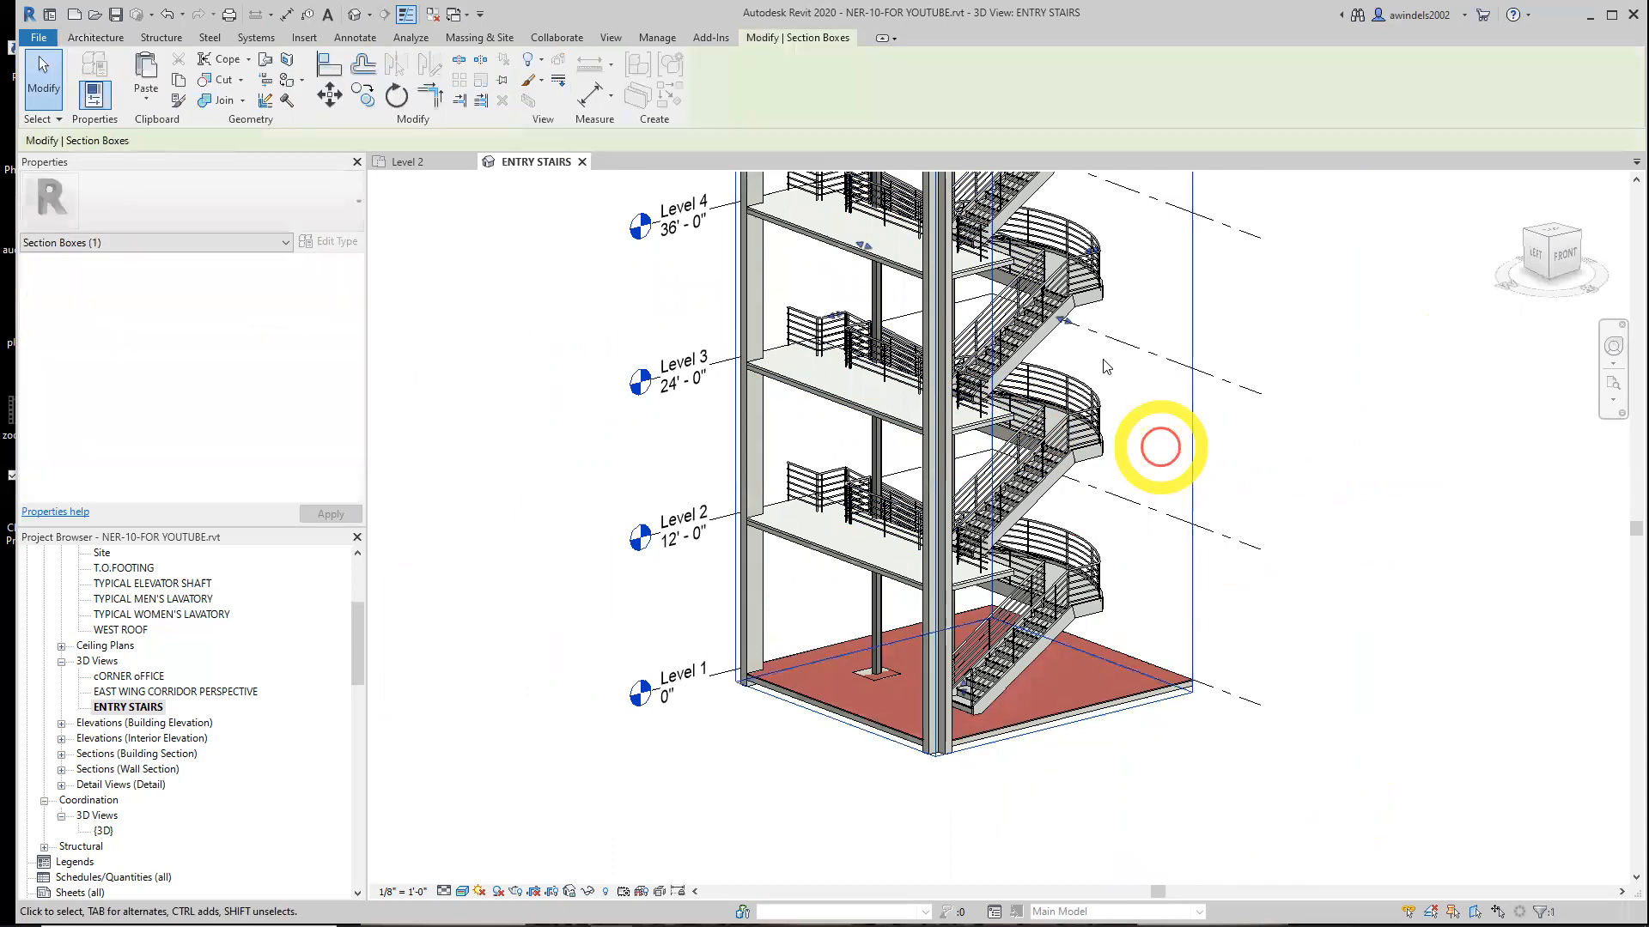
{"action": "left_click_drag", "start_coordinate": [1071, 328], "coordinate": [1290, 447]}
{"action": "middle_click_drag", "start_coordinate": [1251, 453], "coordinate": [828, 471], "text": "shift"}
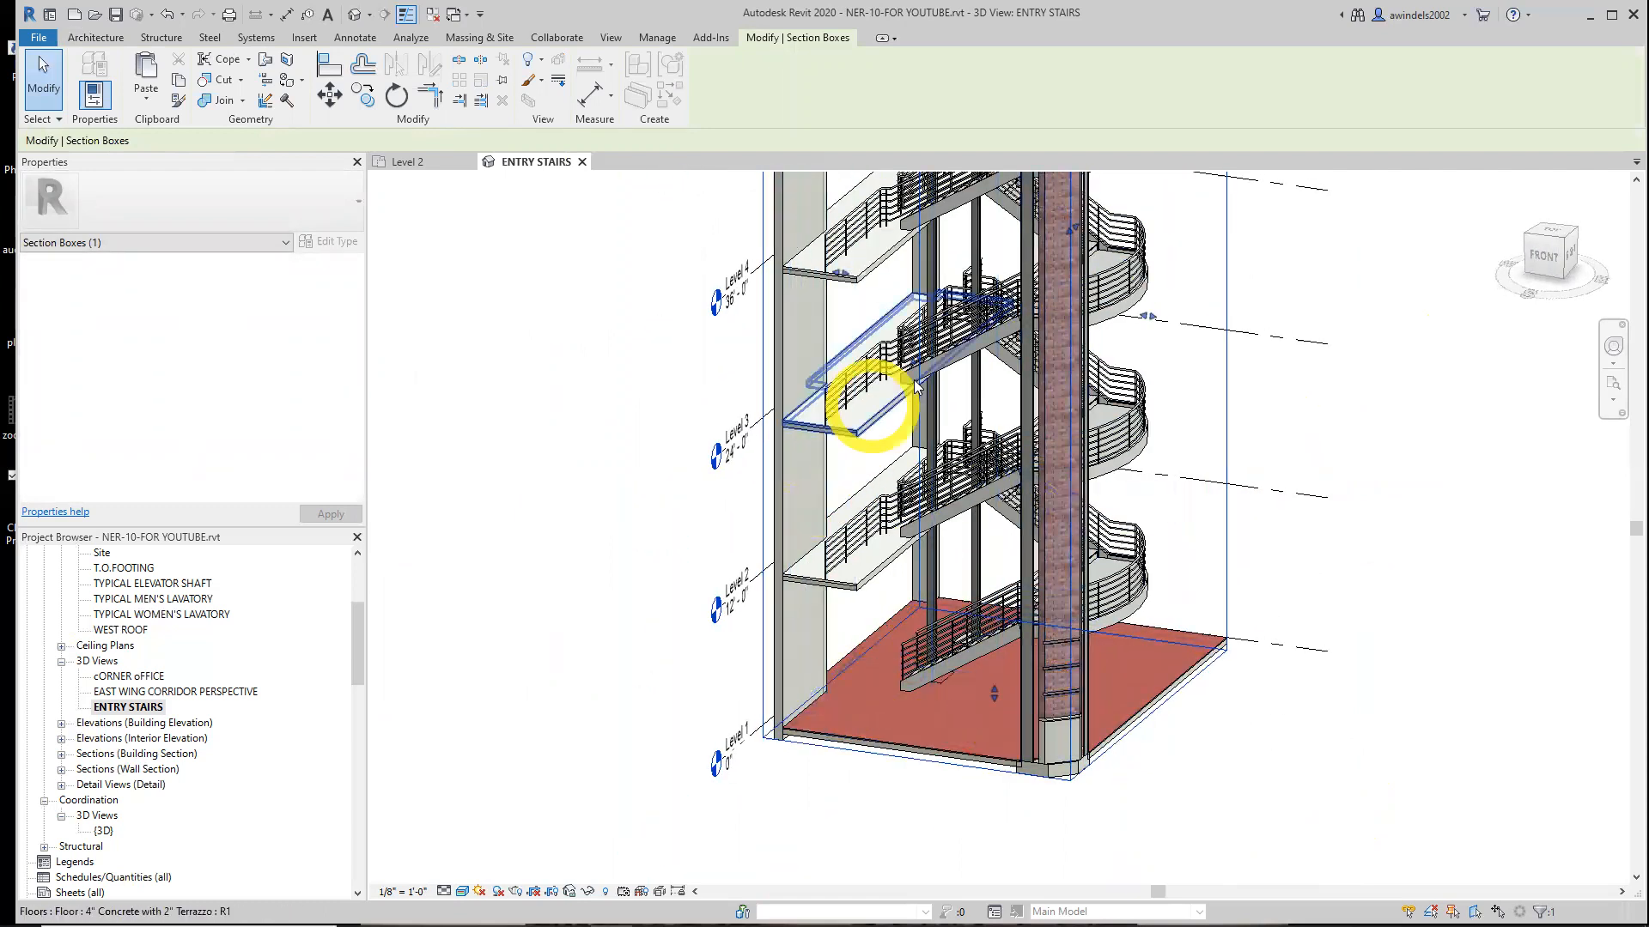
{"action": "middle_click_drag", "start_coordinate": [914, 358], "coordinate": [950, 324], "text": "shift"}
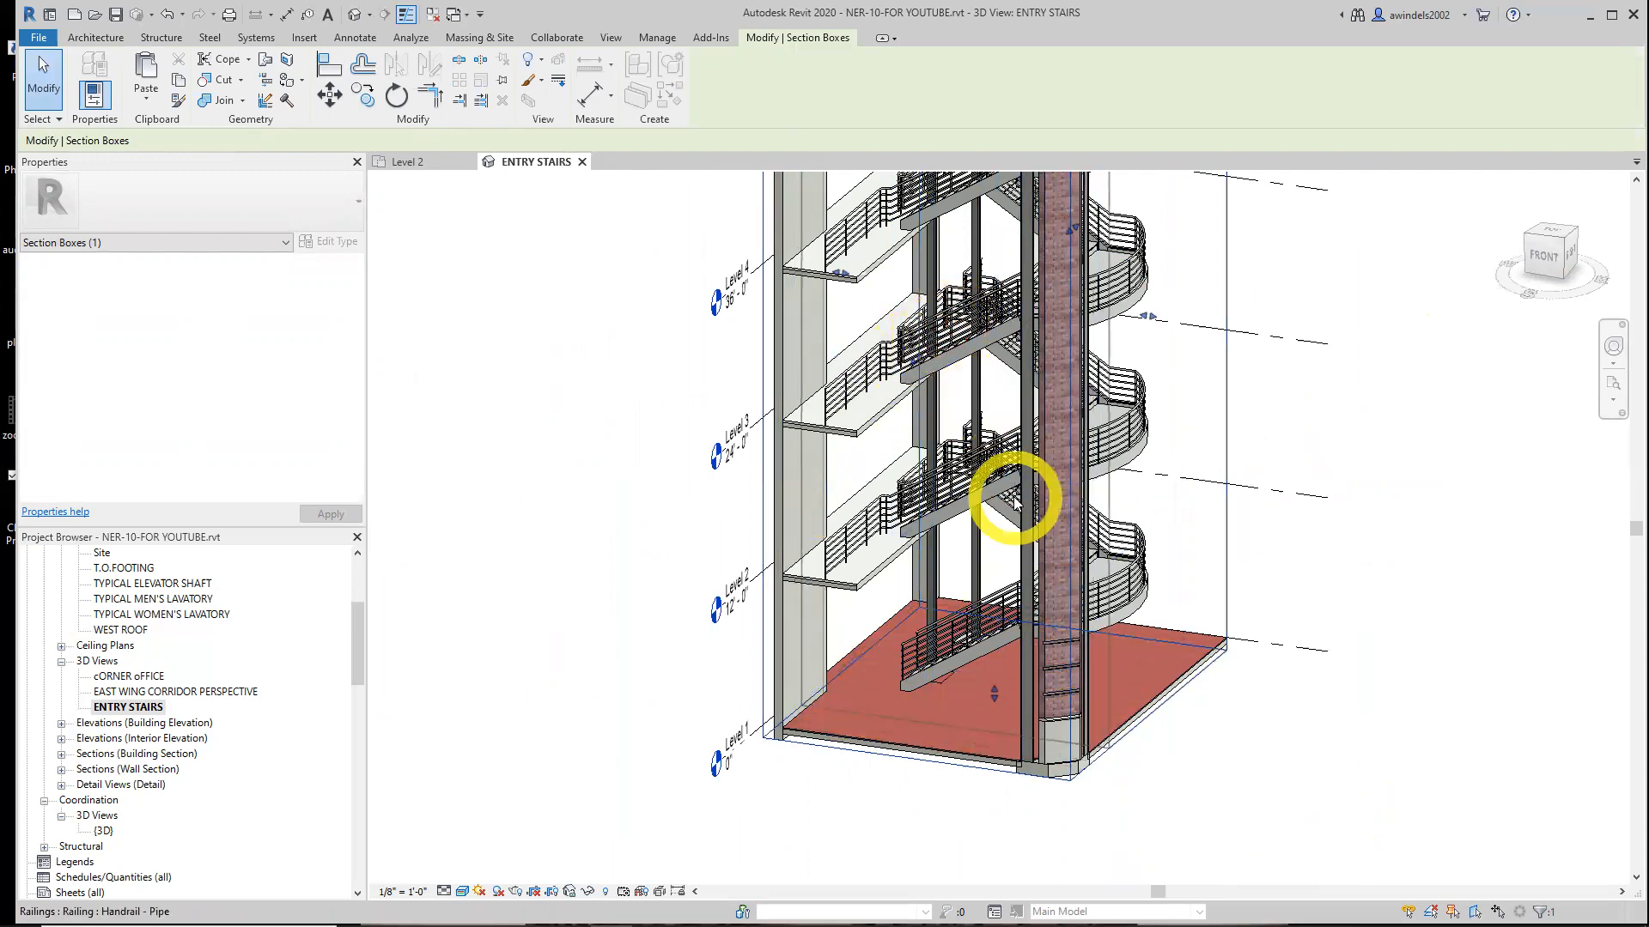
{"action": "middle_click_drag", "start_coordinate": [1040, 528], "coordinate": [1168, 750], "text": "shift"}
{"action": "scroll", "coordinate": [1169, 686], "scroll_direction": "up", "scroll_amount": 1}
{"action": "scroll", "coordinate": [1168, 686], "scroll_direction": "down", "scroll_amount": 1}
{"action": "middle_click_drag", "start_coordinate": [1232, 613], "coordinate": [1207, 673]}
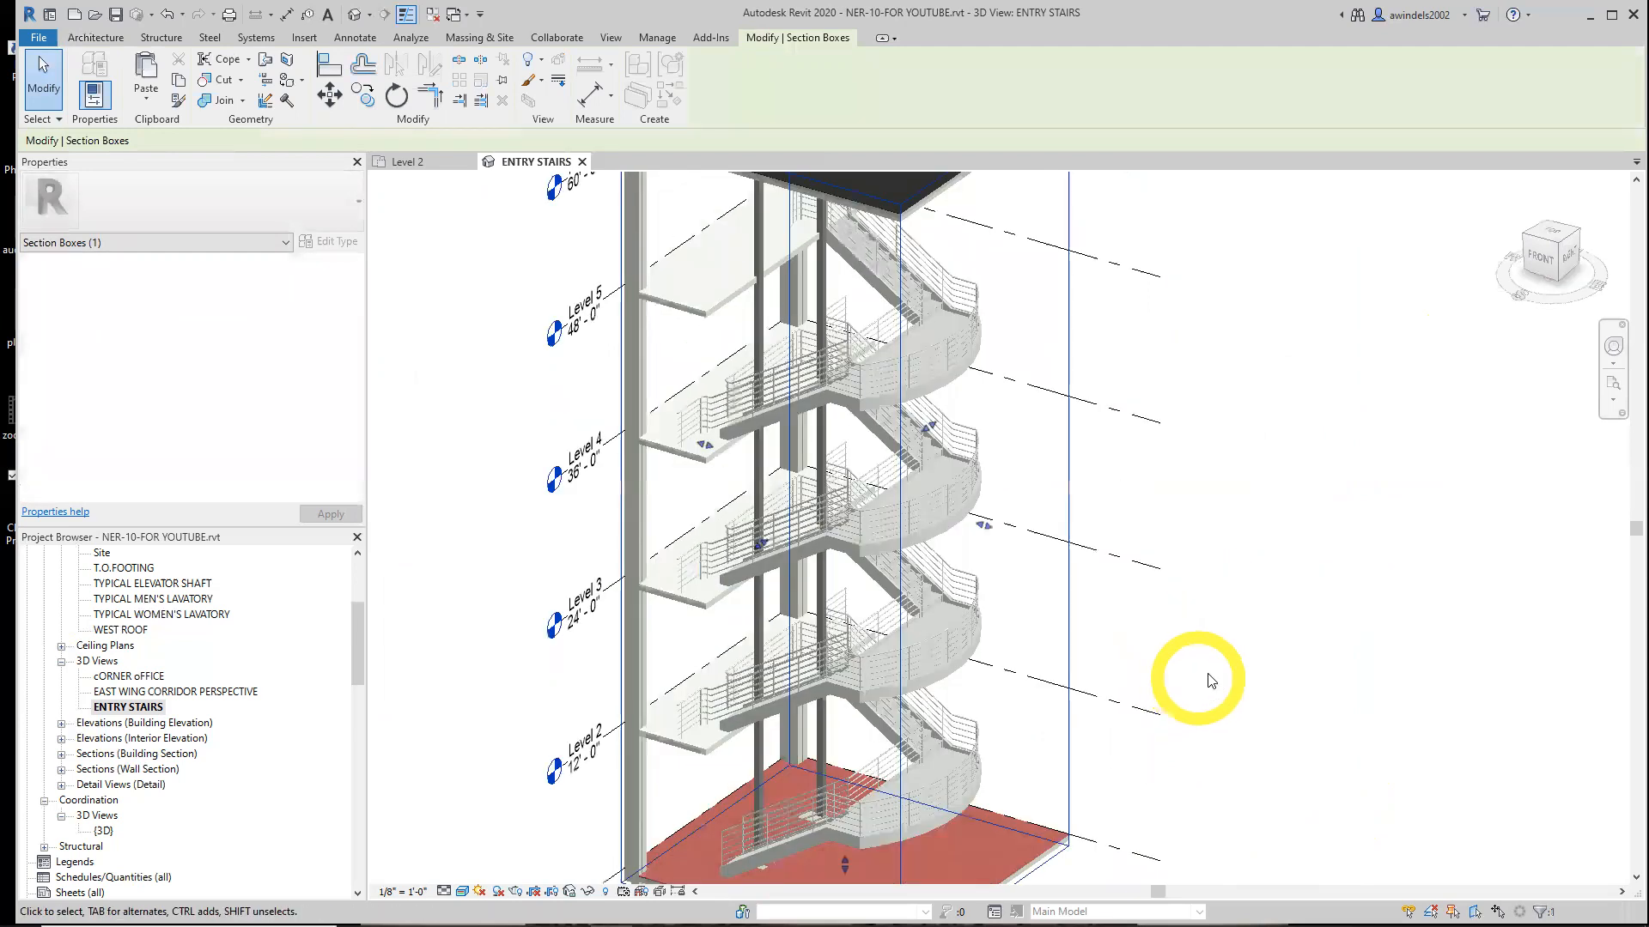
{"action": "left_click", "coordinate": [1207, 670]}
{"action": "scroll", "coordinate": [1207, 674], "scroll_direction": "down", "scroll_amount": 2}
In the Level 2 plan, select the corridor floor slab and open its boundary for editing
{"action": "left_click", "coordinate": [583, 162]}
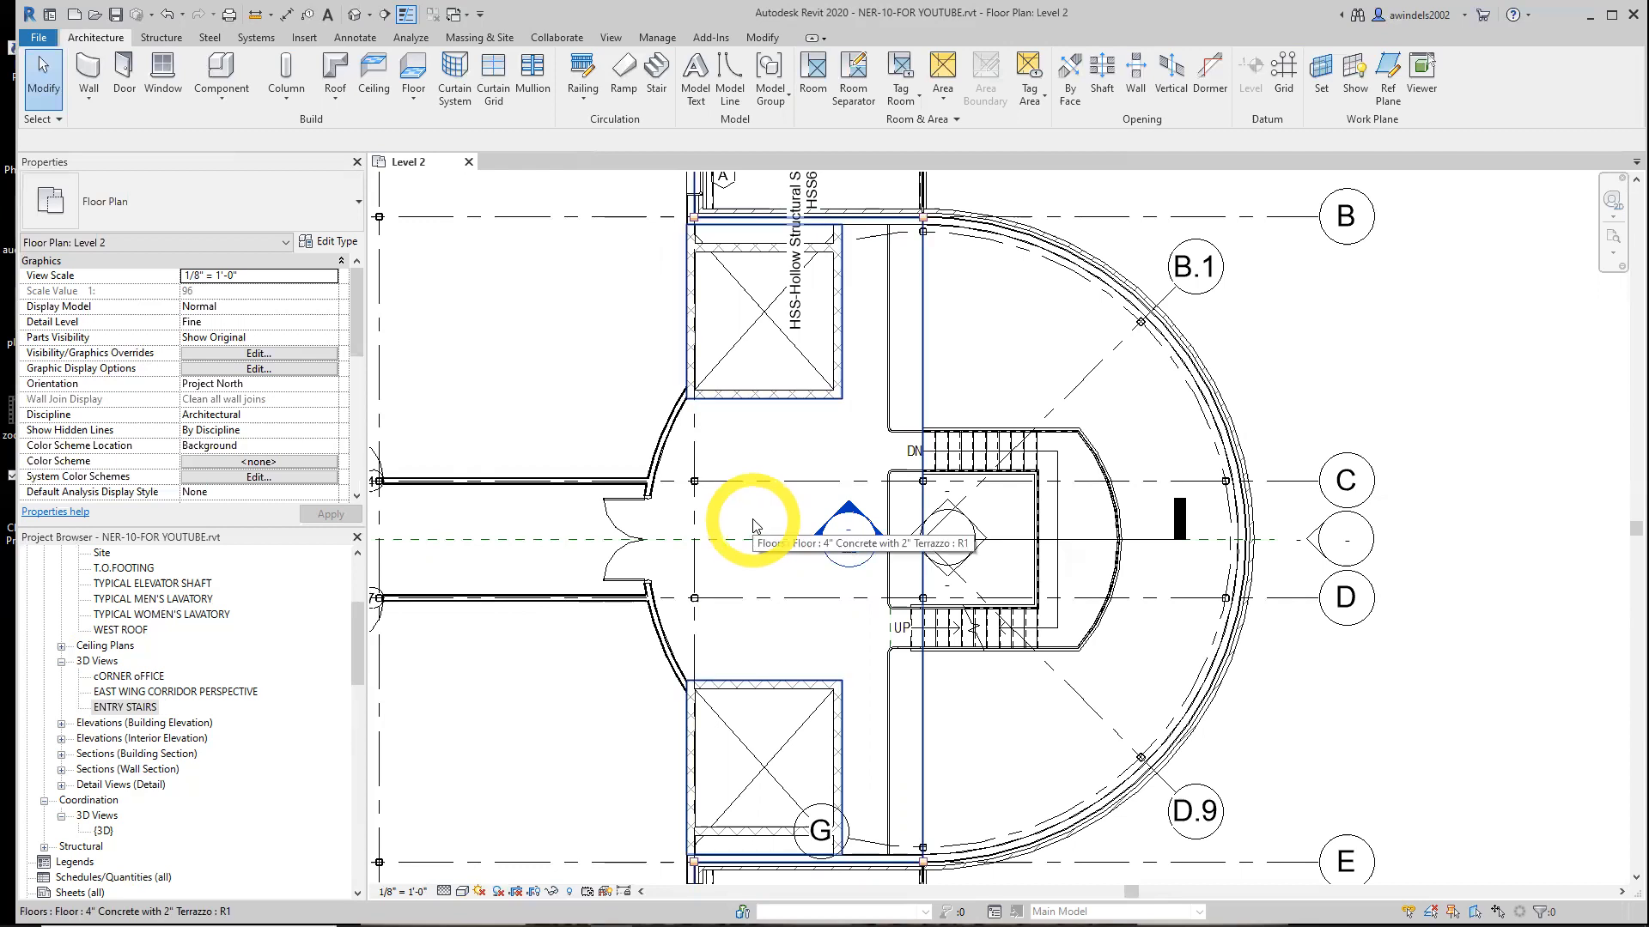
{"action": "scroll", "coordinate": [673, 578], "scroll_direction": "down", "scroll_amount": 4}
{"action": "scroll", "coordinate": [667, 581], "scroll_direction": "up", "scroll_amount": 1}
{"action": "middle_click_drag", "start_coordinate": [667, 581], "coordinate": [1116, 593]}
{"action": "scroll", "coordinate": [1028, 627], "scroll_direction": "up", "scroll_amount": 3}
{"action": "scroll", "coordinate": [1095, 595], "scroll_direction": "down", "scroll_amount": 3}
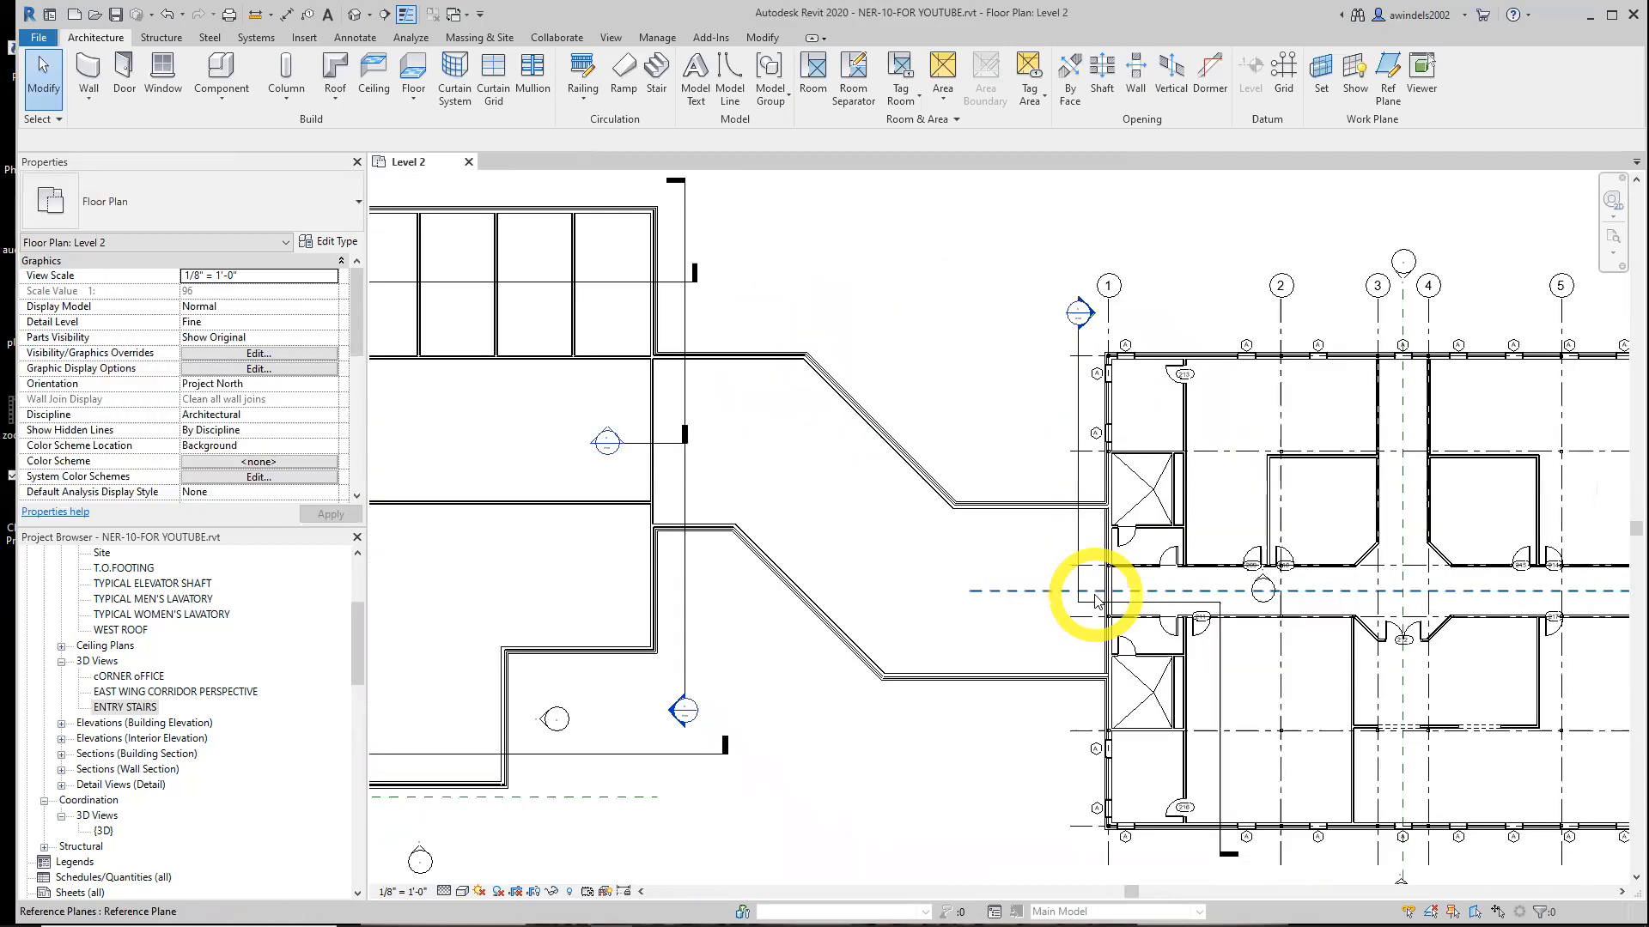
{"action": "scroll", "coordinate": [1095, 595], "scroll_direction": "down", "scroll_amount": 3}
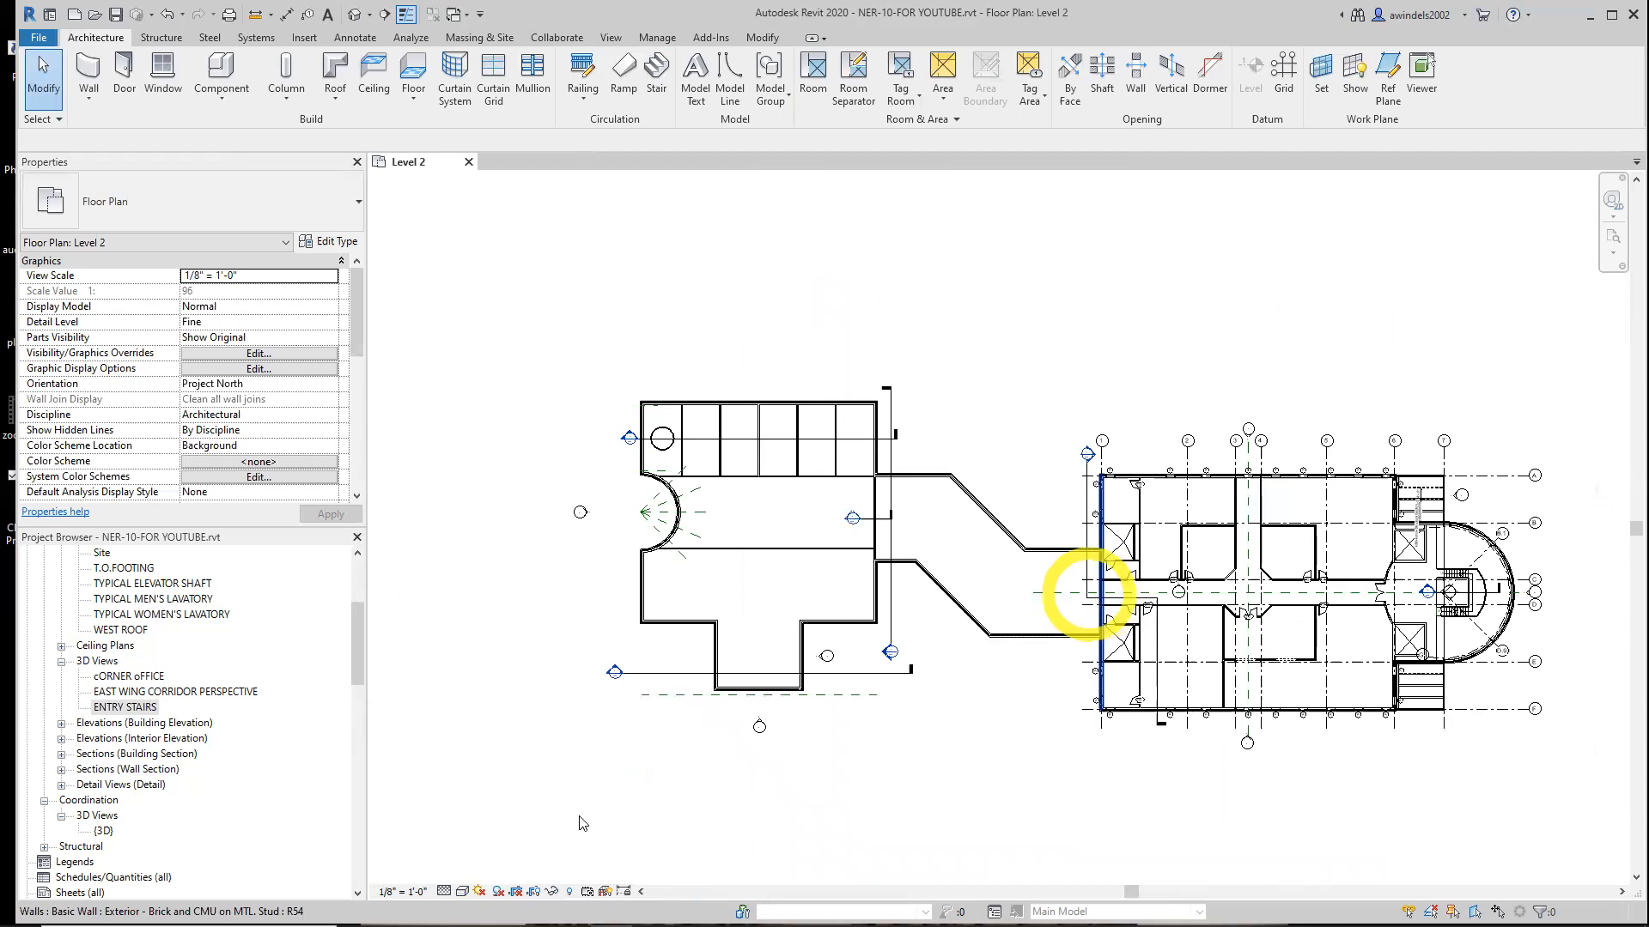
{"action": "scroll", "coordinate": [1142, 607], "scroll_direction": "up", "scroll_amount": 5}
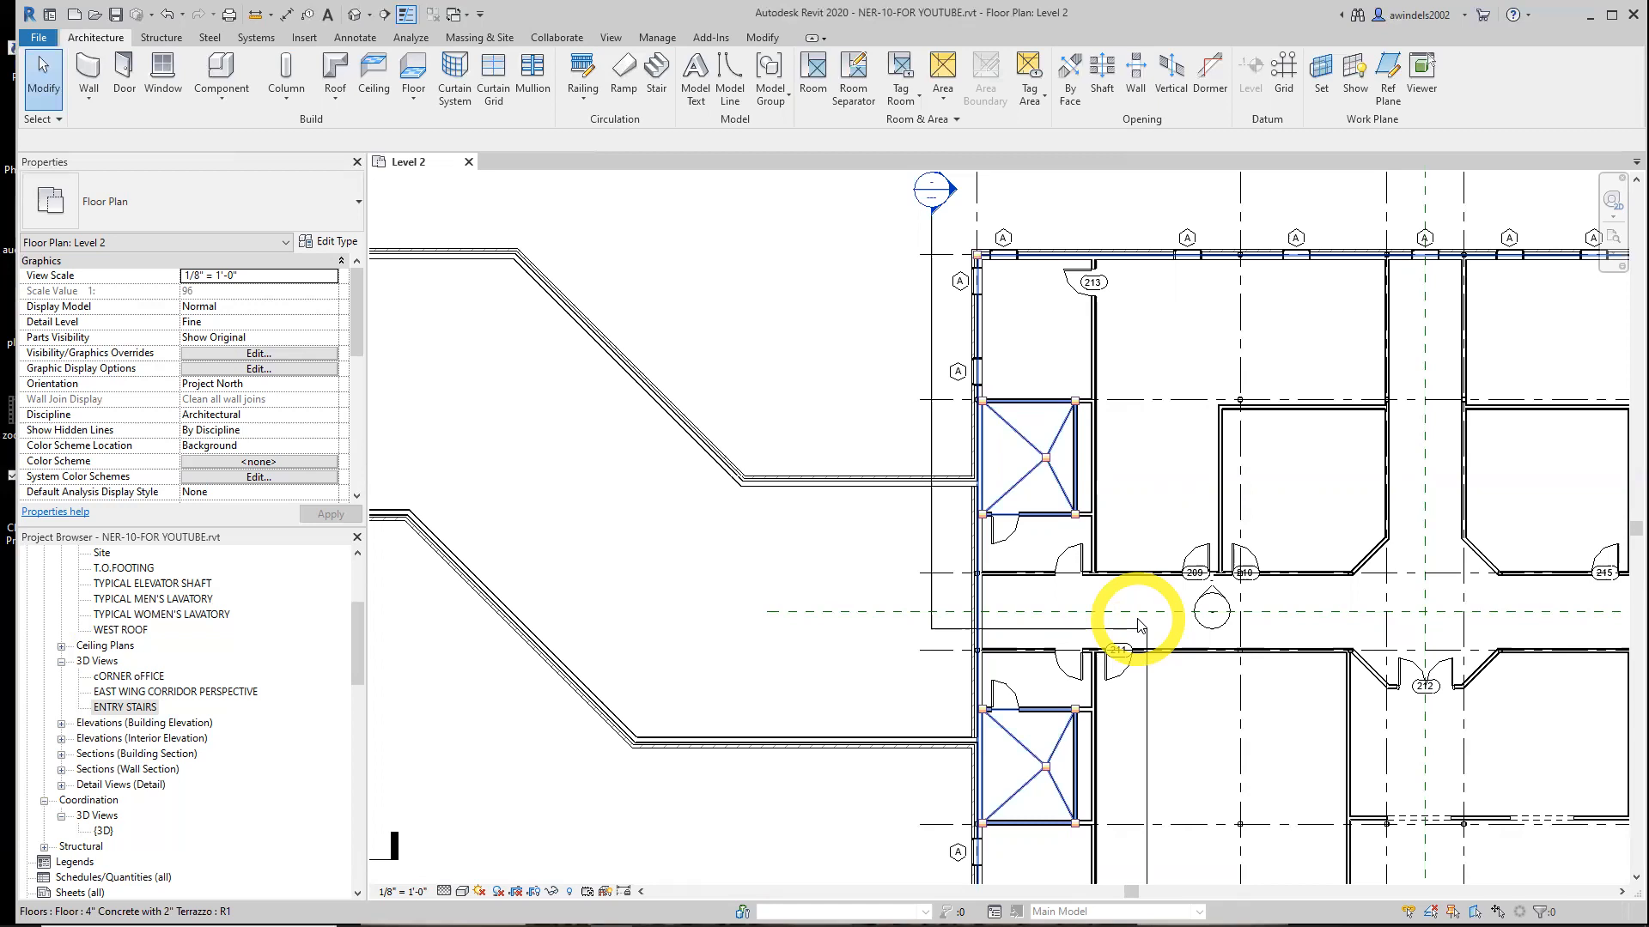
{"action": "left_click", "coordinate": [1169, 509]}
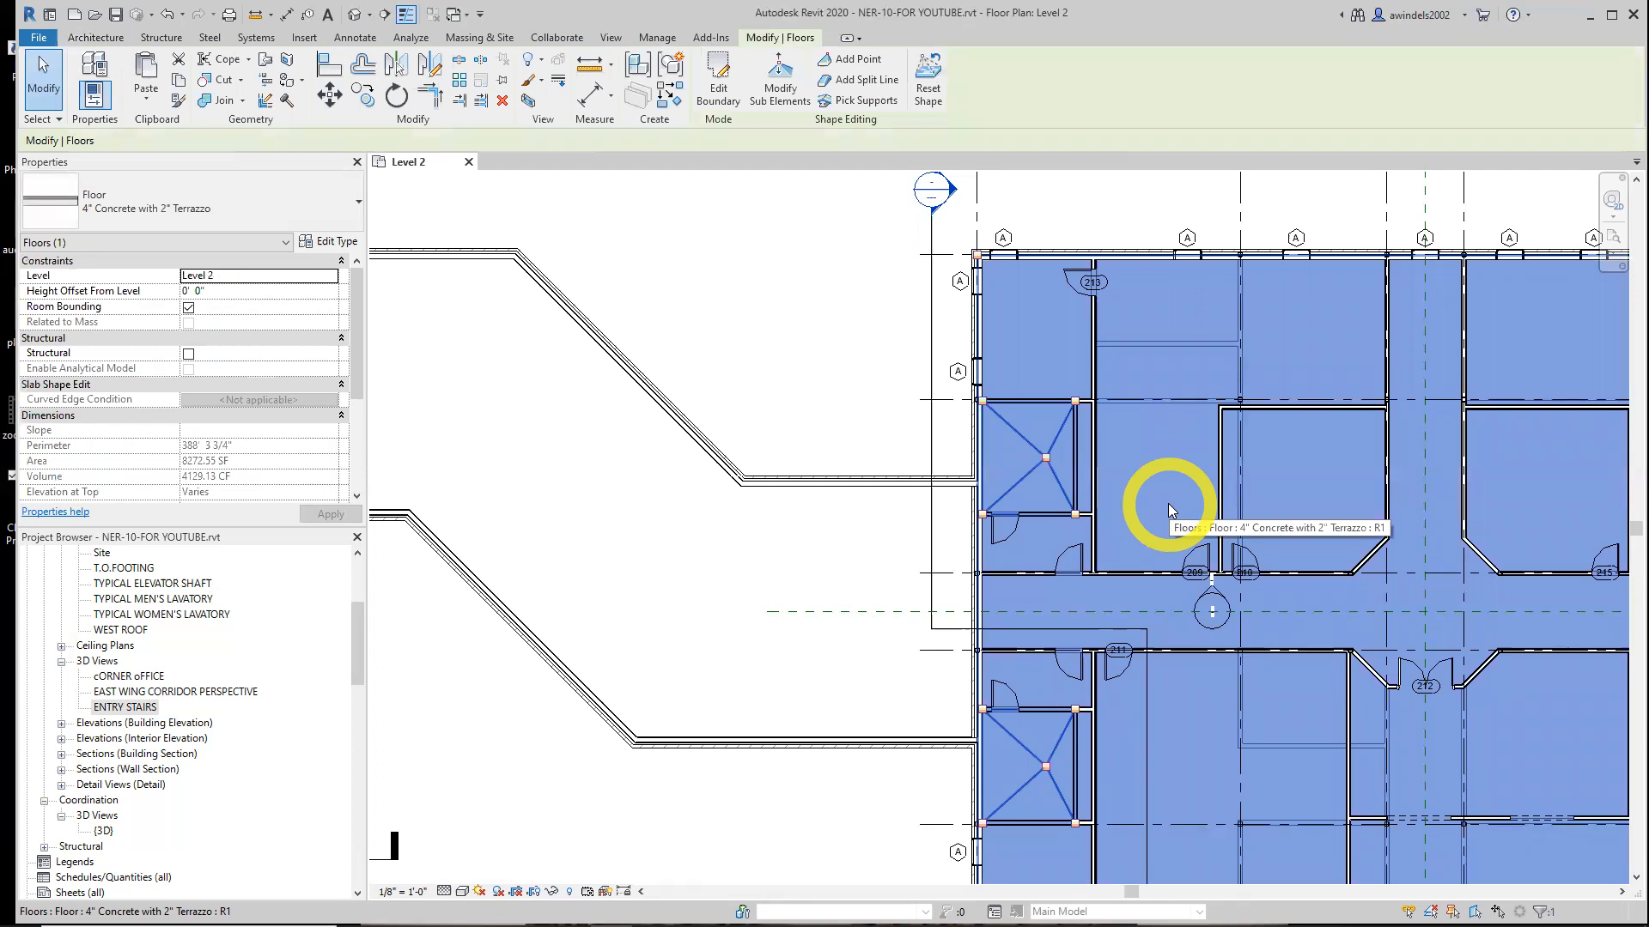
{"action": "middle_click_drag", "start_coordinate": [1167, 507], "coordinate": [1109, 409]}
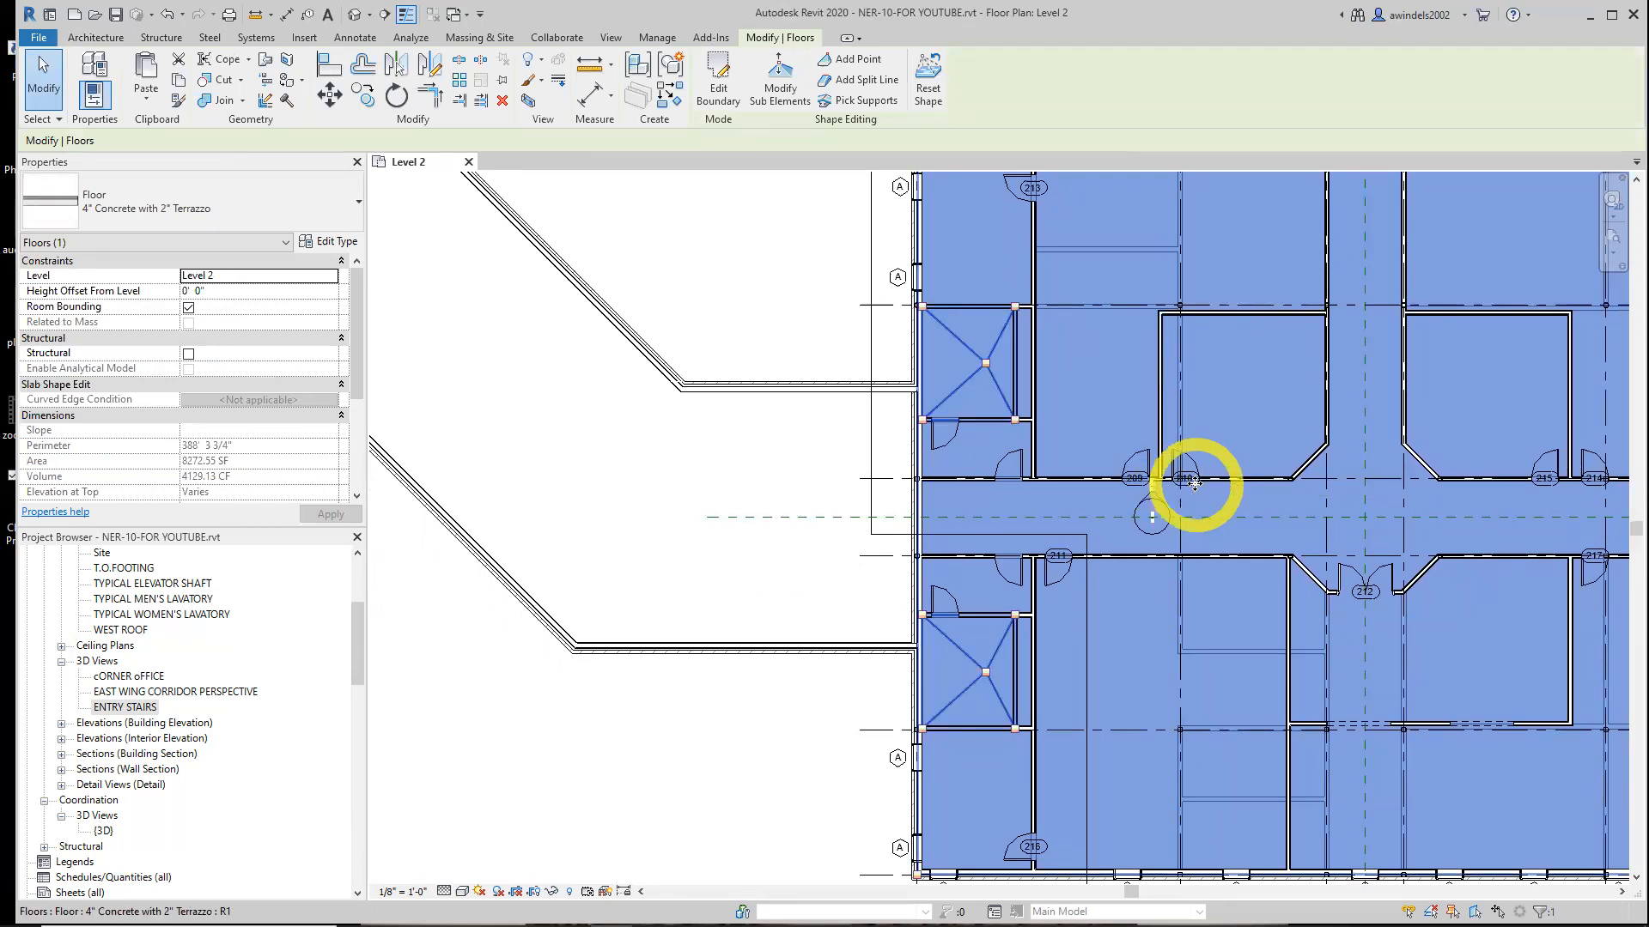
{"action": "middle_click_drag", "start_coordinate": [1222, 508], "coordinate": [1134, 541]}
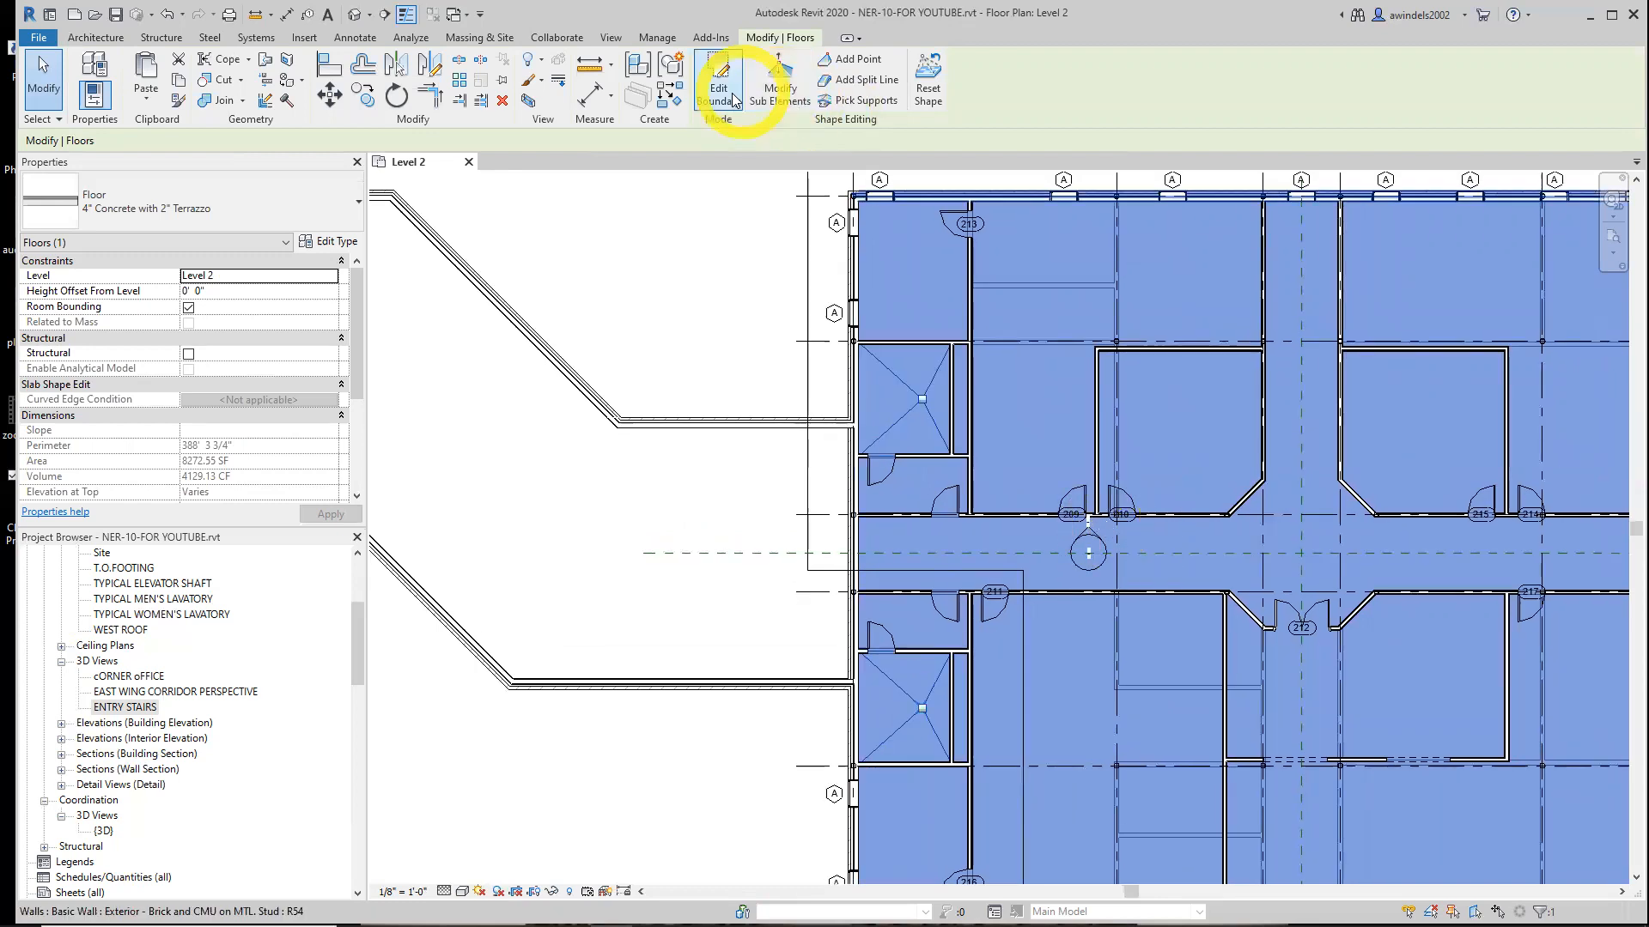
{"action": "key", "text": "ctrl"}
{"action": "key", "text": "ctrl"}
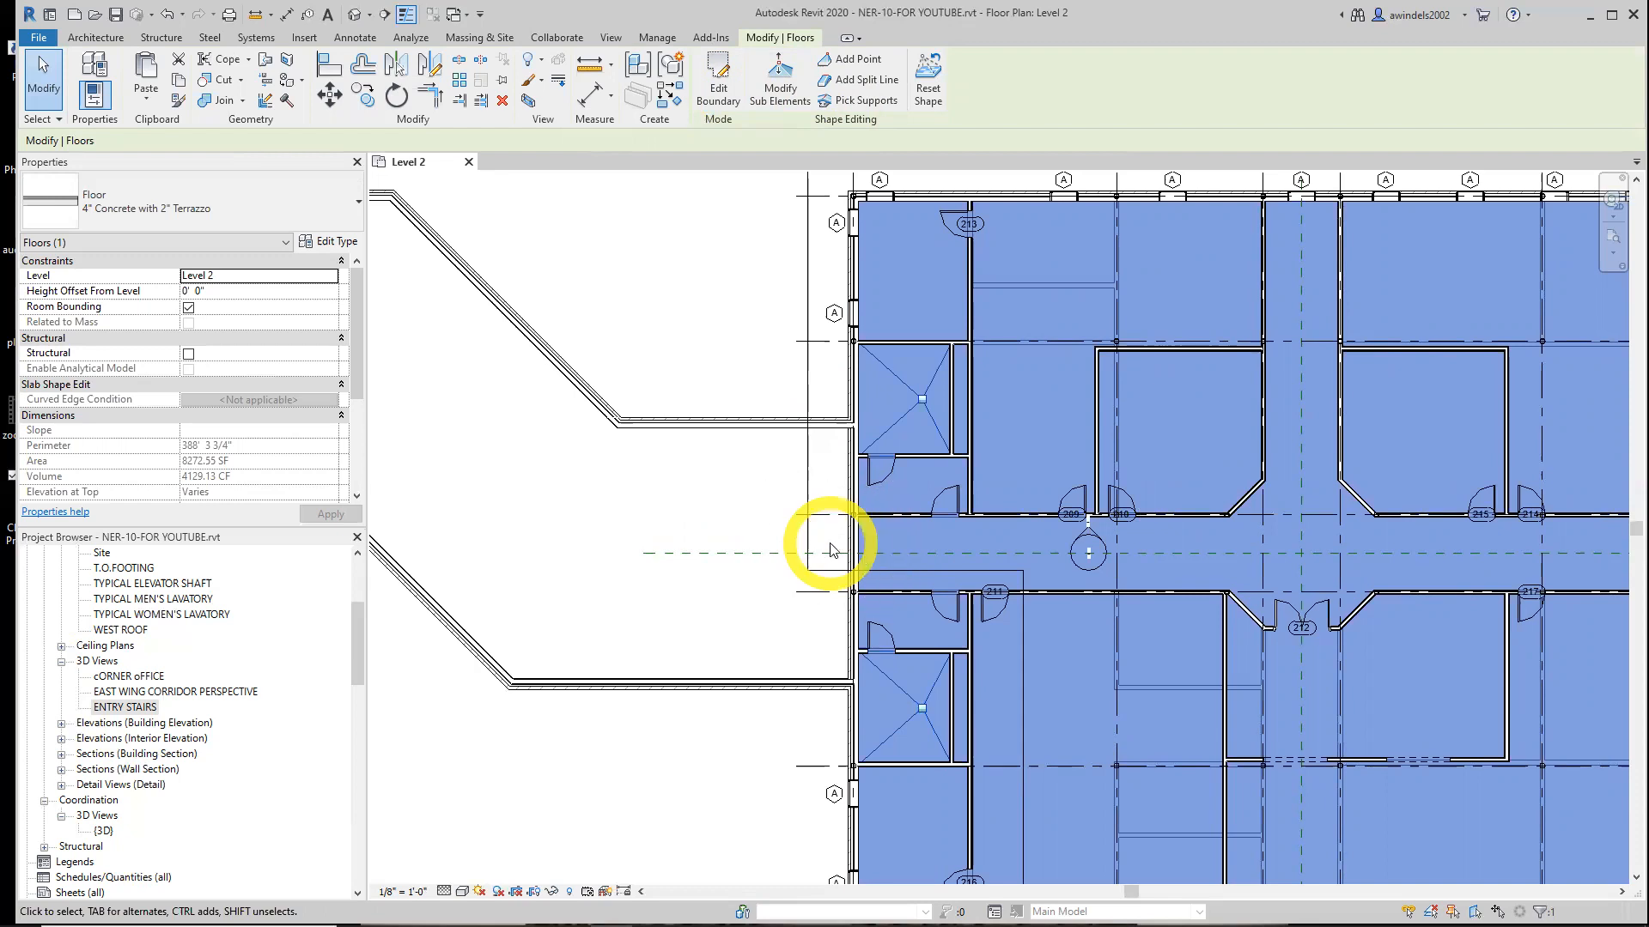
{"action": "left_click", "coordinate": [706, 83]}
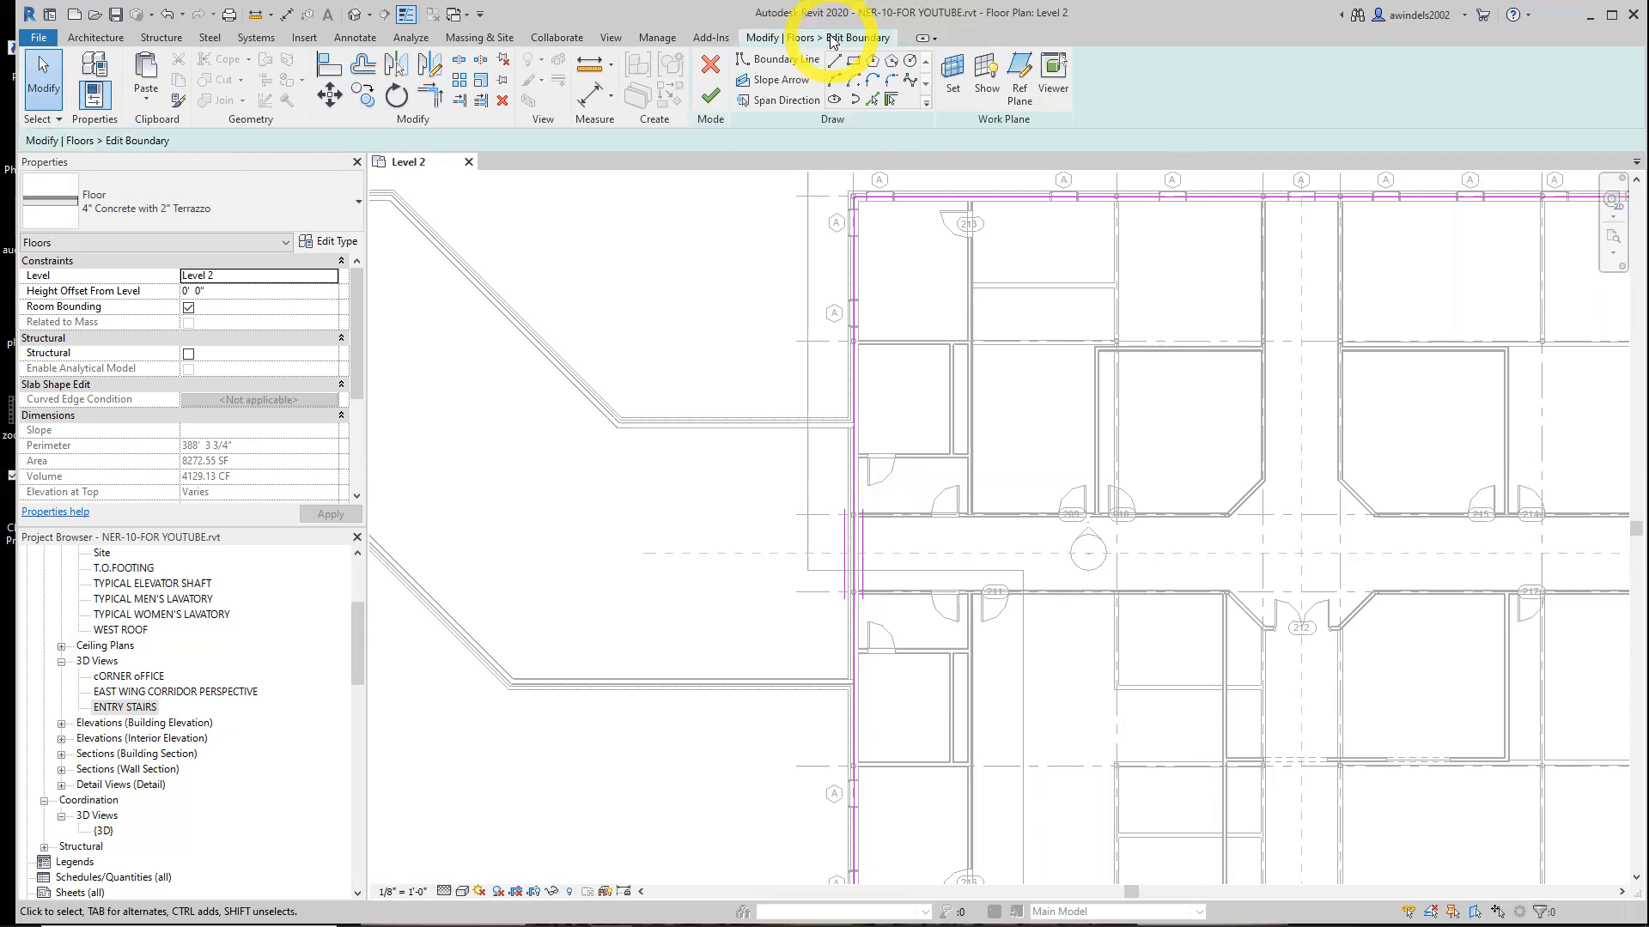
Draw a floor boundary line with a 4' offset, starting at the exterior wall's midpoint and running about 8' west
{"action": "scroll", "coordinate": [859, 550], "scroll_direction": "up", "scroll_amount": 4}
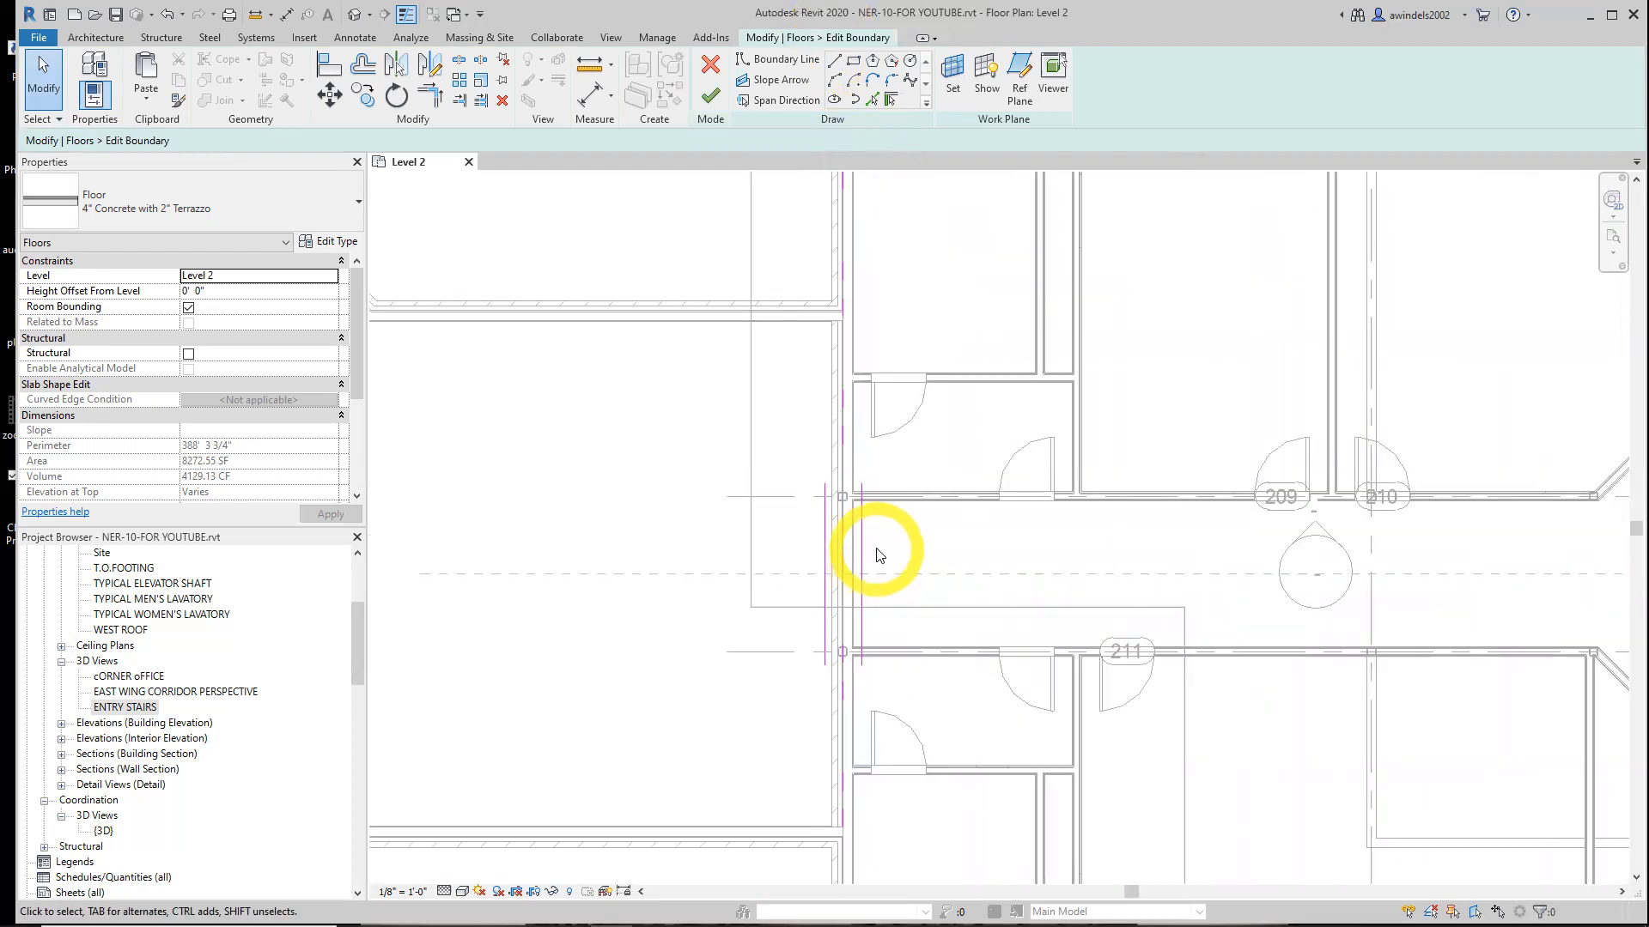
{"action": "left_click", "coordinate": [749, 58]}
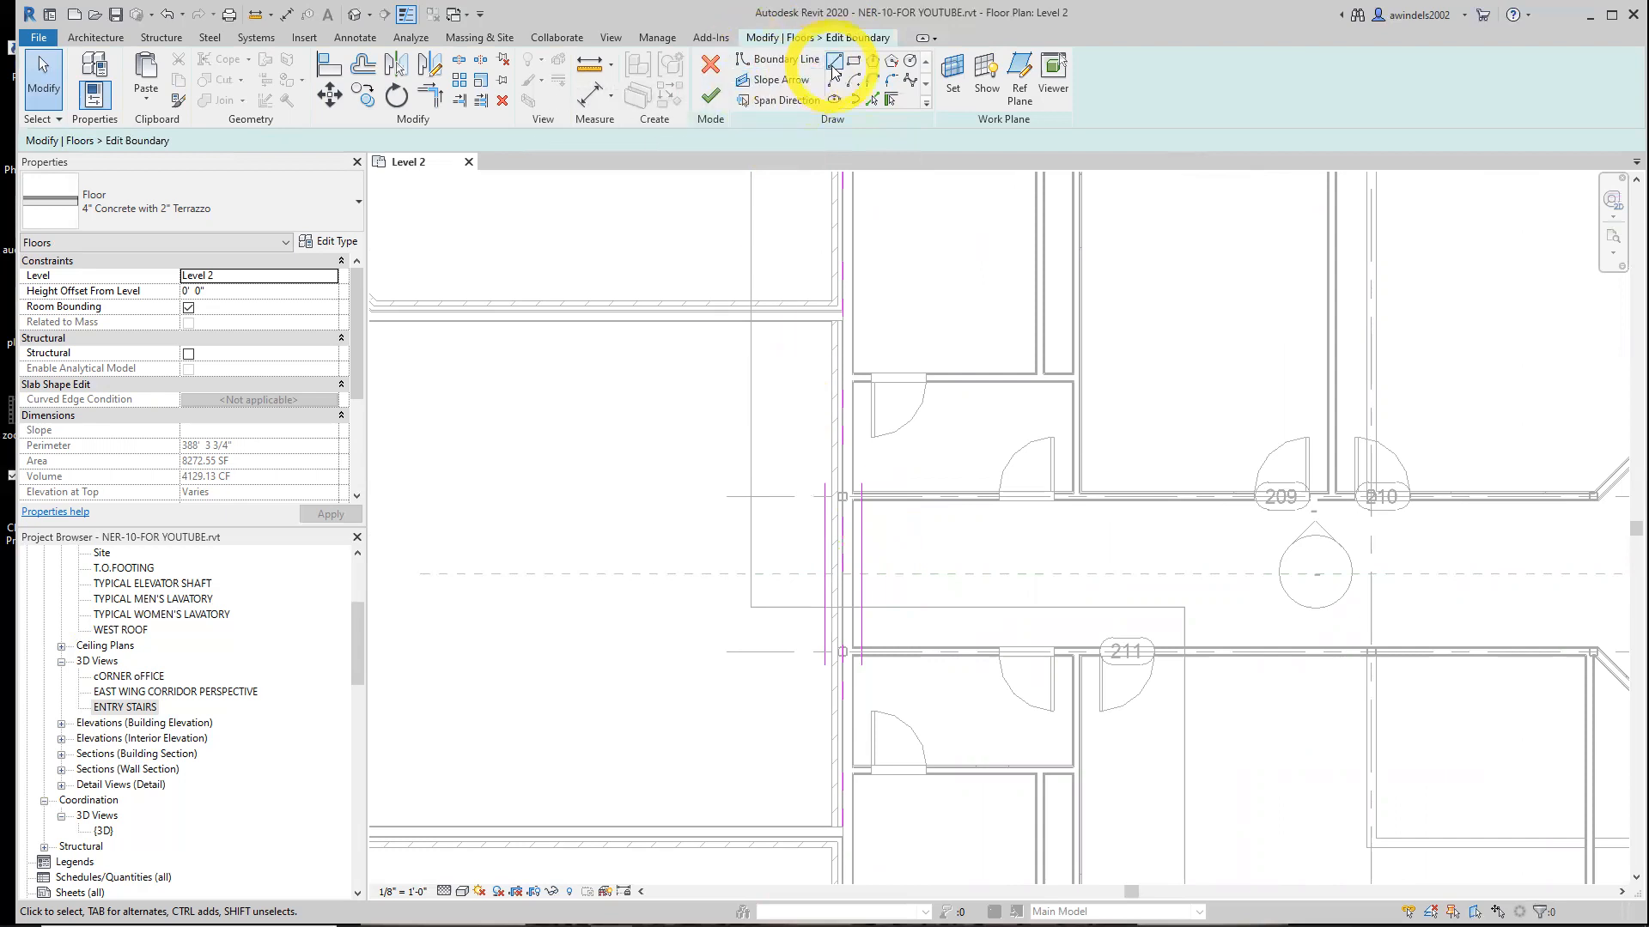
{"action": "scroll", "coordinate": [850, 496], "scroll_direction": "up", "scroll_amount": 1}
{"action": "scroll", "coordinate": [850, 496], "scroll_direction": "up", "scroll_amount": 2}
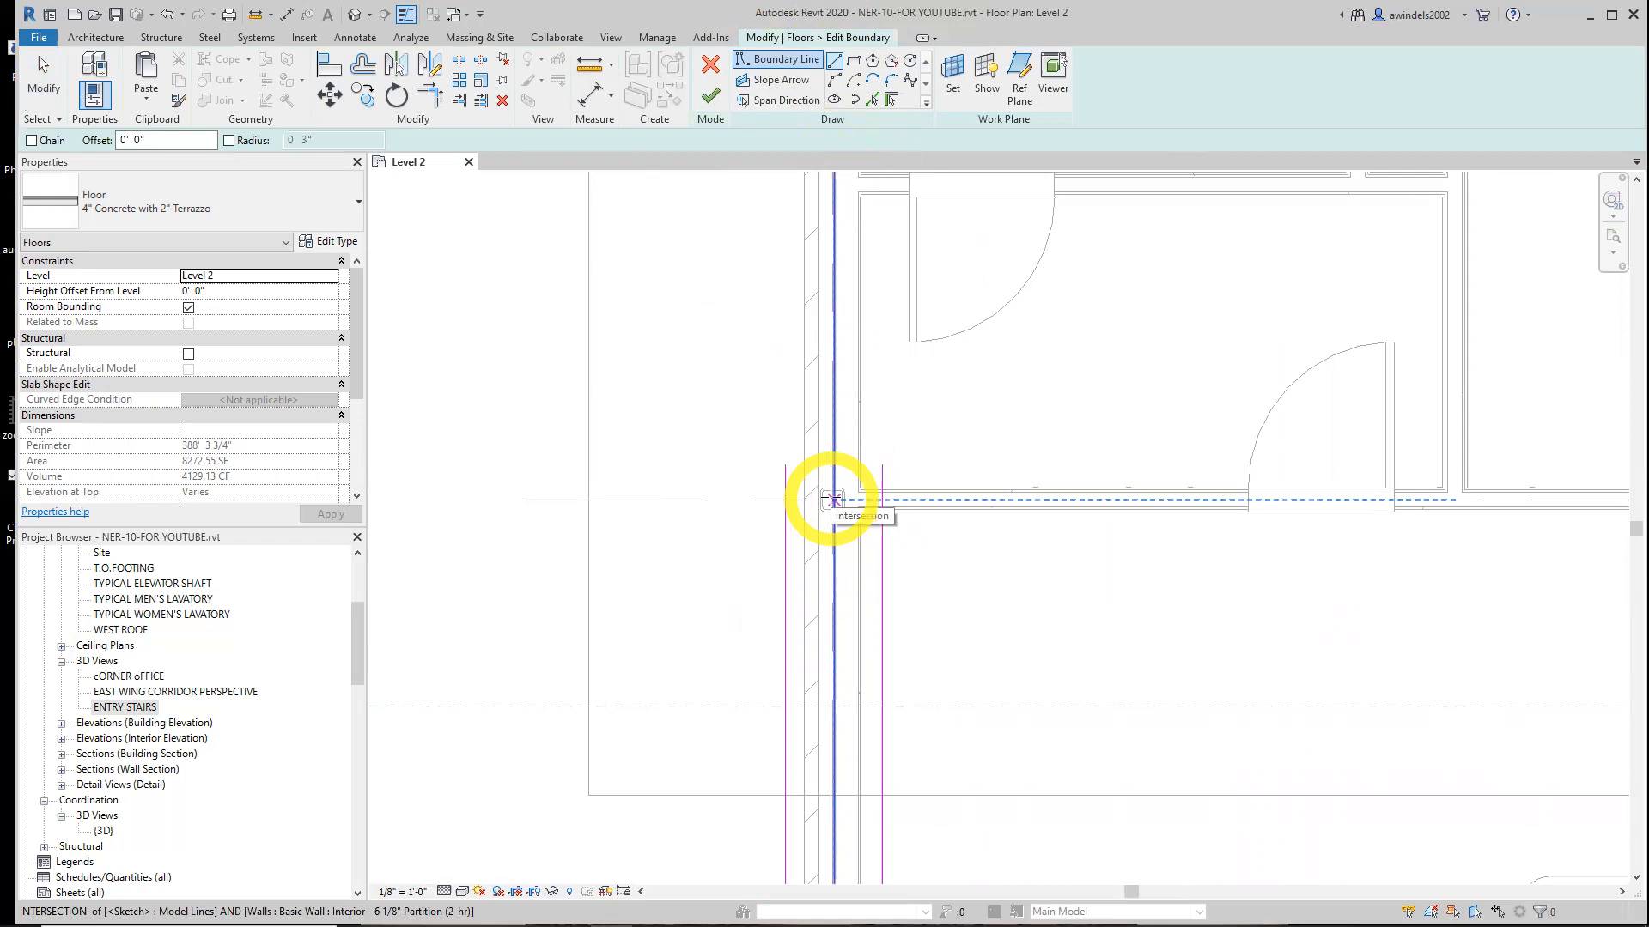
{"action": "scroll", "coordinate": [832, 500], "scroll_direction": "up", "scroll_amount": 2}
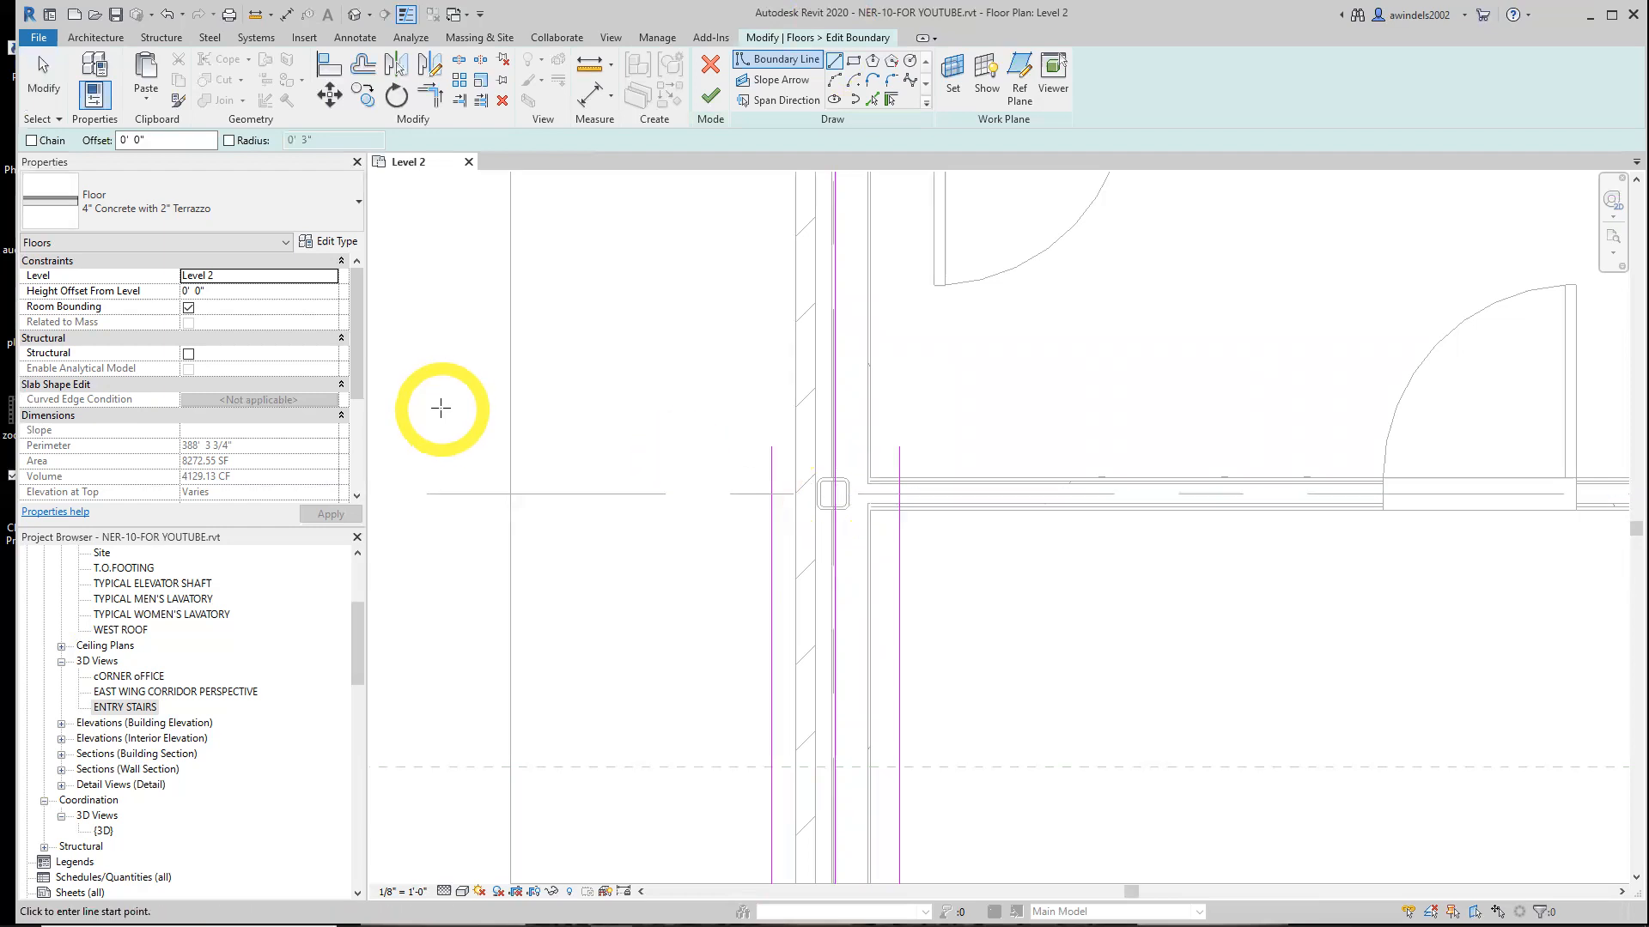
{"action": "double_click", "coordinate": [127, 140]}
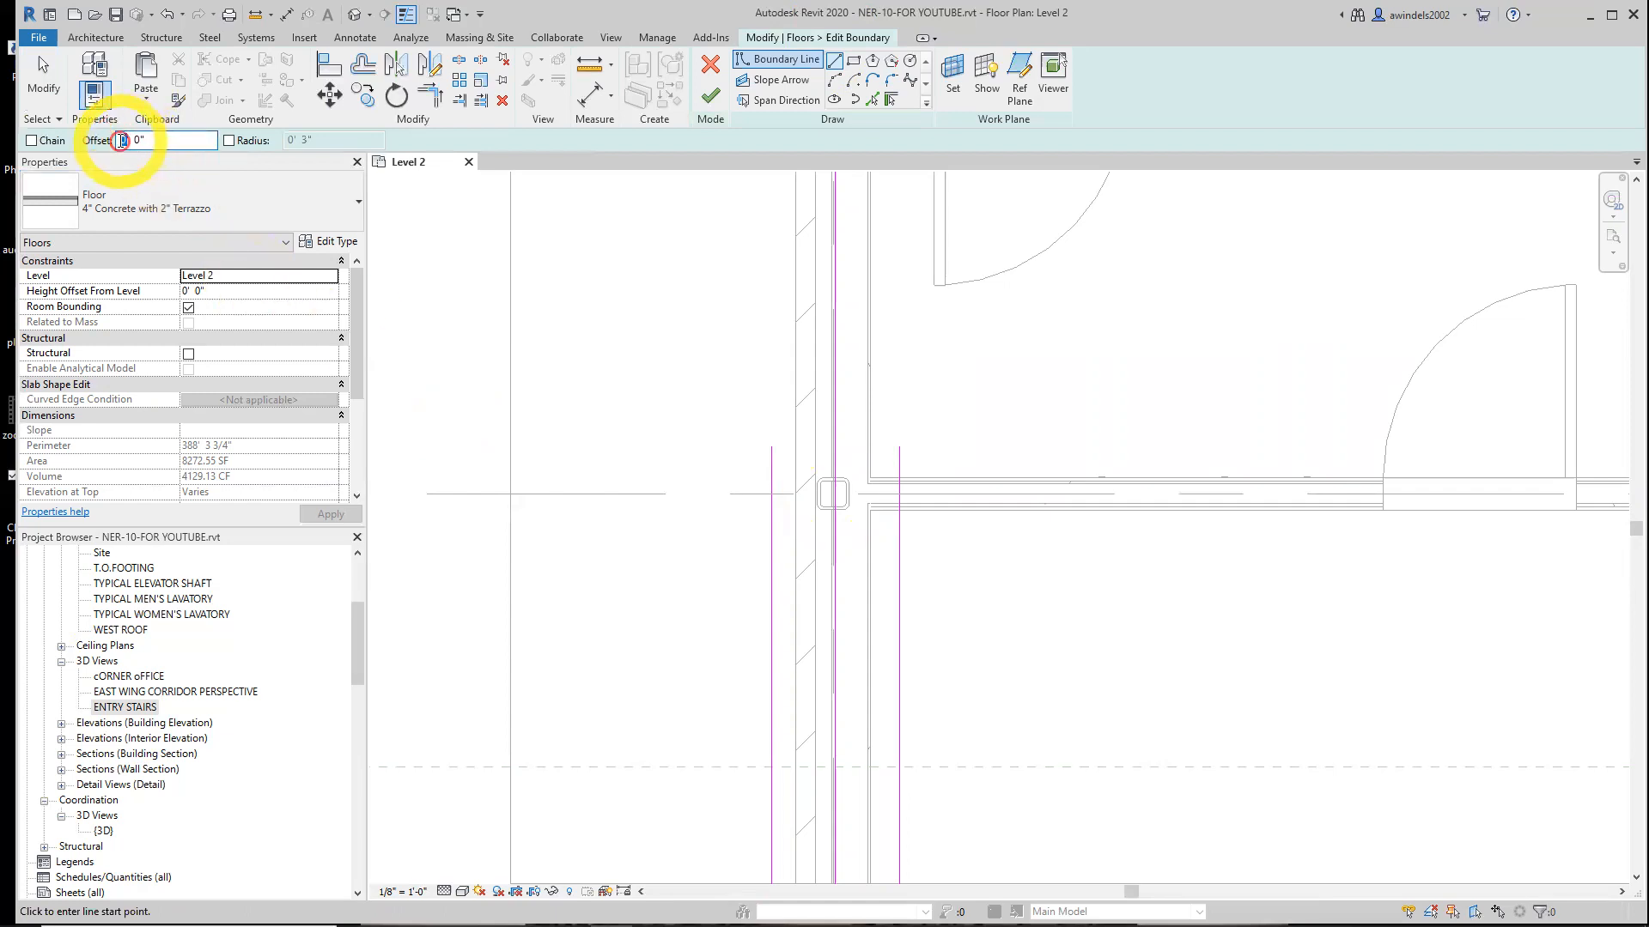
{"action": "type", "text": "4"}
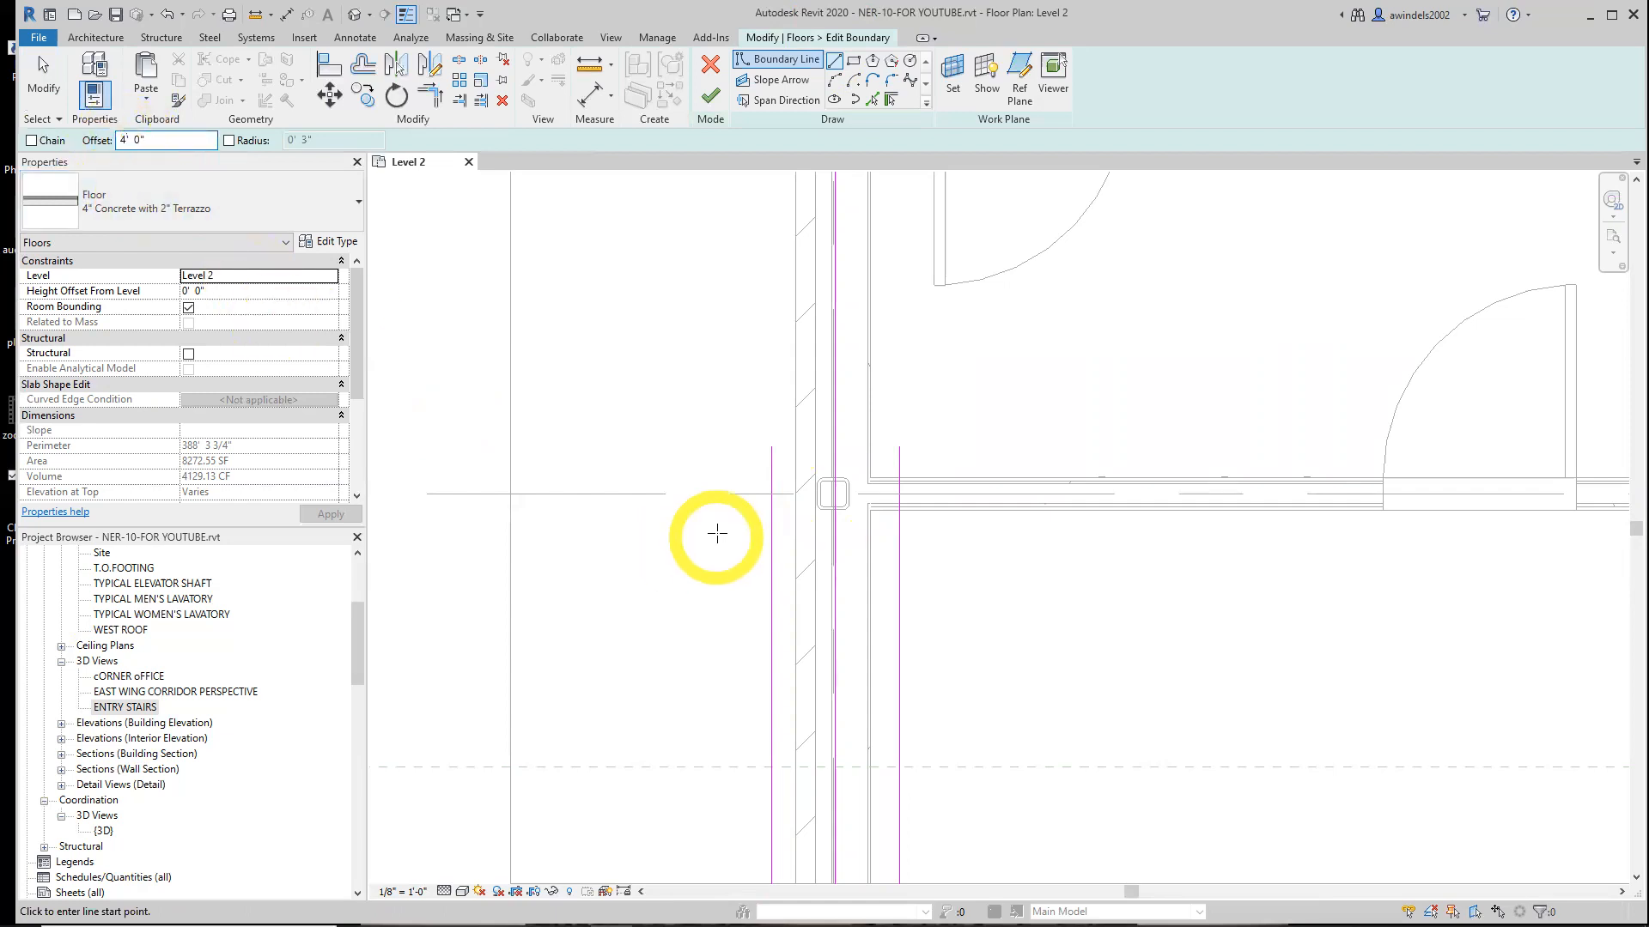
{"action": "scroll", "coordinate": [769, 699], "scroll_direction": "down", "scroll_amount": 3}
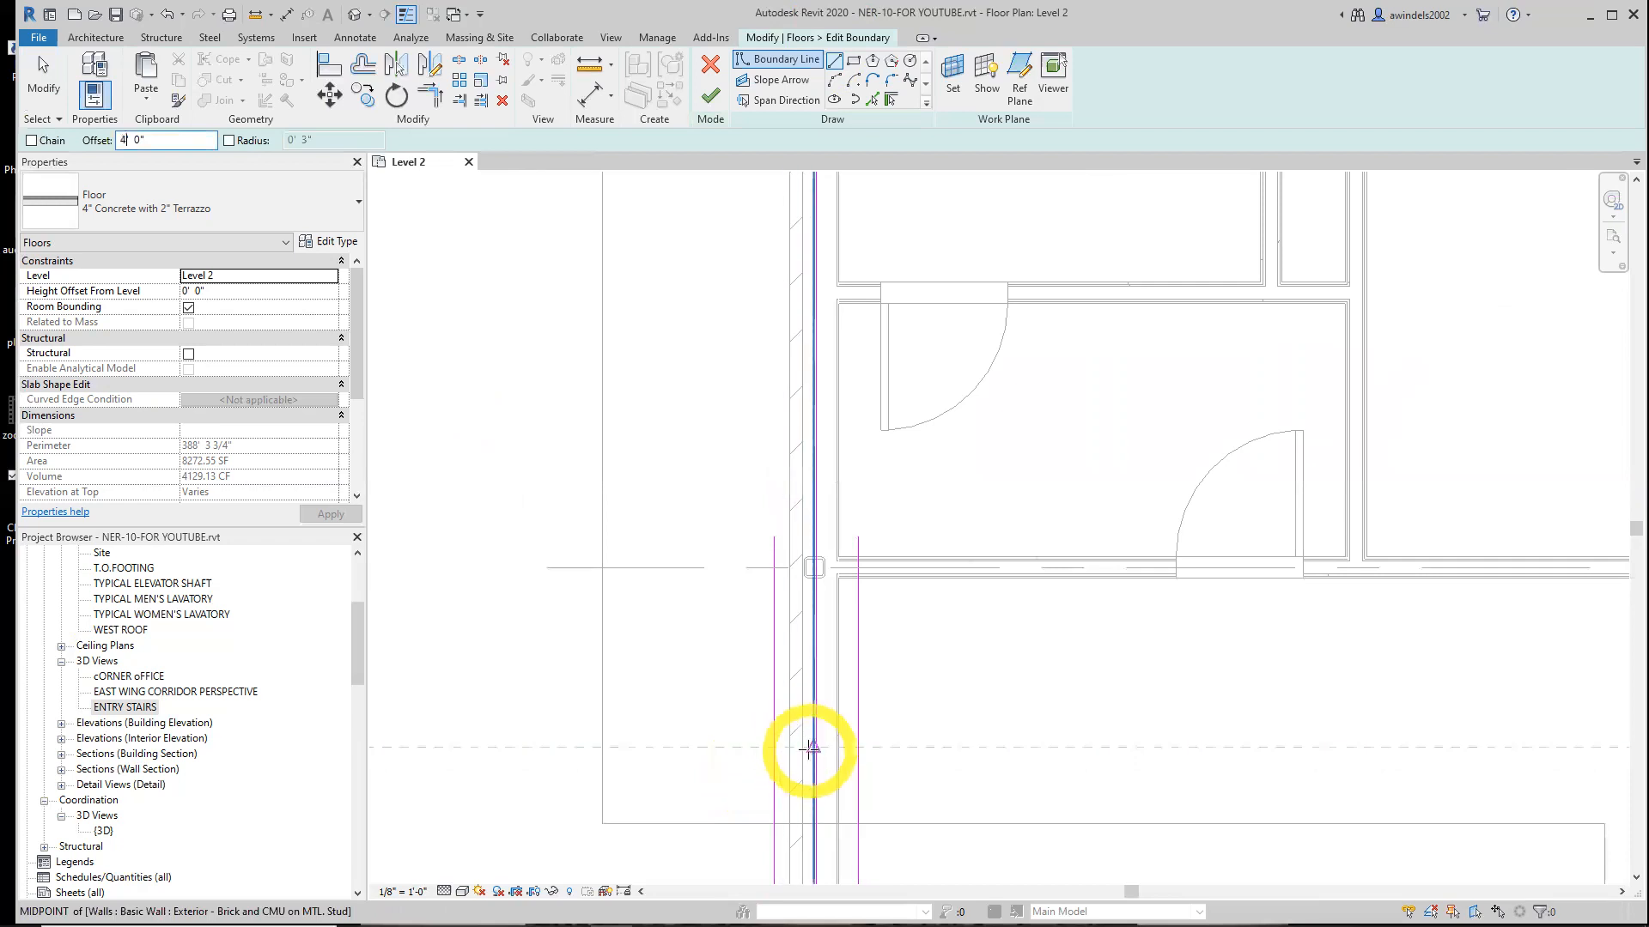
{"action": "left_click", "coordinate": [814, 749]}
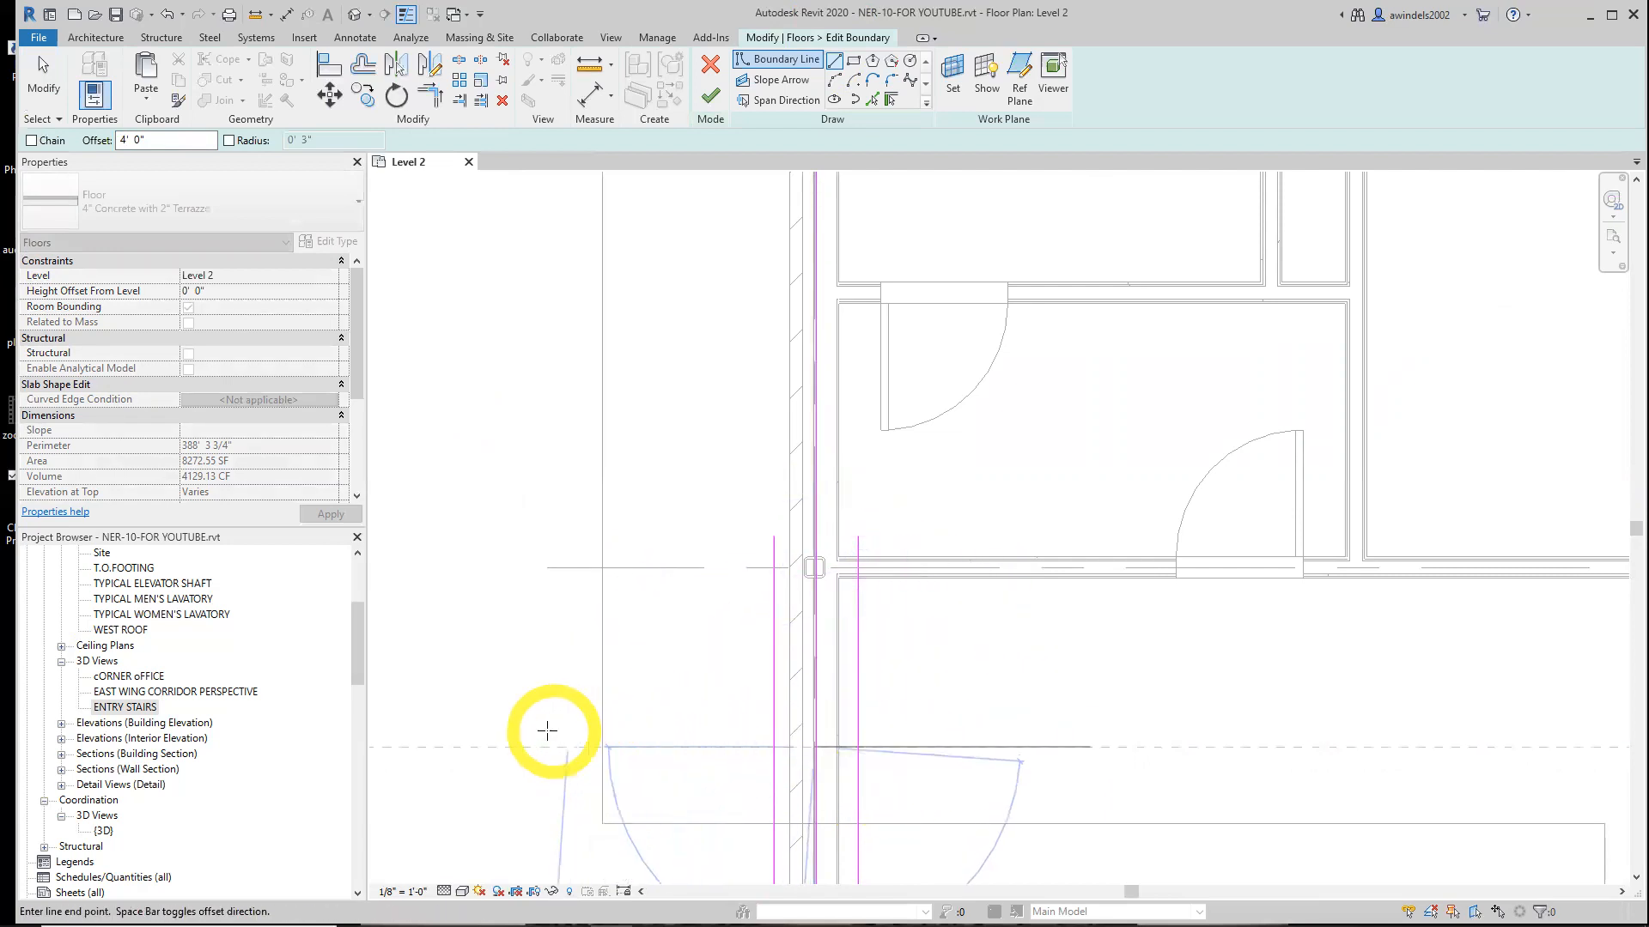
{"action": "scroll", "coordinate": [550, 713], "scroll_direction": "down", "scroll_amount": 2}
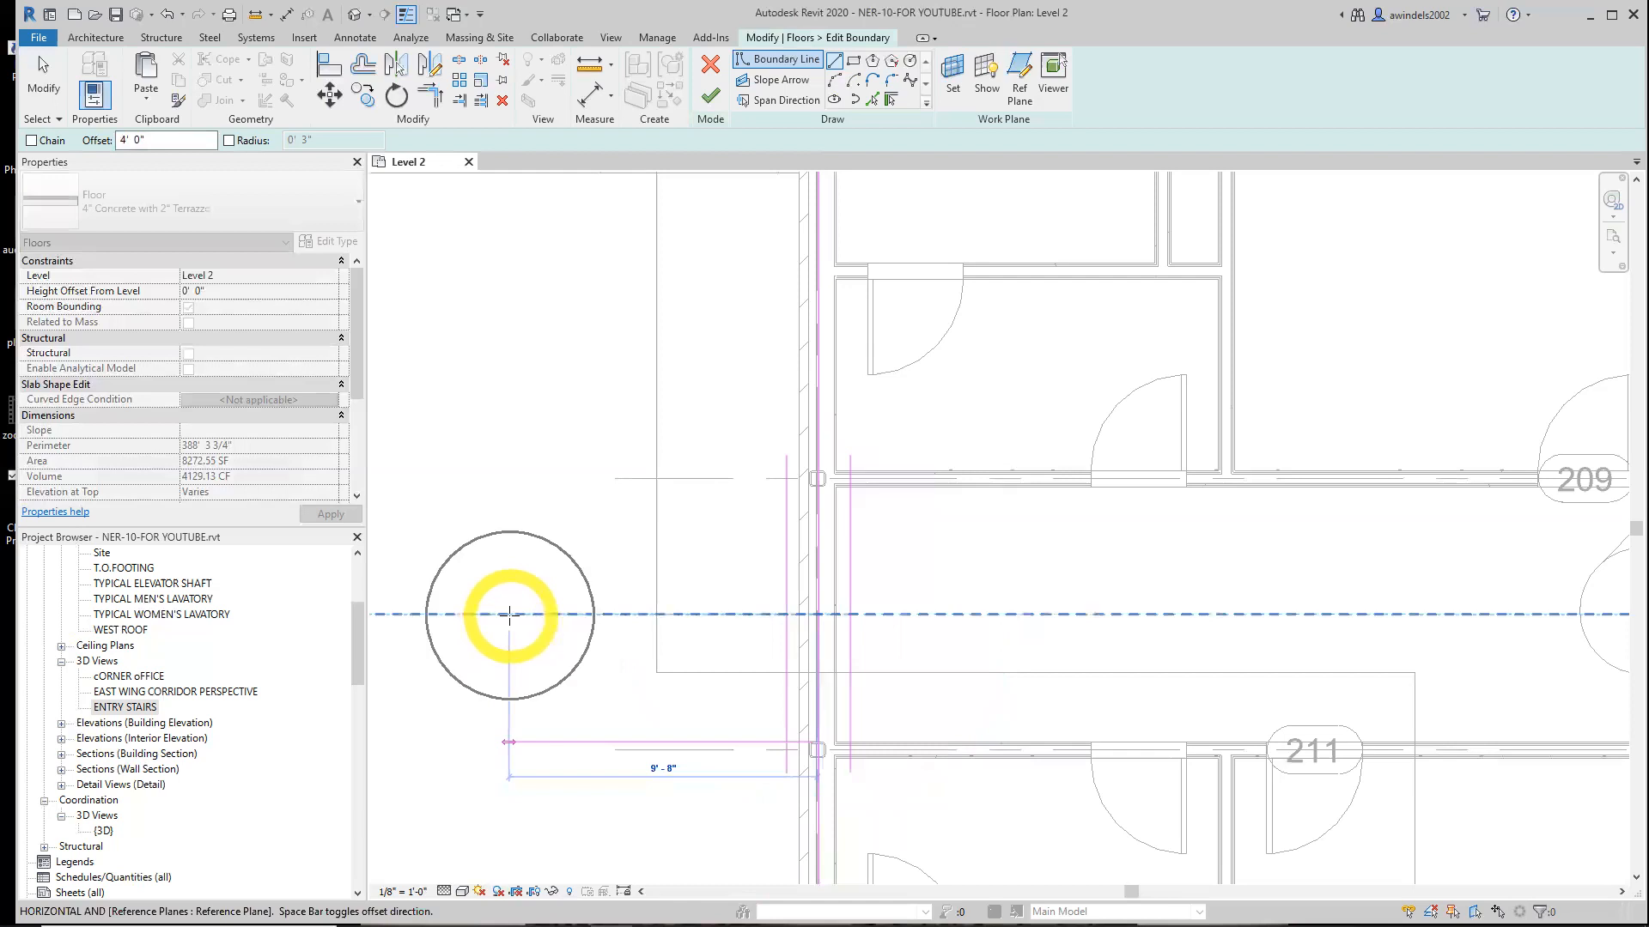
{"action": "scroll", "coordinate": [503, 622], "scroll_direction": "down", "scroll_amount": 4}
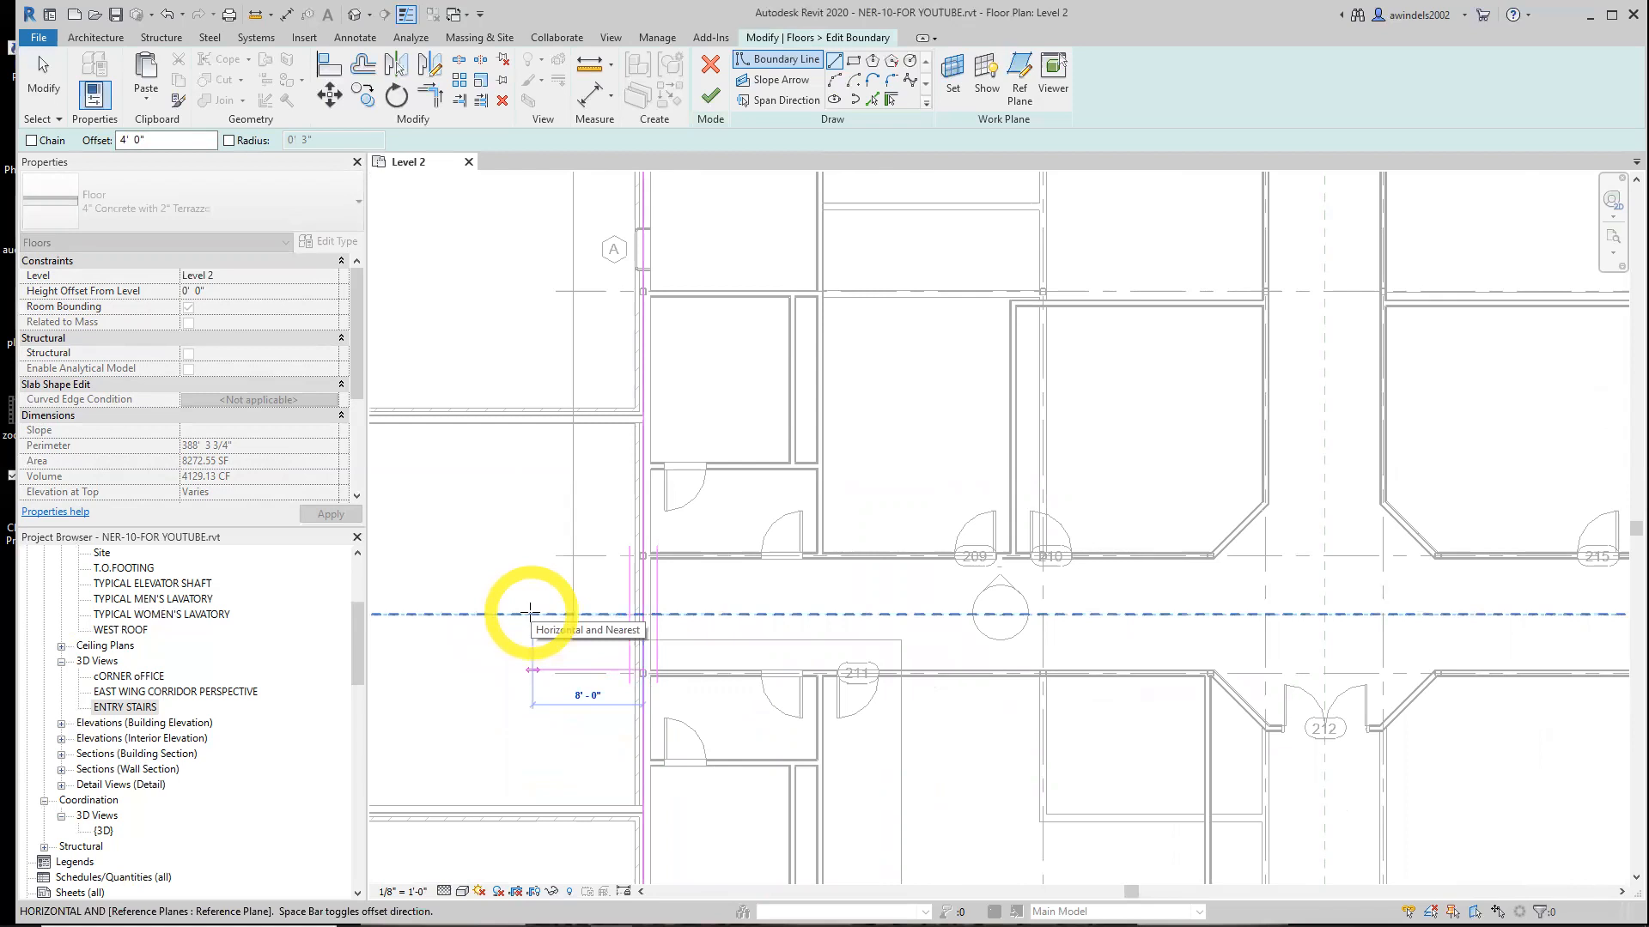
{"action": "left_click", "coordinate": [530, 613]}
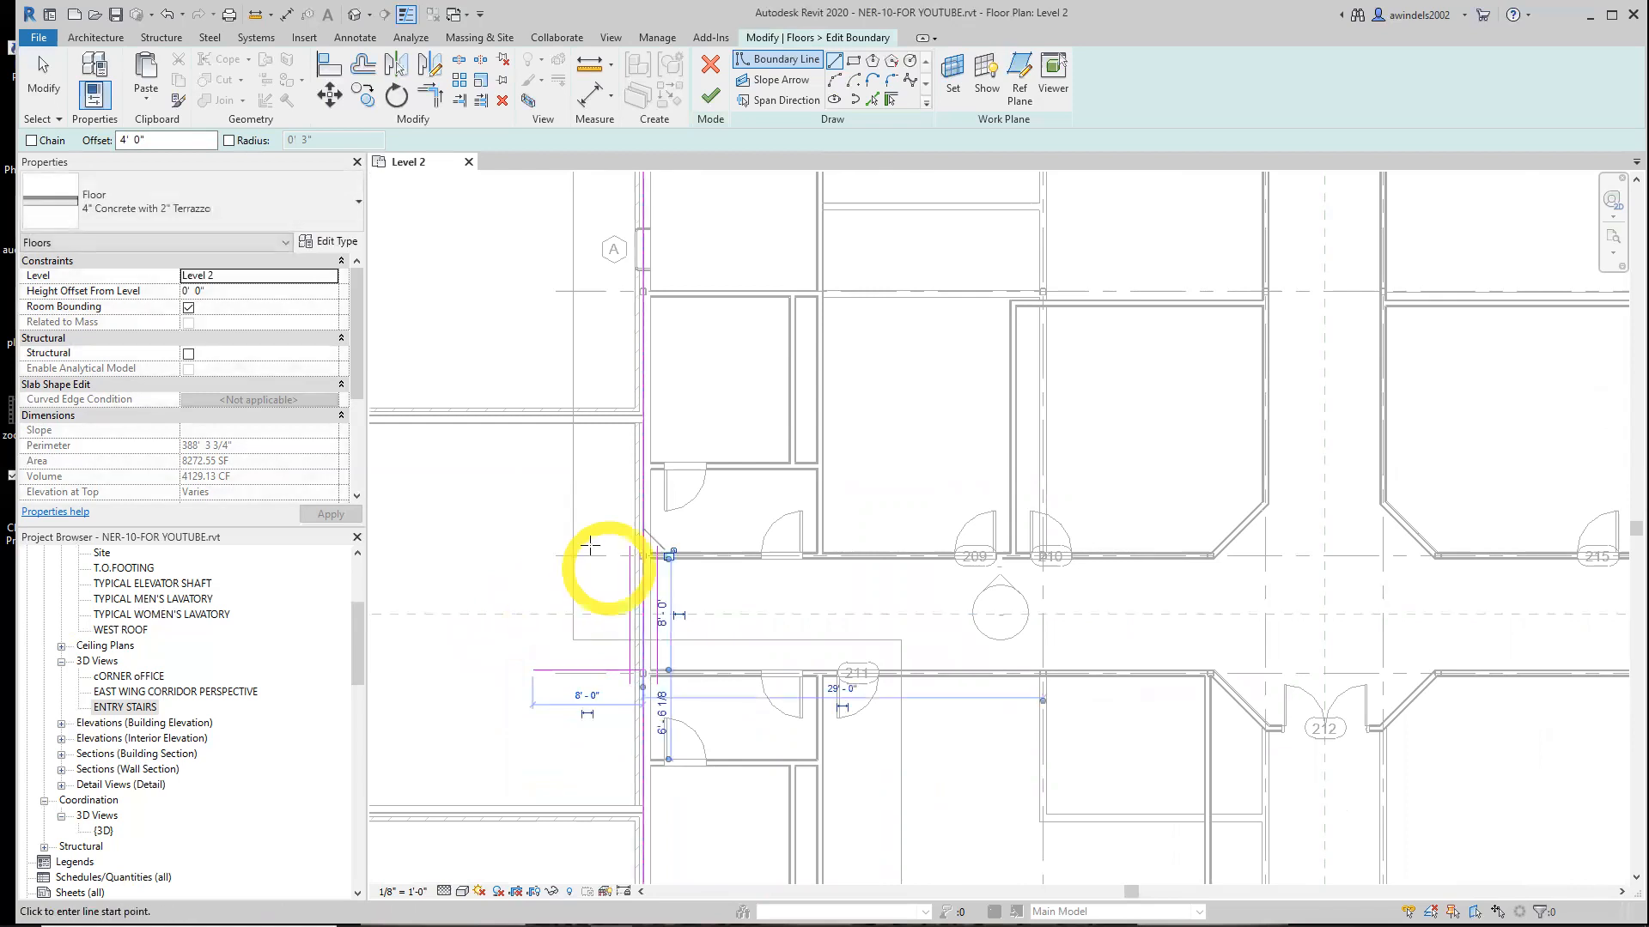
Draw a second 4'-offset boundary line near the upper corridor wall and extend its west end to about 13'6" long
{"action": "left_click", "coordinate": [621, 614]}
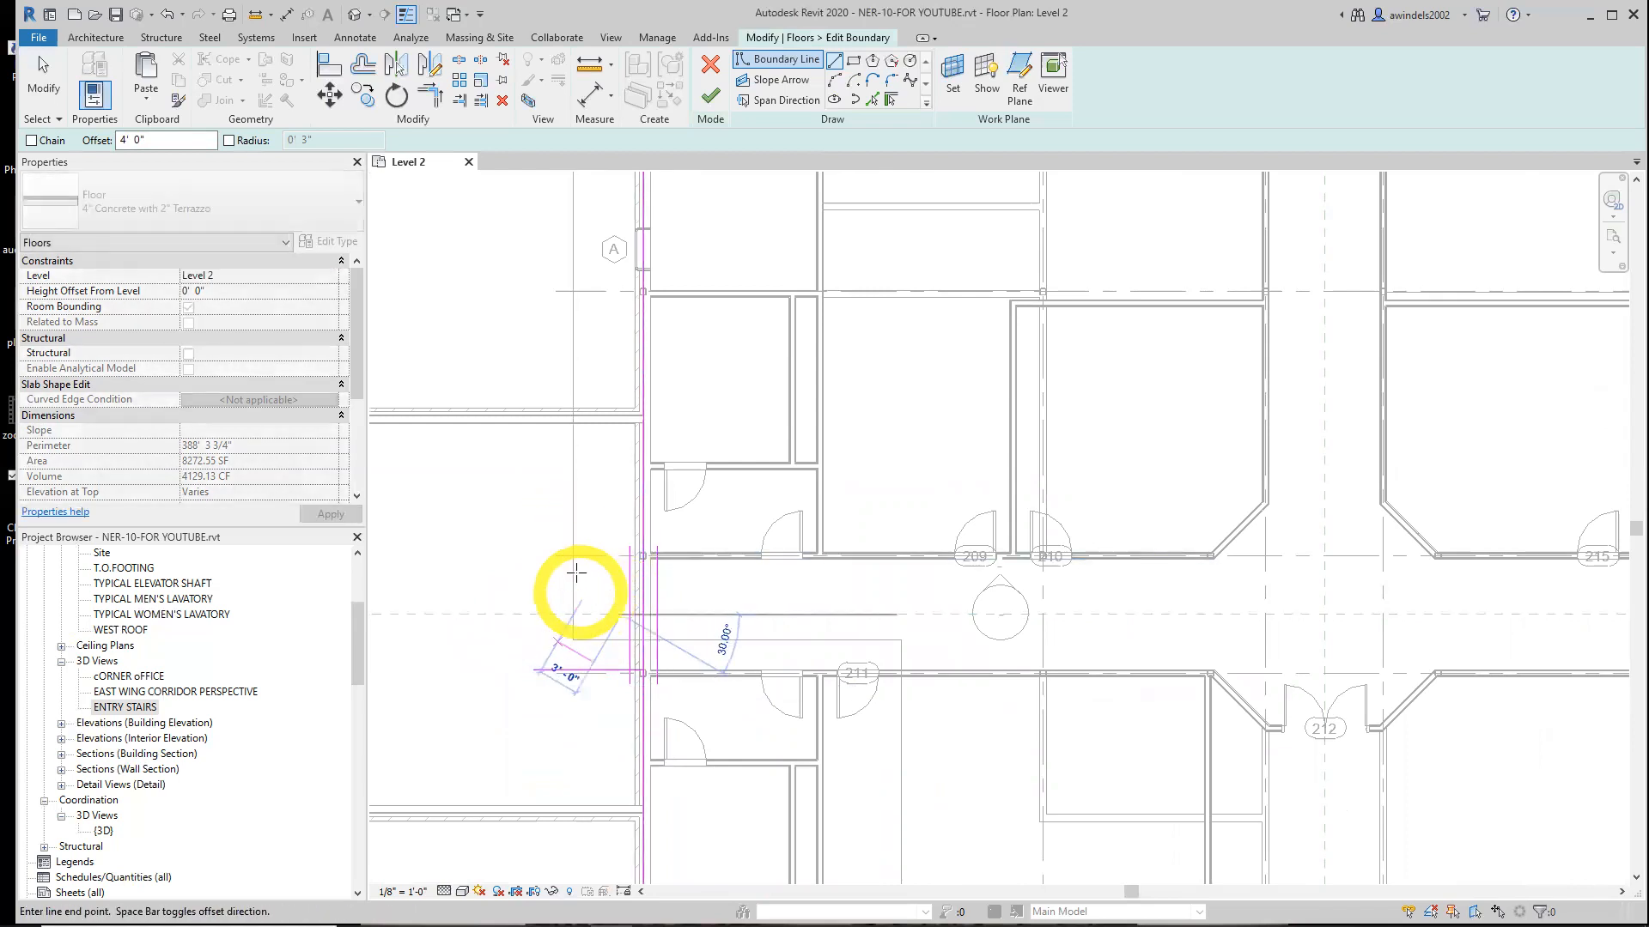
{"action": "left_click", "coordinate": [697, 614]}
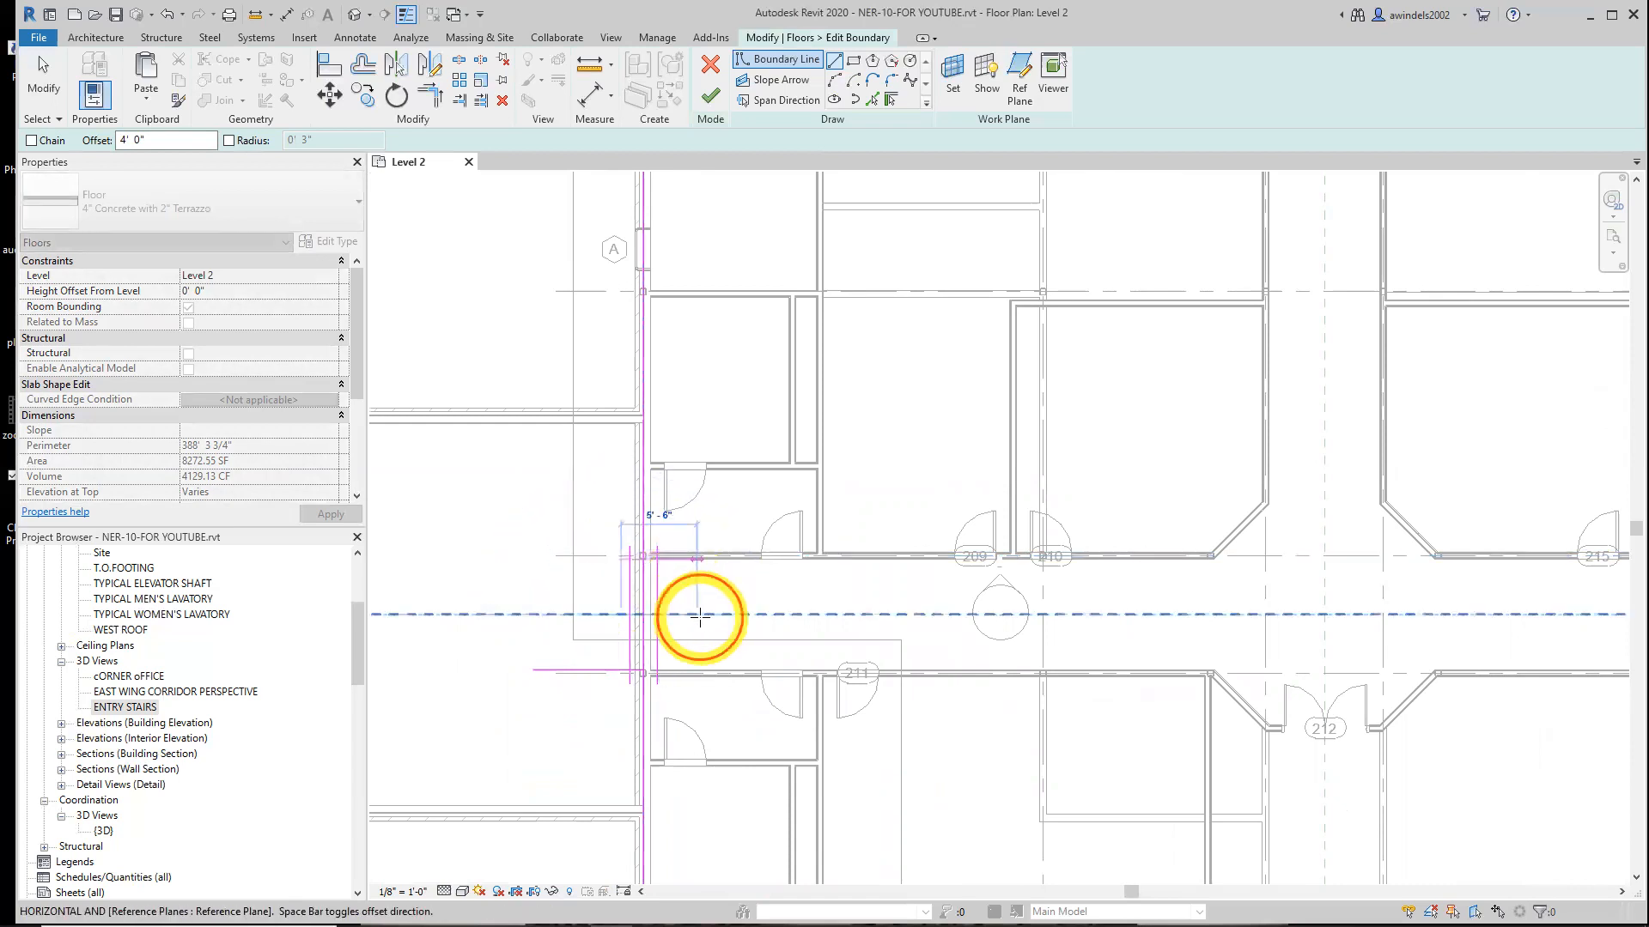
{"action": "key", "text": "Escape"}
{"action": "key", "text": "Escape"}
{"action": "left_click", "coordinate": [620, 559]}
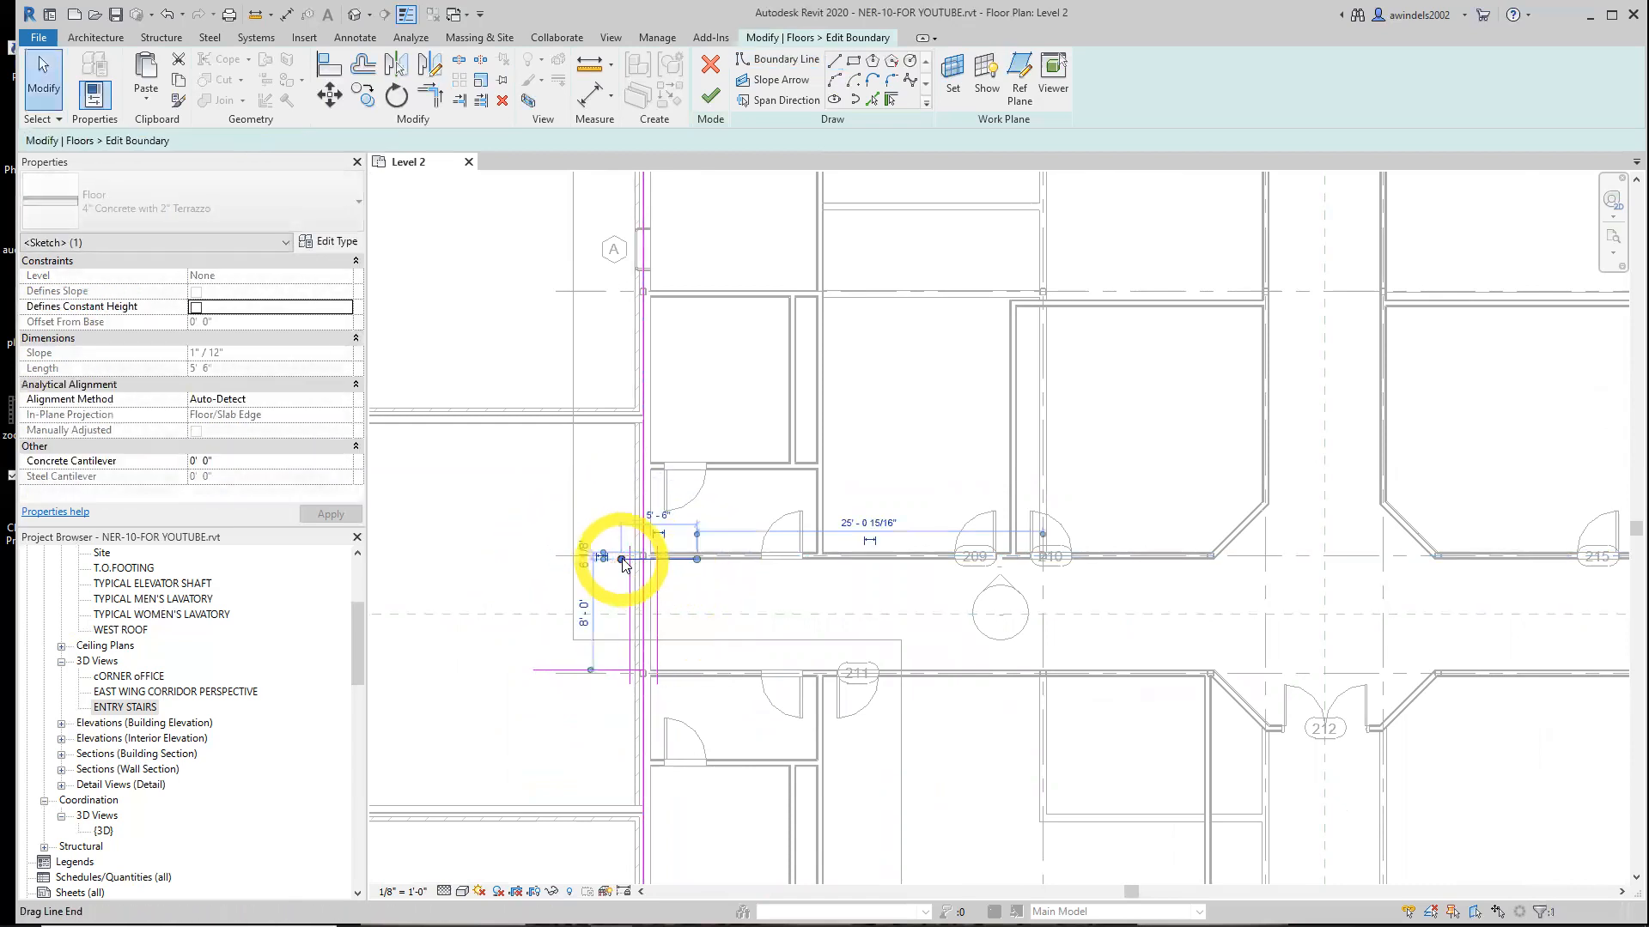
{"action": "left_click_drag", "start_coordinate": [621, 559], "coordinate": [511, 559]}
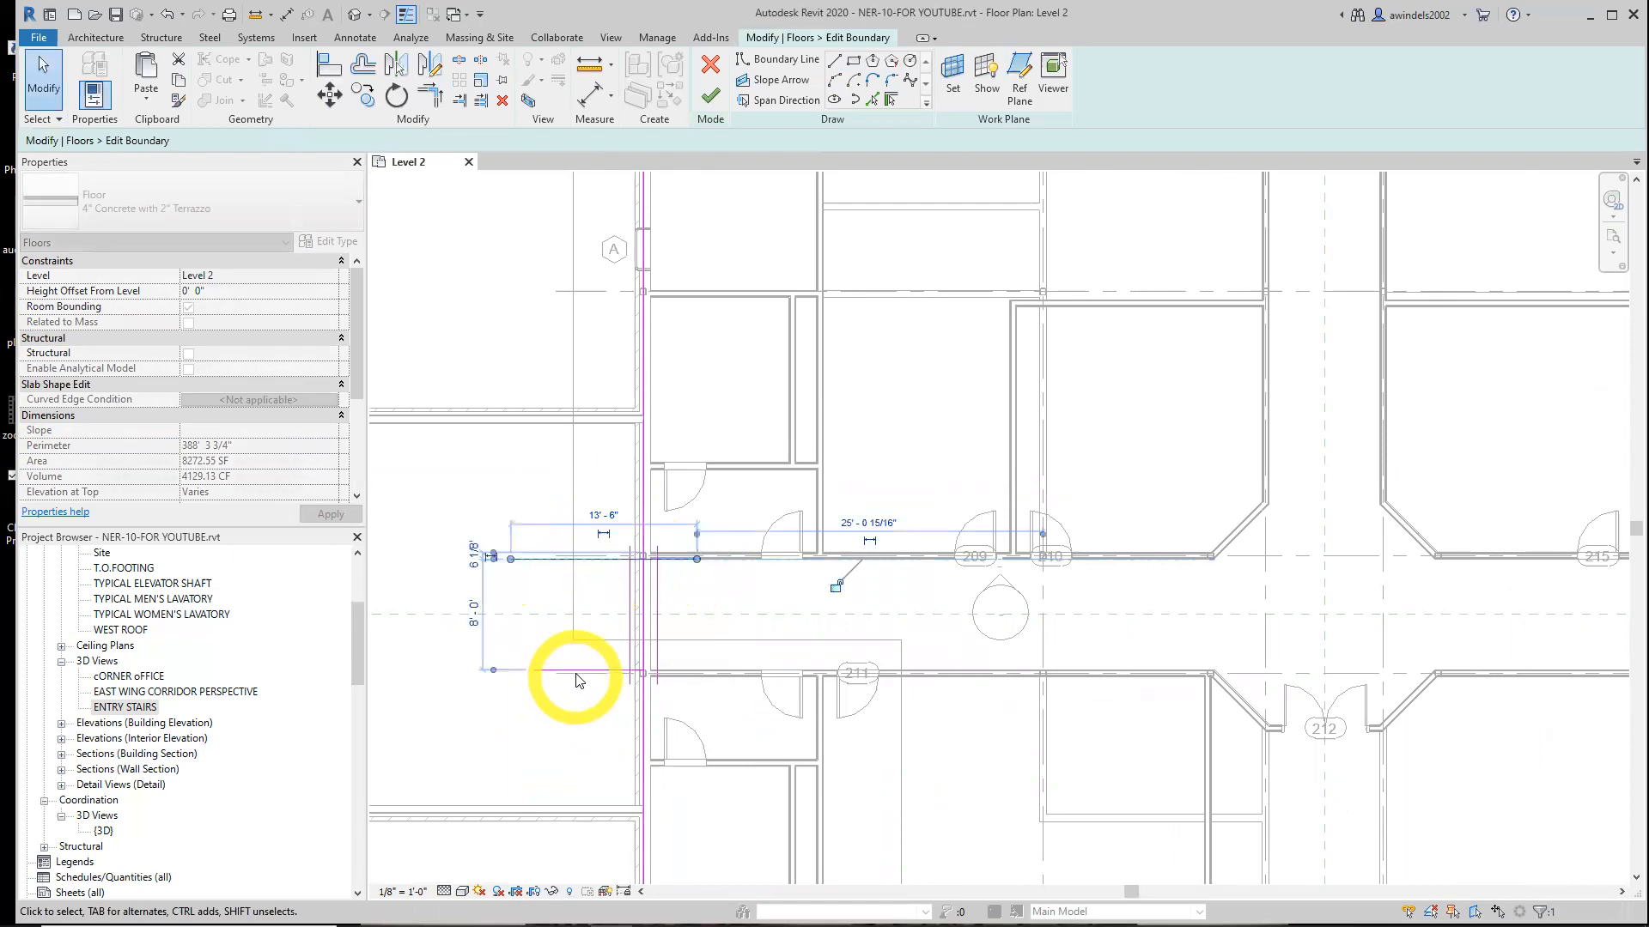
Dimension the distance from the upper boundary line's west end to the exterior wall
{"action": "scroll", "coordinate": [644, 685], "scroll_direction": "up", "scroll_amount": 2}
{"action": "left_click", "coordinate": [700, 700]}
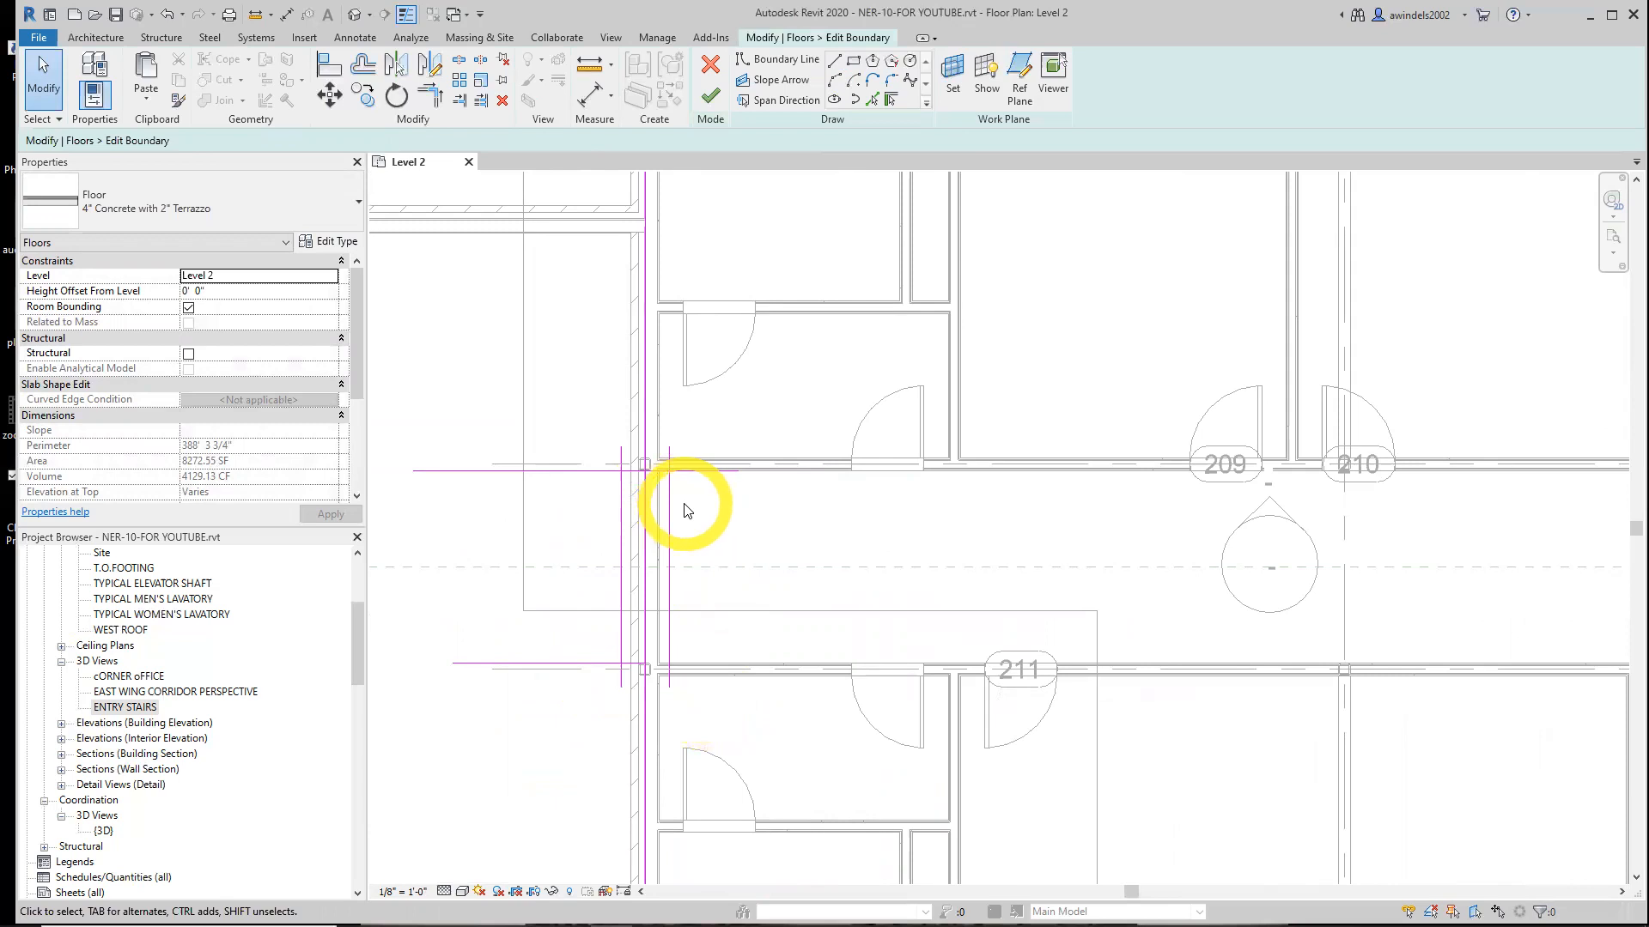
{"action": "middle_click_drag", "start_coordinate": [585, 507], "coordinate": [674, 515]}
{"action": "left_click", "coordinate": [589, 98]}
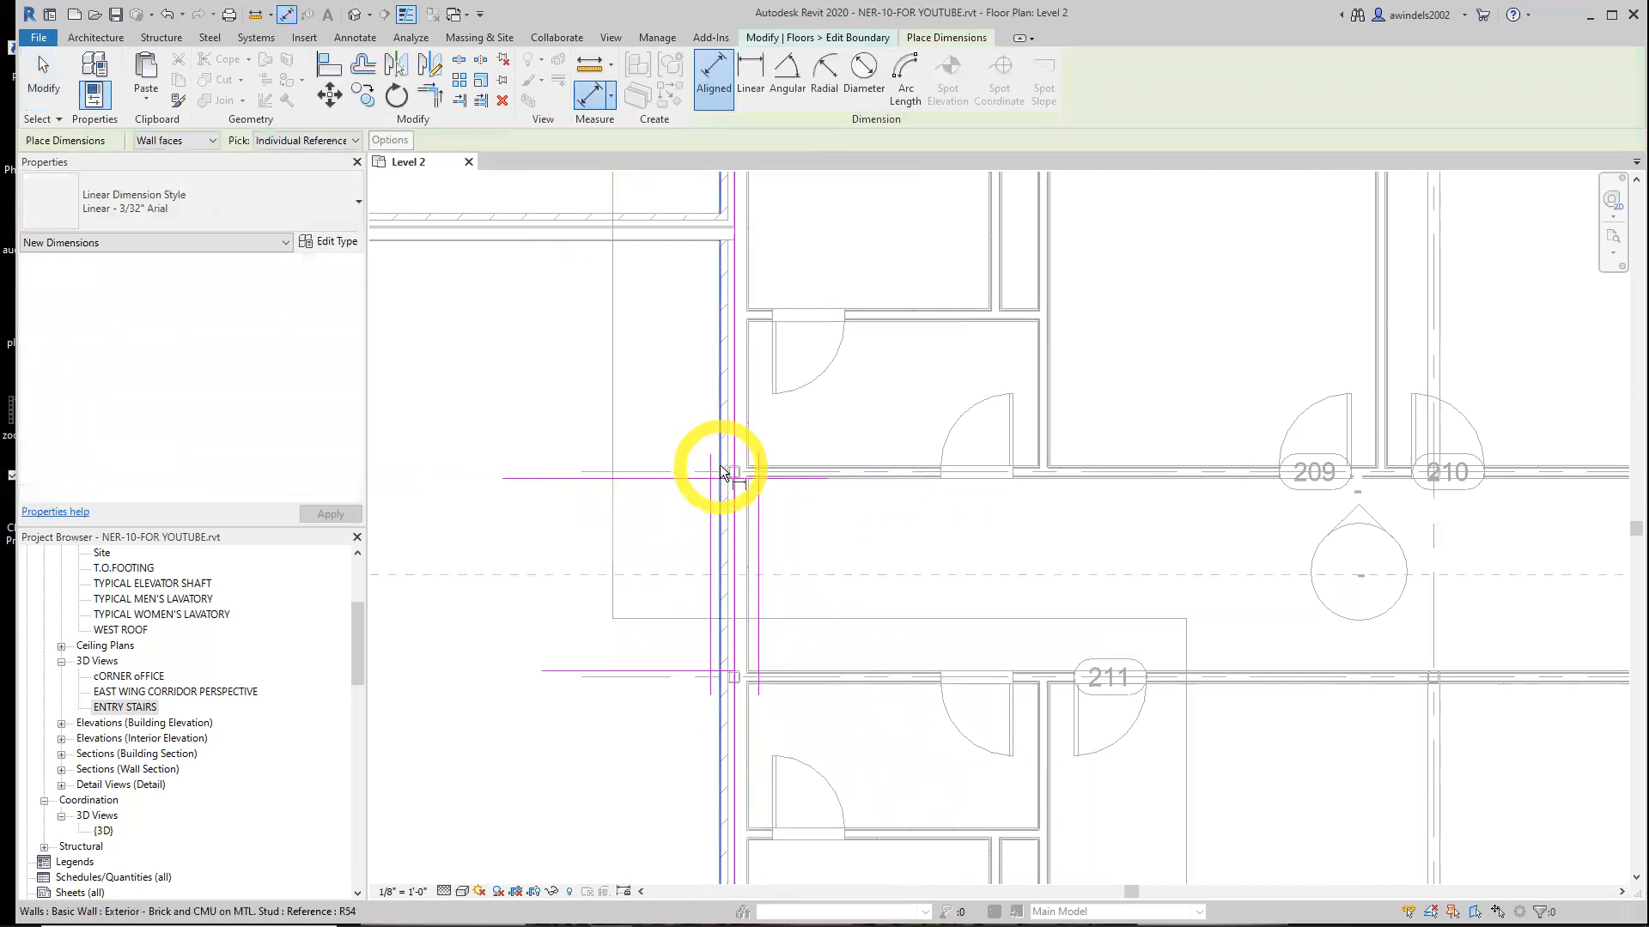
{"action": "left_click", "coordinate": [503, 479]}
{"action": "left_click", "coordinate": [529, 416]}
{"action": "key", "text": "Escape"}
{"action": "key", "text": "Escape"}
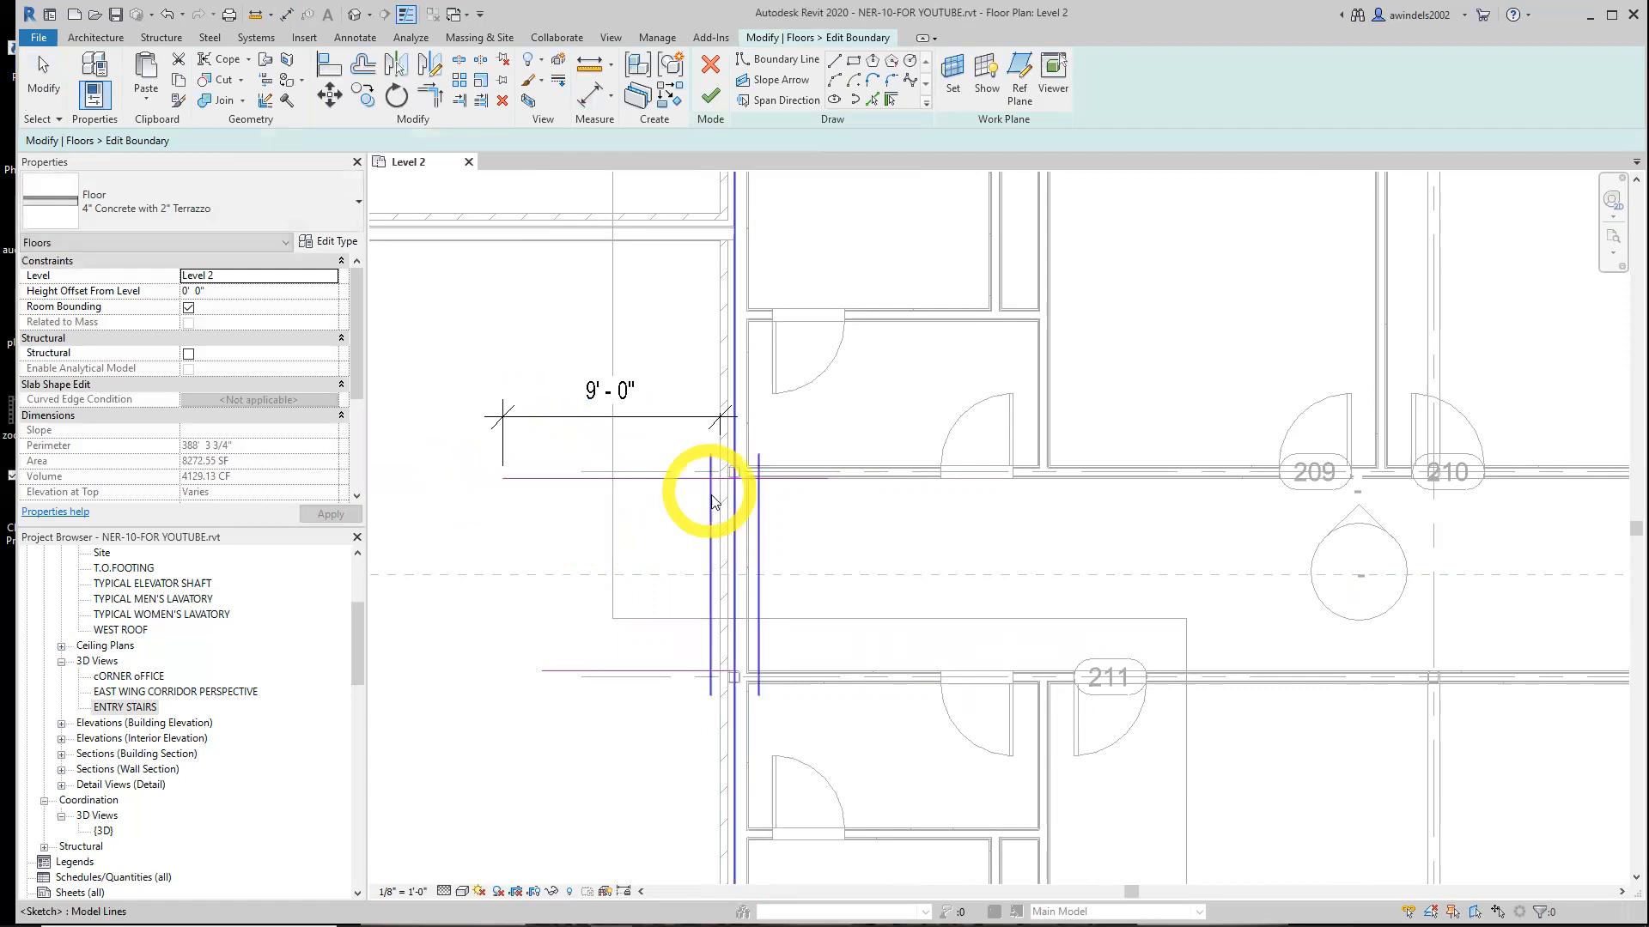
Try to trim the upper boundary line and the exterior-wall boundary line to a corner, then undo it
{"action": "scroll", "coordinate": [721, 434], "scroll_direction": "up", "scroll_amount": 1}
{"action": "left_click", "coordinate": [655, 484]}
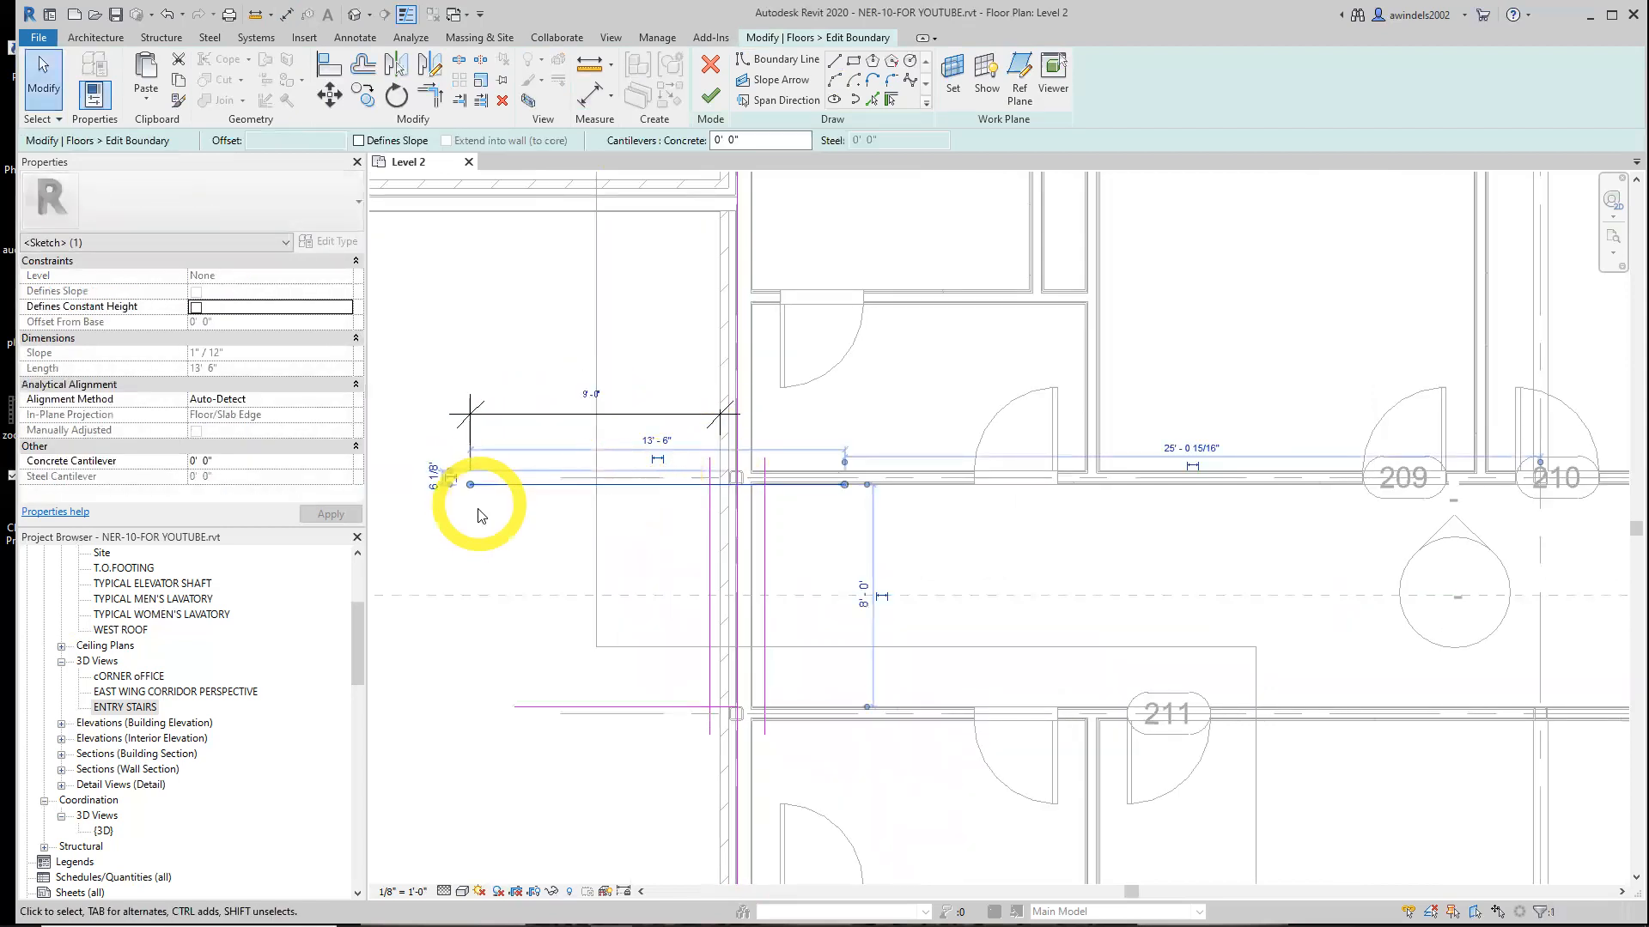
{"action": "left_click", "coordinate": [926, 593]}
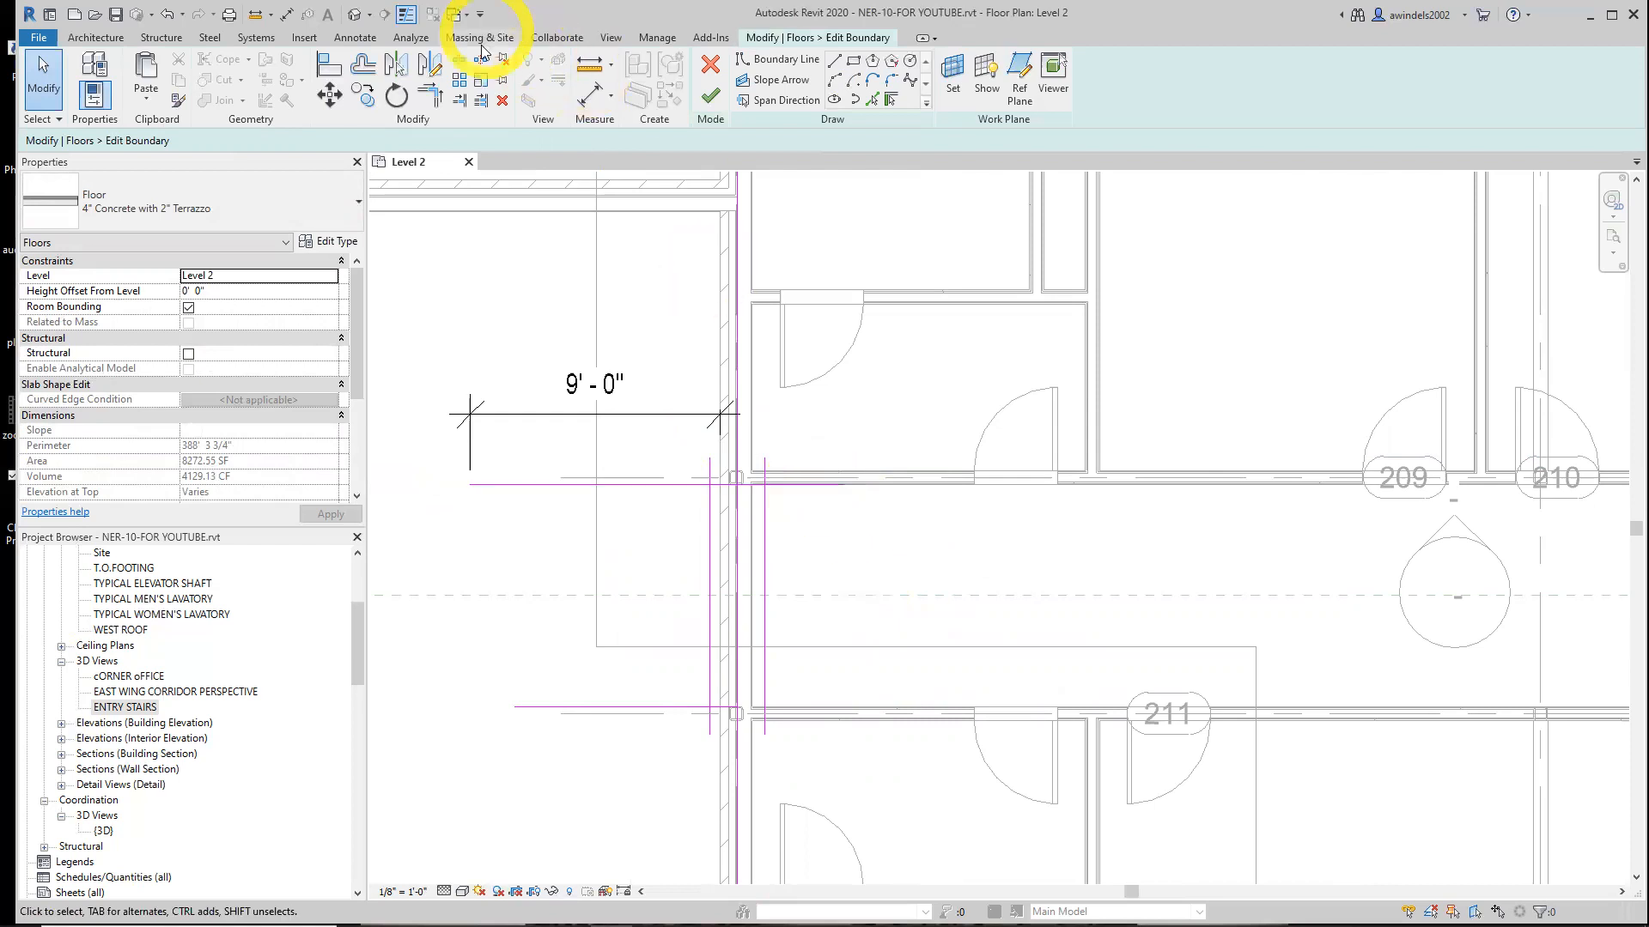
{"action": "left_click", "coordinate": [429, 95]}
{"action": "left_click", "coordinate": [711, 484]}
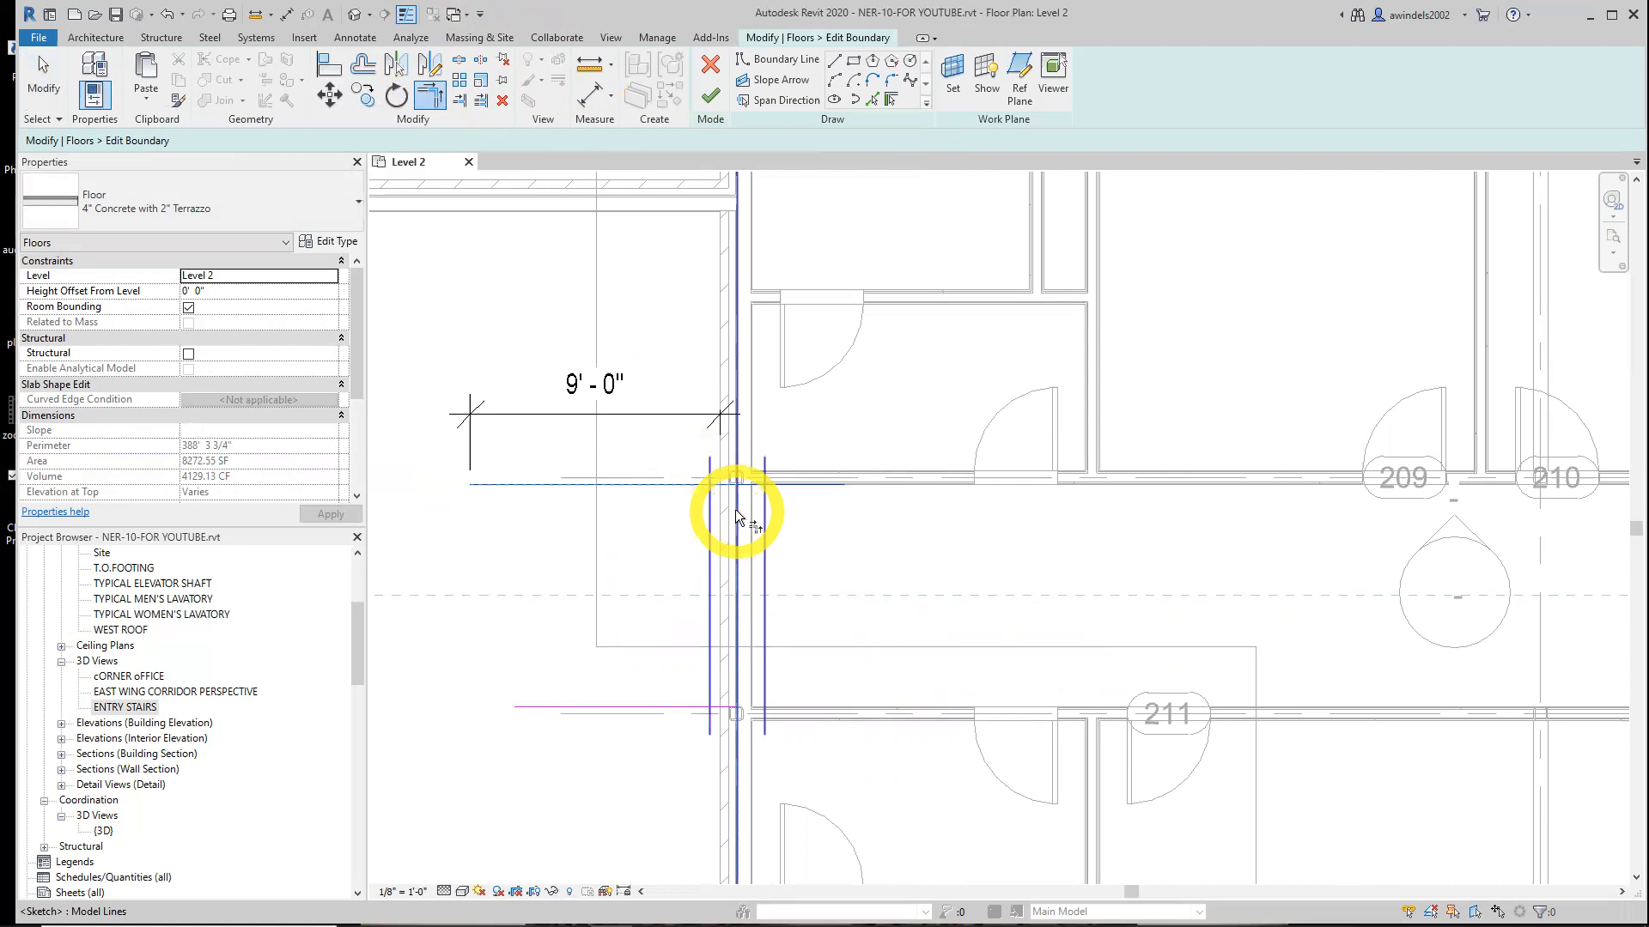
{"action": "left_click", "coordinate": [736, 515]}
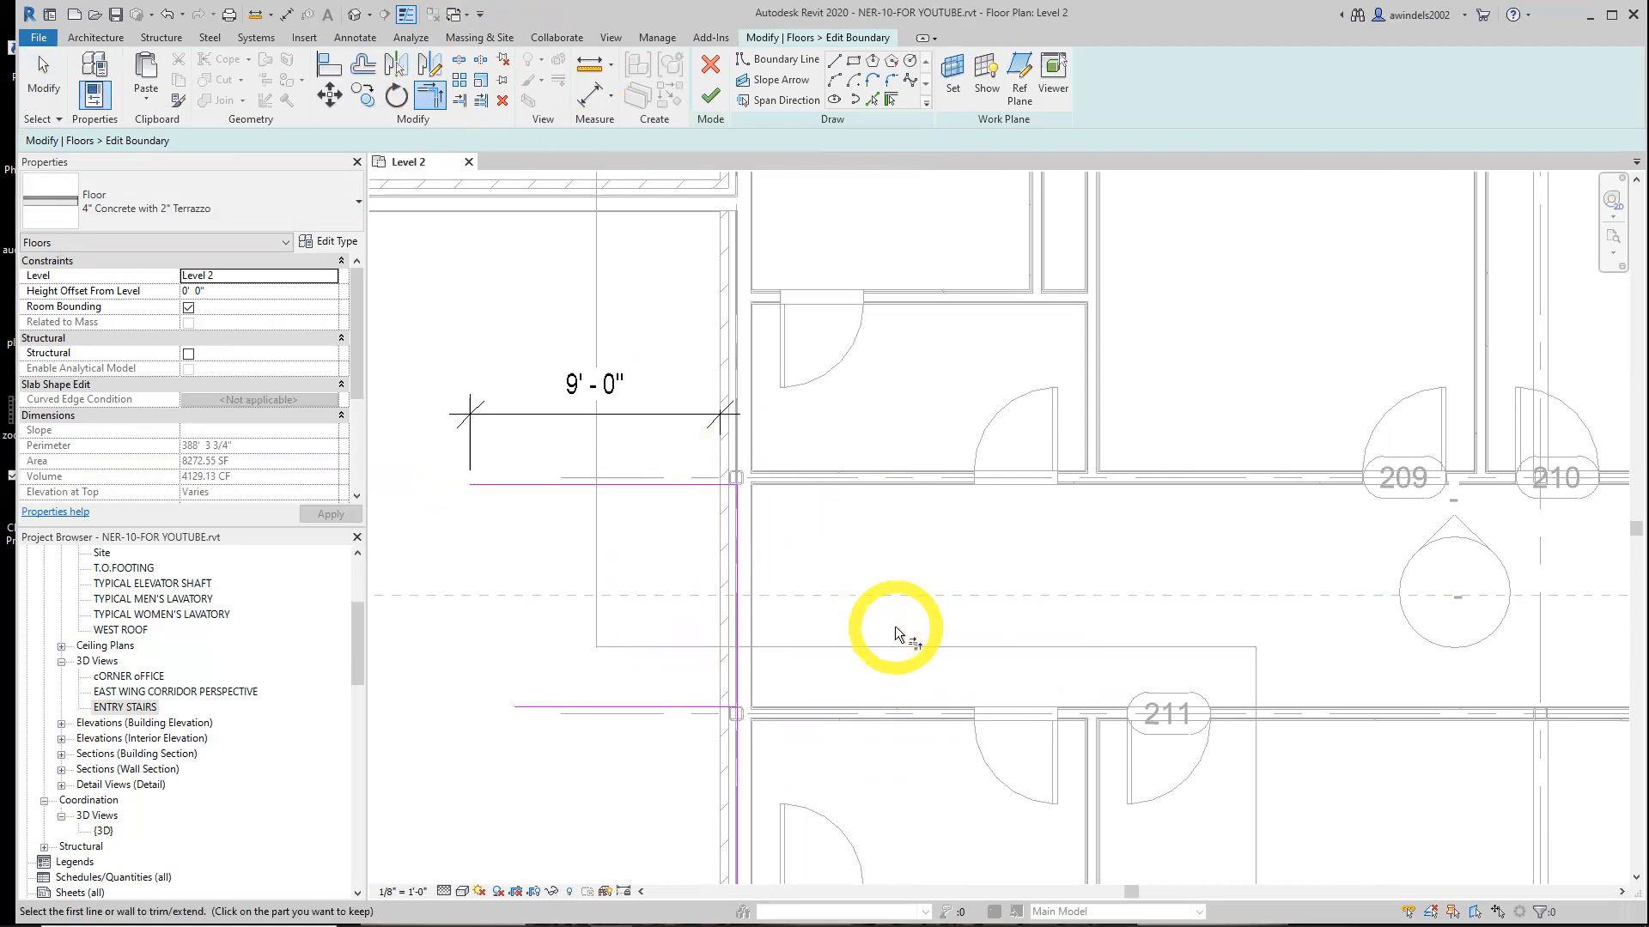
{"action": "key", "text": "Escape"}
{"action": "key", "text": "ctrl+z"}
{"action": "key", "text": "Escape"}
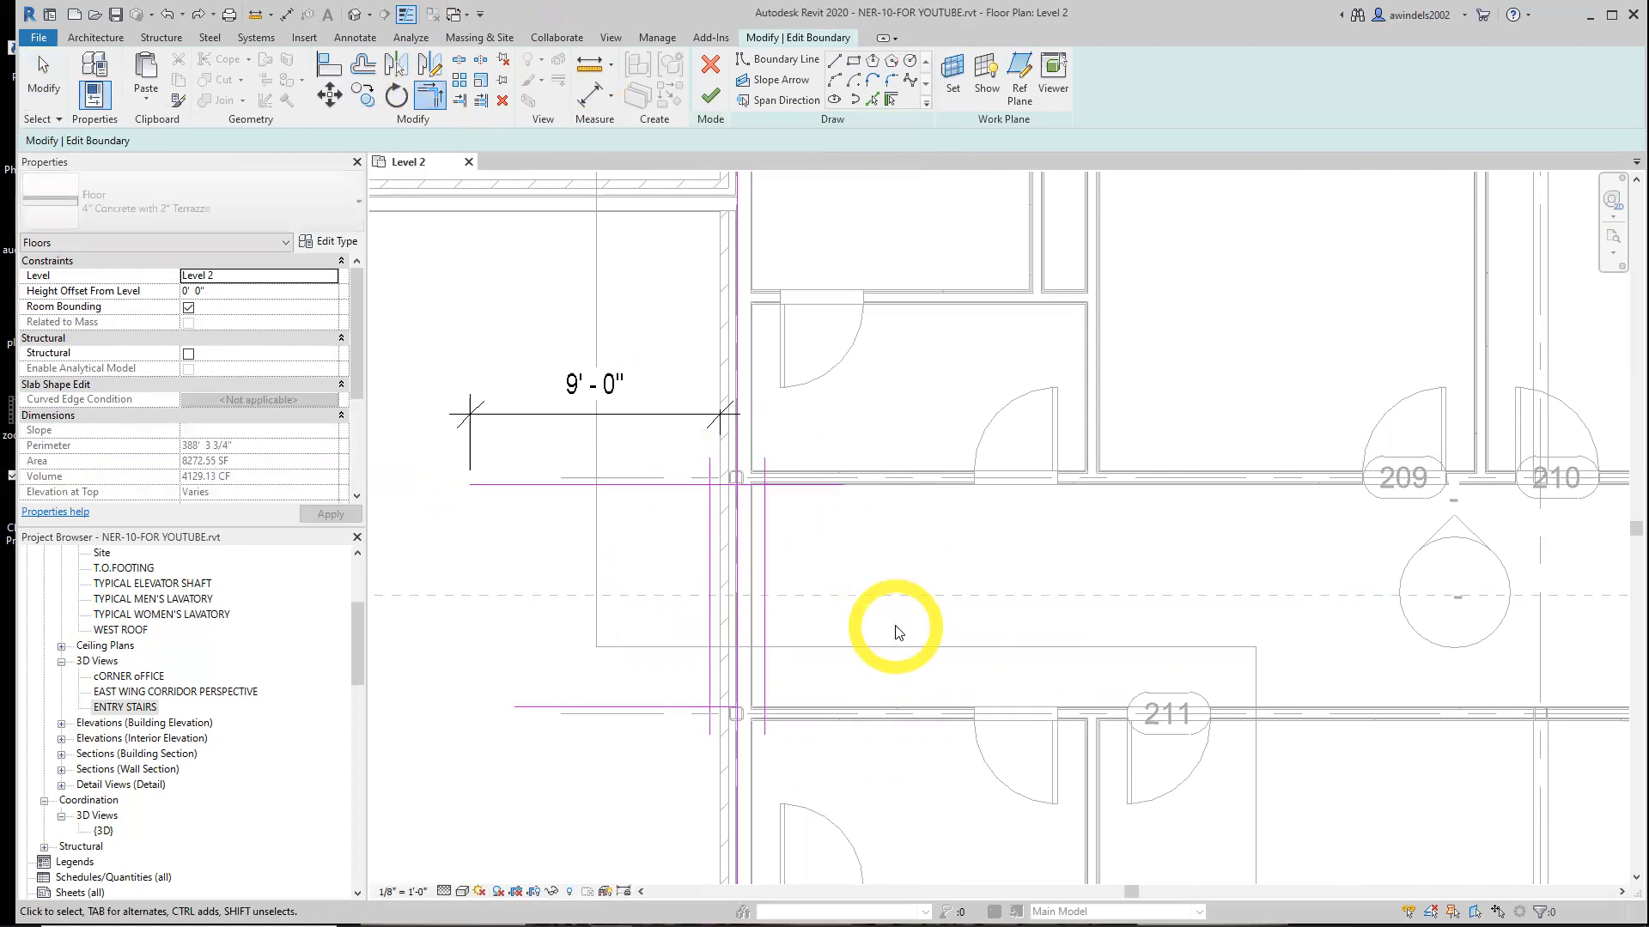
Split the boundary line along the exterior wall with Delete Inner Segment, removing the part between the two horizontal lines
{"action": "left_click", "coordinate": [458, 59]}
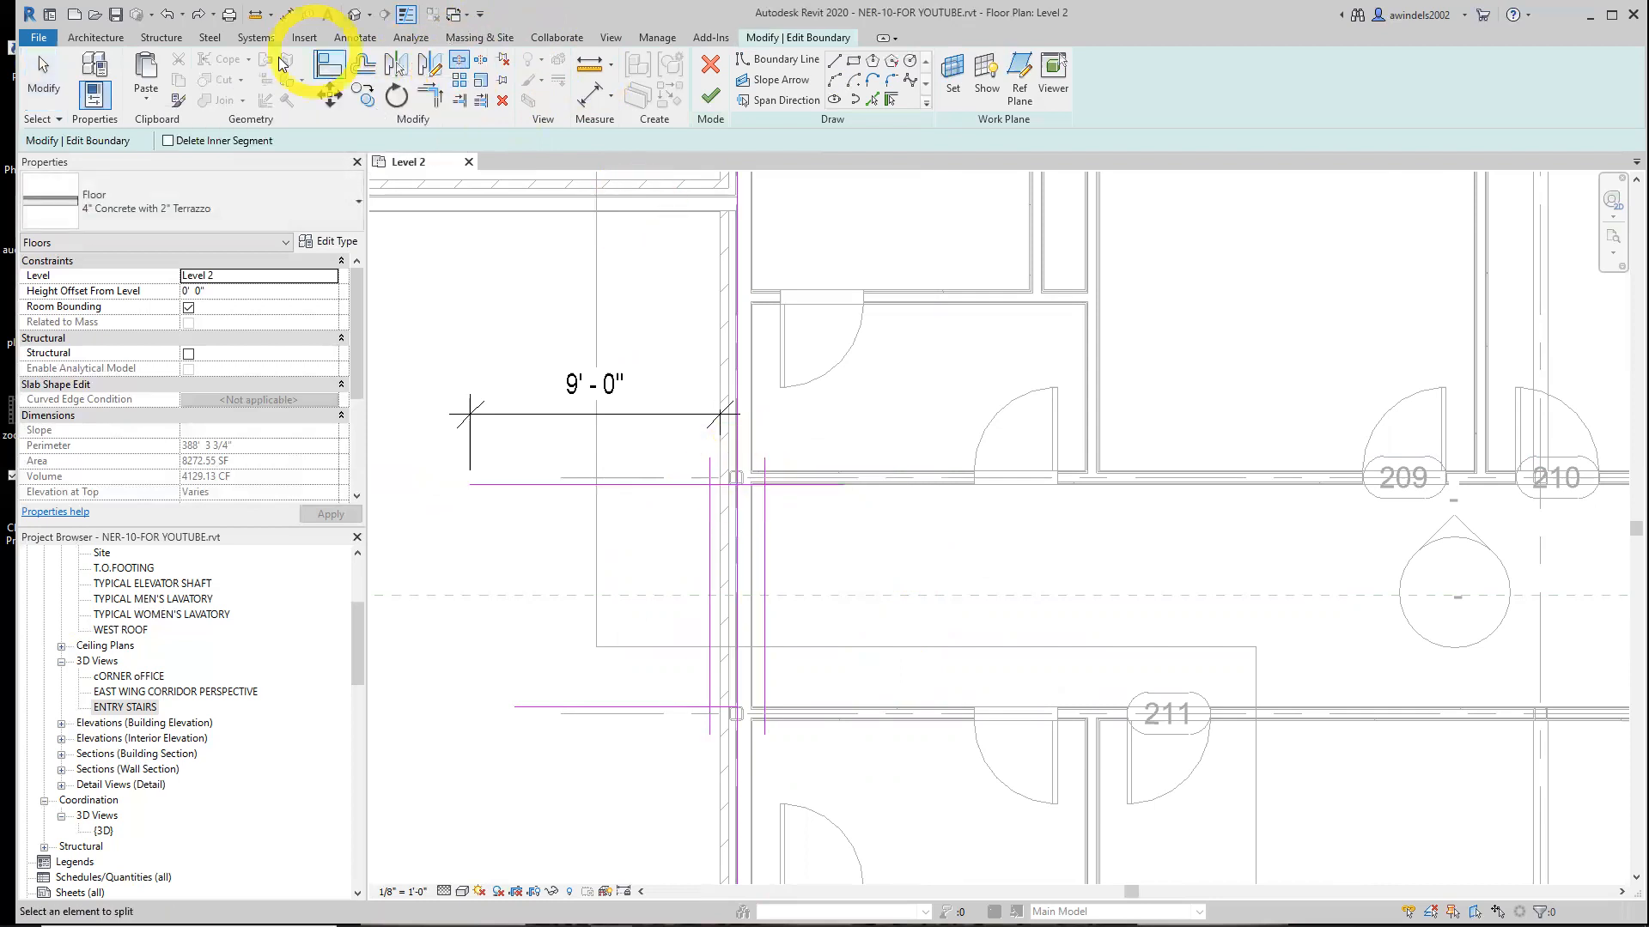
{"action": "left_click", "coordinate": [169, 140]}
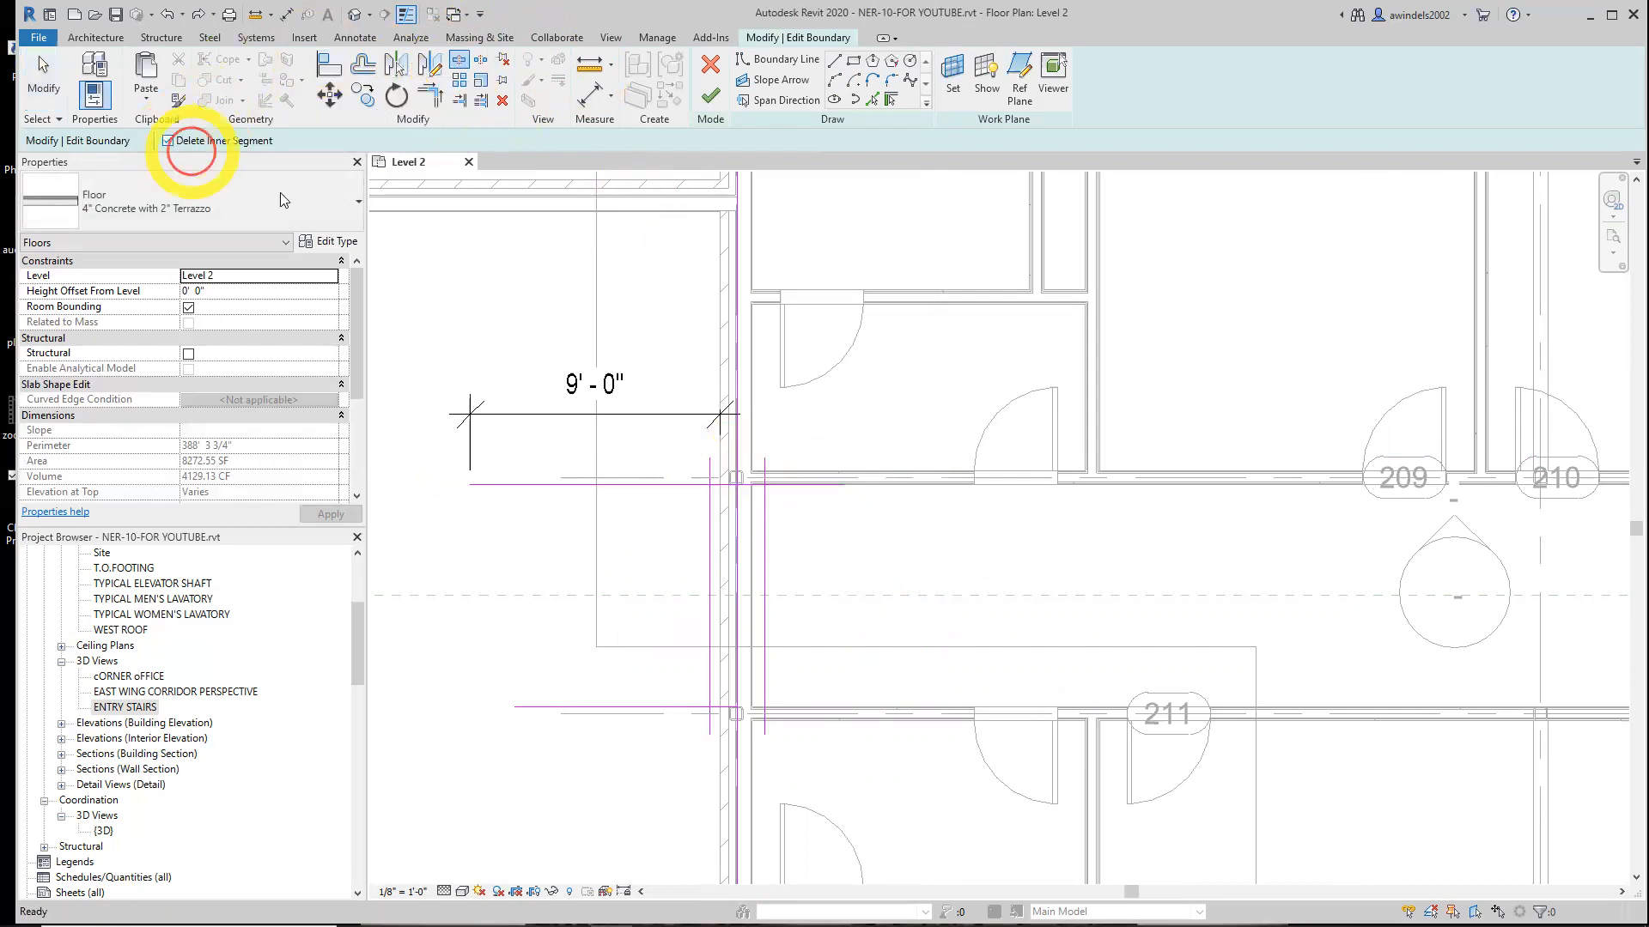
{"action": "left_click", "coordinate": [737, 707]}
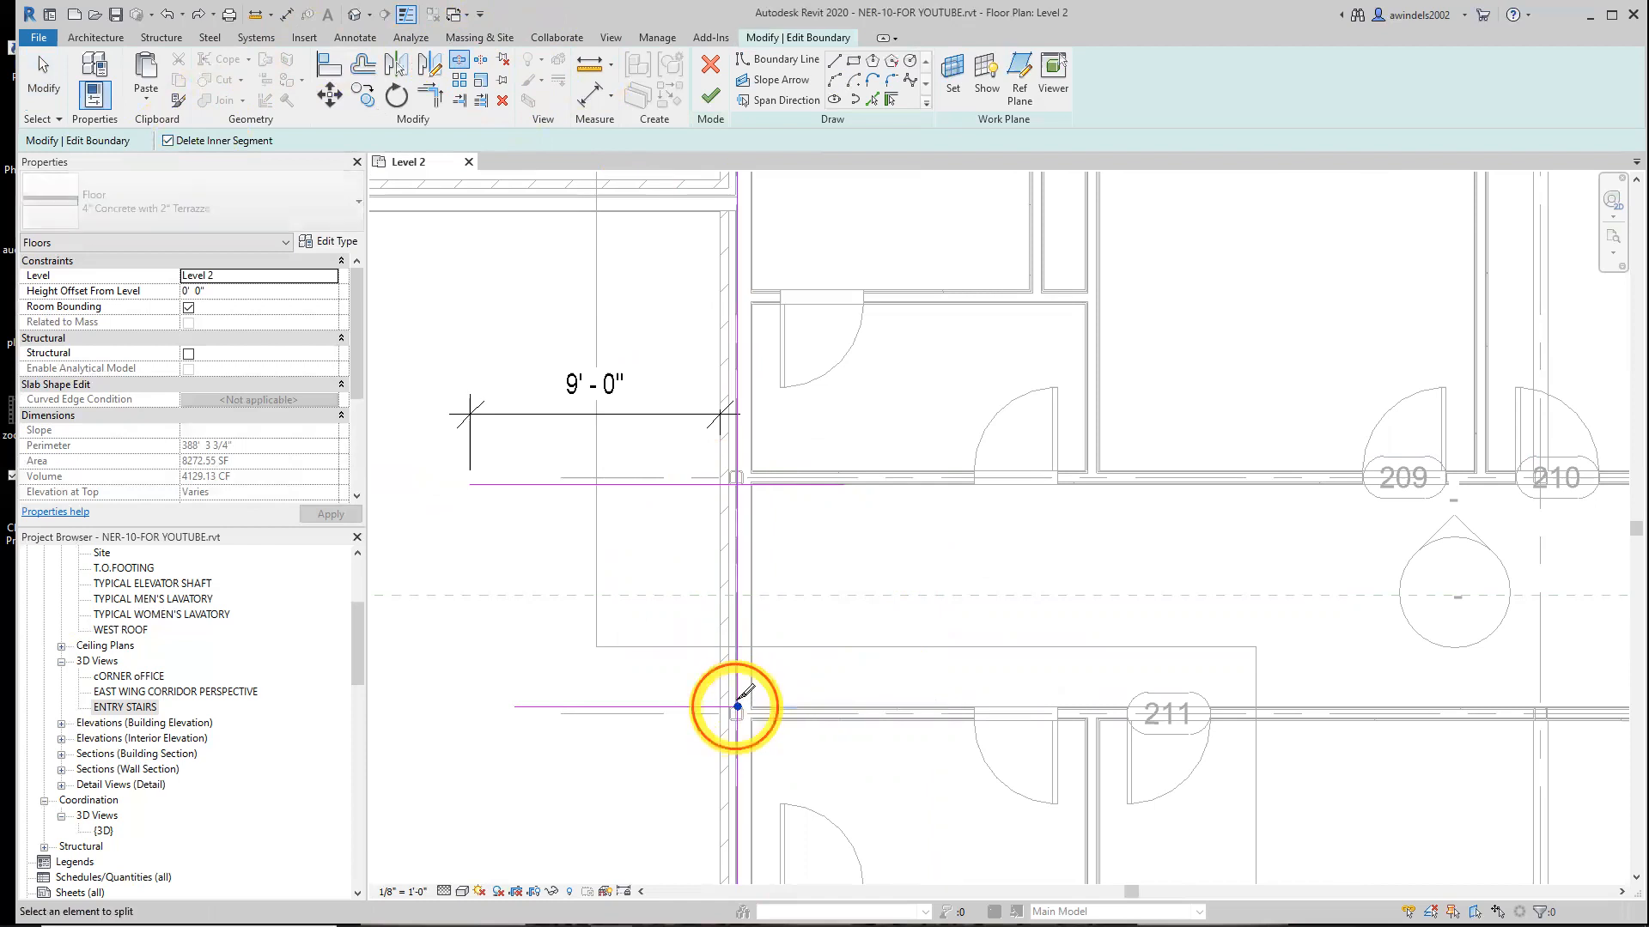
{"action": "left_click", "coordinate": [737, 484]}
{"action": "key", "text": "Escape"}
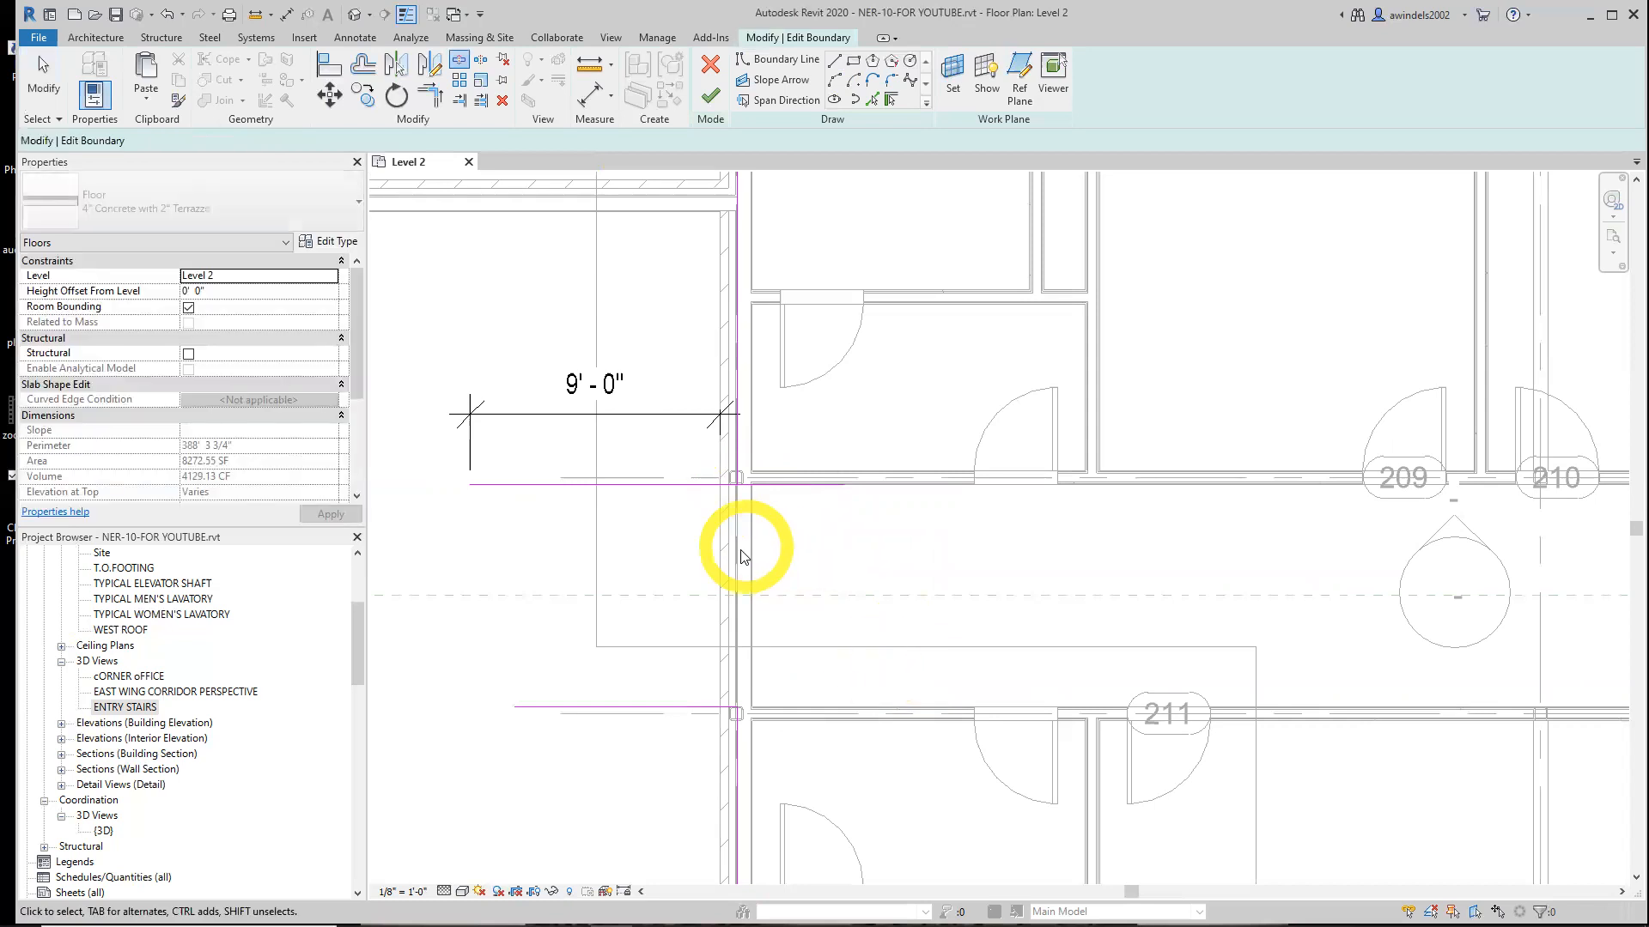
Move the upper boundary line's ends so it runs from the exterior wall about 8' west
{"action": "left_click", "coordinate": [752, 484]}
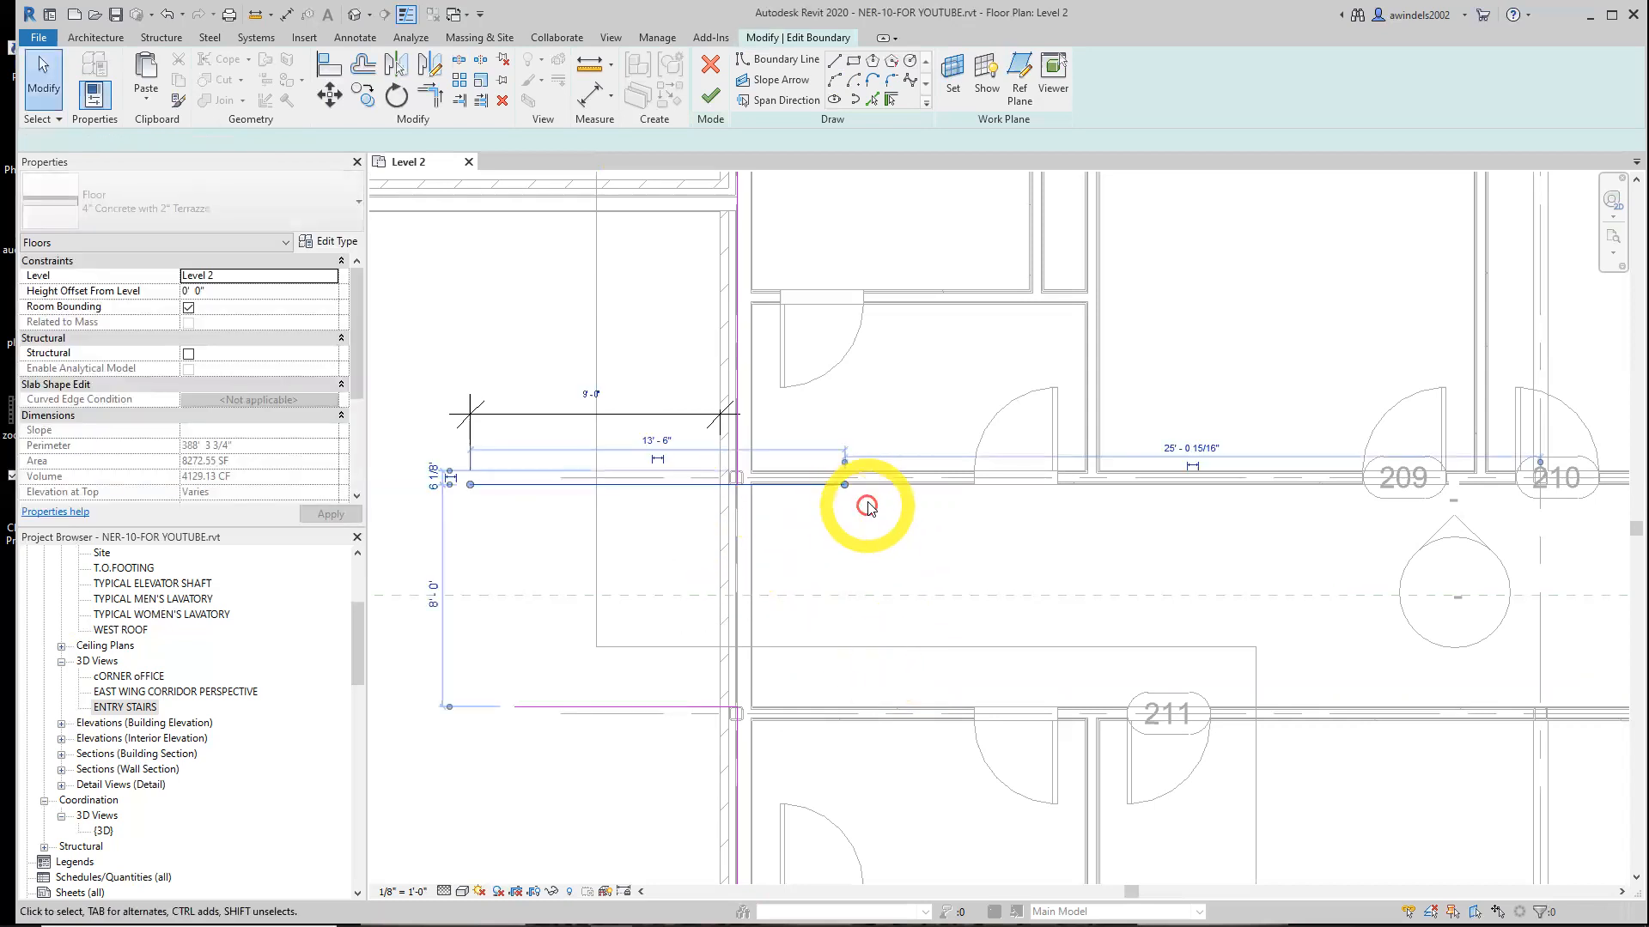
{"action": "left_click_drag", "start_coordinate": [768, 473], "coordinate": [736, 479]}
{"action": "left_click", "coordinate": [782, 565]}
{"action": "middle_click_drag", "start_coordinate": [689, 629], "coordinate": [713, 605]}
{"action": "left_click", "coordinate": [520, 463]}
{"action": "left_click_drag", "start_coordinate": [494, 462], "coordinate": [519, 462]}
Try to adjust the upper boundary line through its dimensions and dimension text, then undo the last change
{"action": "left_click", "coordinate": [641, 418]}
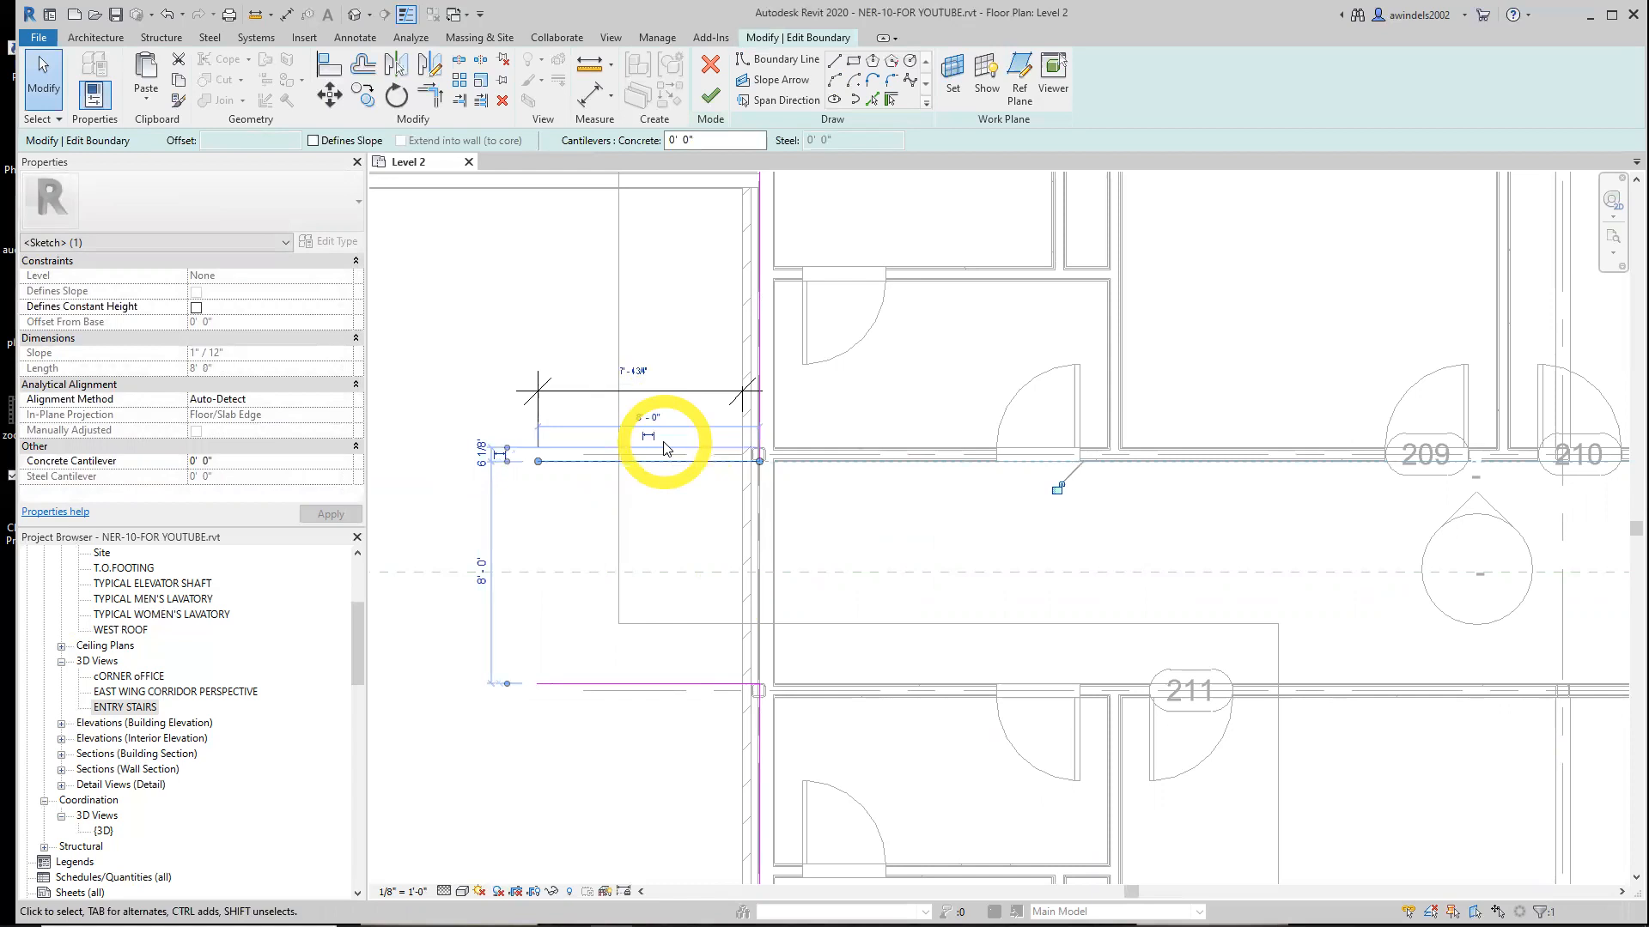
{"action": "left_click", "coordinate": [709, 518]}
{"action": "left_click", "coordinate": [649, 463]}
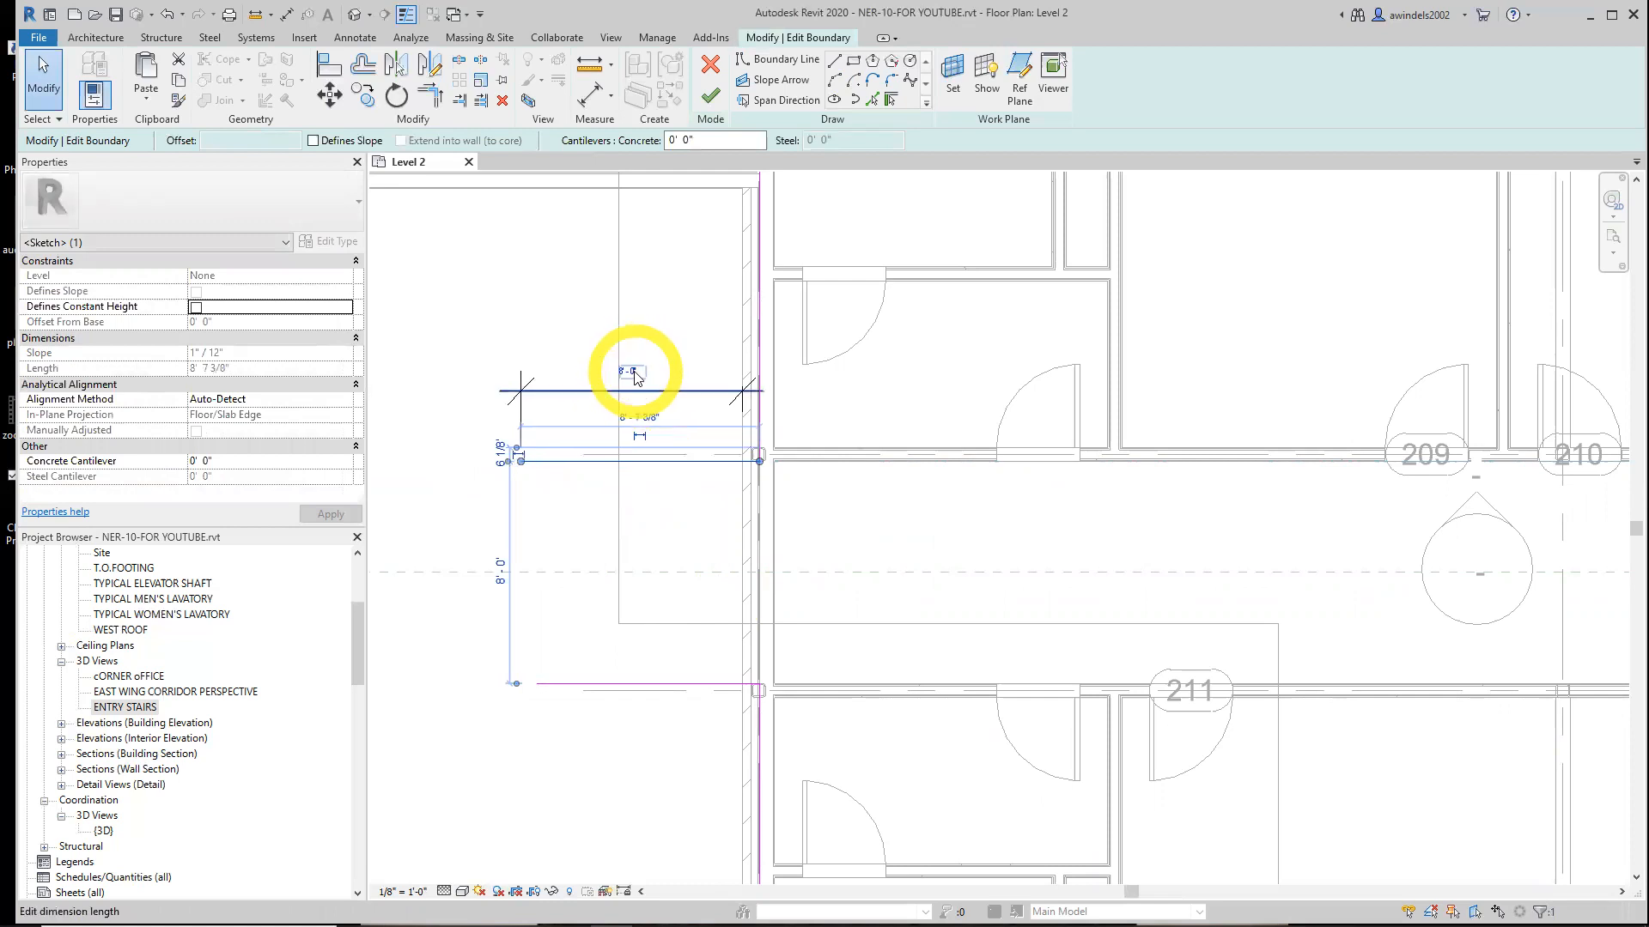
{"action": "left_click", "coordinate": [595, 533]}
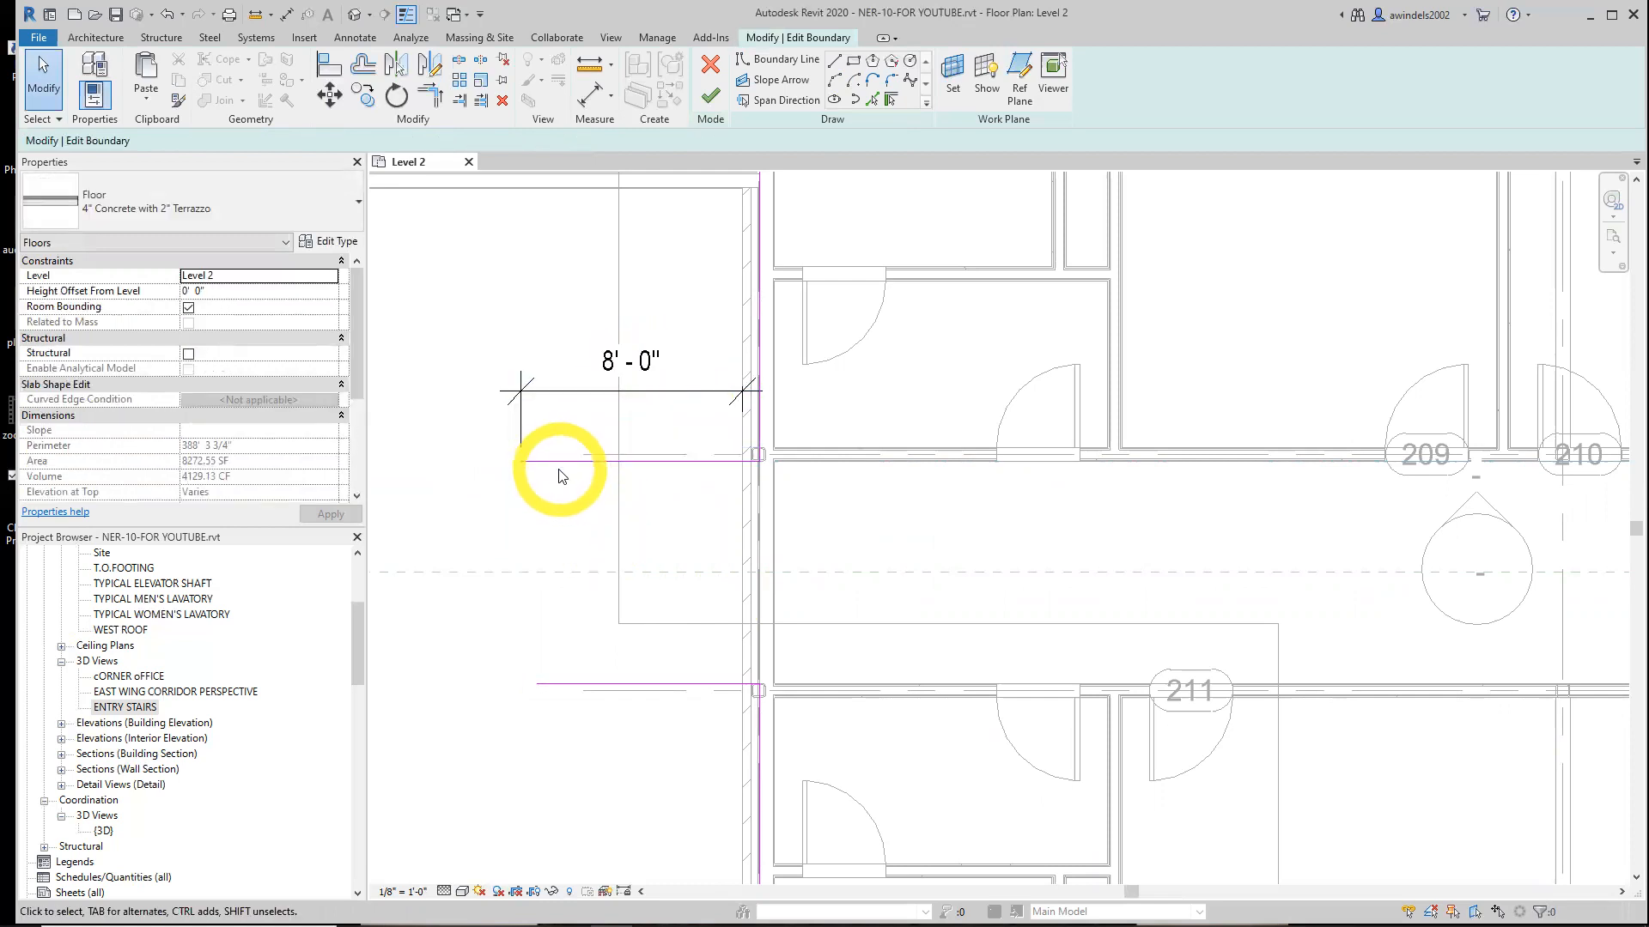
{"action": "left_click", "coordinate": [640, 361]}
{"action": "left_click", "coordinate": [644, 367]}
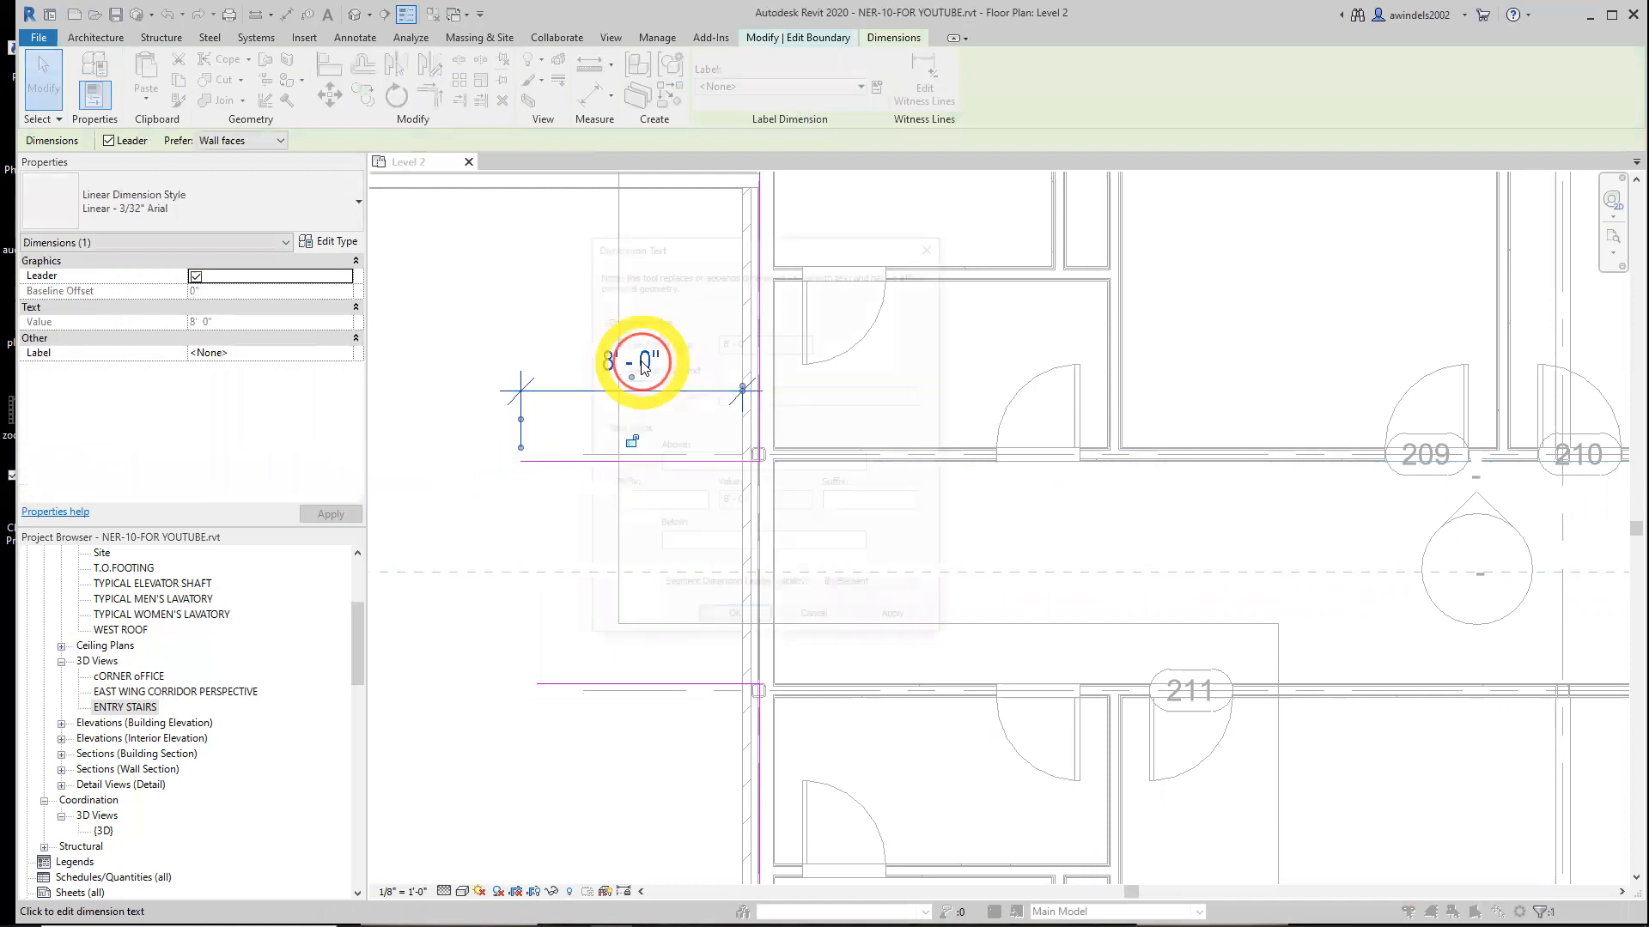
{"action": "key", "text": "Escape"}
{"action": "left_click", "coordinate": [641, 537]}
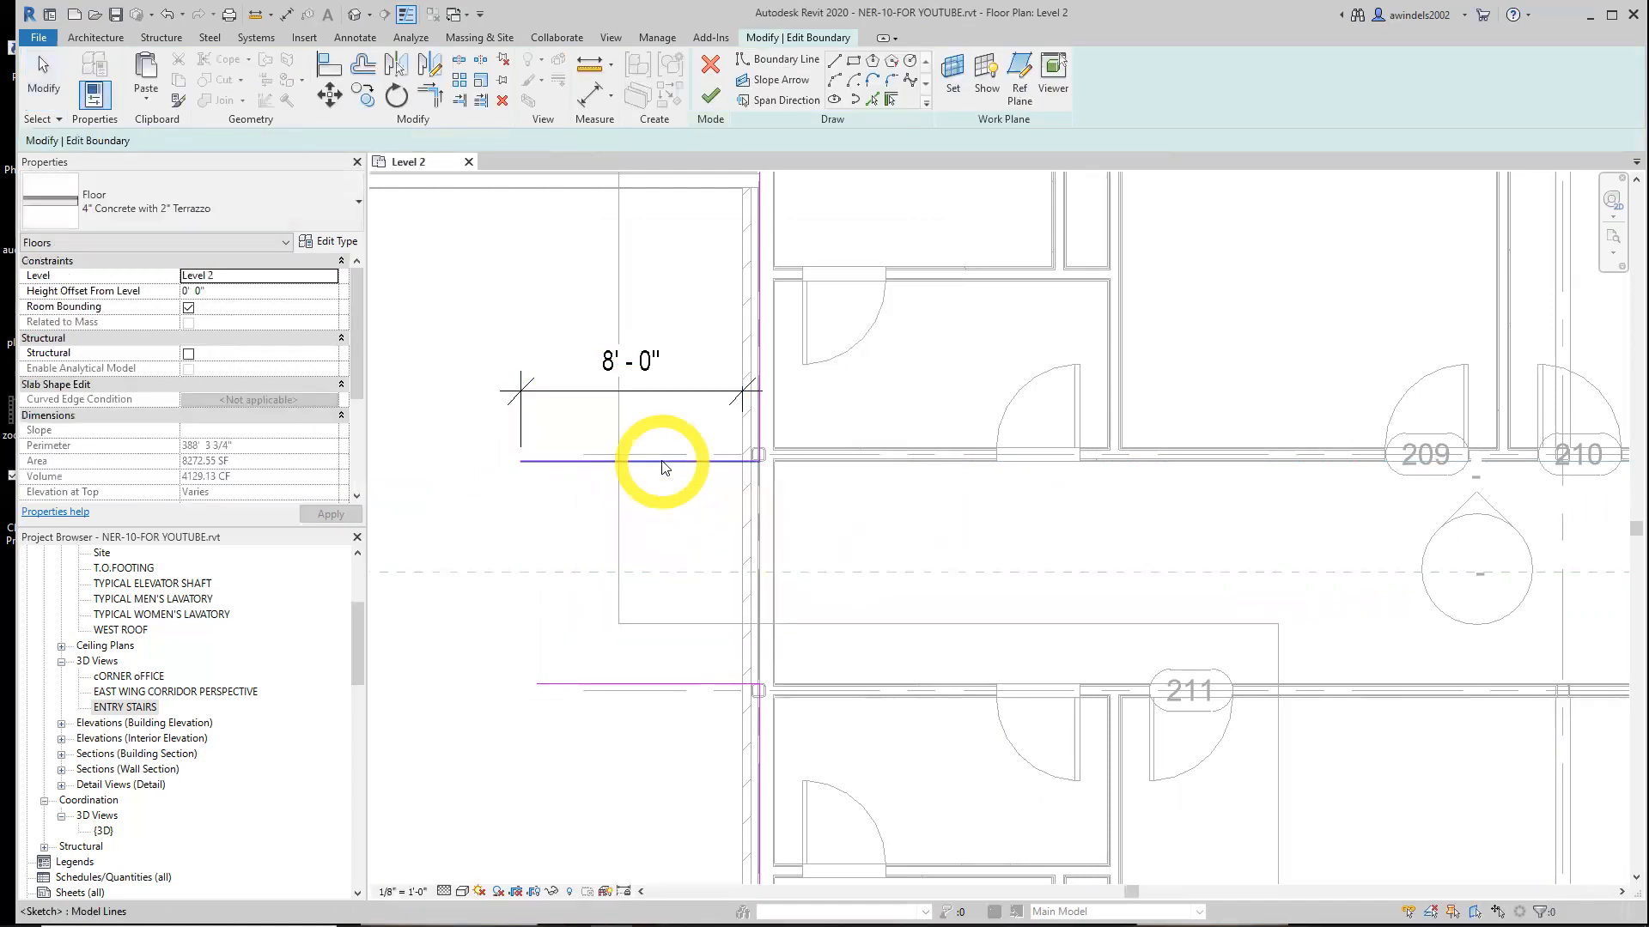
{"action": "key", "text": "ctrl+z"}
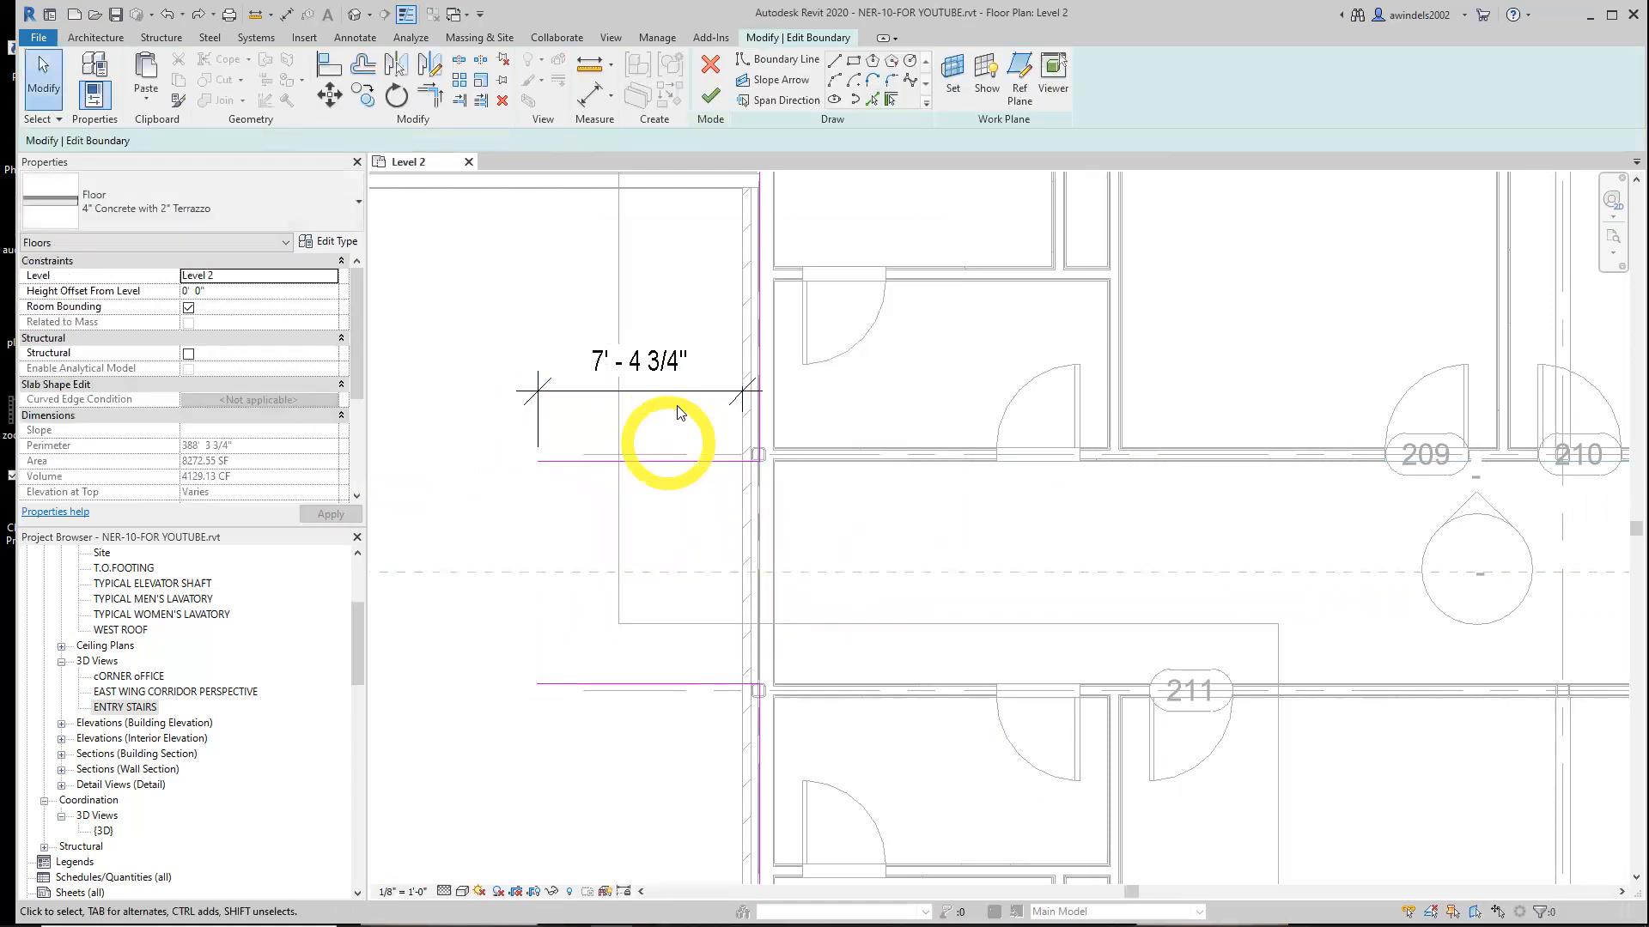
Set the upper boundary line's length to 8'
{"action": "left_click", "coordinate": [670, 464]}
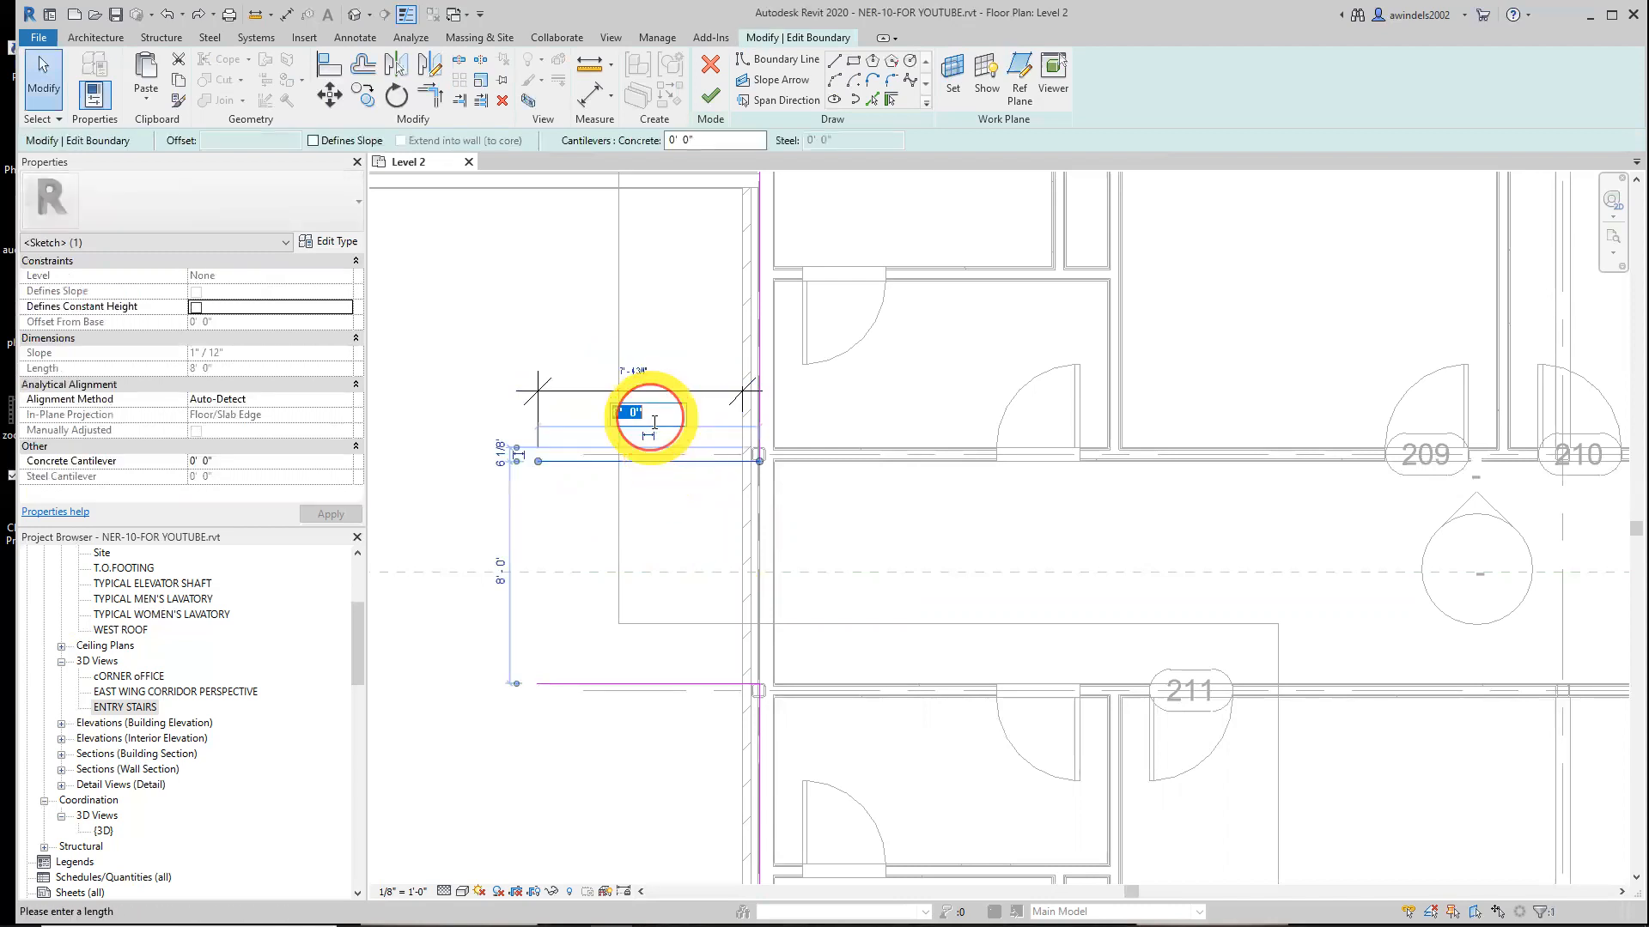
{"action": "left_click", "coordinate": [637, 364]}
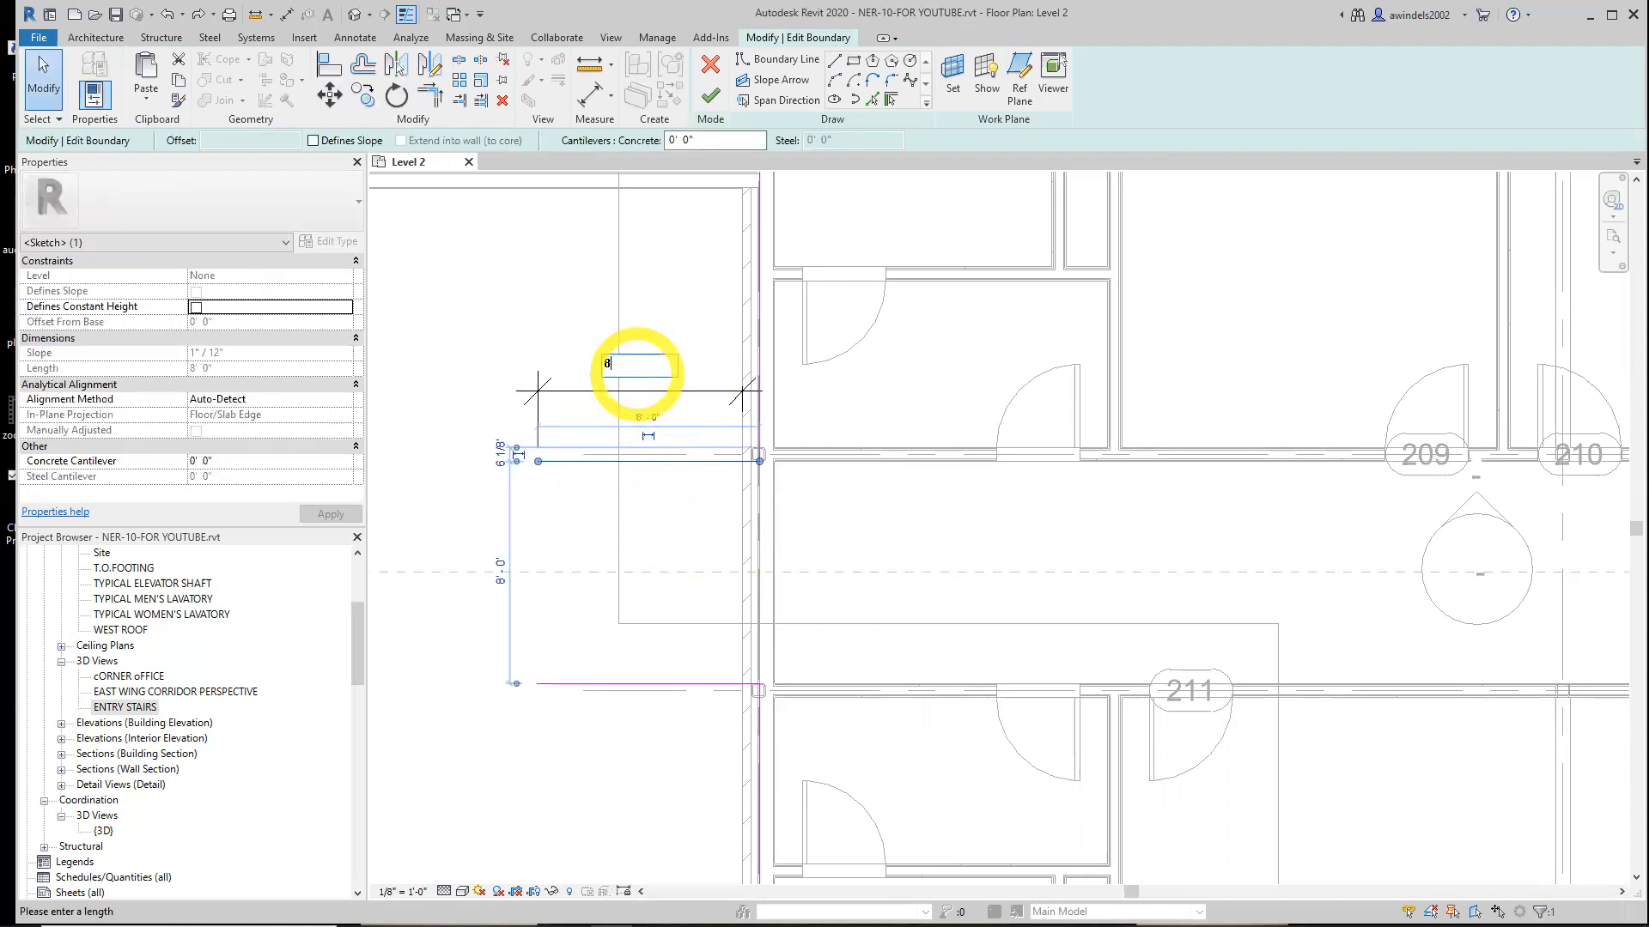
{"action": "left_click", "coordinate": [567, 563]}
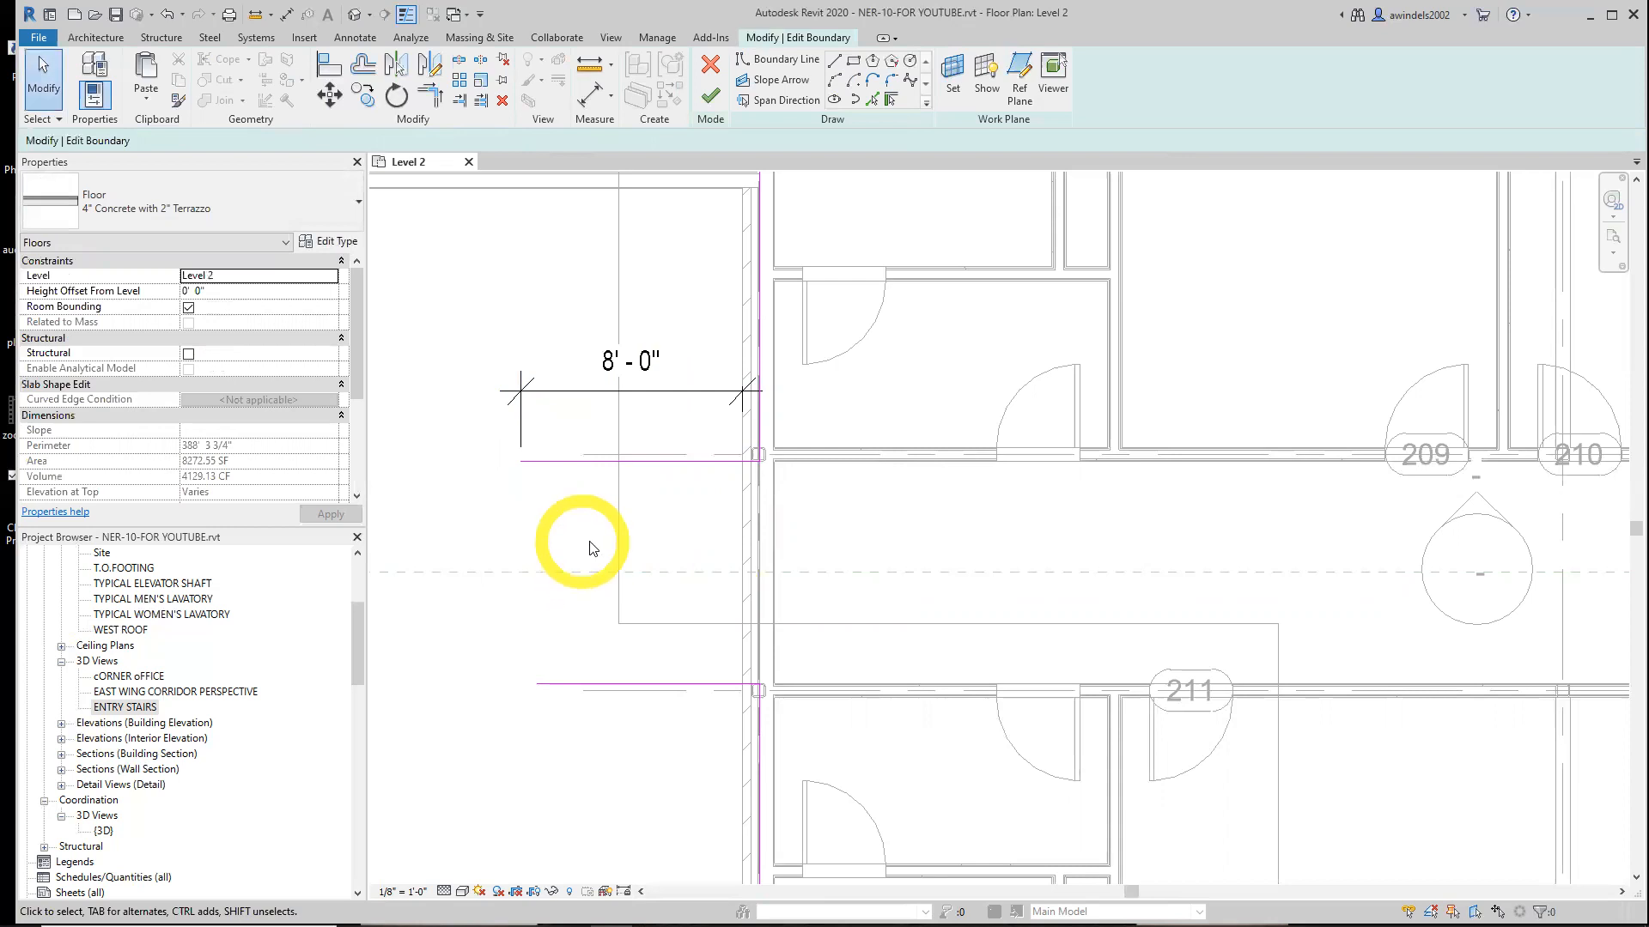
Draw a vertical boundary line from the upper line's west end down to the lower boundary line
{"action": "left_click", "coordinate": [617, 684]}
{"action": "left_click", "coordinate": [502, 101]}
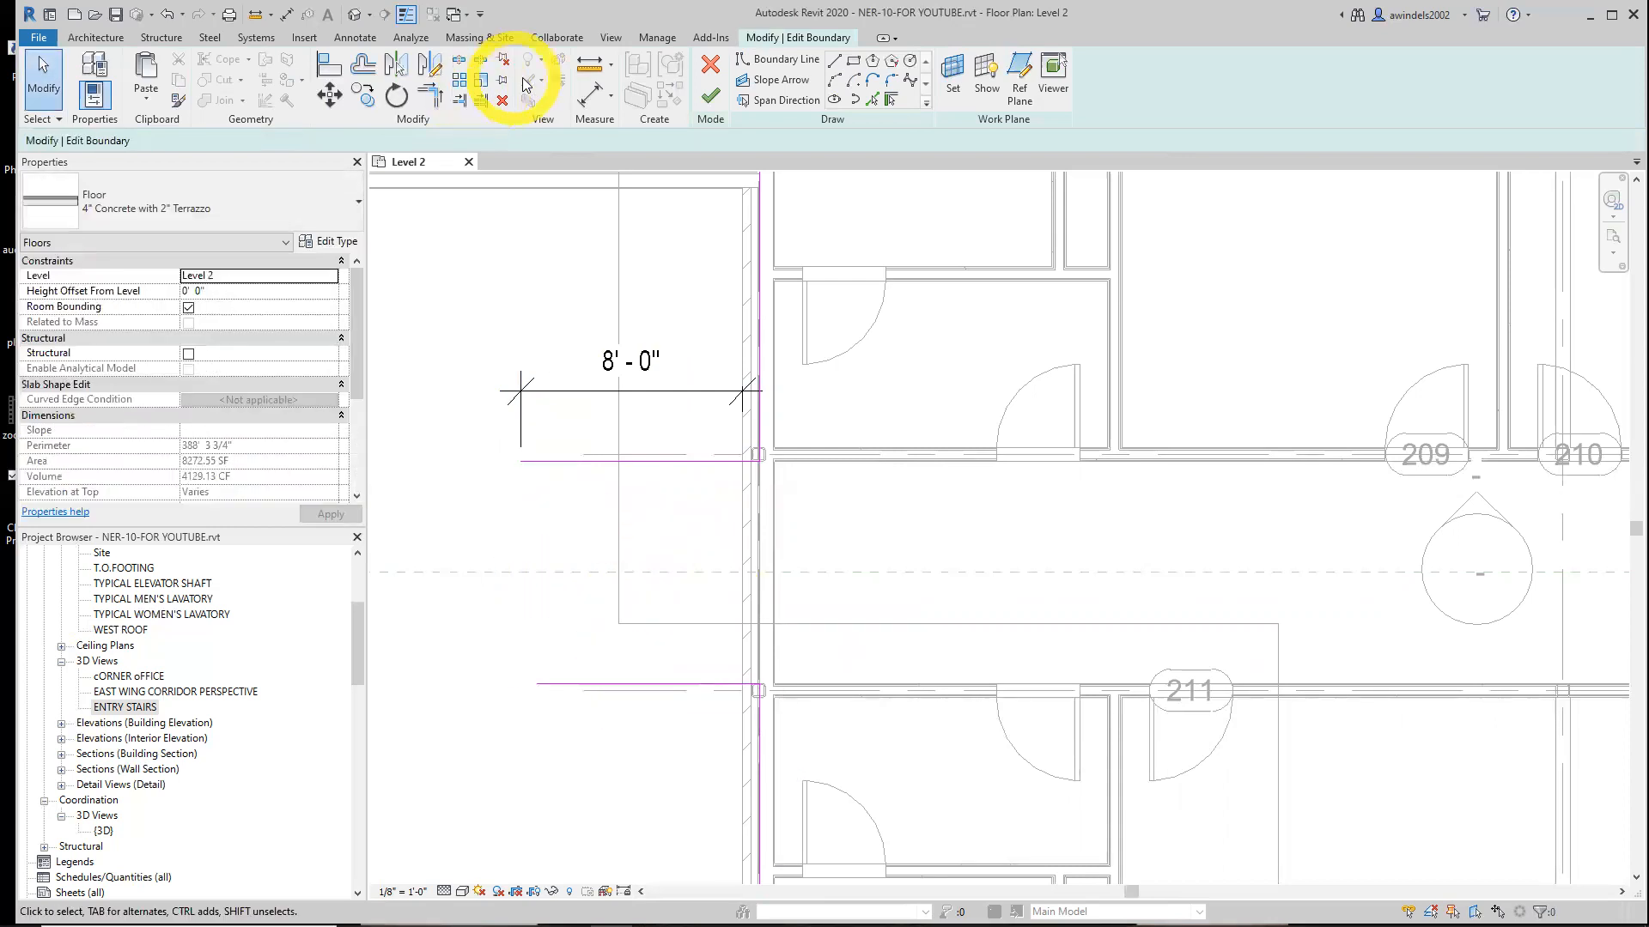
{"action": "left_click", "coordinate": [834, 63]}
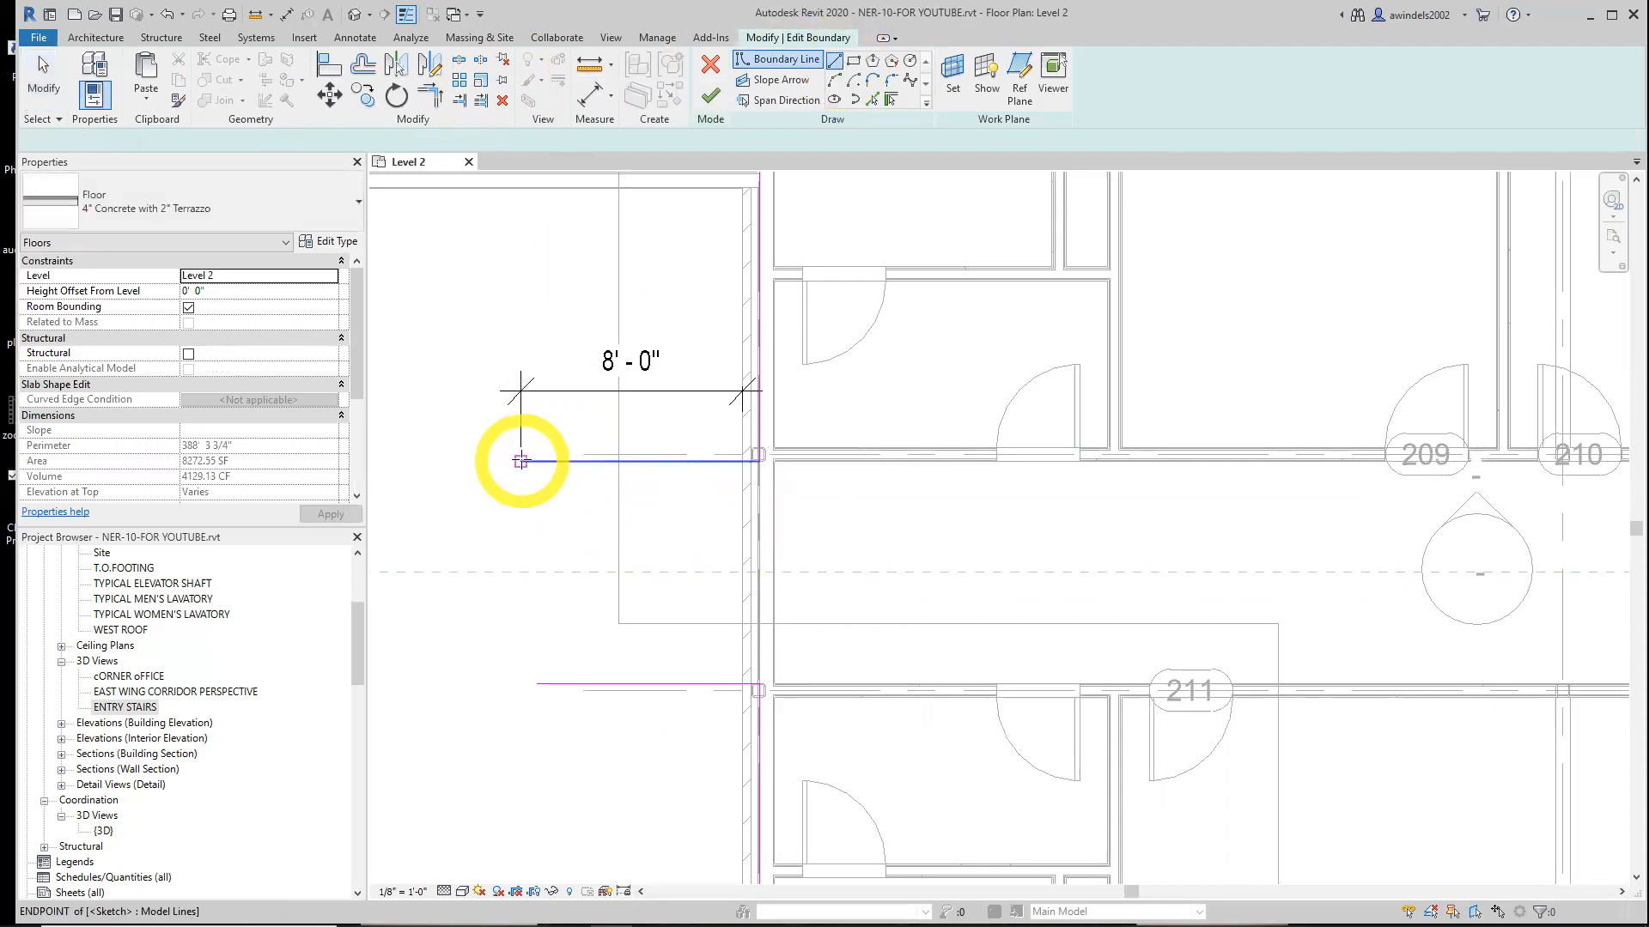
{"action": "left_click", "coordinate": [521, 461]}
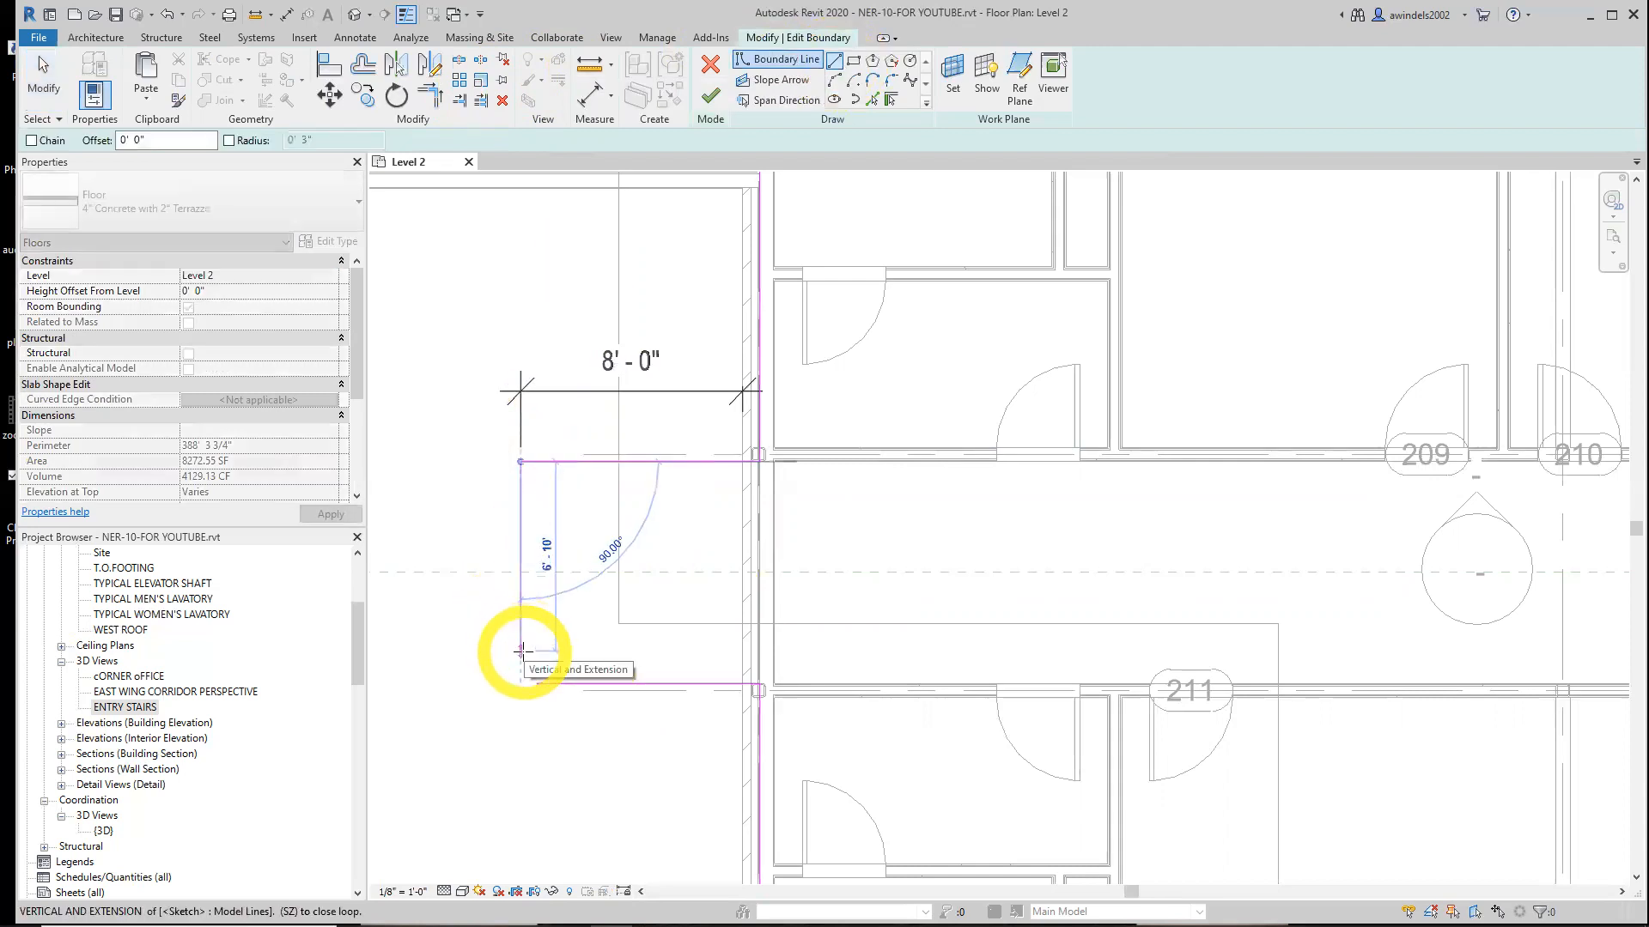
{"action": "left_click", "coordinate": [523, 654]}
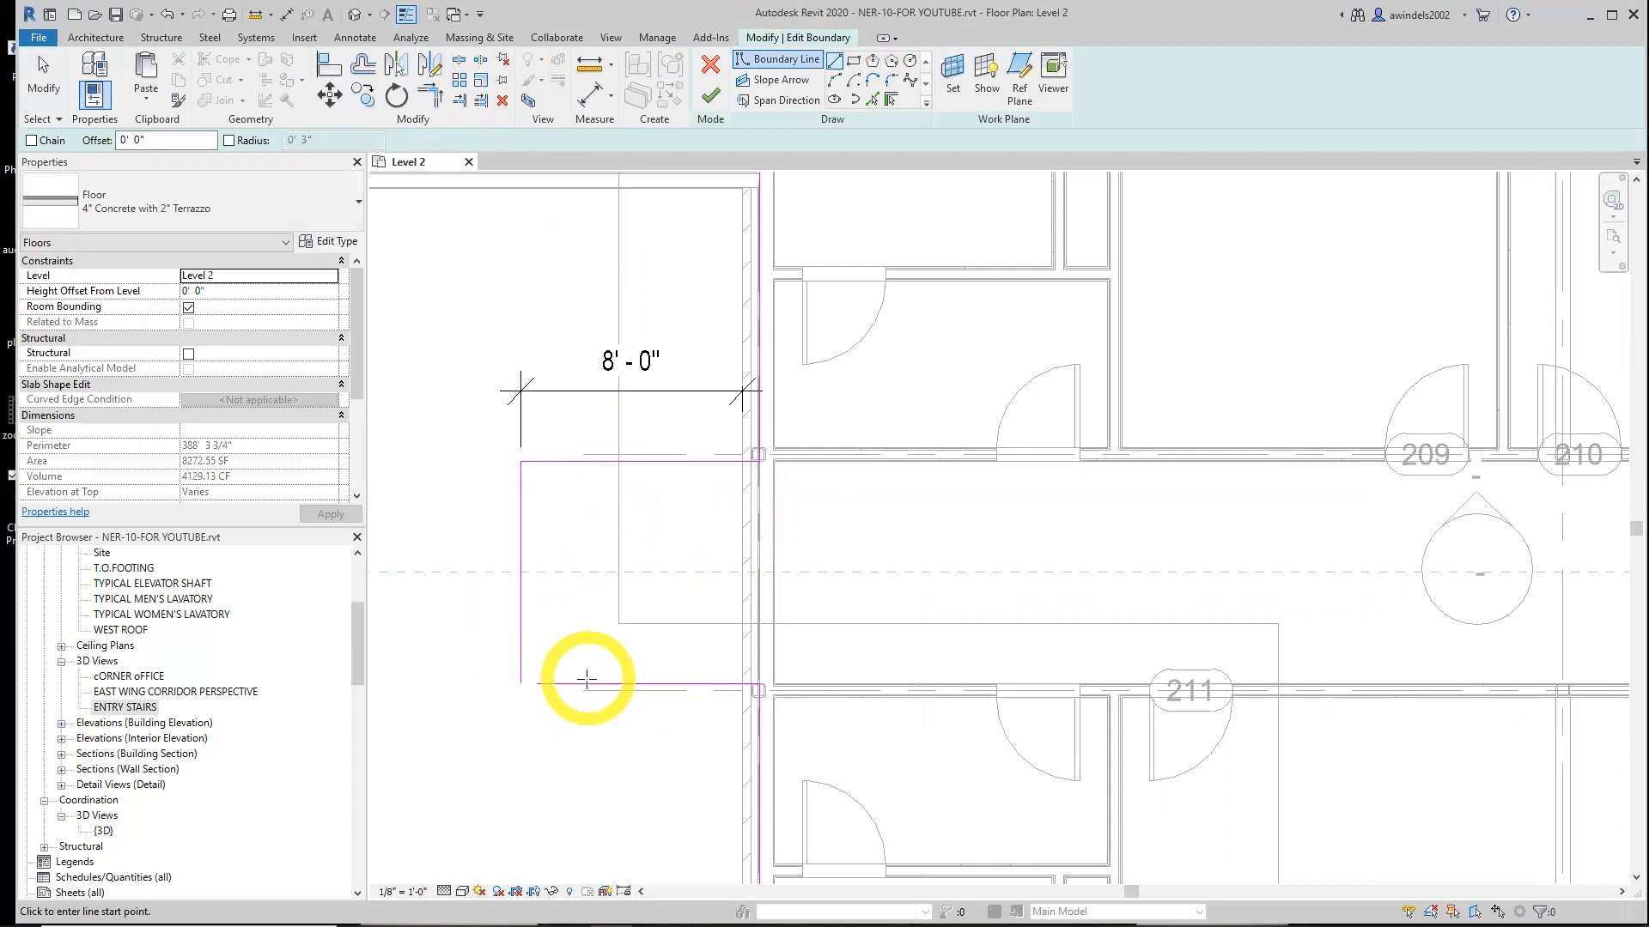
{"action": "key", "text": "Escape"}
Drag the lower boundary line's west end to meet the new vertical line
{"action": "left_click", "coordinate": [547, 685]}
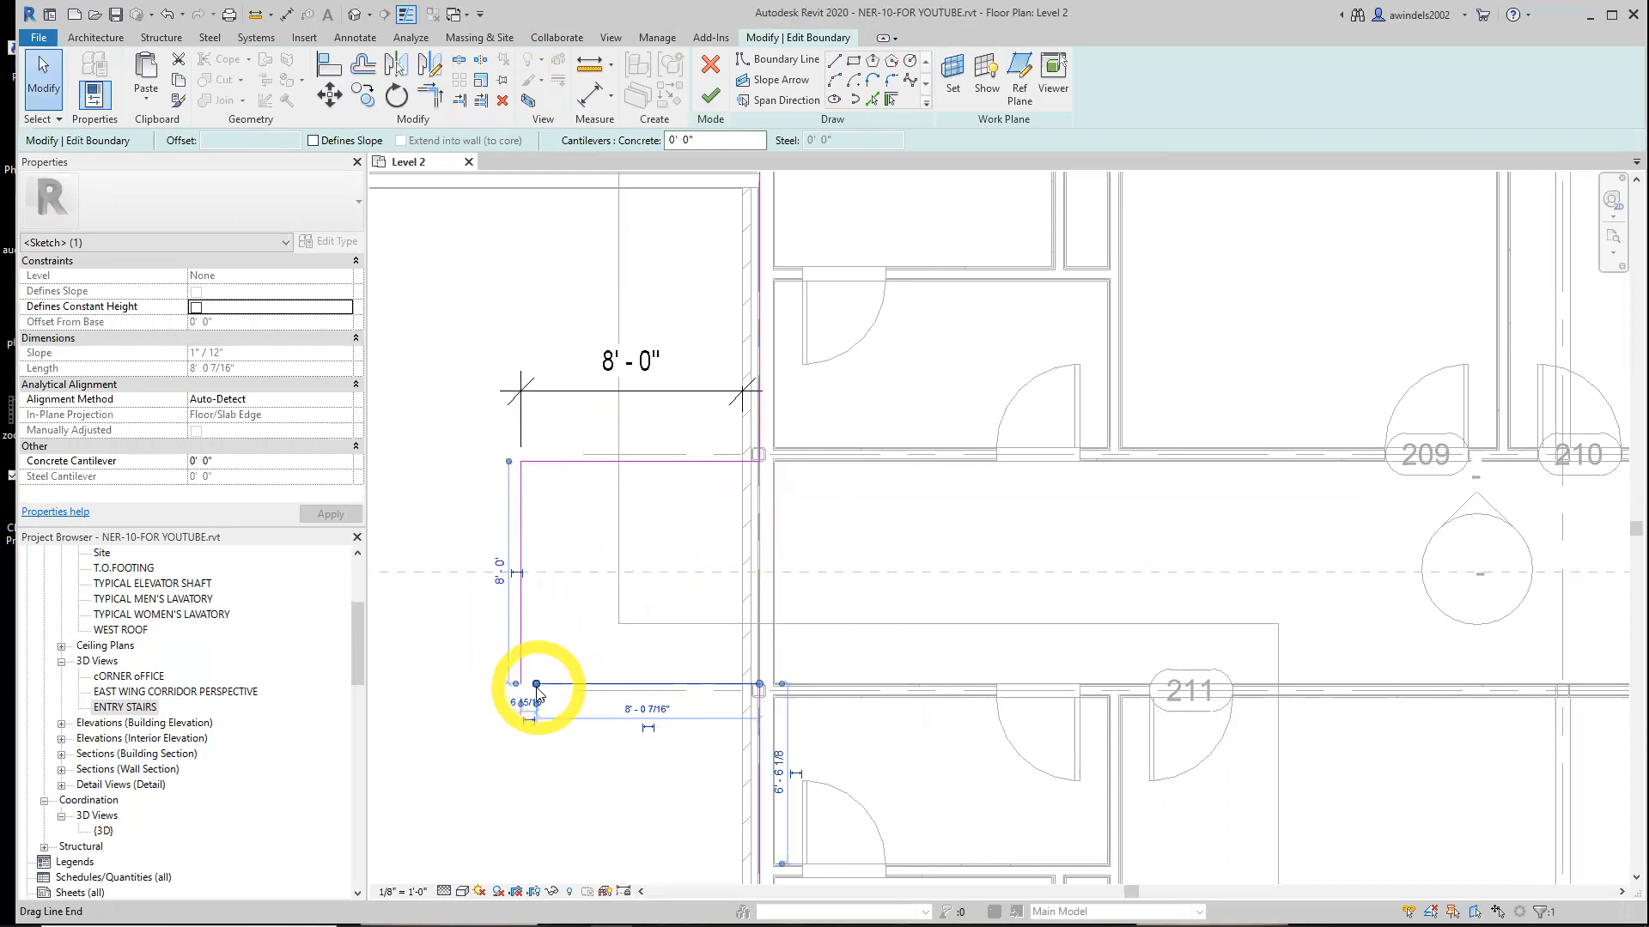
{"action": "left_click_drag", "start_coordinate": [536, 686], "coordinate": [522, 684]}
{"action": "left_click", "coordinate": [726, 799]}
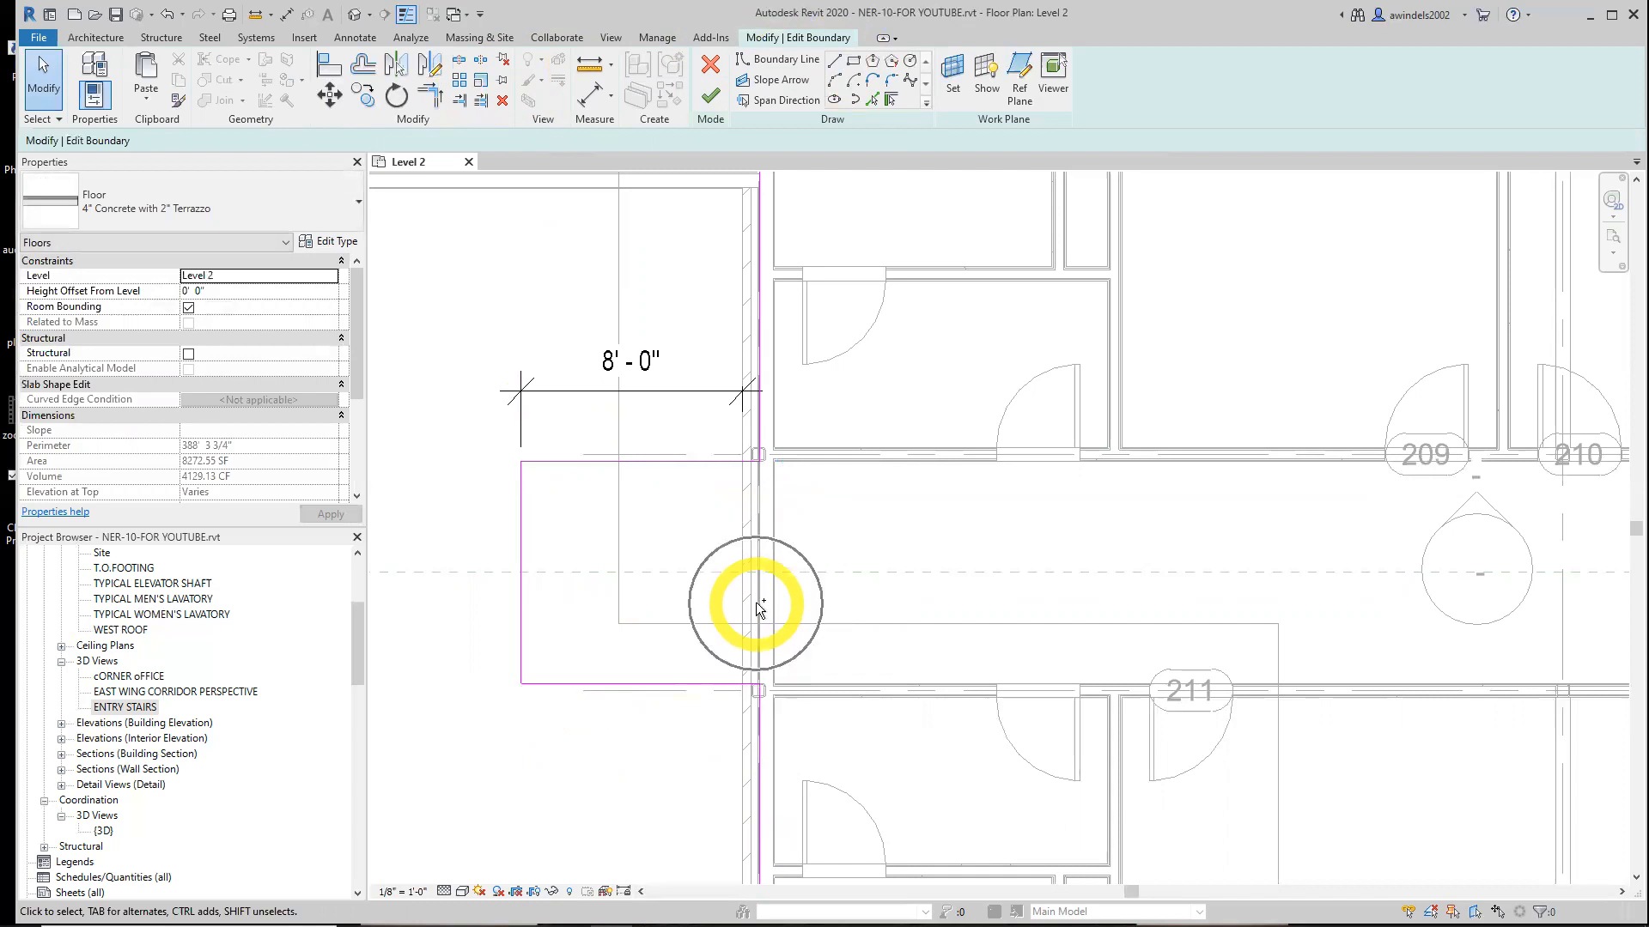
Dimension the new west boundary line and its upper and lower segments to check their lengths
{"action": "scroll", "coordinate": [759, 608], "scroll_direction": "down", "scroll_amount": 3}
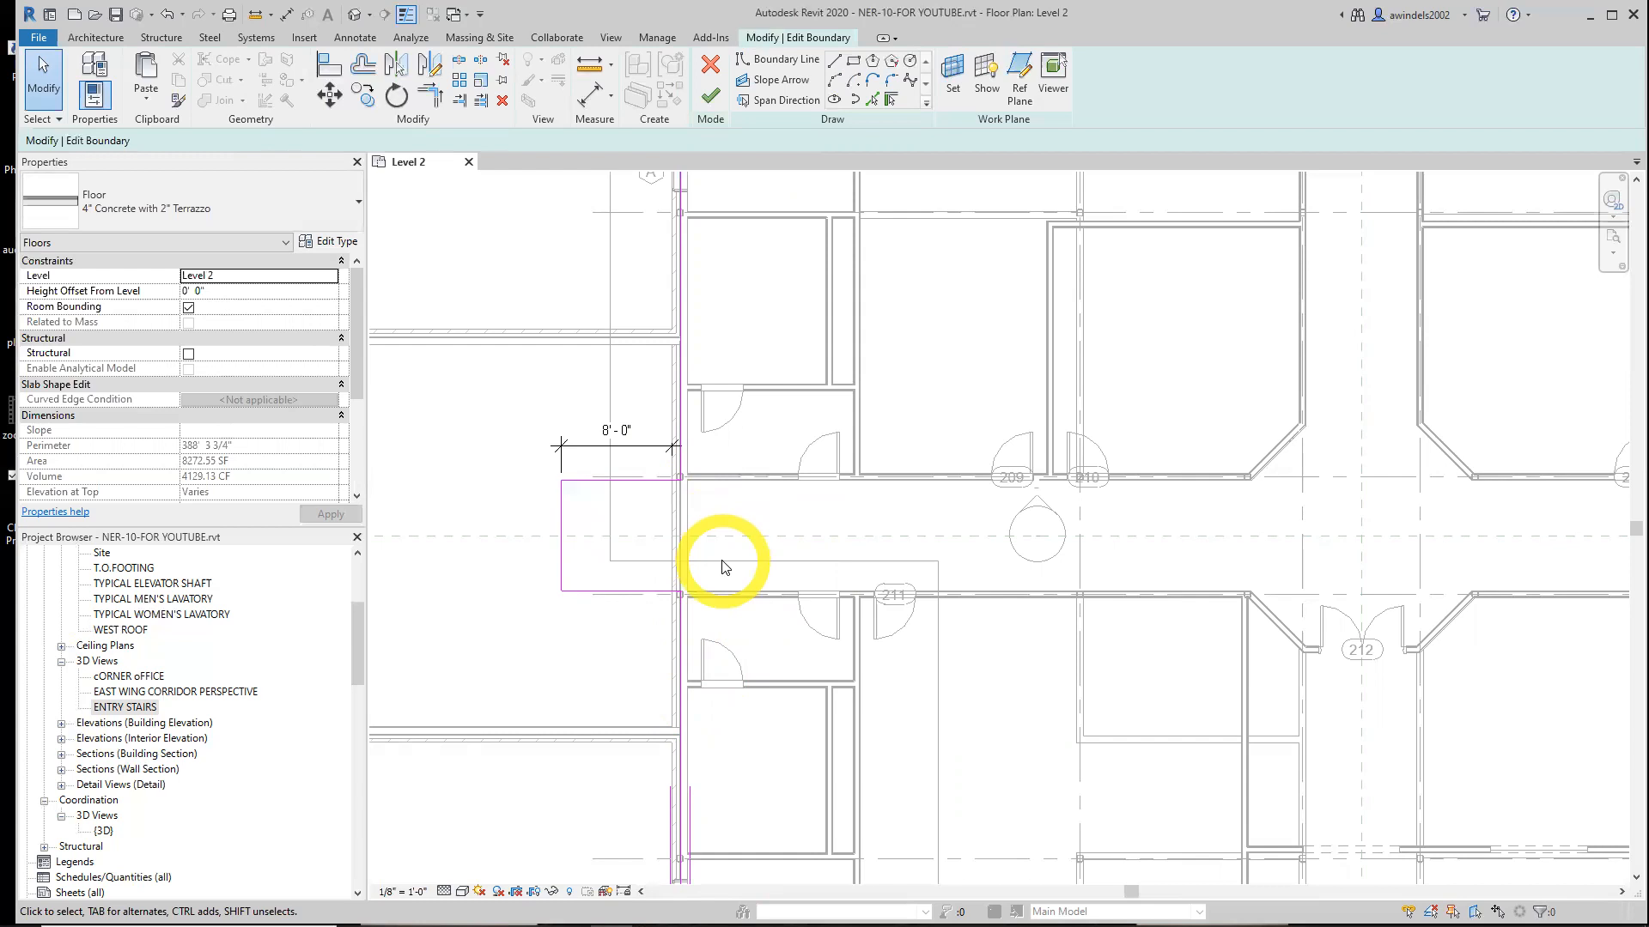
{"action": "left_click", "coordinate": [459, 80]}
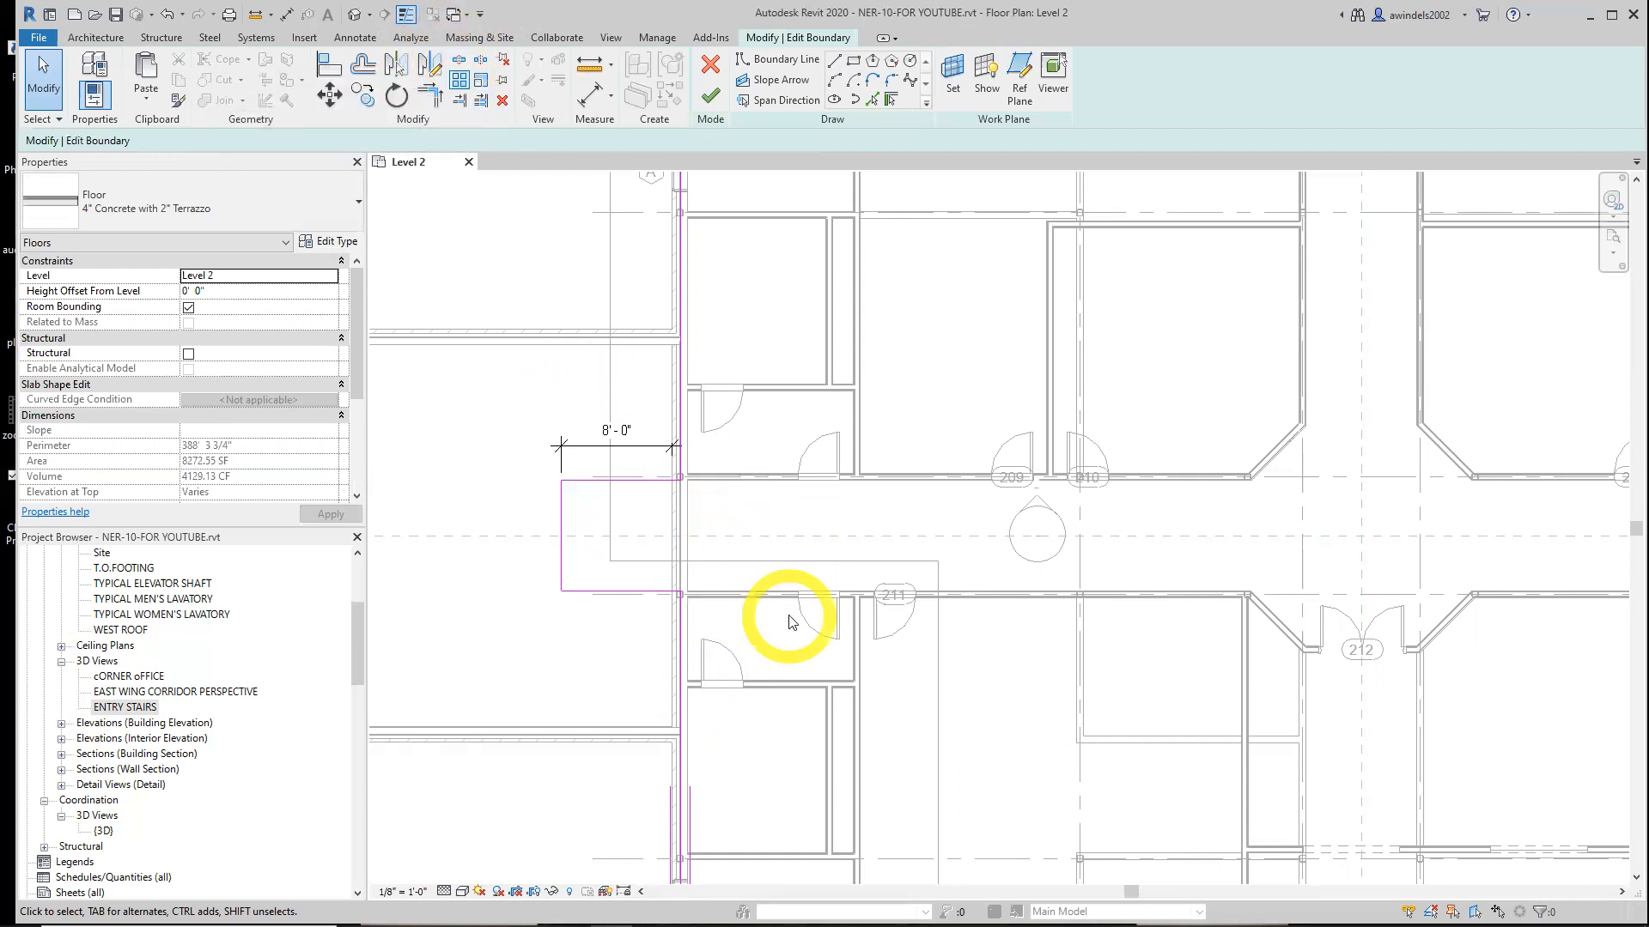
{"action": "left_click", "coordinate": [588, 96]}
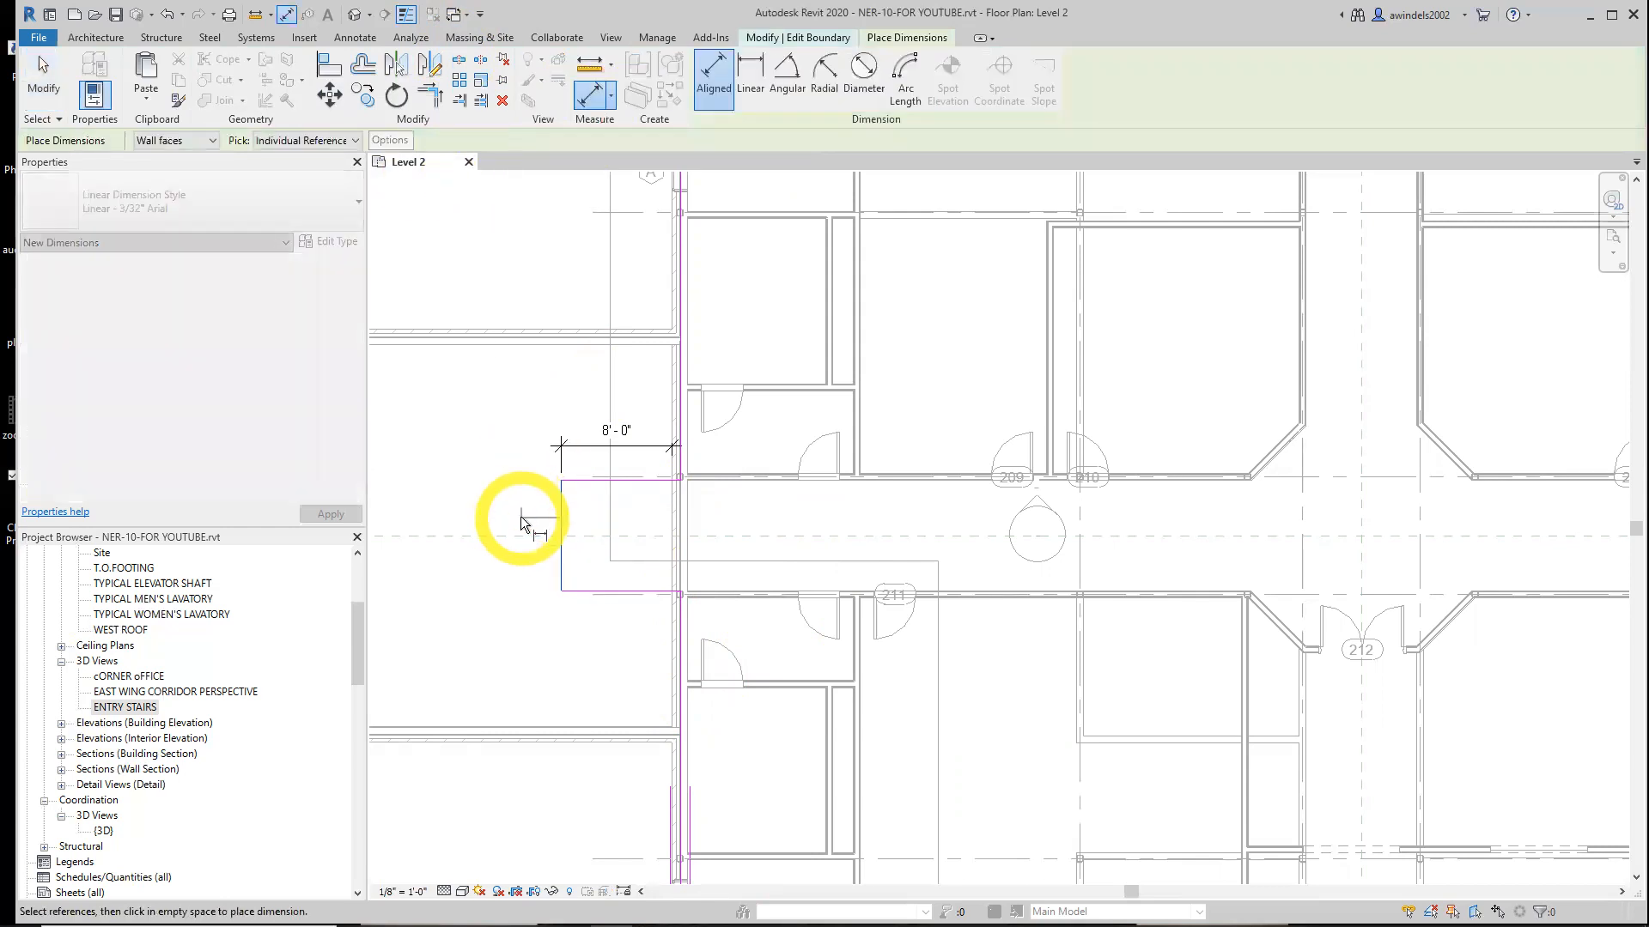
{"action": "key", "text": "Escape"}
{"action": "key", "text": "Escape"}
{"action": "key", "text": "d"}
{"action": "key", "text": "i"}
{"action": "left_click", "coordinate": [573, 481]}
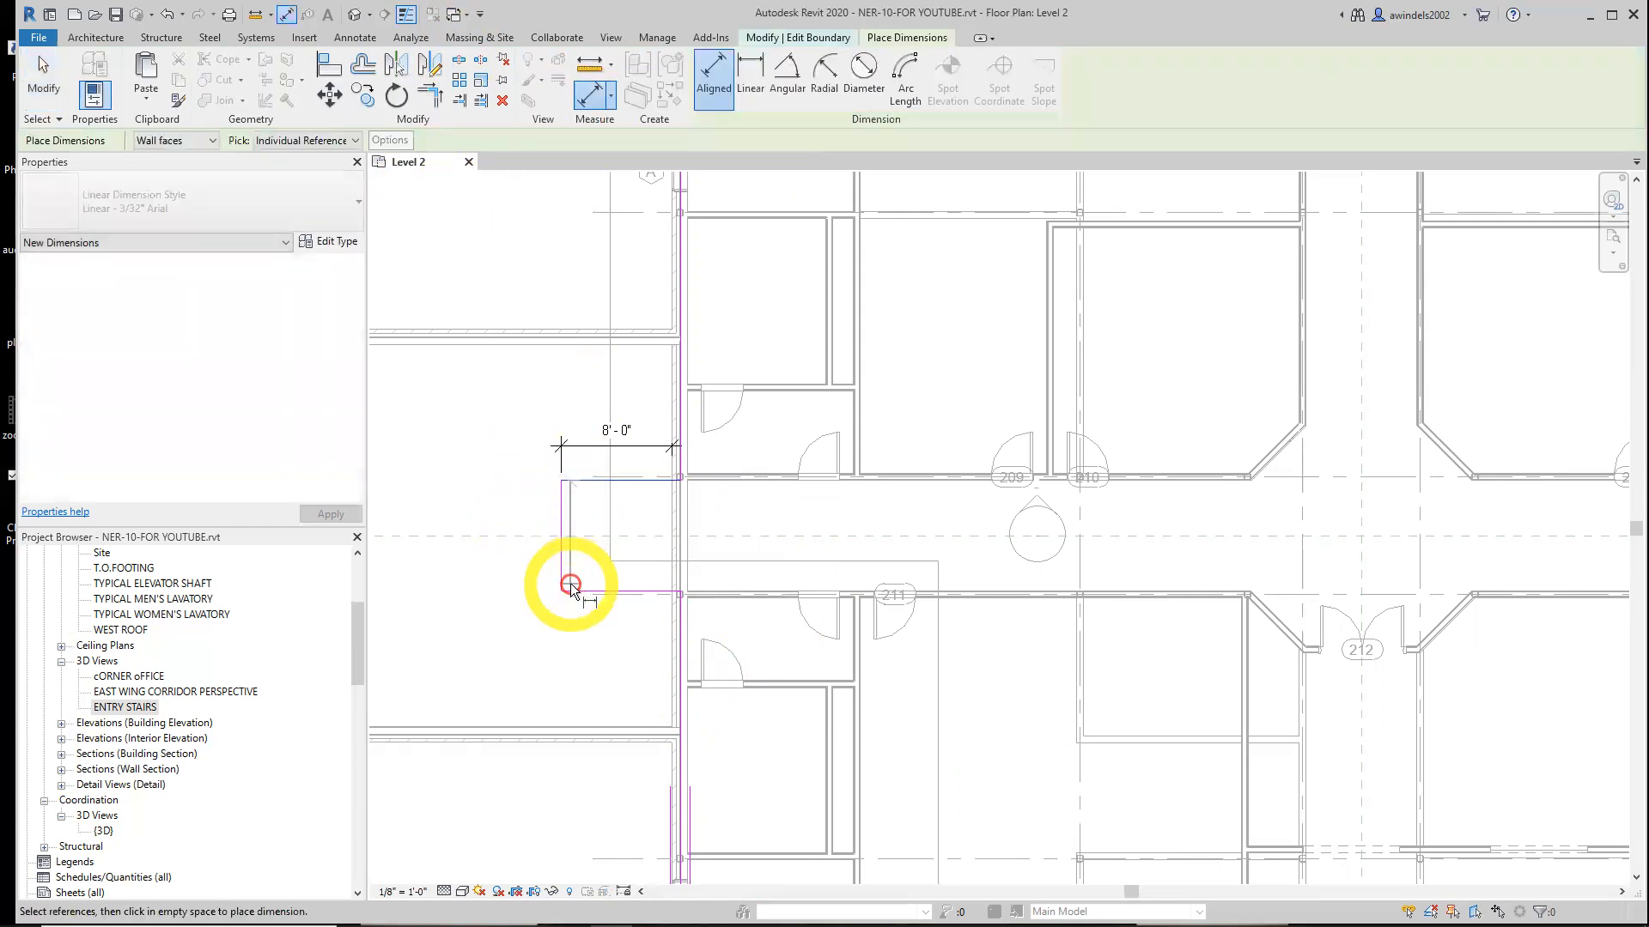
{"action": "left_click", "coordinate": [571, 590]}
{"action": "left_click", "coordinate": [531, 578]}
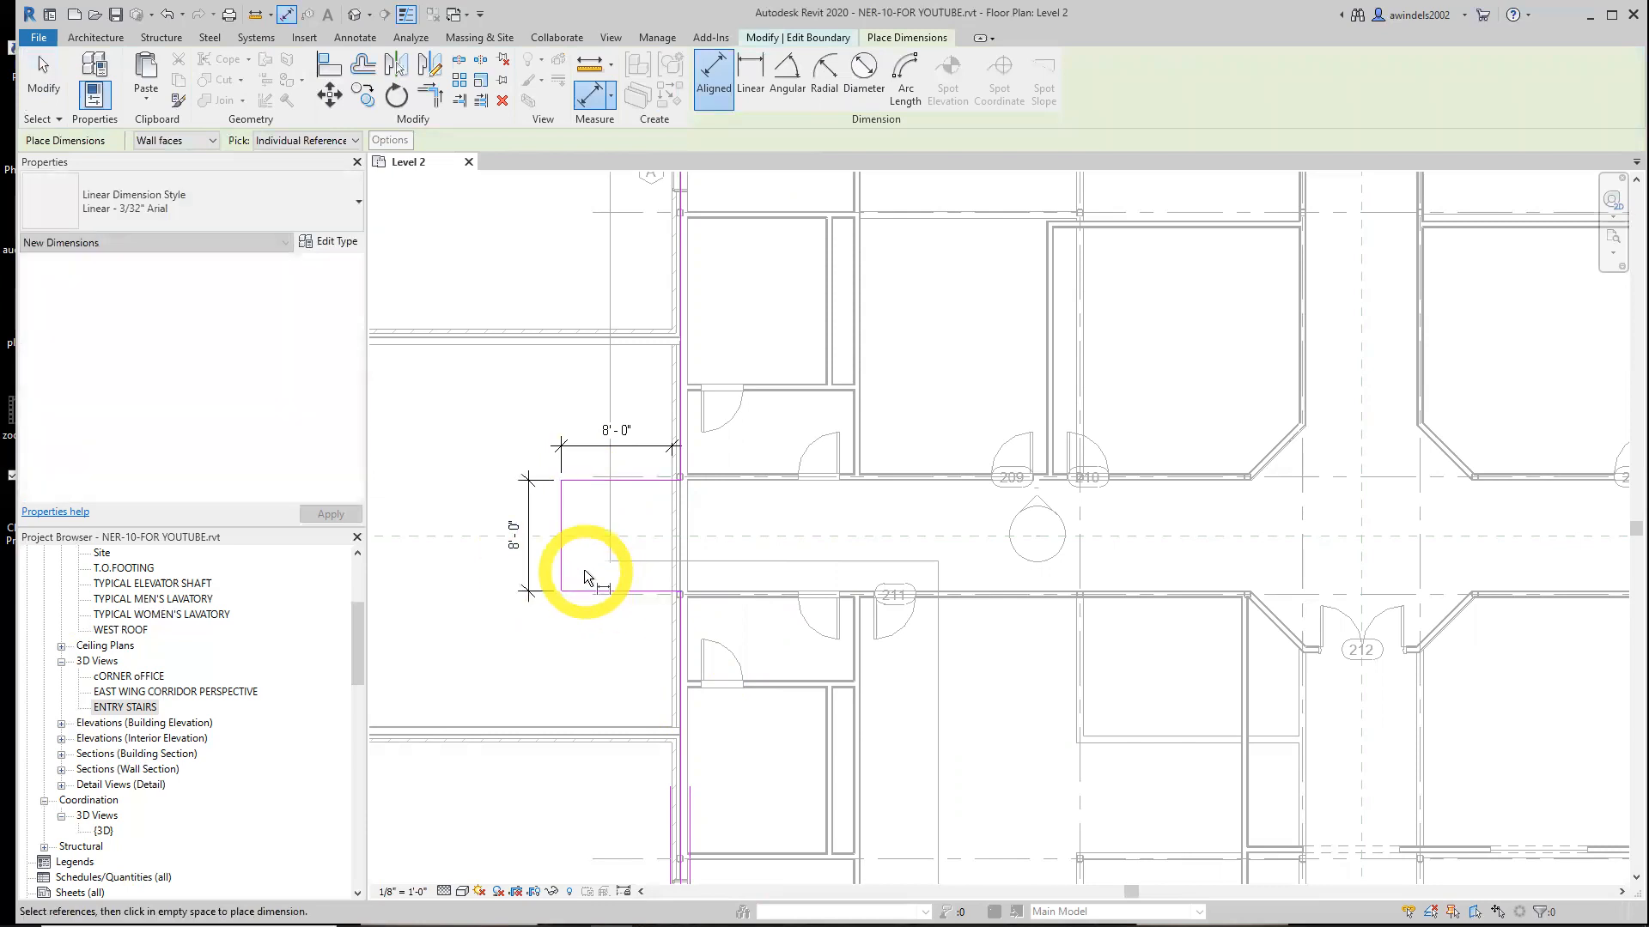
{"action": "left_click", "coordinate": [549, 537]}
{"action": "left_click", "coordinate": [571, 590]}
{"action": "left_click", "coordinate": [534, 572]}
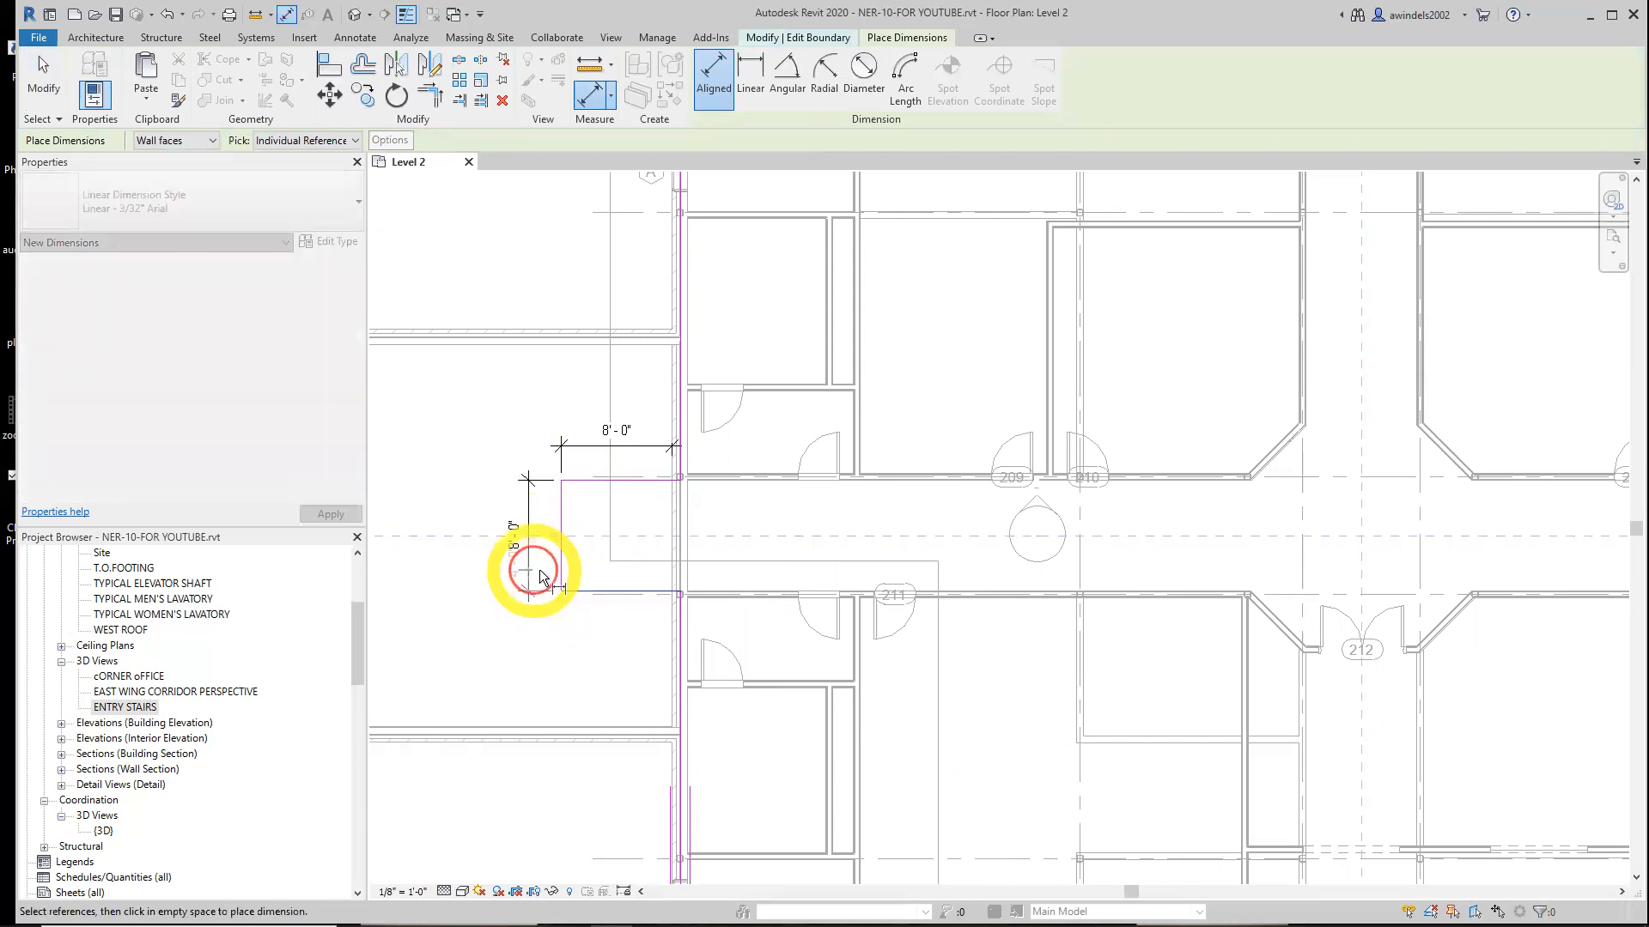
{"action": "left_click", "coordinate": [551, 583]}
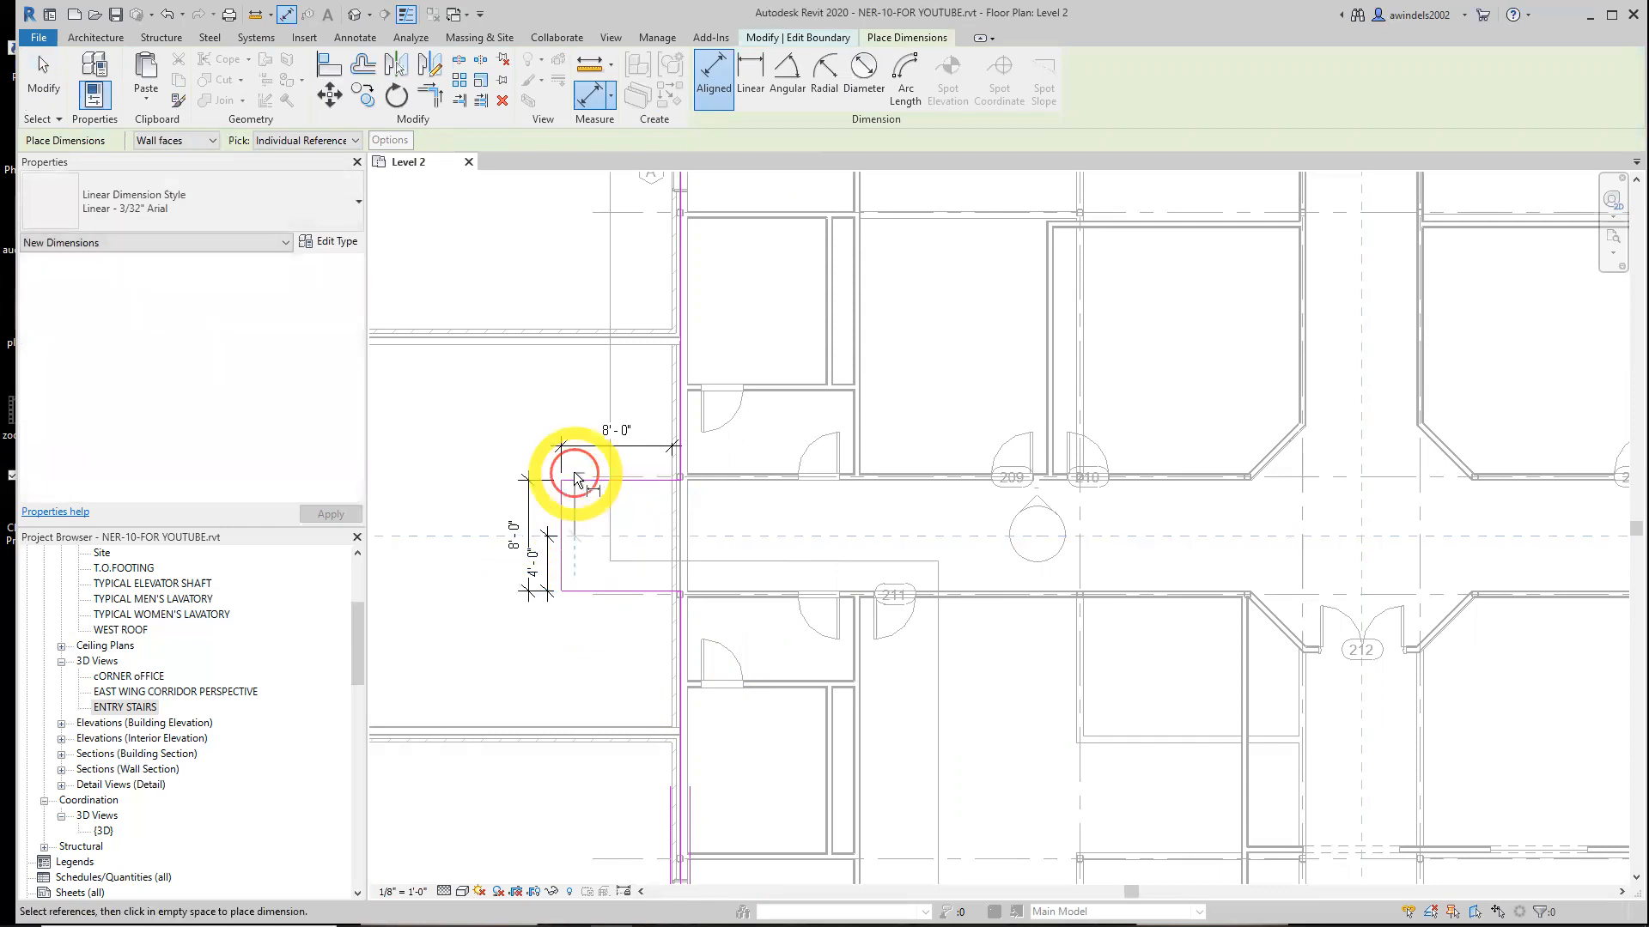
{"action": "left_click", "coordinate": [573, 499]}
{"action": "left_click", "coordinate": [592, 514]}
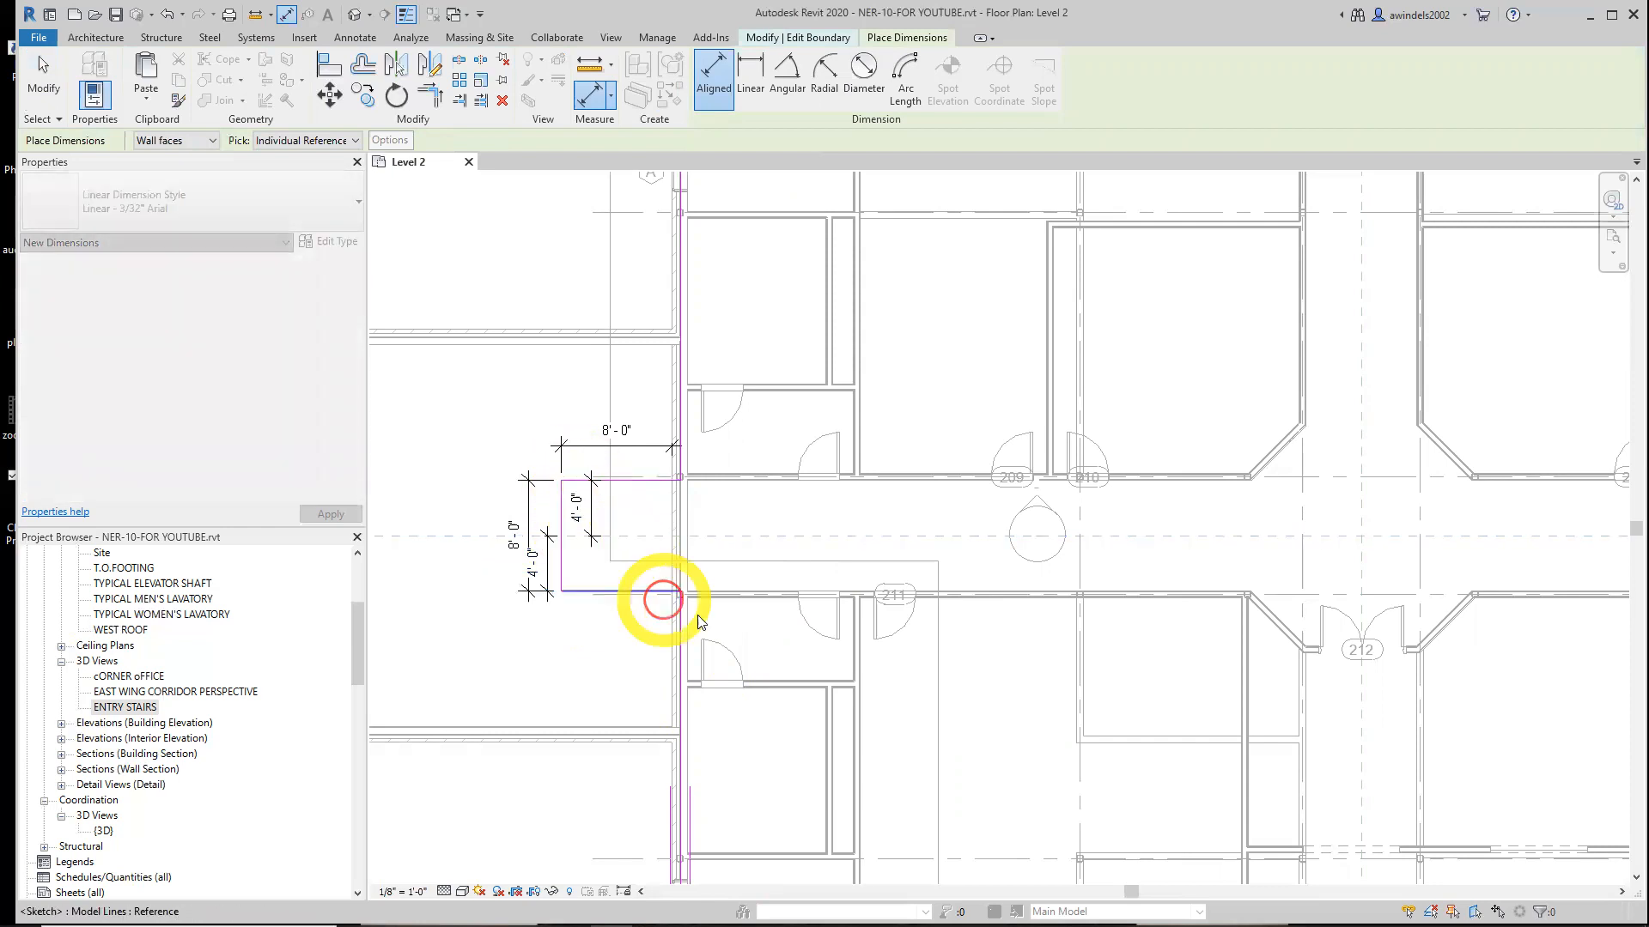
Delete the four dimensions from the floor boundary sketch
{"action": "key", "text": "Escape"}
{"action": "scroll", "coordinate": [720, 624], "scroll_direction": "up", "scroll_amount": 2}
{"action": "key", "text": "Escape"}
{"action": "scroll", "coordinate": [751, 648], "scroll_direction": "up", "scroll_amount": 2}
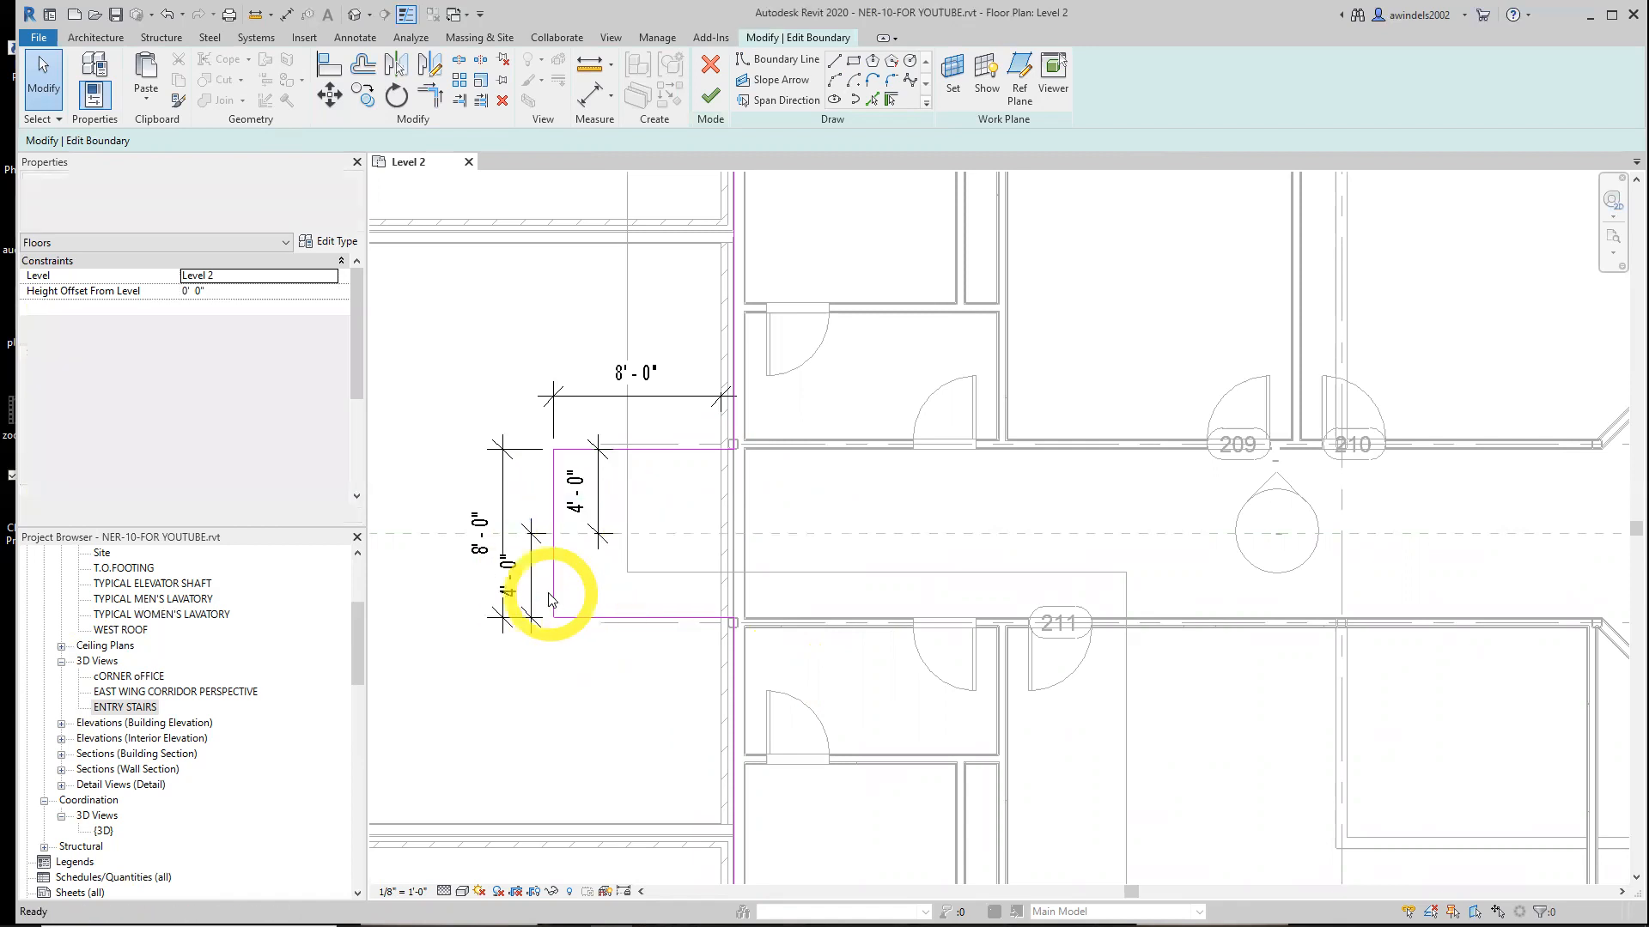
{"action": "left_click", "coordinate": [512, 588]}
{"action": "key", "text": "Delete"}
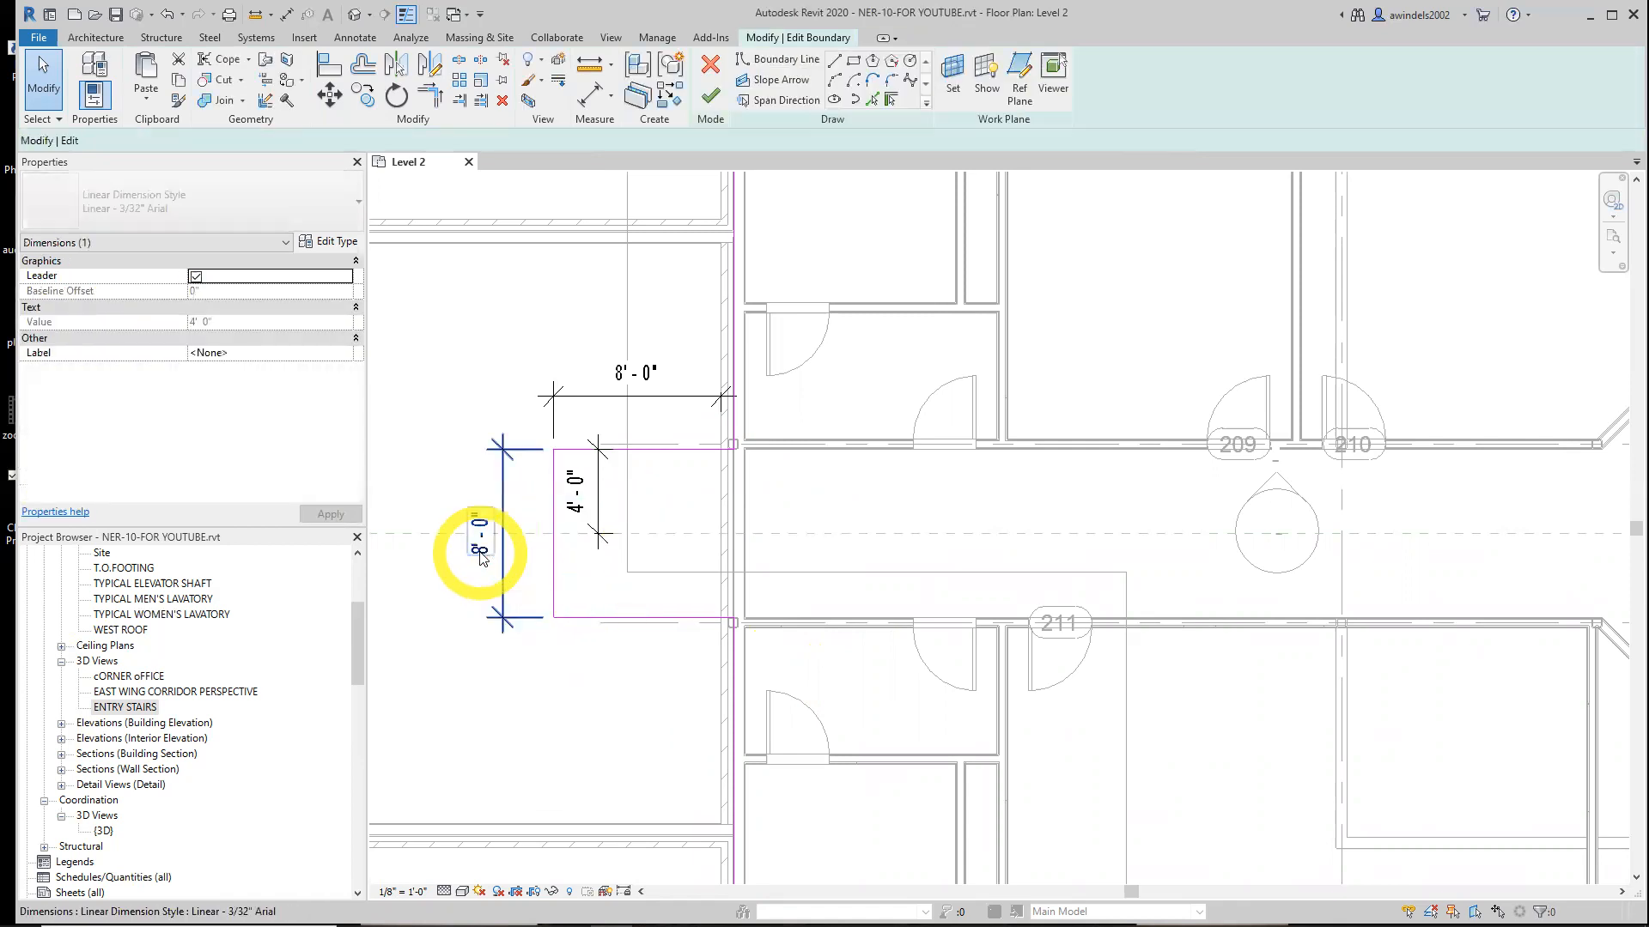
{"action": "left_click", "coordinate": [481, 558]}
{"action": "key", "text": "Delete"}
{"action": "left_click", "coordinate": [574, 513]}
{"action": "key", "text": "Delete"}
{"action": "left_click", "coordinate": [618, 379]}
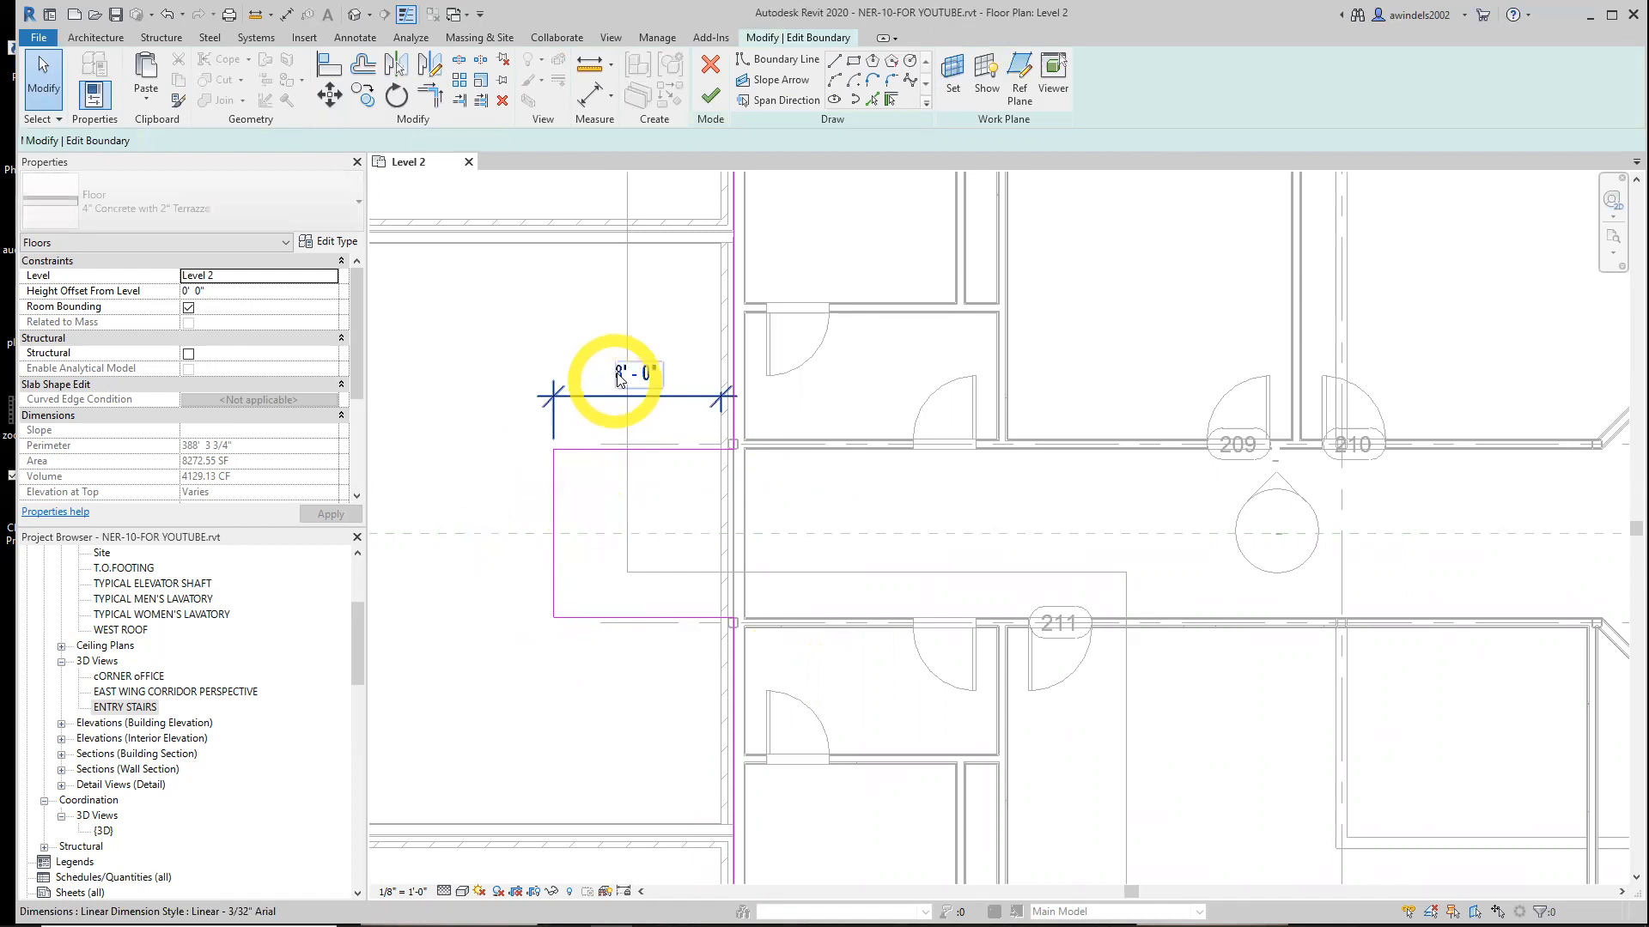
{"action": "key", "text": "Delete"}
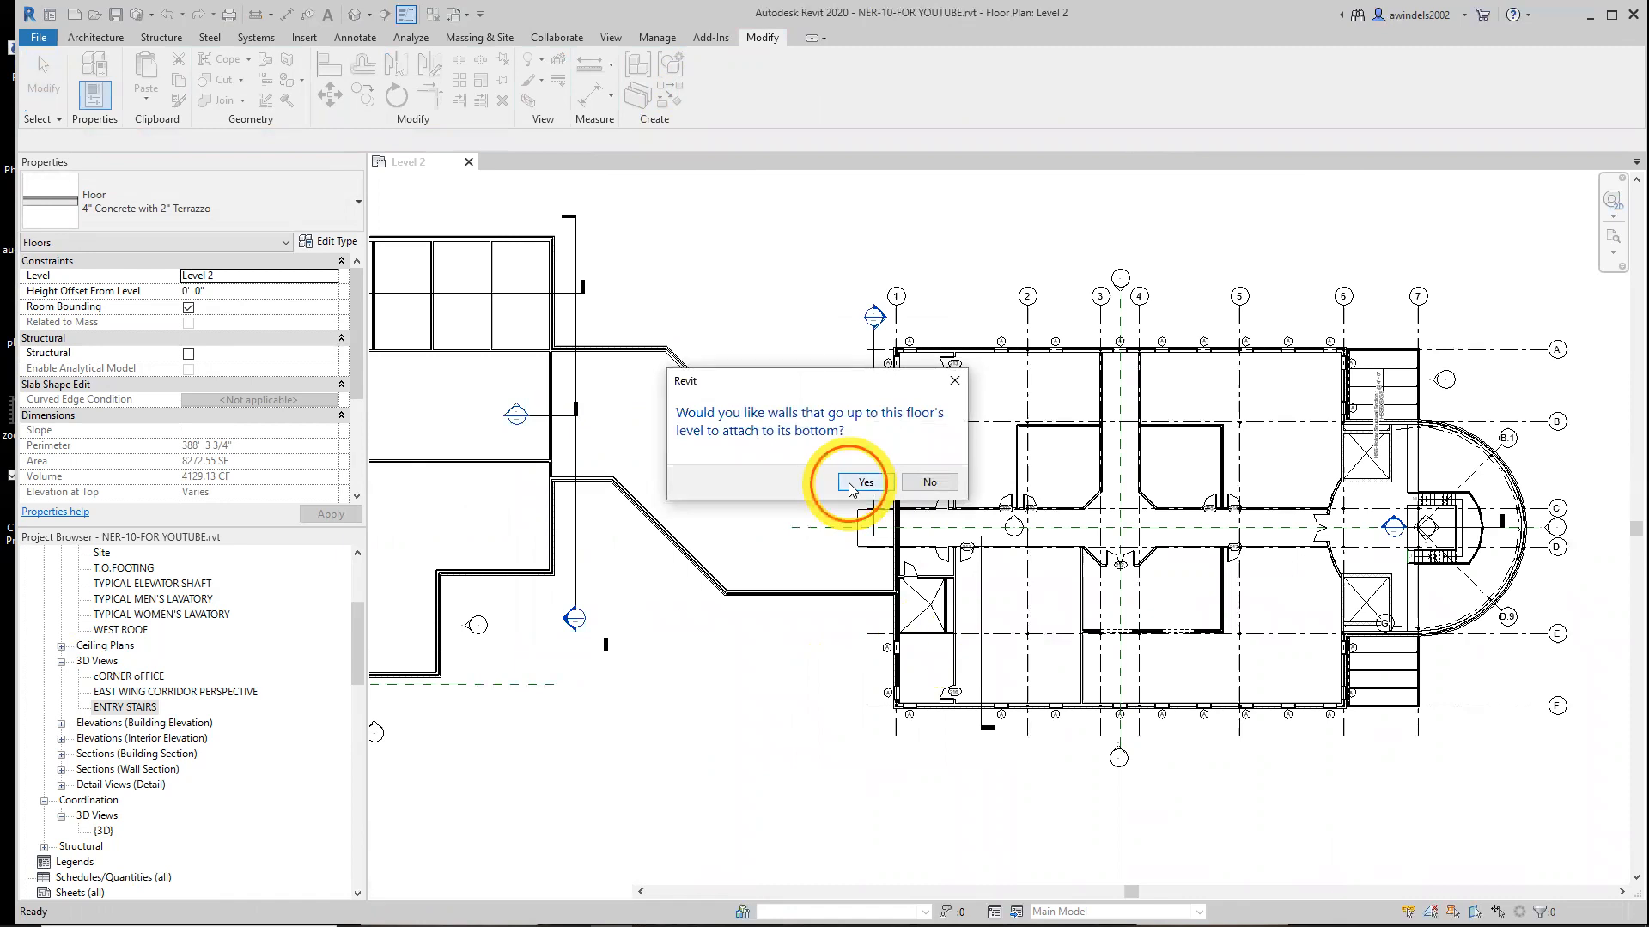
Finish the floor boundary edit, choosing to attach walls that reach this level to the floor's bottom
{"action": "left_click", "coordinate": [864, 482]}
{"action": "scroll", "coordinate": [840, 481], "scroll_direction": "up", "scroll_amount": 5}
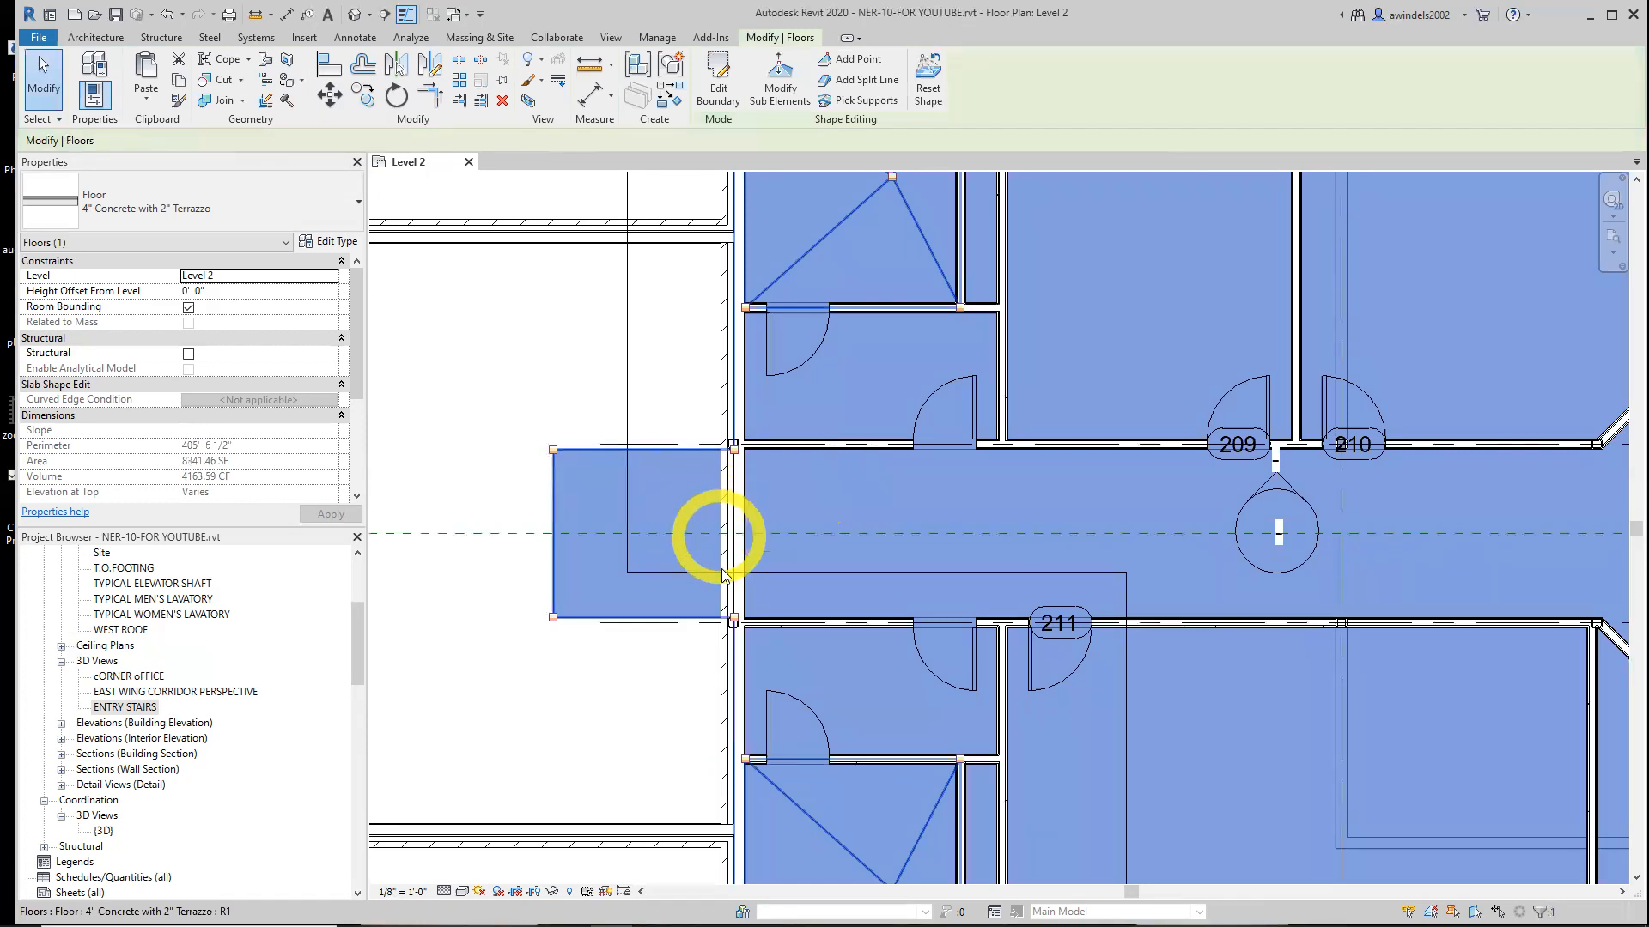
{"action": "left_click", "coordinate": [634, 682]}
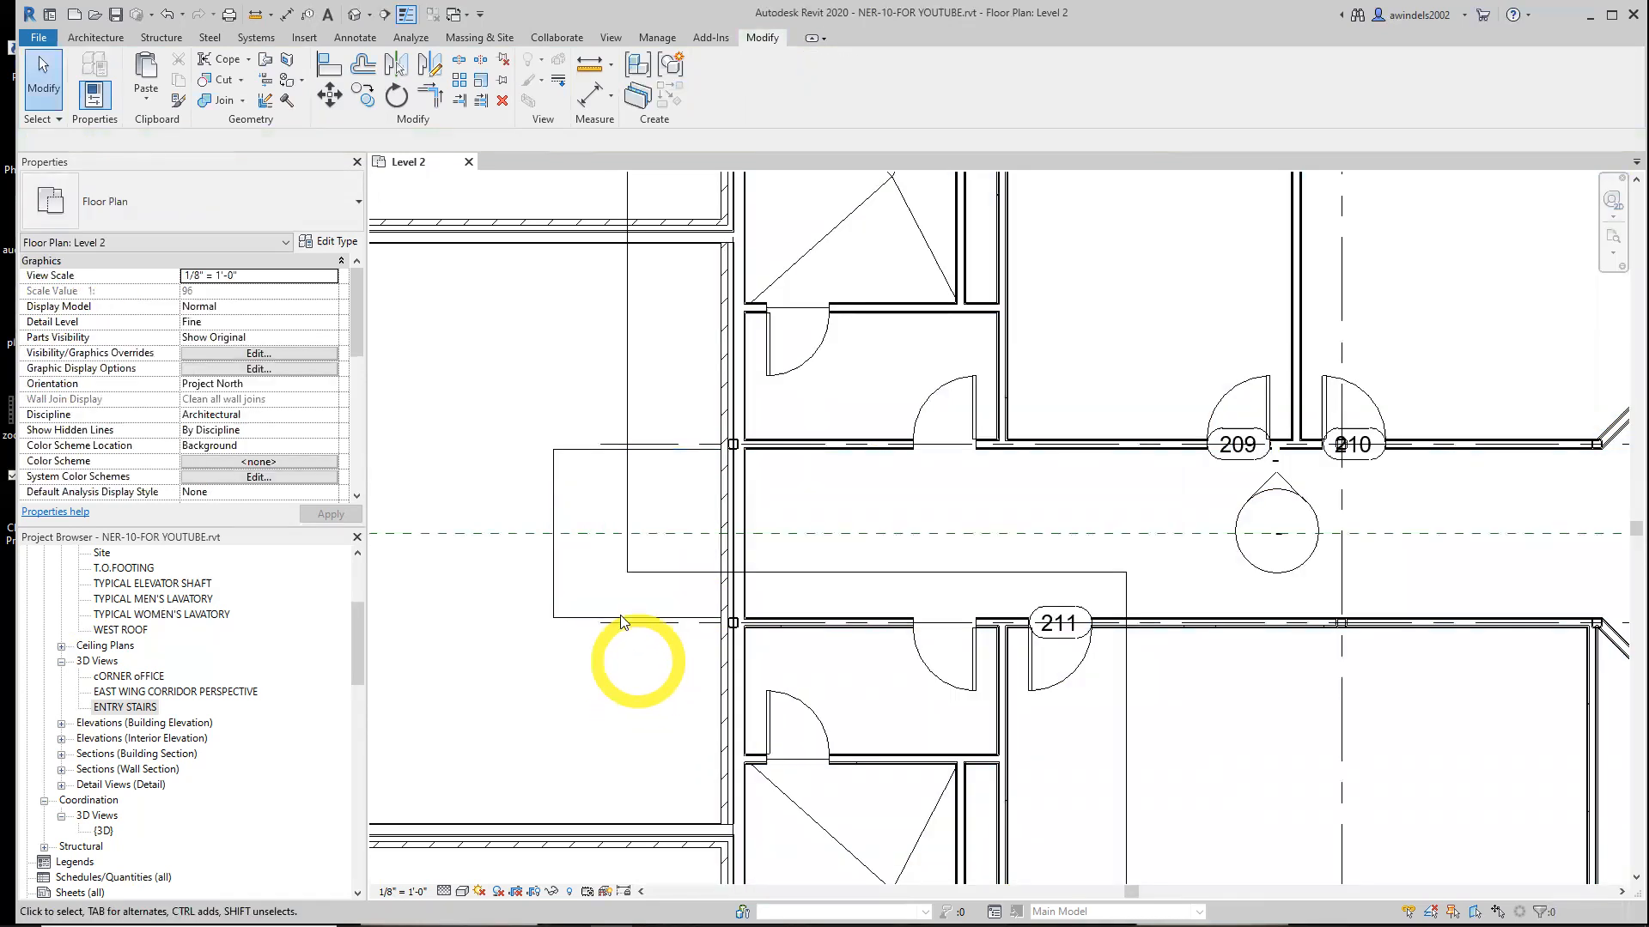
Open the Level 1 plan and copy door 100B together with its door tag
{"action": "scroll", "coordinate": [120, 626], "scroll_direction": "up", "scroll_amount": 4}
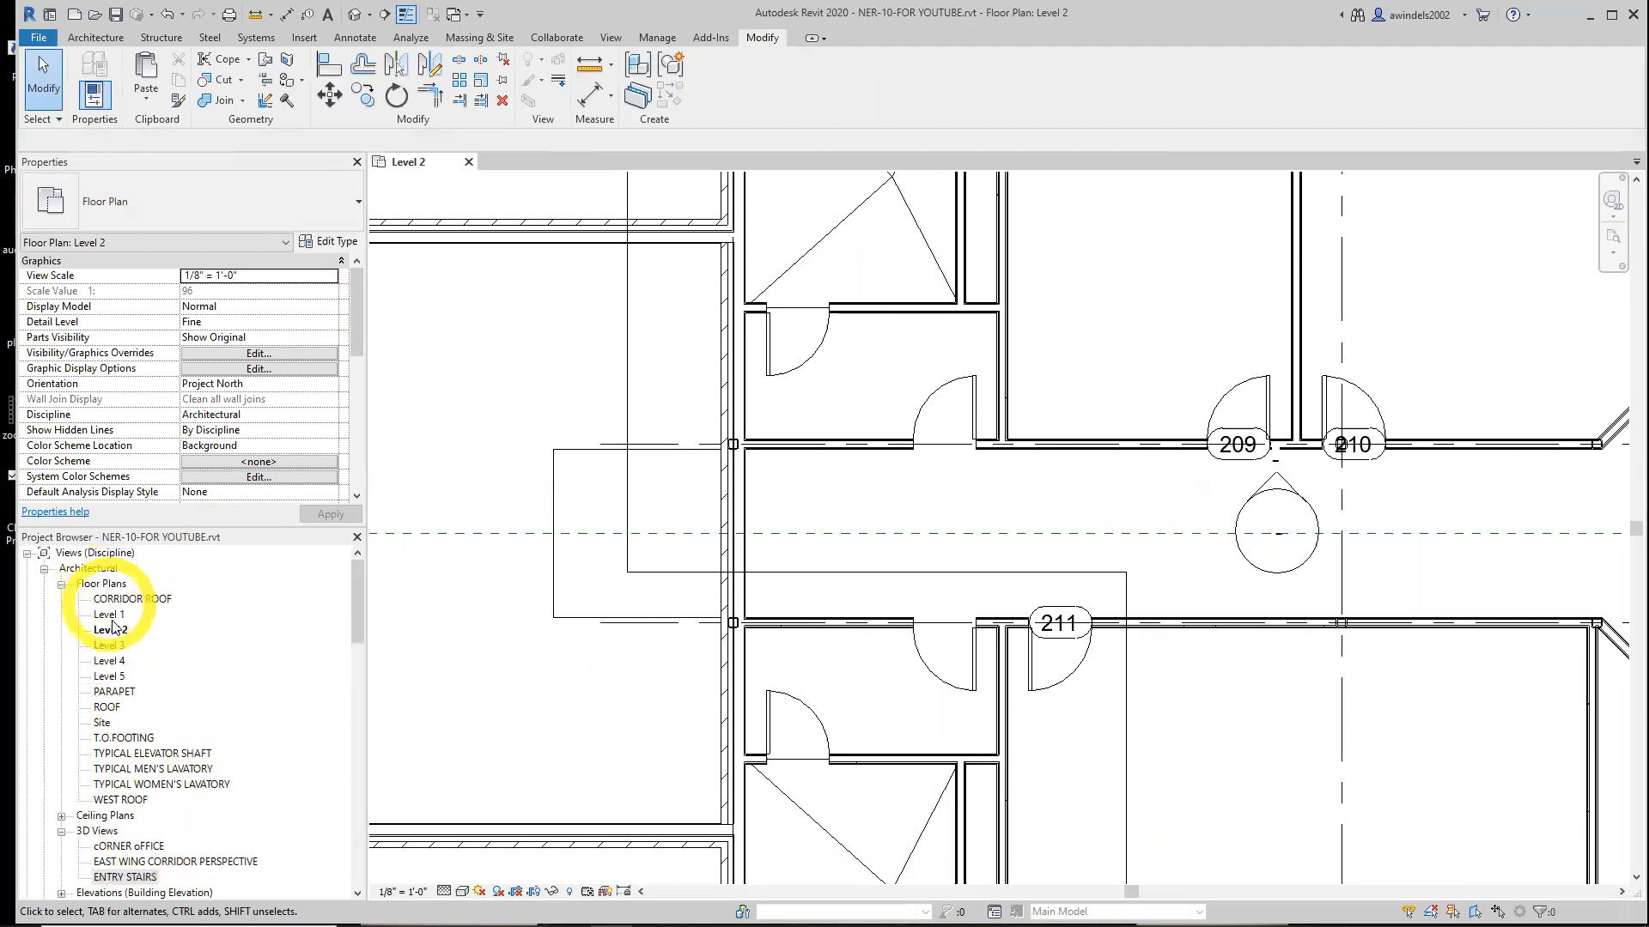
{"action": "double_click", "coordinate": [109, 615]}
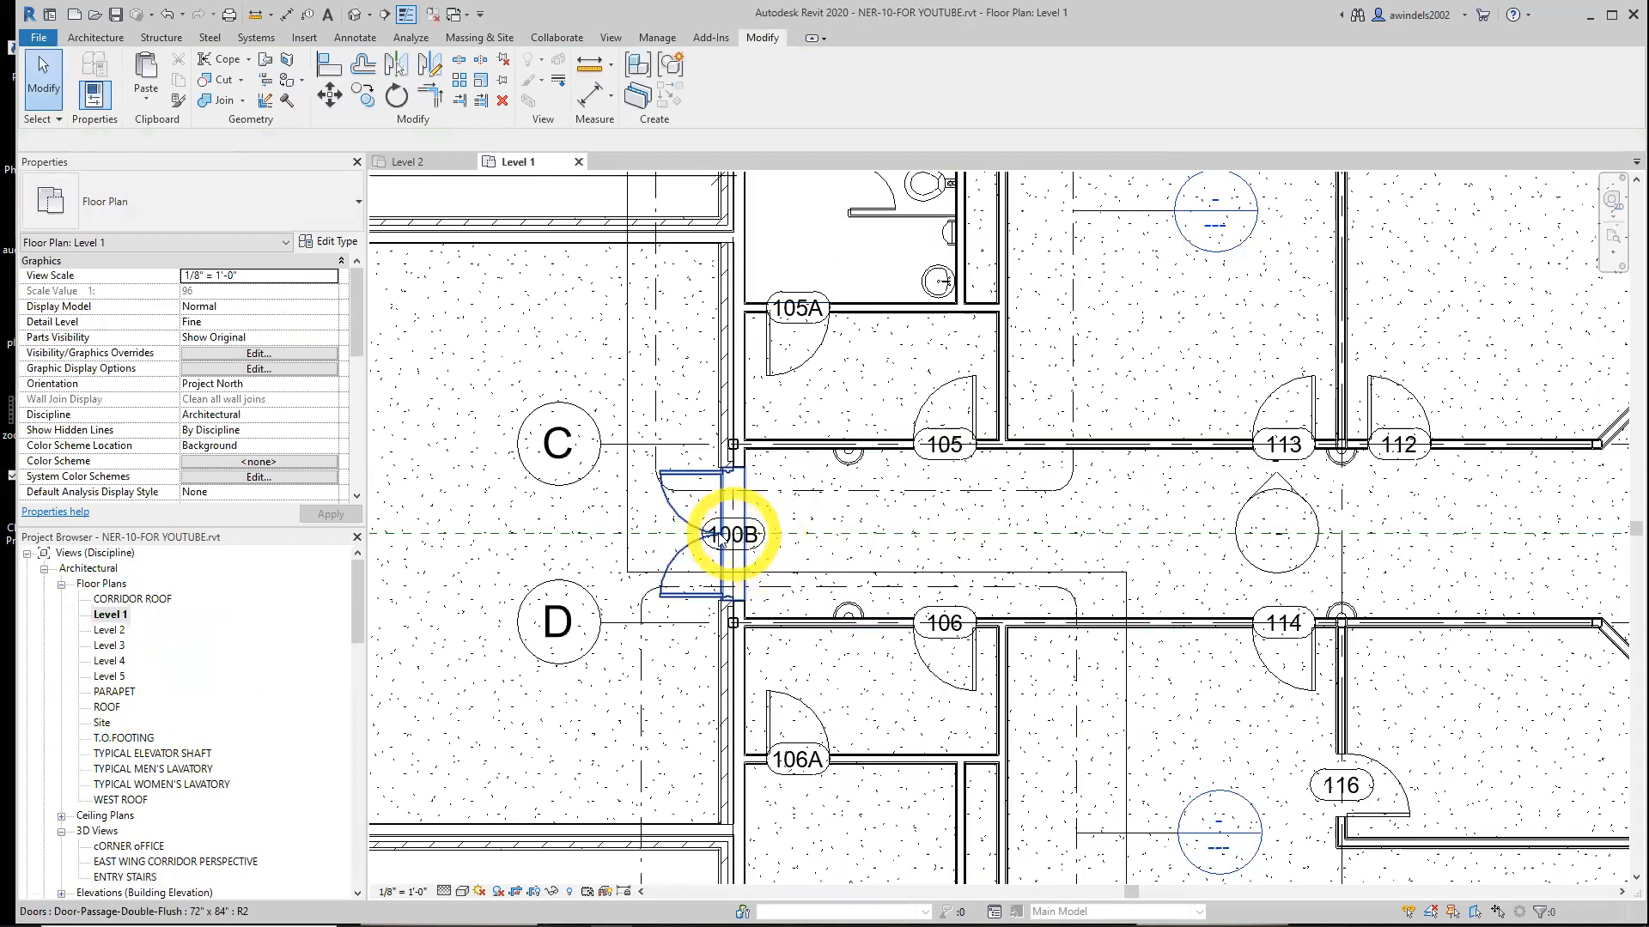
{"action": "left_click", "coordinate": [700, 532]}
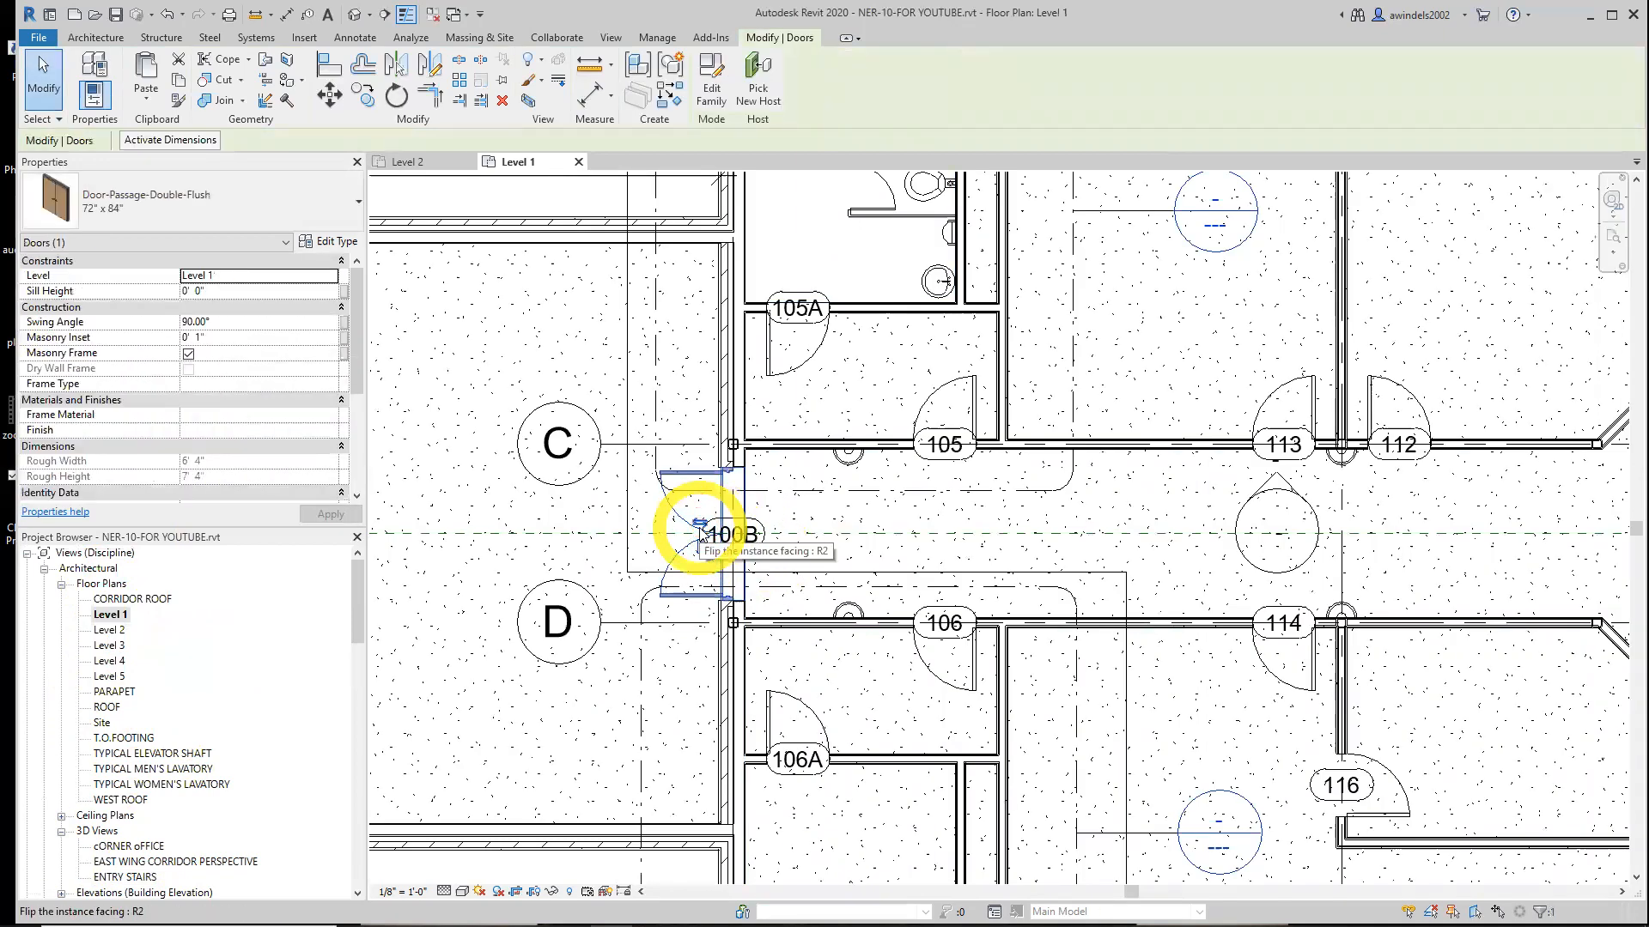
{"action": "left_click", "coordinate": [795, 591], "text": "ctrl"}
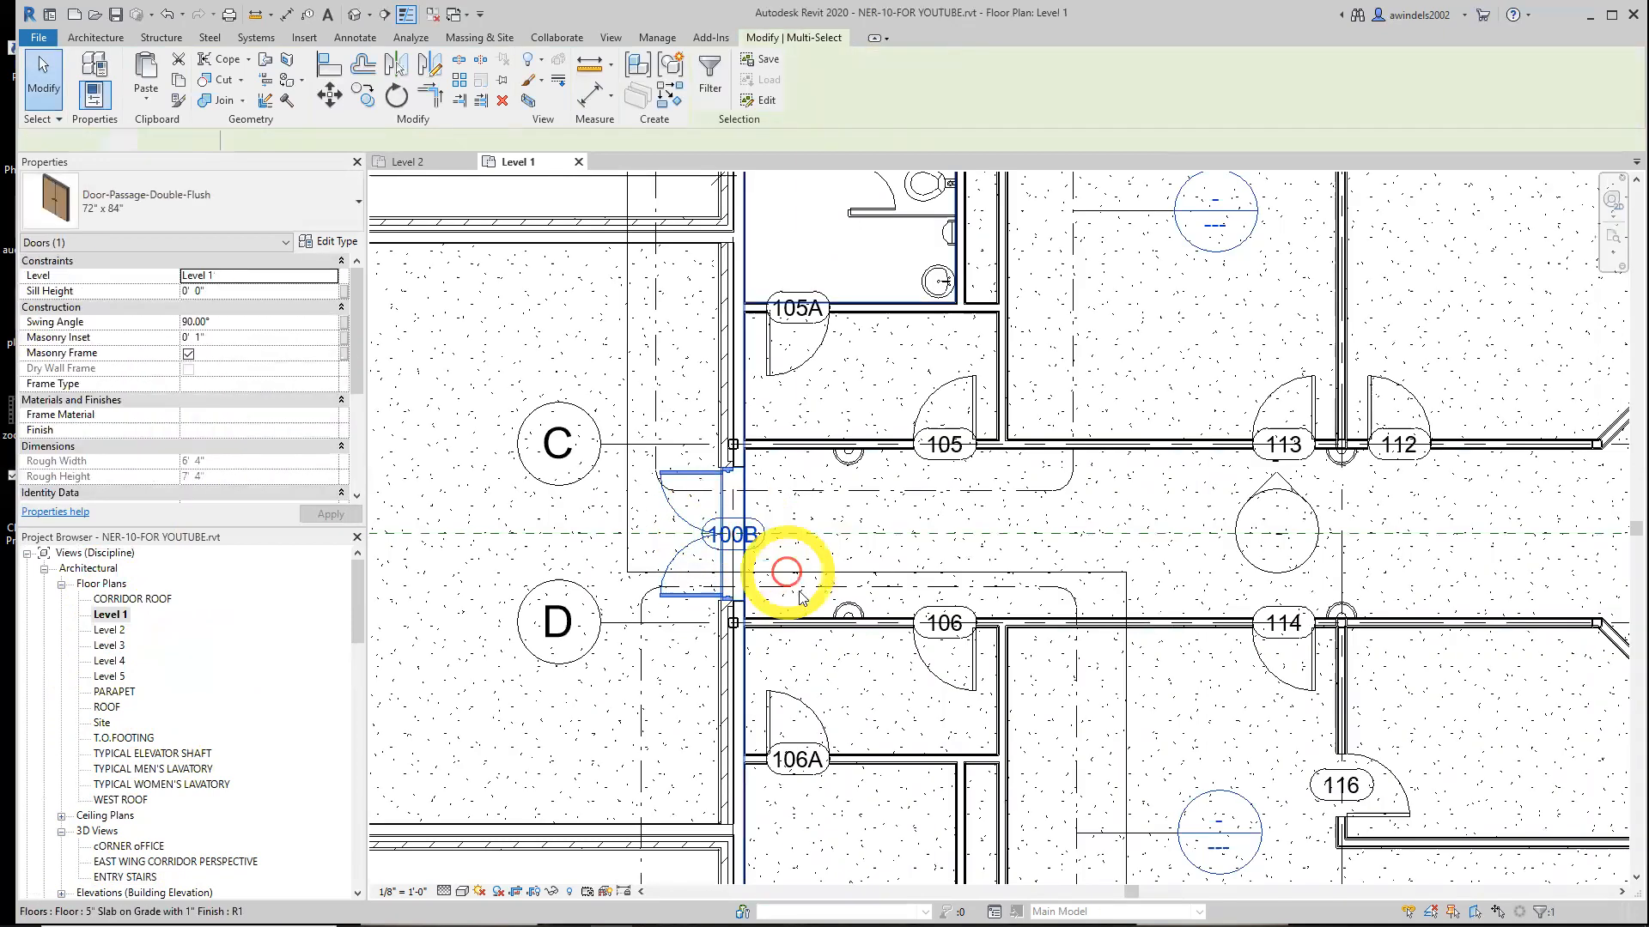
{"action": "left_click", "coordinate": [687, 560]}
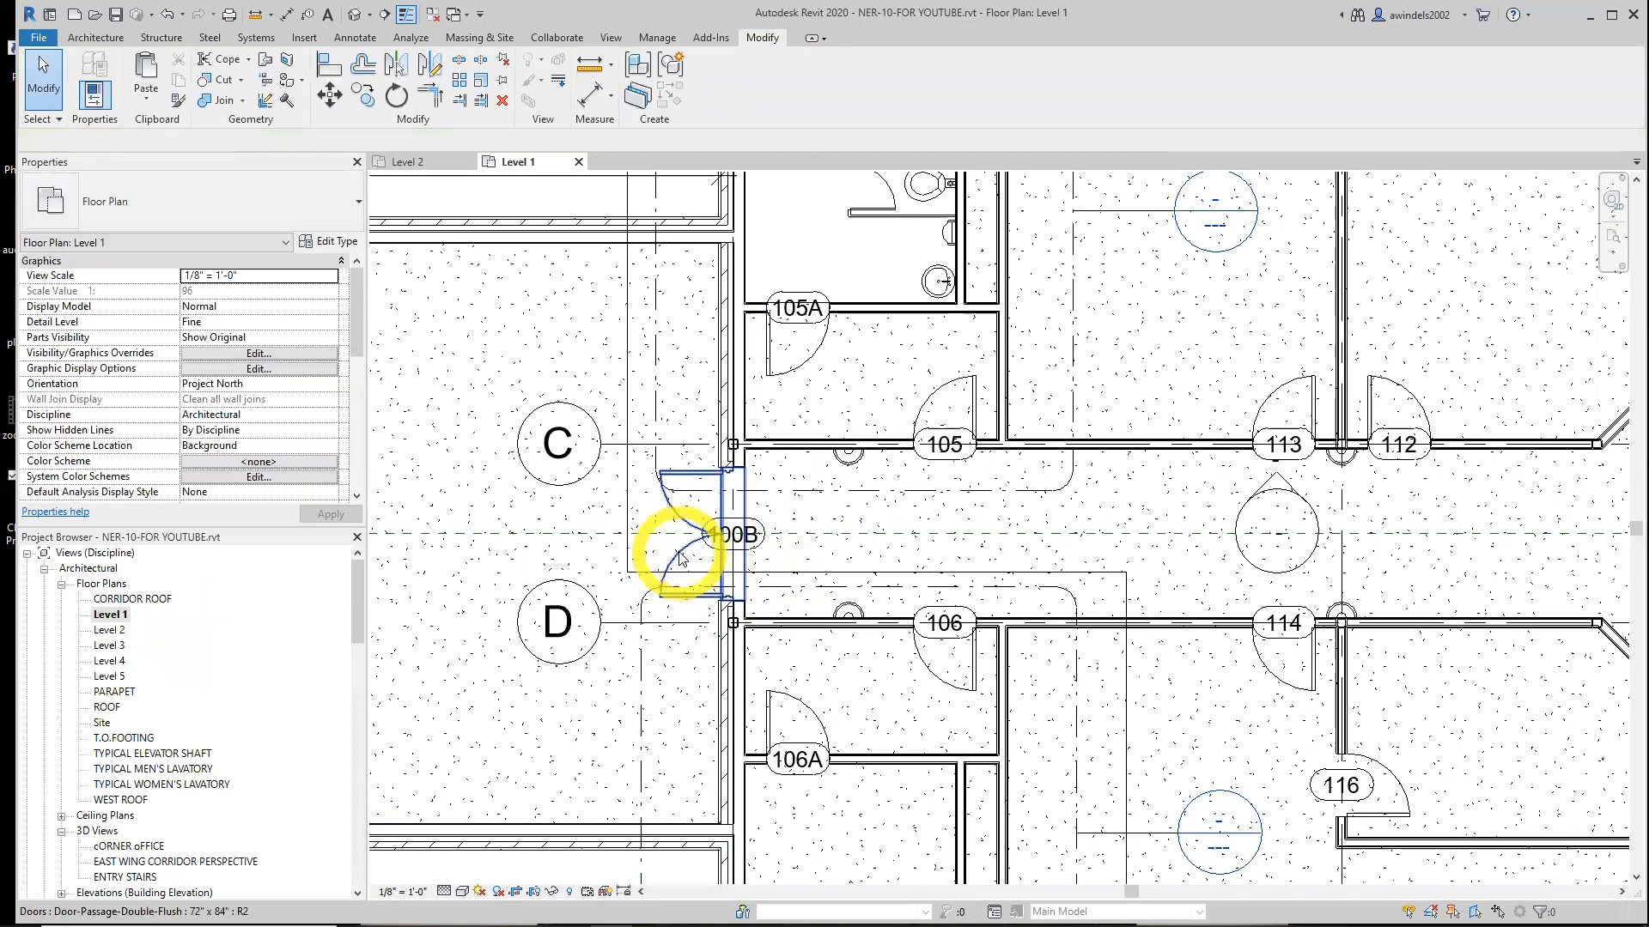
{"action": "left_click", "coordinate": [681, 558]}
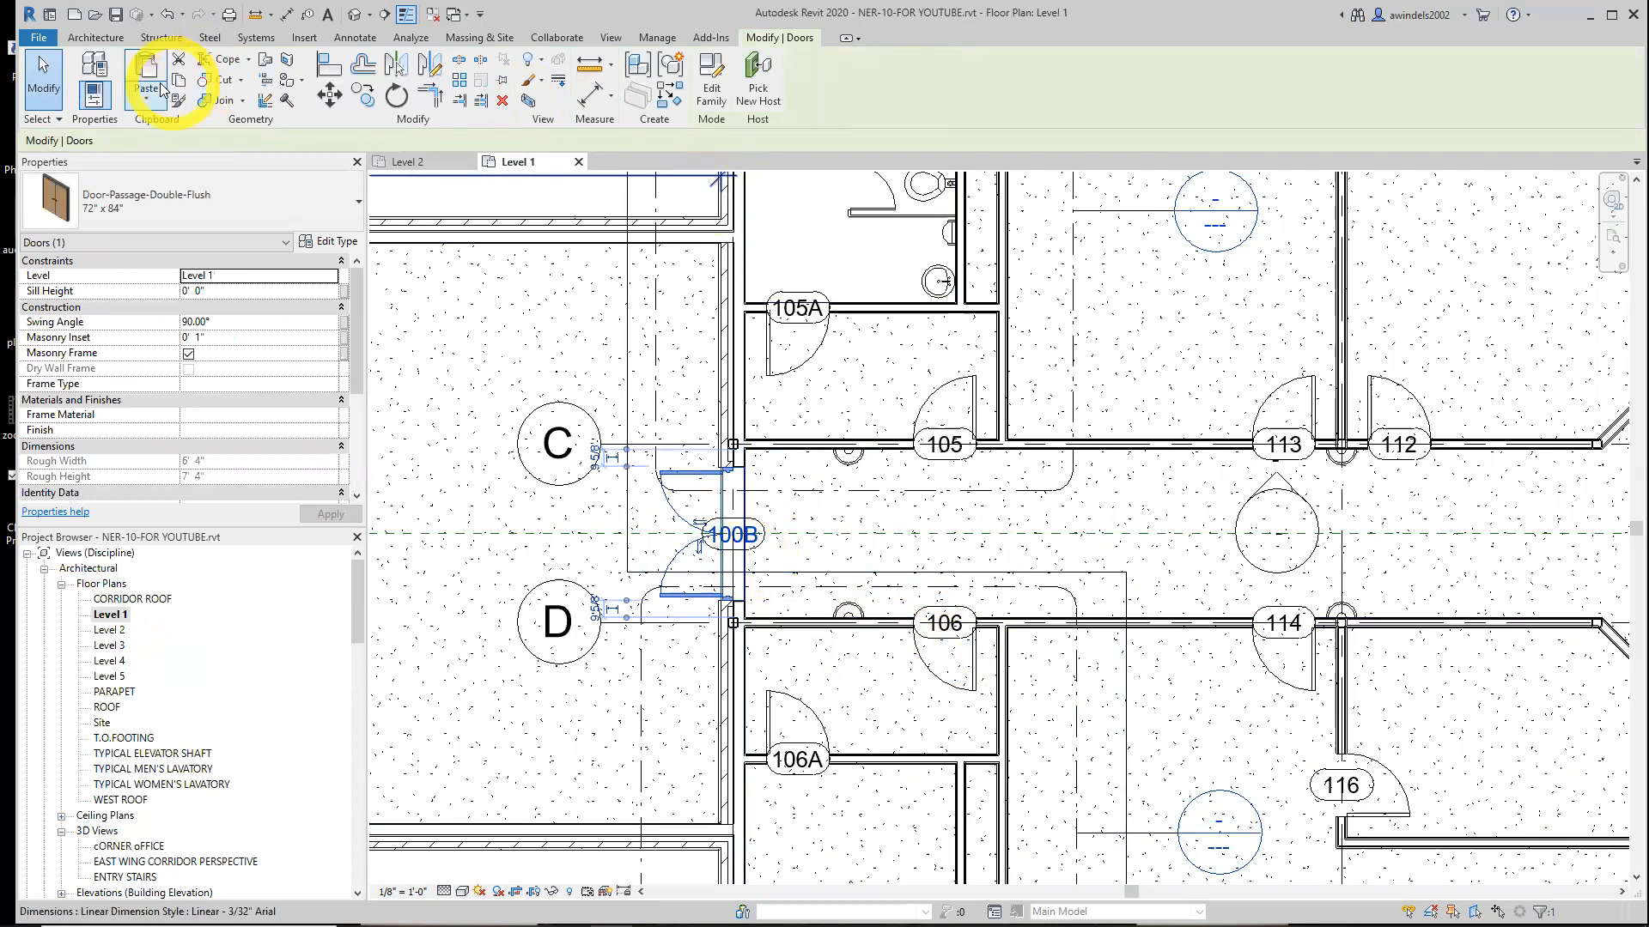
{"action": "left_click", "coordinate": [151, 99]}
{"action": "key", "text": "Escape"}
{"action": "left_click", "coordinate": [183, 80]}
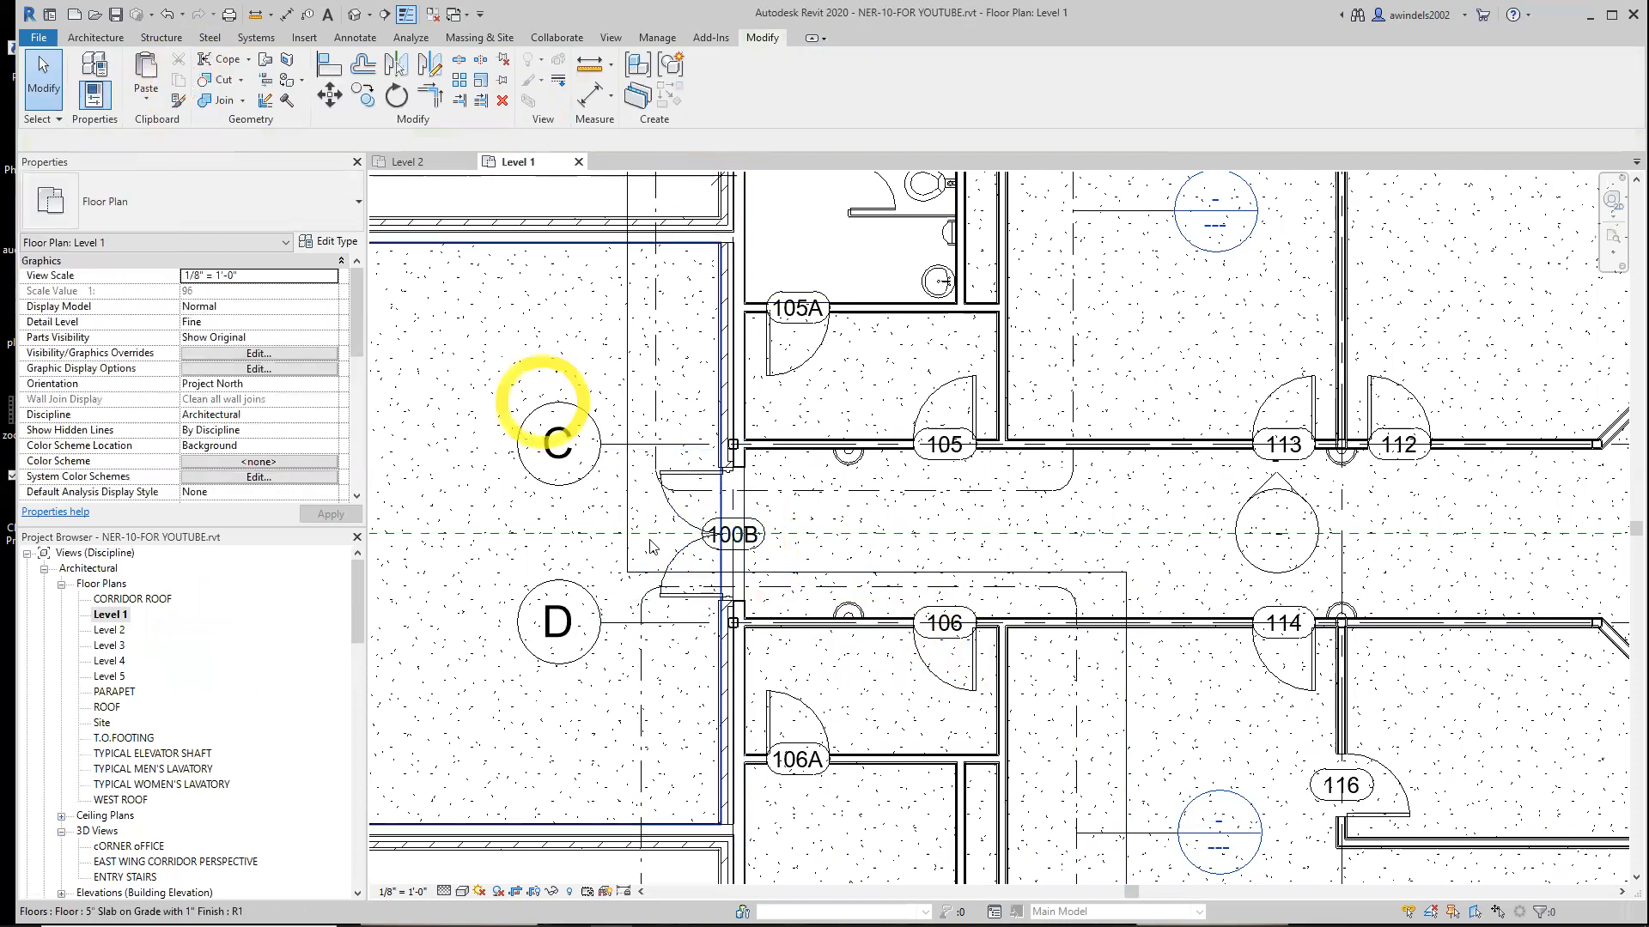
{"action": "left_click", "coordinate": [695, 541]}
{"action": "left_click", "coordinate": [756, 548], "text": "ctrl"}
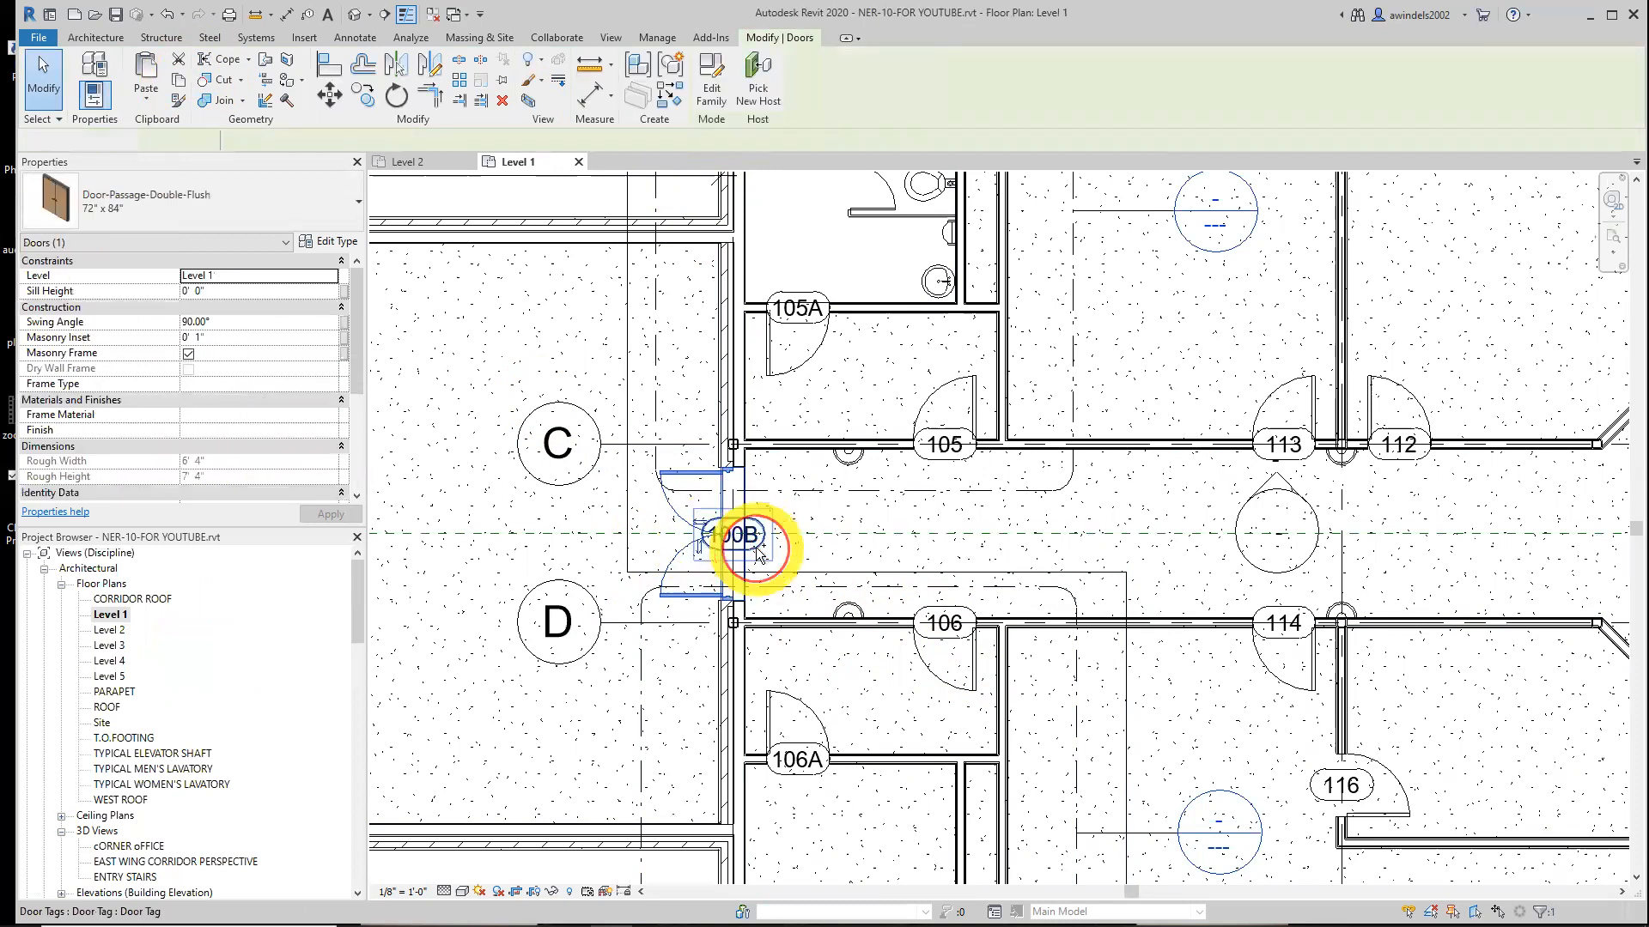
{"action": "left_click", "coordinate": [178, 81]}
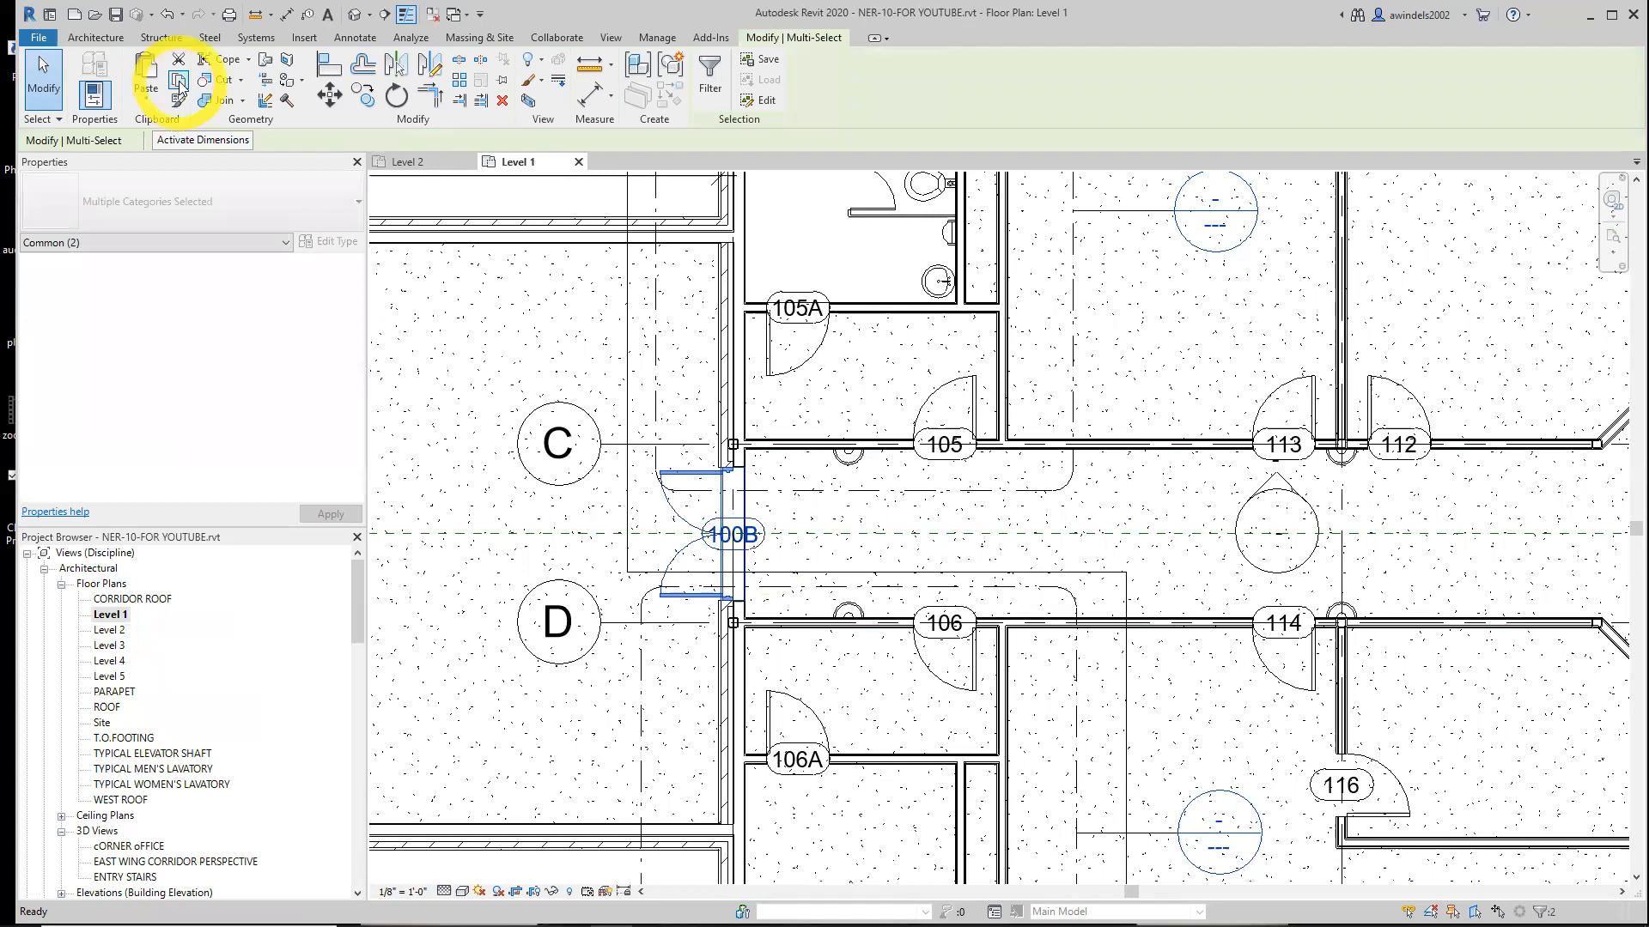
Paste the door and tag aligned to the Level 2 floor plan view
{"action": "left_click", "coordinate": [148, 101]}
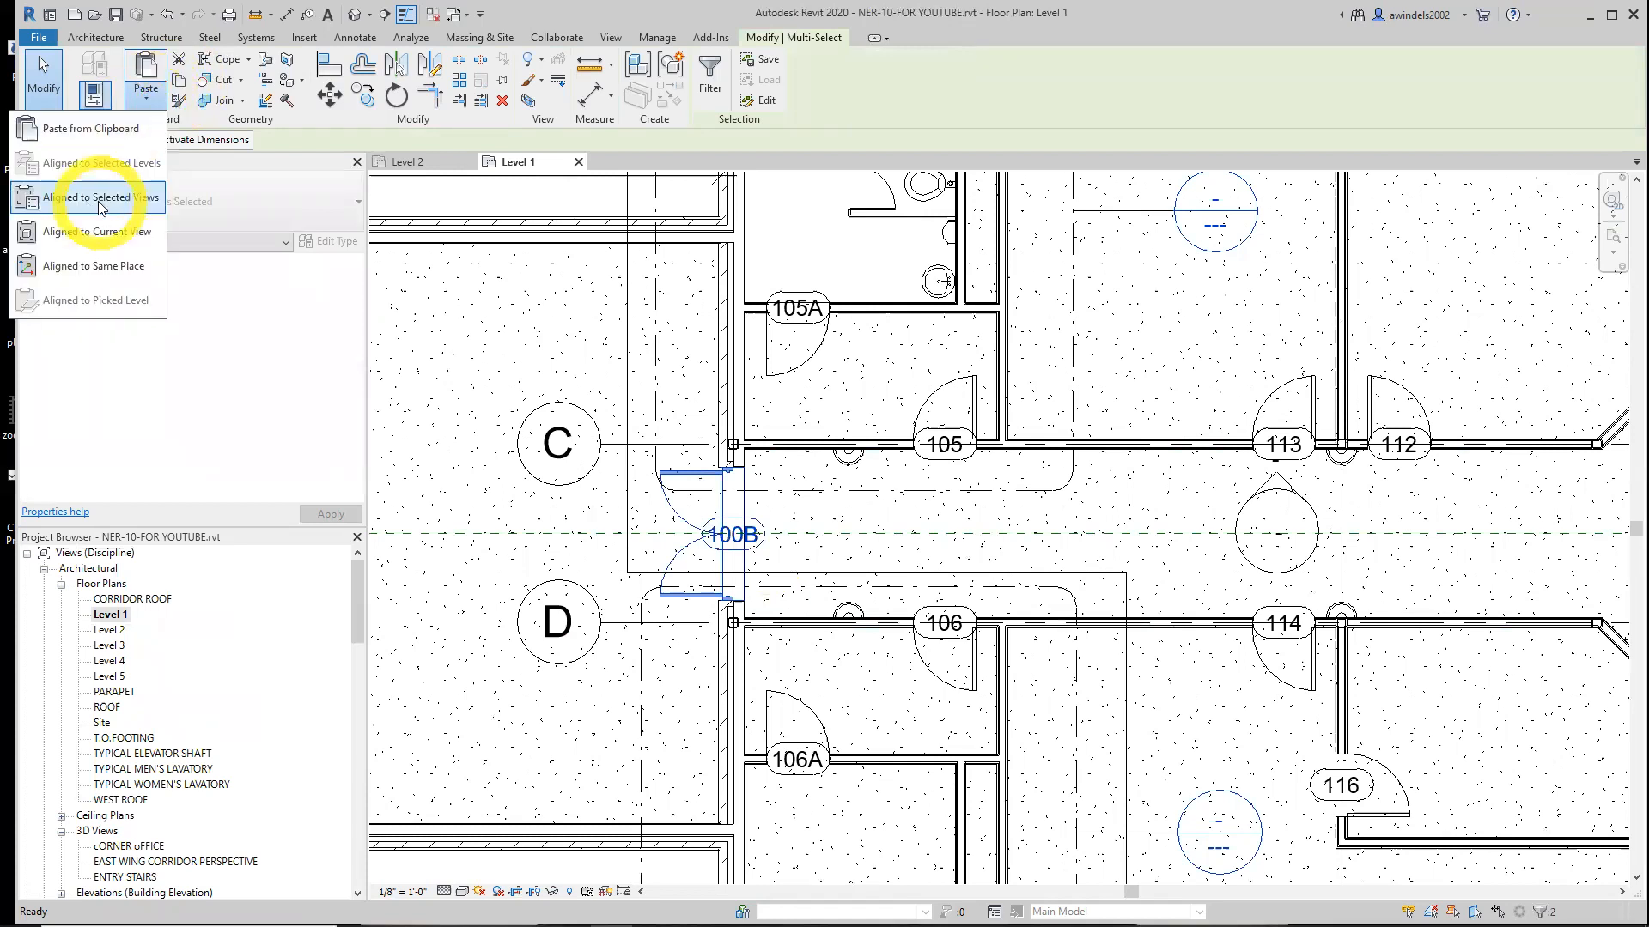
{"action": "left_click", "coordinate": [427, 164]}
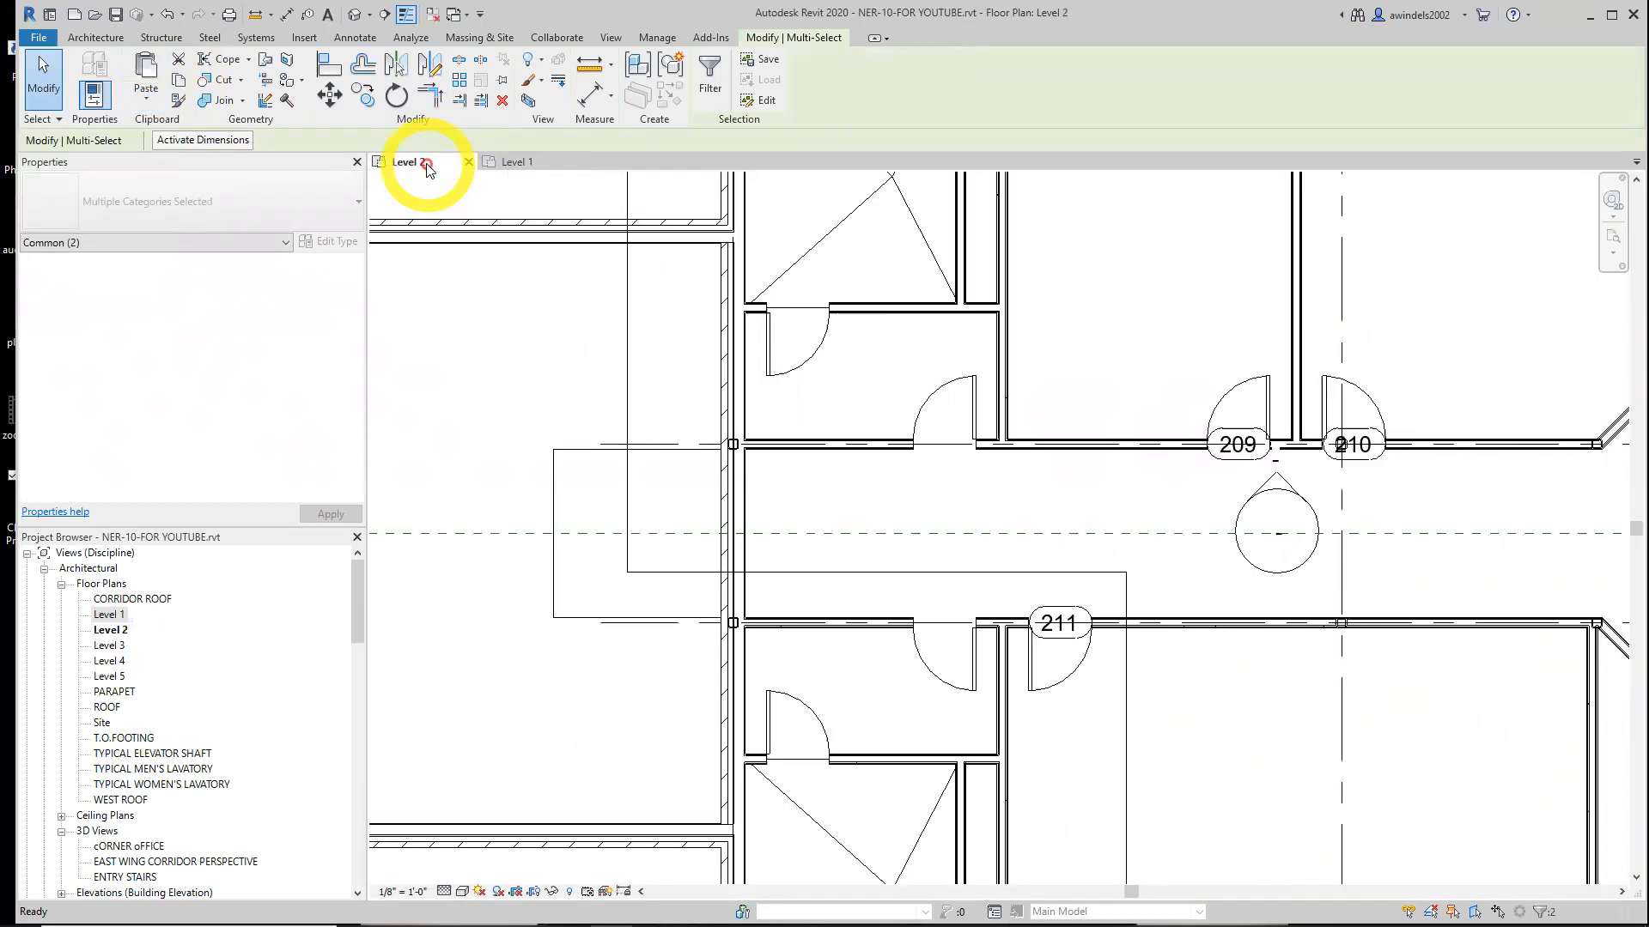
{"action": "left_click", "coordinate": [147, 103]}
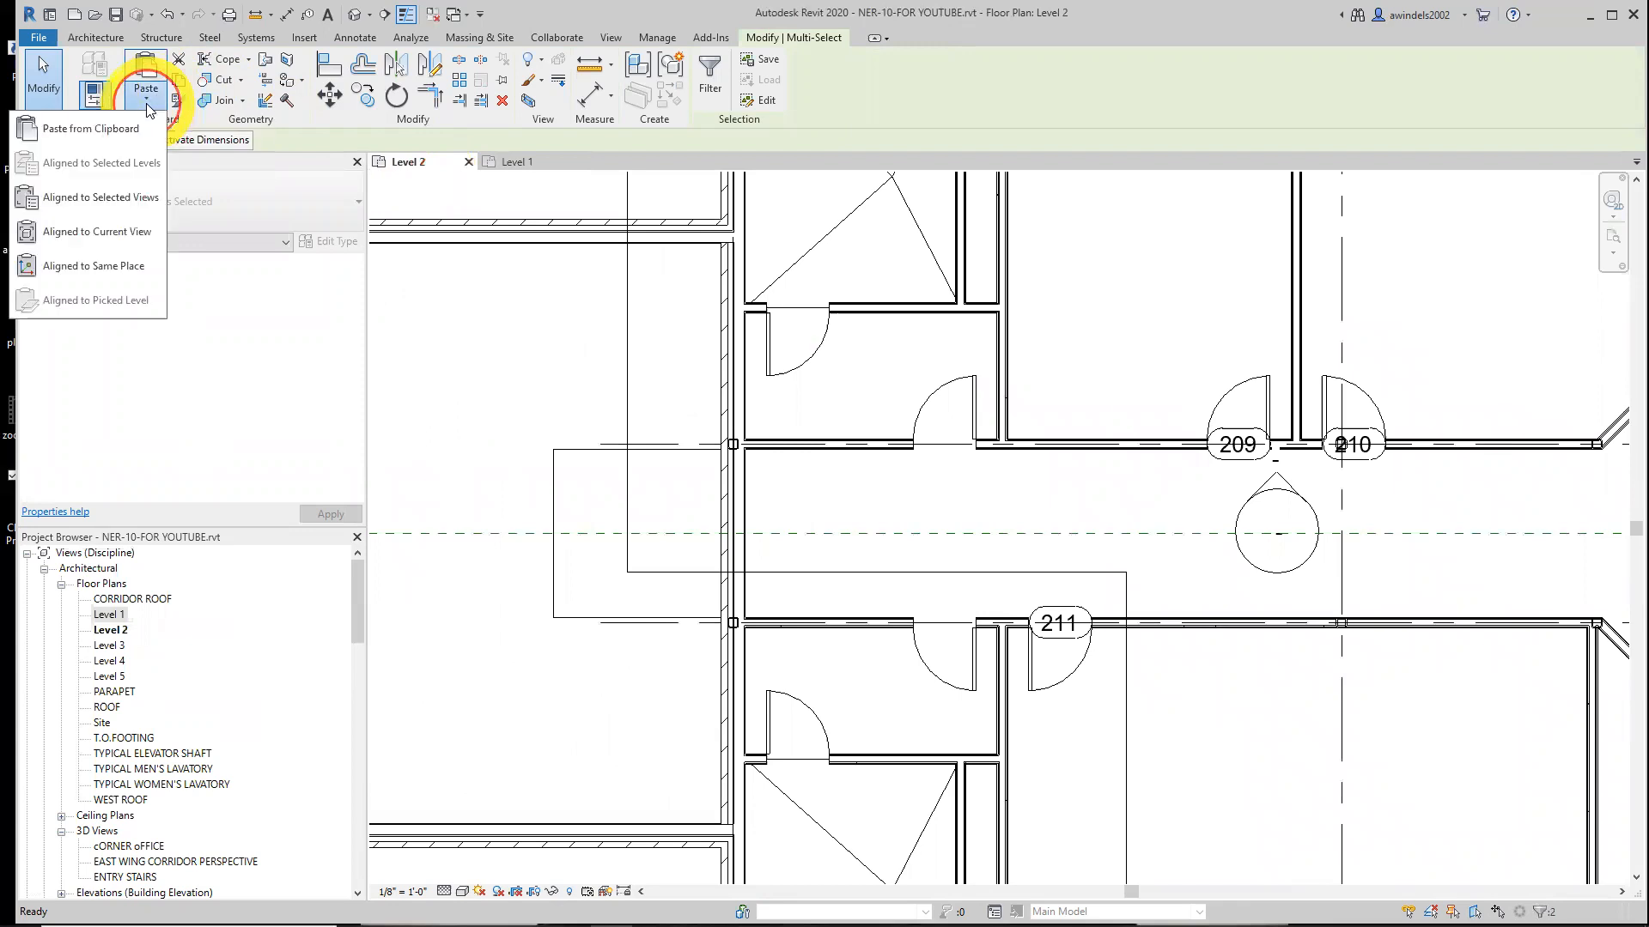
{"action": "left_click", "coordinate": [140, 194]}
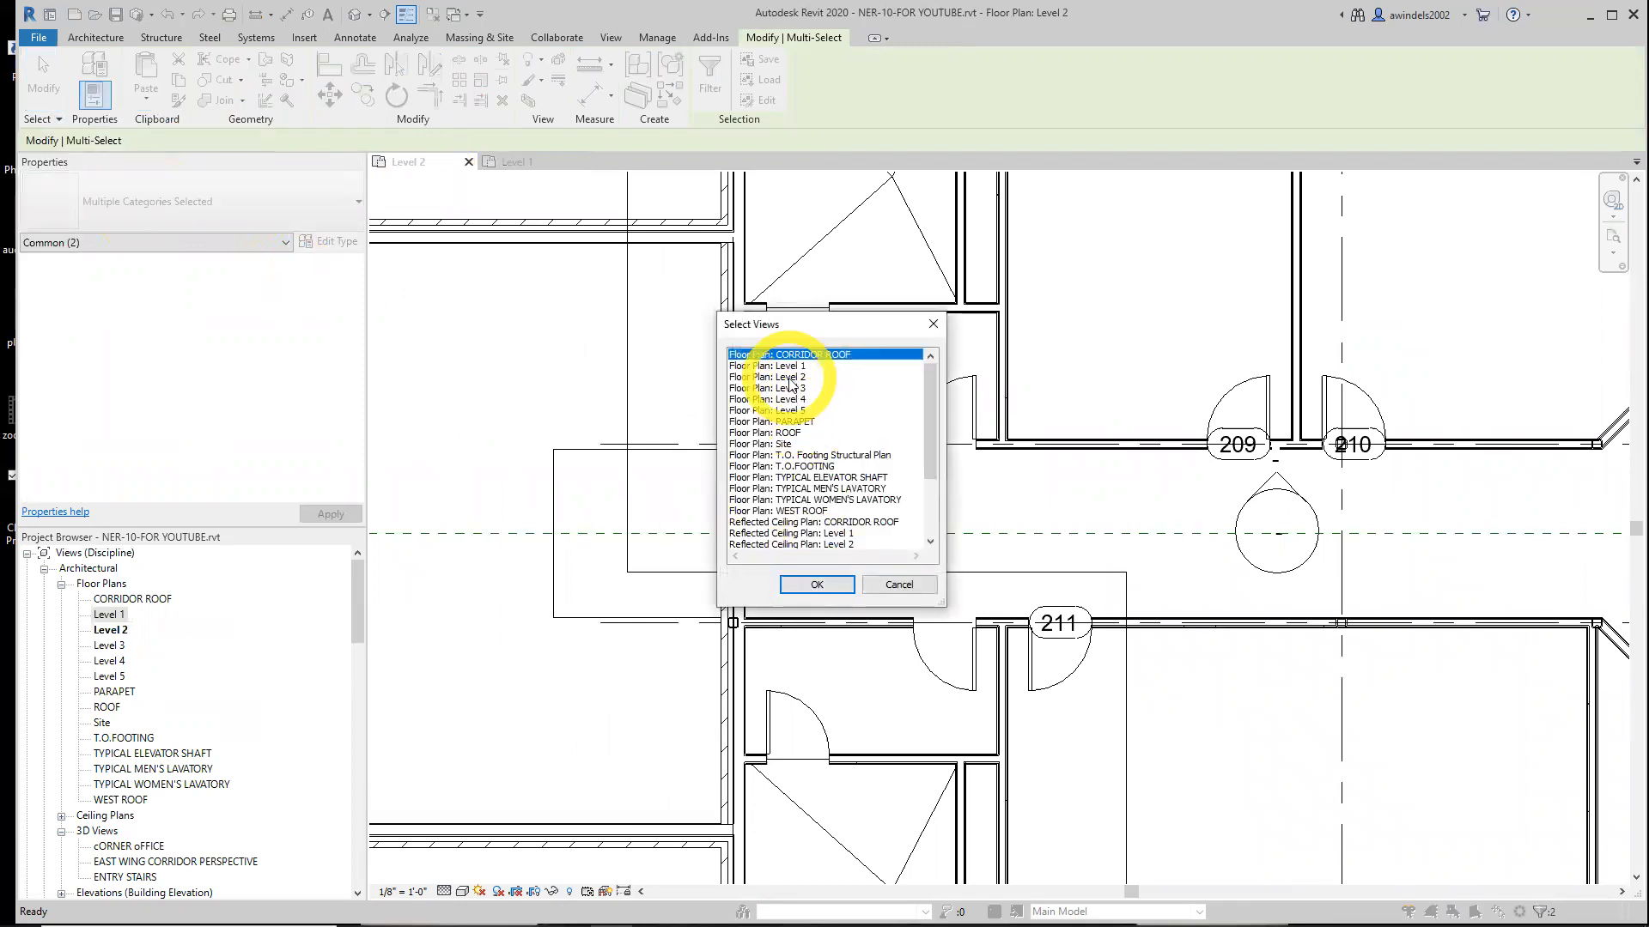
{"action": "left_click", "coordinate": [767, 377]}
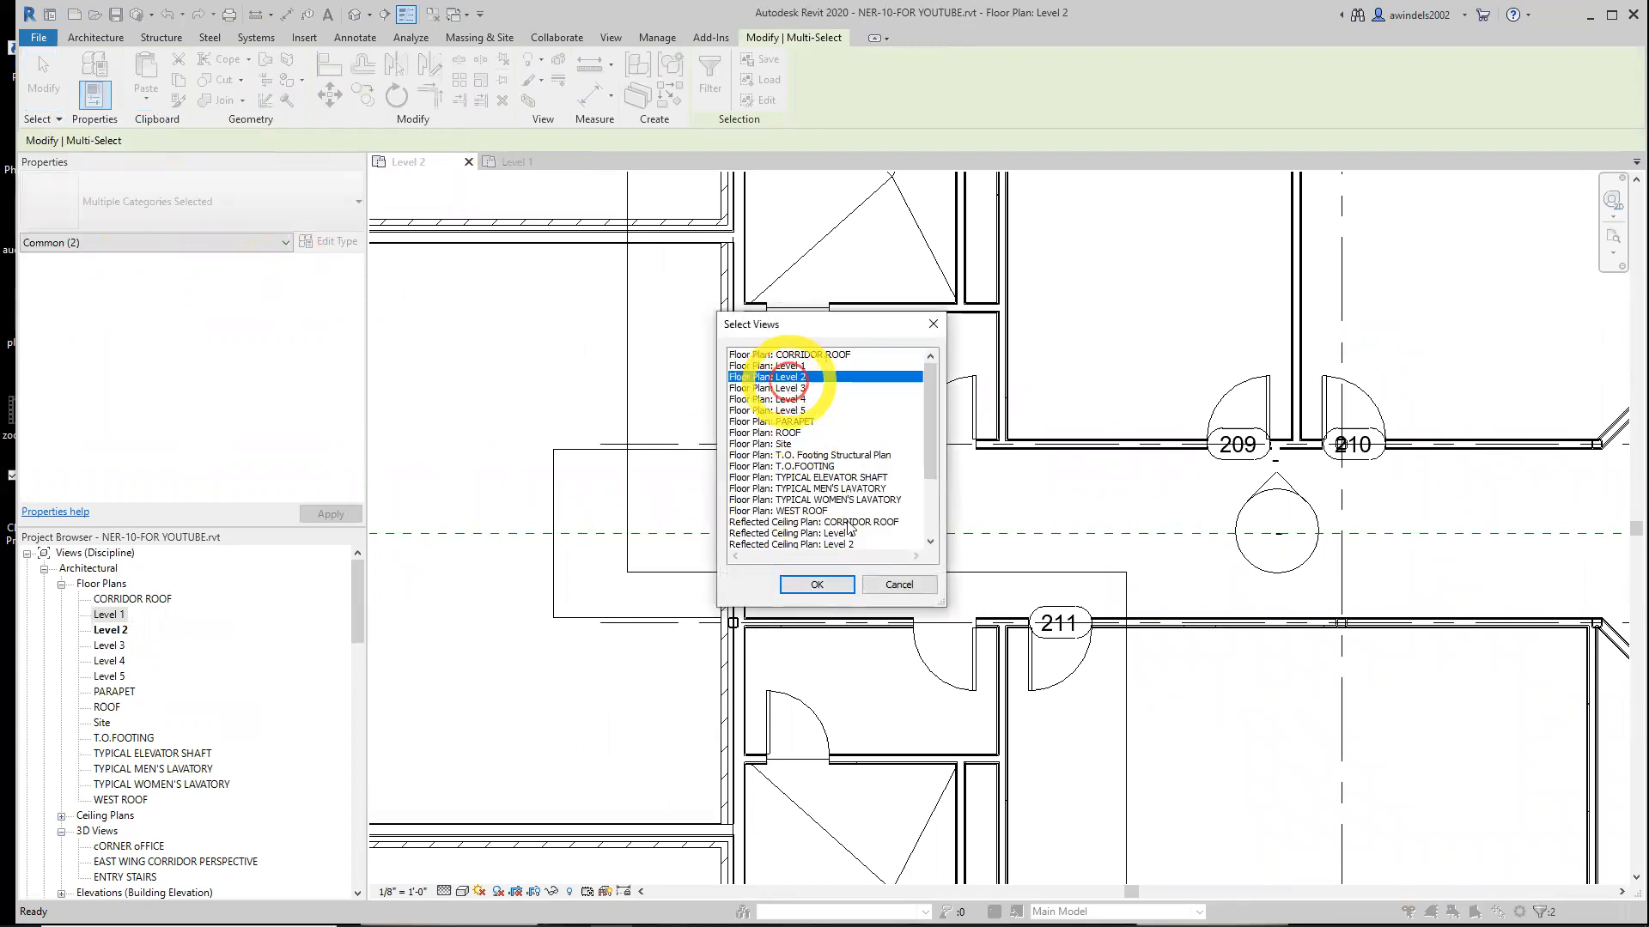
{"action": "left_click", "coordinate": [820, 583]}
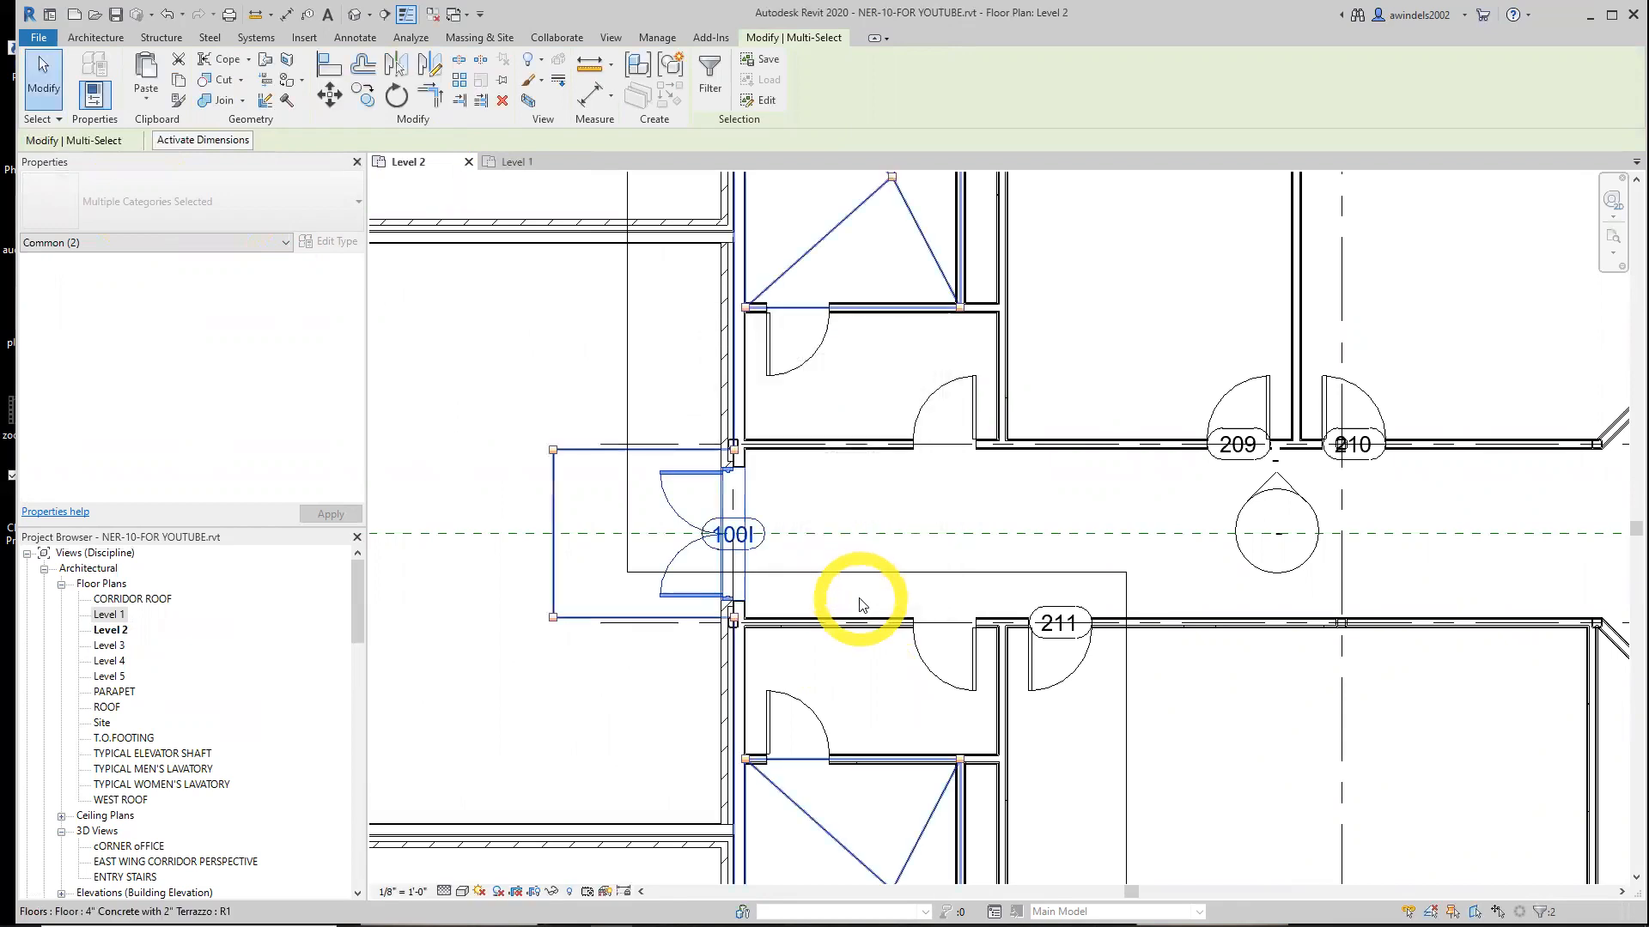
{"action": "key", "text": "Escape"}
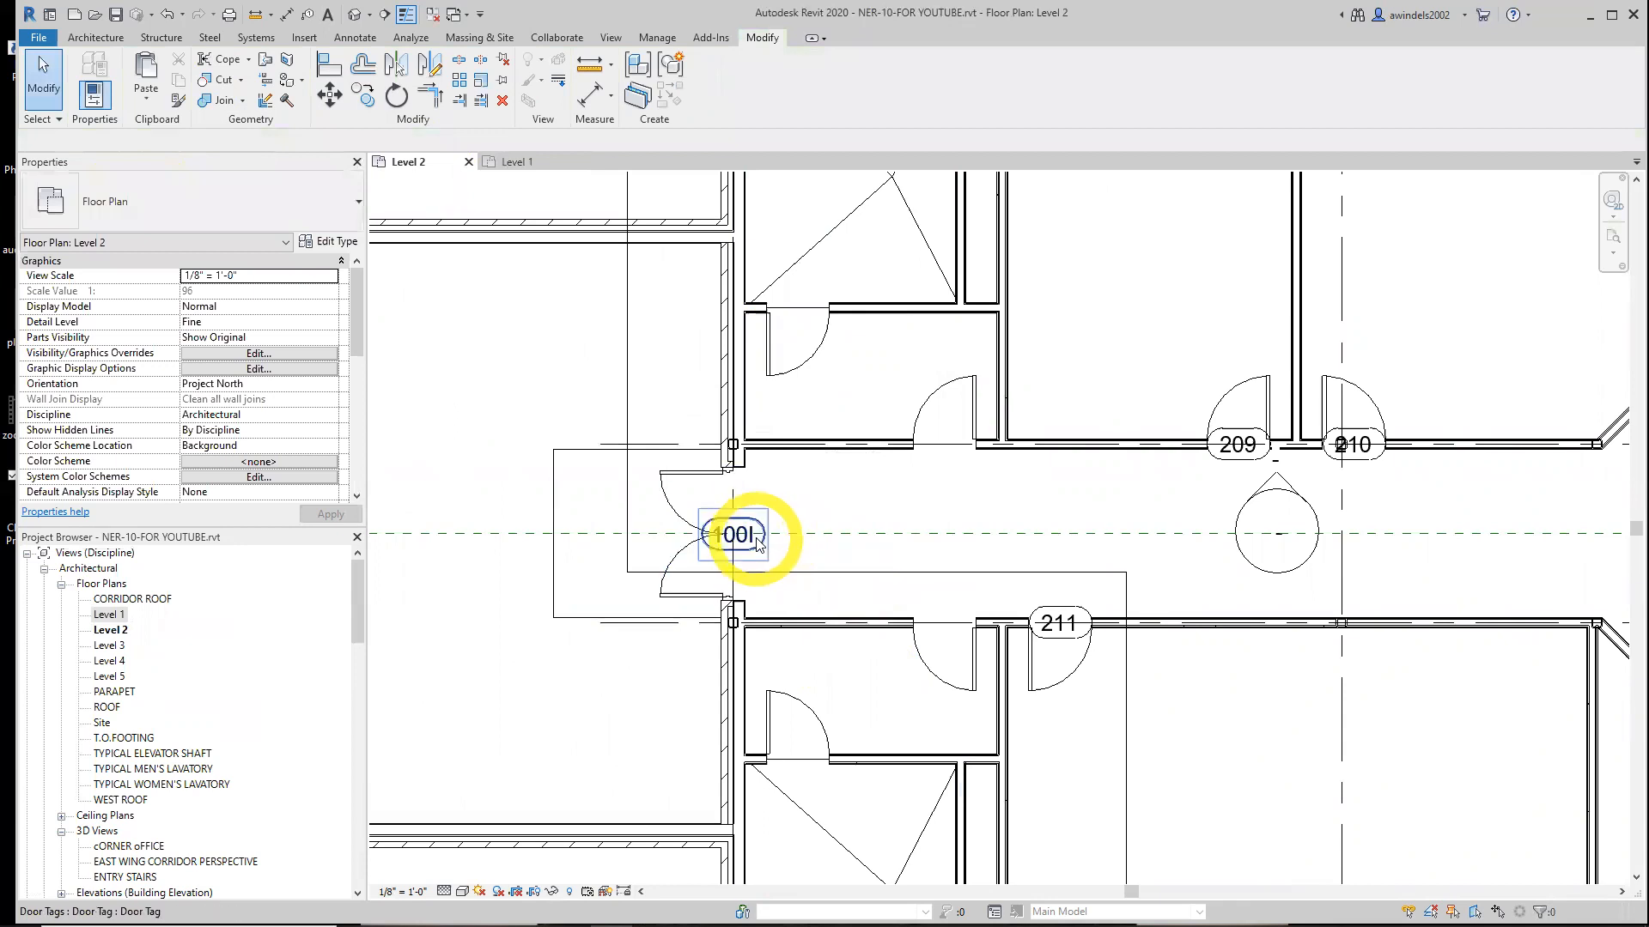
Flip the pasted door's facing on Level 2
{"action": "left_click", "coordinate": [700, 475]}
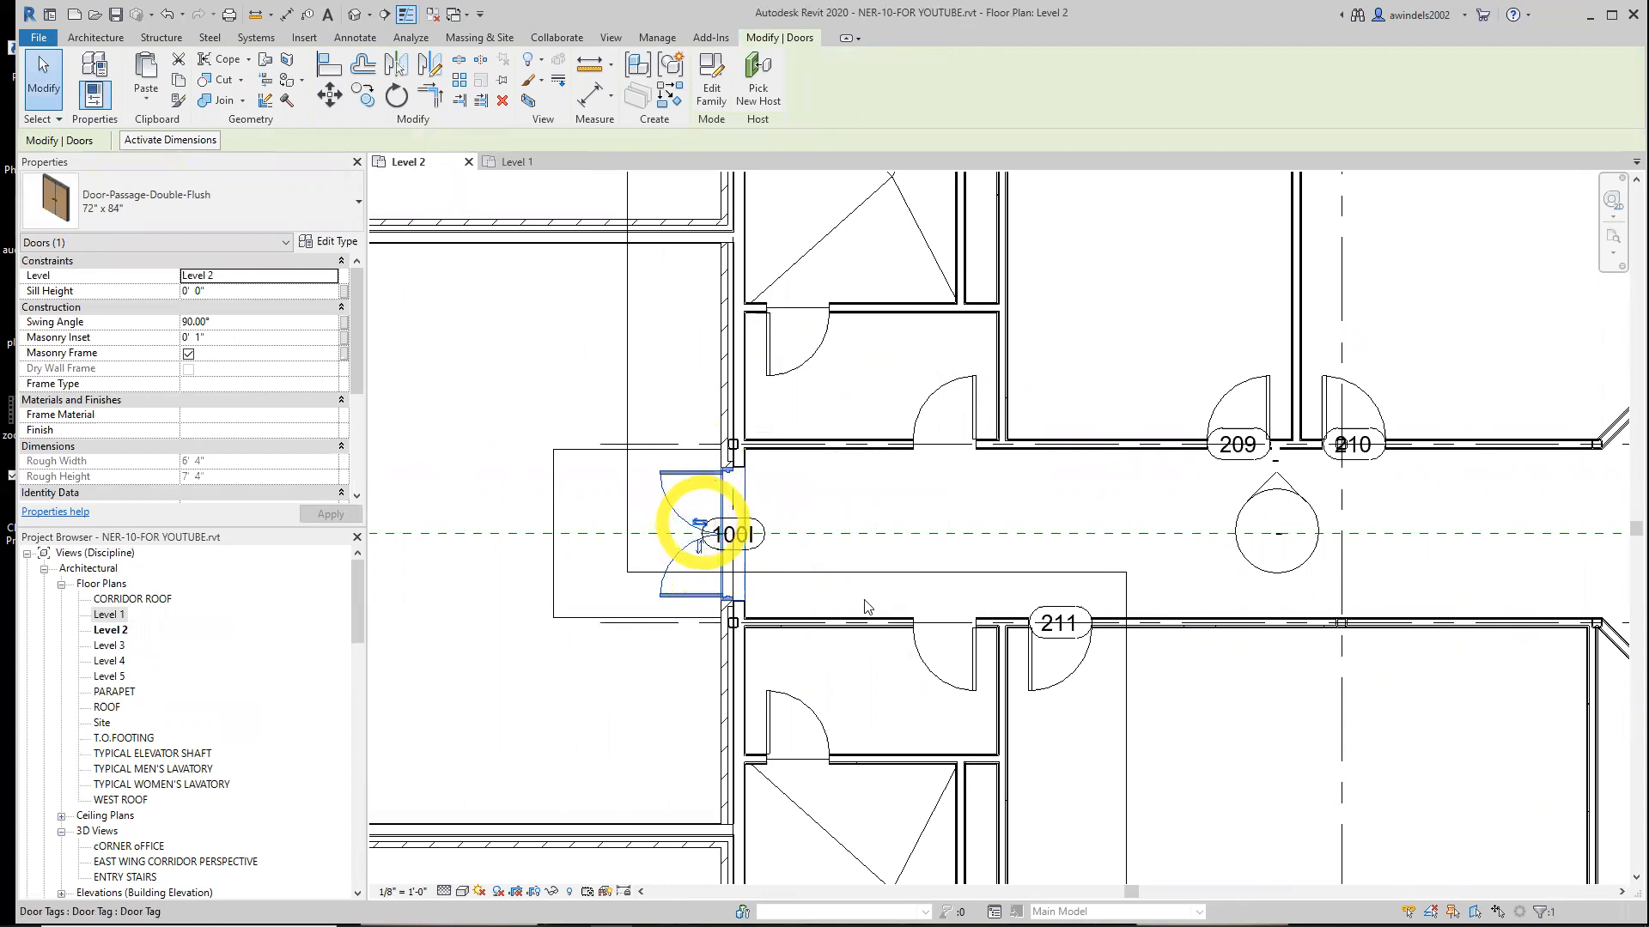
{"action": "left_click", "coordinate": [945, 669]}
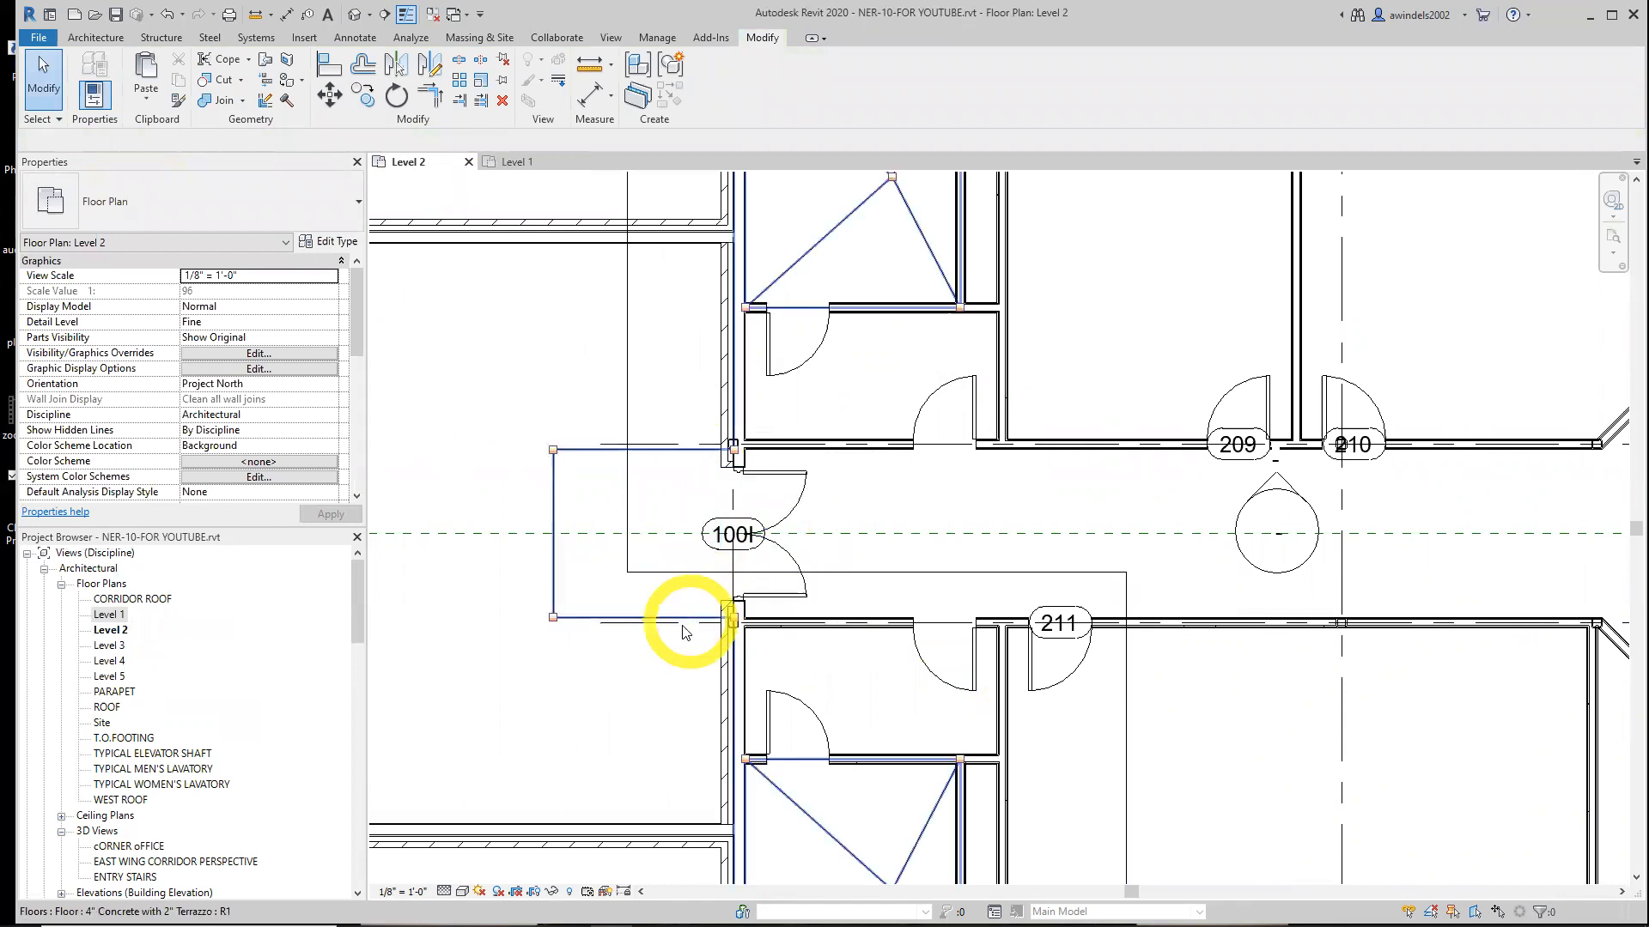
Place a camera in the Level 2 plan west of the corridor, aiming it toward the east entry to create a perspective 3D view
{"action": "scroll", "coordinate": [599, 448], "scroll_direction": "down", "scroll_amount": 4}
{"action": "scroll", "coordinate": [839, 425], "scroll_direction": "down", "scroll_amount": 2}
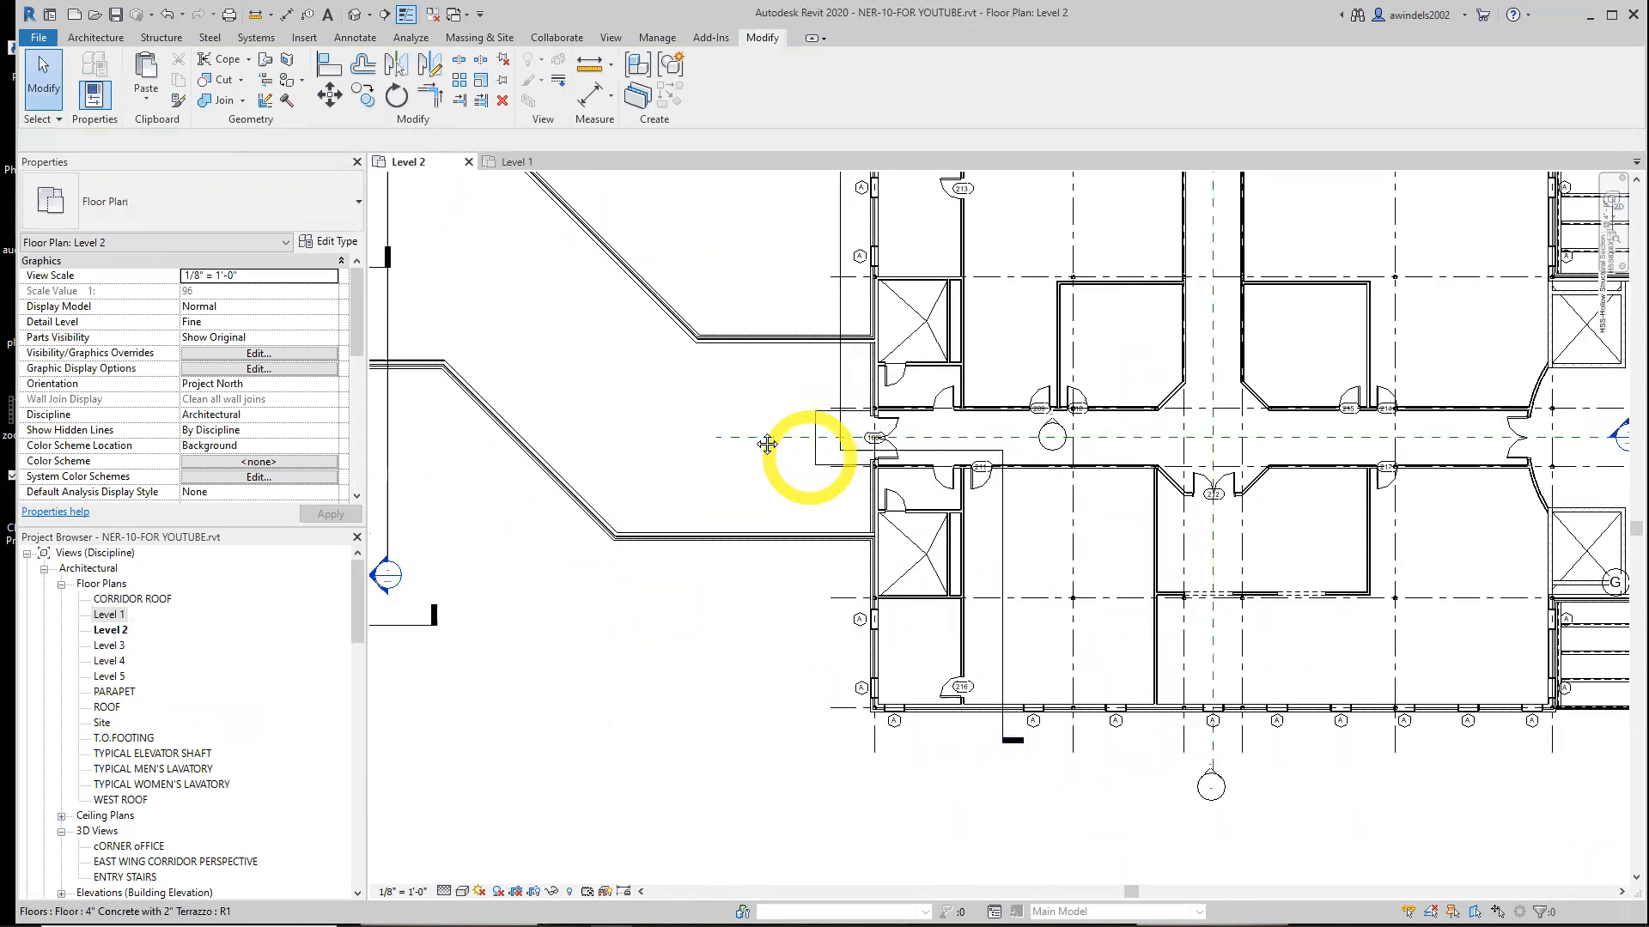
{"action": "middle_click_drag", "start_coordinate": [761, 456], "coordinate": [760, 515]}
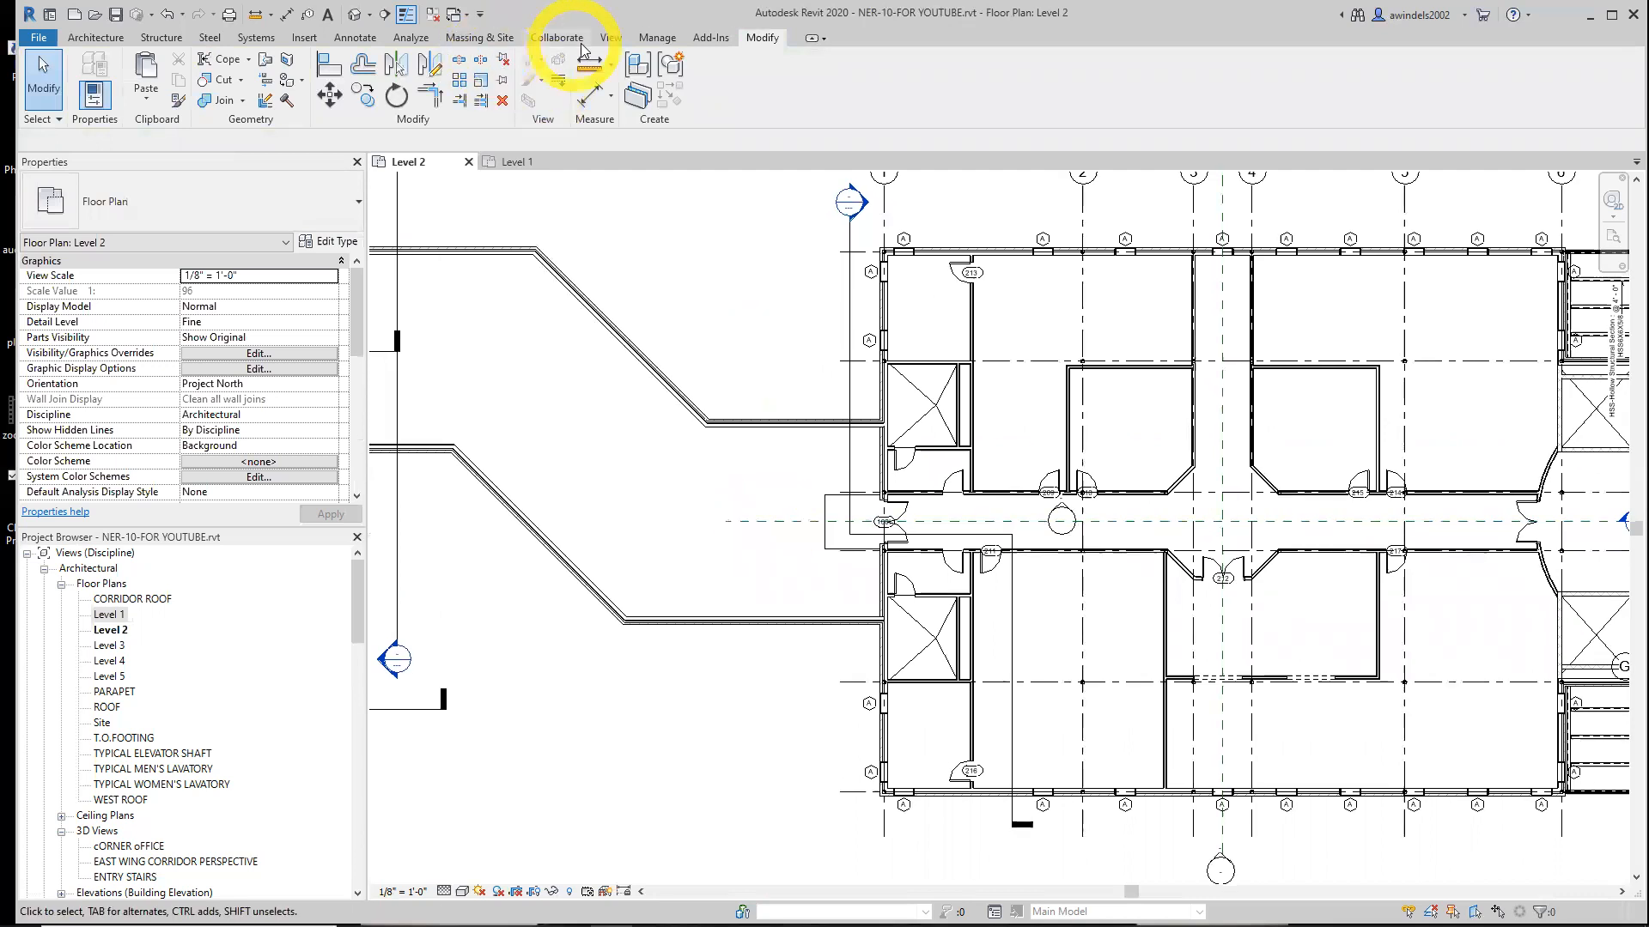
{"action": "left_click", "coordinate": [608, 38]}
{"action": "left_click", "coordinate": [564, 100]}
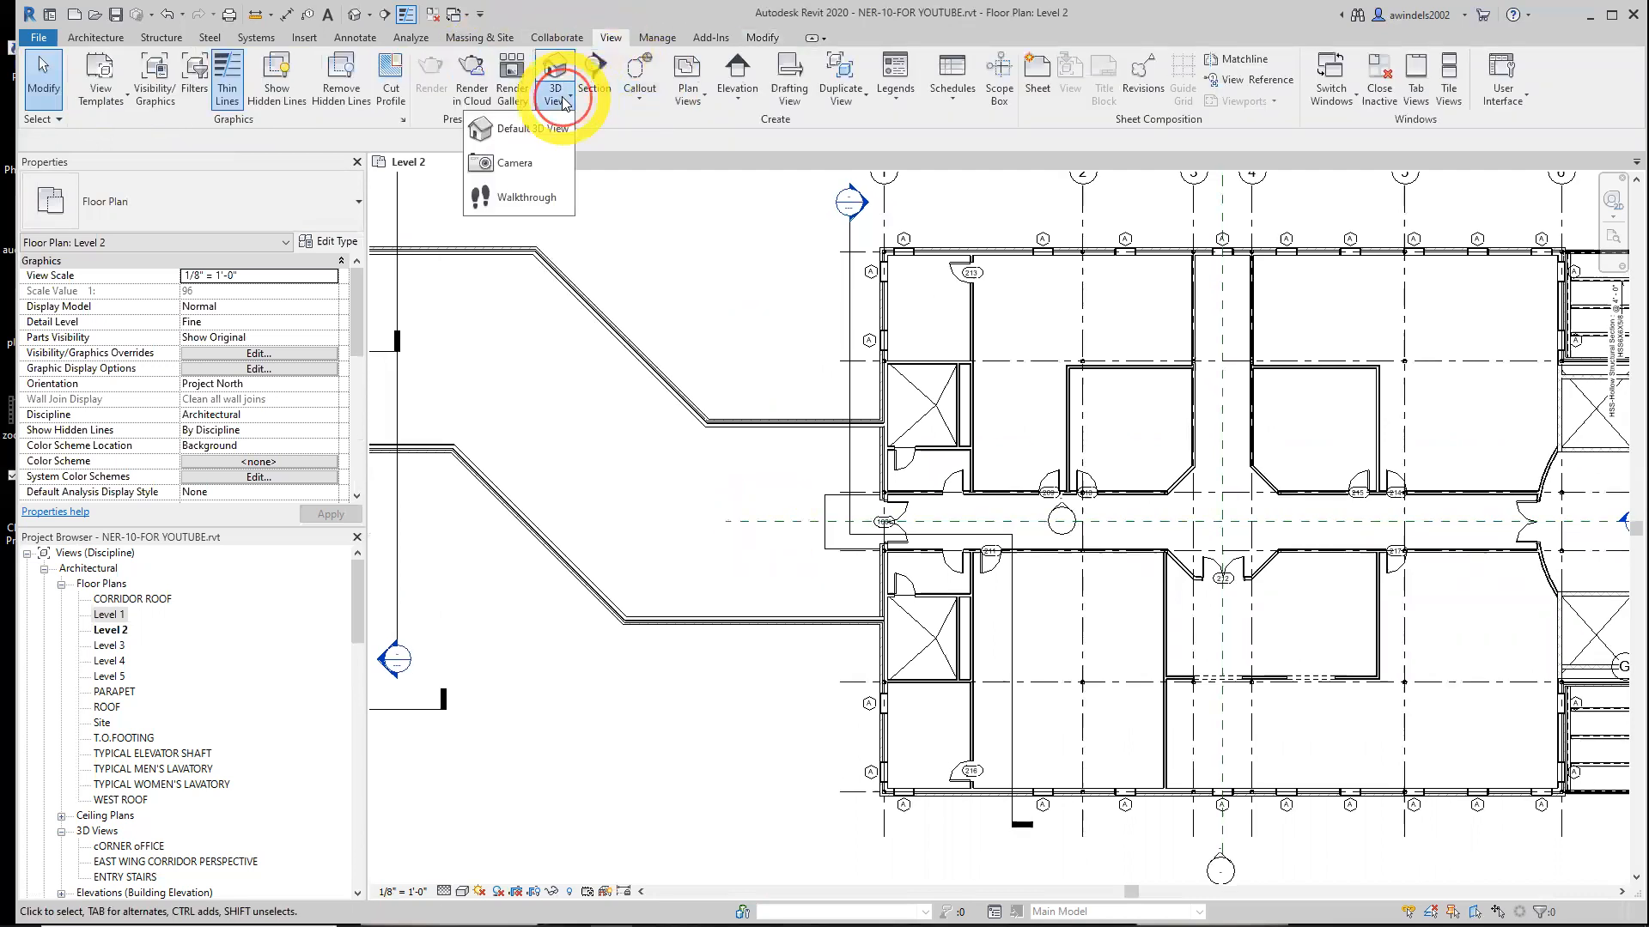
{"action": "left_click", "coordinate": [527, 167]}
{"action": "left_click", "coordinate": [570, 356]}
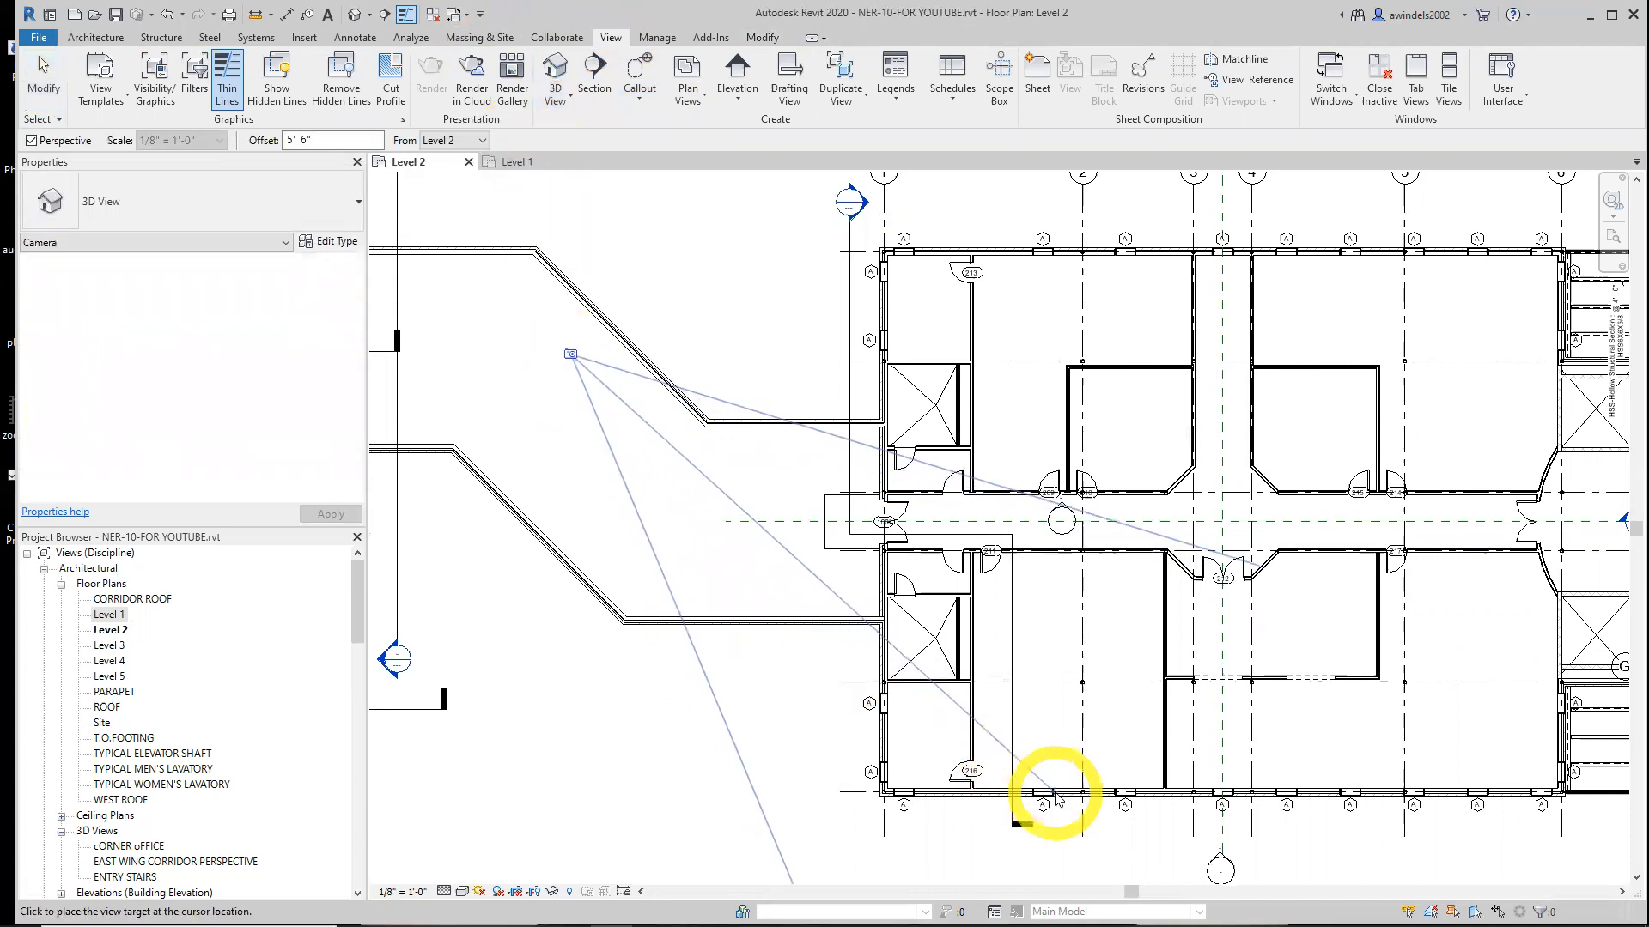
{"action": "left_click", "coordinate": [1101, 850]}
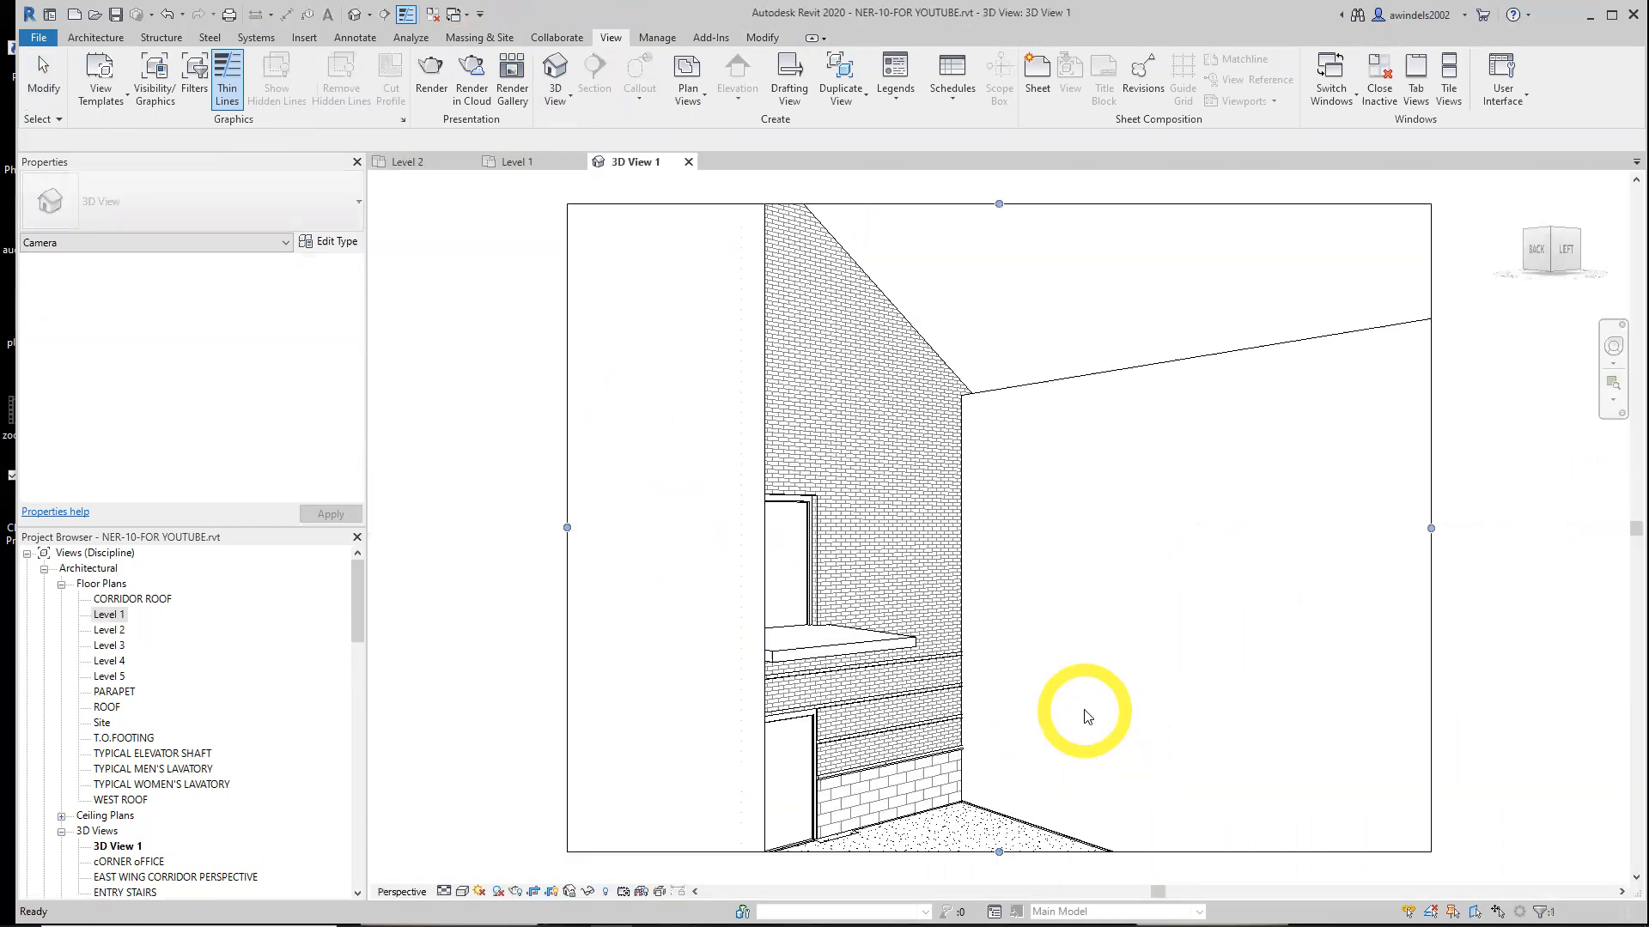
Switch the camera view's visual style to a shaded, realistic display
{"action": "left_click", "coordinate": [444, 890]}
{"action": "left_click", "coordinate": [456, 879]}
{"action": "left_click", "coordinate": [463, 890]}
{"action": "left_click", "coordinate": [488, 854]}
Resize the camera view's crop region and orbit and zoom to frame the brick wall with both entry doors
{"action": "left_click", "coordinate": [695, 718]}
{"action": "middle_click_drag", "start_coordinate": [957, 718], "coordinate": [965, 615], "text": "shift"}
{"action": "left_click", "coordinate": [991, 617]}
{"action": "left_click_drag", "start_coordinate": [991, 616], "coordinate": [1004, 699]}
{"action": "left_click_drag", "start_coordinate": [820, 515], "coordinate": [643, 515]}
{"action": "left_click_drag", "start_coordinate": [922, 339], "coordinate": [921, 271]}
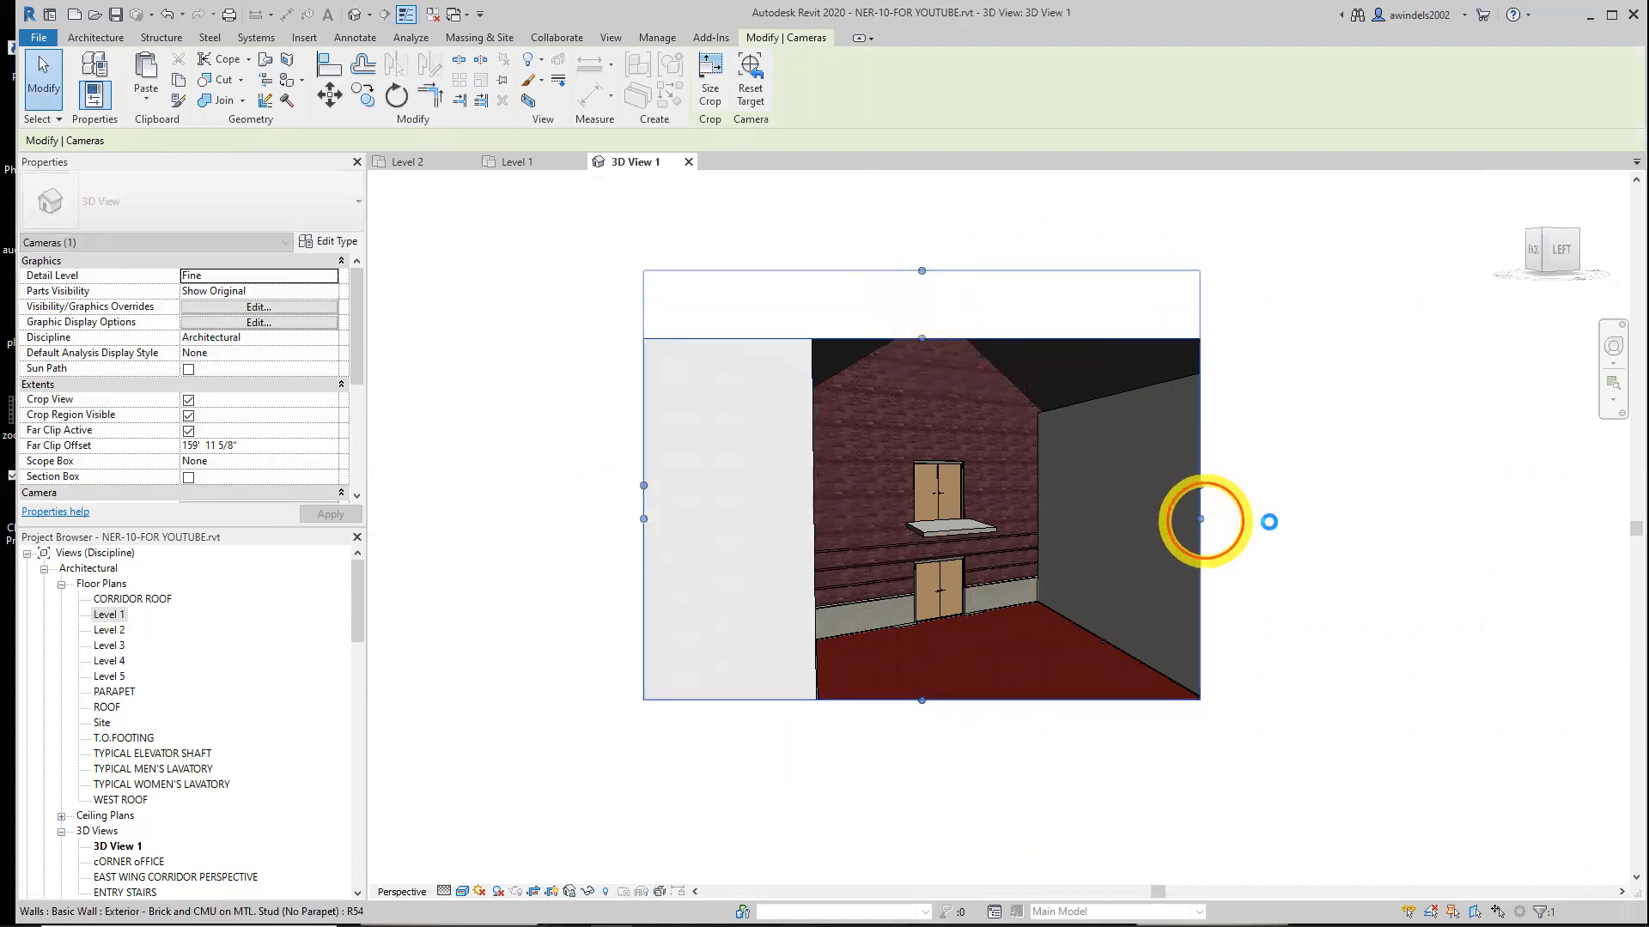
{"action": "middle_click_drag", "start_coordinate": [1022, 541], "coordinate": [933, 566], "text": "shift"}
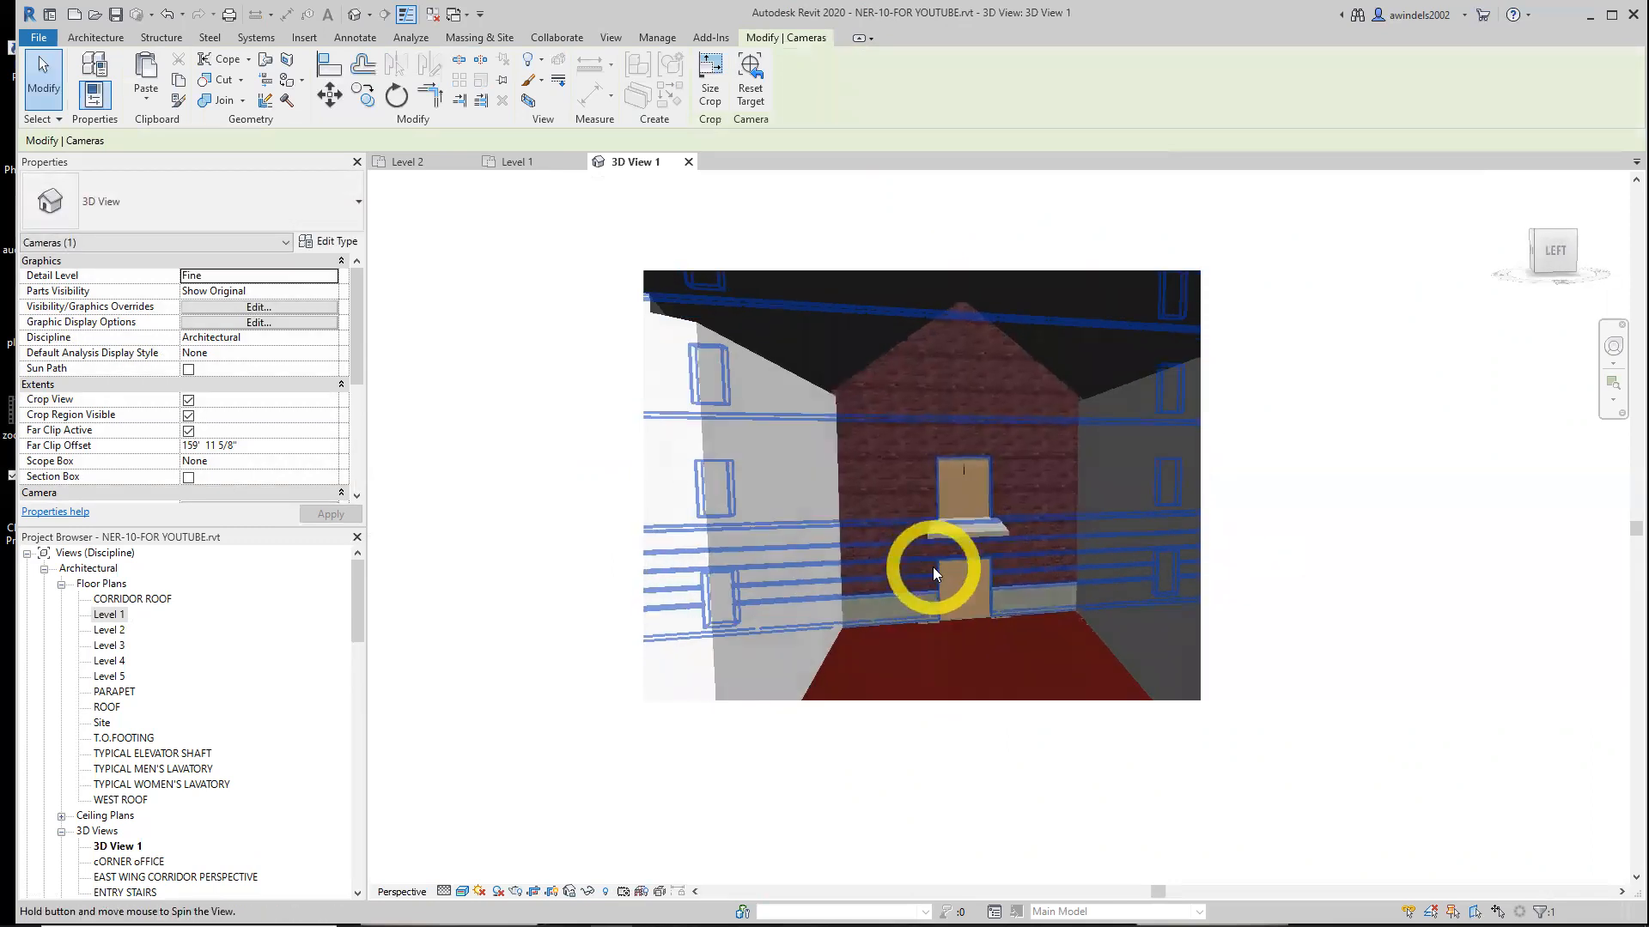
{"action": "scroll", "coordinate": [1015, 581], "scroll_direction": "up", "scroll_amount": 4}
{"action": "left_click", "coordinate": [1096, 635]}
{"action": "middle_click_drag", "start_coordinate": [1023, 689], "coordinate": [983, 560], "text": "shift"}
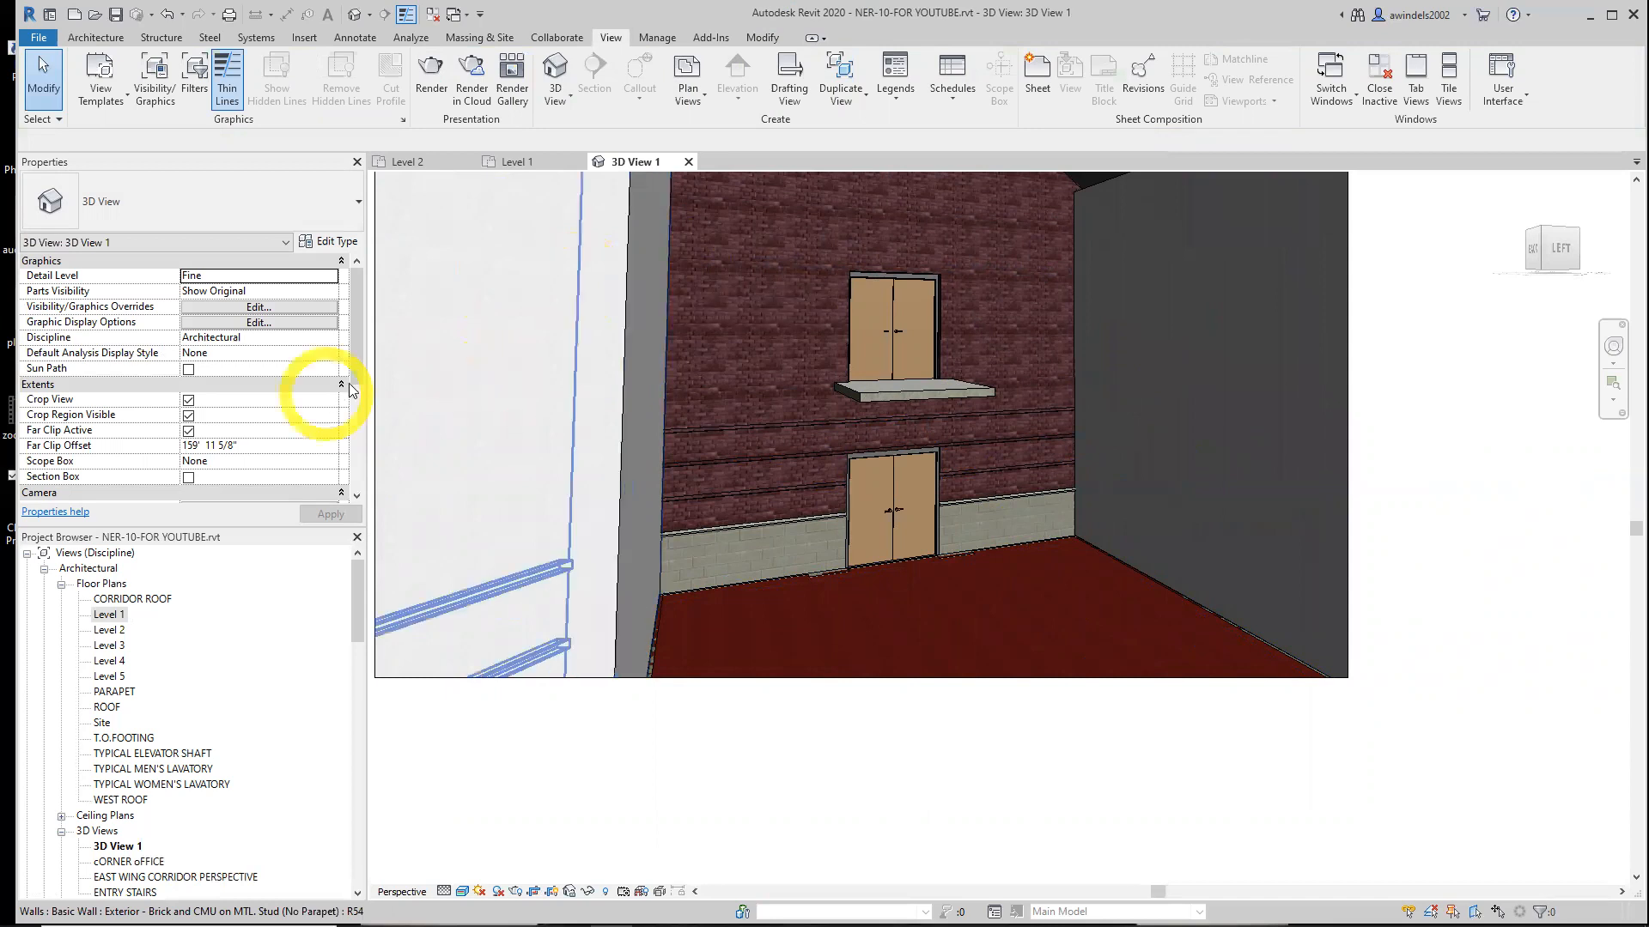
Rename the new camera view to EAST ENTRY FROM CORRIDOR
{"action": "scroll", "coordinate": [352, 438], "scroll_direction": "down", "scroll_amount": 5}
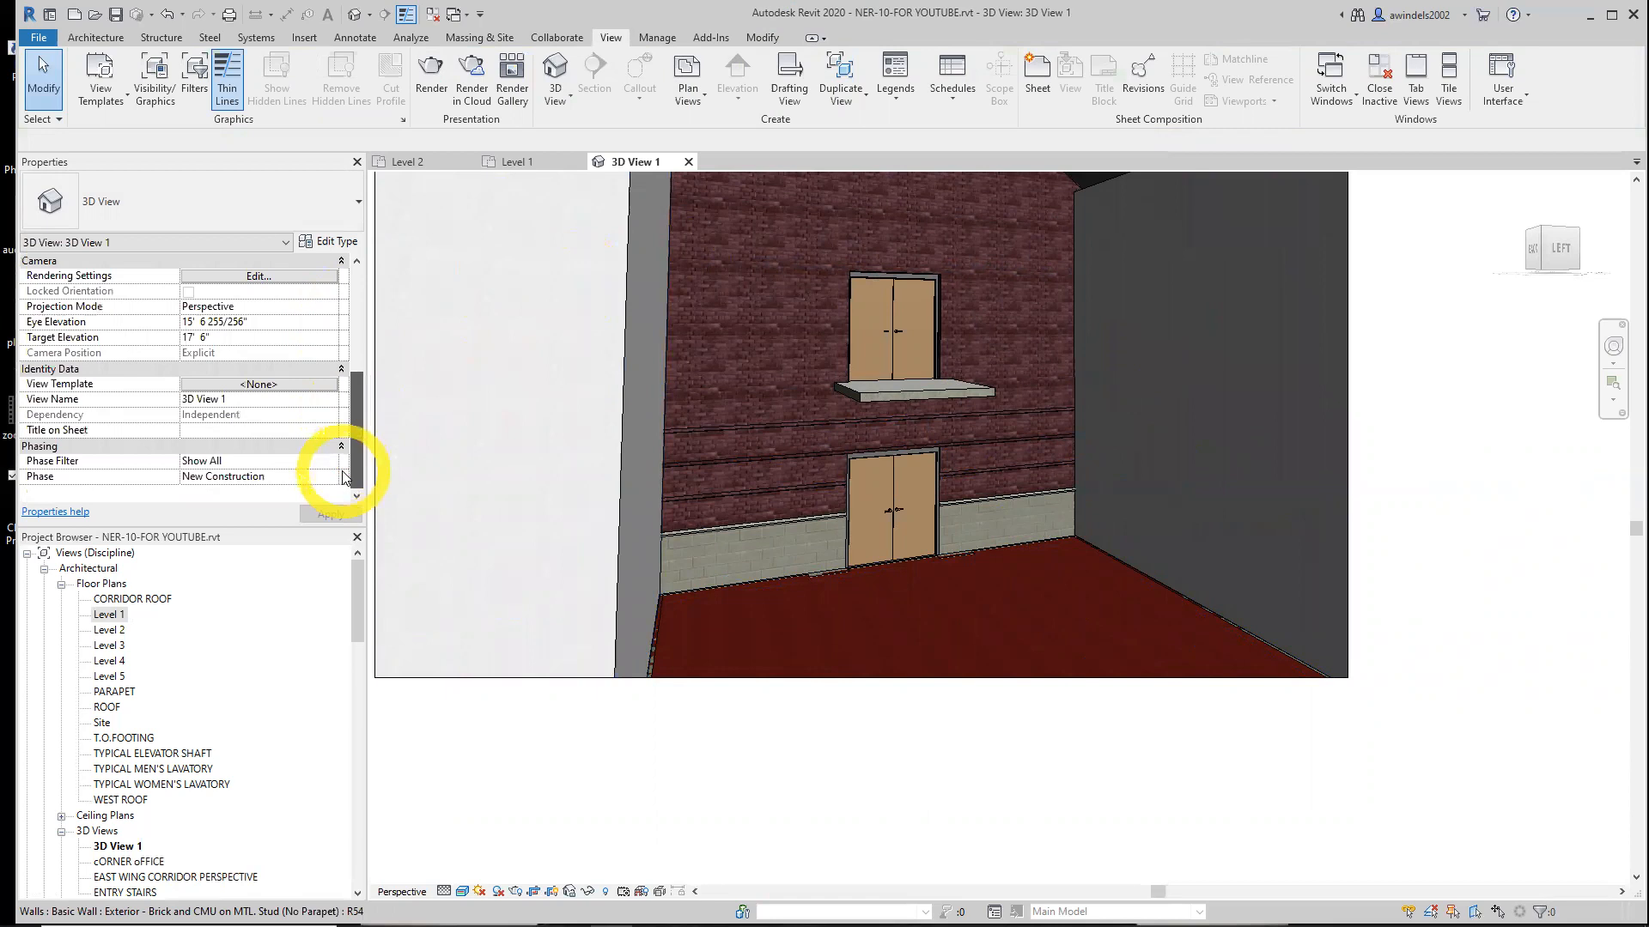
{"action": "mouse_move", "coordinate": [355, 471]}
{"action": "left_mouse_down"}
{"action": "mouse_move", "coordinate": [355, 344]}
{"action": "mouse_move", "coordinate": [346, 490]}
{"action": "left_mouse_up"}
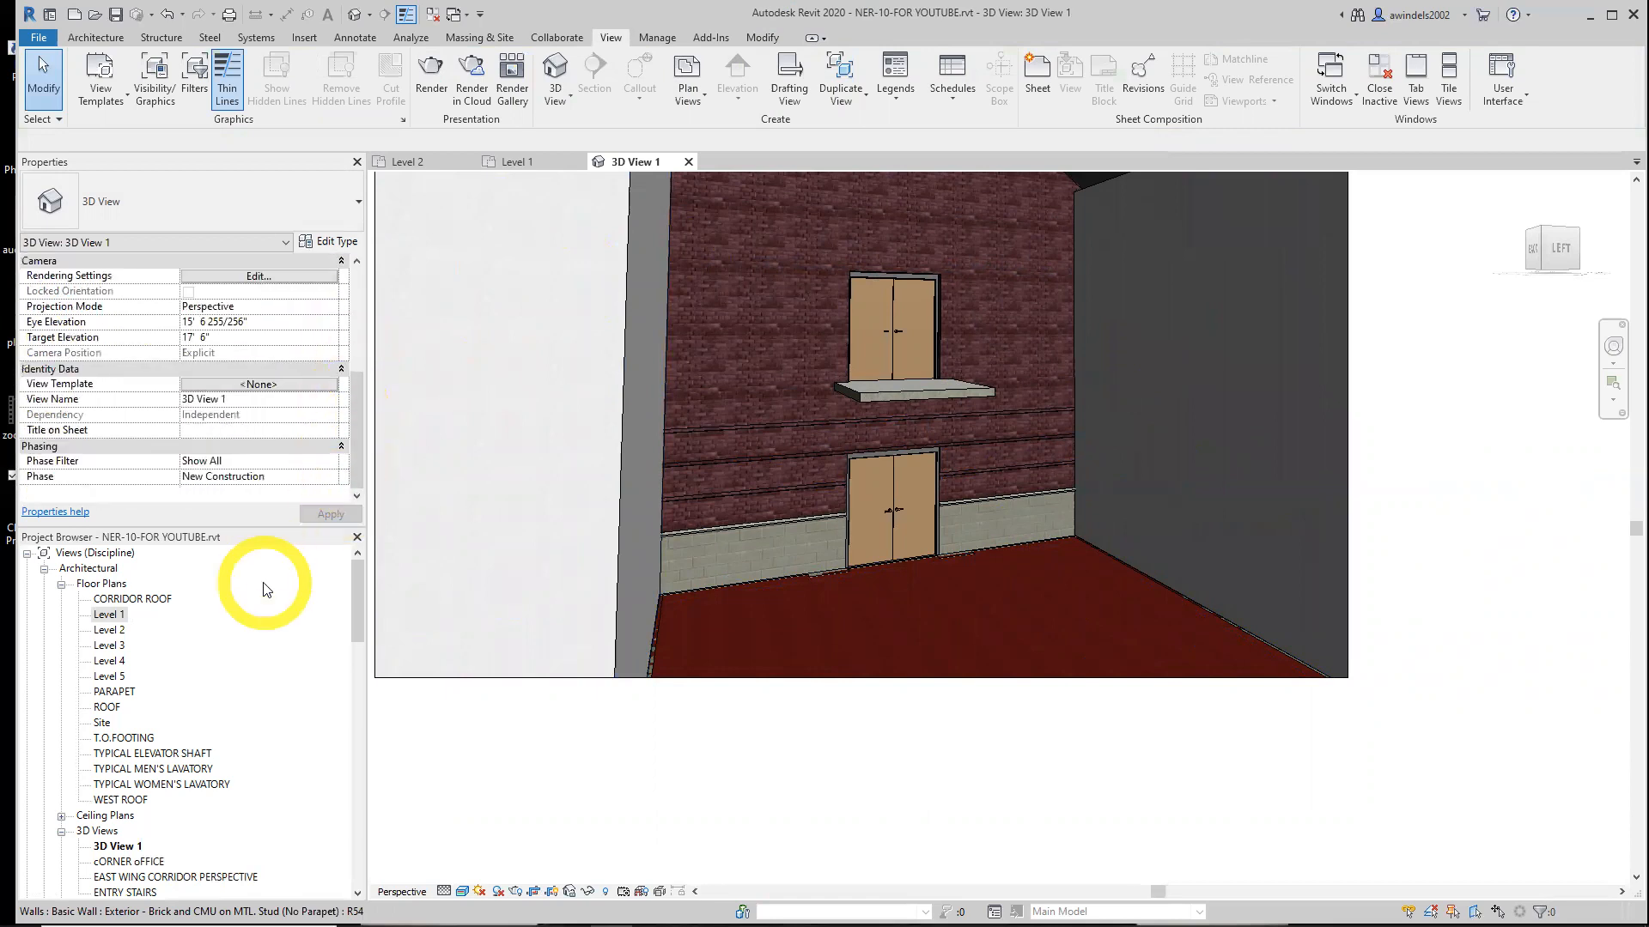
{"action": "left_click", "coordinate": [117, 847]}
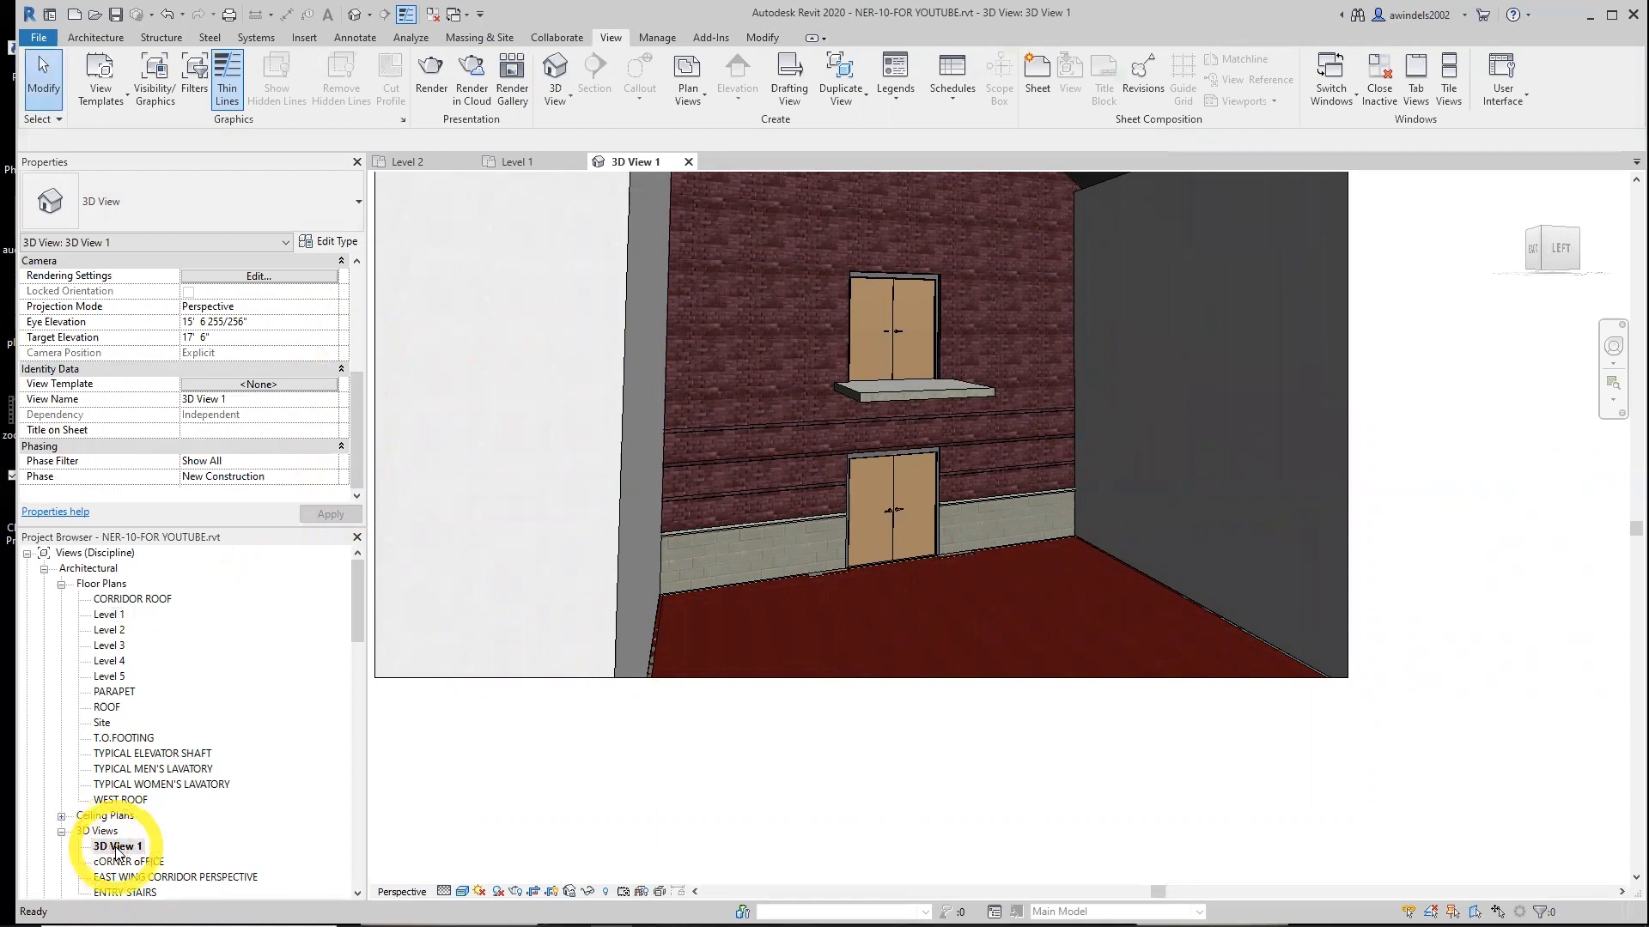
{"action": "left_click", "coordinate": [118, 849]}
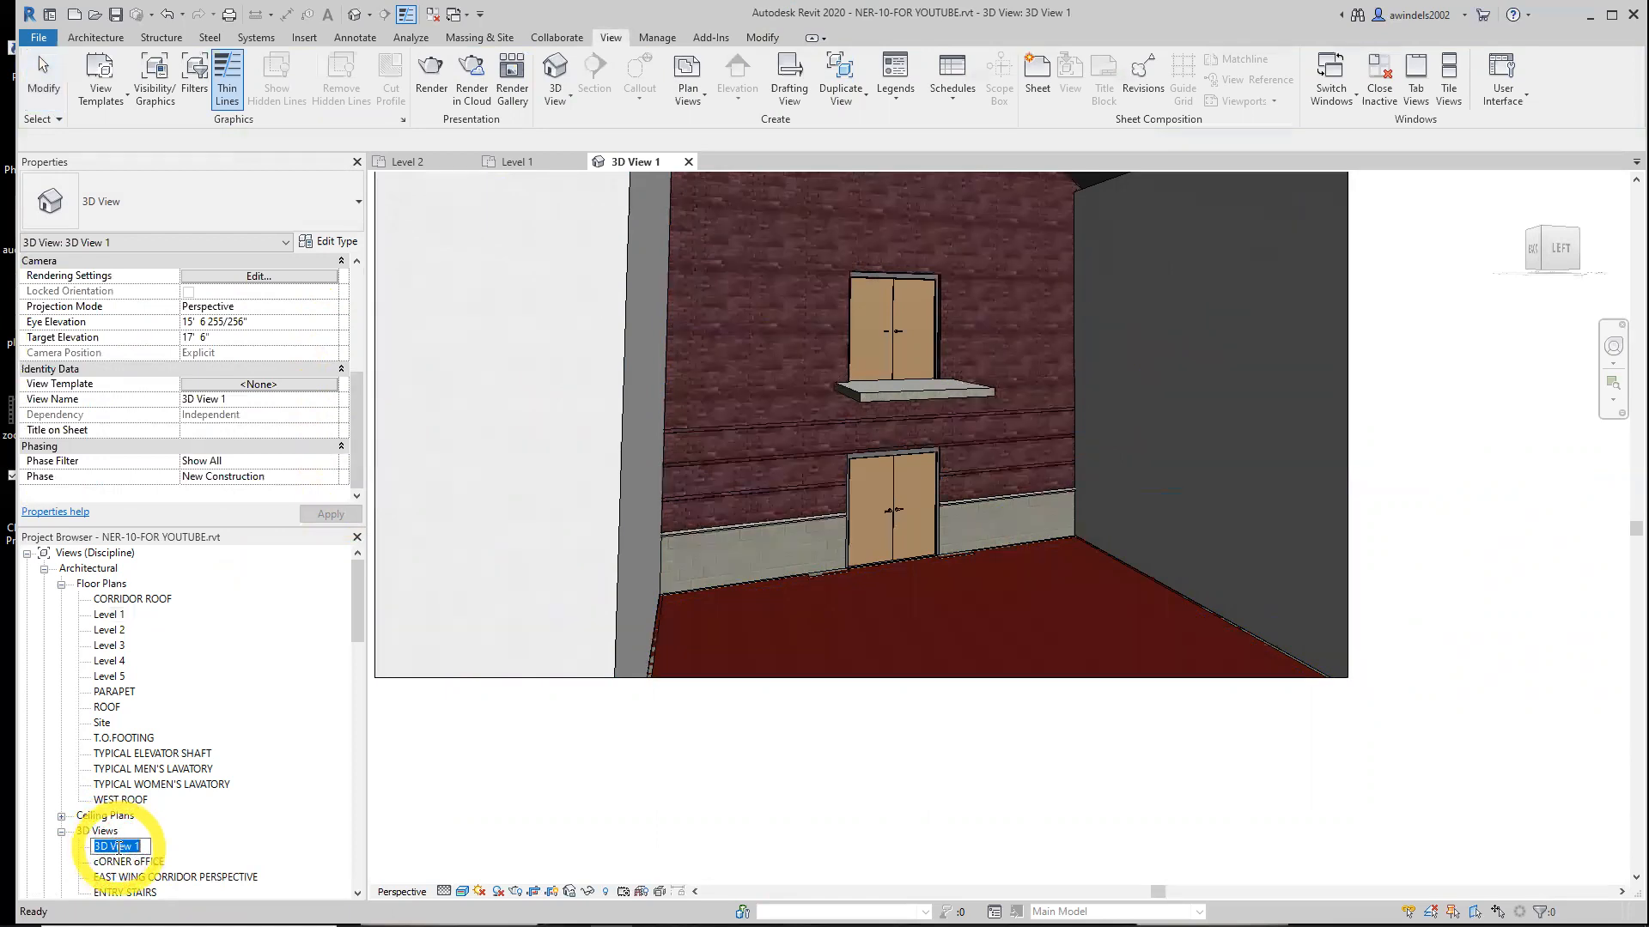
{"action": "left_click_drag", "start_coordinate": [356, 622], "coordinate": [356, 680]}
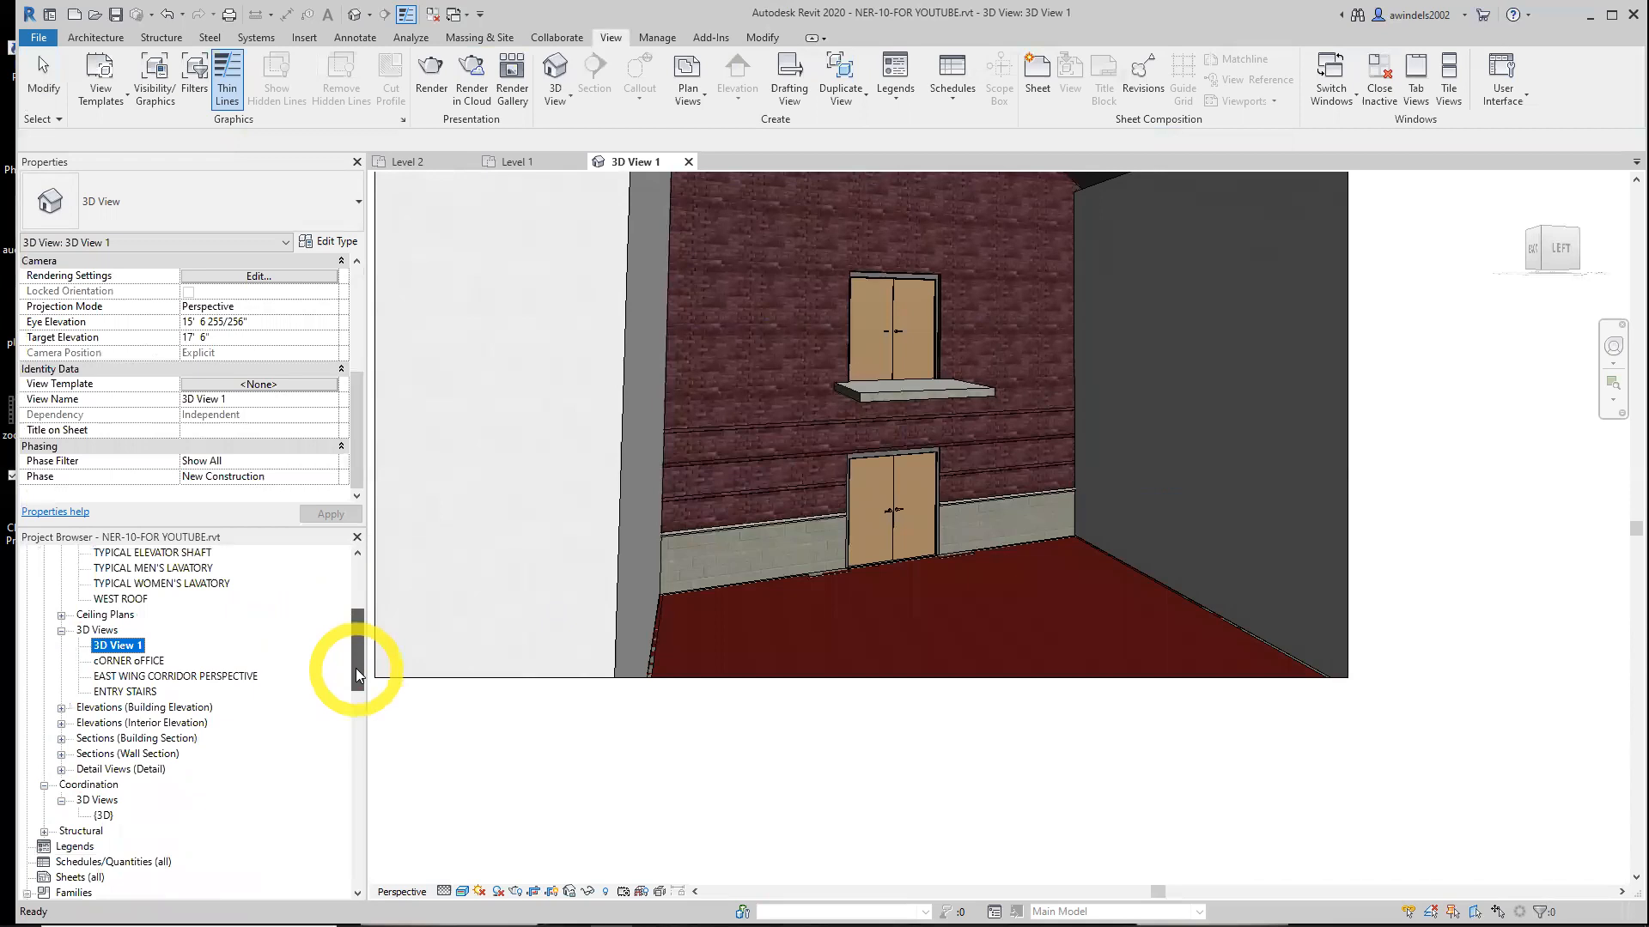
{"action": "key", "text": "BackSpace"}
{"action": "type", "text": "EAST E"}
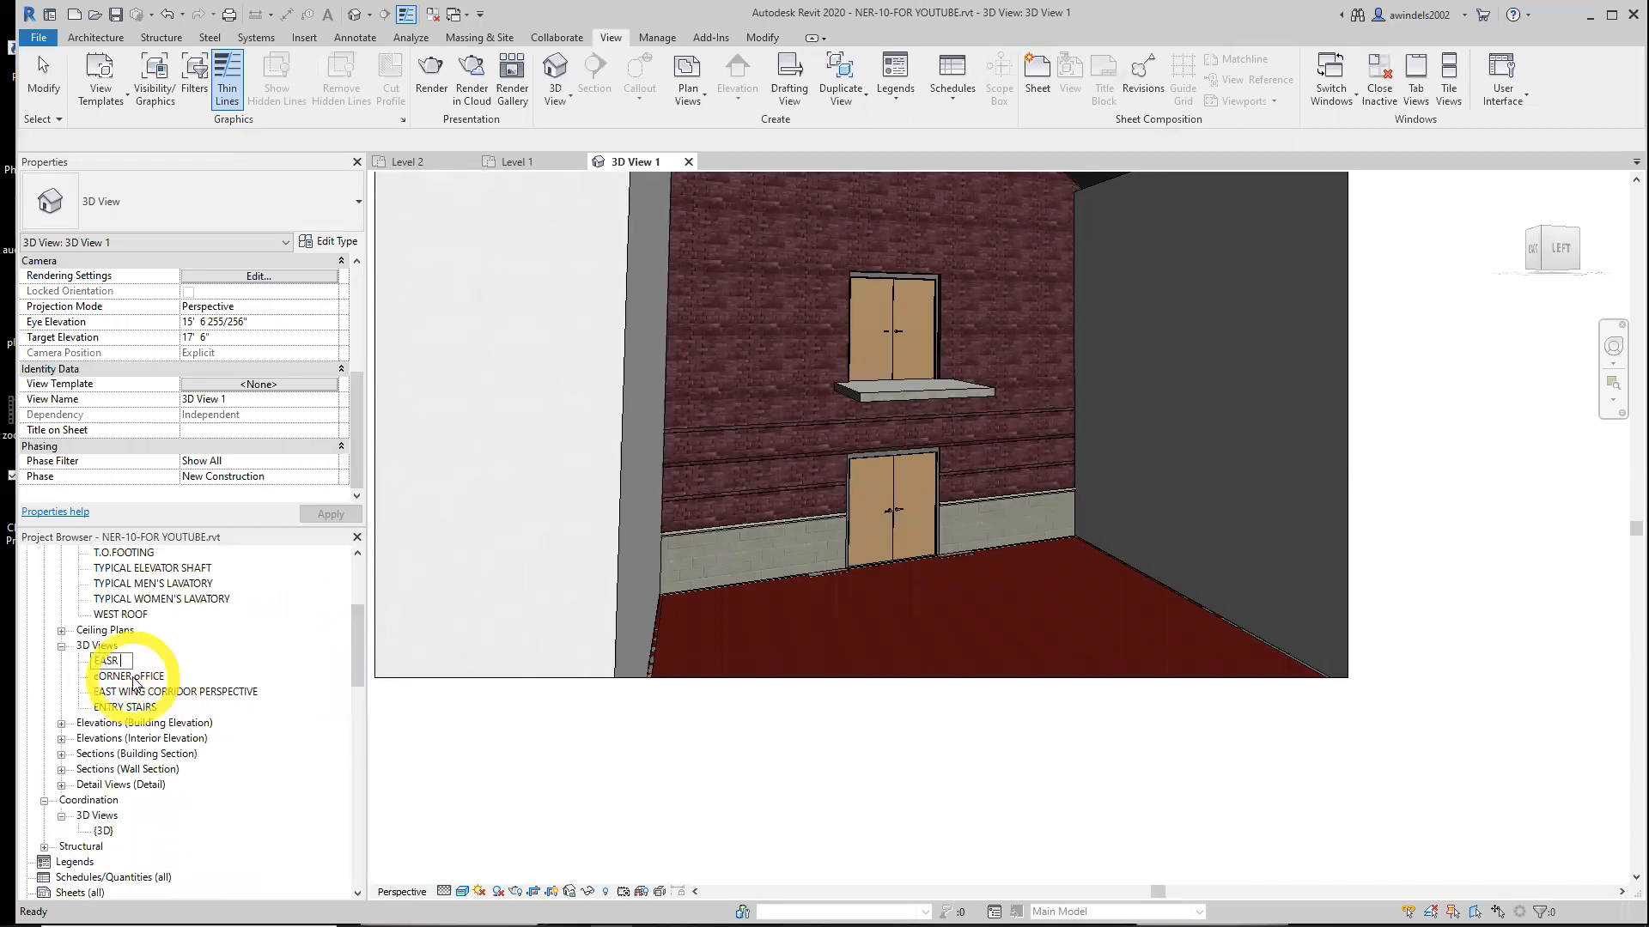
{"action": "type", "text": "NTRY FROM CORRIDOR"}
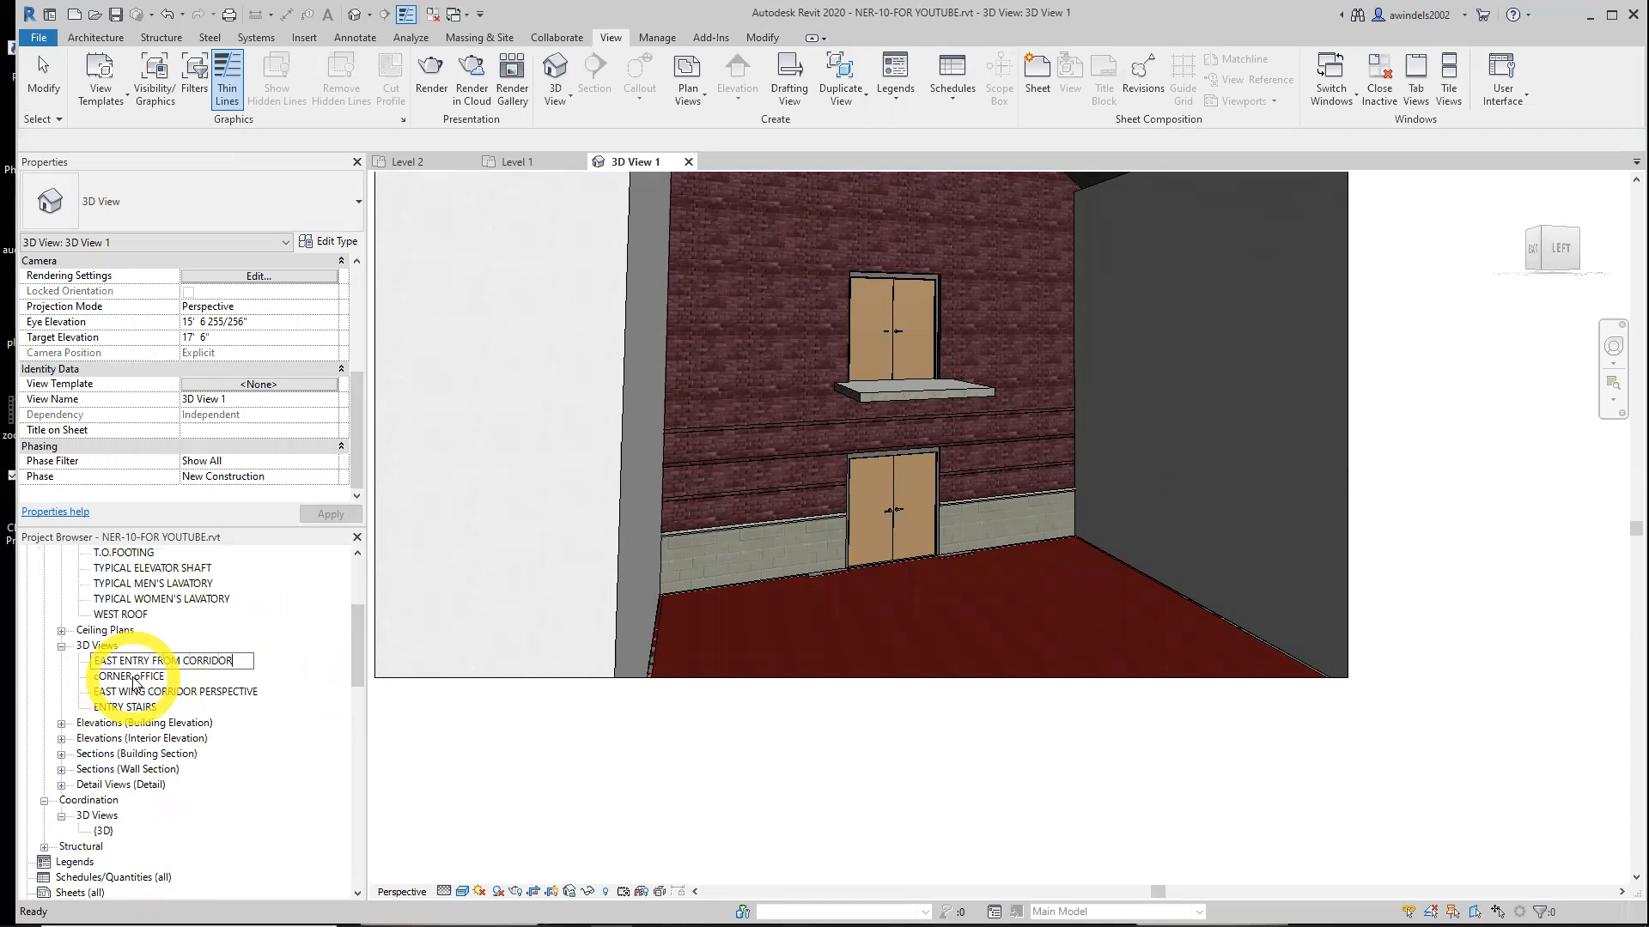
{"action": "key", "text": "Return"}
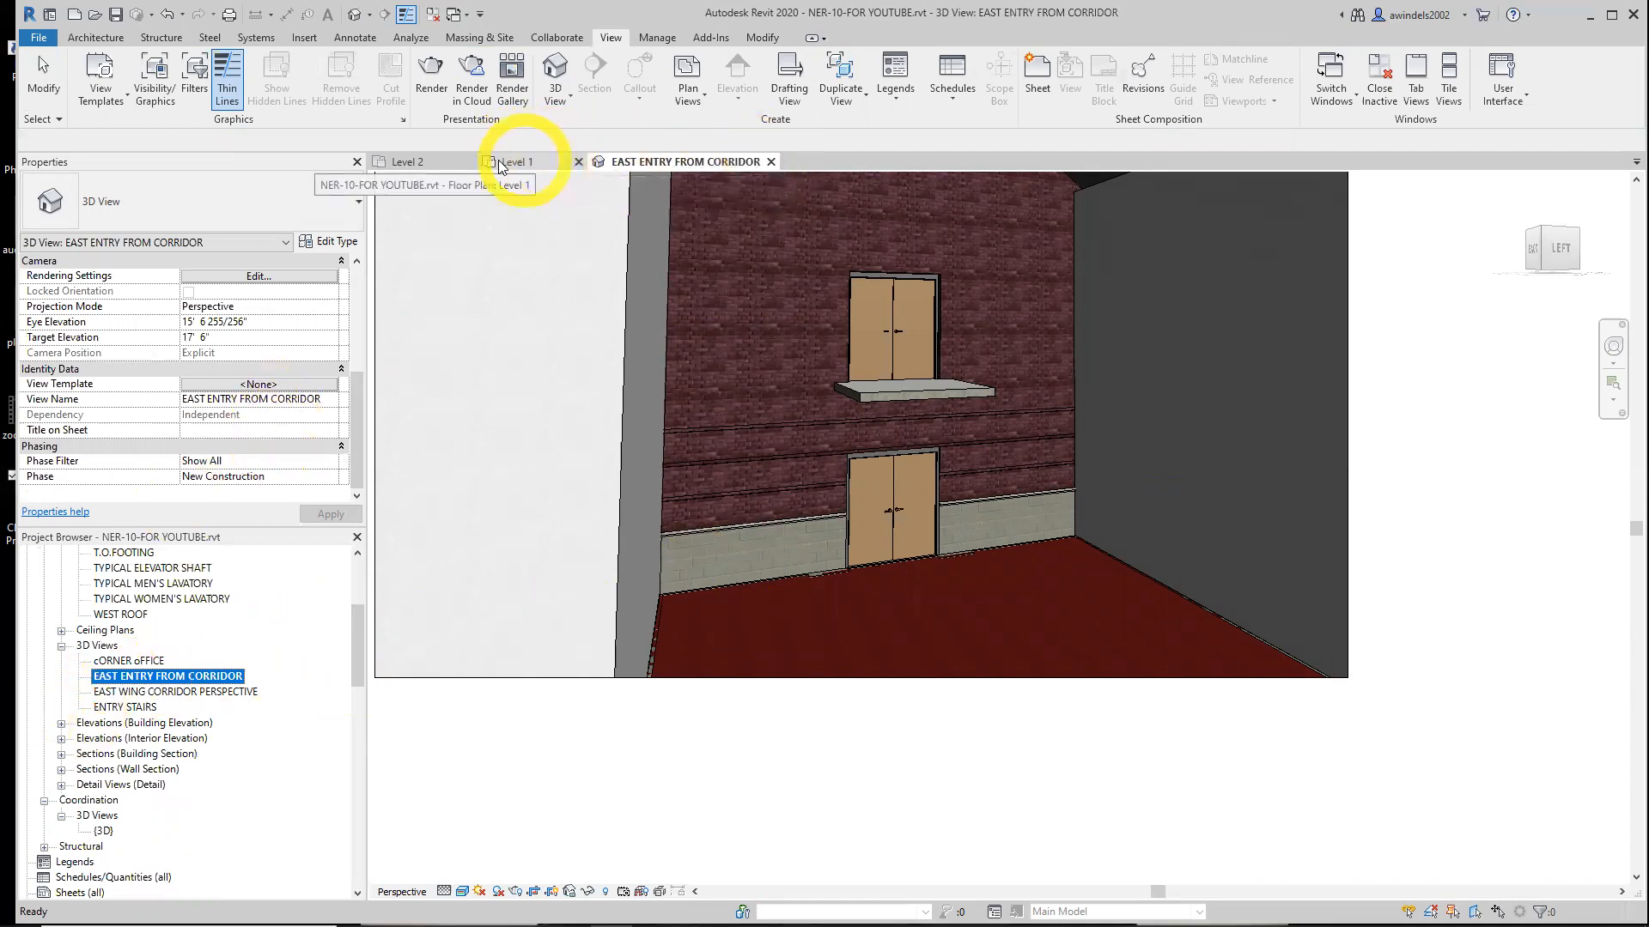
{"action": "left_click", "coordinate": [421, 162]}
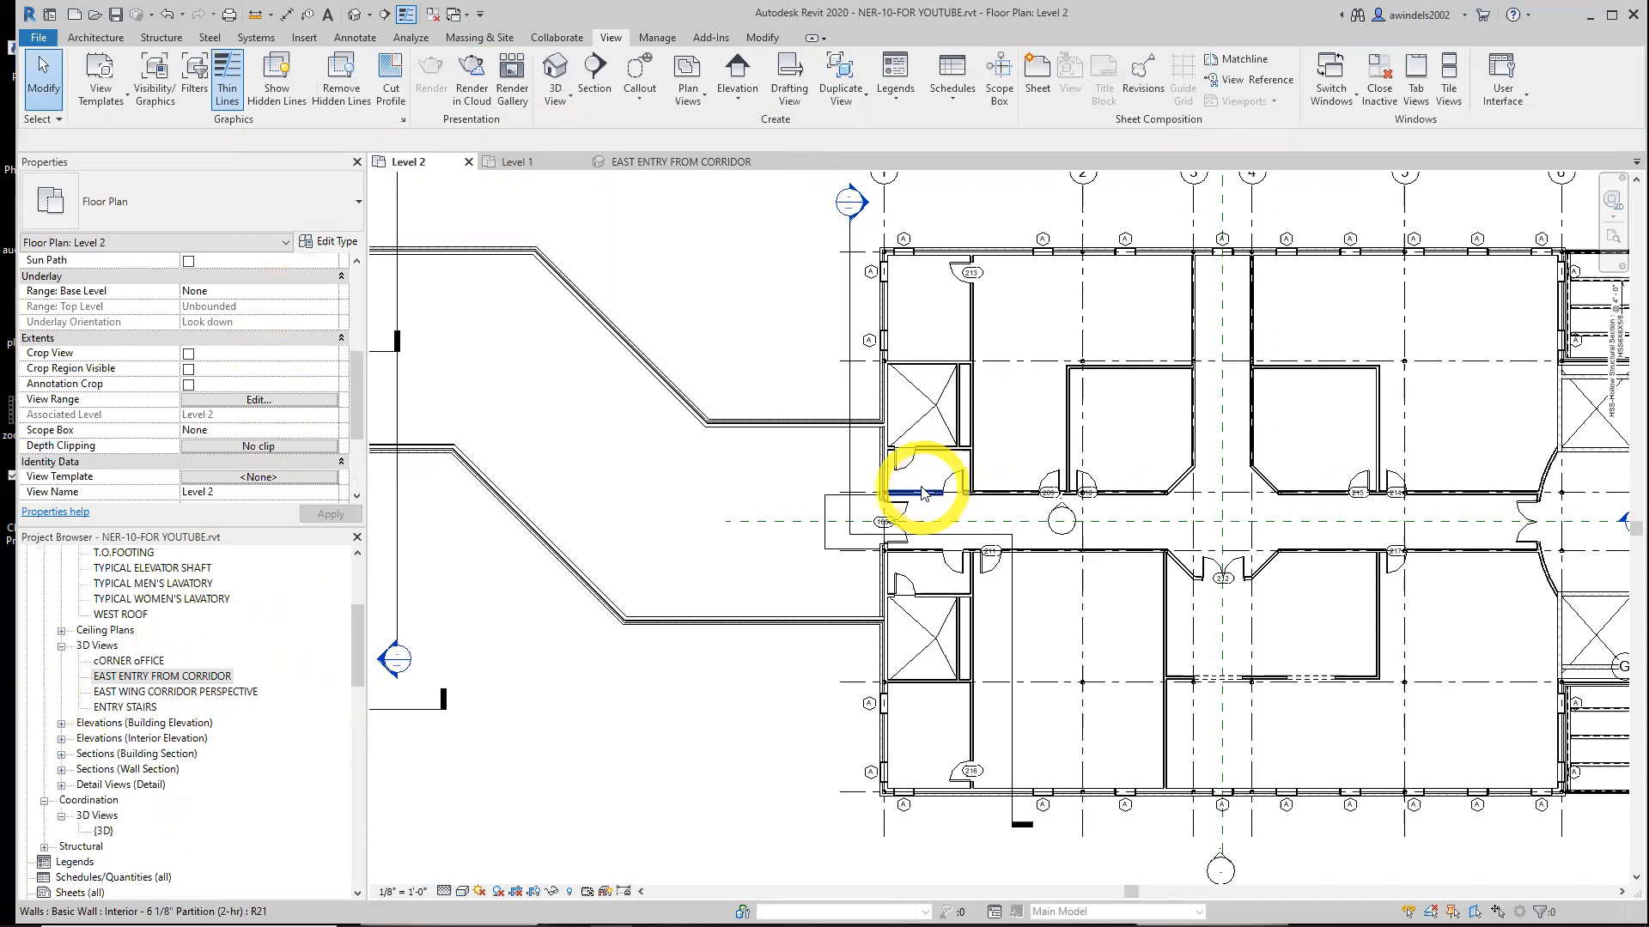
{"action": "scroll", "coordinate": [885, 528], "scroll_direction": "up", "scroll_amount": 5}
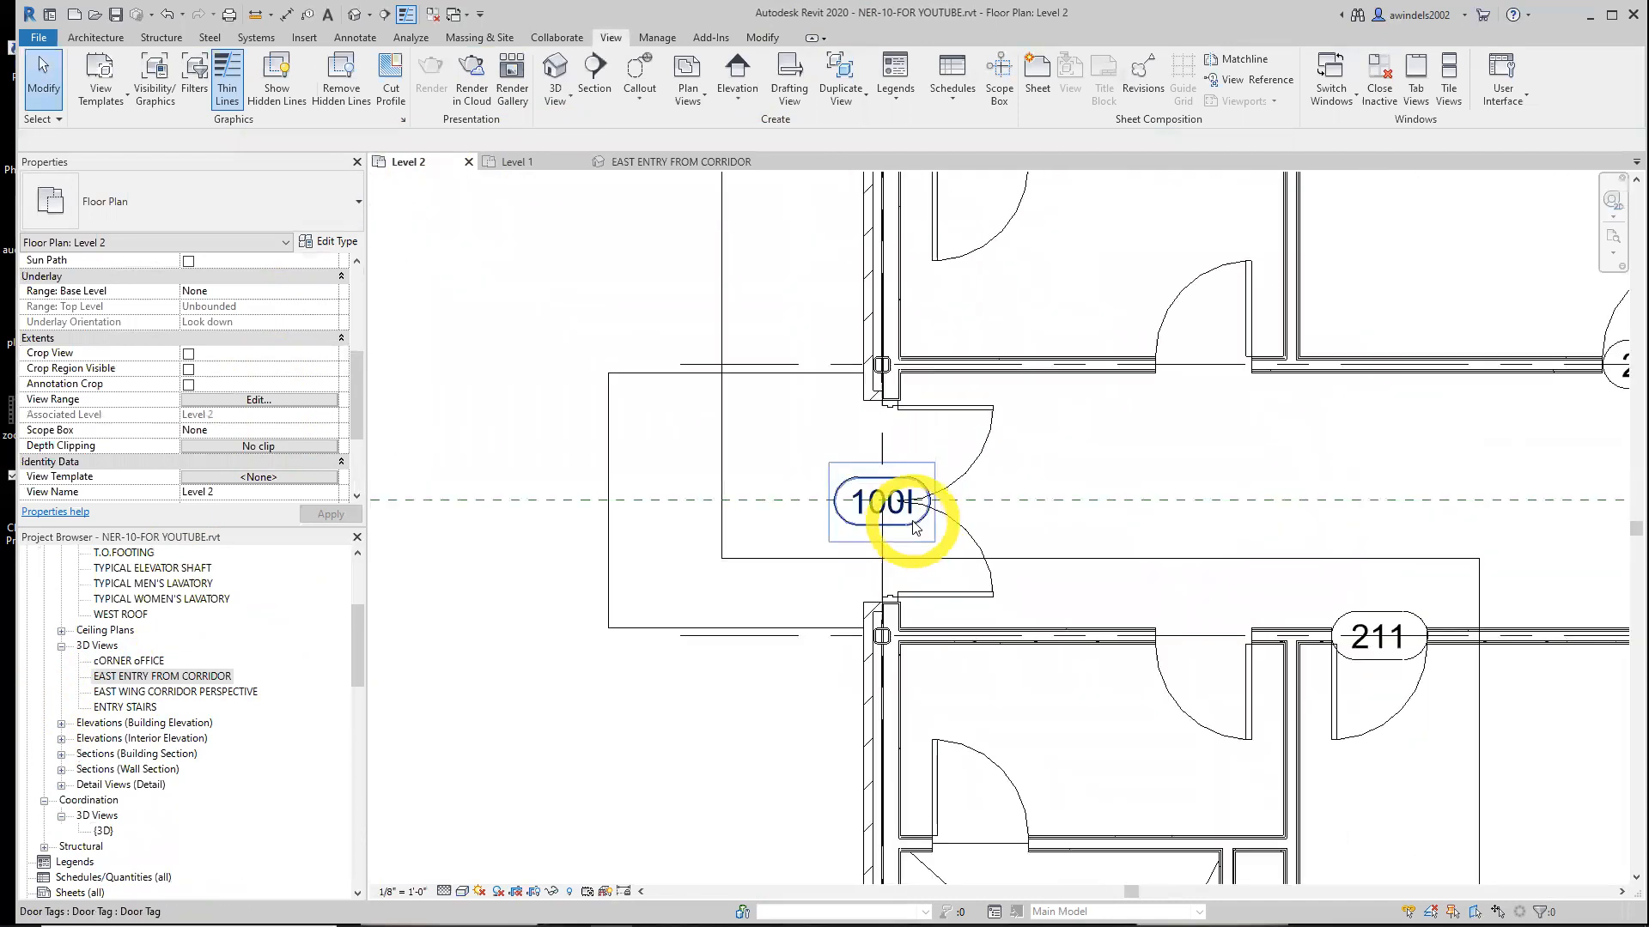
{"action": "left_click", "coordinate": [909, 527]}
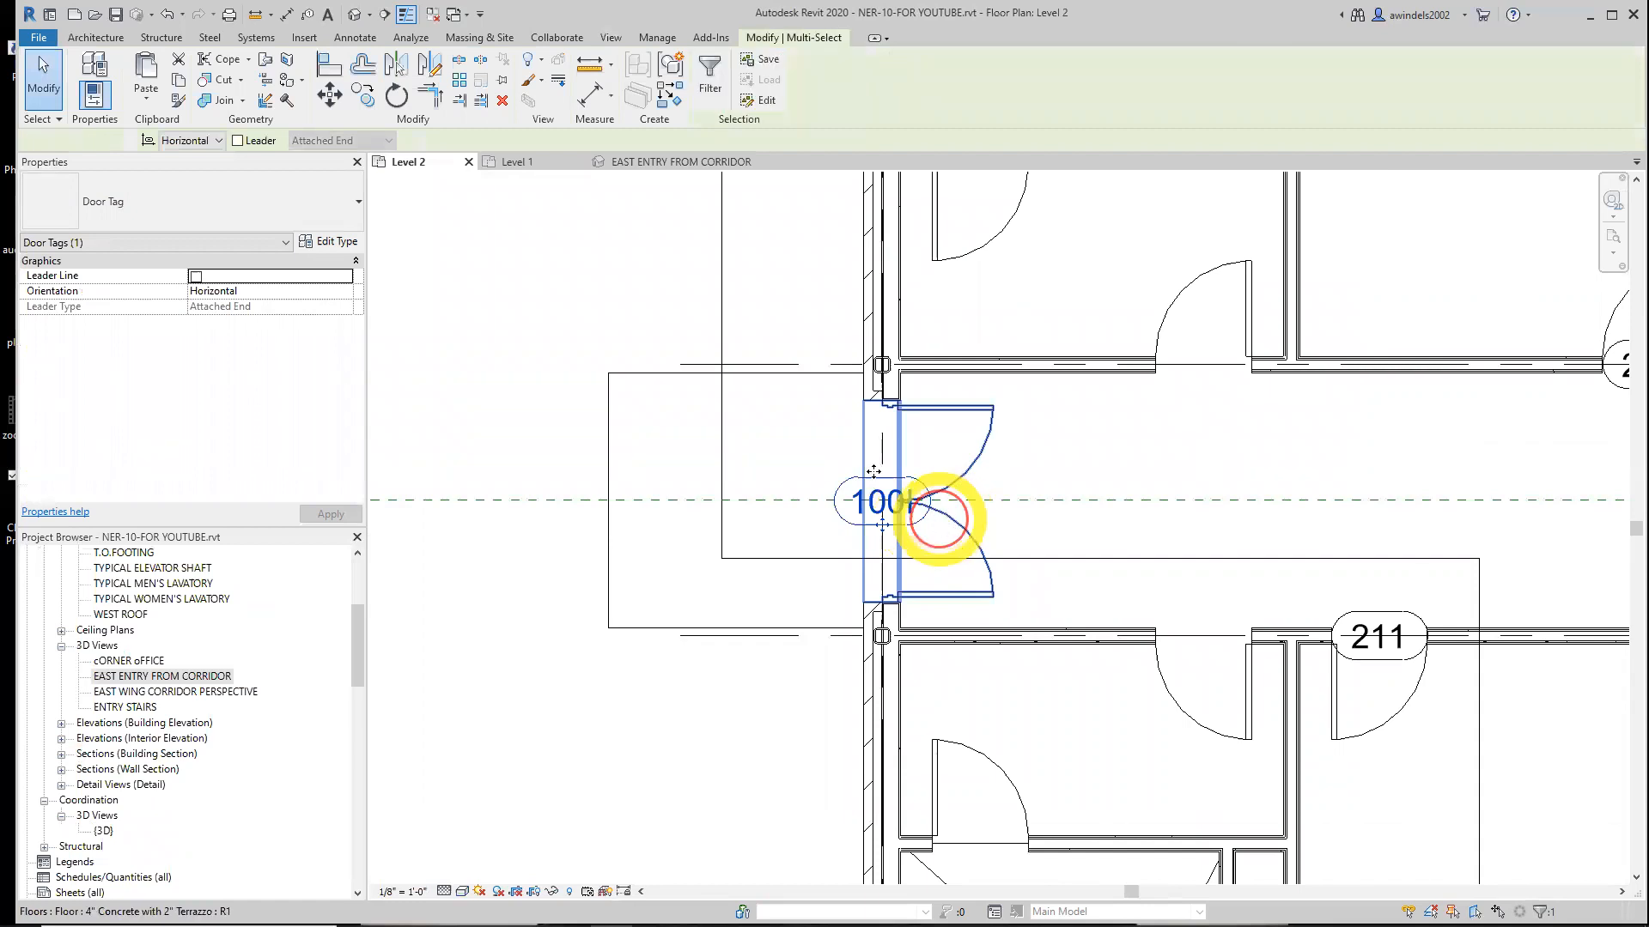
{"action": "left_click", "coordinate": [949, 522], "text": "ctrl"}
{"action": "left_click", "coordinate": [144, 99]}
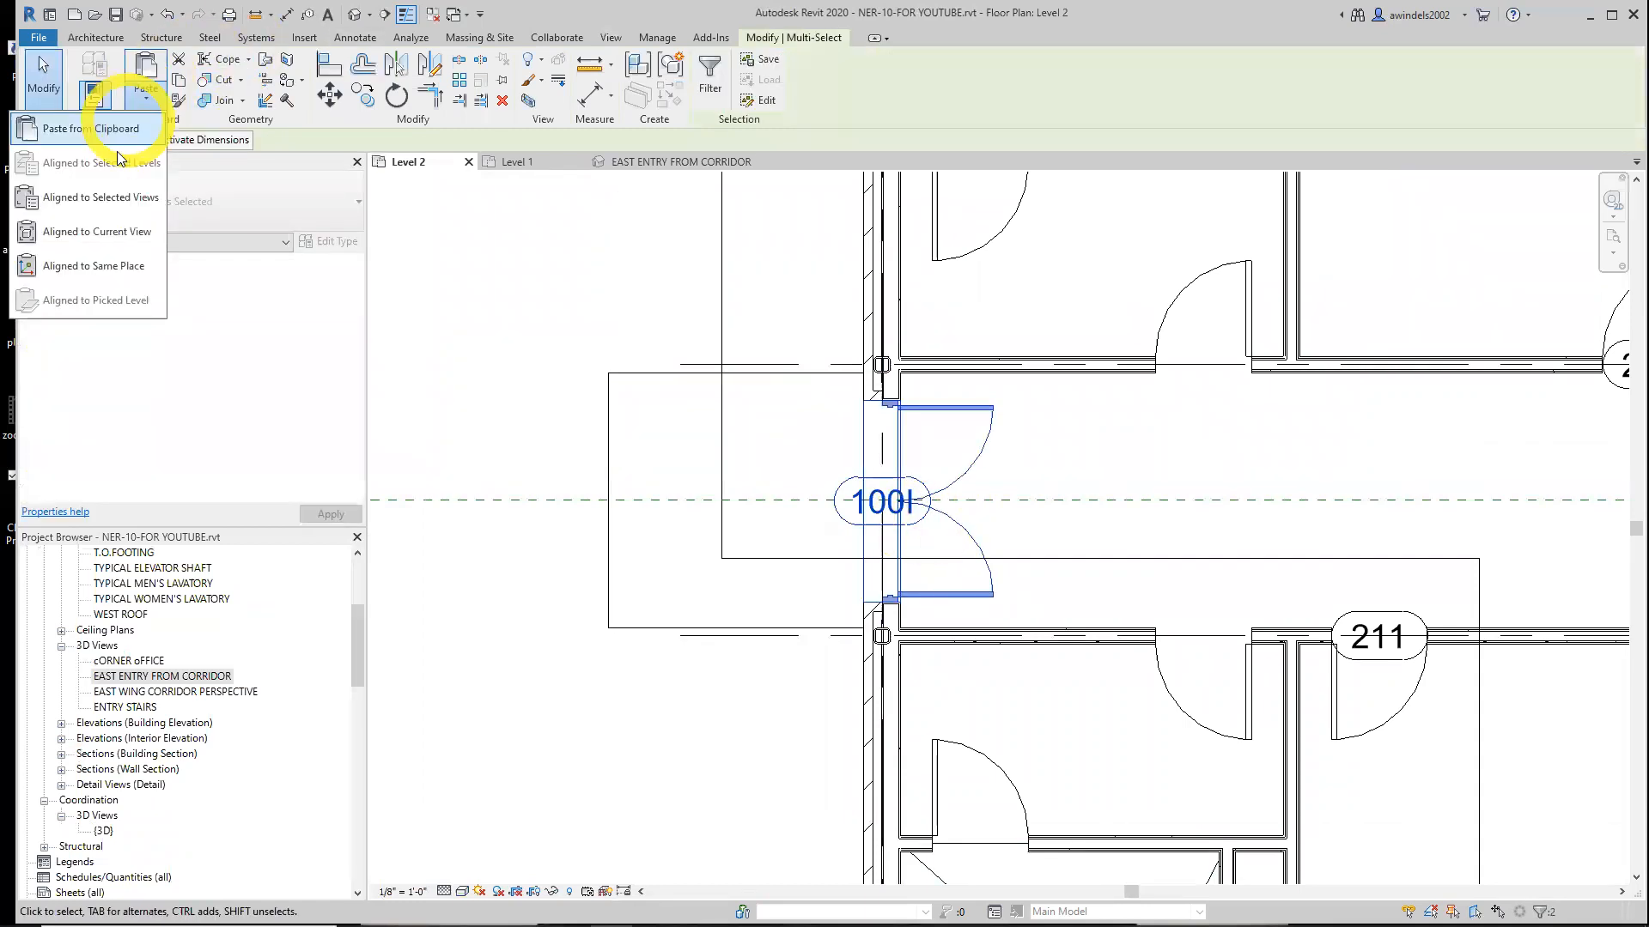
{"action": "key", "text": "Escape"}
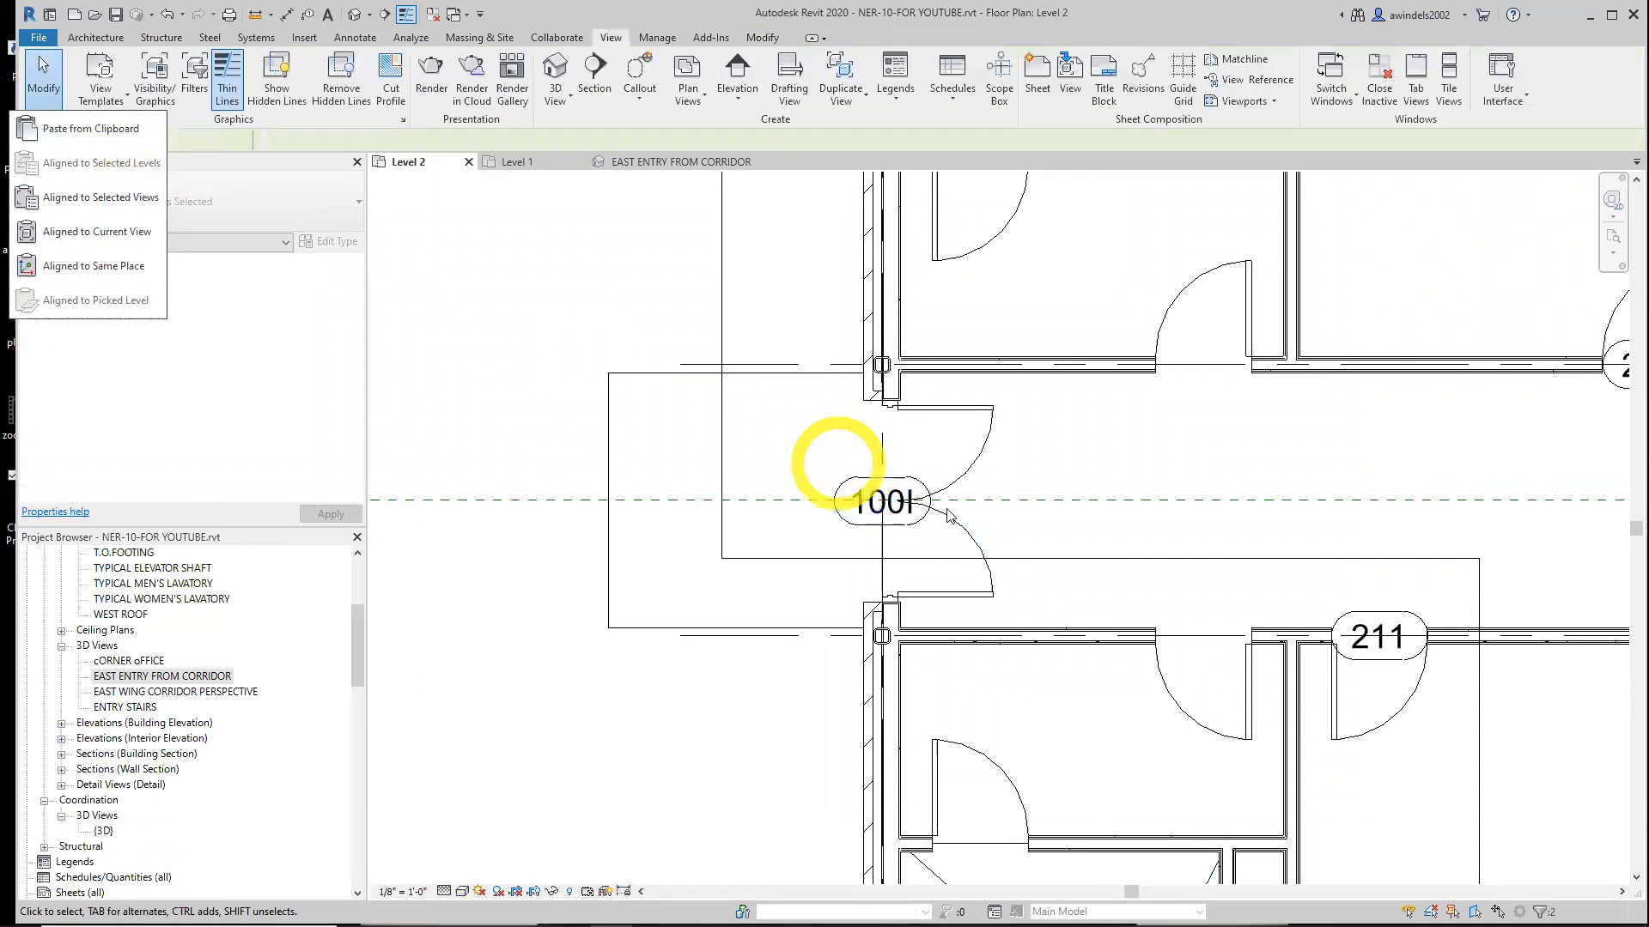
Copy the Level 2 door and its tag to the clipboard and try pasting them aligned to selected views
{"action": "left_click", "coordinate": [893, 406]}
{"action": "left_click", "coordinate": [153, 100]}
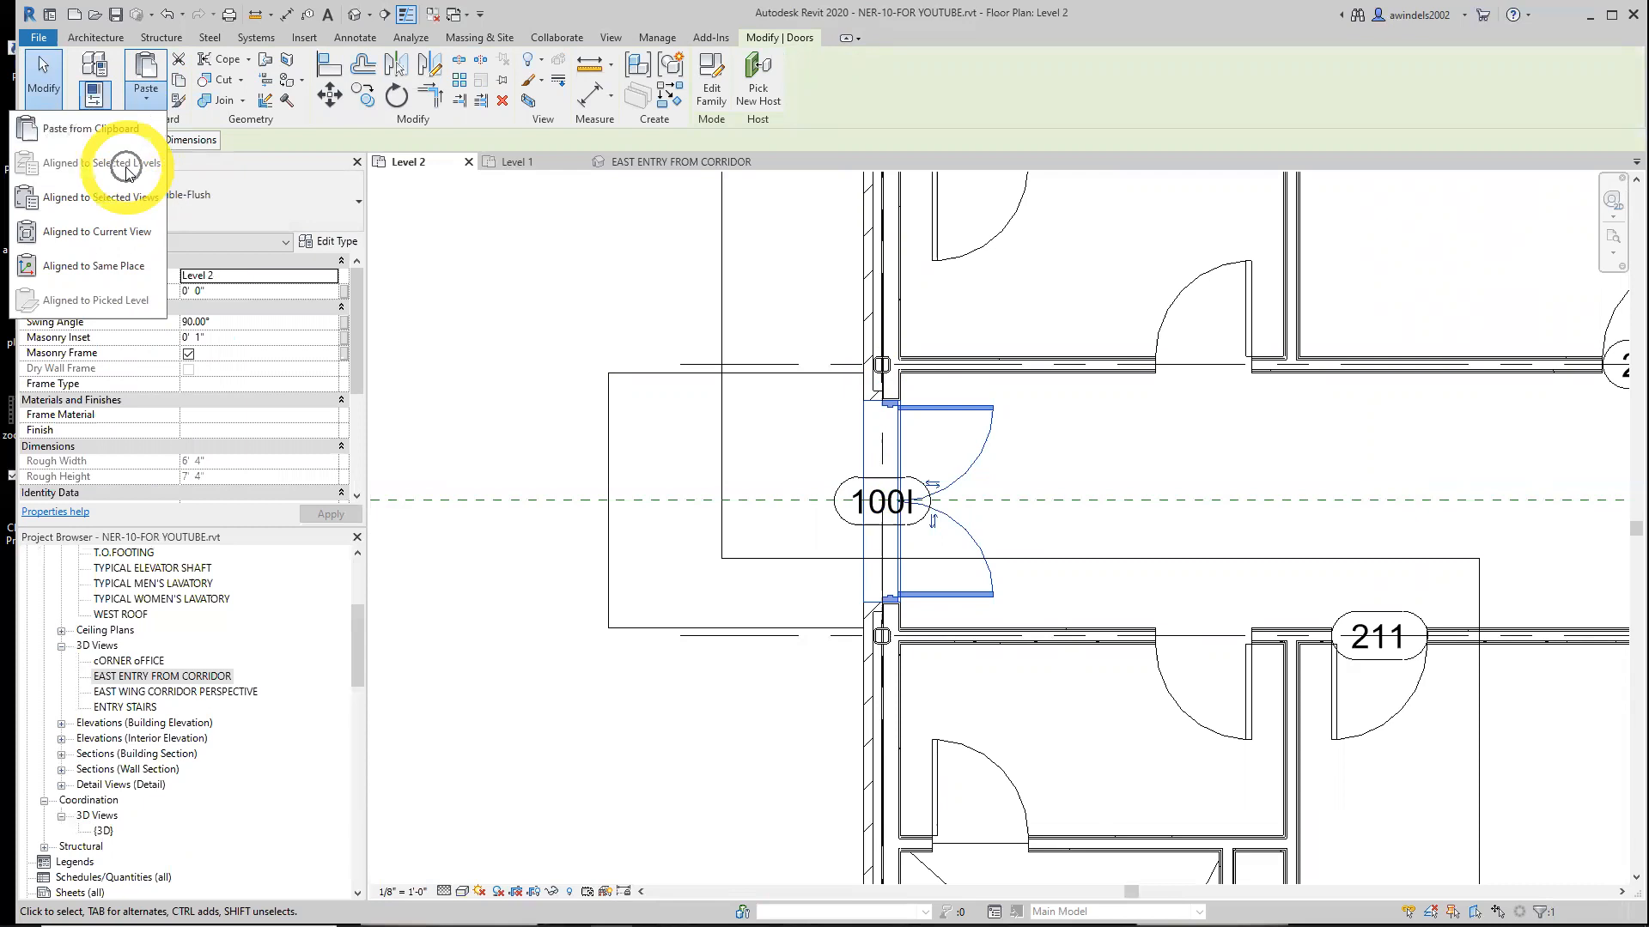
{"action": "left_click", "coordinate": [179, 80]}
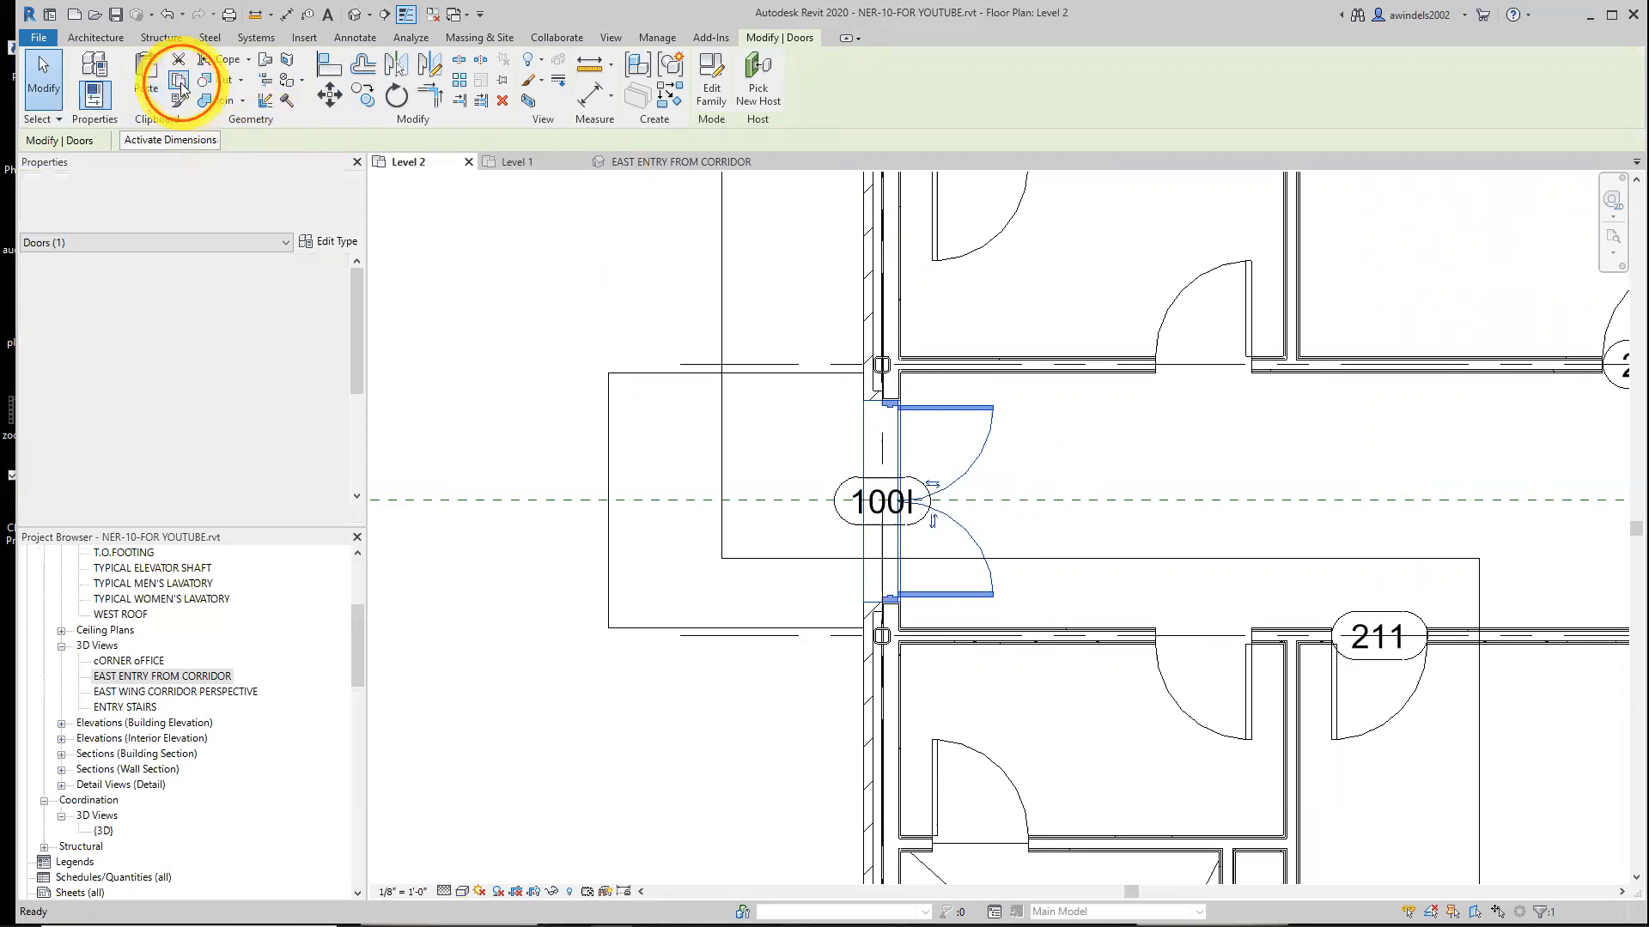
{"action": "left_click", "coordinate": [145, 99]}
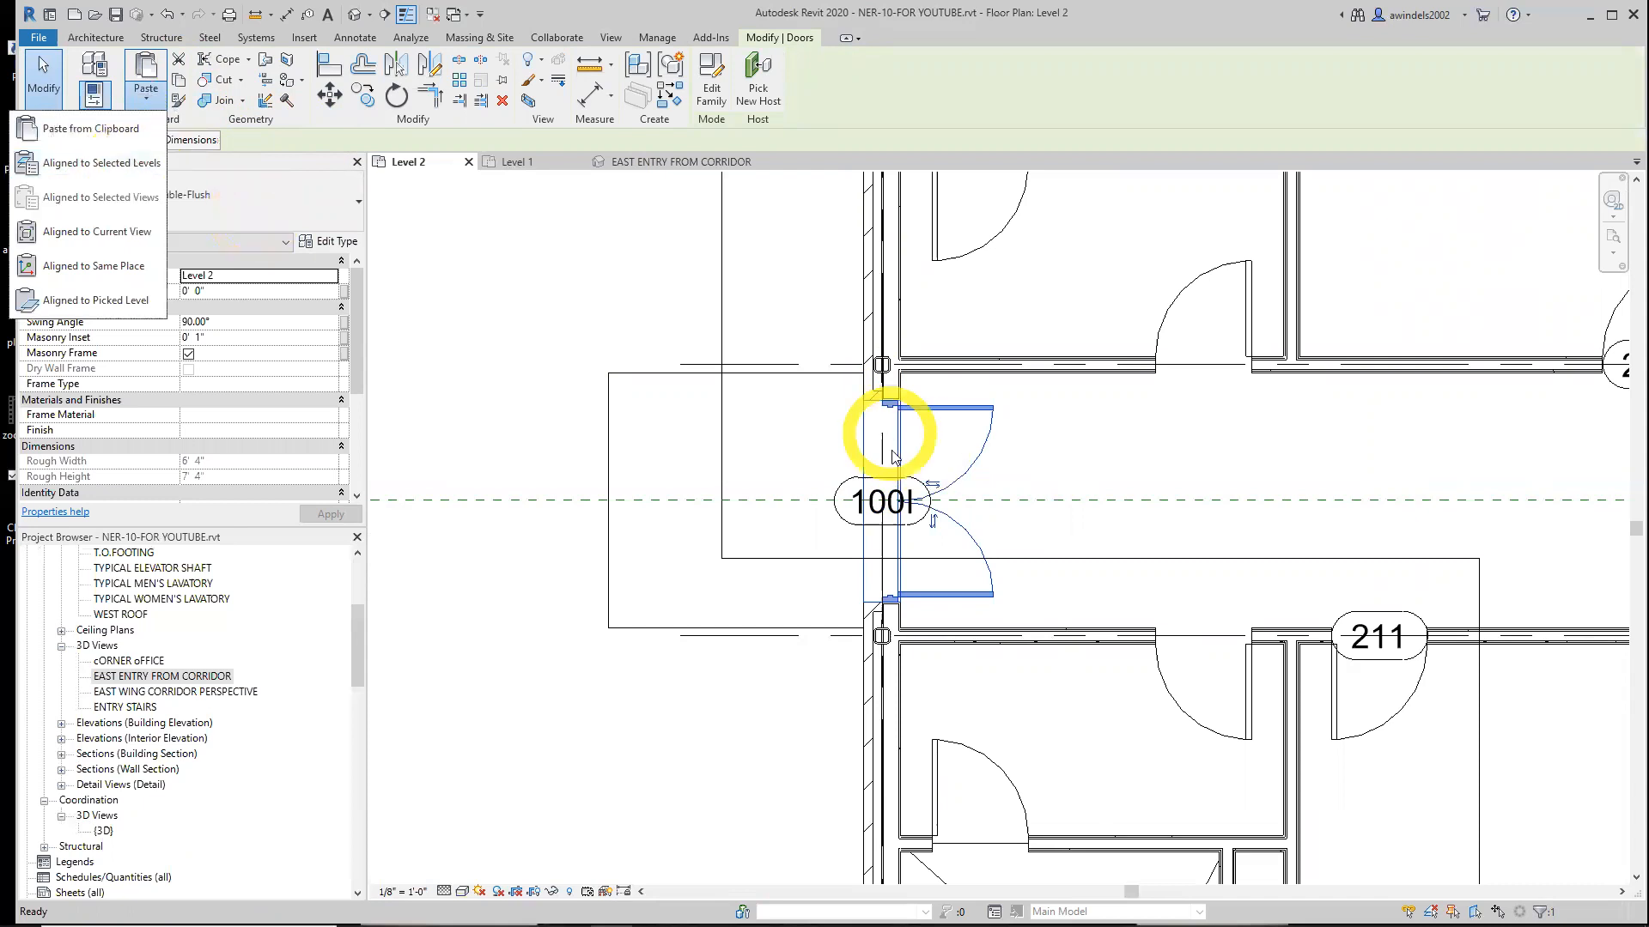
{"action": "left_click", "coordinate": [893, 434]}
{"action": "left_click", "coordinate": [865, 498]}
{"action": "left_click", "coordinate": [179, 81]}
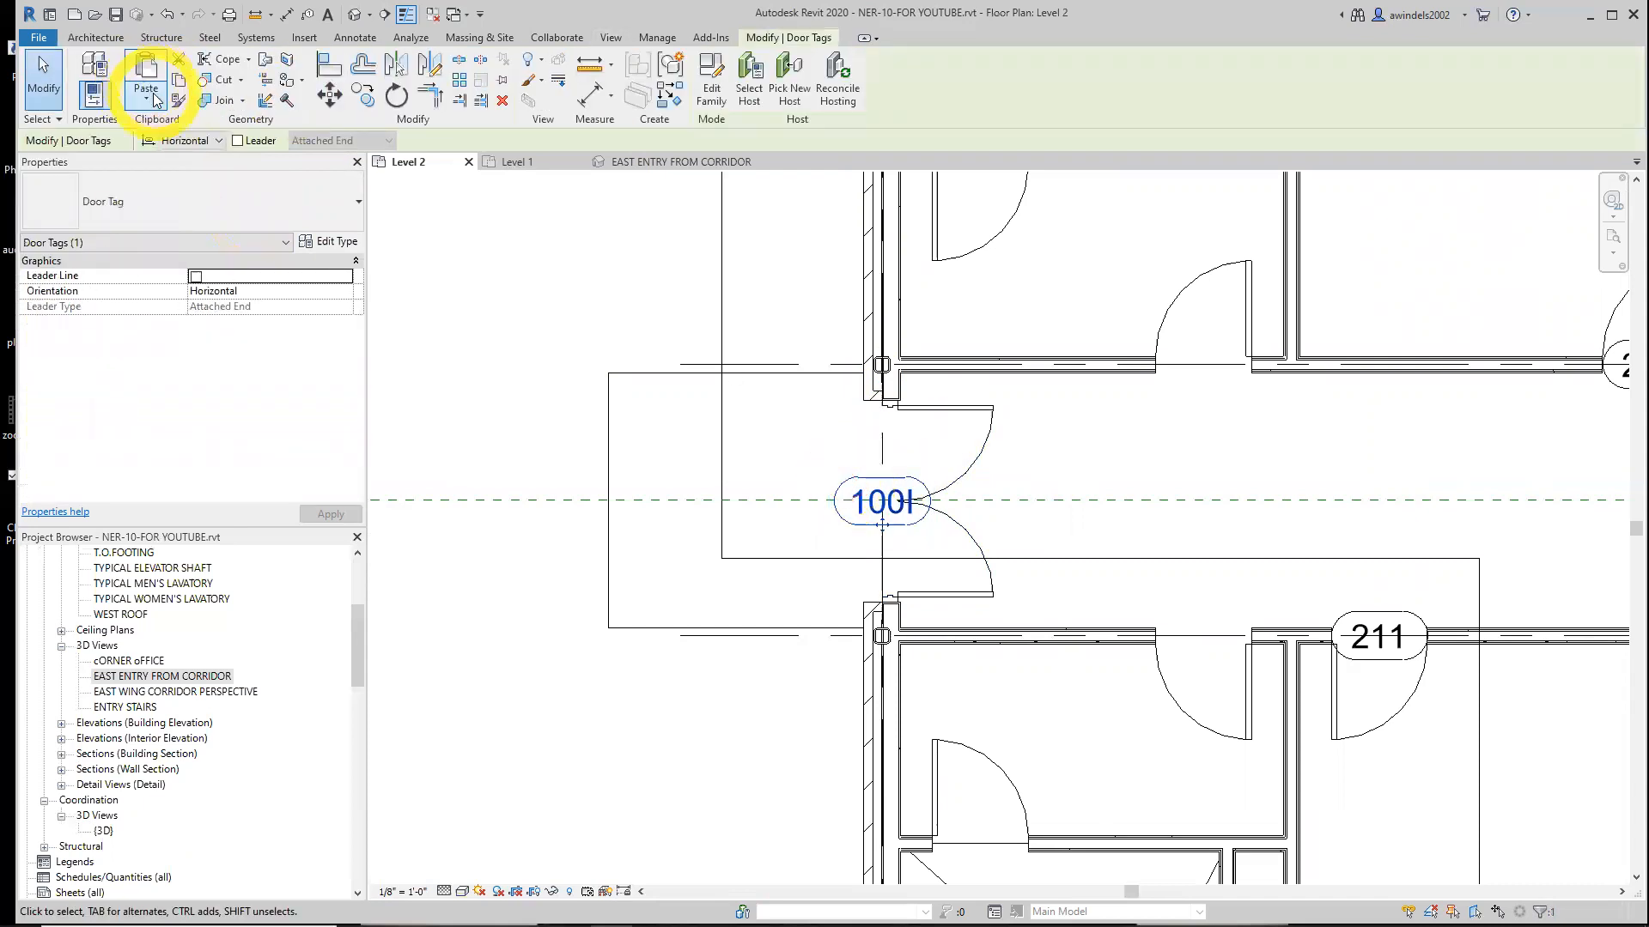
{"action": "left_click", "coordinate": [146, 99]}
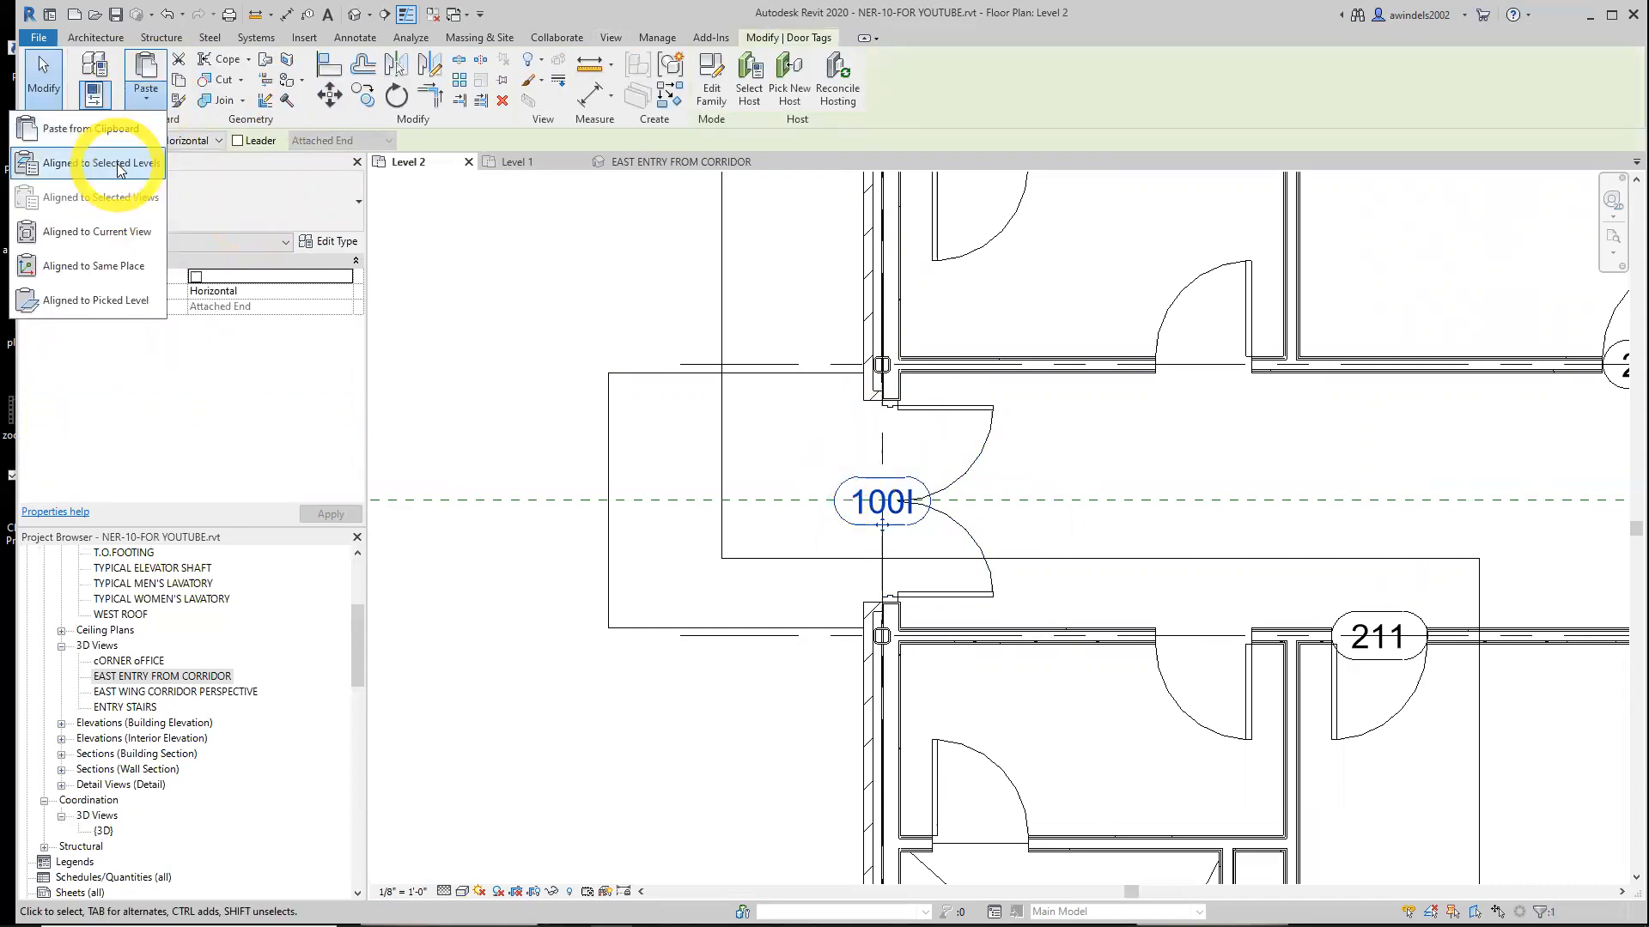
{"action": "left_click", "coordinate": [130, 203]}
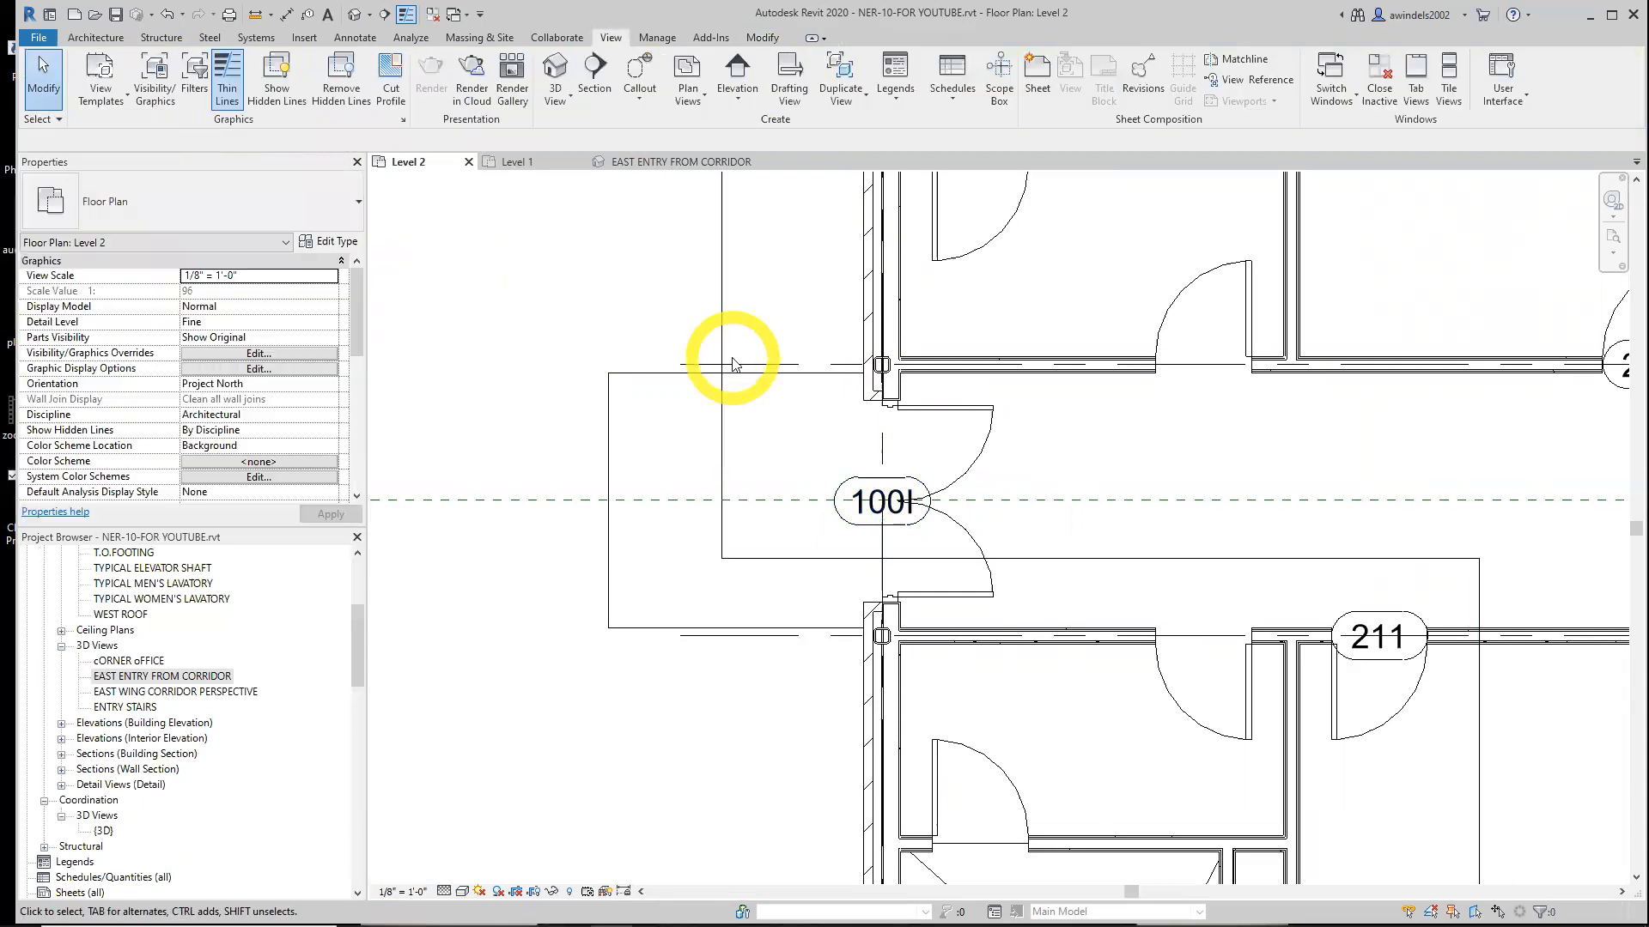
Start a detail-line arc from the midpoint of the floor landing's lower edge, entering 11 for its length
{"action": "scroll", "coordinate": [760, 356], "scroll_direction": "down", "scroll_amount": 2}
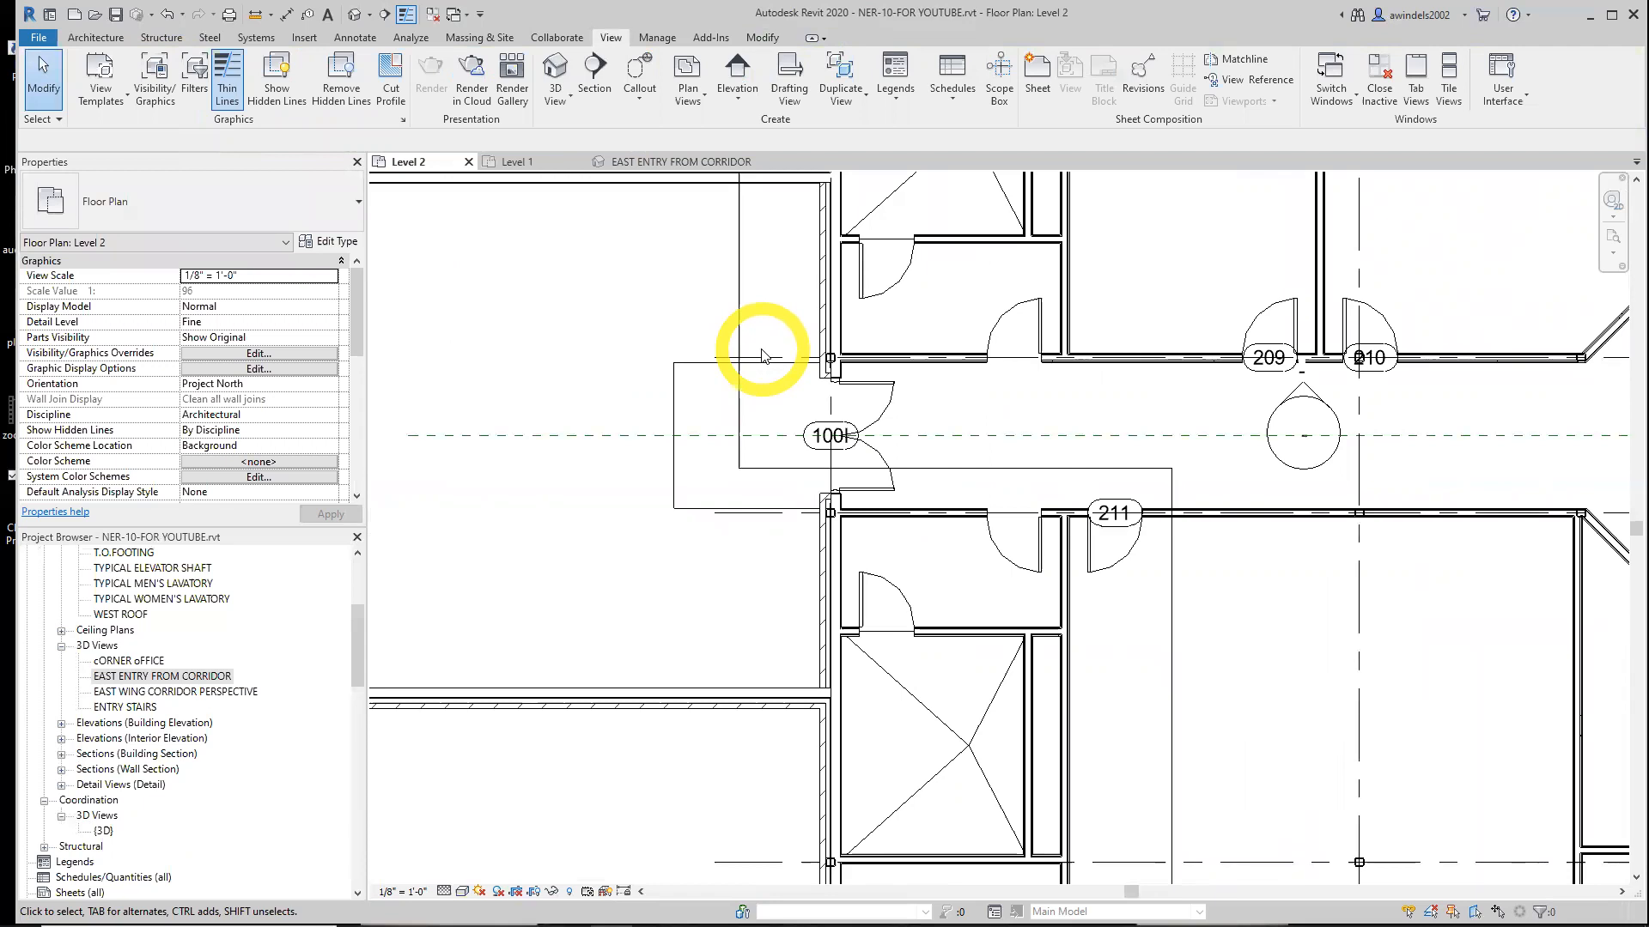
{"action": "middle_click_drag", "start_coordinate": [762, 349], "coordinate": [711, 370]}
{"action": "left_click", "coordinate": [812, 469]}
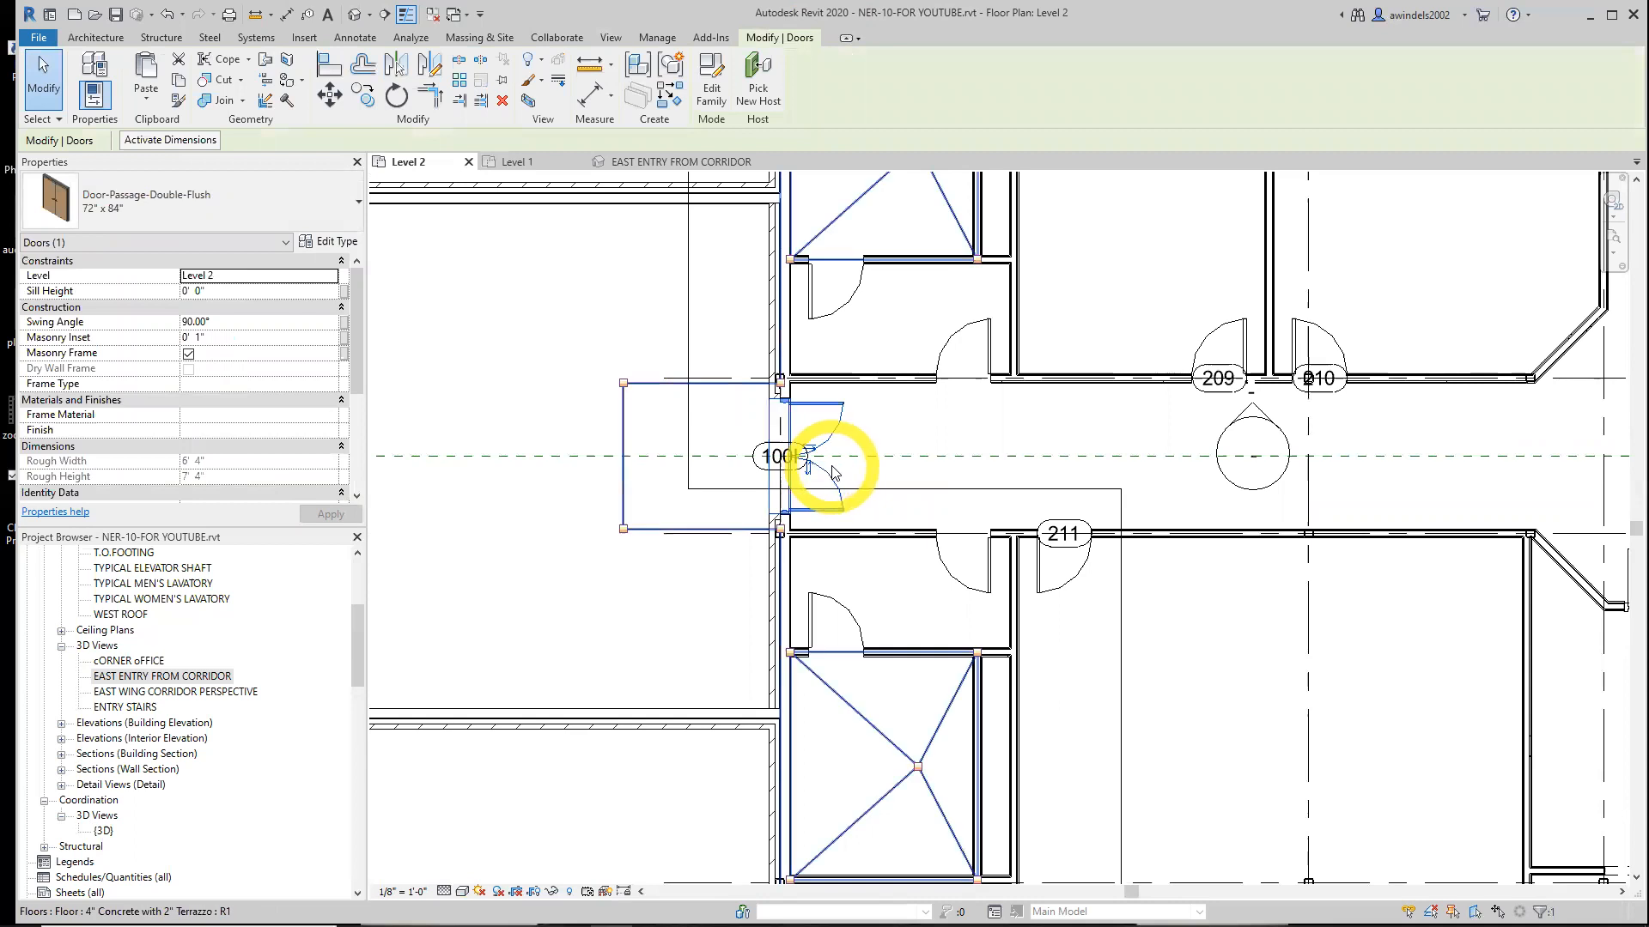
{"action": "key", "text": "Escape"}
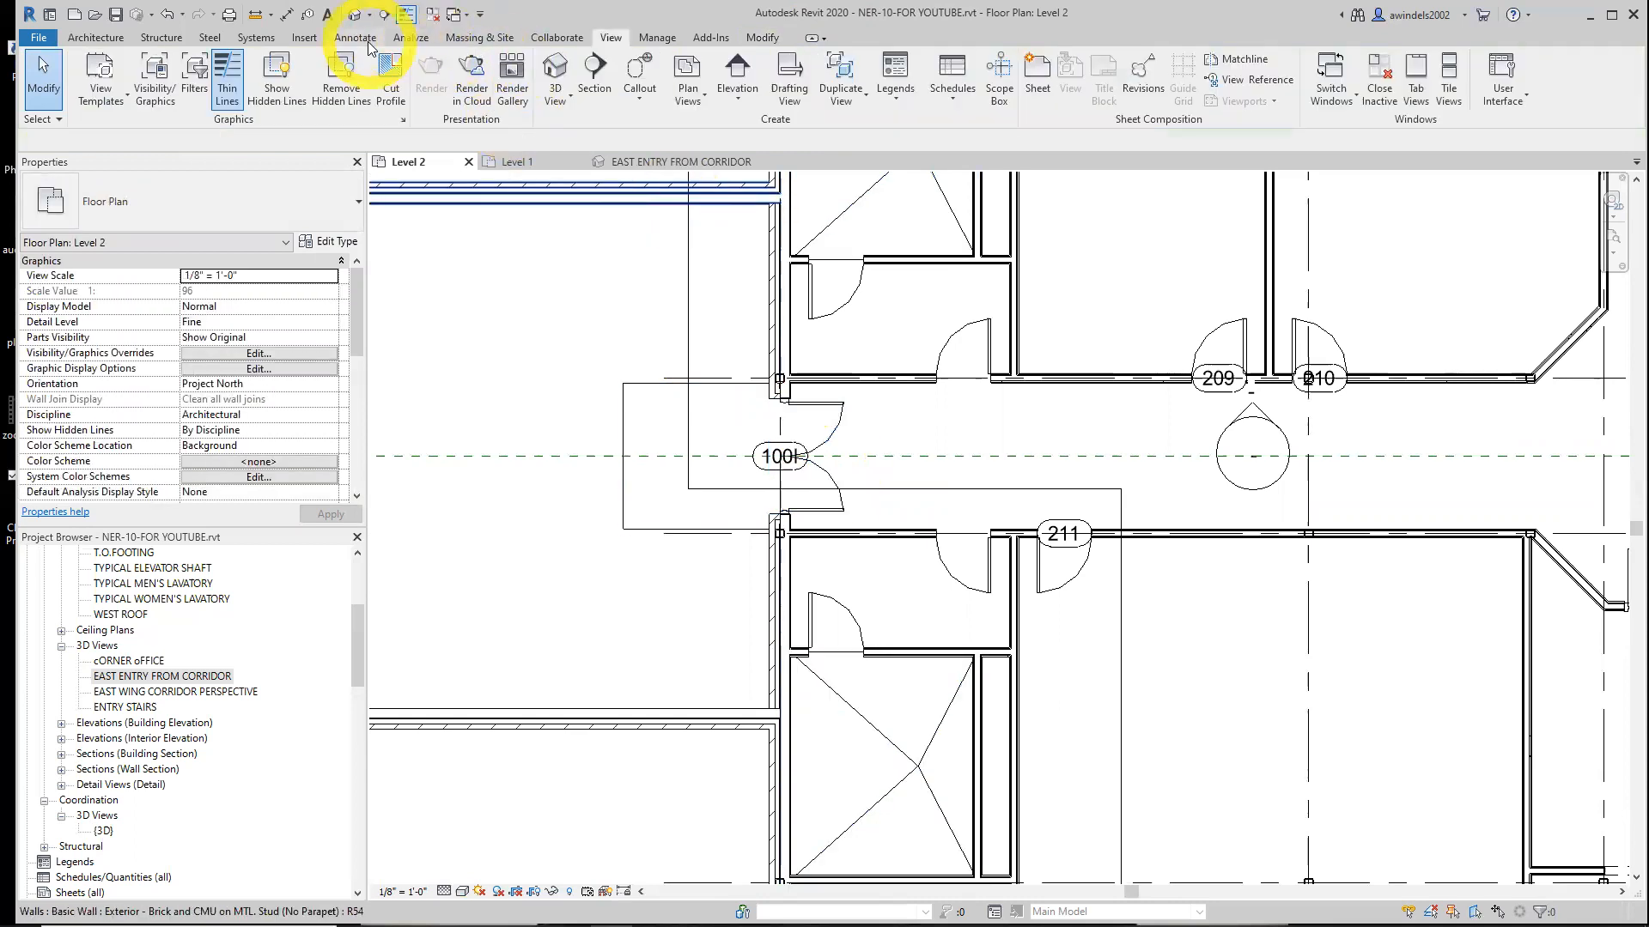
{"action": "left_click", "coordinate": [365, 41]}
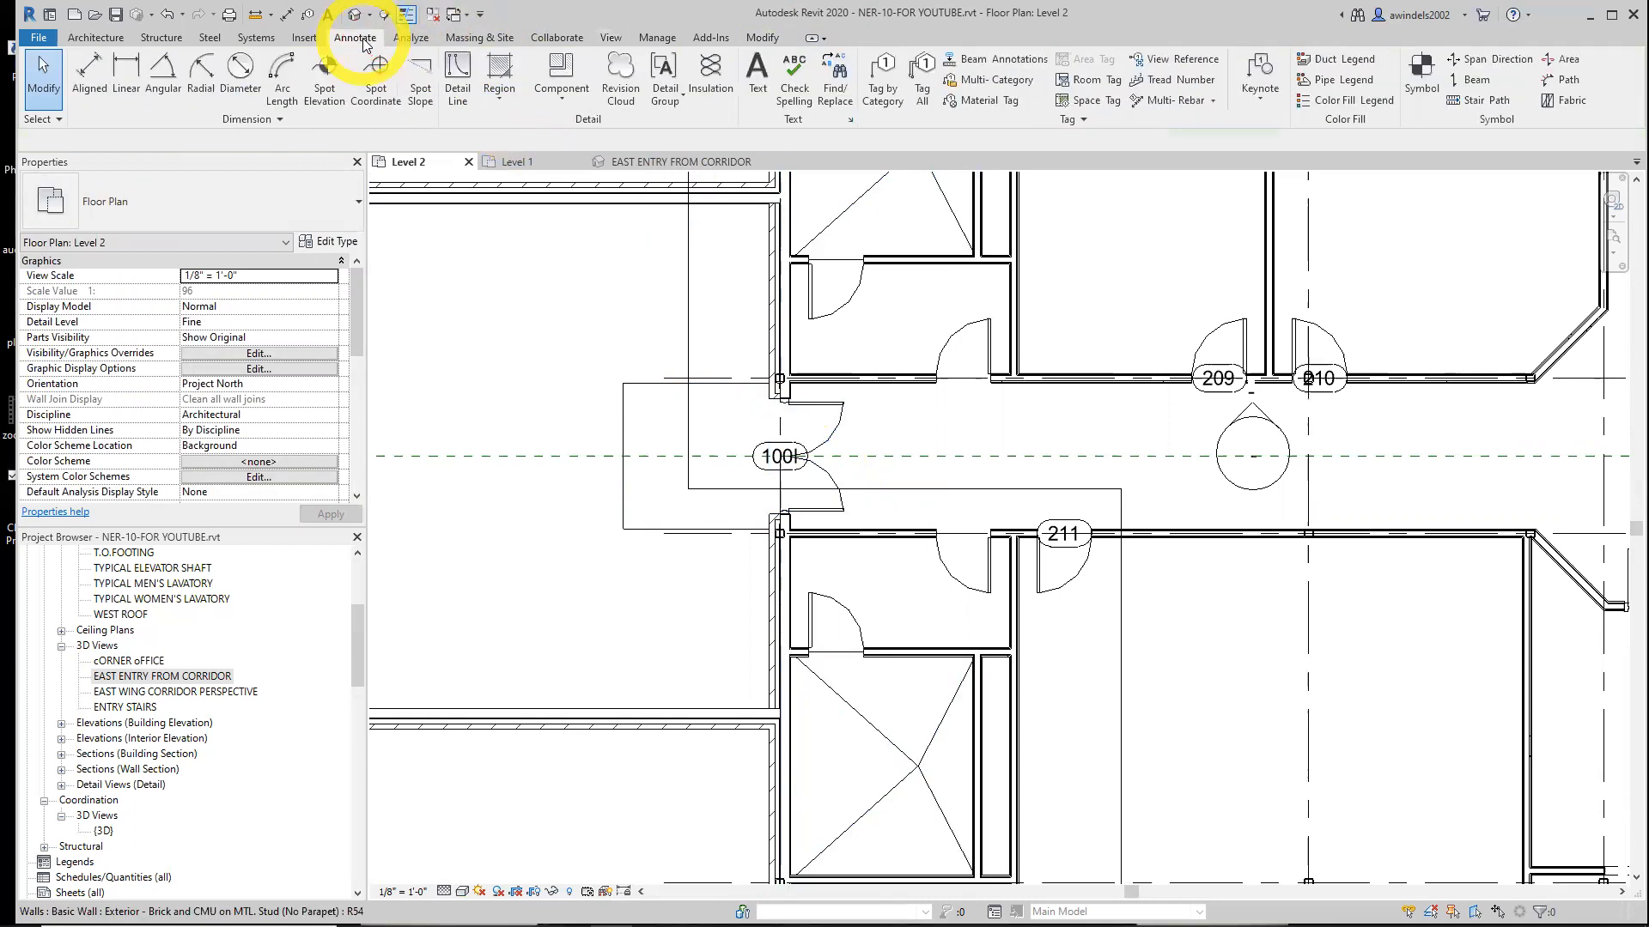
{"action": "left_click", "coordinate": [460, 90]}
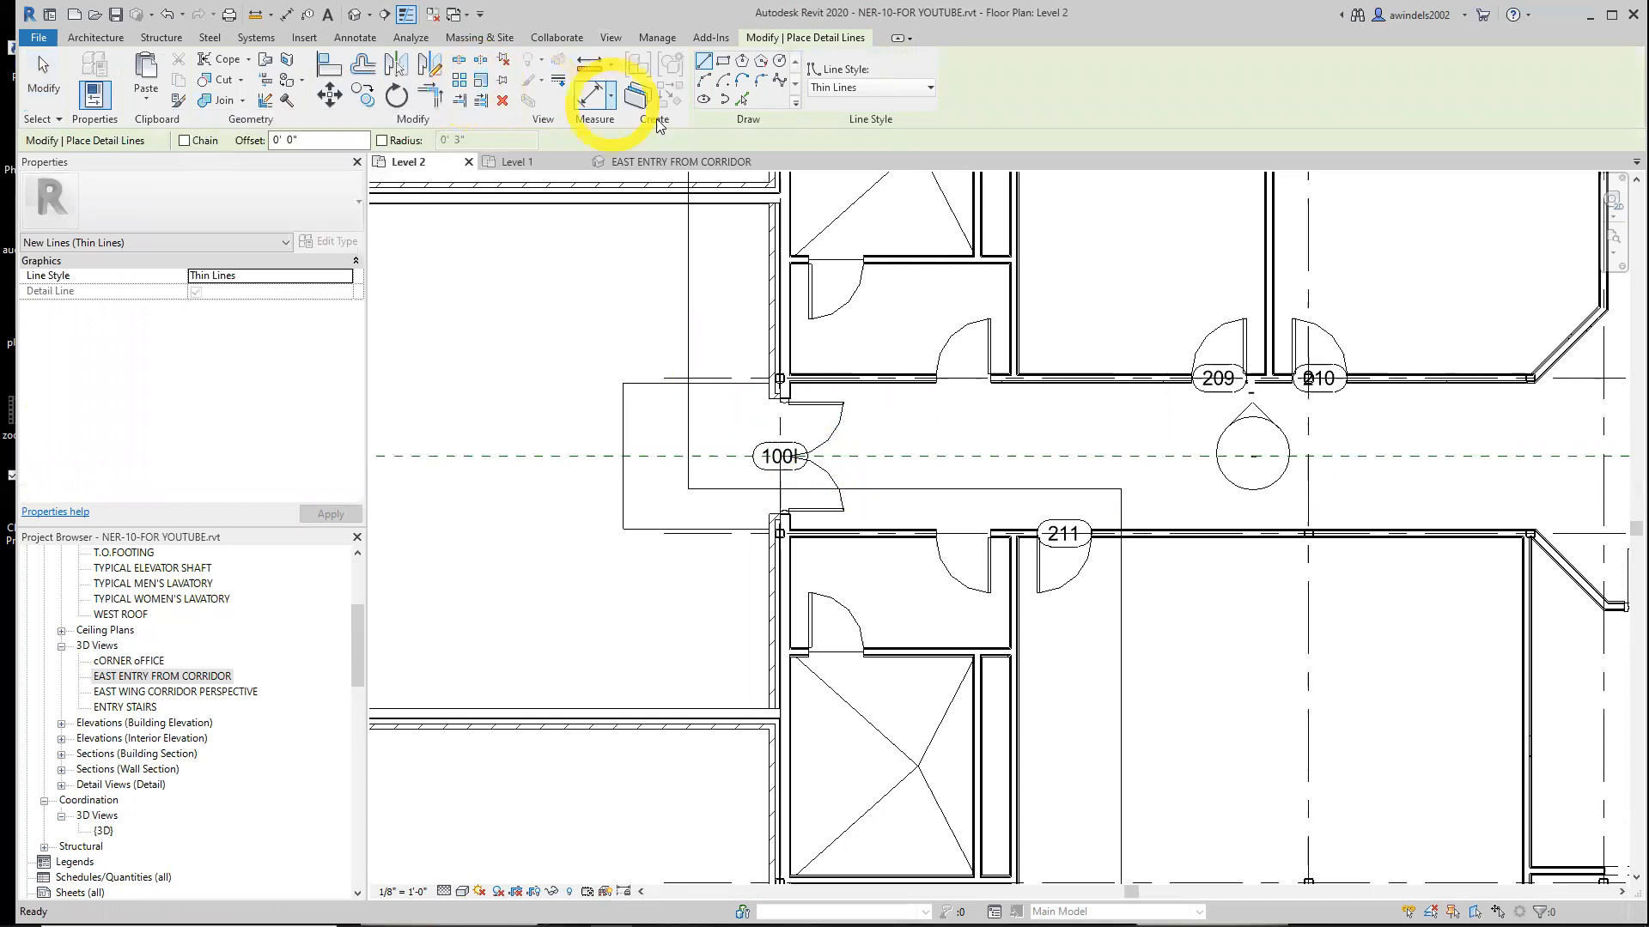
{"action": "left_click", "coordinate": [704, 83]}
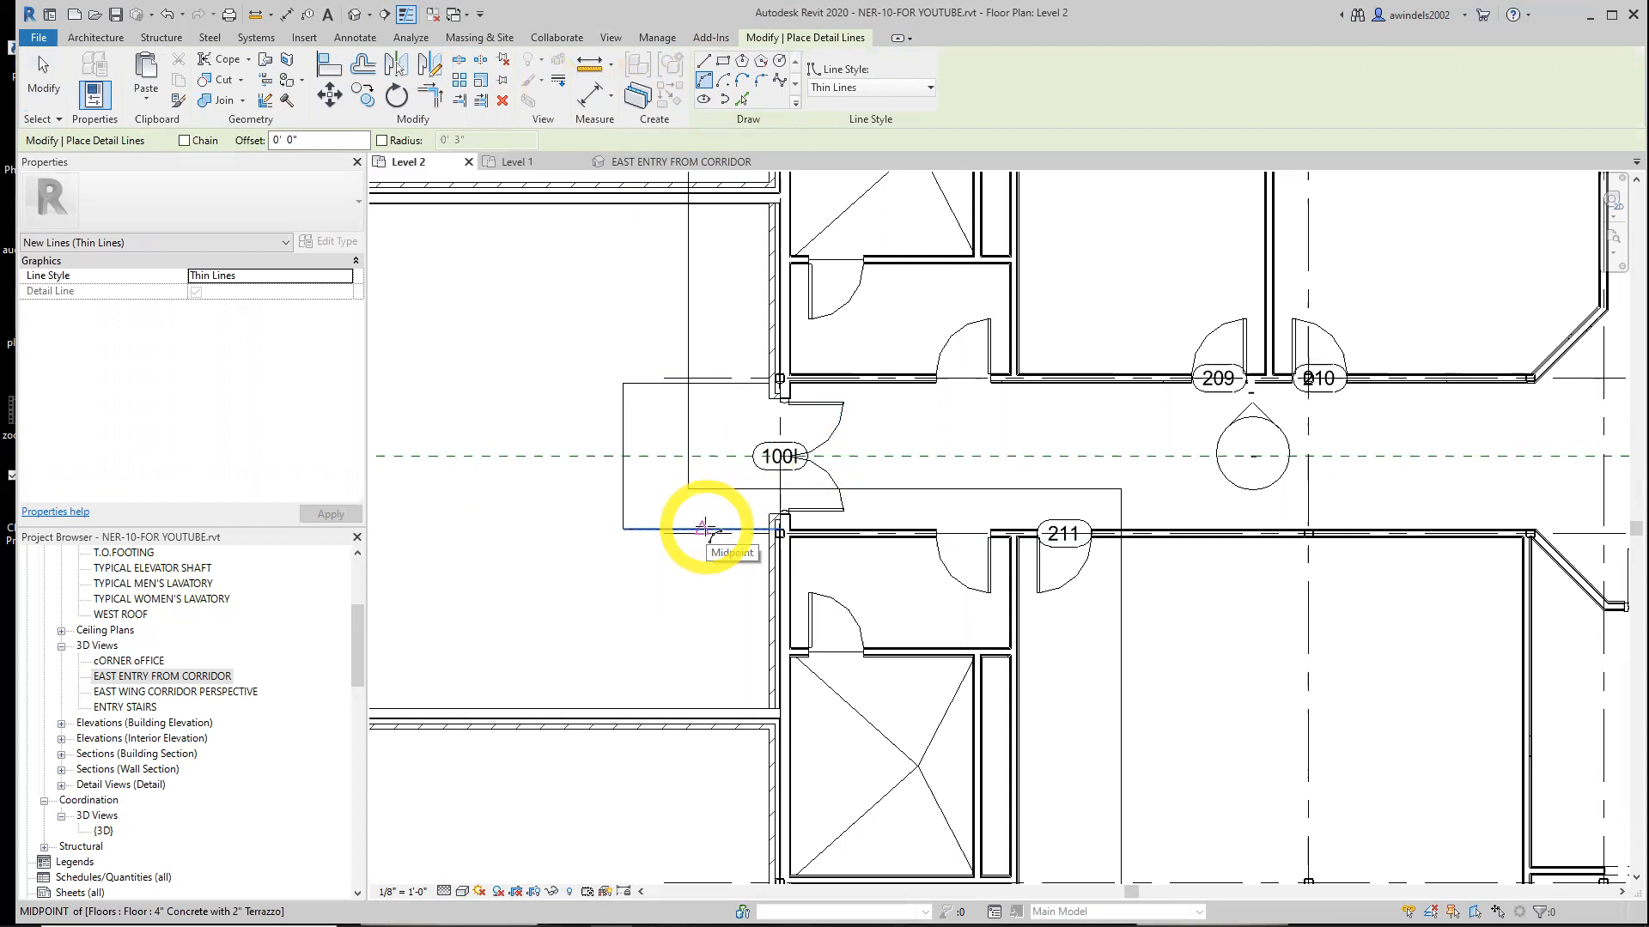
{"action": "left_click", "coordinate": [704, 528]}
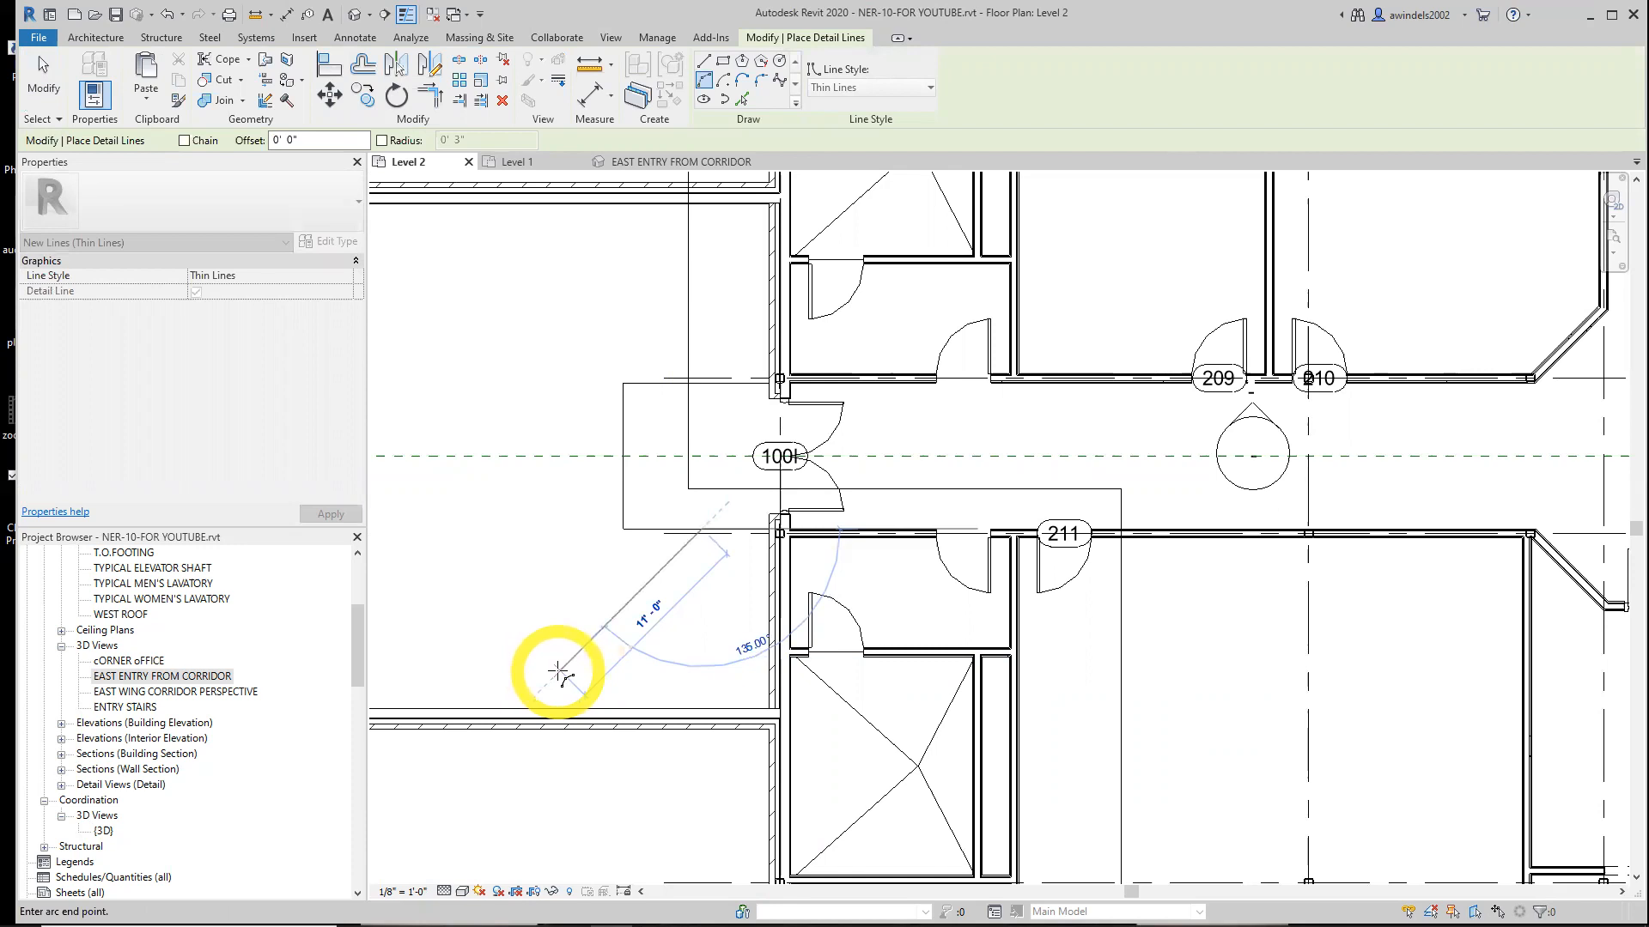
{"action": "type", "text": "11"}
{"action": "key", "text": "Return"}
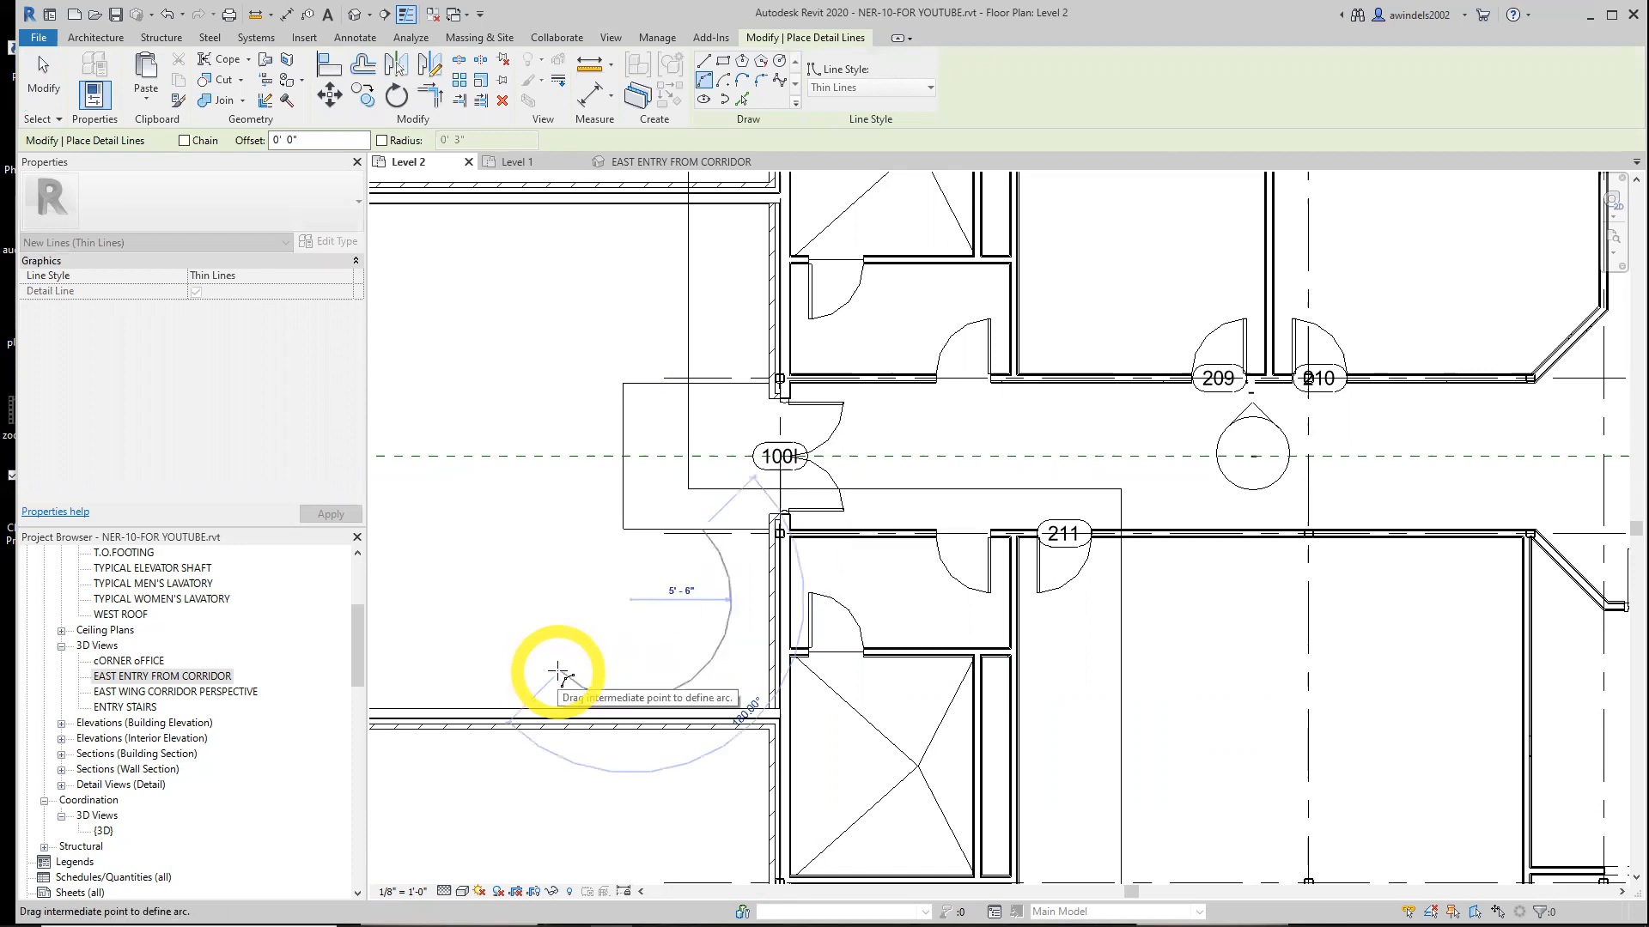
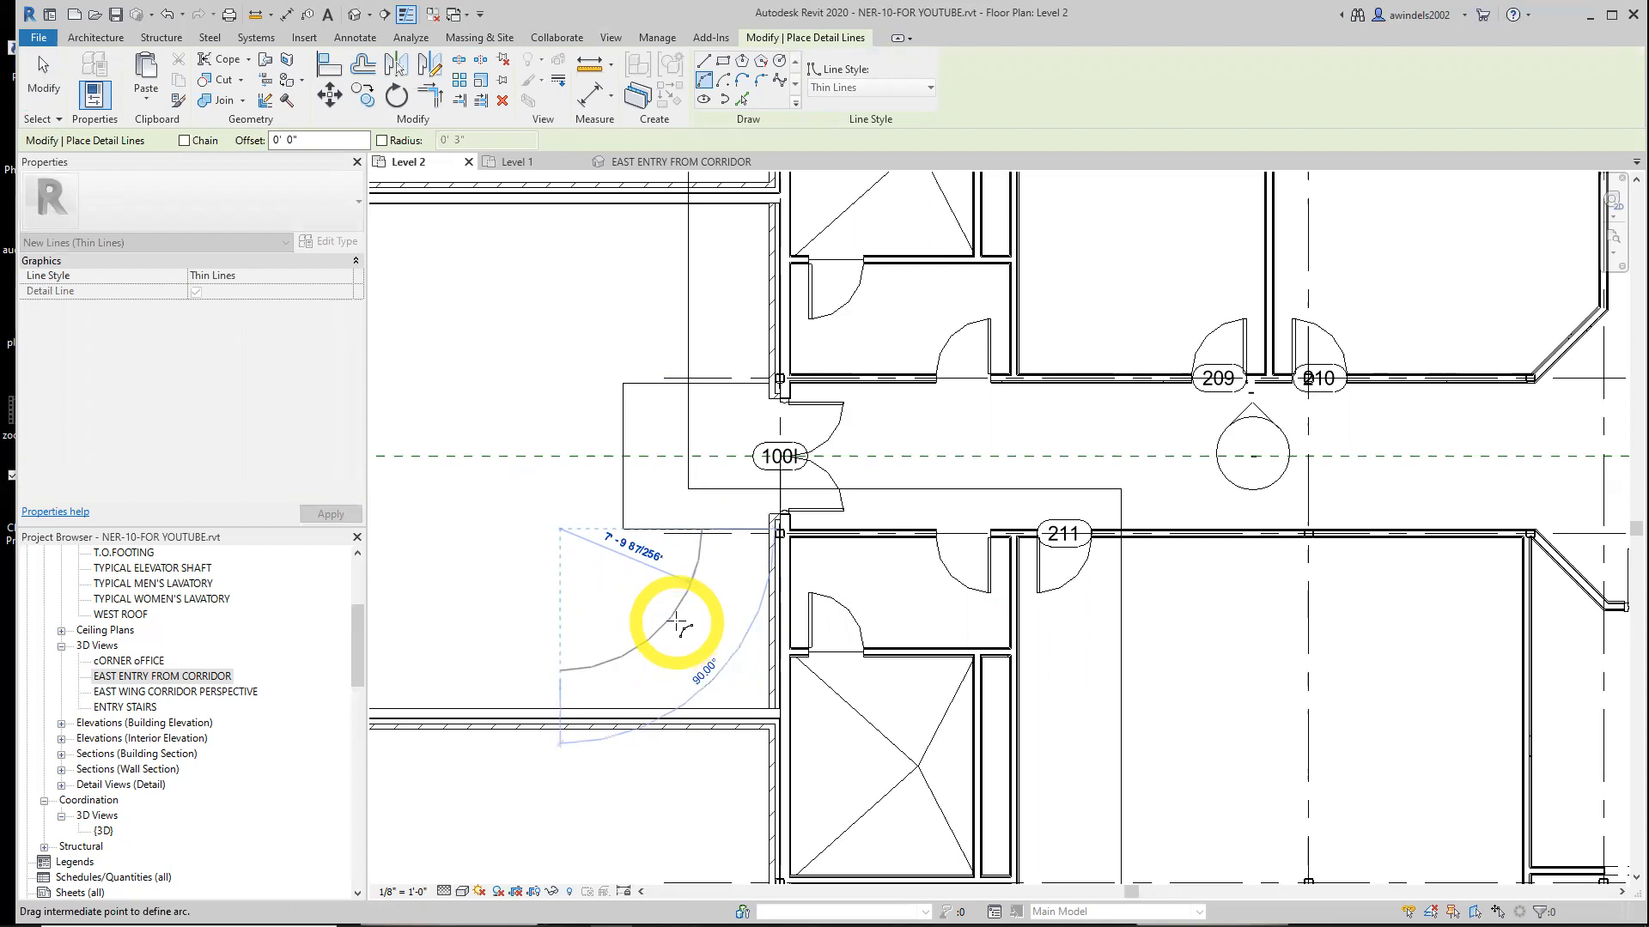
Finish the detail arc and add parallel arcs offset 1' 6" on either side of it with Pick Lines
{"action": "left_click", "coordinate": [678, 622]}
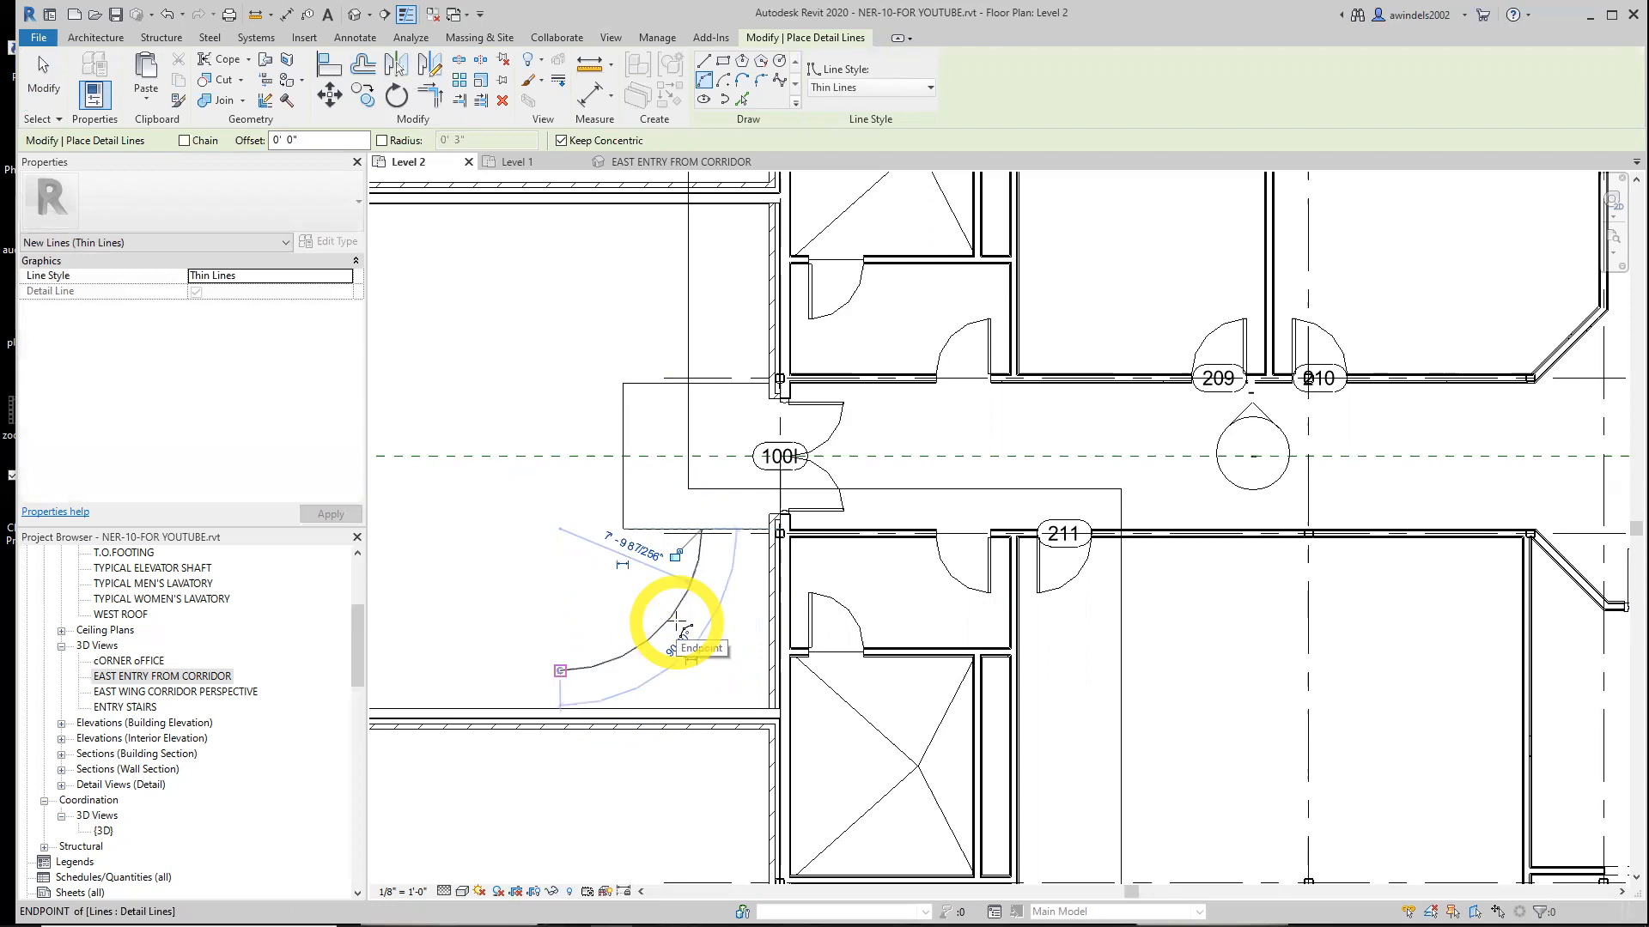
{"action": "key", "text": "Escape"}
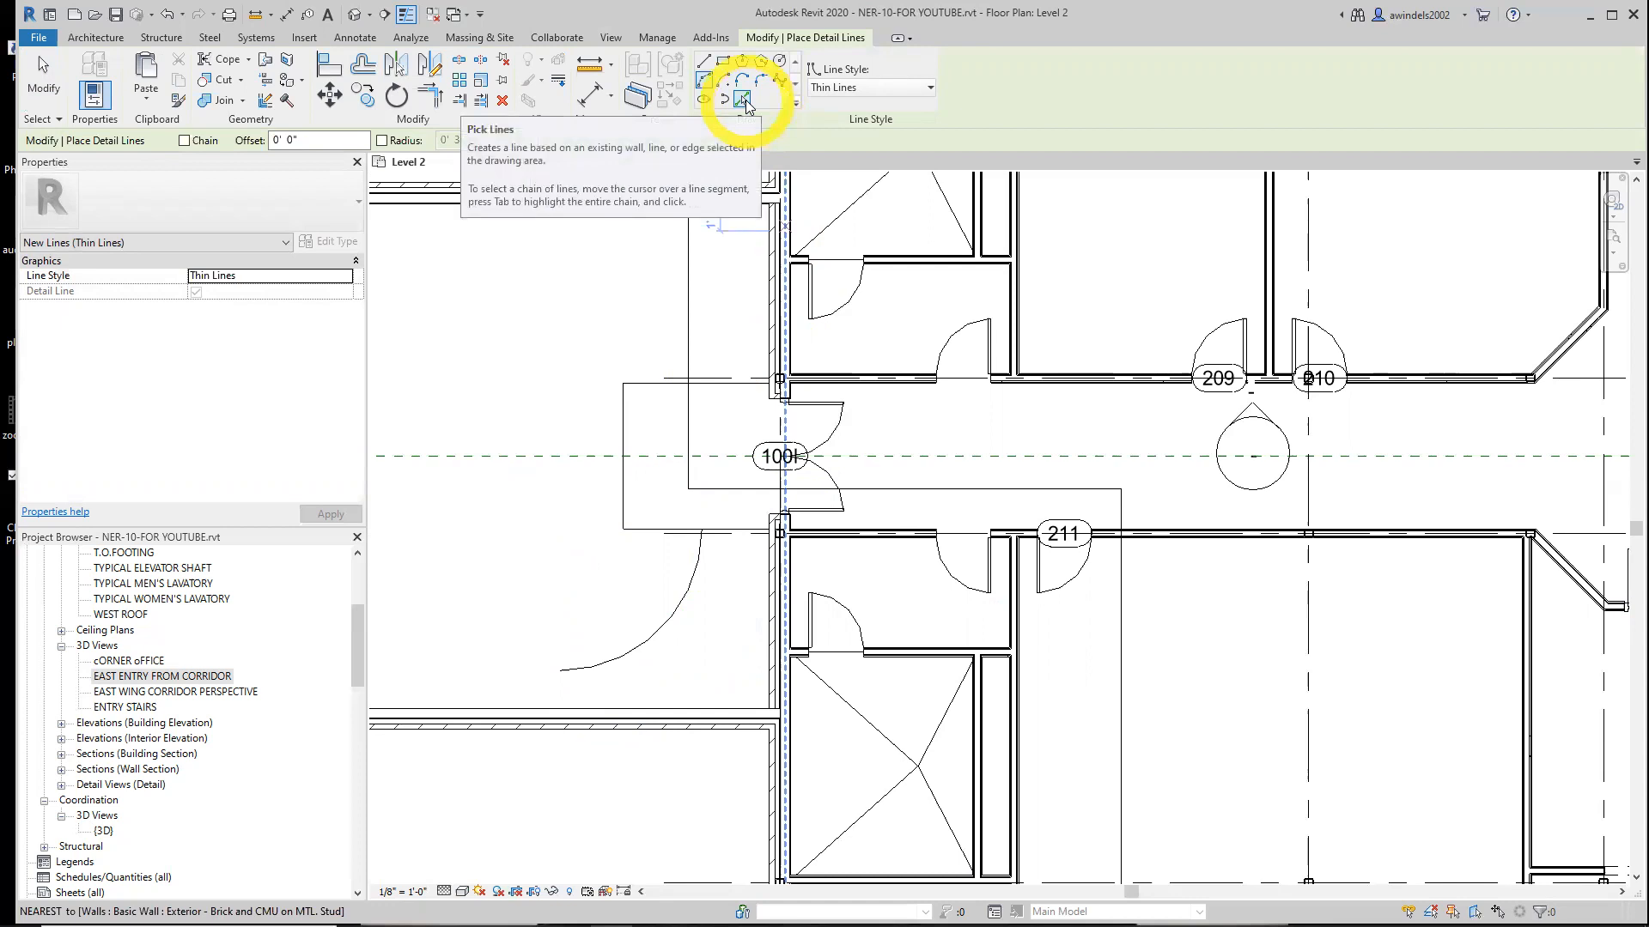
{"action": "left_click", "coordinate": [744, 101]}
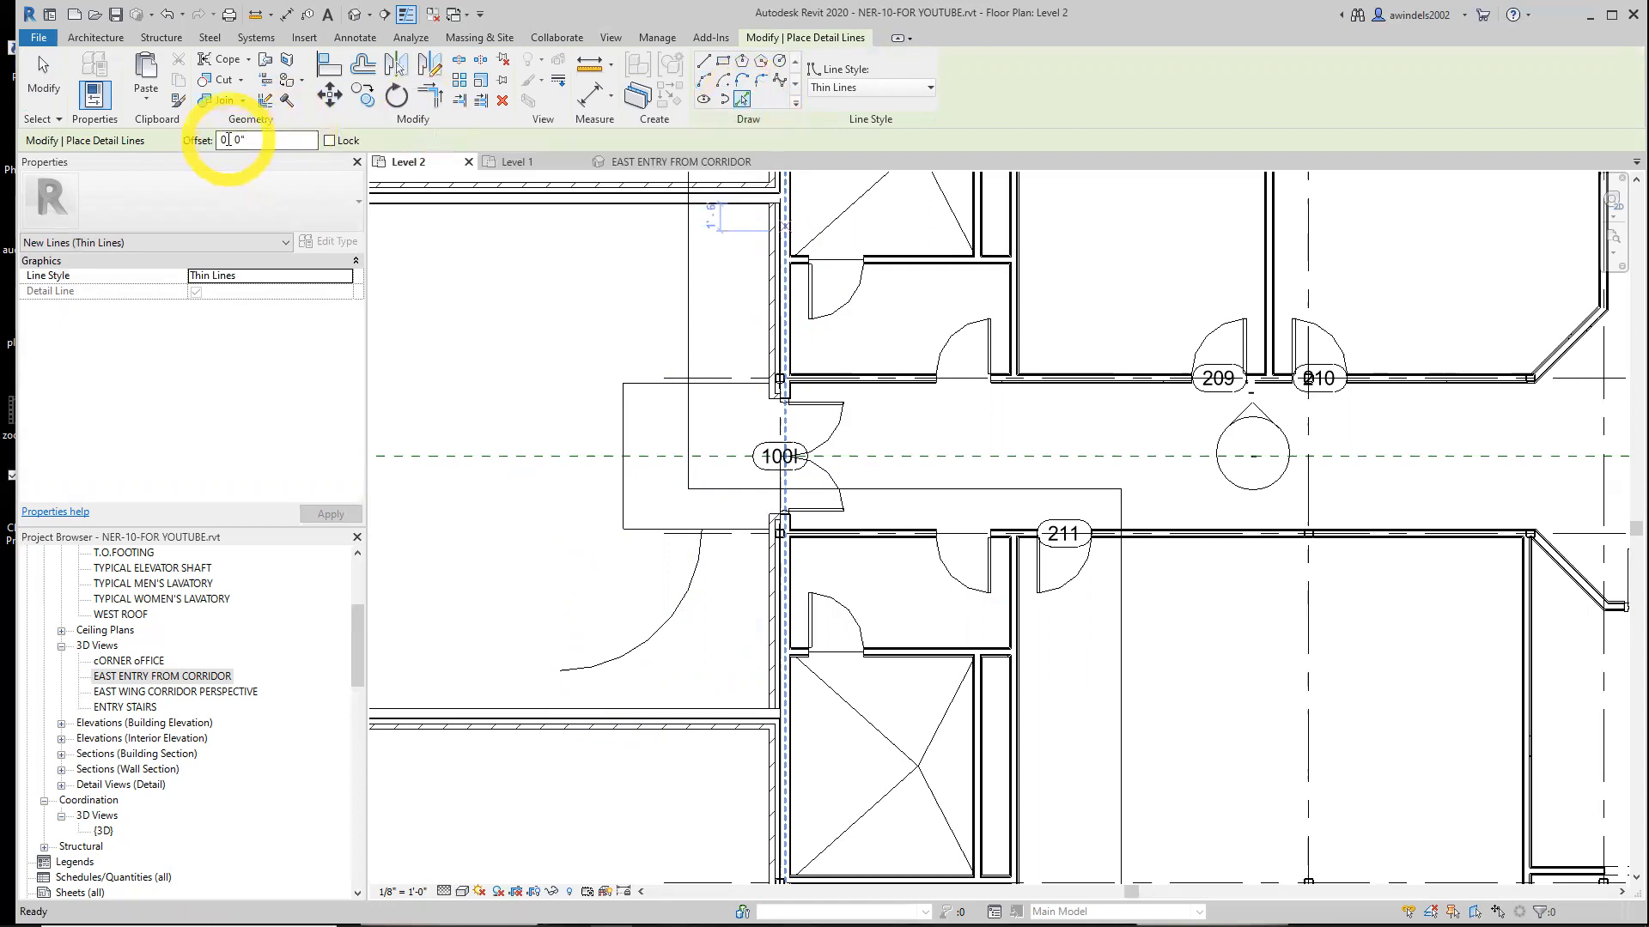
{"action": "left_click", "coordinate": [261, 140]}
{"action": "type", "text": "1' 6"}
{"action": "key", "text": "Return"}
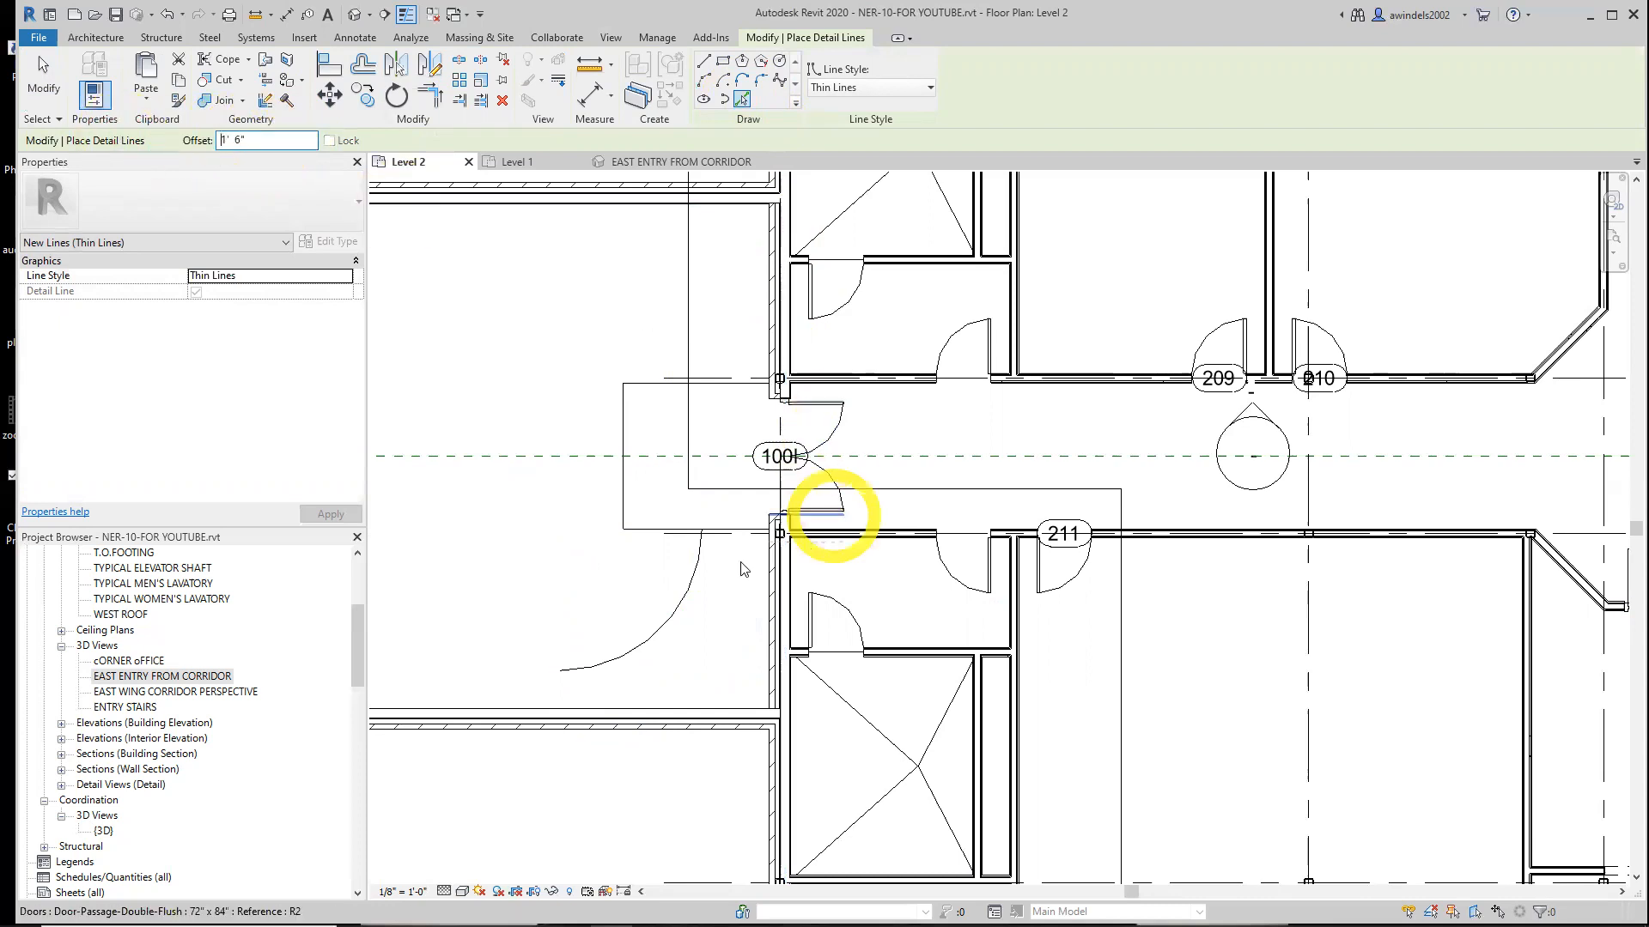
{"action": "left_click", "coordinate": [681, 606]}
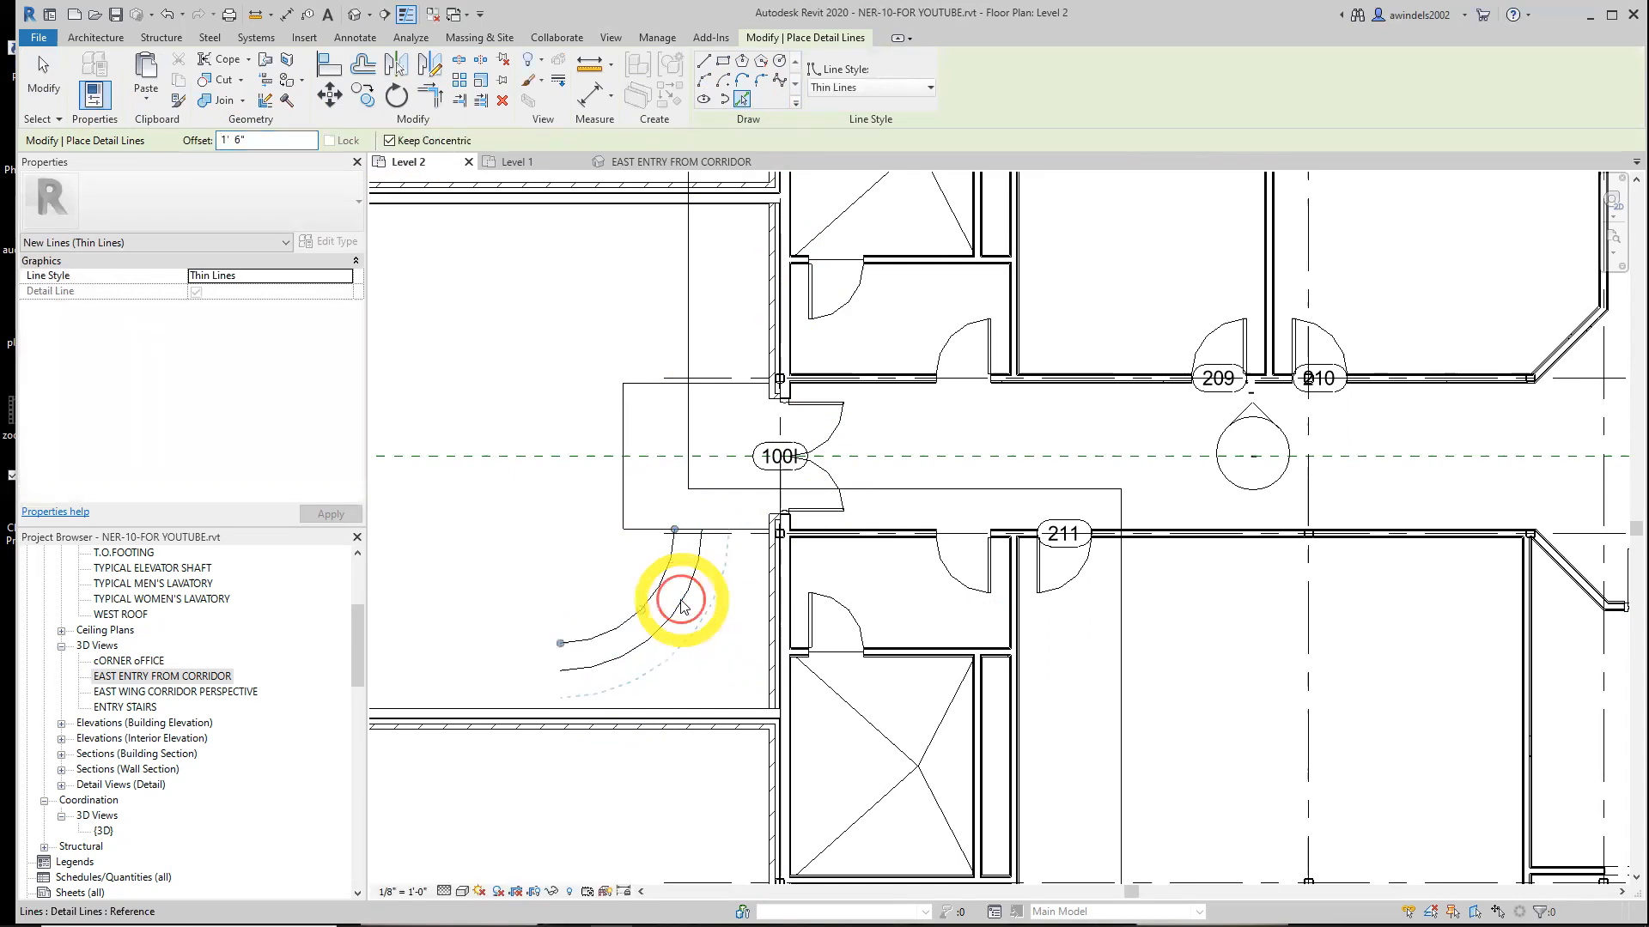
{"action": "left_click", "coordinate": [692, 600]}
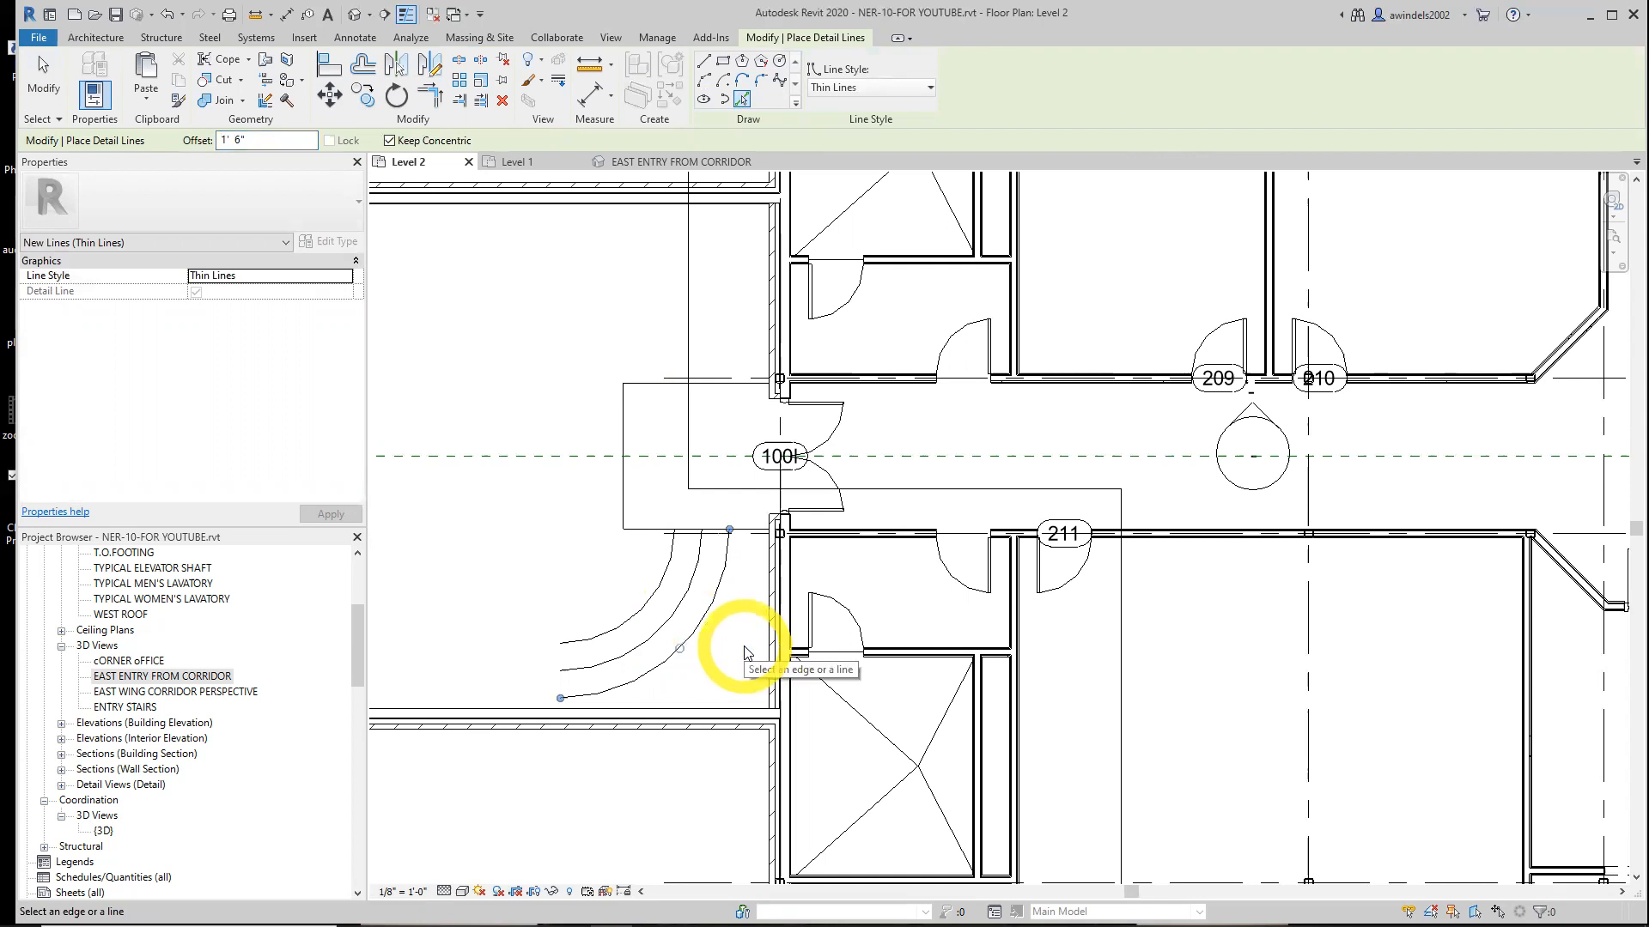
{"action": "key", "text": "Escape"}
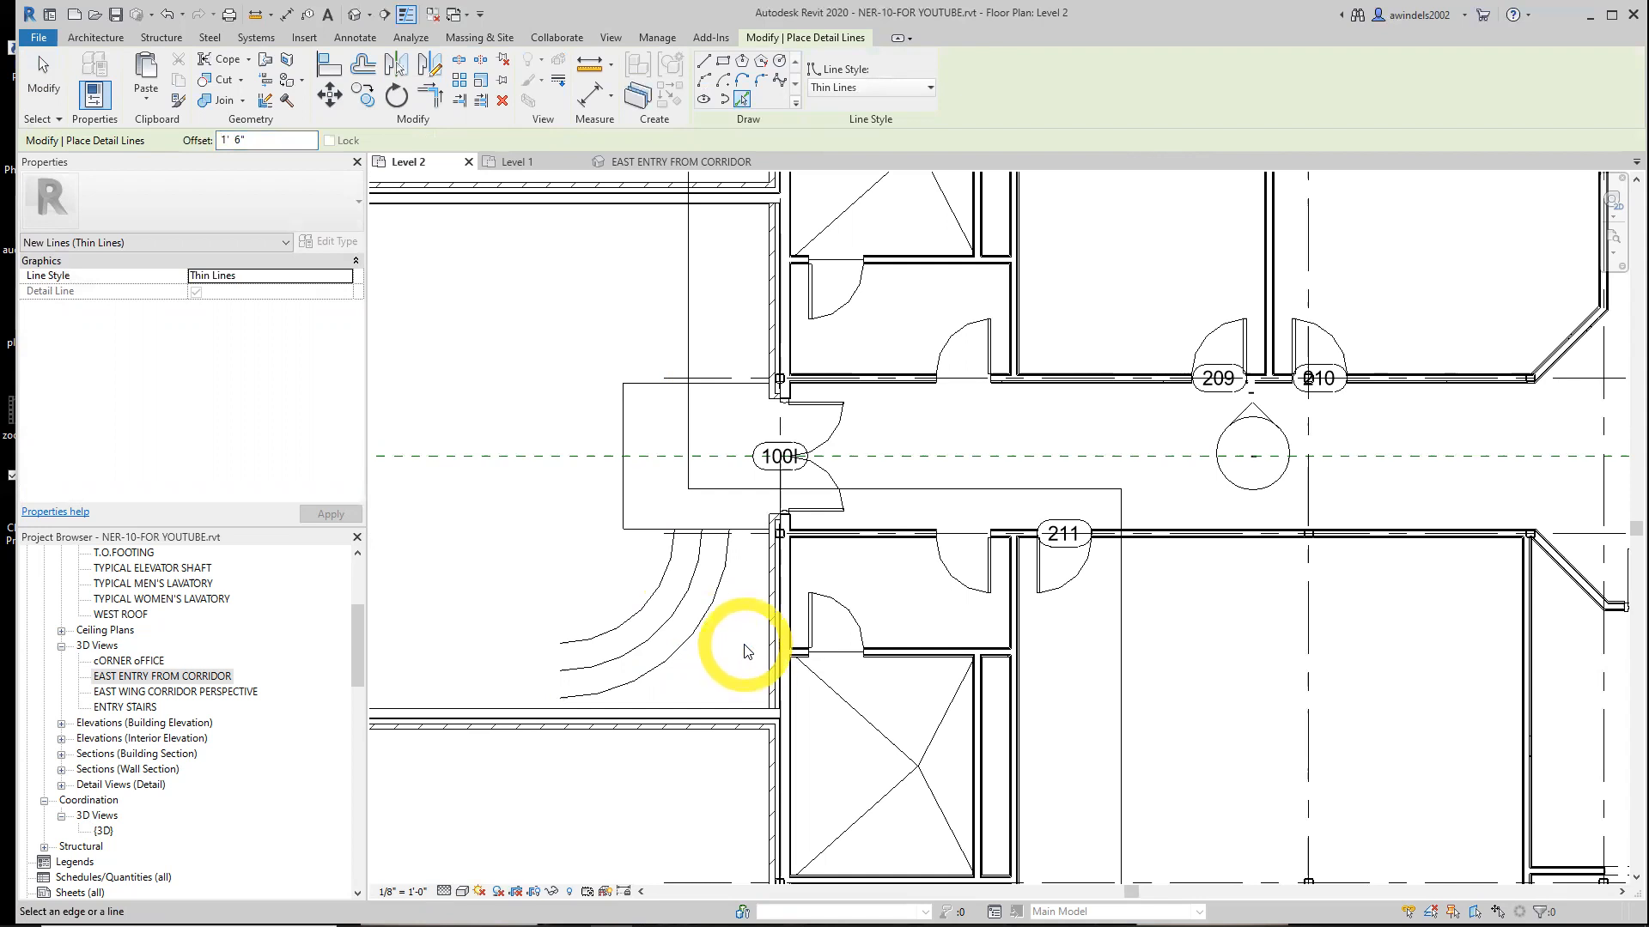
Draw a straight detail line with 0' 0" offset joining the upper ends of the inner and outer arcs
{"action": "left_click", "coordinate": [703, 68]}
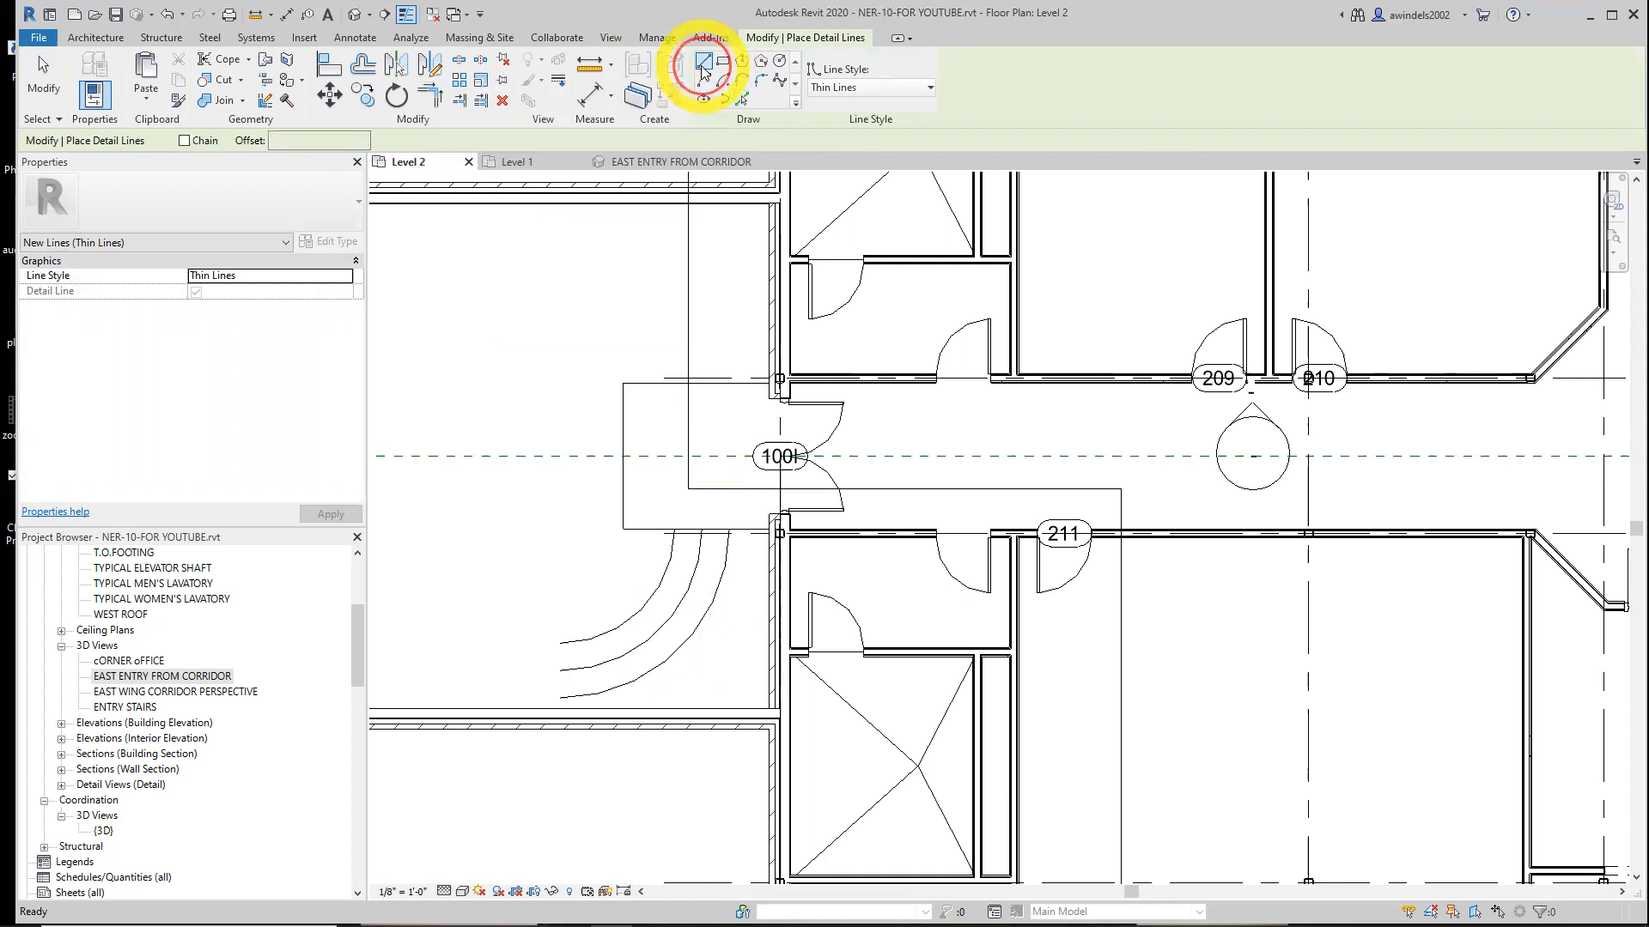
{"action": "left_click", "coordinate": [301, 143]}
{"action": "left_click_drag", "start_coordinate": [301, 143], "coordinate": [250, 143]}
{"action": "type", "text": "0"}
{"action": "key", "text": "Return"}
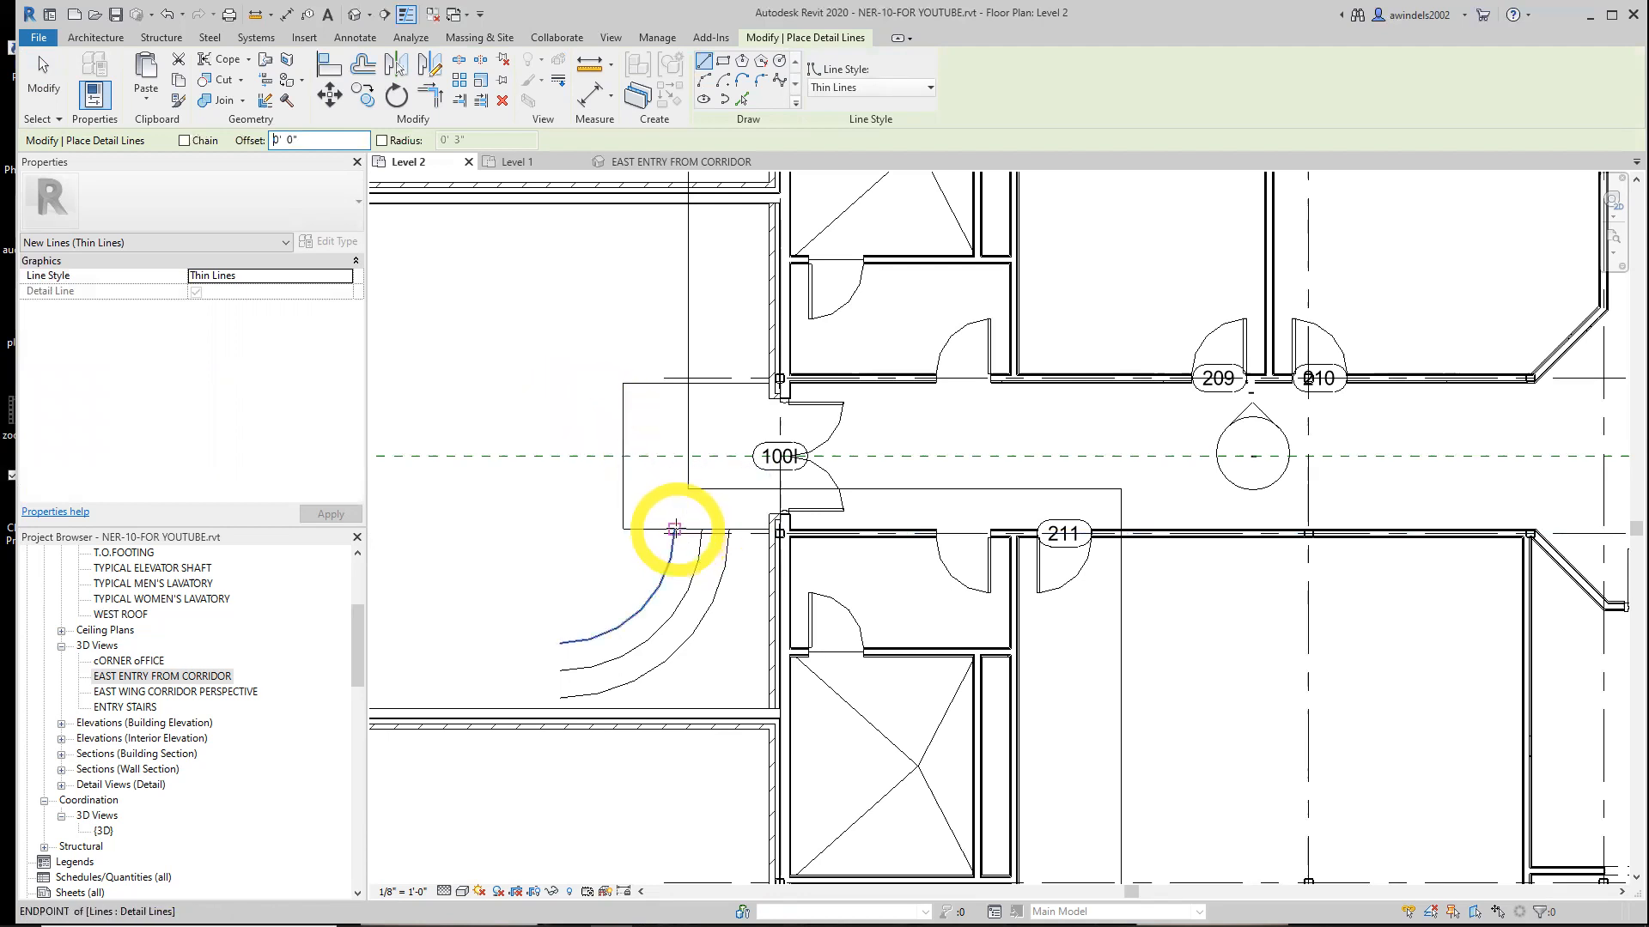
{"action": "left_click", "coordinate": [674, 529]}
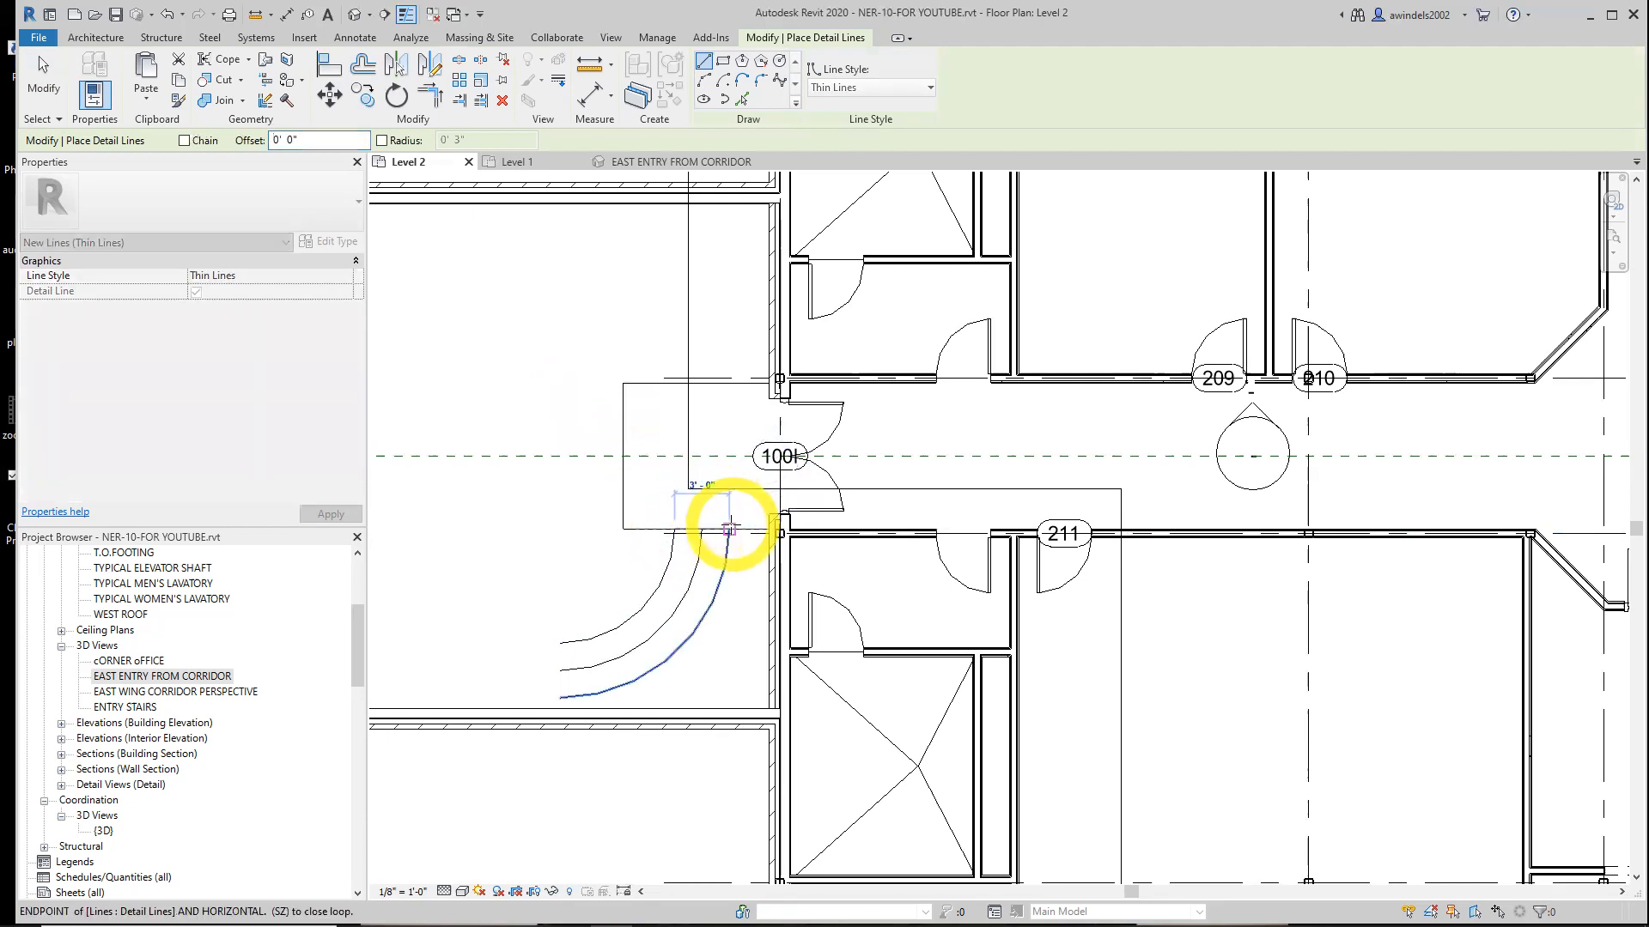
{"action": "scroll", "coordinate": [729, 529], "scroll_direction": "up", "scroll_amount": 2}
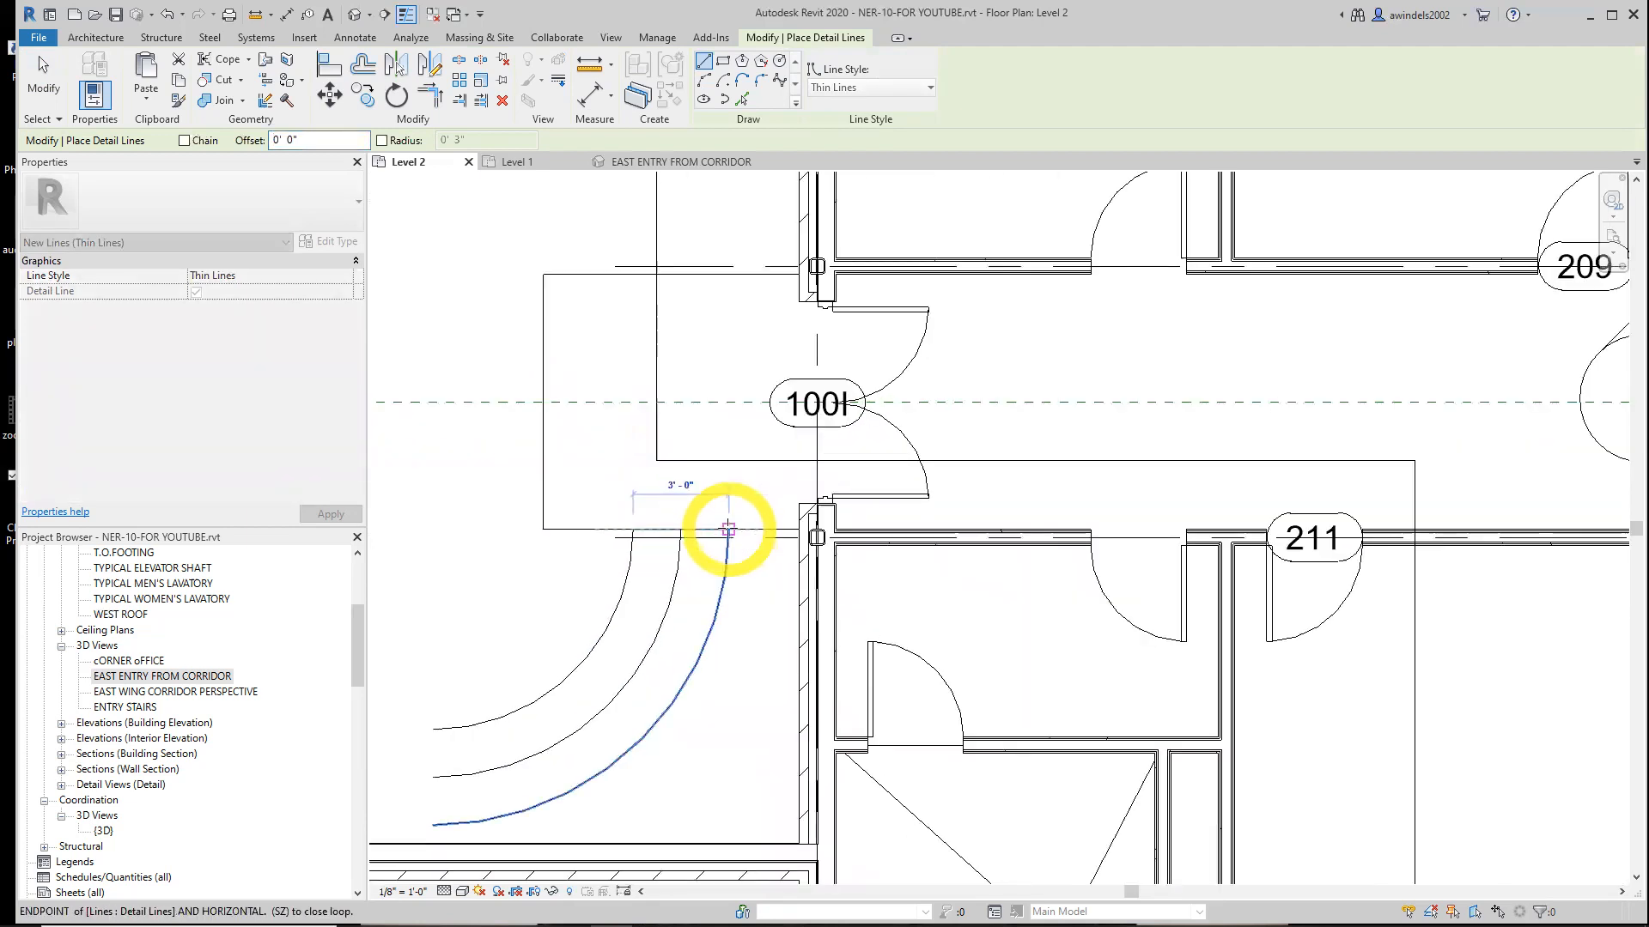
{"action": "scroll", "coordinate": [729, 529], "scroll_direction": "up", "scroll_amount": 3}
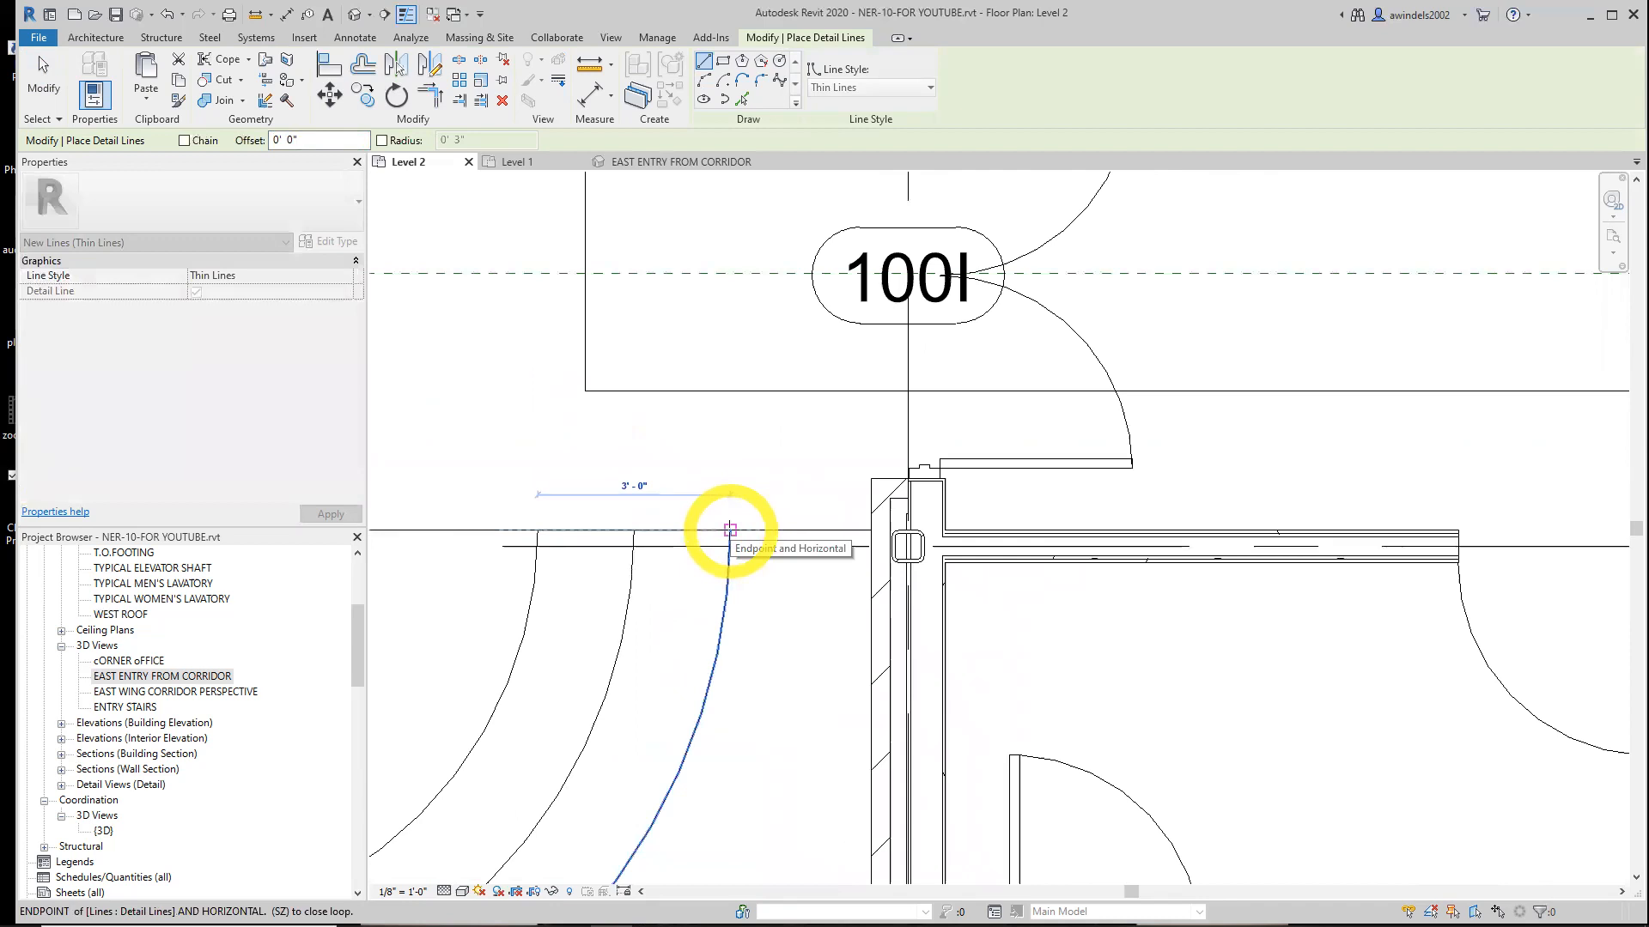
{"action": "left_click", "coordinate": [729, 529]}
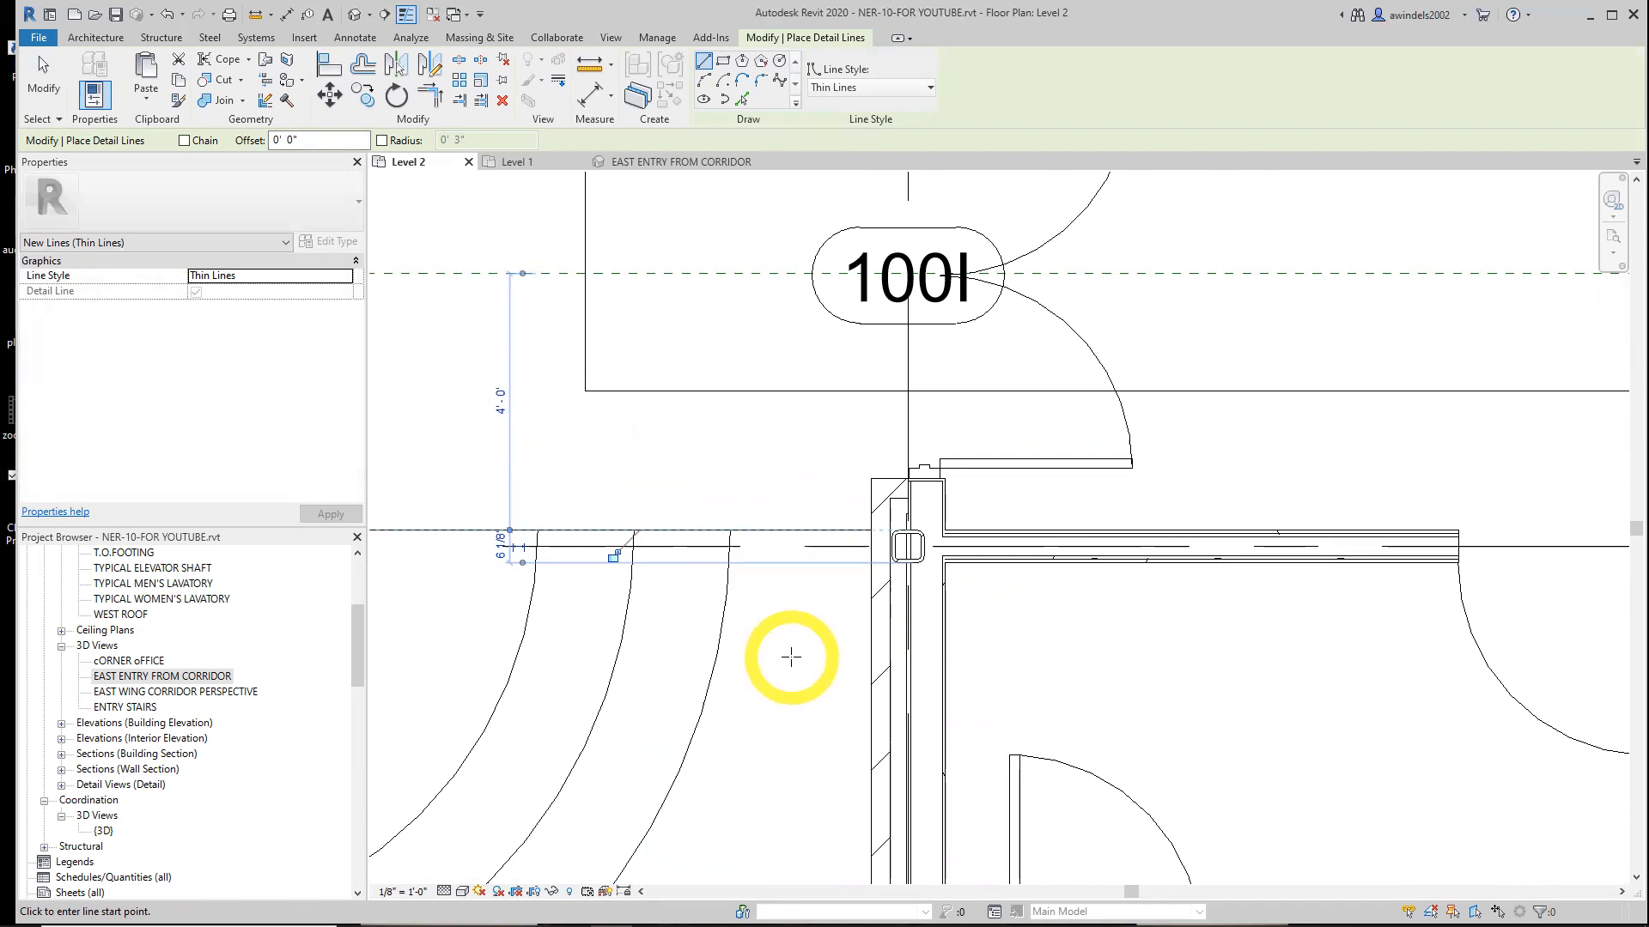
{"action": "key", "text": "Escape"}
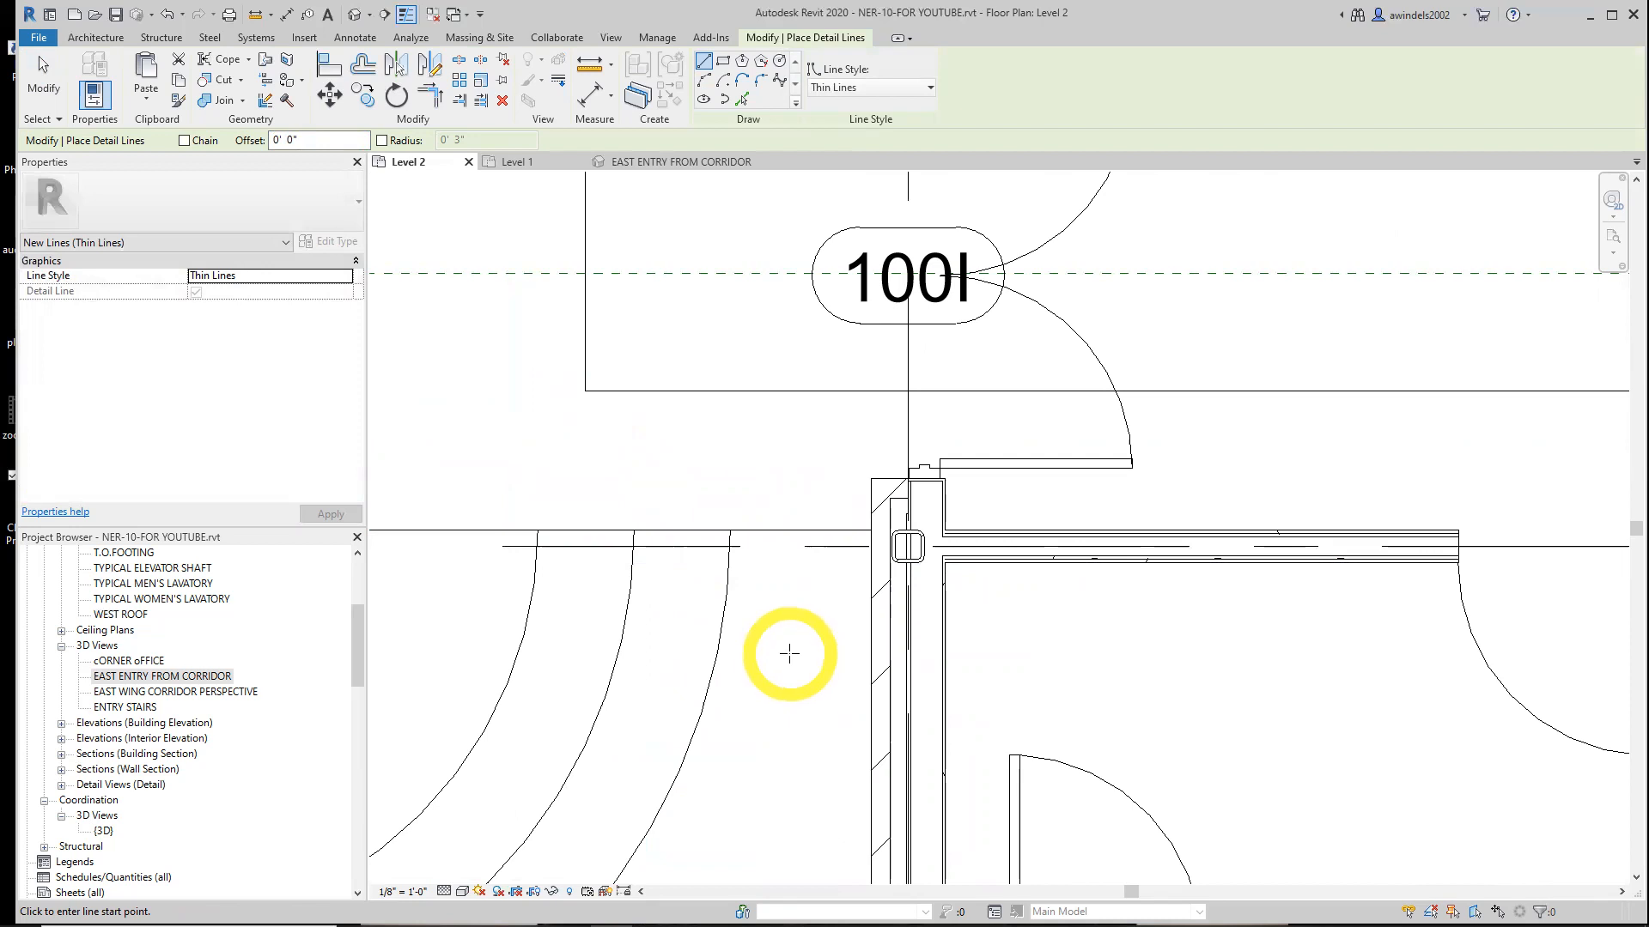
Try to select the connecting line and start an Array of it
{"action": "left_click", "coordinate": [459, 82]}
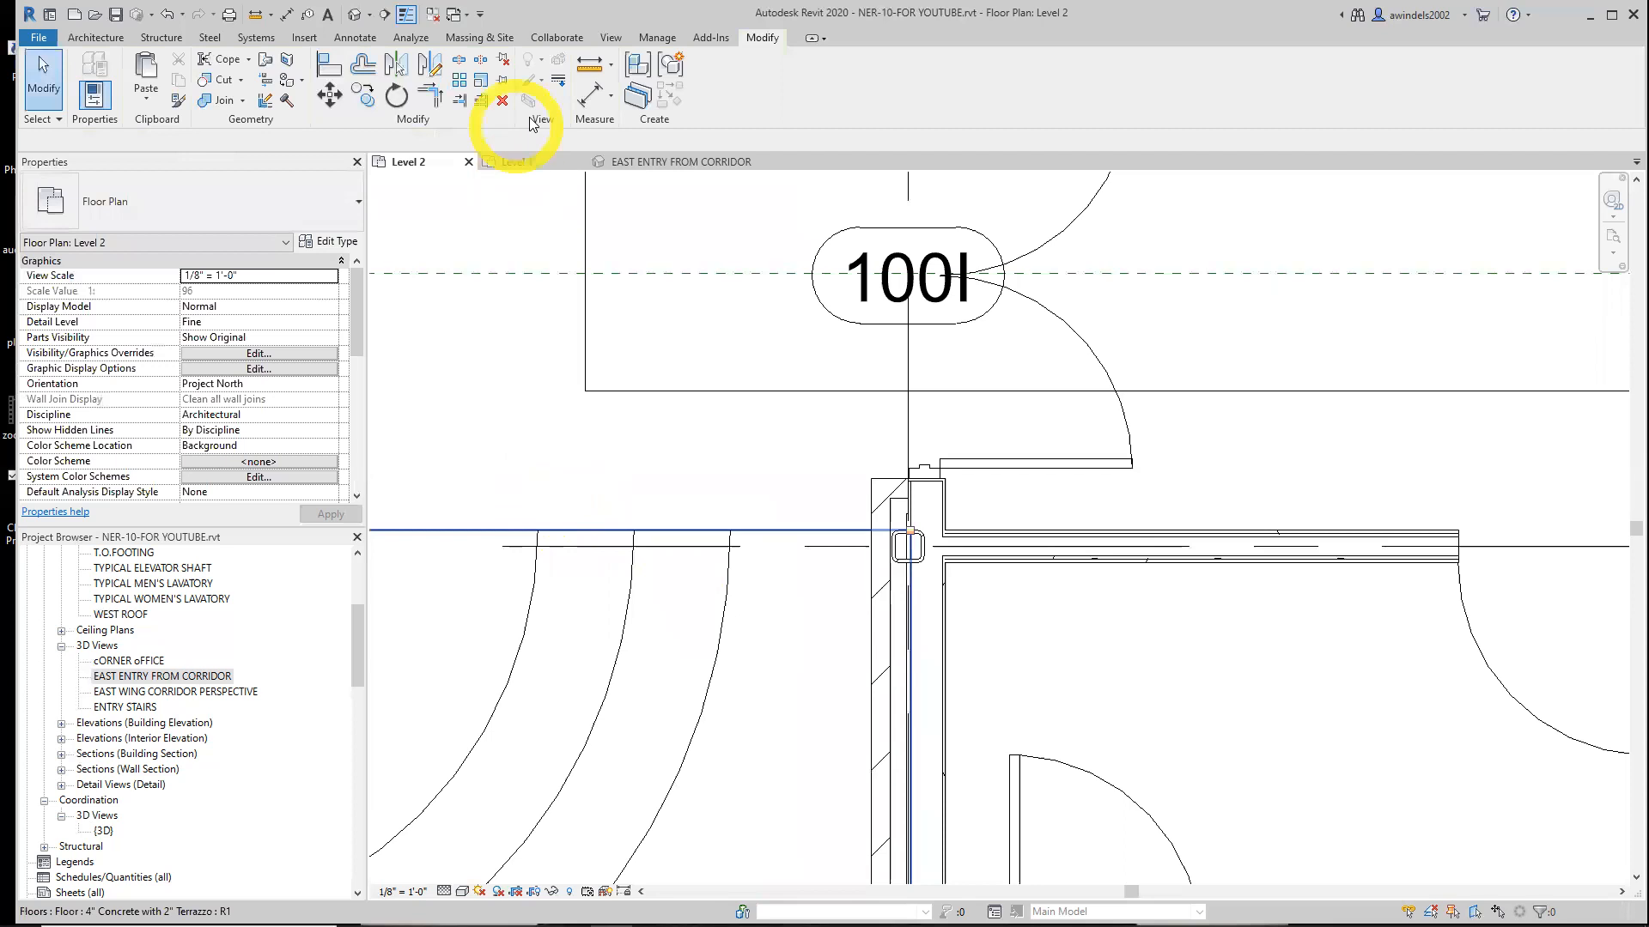
{"action": "left_click", "coordinate": [461, 83]}
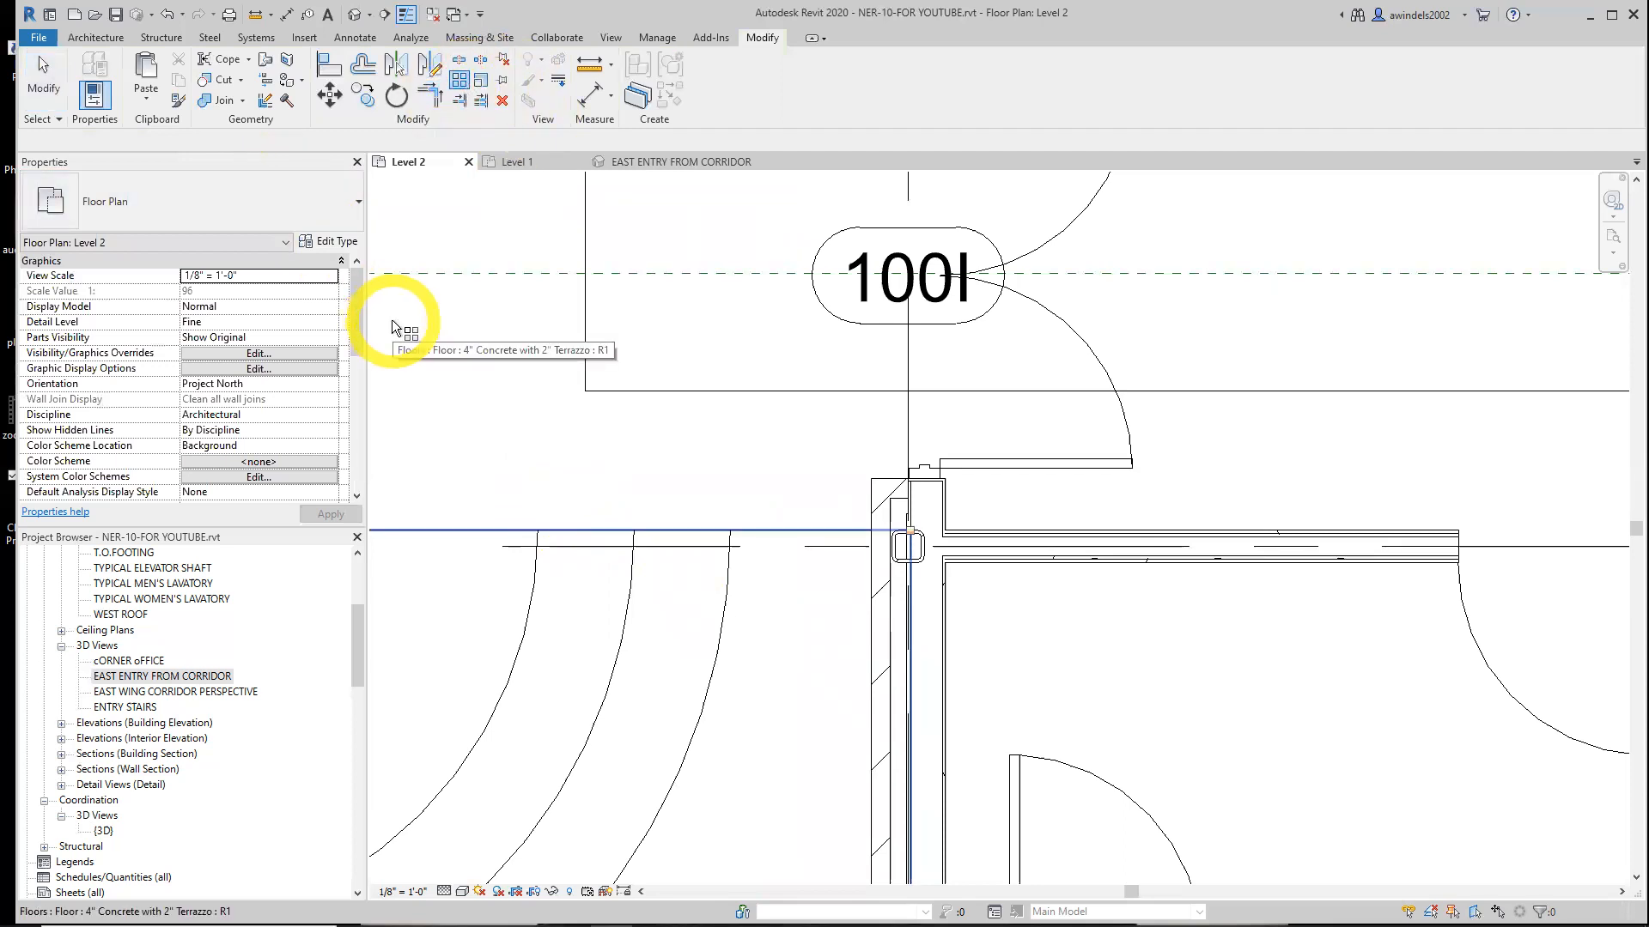
{"action": "key", "text": "Escape"}
{"action": "scroll", "coordinate": [587, 564], "scroll_direction": "down", "scroll_amount": 2}
{"action": "middle_click_drag", "start_coordinate": [587, 604], "coordinate": [789, 557]}
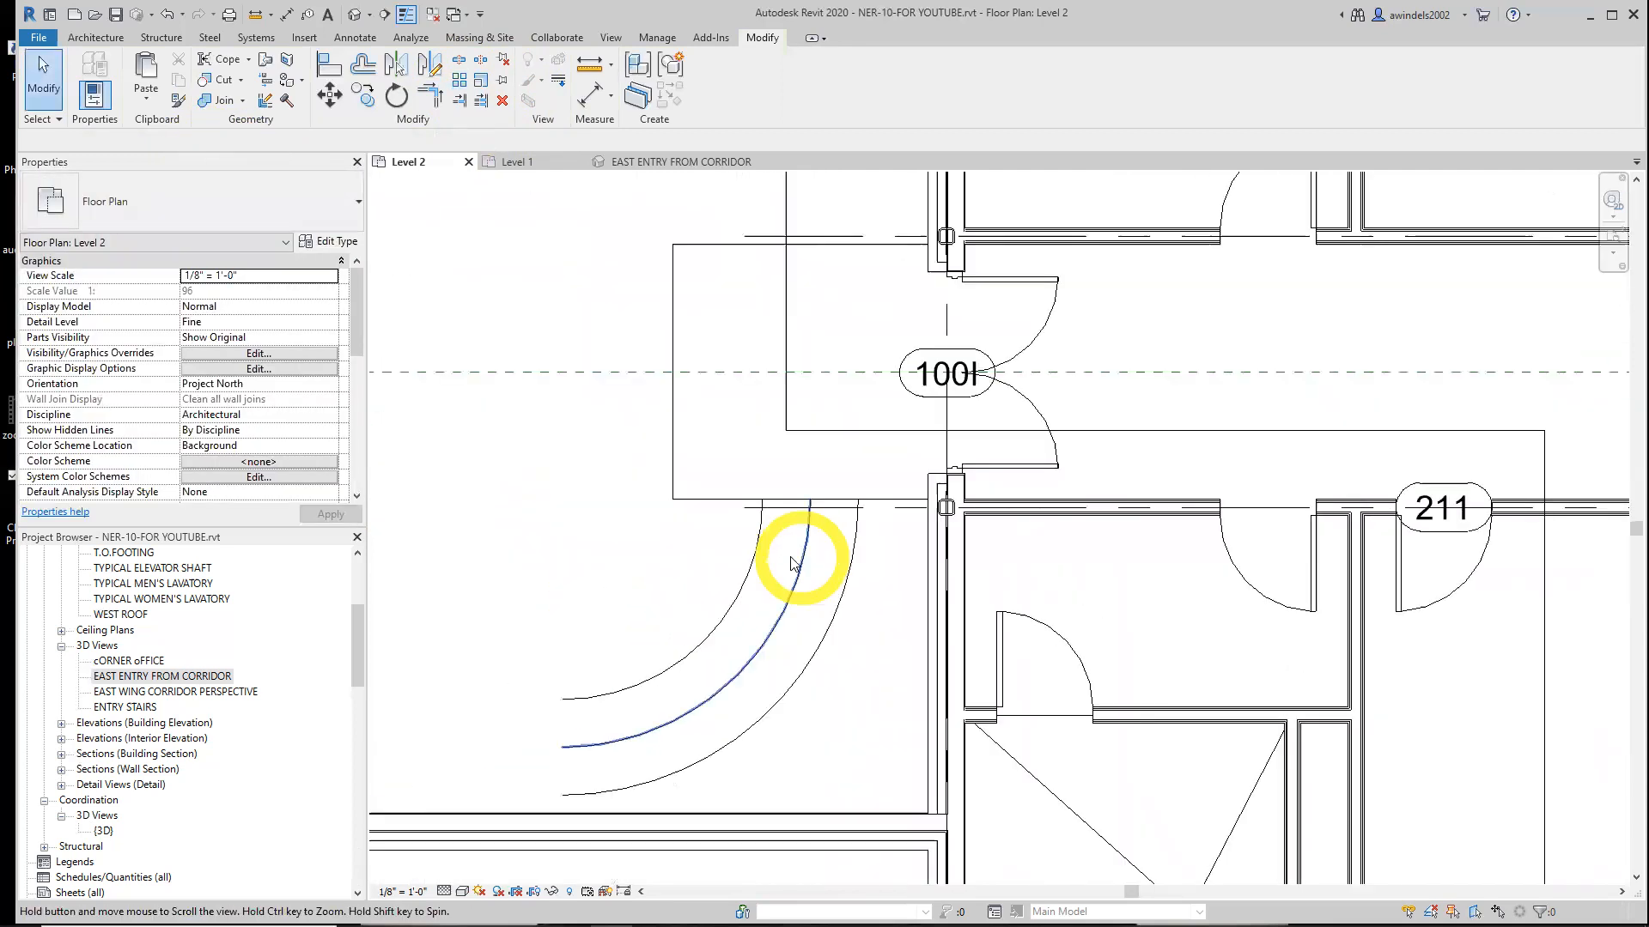
{"action": "left_click", "coordinate": [460, 80]}
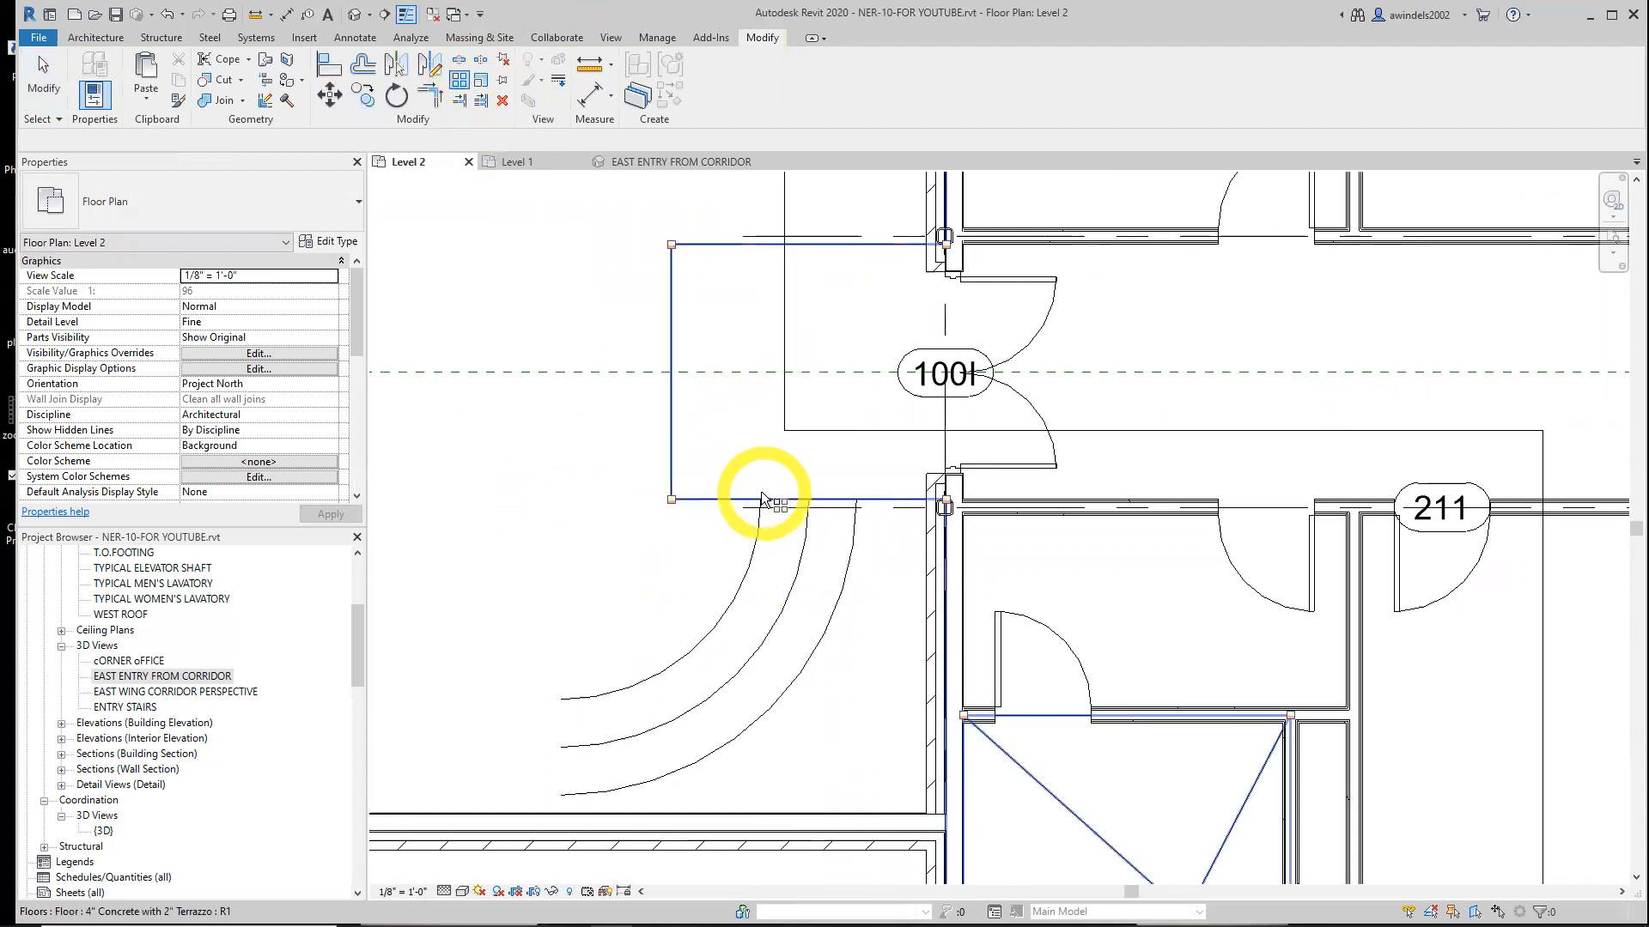
{"action": "left_click", "coordinate": [779, 501]}
{"action": "left_click", "coordinate": [464, 78]}
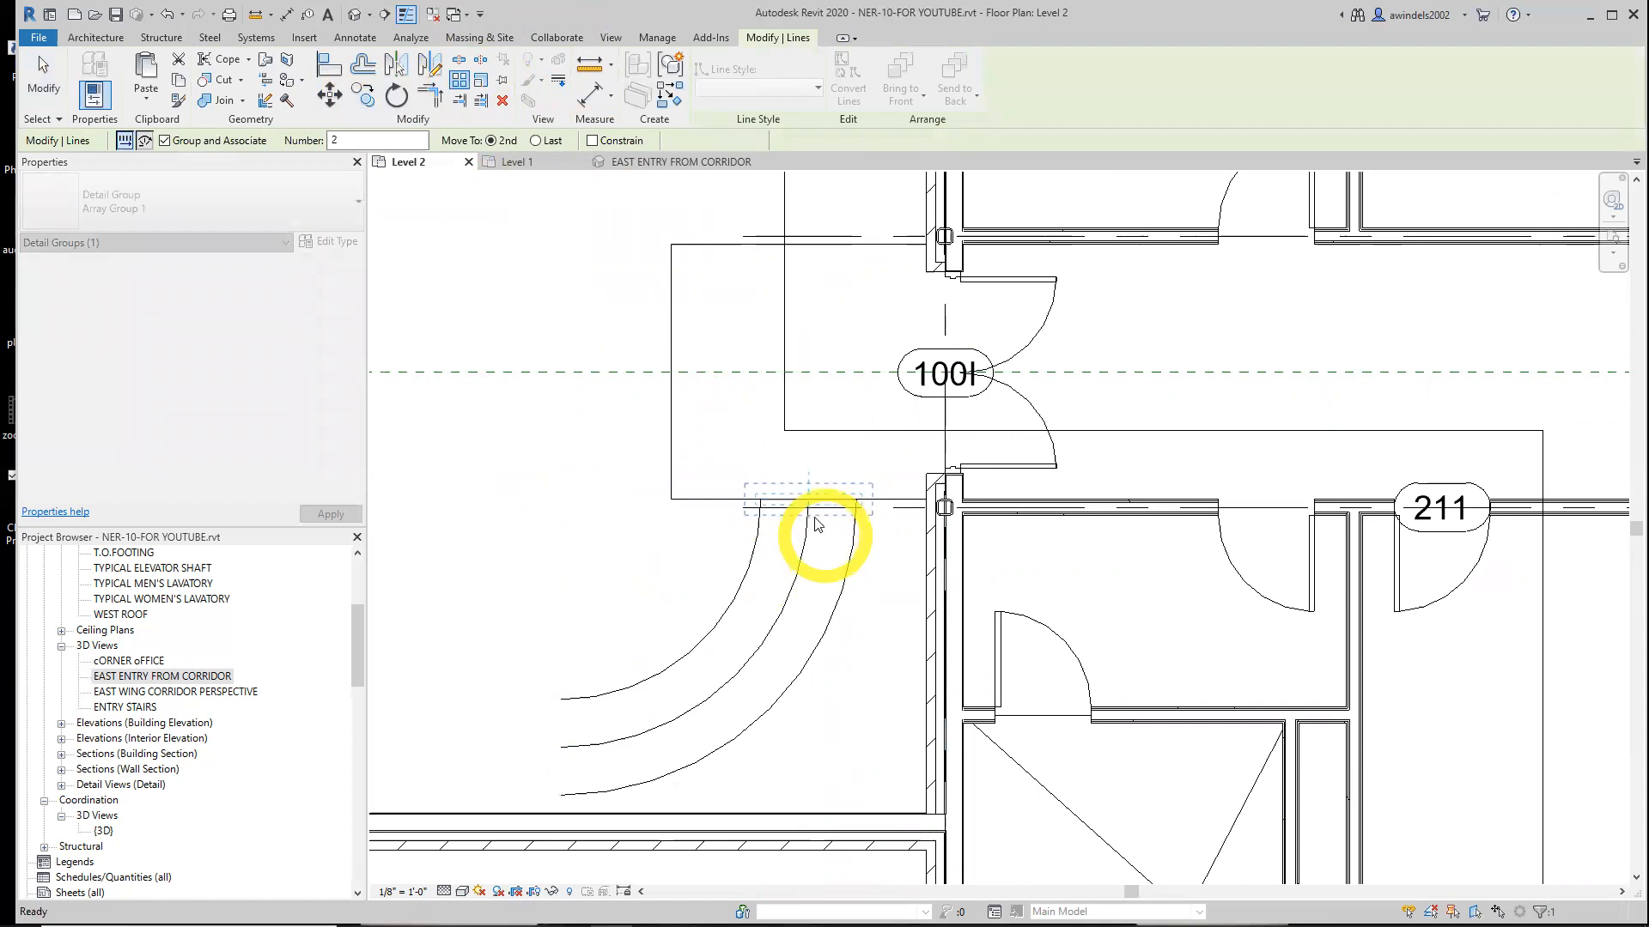
{"action": "key", "text": "Escape"}
{"action": "key", "text": "Escape"}
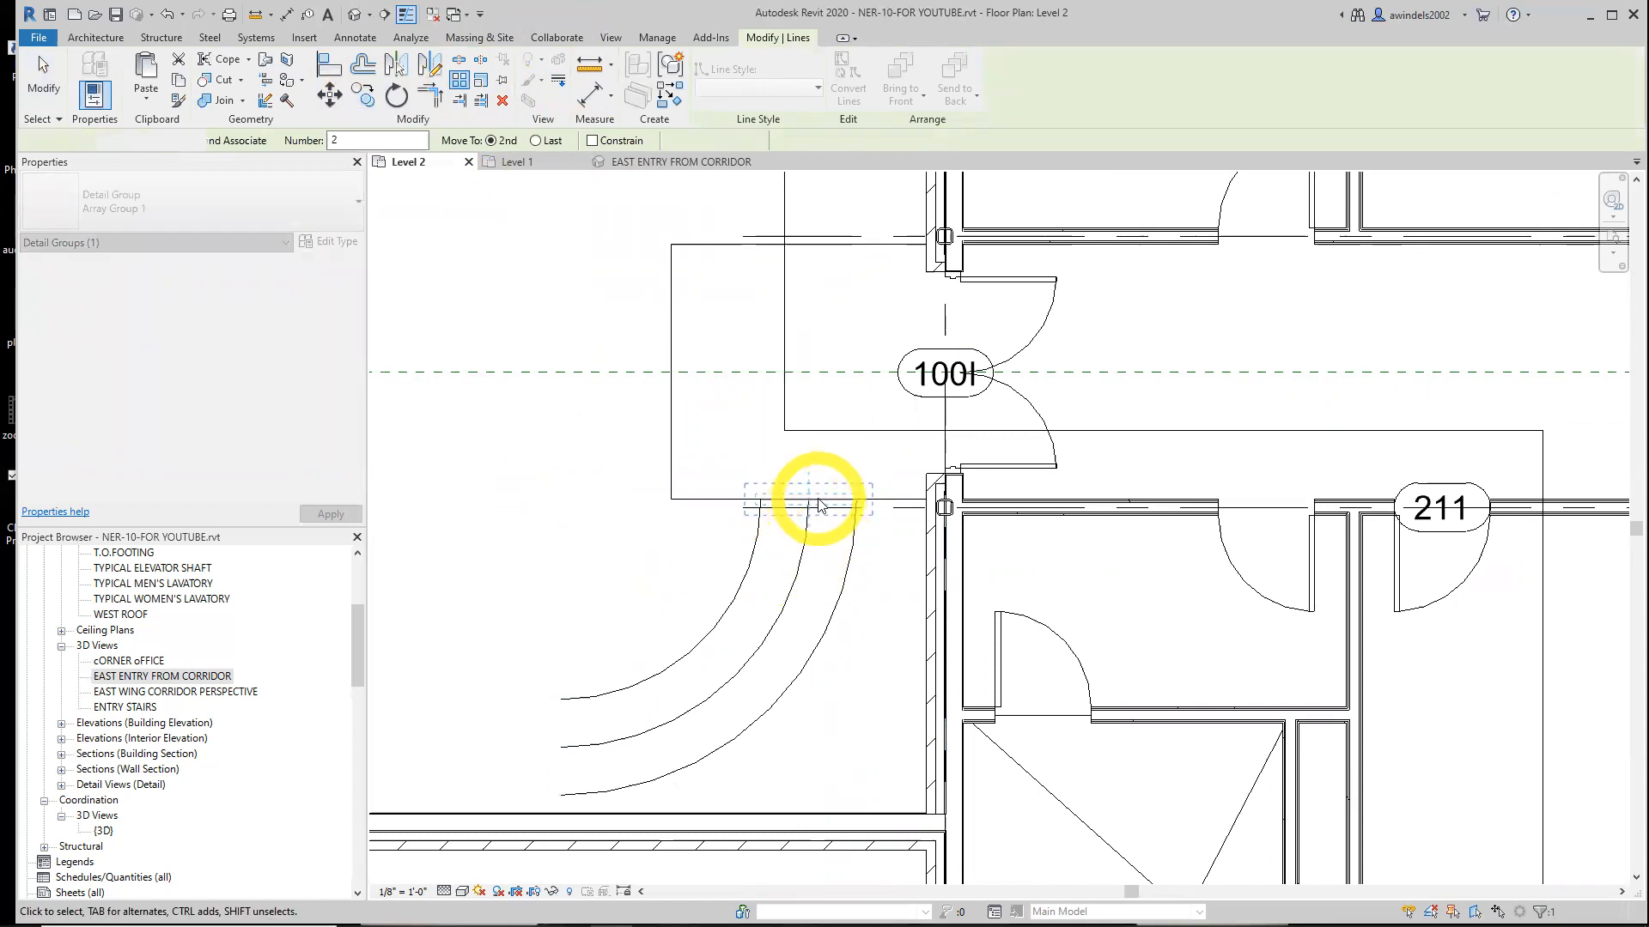
{"action": "left_click", "coordinate": [816, 499]}
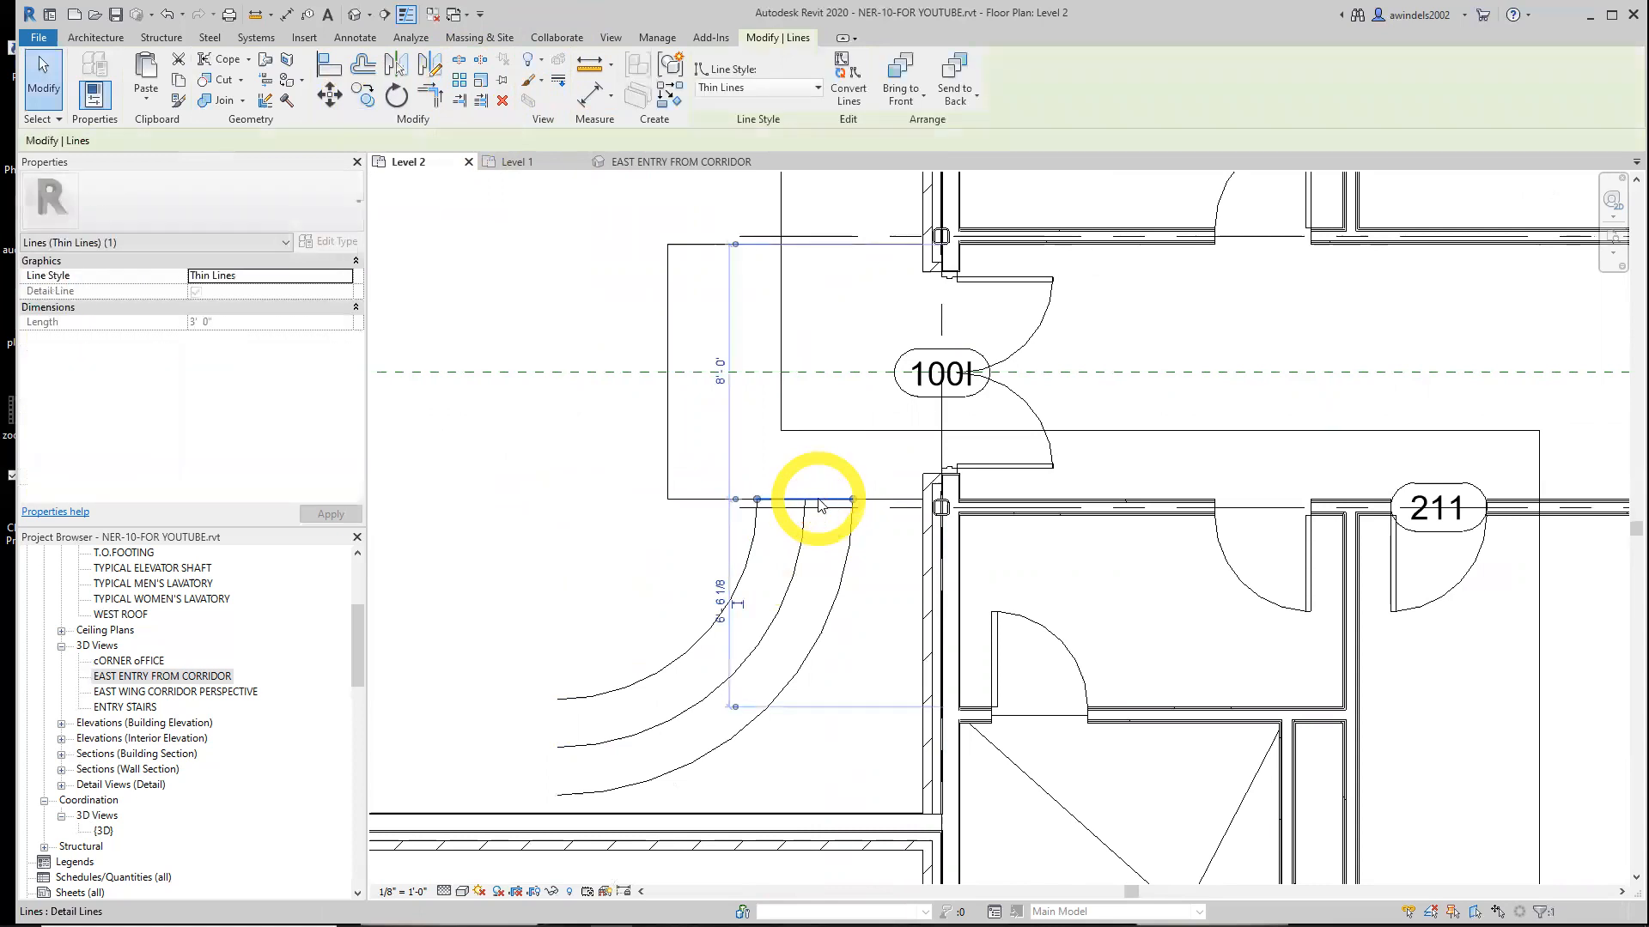
{"action": "key", "text": "Escape"}
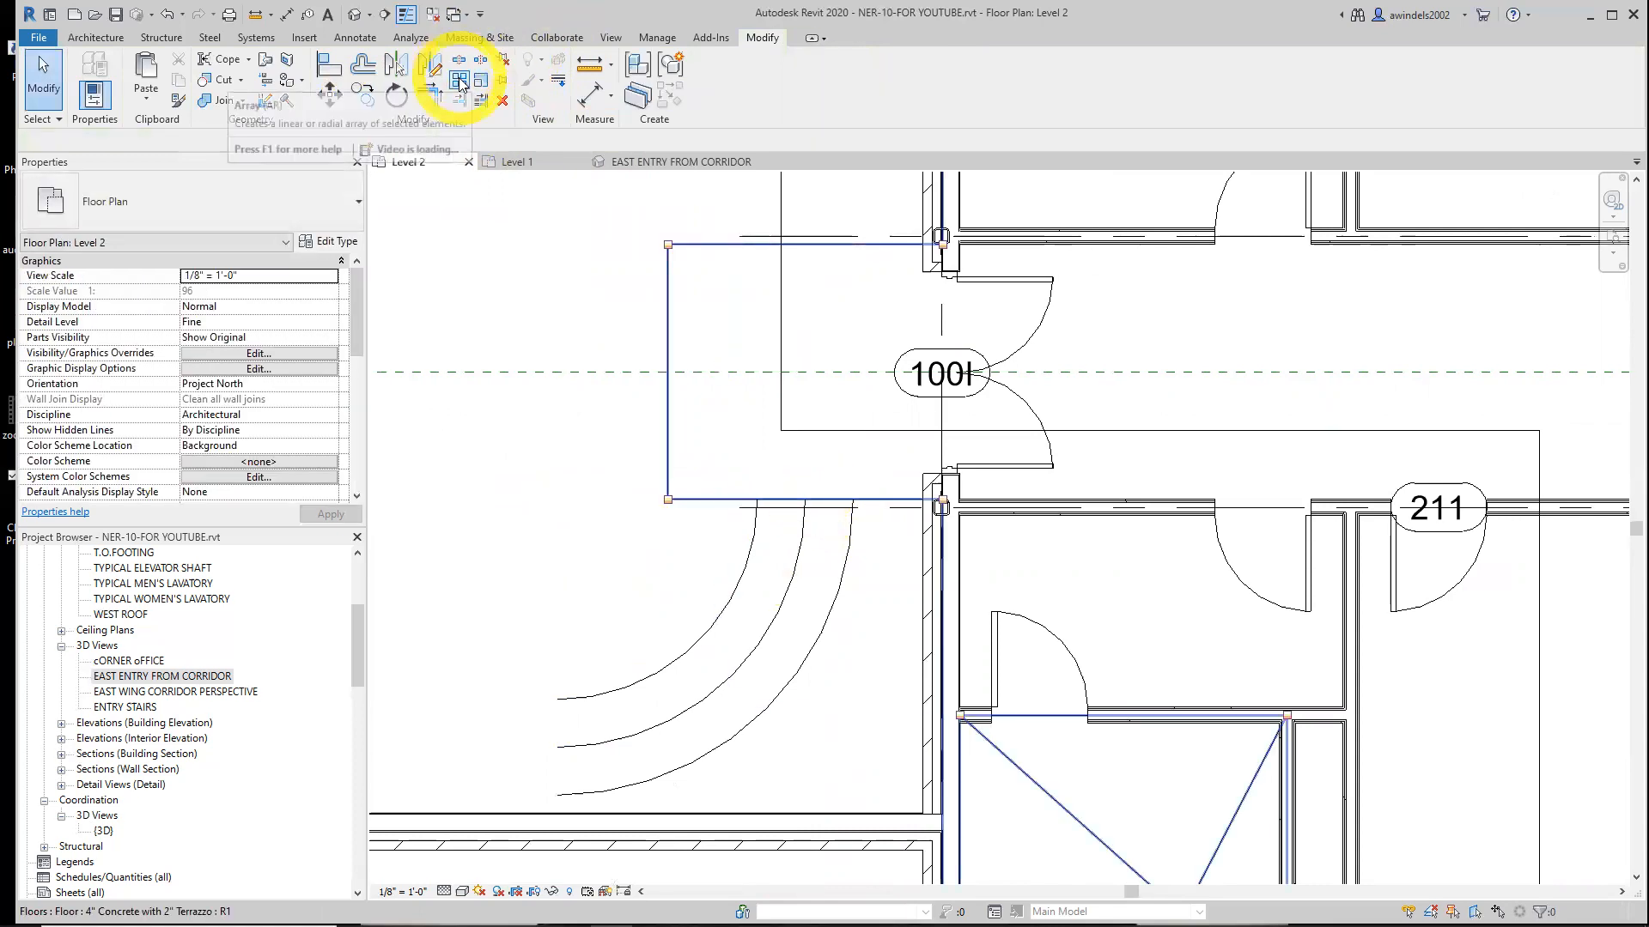
{"action": "left_click", "coordinate": [459, 83]}
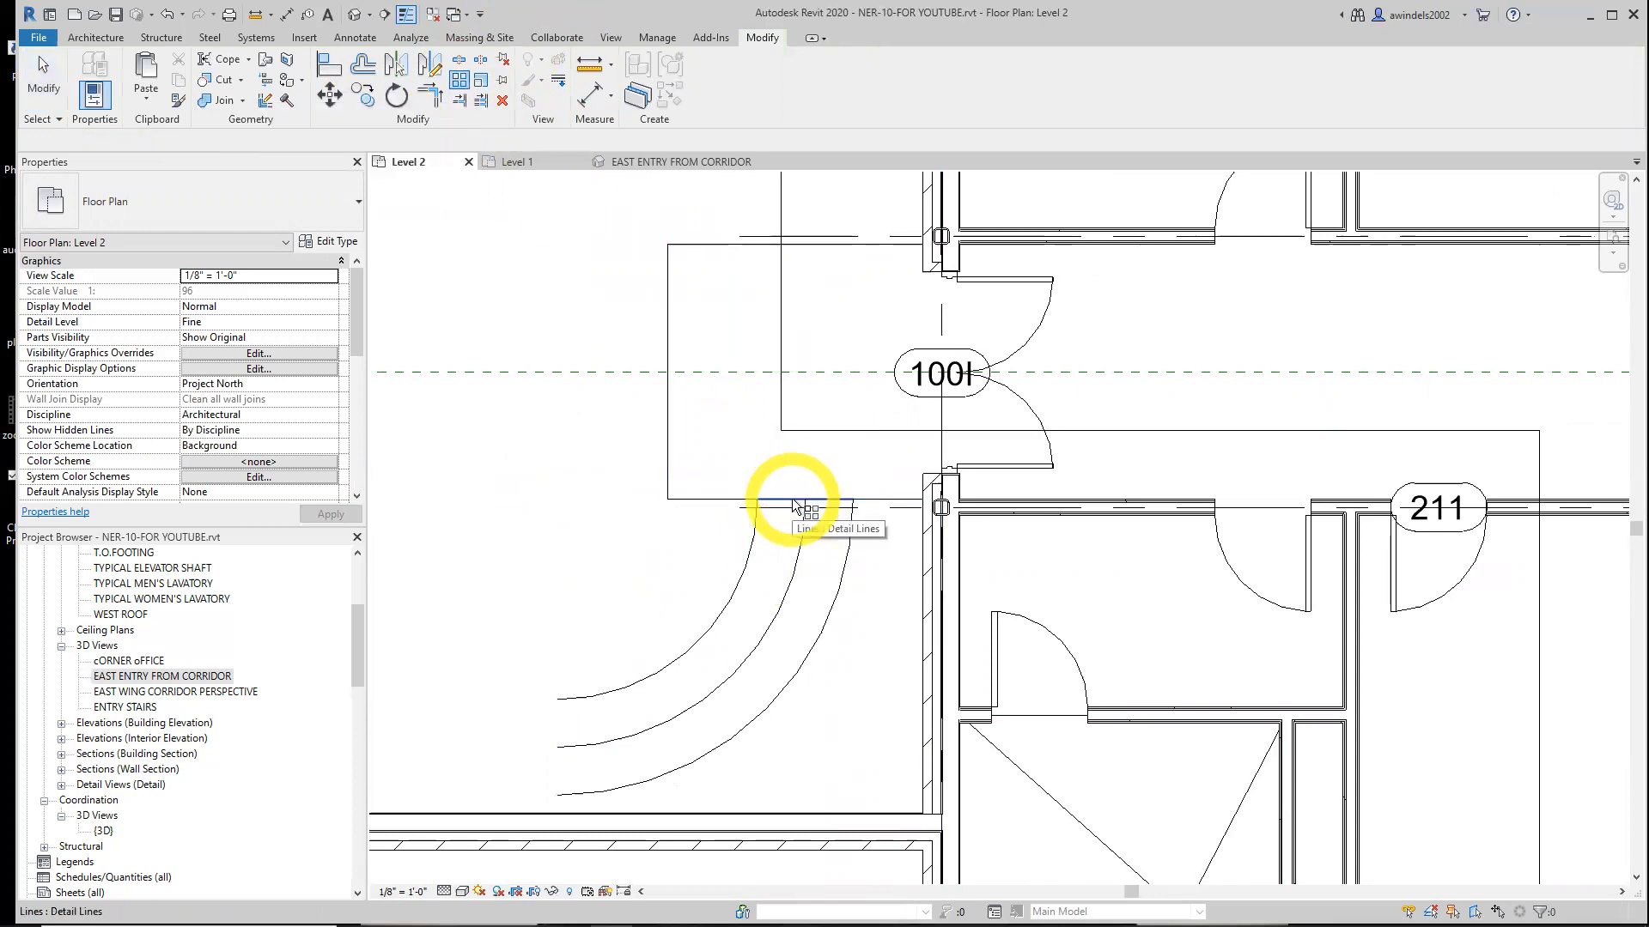
{"action": "left_click", "coordinate": [782, 503]}
{"action": "key", "text": "Return"}
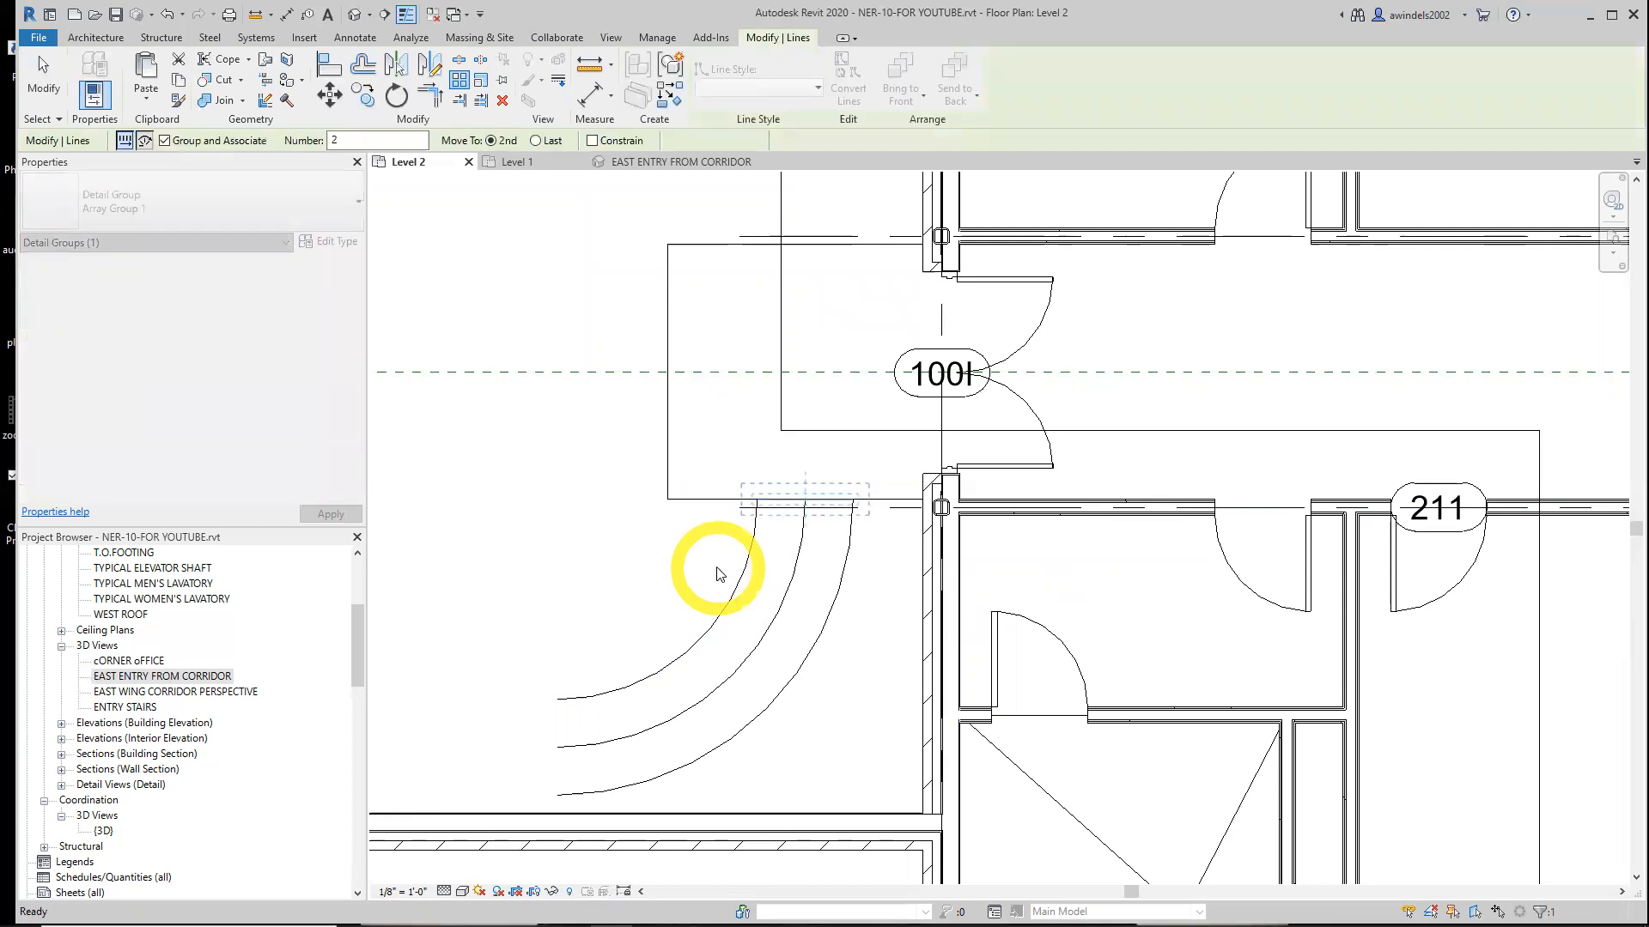
{"action": "left_click", "coordinate": [797, 507]}
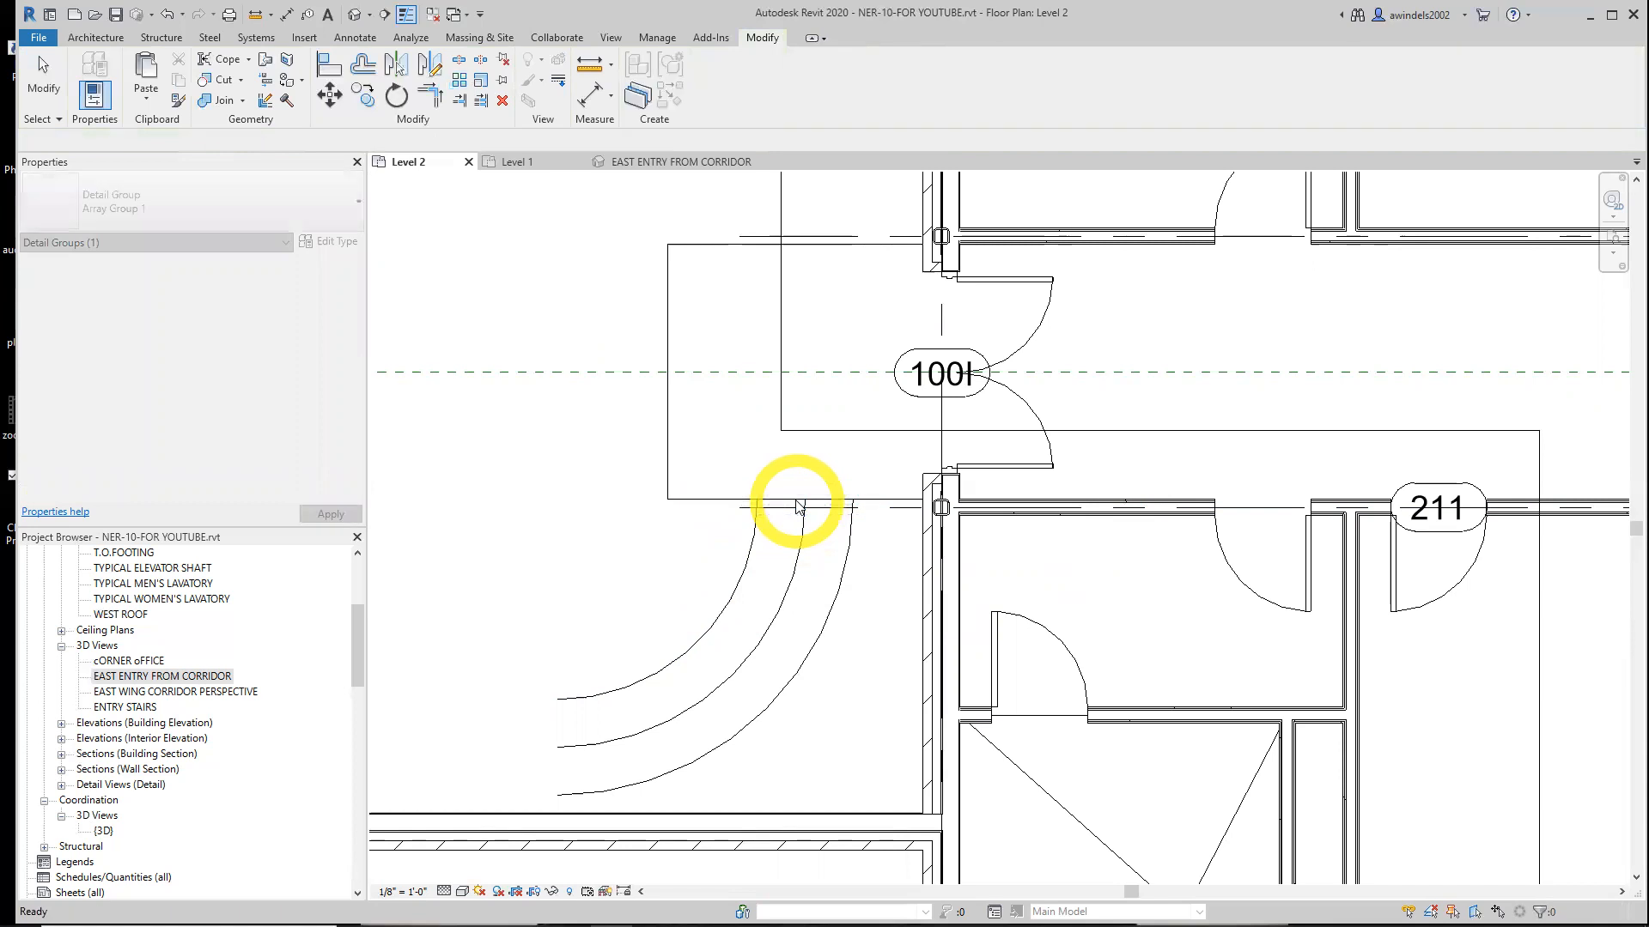
Start a radial Array of the connecting line with the number of copies set to 21
{"action": "left_click", "coordinate": [798, 501]}
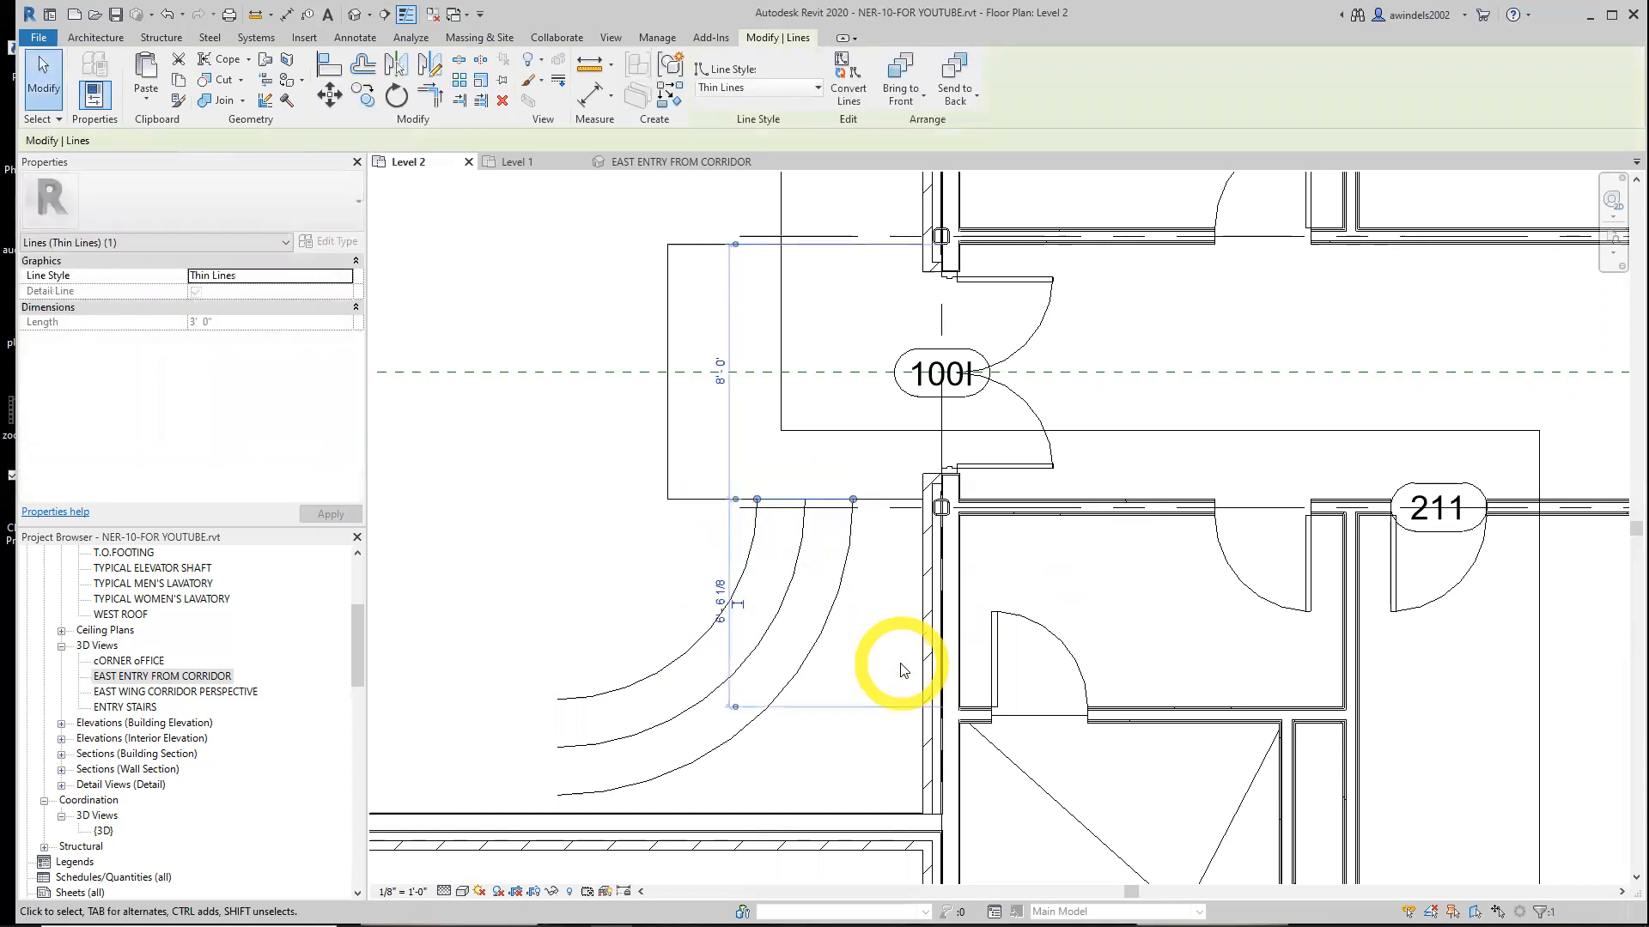
{"action": "left_click", "coordinate": [457, 81]}
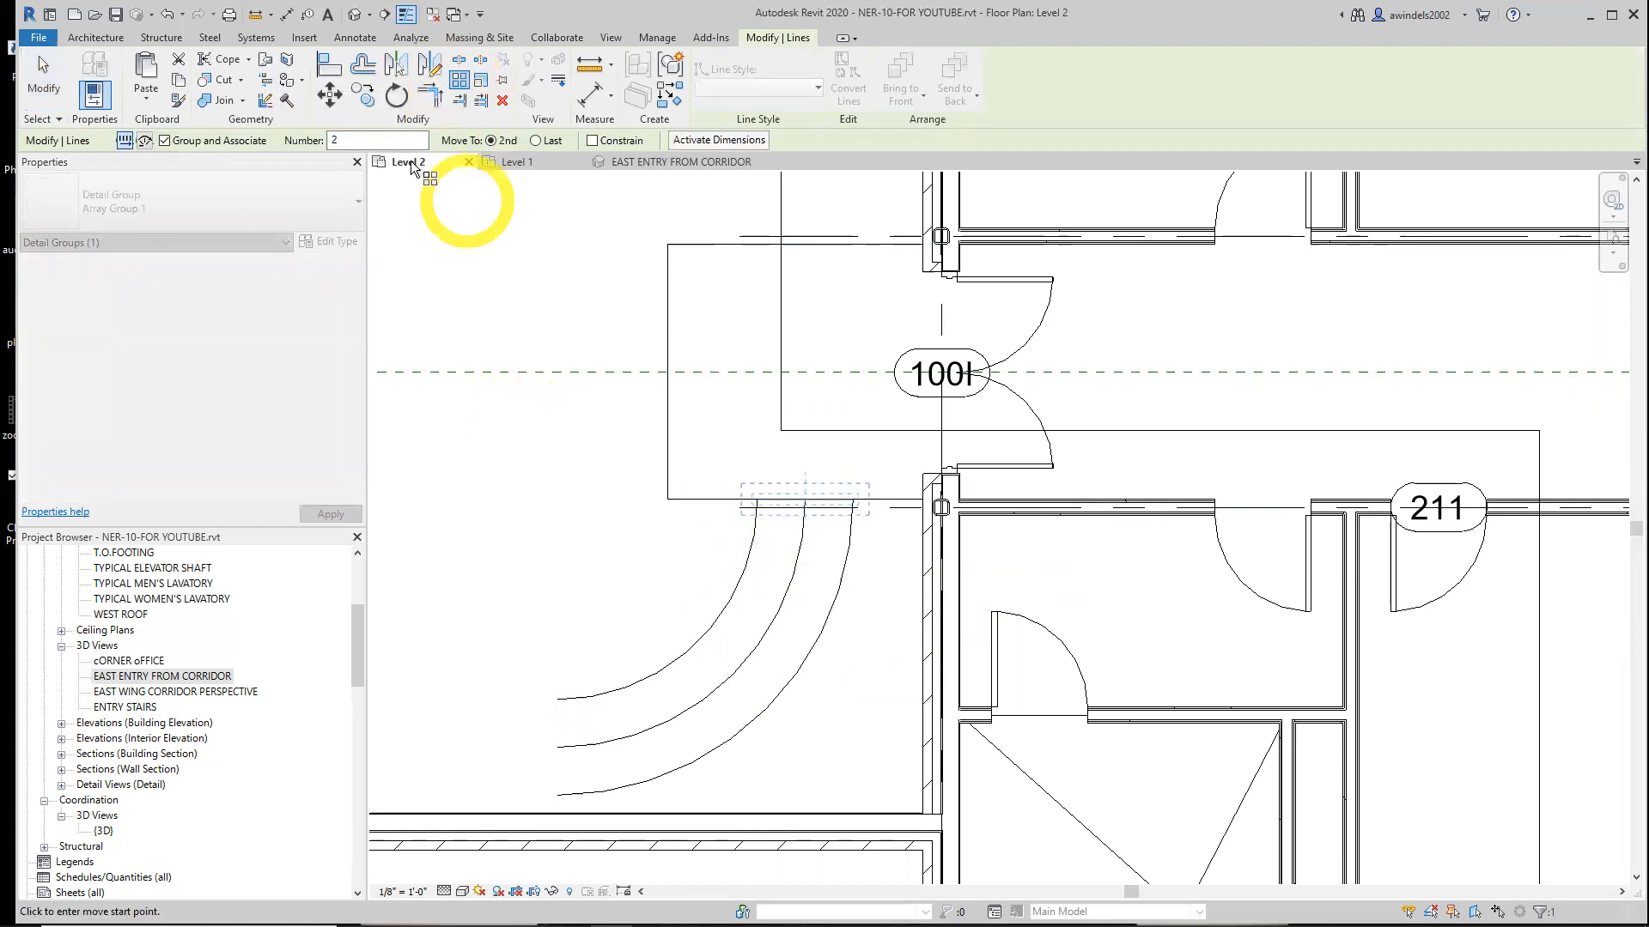
{"action": "left_click", "coordinate": [395, 140]}
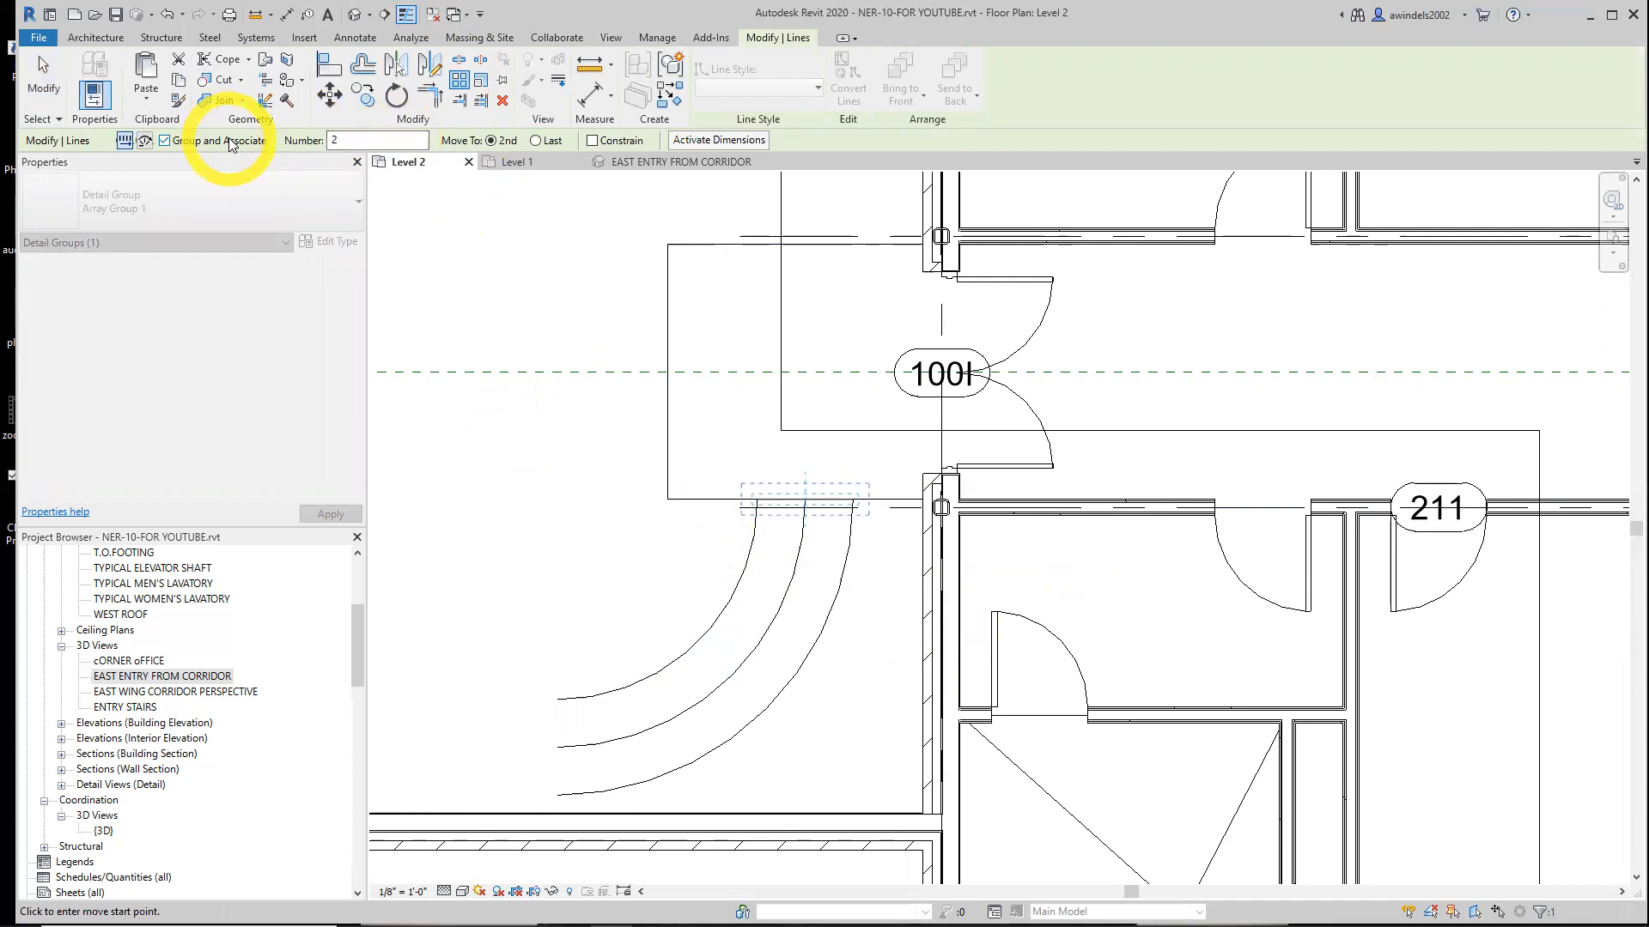
{"action": "left_click", "coordinate": [145, 143]}
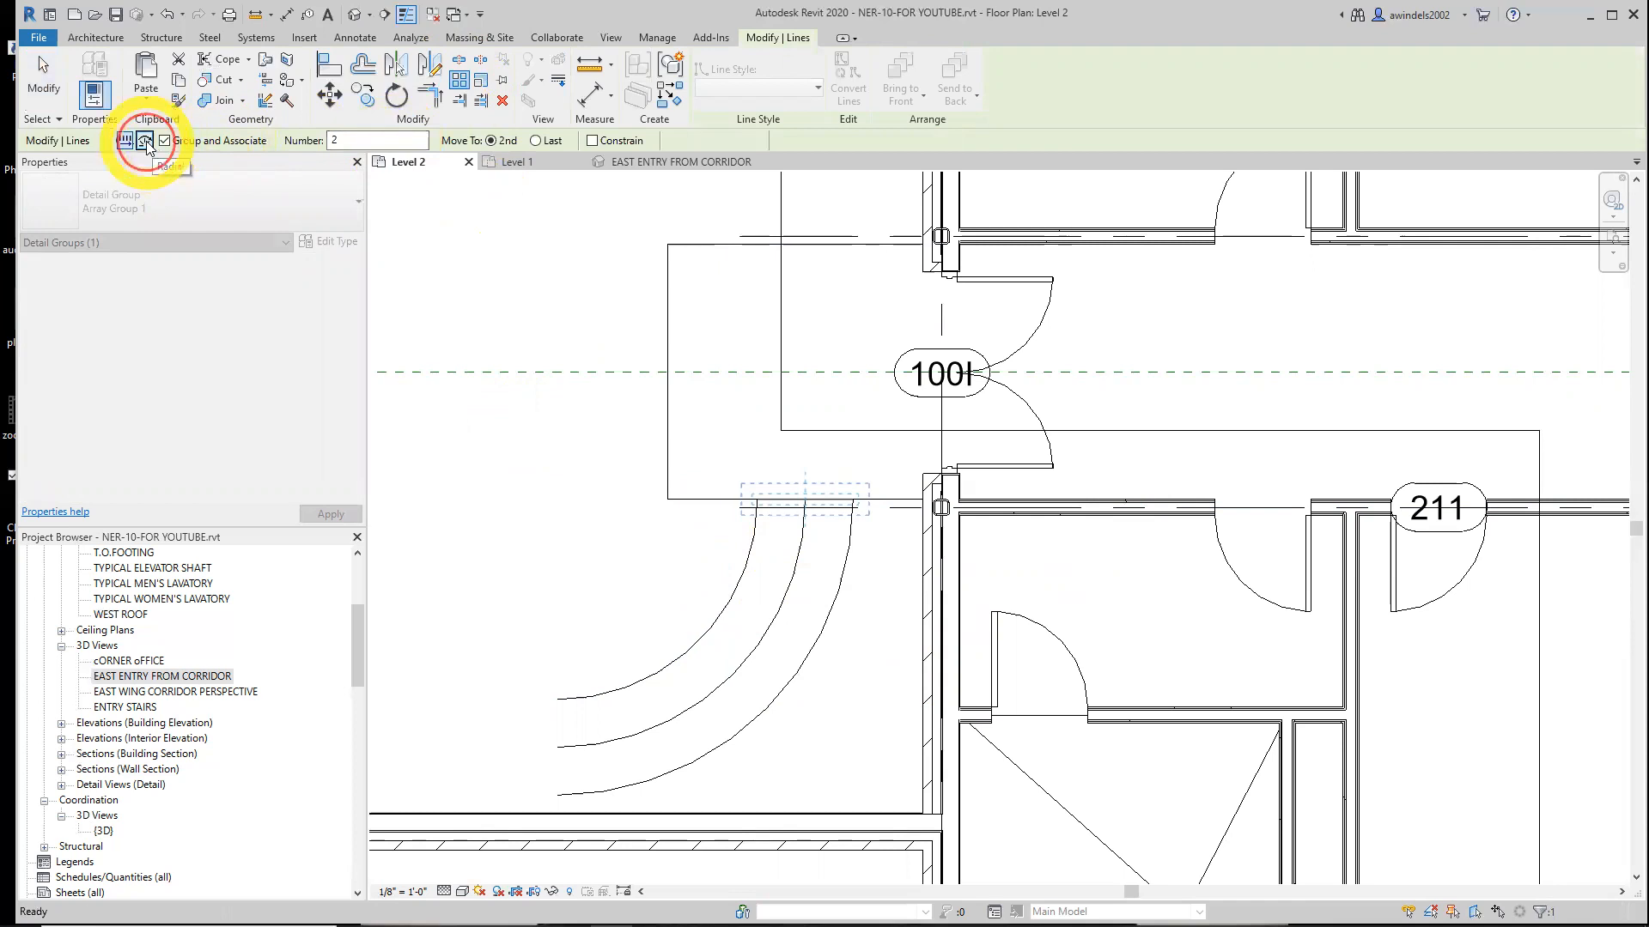
{"action": "double_click", "coordinate": [339, 142]}
{"action": "type", "text": "21"}
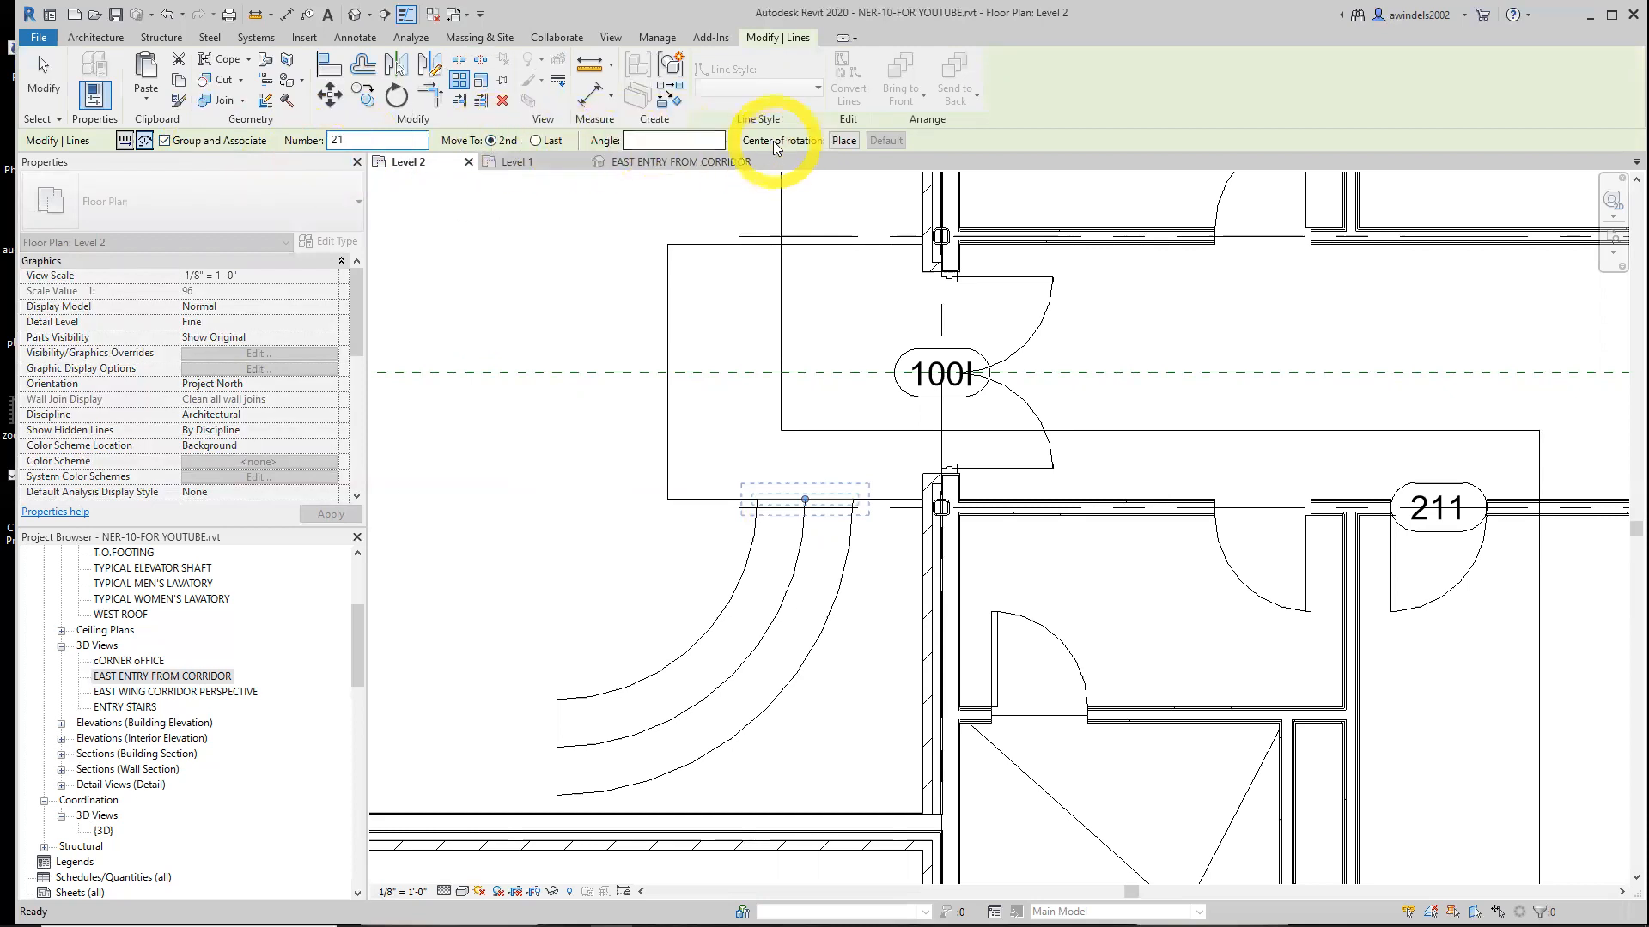
Relocate the array's center of rotation to the center of the stair arcs
{"action": "left_click", "coordinate": [845, 142]}
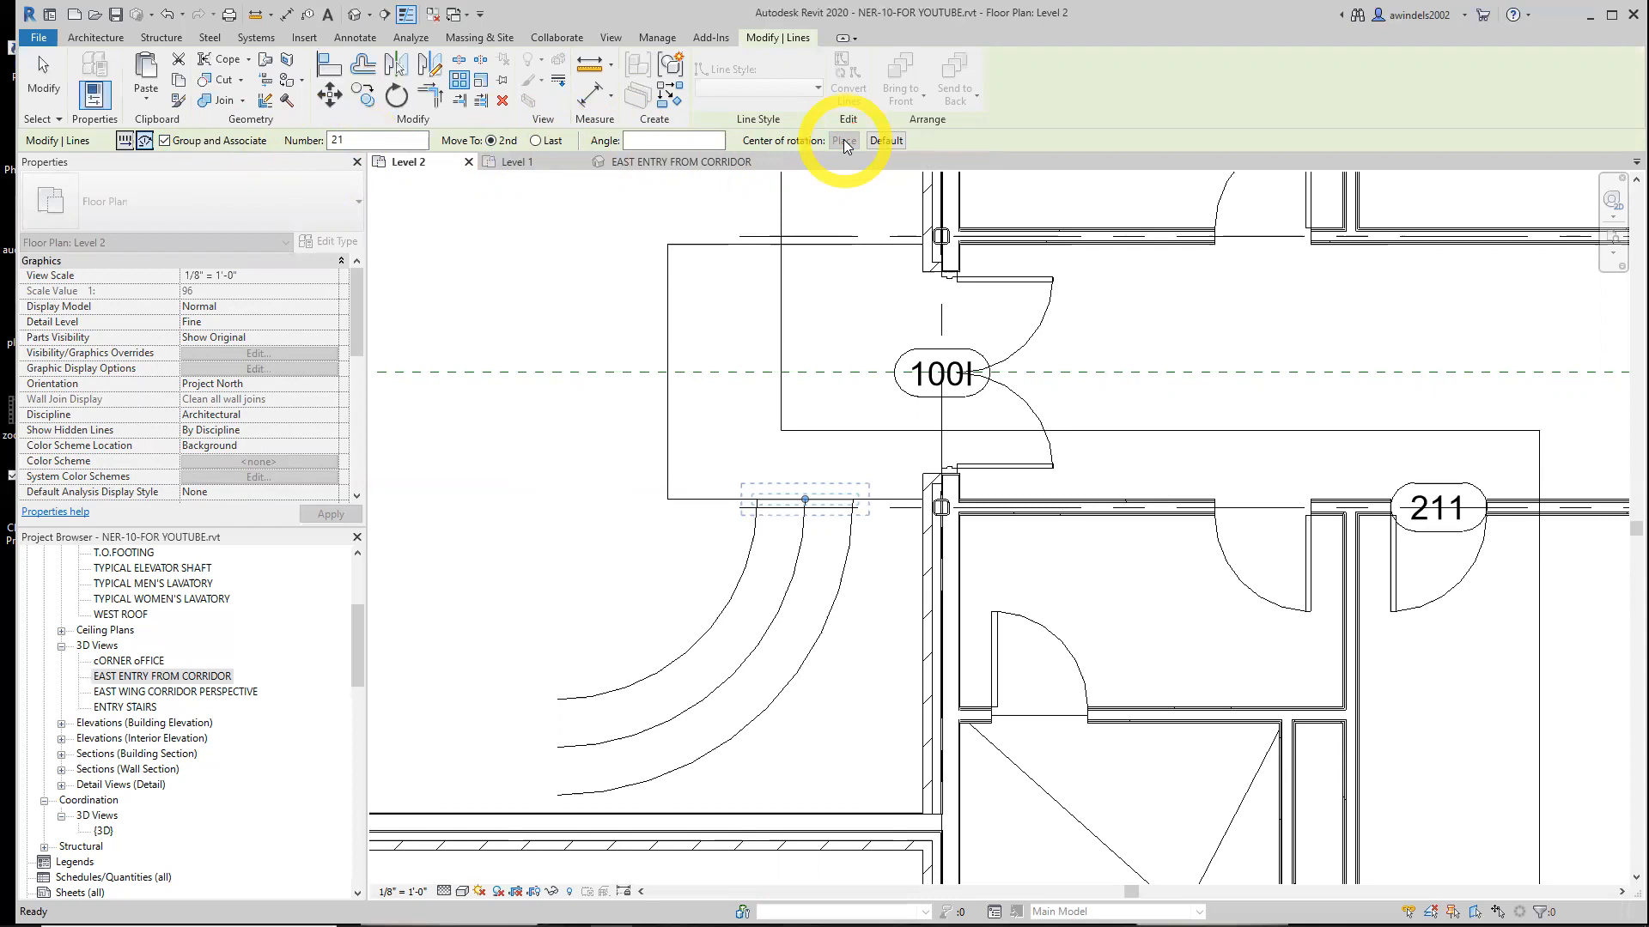
{"action": "left_click", "coordinate": [844, 141]}
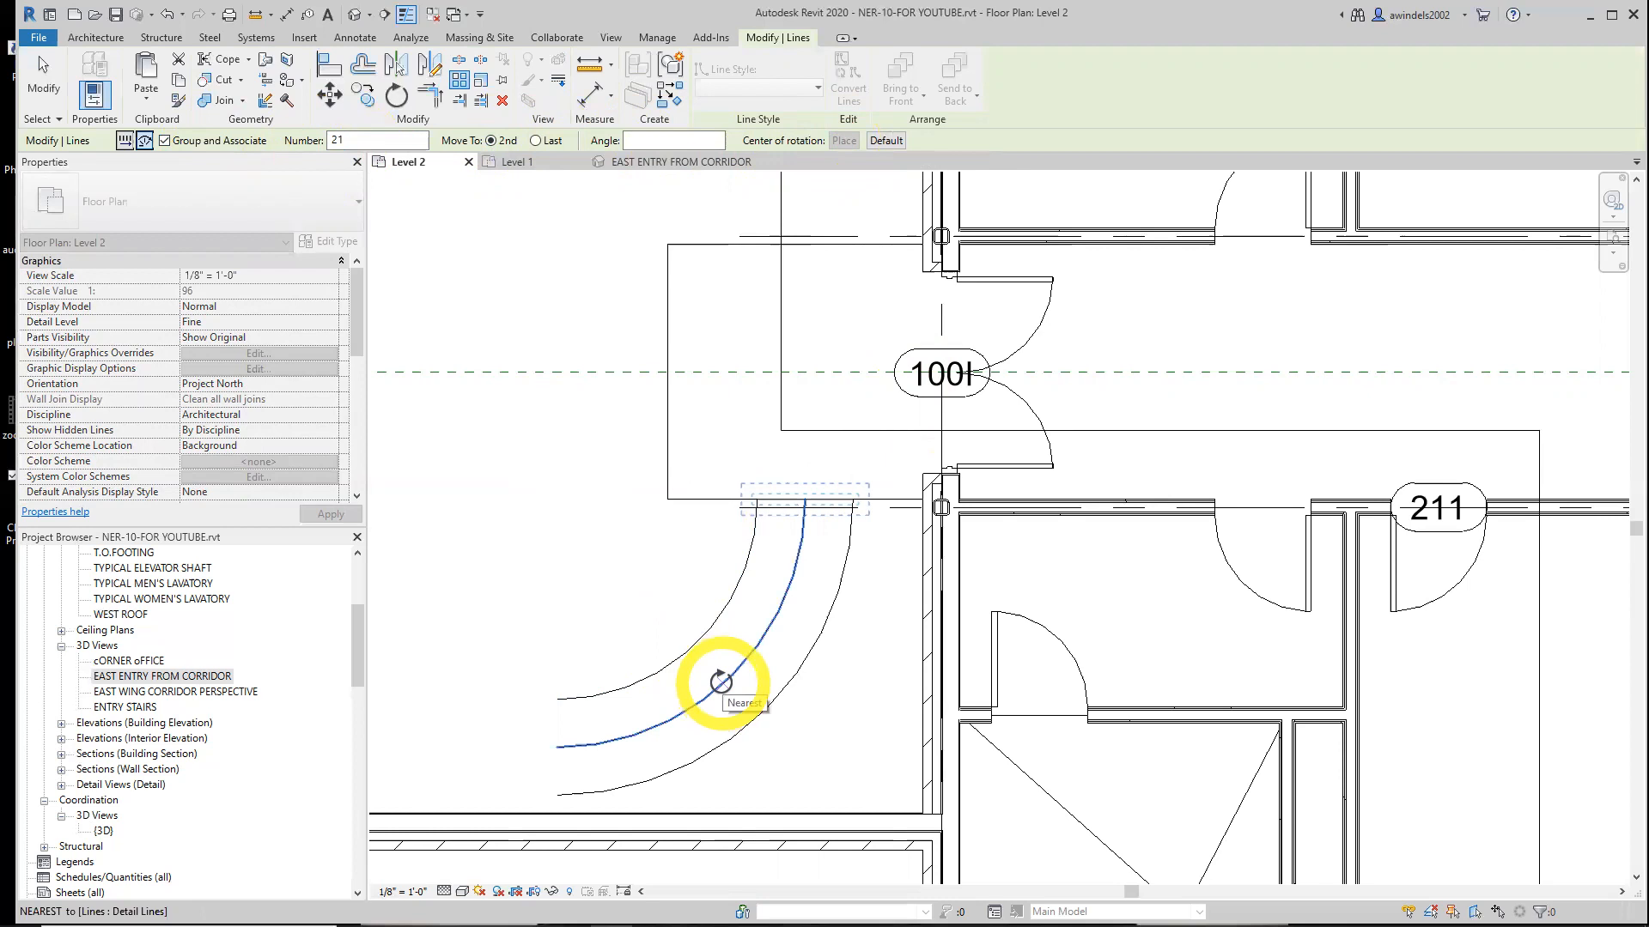
{"action": "key", "text": "s"}
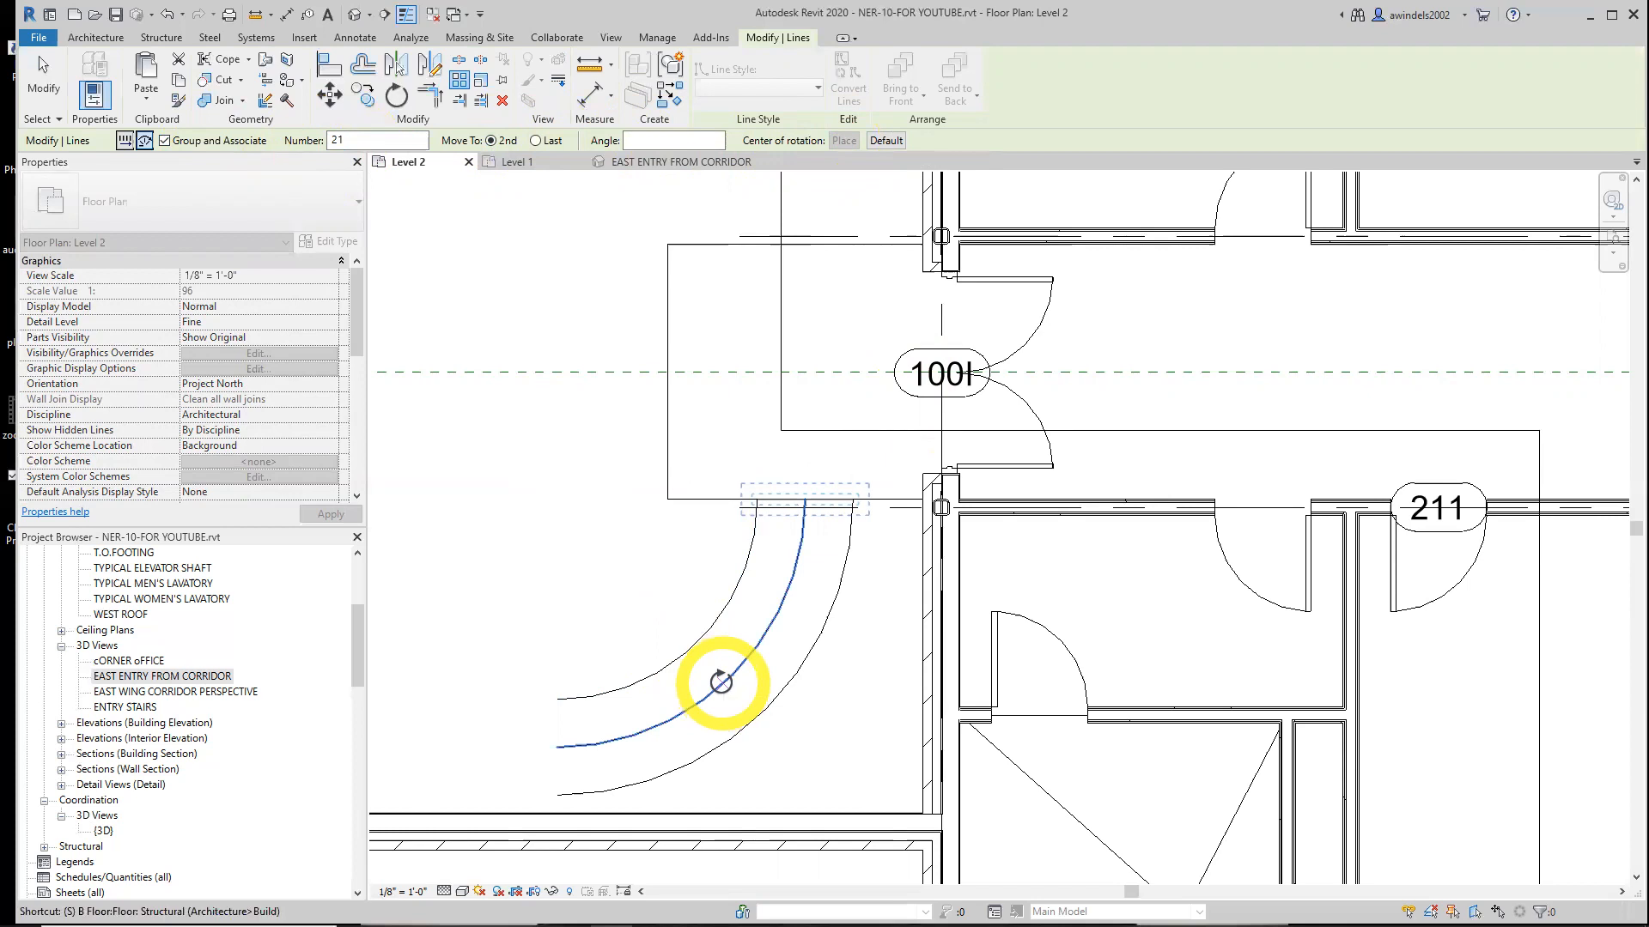
{"action": "key", "text": "c"}
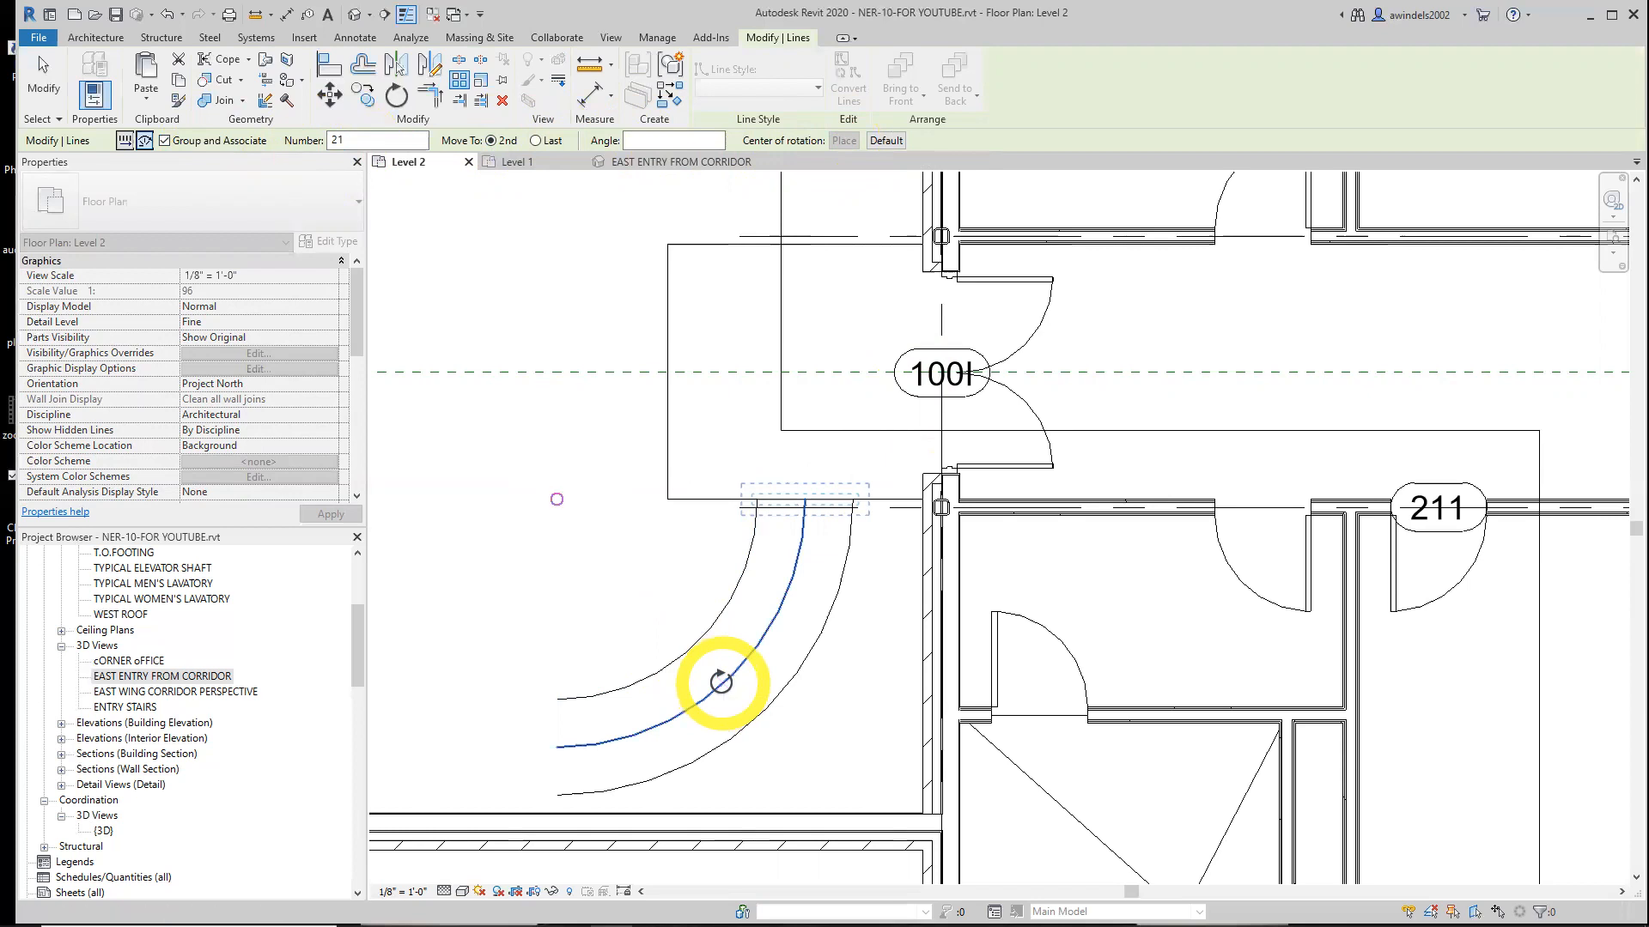
{"action": "left_click_drag", "start_coordinate": [716, 688], "coordinate": [556, 498]}
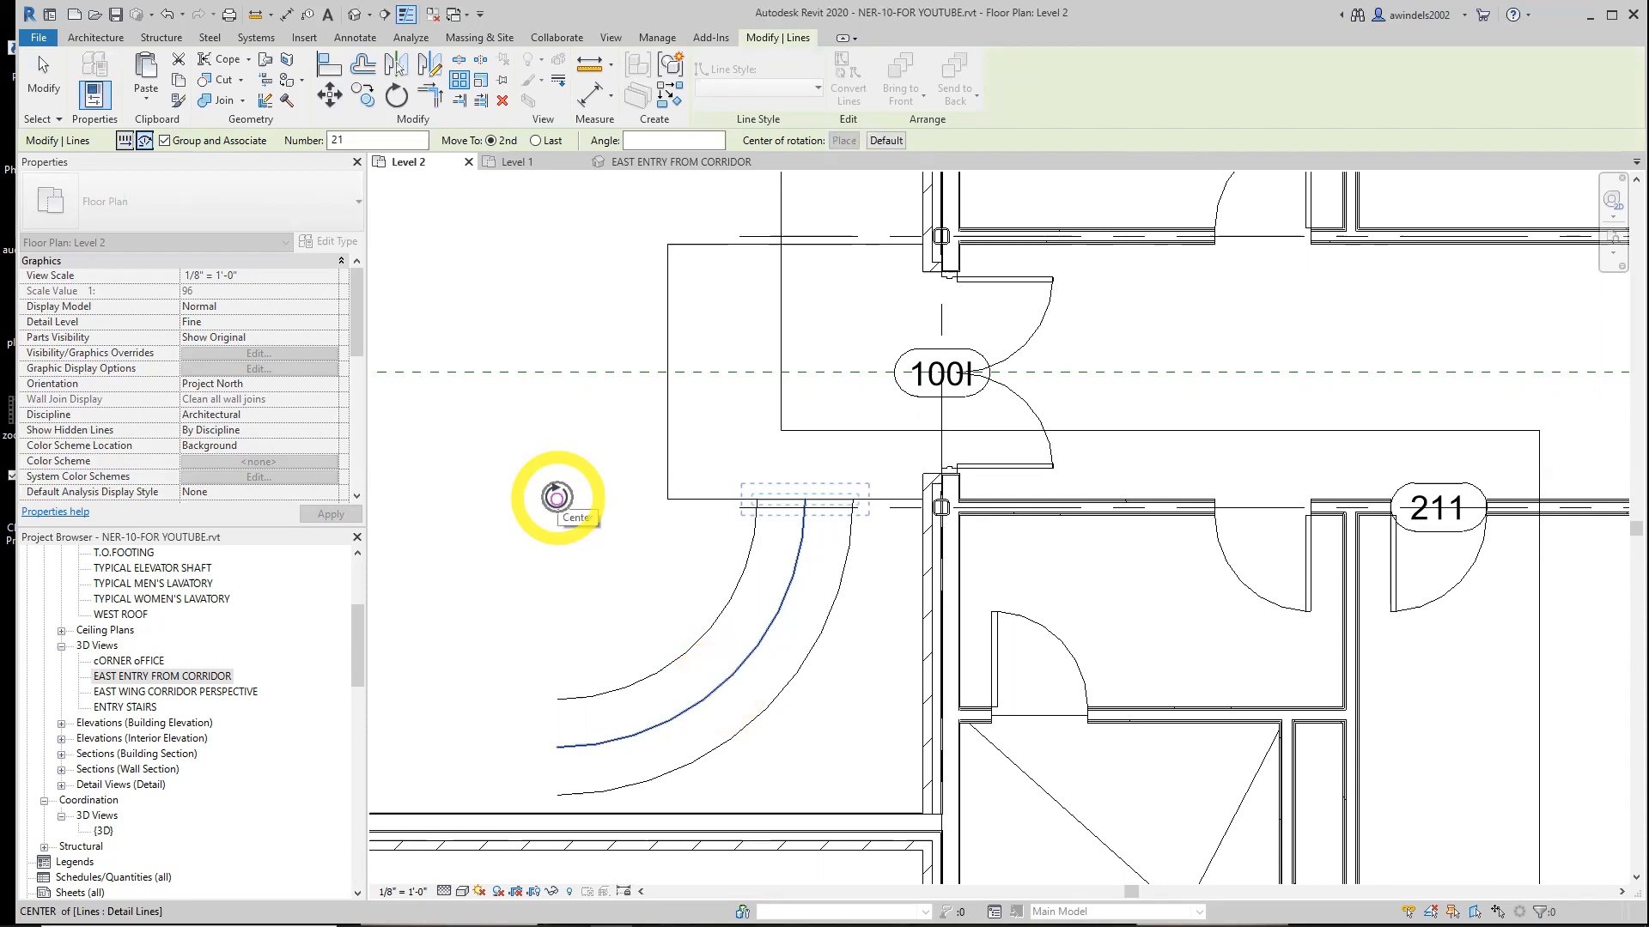
{"action": "left_click", "coordinate": [716, 688]}
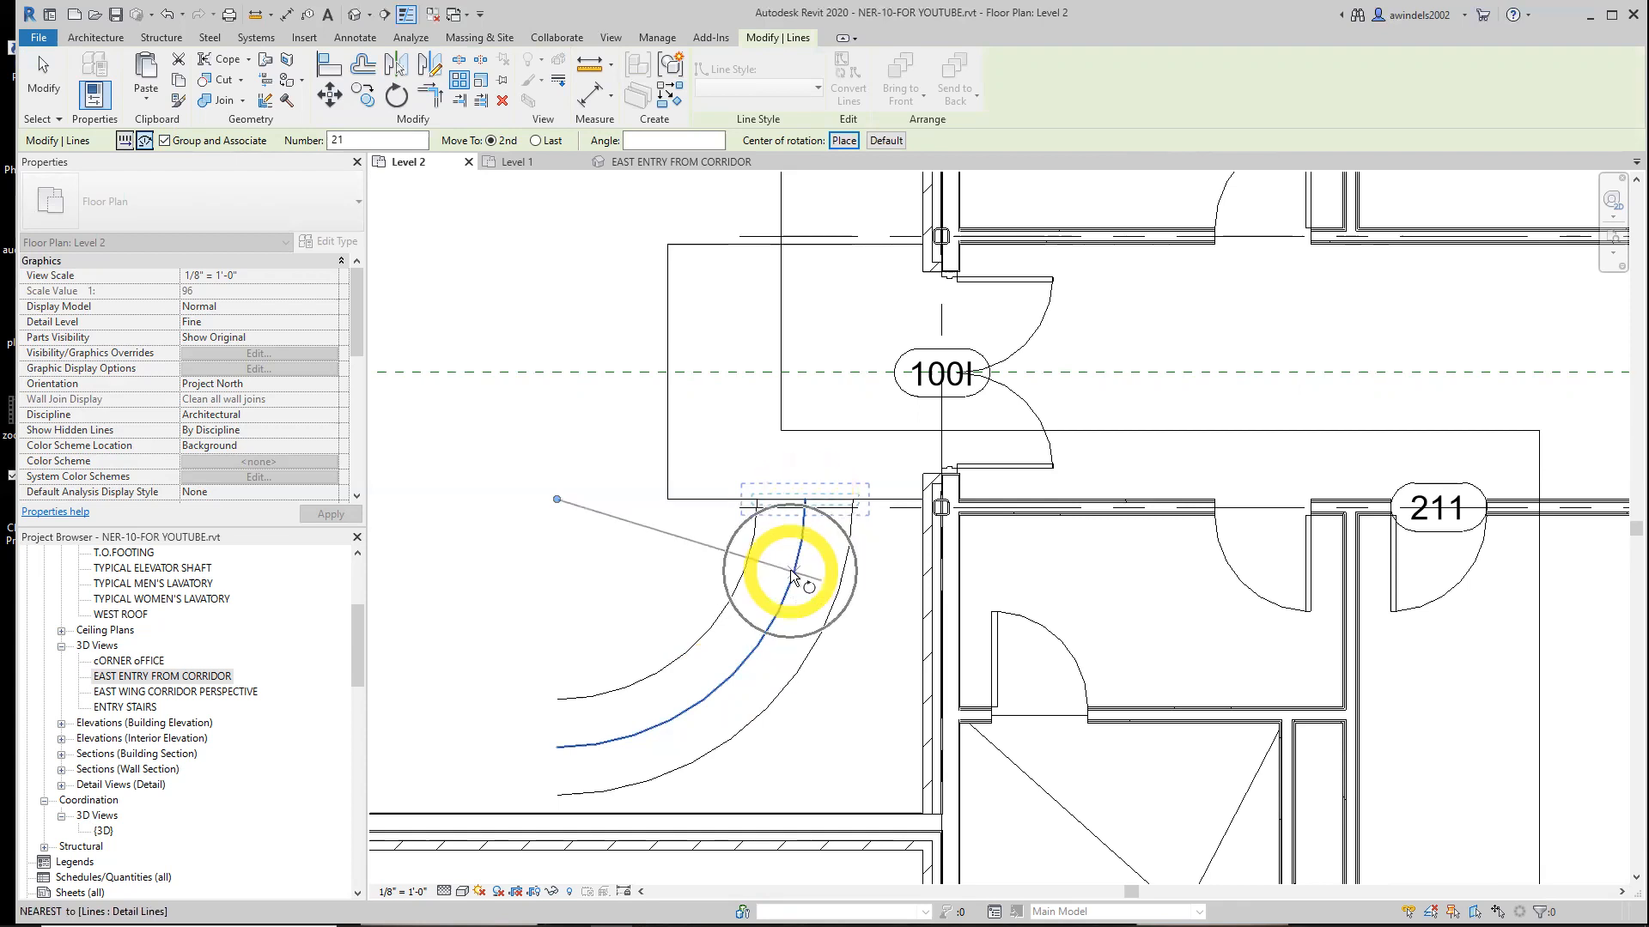
Set the array's rotation angle from the connecting line's end and confirm 21 radial copies of the tread line
{"action": "left_click", "coordinate": [804, 500]}
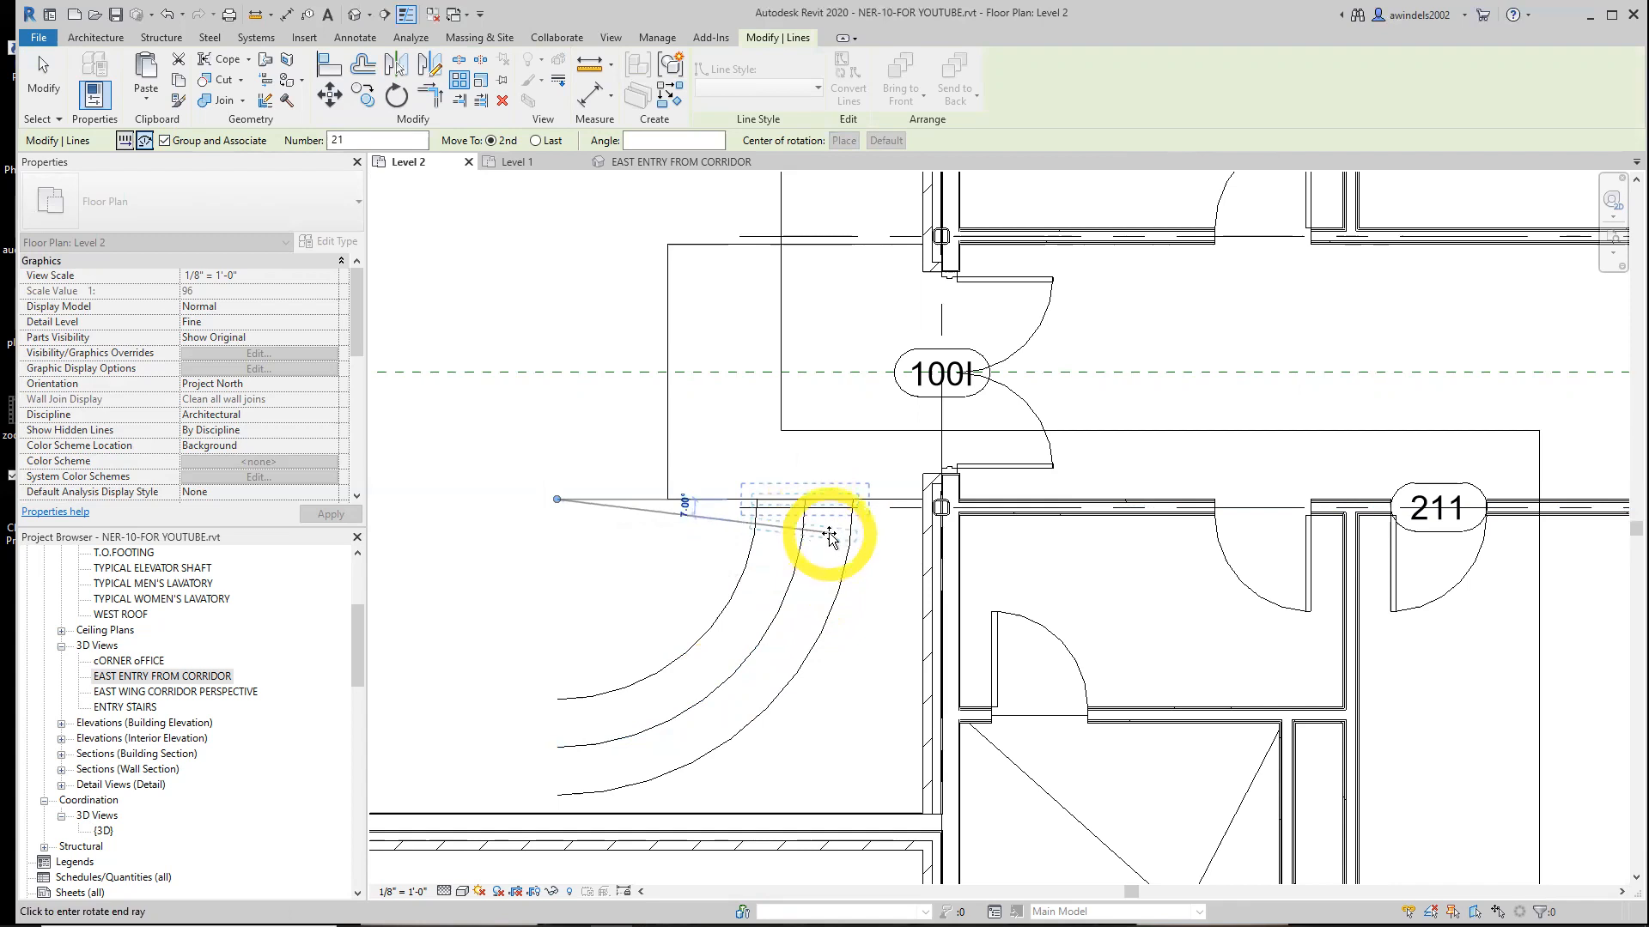
{"action": "left_click", "coordinate": [829, 537]}
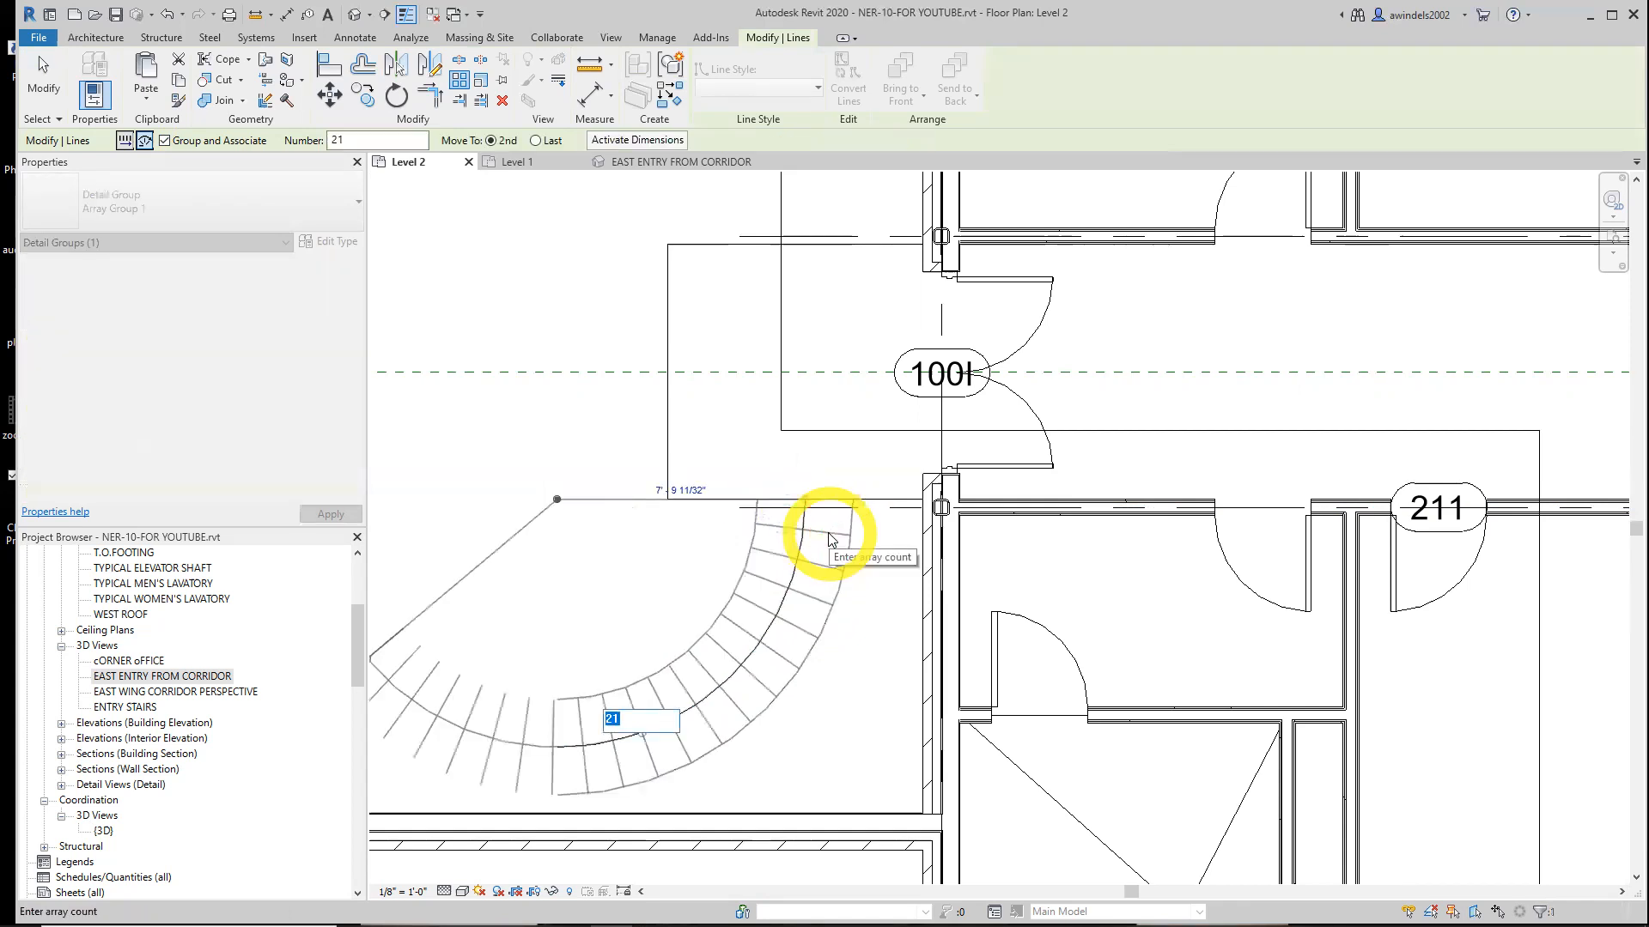
{"action": "middle_click_drag", "start_coordinate": [802, 535], "coordinate": [887, 508]}
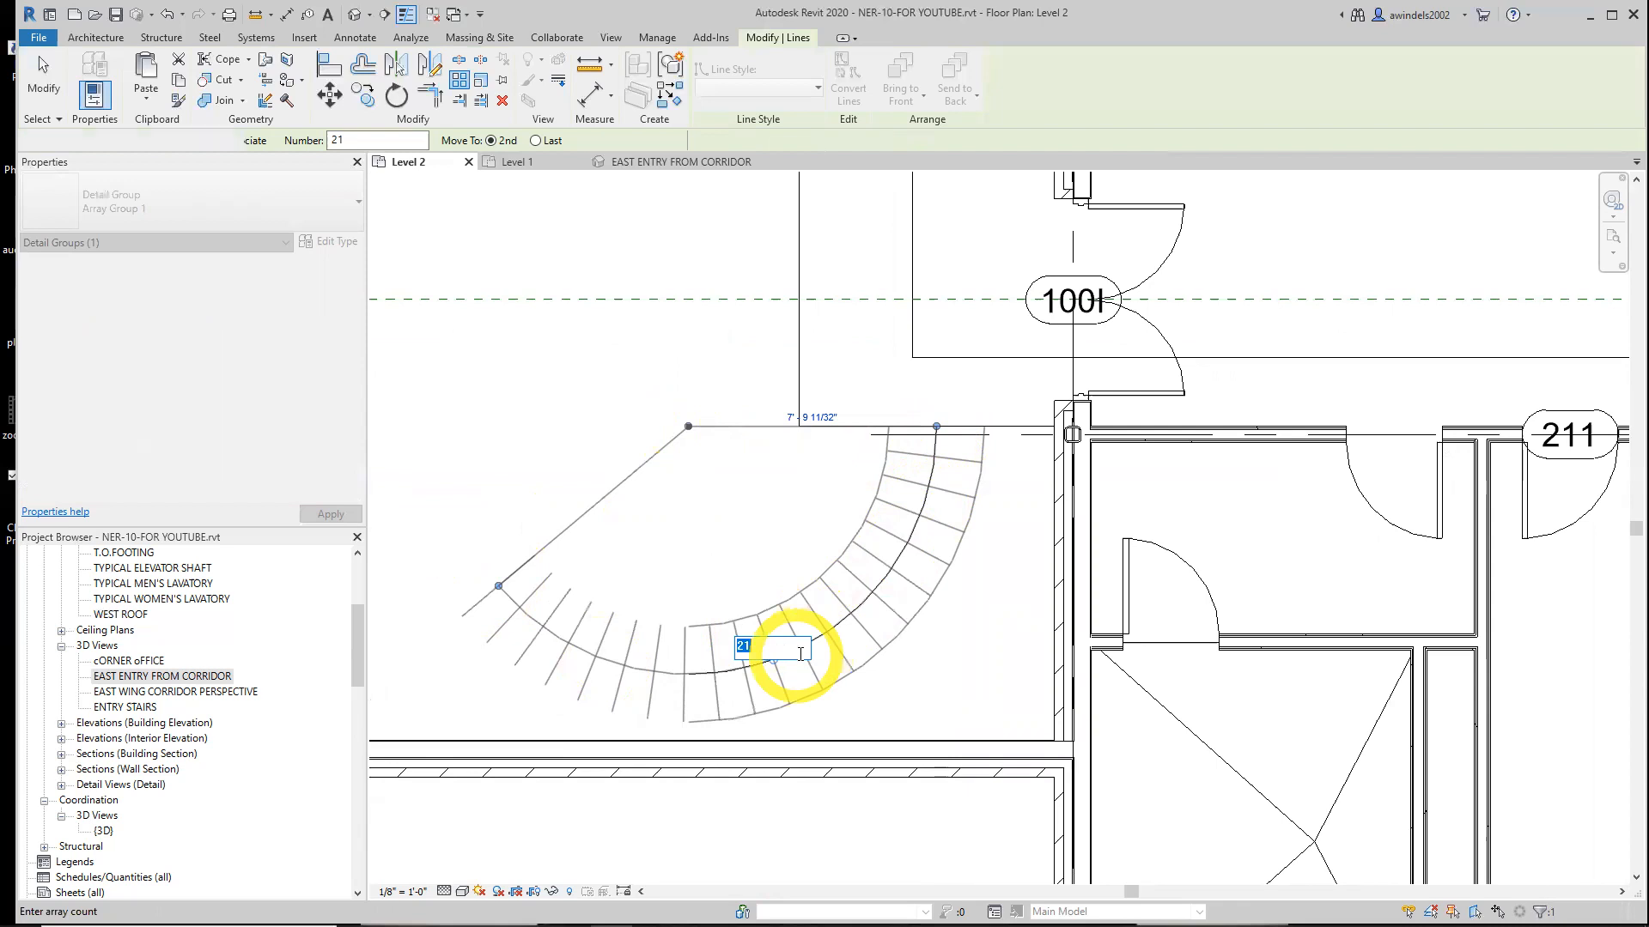
{"action": "key", "text": "Return"}
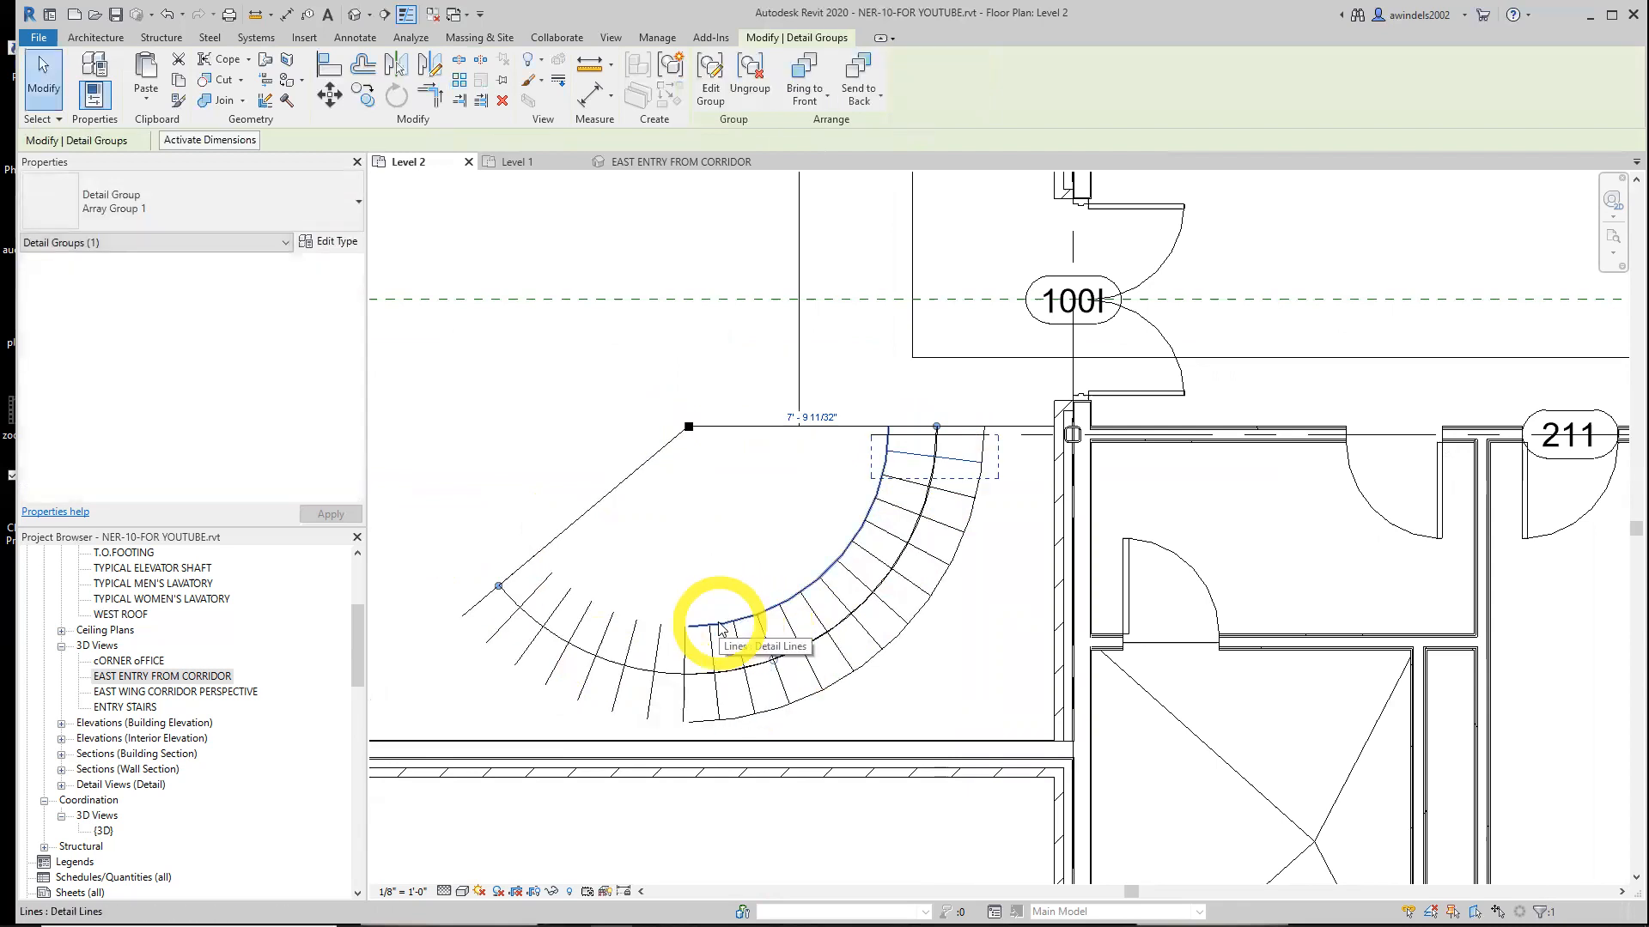
Trim the stair arcs and arrayed treads to each other with Trim/Extend to Corner, saving the project when prompted
{"action": "left_click", "coordinate": [430, 97]}
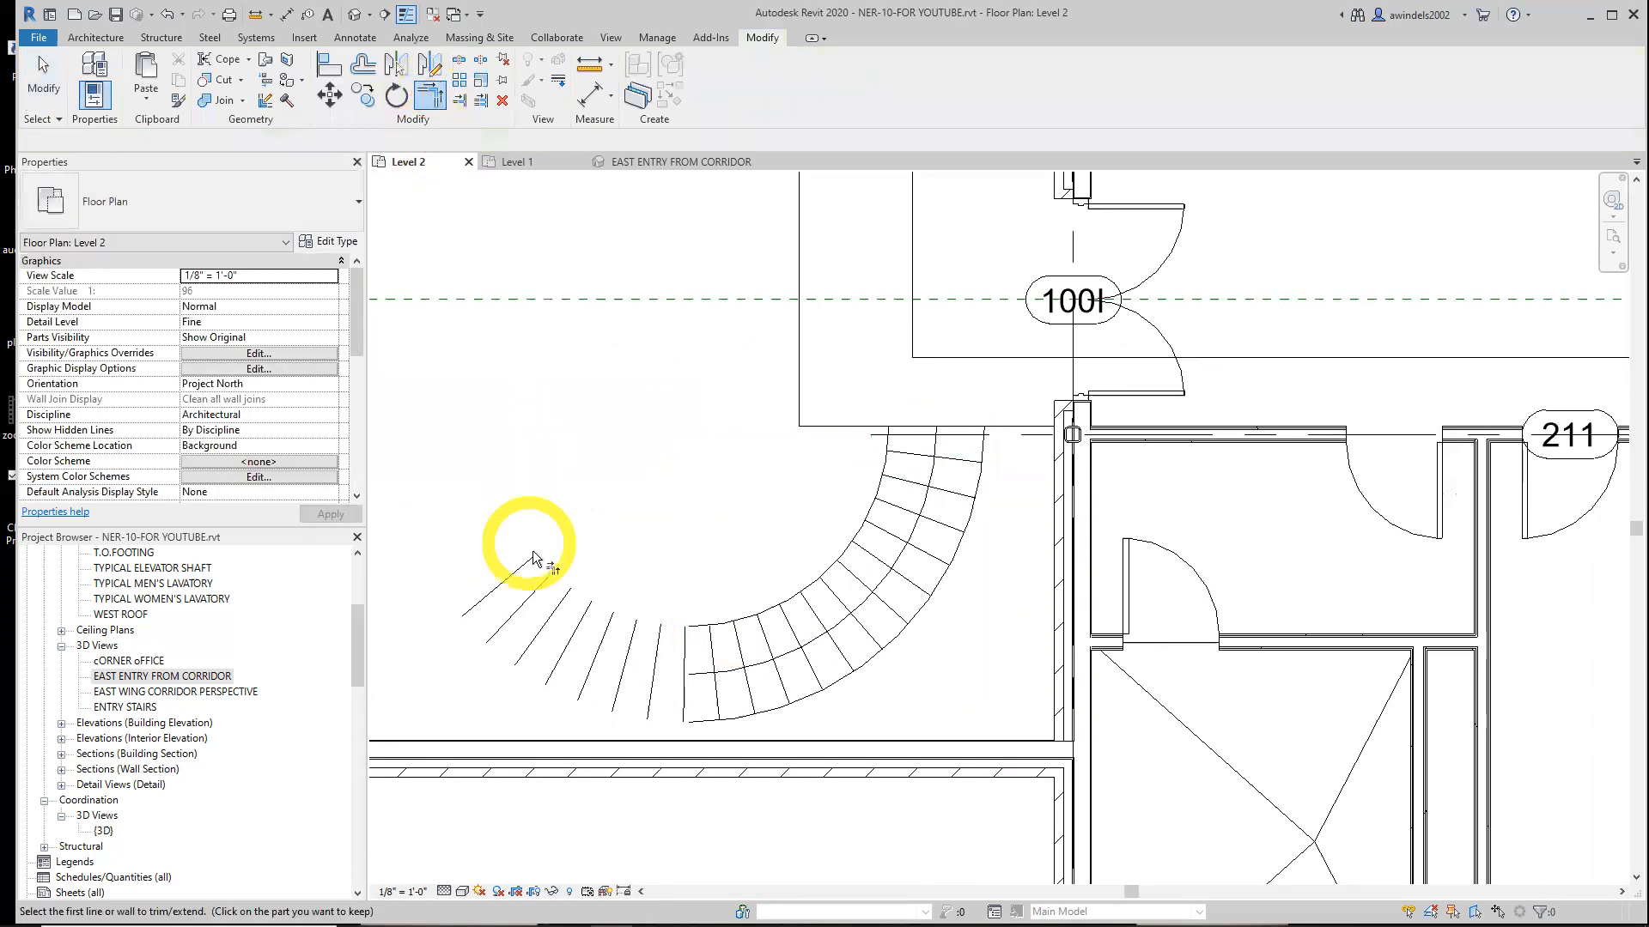
{"action": "left_click", "coordinate": [518, 570]}
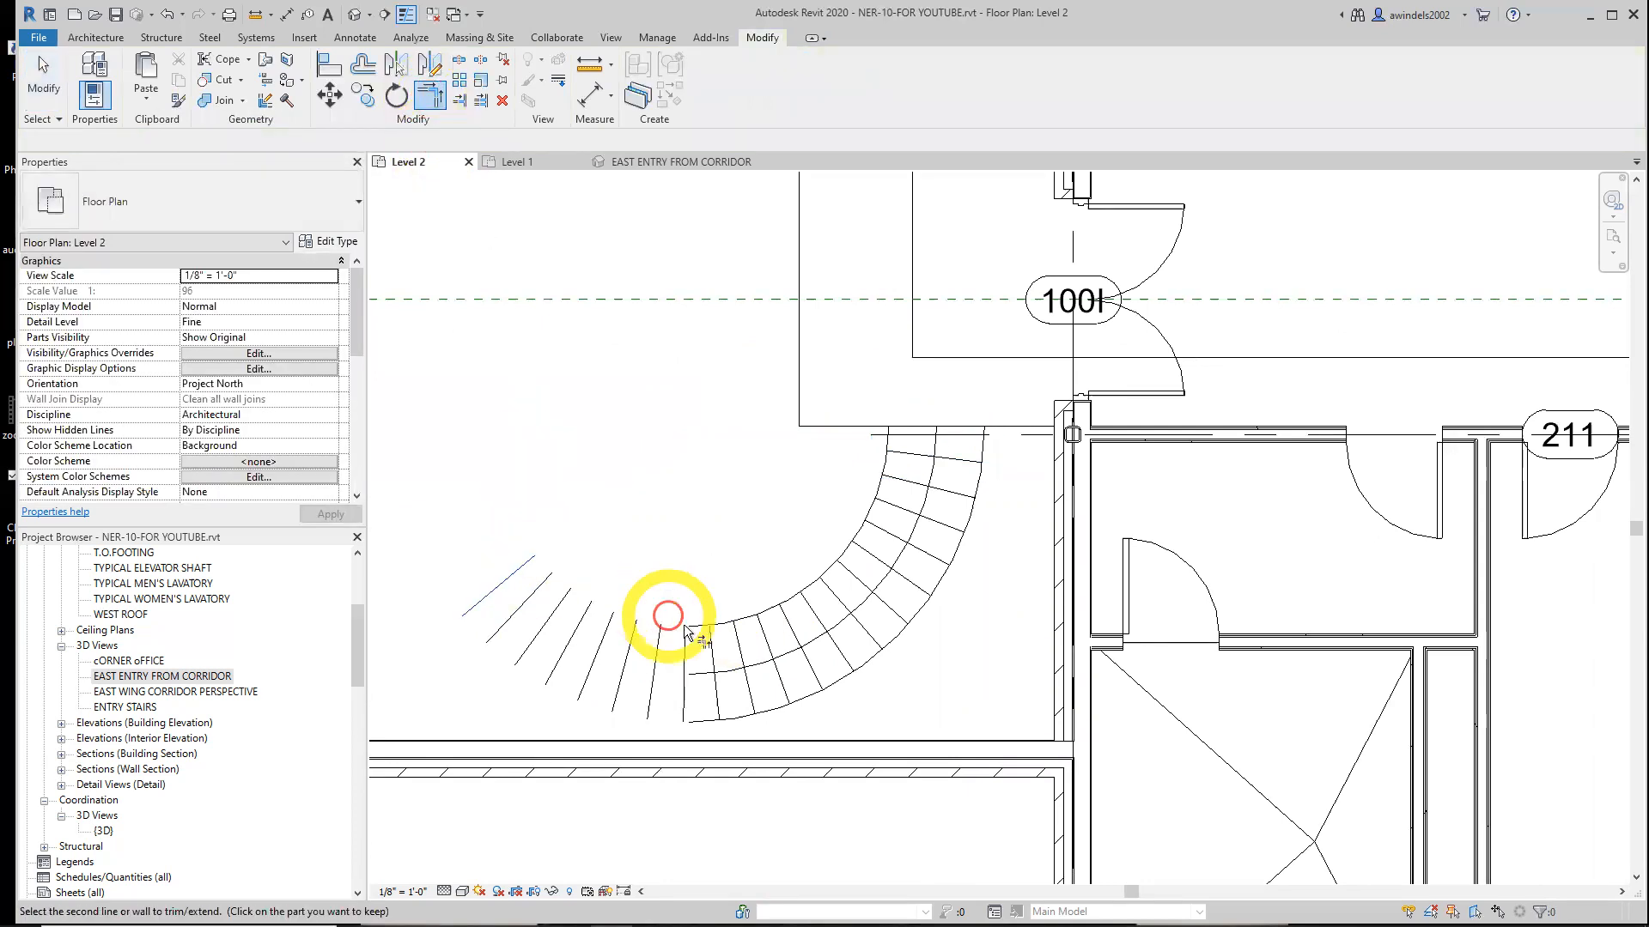
{"action": "left_click", "coordinate": [702, 636]}
{"action": "left_click", "coordinate": [704, 714]}
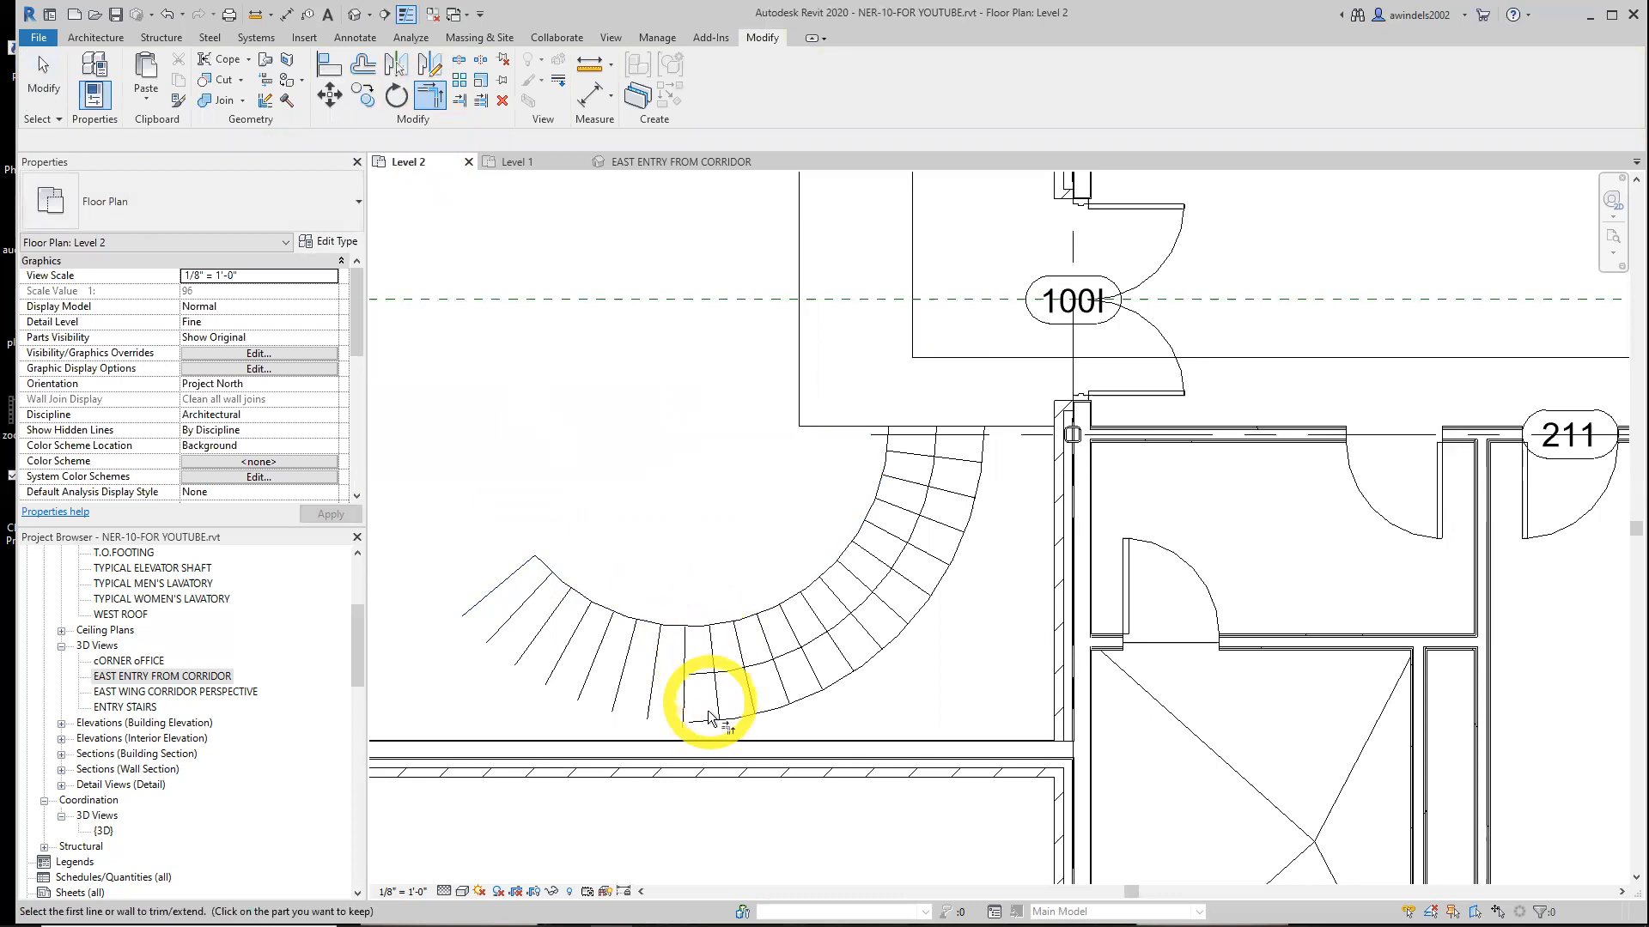
{"action": "left_click", "coordinate": [700, 721]}
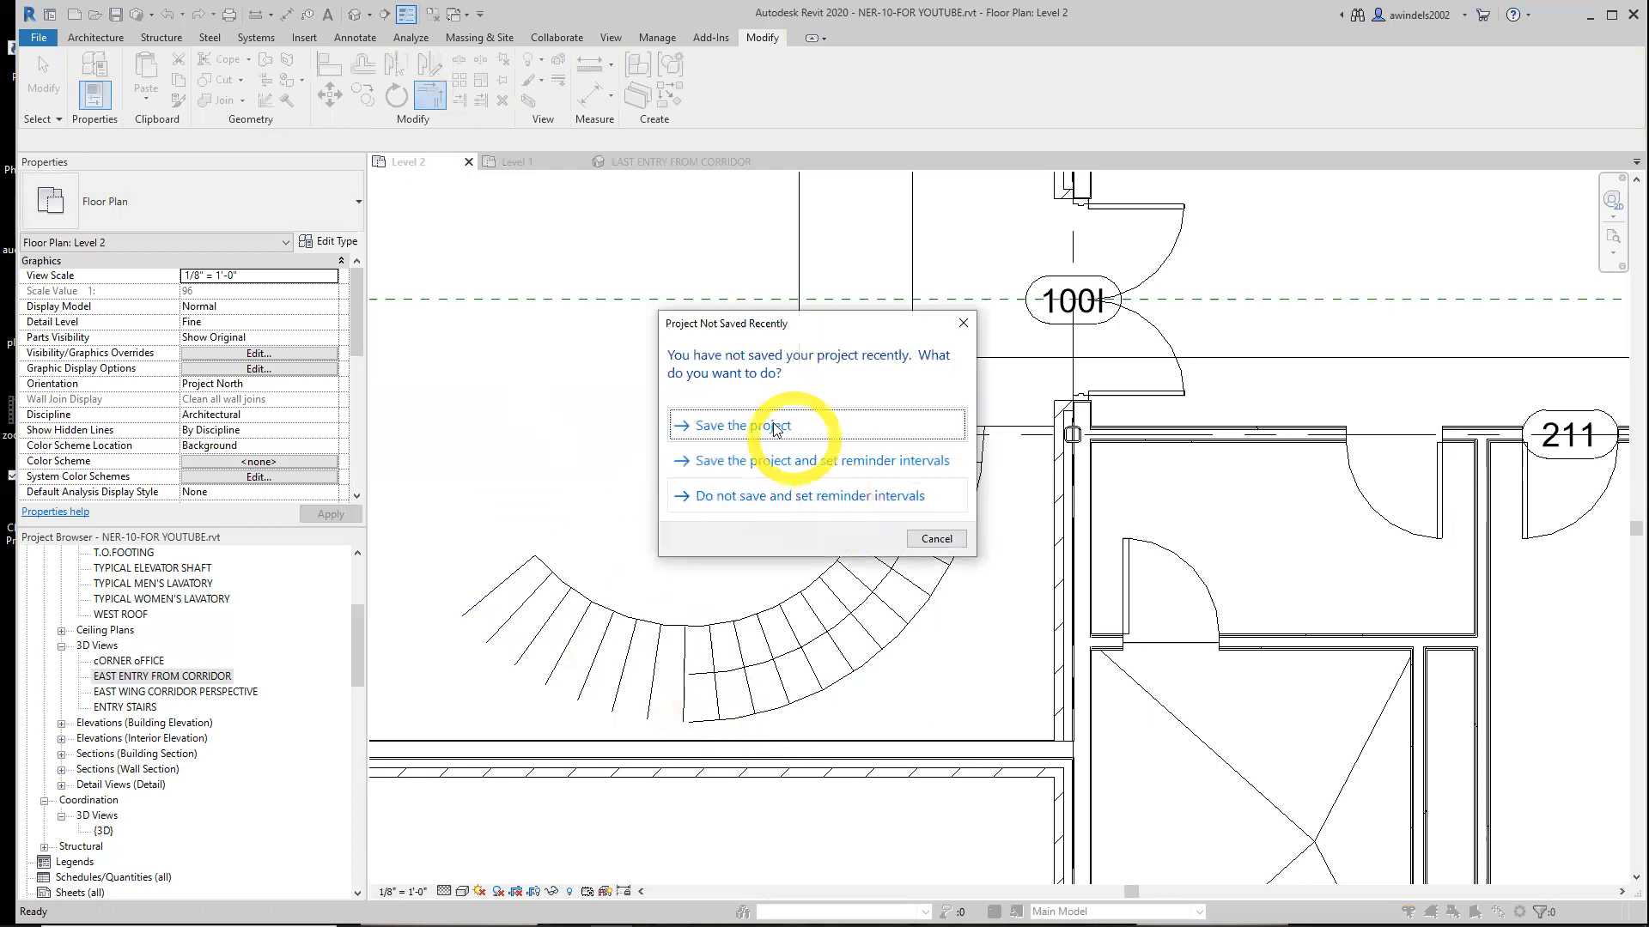
{"action": "left_click", "coordinate": [765, 426]}
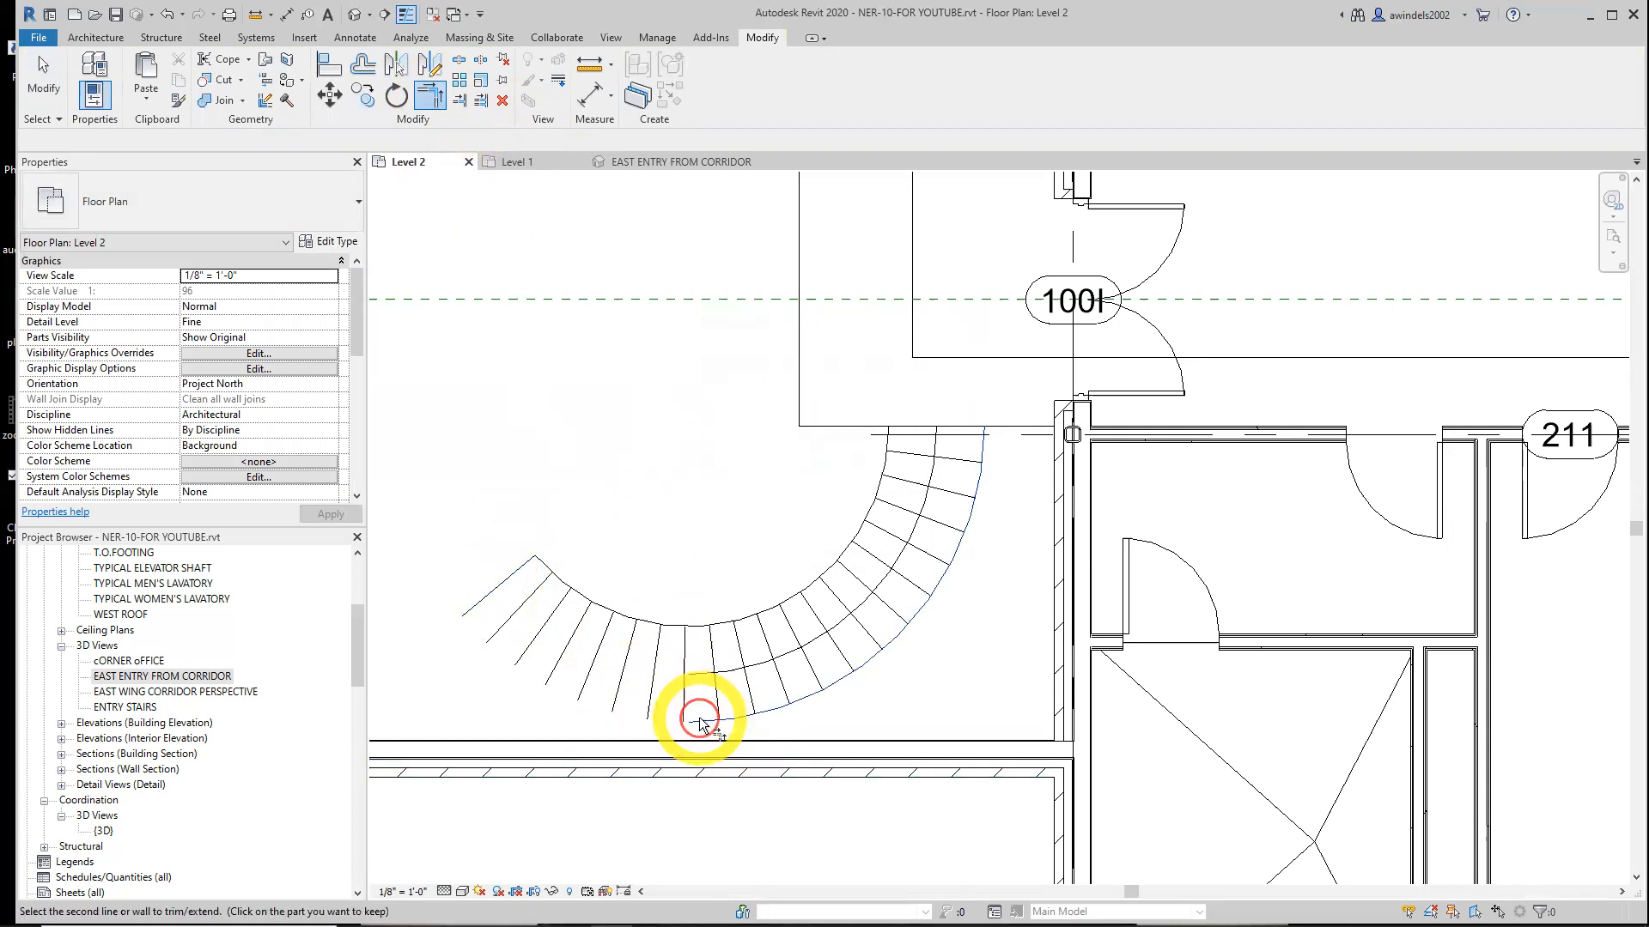
{"action": "left_click", "coordinate": [513, 581]}
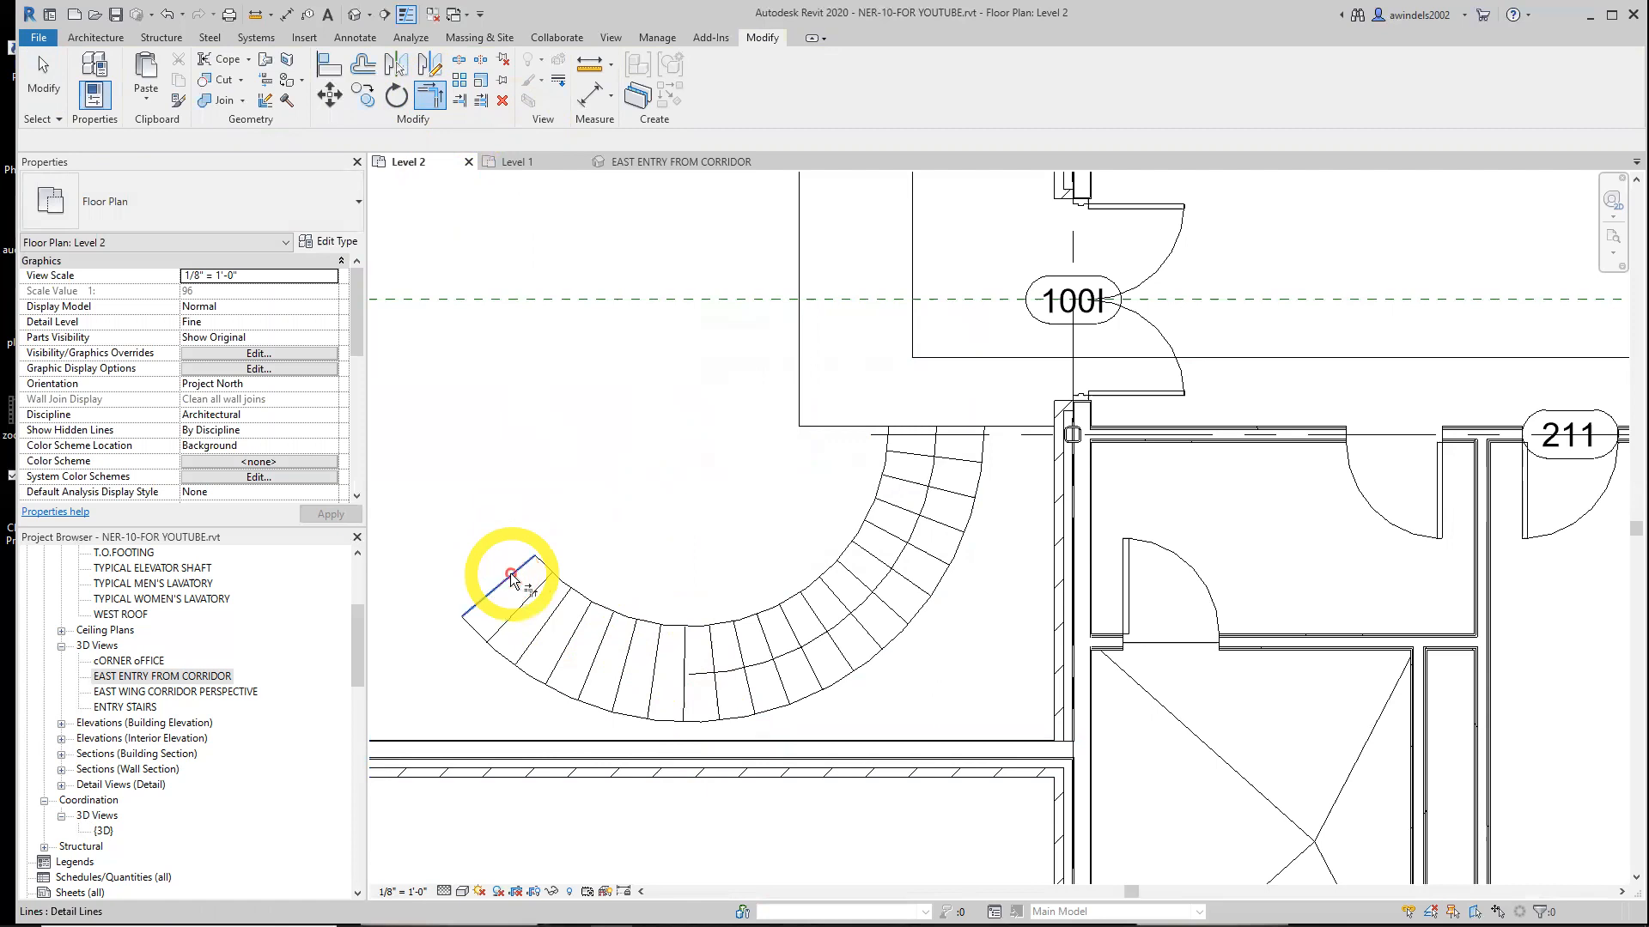
Delete the center detail arc from the curved stair layout
{"action": "key", "text": "Escape"}
{"action": "left_click", "coordinate": [706, 676]}
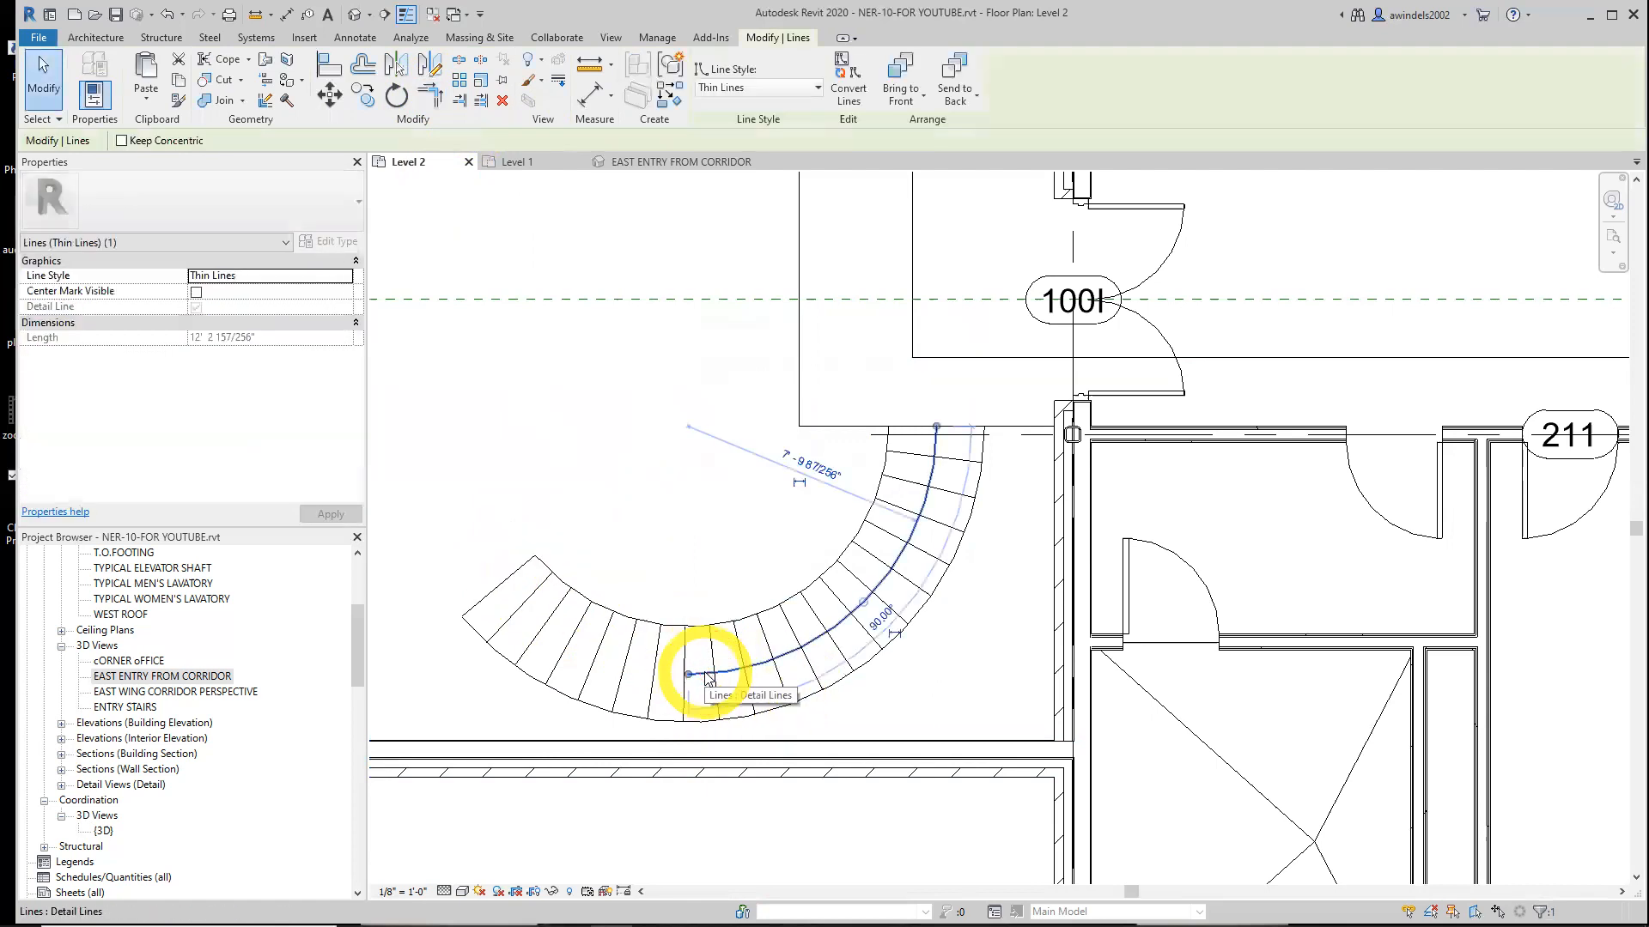
{"action": "key", "text": "Delete"}
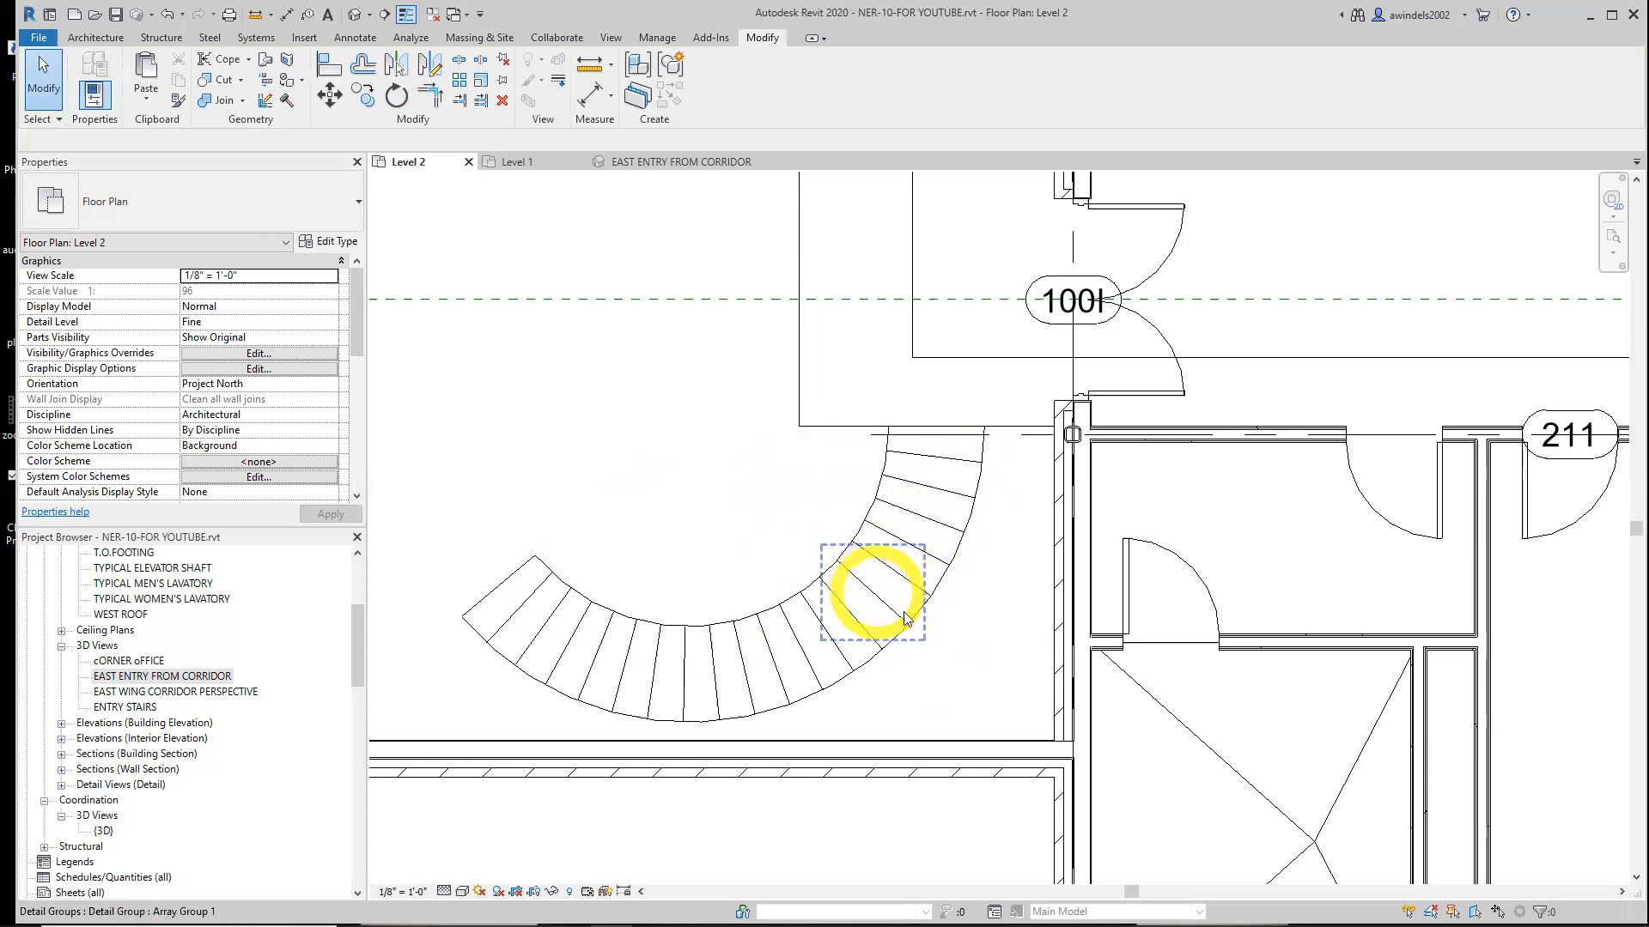
Start the Stair tool and set its base level to Level 1 and top level to Level 2
{"action": "scroll", "coordinate": [898, 652], "scroll_direction": "down", "scroll_amount": 3}
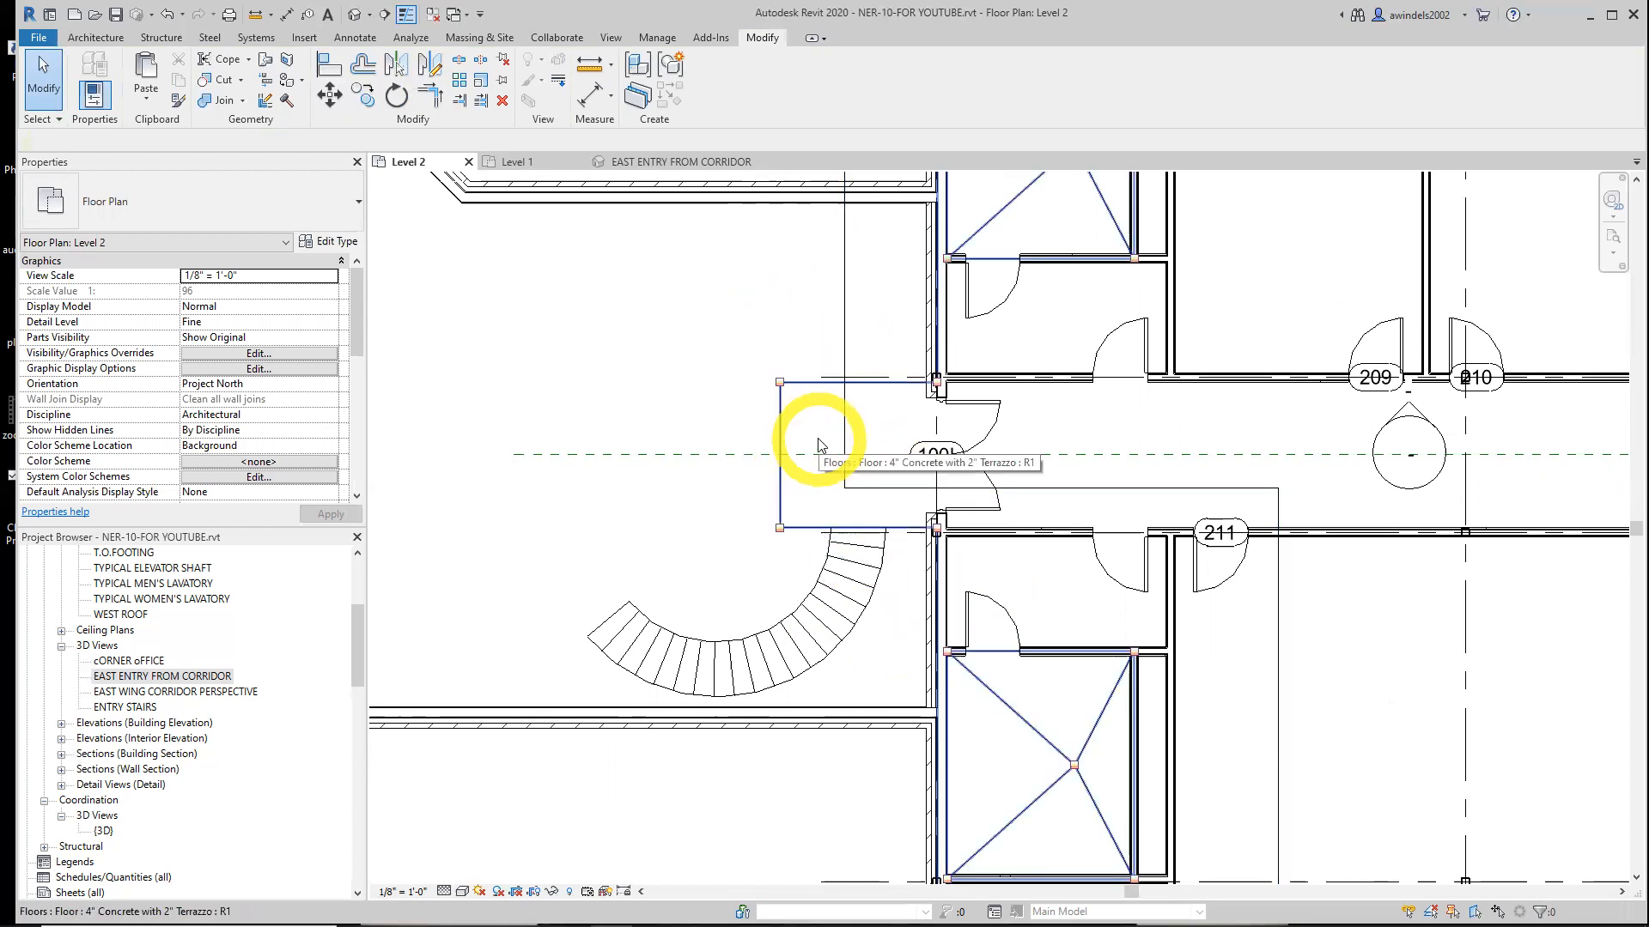
{"action": "left_click", "coordinate": [86, 38]}
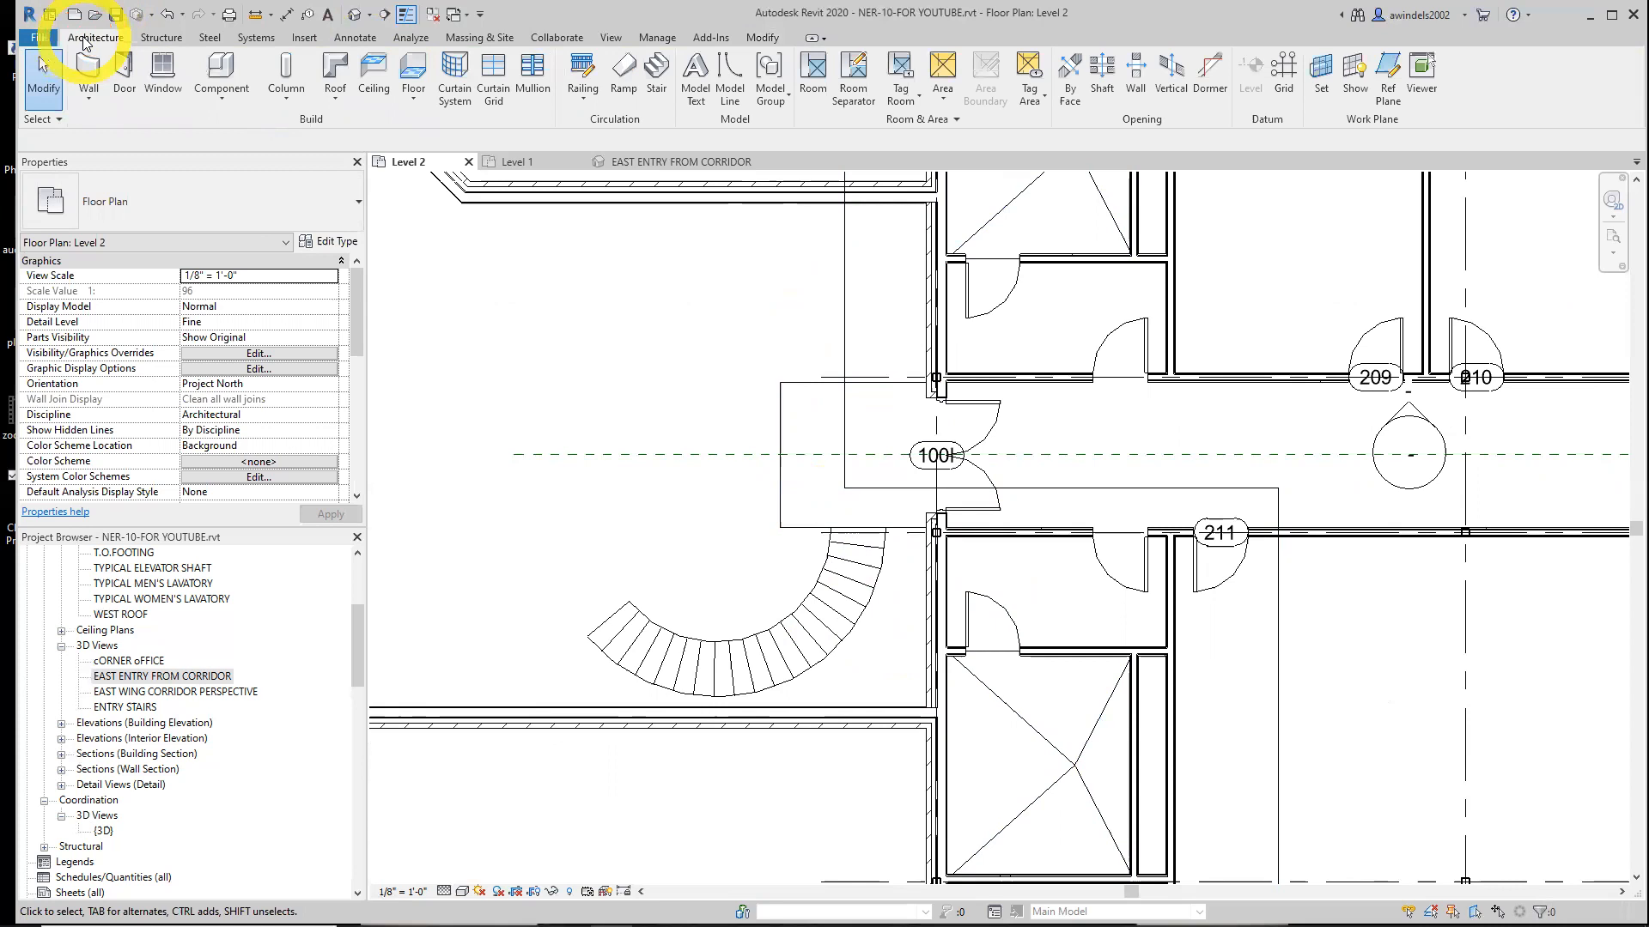
{"action": "left_click", "coordinate": [655, 81]}
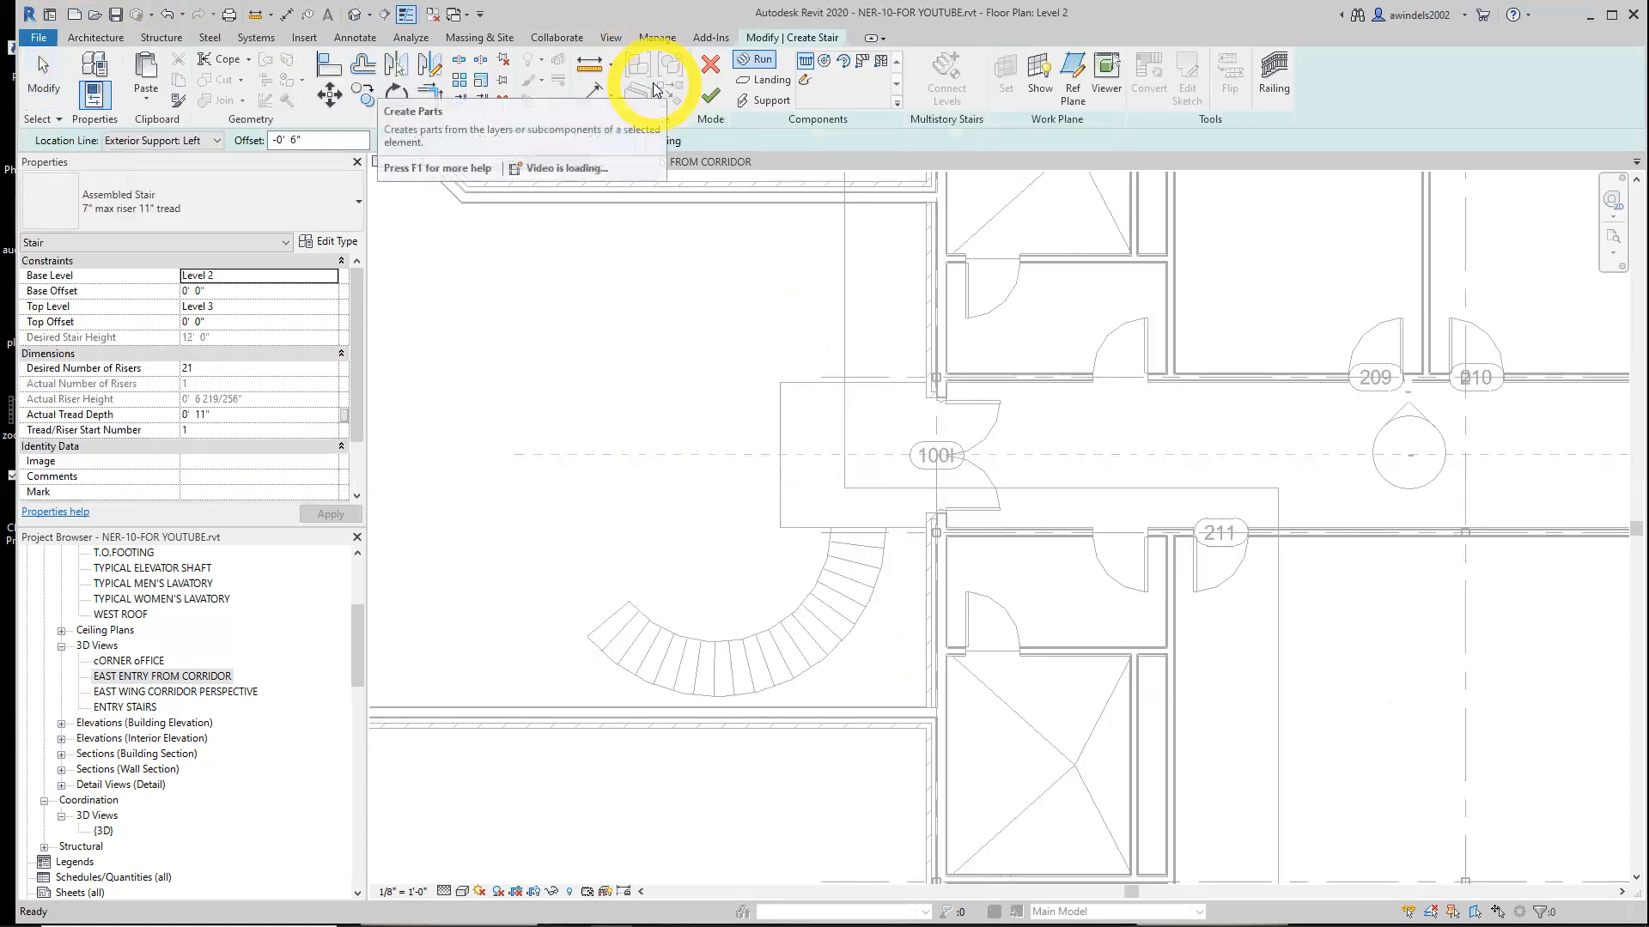
{"action": "left_click", "coordinate": [242, 277]}
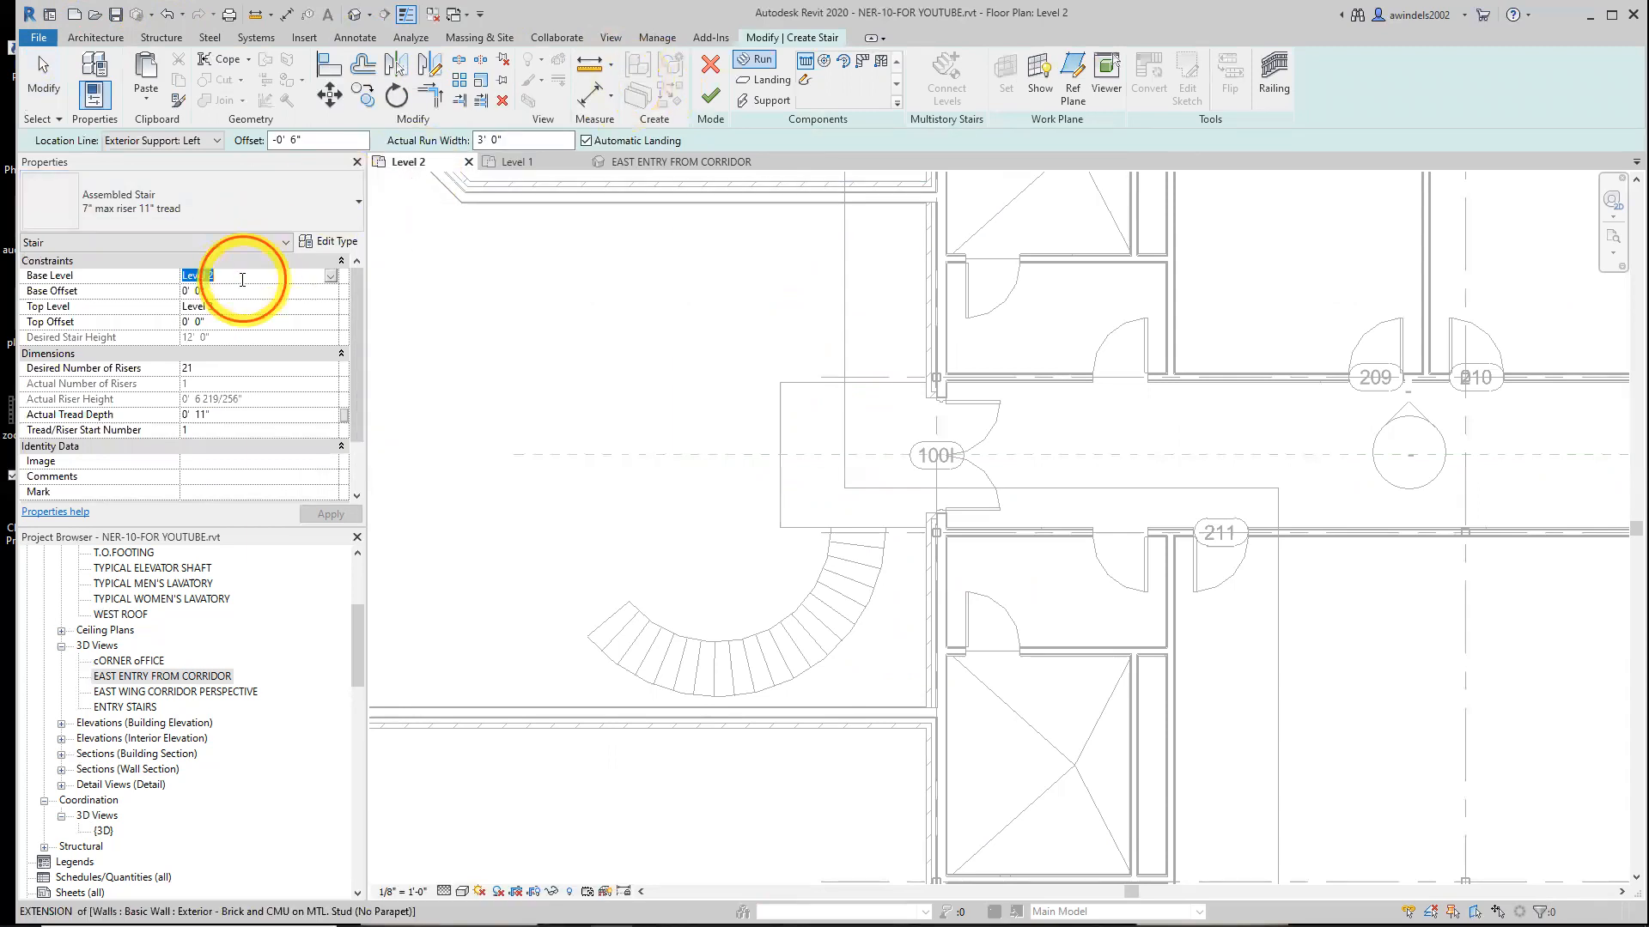
{"action": "left_click", "coordinate": [330, 276]}
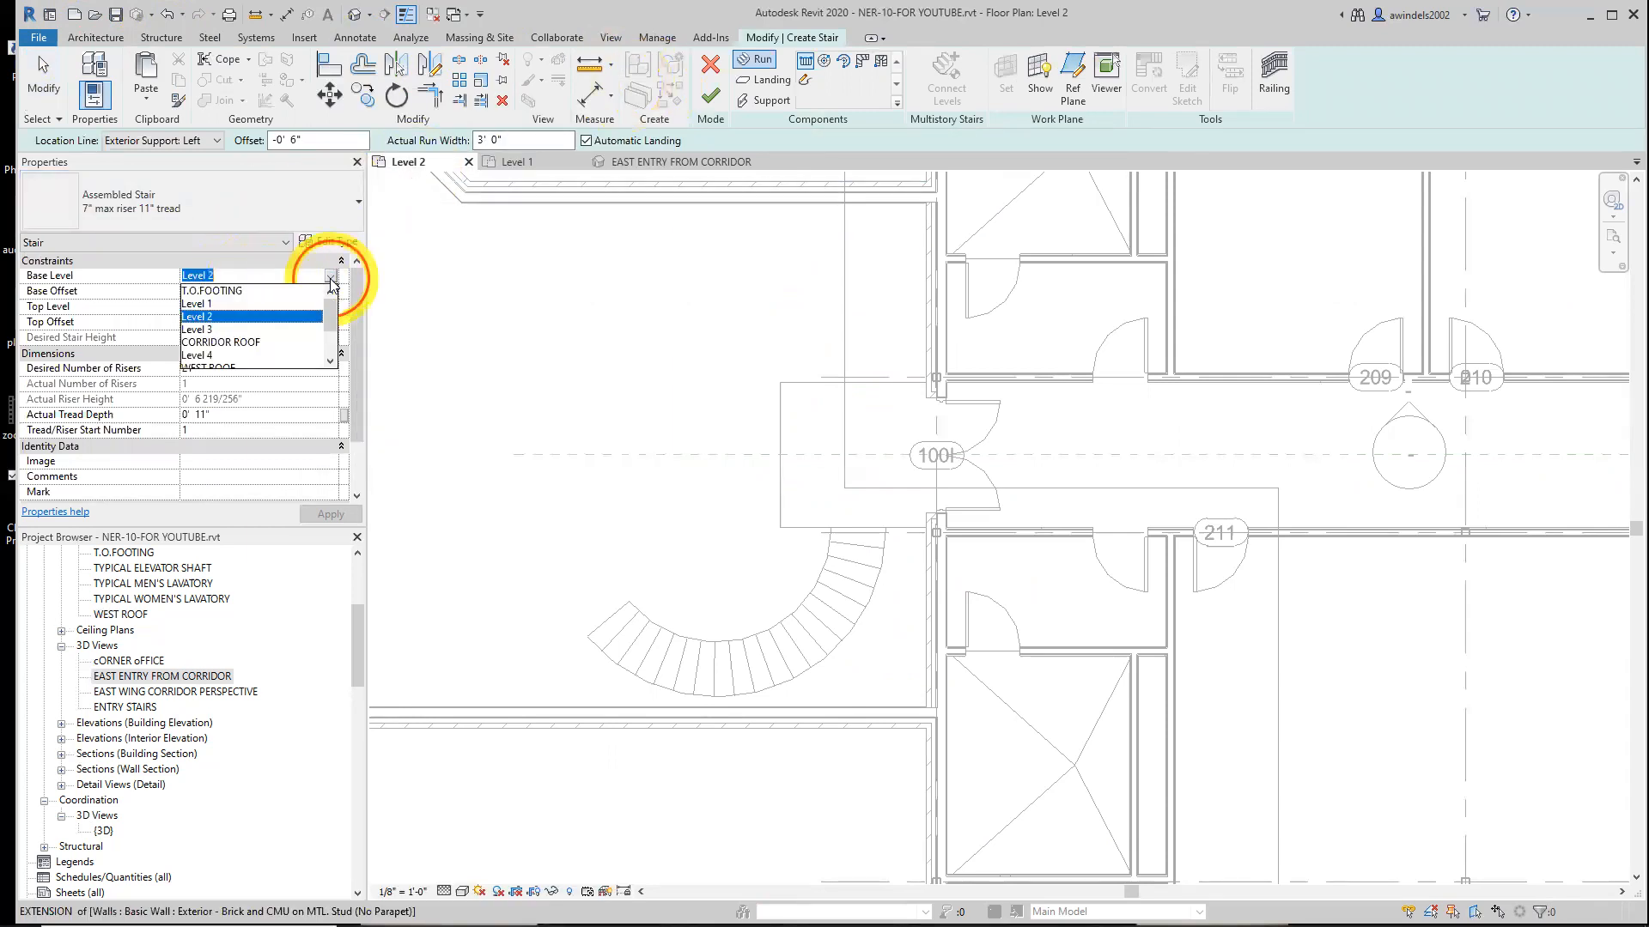
{"action": "left_click", "coordinate": [213, 304]}
{"action": "left_click", "coordinate": [215, 315]}
{"action": "left_click", "coordinate": [331, 308]}
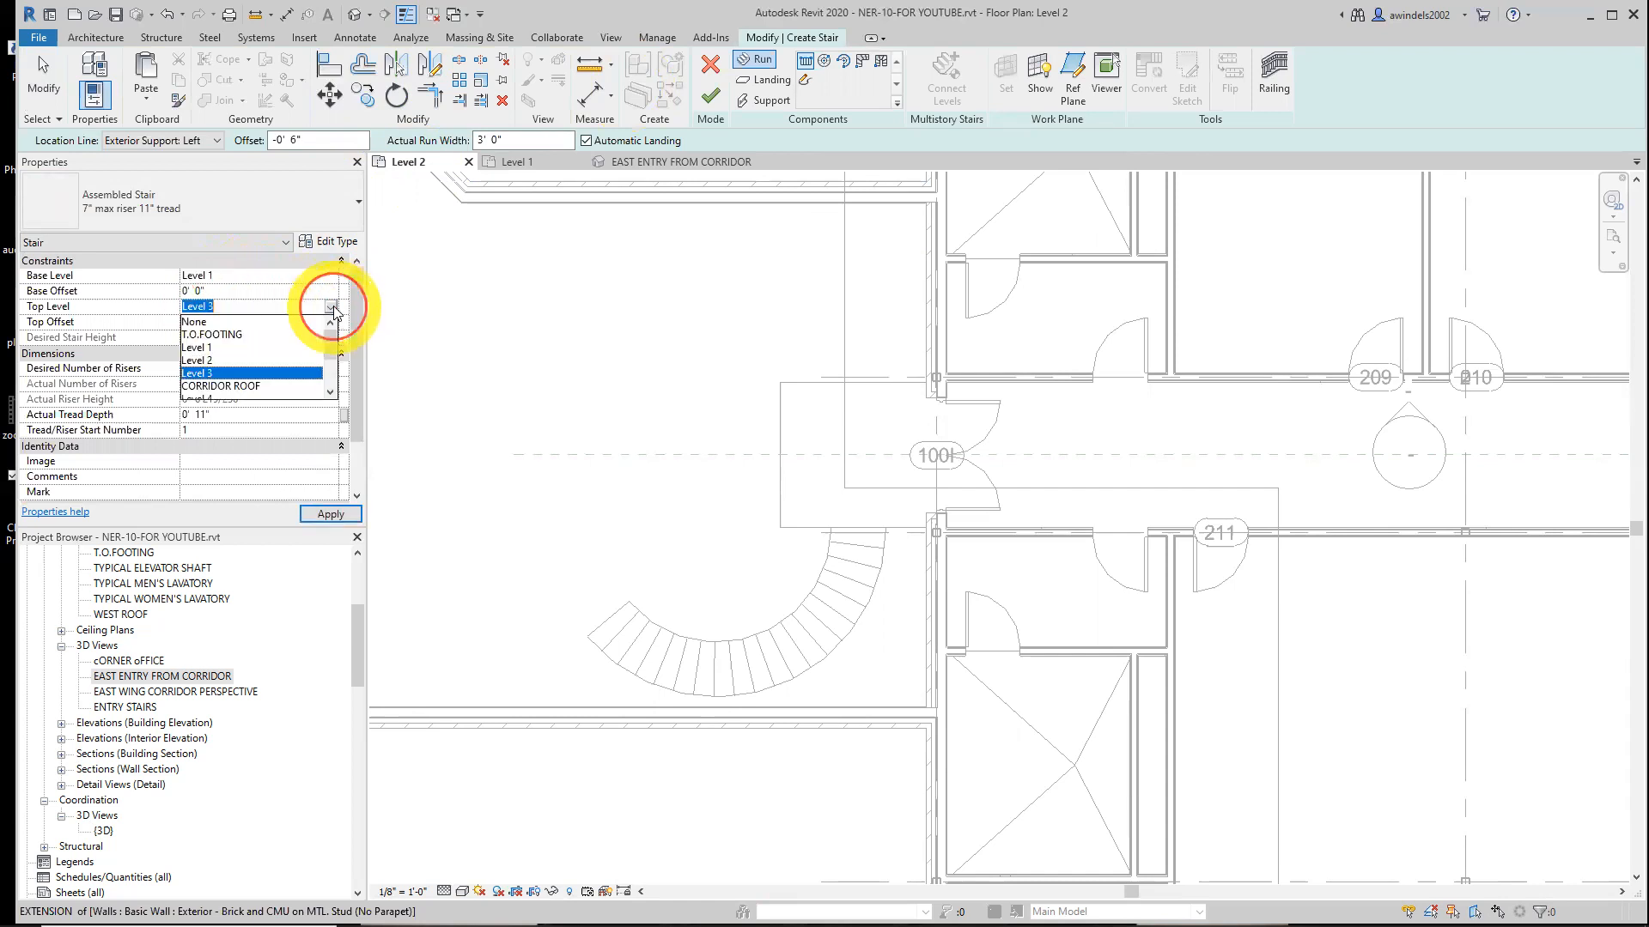
{"action": "left_click", "coordinate": [204, 361]}
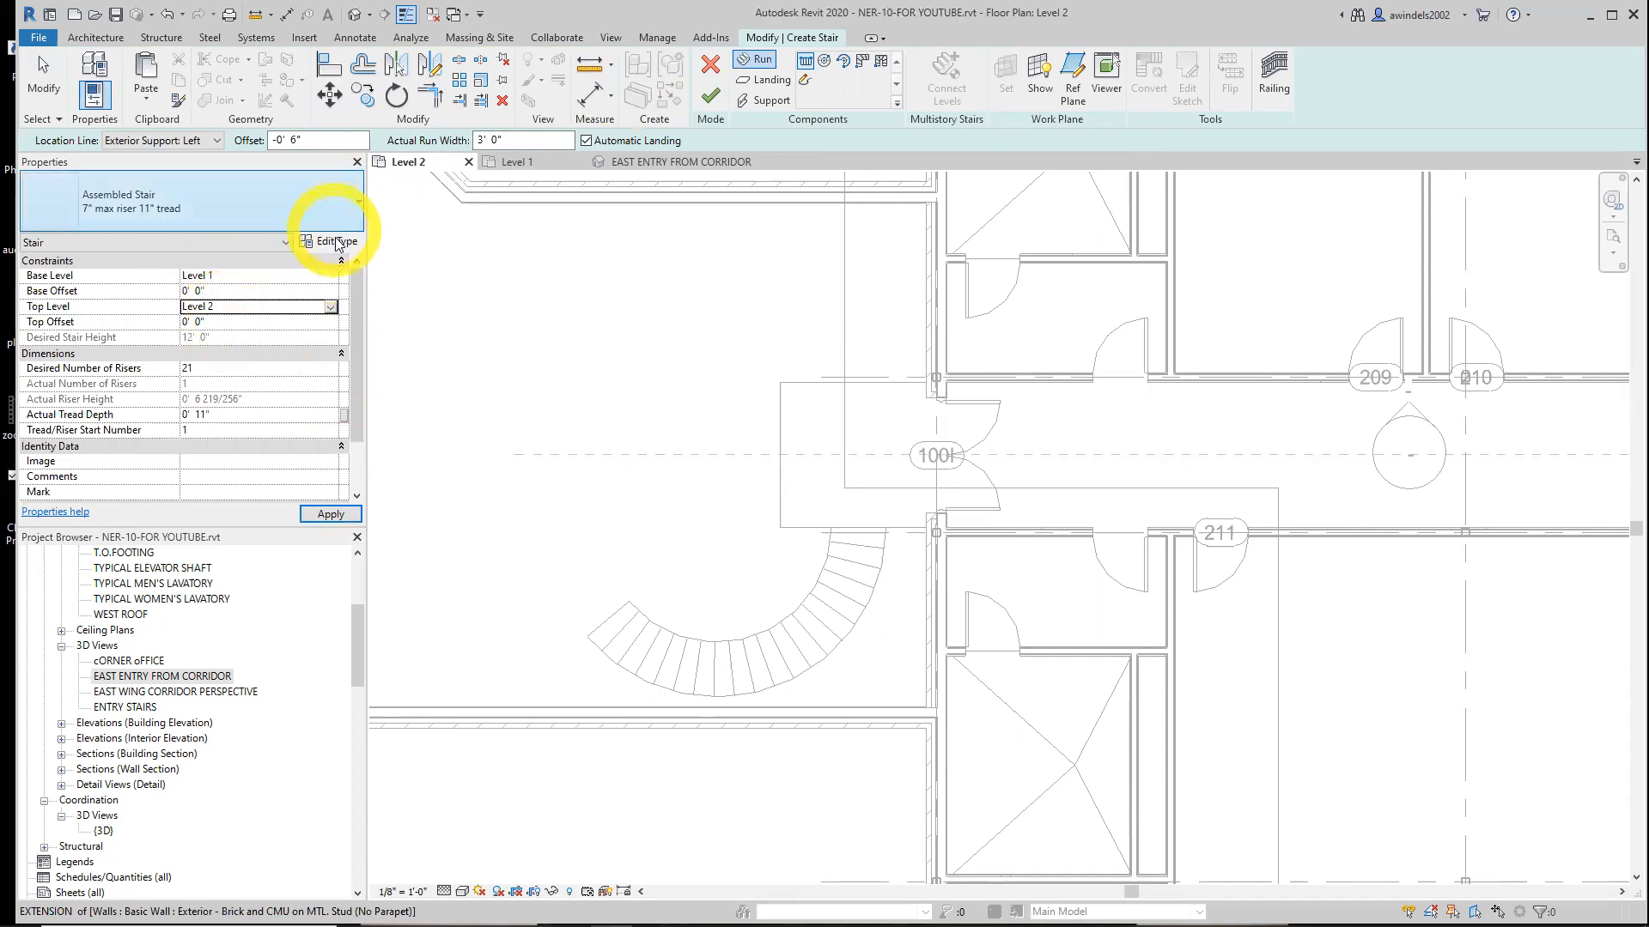
Duplicate the 7" max riser 11" tread stair type as Corridor Entry Stairs
{"action": "left_click", "coordinate": [273, 201]}
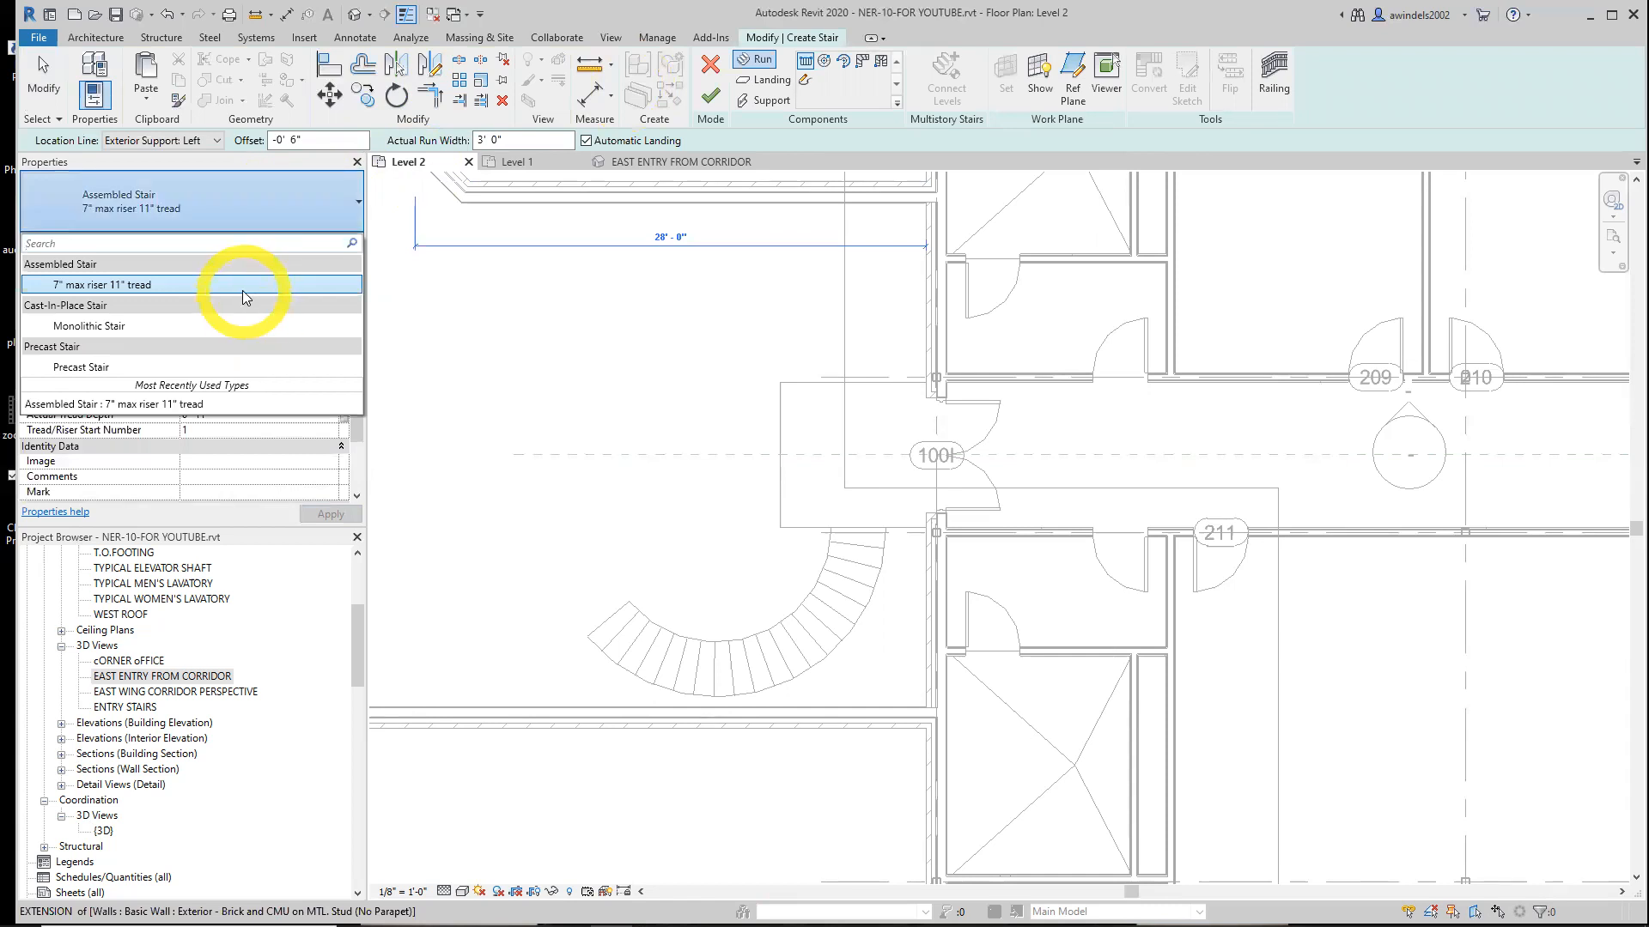
{"action": "left_click", "coordinate": [242, 291]}
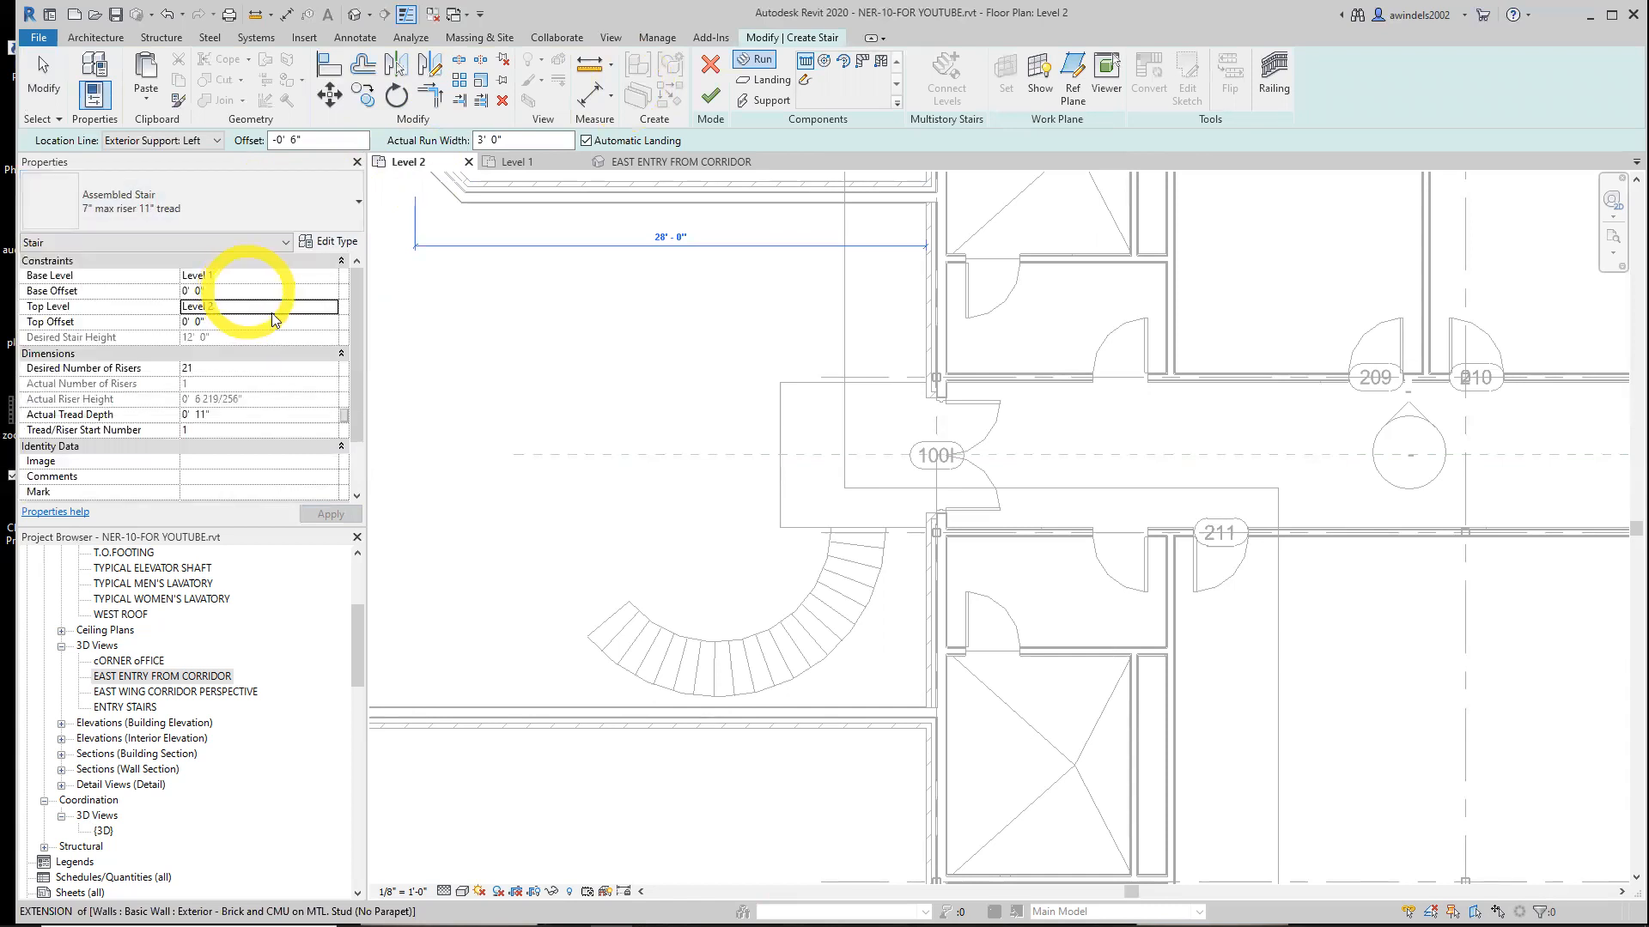
{"action": "left_click", "coordinate": [329, 243]}
{"action": "left_click", "coordinate": [1092, 167]}
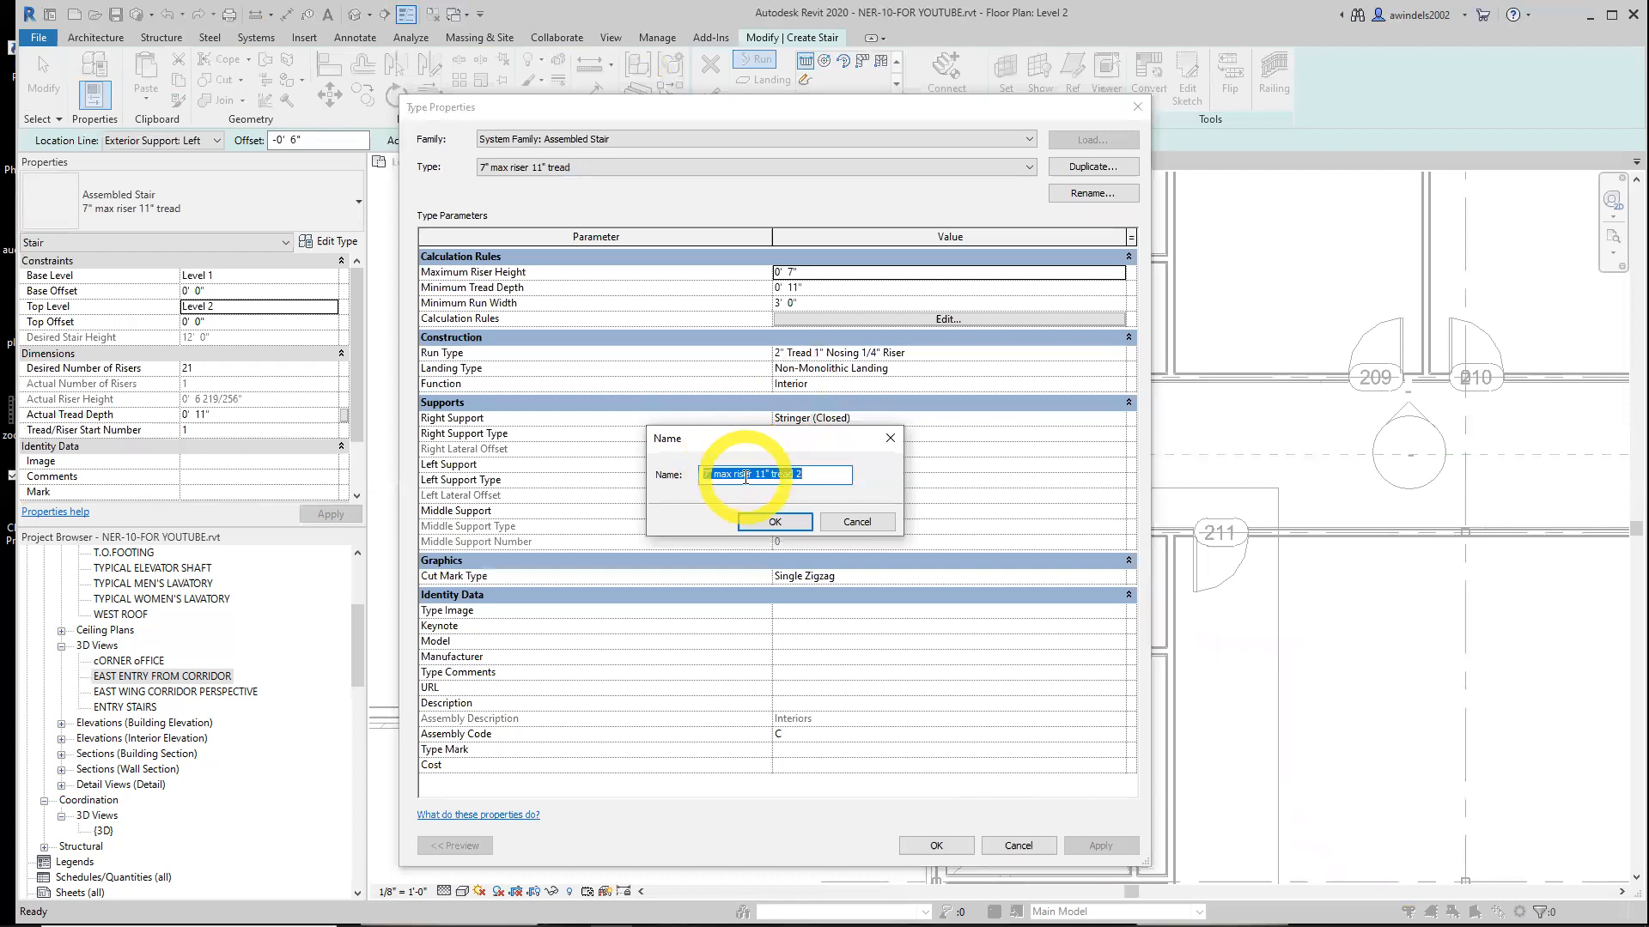
{"action": "type", "text": "cORRIDOR eNTRY sTAIRS"}
{"action": "left_click_drag", "start_coordinate": [845, 473], "coordinate": [578, 460]}
{"action": "type", "text": "Corridor Entry"}
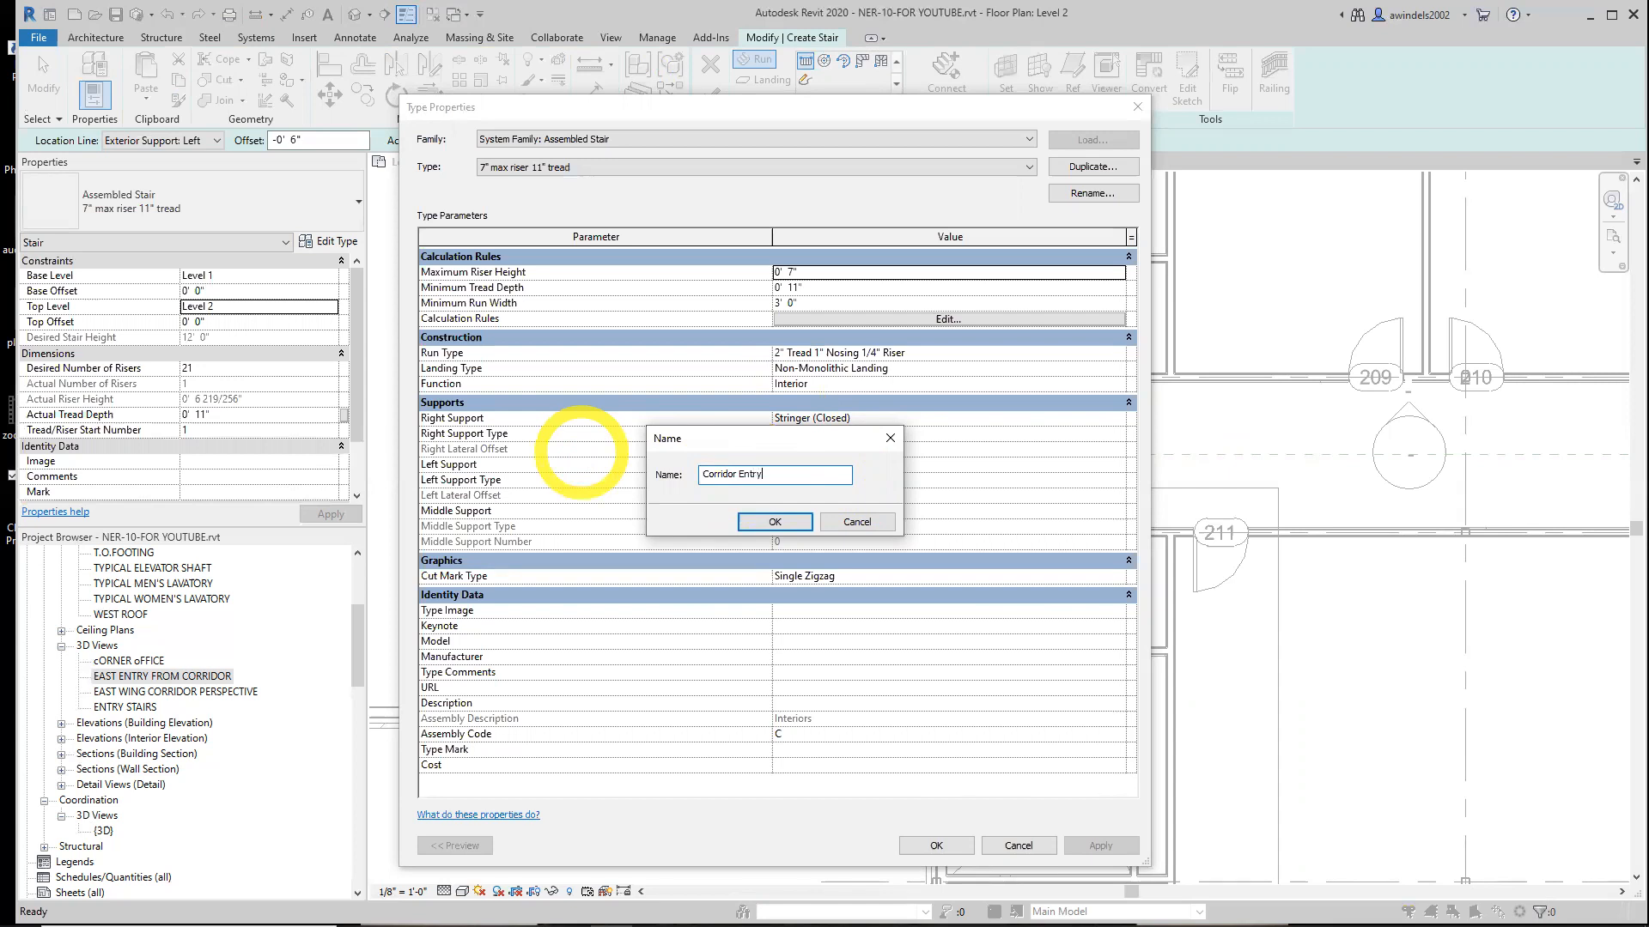
{"action": "type", "text": " Stairs"}
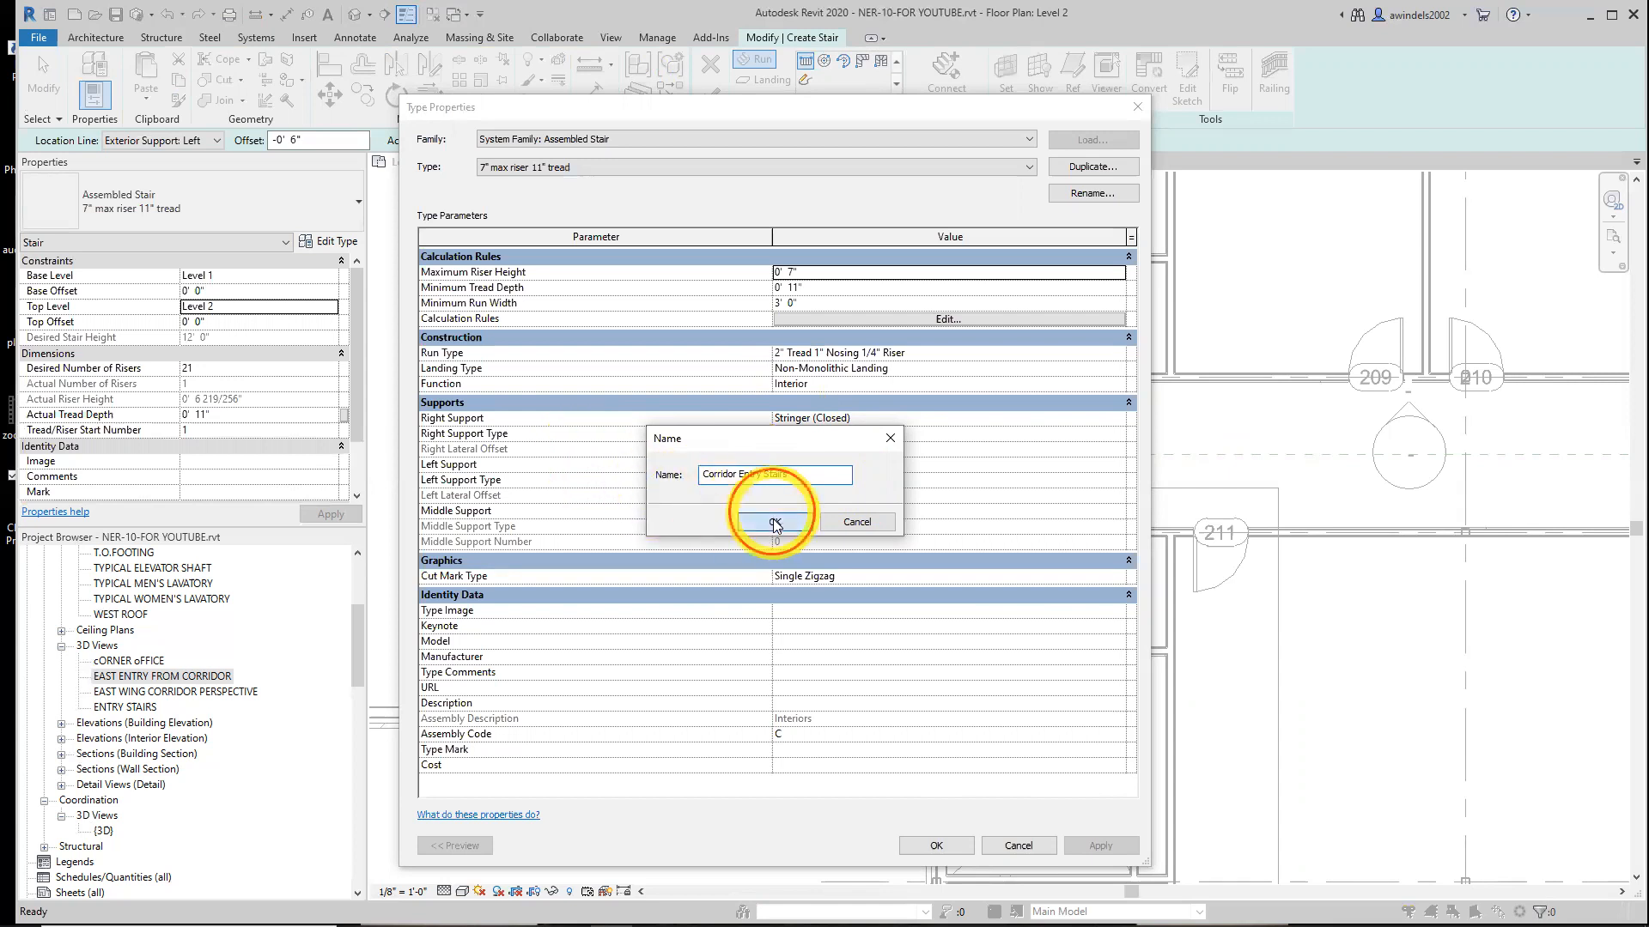
{"action": "left_click", "coordinate": [775, 521]}
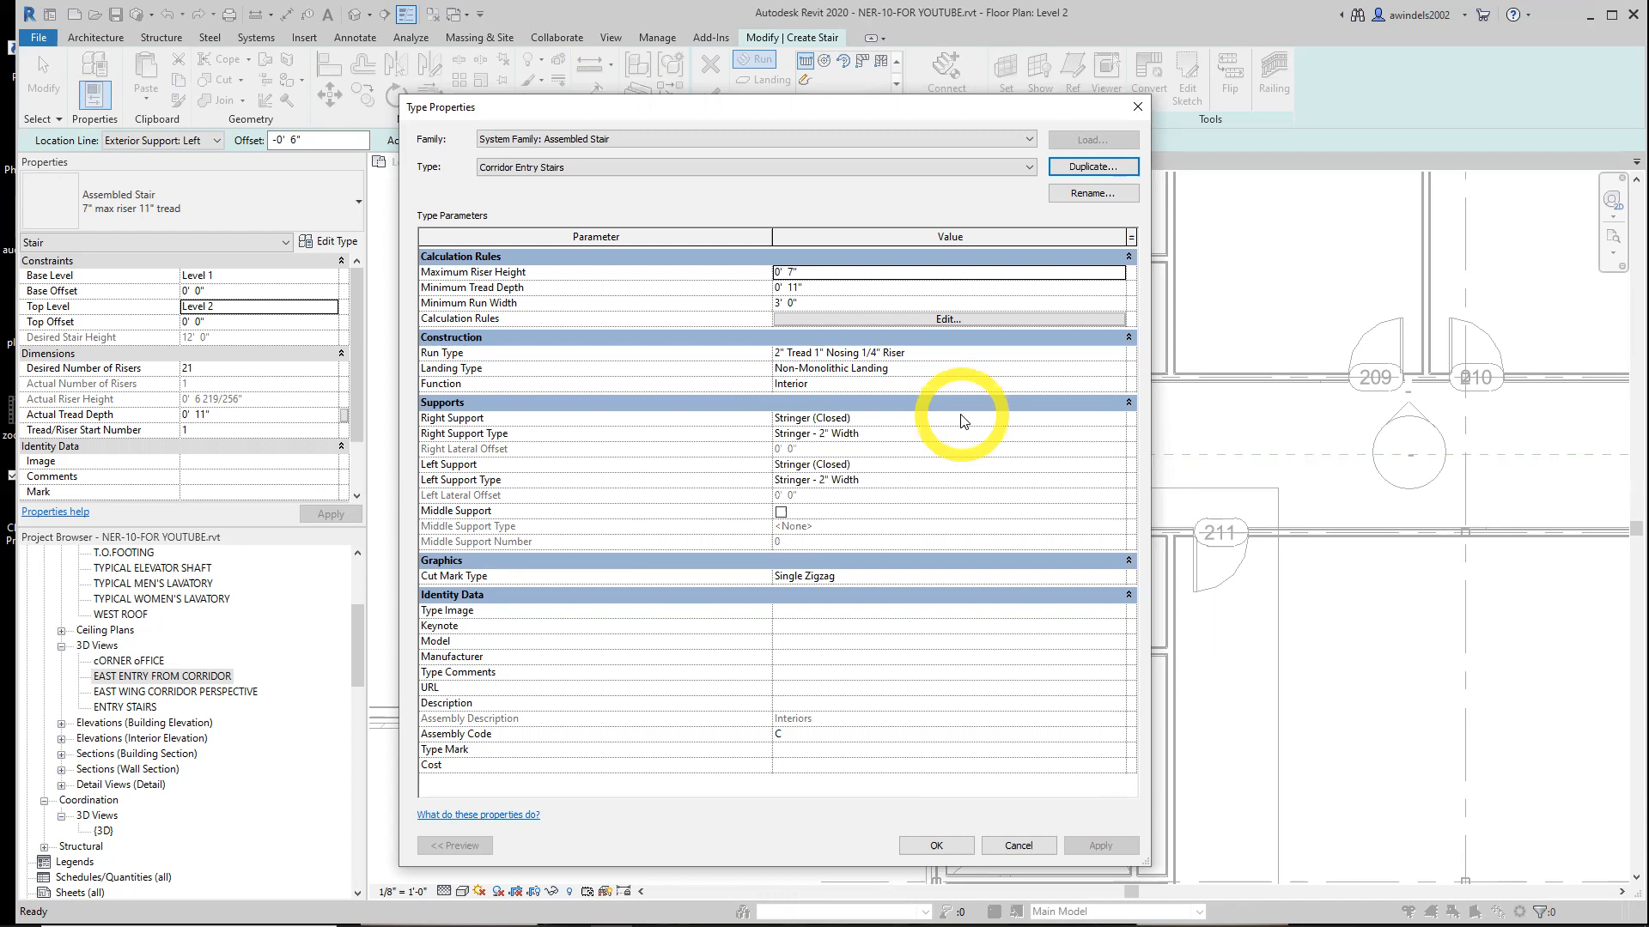
Open the run type properties for the 2" Tread 1" Nosing 1/4" Riser run and review its family and type options
{"action": "left_click", "coordinate": [979, 353]}
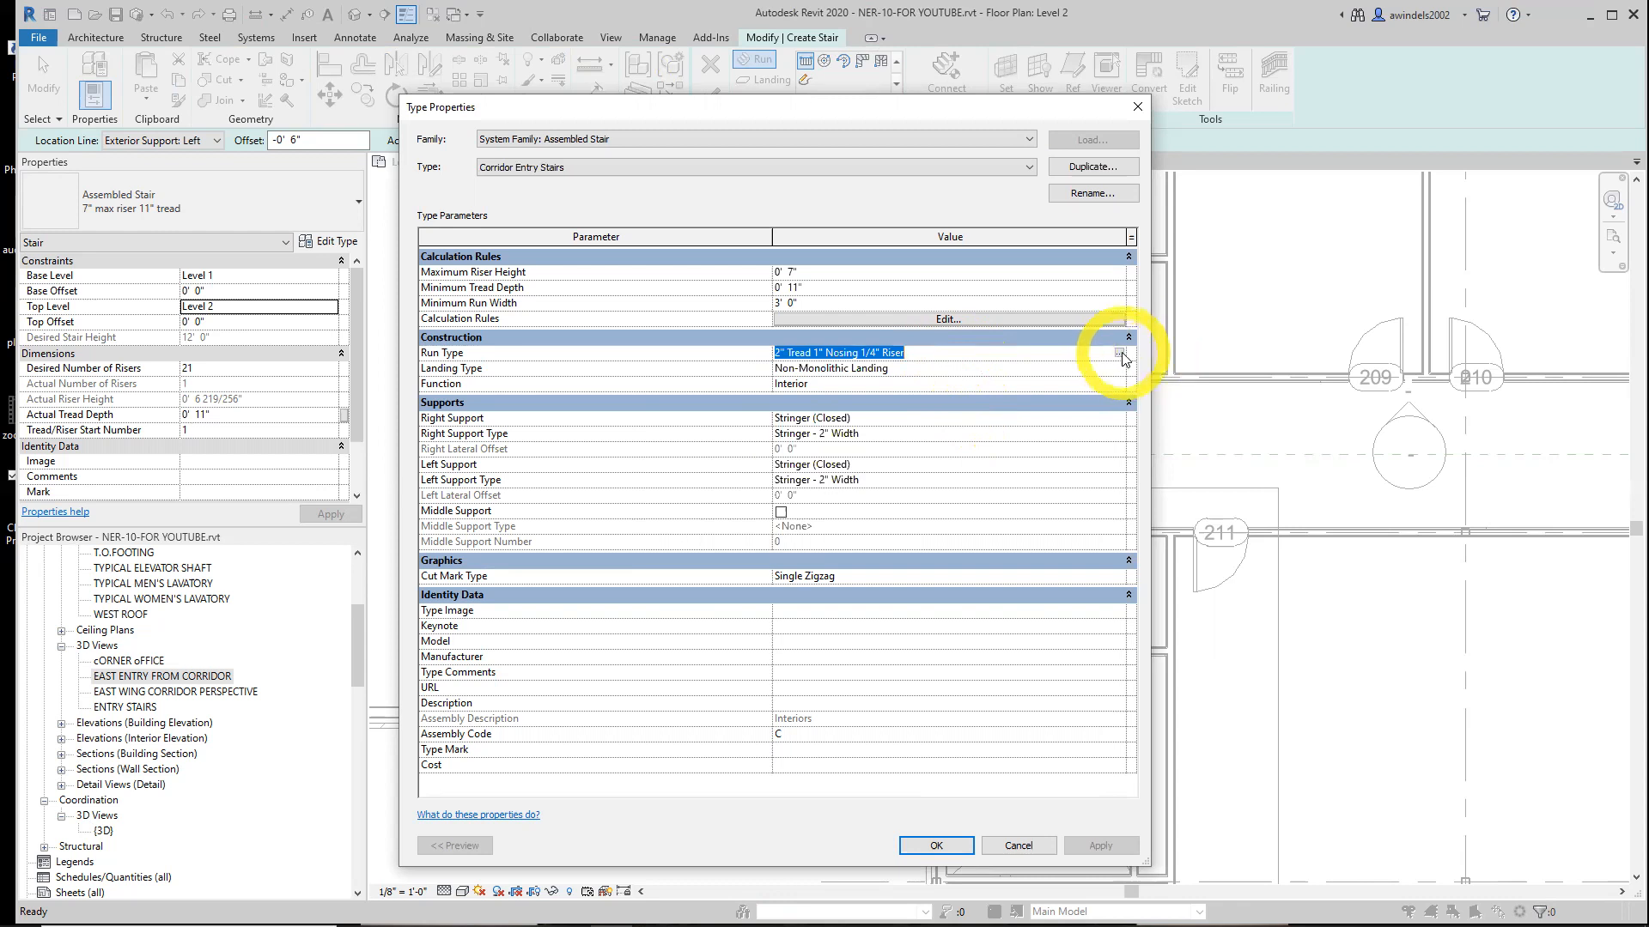
{"action": "left_click", "coordinate": [1119, 353]}
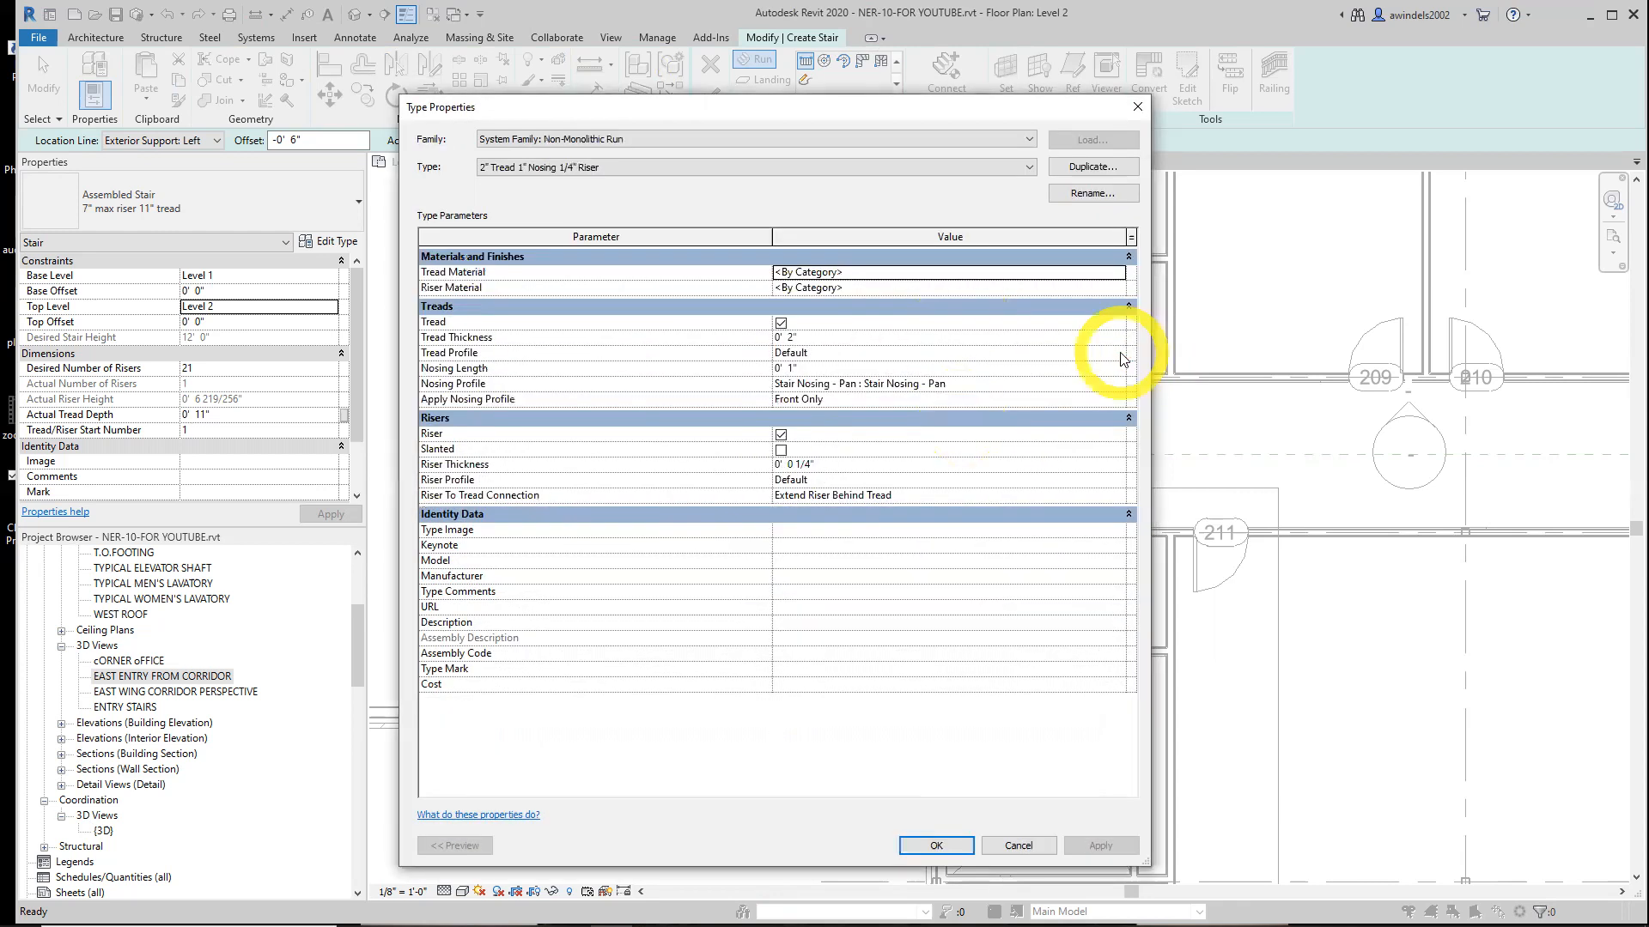
{"action": "left_click", "coordinate": [683, 170]}
{"action": "left_click", "coordinate": [684, 168]}
{"action": "left_click", "coordinate": [689, 139]}
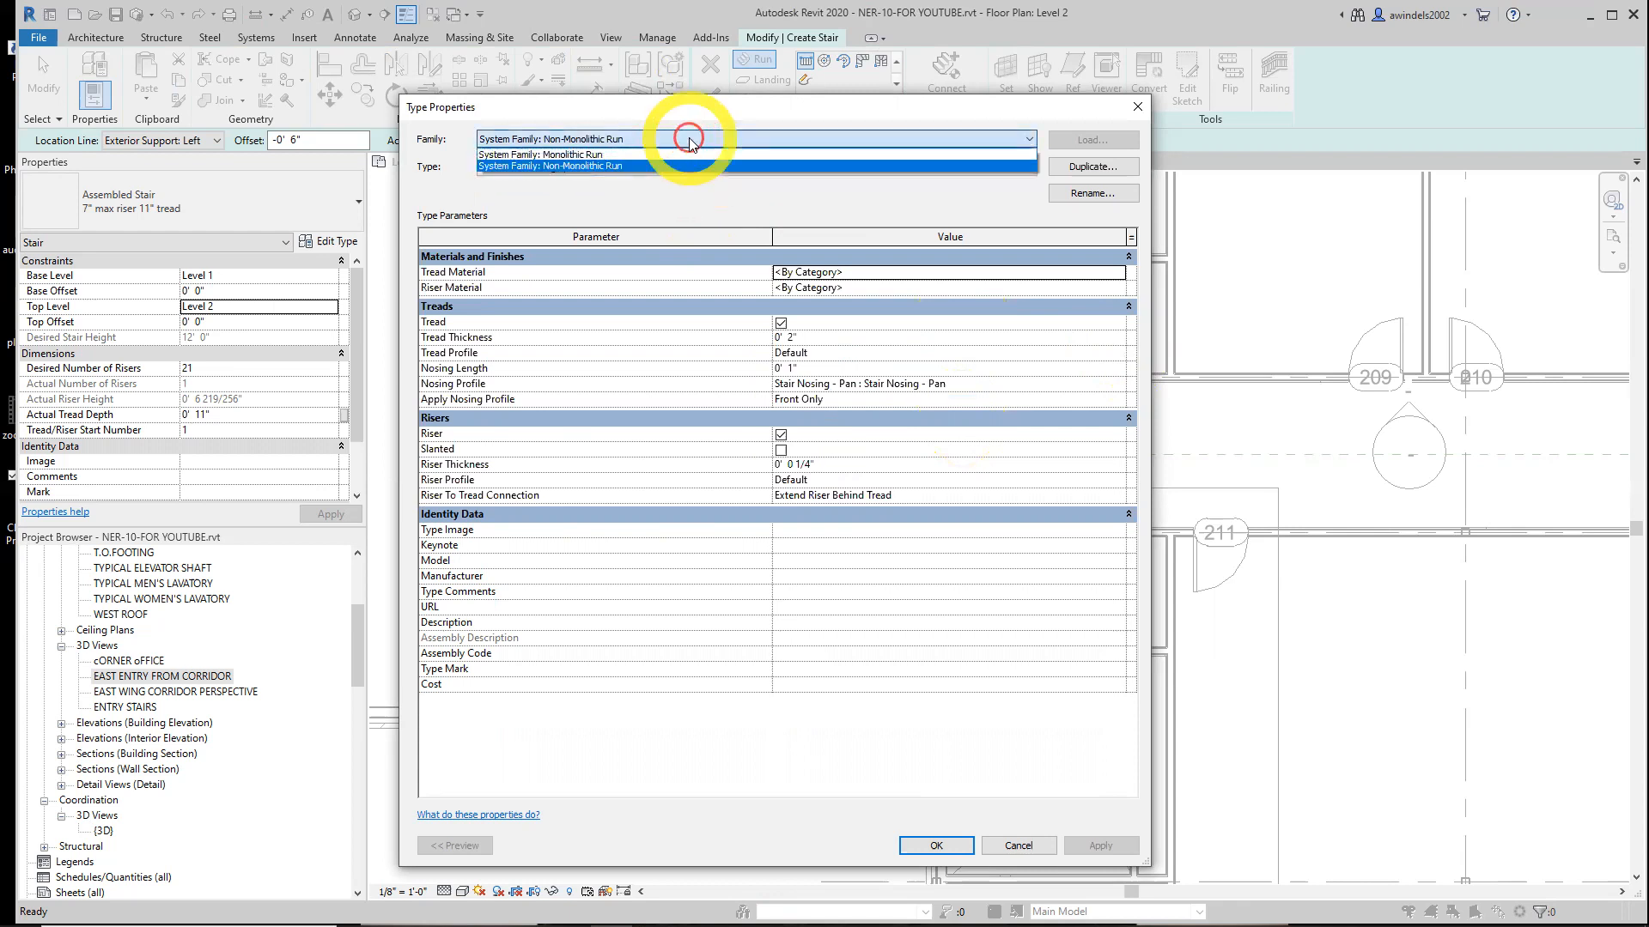
{"action": "left_click", "coordinate": [668, 142]}
{"action": "left_click", "coordinate": [1137, 107]}
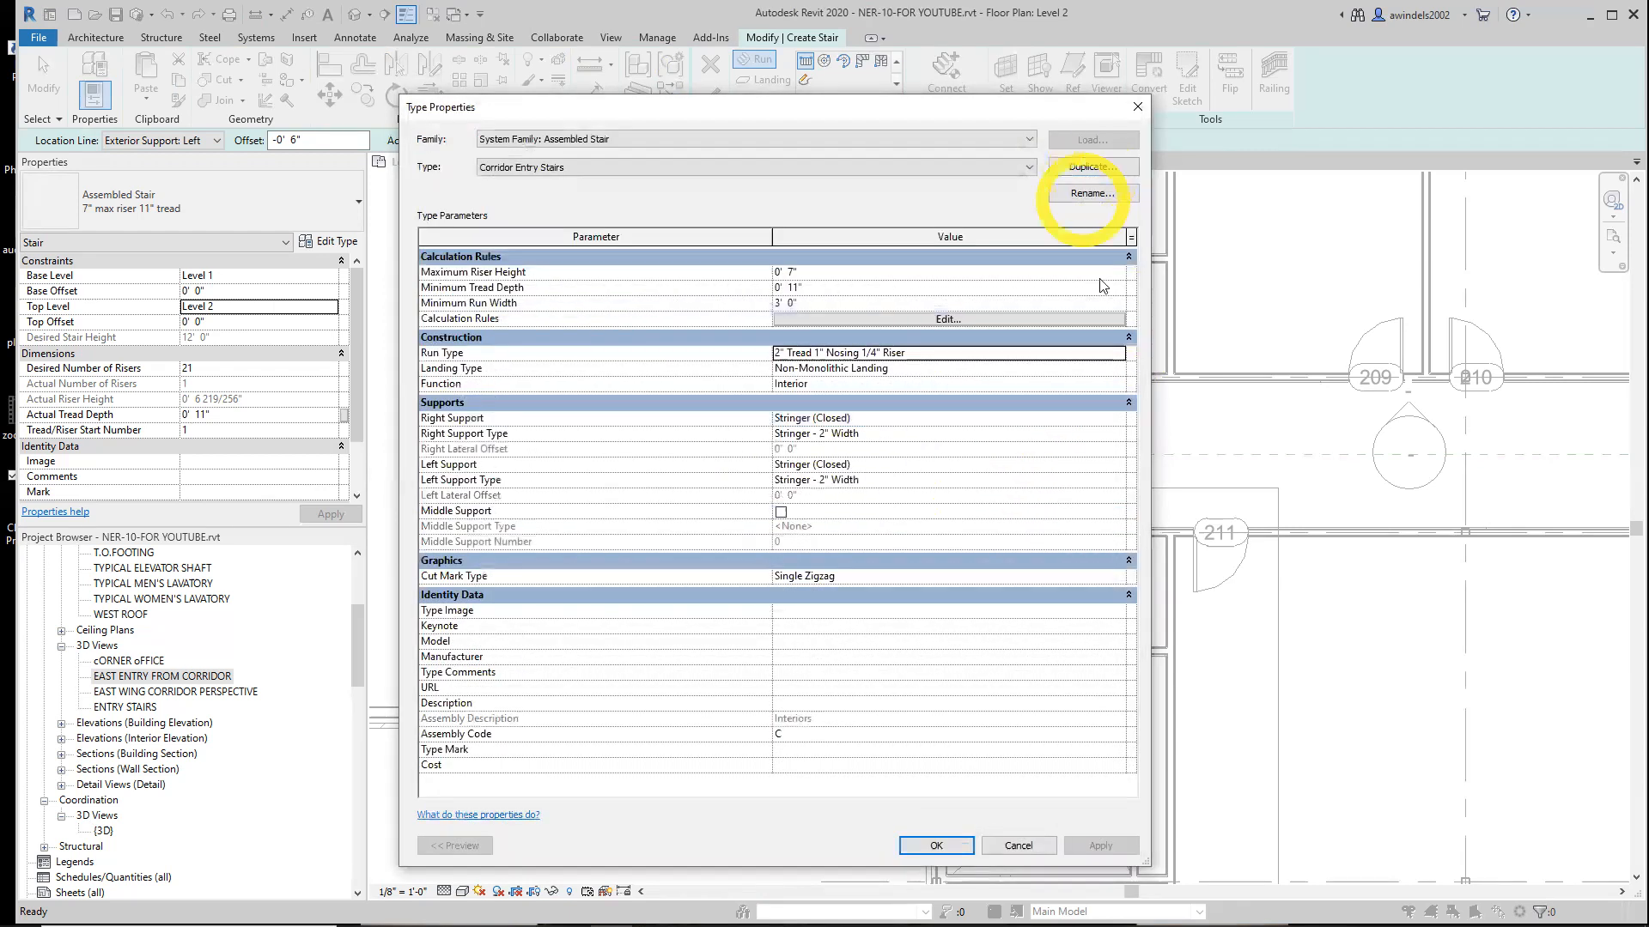
Reopen the 2" Tread 1" Nosing 1/4" Riser run type properties to review its tread and riser settings, then close it
{"action": "left_click", "coordinate": [1036, 369]}
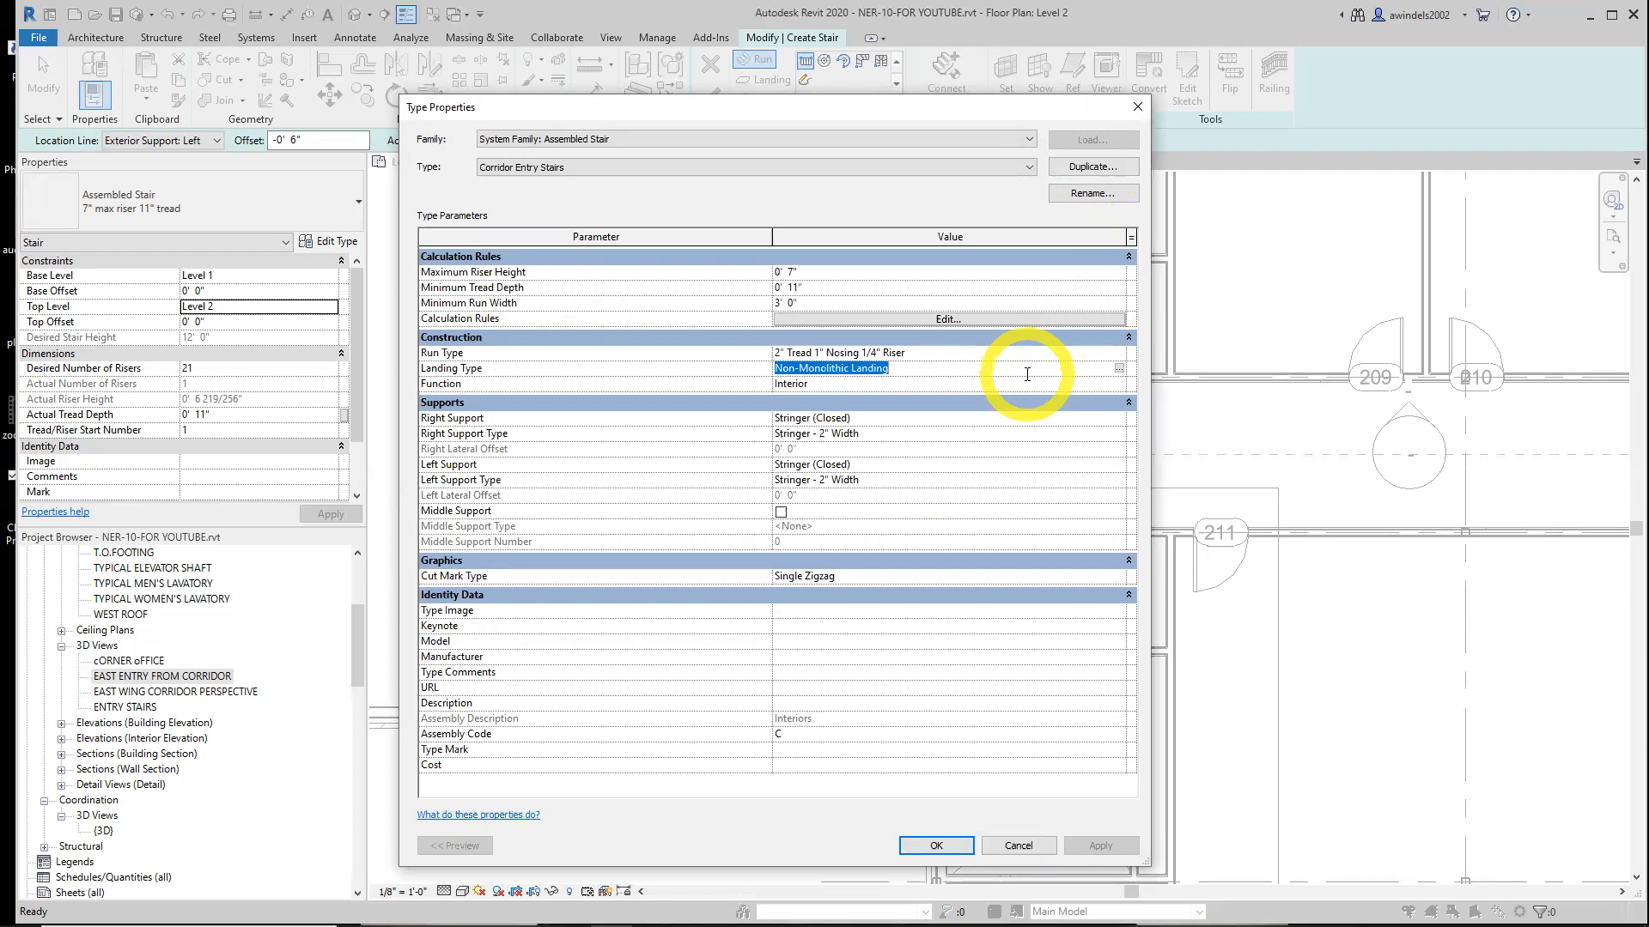
{"action": "left_click", "coordinate": [977, 353]}
{"action": "left_click", "coordinate": [1119, 353]}
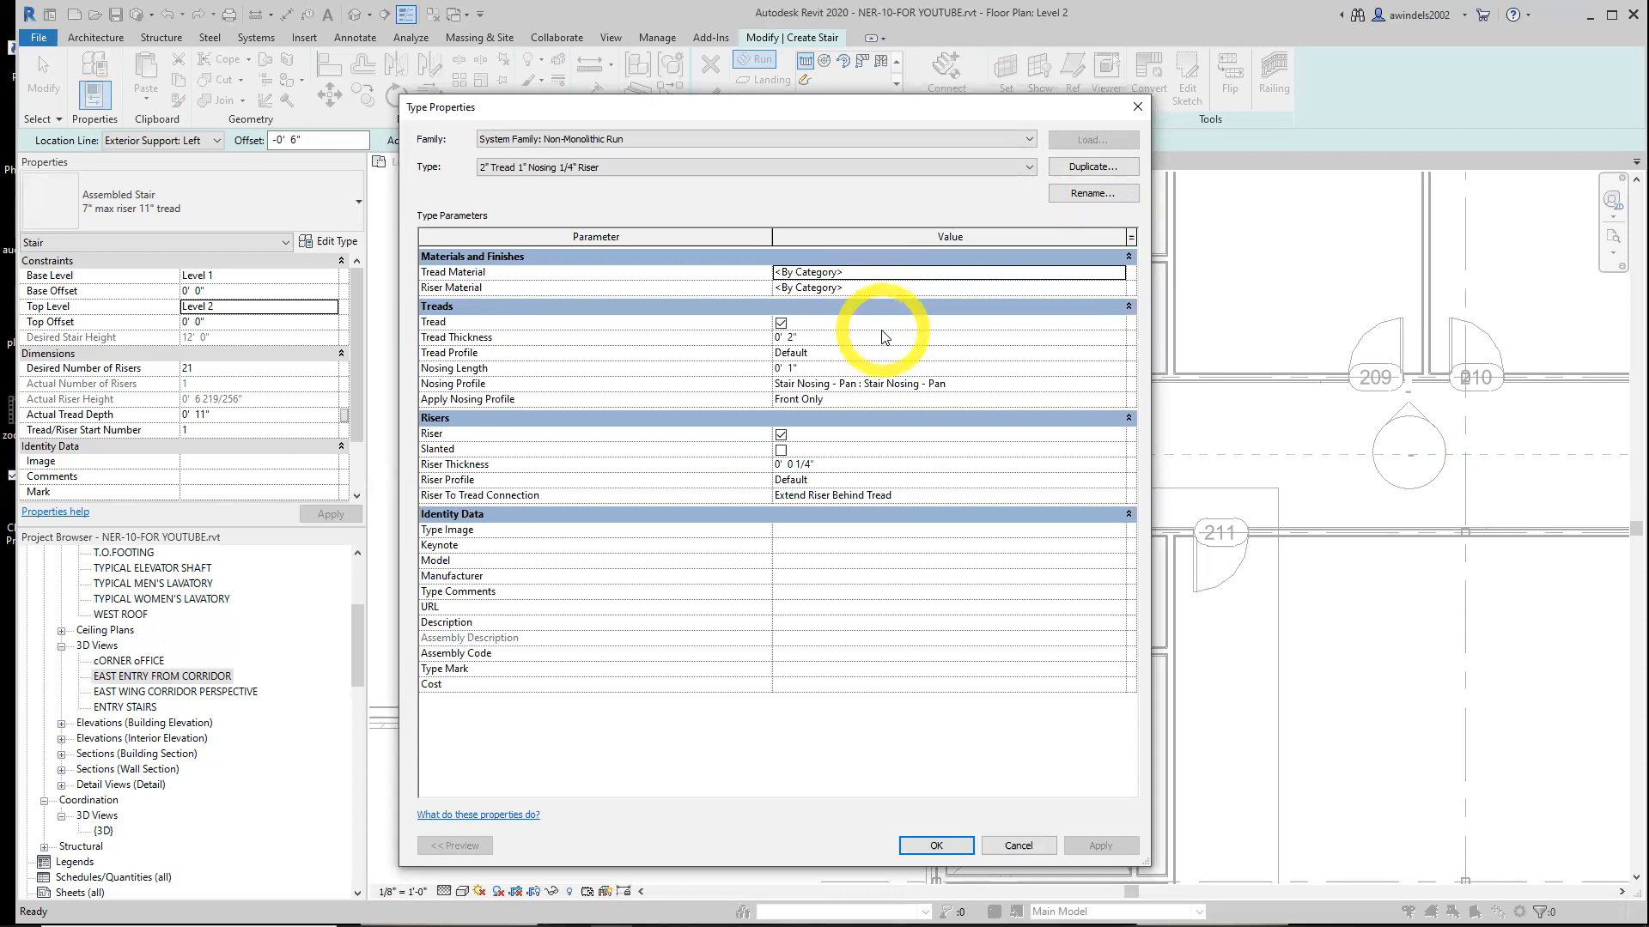
{"action": "key", "text": "Return"}
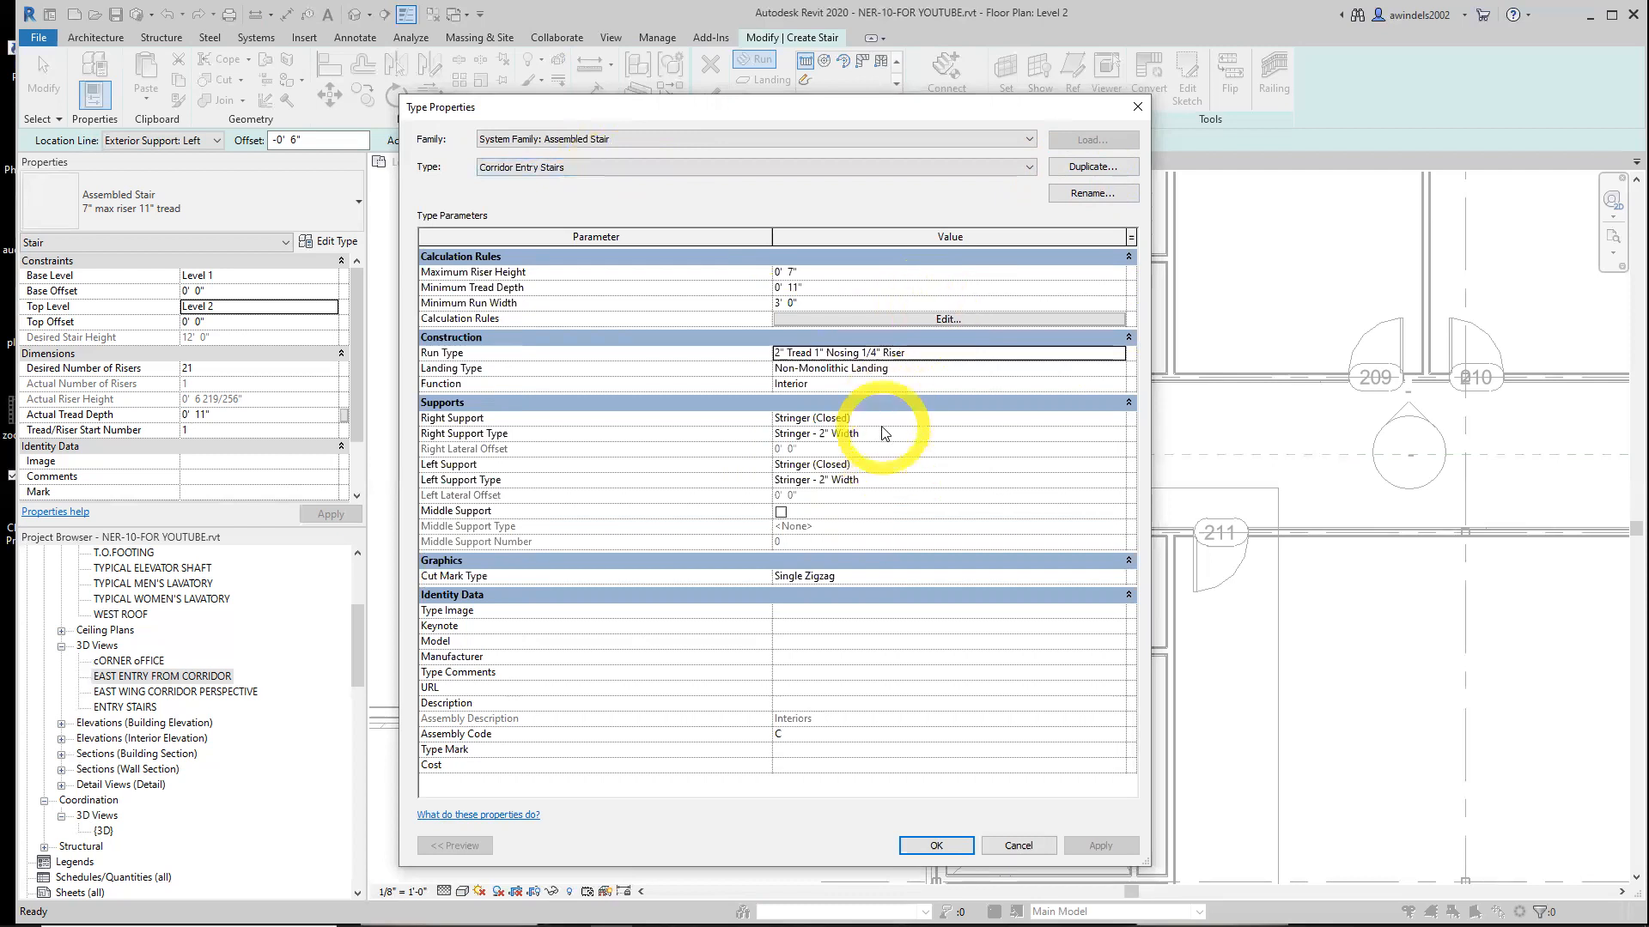
Set both the right and left supports of Corridor Entry Stairs to Carriage (Open)
{"action": "left_click", "coordinate": [695, 168]}
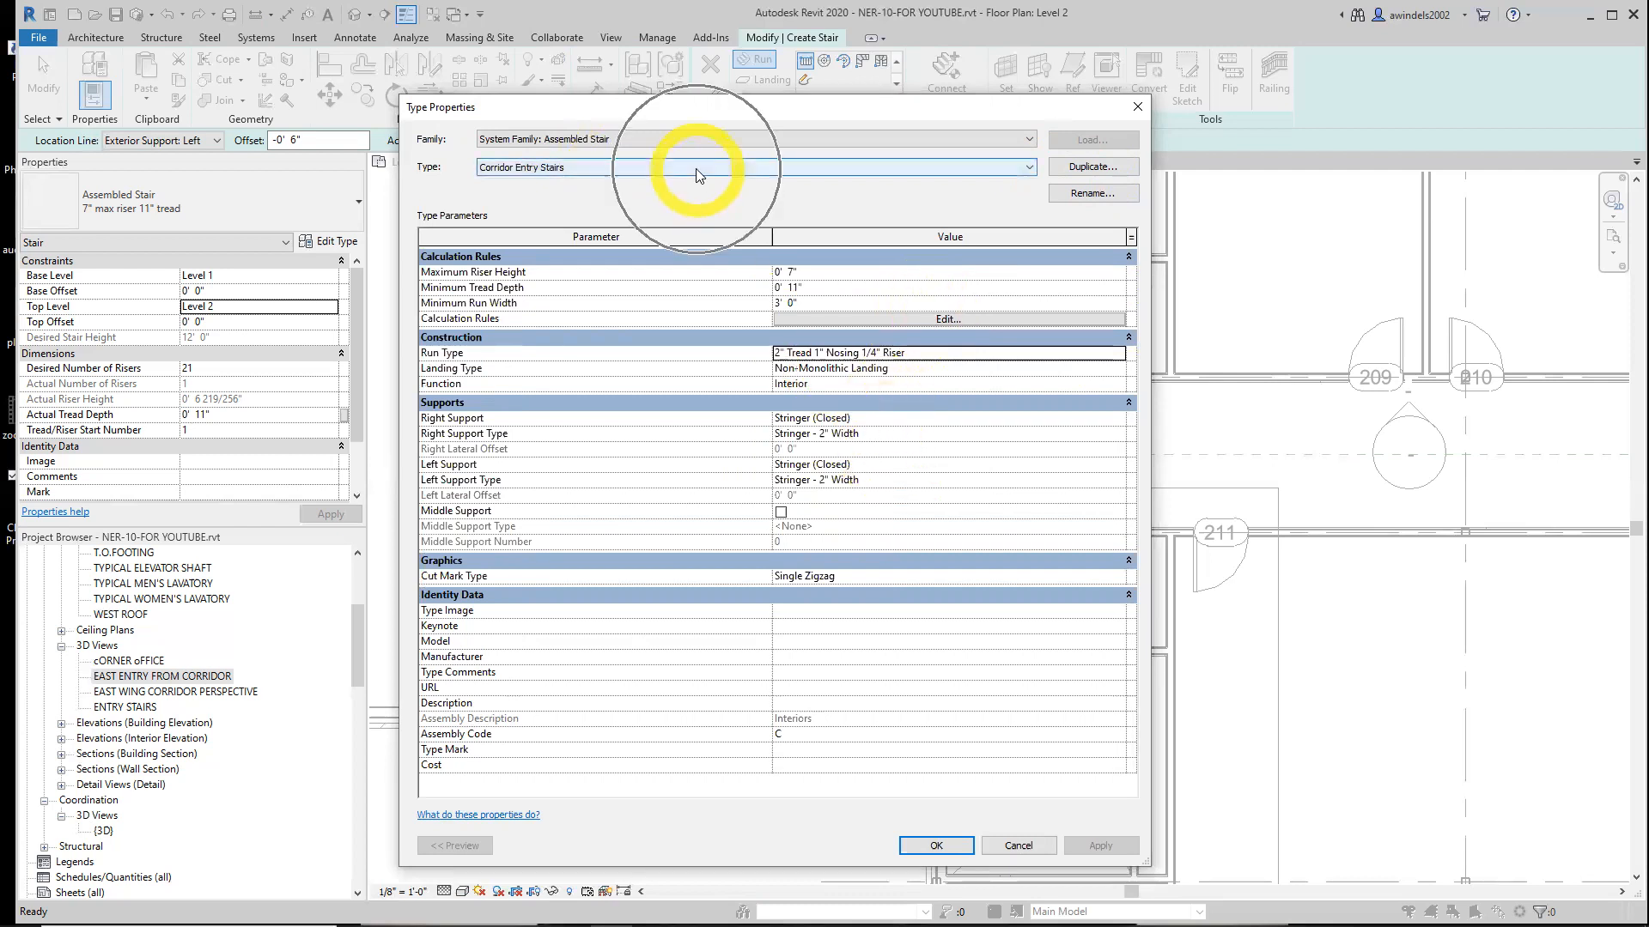
{"action": "left_click", "coordinate": [870, 419]}
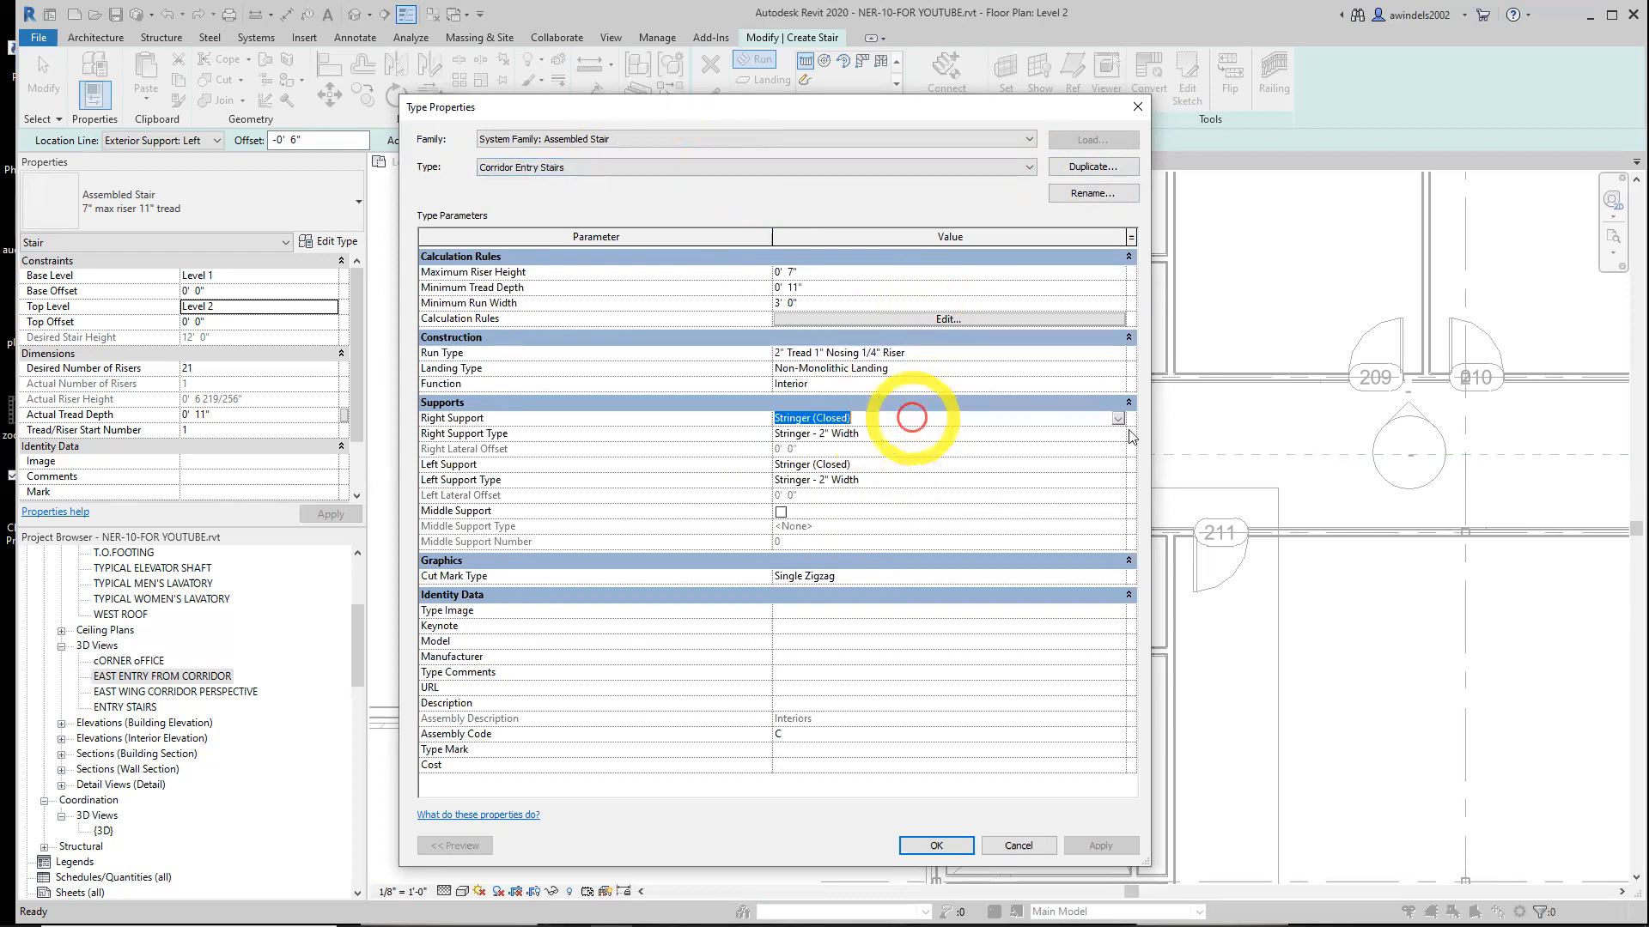
{"action": "left_click", "coordinate": [1117, 418]}
{"action": "left_click", "coordinate": [808, 461]}
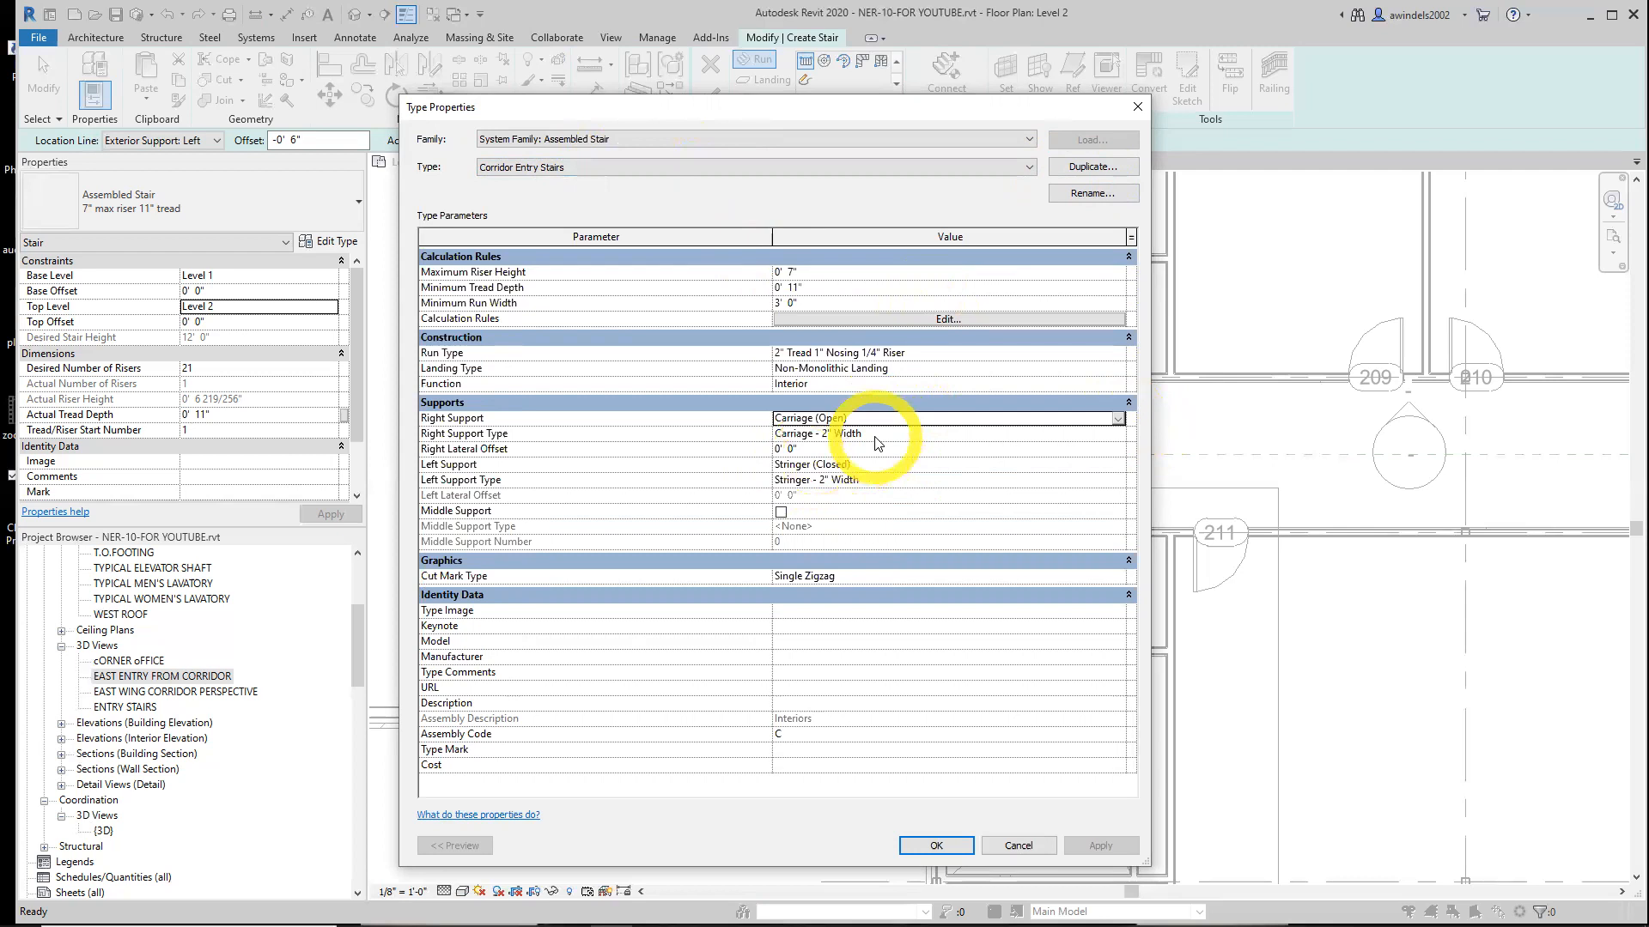
{"action": "left_click", "coordinate": [870, 465]}
{"action": "left_click", "coordinate": [1117, 466]}
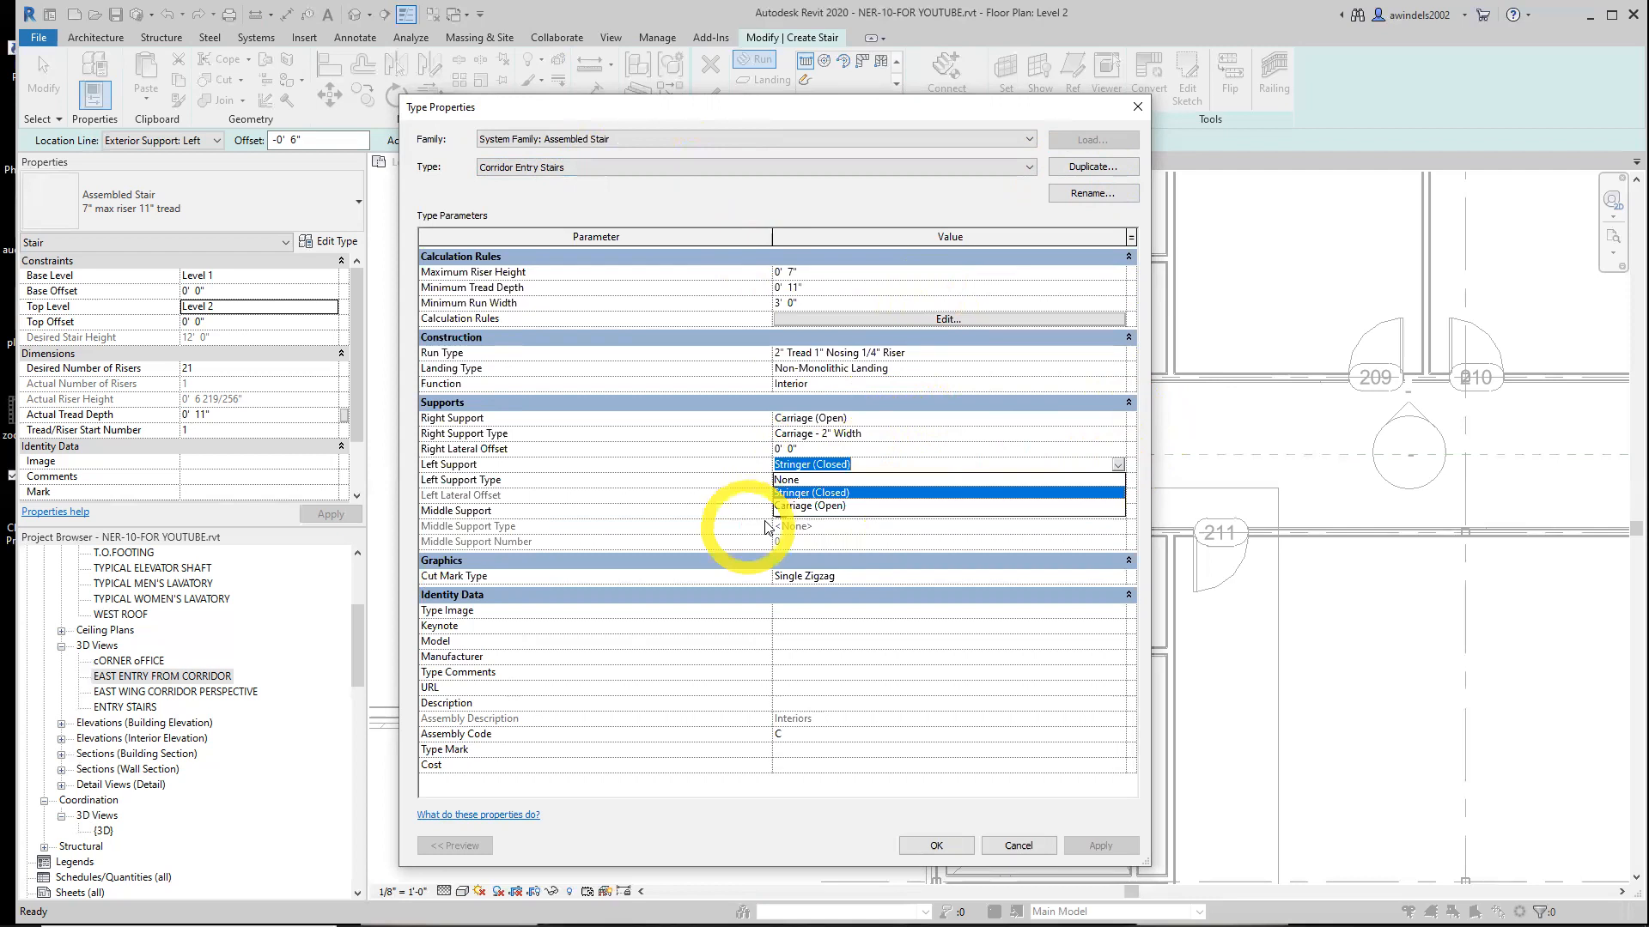
{"action": "left_click", "coordinate": [812, 506]}
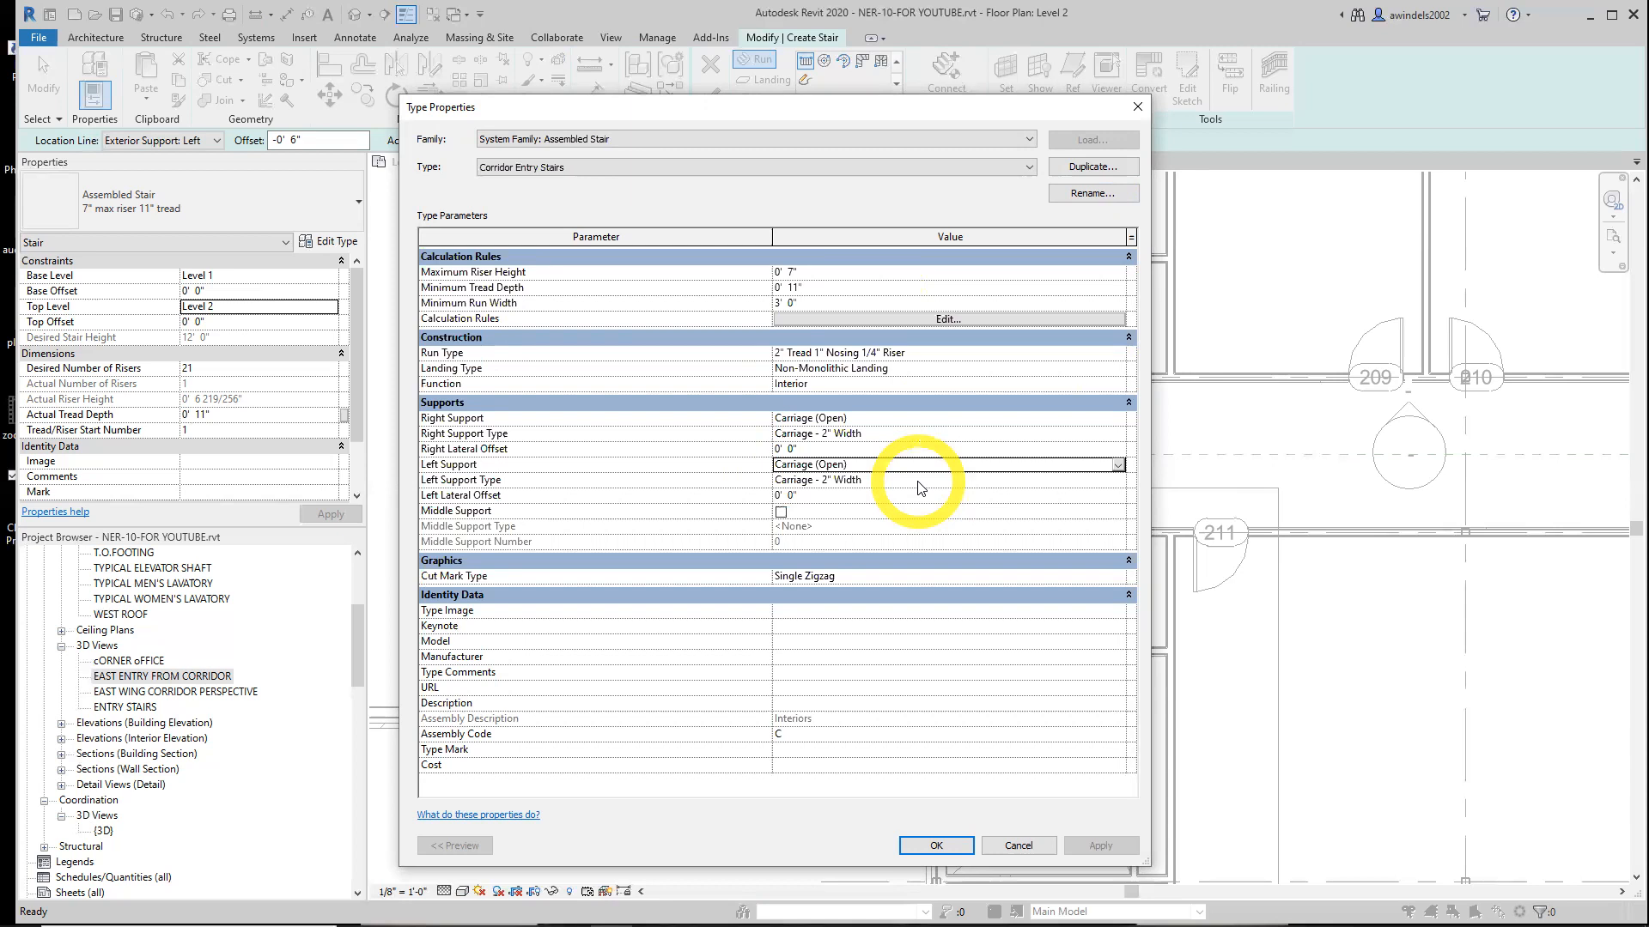
Set the material of the right support type Carriage - 2" Width to Mahogany
{"action": "left_click", "coordinate": [913, 435]}
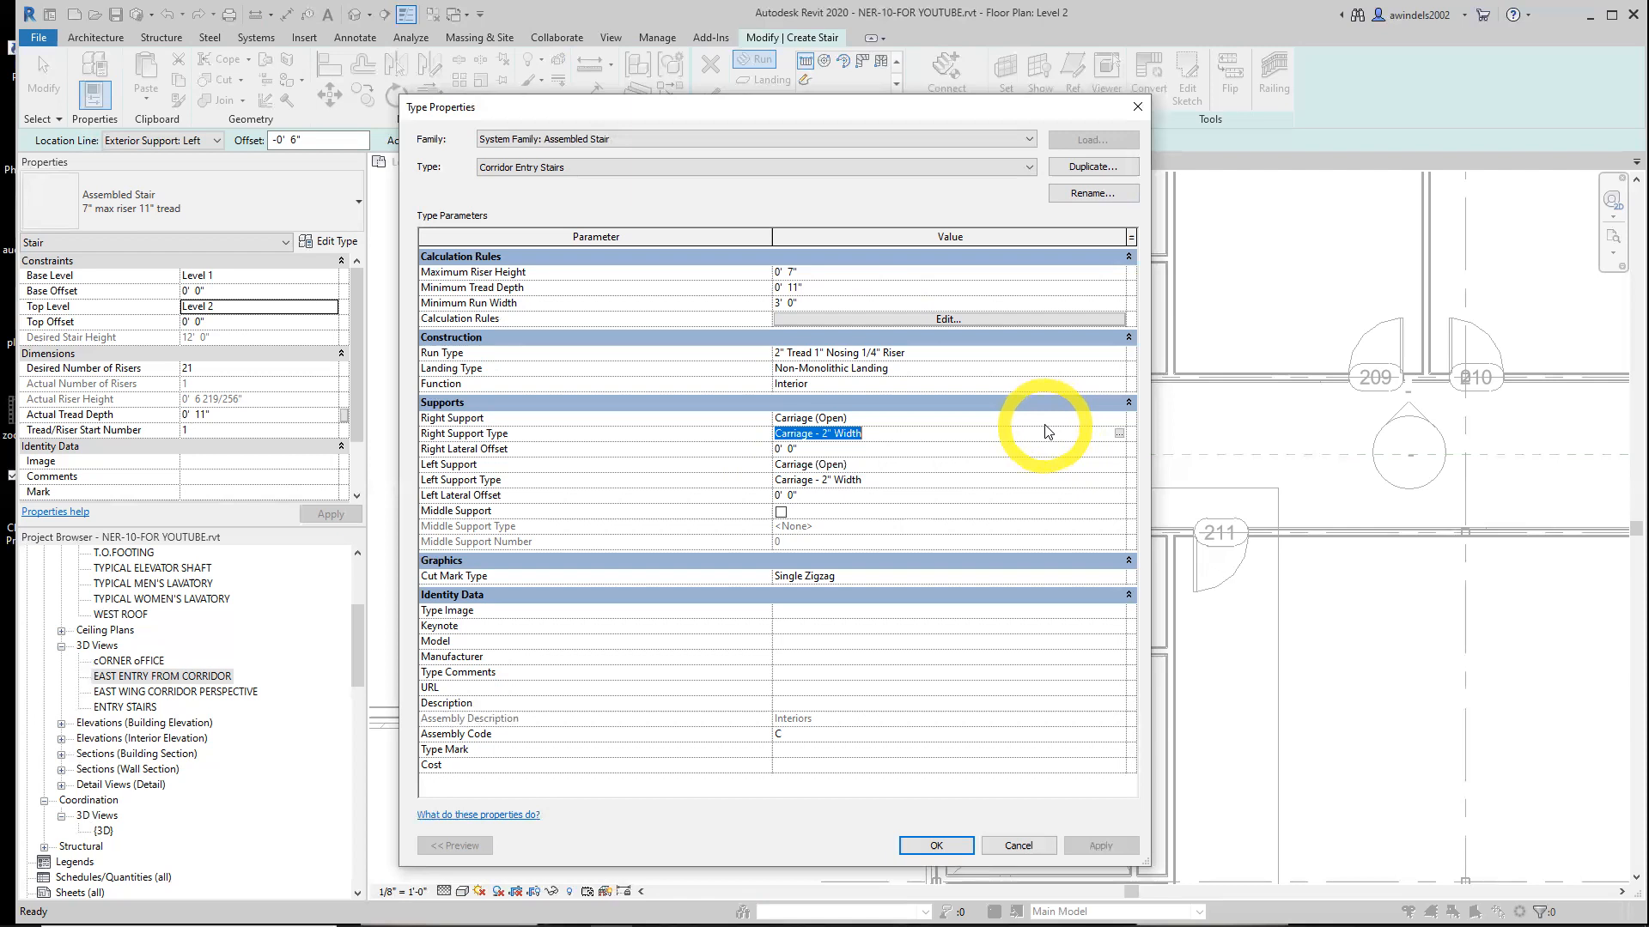
{"action": "left_click", "coordinate": [1117, 434]}
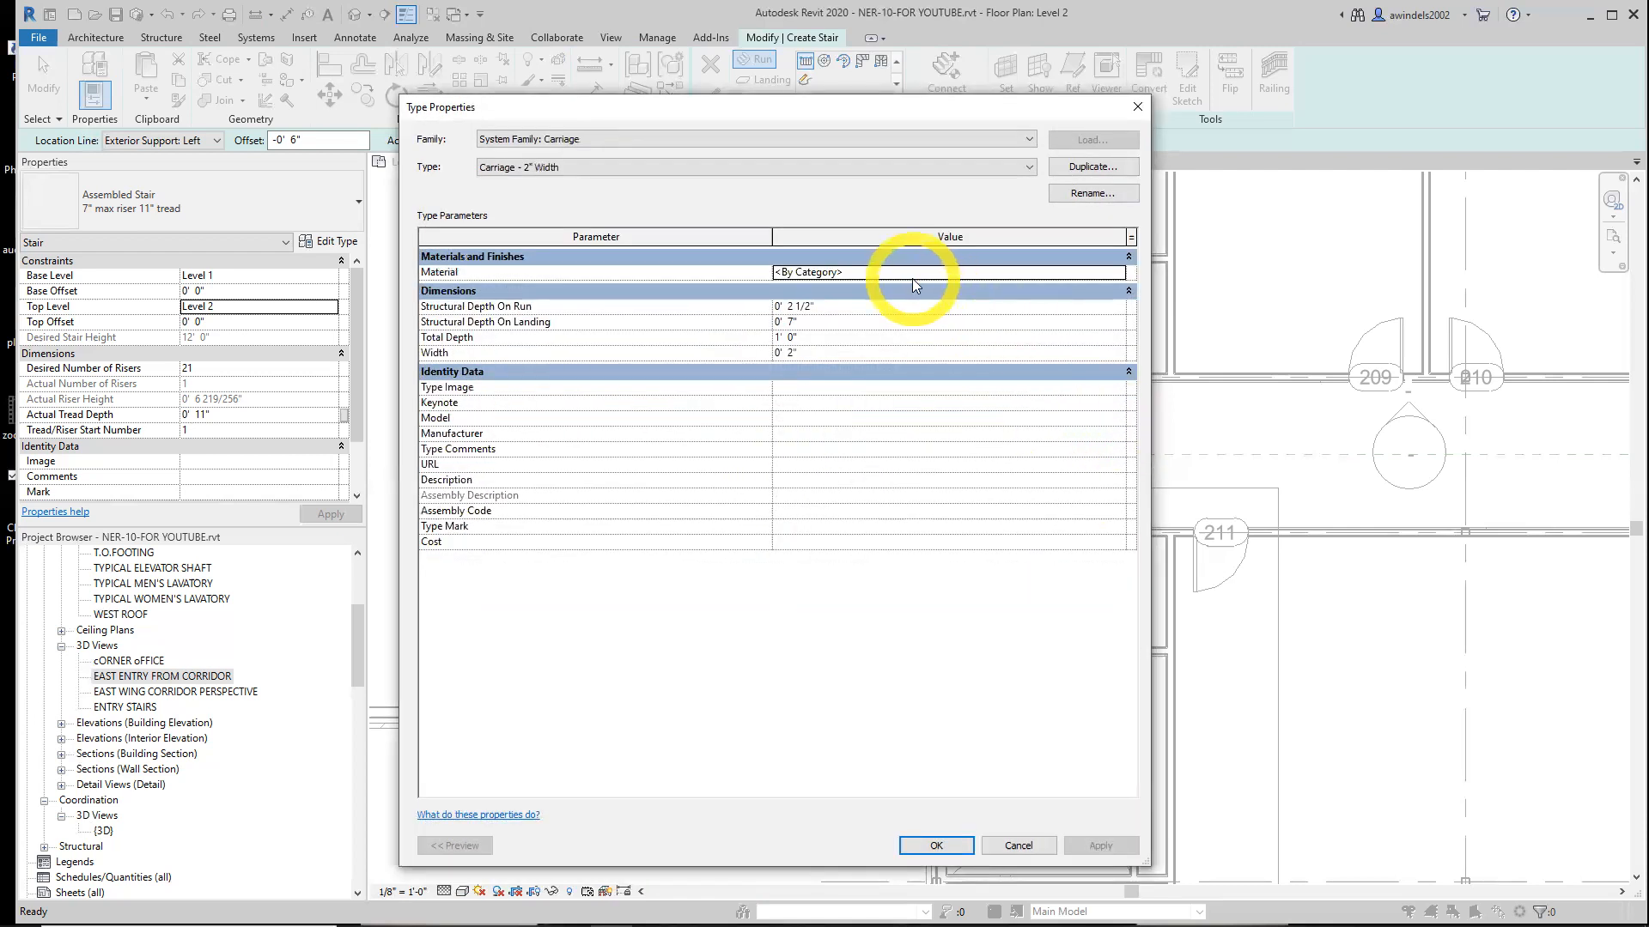
{"action": "left_click", "coordinate": [913, 277]}
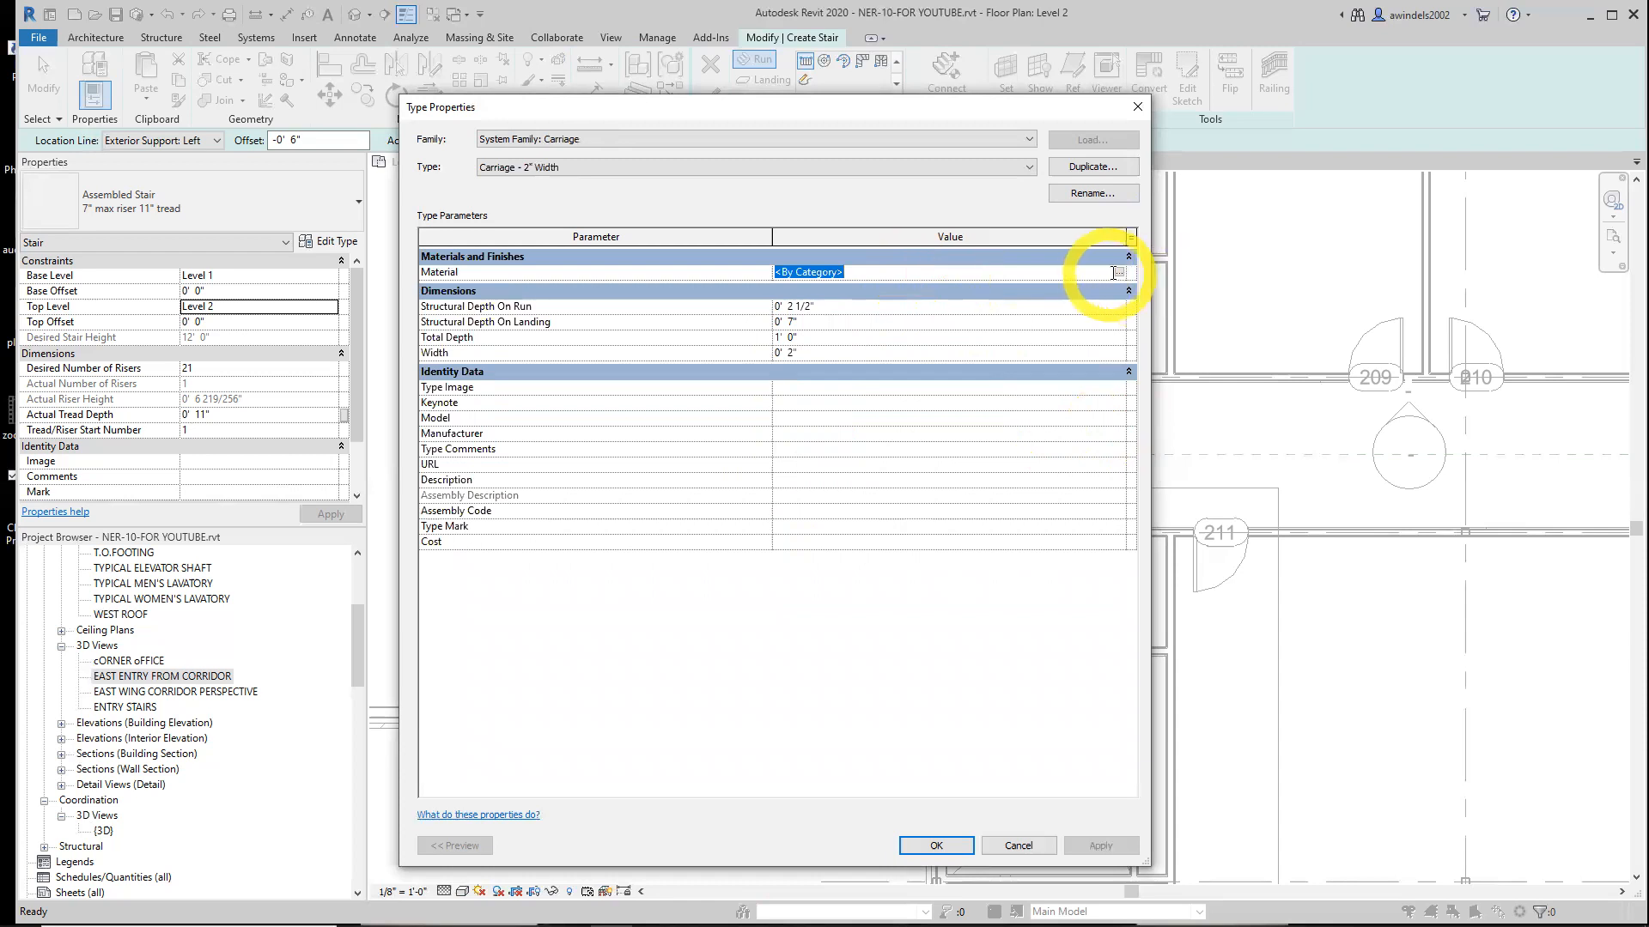
{"action": "type", "text": "Mahogany"}
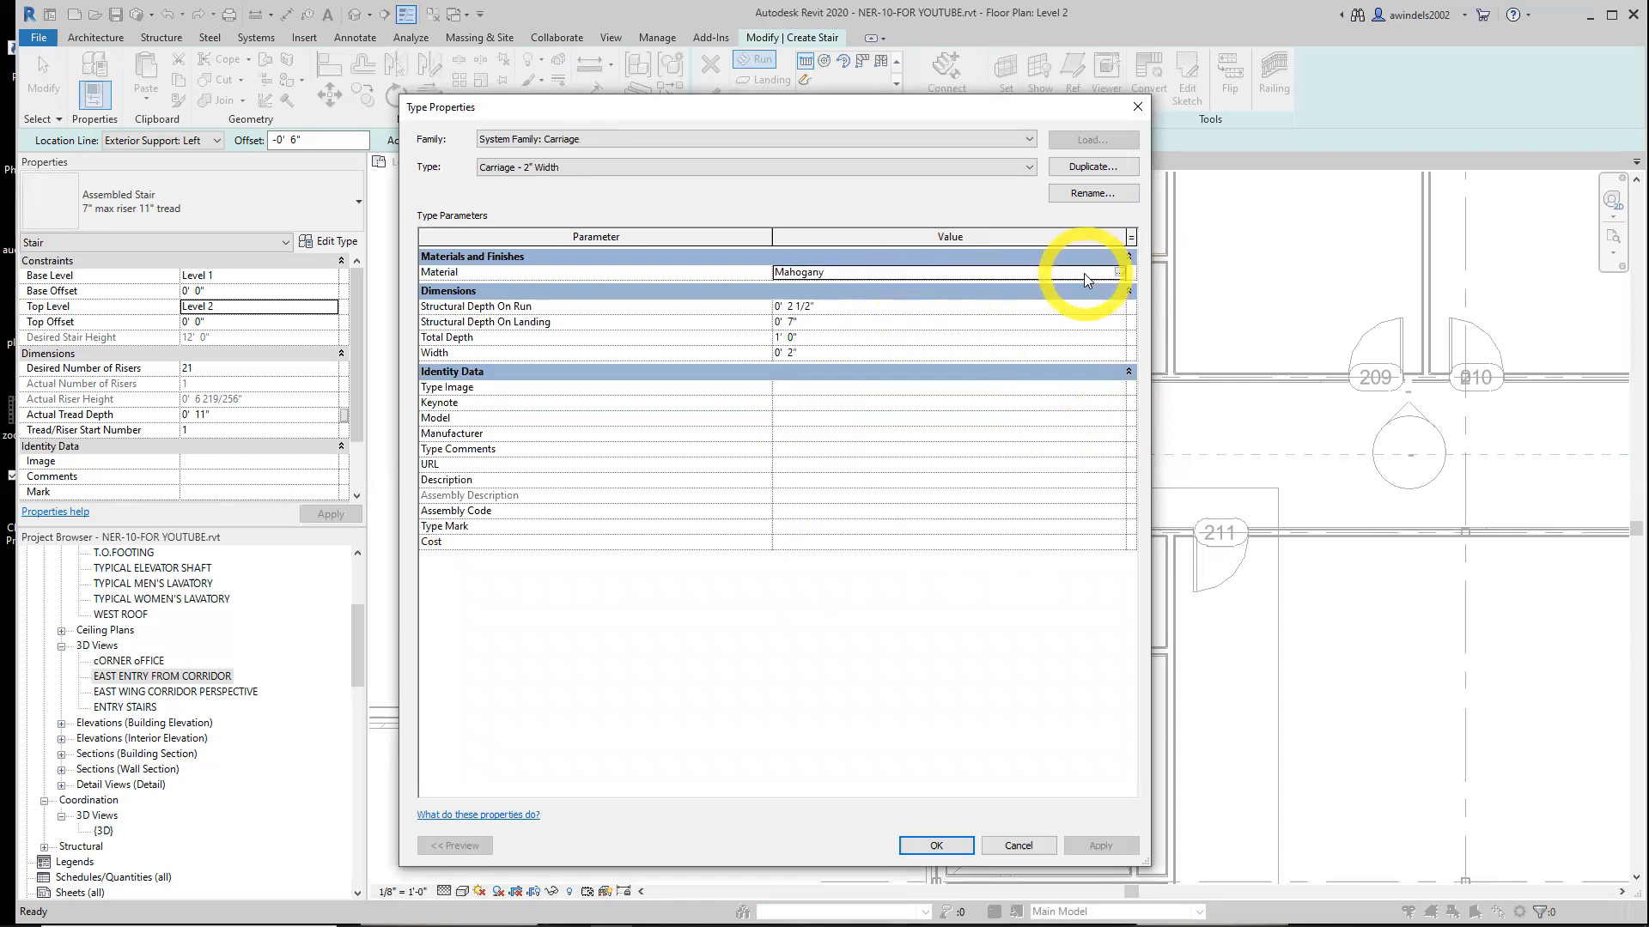
{"action": "left_click", "coordinate": [1120, 272]}
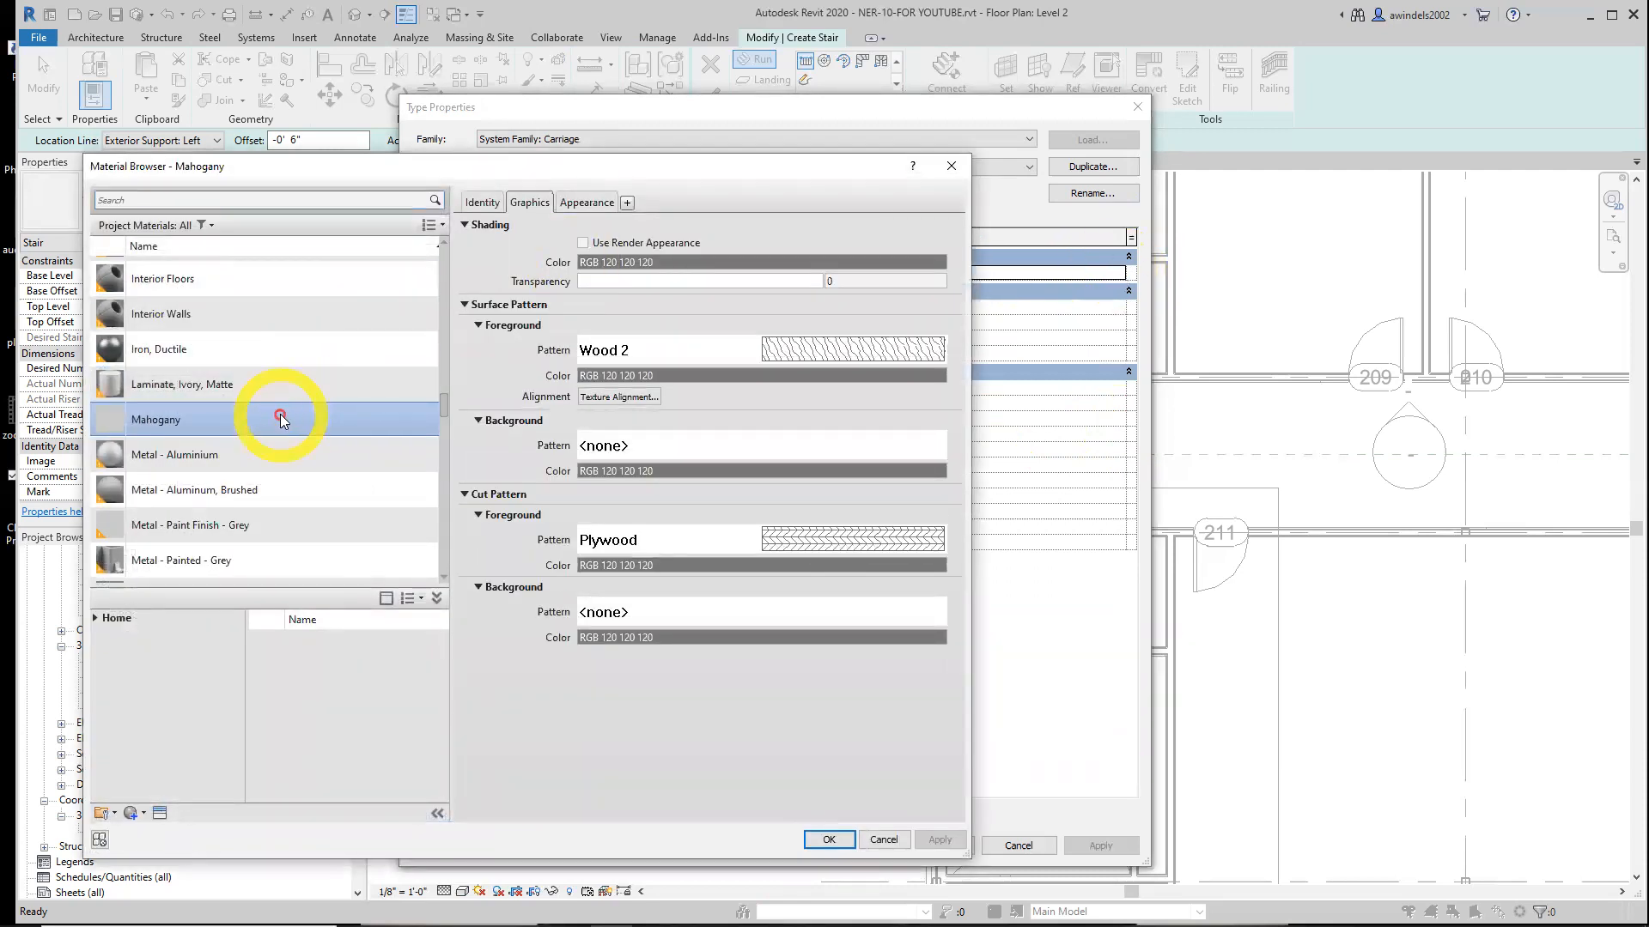
{"action": "left_click", "coordinate": [843, 846]}
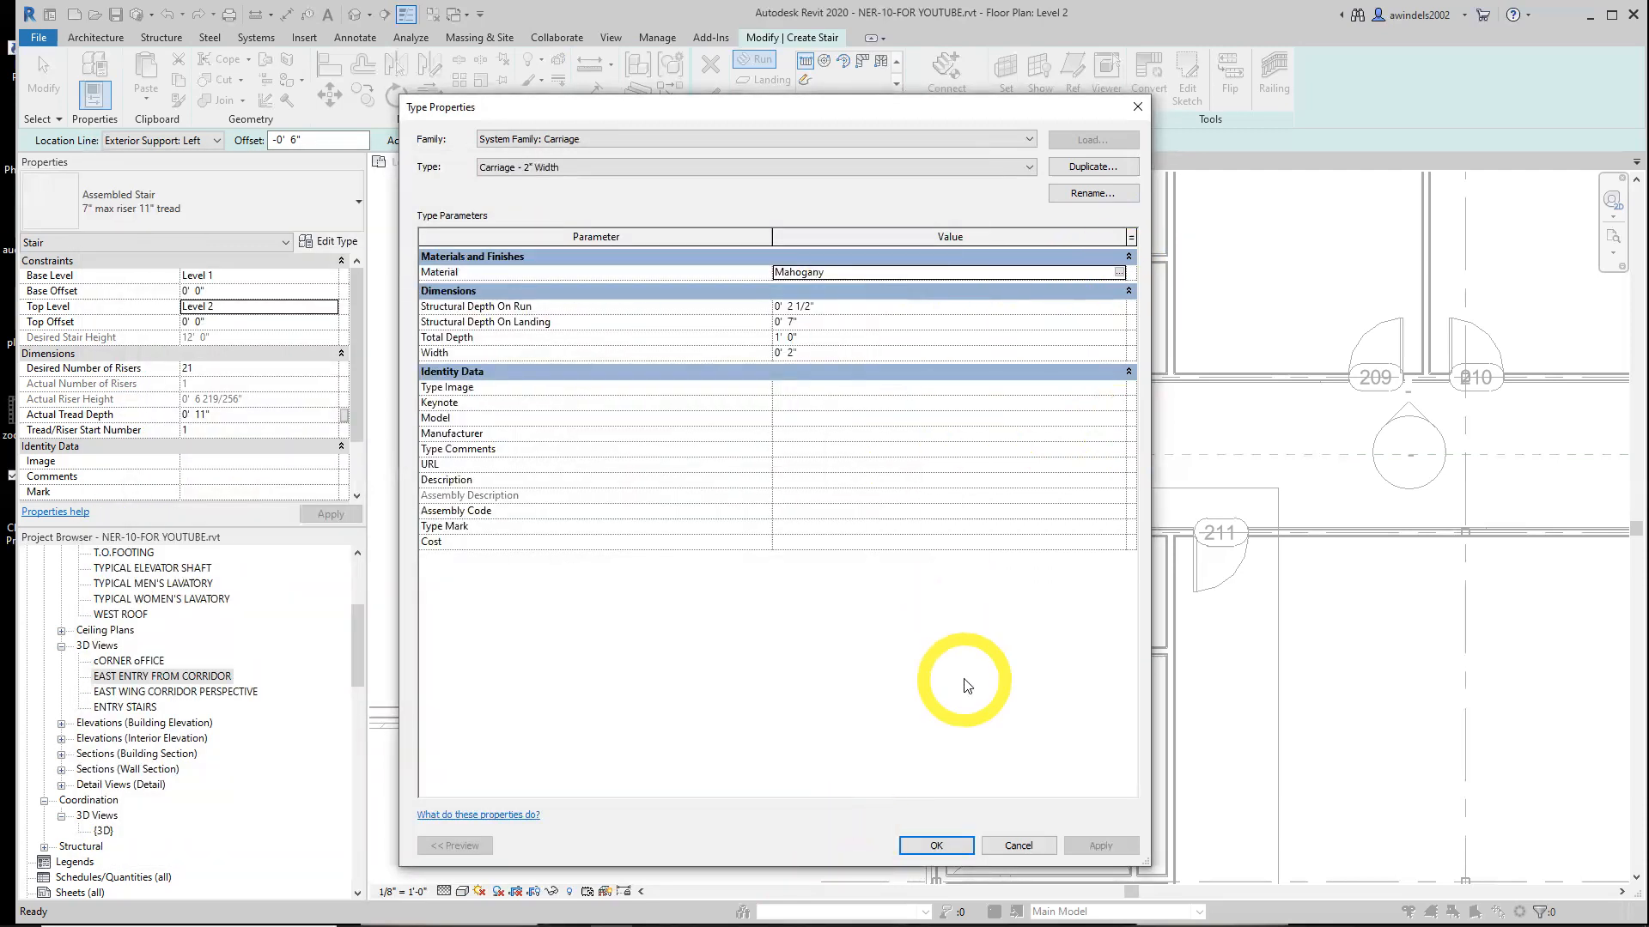
{"action": "left_click", "coordinate": [941, 846]}
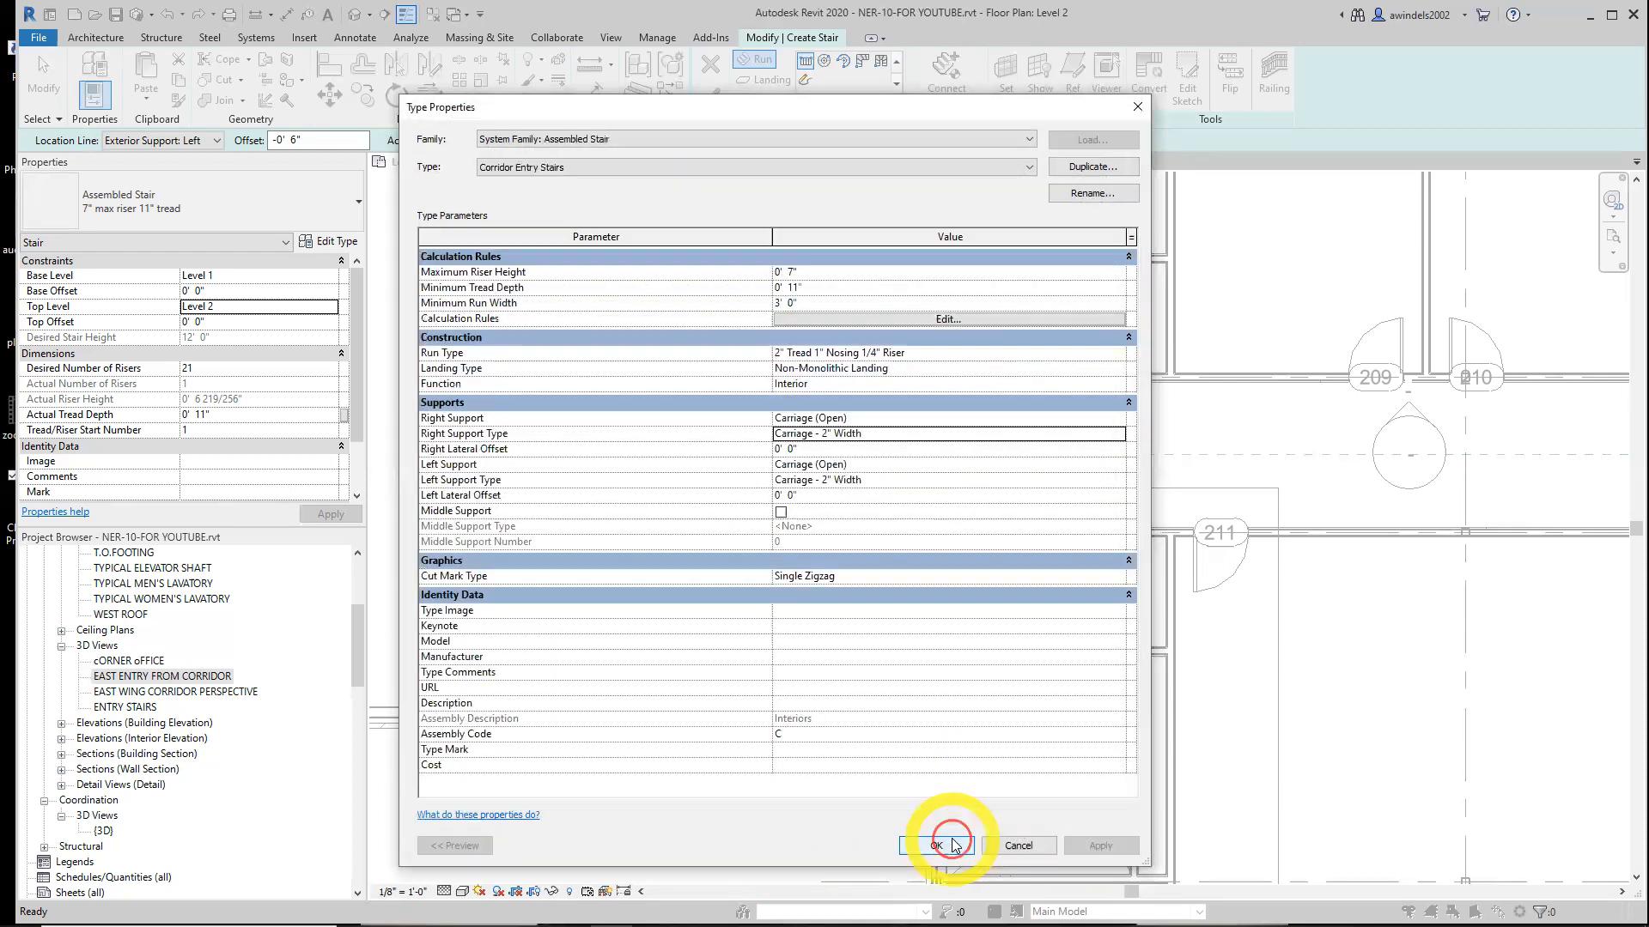
Check the left support type's Mahogany material and confirm the Corridor Entry Stairs type properties
{"action": "left_click", "coordinate": [889, 481]}
{"action": "left_click", "coordinate": [1115, 480]}
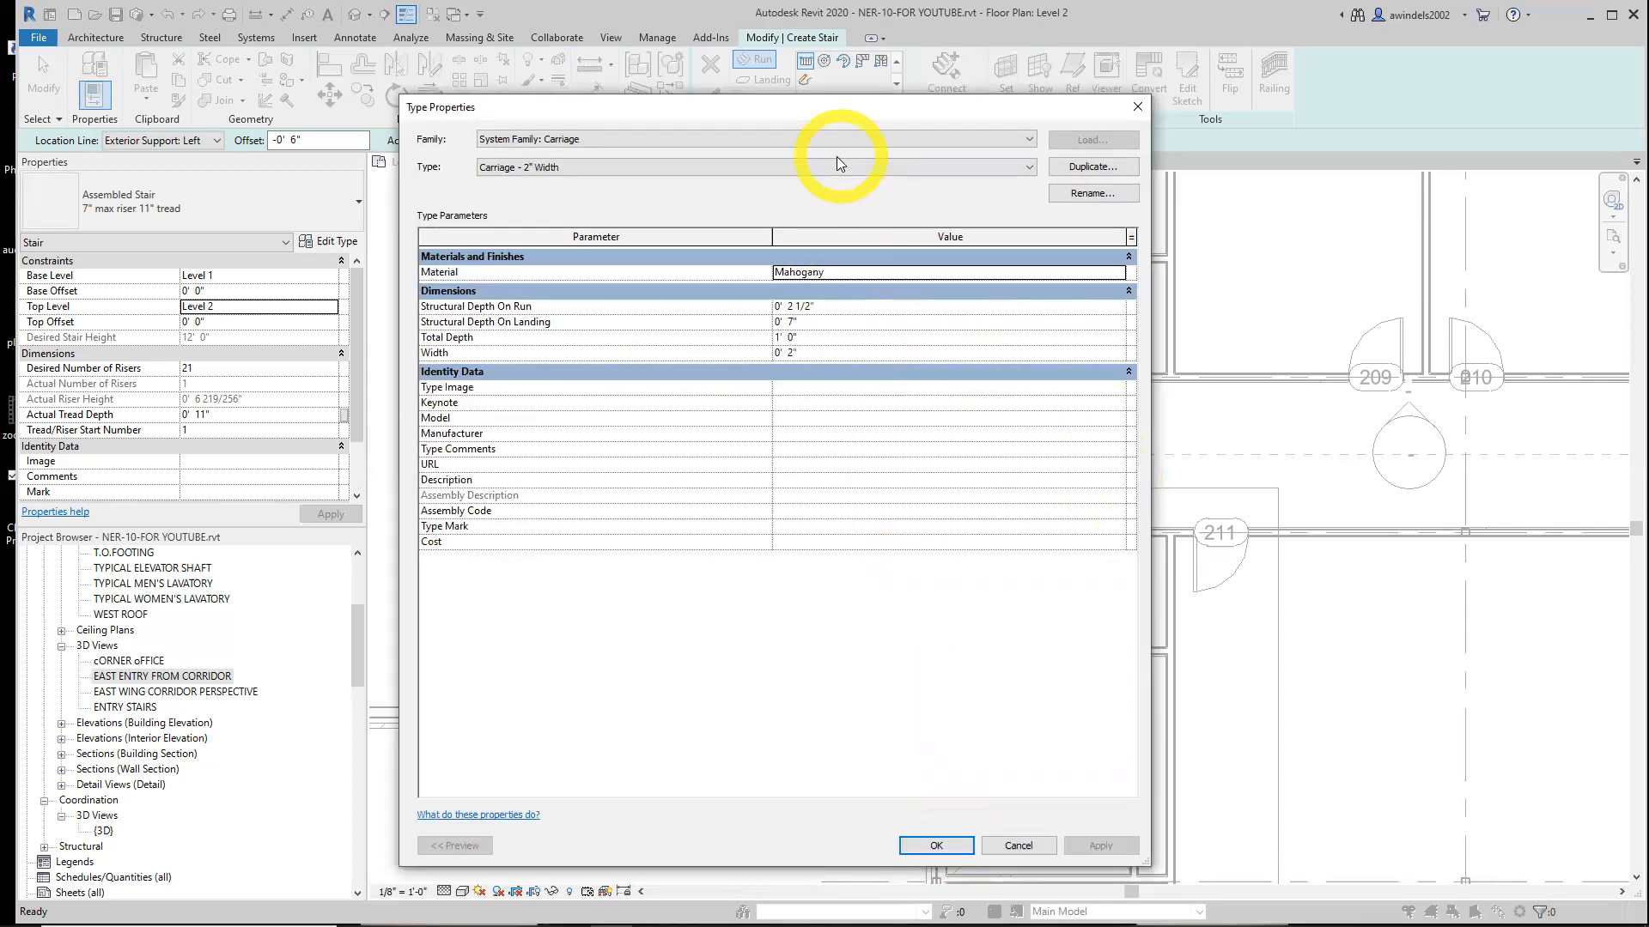
{"action": "left_click", "coordinate": [938, 846]}
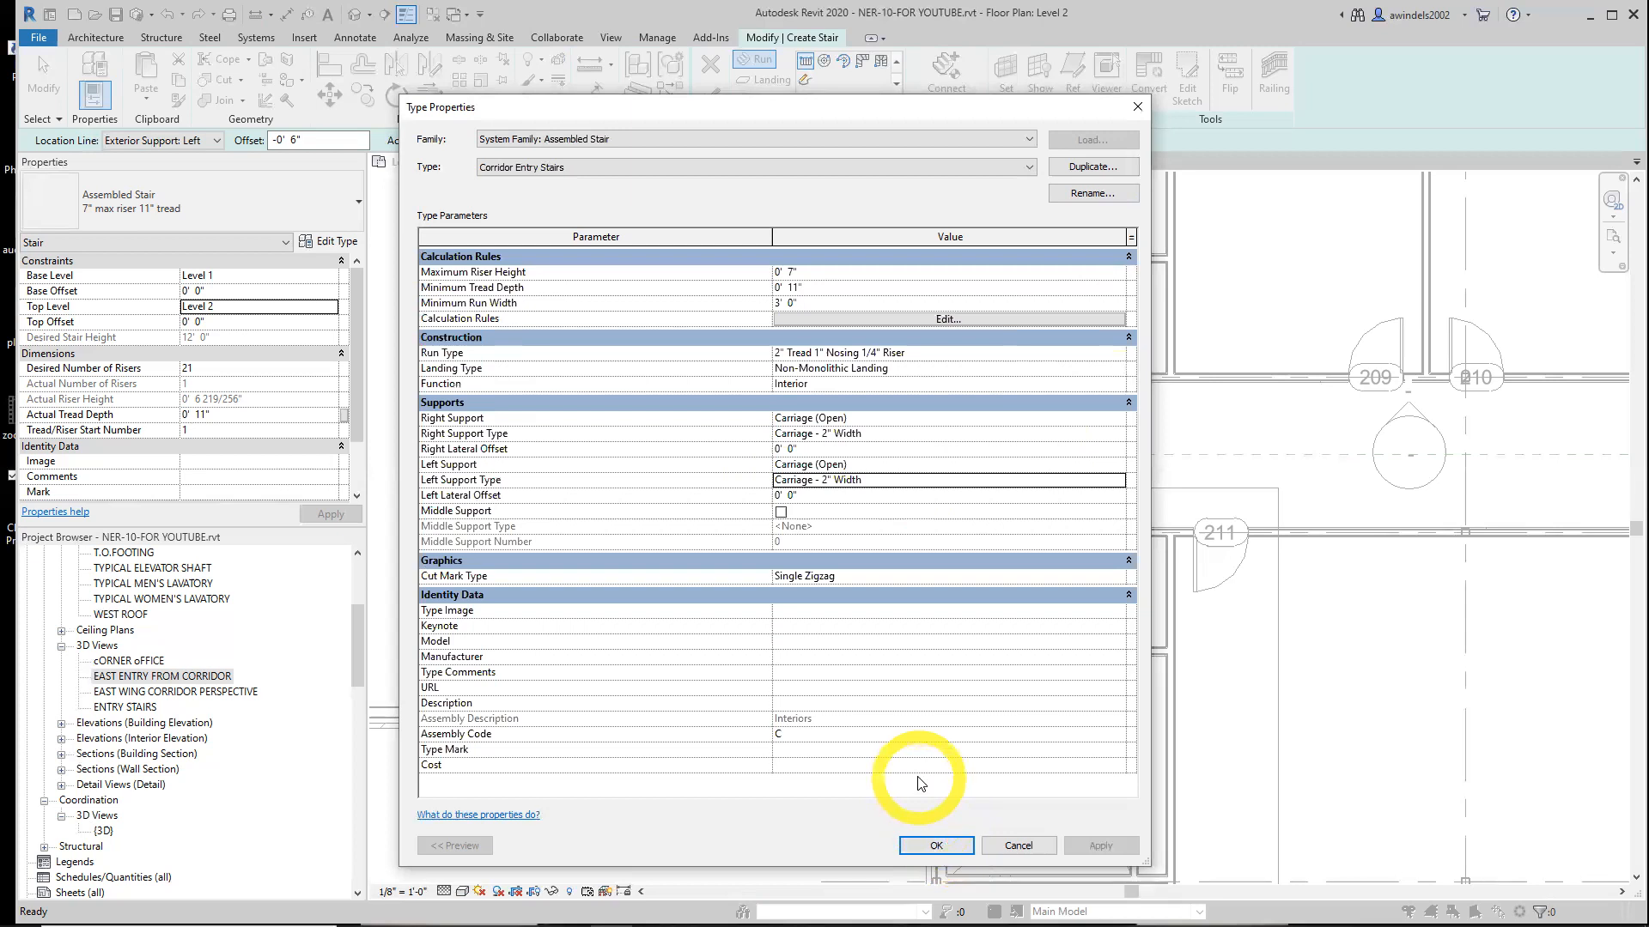
{"action": "left_click", "coordinate": [934, 846]}
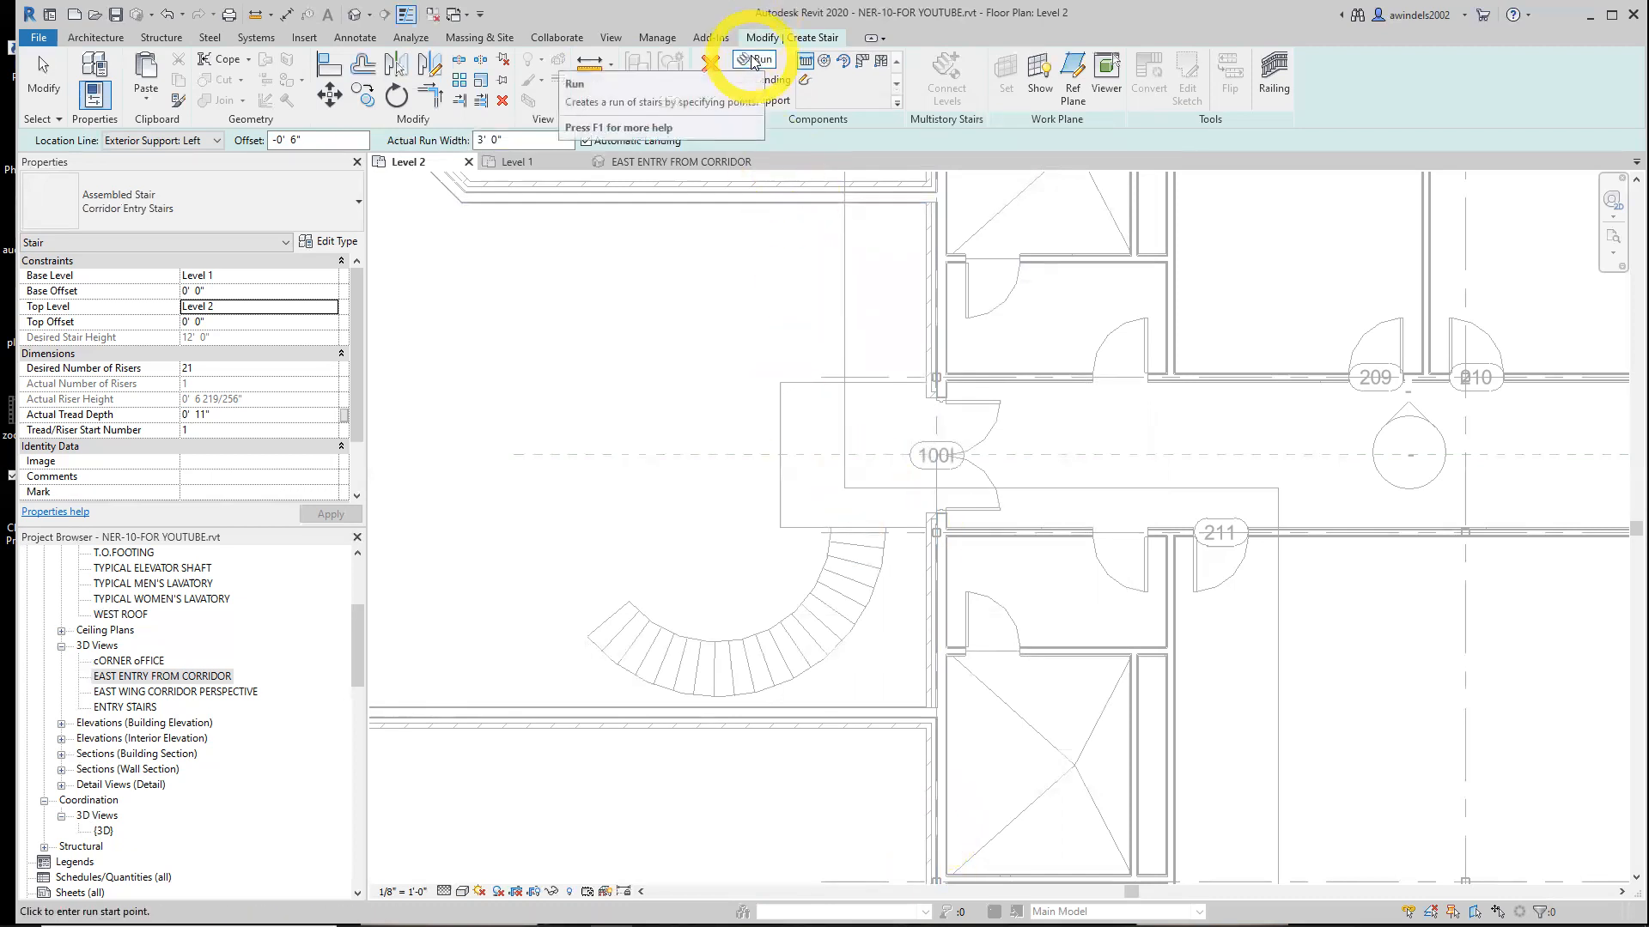
Start sketching a run and pick the inner and outer curved detail arcs as the stair boundaries
{"action": "left_click", "coordinate": [804, 82]}
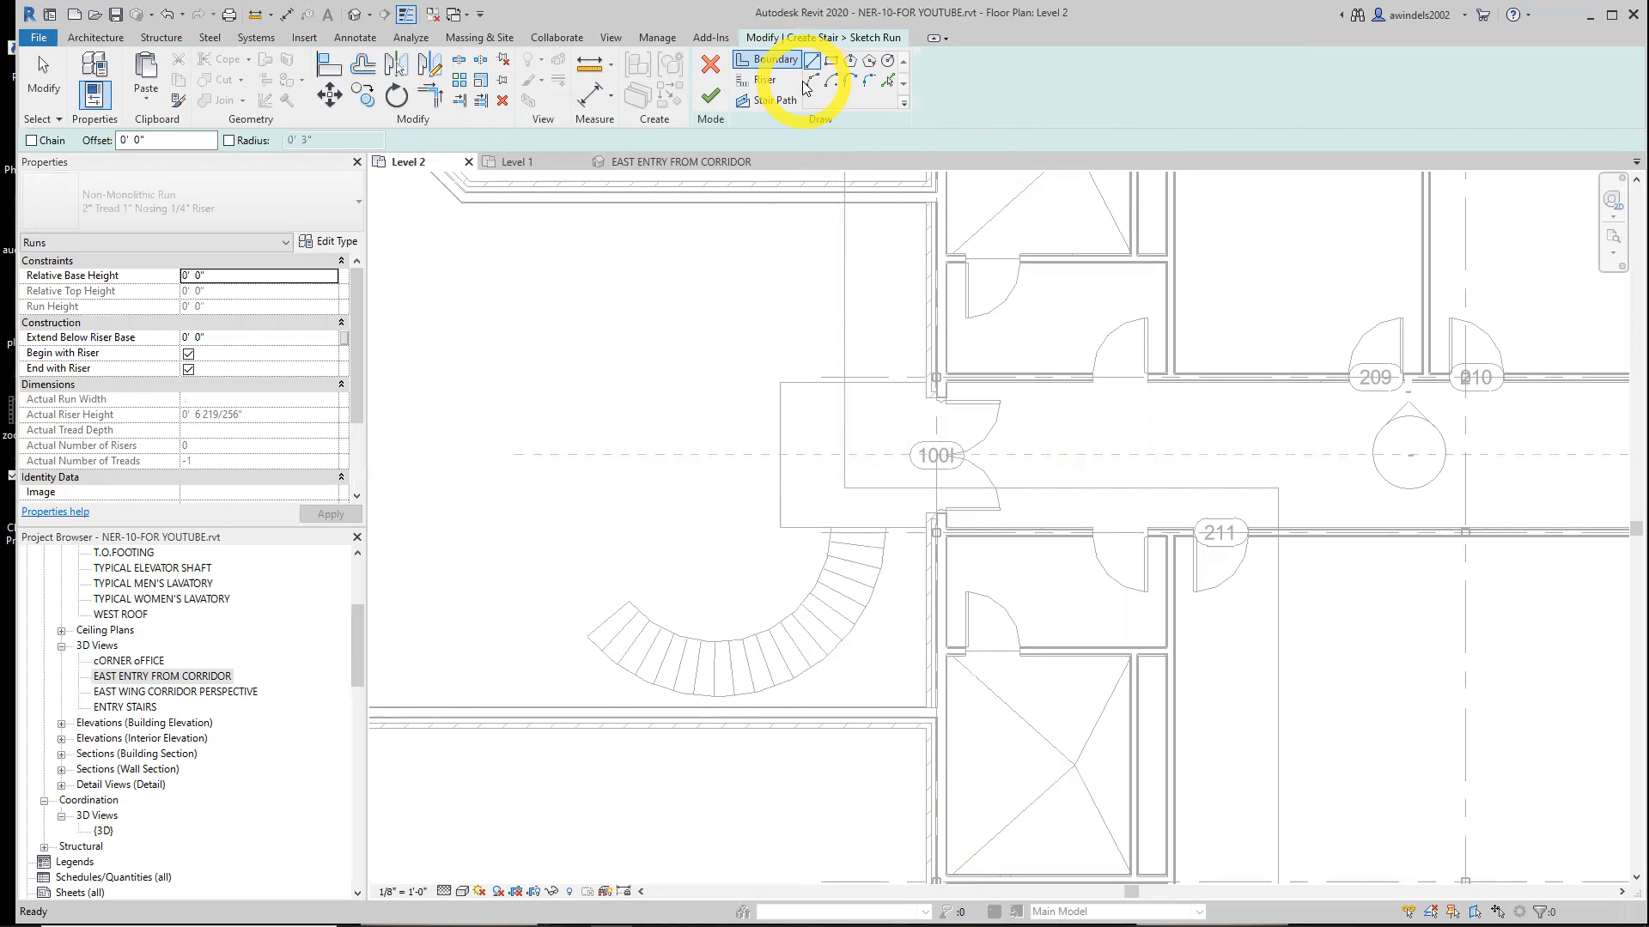
{"action": "left_click", "coordinate": [889, 82]}
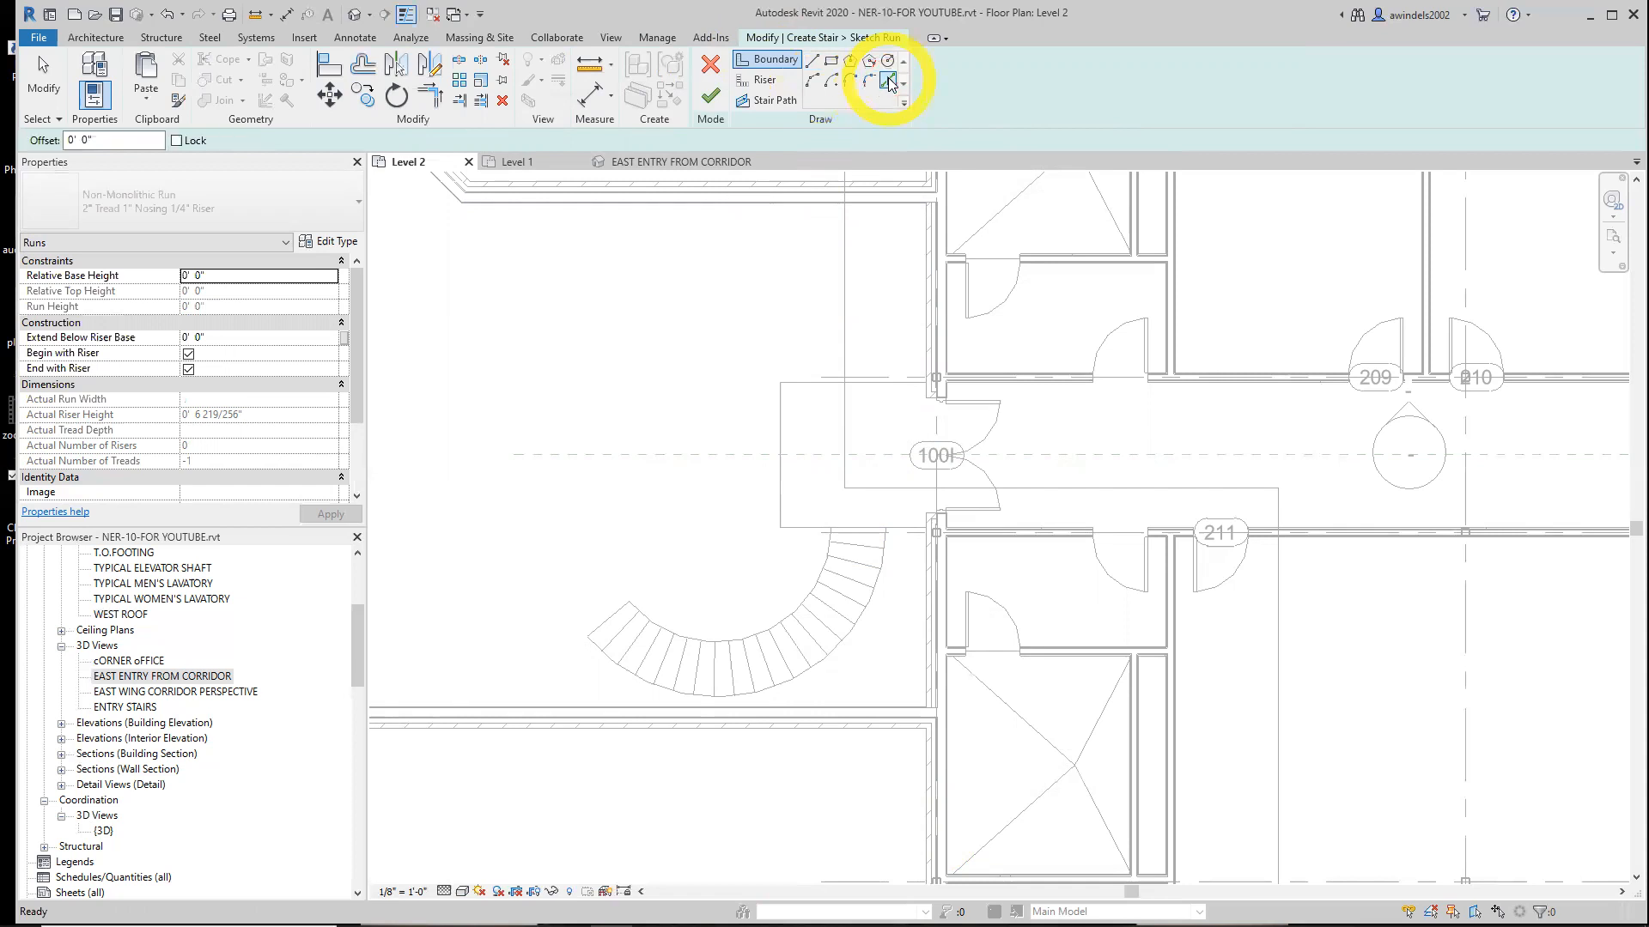
{"action": "left_click", "coordinate": [814, 591]}
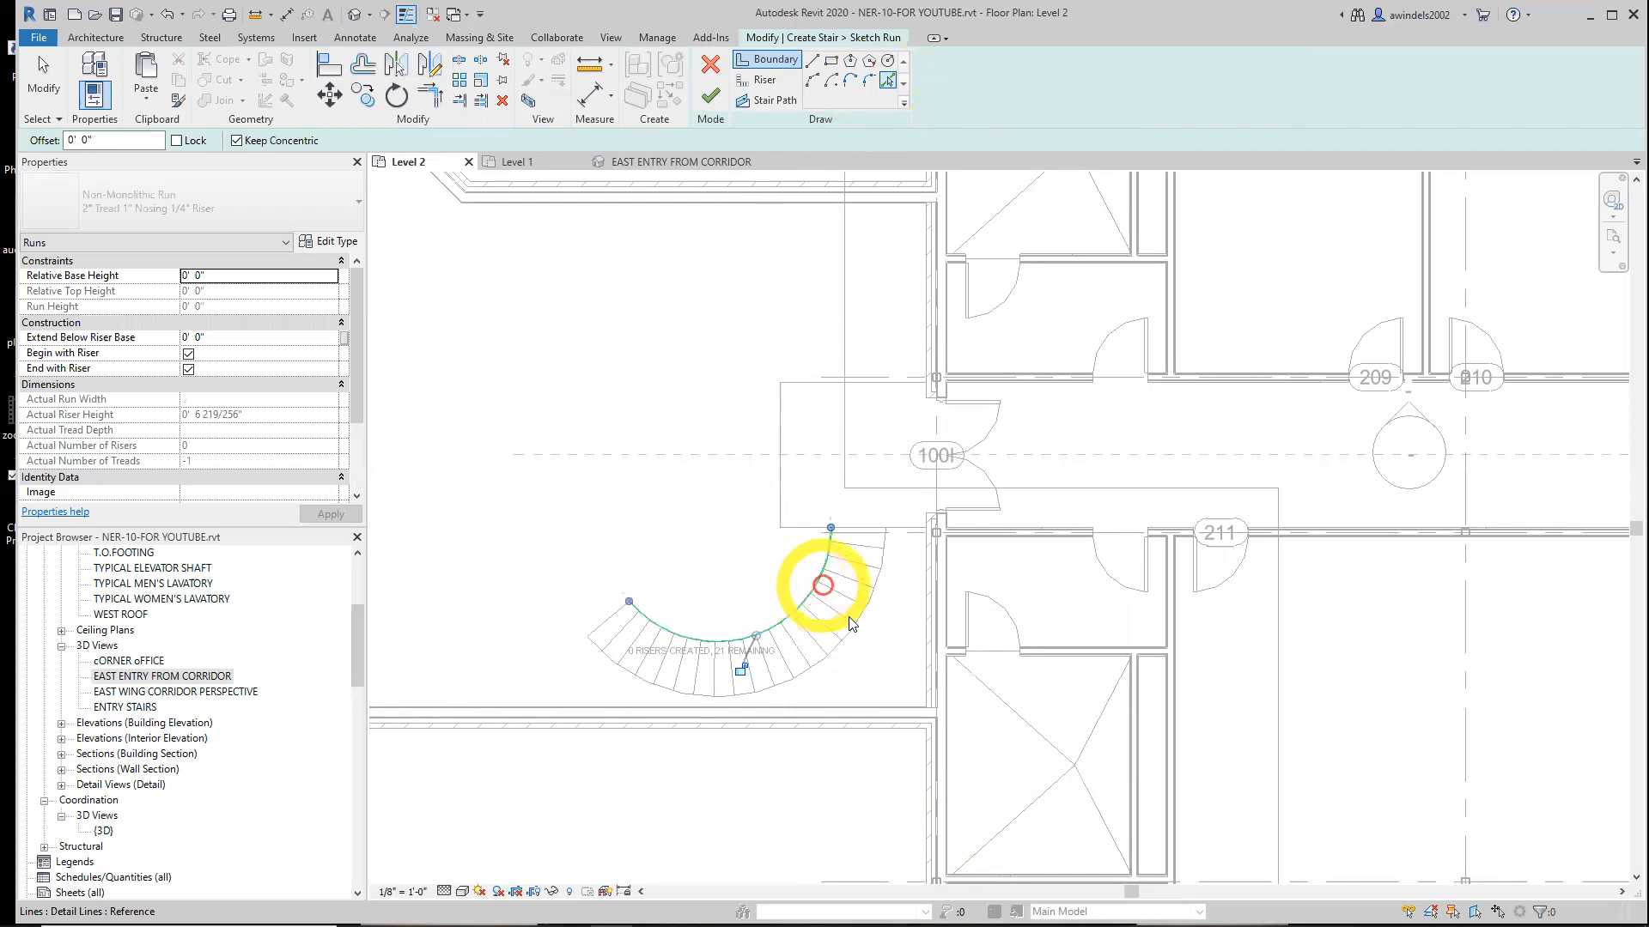
{"action": "left_click", "coordinate": [861, 625]}
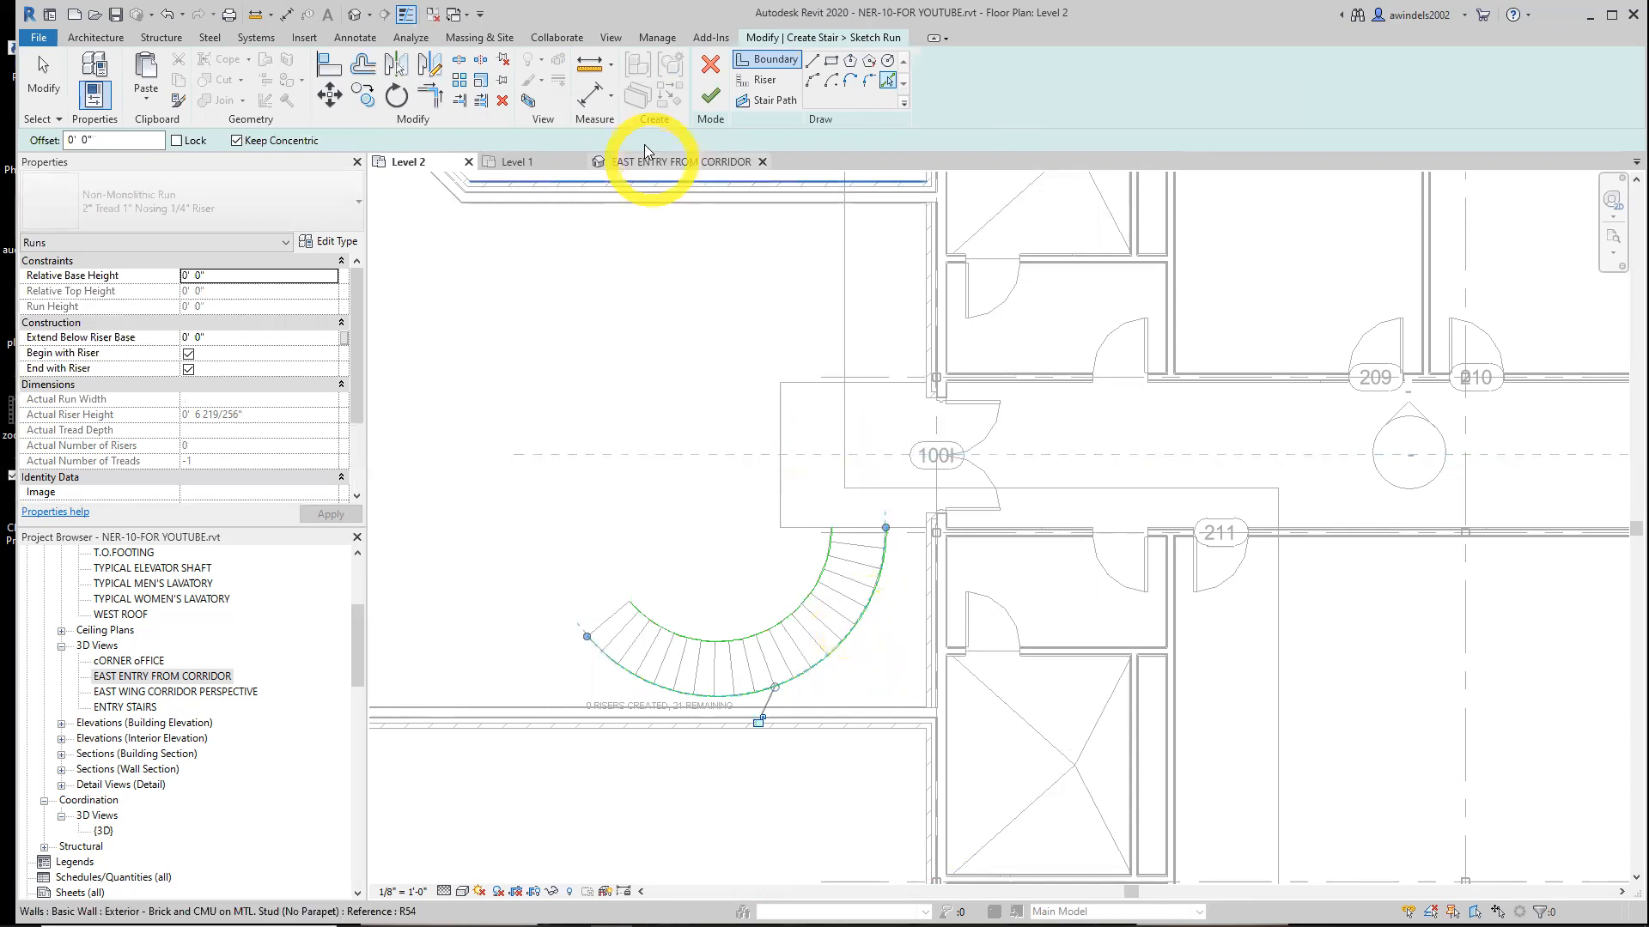
Switch to riser sketching and pick the curved layout's detail-line treads as risers
{"action": "left_click", "coordinate": [753, 84]}
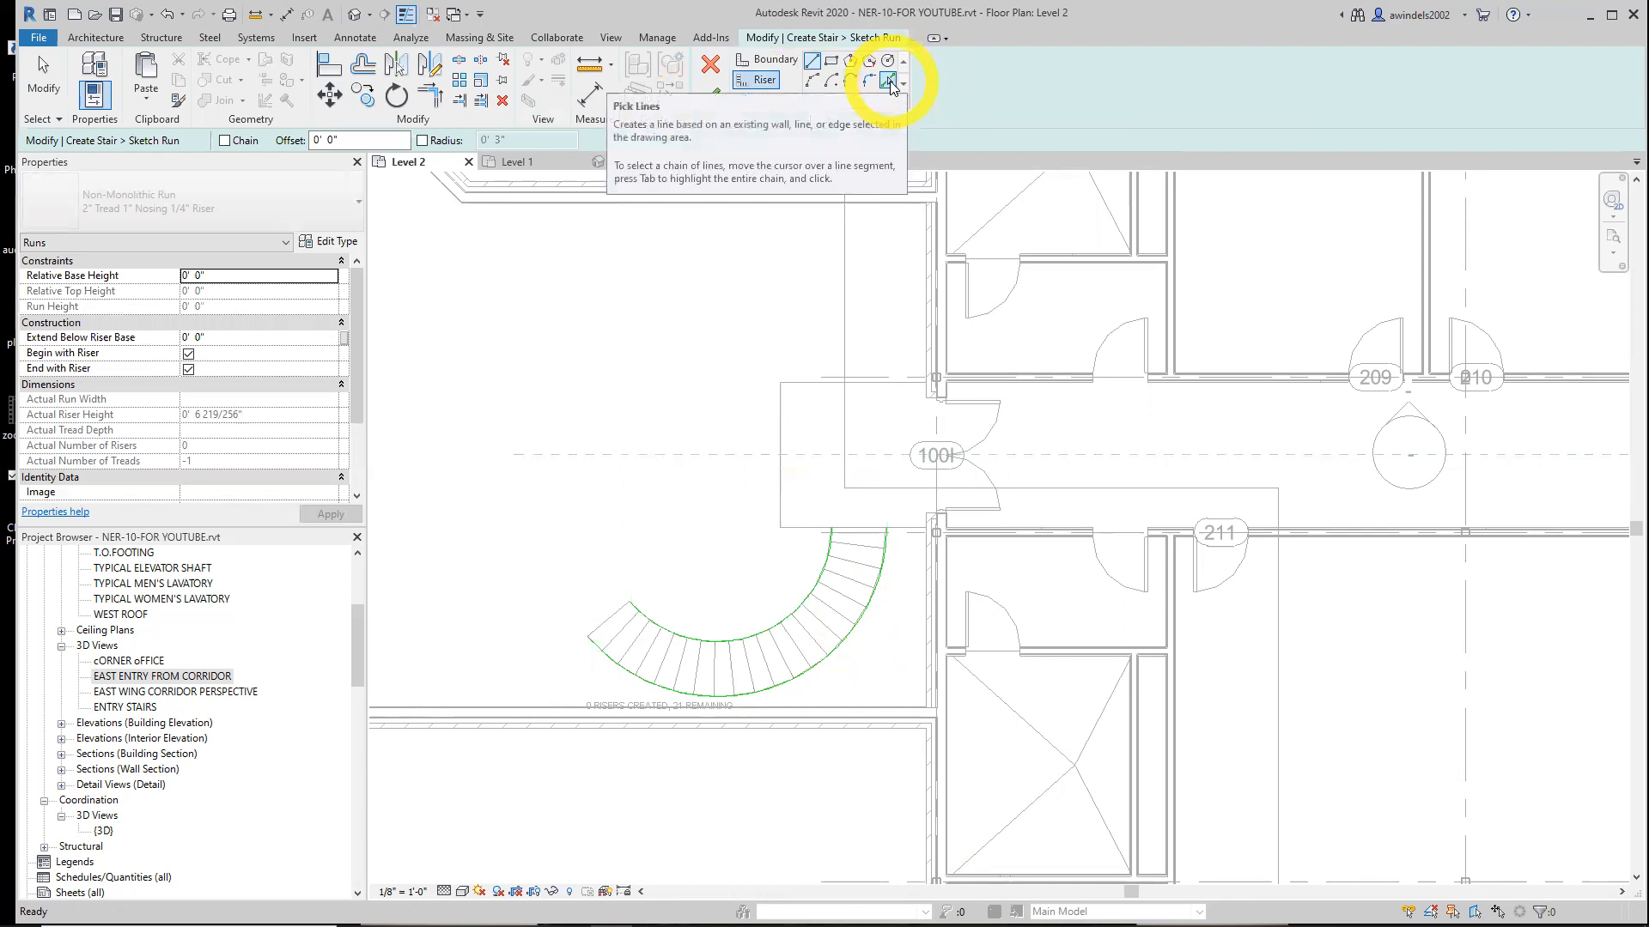
{"action": "left_click", "coordinate": [889, 85]}
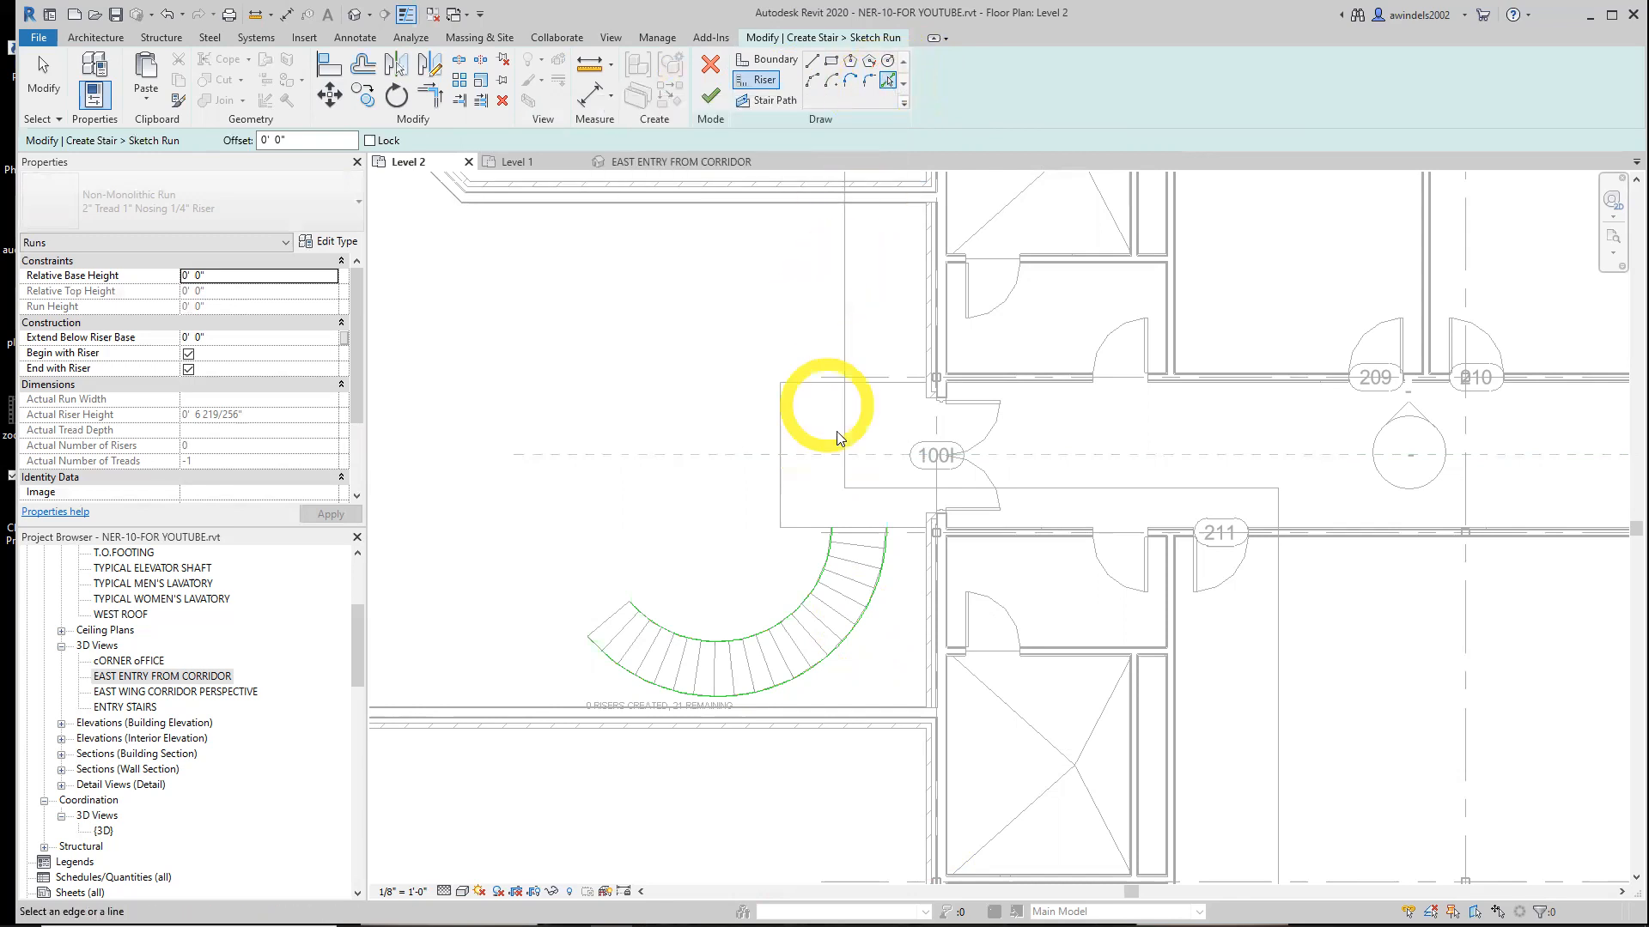
{"action": "middle_click_drag", "start_coordinate": [821, 588], "coordinate": [817, 471]}
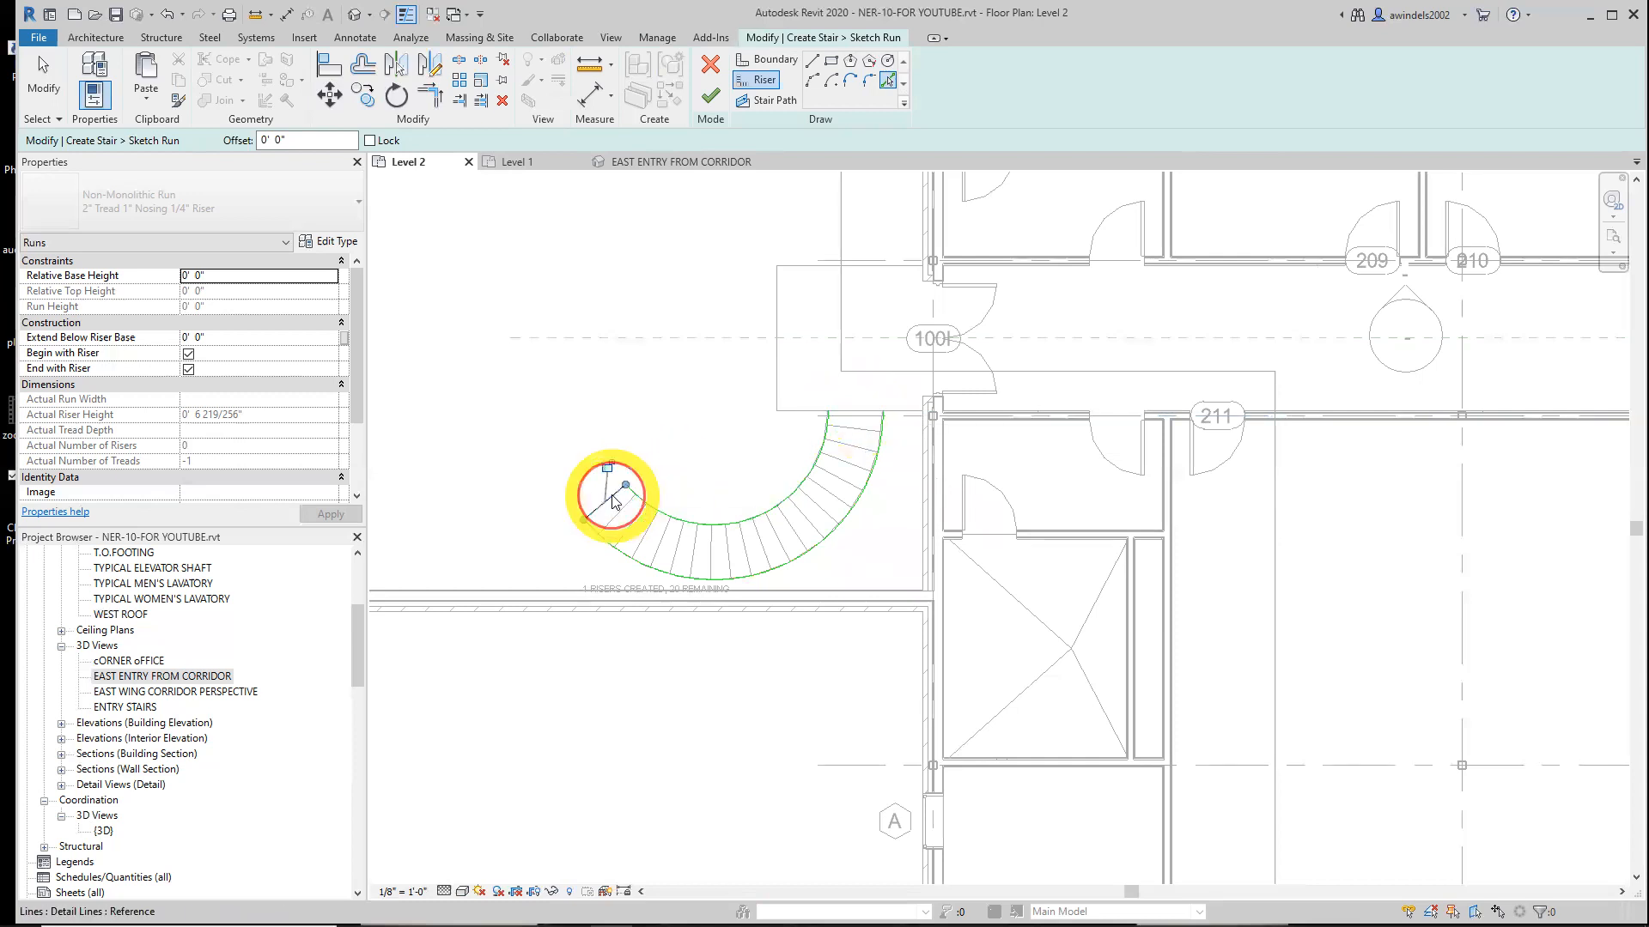
{"action": "left_click", "coordinate": [612, 535]}
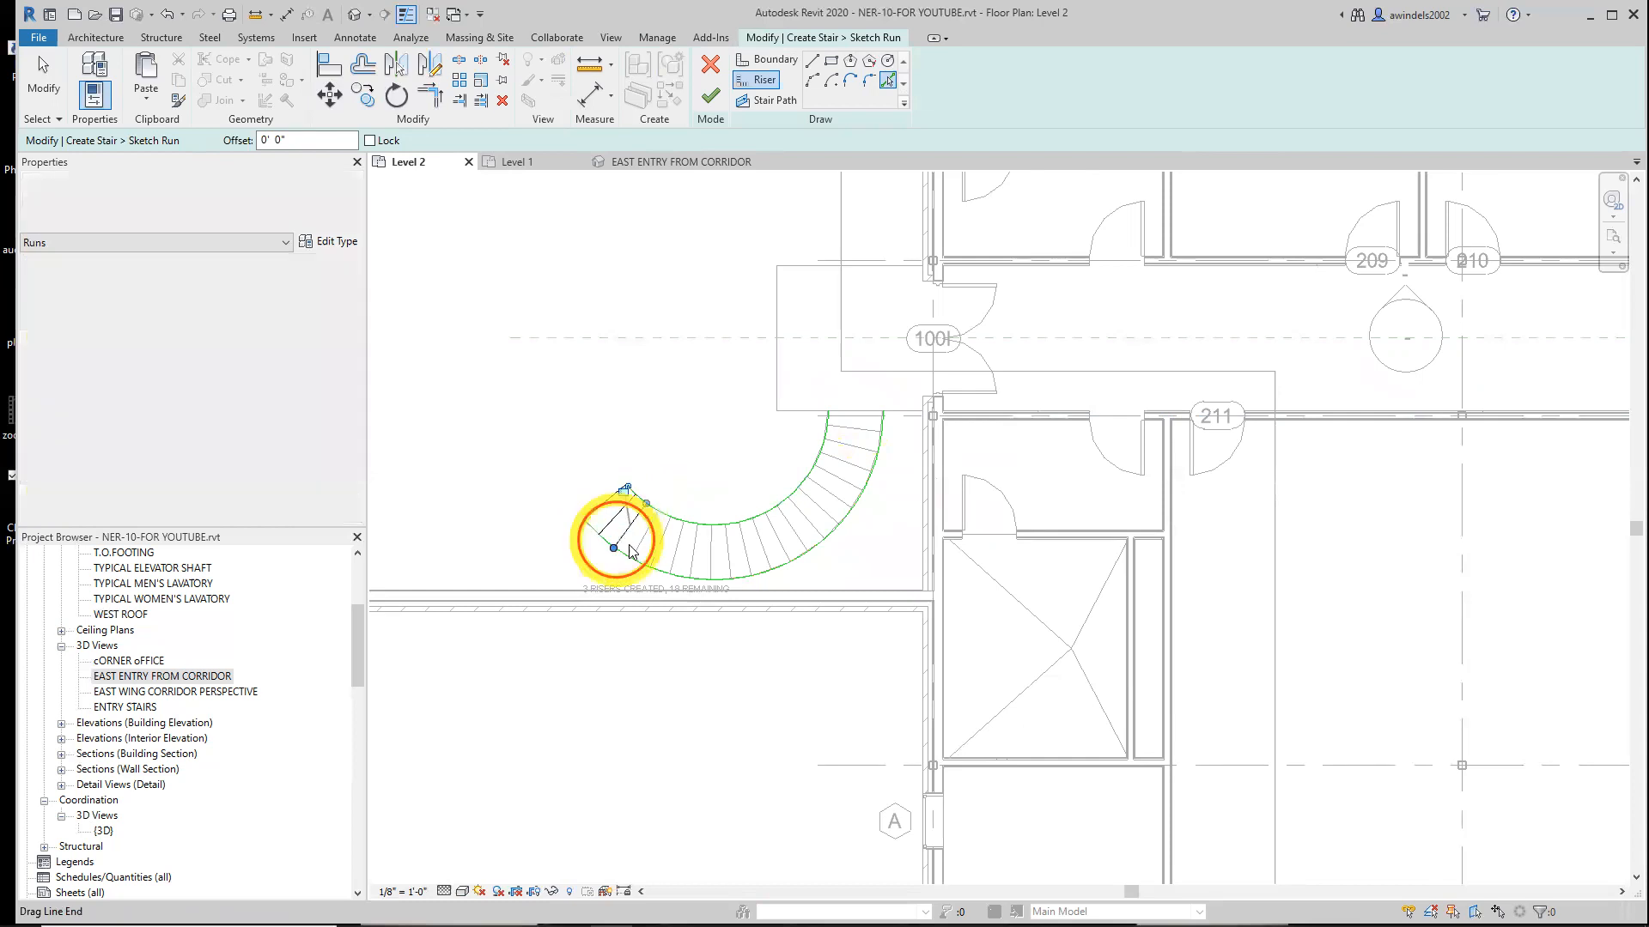
{"action": "left_click", "coordinate": [669, 564]}
{"action": "left_click", "coordinate": [672, 561]}
{"action": "left_click", "coordinate": [694, 567]}
{"action": "left_click", "coordinate": [714, 570]}
{"action": "left_click", "coordinate": [740, 567]}
{"action": "left_click", "coordinate": [764, 562]}
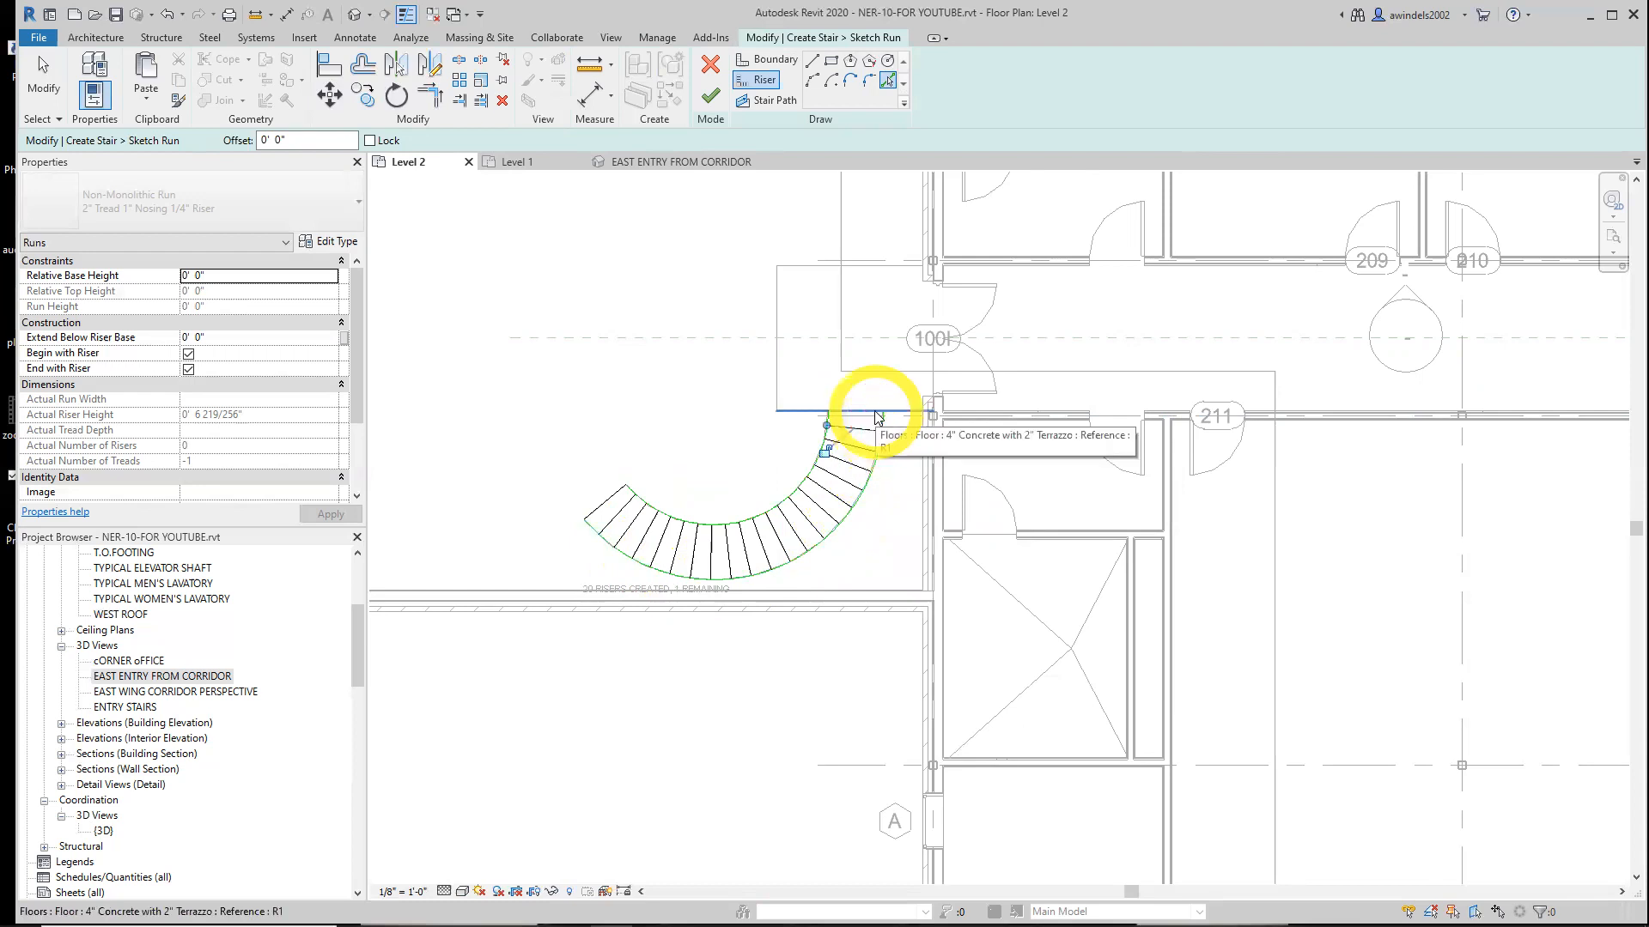
Cycle through the overlapping edges at the top of the run and pick the final riser line
{"action": "key", "text": "Tab"}
{"action": "key", "text": "Tab"}
{"action": "key", "text": "Tab"}
{"action": "key", "text": "Tab"}
{"action": "key", "text": "Tab"}
{"action": "key", "text": "Tab"}
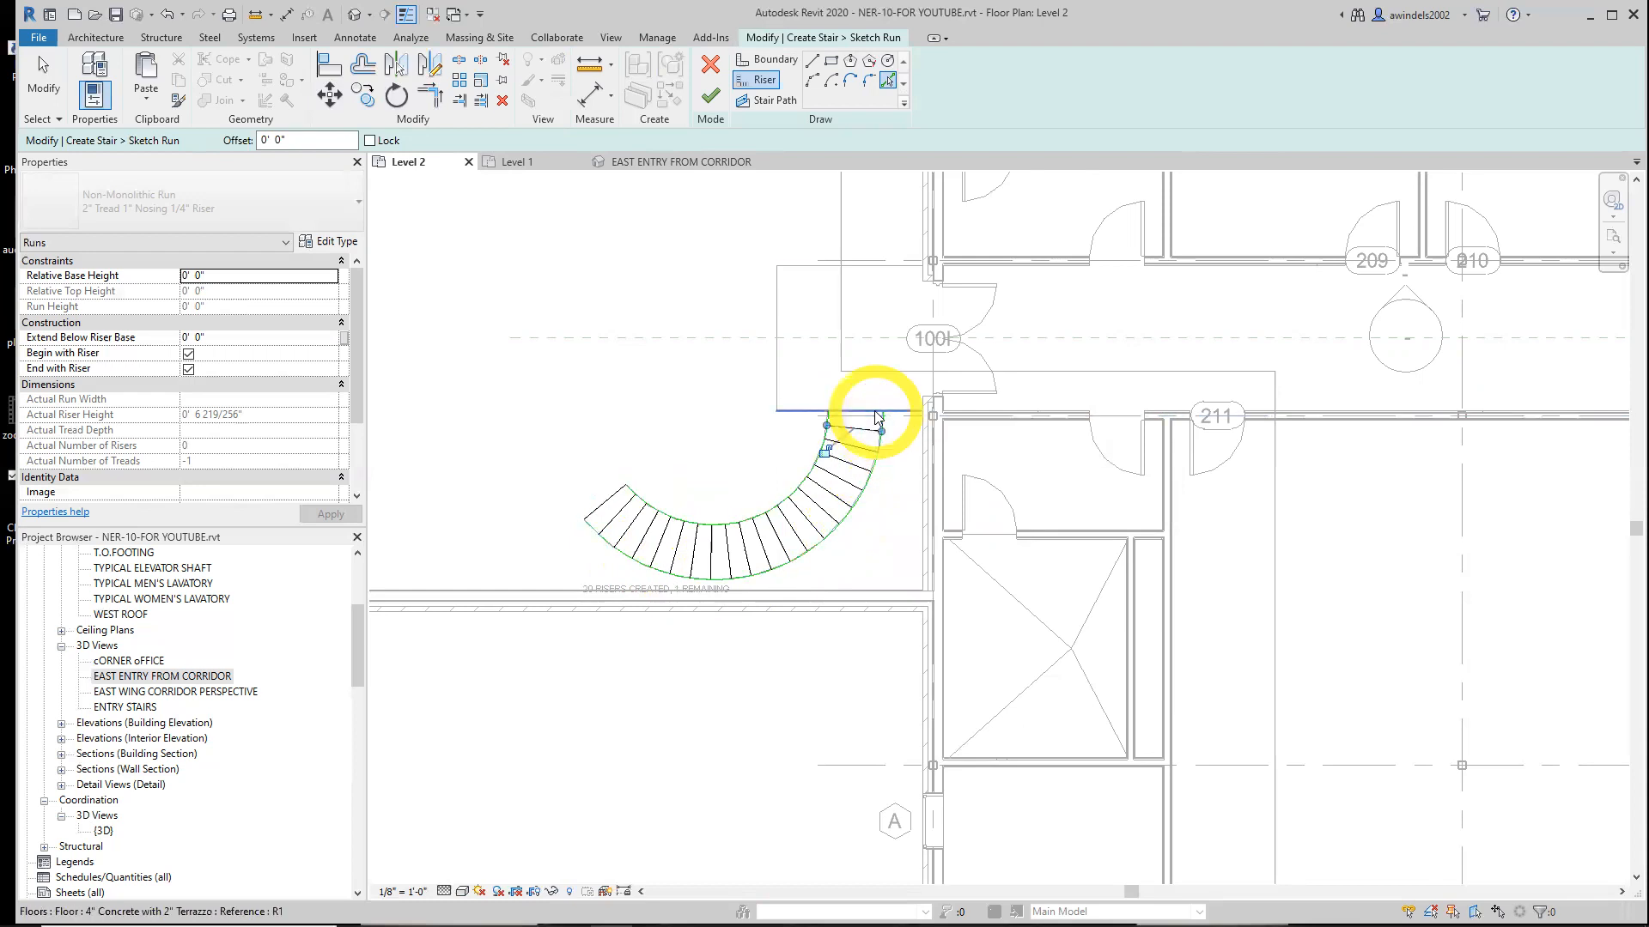
{"action": "key", "text": "Tab"}
{"action": "key", "text": "Tab"}
{"action": "key", "text": "Tab"}
{"action": "key", "text": "Tab"}
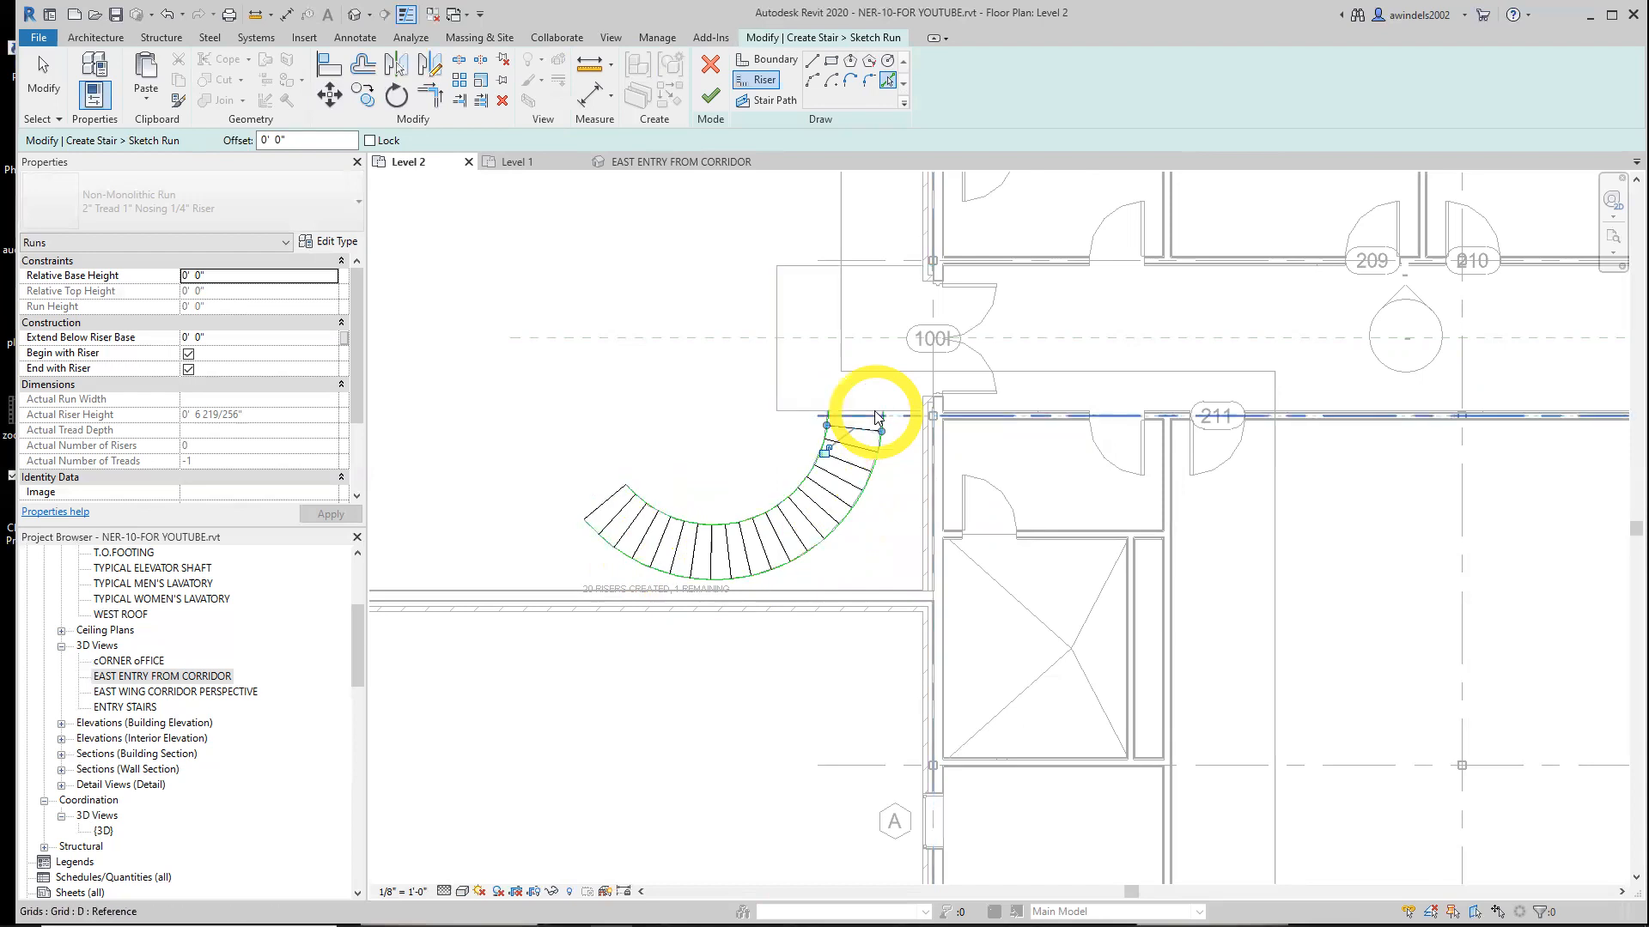
{"action": "key", "text": "Tab"}
{"action": "key", "text": "Tab"}
{"action": "key", "text": "Tab"}
{"action": "key", "text": "Tab"}
{"action": "key", "text": "Tab"}
{"action": "key", "text": "Tab"}
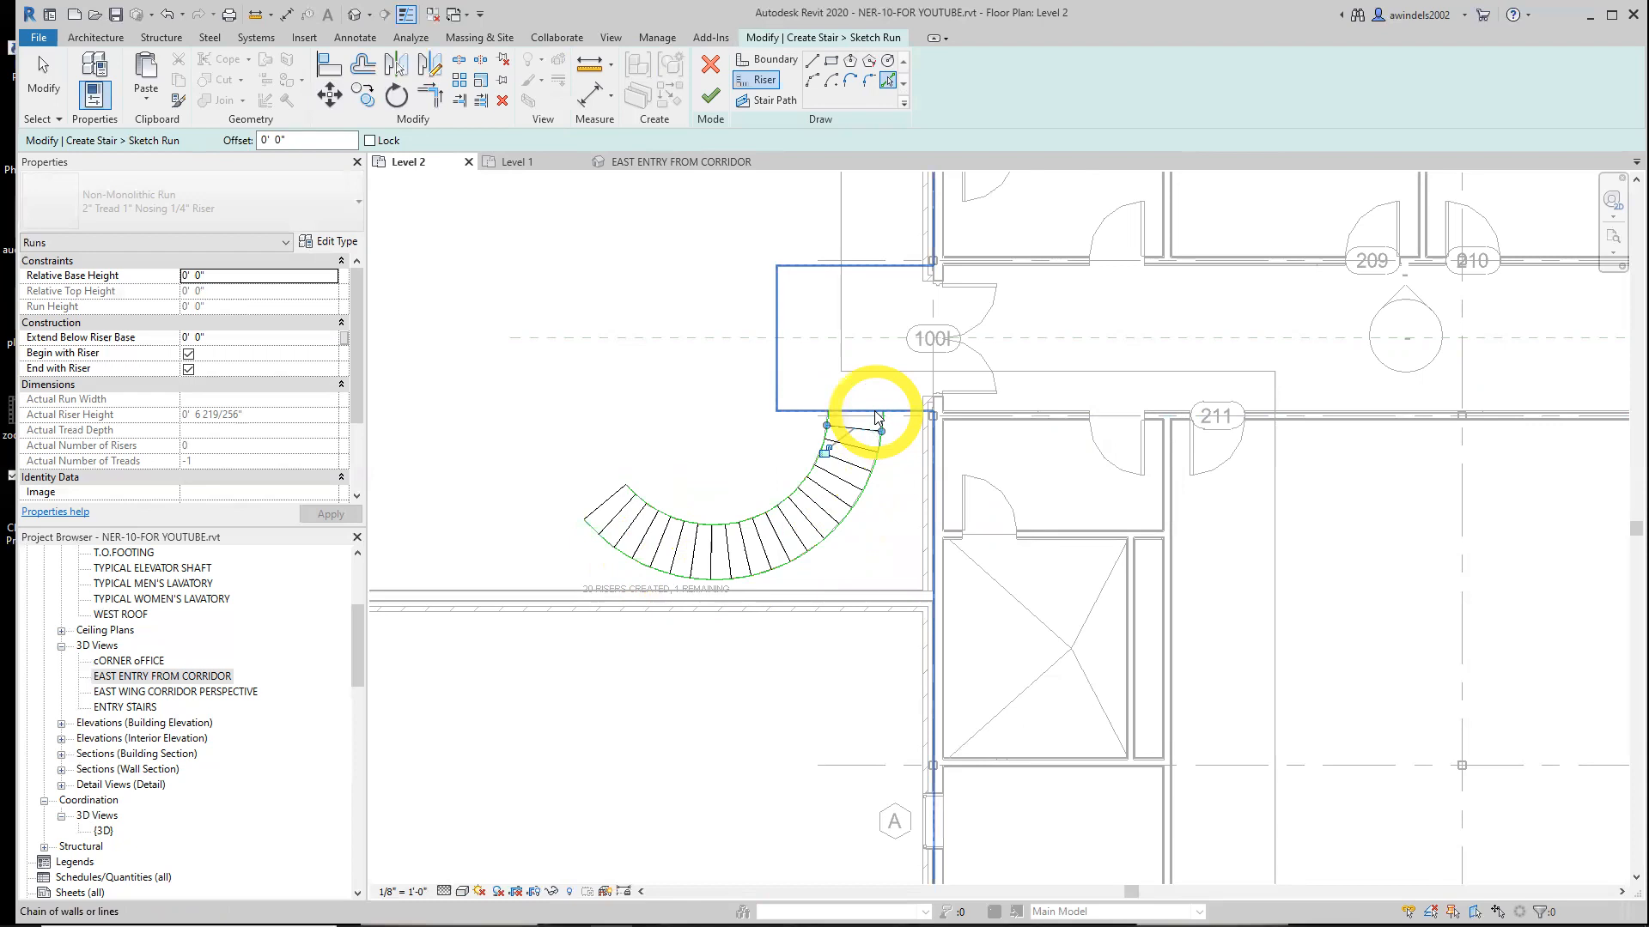
{"action": "key", "text": "Tab"}
{"action": "key", "text": "Tab"}
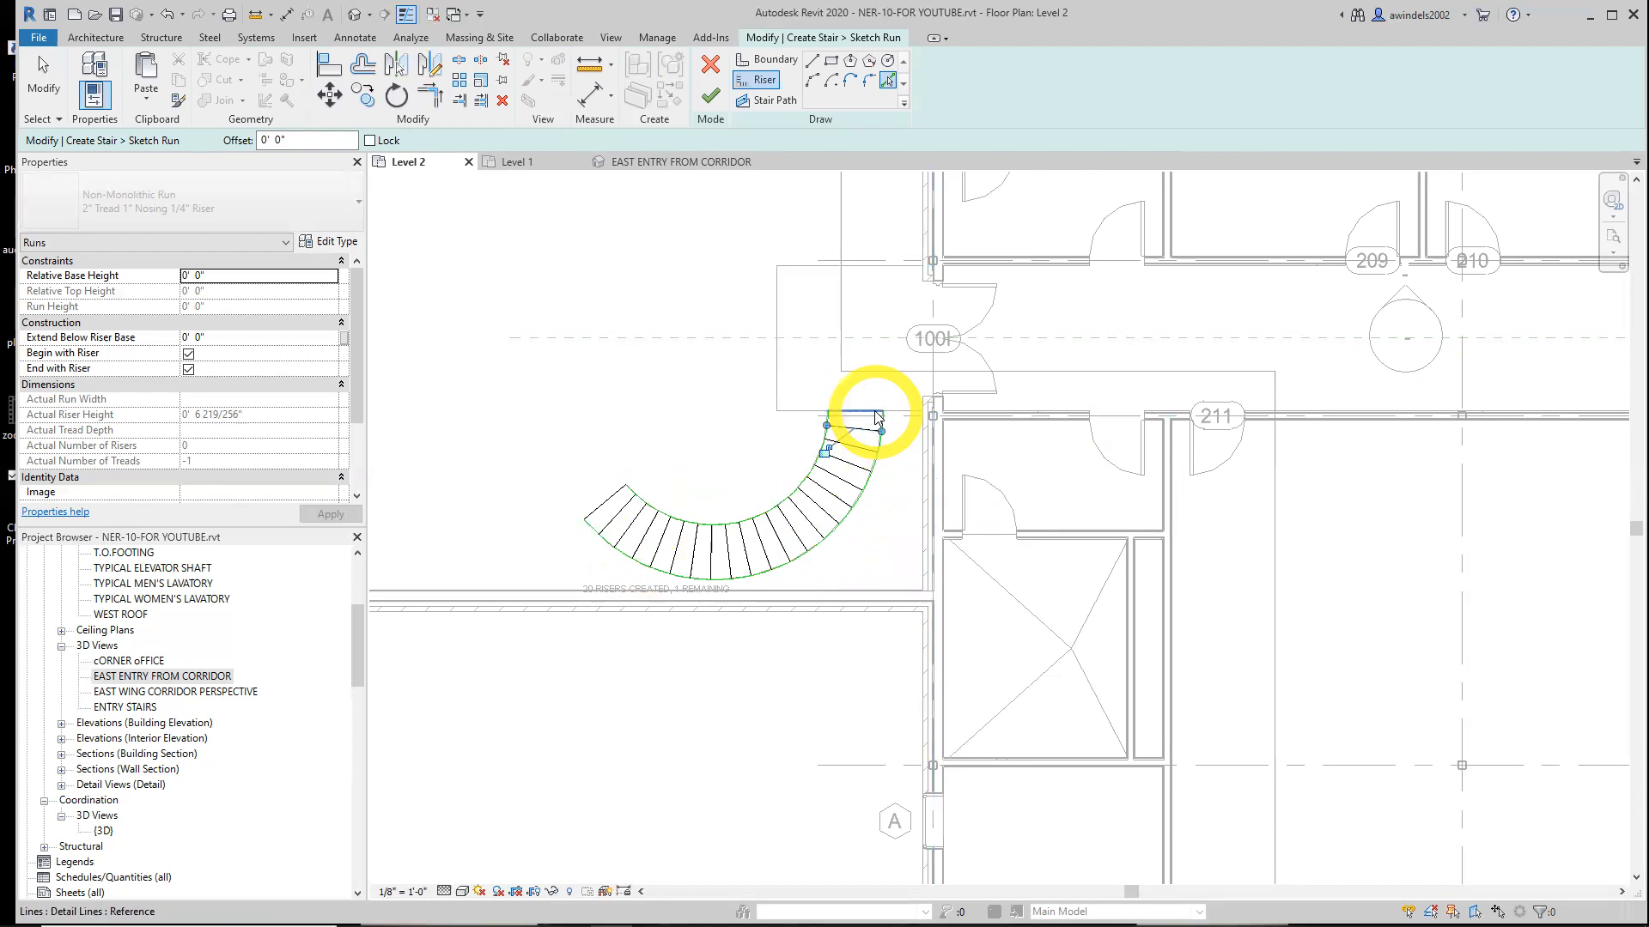
{"action": "left_click", "coordinate": [878, 418]}
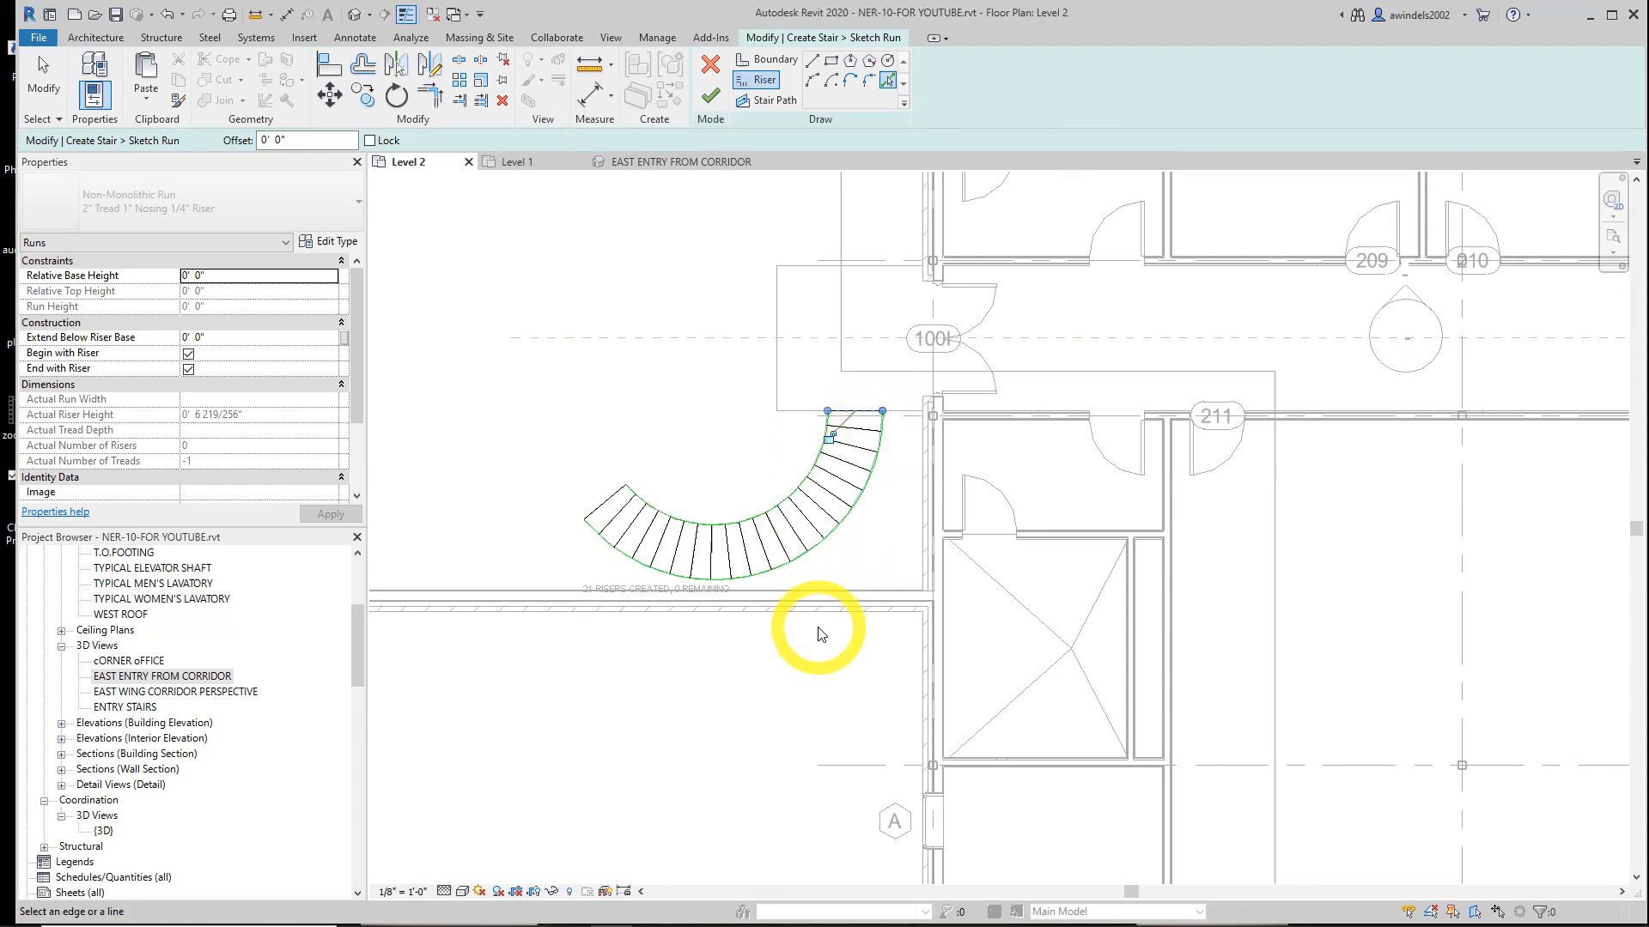
Pick the line through the middle of the curved run as the stair path
{"action": "left_click", "coordinate": [773, 101]}
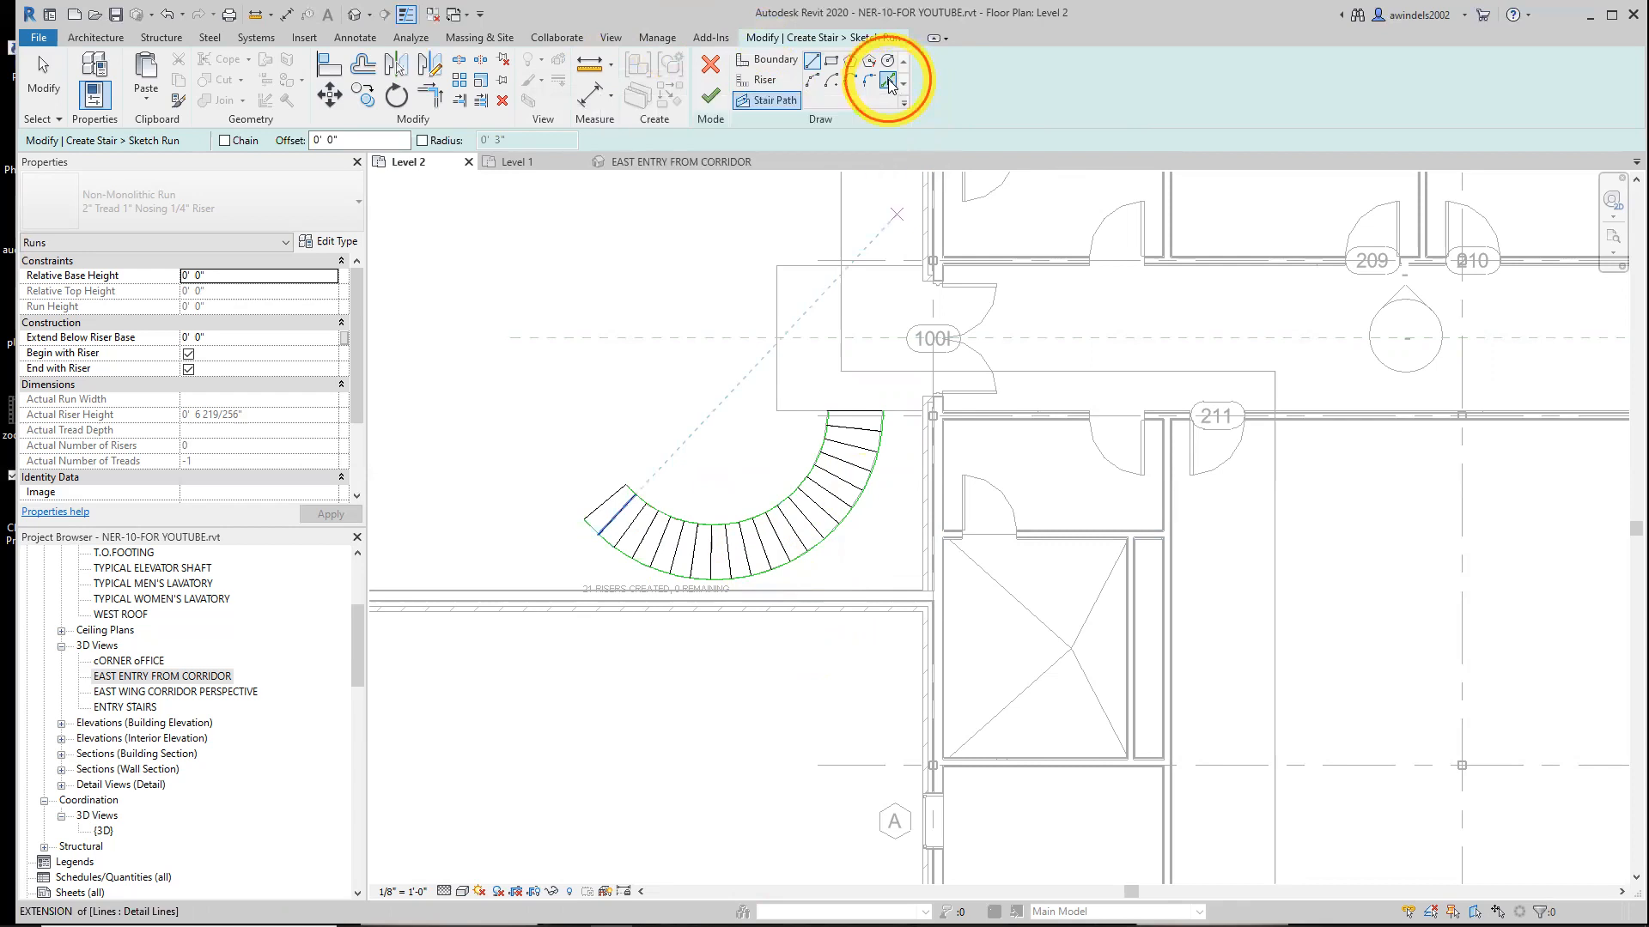
{"action": "left_click", "coordinate": [888, 83]}
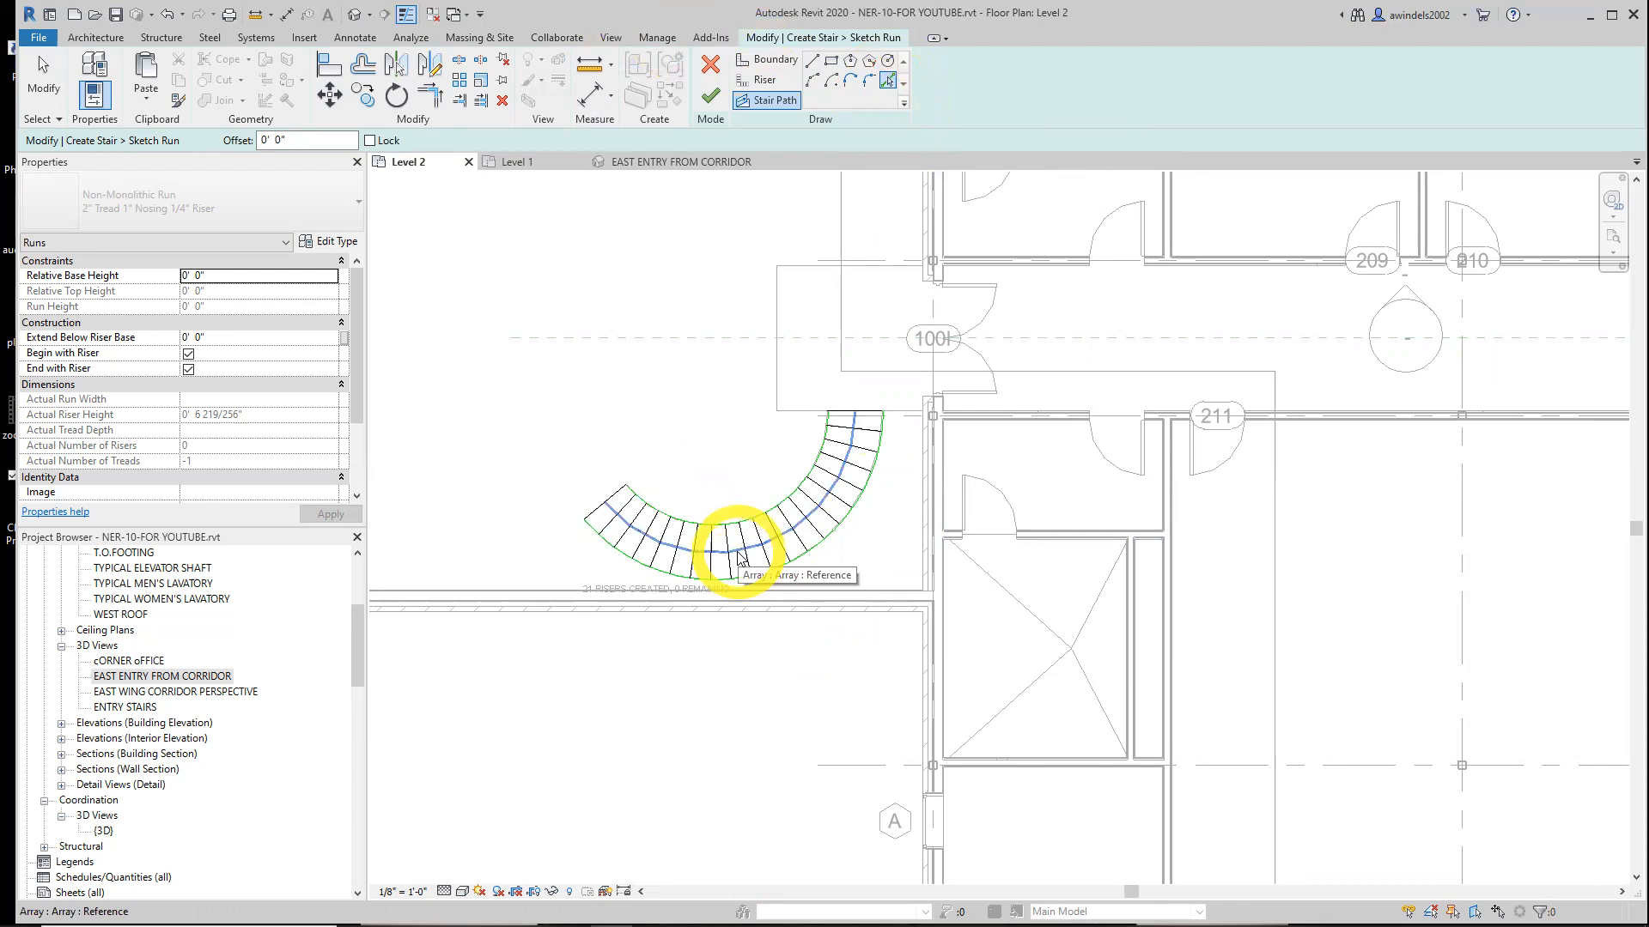
{"action": "left_click", "coordinate": [740, 558]}
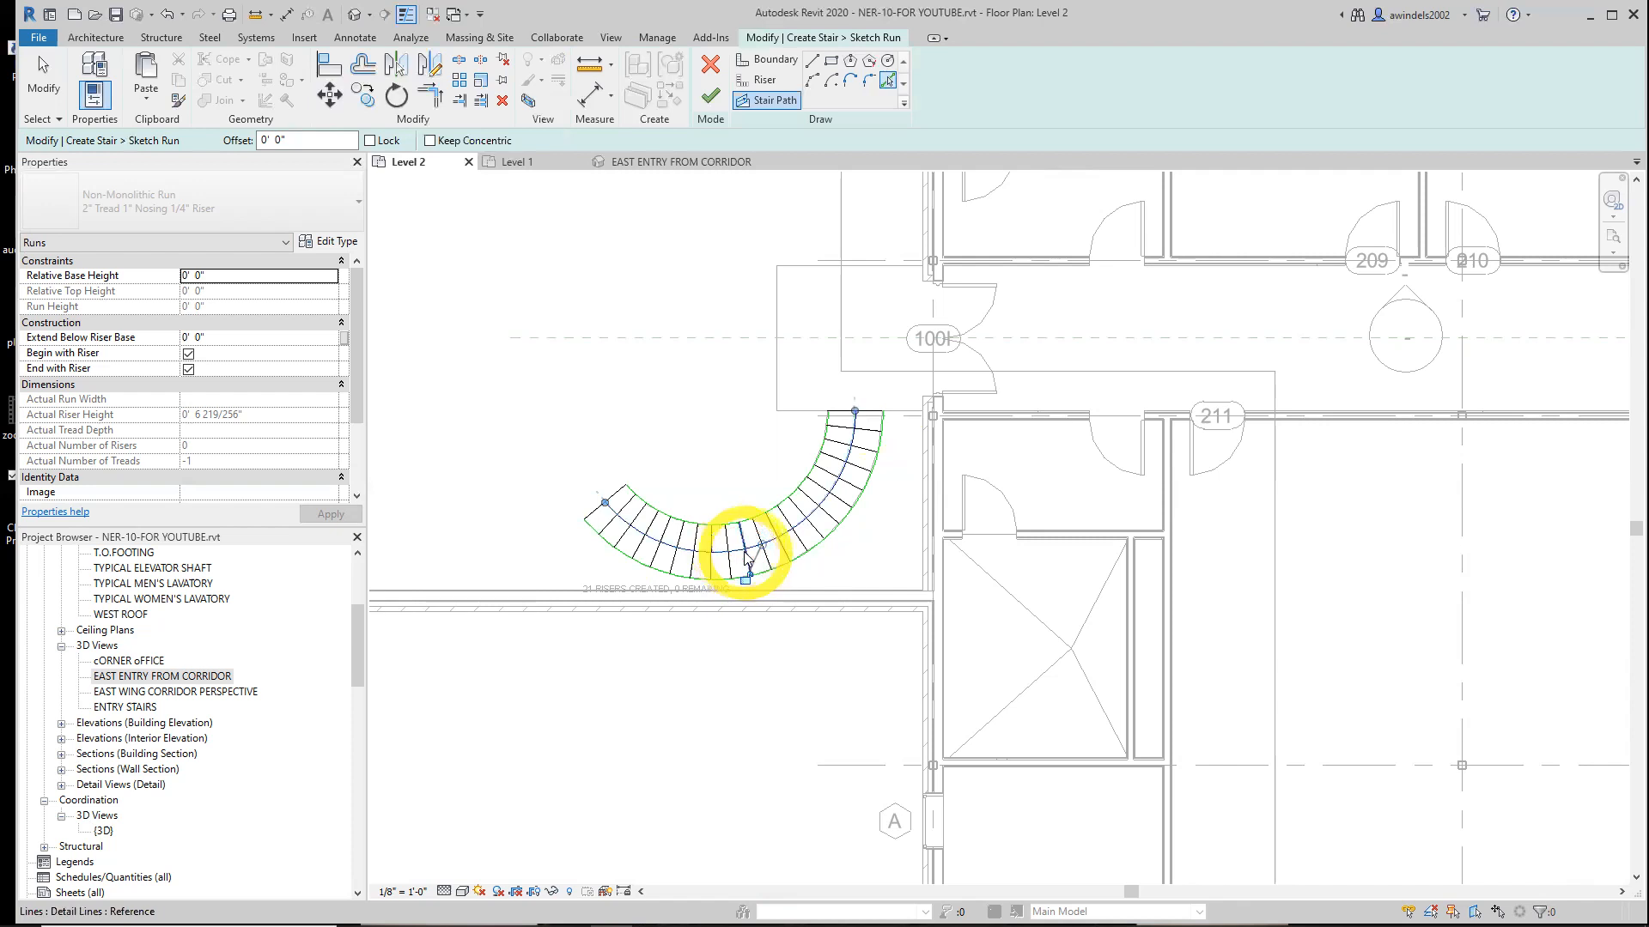
Finish the curved run's sketch
{"action": "left_click", "coordinate": [709, 96]}
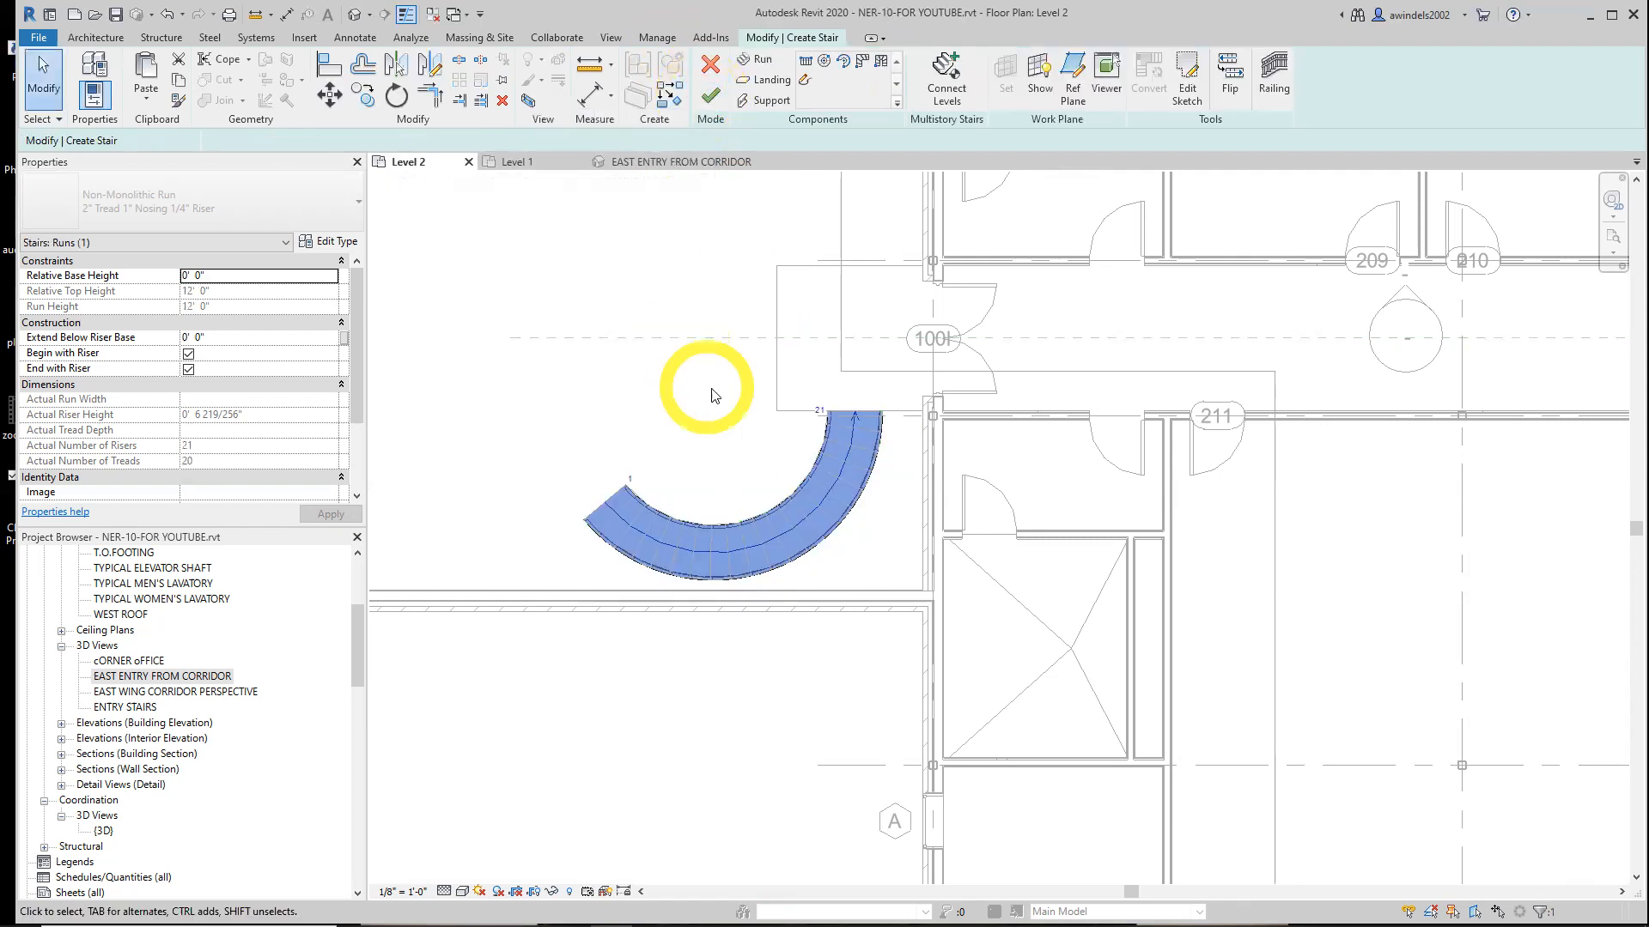
{"action": "scroll", "coordinate": [738, 433], "scroll_direction": "up", "scroll_amount": 2}
{"action": "scroll", "coordinate": [739, 438], "scroll_direction": "up", "scroll_amount": 1}
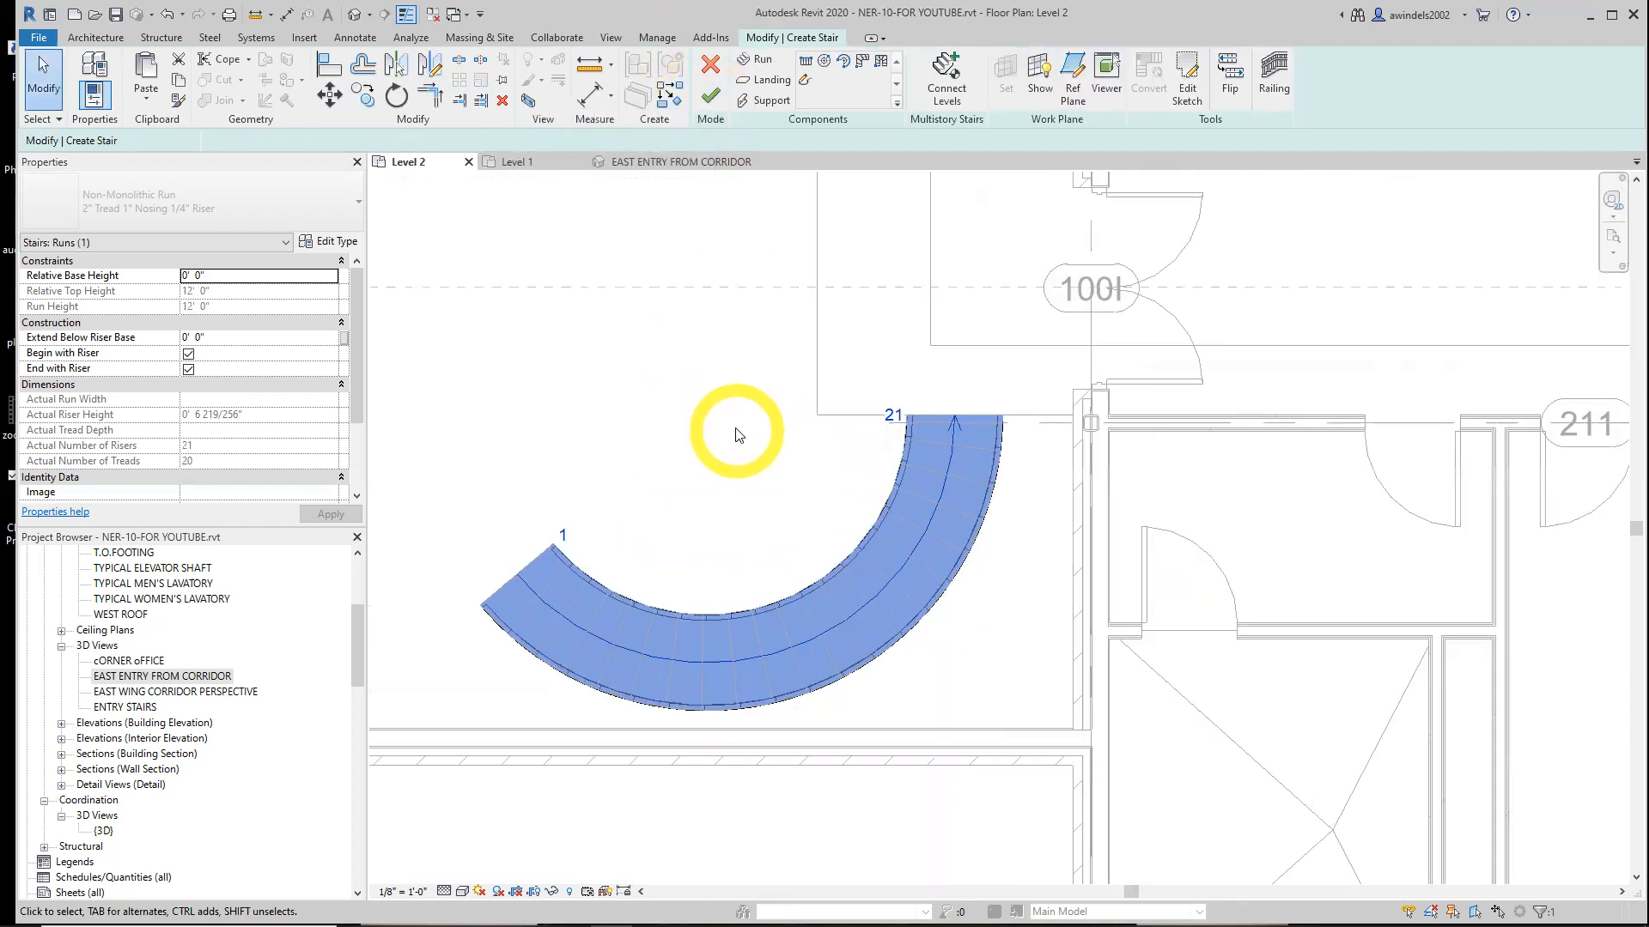
{"action": "scroll", "coordinate": [736, 435], "scroll_direction": "up", "scroll_amount": 1}
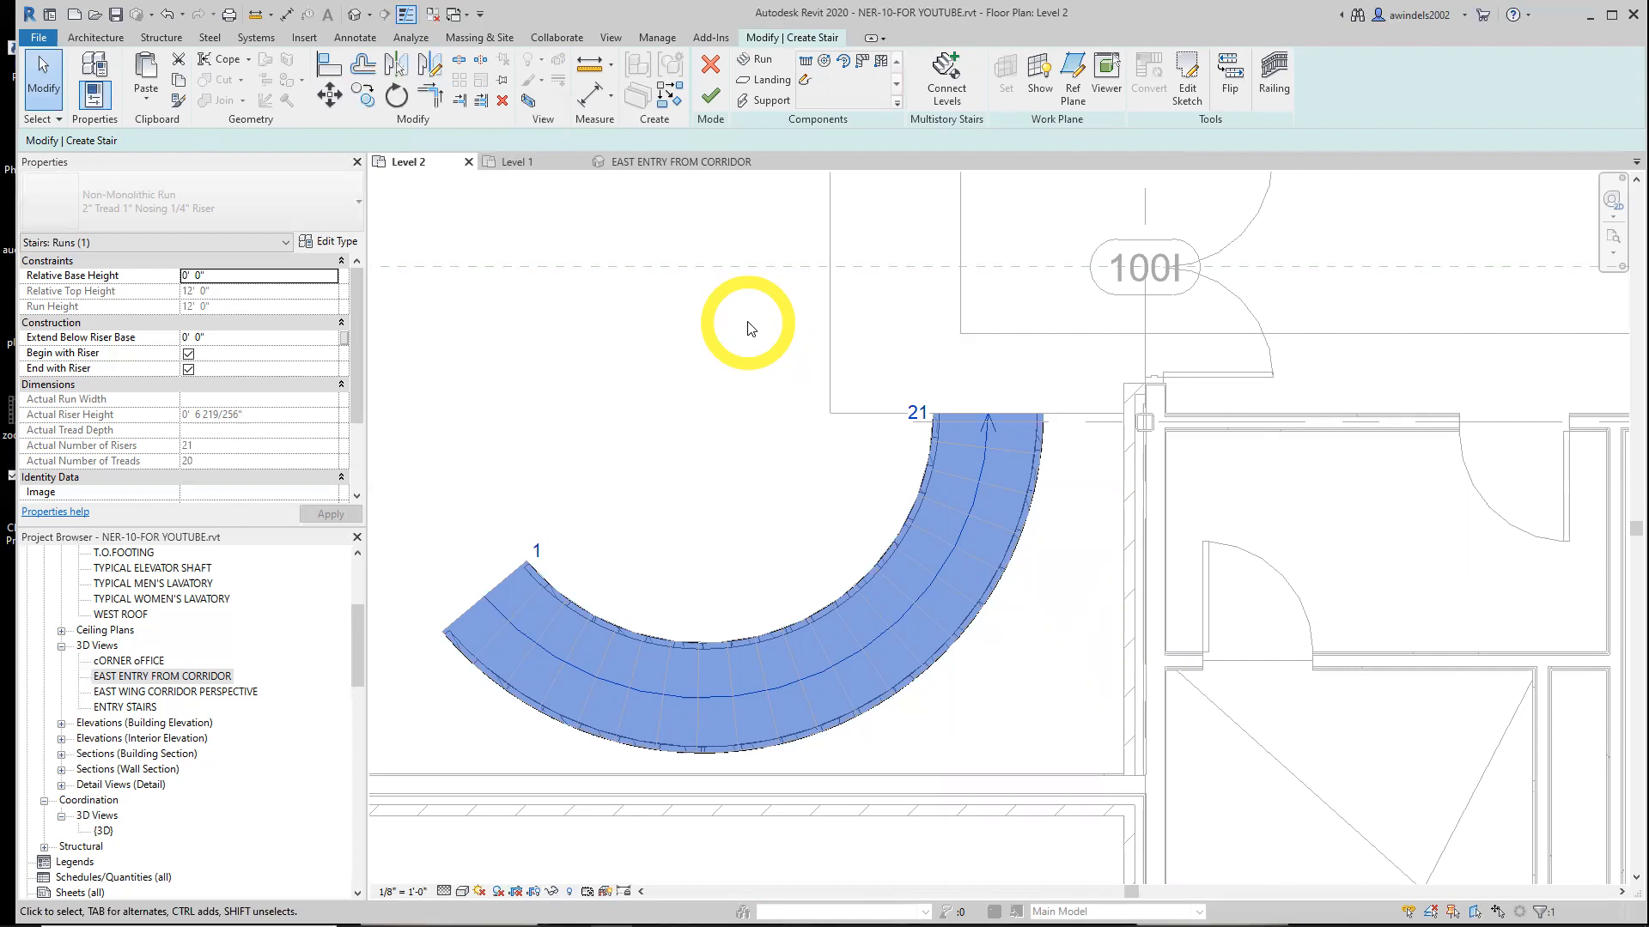
Set the stair railing to Handrail - Pipe positioned on treads and finish the curved stair
{"action": "left_click", "coordinate": [1280, 88]}
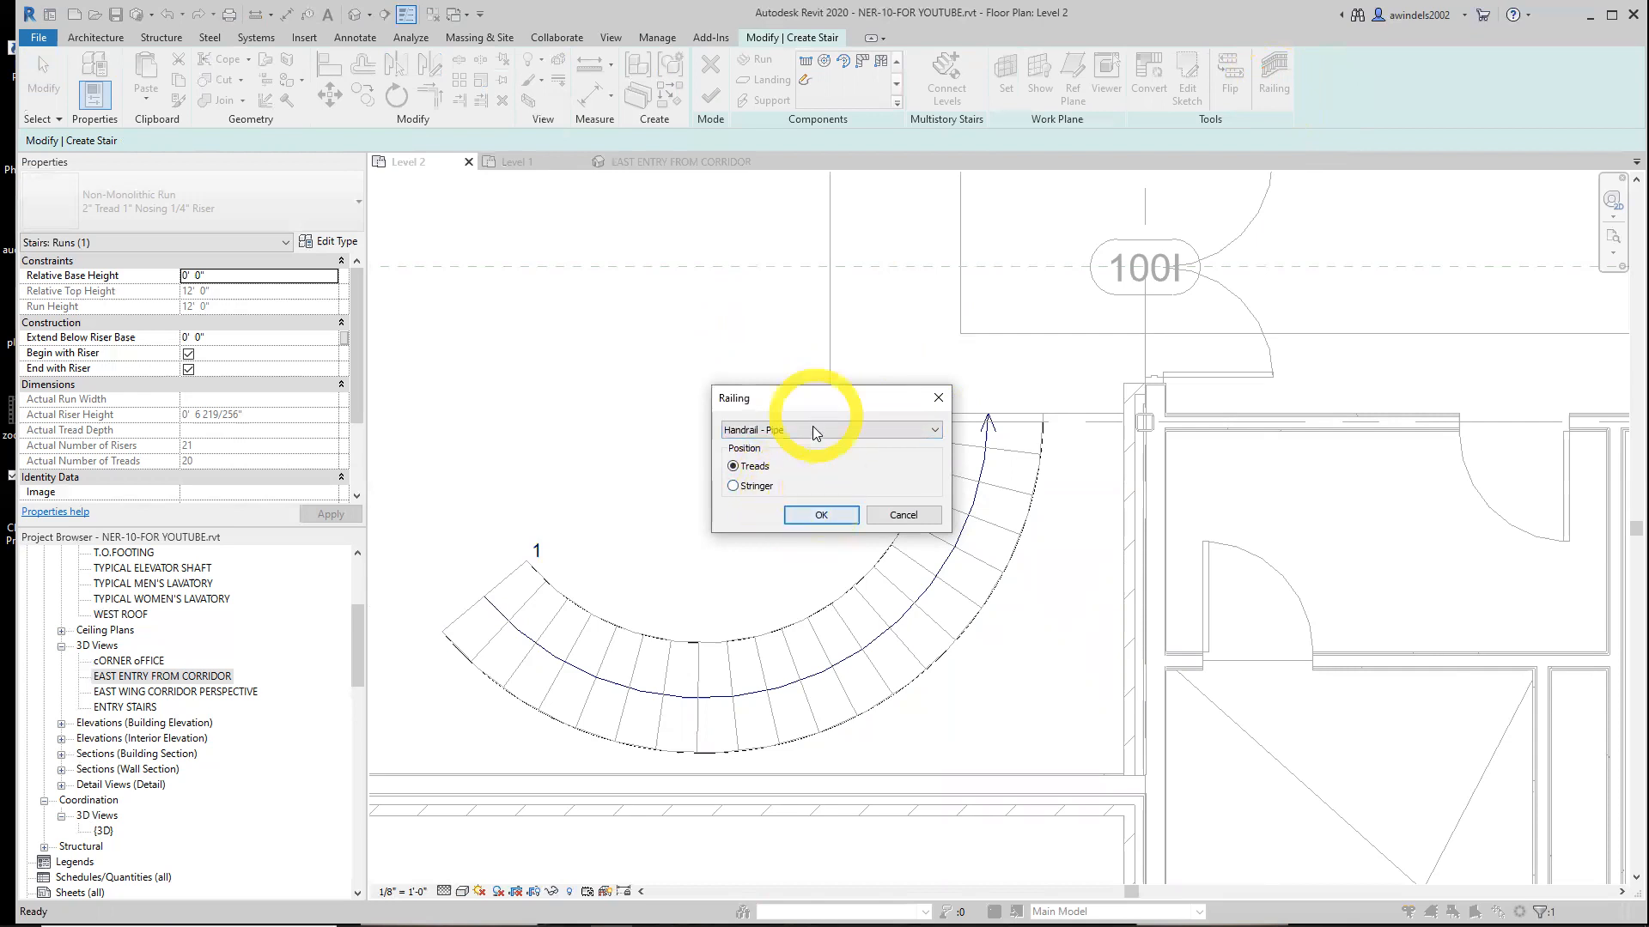
{"action": "left_click", "coordinate": [839, 515]}
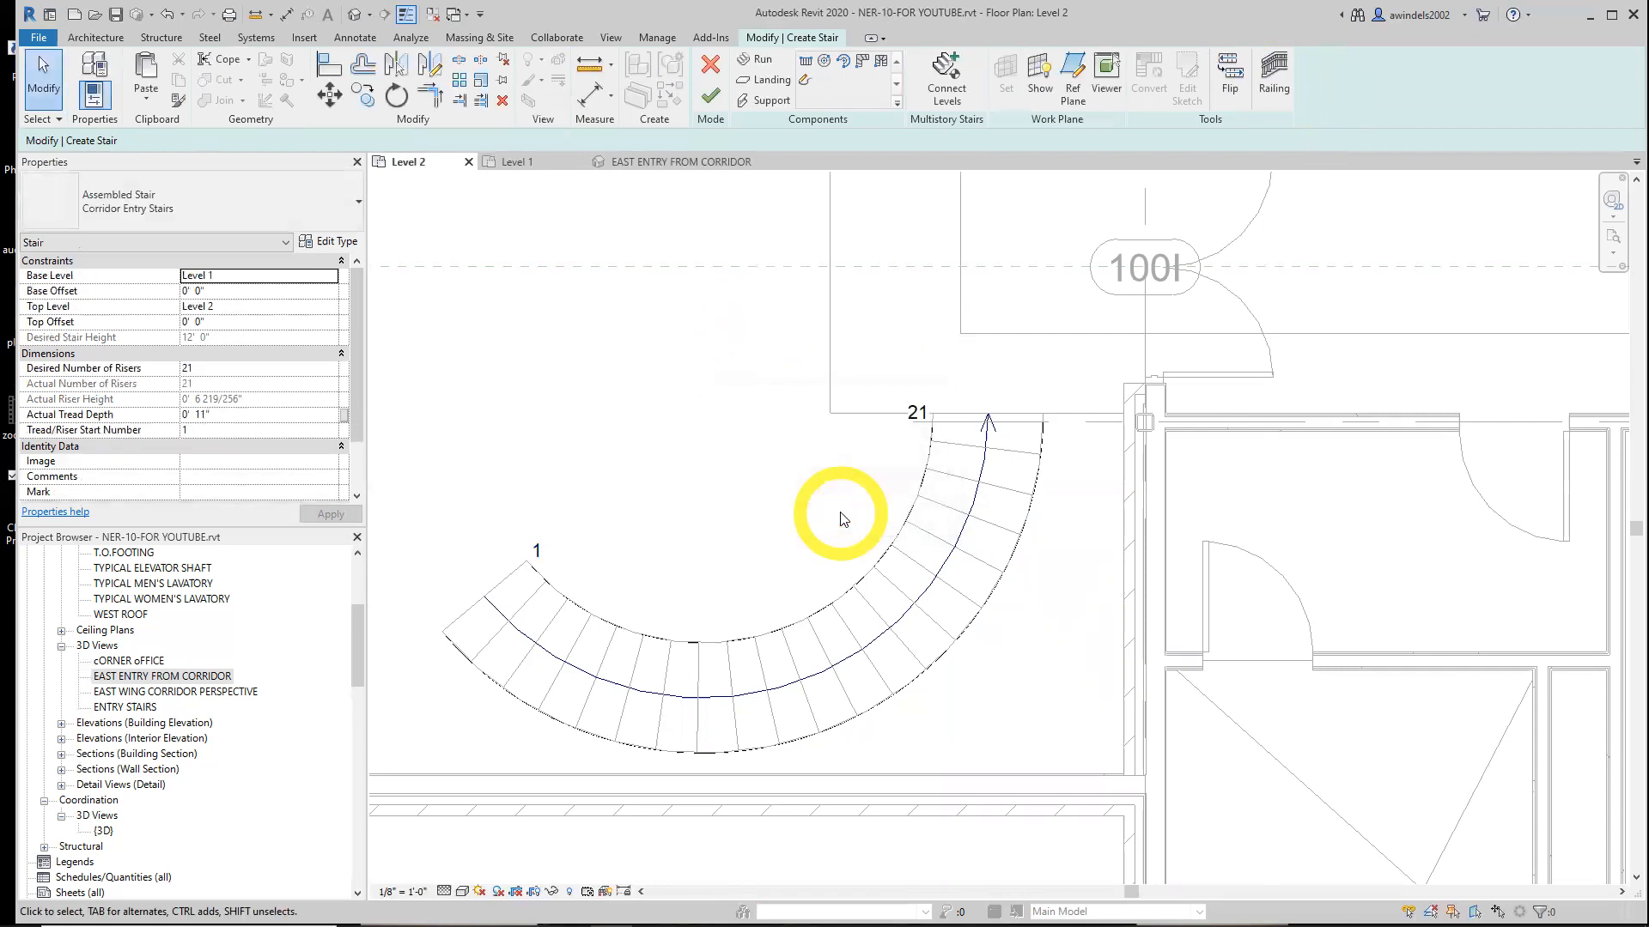
{"action": "left_click", "coordinate": [707, 101]}
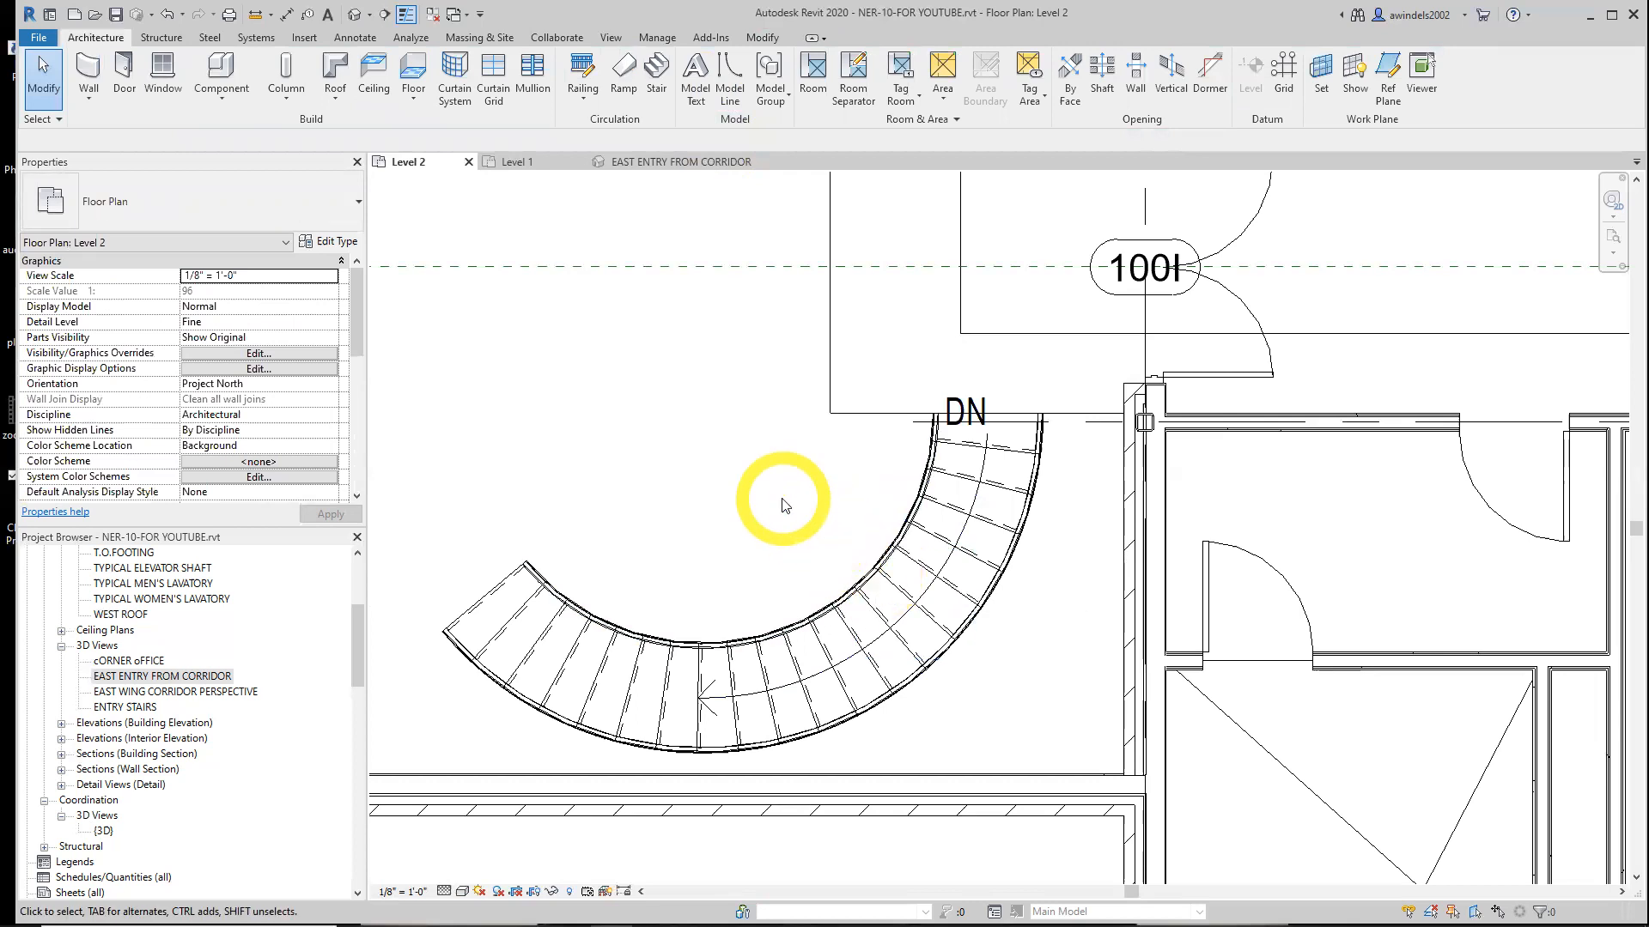
{"action": "scroll", "coordinate": [781, 502], "scroll_direction": "down", "scroll_amount": 2}
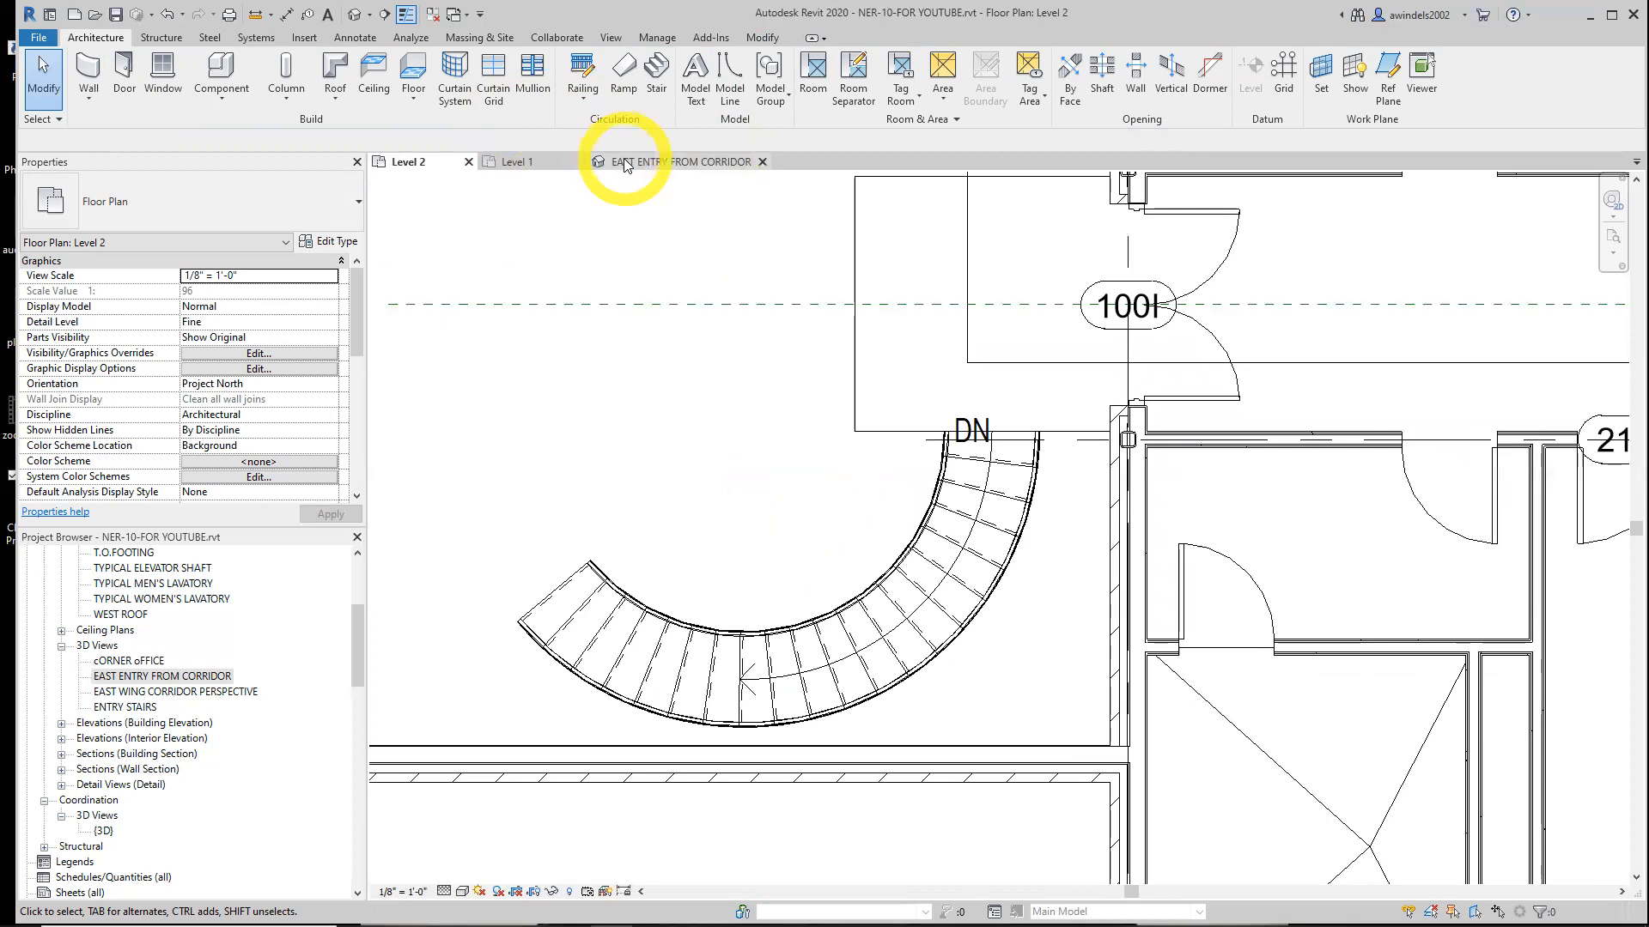
{"action": "key", "text": "ctrl"}
{"action": "key", "text": "ctrl"}
{"action": "key", "text": "ctrl"}
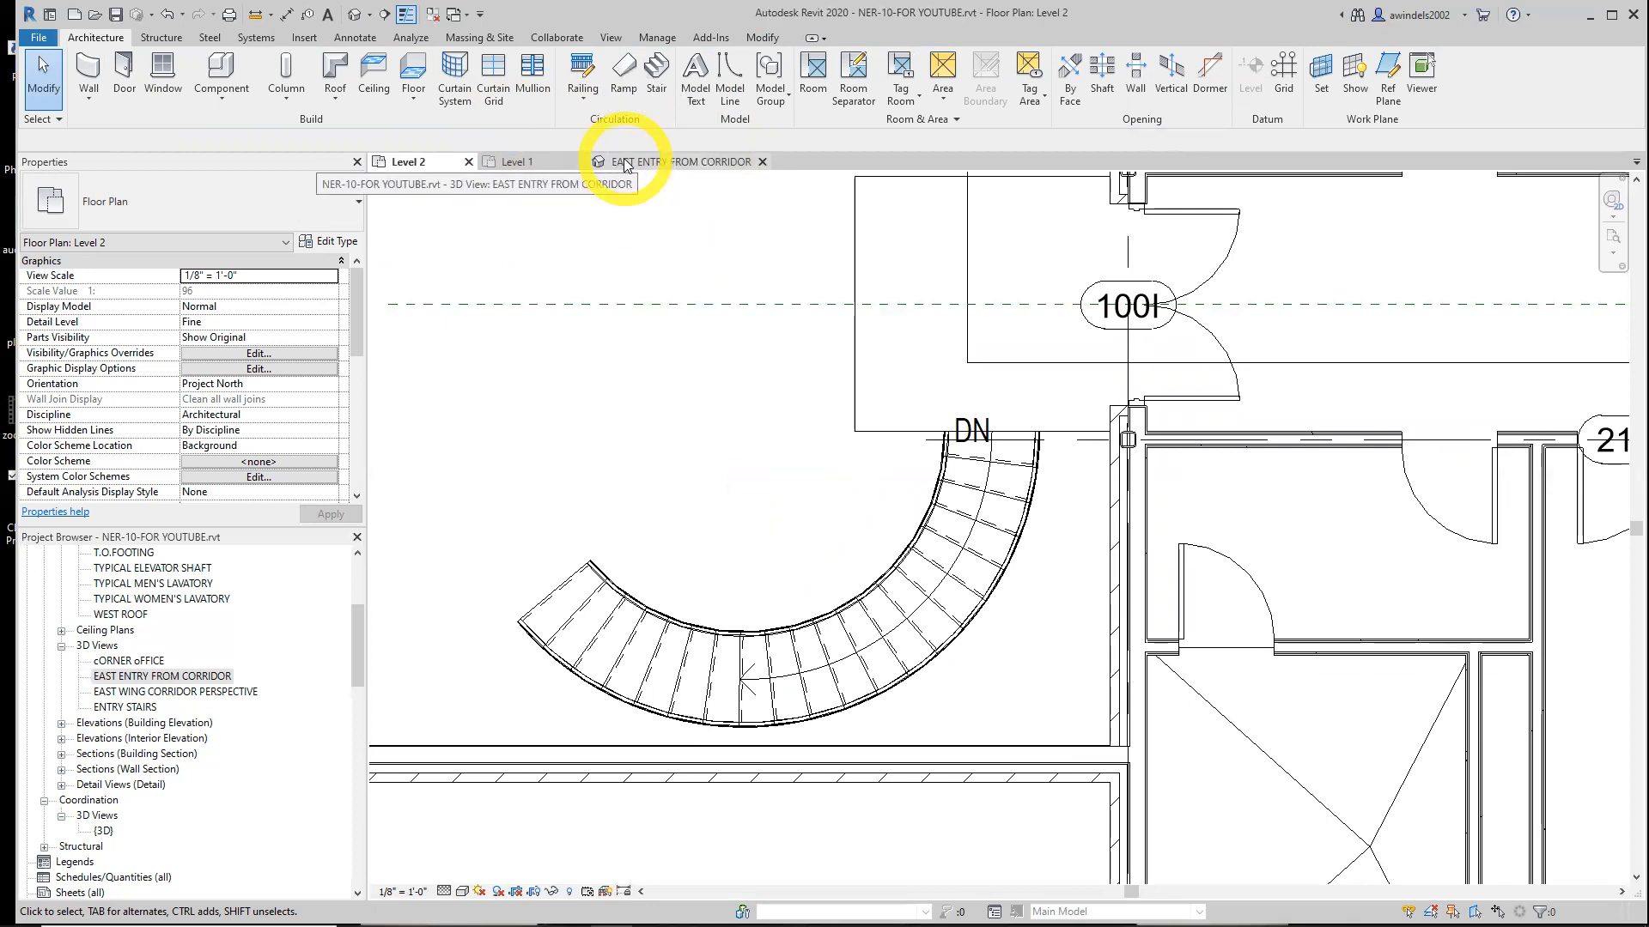
{"action": "left_click", "coordinate": [611, 37]}
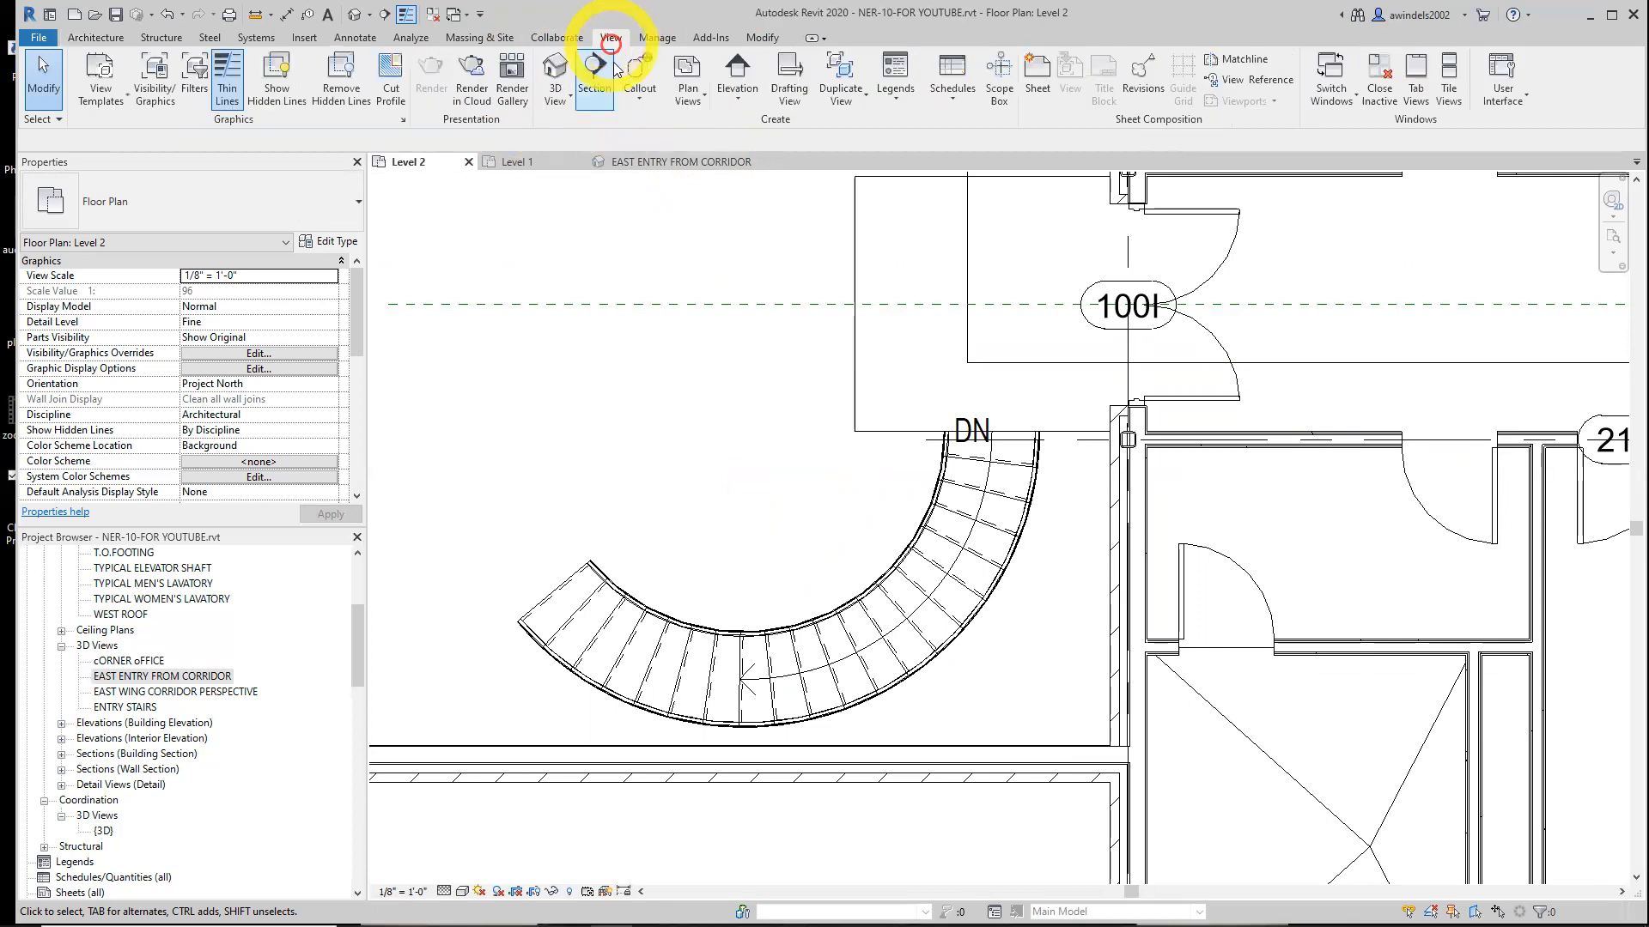
{"action": "left_click", "coordinate": [571, 101]}
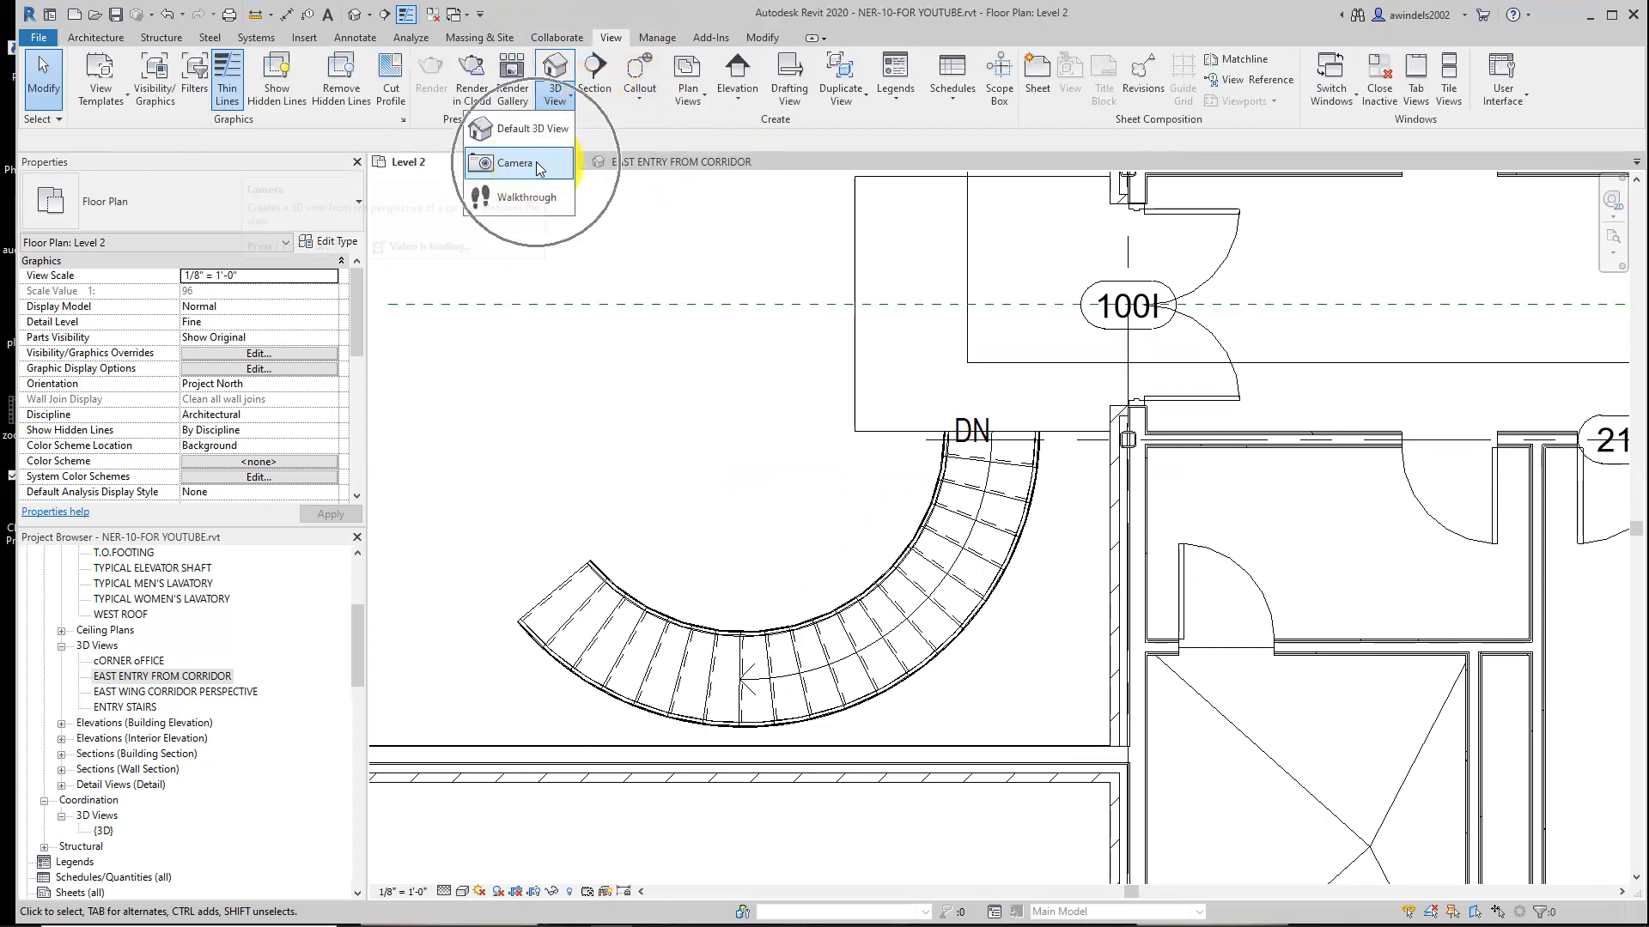
{"action": "left_click", "coordinate": [536, 161]}
{"action": "scroll", "coordinate": [544, 249], "scroll_direction": "down", "scroll_amount": 5}
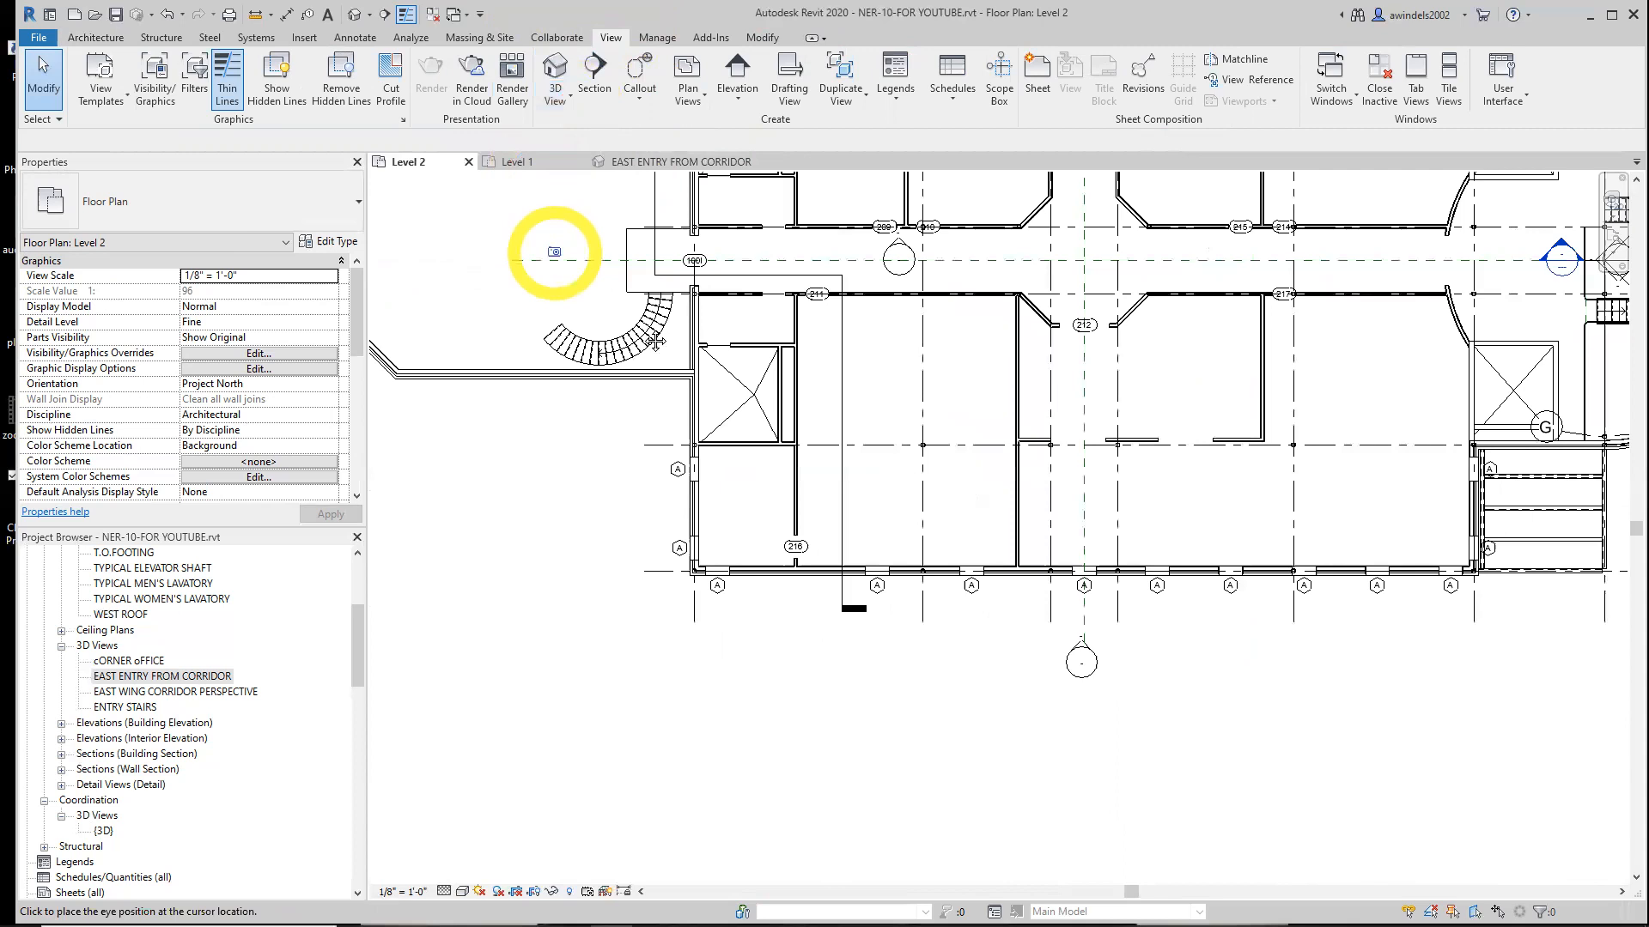
{"action": "middle_click_drag", "start_coordinate": [553, 250], "coordinate": [749, 418]}
{"action": "left_click", "coordinate": [534, 162]}
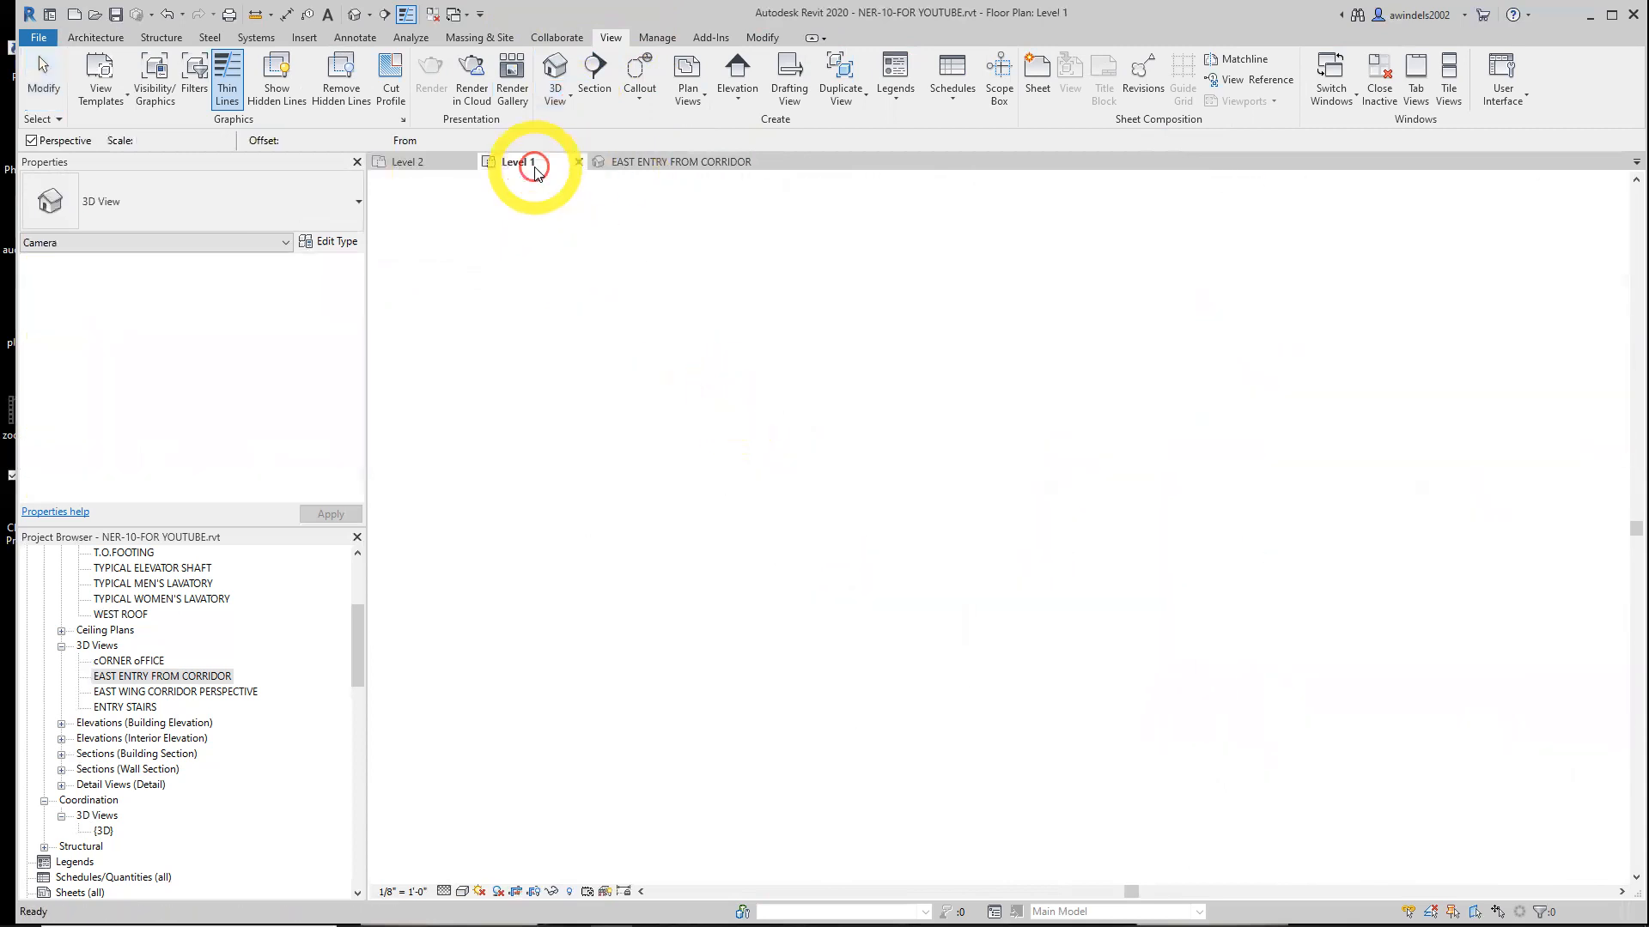
{"action": "scroll", "coordinate": [687, 393], "scroll_direction": "down", "scroll_amount": 6}
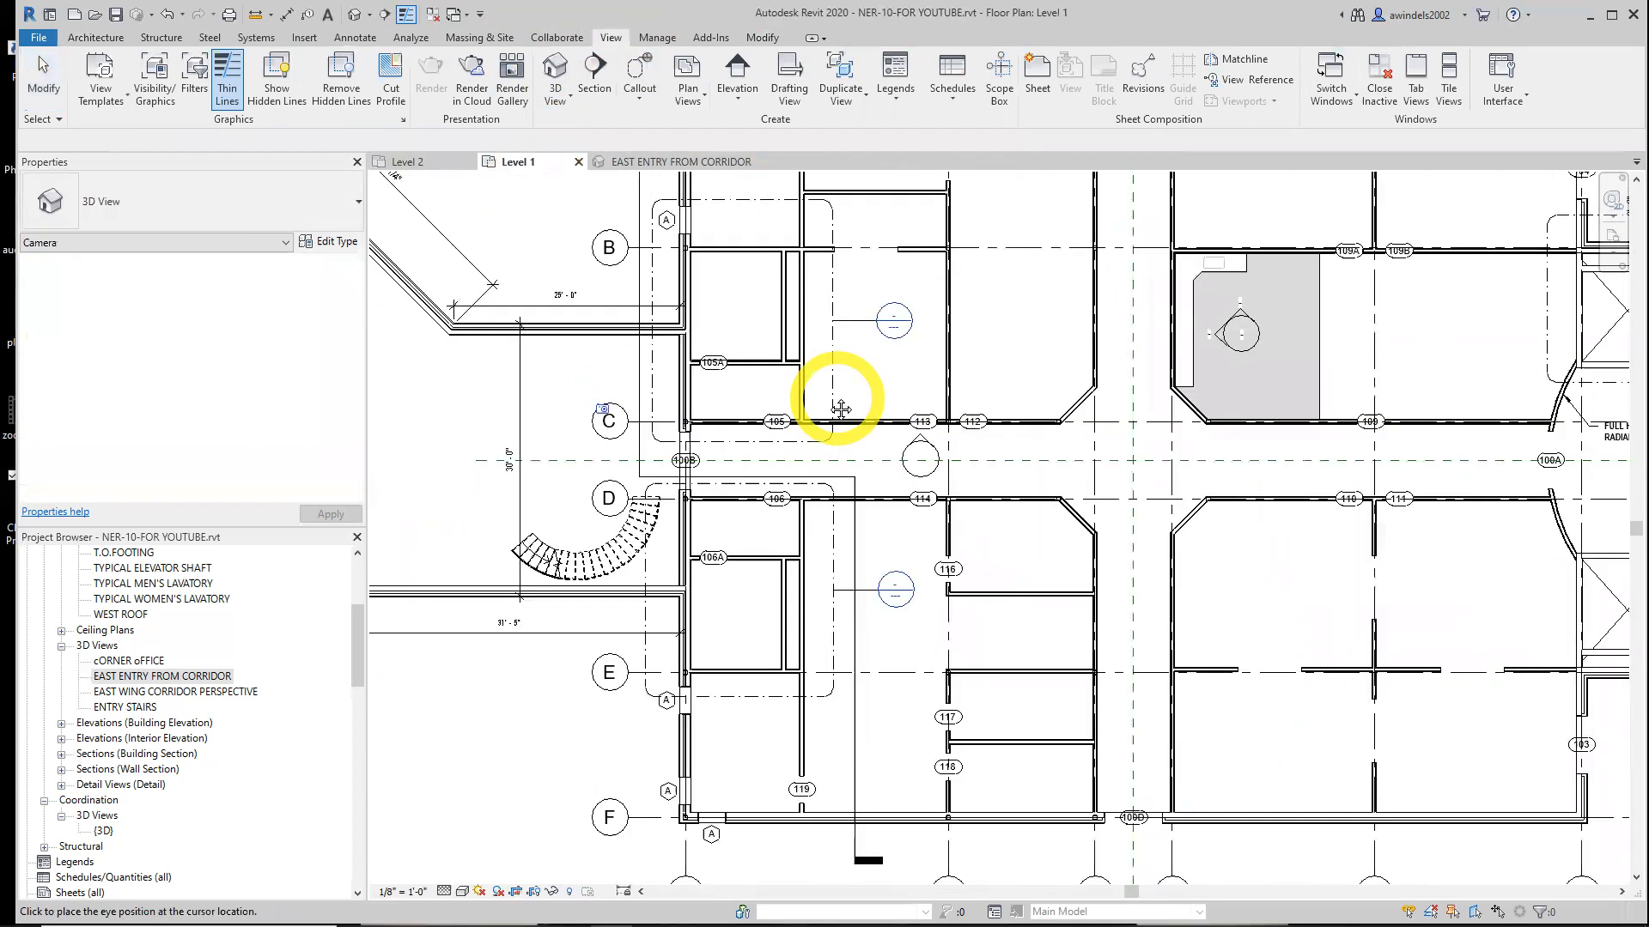
{"action": "scroll", "coordinate": [833, 393], "scroll_direction": "down", "scroll_amount": 2}
{"action": "left_click", "coordinate": [801, 340]}
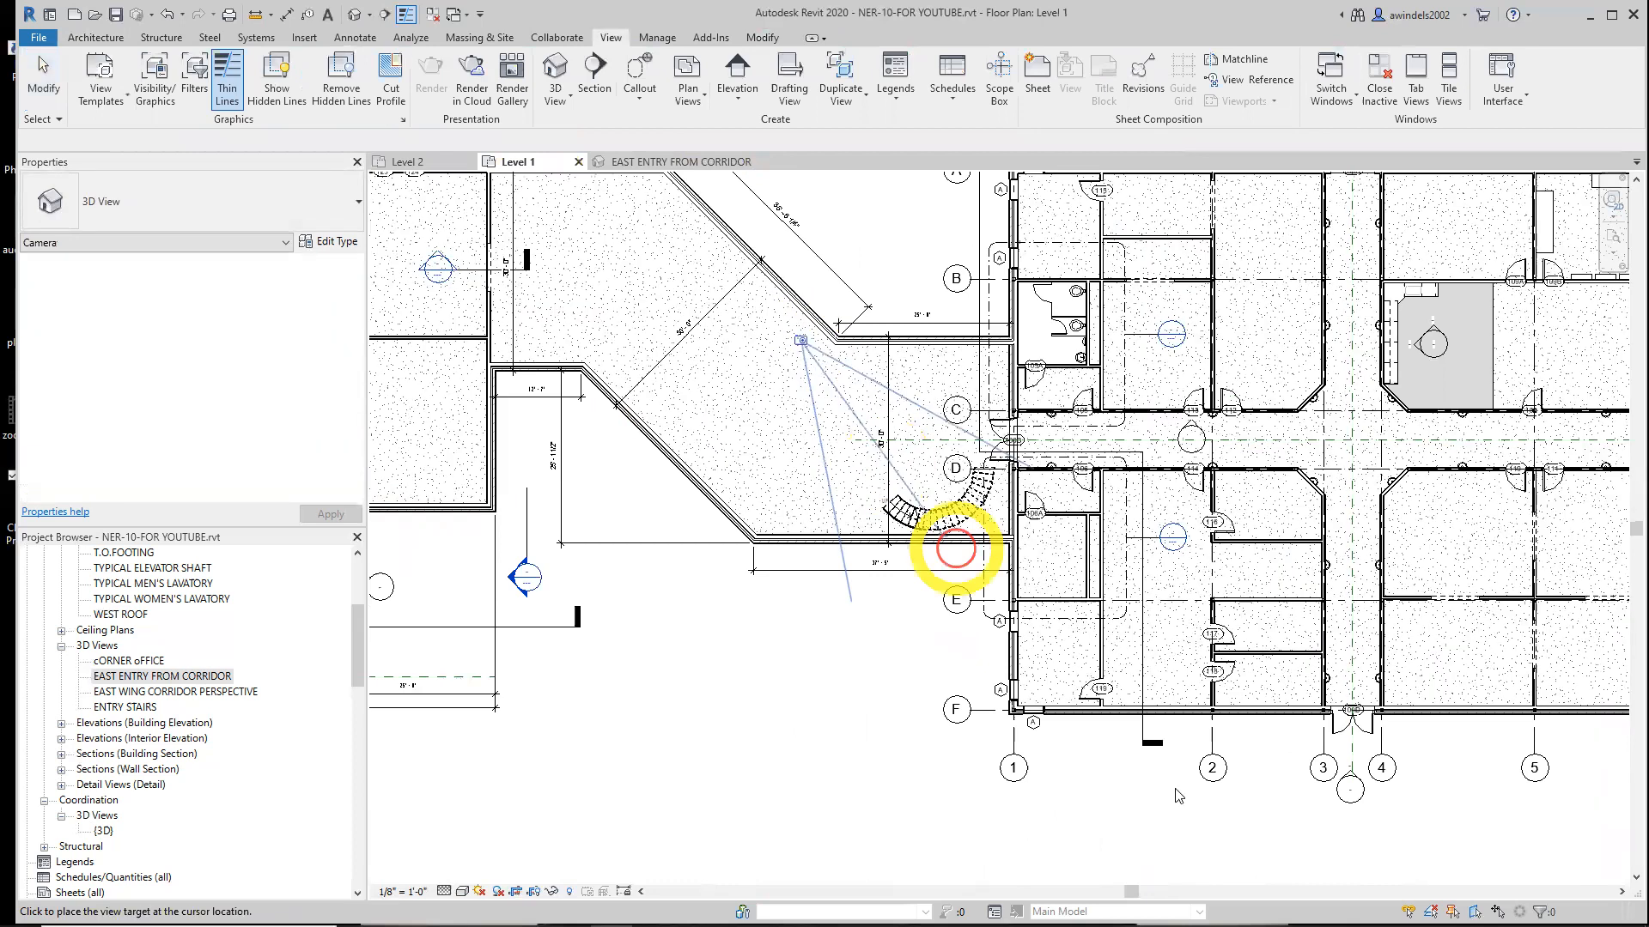
{"action": "key", "text": "Escape"}
{"action": "key", "text": "Escape"}
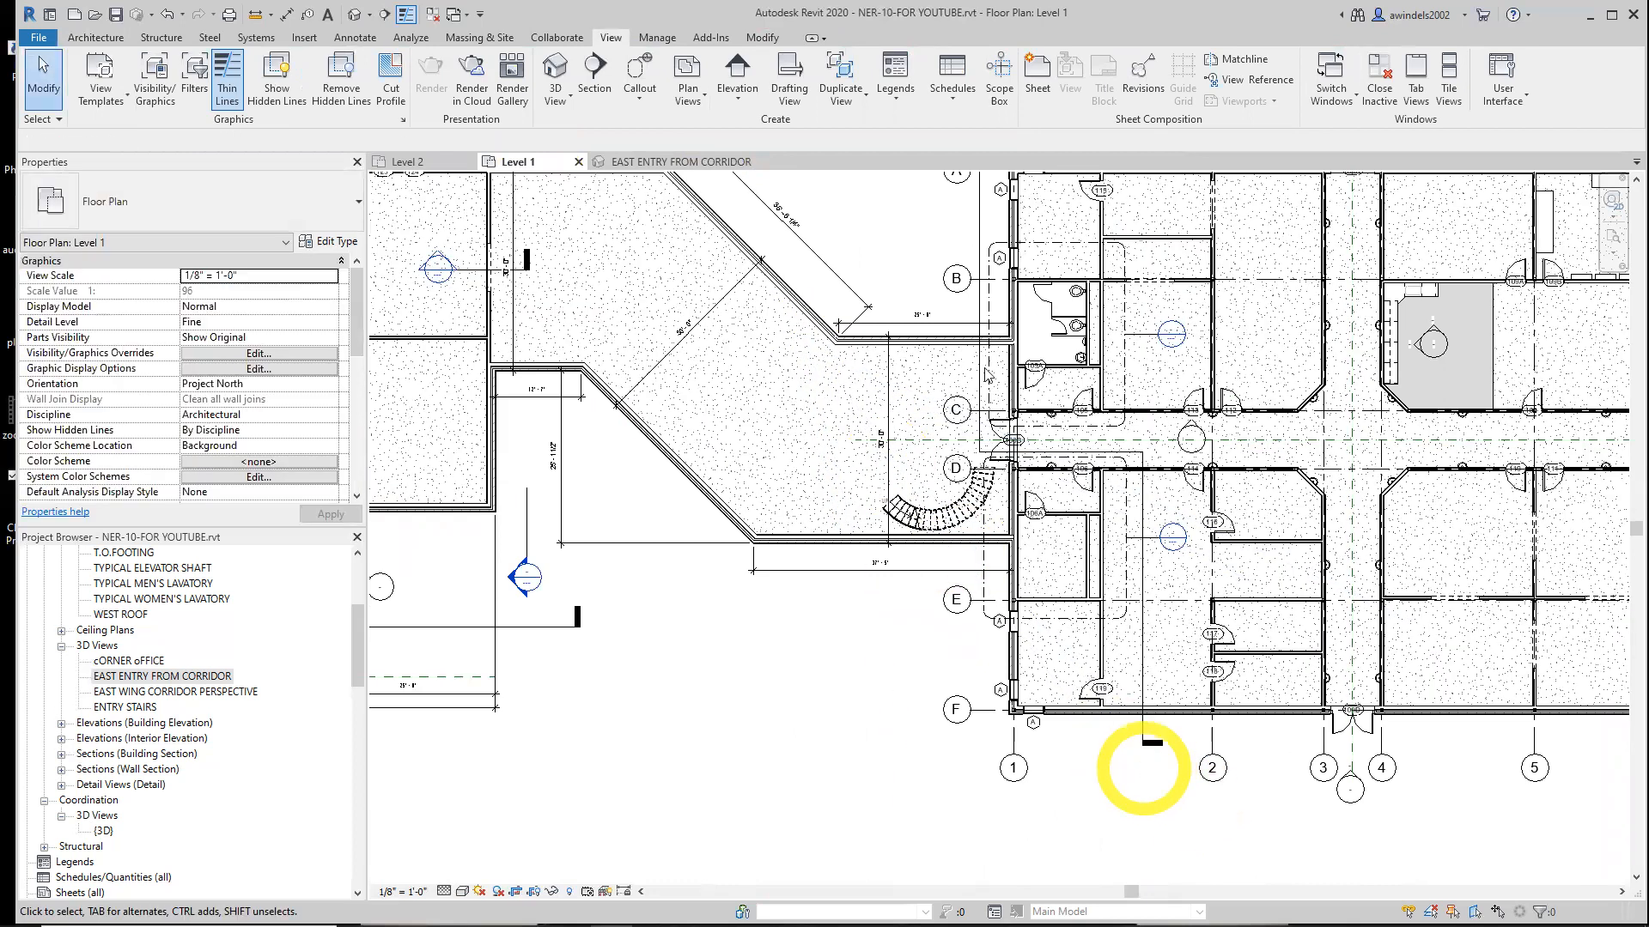
Open the EAST ENTRY FROM CORRIDOR 3D view and resize its crop region to frame the curved stair
{"action": "left_click", "coordinate": [687, 161]}
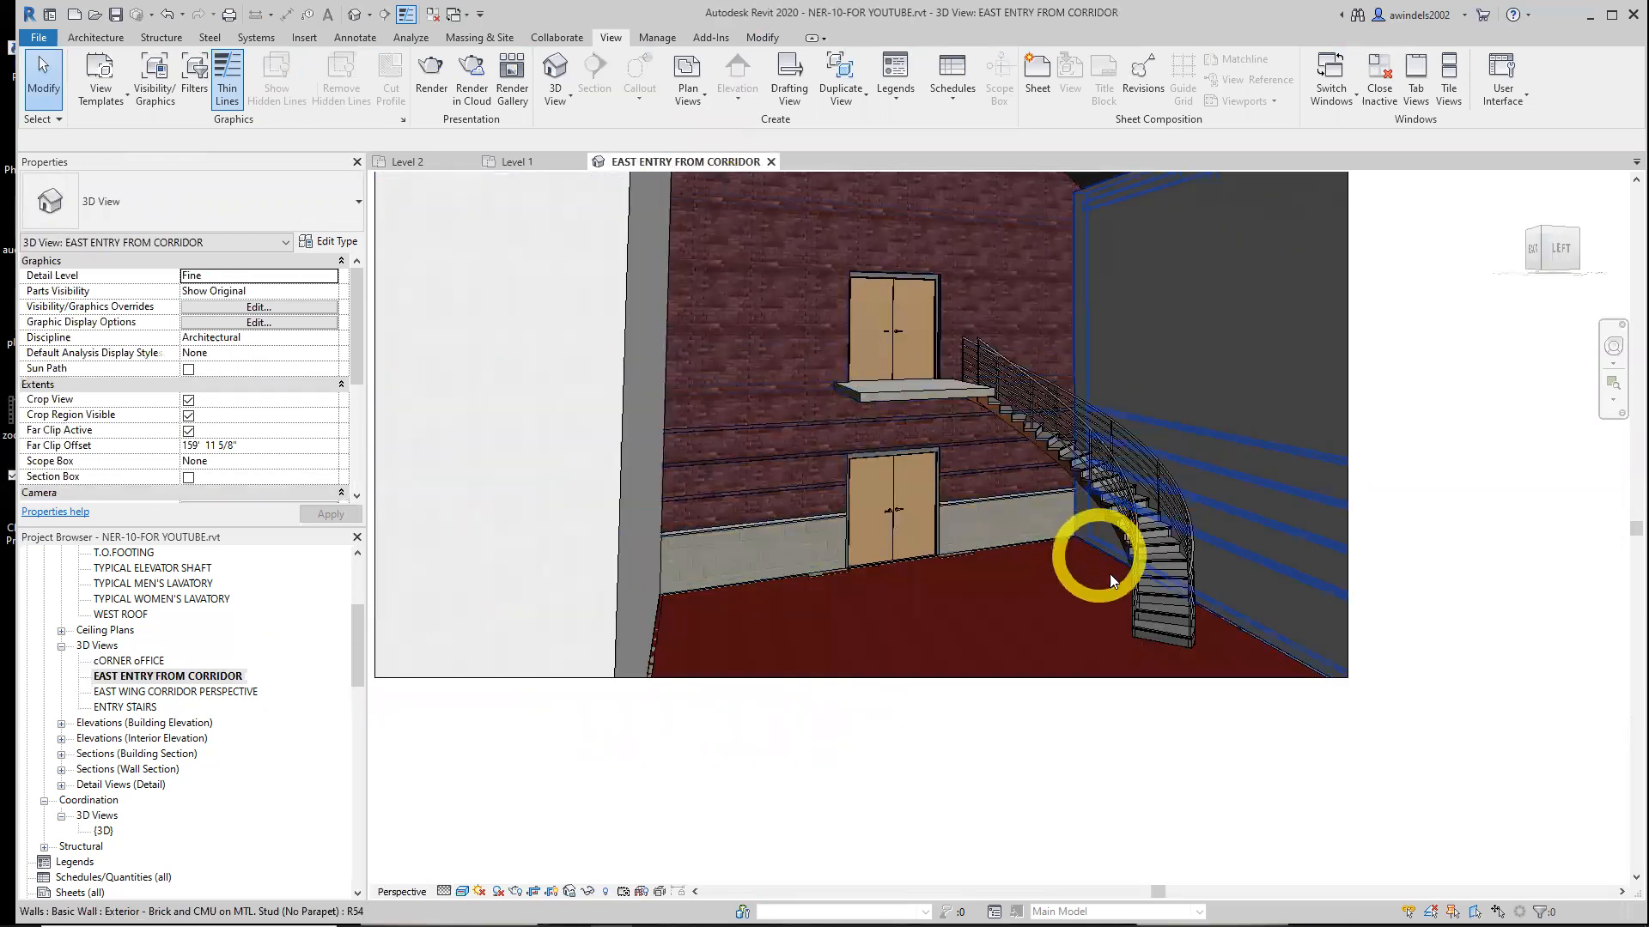
{"action": "scroll", "coordinate": [1172, 601], "scroll_direction": "up", "scroll_amount": 5}
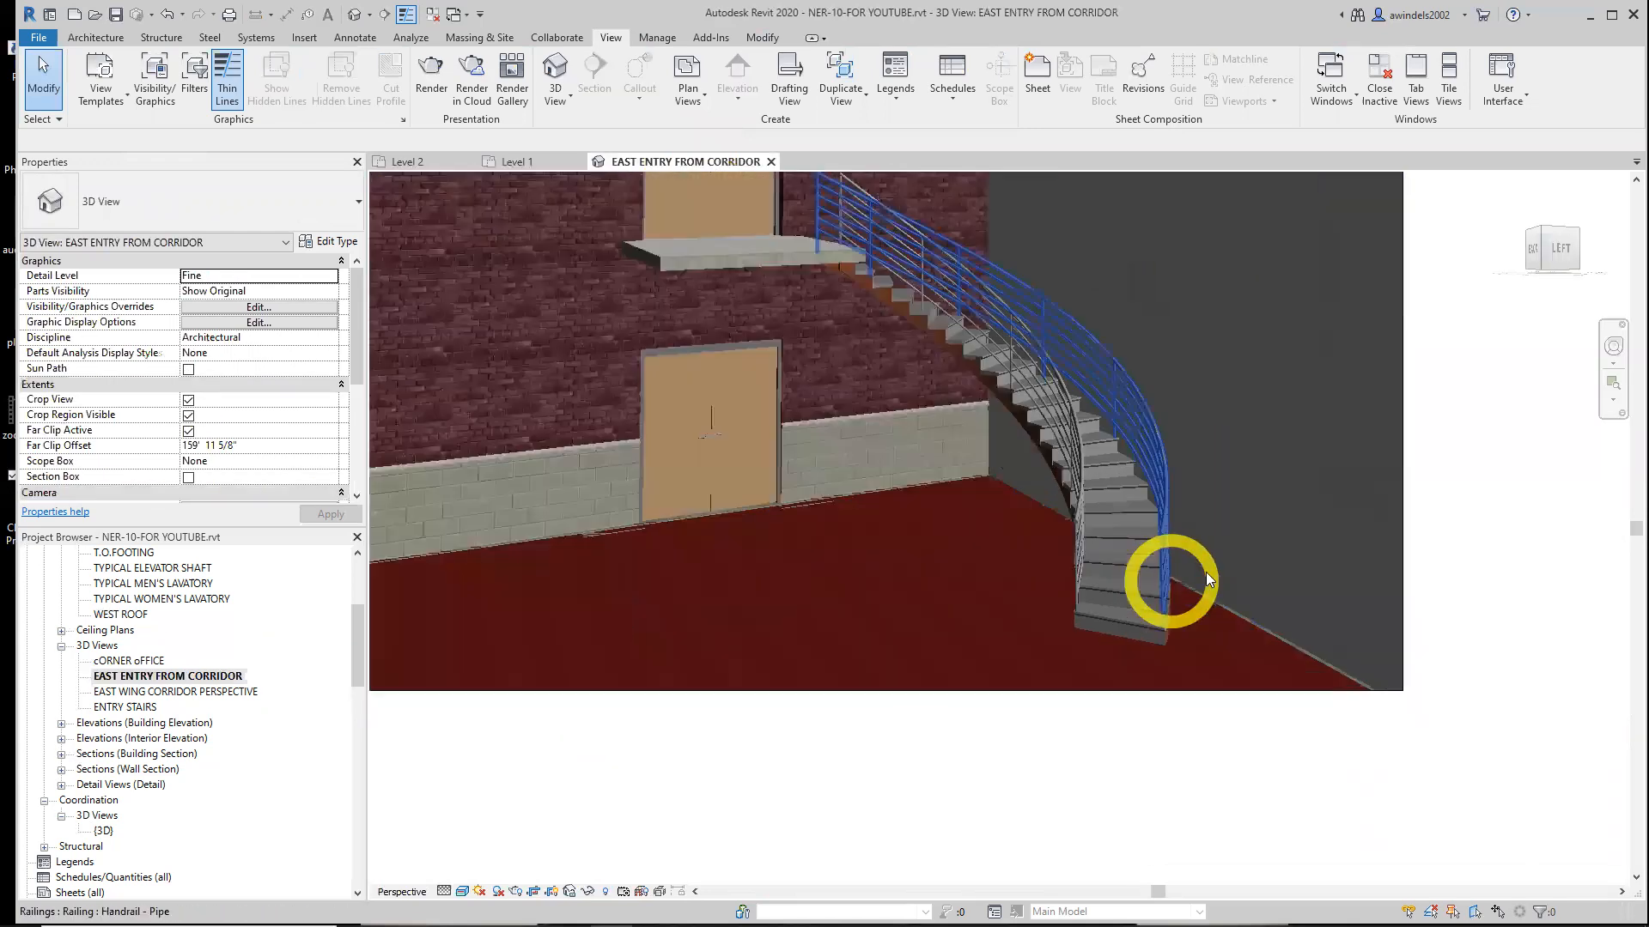
{"action": "middle_click_drag", "start_coordinate": [976, 383], "coordinate": [1068, 602], "text": "shift"}
{"action": "scroll", "coordinate": [968, 435], "scroll_direction": "down", "scroll_amount": 2}
{"action": "left_click", "coordinate": [1389, 472]}
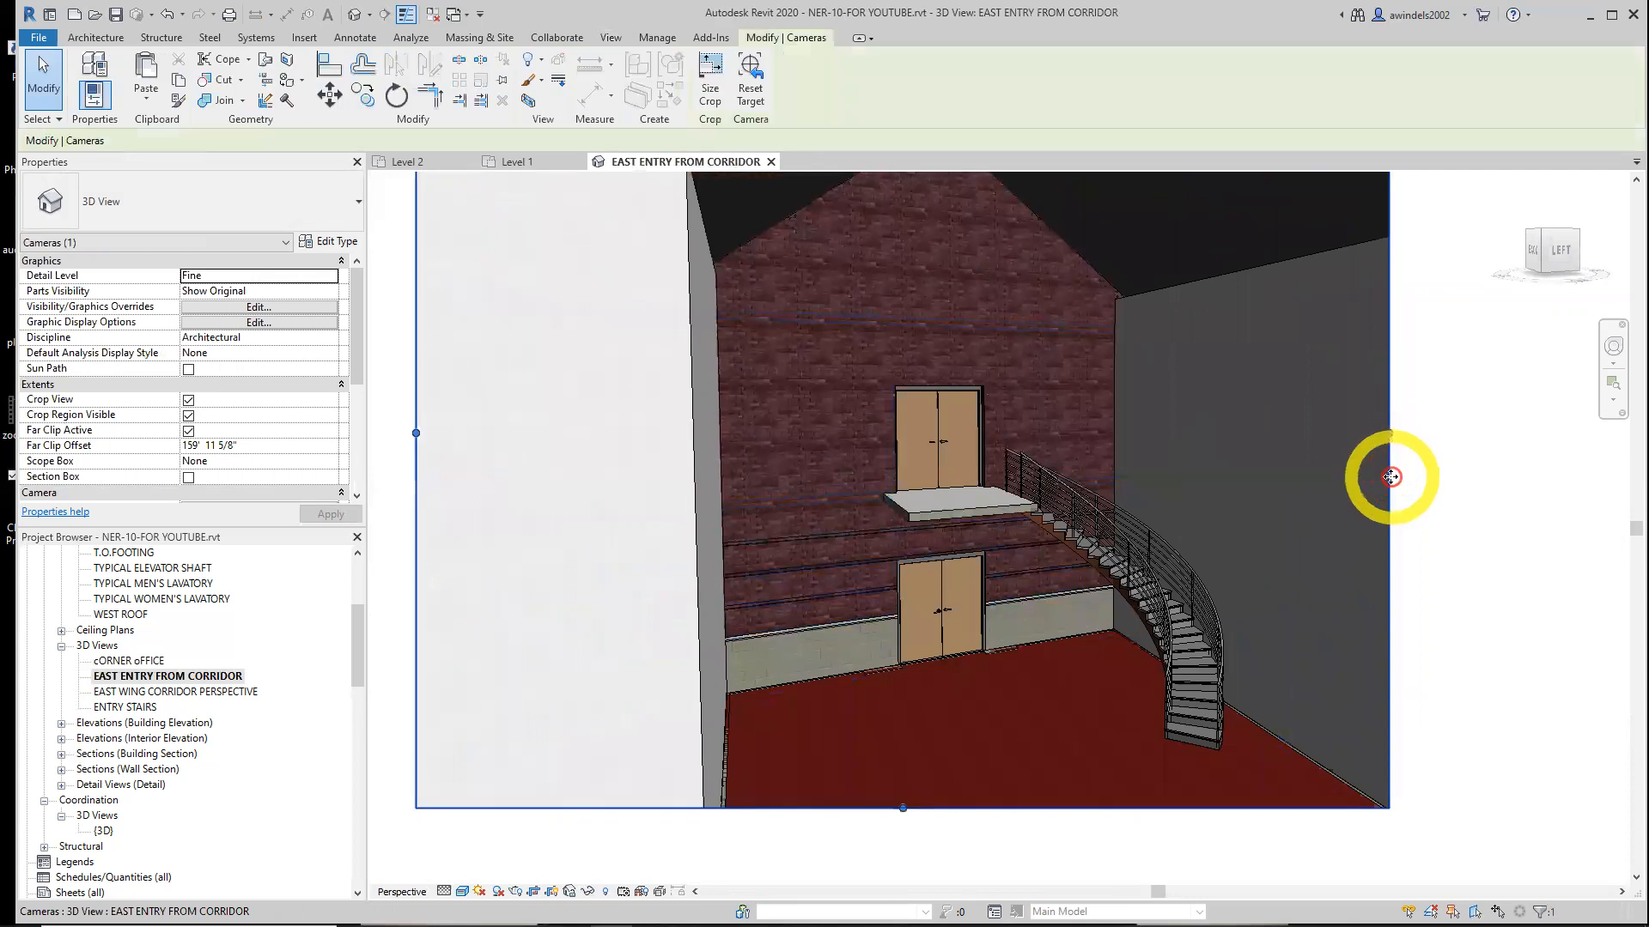
{"action": "left_click_drag", "start_coordinate": [1390, 435], "coordinate": [1317, 449]}
{"action": "middle_click_drag", "start_coordinate": [1085, 507], "coordinate": [1003, 596]}
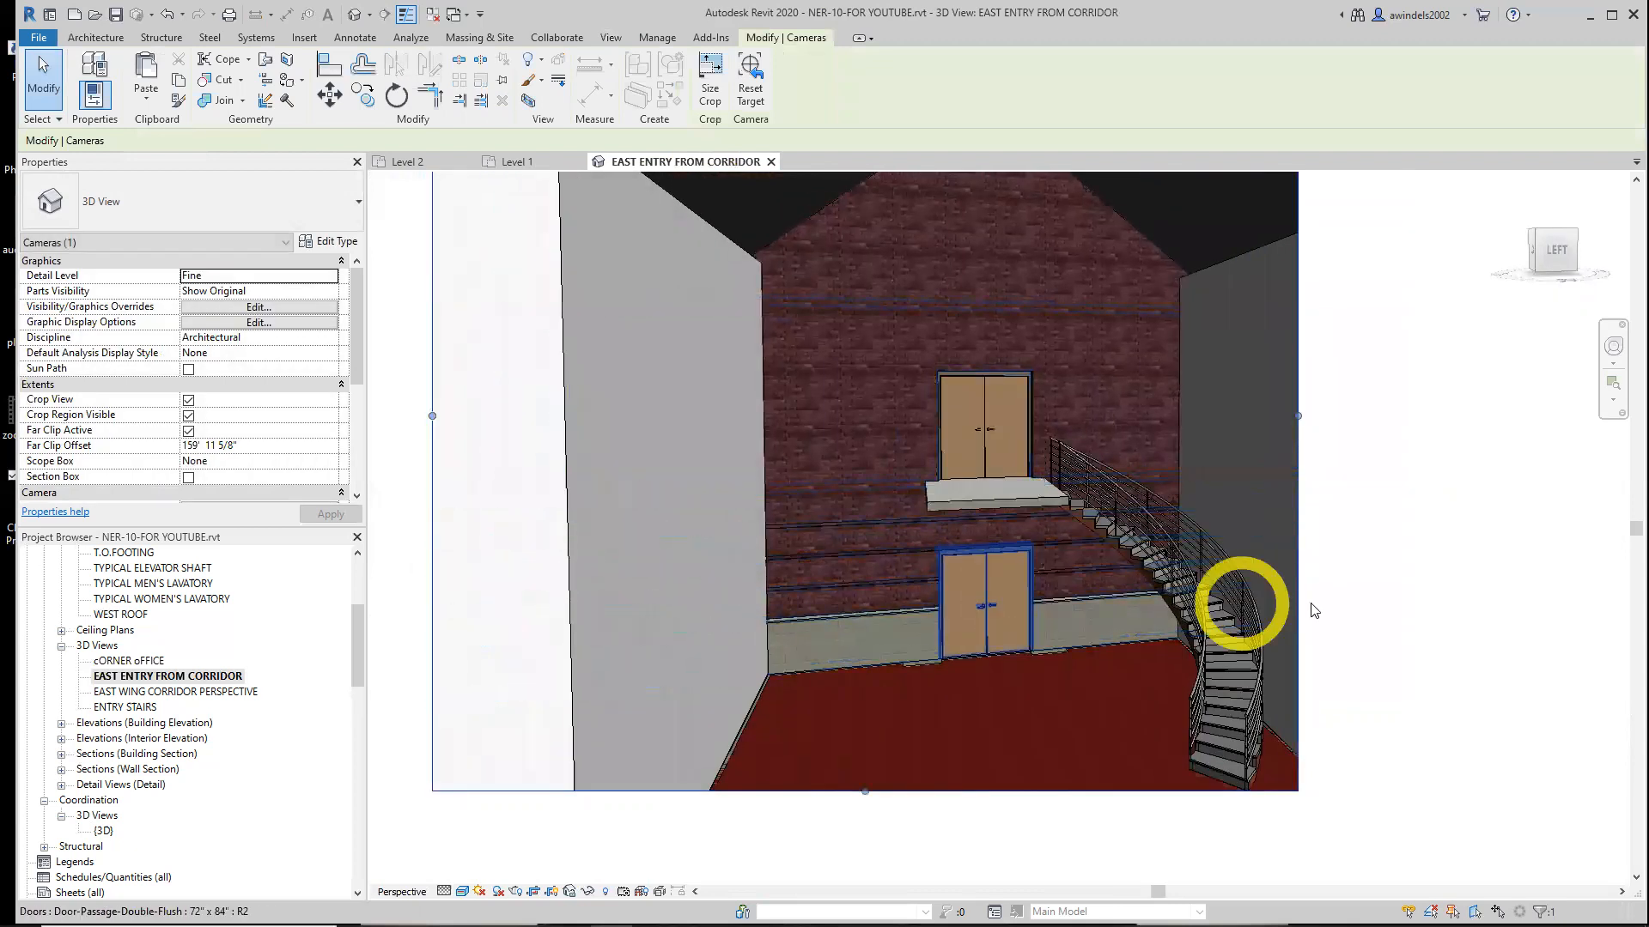
{"action": "left_click", "coordinate": [1432, 623]}
{"action": "middle_click_drag", "start_coordinate": [1431, 623], "coordinate": [1459, 646]}
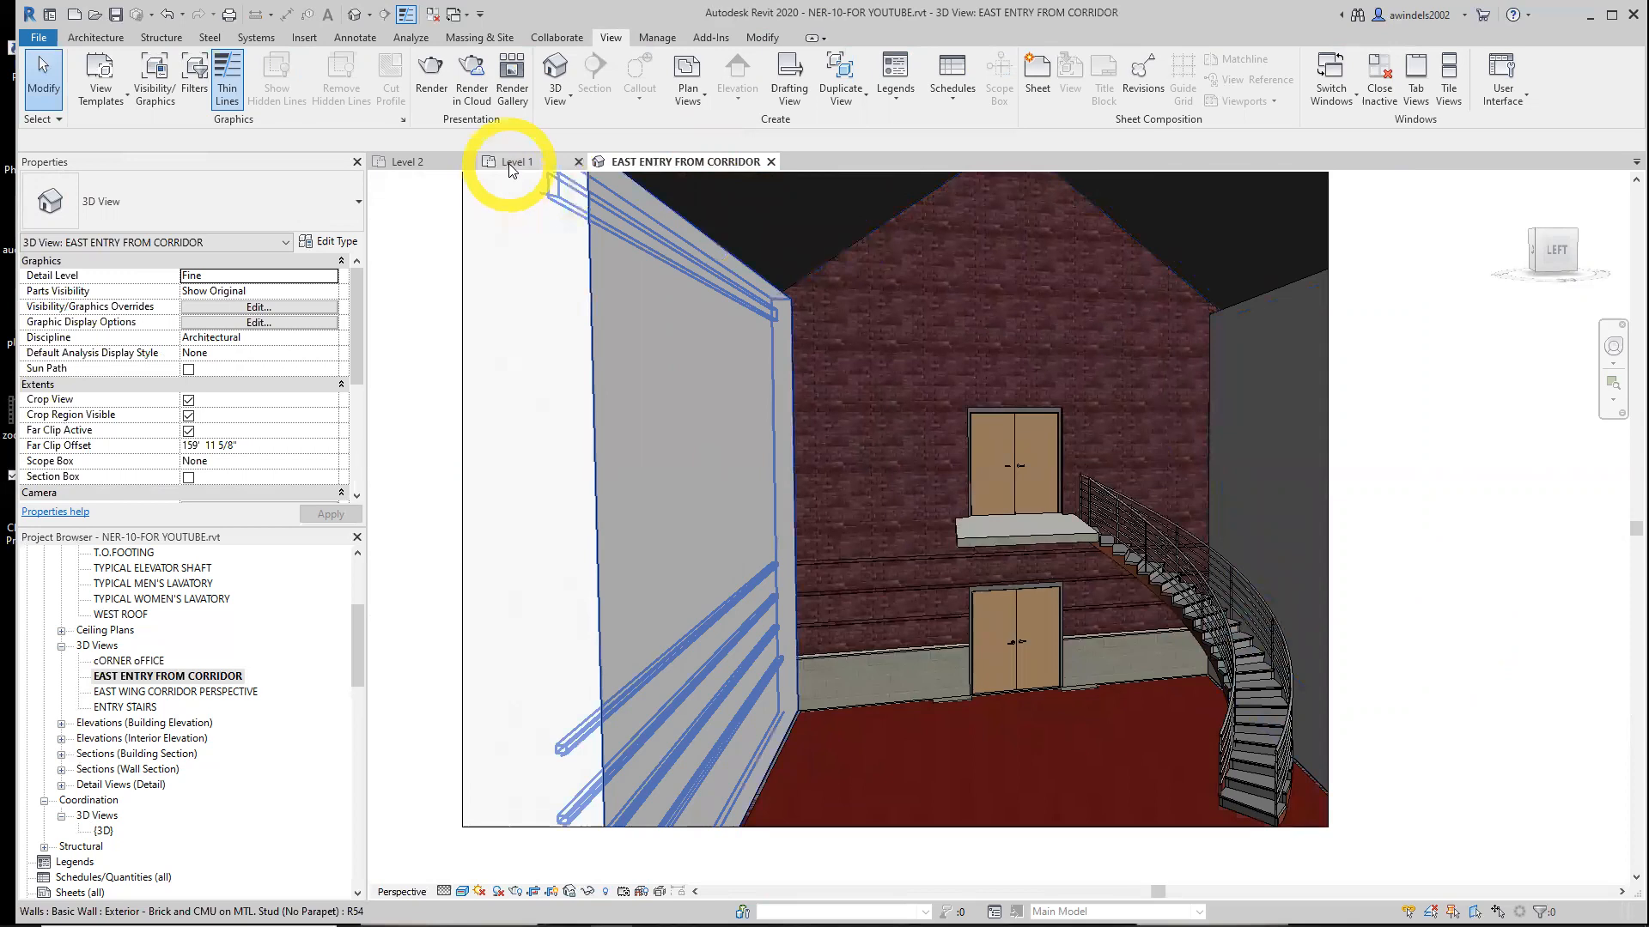
Mirror a copy of the curved stair across the corridor's centre line on Level 2
{"action": "left_click", "coordinate": [410, 162]}
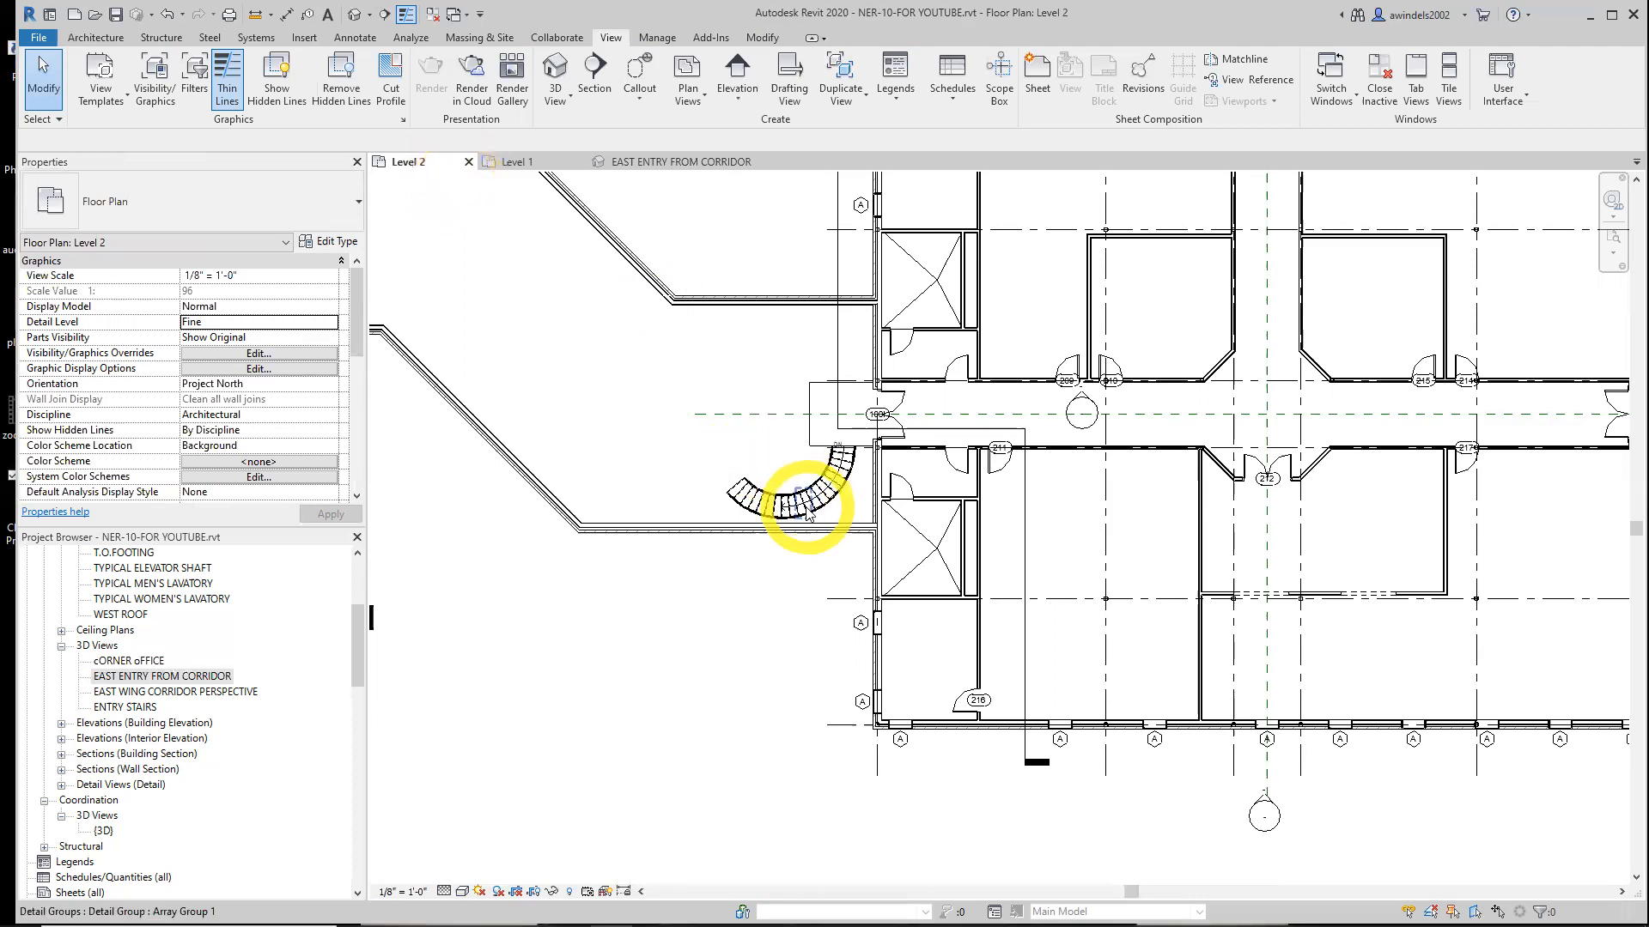
{"action": "scroll", "coordinate": [811, 505], "scroll_direction": "up", "scroll_amount": 5}
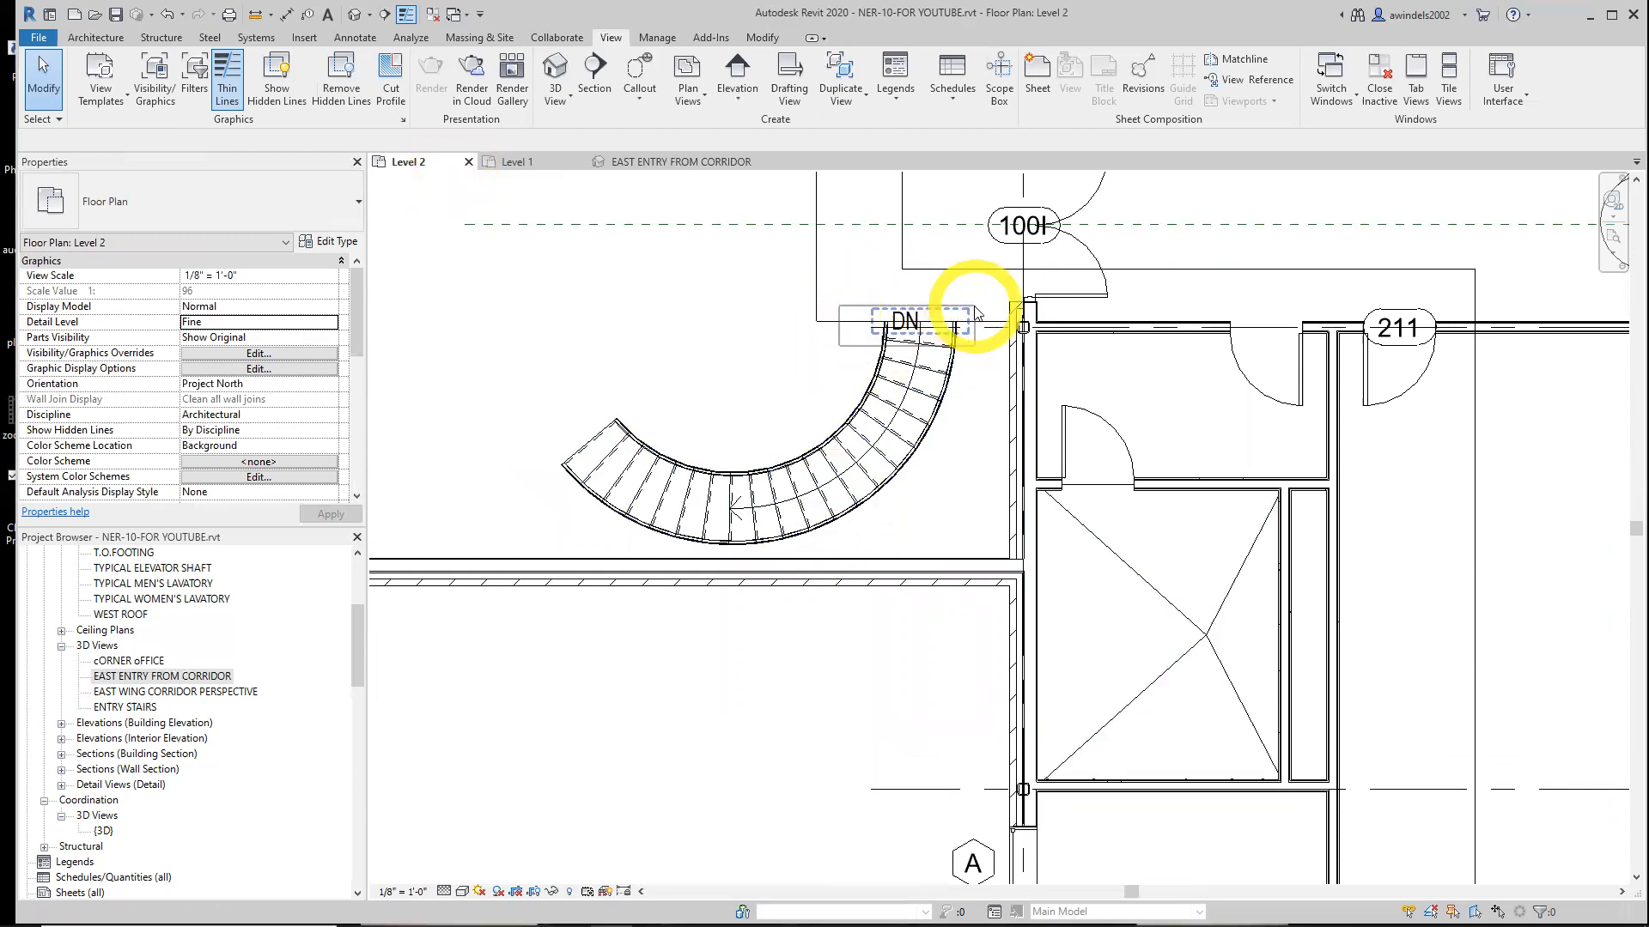
{"action": "left_click", "coordinate": [876, 475]}
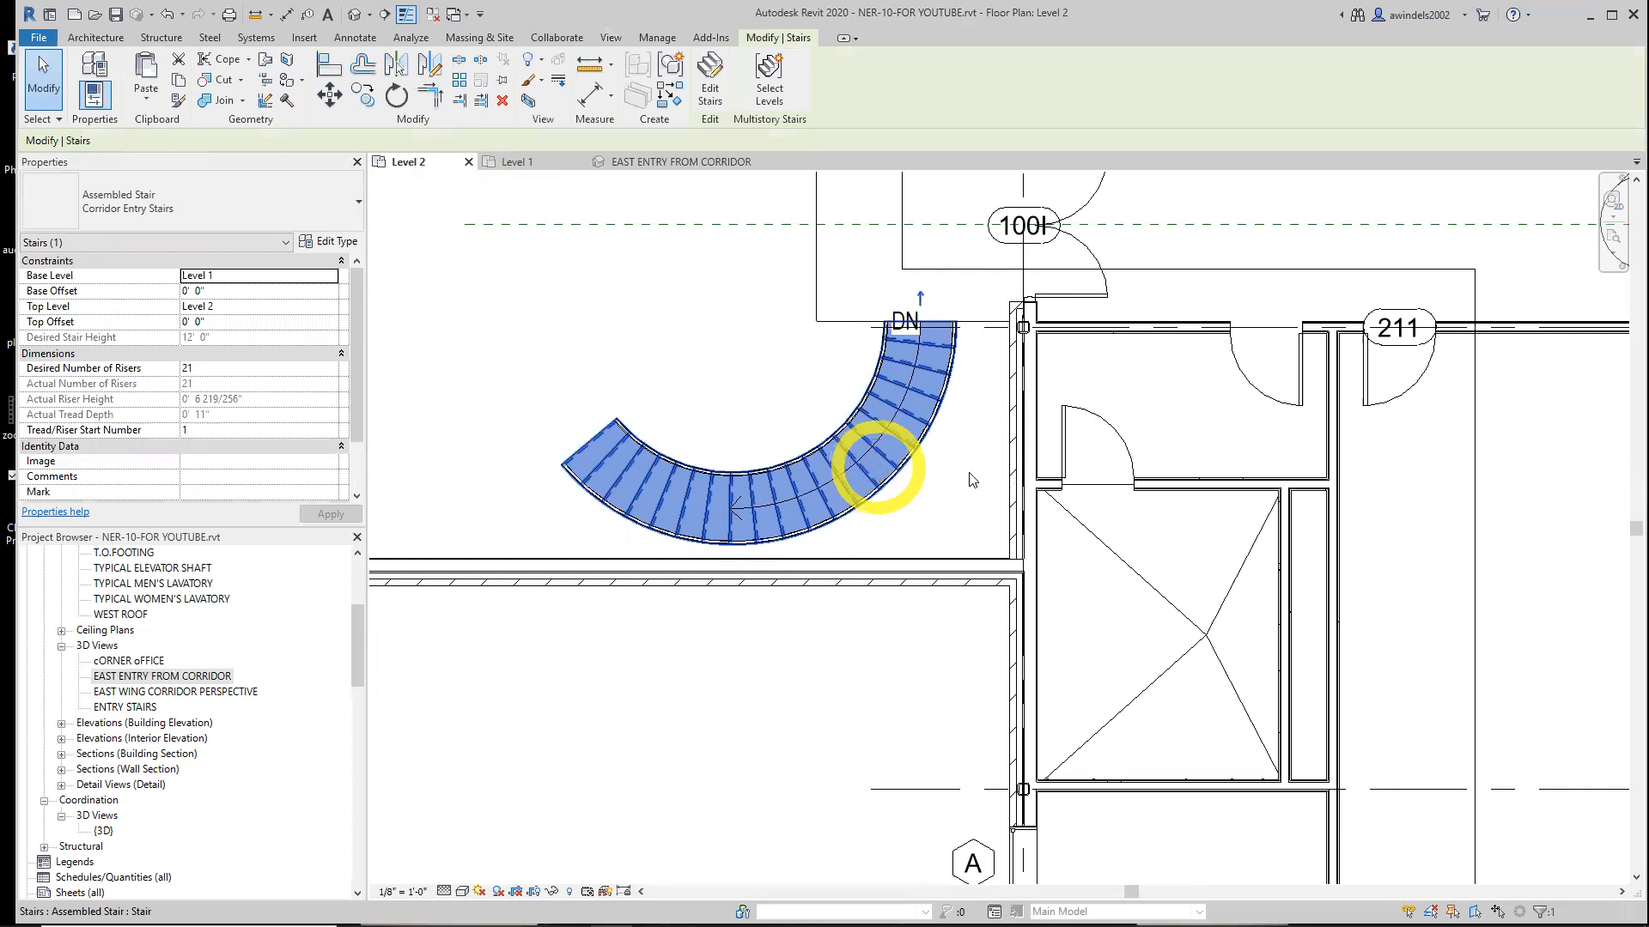
{"action": "middle_click_drag", "start_coordinate": [957, 453], "coordinate": [917, 549]}
{"action": "key", "text": "Escape"}
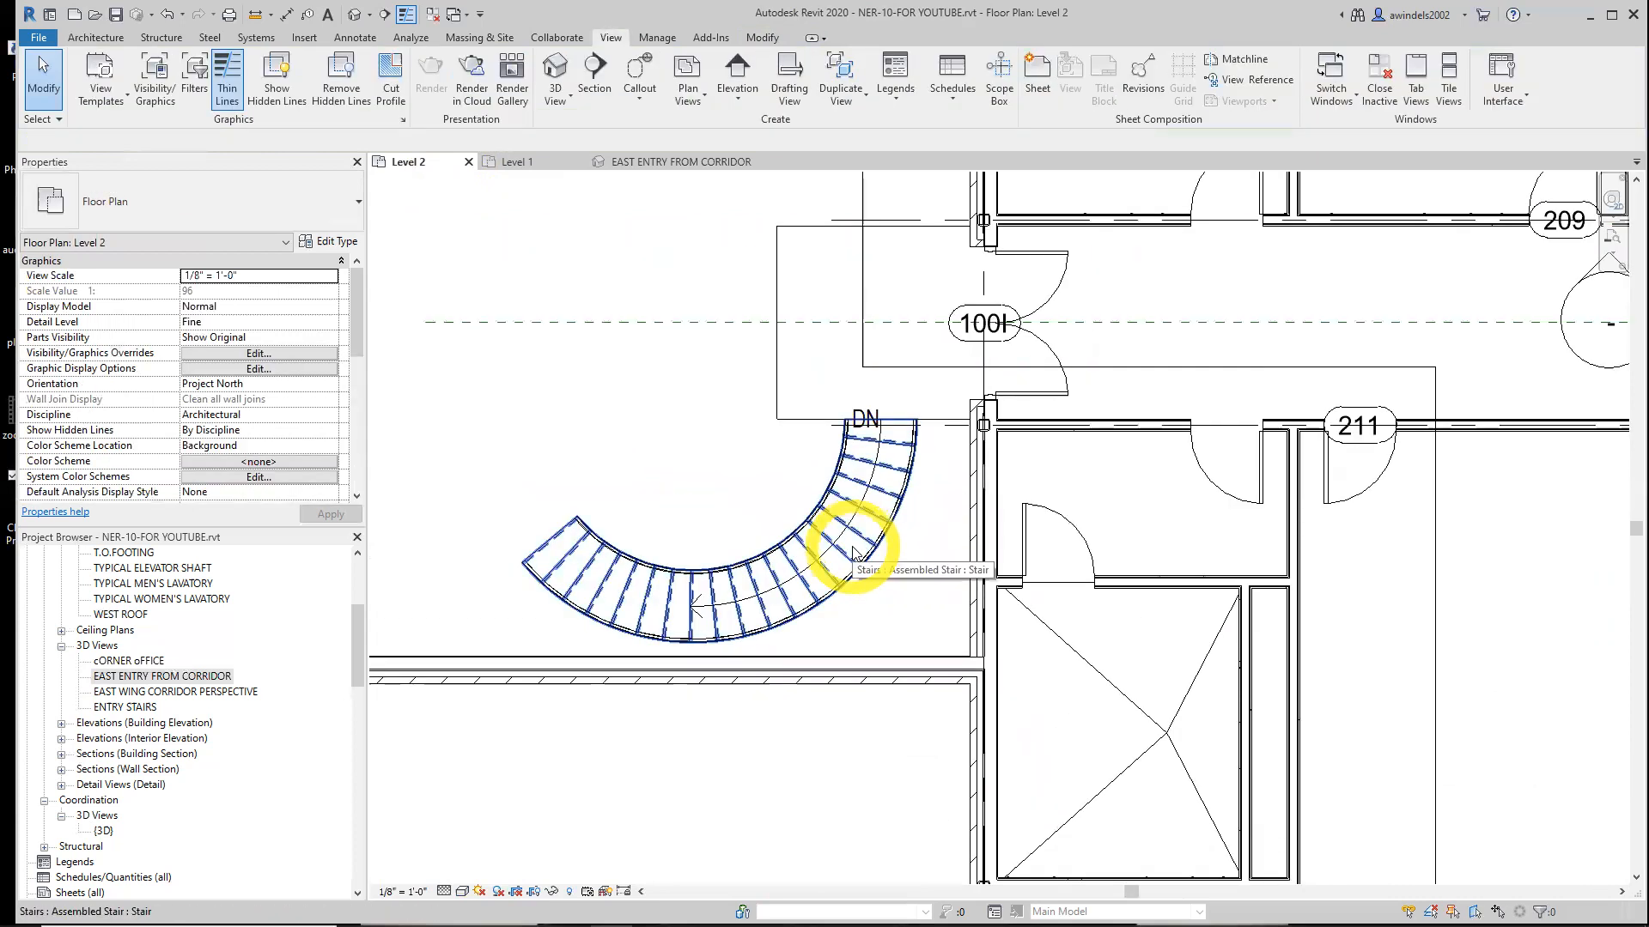
{"action": "left_click", "coordinate": [855, 550]}
{"action": "middle_click_drag", "start_coordinate": [919, 526], "coordinate": [931, 614]}
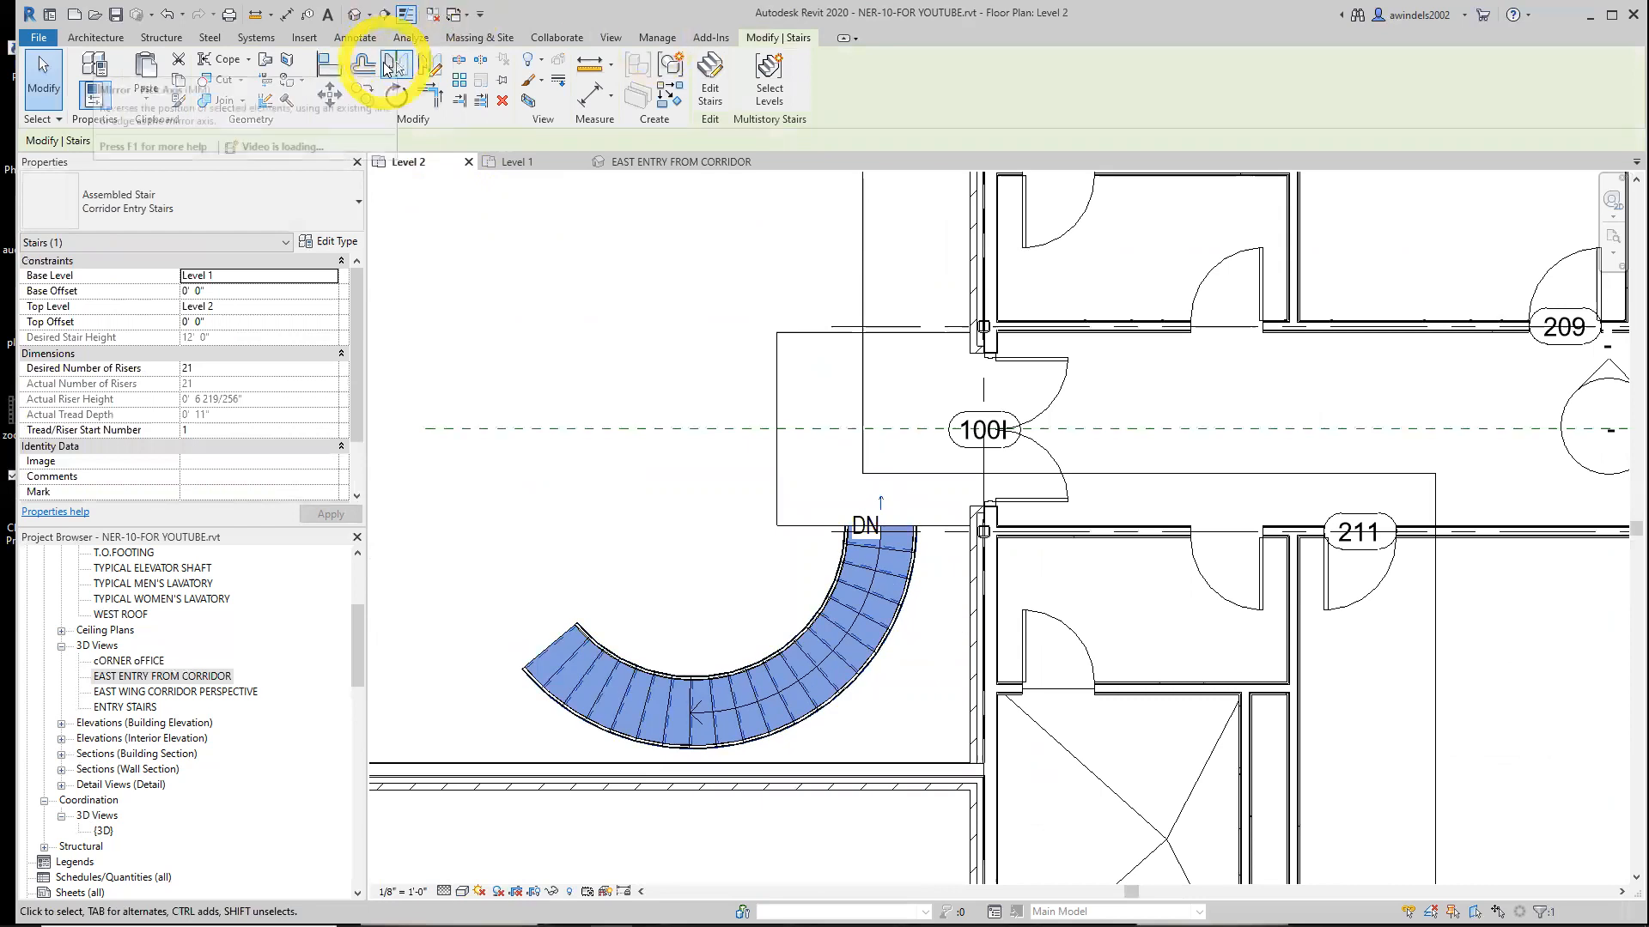
{"action": "left_click", "coordinate": [389, 67]}
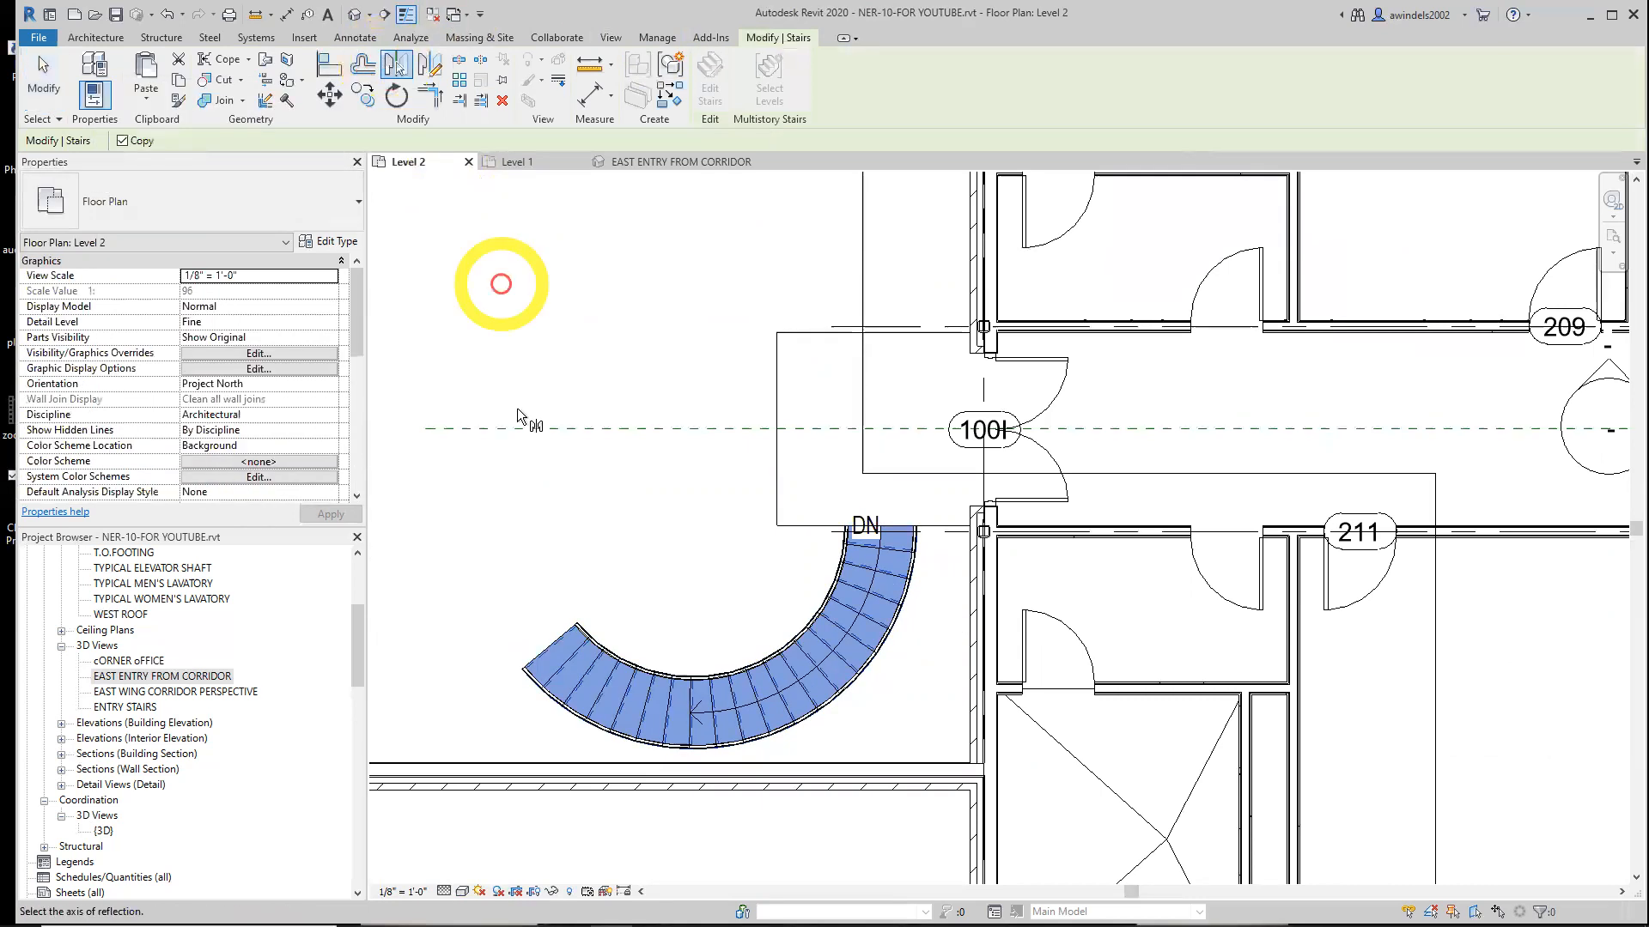
{"action": "scroll", "coordinate": [687, 444], "scroll_direction": "down", "scroll_amount": 2}
{"action": "scroll", "coordinate": [705, 443], "scroll_direction": "down", "scroll_amount": 2}
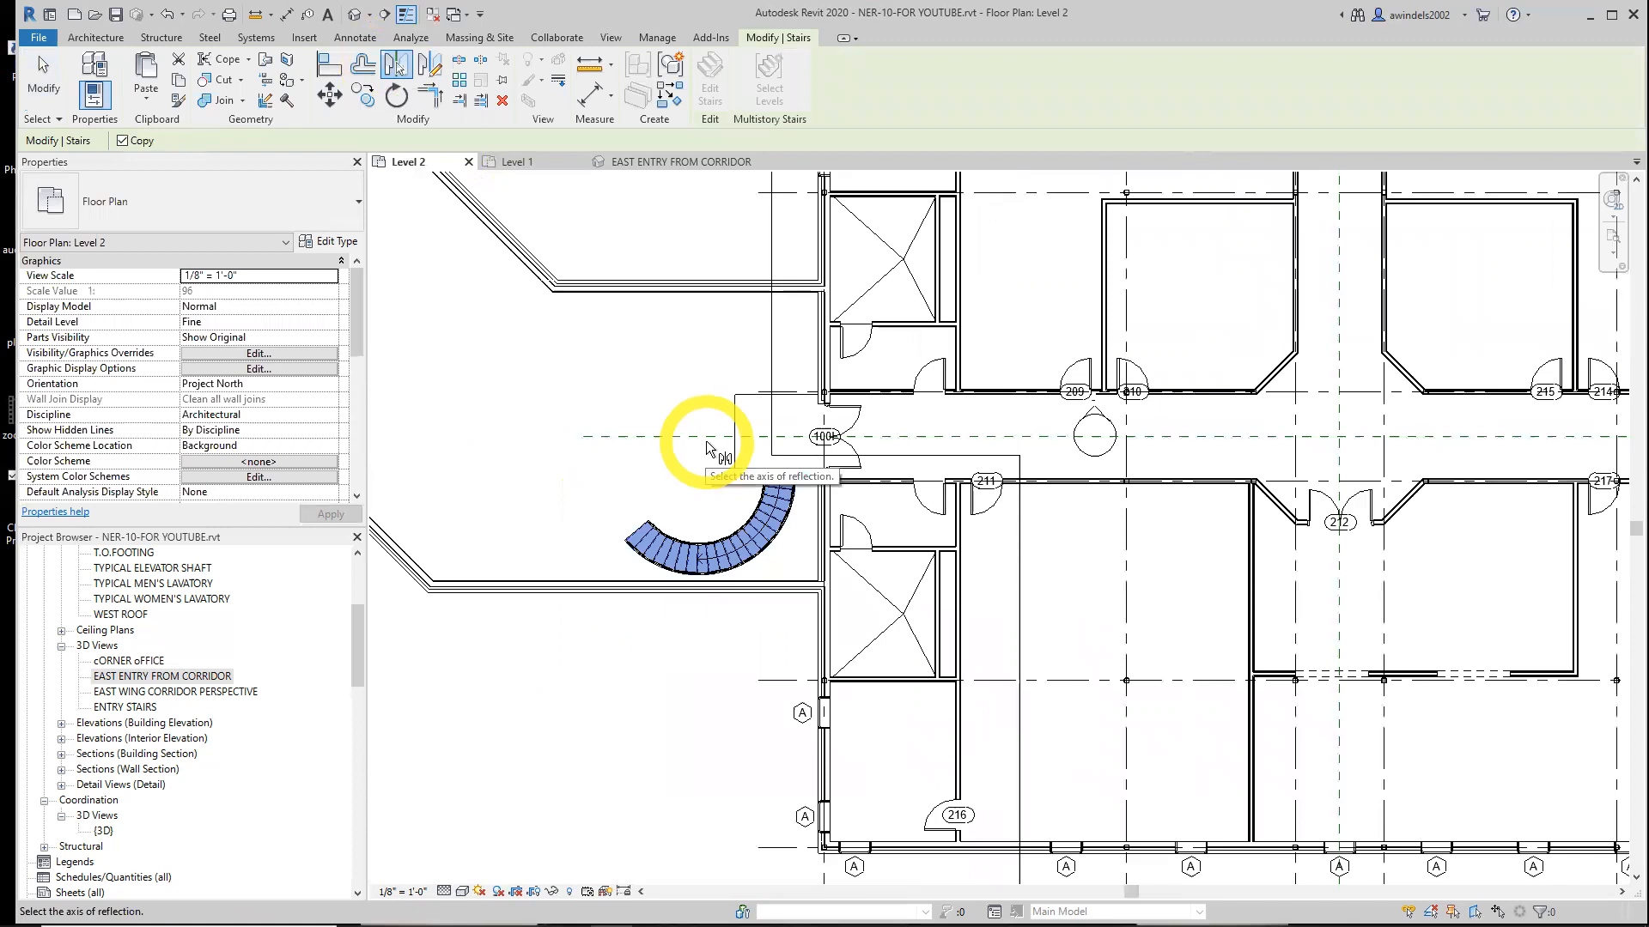
{"action": "left_click", "coordinate": [706, 442]}
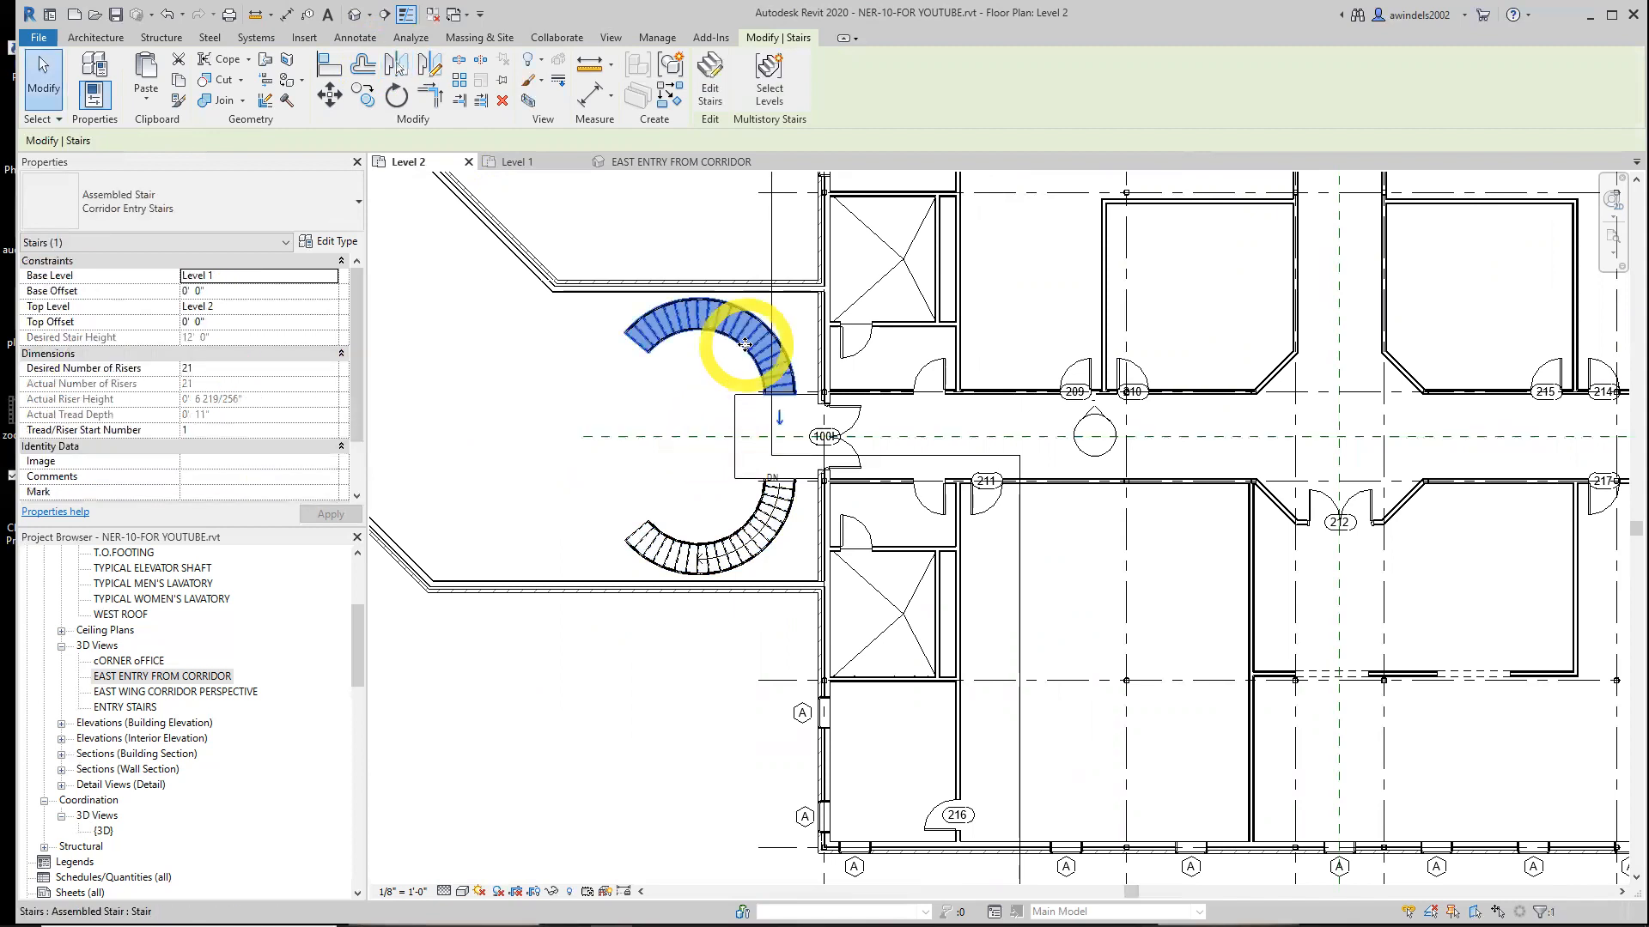
{"action": "key", "text": "Escape"}
Examine both curved stairs in the EAST ENTRY FROM CORRIDOR 3D view and the Level 1 and Level 2 plans
{"action": "scroll", "coordinate": [744, 346], "scroll_direction": "up", "scroll_amount": 2}
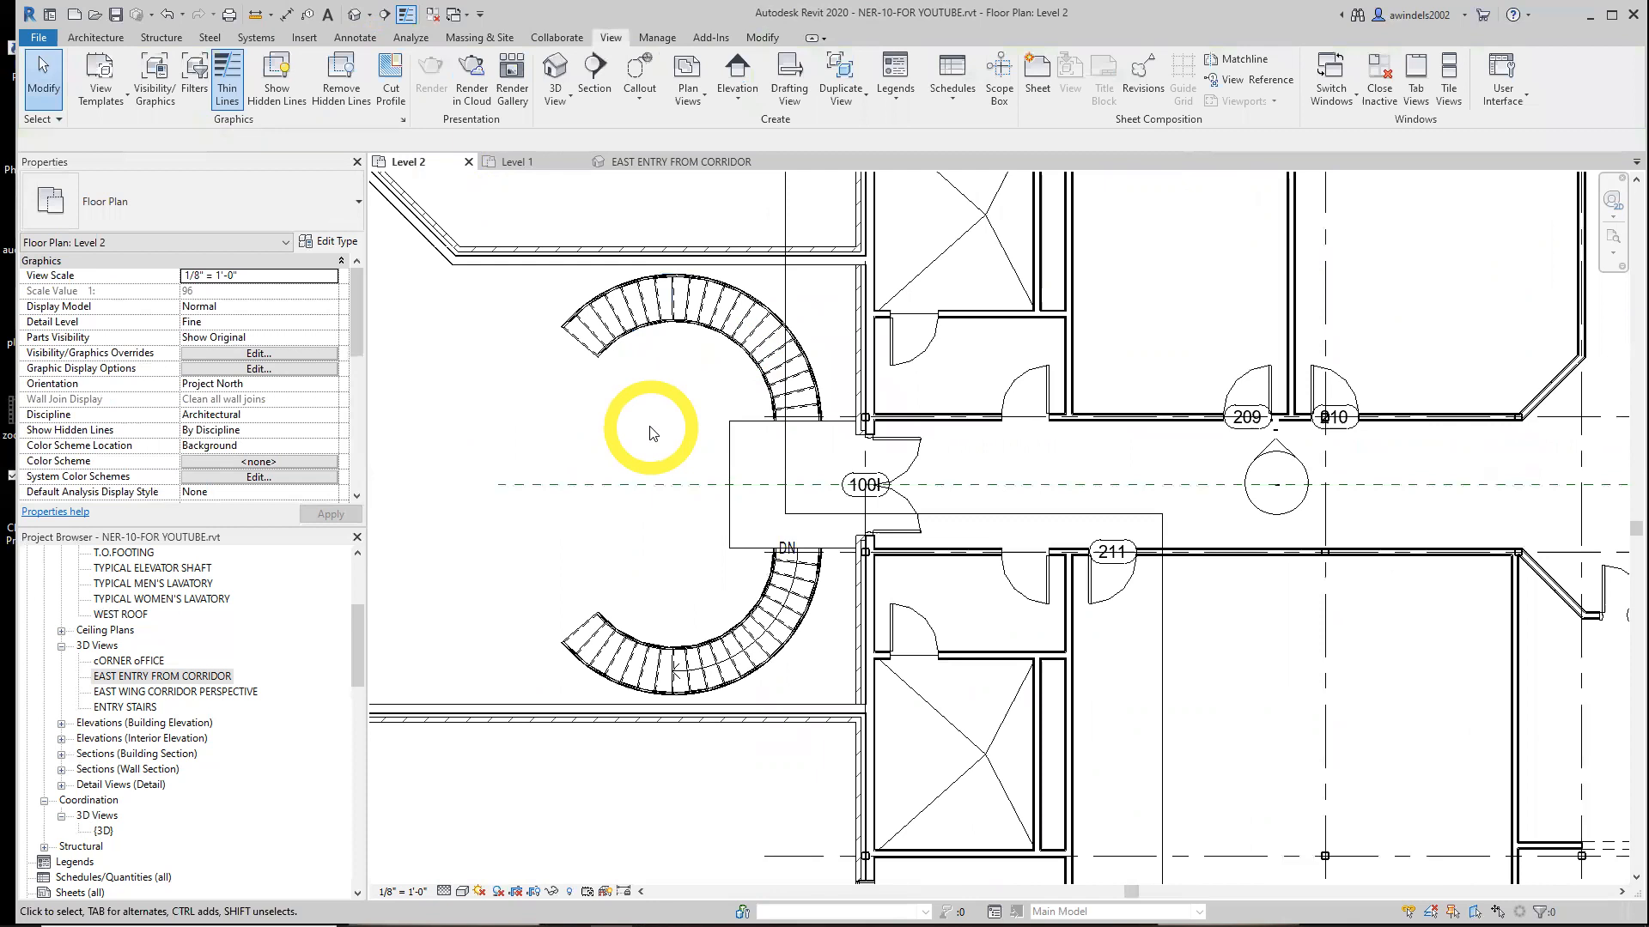
{"action": "left_click", "coordinate": [666, 163]}
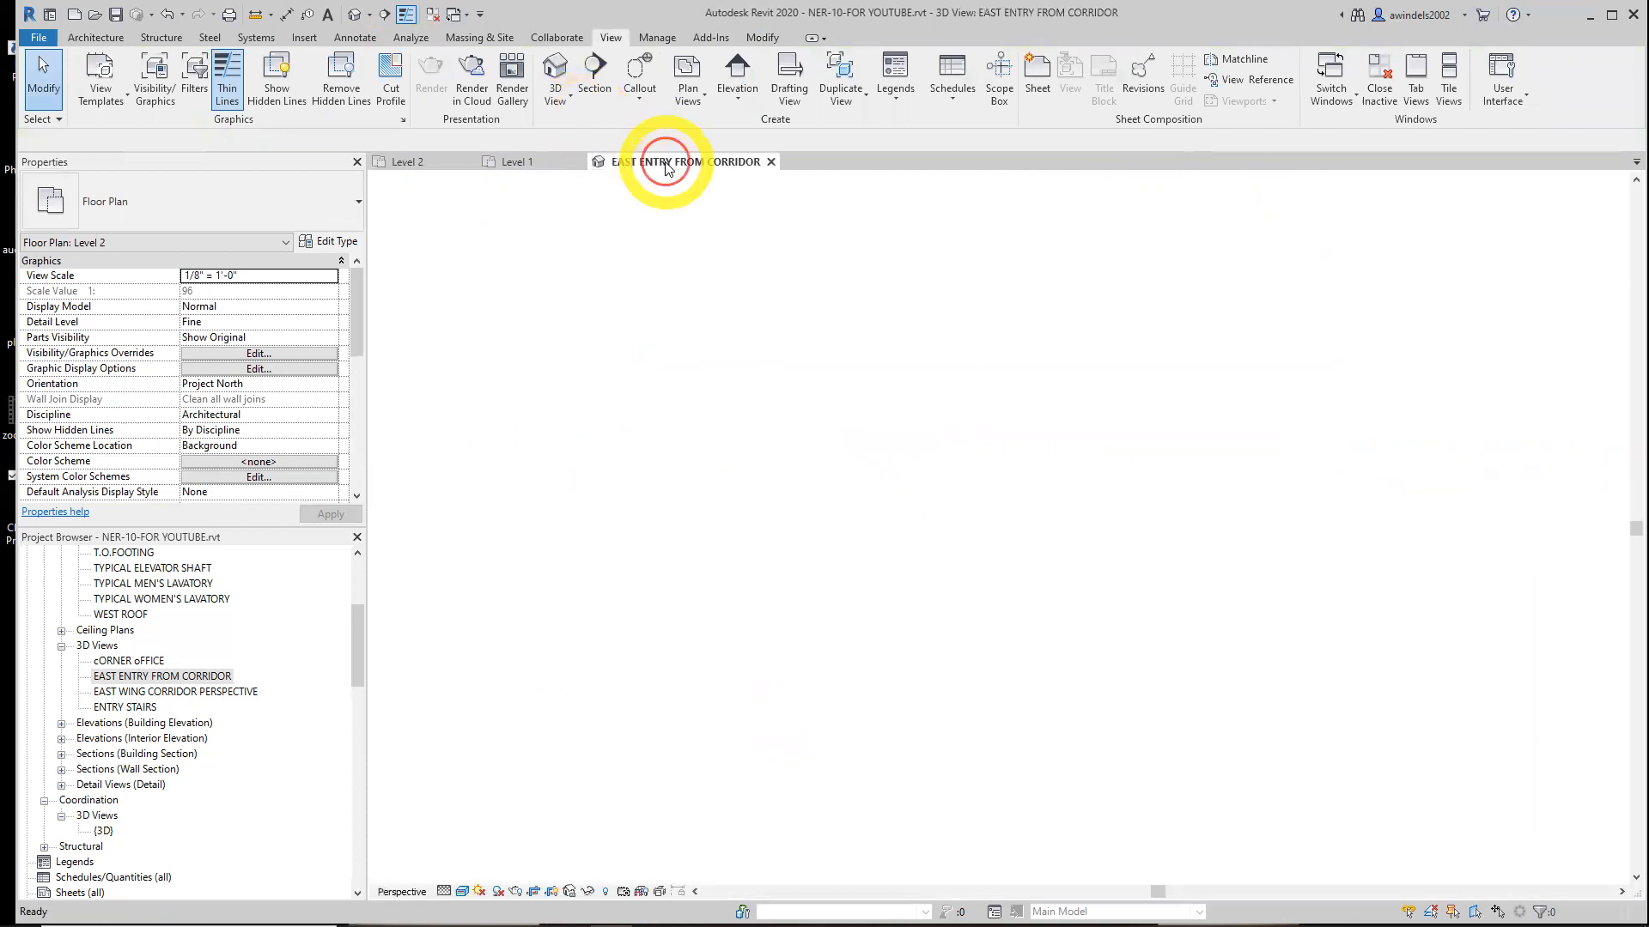
{"action": "middle_click_drag", "start_coordinate": [1086, 642], "coordinate": [1030, 515], "text": "shift"}
{"action": "middle_click_drag", "start_coordinate": [1047, 612], "coordinate": [1019, 665], "text": "shift"}
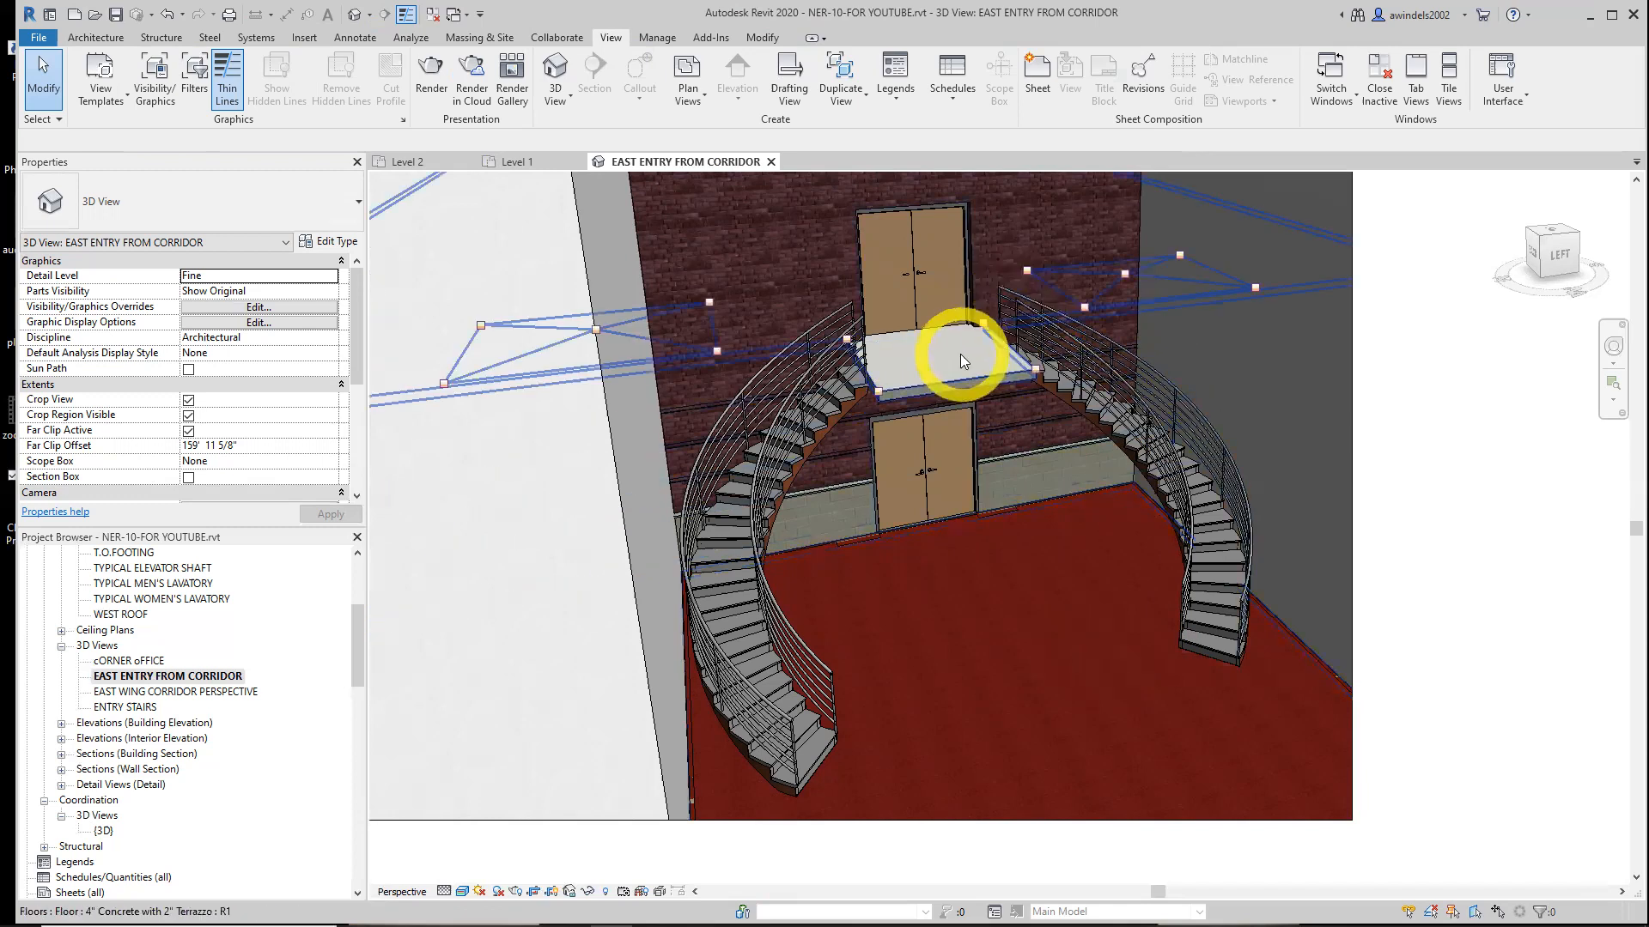
{"action": "left_click", "coordinate": [517, 163]}
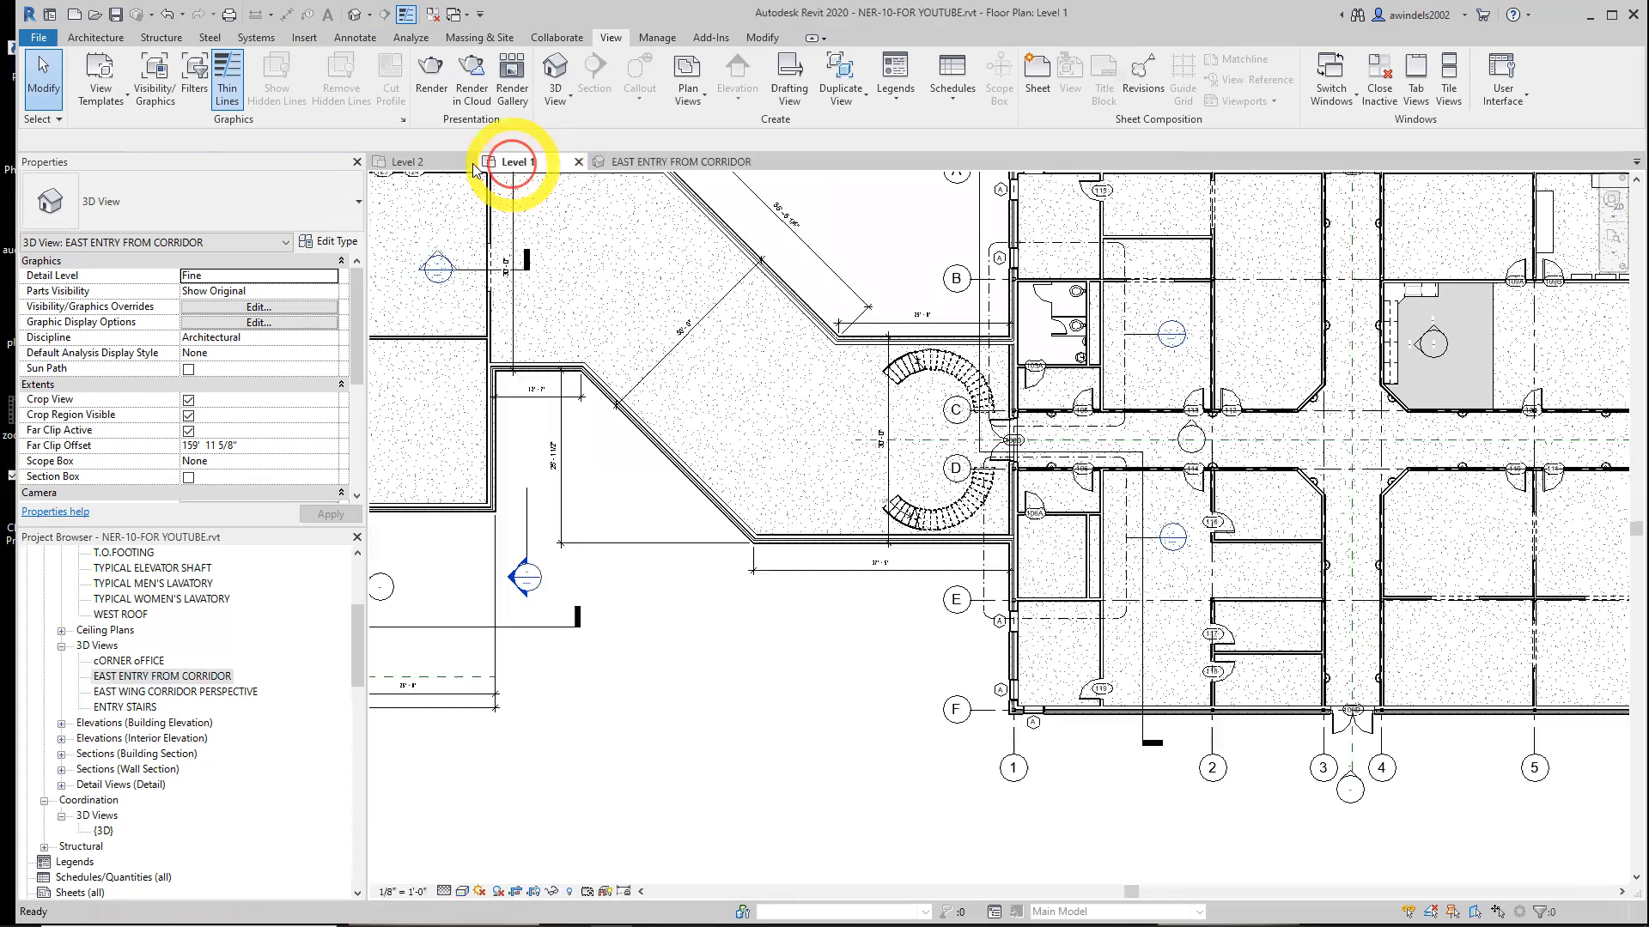
{"action": "left_click", "coordinate": [439, 170]}
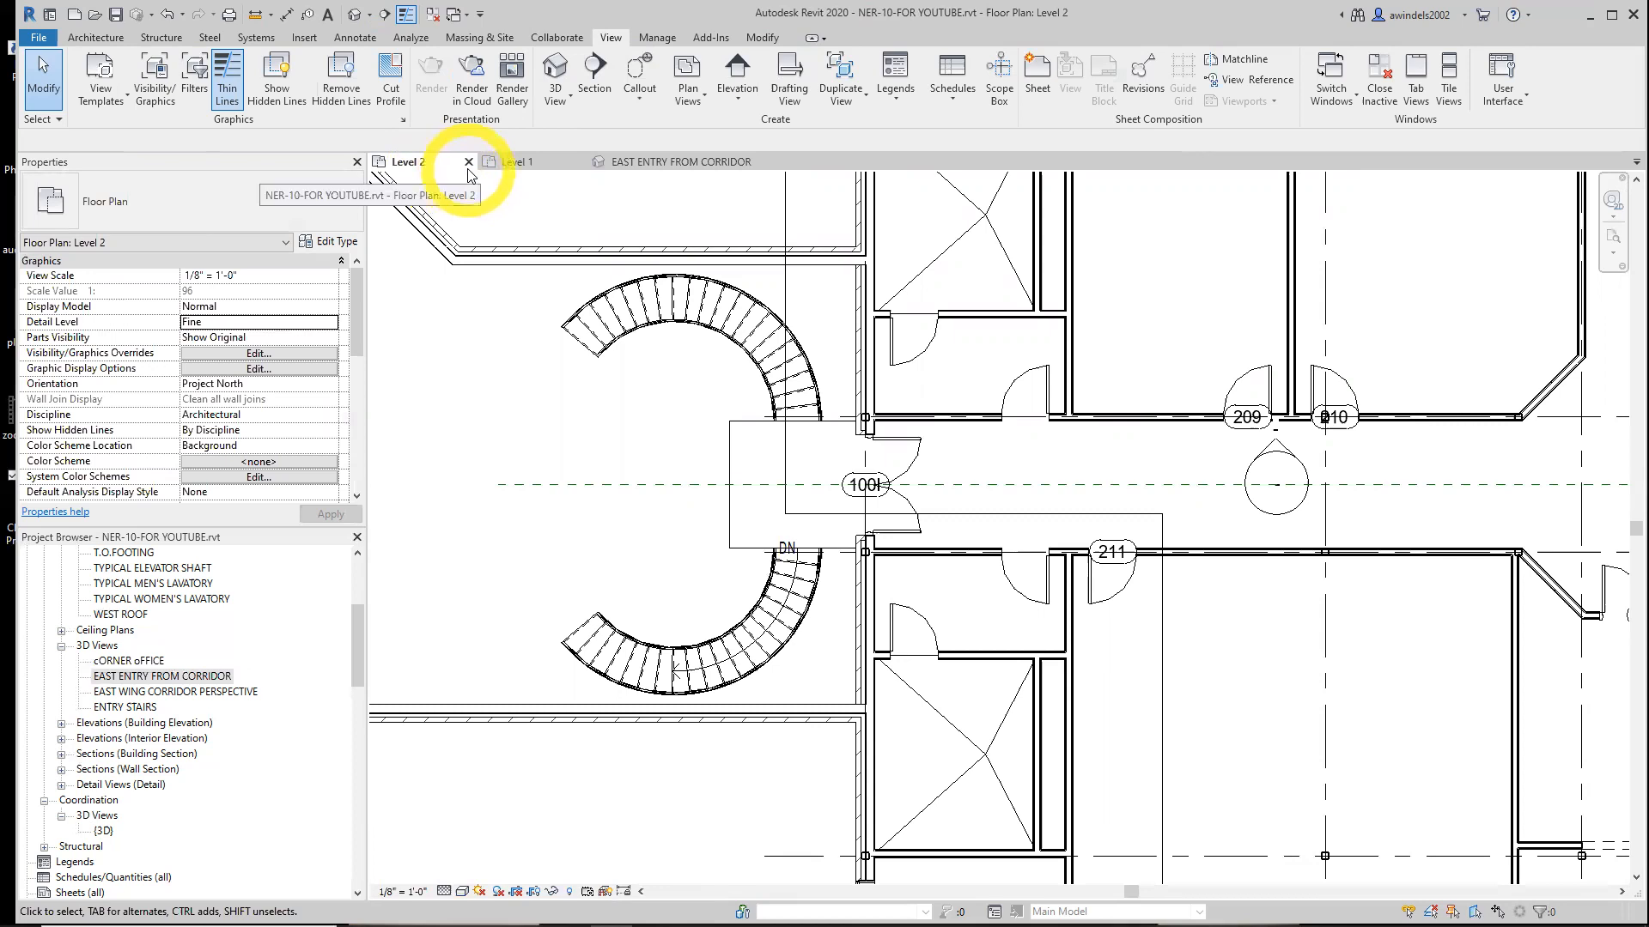
{"action": "left_click", "coordinate": [89, 43]}
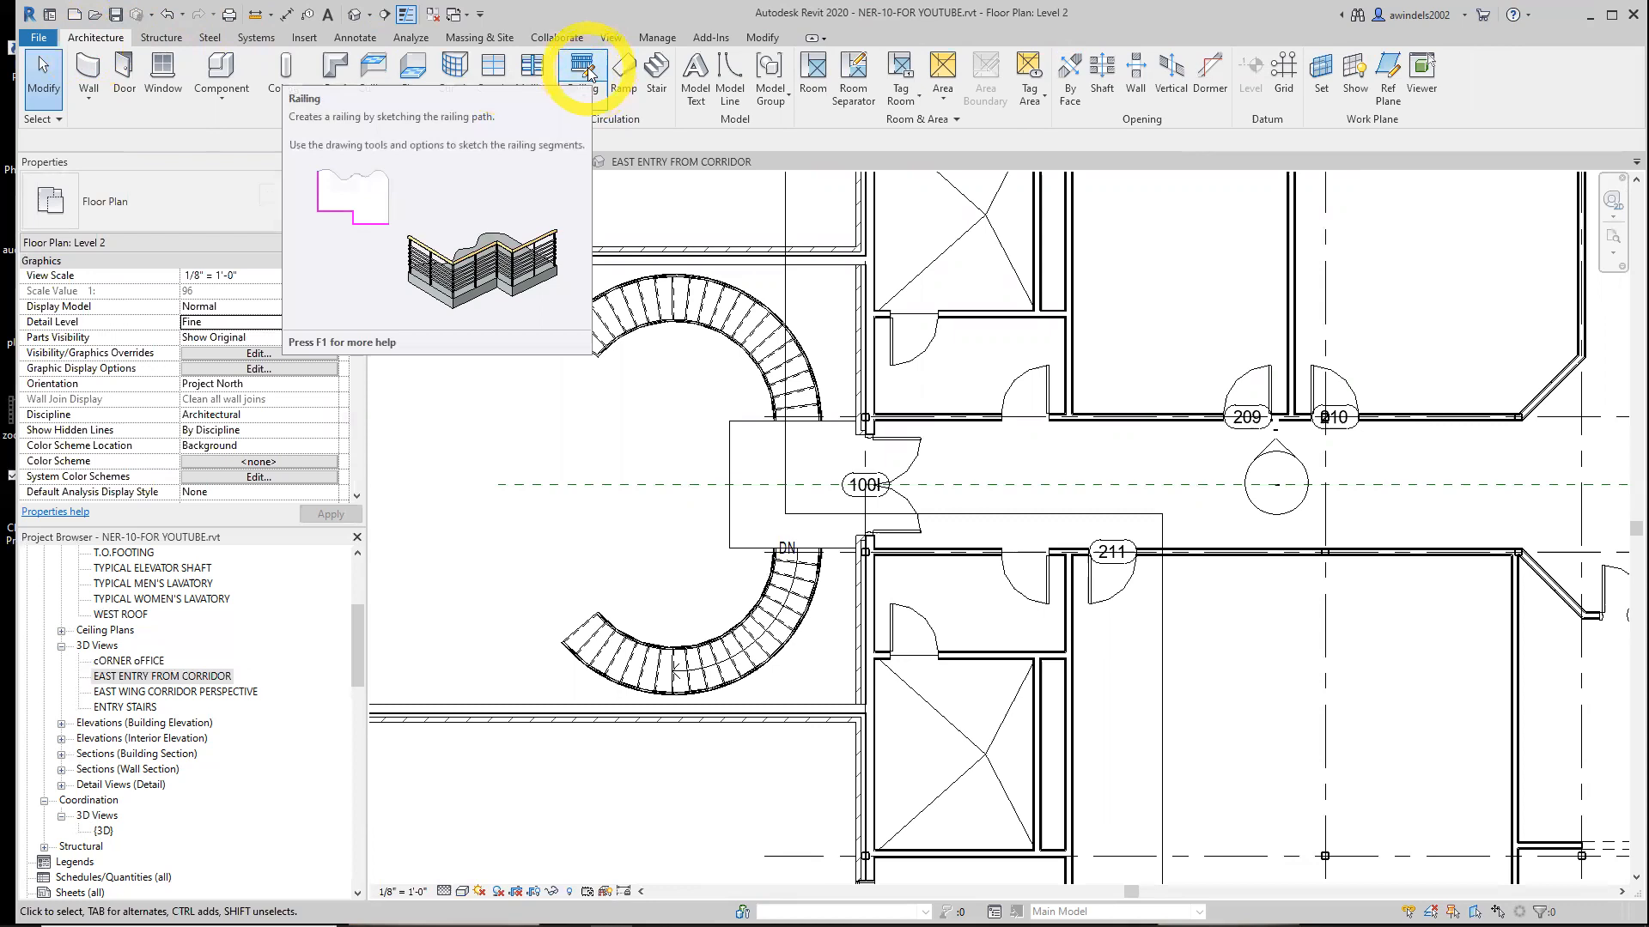
{"action": "left_click", "coordinate": [770, 390]}
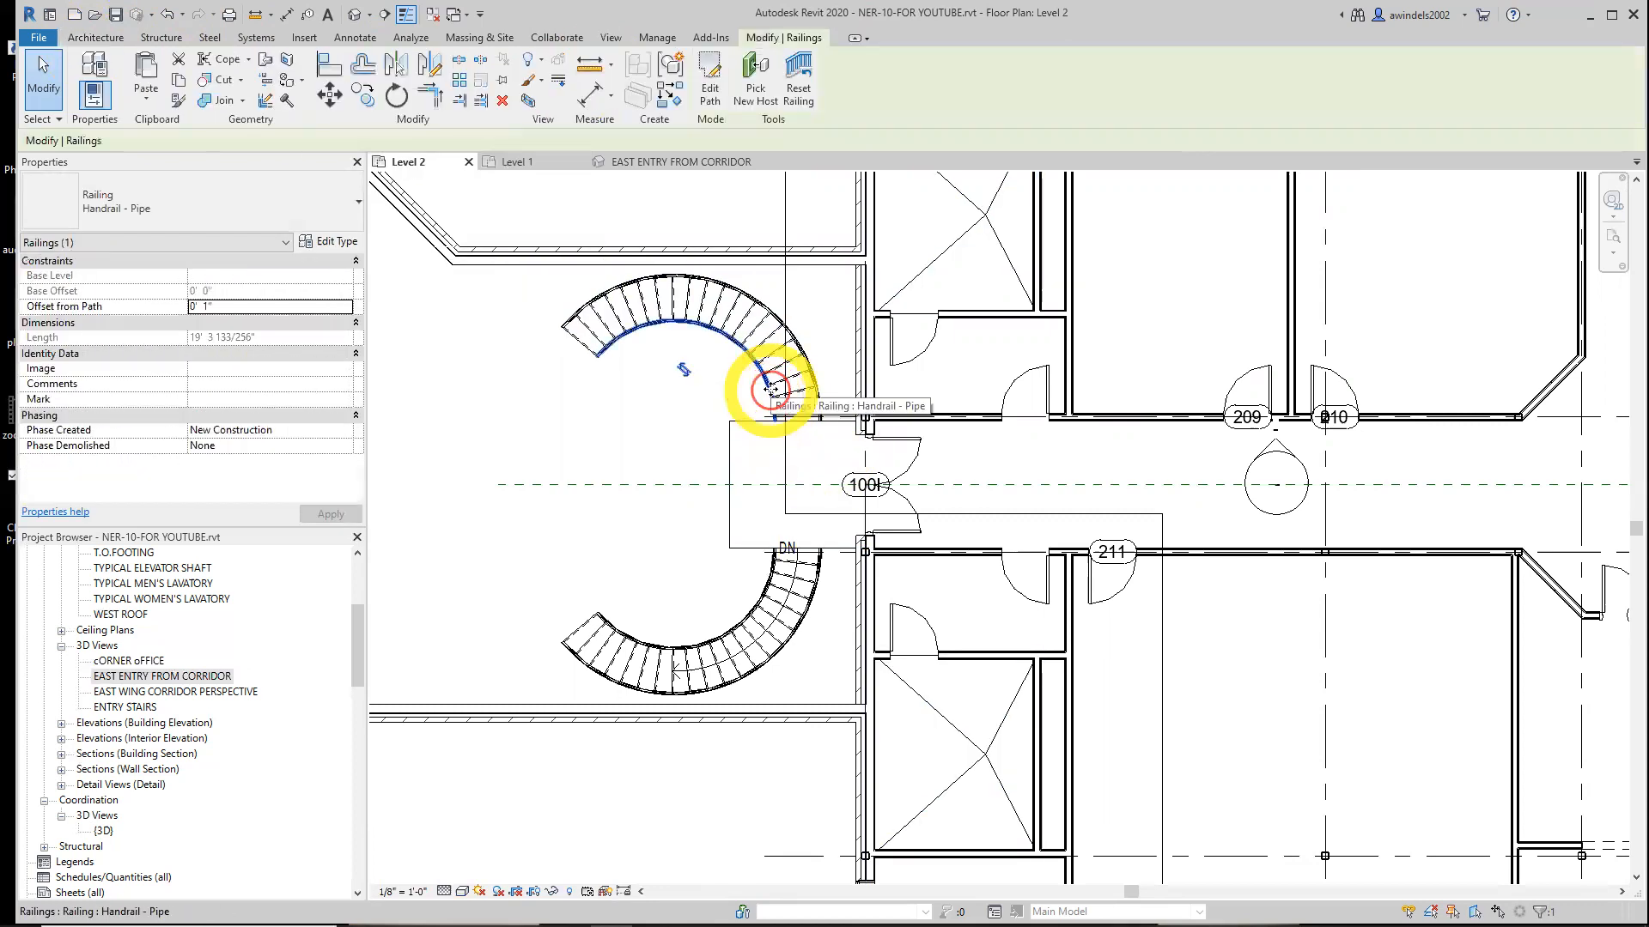
{"action": "right_click", "coordinate": [770, 390]}
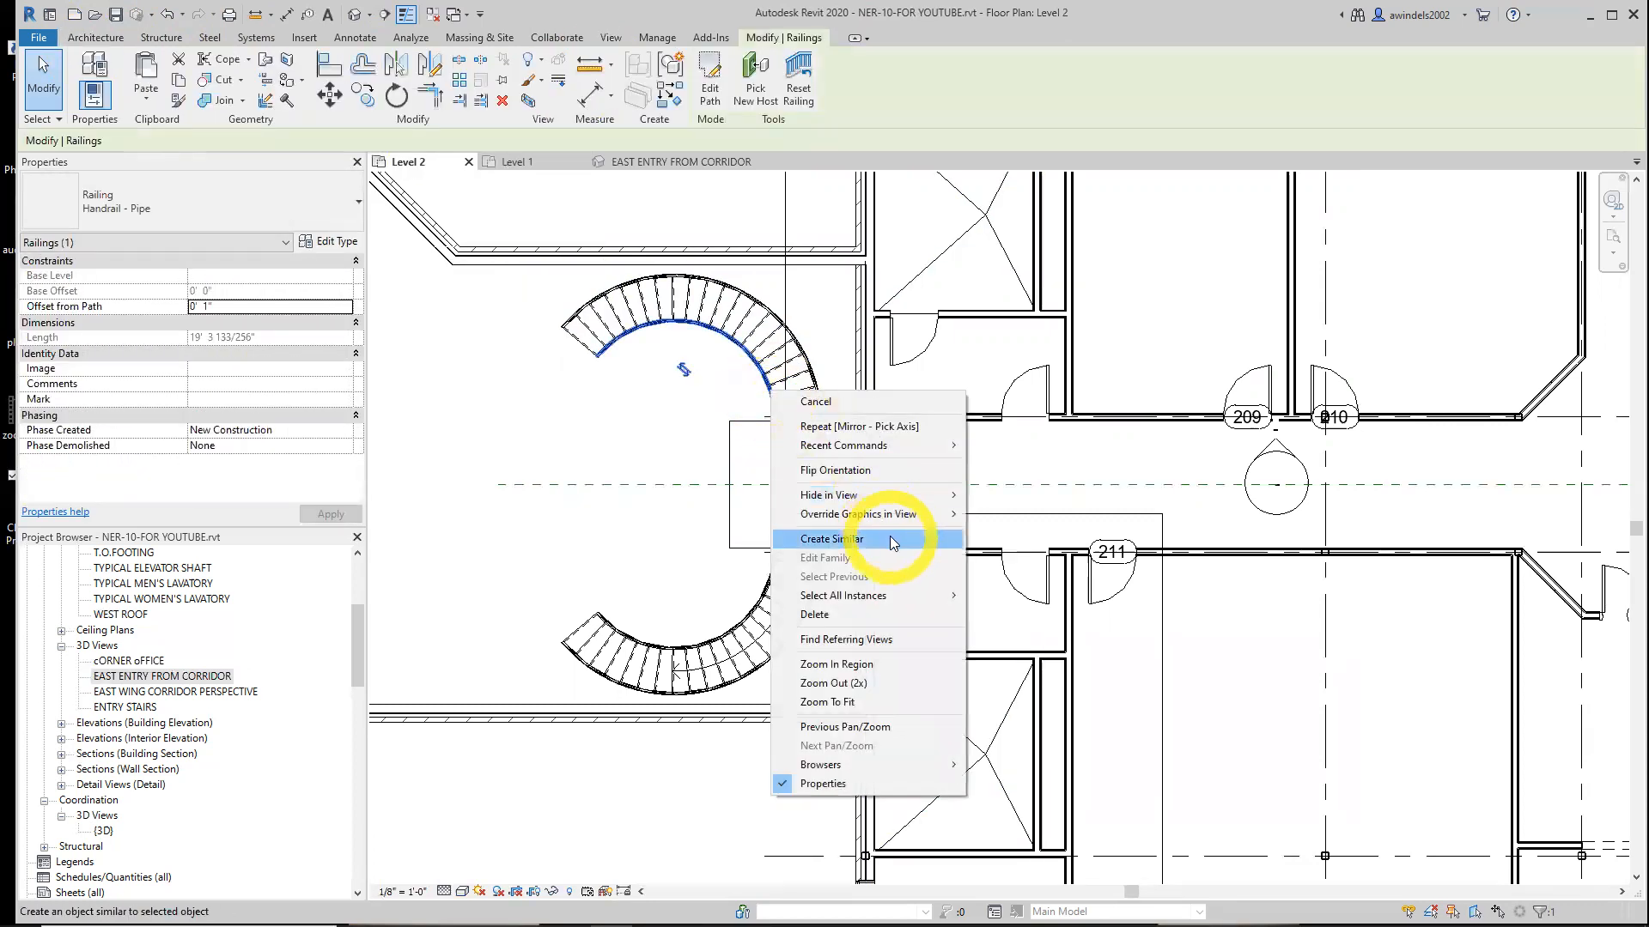
{"action": "left_click", "coordinate": [890, 540]}
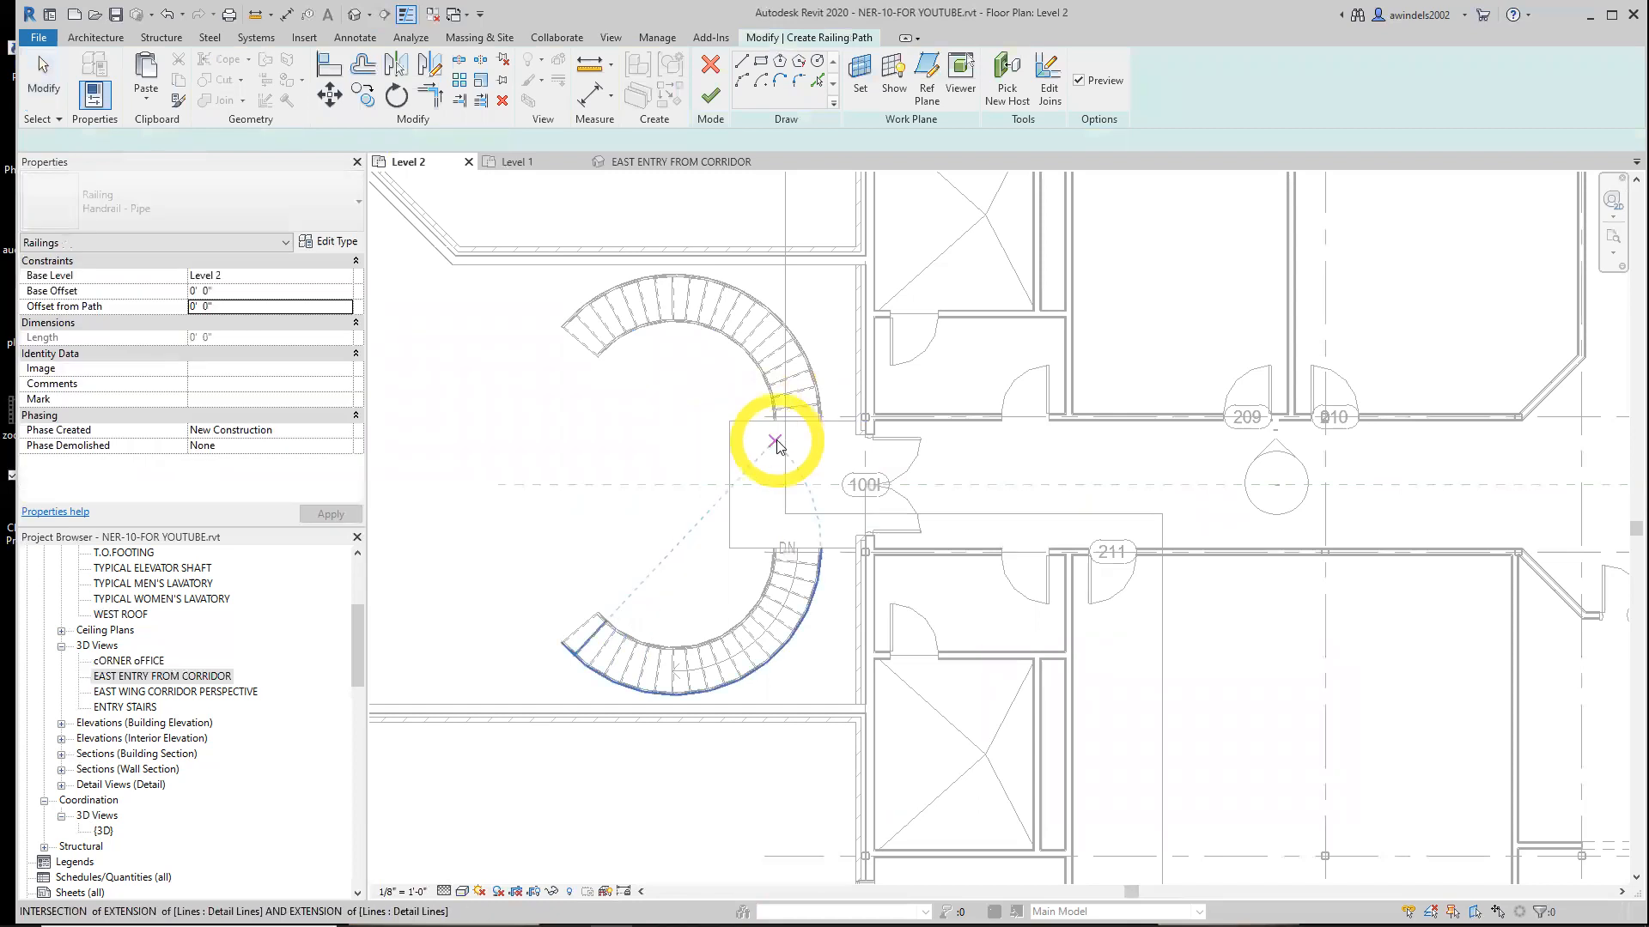
{"action": "left_click", "coordinate": [686, 81]}
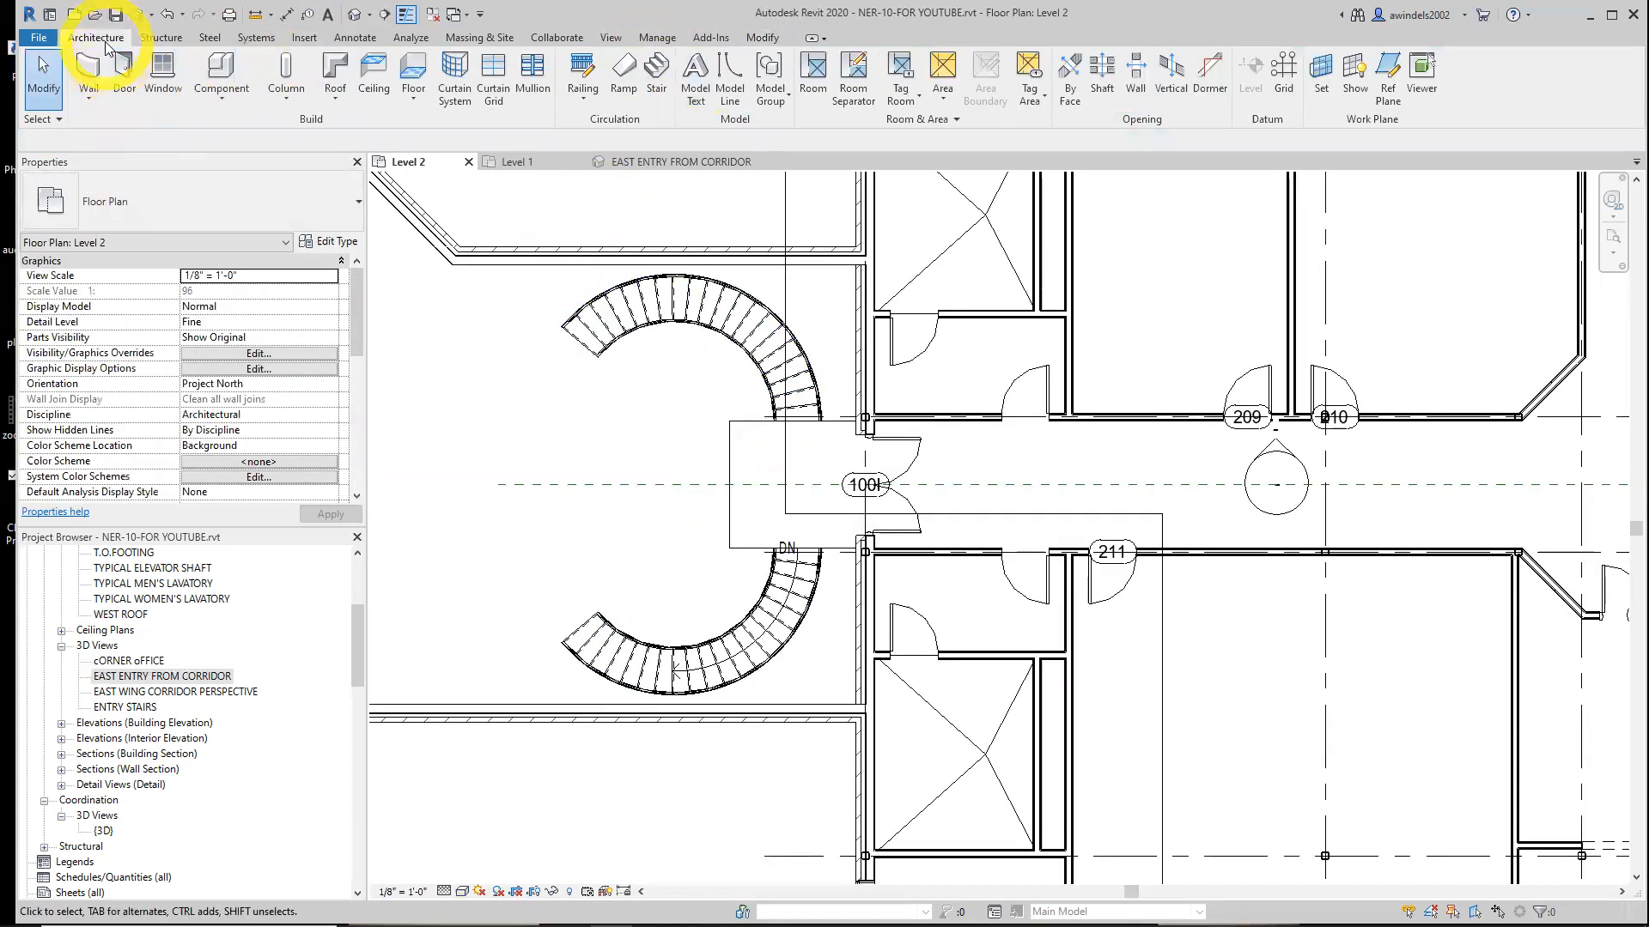
Start a Handrail - Pipe railing path and pick the corridor landing's three floor edges with a 0' 4" offset
{"action": "left_click", "coordinate": [576, 73]}
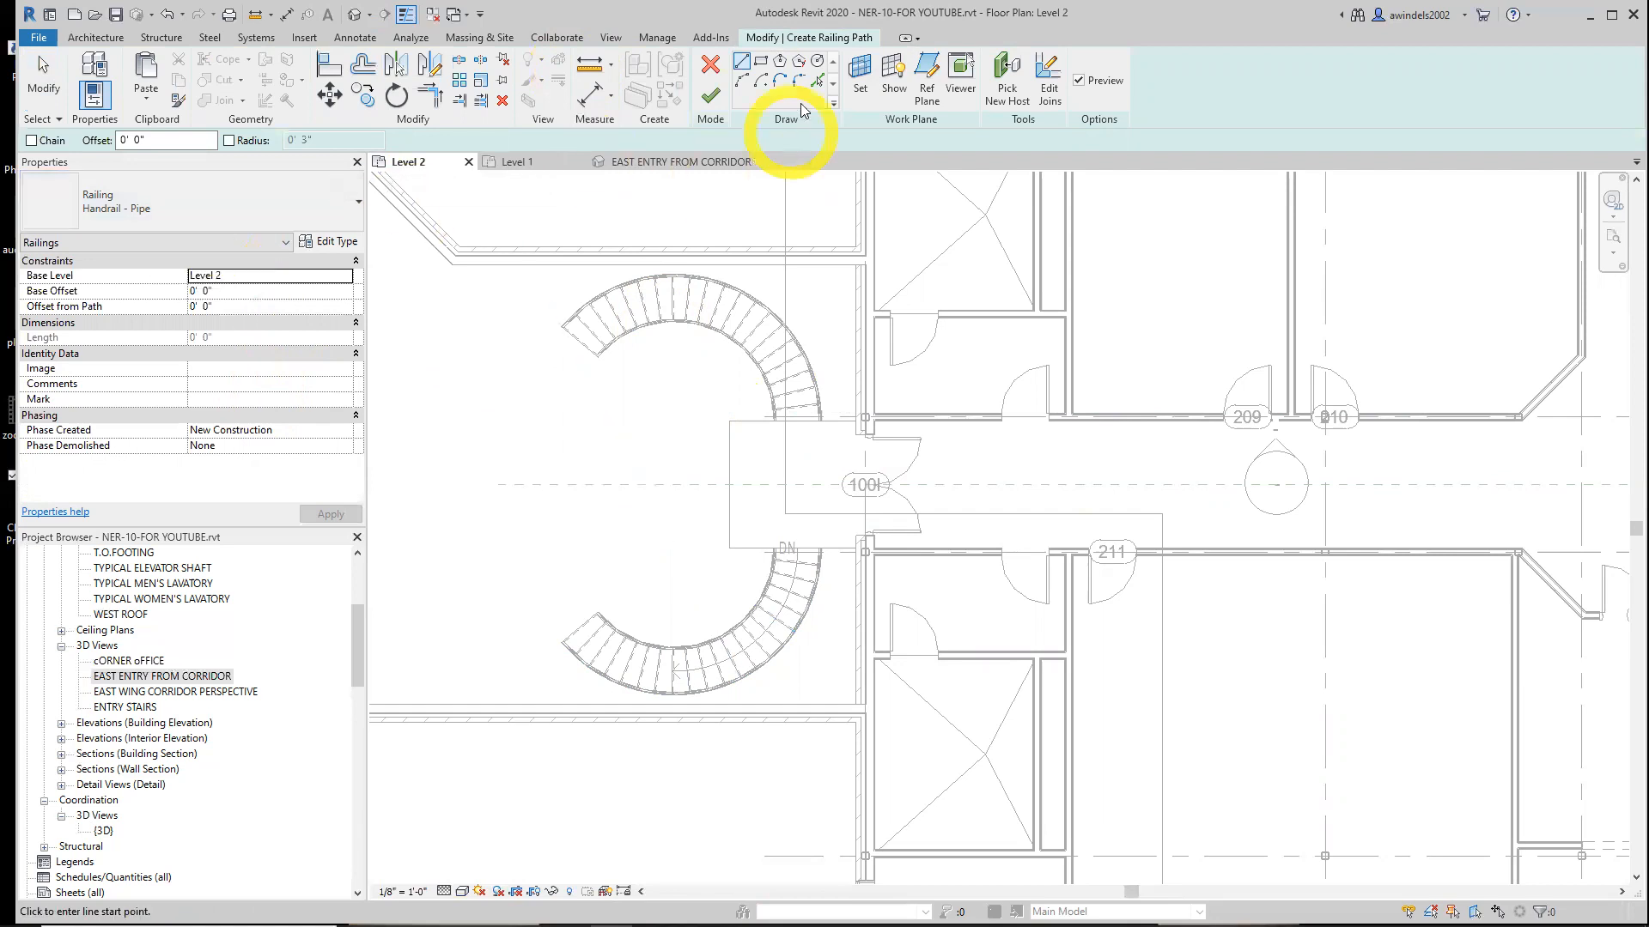
{"action": "left_click", "coordinate": [816, 82]}
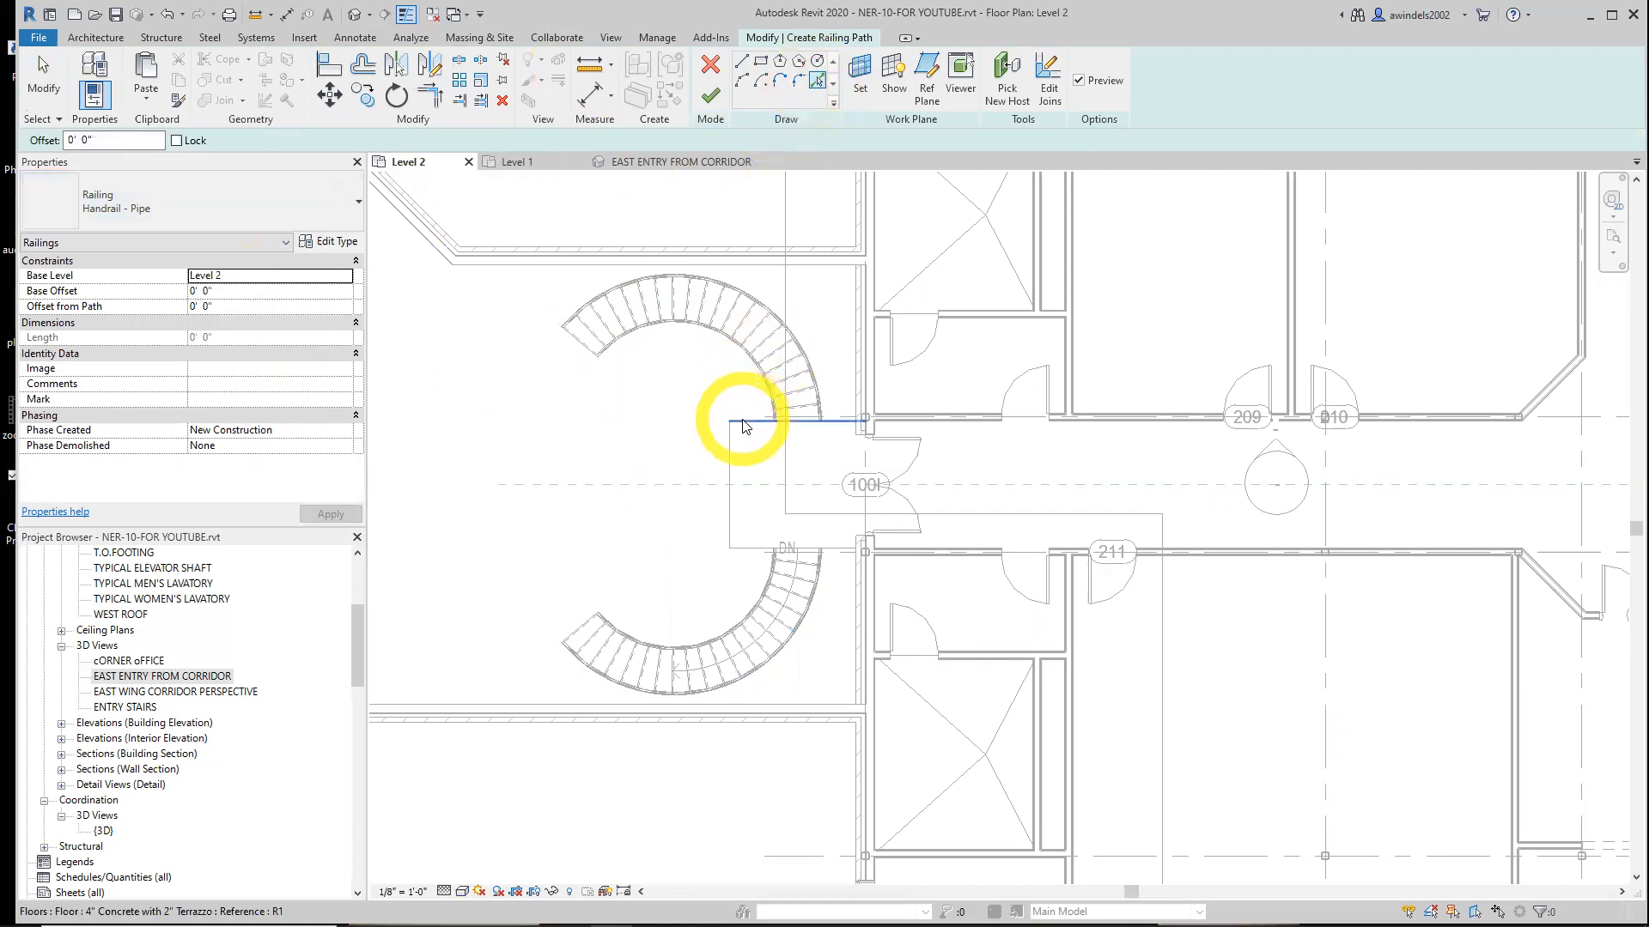
{"action": "left_click", "coordinate": [91, 142]}
{"action": "key", "text": "BackSpace"}
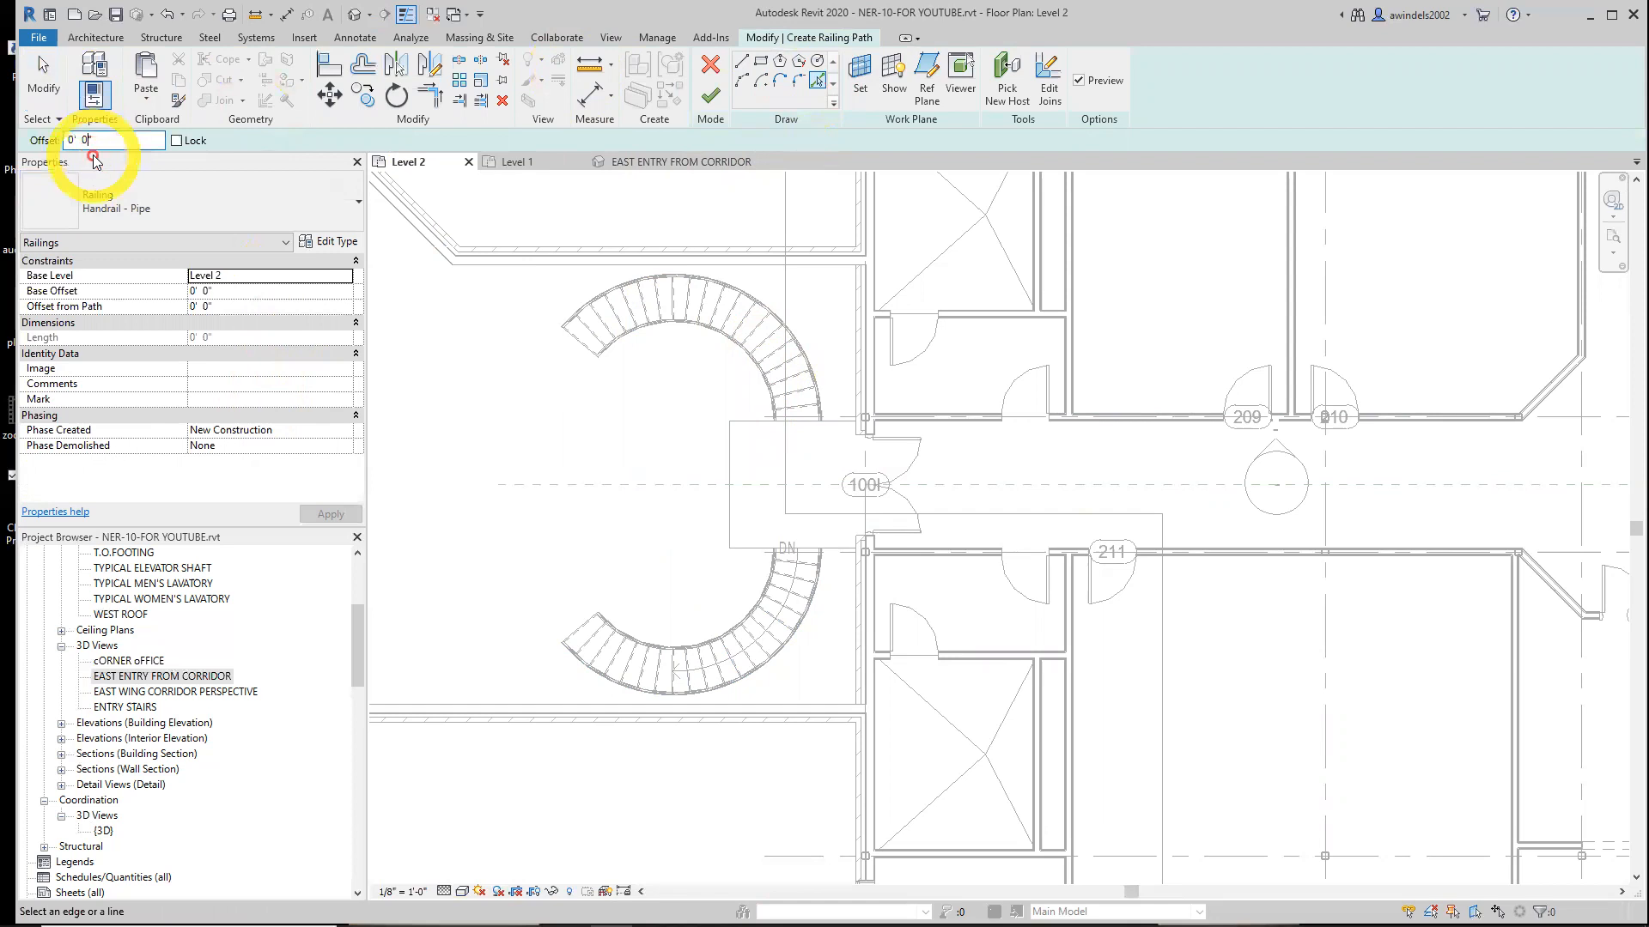
{"action": "type", "text": "4"}
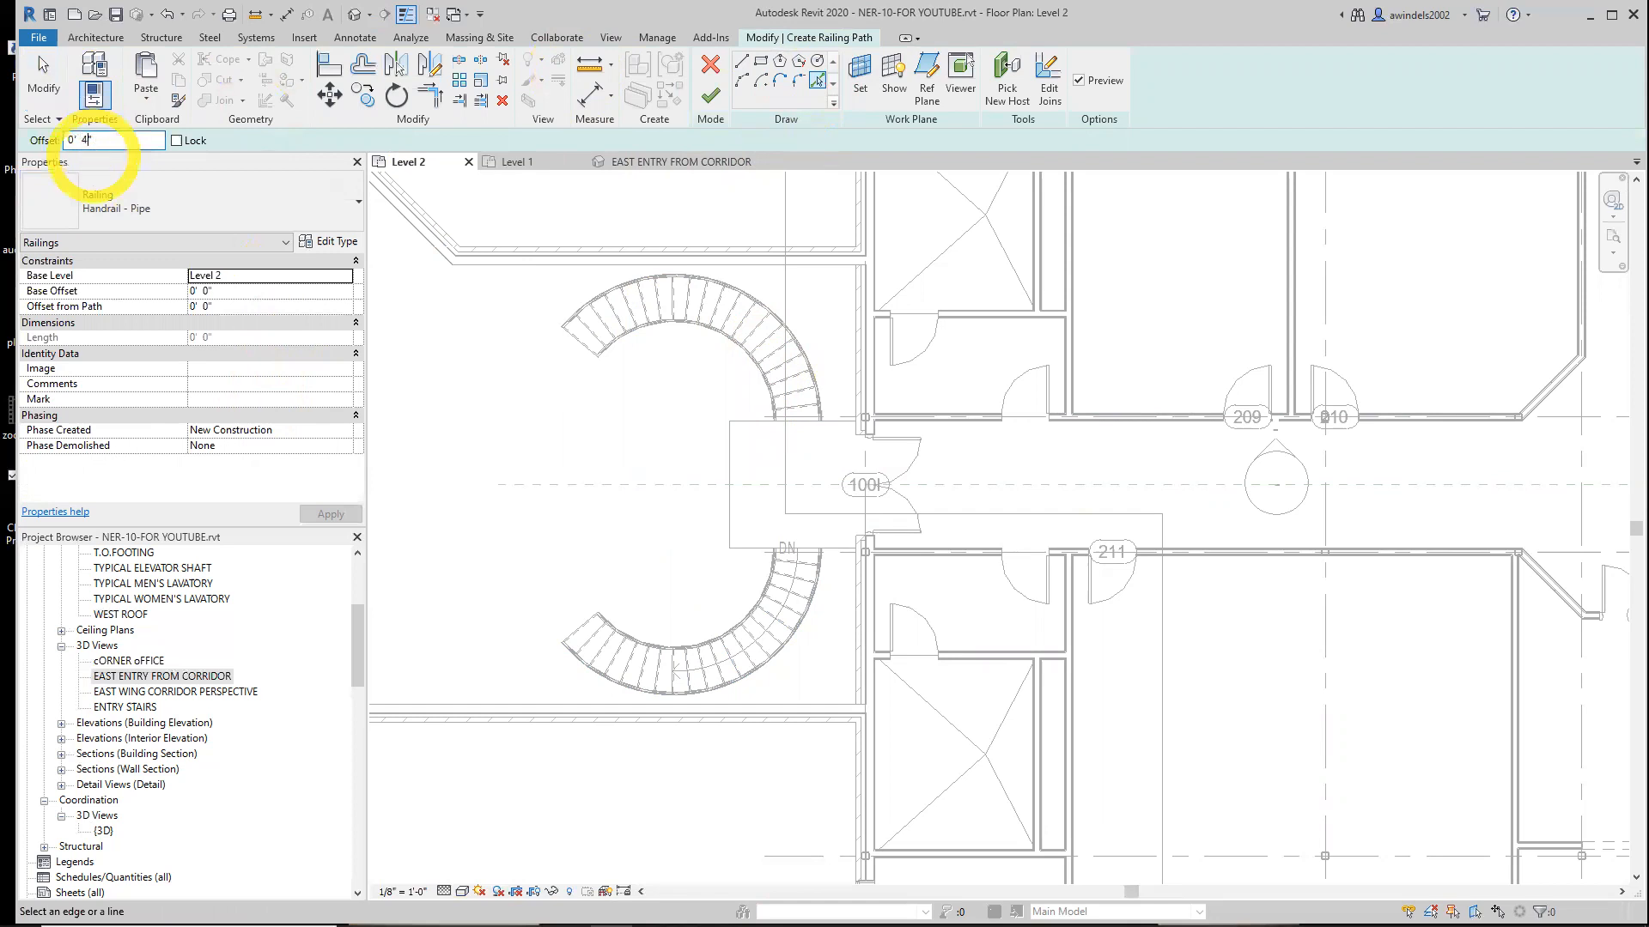
{"action": "left_click", "coordinate": [754, 426]}
{"action": "left_click", "coordinate": [735, 468]}
{"action": "left_click", "coordinate": [753, 550]}
{"action": "scroll", "coordinate": [755, 538], "scroll_direction": "up", "scroll_amount": 3}
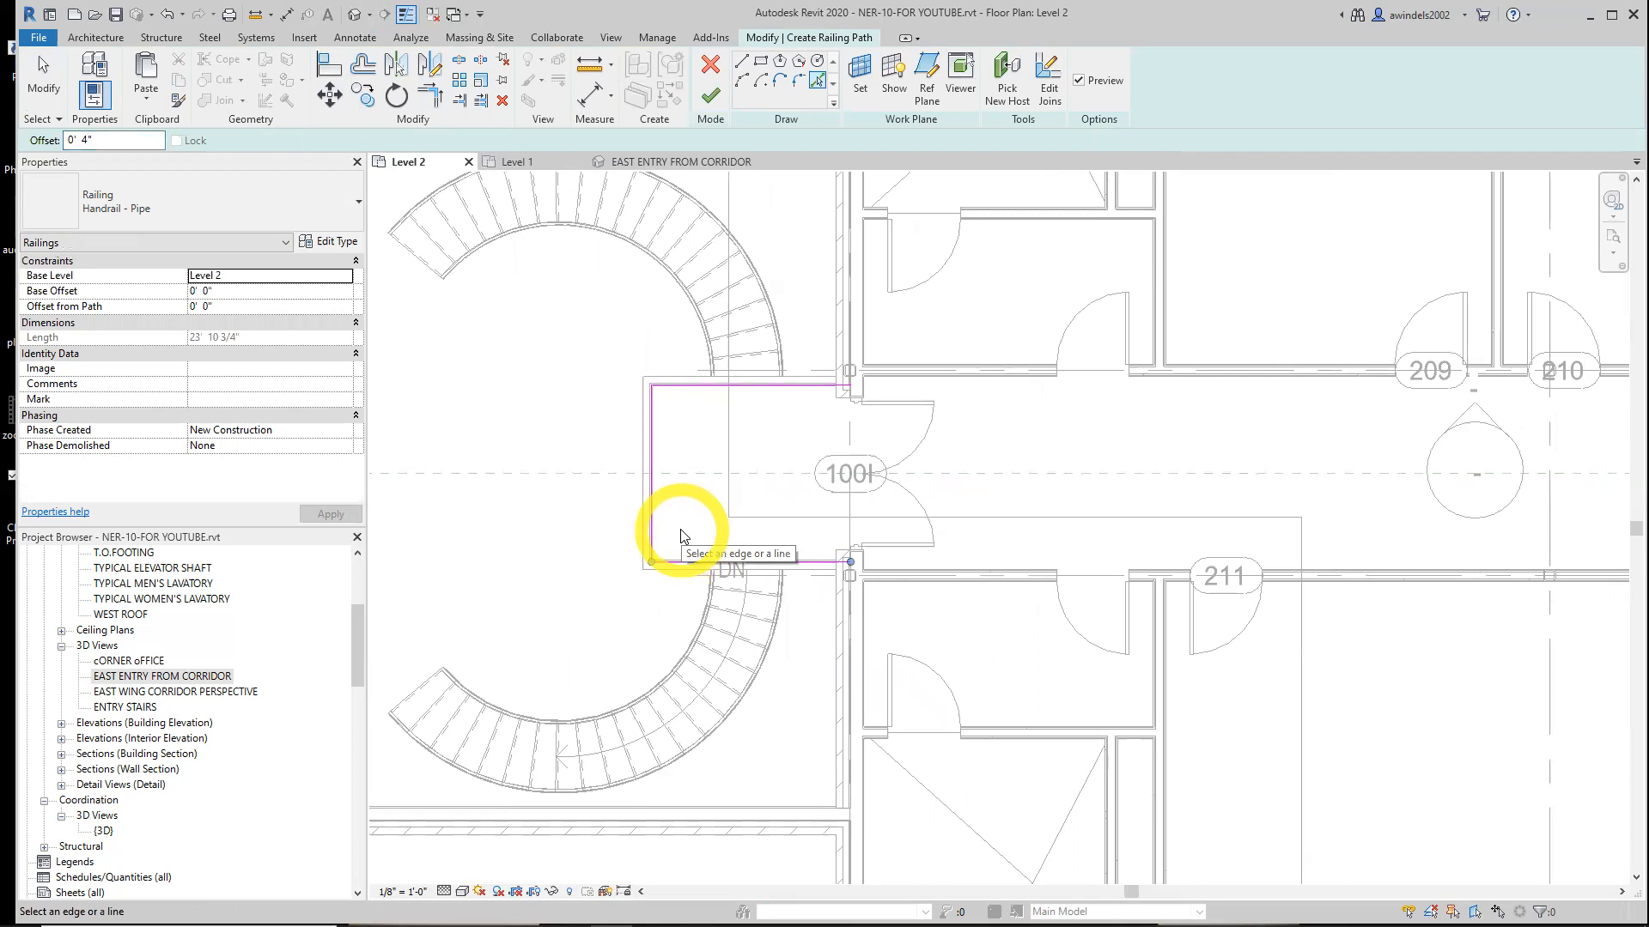
{"action": "mouse_move", "coordinate": [685, 518]}
{"action": "middle_mouse_down"}
{"action": "mouse_move", "coordinate": [672, 577]}
{"action": "mouse_move", "coordinate": [638, 574]}
{"action": "middle_mouse_up"}
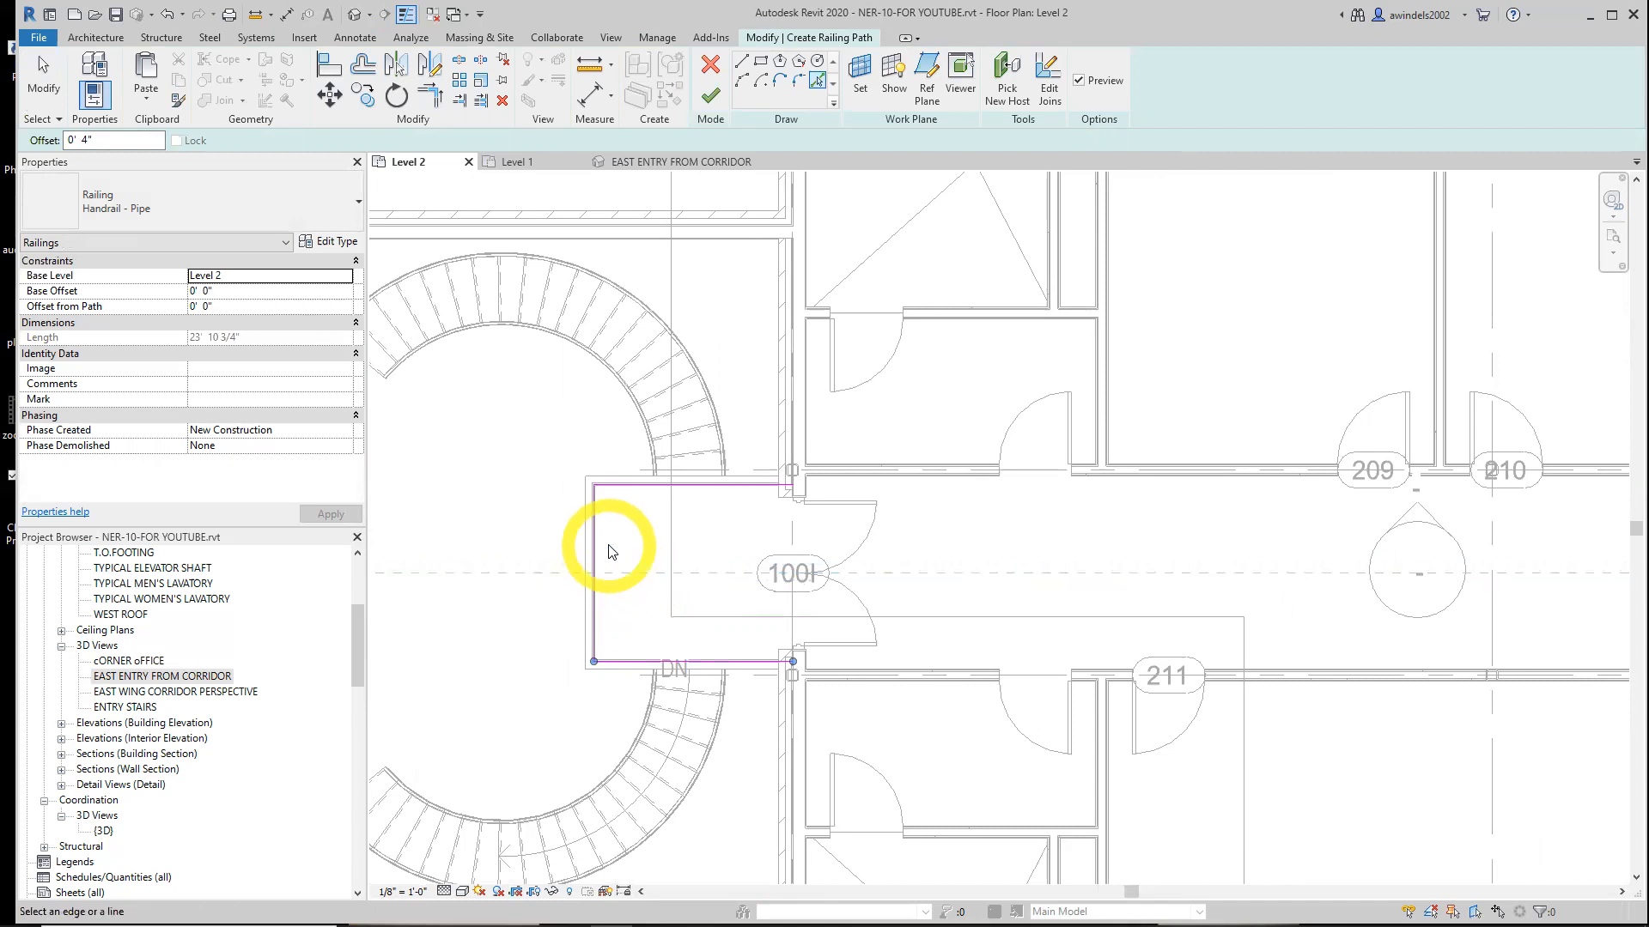
Draw a short vertical path line from the upper curved stair's railing end down across the landing path's upper edge
{"action": "key", "text": "Escape"}
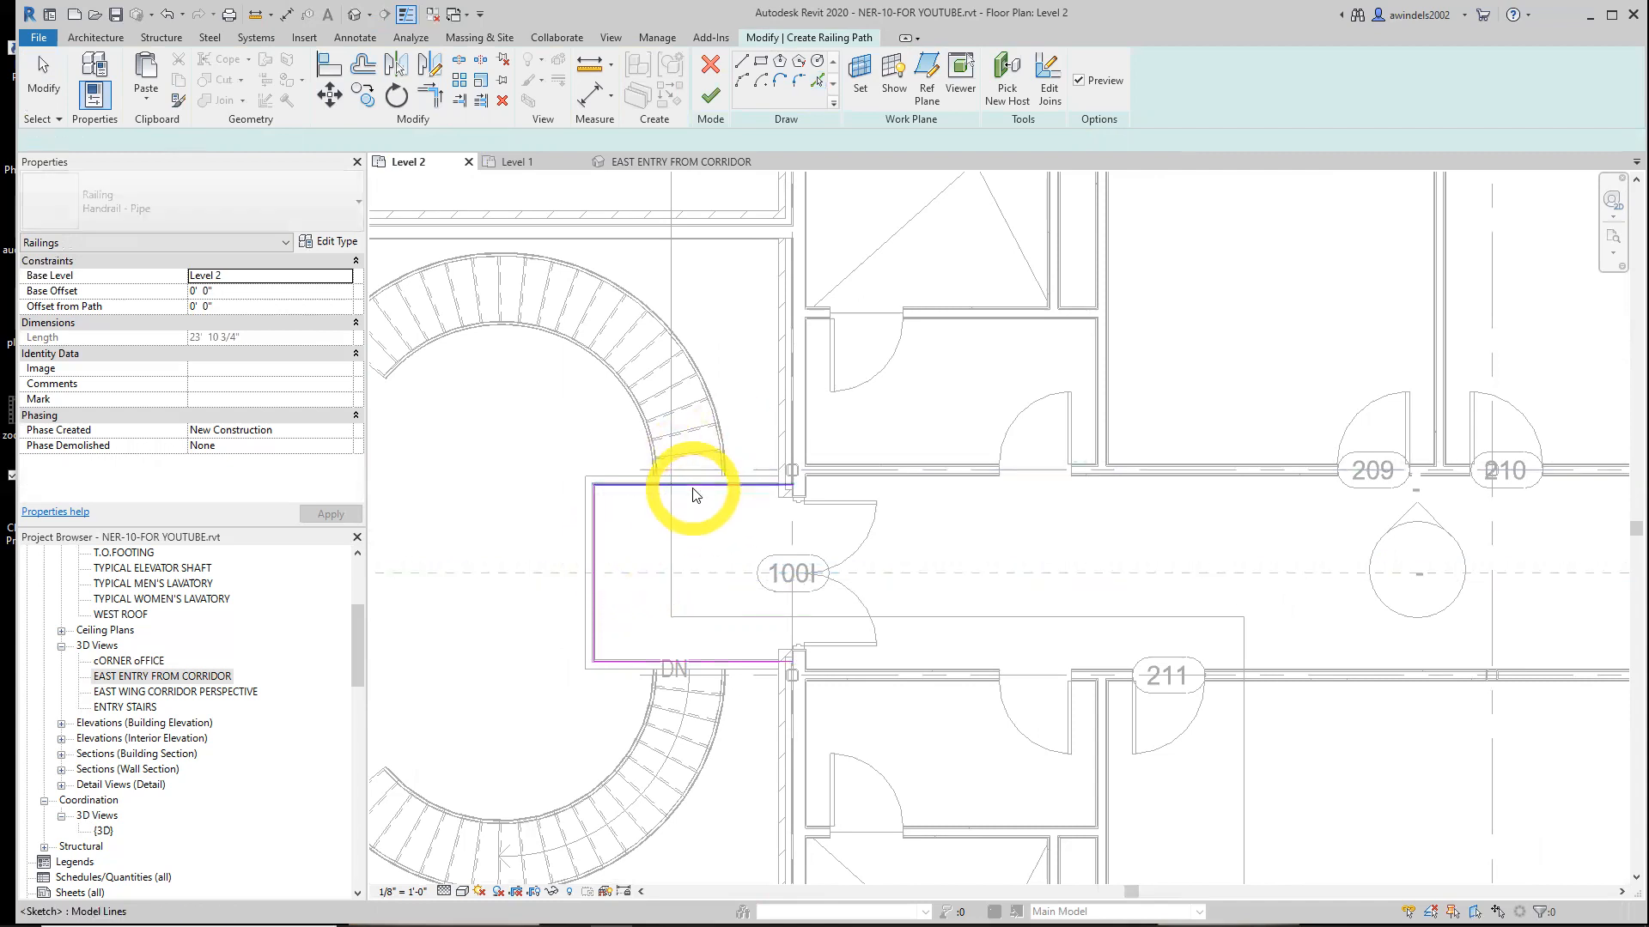
{"action": "left_click", "coordinate": [694, 491]}
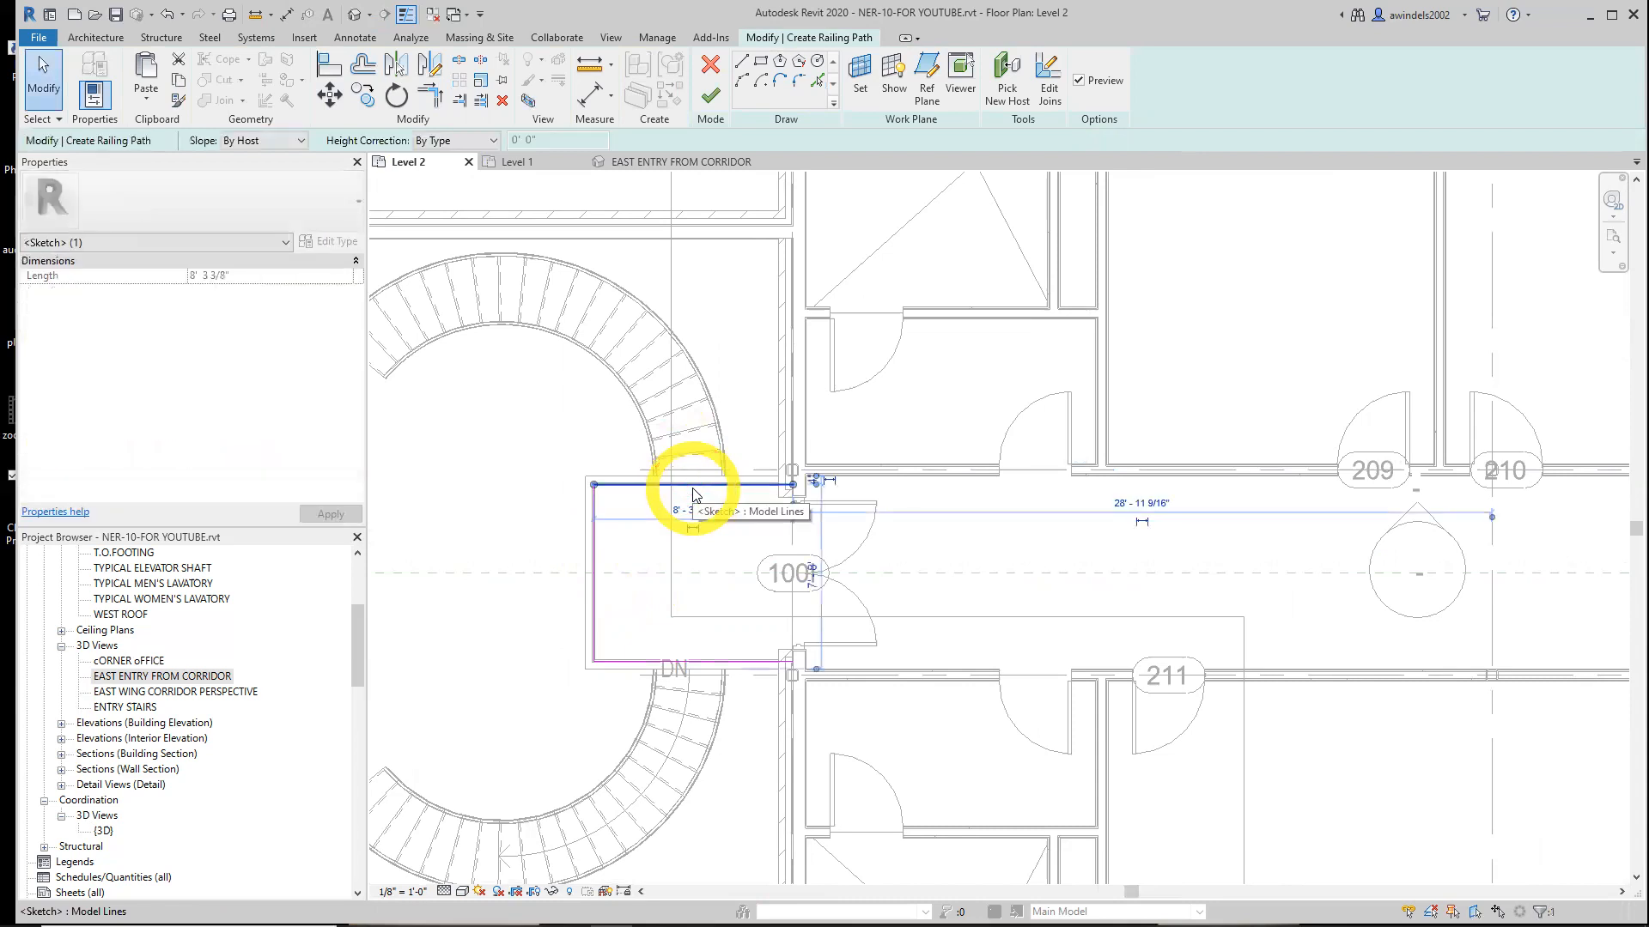
{"action": "key", "text": "Escape"}
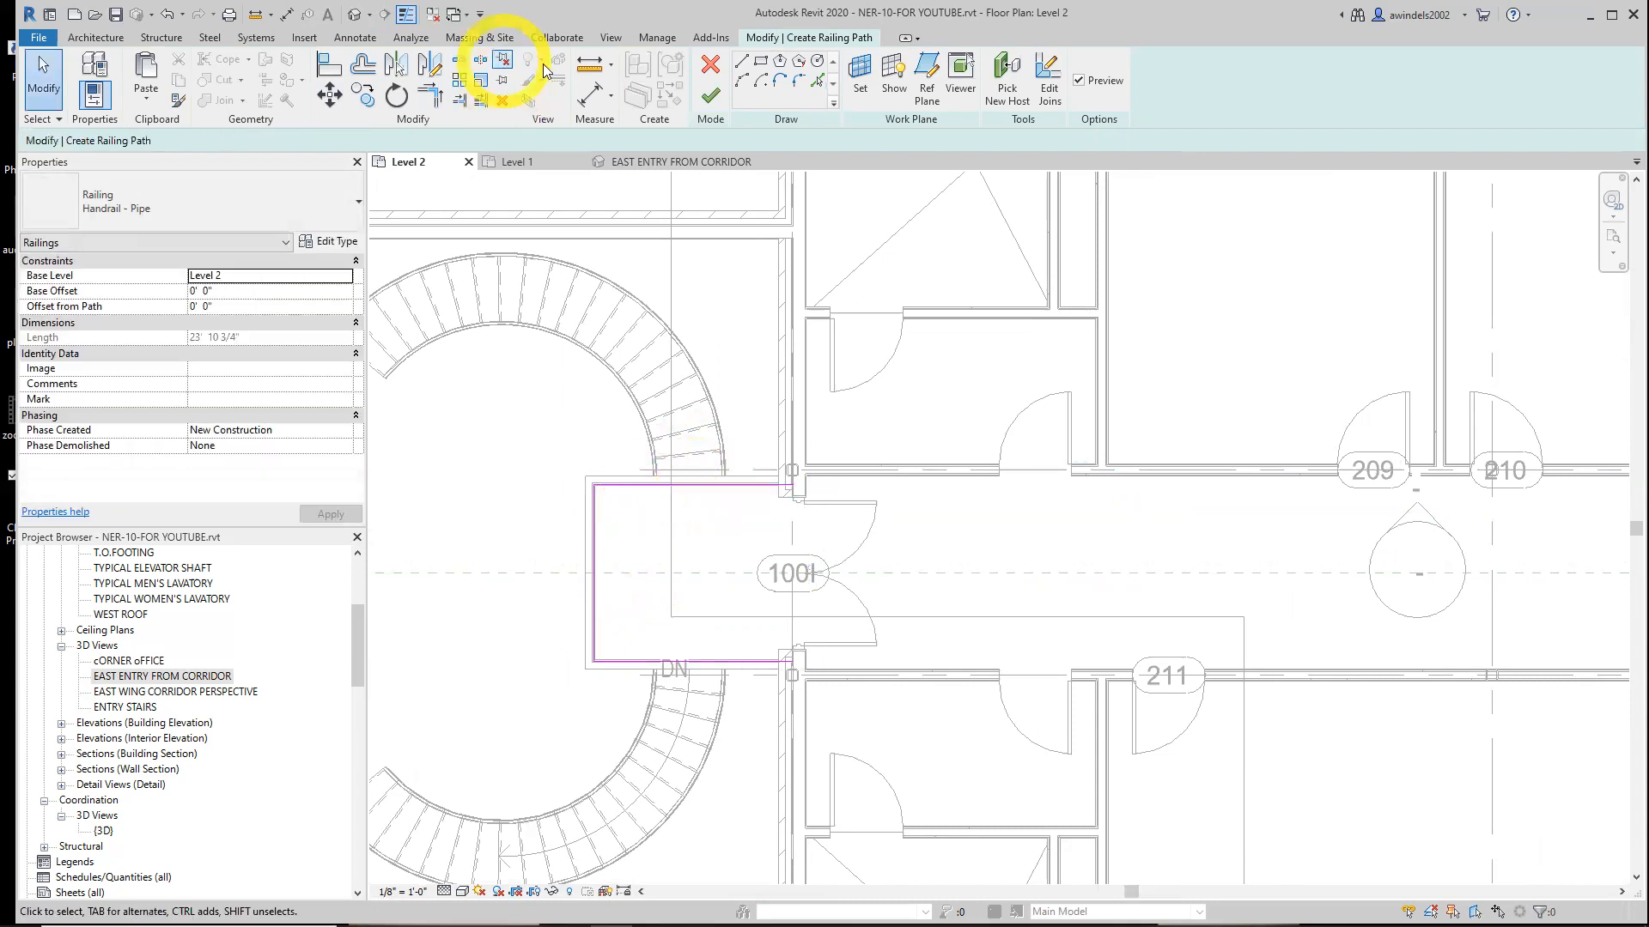
{"action": "left_click", "coordinate": [740, 65]}
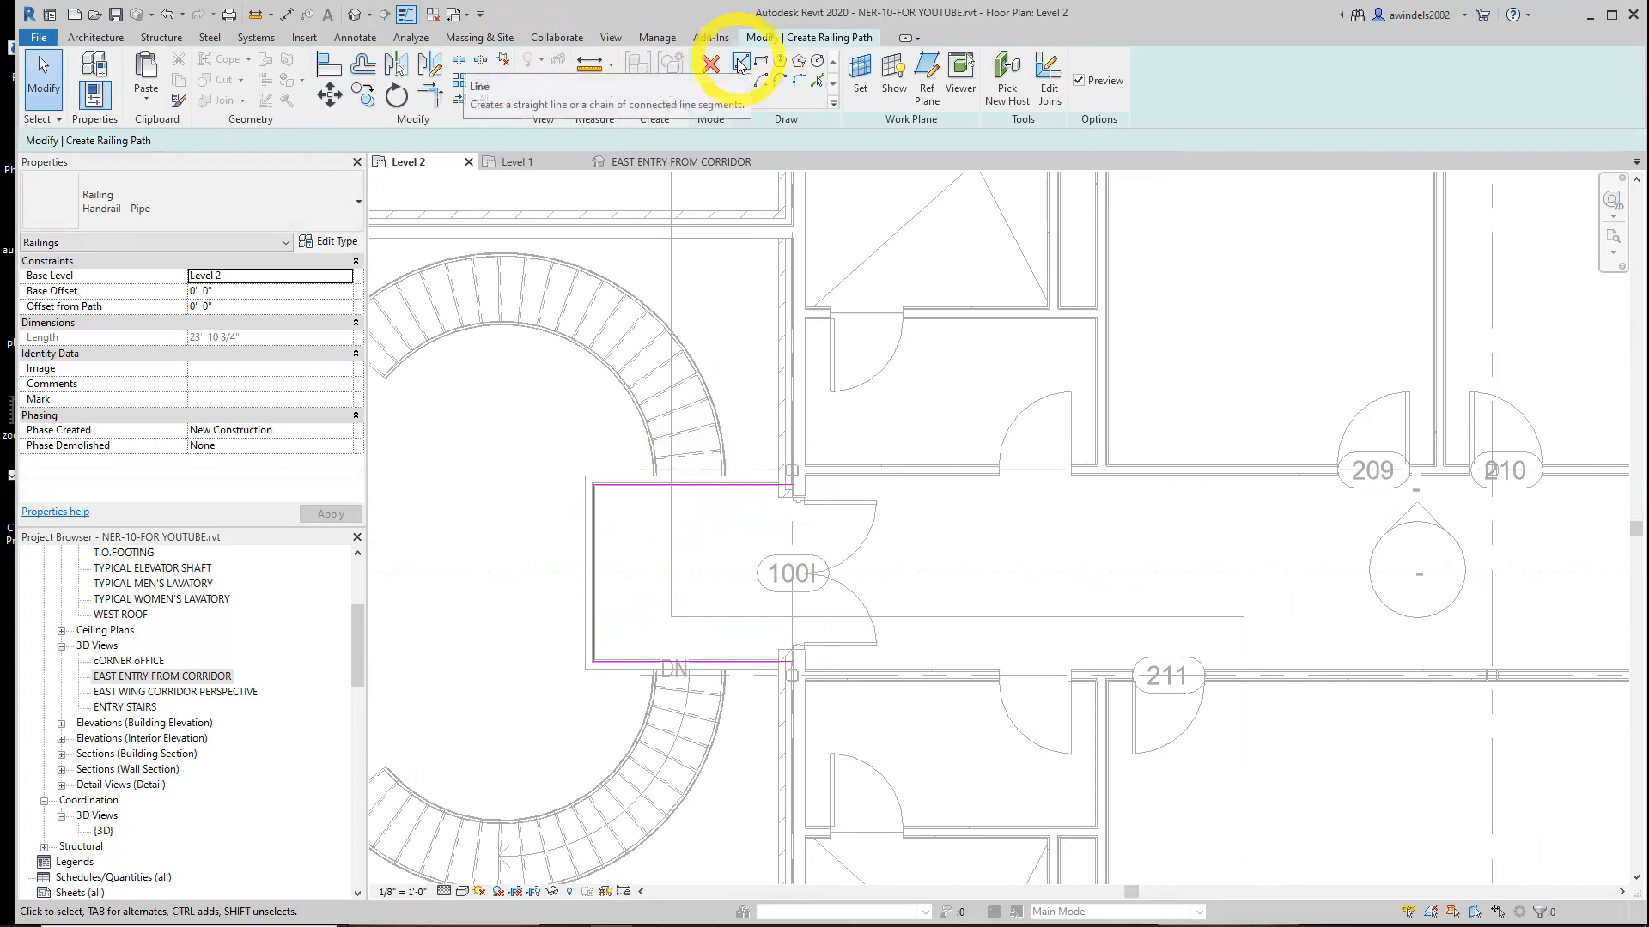
{"action": "scroll", "coordinate": [658, 522], "scroll_direction": "up", "scroll_amount": 3}
{"action": "scroll", "coordinate": [669, 473], "scroll_direction": "down", "scroll_amount": 2}
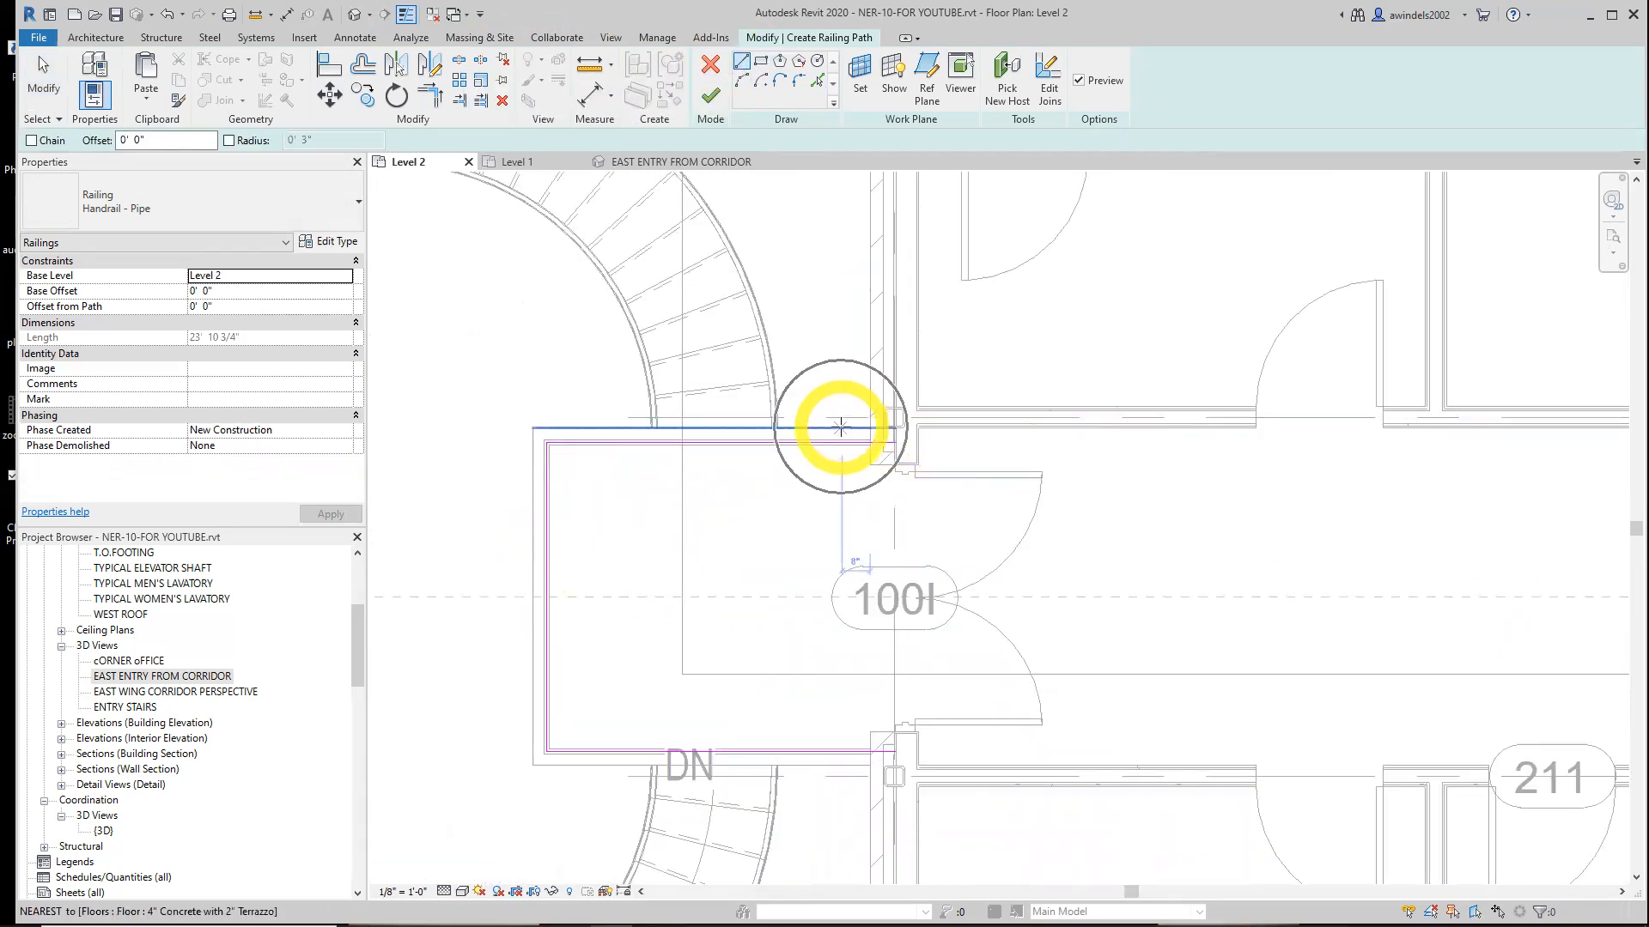
{"action": "scroll", "coordinate": [653, 428], "scroll_direction": "up", "scroll_amount": 3}
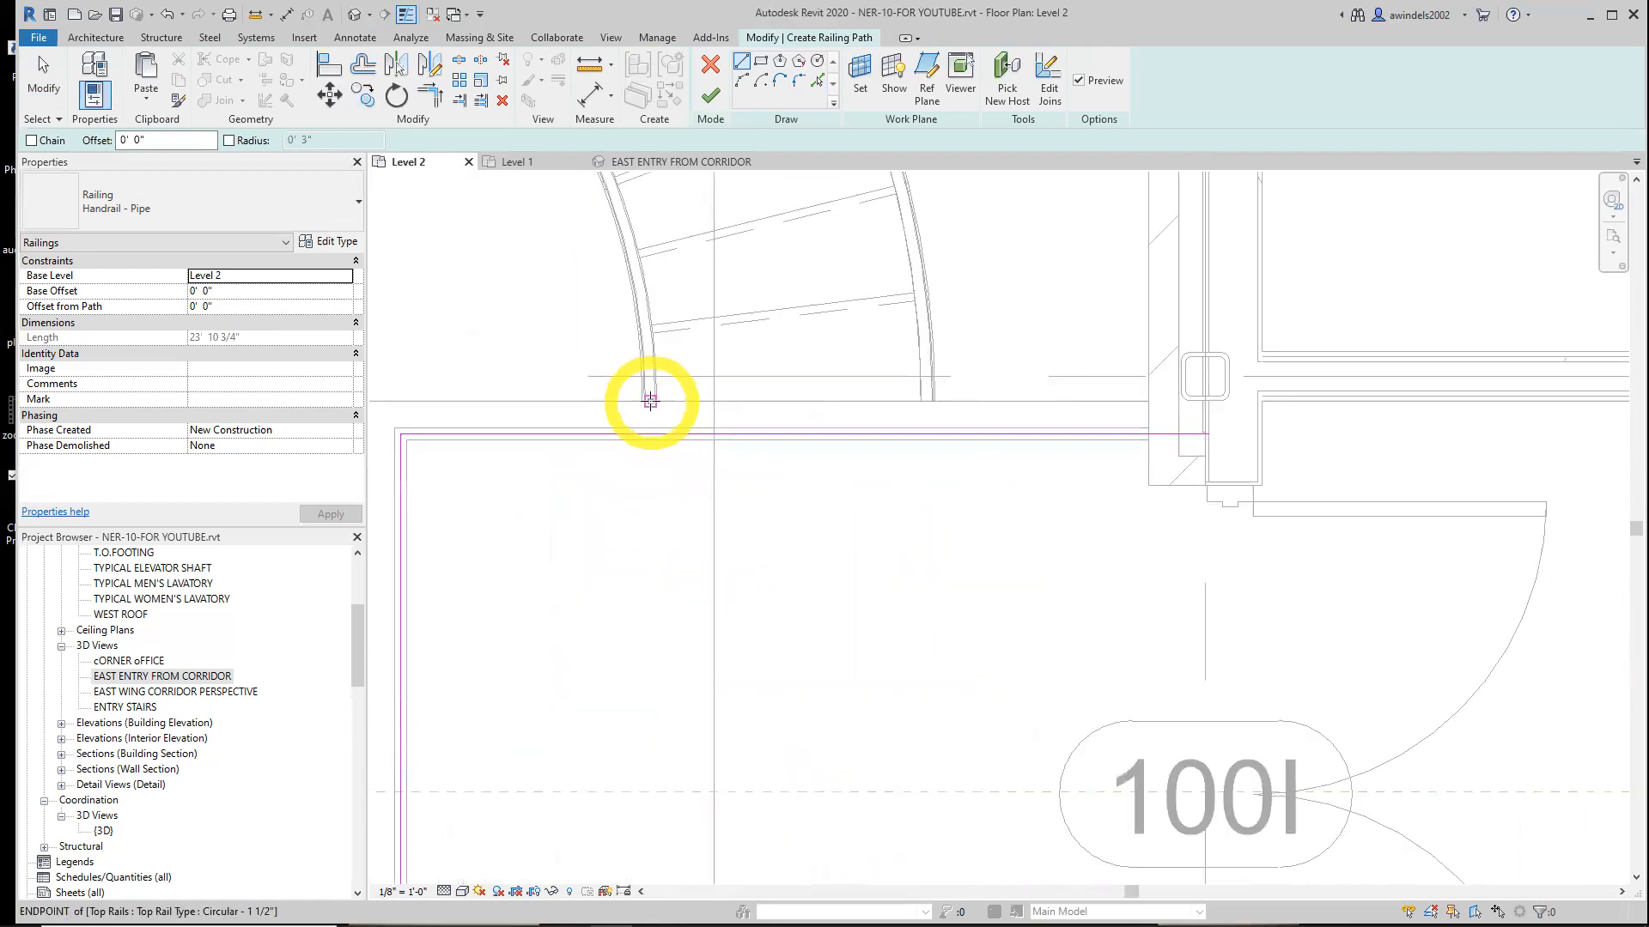
{"action": "scroll", "coordinate": [646, 396], "scroll_direction": "up", "scroll_amount": 2}
{"action": "left_click", "coordinate": [651, 401]}
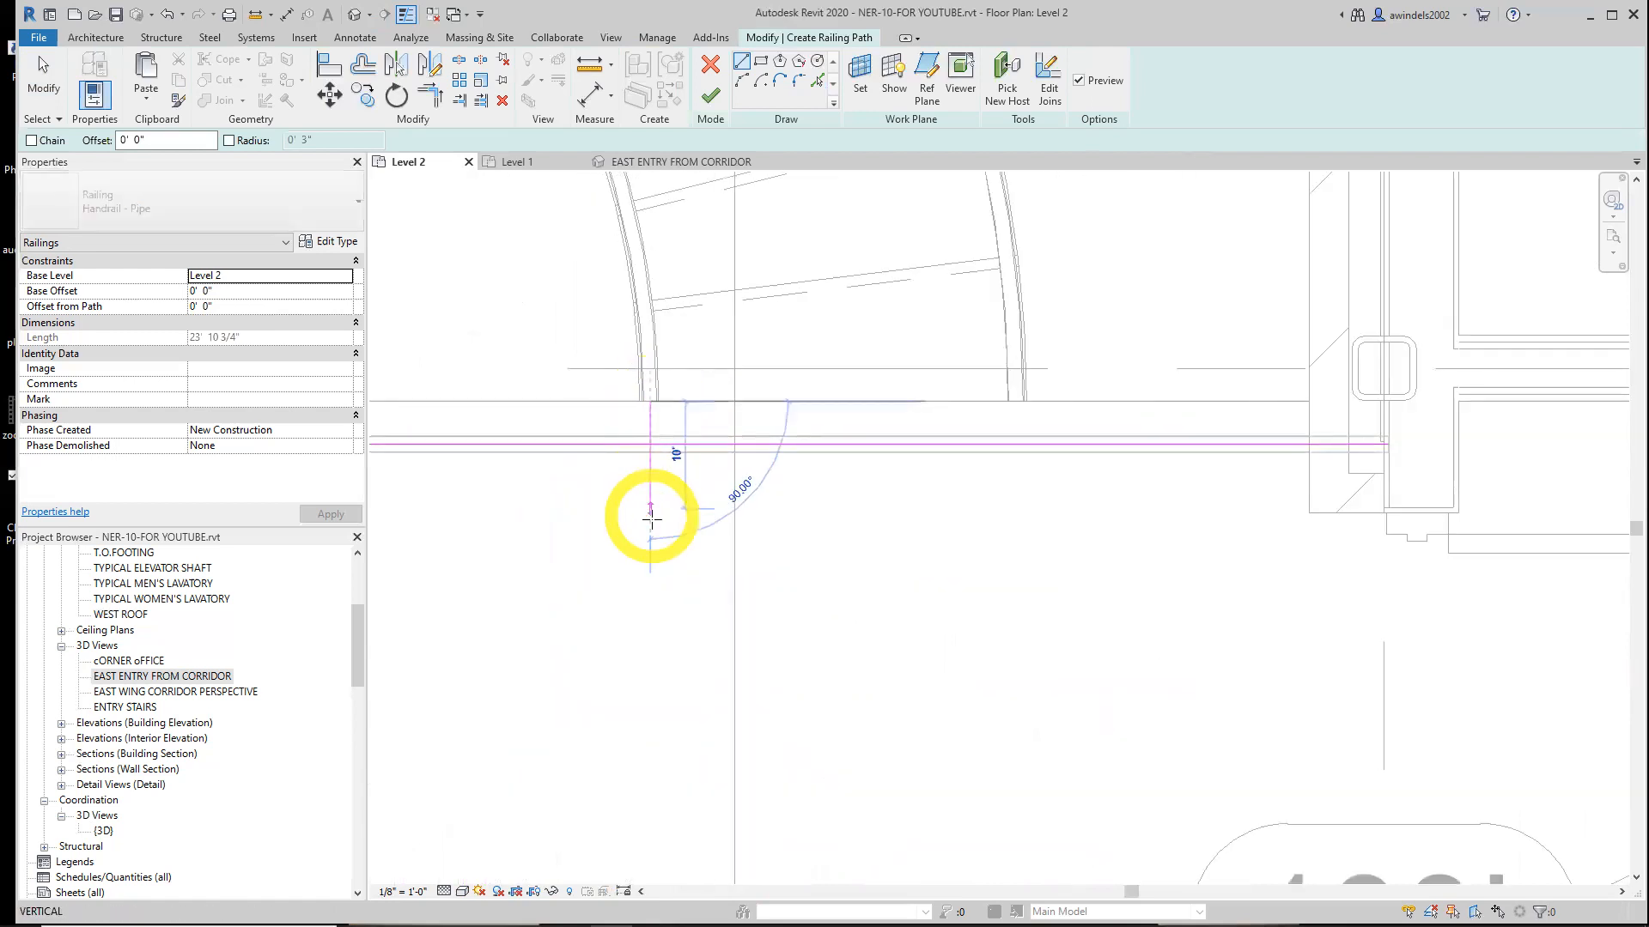
{"action": "left_click", "coordinate": [651, 519]}
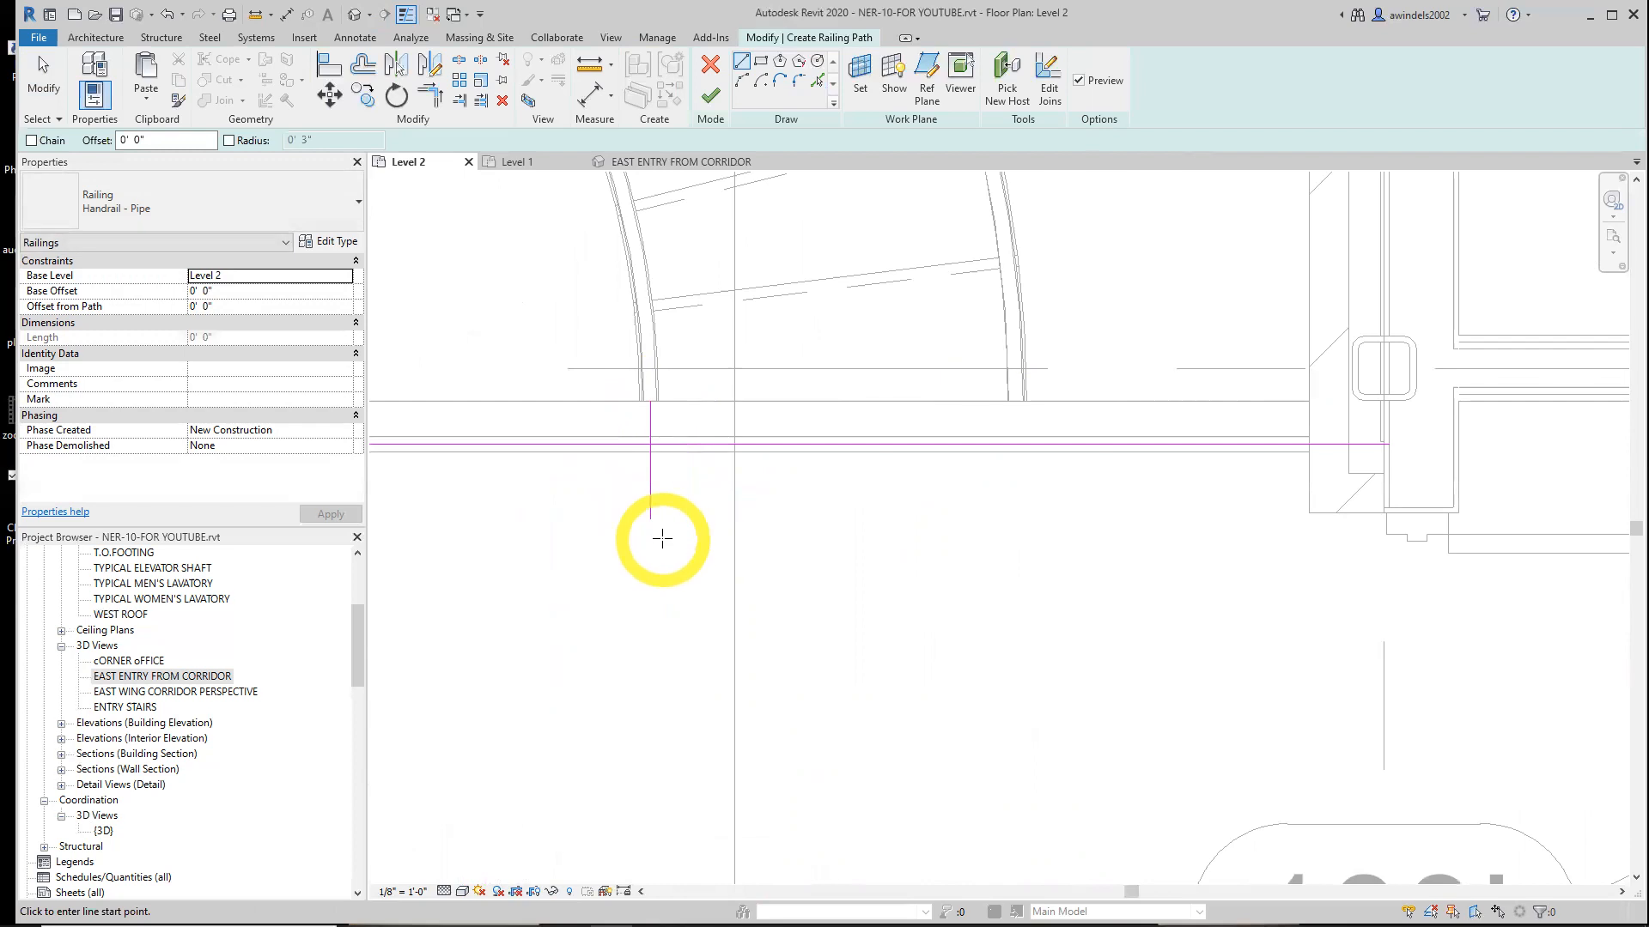
Draw a matching short vertical path line near the DN label at the lower curved stair's railing end
{"action": "scroll", "coordinate": [630, 636], "scroll_direction": "down", "scroll_amount": 1}
{"action": "middle_click_drag", "start_coordinate": [629, 636], "coordinate": [712, 197]}
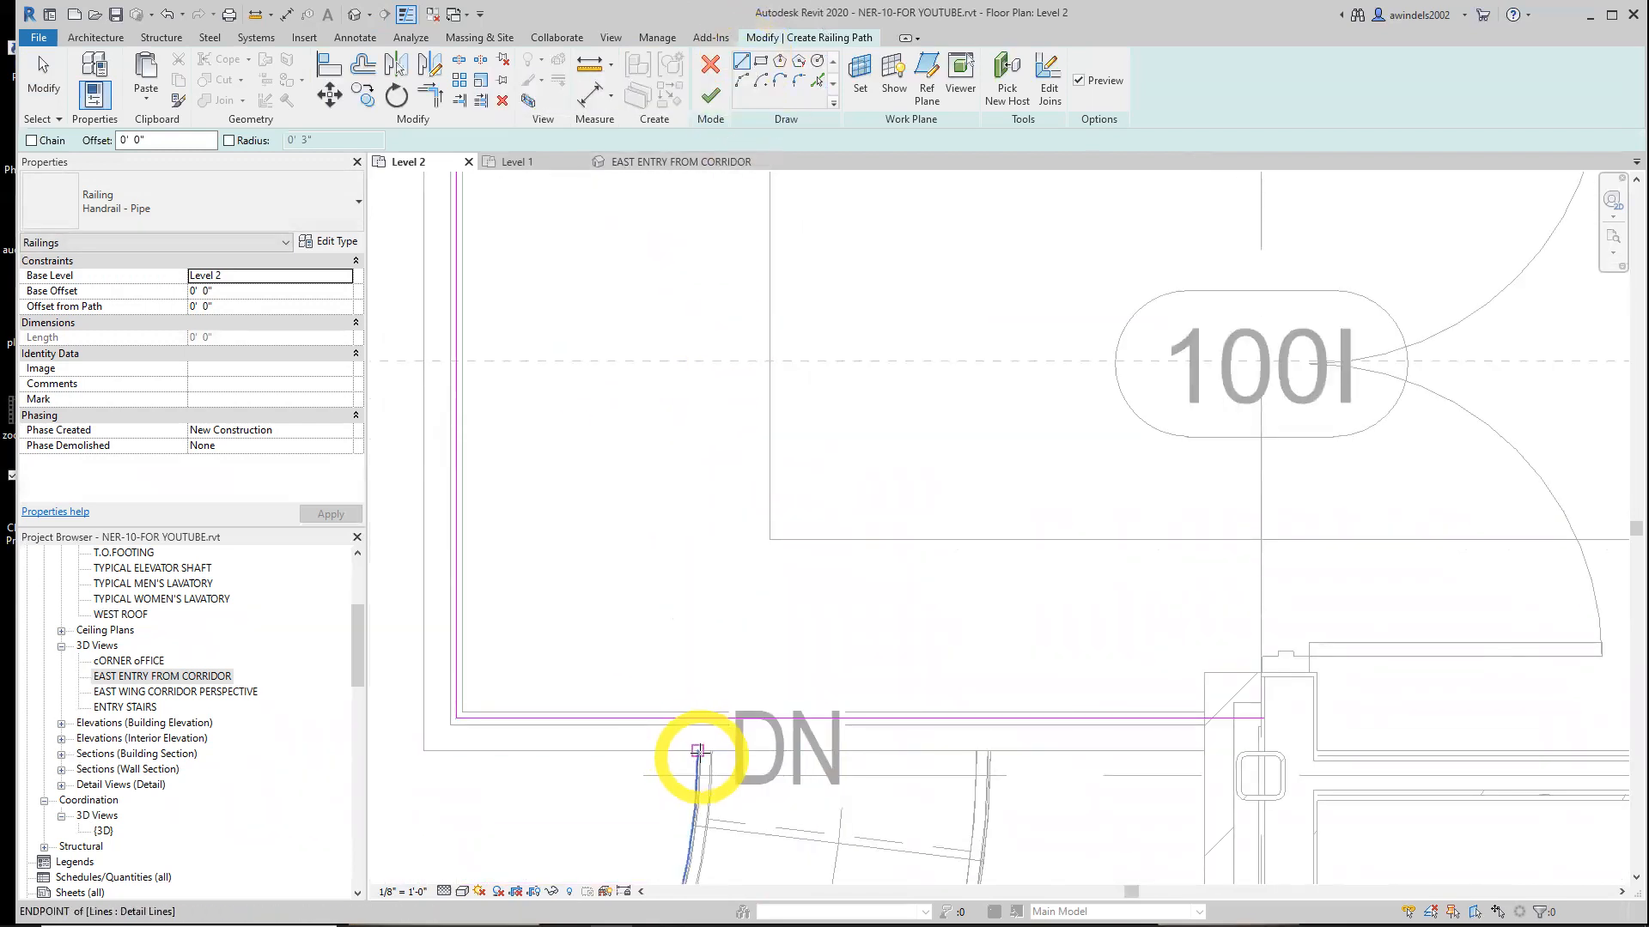
{"action": "left_click", "coordinate": [704, 750]}
{"action": "left_click", "coordinate": [704, 685]}
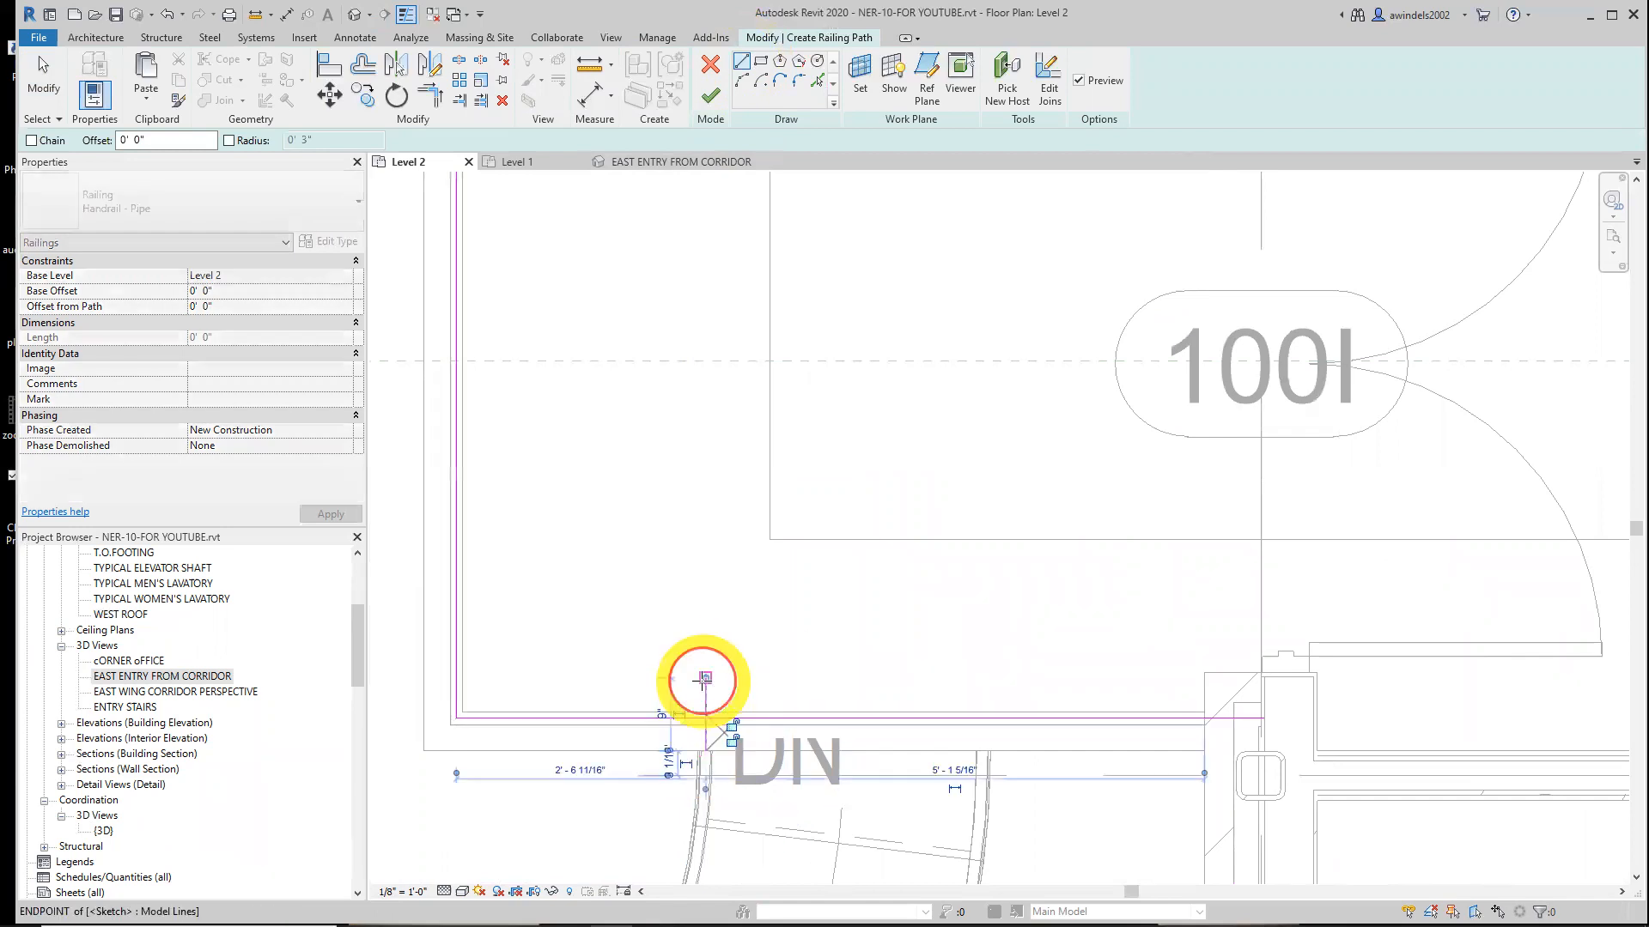
{"action": "key", "text": "Escape"}
{"action": "key", "text": "Escape"}
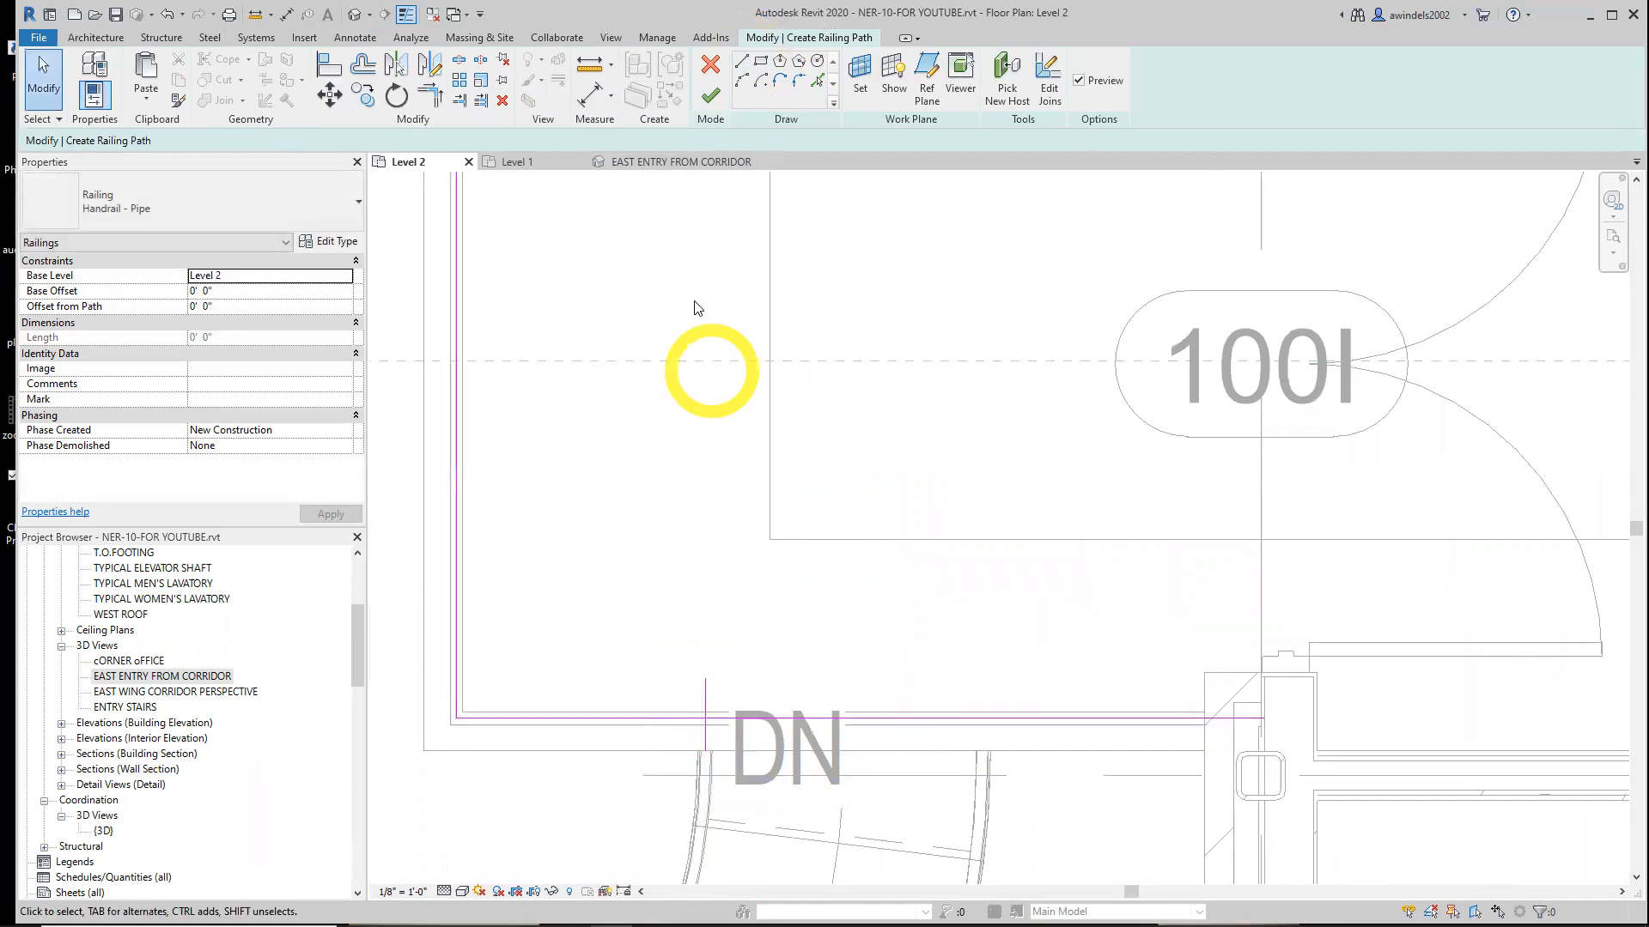
Trim the landing path and both connecting lines to corners where they meet the two stairs
{"action": "left_click", "coordinate": [438, 90]}
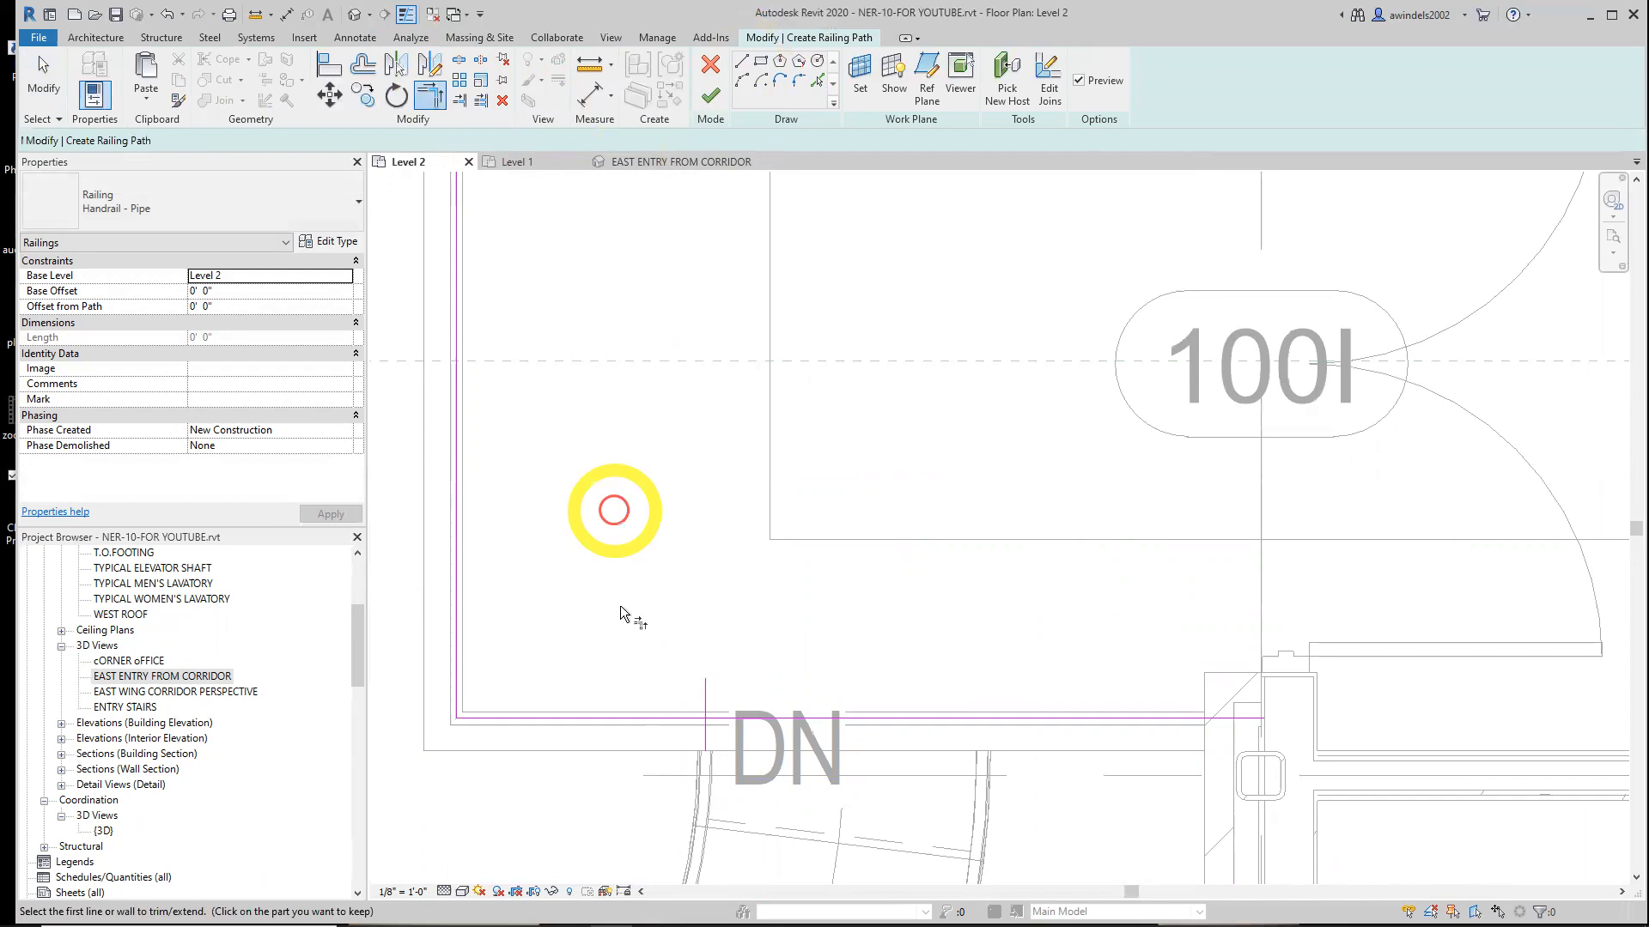
{"action": "left_click", "coordinate": [687, 722]}
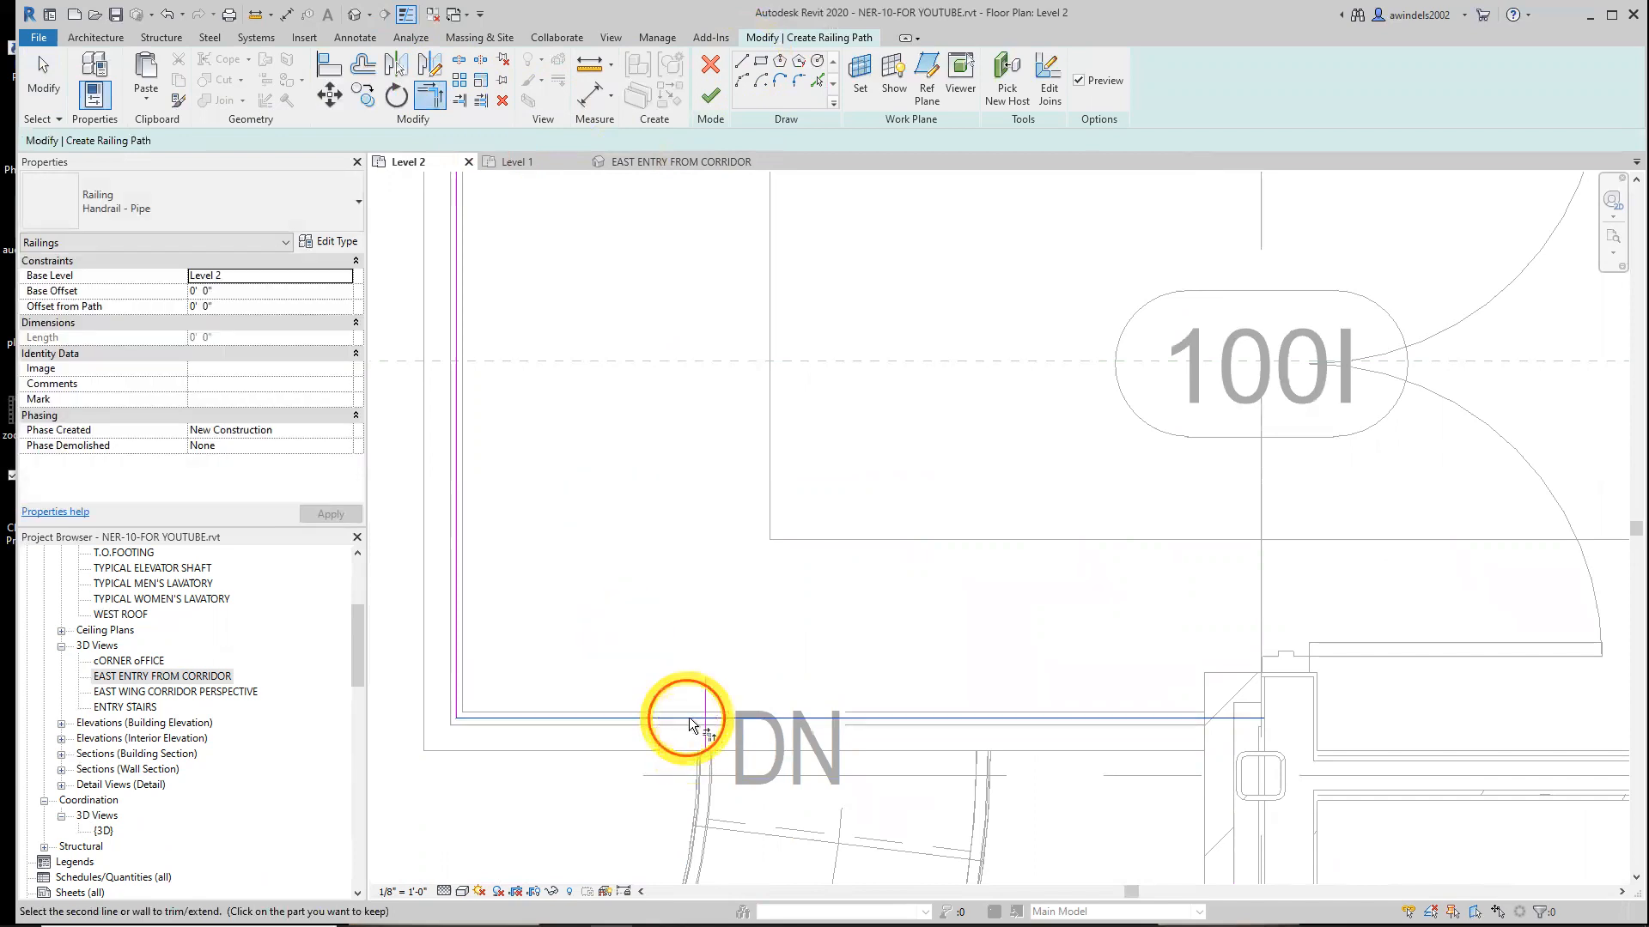
{"action": "left_click", "coordinate": [704, 734]}
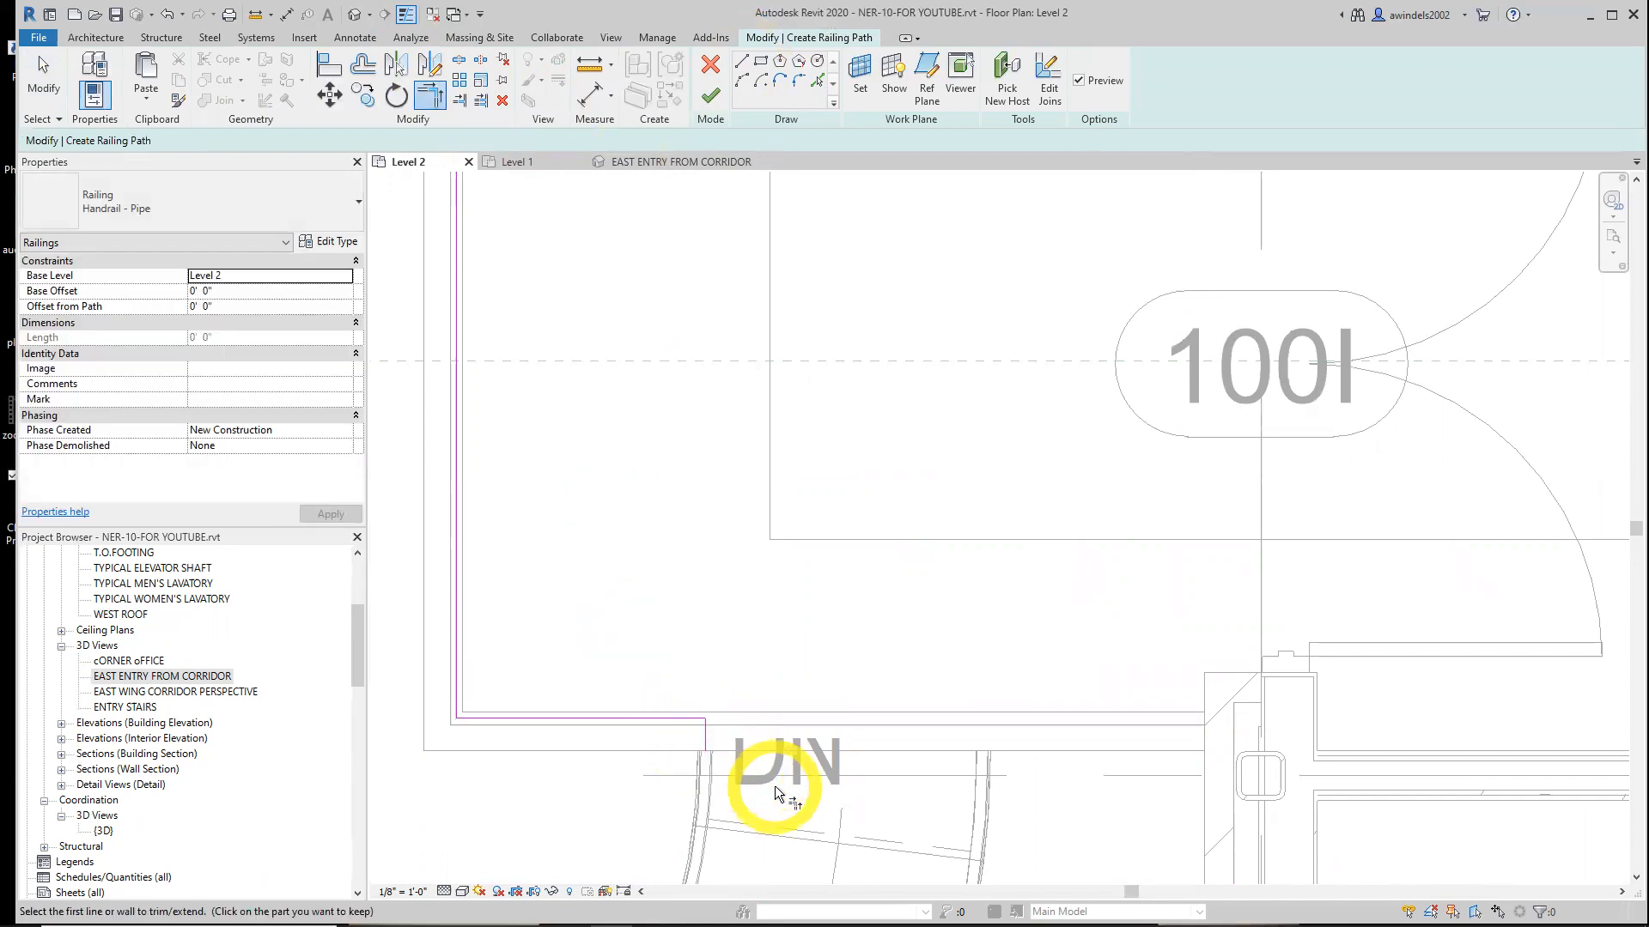
{"action": "mouse_move", "coordinate": [816, 559]}
{"action": "middle_mouse_down"}
{"action": "mouse_move", "coordinate": [817, 544]}
{"action": "mouse_move", "coordinate": [752, 681]}
{"action": "mouse_move", "coordinate": [766, 706]}
{"action": "middle_mouse_up"}
{"action": "scroll", "coordinate": [662, 563], "scroll_direction": "up", "scroll_amount": 3}
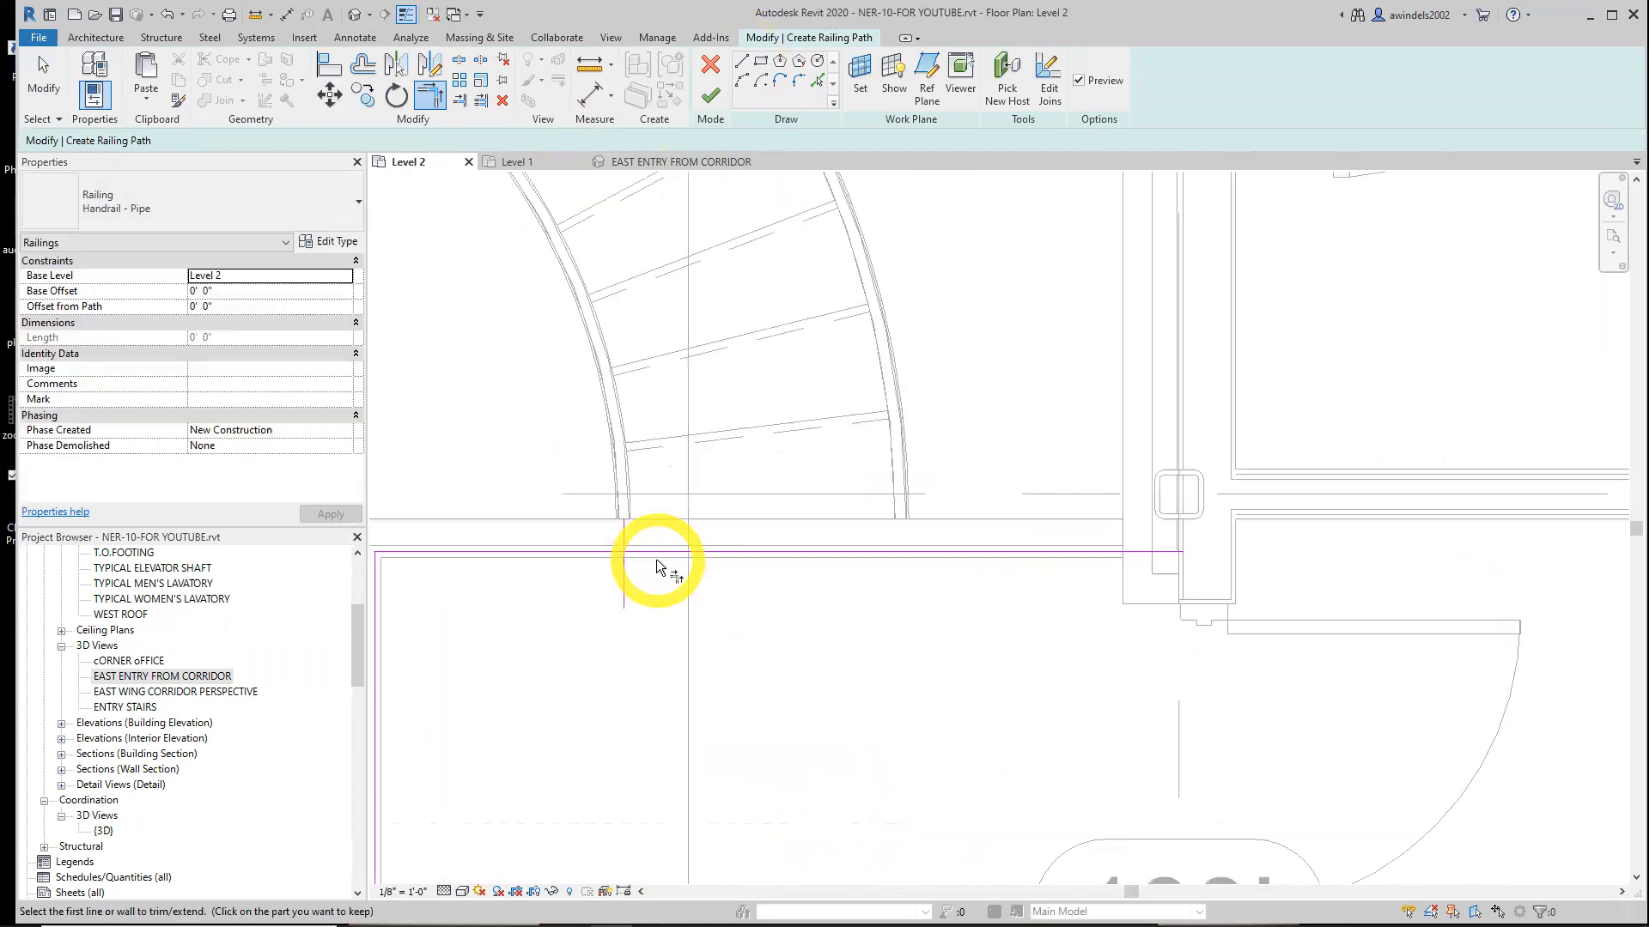
{"action": "left_click", "coordinate": [589, 551]}
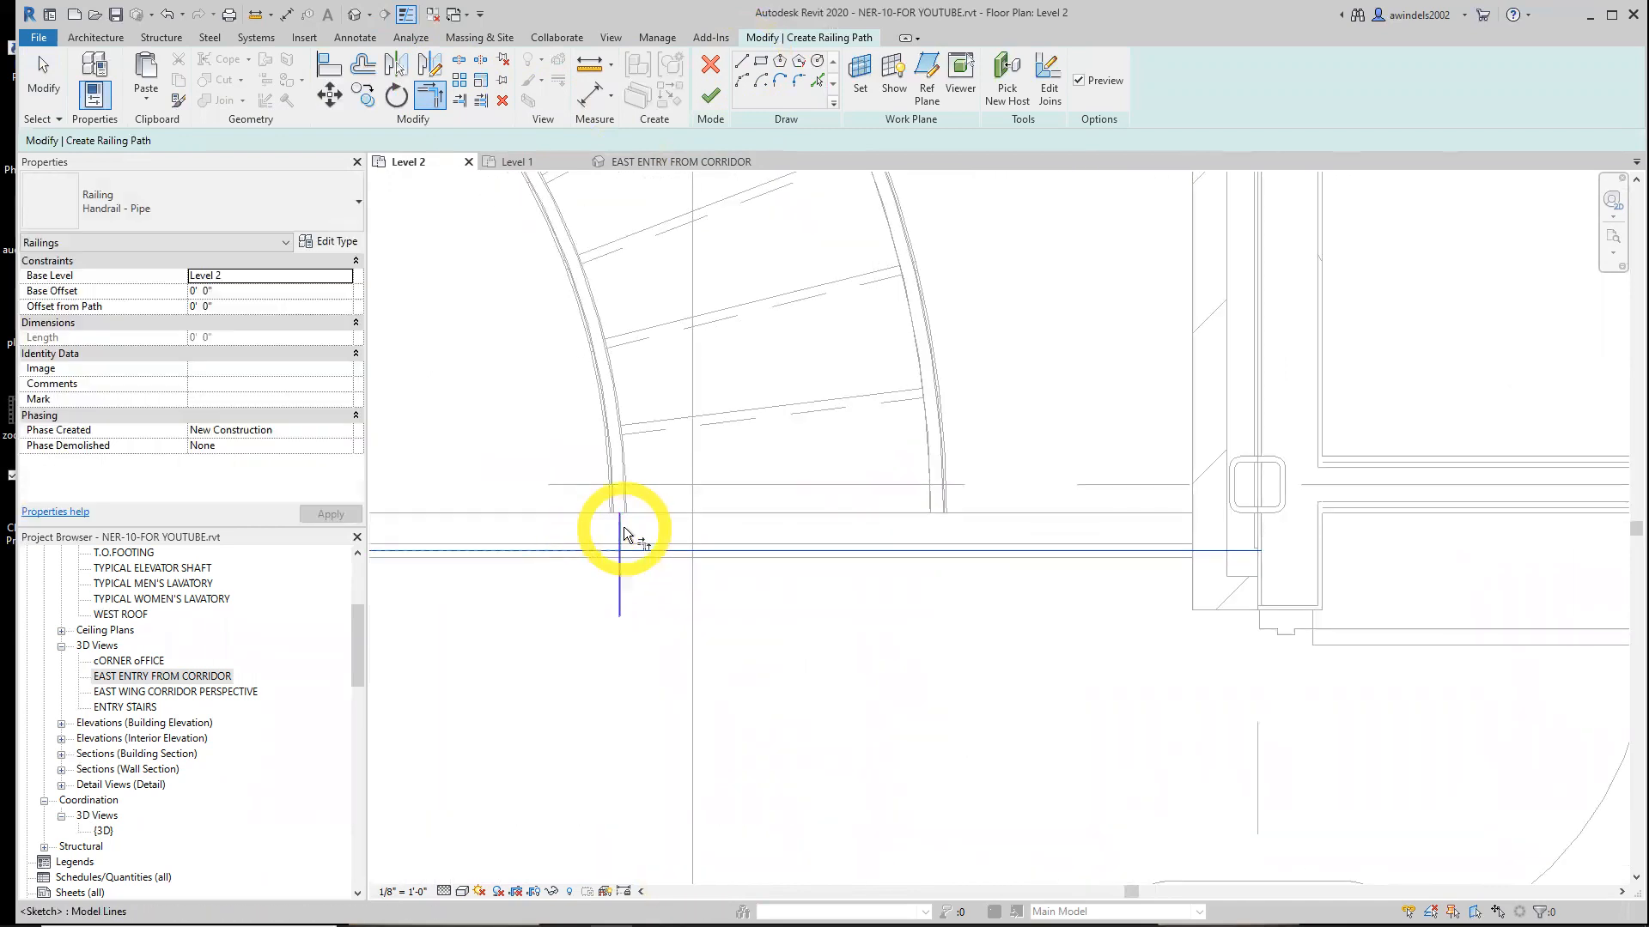
{"action": "left_click", "coordinate": [626, 534]}
{"action": "key", "text": "Escape"}
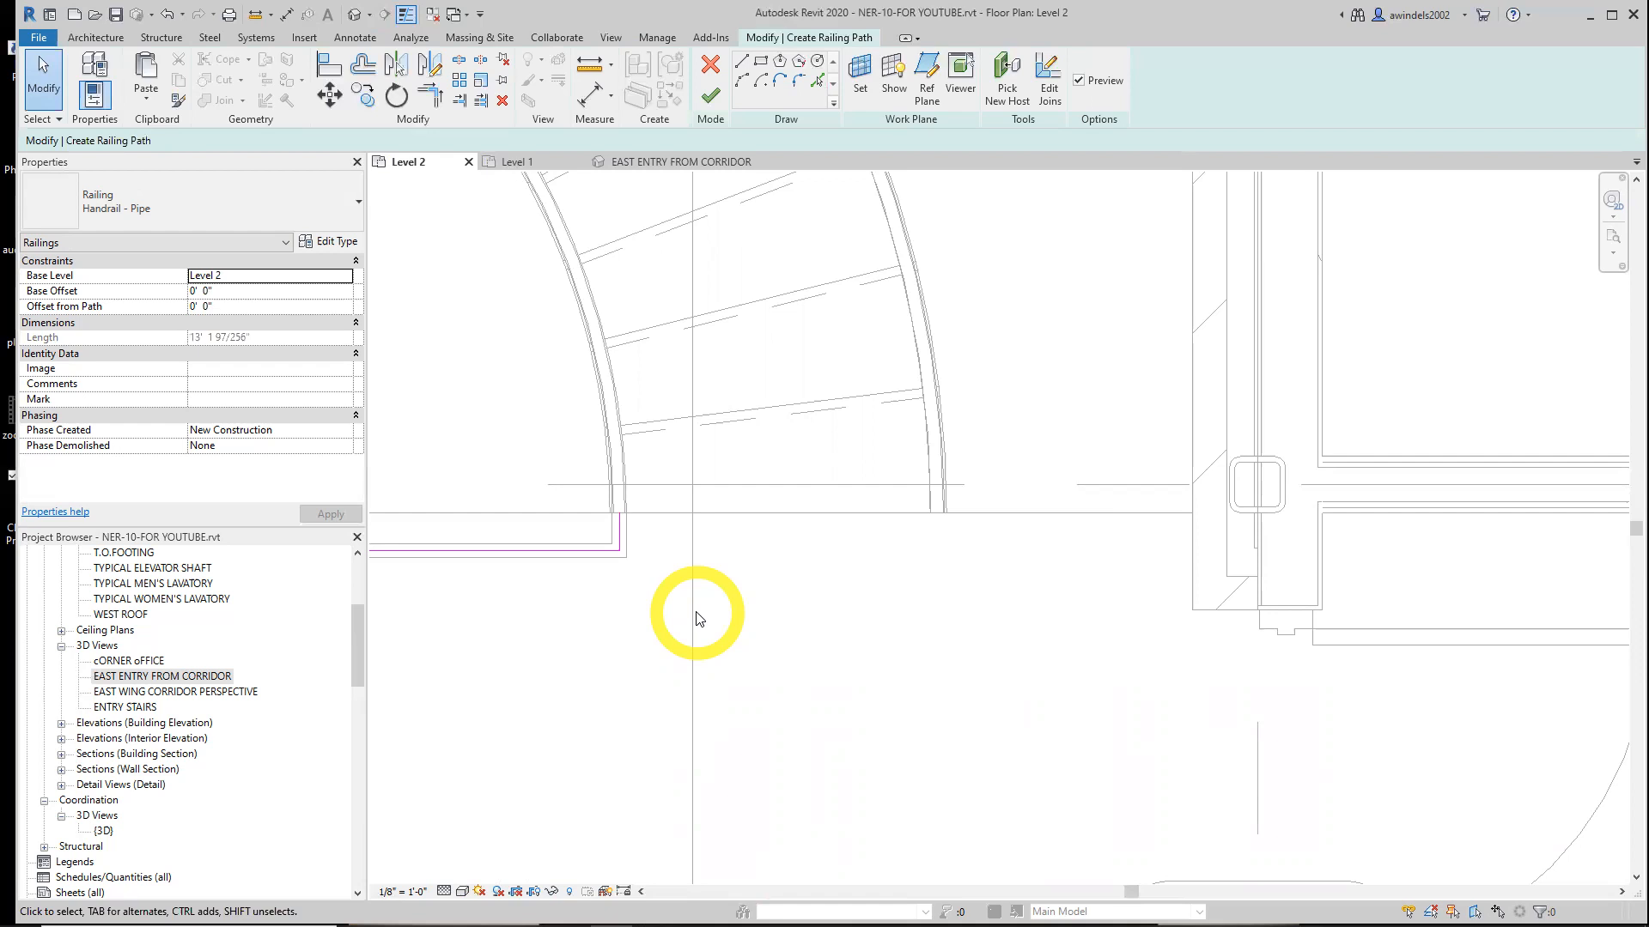
Finish the landing railing path
{"action": "scroll", "coordinate": [822, 608], "scroll_direction": "down", "scroll_amount": 2}
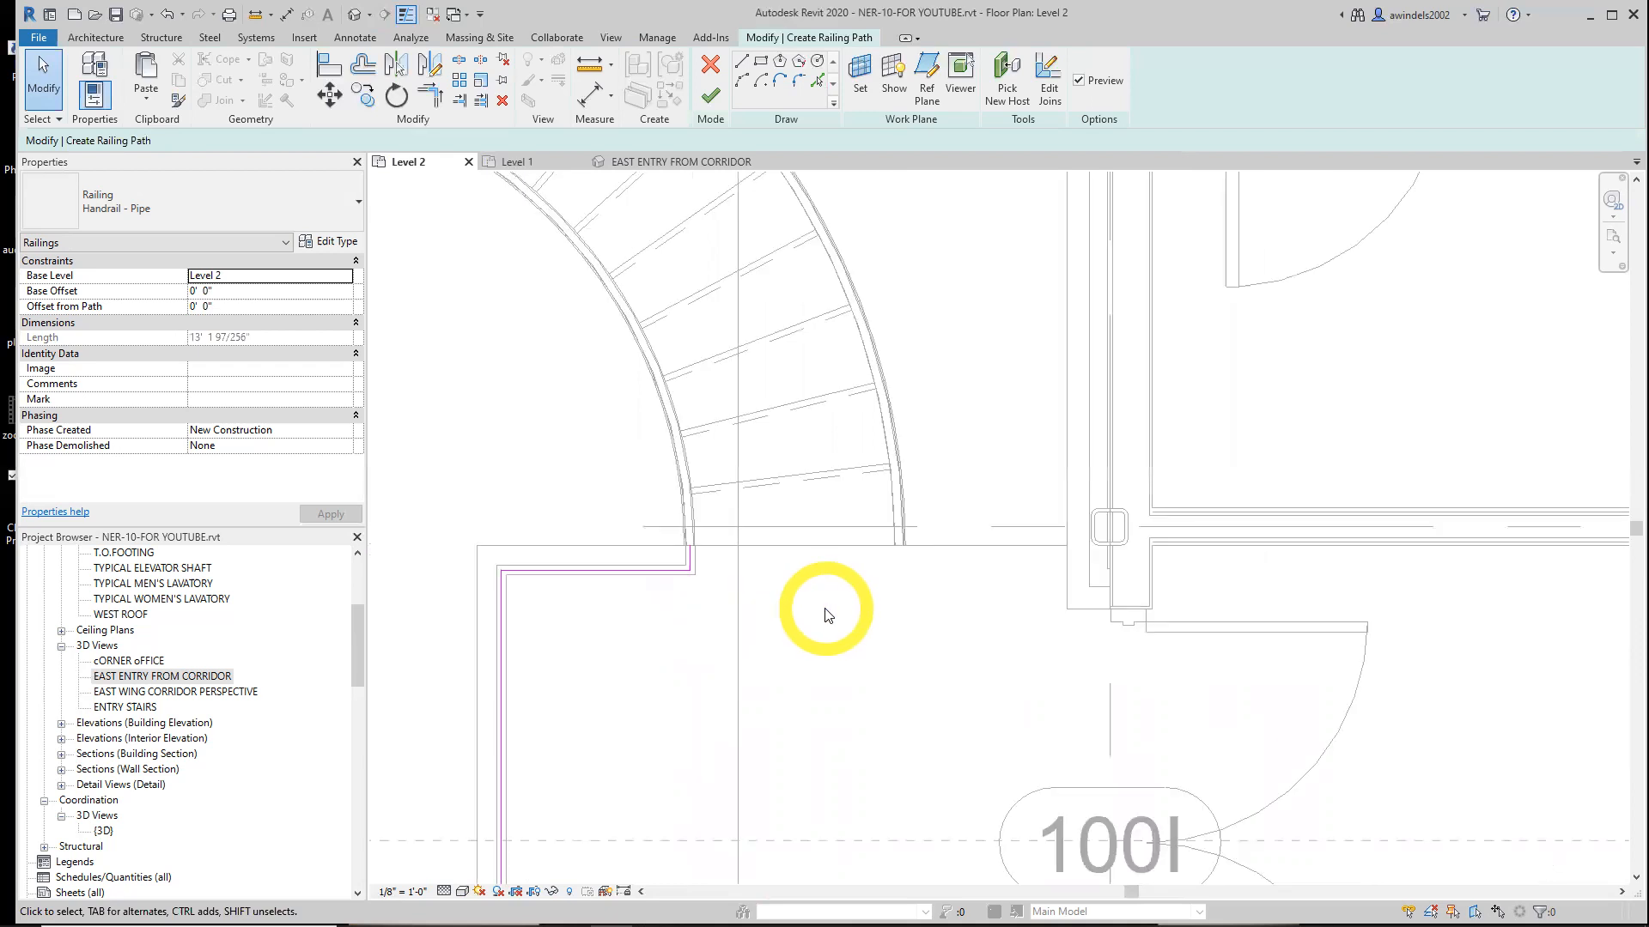
{"action": "middle_click_drag", "start_coordinate": [844, 629], "coordinate": [807, 379]}
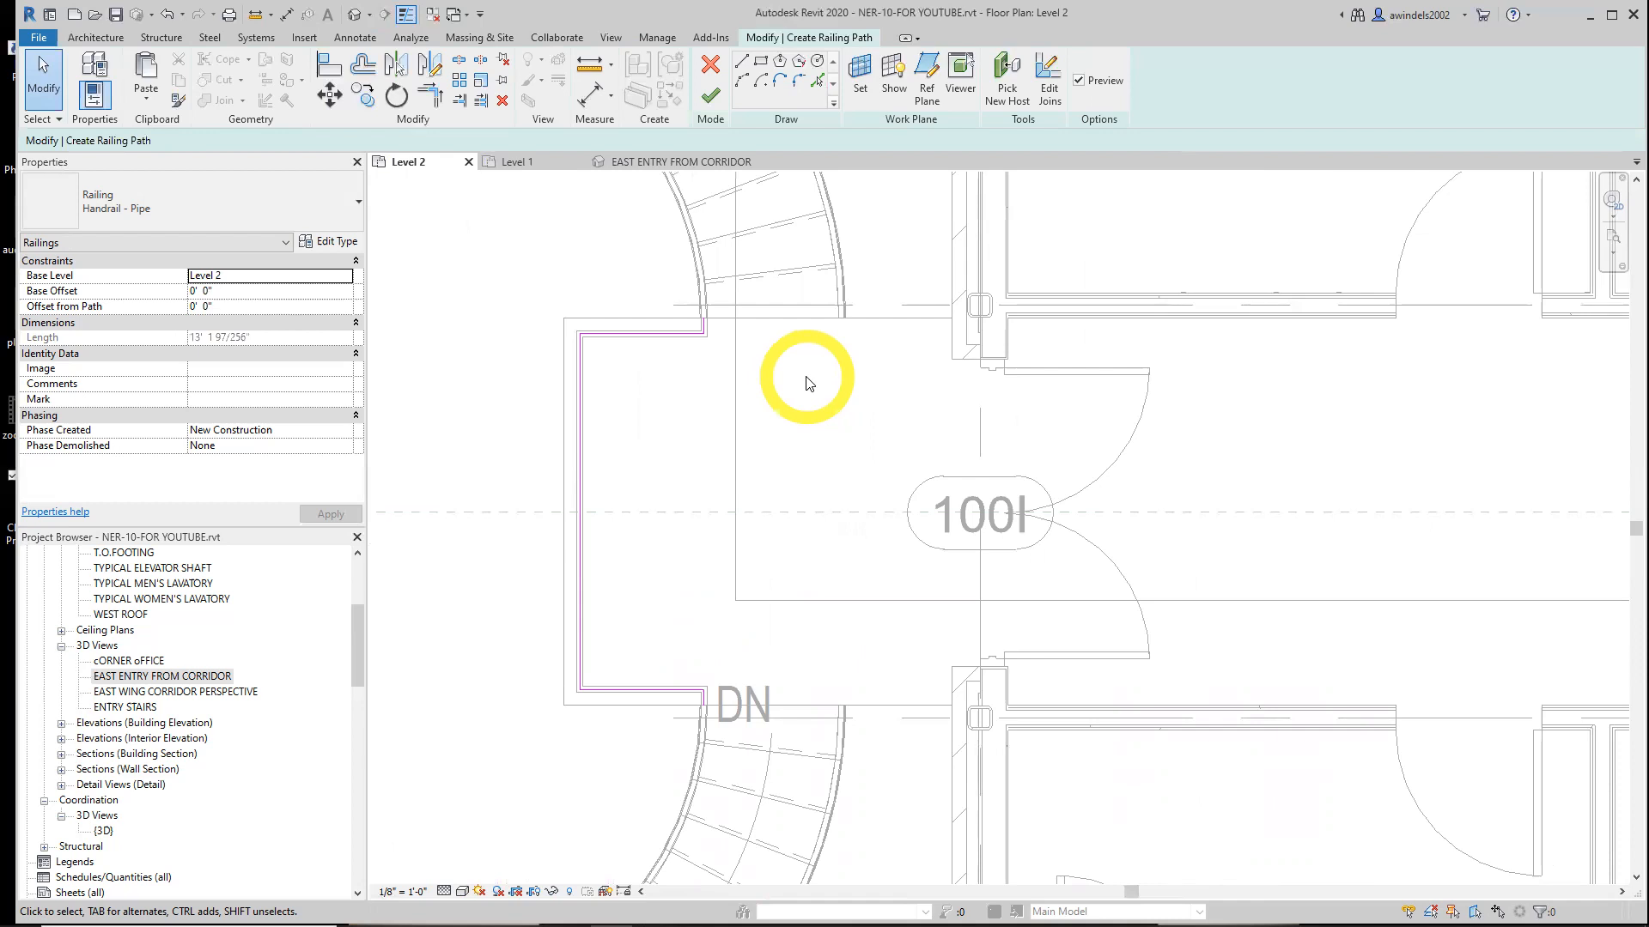
{"action": "left_click", "coordinate": [622, 345]}
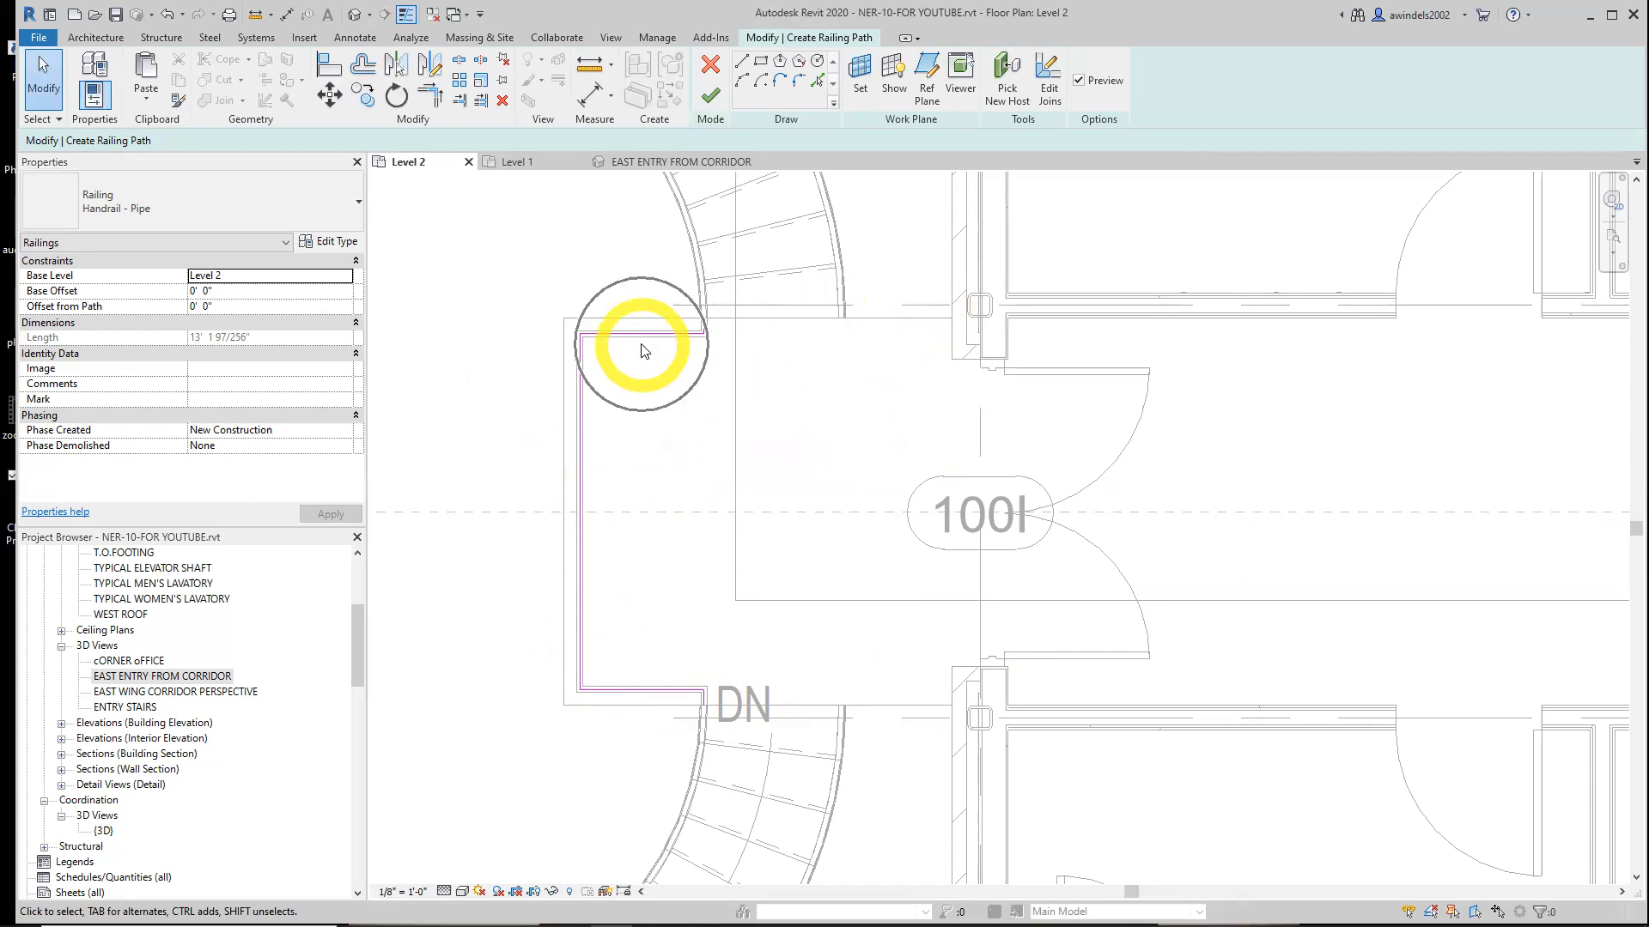
{"action": "left_click", "coordinate": [711, 96]}
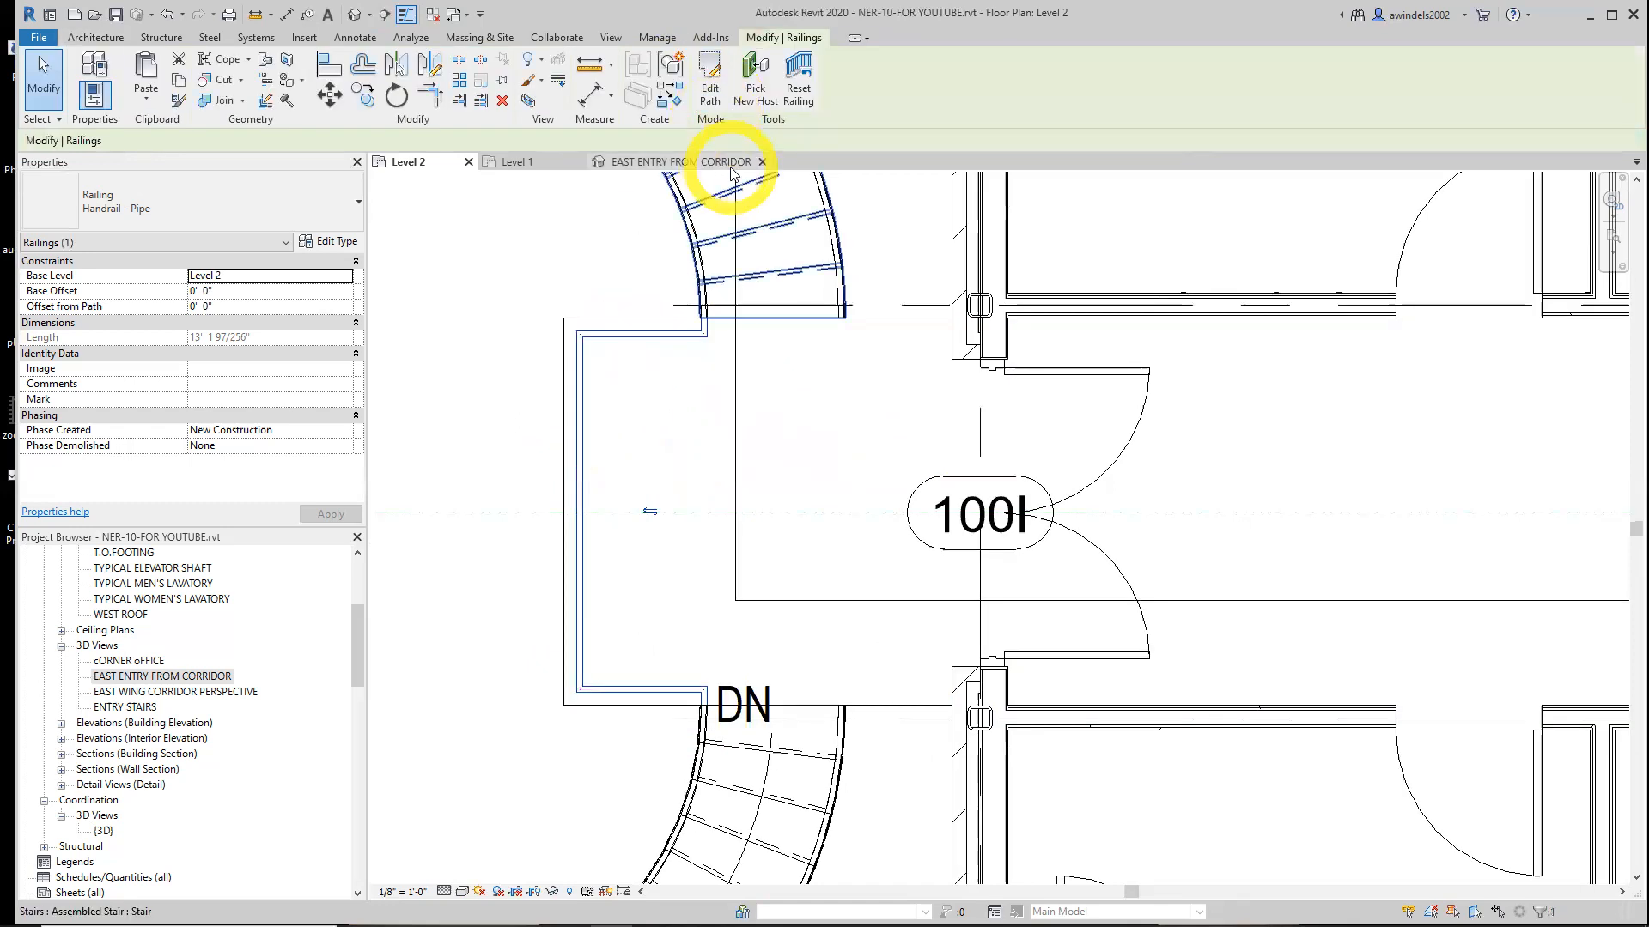
Examine the new landing railing in the EAST ENTRY FROM CORRIDOR 3D view
{"action": "left_click", "coordinate": [676, 170]}
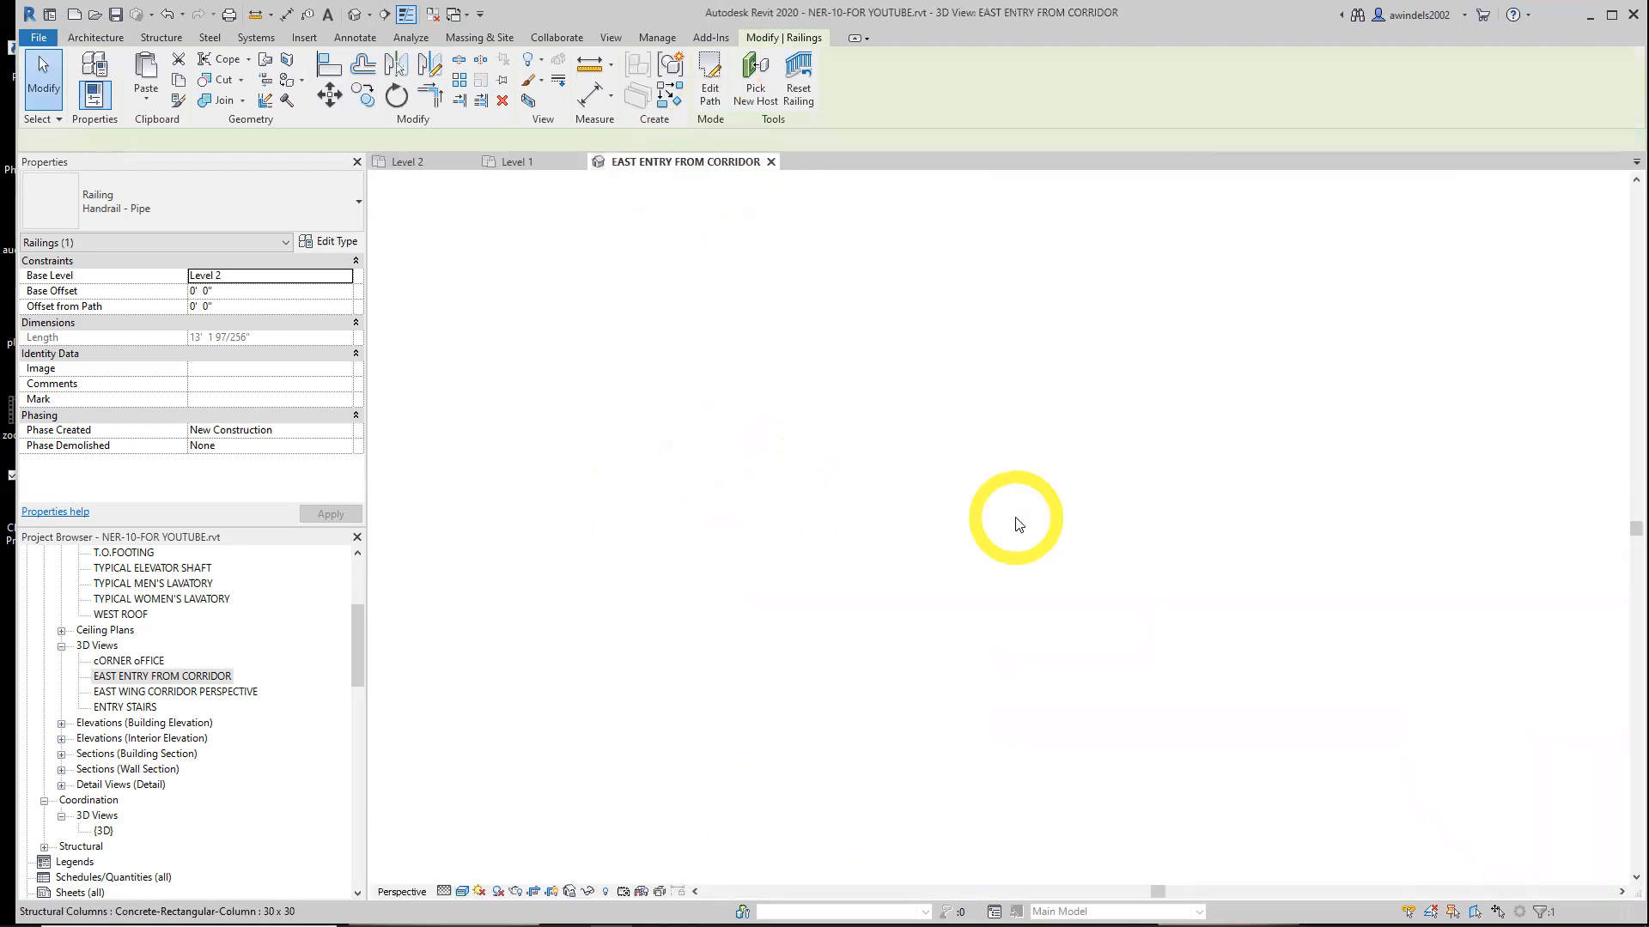
{"action": "key", "text": "Escape"}
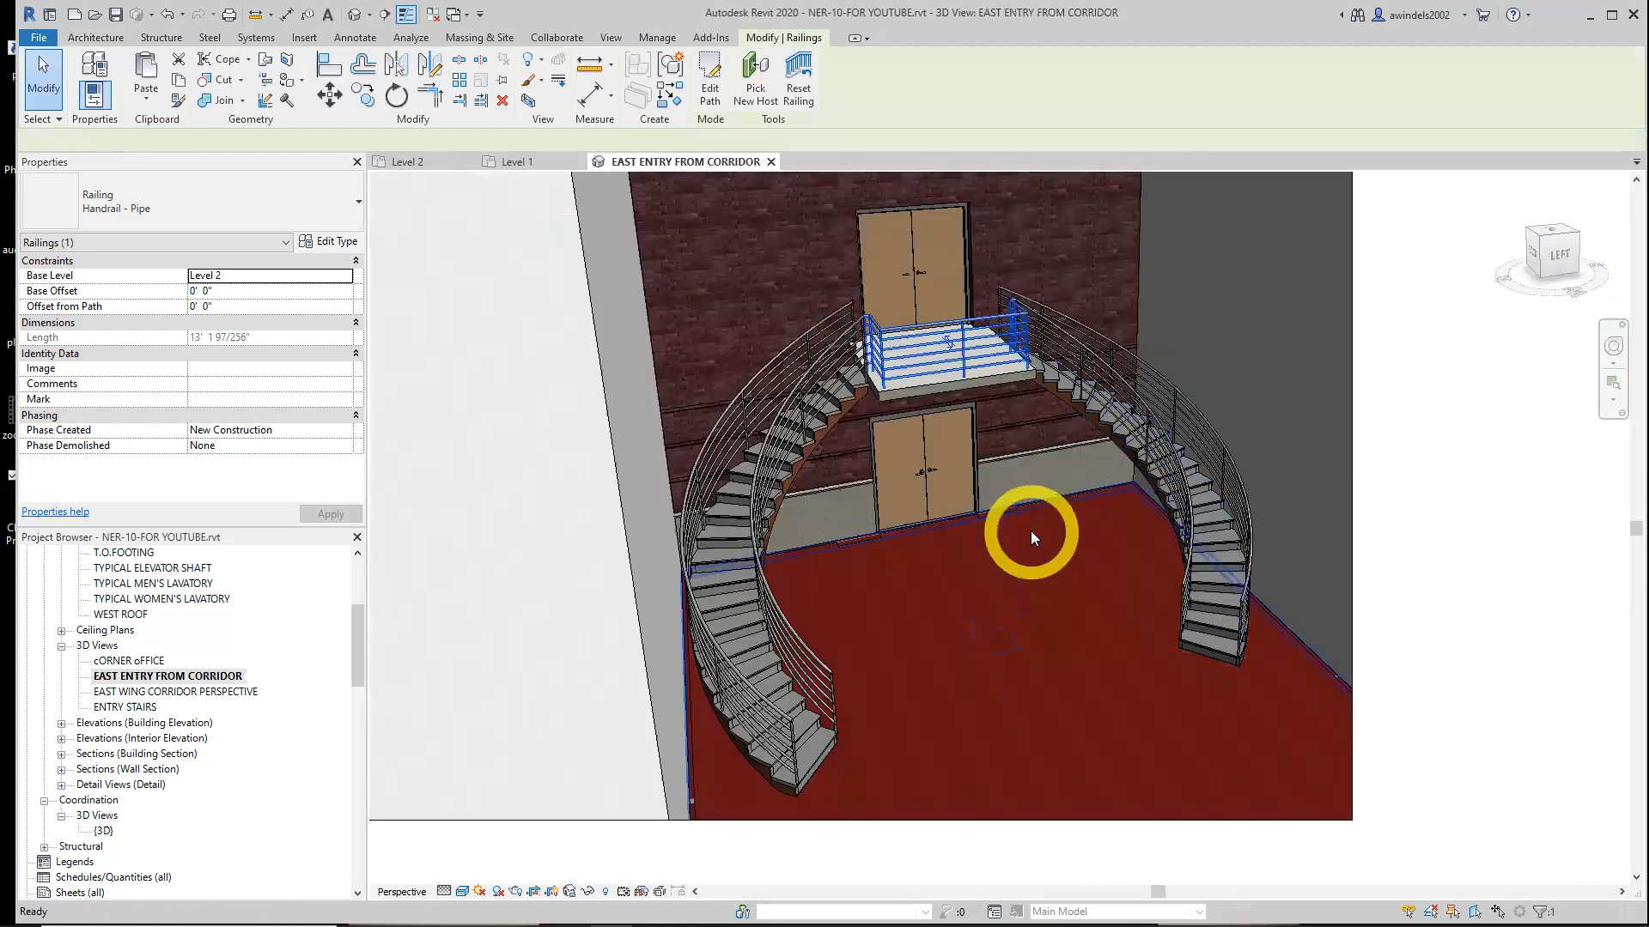
{"action": "left_click", "coordinate": [982, 331]}
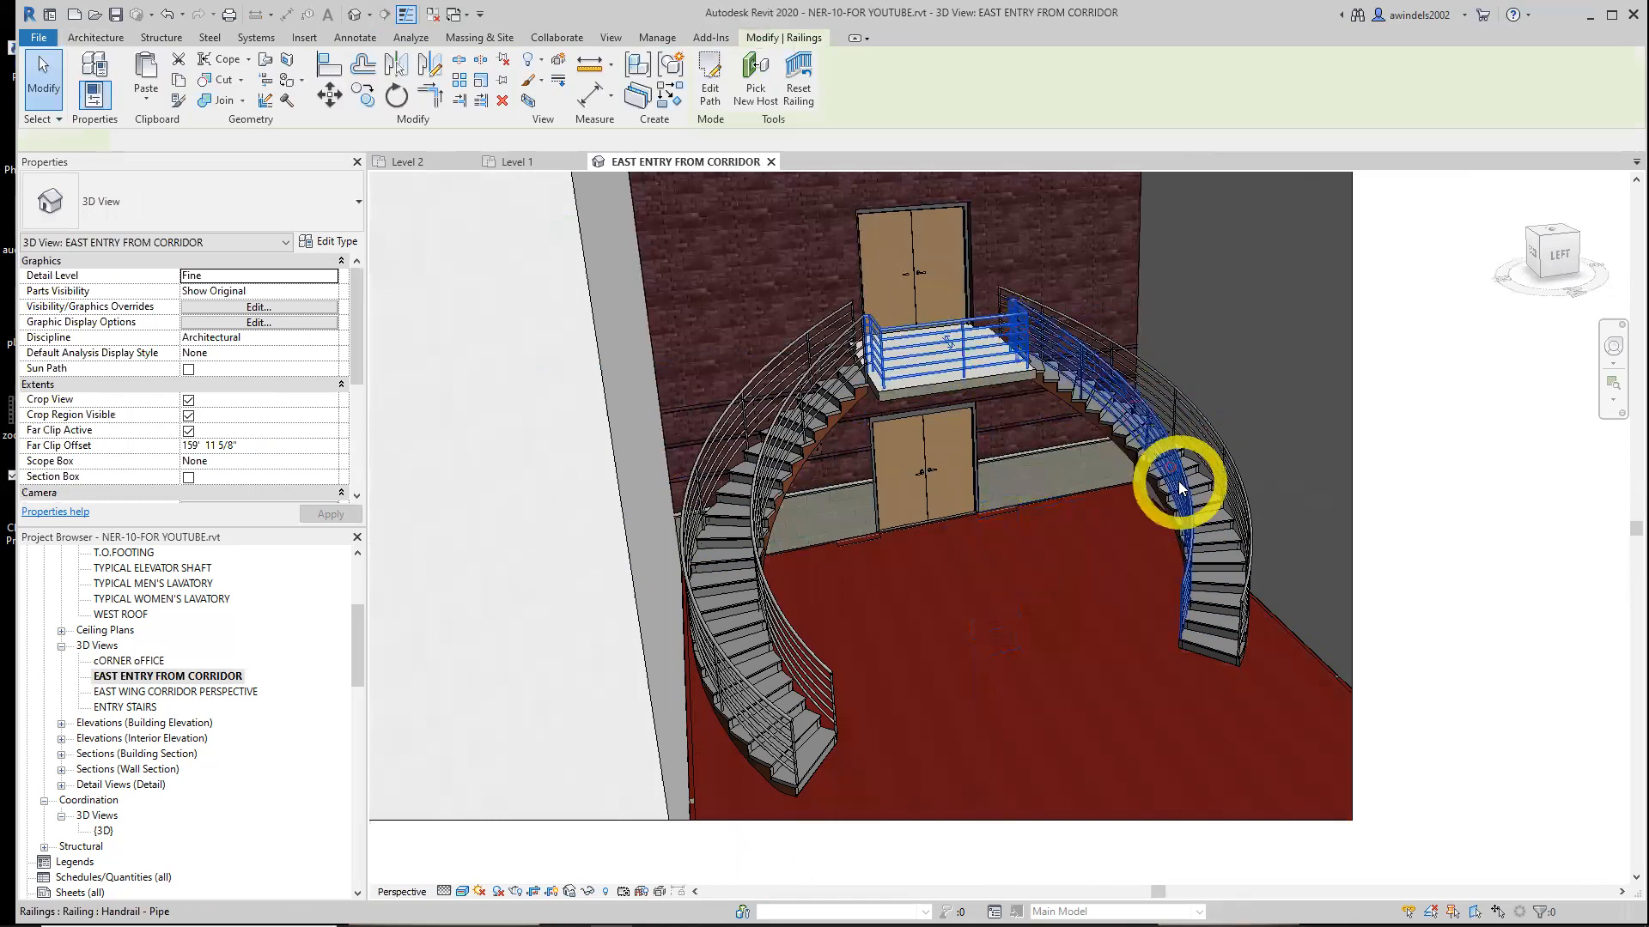
Return to the Level 2 plan and start a new railing like the landing's Handrail - Pipe railing
{"action": "scroll", "coordinate": [1103, 411], "scroll_direction": "up", "scroll_amount": 3}
{"action": "scroll", "coordinate": [1229, 523], "scroll_direction": "down", "scroll_amount": 2}
{"action": "key", "text": "Escape"}
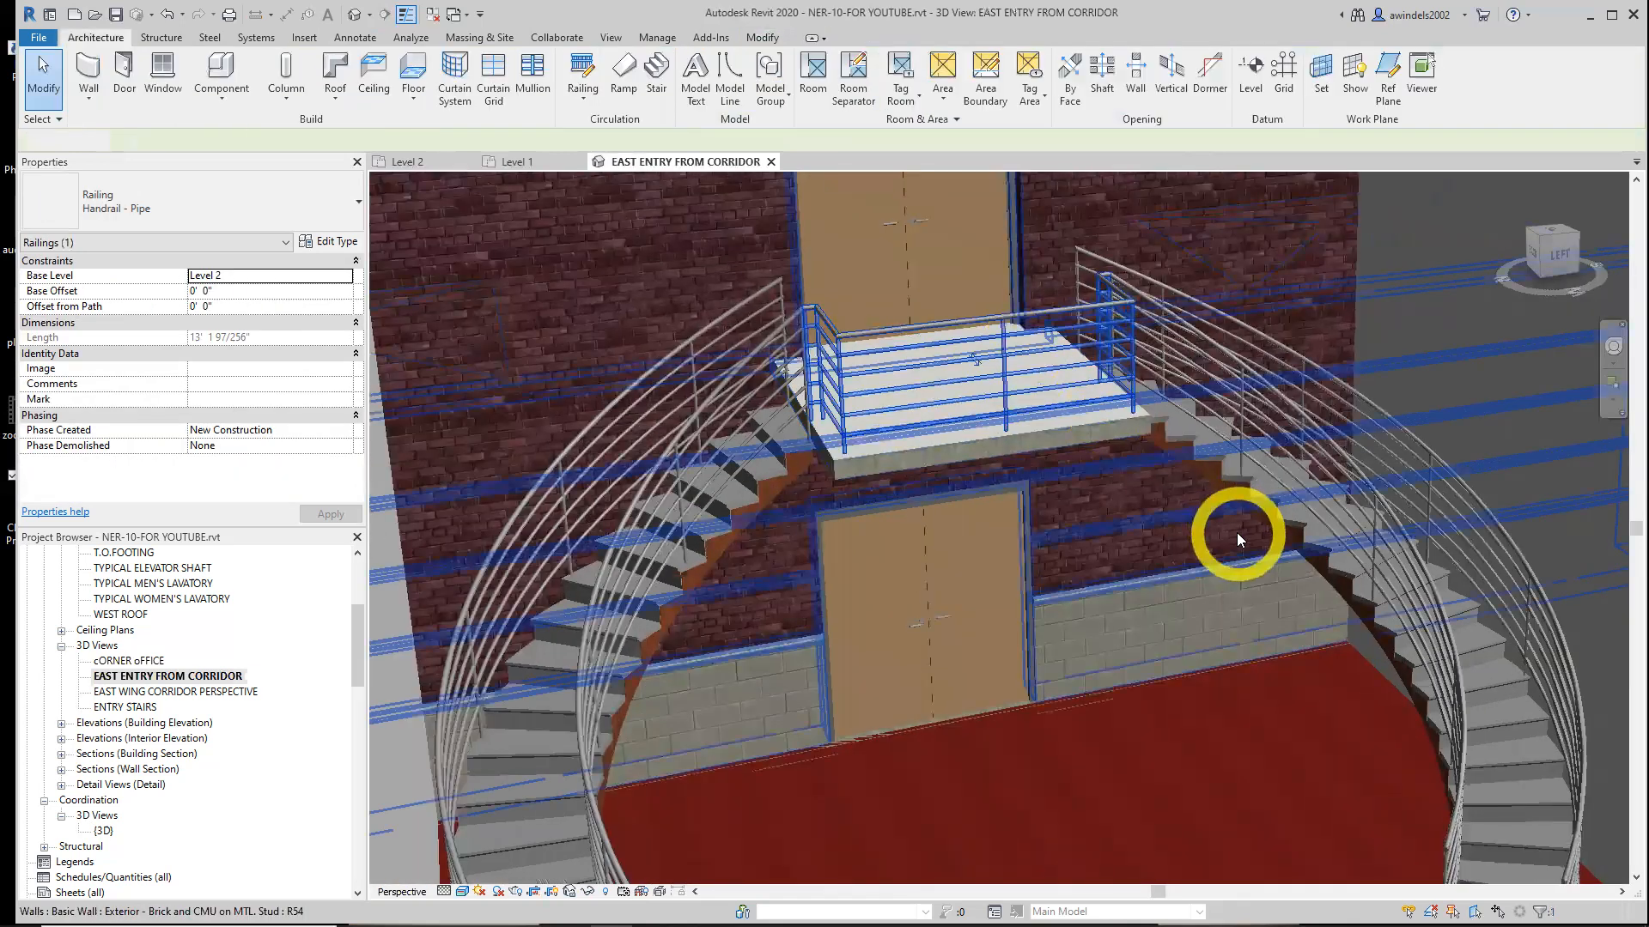
{"action": "scroll", "coordinate": [1237, 535], "scroll_direction": "down", "scroll_amount": 3}
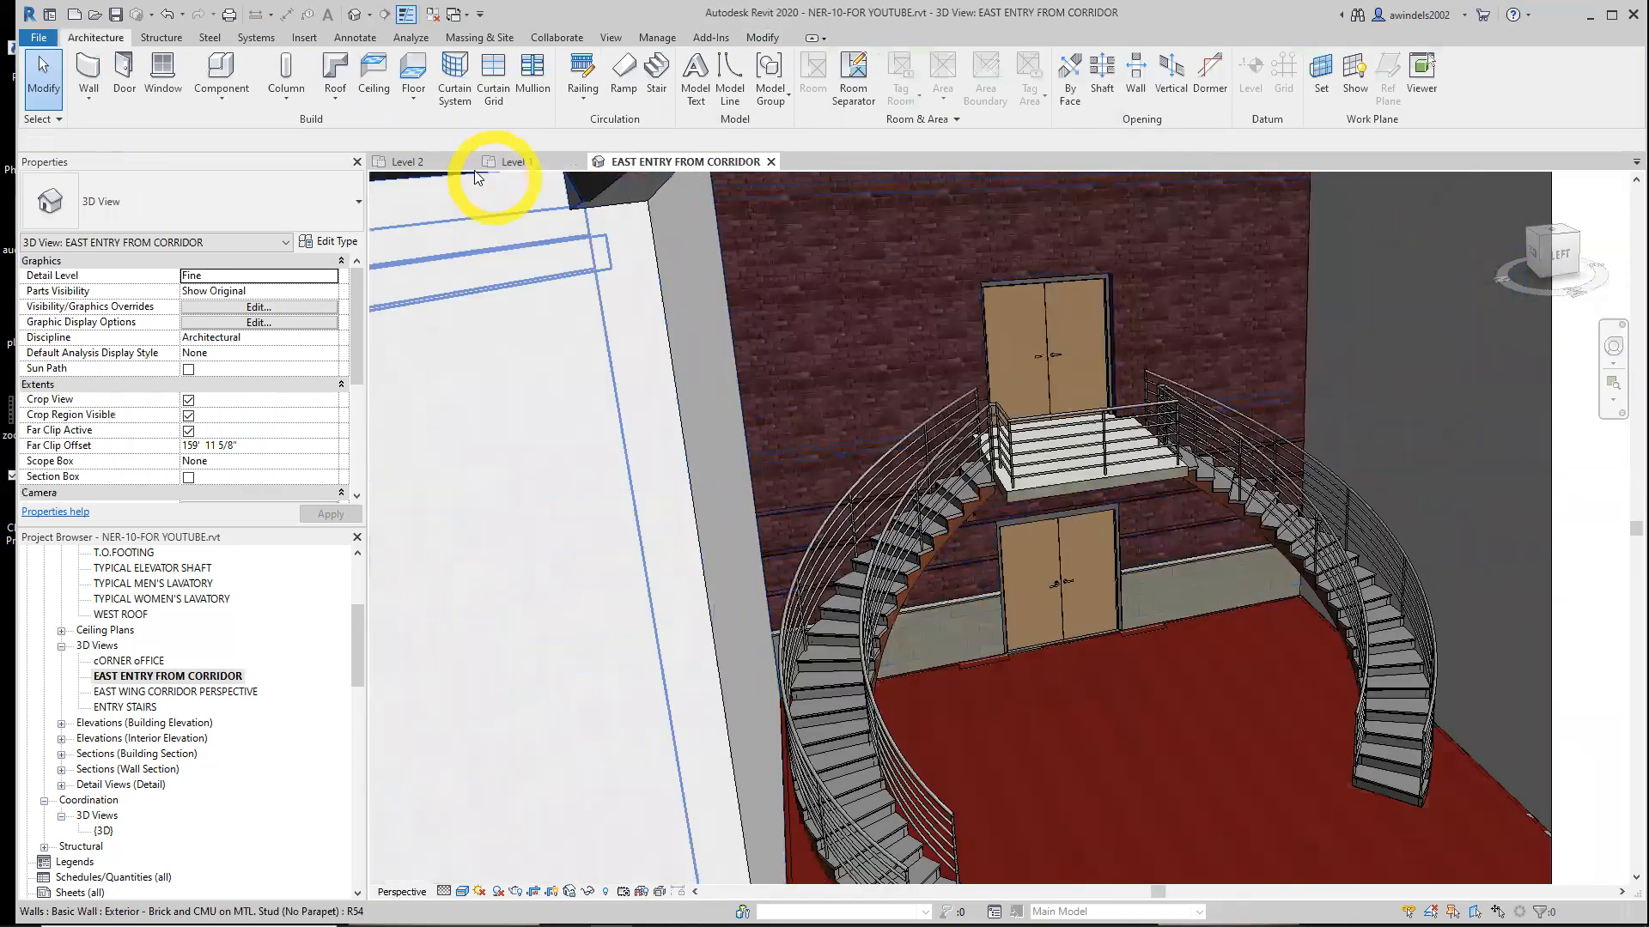
{"action": "left_click", "coordinate": [433, 164]}
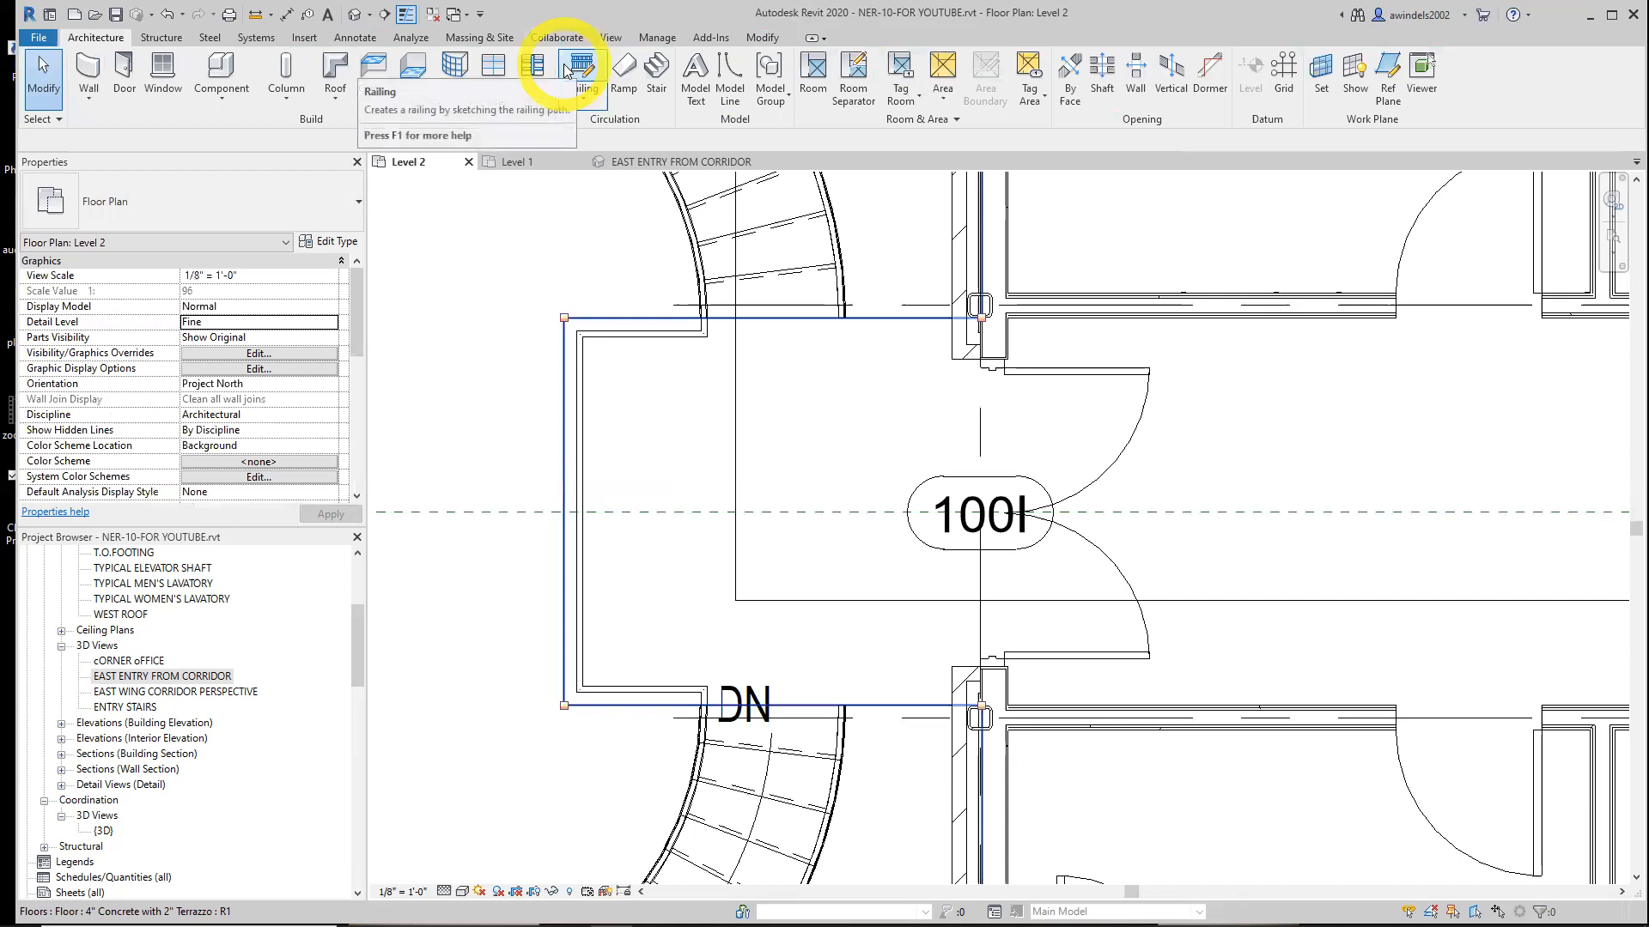
{"action": "left_click", "coordinate": [670, 339]}
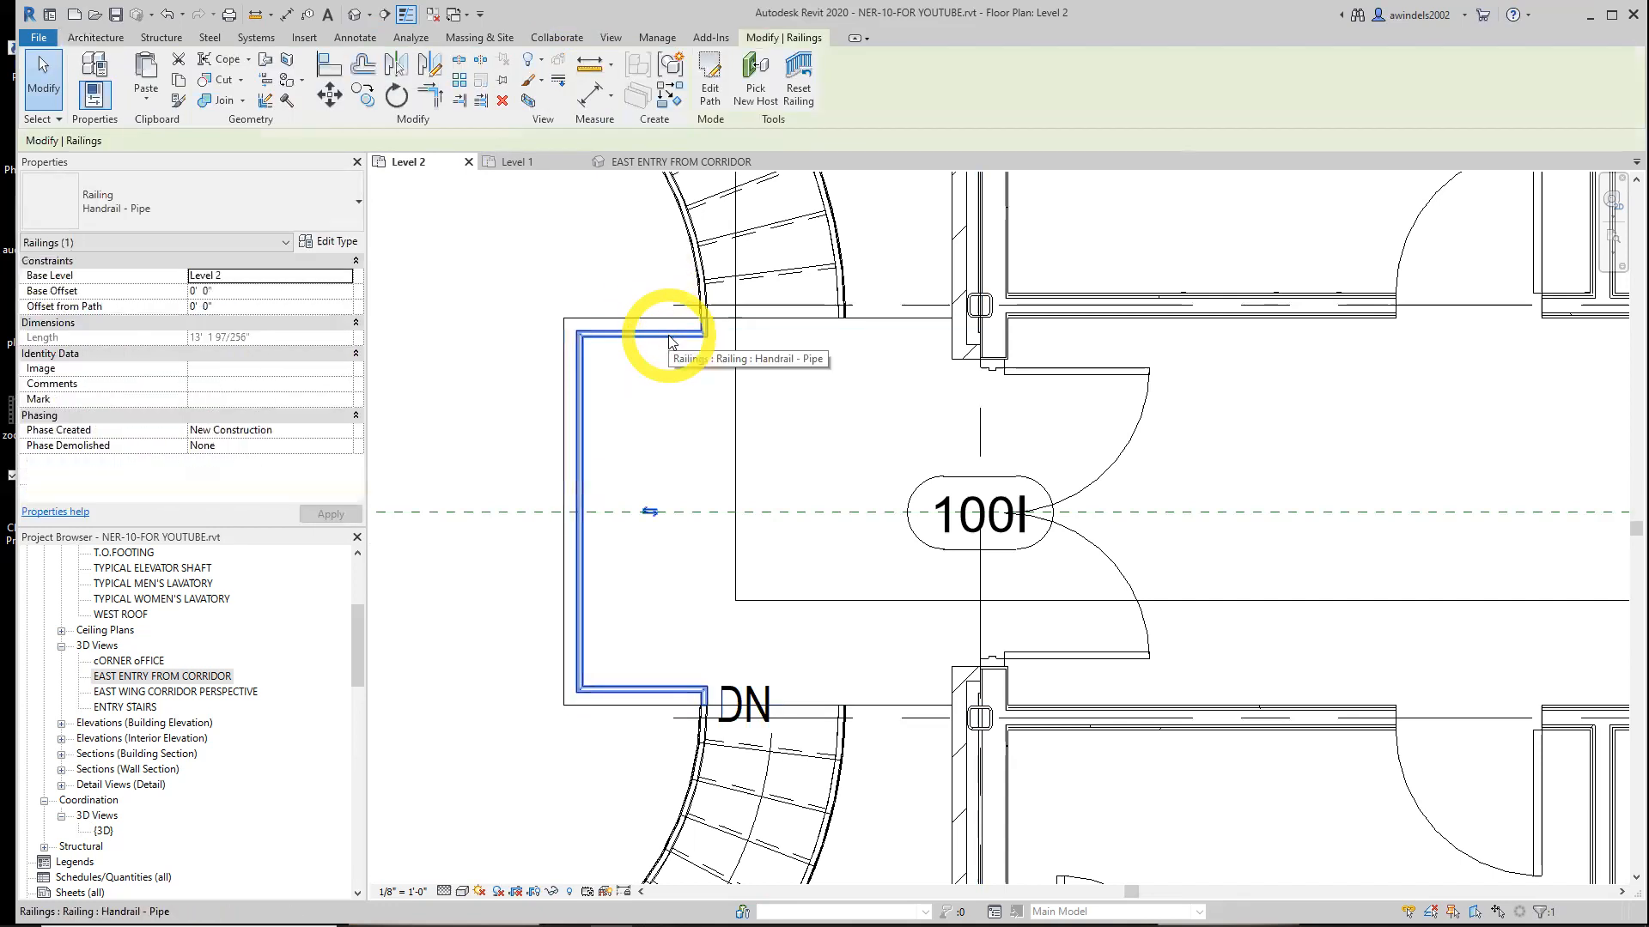
{"action": "right_click", "coordinate": [670, 339]}
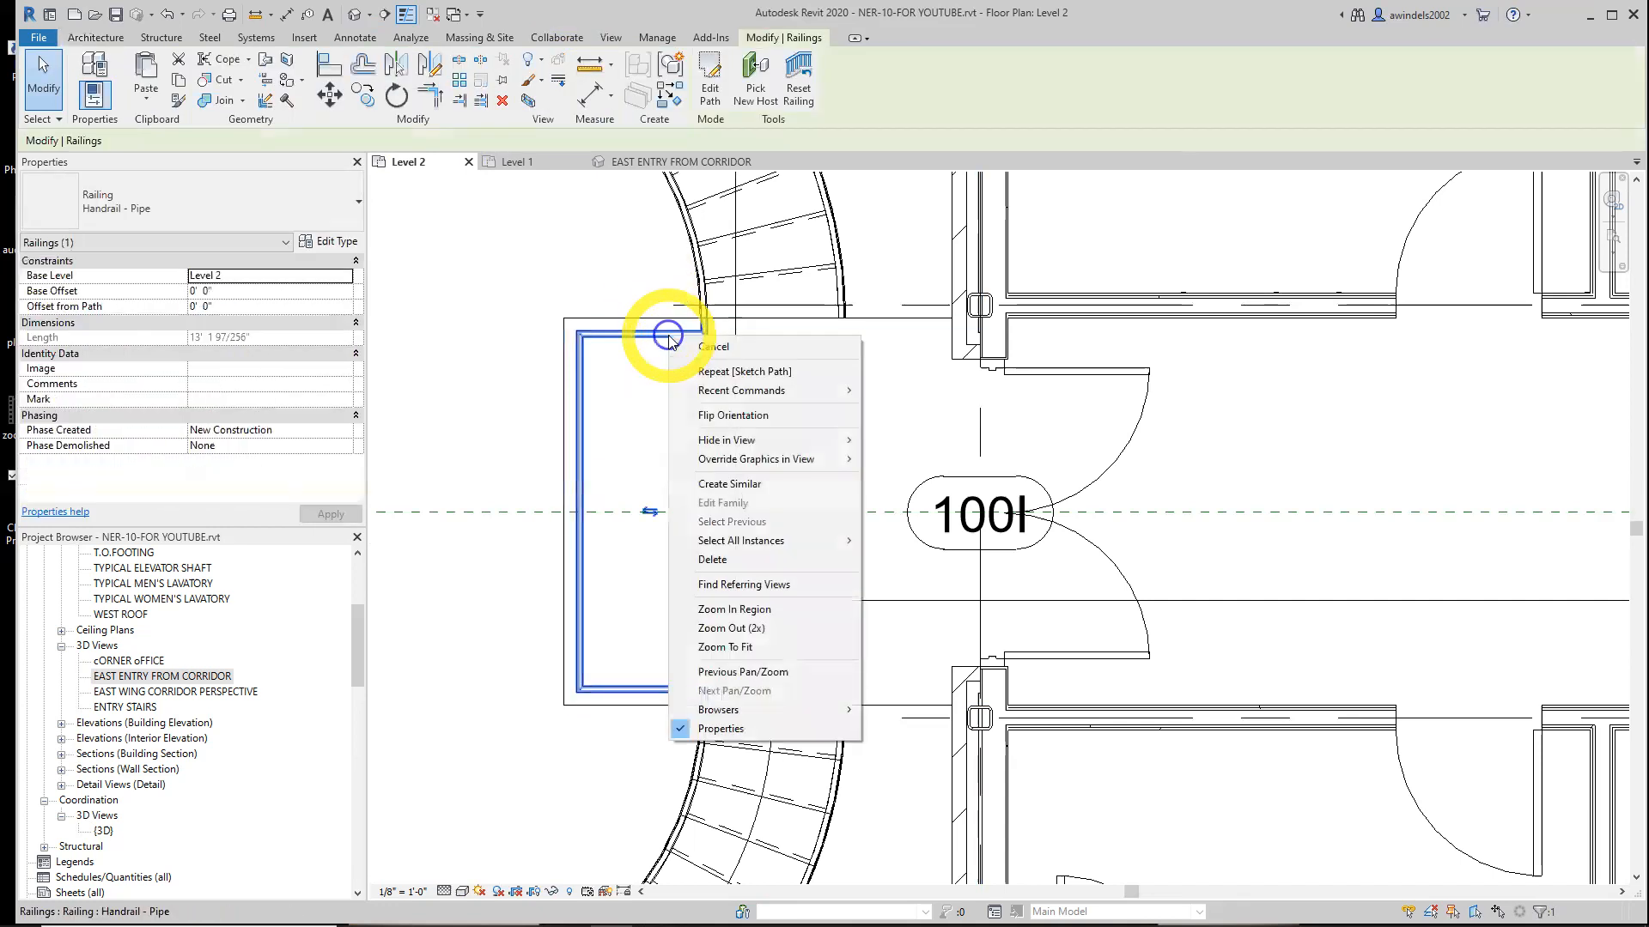
{"action": "left_click", "coordinate": [750, 486]}
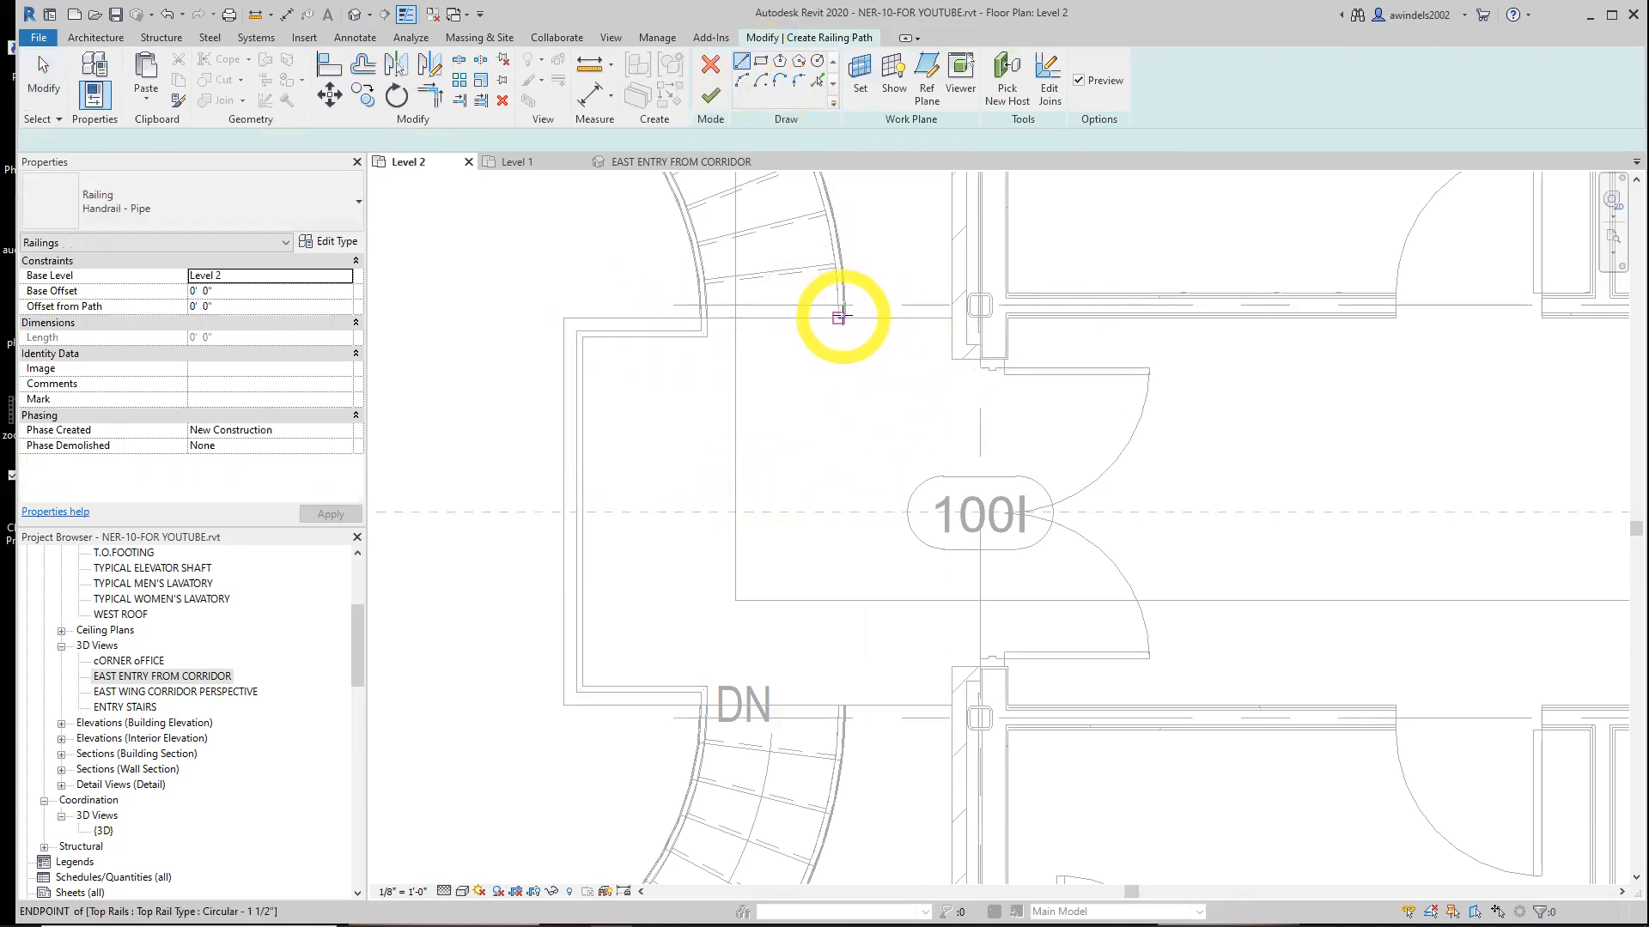
{"action": "scroll", "coordinate": [839, 318], "scroll_direction": "up", "scroll_amount": 2}
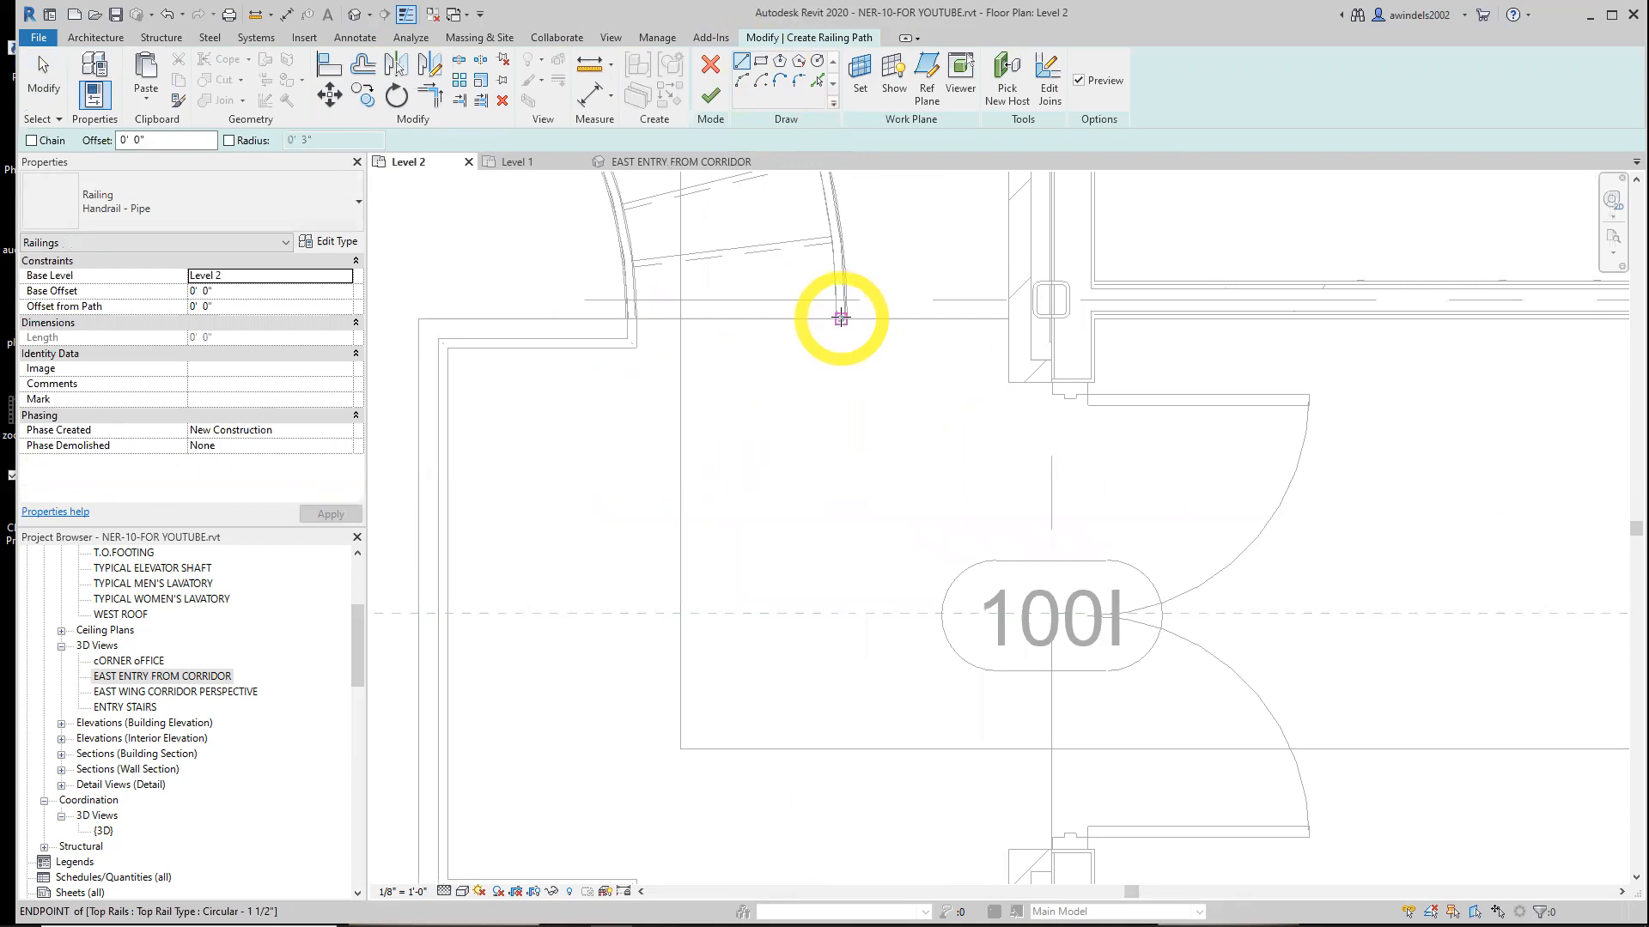
{"action": "left_click", "coordinate": [841, 318]}
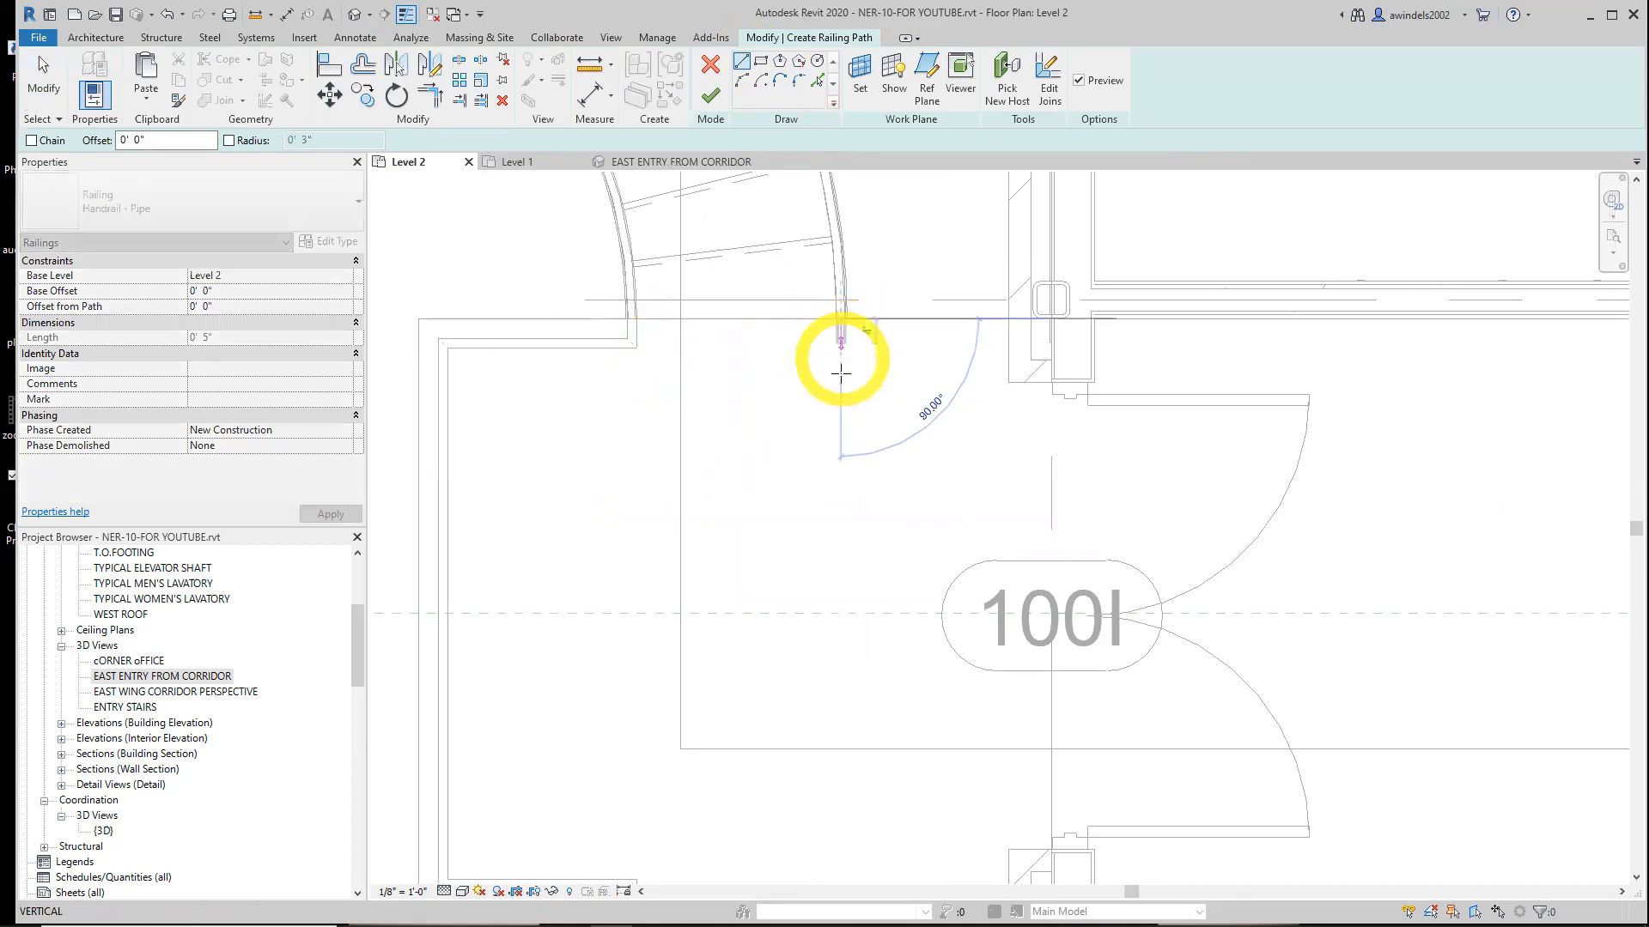
{"action": "key", "text": "Escape"}
{"action": "key", "text": "Escape"}
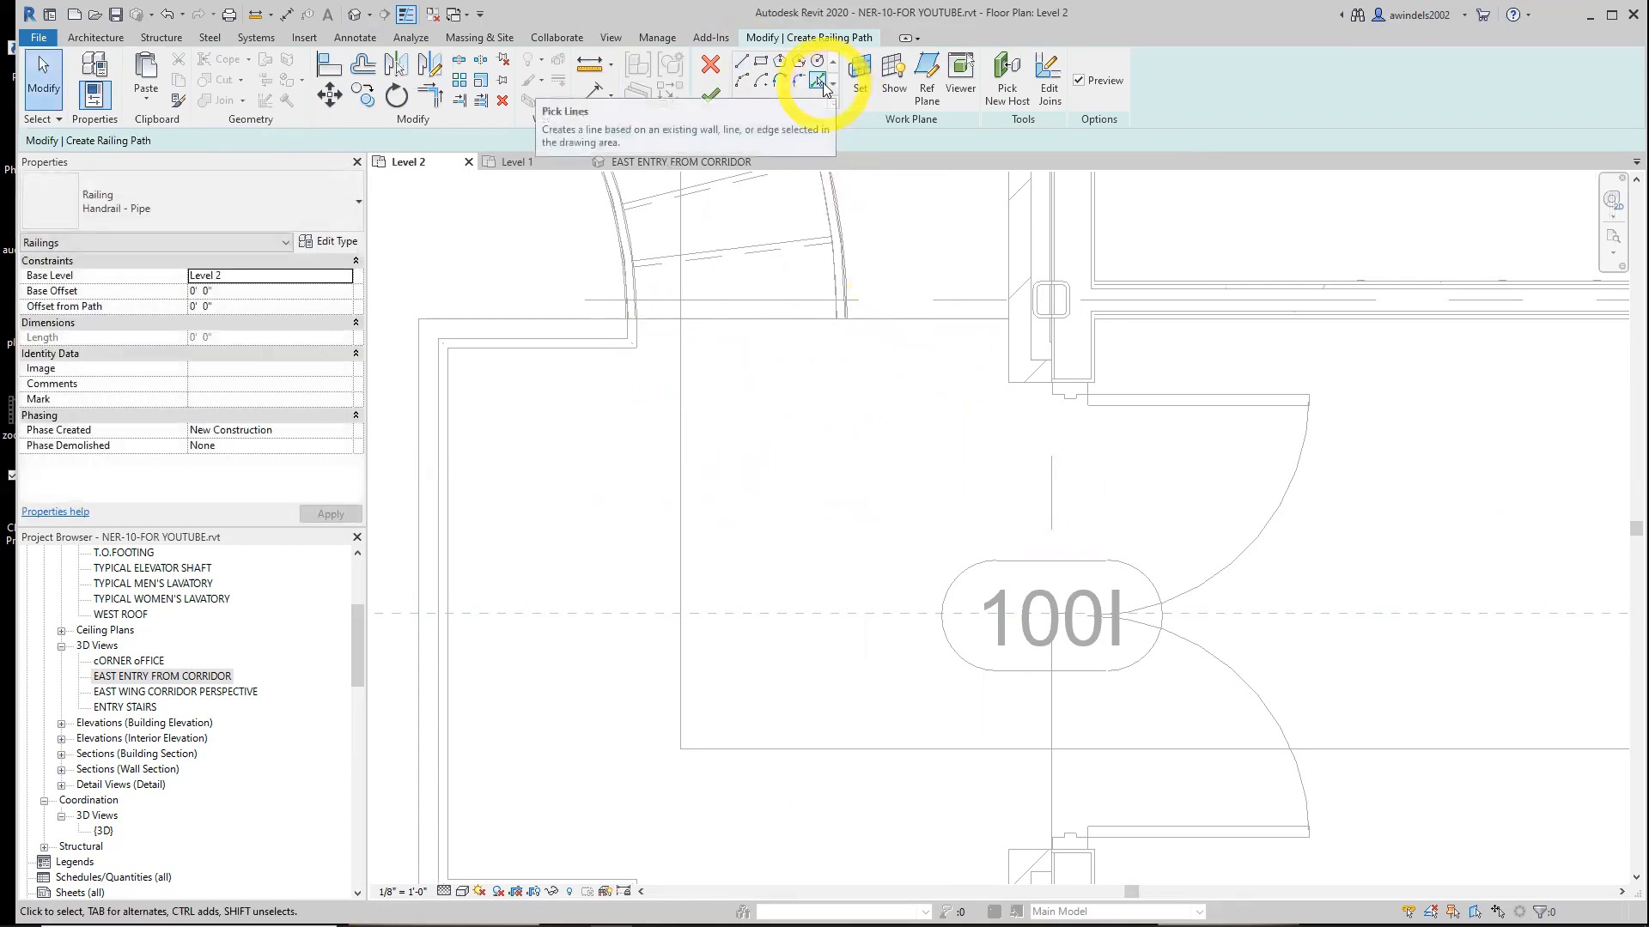
Pick the landing's upper edge as a railing path line with a 4" offset
{"action": "left_click", "coordinate": [816, 84]}
{"action": "double_click", "coordinate": [108, 140]}
{"action": "type", "text": "4'"}
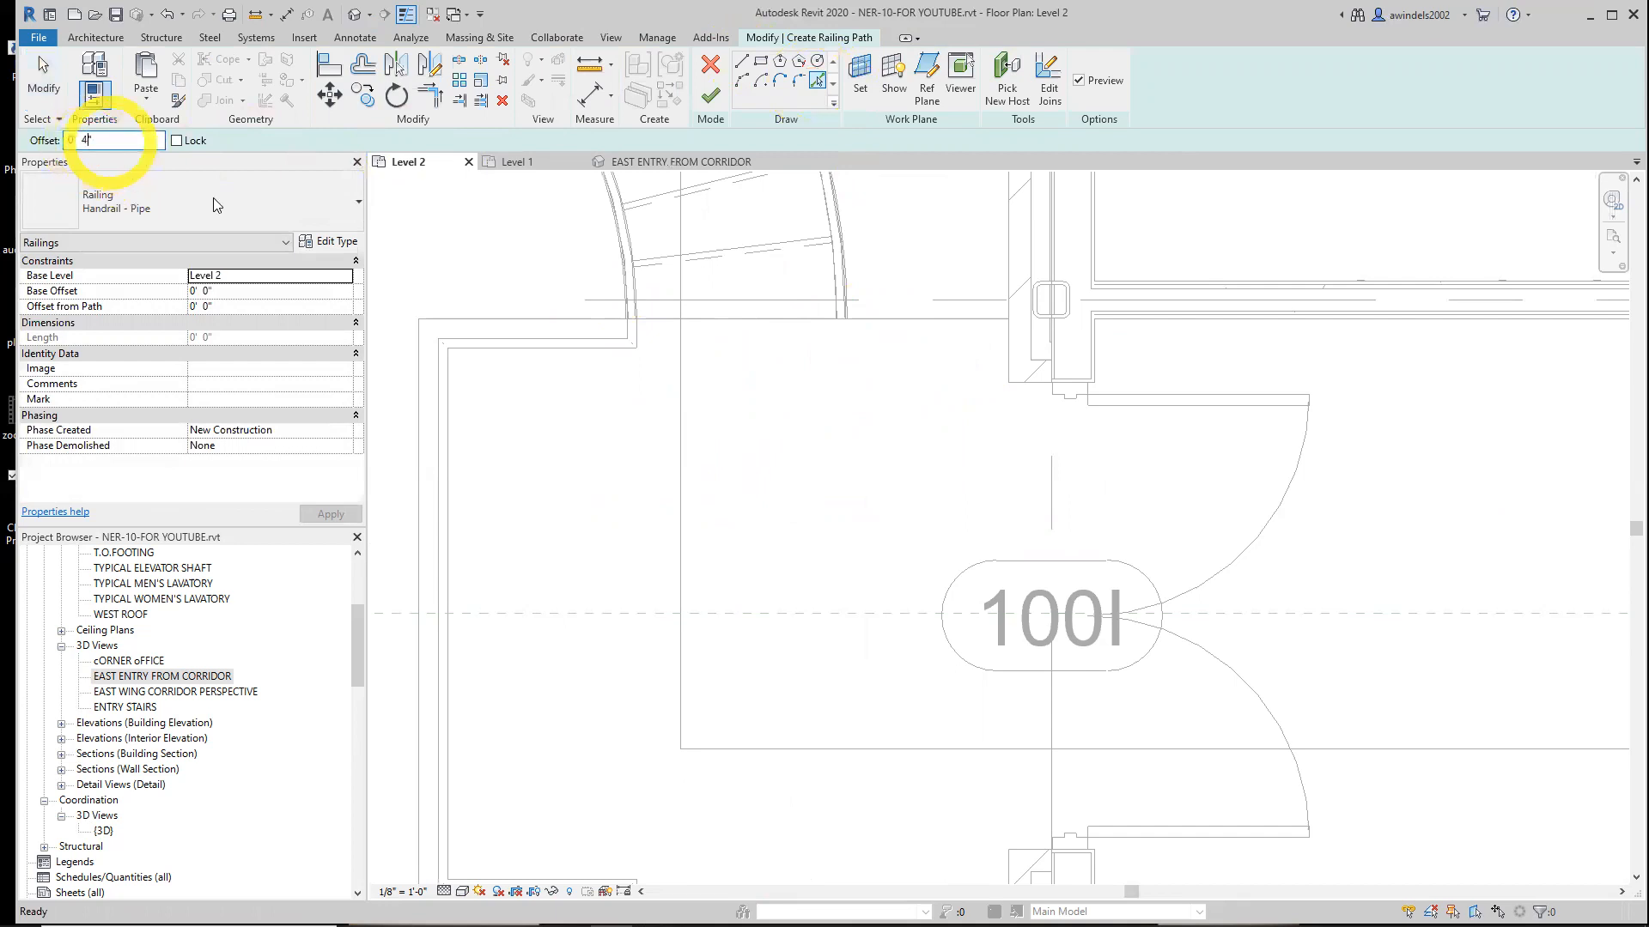
{"action": "left_click", "coordinate": [978, 328]}
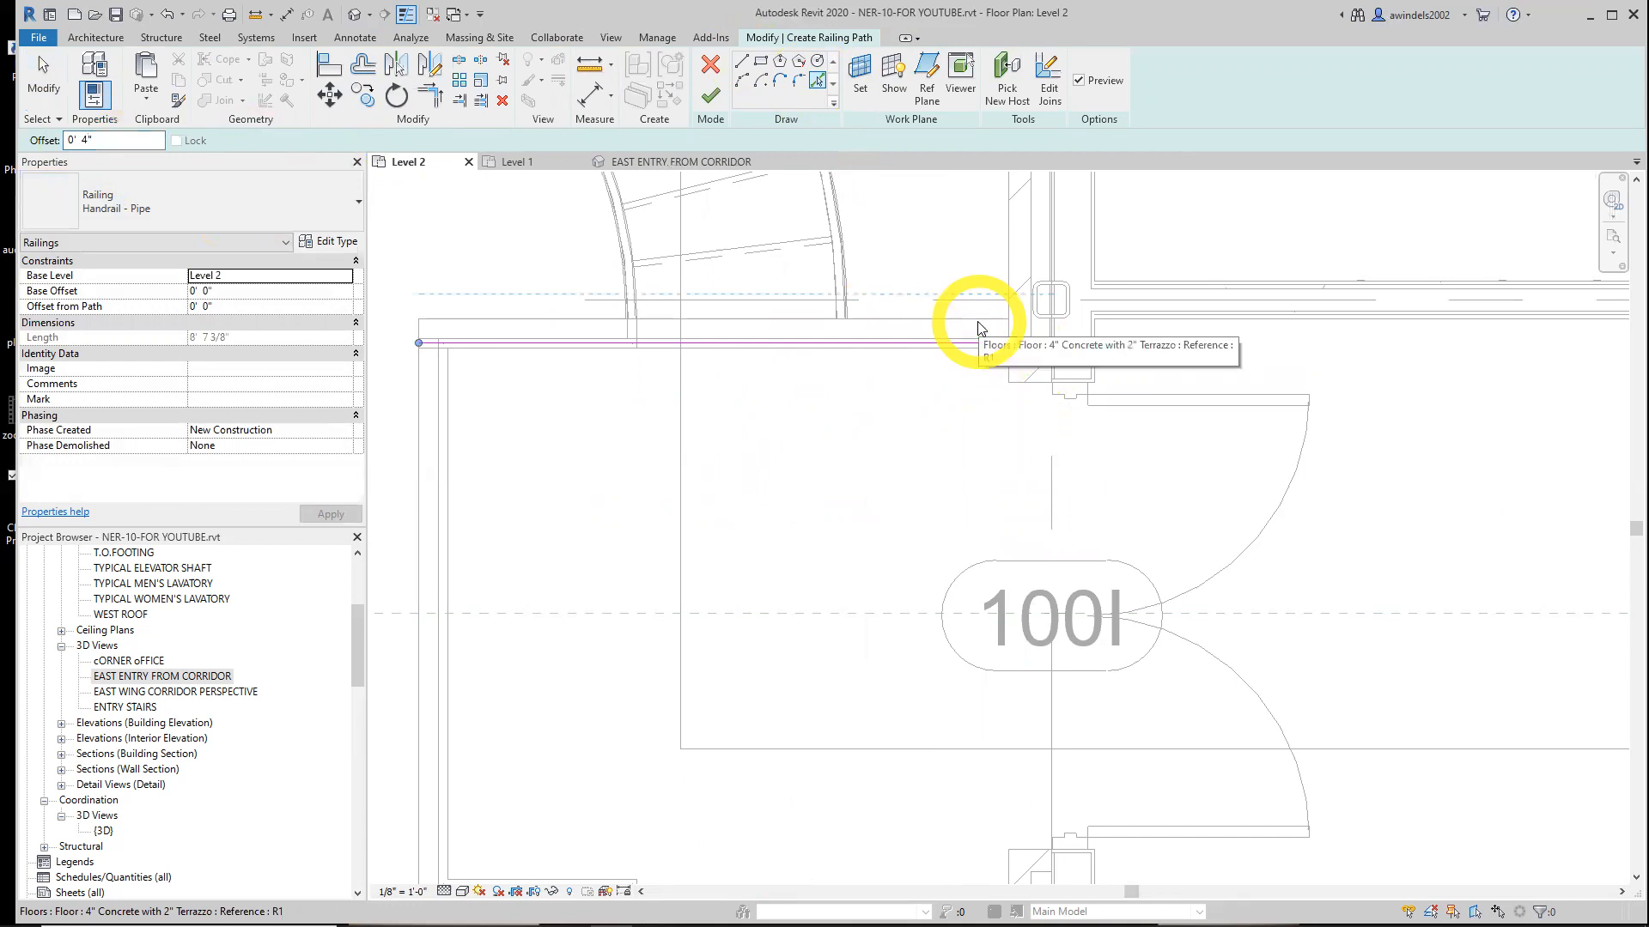
{"action": "left_click", "coordinate": [743, 62]}
{"action": "left_click", "coordinate": [842, 320]}
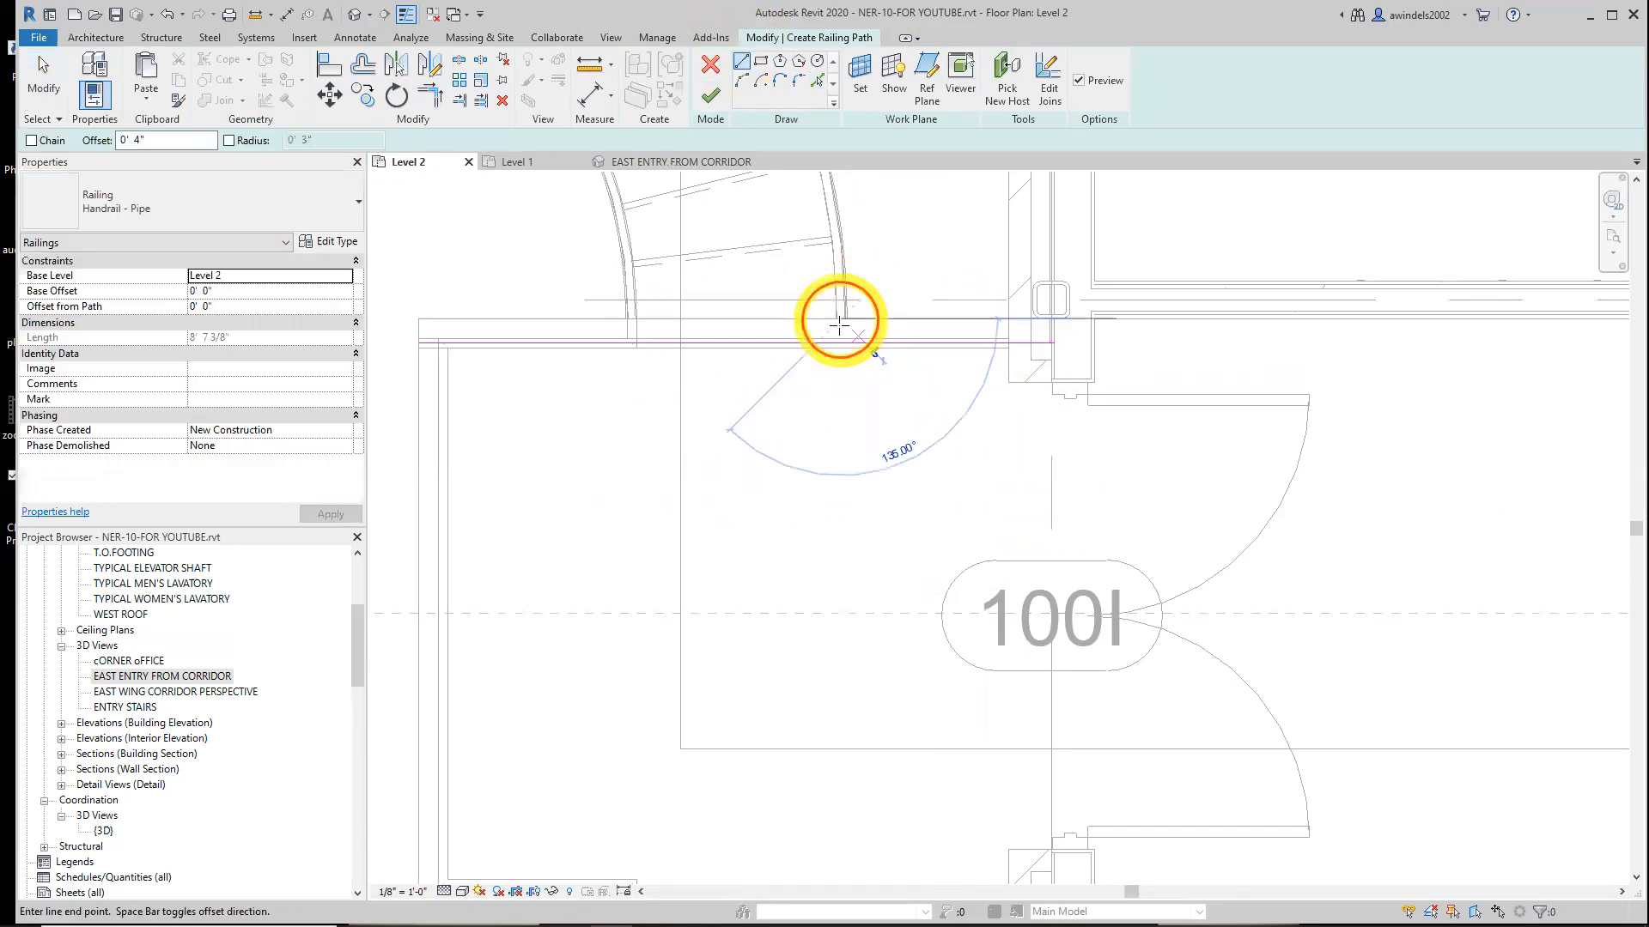
{"action": "left_click", "coordinate": [850, 377]}
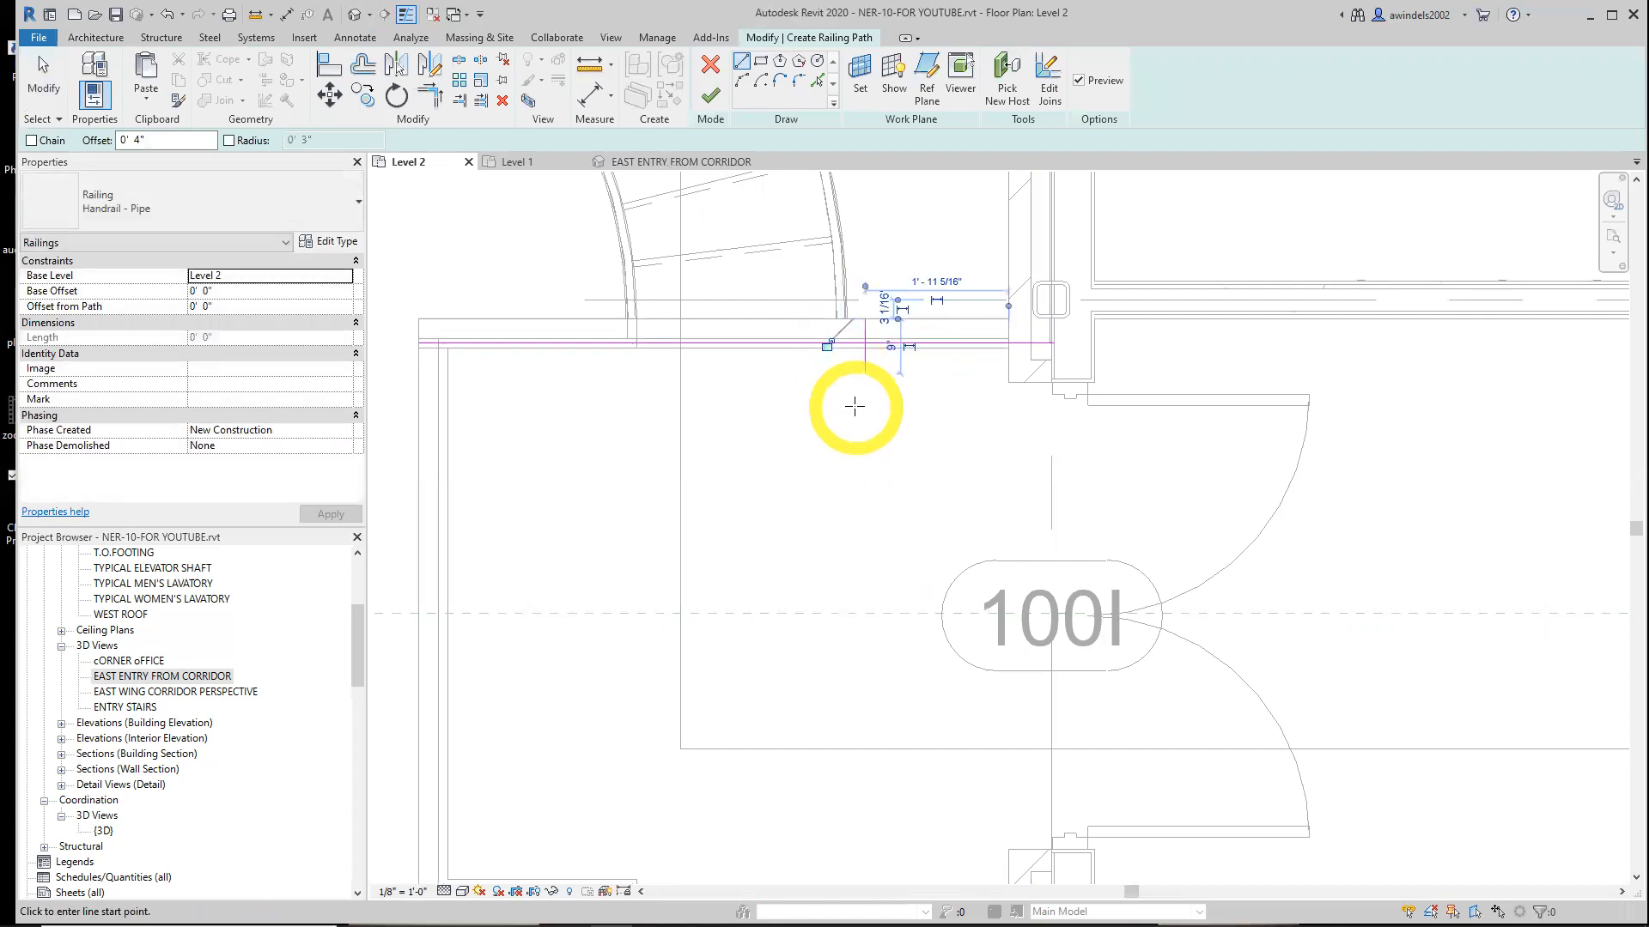
{"action": "key", "text": "Escape"}
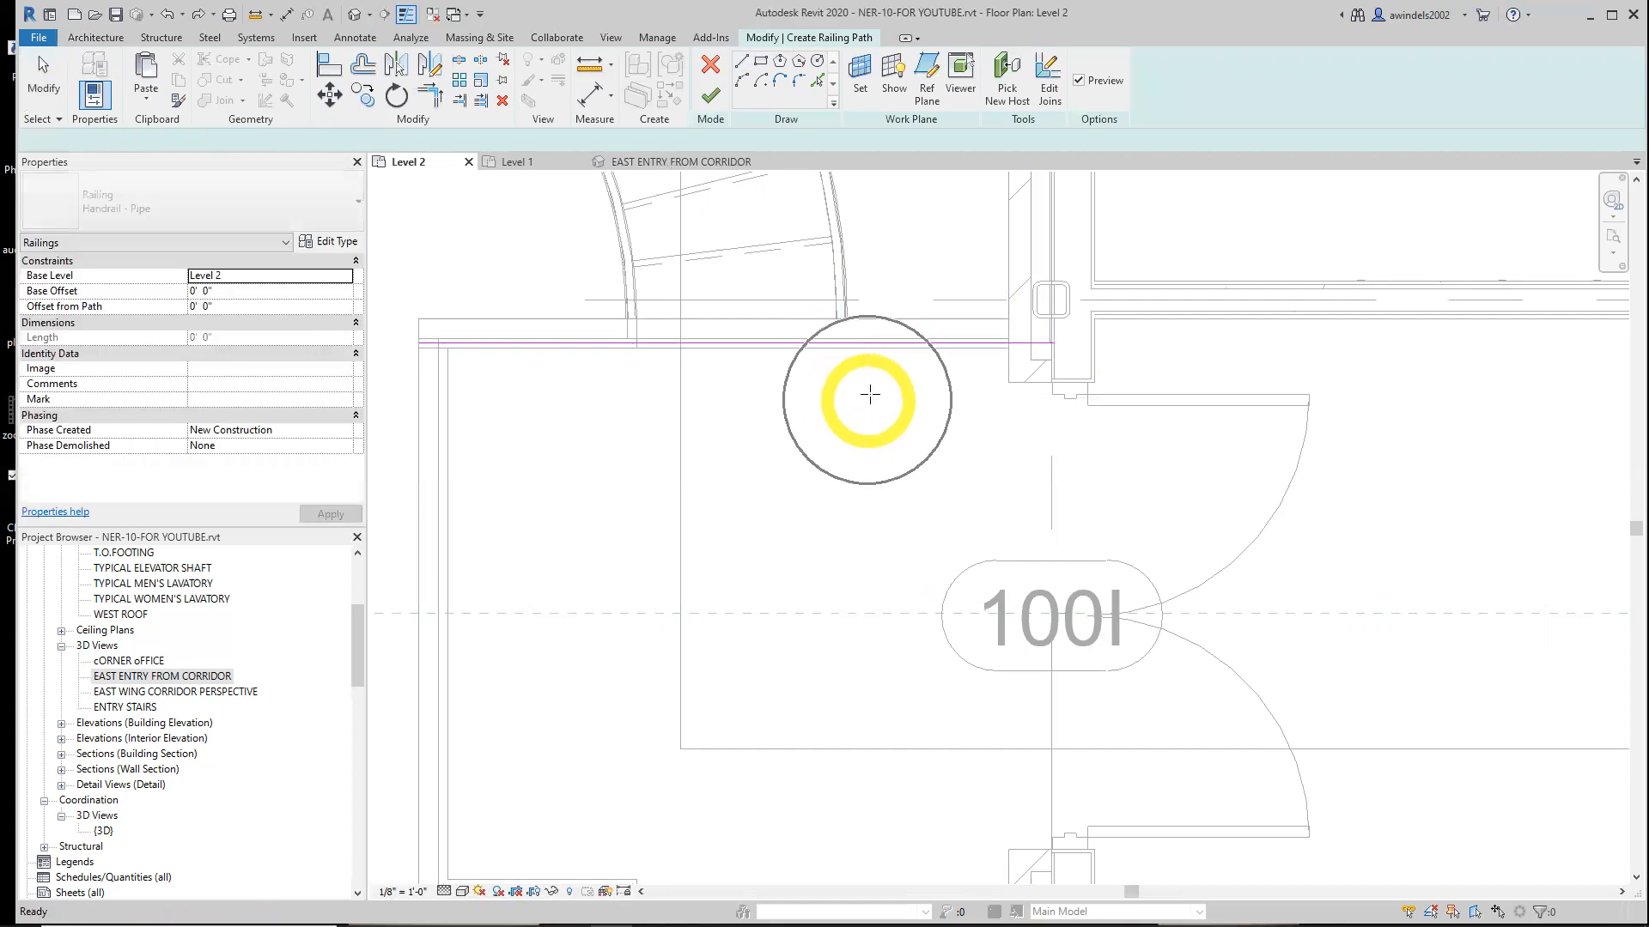
{"action": "scroll", "coordinate": [890, 338], "scroll_direction": "down", "scroll_amount": 3}
{"action": "left_click", "coordinate": [892, 340]}
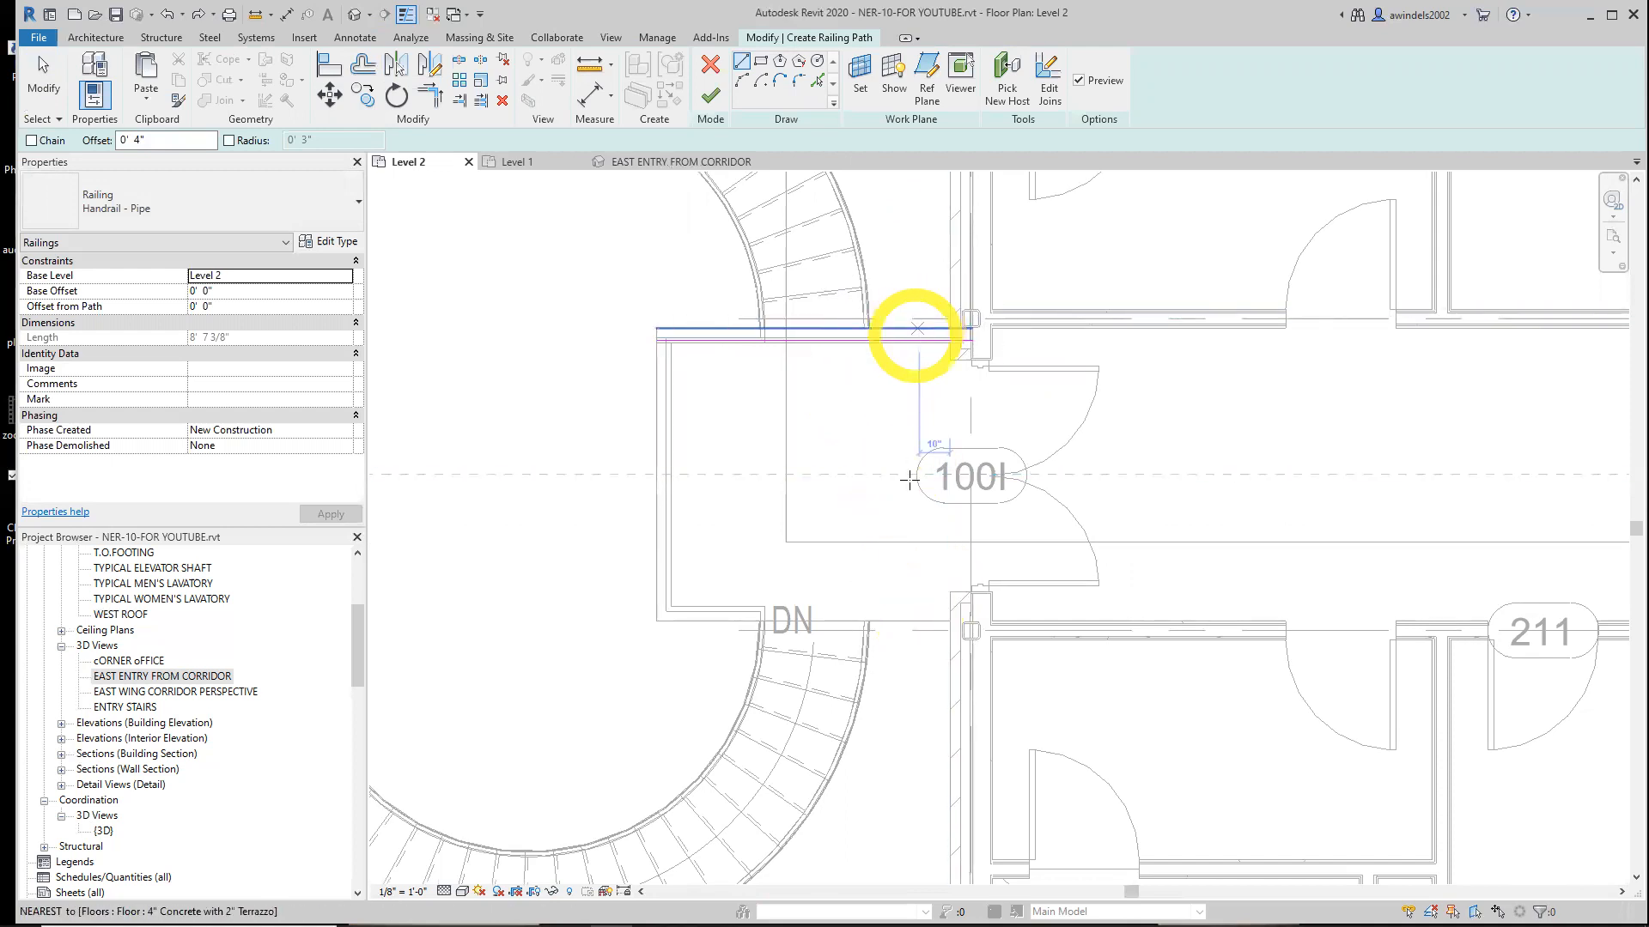
{"action": "scroll", "coordinate": [931, 287], "scroll_direction": "up", "scroll_amount": 1}
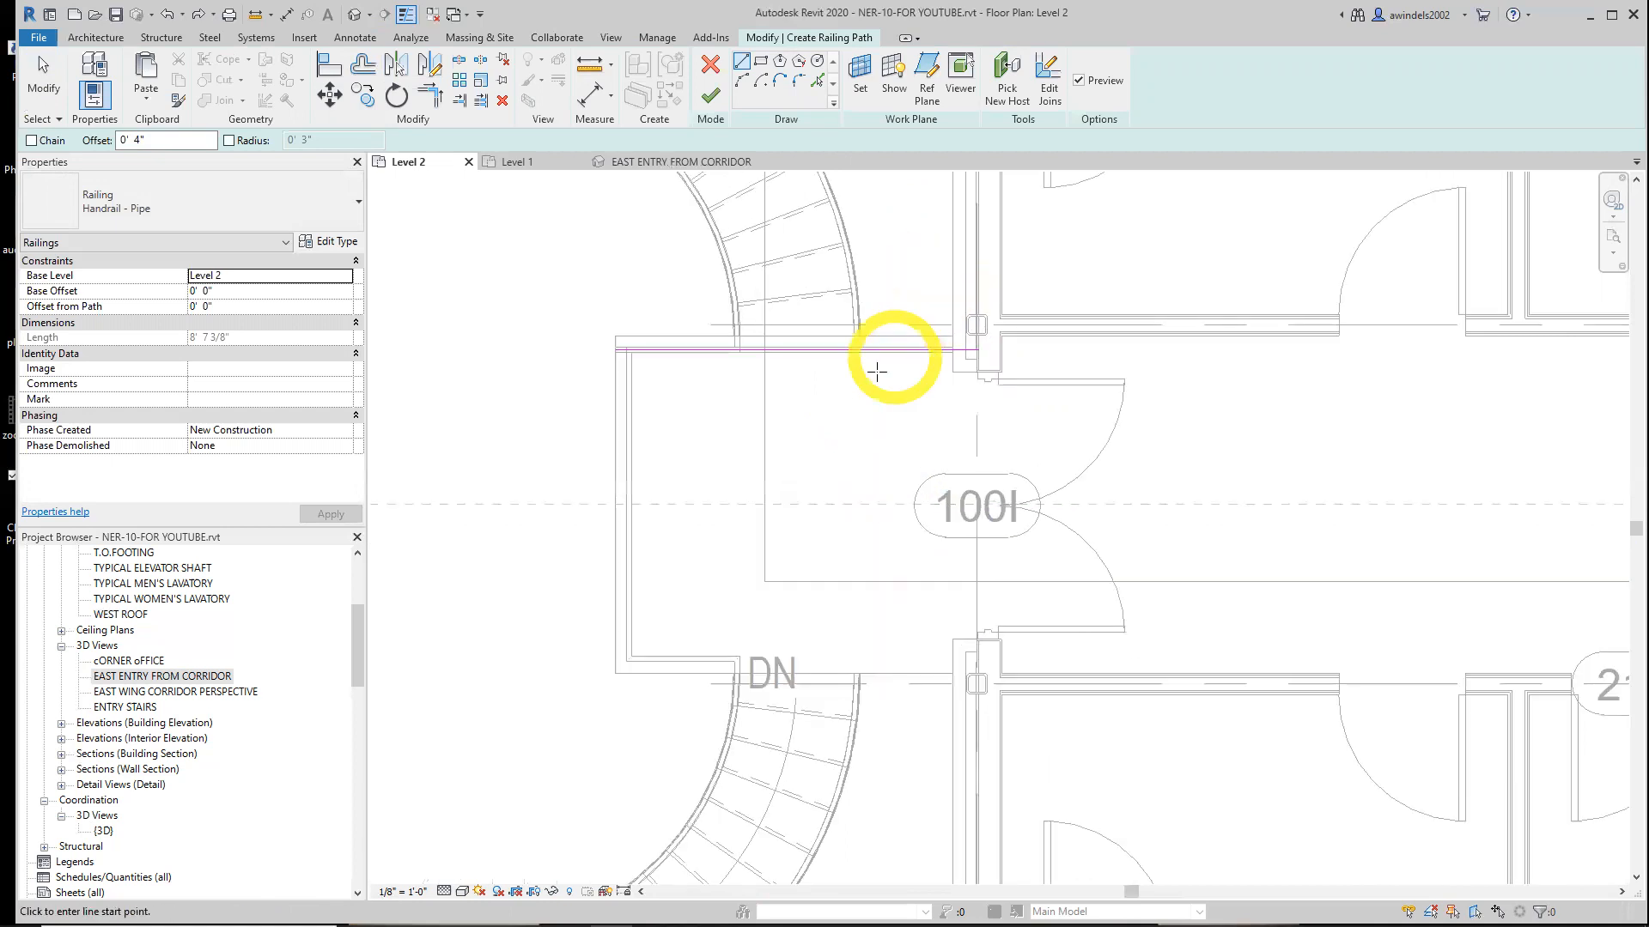
{"action": "scroll", "coordinate": [876, 371], "scroll_direction": "up", "scroll_amount": 4}
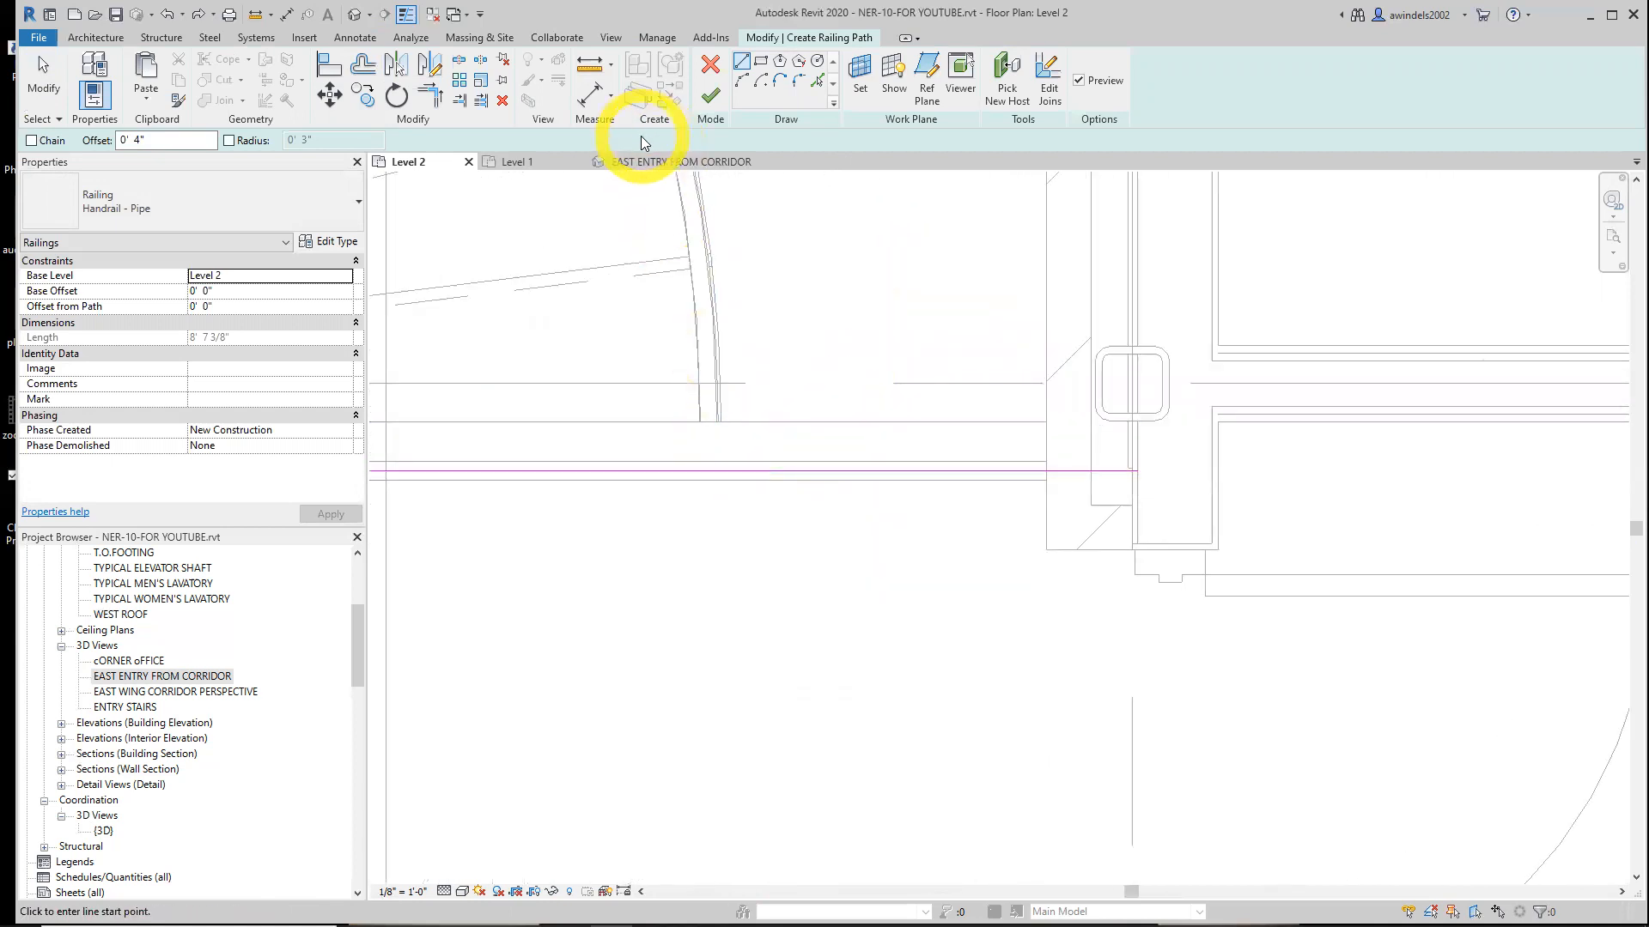
{"action": "left_click", "coordinate": [709, 421]}
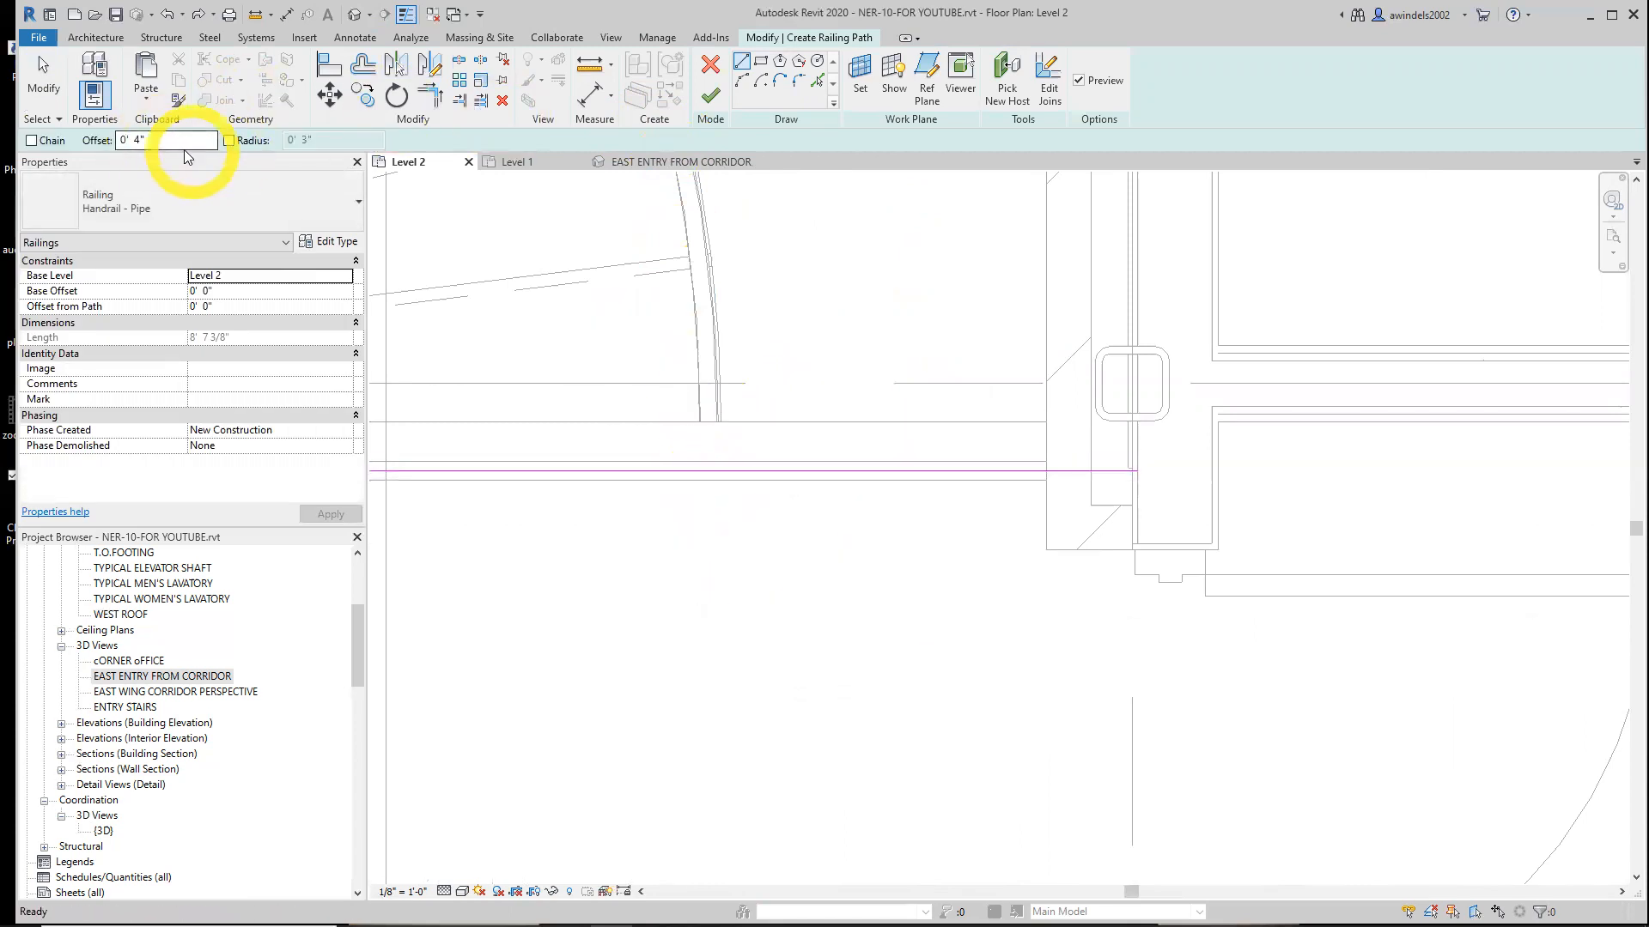
Set the offset to 0 and draw a short vertical path line down from the upper curved stair's railing end
{"action": "left_click_drag", "start_coordinate": [163, 138], "coordinate": [47, 144]}
{"action": "type", "text": "0"}
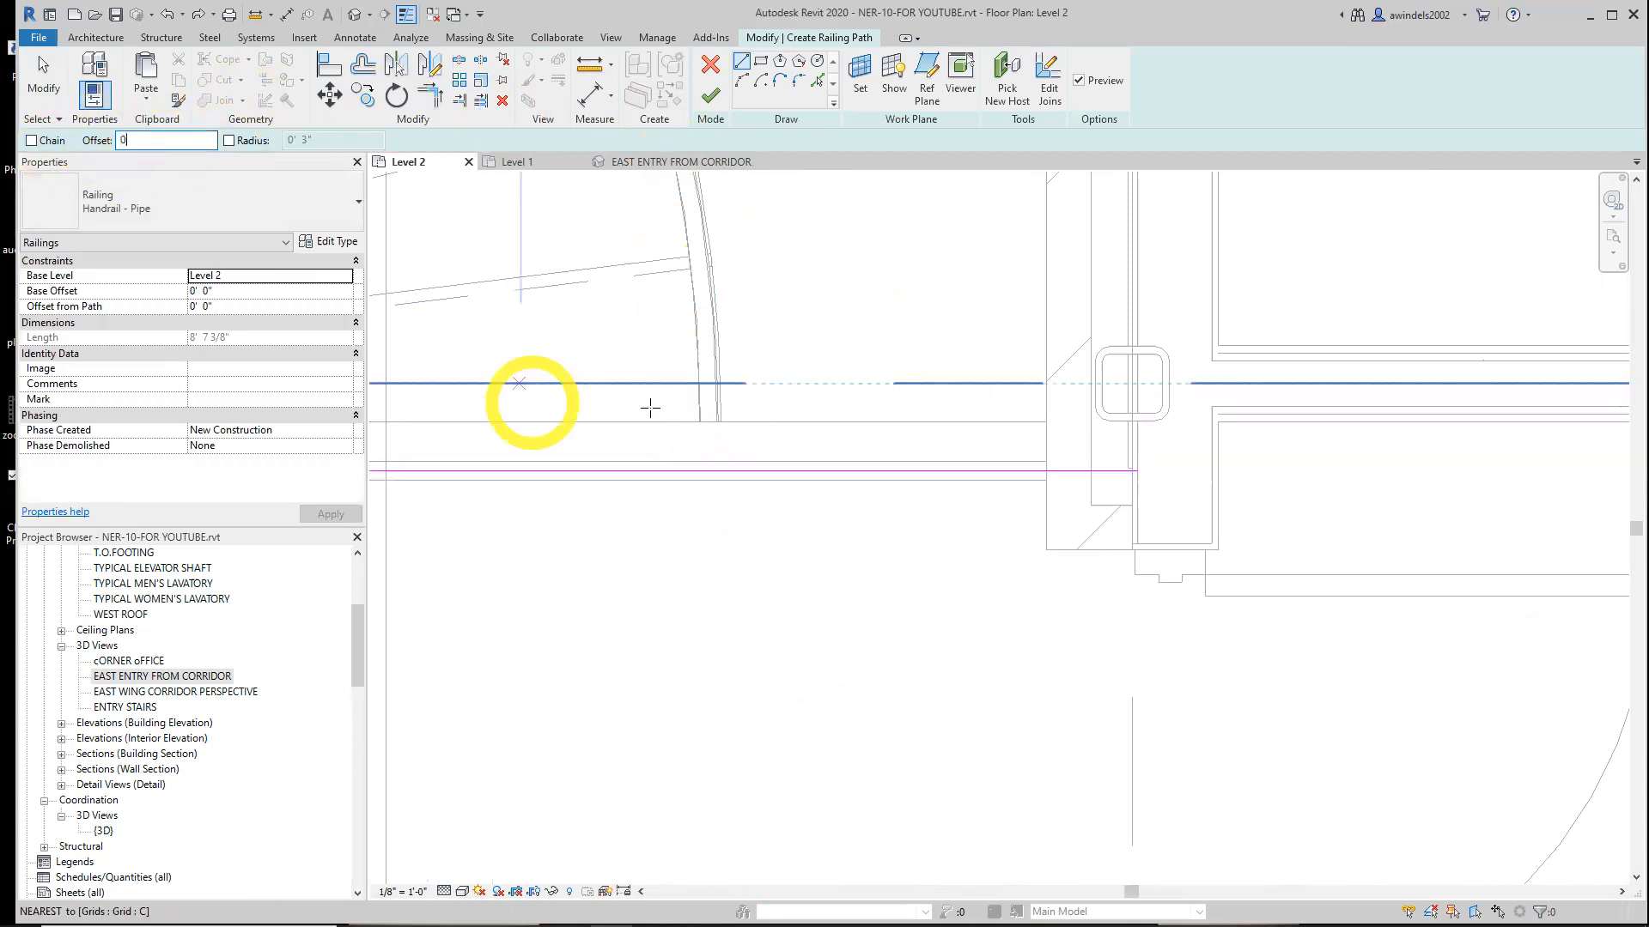
{"action": "left_click", "coordinate": [705, 418]}
{"action": "left_click", "coordinate": [708, 518]}
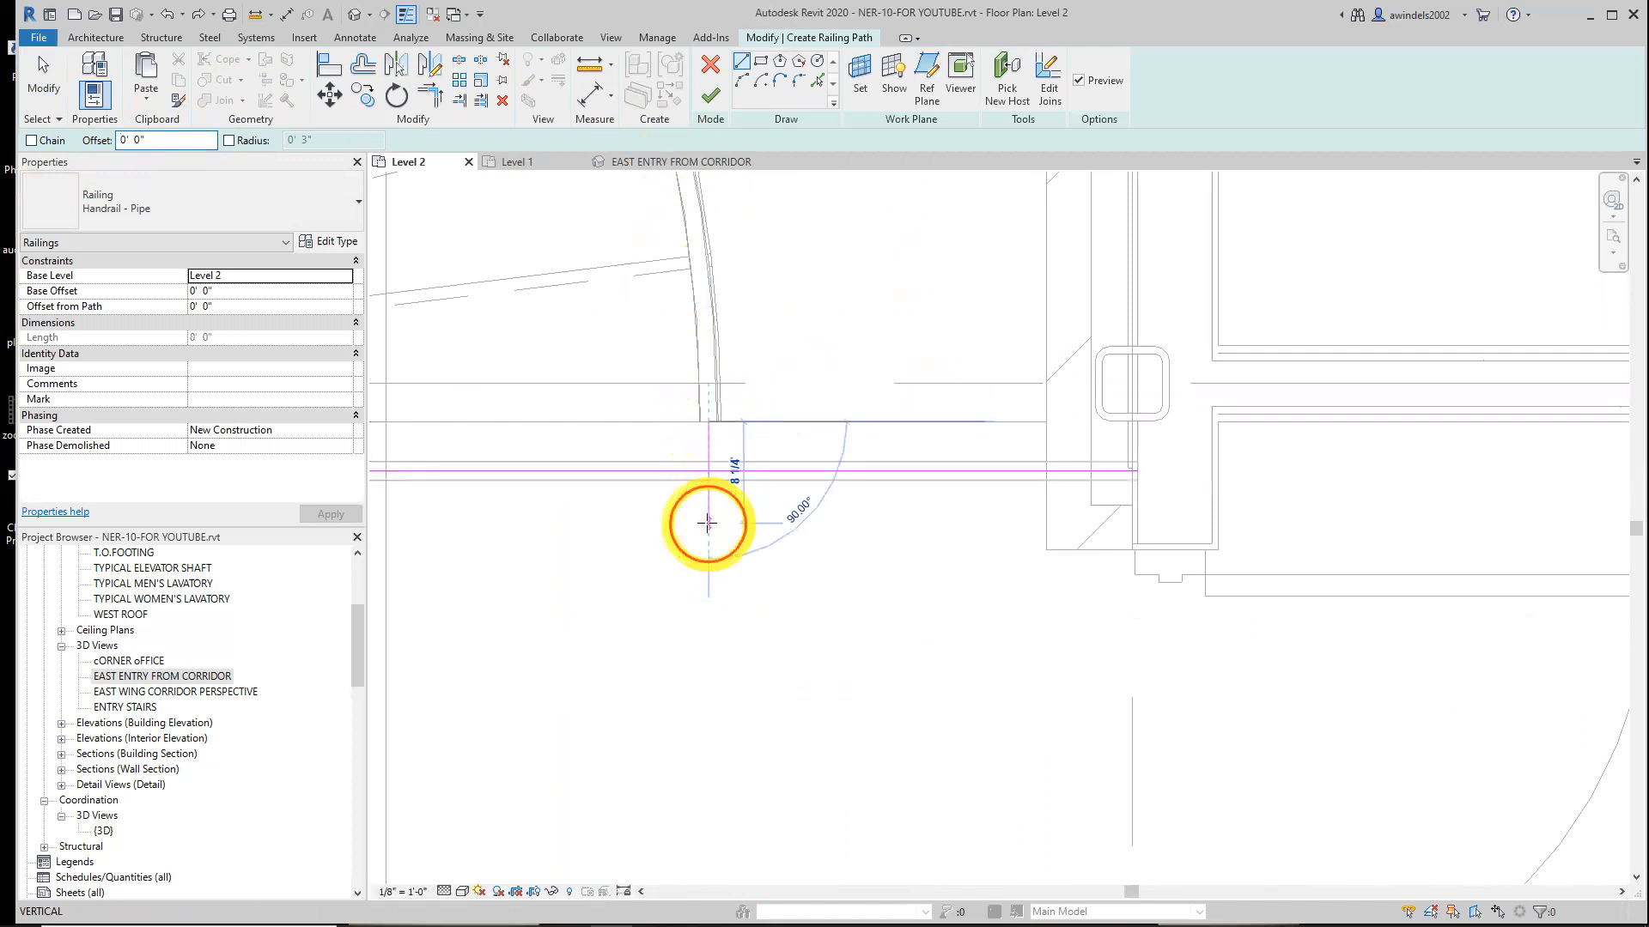
Trim the horizontal and vertical path lines to a corner
{"action": "left_click", "coordinate": [432, 105]}
{"action": "left_click", "coordinate": [743, 471]}
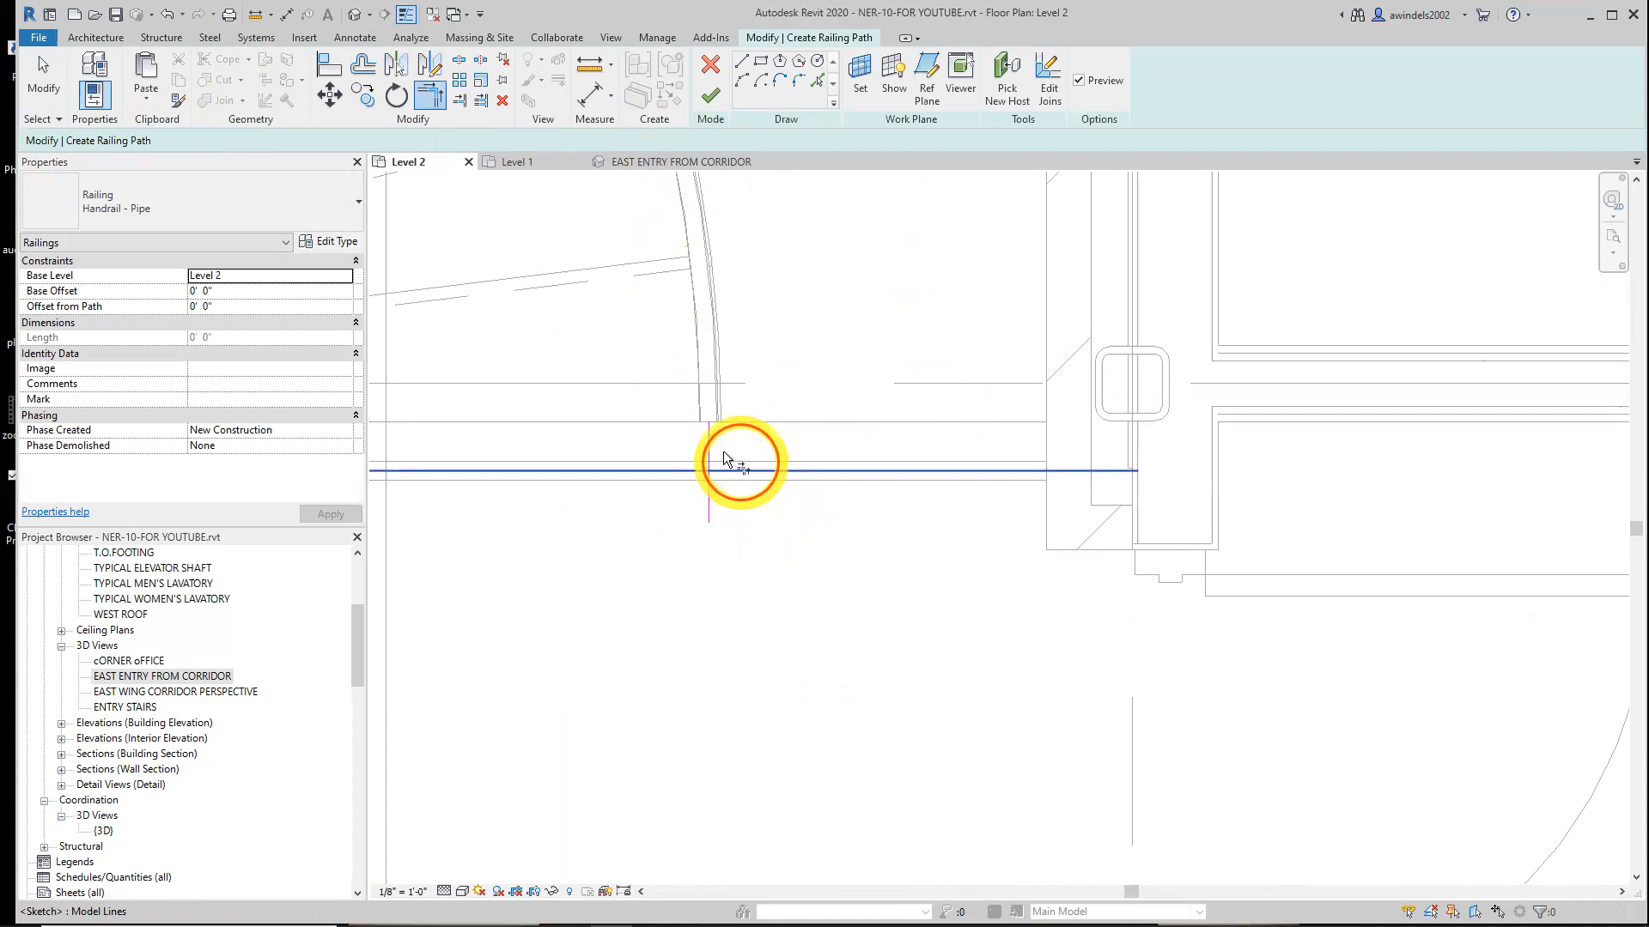
{"action": "left_click", "coordinate": [710, 446]}
Finish the short railing path
{"action": "scroll", "coordinate": [733, 464], "scroll_direction": "down", "scroll_amount": 4}
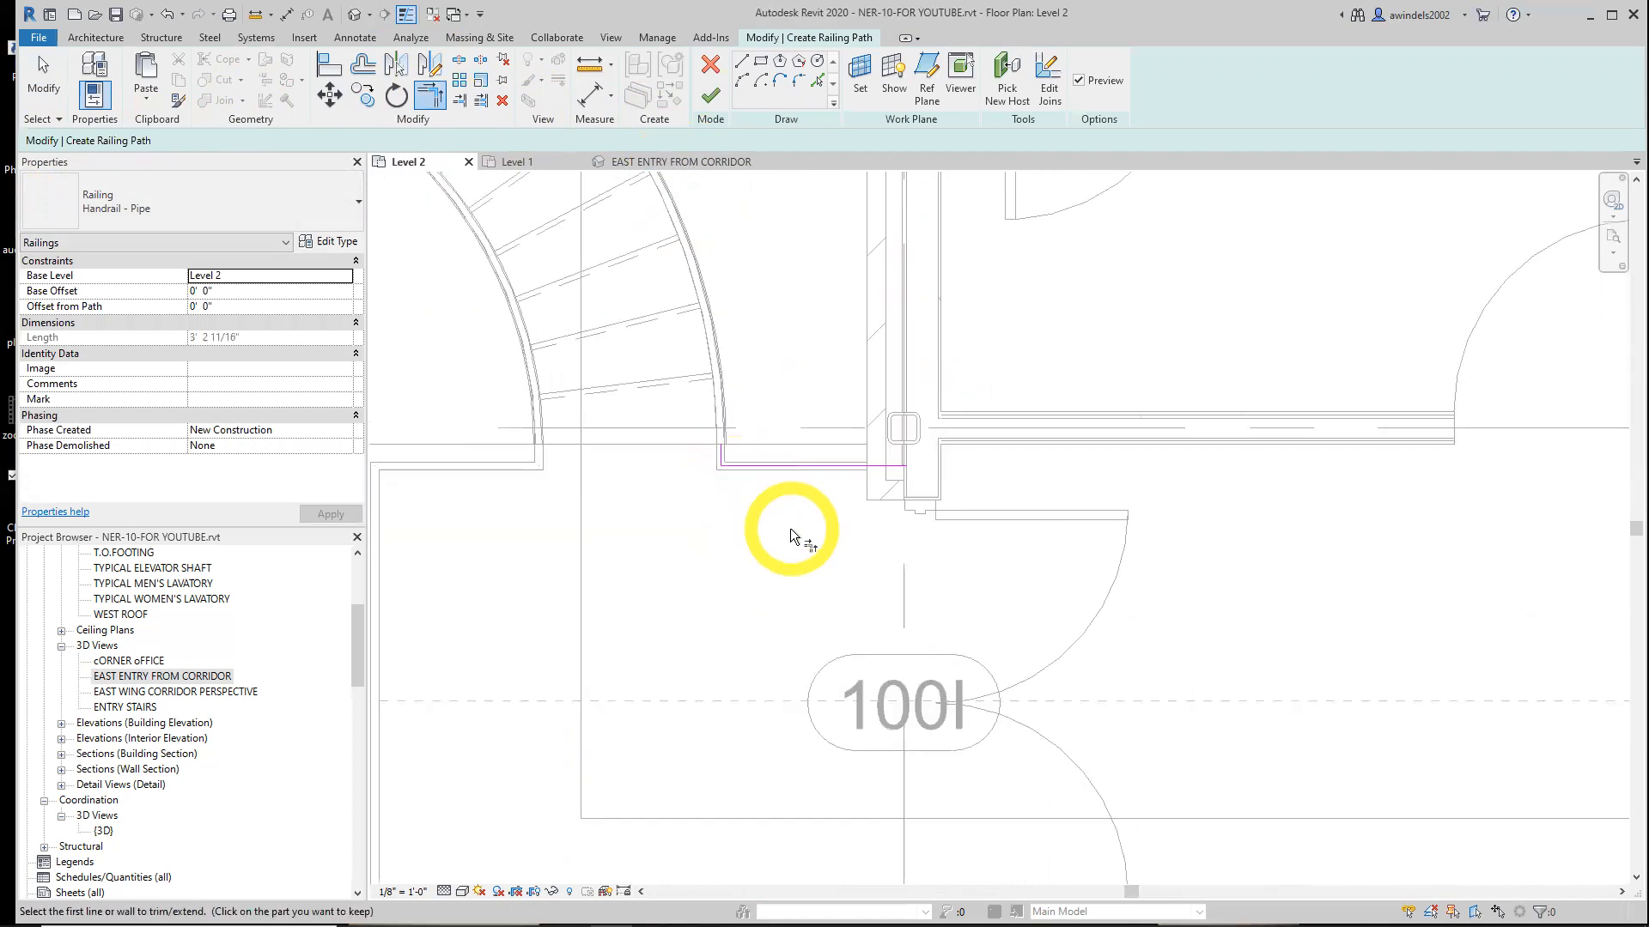
{"action": "middle_click_drag", "start_coordinate": [785, 537], "coordinate": [794, 450]}
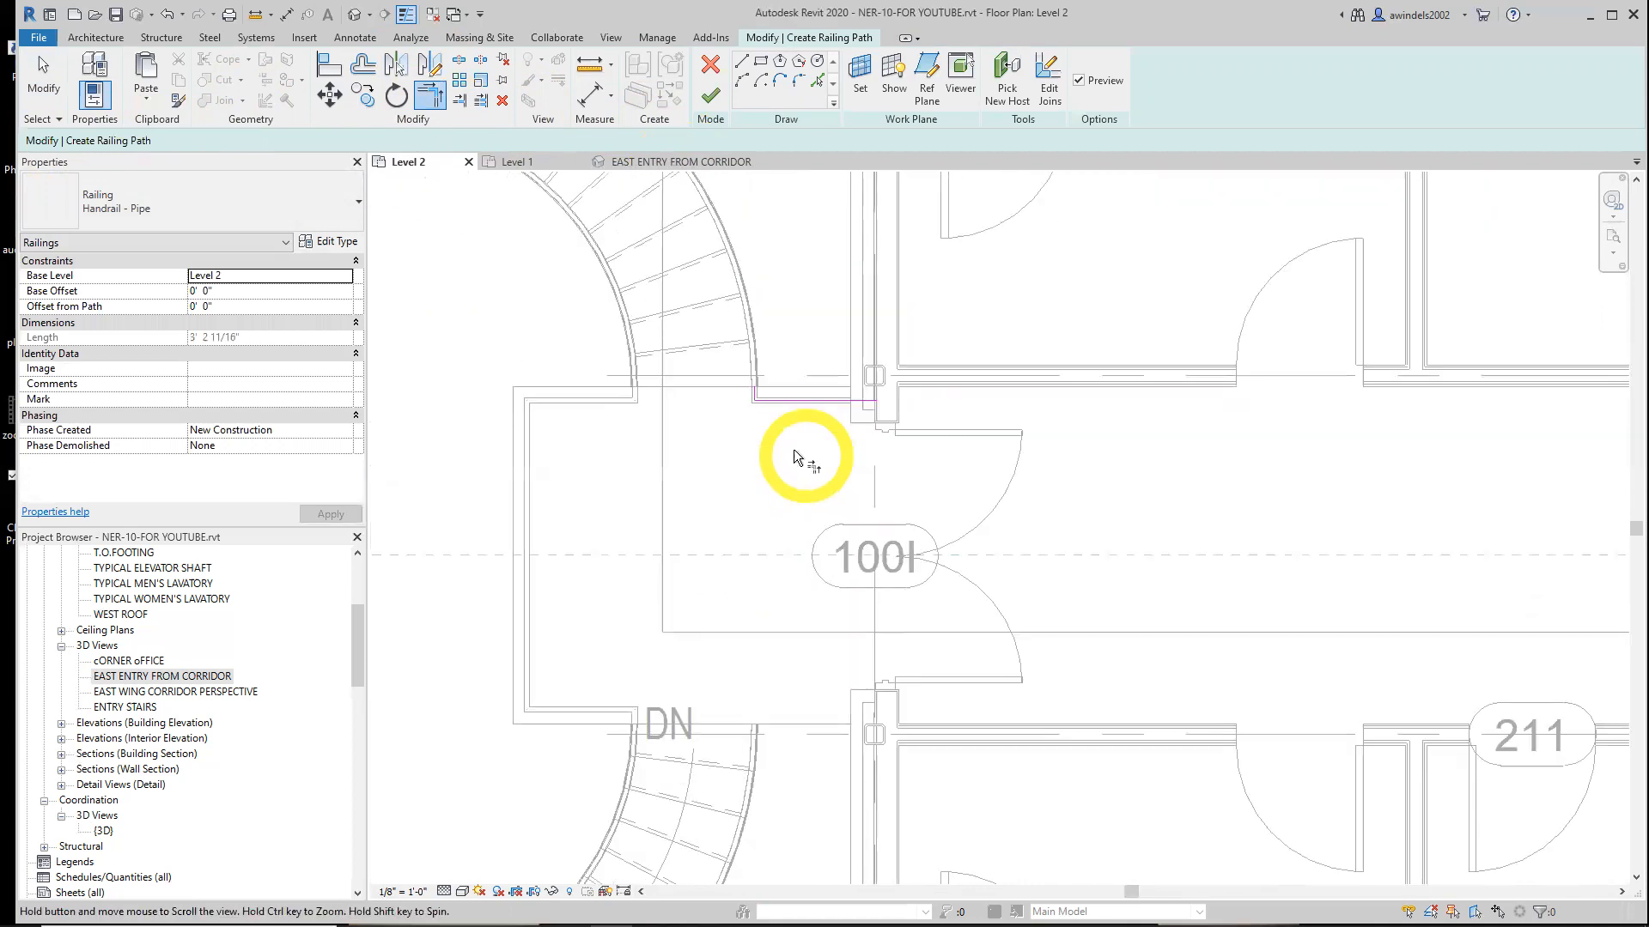
{"action": "left_click", "coordinate": [706, 99]}
{"action": "middle_click_drag", "start_coordinate": [997, 657], "coordinate": [968, 547]}
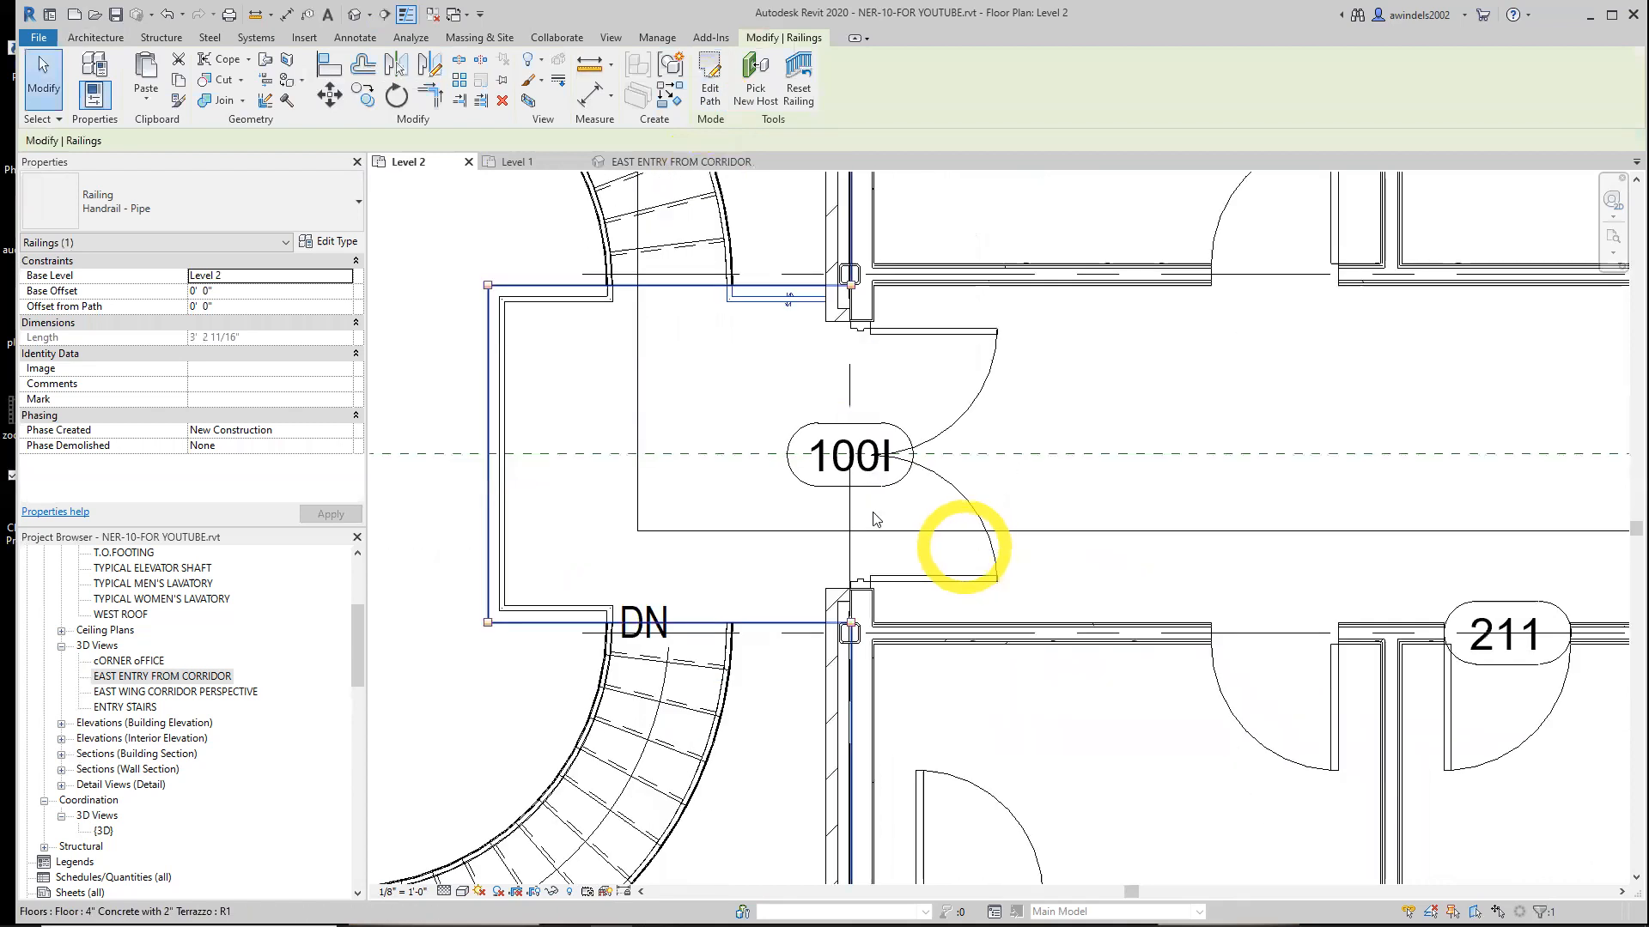
Edit the new railing's path, shortening the horizontal line's end back to the wall, and finish
{"action": "key", "text": "Escape"}
{"action": "left_click", "coordinate": [749, 300]}
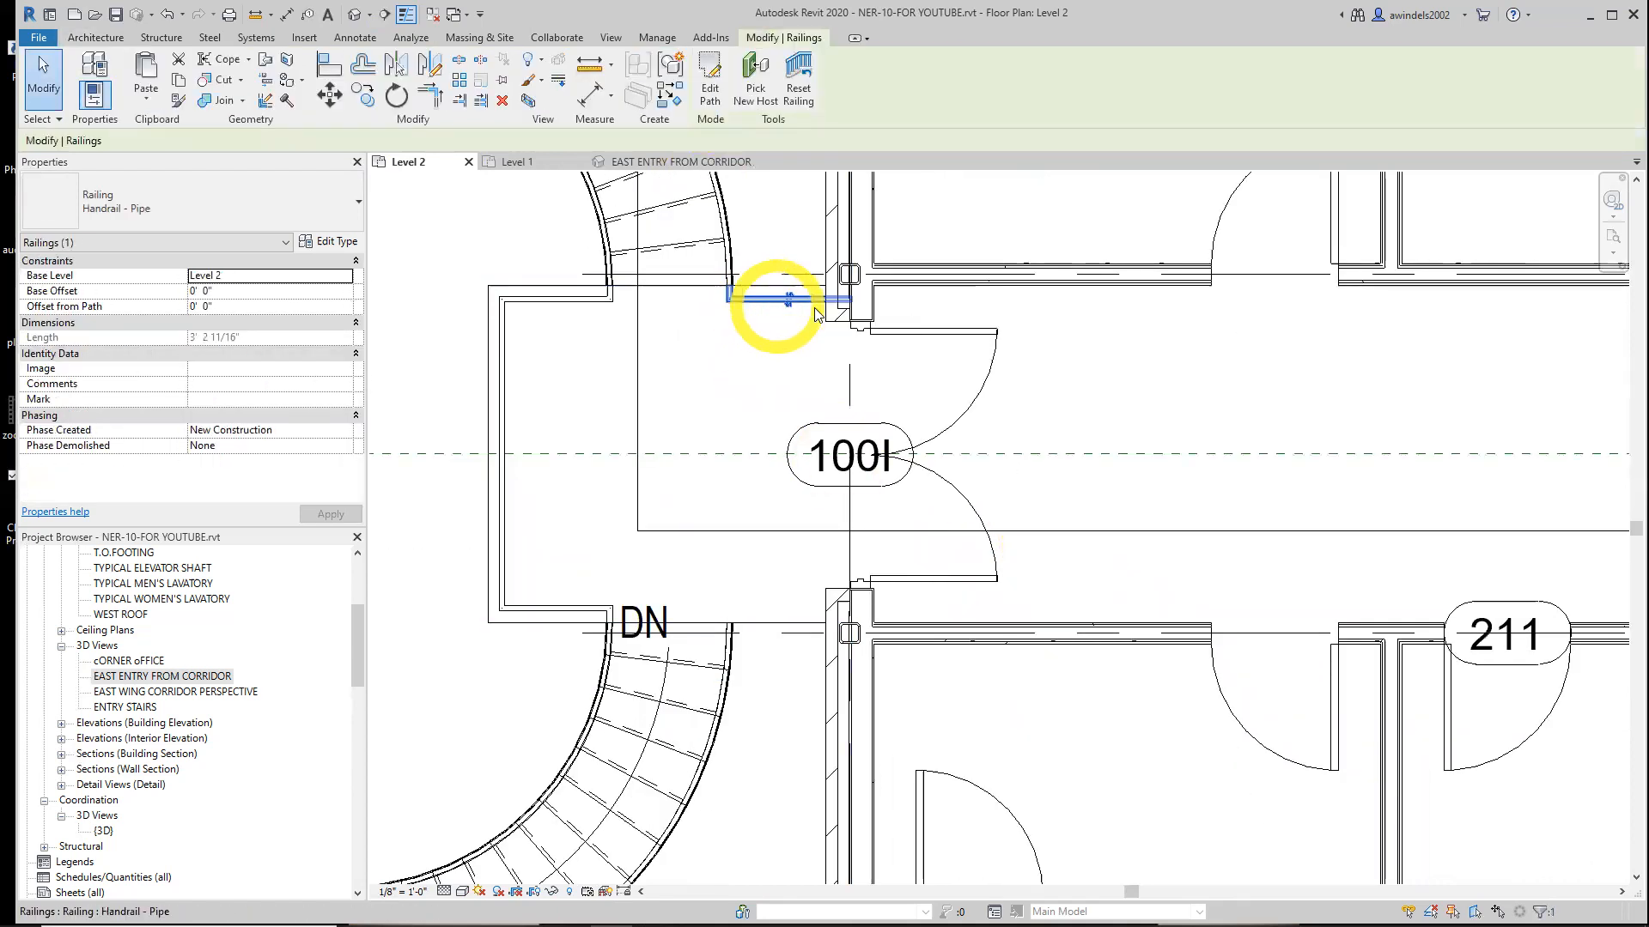
{"action": "left_click", "coordinate": [715, 86]}
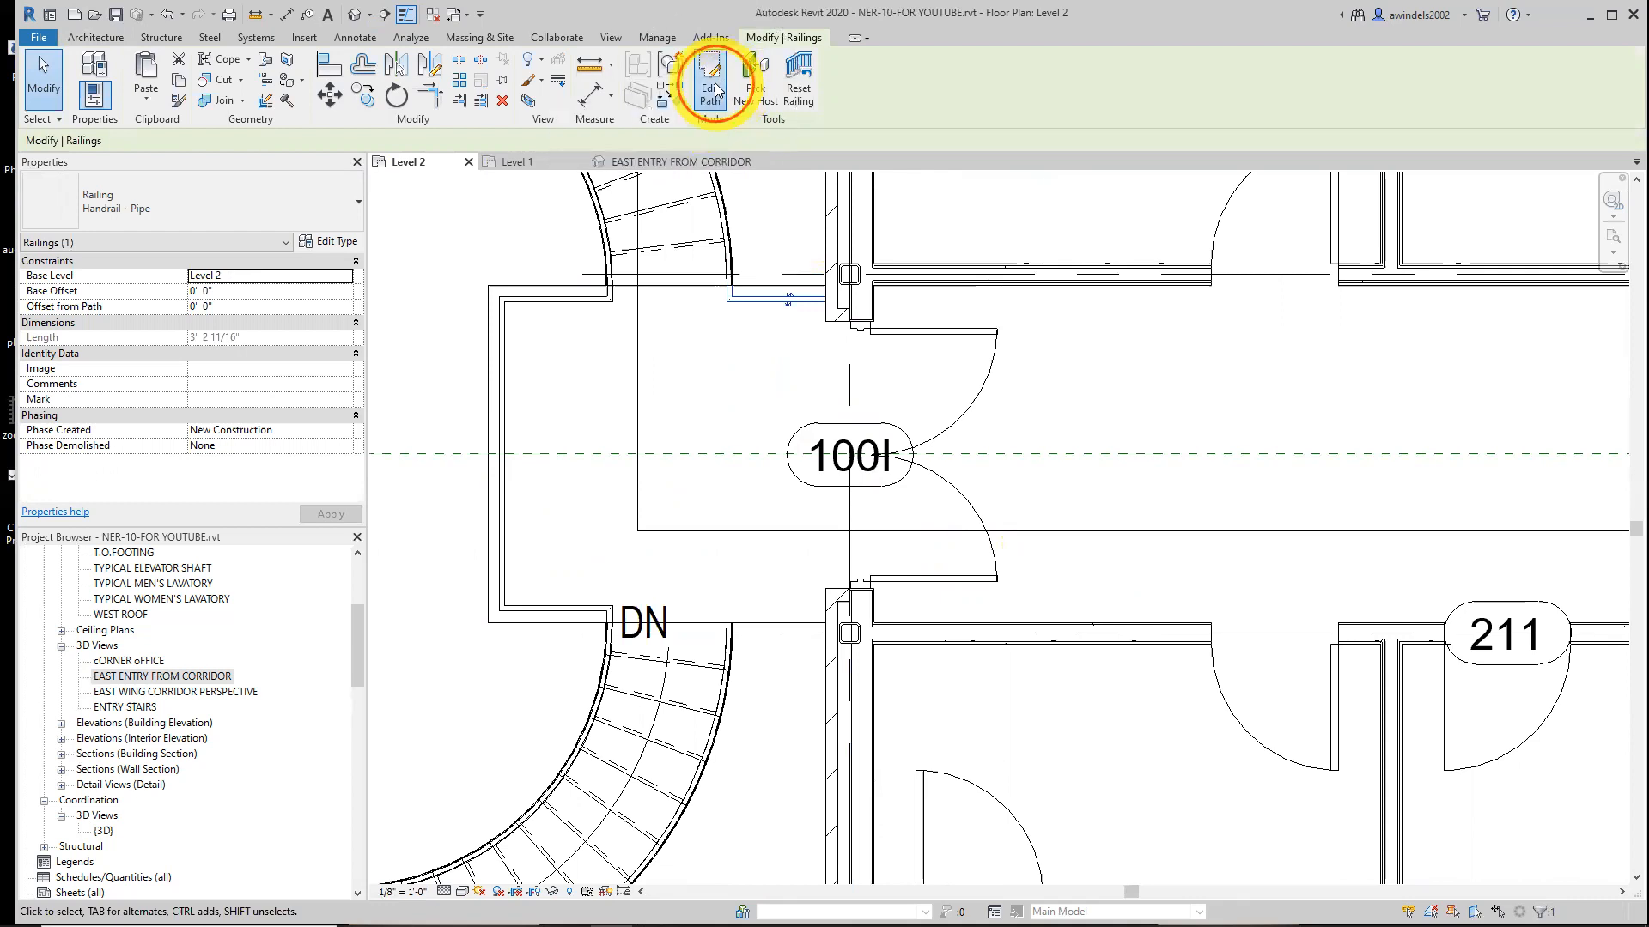
{"action": "left_click", "coordinate": [846, 299]}
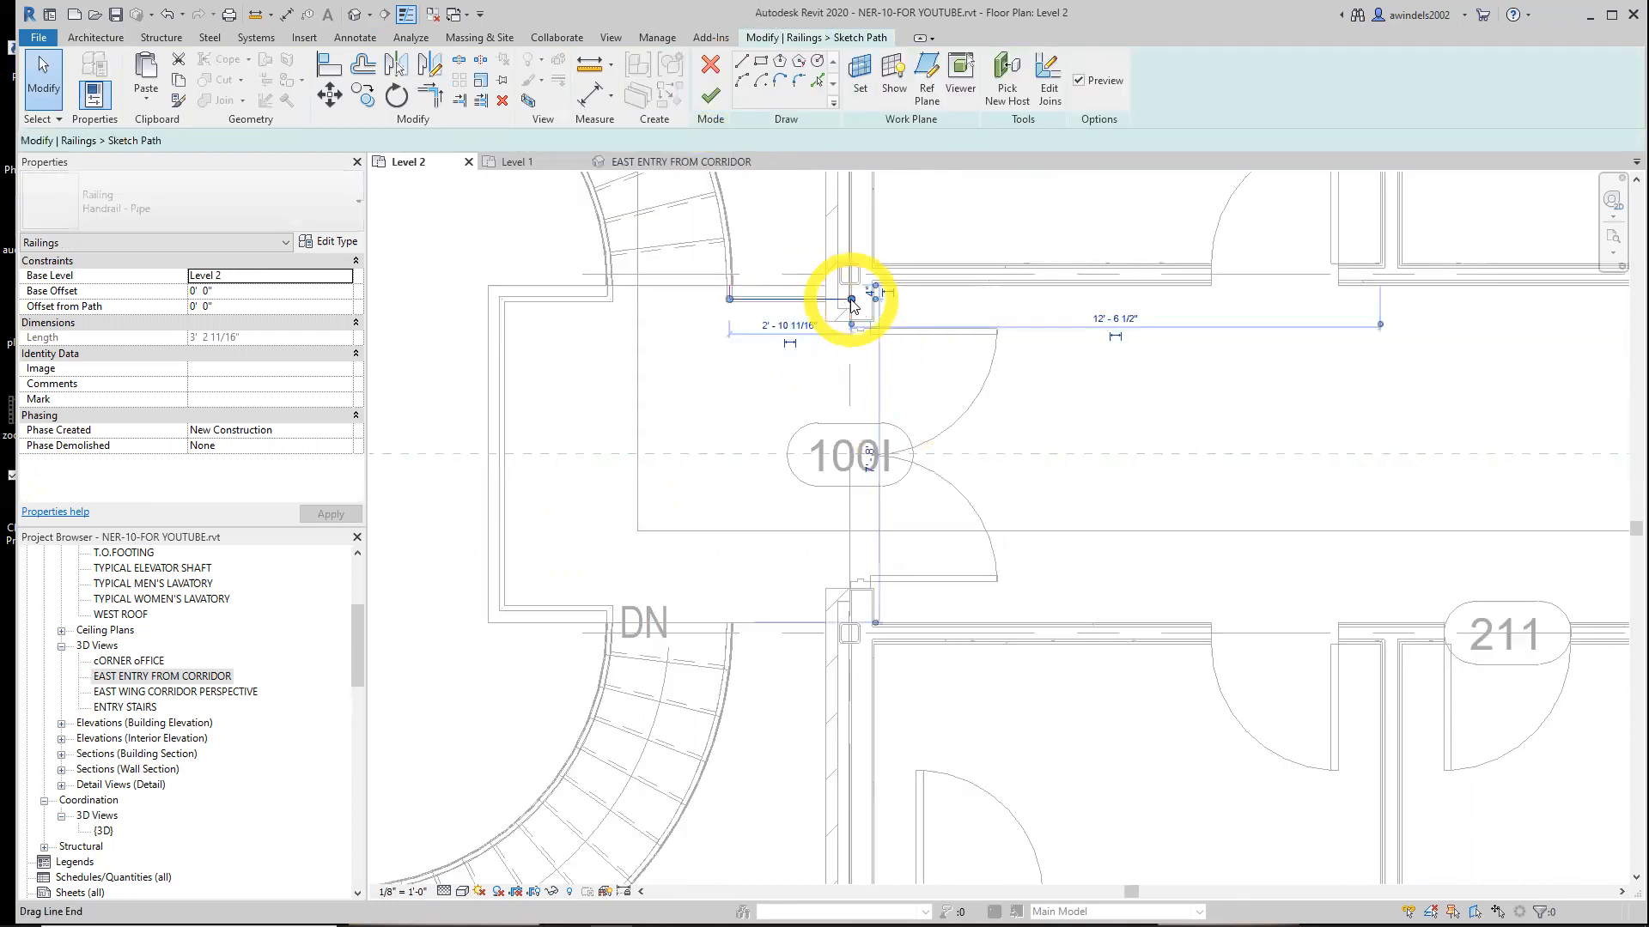
{"action": "left_click_drag", "start_coordinate": [848, 299], "coordinate": [826, 298]}
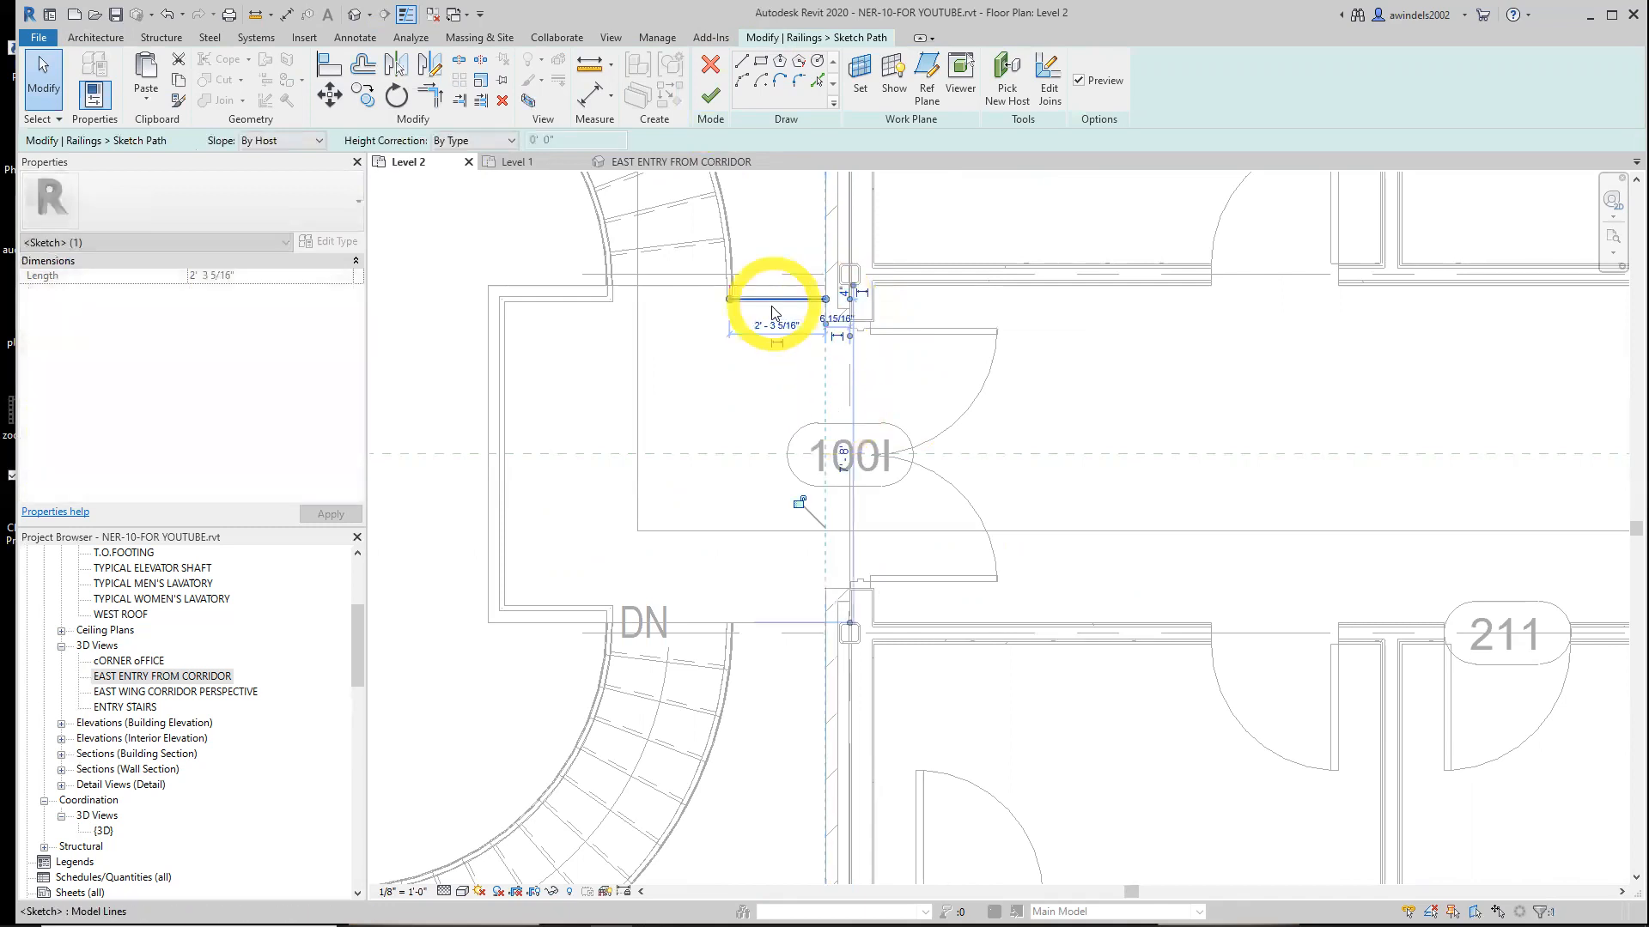
{"action": "scroll", "coordinate": [773, 295], "scroll_direction": "up", "scroll_amount": 3}
{"action": "left_click", "coordinate": [720, 101]}
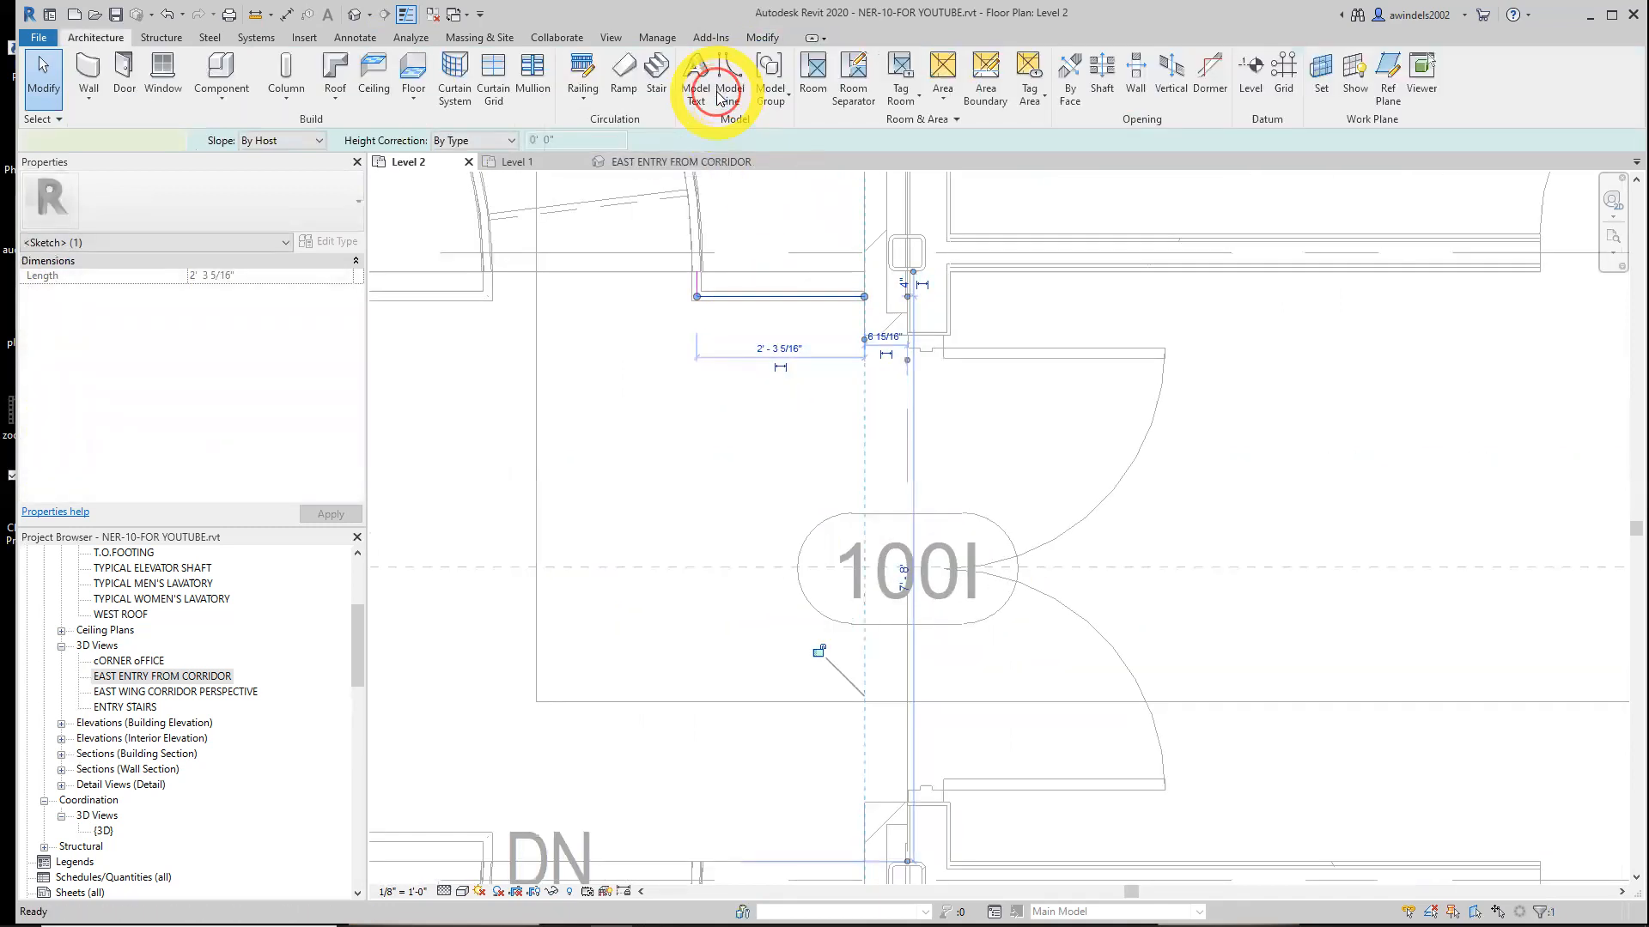
Mirror the short railing about the corridor's center line to the lower curved stair
{"action": "left_click", "coordinate": [800, 301]}
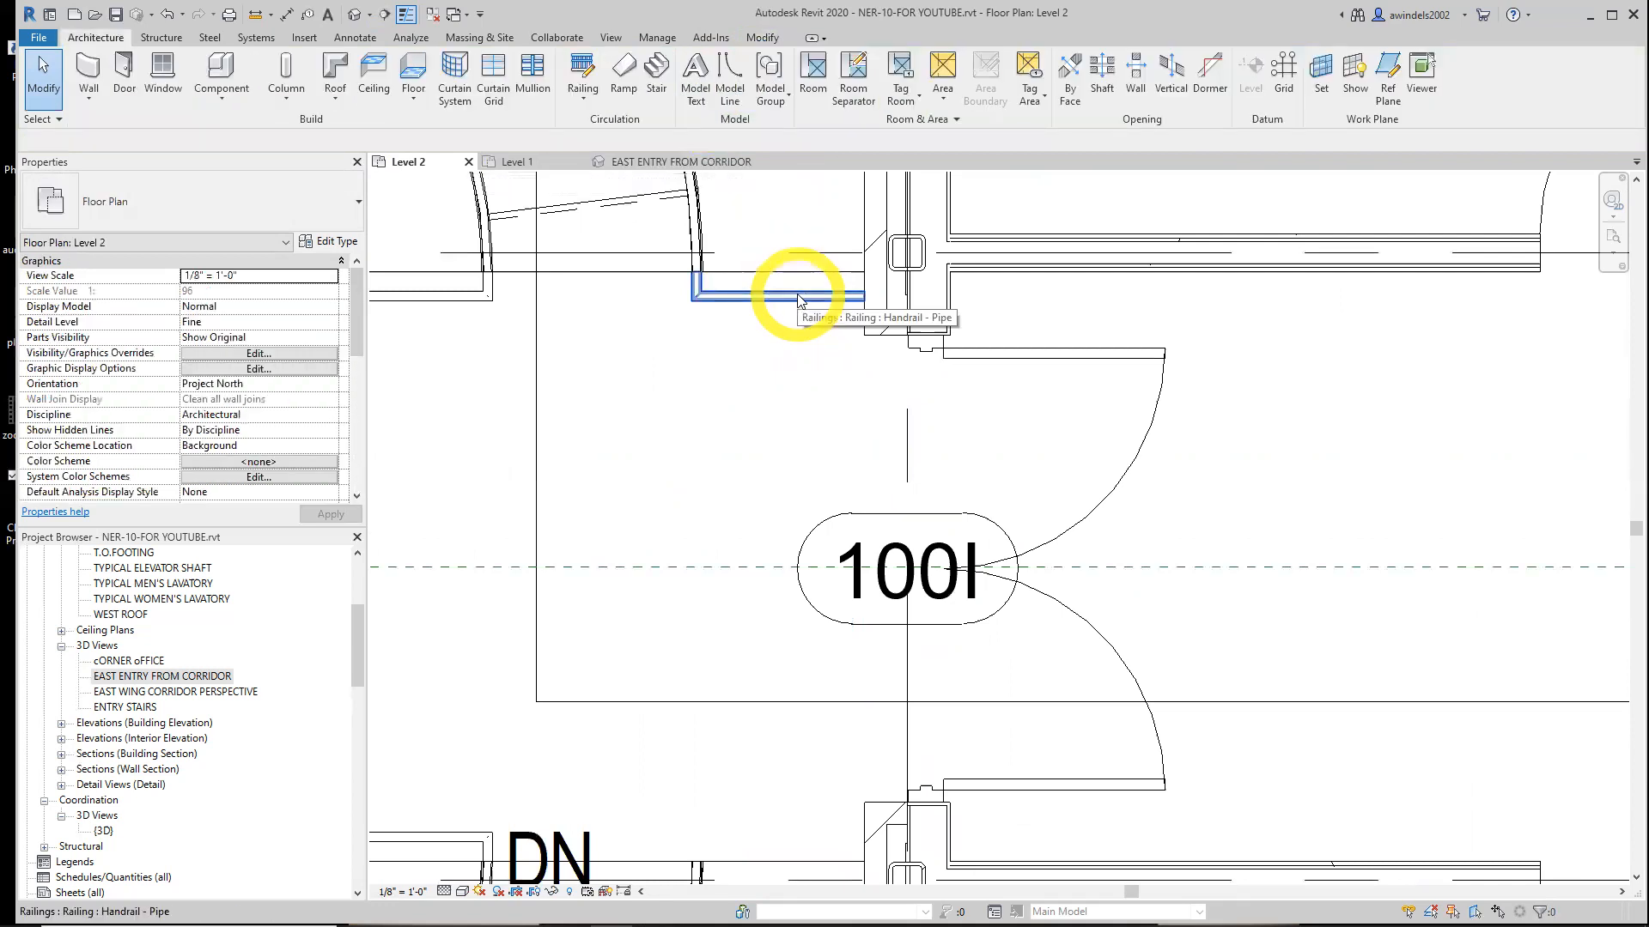
{"action": "left_click", "coordinate": [797, 297]}
{"action": "scroll", "coordinate": [796, 293], "scroll_direction": "down", "scroll_amount": 2}
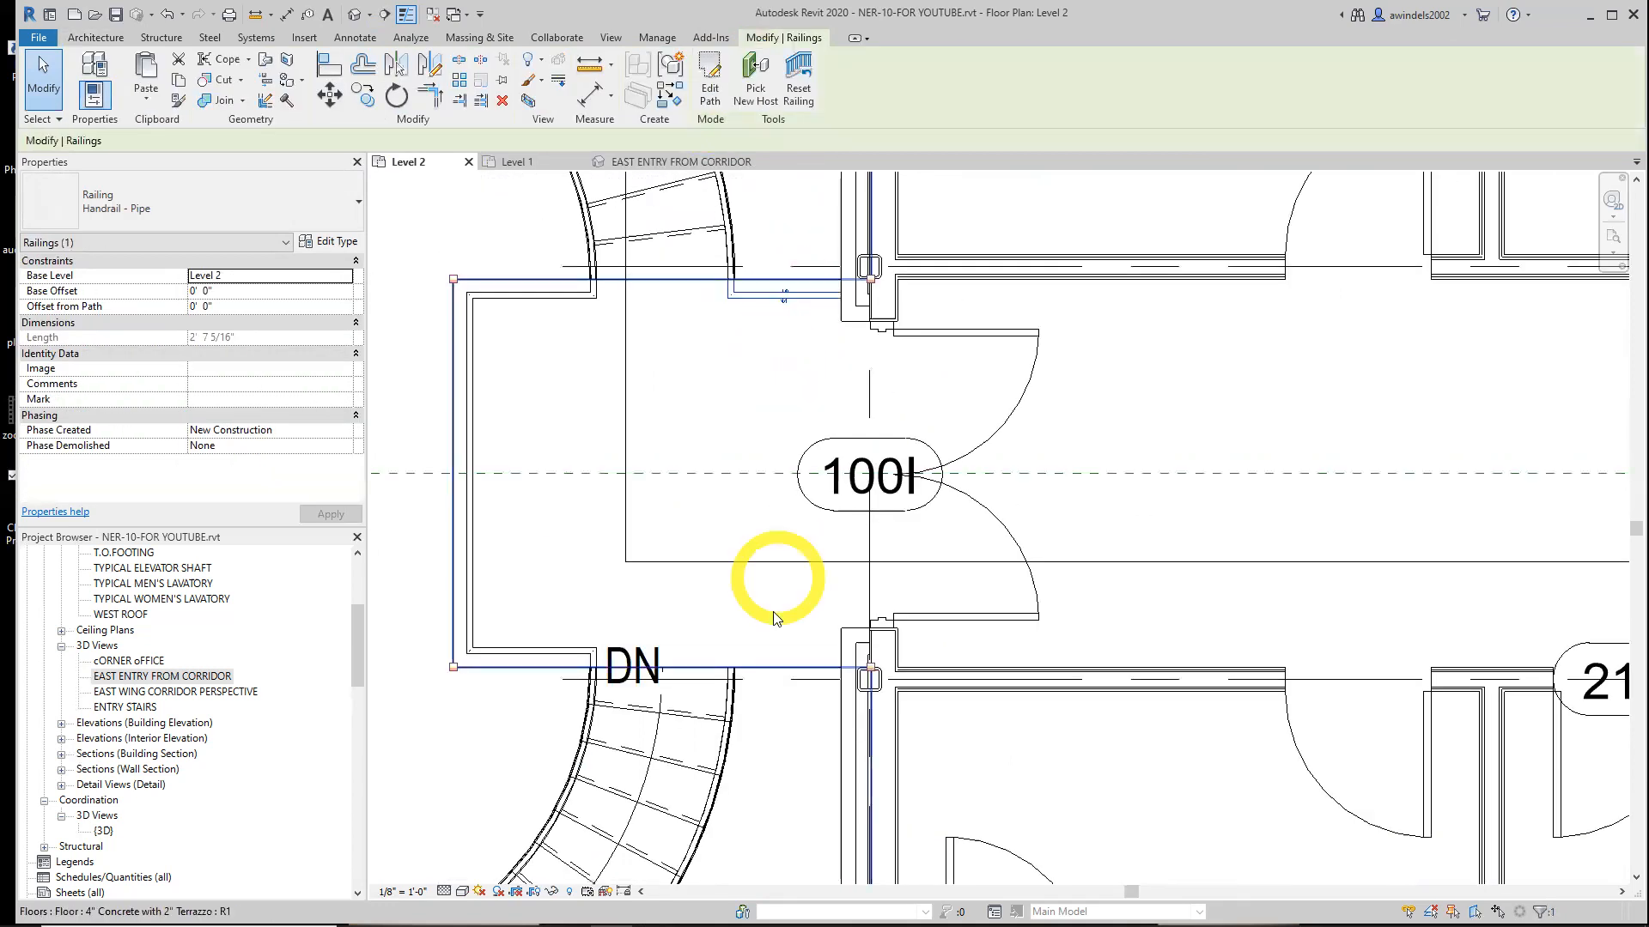
{"action": "key", "text": "Escape"}
{"action": "left_click", "coordinate": [737, 297]}
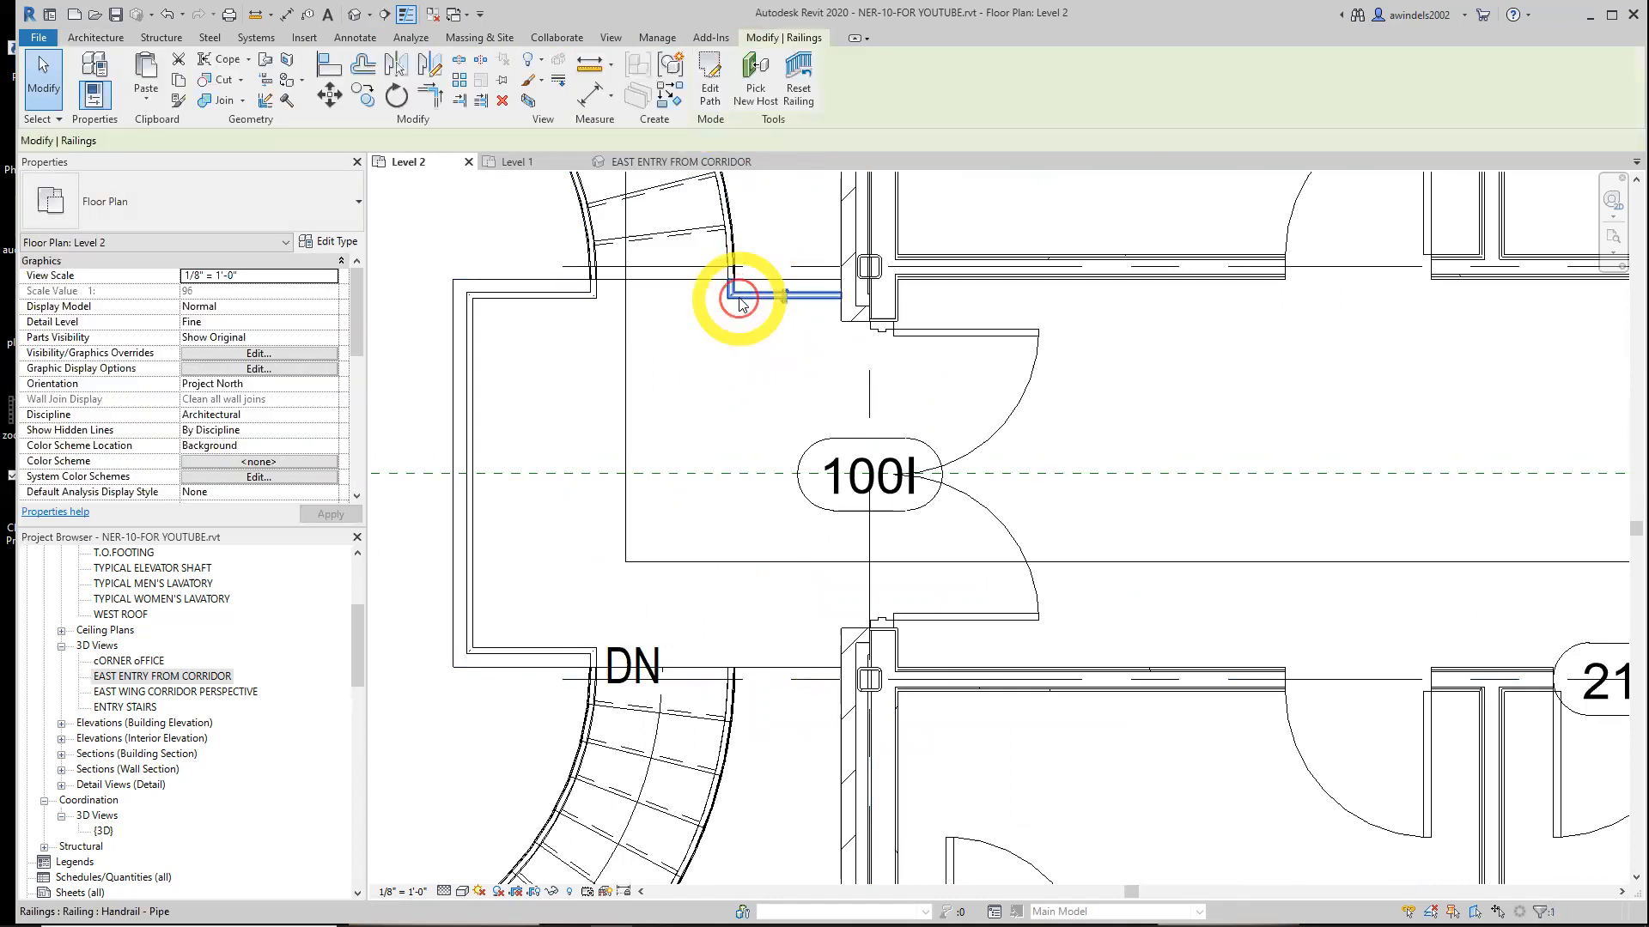
{"action": "left_click", "coordinate": [399, 67]}
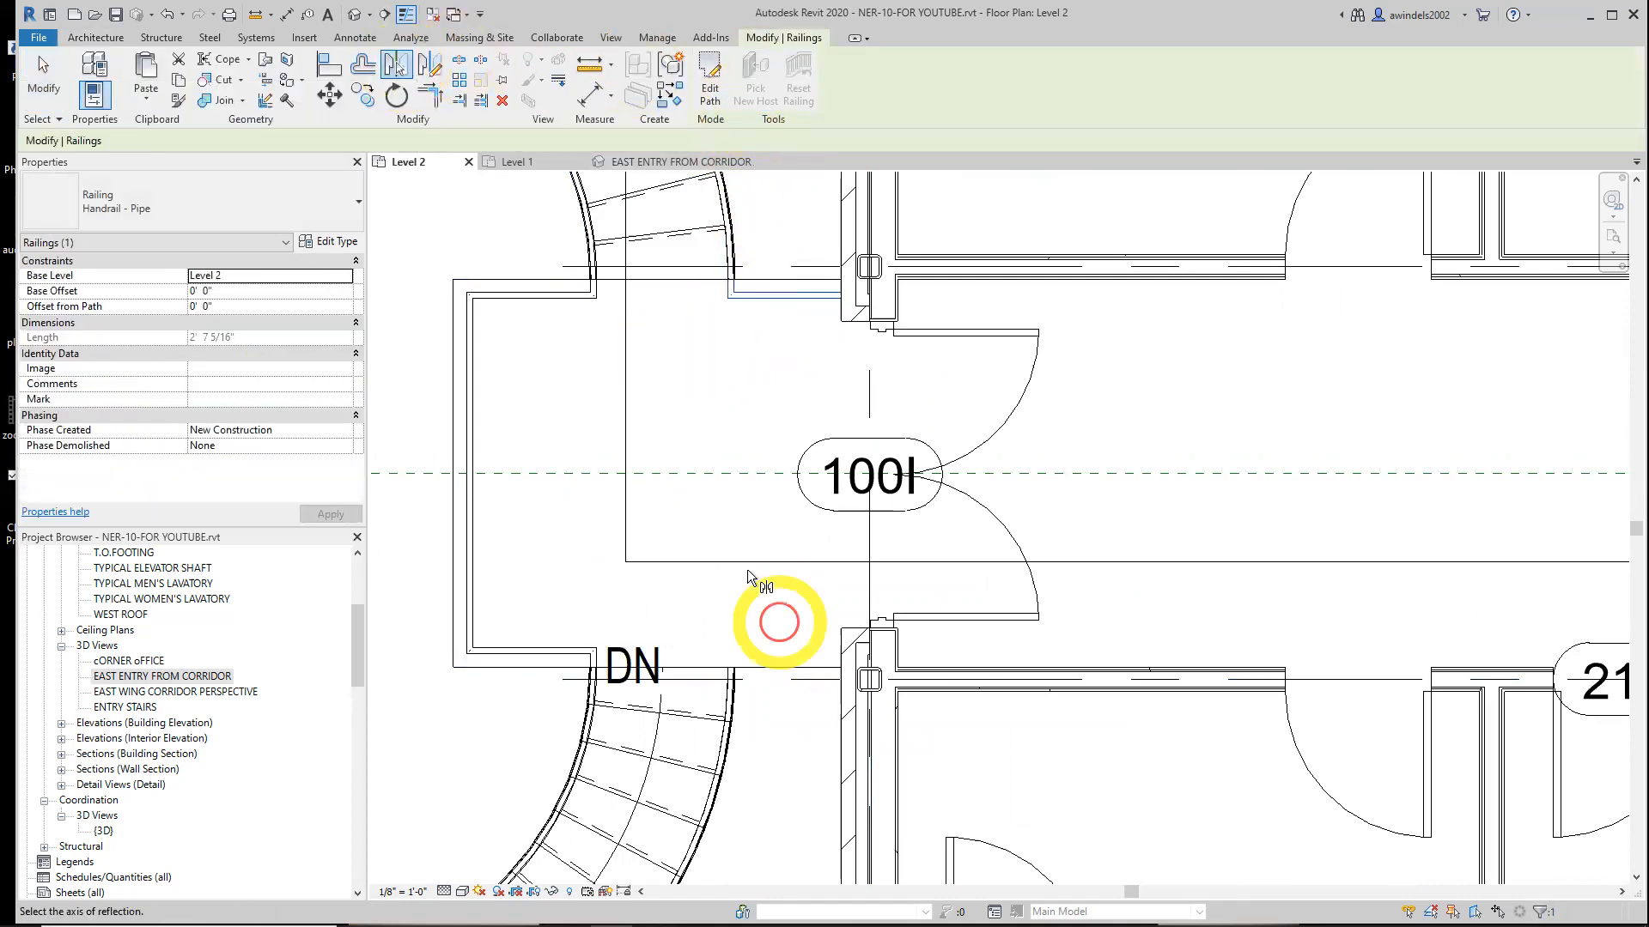
{"action": "left_click", "coordinate": [723, 469]}
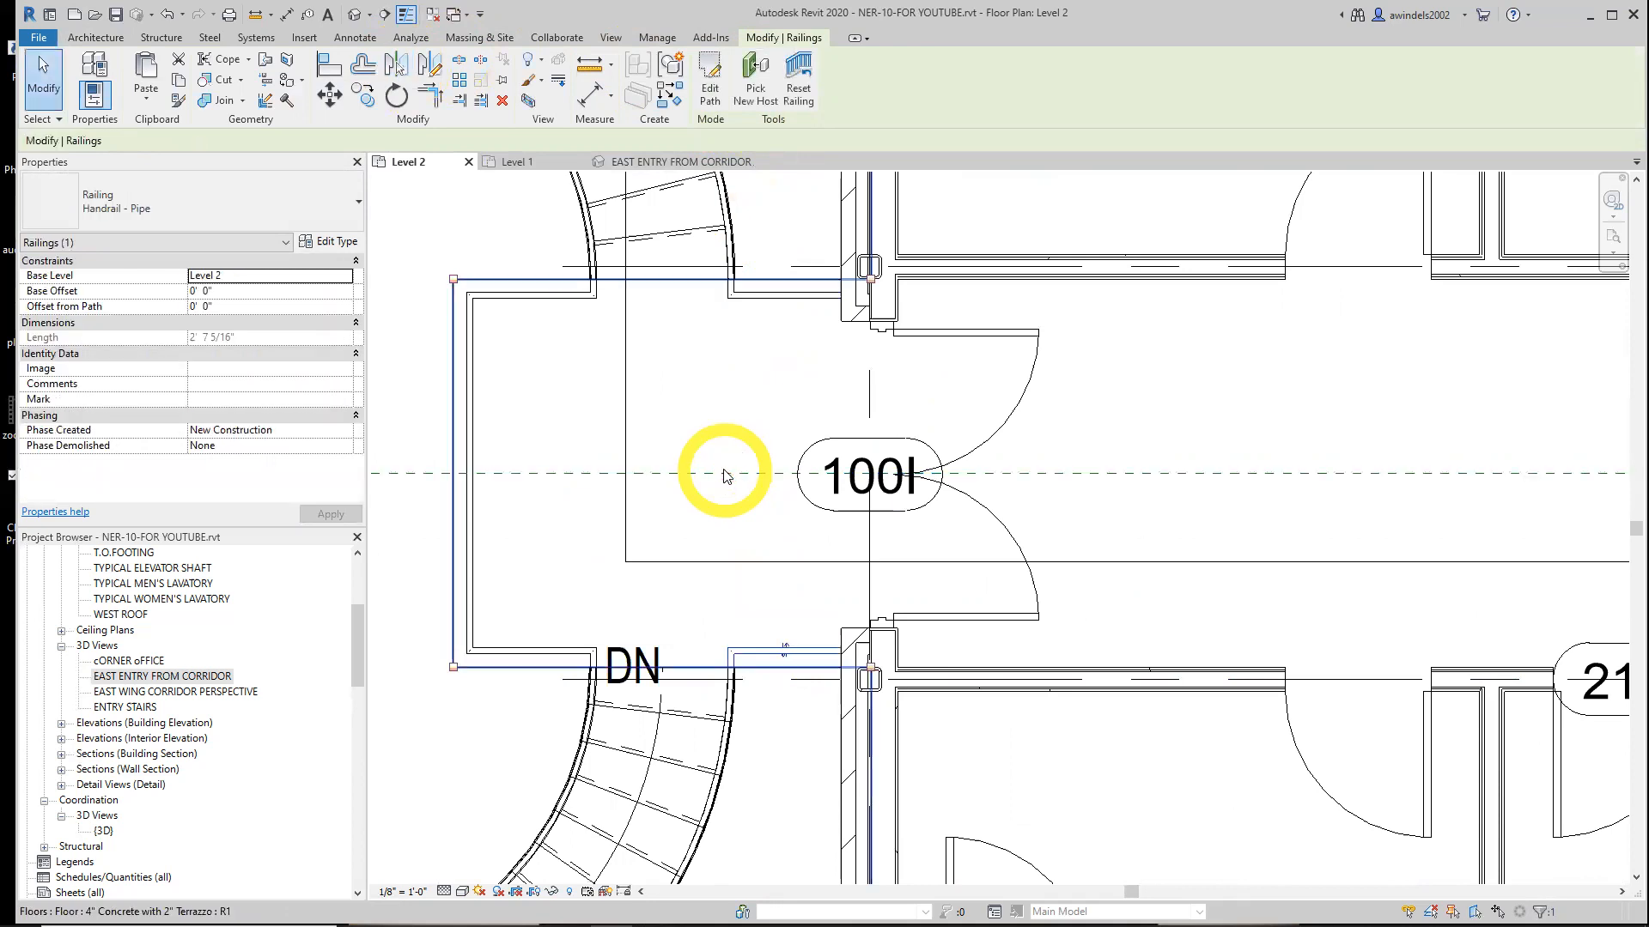
{"action": "key", "text": "Escape"}
{"action": "scroll", "coordinate": [665, 392], "scroll_direction": "down", "scroll_amount": 2}
{"action": "middle_click_drag", "start_coordinate": [534, 400], "coordinate": [698, 382]}
{"action": "middle_click_drag", "start_coordinate": [581, 411], "coordinate": [747, 489]}
{"action": "scroll", "coordinate": [702, 449], "scroll_direction": "down", "scroll_amount": 4}
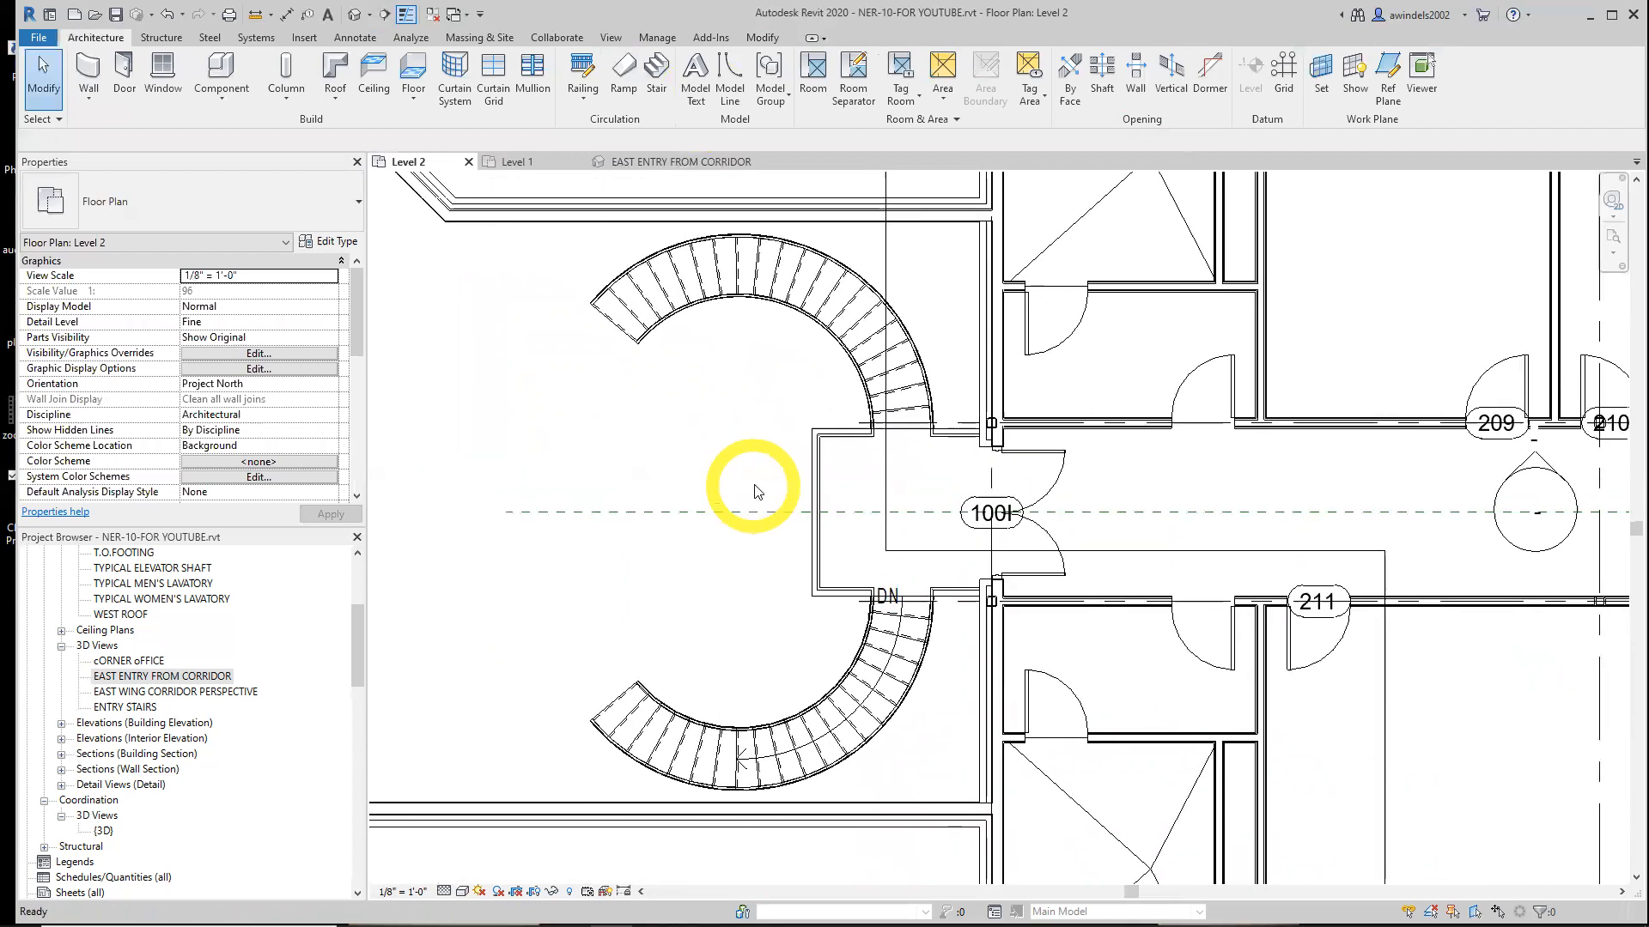
Orbit and zoom around the East Entry From Corridor 3D view to inspect the curved stairs and railings
{"action": "left_click", "coordinate": [635, 163]}
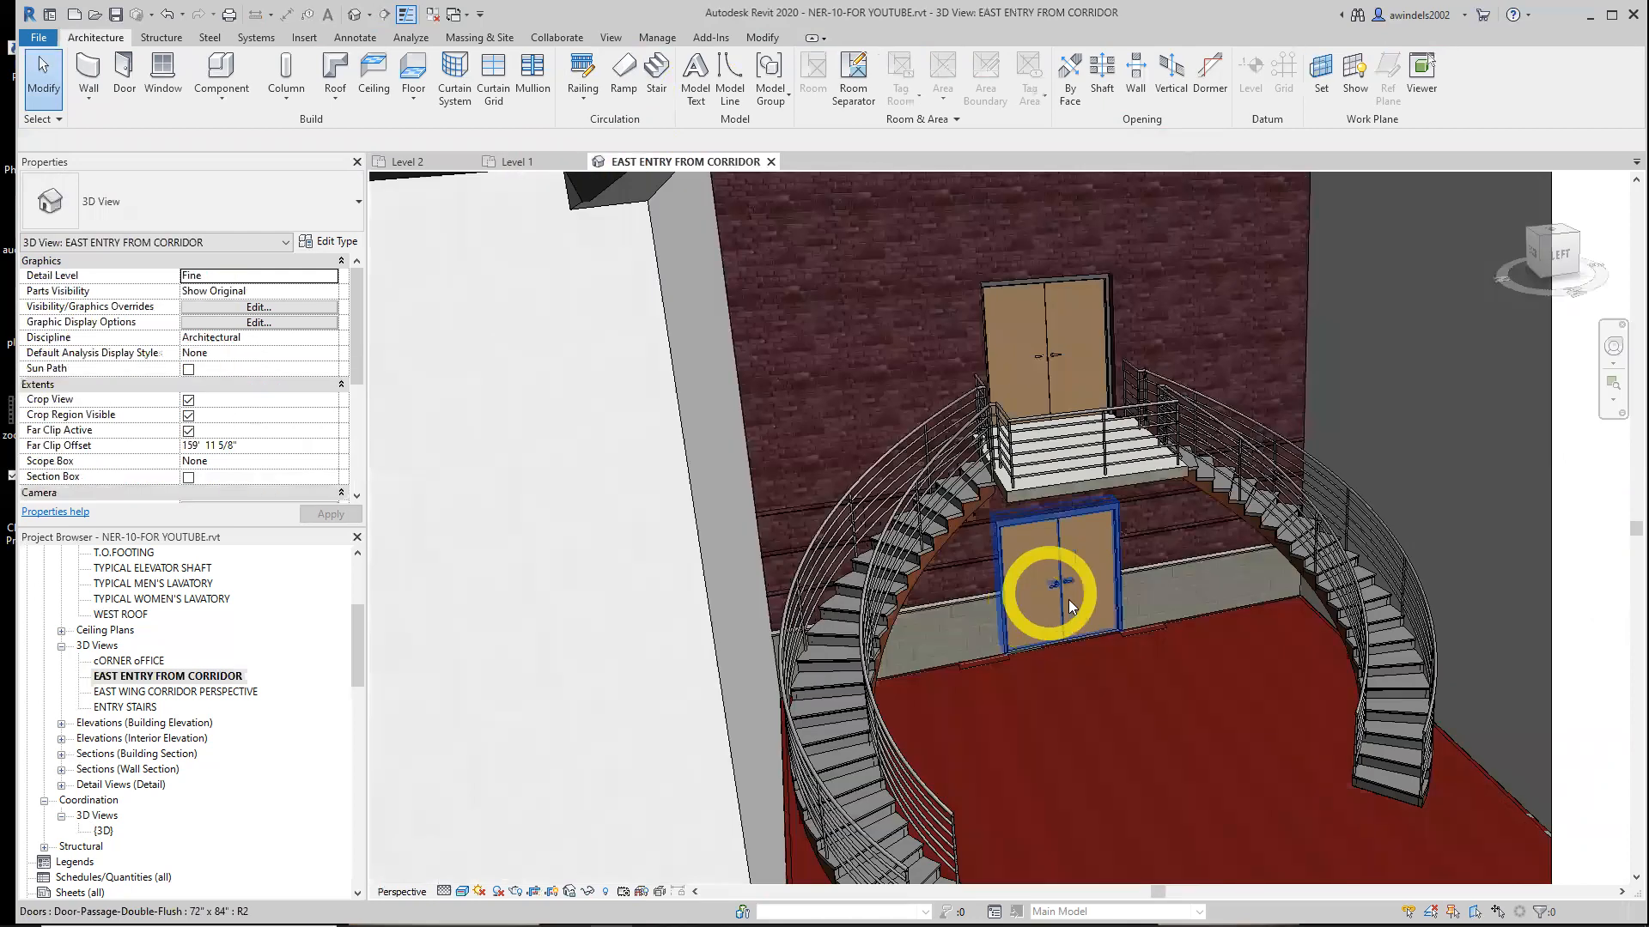
{"action": "scroll", "coordinate": [1099, 605], "scroll_direction": "up", "scroll_amount": 2}
{"action": "mouse_move", "coordinate": [1113, 620]}
{"action": "middle_mouse_down", "text": "shift"}
{"action": "mouse_move", "coordinate": [1013, 712]}
{"action": "mouse_move", "coordinate": [1104, 640]}
{"action": "mouse_move", "coordinate": [1151, 662]}
{"action": "mouse_move", "coordinate": [1116, 589]}
{"action": "middle_mouse_up", "text": "shift"}
{"action": "scroll", "coordinate": [1131, 648], "scroll_direction": "down", "scroll_amount": 1}
{"action": "scroll", "coordinate": [1117, 590], "scroll_direction": "down", "scroll_amount": 2}
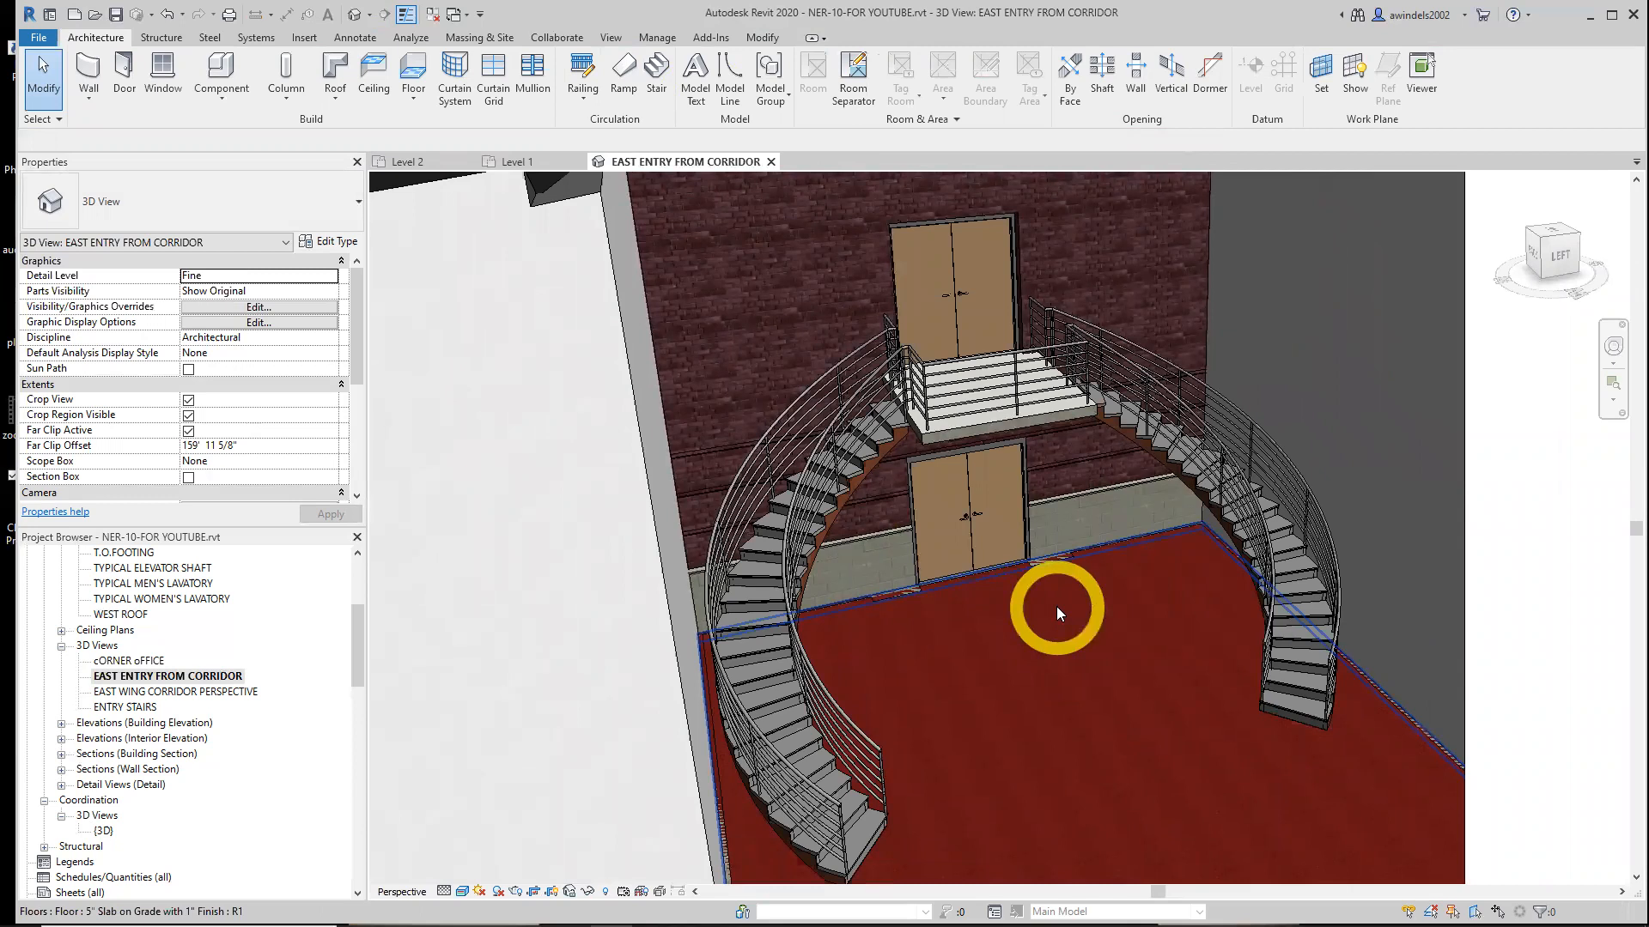
{"action": "scroll", "coordinate": [1066, 608], "scroll_direction": "down", "scroll_amount": 2}
{"action": "middle_click_drag", "start_coordinate": [1098, 630], "coordinate": [1049, 680]}
{"action": "scroll", "coordinate": [1047, 623], "scroll_direction": "up", "scroll_amount": 2}
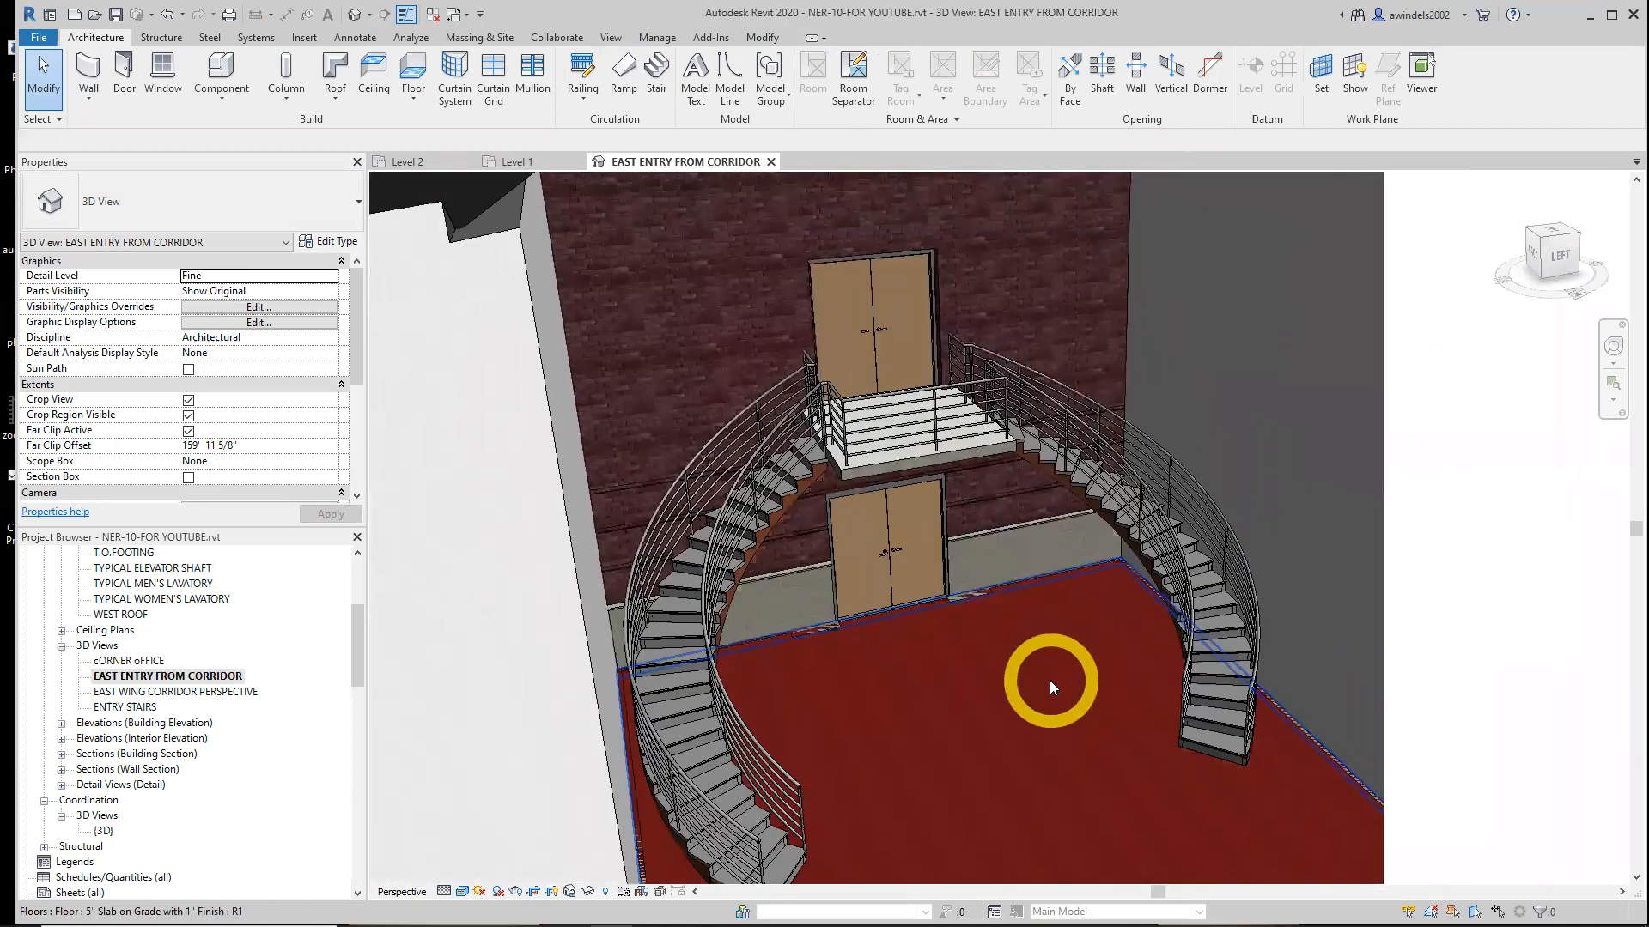
{"action": "middle_click_drag", "start_coordinate": [1056, 674], "coordinate": [1070, 610]}
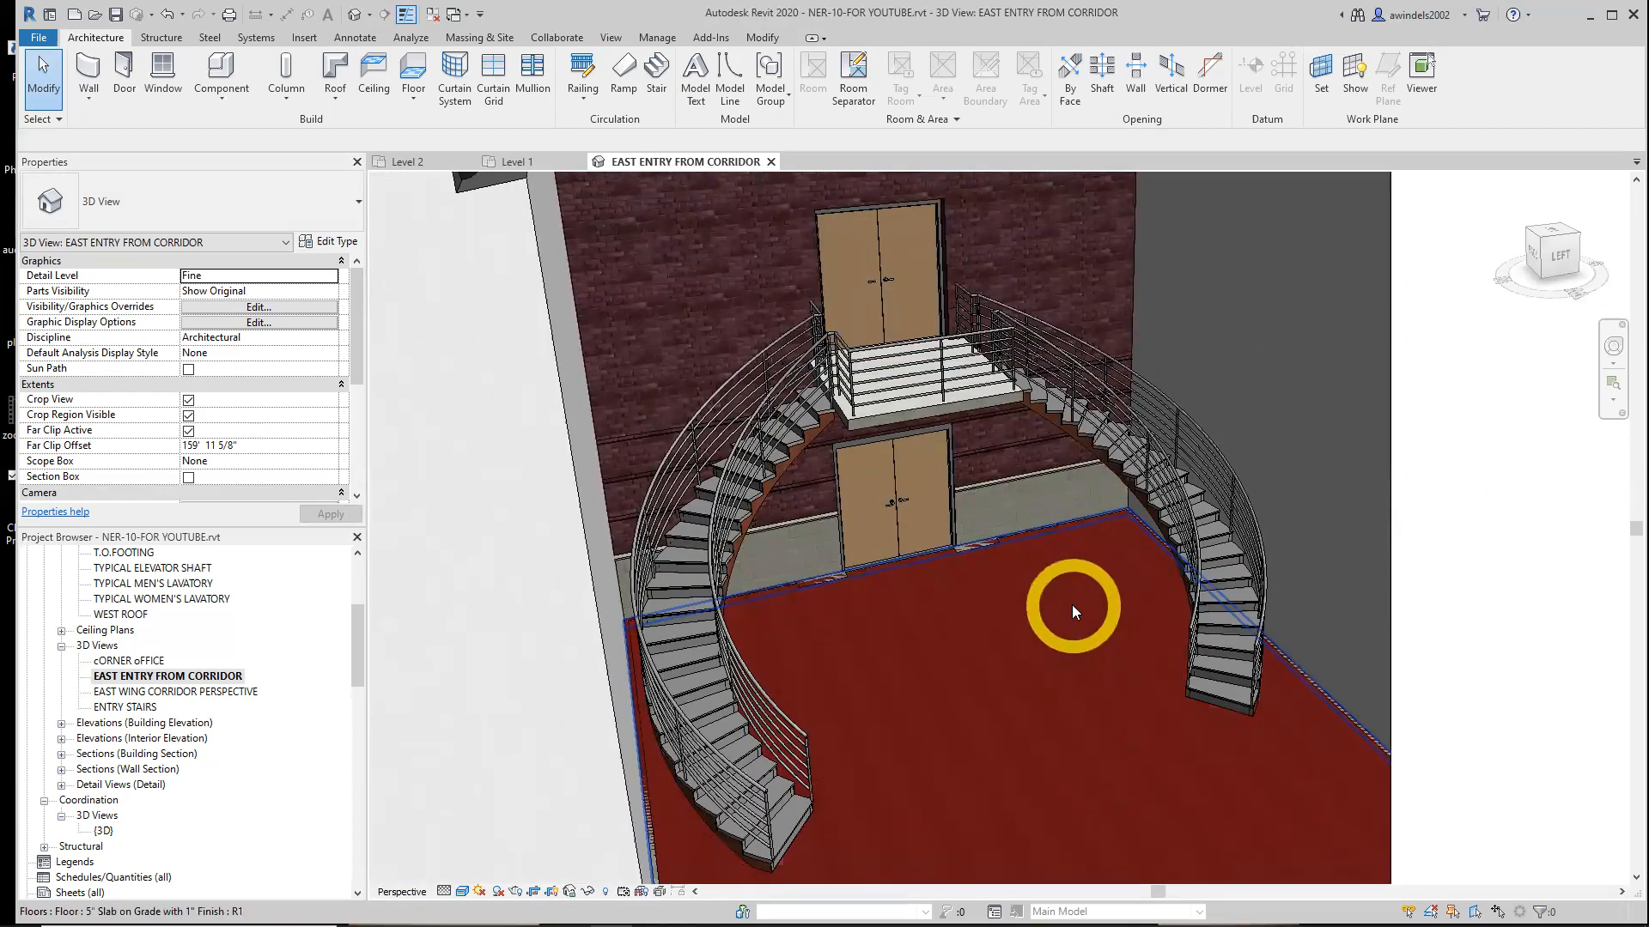
{"action": "left_click", "coordinate": [770, 162]}
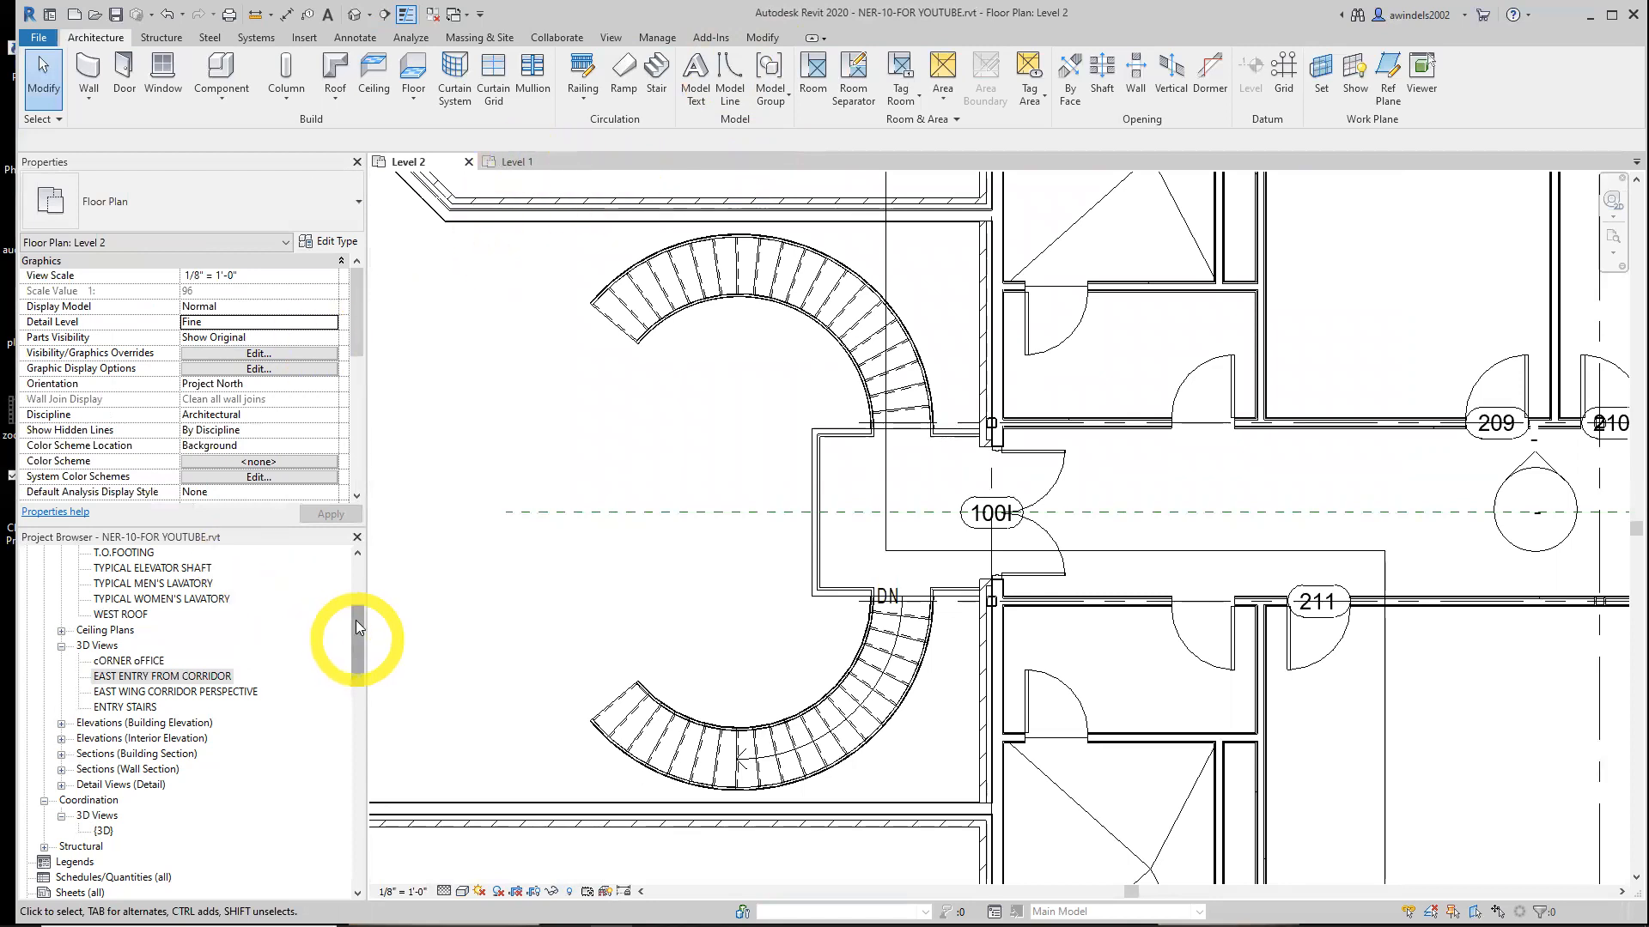
Open the Level 3 floor plan, close the other plan tabs, and review the building's west end
{"action": "left_click_drag", "start_coordinate": [356, 627], "coordinate": [356, 569]}
{"action": "left_click", "coordinate": [110, 645]}
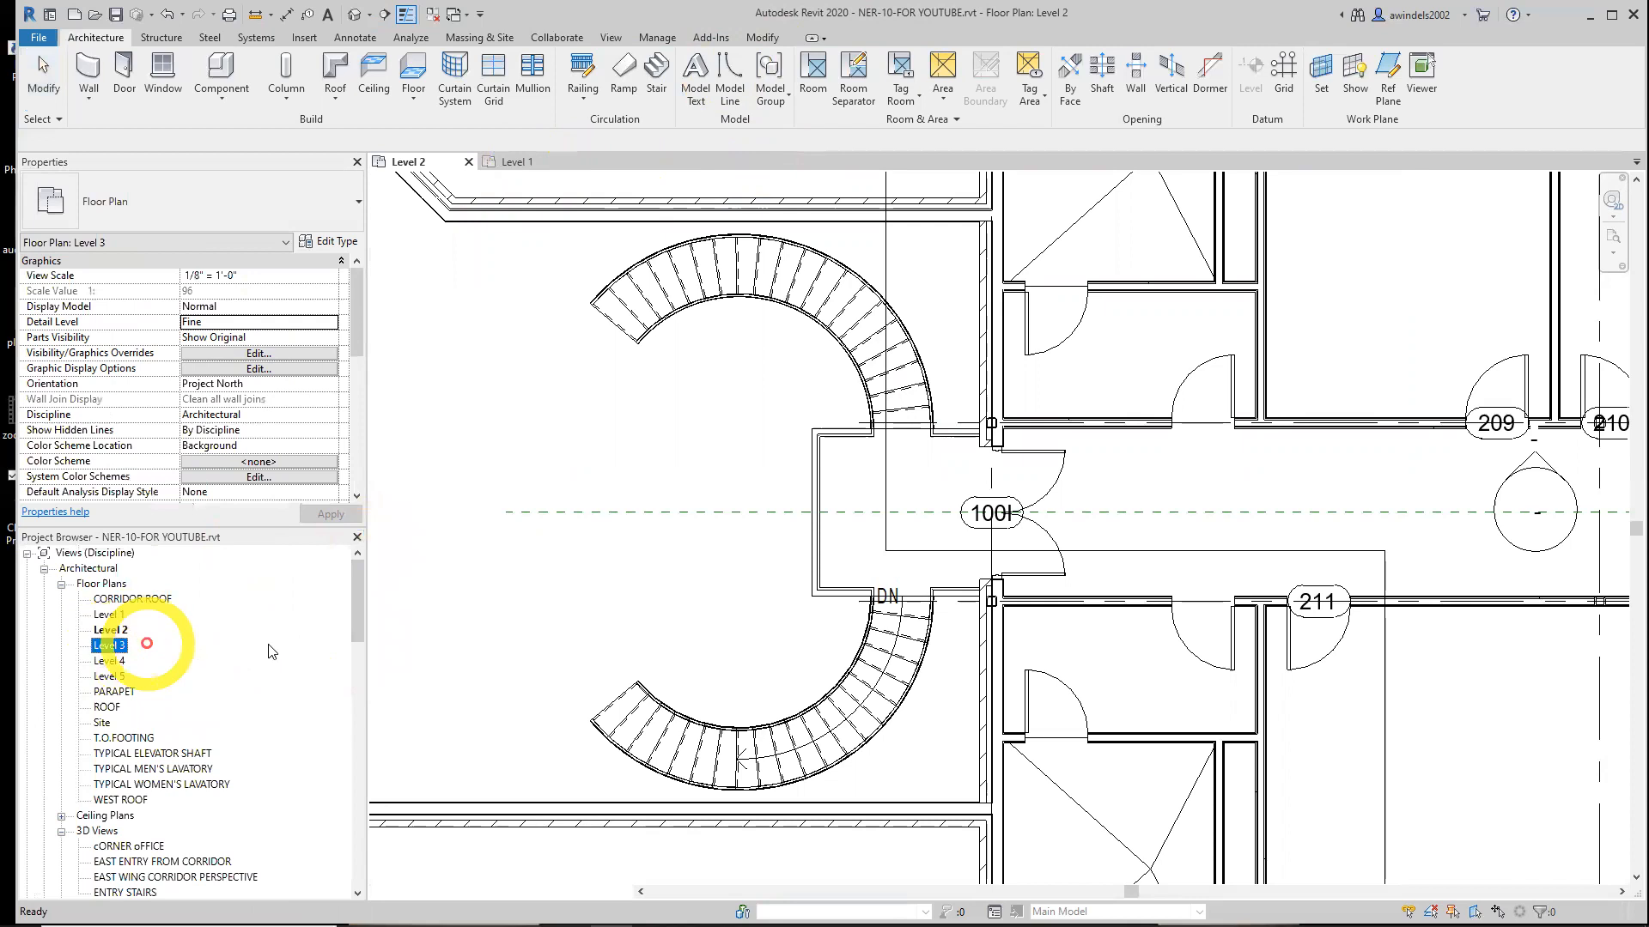
{"action": "left_click", "coordinate": [579, 162]}
{"action": "left_click", "coordinate": [469, 163]}
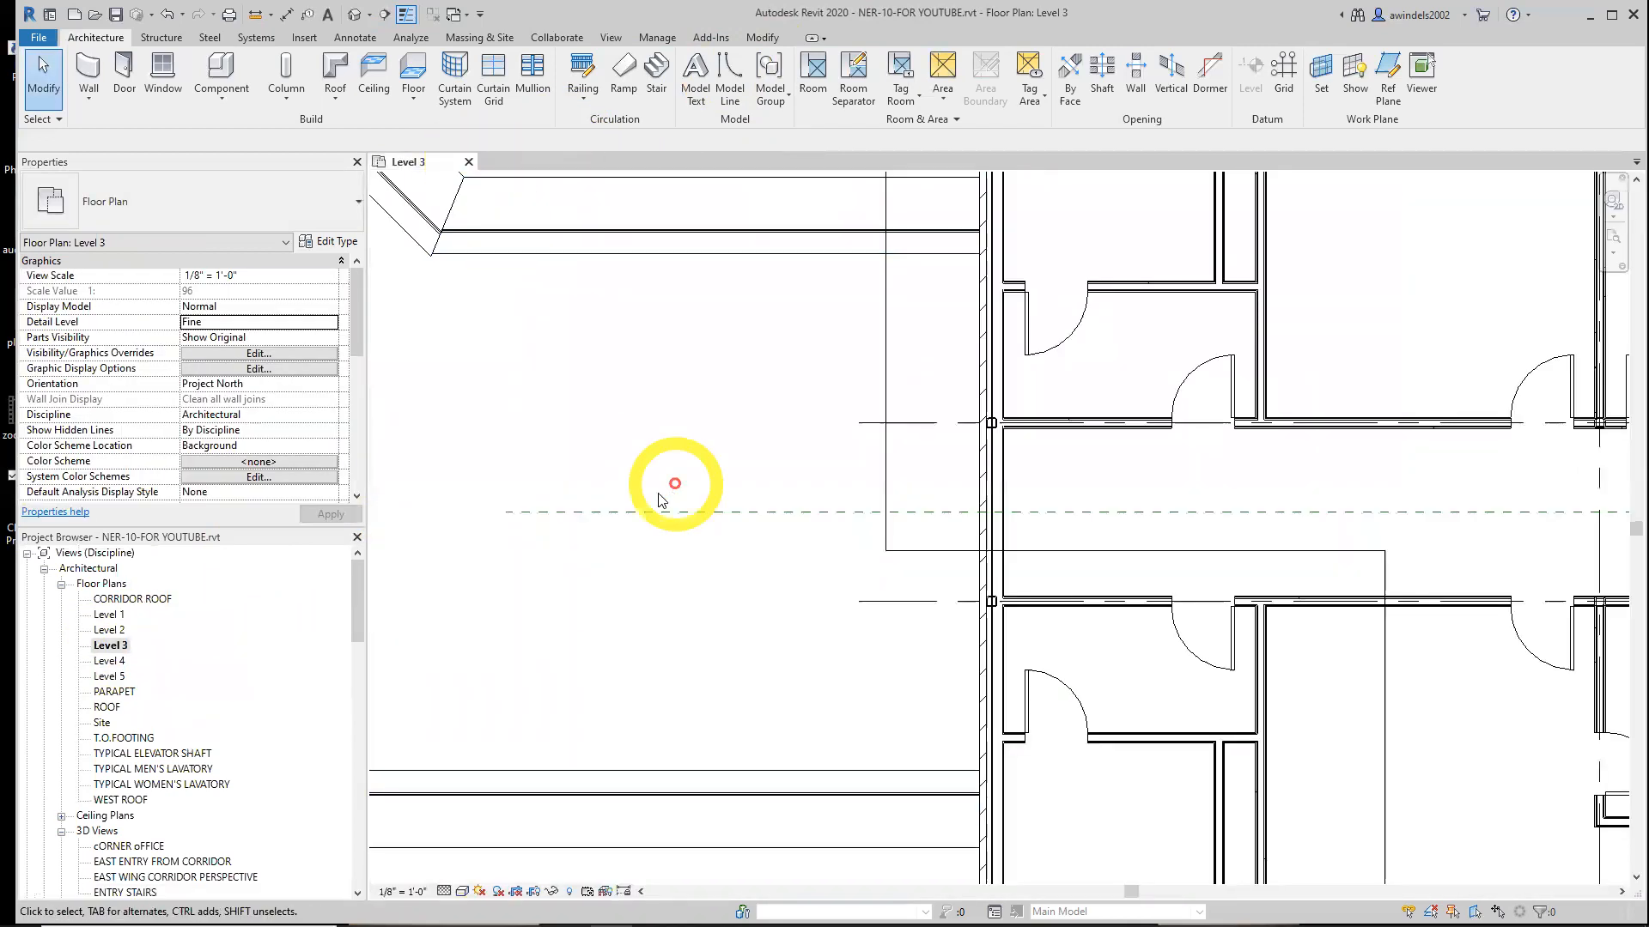
{"action": "scroll", "coordinate": [640, 496], "scroll_direction": "down", "scroll_amount": 5}
{"action": "scroll", "coordinate": [640, 497], "scroll_direction": "down", "scroll_amount": 3}
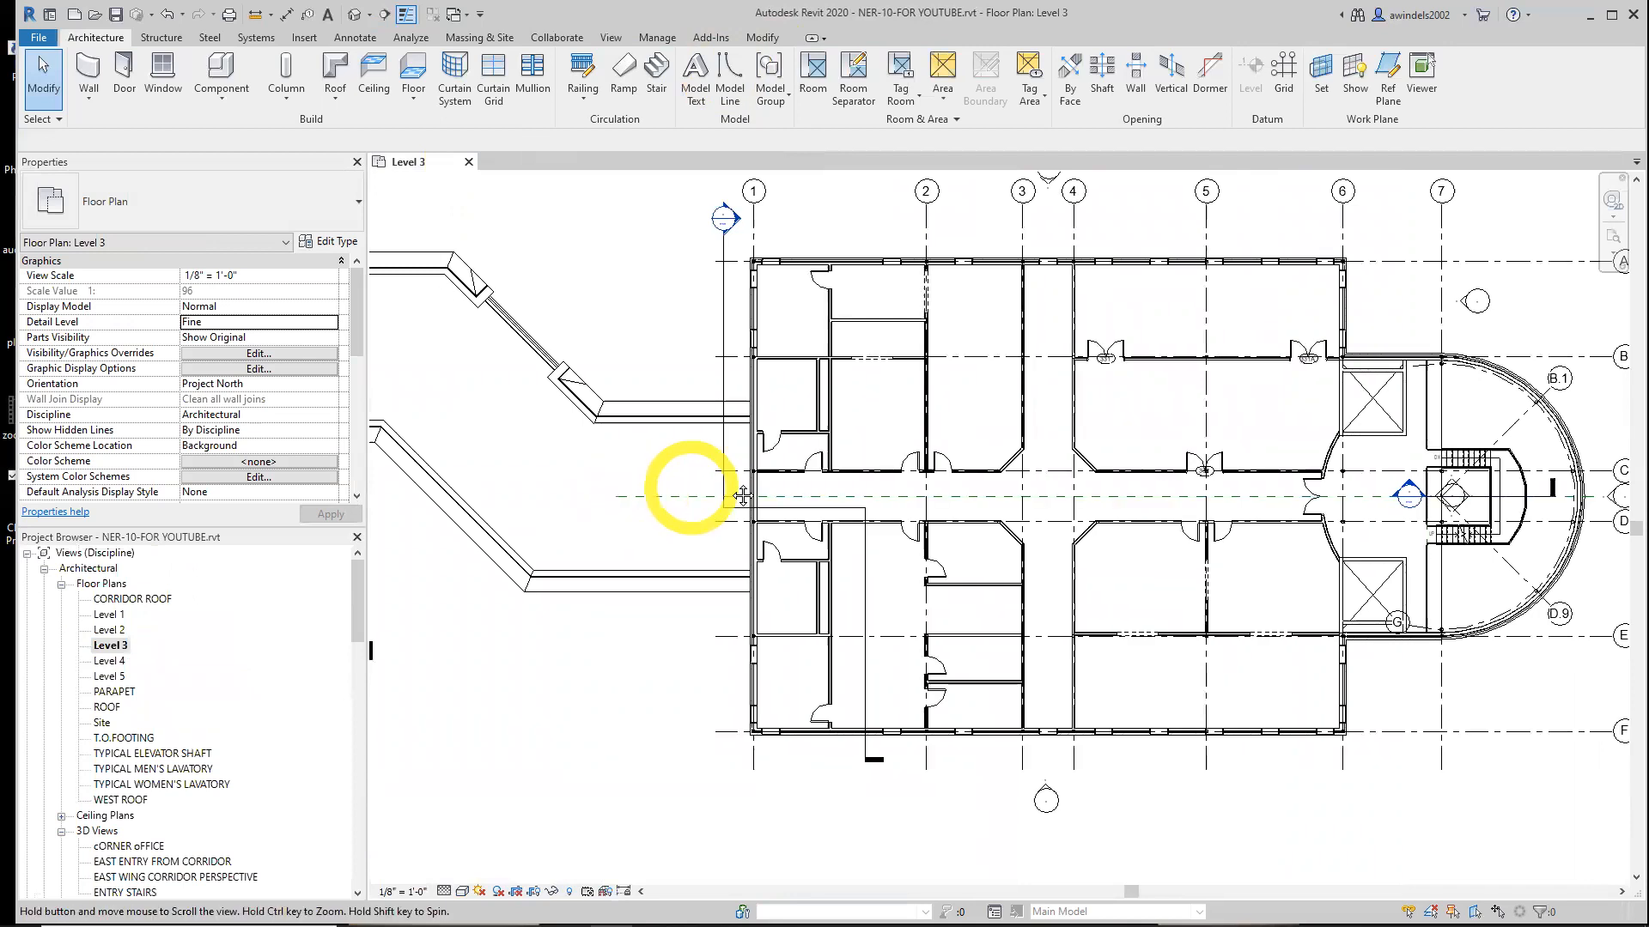
{"action": "left_click", "coordinate": [434, 891]}
{"action": "left_click", "coordinate": [445, 892]}
{"action": "left_click", "coordinate": [468, 872]}
{"action": "mouse_move", "coordinate": [769, 591]}
{"action": "middle_mouse_down"}
{"action": "mouse_move", "coordinate": [1107, 731]}
{"action": "mouse_move", "coordinate": [1226, 732]}
{"action": "middle_mouse_up"}
{"action": "middle_click_drag", "start_coordinate": [918, 669], "coordinate": [1021, 670]}
{"action": "scroll", "coordinate": [928, 455], "scroll_direction": "up", "scroll_amount": 3}
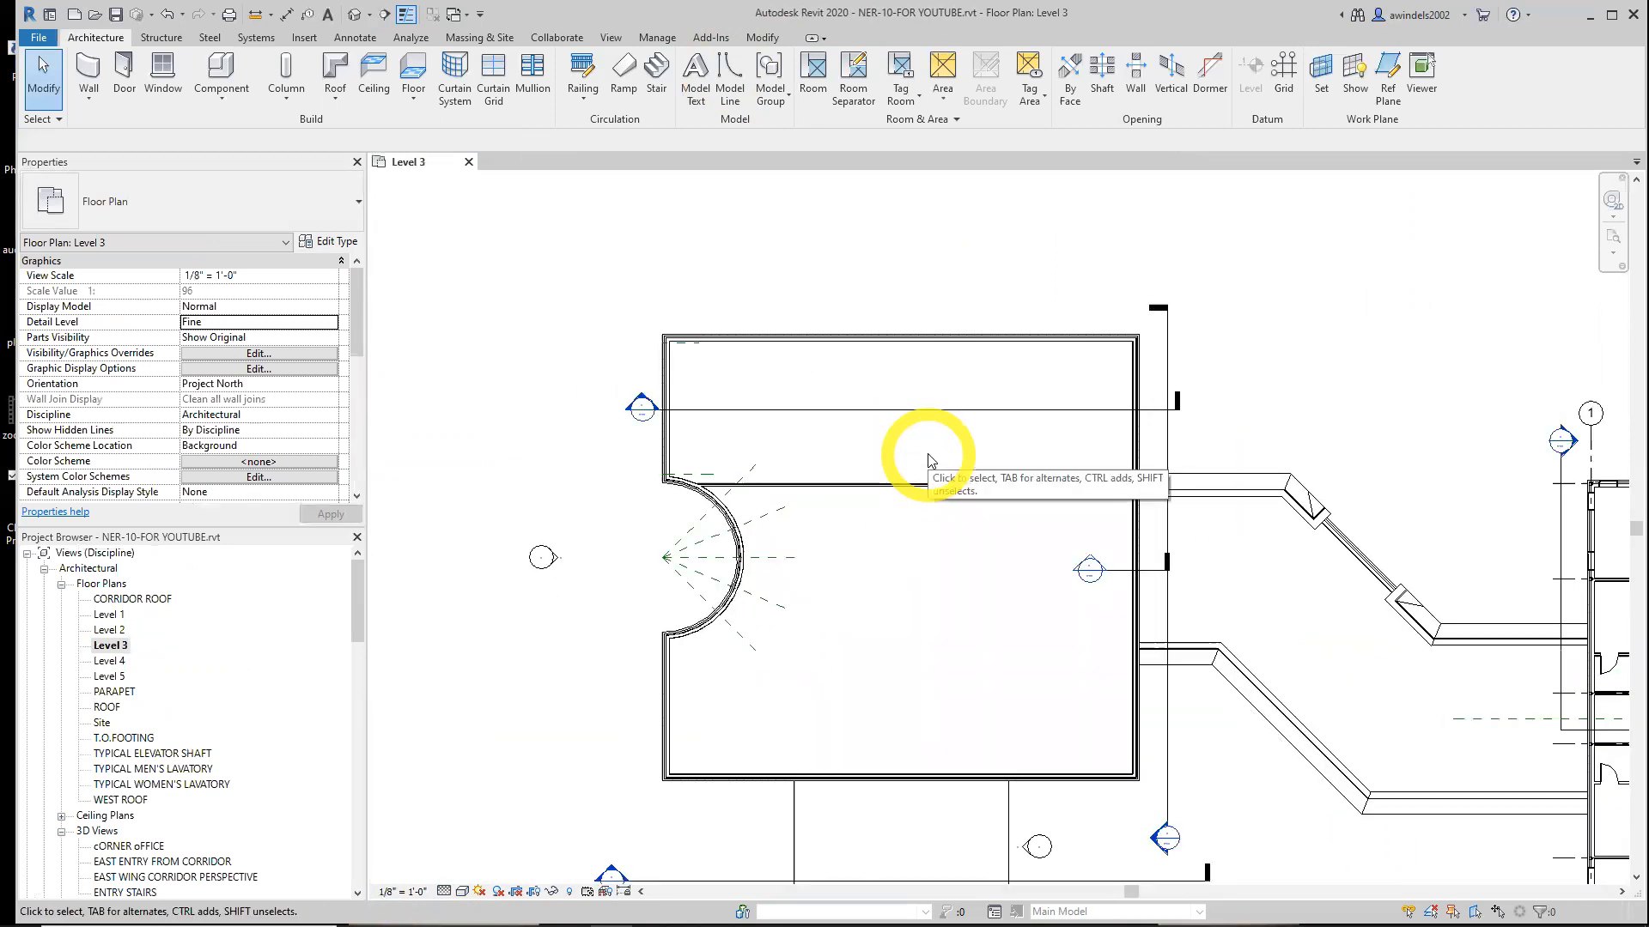
{"action": "key", "text": "ctrl"}
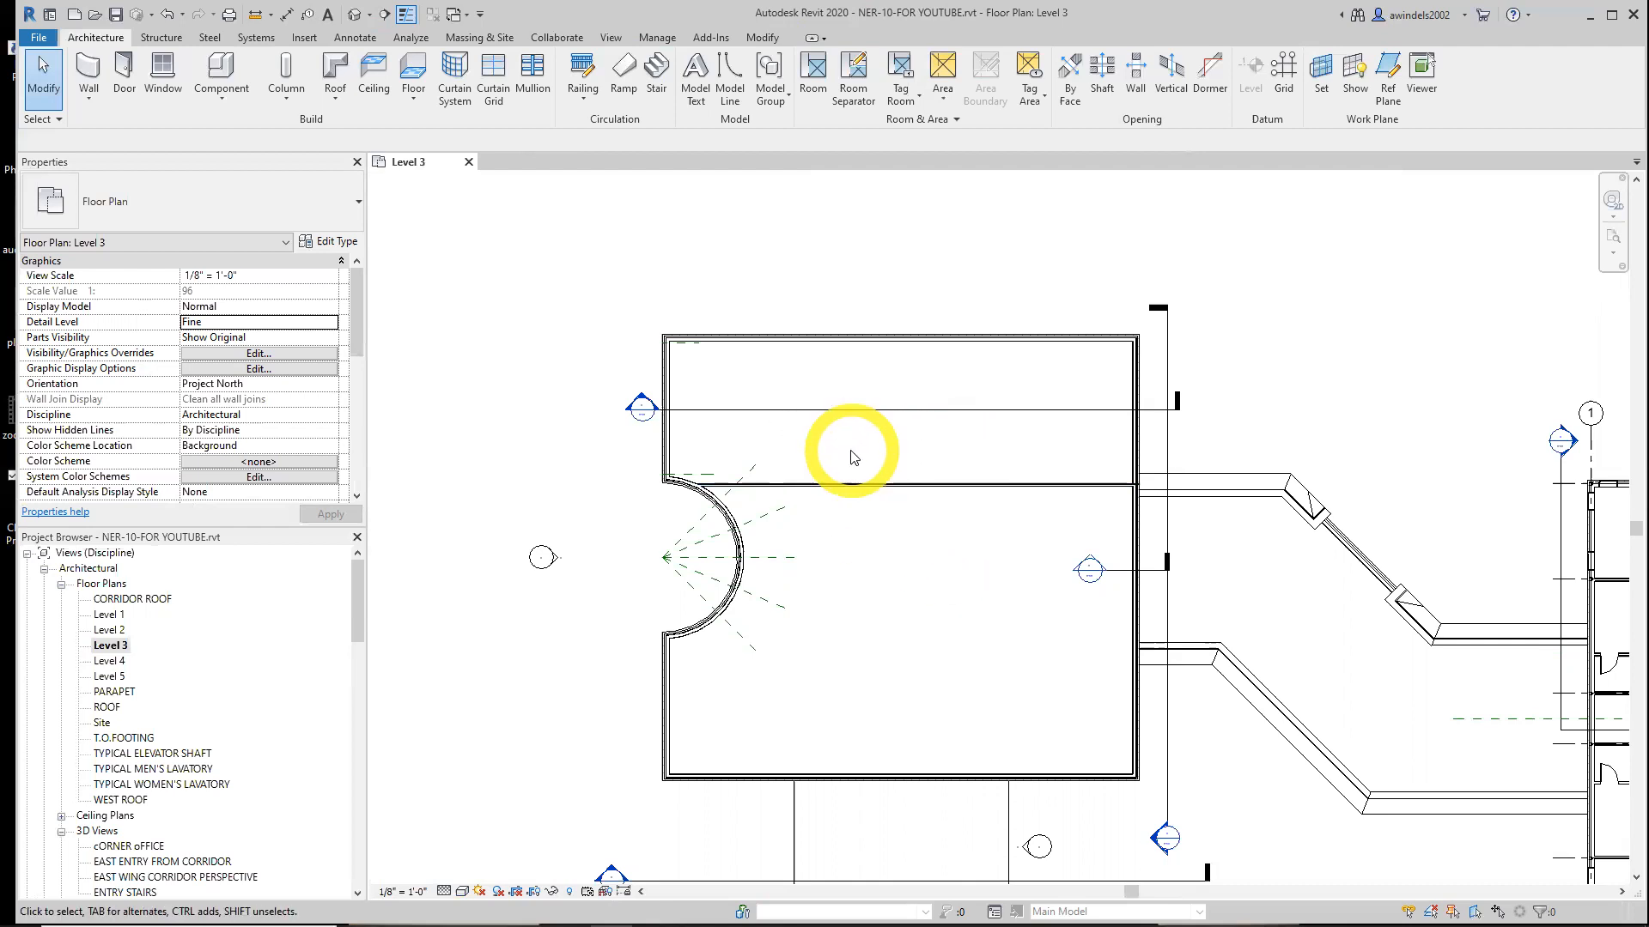
Open the NER-10-finished.rvt project from the 5_Labs folder
{"action": "left_click", "coordinate": [94, 15]}
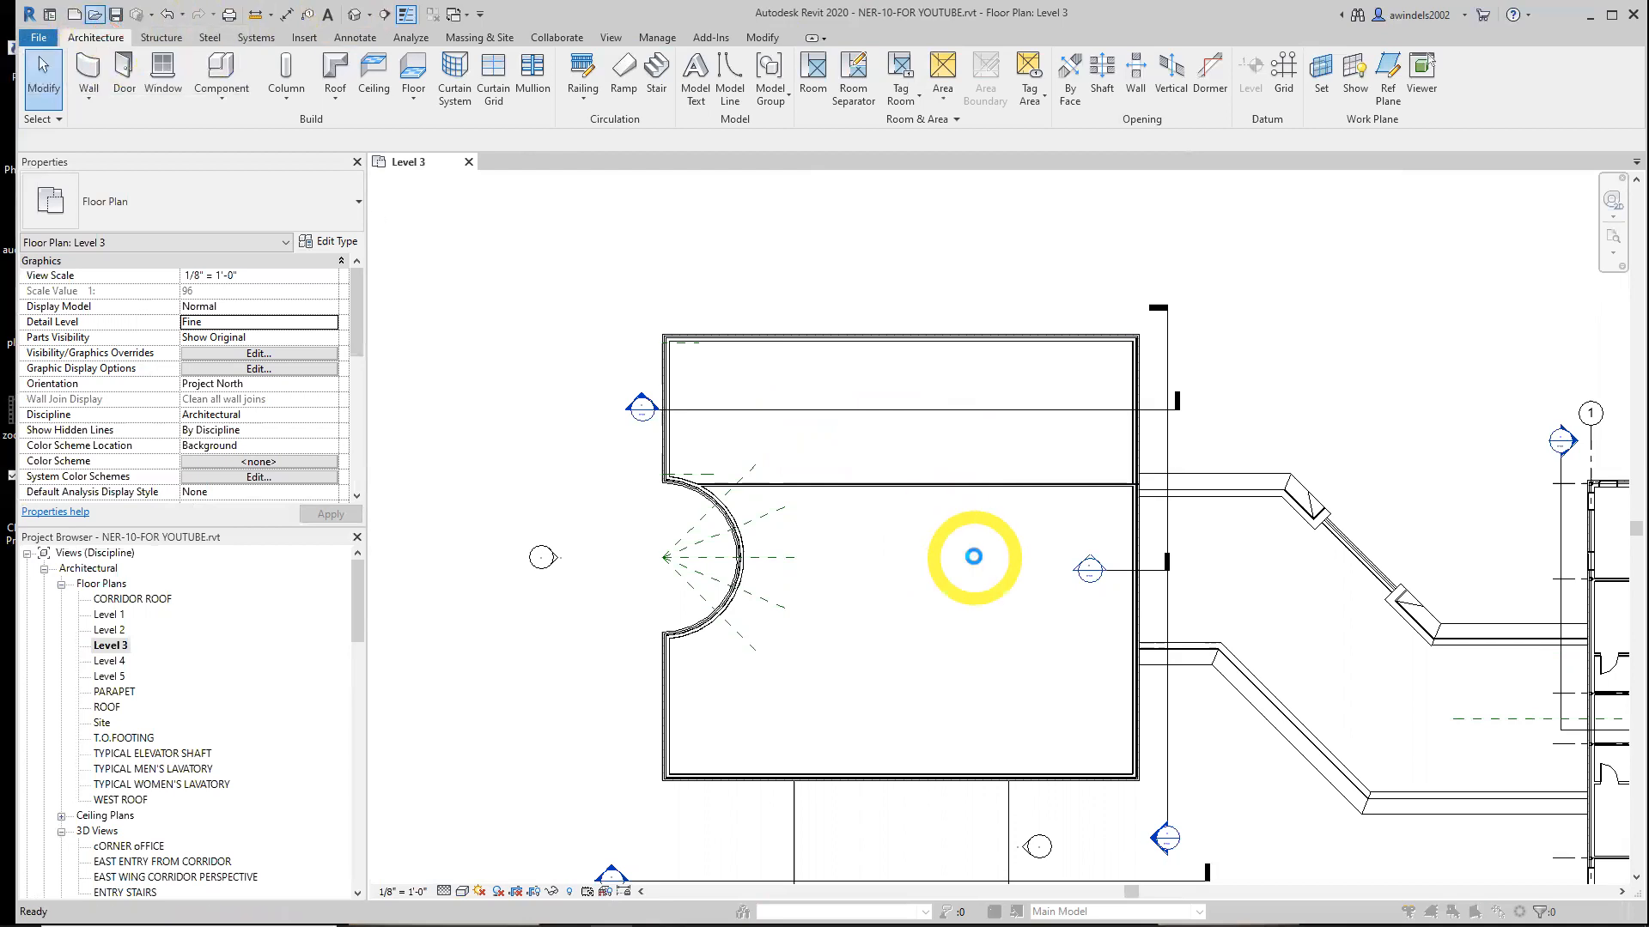
{"action": "left_click", "coordinate": [457, 518]}
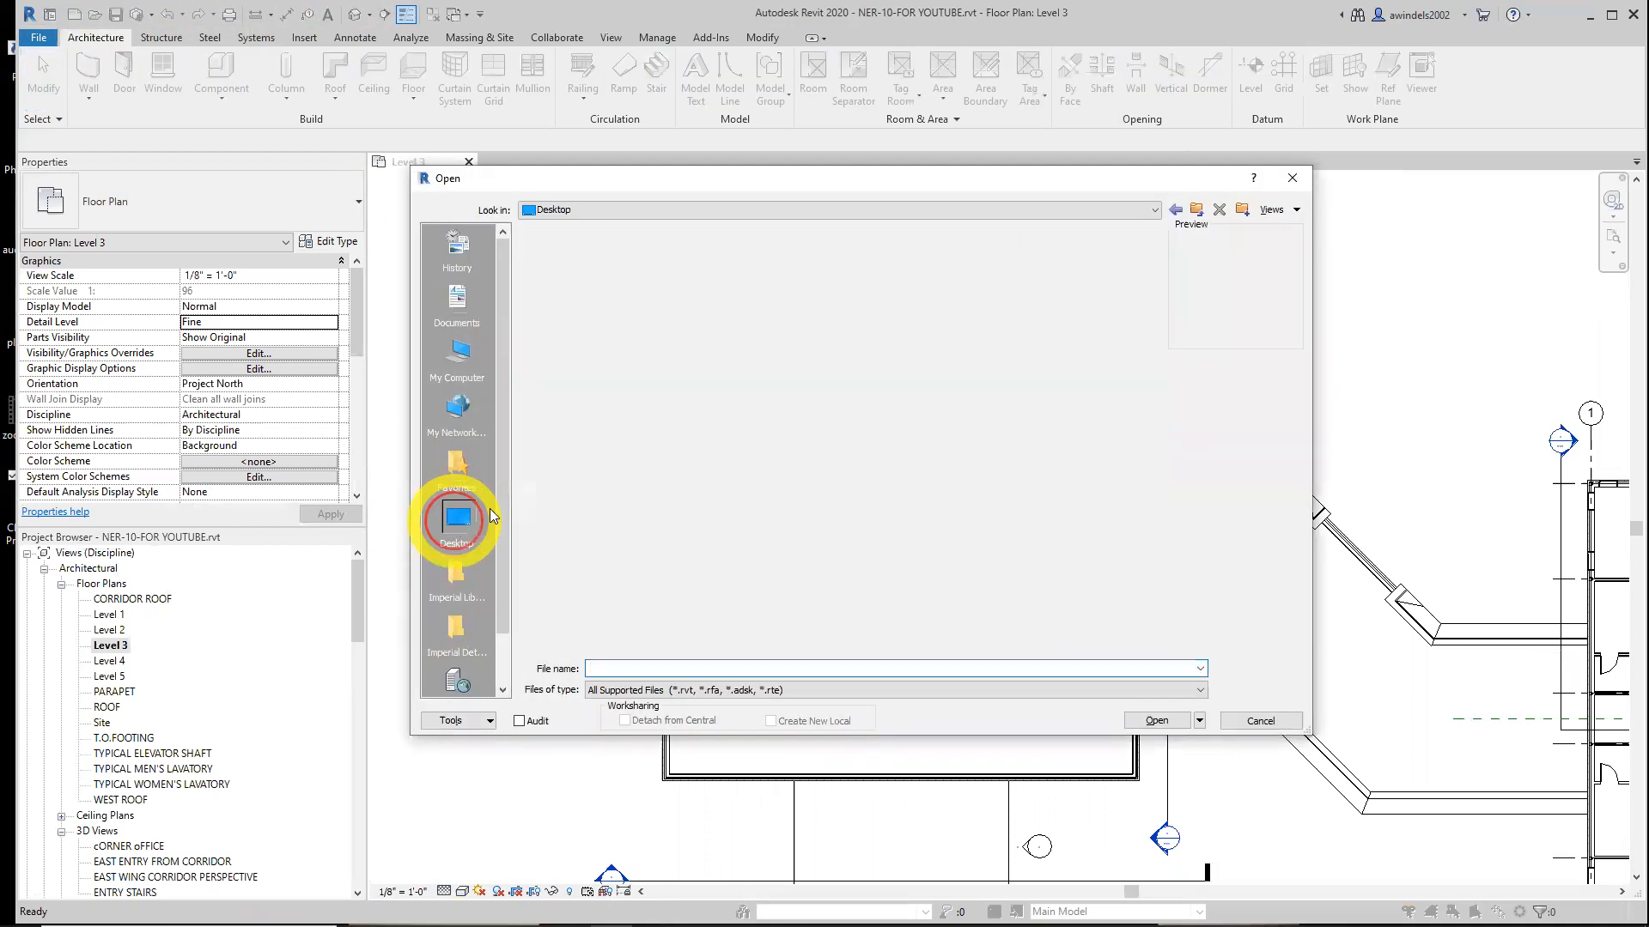
{"action": "double_click", "coordinate": [632, 333]}
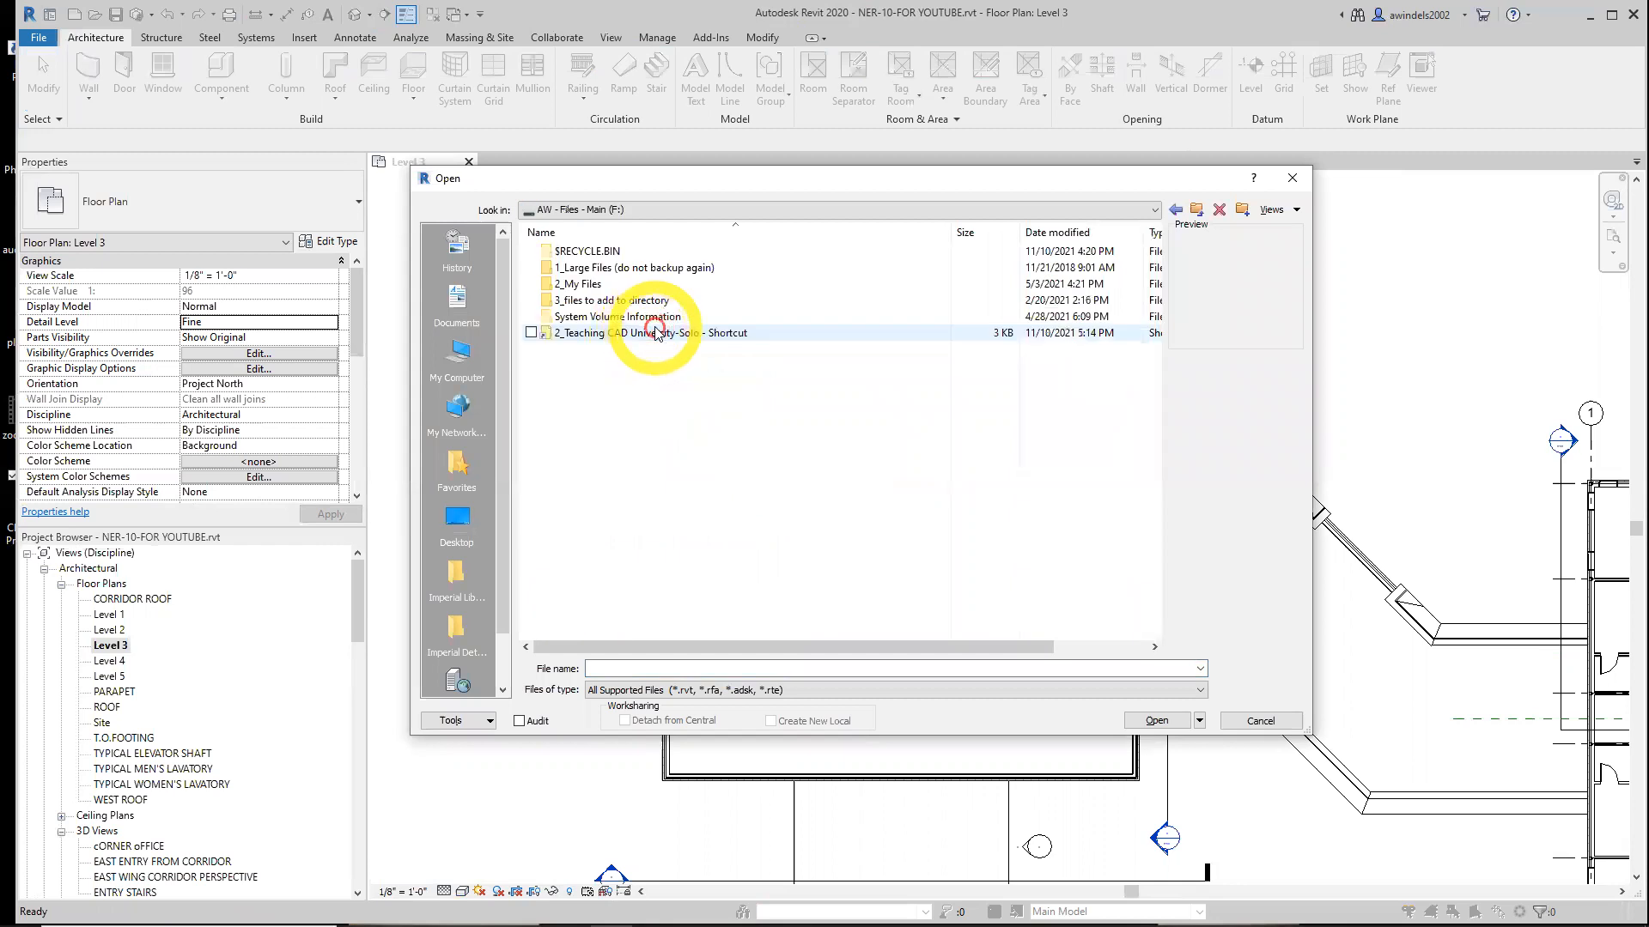
{"action": "double_click", "coordinate": [636, 335]}
{"action": "double_click", "coordinate": [636, 273]}
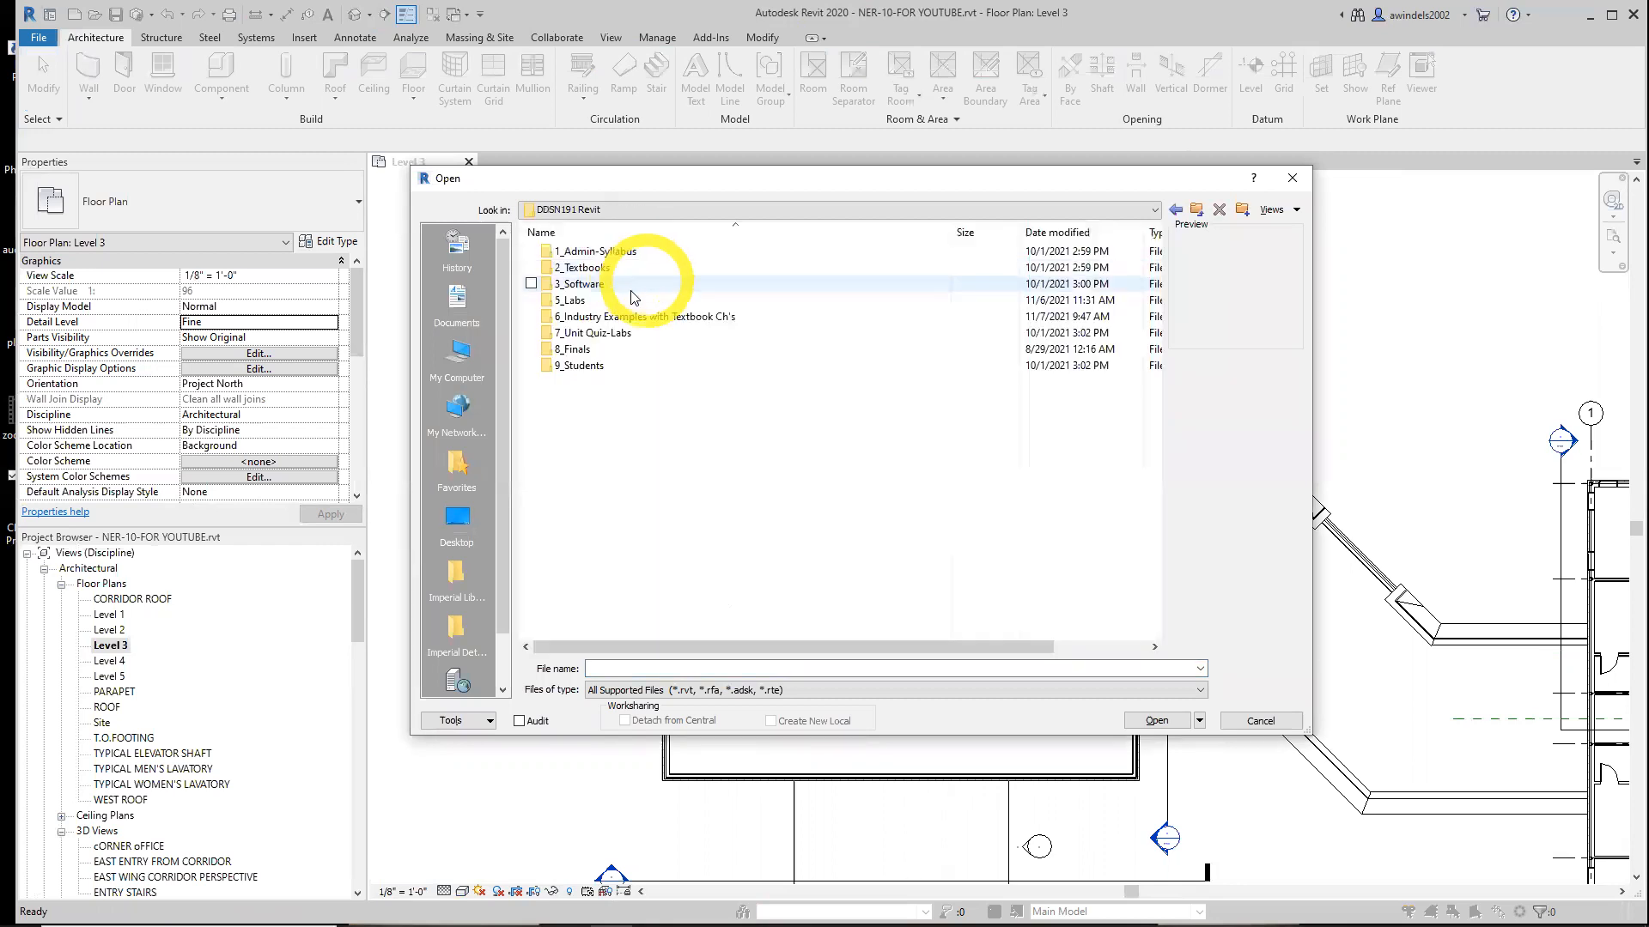
{"action": "double_click", "coordinate": [635, 298]}
{"action": "double_click", "coordinate": [605, 414]}
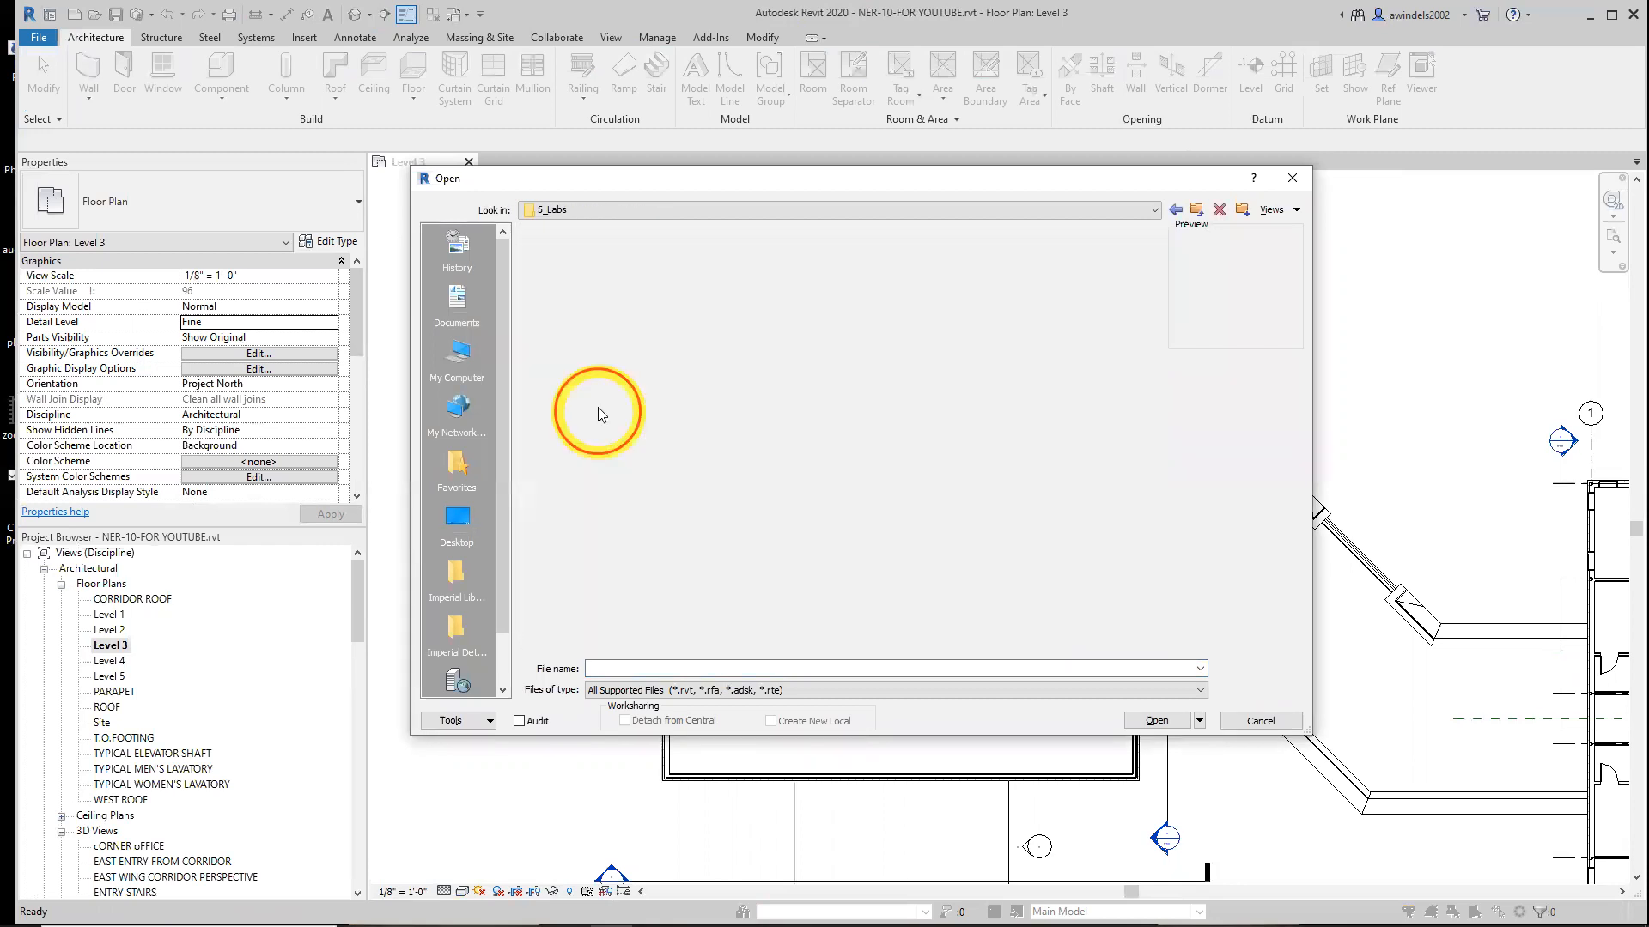
{"action": "double_click", "coordinate": [624, 271]}
{"action": "left_click", "coordinate": [633, 271]}
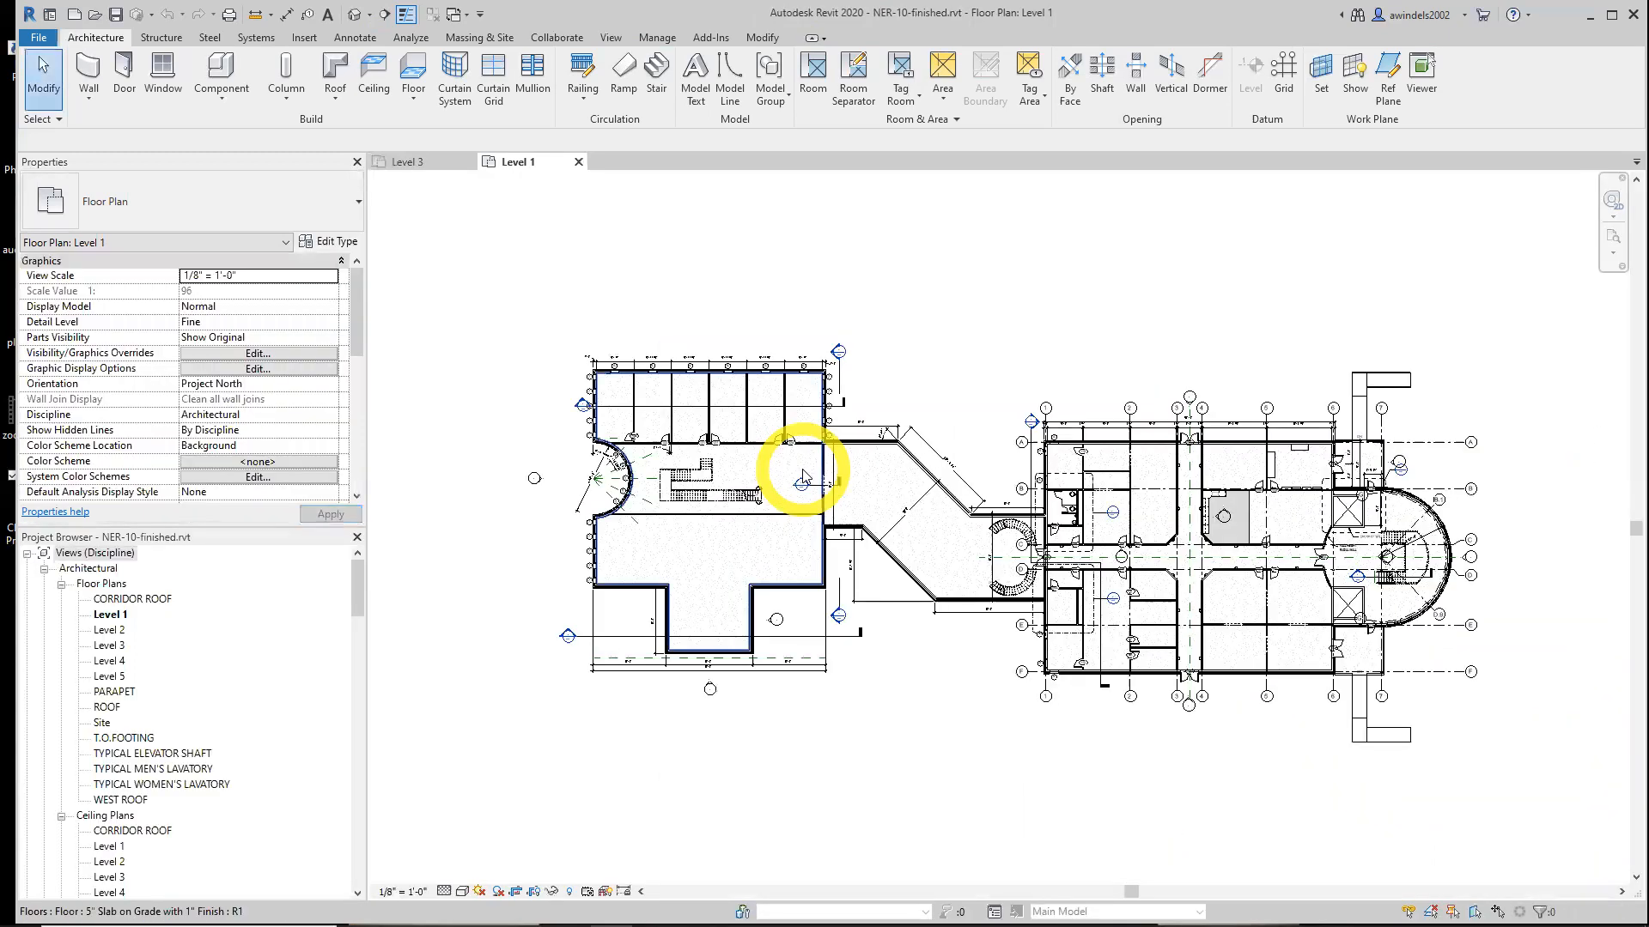
{"action": "scroll", "coordinate": [676, 484], "scroll_direction": "up", "scroll_amount": 4}
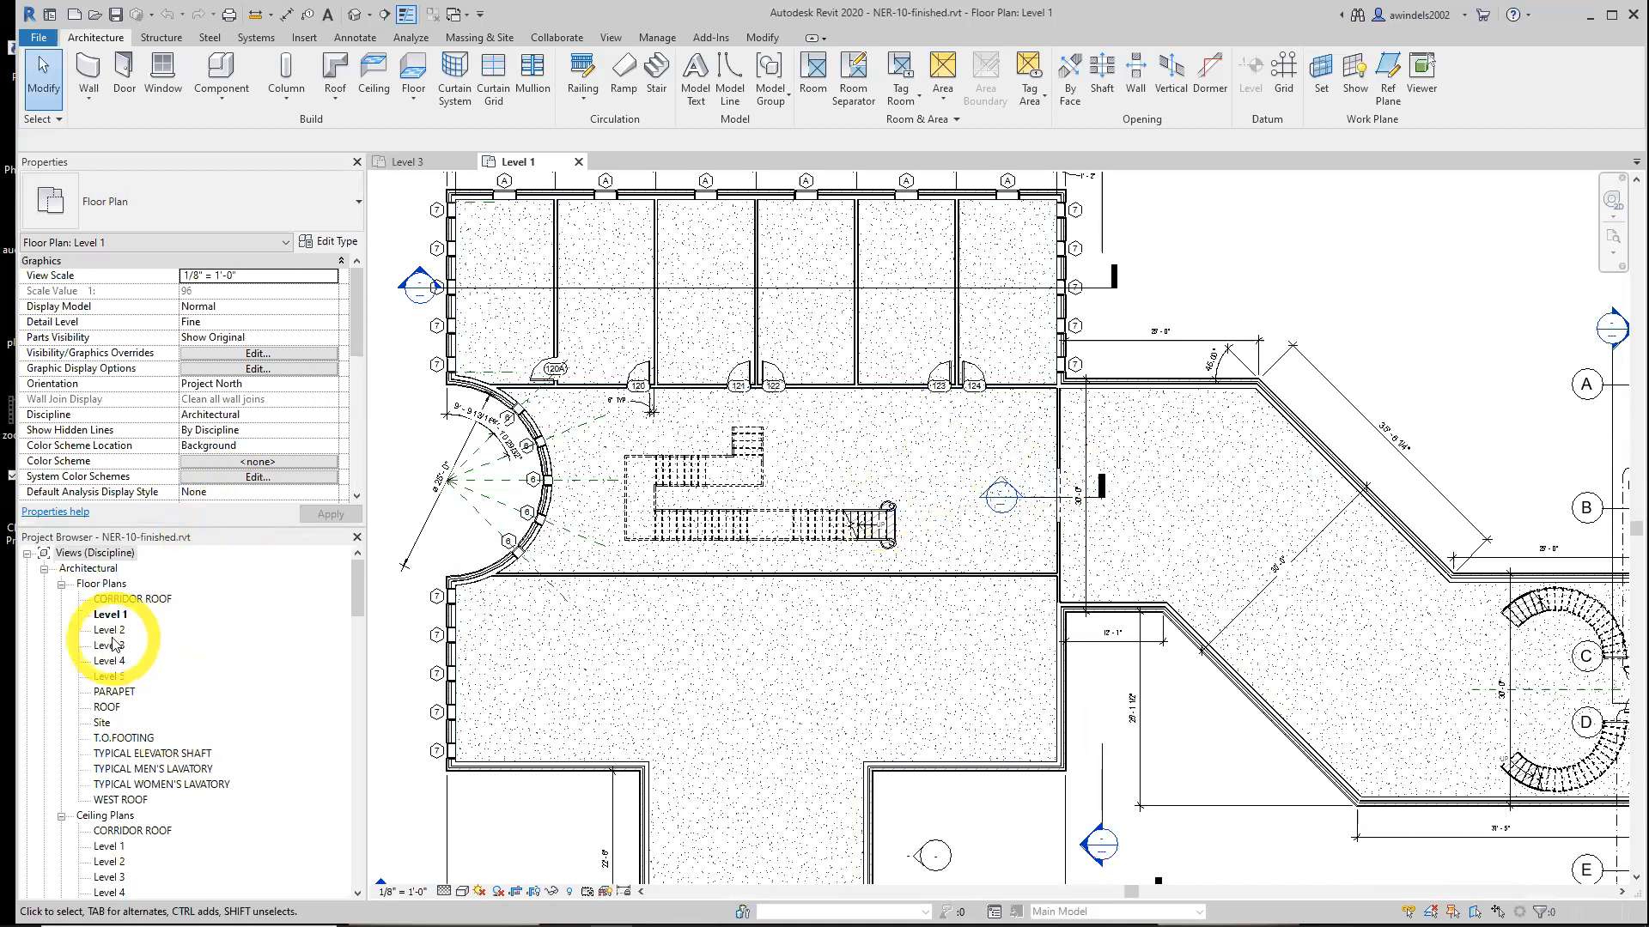
{"action": "left_click", "coordinate": [619, 44]}
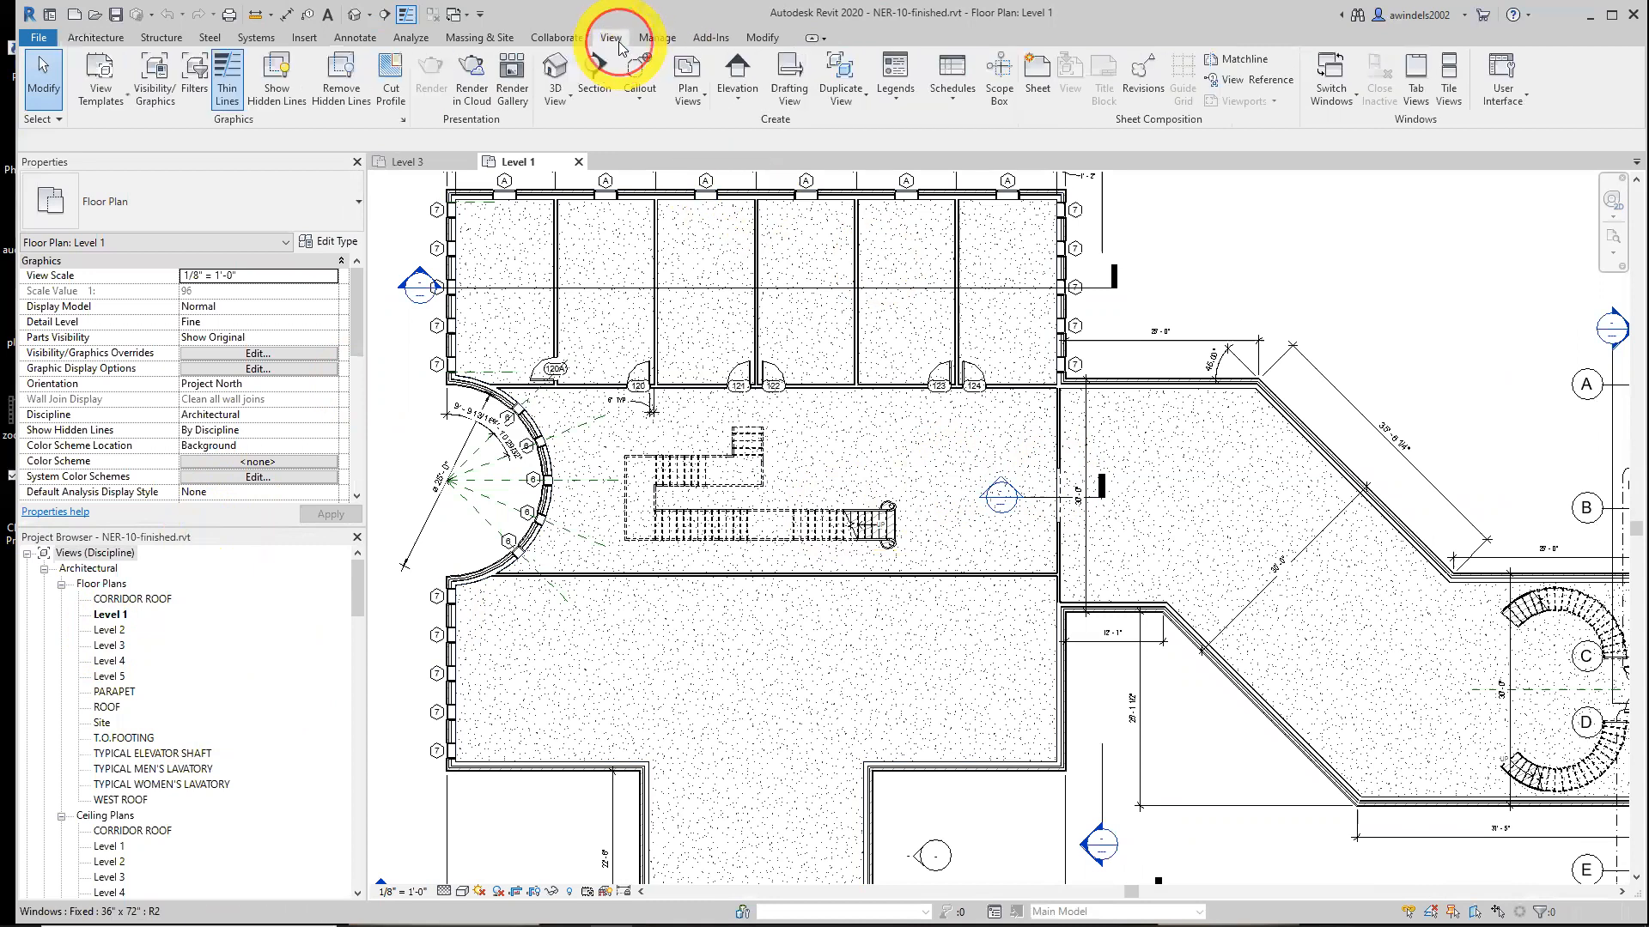
{"action": "left_click", "coordinate": [554, 82]}
{"action": "left_click", "coordinate": [547, 131]}
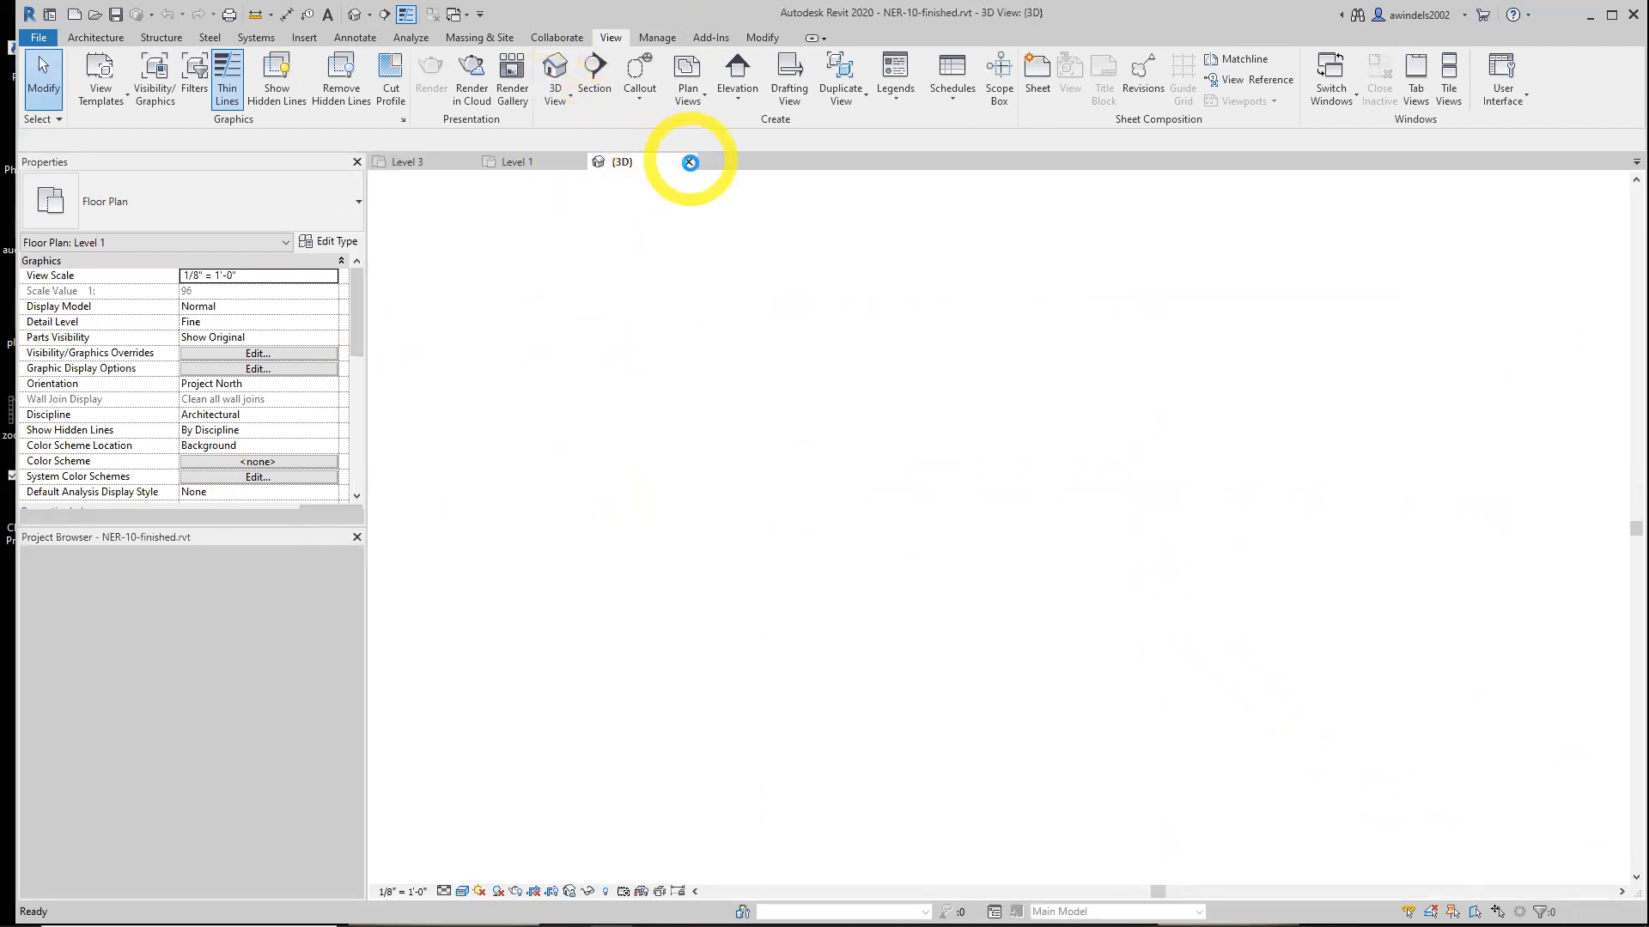
{"action": "left_click", "coordinate": [687, 163]}
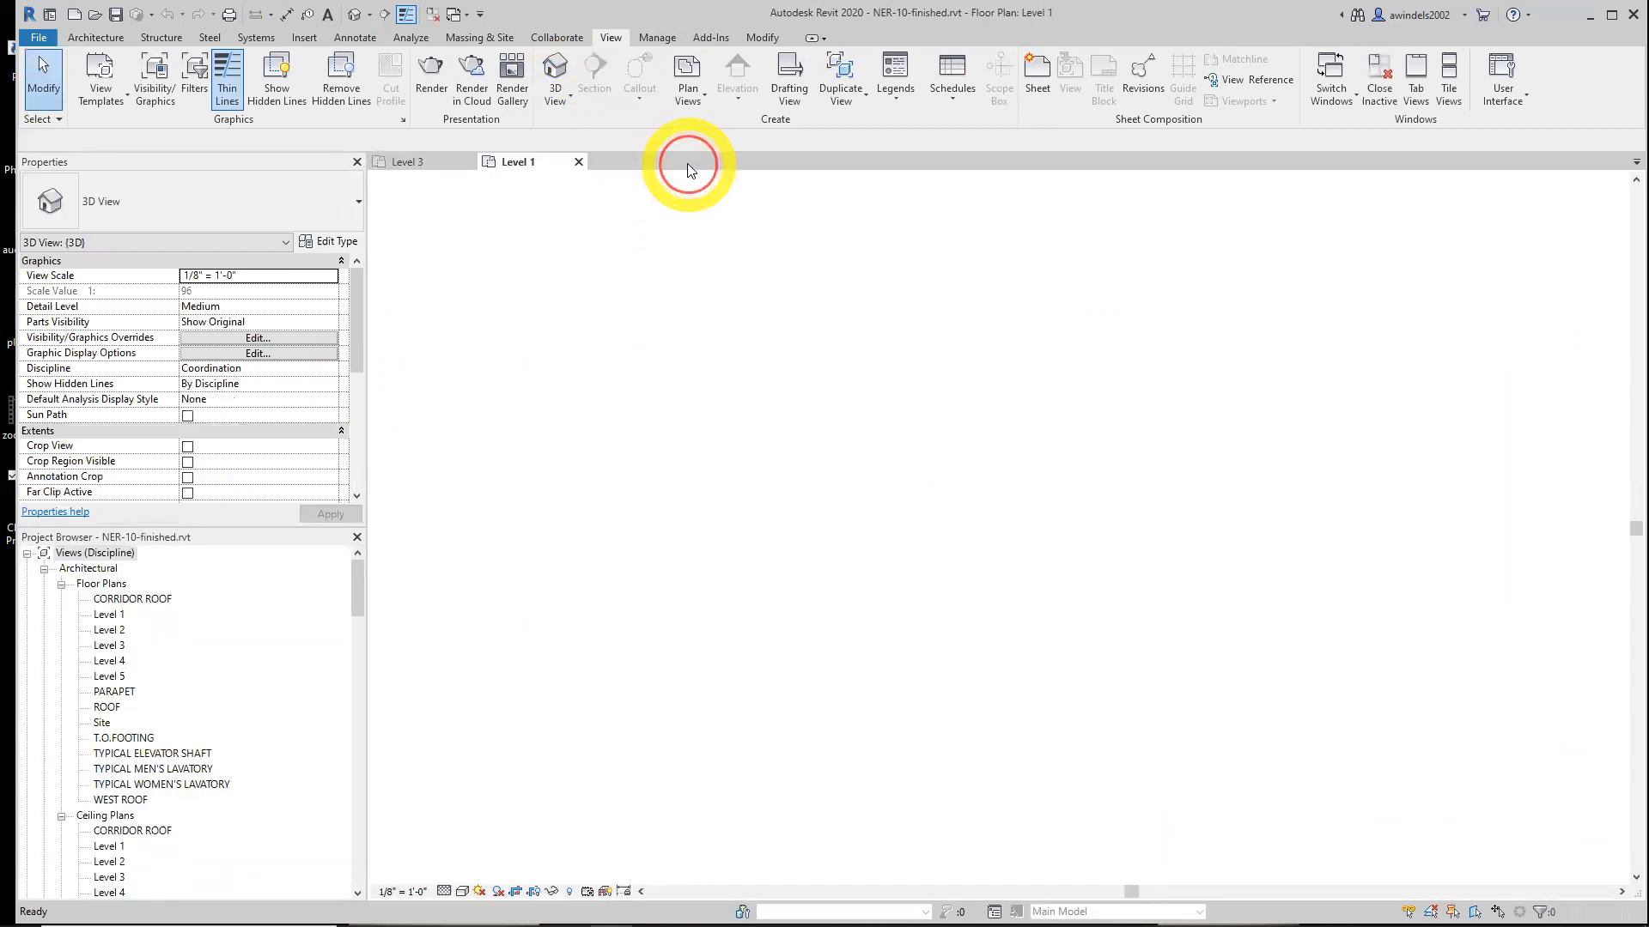
Place a camera in the Level 1 plan, aimed across the lobby at the U-shaped stair
{"action": "left_click", "coordinate": [573, 102]}
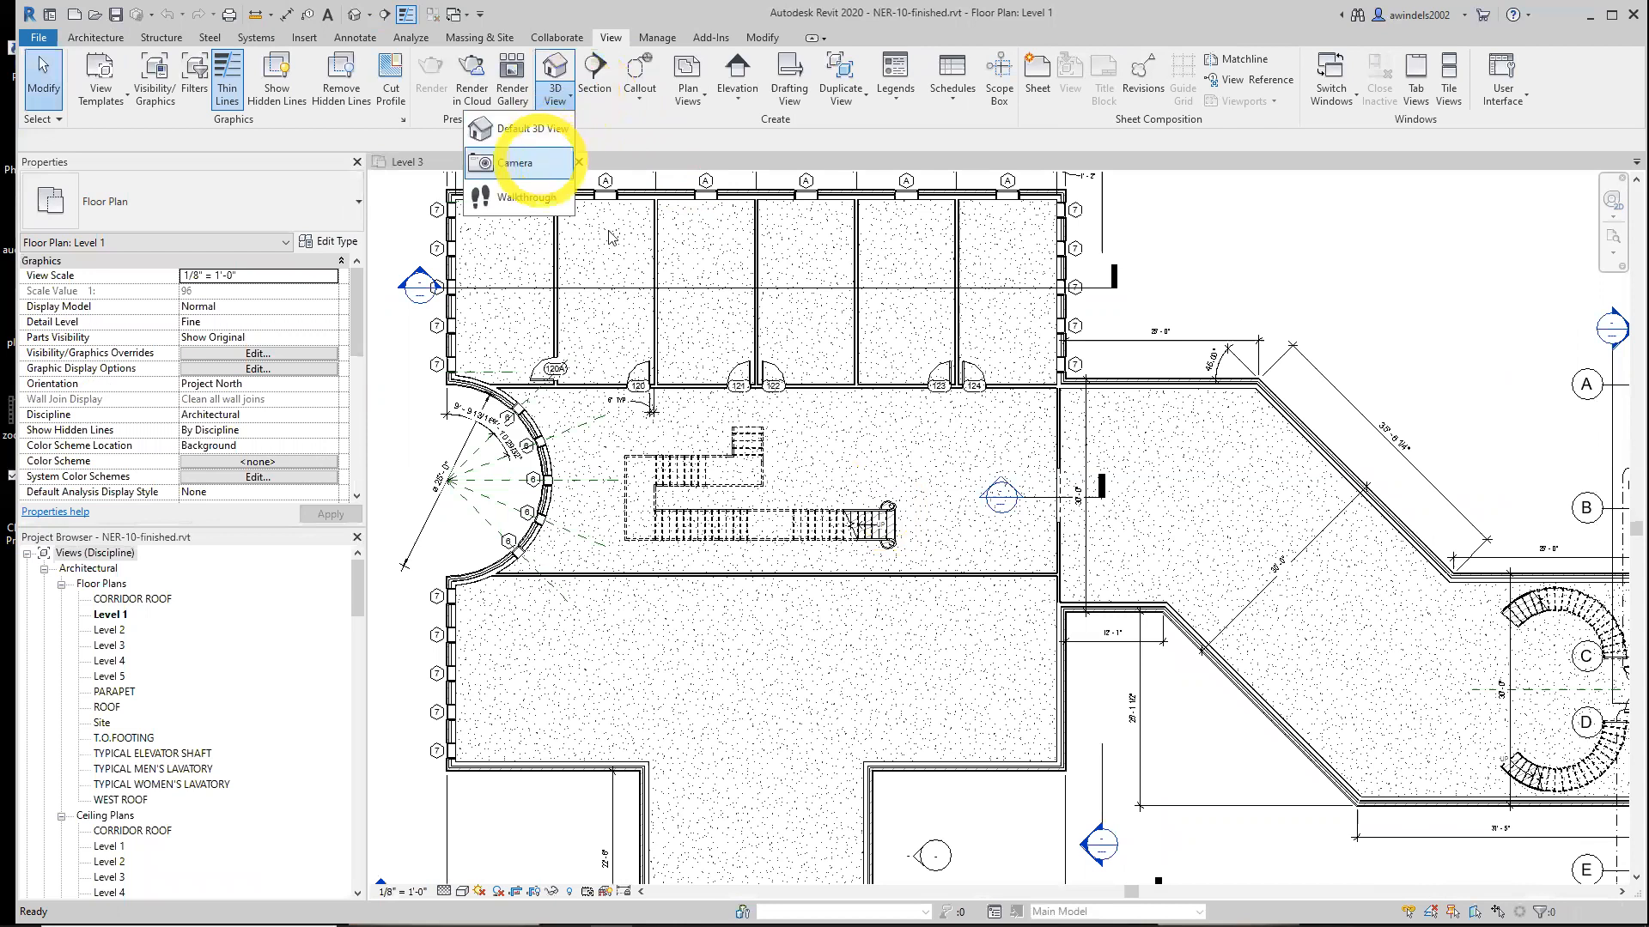
{"action": "left_click", "coordinate": [520, 164]}
{"action": "left_click", "coordinate": [1048, 569]}
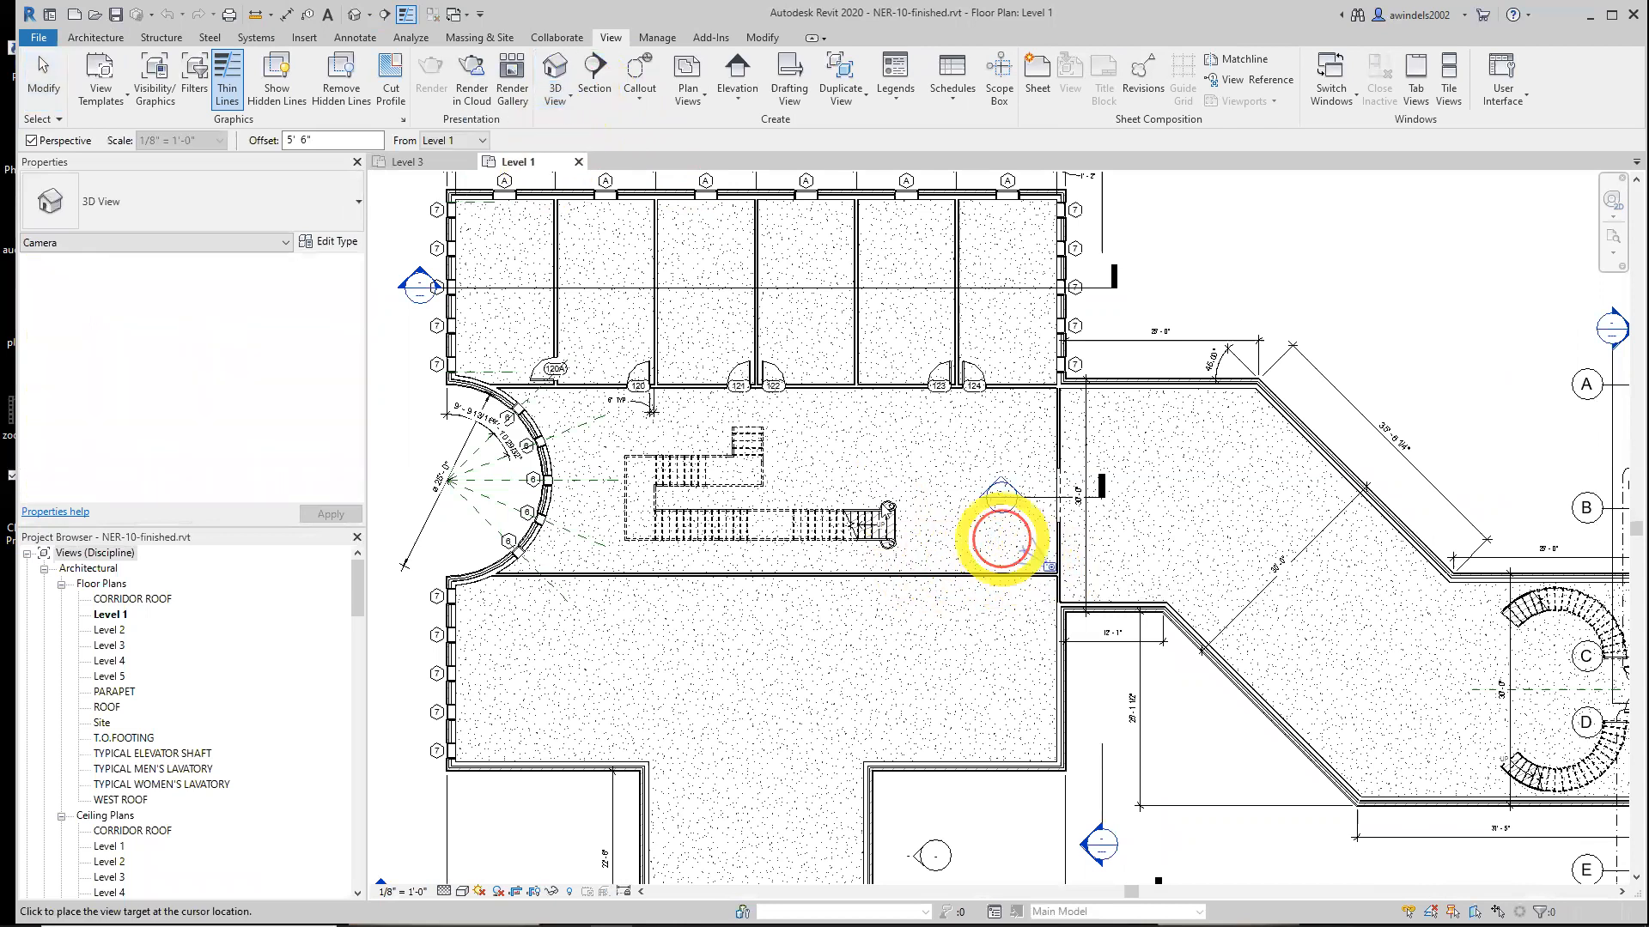
{"action": "left_click", "coordinate": [498, 341]}
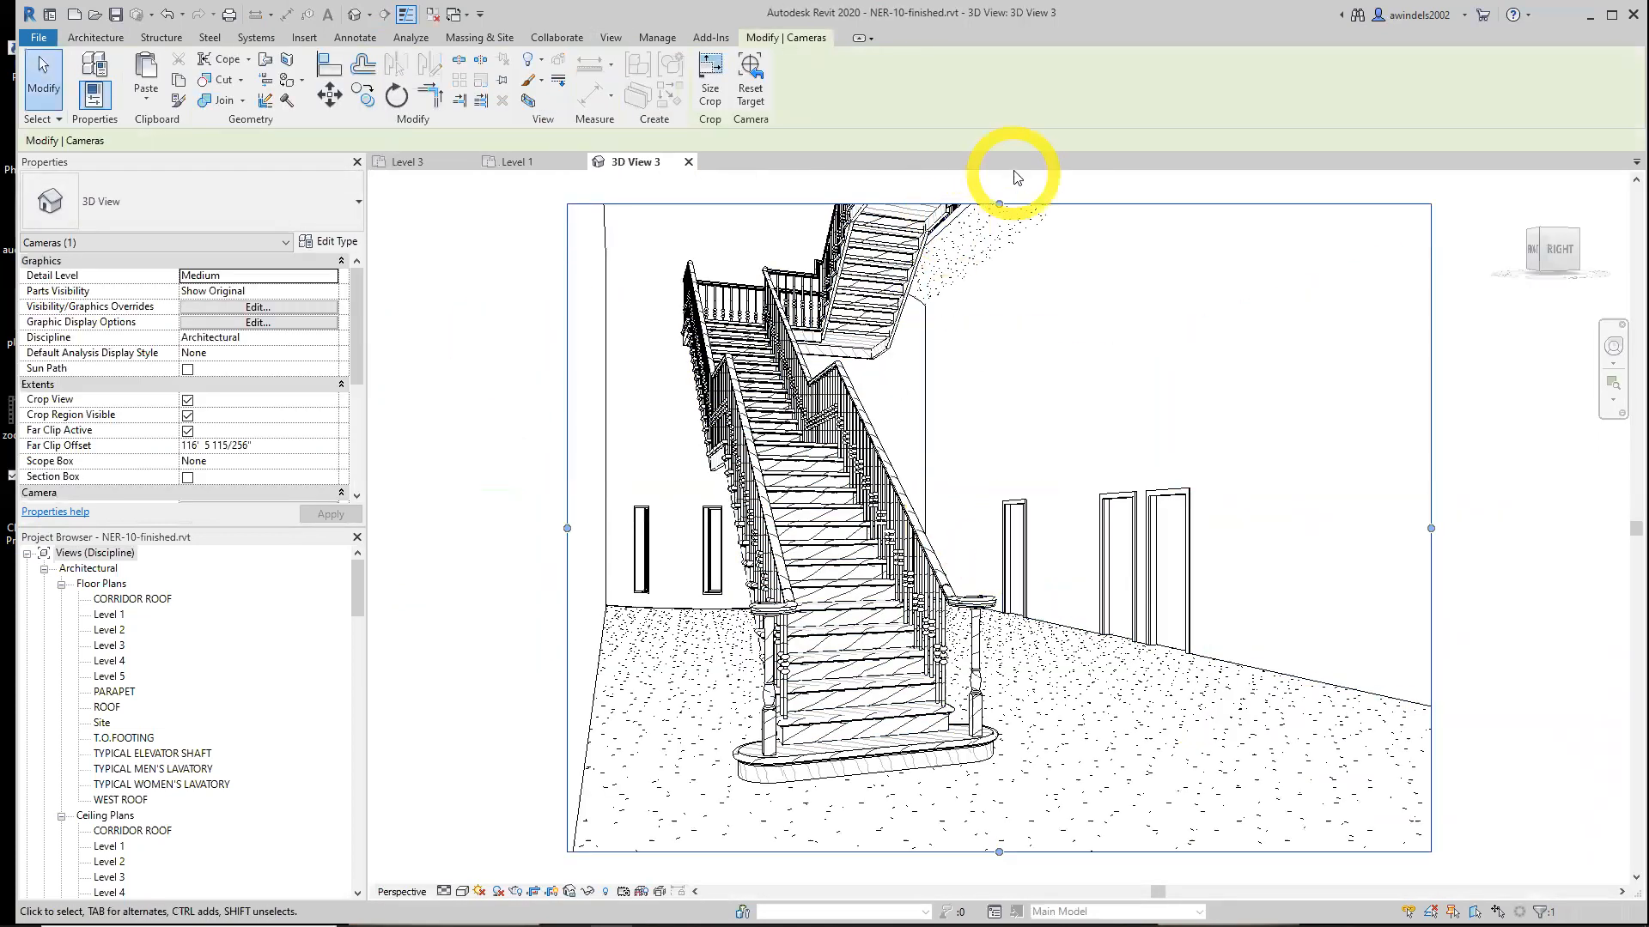
Resize the camera view's crop region so the whole stair and upper landing are framed
{"action": "middle_click_drag", "start_coordinate": [1001, 201], "coordinate": [1001, 392]}
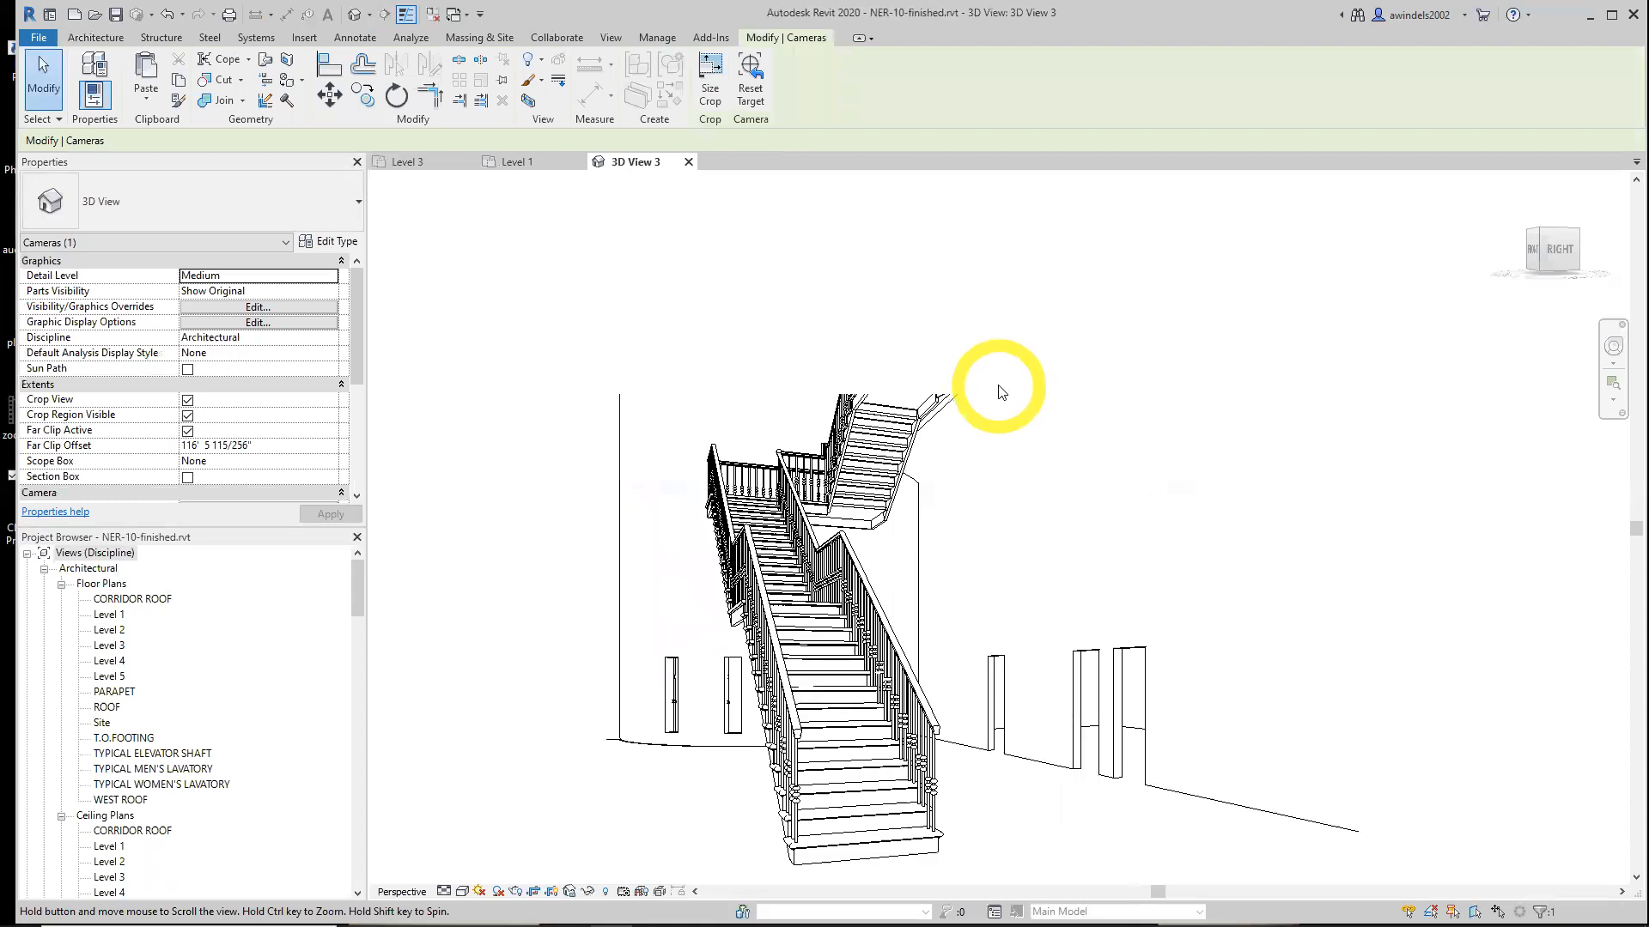
{"action": "left_click_drag", "start_coordinate": [979, 393], "coordinate": [964, 220]}
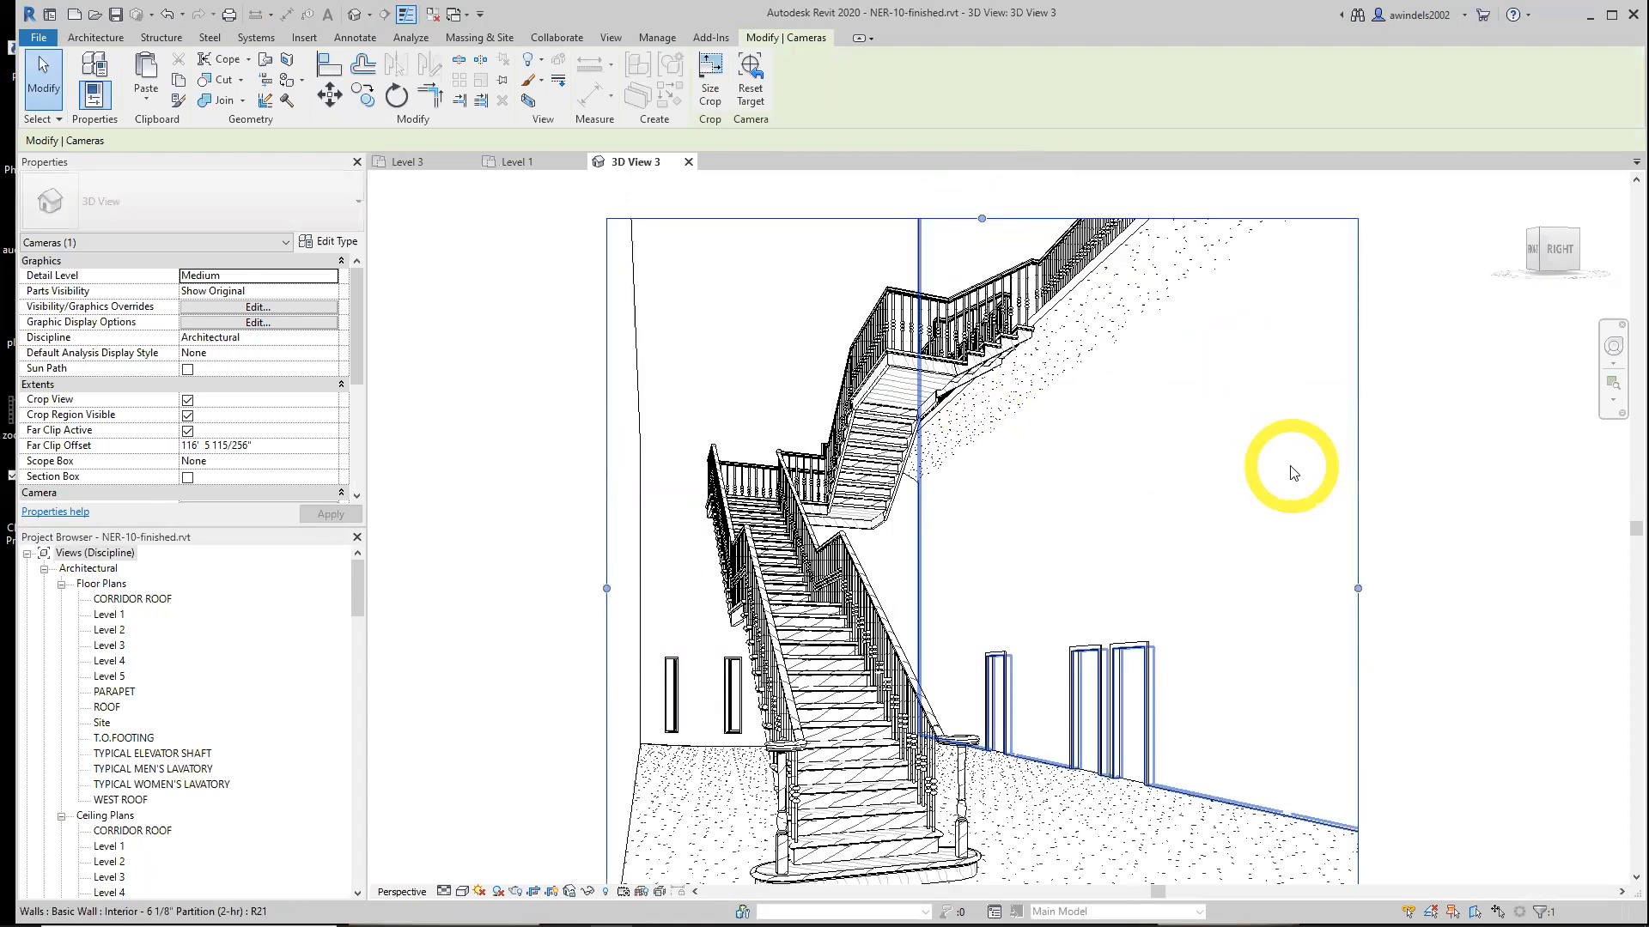
{"action": "left_click", "coordinate": [1070, 301]}
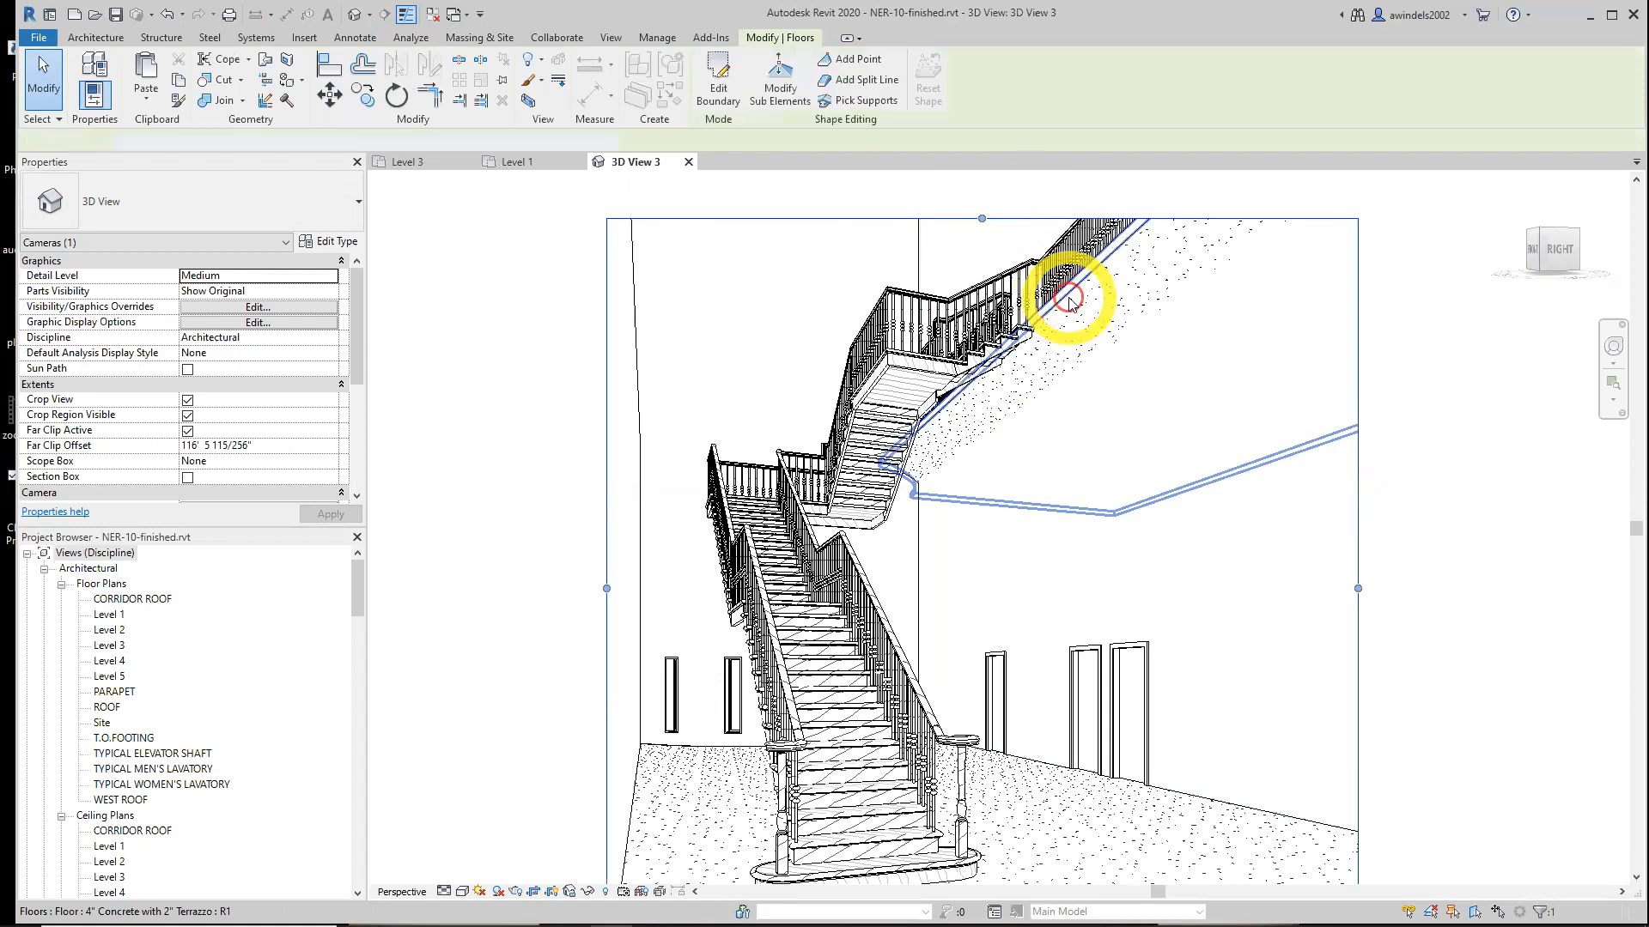
{"action": "left_click", "coordinate": [1430, 633]}
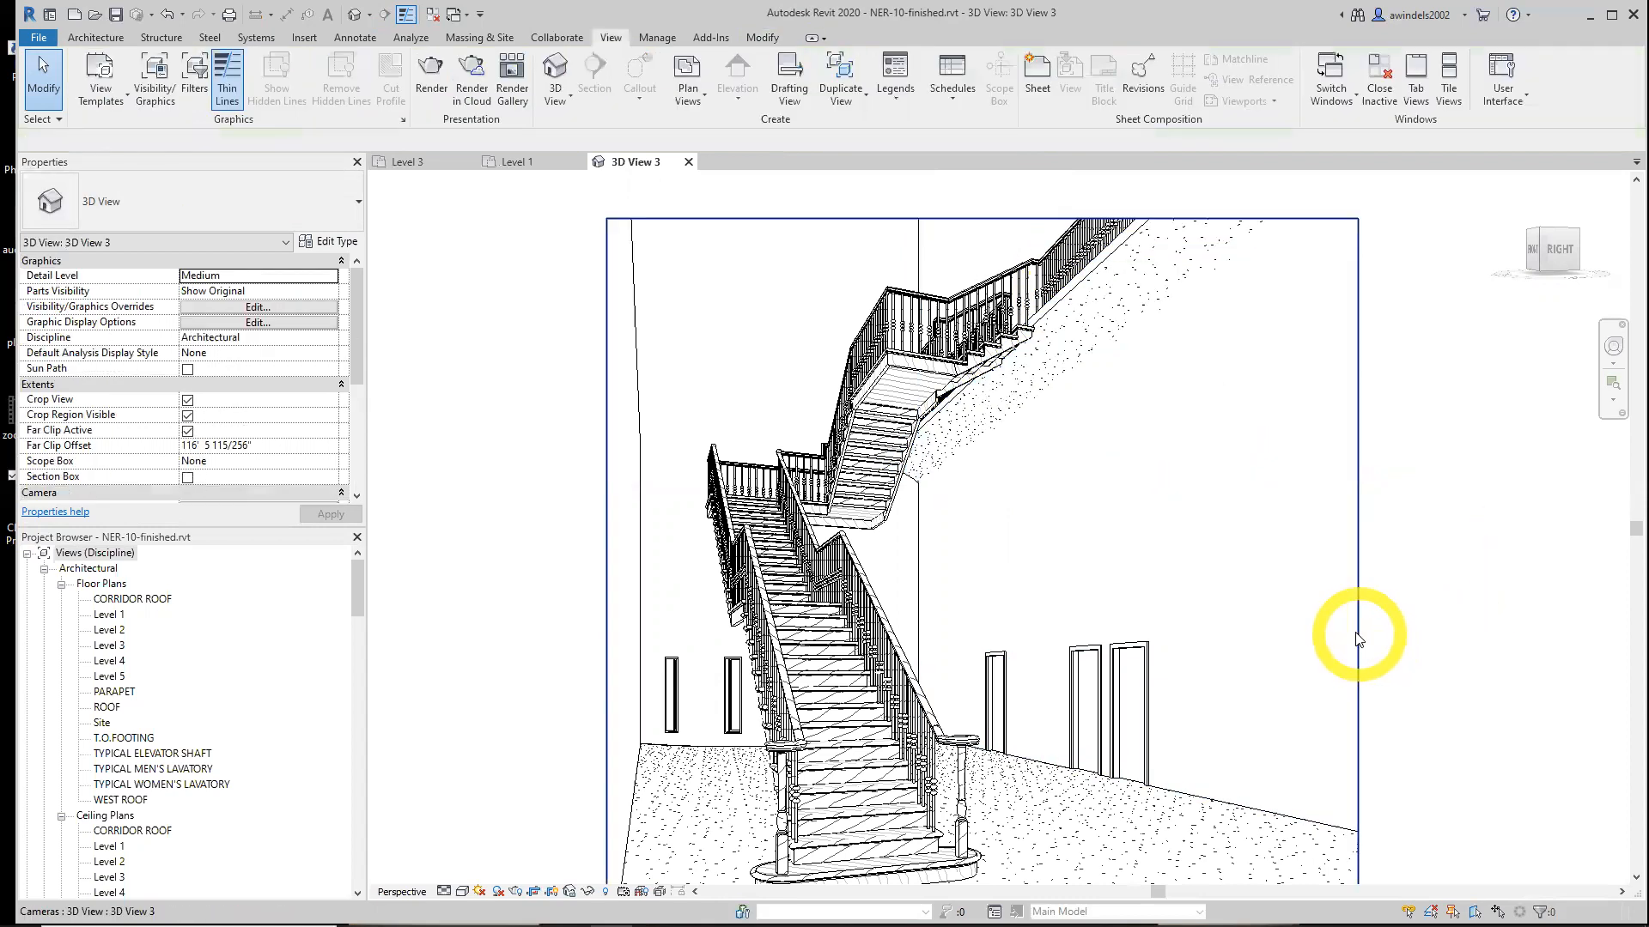
{"action": "left_click", "coordinate": [1356, 637]}
{"action": "scroll", "coordinate": [1361, 614], "scroll_direction": "down", "scroll_amount": 2}
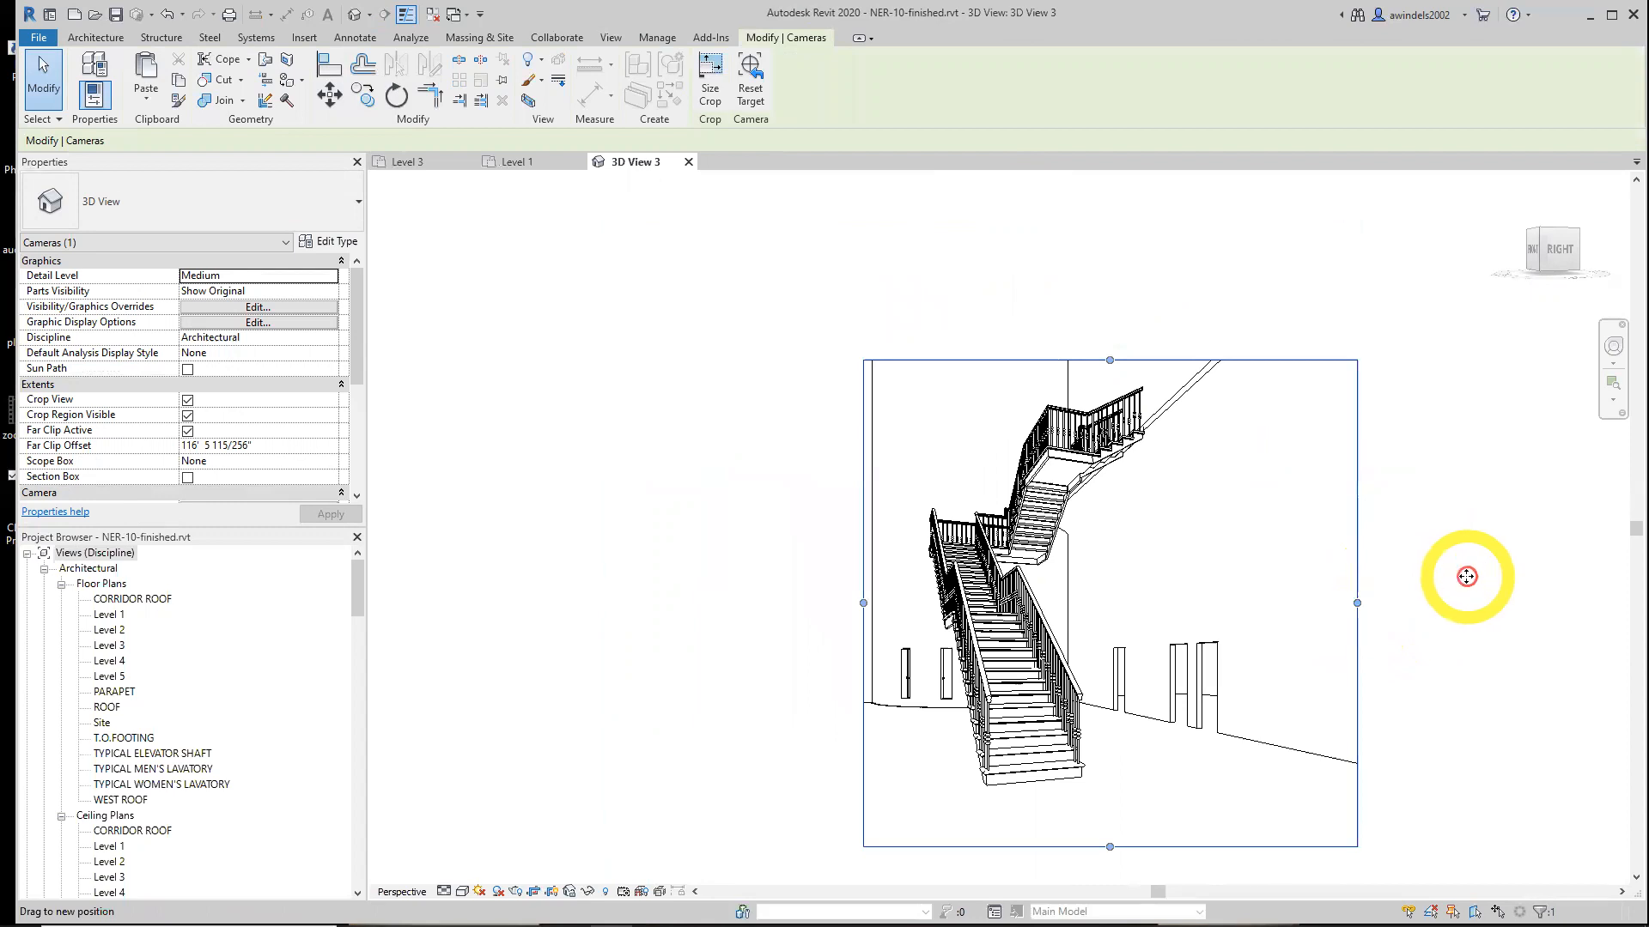
{"action": "left_click_drag", "start_coordinate": [1466, 576], "coordinate": [1461, 581]}
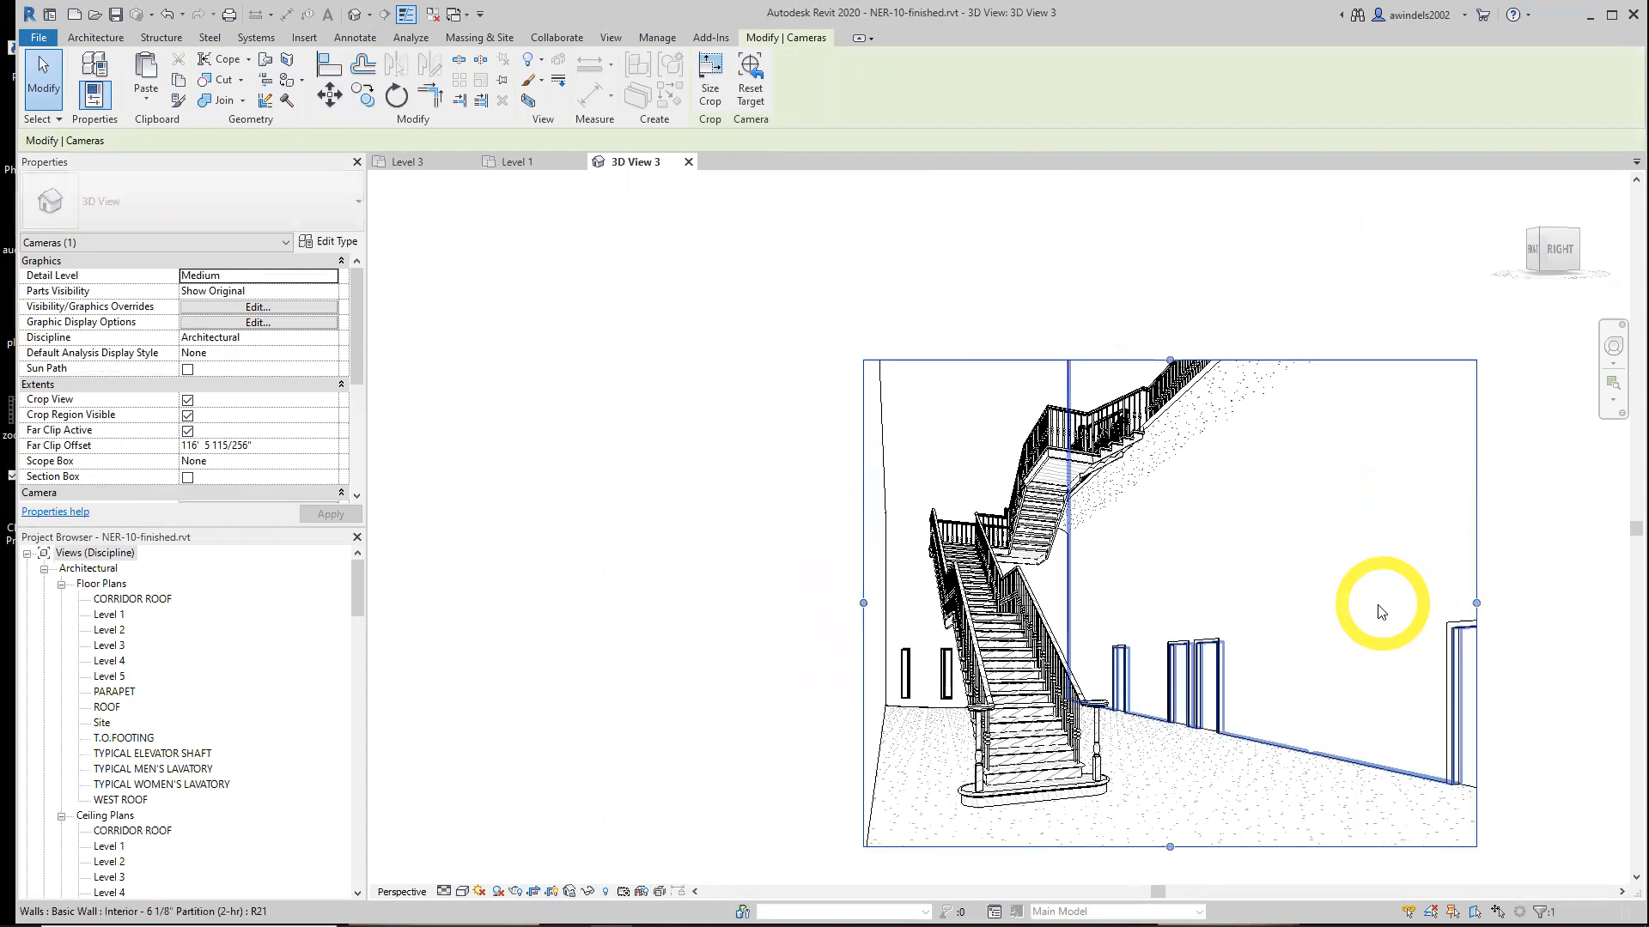
{"action": "left_click_drag", "start_coordinate": [1169, 360], "coordinate": [1142, 292]}
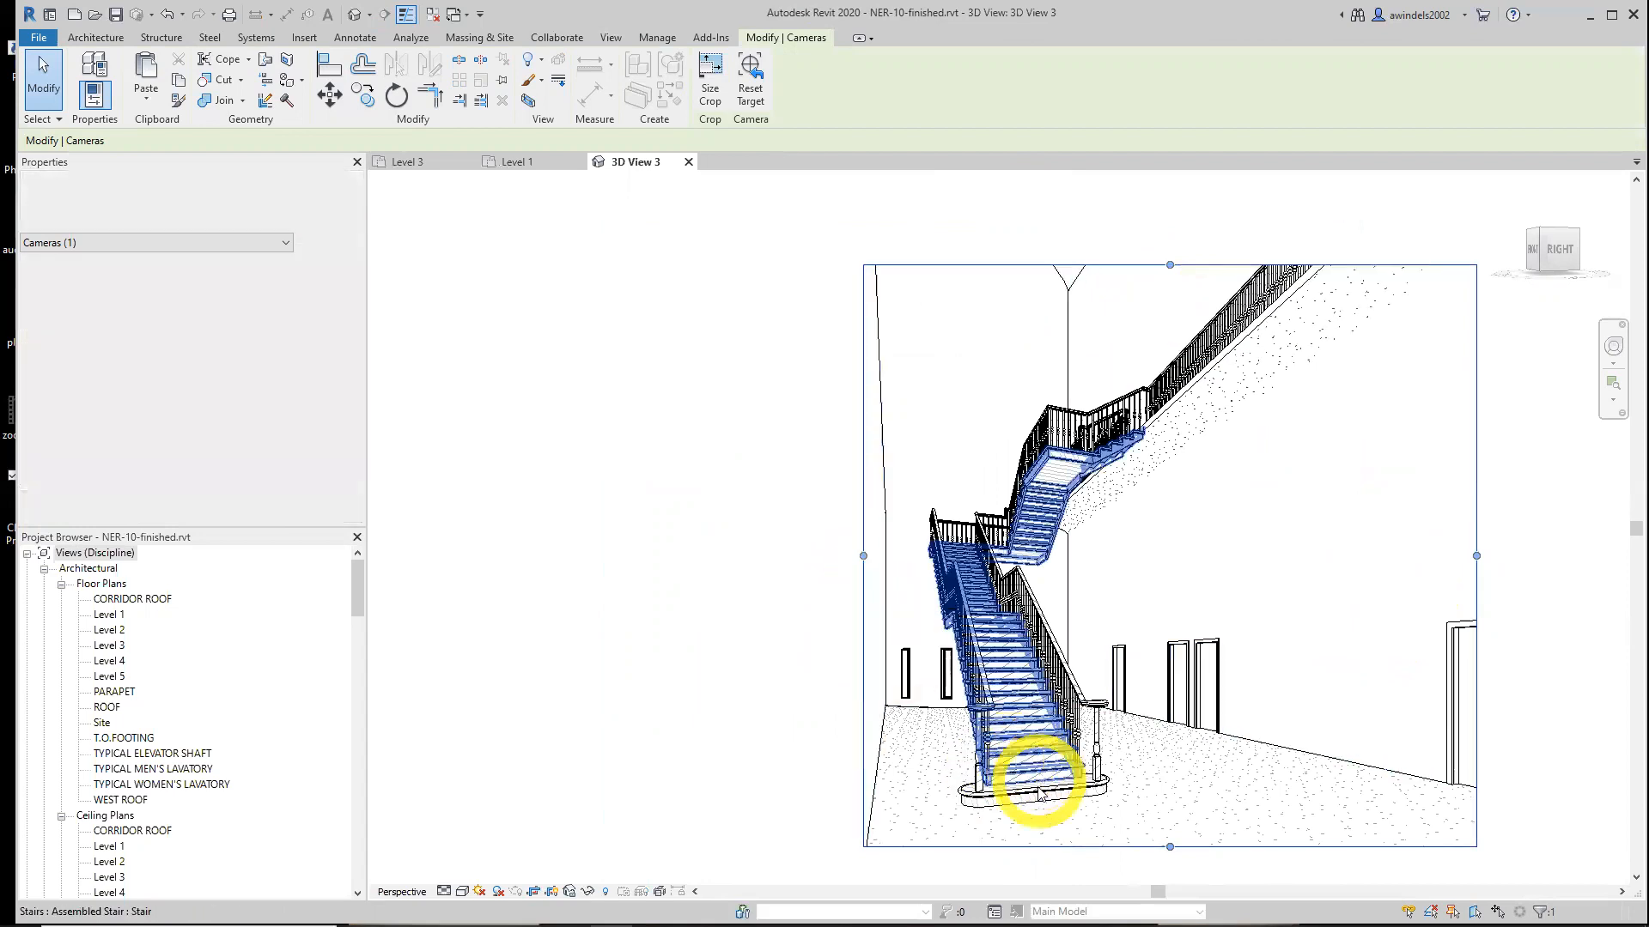
{"action": "left_click", "coordinate": [1041, 785]}
{"action": "left_click", "coordinate": [677, 594]}
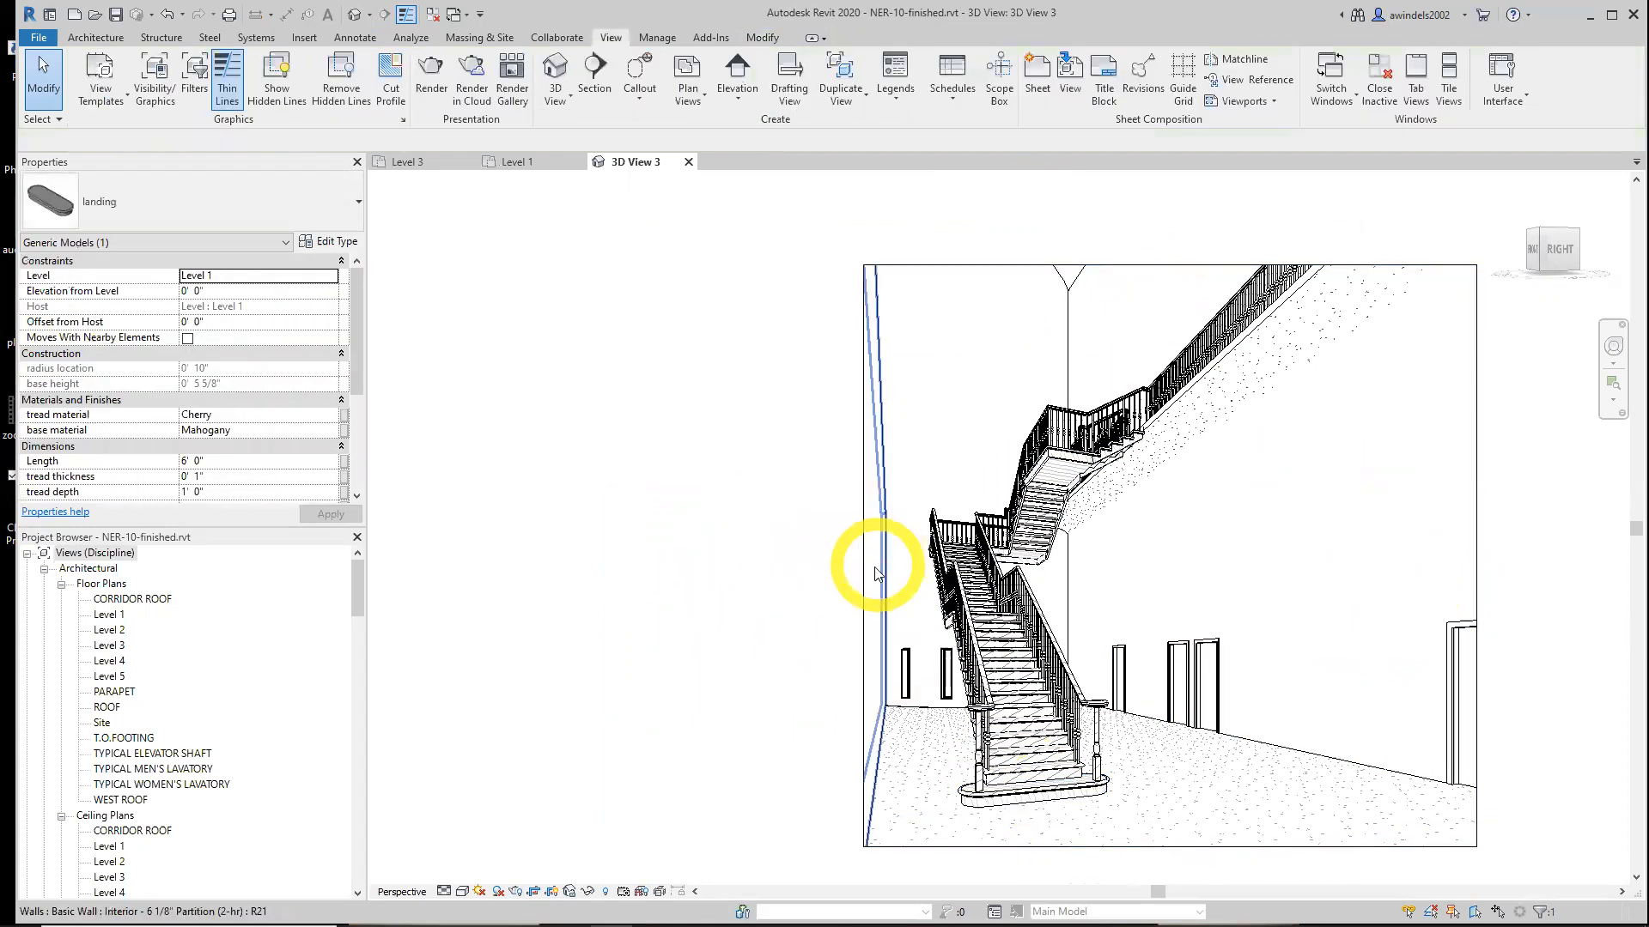
{"action": "left_click", "coordinate": [874, 567]}
{"action": "left_click_drag", "start_coordinate": [863, 555], "coordinate": [687, 484]}
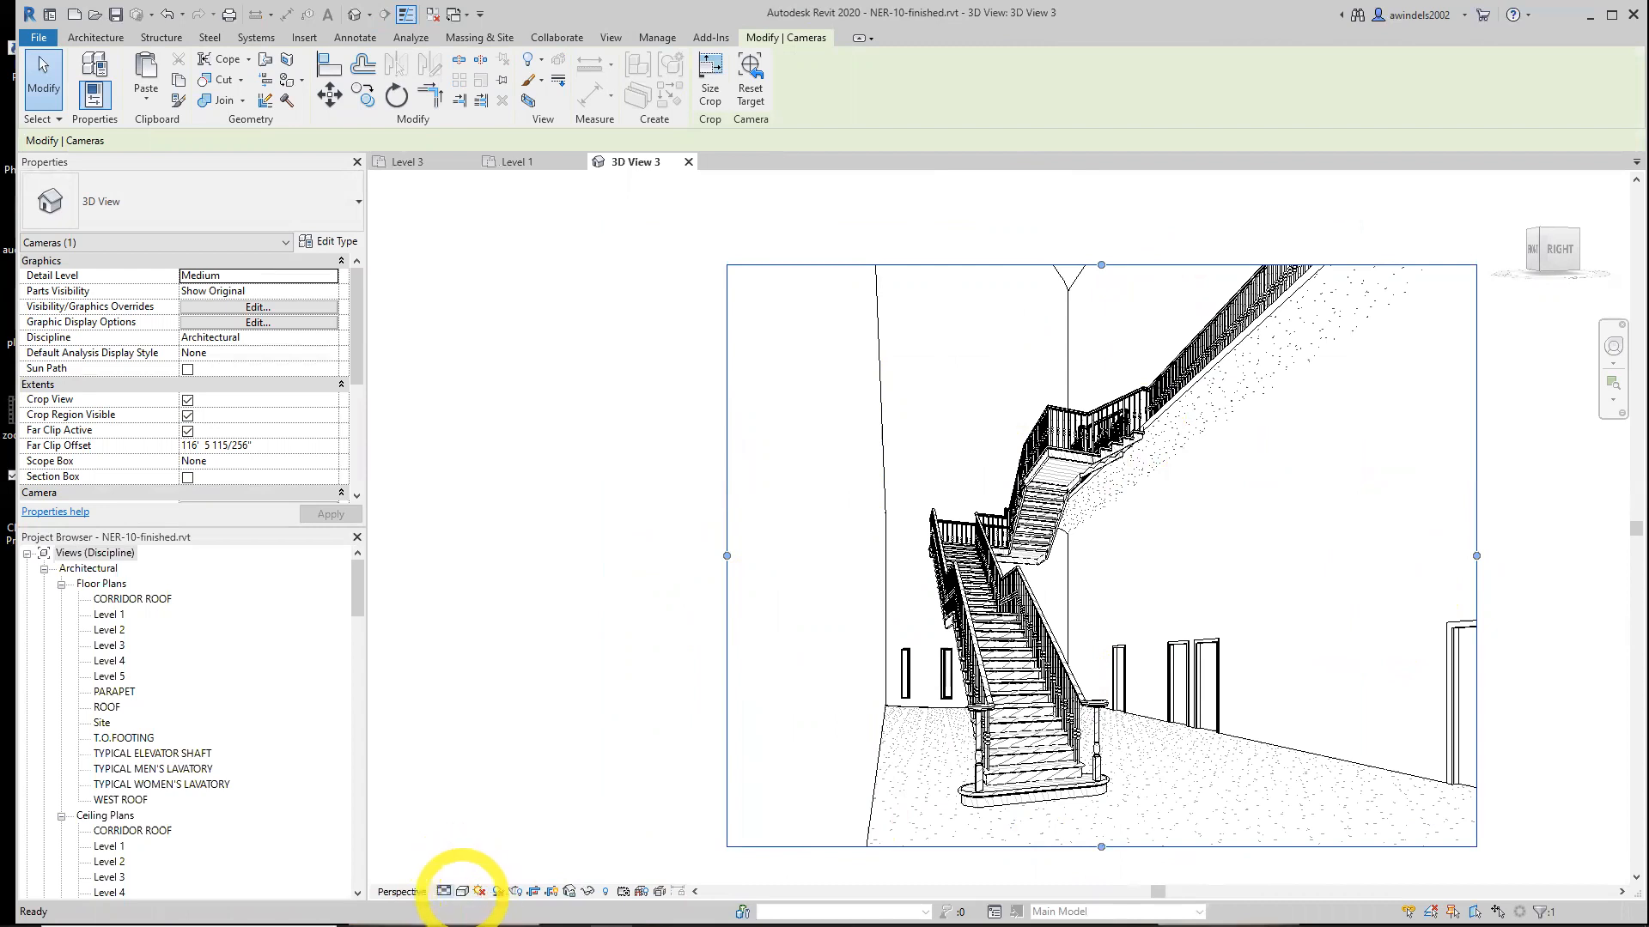
Switch the camera view to the Realistic visual style and zoom in on the stair
{"action": "left_click", "coordinate": [462, 891]}
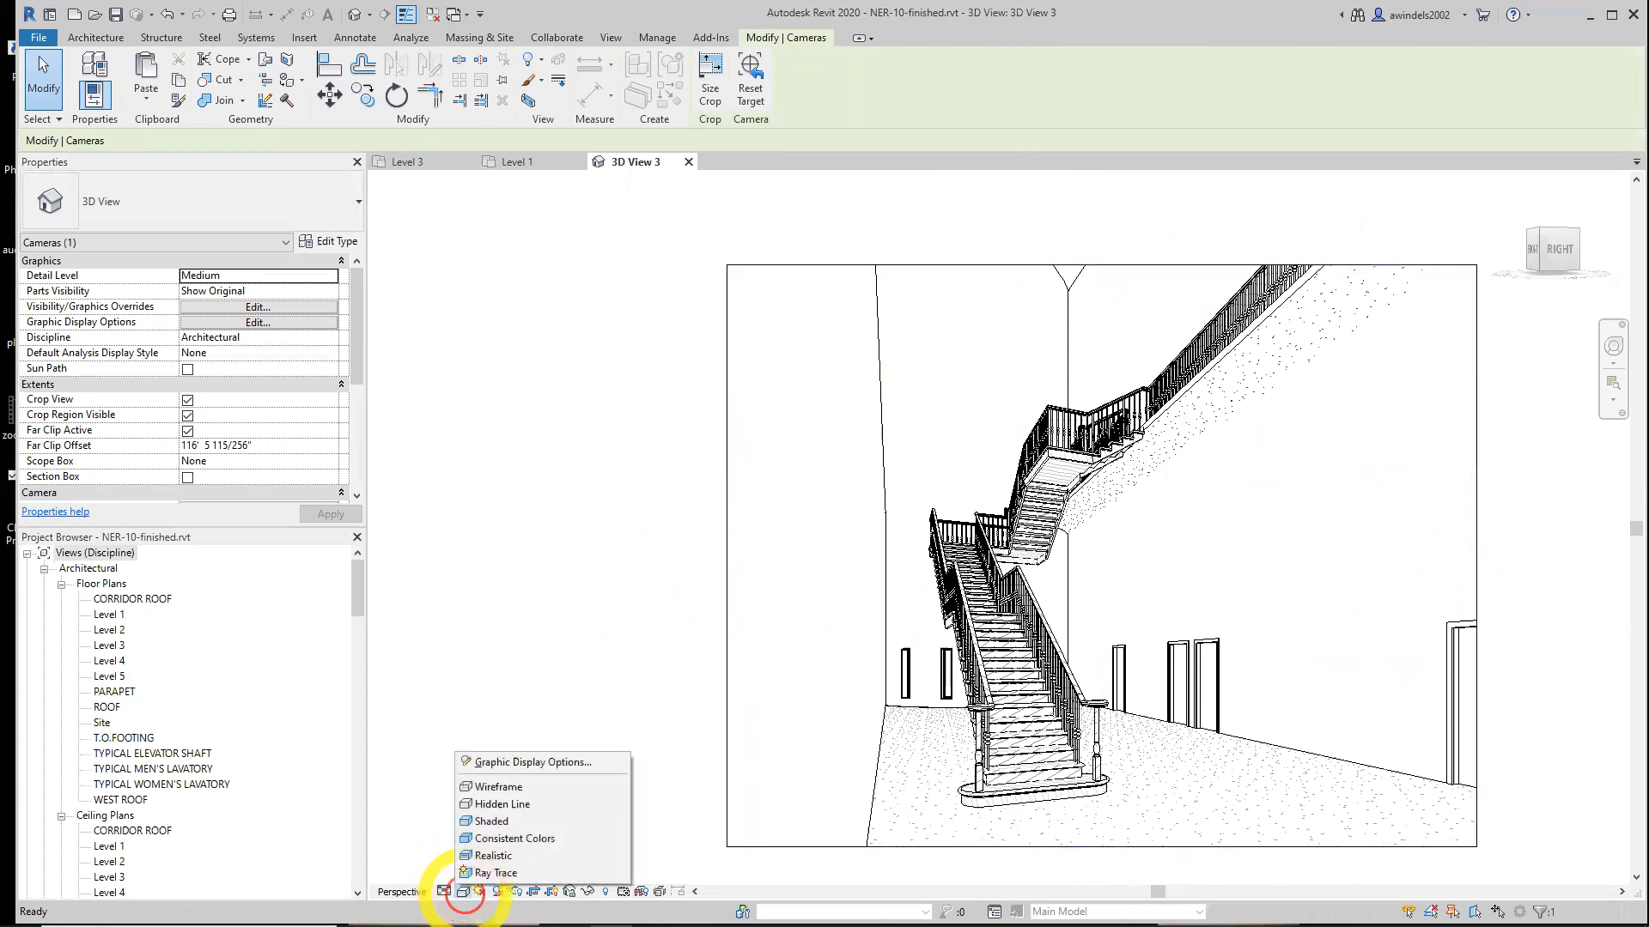
{"action": "left_click", "coordinate": [502, 856]}
{"action": "scroll", "coordinate": [1351, 462], "scroll_direction": "up", "scroll_amount": 3}
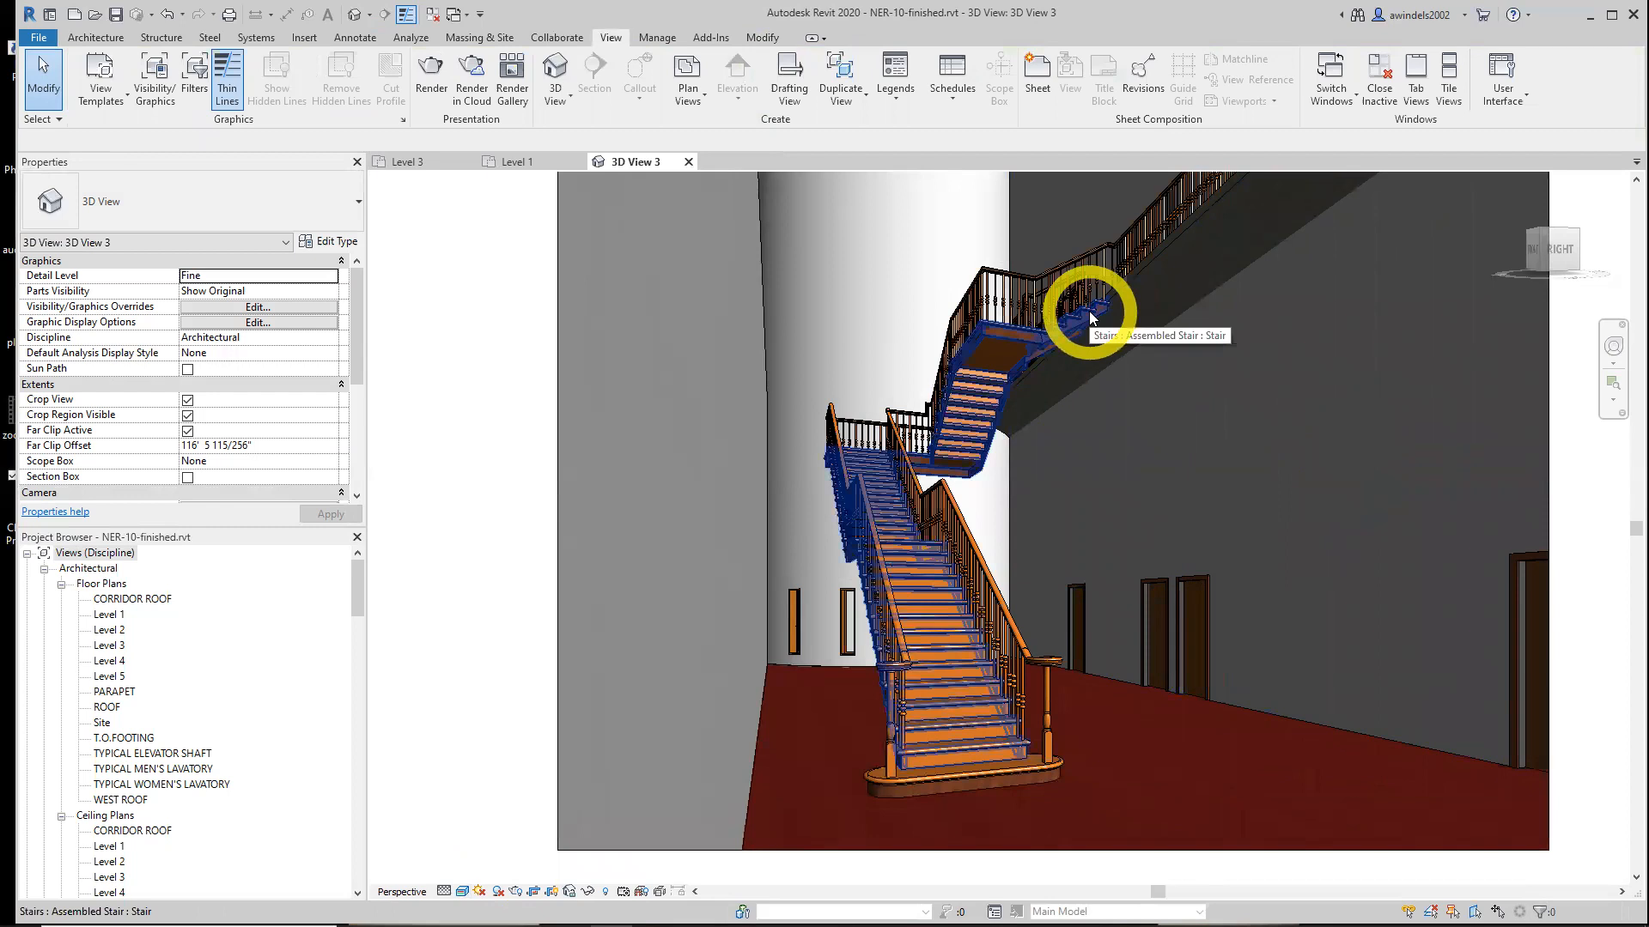
{"action": "key", "text": "Tab"}
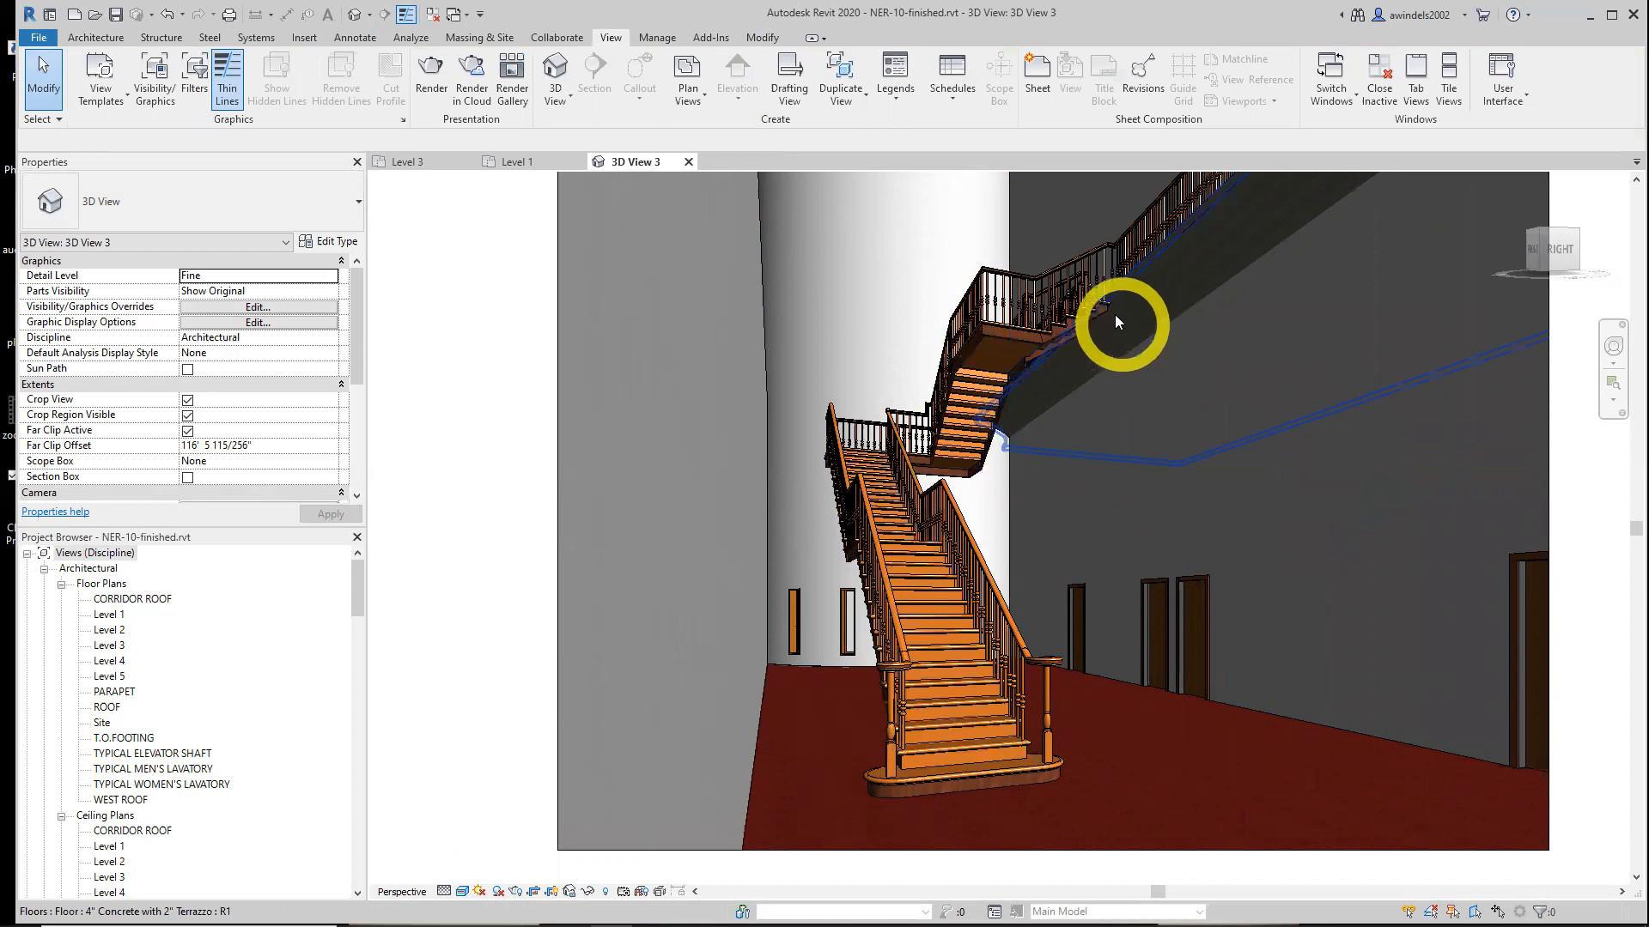
Examine the finished project's stair in its 3D camera view and in its Level 3 floor plan
{"action": "scroll", "coordinate": [1113, 313], "scroll_direction": "down", "scroll_amount": 1}
{"action": "middle_click_drag", "start_coordinate": [1252, 466], "coordinate": [1255, 470], "text": "shift"}
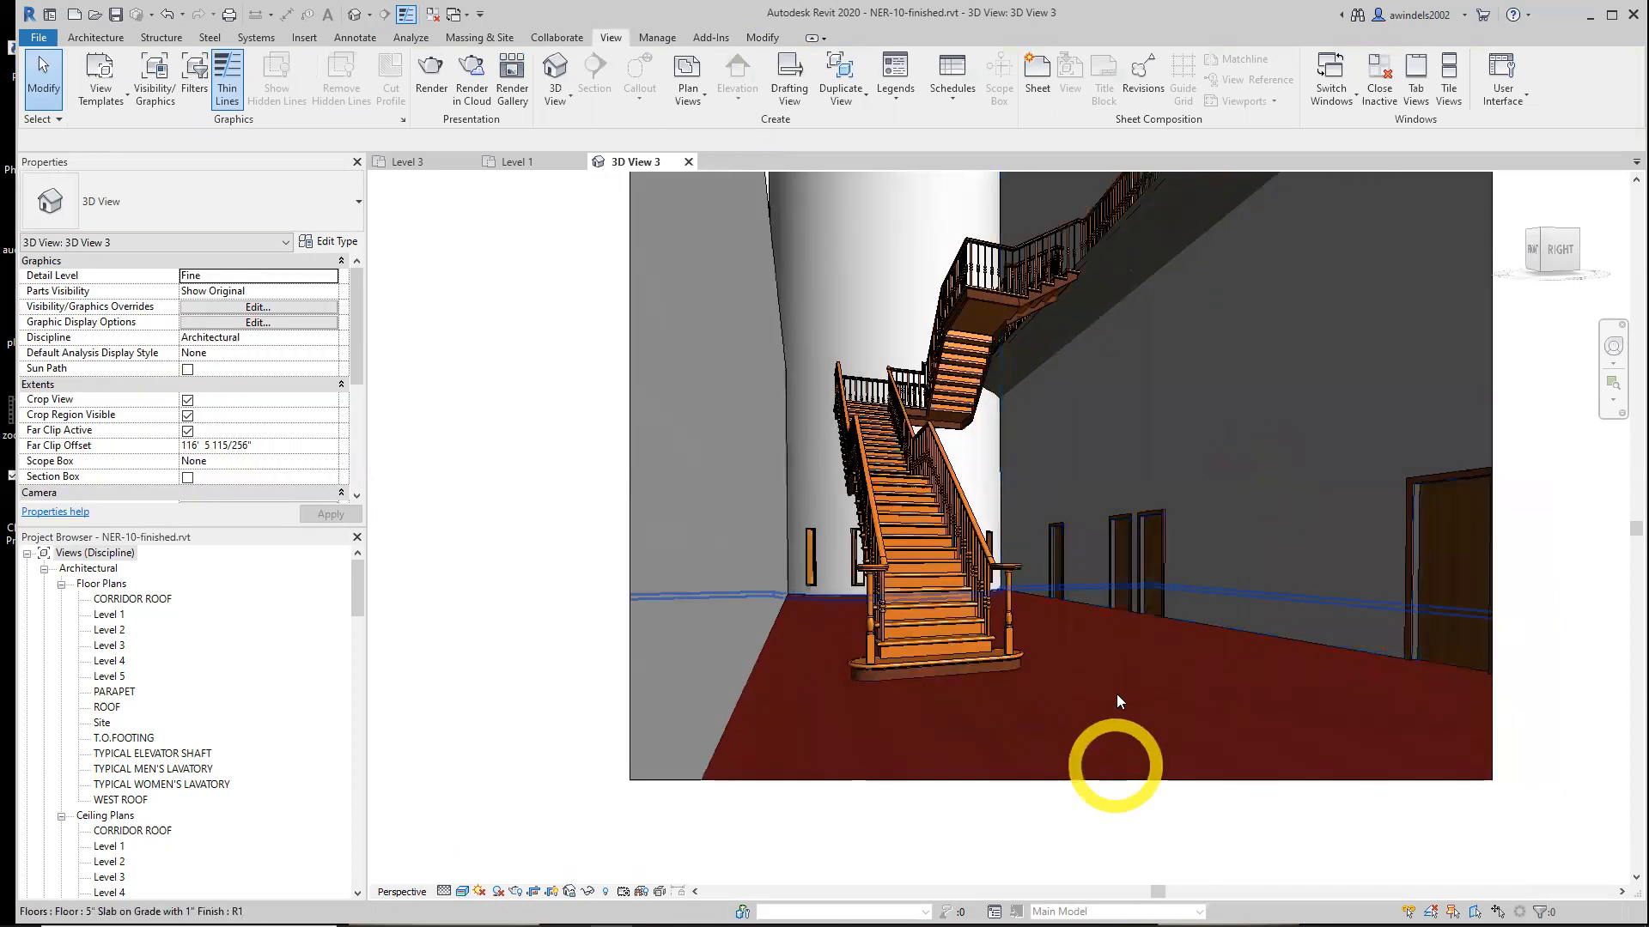
{"action": "left_click", "coordinate": [434, 164]}
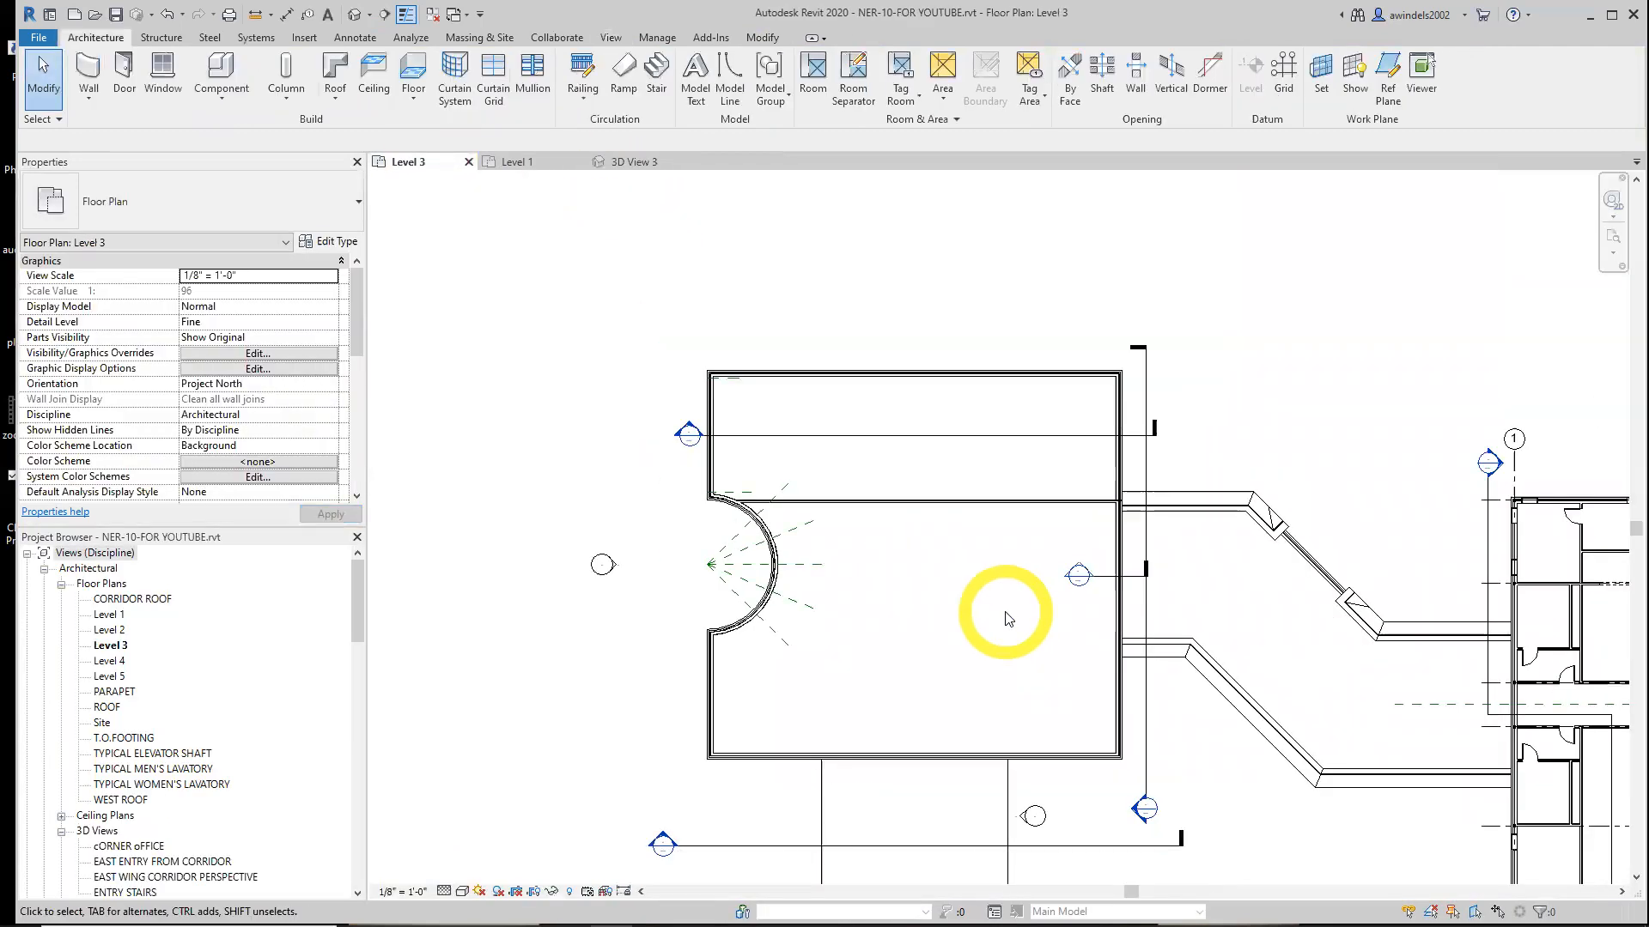
{"action": "left_click", "coordinate": [627, 162]}
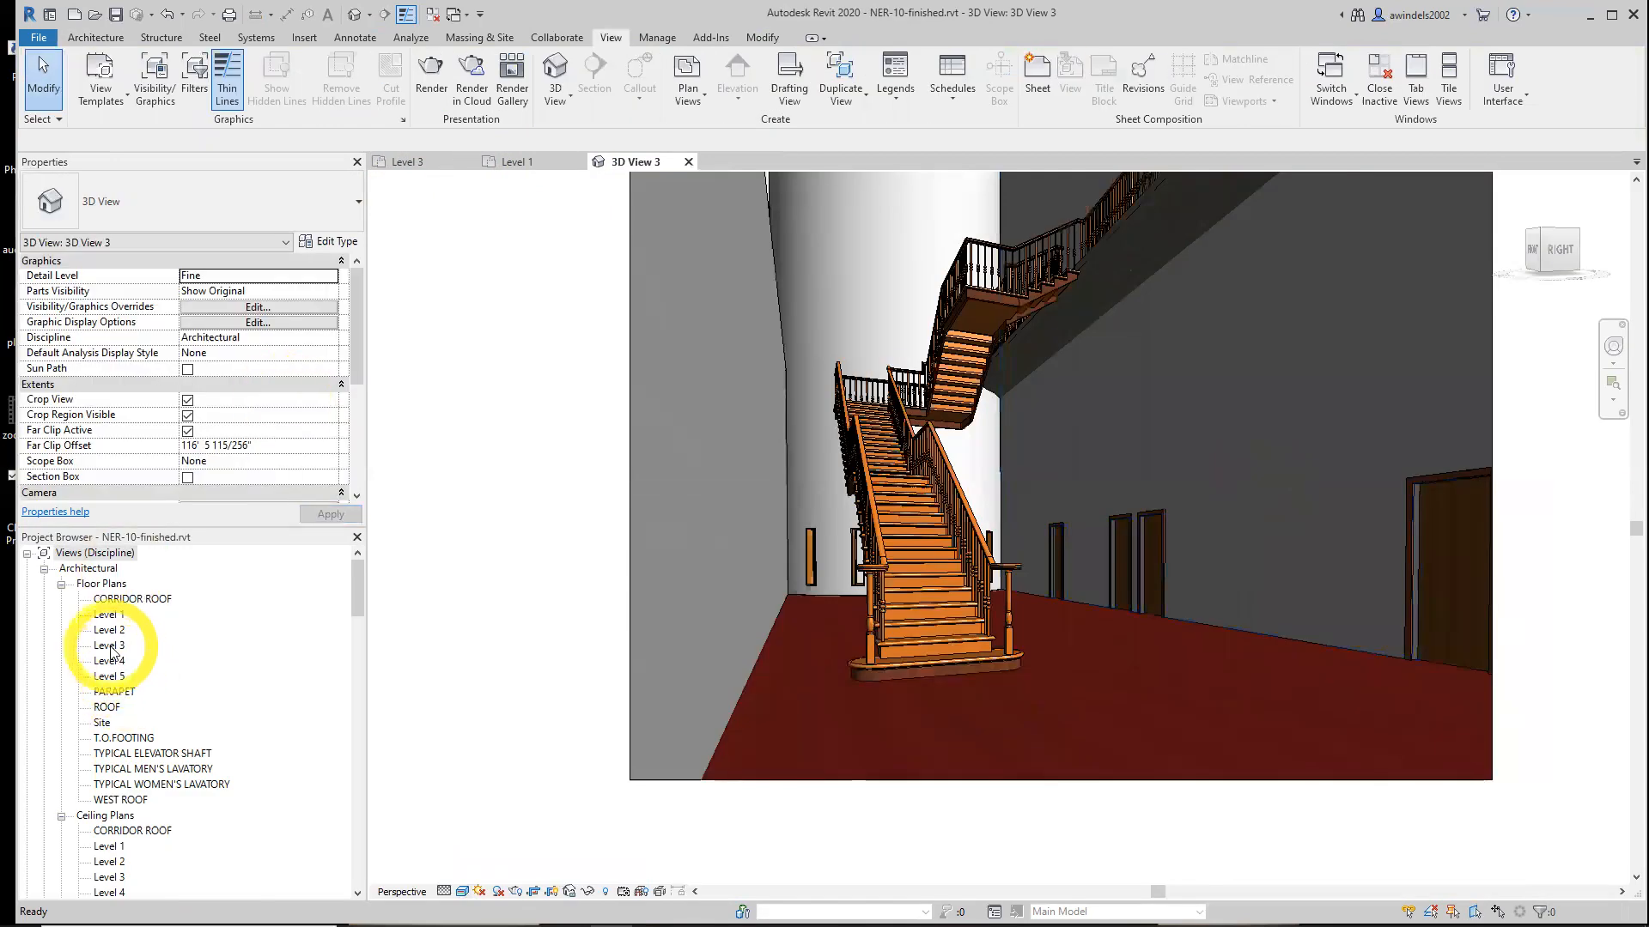
{"action": "left_click", "coordinate": [298, 651]}
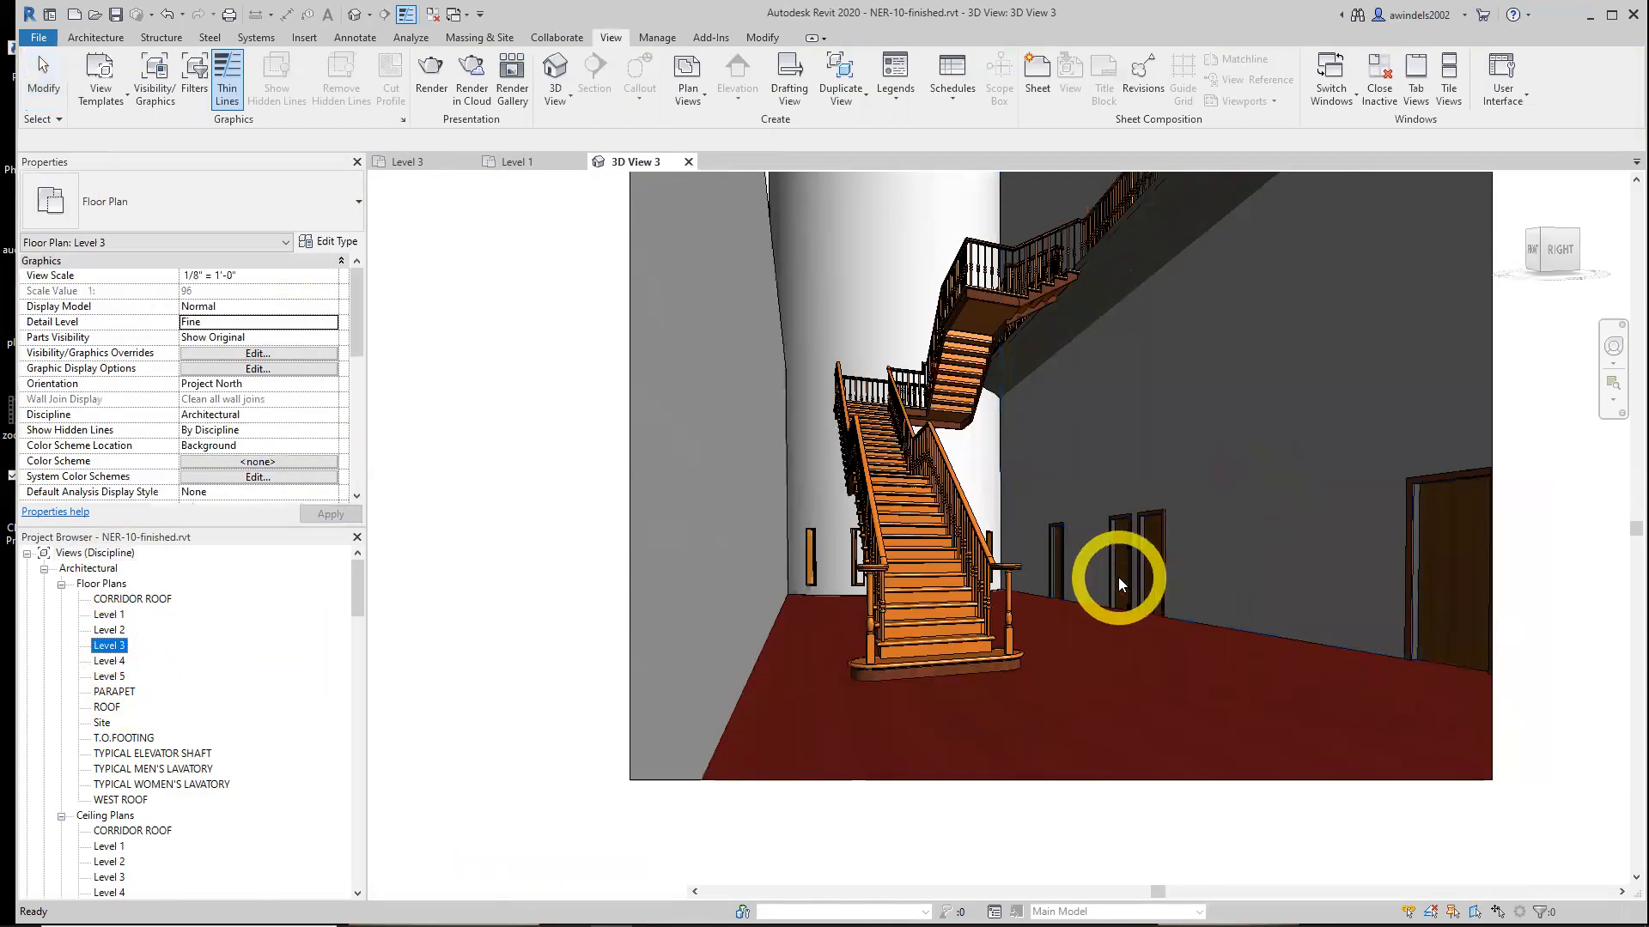
{"action": "scroll", "coordinate": [526, 467], "scroll_direction": "up", "scroll_amount": 5}
{"action": "scroll", "coordinate": [816, 482], "scroll_direction": "up", "scroll_amount": 2}
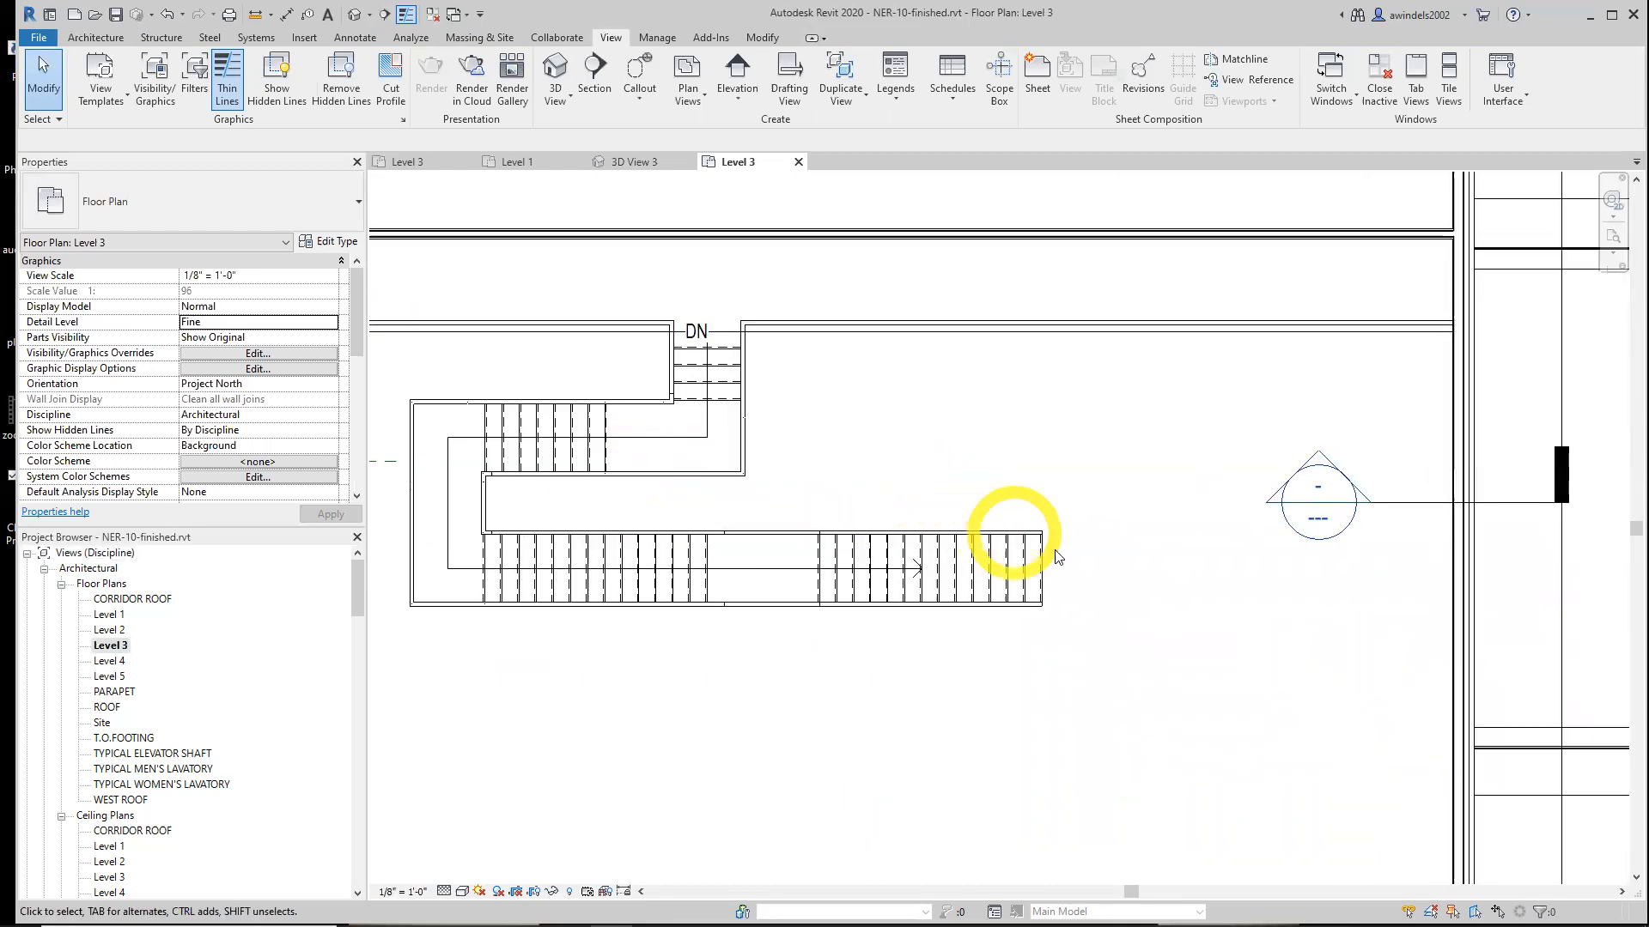
{"action": "scroll", "coordinate": [1054, 555], "scroll_direction": "up", "scroll_amount": 2}
{"action": "scroll", "coordinate": [1059, 534], "scroll_direction": "down", "scroll_amount": 2}
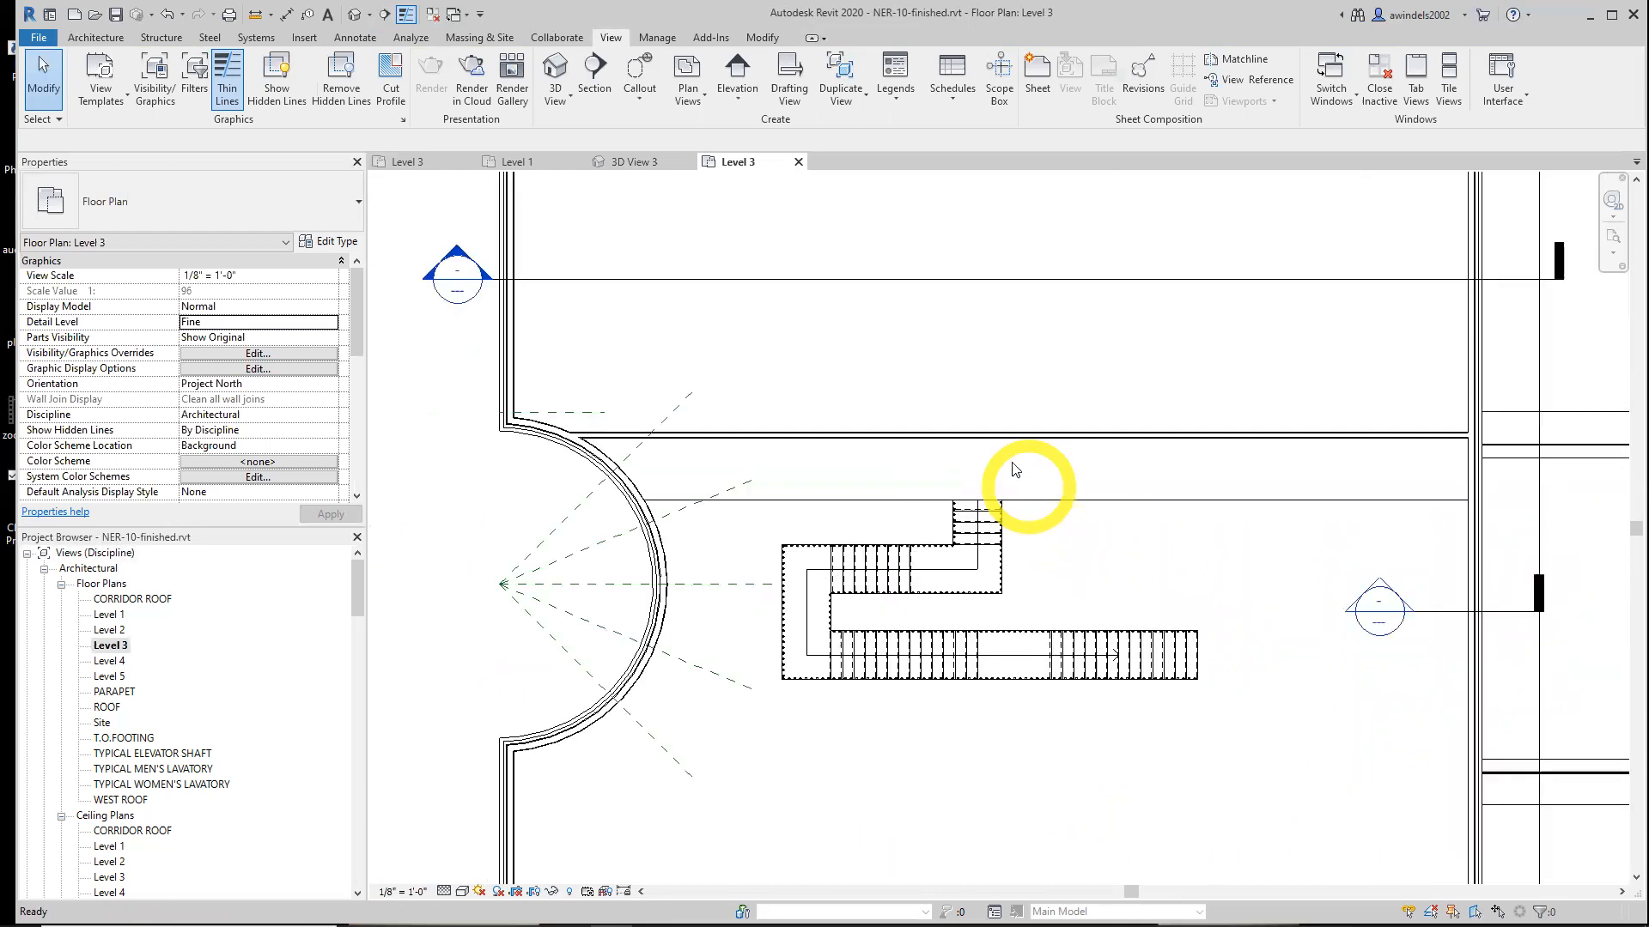
{"action": "left_click", "coordinate": [414, 162]}
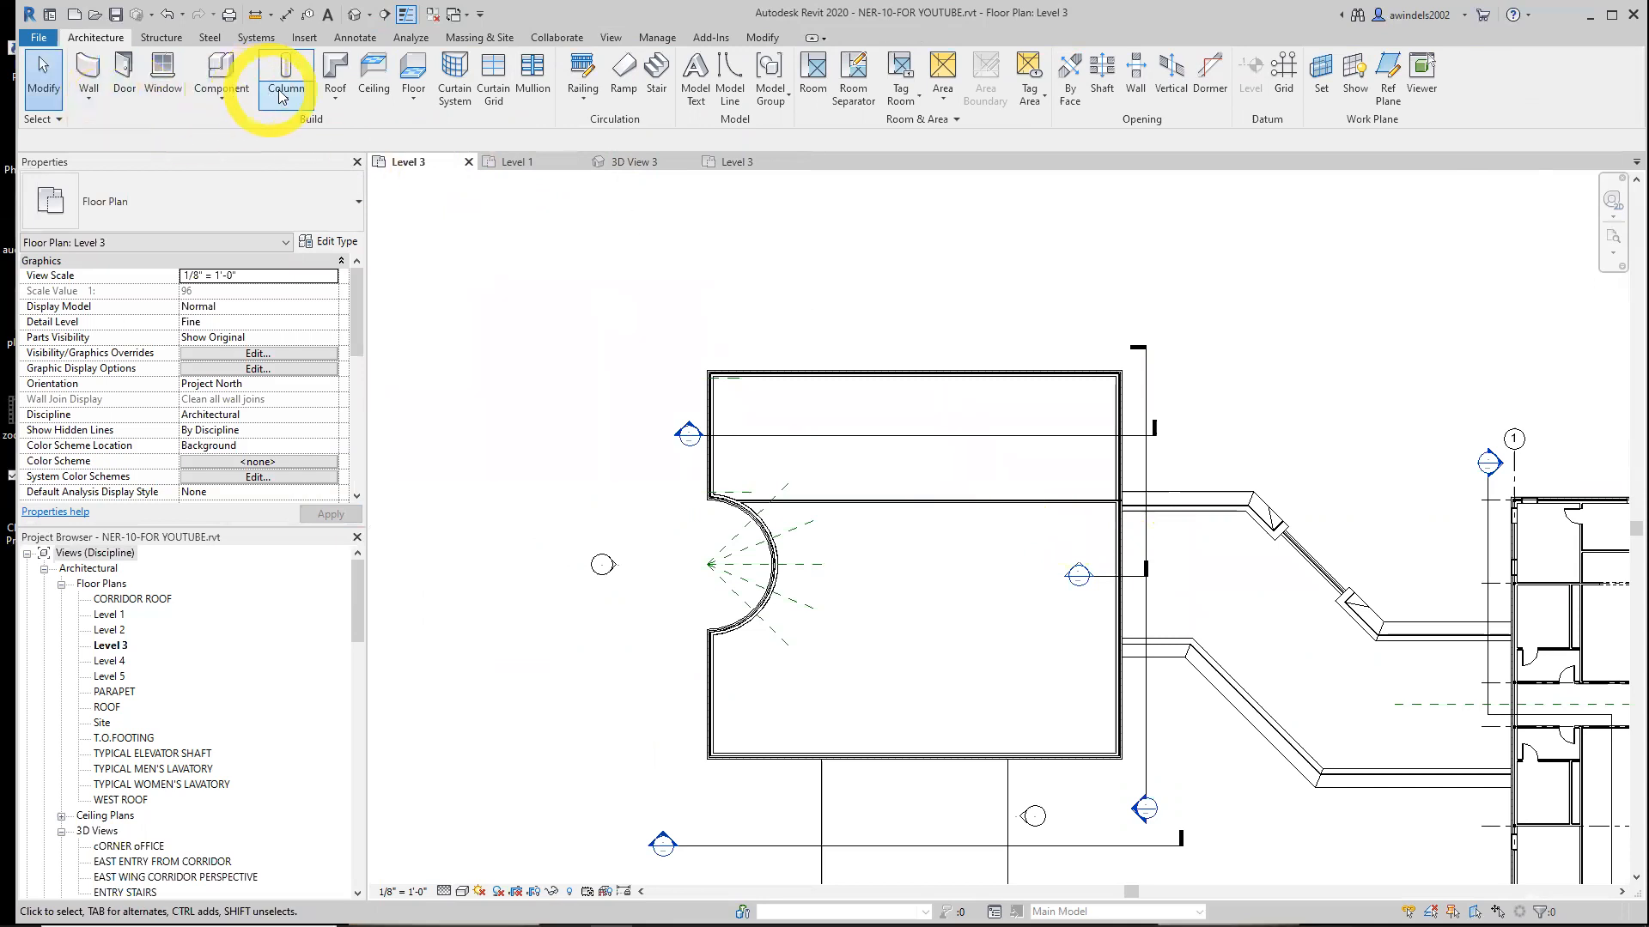
Start an architectural floor on Level 3 and review its floor types, keeping 4" Concrete with 2" Terrazzo
{"action": "left_click", "coordinate": [413, 96]}
{"action": "left_click", "coordinate": [411, 125]}
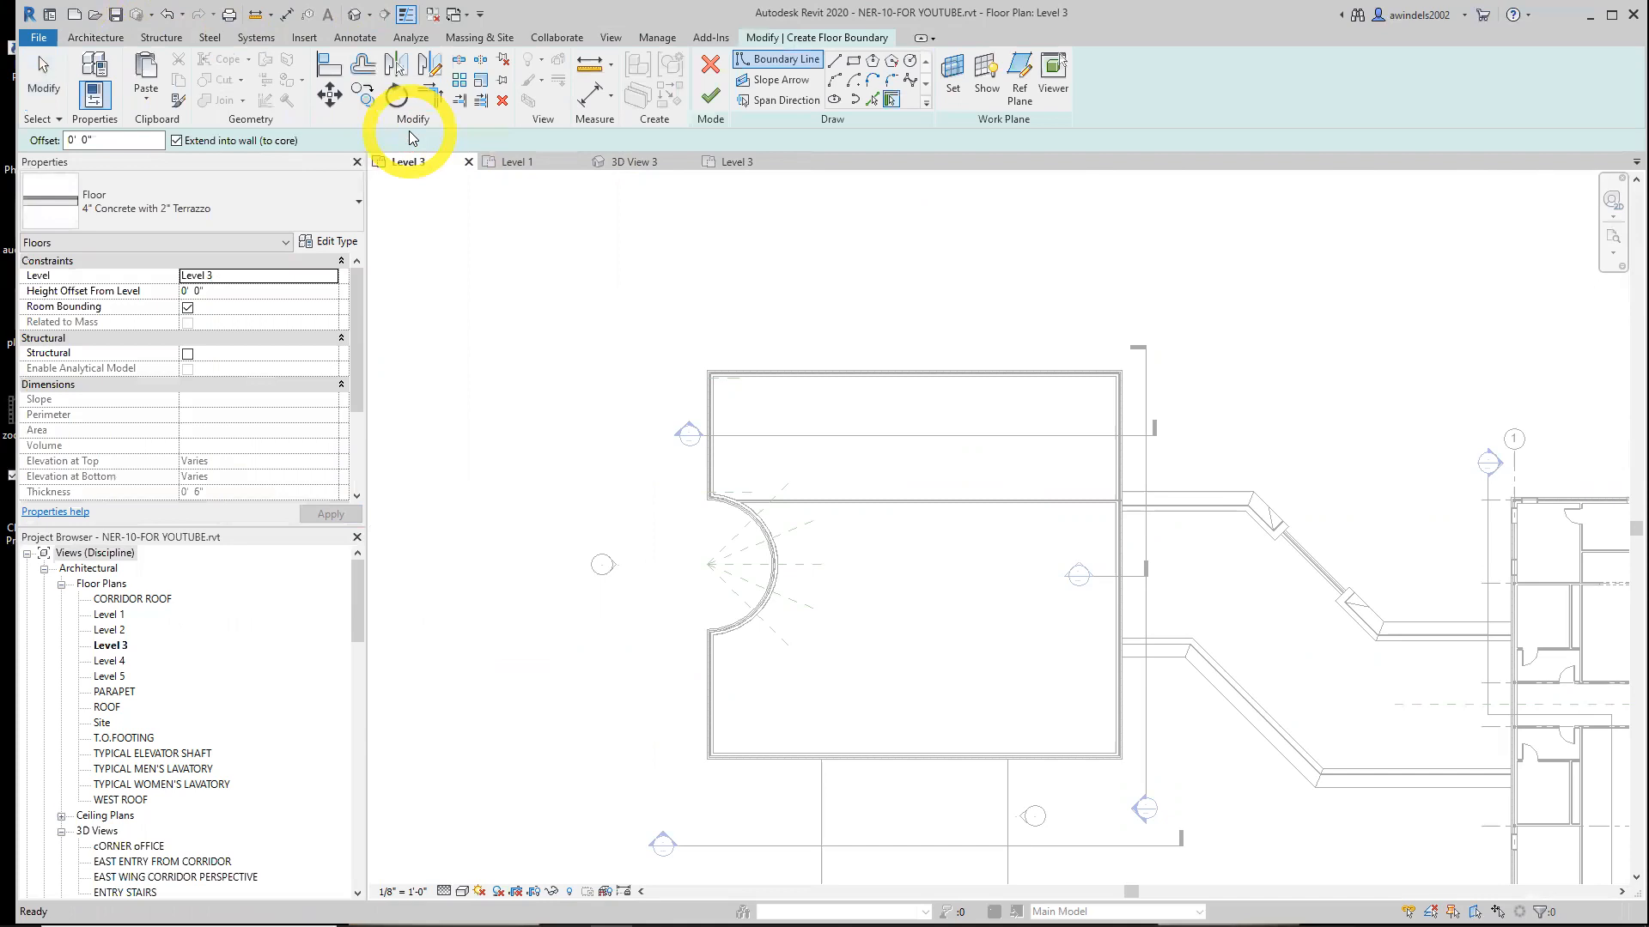
{"action": "left_click", "coordinate": [333, 243]}
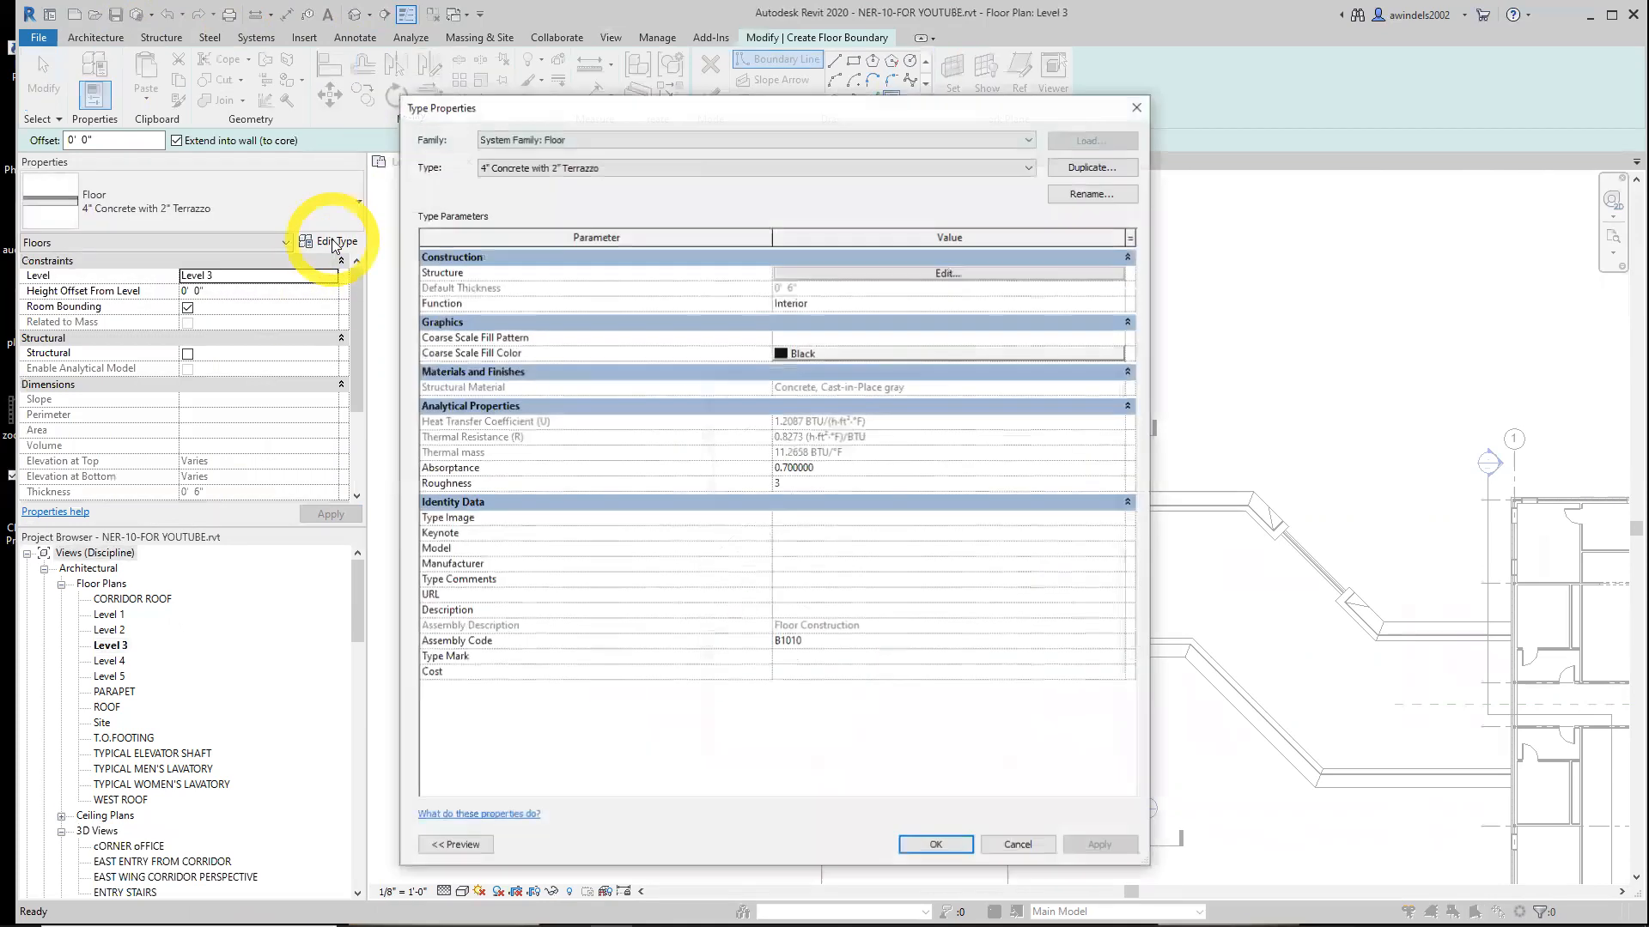
{"action": "left_click", "coordinate": [885, 168]}
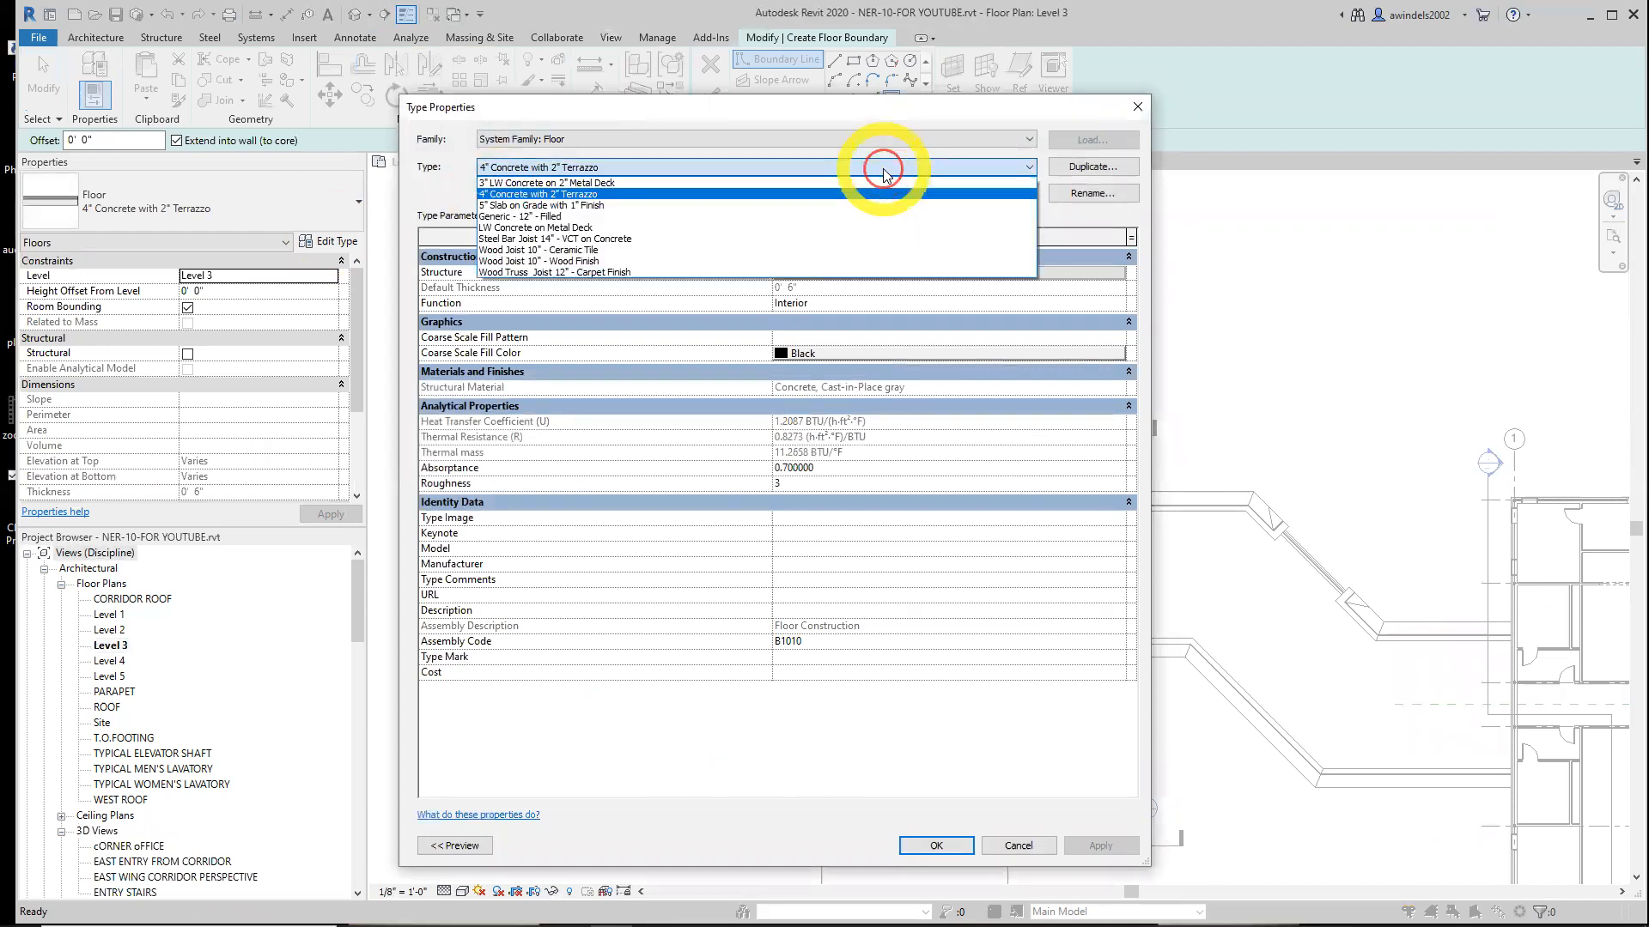
{"action": "left_click", "coordinate": [804, 217]}
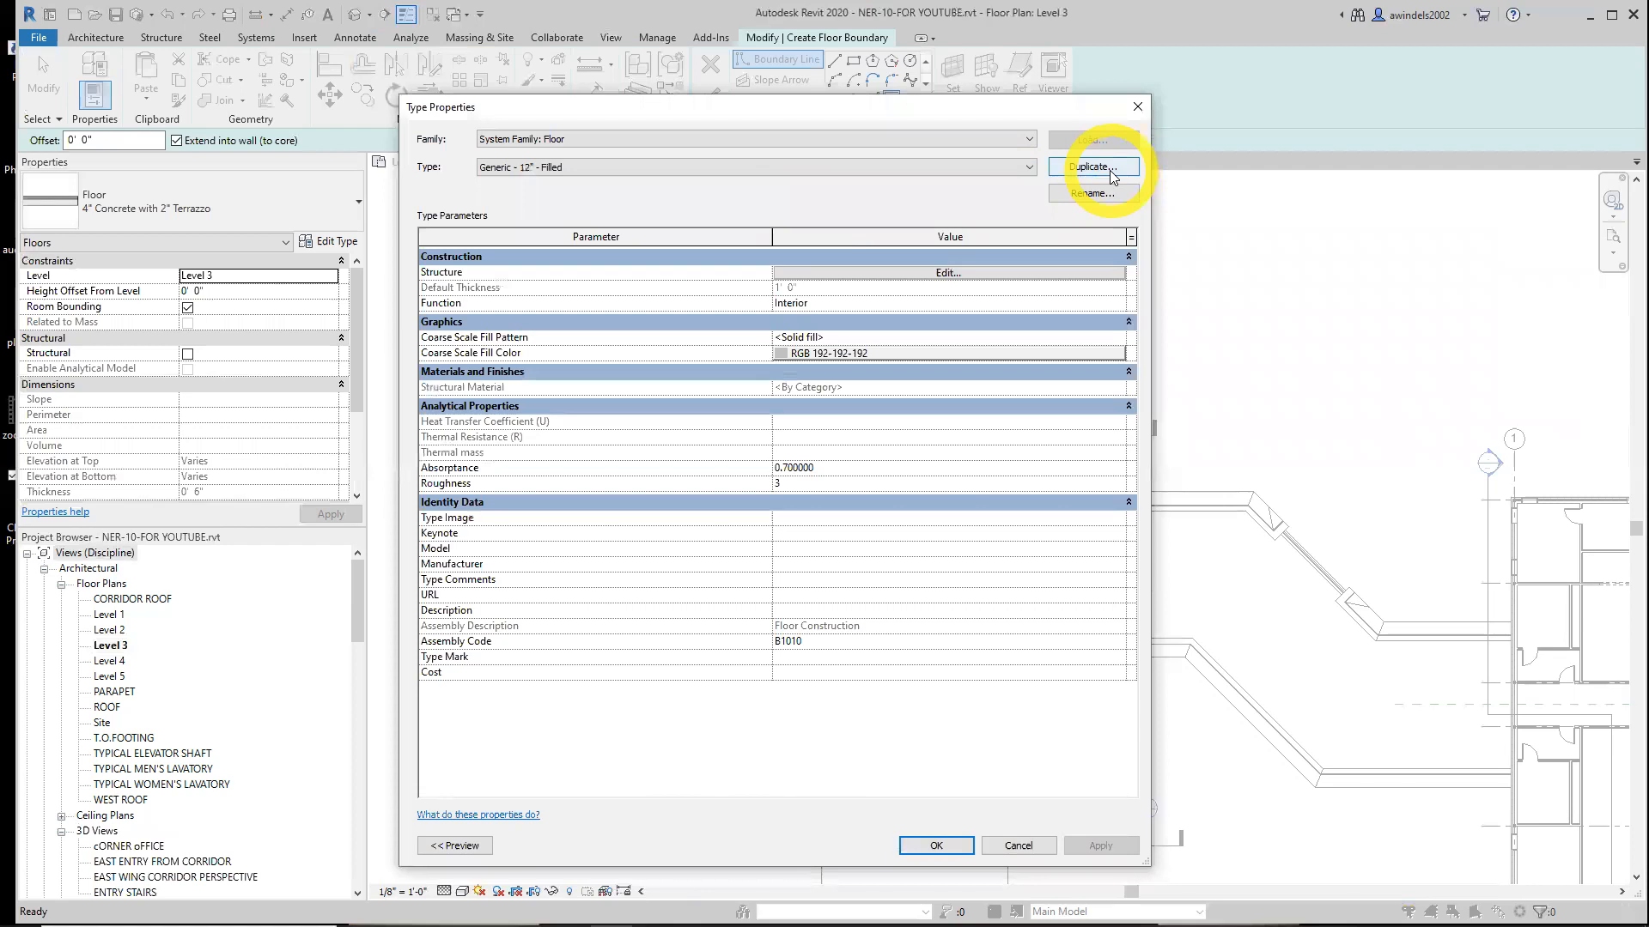
{"action": "left_click", "coordinate": [734, 168]}
{"action": "left_click", "coordinate": [601, 196]}
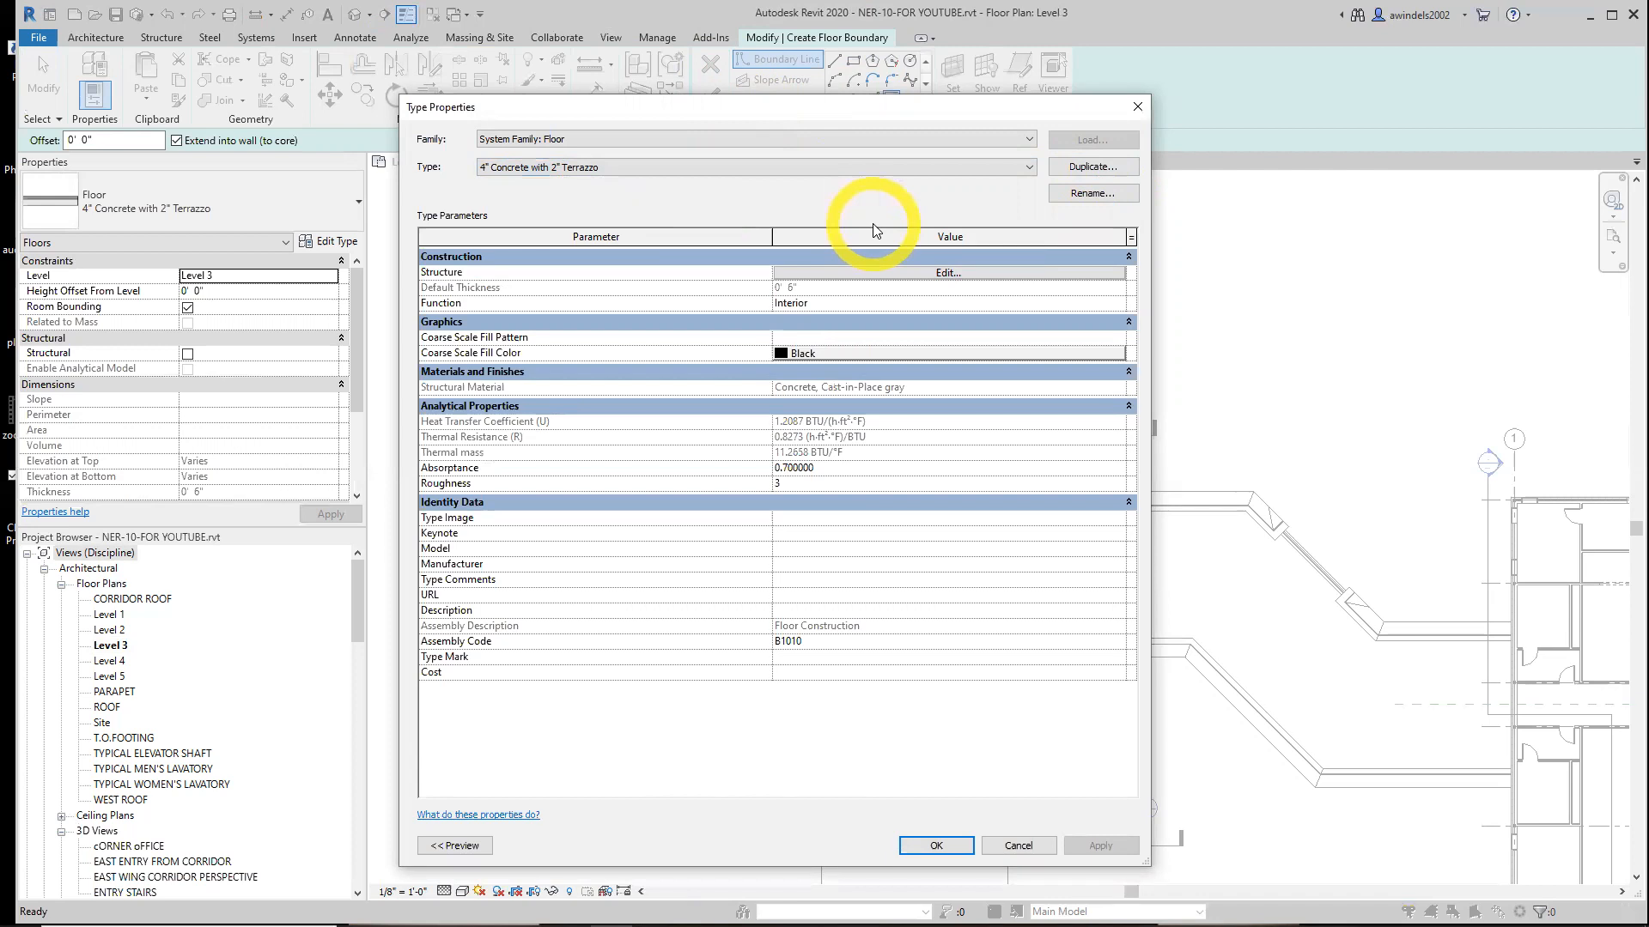
{"action": "left_click", "coordinate": [934, 845]}
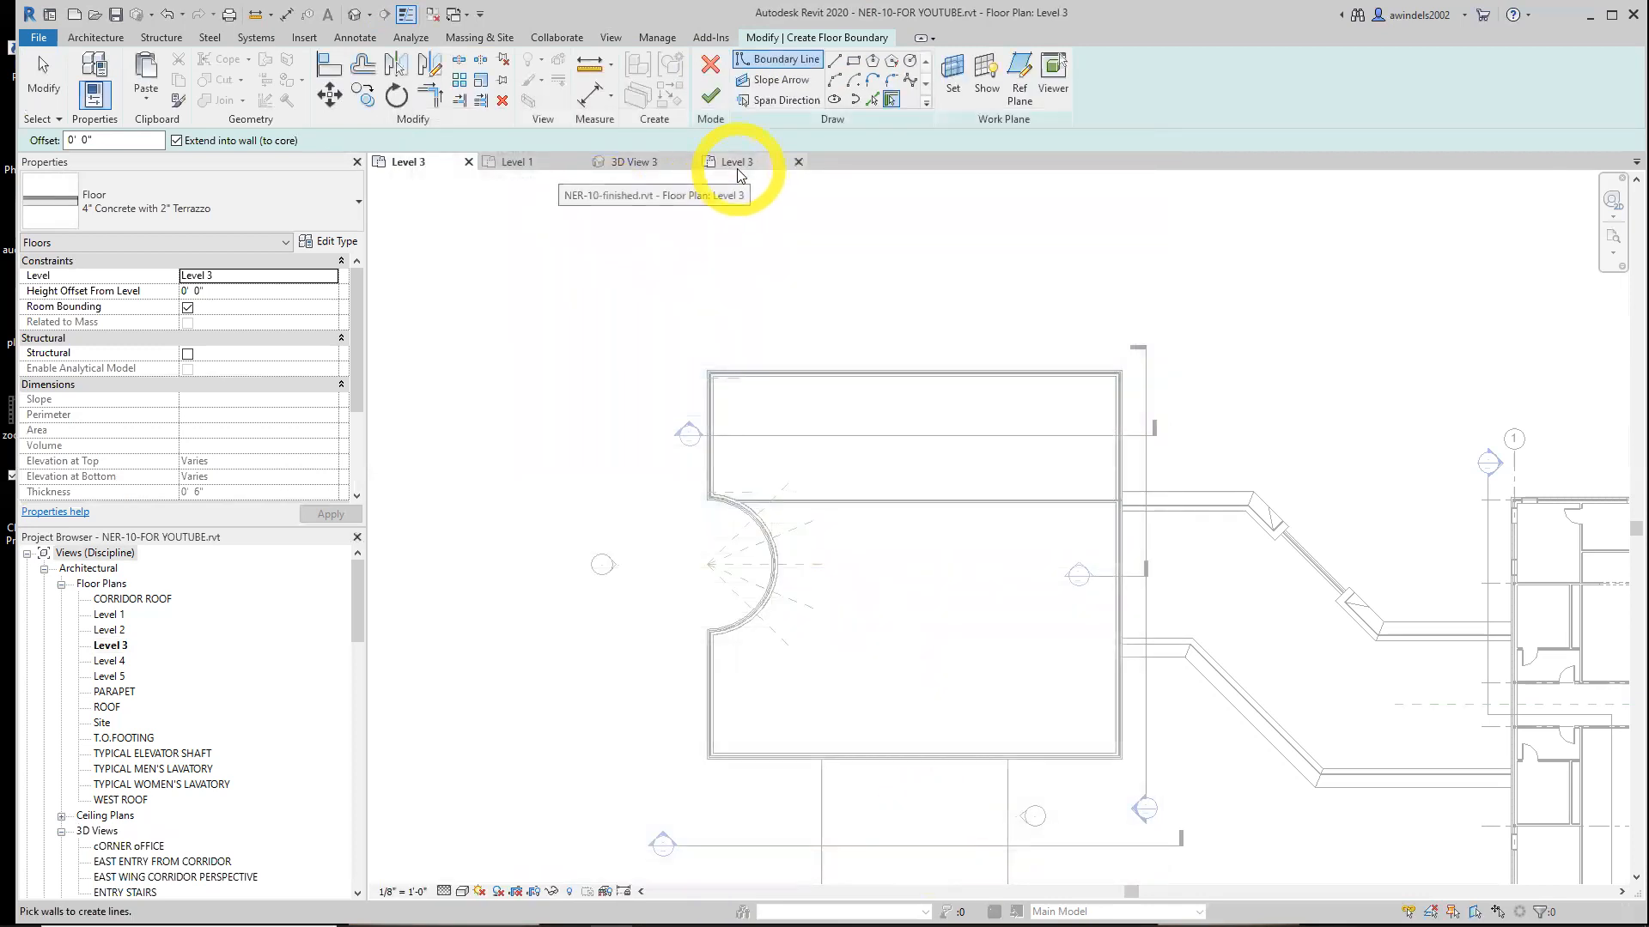
Pick the left, top and right walls of the upper Level 3 room as floor boundary lines
{"action": "left_click", "coordinate": [718, 405]}
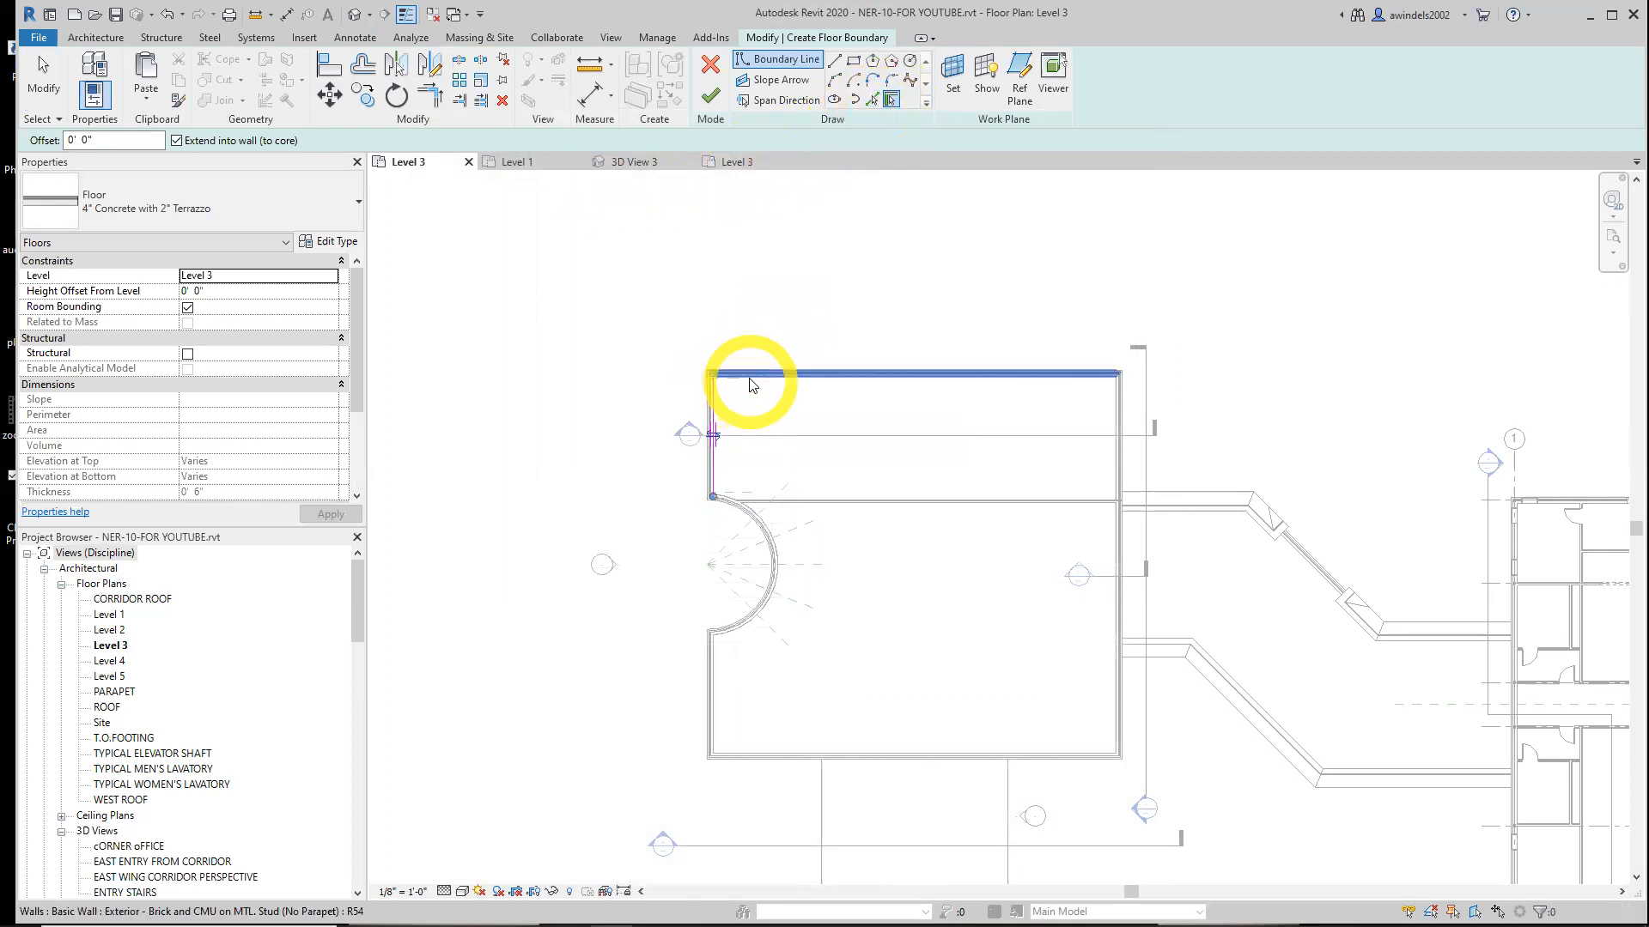
{"action": "scroll", "coordinate": [715, 425], "scroll_direction": "up", "scroll_amount": 4}
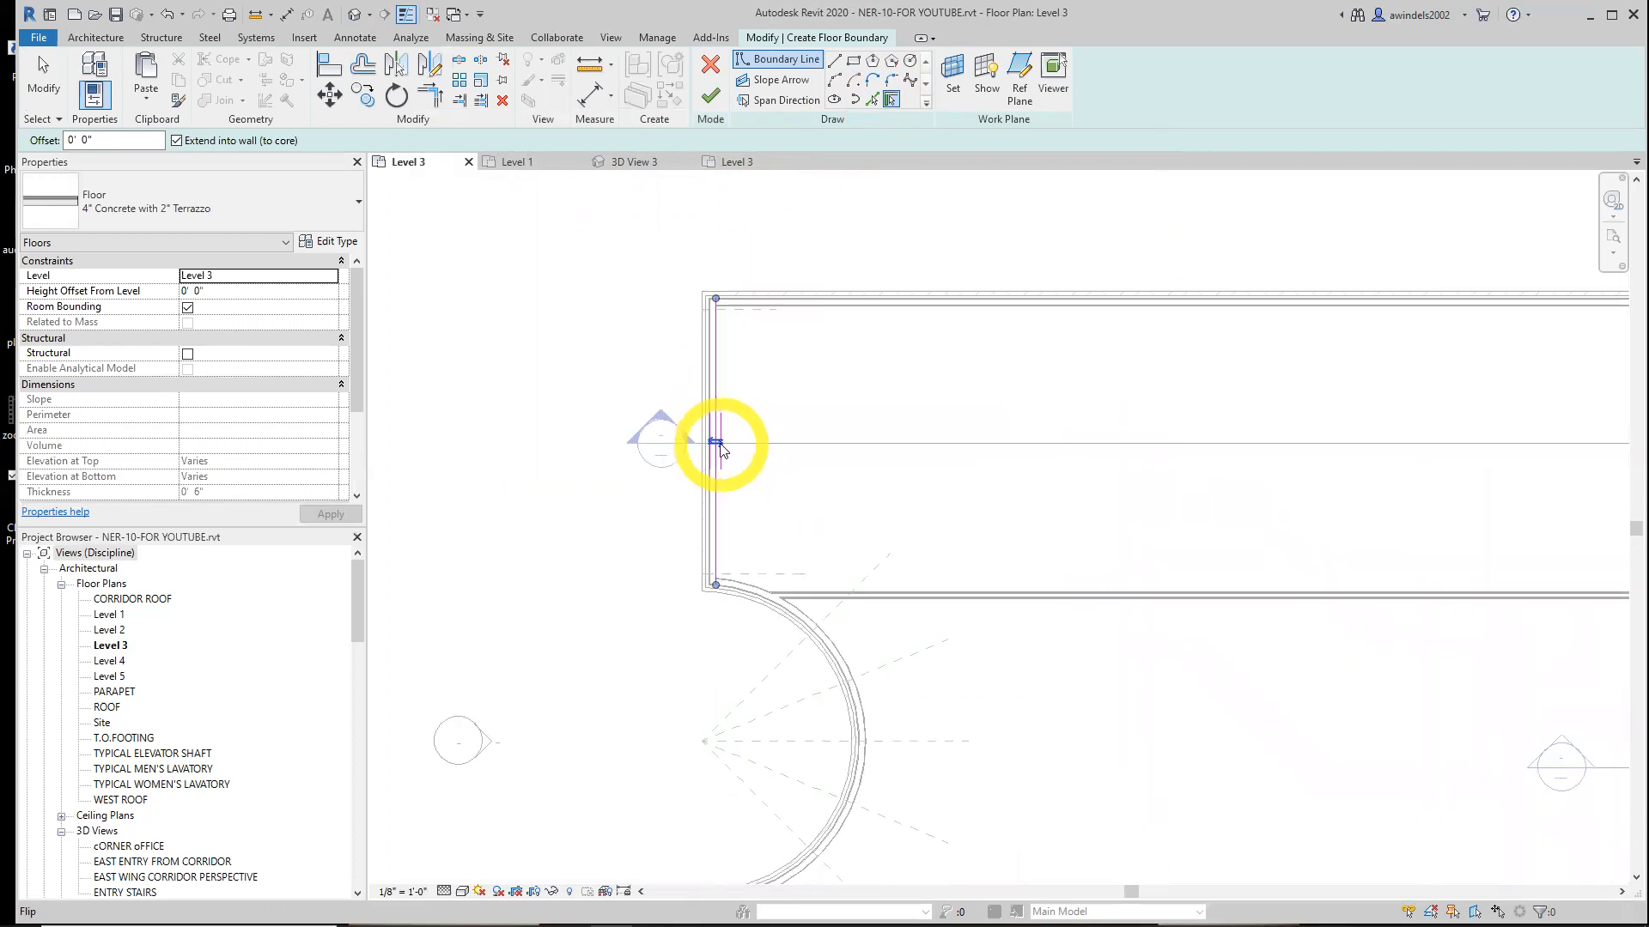
{"action": "scroll", "coordinate": [718, 444], "scroll_direction": "up", "scroll_amount": 1}
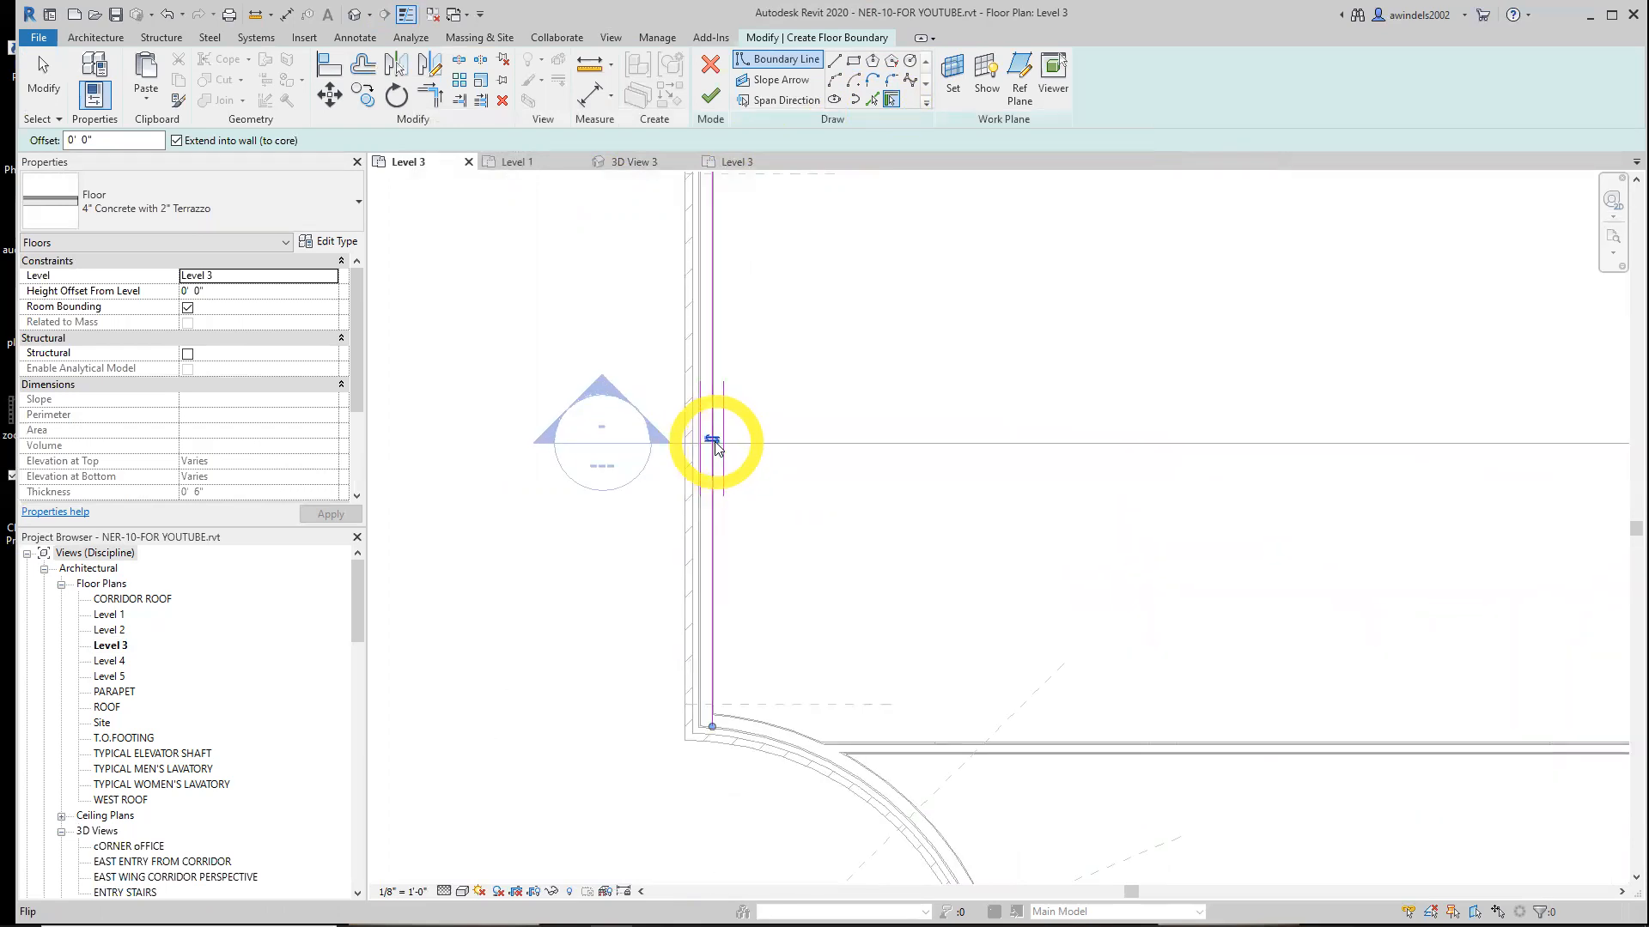
{"action": "scroll", "coordinate": [786, 505], "scroll_direction": "down", "scroll_amount": 2}
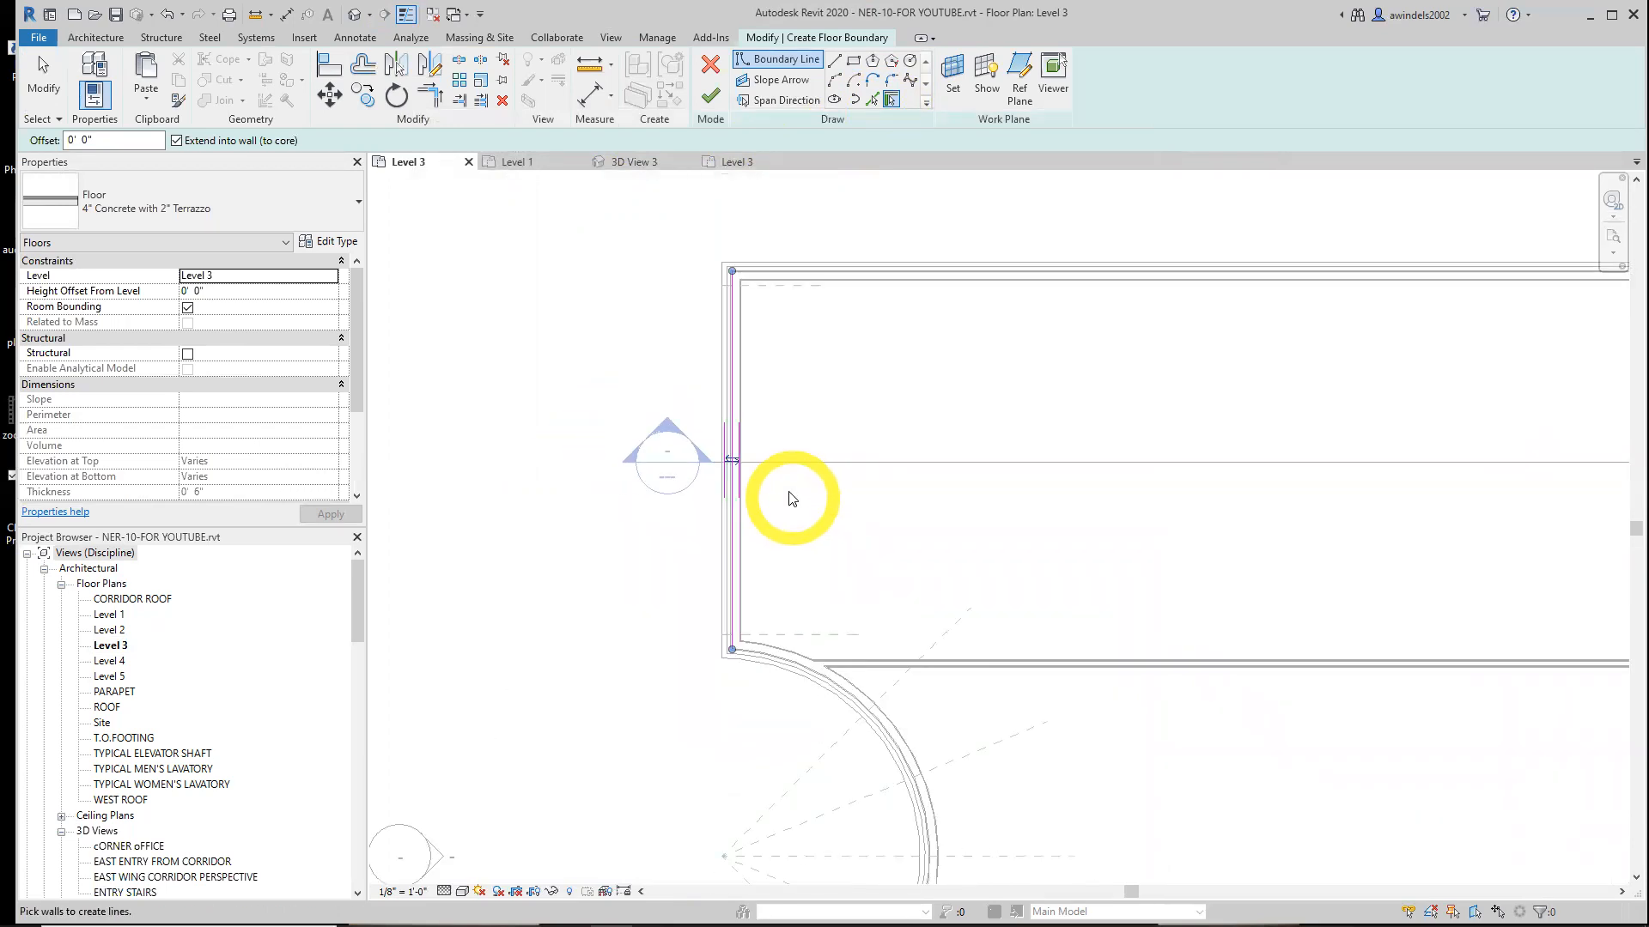
{"action": "left_click", "coordinate": [739, 367]}
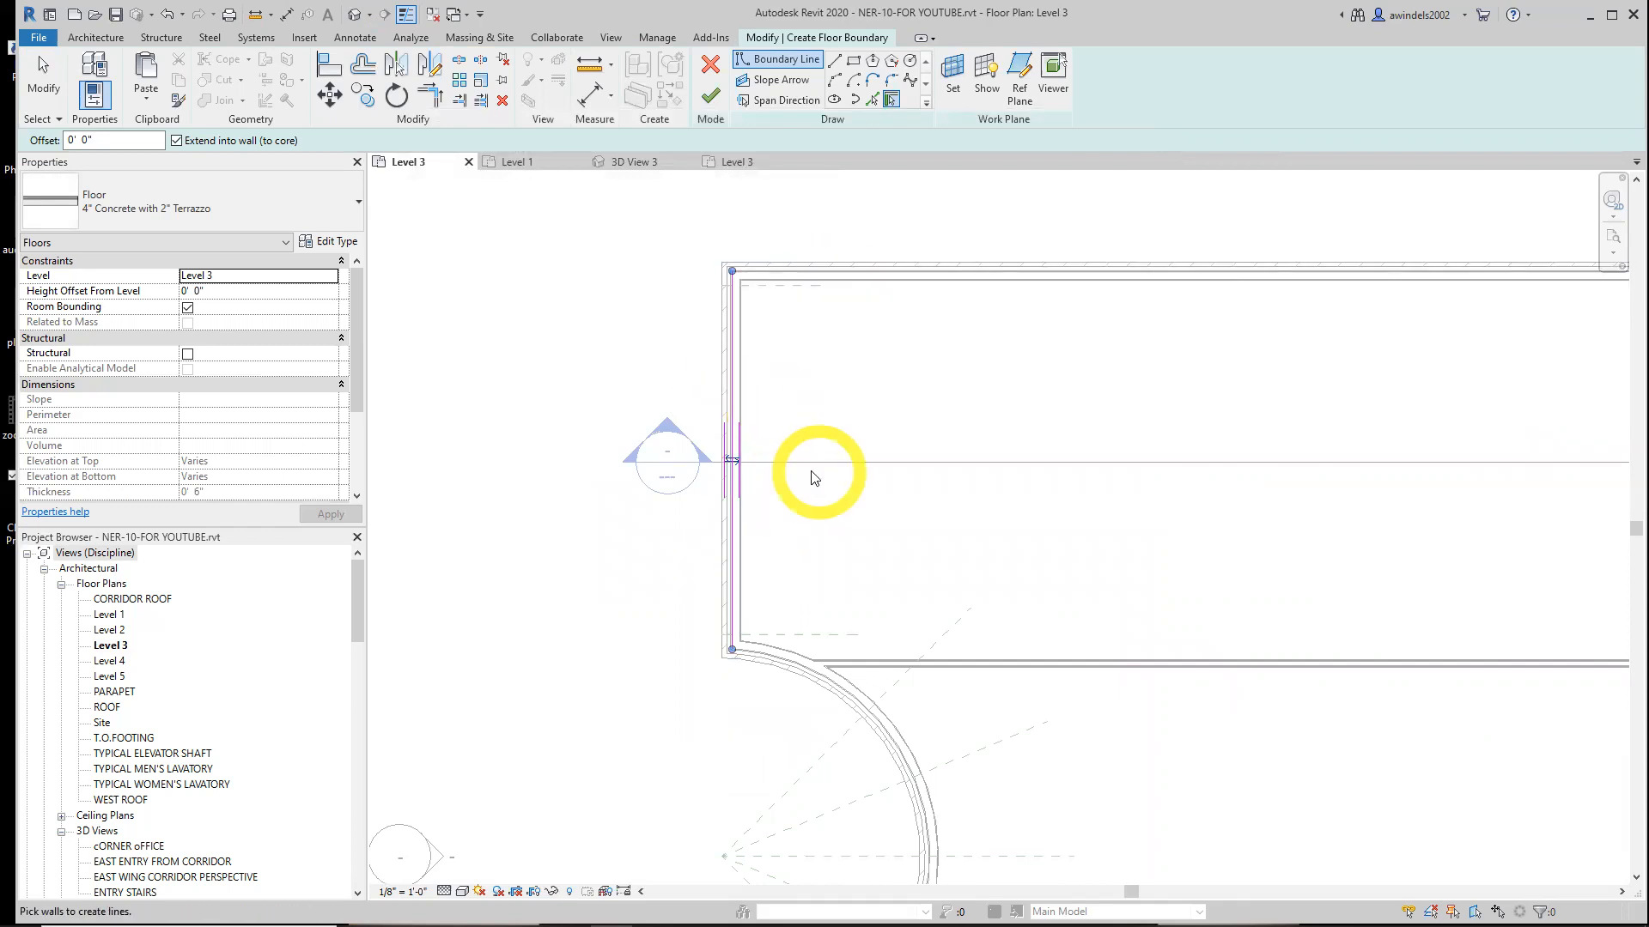
{"action": "left_click", "coordinate": [897, 268]}
{"action": "scroll", "coordinate": [987, 390], "scroll_direction": "down", "scroll_amount": 2}
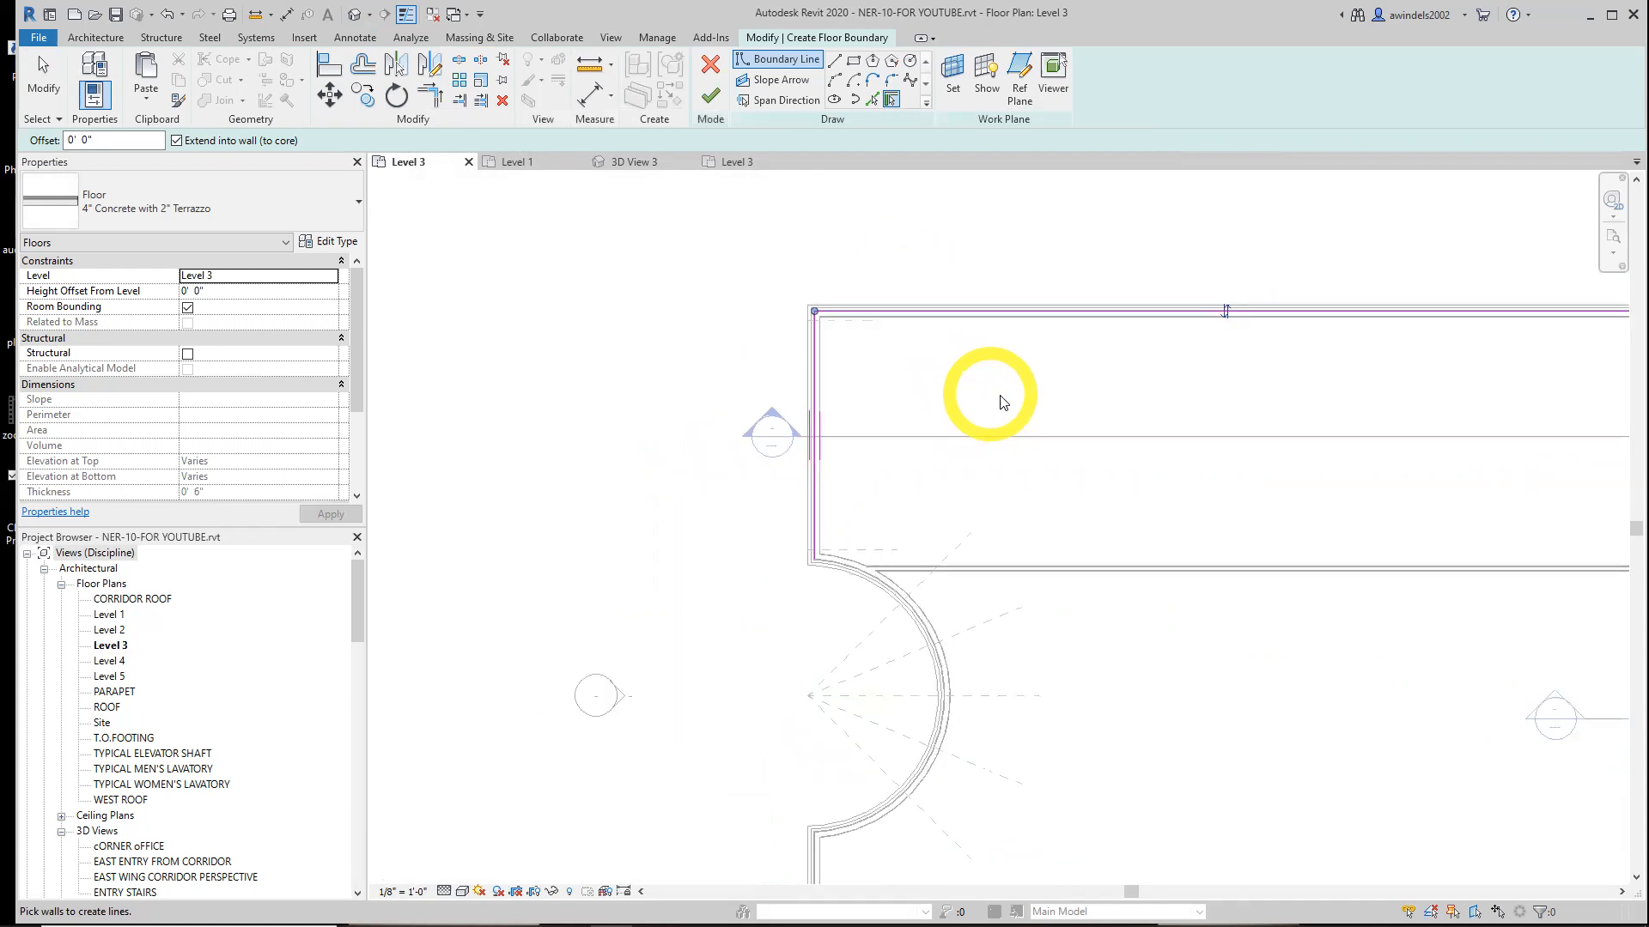
{"action": "middle_click_drag", "start_coordinate": [1000, 402], "coordinate": [607, 427]}
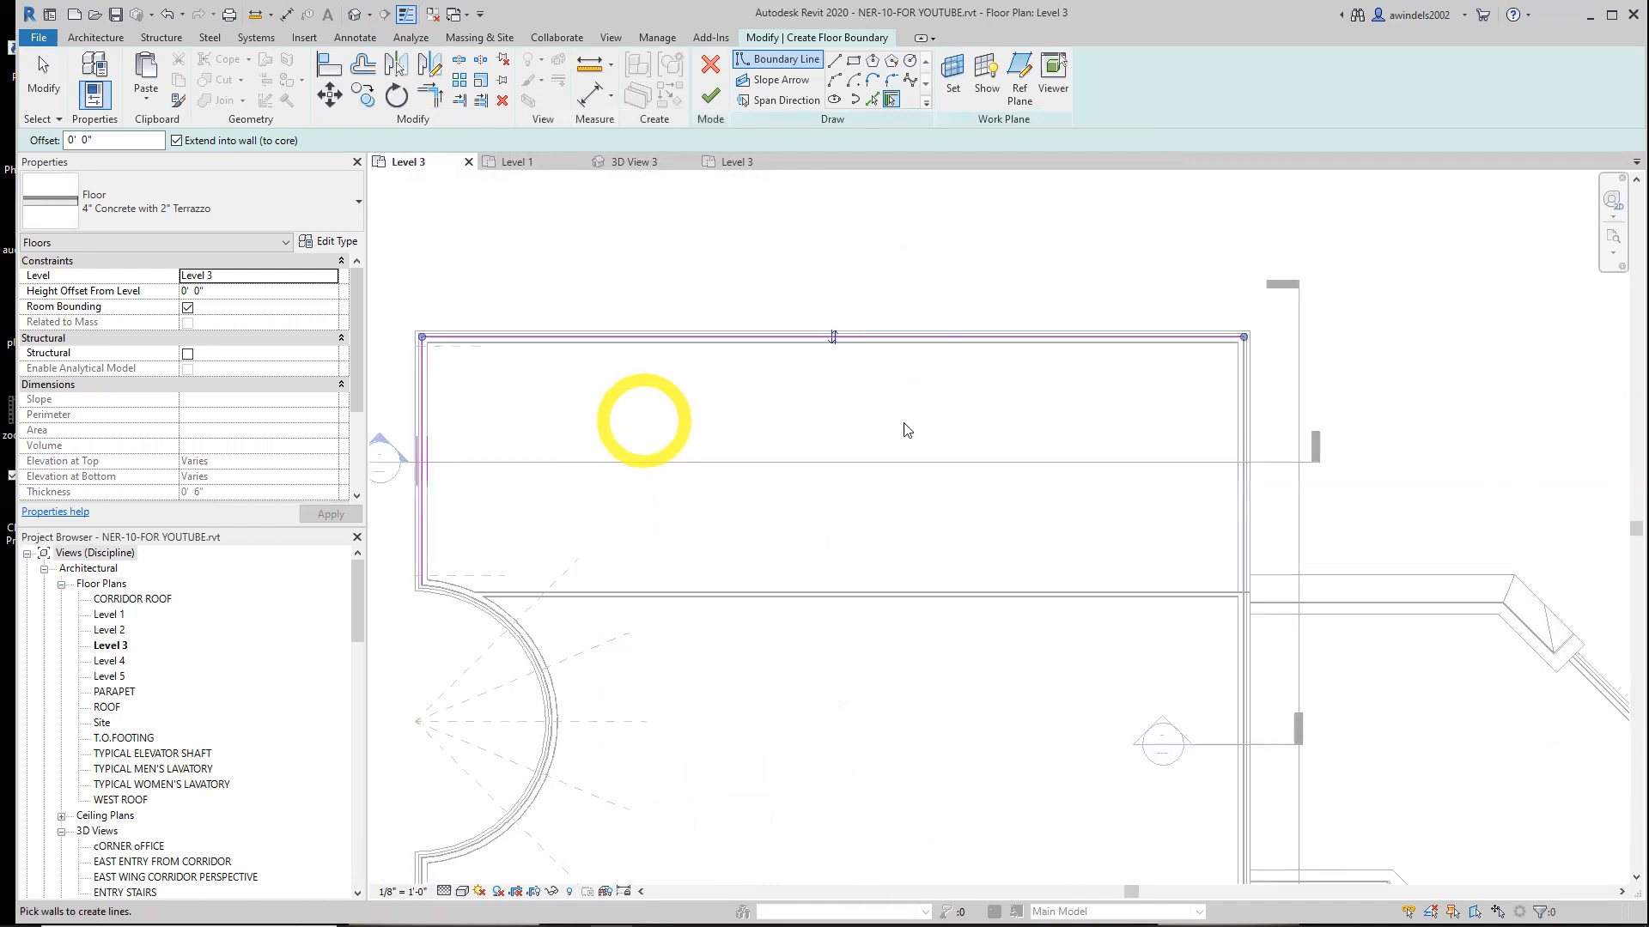
{"action": "left_click", "coordinate": [1245, 437]}
{"action": "middle_click_drag", "start_coordinate": [1039, 687], "coordinate": [1107, 577]}
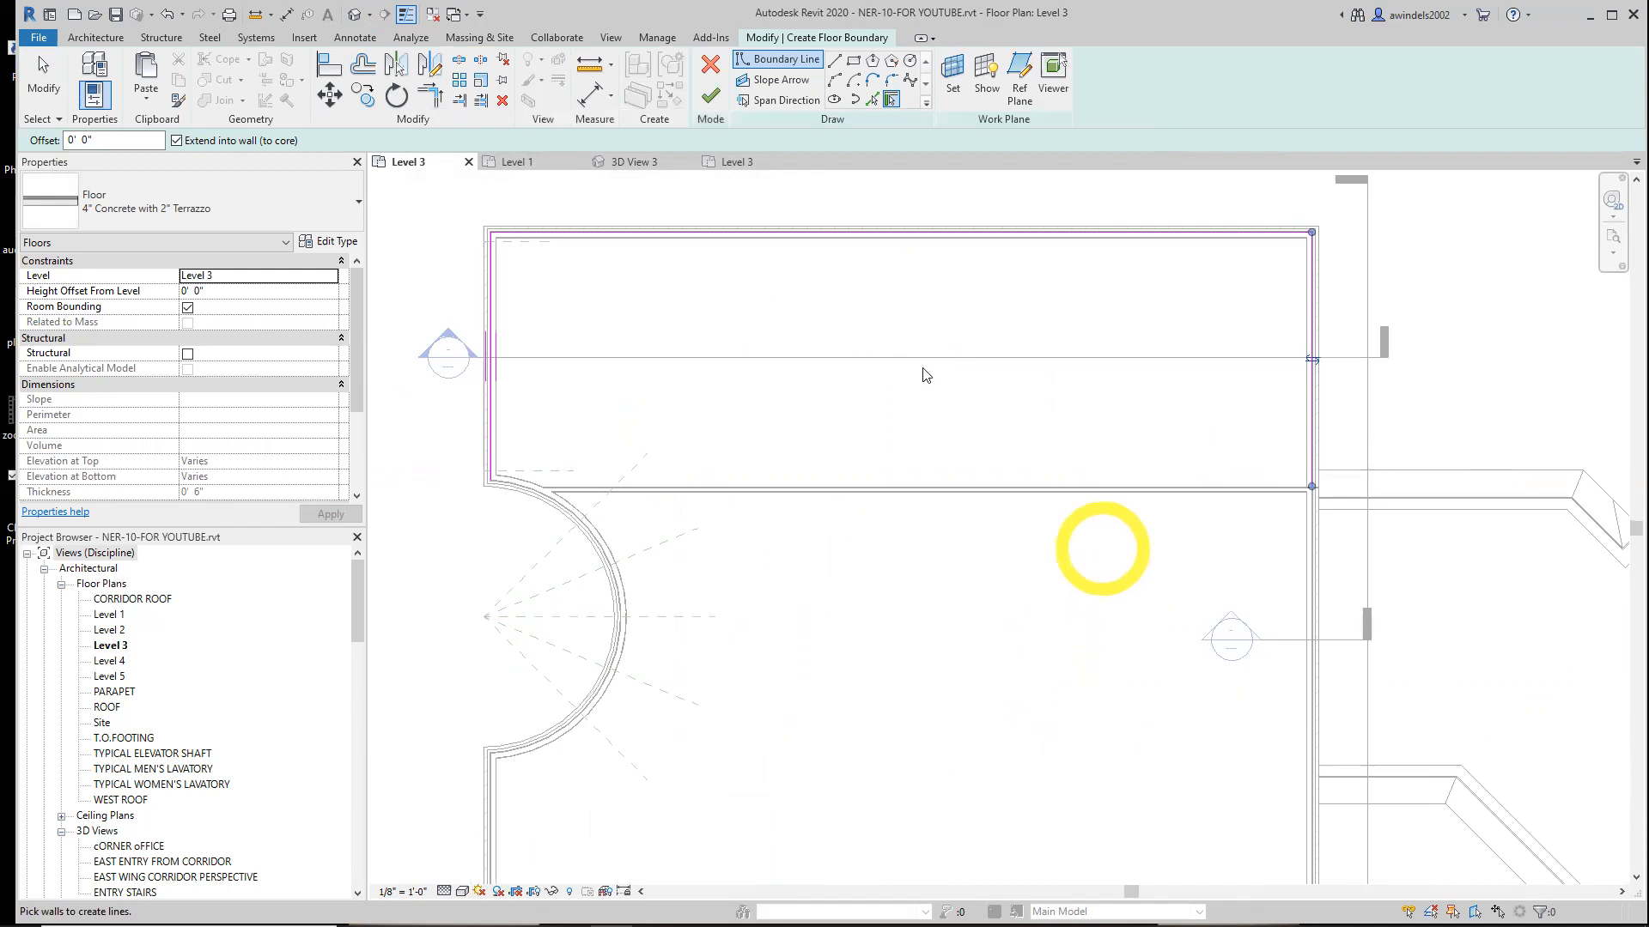
Set the boundary offset to 5' and switch to Pick Lines, reopening the offset for the interior partition wall
{"action": "double_click", "coordinate": [75, 141]}
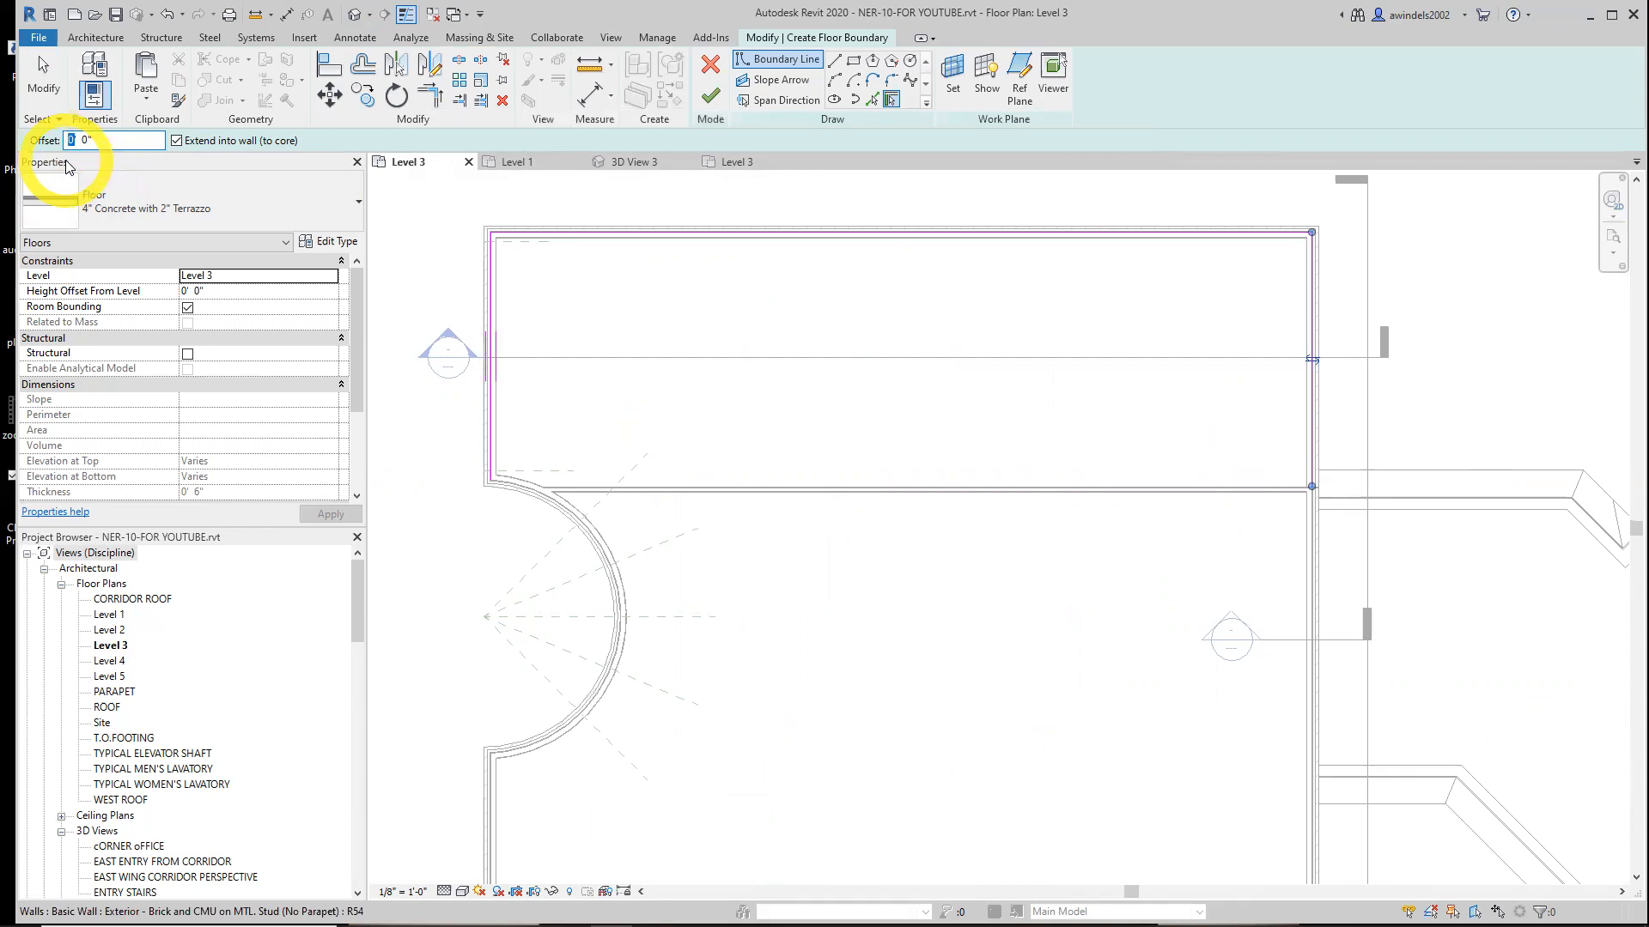
{"action": "type", "text": "5"}
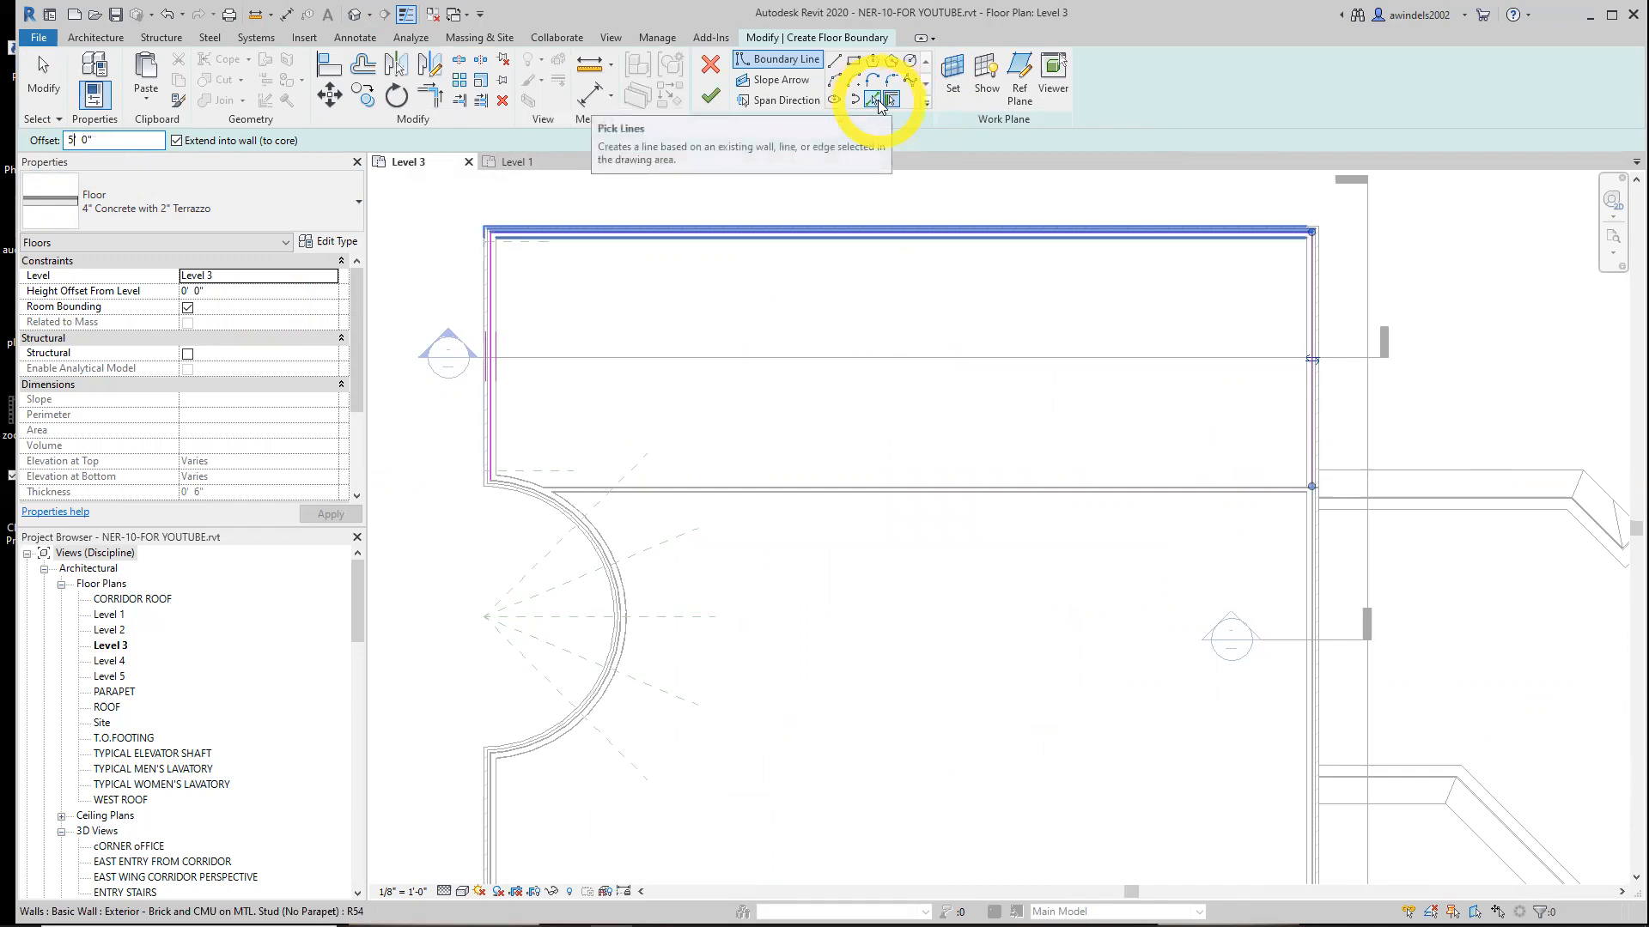
{"action": "left_click", "coordinate": [873, 100]}
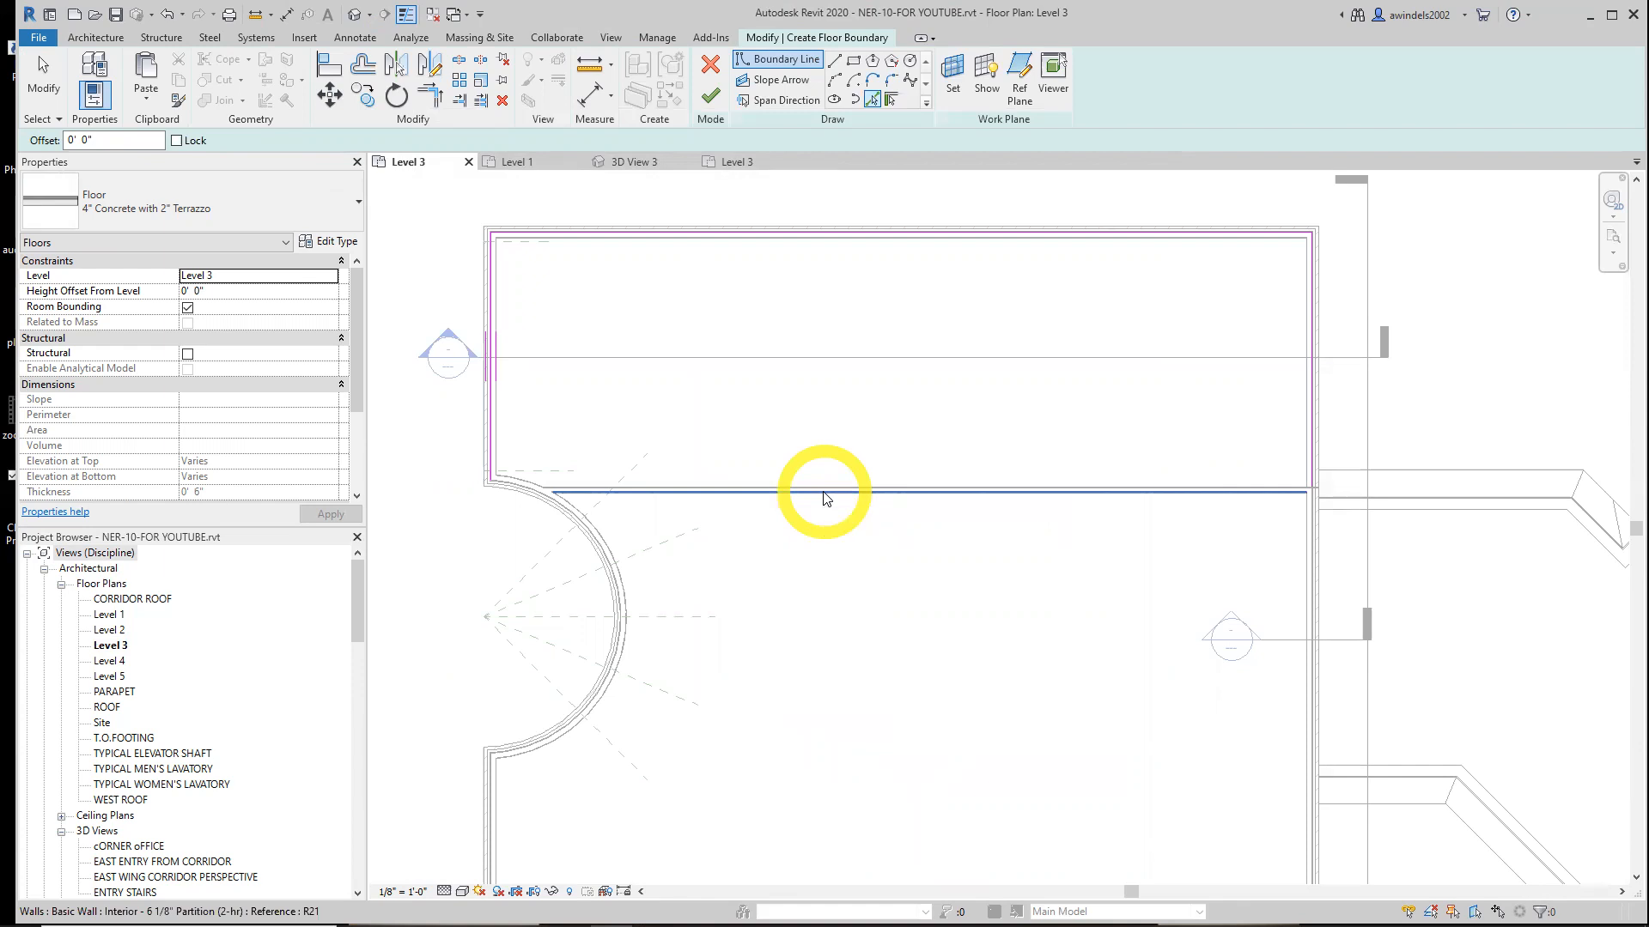
{"action": "scroll", "coordinate": [825, 498], "scroll_direction": "up", "scroll_amount": 4}
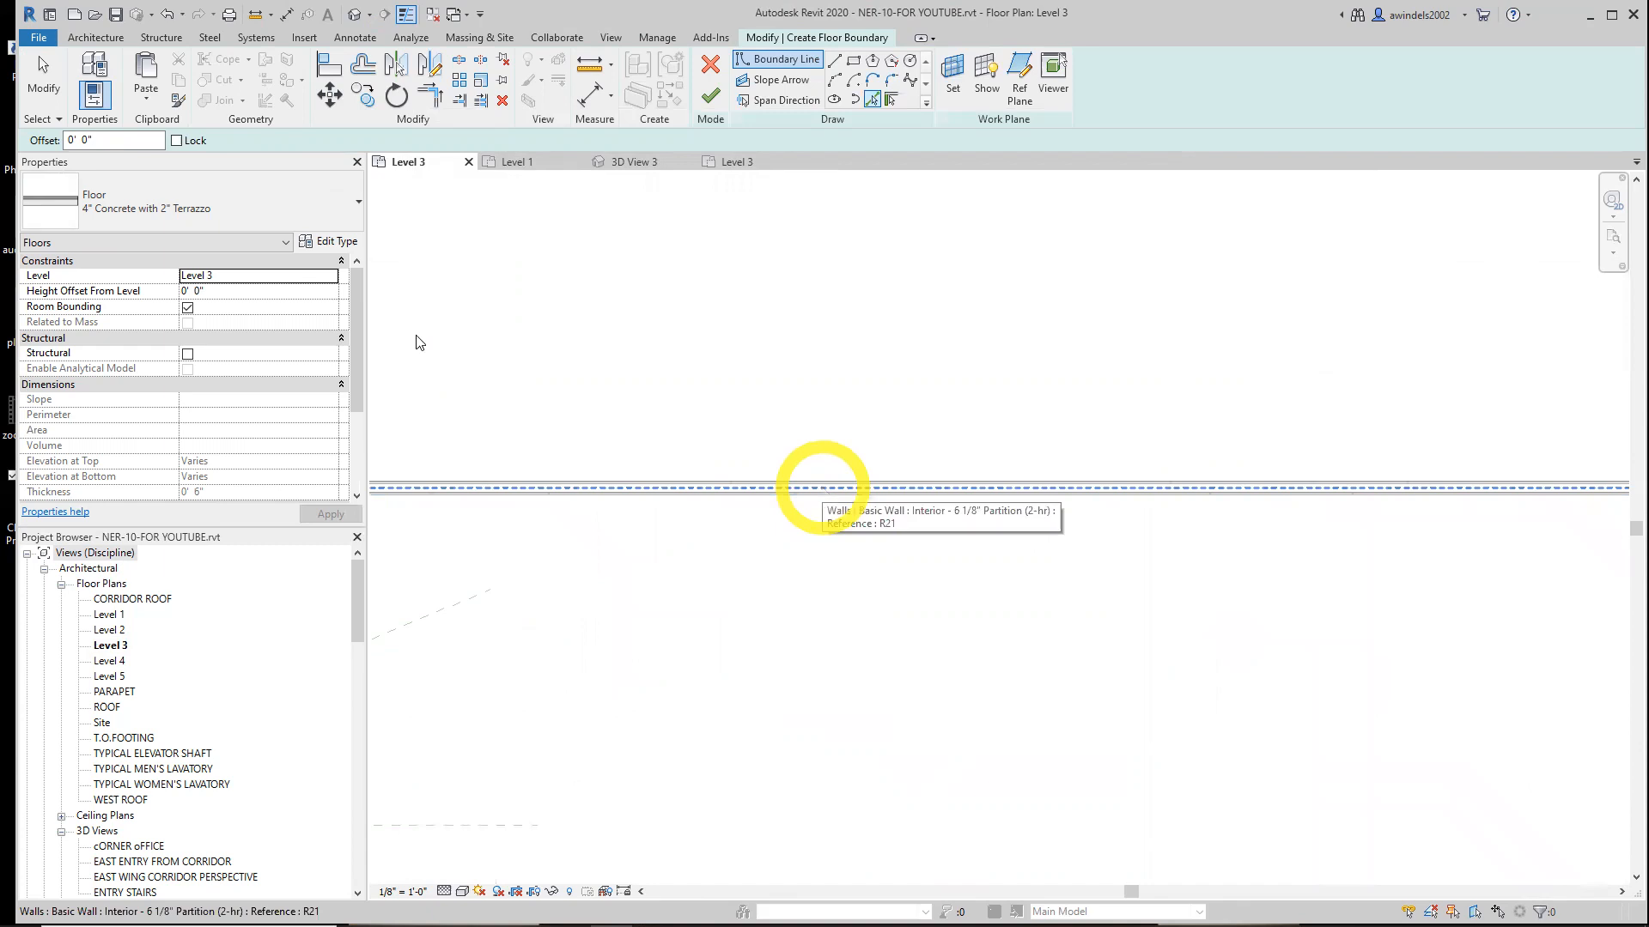
{"action": "double_click", "coordinate": [62, 143]}
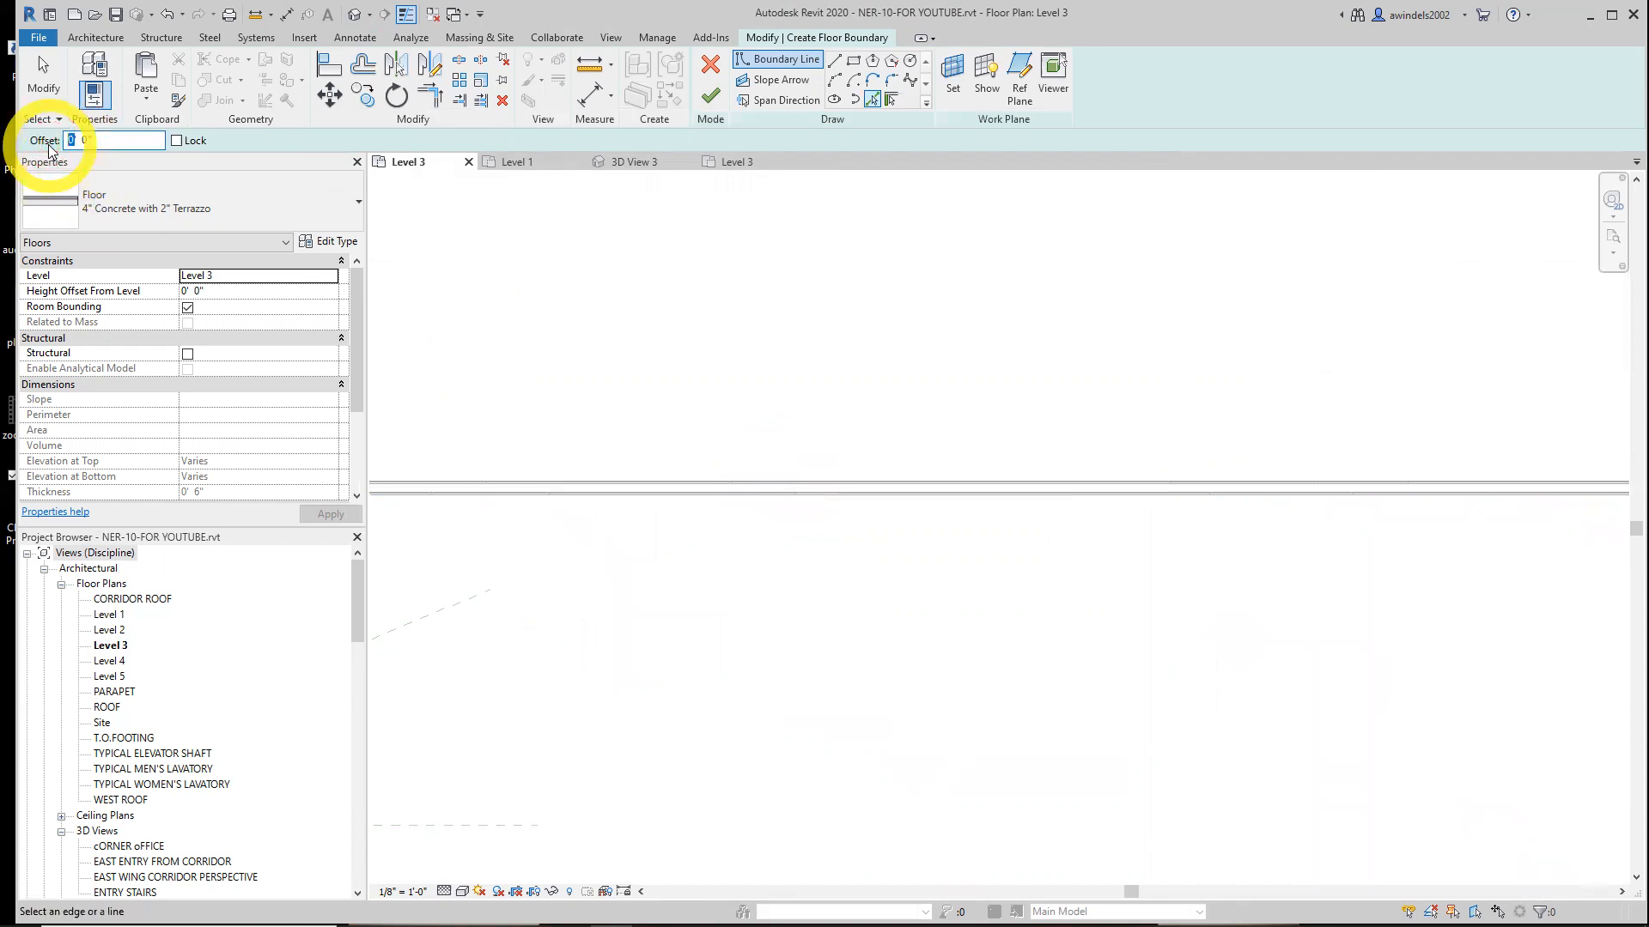
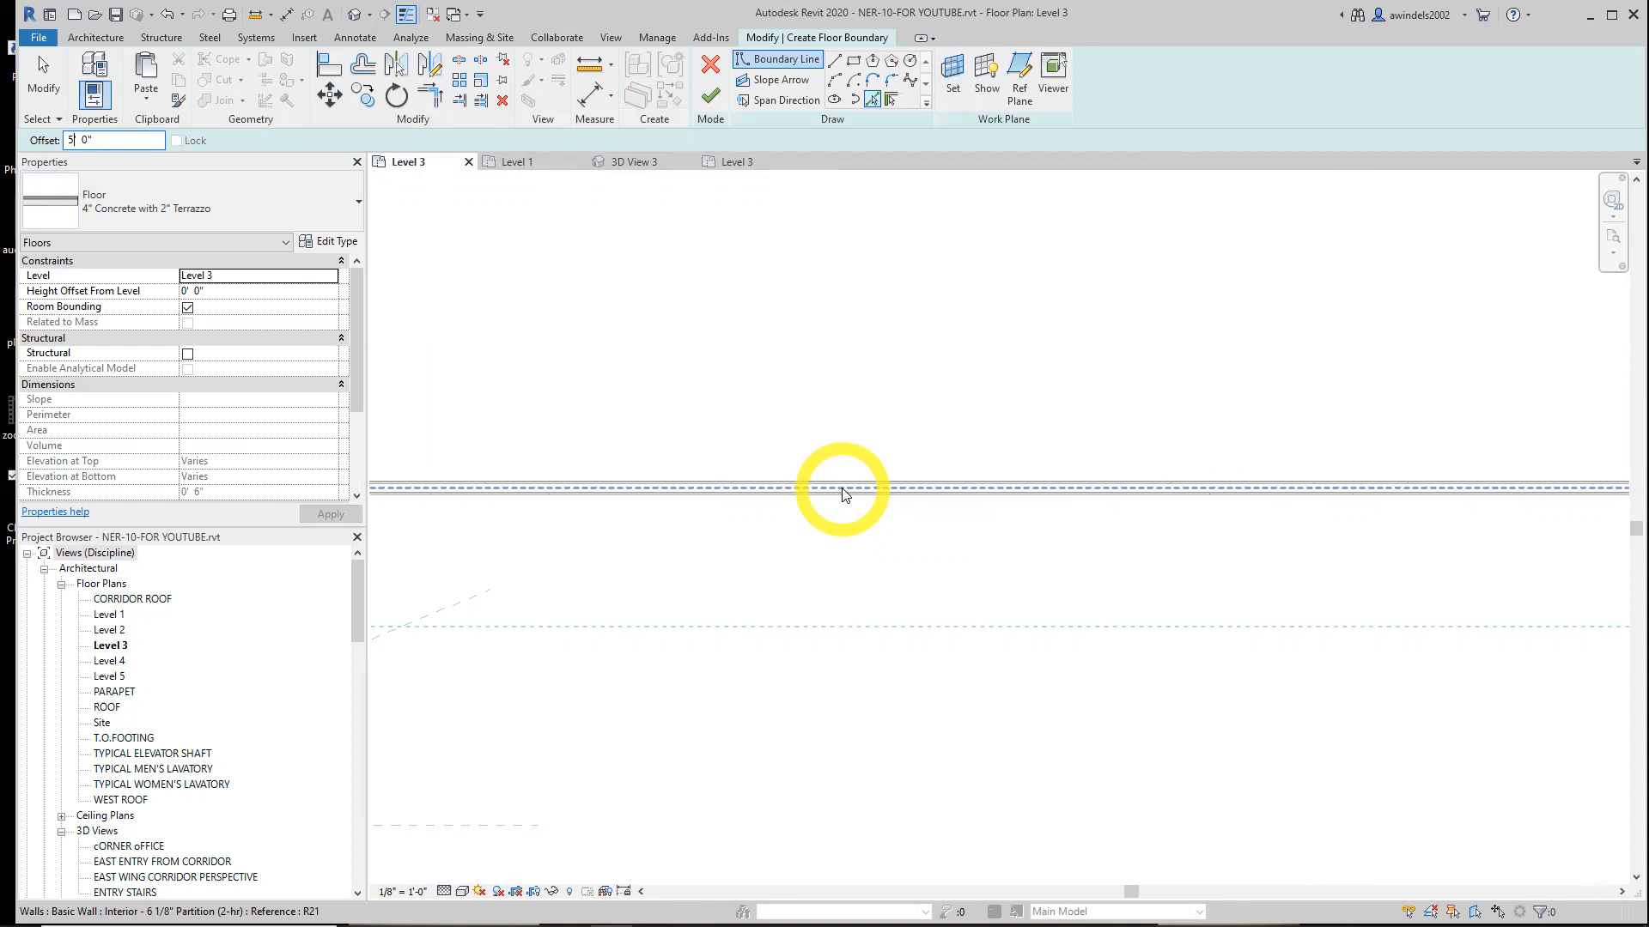
Add floor boundary lines along the interior partition at a 5' offset and along the curved wall at 0' offset
{"action": "left_click", "coordinate": [842, 489]}
{"action": "scroll", "coordinate": [842, 493], "scroll_direction": "down", "scroll_amount": 4}
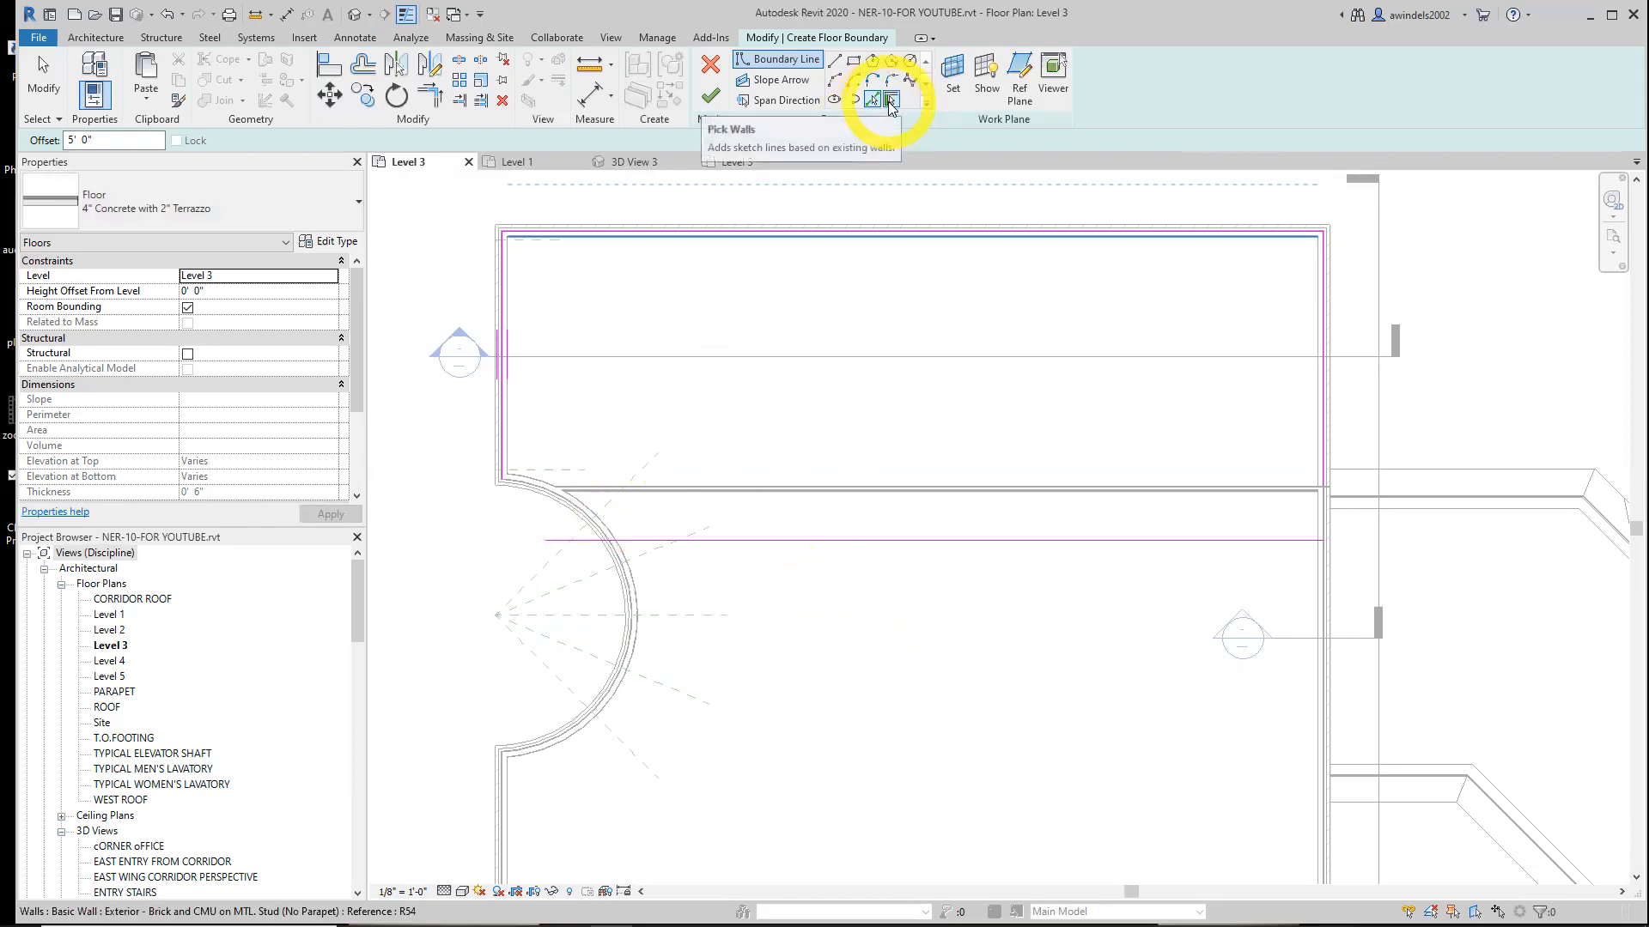
{"action": "left_click", "coordinate": [891, 101]}
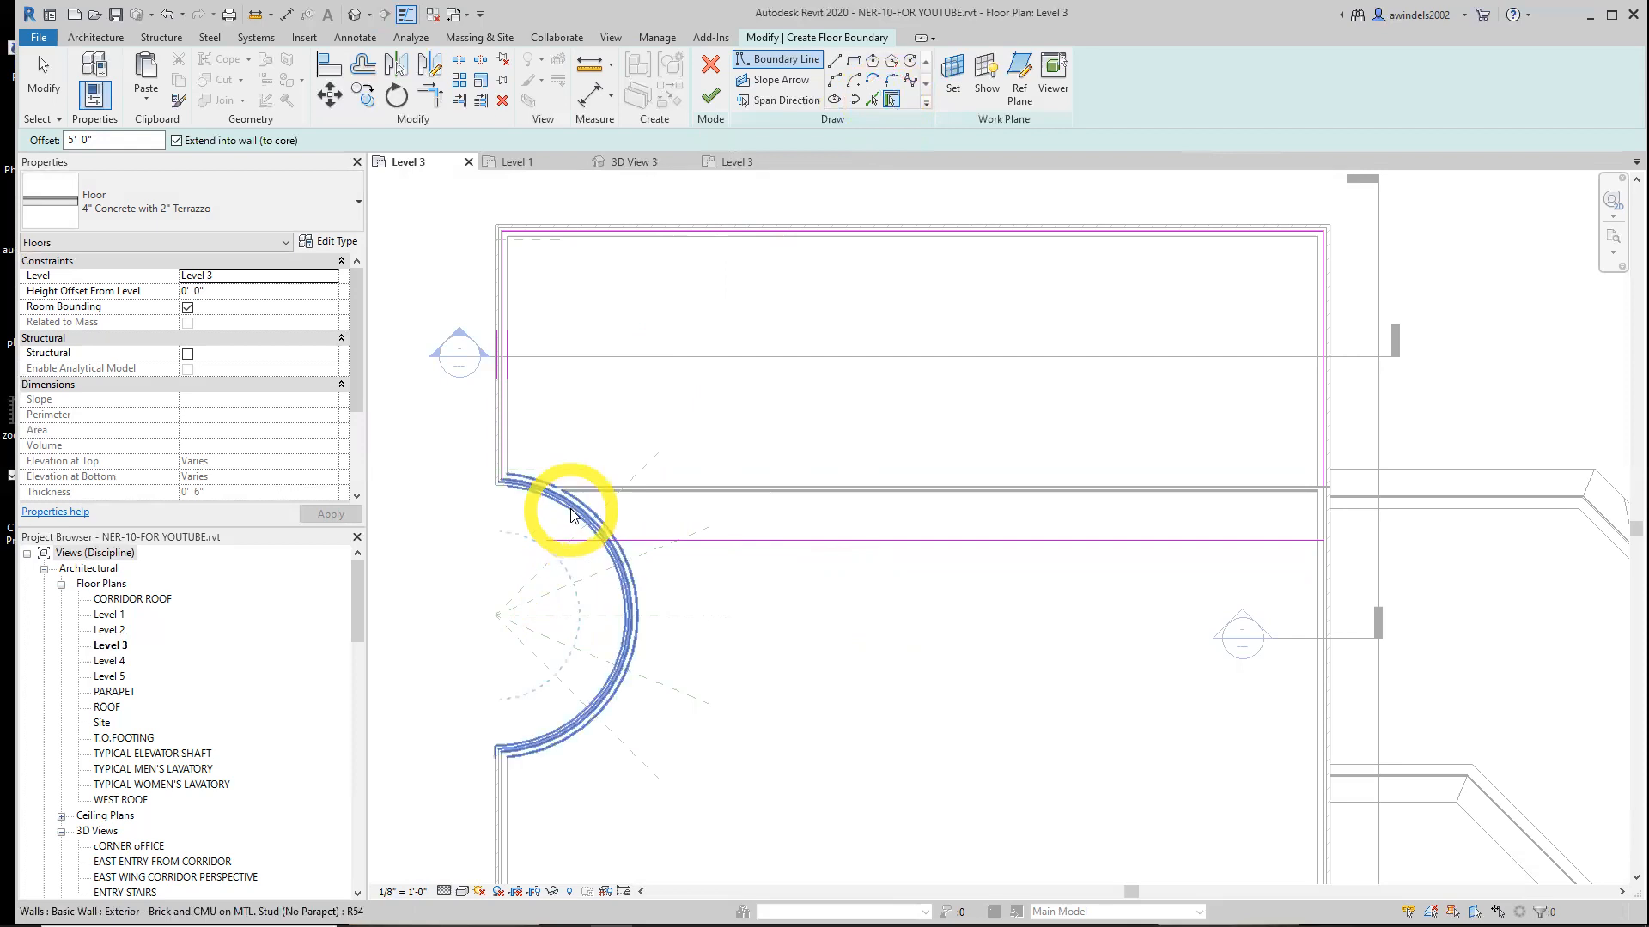
{"action": "left_click", "coordinate": [105, 137]}
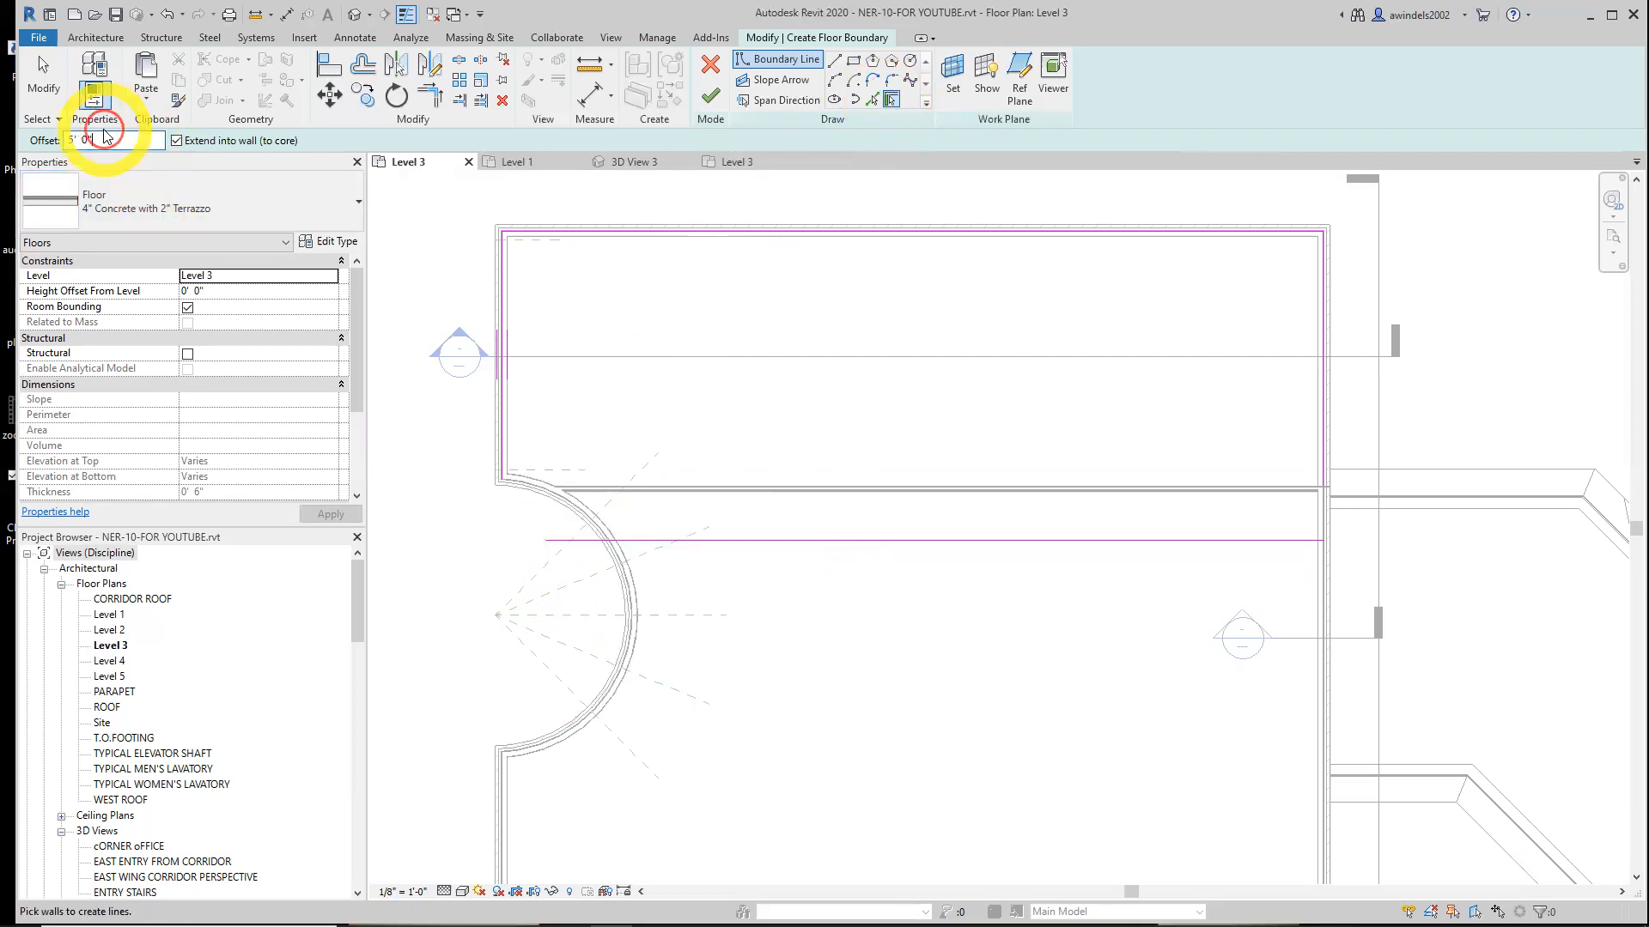
{"action": "left_click_drag", "start_coordinate": [105, 137], "coordinate": [24, 142]}
{"action": "type", "text": "0"}
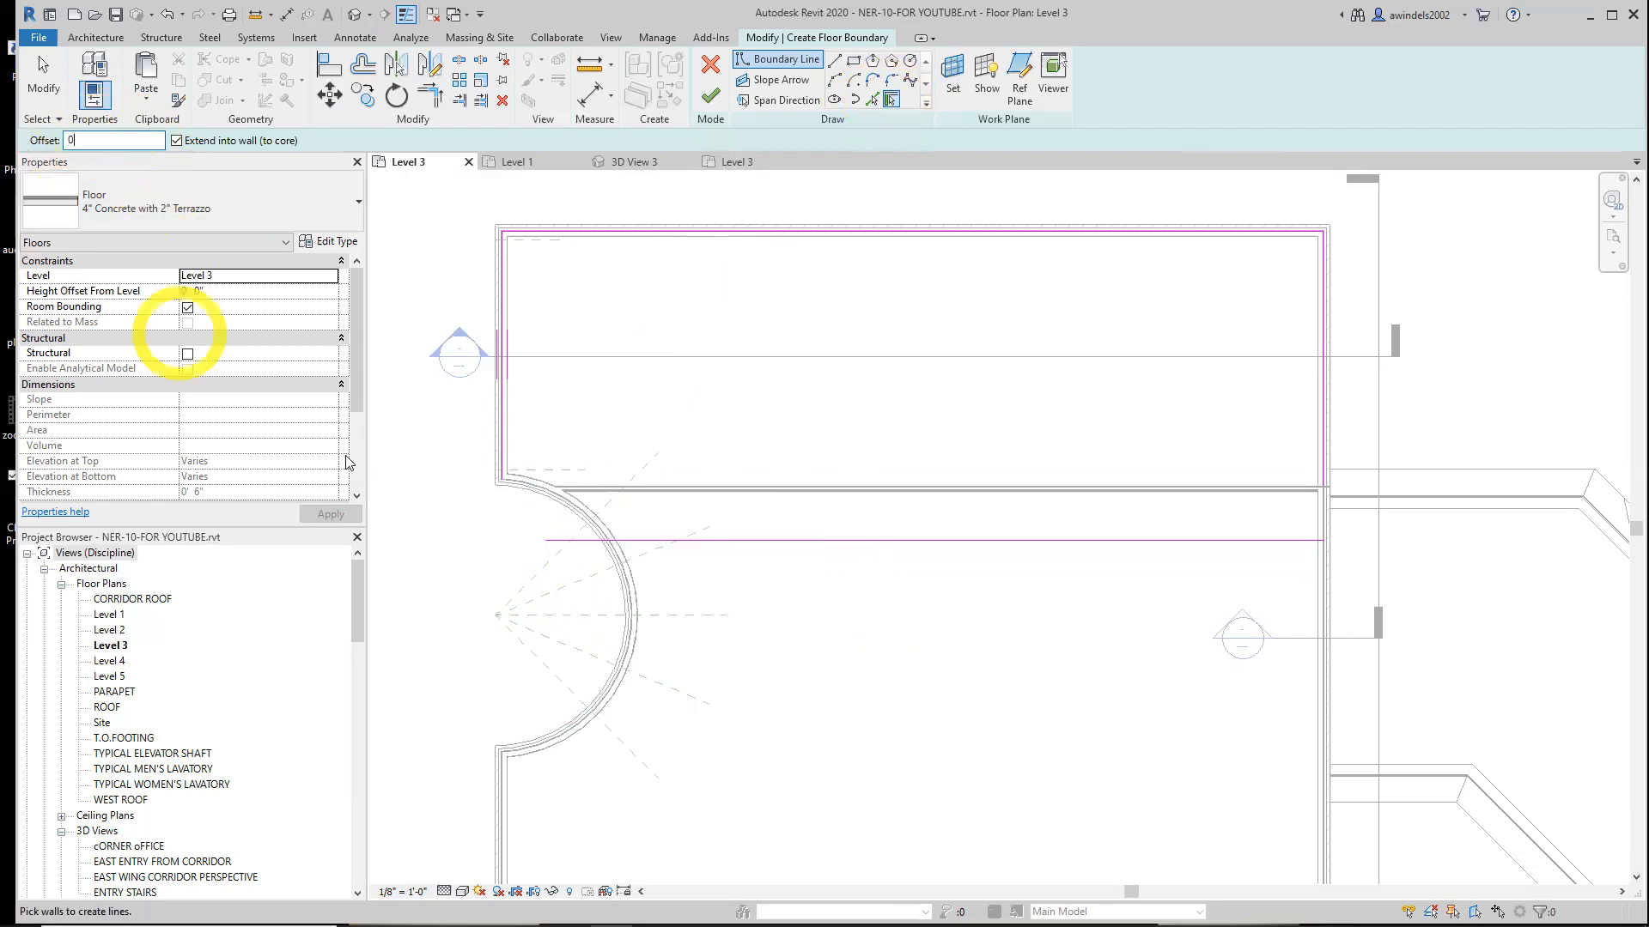
{"action": "scroll", "coordinate": [545, 496], "scroll_direction": "up", "scroll_amount": 2}
{"action": "left_click", "coordinate": [554, 498]}
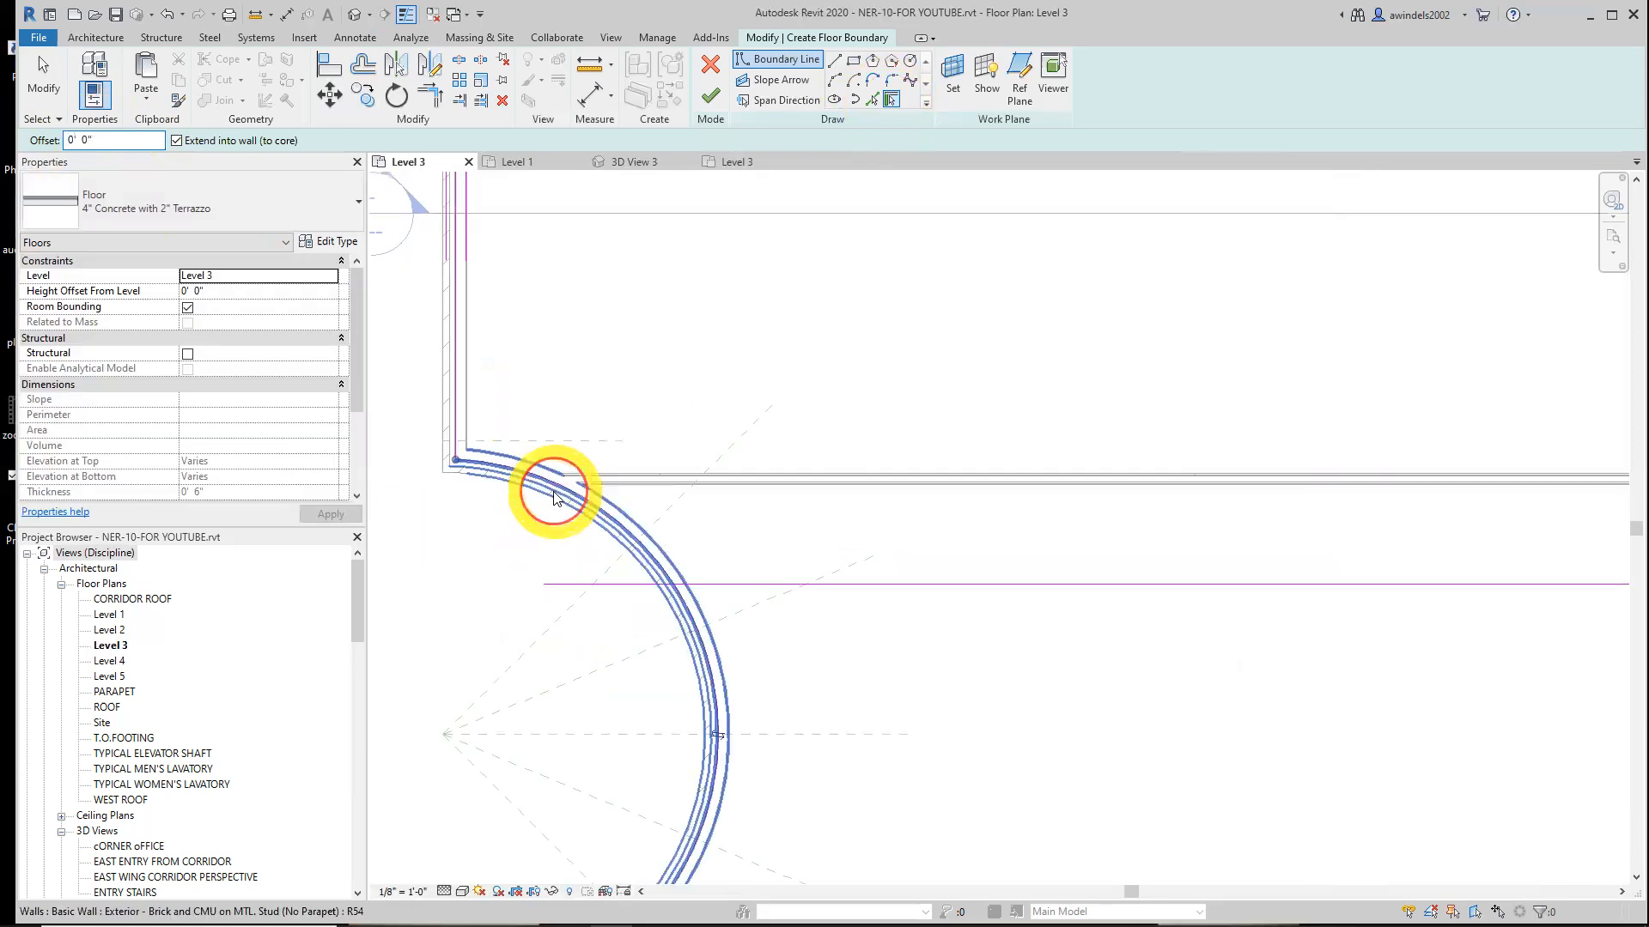
{"action": "key", "text": "Escape"}
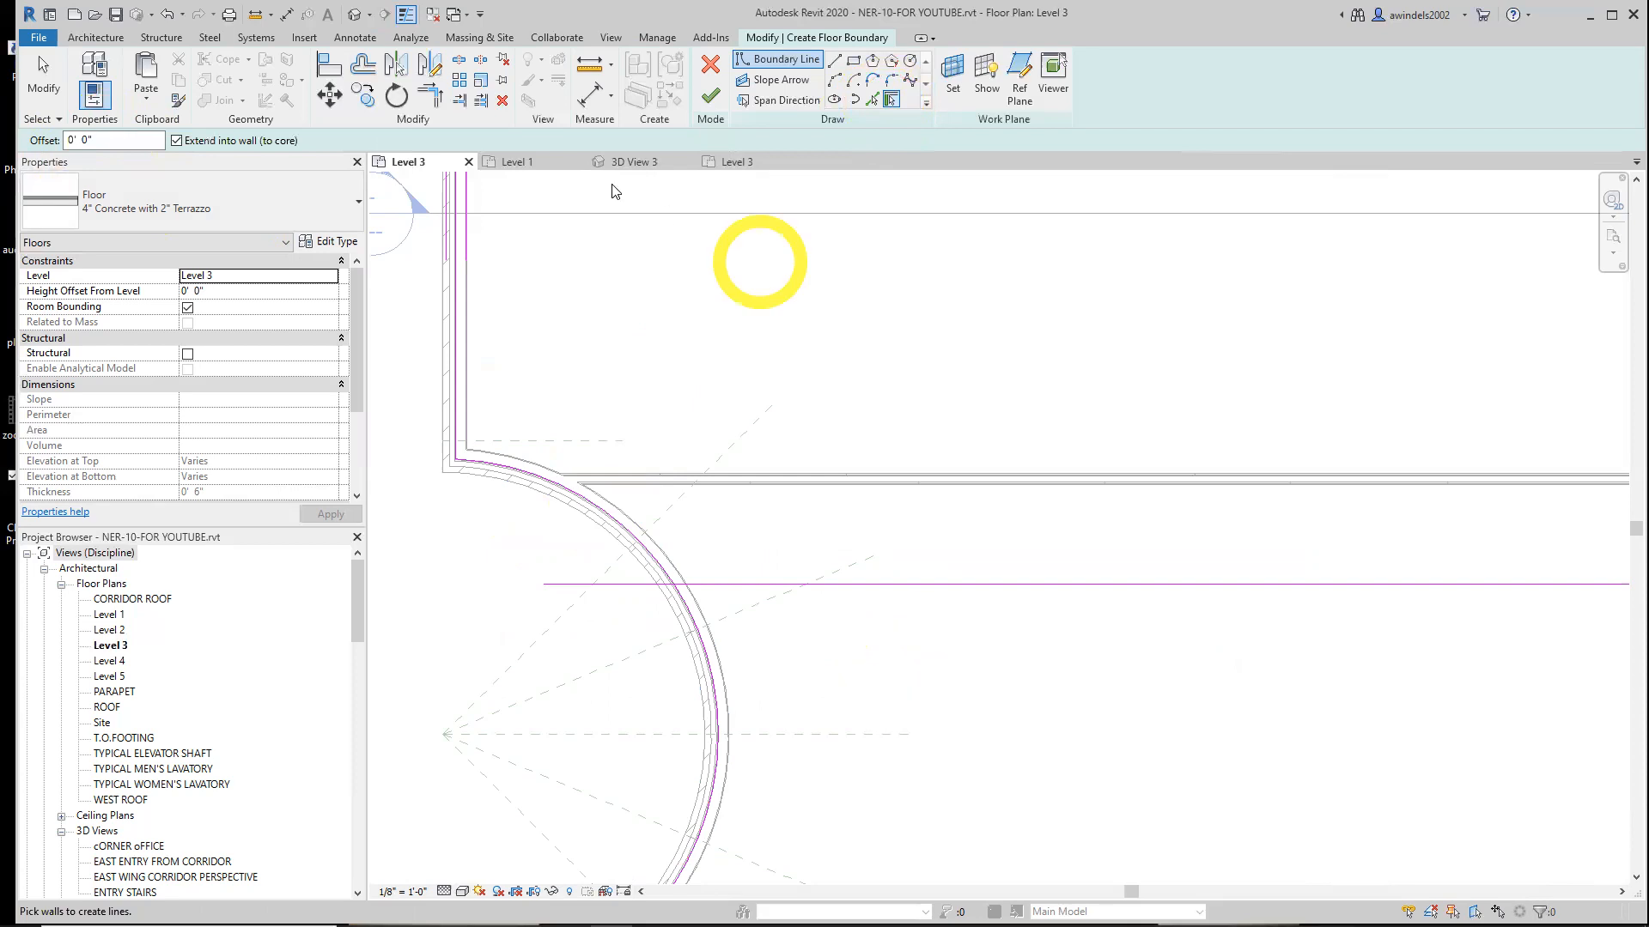
Trim the curved boundary line and the offset partition line to a corner with Trim/Extend to Corner
{"action": "left_click", "coordinate": [421, 109]}
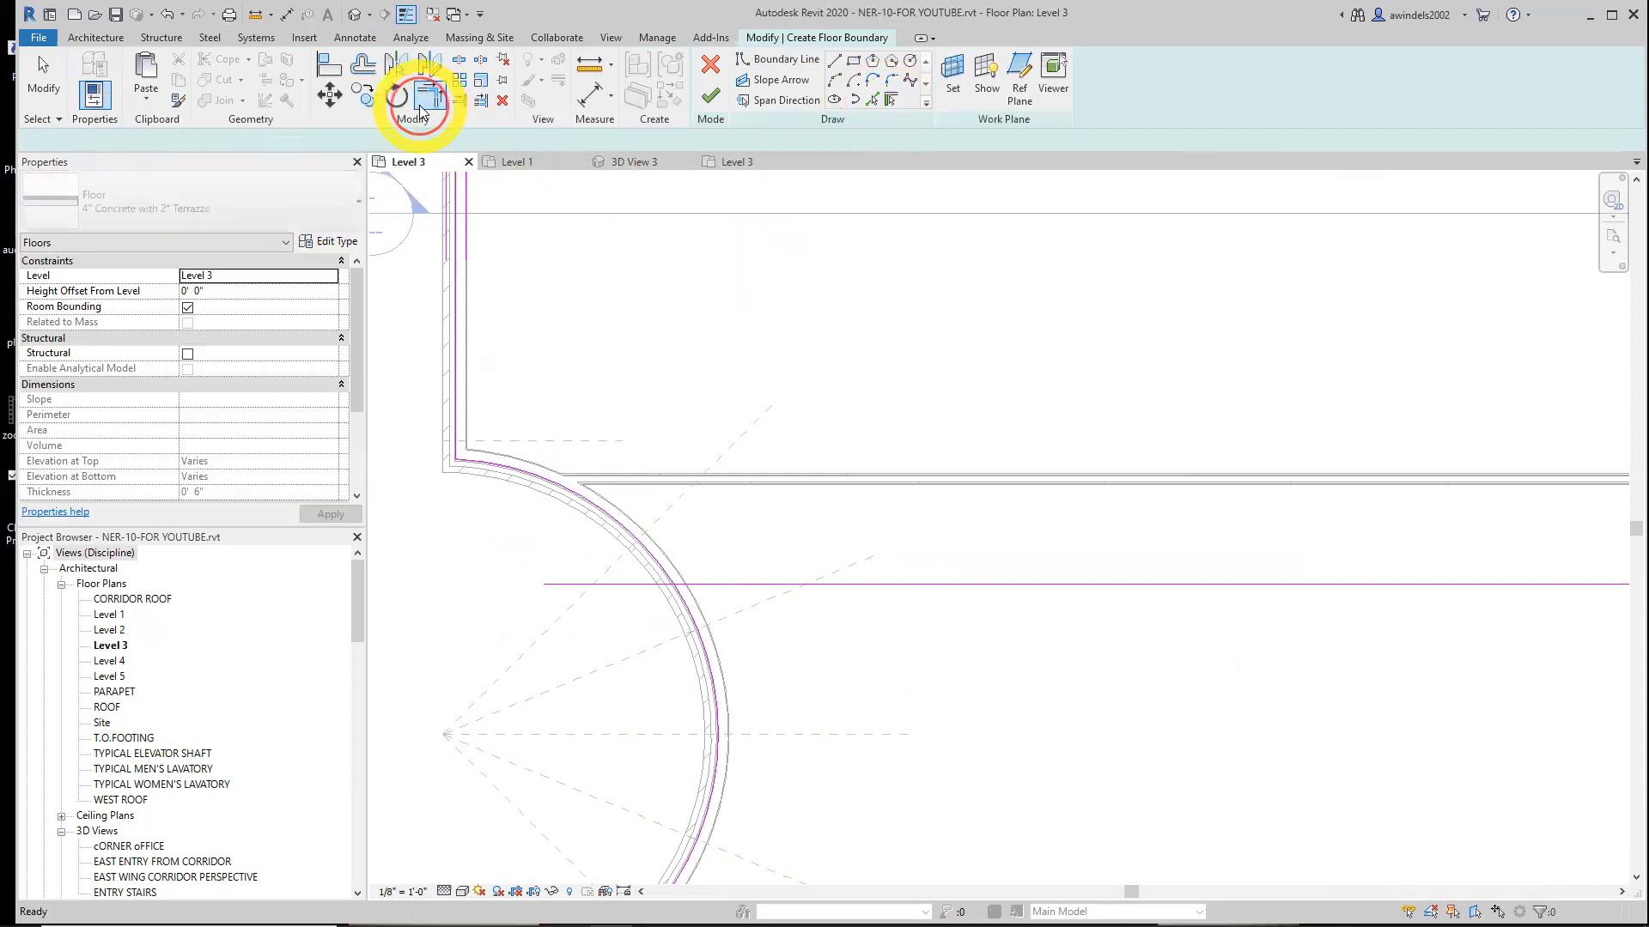
{"action": "left_click", "coordinate": [662, 565]}
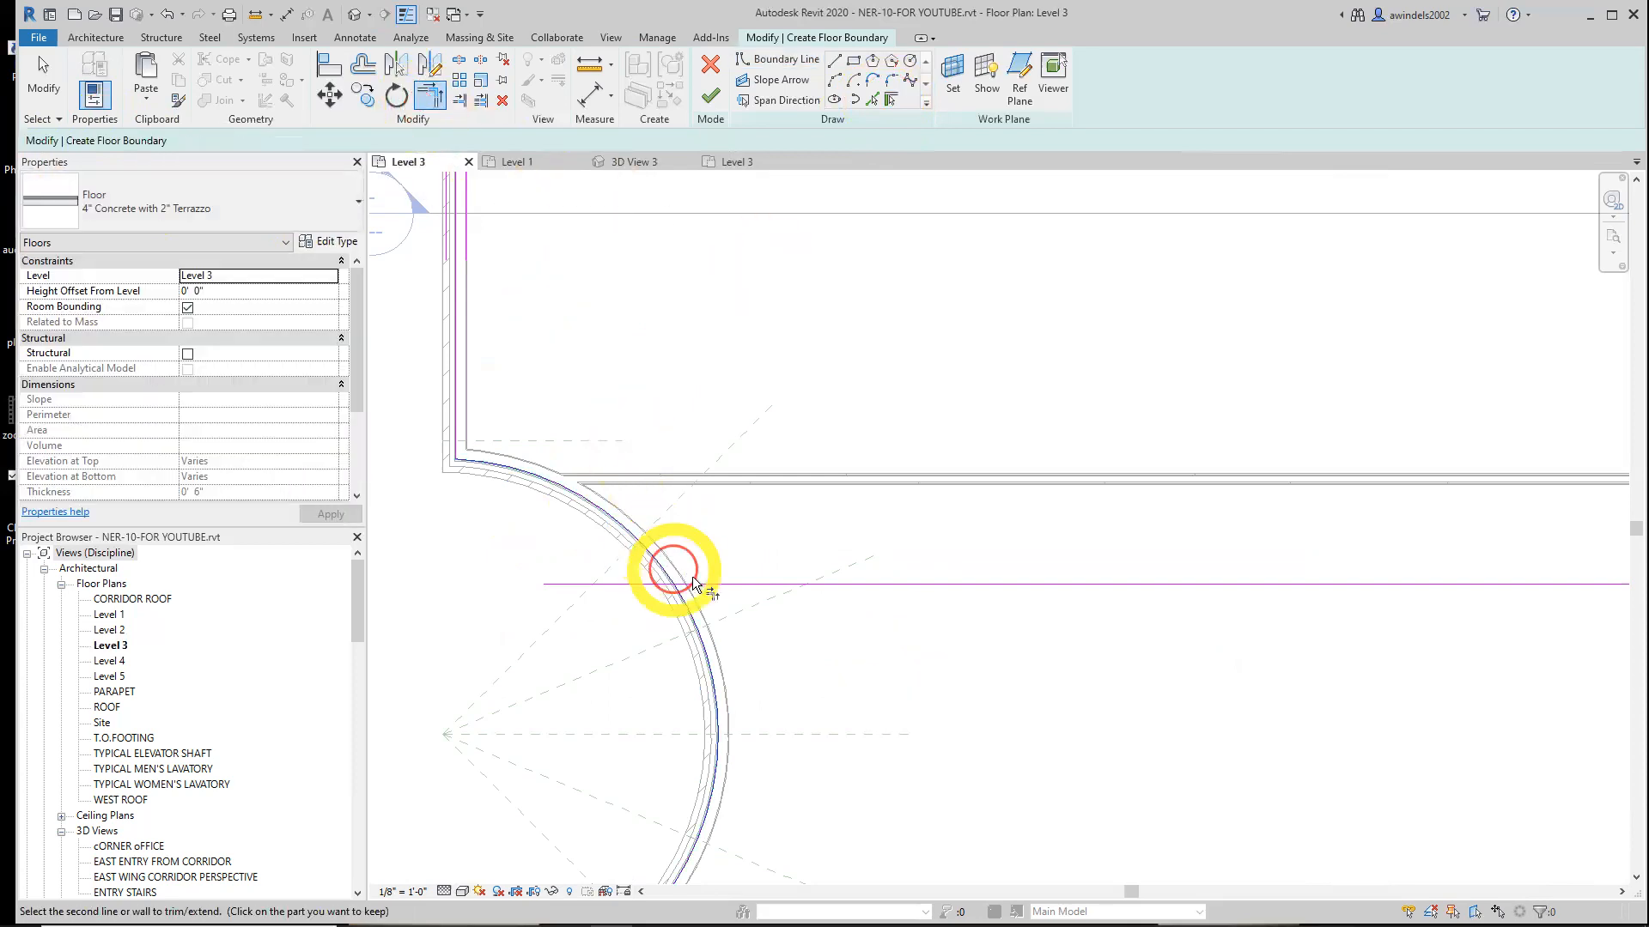
{"action": "left_click", "coordinate": [699, 584]}
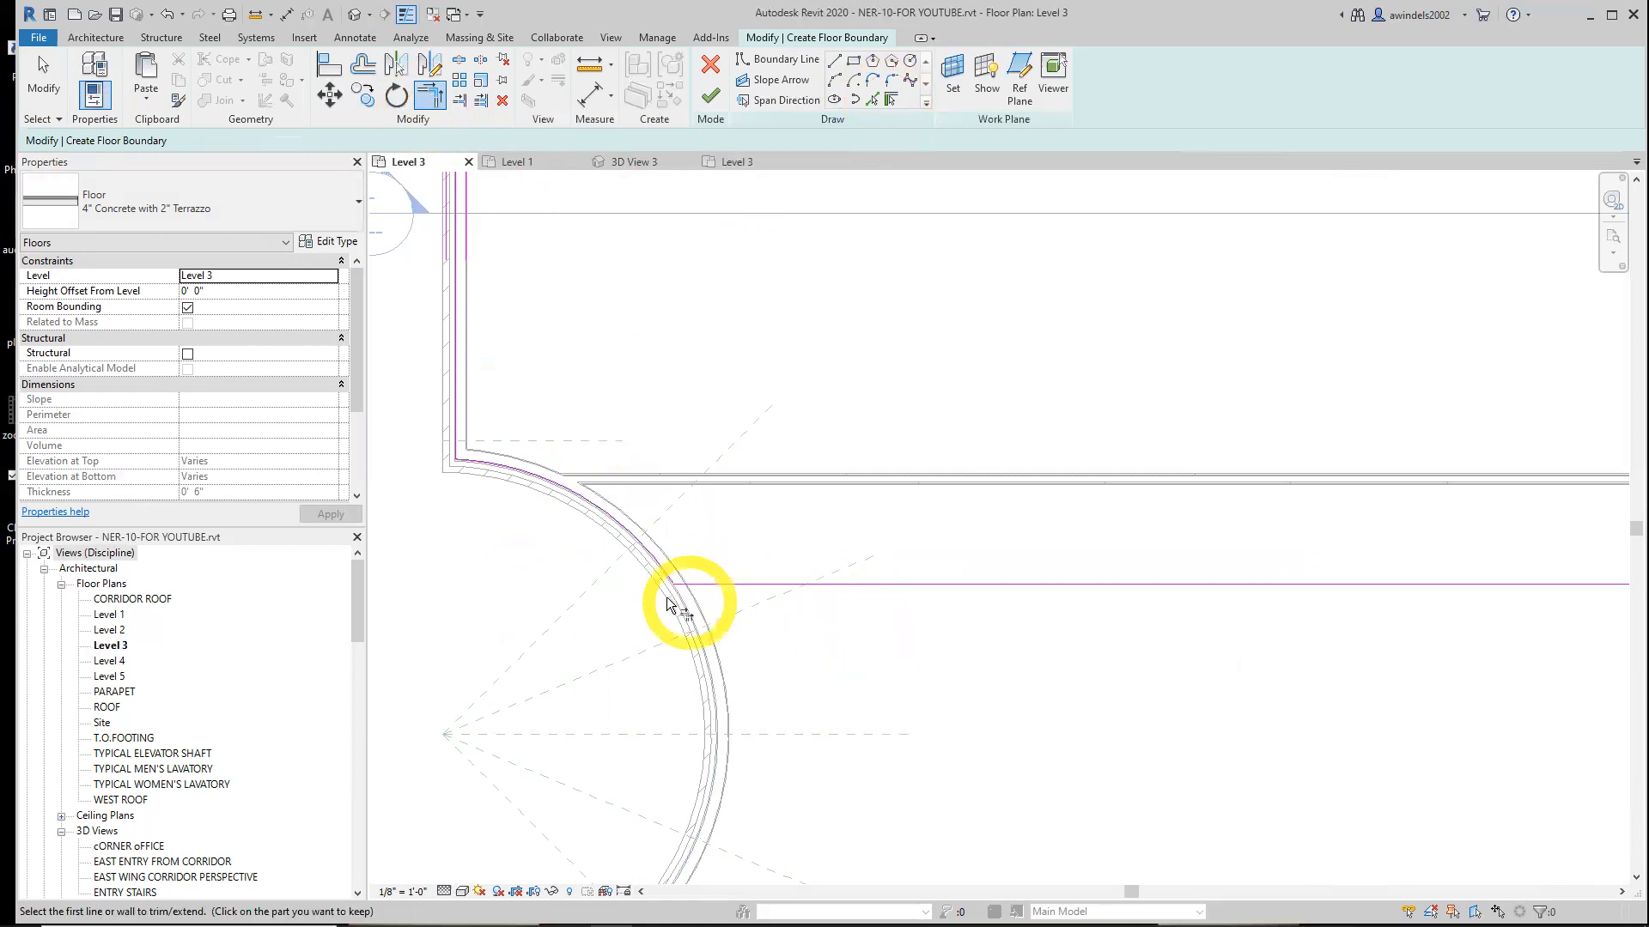
{"action": "scroll", "coordinate": [644, 589], "scroll_direction": "up", "scroll_amount": 3}
{"action": "scroll", "coordinate": [646, 579], "scroll_direction": "down", "scroll_amount": 6}
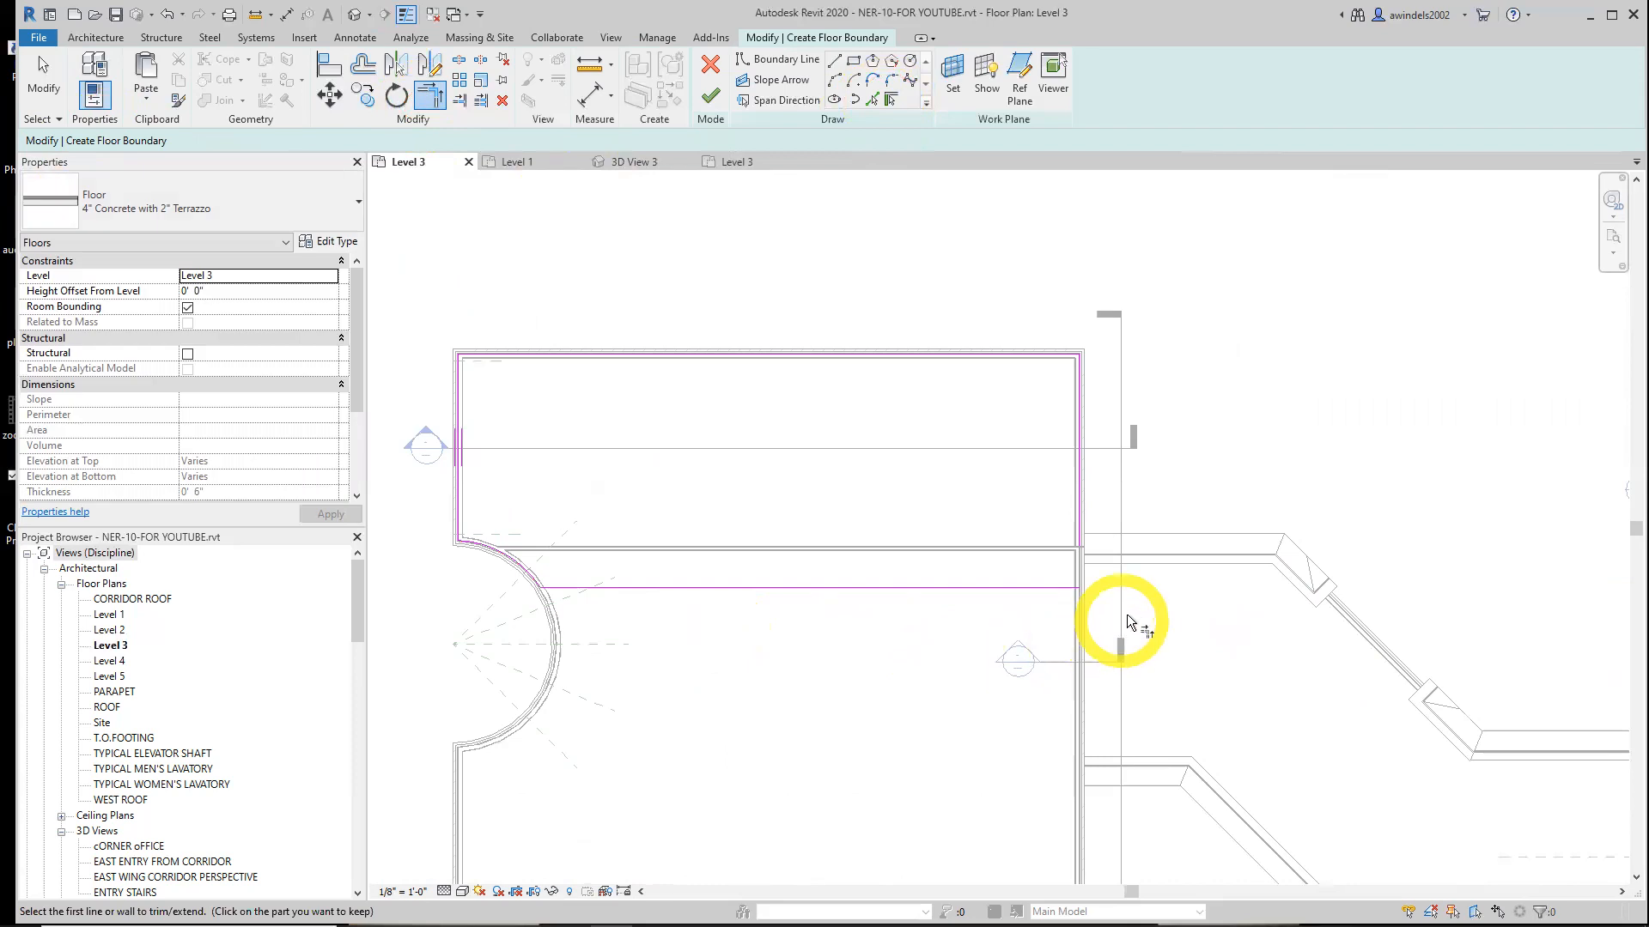
{"action": "scroll", "coordinate": [1128, 612], "scroll_direction": "up", "scroll_amount": 2}
{"action": "key", "text": "Escape"}
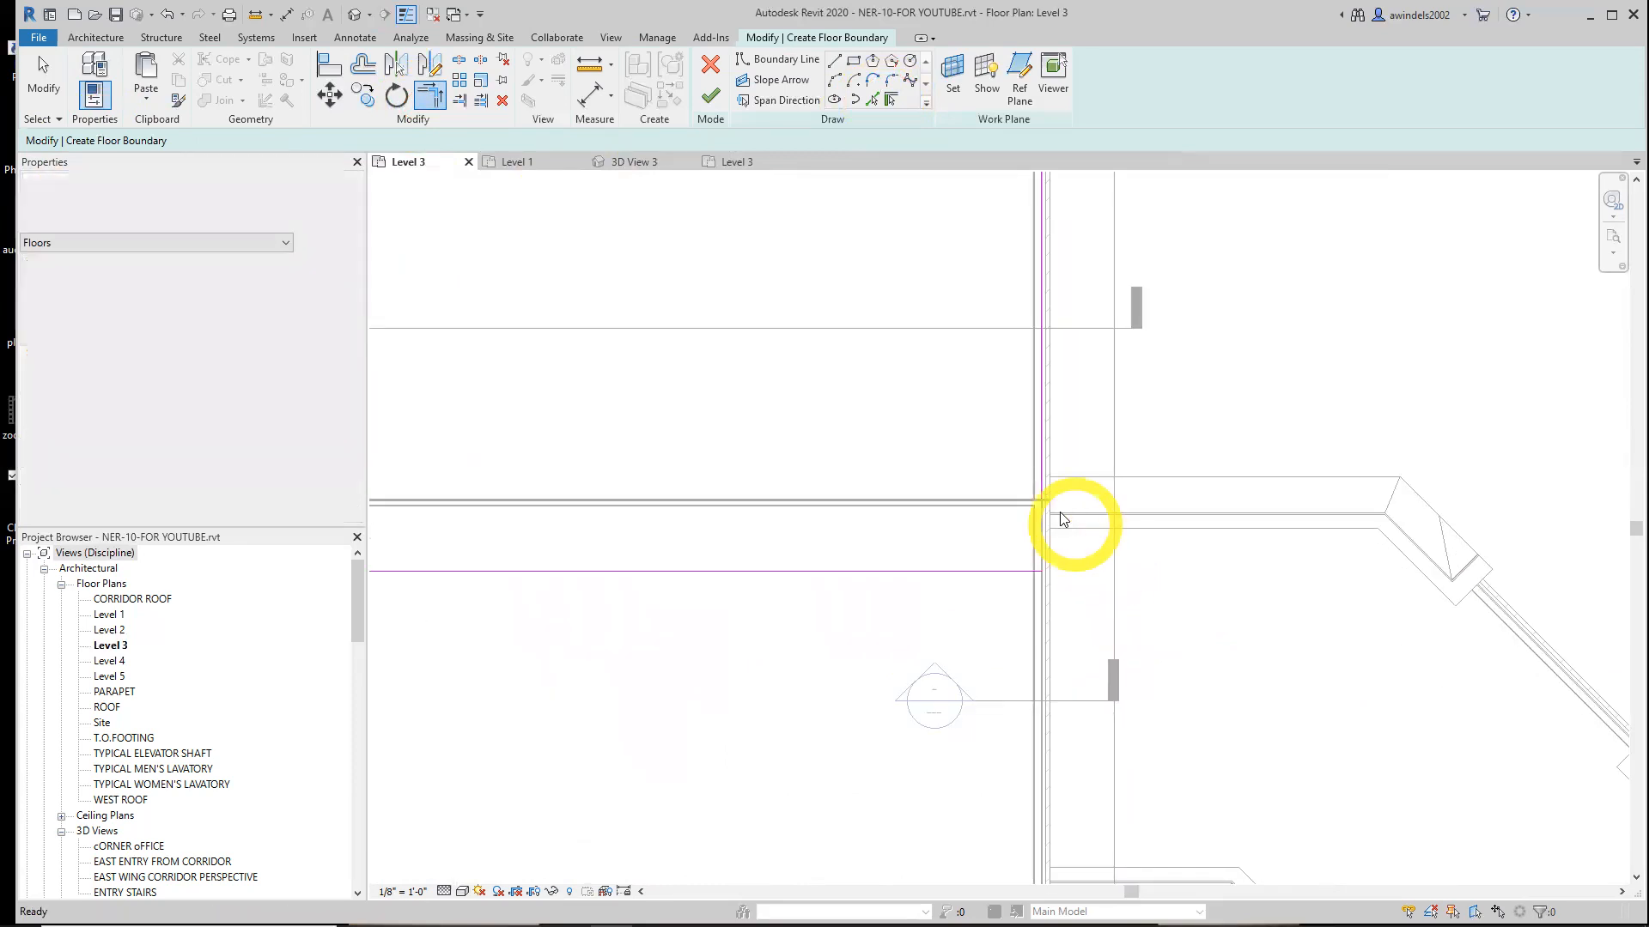
Extend the right boundary line's end down to meet the offset partition line
{"action": "left_click", "coordinate": [1042, 491]}
{"action": "left_click_drag", "start_coordinate": [1042, 498], "coordinate": [1041, 571]}
{"action": "left_click", "coordinate": [1110, 611]}
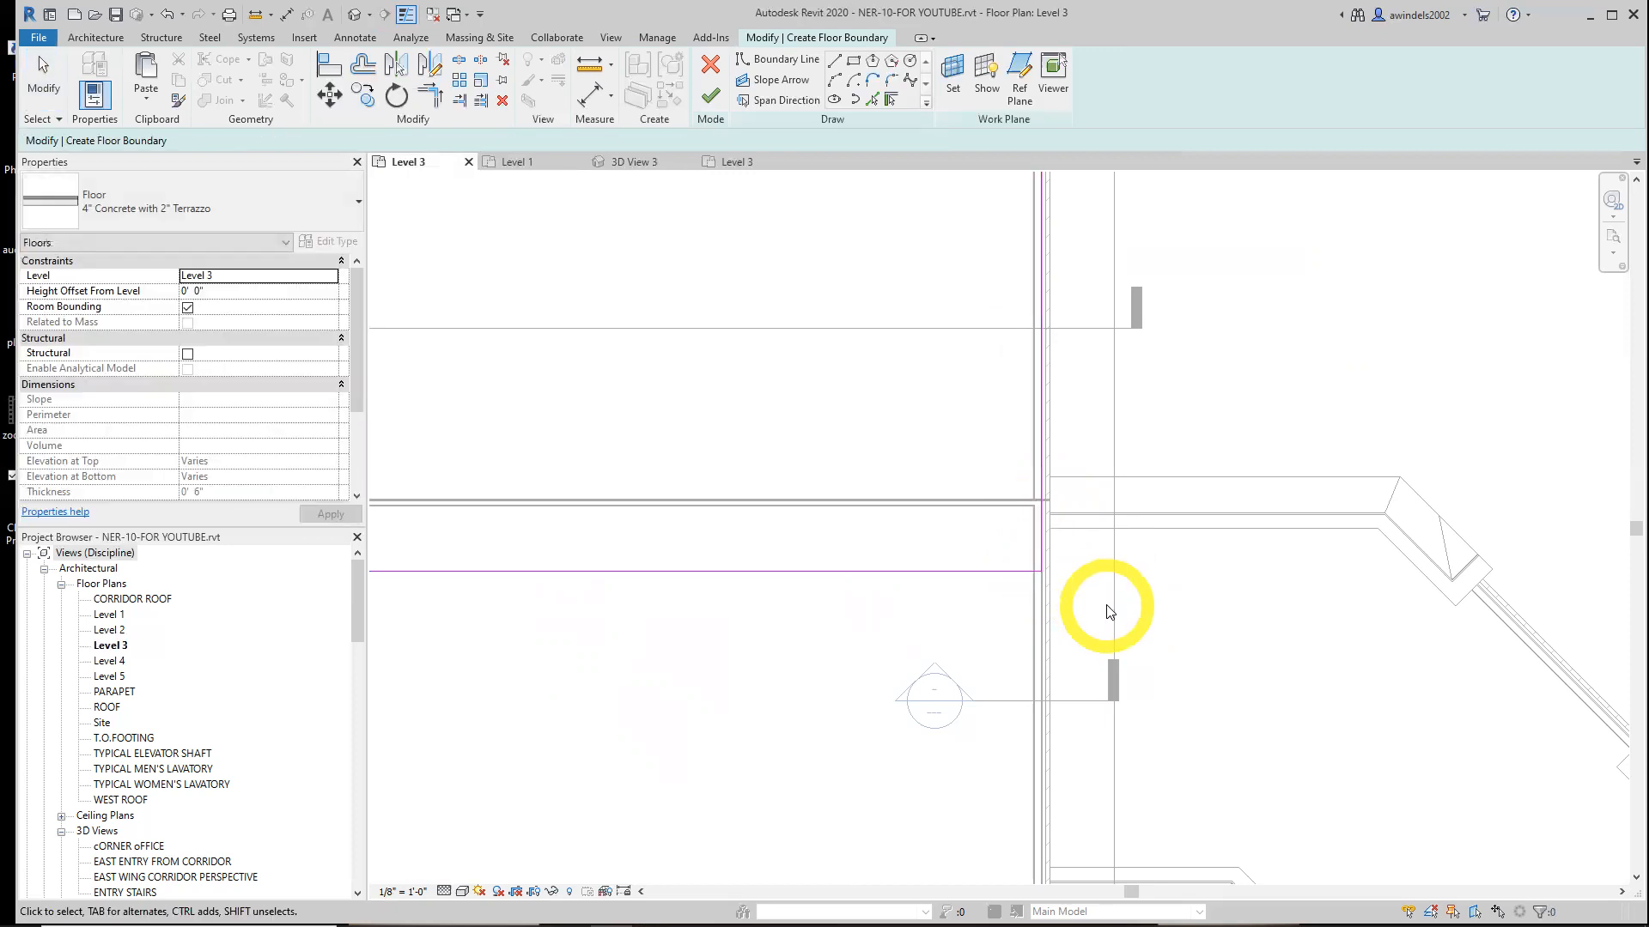
Finish the floor sketch and decline joining the floor geometry with the overlapping walls
{"action": "scroll", "coordinate": [1109, 611], "scroll_direction": "down", "scroll_amount": 5}
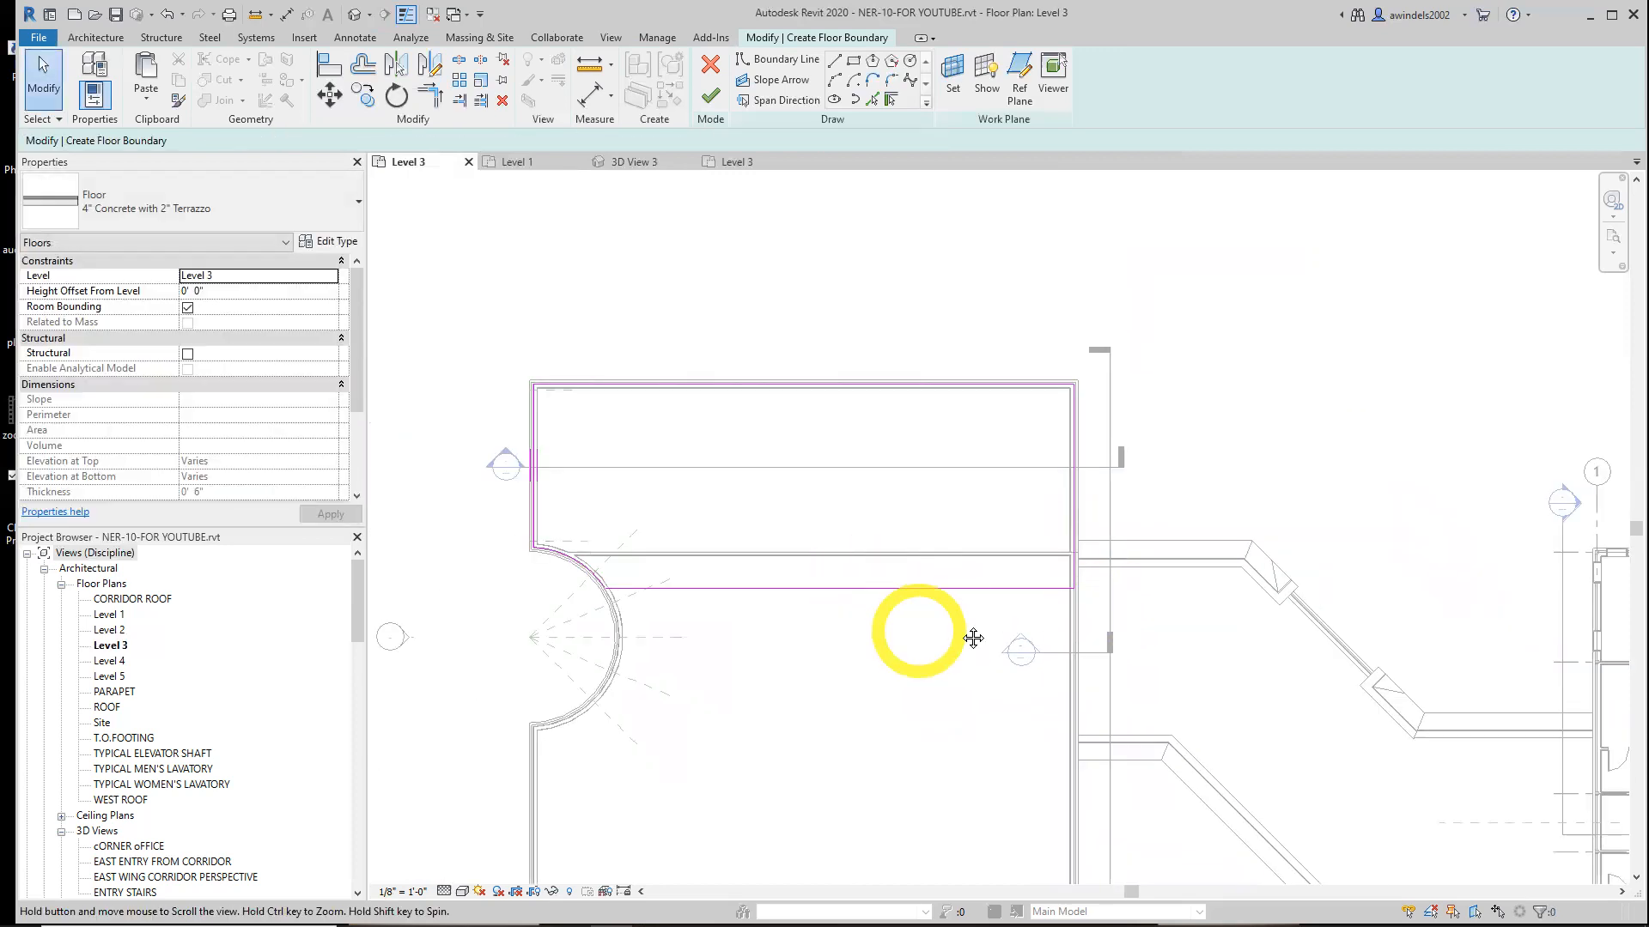
{"action": "middle_click_drag", "start_coordinate": [913, 633], "coordinate": [1013, 596]}
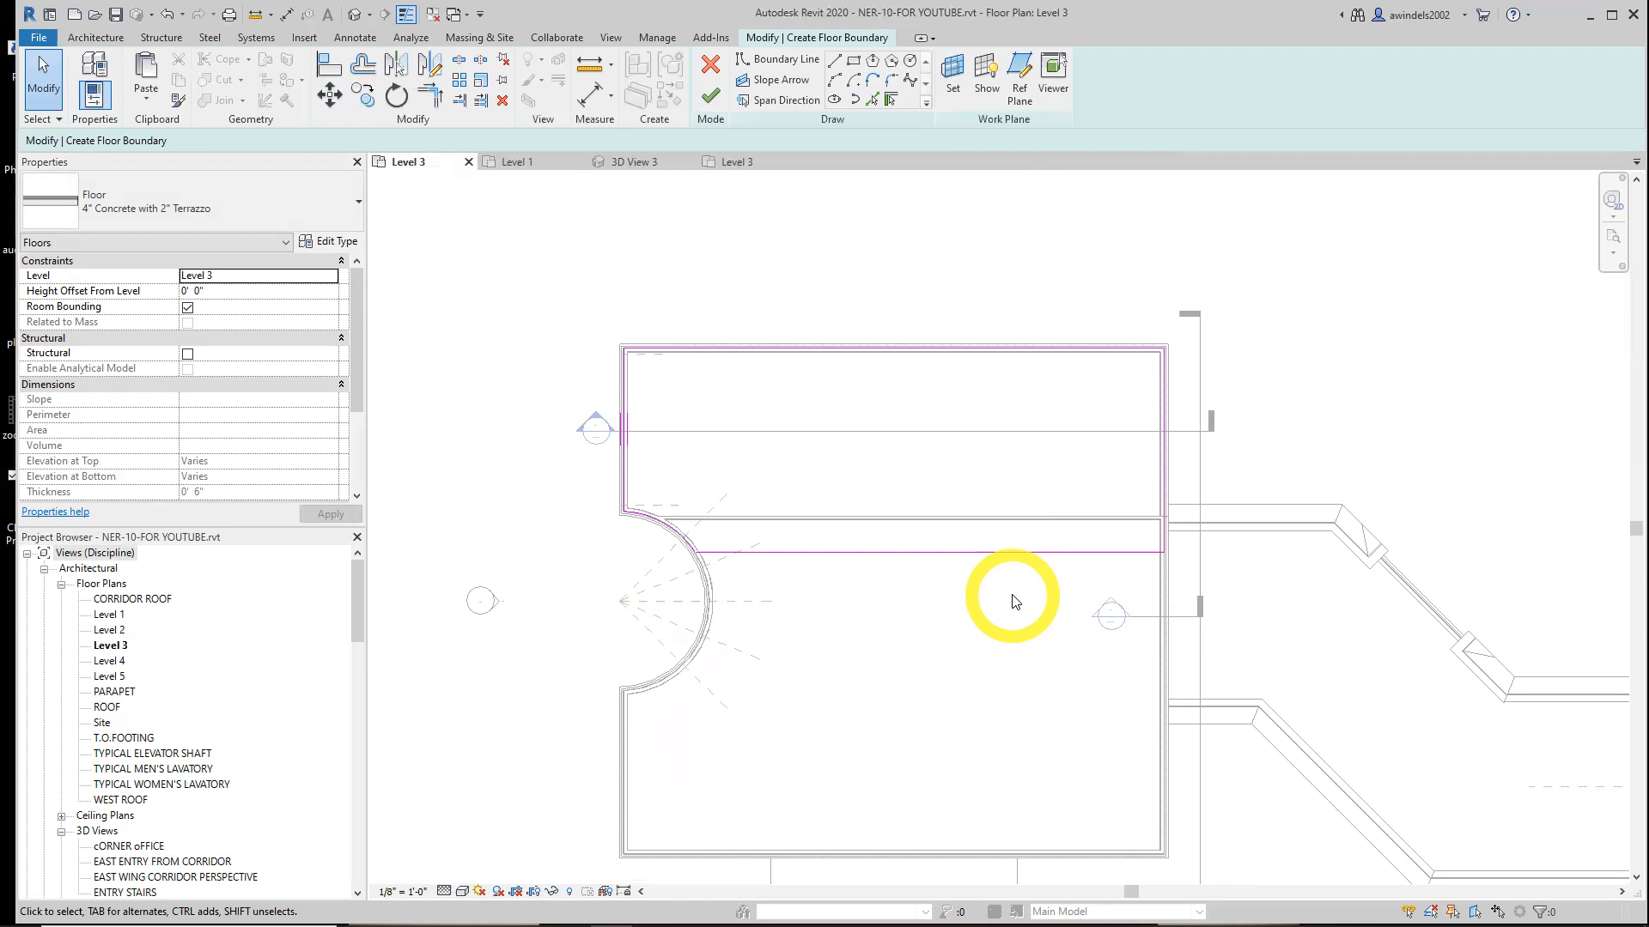
{"action": "left_click", "coordinate": [710, 97]}
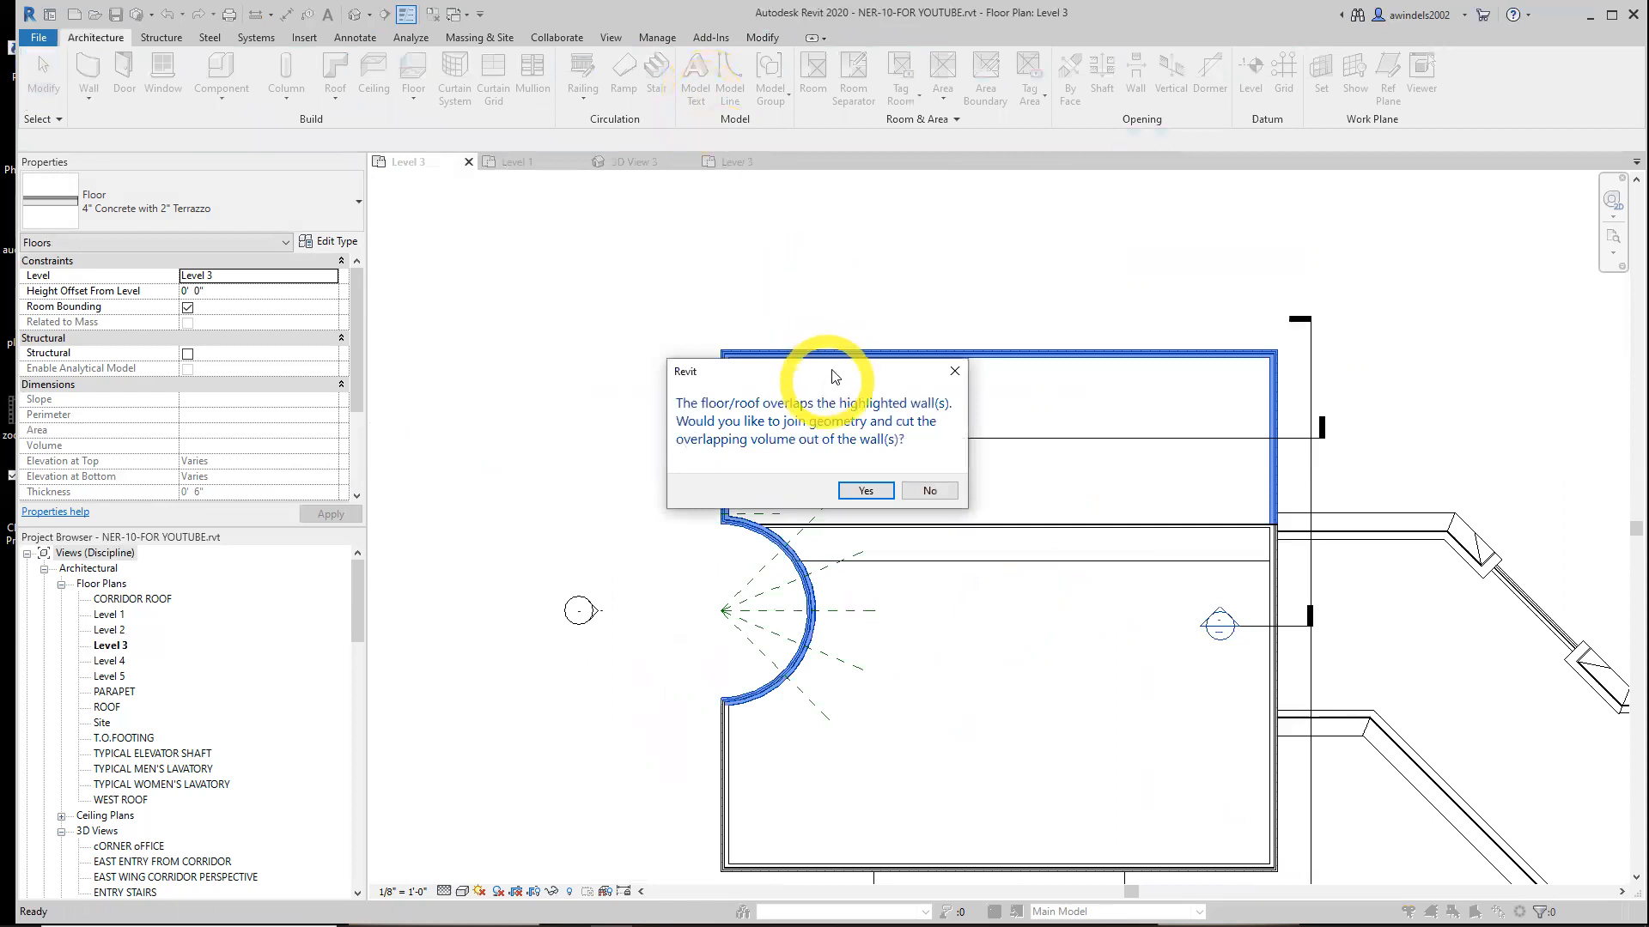
{"action": "left_click_drag", "start_coordinate": [835, 376], "coordinate": [833, 313]}
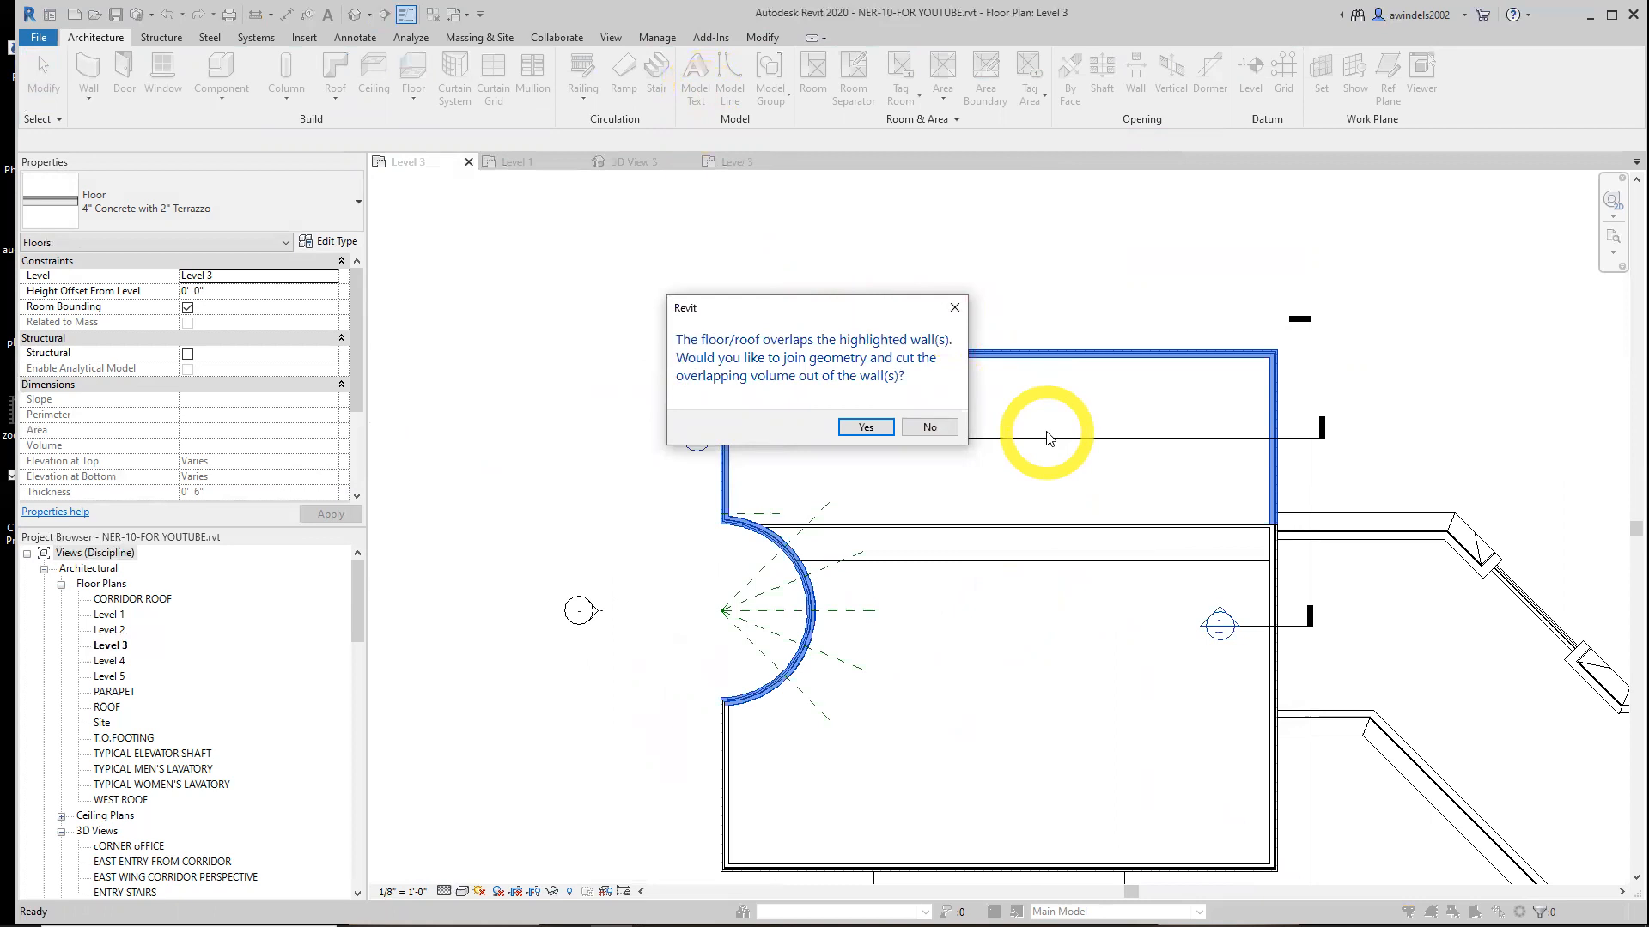
{"action": "left_click", "coordinate": [929, 427]}
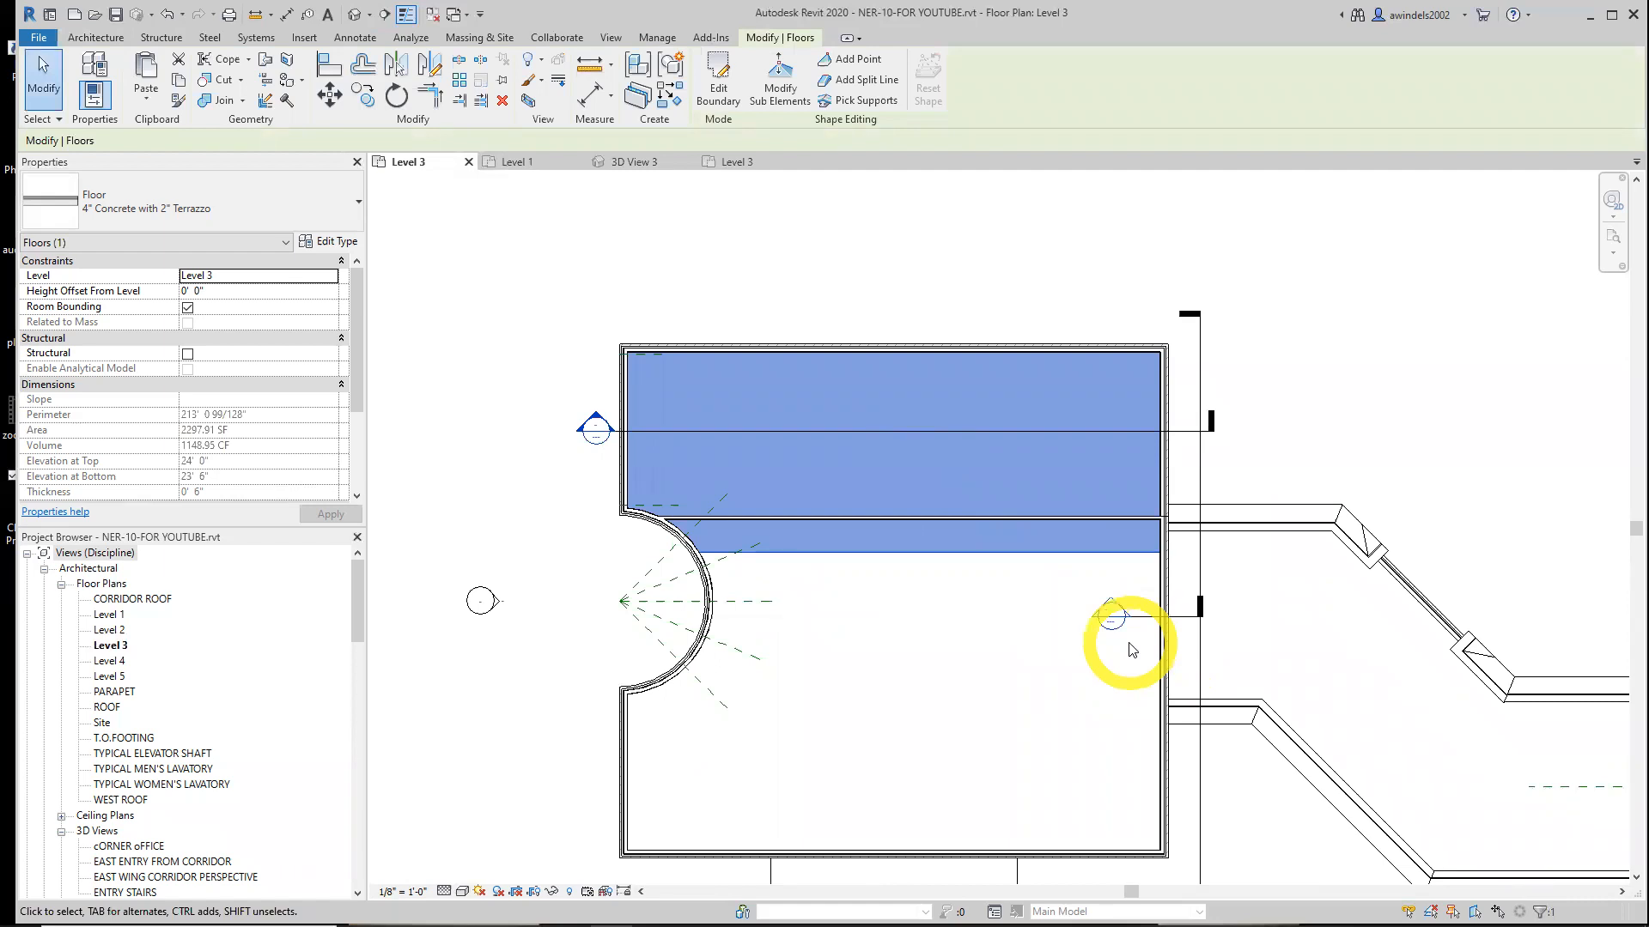
Select the new Level 3 floor to inspect its extent in the plan
{"action": "left_click", "coordinate": [950, 574]}
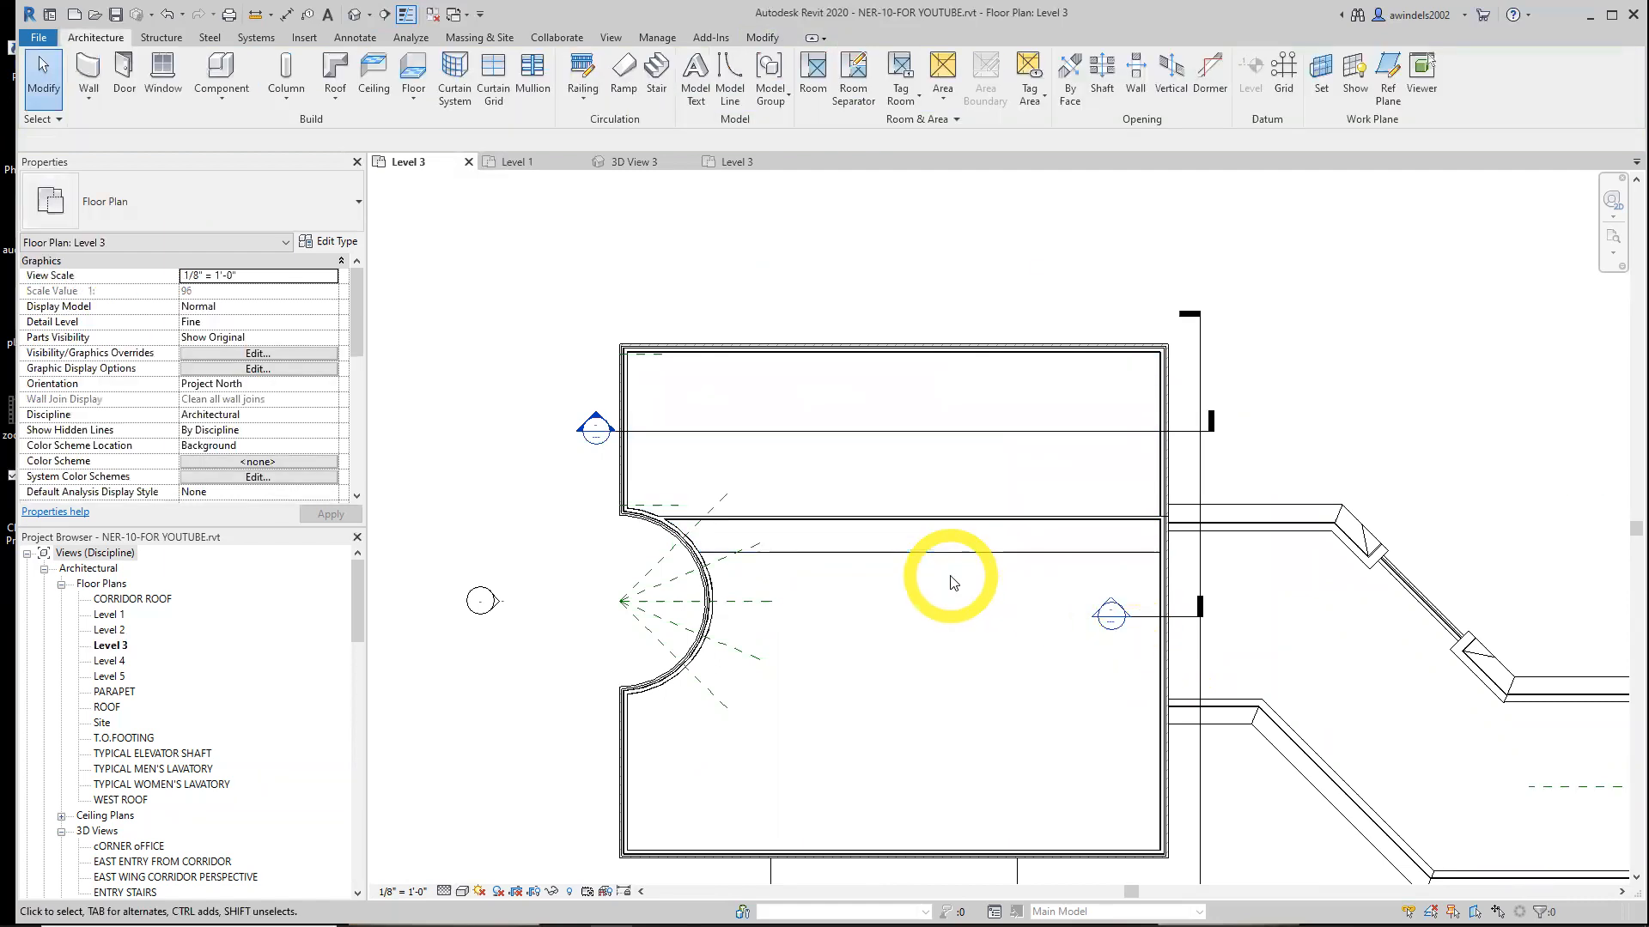
{"action": "left_click", "coordinate": [906, 543]}
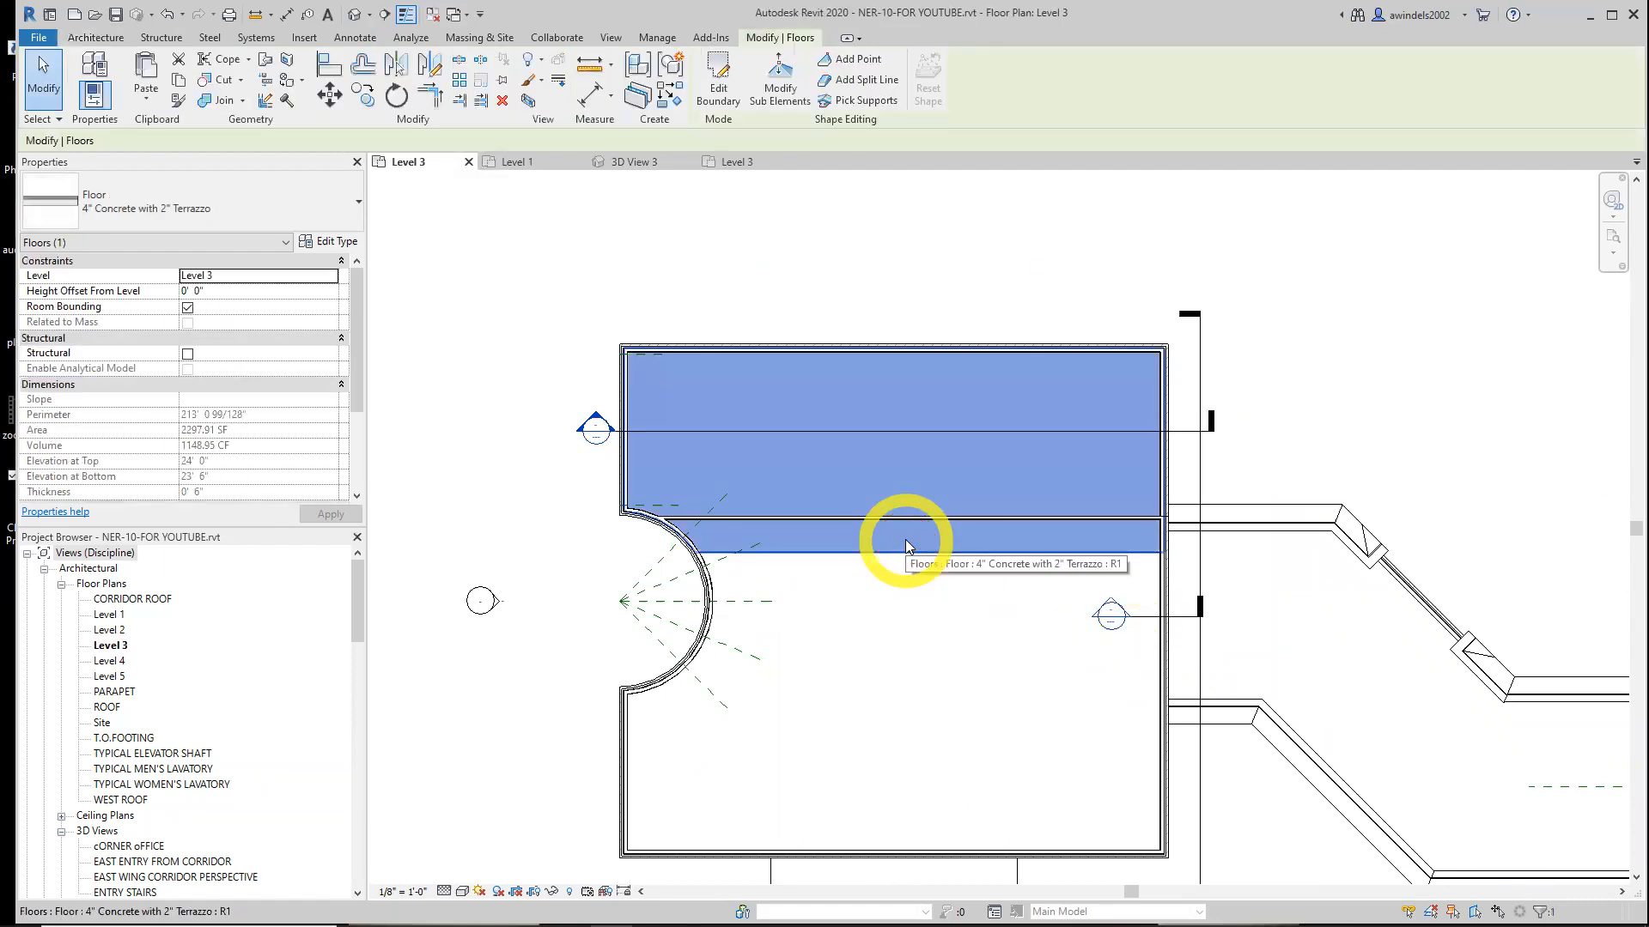
{"action": "scroll", "coordinate": [905, 540], "scroll_direction": "up", "scroll_amount": 2}
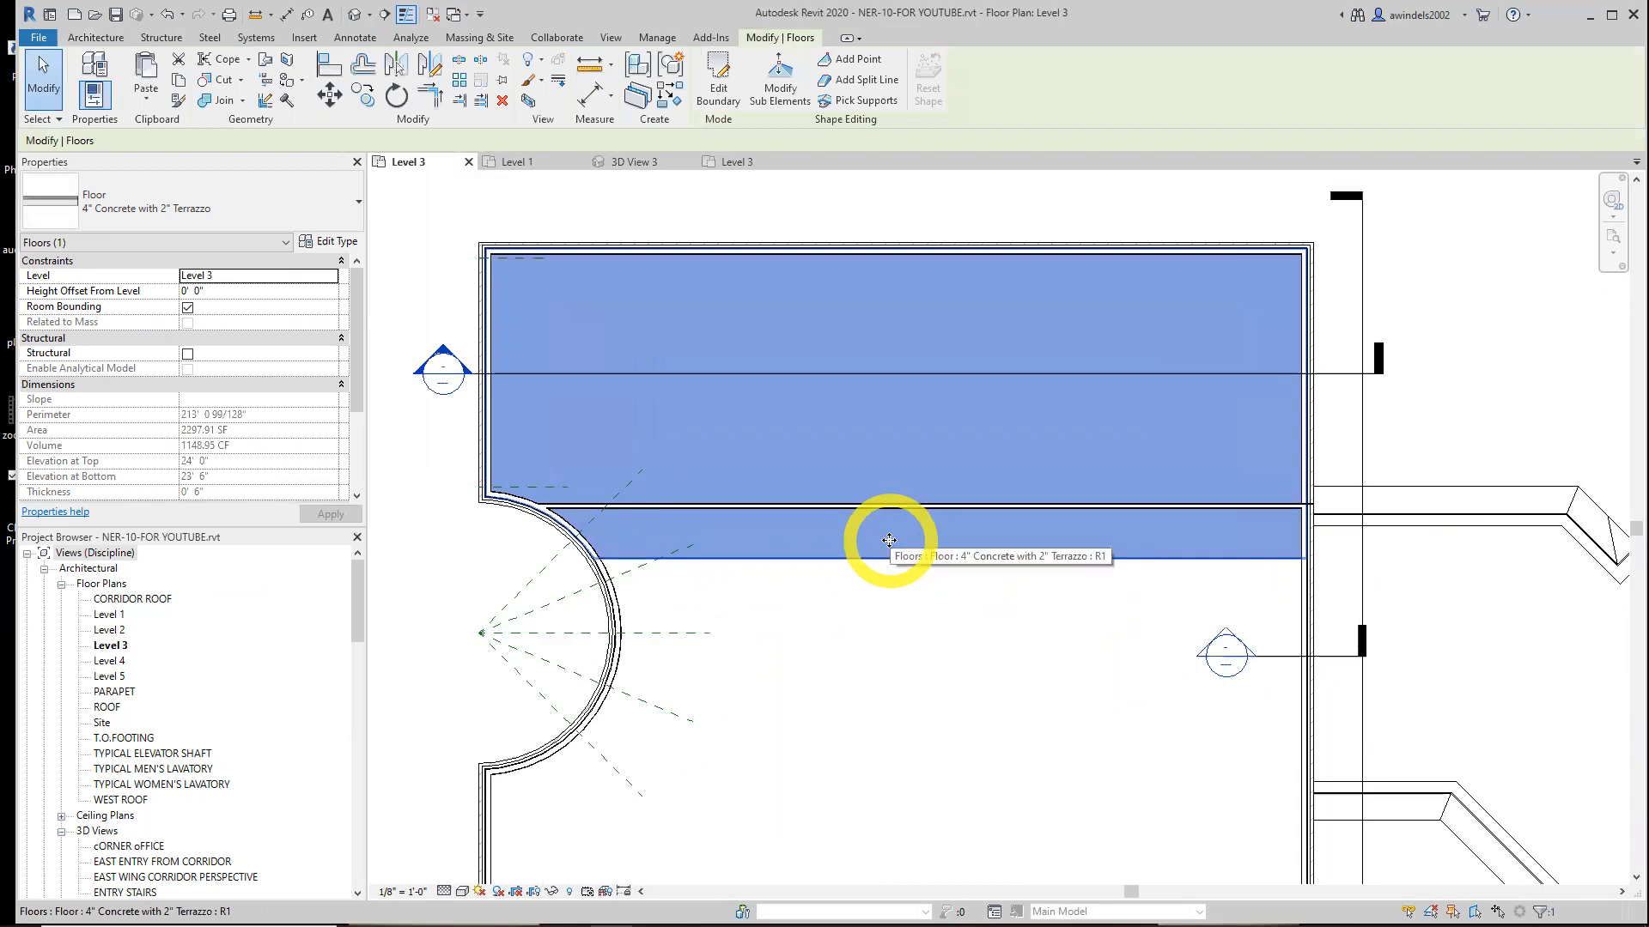
{"action": "left_click", "coordinate": [889, 540]}
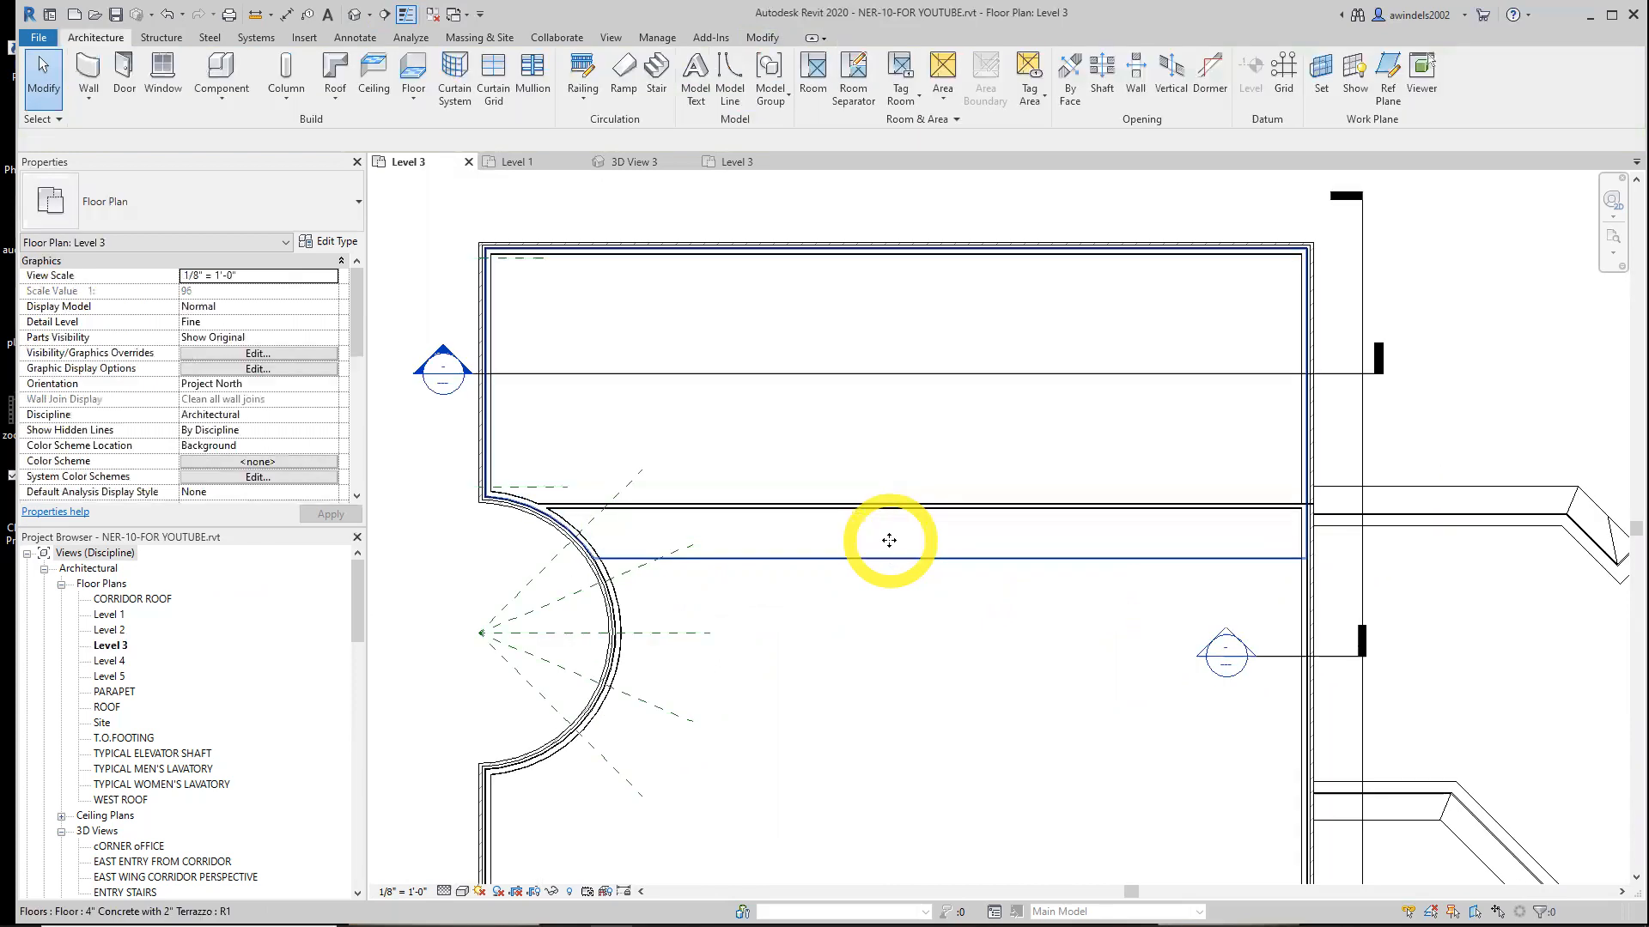
{"action": "scroll", "coordinate": [889, 520], "scroll_direction": "down", "scroll_amount": 2}
{"action": "middle_click_drag", "start_coordinate": [889, 515], "coordinate": [823, 469]}
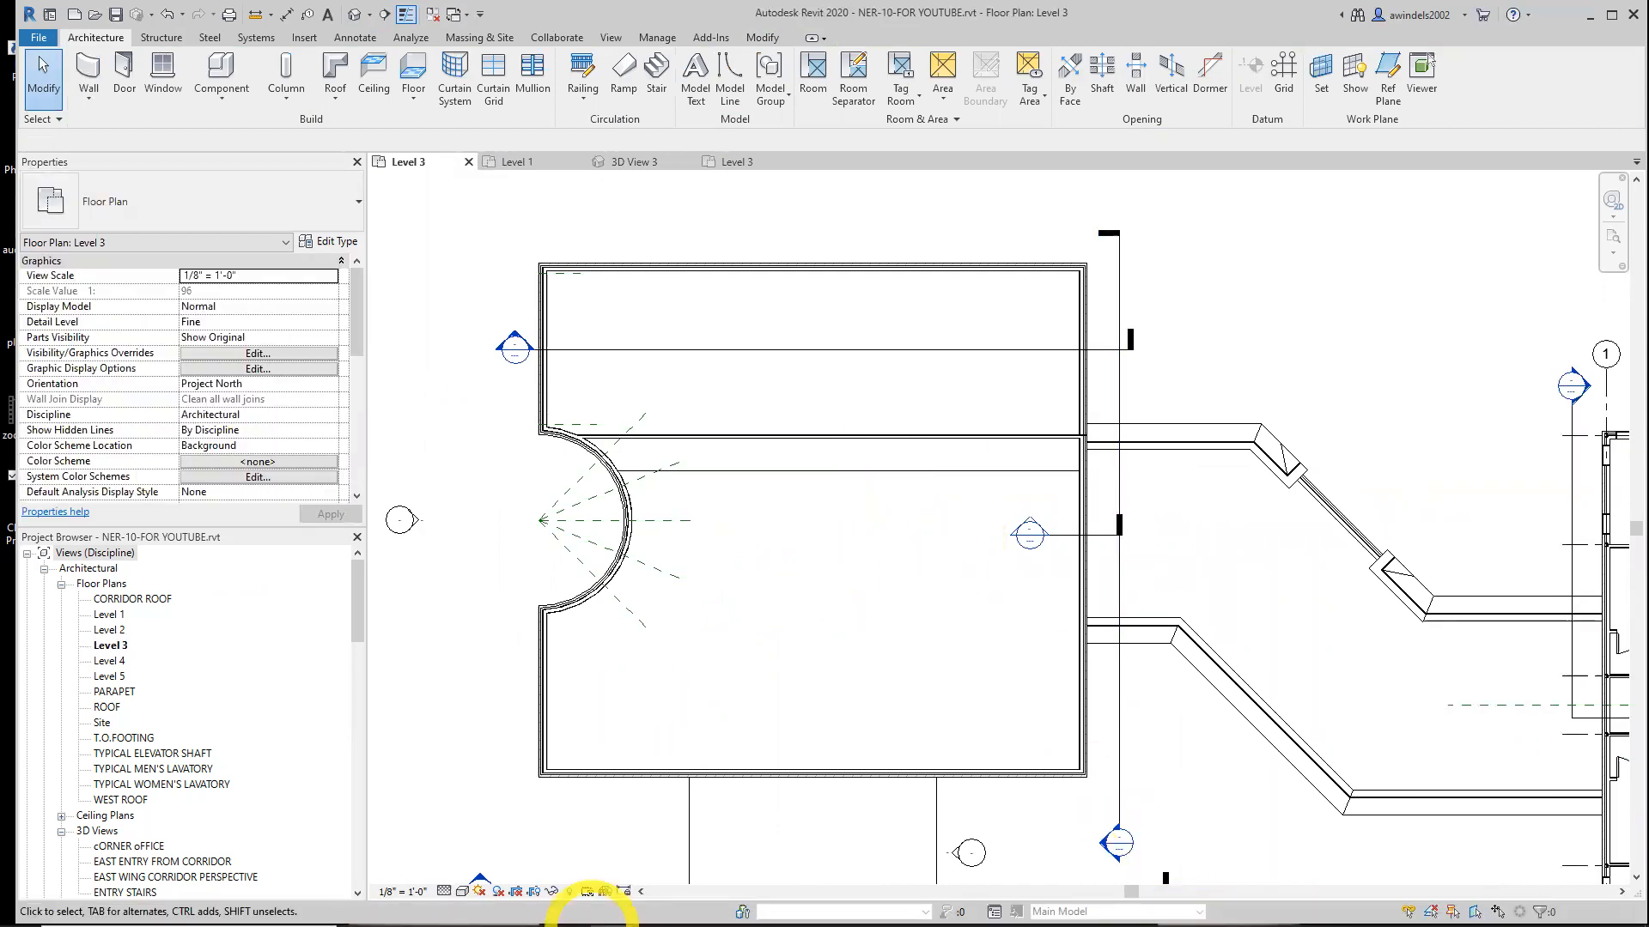
Switch to File Explorer and open the Chapter-10 _original files folder
{"action": "mouse_move", "coordinate": [610, 911]}
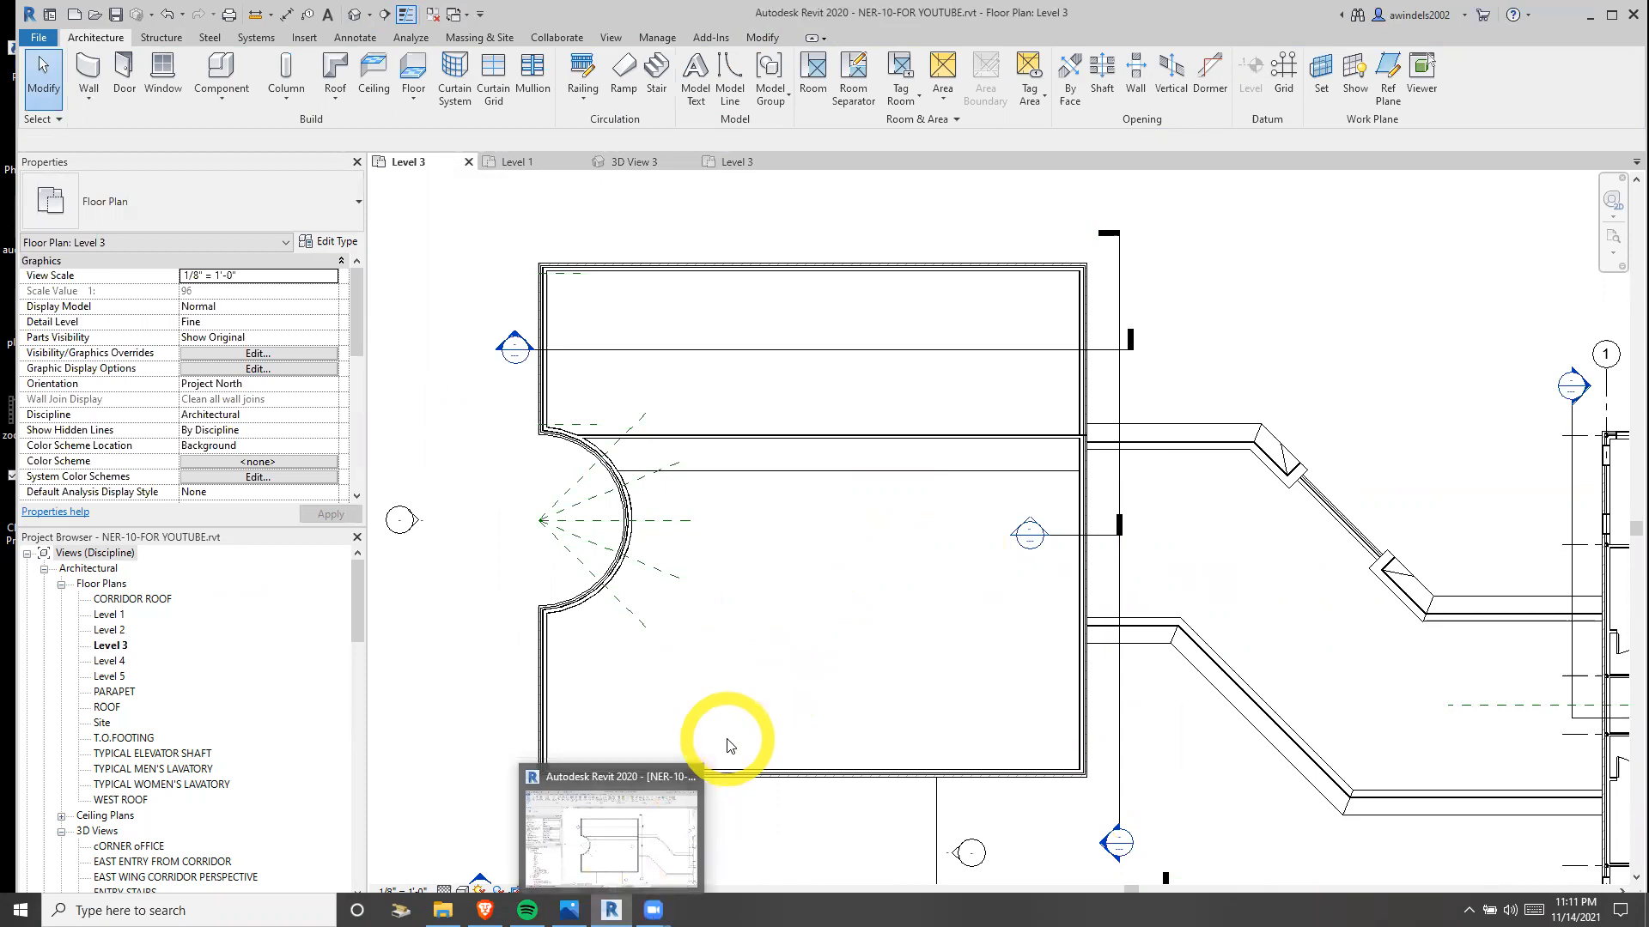
{"action": "left_click", "coordinate": [442, 910]}
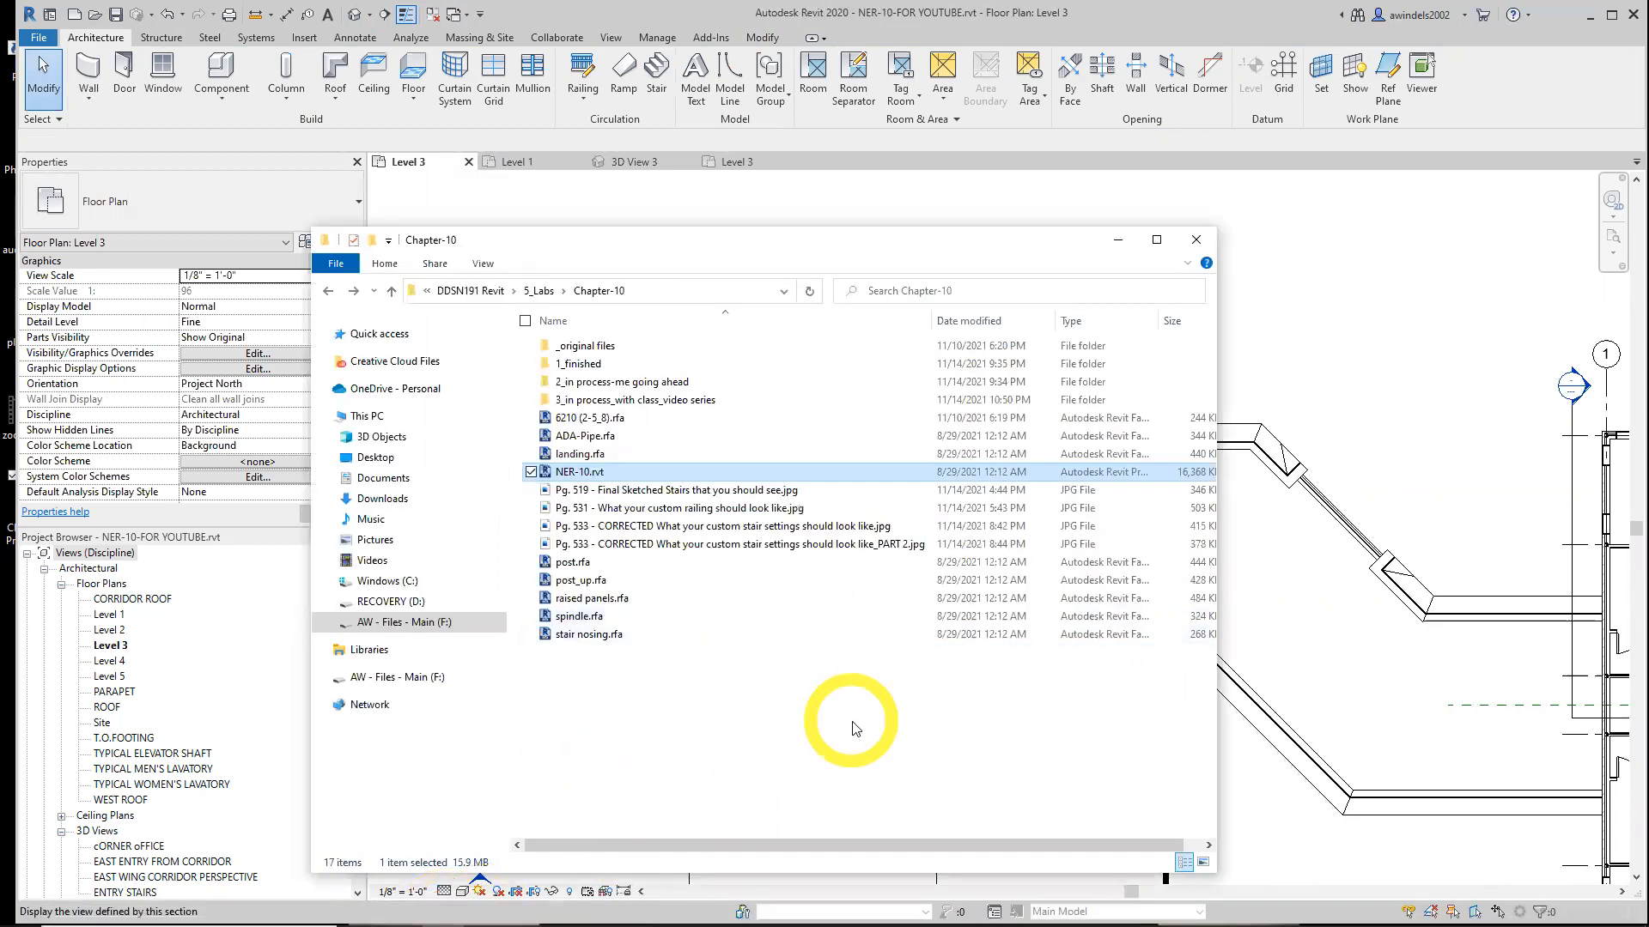
{"action": "double_click", "coordinate": [635, 347]}
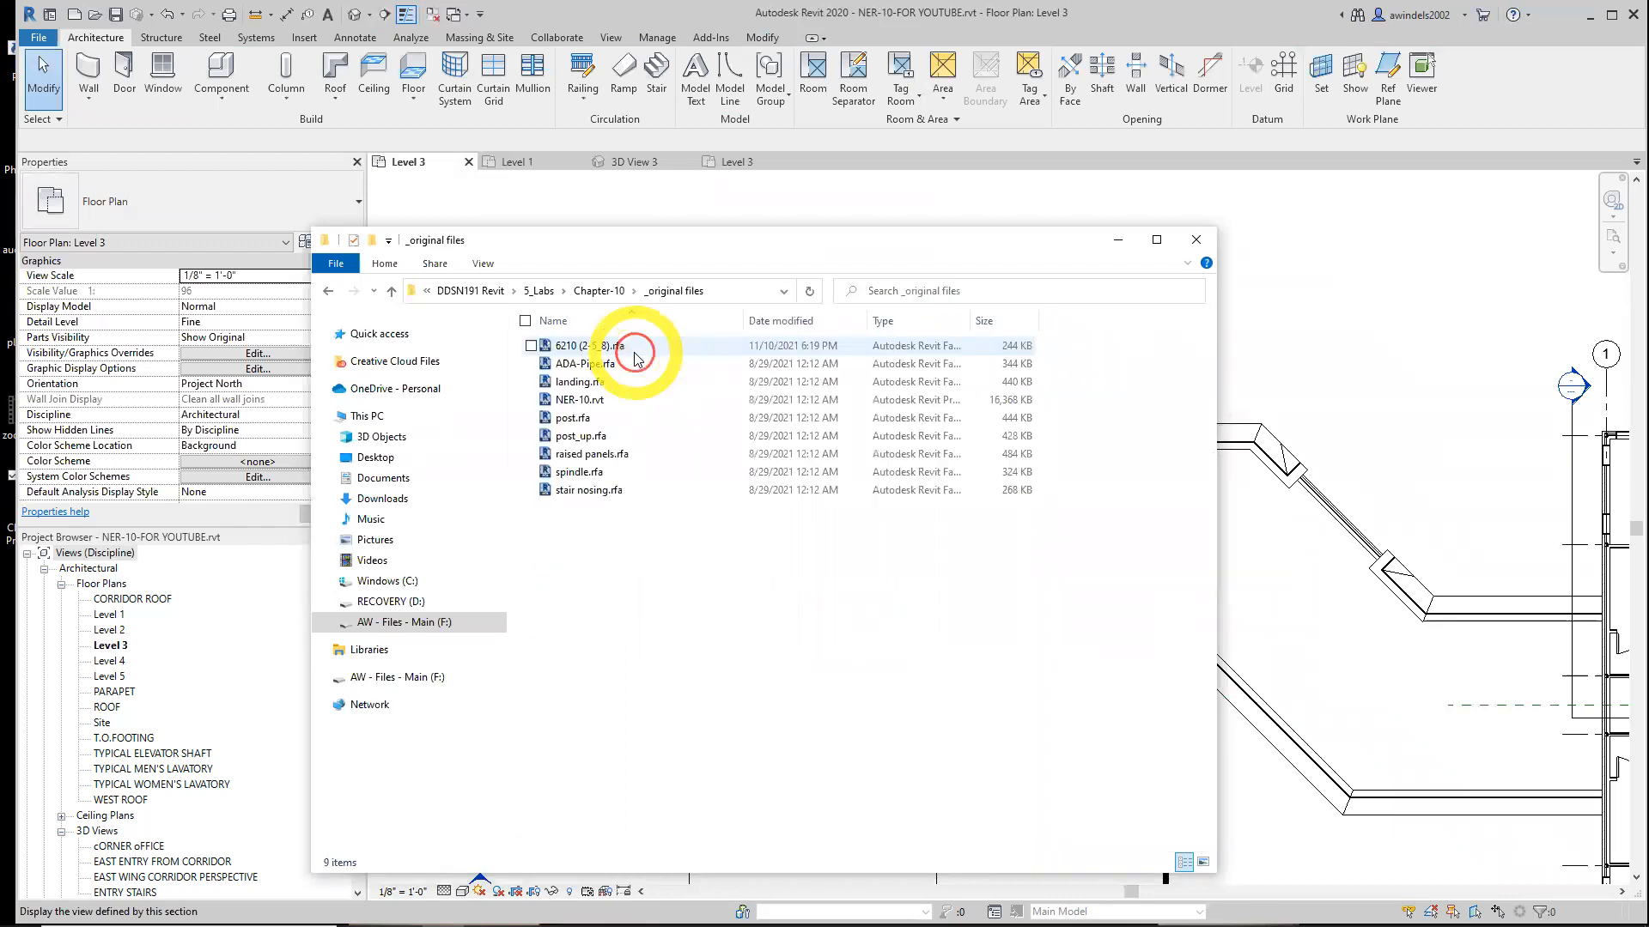
Select all eight .rfa family files except NER-10.rvt, then minimize File Explorer
{"action": "left_click", "coordinate": [645, 351]}
{"action": "left_click", "coordinate": [661, 366], "text": "ctrl"}
{"action": "left_click", "coordinate": [666, 382], "text": "ctrl"}
{"action": "left_click", "coordinate": [674, 418], "text": "ctrl"}
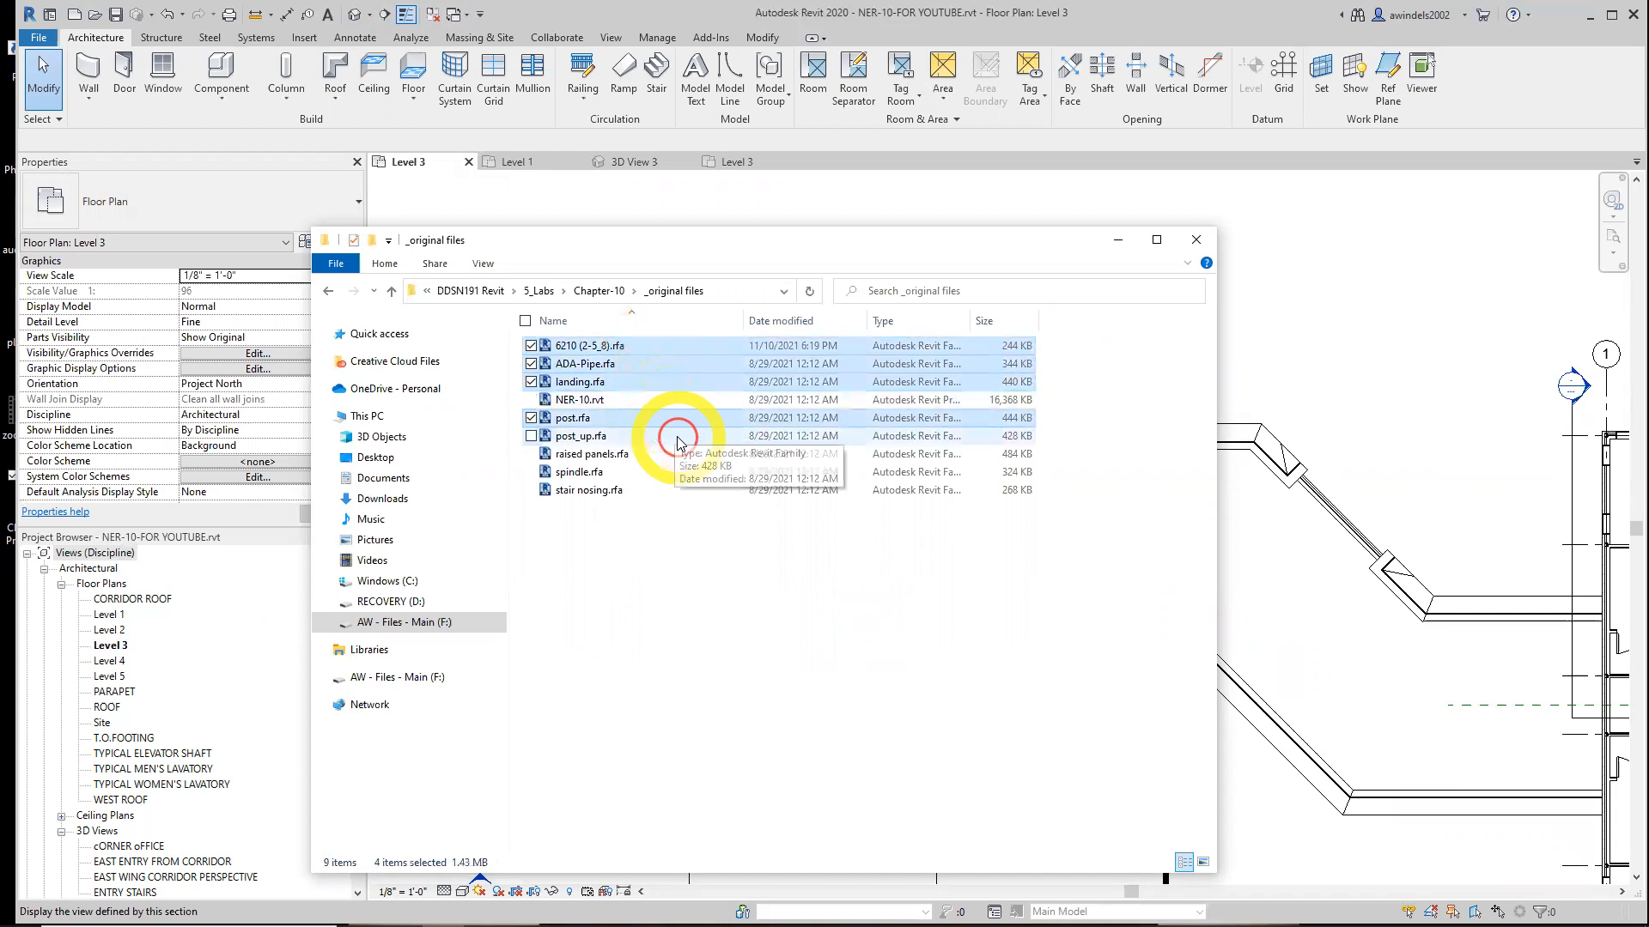
{"action": "left_click", "coordinate": [679, 436], "text": "ctrl"}
{"action": "left_click", "coordinate": [684, 455], "text": "ctrl"}
{"action": "left_click", "coordinate": [688, 472], "text": "ctrl"}
{"action": "left_click", "coordinate": [692, 489], "text": "ctrl"}
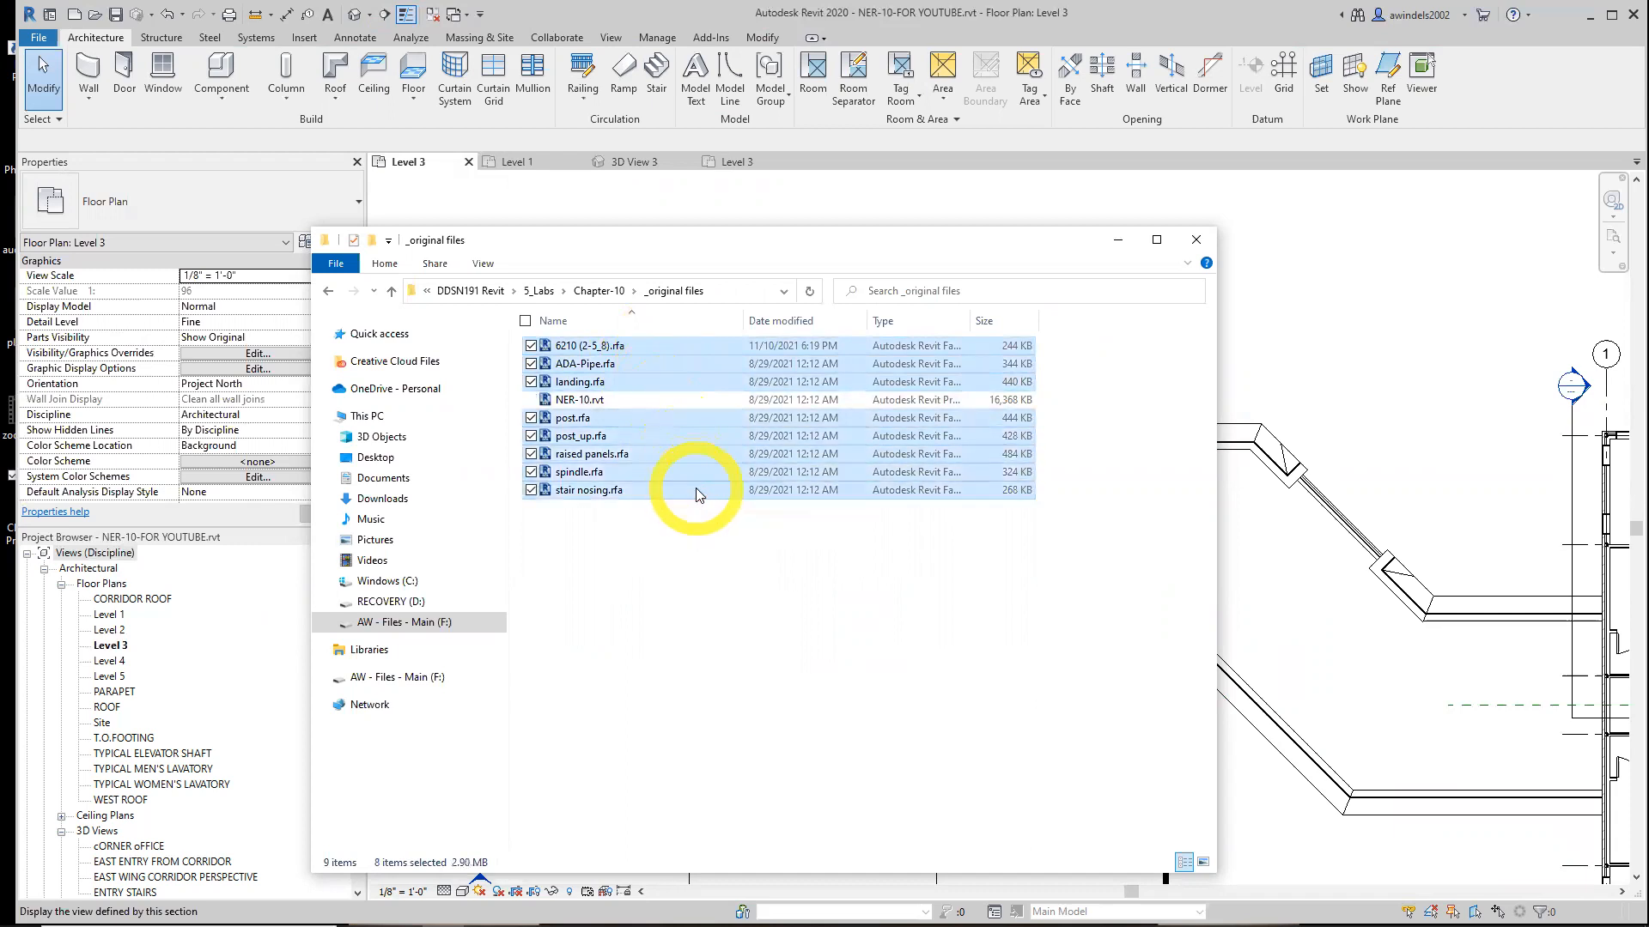
{"action": "left_click", "coordinate": [648, 436], "text": "ctrl"}
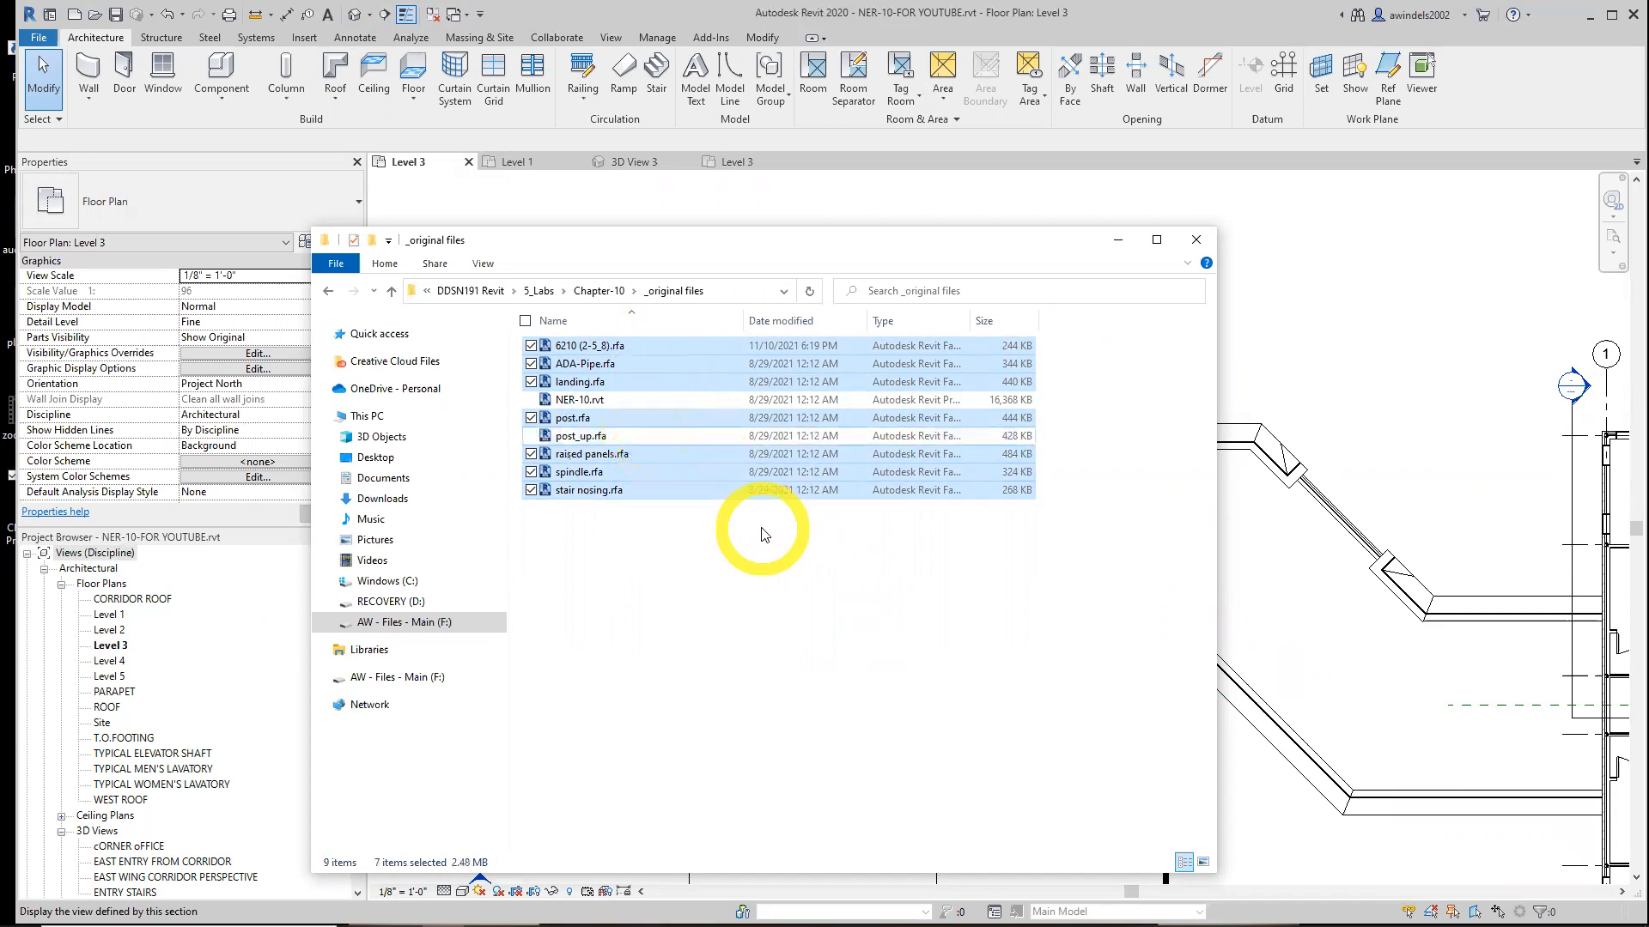
{"action": "left_click", "coordinate": [683, 364], "text": "ctrl"}
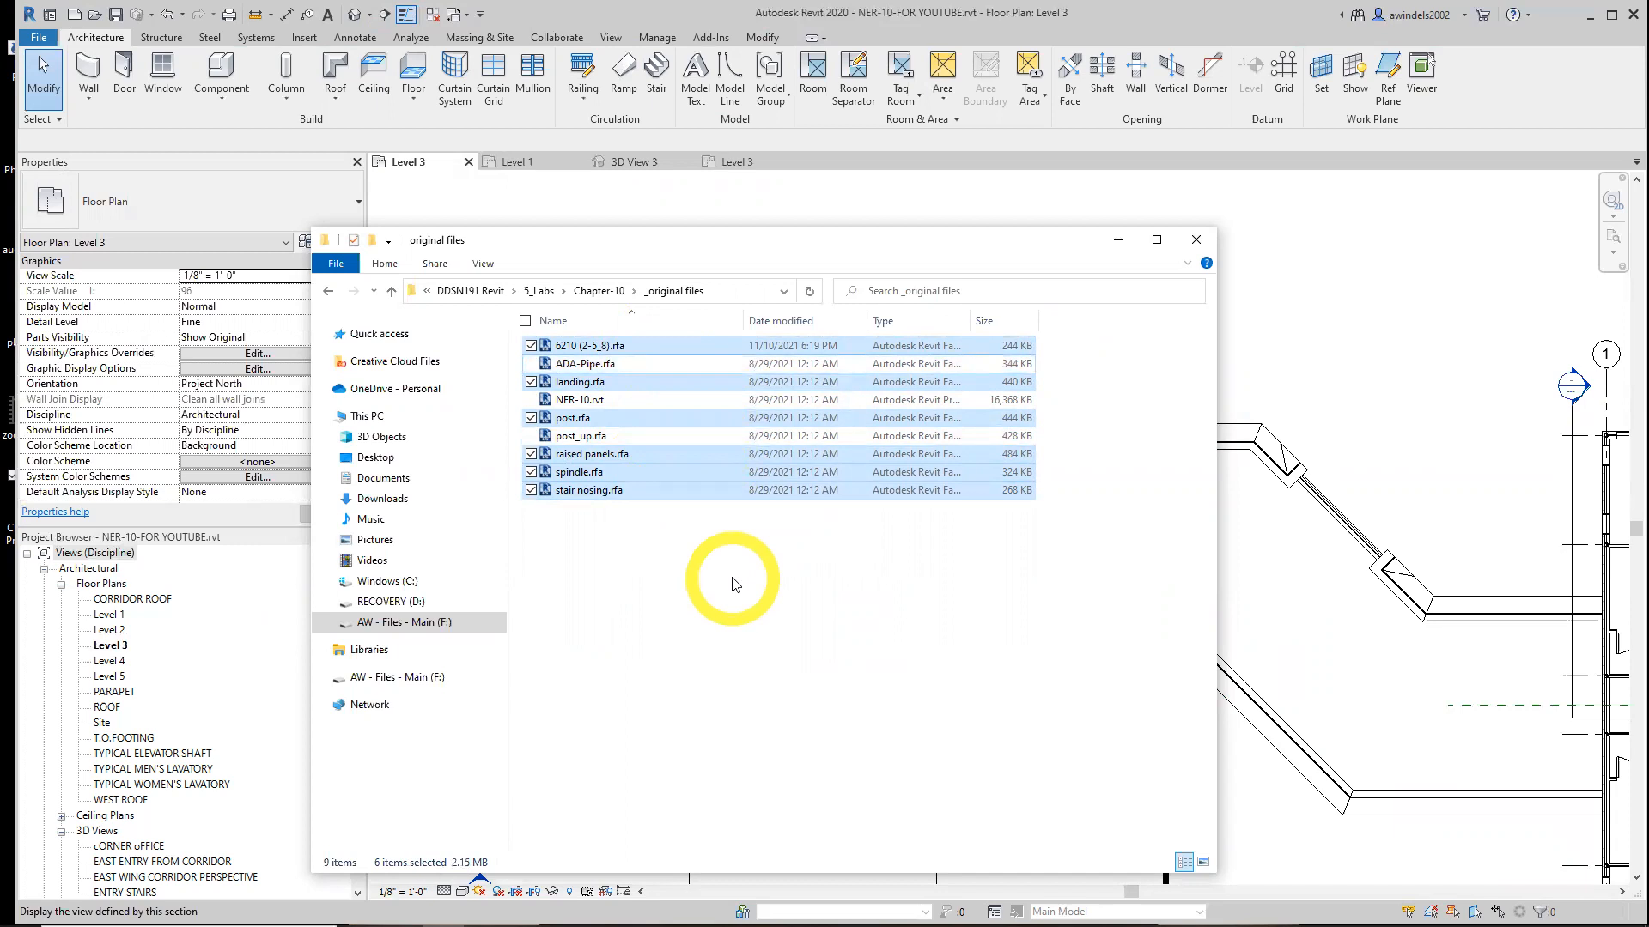
{"action": "left_click", "coordinate": [620, 435], "text": "ctrl"}
{"action": "left_click", "coordinate": [611, 364], "text": "ctrl"}
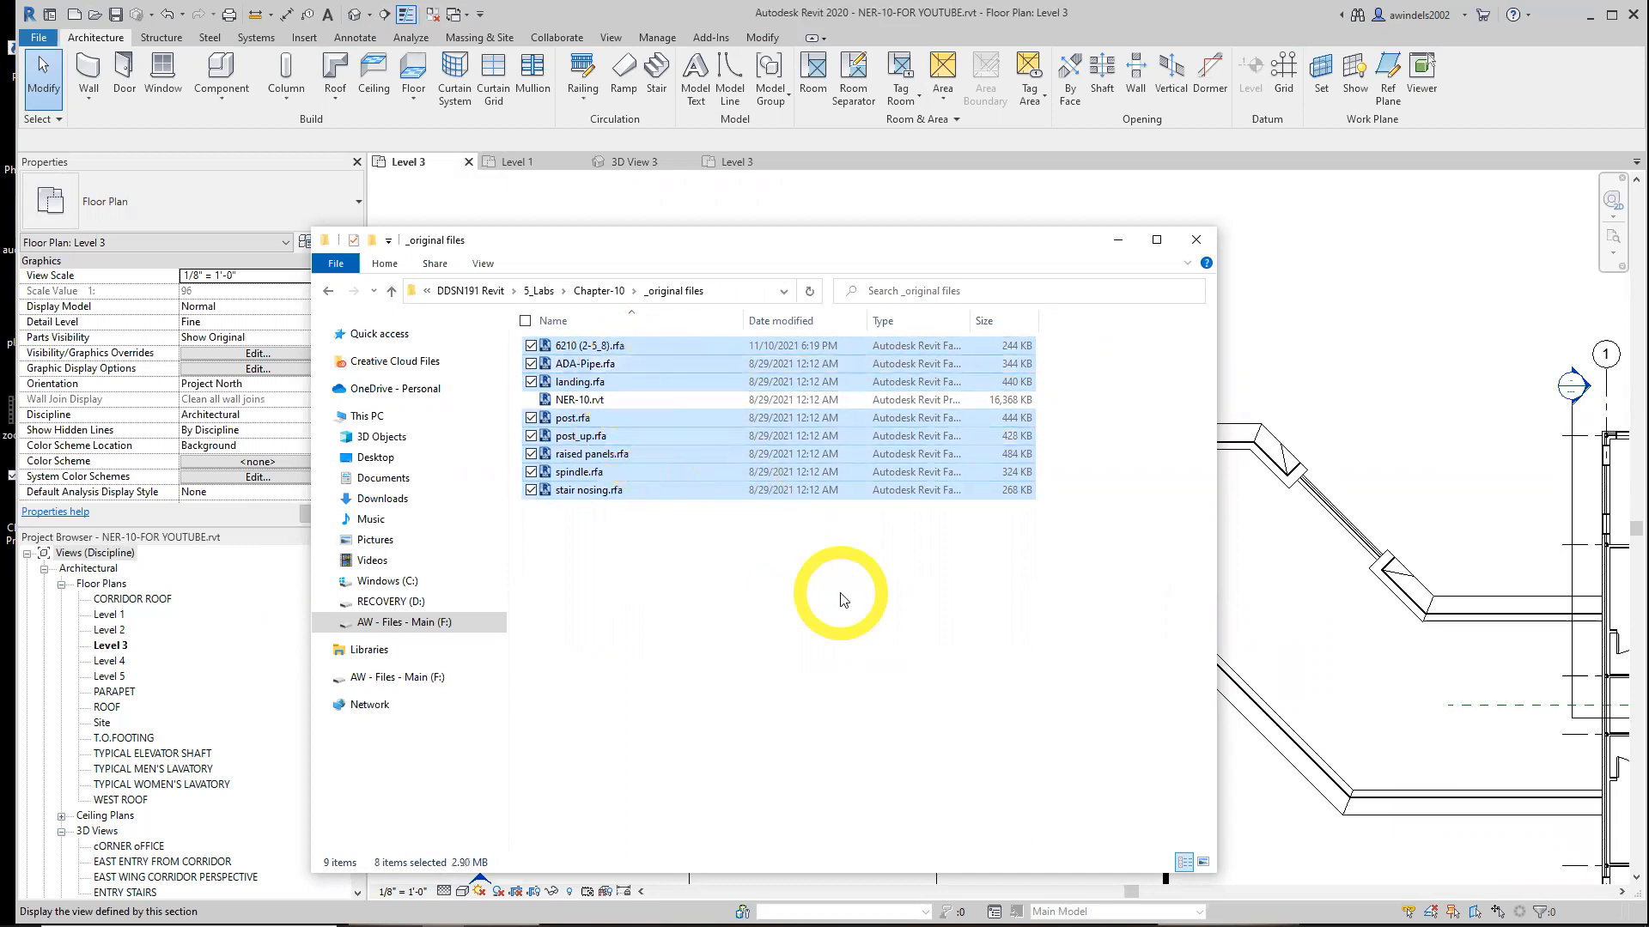
{"action": "left_click", "coordinate": [1117, 239]}
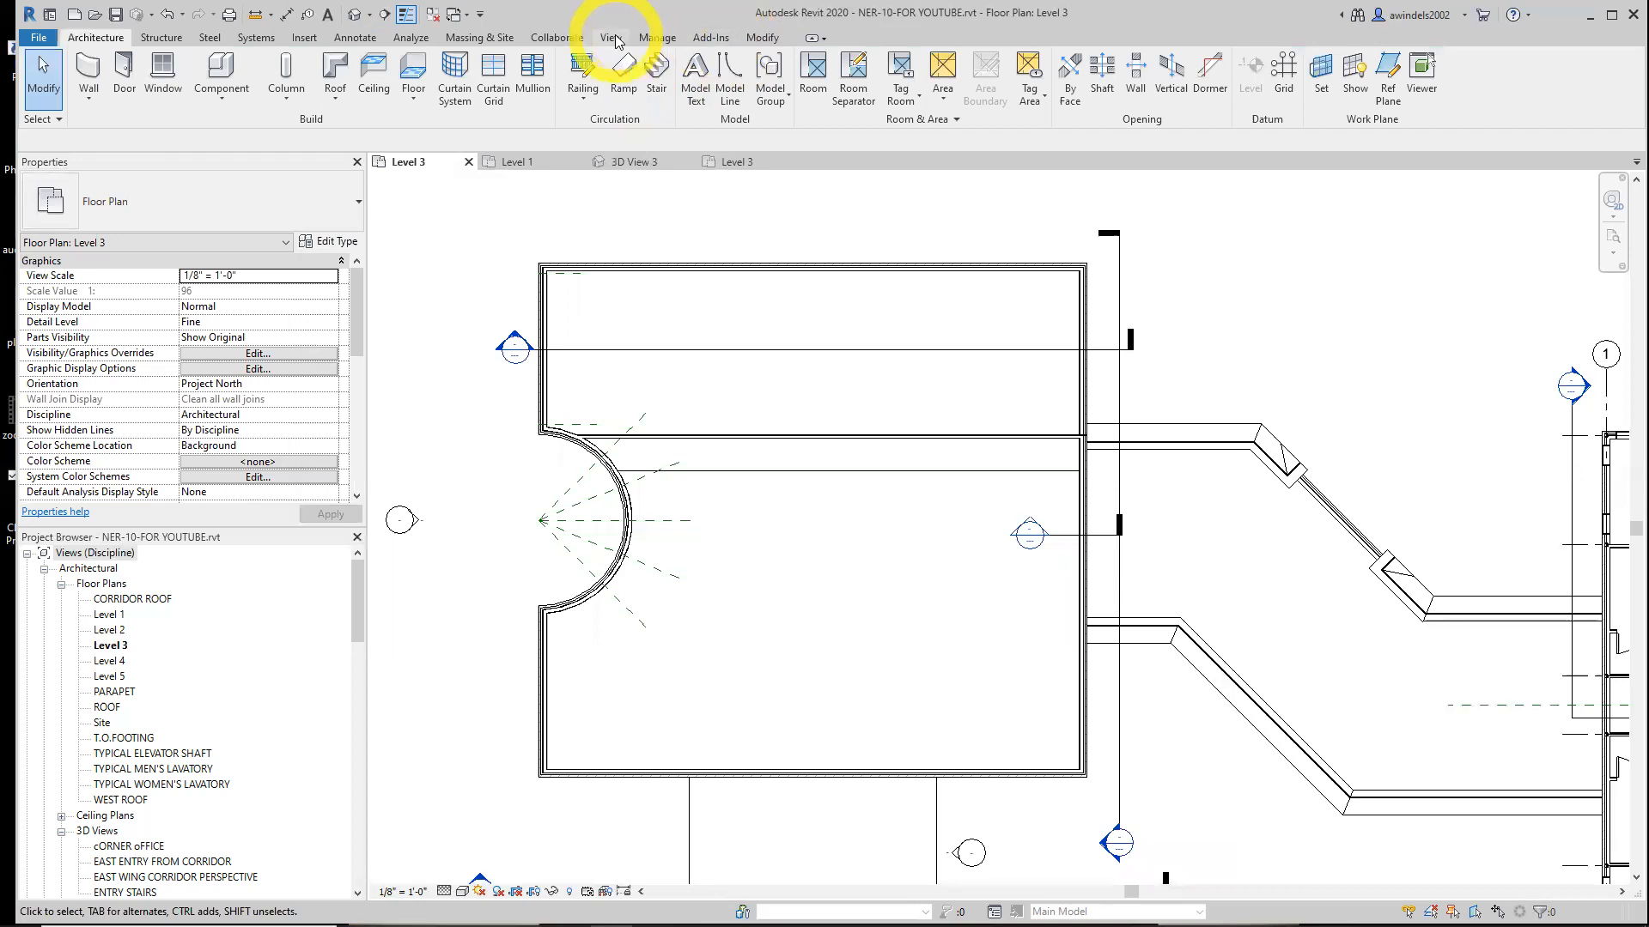
Start loading families and browse to the Chapter-10 folder inside 5_Labs on the drive
{"action": "left_click", "coordinate": [310, 38]}
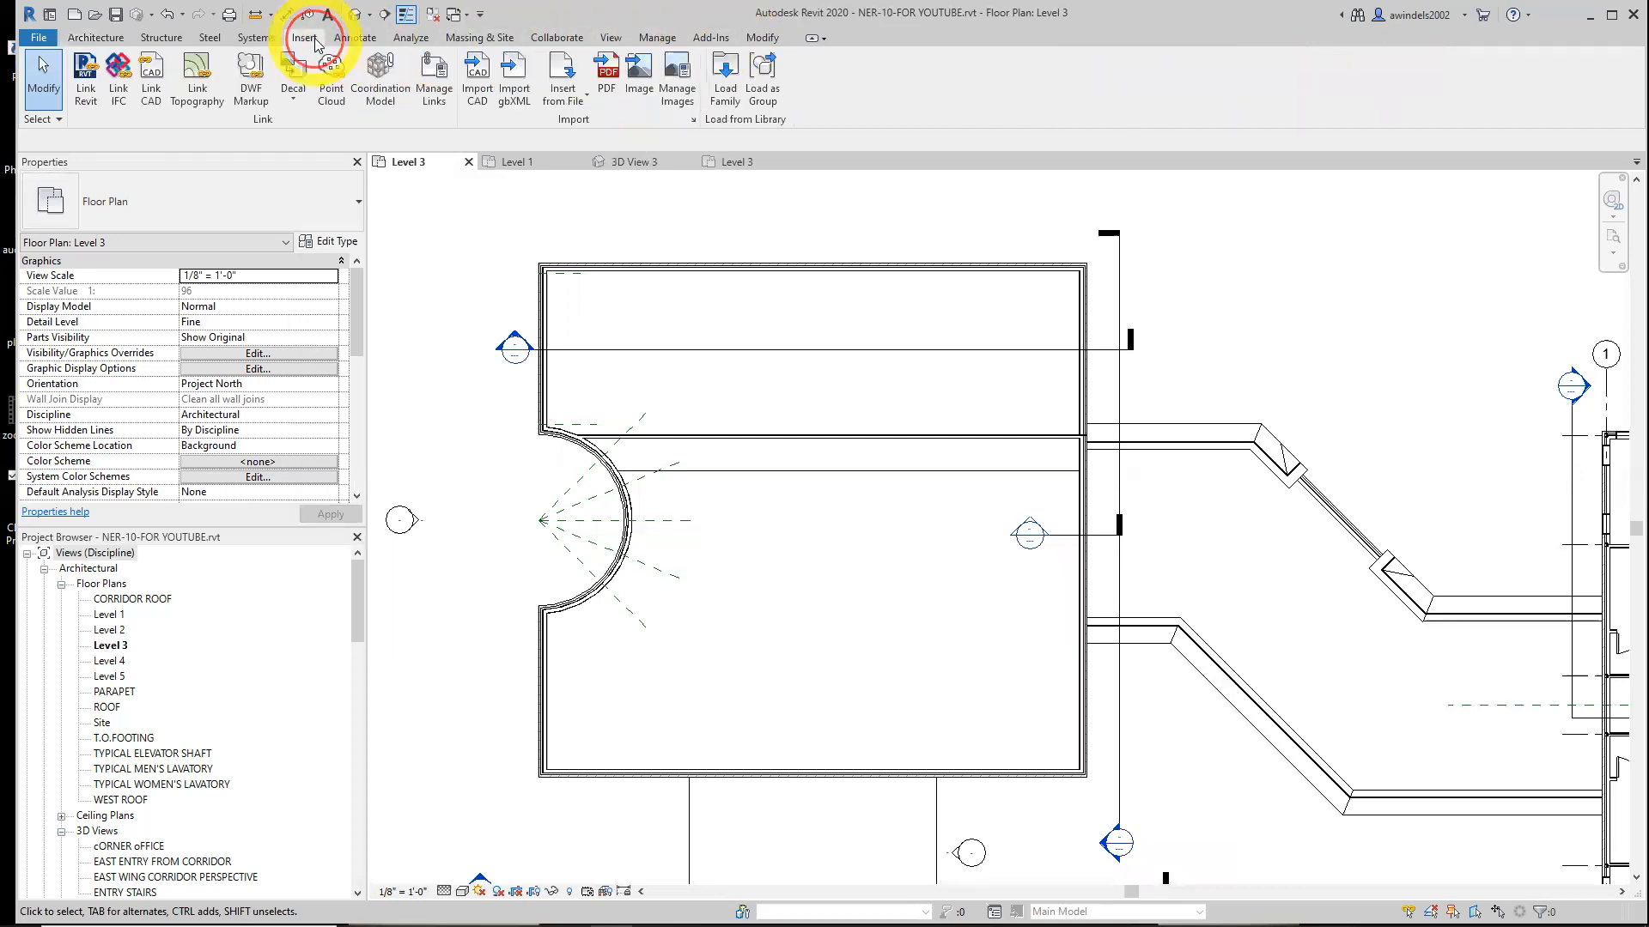
{"action": "left_click", "coordinate": [721, 86]}
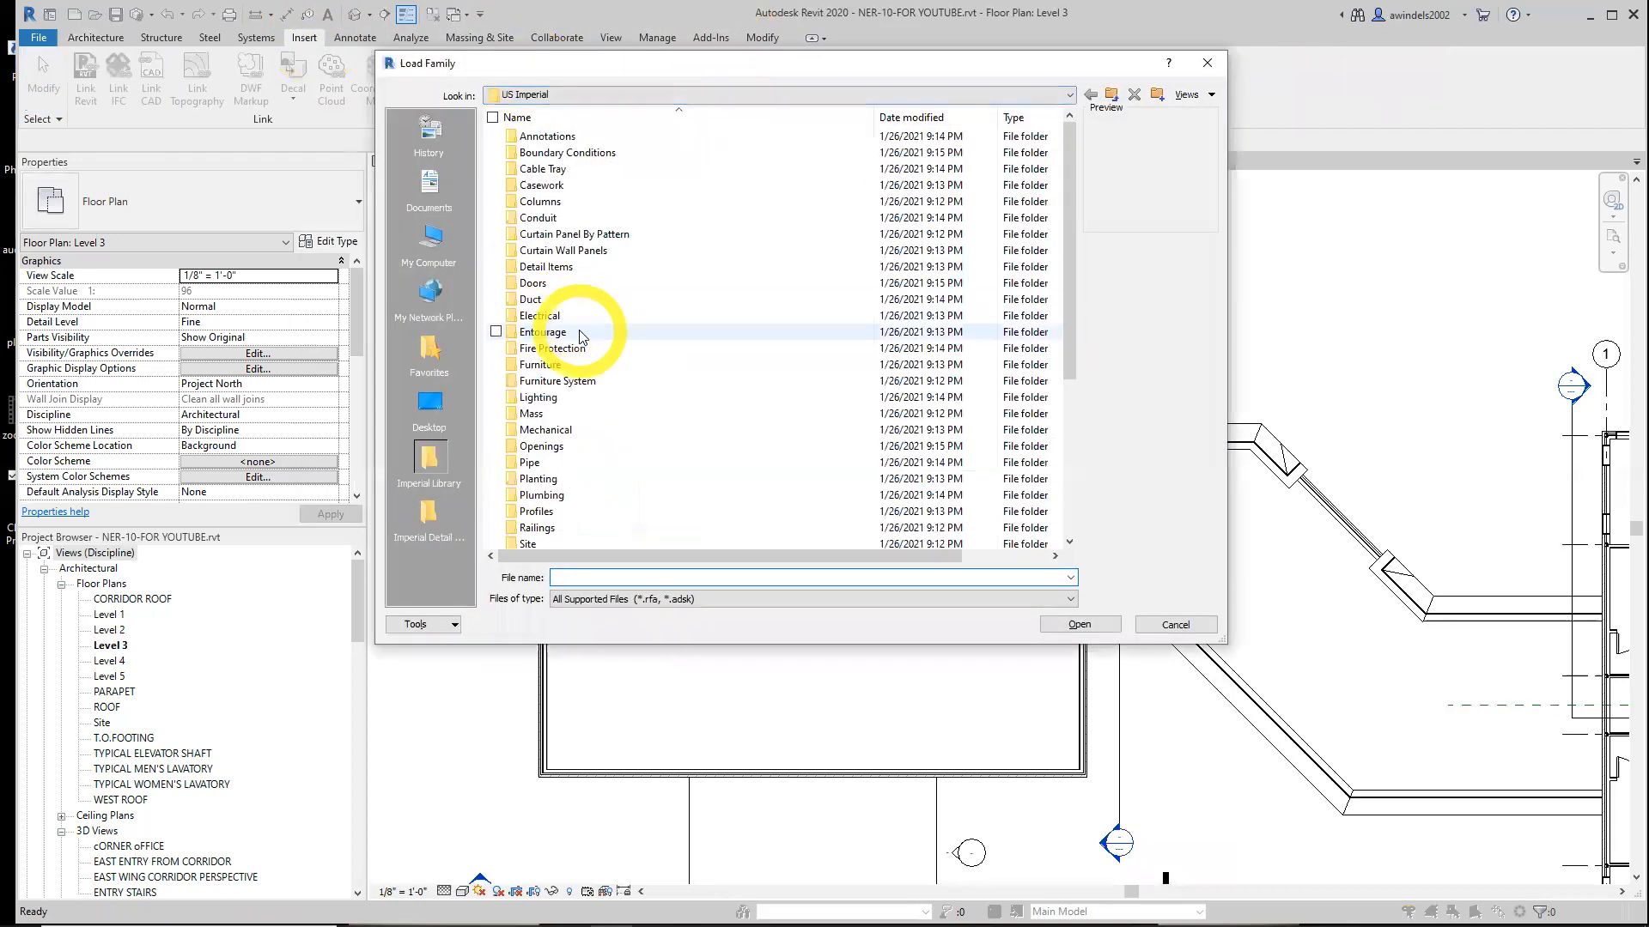
{"action": "left_click", "coordinate": [437, 402]}
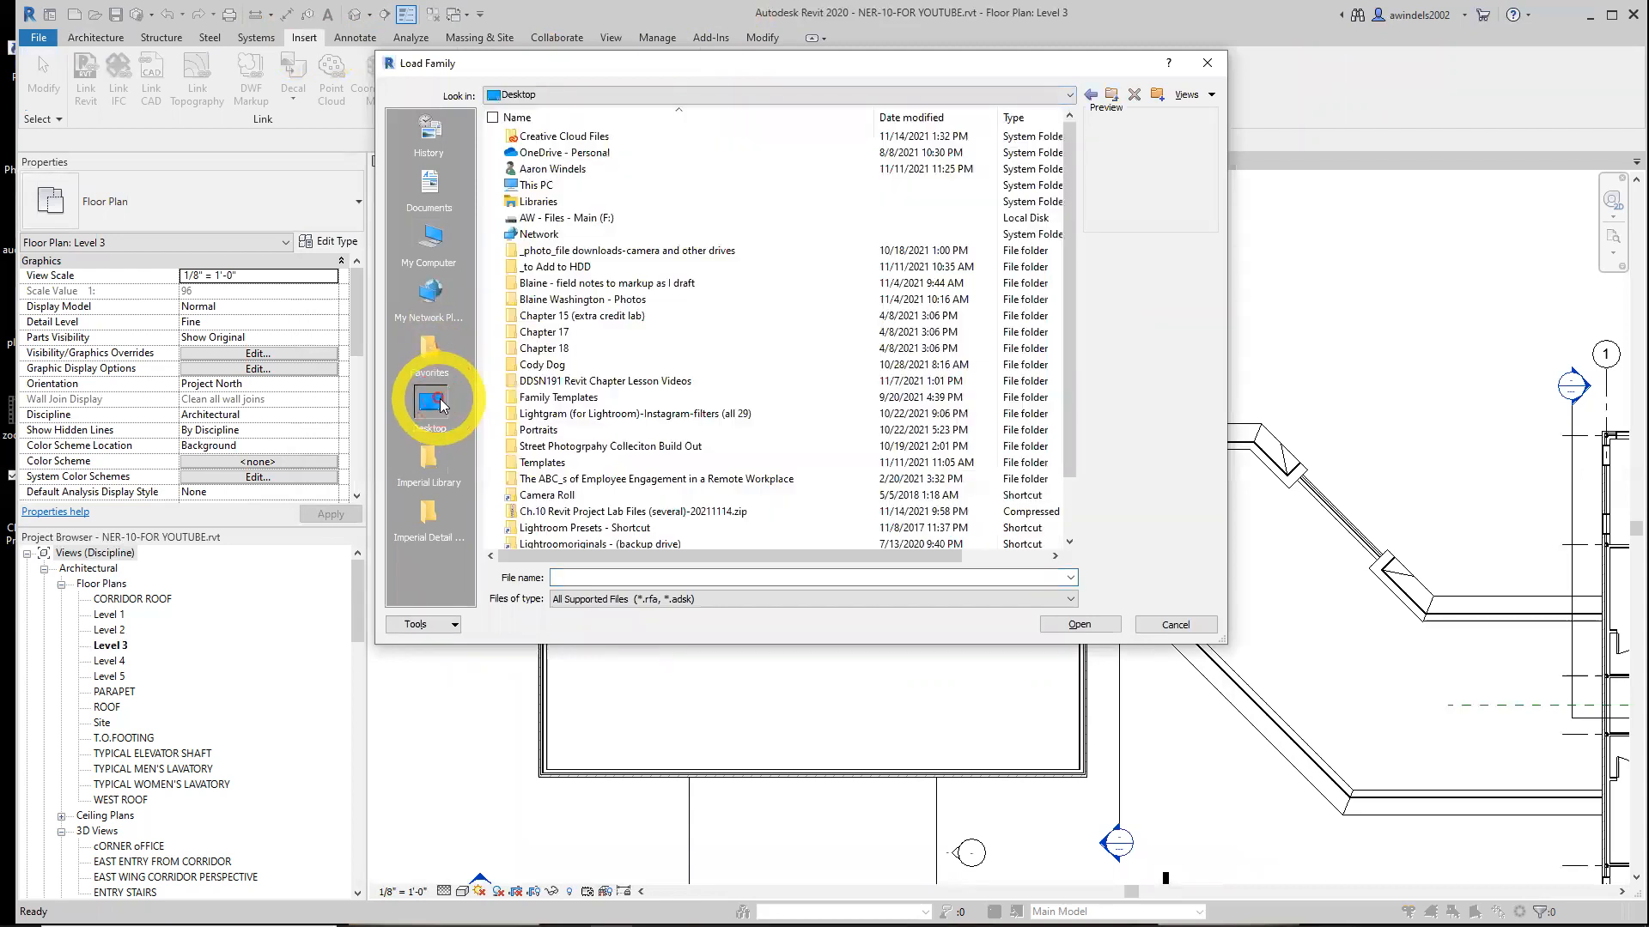
{"action": "double_click", "coordinate": [571, 218]}
{"action": "double_click", "coordinate": [576, 219]}
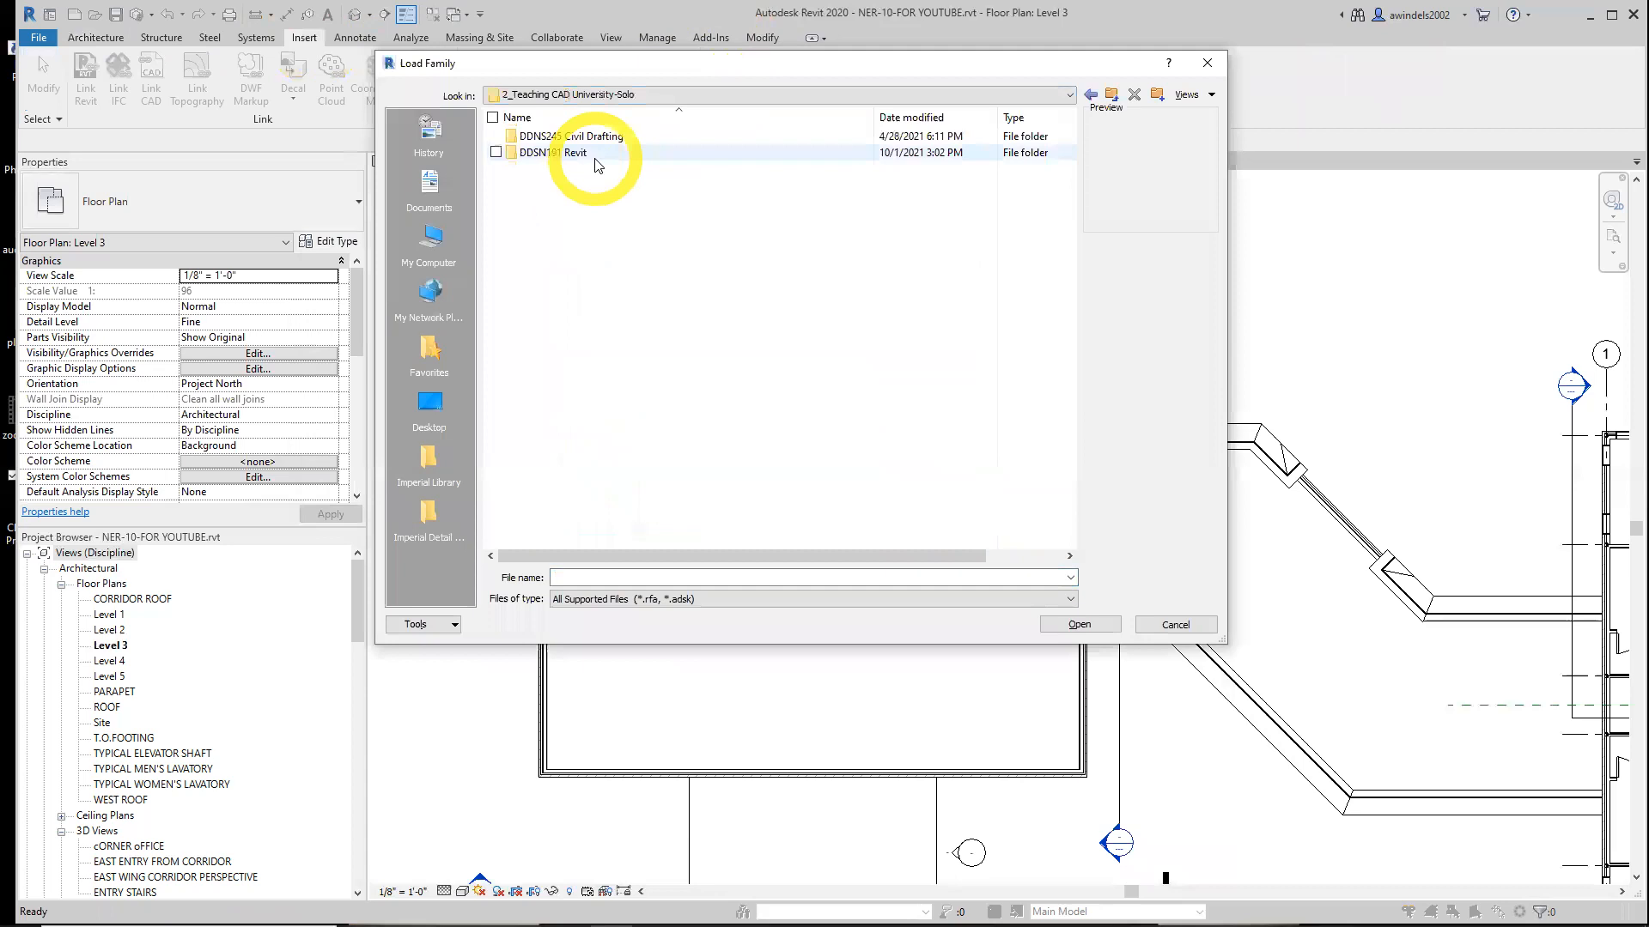
{"action": "double_click", "coordinate": [592, 155]}
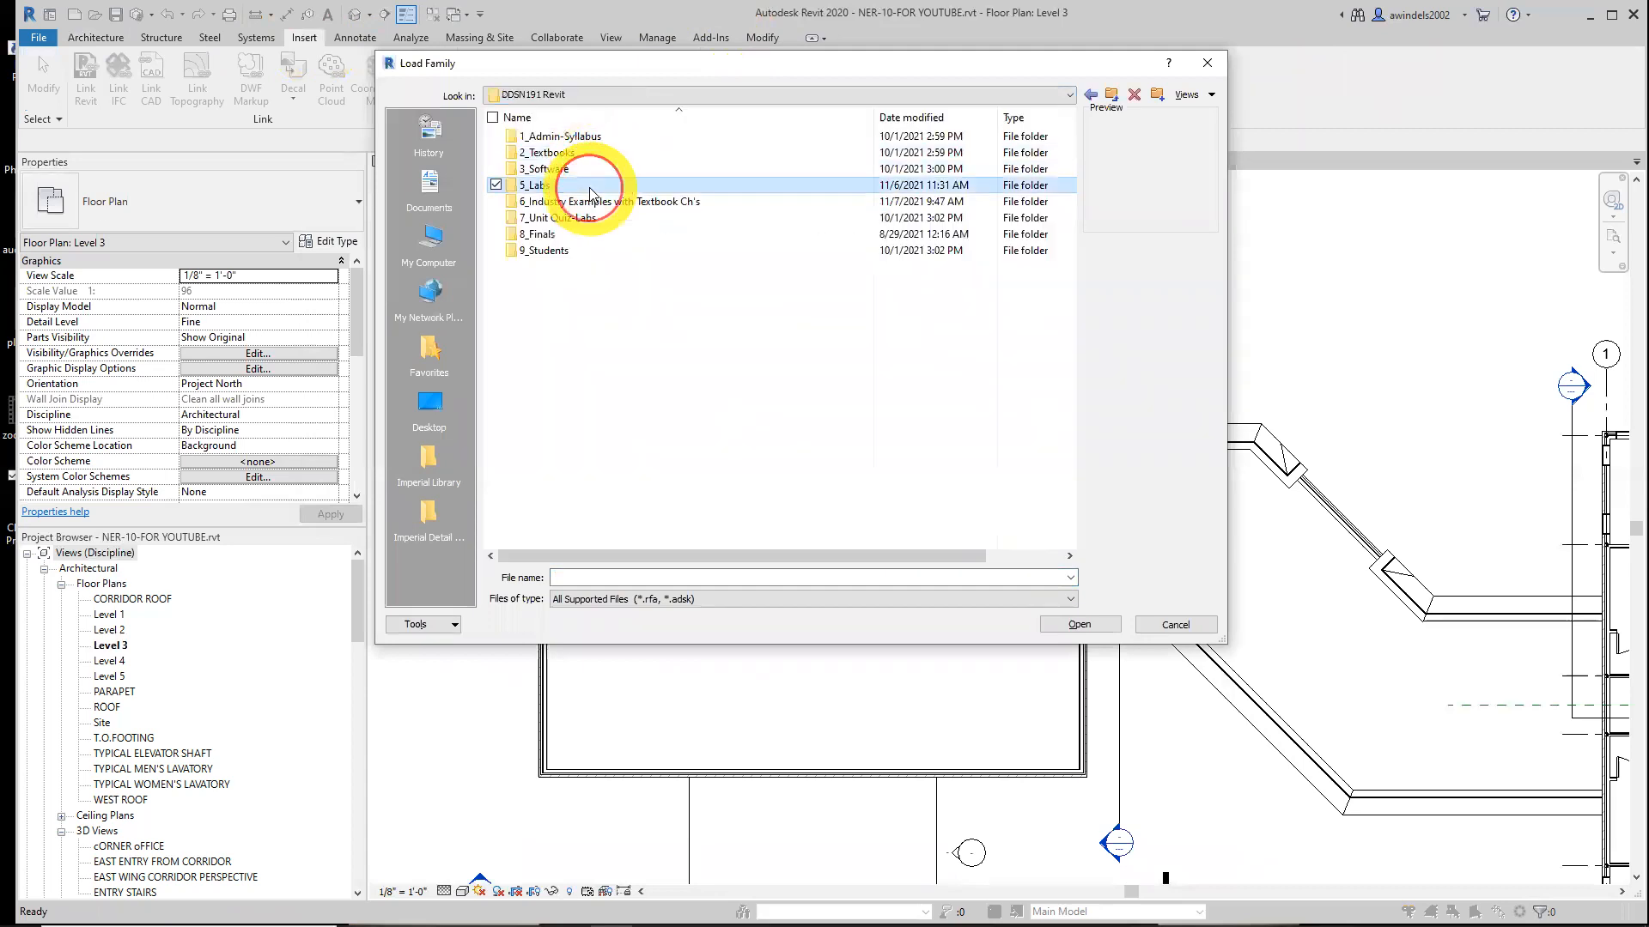
{"action": "double_click", "coordinate": [590, 186]}
{"action": "left_click", "coordinate": [590, 185]}
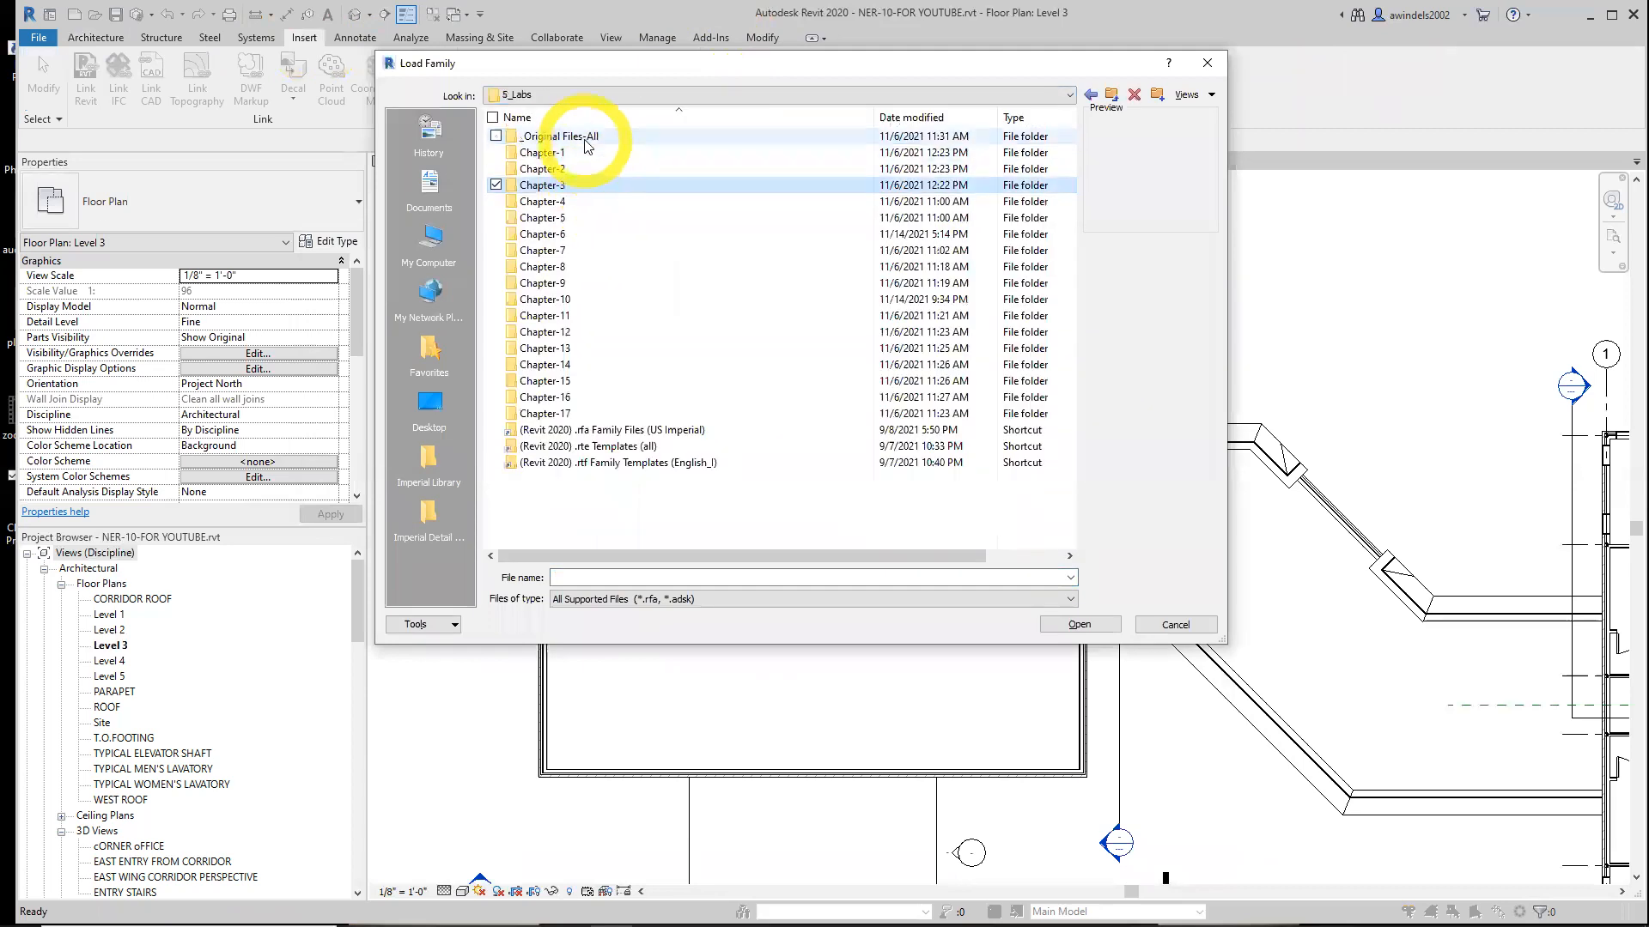
{"action": "double_click", "coordinate": [565, 297]}
Select all eight .rfa families from 6210 (2-5_8).rfa to stair nosing.rfa and load them into the project
{"action": "left_click_drag", "start_coordinate": [592, 208], "coordinate": [606, 263]}
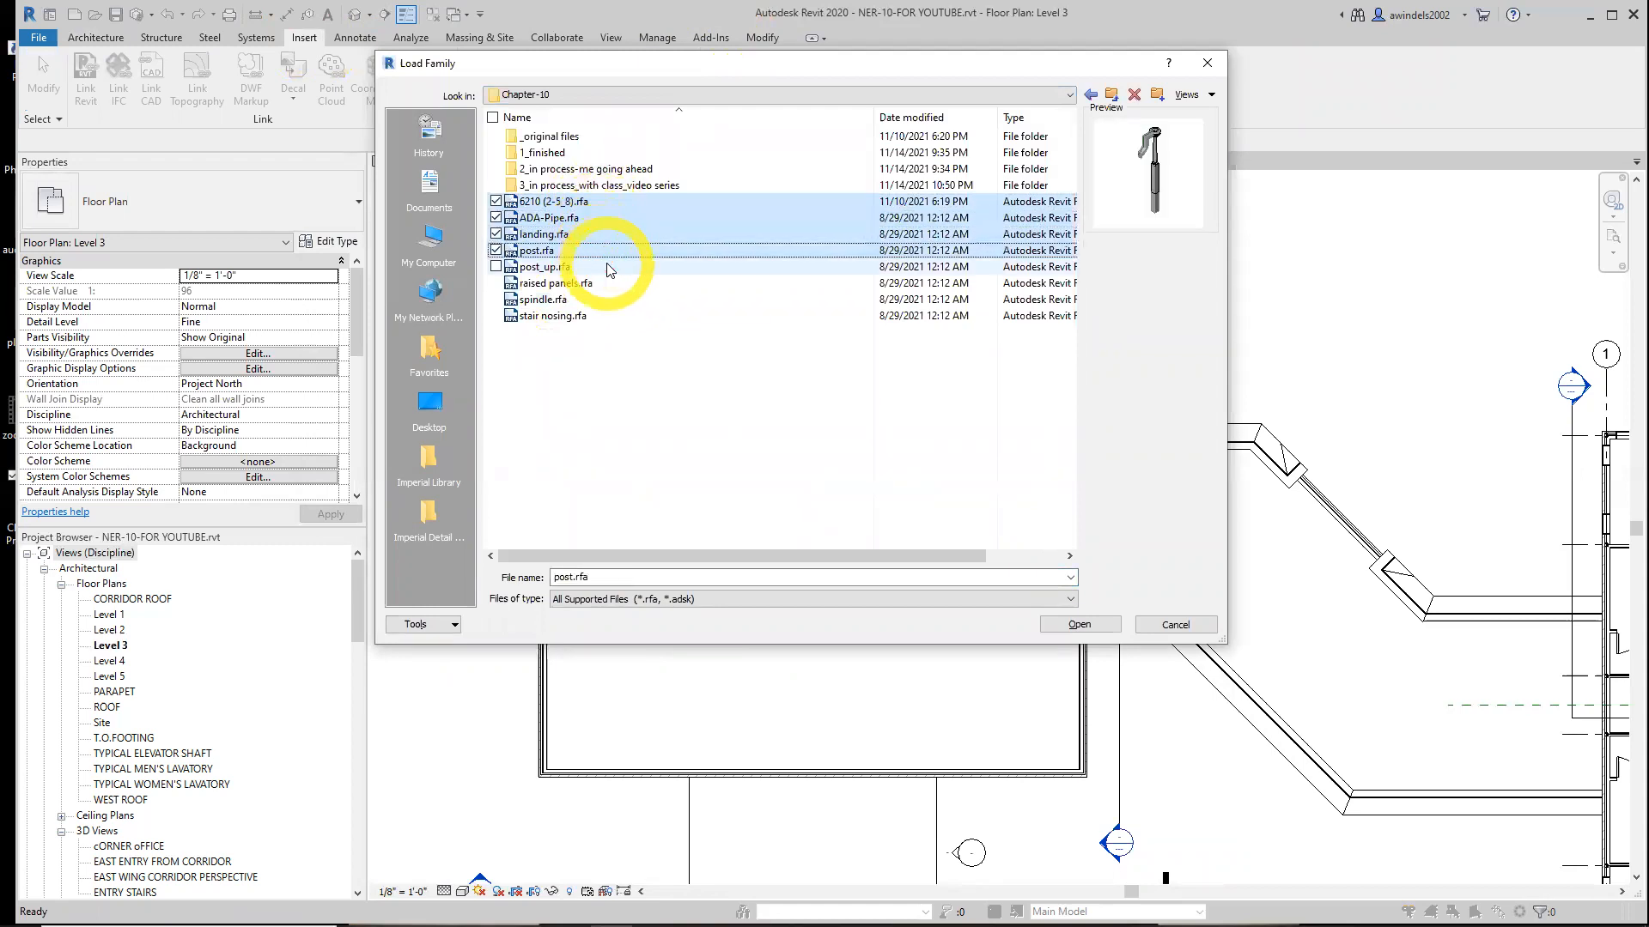
{"action": "left_click", "coordinate": [613, 316]}
{"action": "left_click", "coordinate": [590, 202], "text": "shift"}
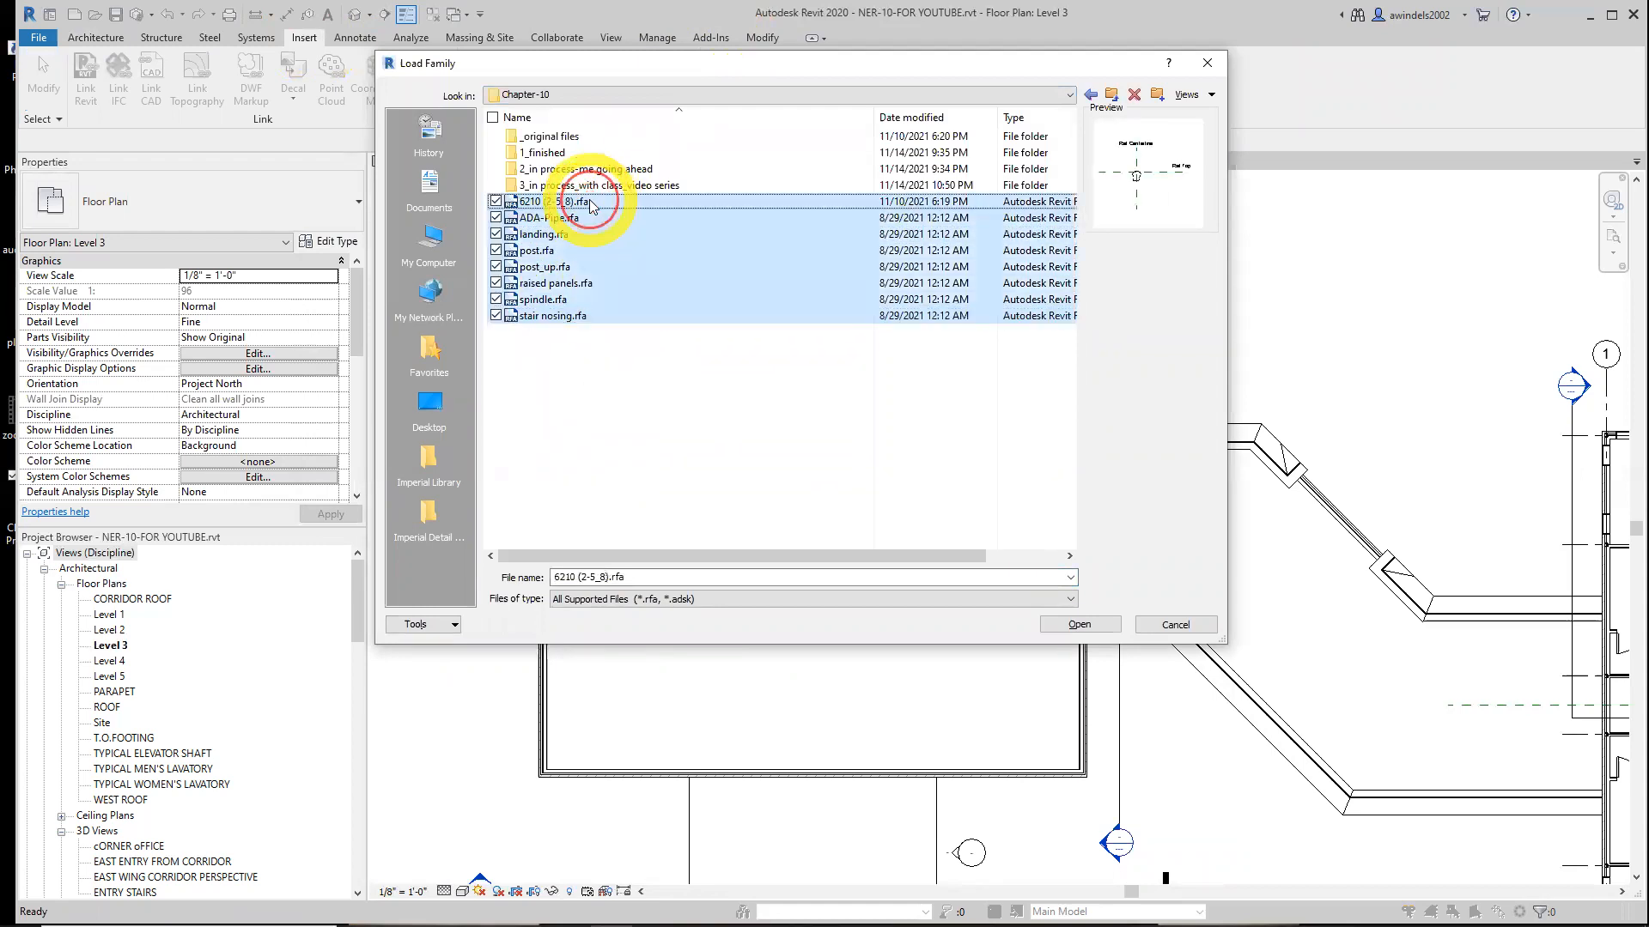
{"action": "left_click", "coordinate": [1097, 627]}
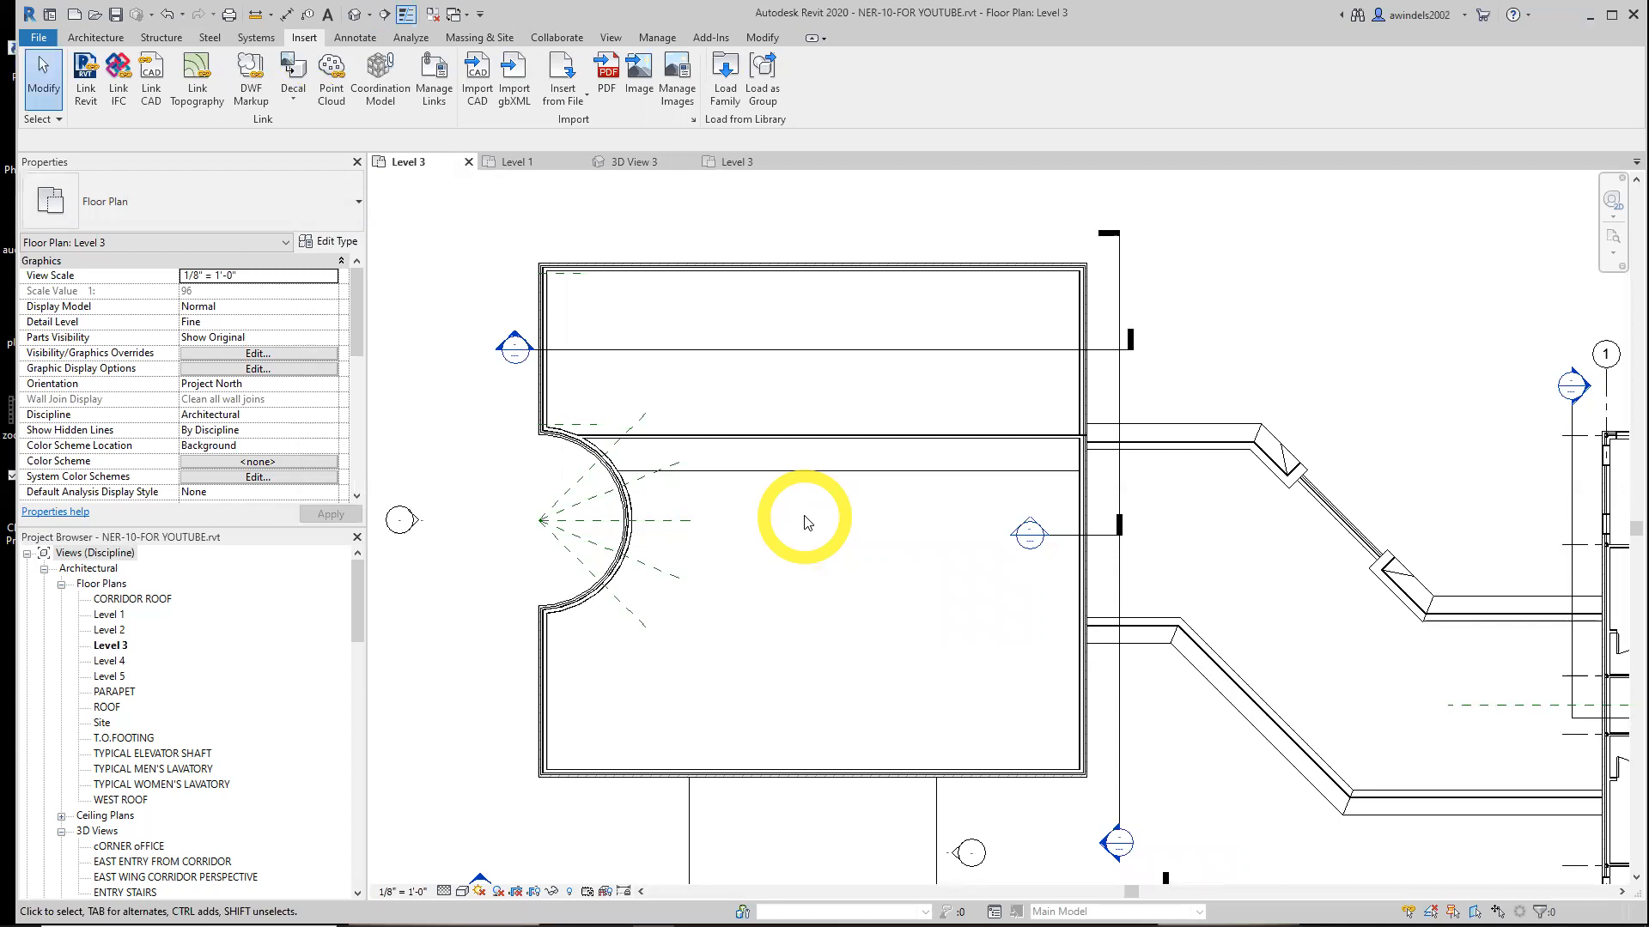
Expand the Families section of the project browser to review the Railing types under Railings
{"action": "left_click", "coordinate": [101, 38]}
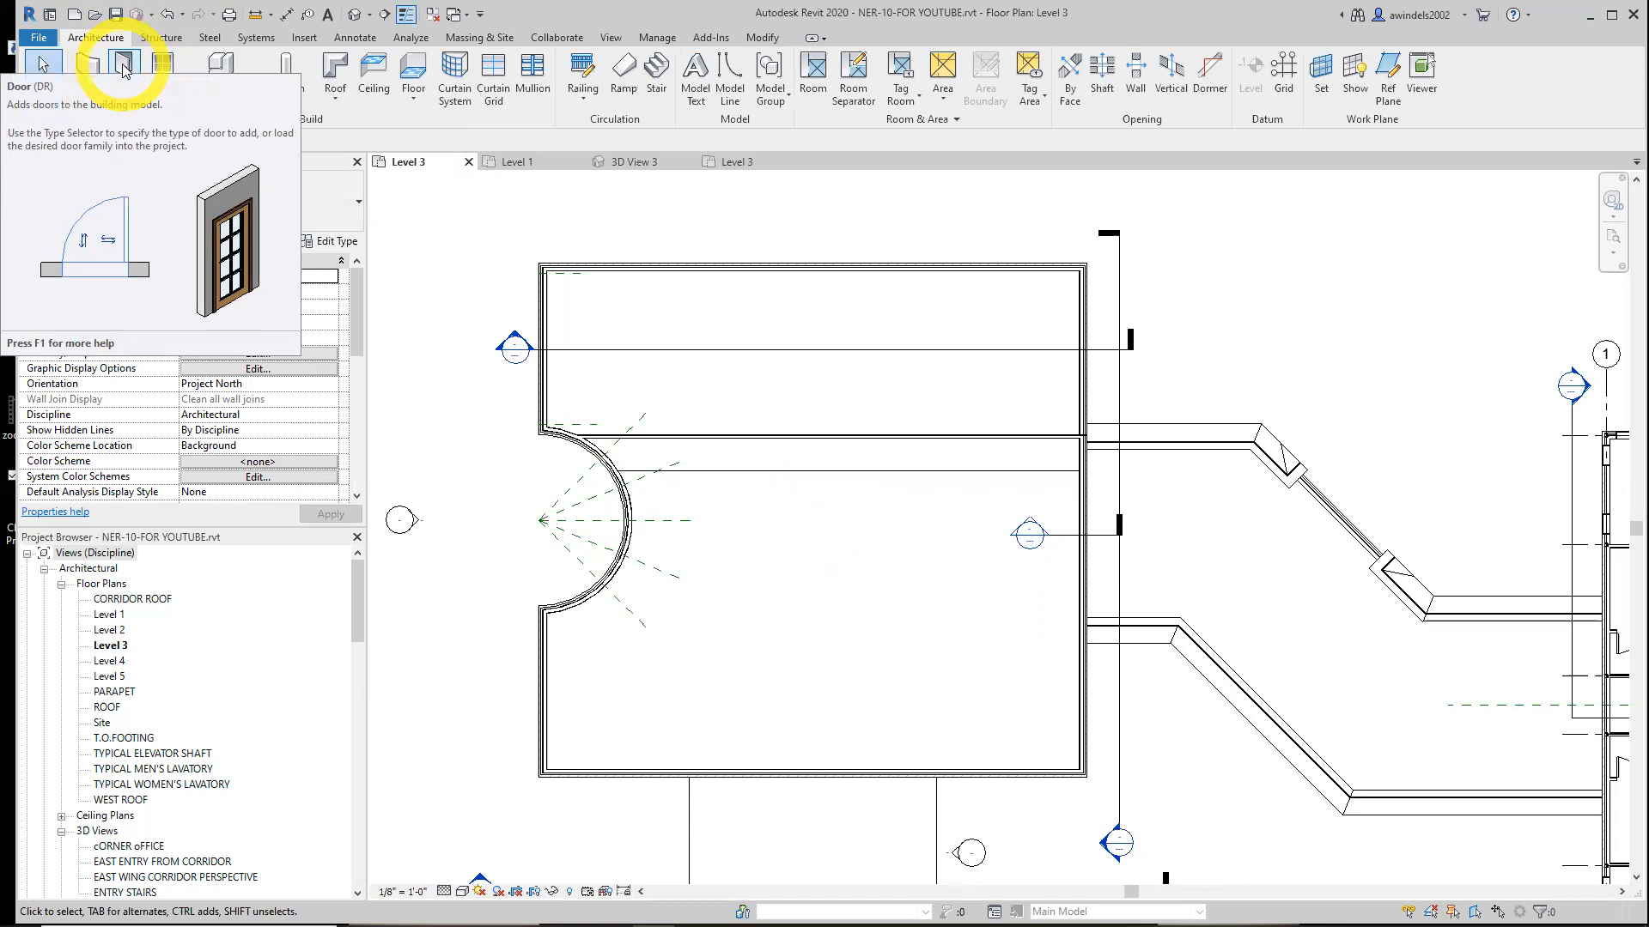
{"action": "left_click", "coordinate": [45, 568]}
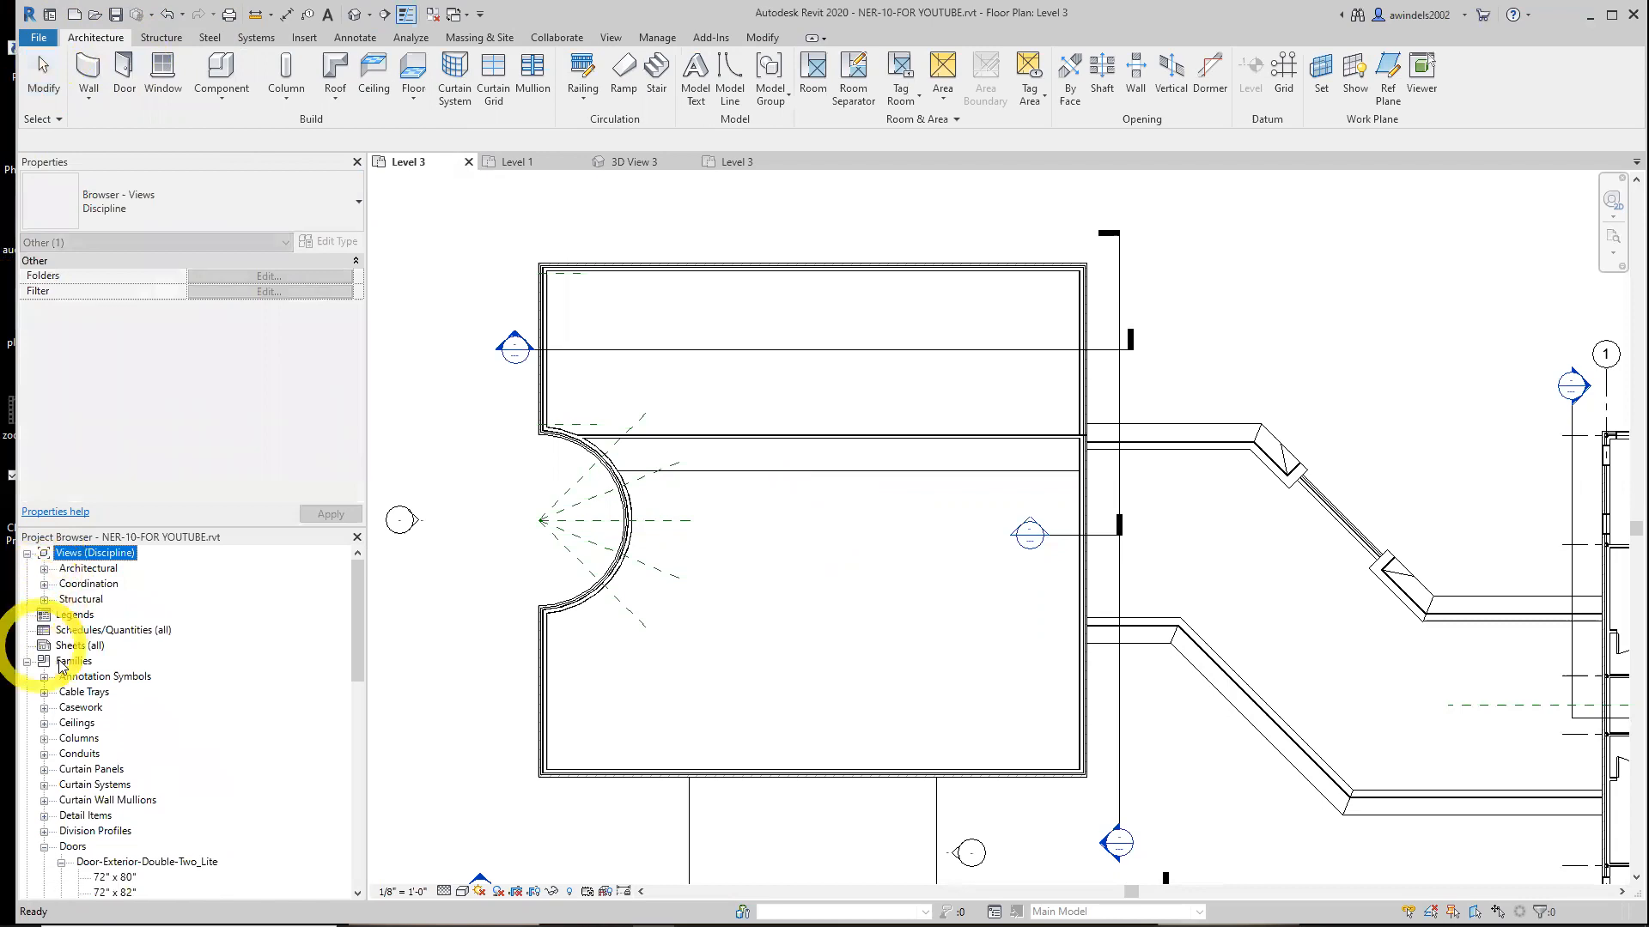
{"action": "scroll", "coordinate": [60, 665], "scroll_direction": "down", "scroll_amount": 3}
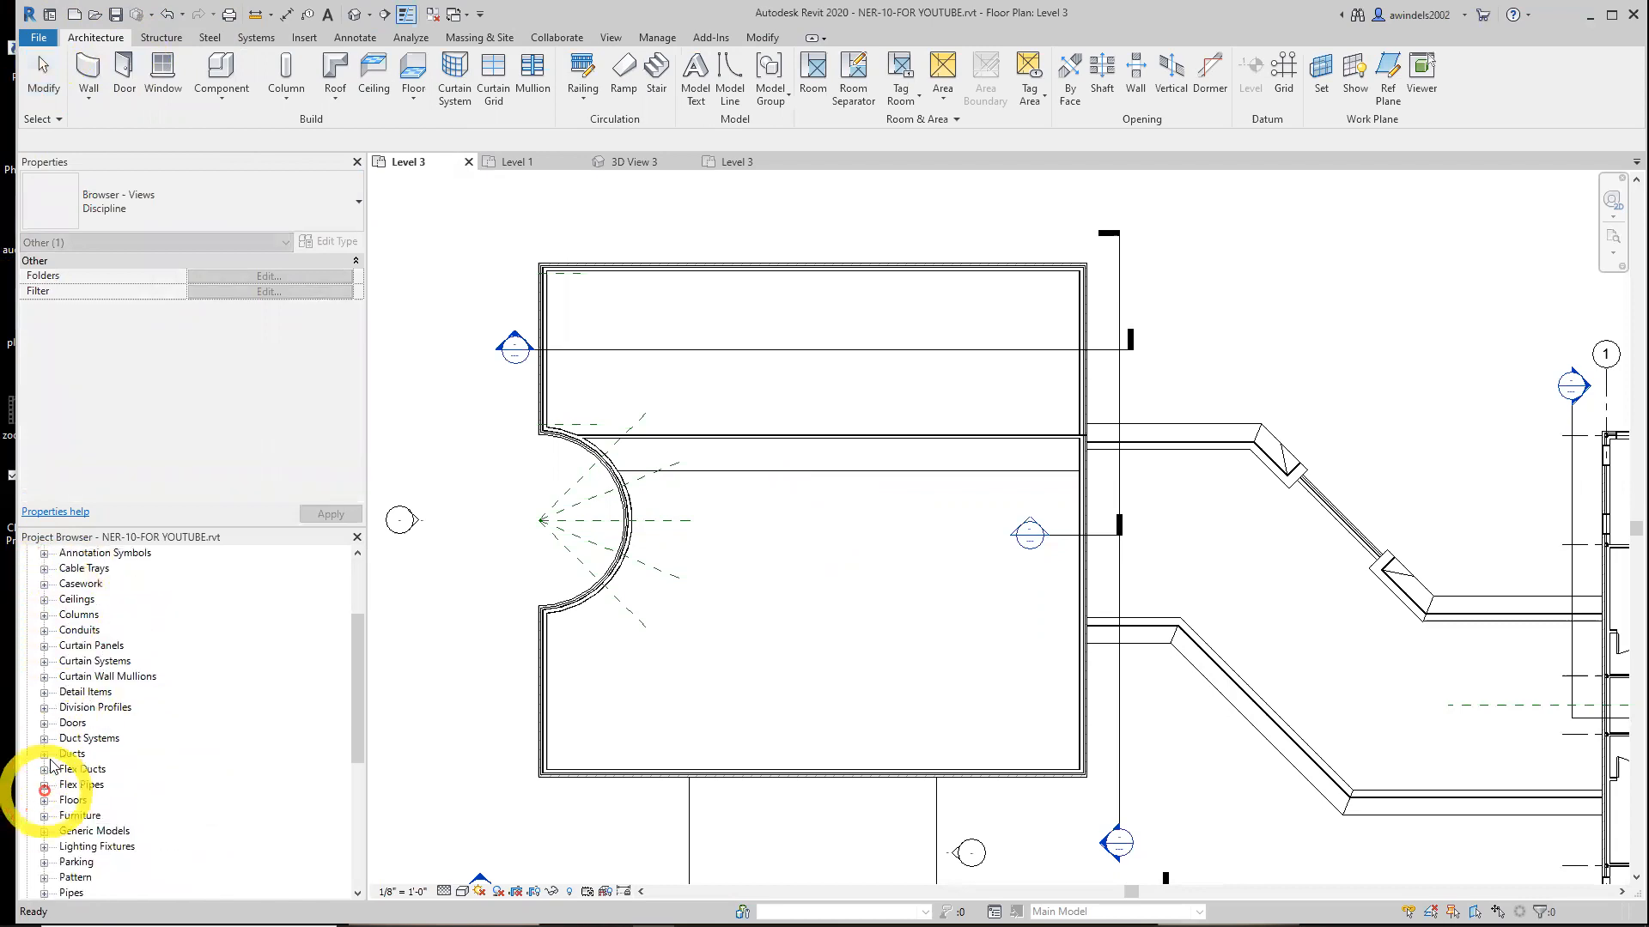
{"action": "scroll", "coordinate": [51, 760], "scroll_direction": "down", "scroll_amount": 3}
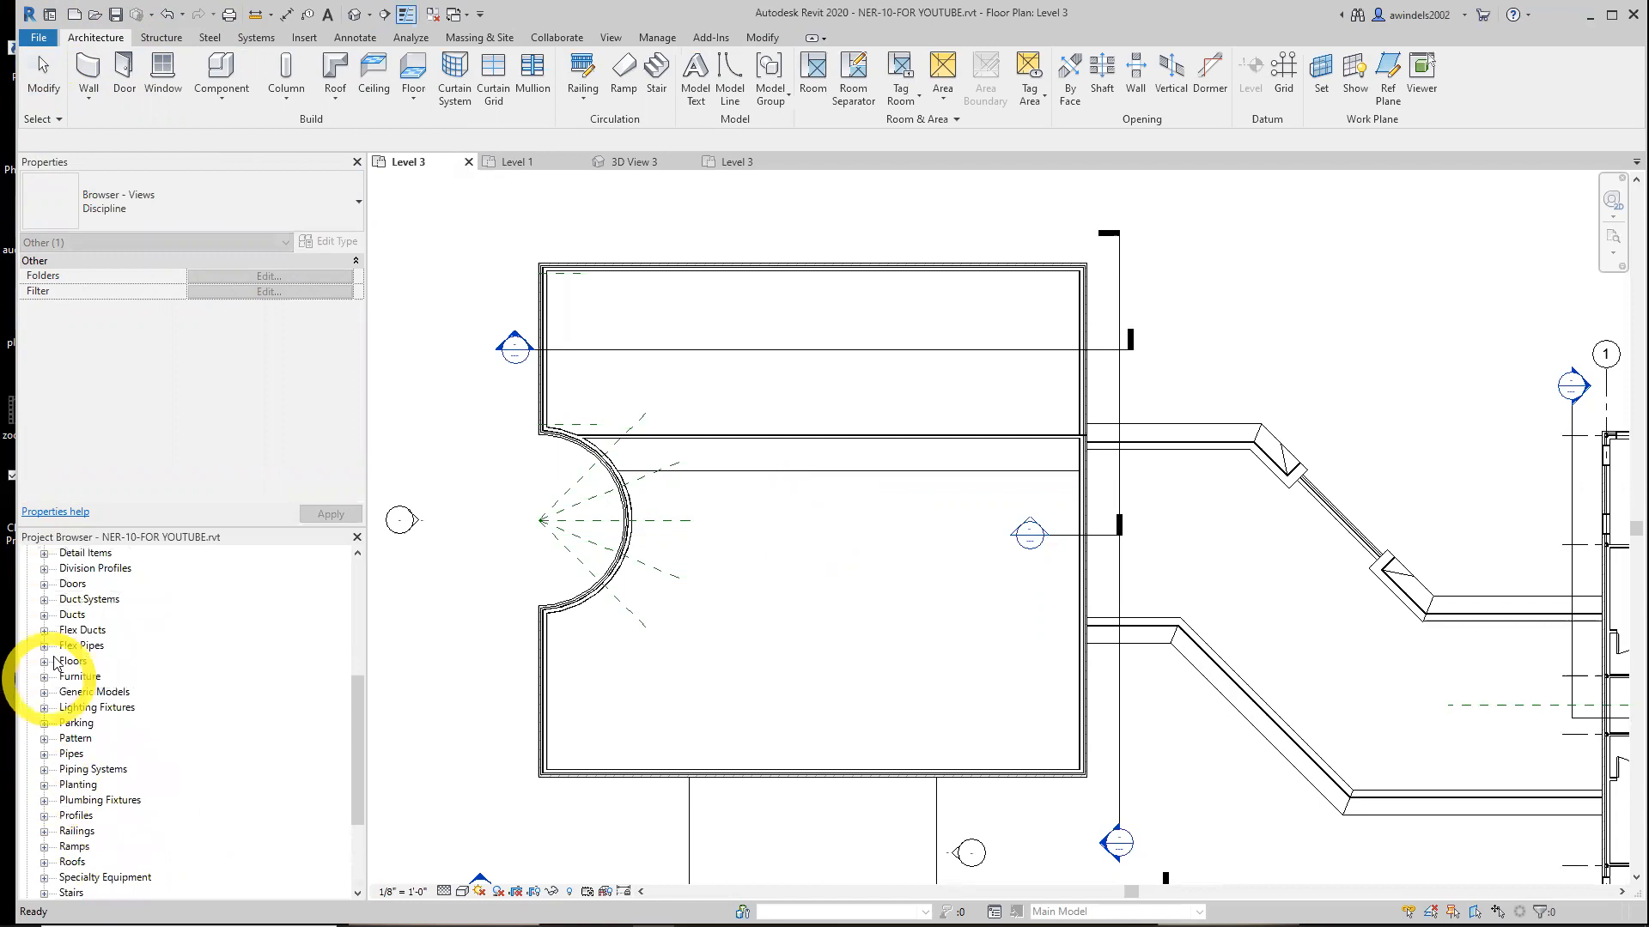
{"action": "scroll", "coordinate": [54, 662], "scroll_direction": "up", "scroll_amount": 5}
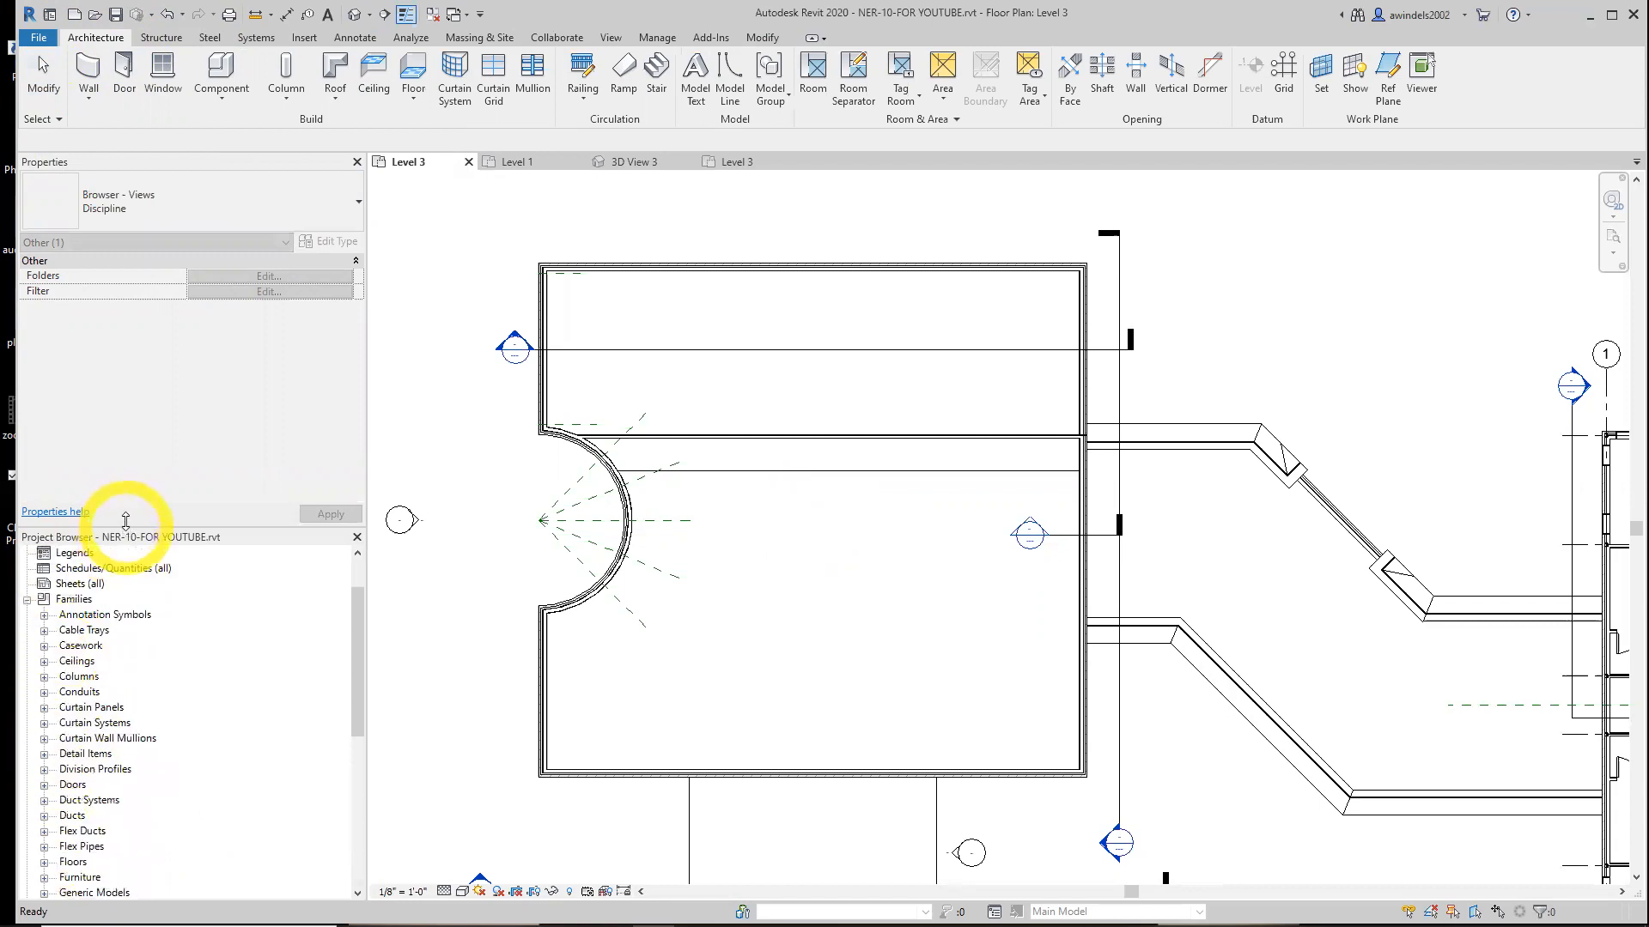
{"action": "left_click_drag", "start_coordinate": [125, 520], "coordinate": [121, 477]}
{"action": "scroll", "coordinate": [104, 558], "scroll_direction": "up", "scroll_amount": 1}
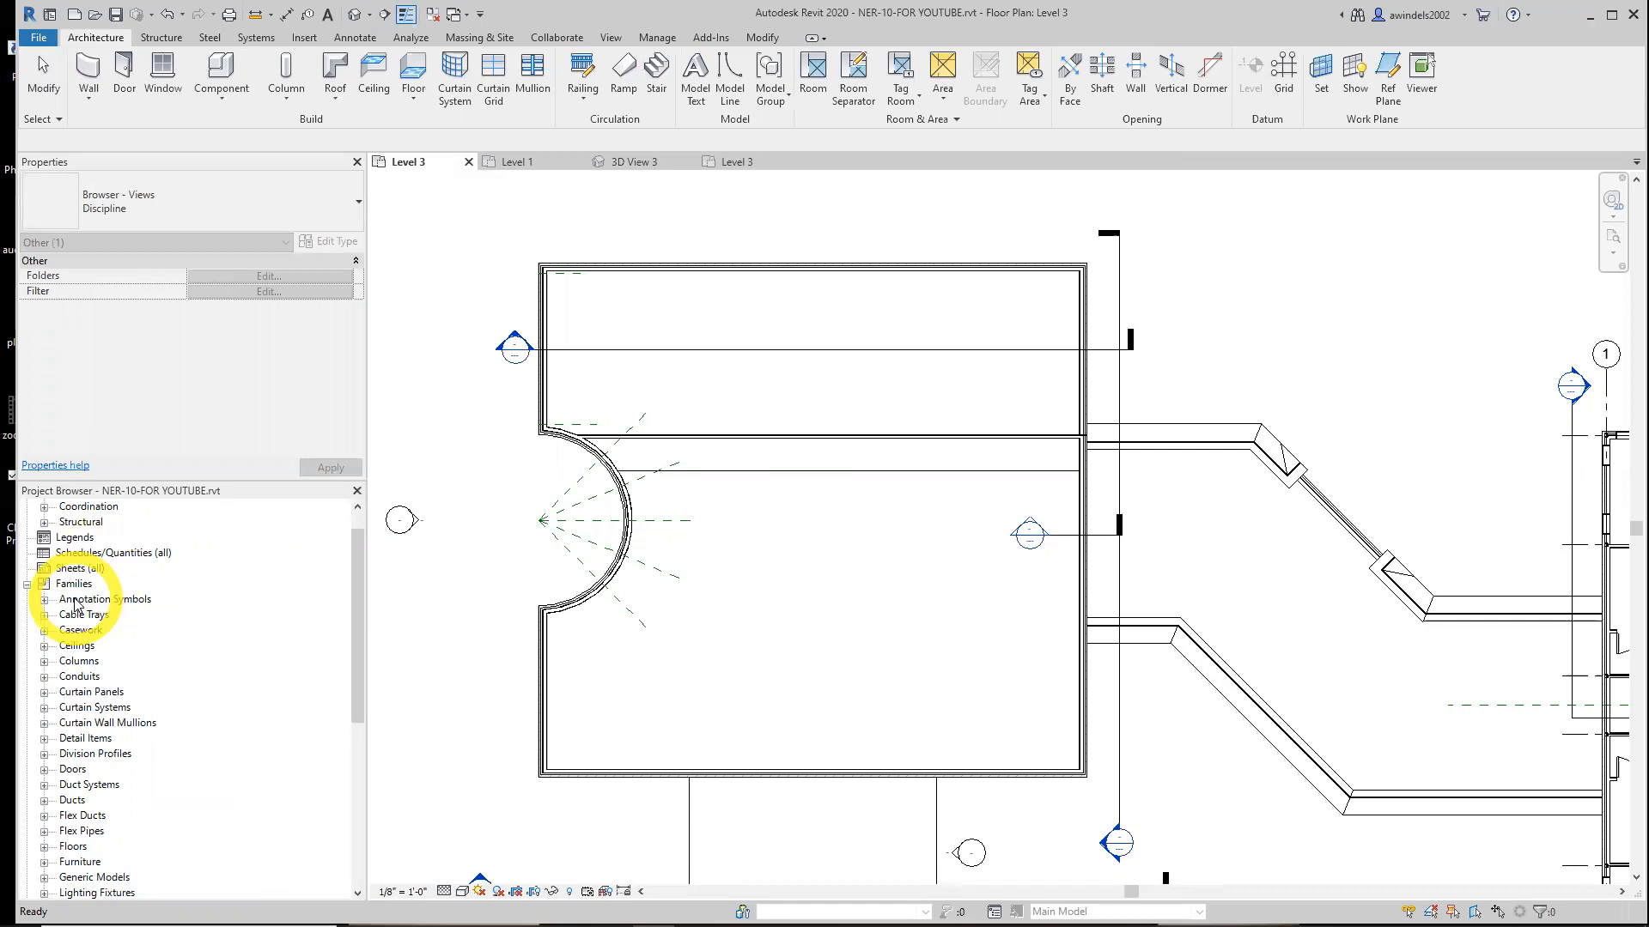
{"action": "scroll", "coordinate": [76, 606], "scroll_direction": "down", "scroll_amount": 6}
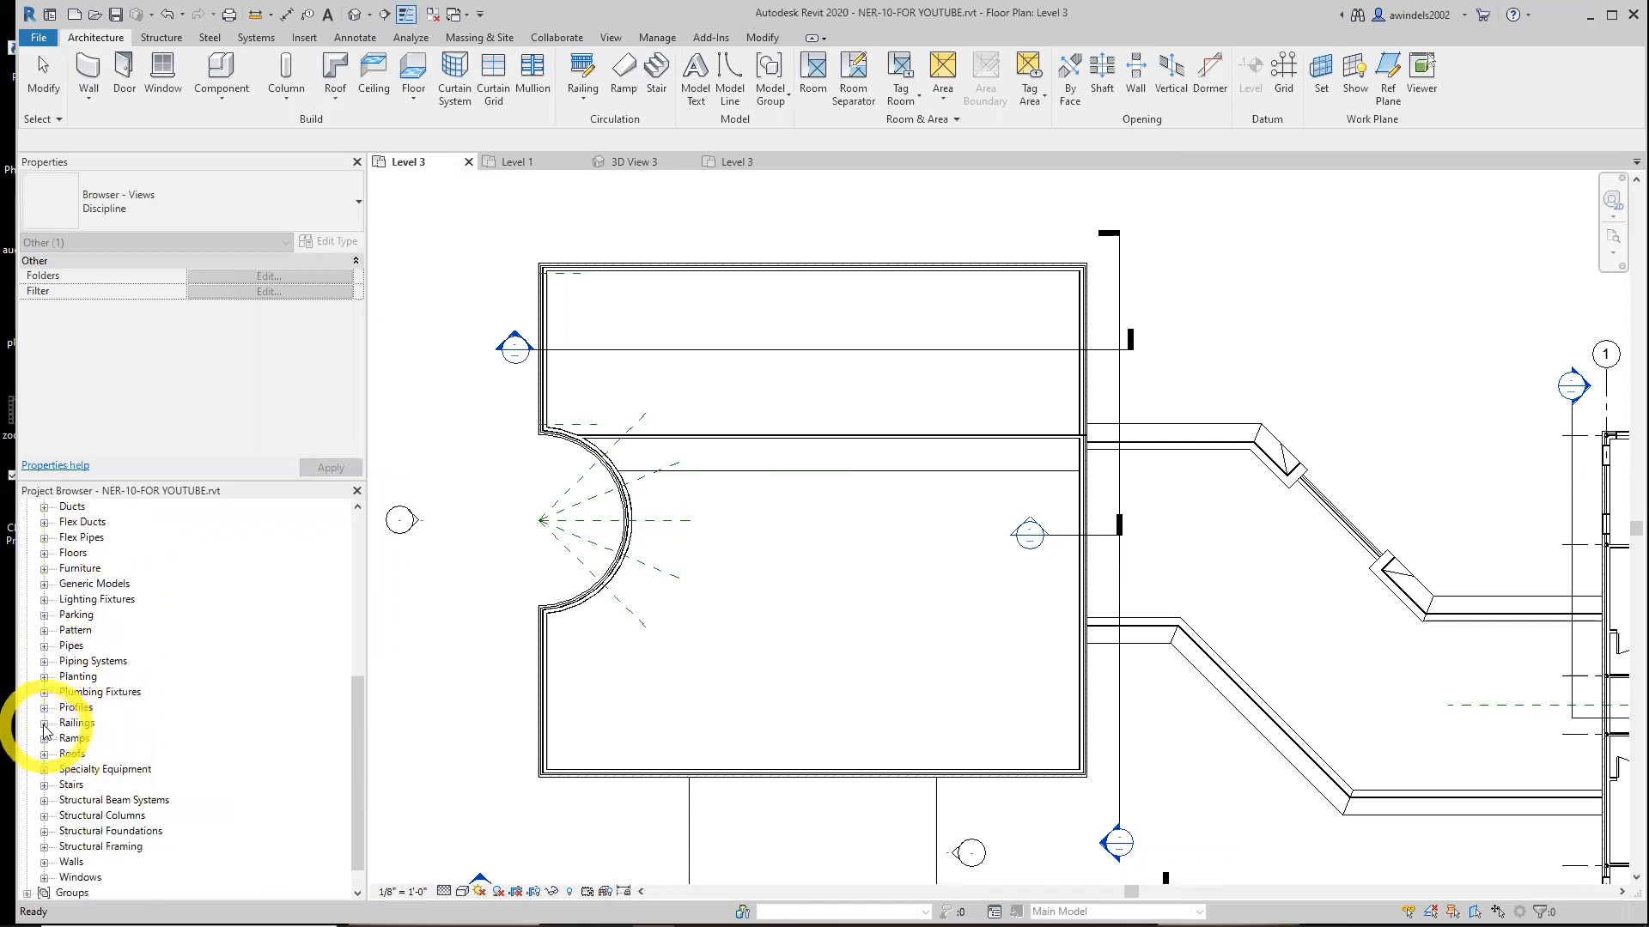
{"action": "left_click", "coordinate": [43, 724]}
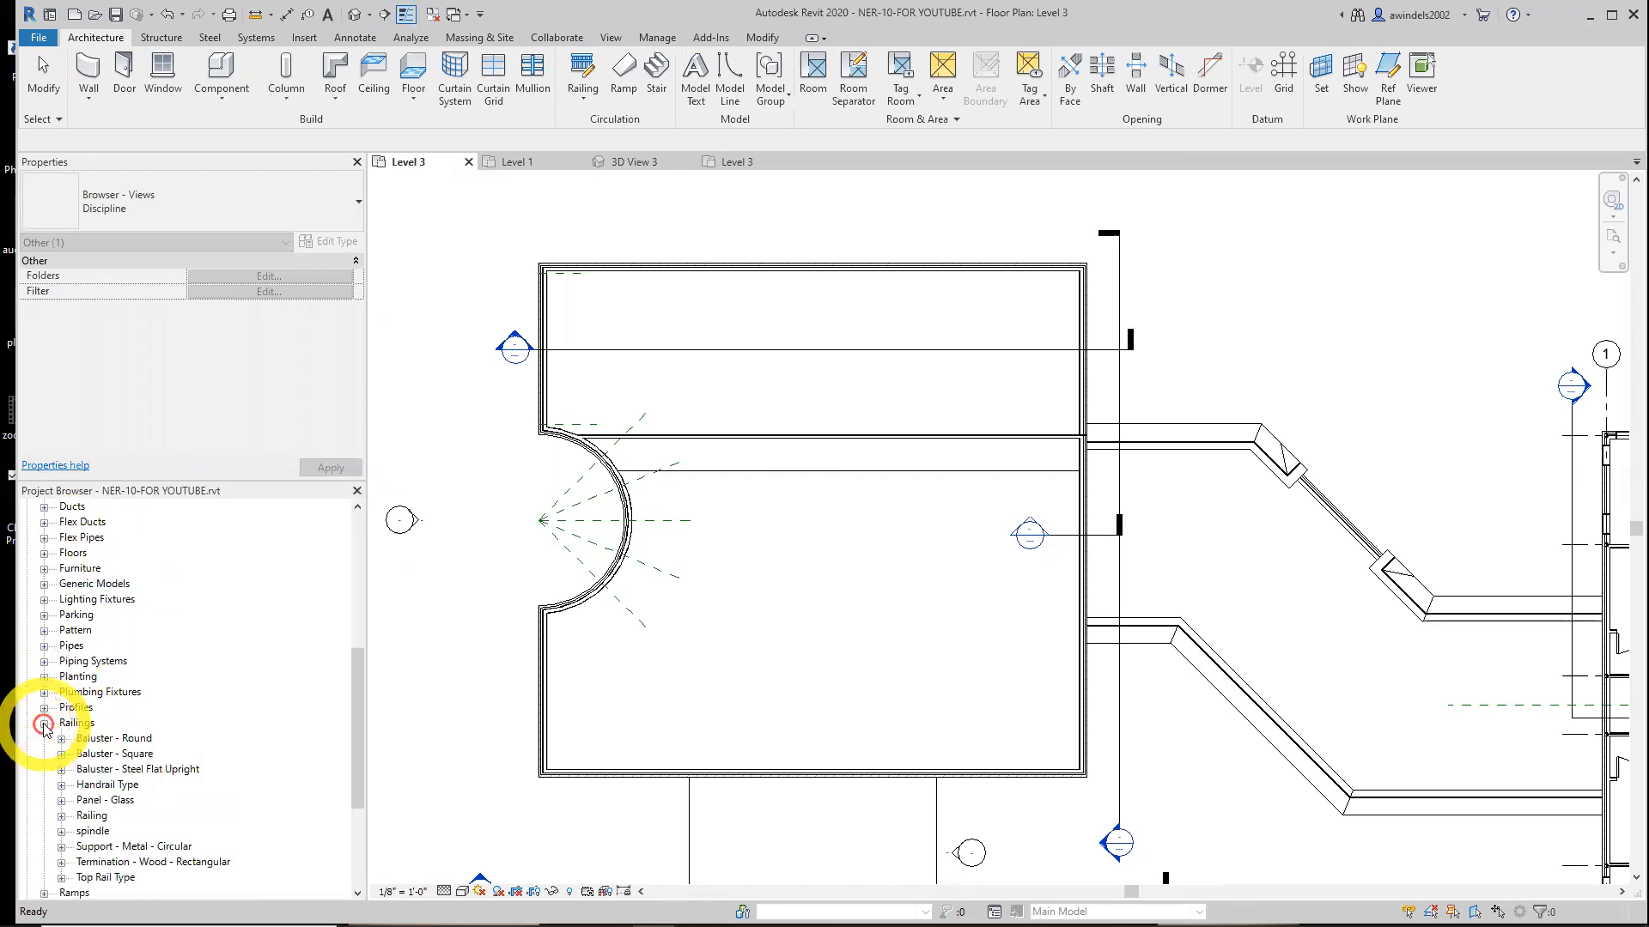
{"action": "left_click", "coordinate": [77, 723]}
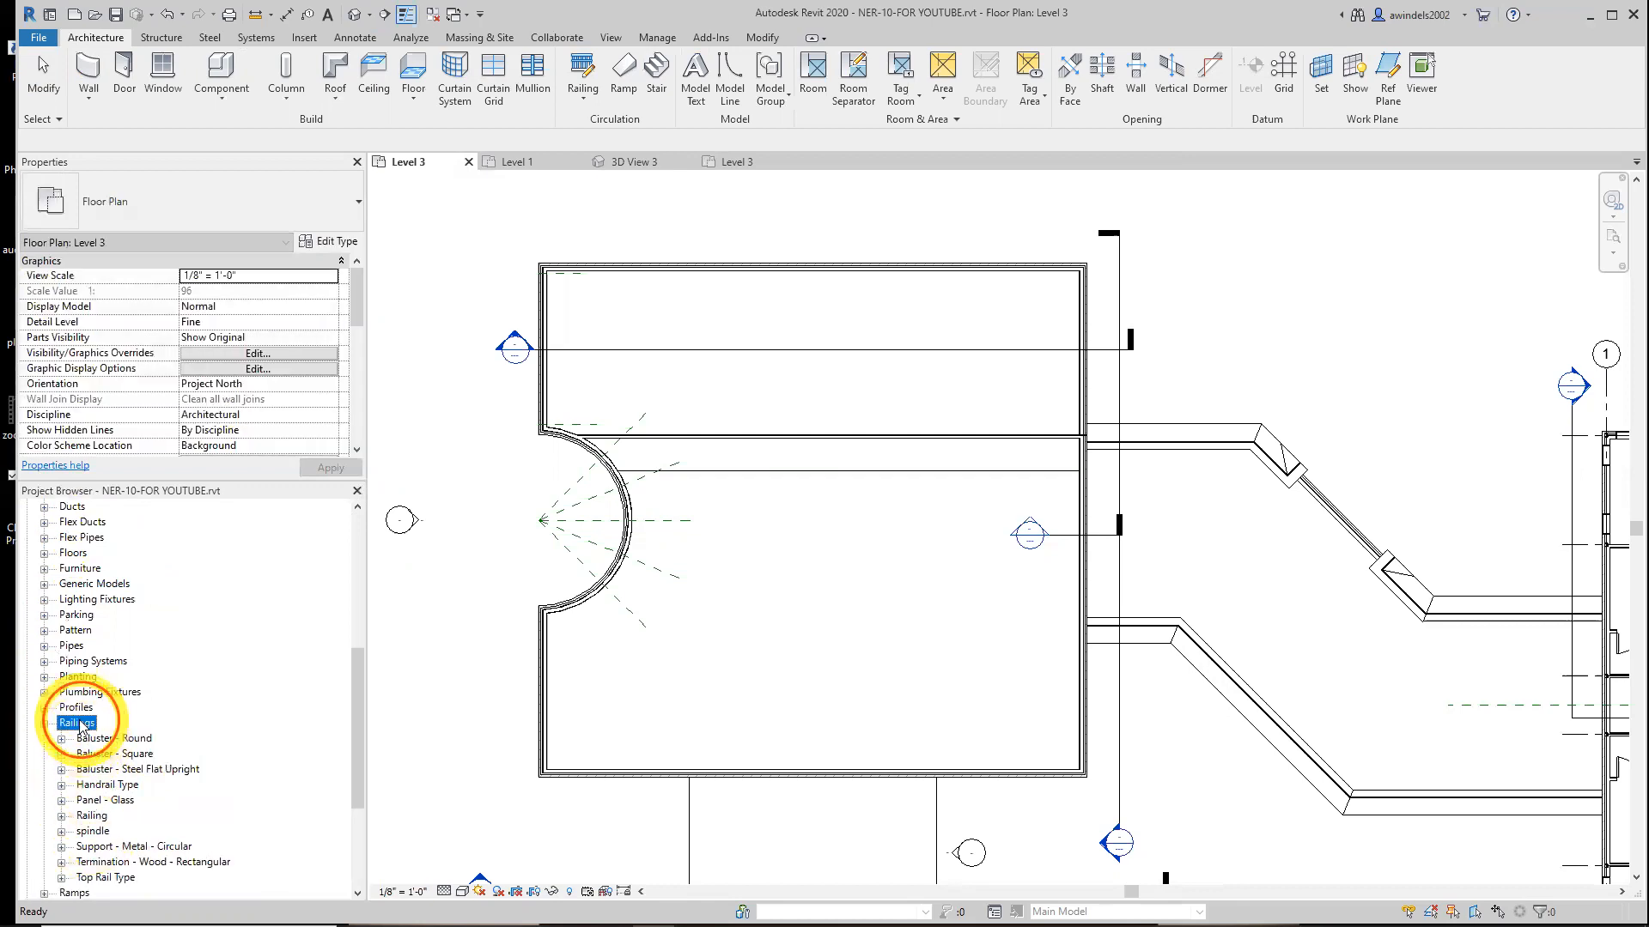
{"action": "left_click", "coordinate": [90, 815]}
{"action": "left_click", "coordinate": [61, 816]}
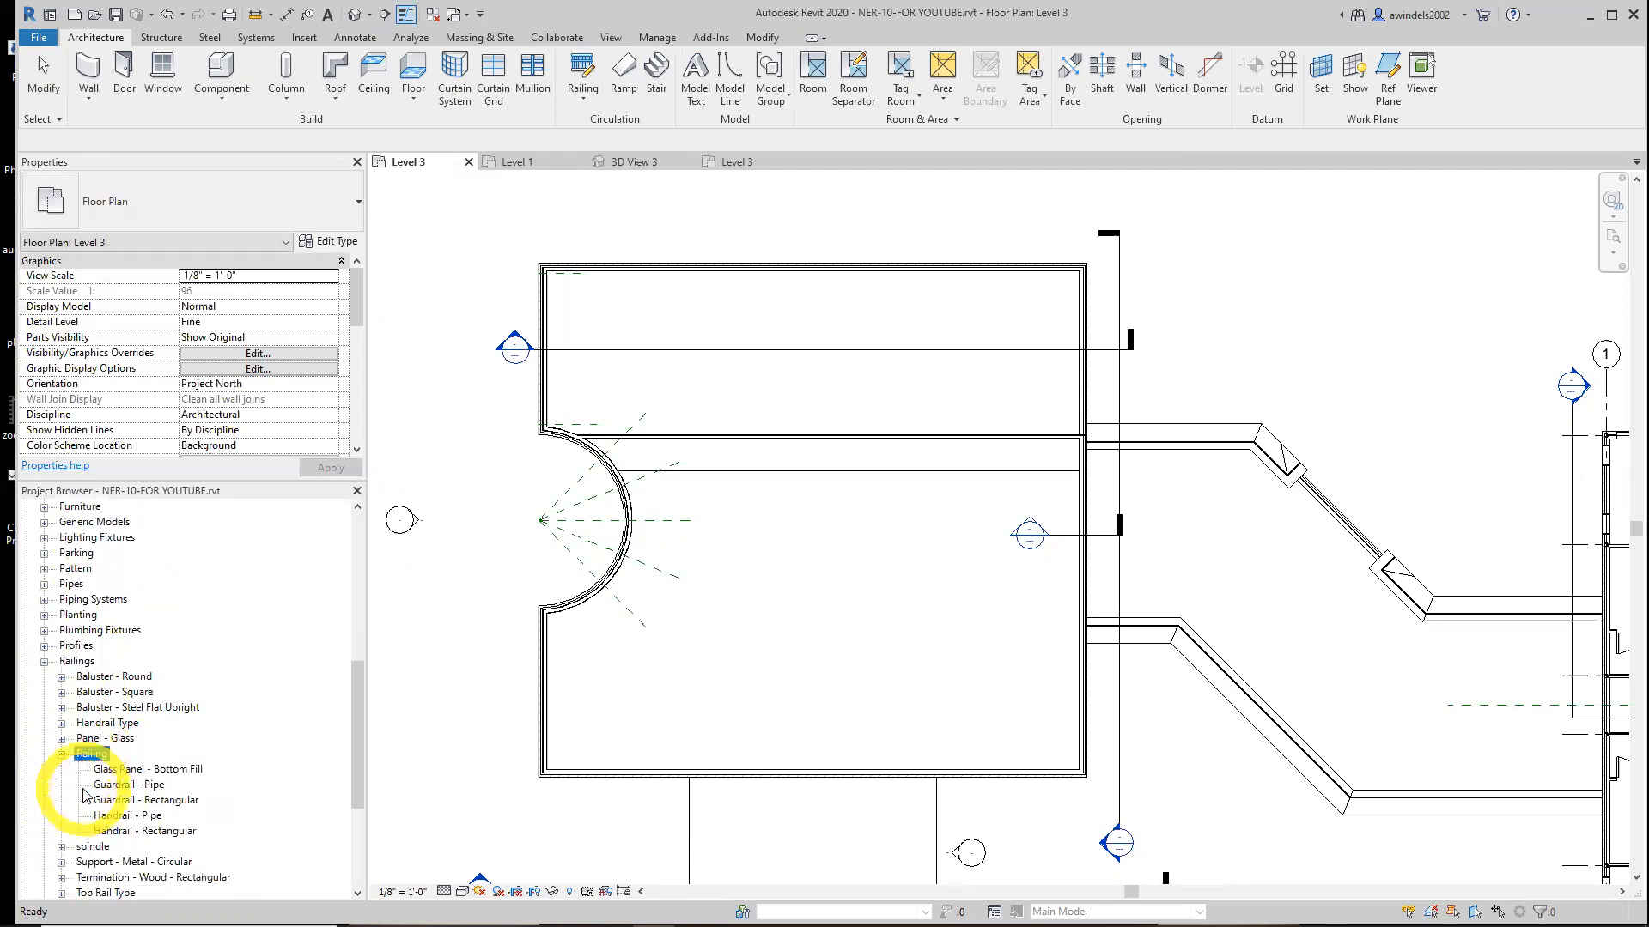
Duplicate the Handrail - Rectangular railing type as a new type named Wood Railing with Spindles
{"action": "left_click", "coordinate": [142, 831]}
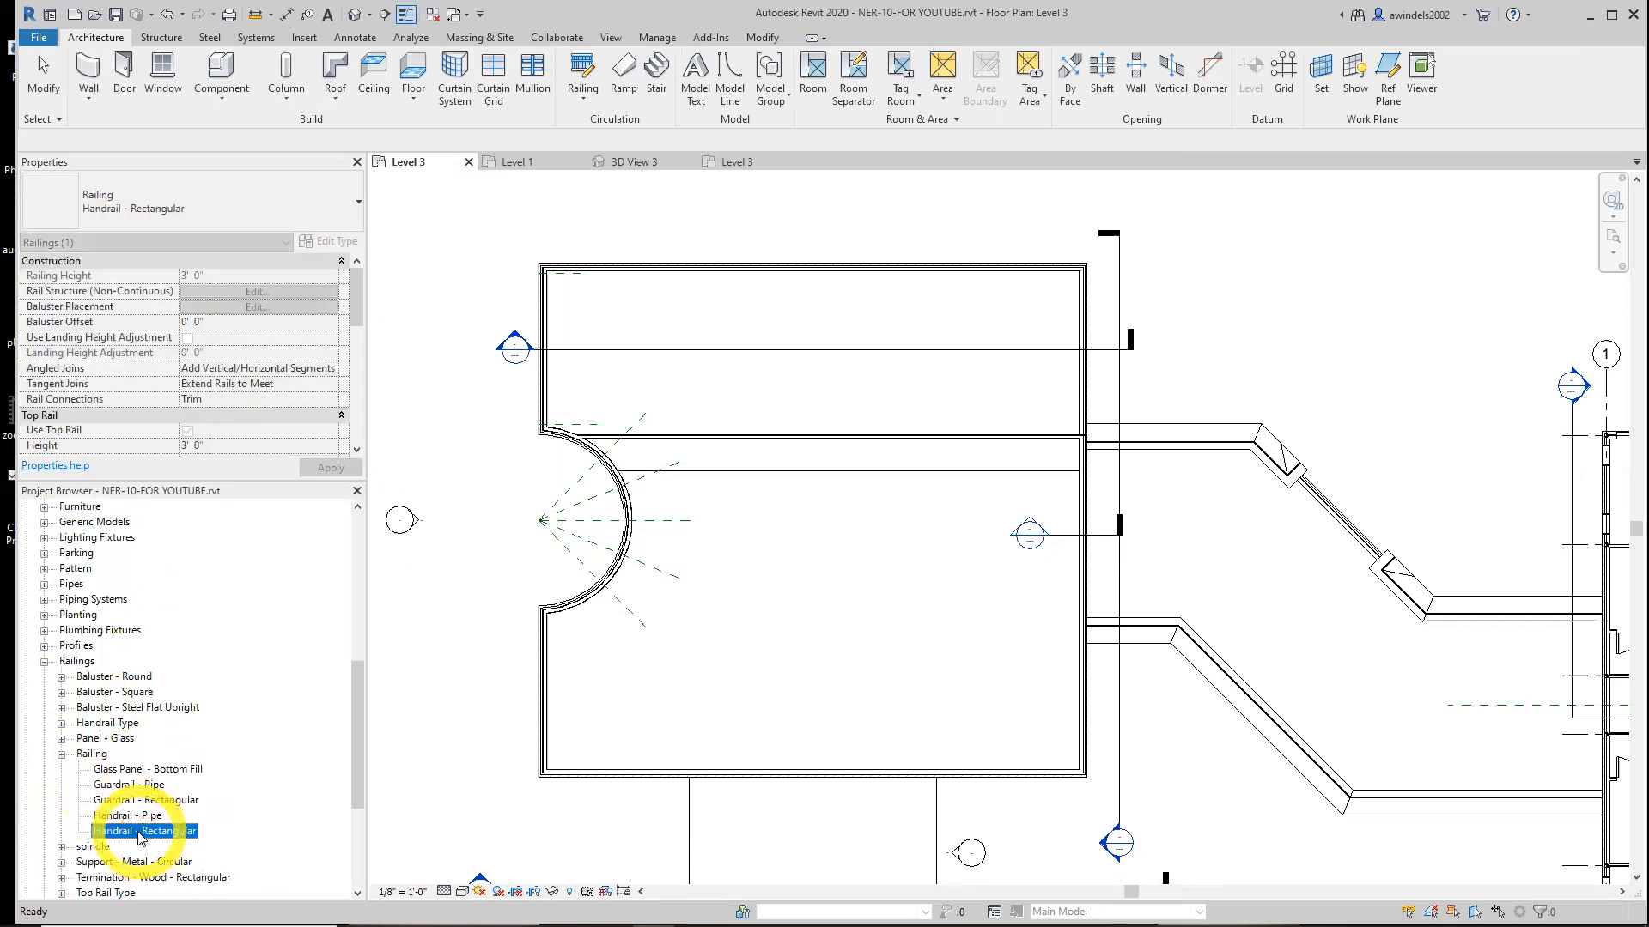
{"action": "double_click", "coordinate": [138, 832]}
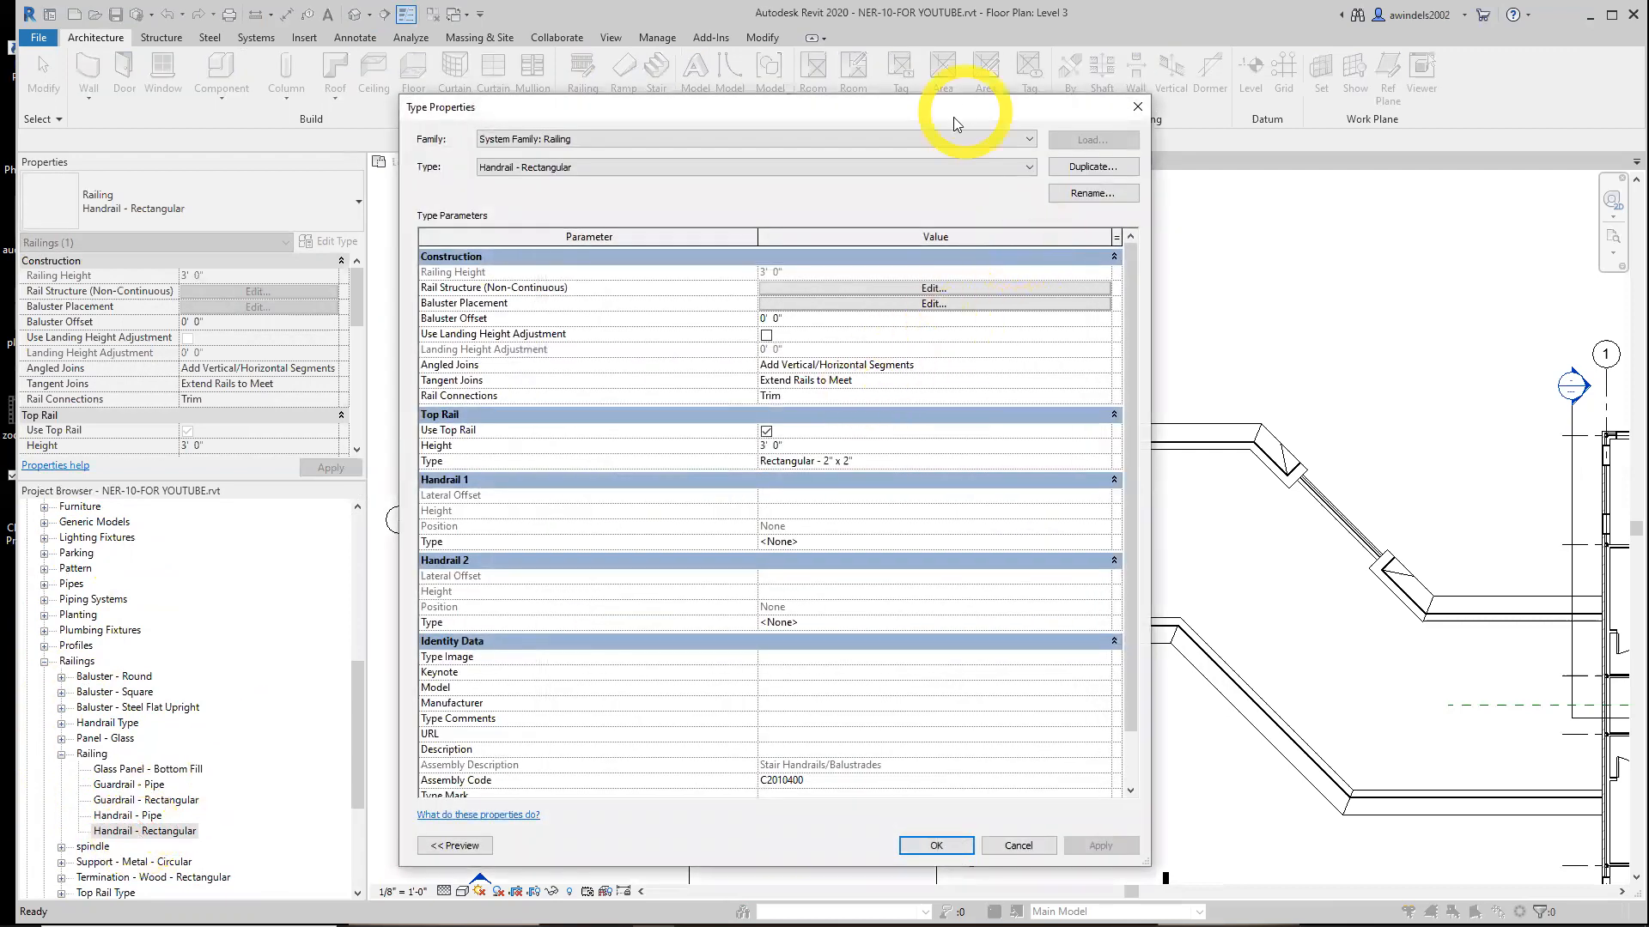
{"action": "mouse_move", "coordinate": [960, 119]}
{"action": "left_mouse_down"}
{"action": "mouse_move", "coordinate": [945, 106]}
{"action": "mouse_move", "coordinate": [960, 110]}
{"action": "left_mouse_up"}
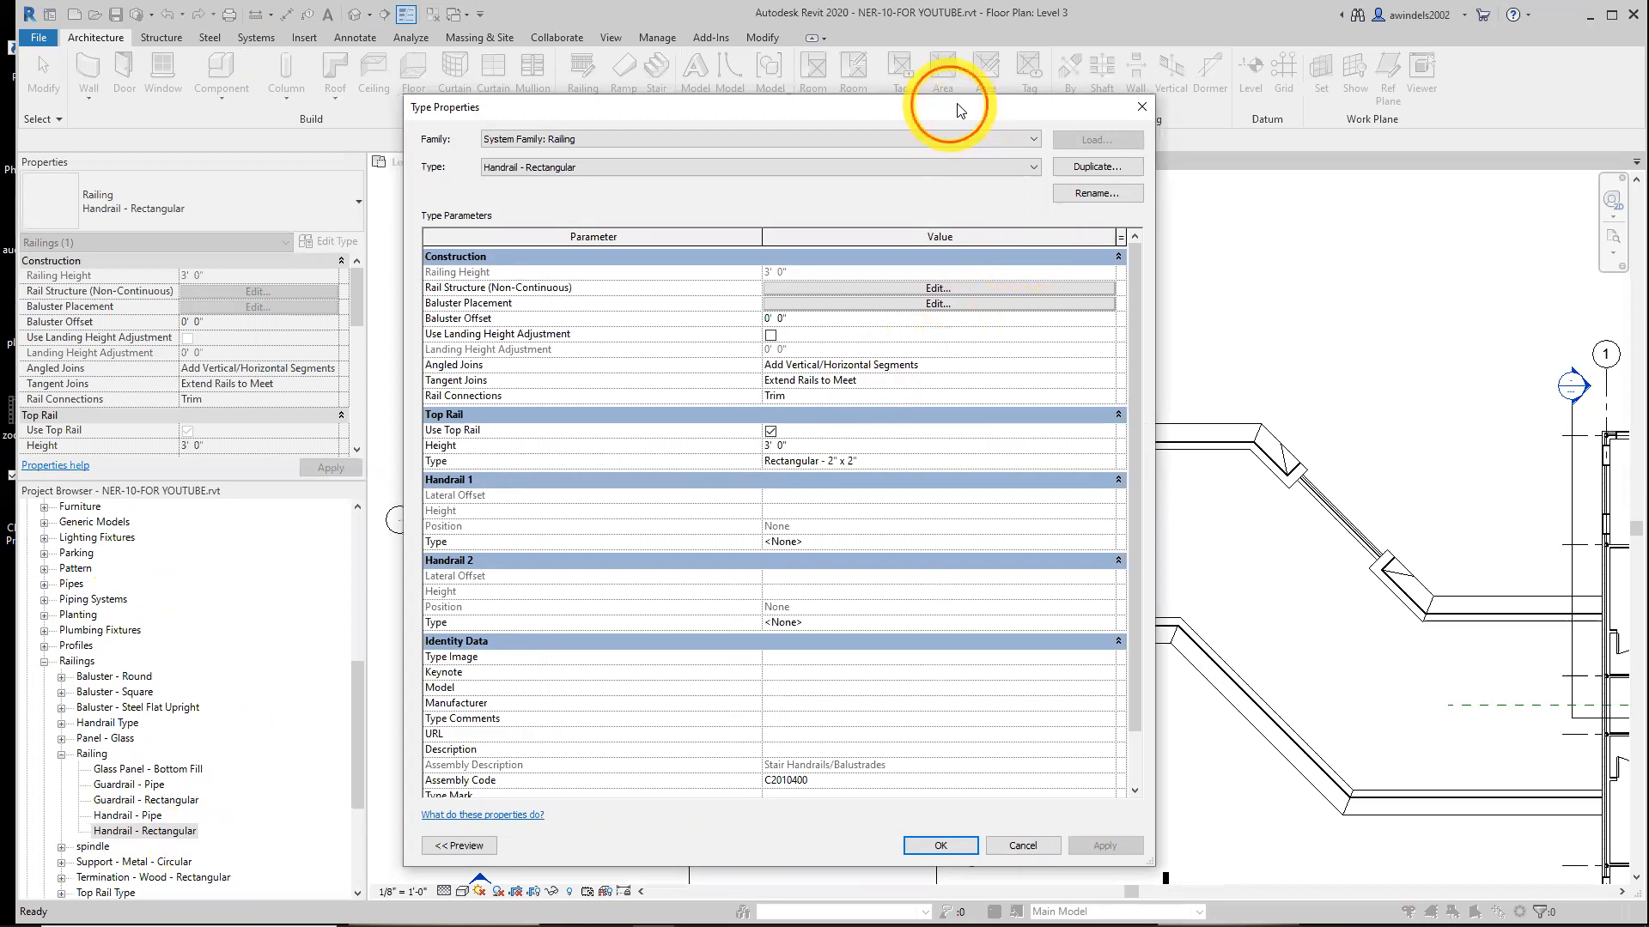
{"action": "left_click_drag", "start_coordinate": [960, 109], "coordinate": [1004, 100]}
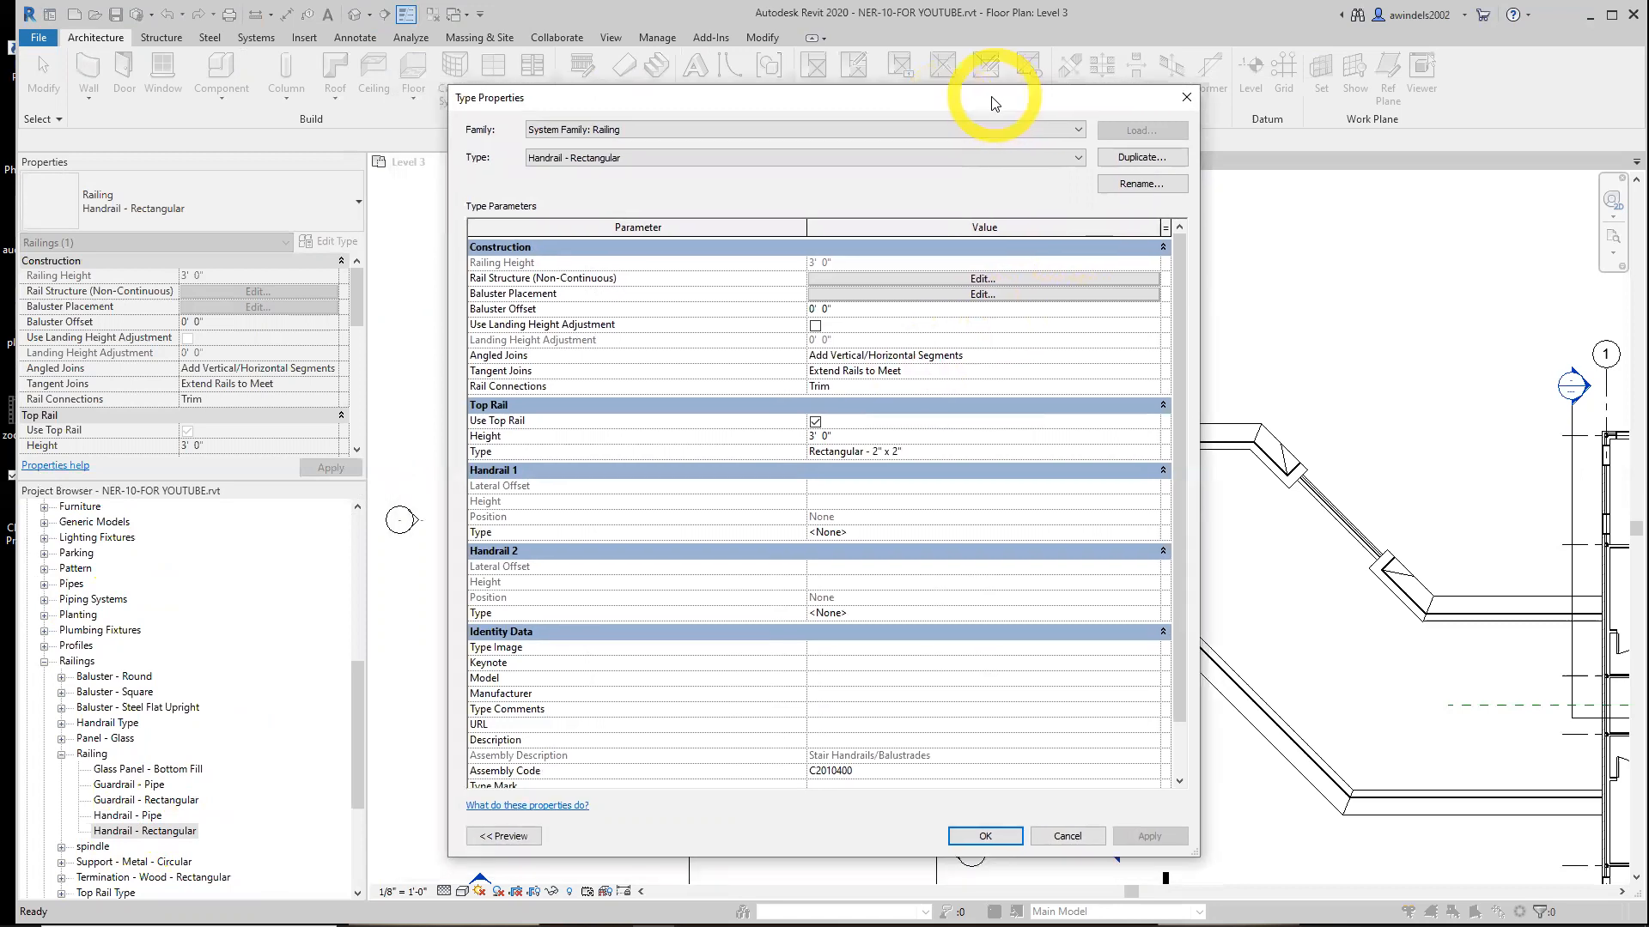
{"action": "left_click", "coordinate": [1136, 158]}
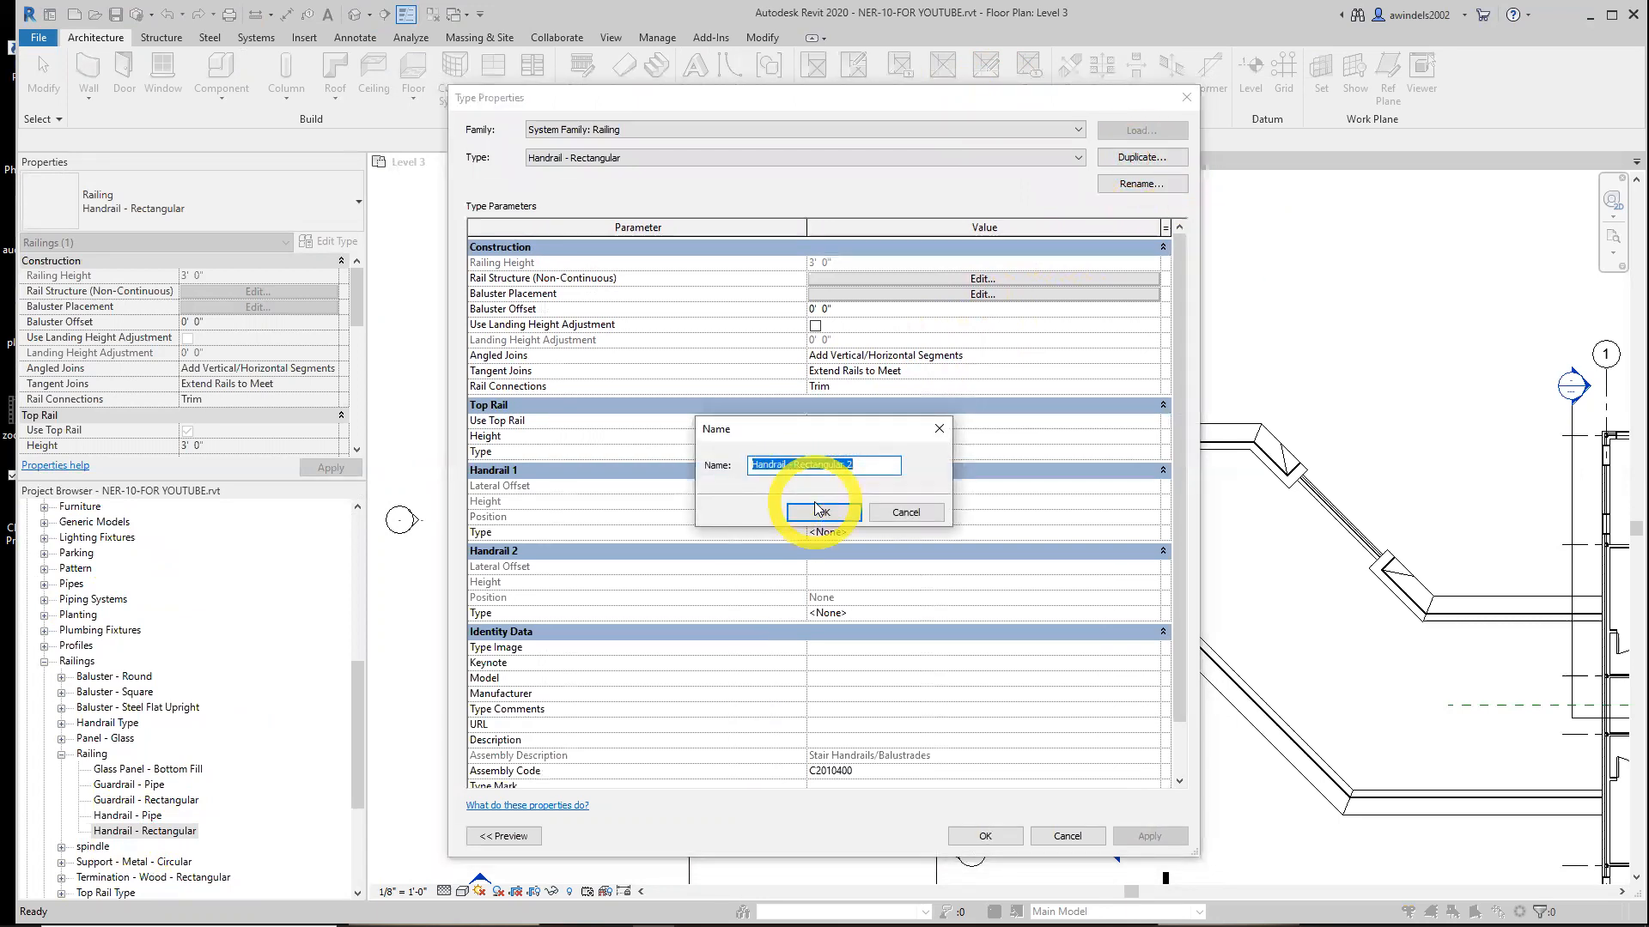
{"action": "type", "text": "wOOD"}
{"action": "key", "text": "BackSpace"}
{"action": "key", "text": "BackSpace"}
{"action": "key", "text": "BackSpace"}
{"action": "key", "text": "BackSpace"}
{"action": "type", "text": "Wood Railing with Splndles"}
{"action": "left_click", "coordinate": [823, 512]}
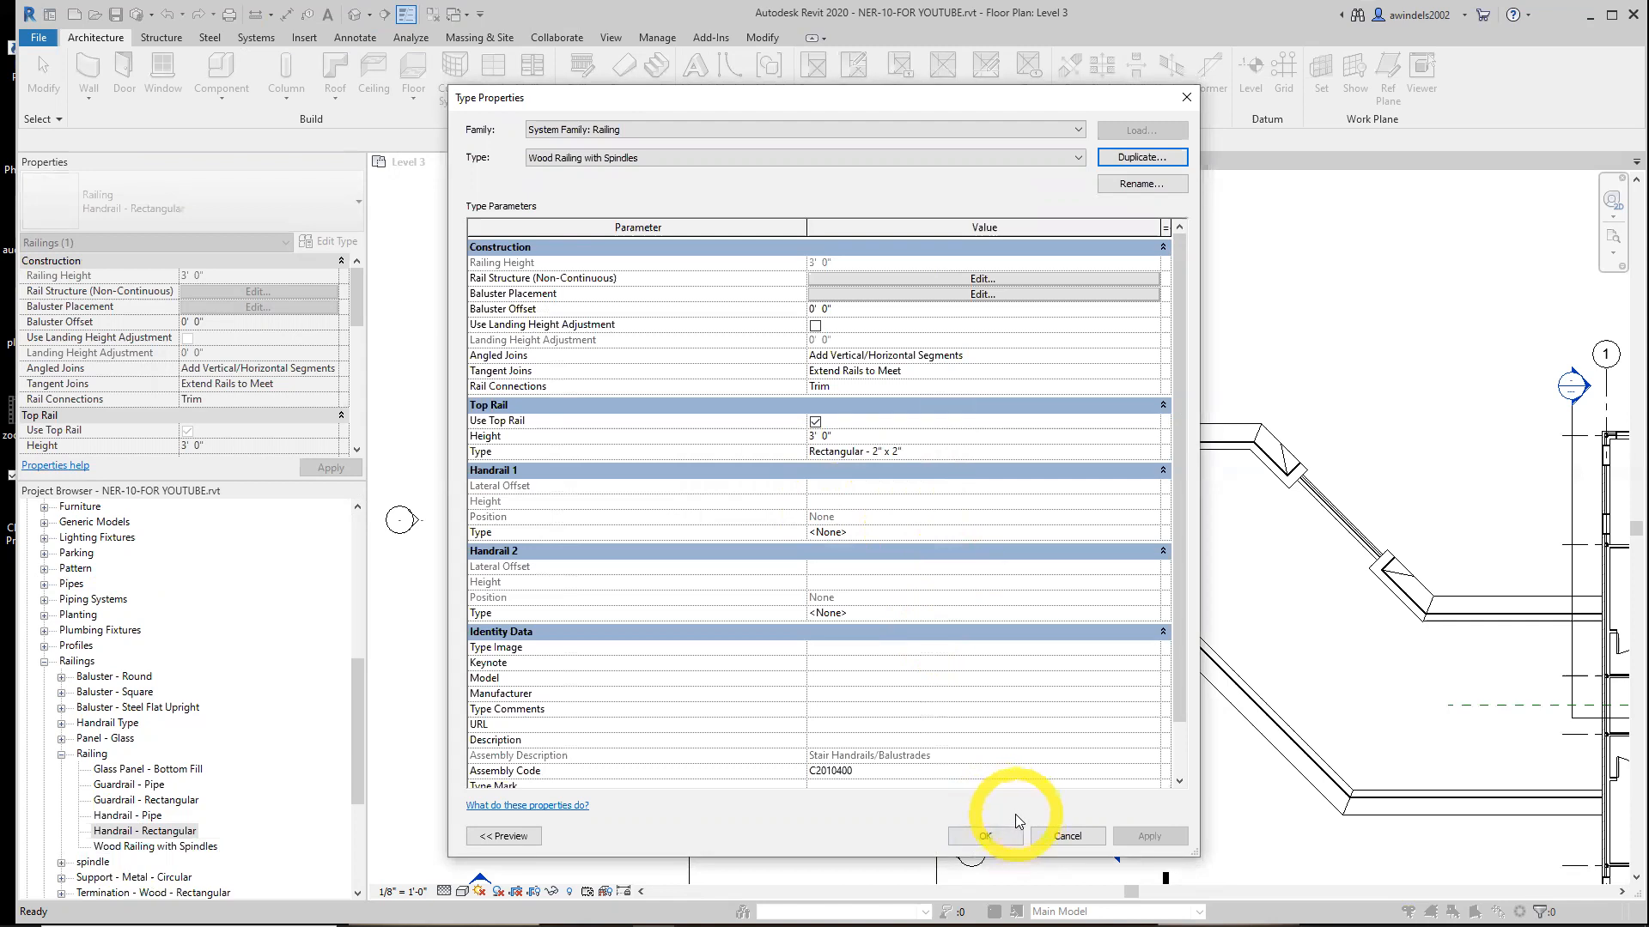
{"action": "left_click", "coordinate": [985, 835]}
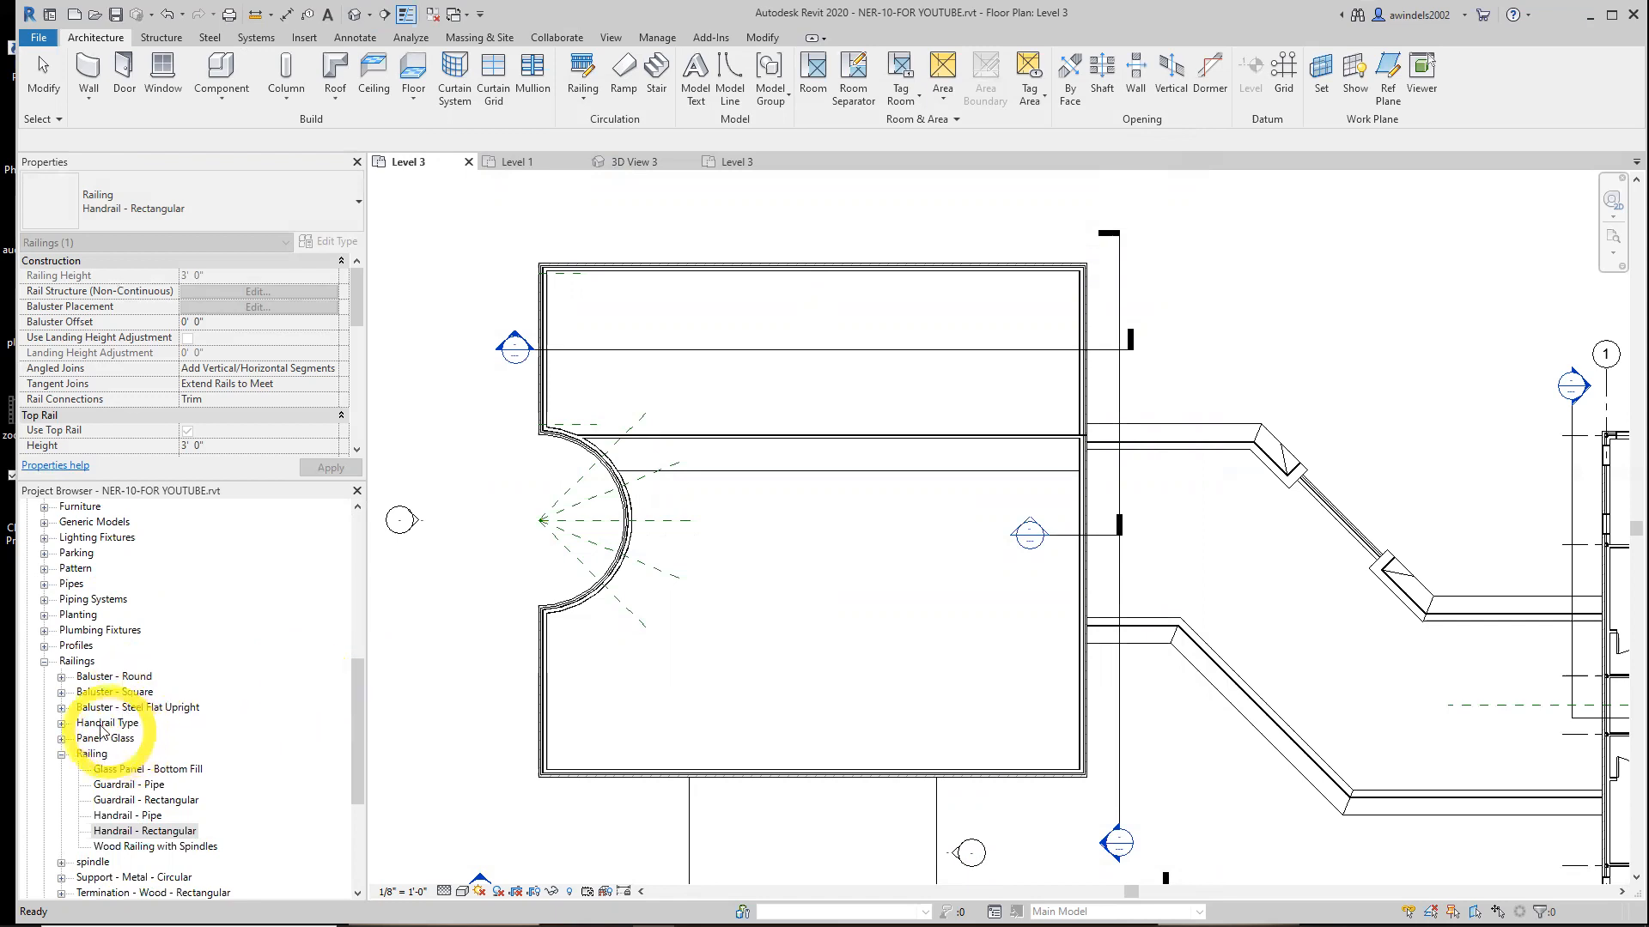
Duplicate the Circular - 1 1/2" handrail type as a new type named 6210
{"action": "left_click", "coordinate": [61, 723]}
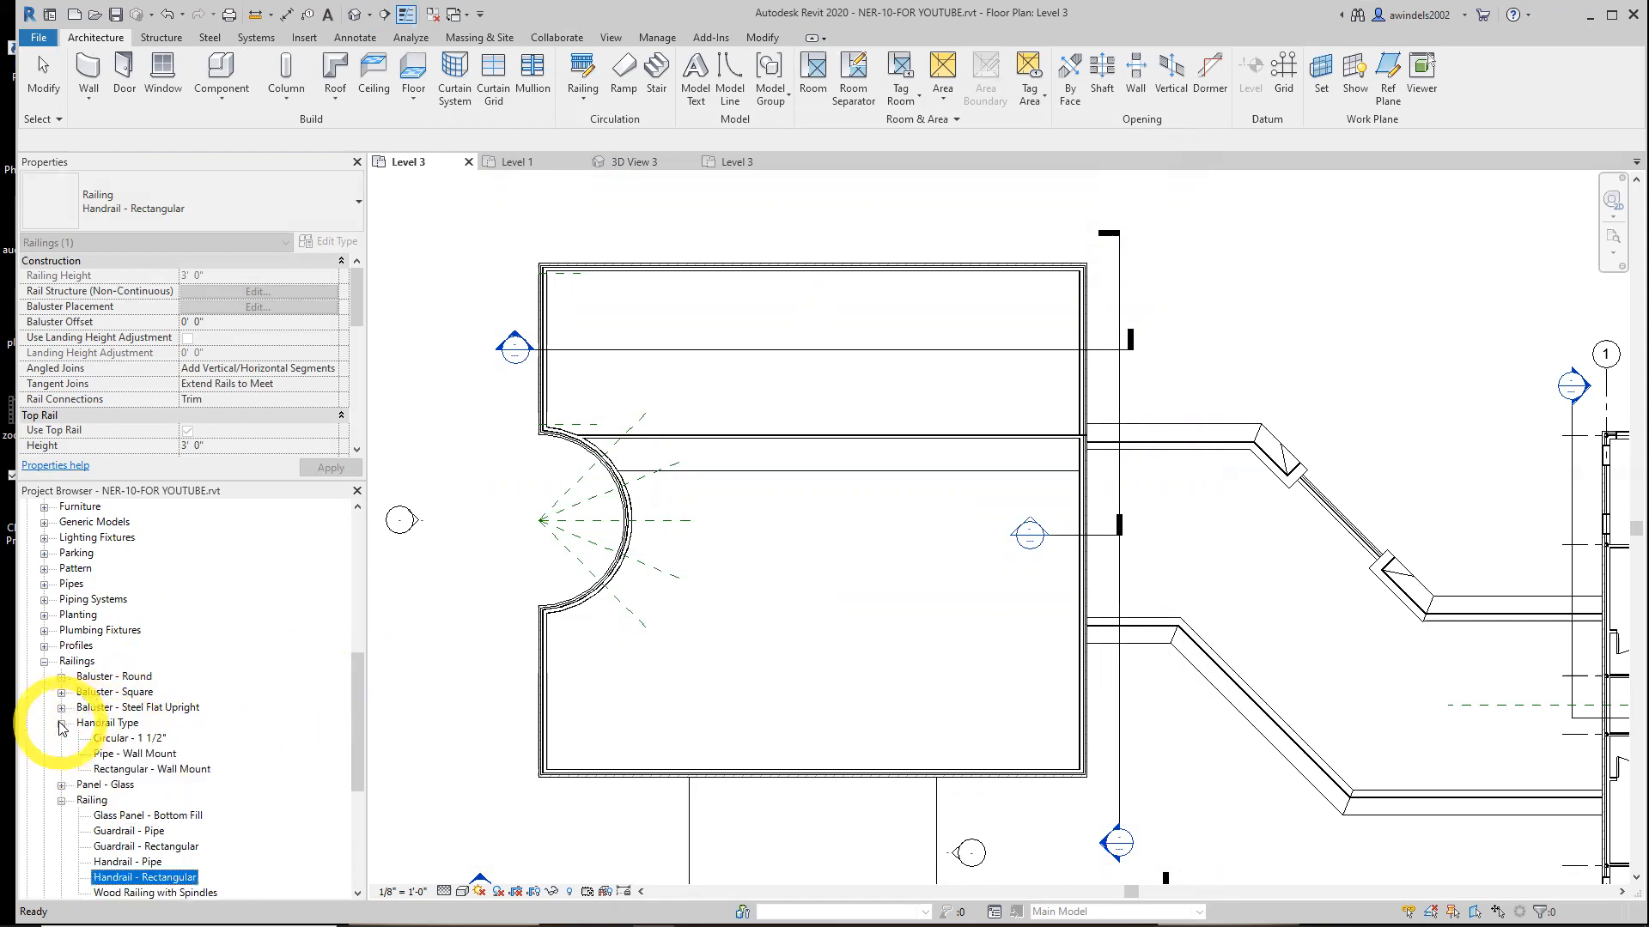
{"action": "left_click", "coordinate": [61, 801]}
{"action": "left_click", "coordinate": [128, 739]}
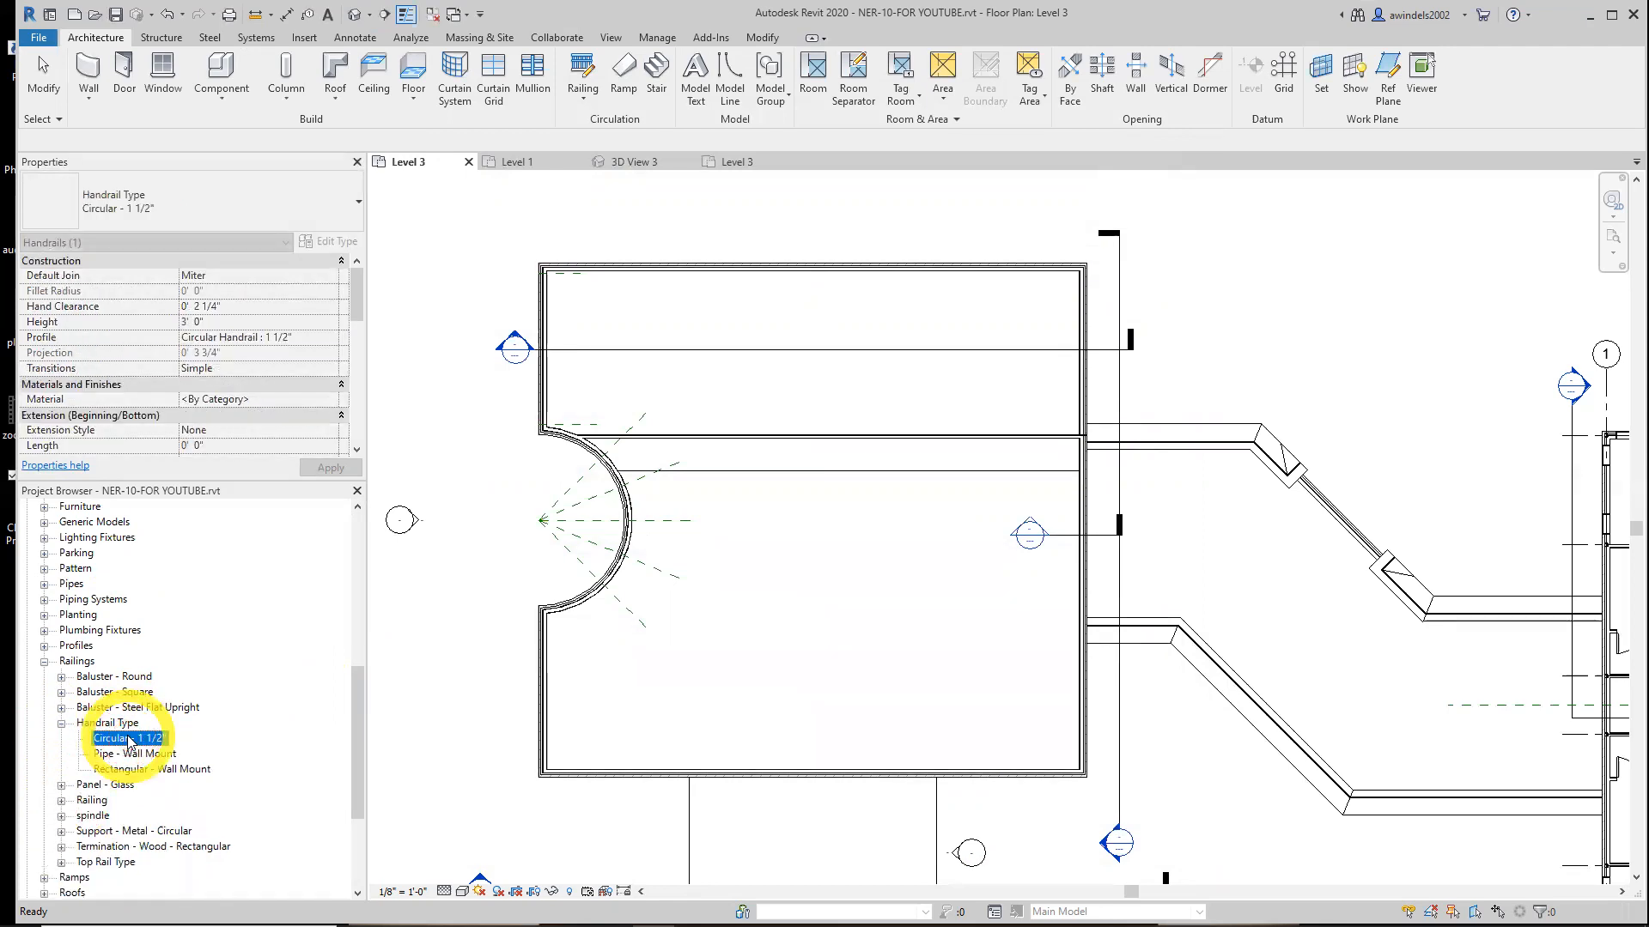
{"action": "double_click", "coordinate": [129, 739]}
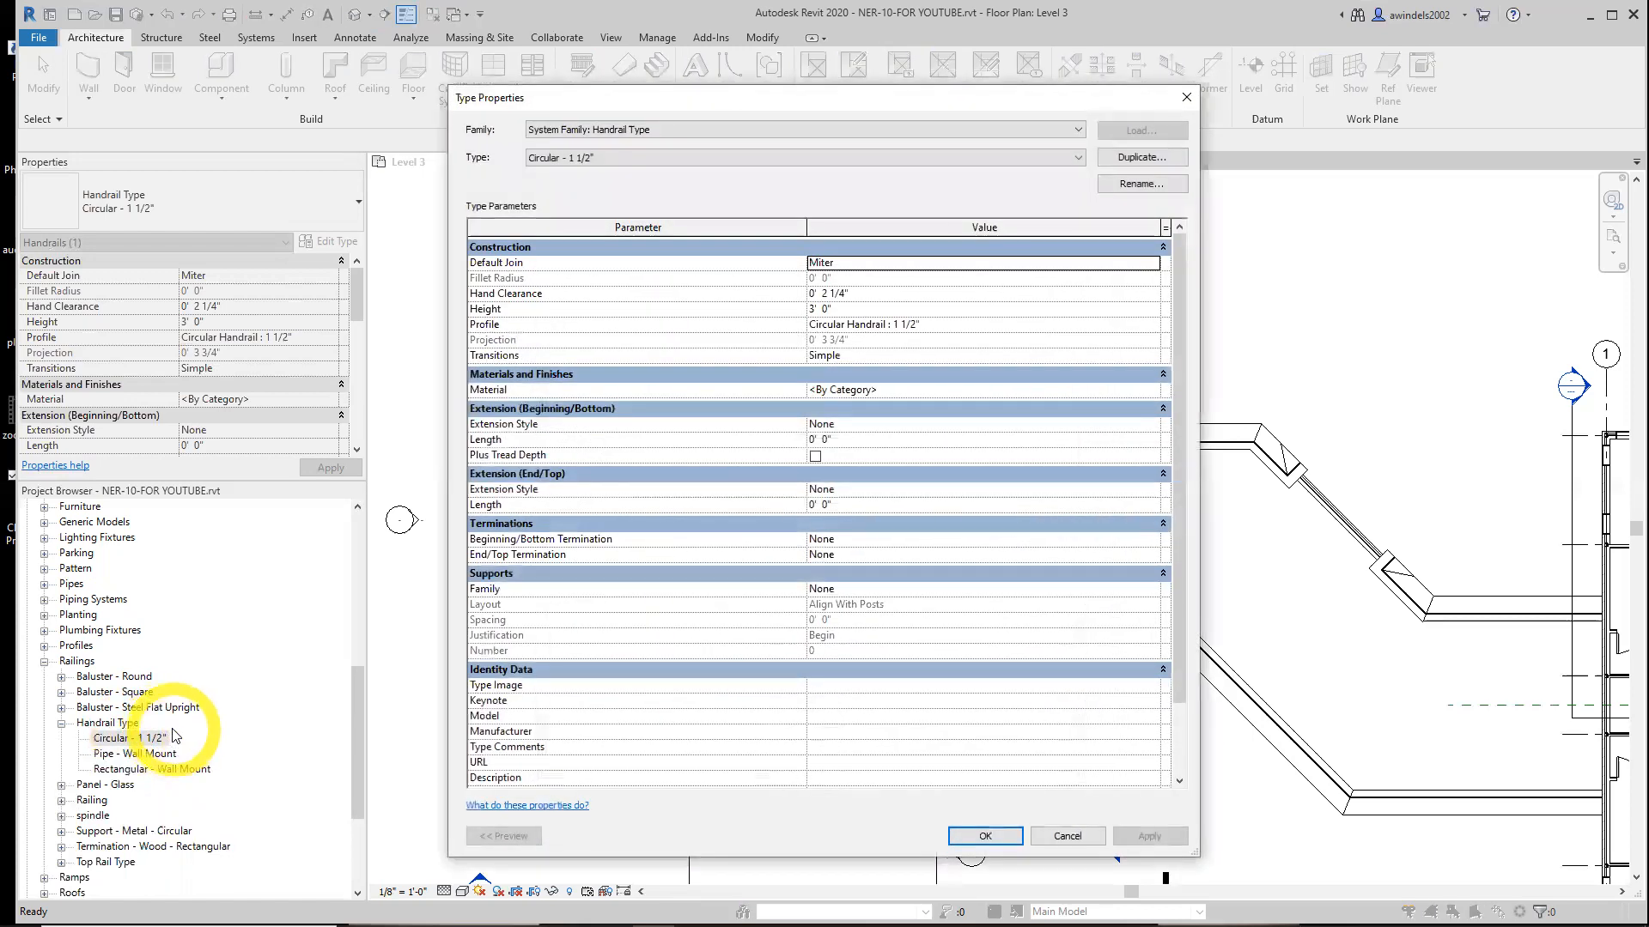
{"action": "left_click", "coordinate": [1055, 166]}
{"action": "left_click", "coordinate": [1056, 164]}
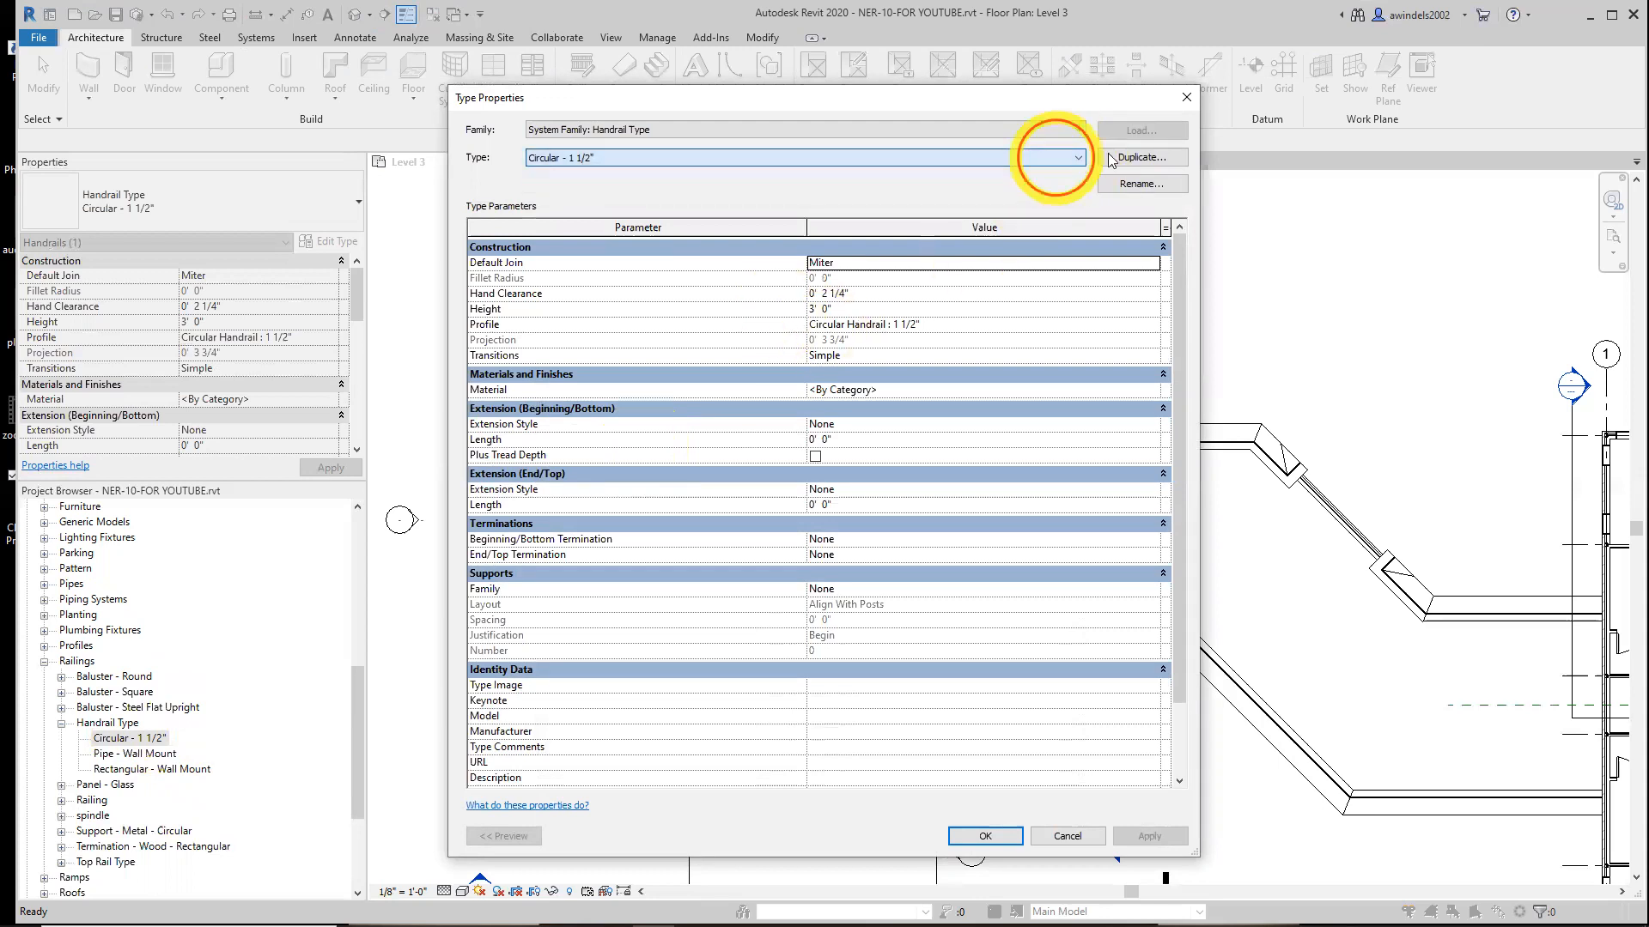
{"action": "left_click", "coordinate": [1159, 158]}
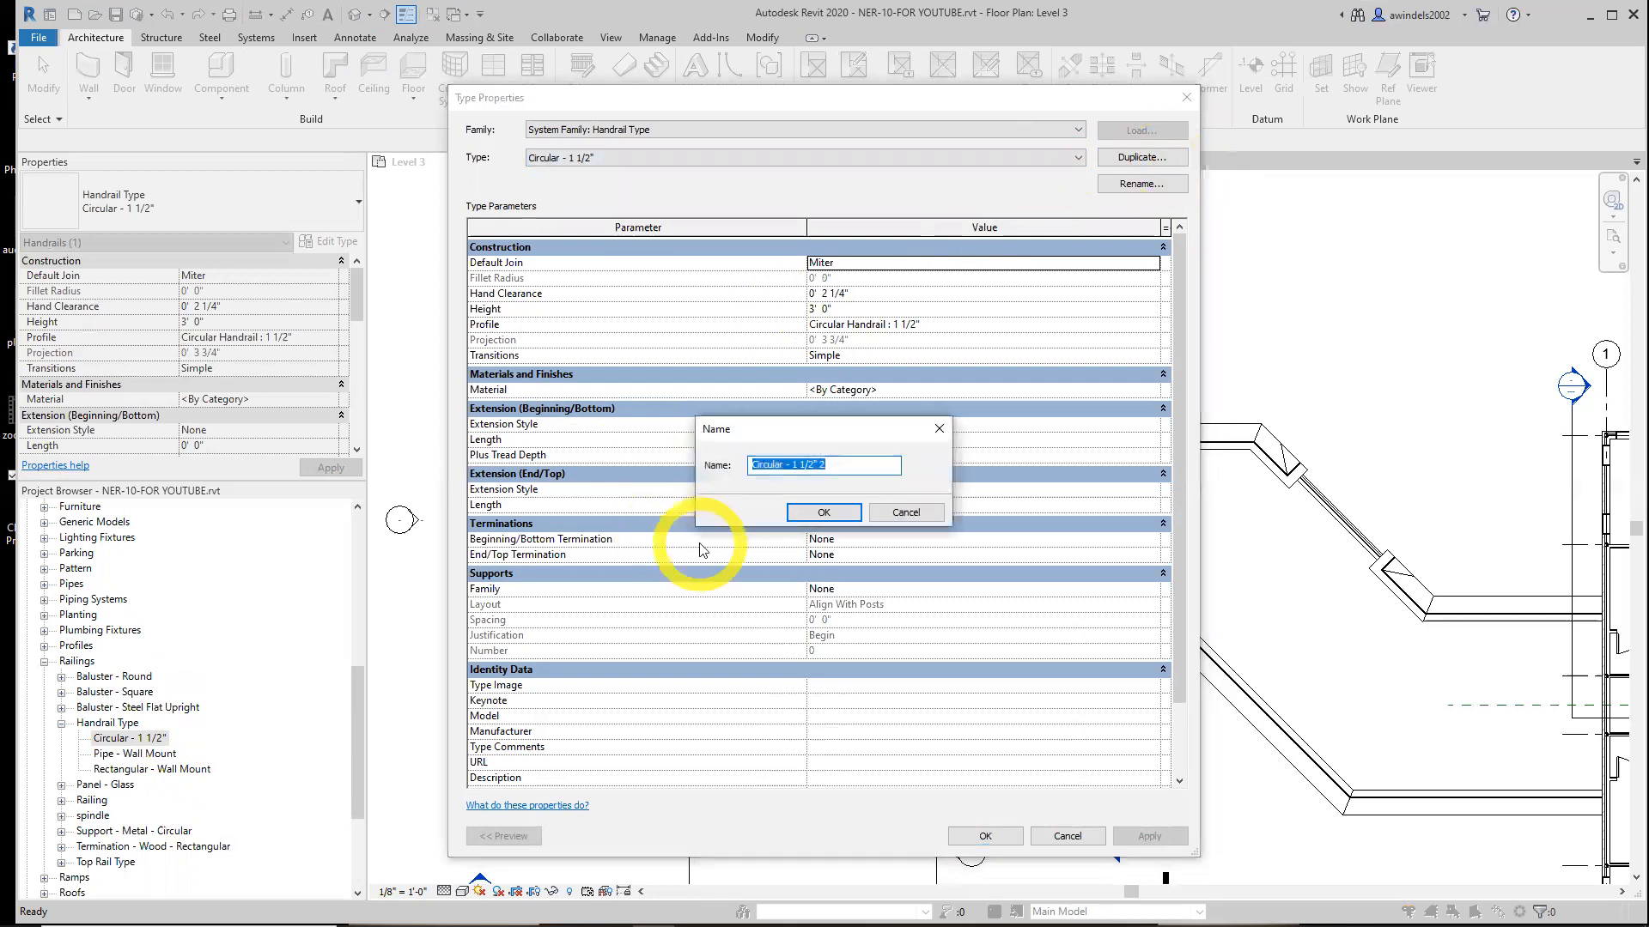
{"action": "type", "text": "6210"}
{"action": "left_click", "coordinate": [824, 513]}
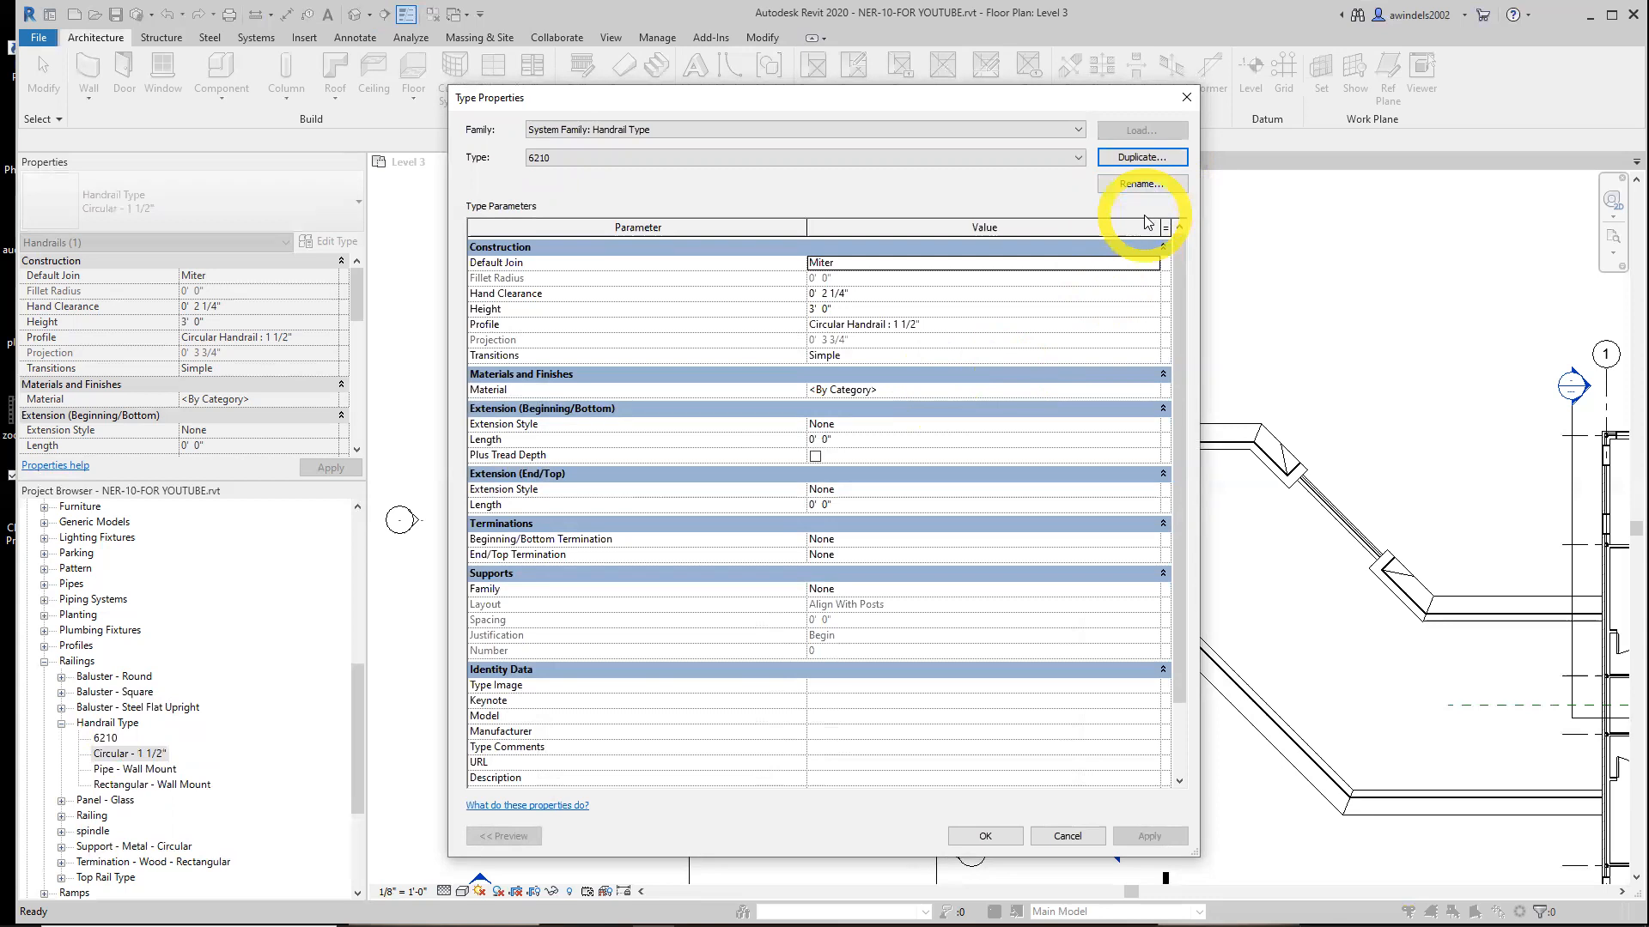
Set the 6210 handrail type's profile to 6210 (2-5_8) : 2-5/8"
{"action": "left_click", "coordinate": [861, 295]}
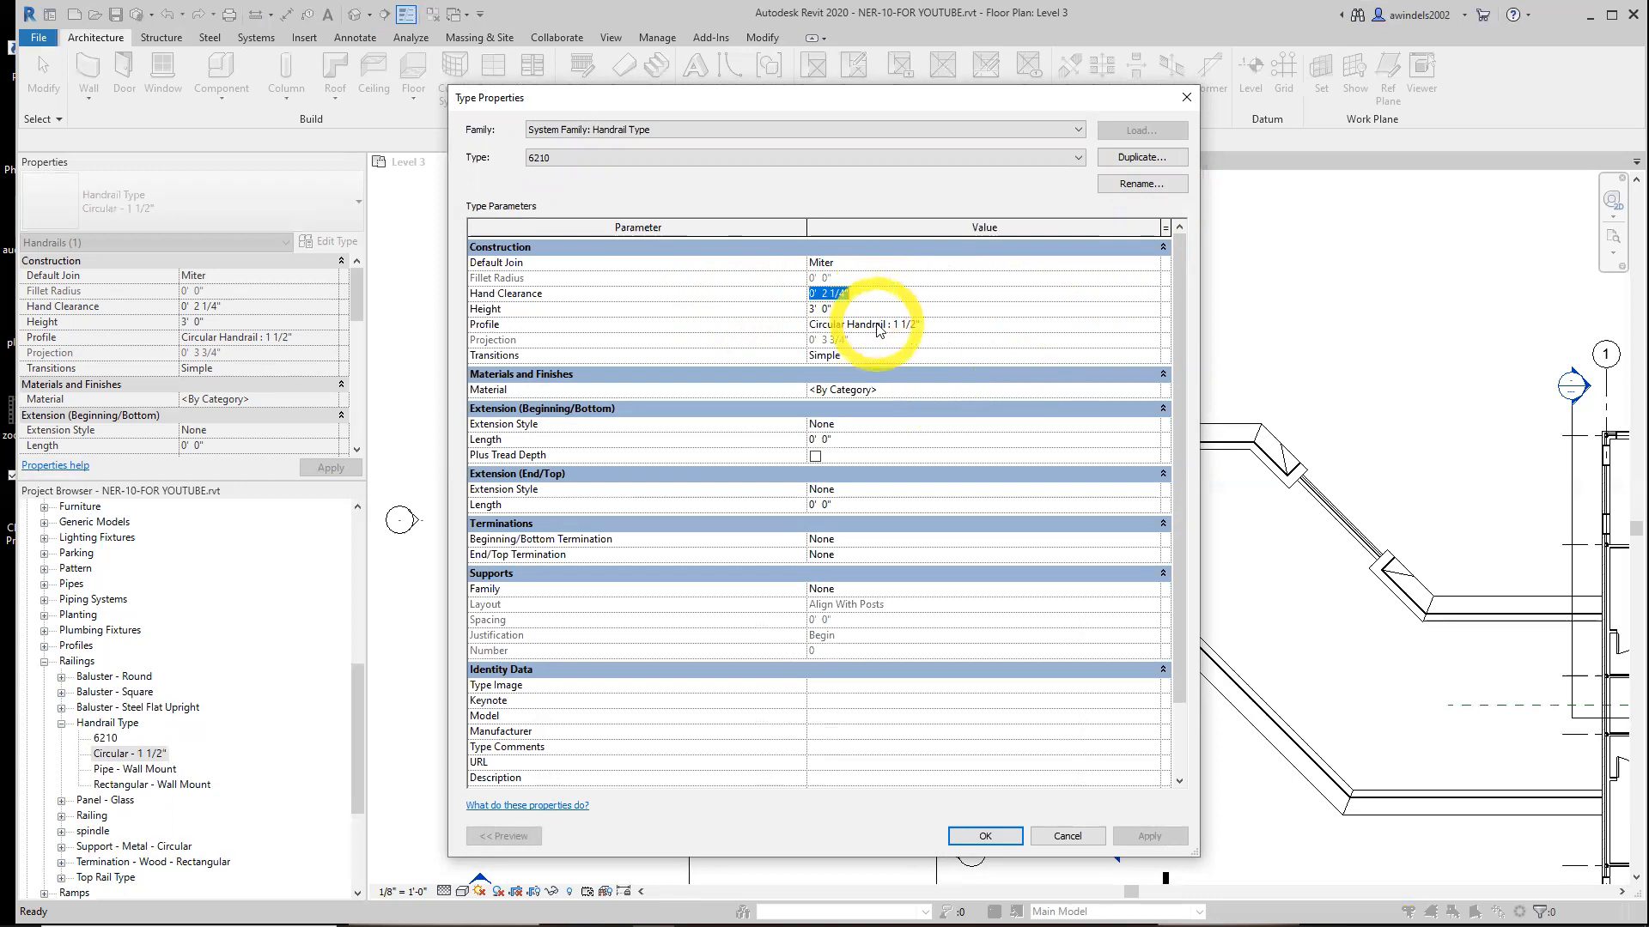
{"action": "left_click", "coordinate": [878, 326]}
{"action": "left_click", "coordinate": [1151, 325]}
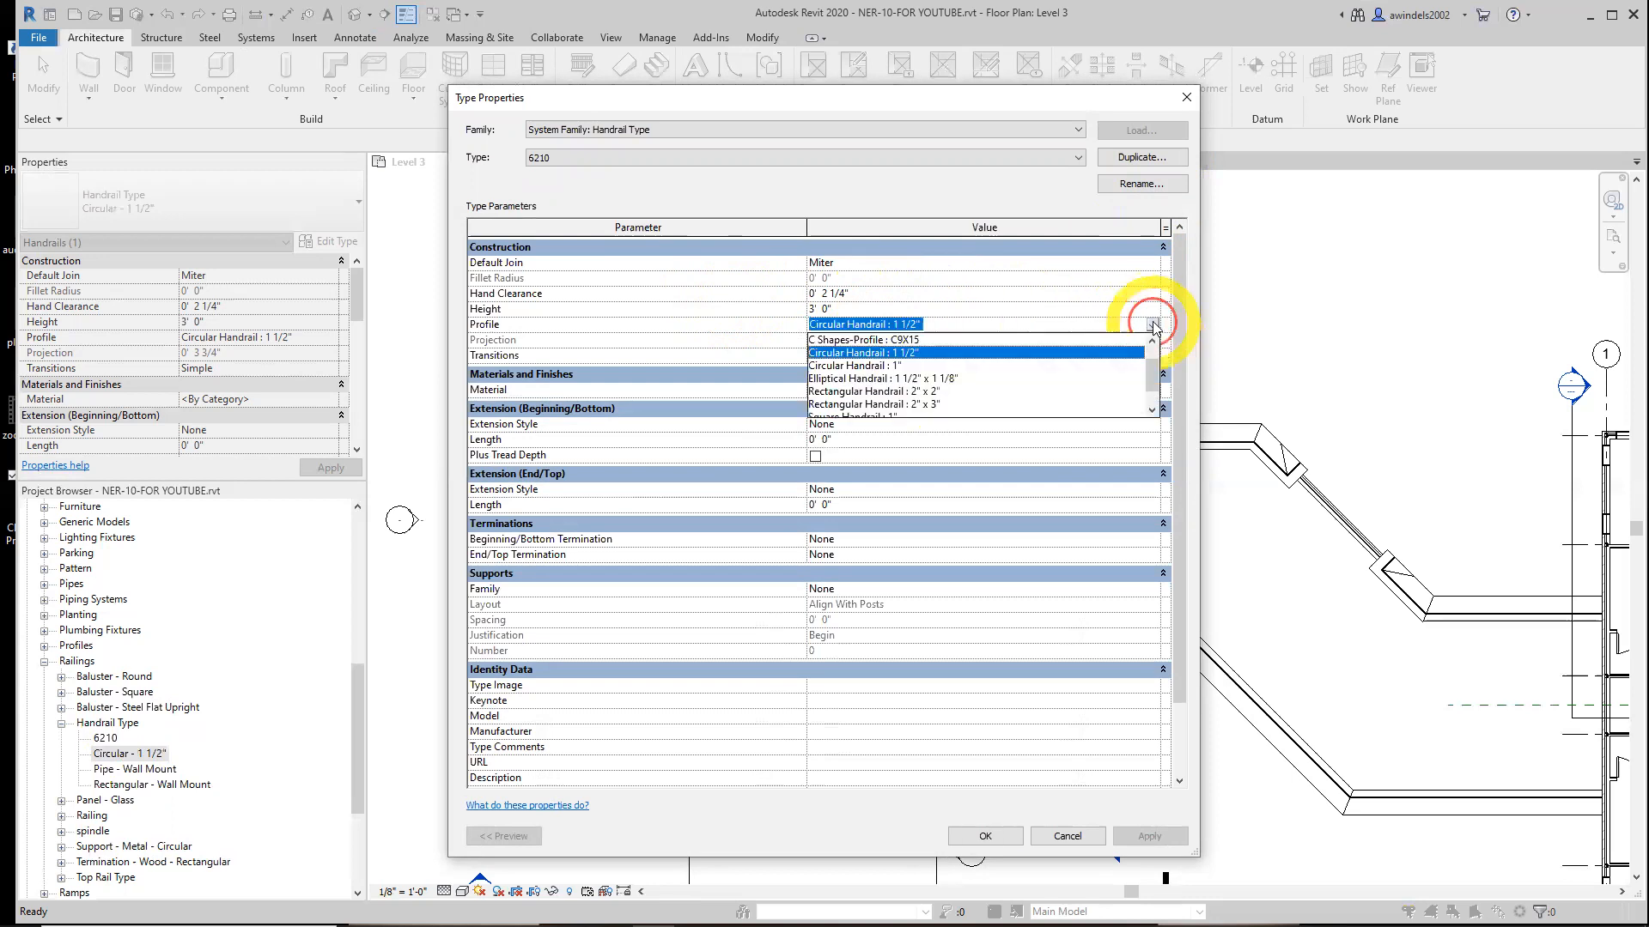
{"action": "scroll", "coordinate": [936, 368], "scroll_direction": "up", "scroll_amount": 2}
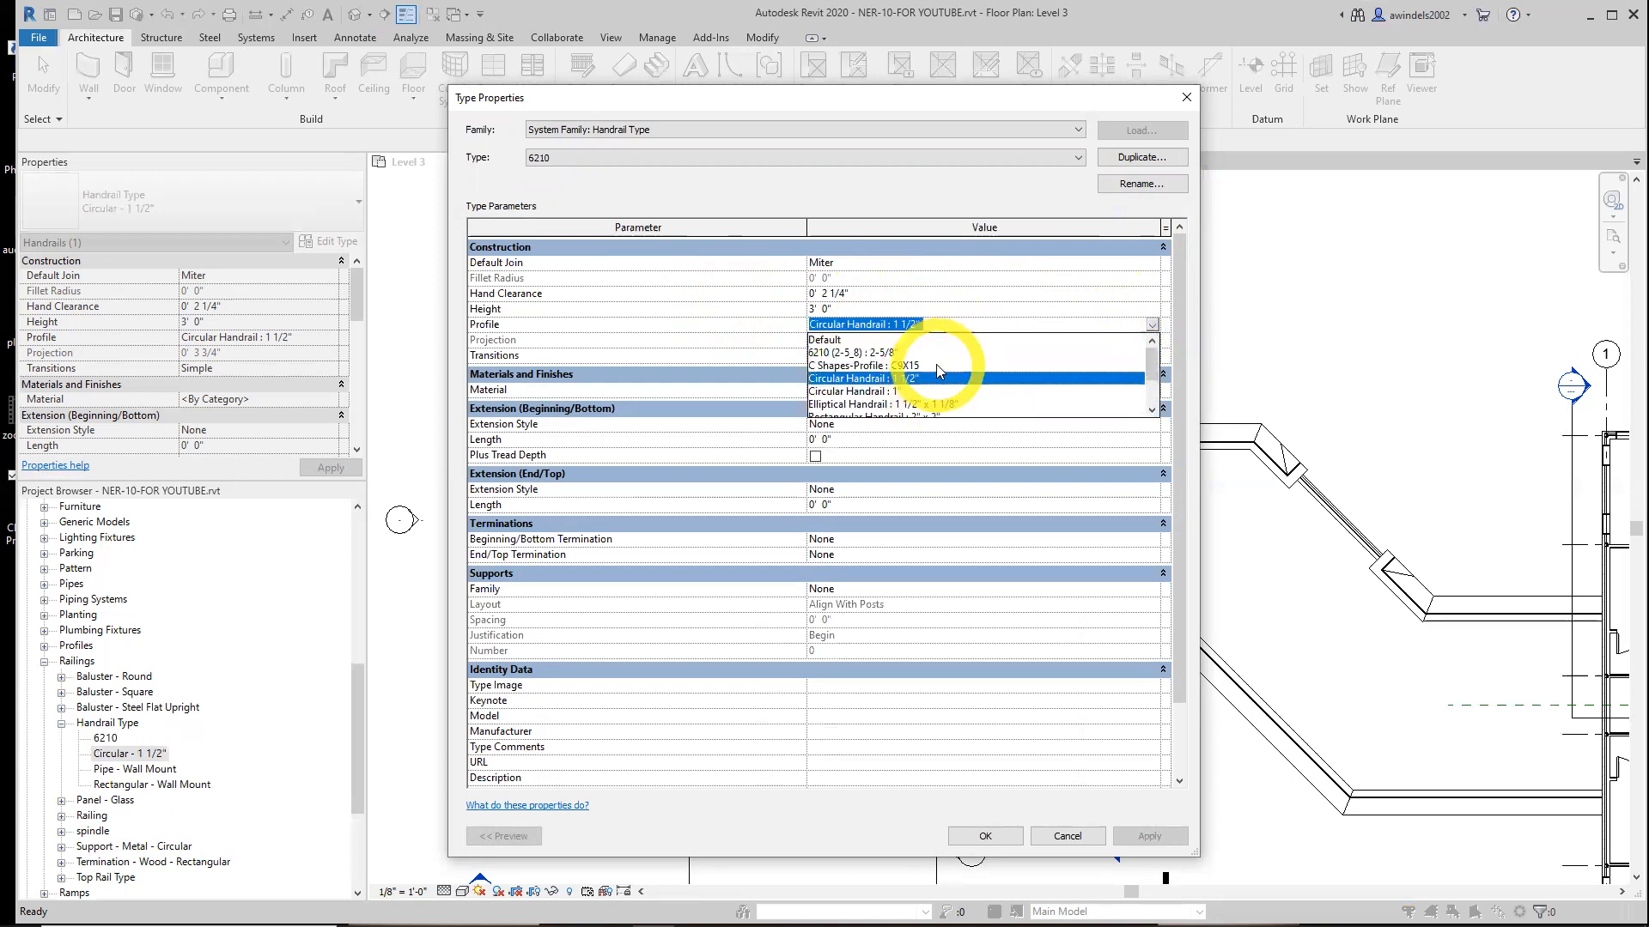
{"action": "left_click", "coordinate": [882, 353]}
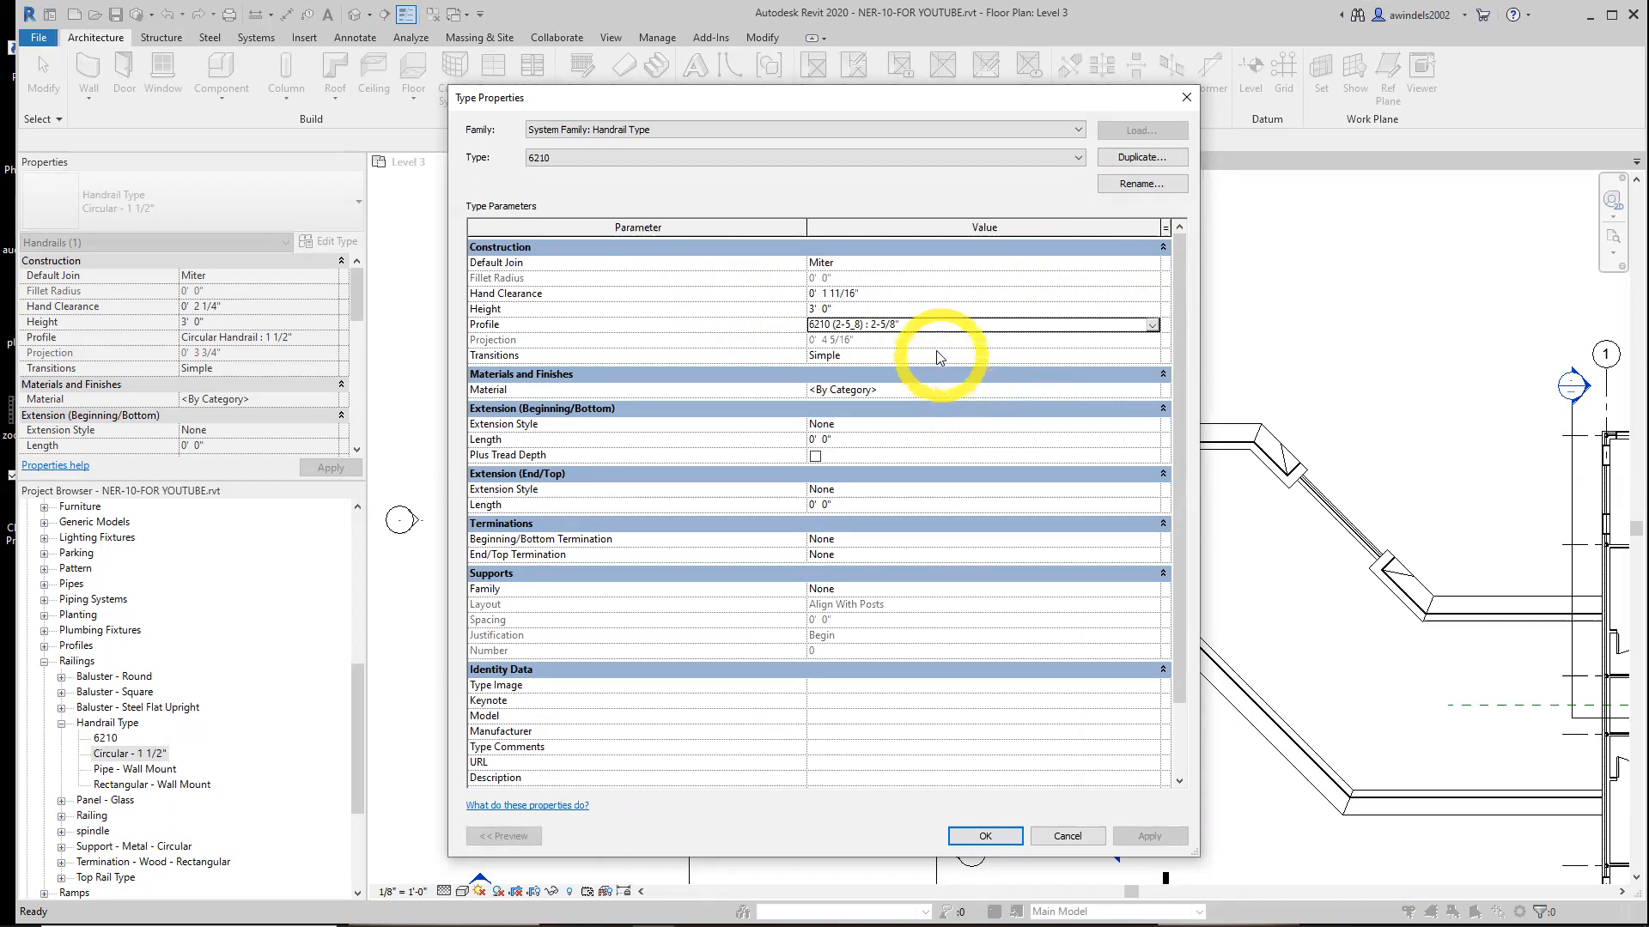
Set the handrail's transitions to Gooseneck
{"action": "left_click", "coordinate": [1170, 354]}
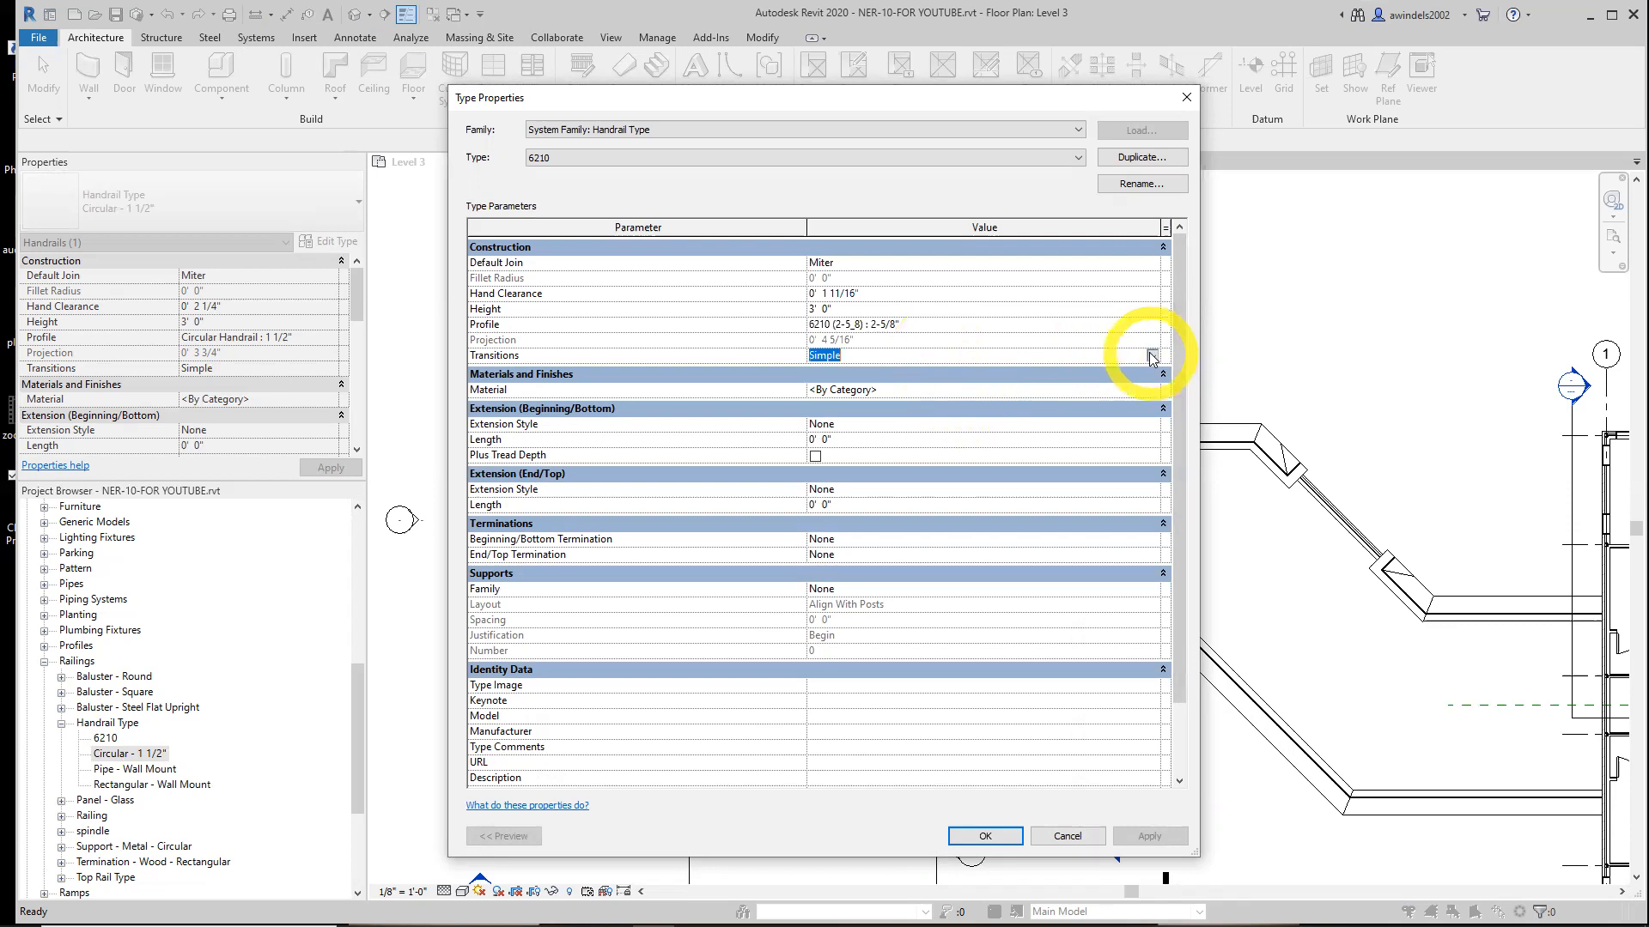
{"action": "left_click", "coordinate": [1152, 355]}
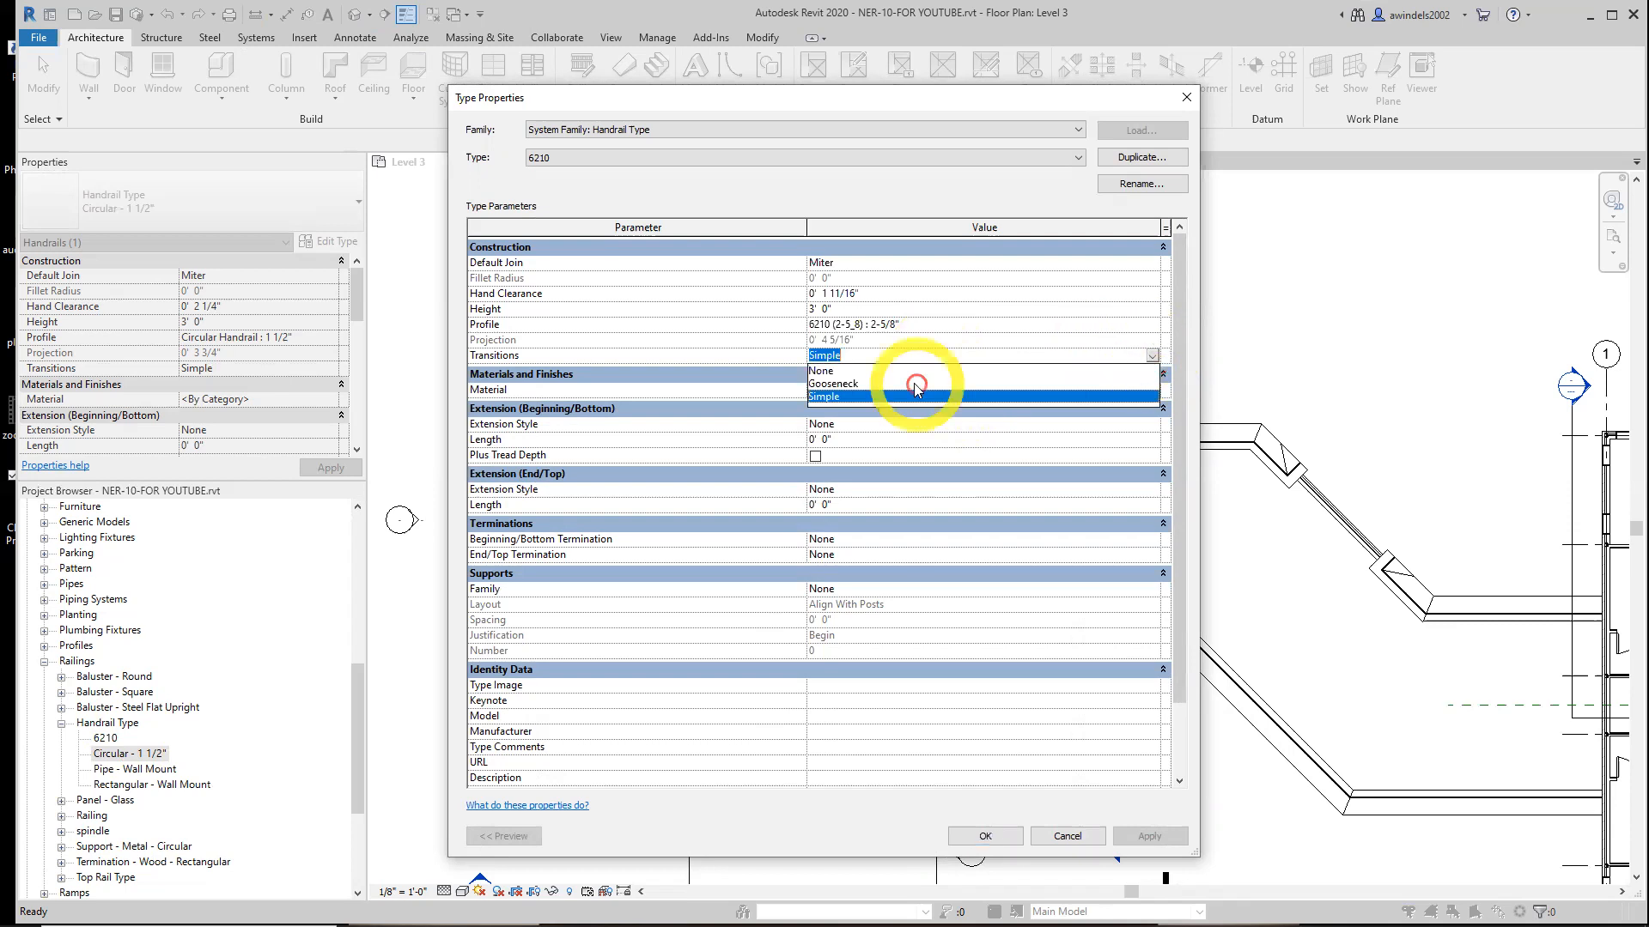
{"action": "left_click", "coordinate": [850, 392]}
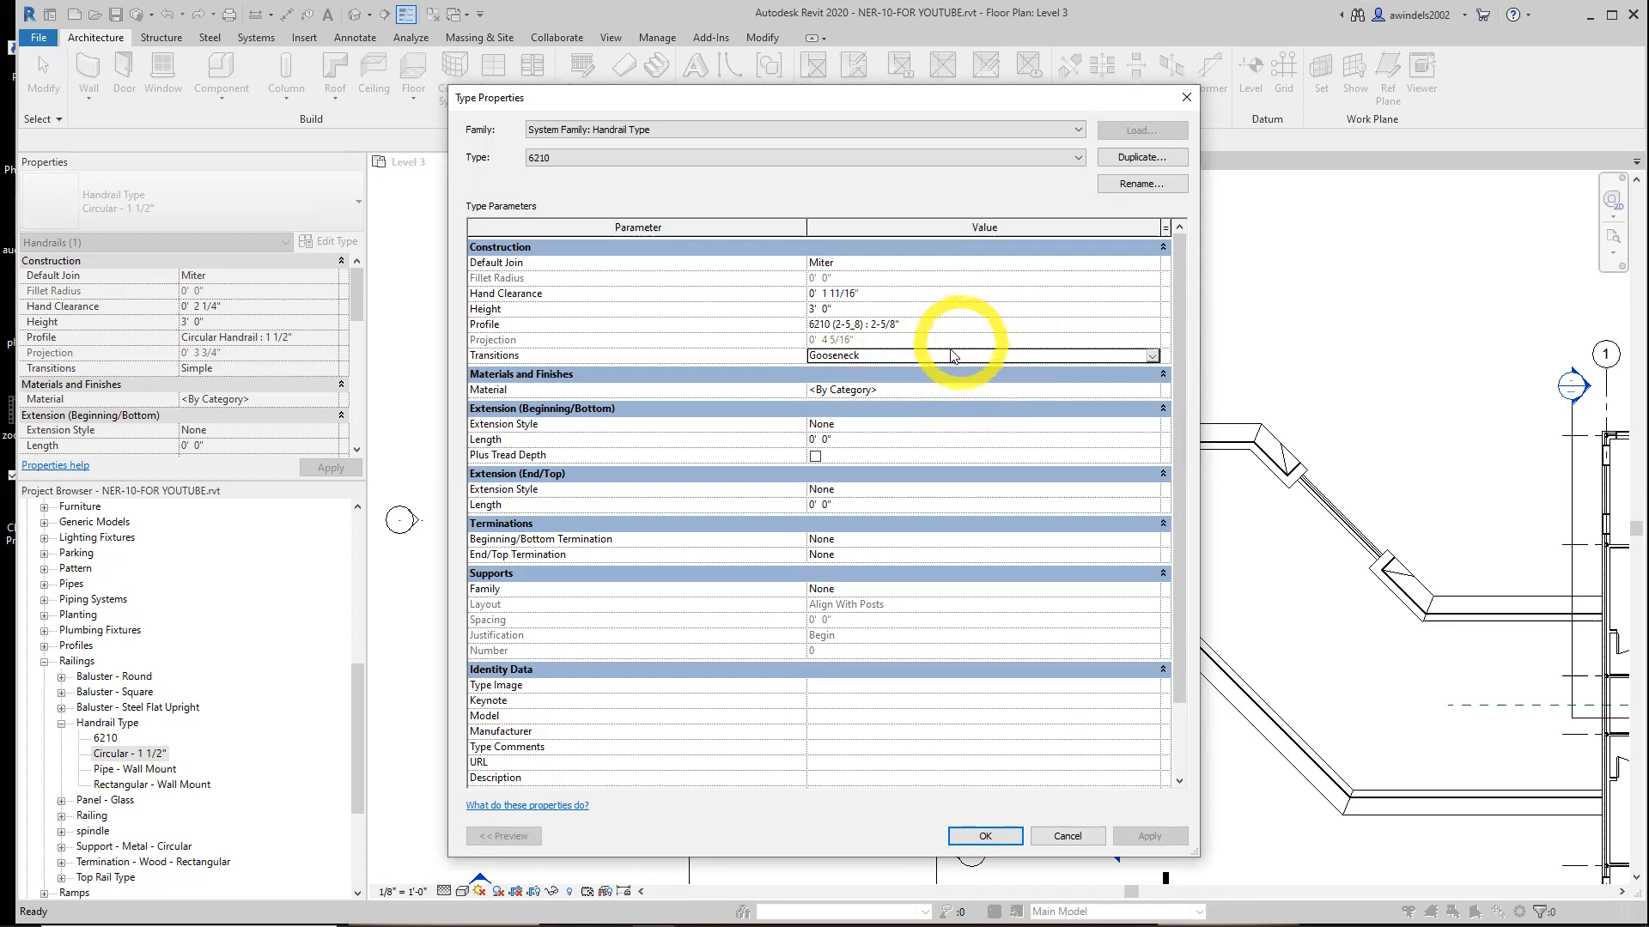
{"action": "left_click", "coordinate": [897, 390]}
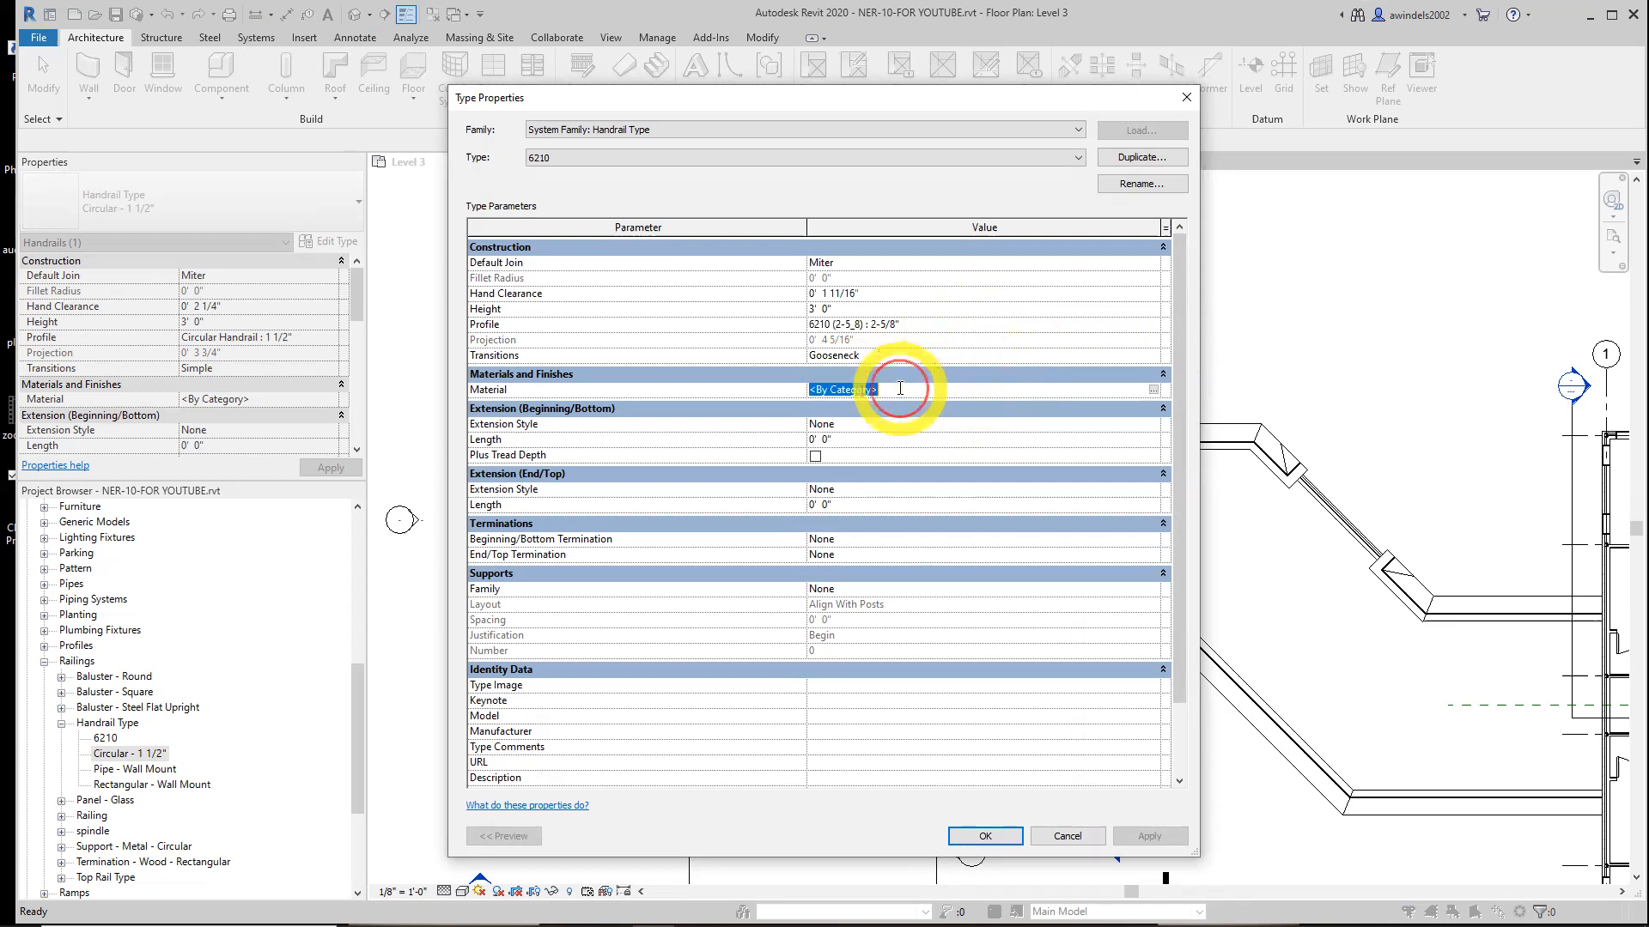
Set the handrail's material to Cherry
{"action": "left_click", "coordinate": [1158, 389]}
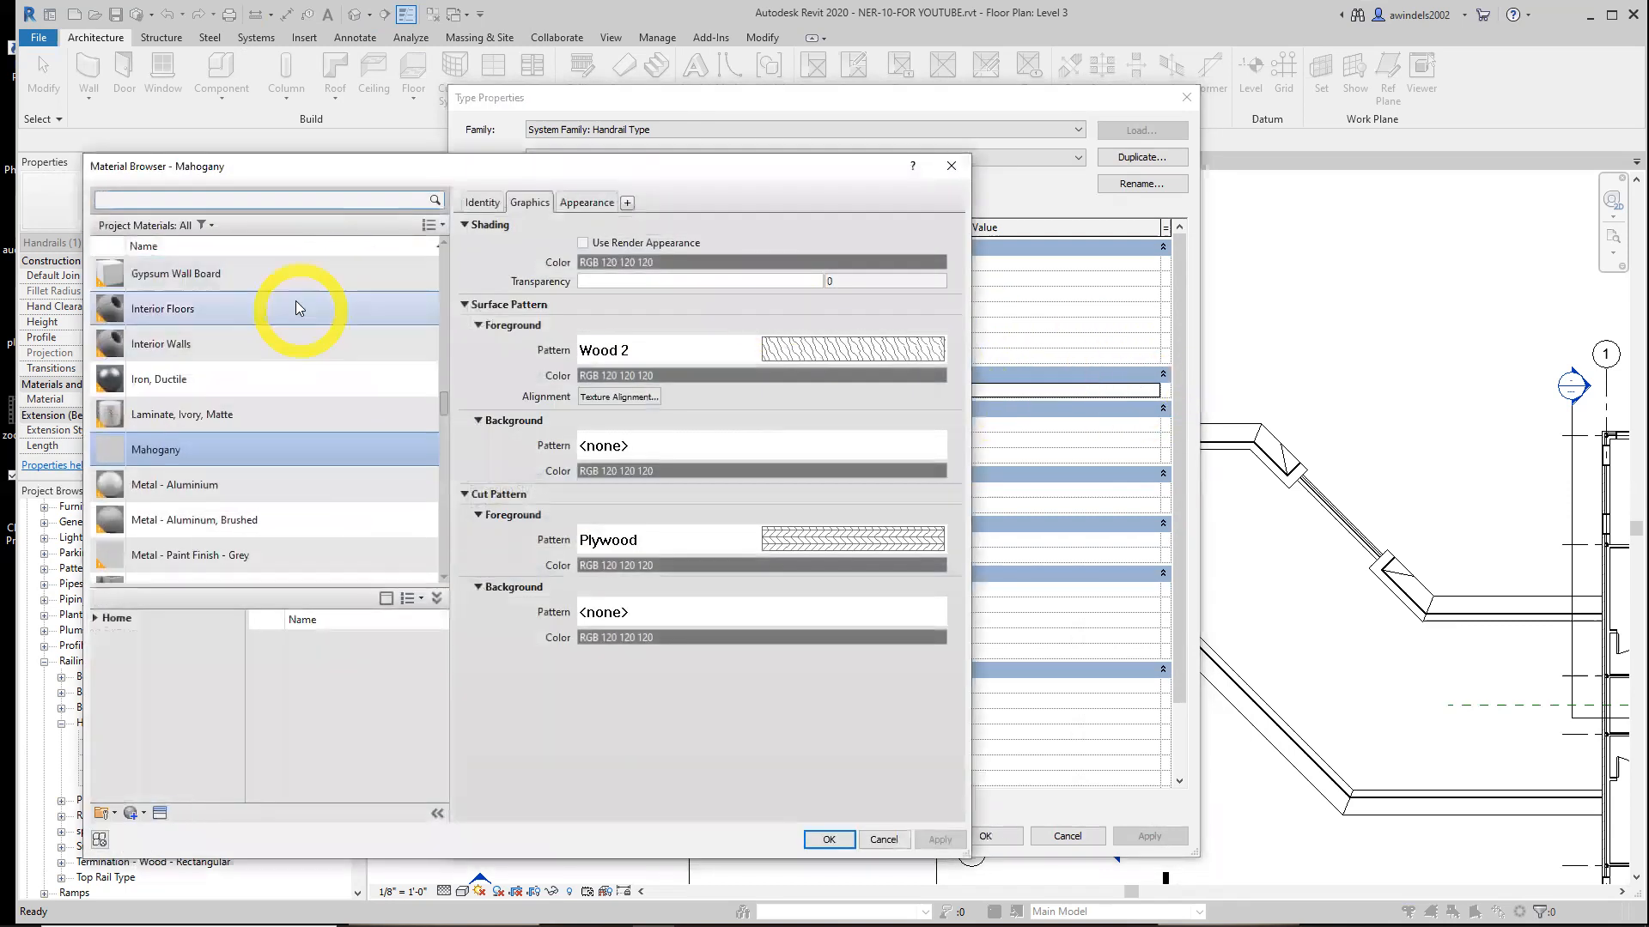
{"action": "key", "text": "Escape"}
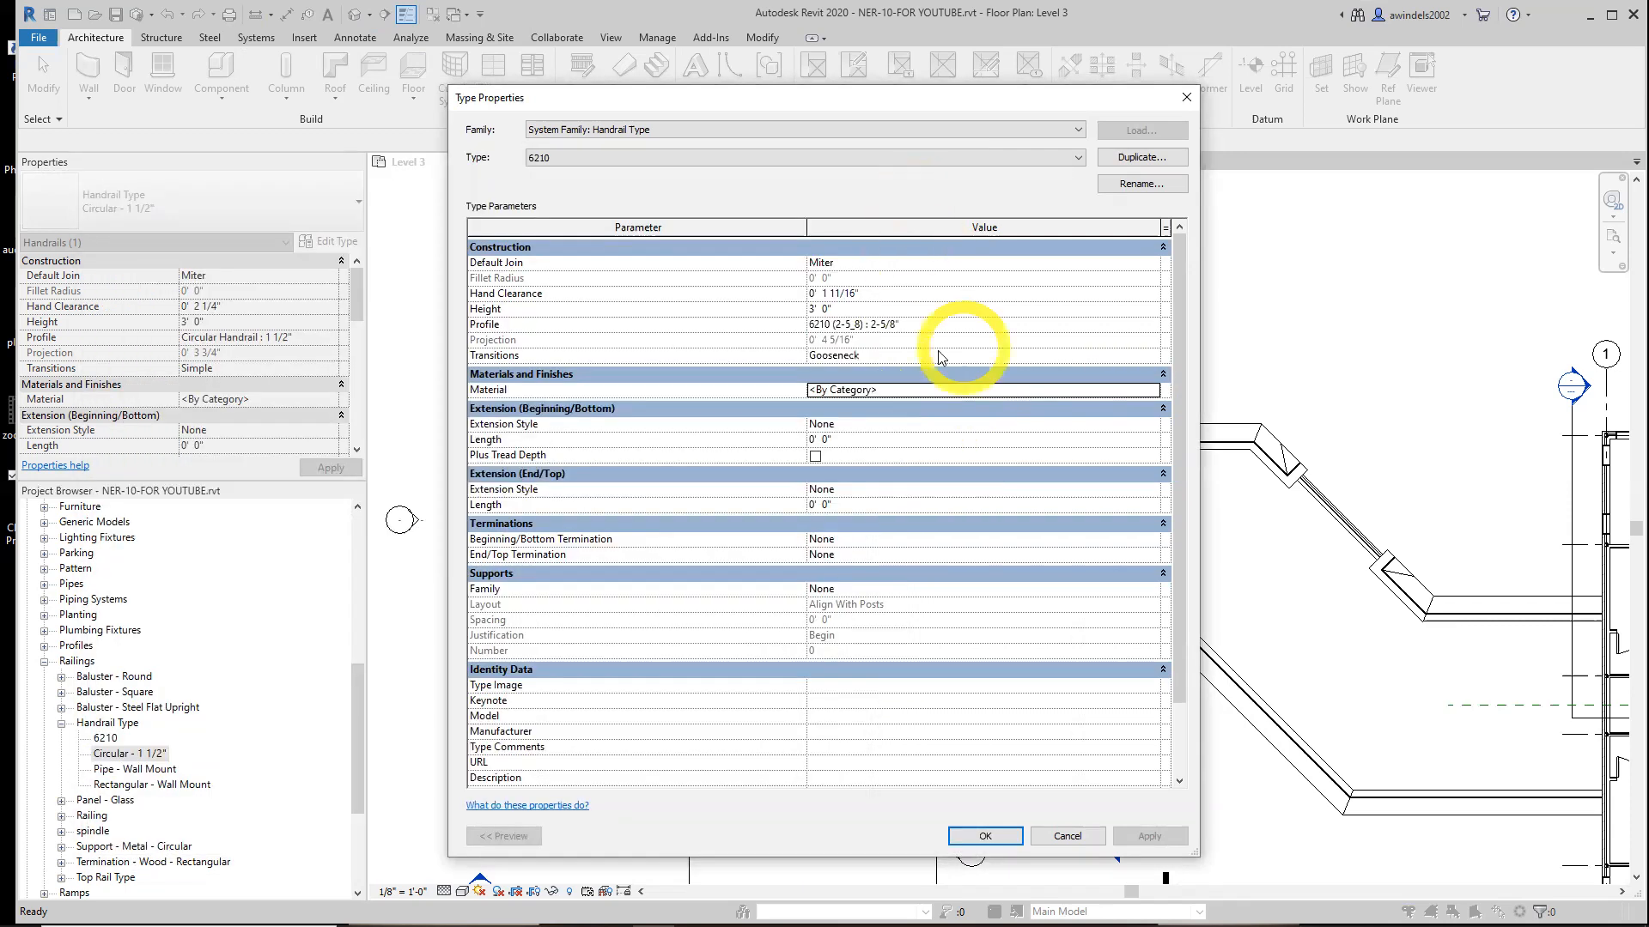
{"action": "left_click", "coordinate": [767, 389]}
{"action": "type", "text": "Cherry"}
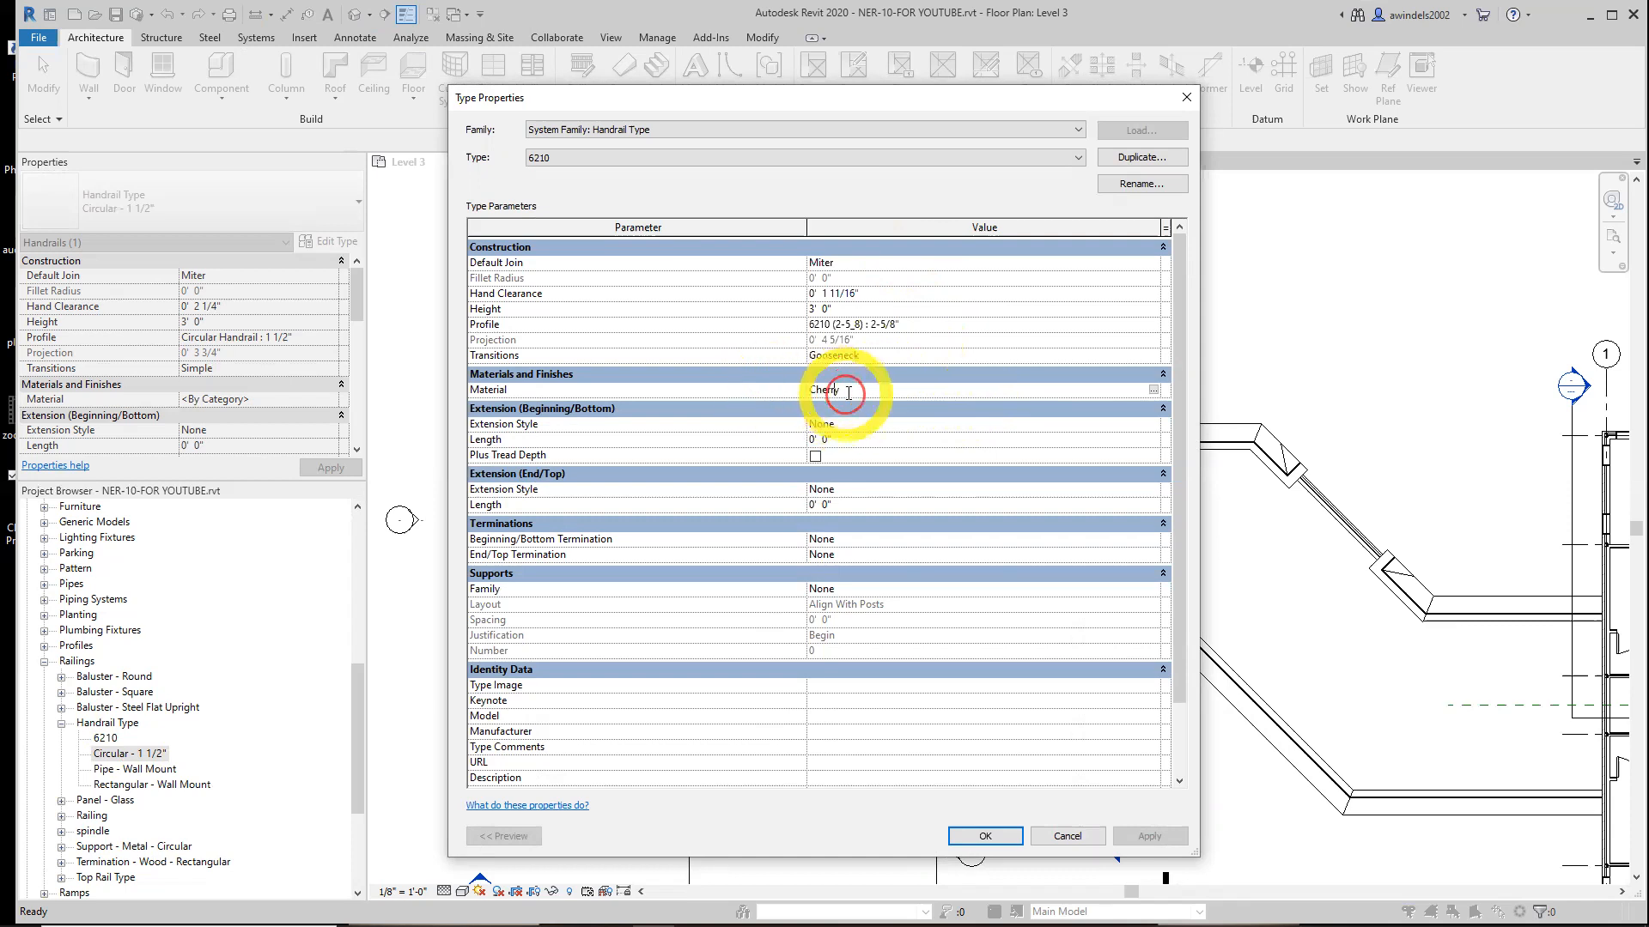
{"action": "key", "text": "Return"}
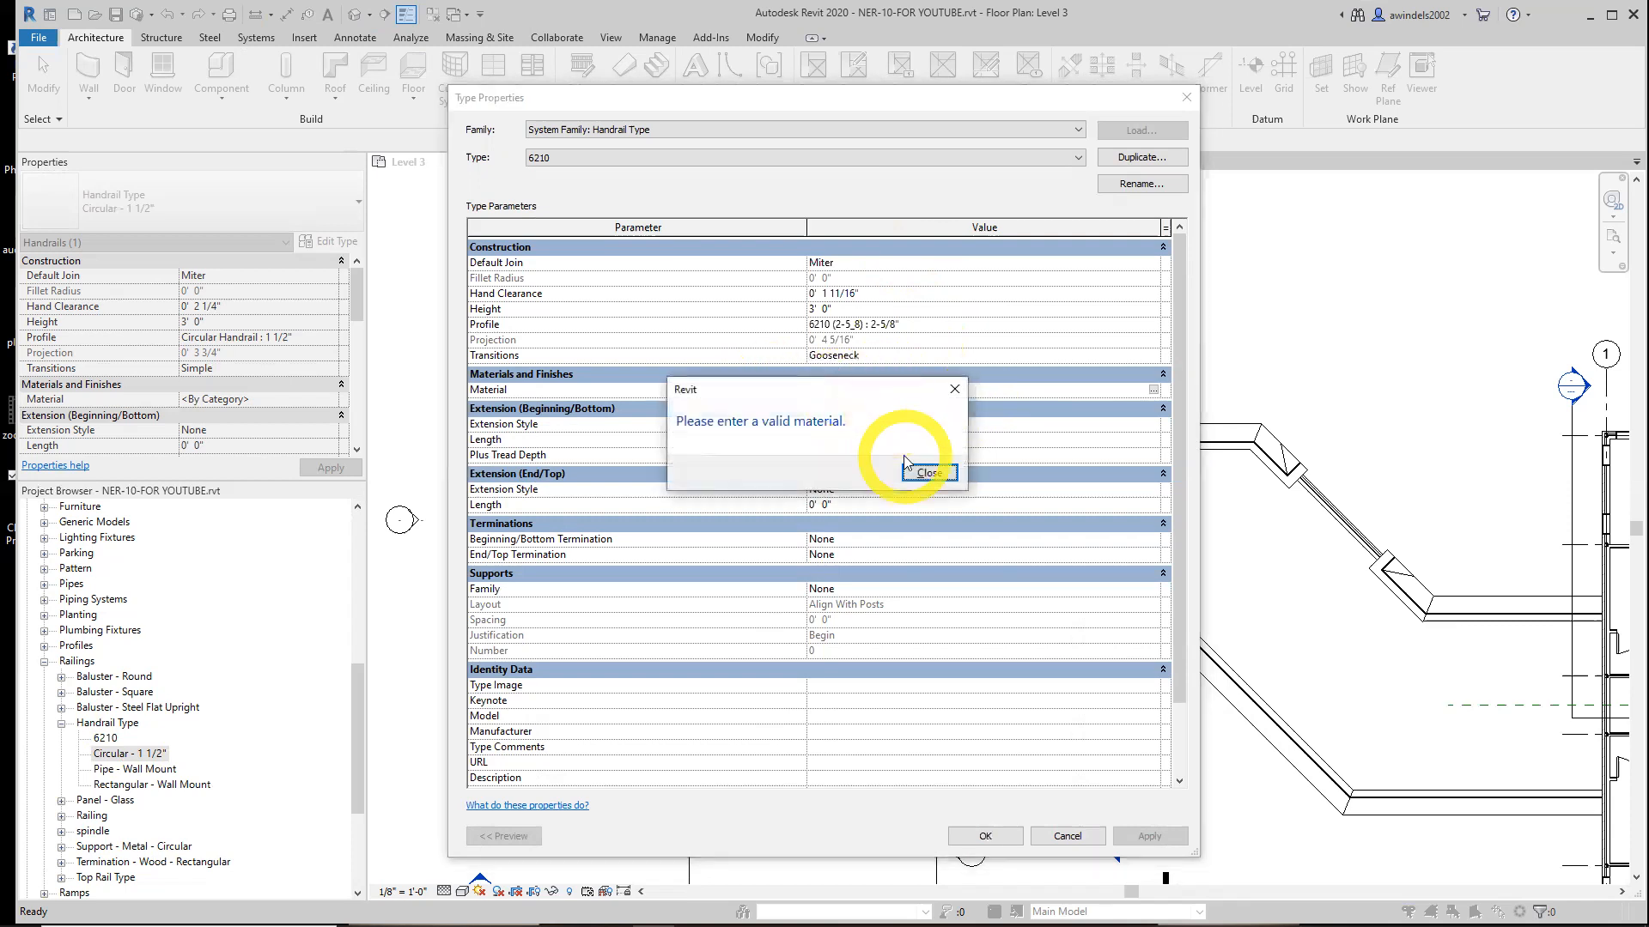
{"action": "left_click", "coordinate": [926, 474]}
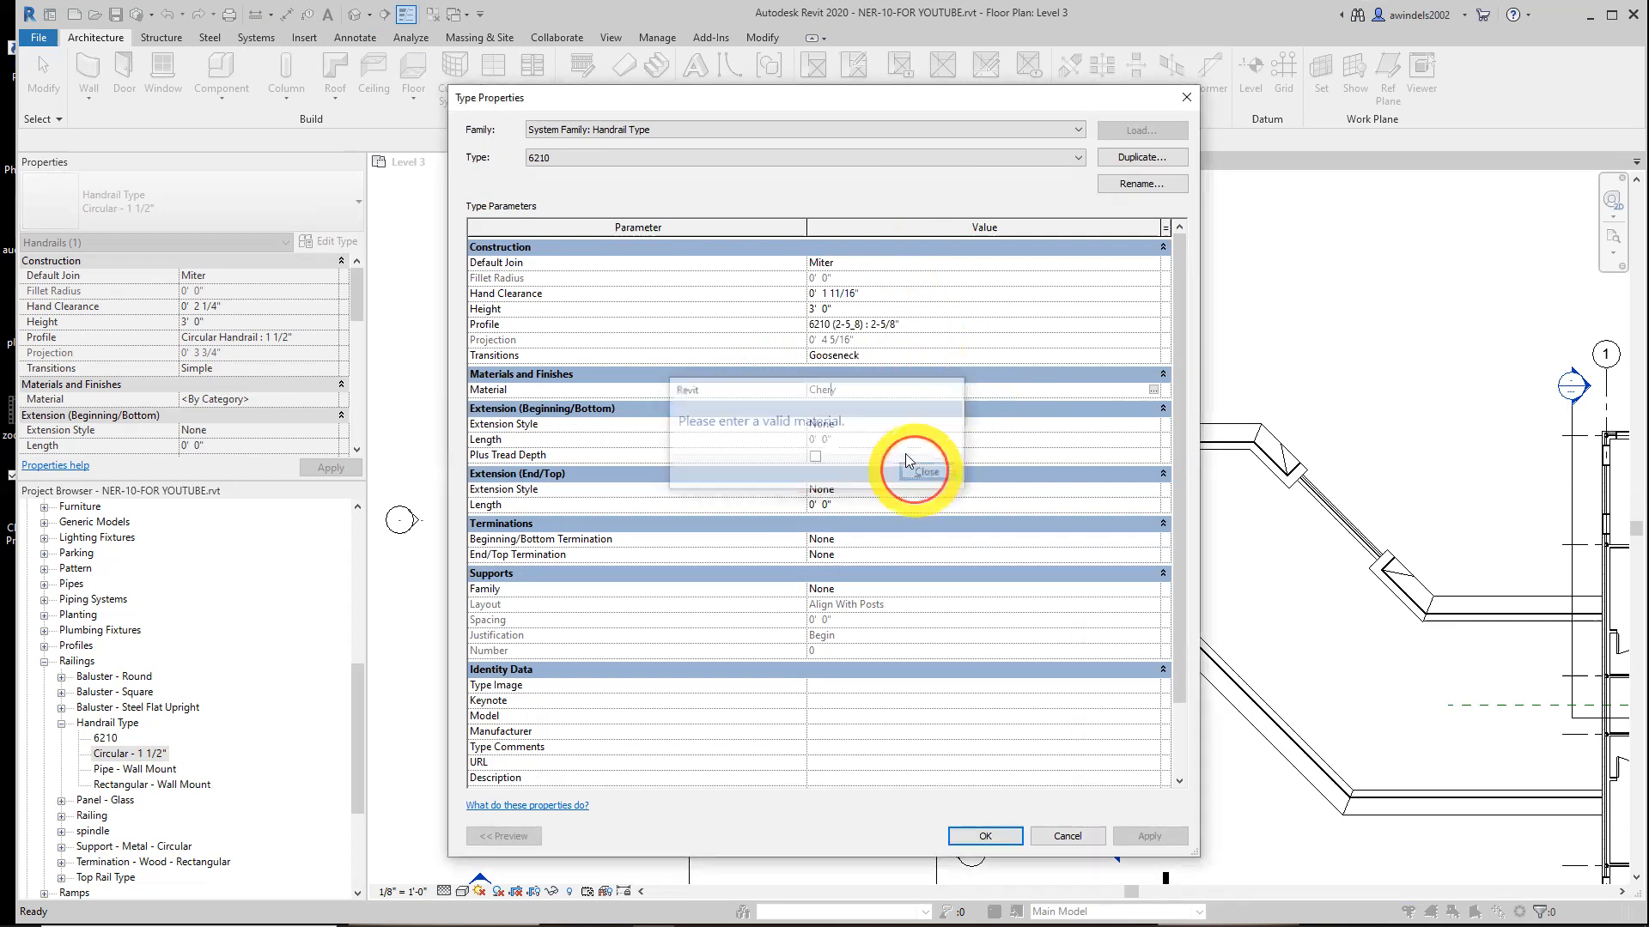
{"action": "type", "text": "r"}
{"action": "key", "text": "Return"}
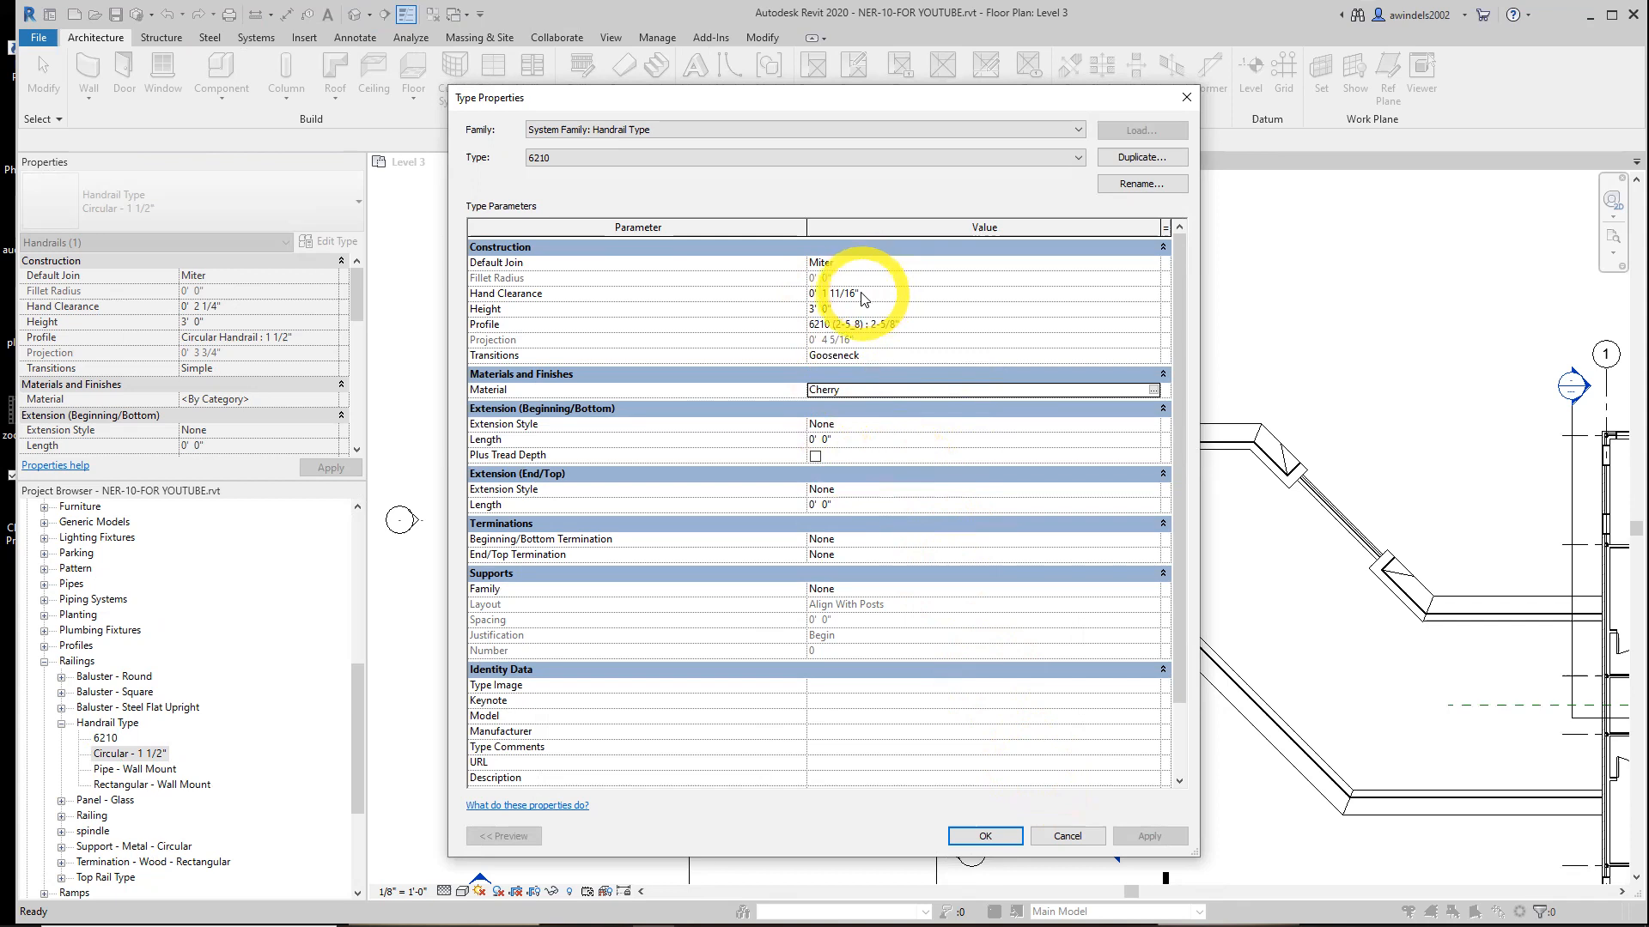
Set the handrail's hand clearance to 0' 1 5/16" and confirm the type properties
{"action": "left_click", "coordinate": [827, 294]}
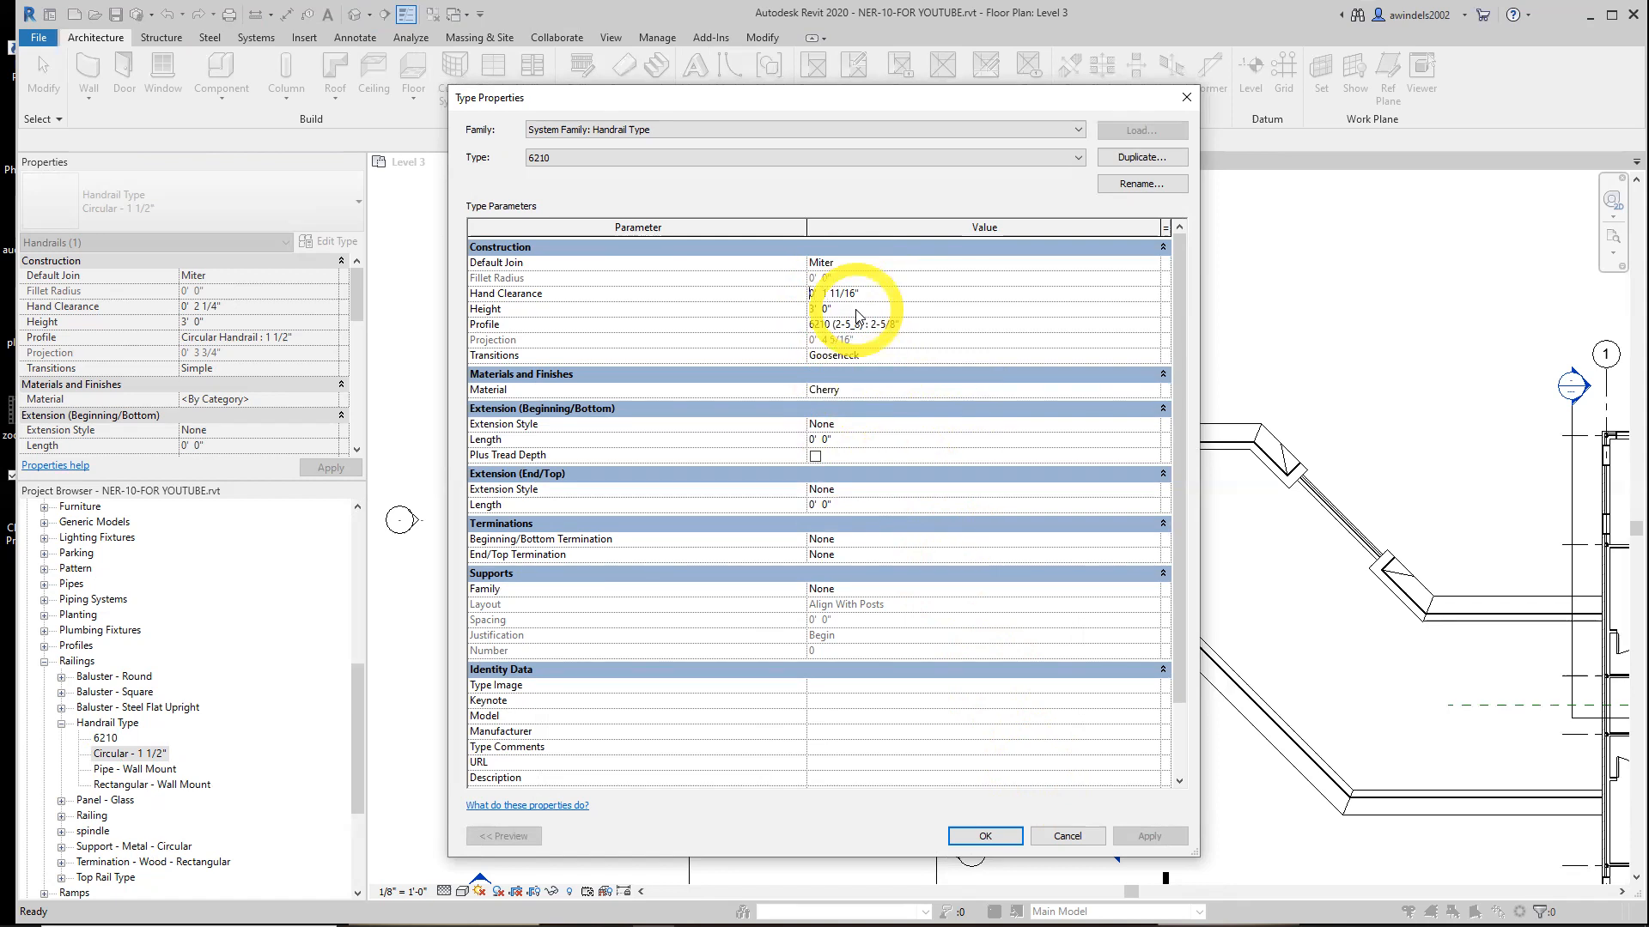
{"action": "type", "text": "-"}
{"action": "key", "text": "BackSpace"}
{"action": "type", "text": "5"}
{"action": "key", "text": "BackSpace"}
{"action": "type", "text": "1"}
{"action": "key", "text": "BackSpace"}
{"action": "key", "text": "BackSpace"}
{"action": "type", "text": "5"}
{"action": "key", "text": "Return"}
{"action": "left_click", "coordinate": [881, 294]}
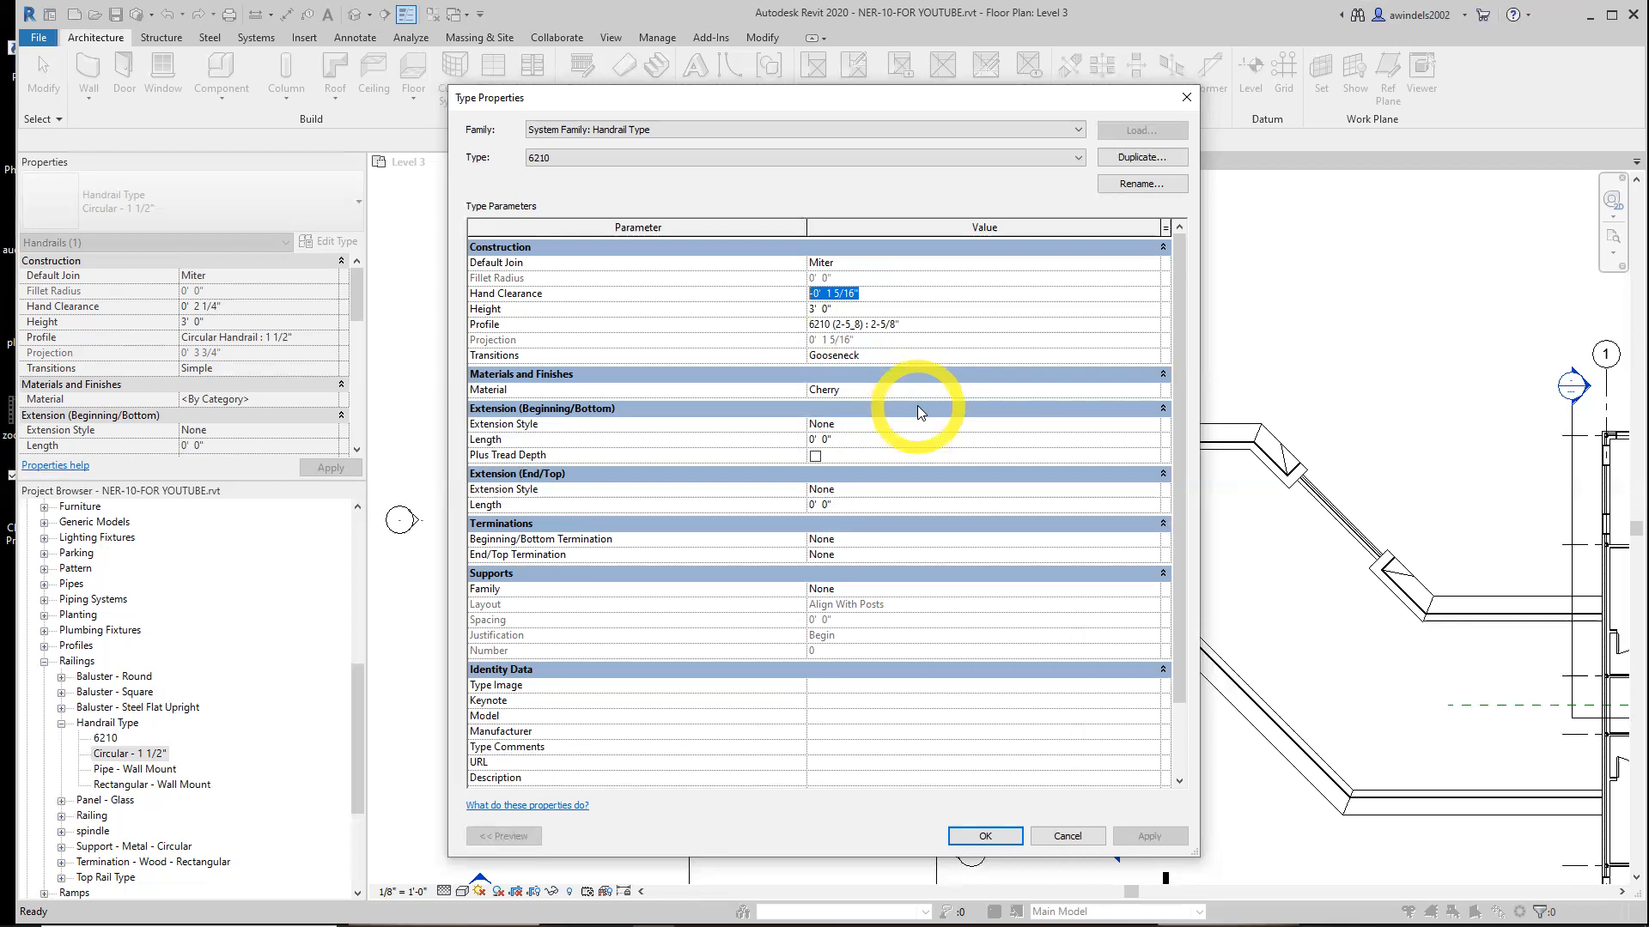
{"action": "left_click", "coordinate": [988, 835]}
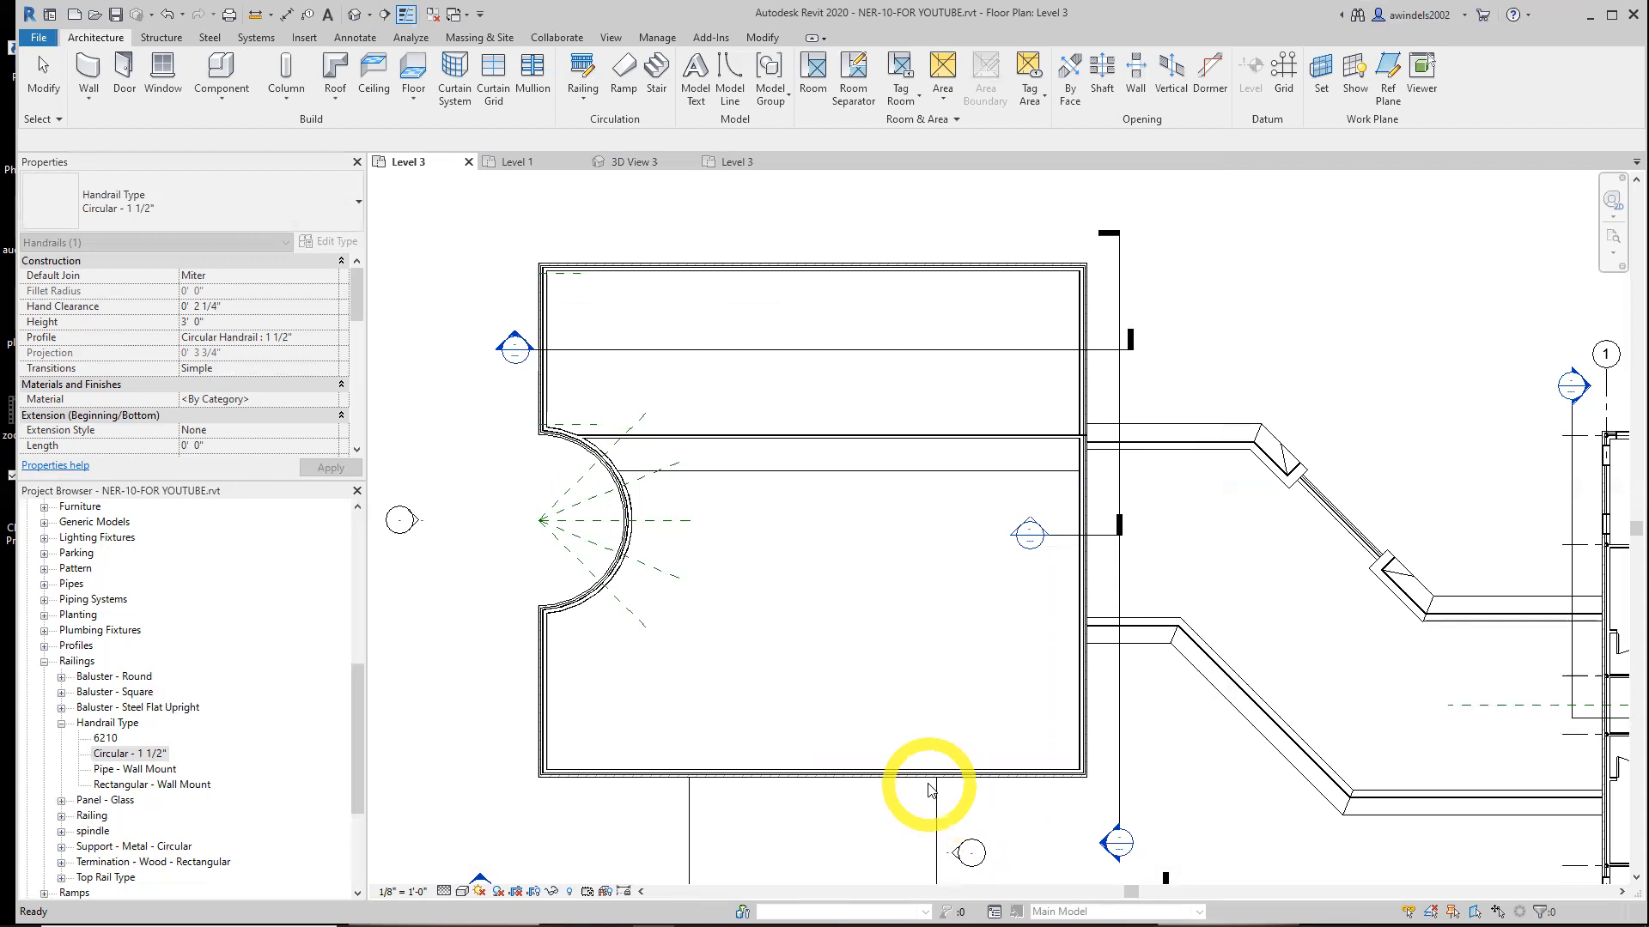
Open the type properties of the Wood Railing with Spindles railing type
{"action": "left_click", "coordinate": [61, 723]}
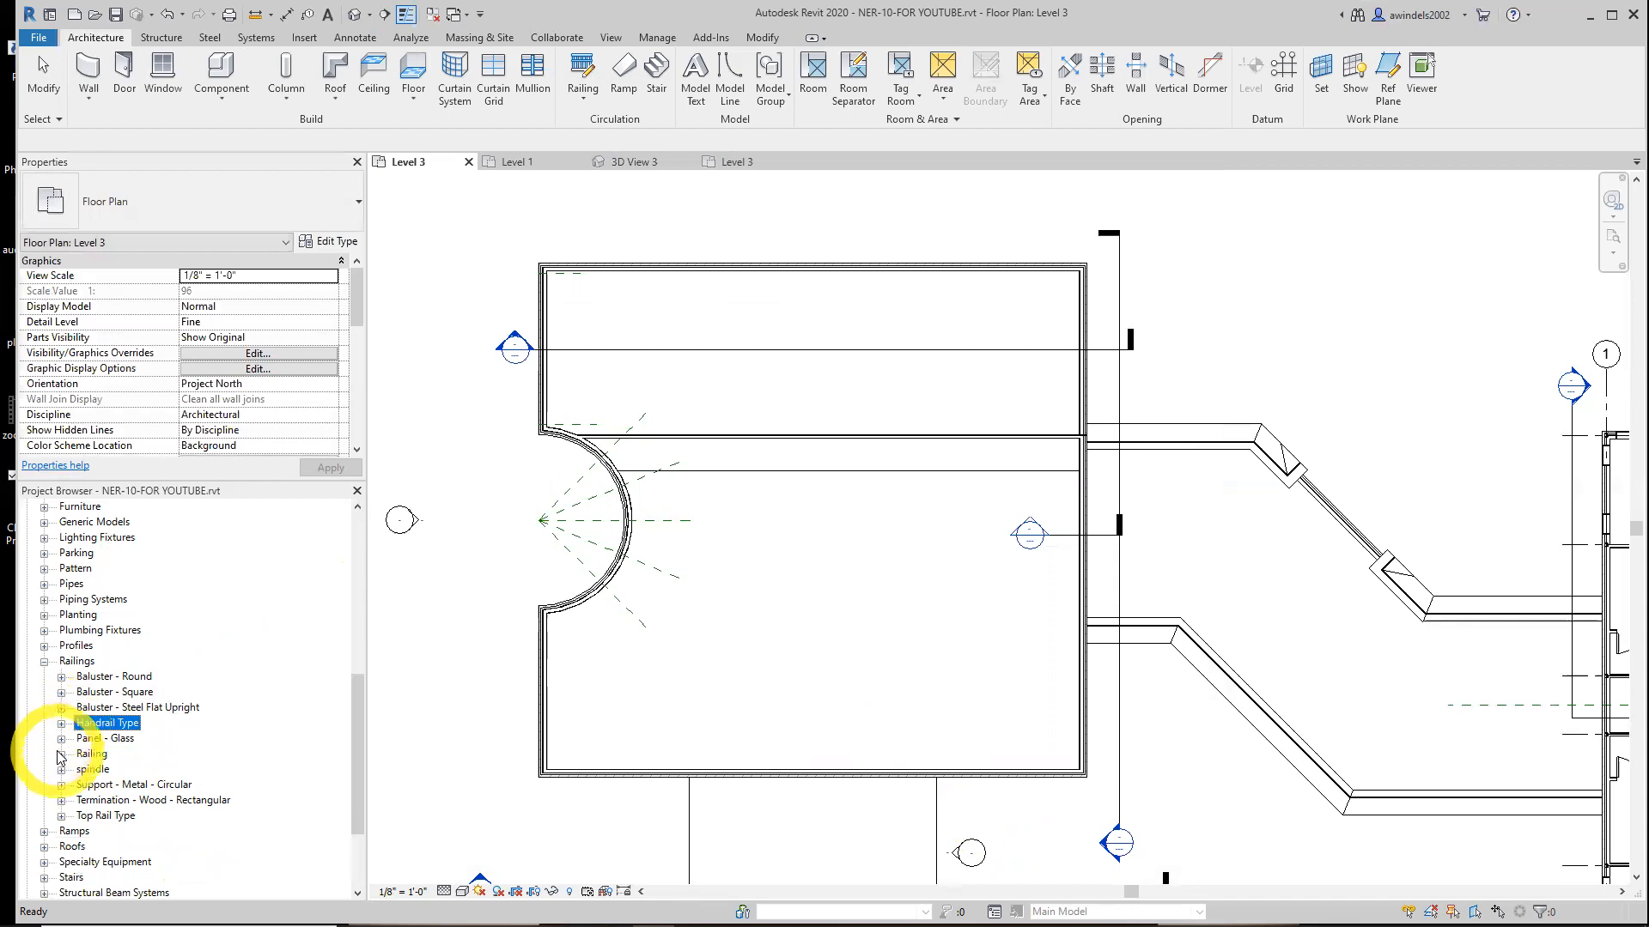
{"action": "left_click", "coordinate": [61, 754]}
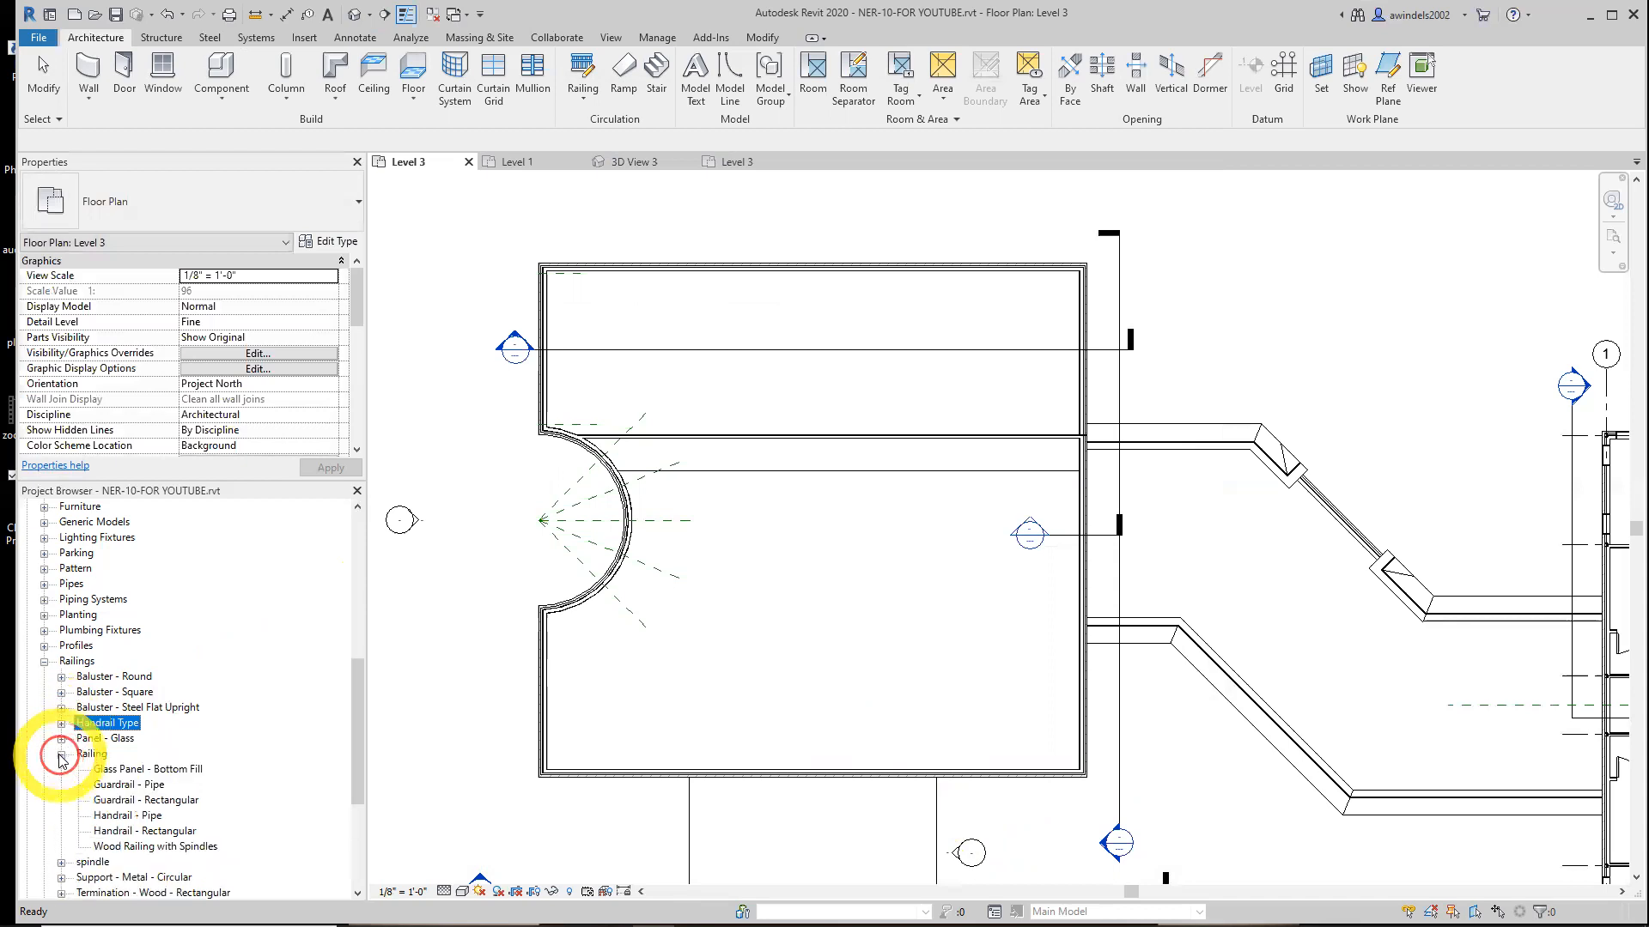
{"action": "left_click", "coordinate": [154, 847]}
{"action": "scroll", "coordinate": [153, 852], "scroll_direction": "down", "scroll_amount": 1}
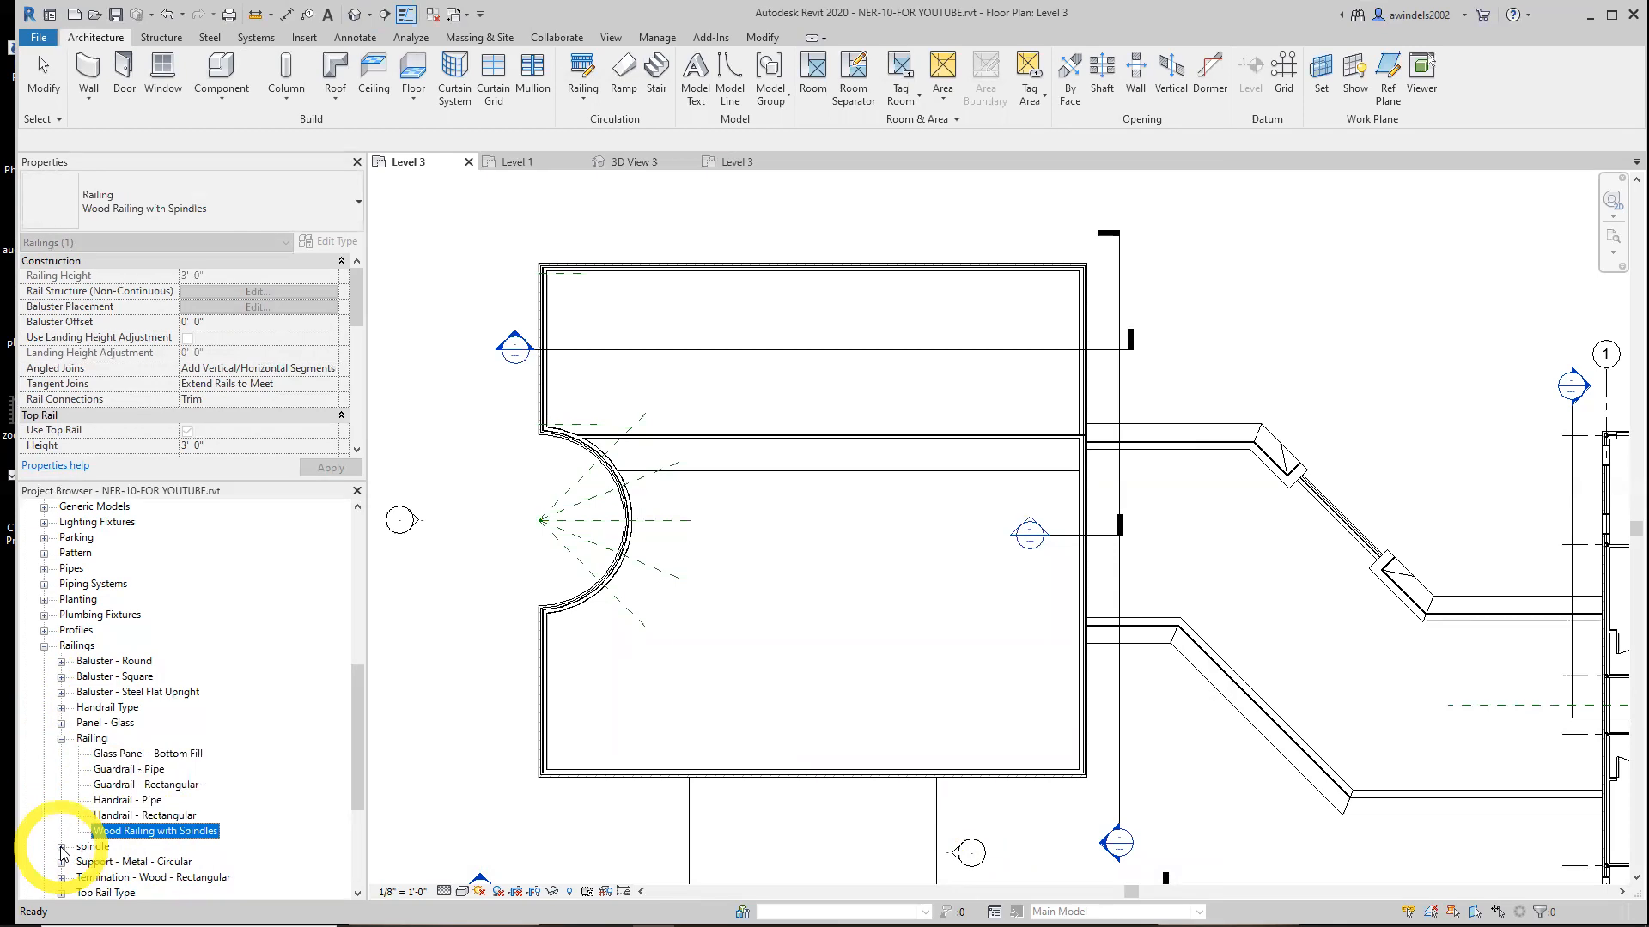
{"action": "double_click", "coordinate": [137, 832]}
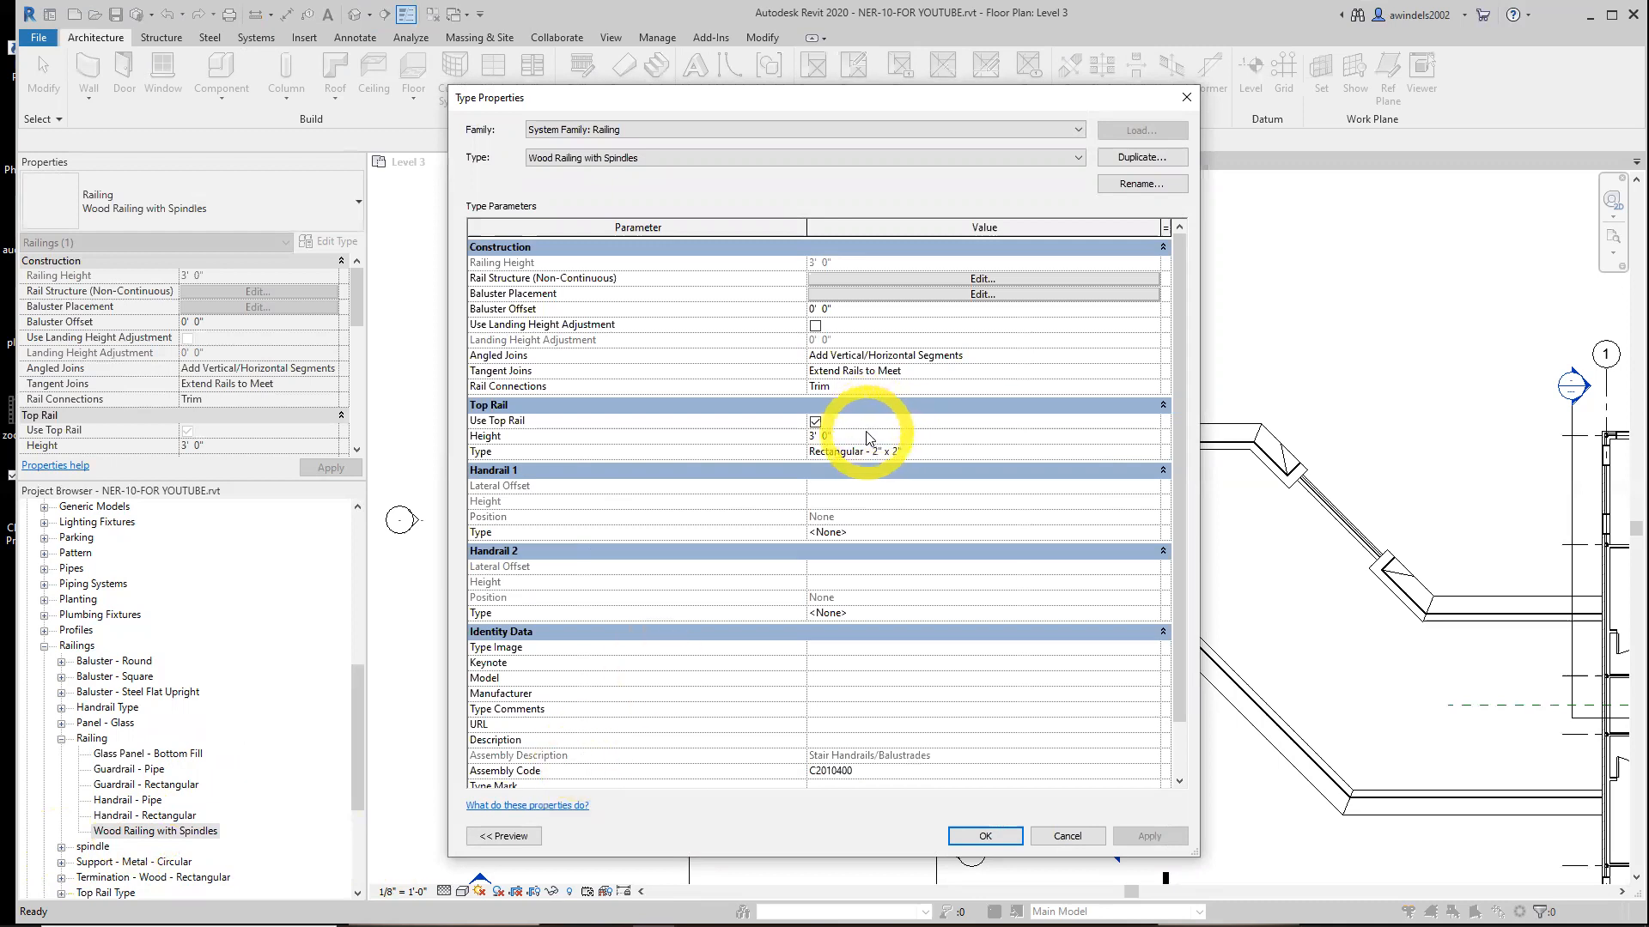
Inspect the top rail type's properties and the list of available top rail types
{"action": "left_click", "coordinate": [919, 453]}
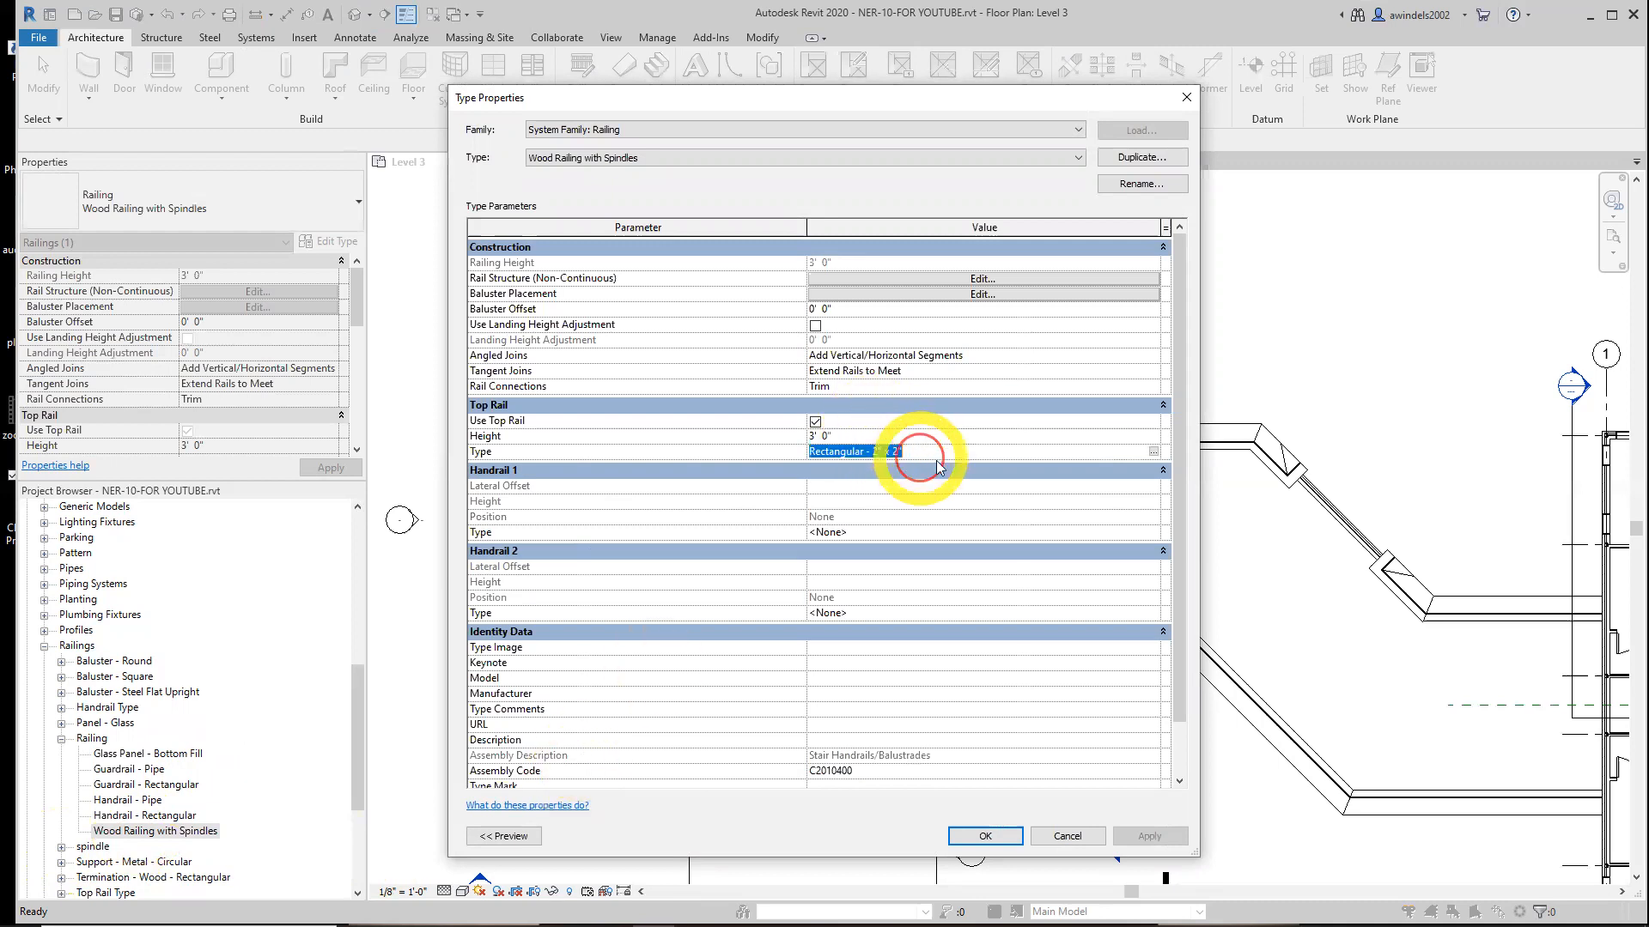
{"action": "left_click", "coordinate": [1153, 452]}
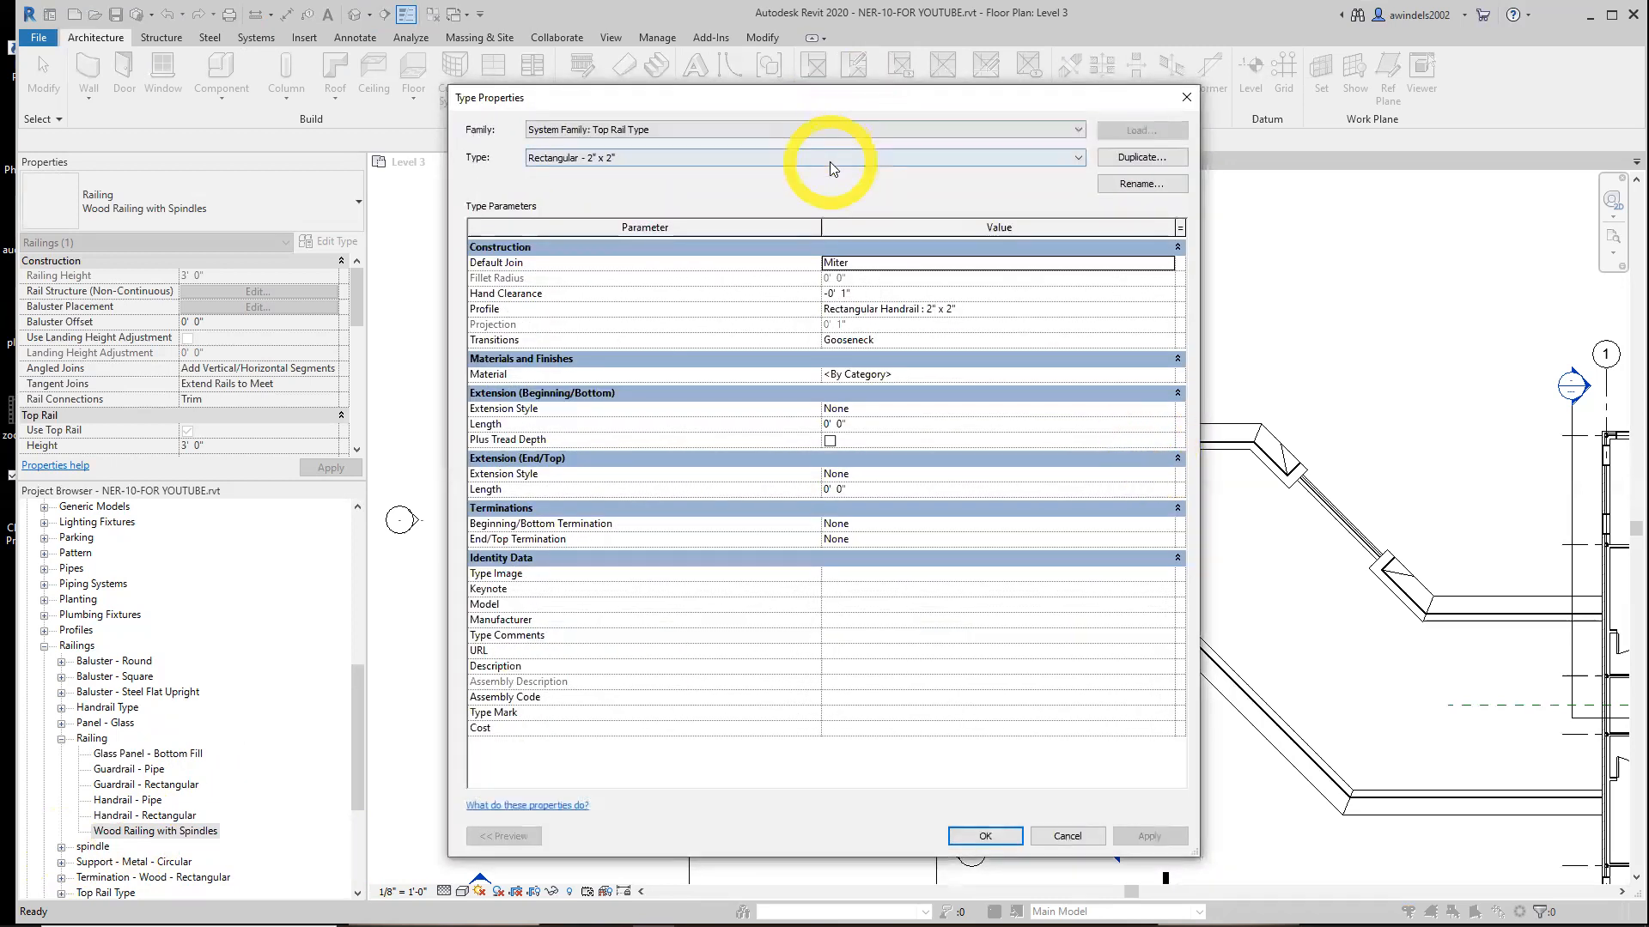
{"action": "left_click", "coordinate": [829, 163]}
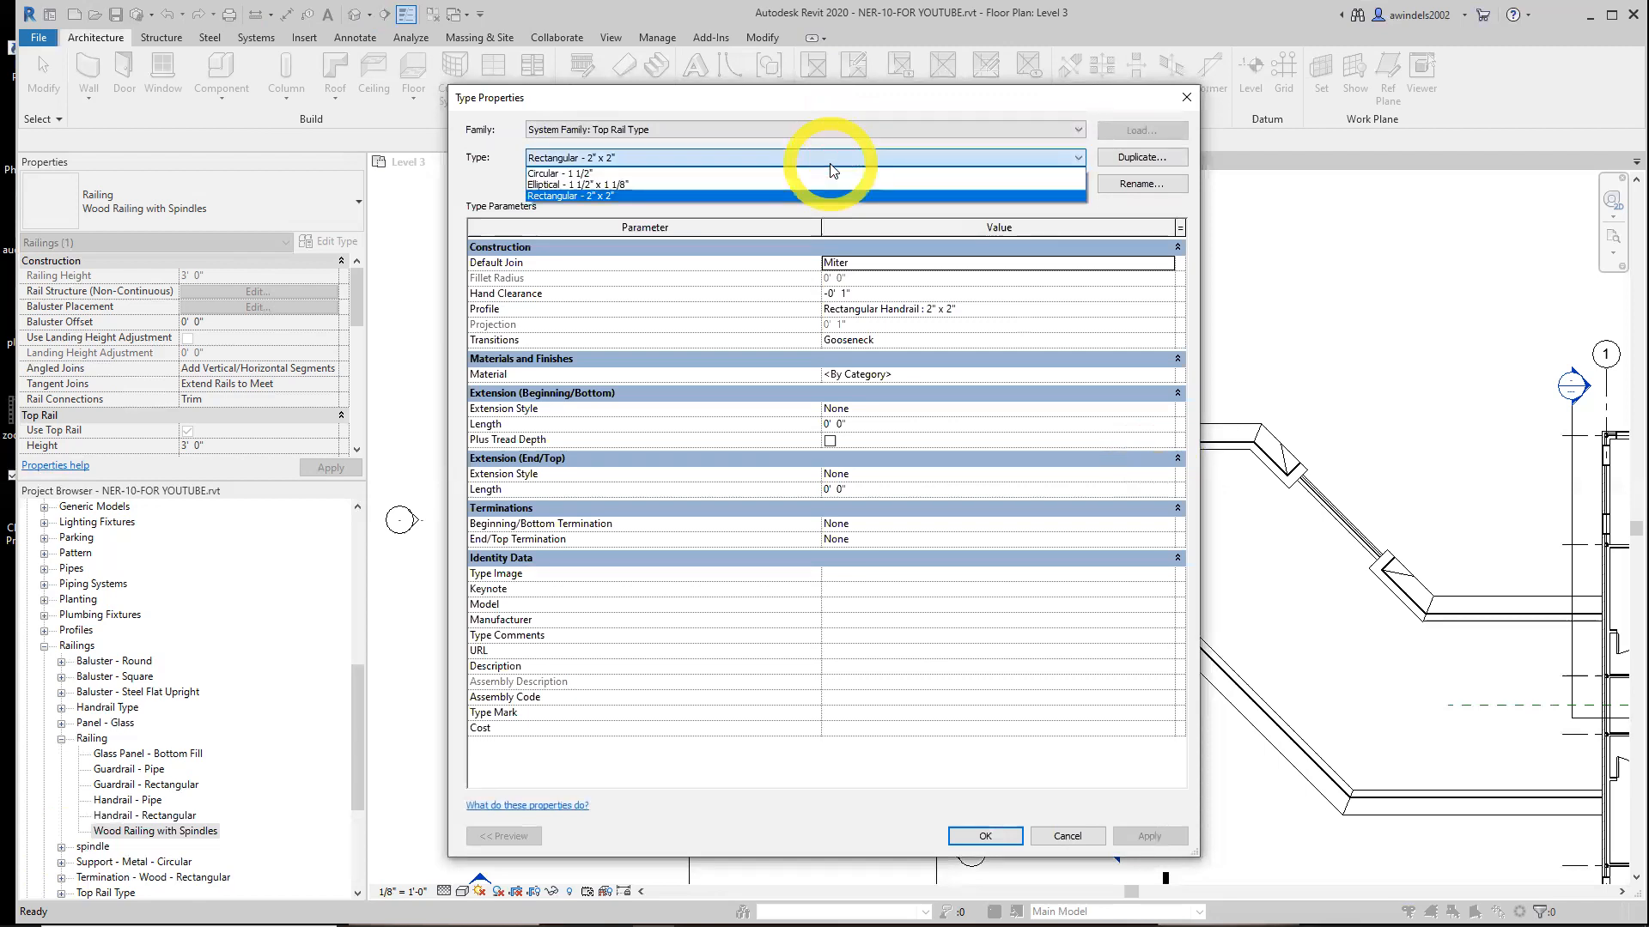
{"action": "left_click", "coordinate": [1181, 95]}
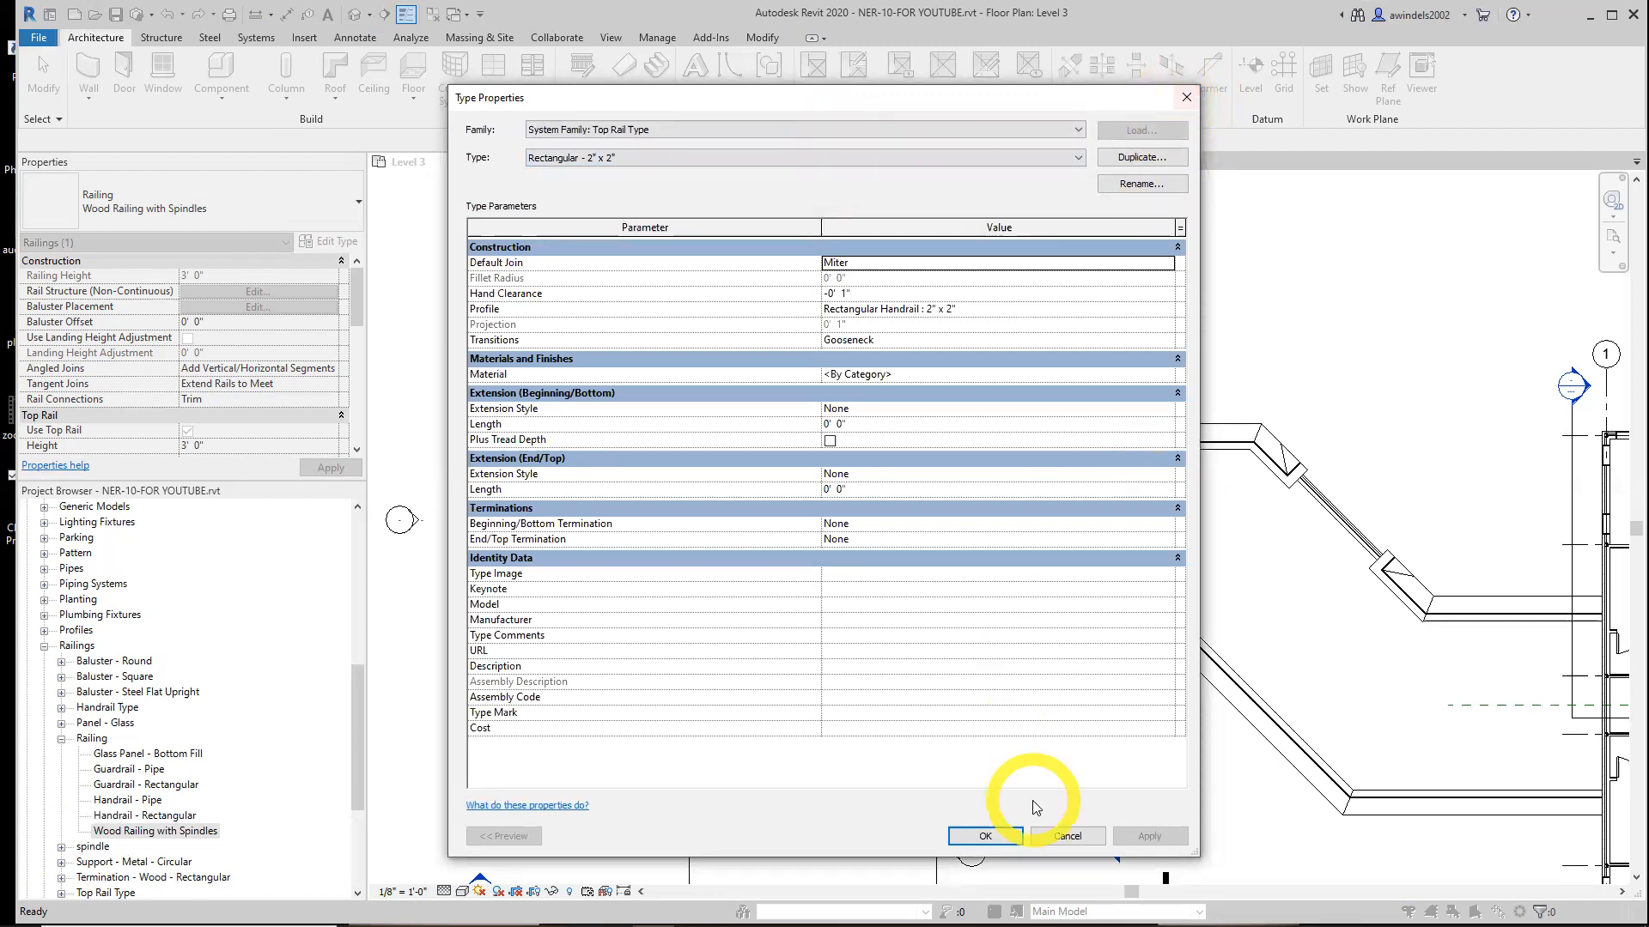
{"action": "left_click", "coordinate": [1063, 836]}
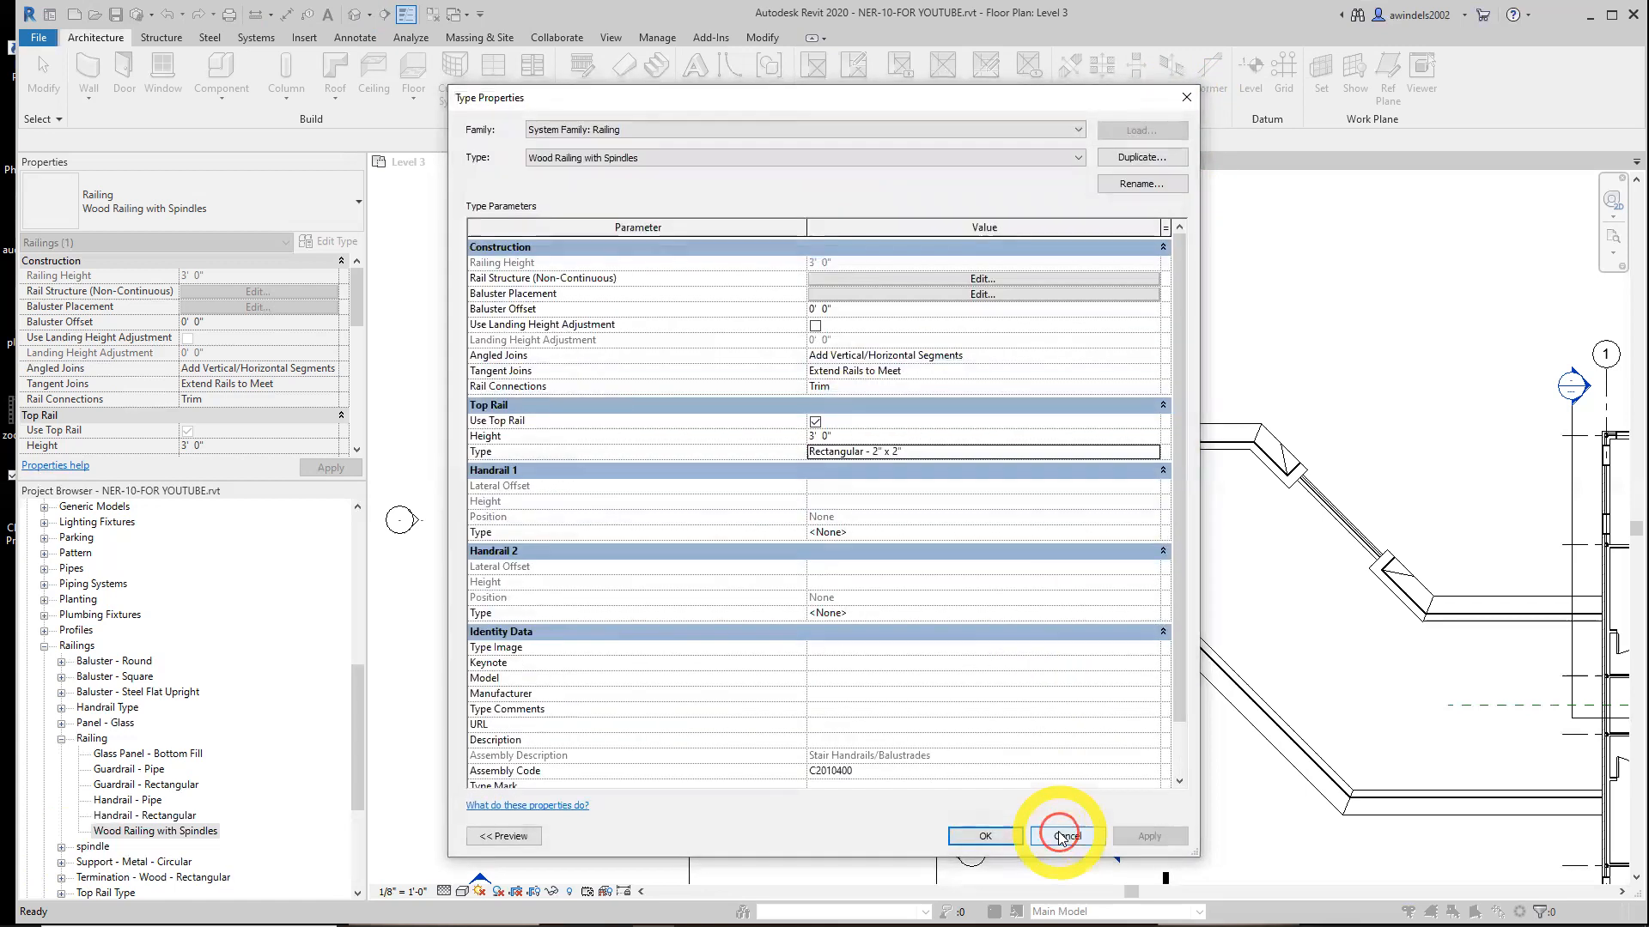
{"action": "left_click", "coordinate": [943, 452]}
{"action": "left_click", "coordinate": [1153, 452]}
{"action": "left_click", "coordinate": [736, 162]}
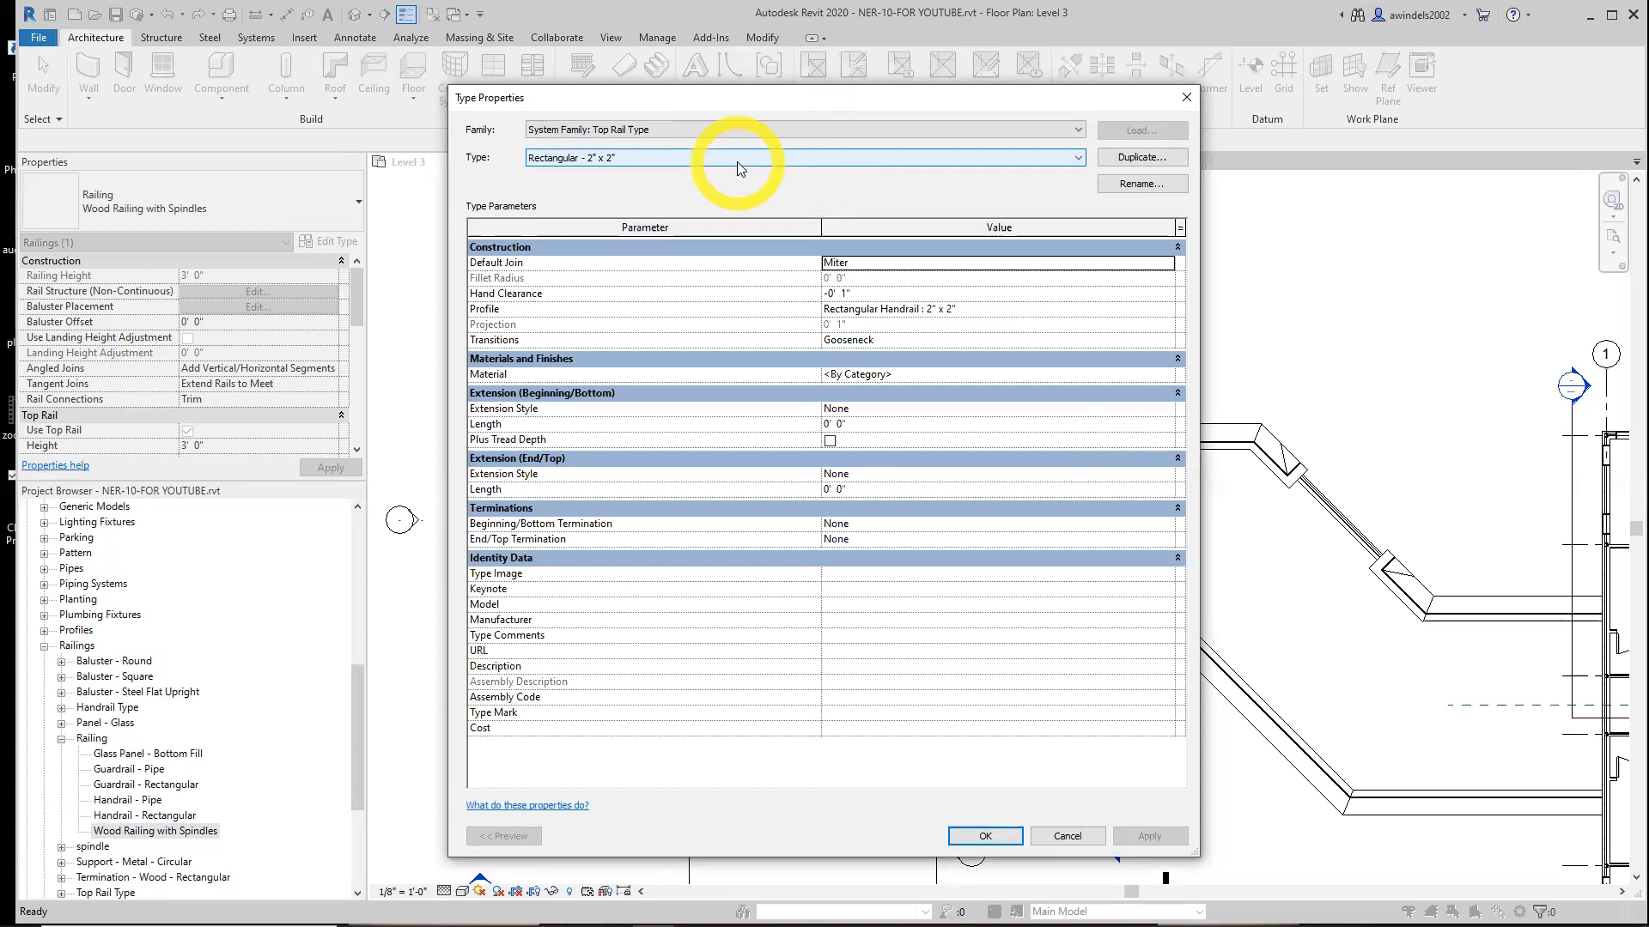
{"action": "left_click", "coordinate": [737, 161]}
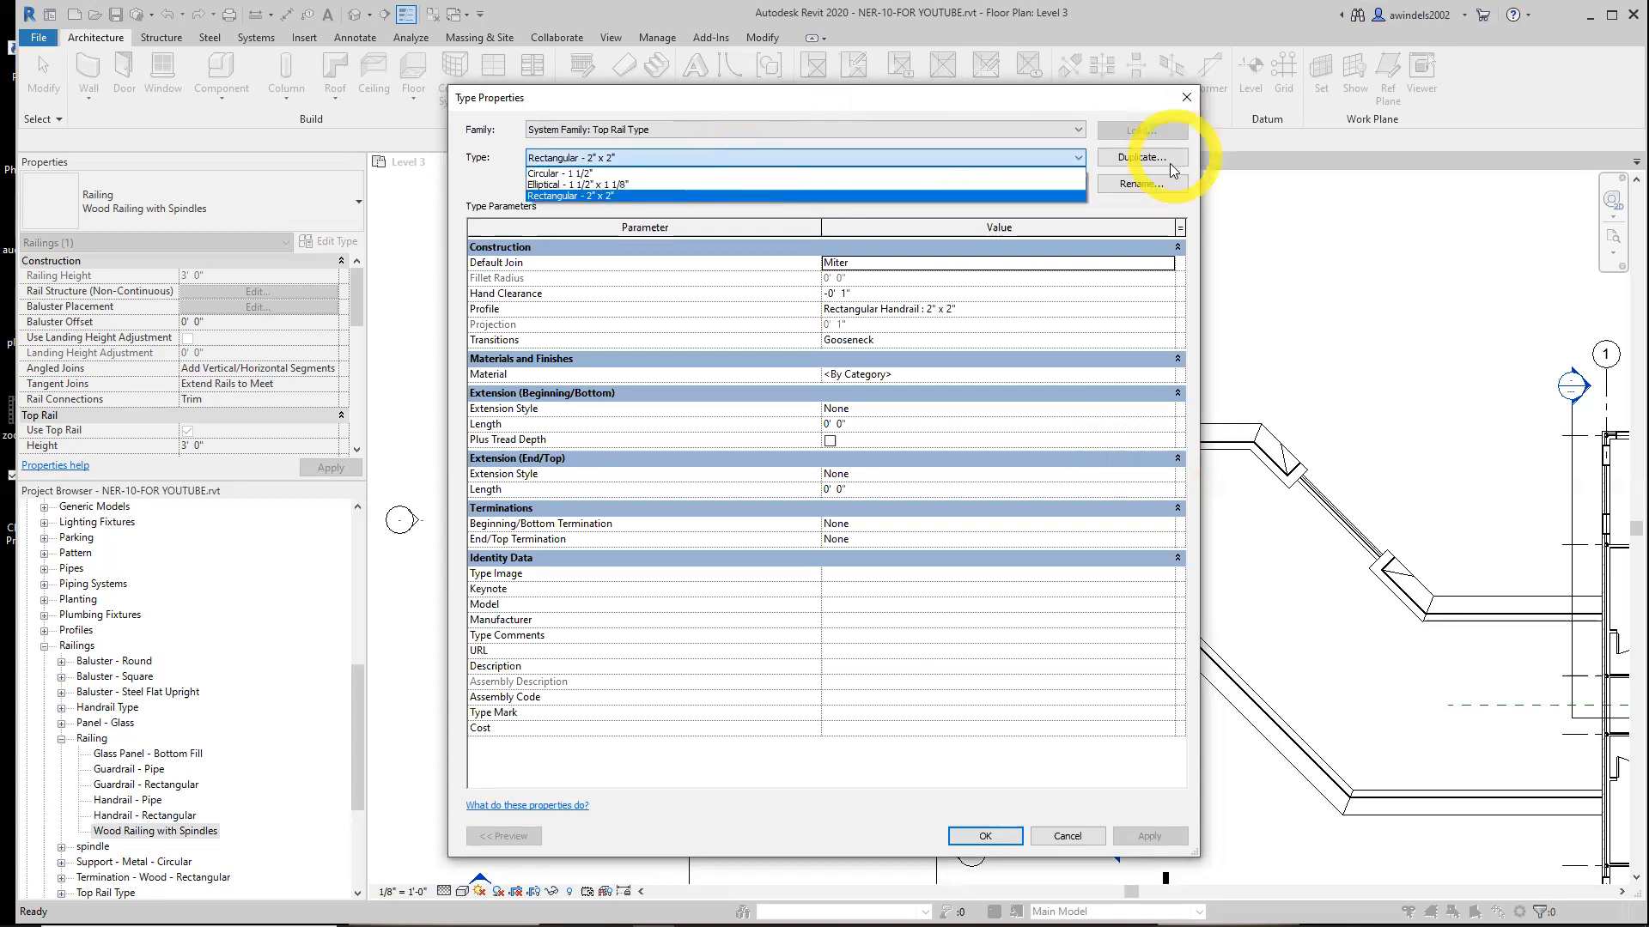
{"action": "left_click", "coordinate": [1057, 822]}
{"action": "left_click", "coordinate": [1065, 837]}
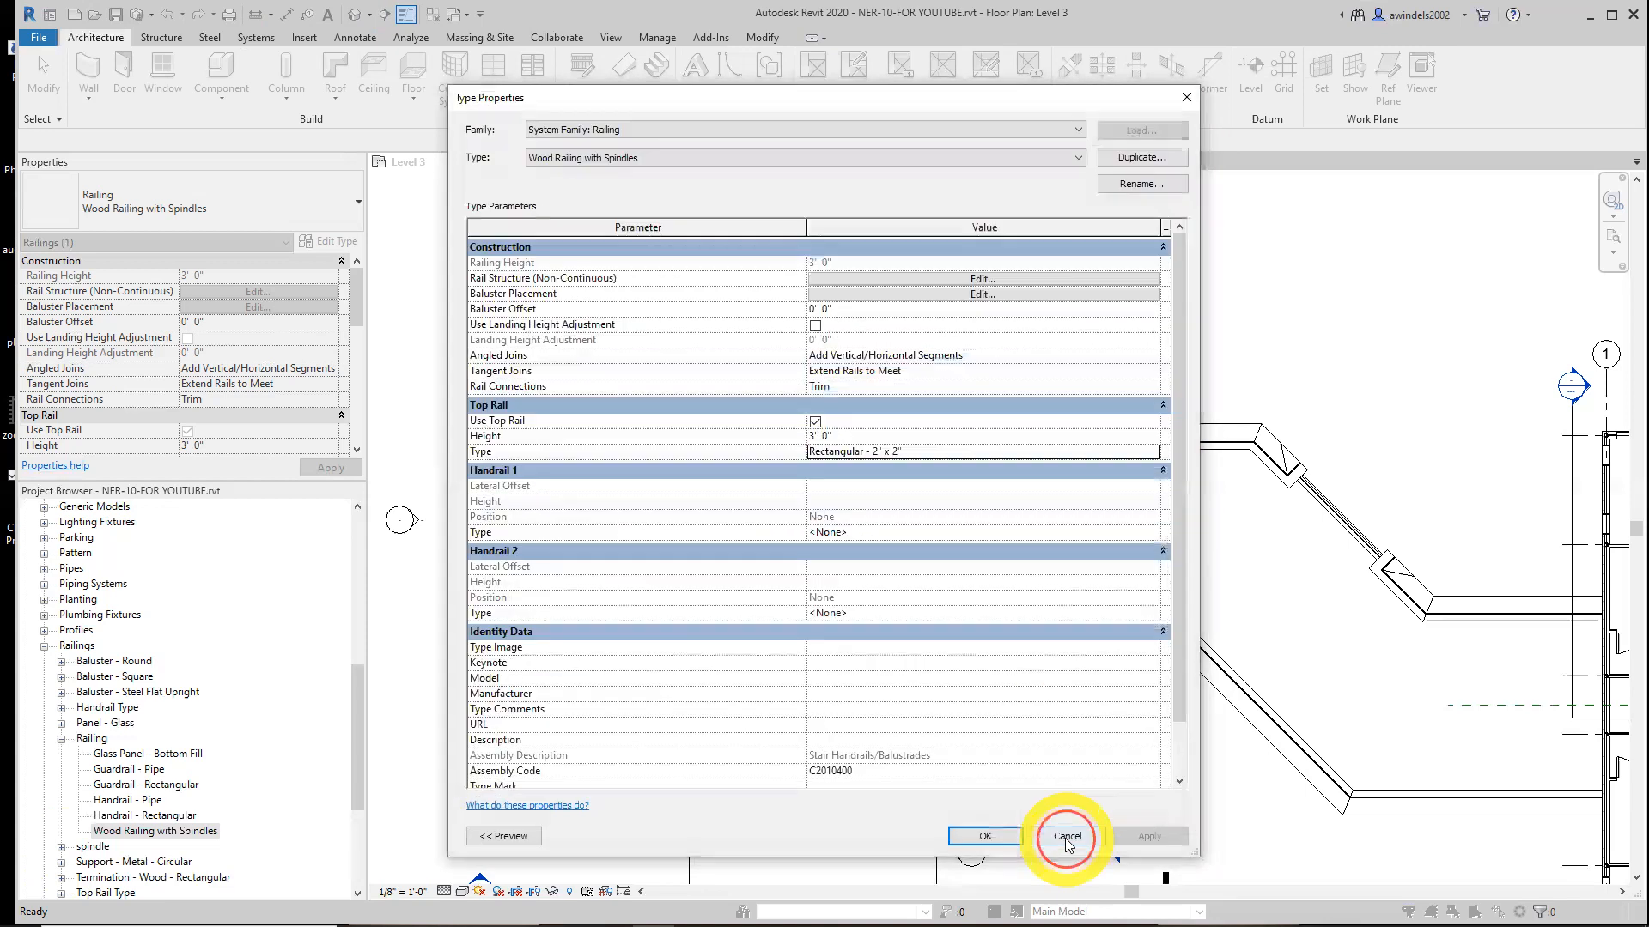
Compare the Circular - 1 1/2" and Rectangular - 2" x 2" top rail types' properties
{"action": "left_click", "coordinate": [915, 452]}
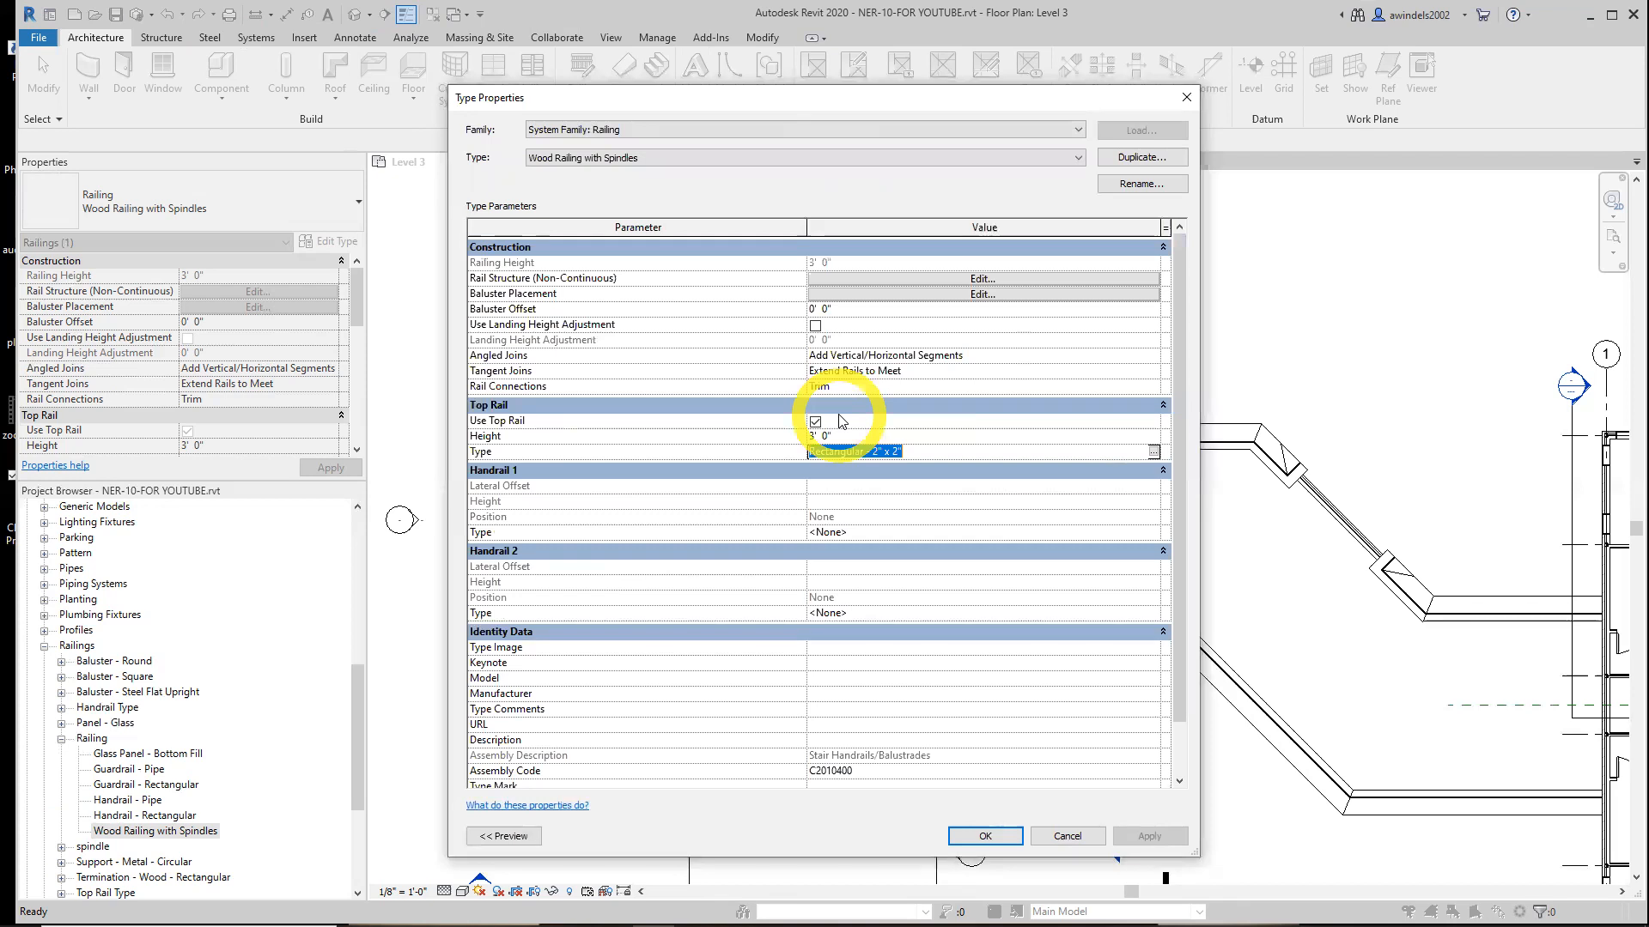
{"action": "left_click", "coordinate": [1153, 452]}
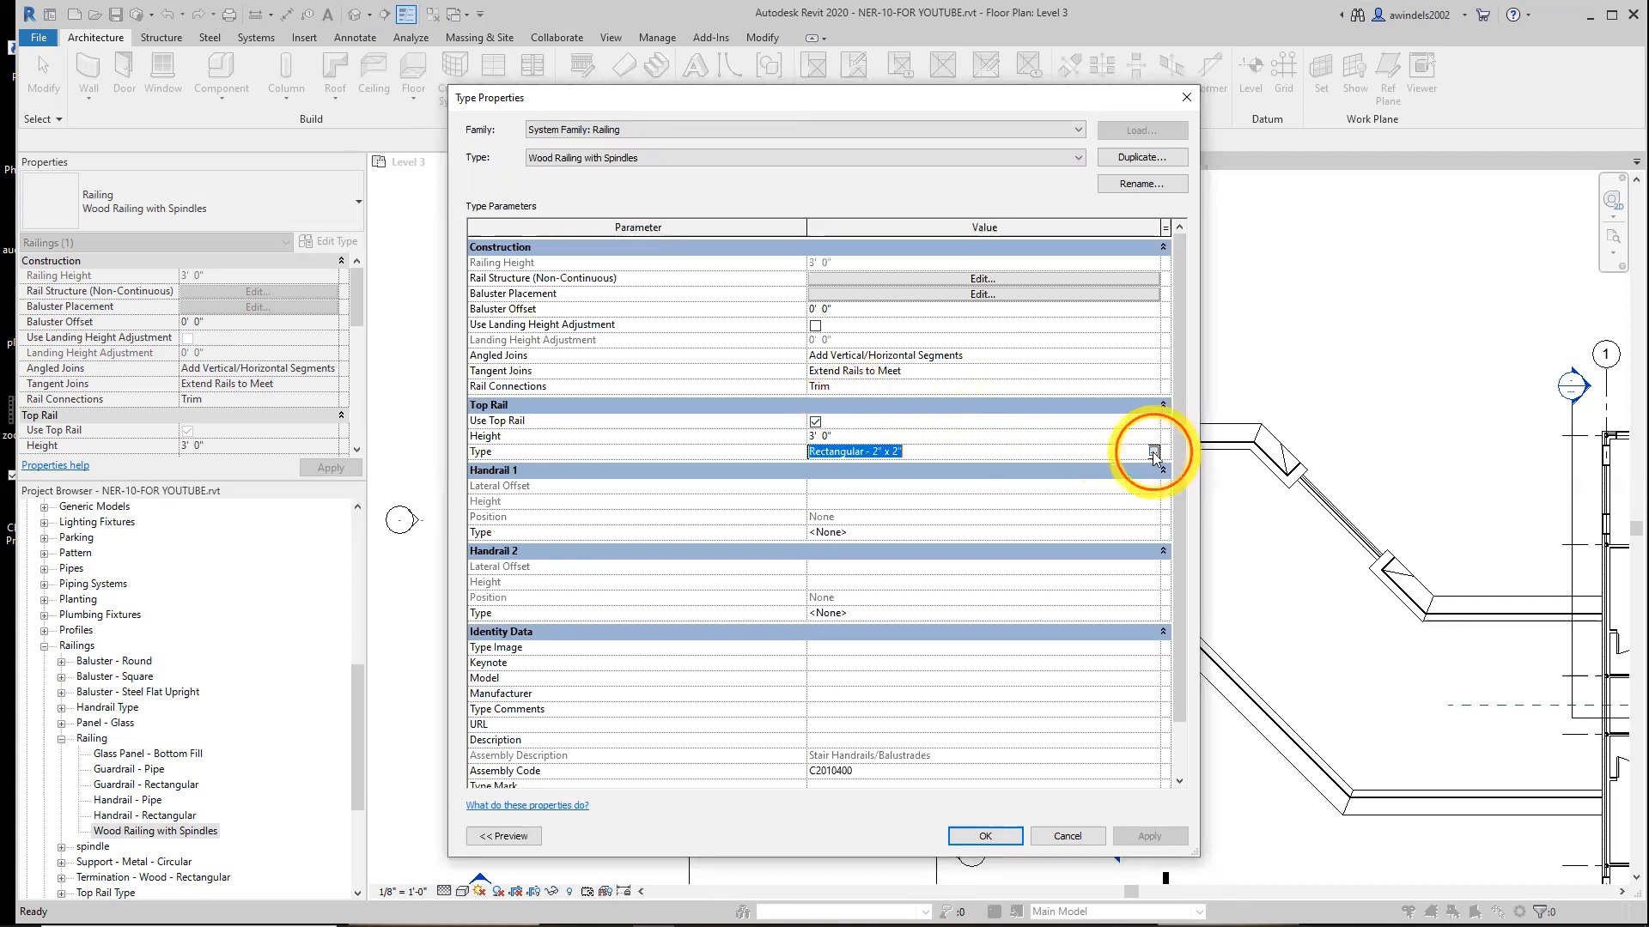
{"action": "left_click", "coordinate": [932, 159]}
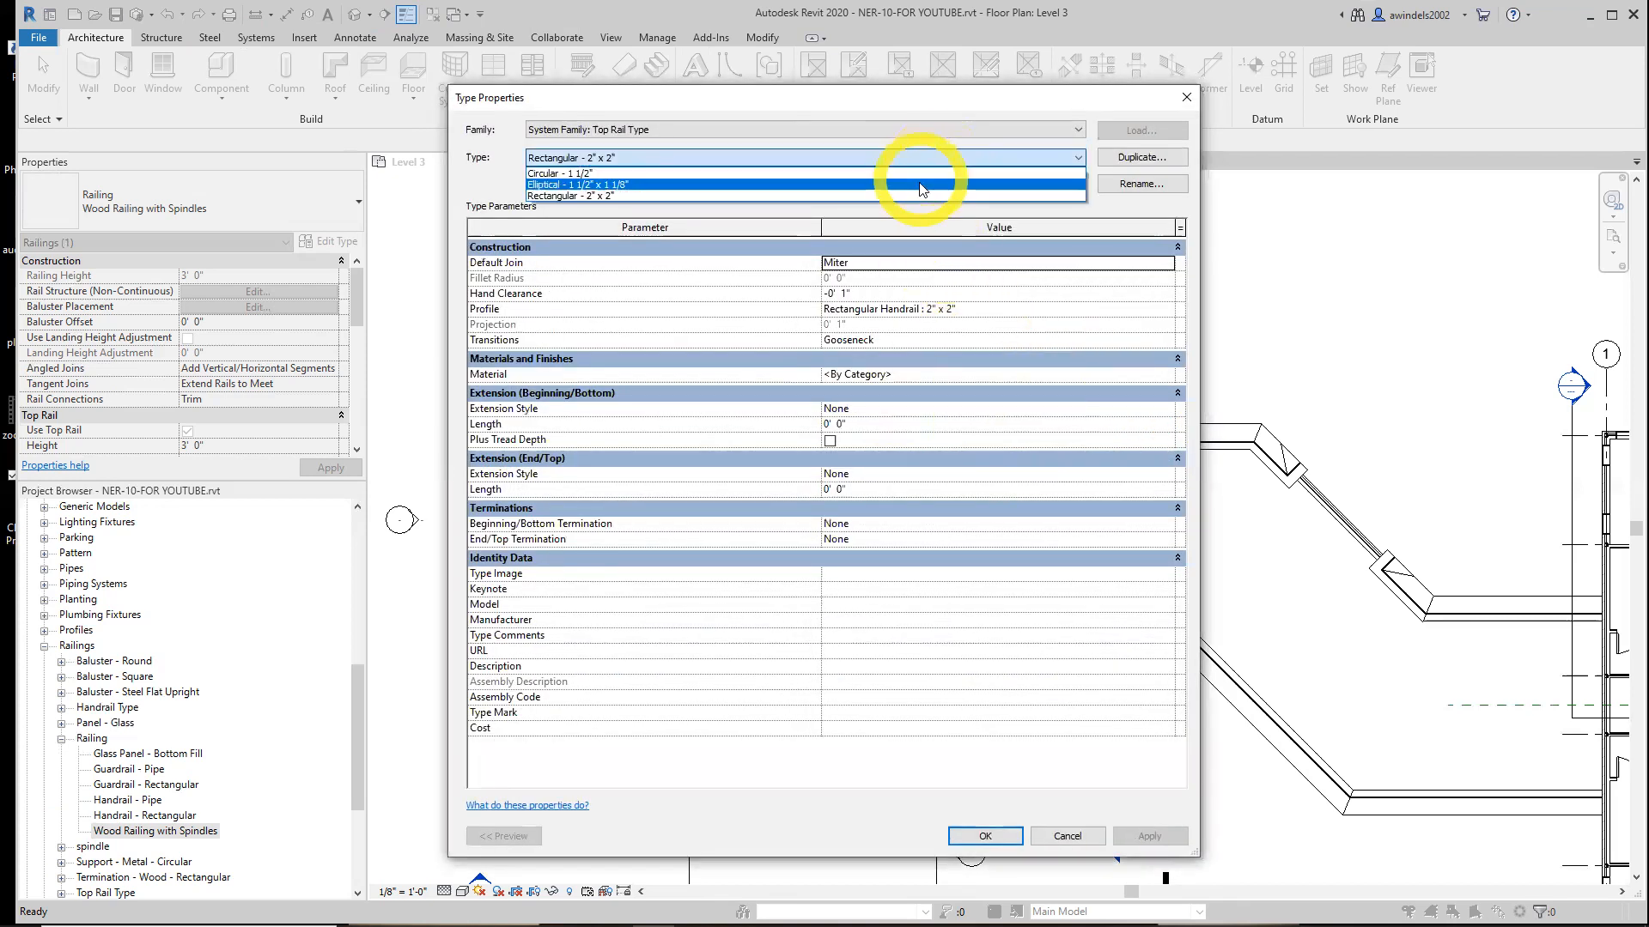
{"action": "left_click", "coordinate": [923, 172]}
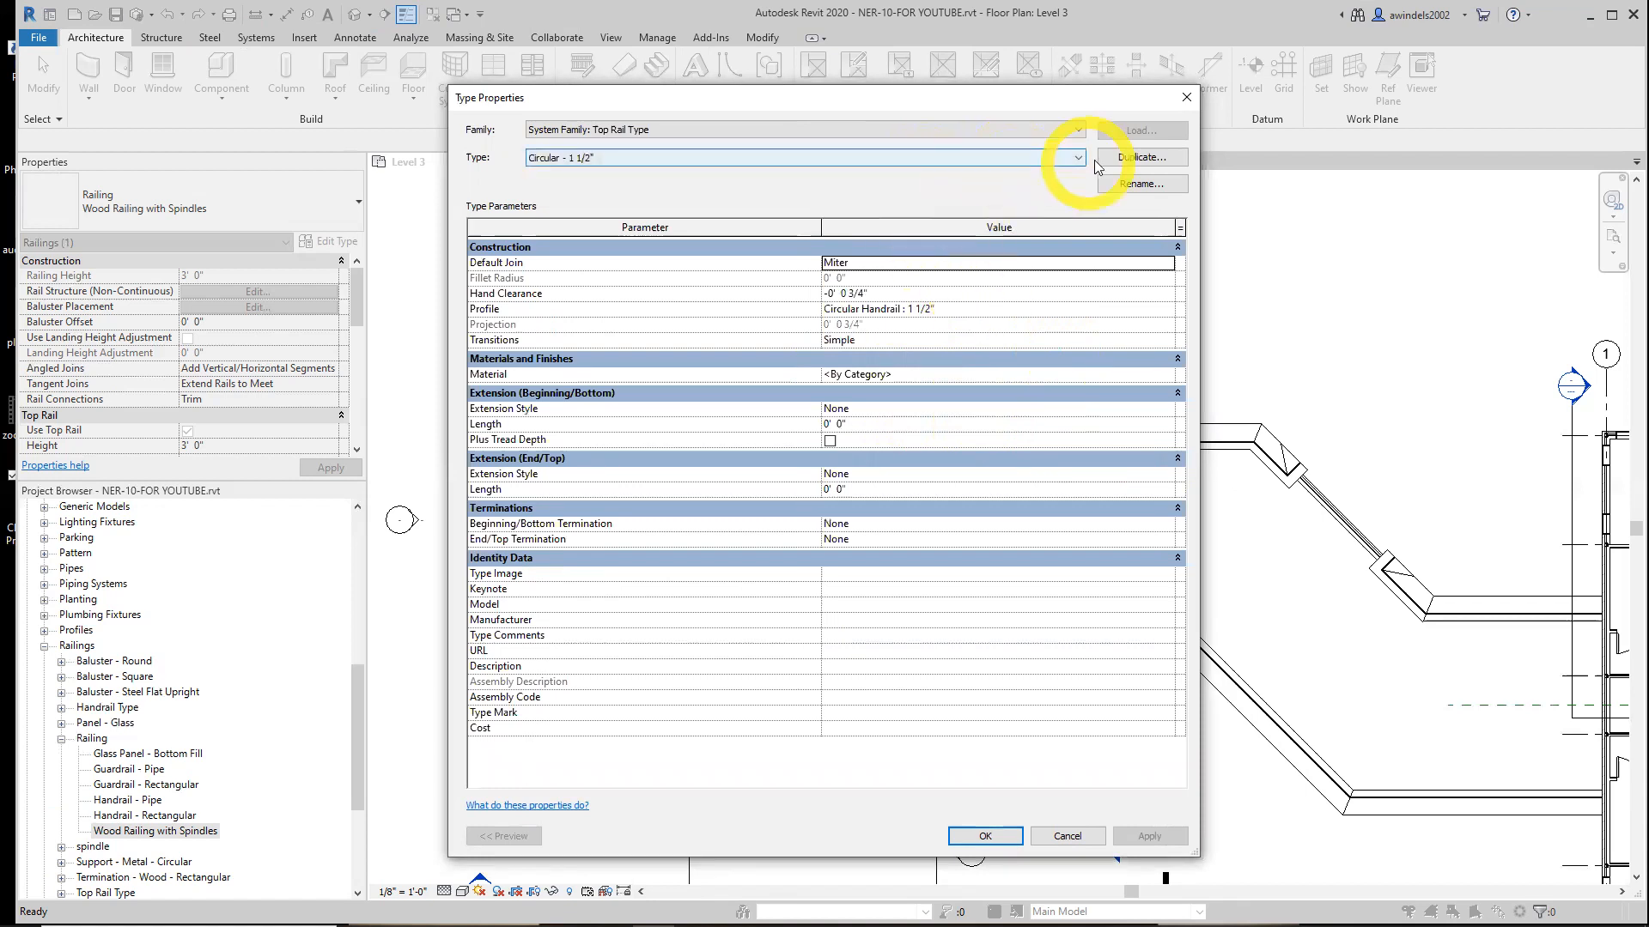
{"action": "left_click", "coordinate": [1069, 158]}
{"action": "left_click", "coordinate": [934, 186]}
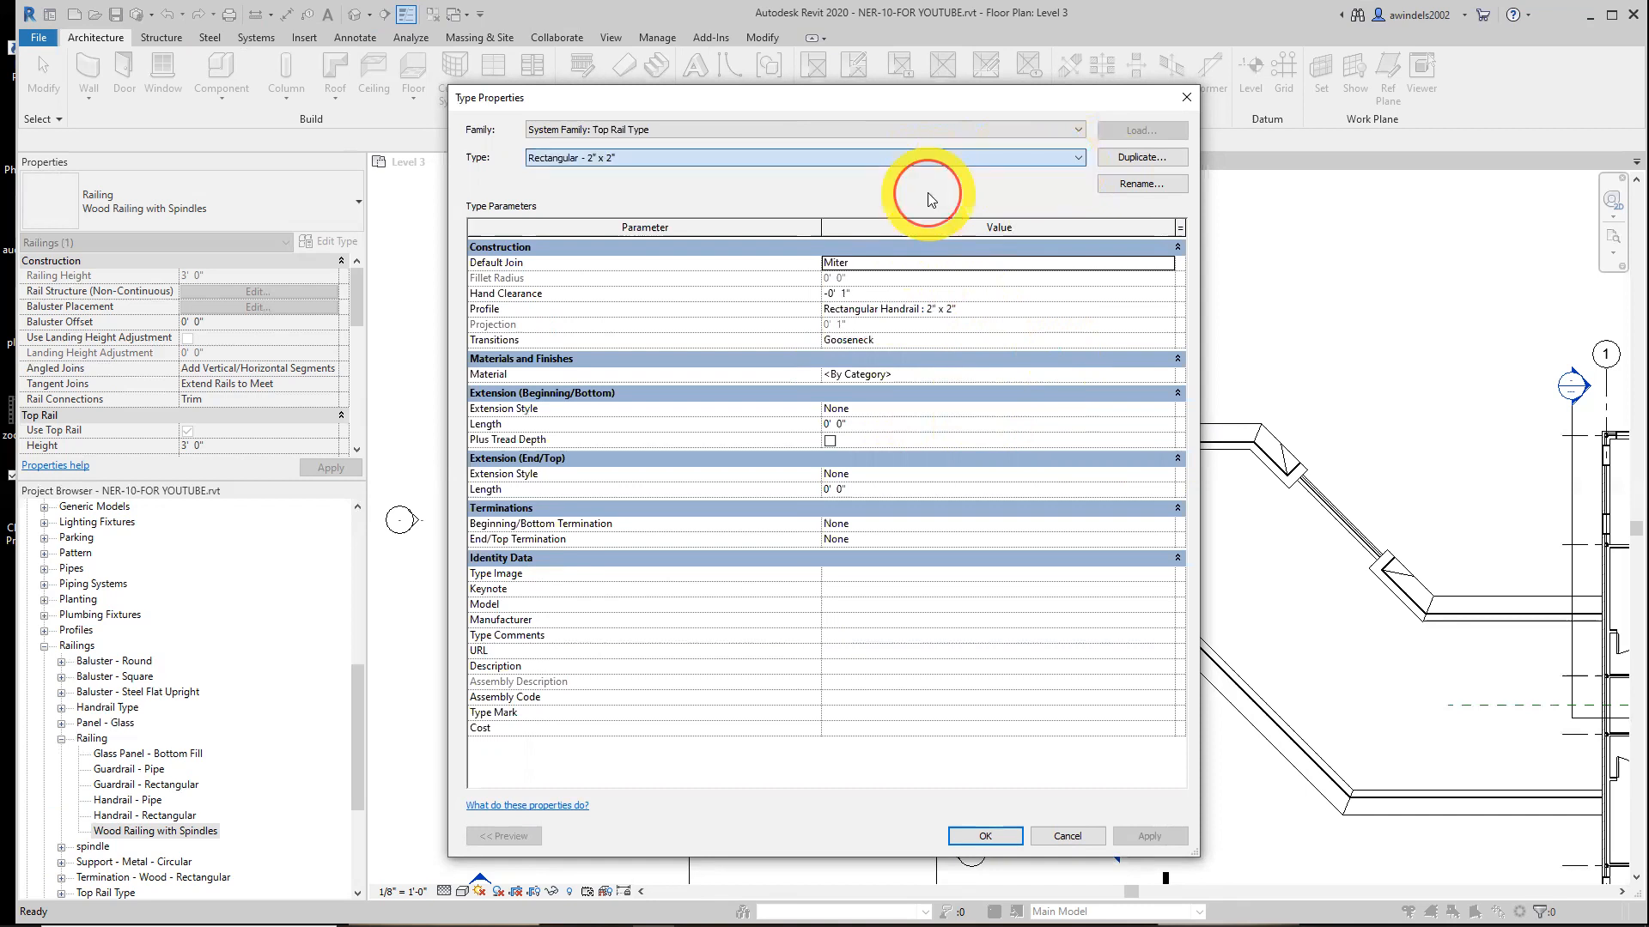
{"action": "key", "text": "Return"}
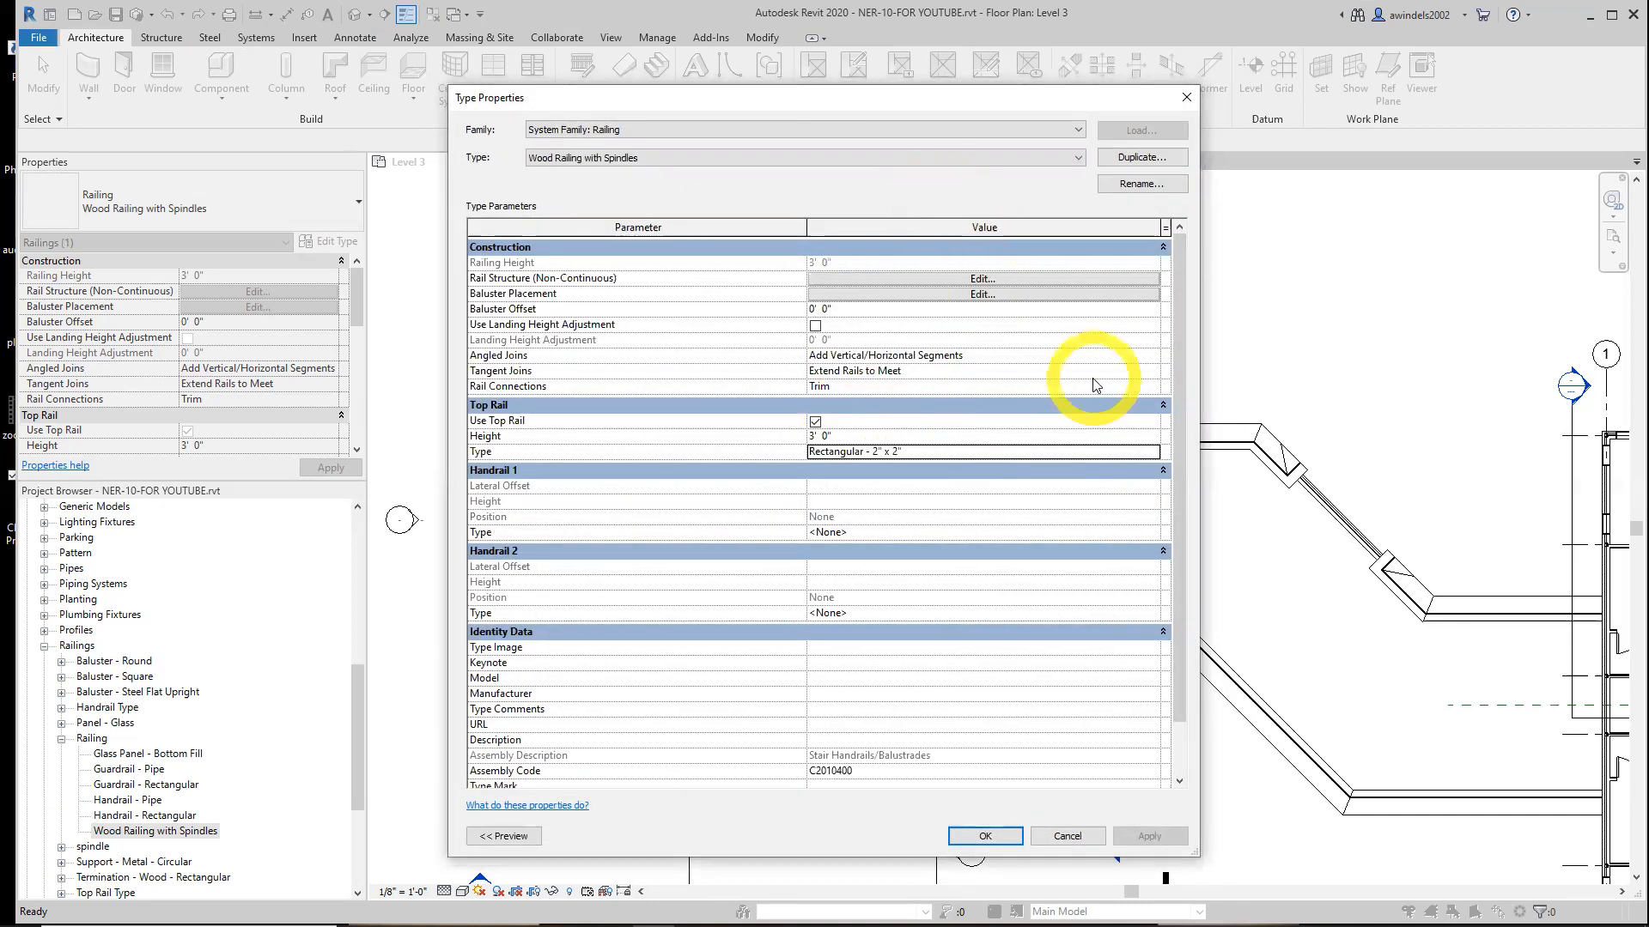
Set the railing's top rail type to Circular - 1 1/2" and open that top rail type's properties
{"action": "left_click", "coordinate": [902, 533]}
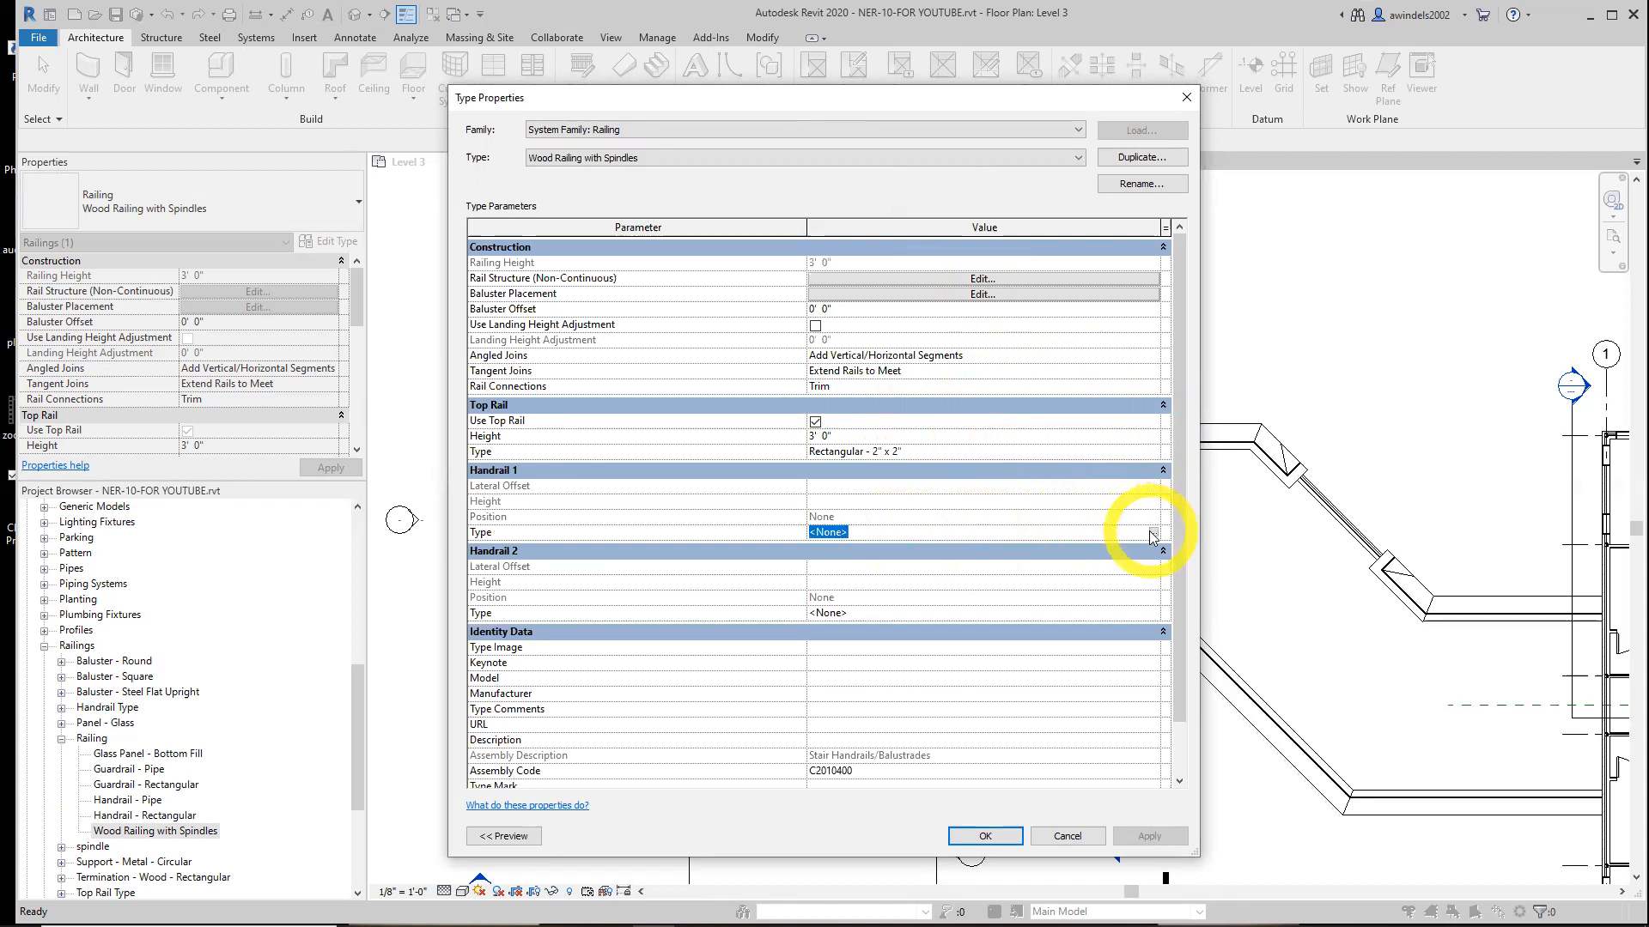
{"action": "left_click", "coordinate": [814, 421]}
{"action": "left_click", "coordinate": [814, 422]}
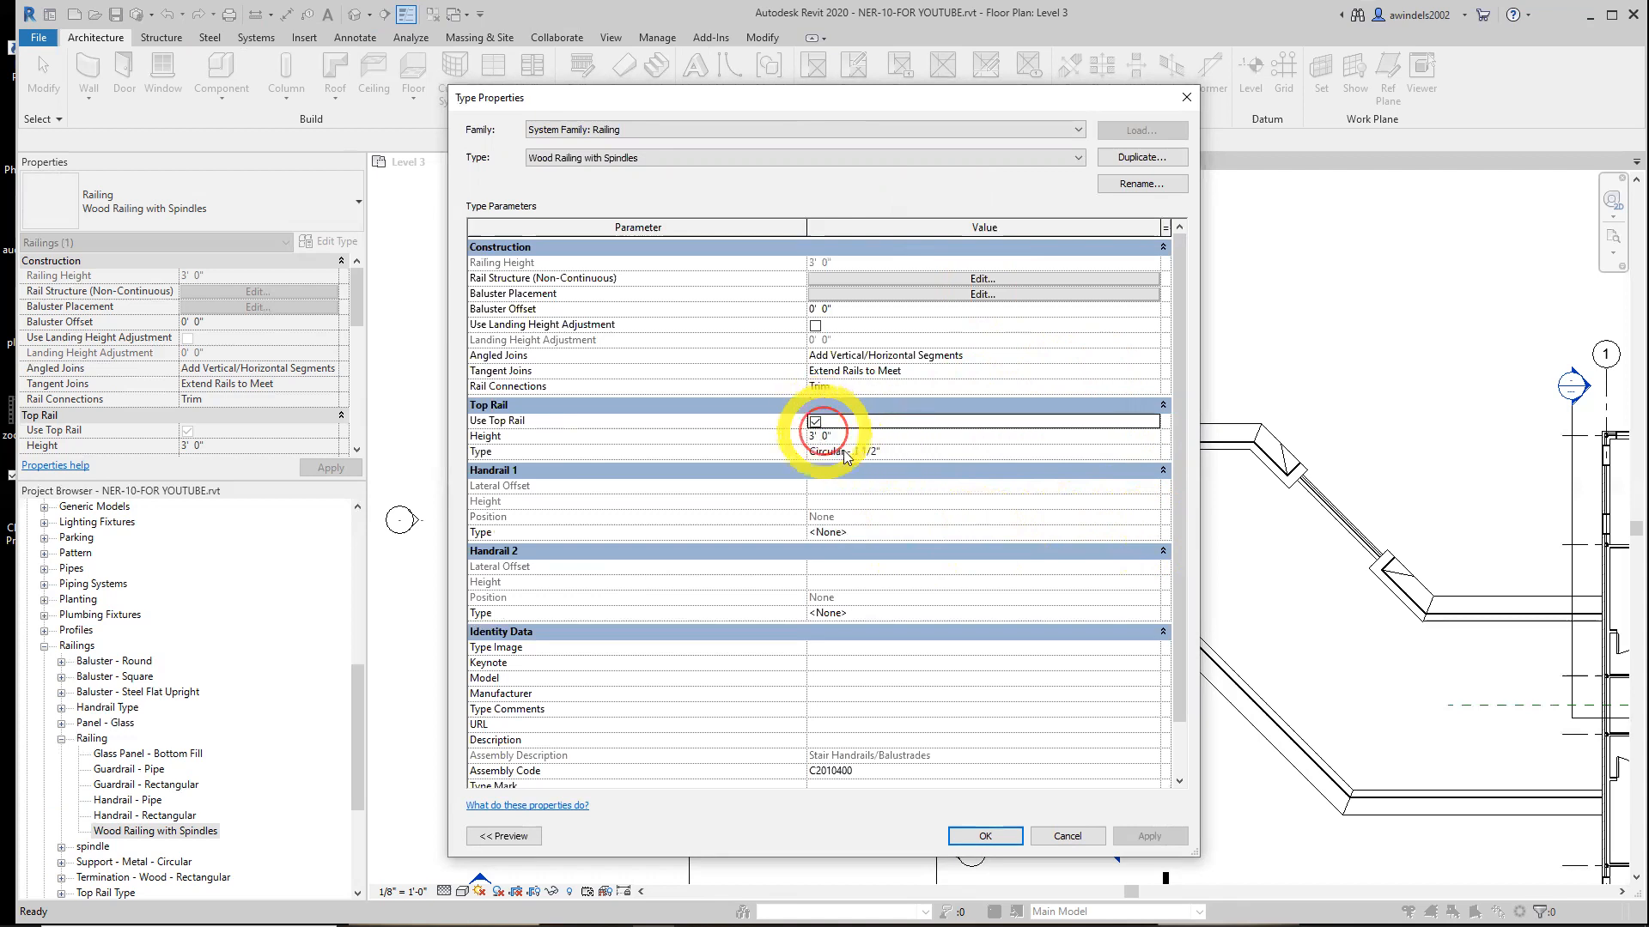
{"action": "left_click", "coordinate": [987, 452]}
{"action": "left_click", "coordinate": [1153, 453]}
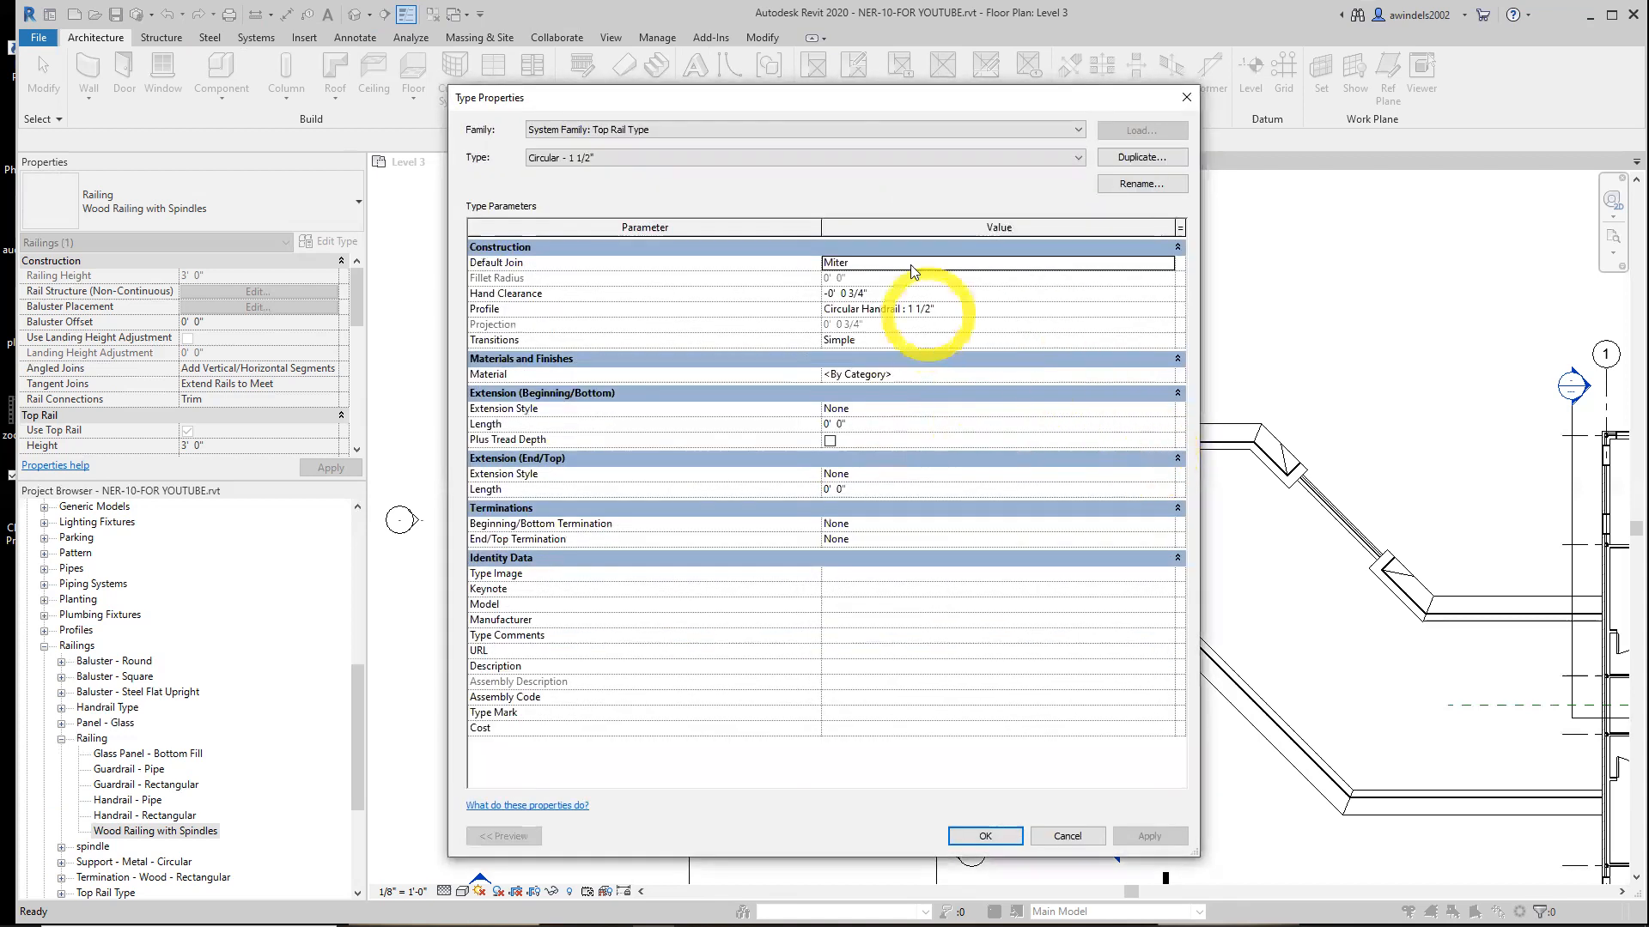
Set the top rail profile to 6210 (2-5_8) : 2-5/8"
{"action": "left_click", "coordinate": [885, 293]}
{"action": "left_click", "coordinate": [941, 309]}
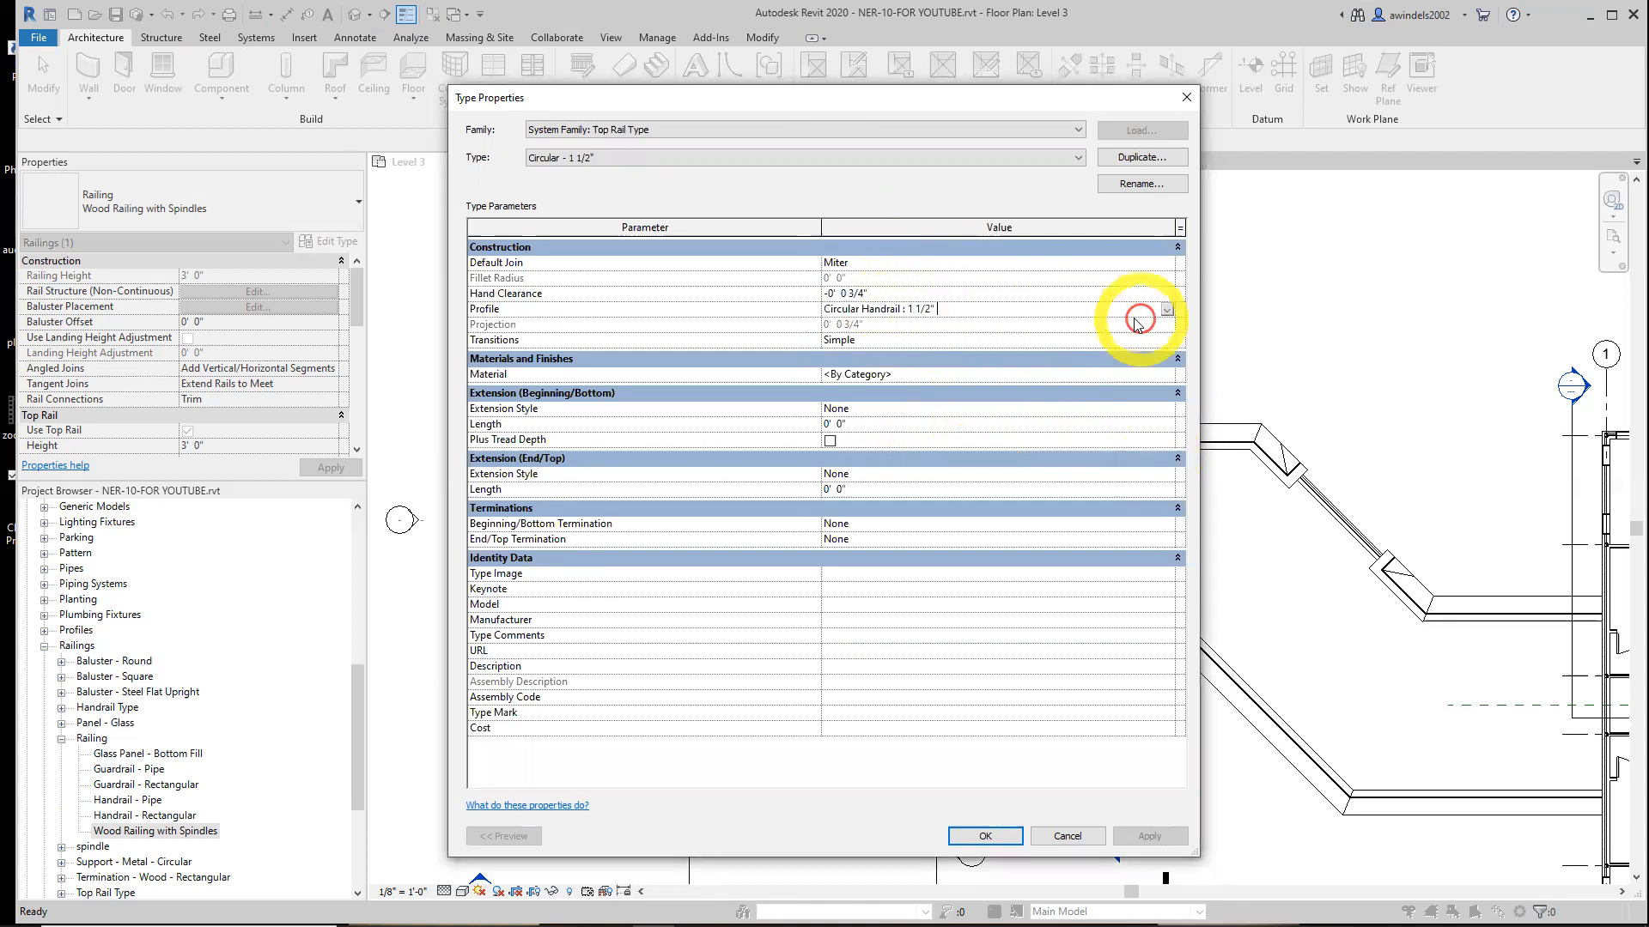
{"action": "left_click", "coordinate": [1165, 309]}
{"action": "scroll", "coordinate": [1055, 354], "scroll_direction": "up", "scroll_amount": 1}
{"action": "scroll", "coordinate": [1053, 356], "scroll_direction": "down", "scroll_amount": 2}
{"action": "scroll", "coordinate": [1030, 347], "scroll_direction": "up", "scroll_amount": 2}
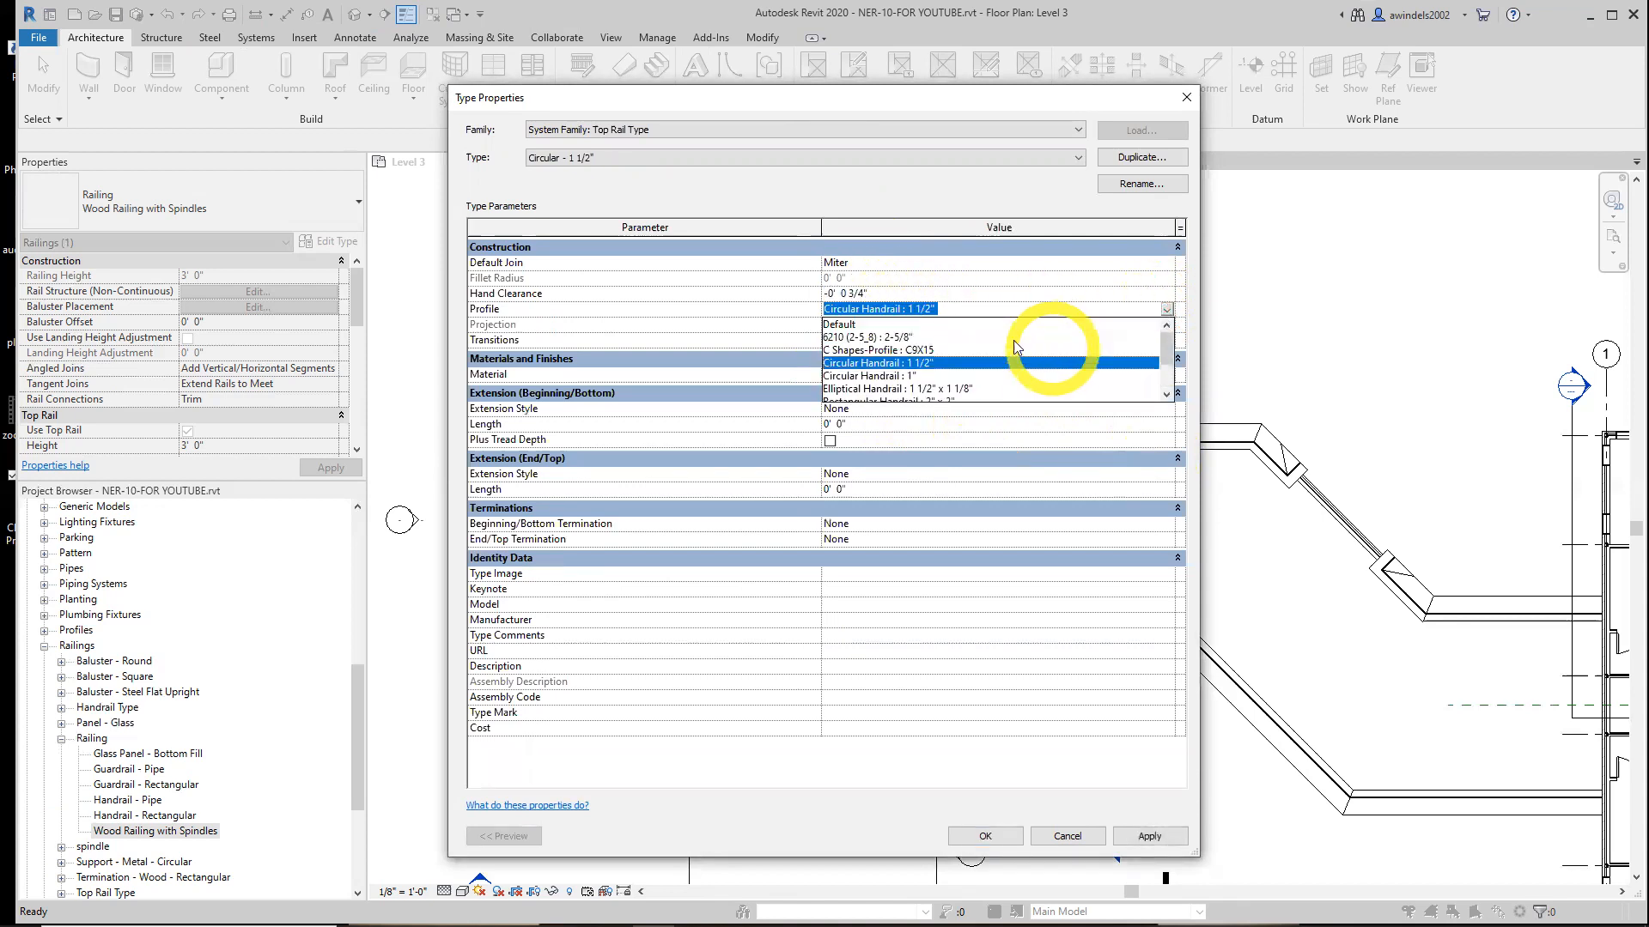
{"action": "left_click", "coordinate": [881, 337]}
{"action": "left_click", "coordinate": [845, 263]}
Set the top rail's transitions to Gooseneck
{"action": "left_click", "coordinate": [739, 165]}
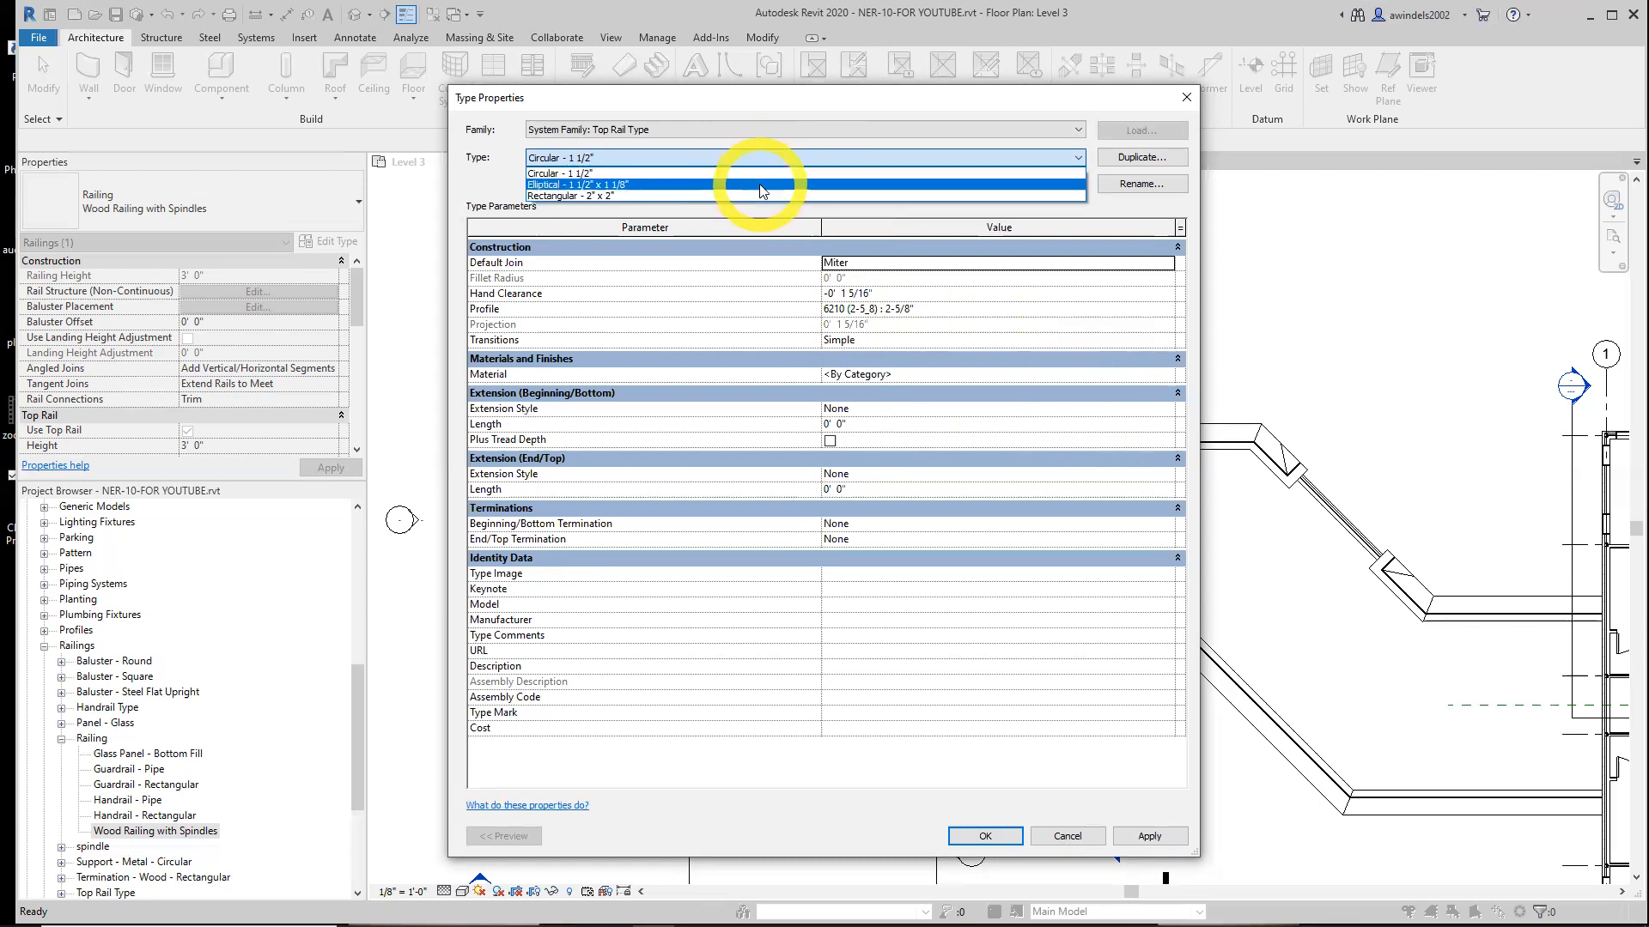
{"action": "left_click", "coordinate": [755, 174]}
{"action": "left_click", "coordinate": [919, 261]}
{"action": "left_click", "coordinate": [1167, 261]}
{"action": "left_click", "coordinate": [1167, 262]}
{"action": "left_click", "coordinate": [994, 308]}
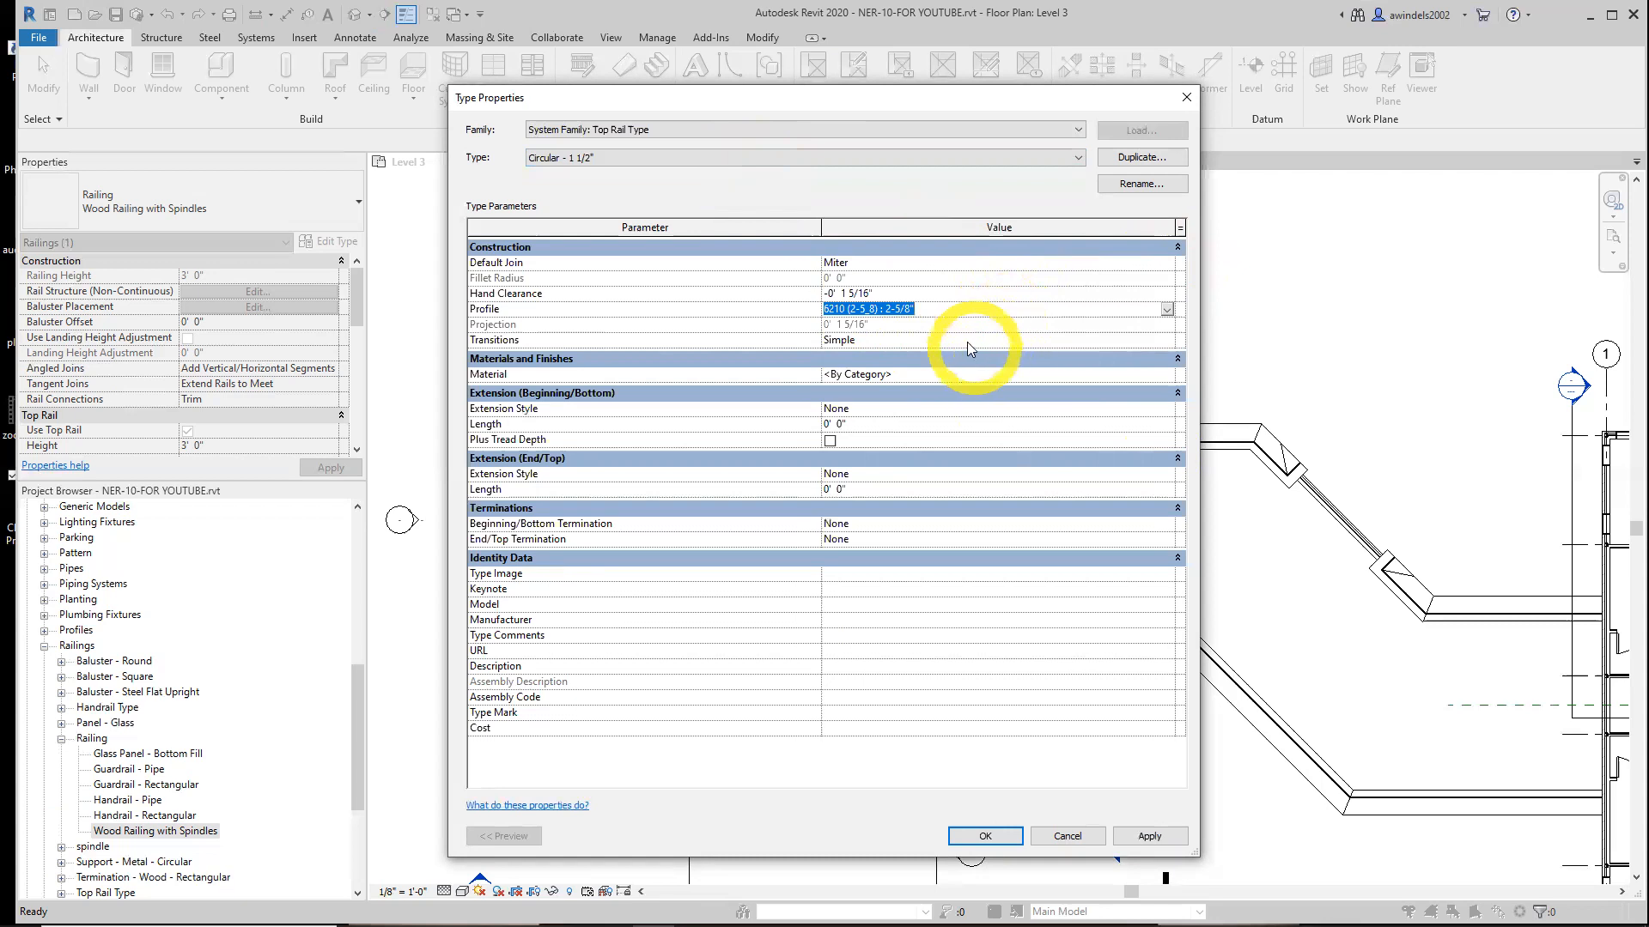
{"action": "left_click", "coordinate": [967, 342]}
{"action": "left_click", "coordinate": [1167, 340]}
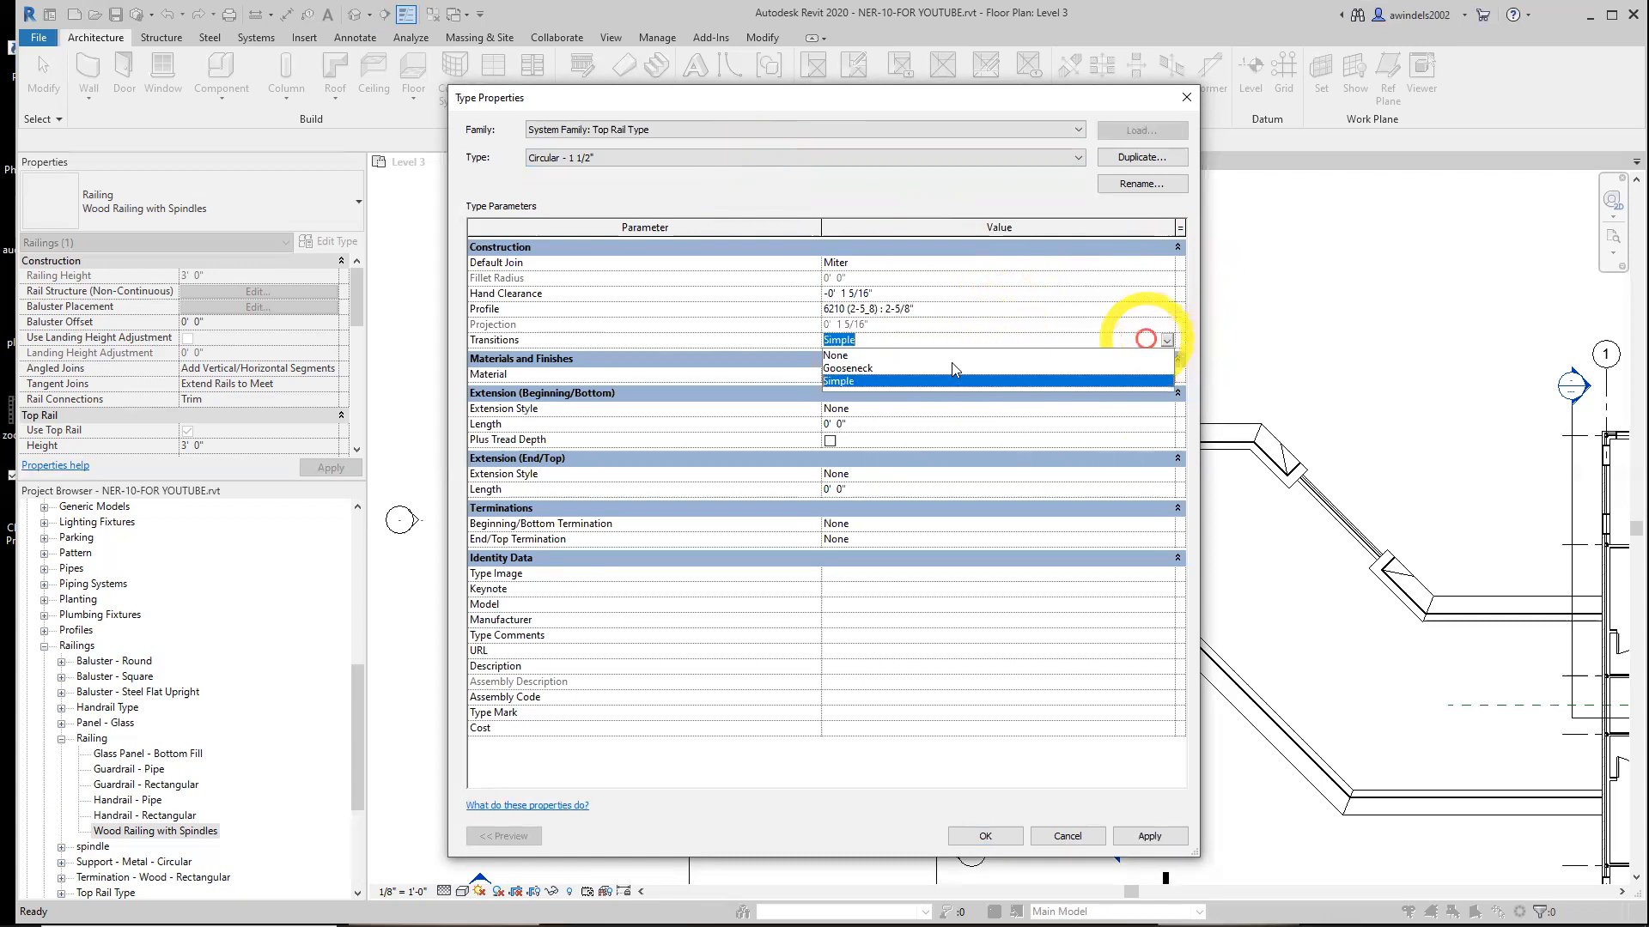
{"action": "left_click", "coordinate": [869, 368]}
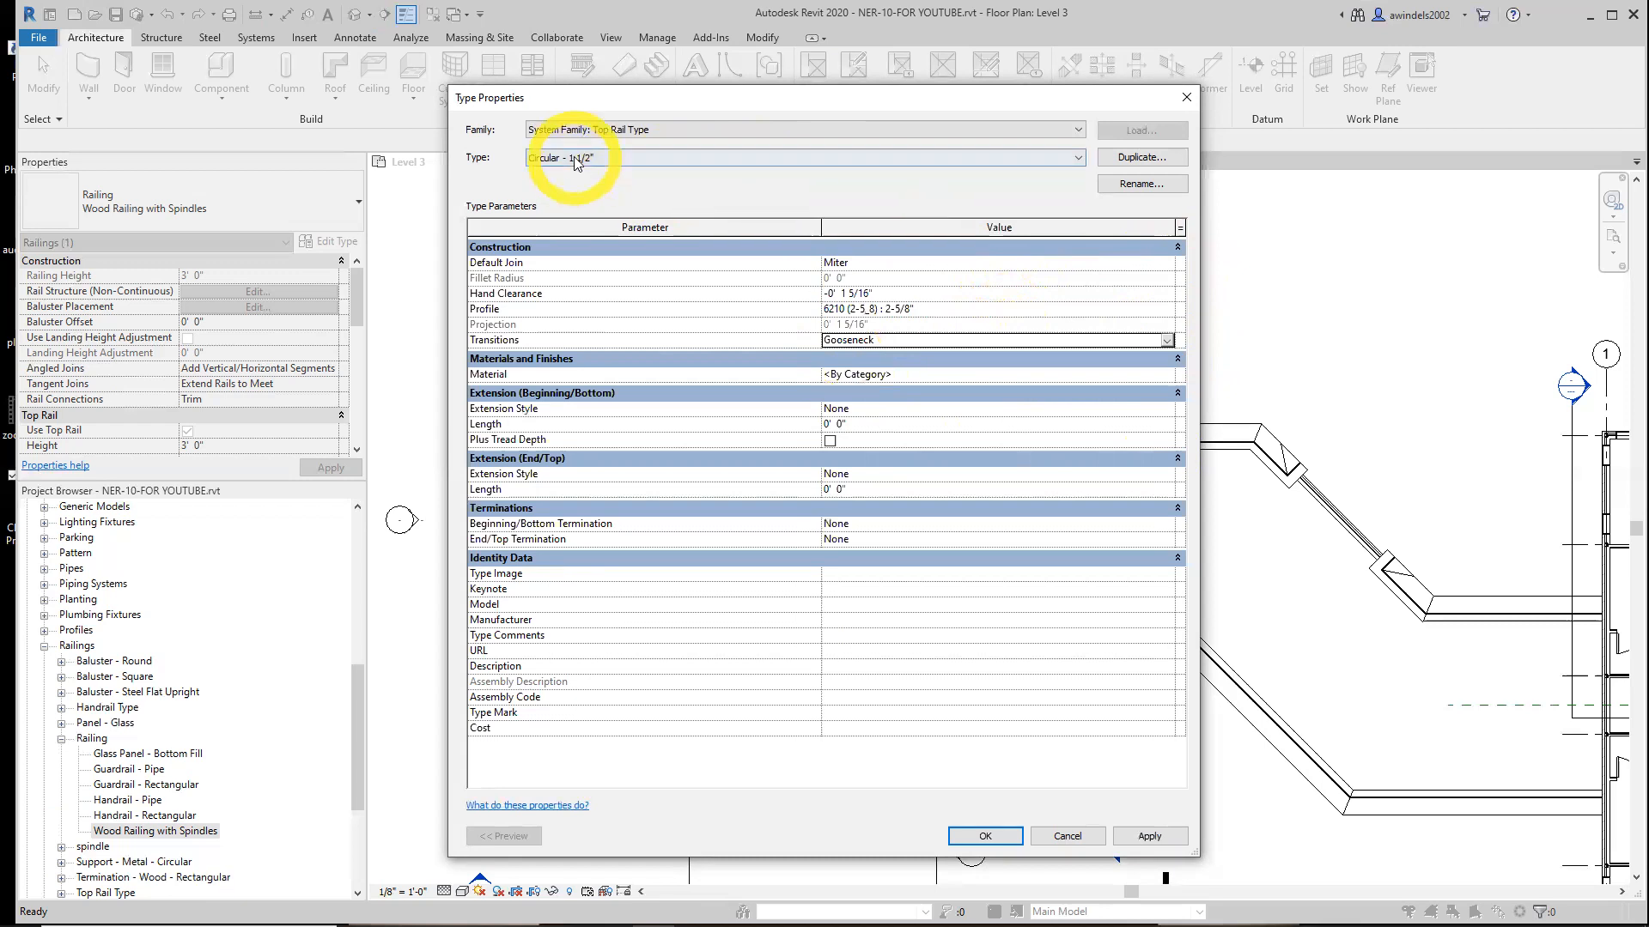
Set the top rail material to Cherry and confirm the top rail type properties
{"action": "left_click", "coordinate": [903, 375]}
{"action": "type", "text": "Cheery"}
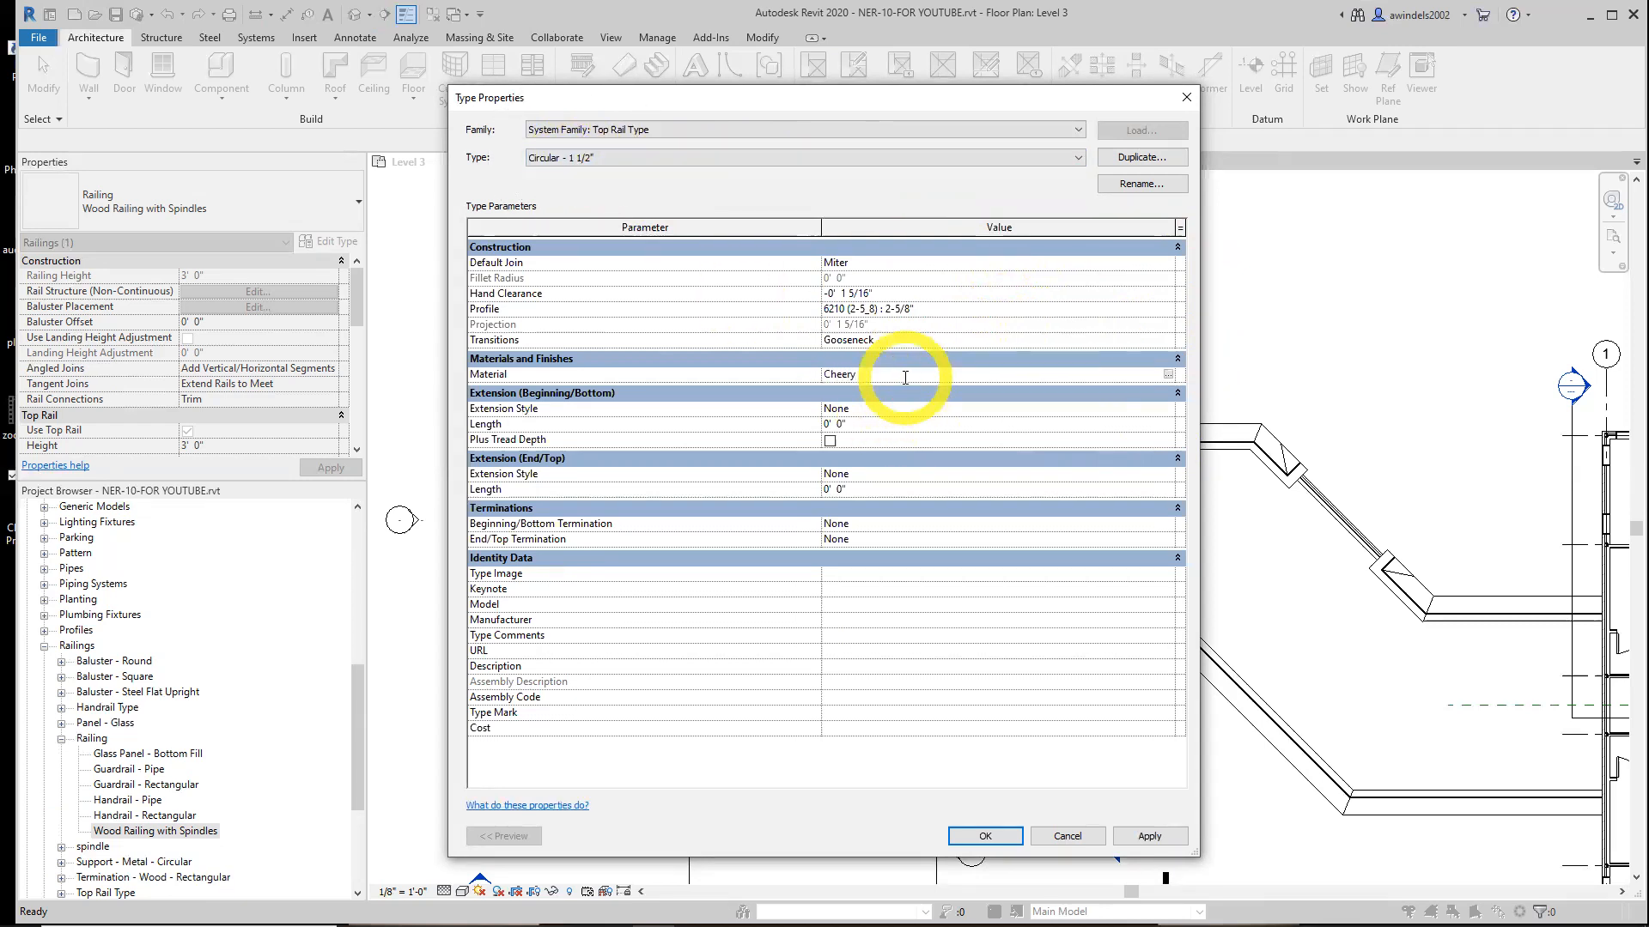
{"action": "left_click", "coordinate": [984, 834]}
{"action": "left_click", "coordinate": [929, 472]}
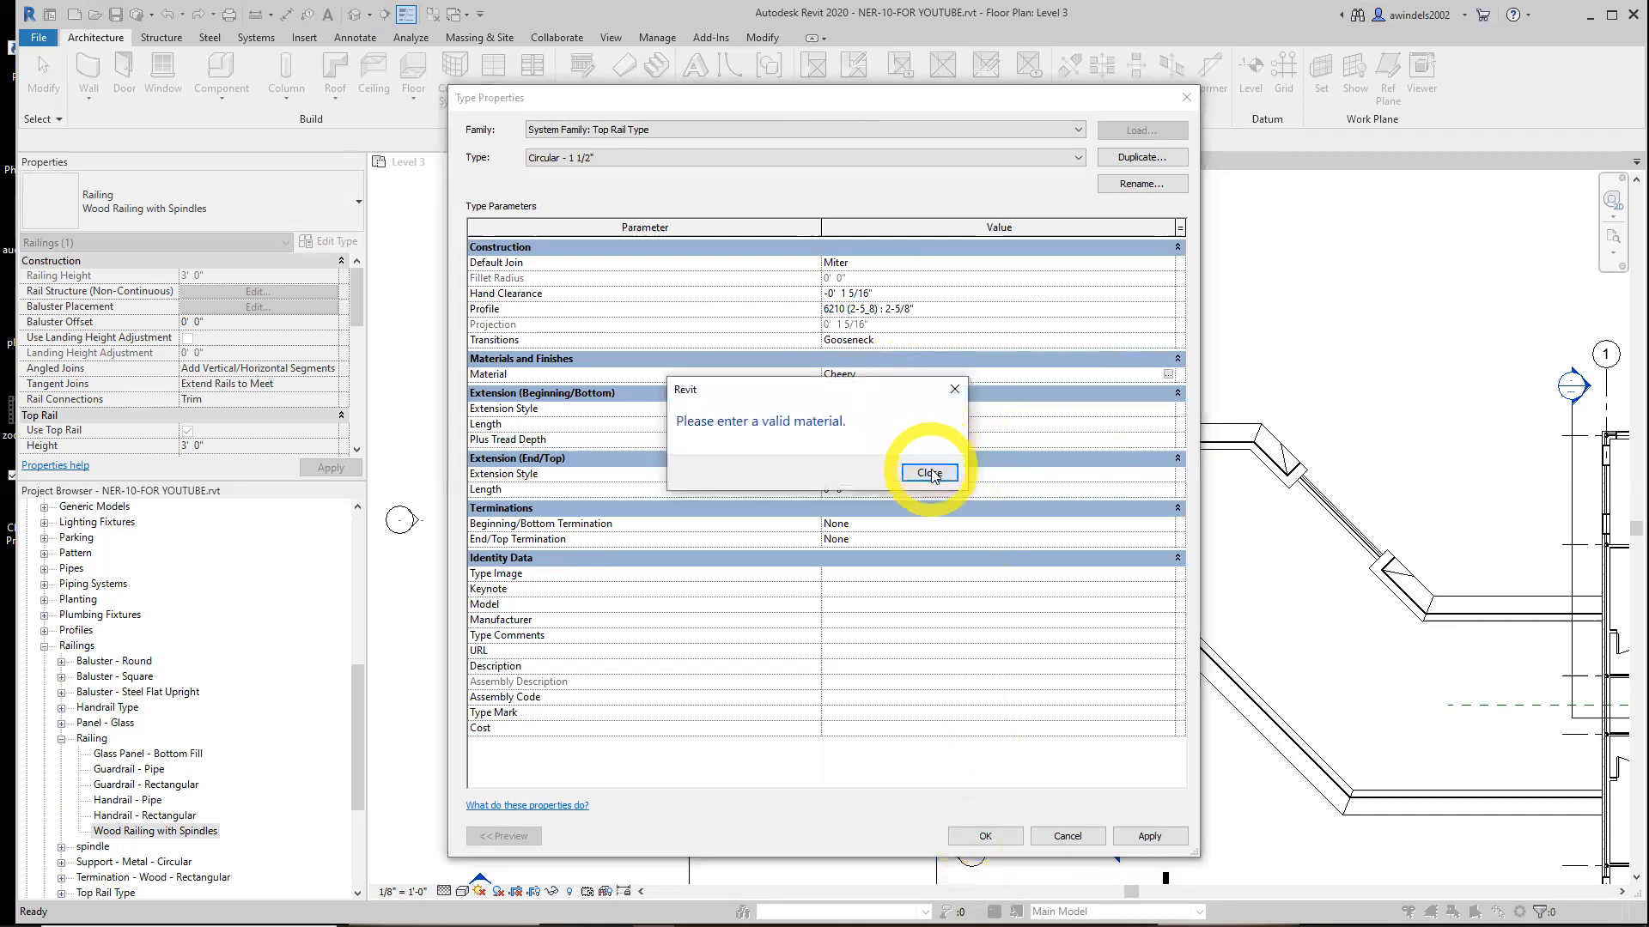
{"action": "left_click", "coordinate": [846, 375]}
{"action": "type", "text": "r"}
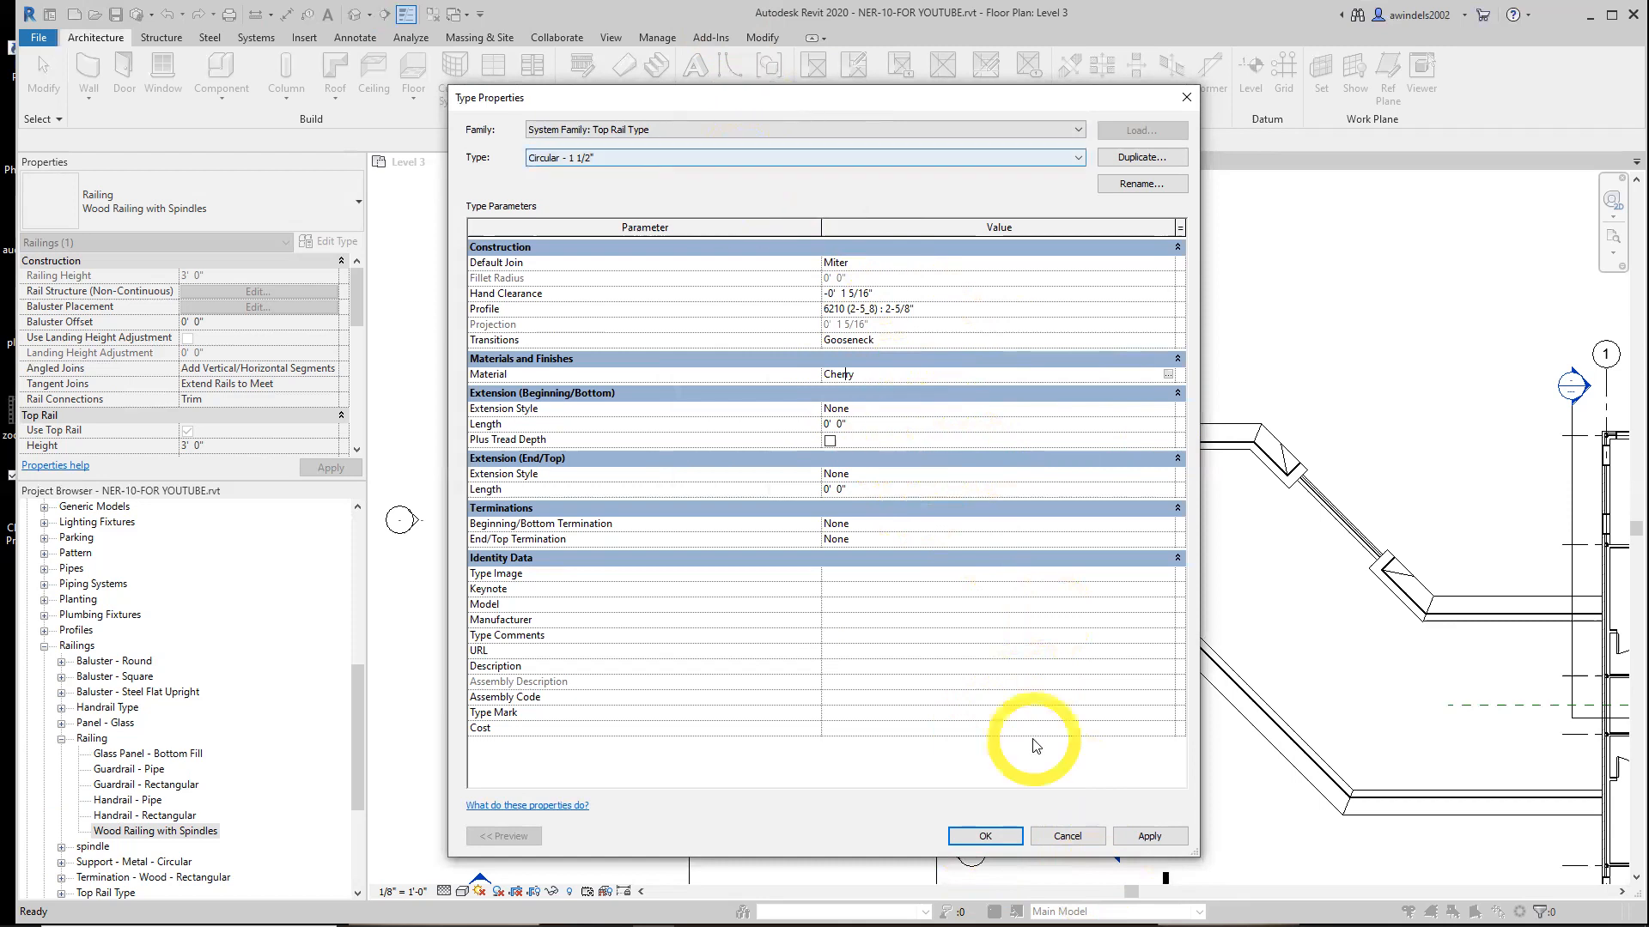
{"action": "left_click", "coordinate": [1126, 838]}
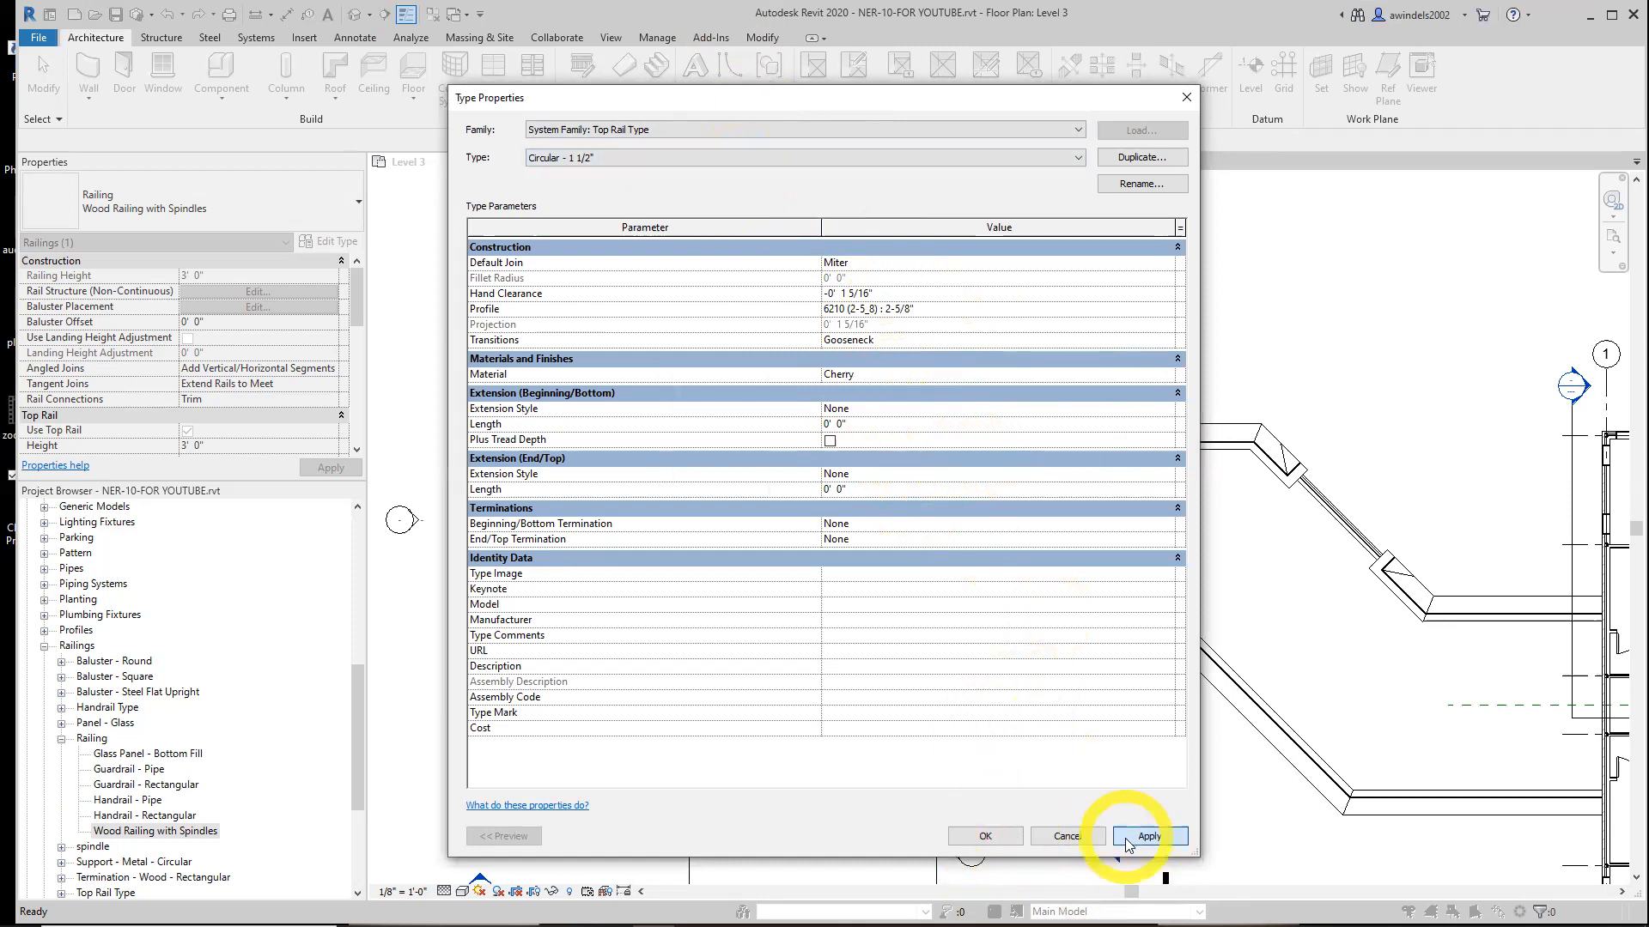
{"action": "left_click", "coordinate": [989, 834]}
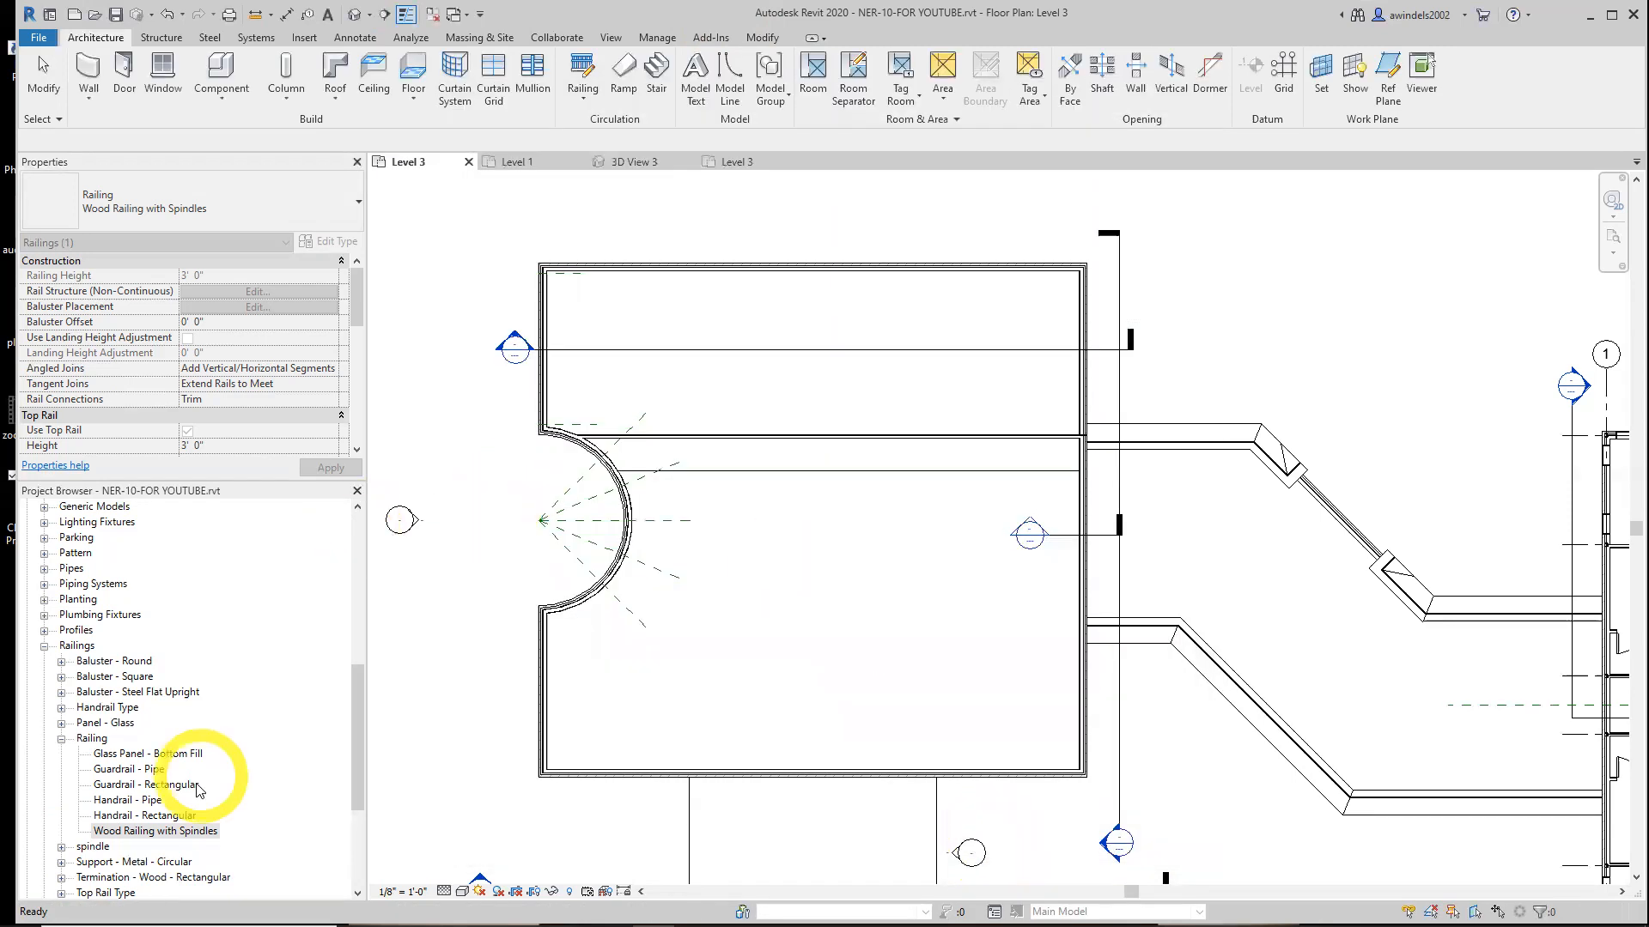
Reopen the Wood Railing with Spindles type properties and review its top rail type settings
{"action": "double_click", "coordinate": [168, 830]}
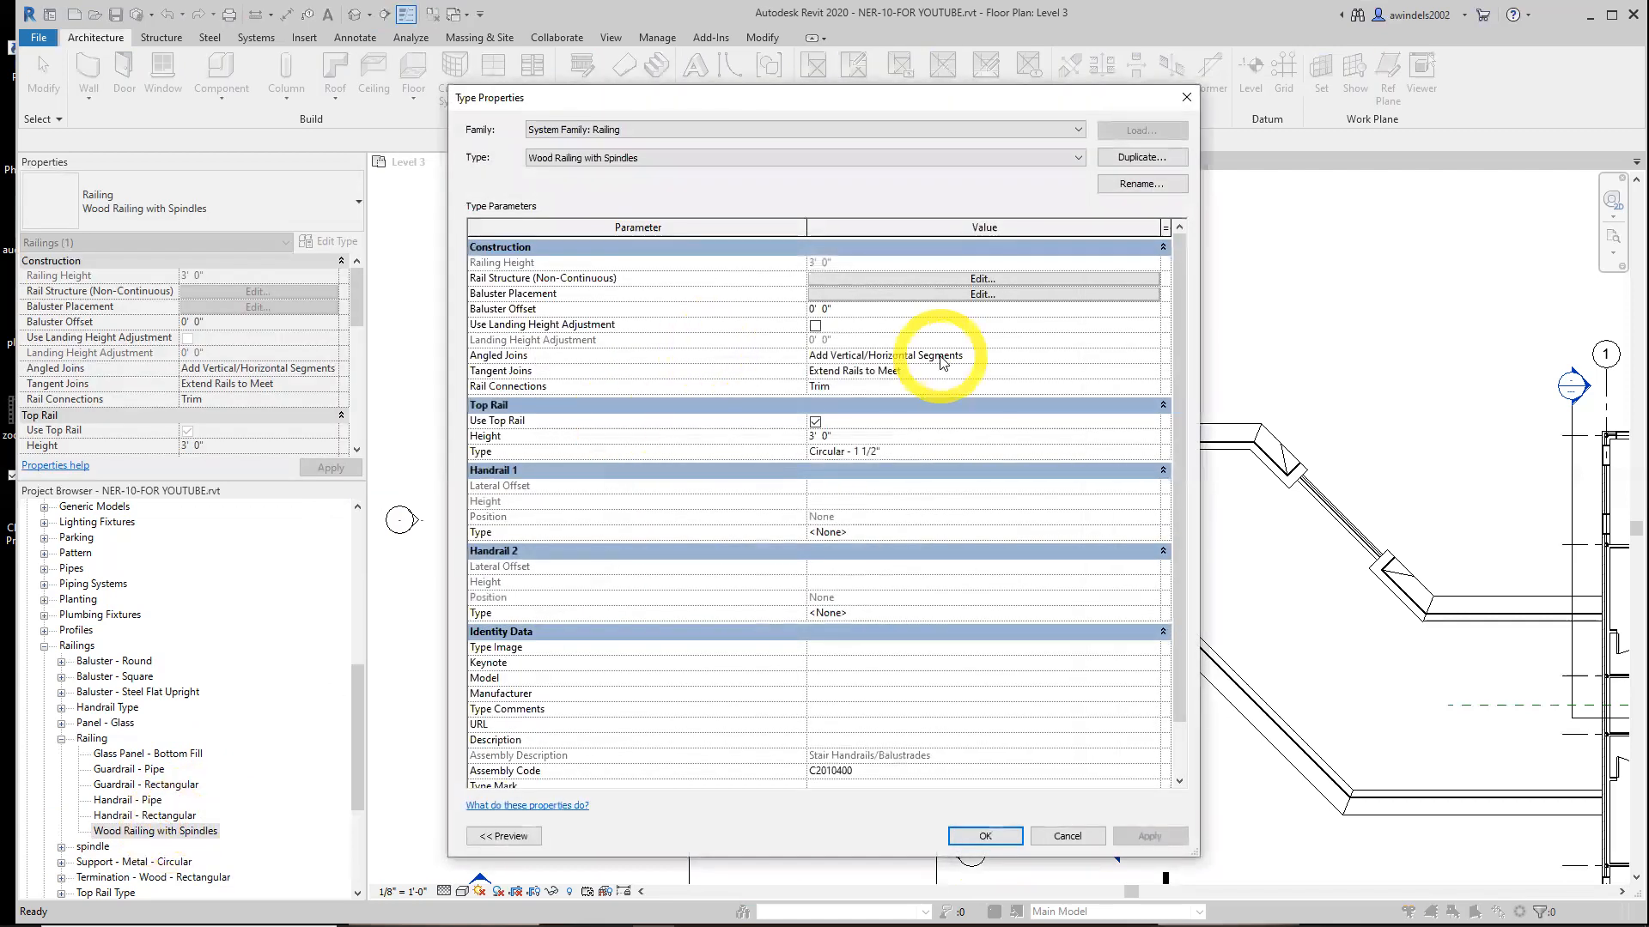
{"action": "left_click", "coordinate": [924, 452]}
{"action": "left_click", "coordinate": [1154, 453]}
{"action": "left_click", "coordinate": [773, 154]}
{"action": "left_click", "coordinate": [773, 154]}
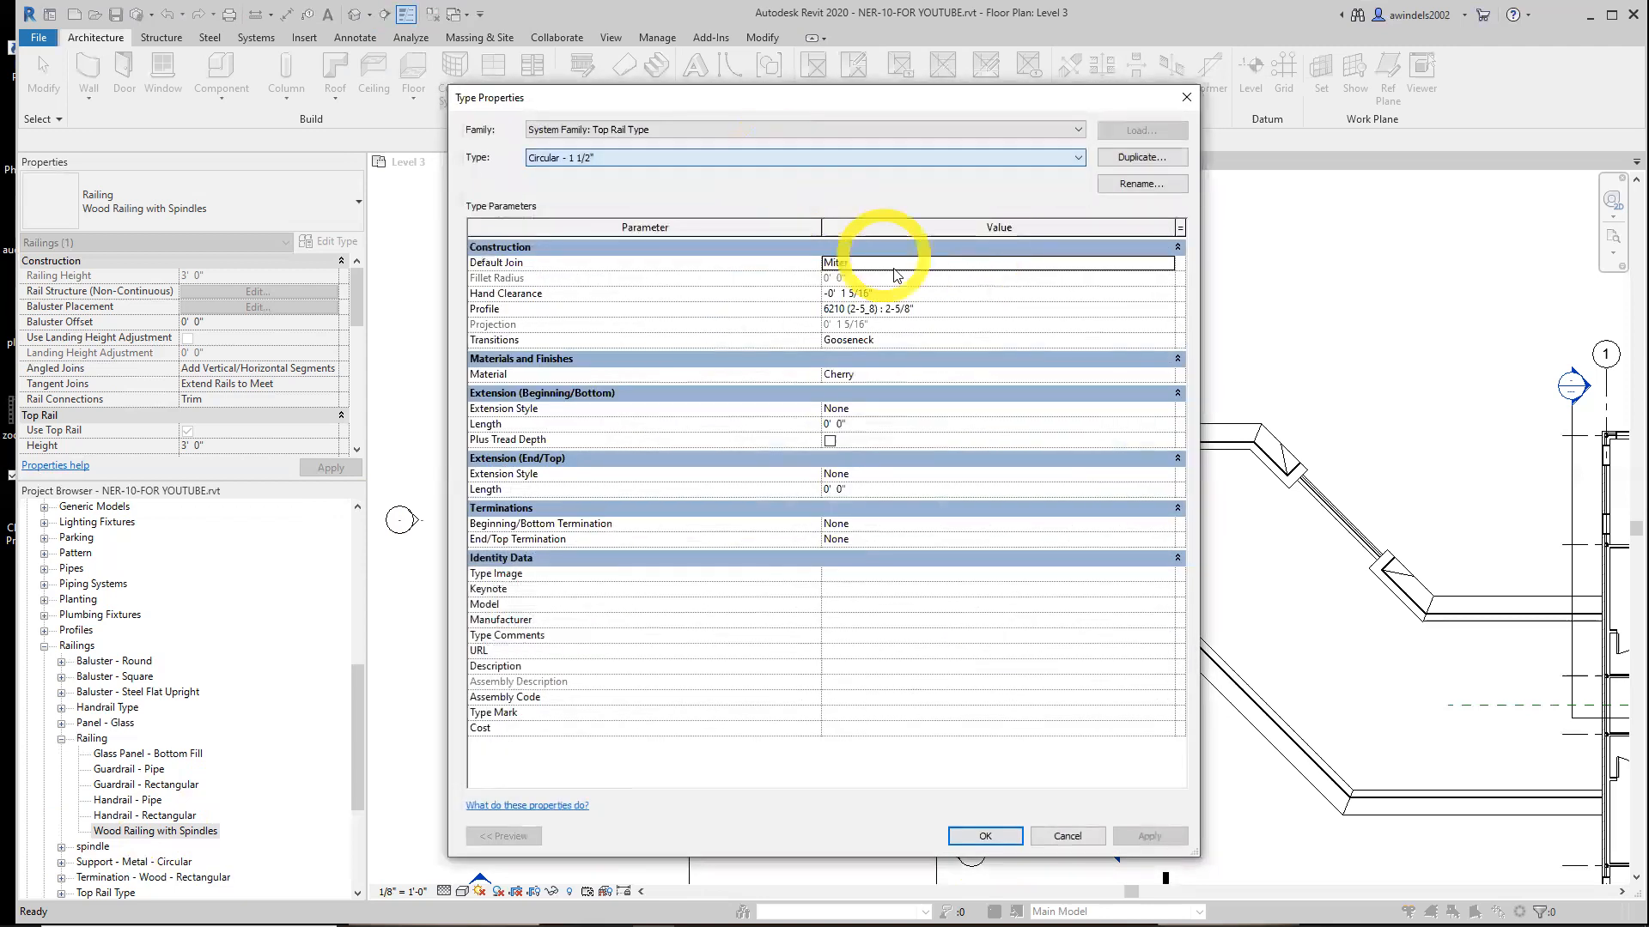
{"action": "key", "text": "Escape"}
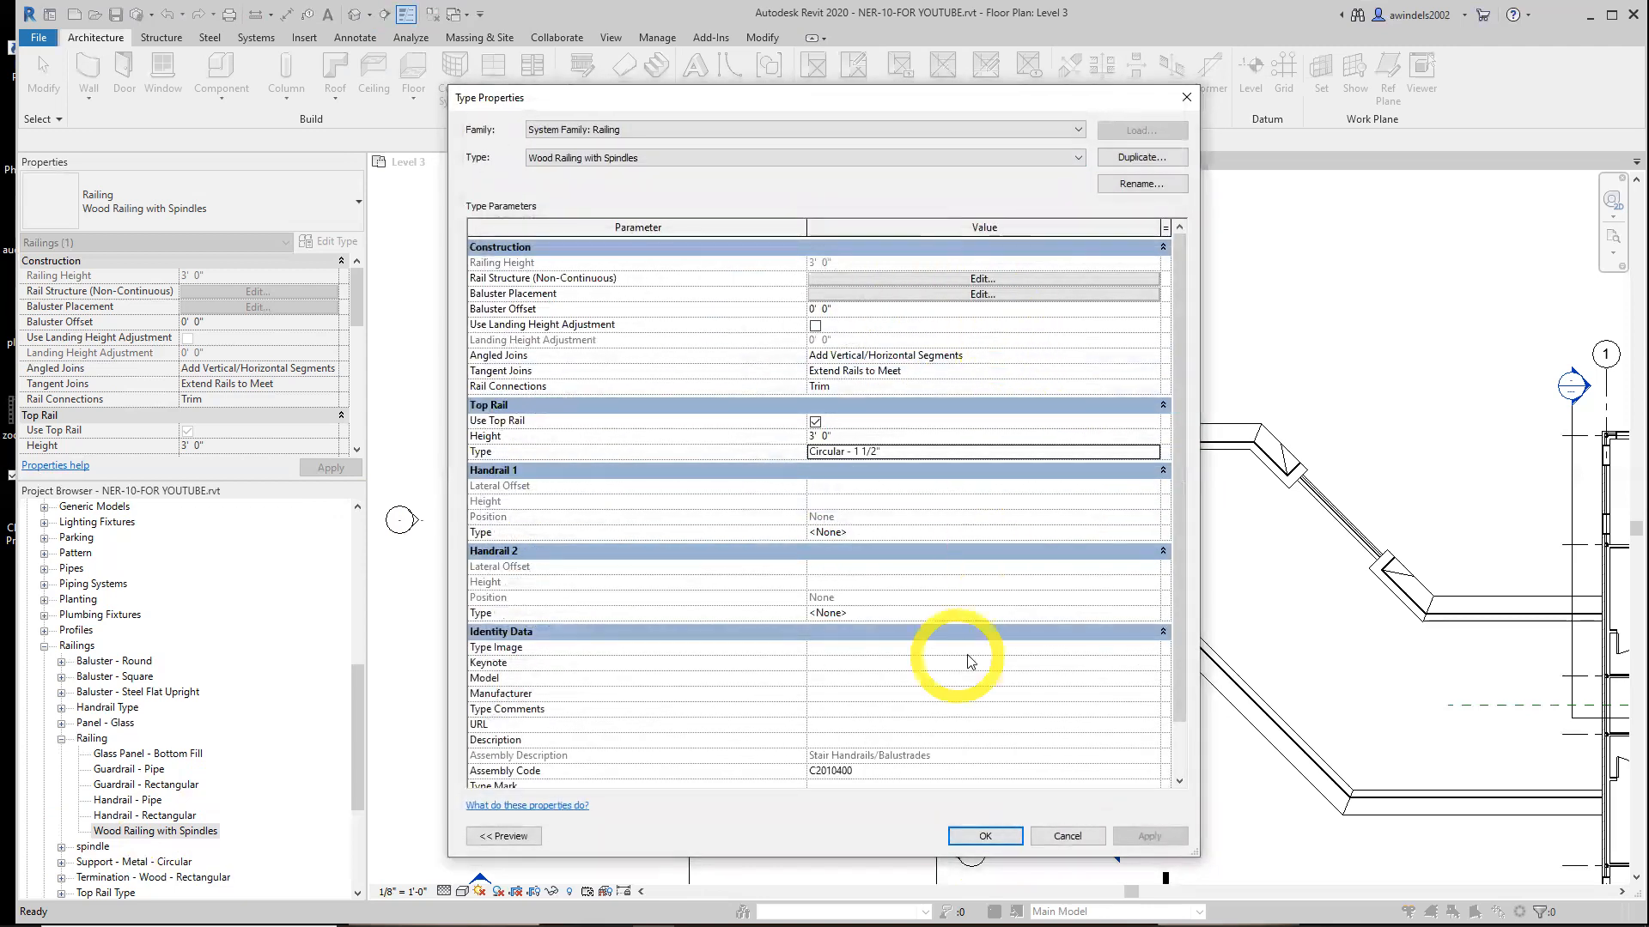
{"action": "left_click", "coordinate": [985, 836]}
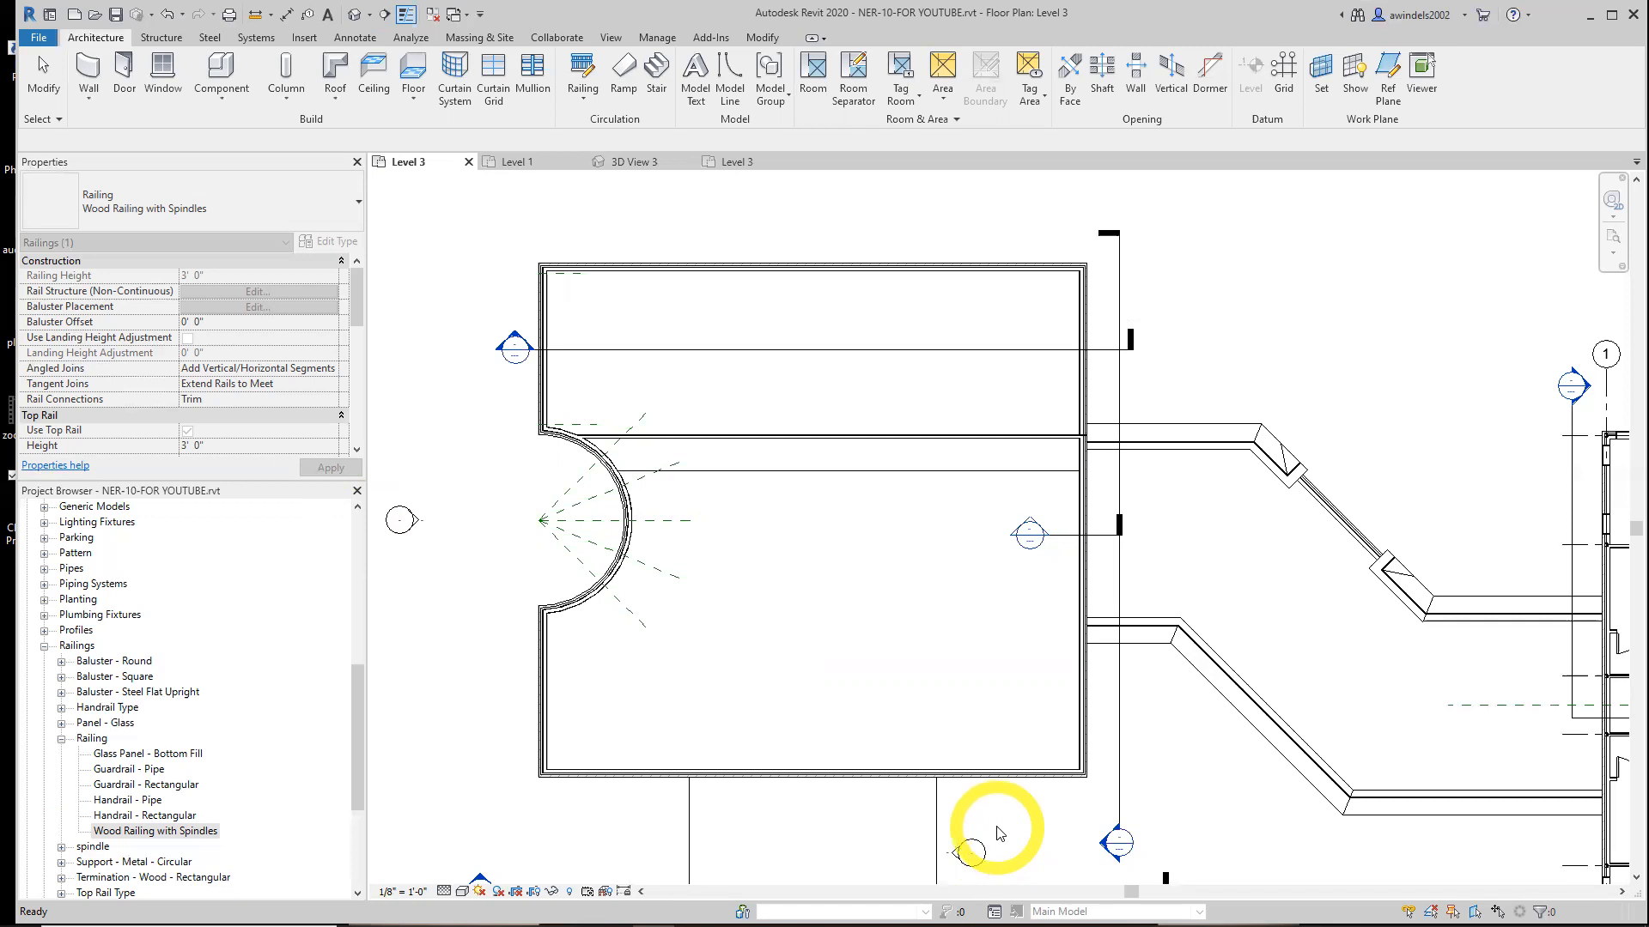
Open the Wood Railing with Spindles baluster placement, set the regular baluster to spindle : 1", and use balusters per tread on stairs
{"action": "left_click", "coordinate": [142, 831]}
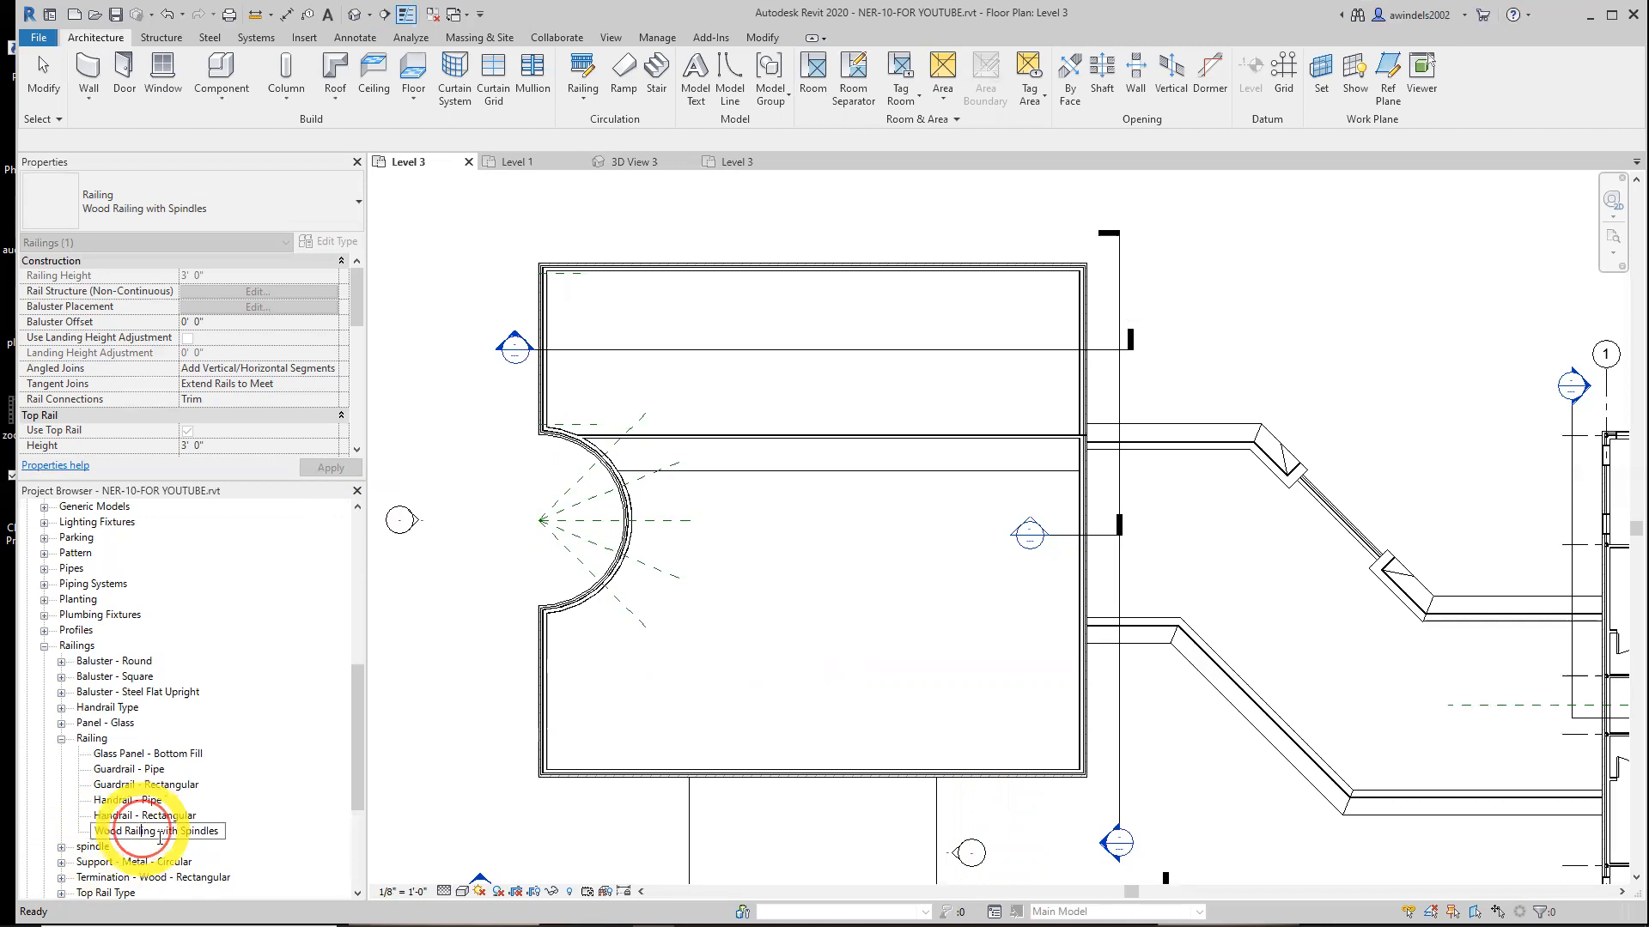
{"action": "double_click", "coordinate": [142, 831]}
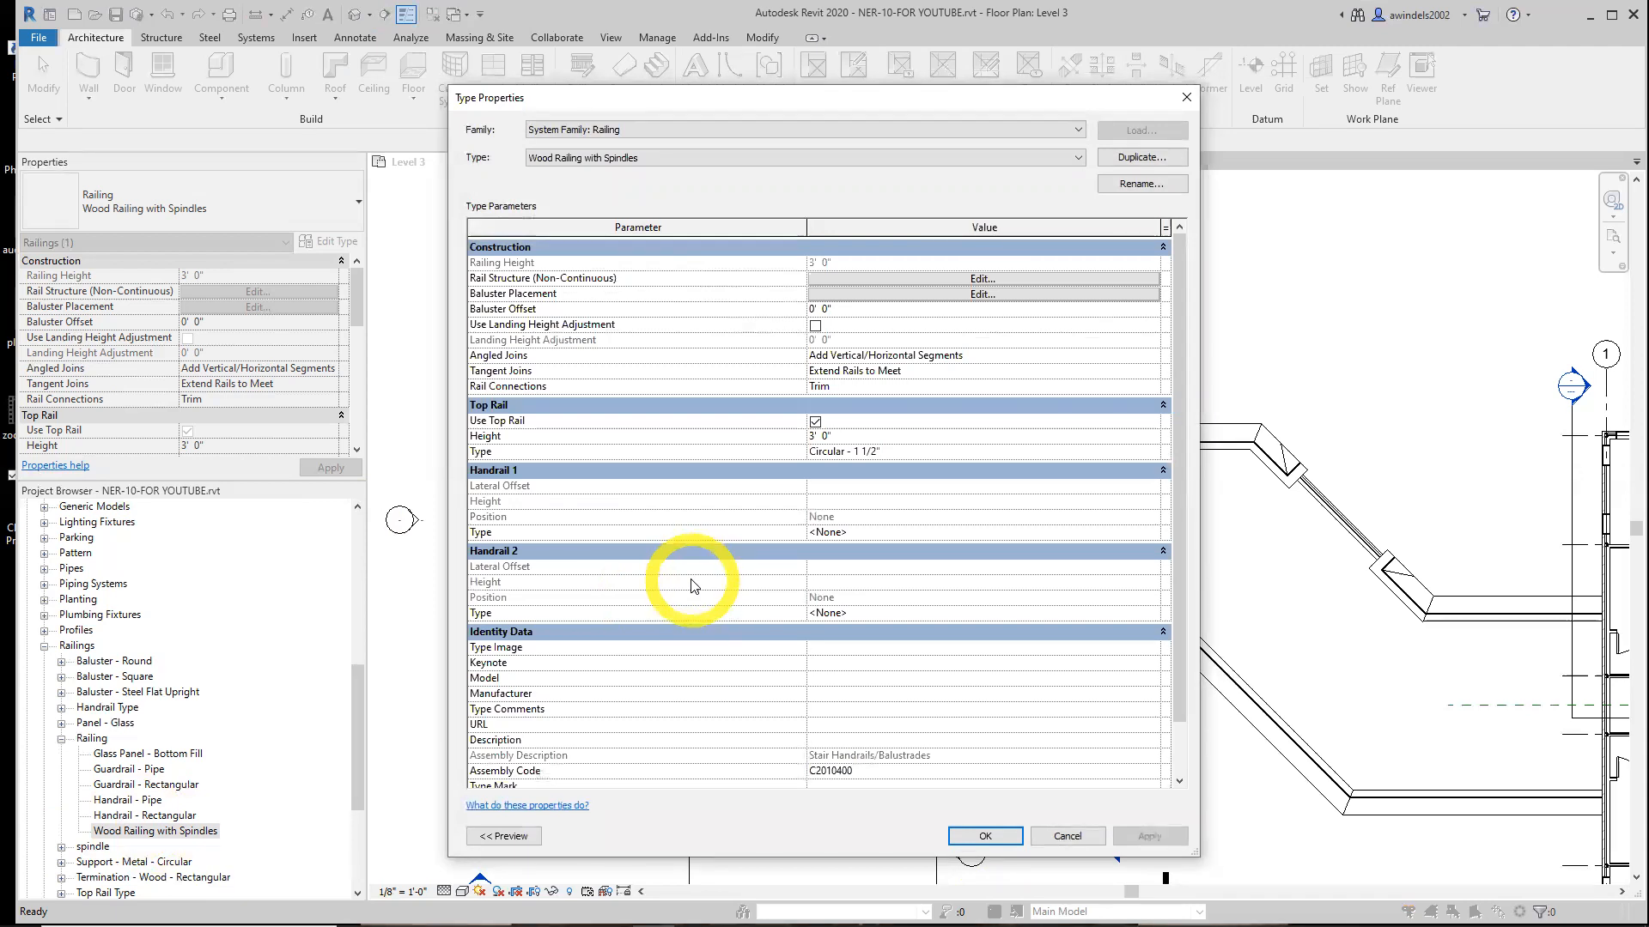
{"action": "left_click", "coordinate": [983, 294]}
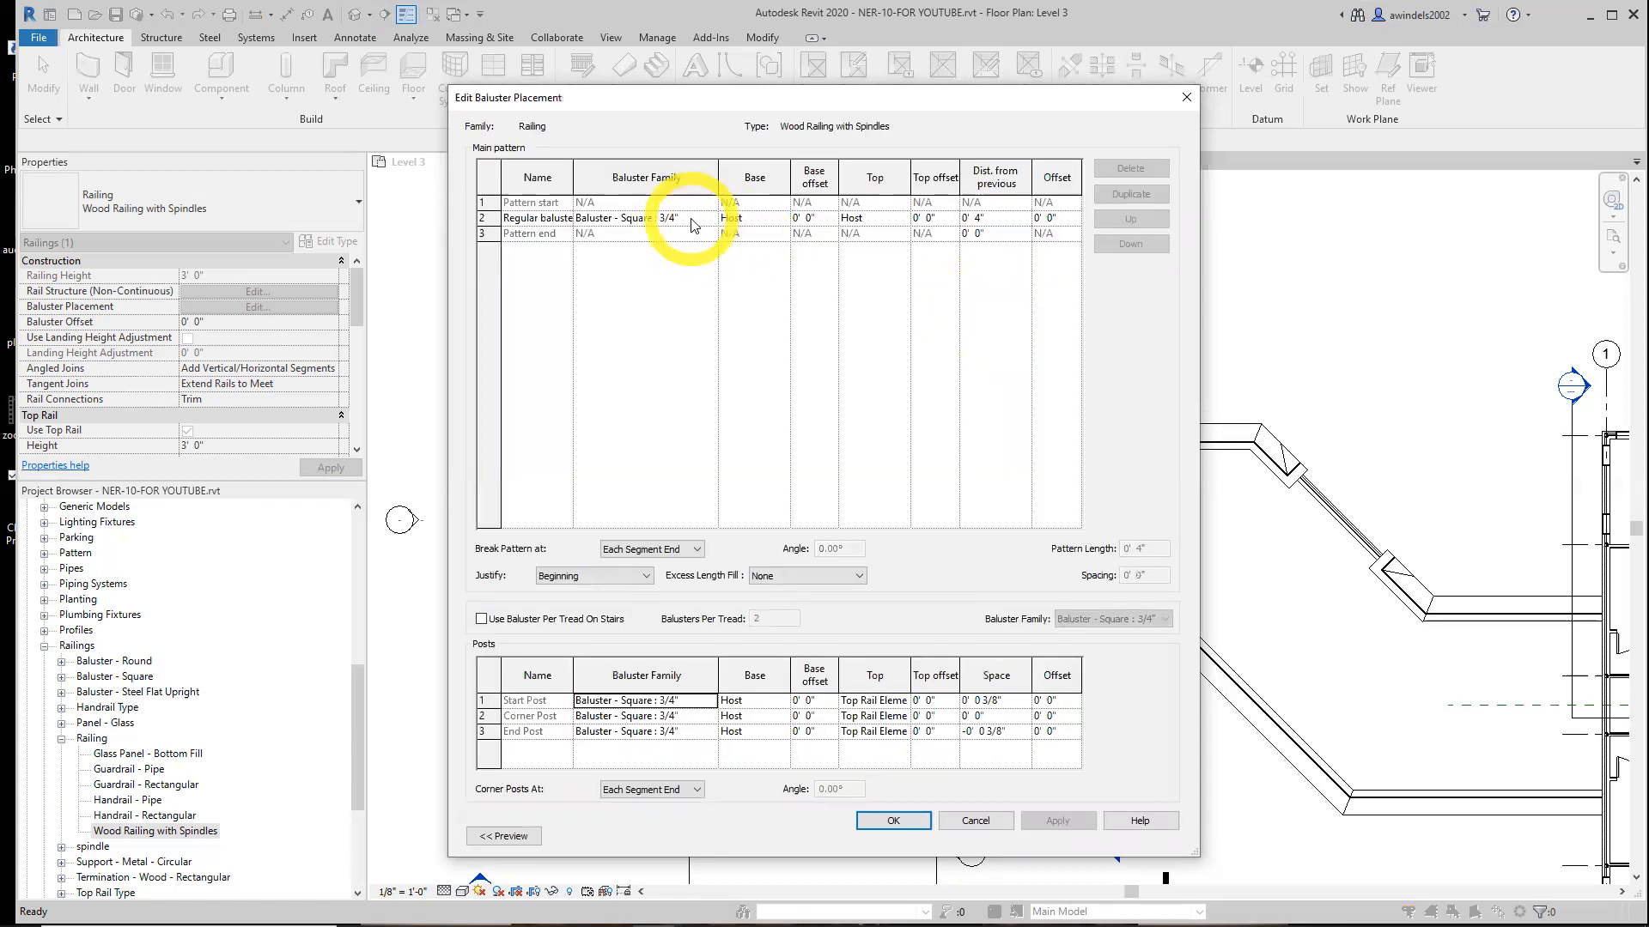
{"action": "left_click", "coordinate": [694, 225]}
{"action": "left_click", "coordinate": [710, 218]}
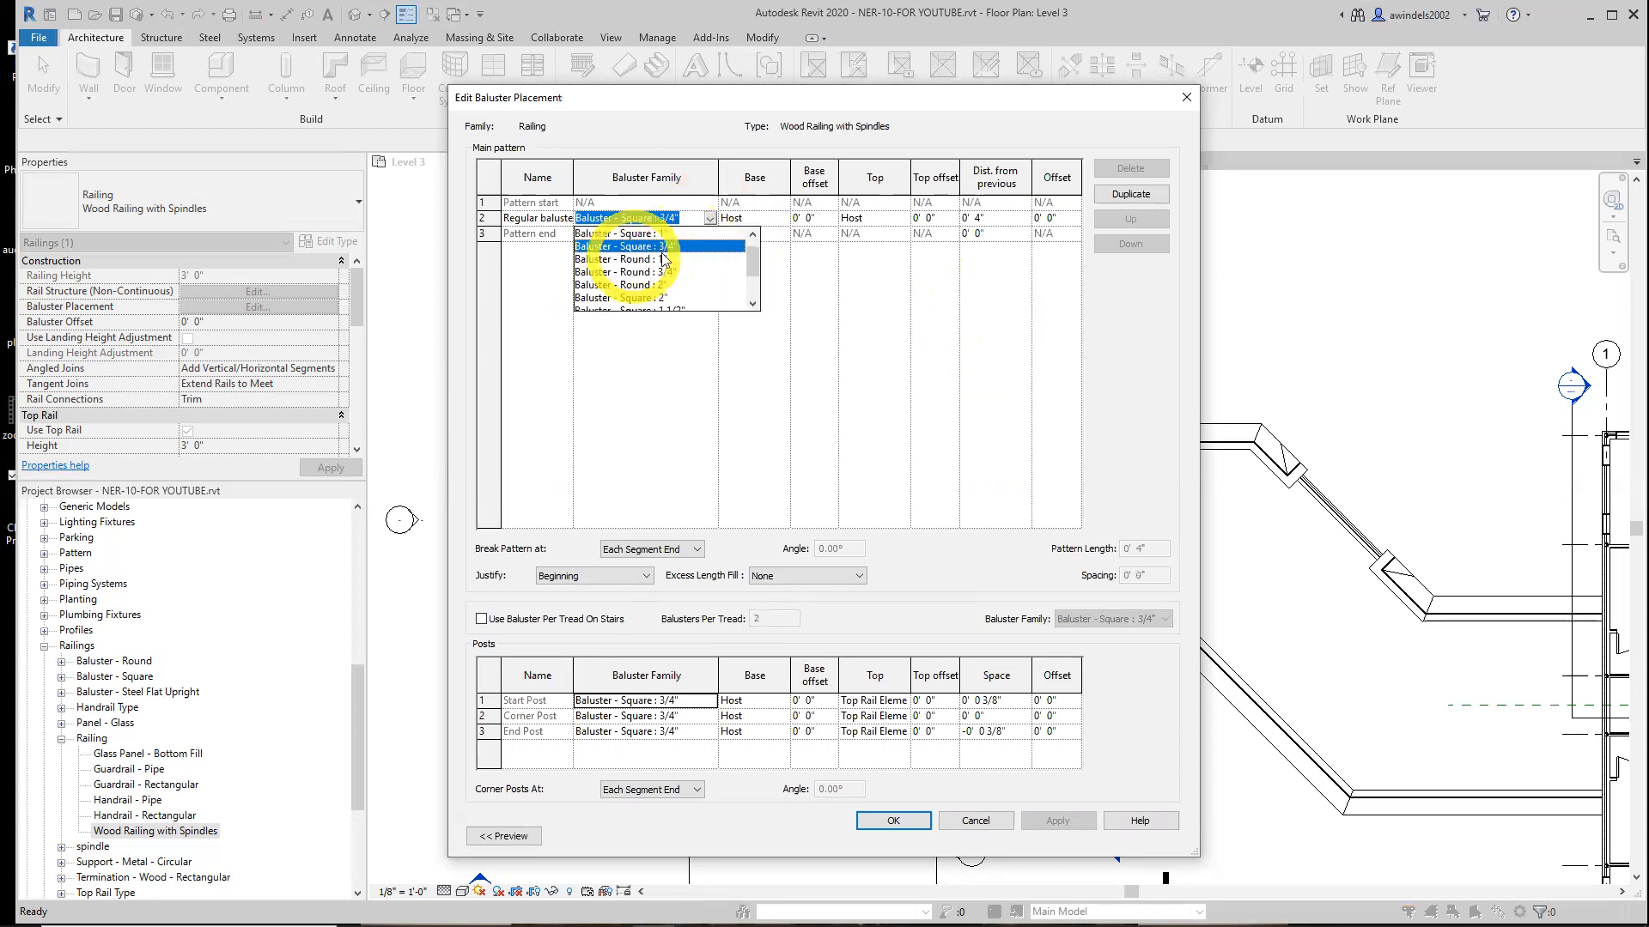
{"action": "scroll", "coordinate": [730, 275], "scroll_direction": "down", "scroll_amount": 3}
{"action": "left_click", "coordinate": [613, 297]}
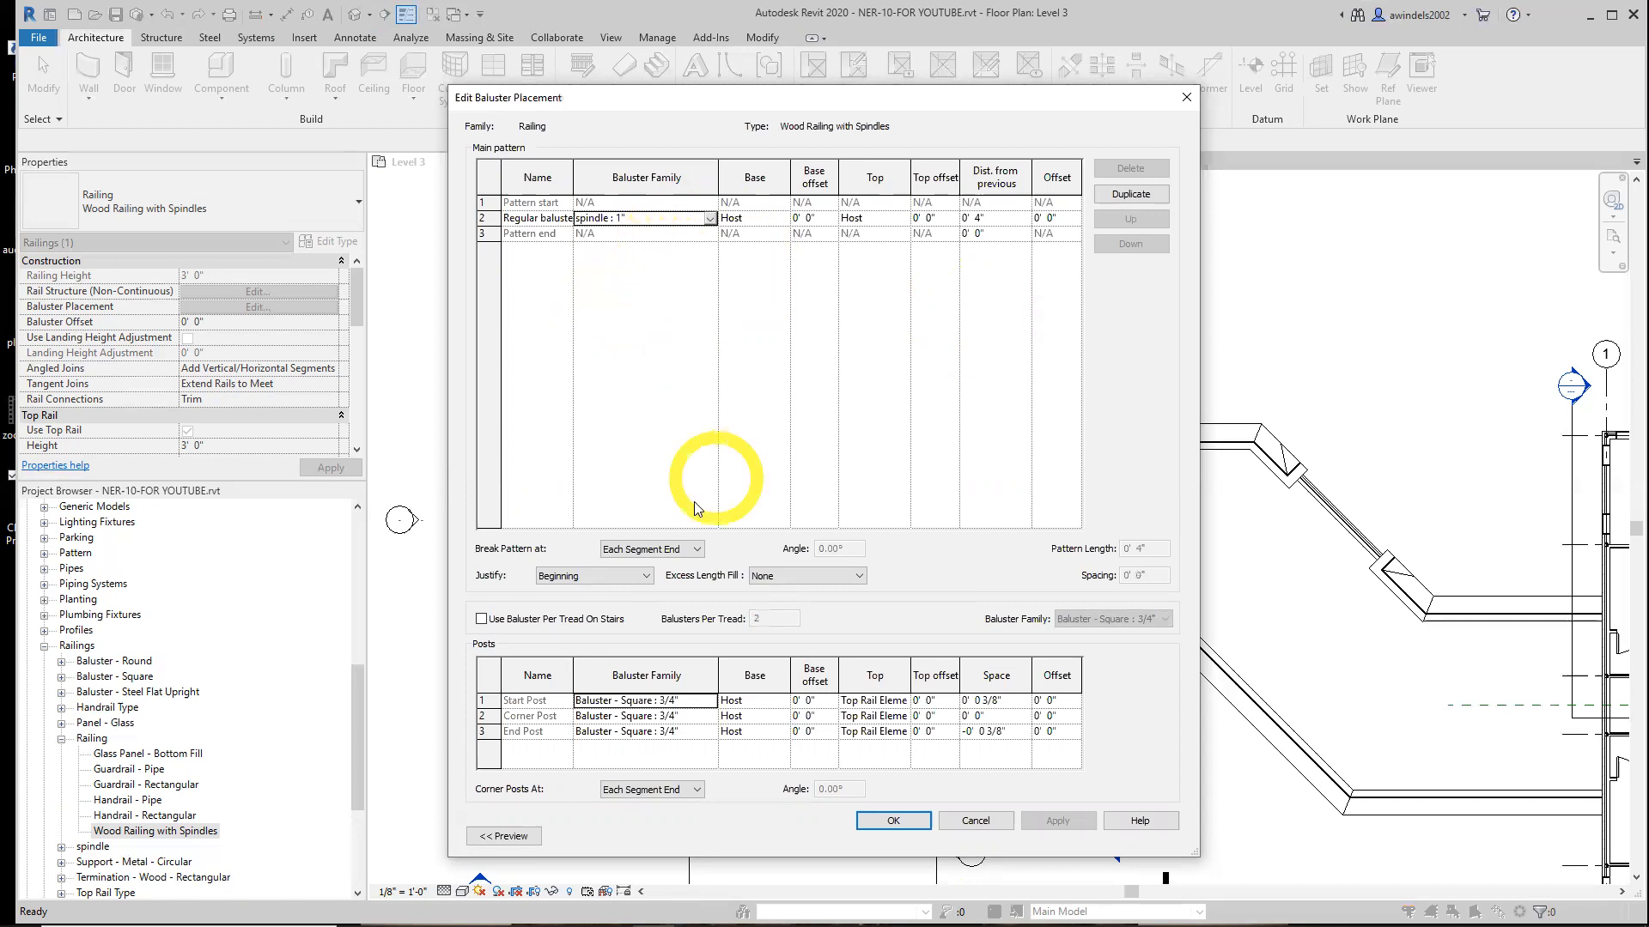
{"action": "left_click", "coordinate": [525, 624]}
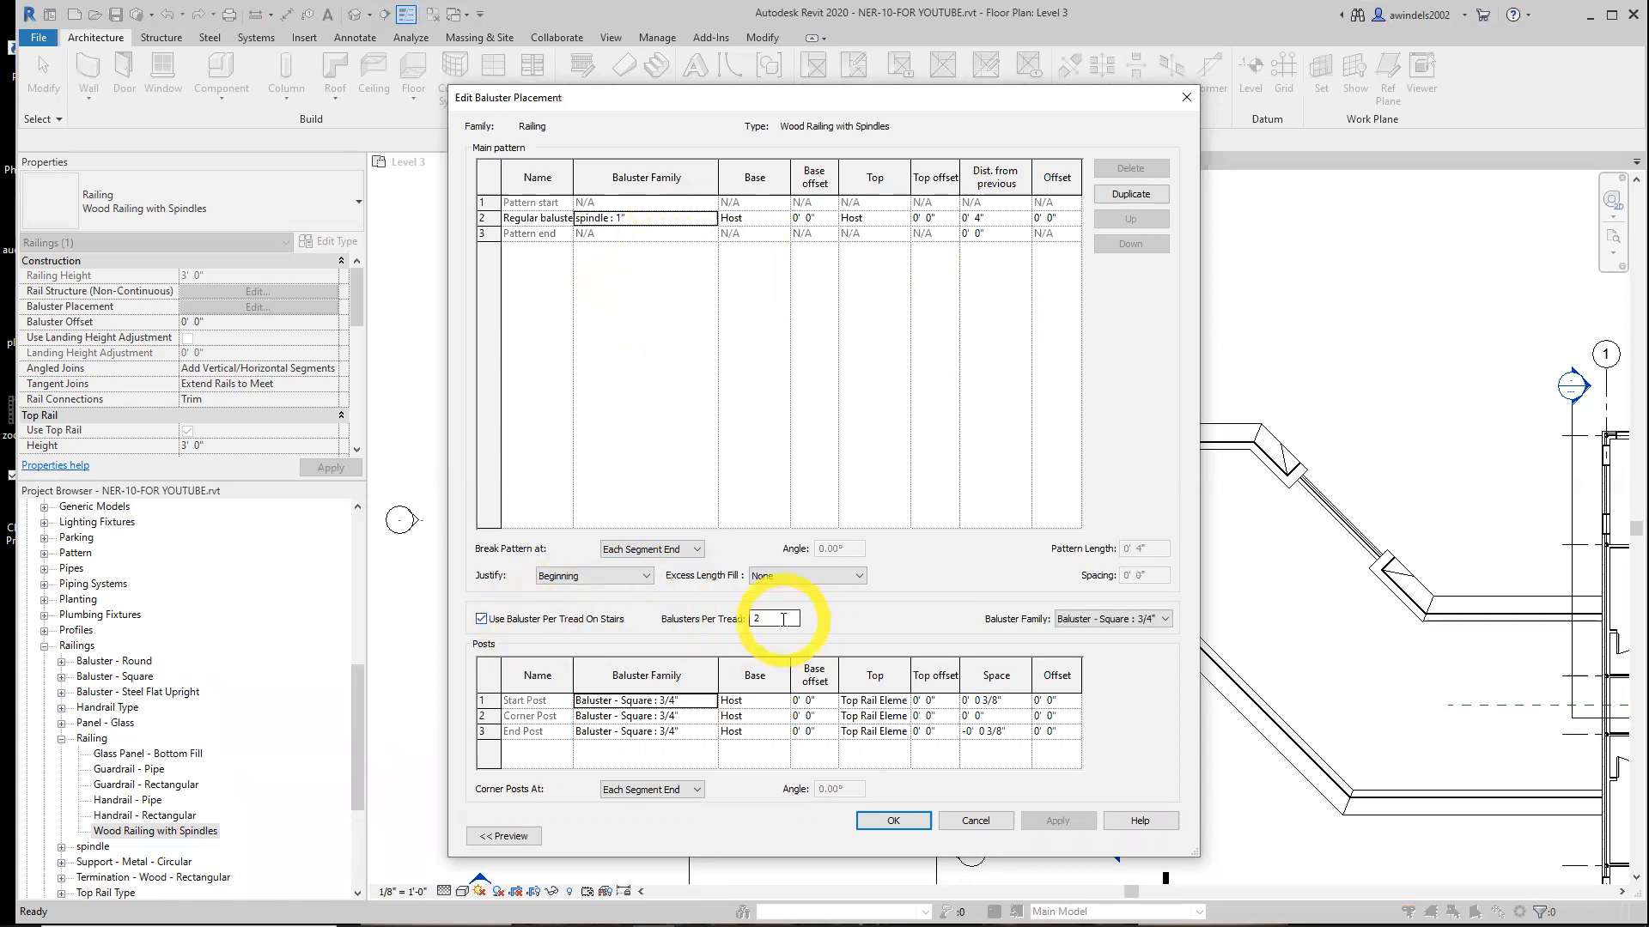
Set the start, corner and end posts to None and confirm the baluster placement
{"action": "left_click", "coordinate": [687, 701]}
{"action": "left_click", "coordinate": [710, 700]}
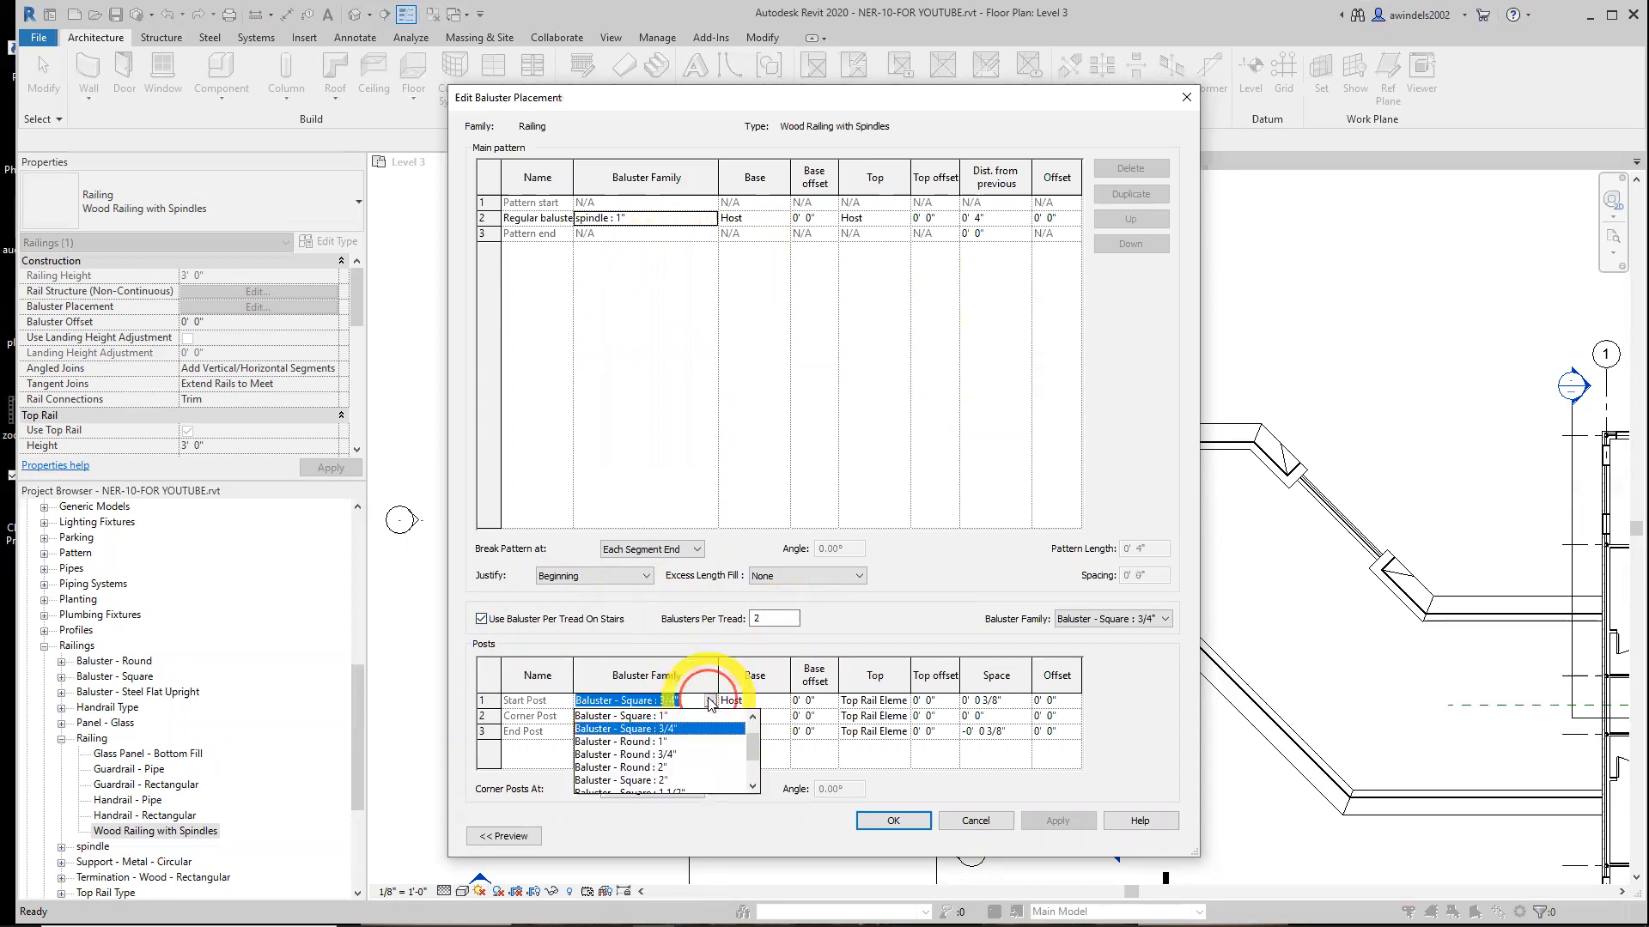
{"action": "mouse_move", "coordinate": [751, 741]}
{"action": "left_mouse_down"}
{"action": "mouse_move", "coordinate": [752, 763]}
{"action": "mouse_move", "coordinate": [753, 722]}
{"action": "left_mouse_up"}
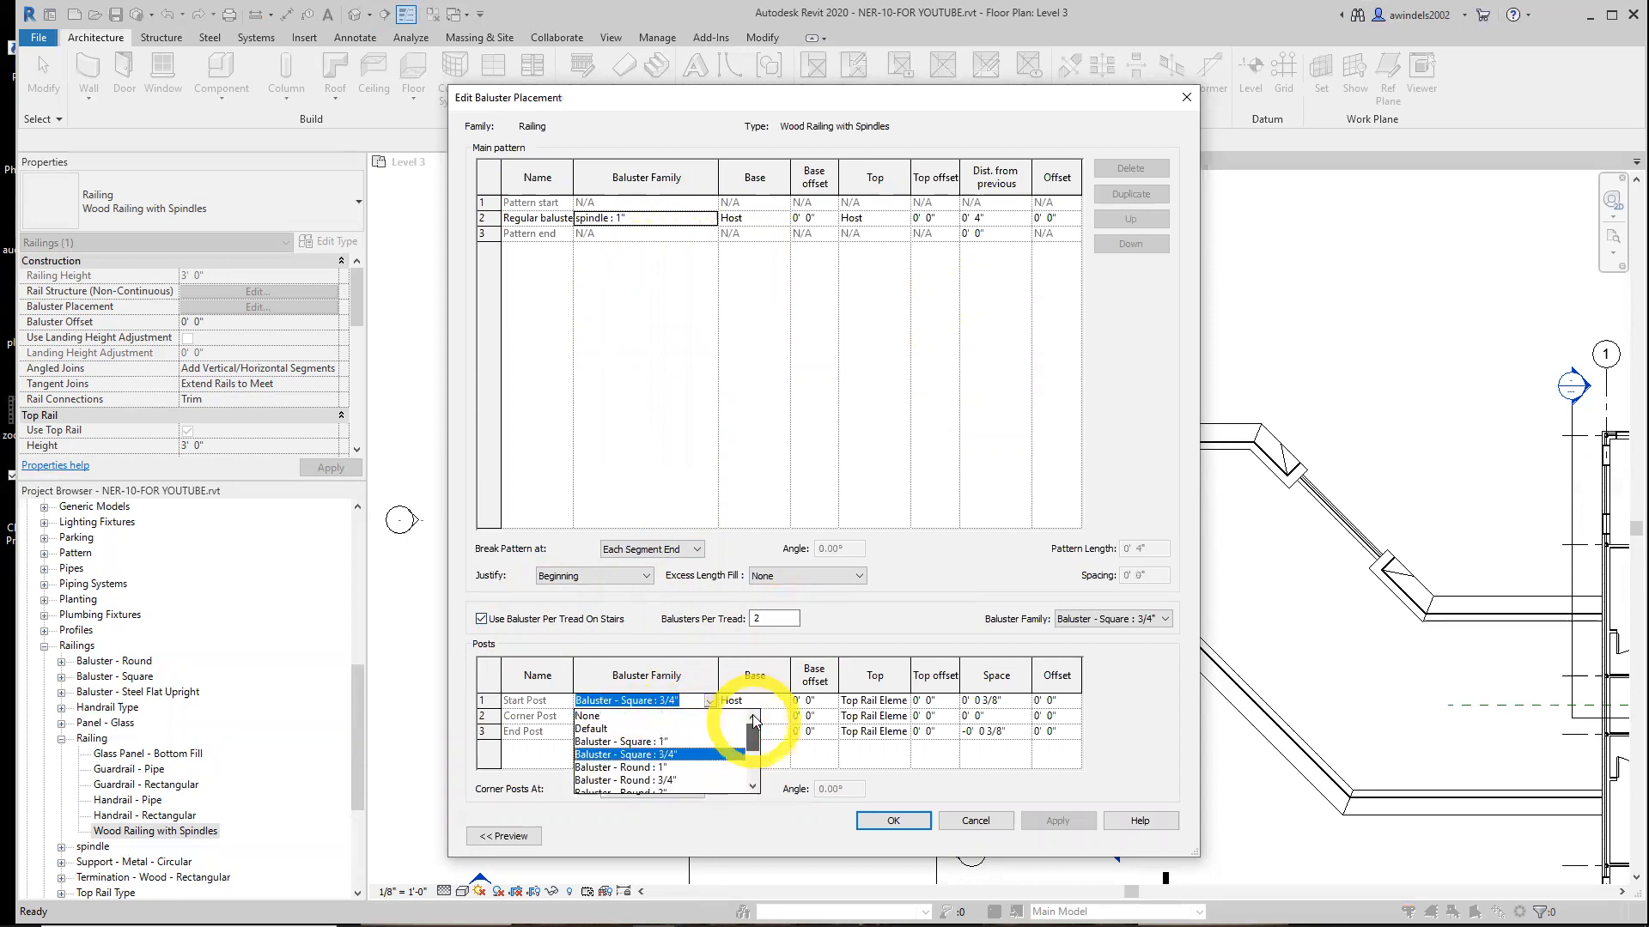
{"action": "left_click", "coordinate": [614, 717]}
{"action": "left_click", "coordinate": [663, 718]}
{"action": "left_click", "coordinate": [709, 716]}
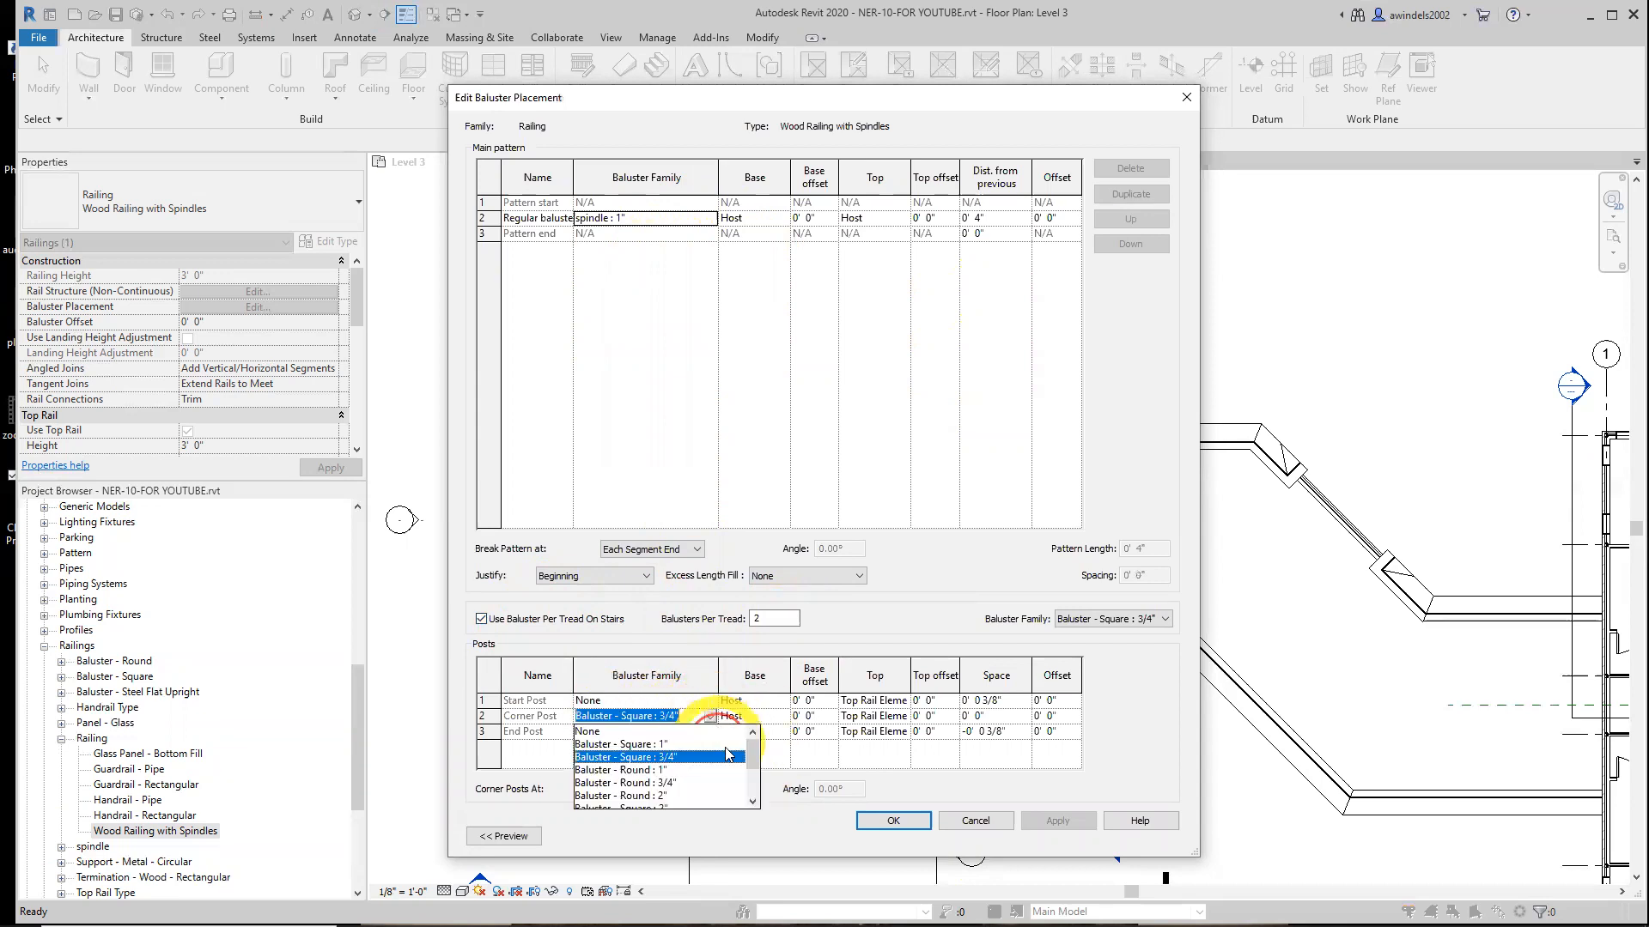
{"action": "left_click", "coordinate": [633, 732]}
{"action": "left_click", "coordinate": [640, 732]}
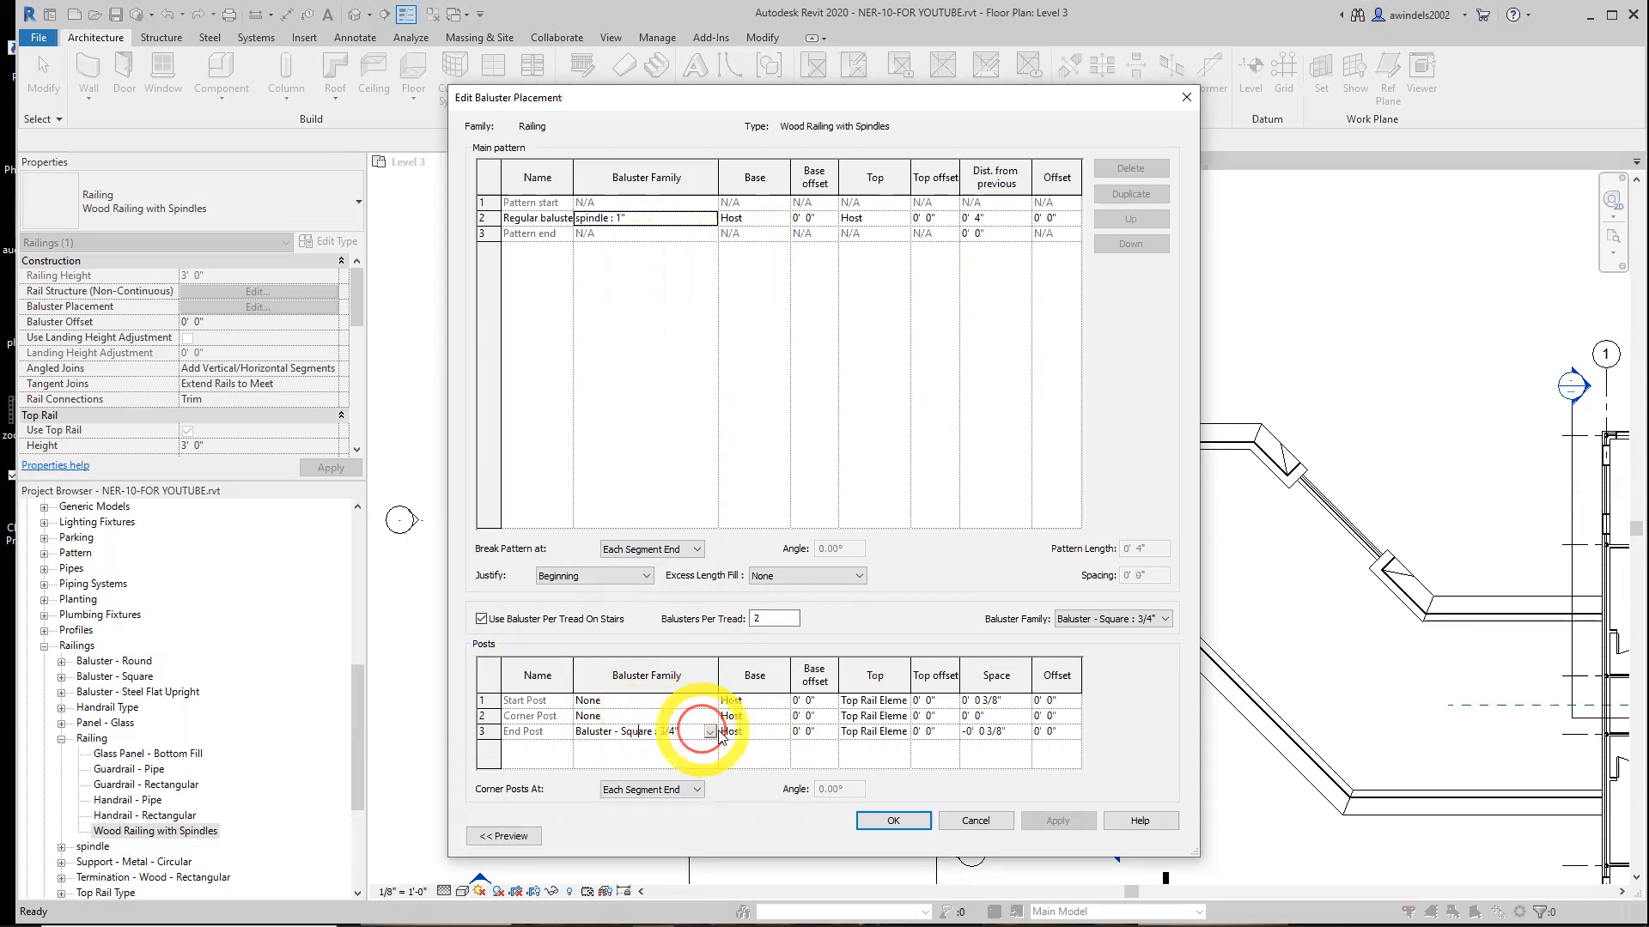
{"action": "left_click", "coordinate": [709, 731]}
{"action": "left_click", "coordinate": [601, 747]}
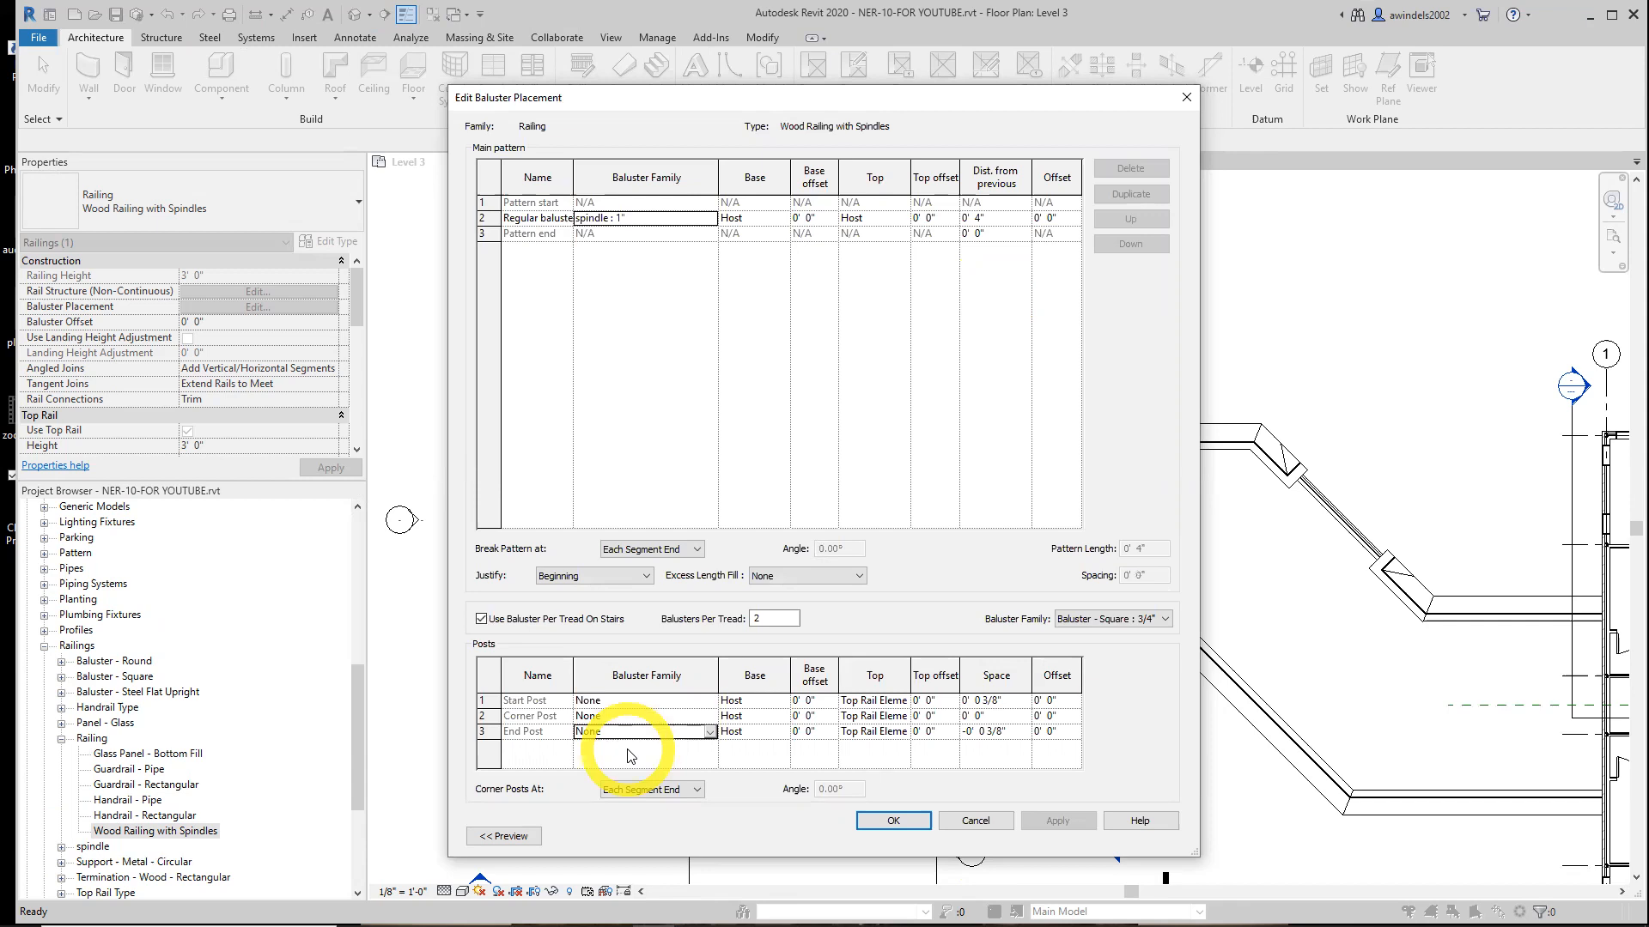
{"action": "left_click", "coordinate": [893, 821]}
Open the type preview and orbit the 3D preview of the railing
{"action": "left_click", "coordinate": [504, 835]}
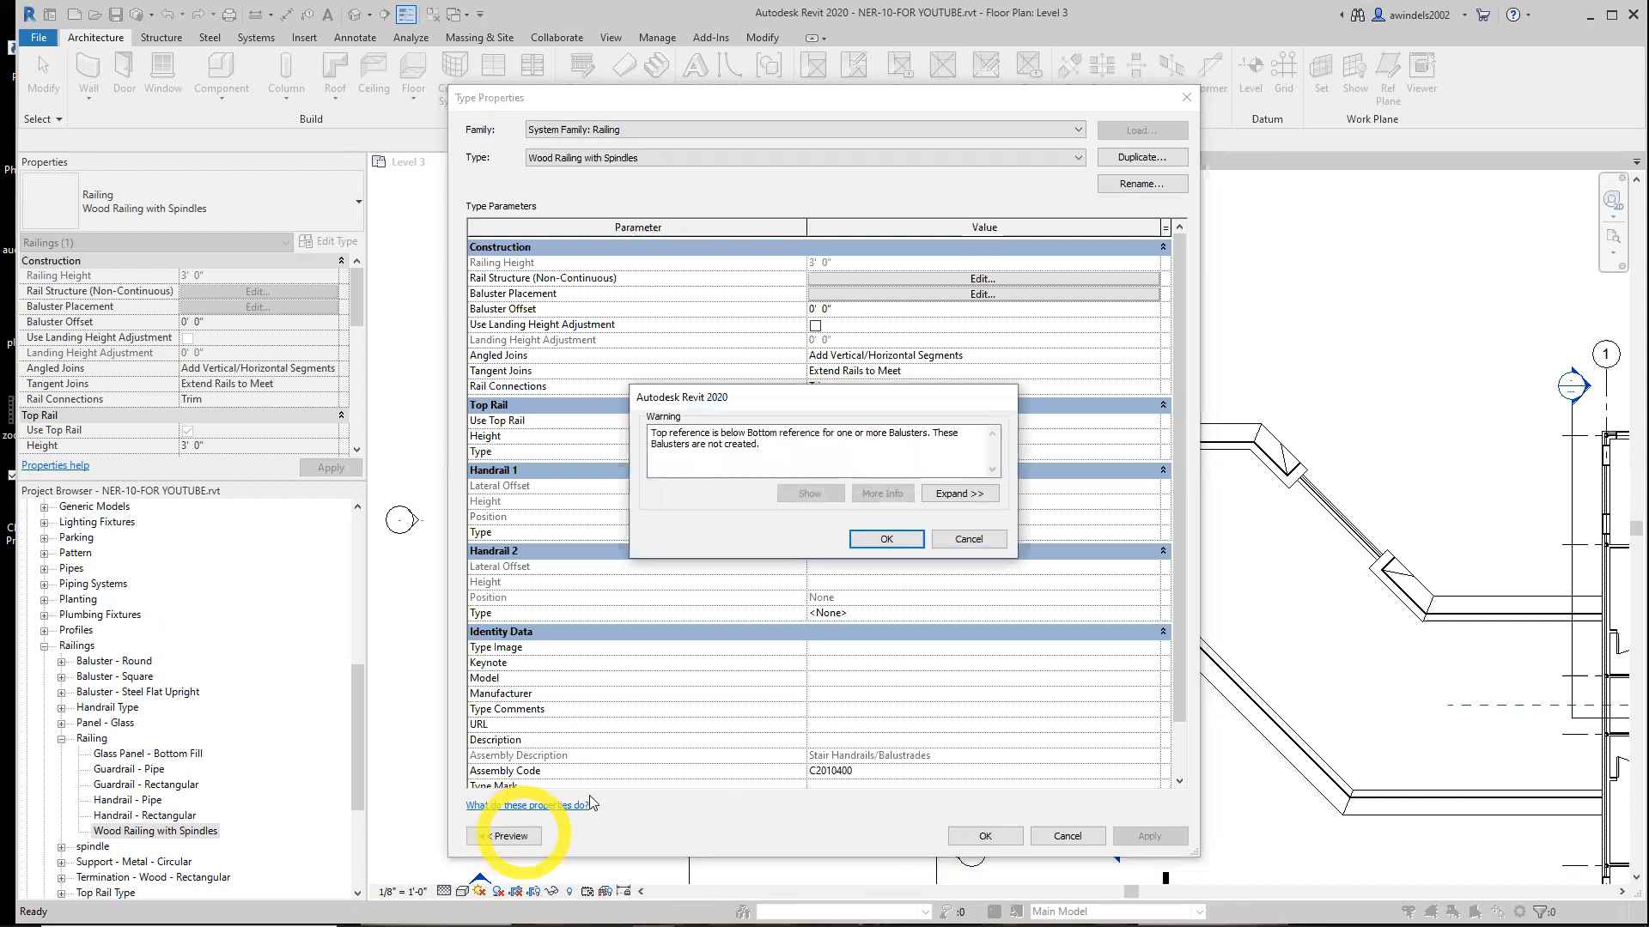
{"action": "left_click", "coordinate": [879, 540]}
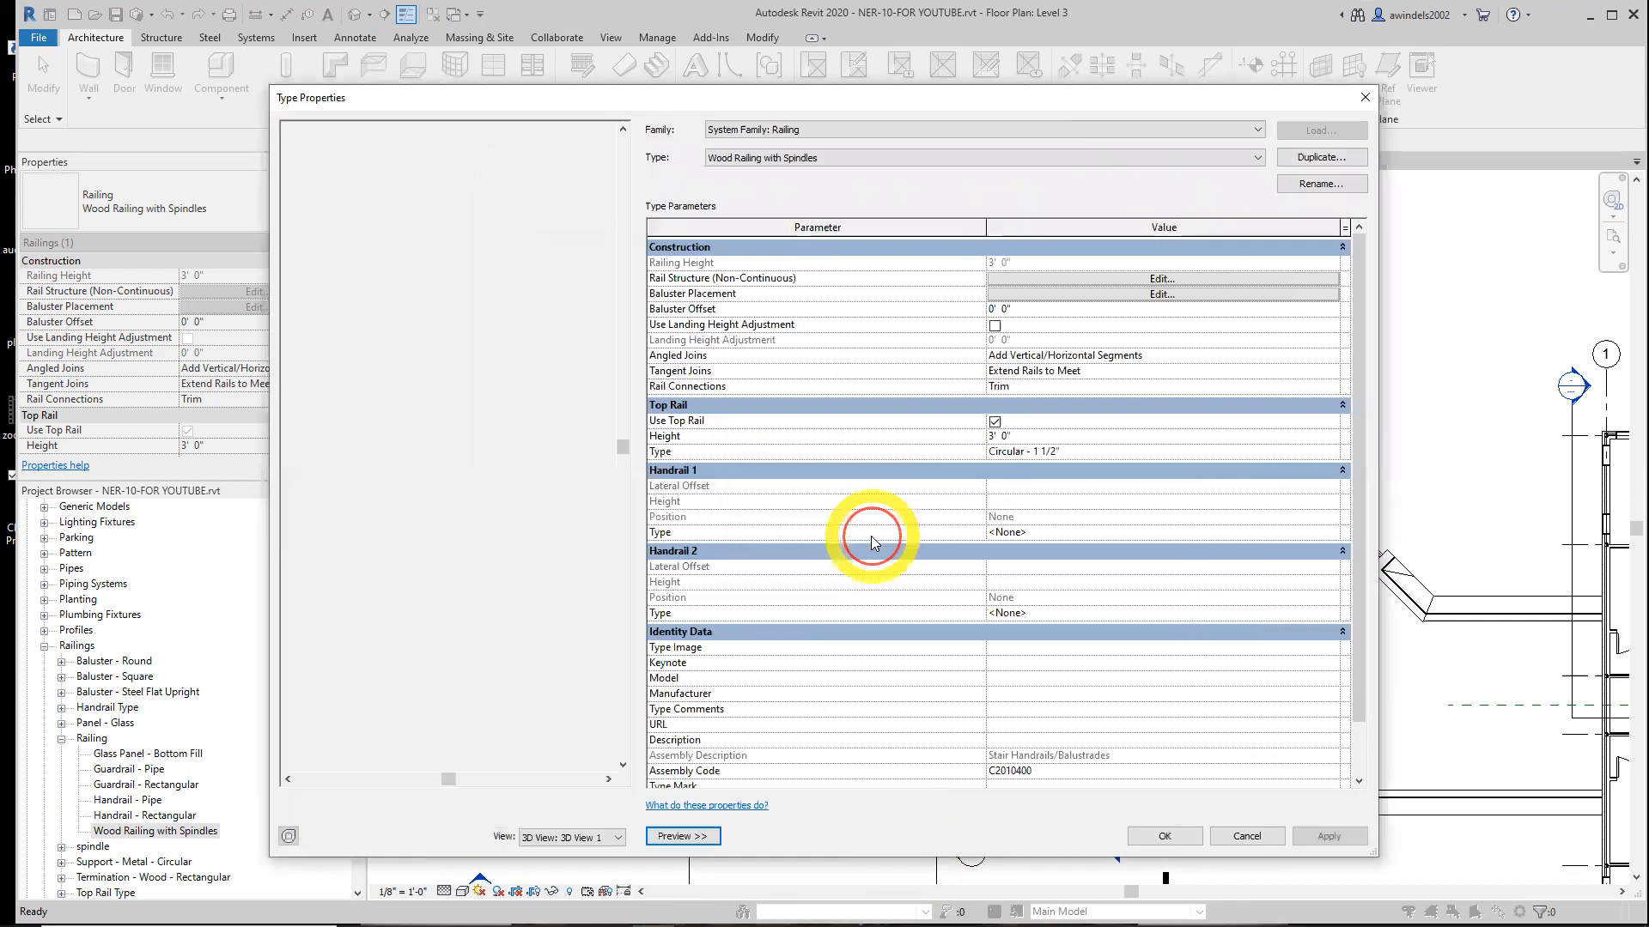
{"action": "scroll", "coordinate": [564, 371], "scroll_direction": "up", "scroll_amount": 4}
{"action": "middle_click_drag", "start_coordinate": [560, 381], "coordinate": [430, 395]}
{"action": "scroll", "coordinate": [438, 395], "scroll_direction": "up", "scroll_amount": 1}
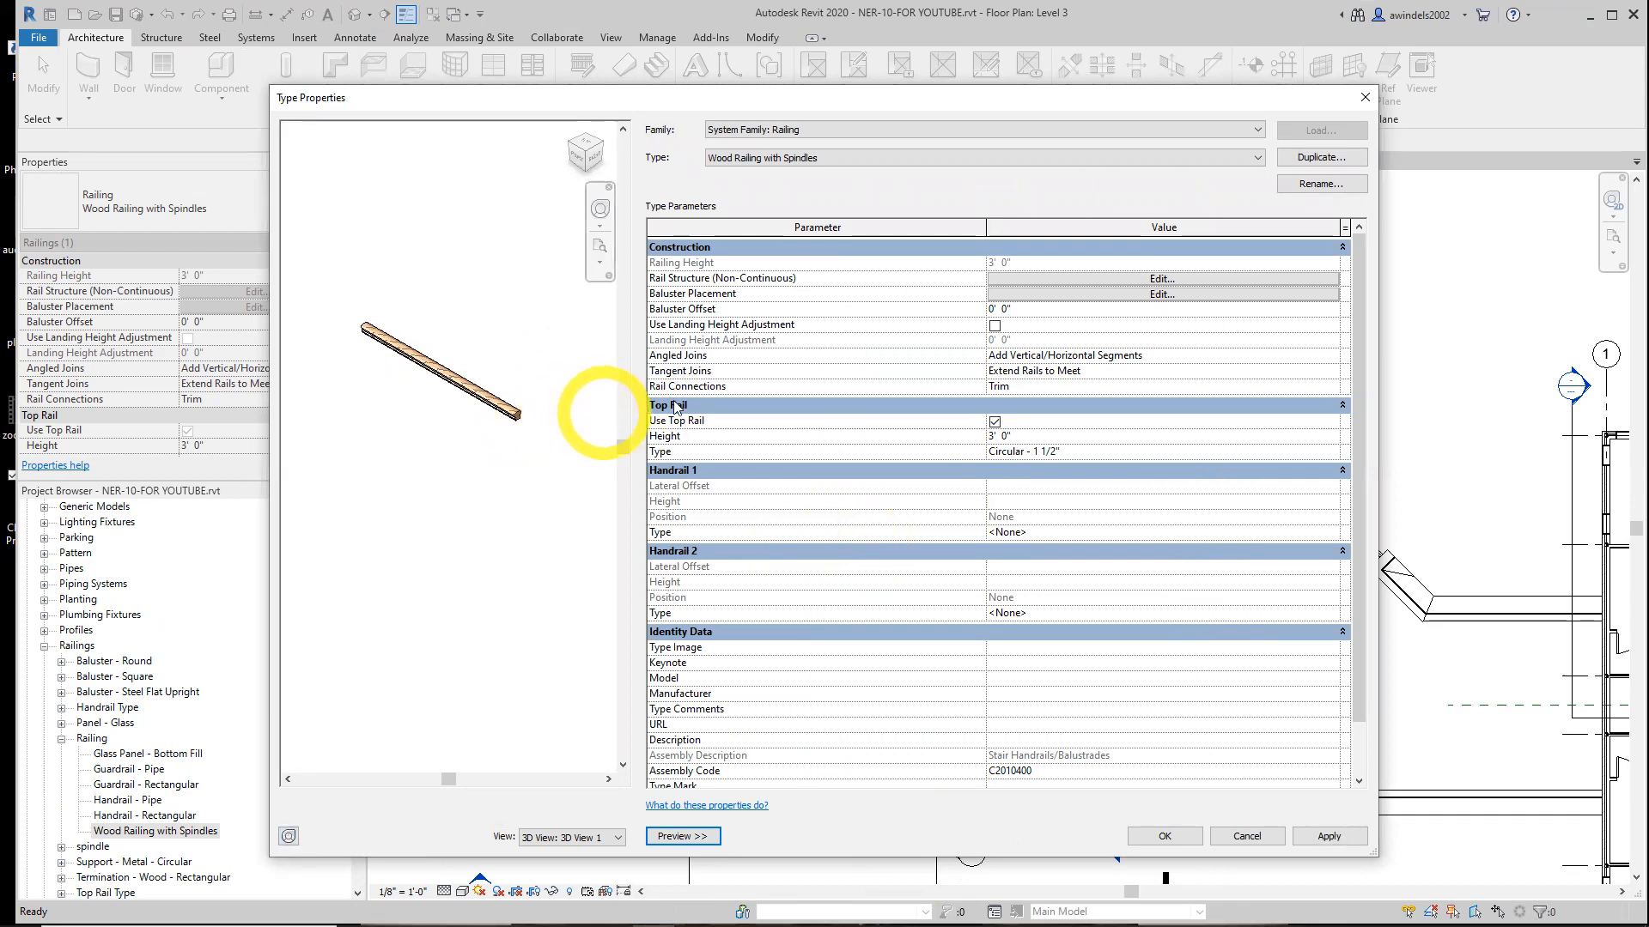
Reopen the top rail type's properties to review them without changes
{"action": "left_click", "coordinate": [1099, 451]}
{"action": "left_click", "coordinate": [1333, 452]}
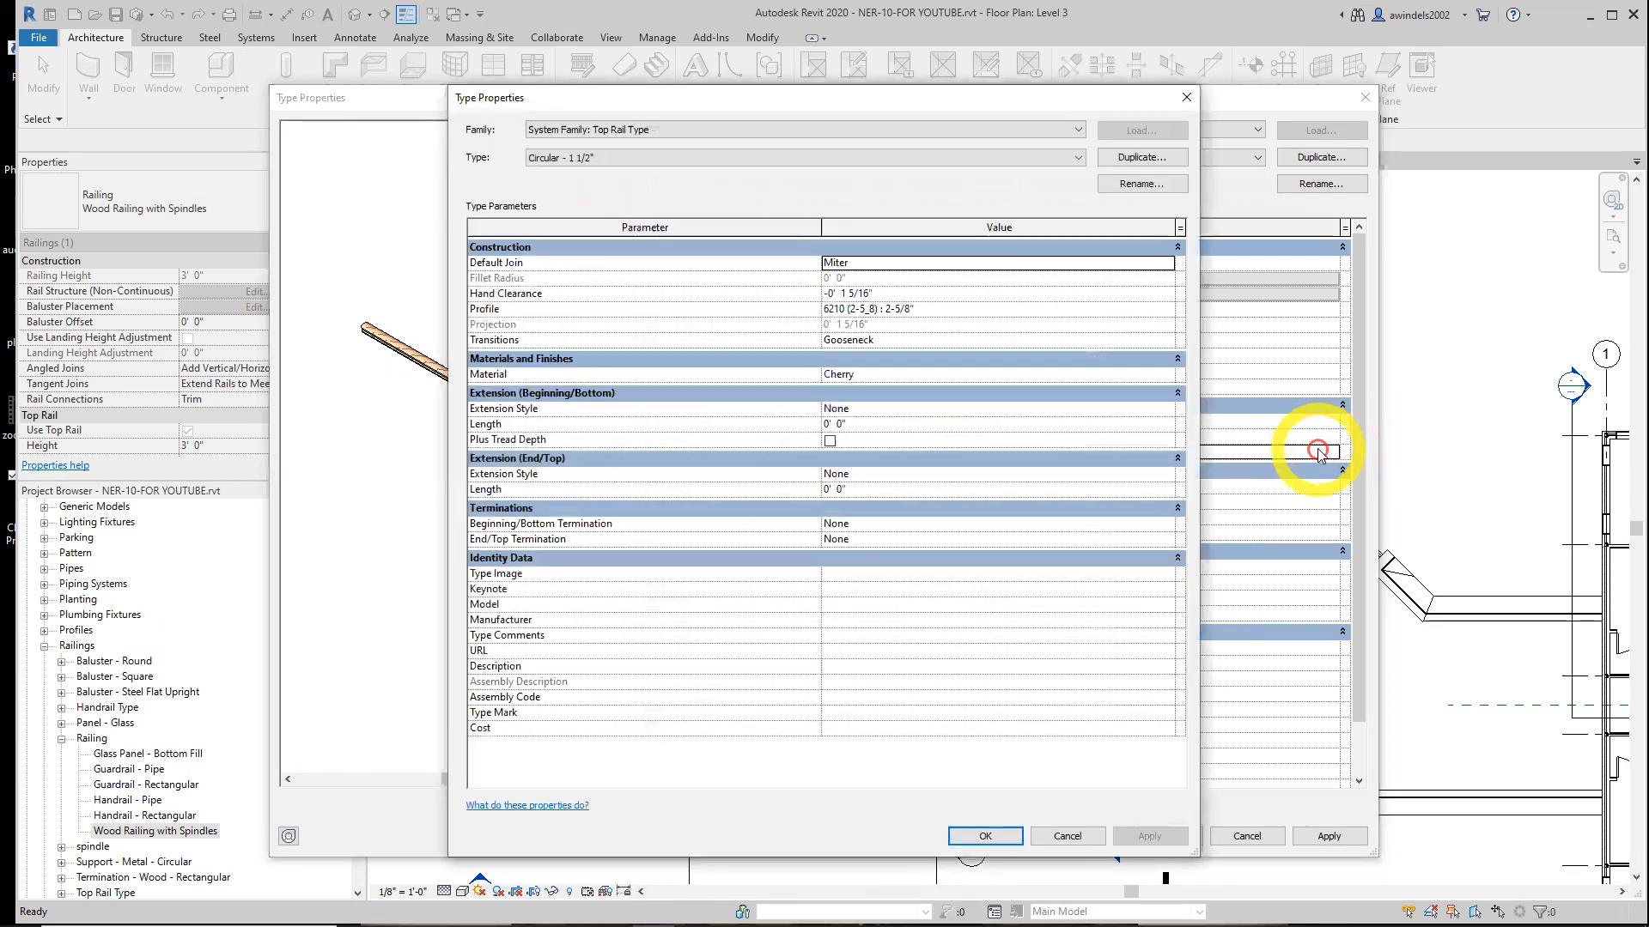
{"action": "left_click", "coordinate": [749, 160]}
{"action": "left_click", "coordinate": [748, 170]}
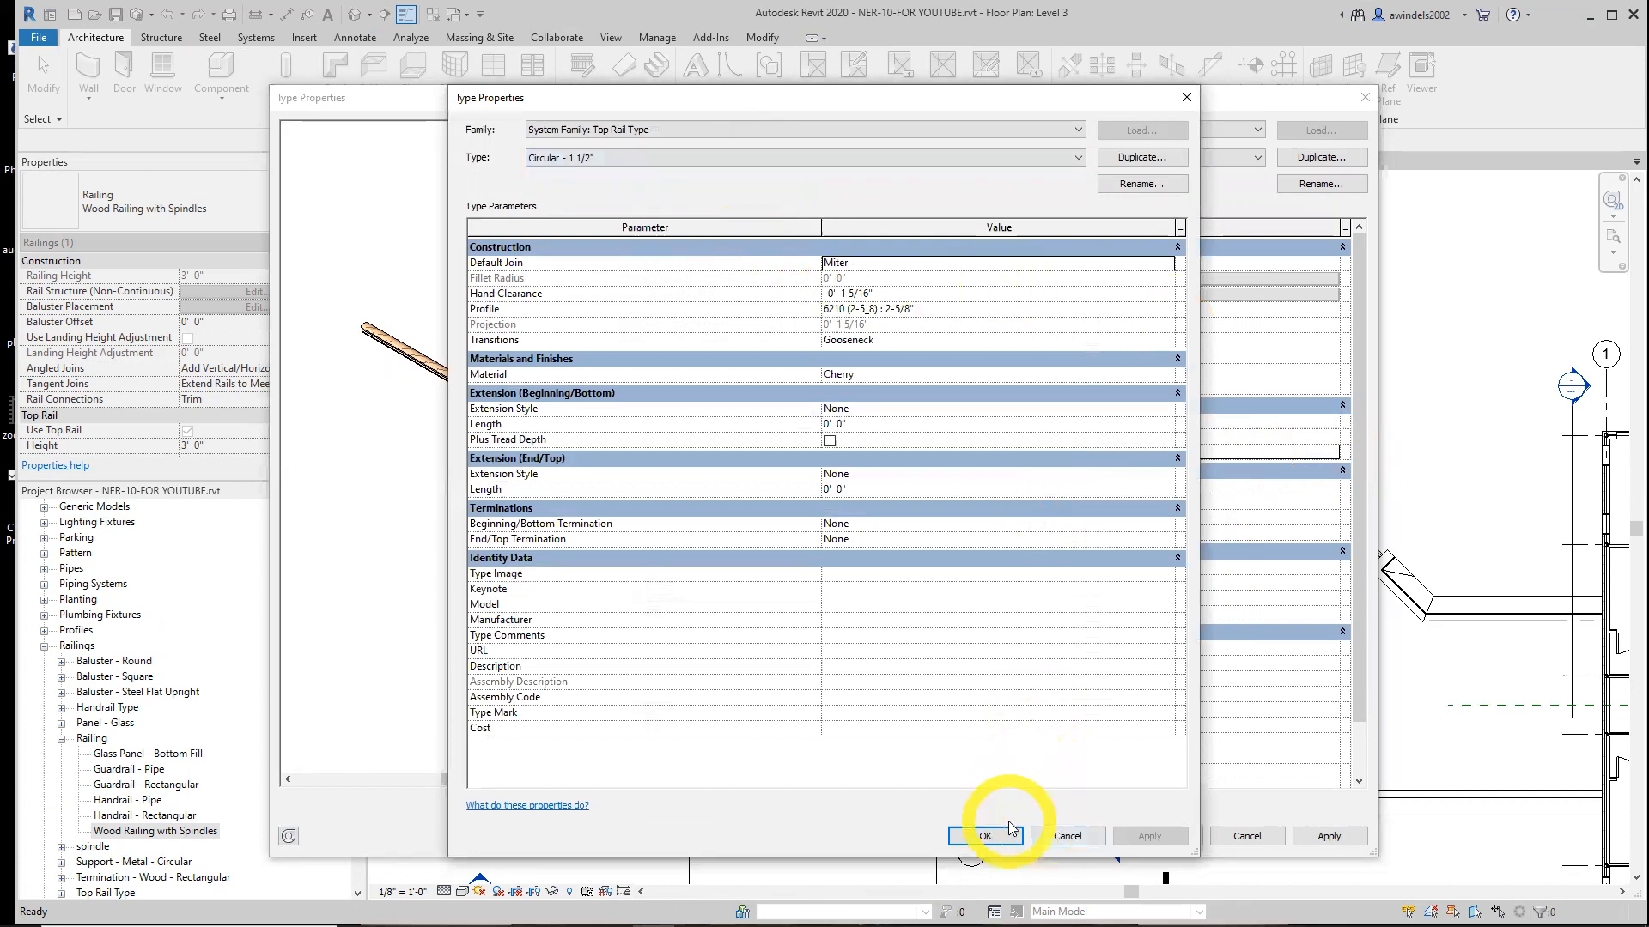
{"action": "left_click", "coordinate": [1058, 835]}
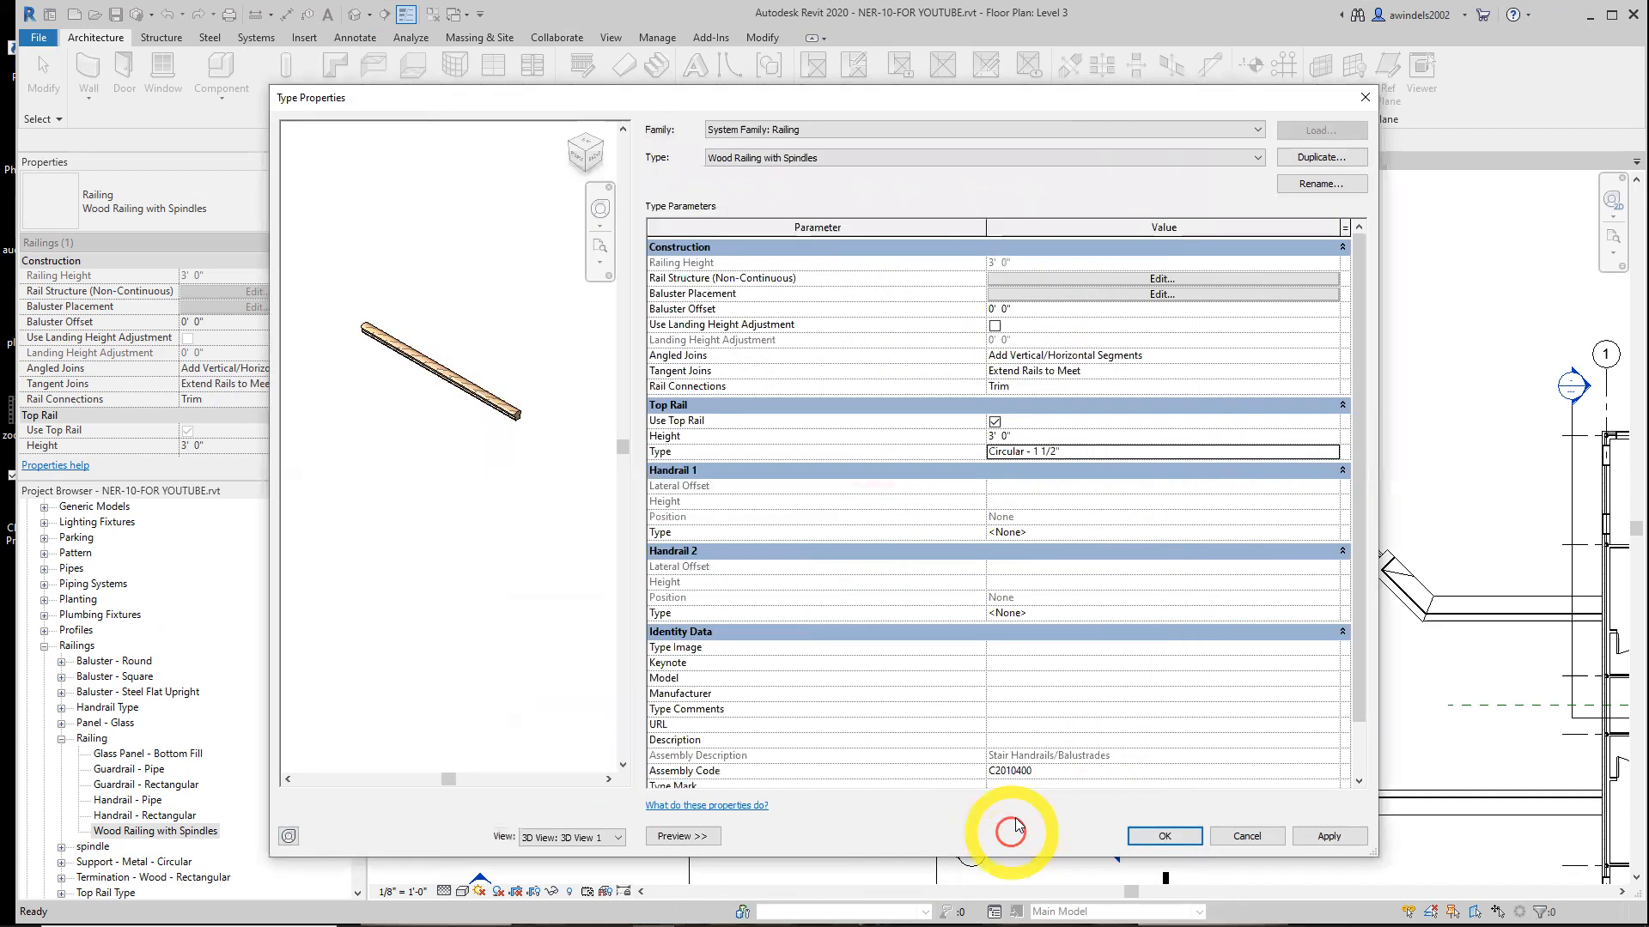
Set the Handrail 1 type of Wood Railing with Spindles to 6210 and confirm the railing type properties
{"action": "left_click", "coordinate": [1108, 532]}
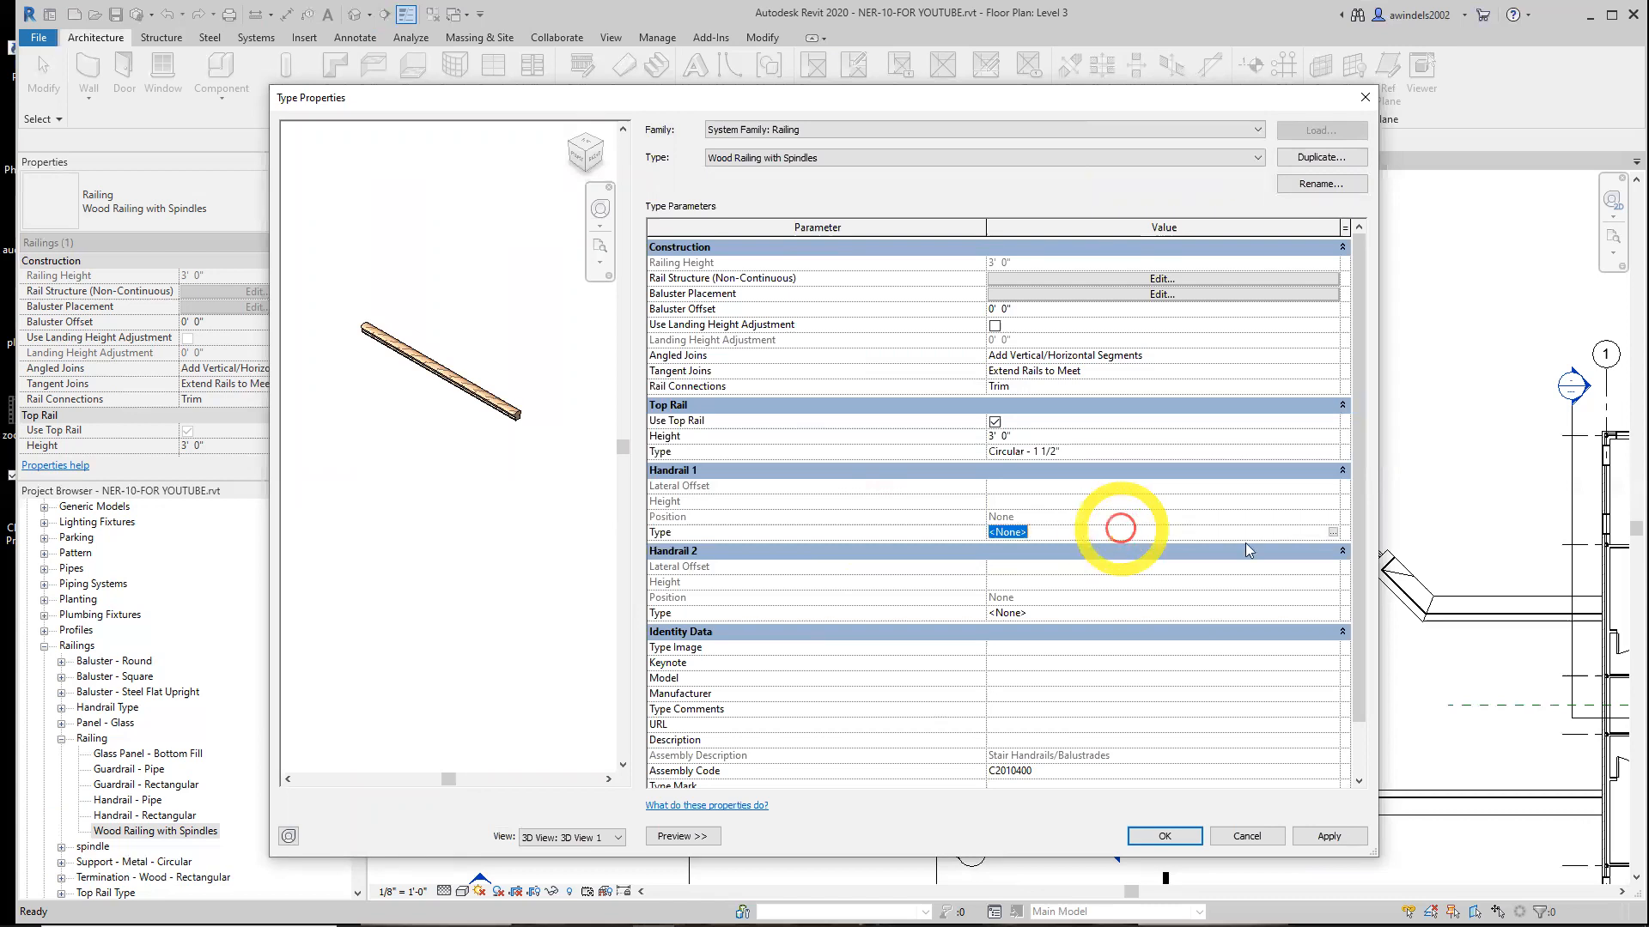
{"action": "left_click", "coordinate": [1333, 533]}
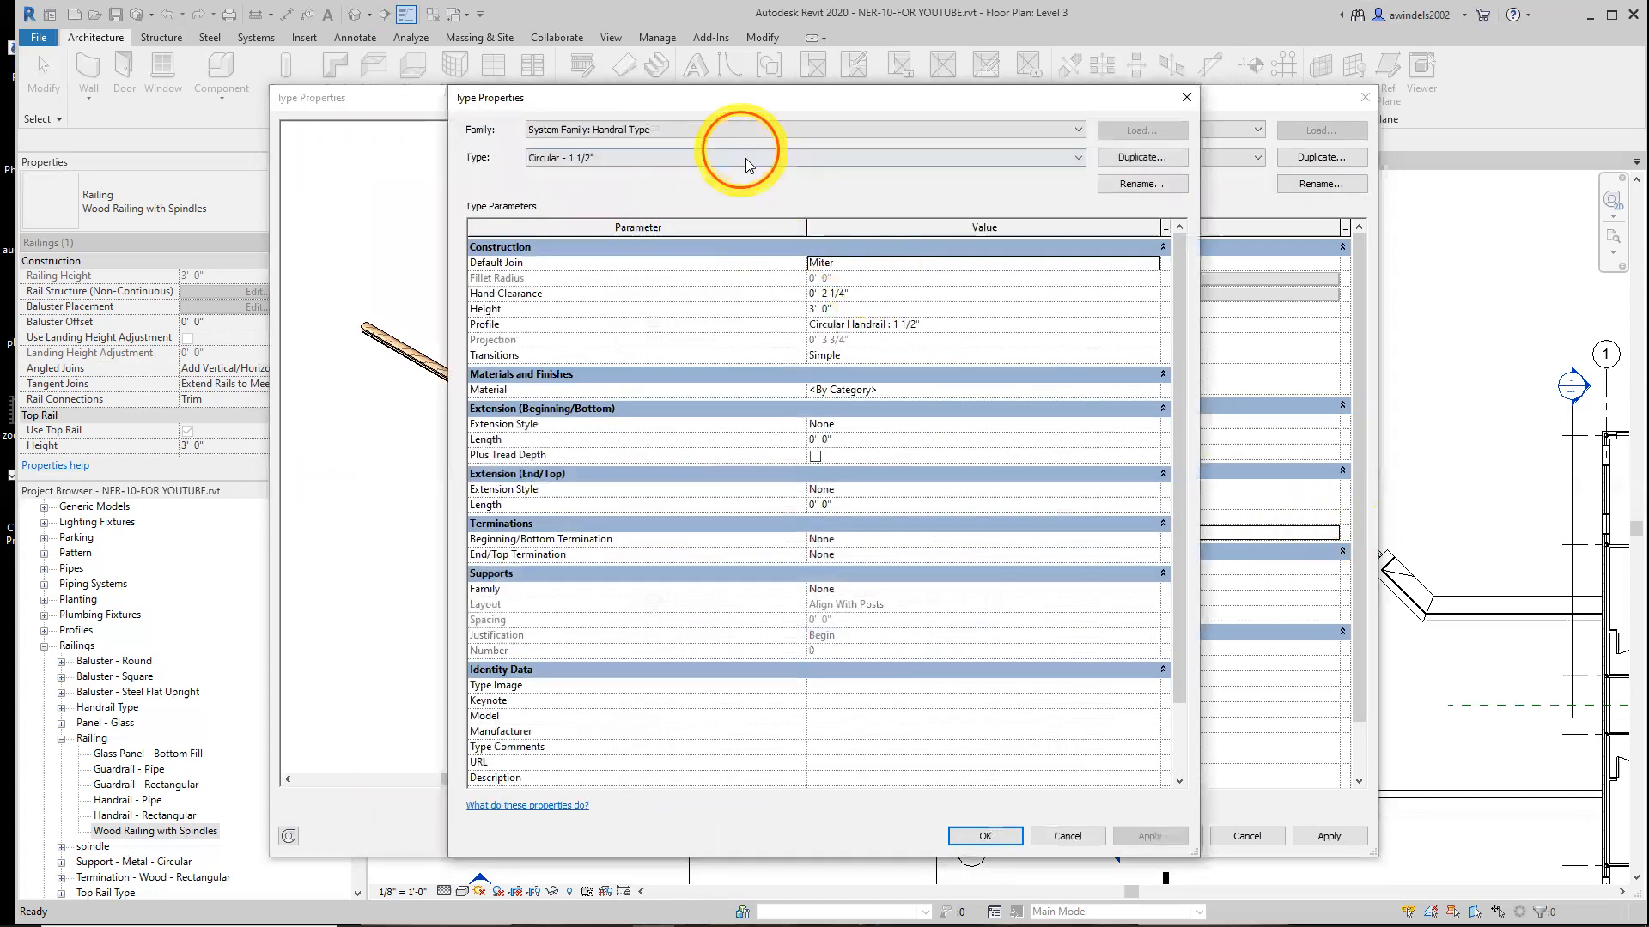
{"action": "left_click", "coordinate": [745, 158]}
{"action": "left_click", "coordinate": [745, 171]}
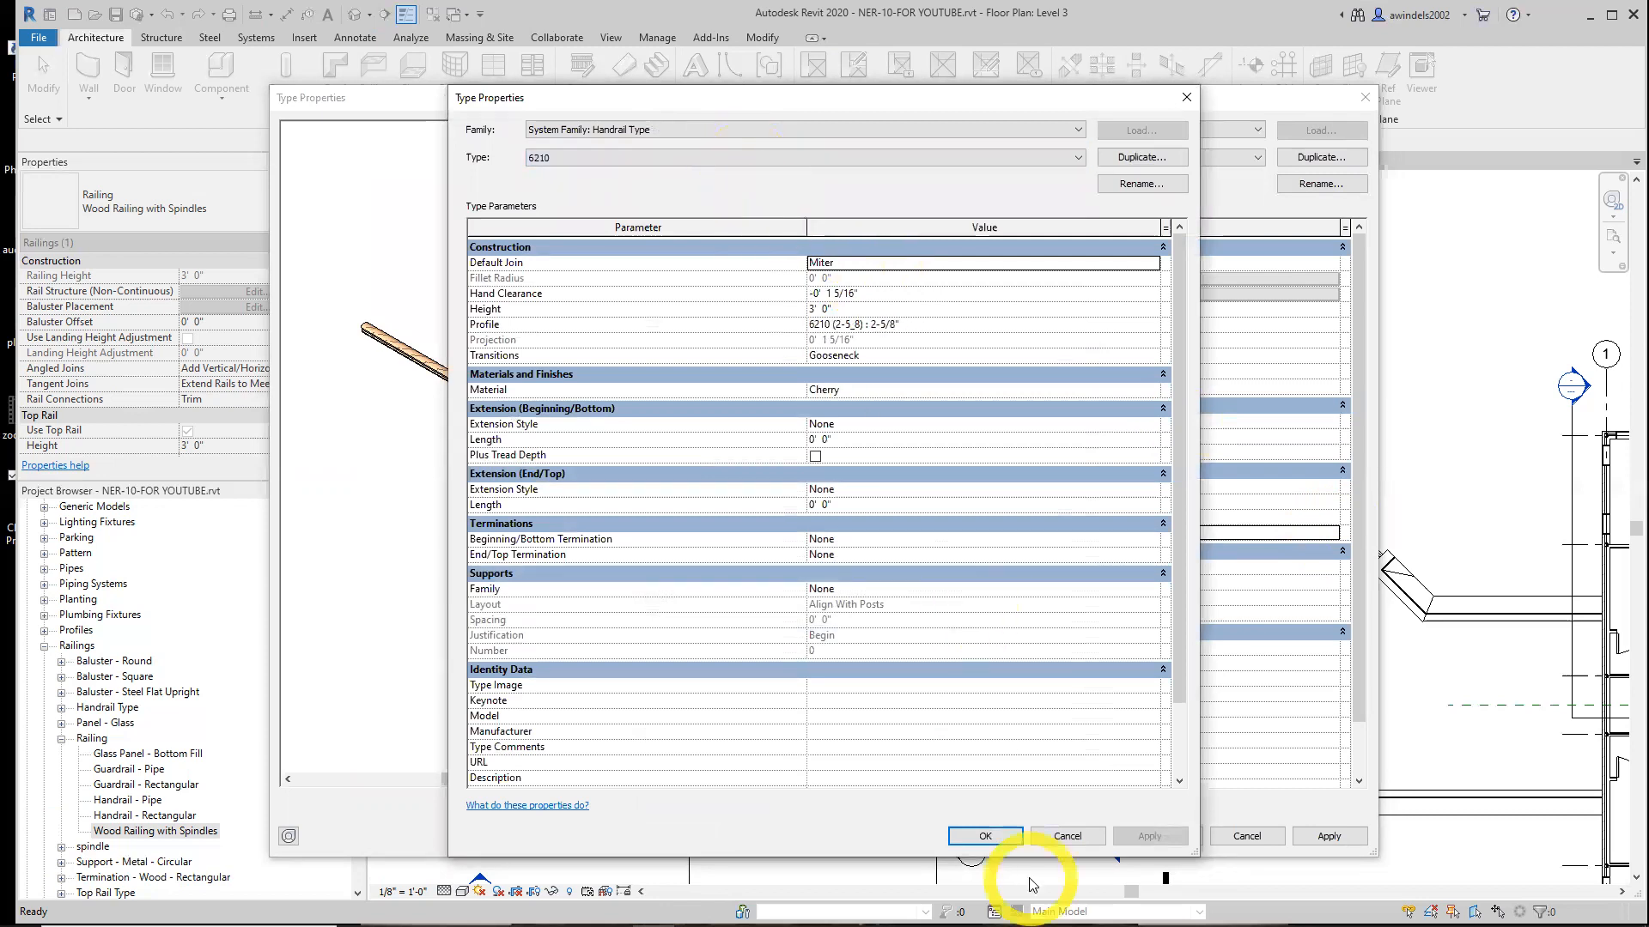
{"action": "left_click", "coordinate": [991, 836]}
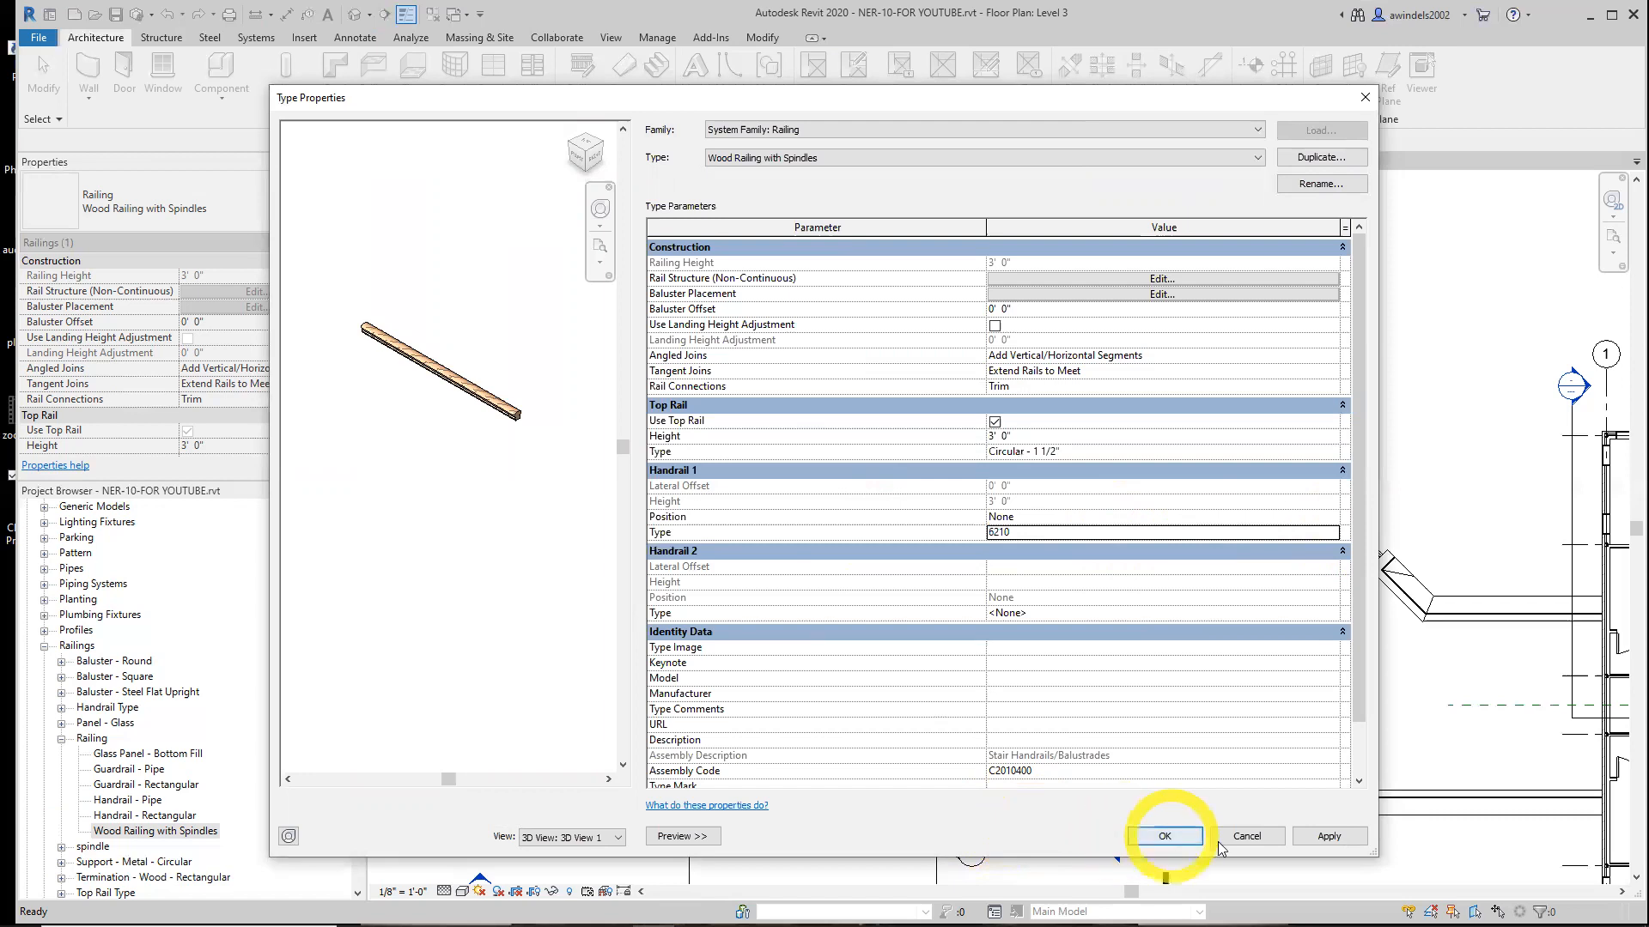
{"action": "left_click", "coordinate": [1302, 833]}
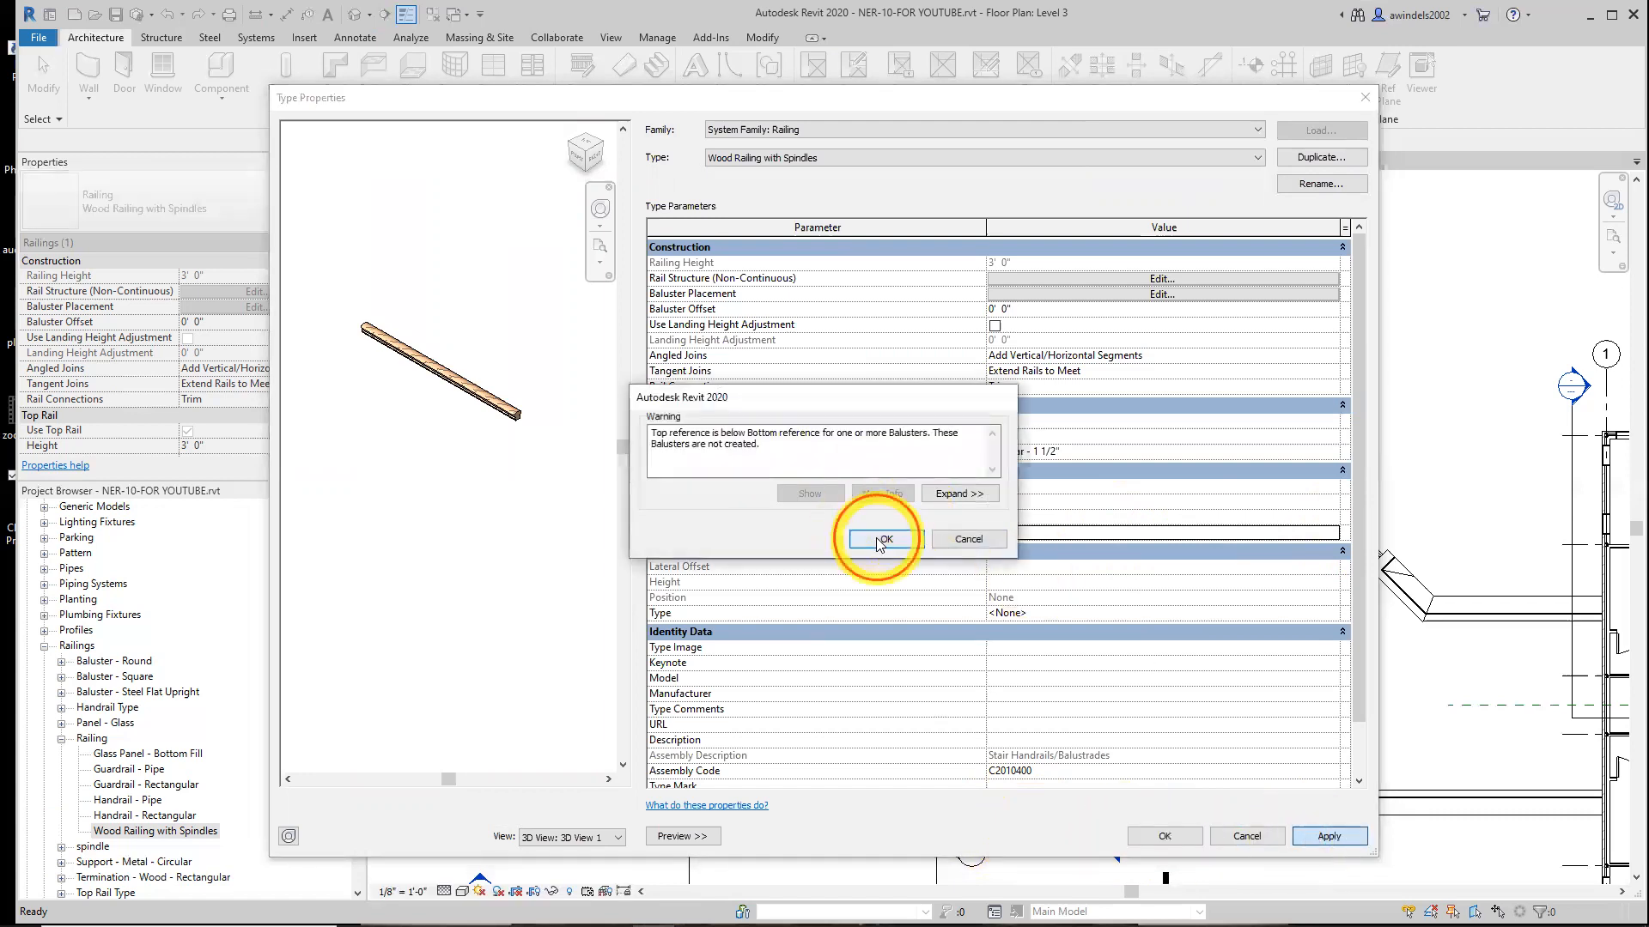
{"action": "left_click", "coordinate": [887, 539]}
{"action": "left_click", "coordinate": [1155, 838]}
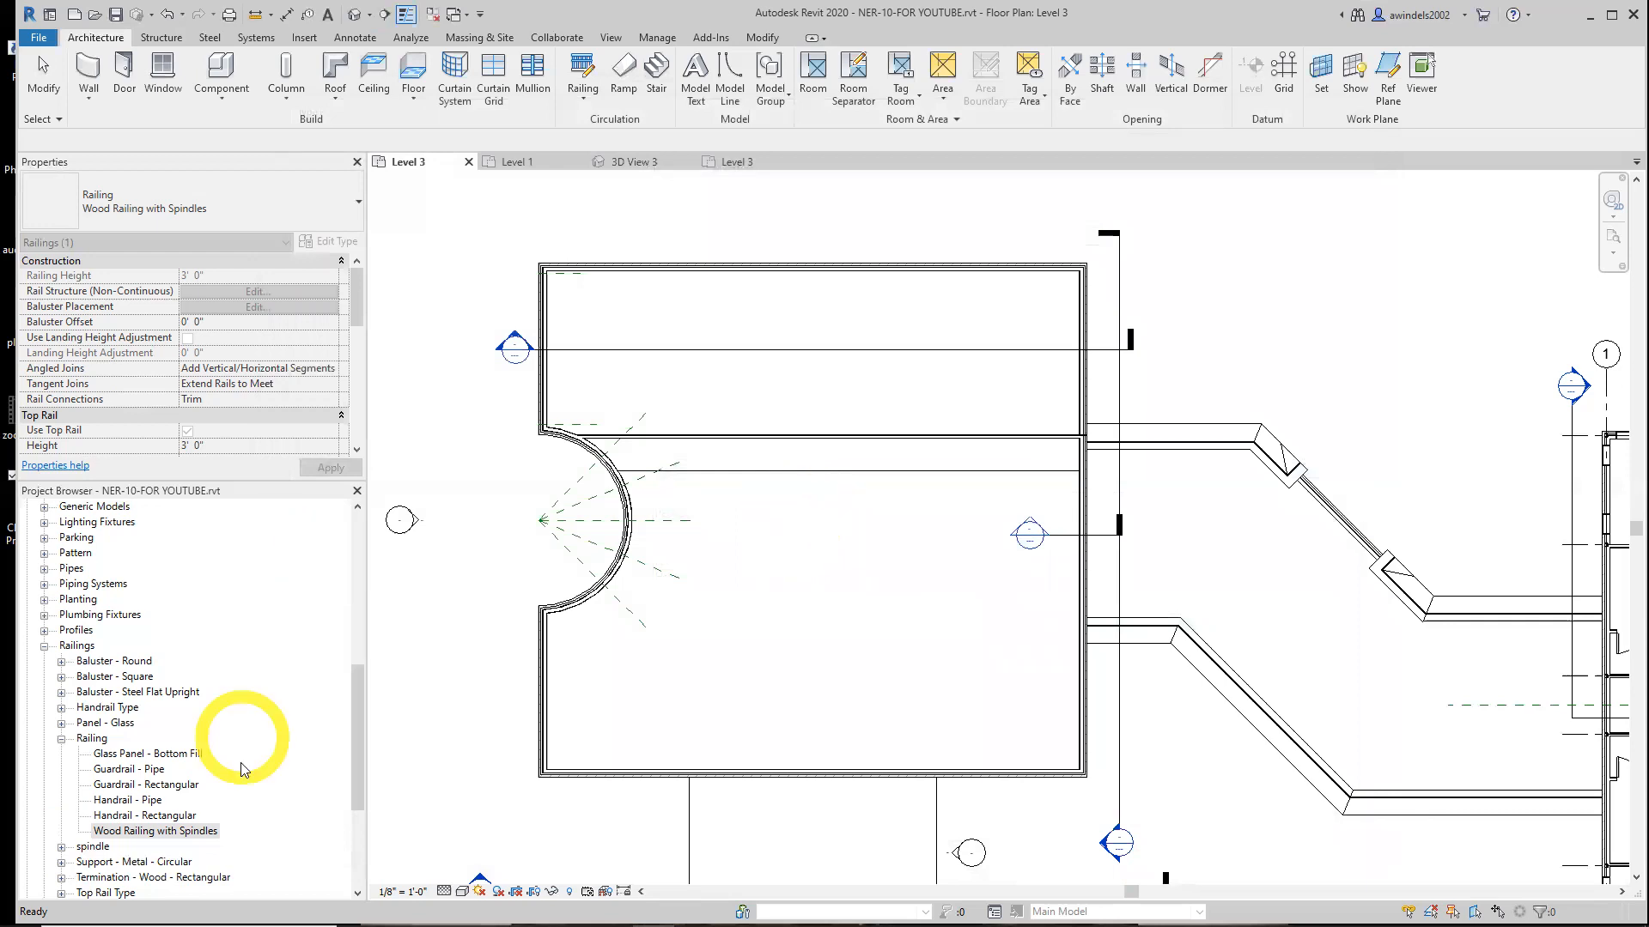
Open the spindle 1" baluster type properties and set its material to Cherry
{"action": "left_click", "coordinate": [186, 835]}
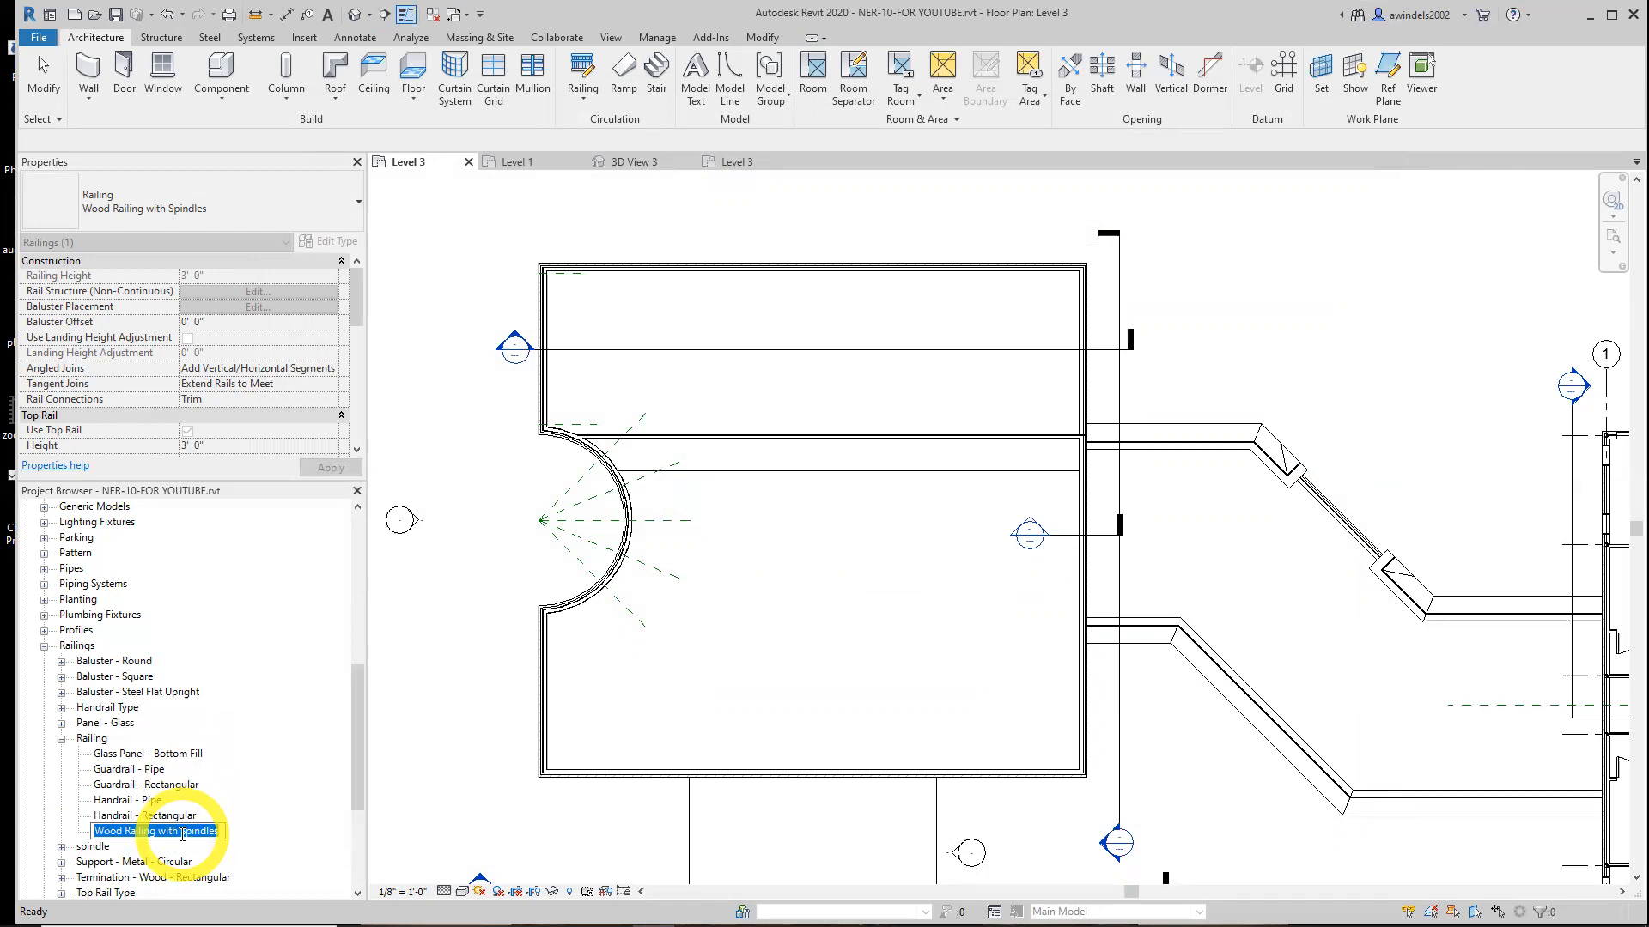
{"action": "left_click", "coordinate": [61, 739]}
{"action": "left_click", "coordinate": [61, 754]}
{"action": "double_click", "coordinate": [96, 770]}
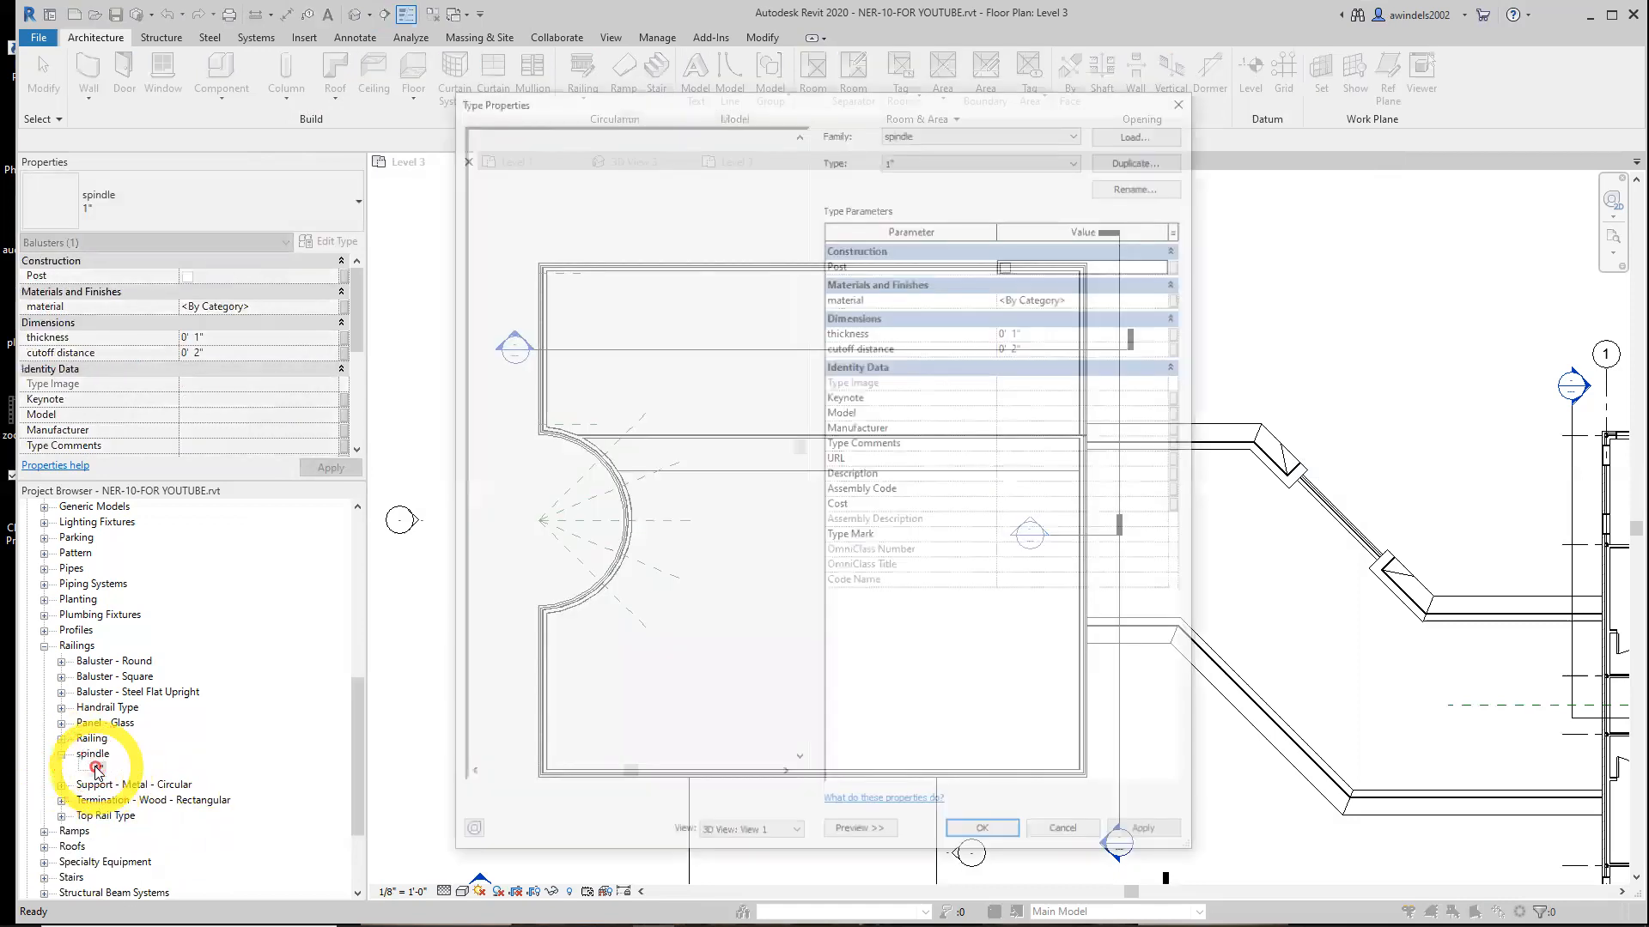
{"action": "scroll", "coordinate": [567, 509], "scroll_direction": "up", "scroll_amount": 2}
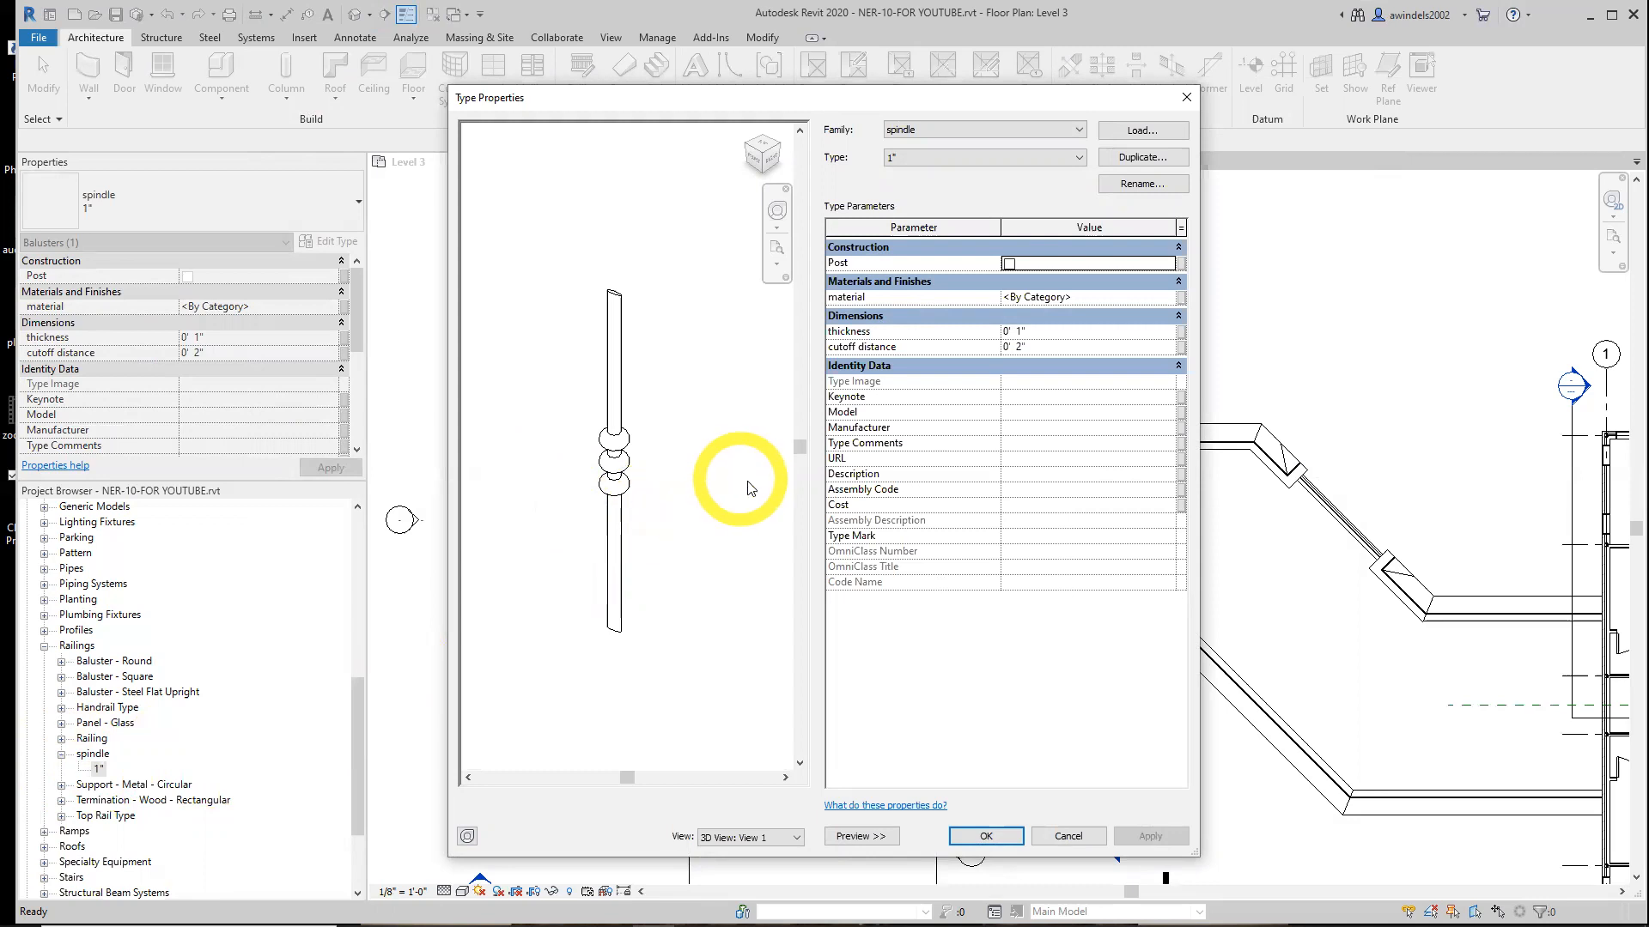
{"action": "left_click", "coordinate": [992, 301]}
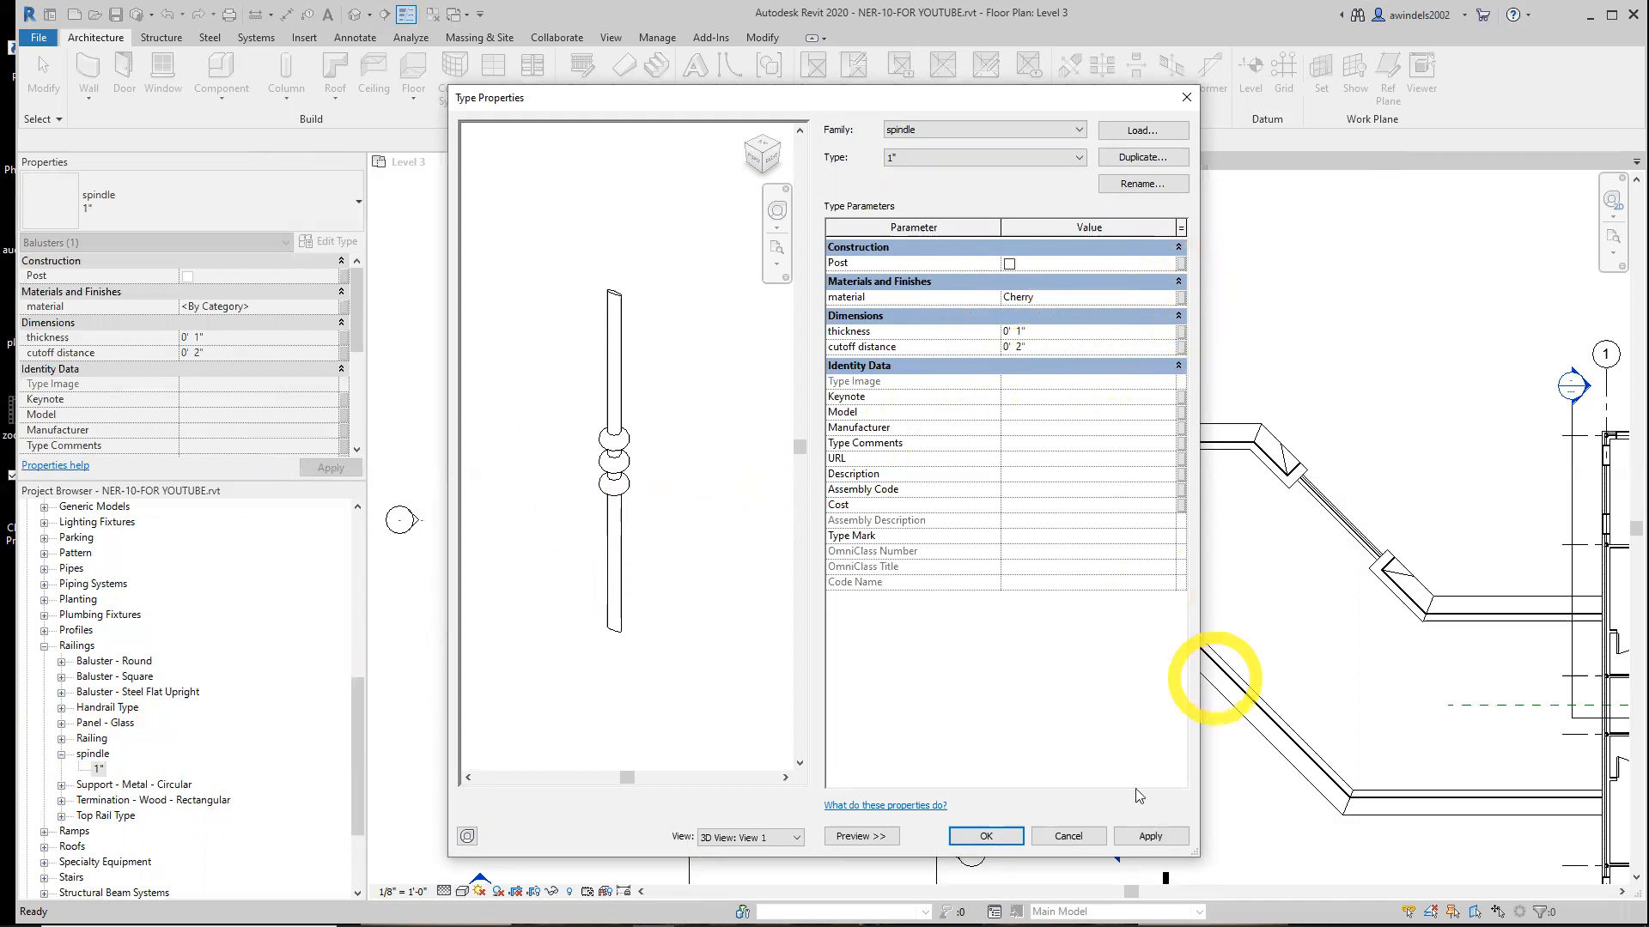
{"action": "left_click", "coordinate": [1142, 835]}
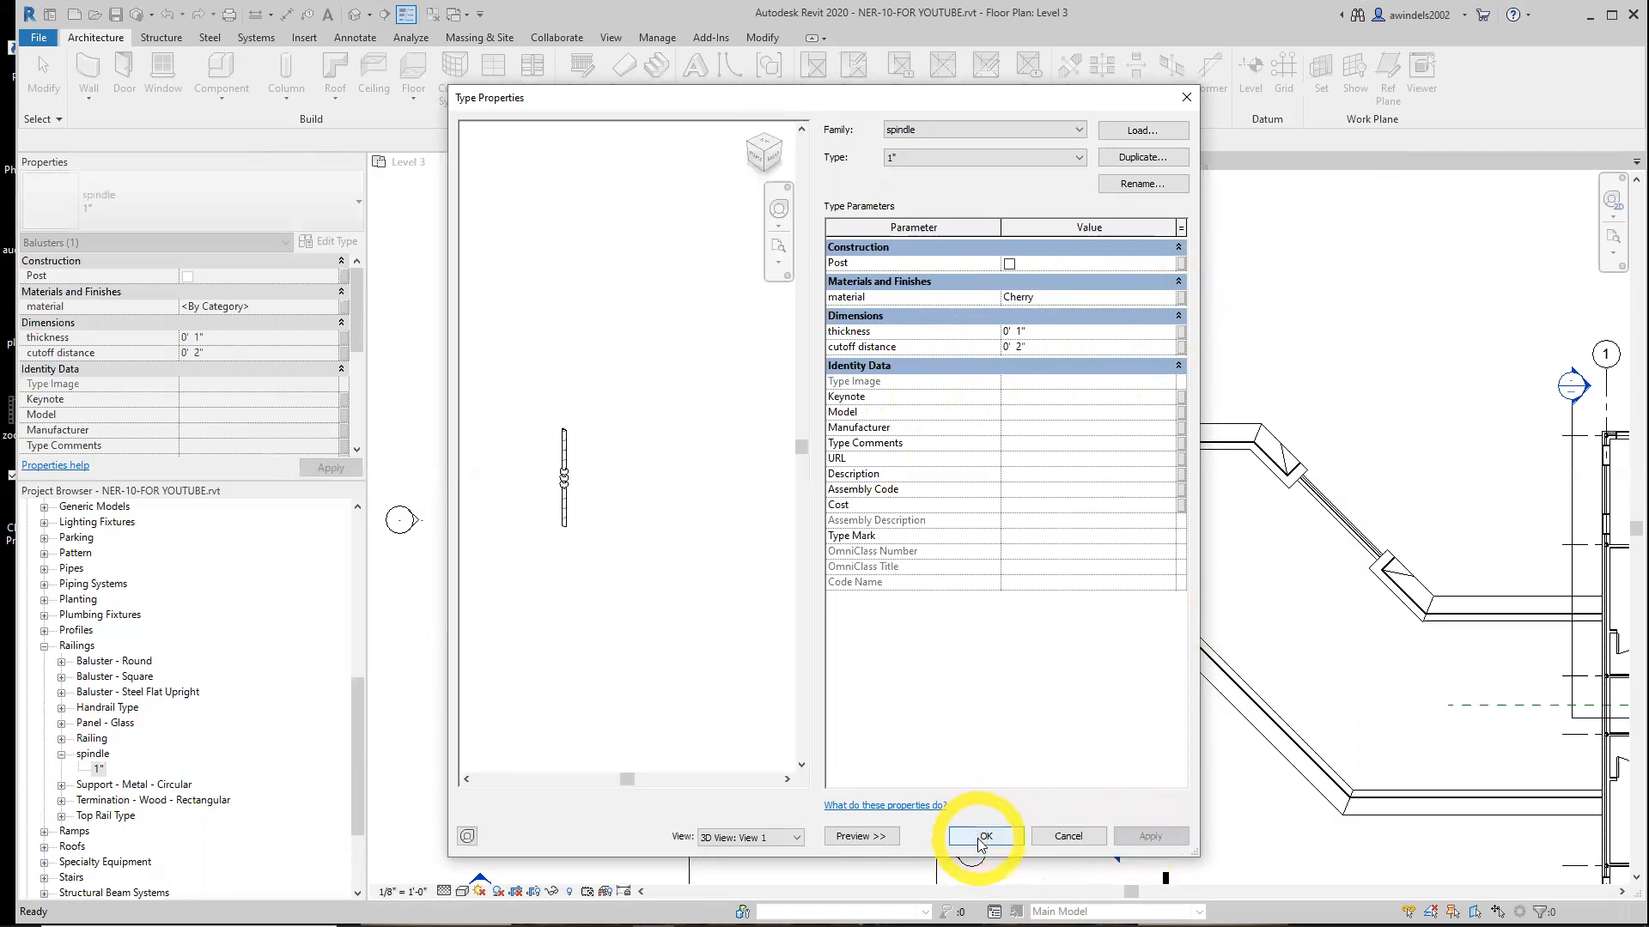
{"action": "scroll", "coordinate": [569, 492], "scroll_direction": "up", "scroll_amount": 5}
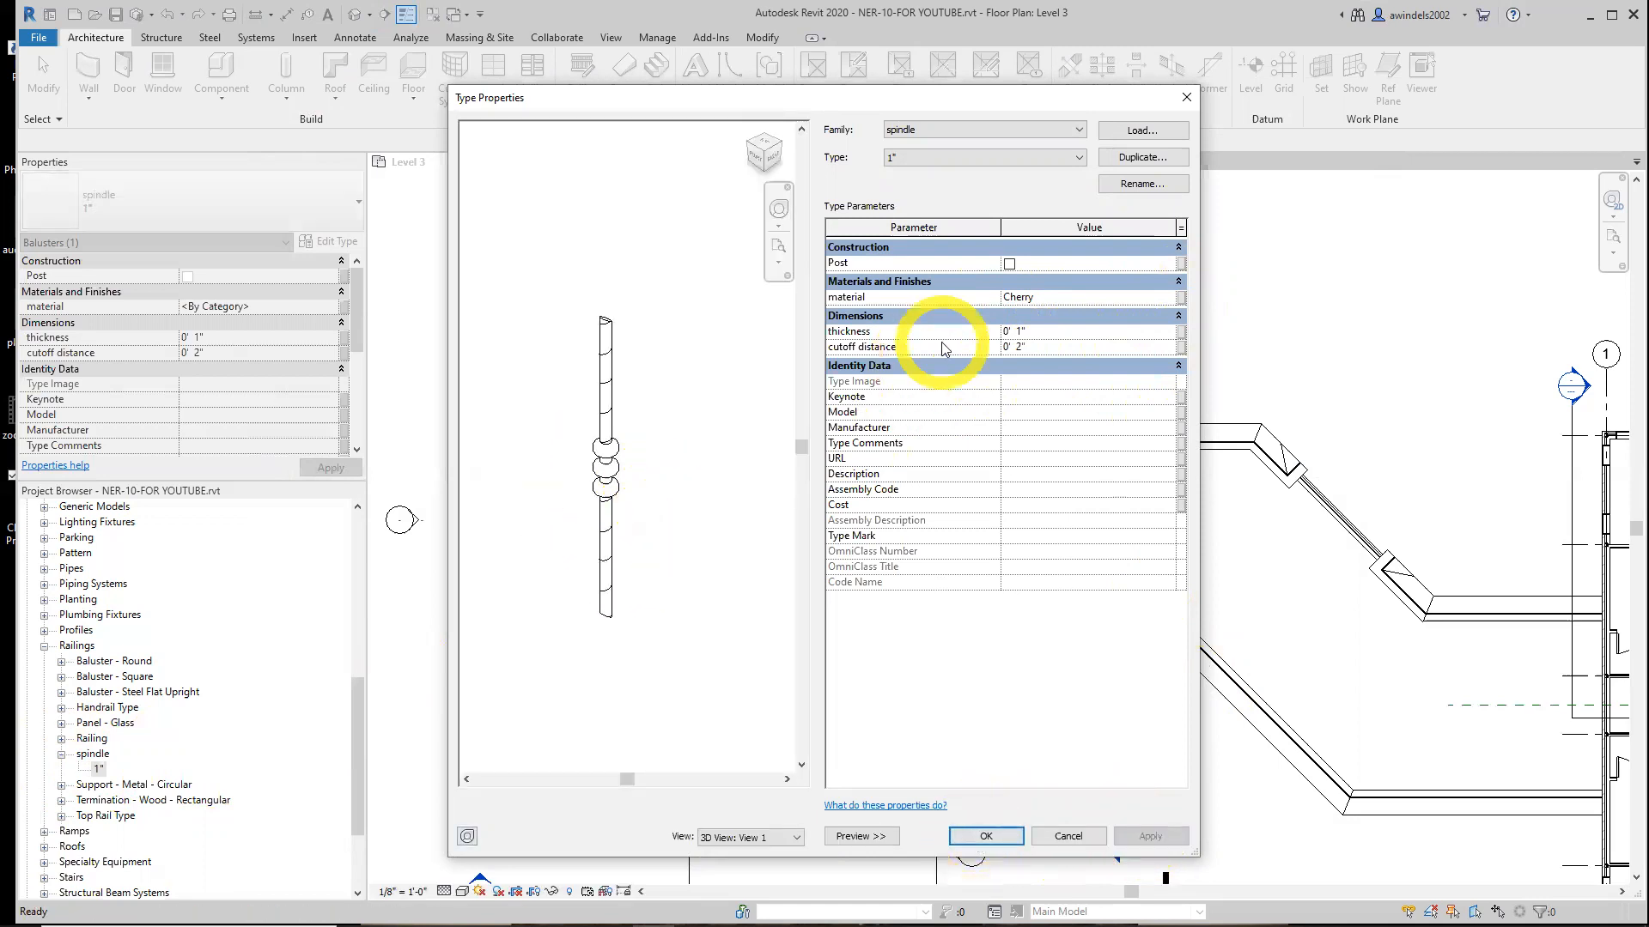
{"action": "left_click", "coordinate": [986, 835]}
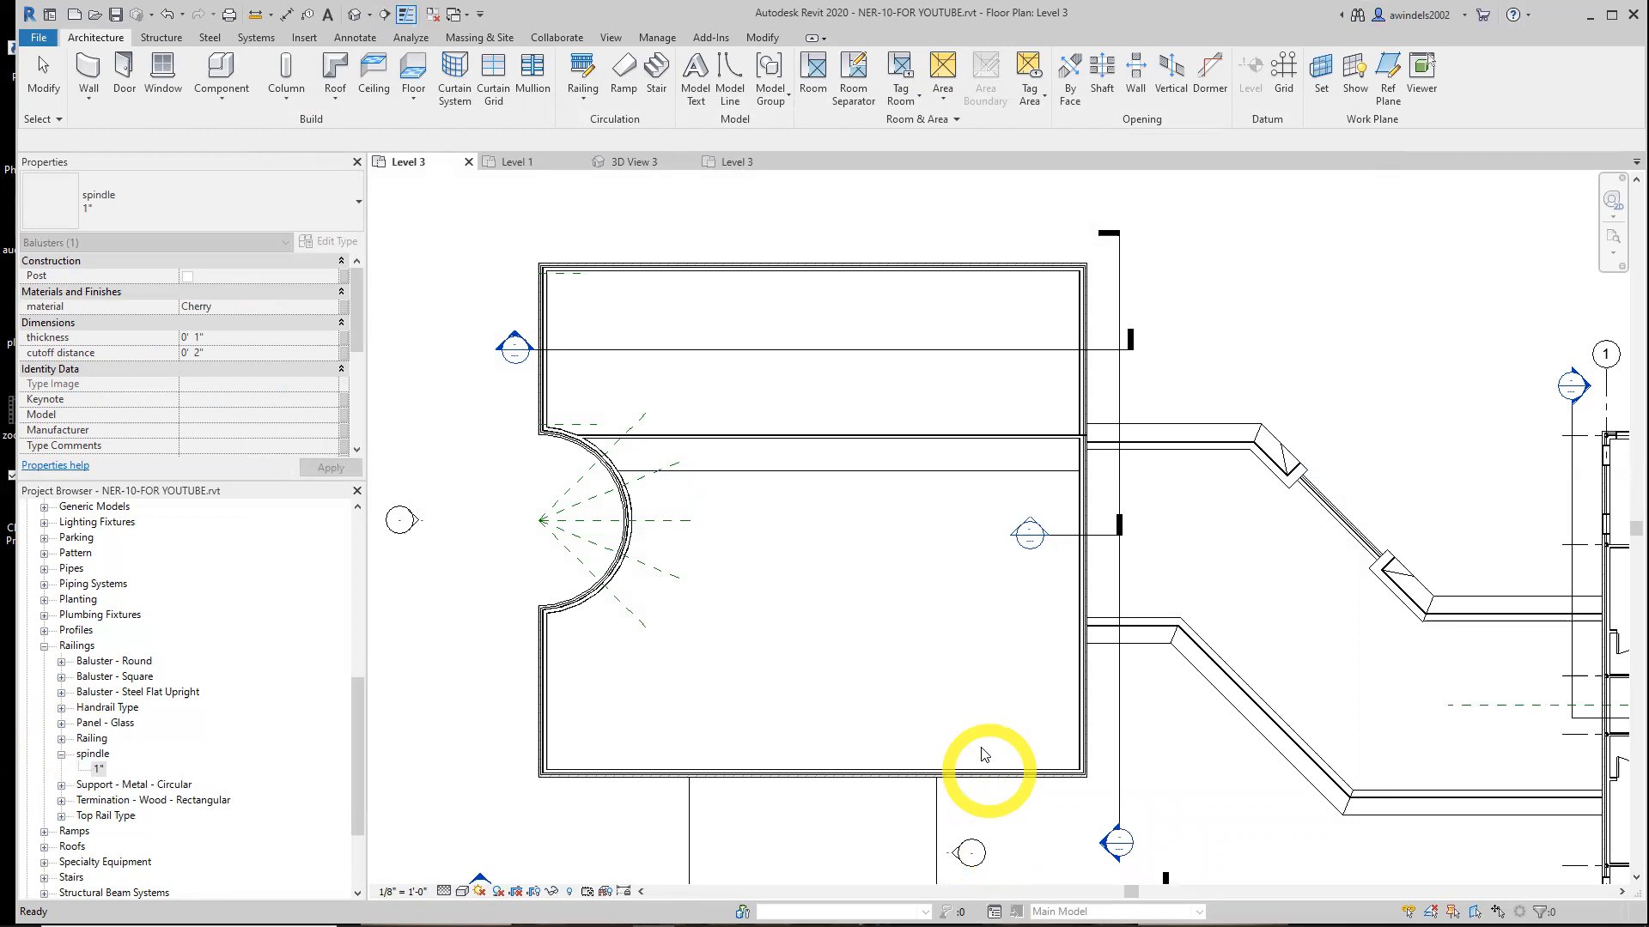
Expand and review the handrail and top rail type families in the project browser
{"action": "left_click", "coordinate": [60, 755]}
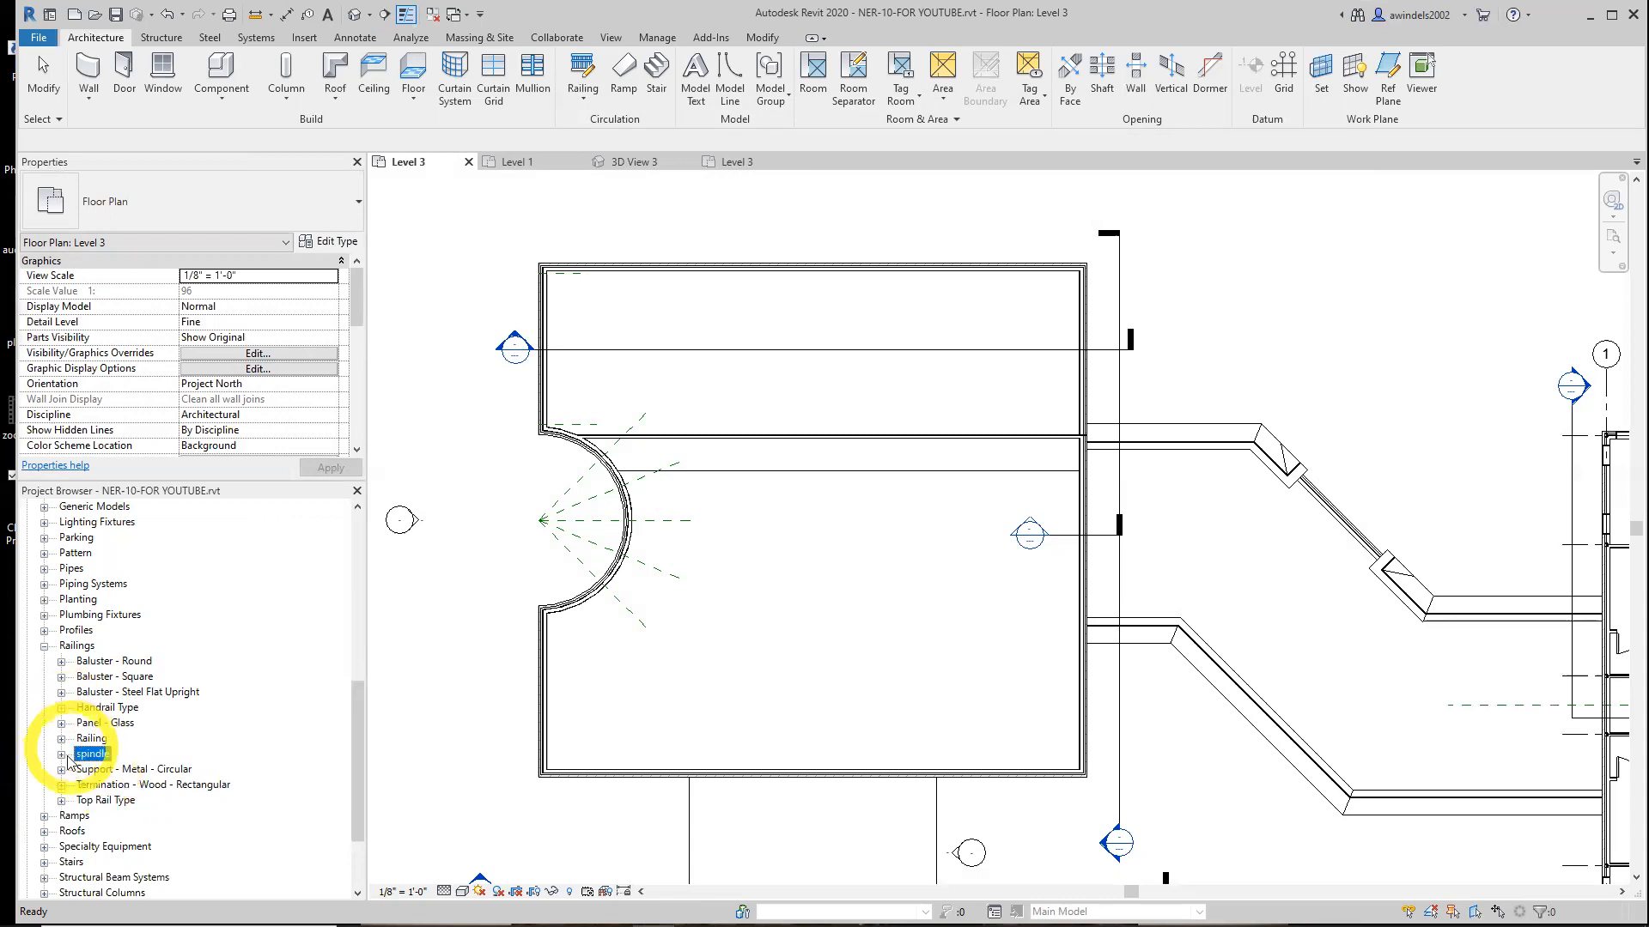
{"action": "left_click", "coordinate": [61, 708]}
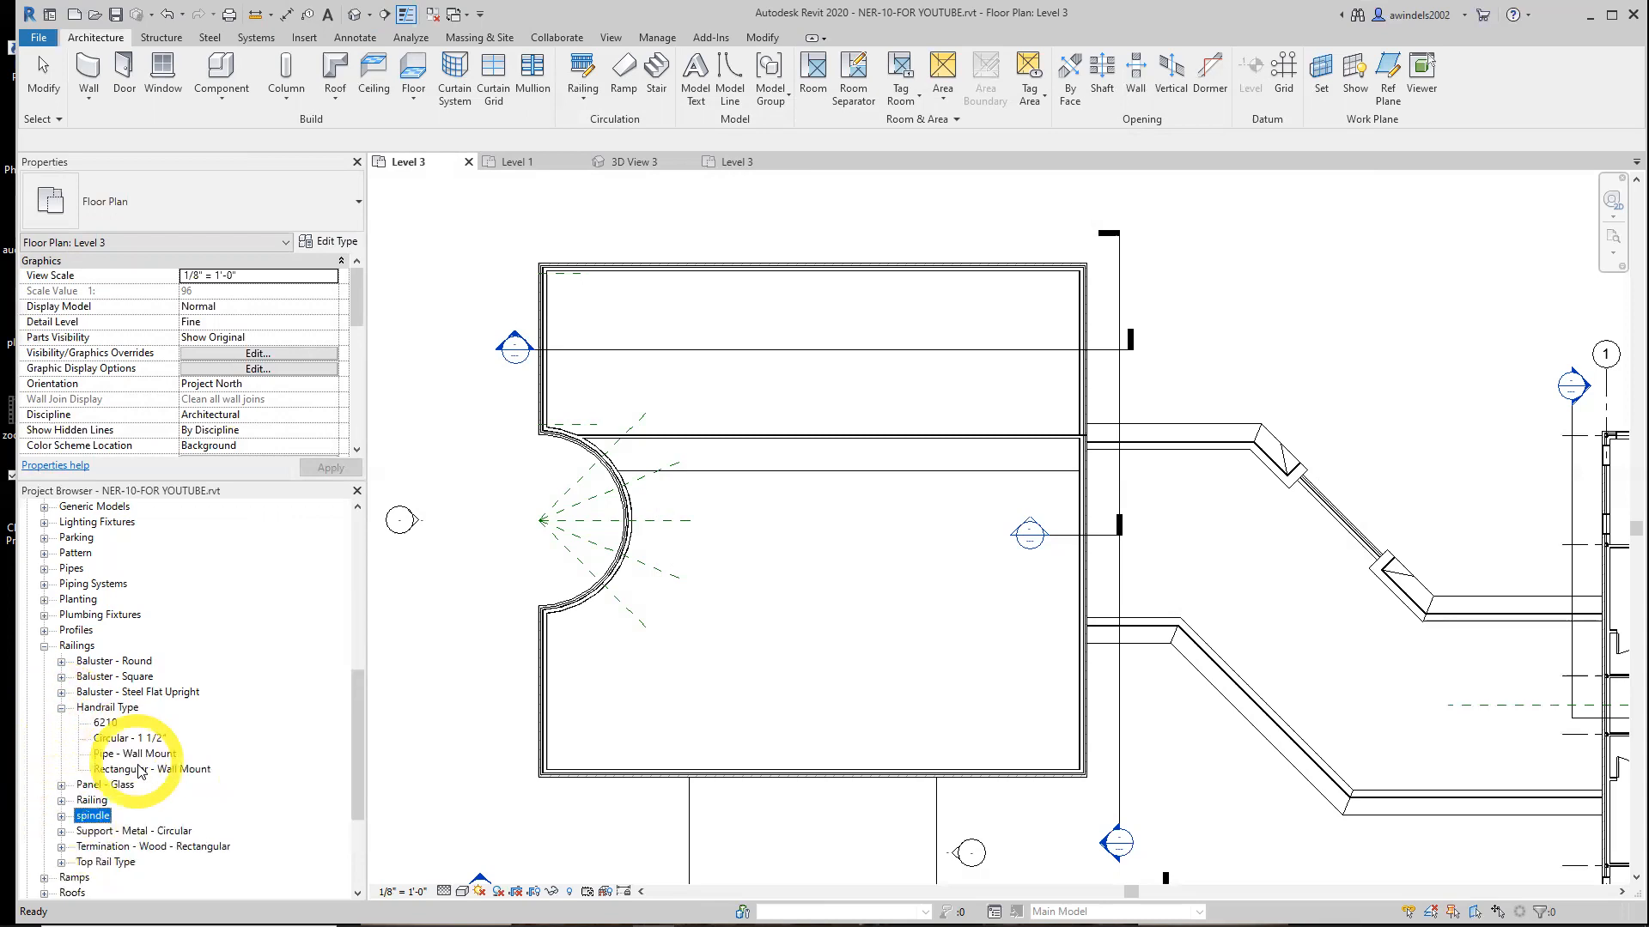
{"action": "left_click", "coordinate": [61, 708]}
{"action": "left_click", "coordinate": [61, 800]}
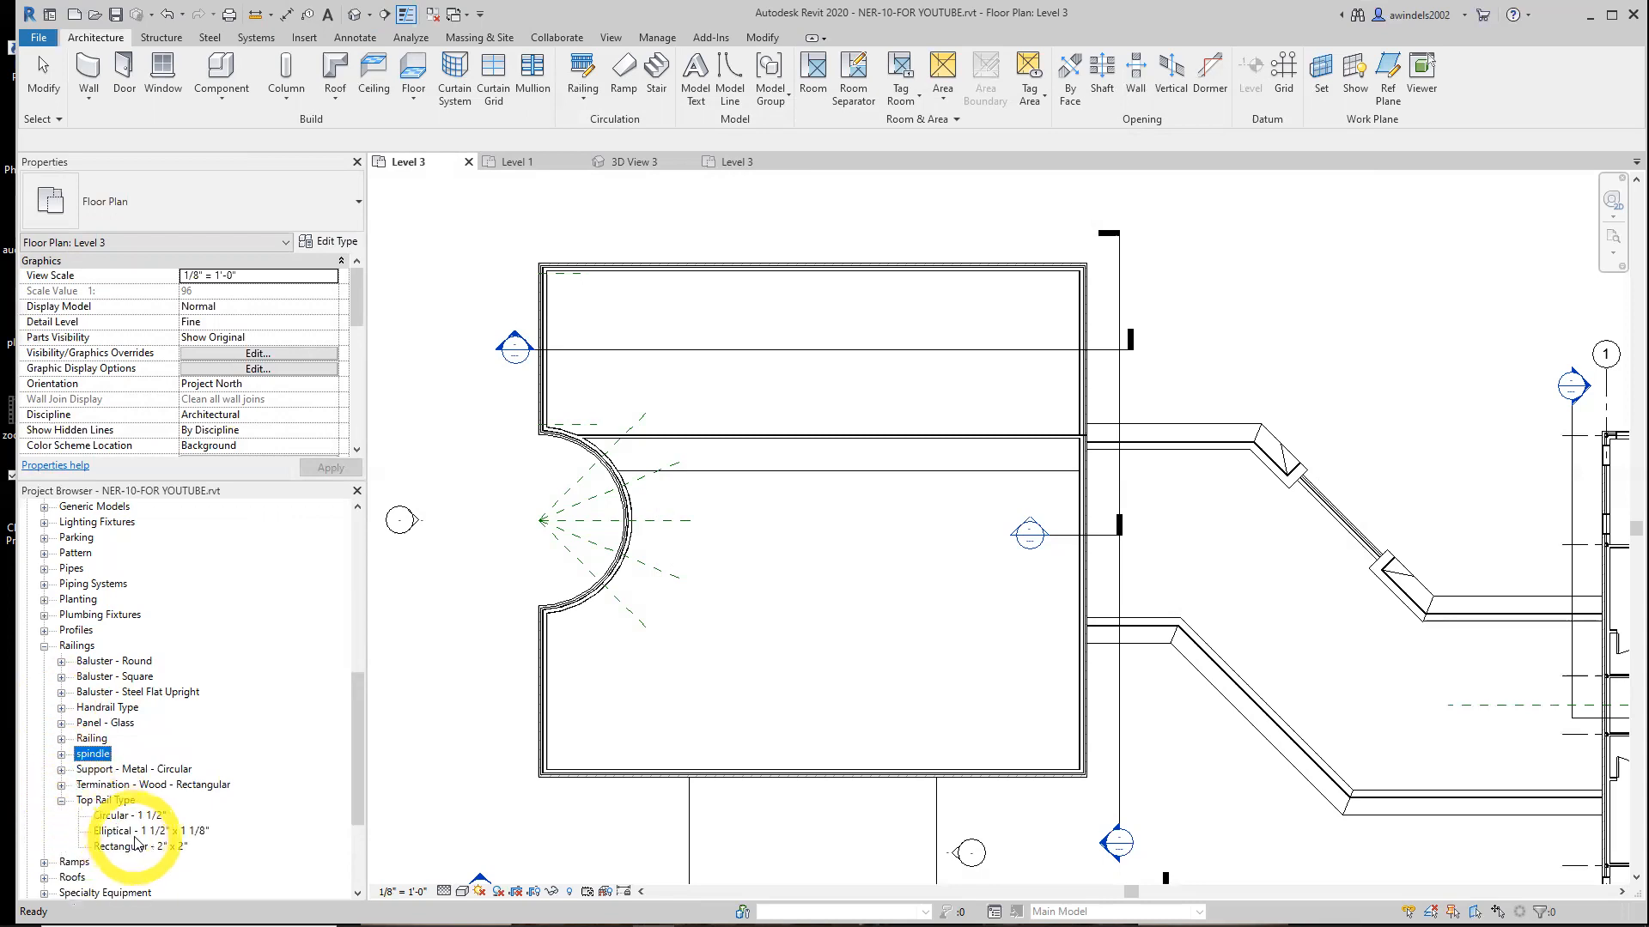
{"action": "left_click", "coordinate": [61, 800]}
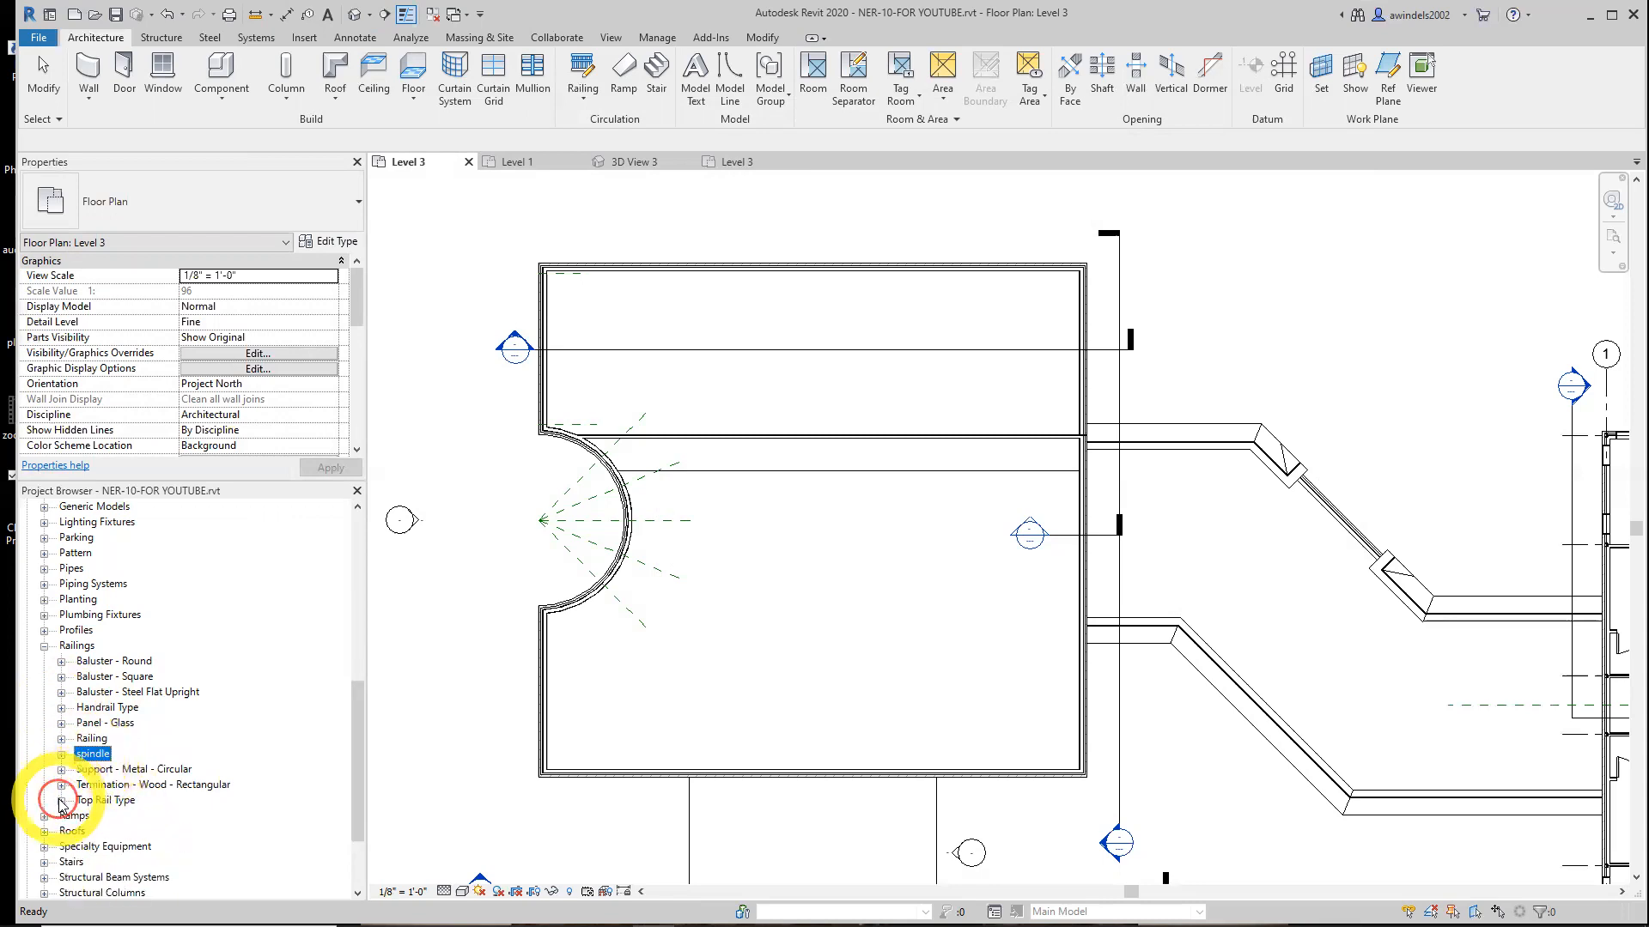
Reopen the Wood Railing with Spindles type properties and set the Handrail 1 position to Left and Right
{"action": "left_click", "coordinate": [60, 739]}
{"action": "left_click", "coordinate": [170, 832]}
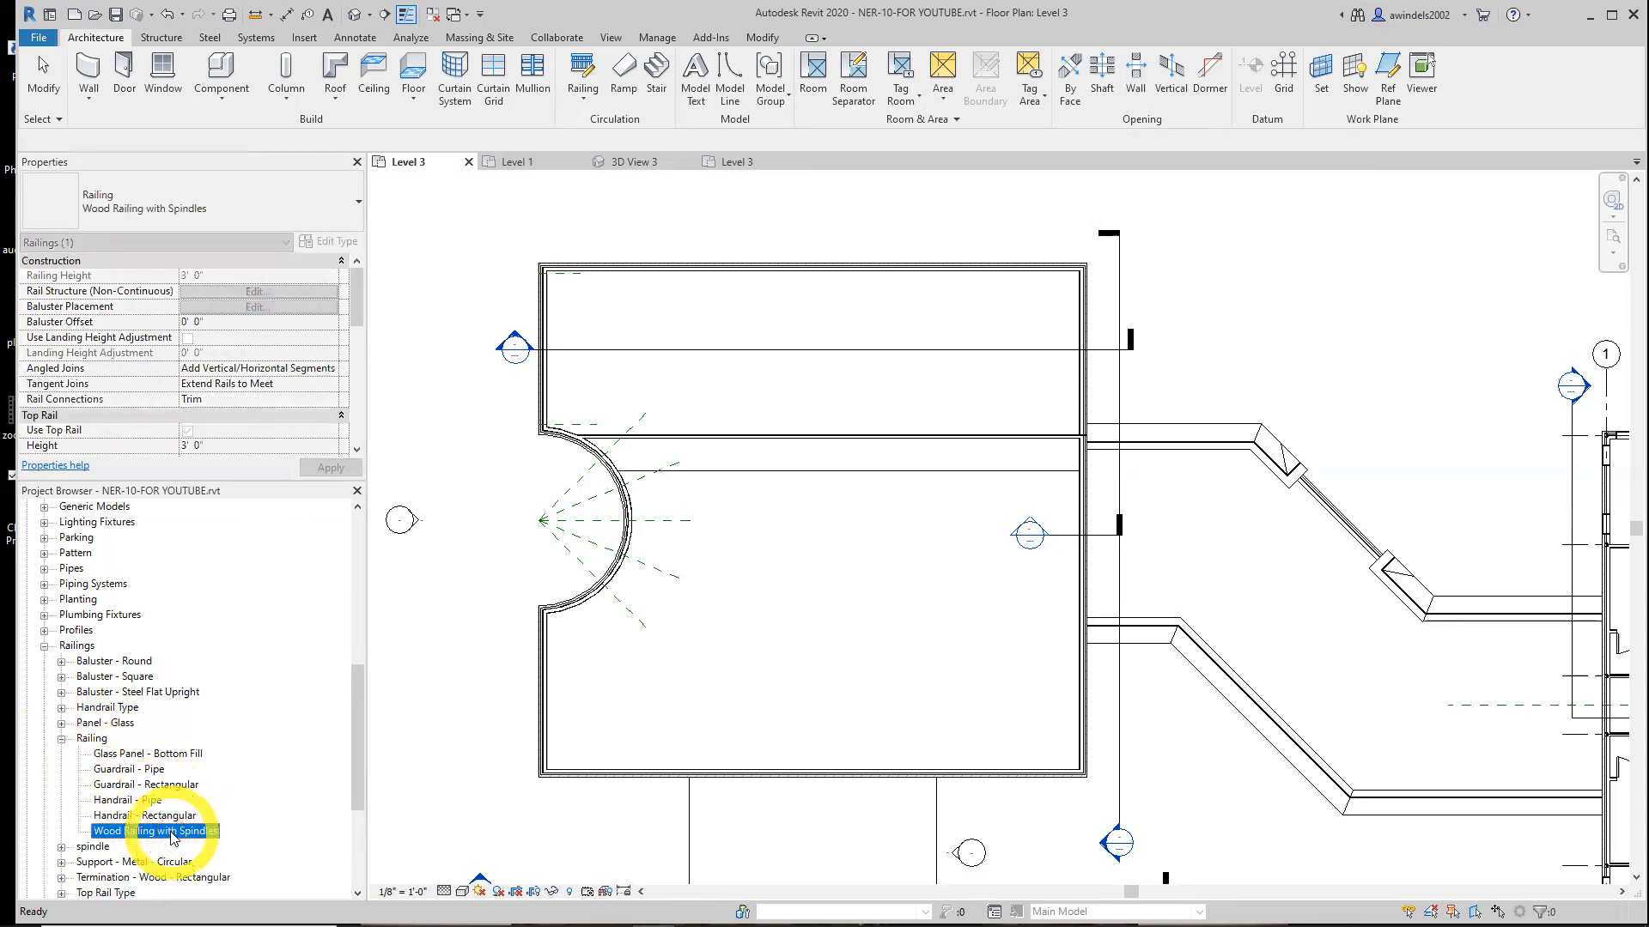
{"action": "double_click", "coordinate": [172, 837]}
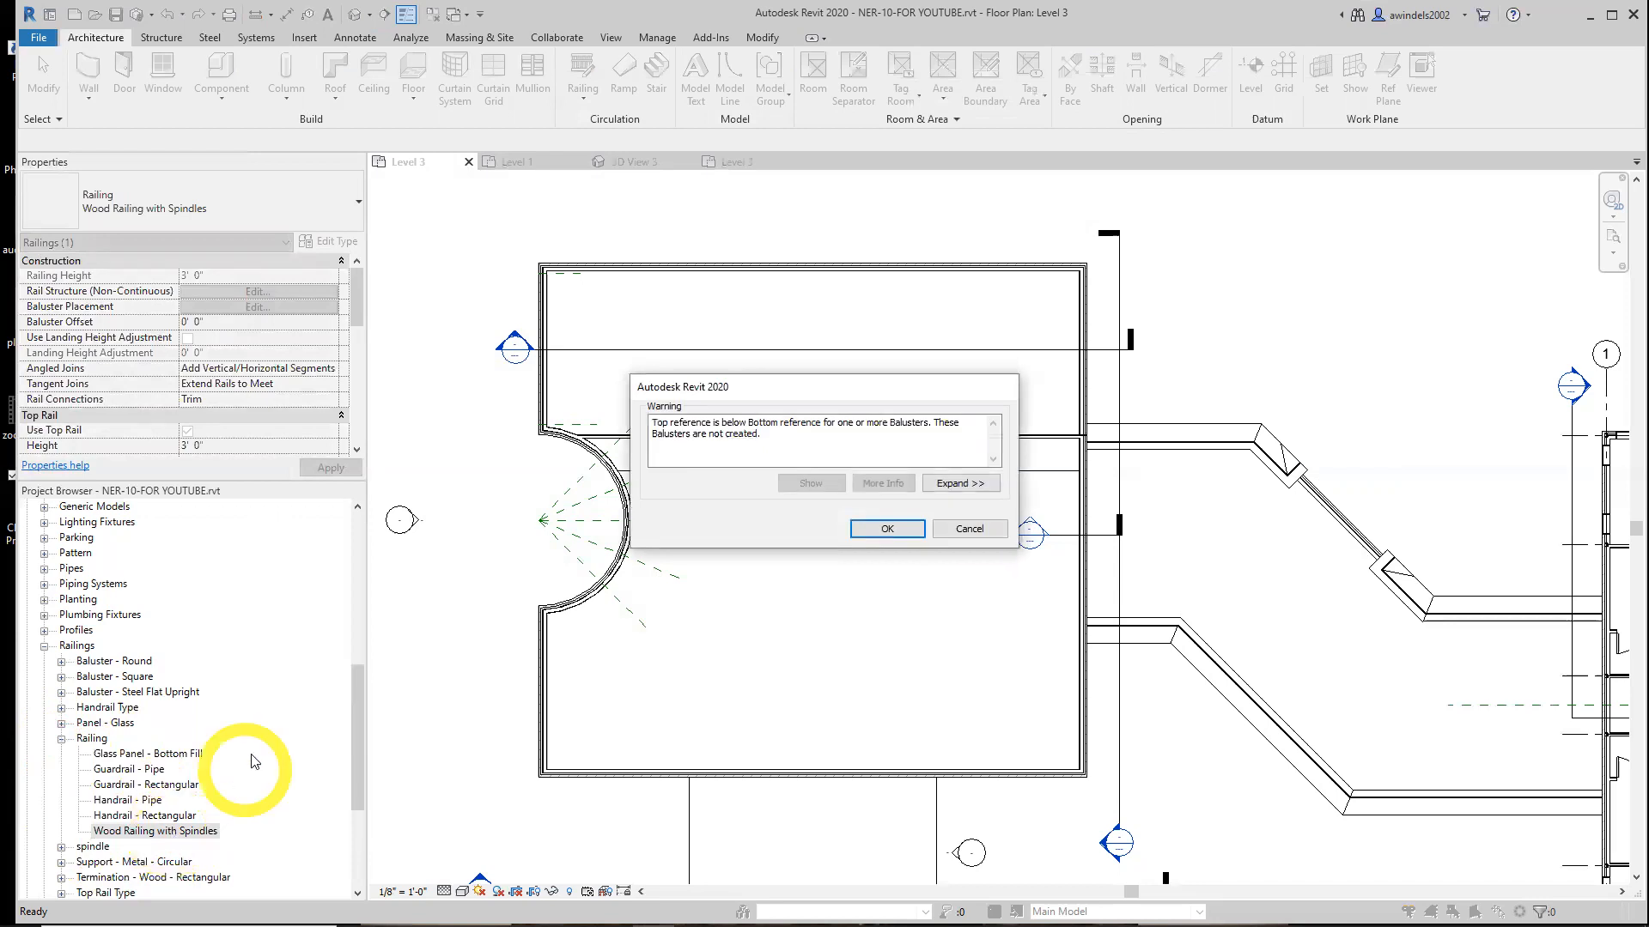
{"action": "left_click", "coordinate": [895, 531]}
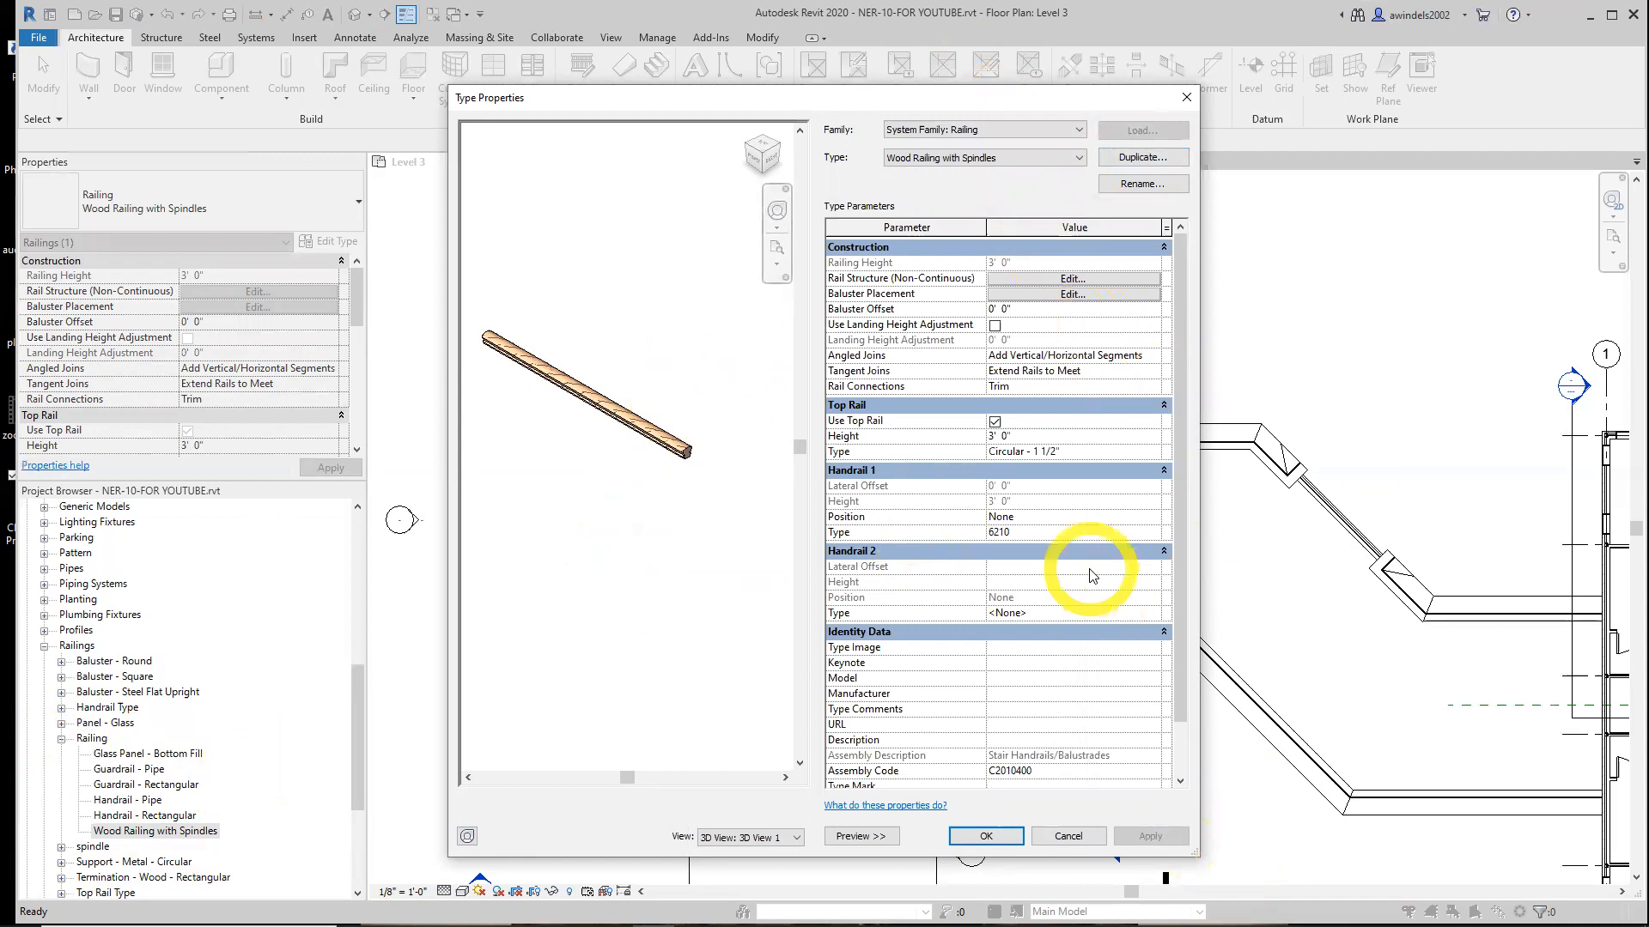
{"action": "left_click", "coordinate": [1142, 517]}
{"action": "left_click", "coordinate": [1150, 518]}
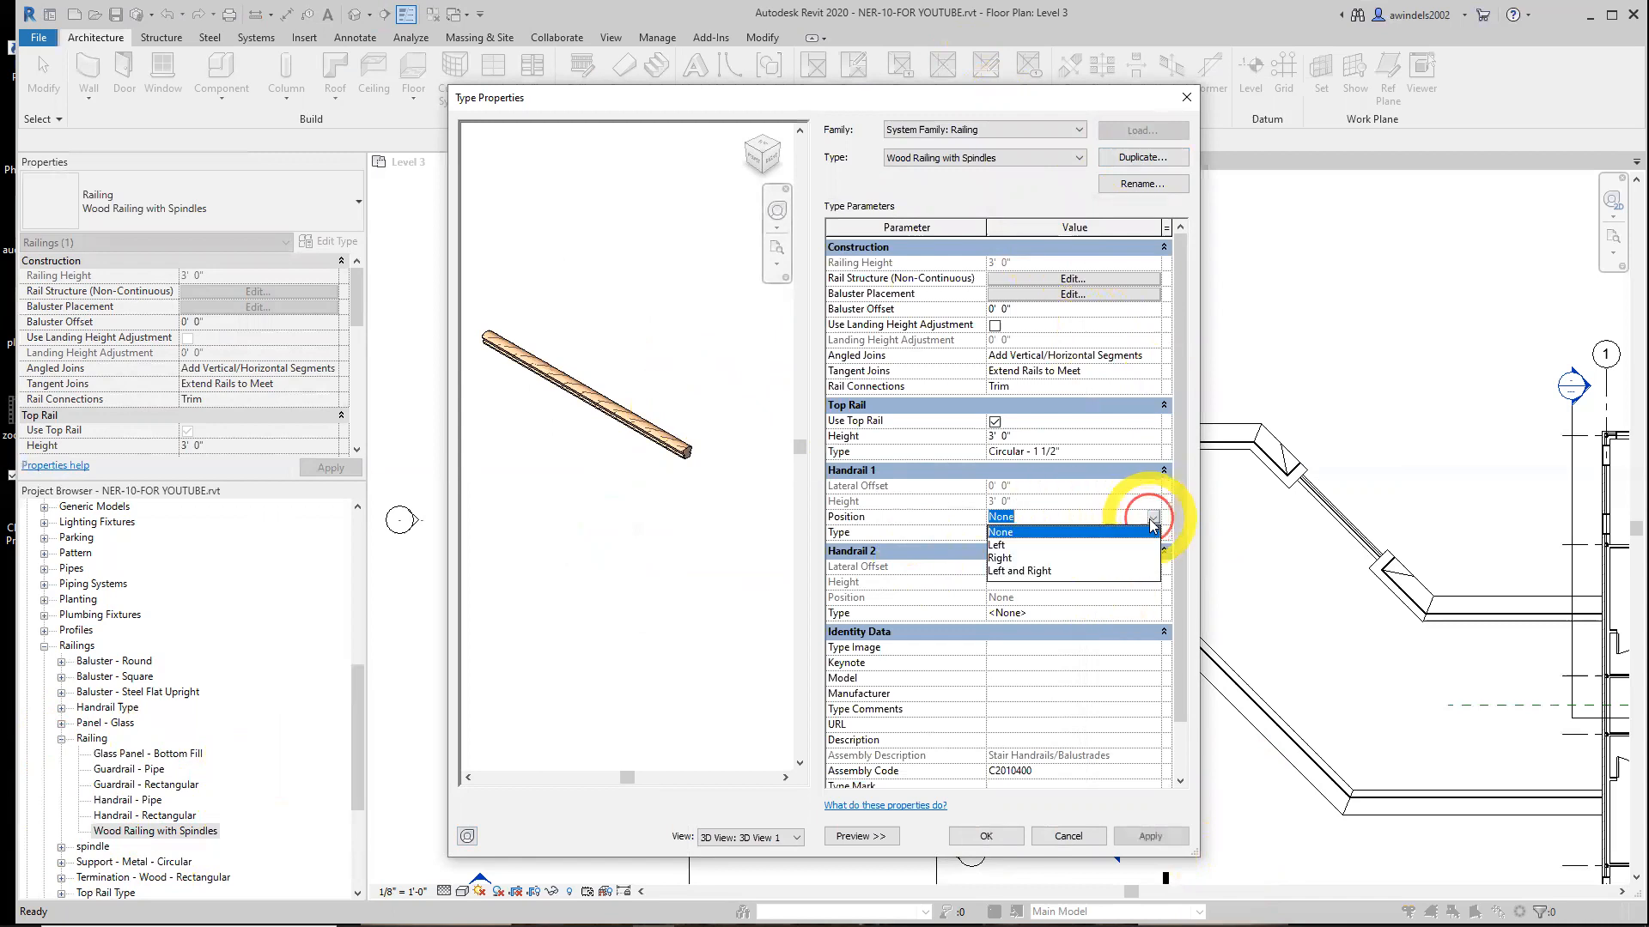
{"action": "left_click", "coordinate": [1022, 577]}
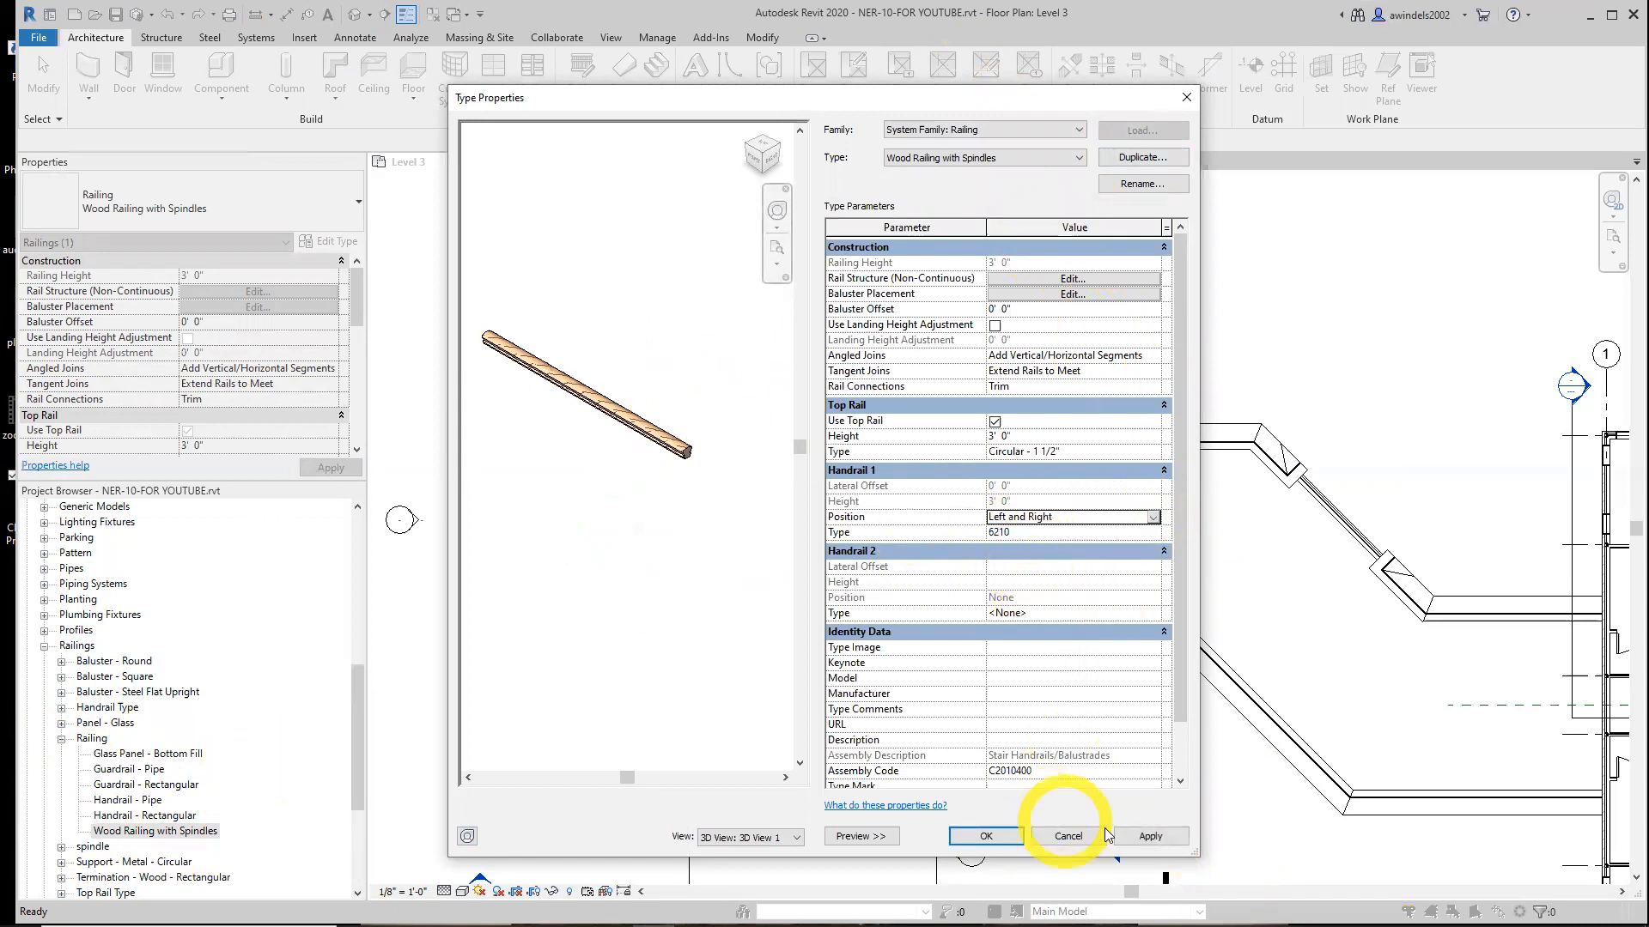
{"action": "left_click", "coordinate": [985, 836]}
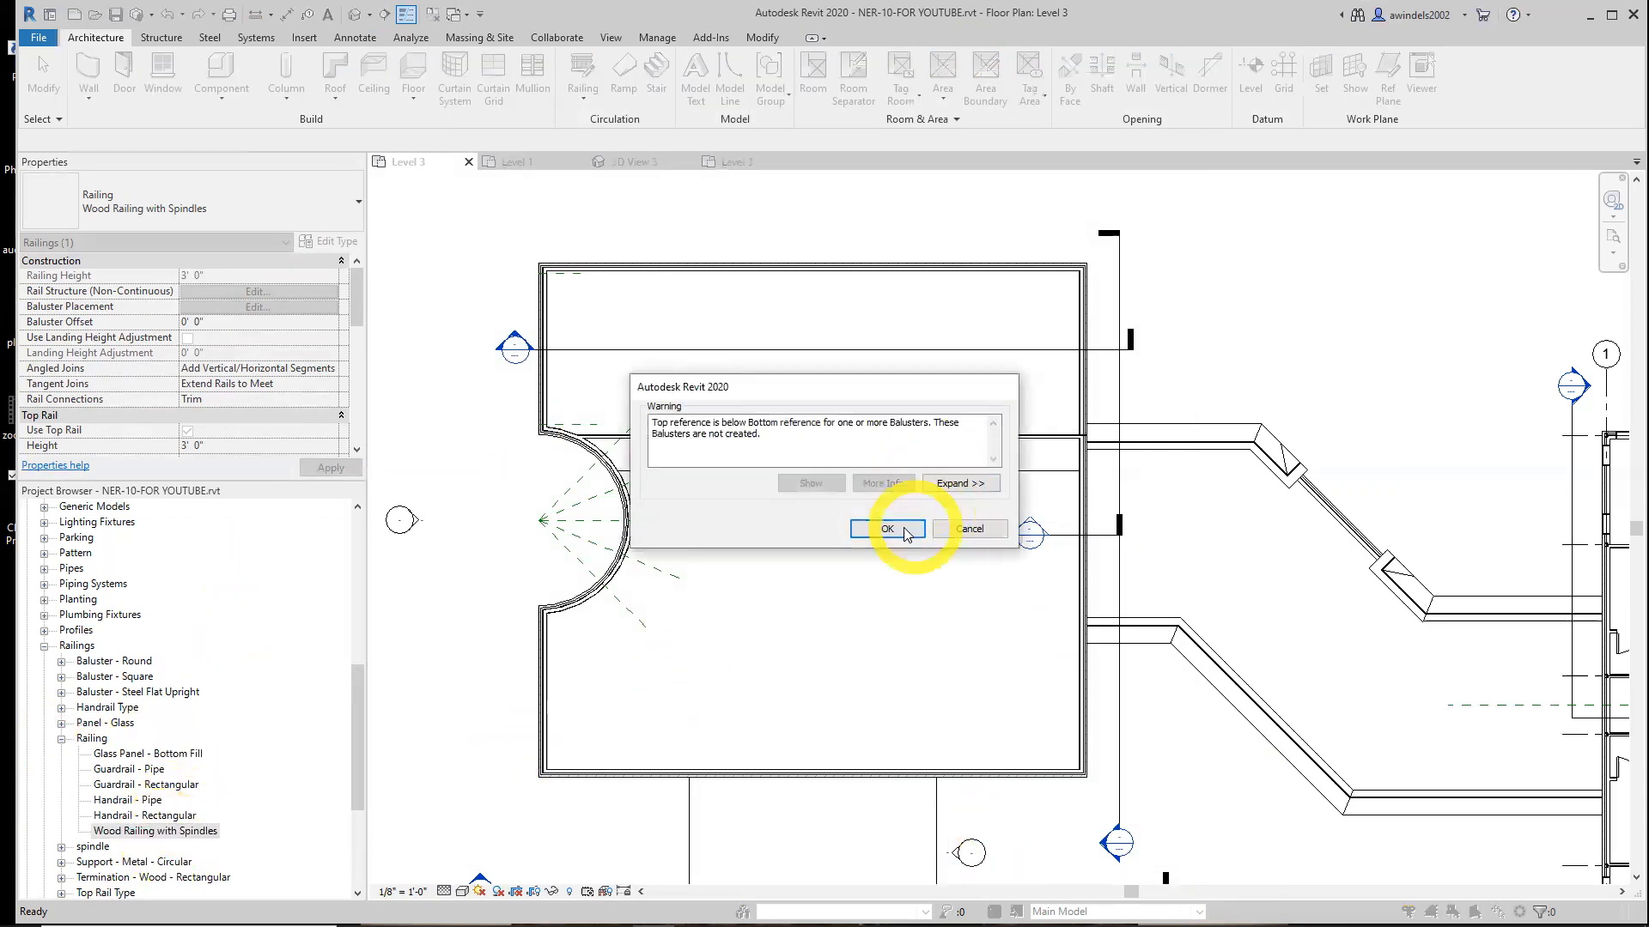
{"action": "left_click", "coordinate": [895, 530]}
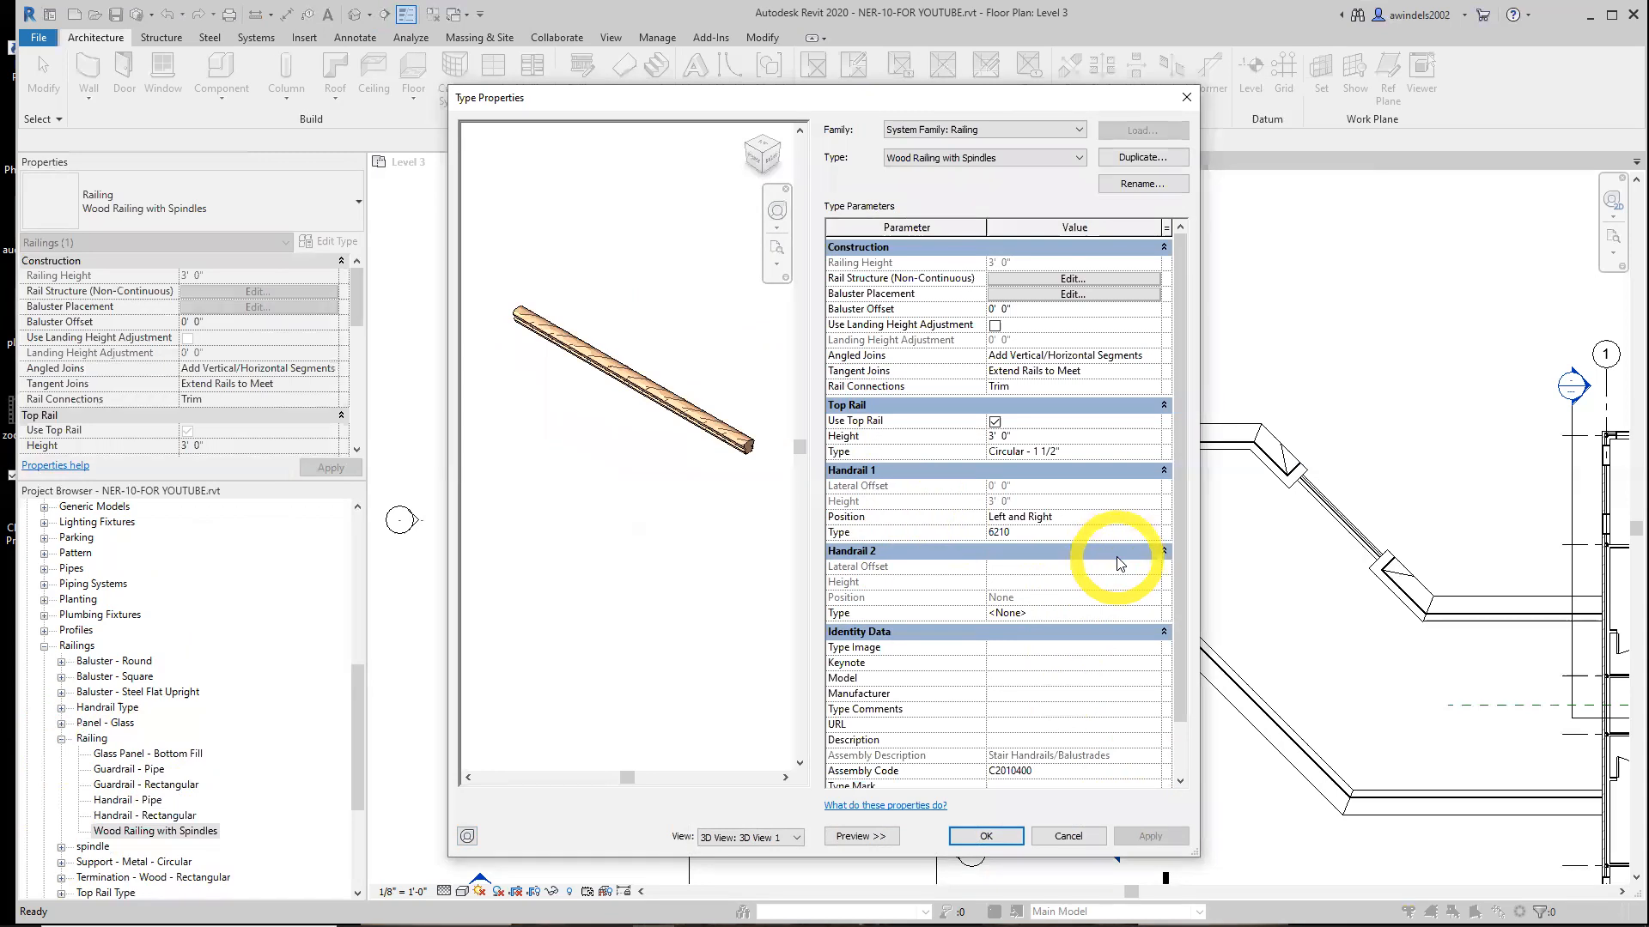
Enlarge the type properties dialog and review the top rail type's properties without changes
{"action": "left_click", "coordinate": [994, 326]}
{"action": "left_click", "coordinate": [994, 325]}
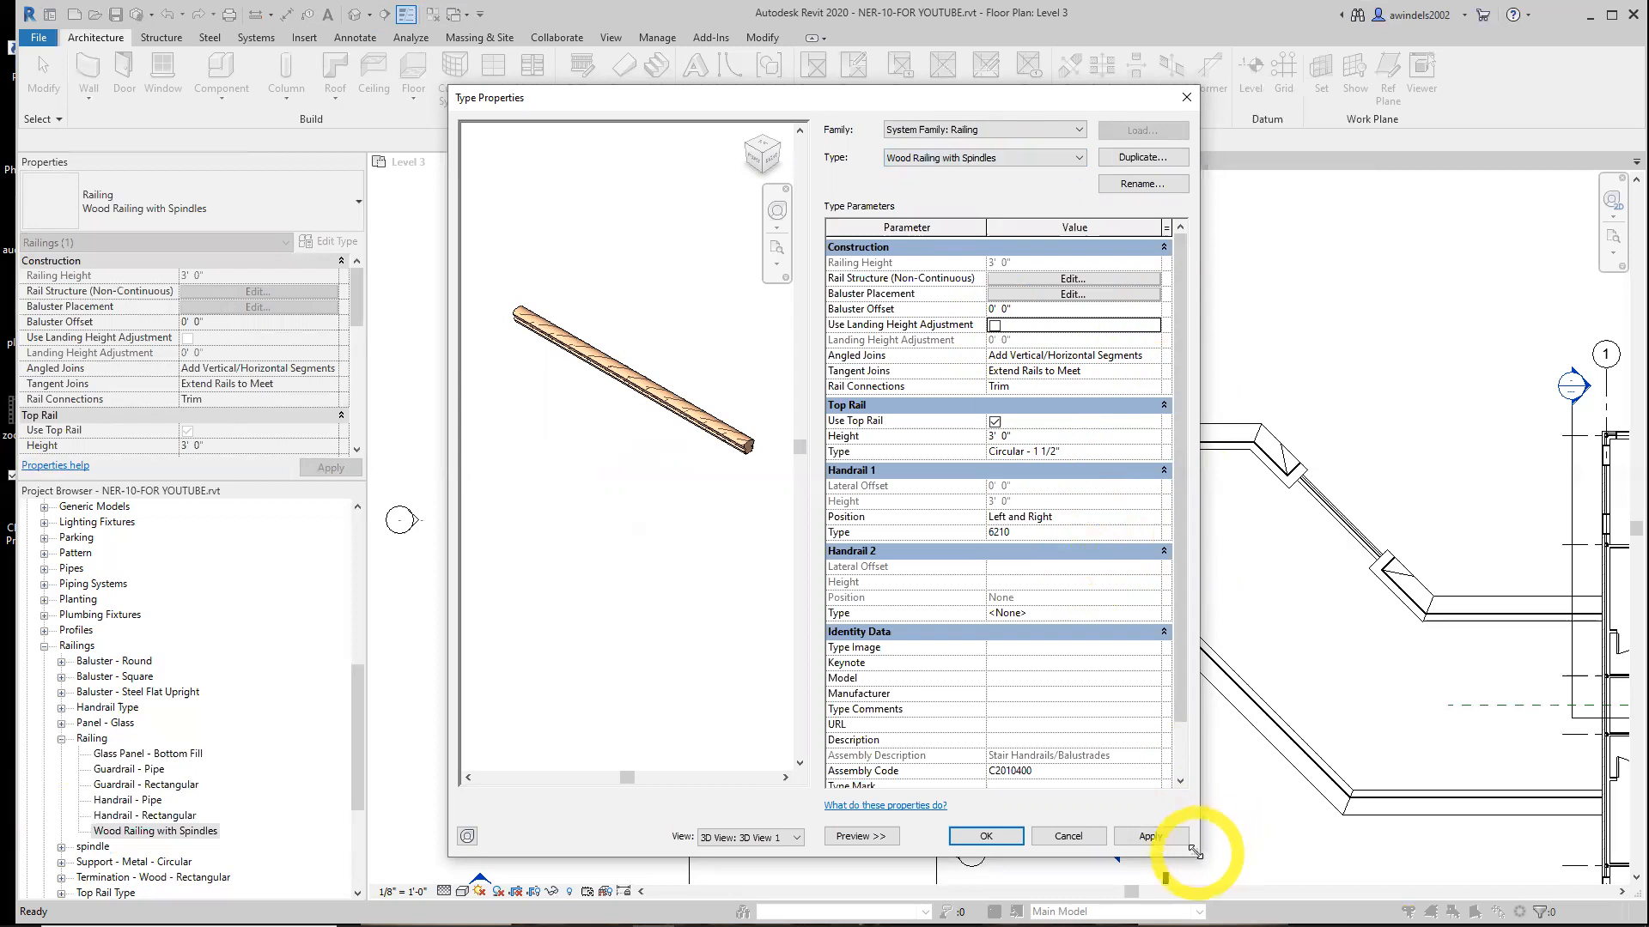
{"action": "left_click_drag", "start_coordinate": [1193, 851], "coordinate": [1439, 830]}
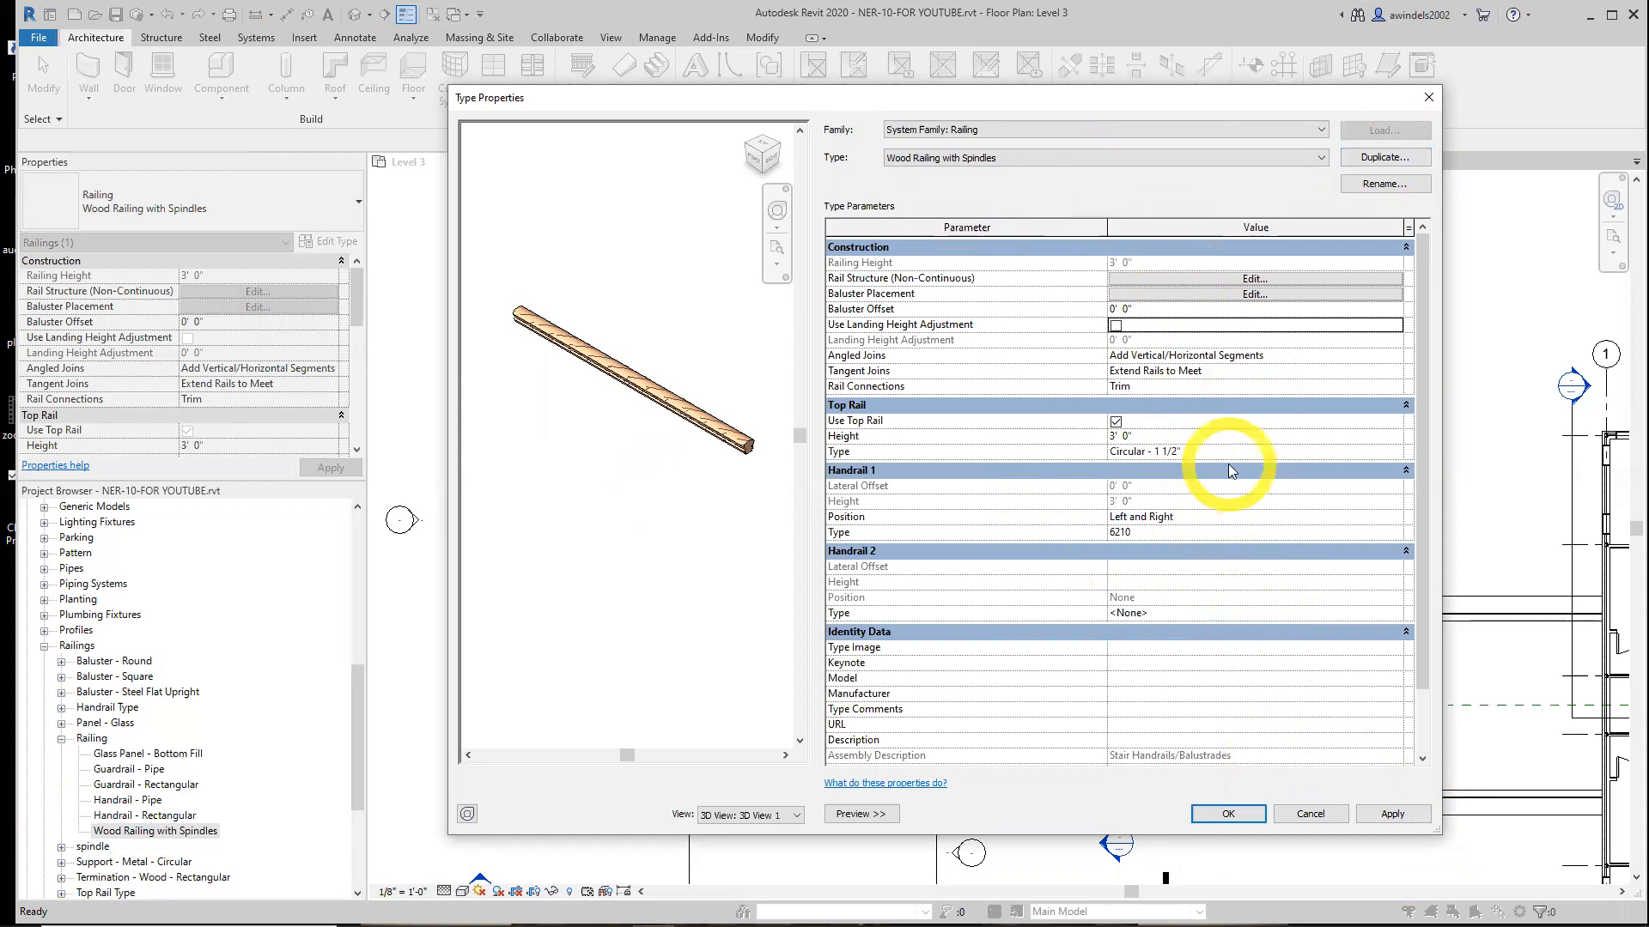
{"action": "left_click", "coordinate": [1374, 451]}
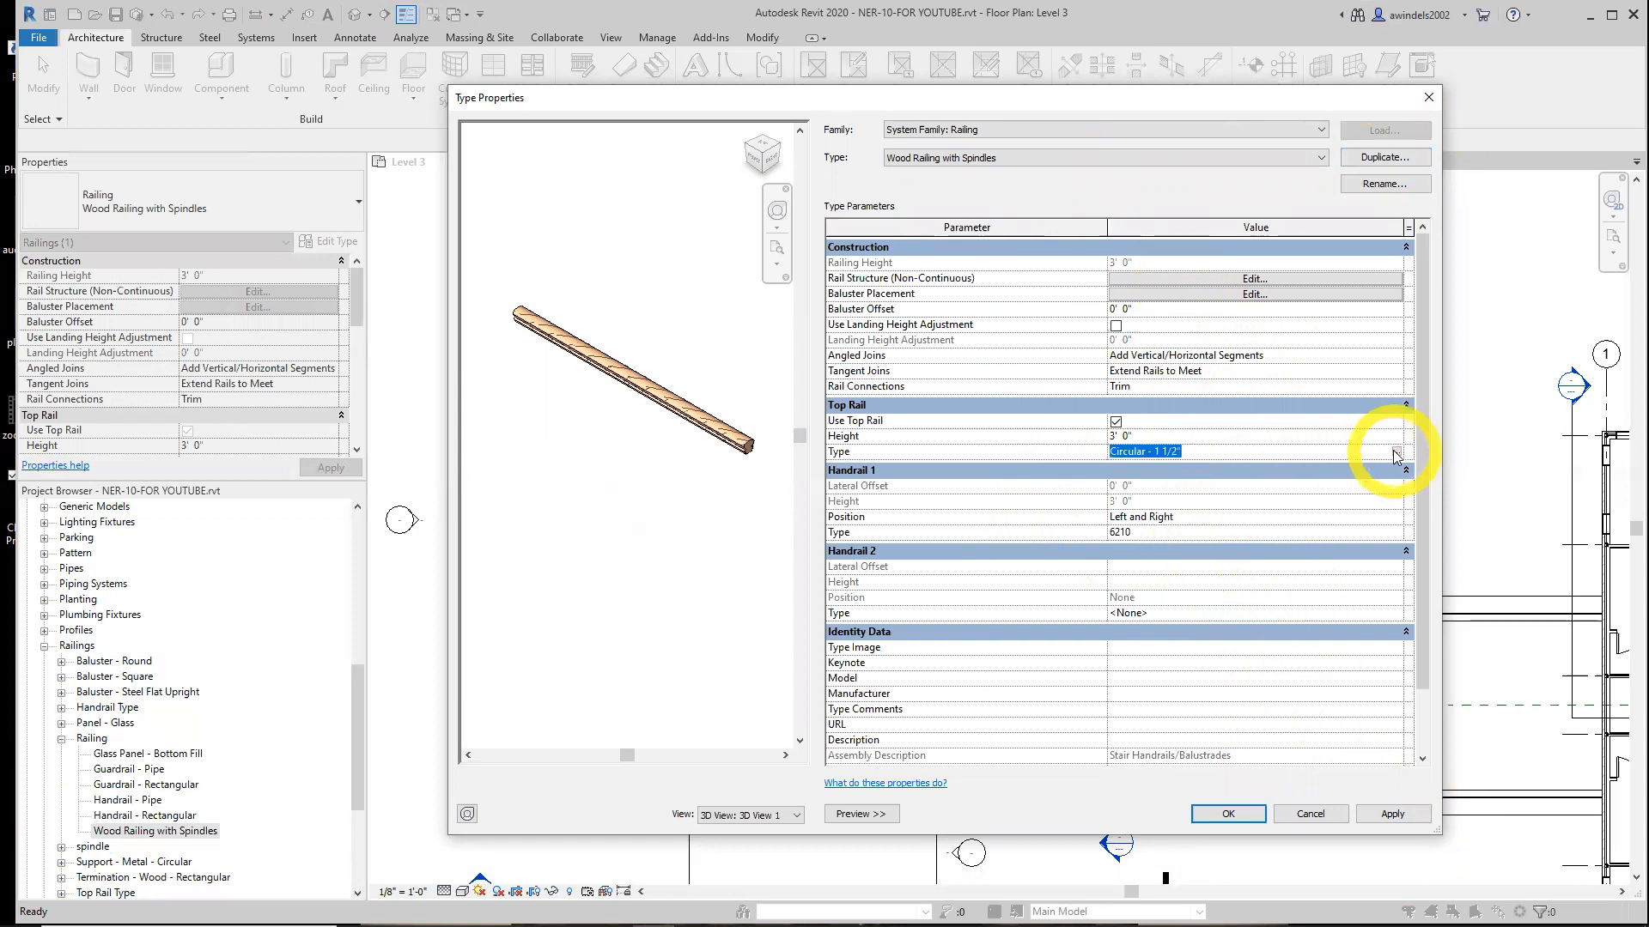
{"action": "left_click", "coordinate": [1393, 452]}
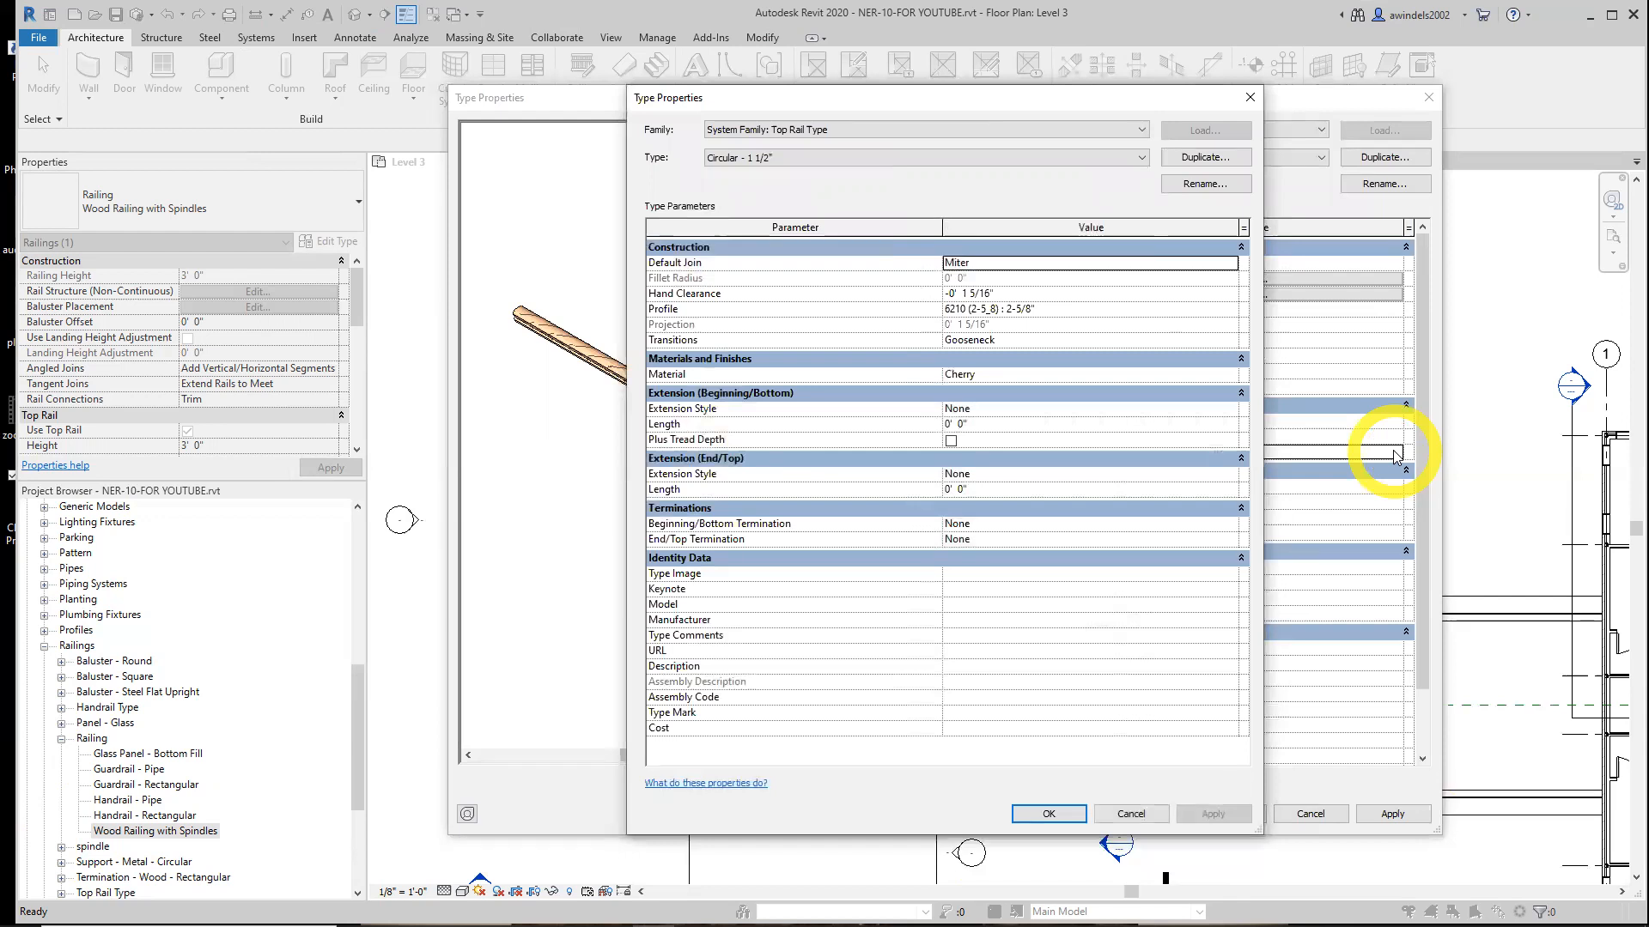
{"action": "left_click", "coordinate": [990, 155]}
{"action": "left_click", "coordinate": [980, 152]}
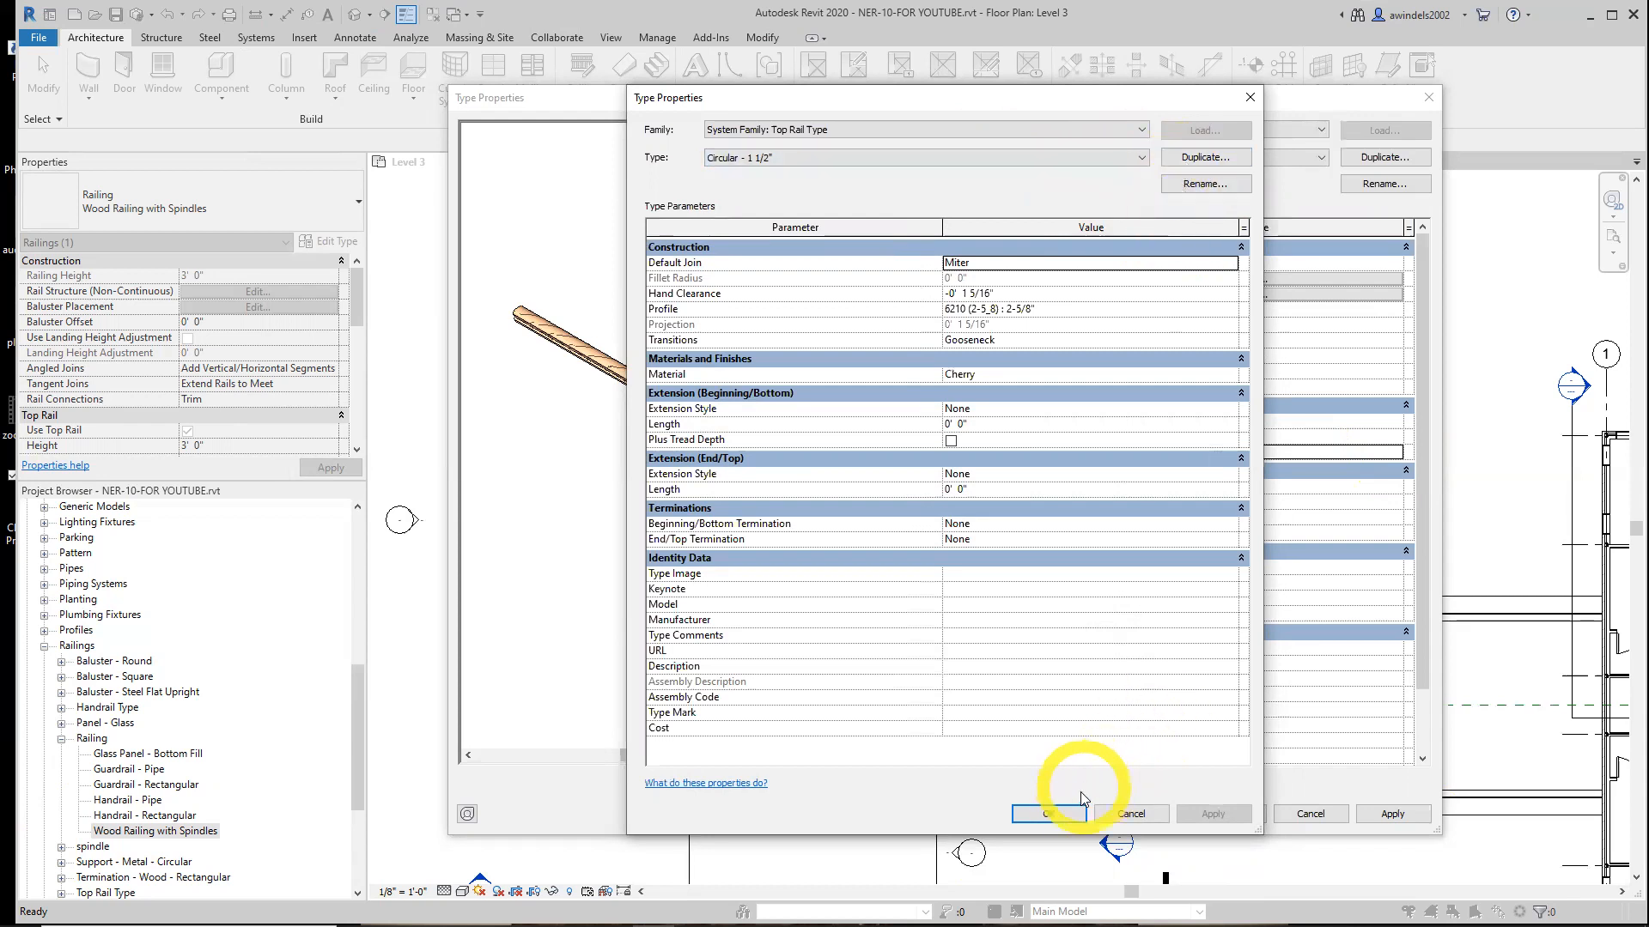
{"action": "left_click", "coordinate": [1072, 814]}
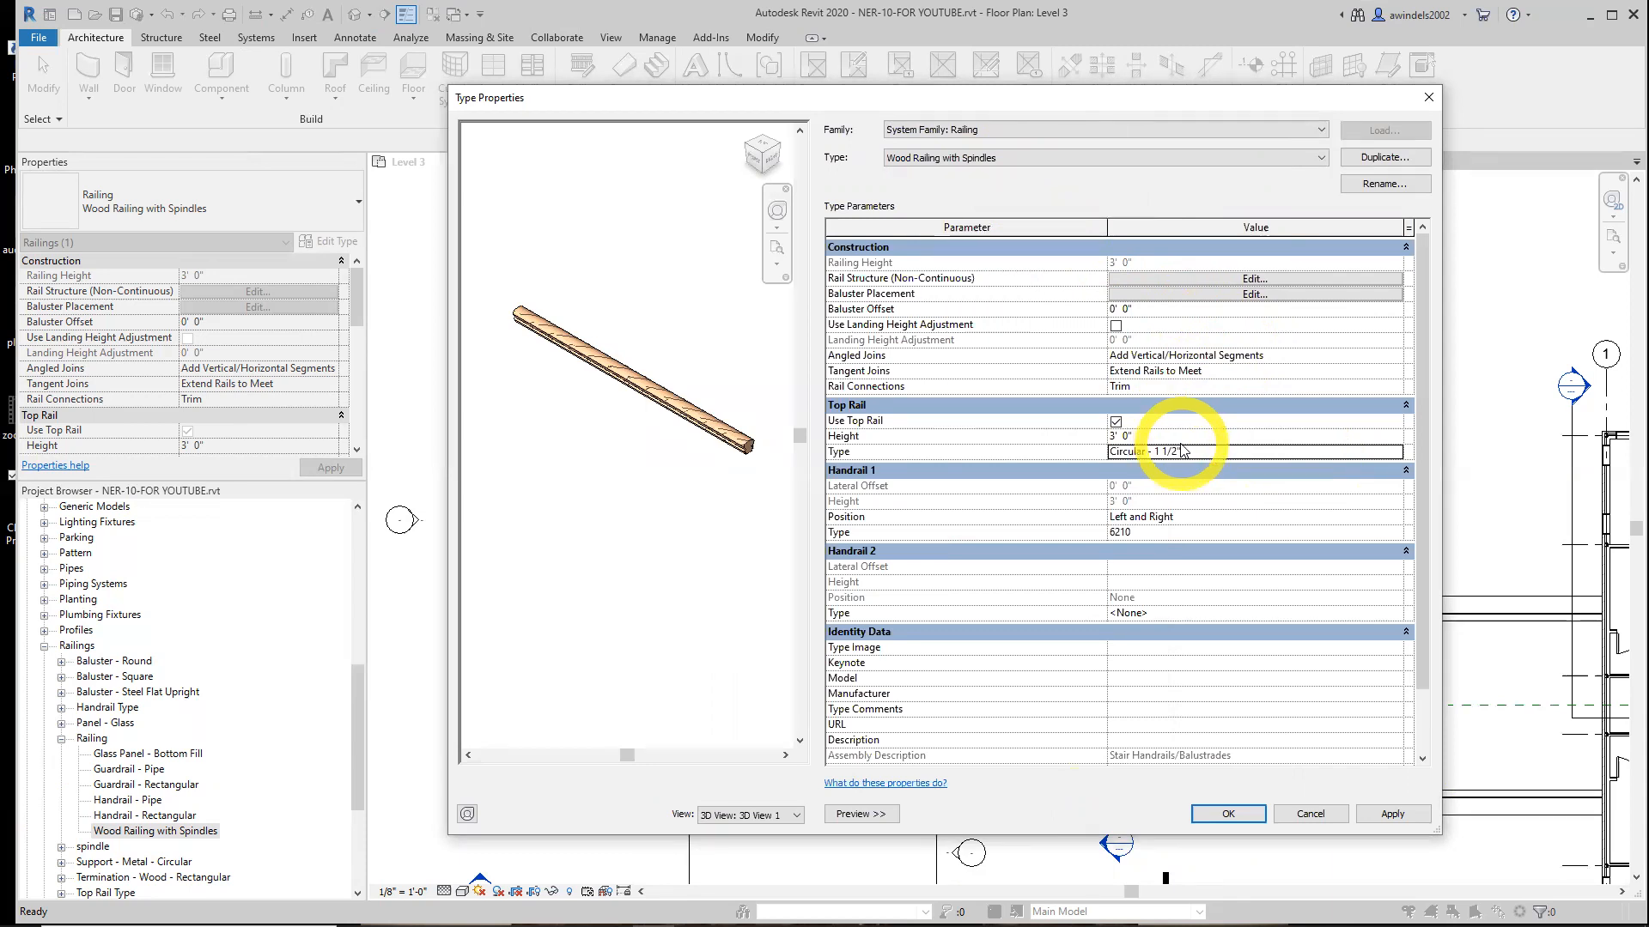
Open the railing's baluster placement and set the per-tread baluster family to spindle : 1"
{"action": "left_click", "coordinate": [1185, 294]}
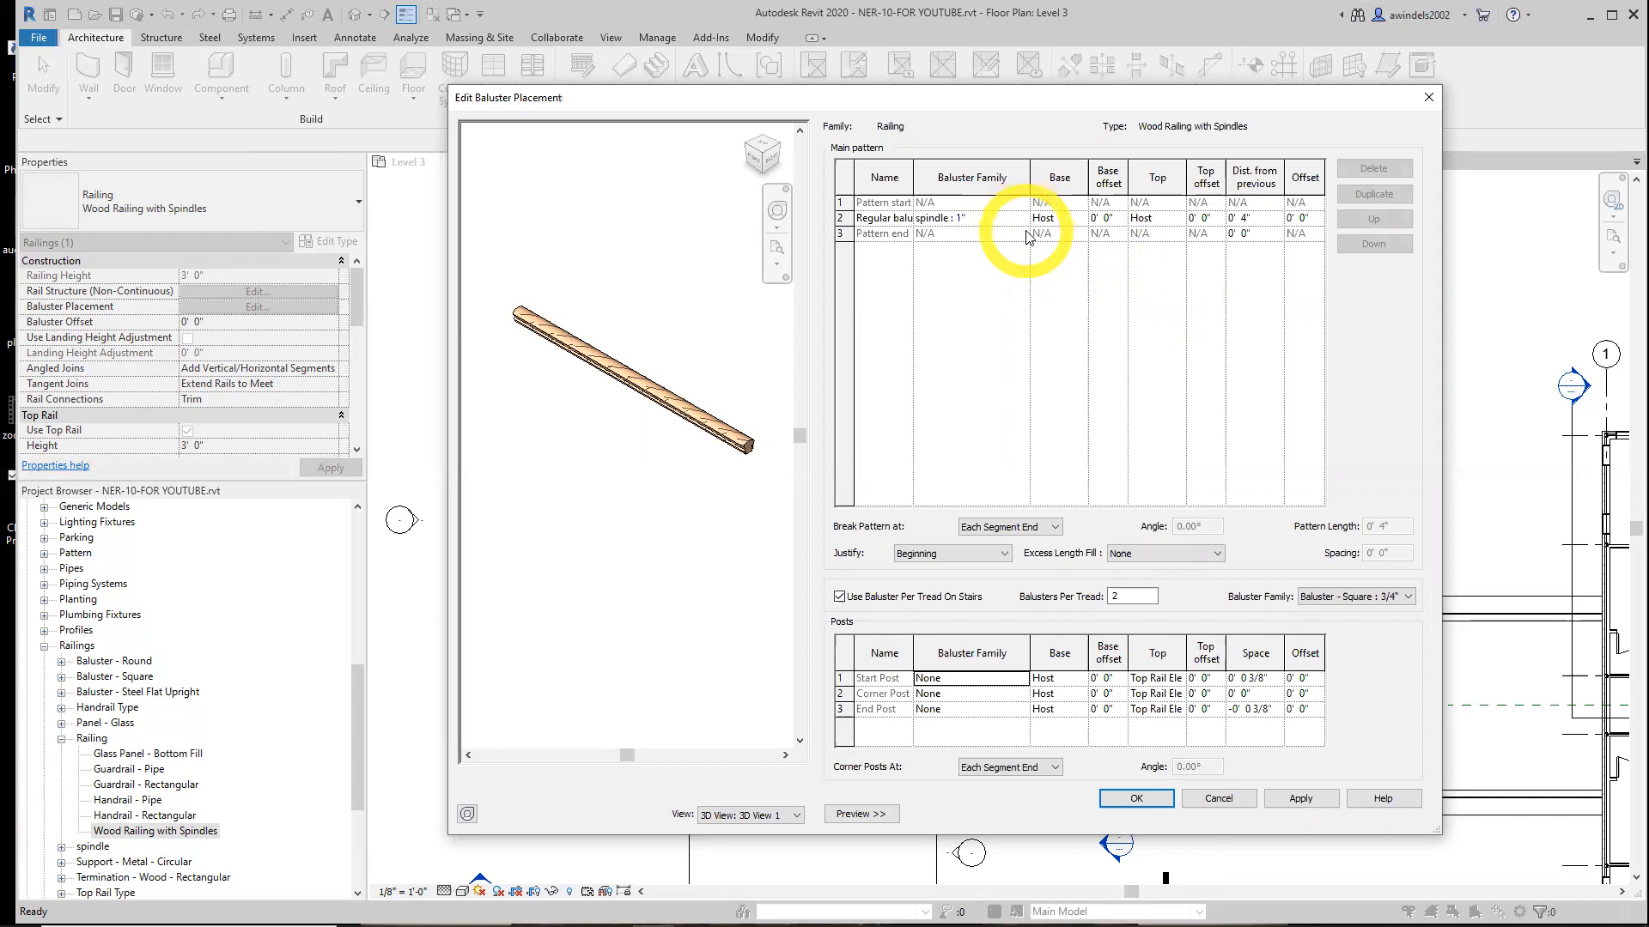
{"action": "left_click", "coordinate": [857, 599]}
{"action": "left_click", "coordinate": [856, 598]}
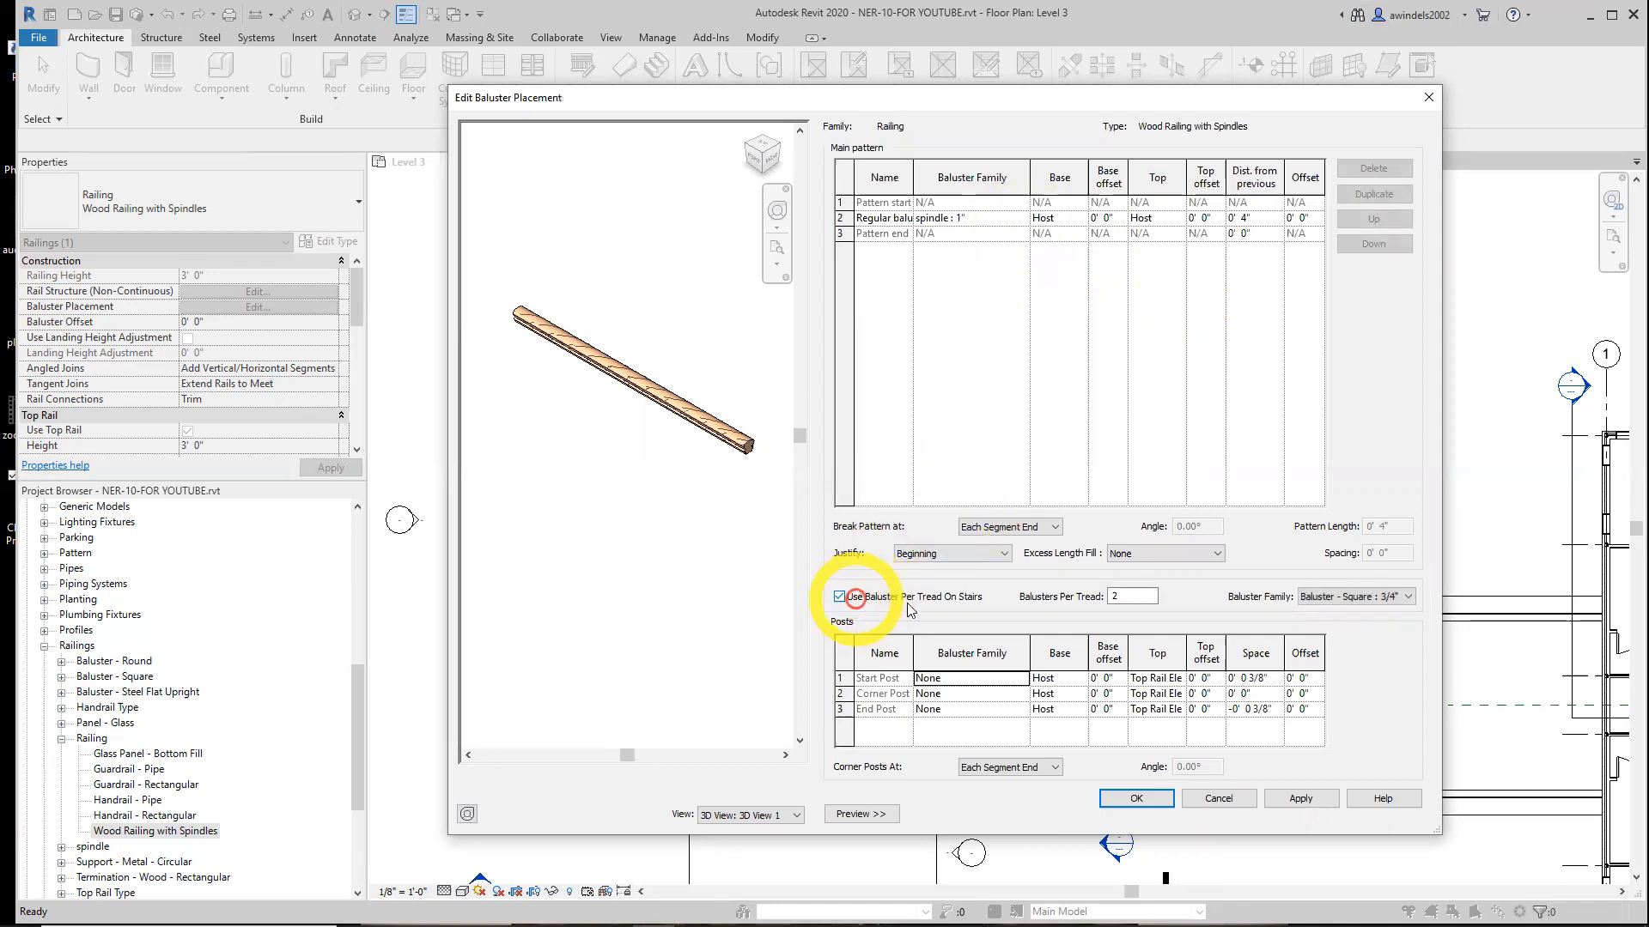
{"action": "left_click", "coordinate": [1355, 598]}
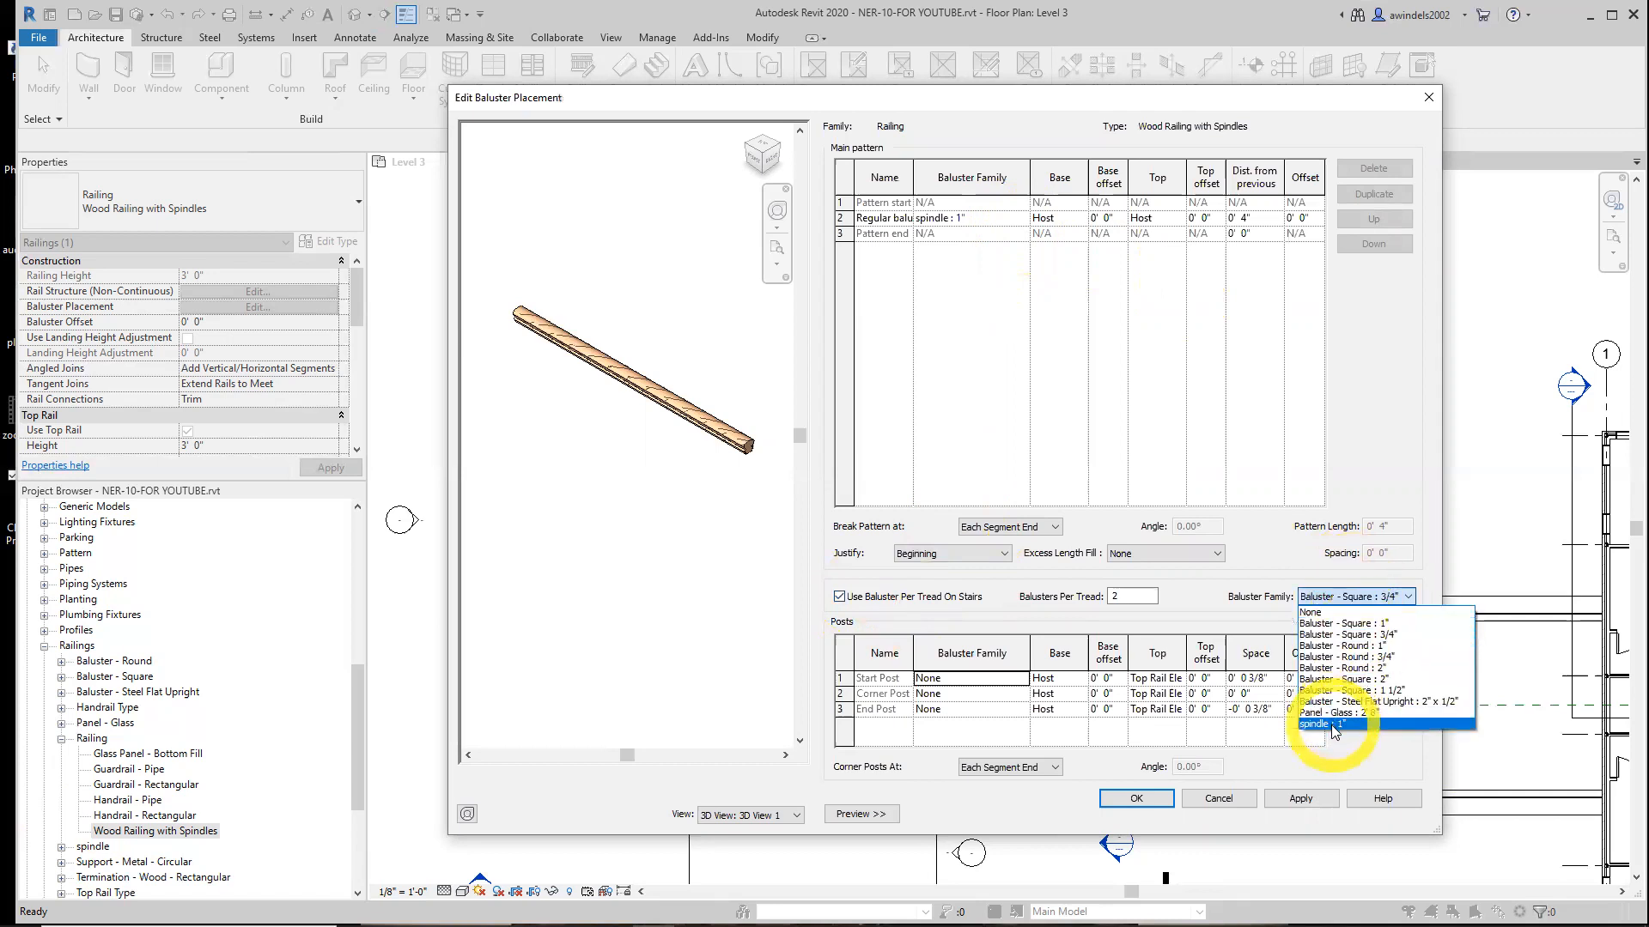
{"action": "left_click", "coordinate": [1334, 725]}
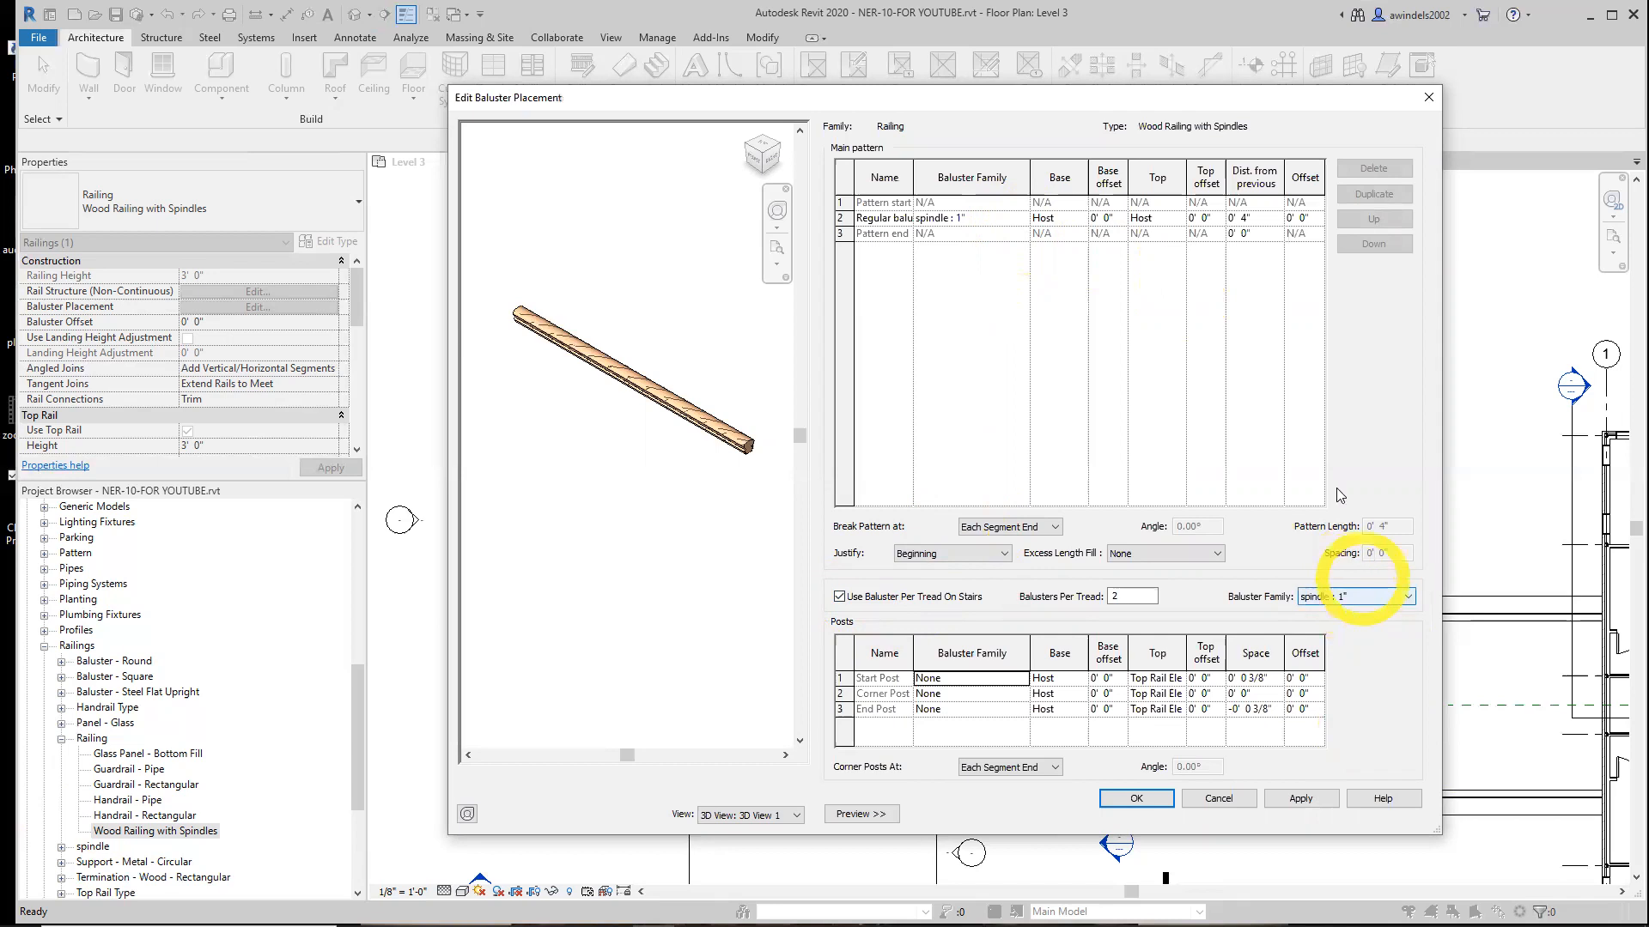
Apply the baluster placement changes and dismiss the balusters-not-created warnings
{"action": "left_click", "coordinate": [967, 218]}
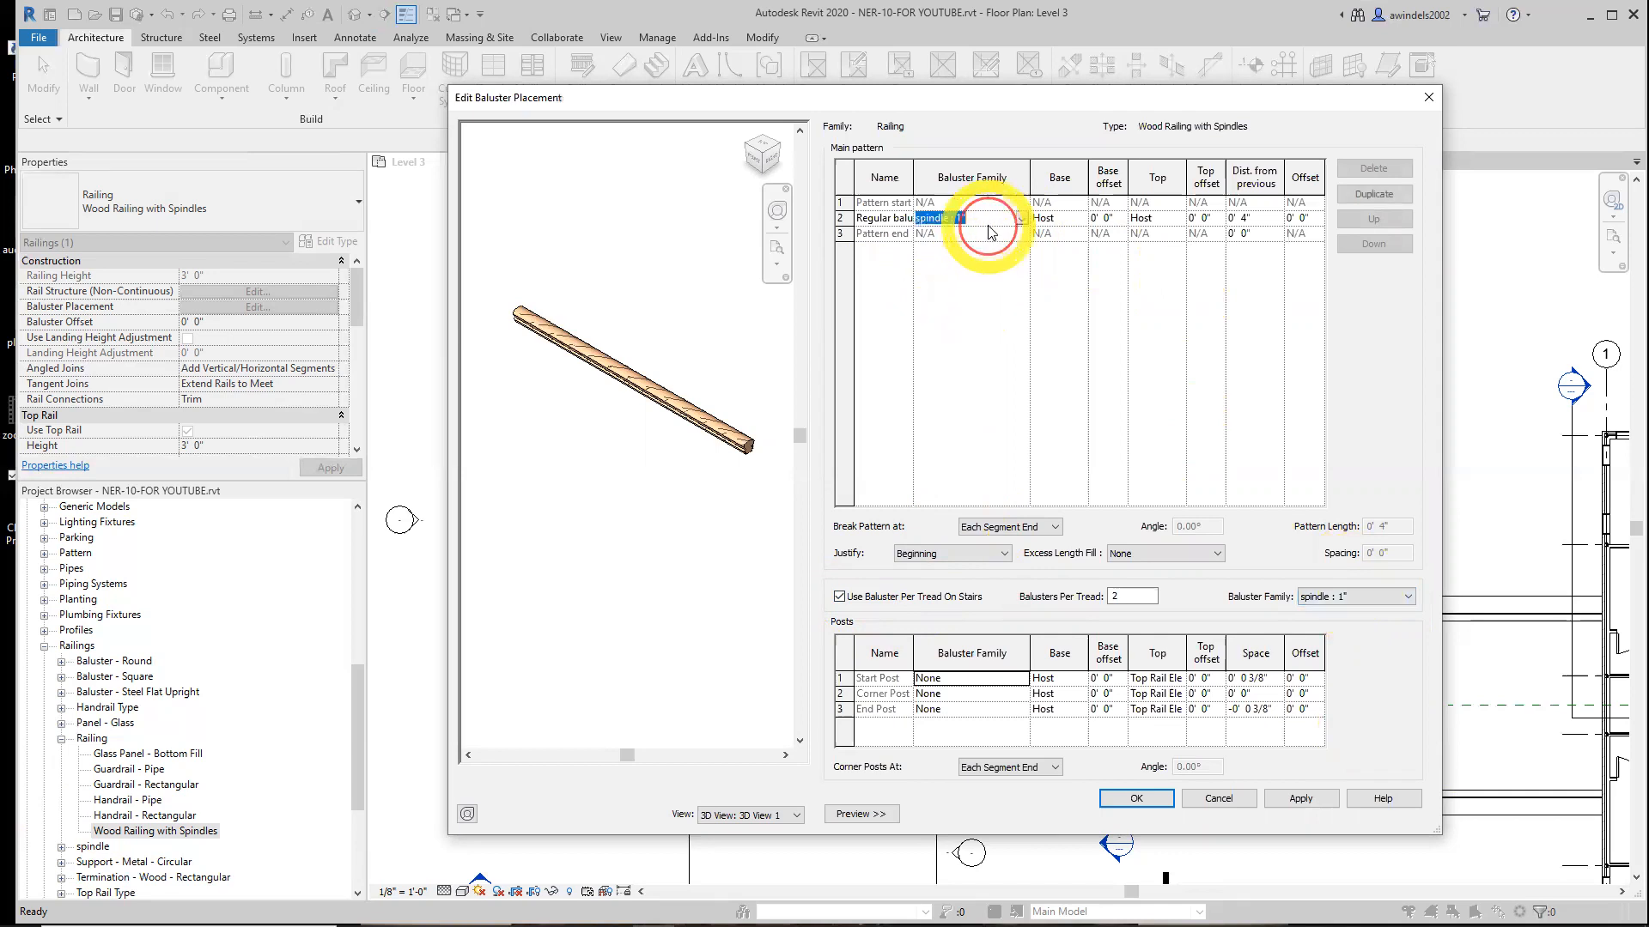
{"action": "left_click", "coordinate": [1298, 798]}
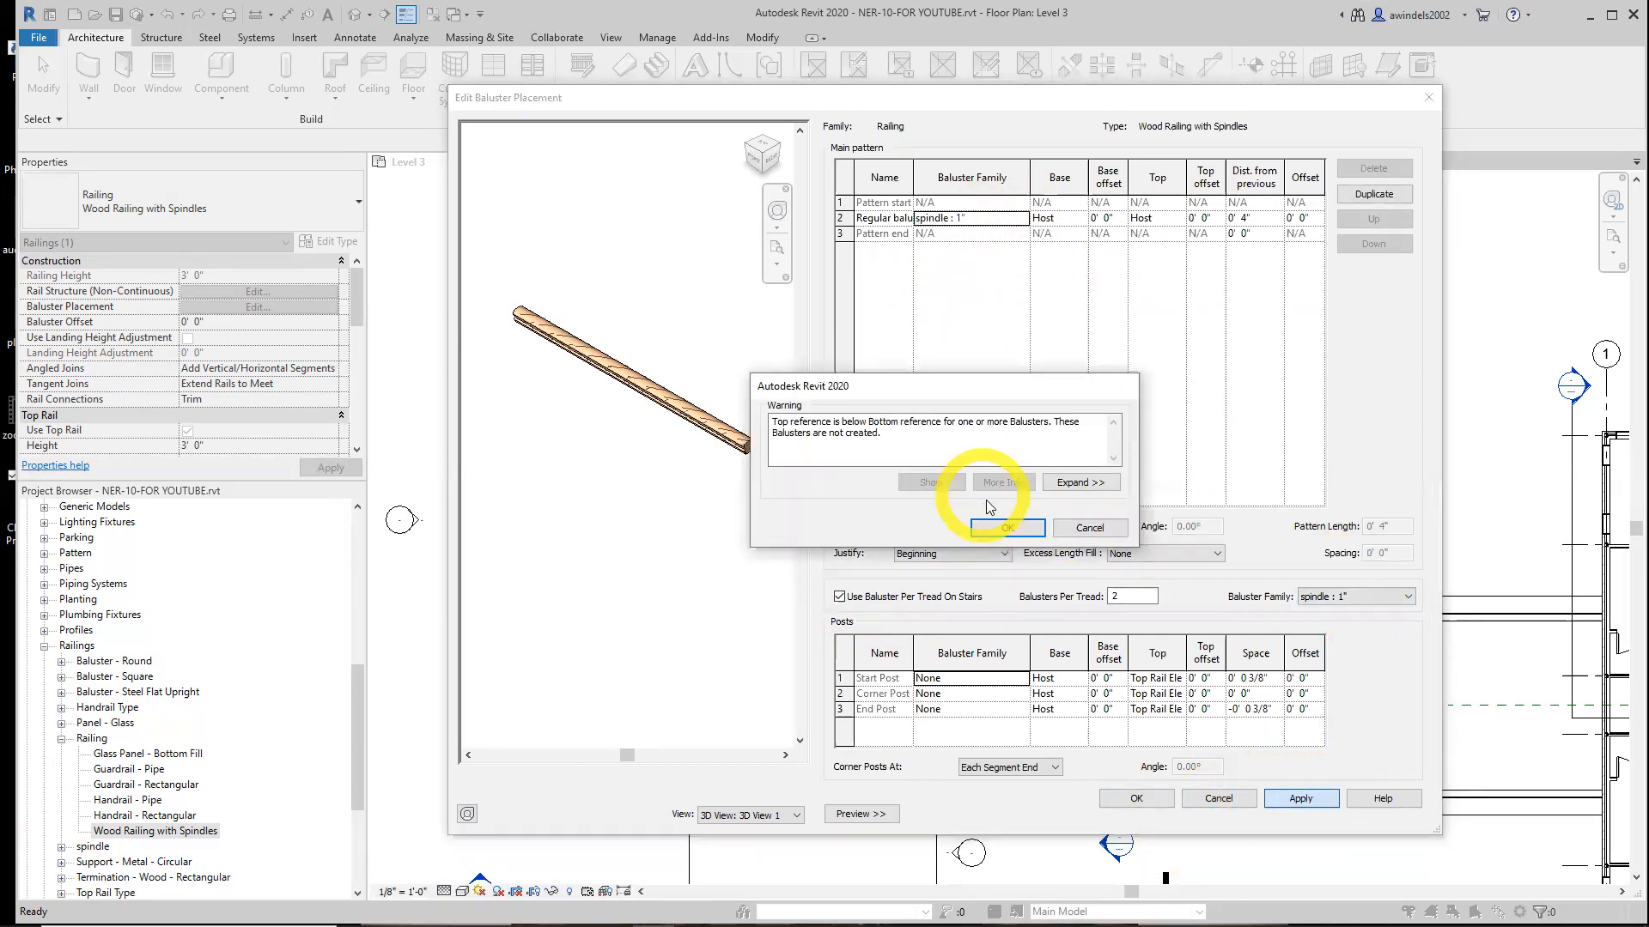
{"action": "left_click", "coordinate": [997, 527]}
{"action": "left_click", "coordinate": [1290, 806]}
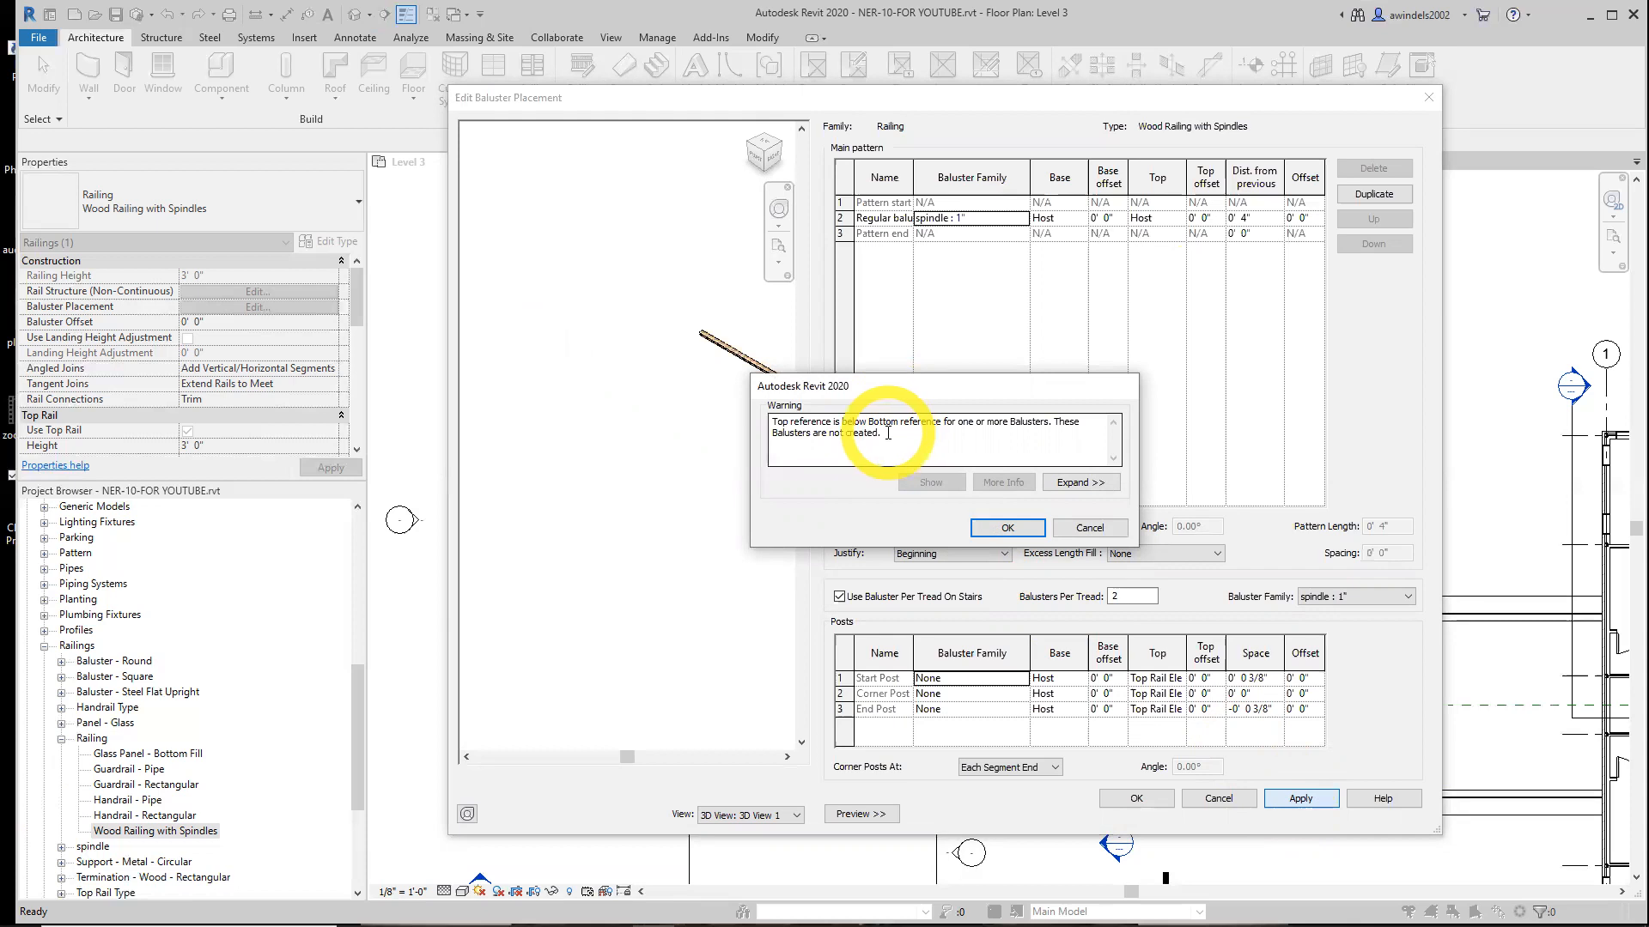
{"action": "left_click", "coordinate": [1006, 527]}
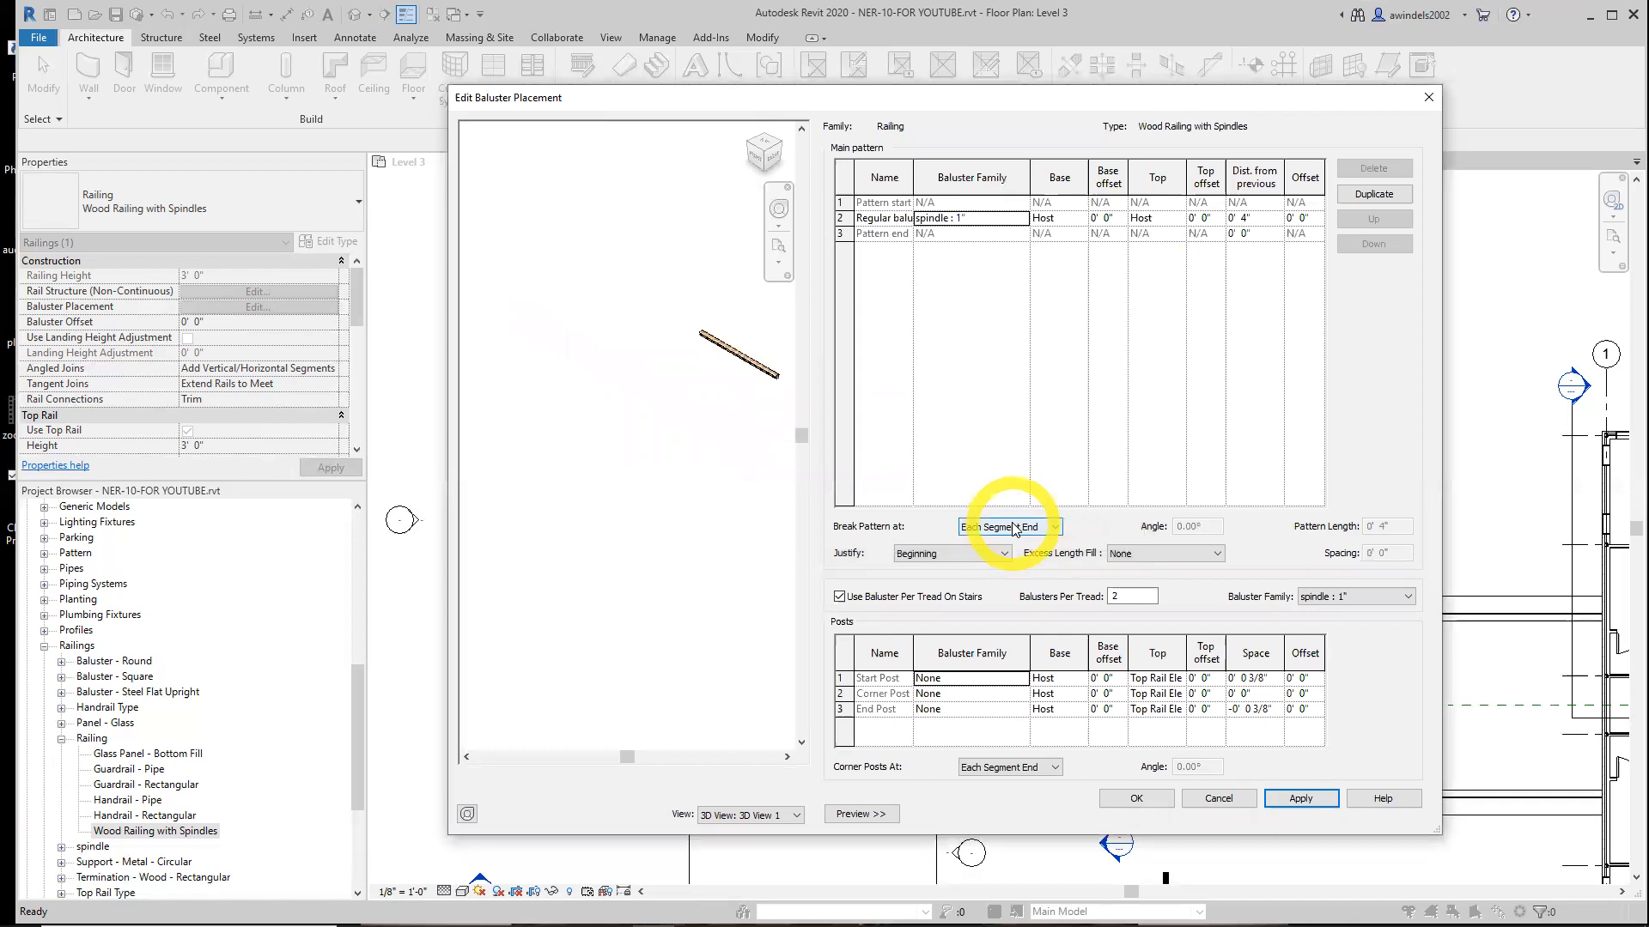
Review the main baluster pattern and break pattern options, then accept the baluster placement dialog
{"action": "left_click", "coordinate": [918, 596]}
{"action": "left_click", "coordinate": [915, 599]}
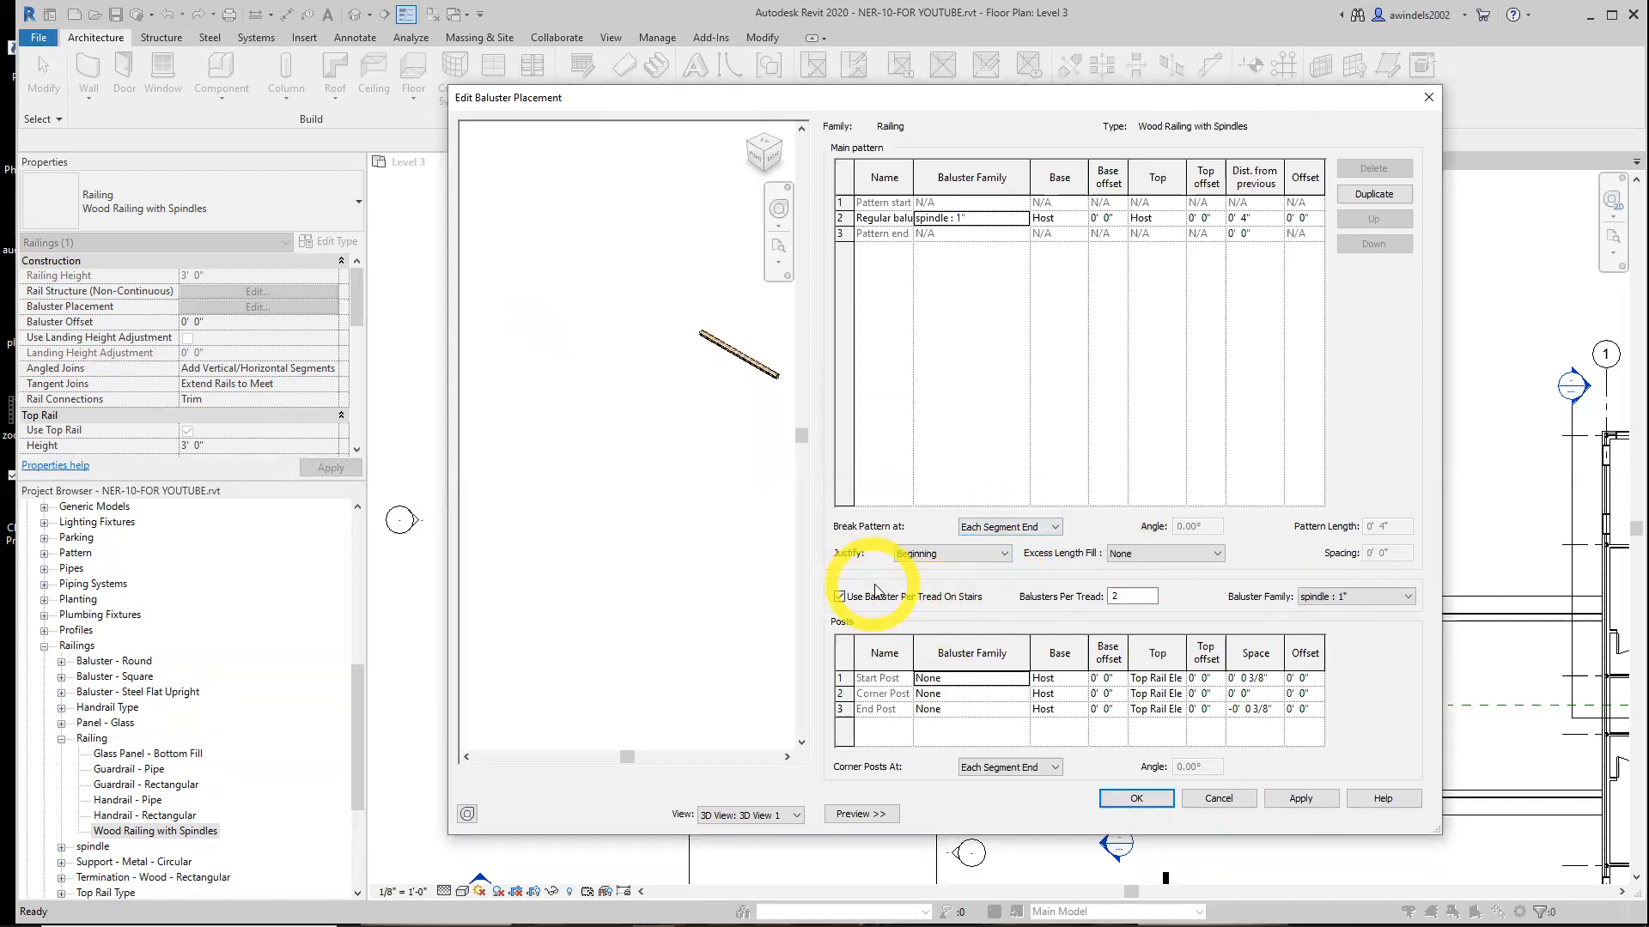
{"action": "scroll", "coordinate": [734, 381], "scroll_direction": "up", "scroll_amount": 3}
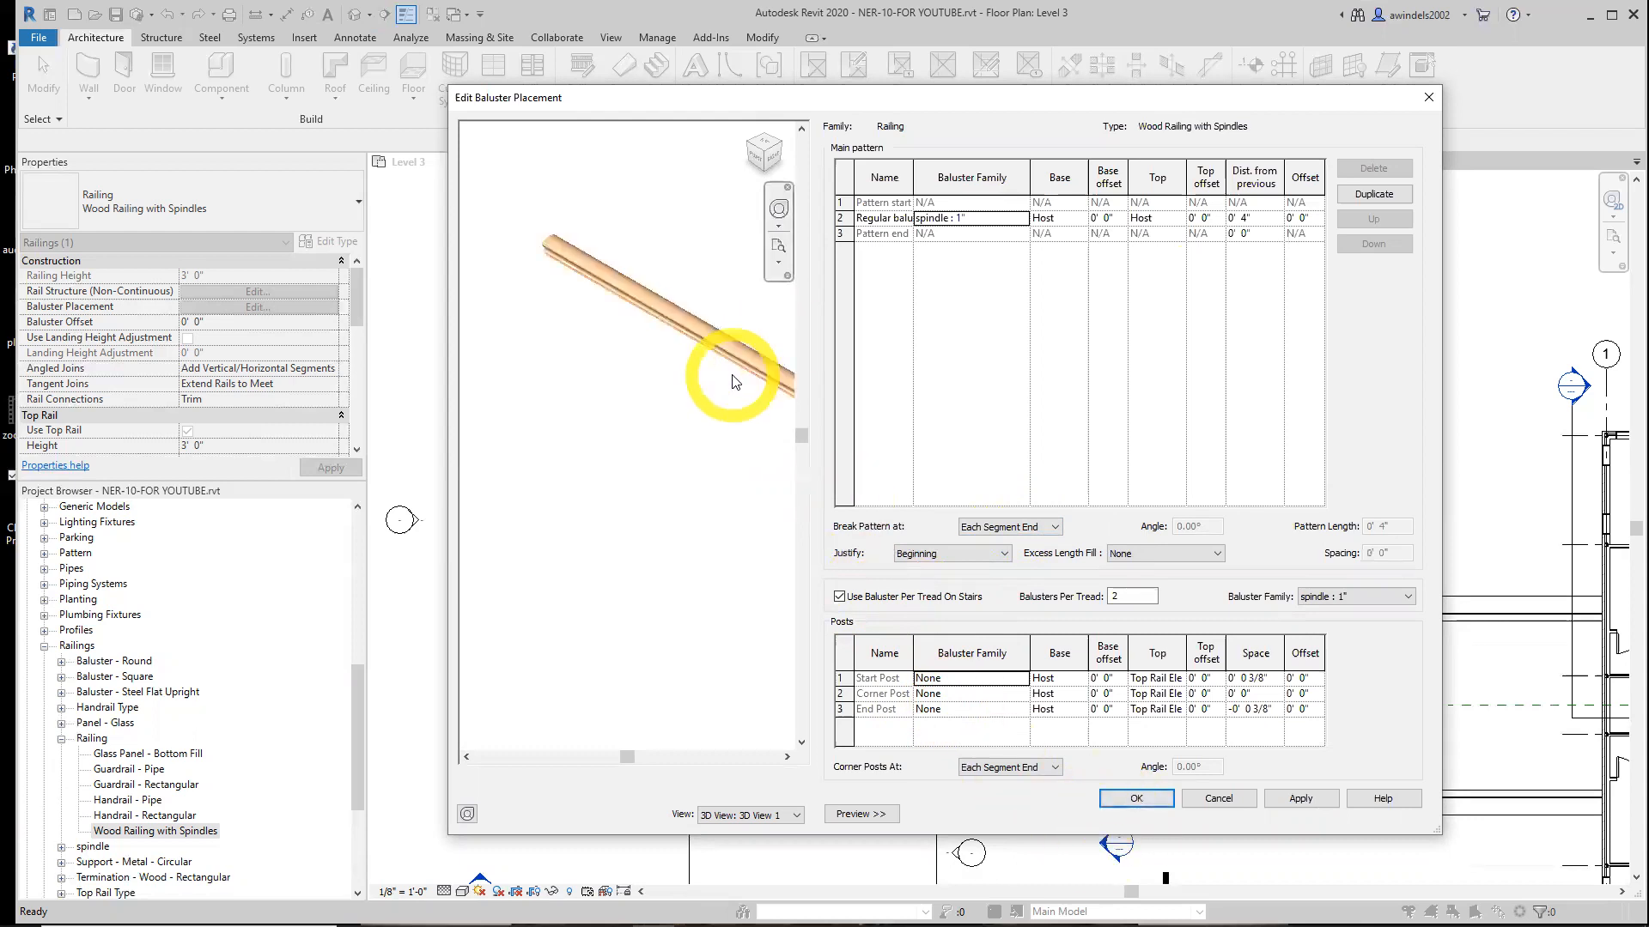
{"action": "scroll", "coordinate": [665, 376], "scroll_direction": "down", "scroll_amount": 3}
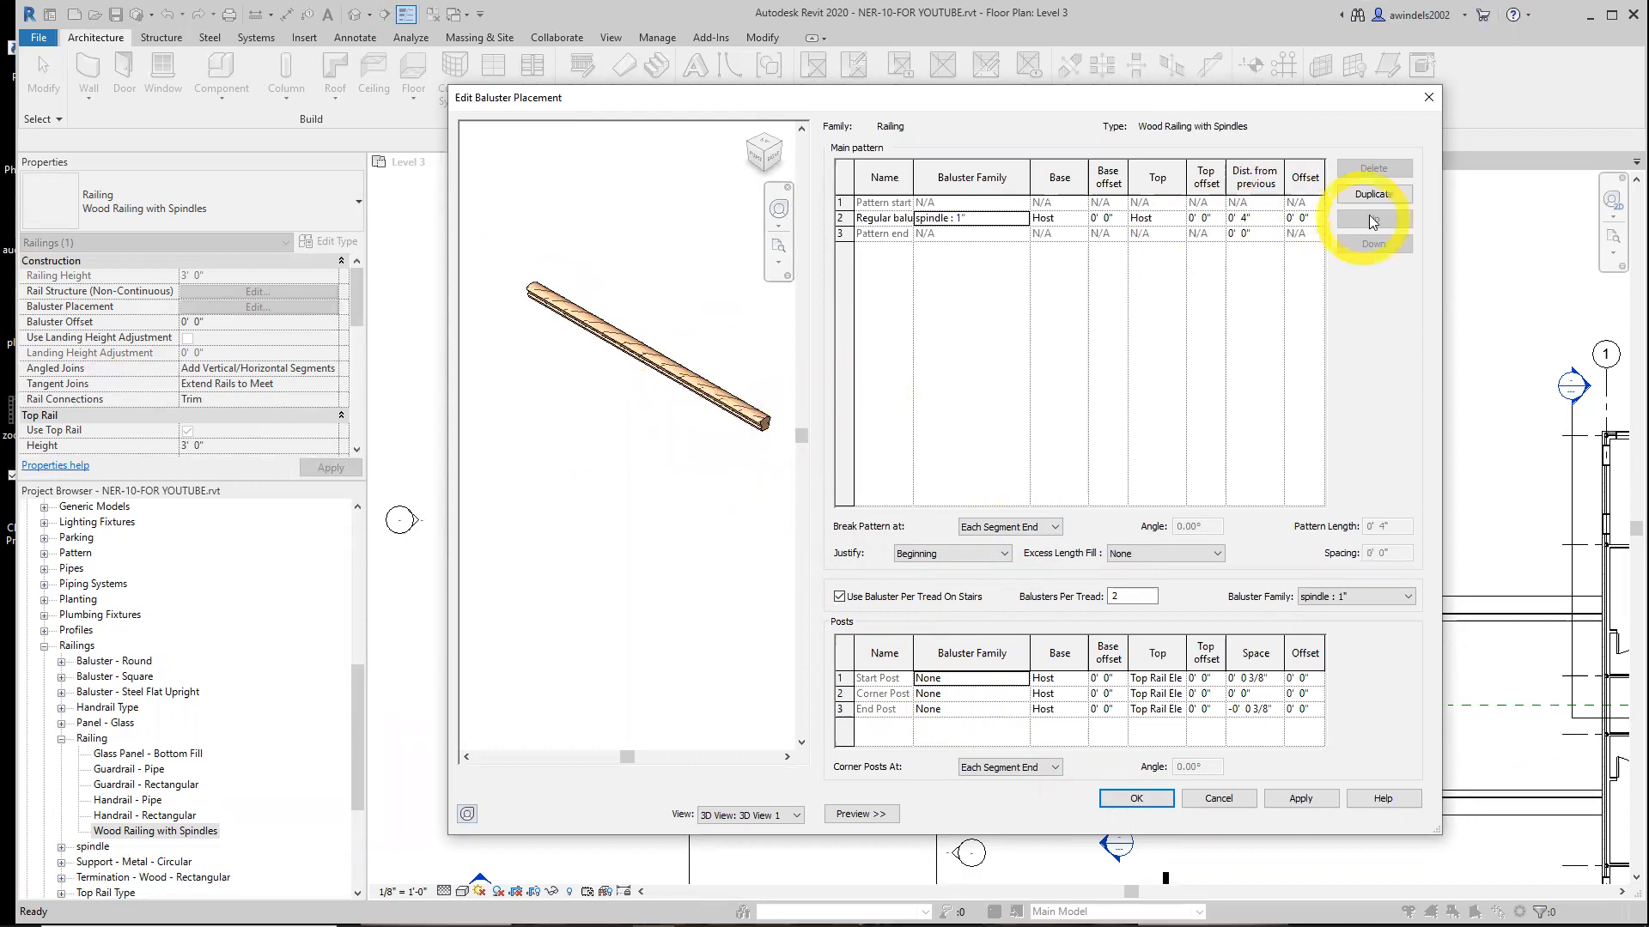
{"action": "left_click", "coordinate": [968, 219]}
{"action": "mouse_move", "coordinate": [913, 177]}
{"action": "left_mouse_down"}
{"action": "mouse_move", "coordinate": [950, 180]}
{"action": "mouse_move", "coordinate": [931, 177]}
{"action": "left_mouse_up"}
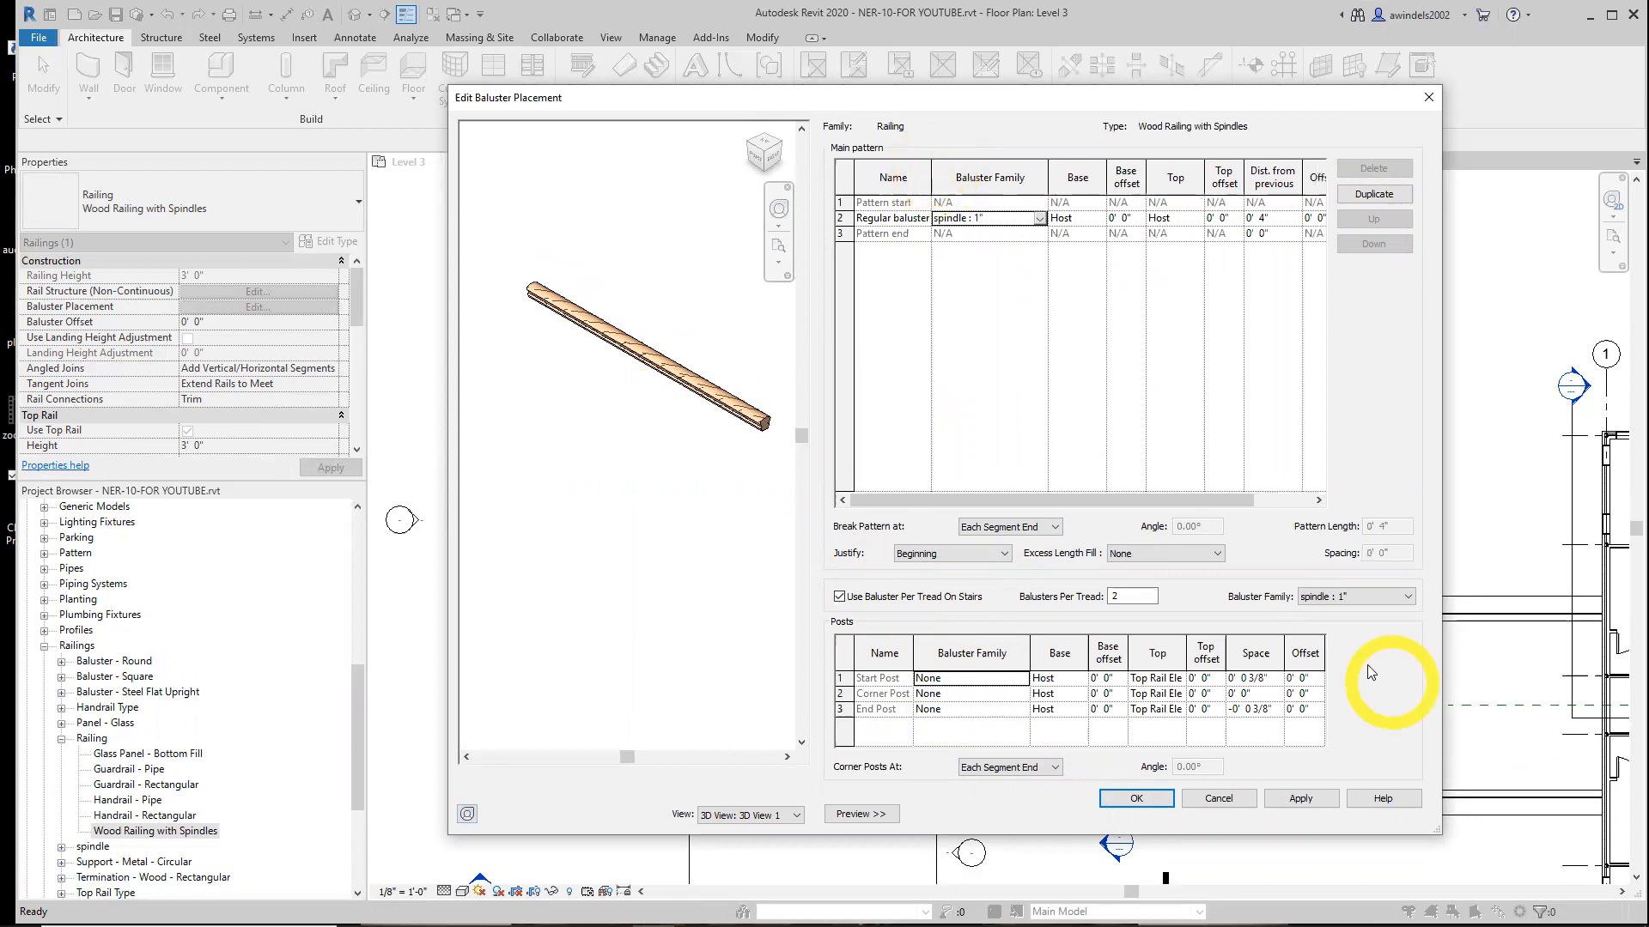
{"action": "left_click", "coordinate": [1022, 528]}
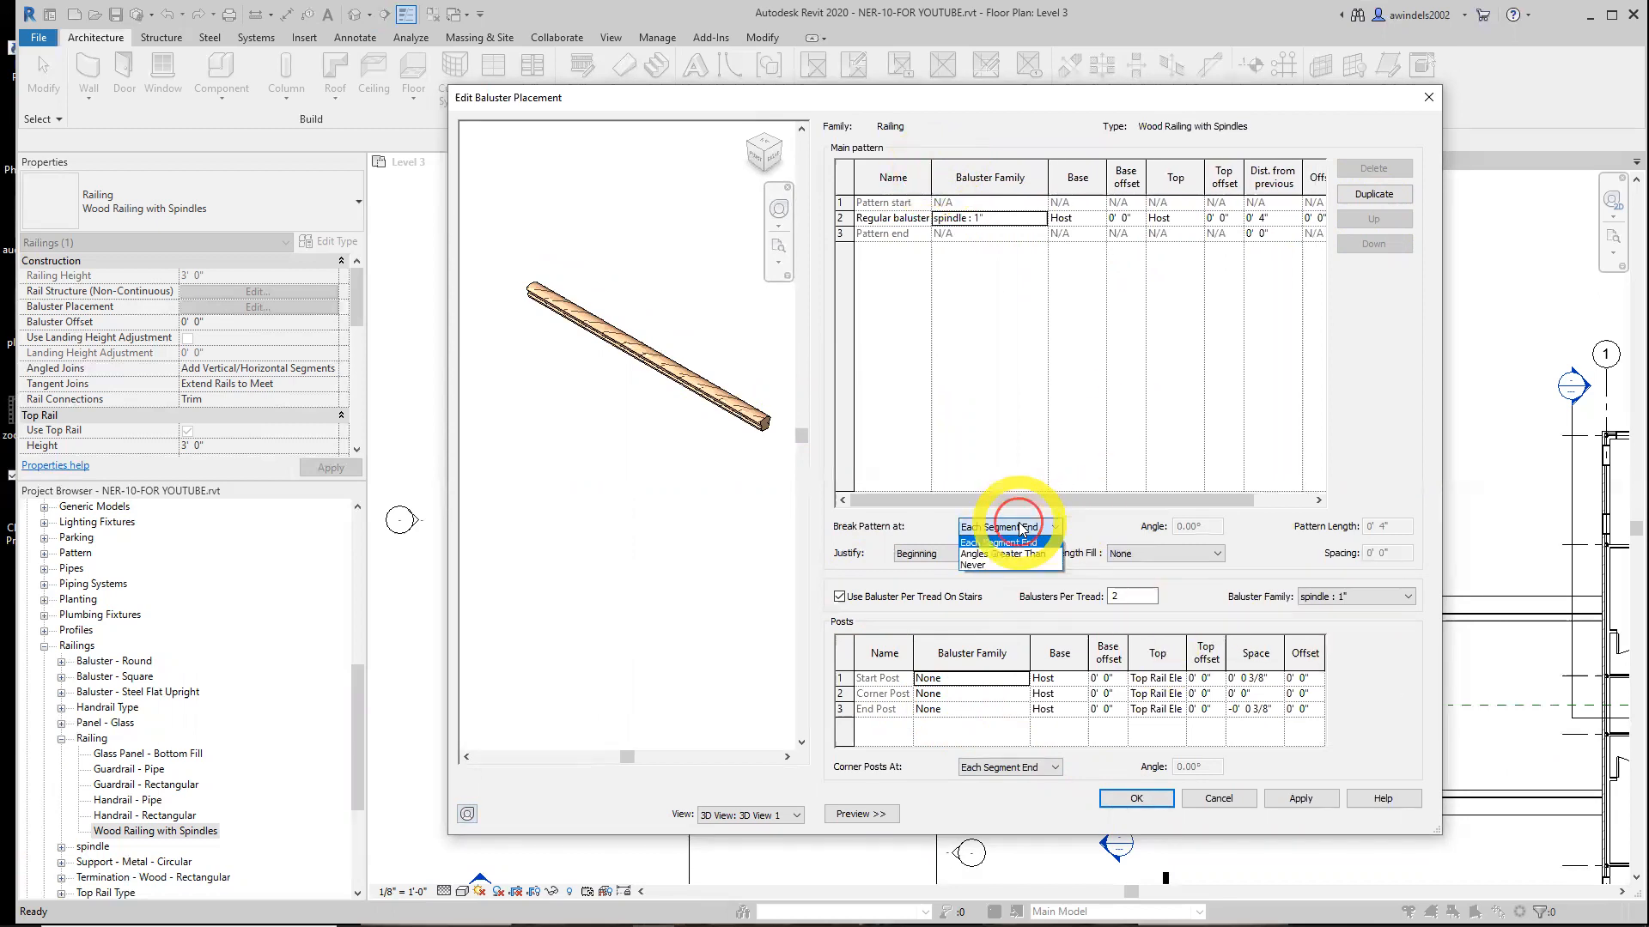
{"action": "left_click", "coordinate": [1020, 529]}
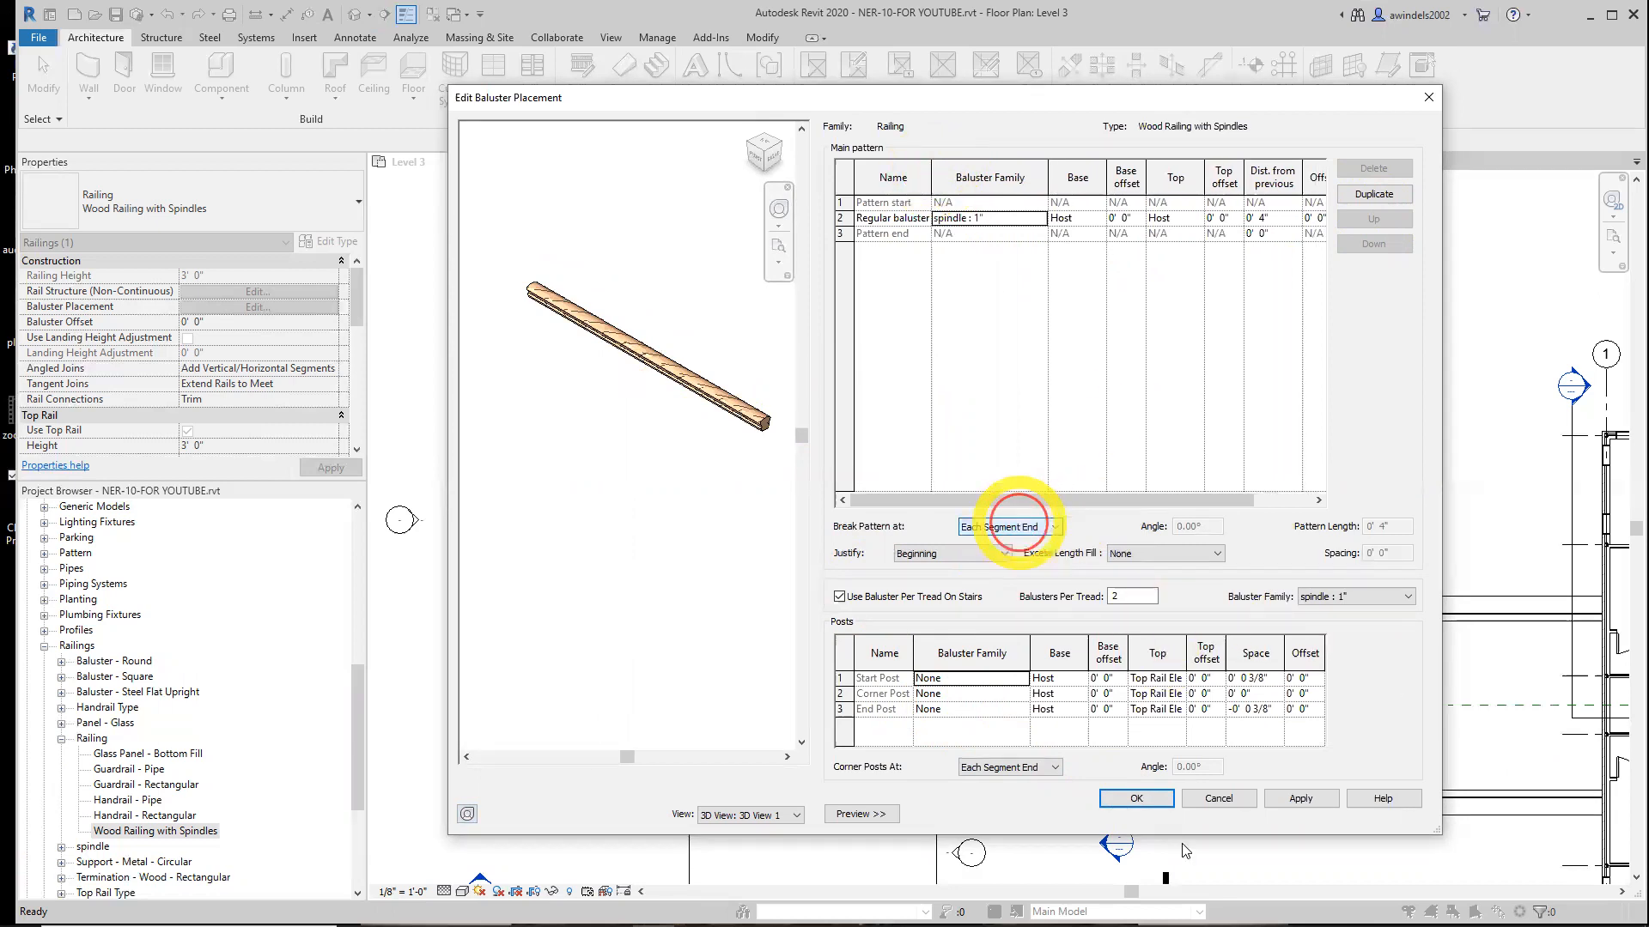
{"action": "left_click", "coordinate": [1136, 798]}
{"action": "left_click", "coordinate": [1033, 531]}
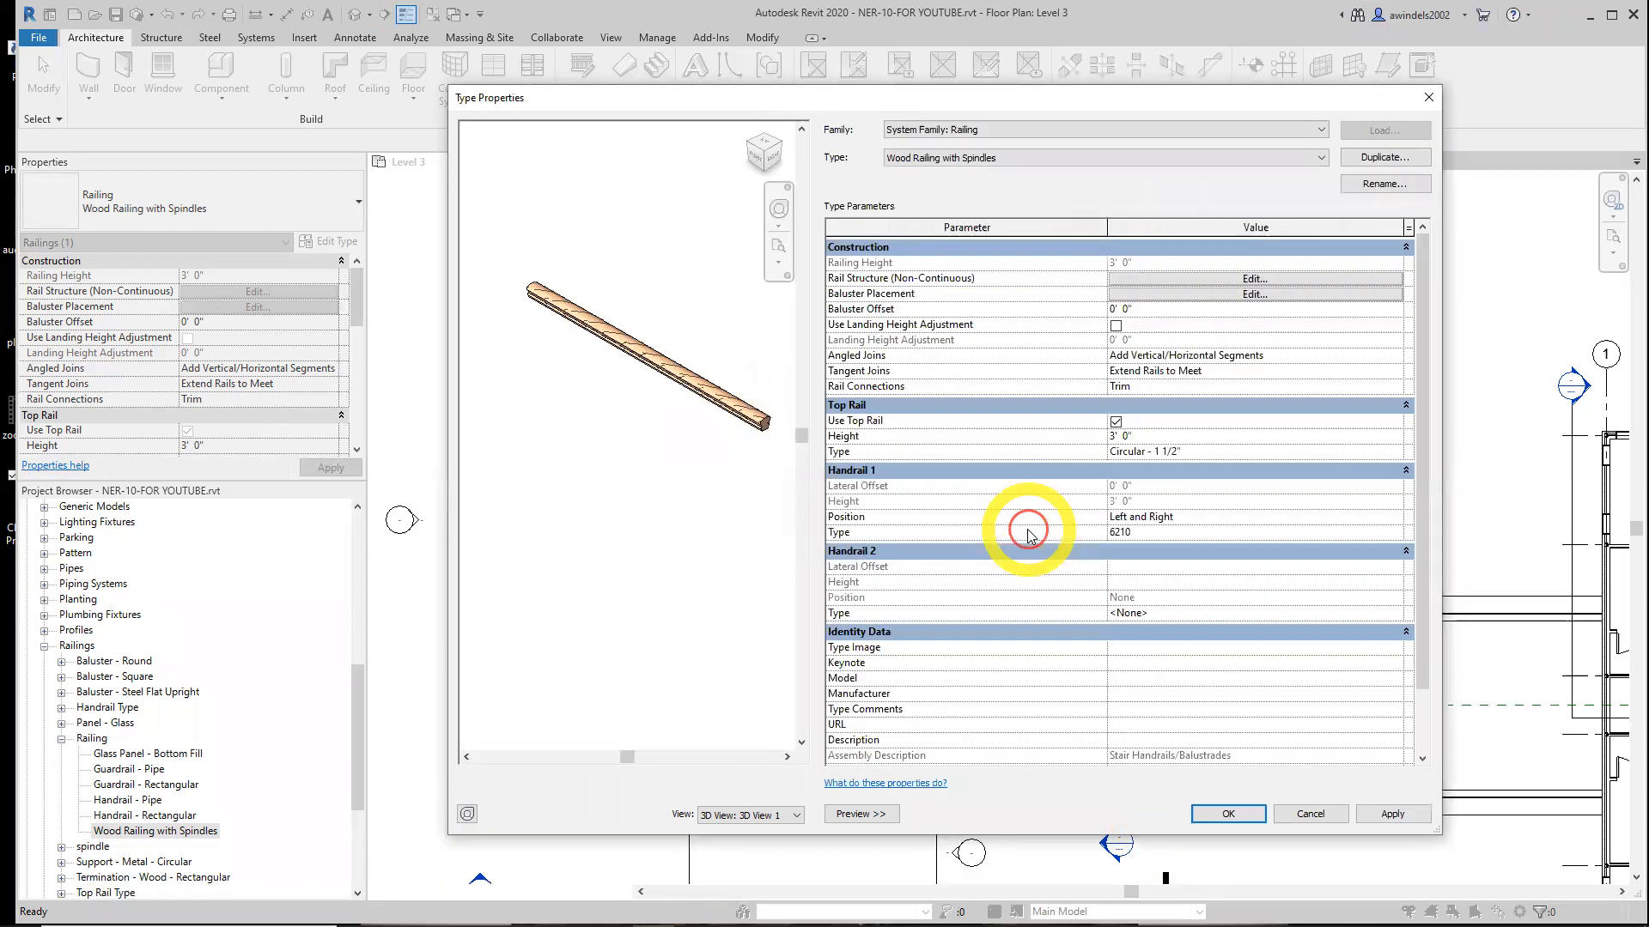
Orbit the railing preview and close the Type Properties dialog
{"action": "scroll", "coordinate": [756, 365], "scroll_direction": "up", "scroll_amount": 4}
{"action": "middle_click_drag", "start_coordinate": [605, 366], "coordinate": [753, 479], "text": "shift"}
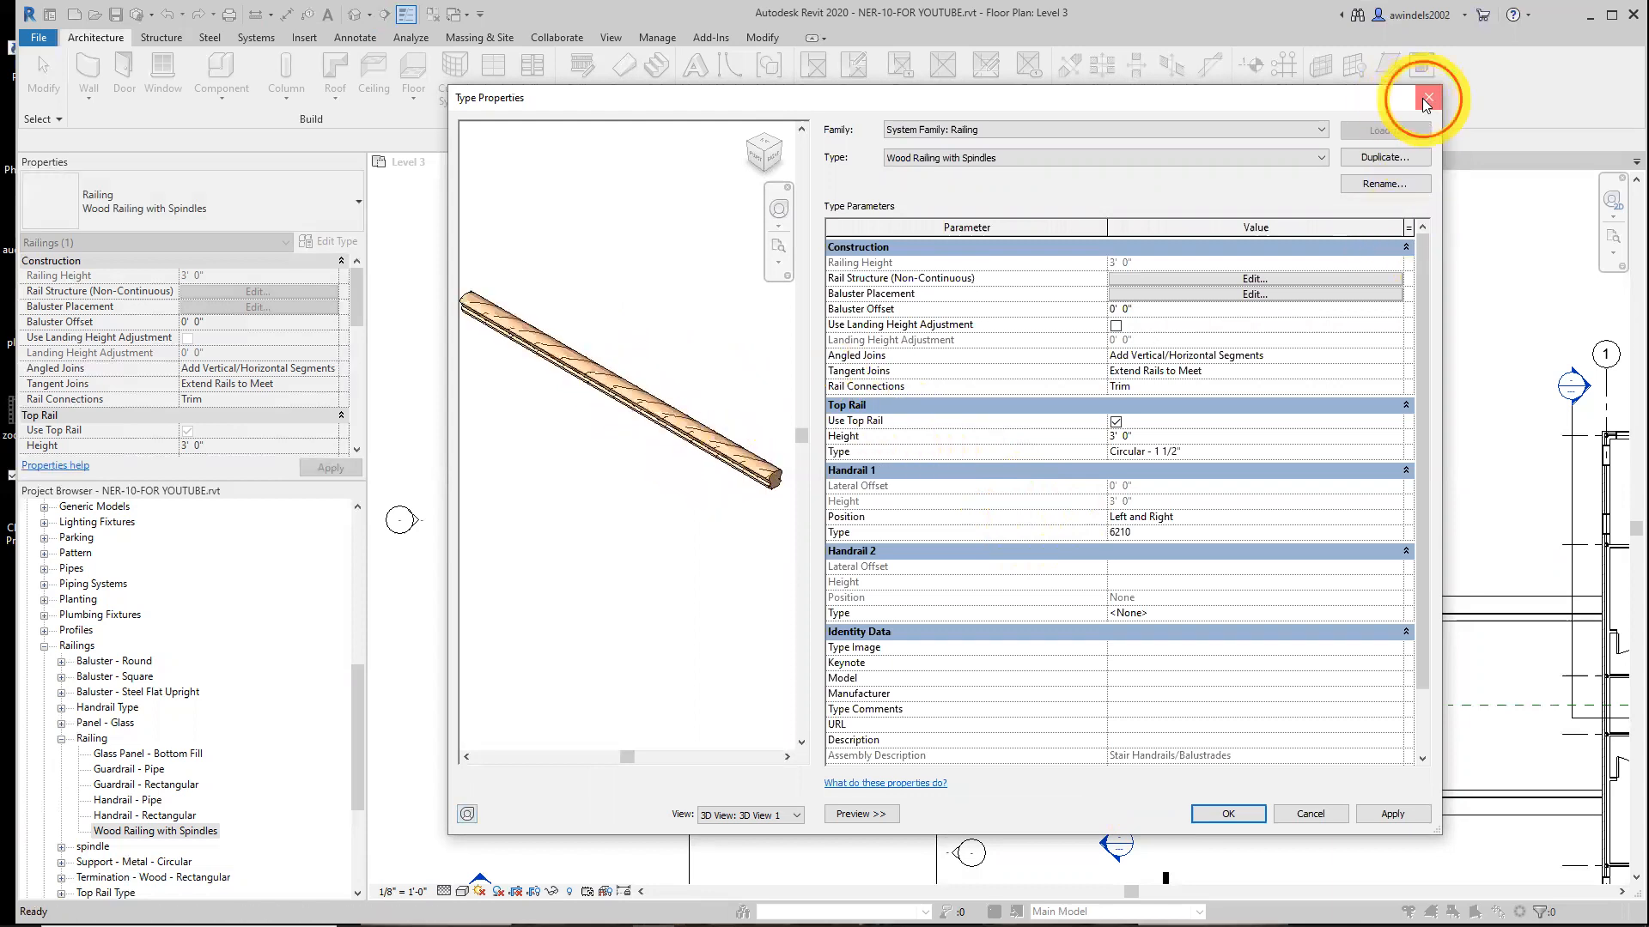
{"action": "left_click", "coordinate": [1422, 98]}
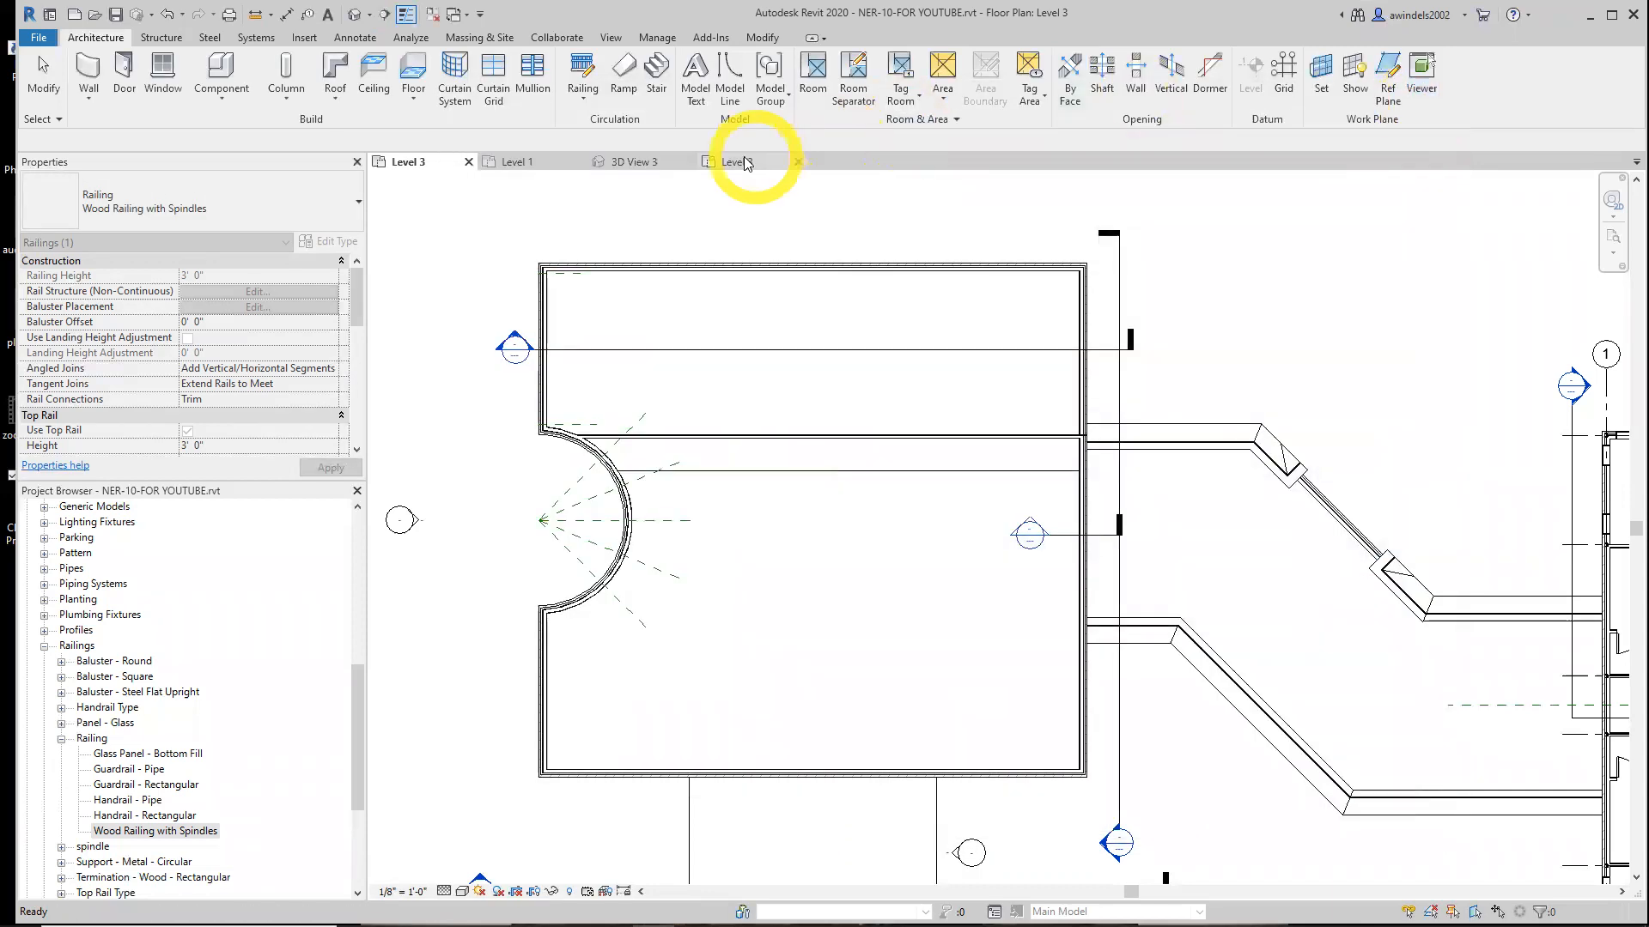
Switch to the NER-10-finished project and open its Wood Railing with Spindles type properties
{"action": "left_click", "coordinate": [743, 160]}
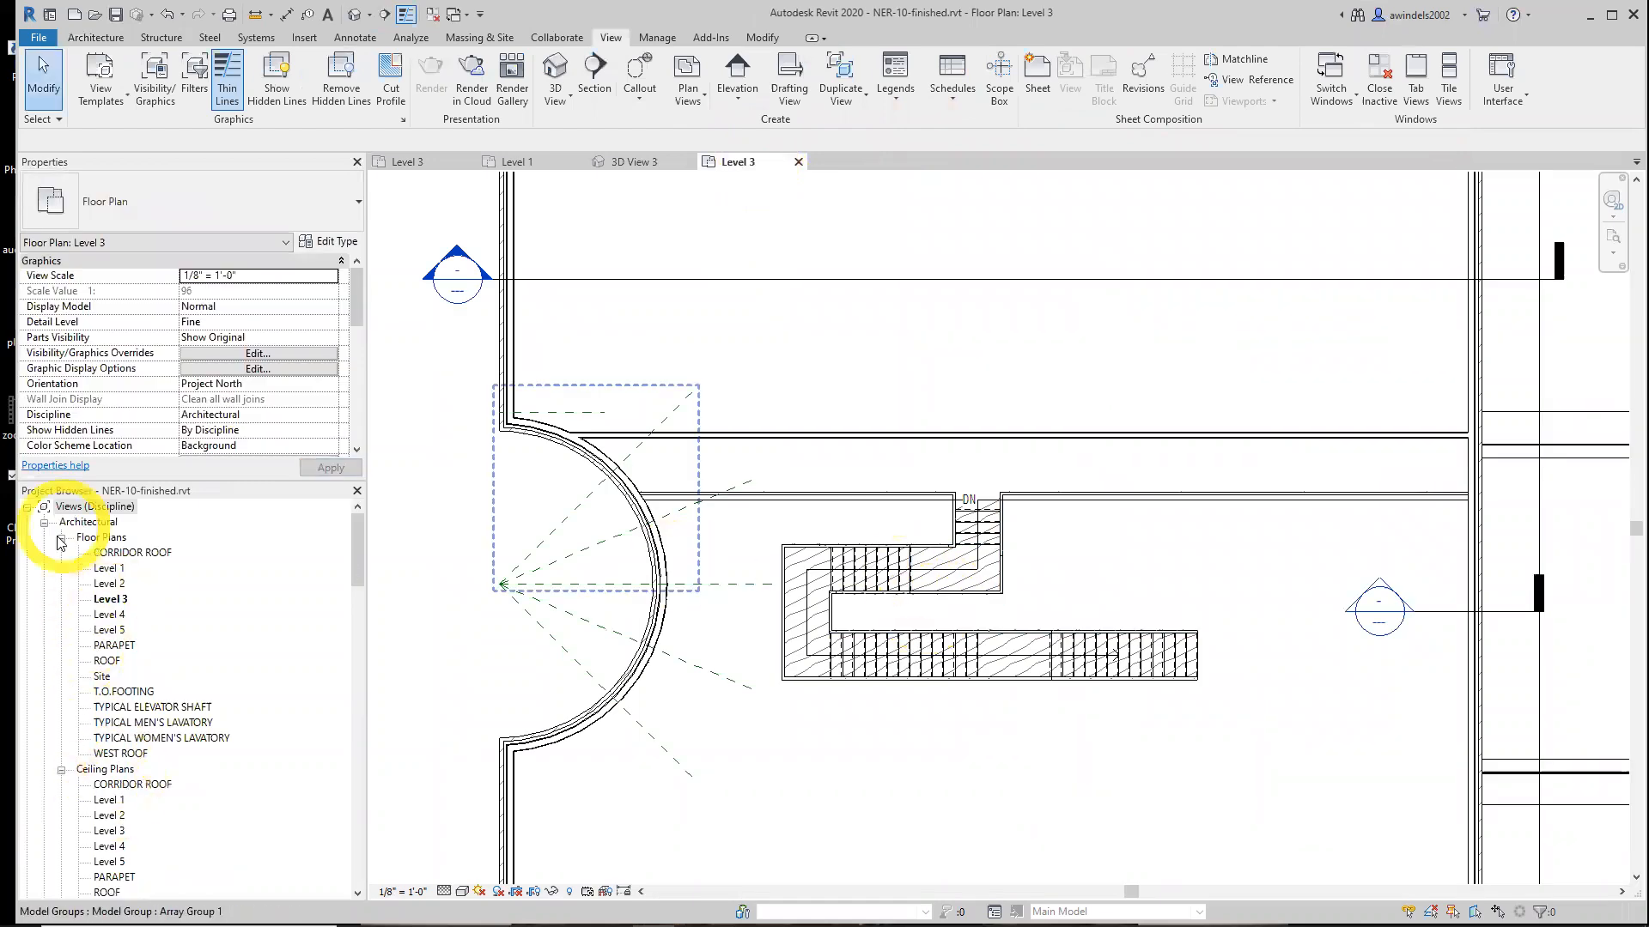
{"action": "left_click", "coordinate": [45, 523]}
{"action": "scroll", "coordinate": [63, 555], "scroll_direction": "down", "scroll_amount": 3}
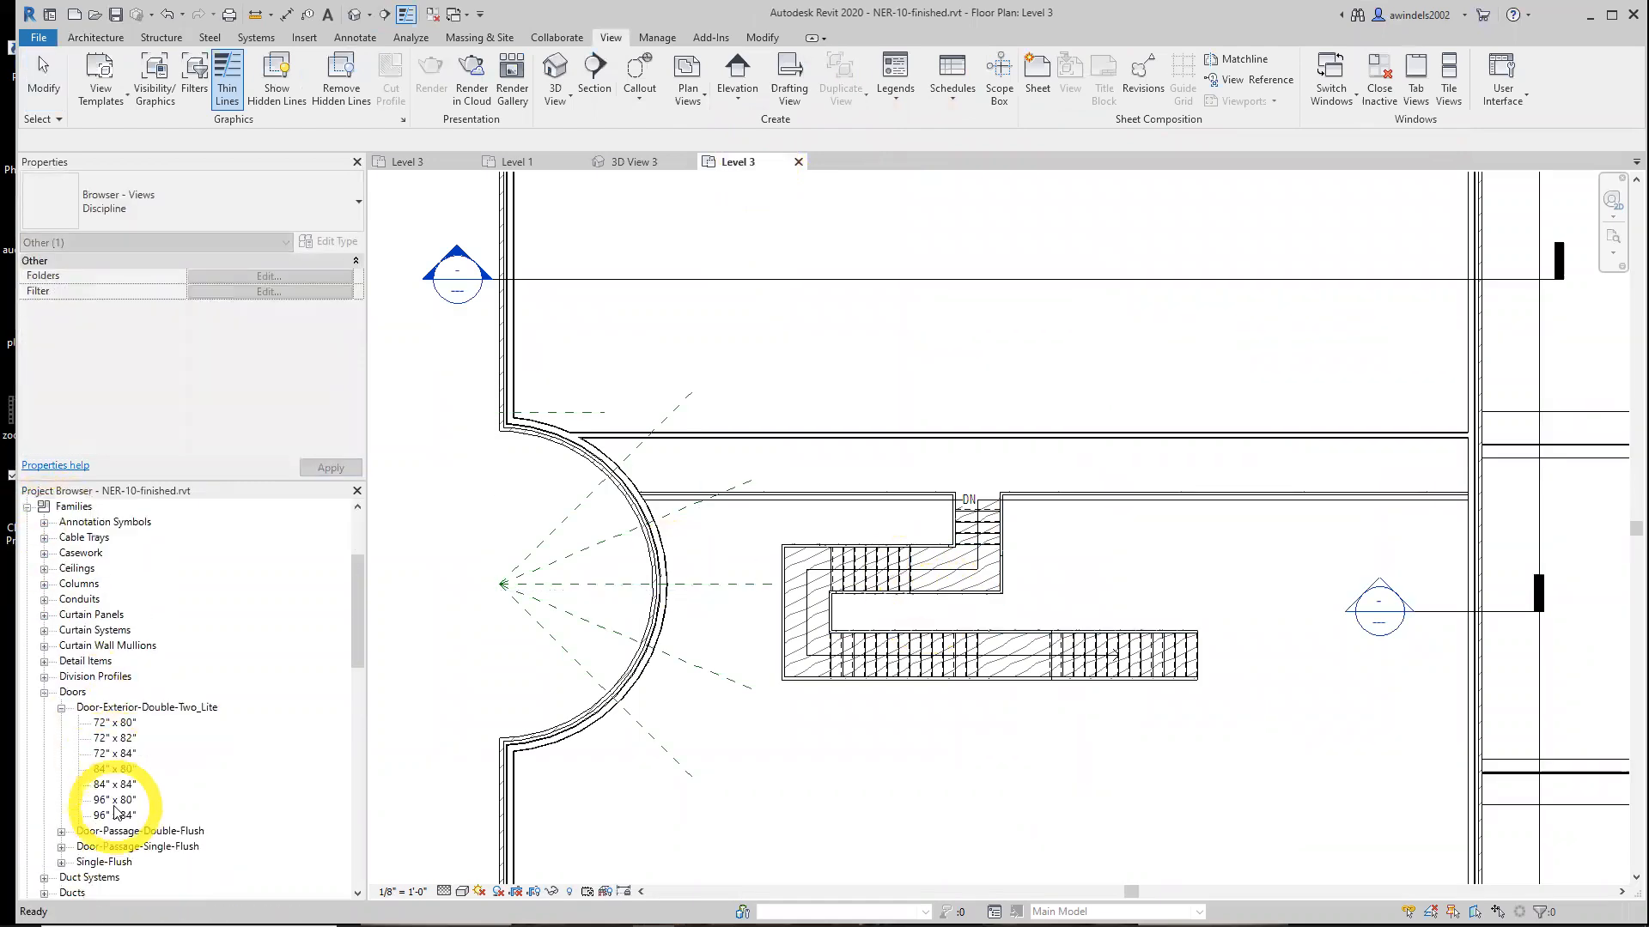
{"action": "left_click", "coordinate": [45, 677]}
{"action": "scroll", "coordinate": [46, 678], "scroll_direction": "down", "scroll_amount": 5}
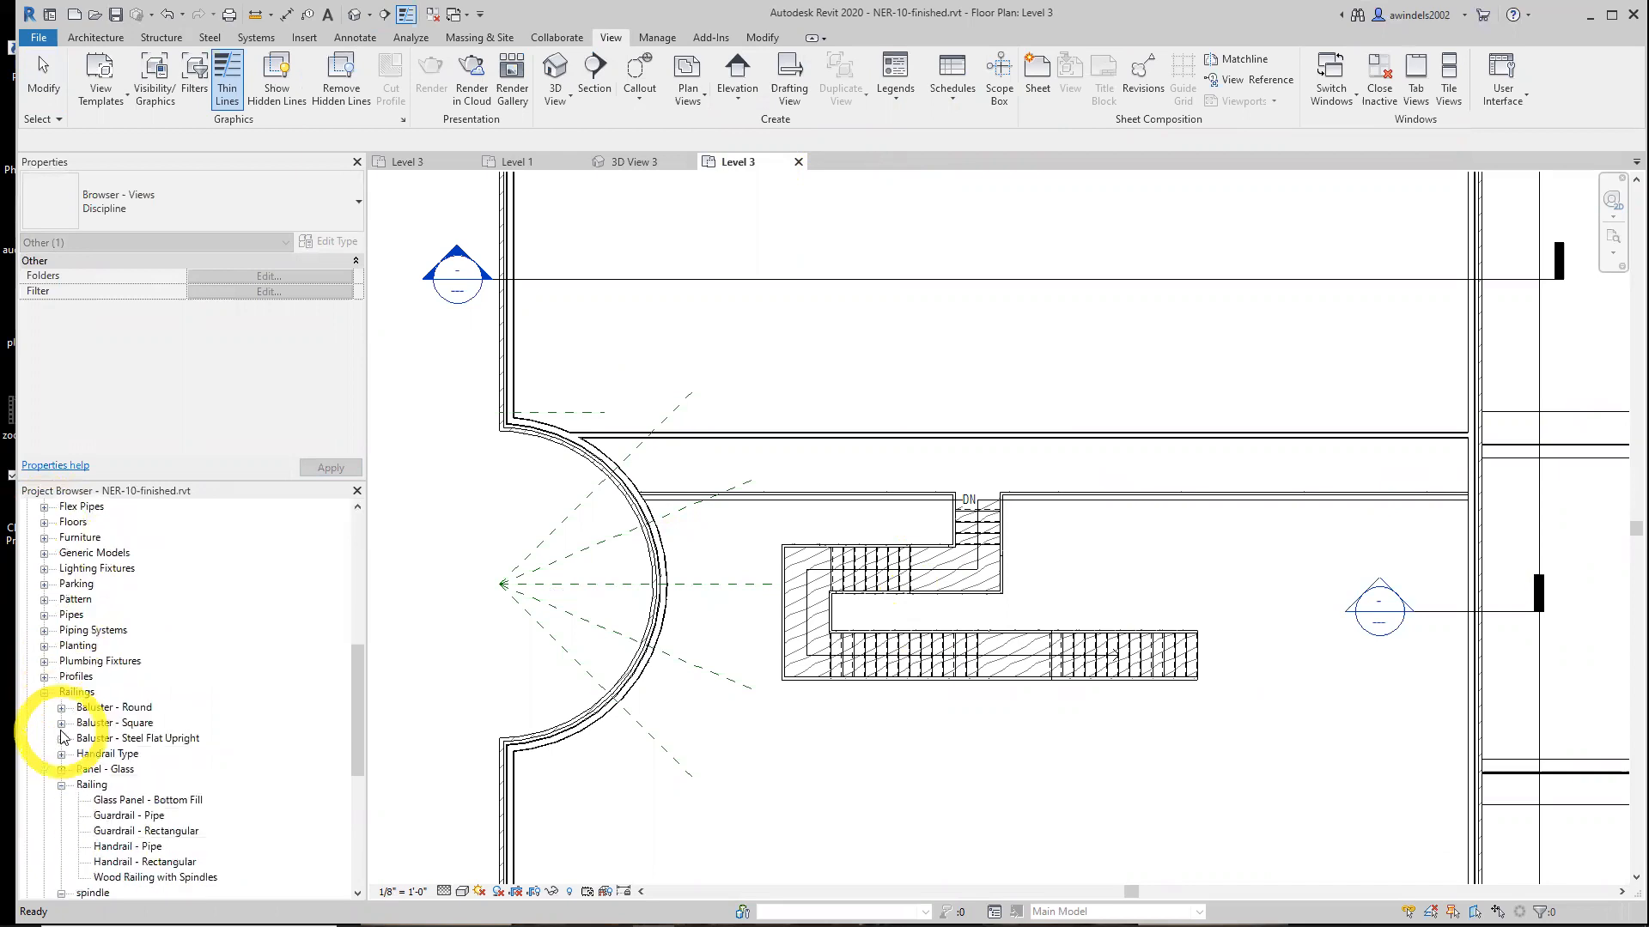
{"action": "double_click", "coordinate": [154, 877]}
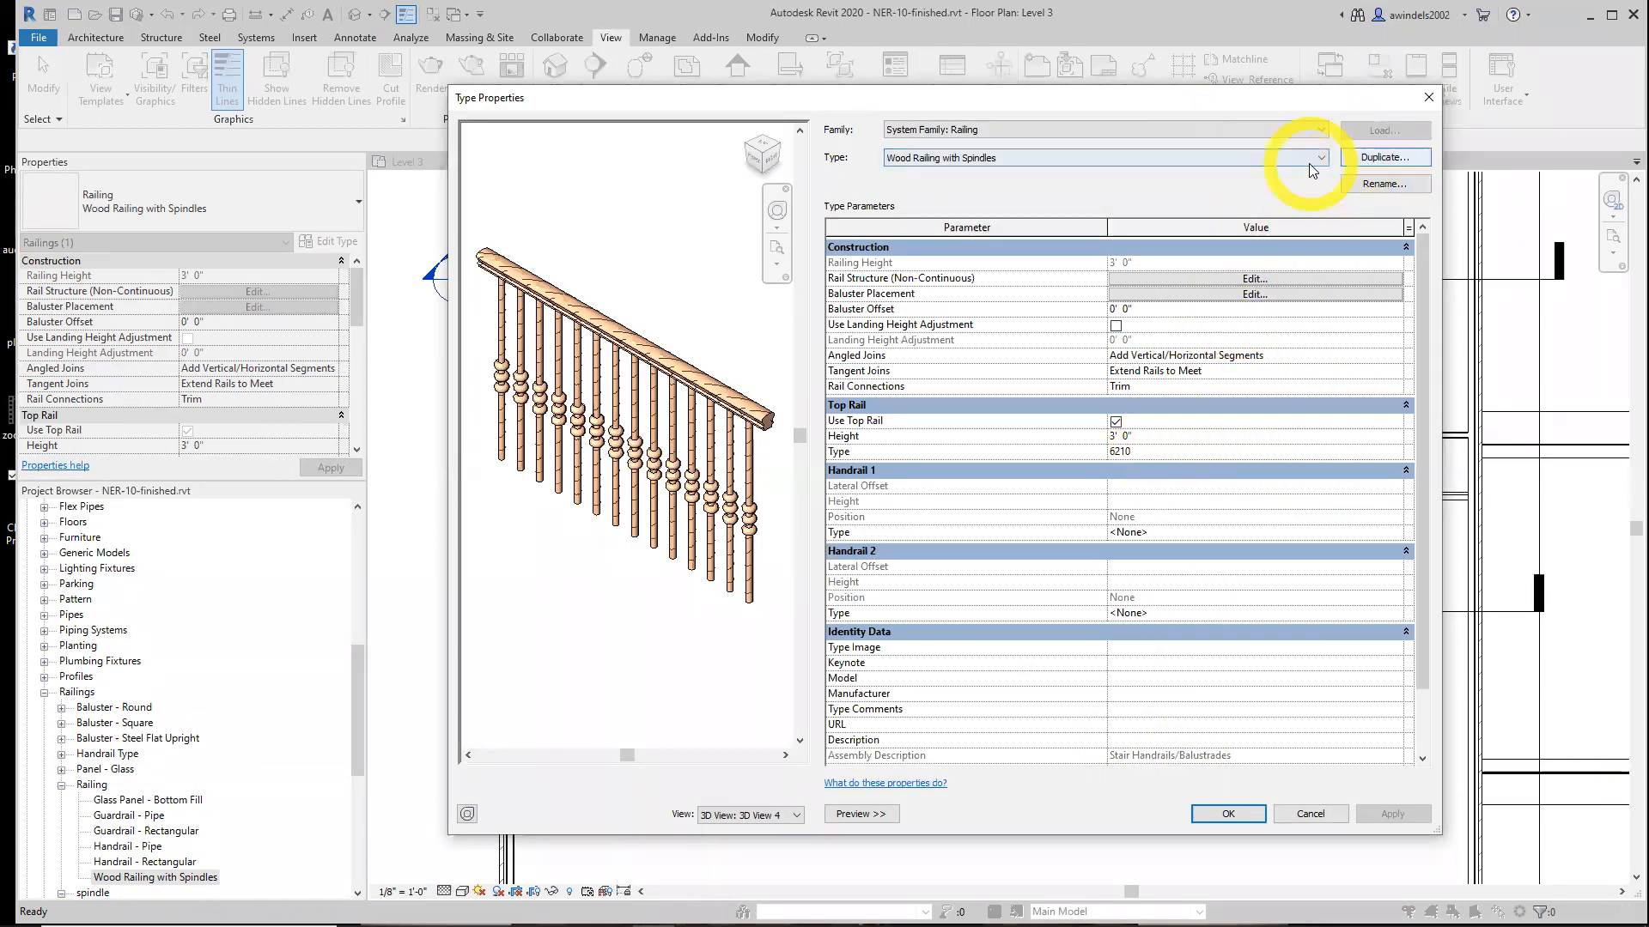
Examine the finished railing's rail structure and baluster placement settings, then cancel out of both dialogs
{"action": "left_click", "coordinate": [1259, 280]}
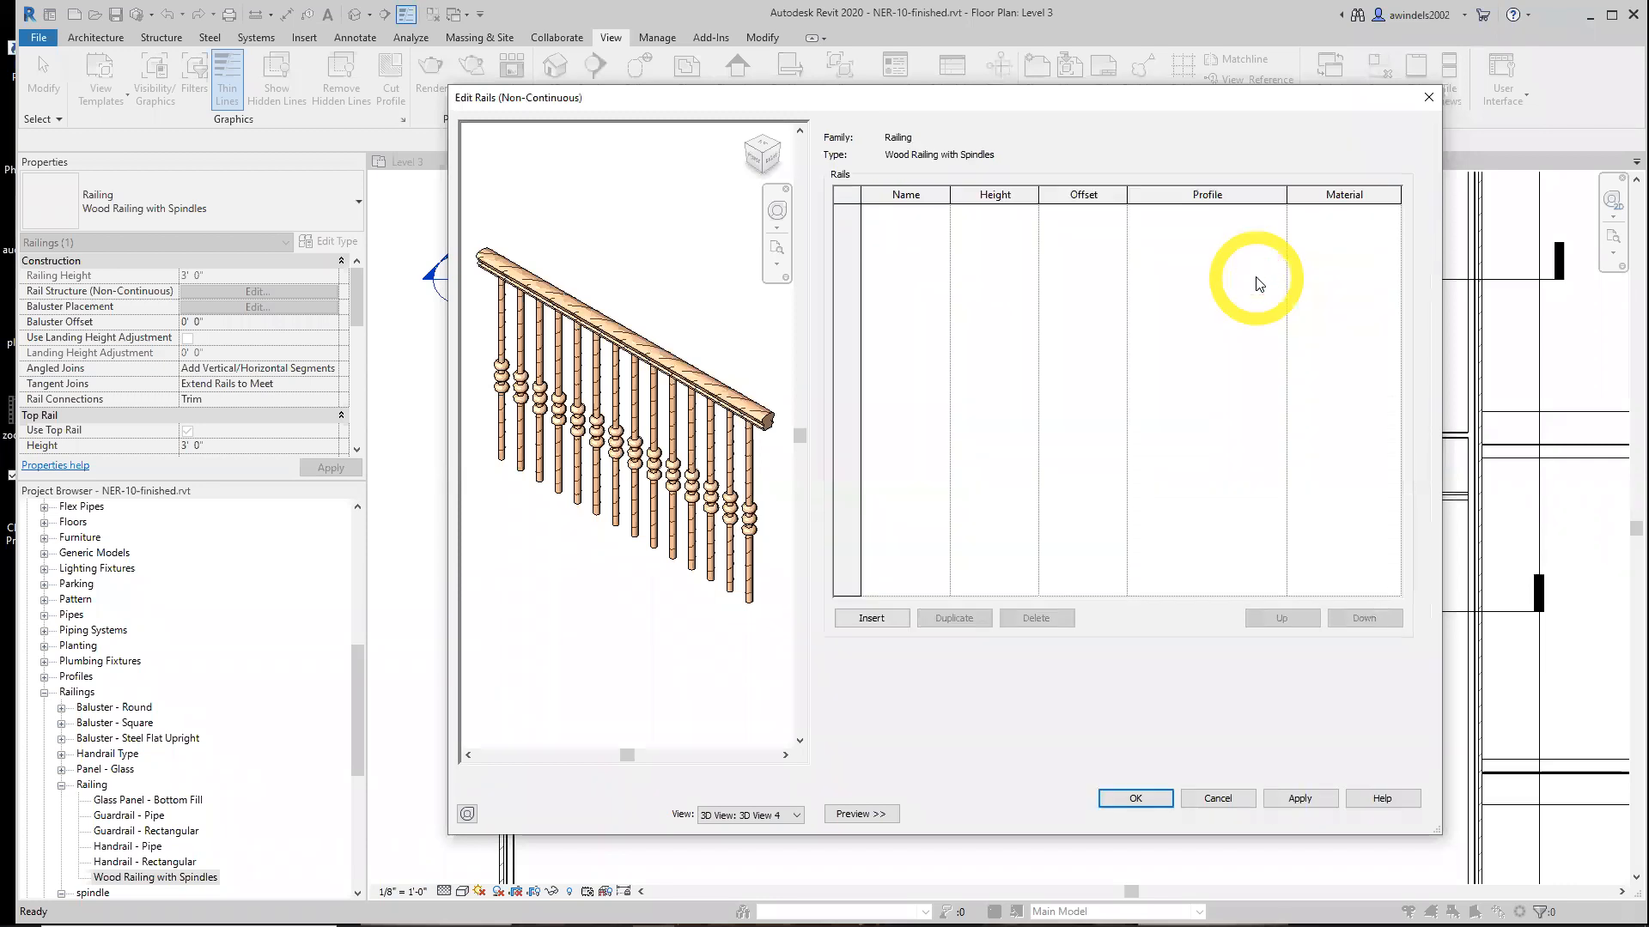
{"action": "left_click", "coordinate": [1223, 798]}
{"action": "left_click", "coordinate": [1180, 295]}
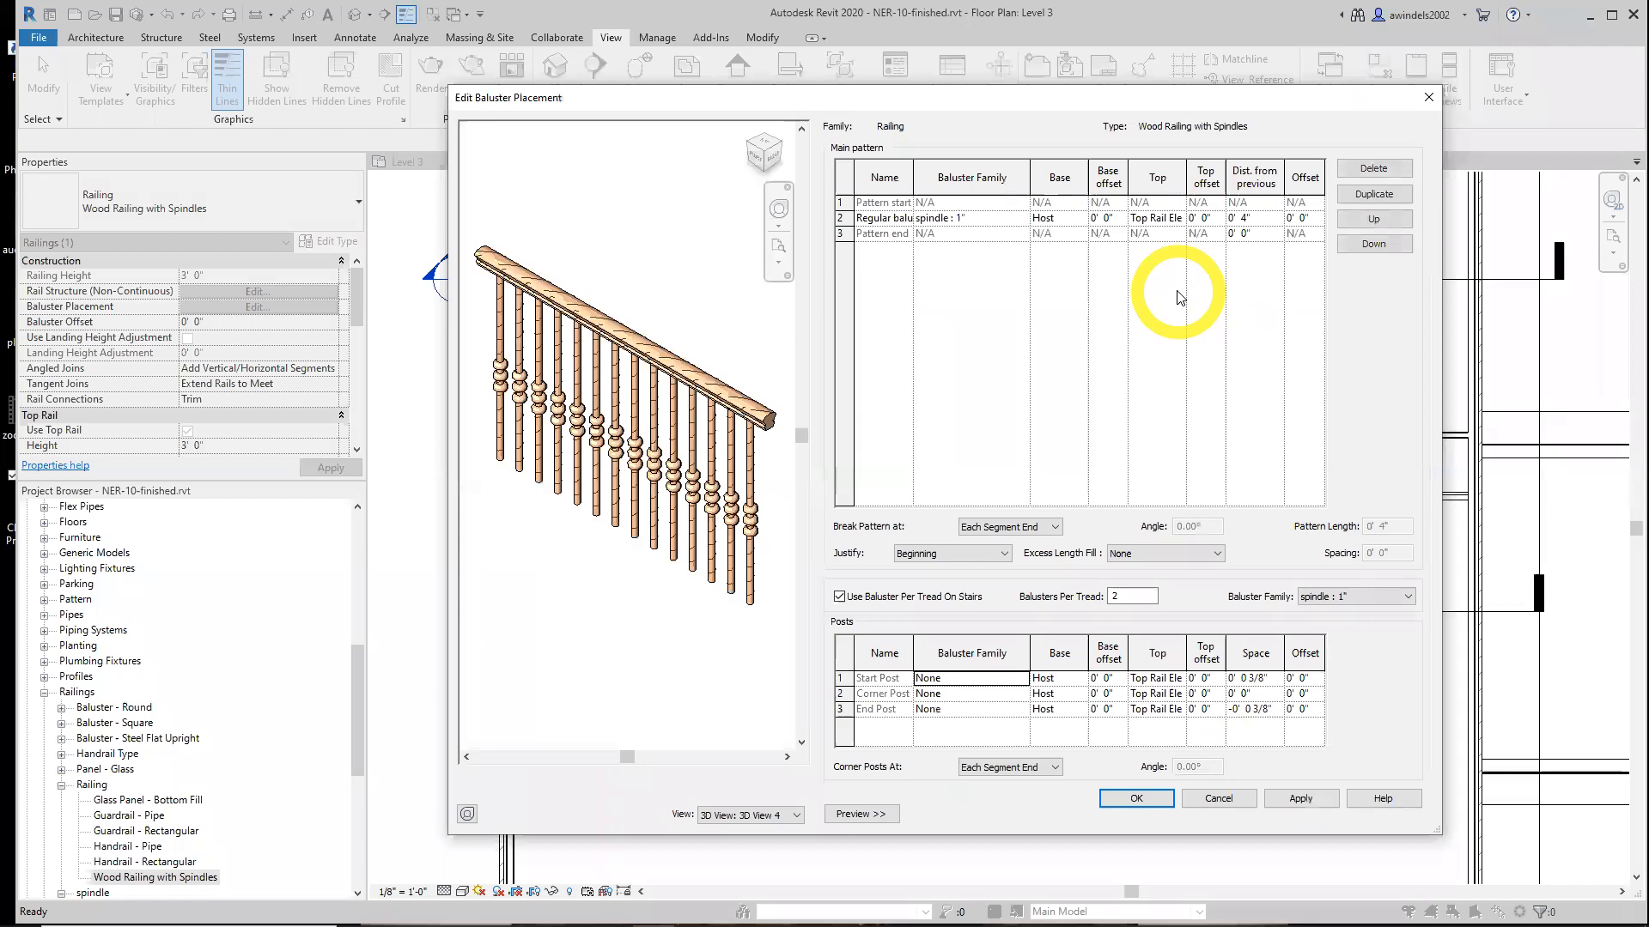
{"action": "left_click_drag", "start_coordinate": [915, 177], "coordinate": [944, 177]}
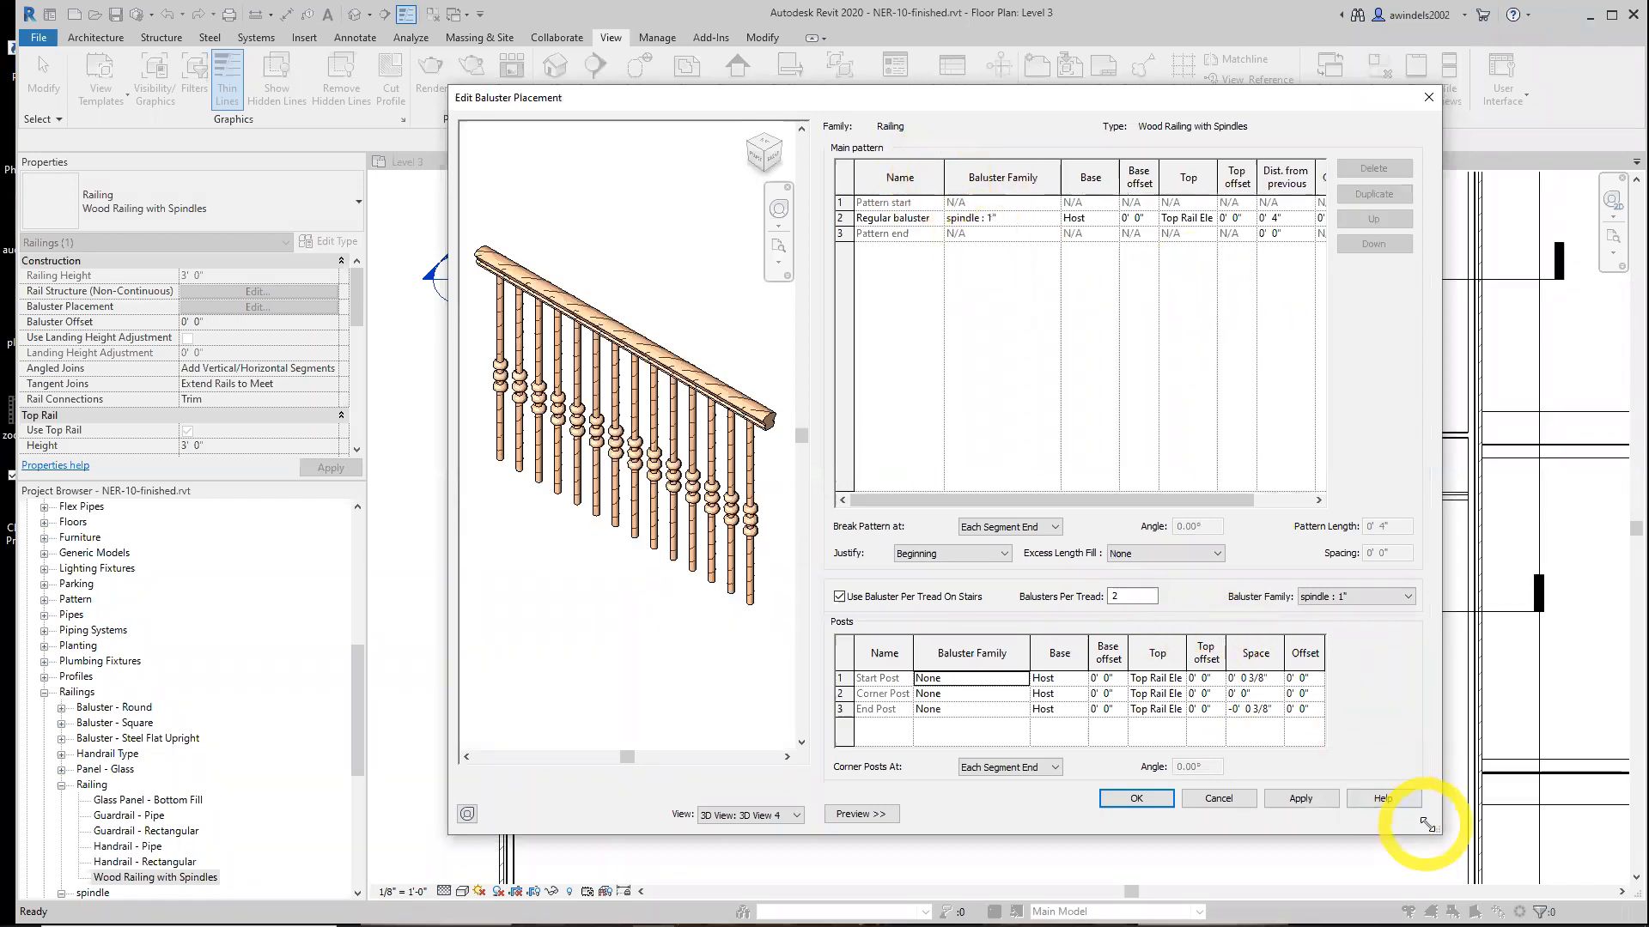
{"action": "left_click_drag", "start_coordinate": [1434, 829], "coordinate": [1531, 831]}
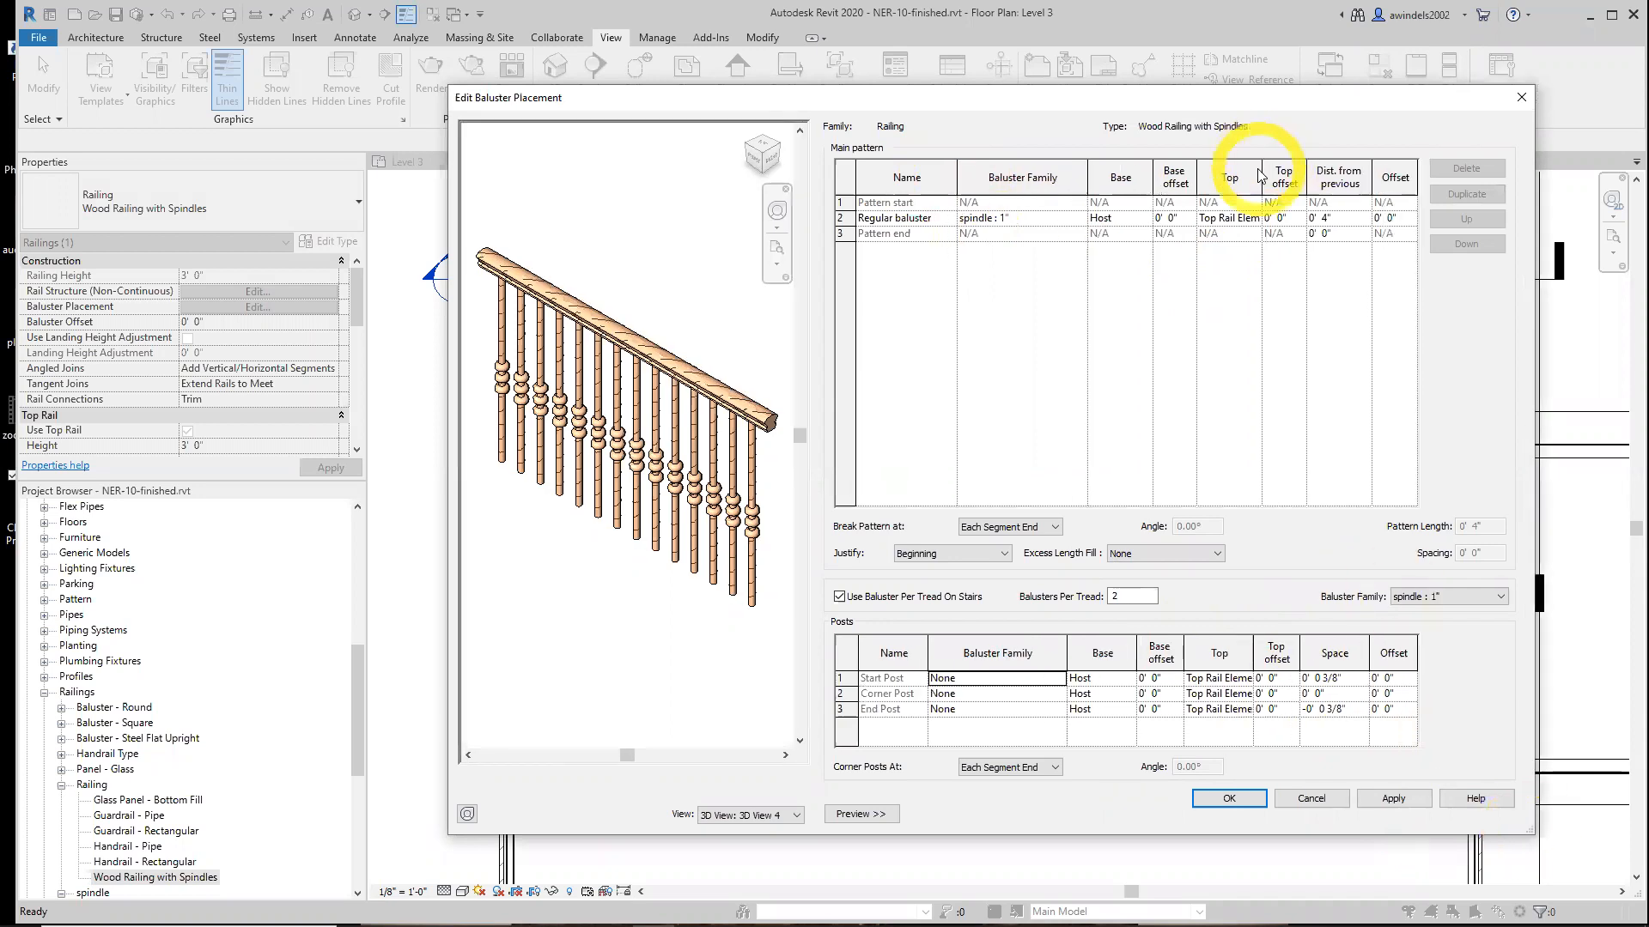
{"action": "left_click_drag", "start_coordinate": [1261, 172], "coordinate": [1285, 172]}
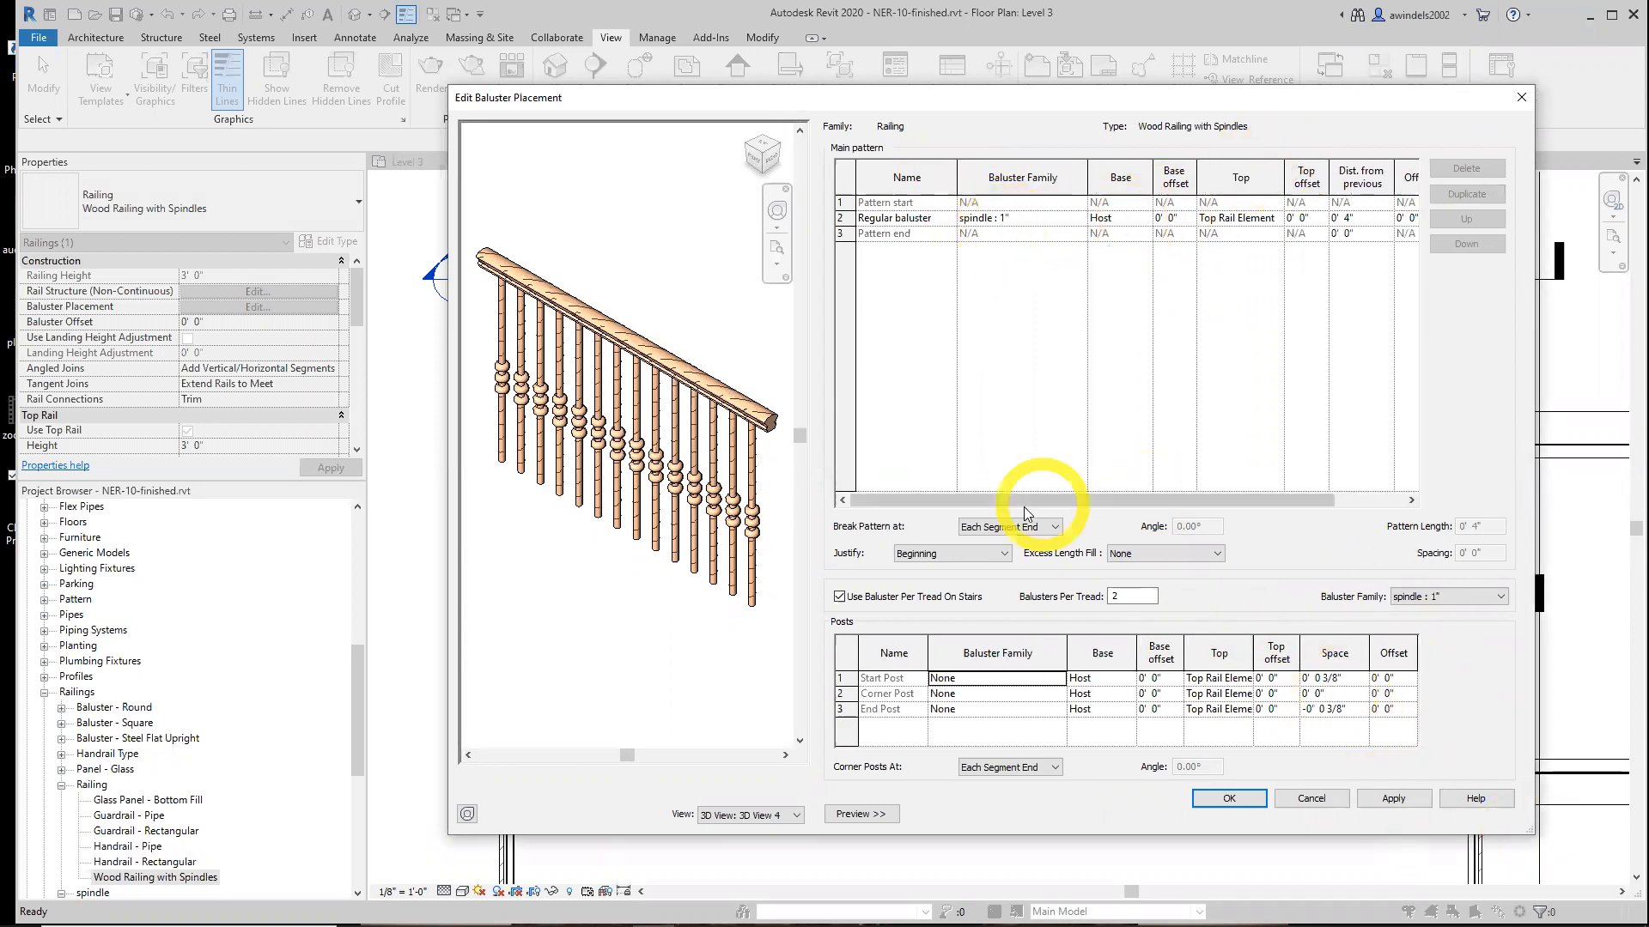
{"action": "left_click", "coordinate": [1341, 802]}
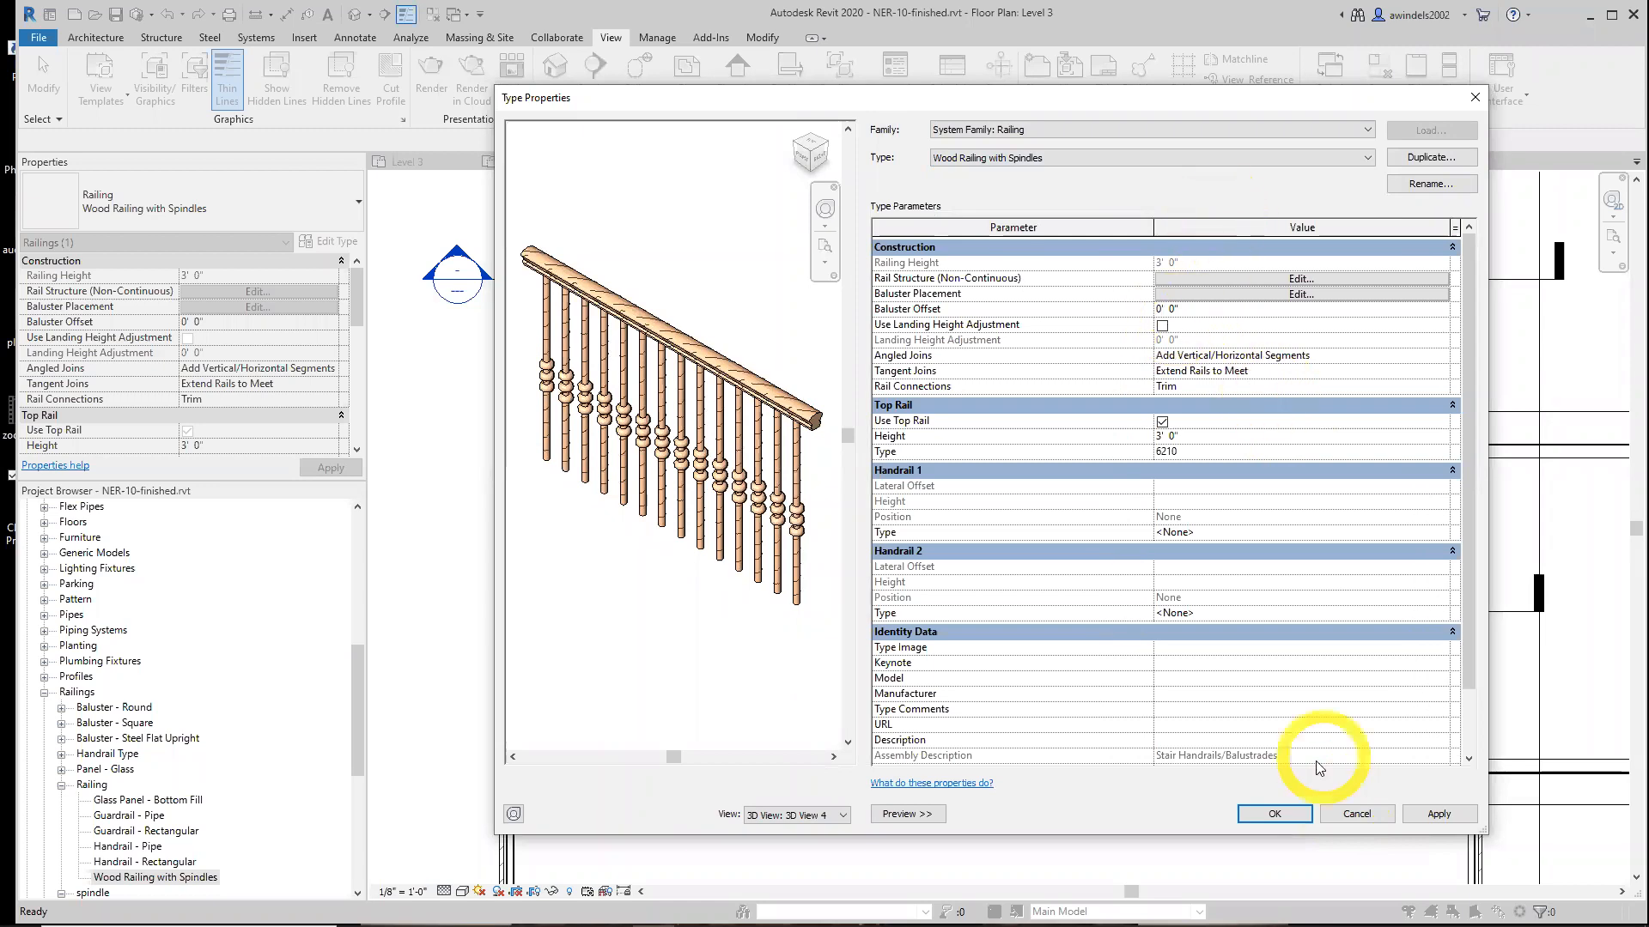
{"action": "left_click", "coordinate": [1358, 812]}
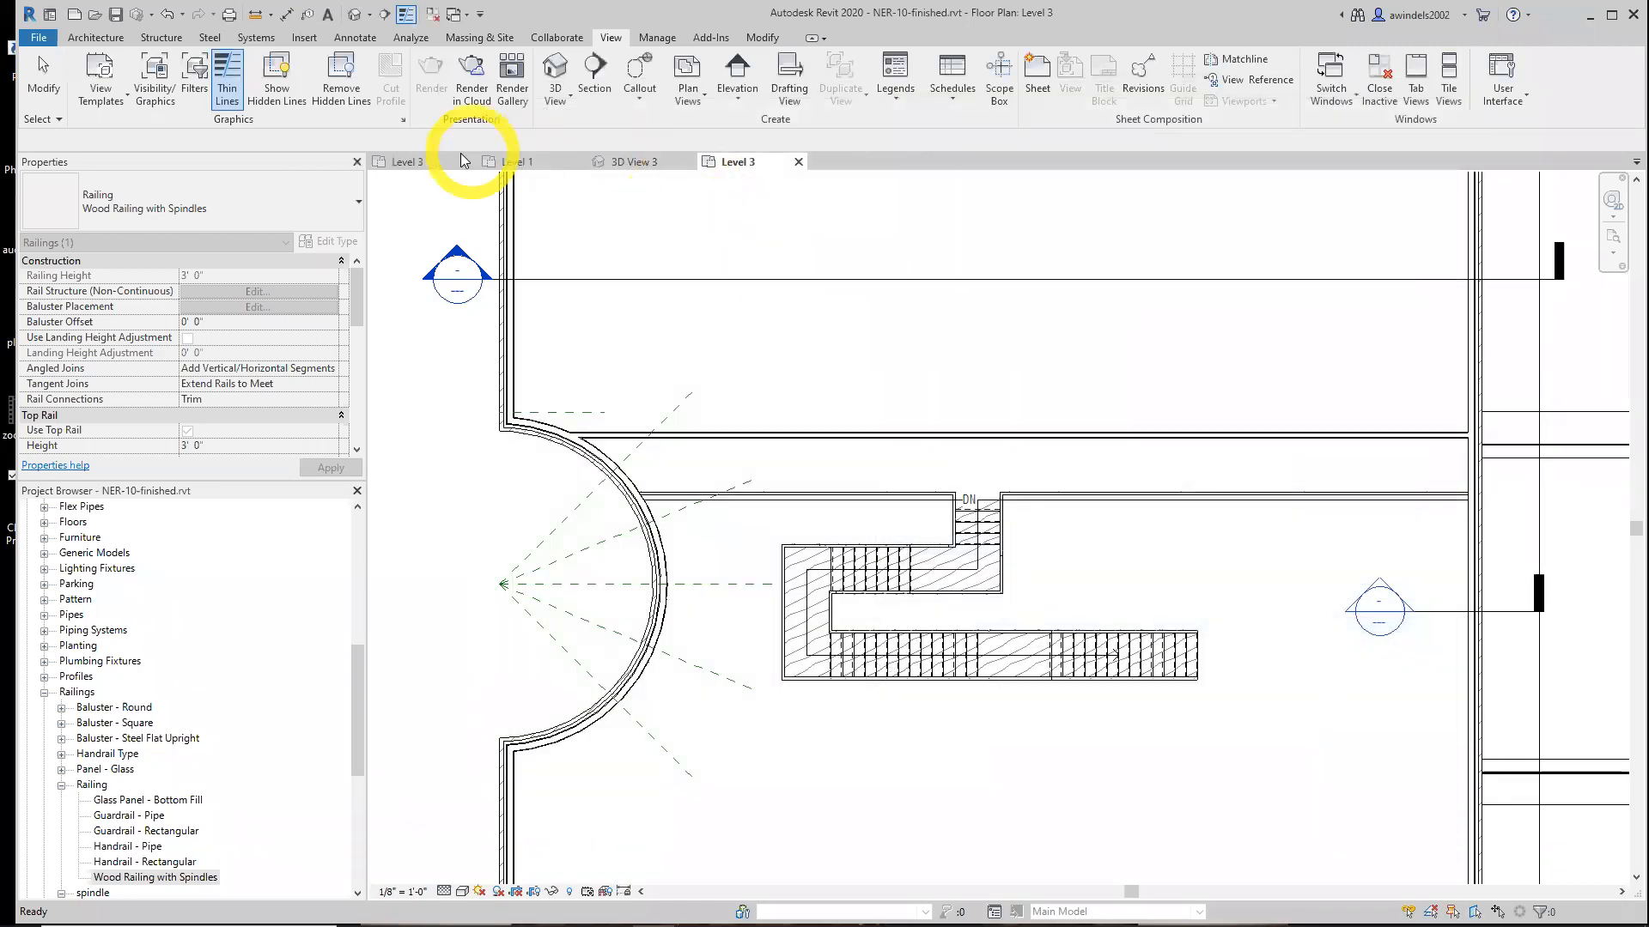
Return to the NER-10-FOR YOUTUBE project and save it
{"action": "left_click", "coordinate": [411, 160]}
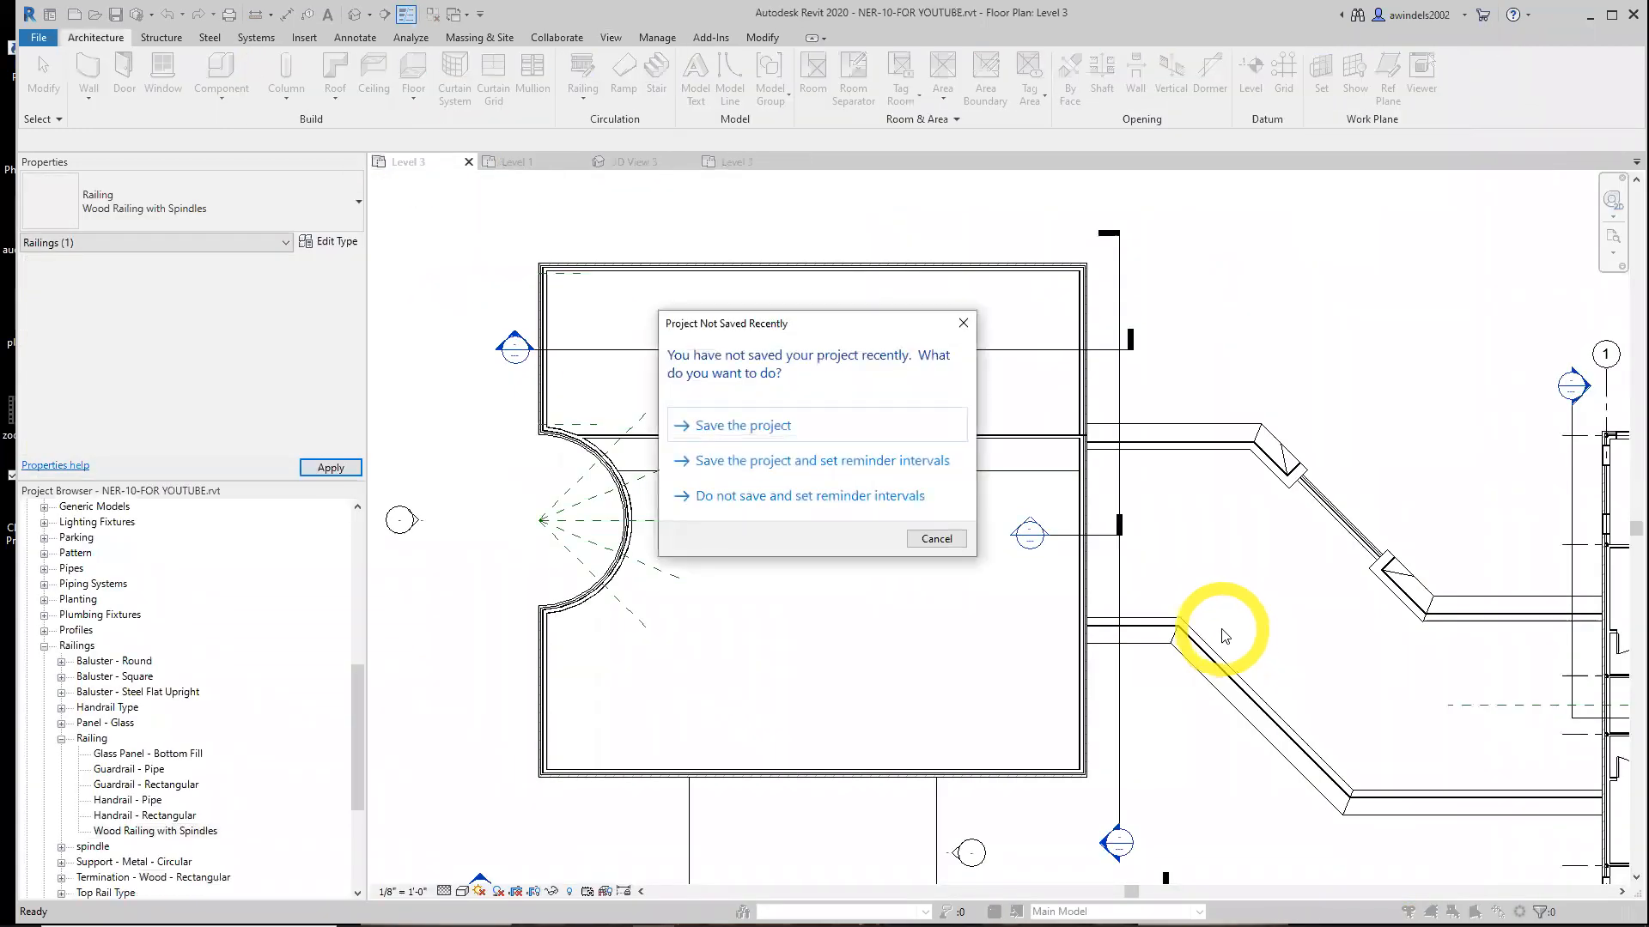
{"action": "left_click", "coordinate": [734, 421]}
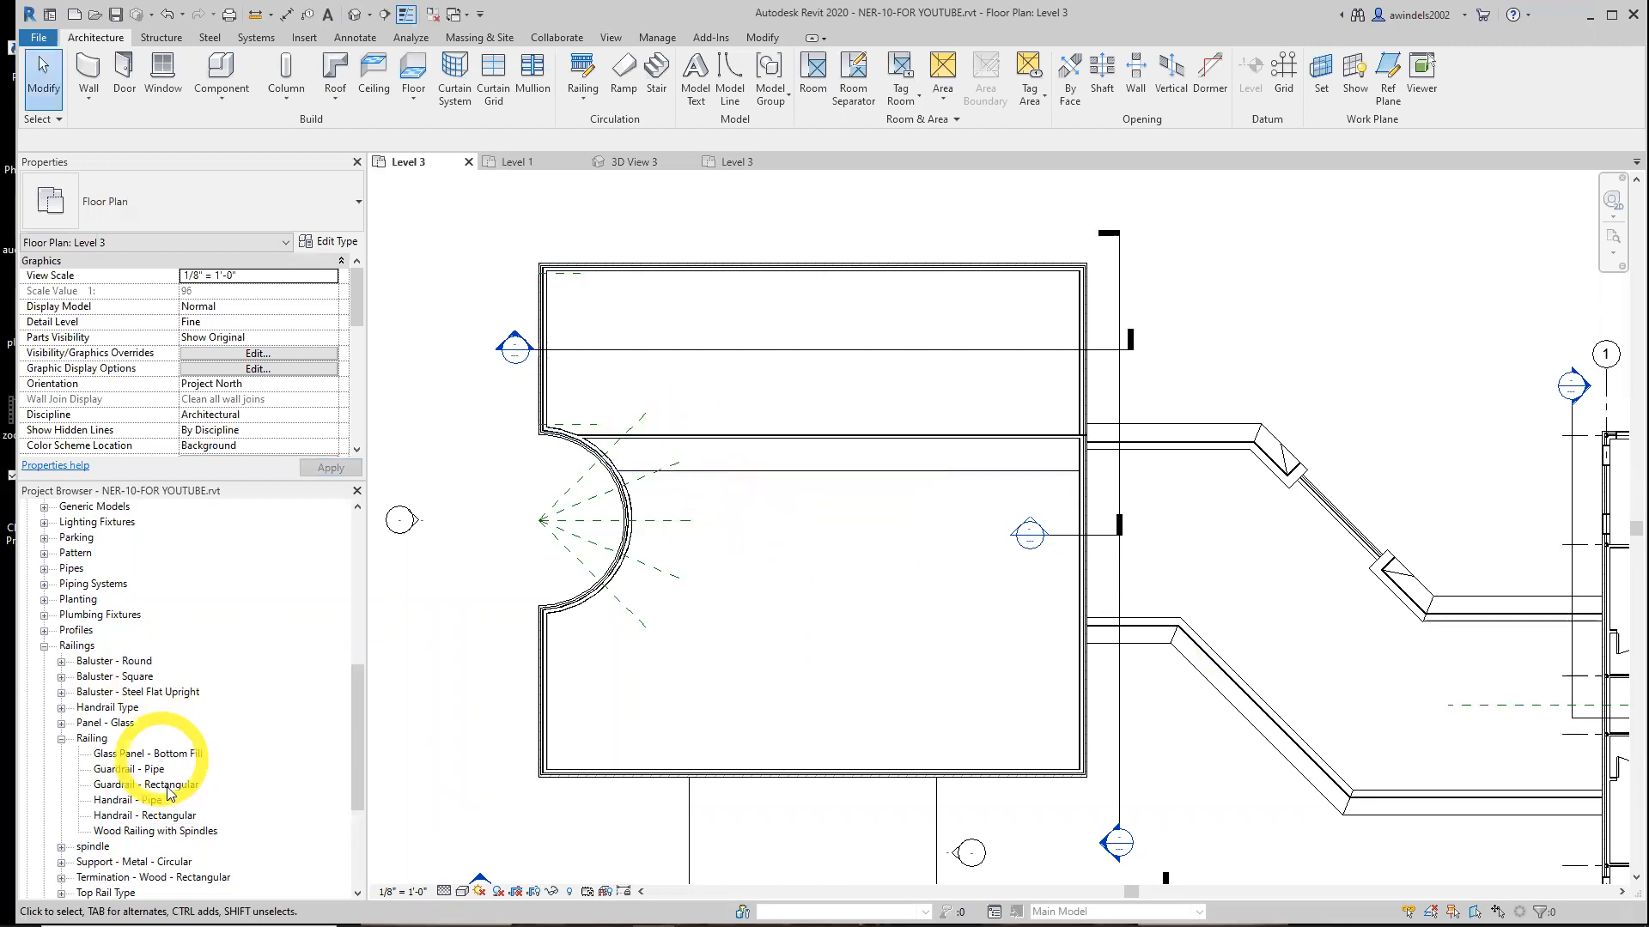
Reopen the Wood Railing with Spindles type properties, dismiss the warning, and enable Use Landing Height Adjustment
{"action": "left_click", "coordinate": [176, 830]}
{"action": "double_click", "coordinate": [176, 829]}
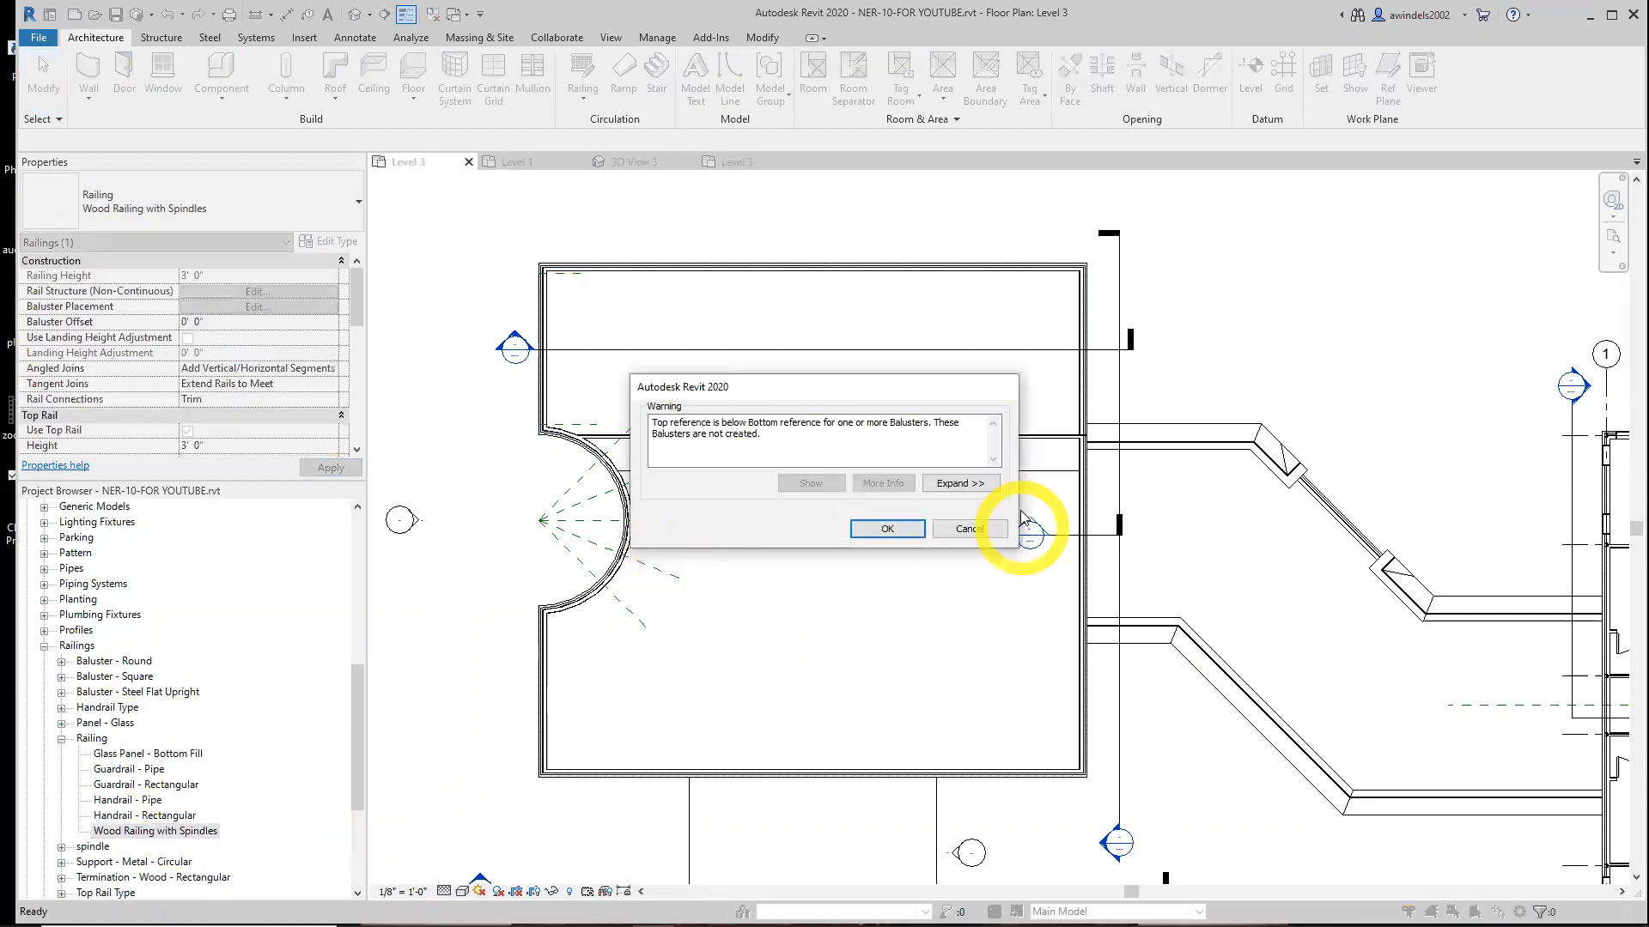
{"action": "left_click", "coordinate": [903, 533]}
{"action": "scroll", "coordinate": [752, 361], "scroll_direction": "up", "scroll_amount": 2}
{"action": "middle_click_drag", "start_coordinate": [753, 360], "coordinate": [657, 398]}
{"action": "left_click", "coordinate": [1161, 325]}
Review the Tangent Joins options and the Circular - 1 1/2" top rail type properties without changes
{"action": "left_click", "coordinate": [1198, 371]}
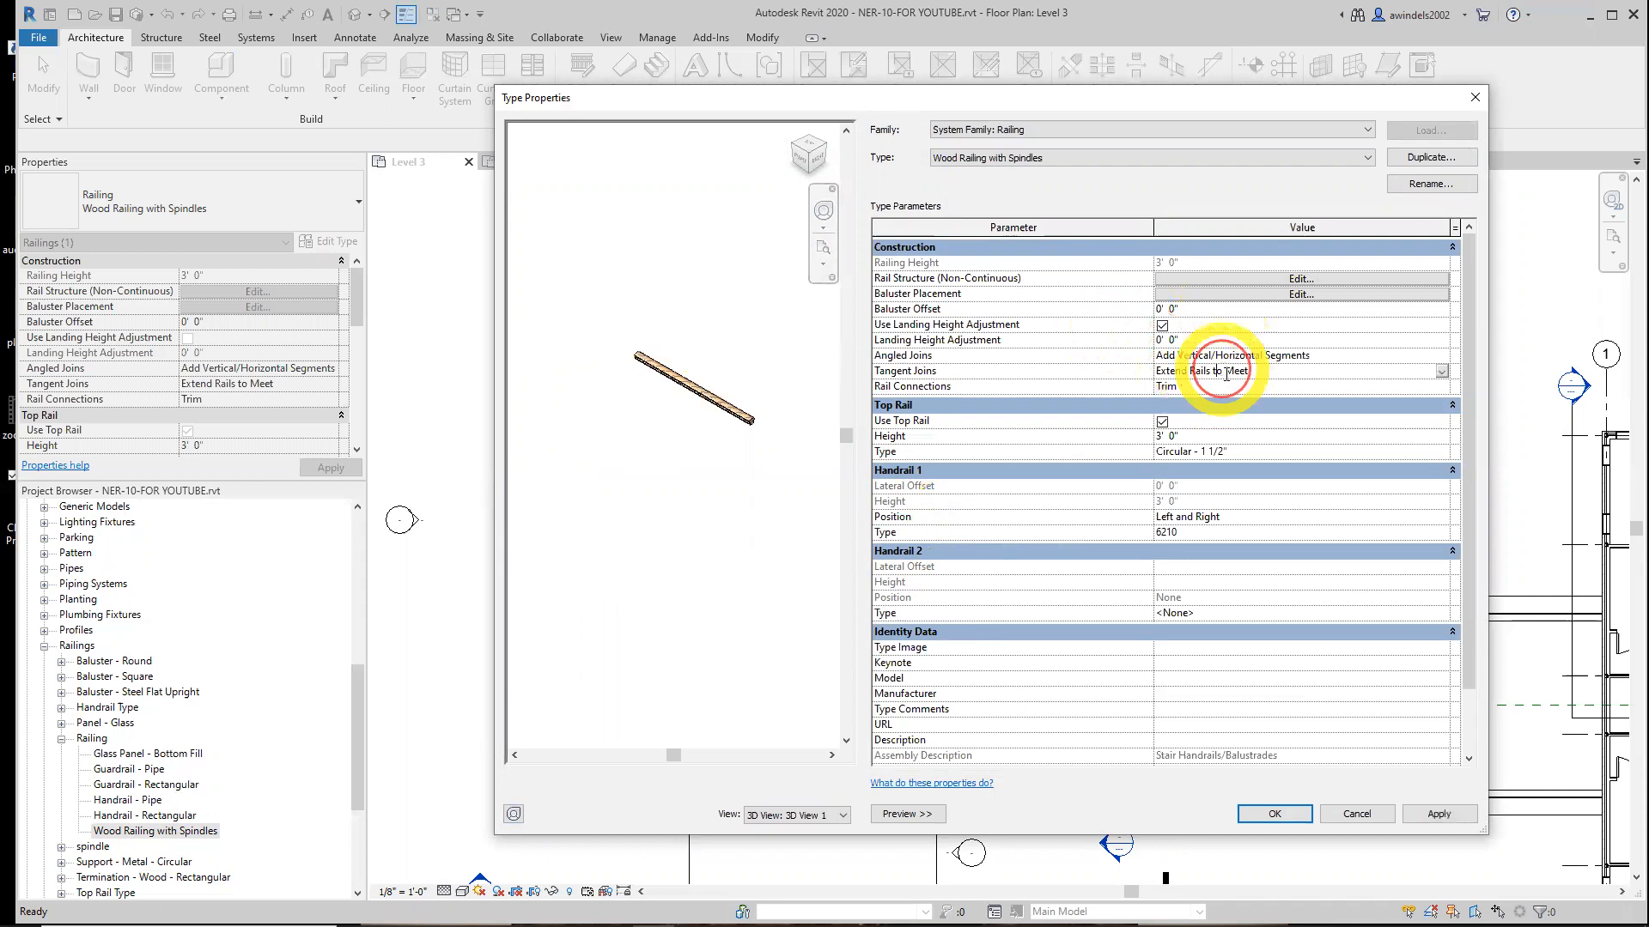
{"action": "left_click", "coordinate": [1442, 371]}
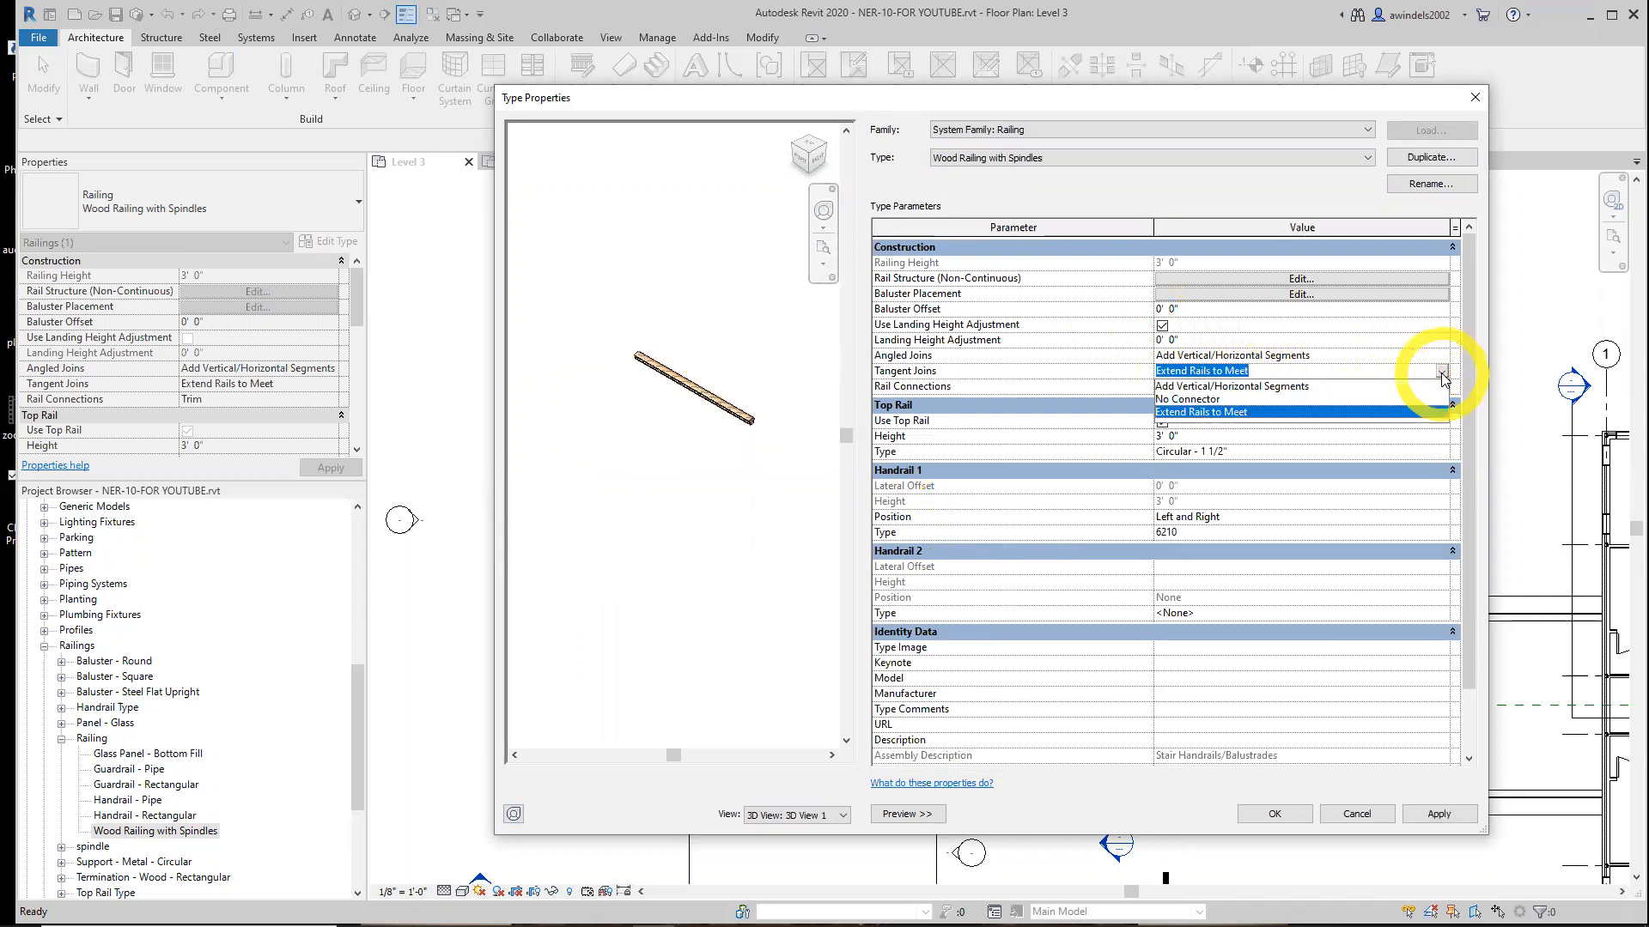
{"action": "left_click", "coordinate": [1320, 292]}
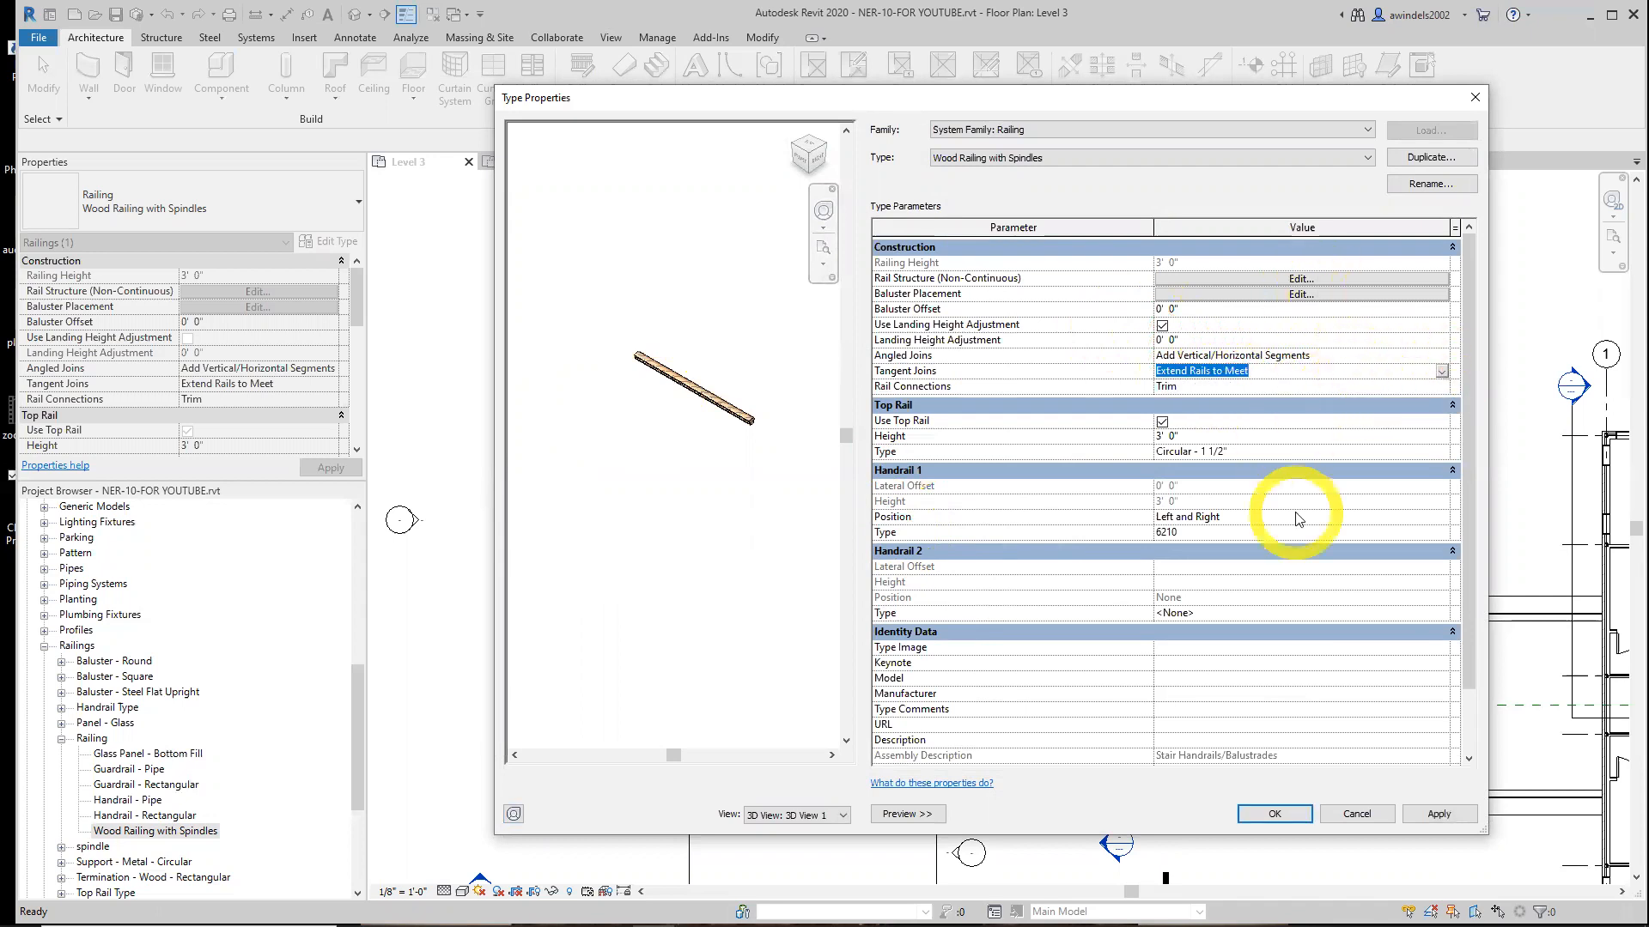
{"action": "left_click", "coordinate": [1406, 516]}
{"action": "left_click", "coordinate": [1418, 450]}
{"action": "left_click", "coordinate": [1443, 451]}
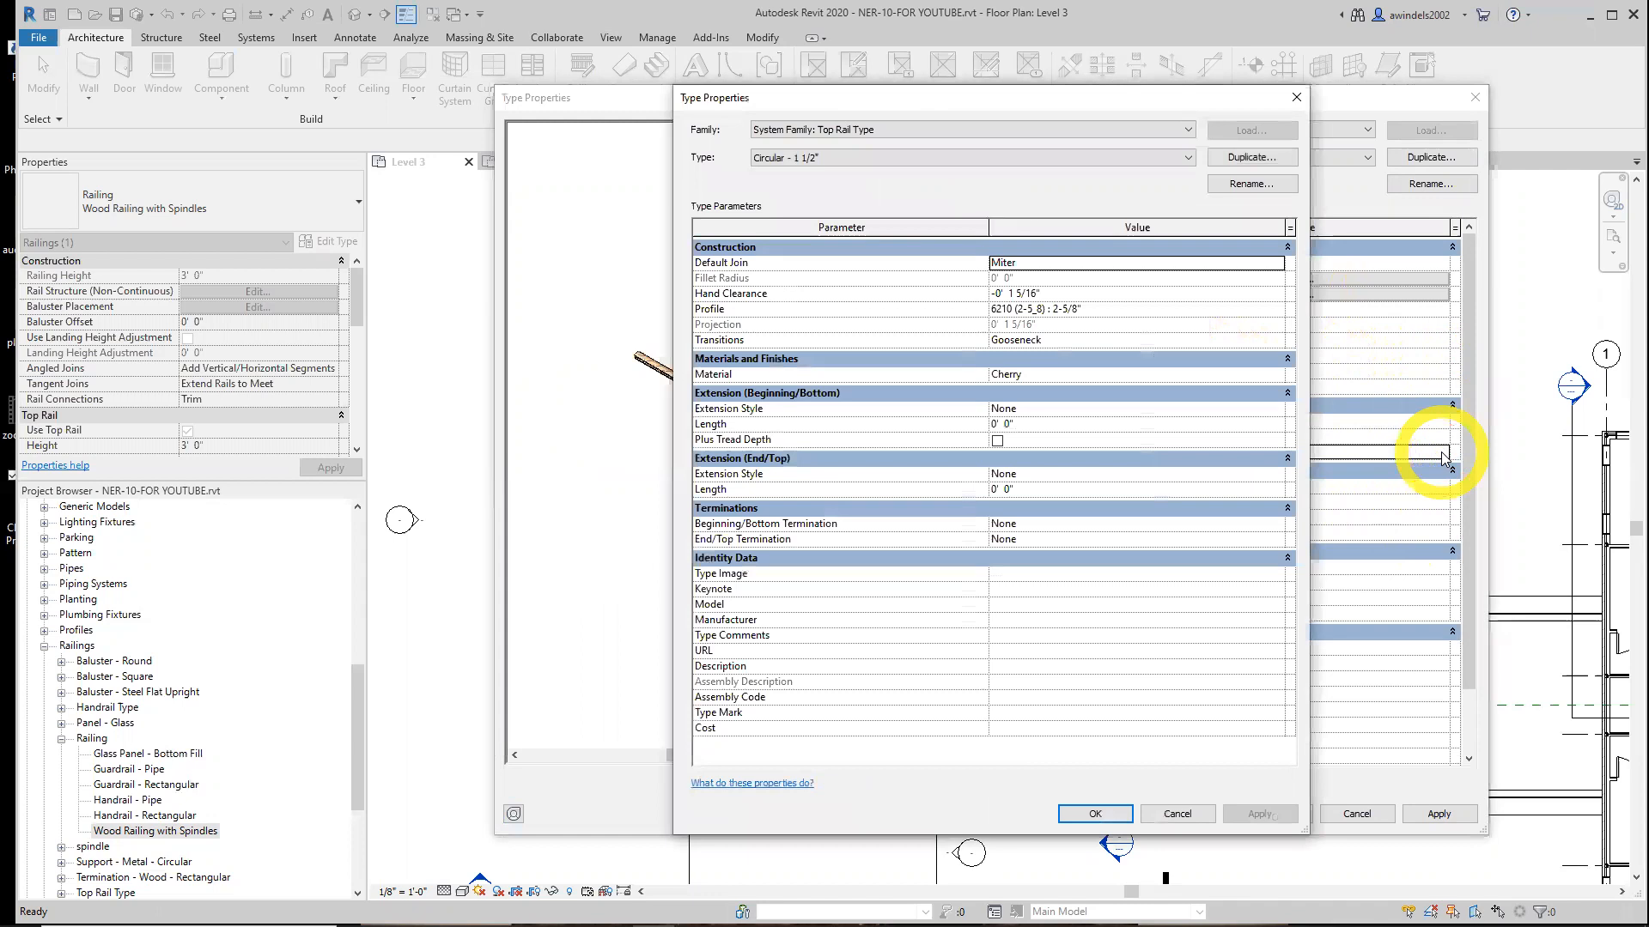
{"action": "key", "text": "Escape"}
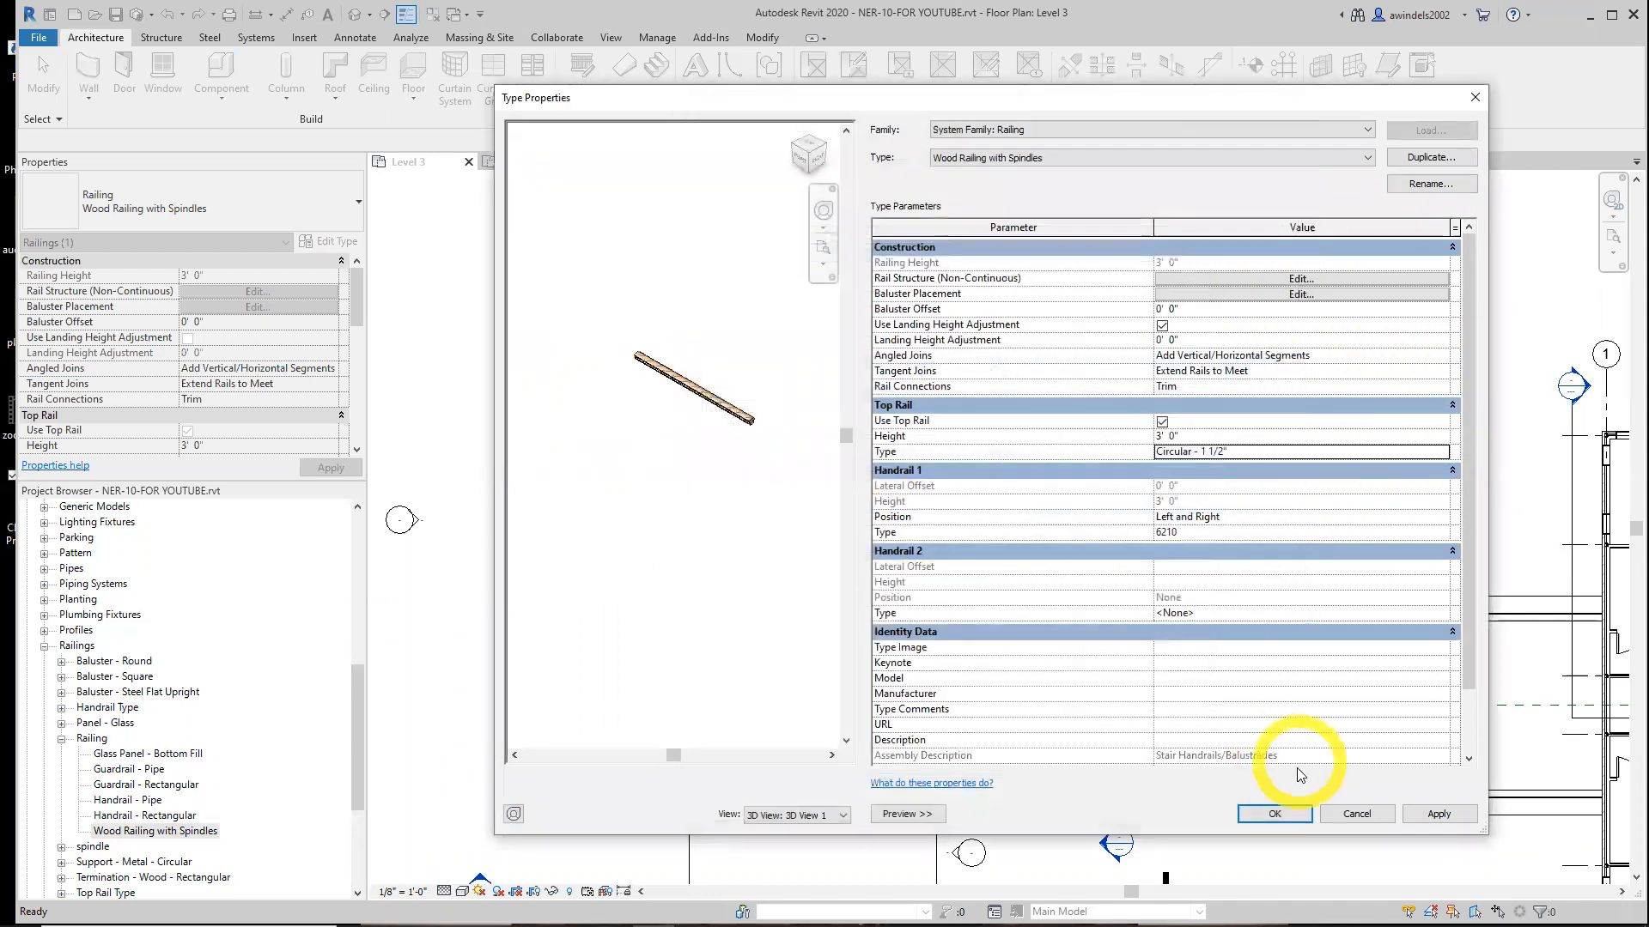
Start a stair, switch to the Monolithic Stair type, and duplicate it as Custom Bullnose Stairs
{"action": "left_click", "coordinate": [1365, 816]}
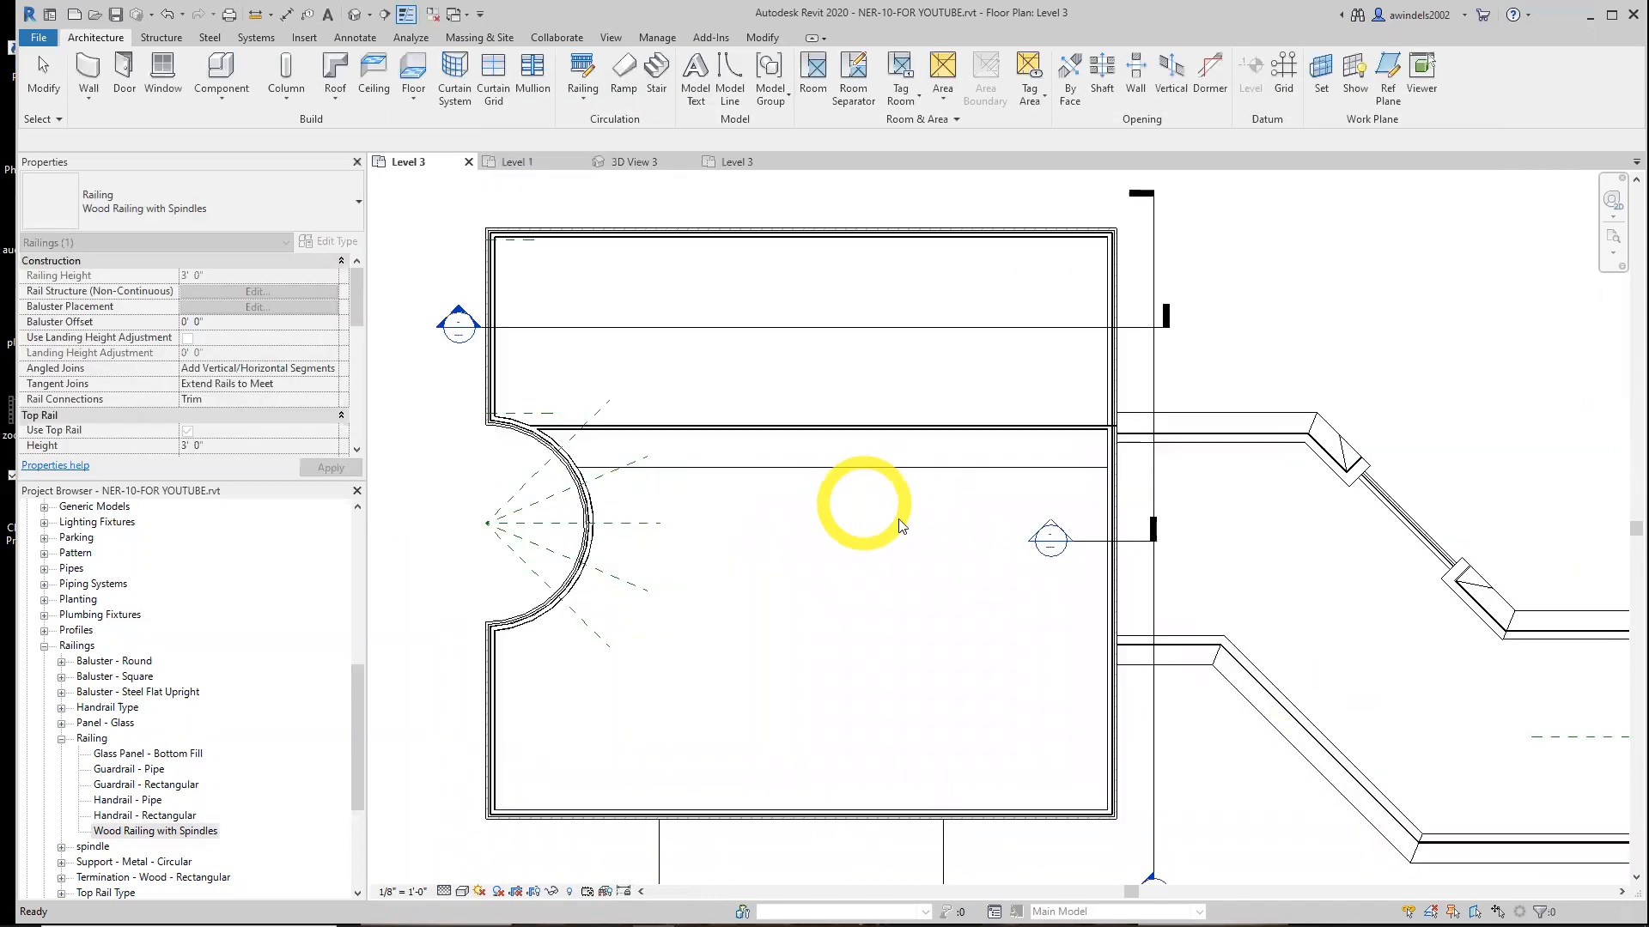
{"action": "left_click", "coordinate": [926, 526]}
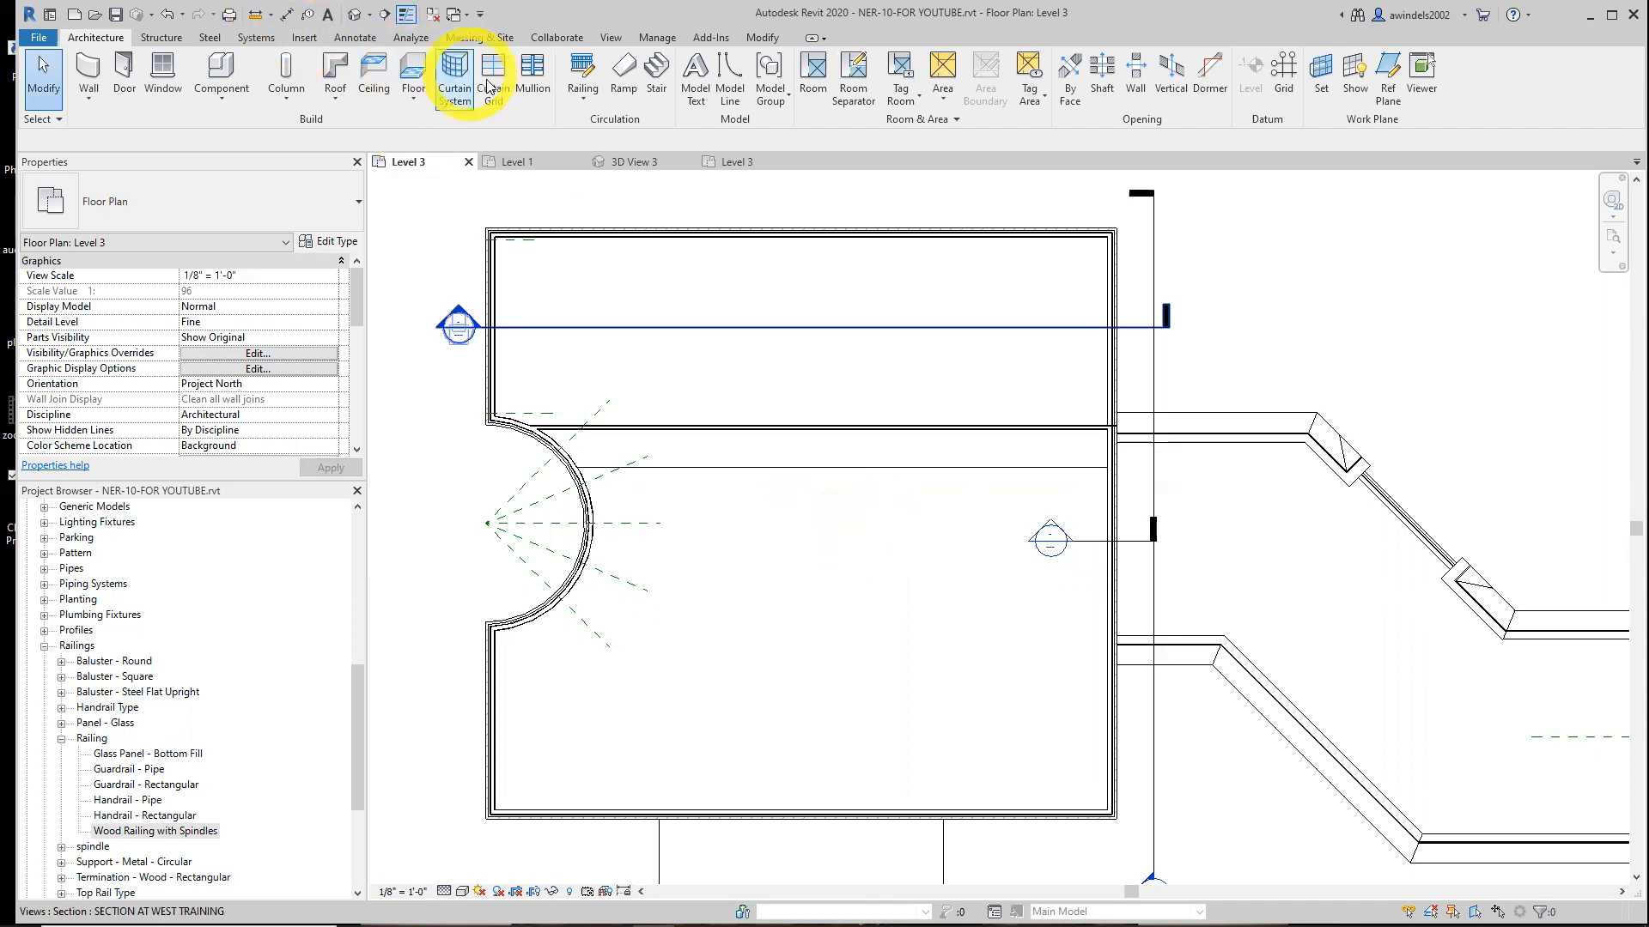
{"action": "left_click", "coordinate": [656, 73]}
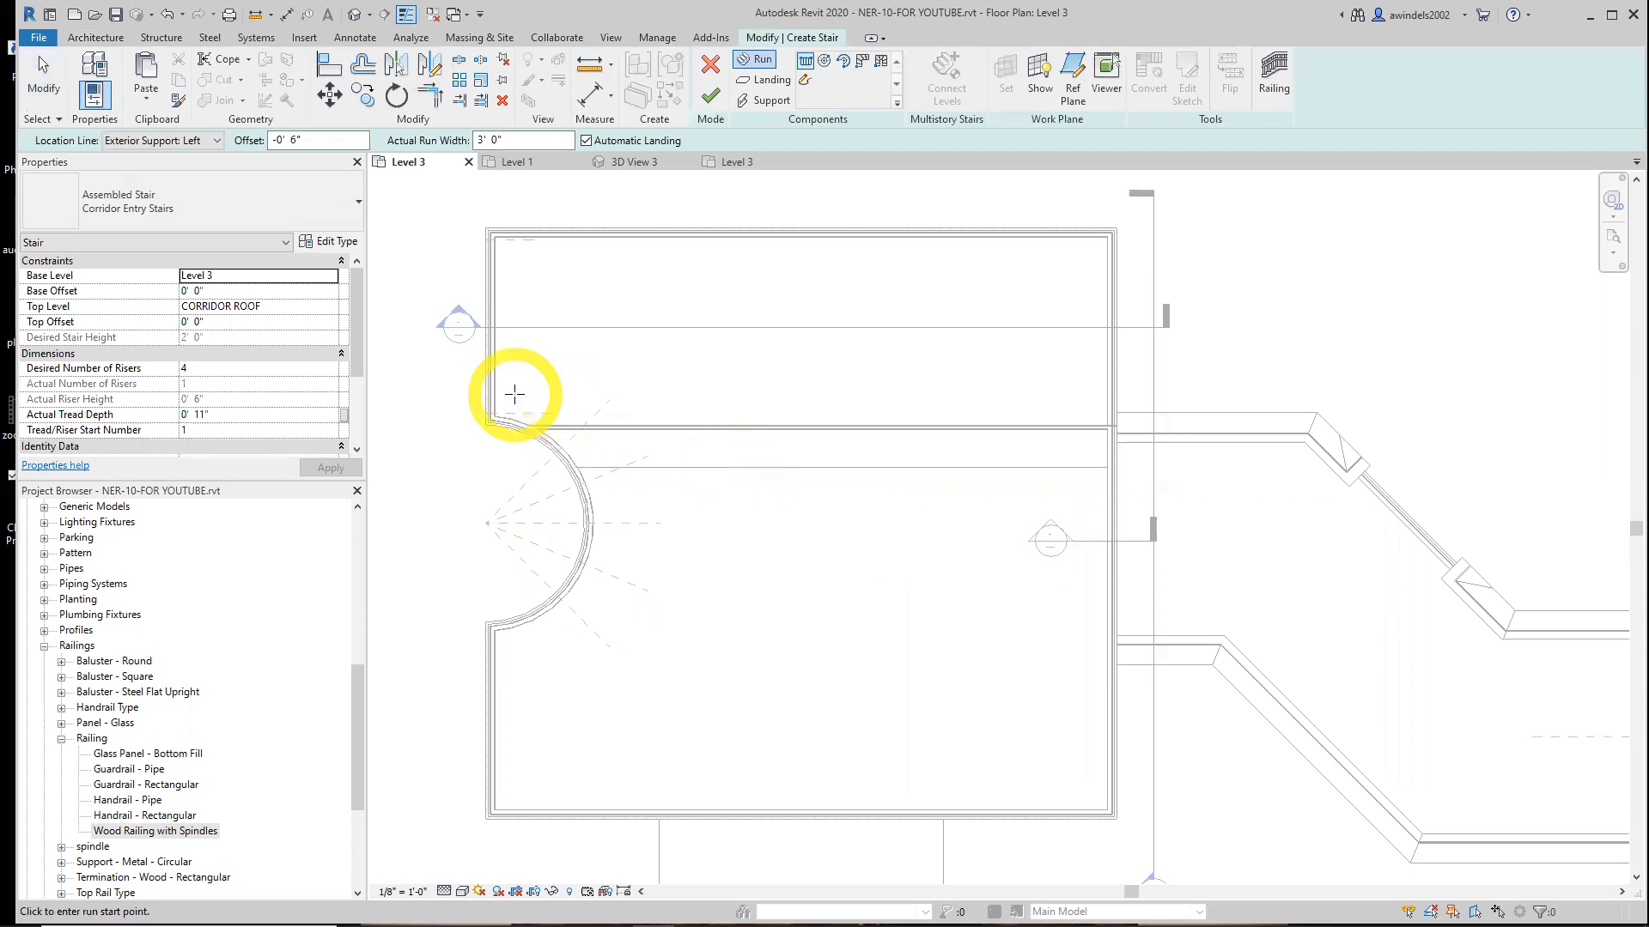
{"action": "left_click", "coordinate": [232, 201]}
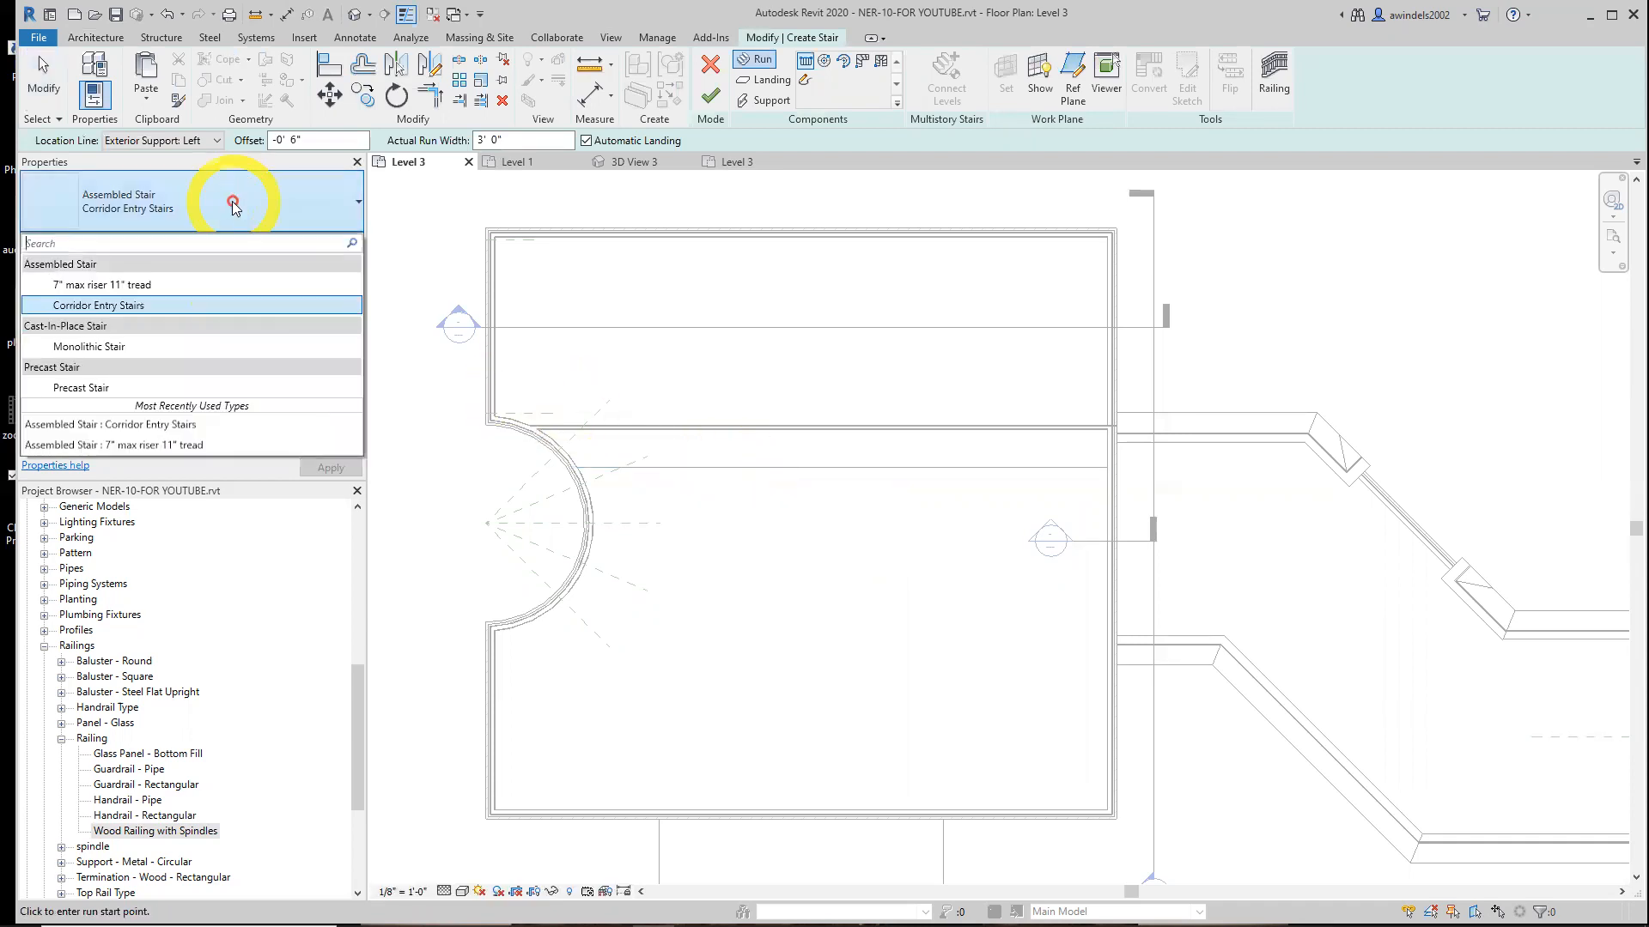
{"action": "left_click", "coordinate": [112, 348]}
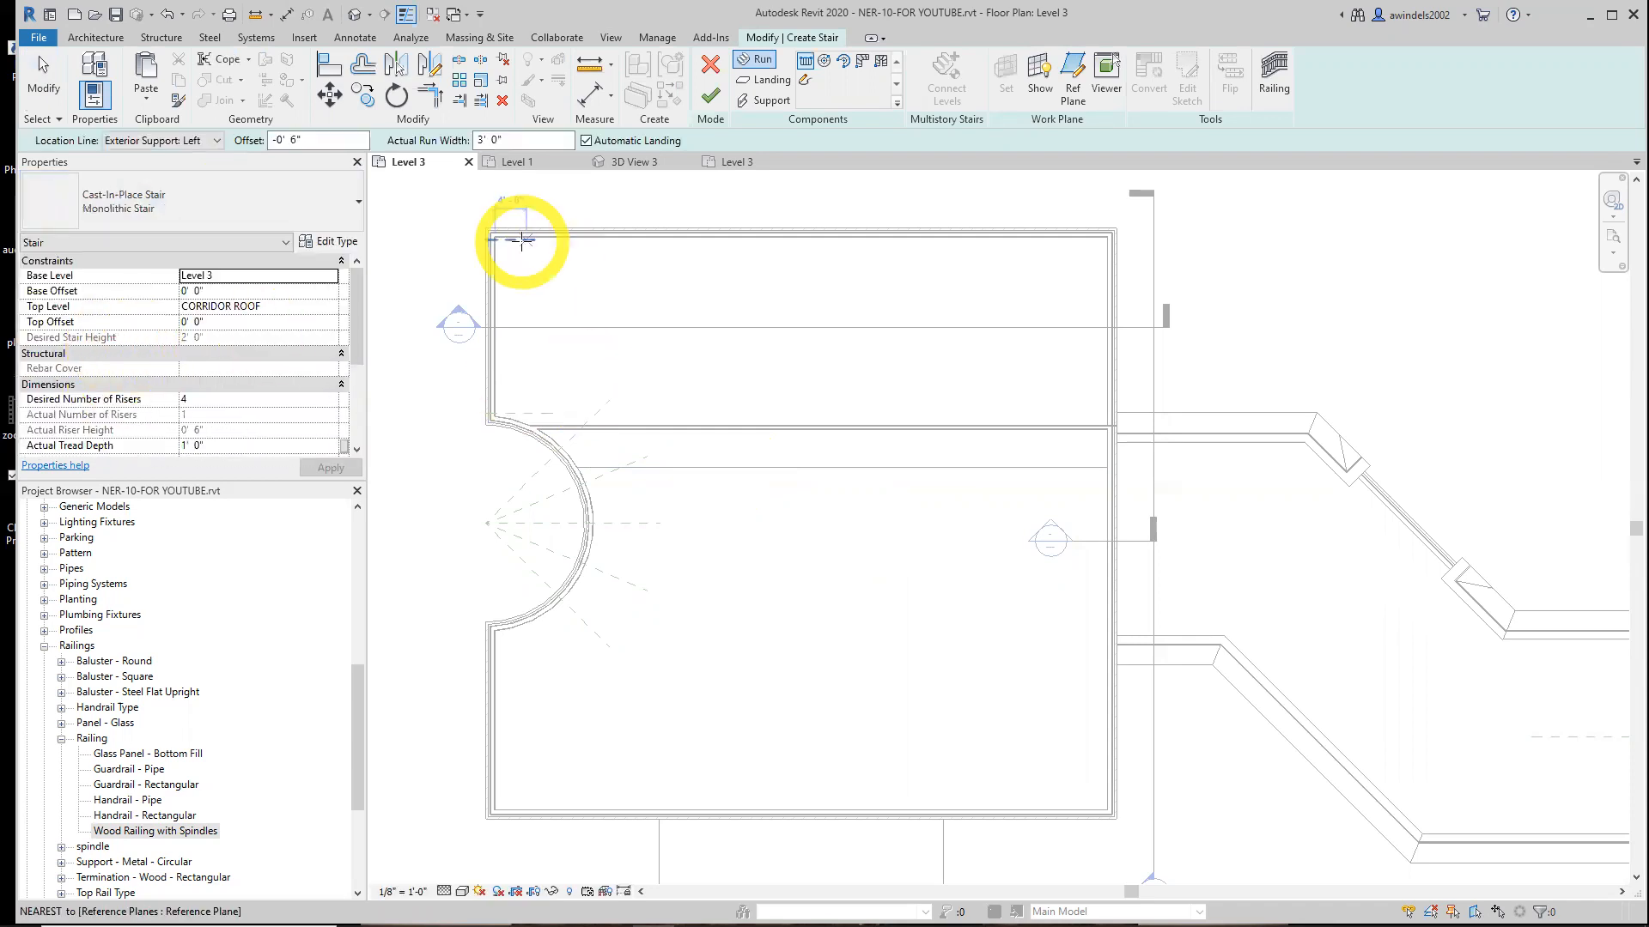
{"action": "left_click", "coordinate": [341, 243]}
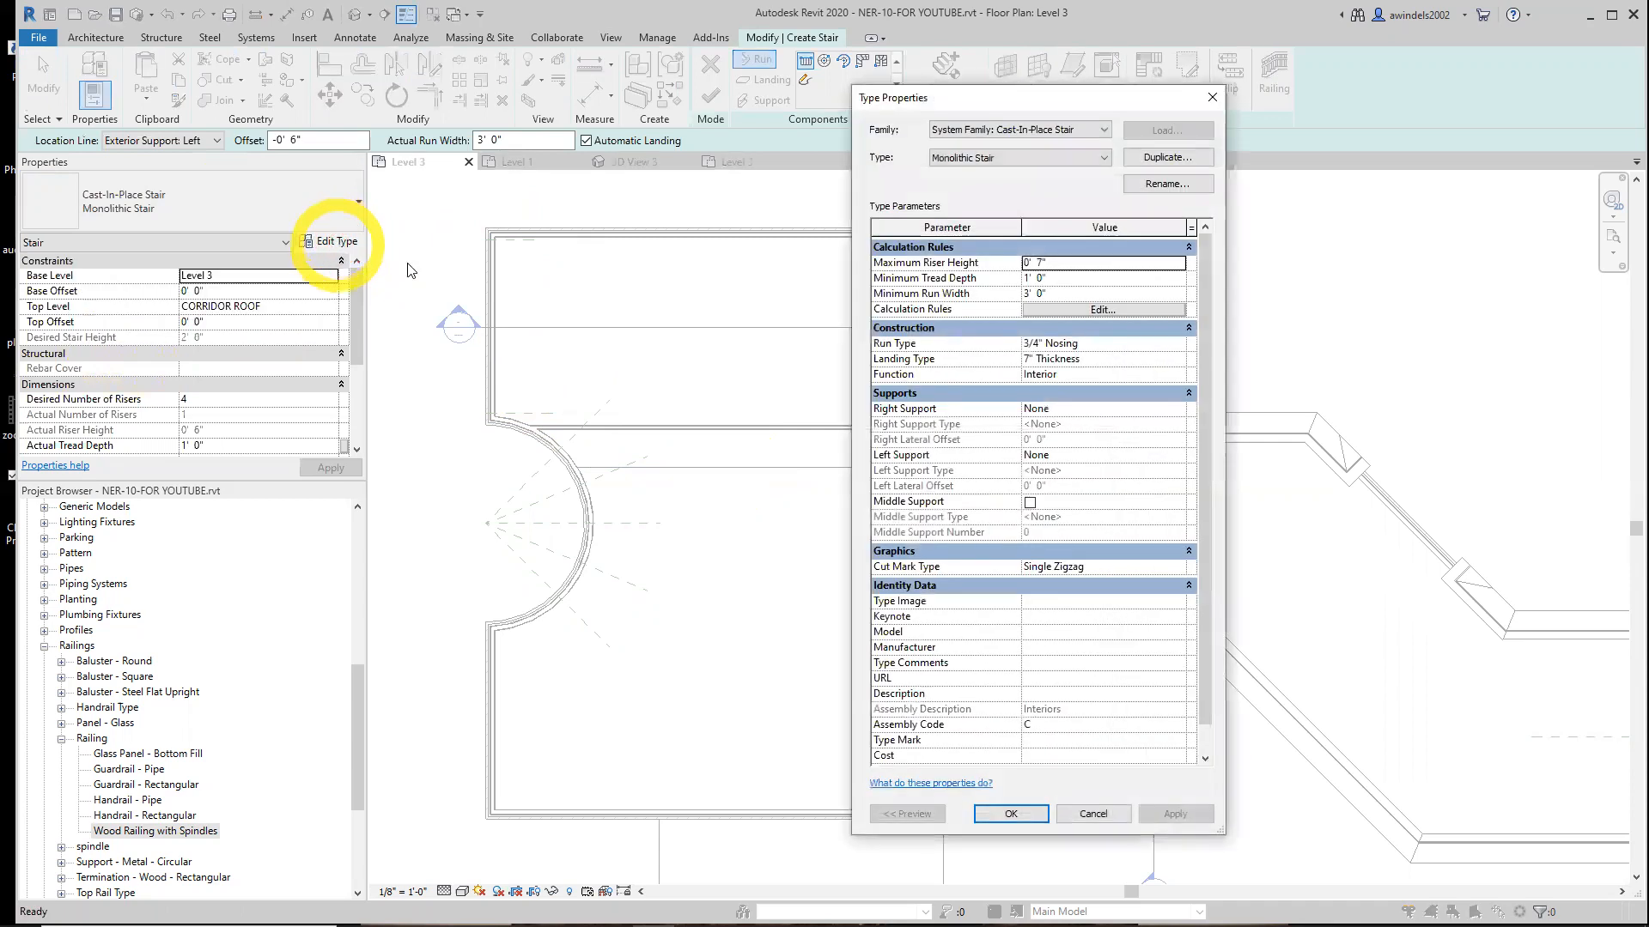
{"action": "left_click", "coordinate": [1167, 157]}
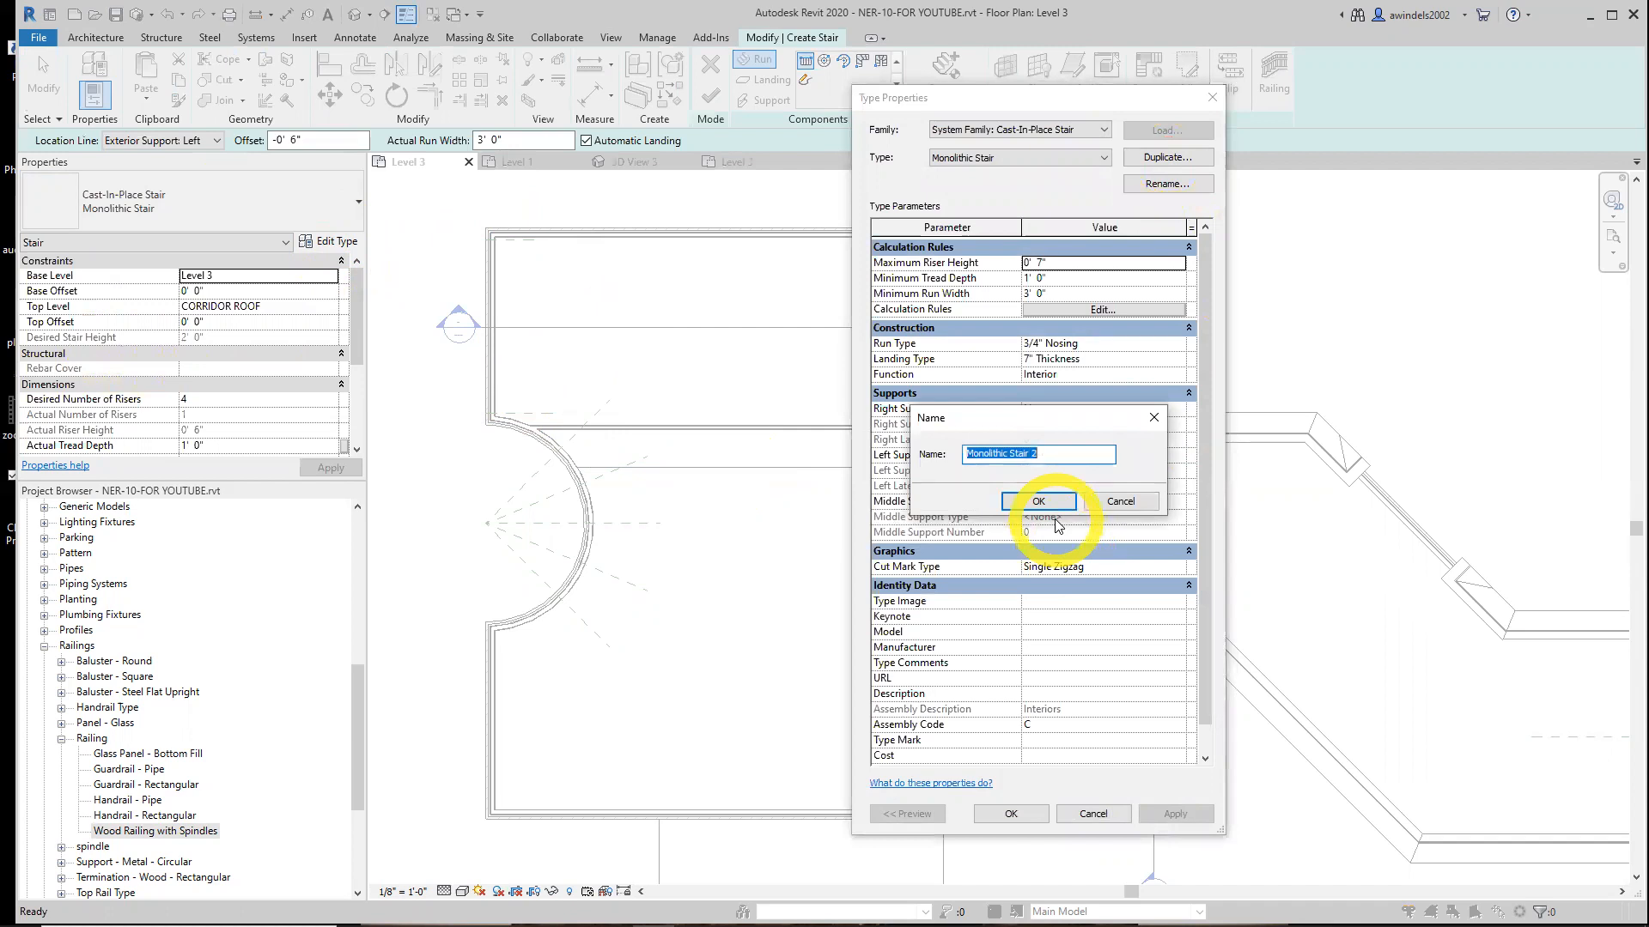
{"action": "type", "text": "Custom Bullnose"}
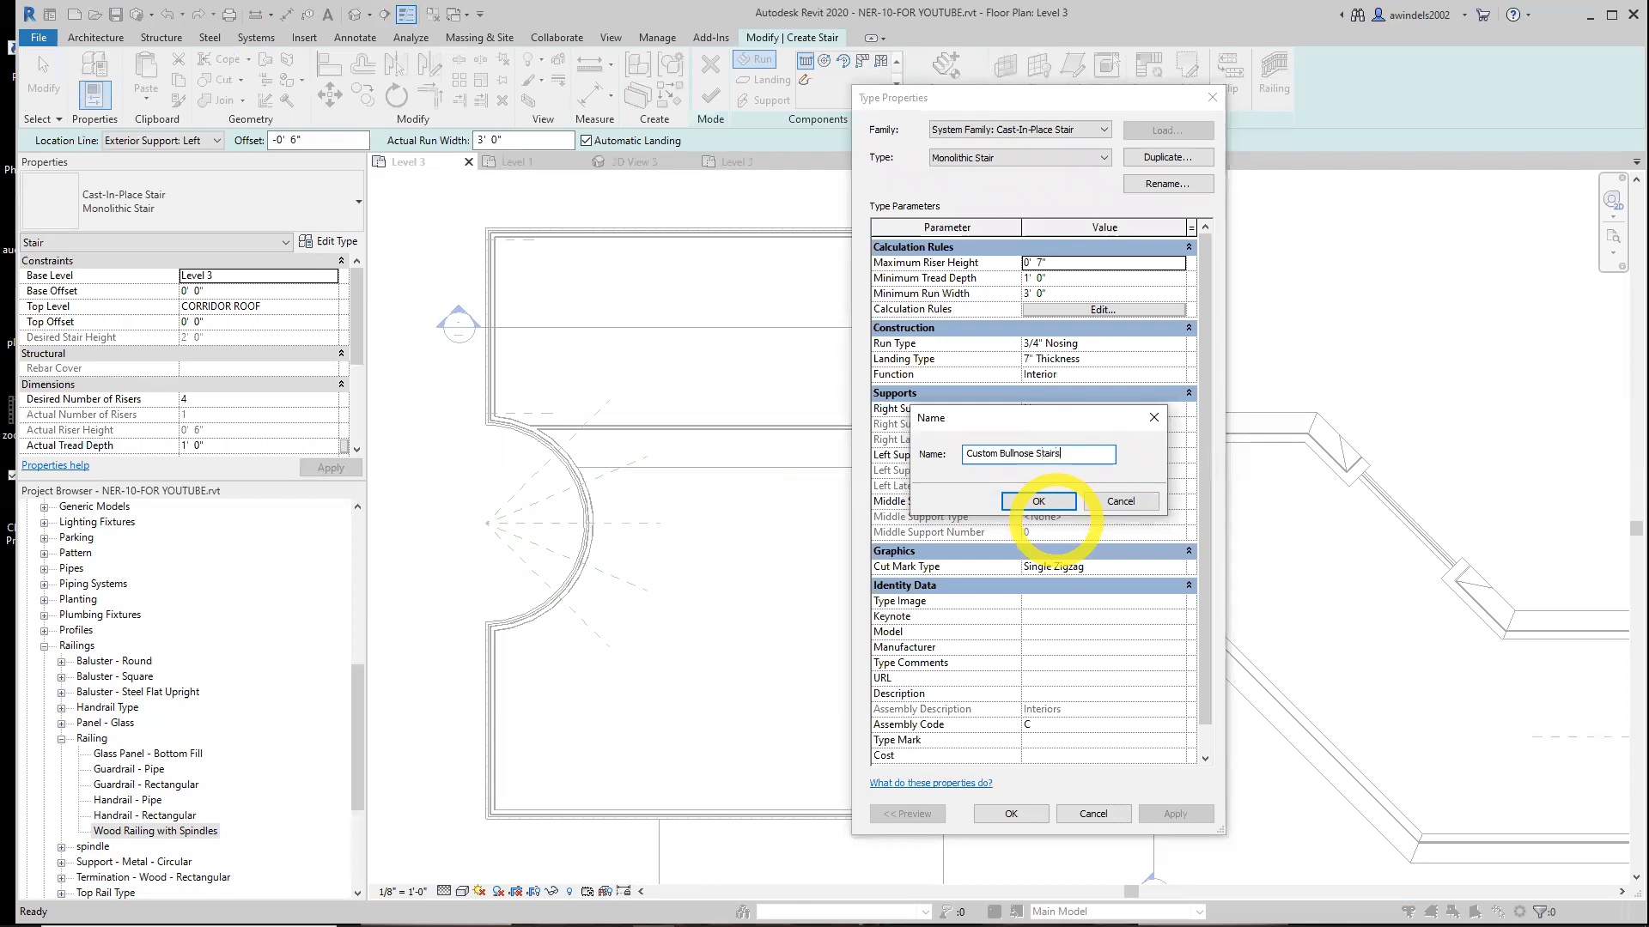
{"action": "left_click", "coordinate": [1045, 505]}
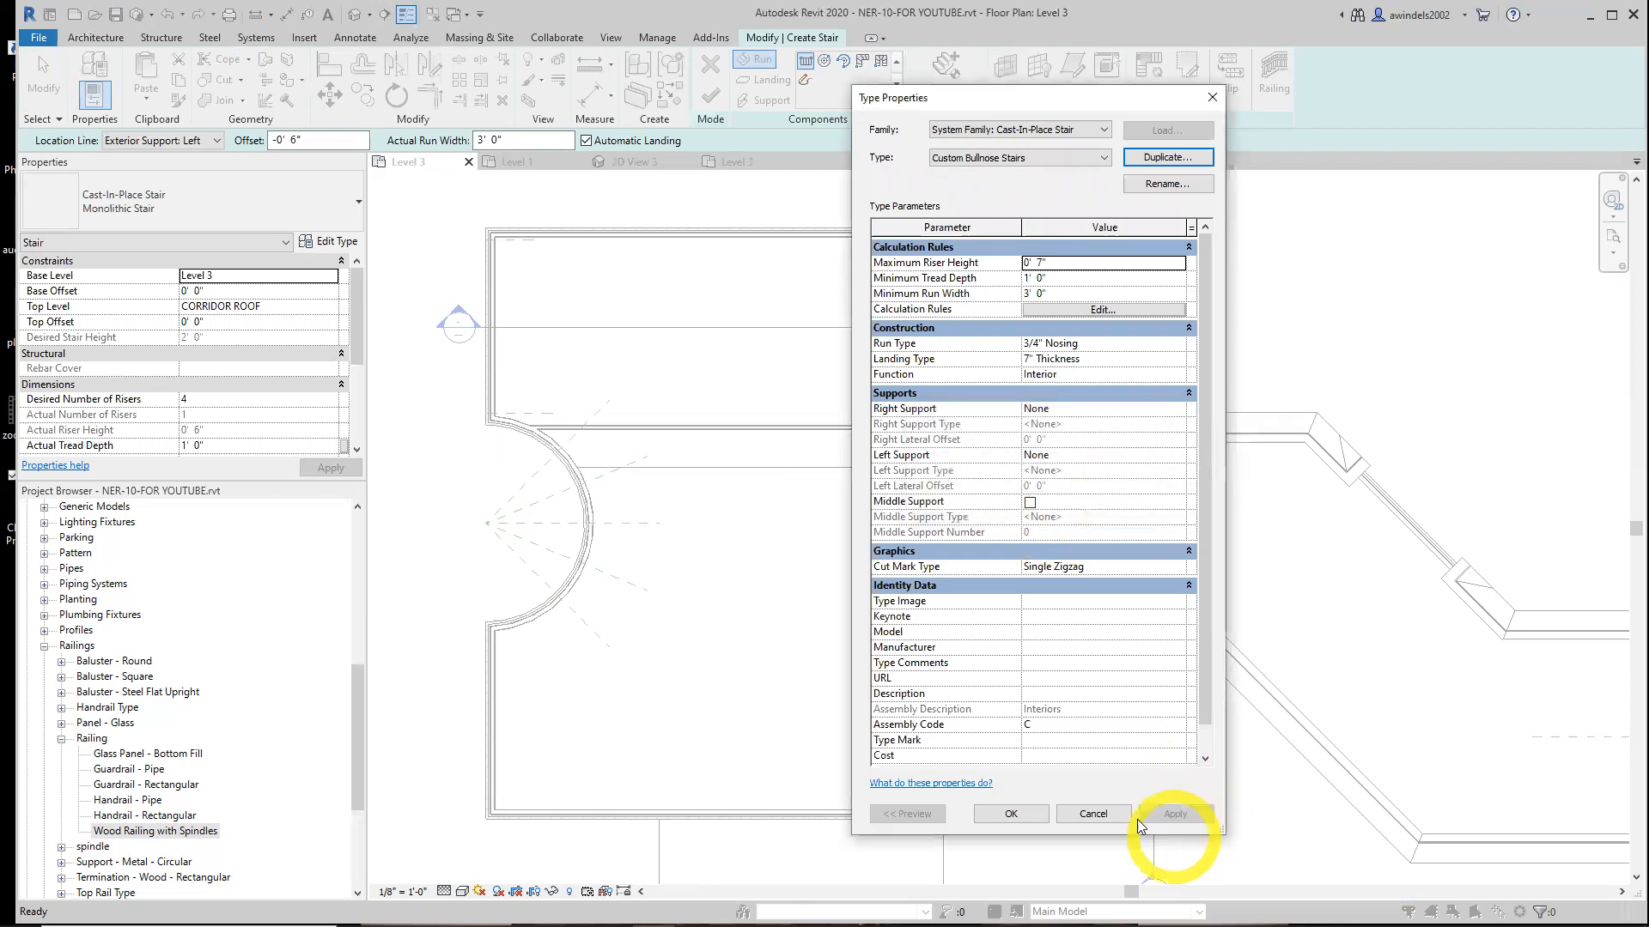
Open the reference images for the custom railing and stair settings from the Chapter-10 folder
{"action": "mouse_move", "coordinate": [920, 924]}
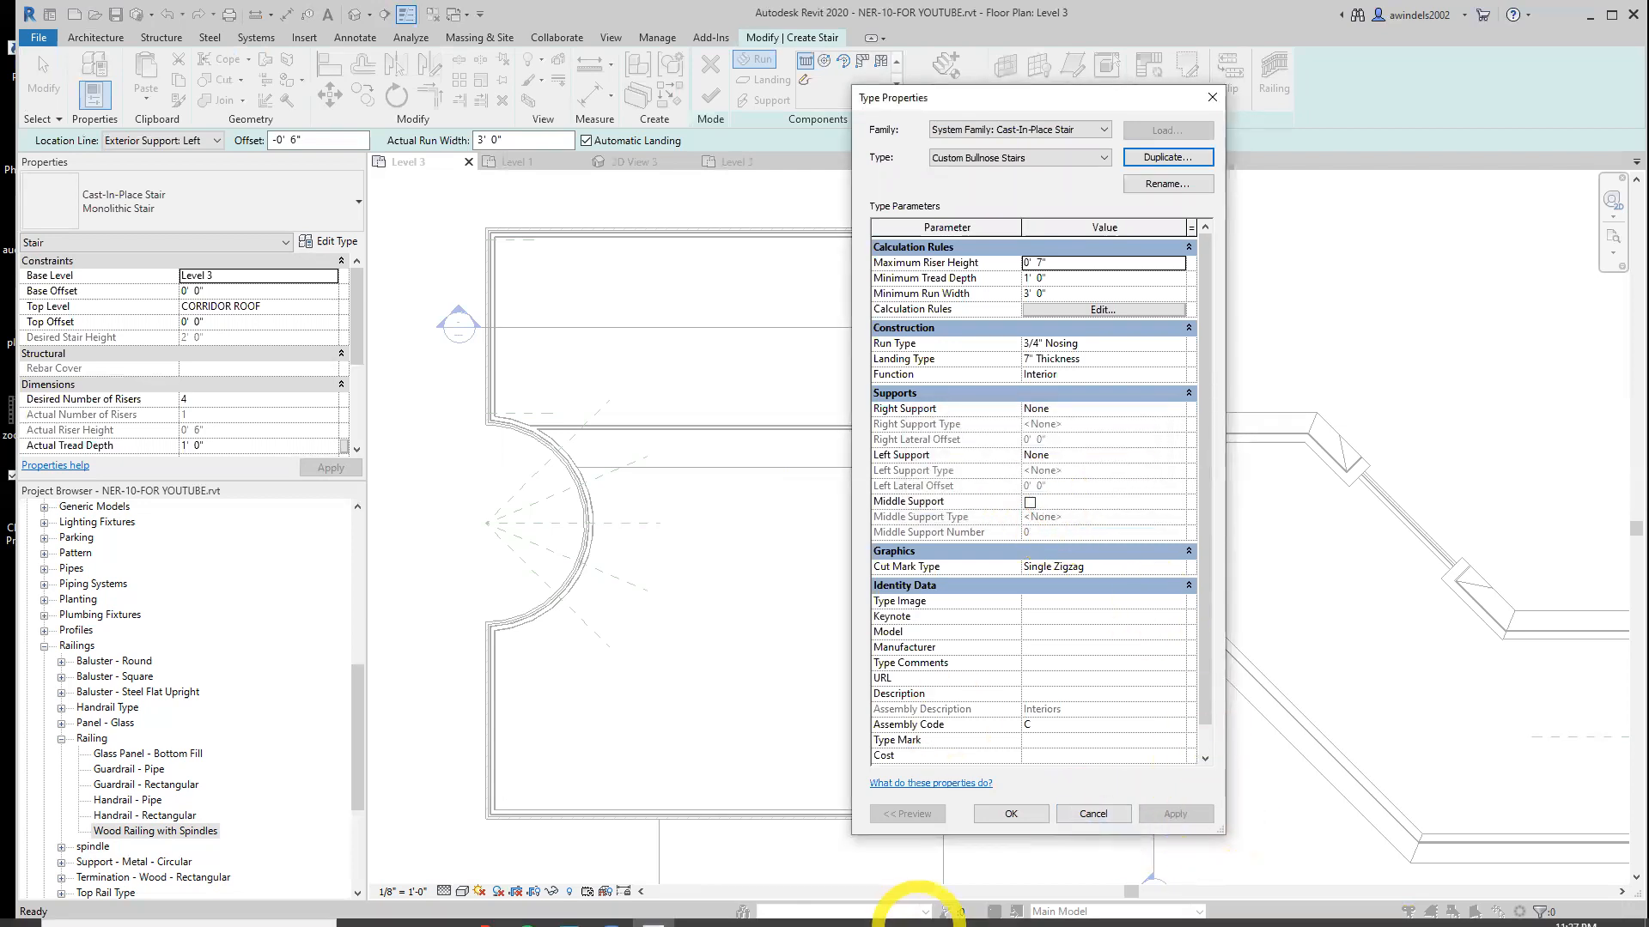
{"action": "left_click", "coordinate": [444, 909]}
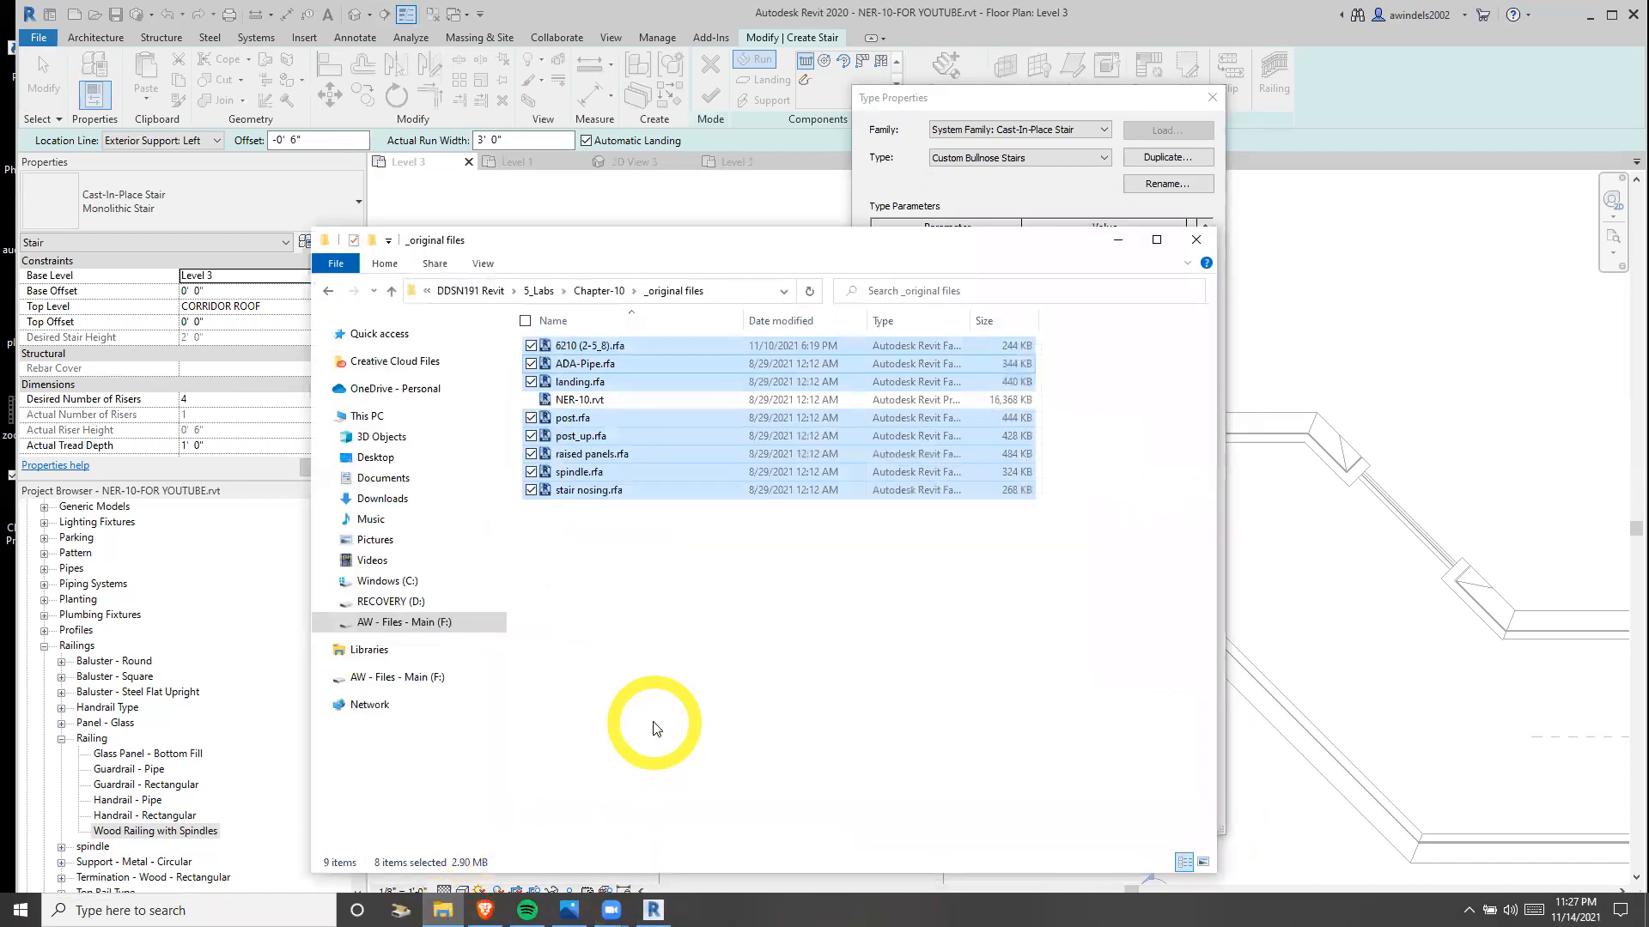
{"action": "left_click", "coordinate": [684, 712]}
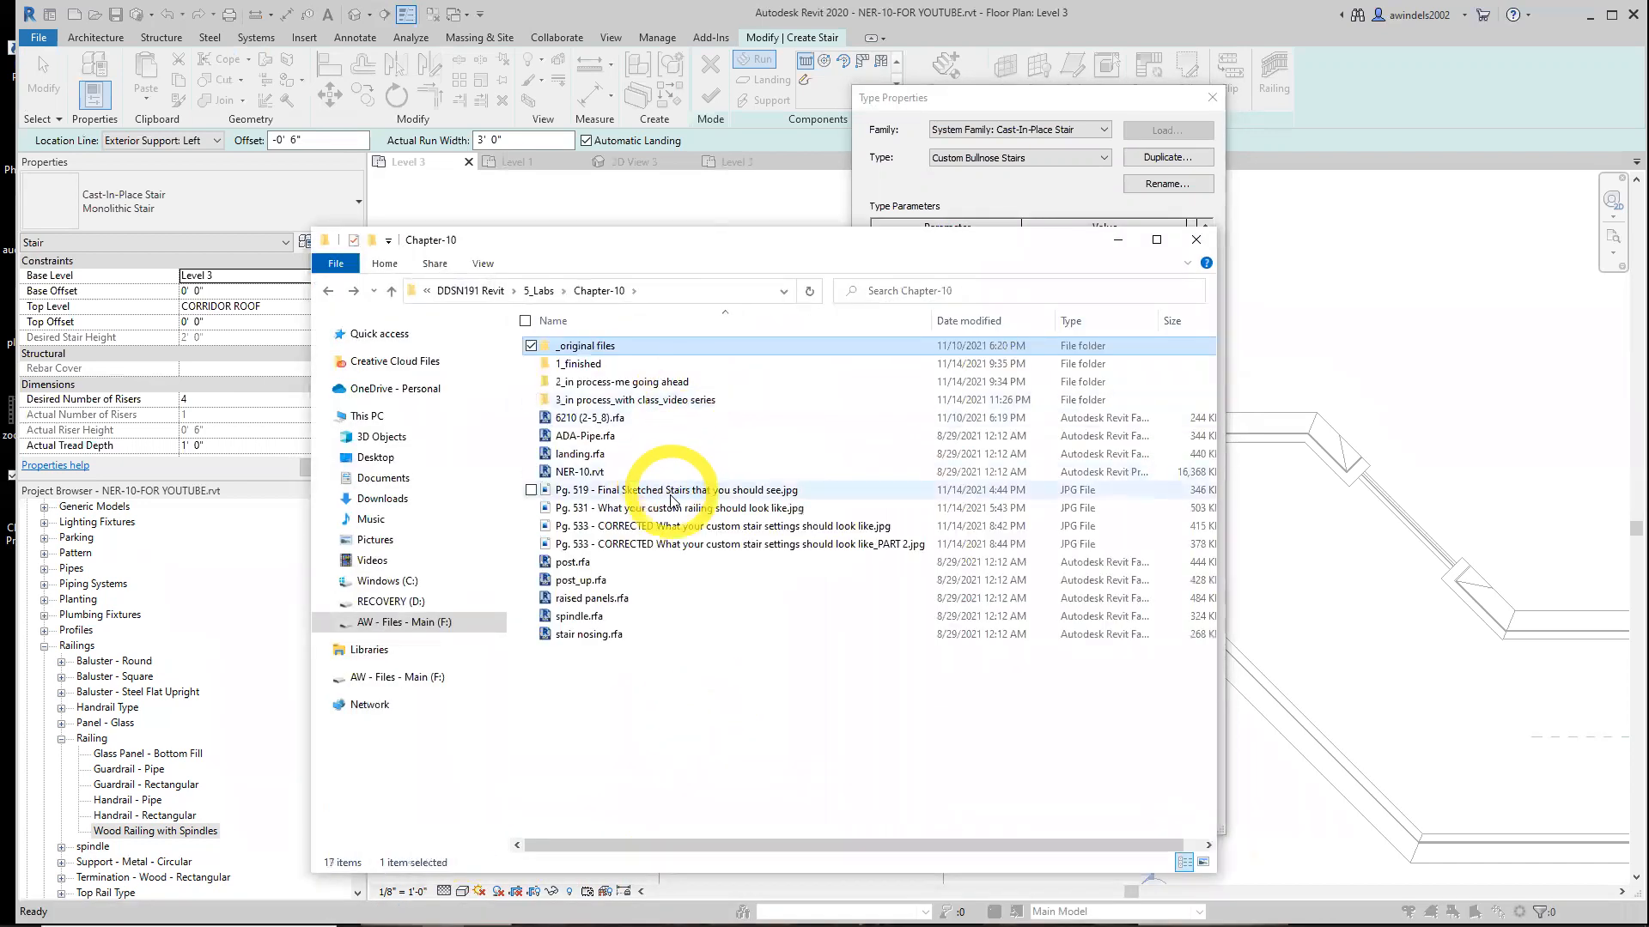
{"action": "left_click", "coordinate": [671, 508]}
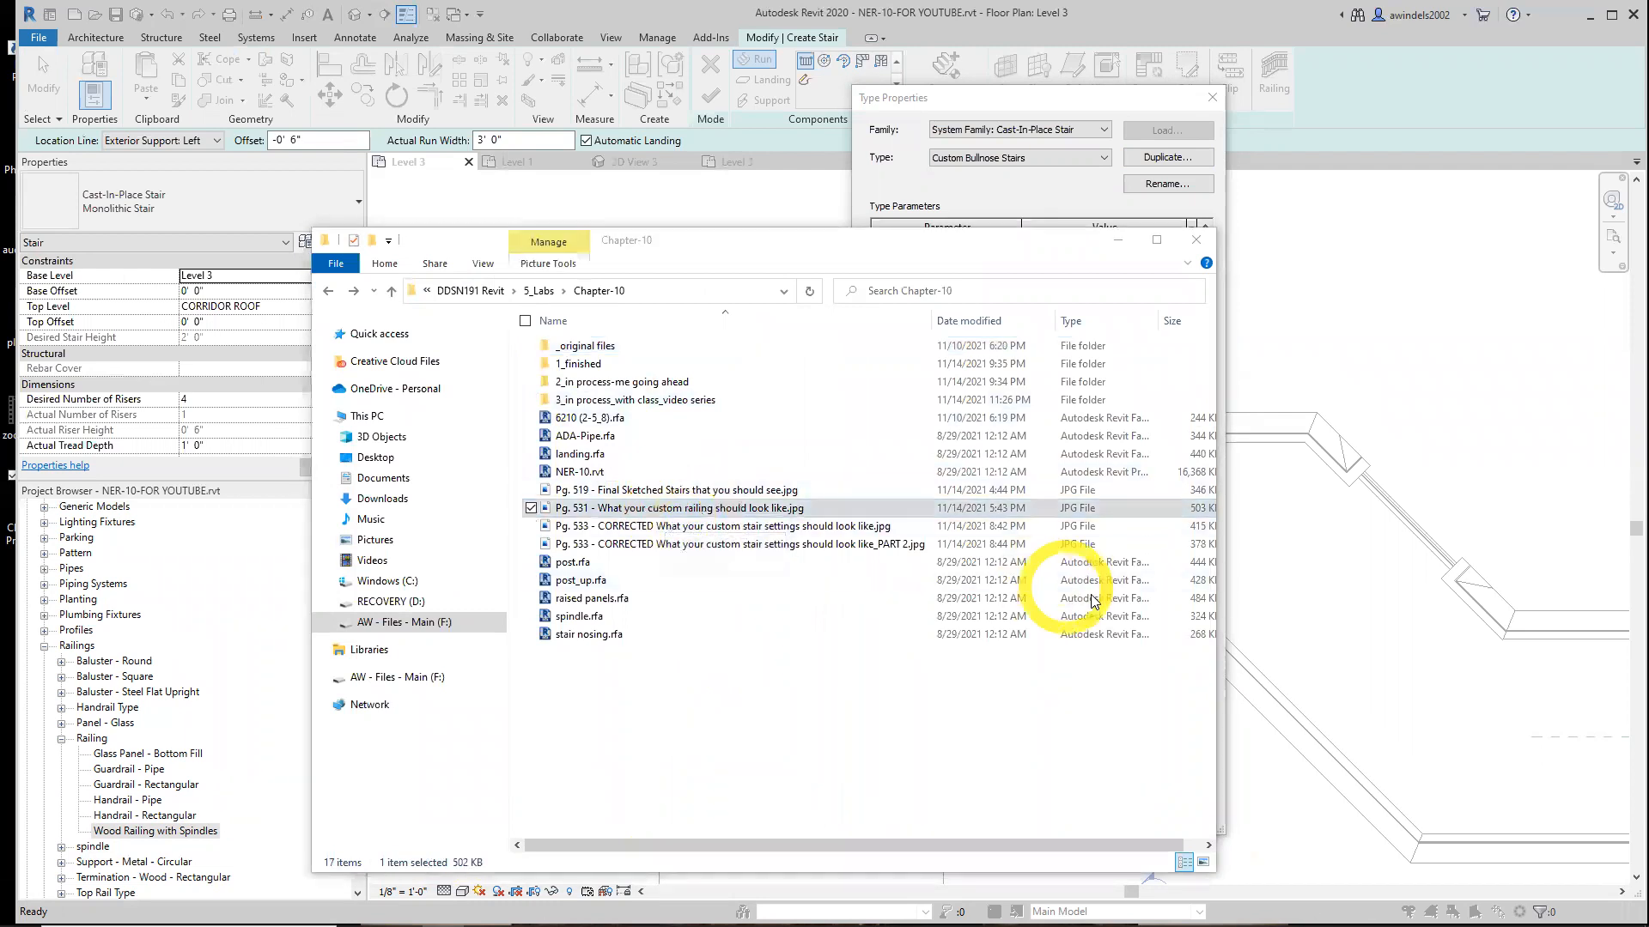
{"action": "key", "text": "Return"}
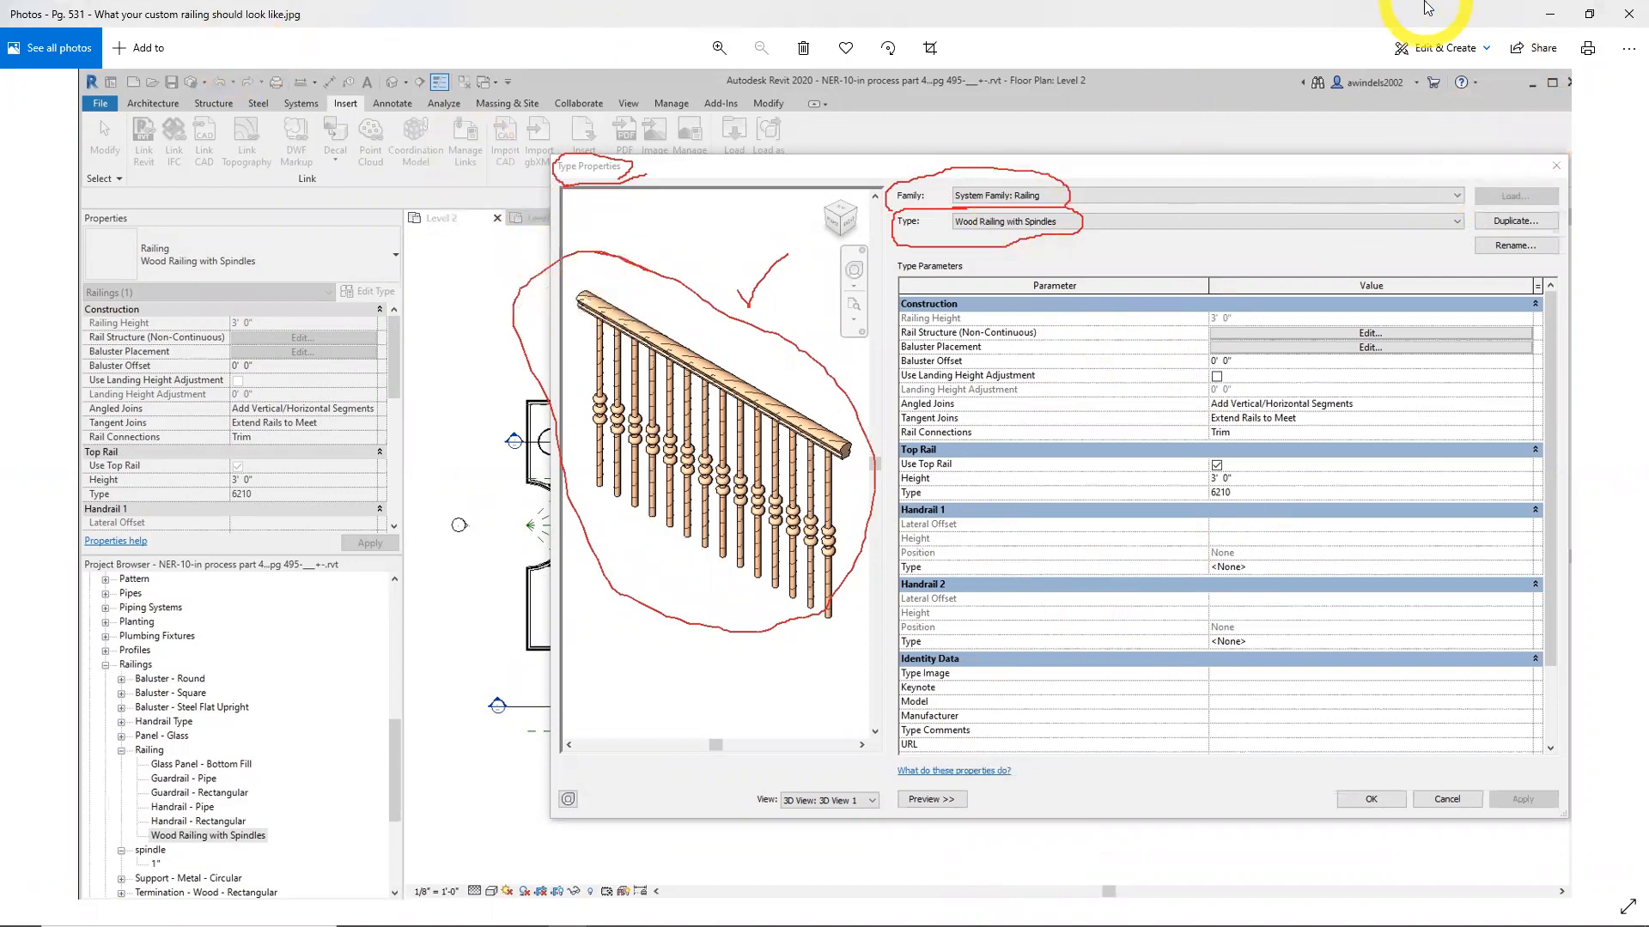
{"action": "left_click", "coordinate": [1615, 24]}
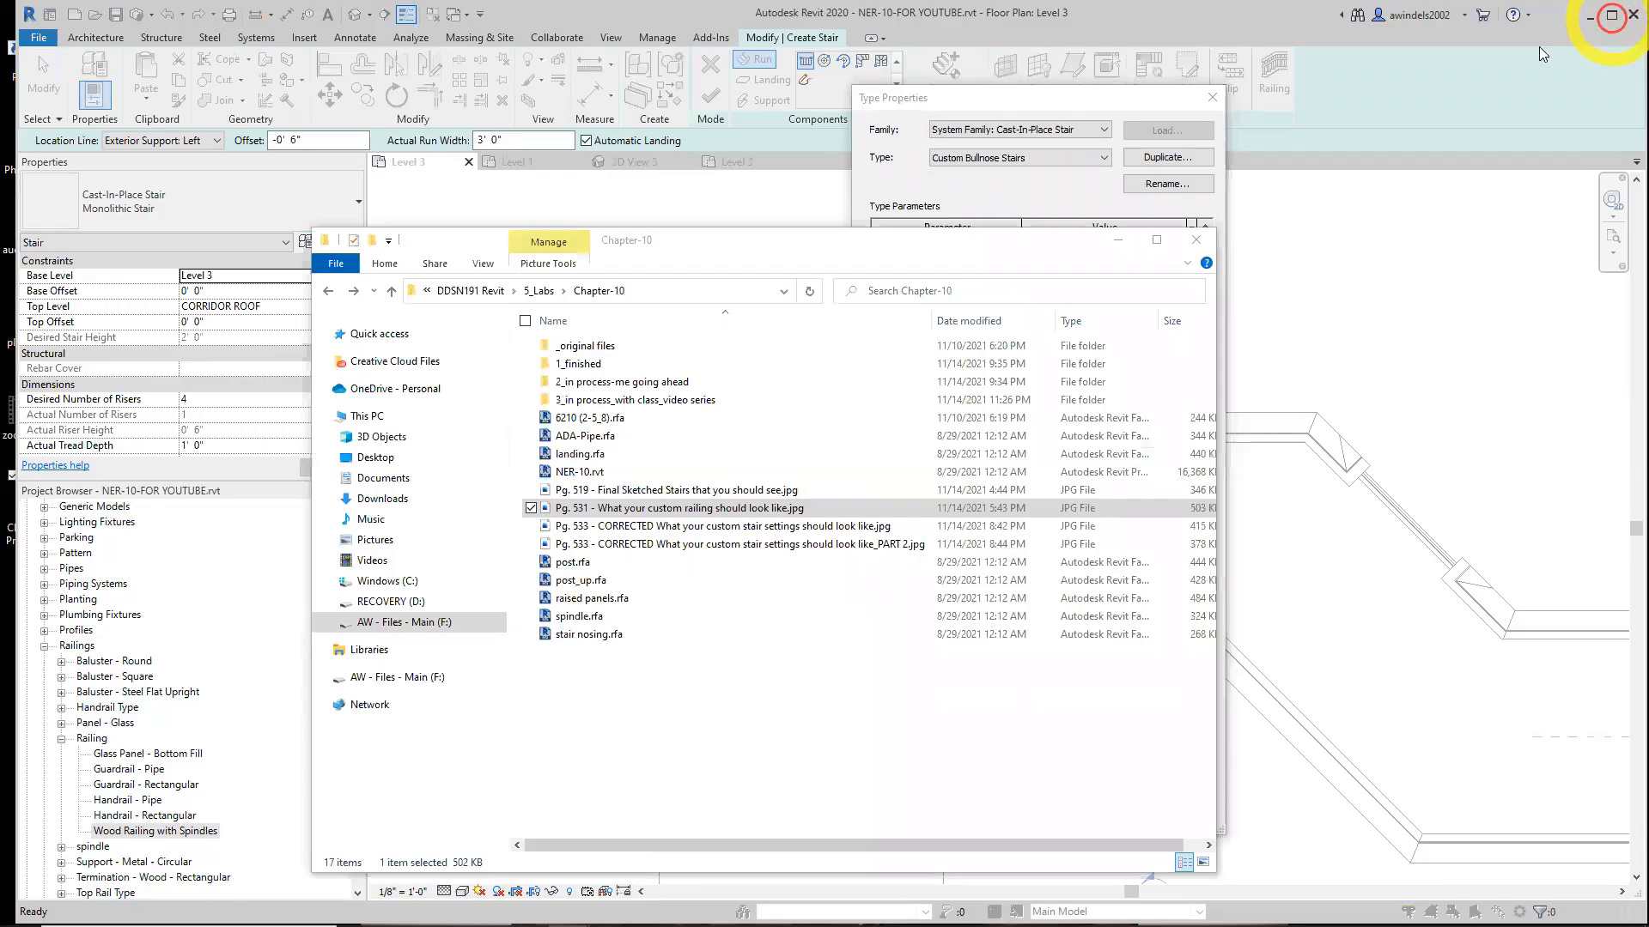
{"action": "double_click", "coordinate": [863, 526]}
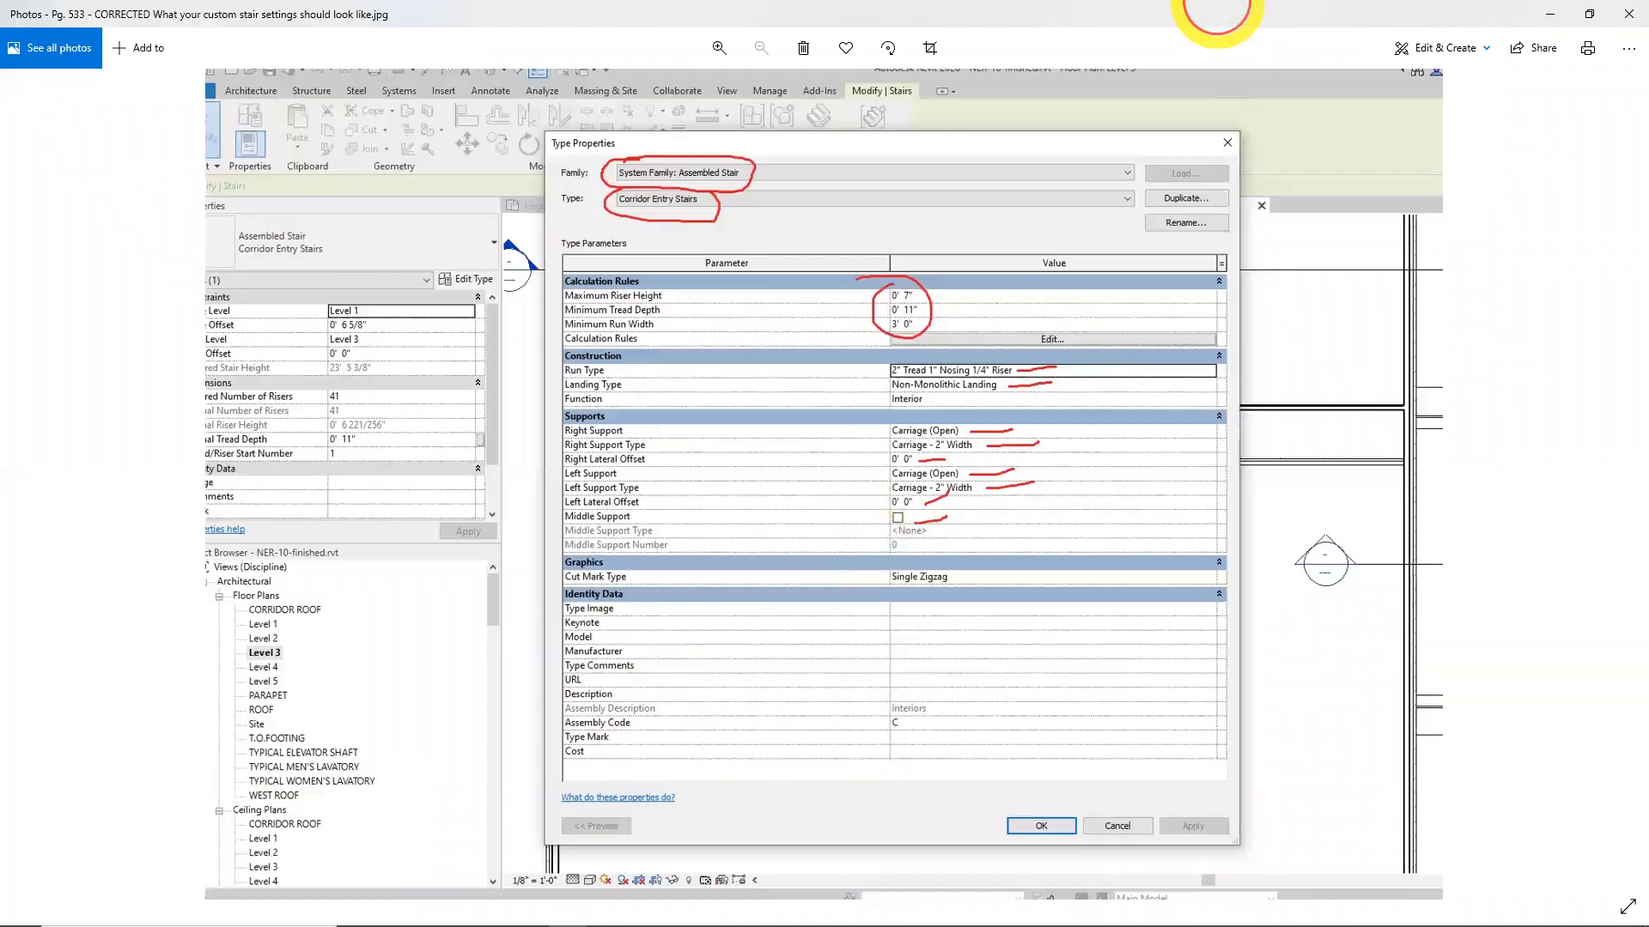
{"action": "left_click", "coordinate": [1628, 14]}
Inspect the 3/4" Nosing run type properties of the stair, then cancel back without changes
{"action": "left_click", "coordinate": [1313, 357]}
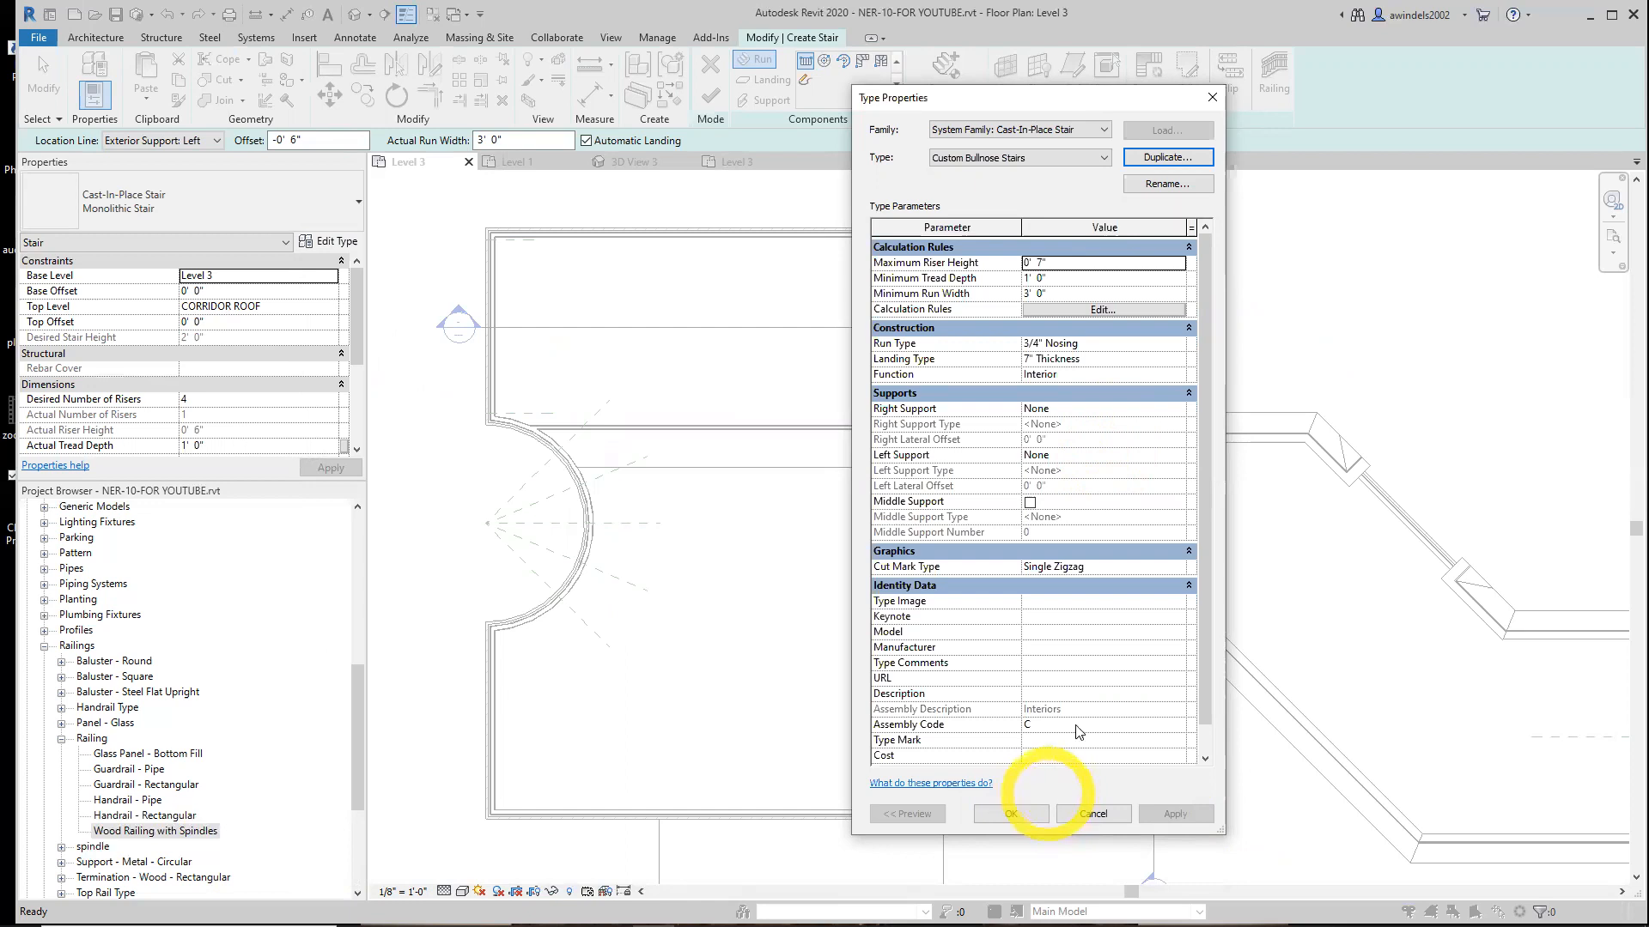
{"action": "left_click", "coordinate": [1065, 262]}
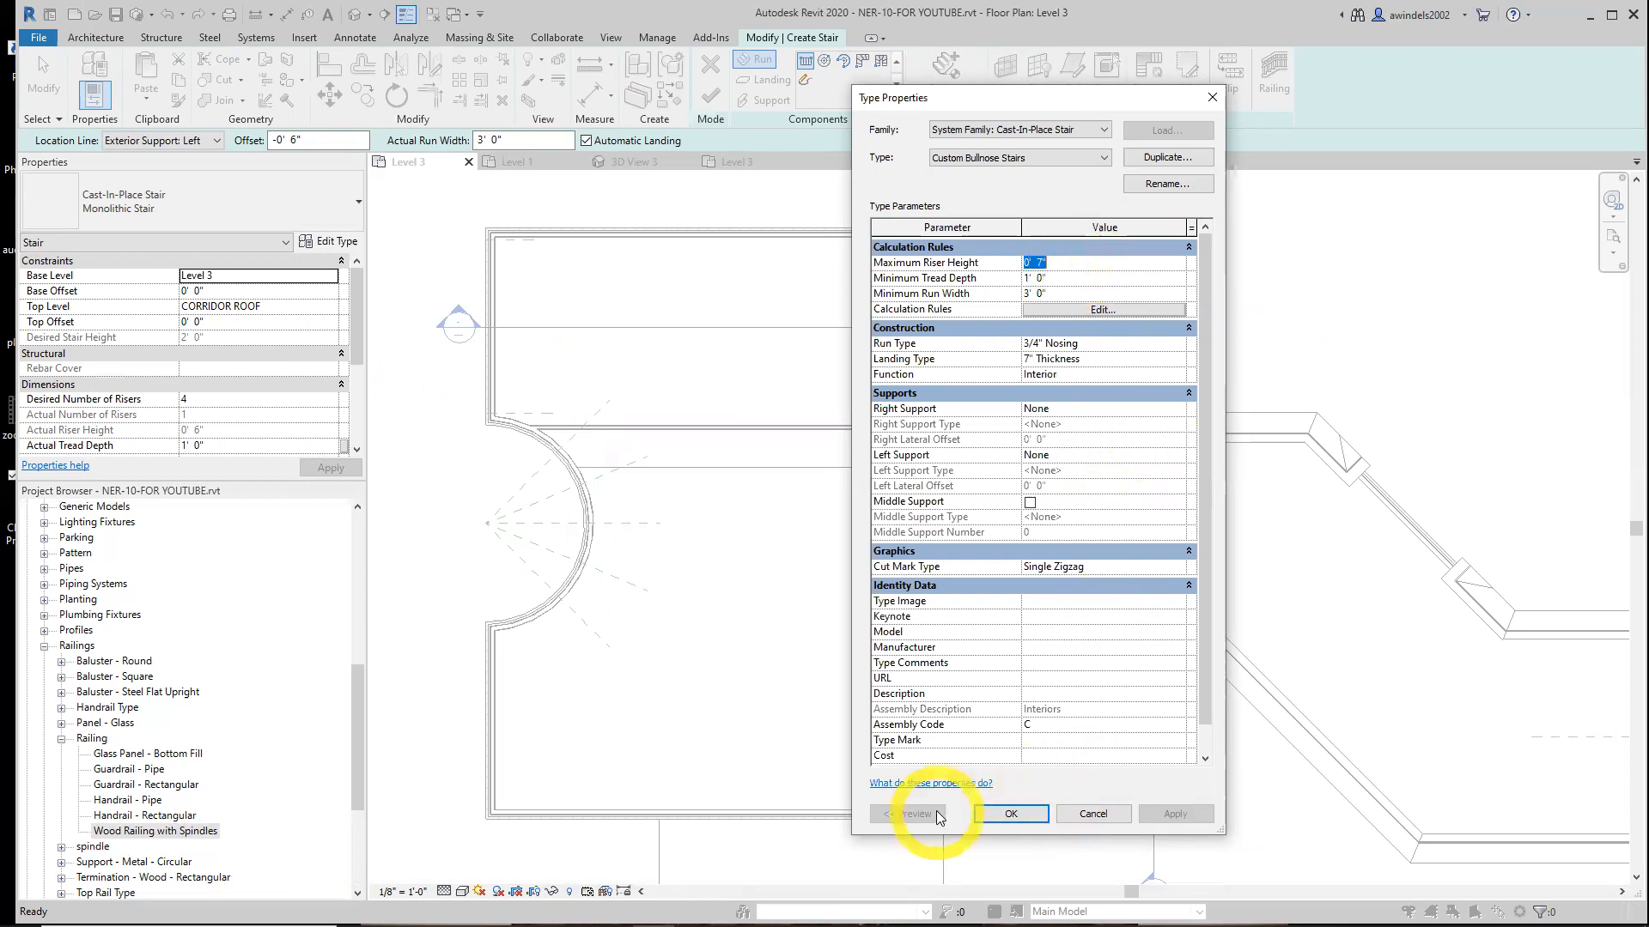
{"action": "left_click", "coordinate": [1100, 346]}
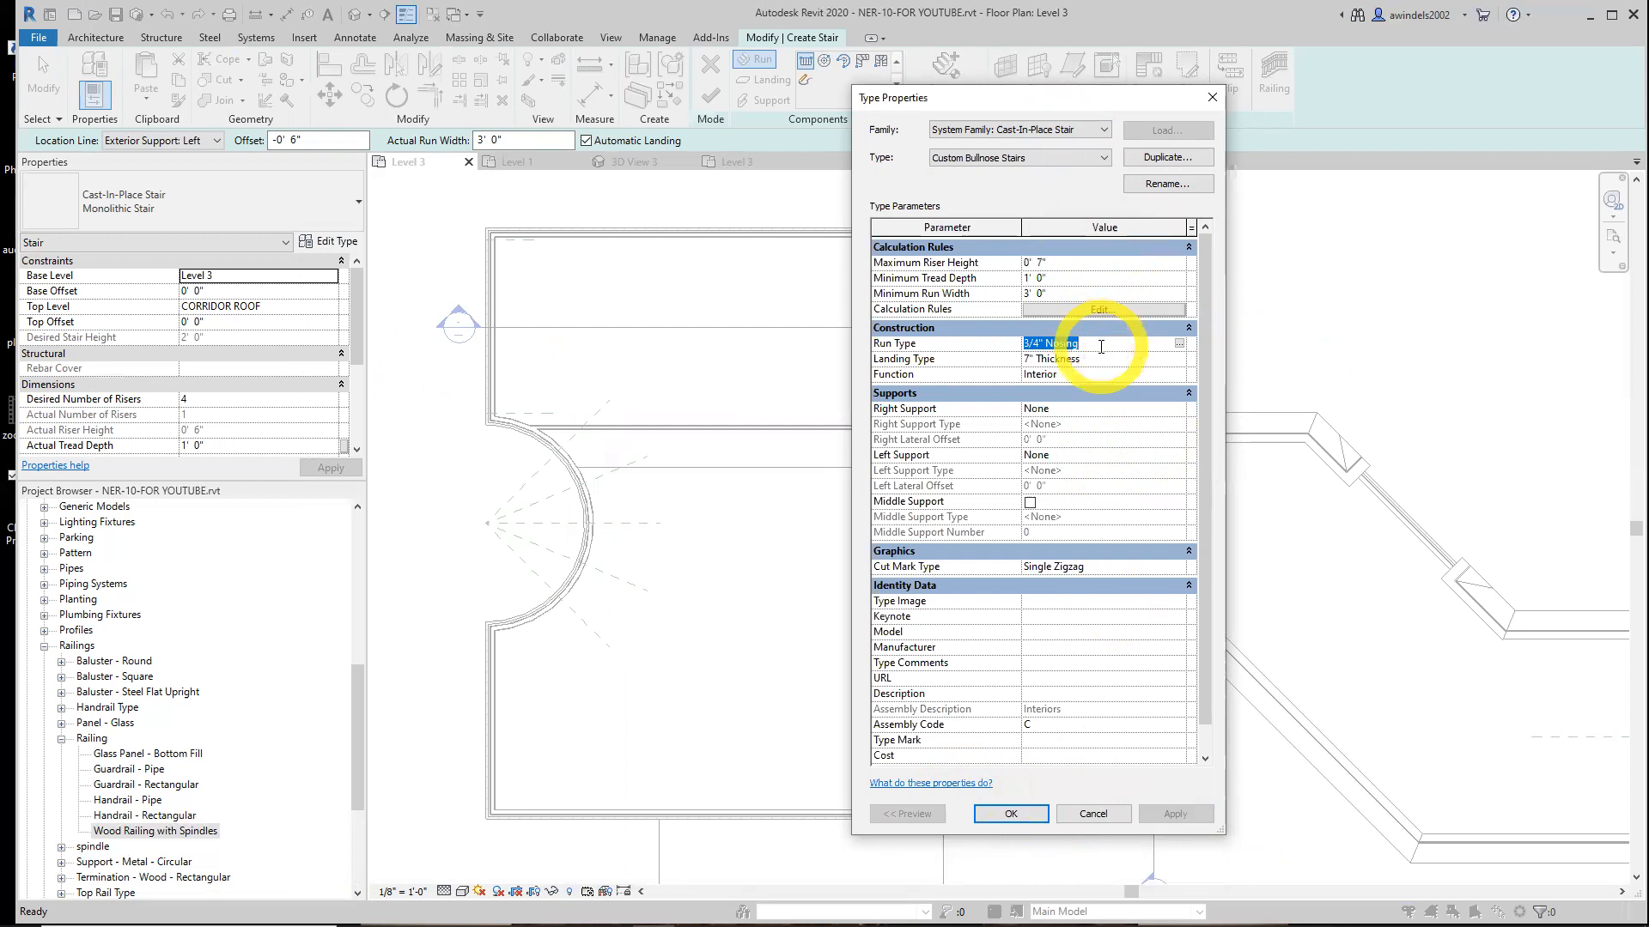
{"action": "left_click", "coordinate": [1179, 342]}
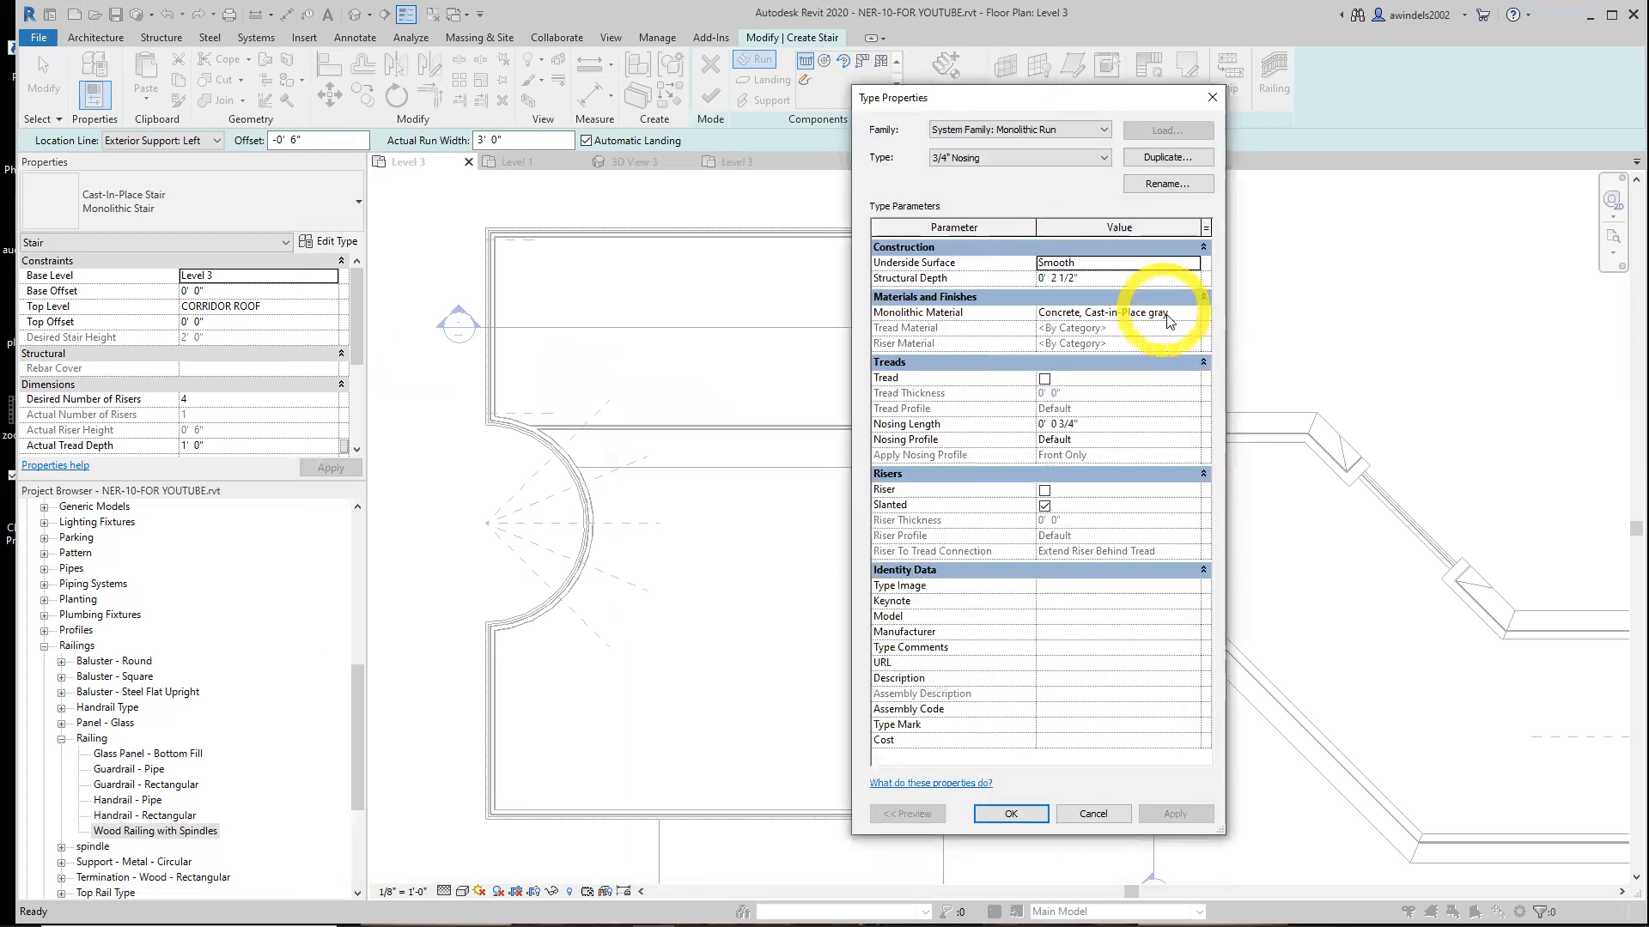
{"action": "left_click", "coordinate": [1095, 159]}
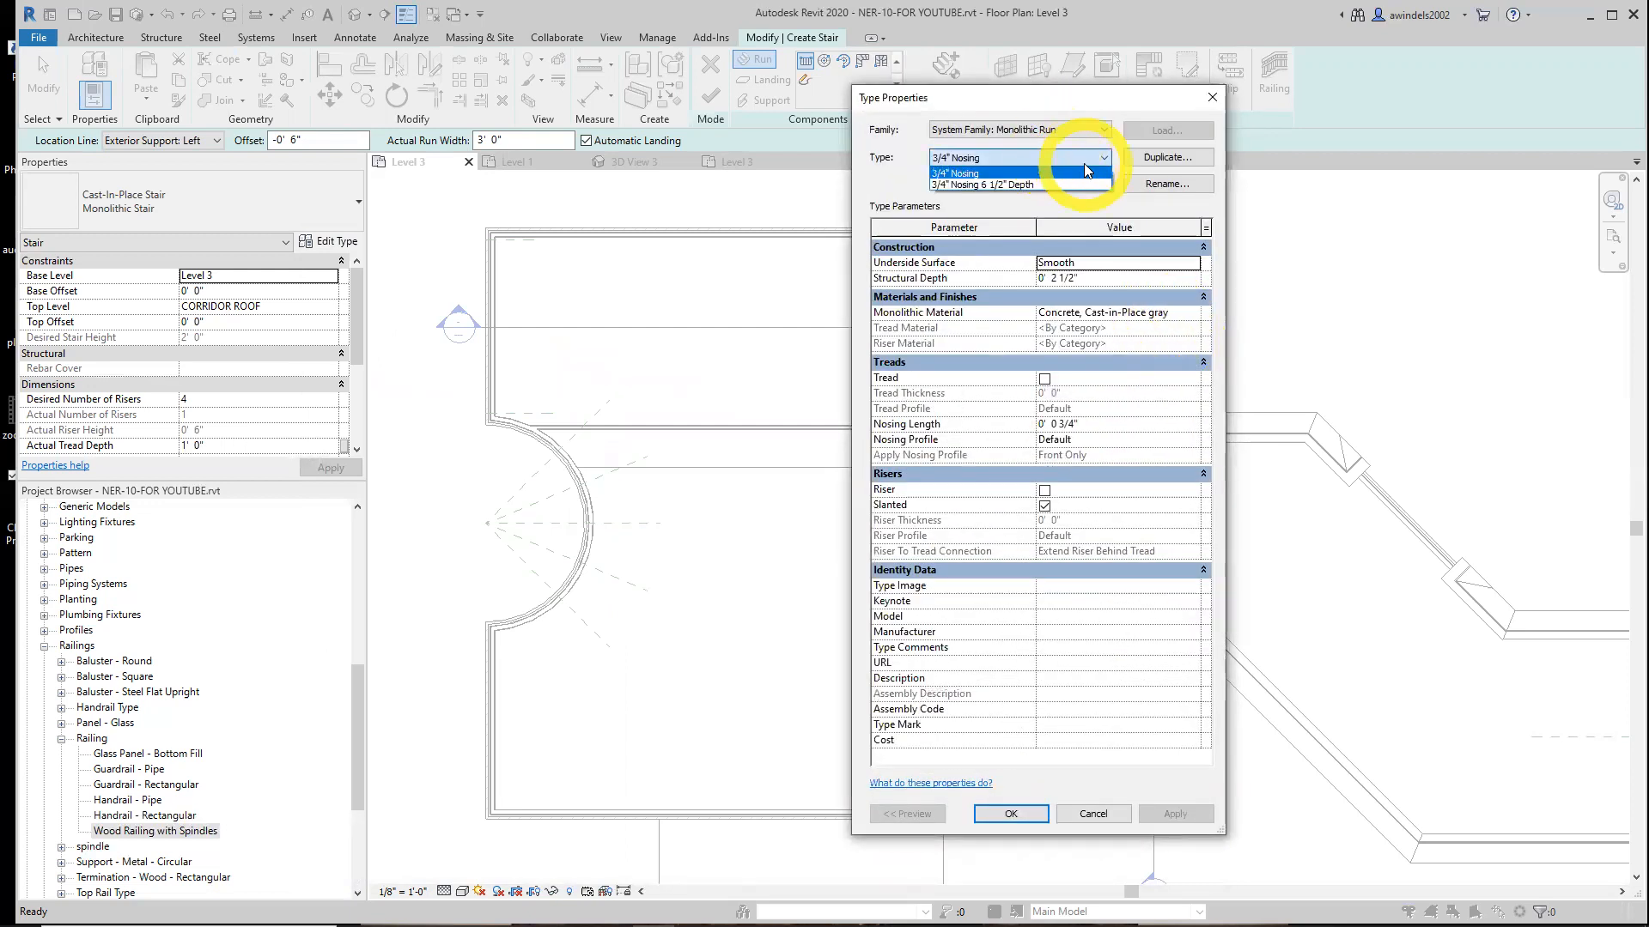
{"action": "left_click", "coordinate": [1086, 168]}
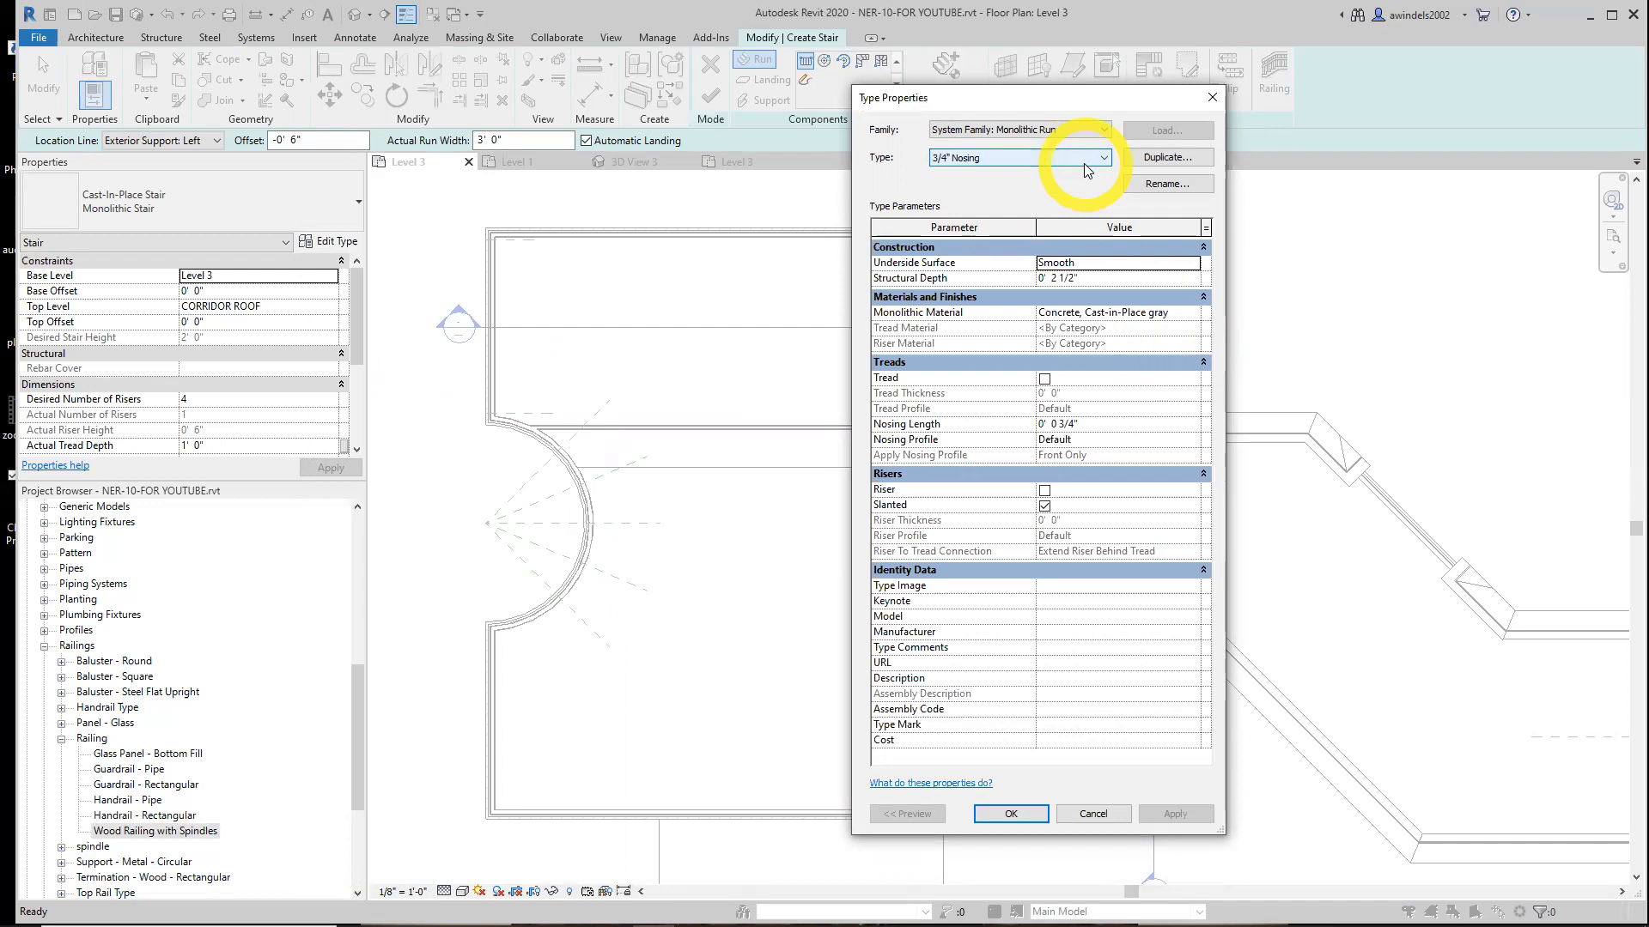
{"action": "left_click", "coordinate": [1094, 812]}
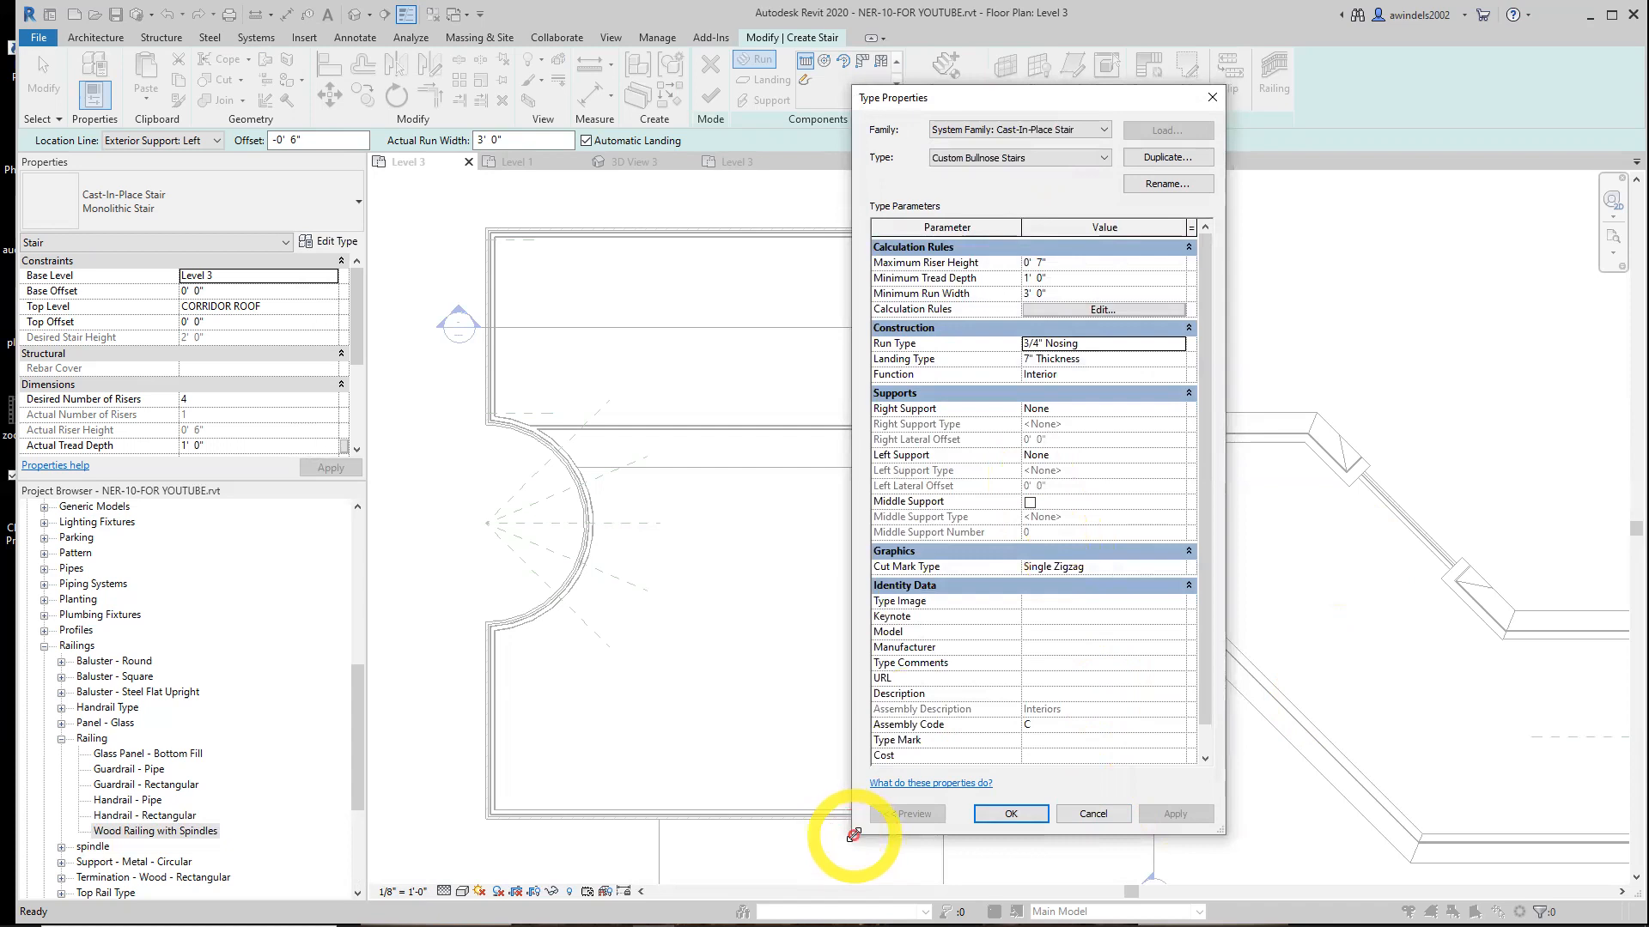
In the 3/4" Nosing run type, enable Tread and set the Tread Profile to stair nosing : stair nosing
{"action": "left_click_drag", "start_coordinate": [854, 835], "coordinate": [576, 825]}
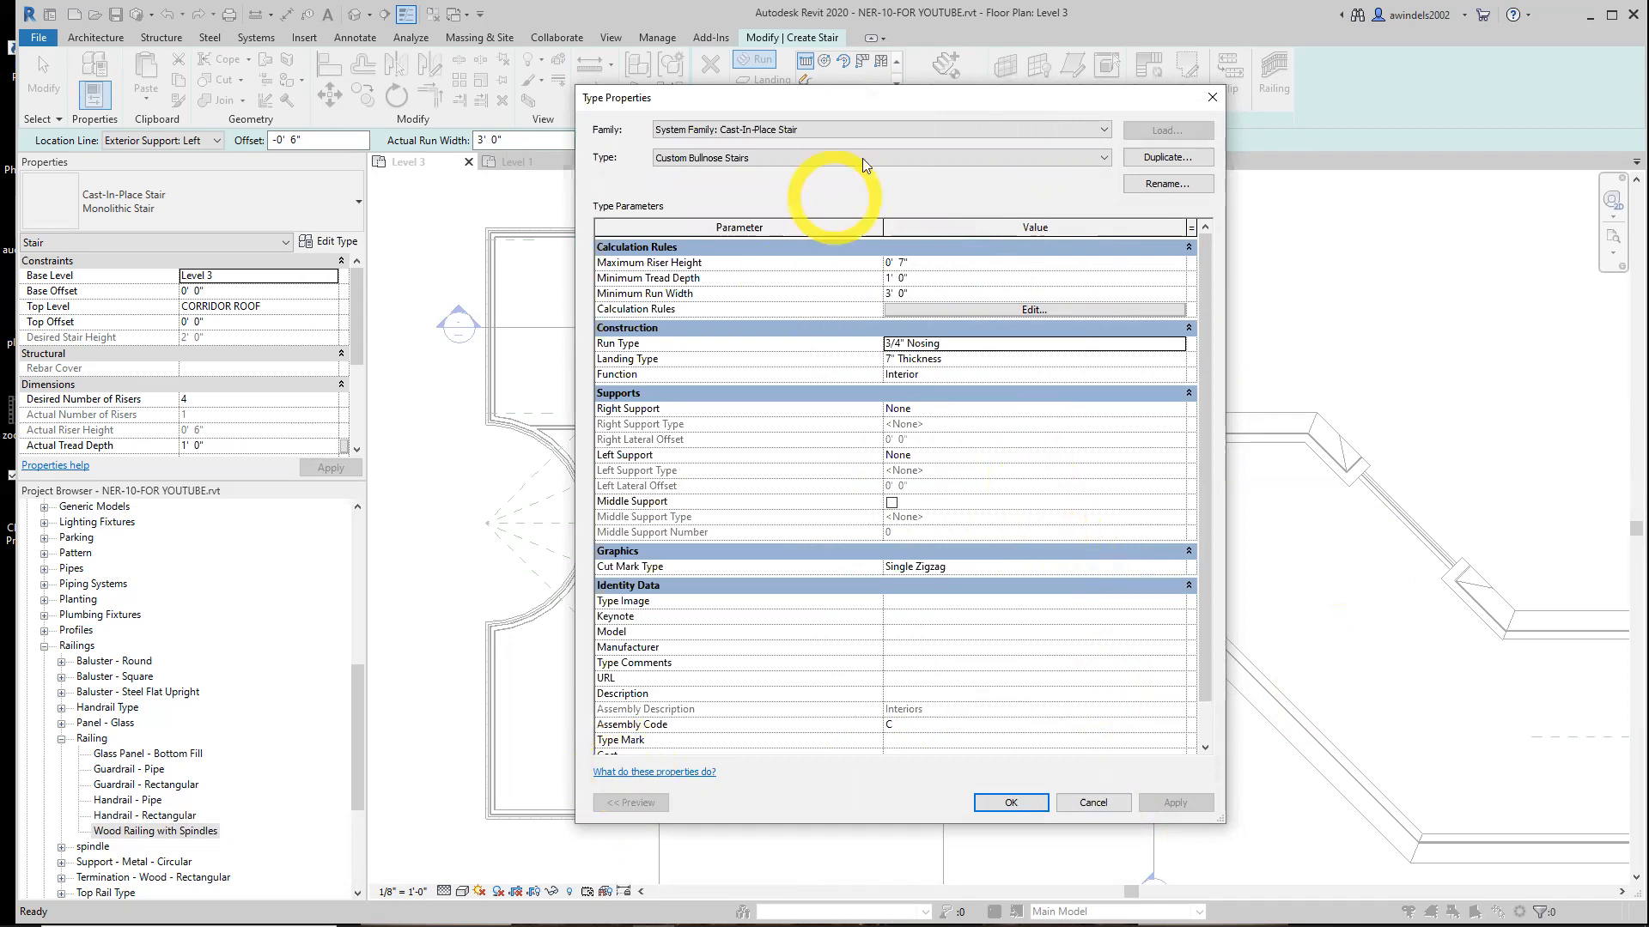
{"action": "left_click", "coordinate": [842, 129]}
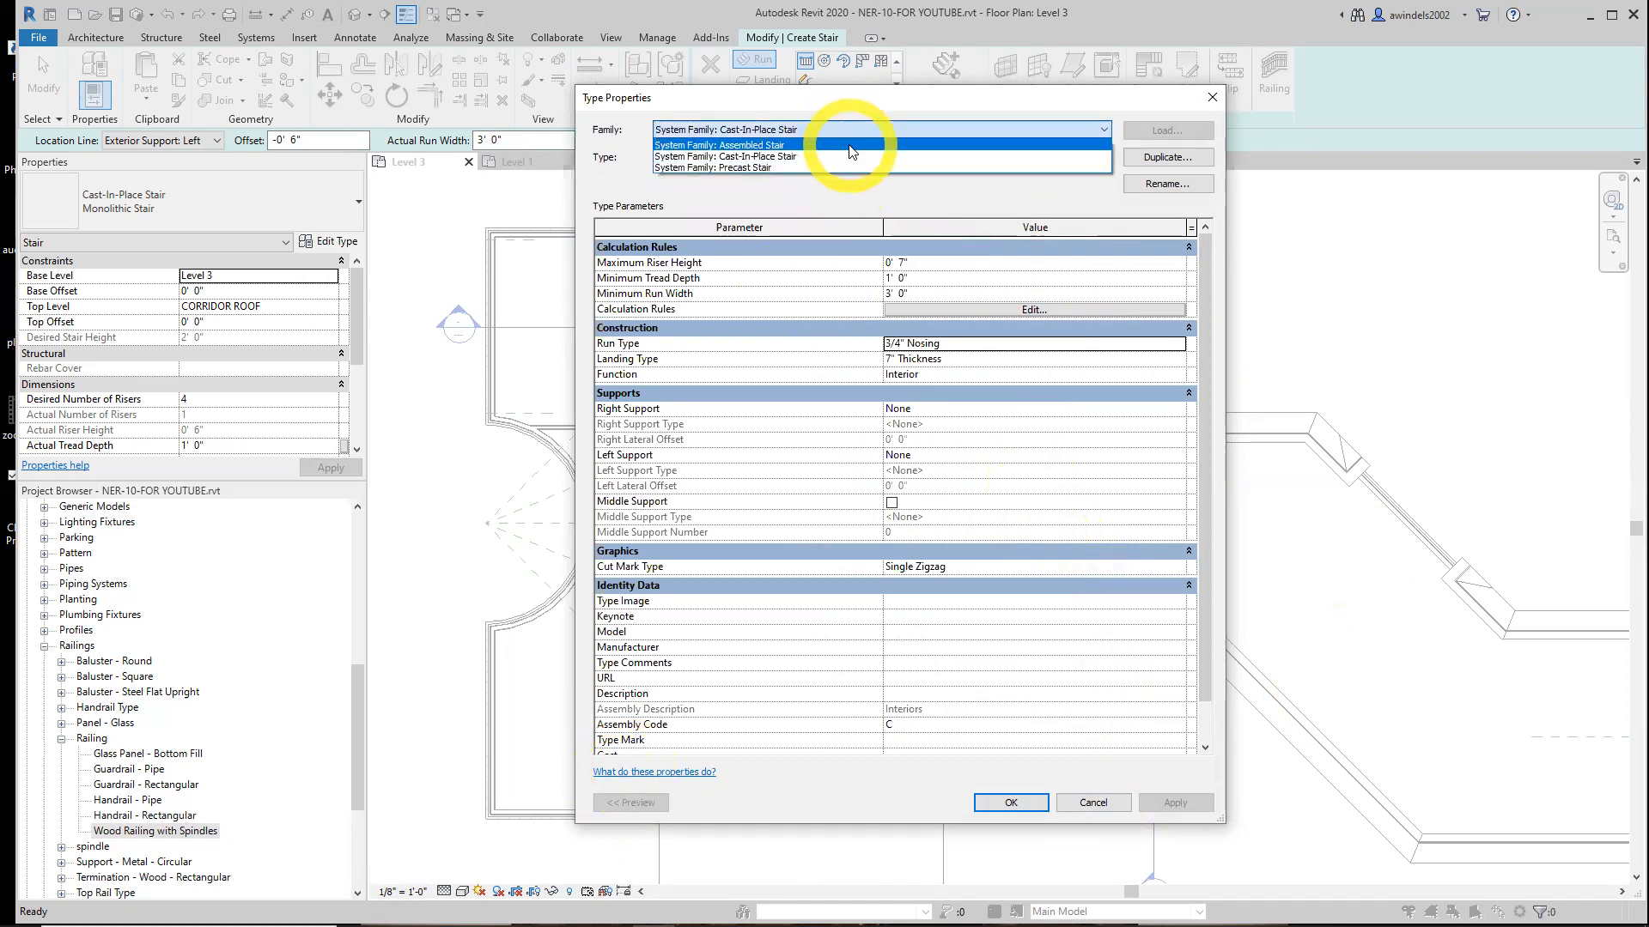
{"action": "left_click", "coordinate": [854, 156]}
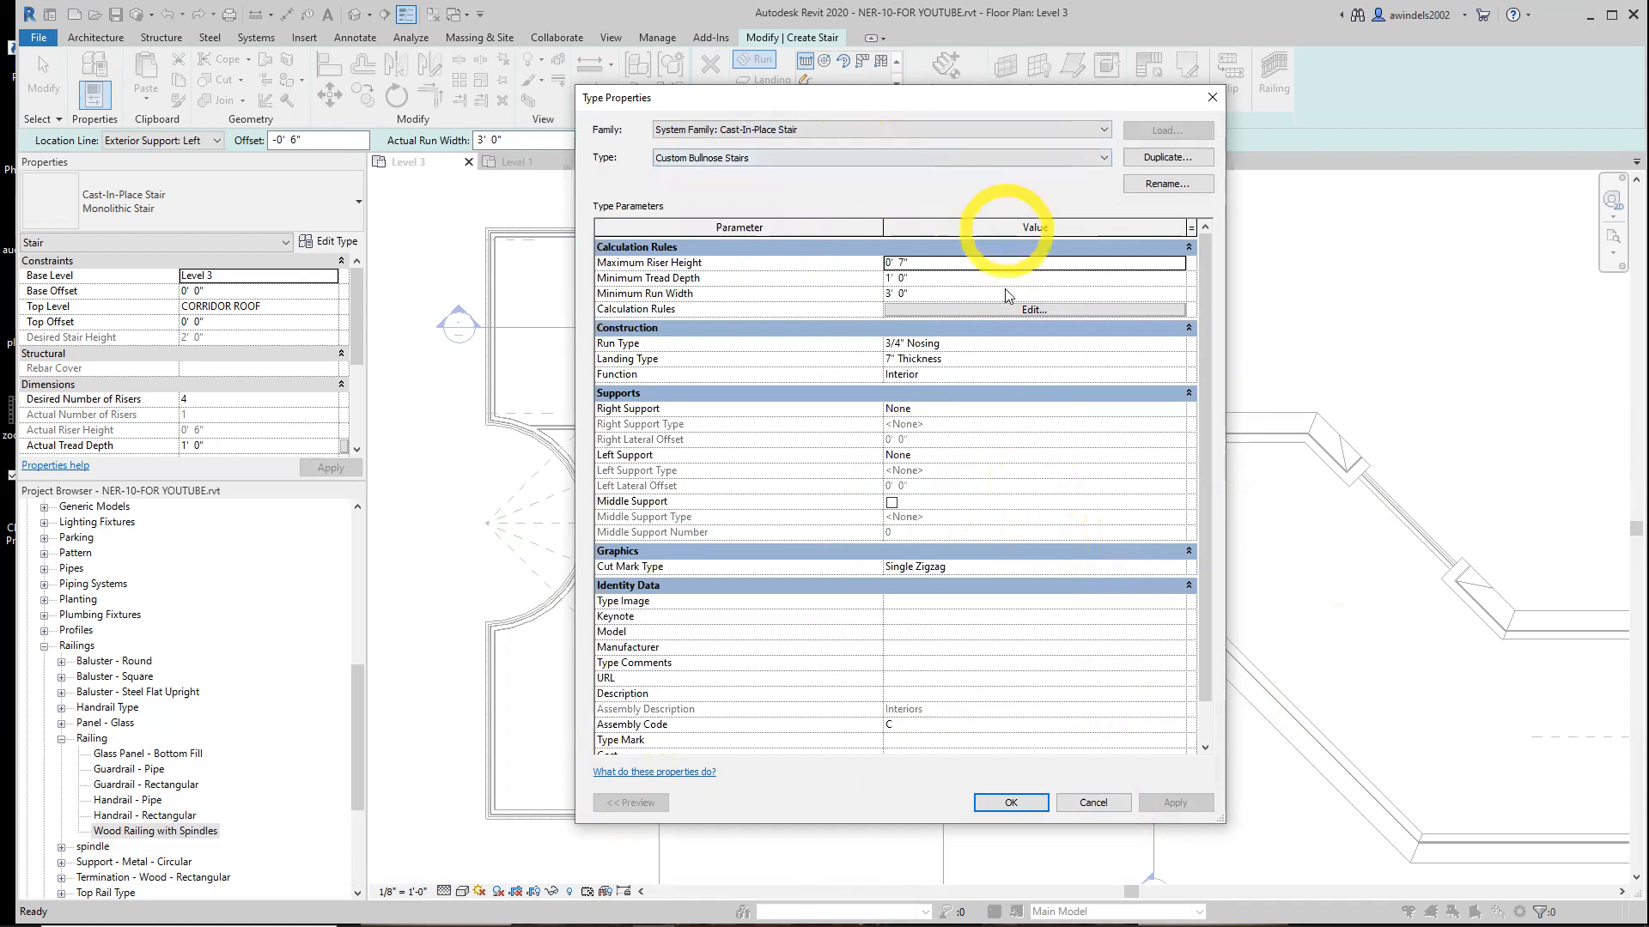
{"action": "left_click", "coordinate": [1070, 343]}
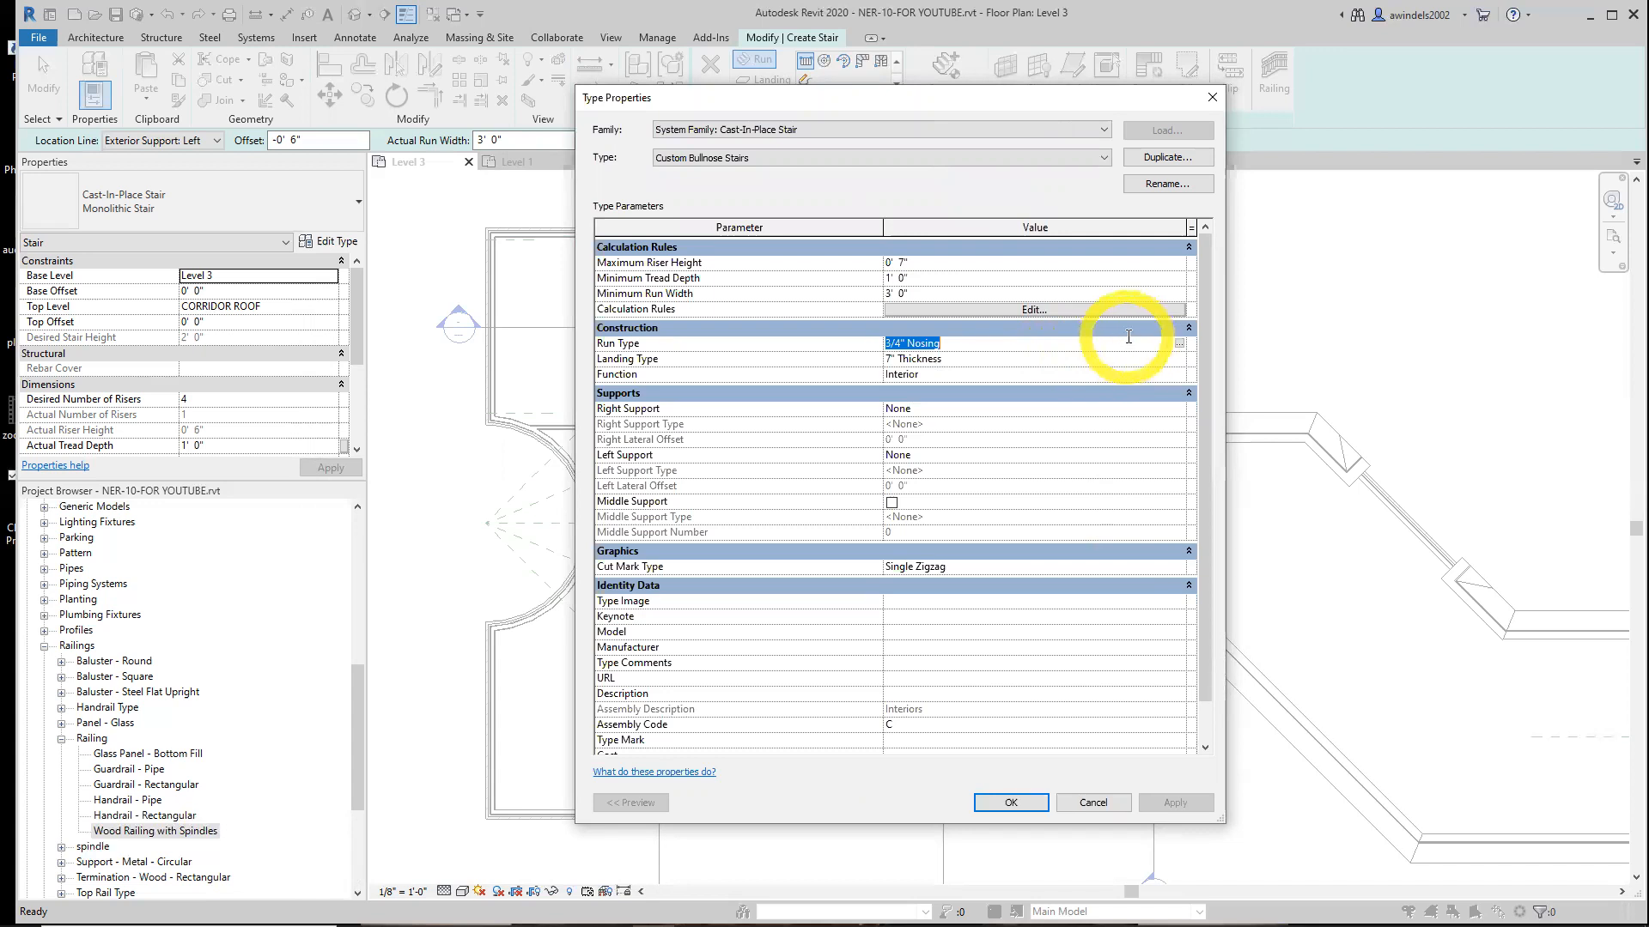
{"action": "left_click", "coordinate": [1181, 343]}
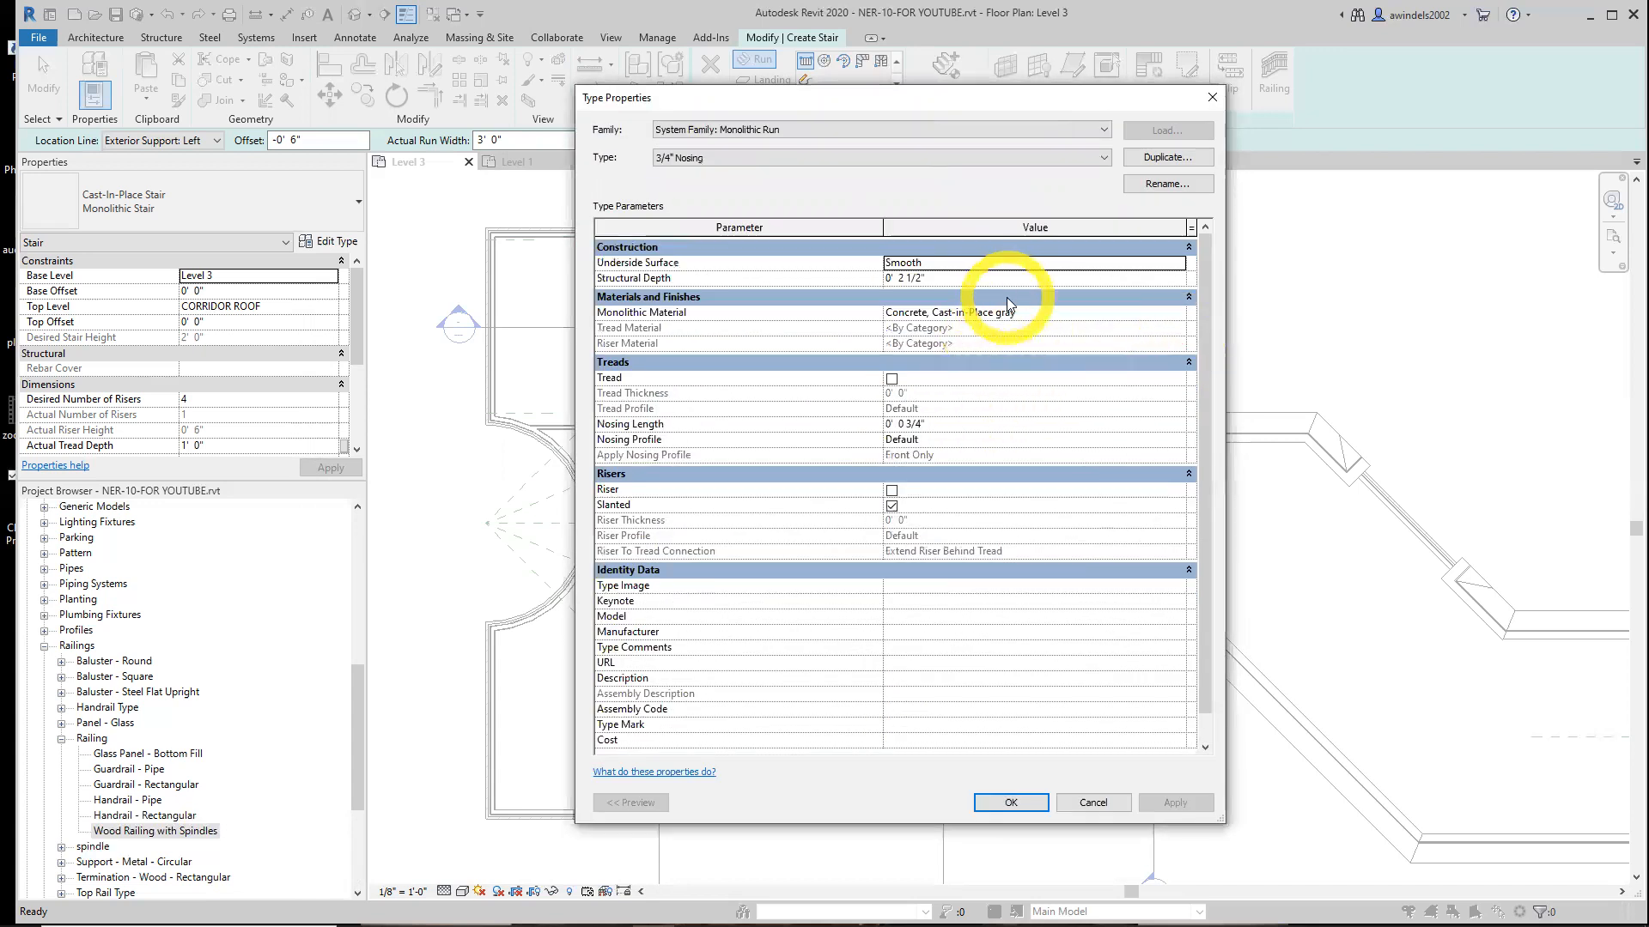
{"action": "left_click", "coordinate": [1097, 161]}
{"action": "left_click", "coordinate": [1094, 173]}
{"action": "left_click", "coordinate": [1015, 249]}
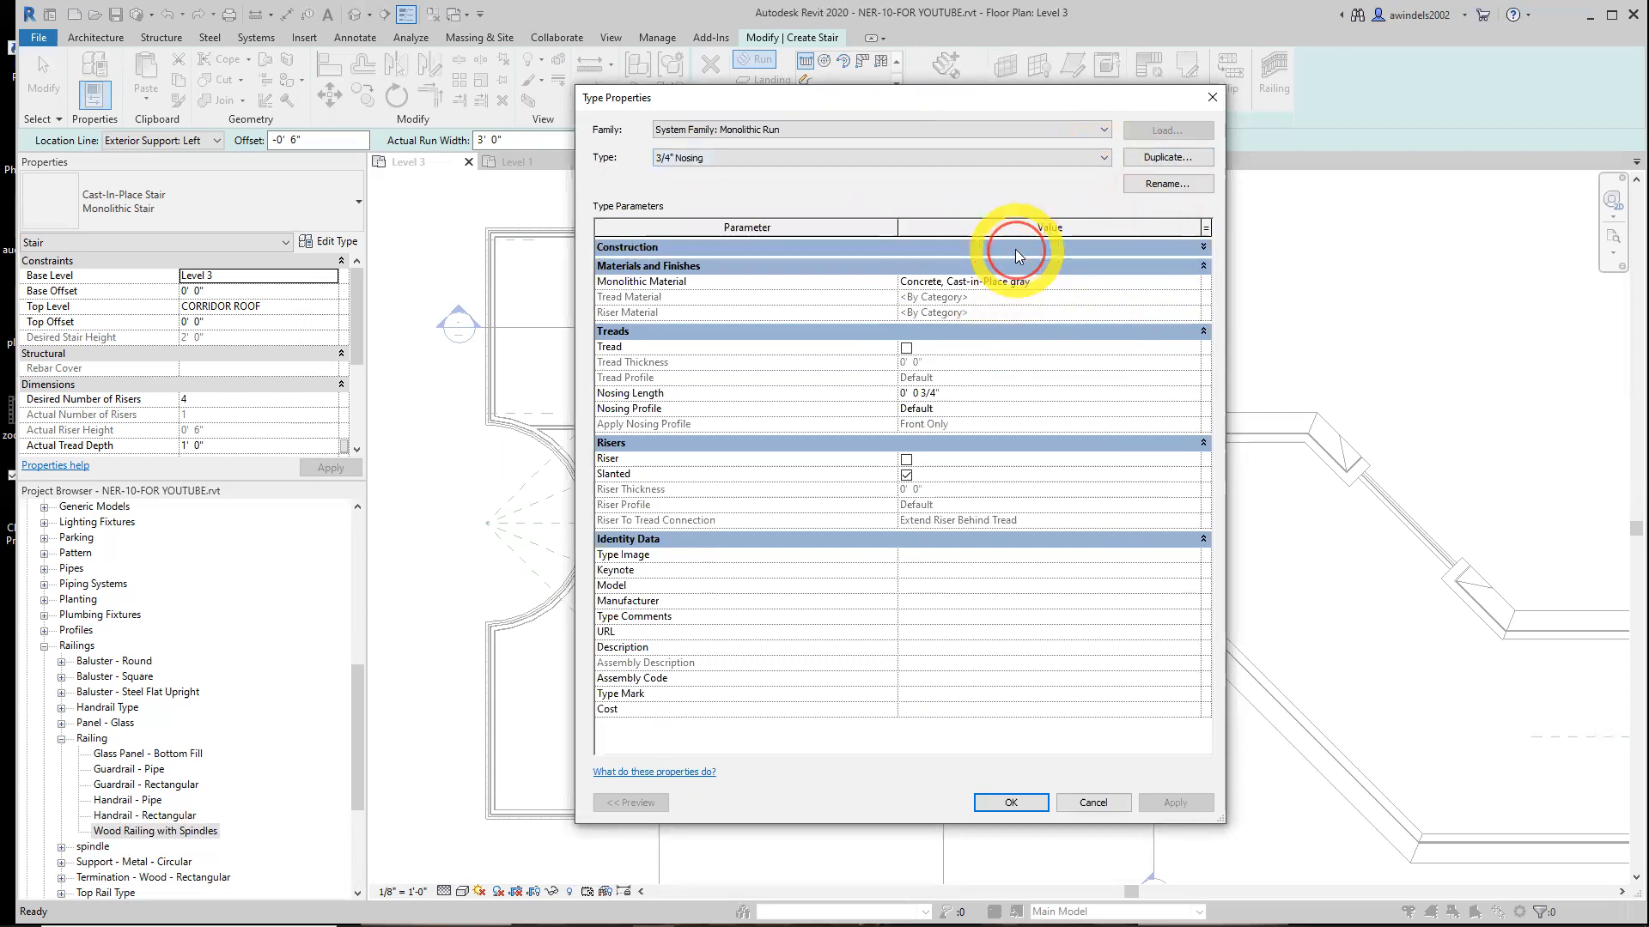
{"action": "left_click", "coordinate": [1015, 249]}
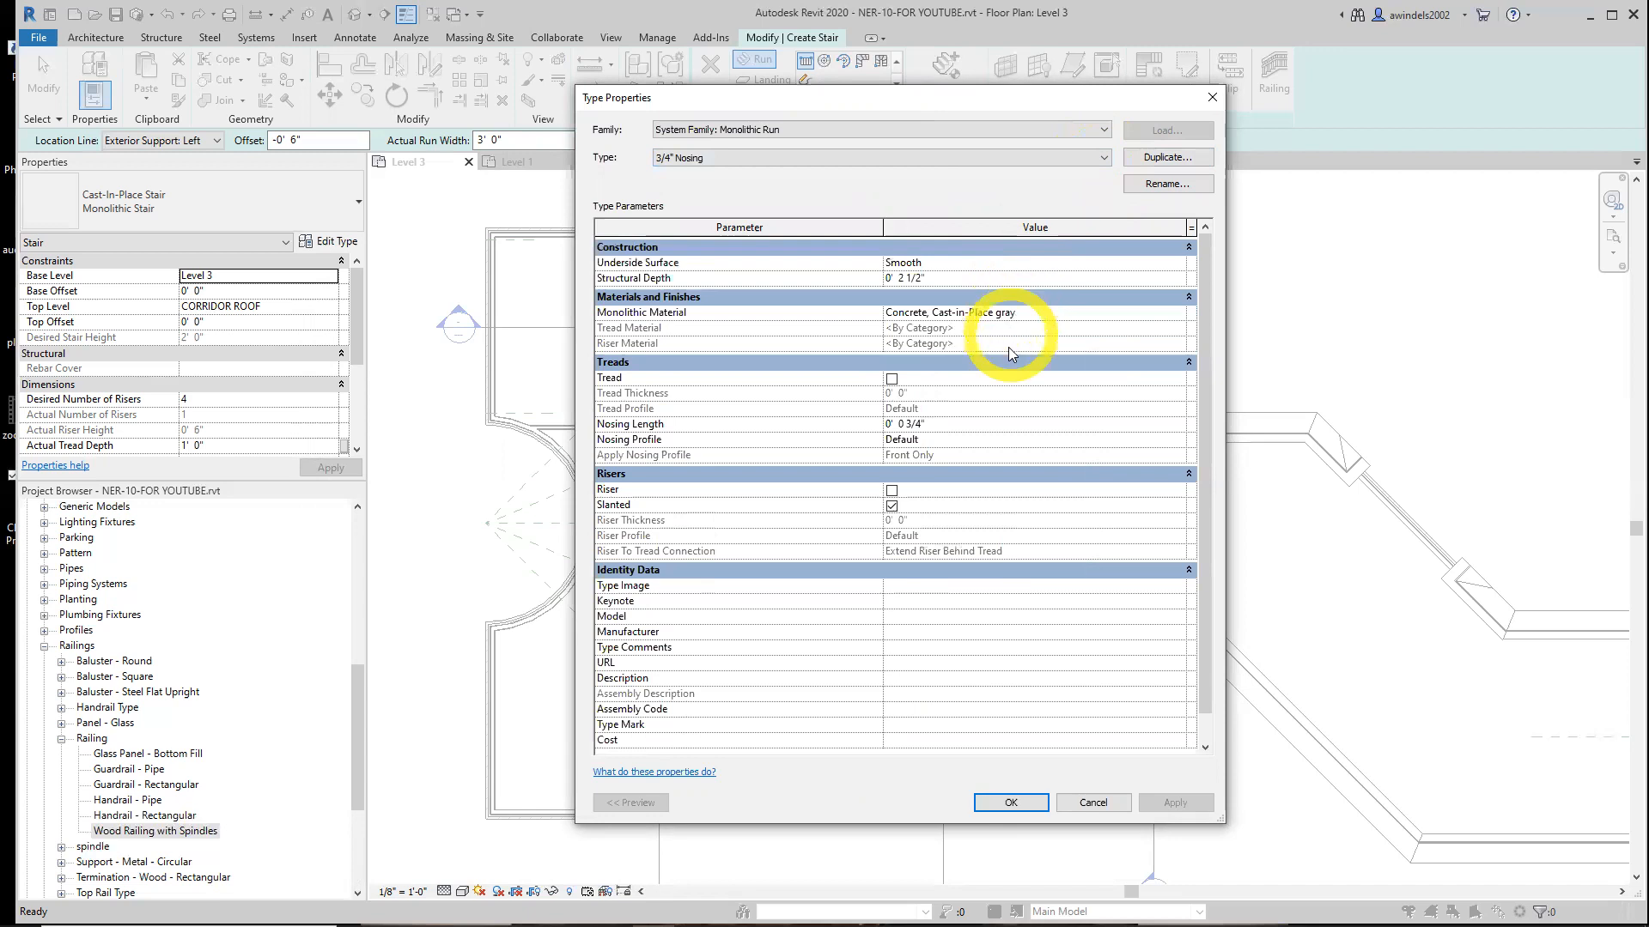
{"action": "left_click", "coordinate": [891, 379]}
{"action": "left_click", "coordinate": [915, 409]}
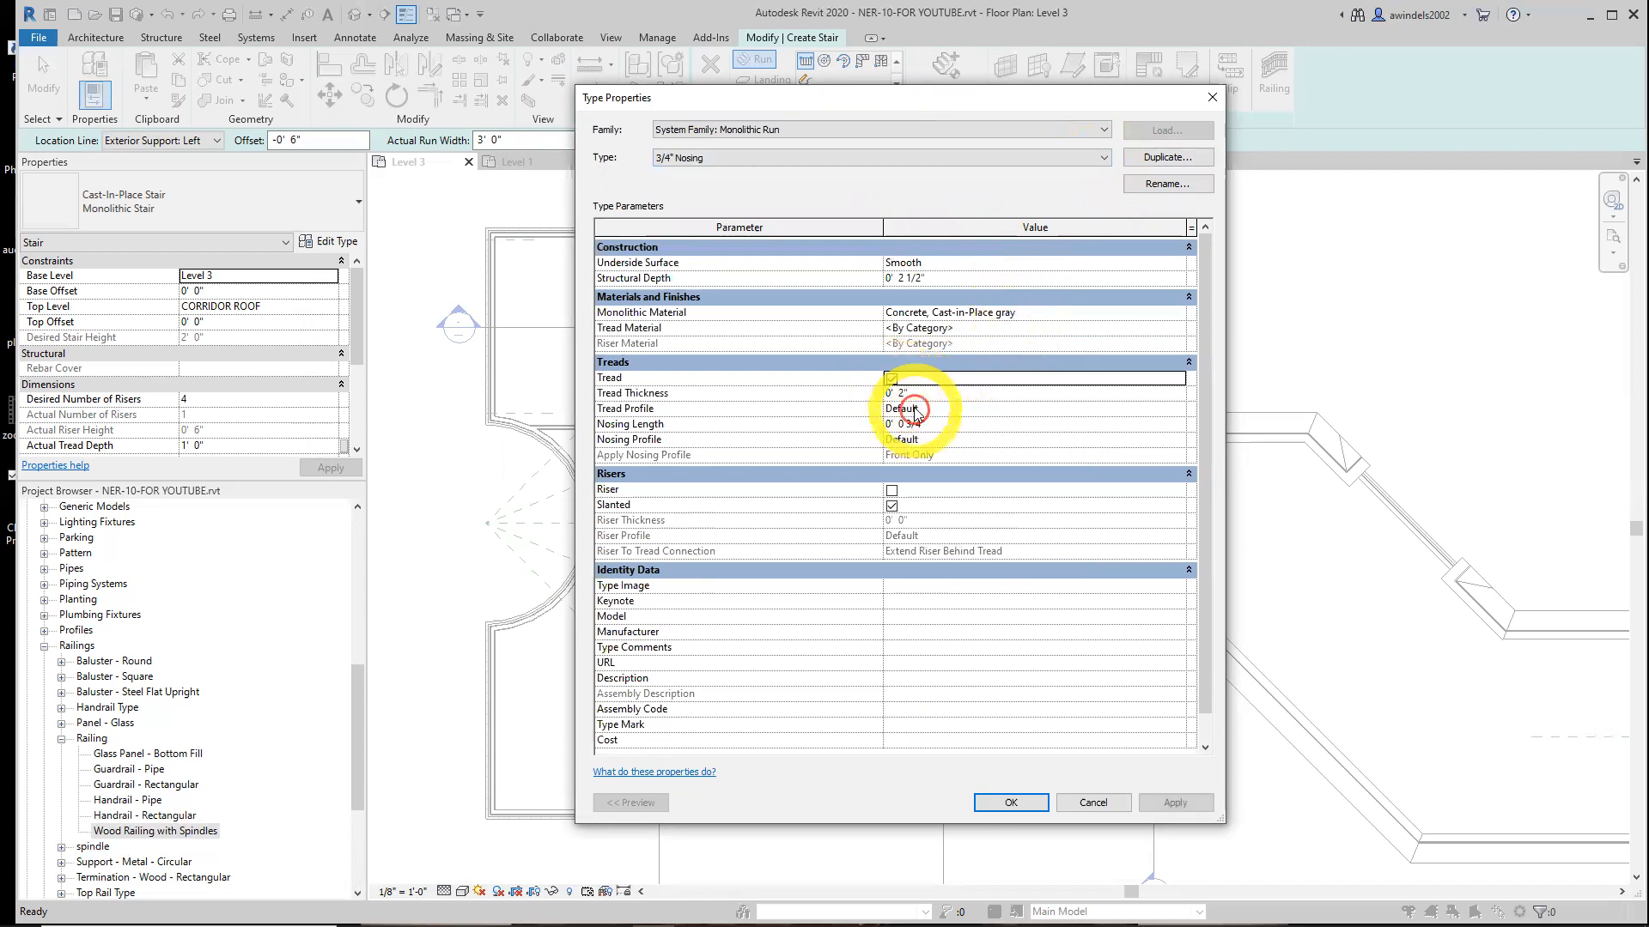
{"action": "left_click", "coordinate": [1177, 410]}
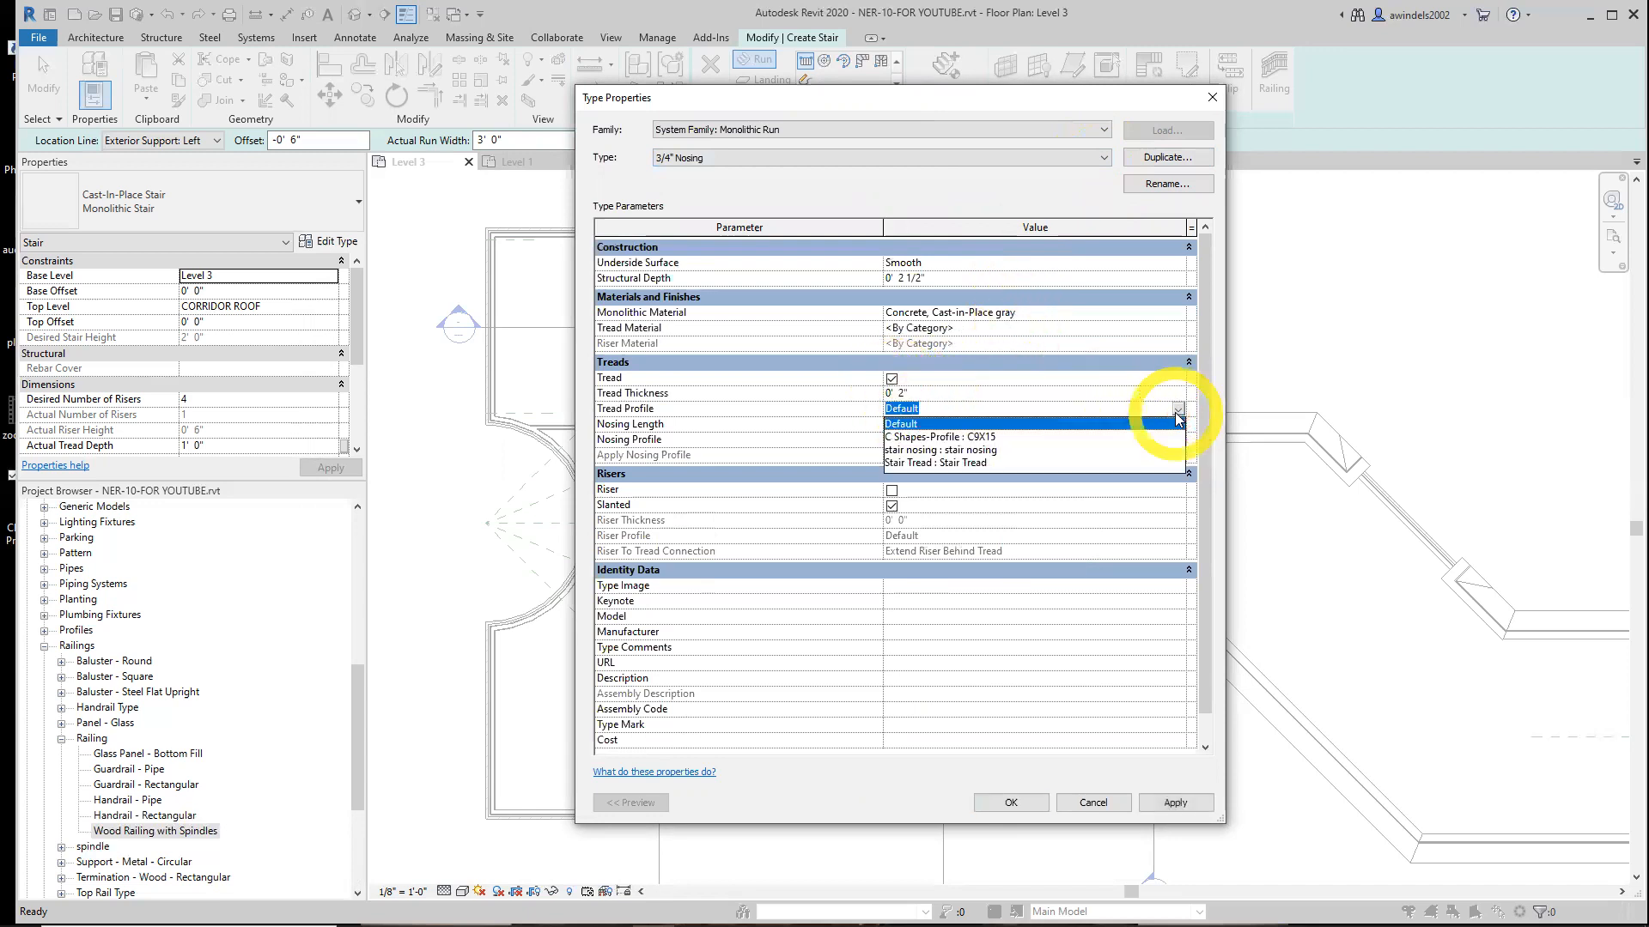
{"action": "left_click", "coordinate": [973, 449]}
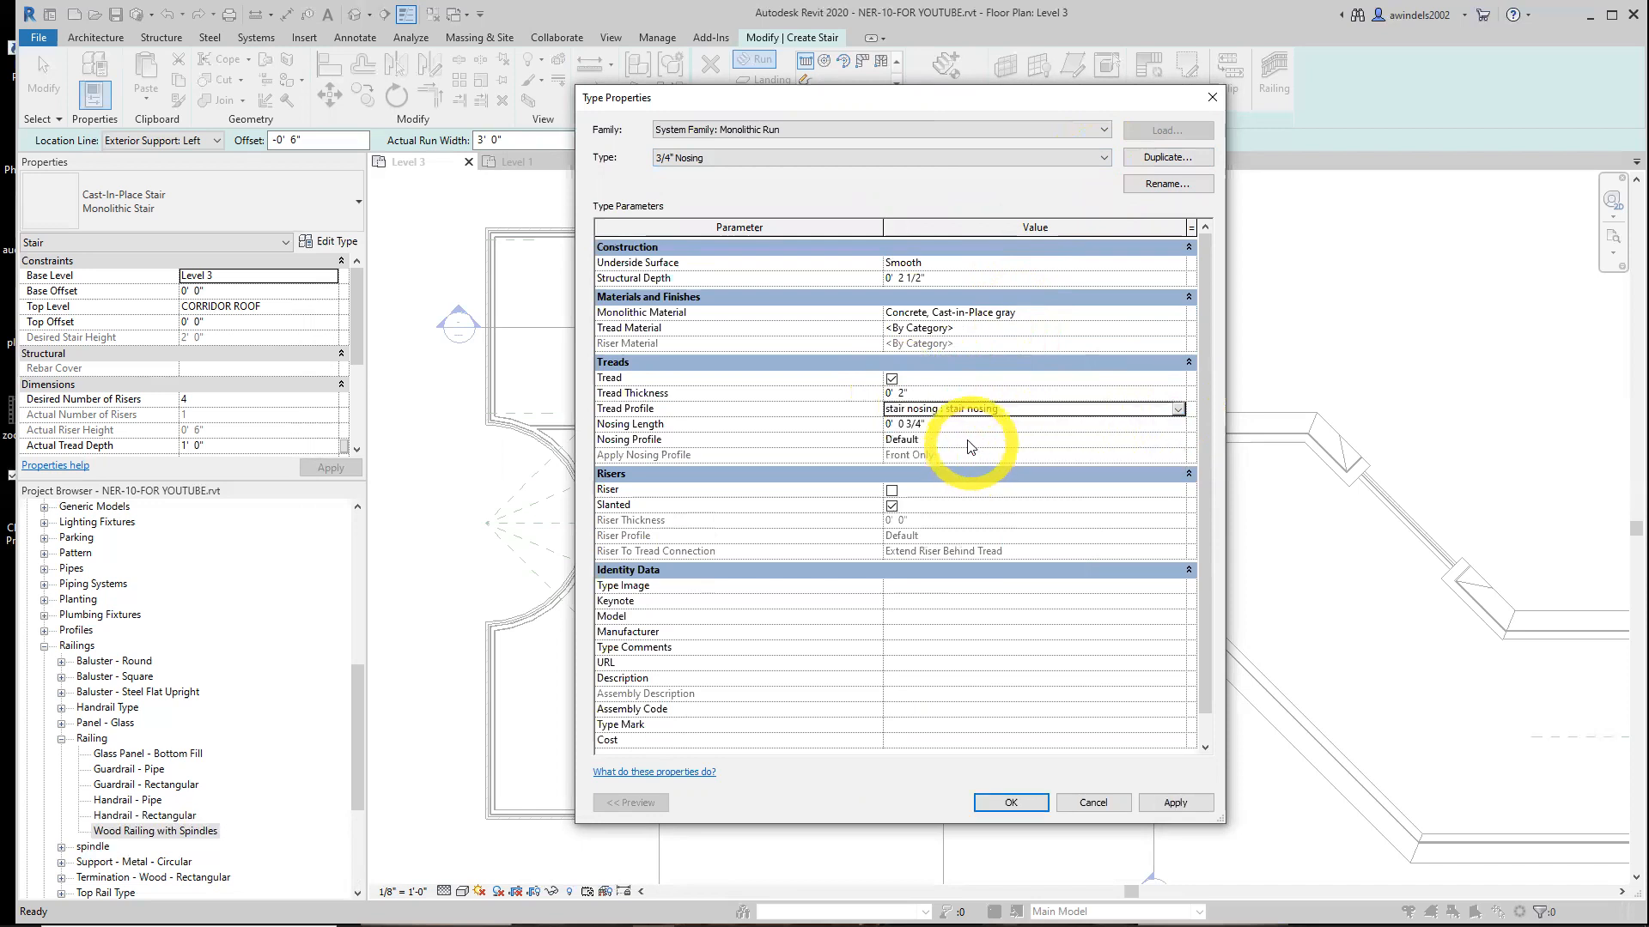
Review the Nosing Profile choices along with the Tread Profile and Nosing Length fields of the run type
{"action": "left_click", "coordinate": [1102, 443]}
{"action": "left_click", "coordinate": [1177, 441]}
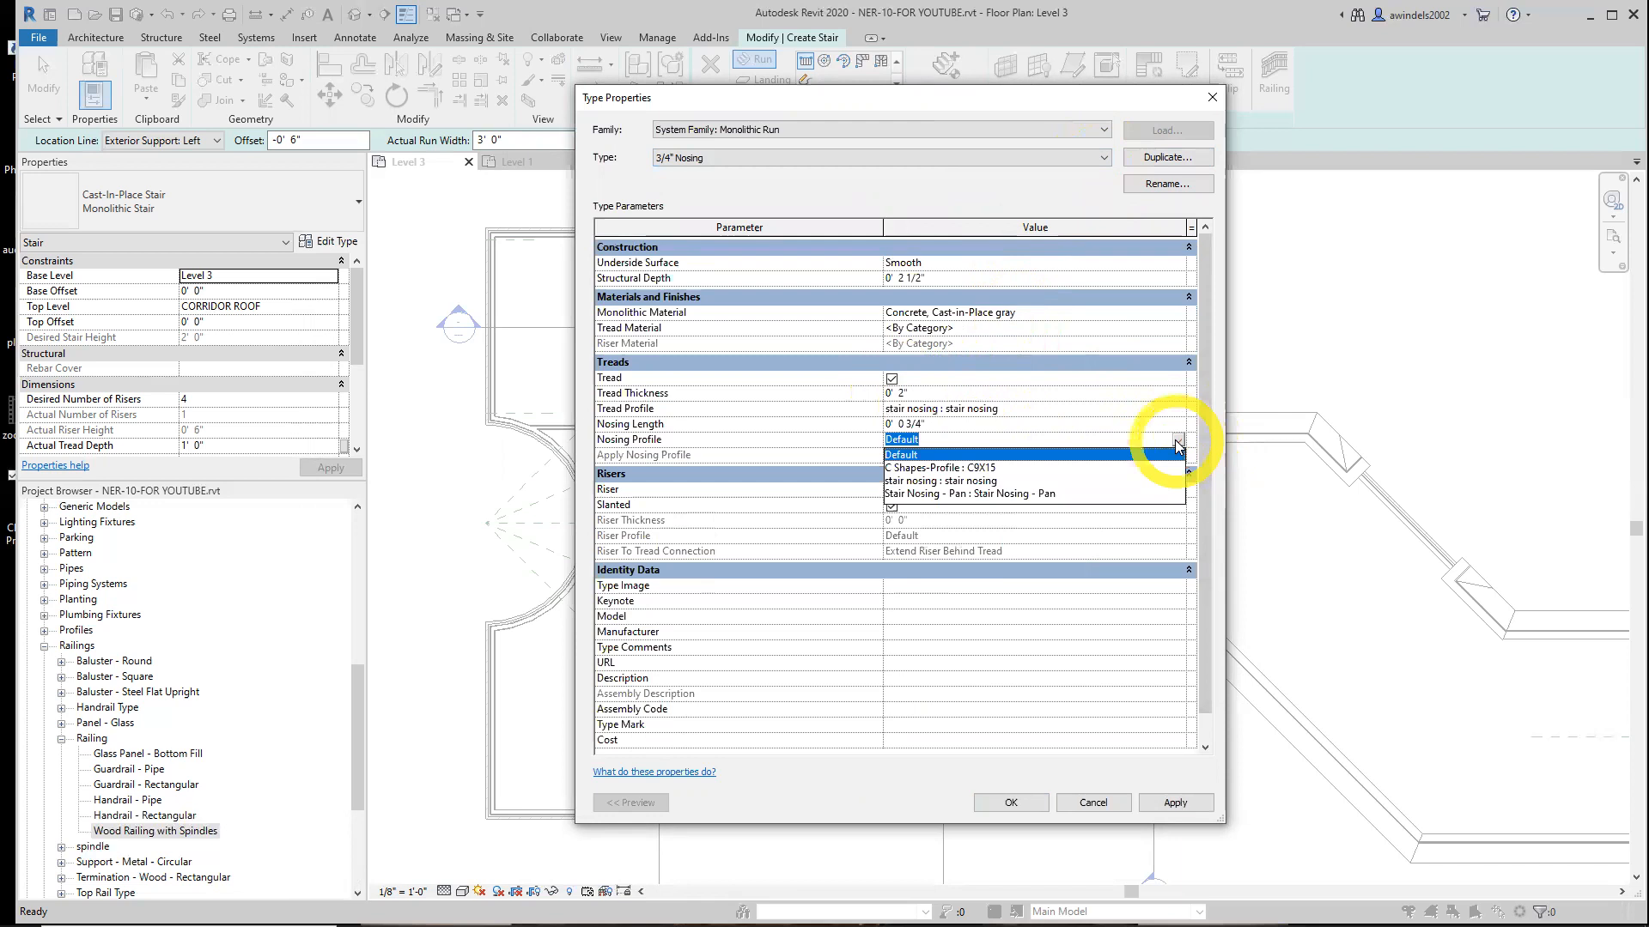
{"action": "left_click", "coordinate": [1177, 441]}
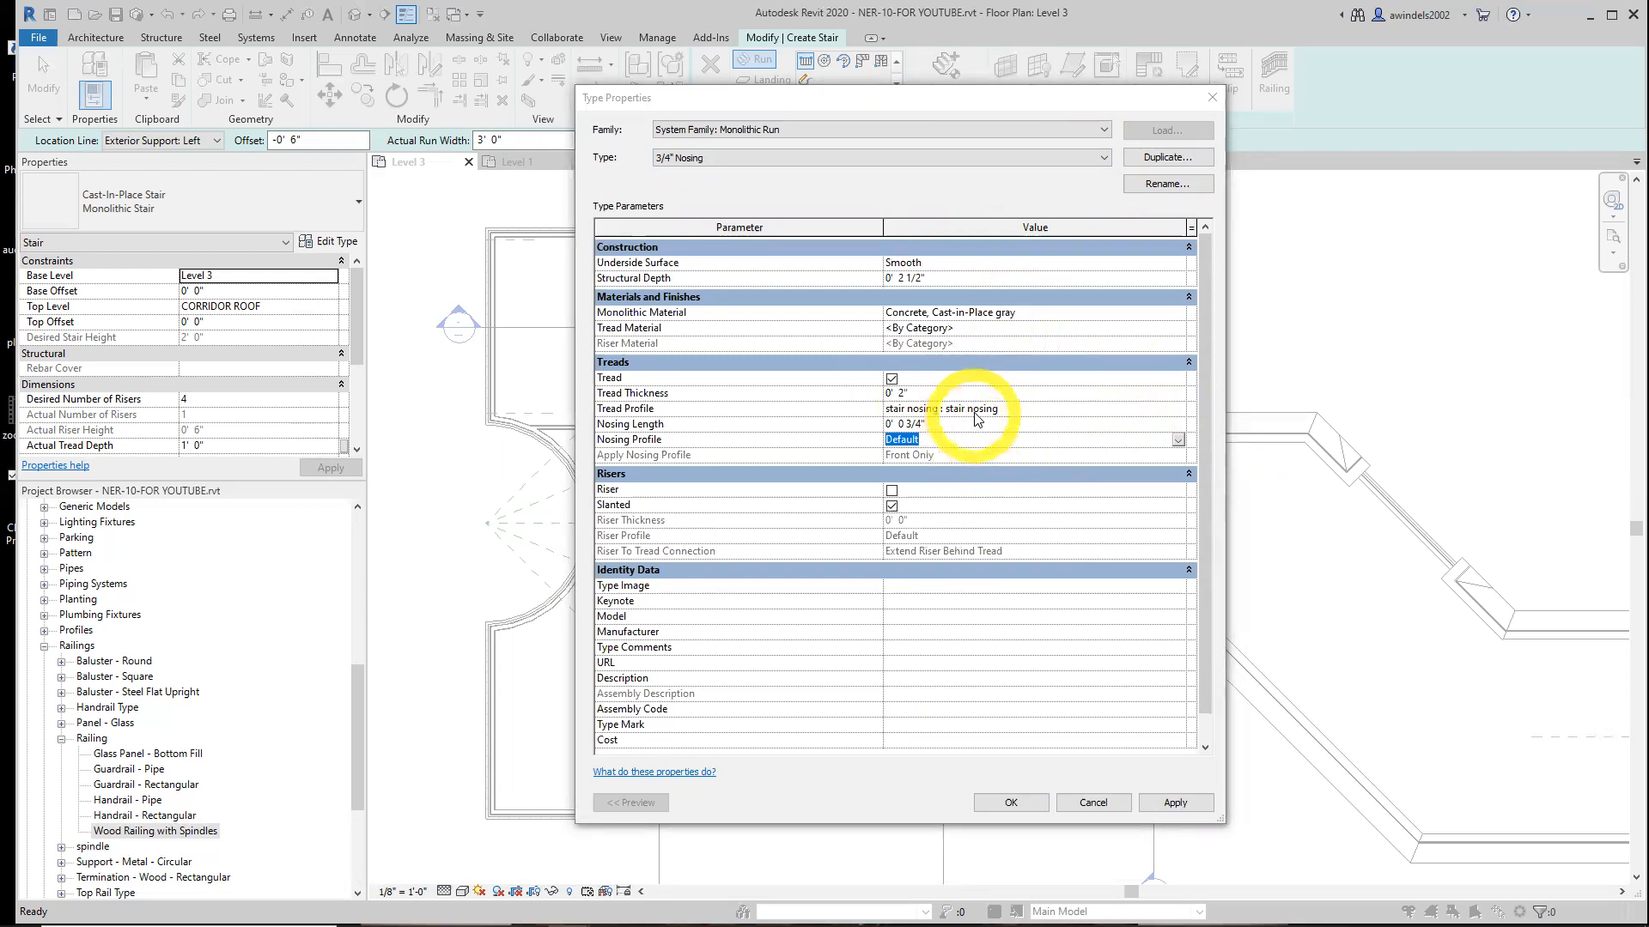
{"action": "left_click", "coordinate": [978, 412]}
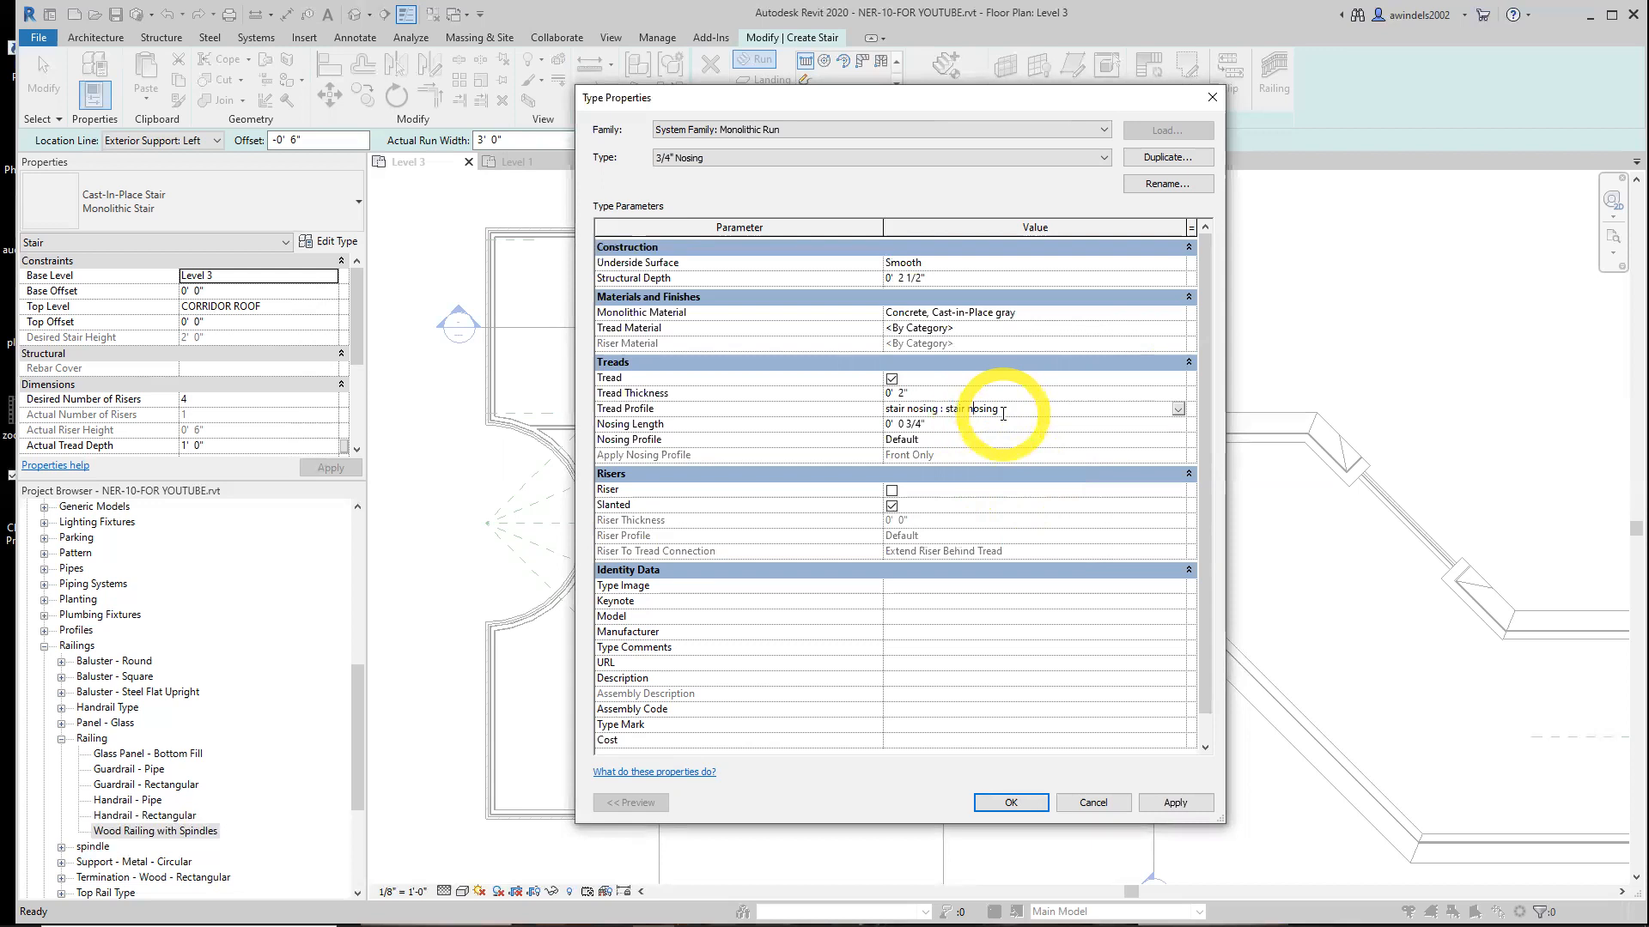
{"action": "left_click", "coordinate": [967, 423]}
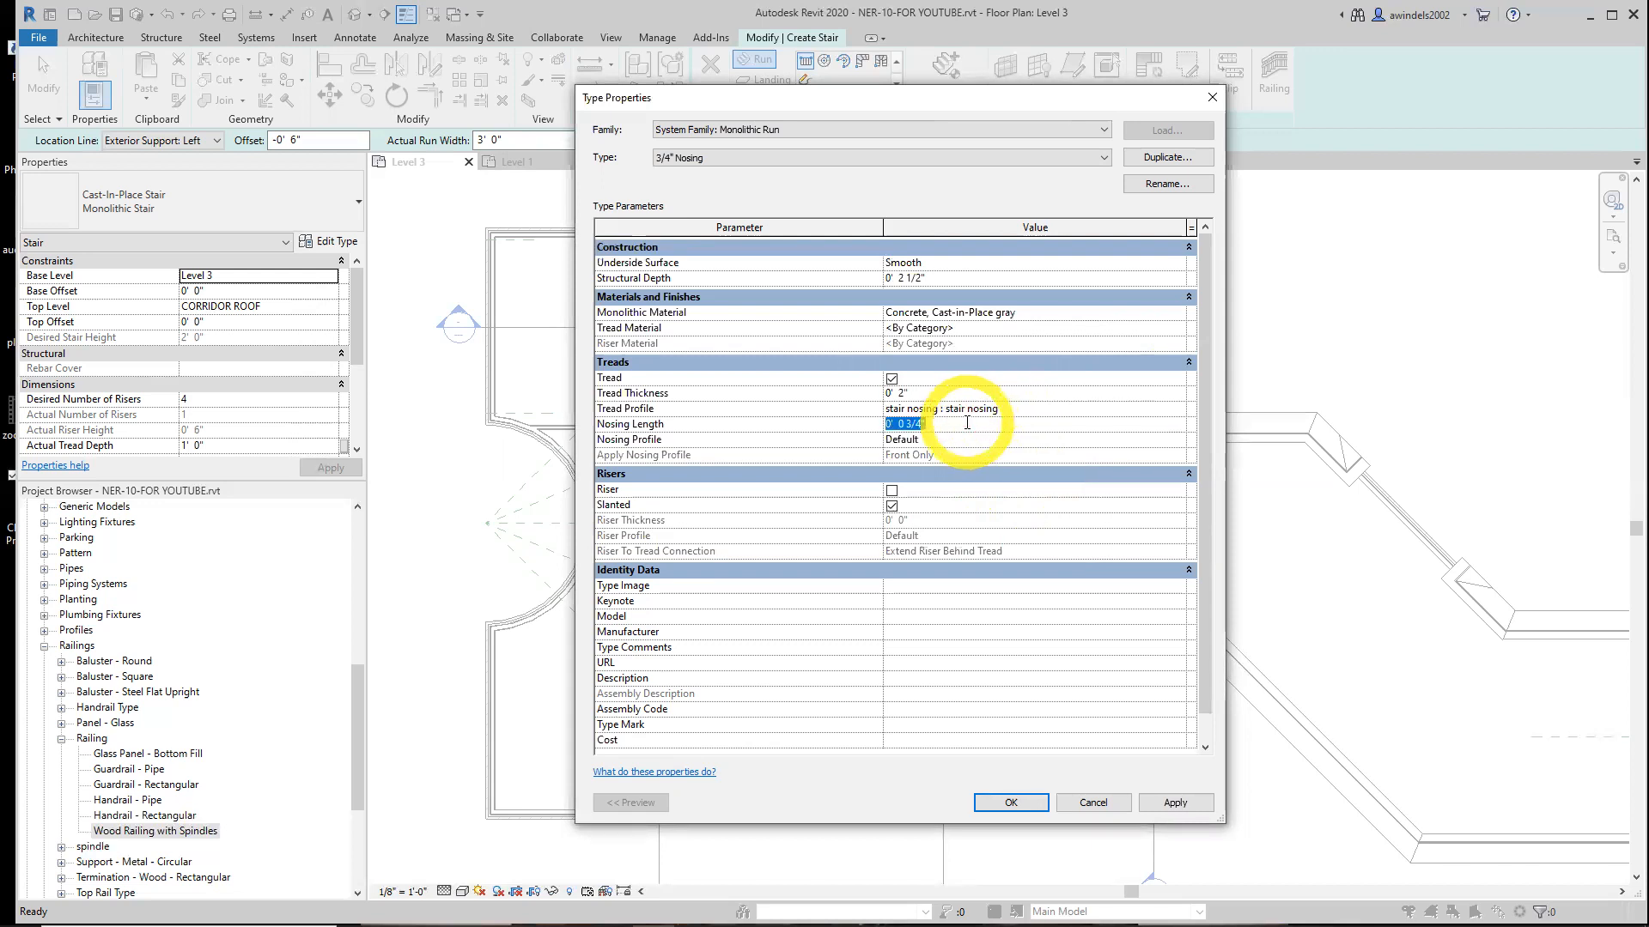
{"action": "left_click", "coordinate": [938, 423]}
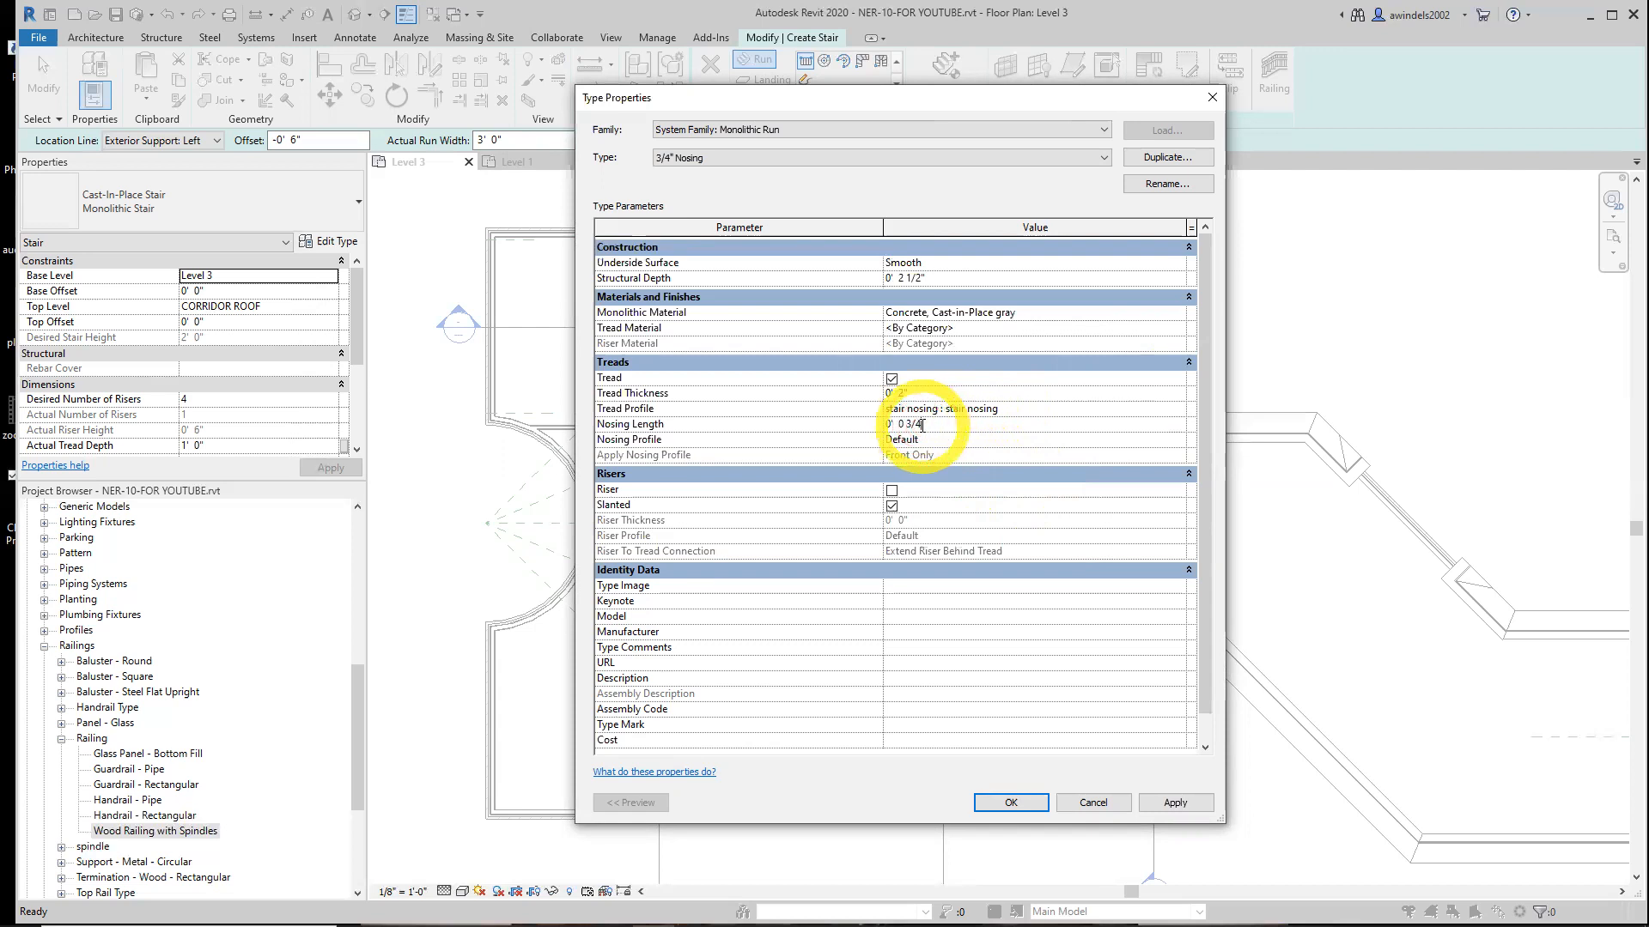
Enable Riser in the 3/4" Nosing run type
{"action": "left_click", "coordinate": [890, 491]}
{"action": "left_click", "coordinate": [892, 493]}
{"action": "left_click", "coordinate": [891, 506]}
{"action": "left_click", "coordinate": [908, 520]}
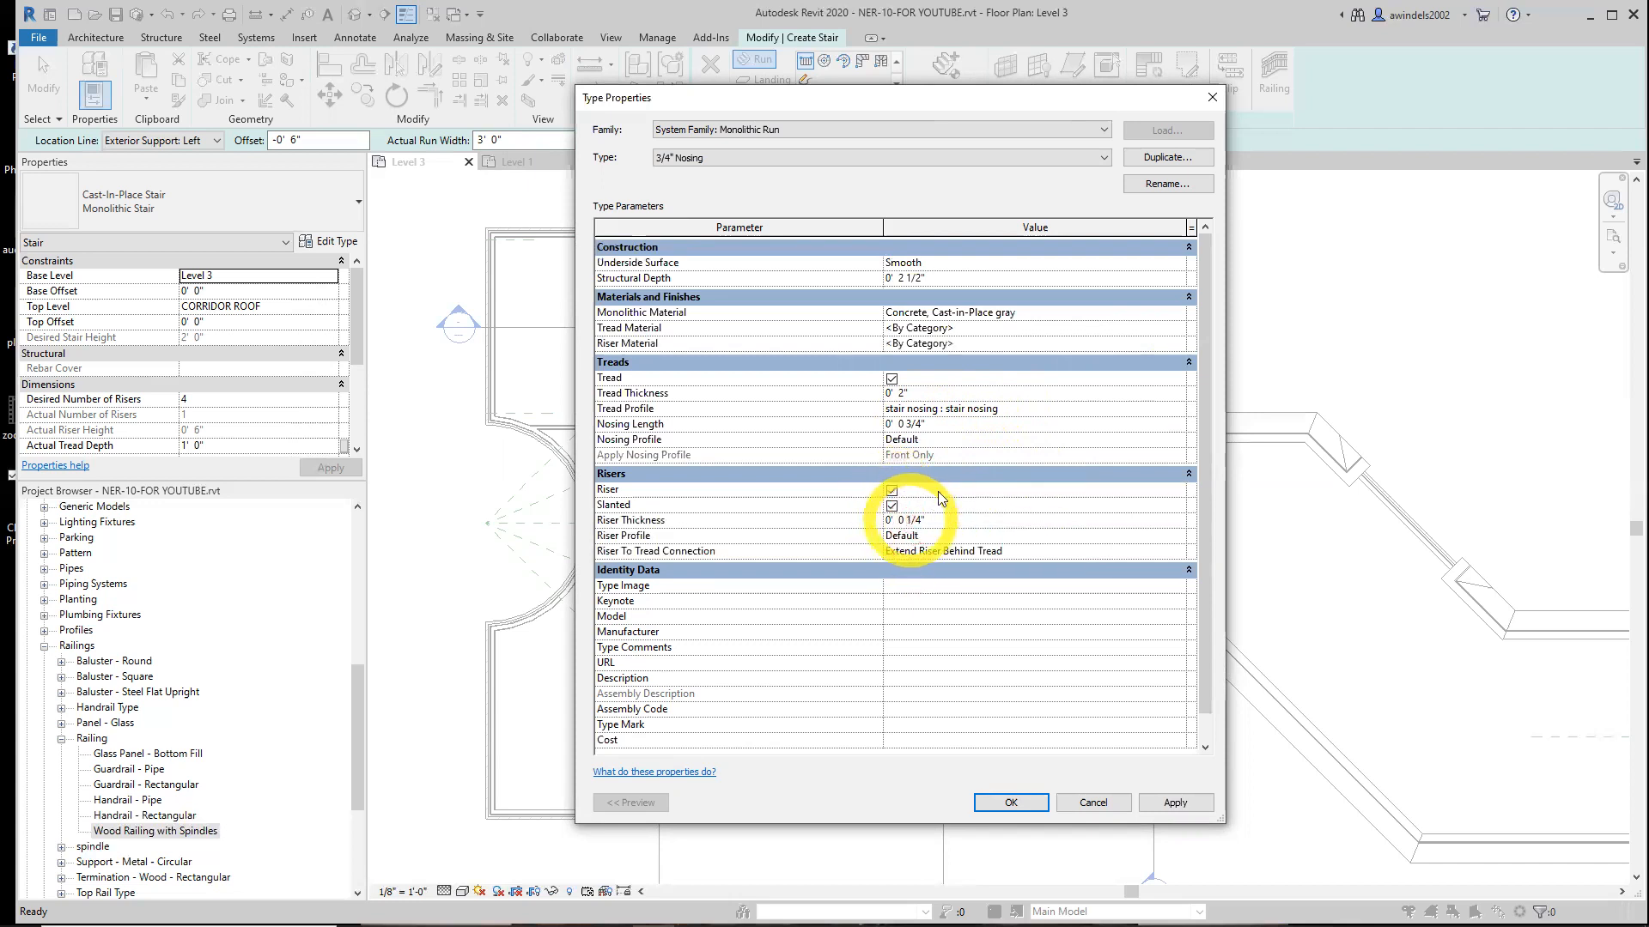
Set the Nosing Profile to stair nosing : stair nosing
{"action": "left_click", "coordinate": [959, 410]}
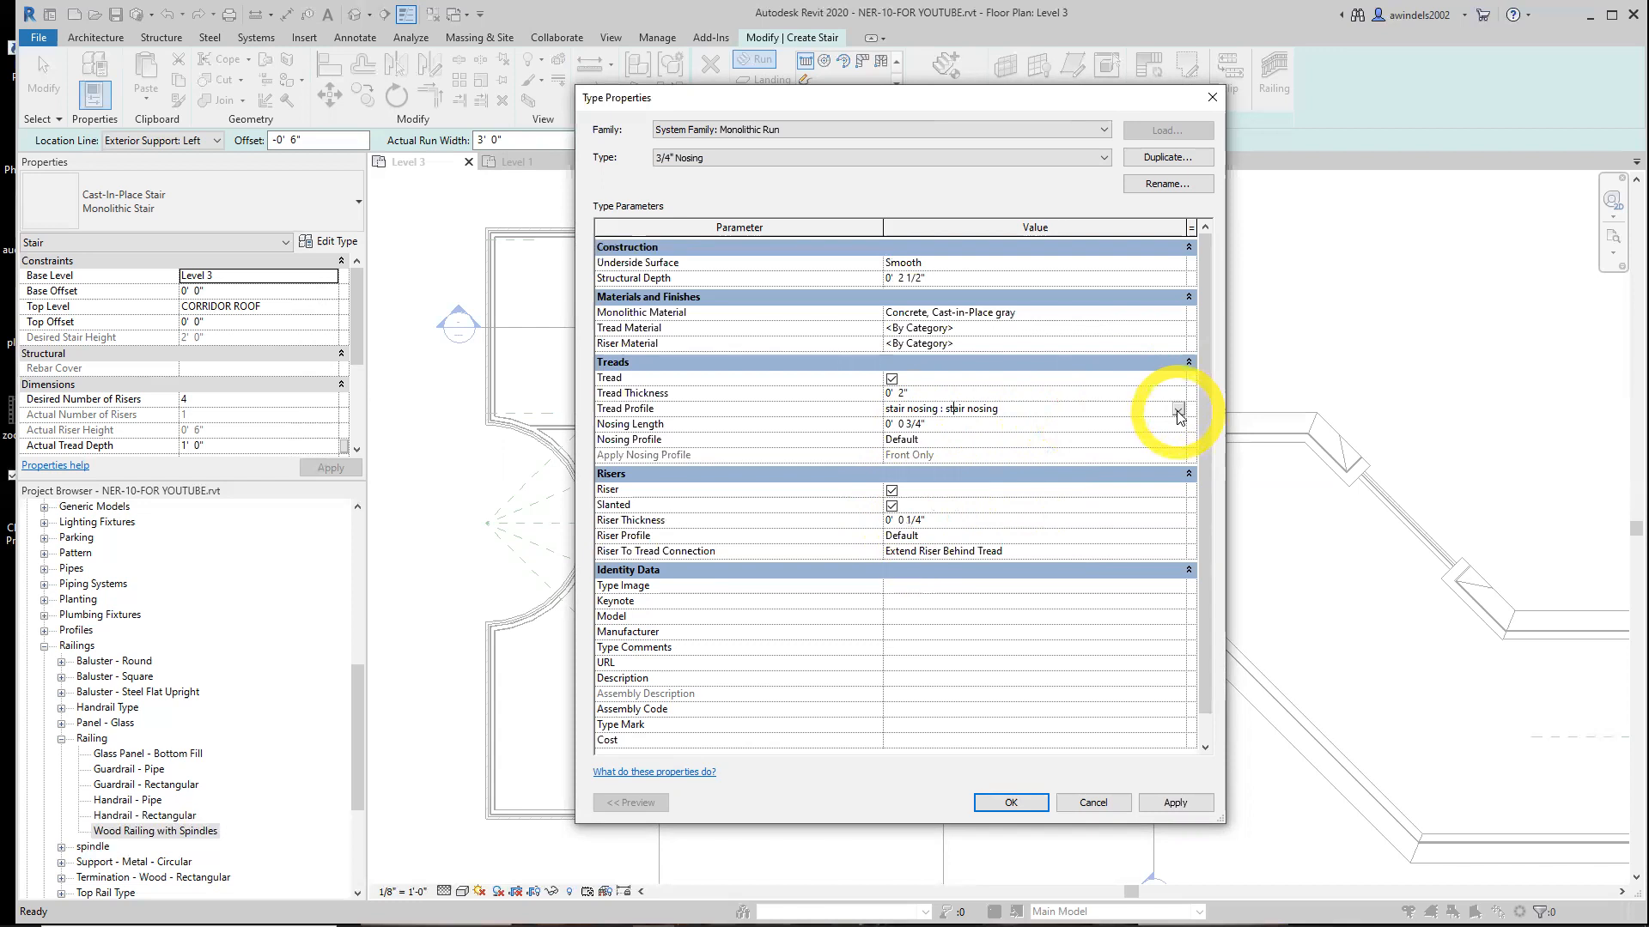
{"action": "left_click", "coordinate": [1059, 409]}
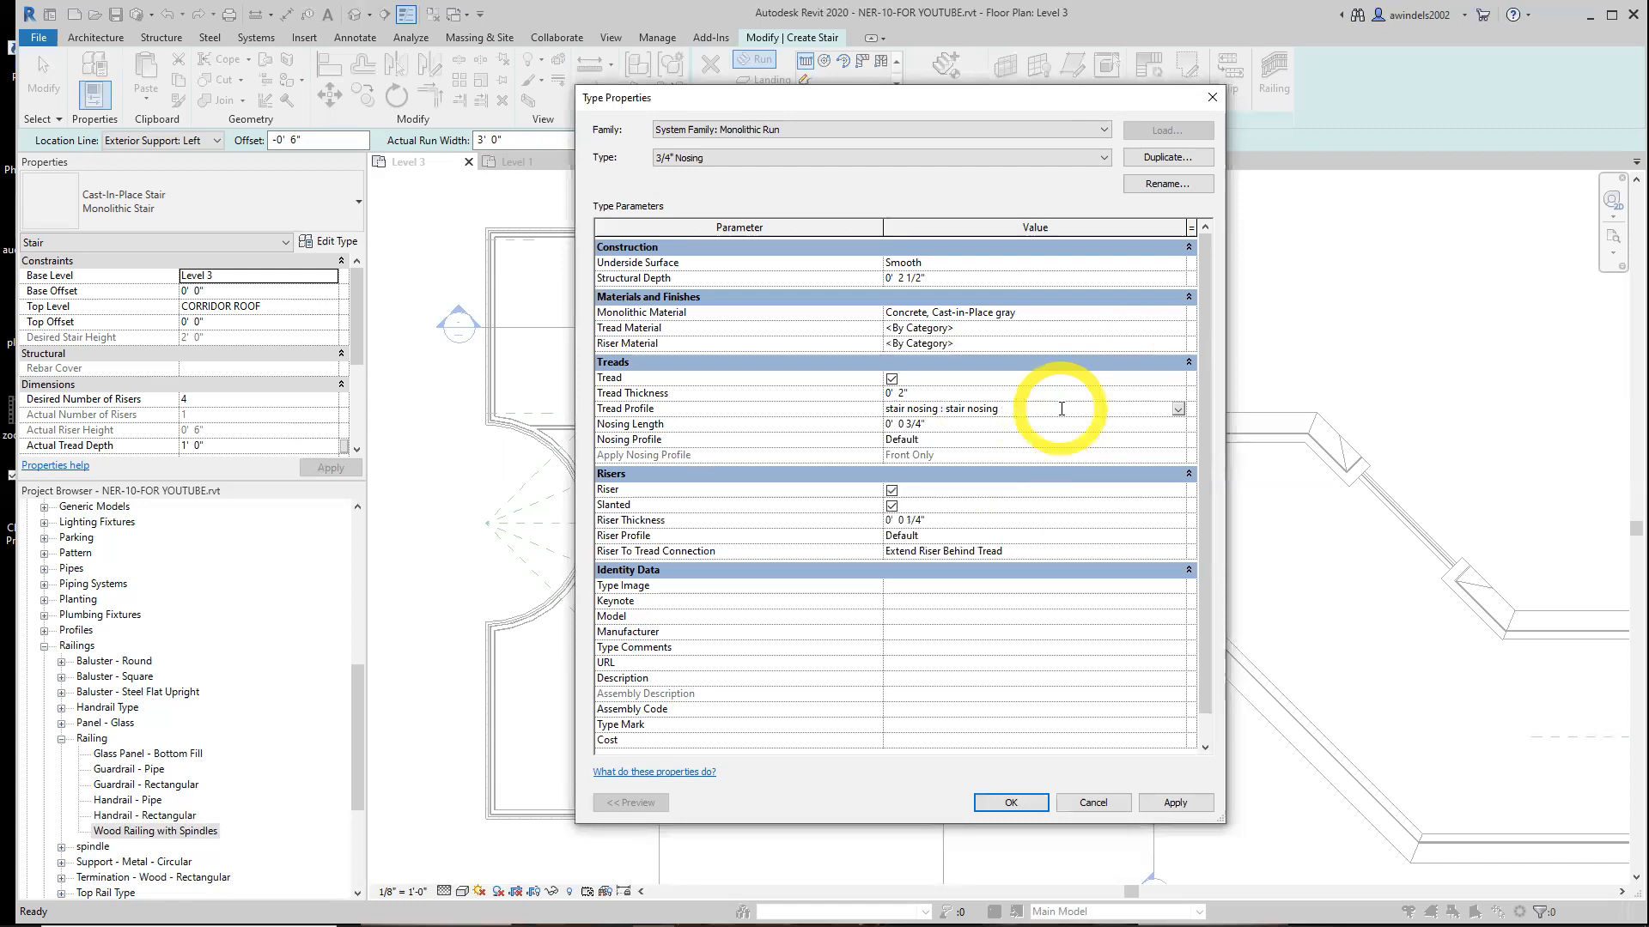
{"action": "left_click", "coordinate": [988, 429]}
{"action": "left_click", "coordinate": [986, 438]}
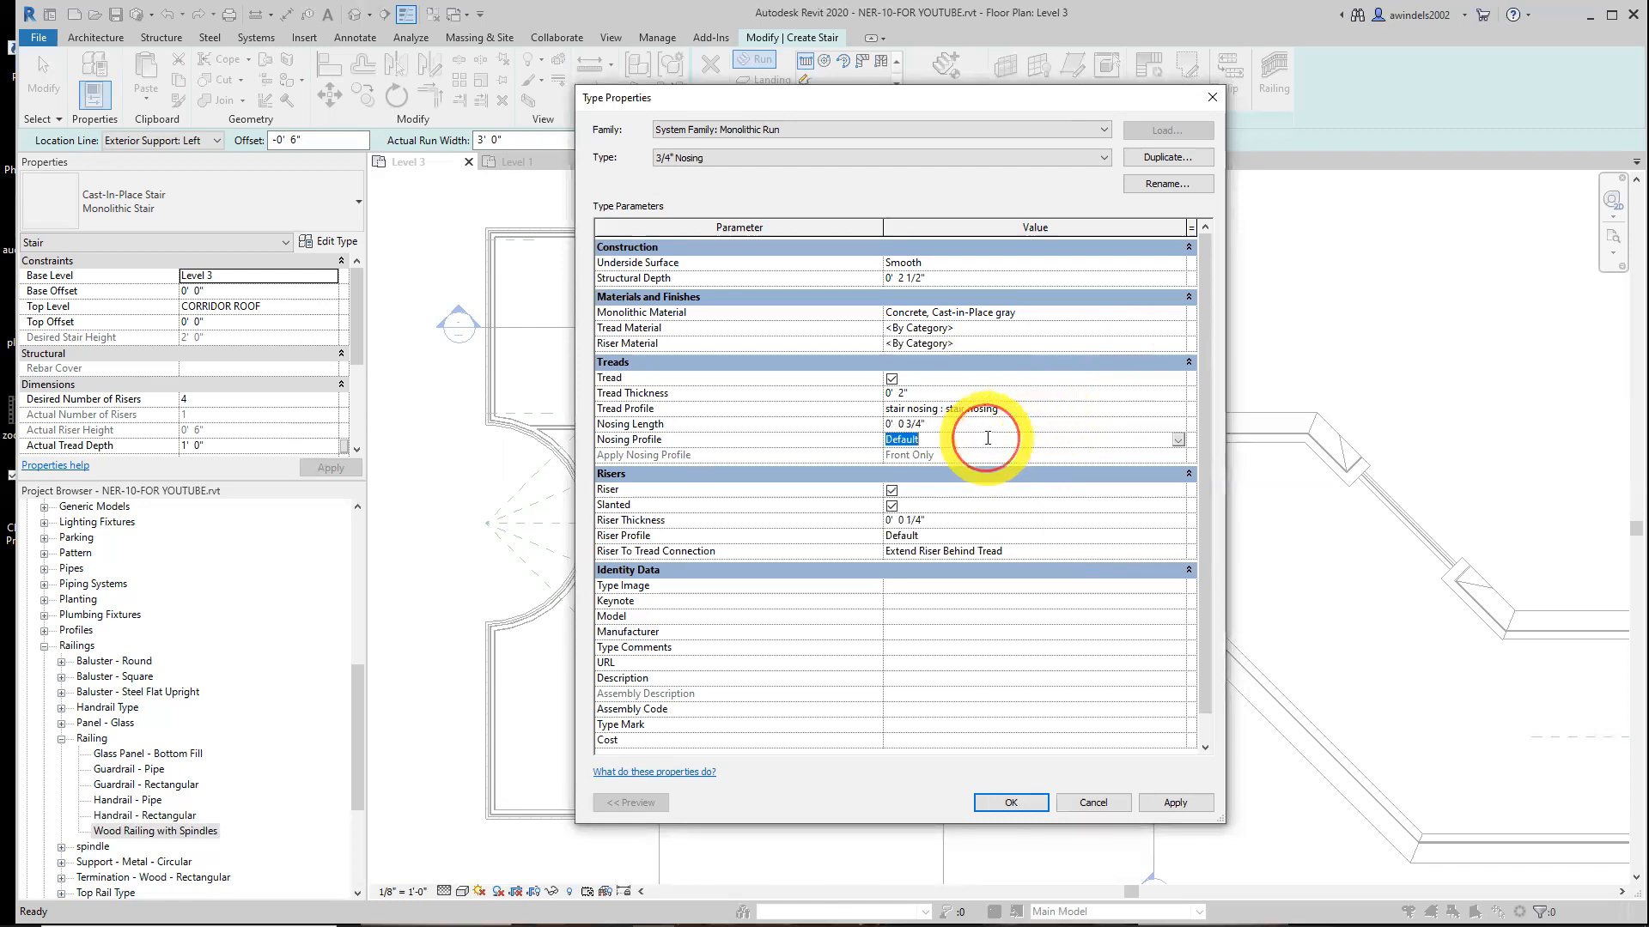
{"action": "left_click", "coordinate": [1179, 440]}
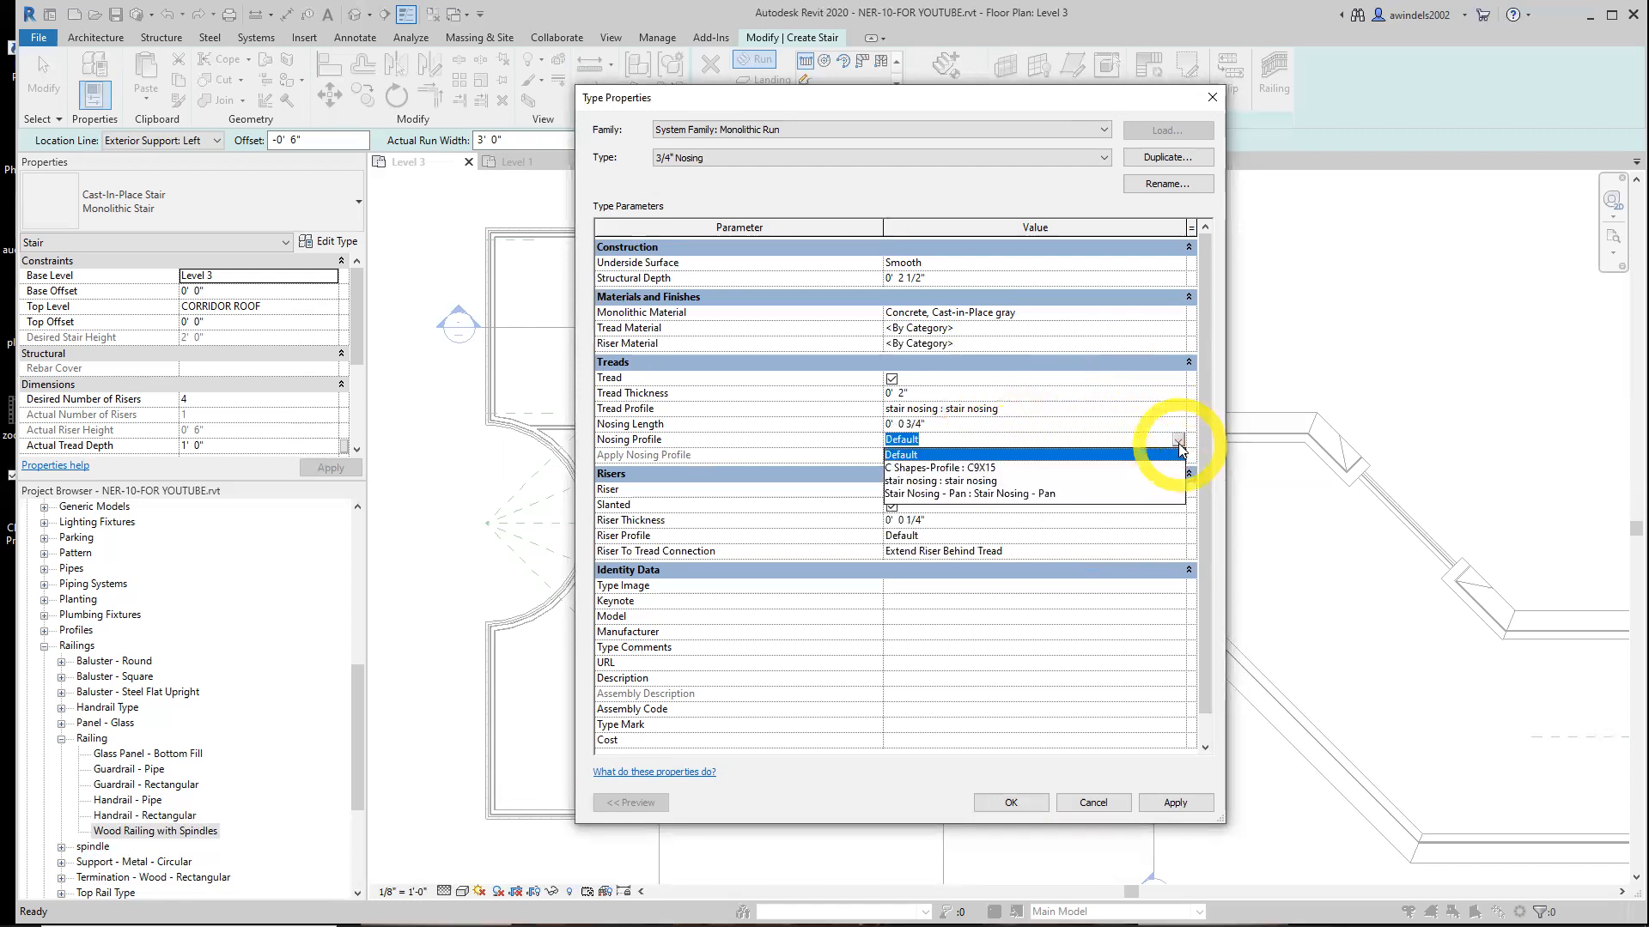
{"action": "left_click", "coordinate": [1063, 456]}
{"action": "left_click", "coordinate": [999, 443]}
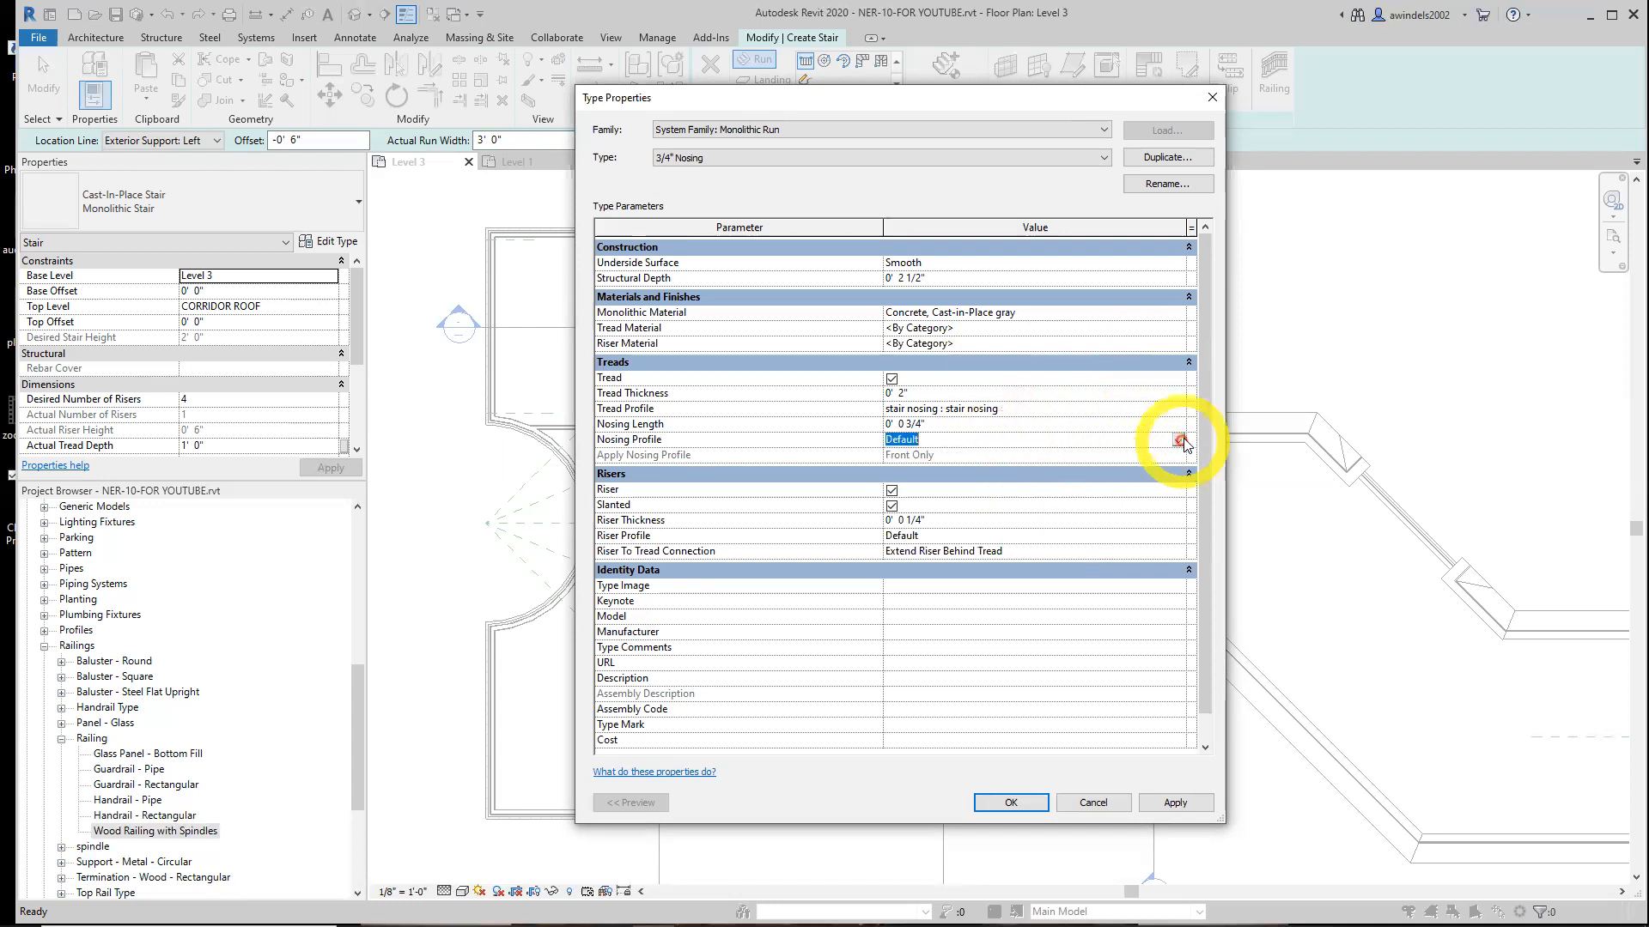
{"action": "left_click", "coordinate": [1184, 439]}
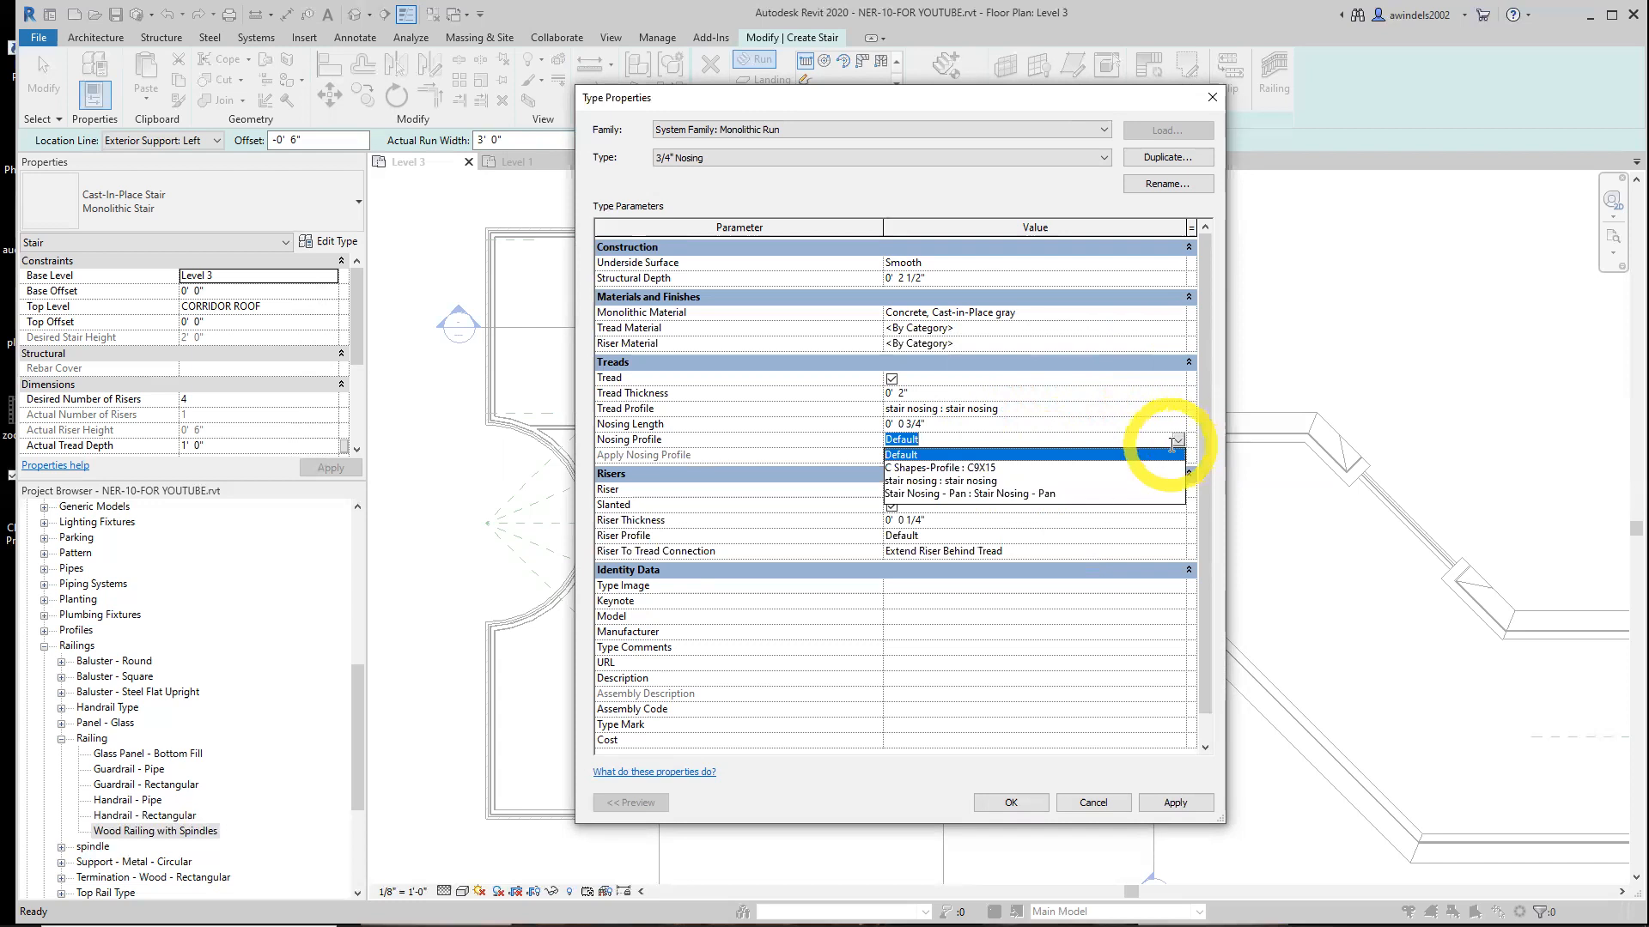
{"action": "left_click", "coordinate": [1173, 445]}
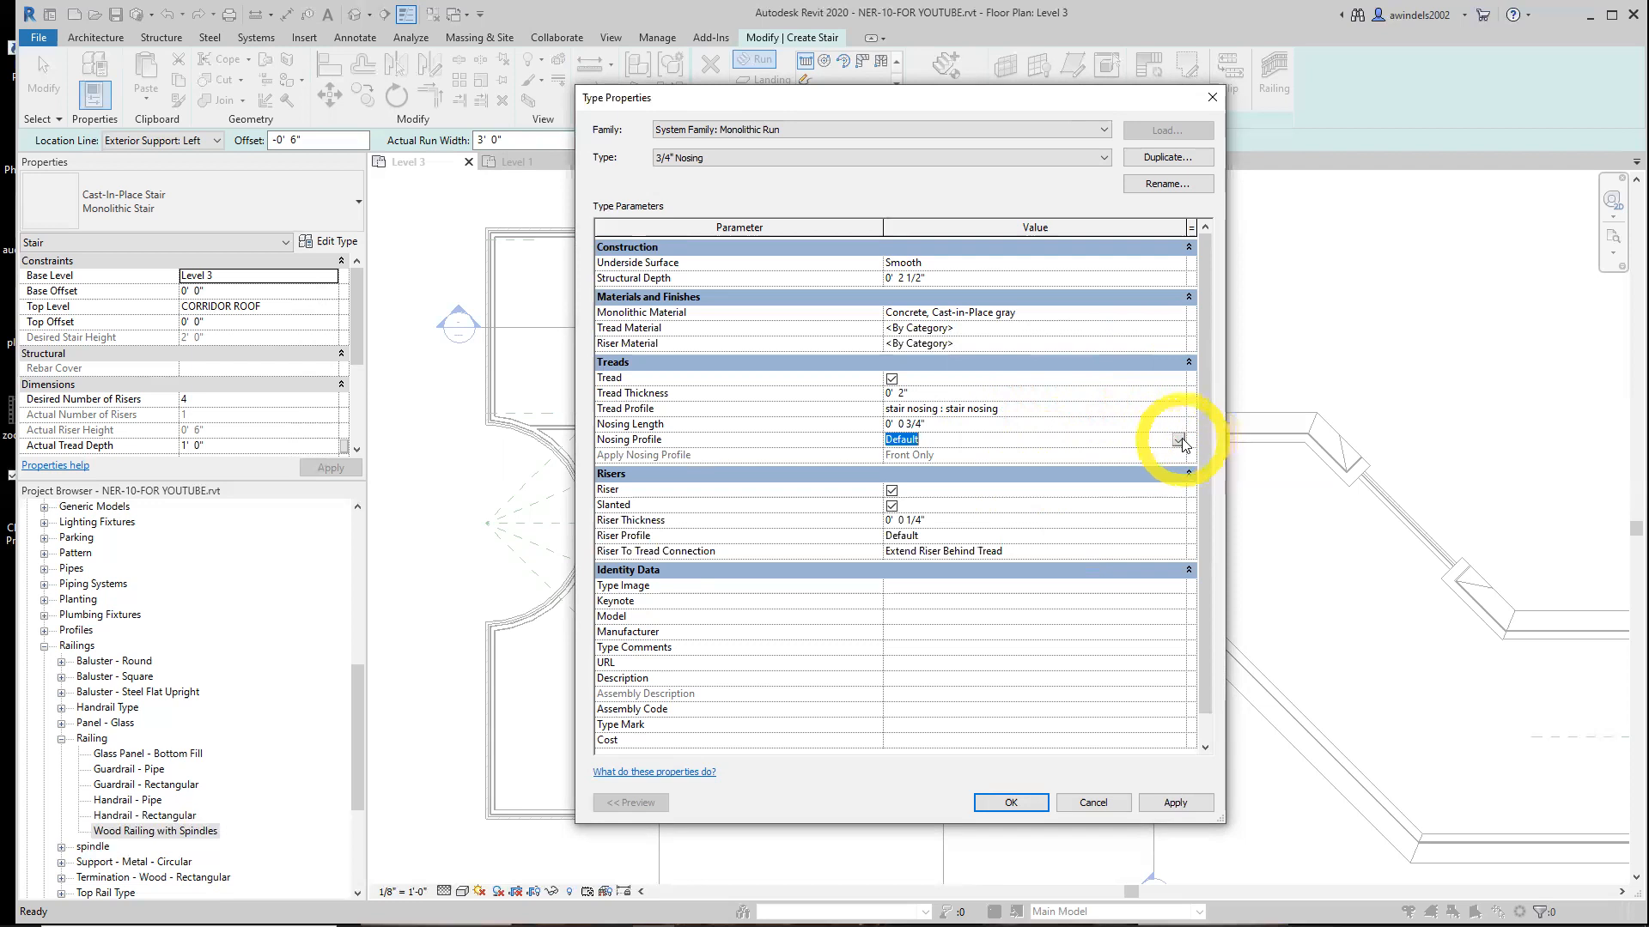
{"action": "left_click", "coordinate": [1177, 440]}
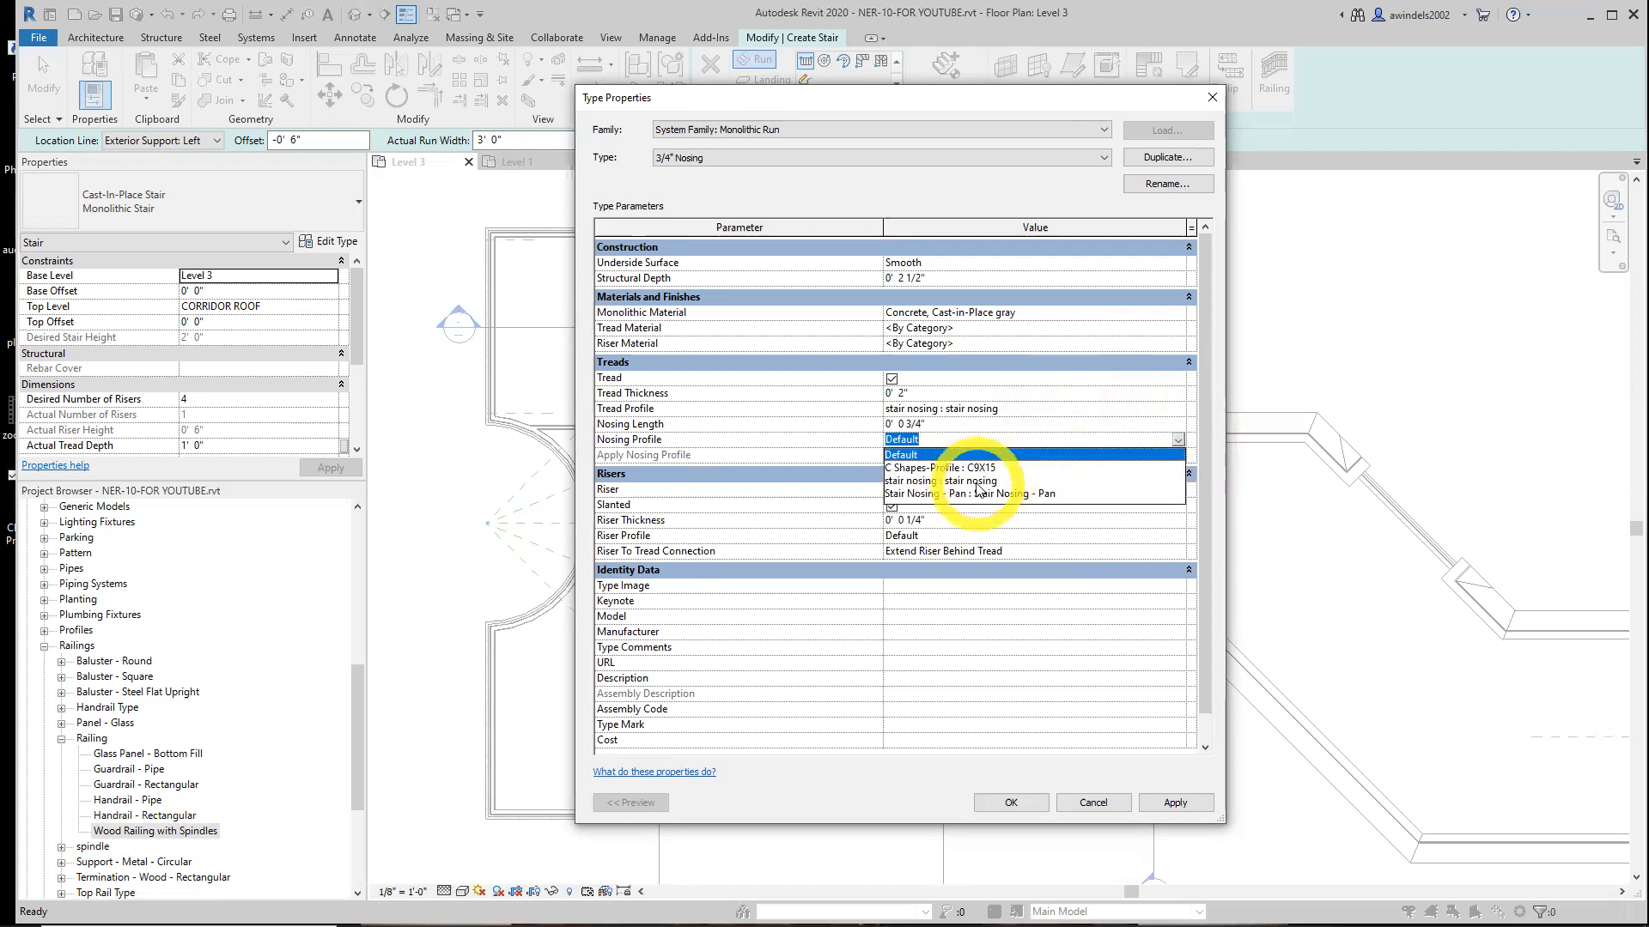
{"action": "left_click", "coordinate": [976, 484]}
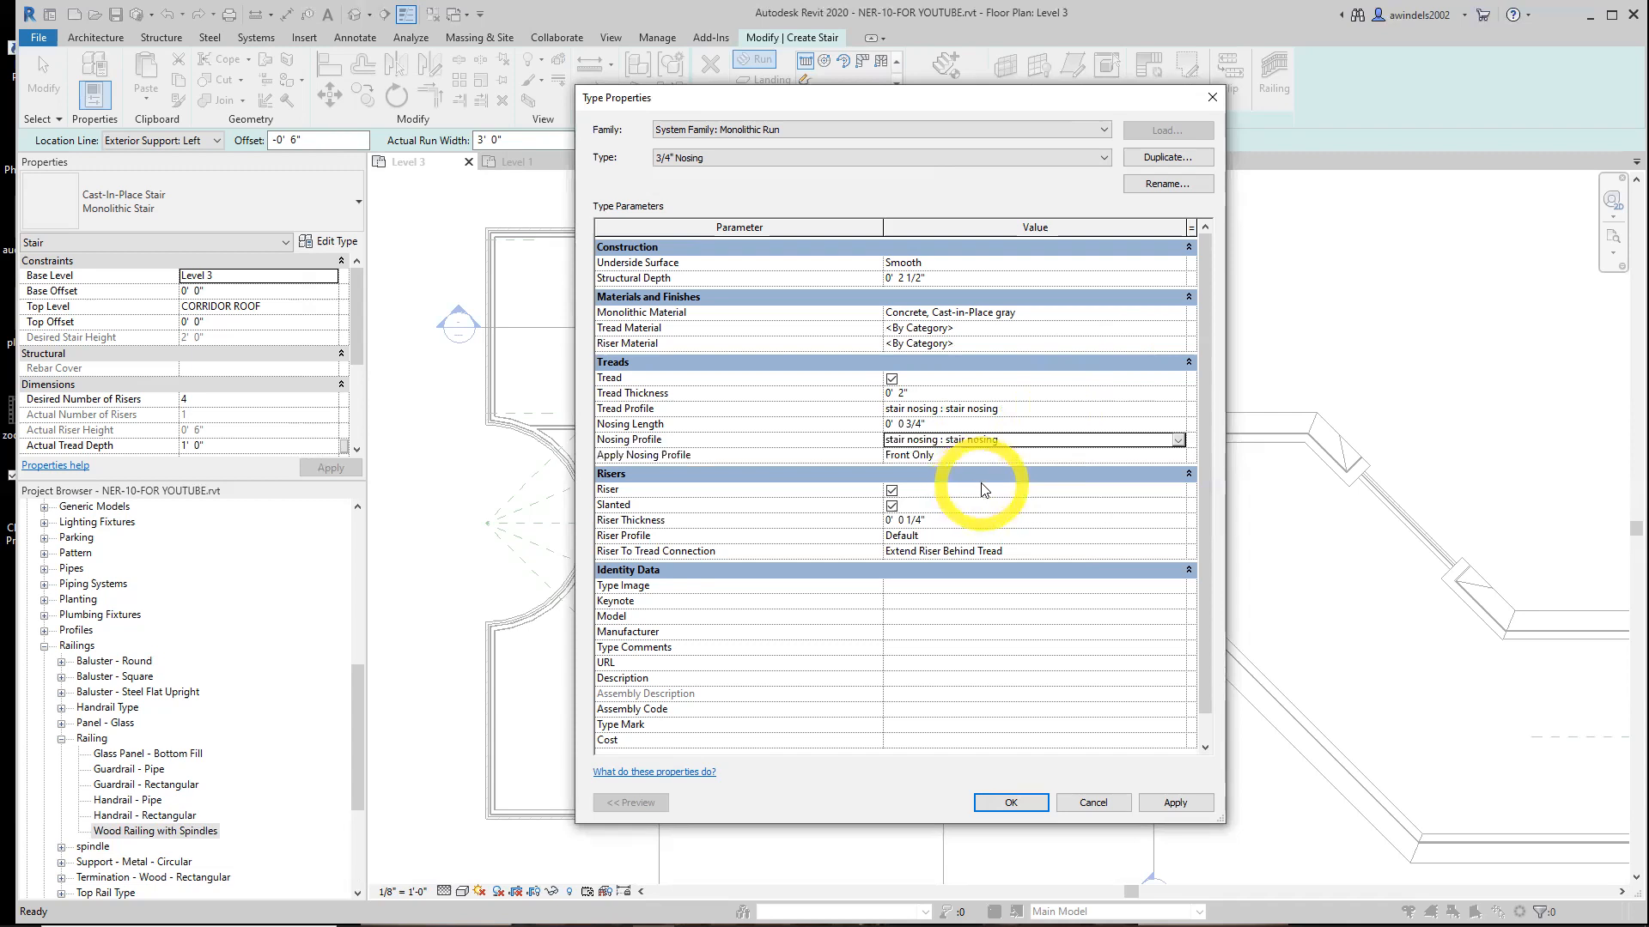
Set the Tread Profile back to Default
{"action": "left_click", "coordinate": [979, 409]}
{"action": "left_click", "coordinate": [1177, 410]}
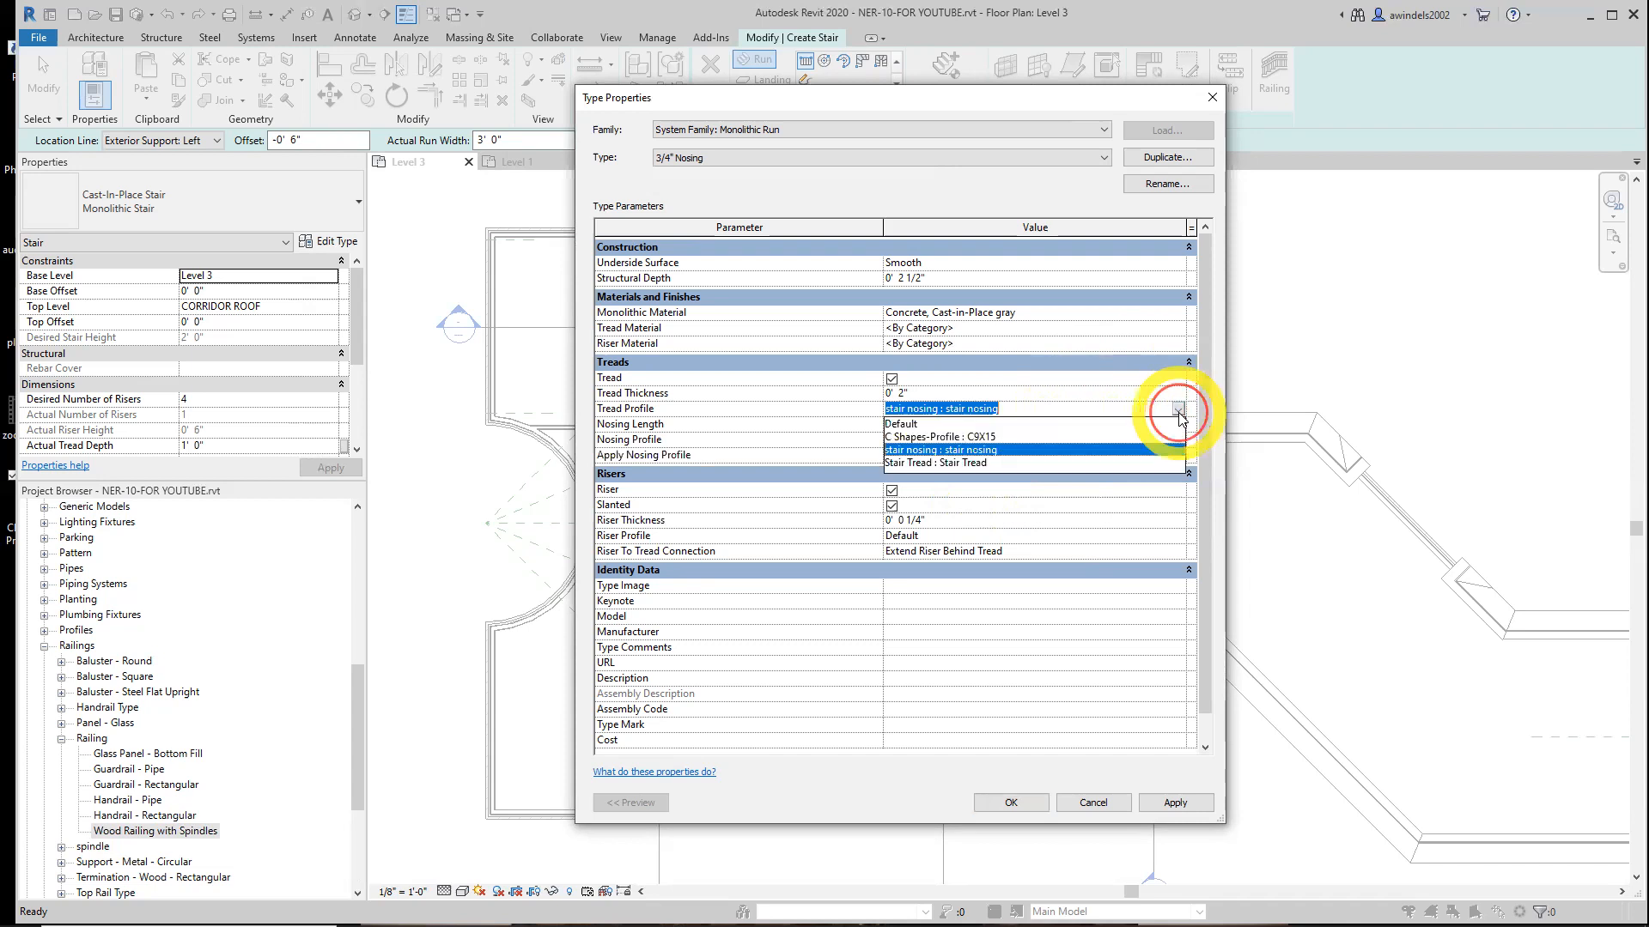
{"action": "left_click", "coordinate": [911, 424]}
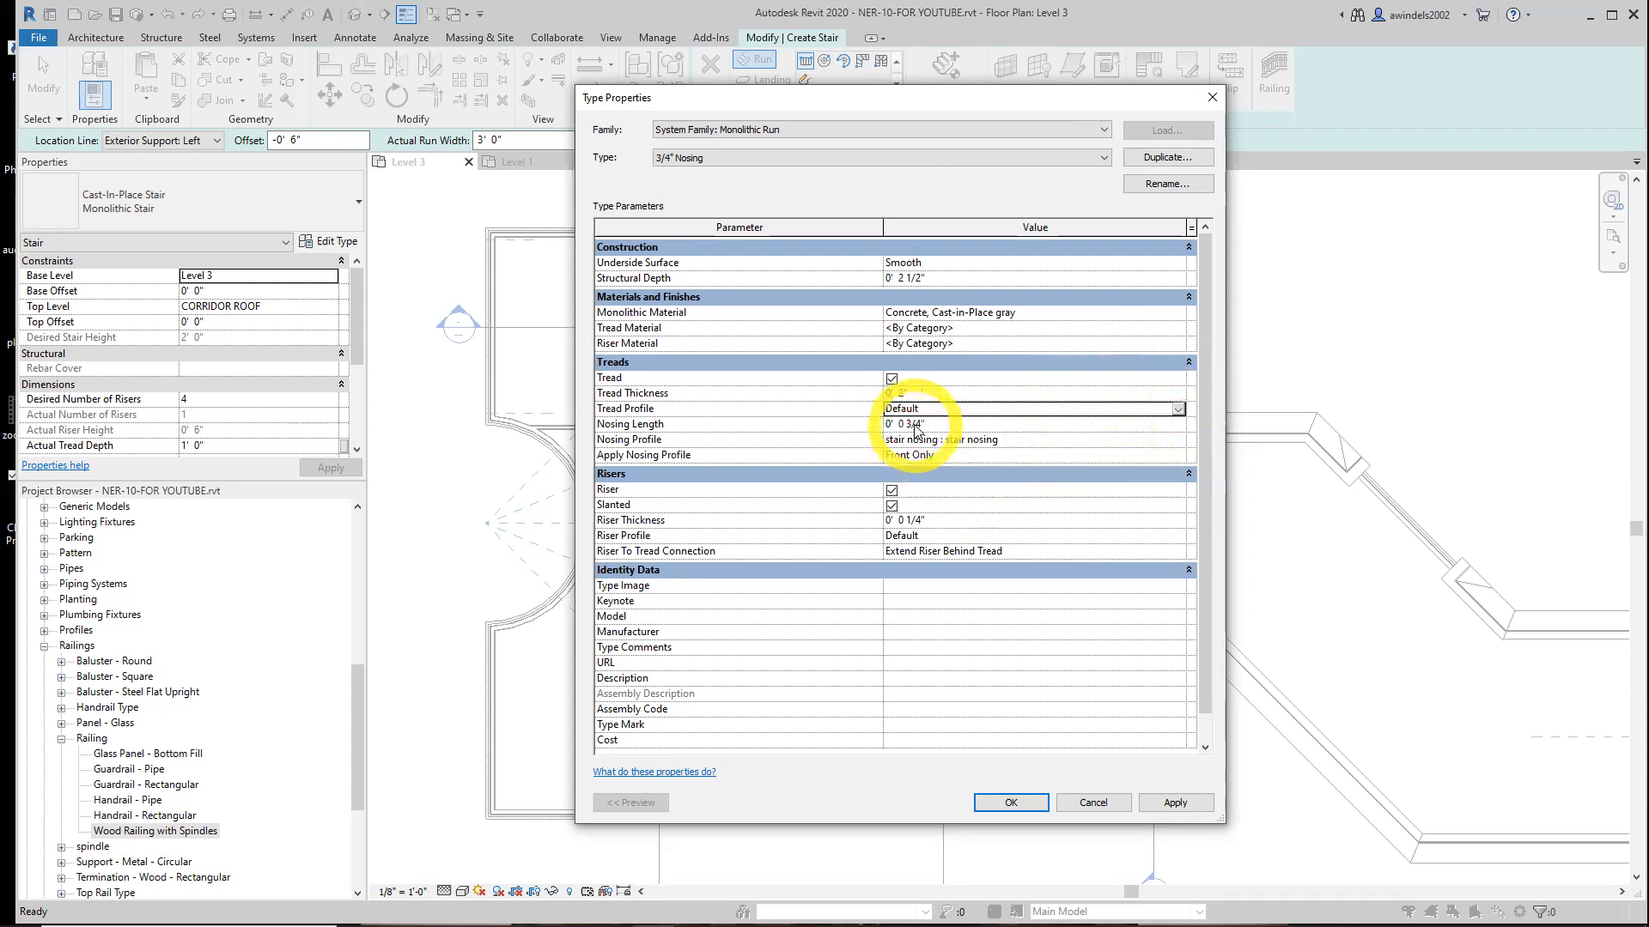
{"action": "left_click", "coordinate": [917, 424]}
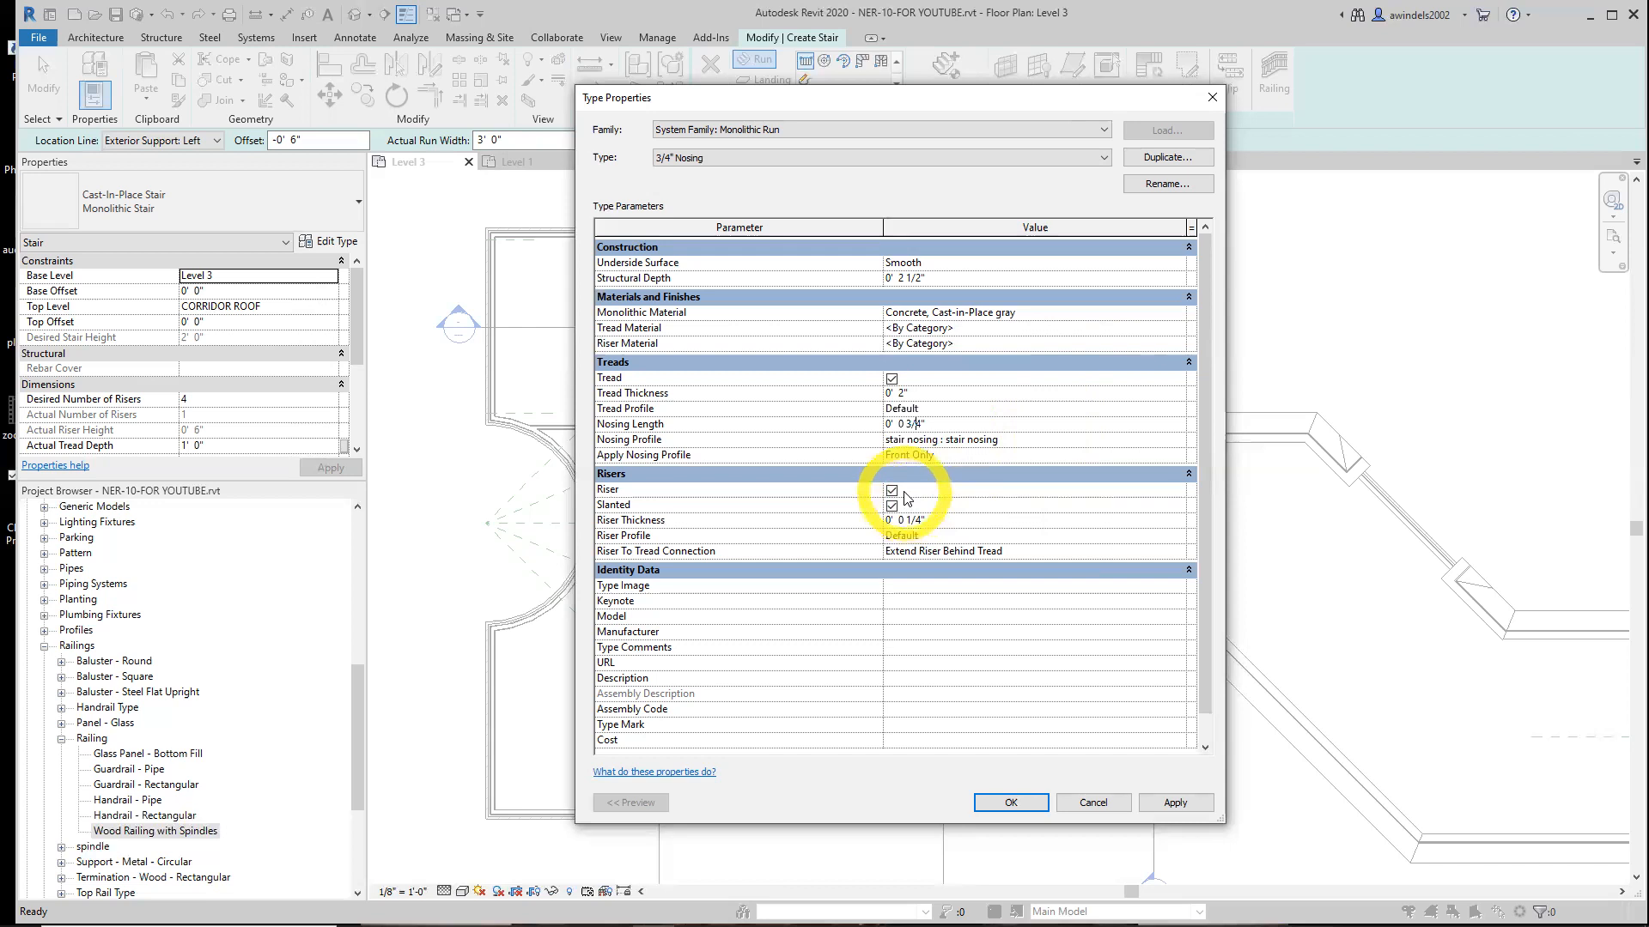
Clear Slanted for the risers and set Riser To Tread Connection to Extend Tread Under Riser
{"action": "left_click", "coordinate": [892, 506]}
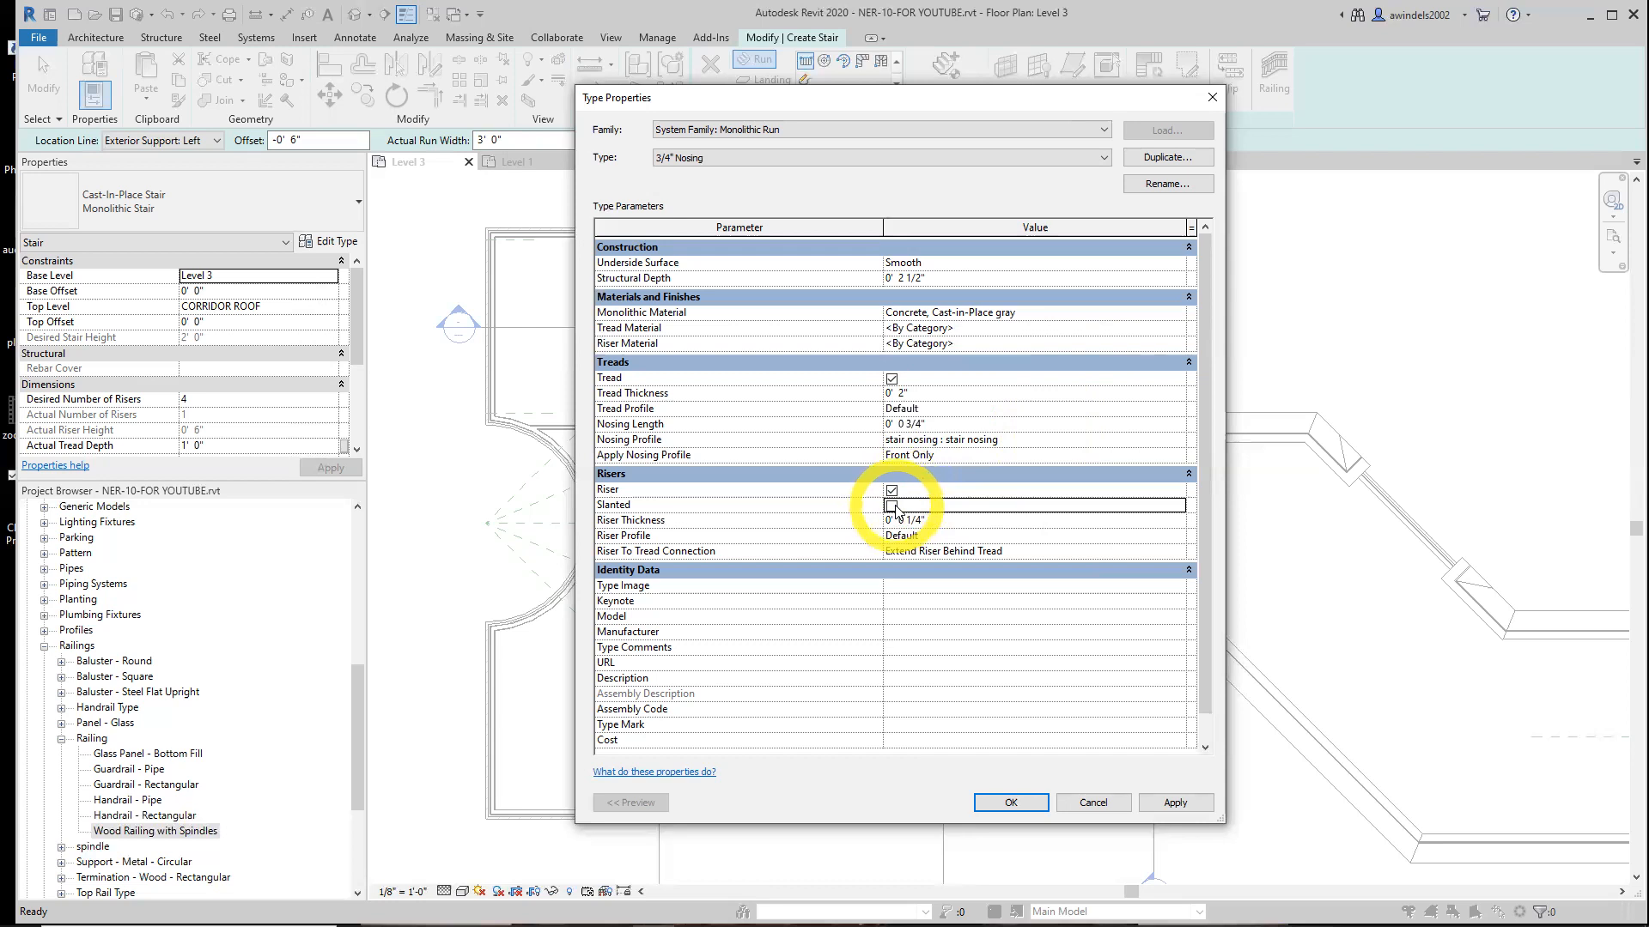
{"action": "left_click", "coordinate": [956, 554]}
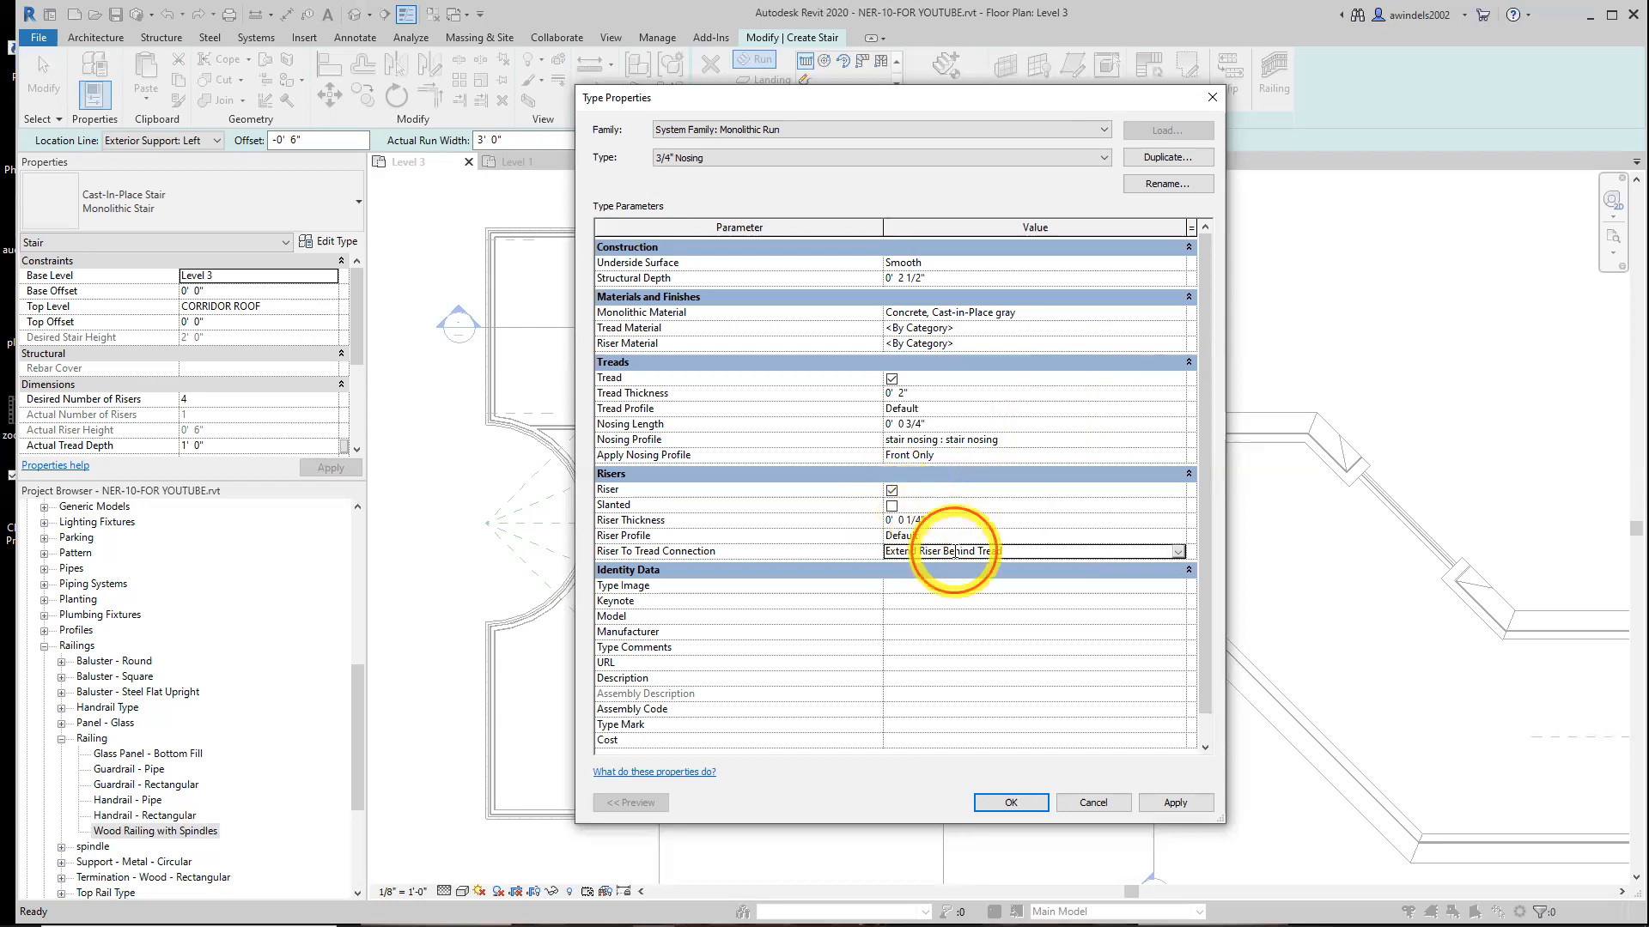
{"action": "left_click", "coordinate": [1179, 551]}
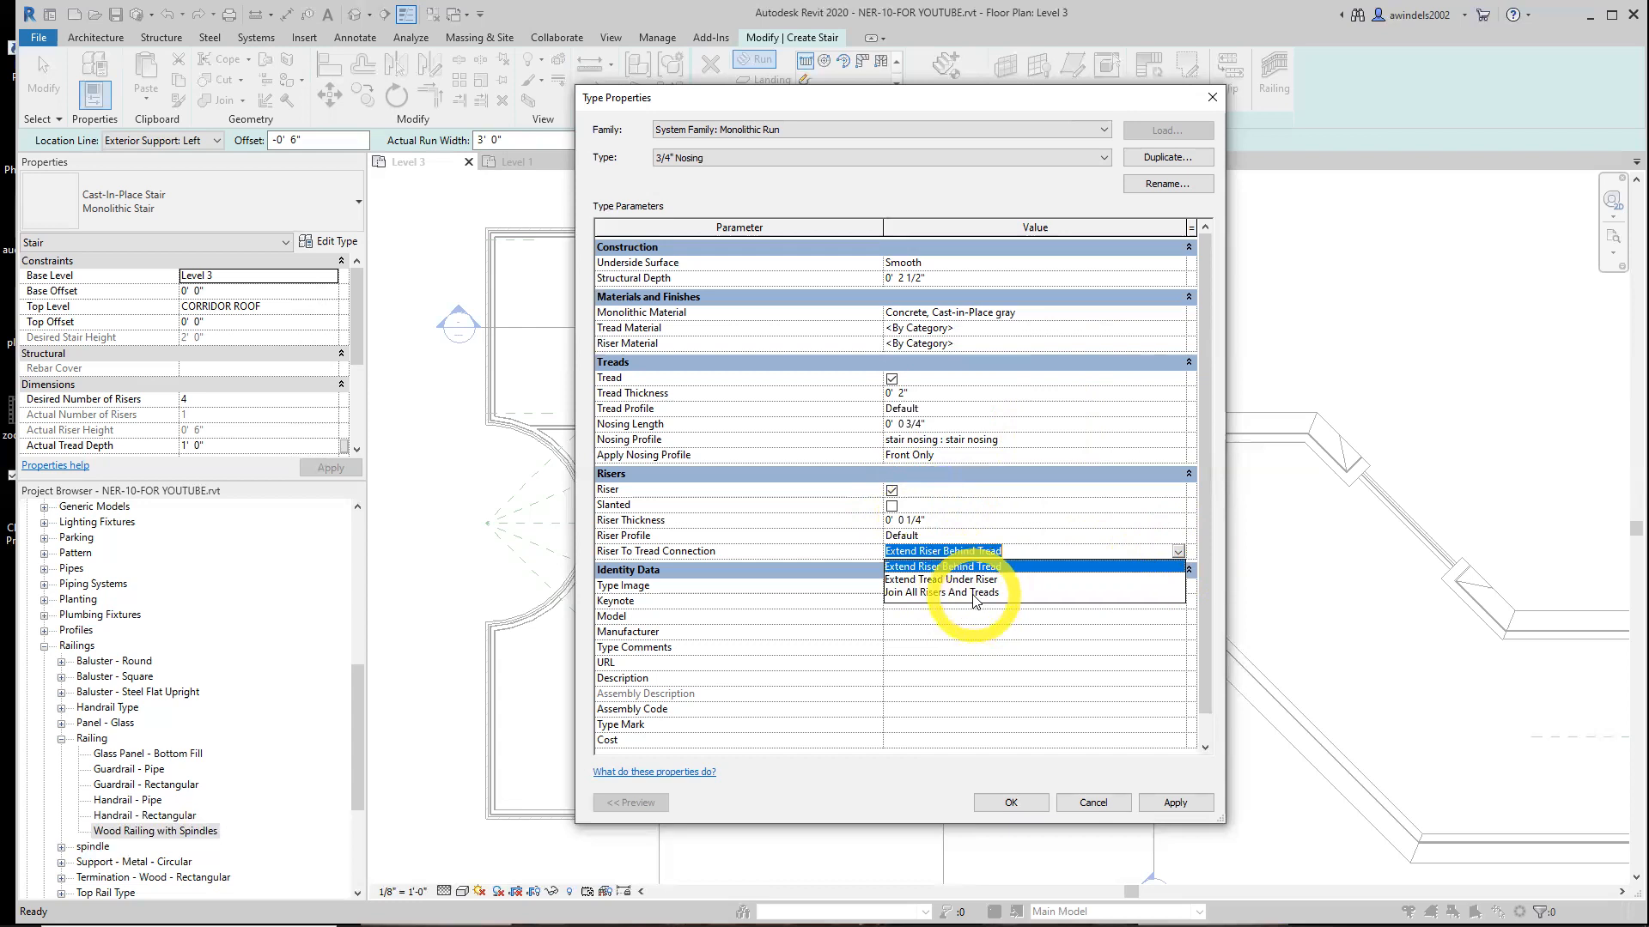
{"action": "left_click", "coordinate": [944, 580]}
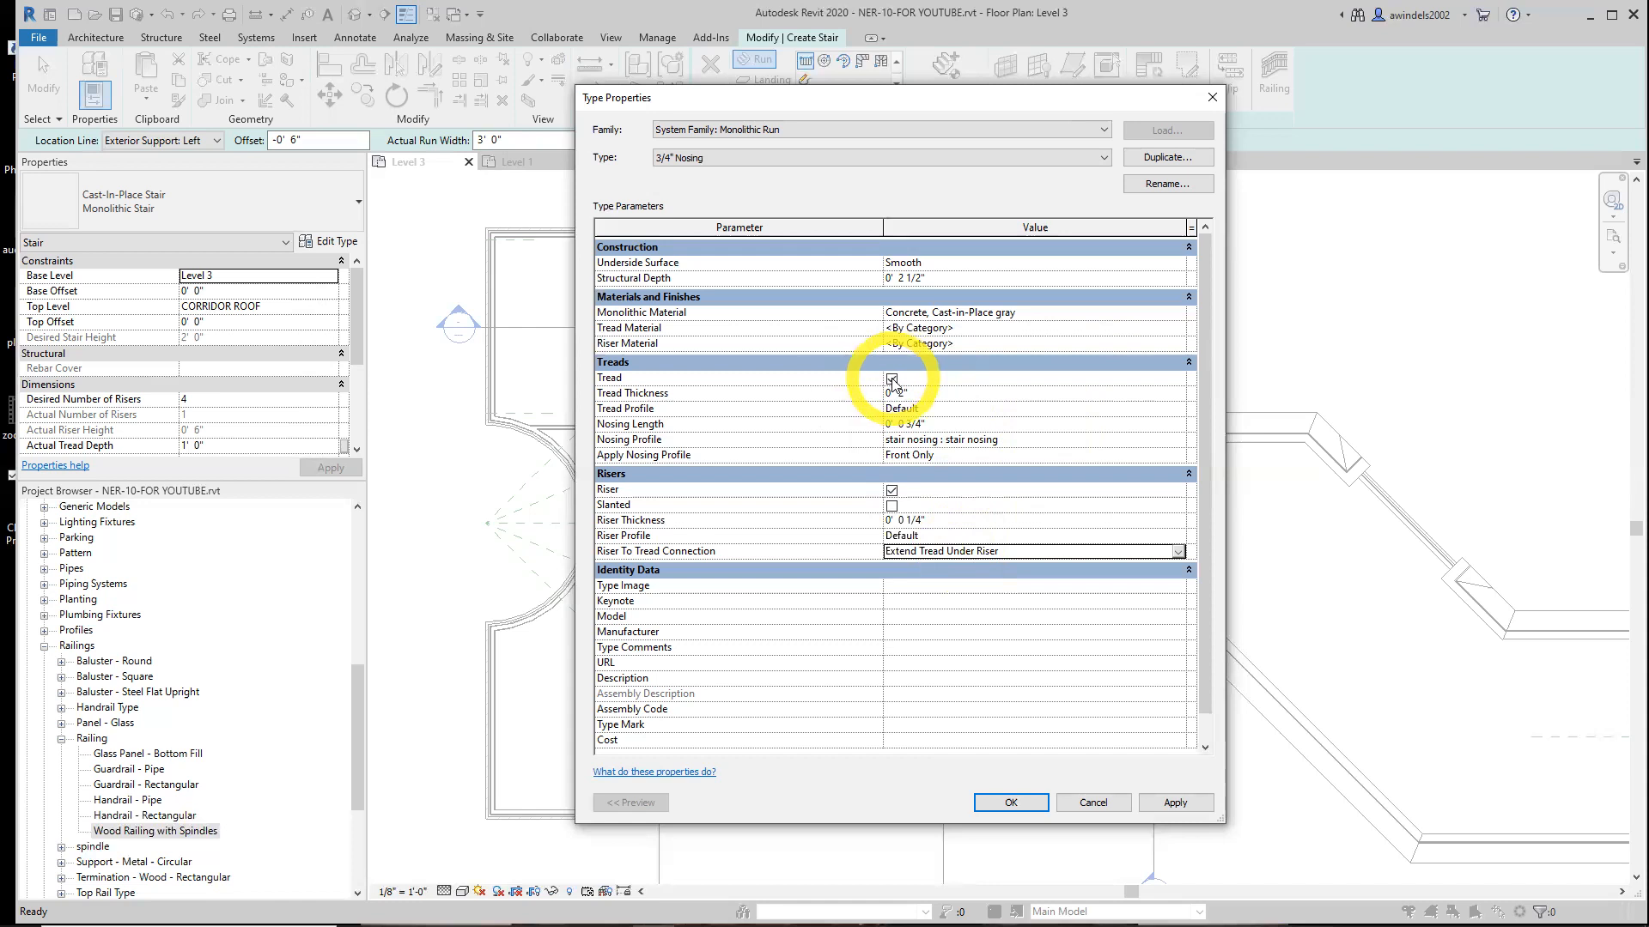
Set both the Tread Material and the Riser Material to Mahogany
{"action": "left_click", "coordinate": [960, 327]}
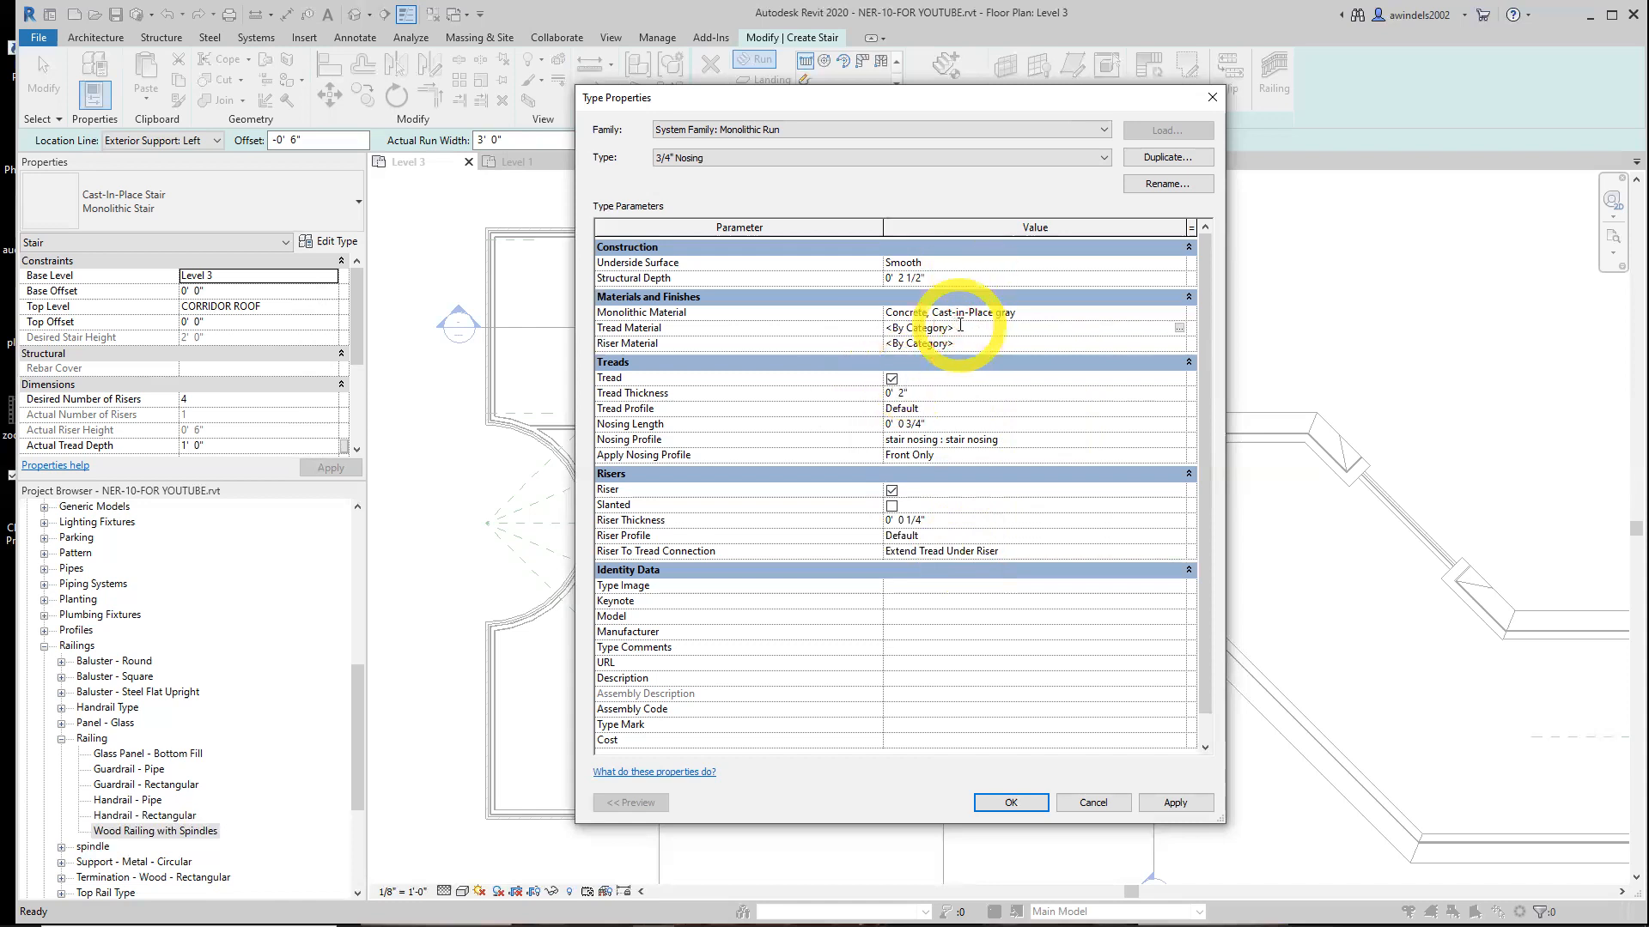
{"action": "left_click_drag", "start_coordinate": [962, 326], "coordinate": [862, 321]}
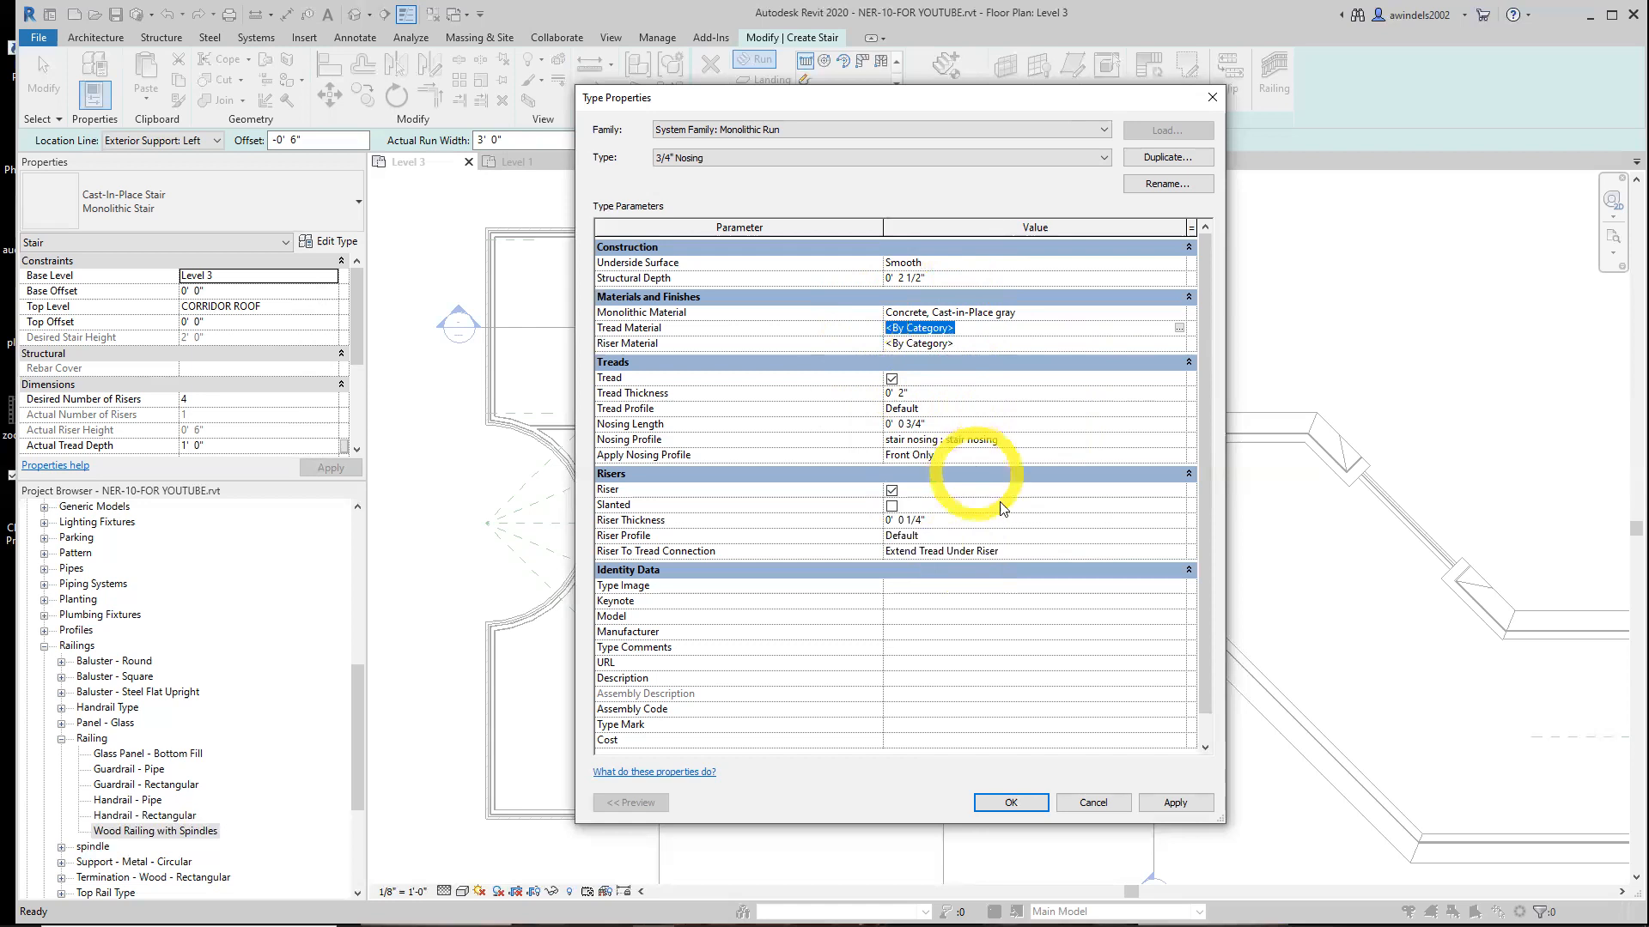
{"action": "type", "text": "Mahogany"}
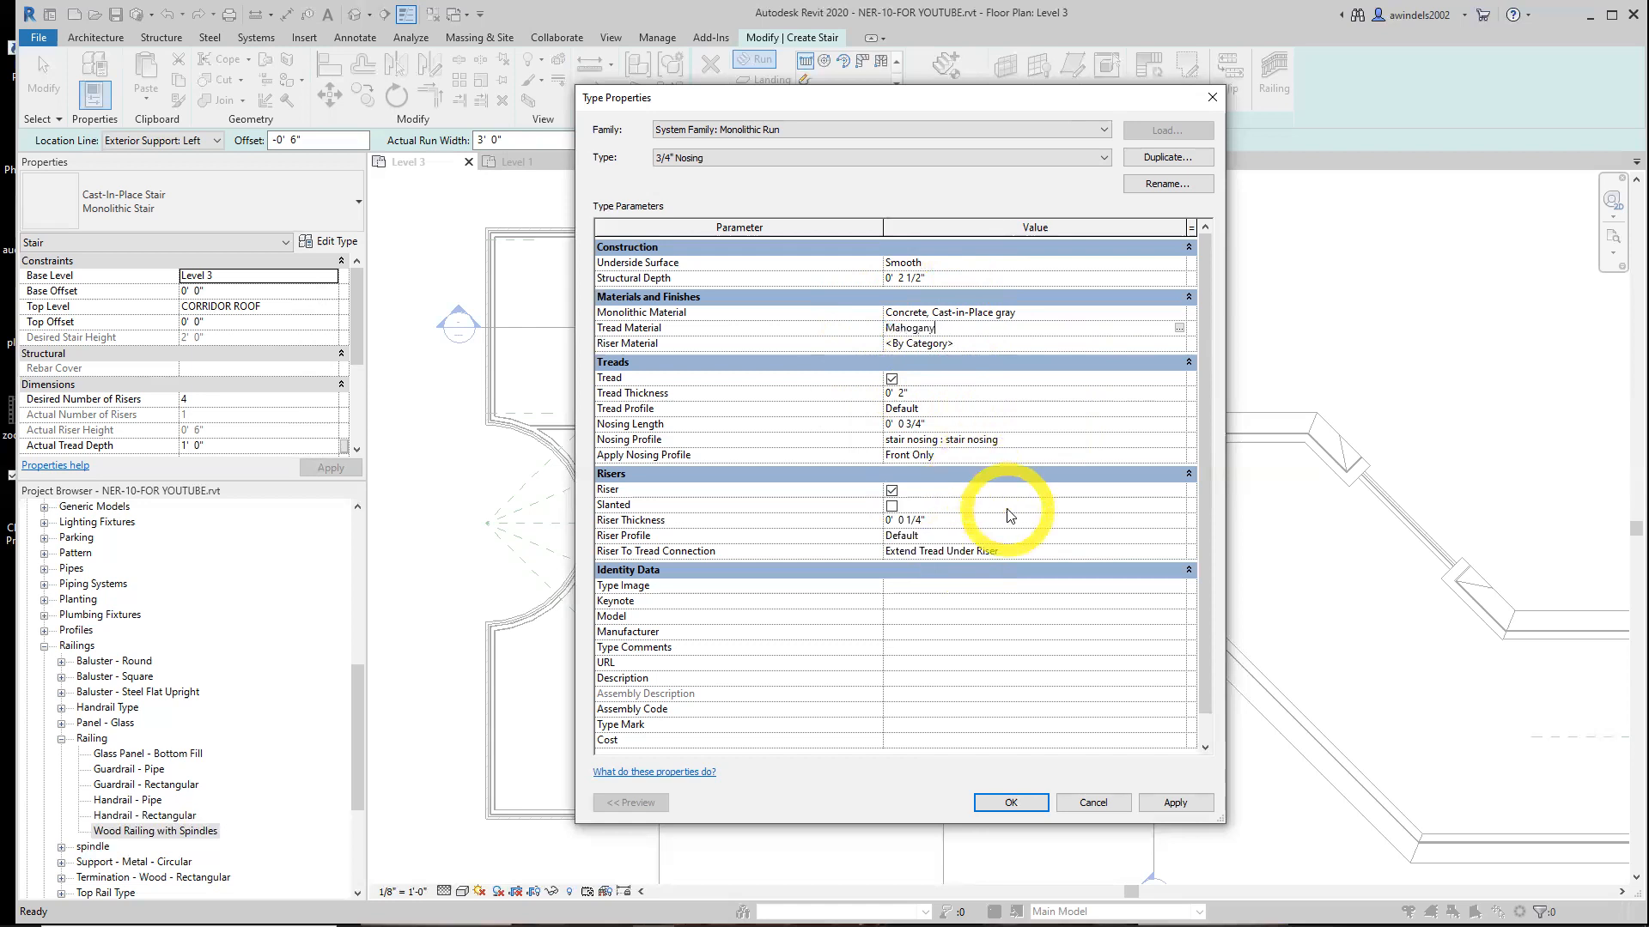
{"action": "key", "text": "Return"}
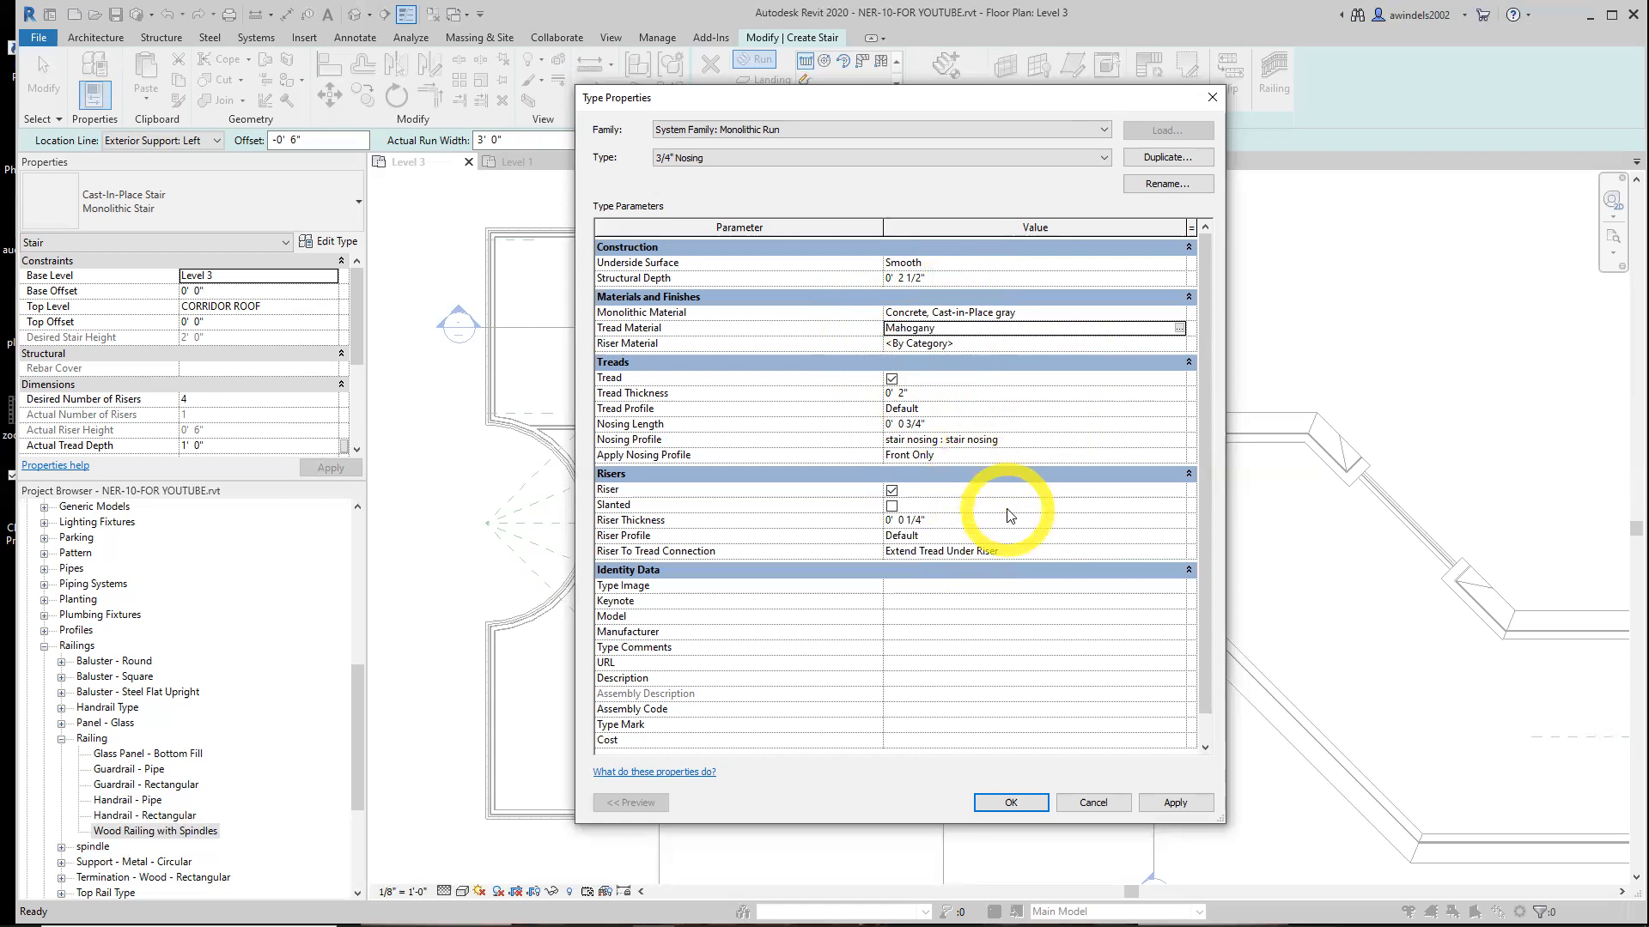
{"action": "left_click", "coordinate": [875, 337]}
{"action": "key", "text": "ctrl+c"}
{"action": "left_click", "coordinate": [887, 344]}
{"action": "key", "text": "ctrl+v"}
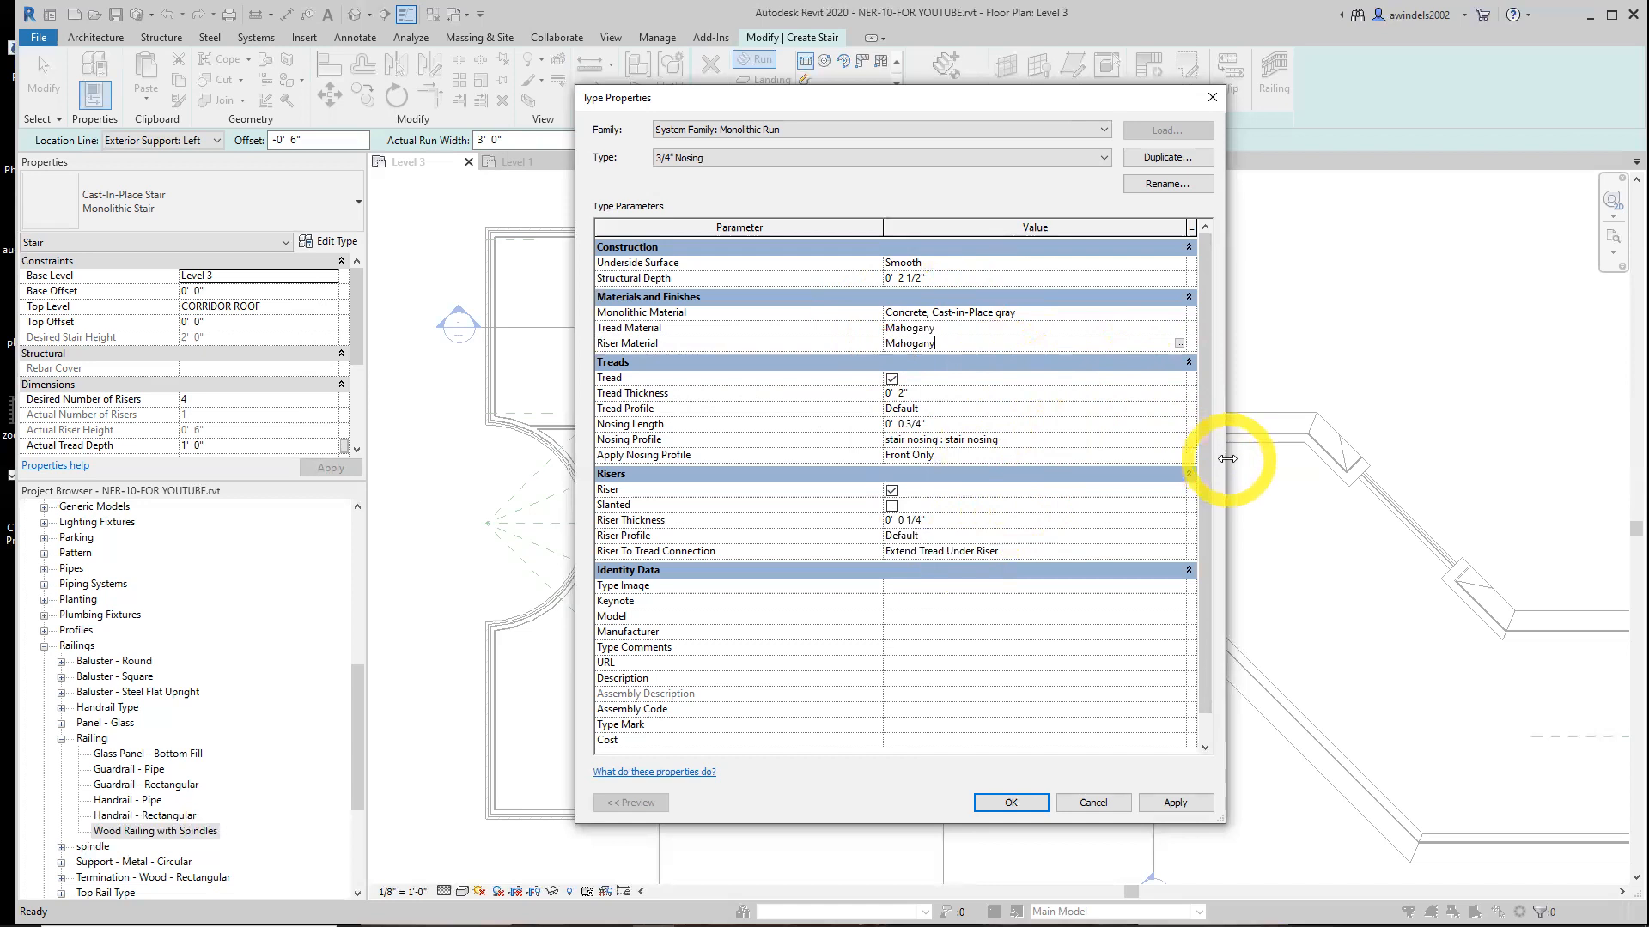
{"action": "left_click_drag", "start_coordinate": [1227, 458], "coordinate": [1244, 460]}
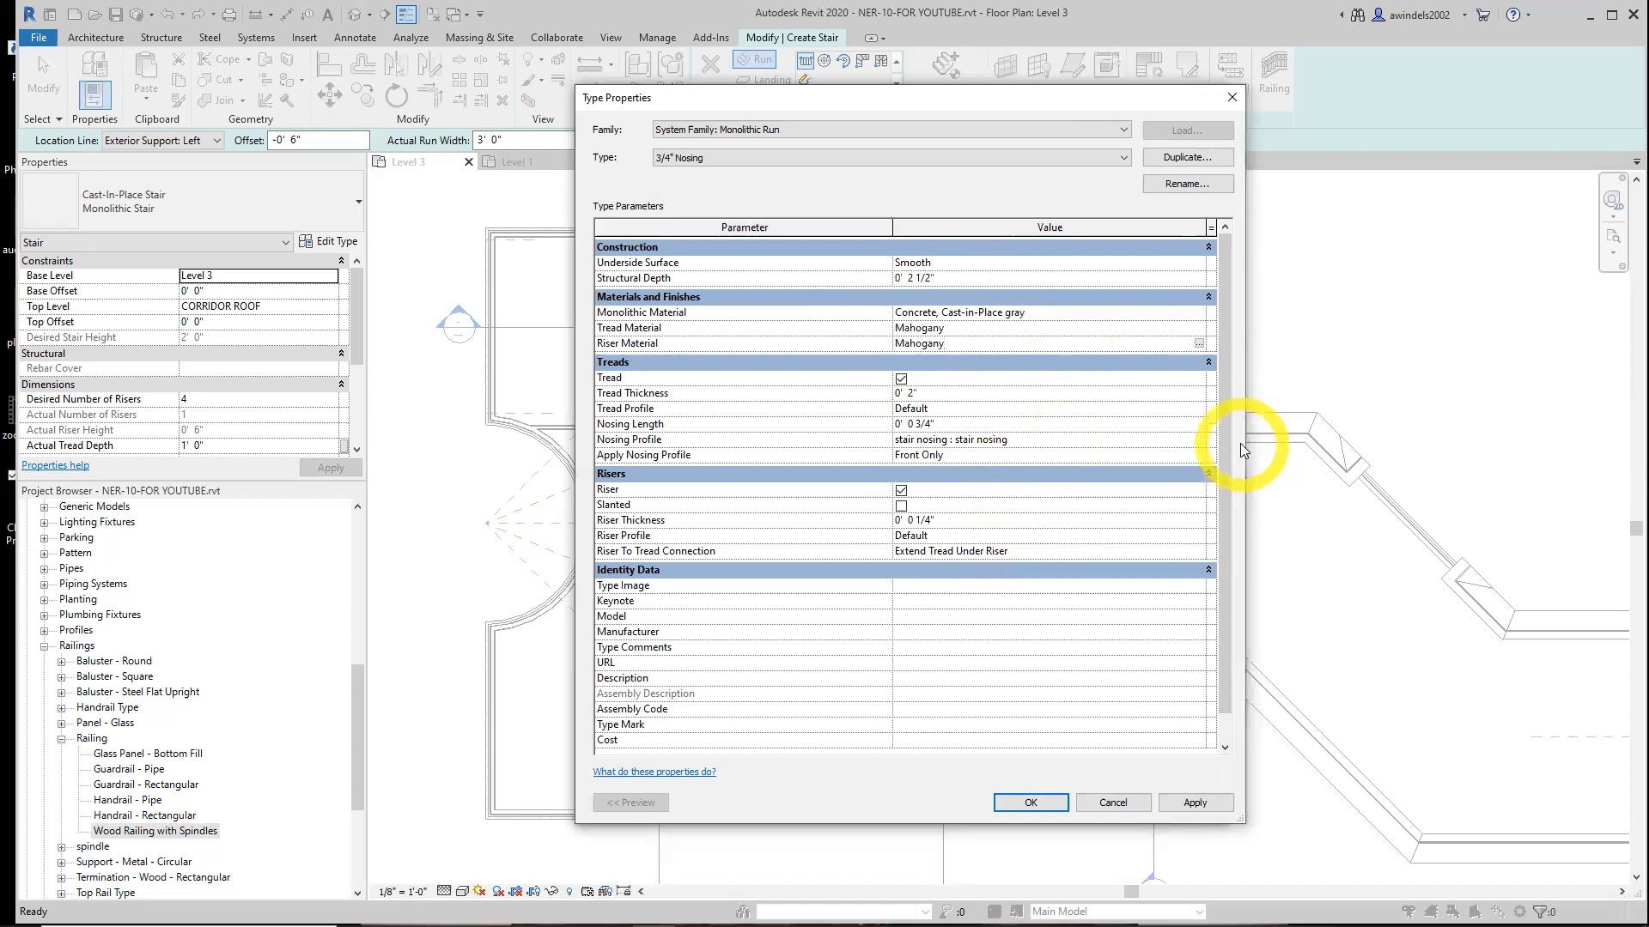
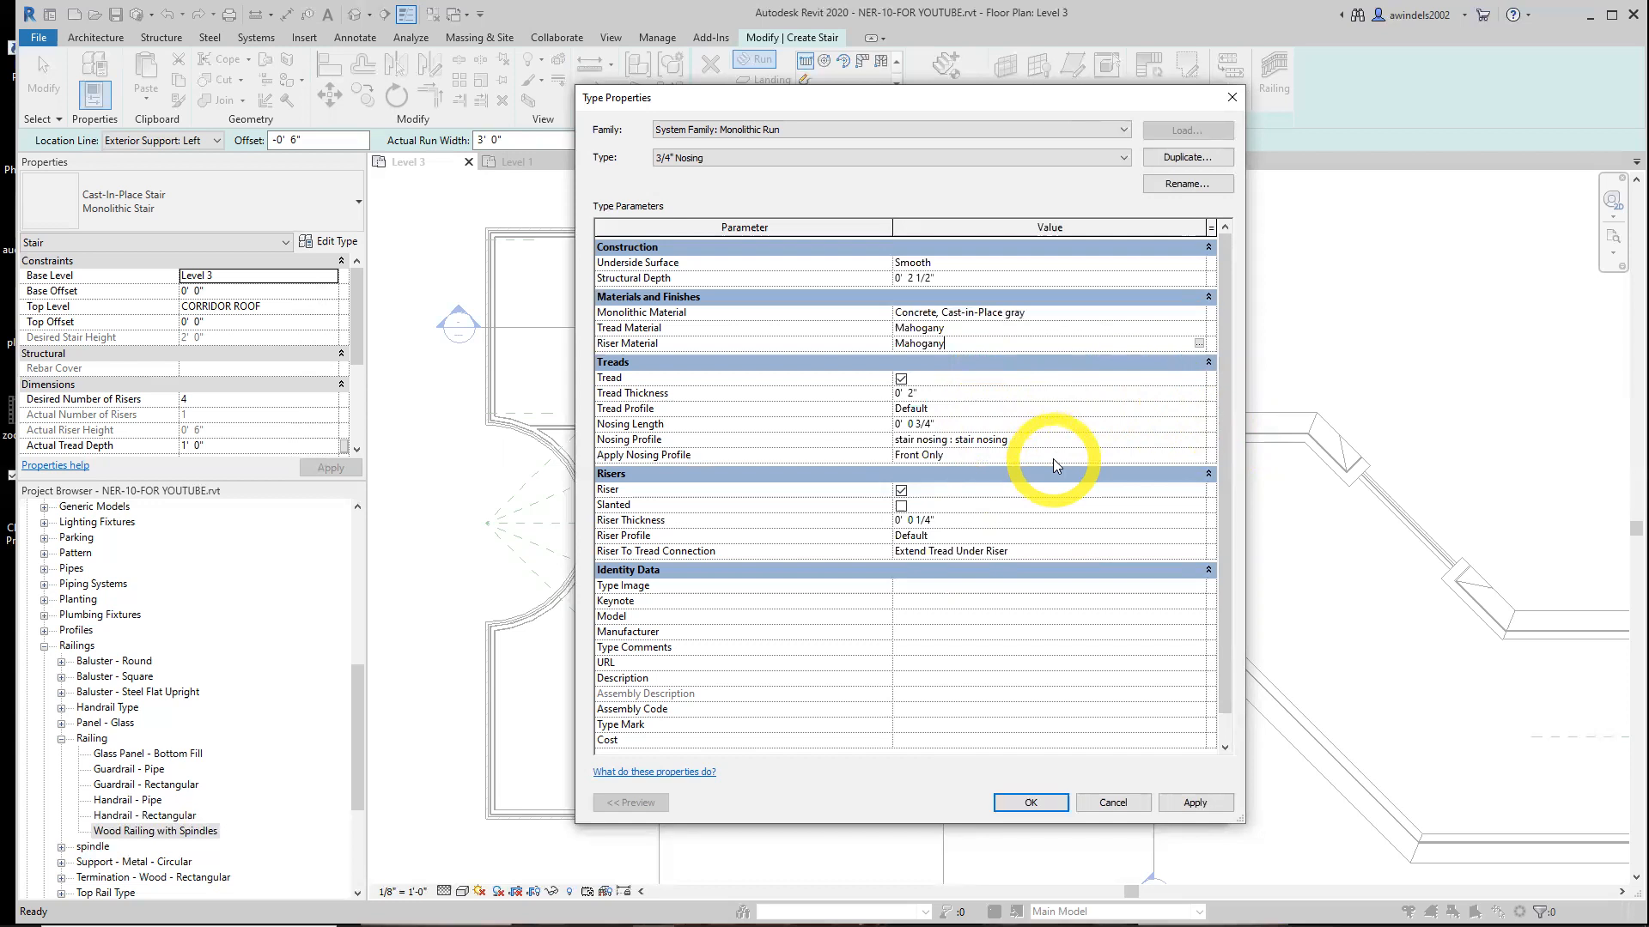
Set the run type's Apply Nosing Profile to Front, Left and Right
{"action": "left_click", "coordinate": [1052, 459]}
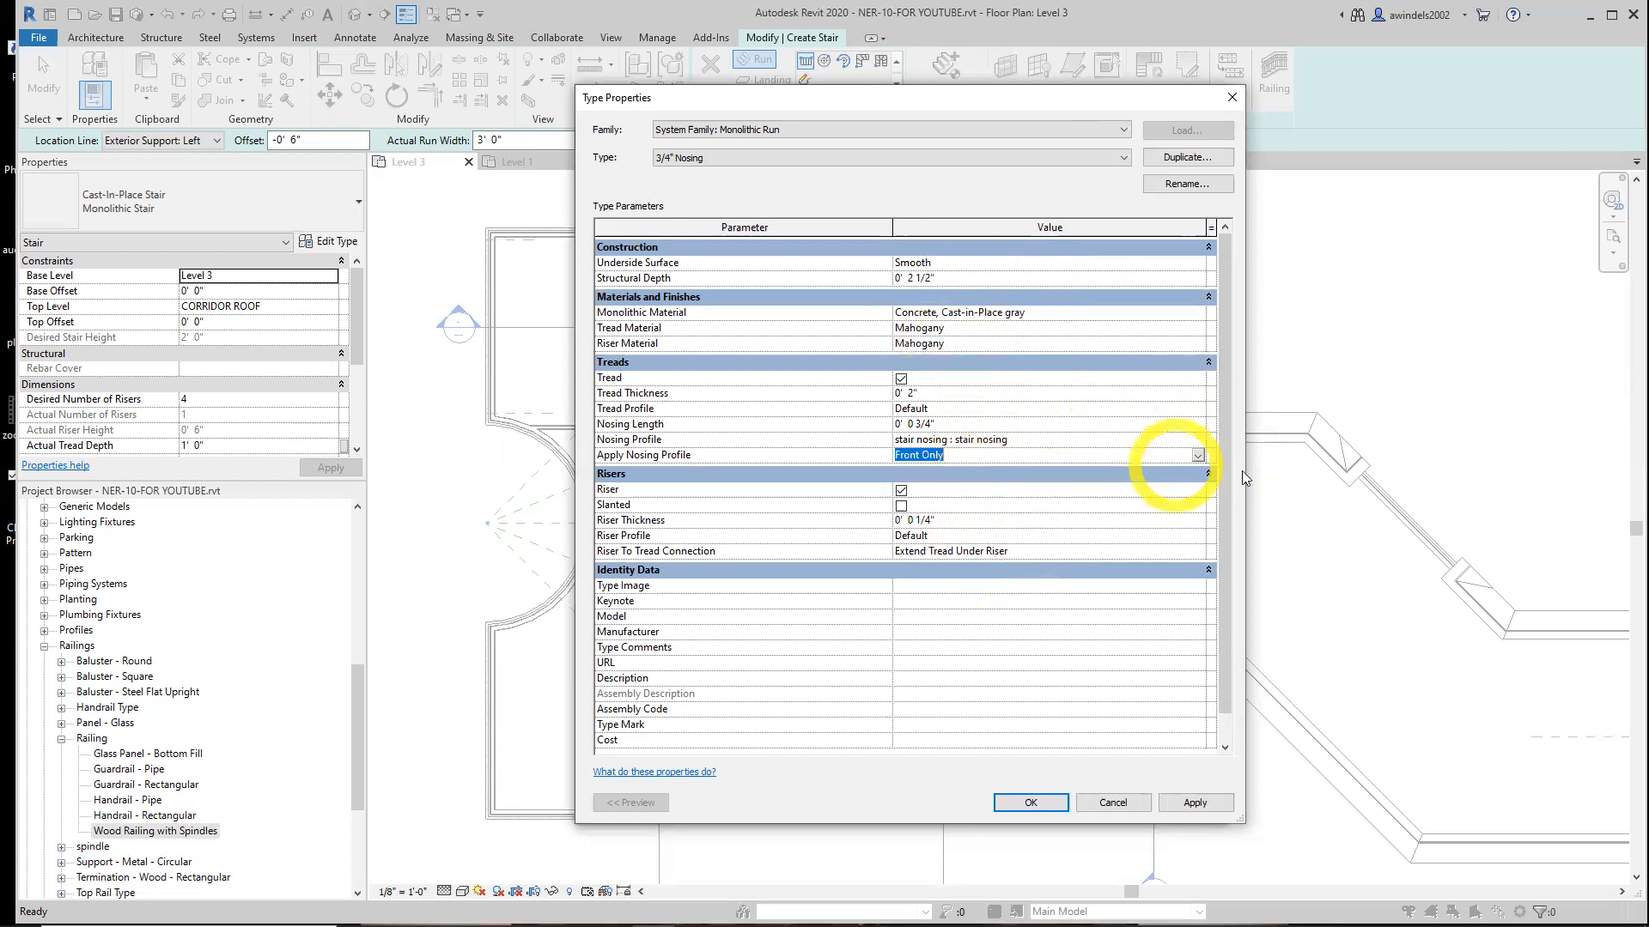
{"action": "left_click", "coordinate": [1199, 457]}
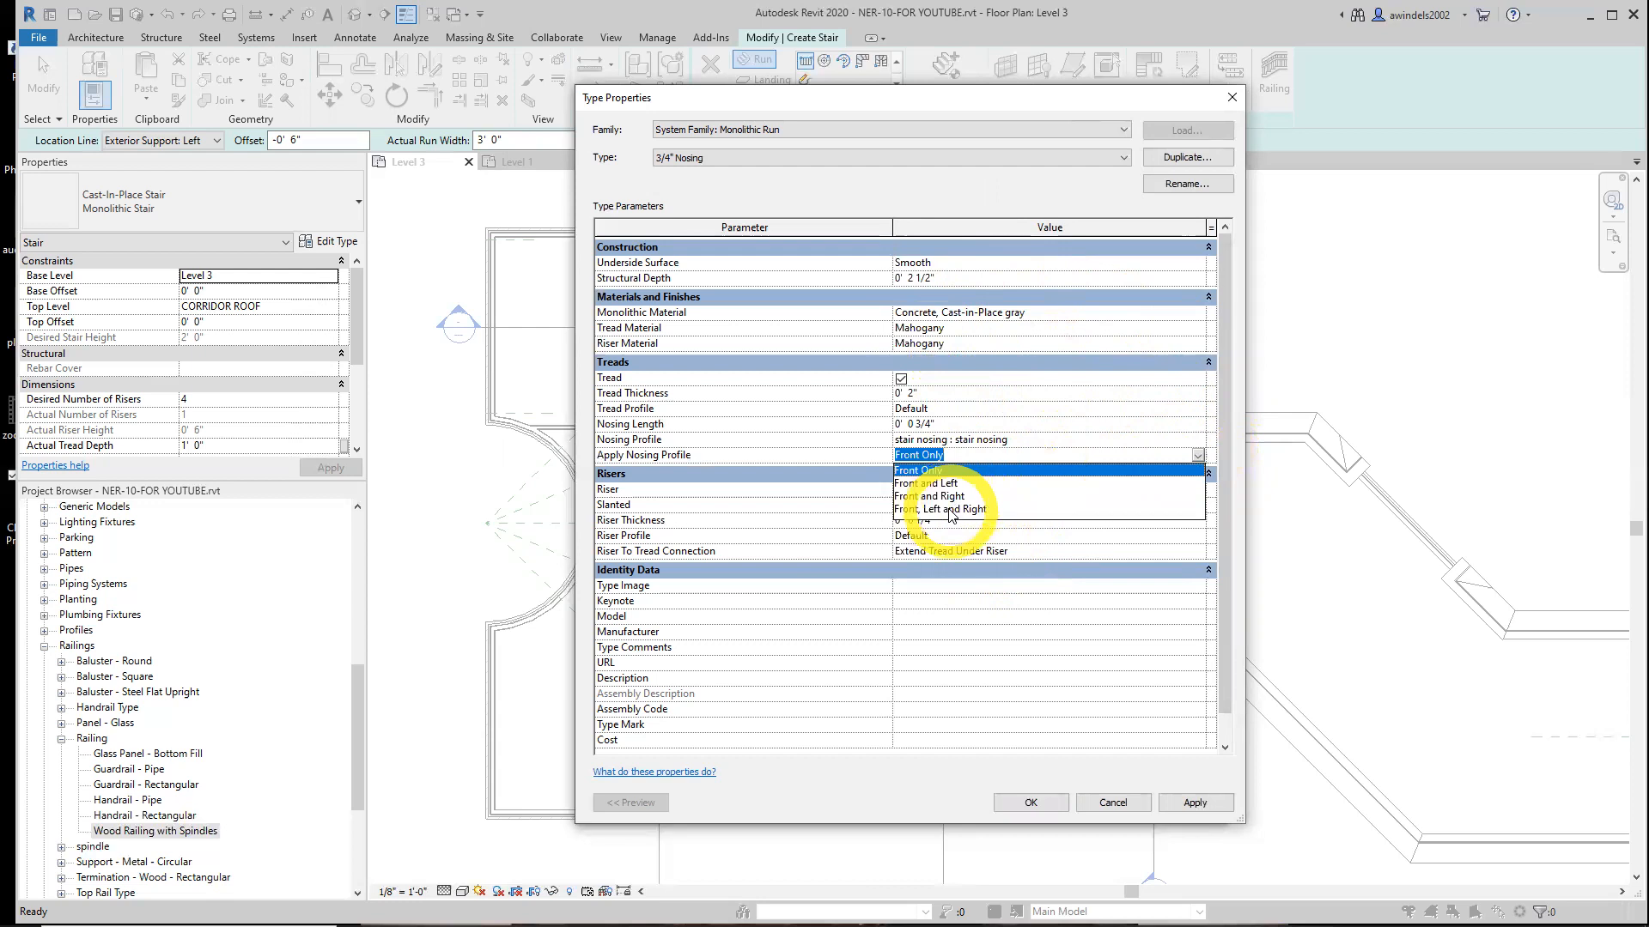
{"action": "left_click", "coordinate": [950, 512]}
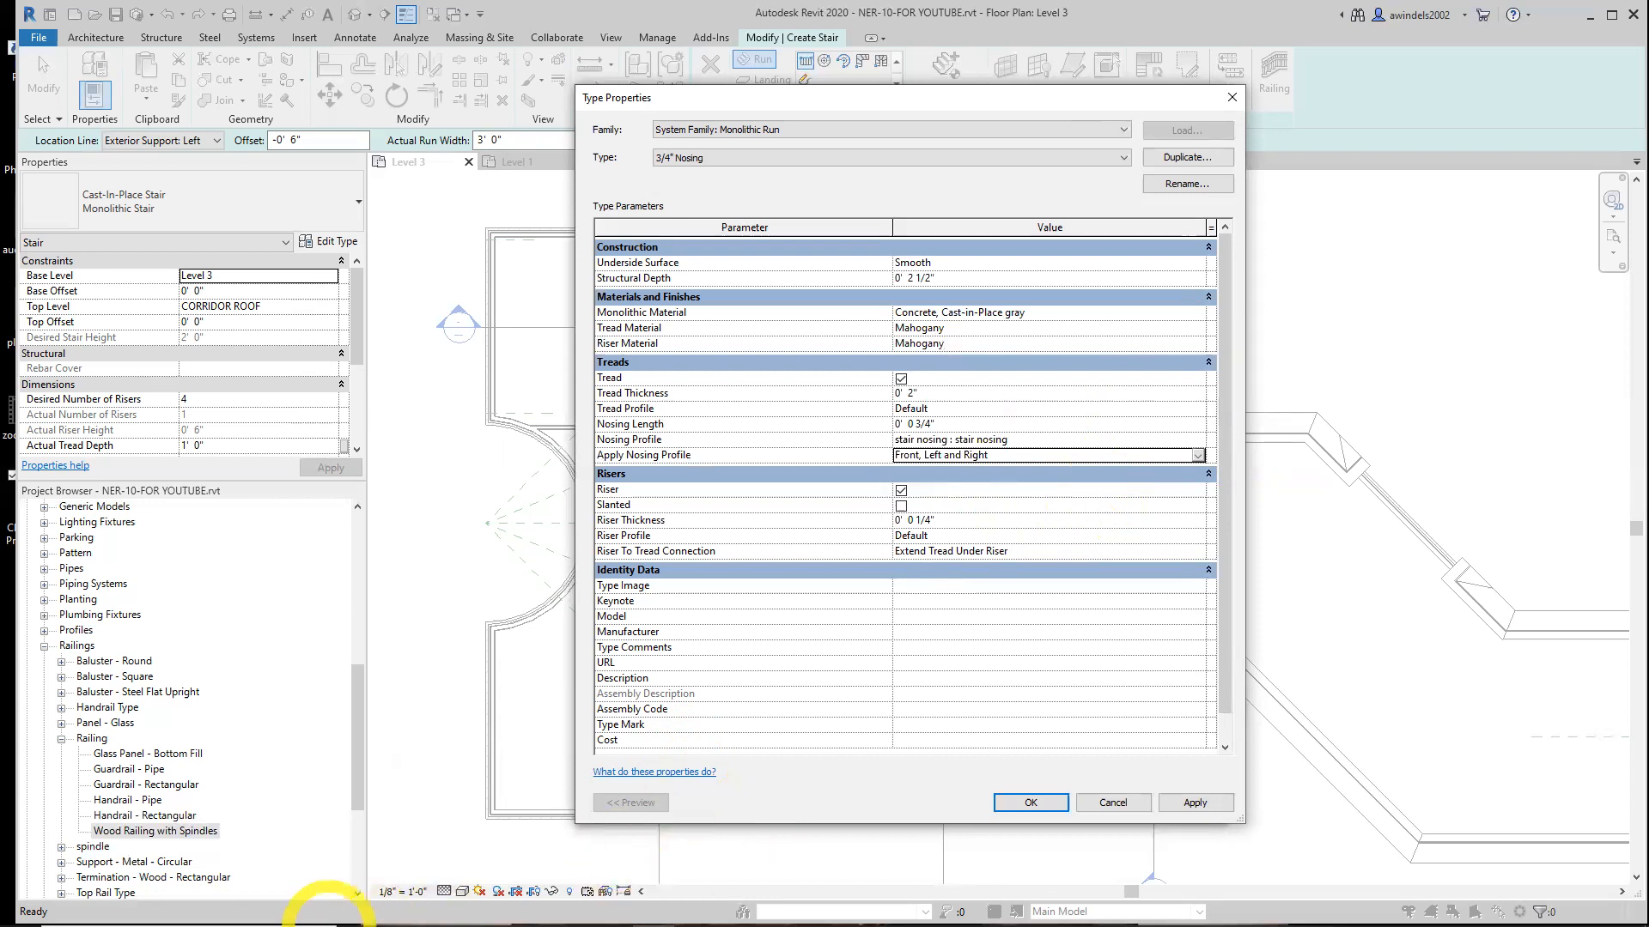
Switch to Paint by searching for it from the Windows taskbar
{"action": "left_click", "coordinate": [275, 919]}
{"action": "type", "text": "paint"}
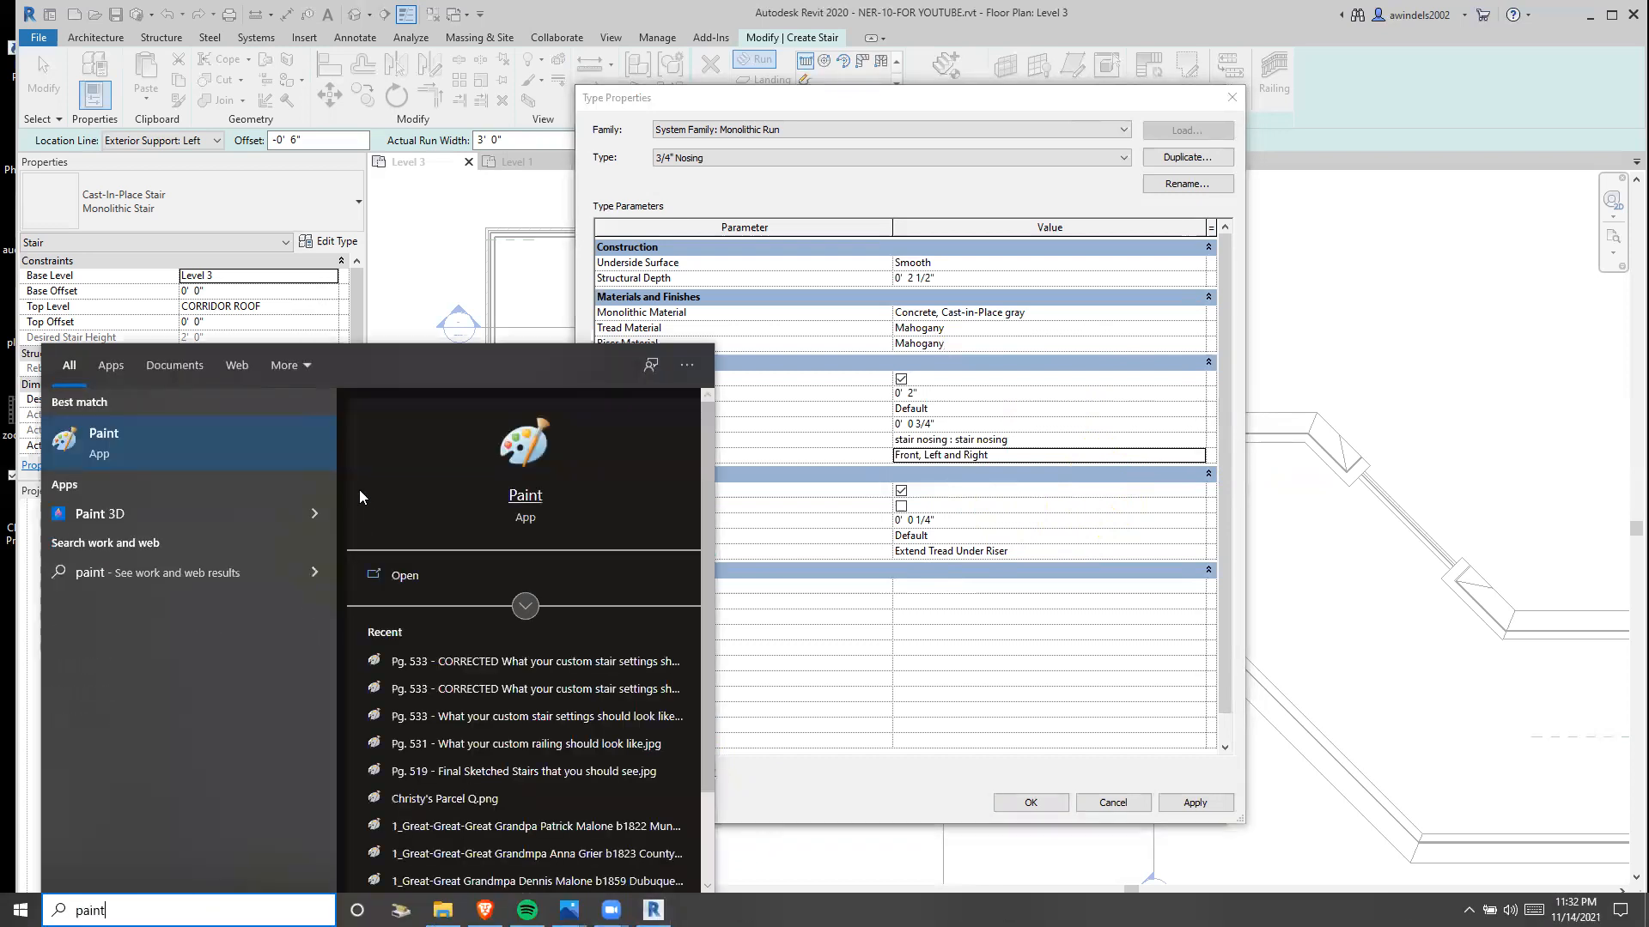
{"action": "left_click", "coordinate": [253, 459]}
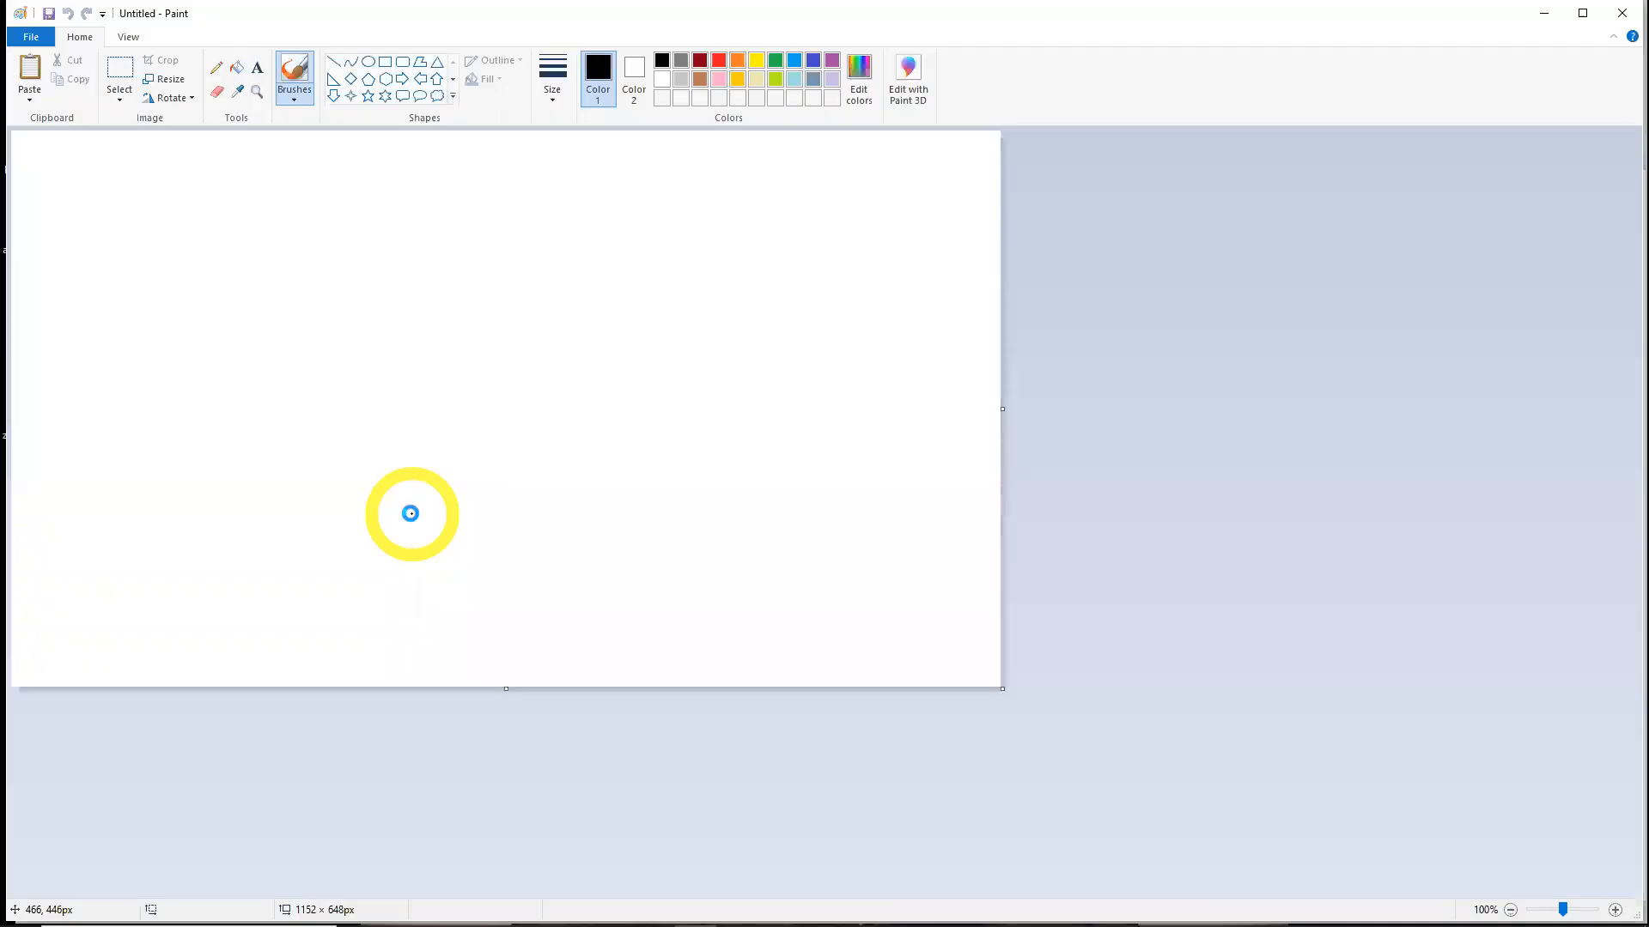
Paste the screen capture into Paint and crop it to the Revit window showing the run type properties
{"action": "key", "text": "ctrl+v"}
{"action": "scroll", "coordinate": [413, 513], "scroll_direction": "down", "scroll_amount": 1, "text": "ctrl"}
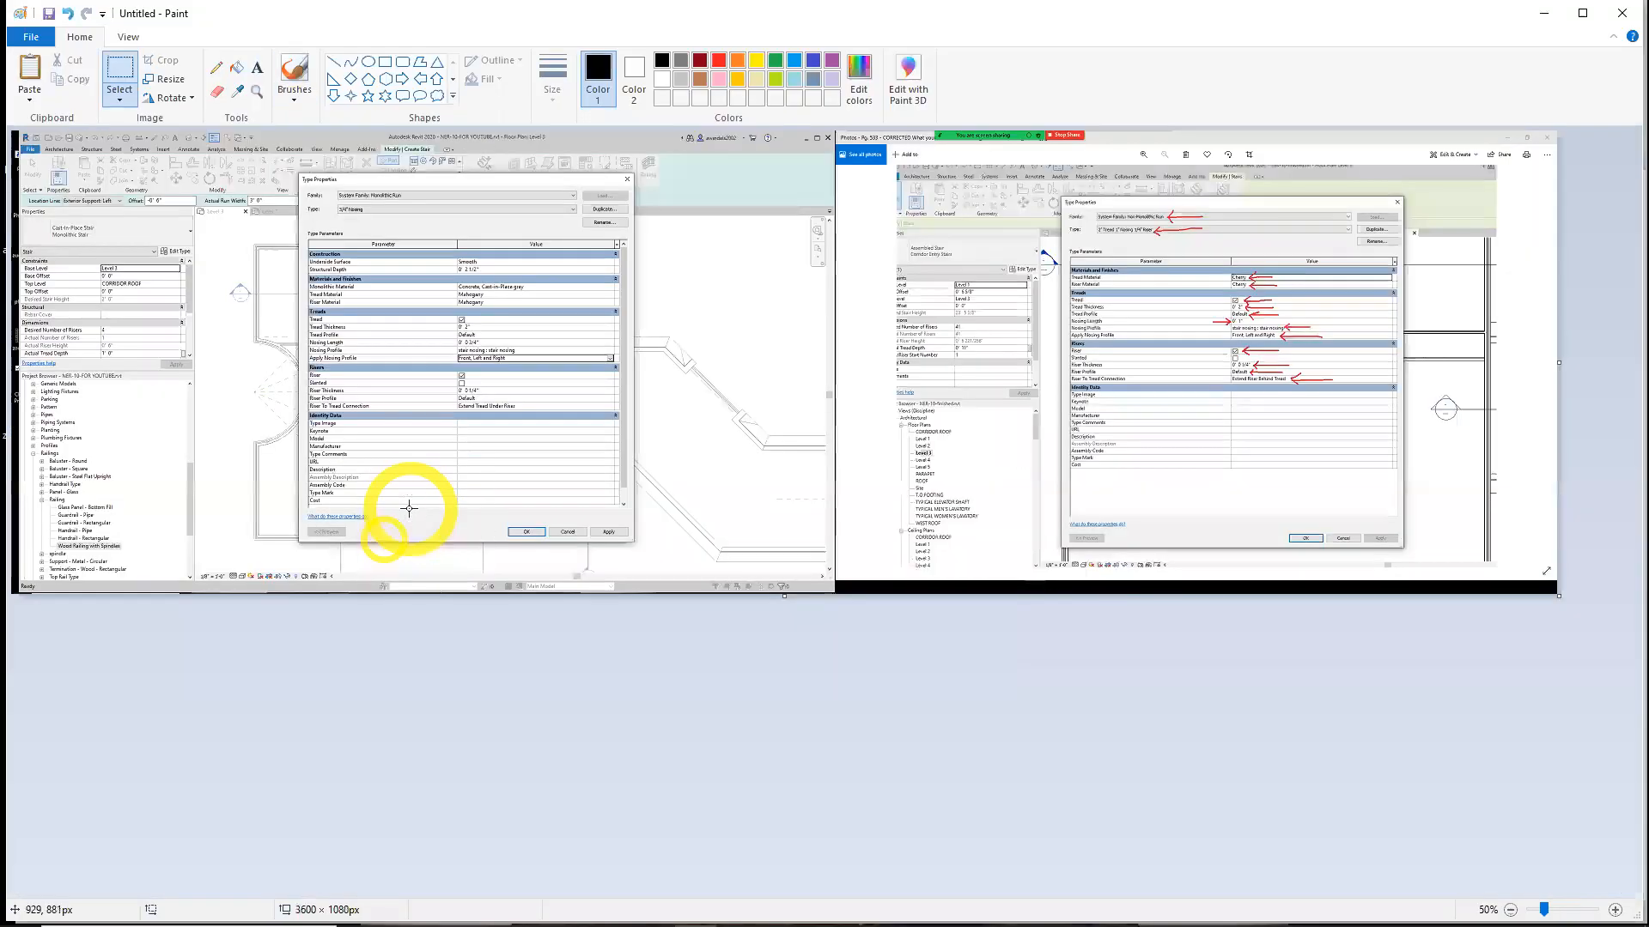
{"action": "left_click", "coordinate": [136, 86]}
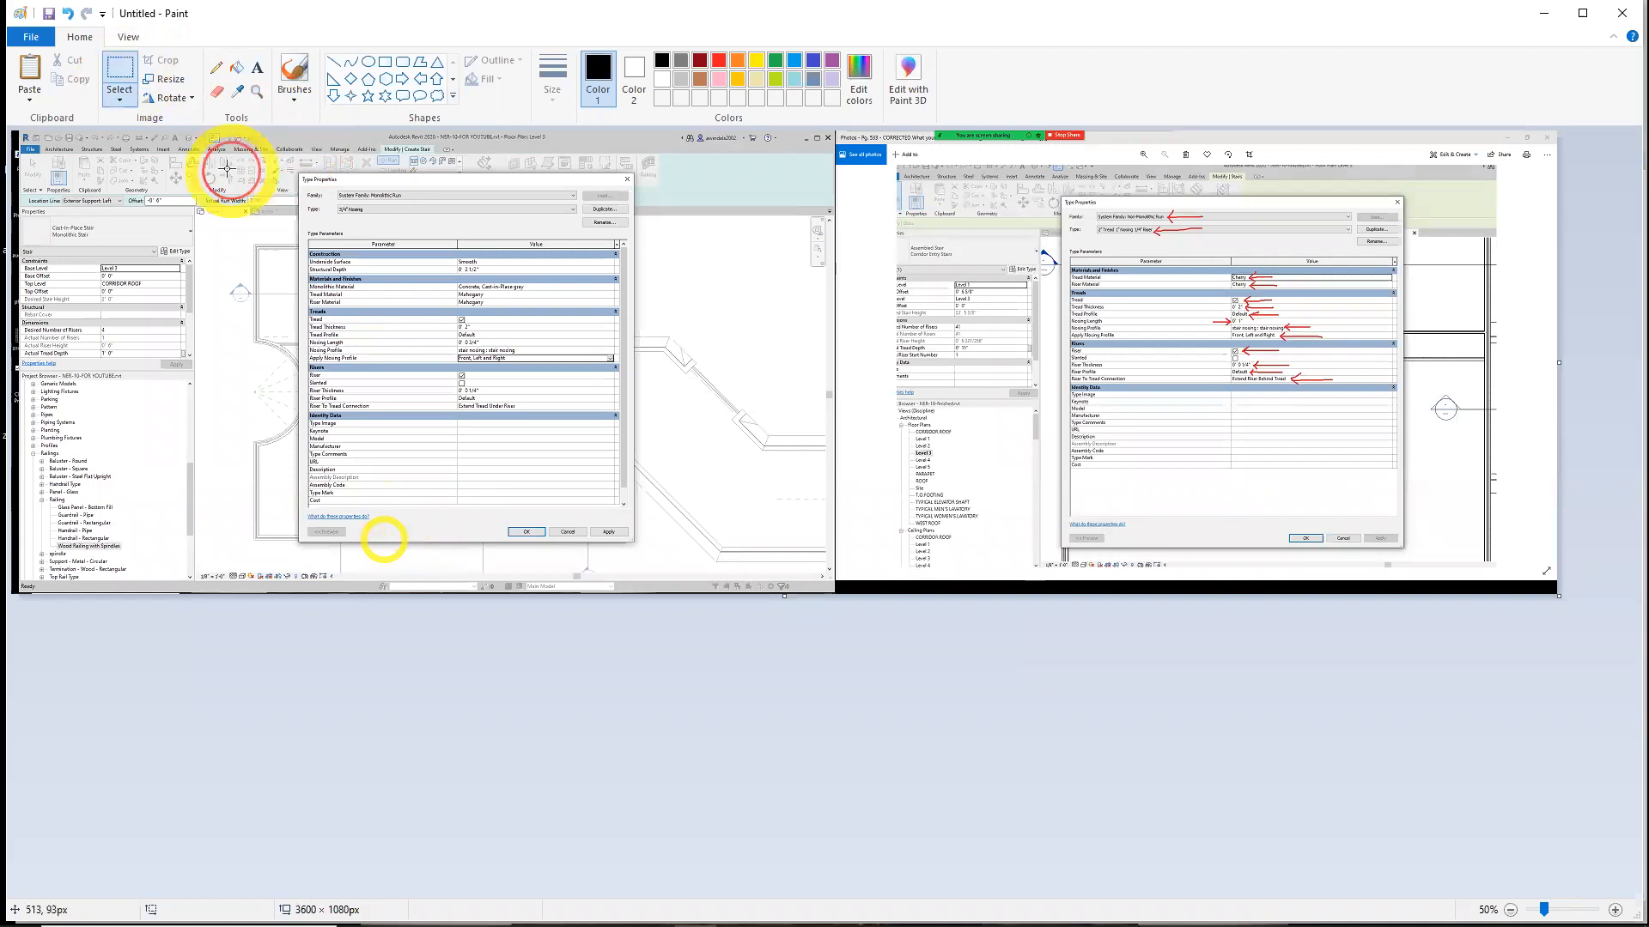
{"action": "left_click_drag", "start_coordinate": [666, 497], "coordinate": [723, 587]}
{"action": "mouse_move", "coordinate": [629, 463]}
{"action": "left_mouse_down"}
{"action": "mouse_move", "coordinate": [239, 193]}
{"action": "mouse_move", "coordinate": [33, 134]}
{"action": "left_mouse_up"}
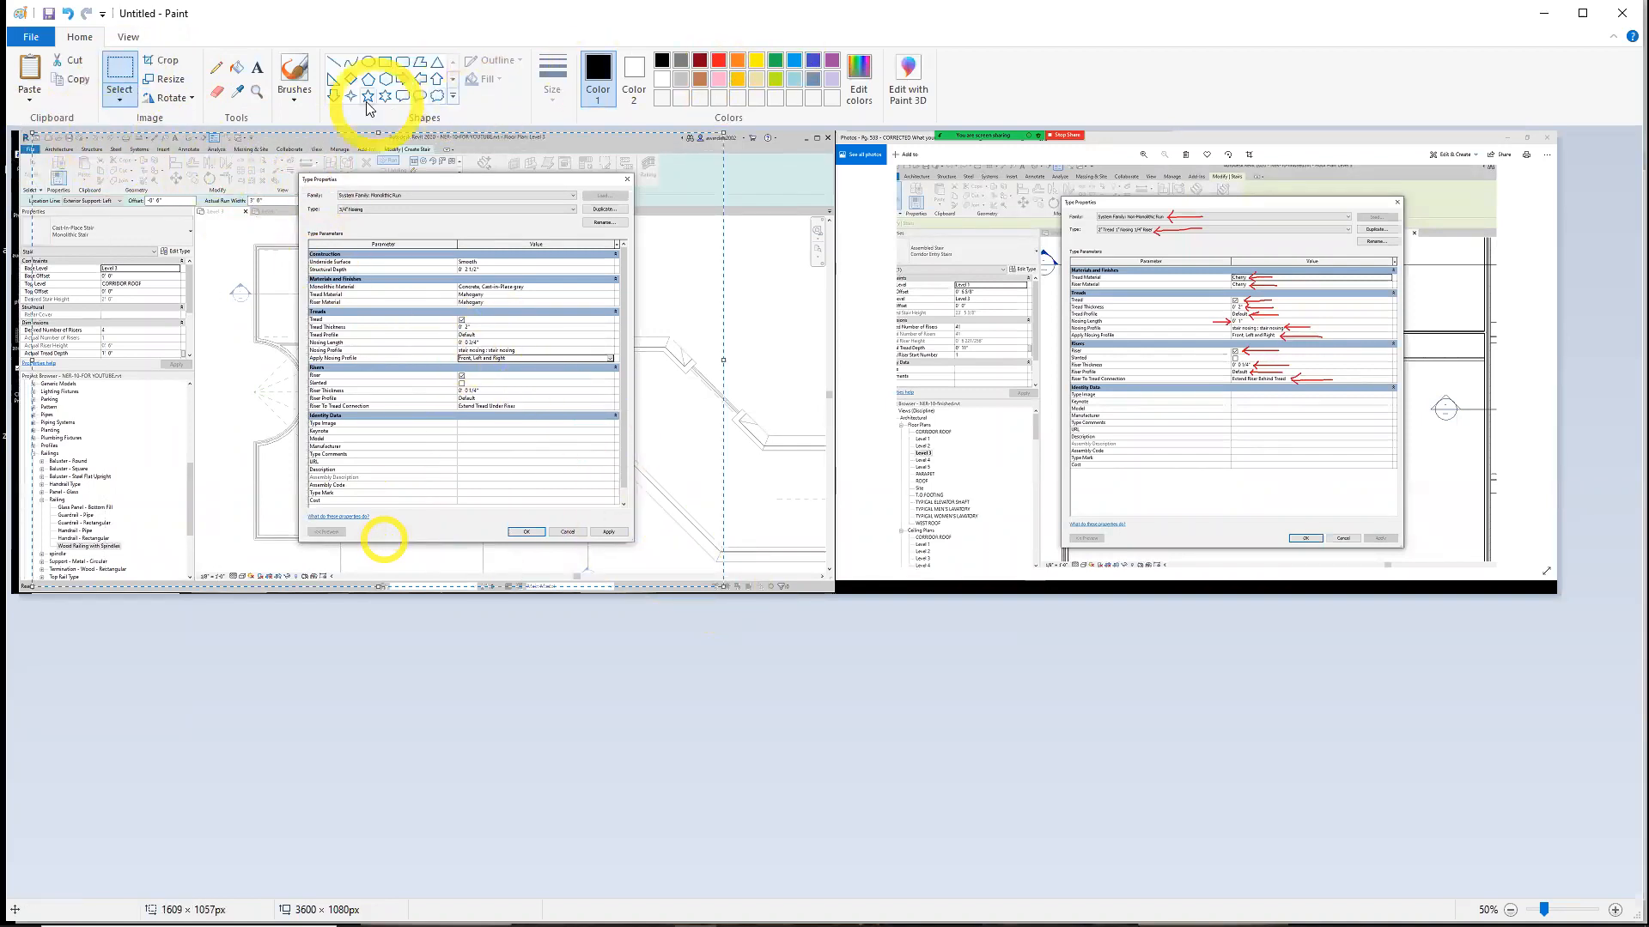
{"action": "left_click", "coordinate": [168, 62]}
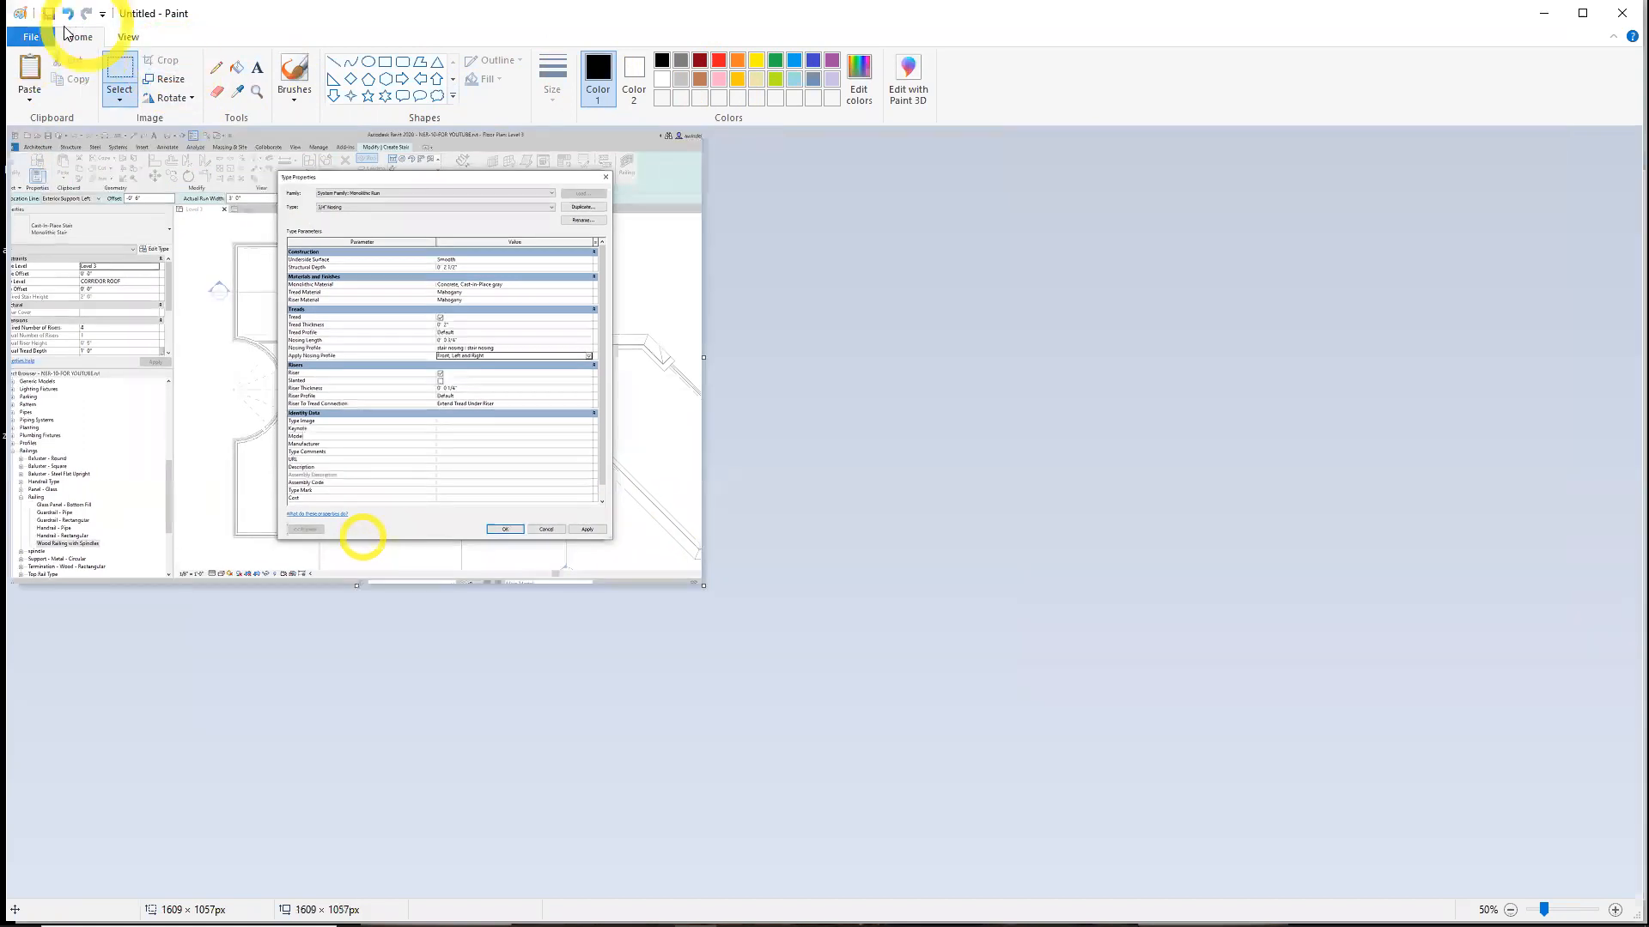
Save the image as a JPEG named Ch 10 Risers Settings and close Paint
{"action": "key", "text": "ctrl+s"}
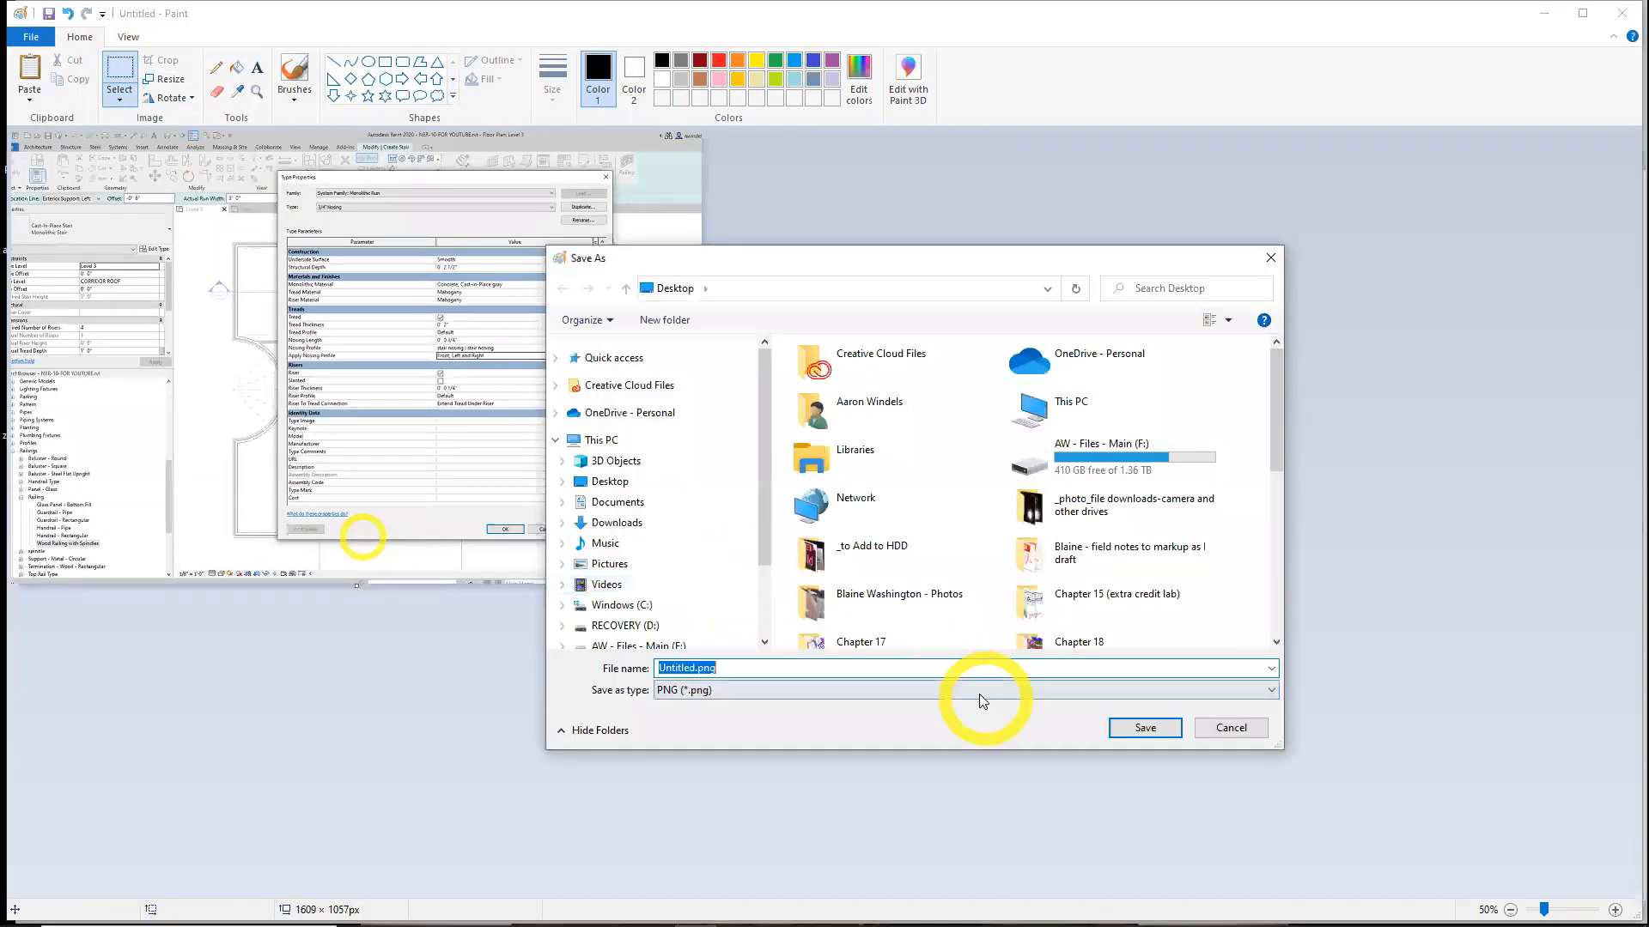
{"action": "left_click", "coordinate": [1270, 692]}
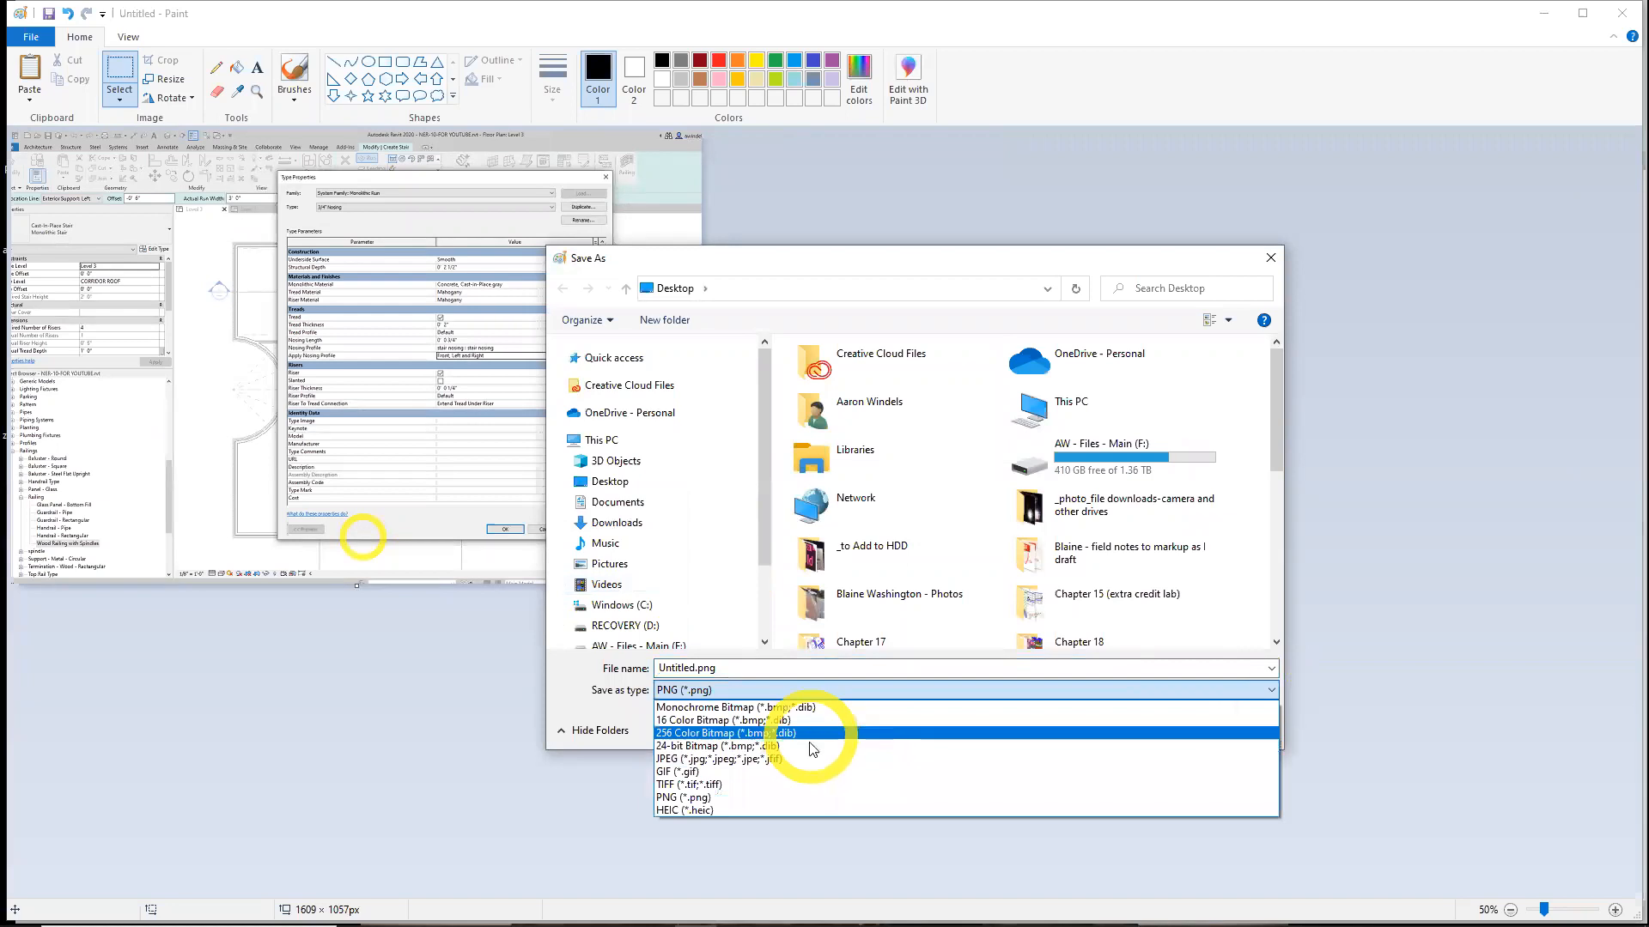
{"action": "left_click", "coordinate": [823, 753]}
{"action": "left_click_drag", "start_coordinate": [1276, 426], "coordinate": [1260, 608]}
{"action": "left_click", "coordinate": [817, 675]}
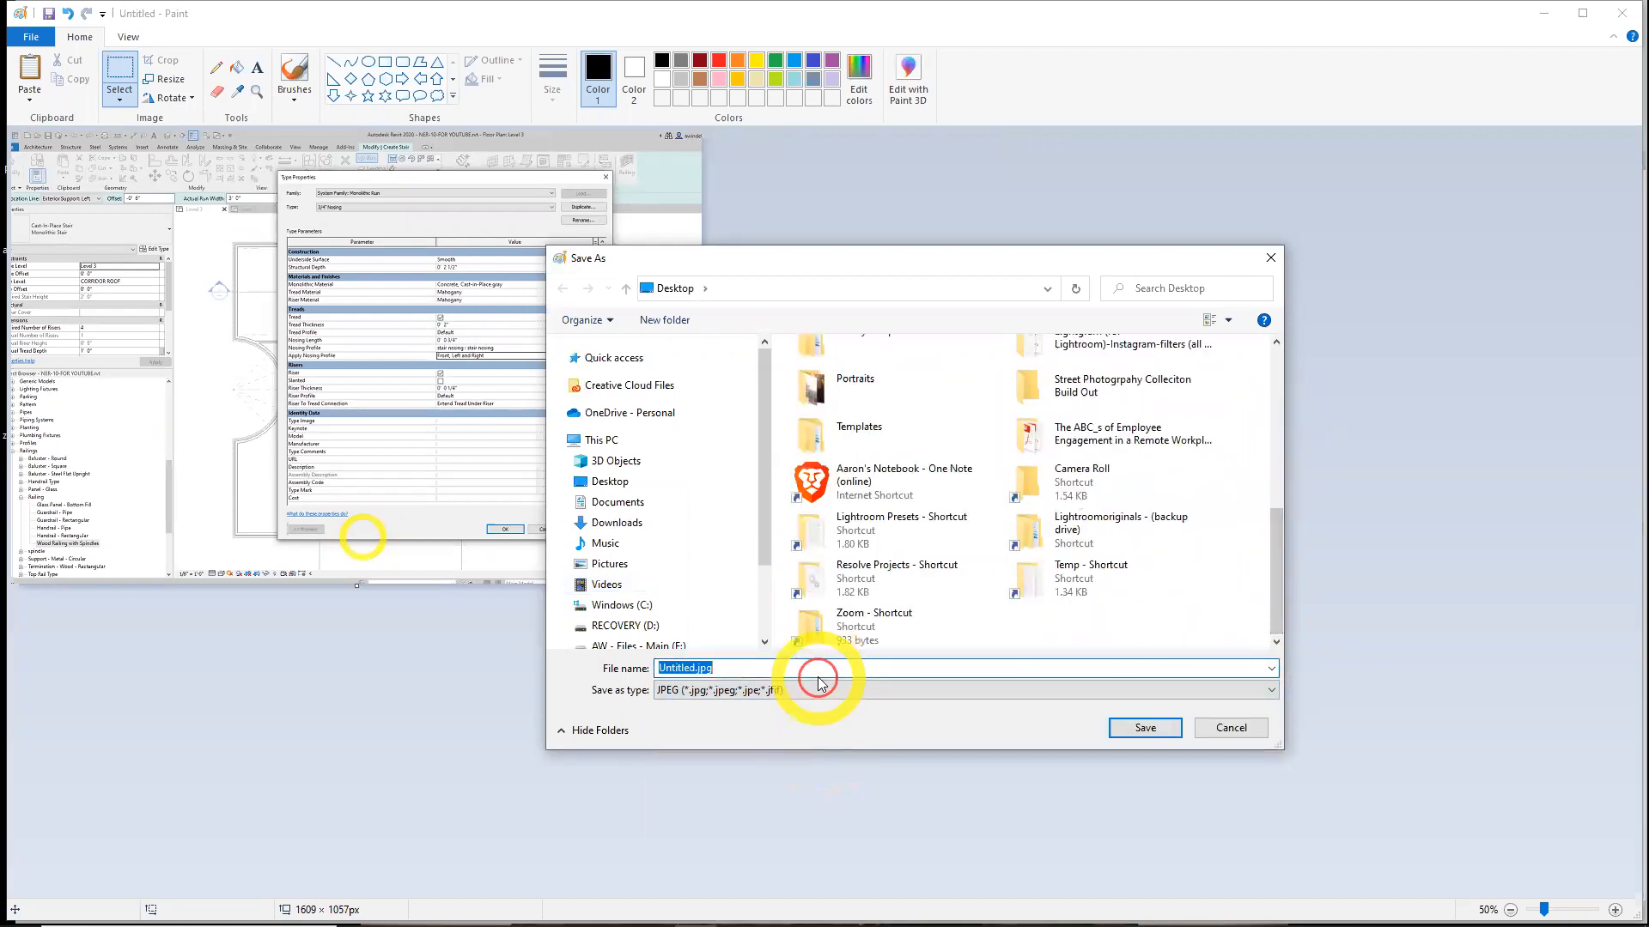
{"action": "type", "text": "Ch 10 Risers Settings"}
{"action": "key", "text": "Return"}
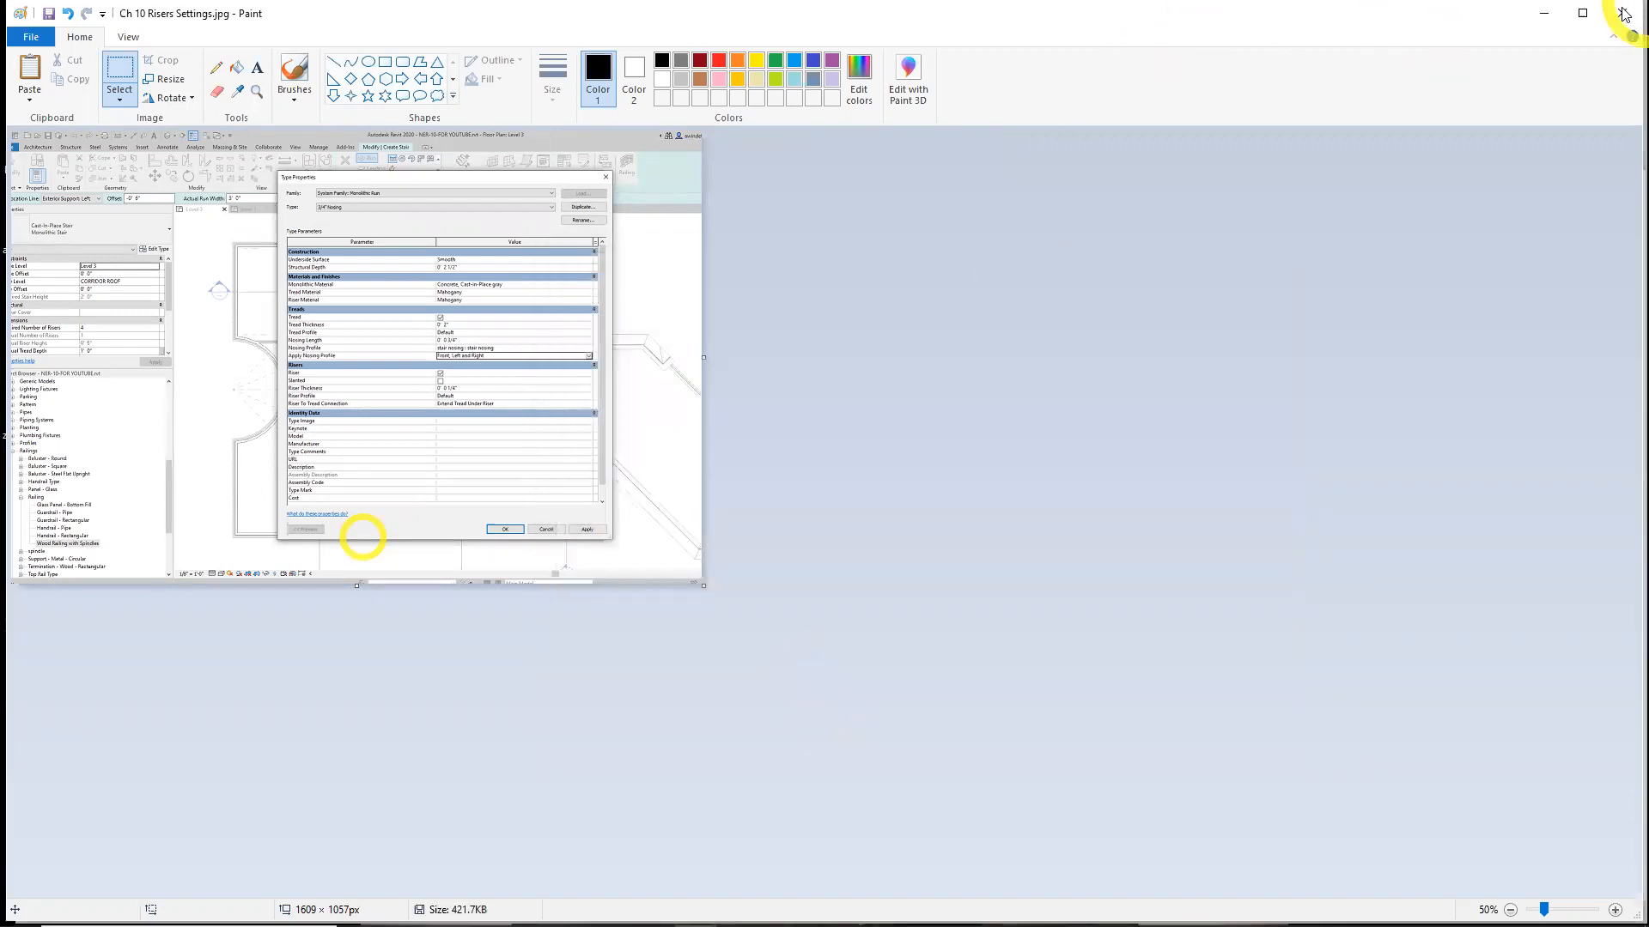
{"action": "left_click", "coordinate": [1622, 14]}
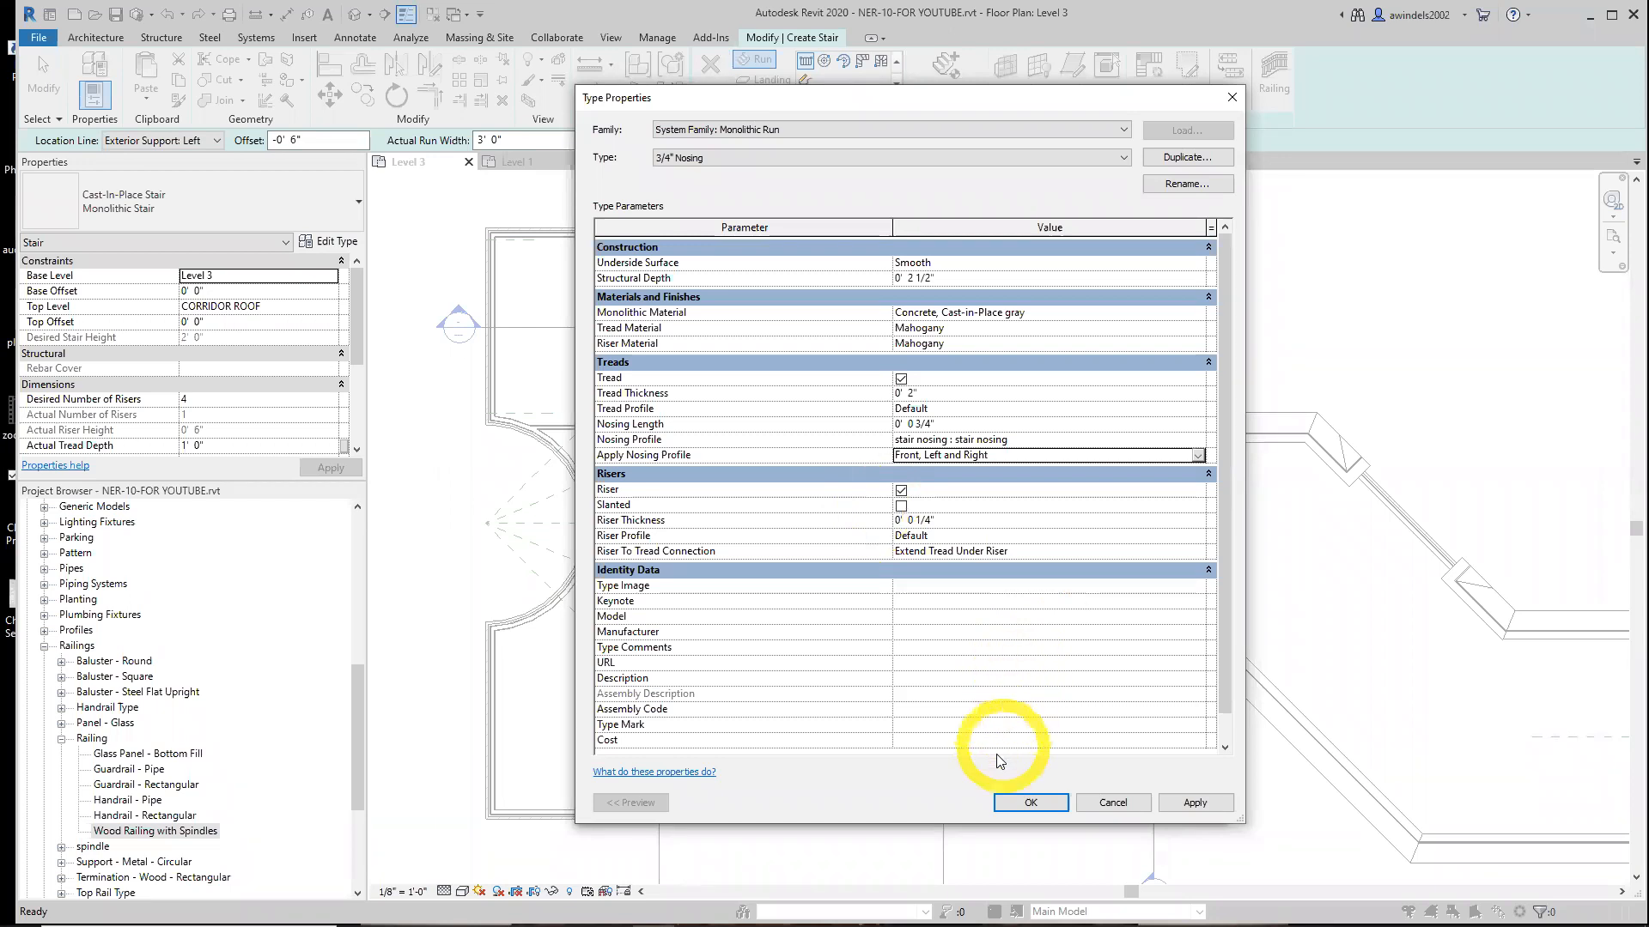
Accept the run type settings and duplicate the stair's 7" Thickness landing type as Mahogany Landing
{"action": "left_click", "coordinate": [1048, 809]}
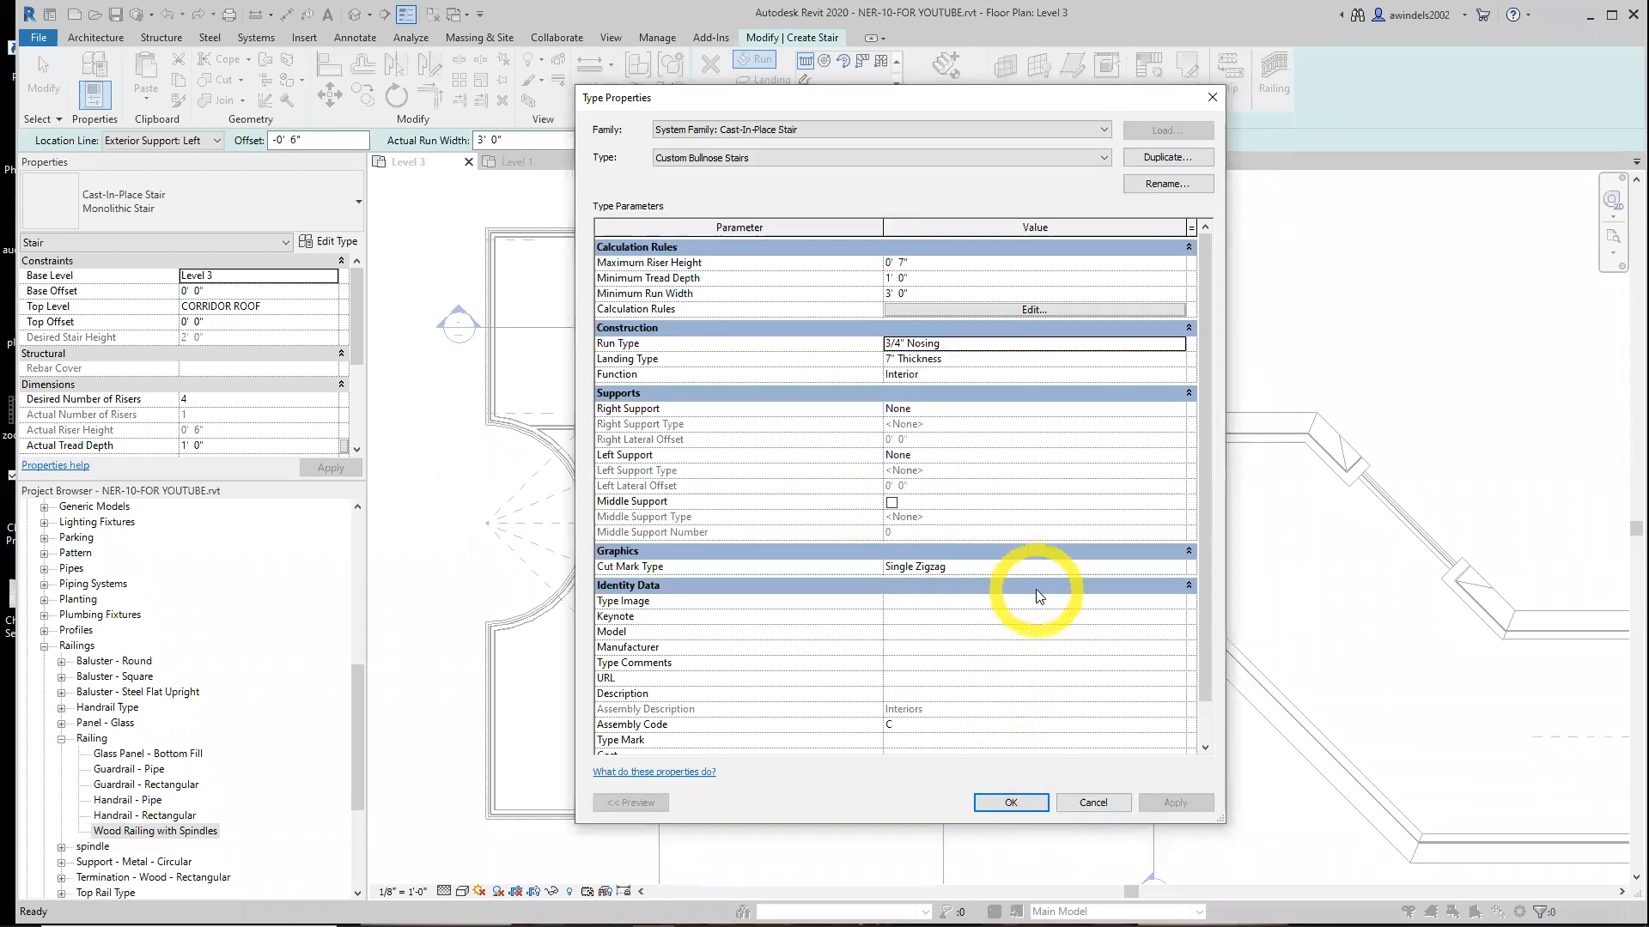
{"action": "left_click", "coordinate": [980, 361]}
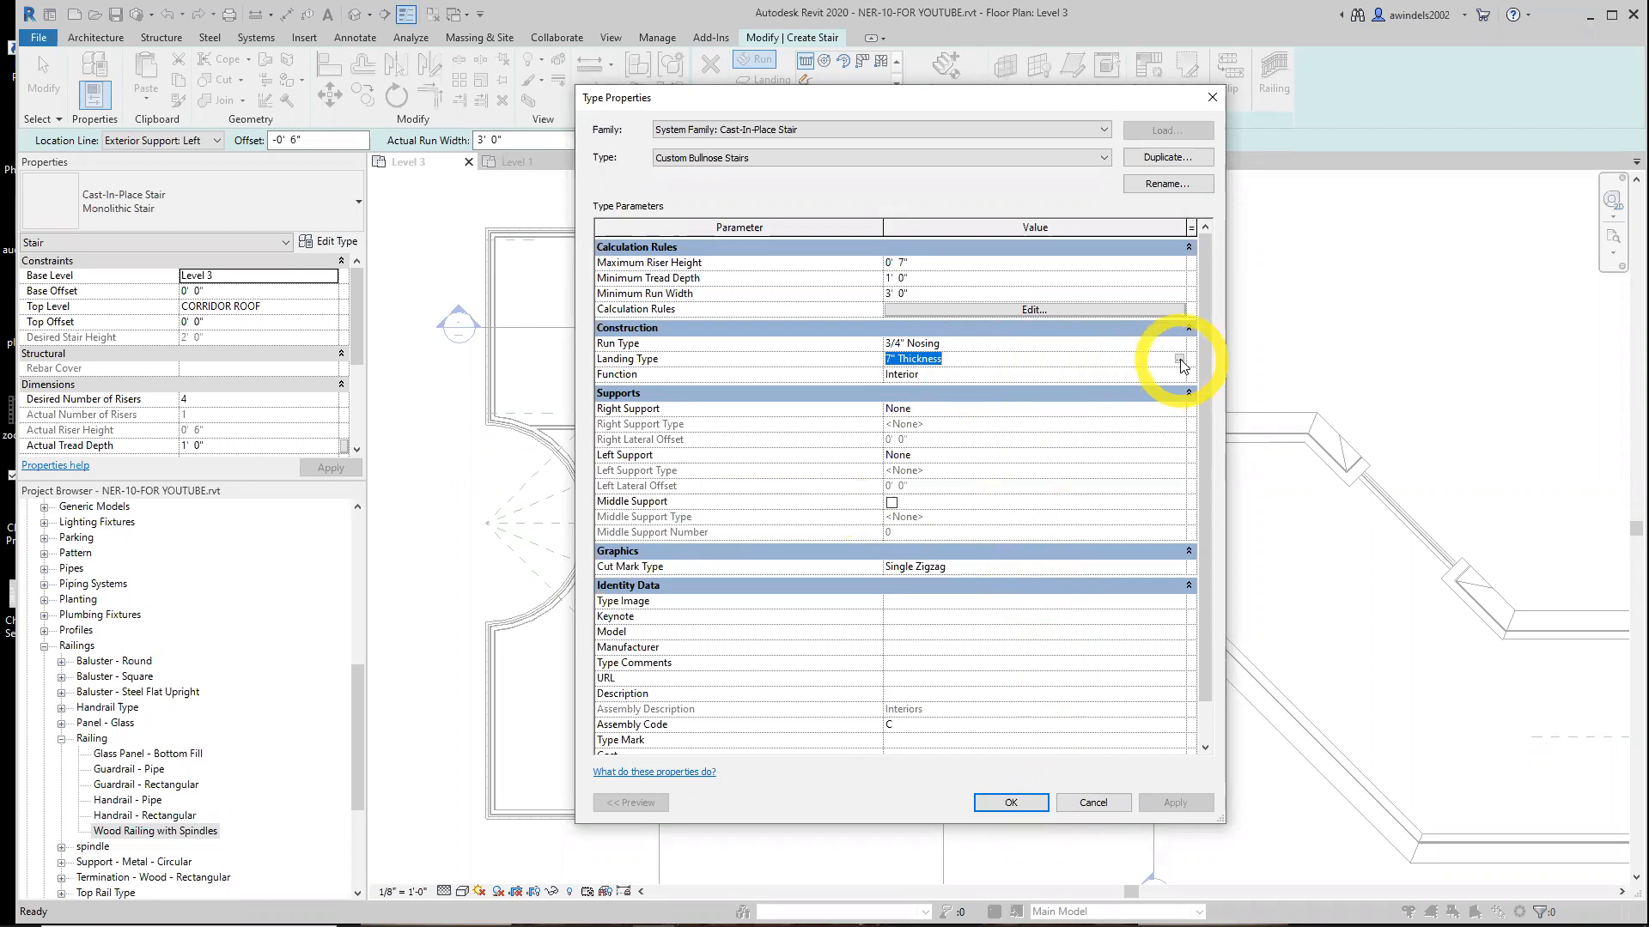
{"action": "left_click", "coordinate": [1180, 360]}
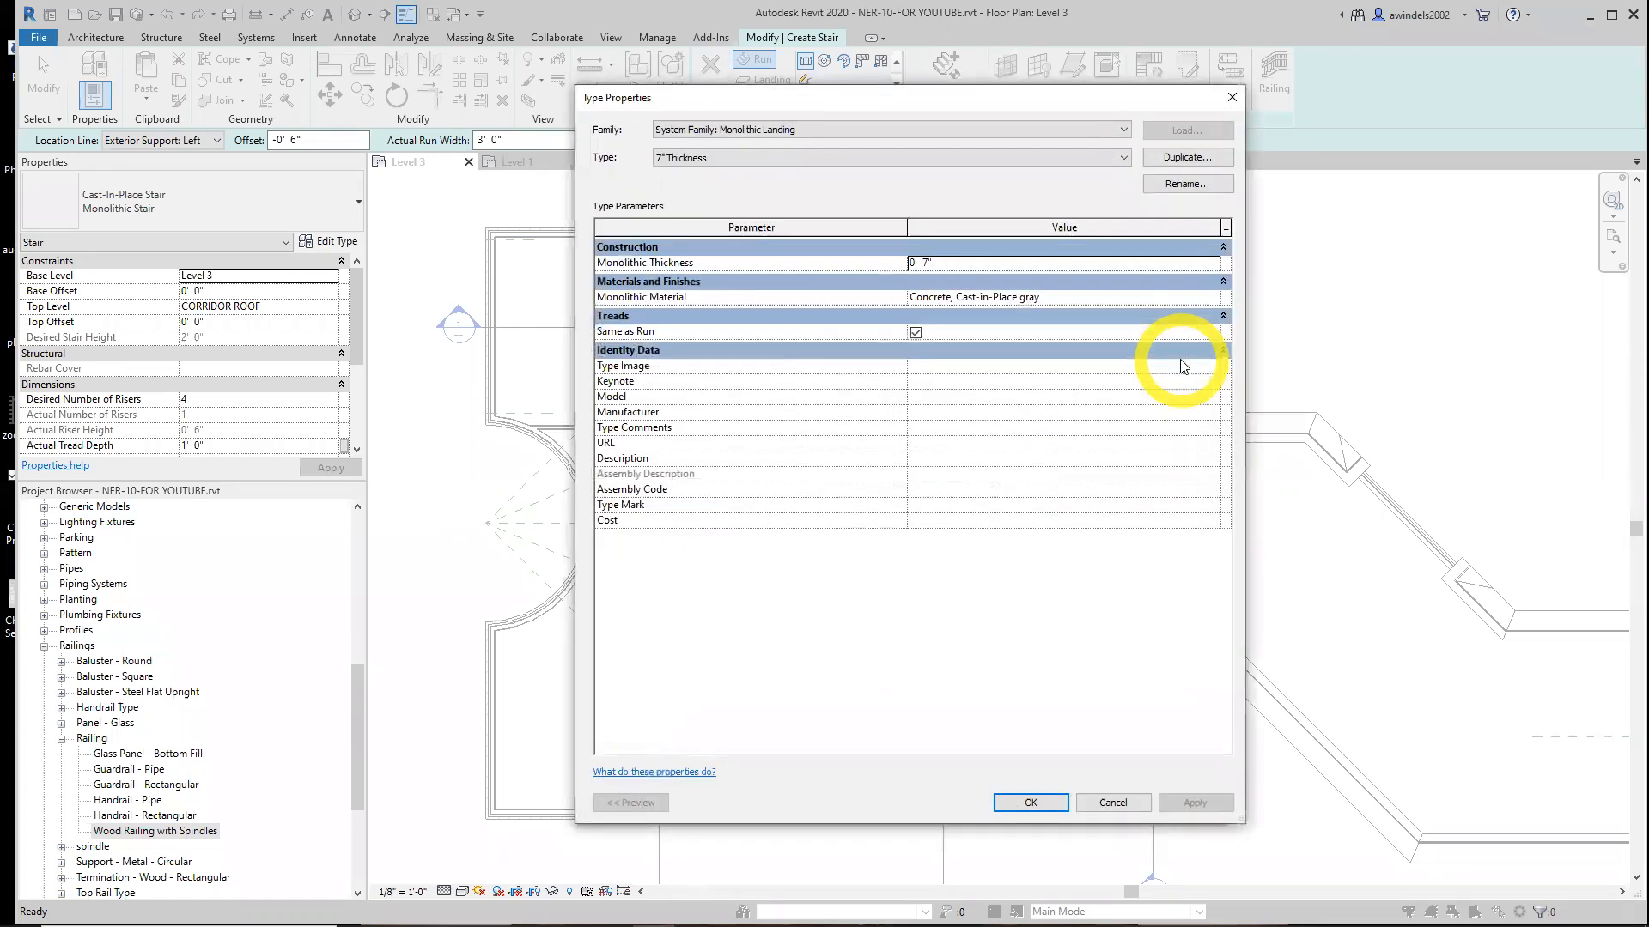
{"action": "left_click", "coordinate": [1178, 160]}
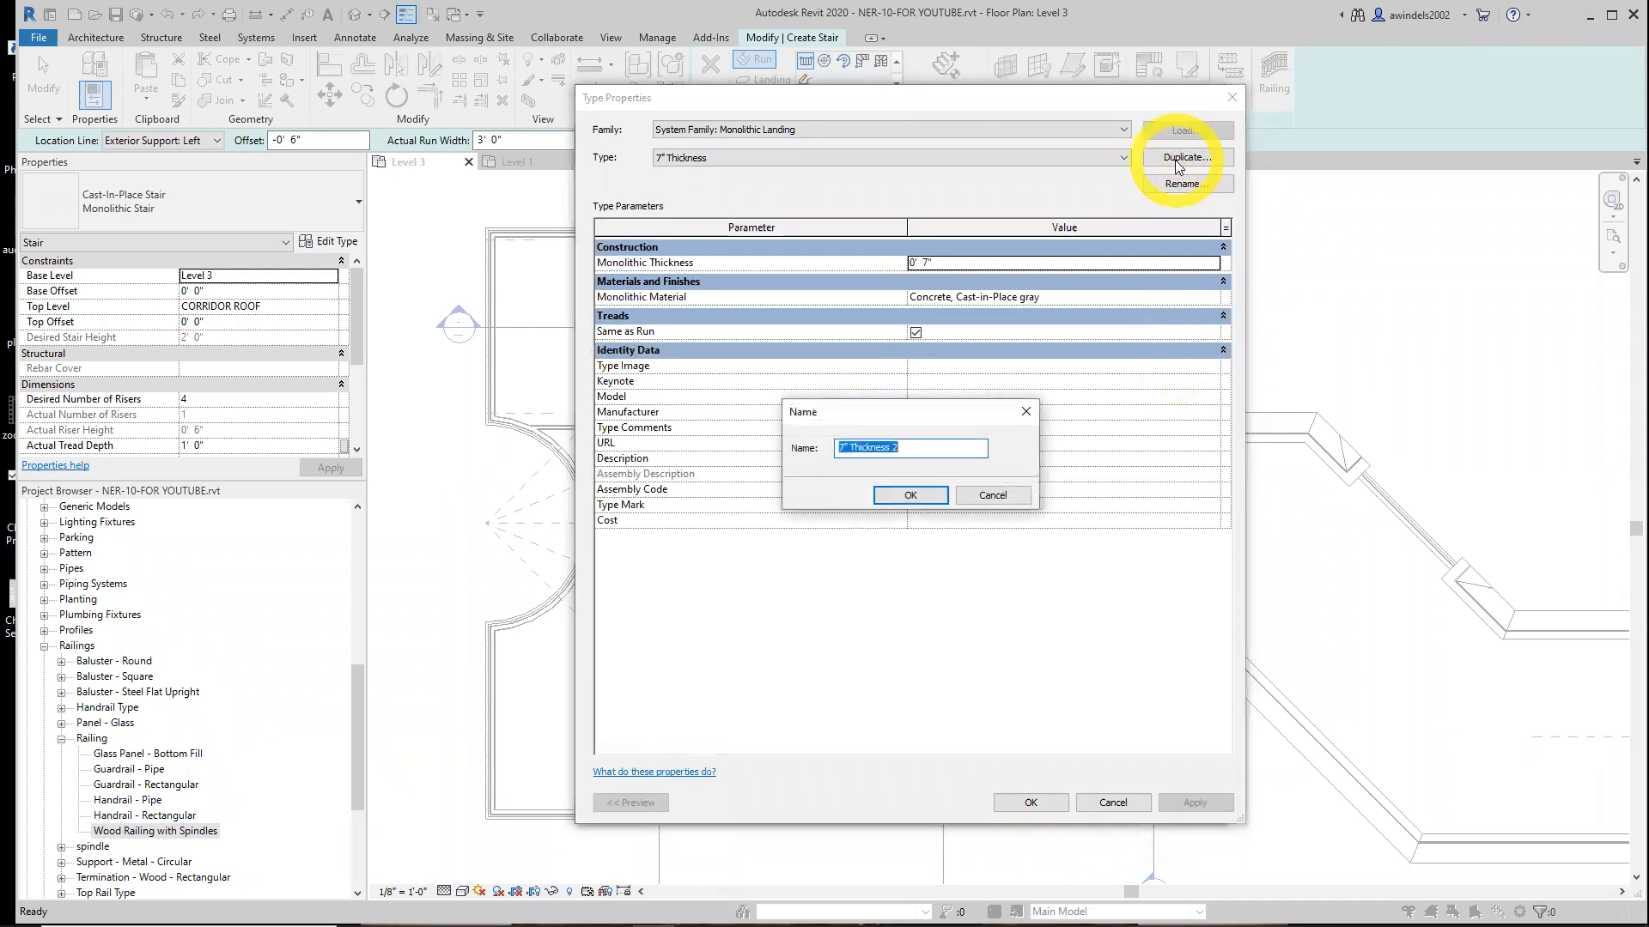
{"action": "type", "text": "Mahogany Landing"}
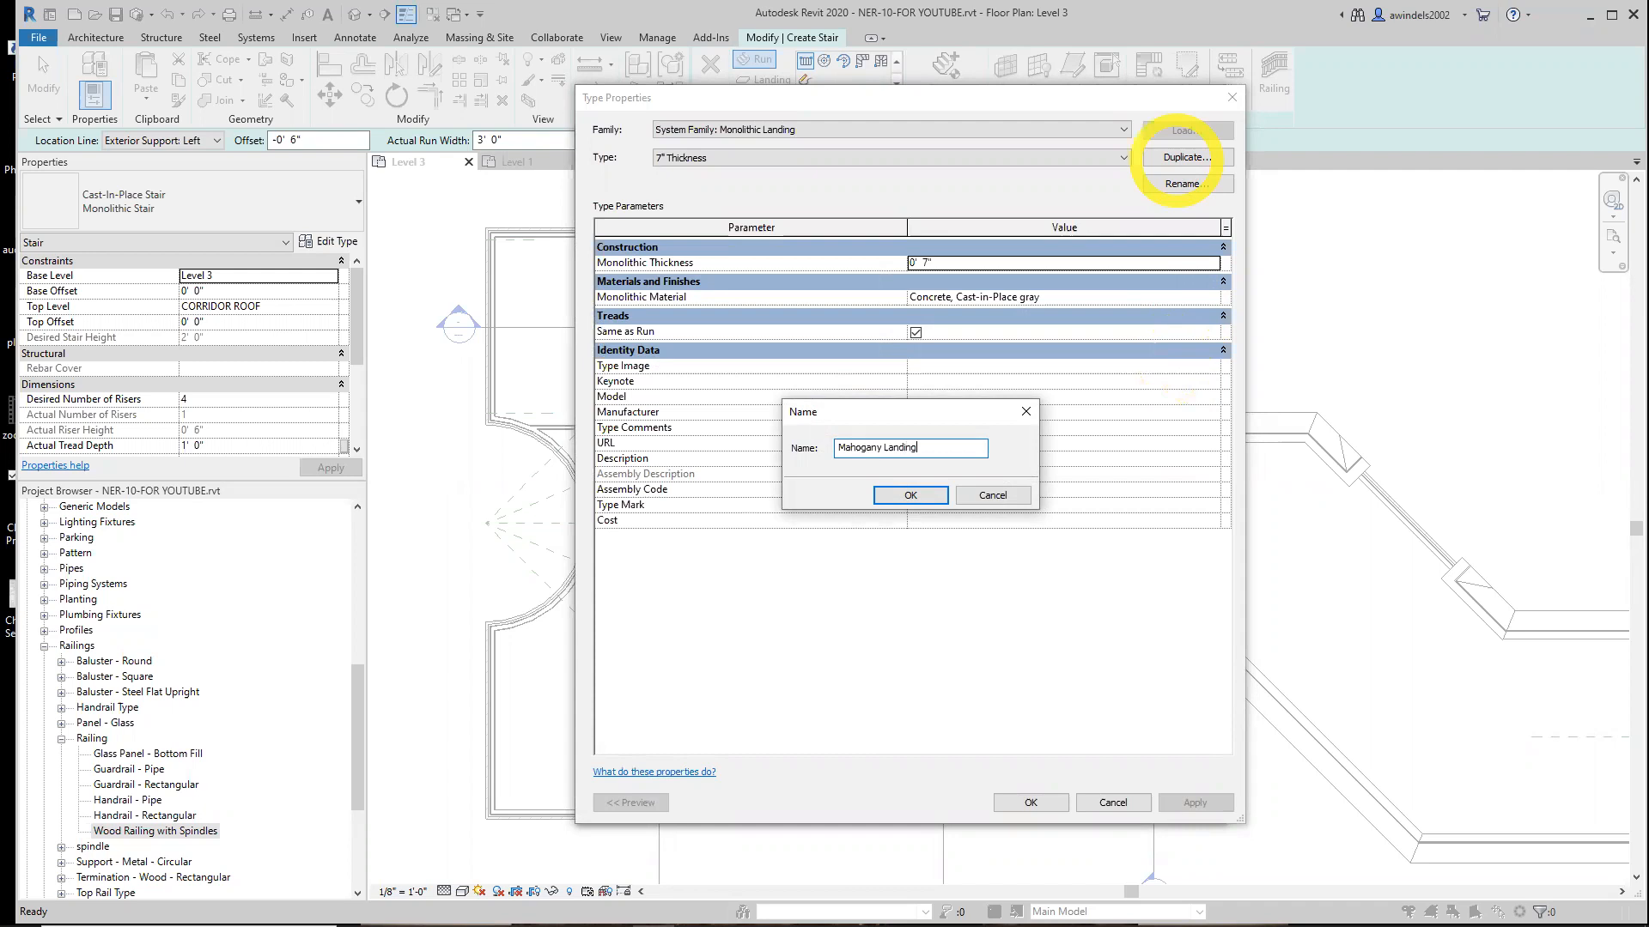
{"action": "left_click", "coordinate": [912, 496]}
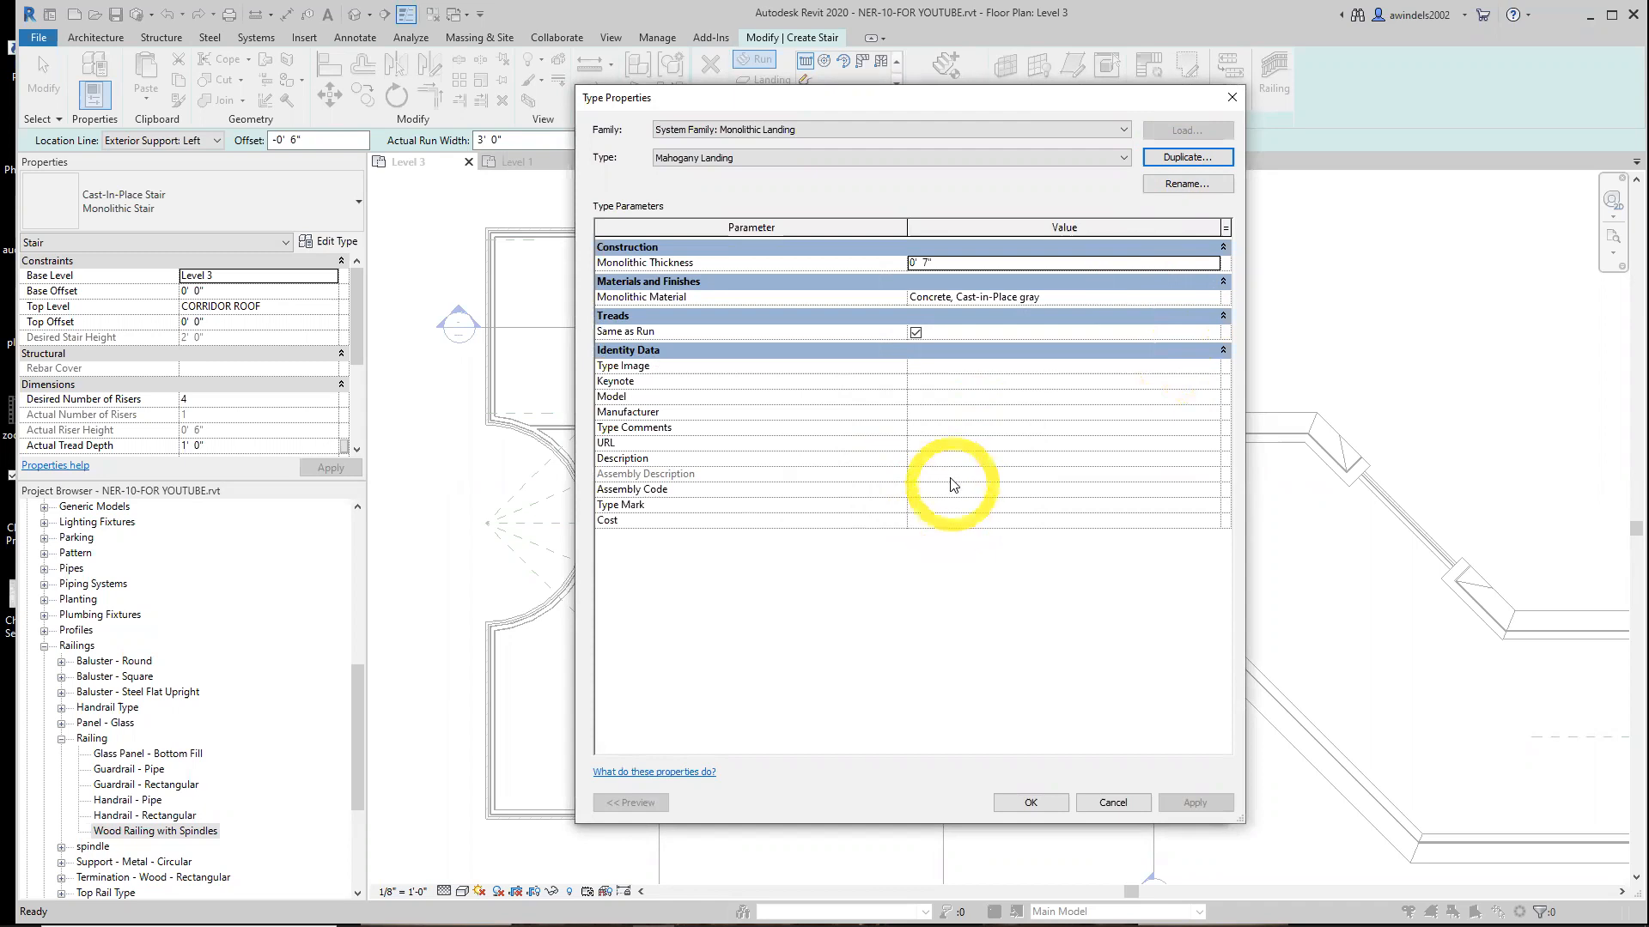
Set the landing's Monolithic Thickness to 1' 0" and its Monolithic Material to Mahogany, then confirm the type dialogs
{"action": "left_click", "coordinate": [963, 249]}
{"action": "left_click", "coordinate": [963, 250]}
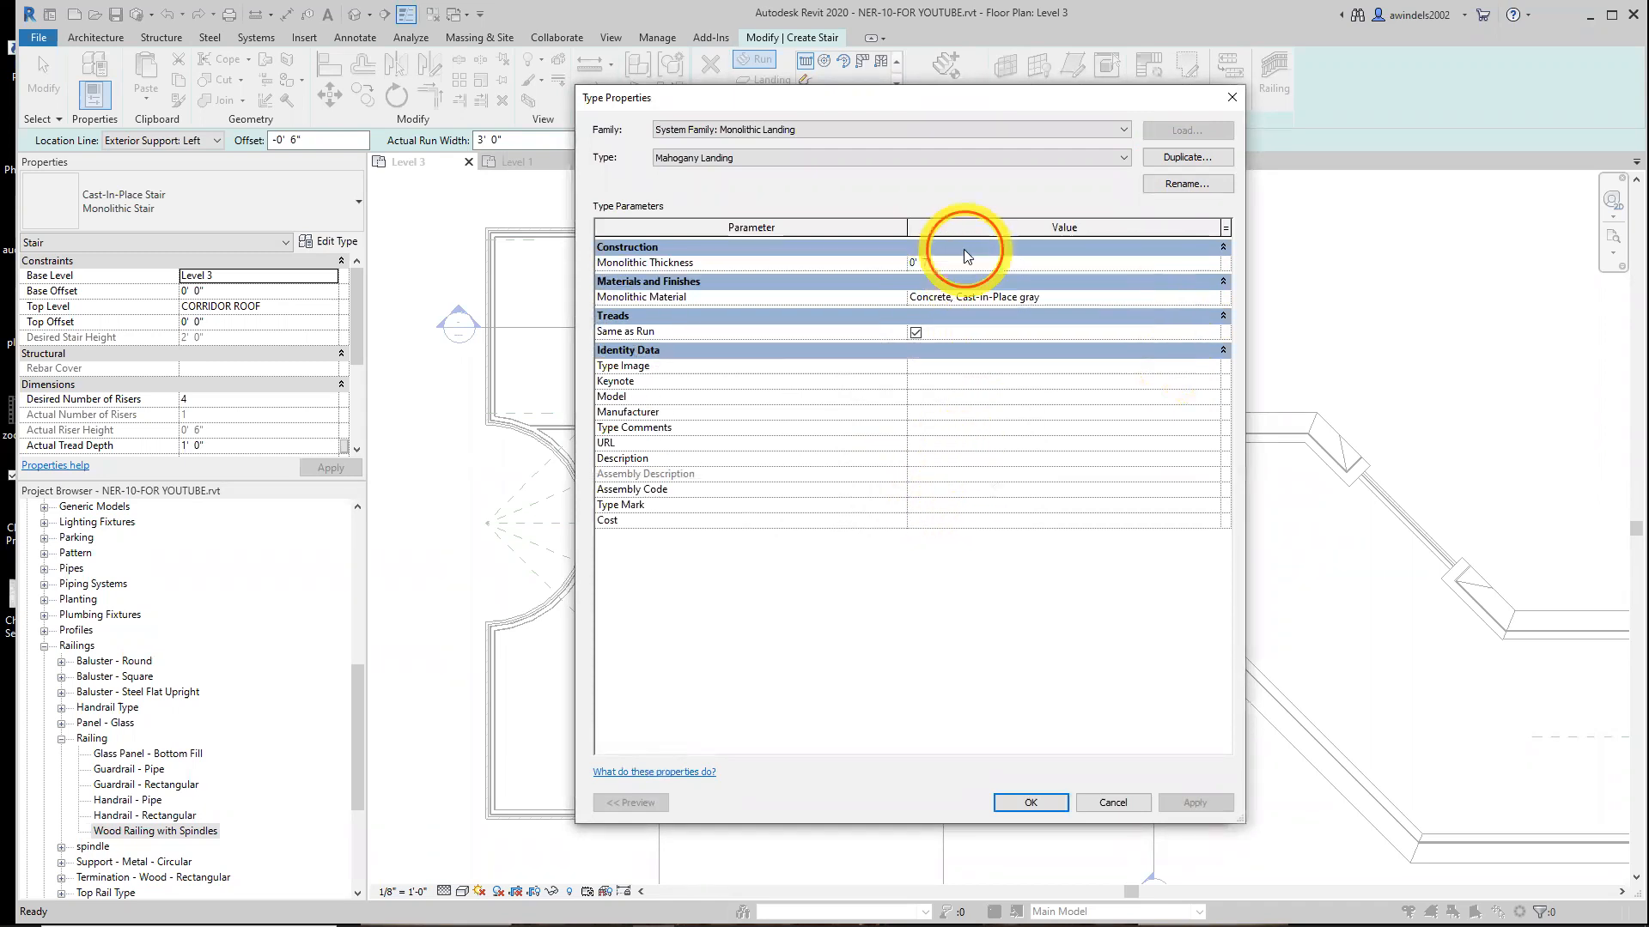
{"action": "left_click", "coordinate": [941, 263]}
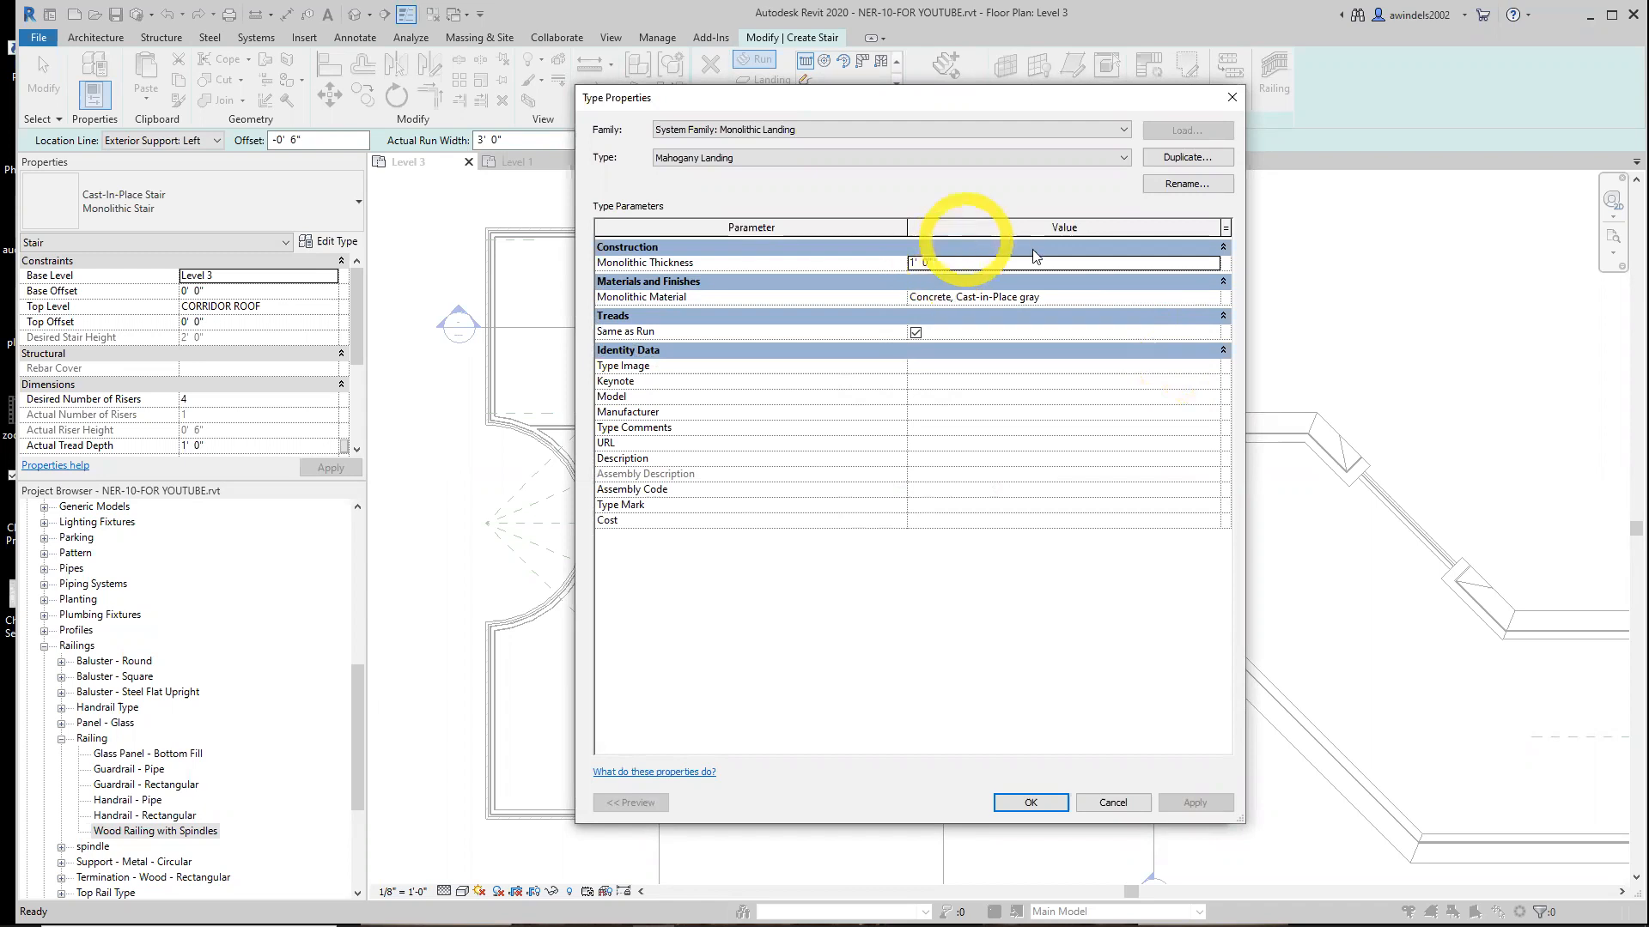
{"action": "left_click", "coordinate": [1020, 298]}
{"action": "left_click_drag", "start_coordinate": [1063, 298], "coordinate": [854, 301]}
{"action": "type", "text": "Mahogany"}
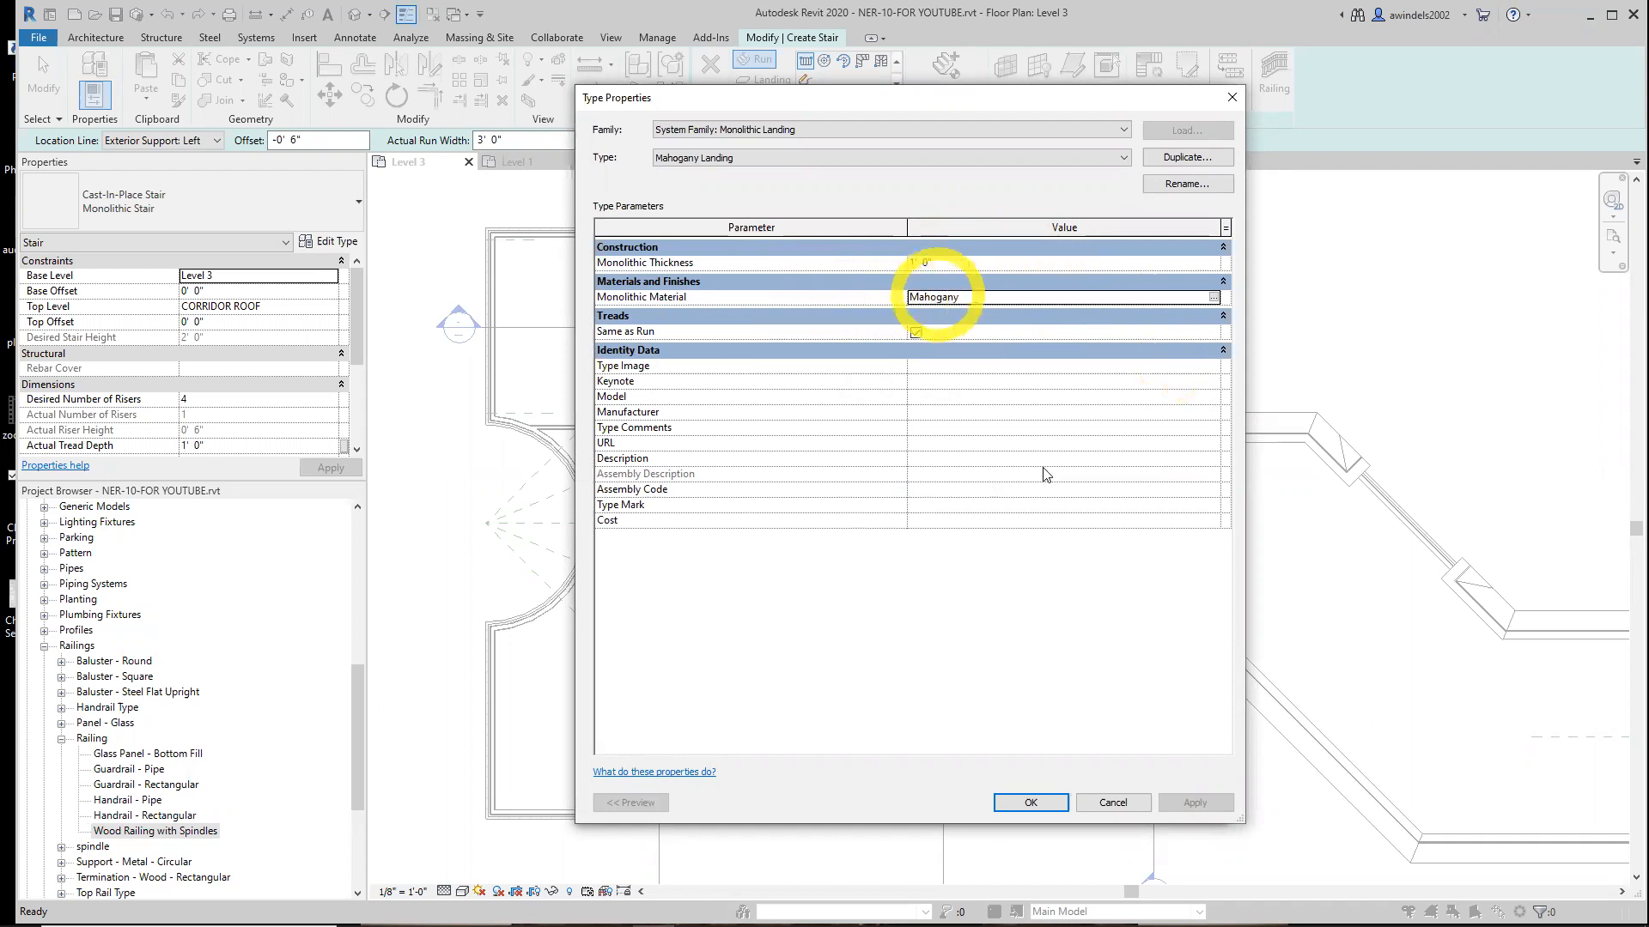
{"action": "left_click", "coordinate": [1028, 802]}
{"action": "left_click", "coordinate": [1013, 803]}
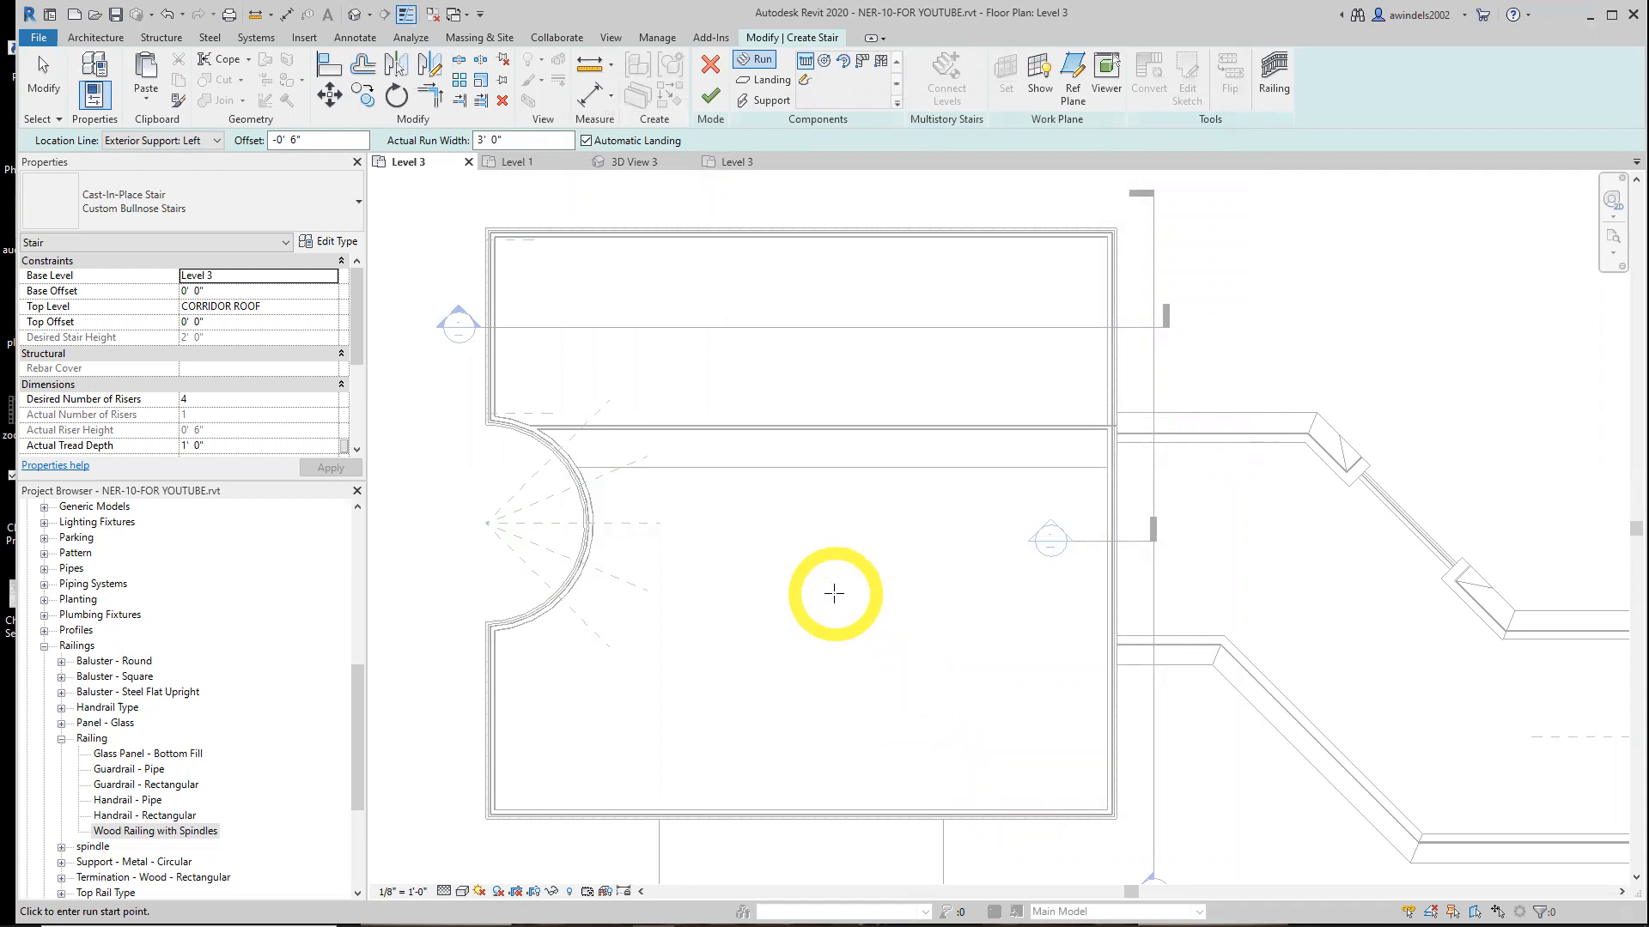
Set the stair's Base Level to Level 1
{"action": "middle_click_drag", "start_coordinate": [839, 590], "coordinate": [817, 601]}
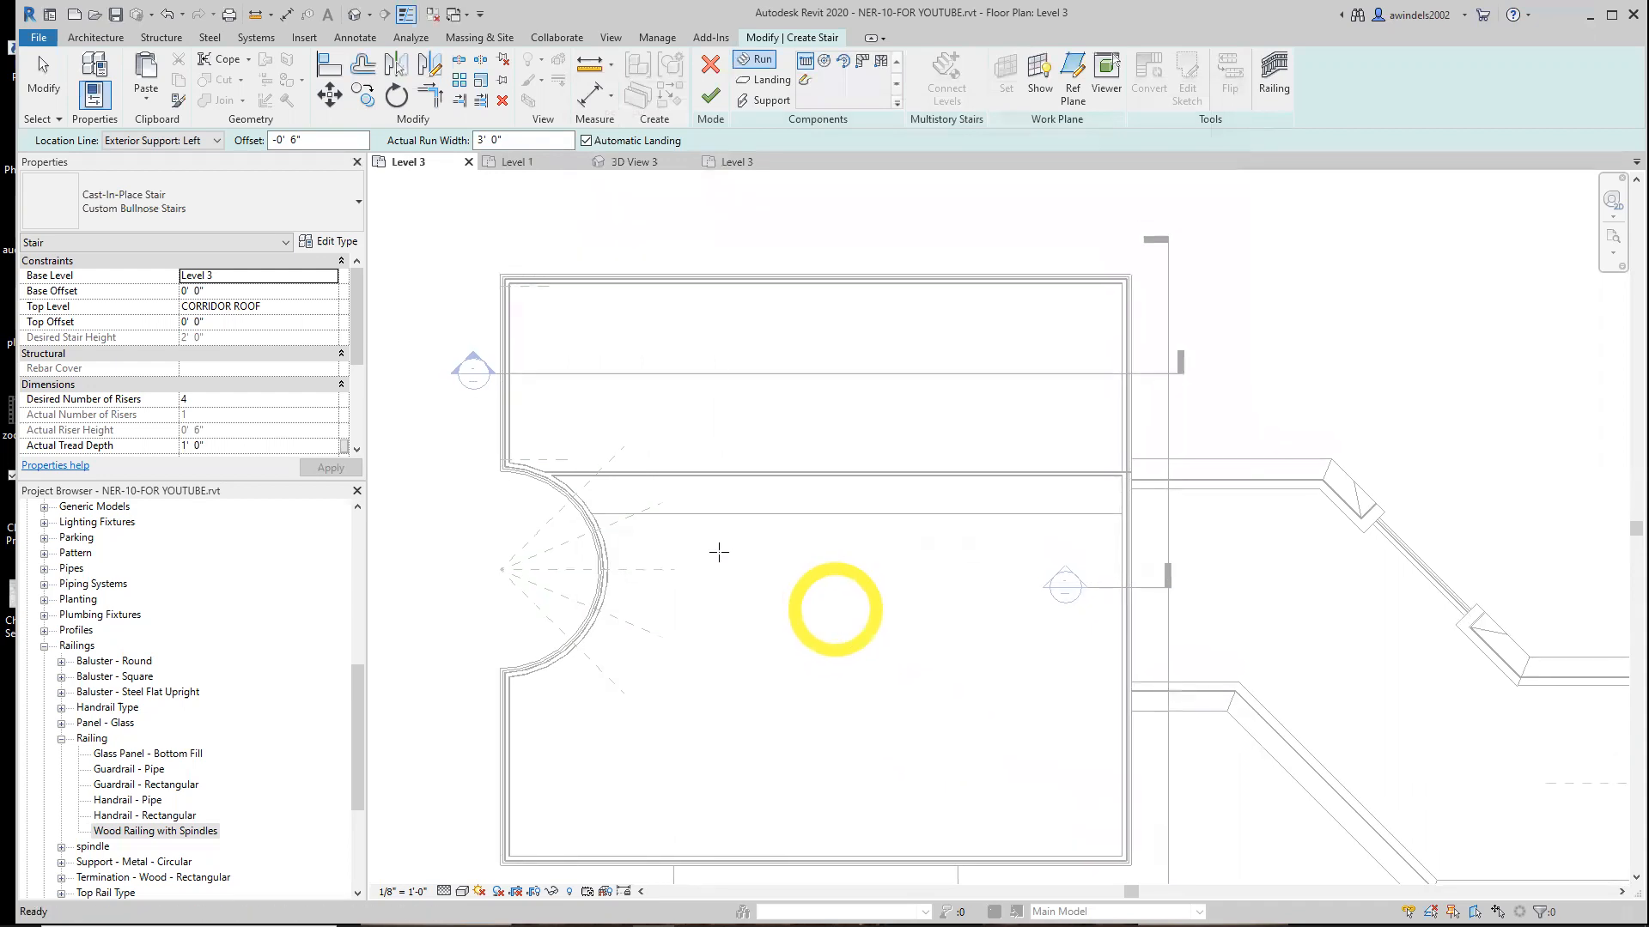
{"action": "left_click", "coordinate": [263, 275]}
{"action": "left_click", "coordinate": [263, 276]}
{"action": "double_click", "coordinate": [224, 277]}
{"action": "type", "text": "1"}
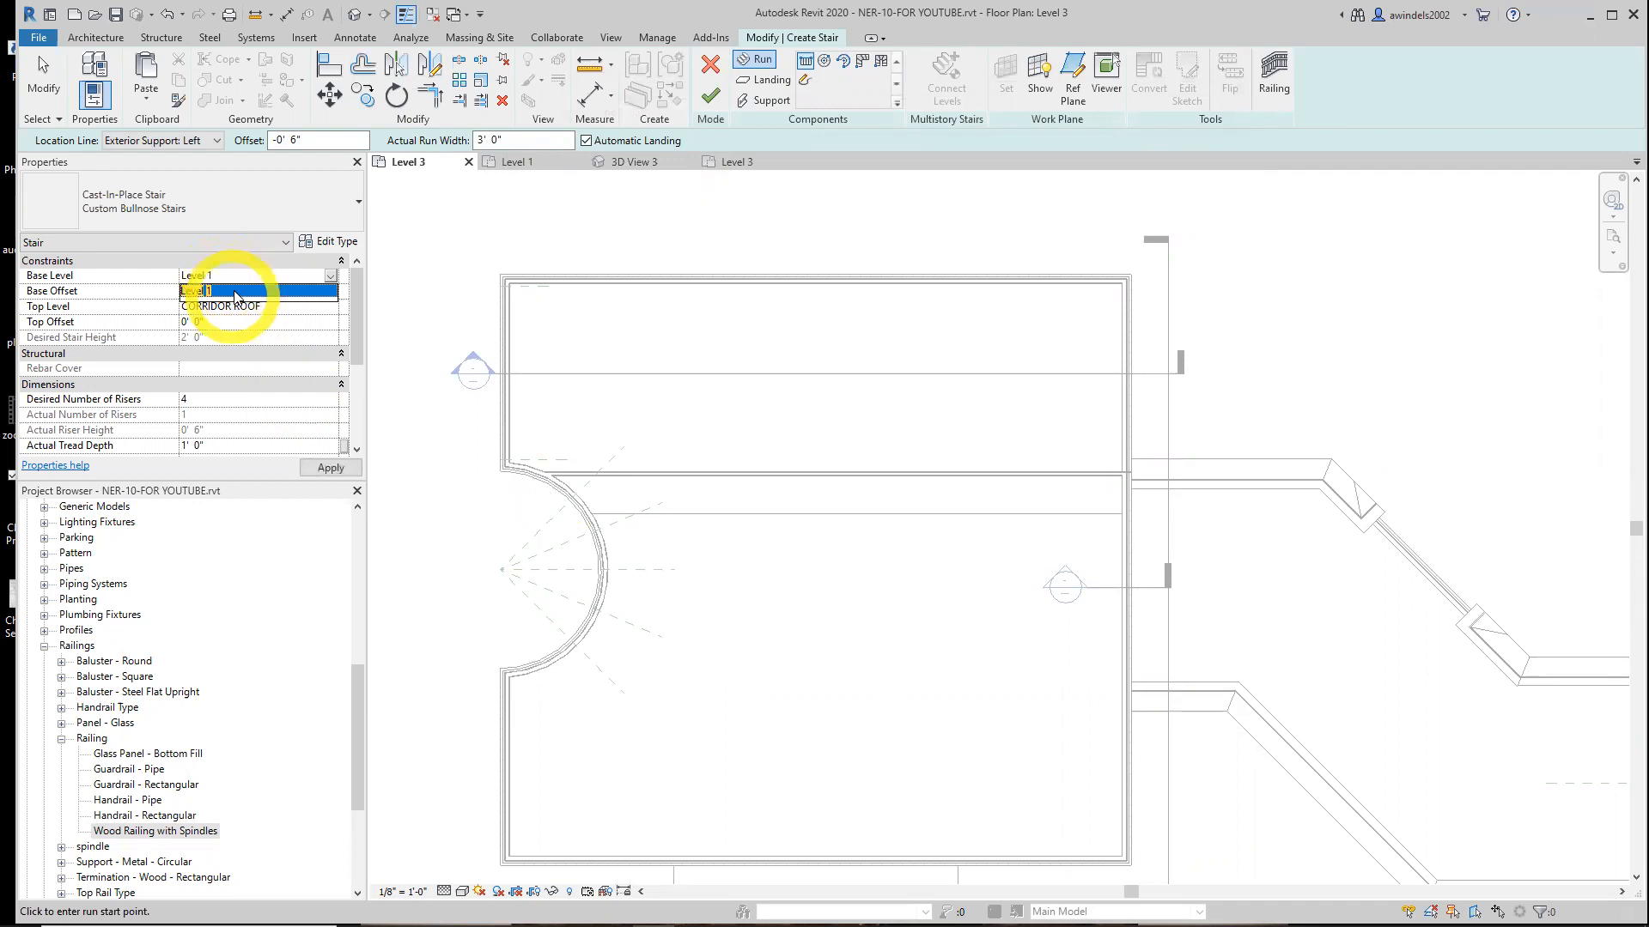
Set the stair's Base Offset to 0' 6 5/8"
{"action": "left_click", "coordinate": [236, 292]}
{"action": "left_click", "coordinate": [239, 292]}
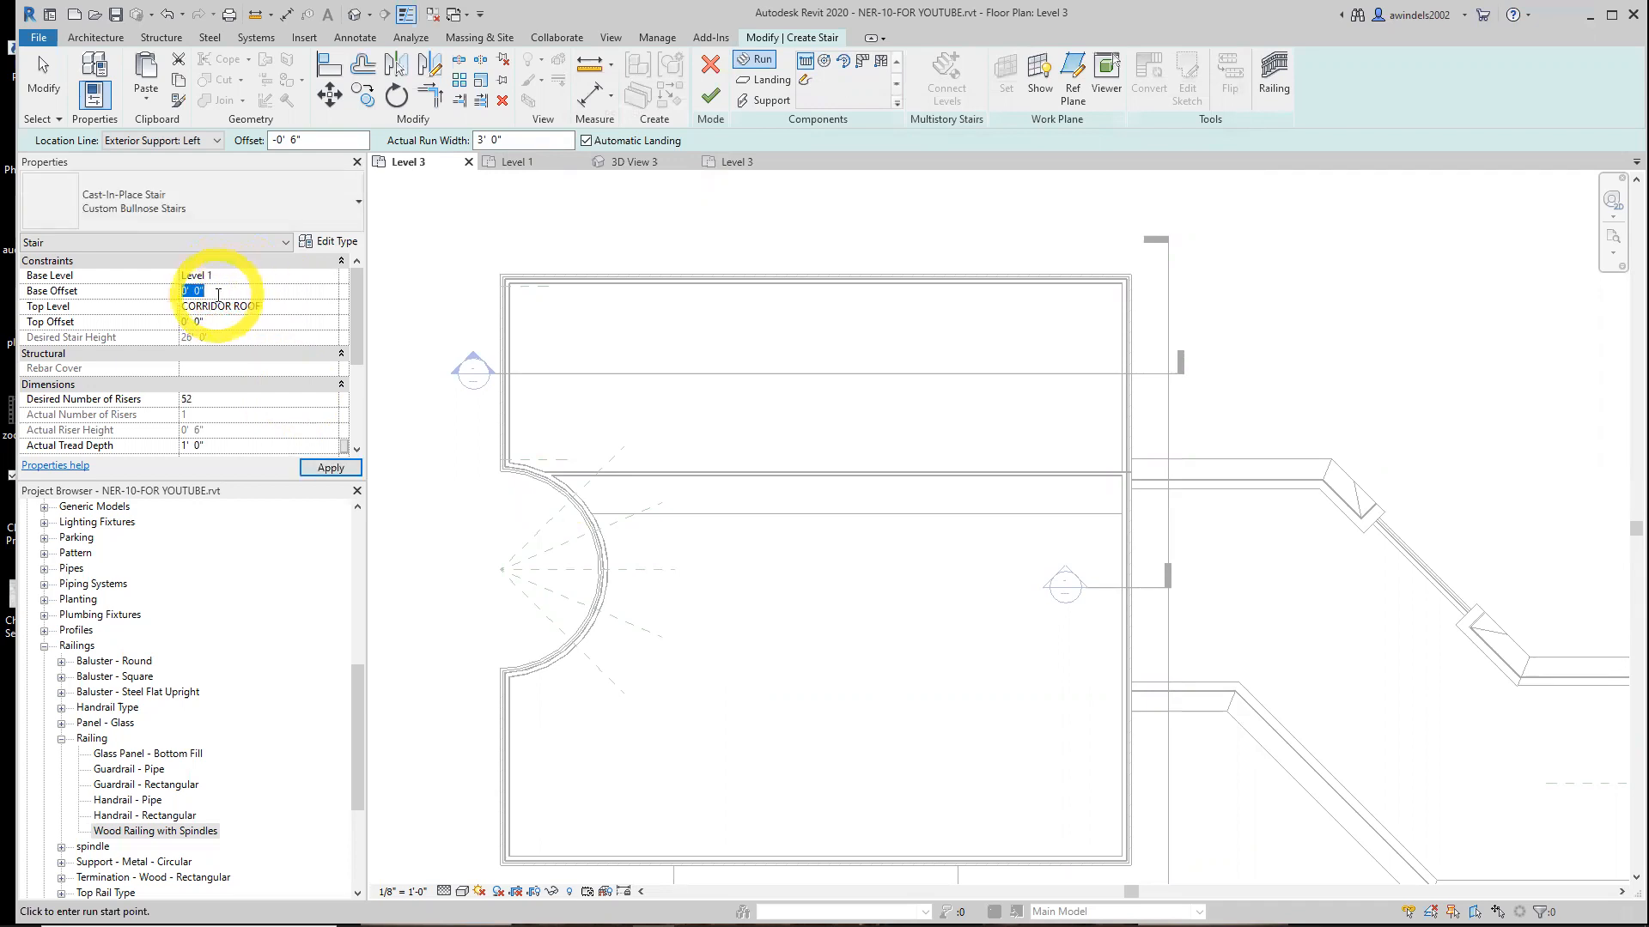
{"action": "left_click", "coordinate": [218, 295]}
{"action": "key", "text": "BackSpace"}
{"action": "type", "text": "5"}
{"action": "key", "text": "BackSpace"}
{"action": "type", "text": "5/8"}
{"action": "left_click", "coordinate": [250, 303]}
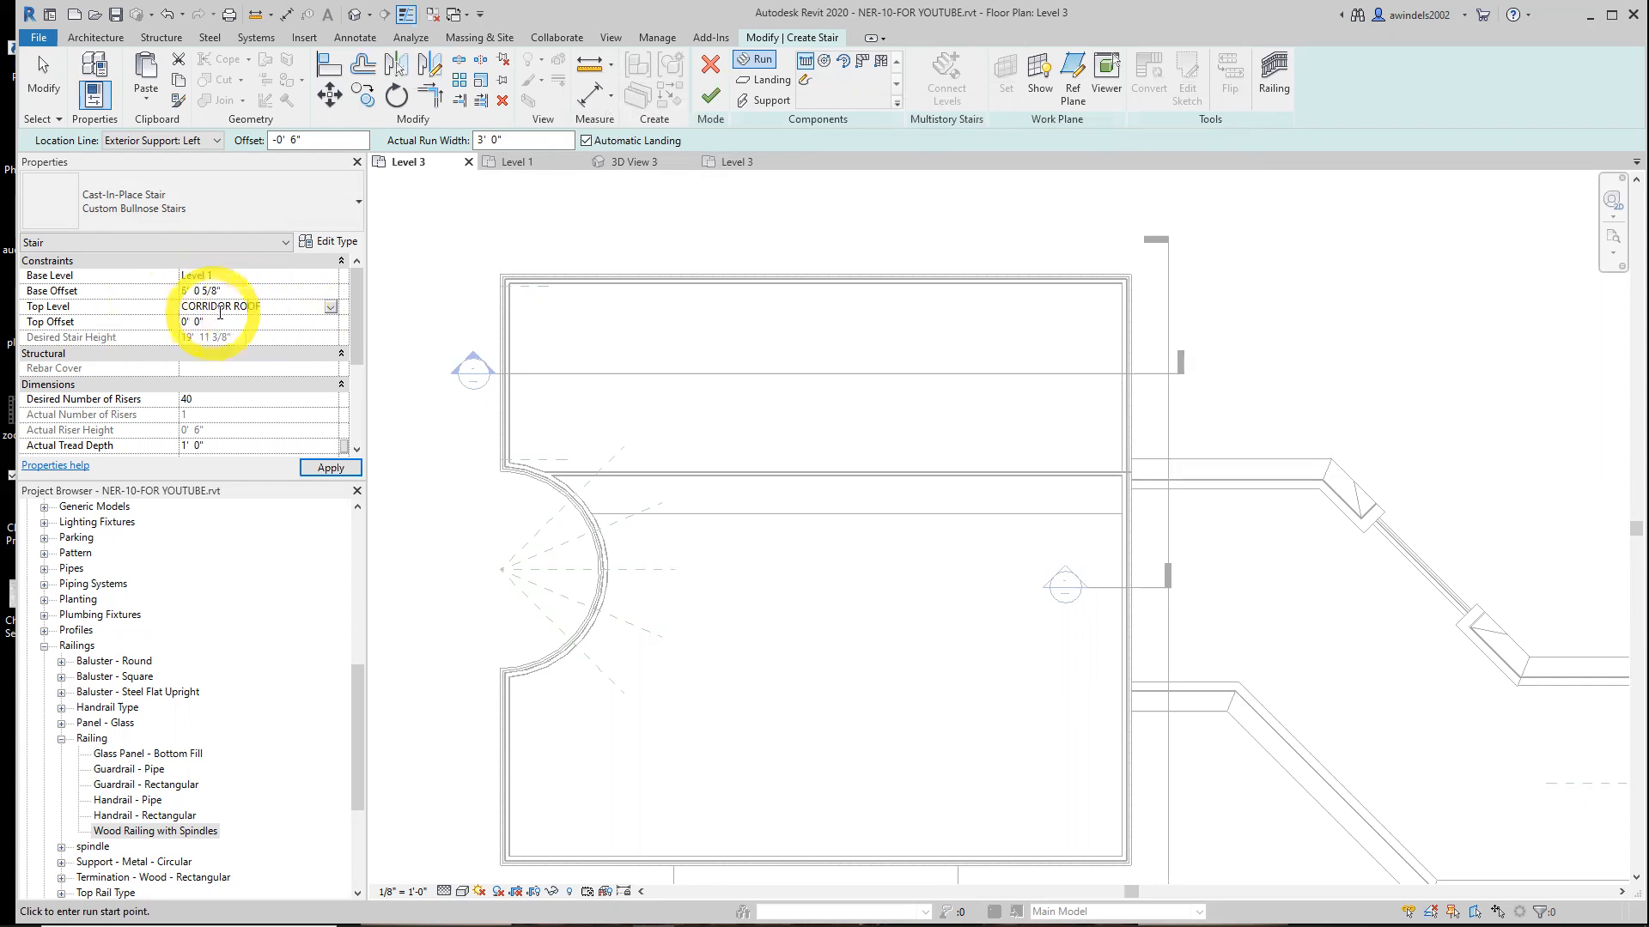
{"action": "left_click", "coordinate": [185, 291]}
{"action": "key", "text": "BackSpace"}
{"action": "type", "text": "0"}
{"action": "key", "text": "BackSpace"}
{"action": "type", "text": "6"}
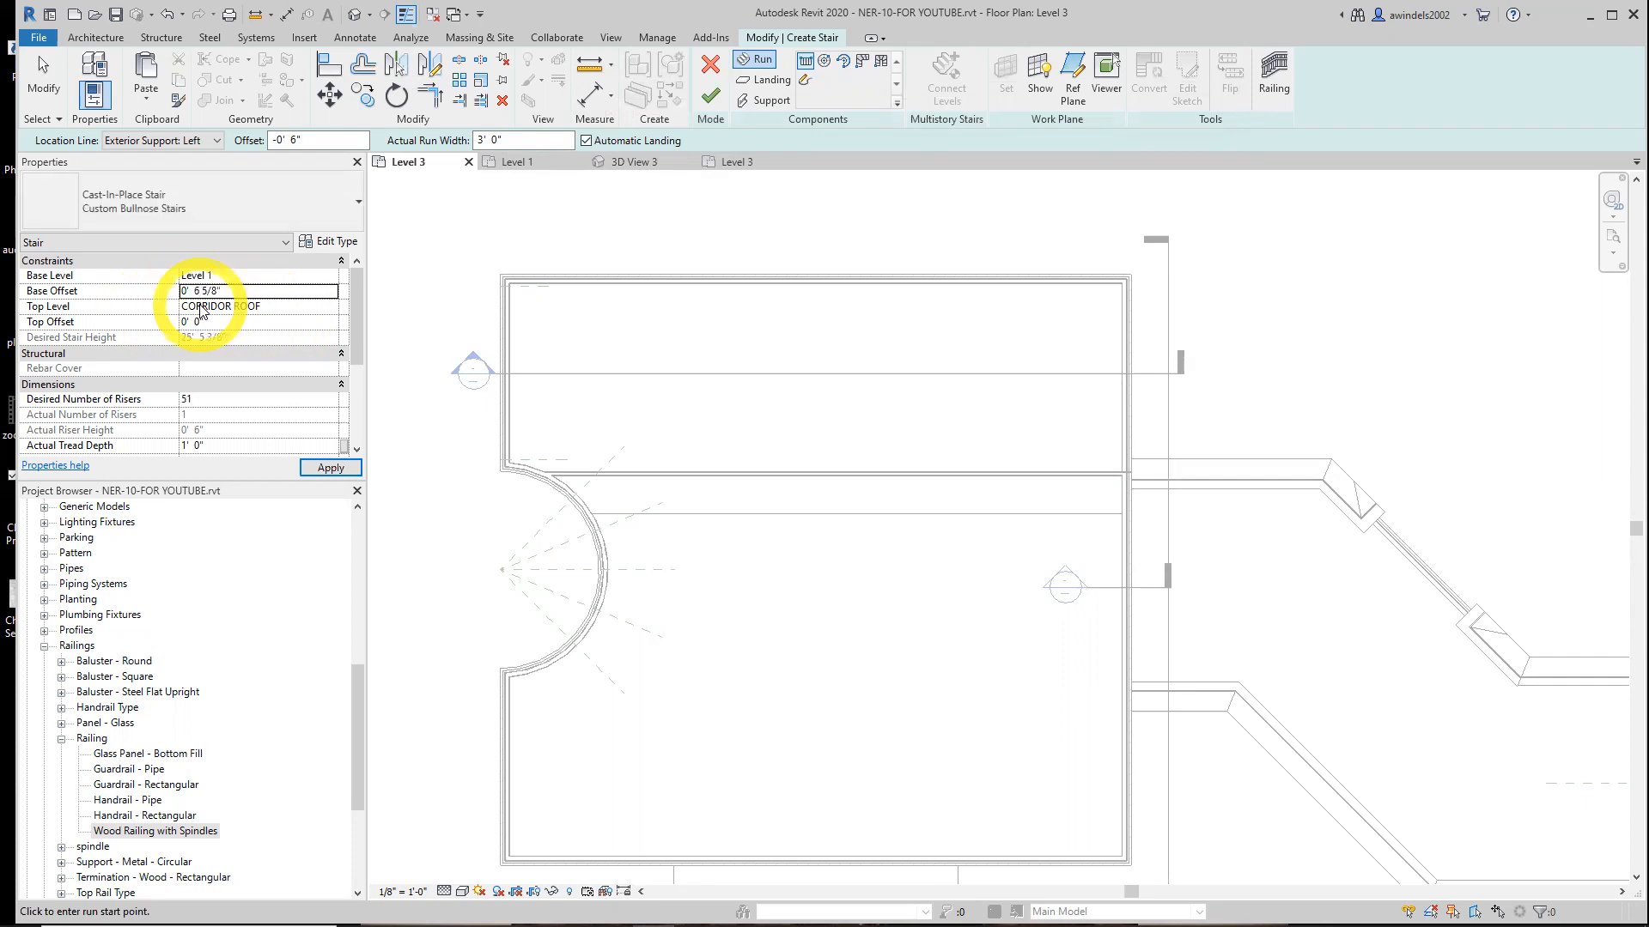
{"action": "left_click", "coordinate": [225, 291]}
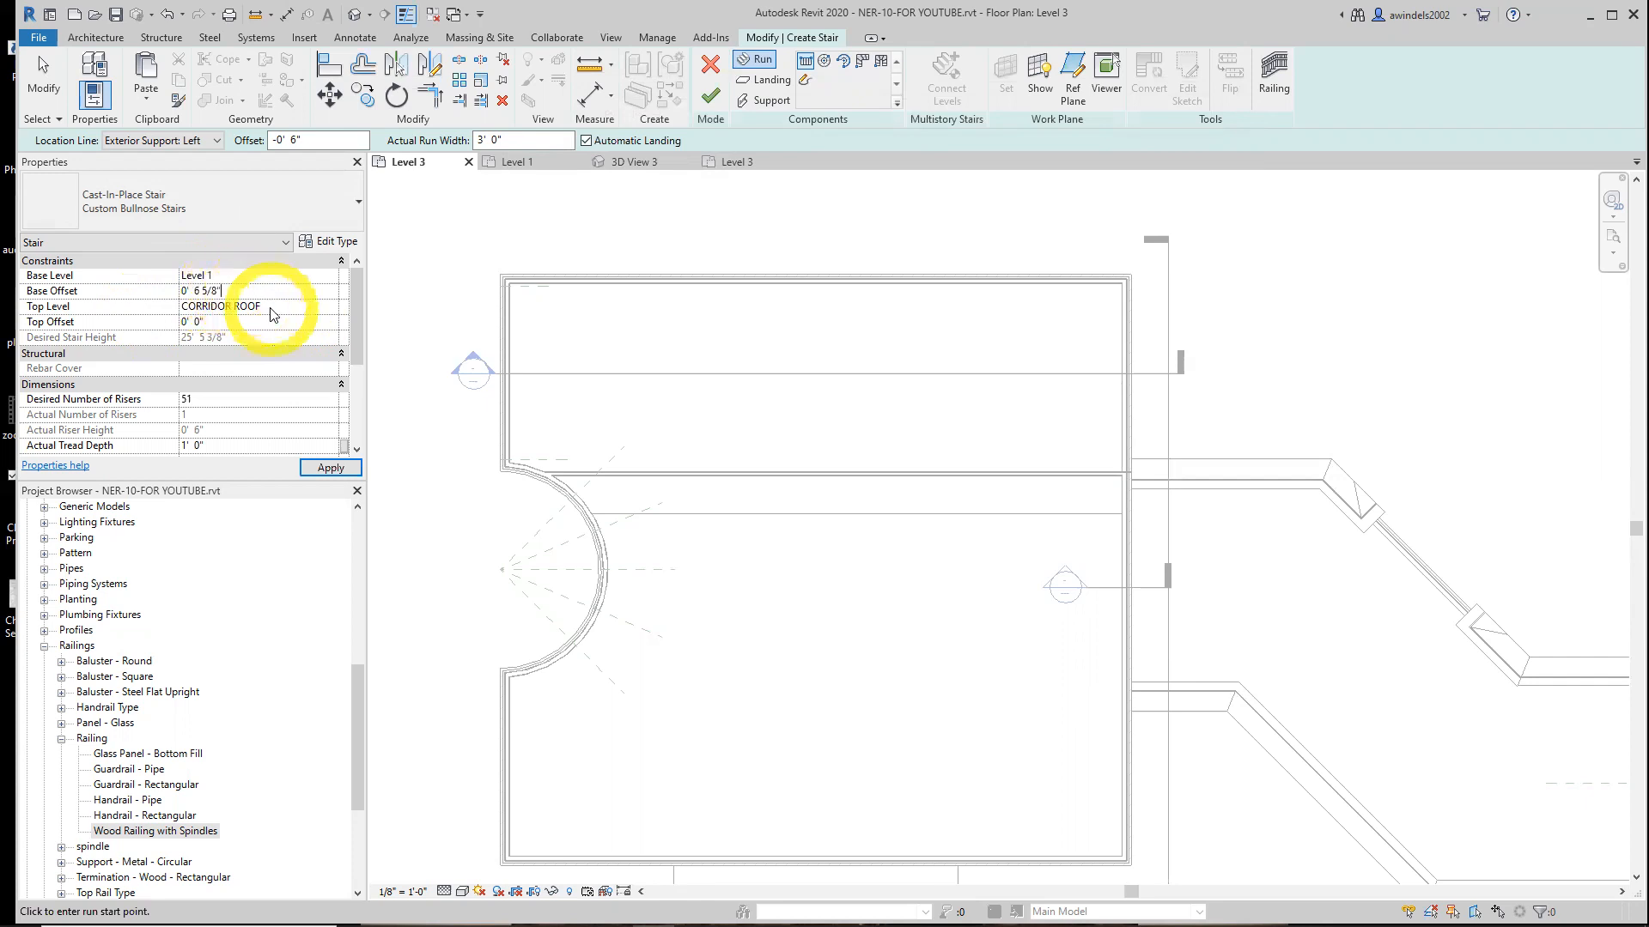
Set the stair's Top Level to Level 3
{"action": "left_click", "coordinate": [330, 314]}
{"action": "left_click", "coordinate": [331, 309]}
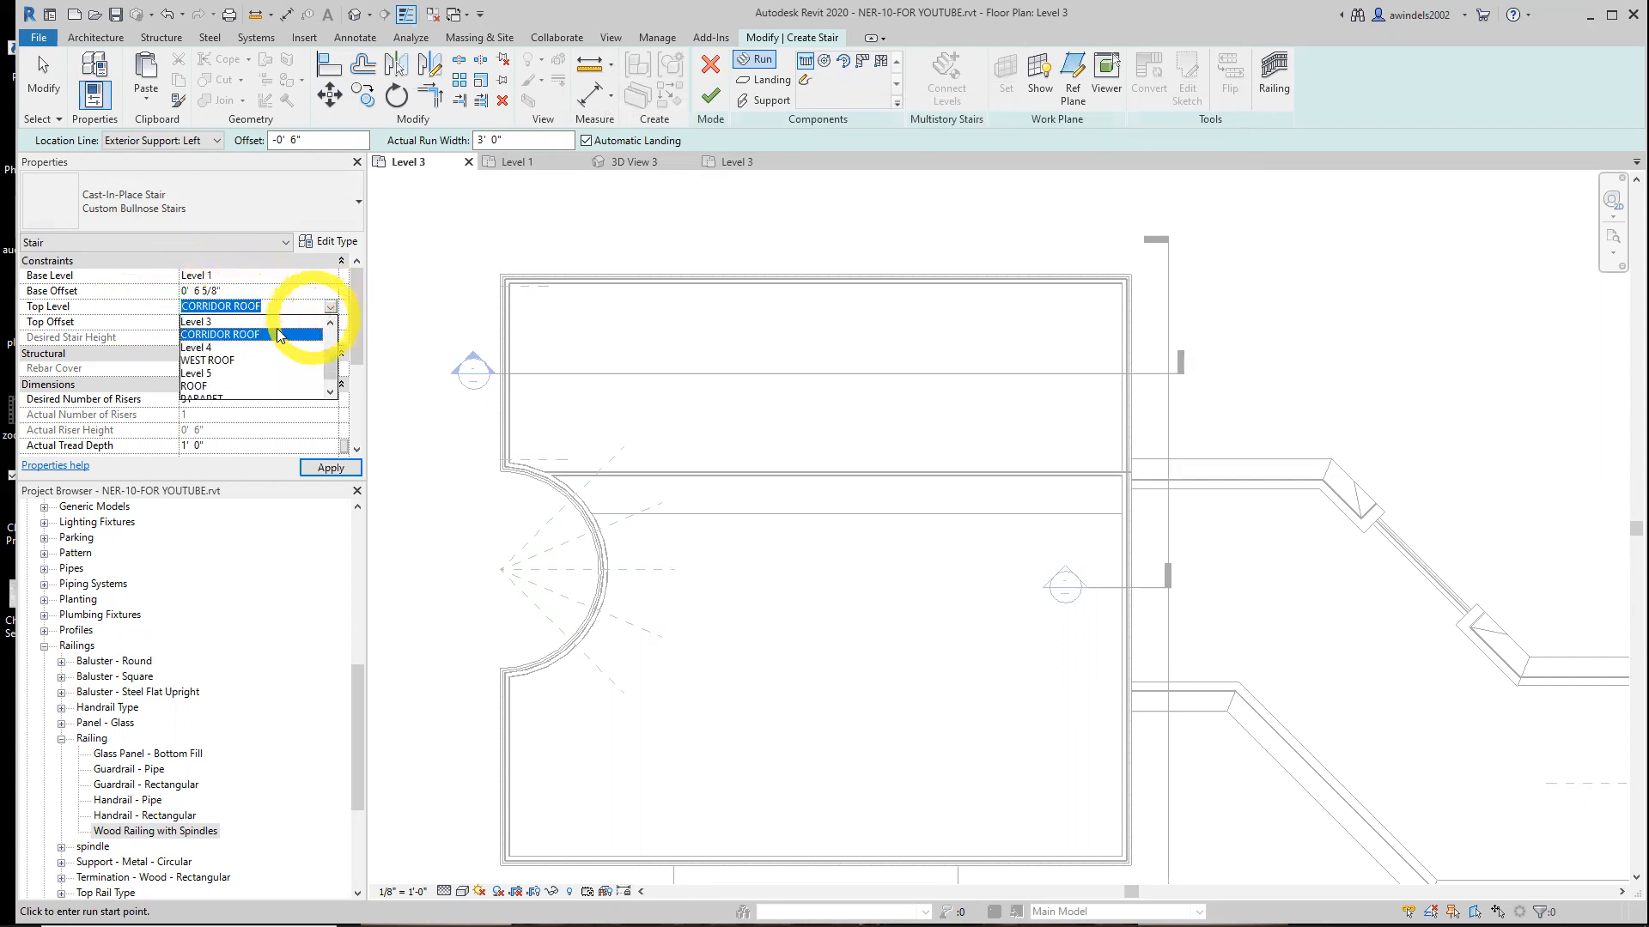
{"action": "left_click", "coordinate": [211, 323]}
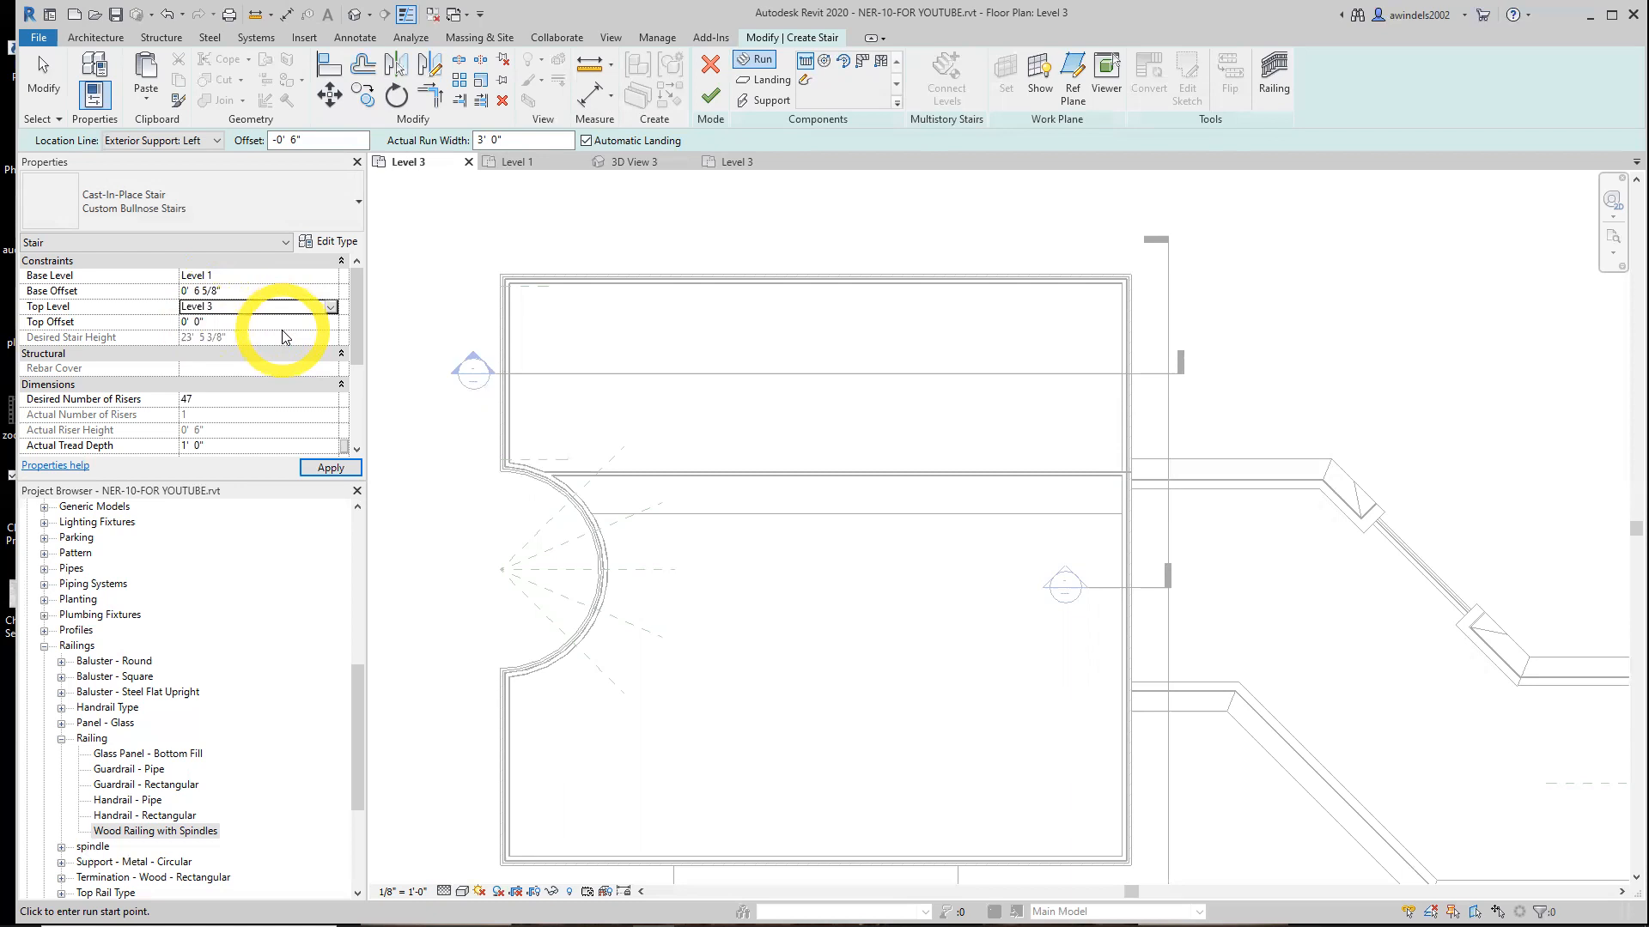
{"action": "left_click", "coordinate": [238, 289]}
{"action": "double_click", "coordinate": [239, 290]}
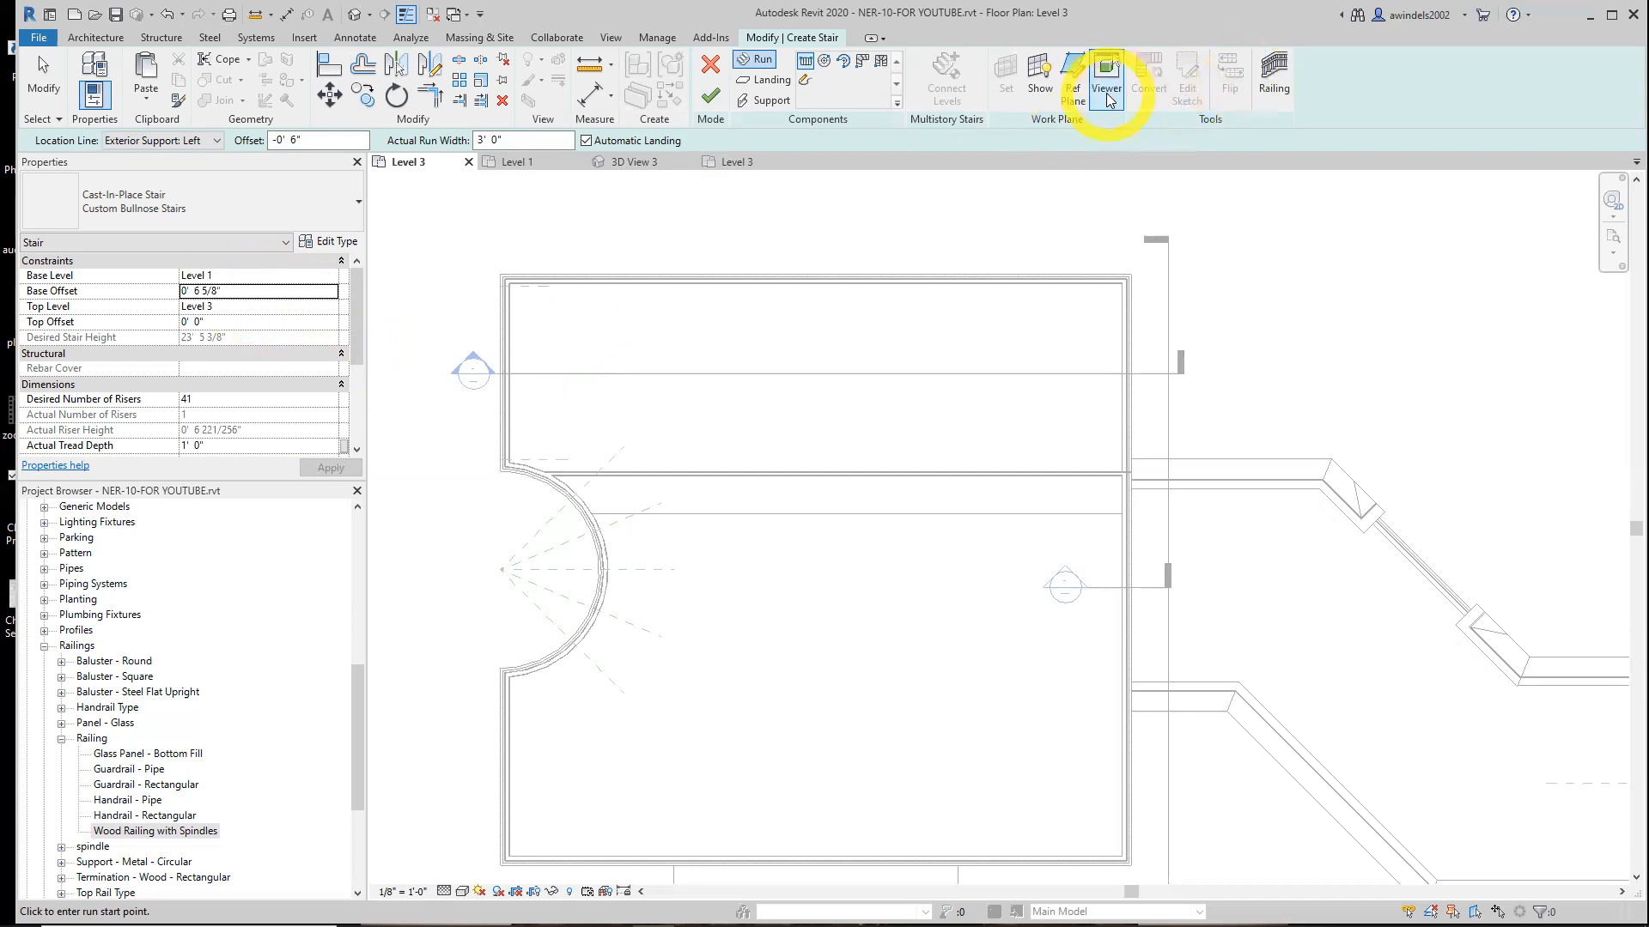
Place a reference plane picked from the east exterior wall with a 22' 0" offset
{"action": "left_click", "coordinate": [1072, 93]}
{"action": "left_click", "coordinate": [723, 65]}
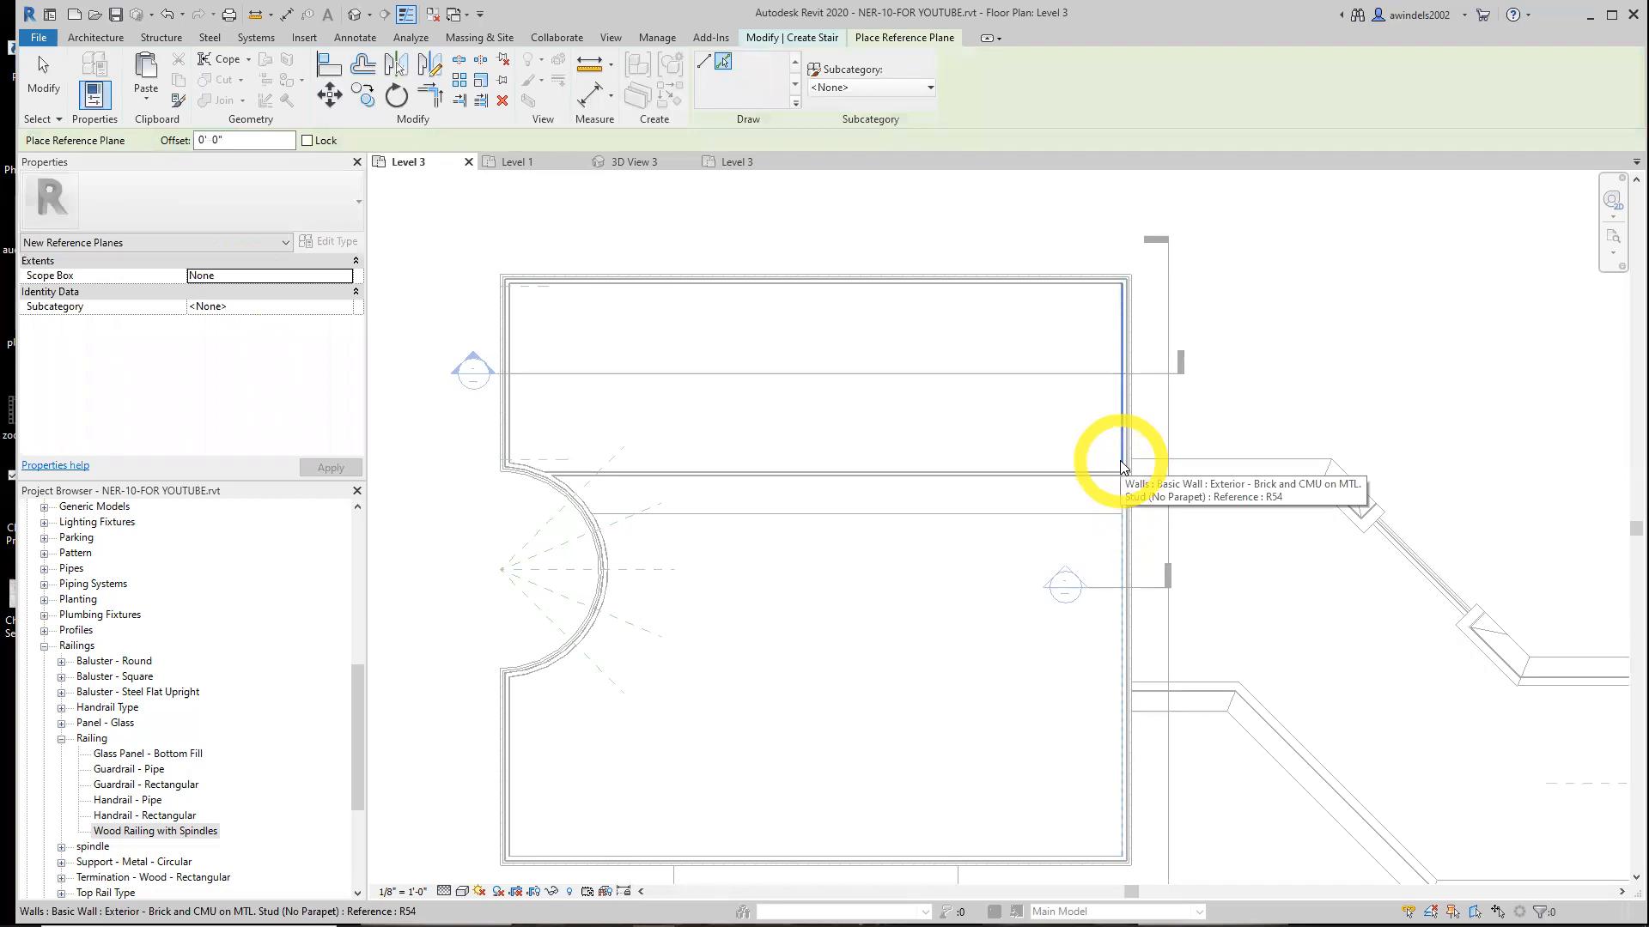
{"action": "double_click", "coordinate": [249, 139]}
{"action": "type", "text": "22"}
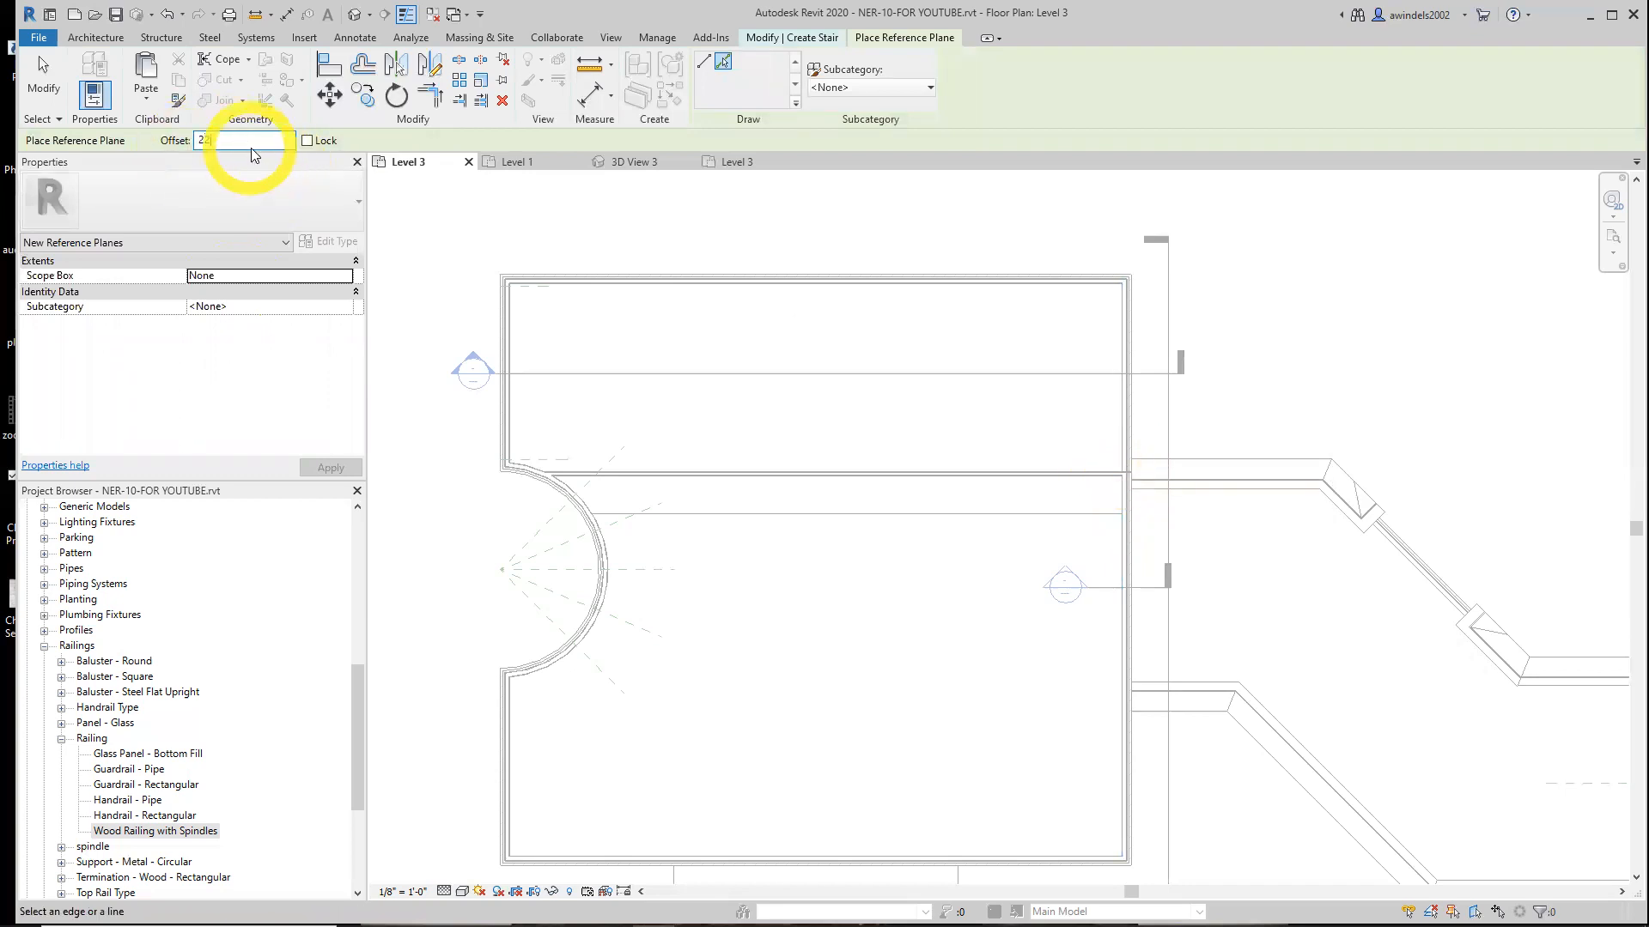
{"action": "left_click", "coordinate": [1118, 450]}
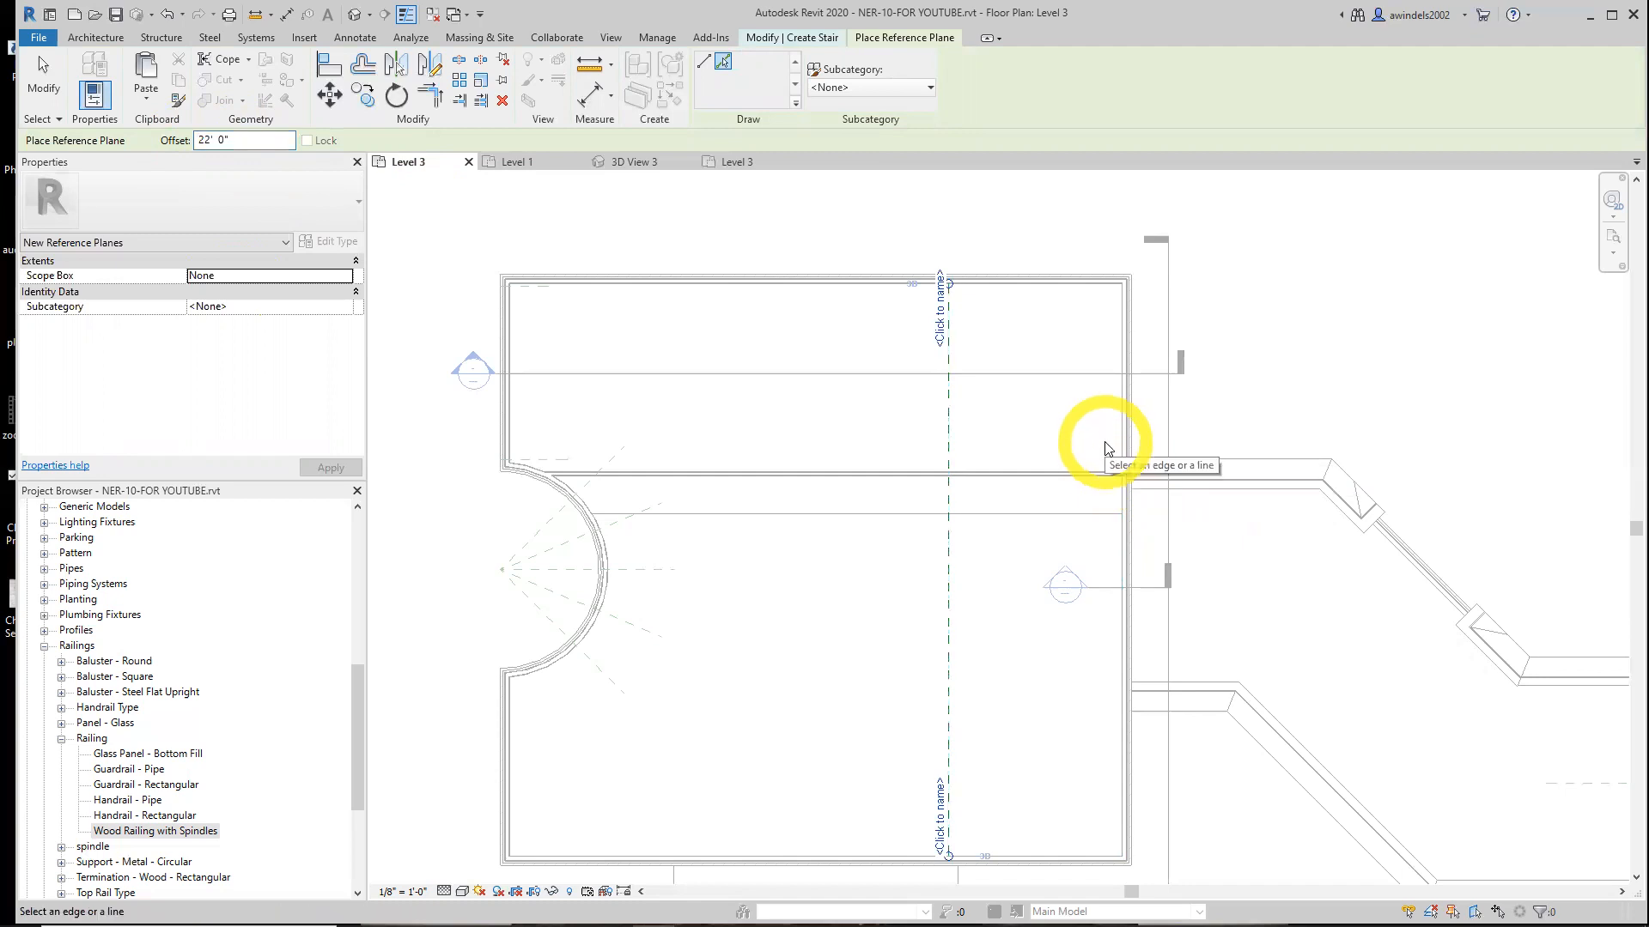
Add a vertical reference plane offset 11' 11" to the west of the 22' plane
{"action": "left_click", "coordinate": [249, 142]}
{"action": "left_click_drag", "start_coordinate": [249, 141], "coordinate": [130, 142]}
{"action": "type", "text": "11 11"}
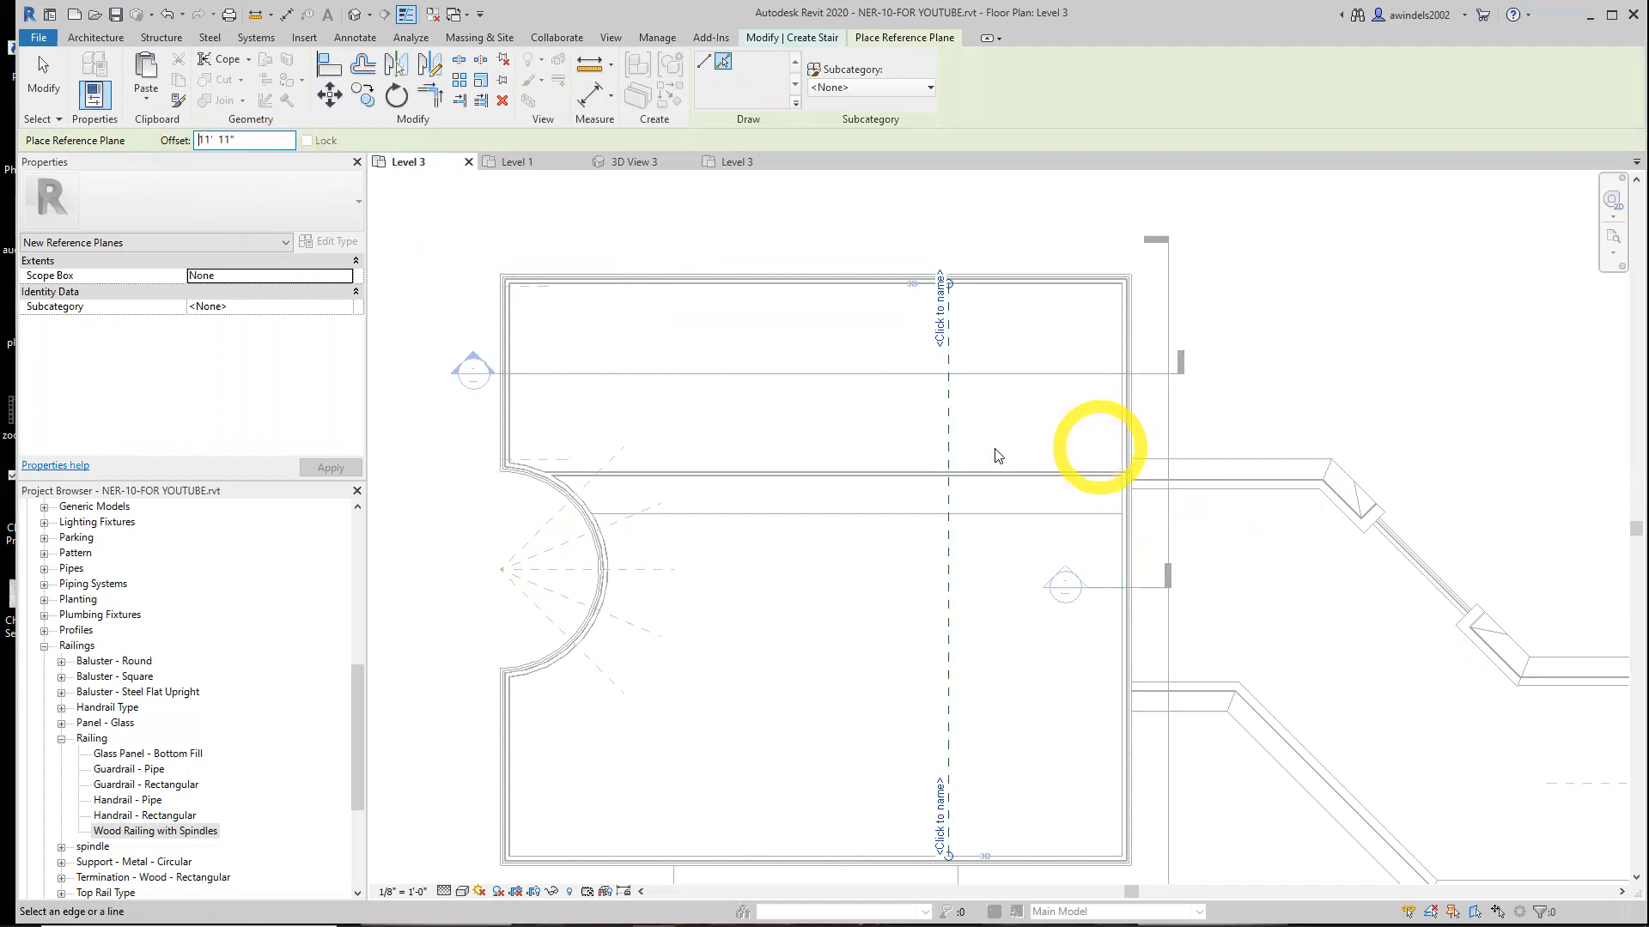
{"action": "left_click", "coordinate": [948, 453]}
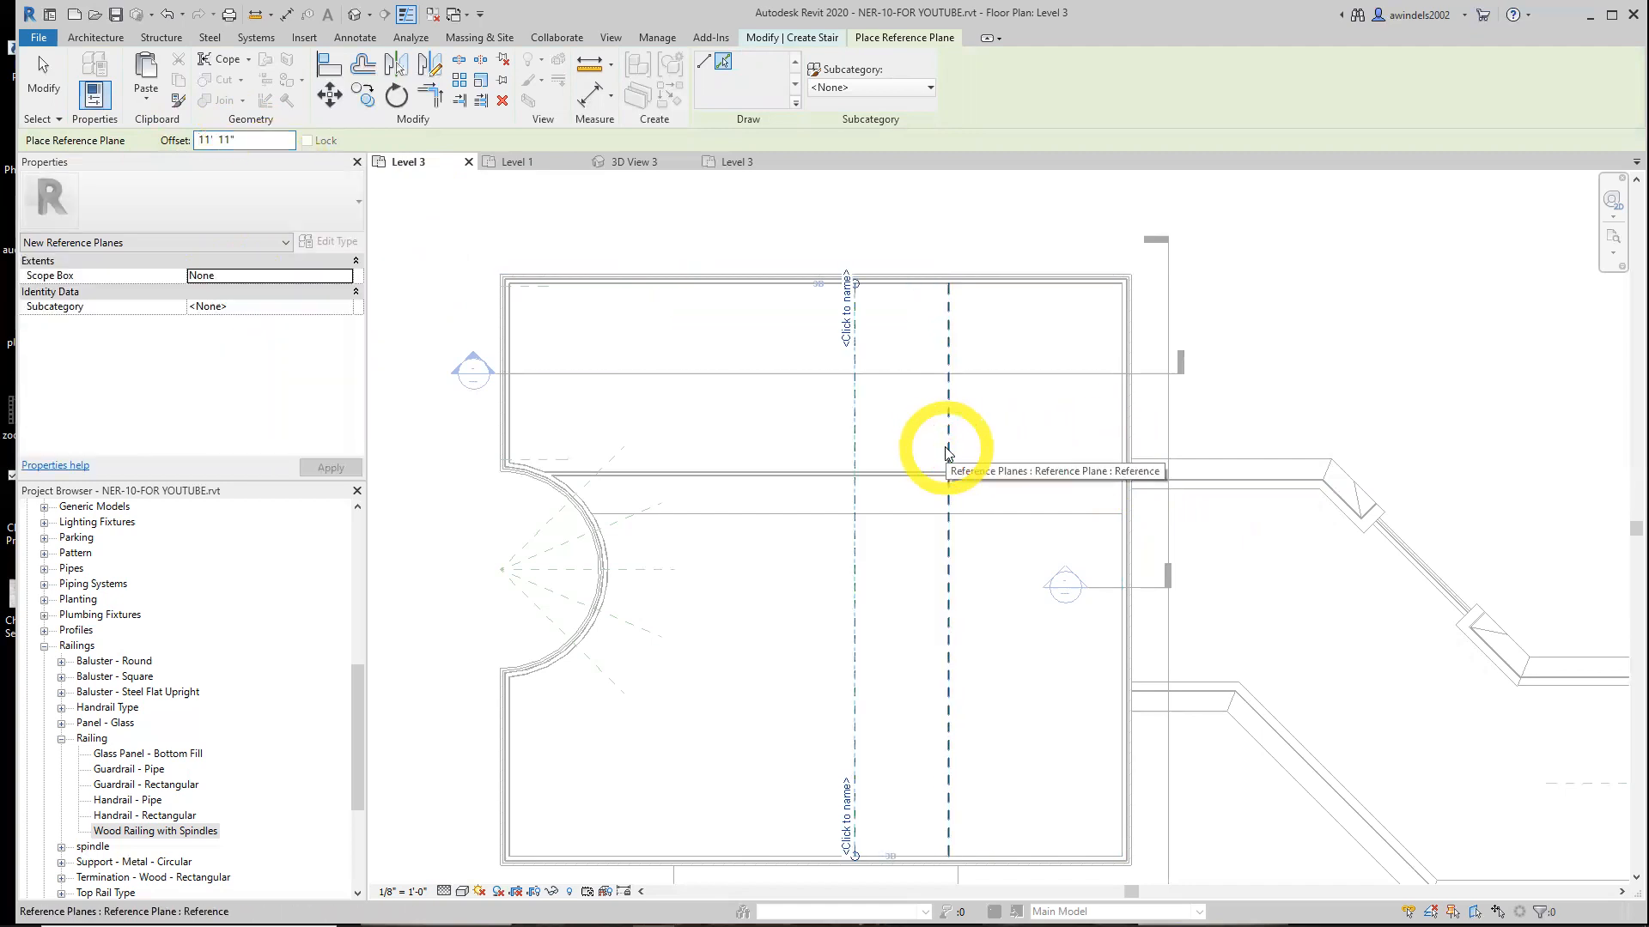
Add another vertical reference plane offset 6' 0" west of the last one
{"action": "left_click_drag", "start_coordinate": [276, 144], "coordinate": [165, 141]}
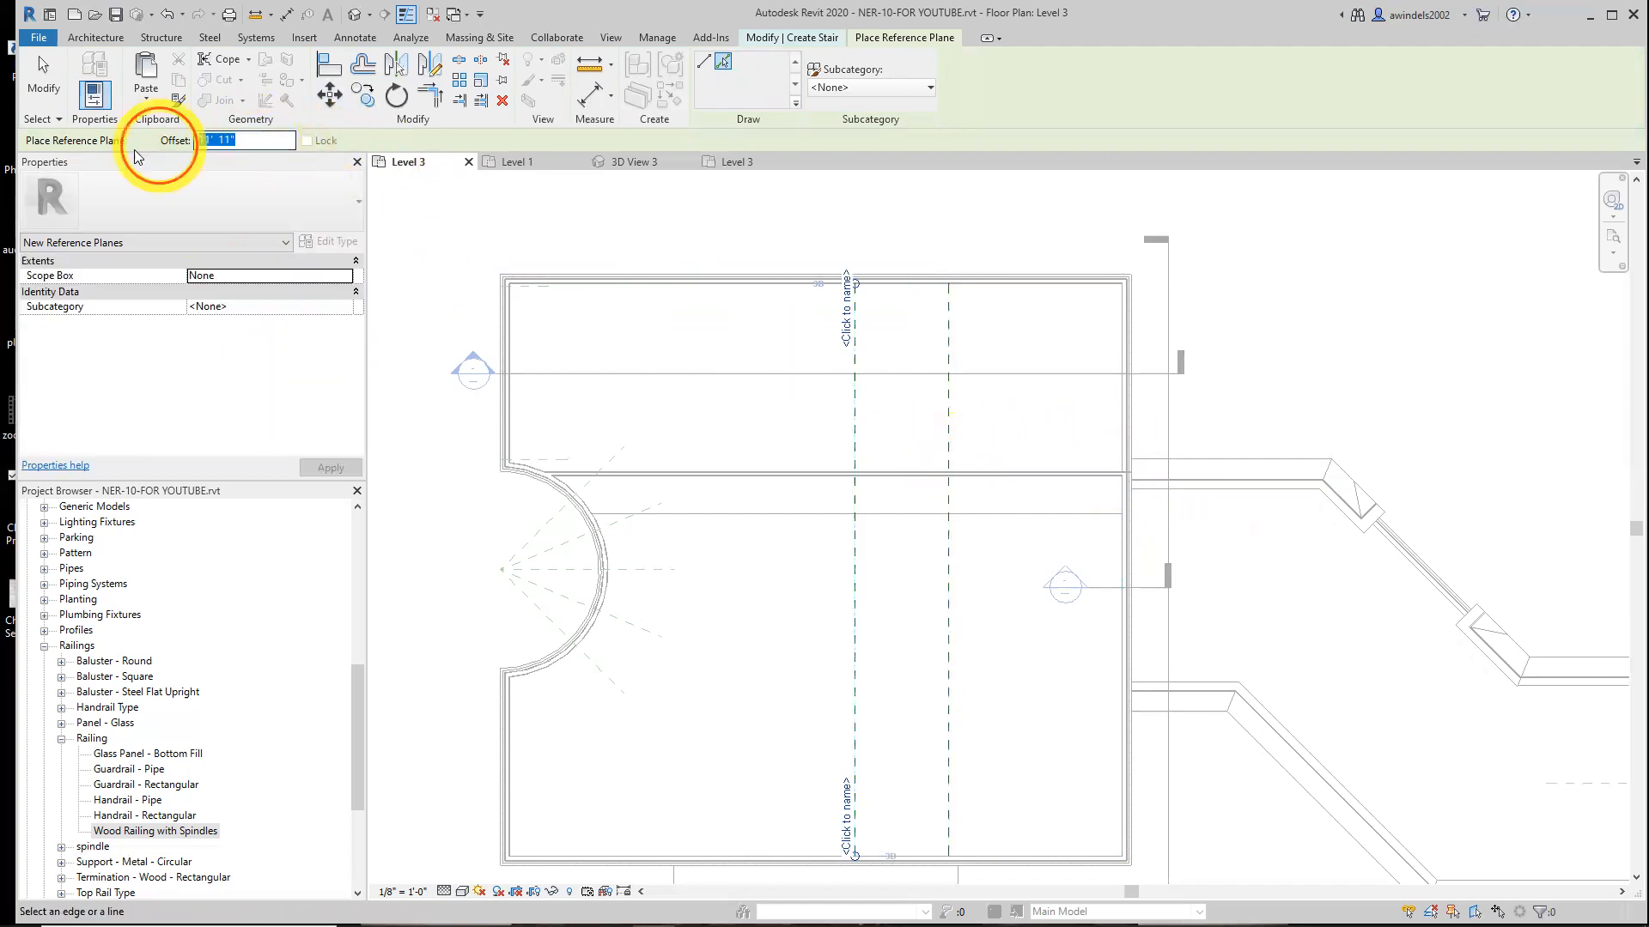
{"action": "type", "text": "6"}
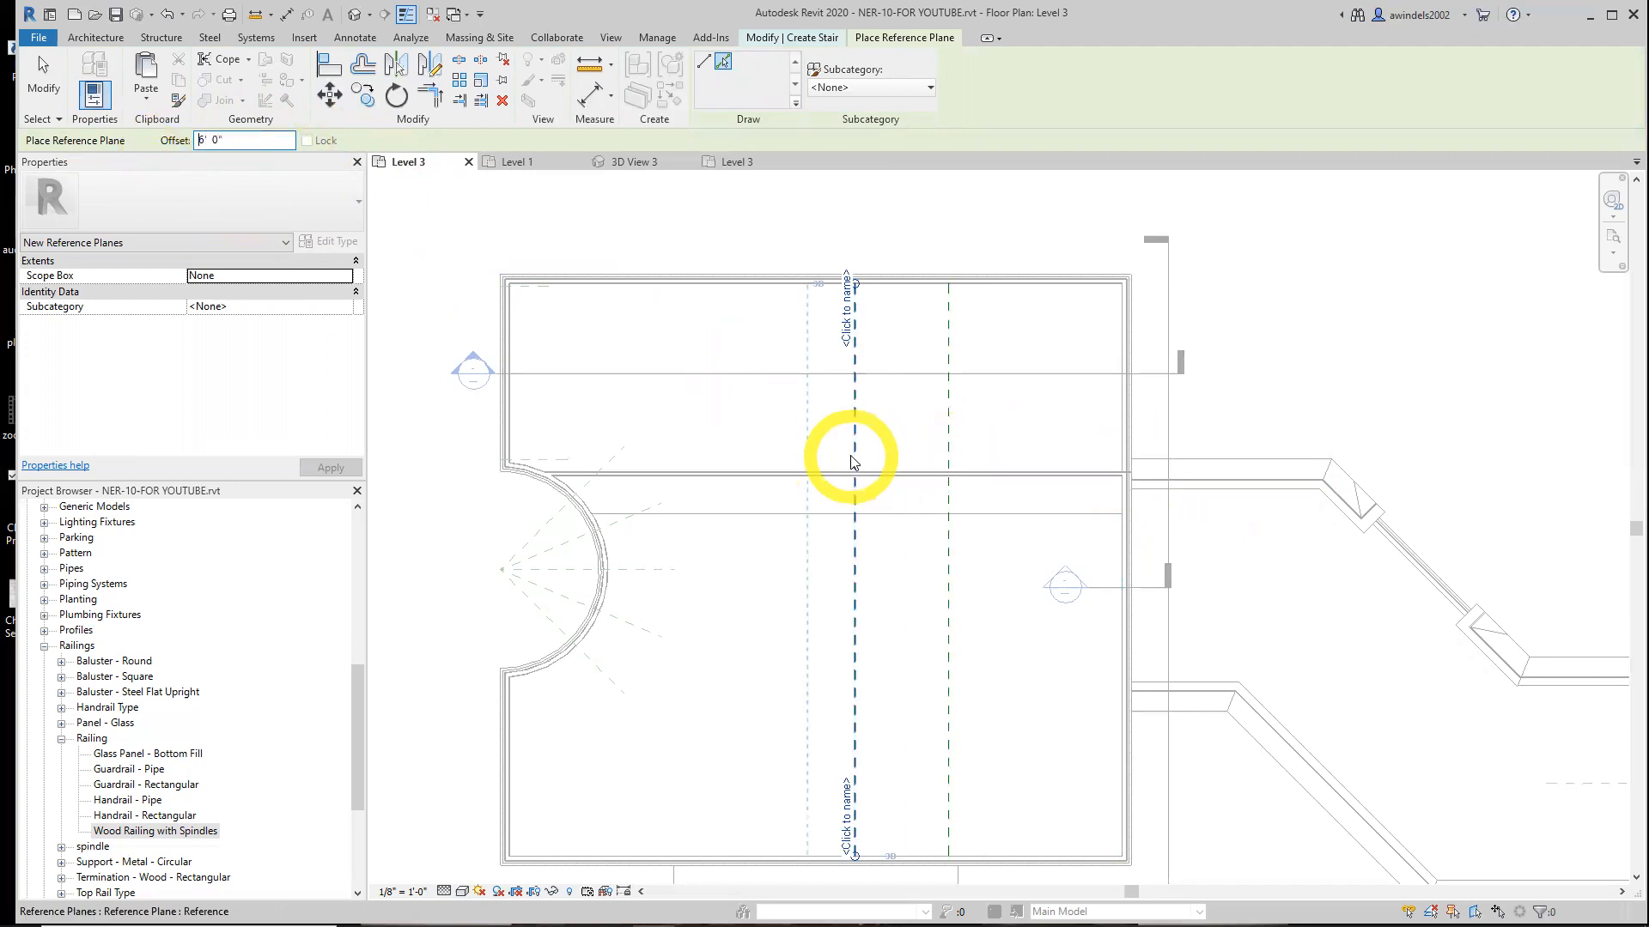
{"action": "left_click", "coordinate": [853, 461]}
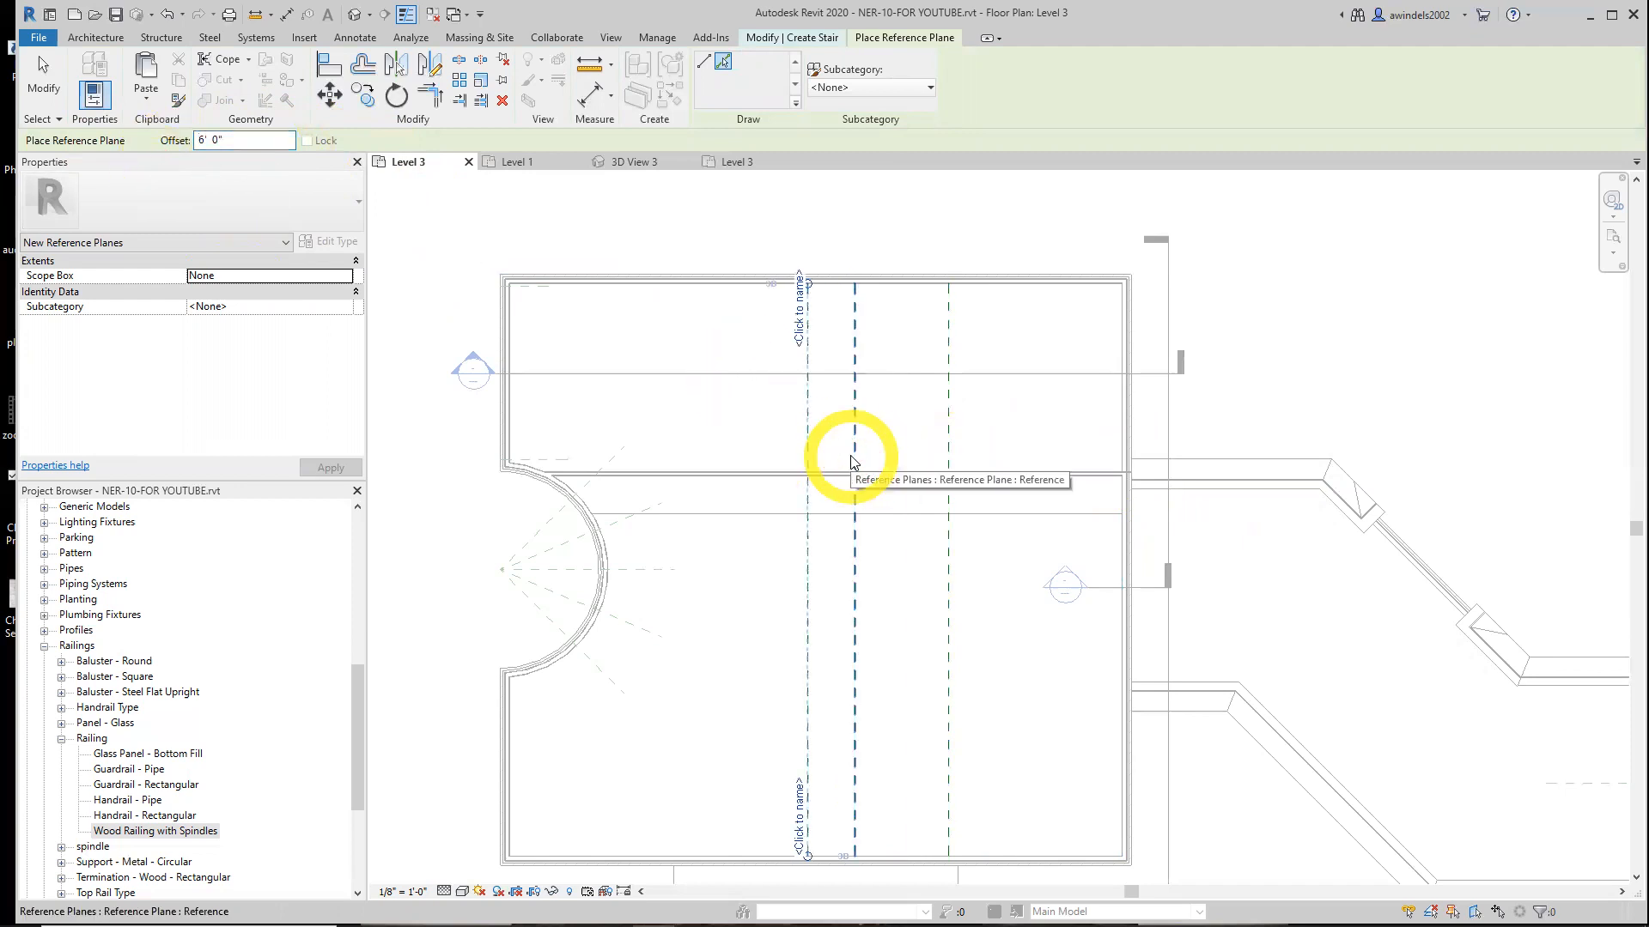
Add a vertical reference plane offset 5' 6" west of the previous plane
{"action": "left_click_drag", "start_coordinate": [221, 140], "coordinate": [155, 141]}
{"action": "type", "text": "5'  8"}
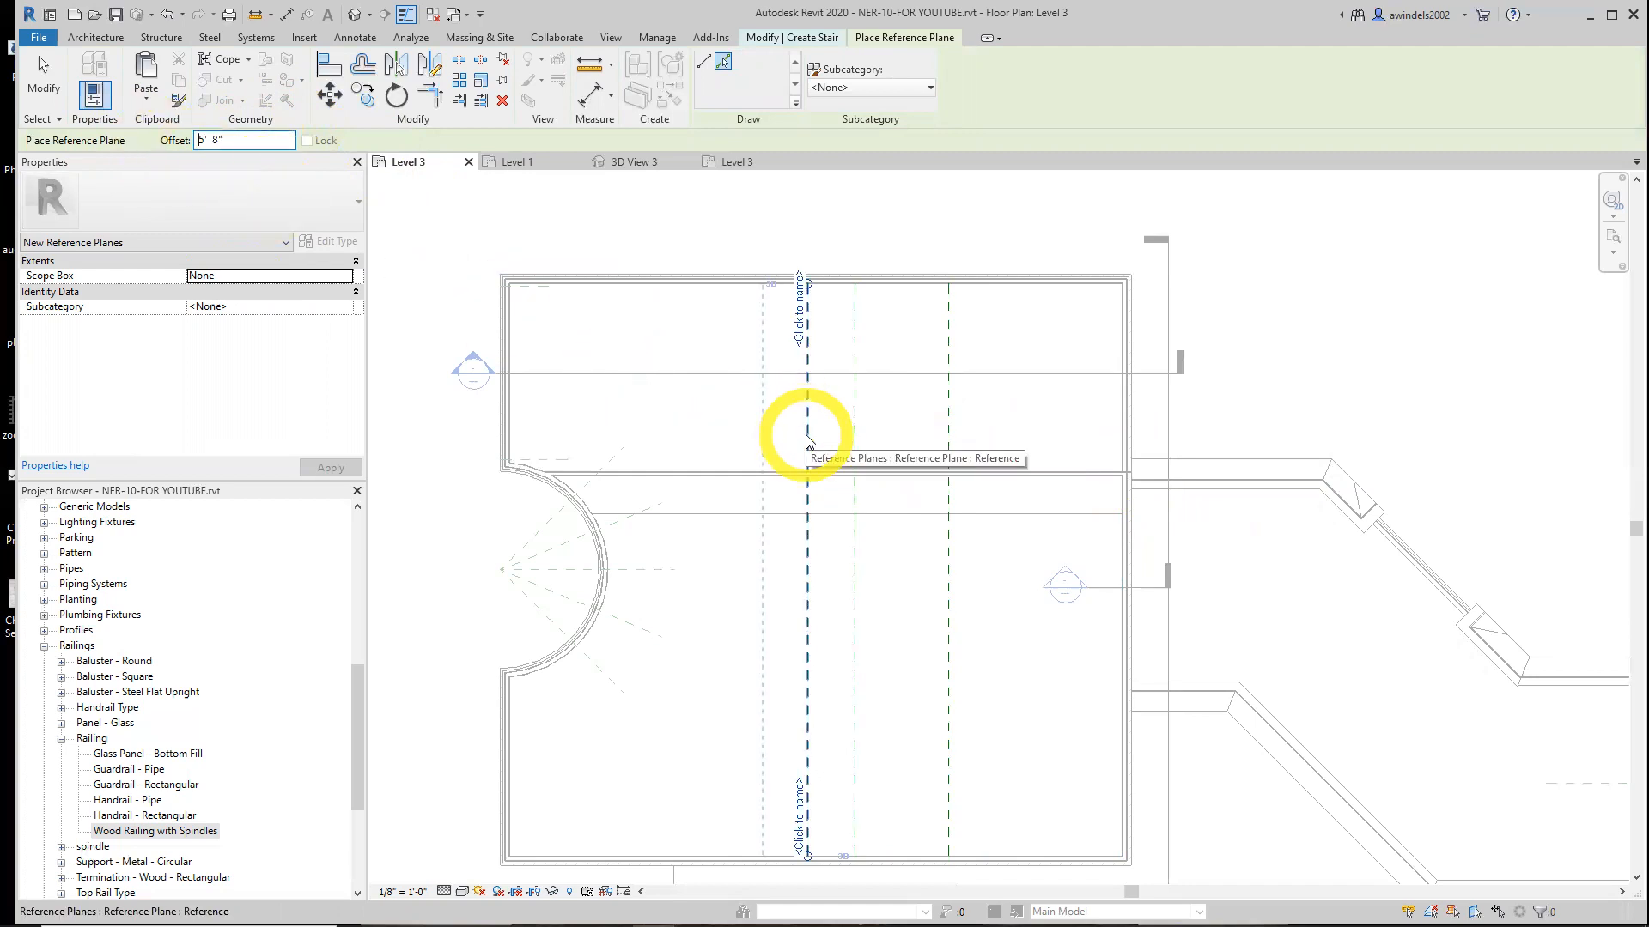
{"action": "left_click", "coordinate": [221, 144]}
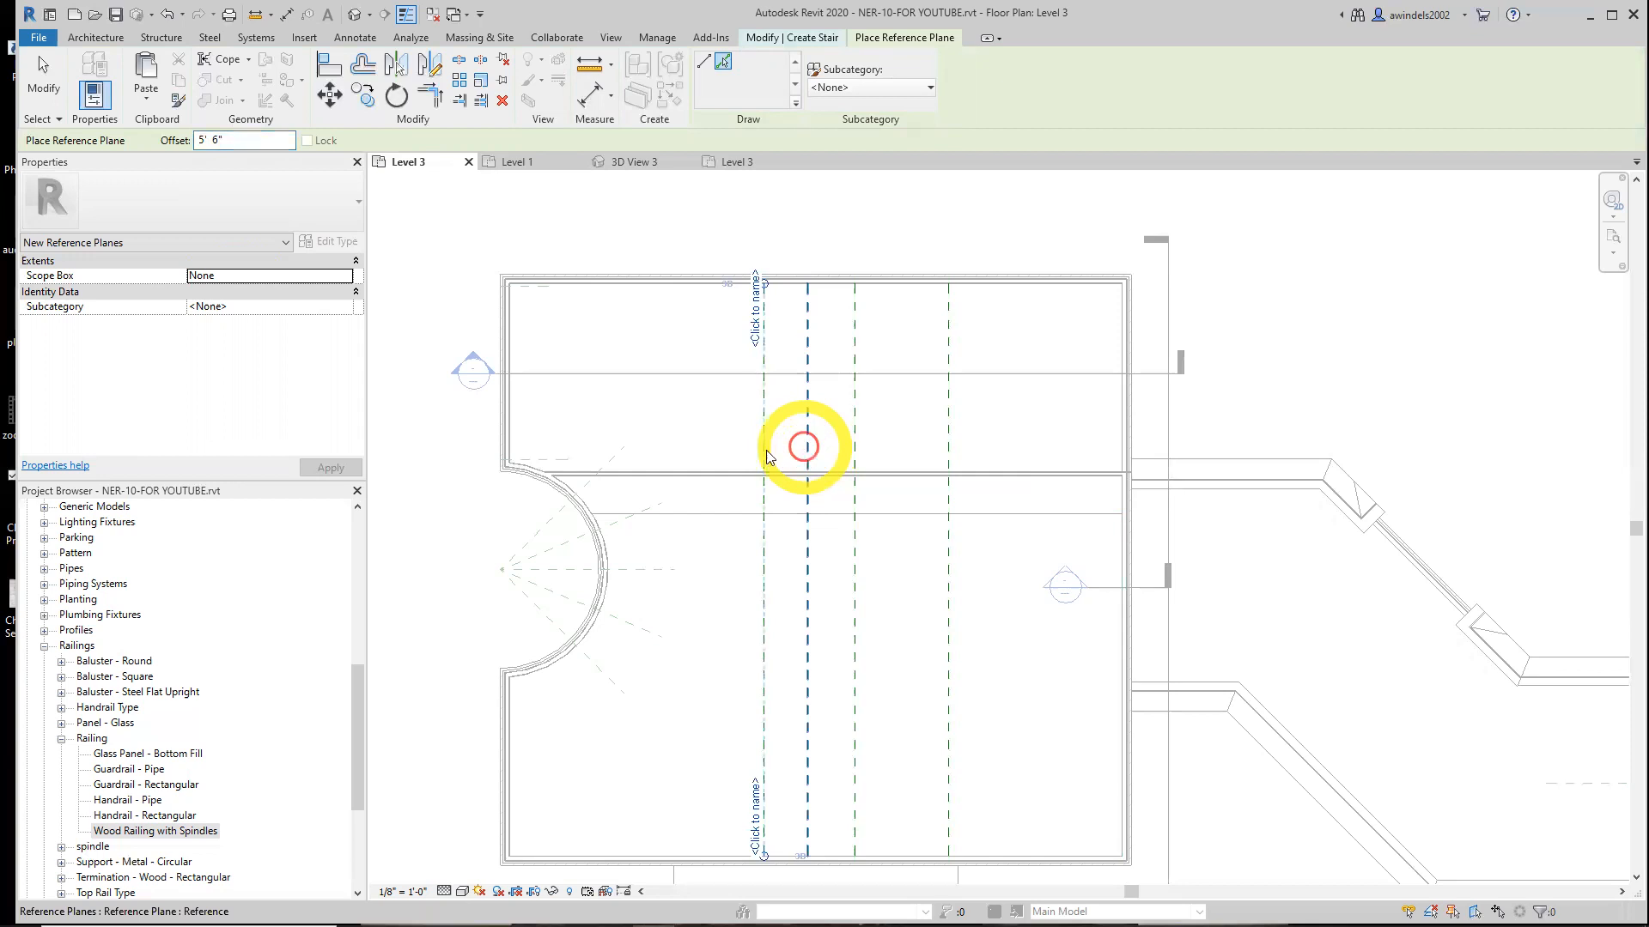
{"action": "left_click", "coordinate": [806, 452]}
Add the leftmost vertical reference plane offset 6' 0" west of the previous one
{"action": "double_click", "coordinate": [219, 141]}
{"action": "type", "text": "6"}
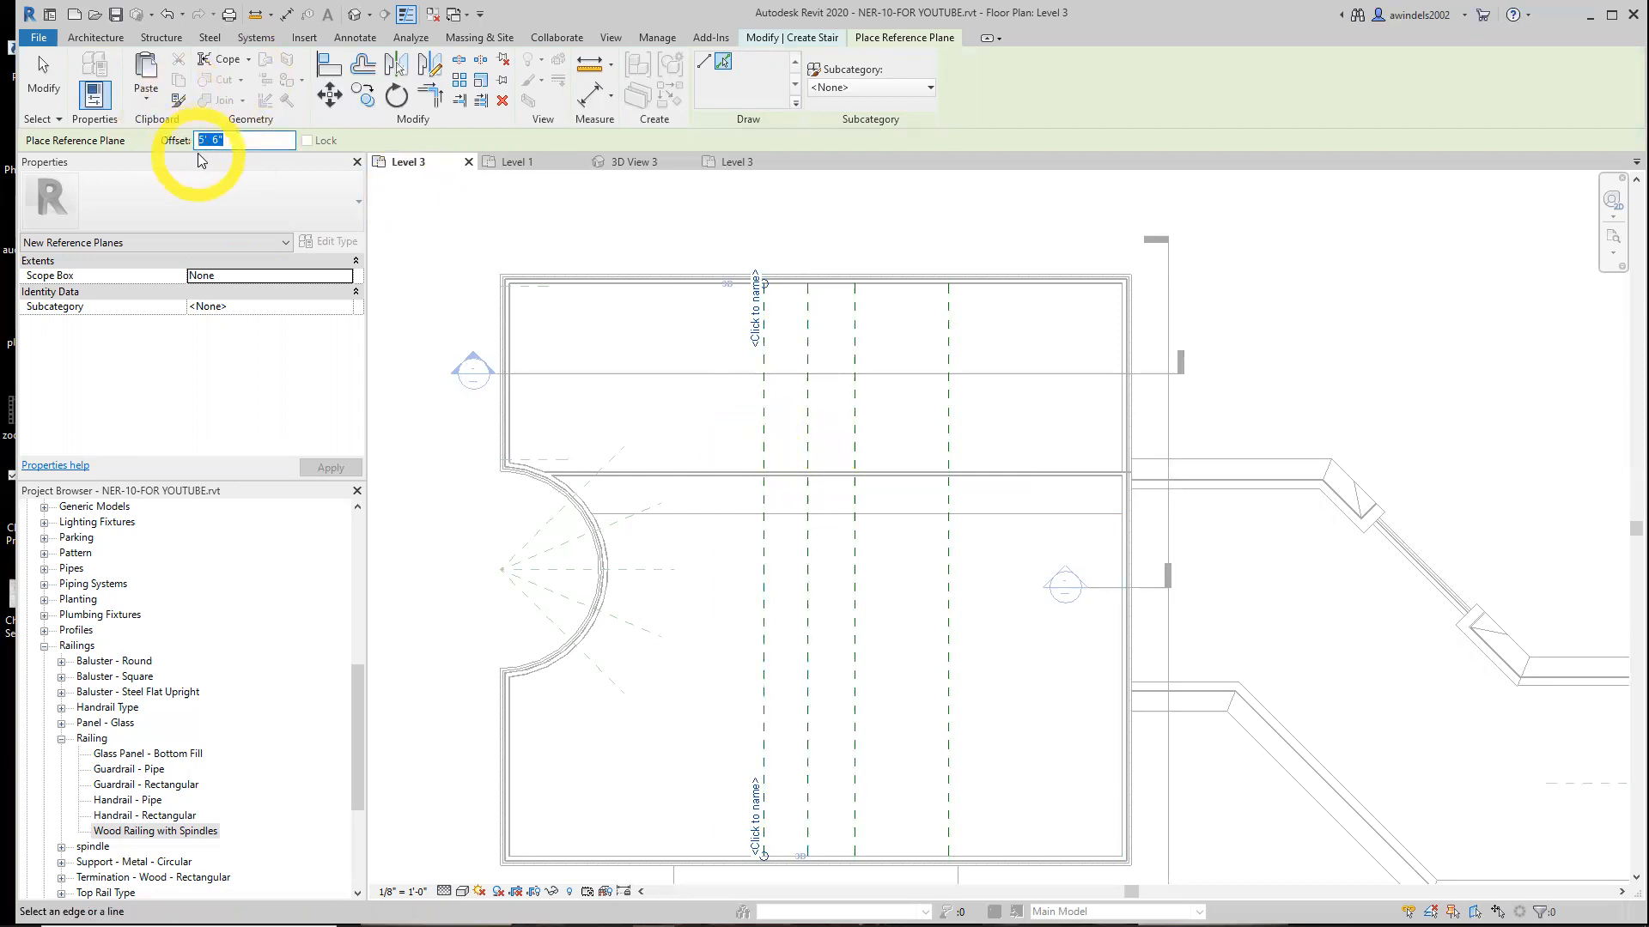
{"action": "left_click", "coordinate": [764, 458]}
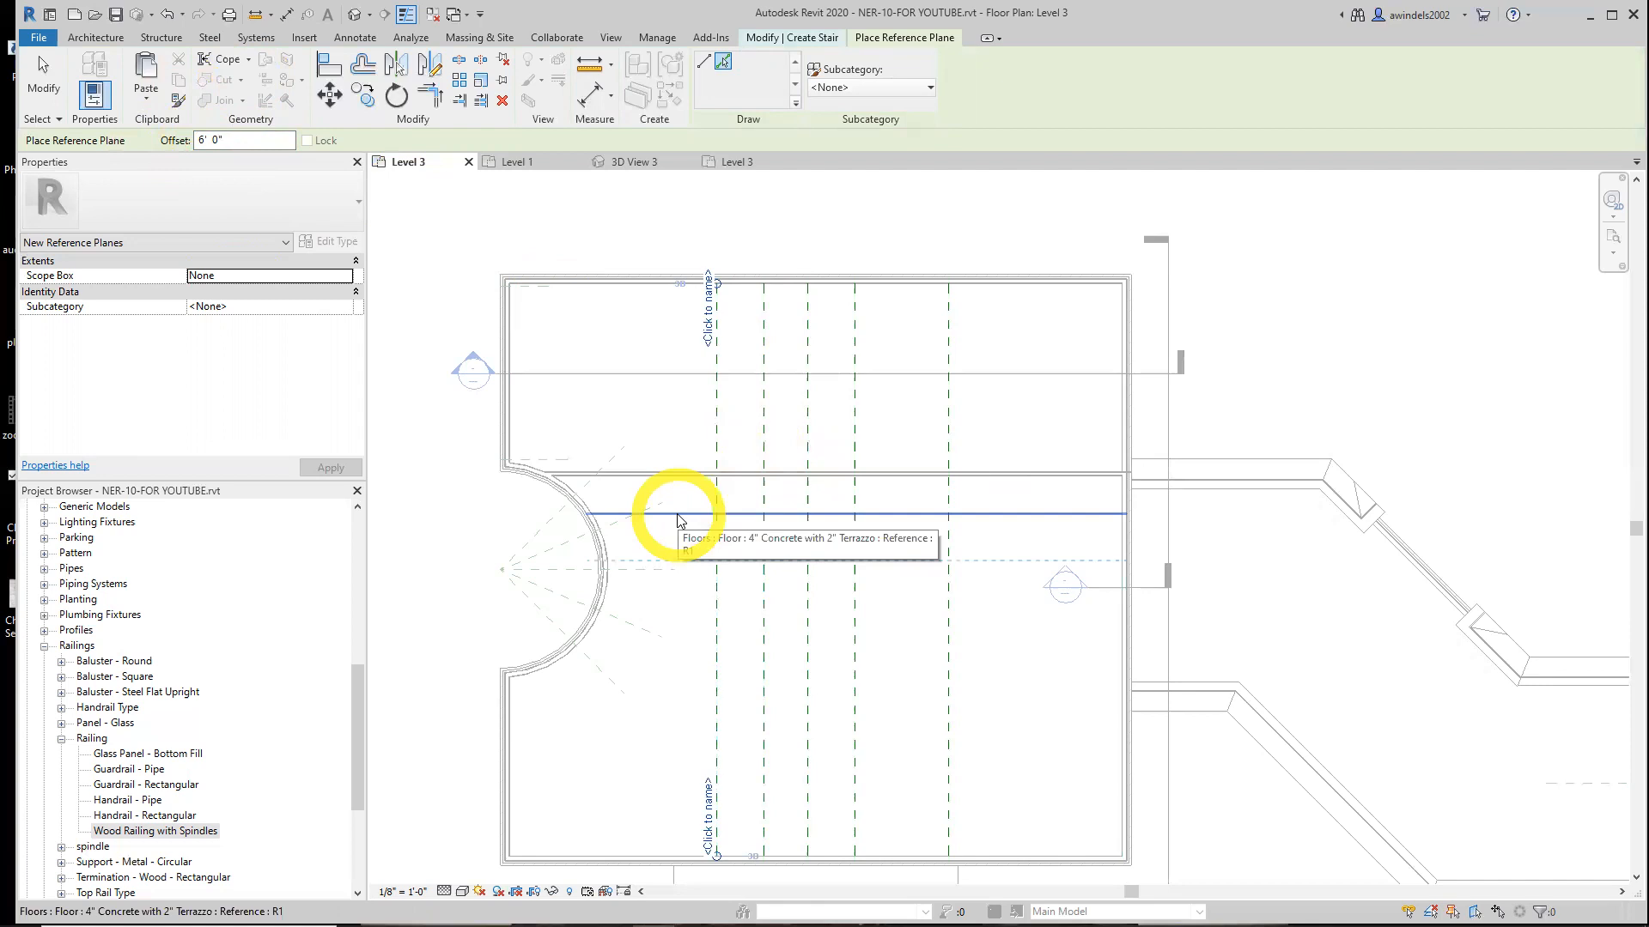
Add a horizontal reference plane offset 5' 8" below the floor edge
{"action": "left_click_drag", "start_coordinate": [234, 139], "coordinate": [161, 136]}
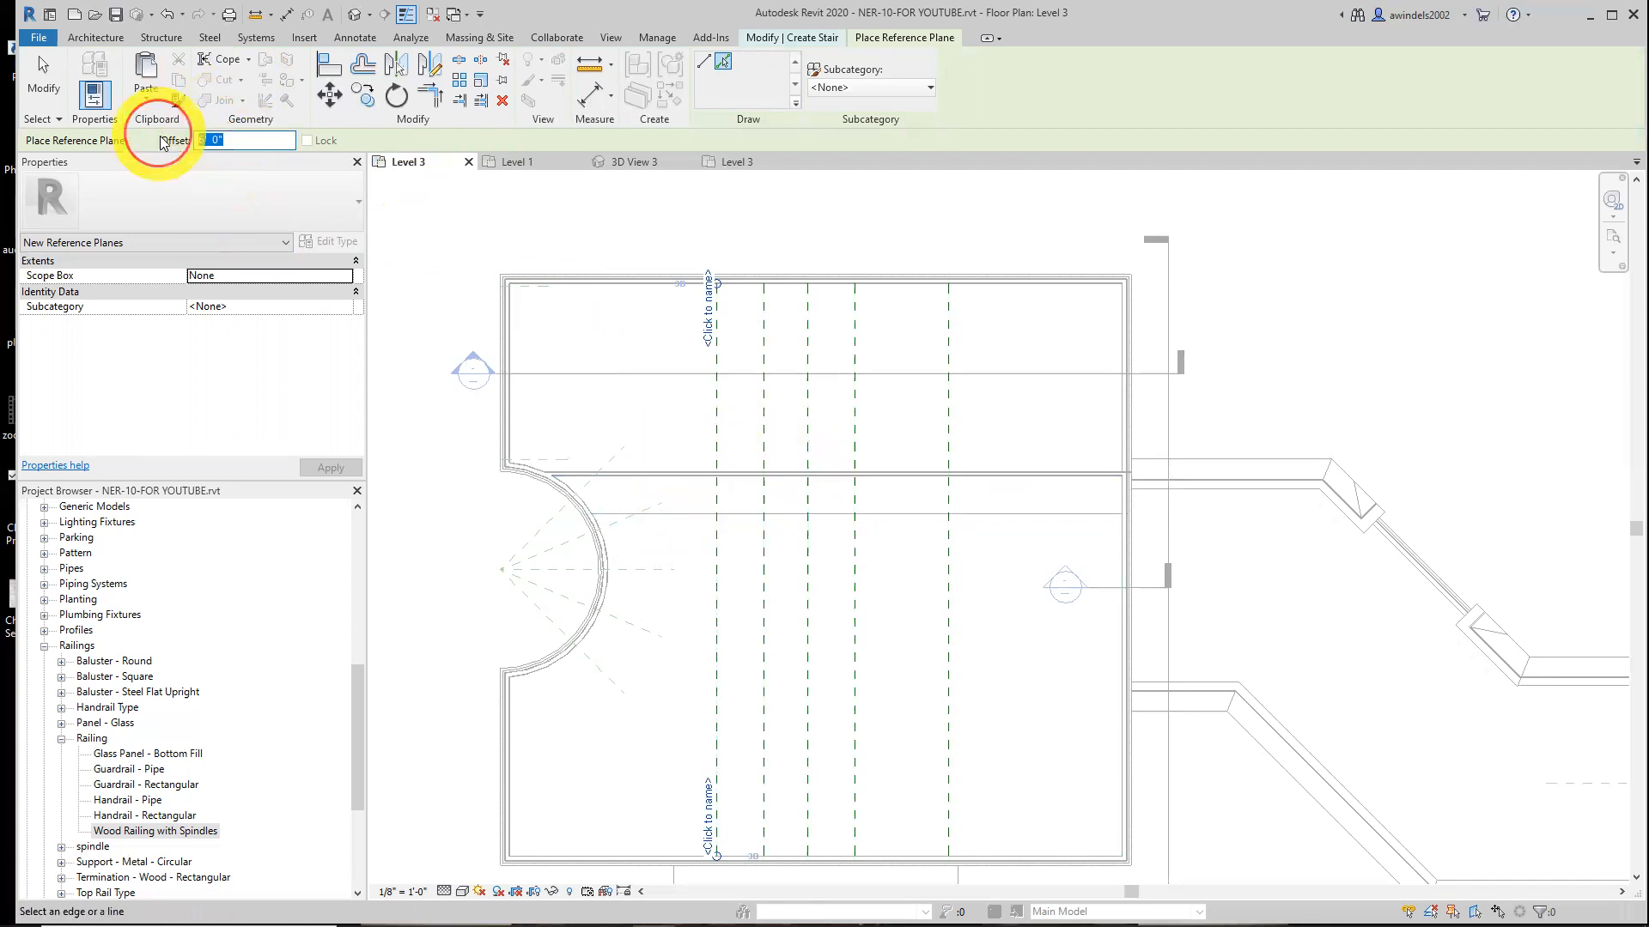
{"action": "type", "text": "5"}
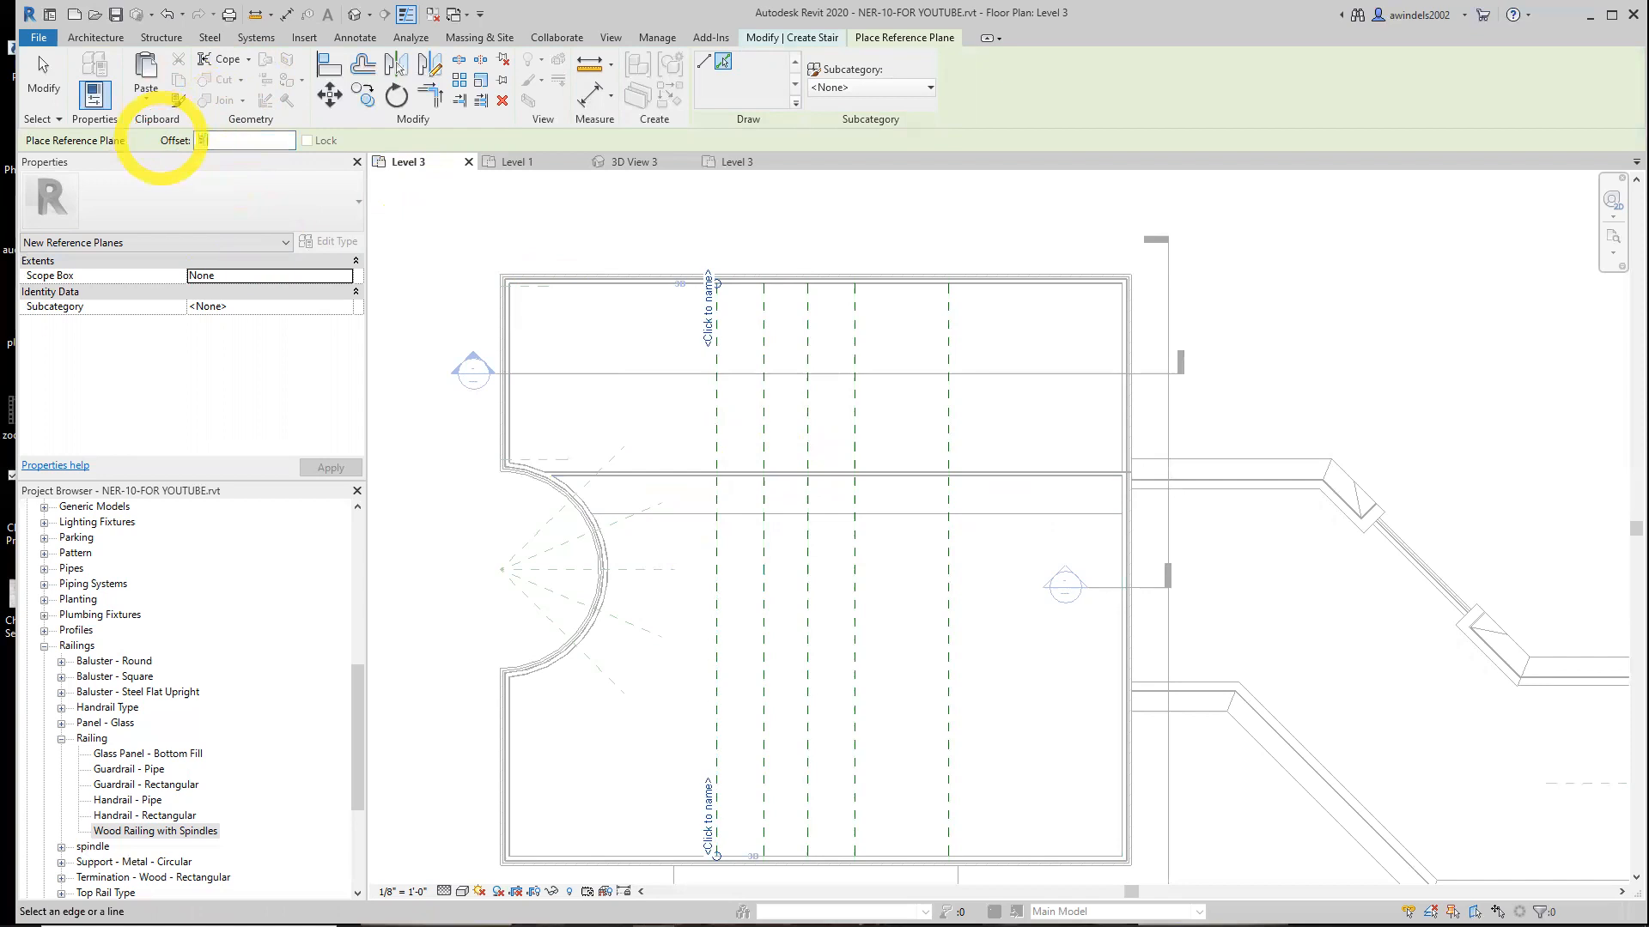
{"action": "left_click", "coordinate": [692, 517]}
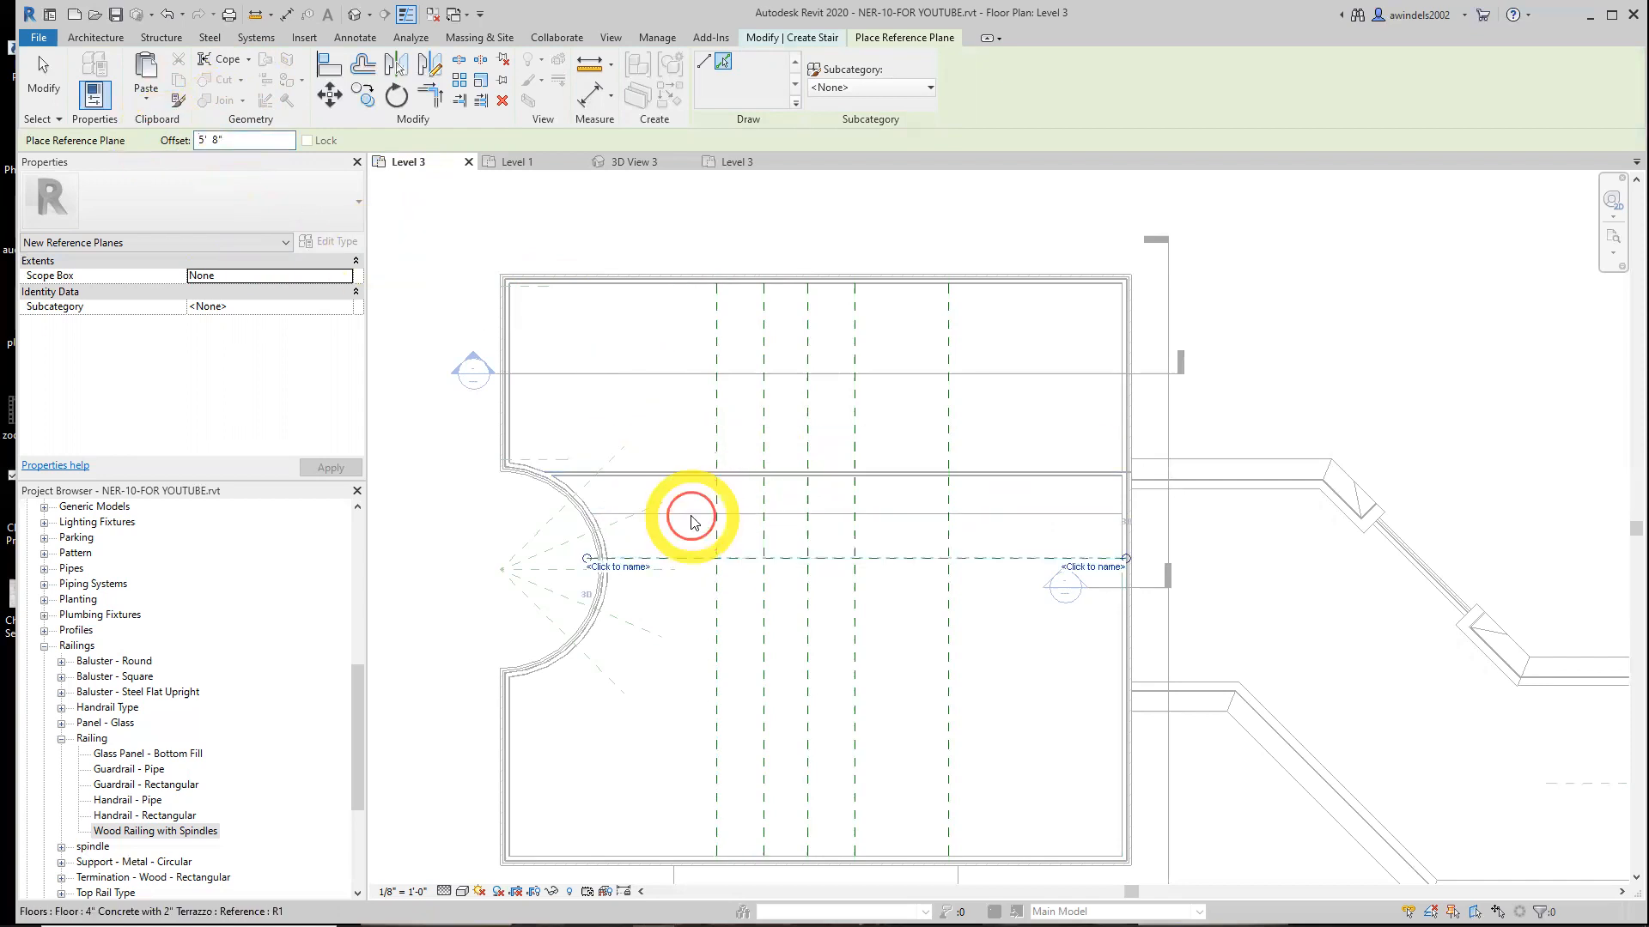
Add reference planes offset 7' 0": one below the horizontal plane and one west of the 22' plane
{"action": "left_click", "coordinate": [230, 140]}
{"action": "type", "text": "7"}
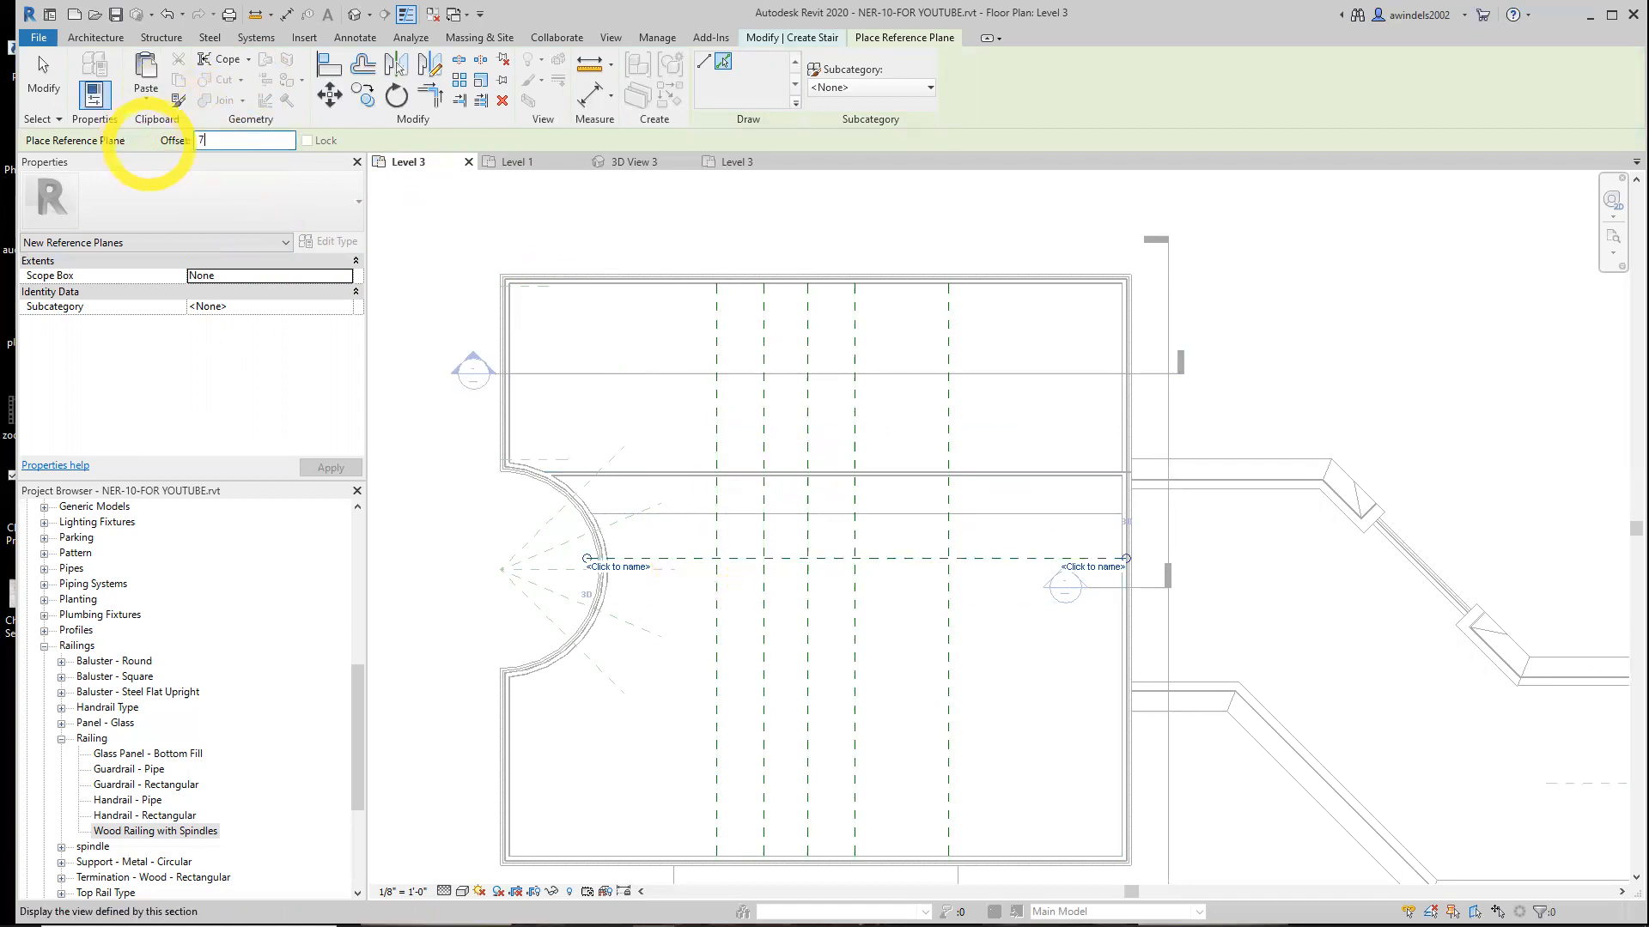
{"action": "left_click", "coordinate": [694, 566]}
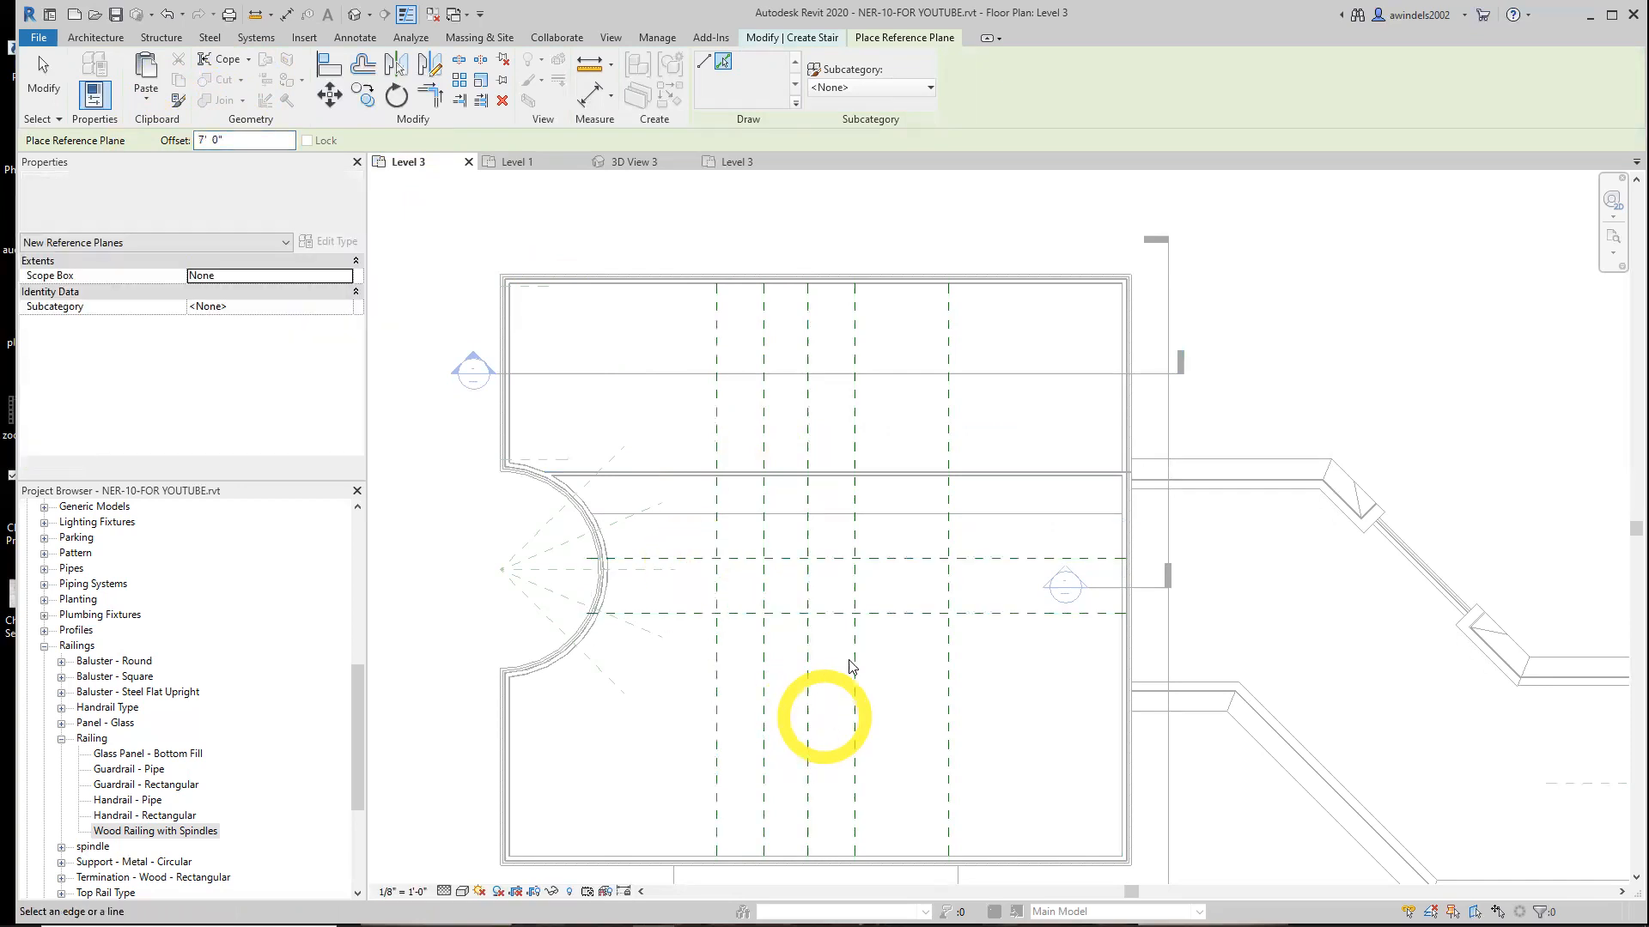
{"action": "left_click", "coordinate": [944, 414]}
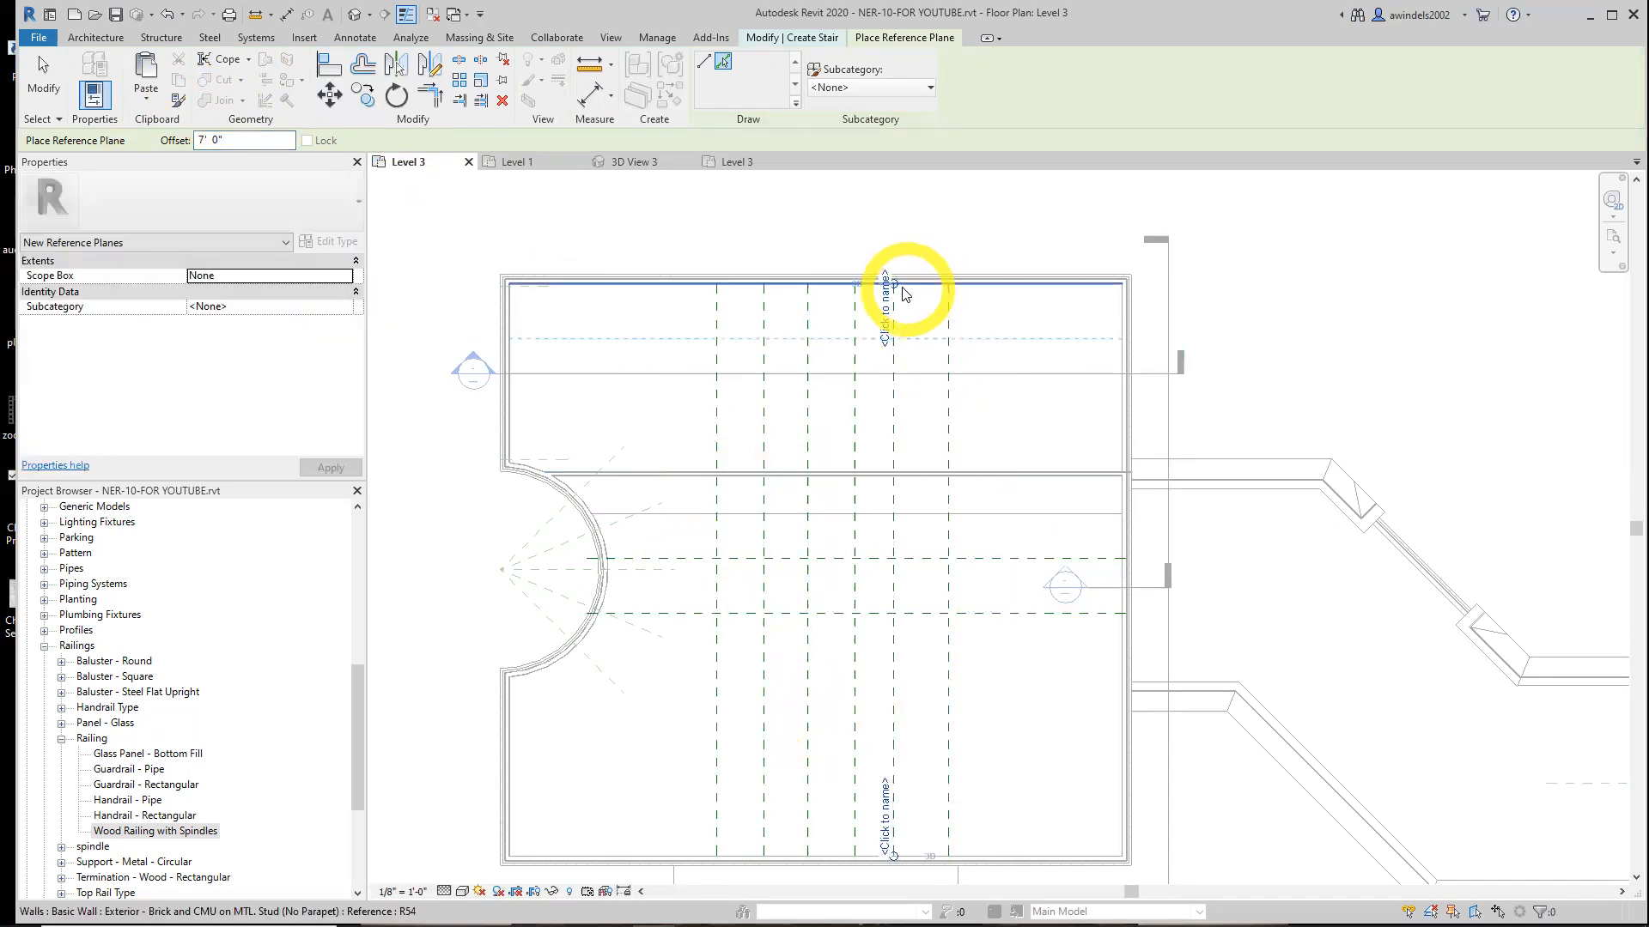
{"action": "left_click_drag", "start_coordinate": [894, 283], "coordinate": [919, 395]}
{"action": "key", "text": "Escape"}
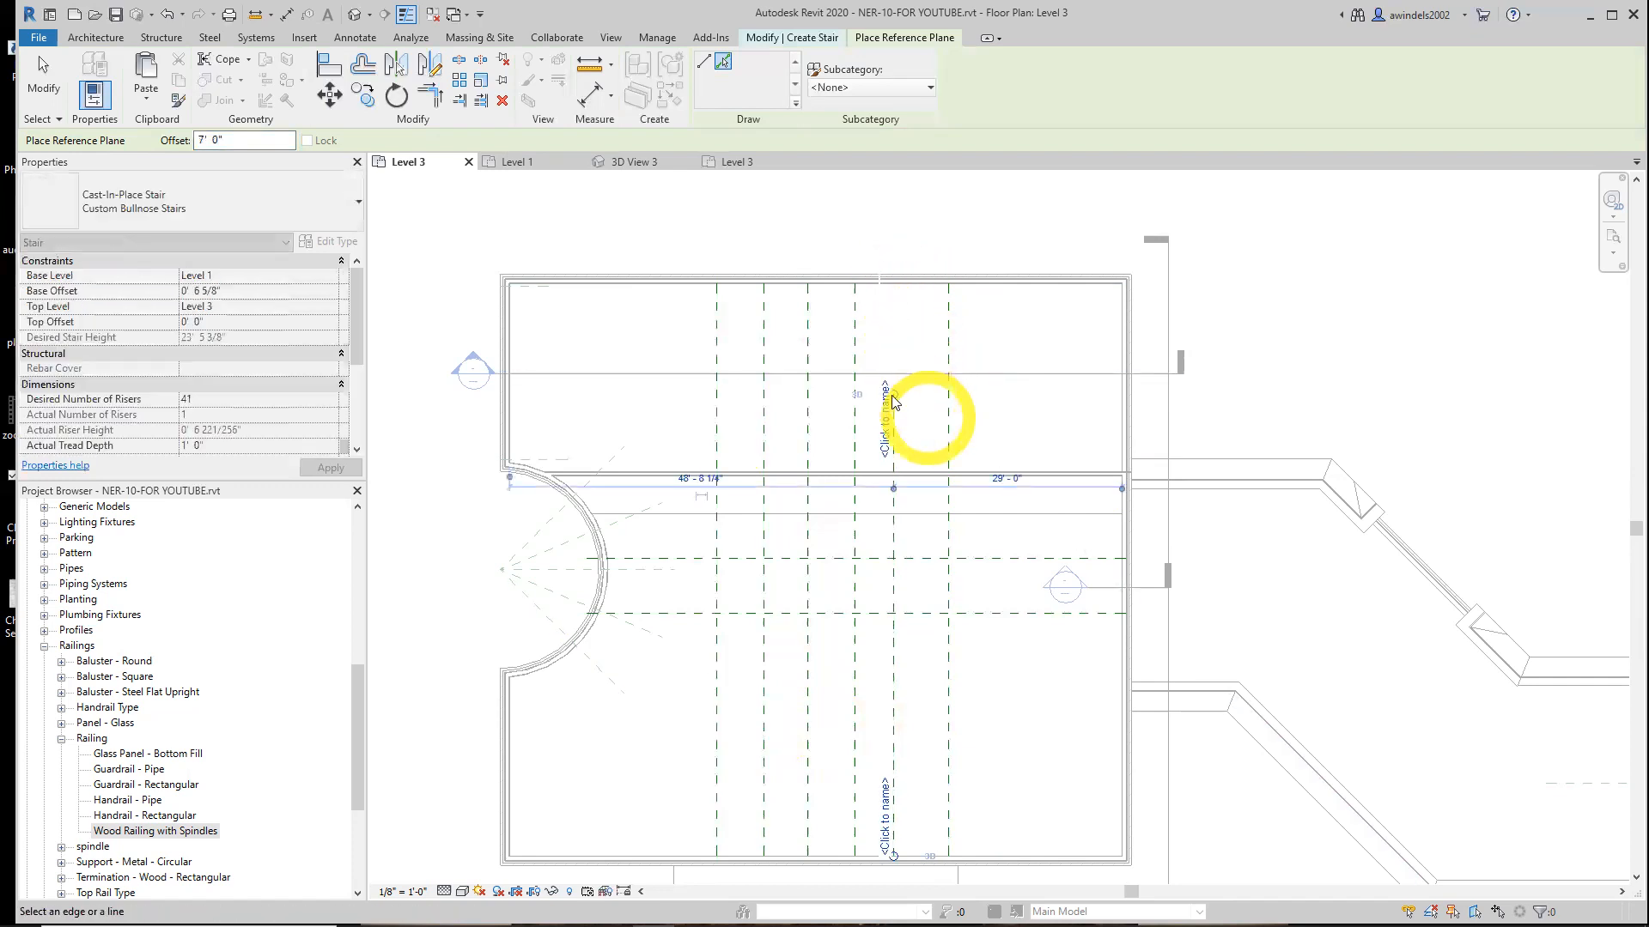
{"action": "key", "text": "ctrl+z"}
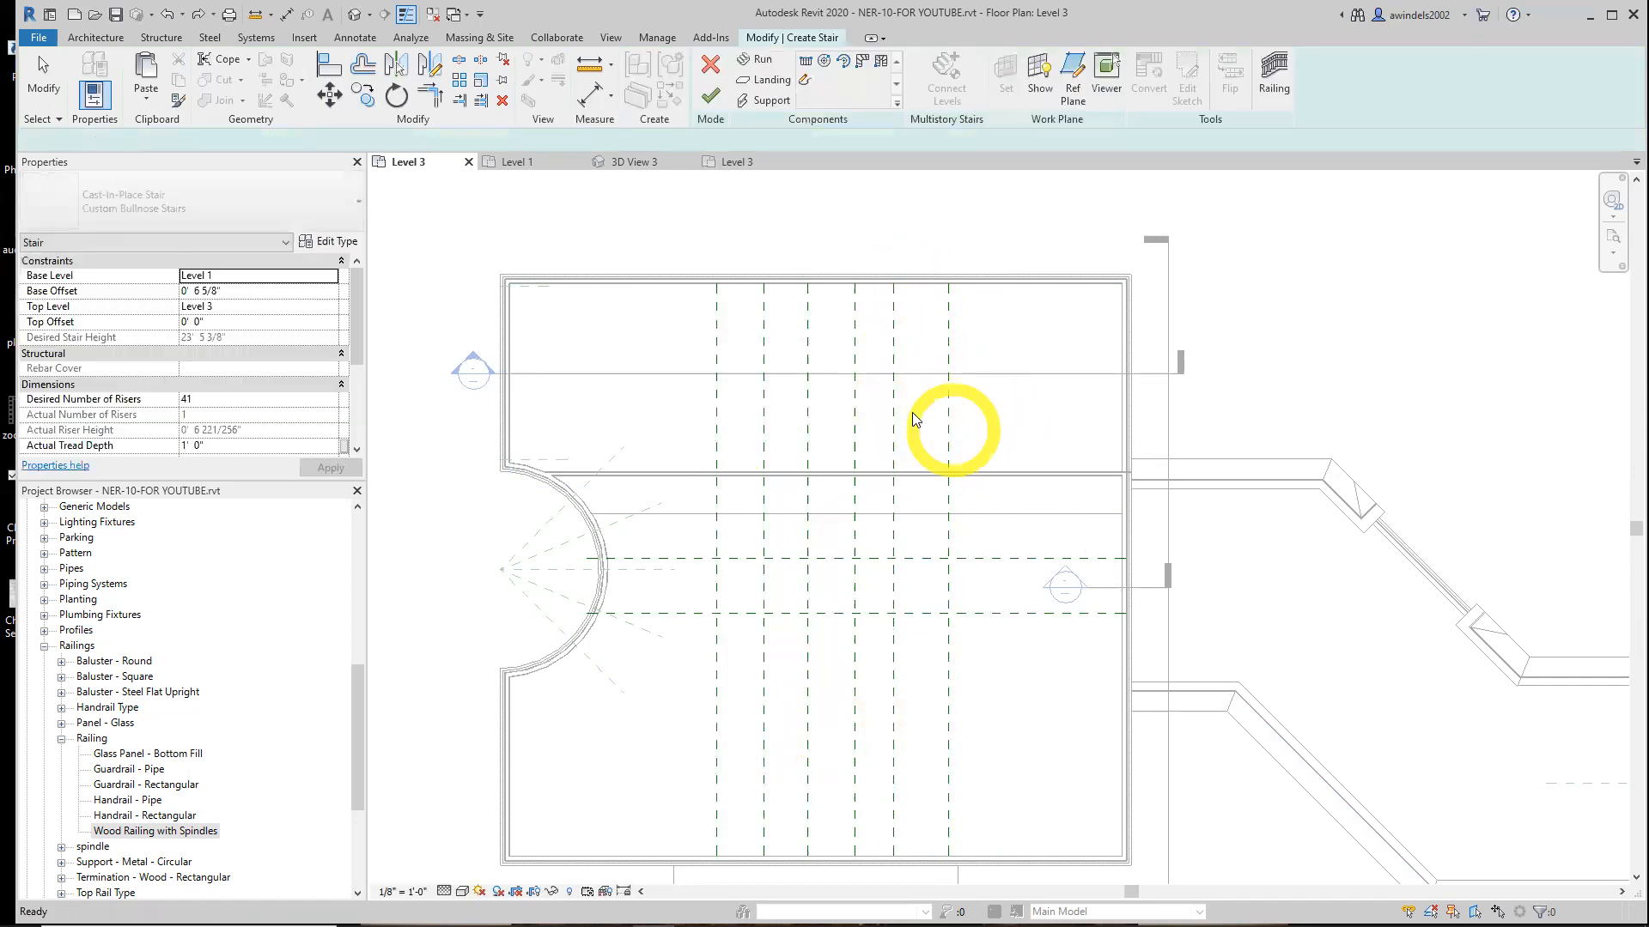
Drag the upper ends of the vertical reference planes down below the wall's inner face
{"action": "left_click", "coordinate": [949, 412]}
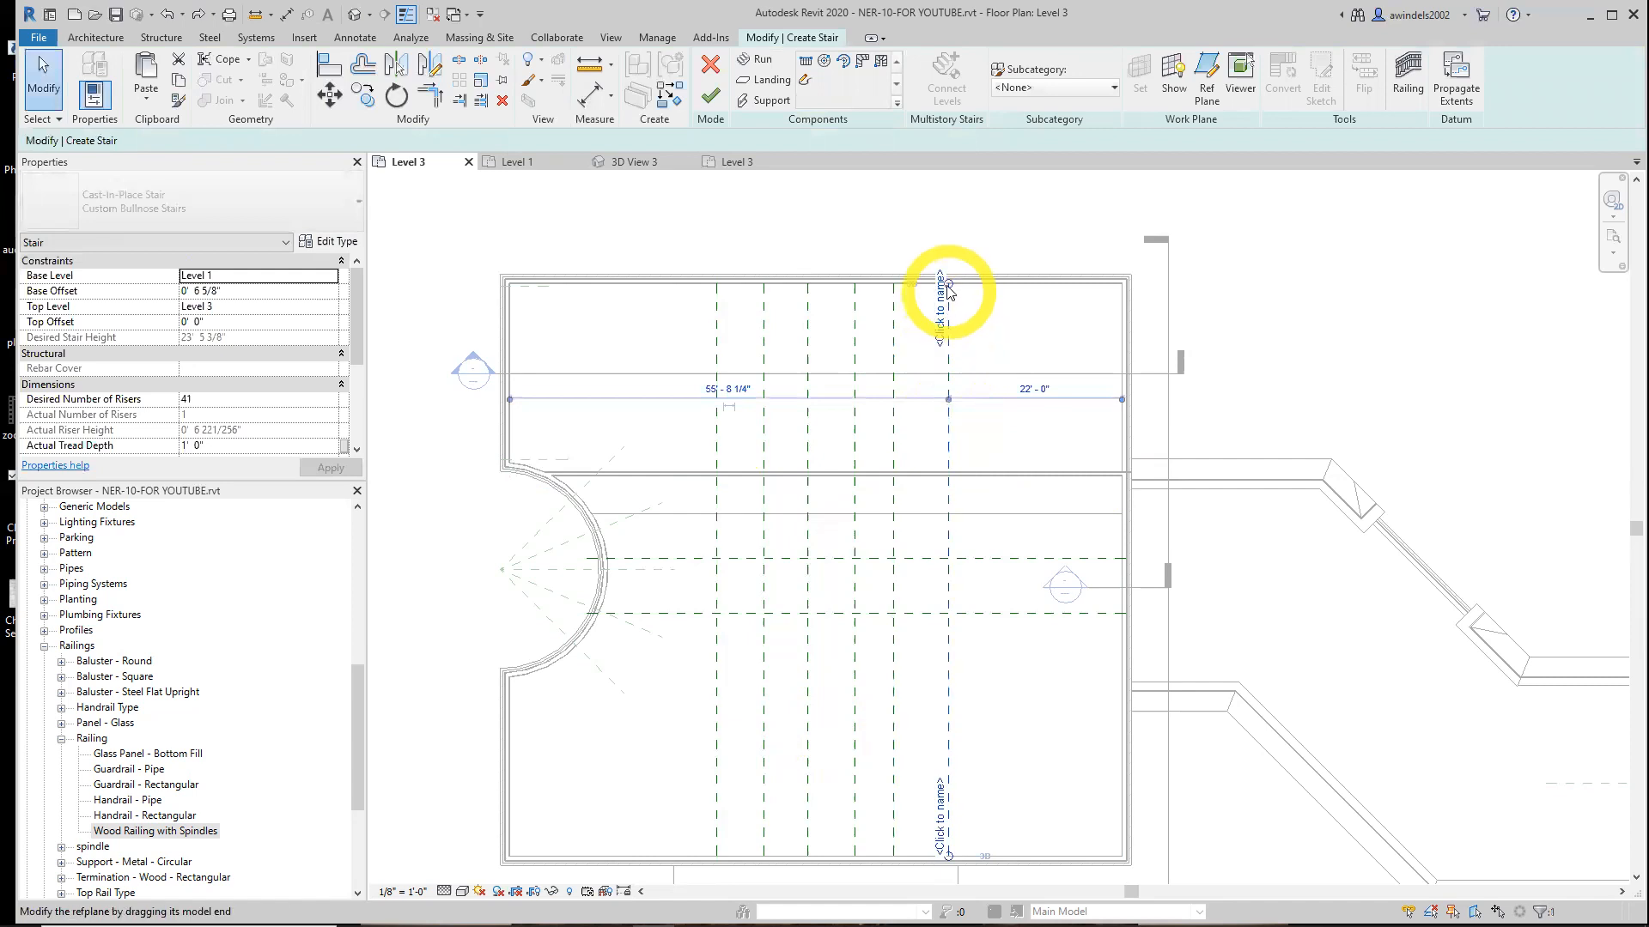
{"action": "left_click", "coordinate": [892, 368]}
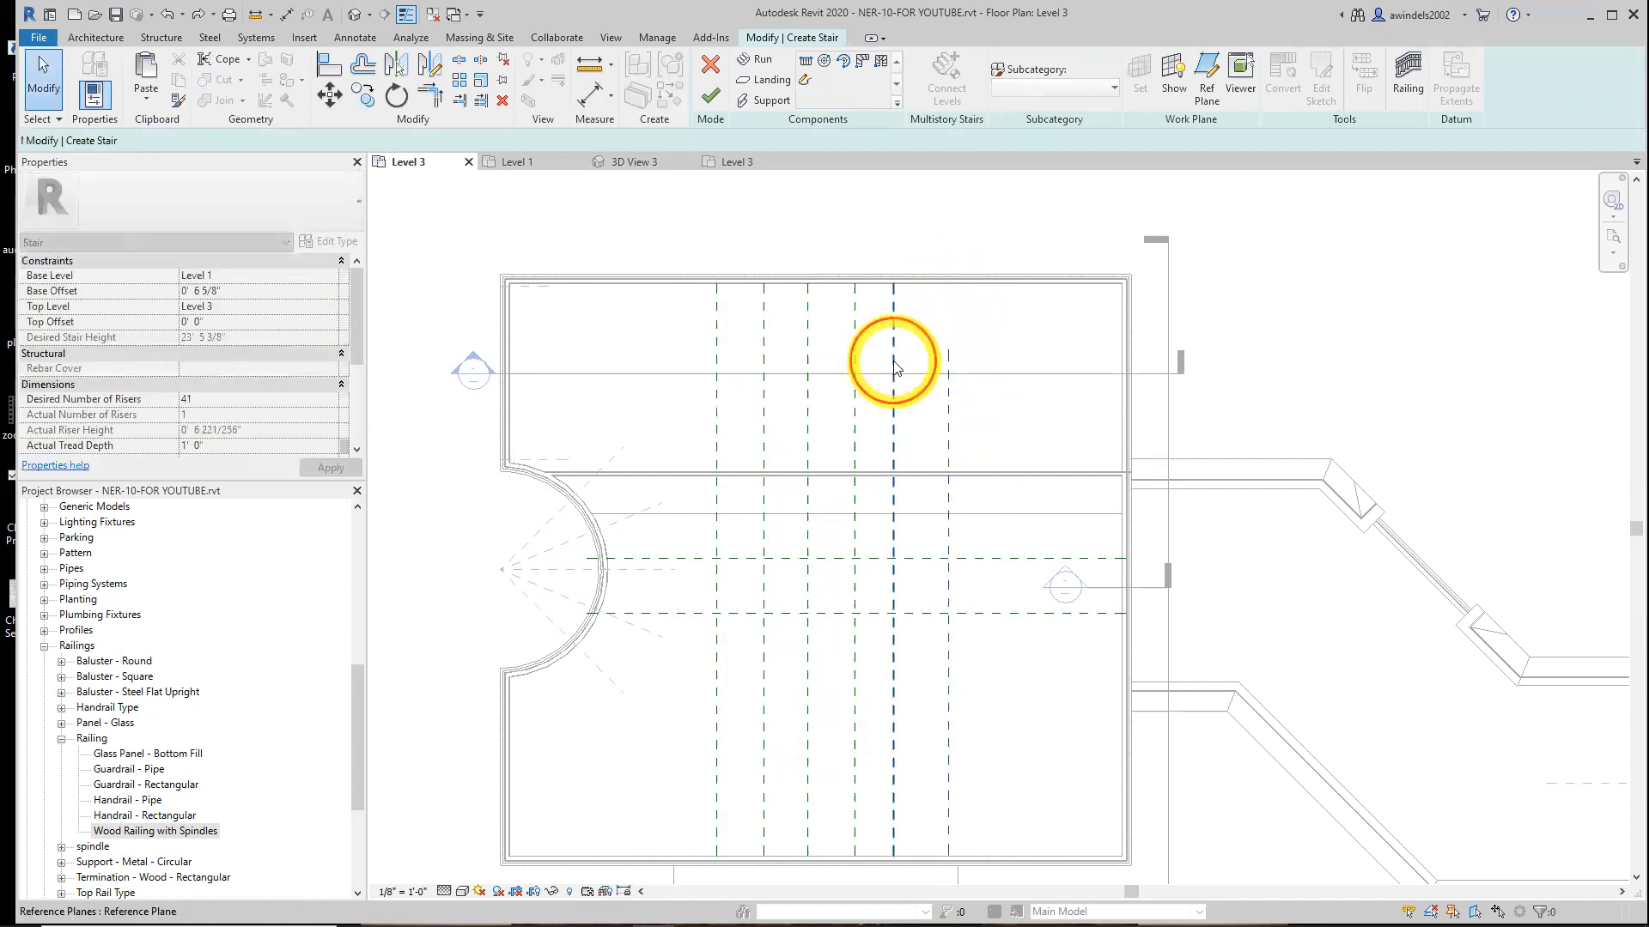
{"action": "left_click_drag", "start_coordinate": [893, 285], "coordinate": [907, 351]}
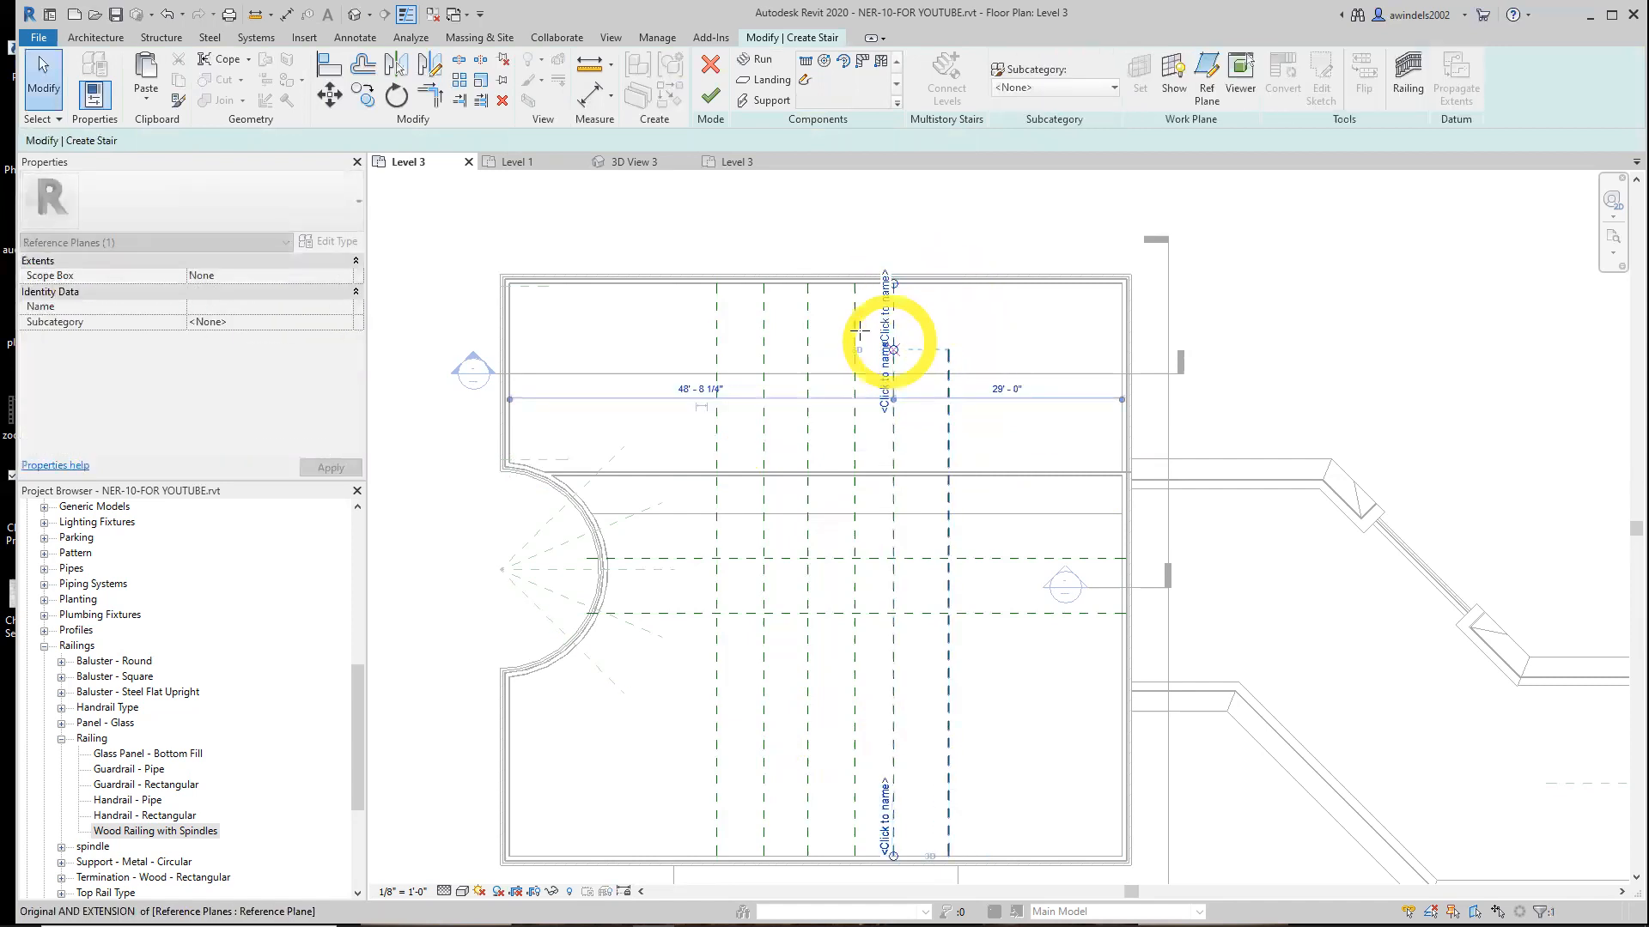
{"action": "left_click", "coordinate": [855, 332]}
{"action": "left_click_drag", "start_coordinate": [856, 288], "coordinate": [855, 351]}
{"action": "left_click", "coordinate": [809, 322]}
{"action": "left_click_drag", "start_coordinate": [815, 296], "coordinate": [809, 350]}
{"action": "left_click", "coordinate": [761, 324]}
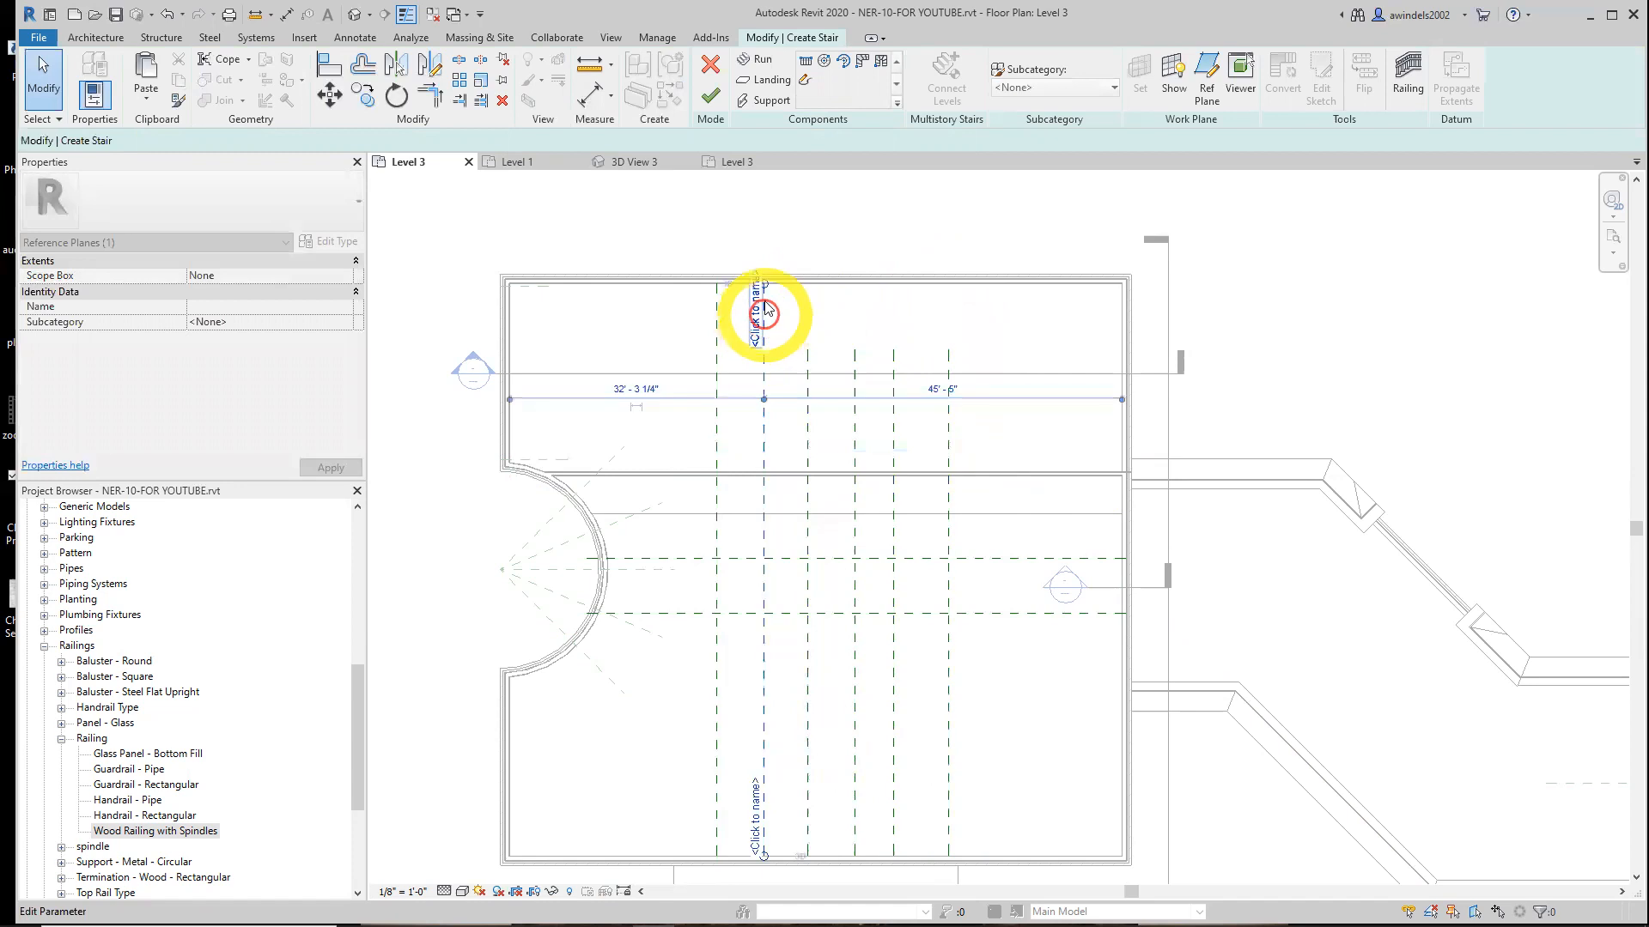
{"action": "left_click_drag", "start_coordinate": [761, 283], "coordinate": [732, 354]}
{"action": "left_click", "coordinate": [731, 357]}
{"action": "left_click", "coordinate": [717, 337]}
{"action": "left_click_drag", "start_coordinate": [717, 285], "coordinate": [727, 348]}
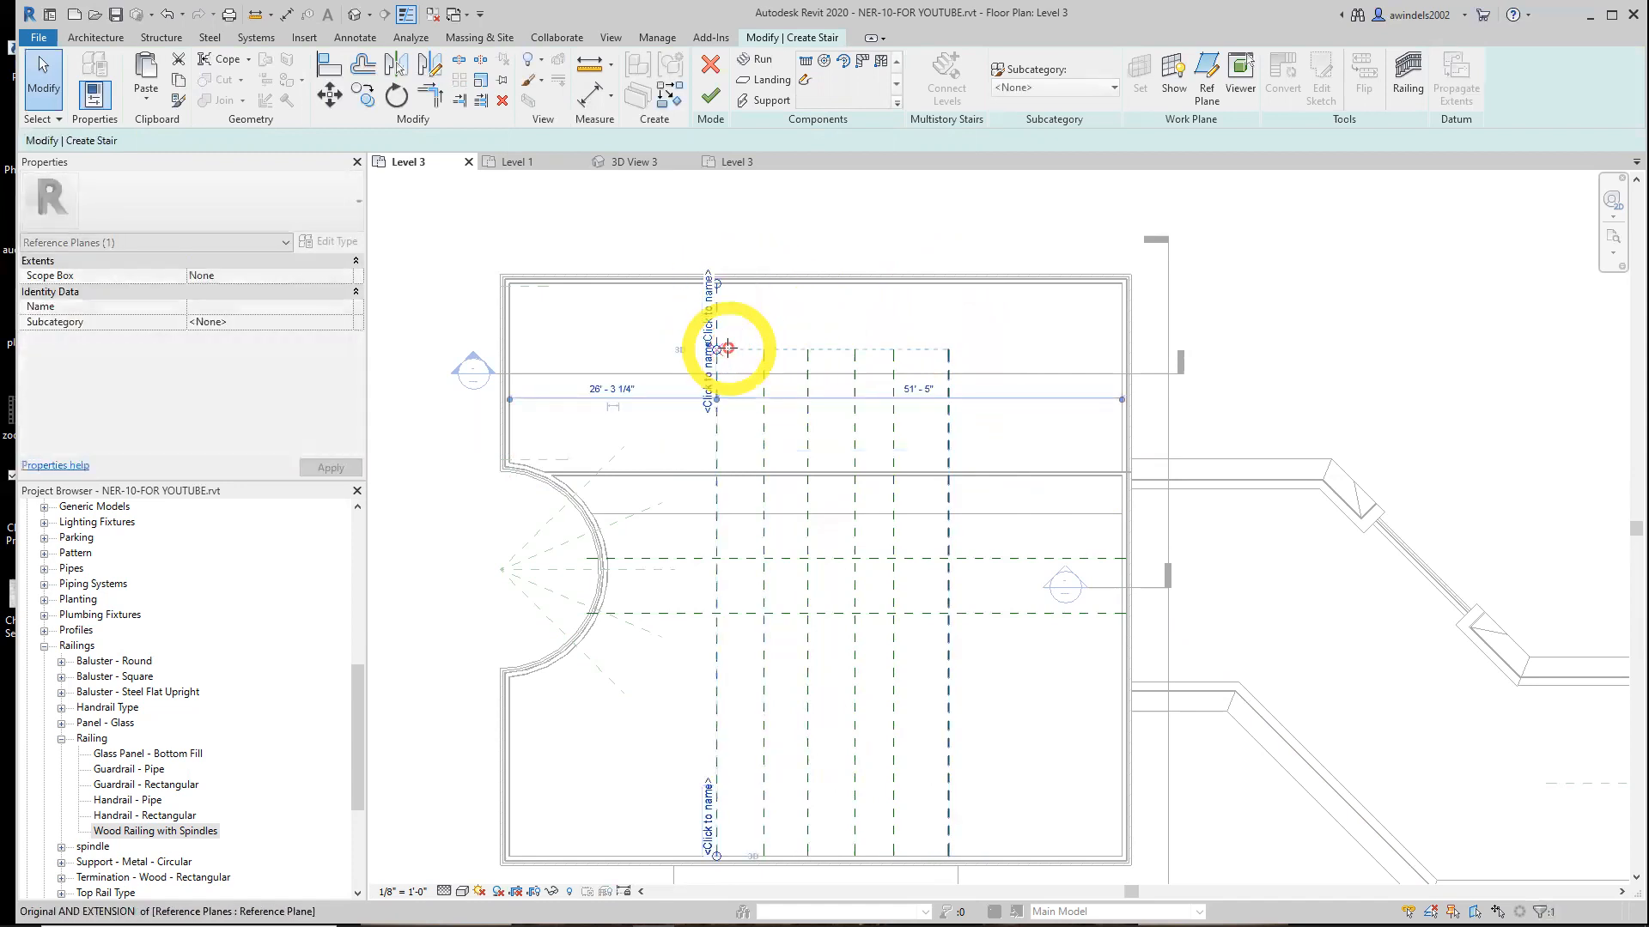
{"action": "left_click", "coordinate": [964, 416]}
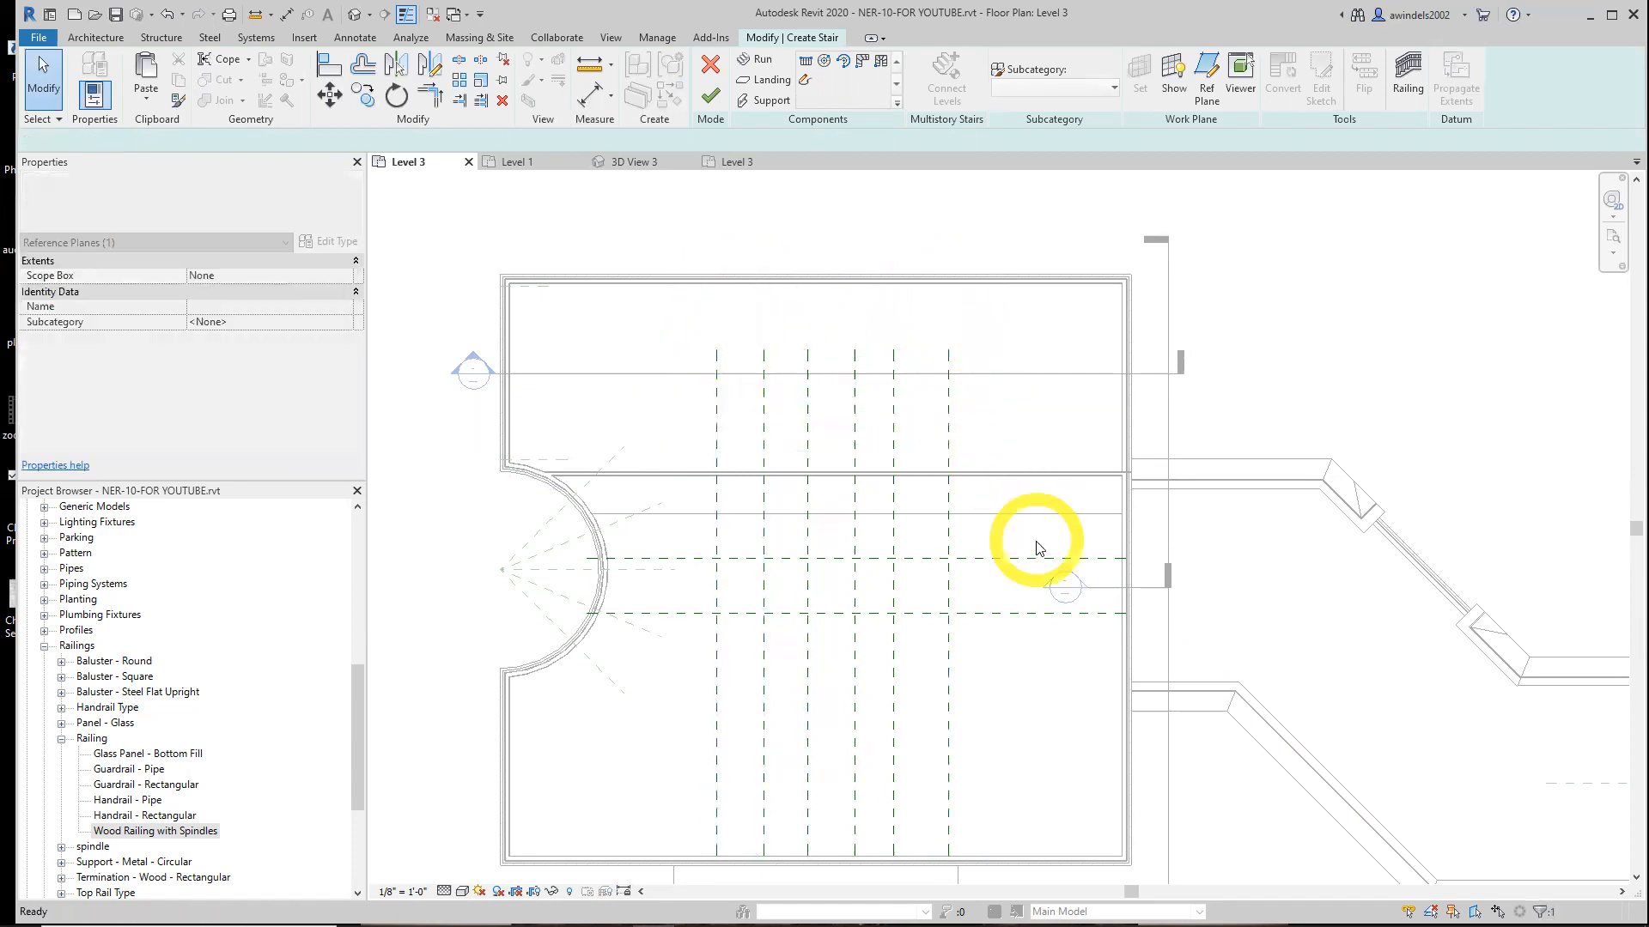
Place an aligned dimension from the east wall across the three nearest vertical reference planes
{"action": "left_click", "coordinate": [587, 95]}
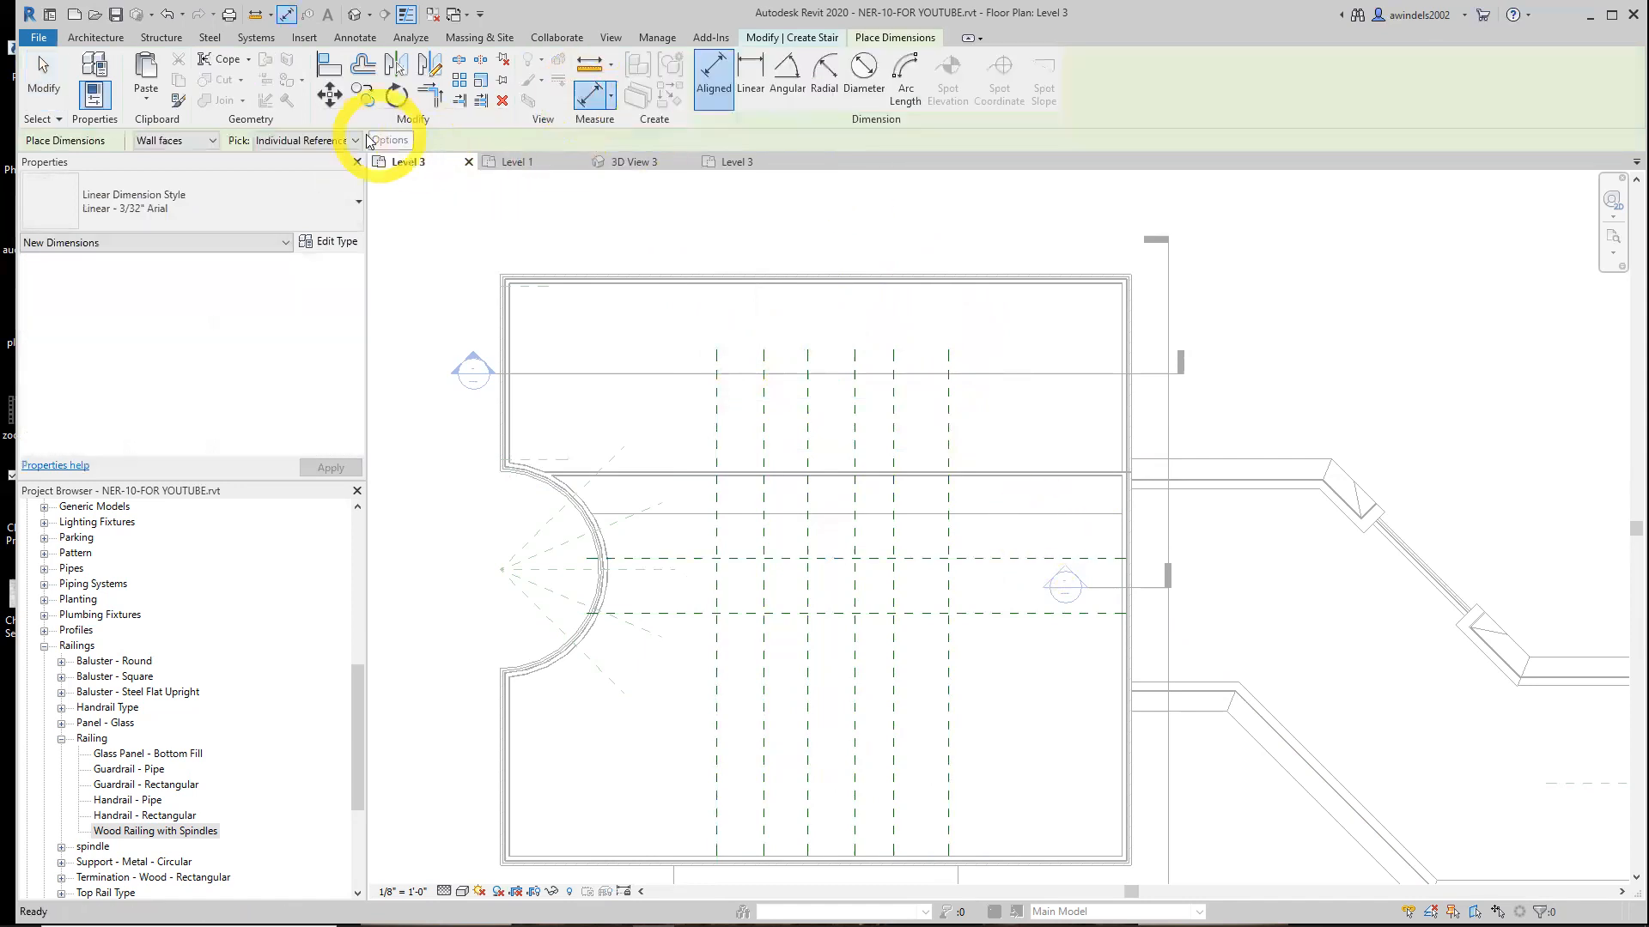
{"action": "left_click", "coordinate": [1120, 400]}
{"action": "left_click", "coordinate": [948, 358]}
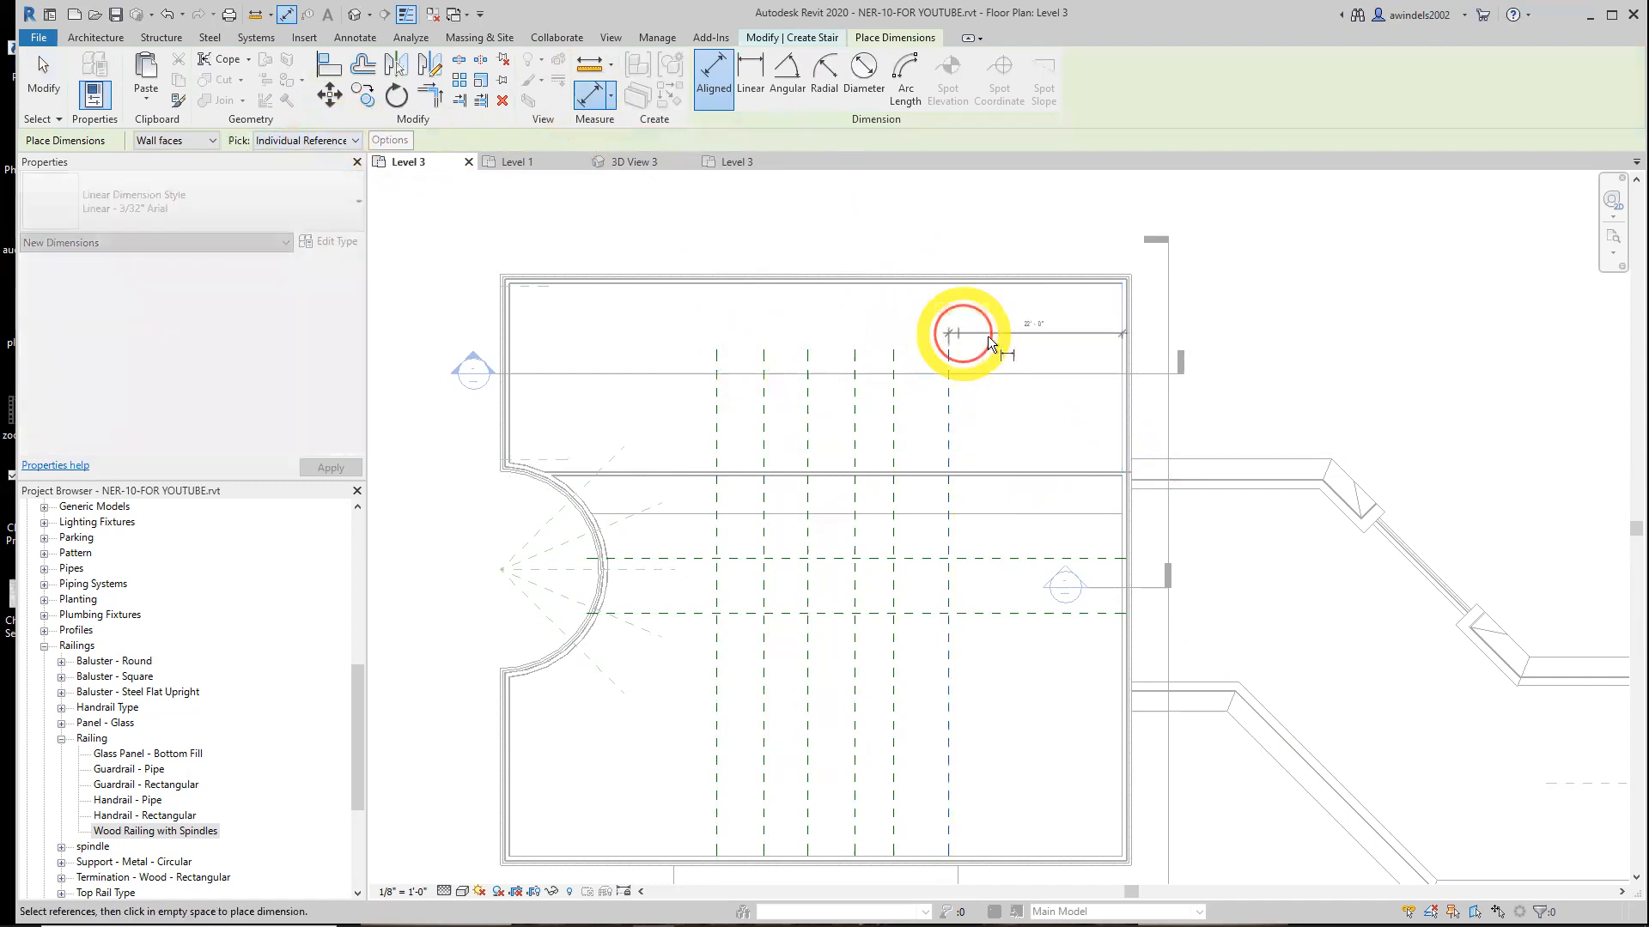
{"action": "left_click", "coordinate": [906, 339]}
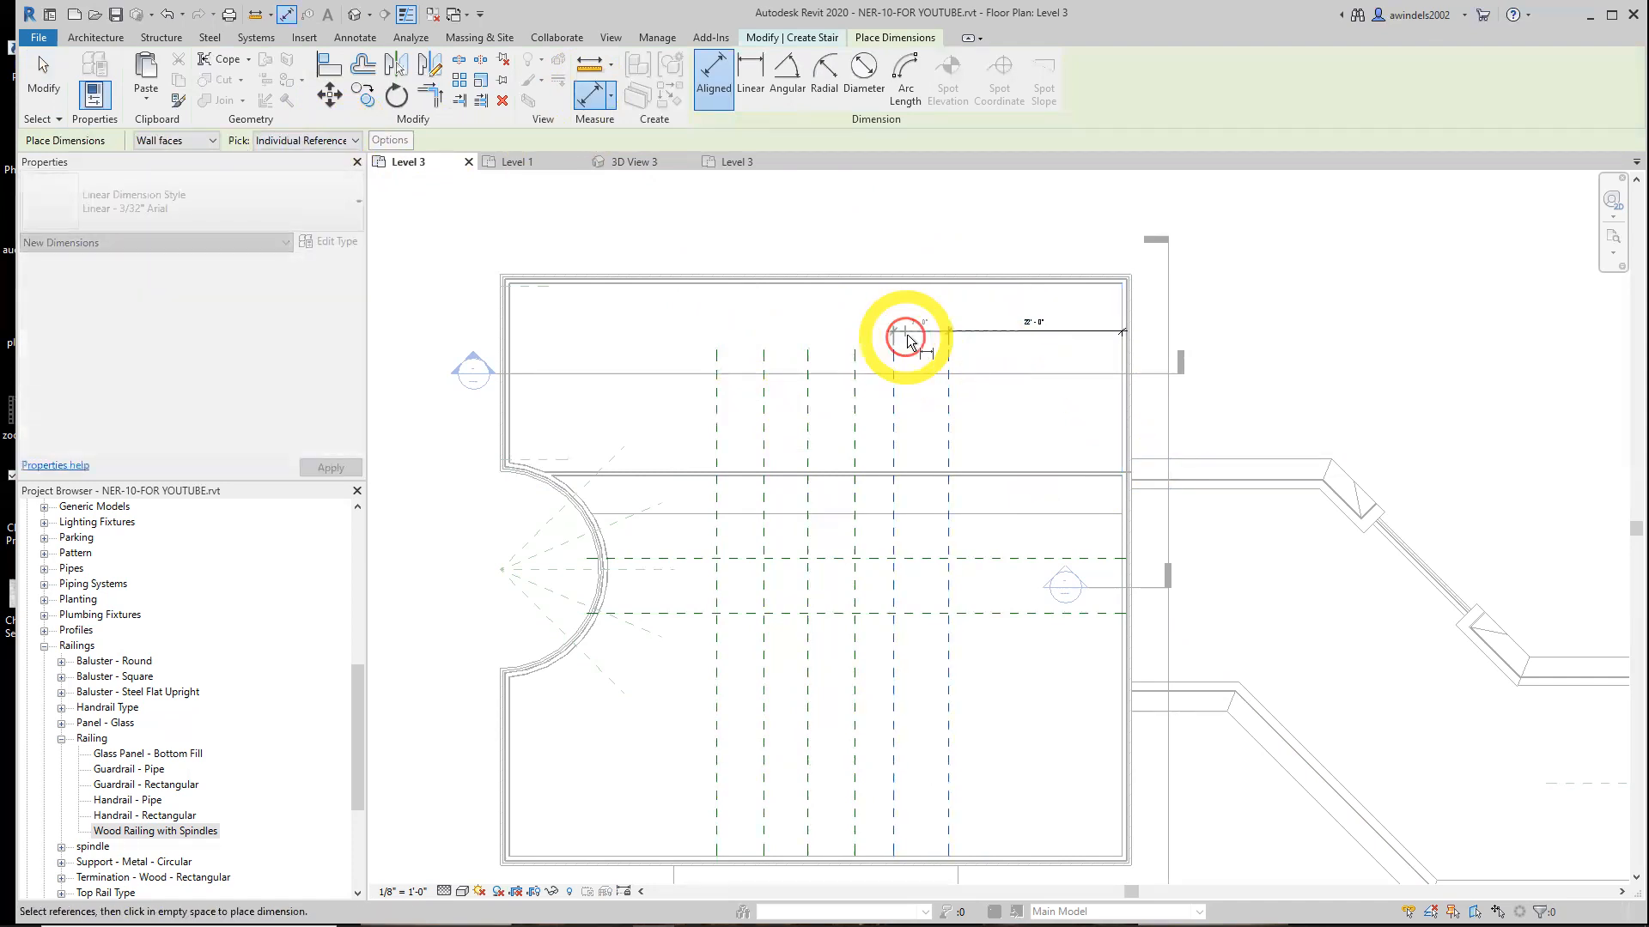
{"action": "left_click", "coordinate": [856, 367]}
{"action": "left_click", "coordinate": [867, 331]}
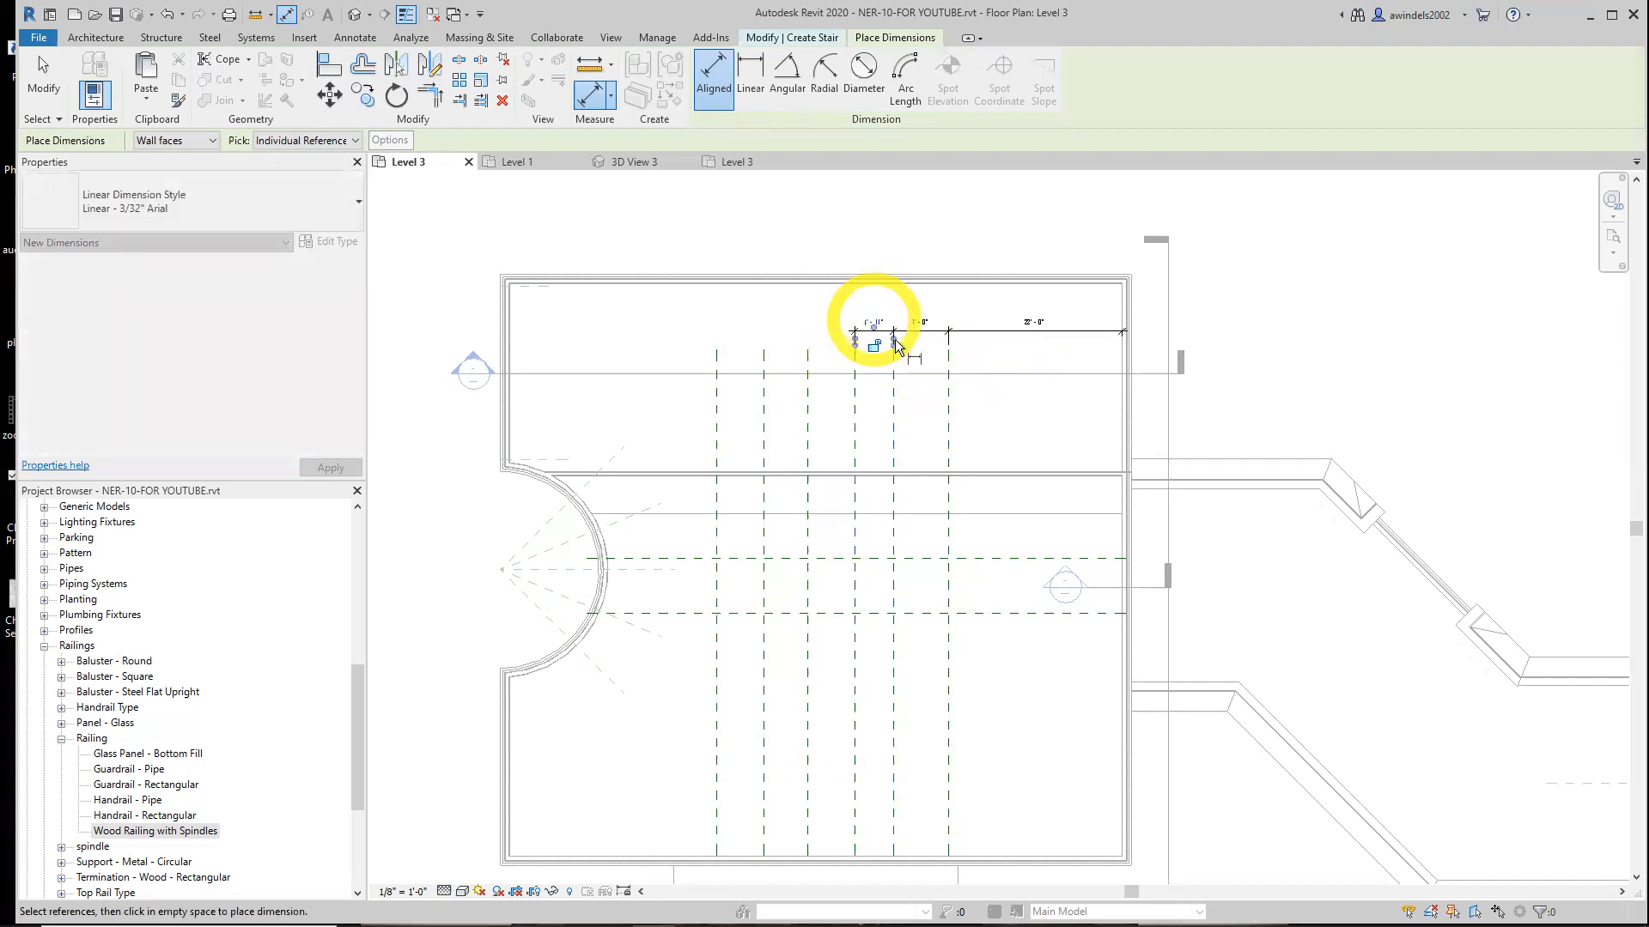
Continue the aligned dimension string across the remaining vertical reference planes to the leftmost one
{"action": "scroll", "coordinate": [876, 322], "scroll_direction": "up", "scroll_amount": 5}
{"action": "scroll", "coordinate": [884, 335], "scroll_direction": "down", "scroll_amount": 2}
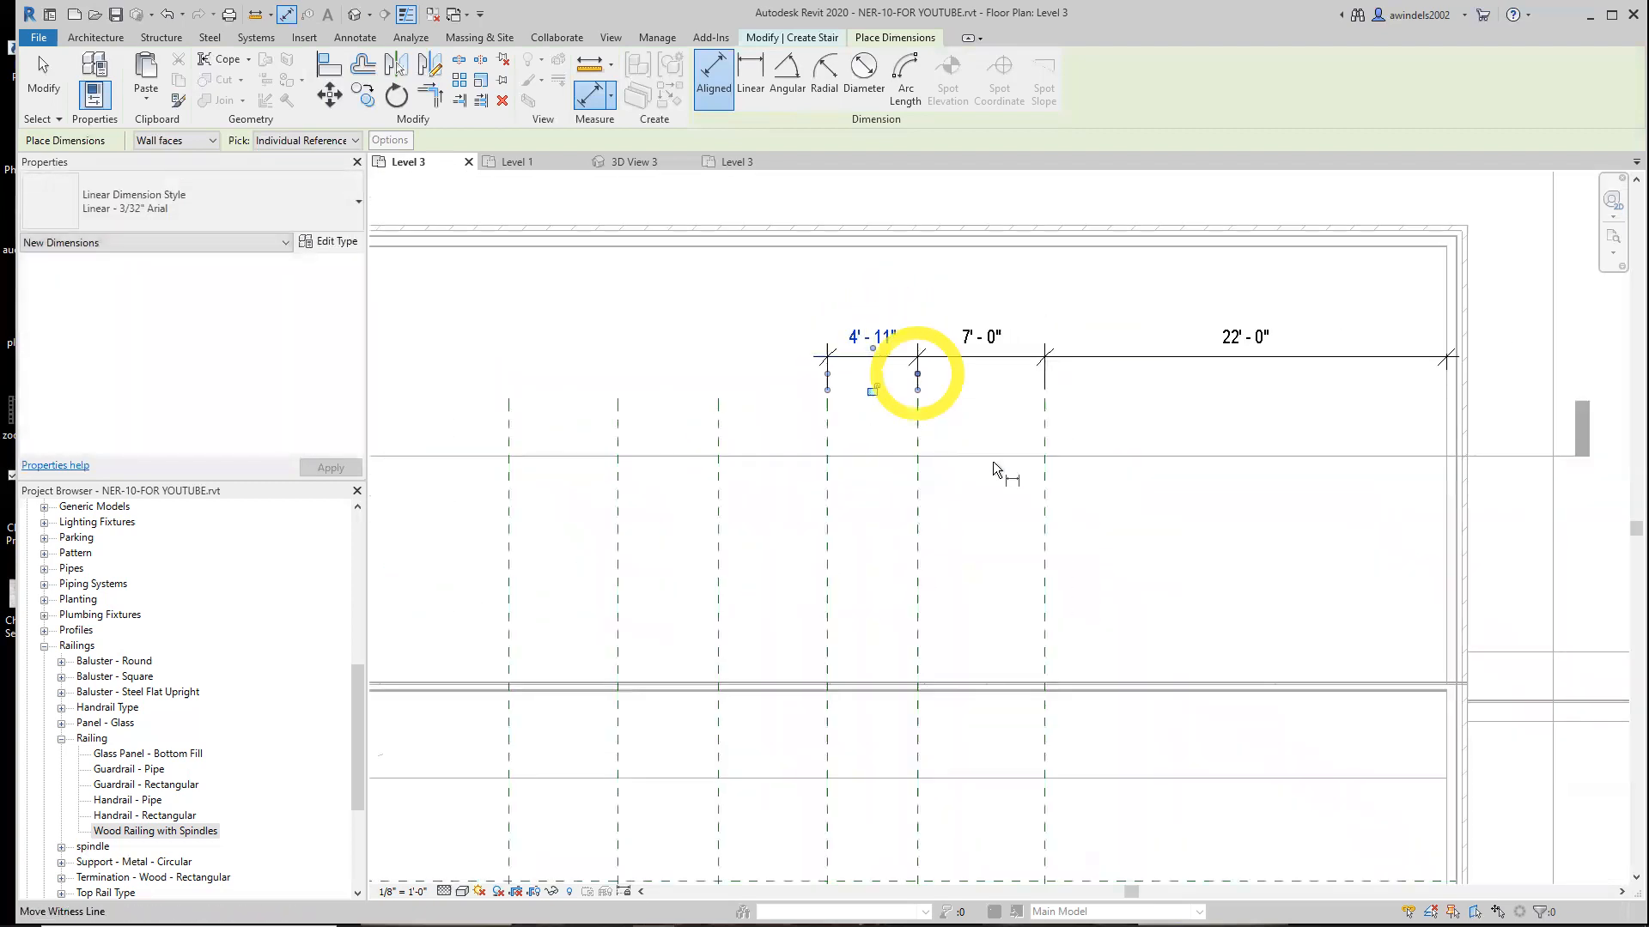
{"action": "left_click", "coordinate": [828, 442]}
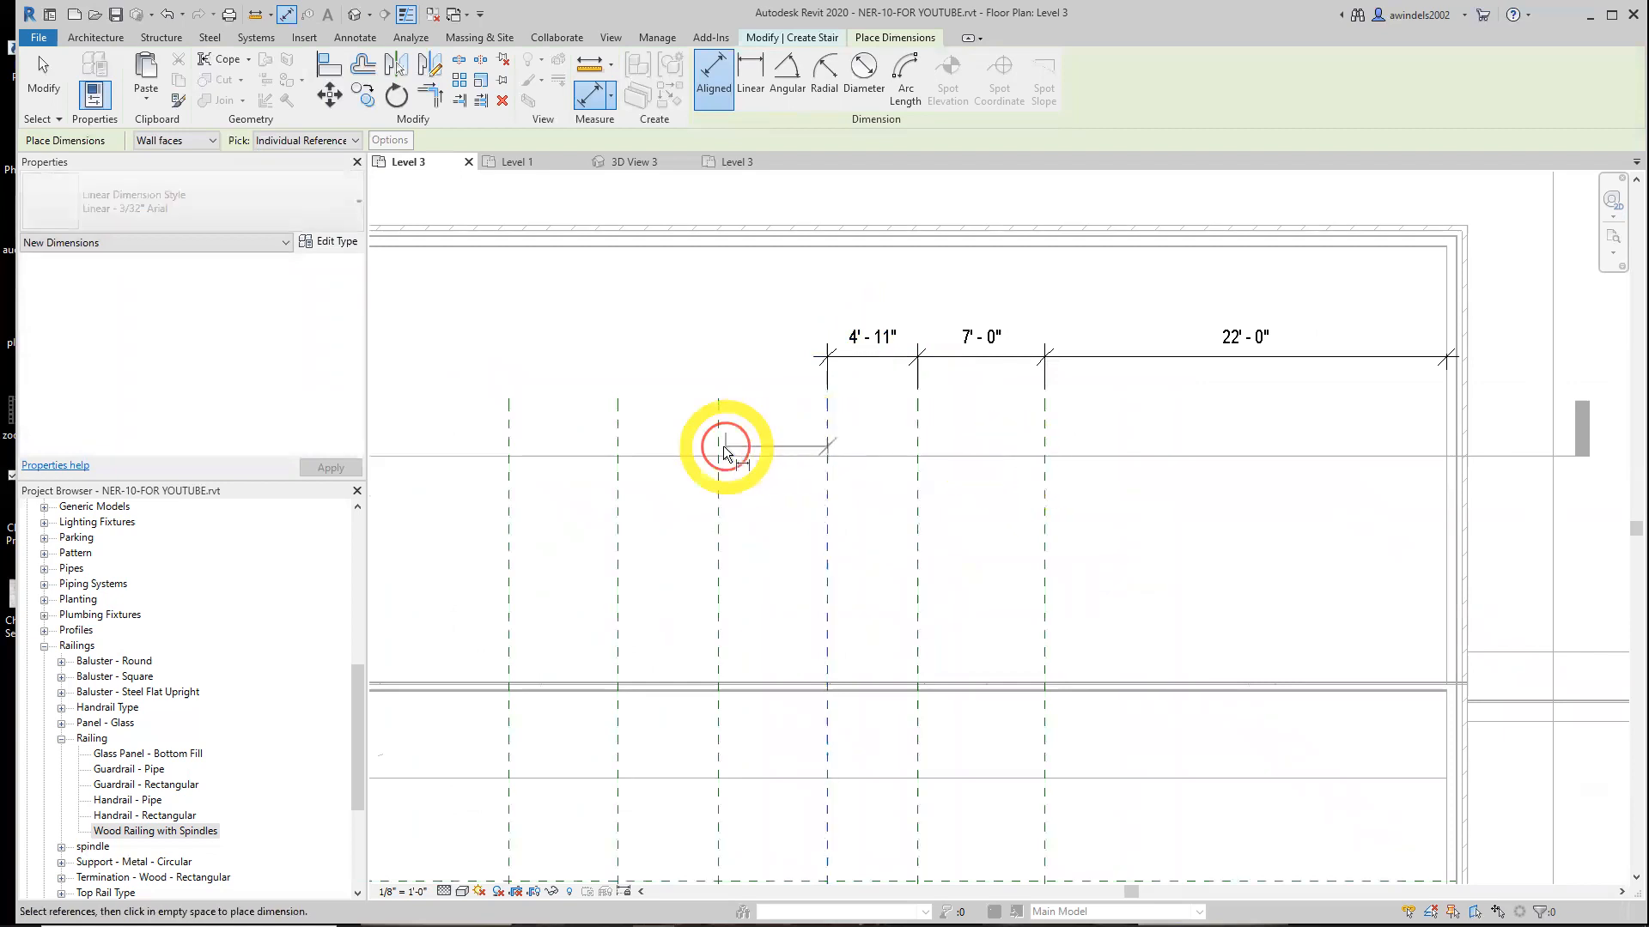
{"action": "left_click", "coordinate": [719, 444]}
{"action": "left_click", "coordinate": [767, 358]}
{"action": "left_click", "coordinate": [717, 432]}
{"action": "left_click", "coordinate": [627, 435]}
{"action": "left_click", "coordinate": [628, 365]}
{"action": "left_click", "coordinate": [617, 436]}
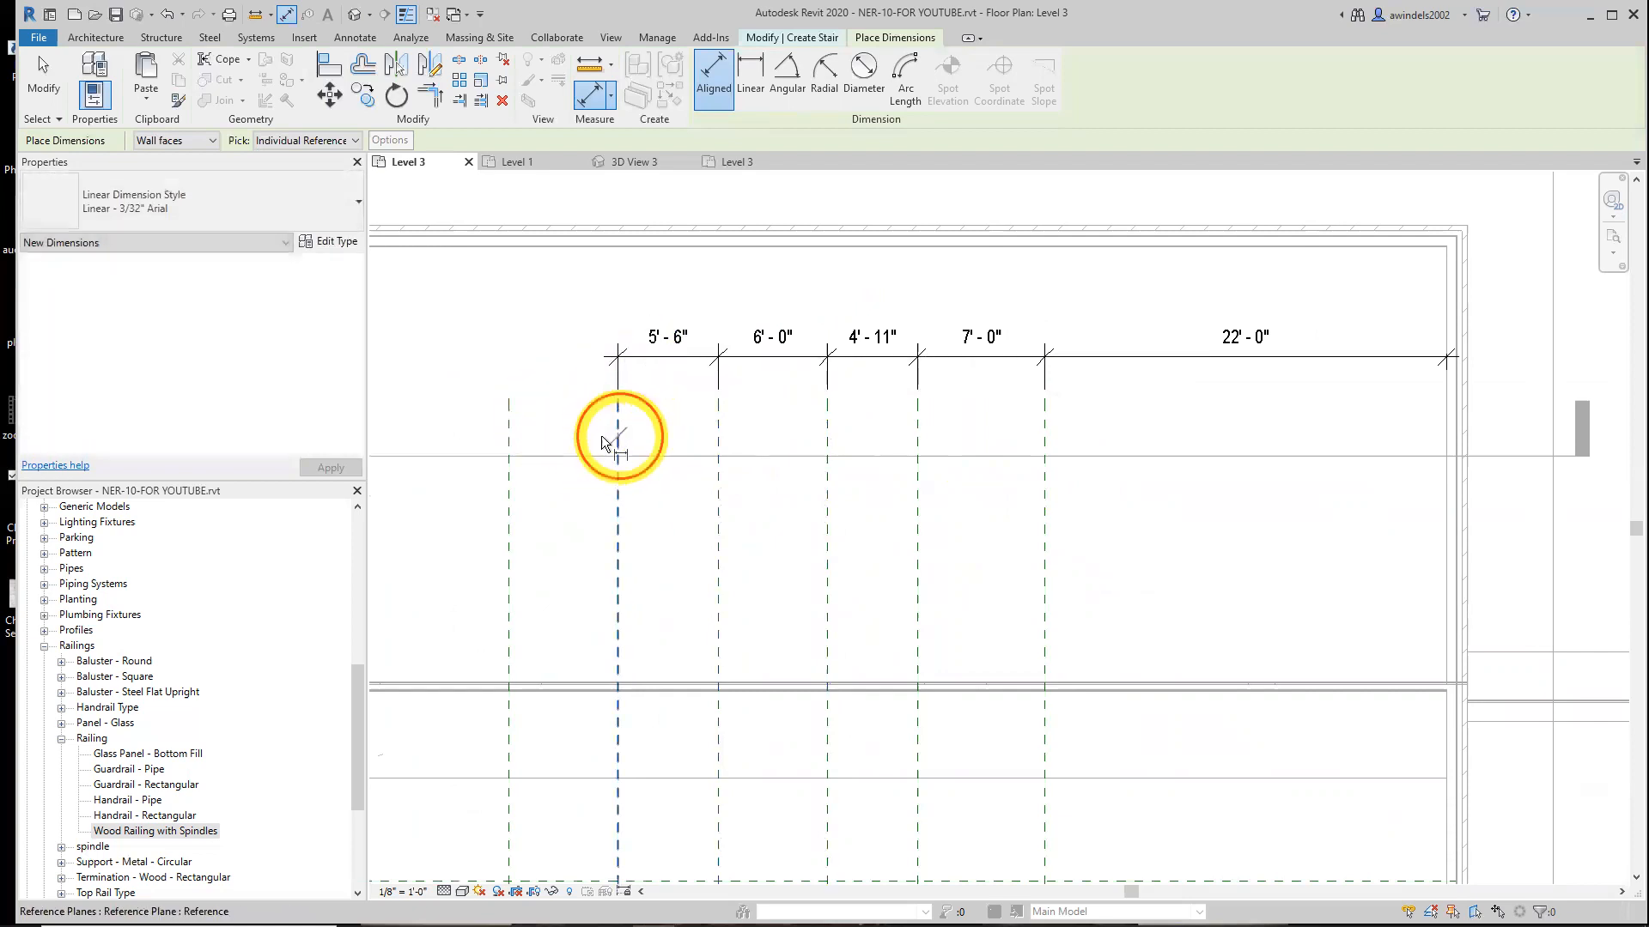
{"action": "left_click", "coordinate": [508, 435]}
{"action": "left_click", "coordinate": [530, 368]}
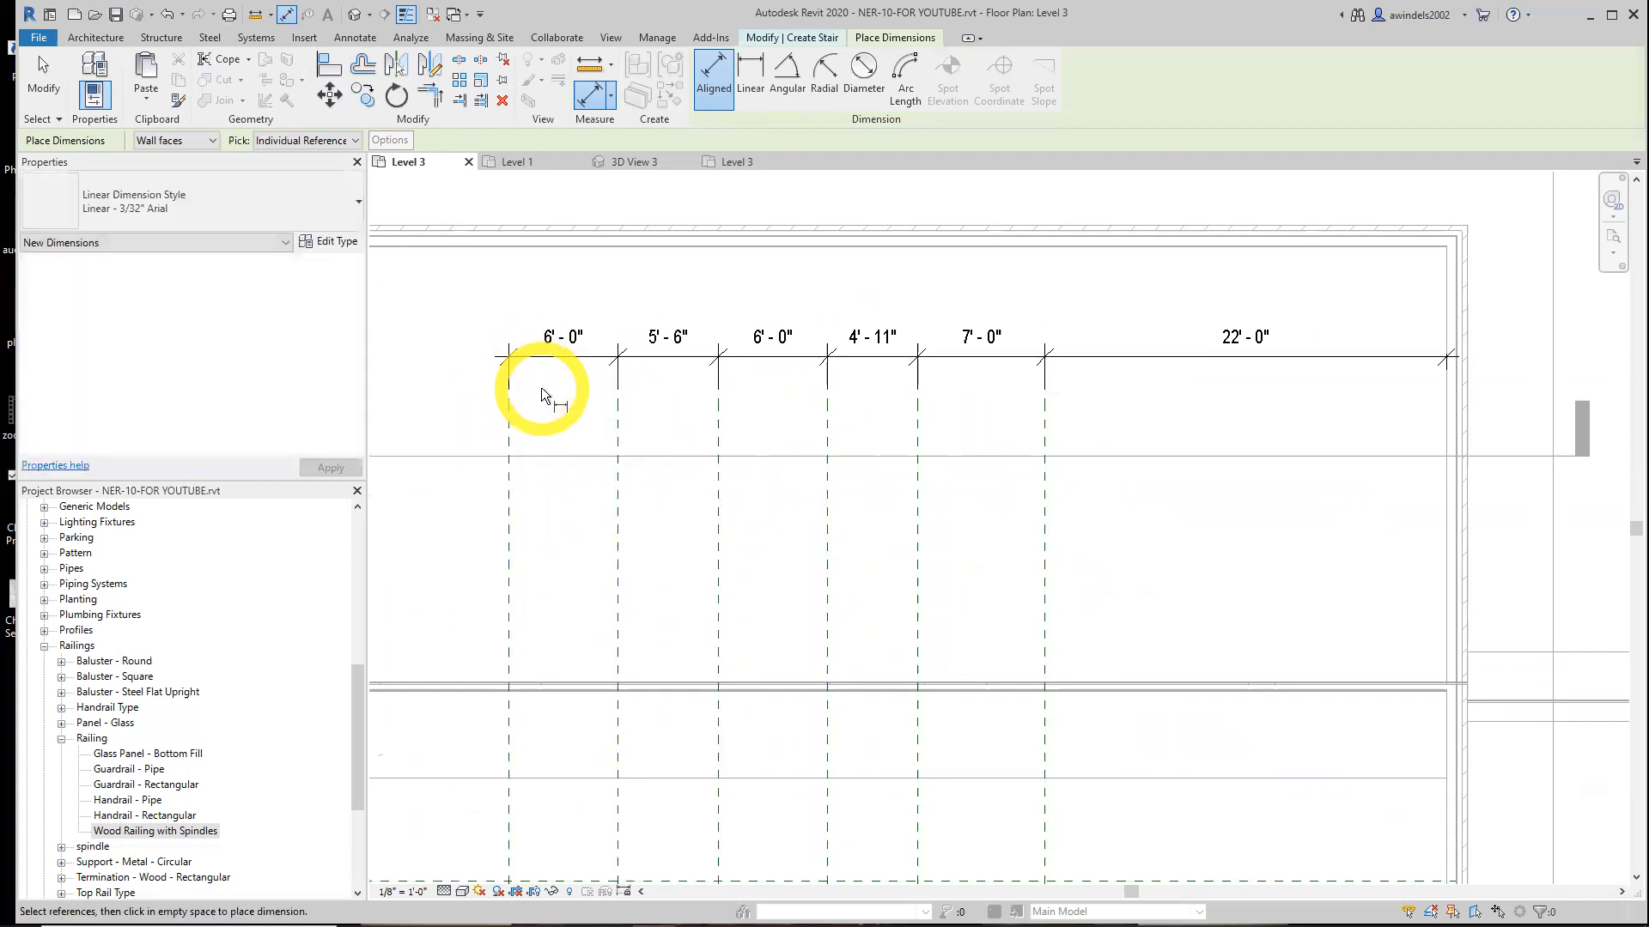
{"action": "key", "text": "Escape"}
{"action": "key", "text": "Escape"}
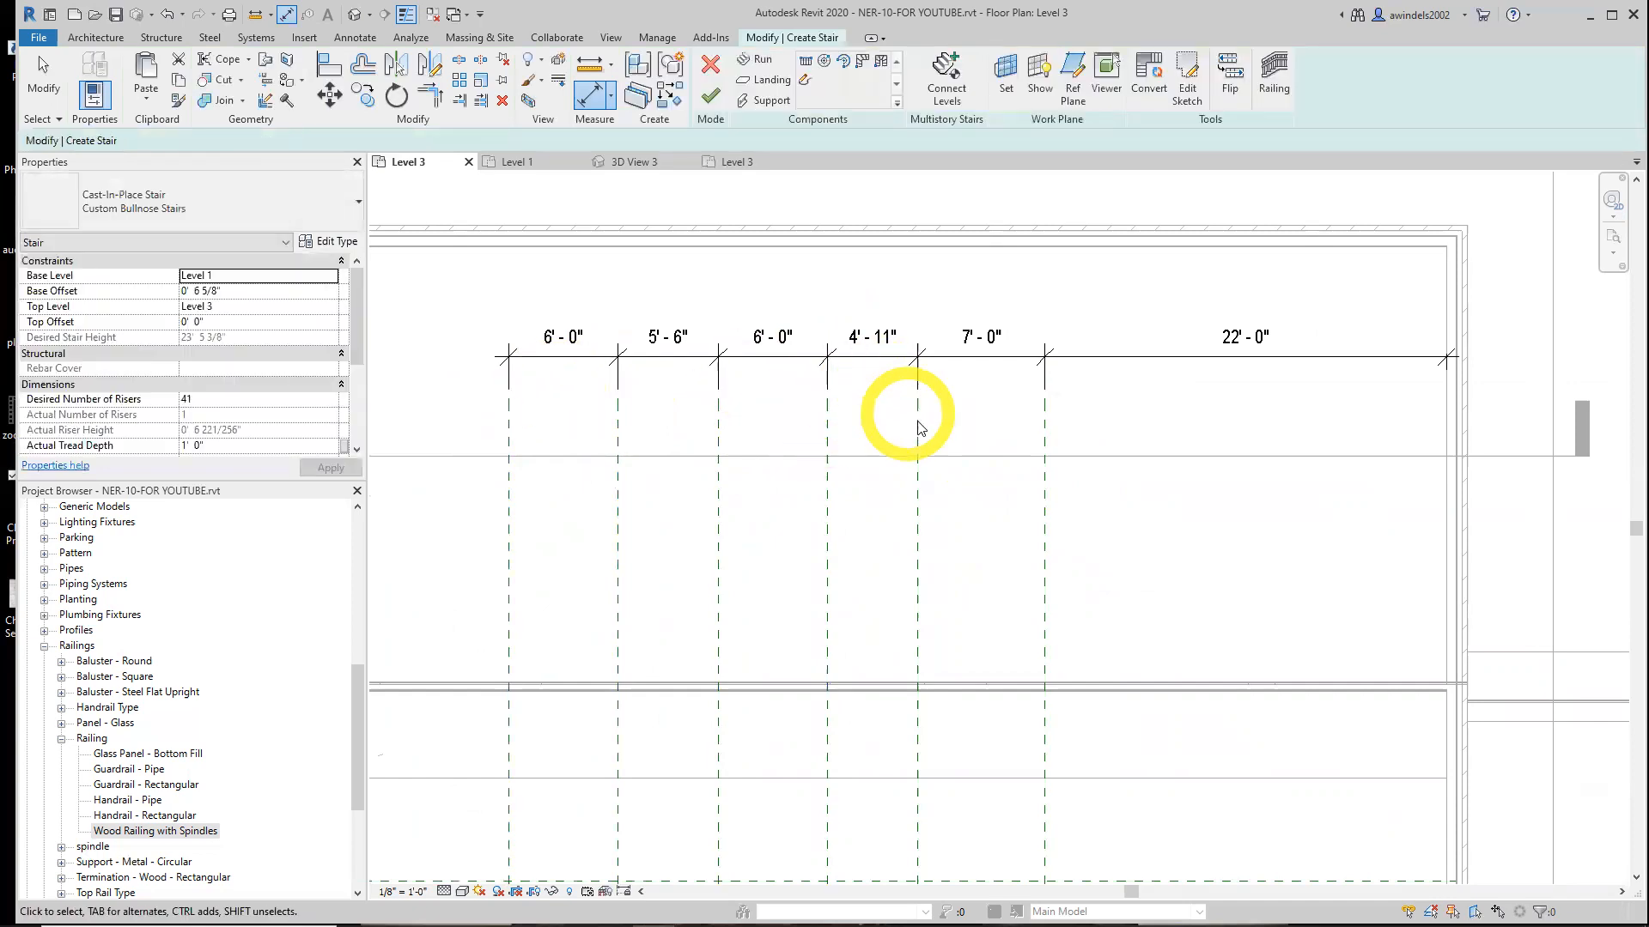
Delete the 4'-11" and 7'-0" dimensions and dimension the gap between the 22' plane and the next vertical plane west
{"action": "key", "text": "Delete"}
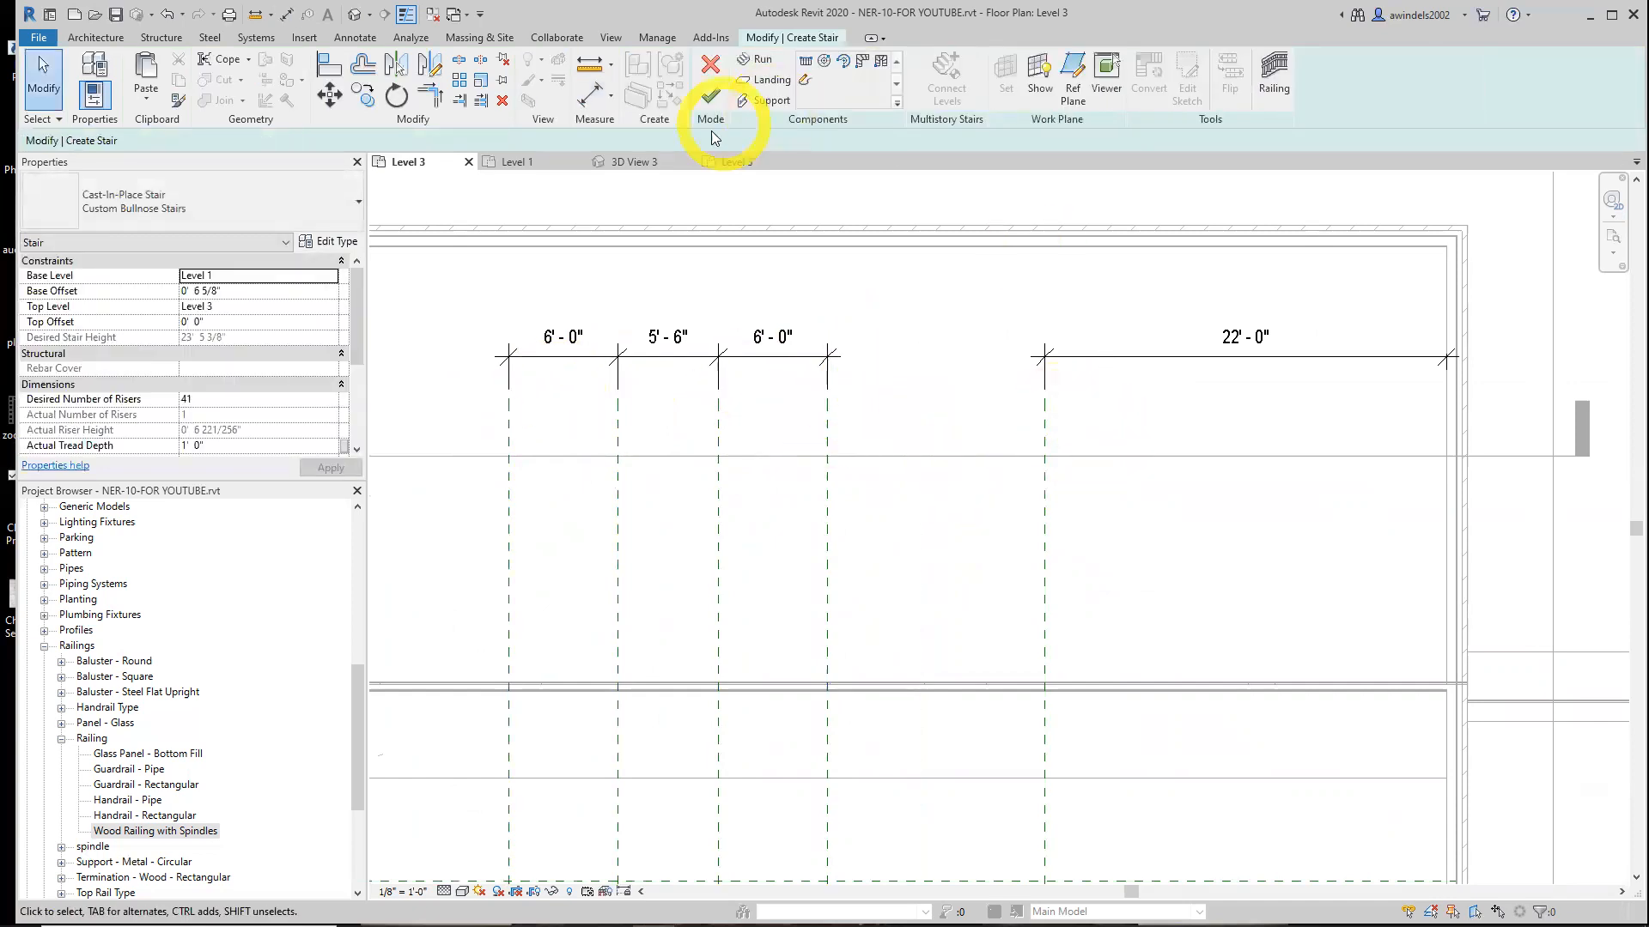
{"action": "left_click", "coordinate": [587, 101]}
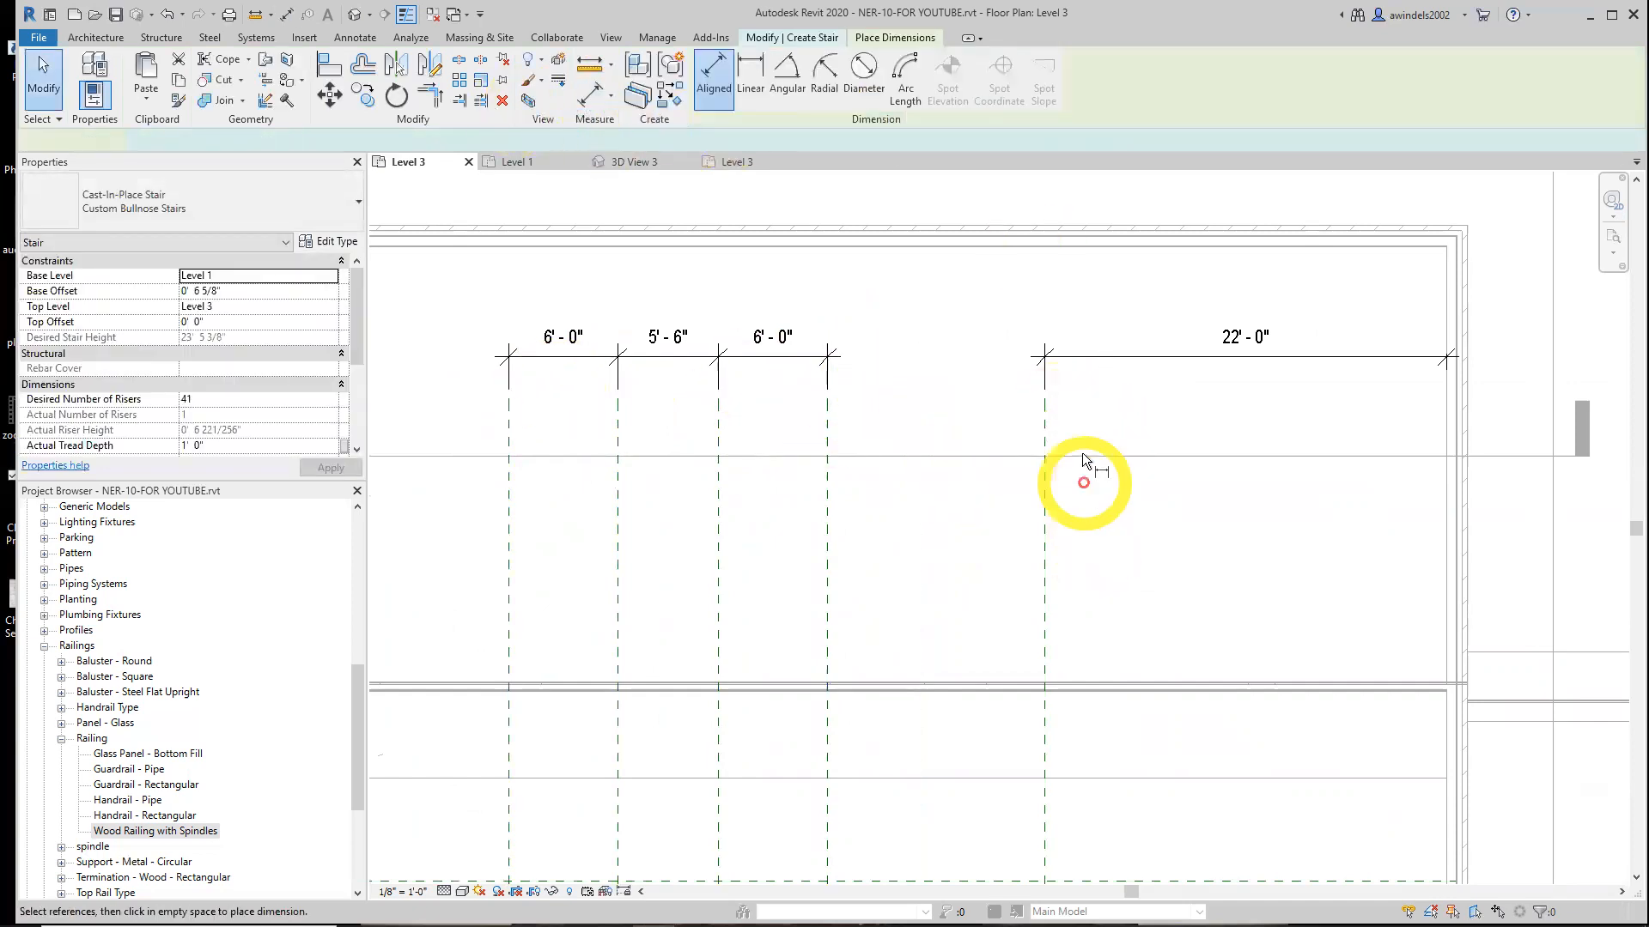
{"action": "left_click", "coordinate": [1045, 430]}
{"action": "left_click", "coordinate": [829, 415]}
{"action": "left_click", "coordinate": [837, 358]}
Place a vertical aligned dimension from the wall's inner face to the upper horizontal reference plane
{"action": "scroll", "coordinate": [1092, 524], "scroll_direction": "down", "scroll_amount": 3}
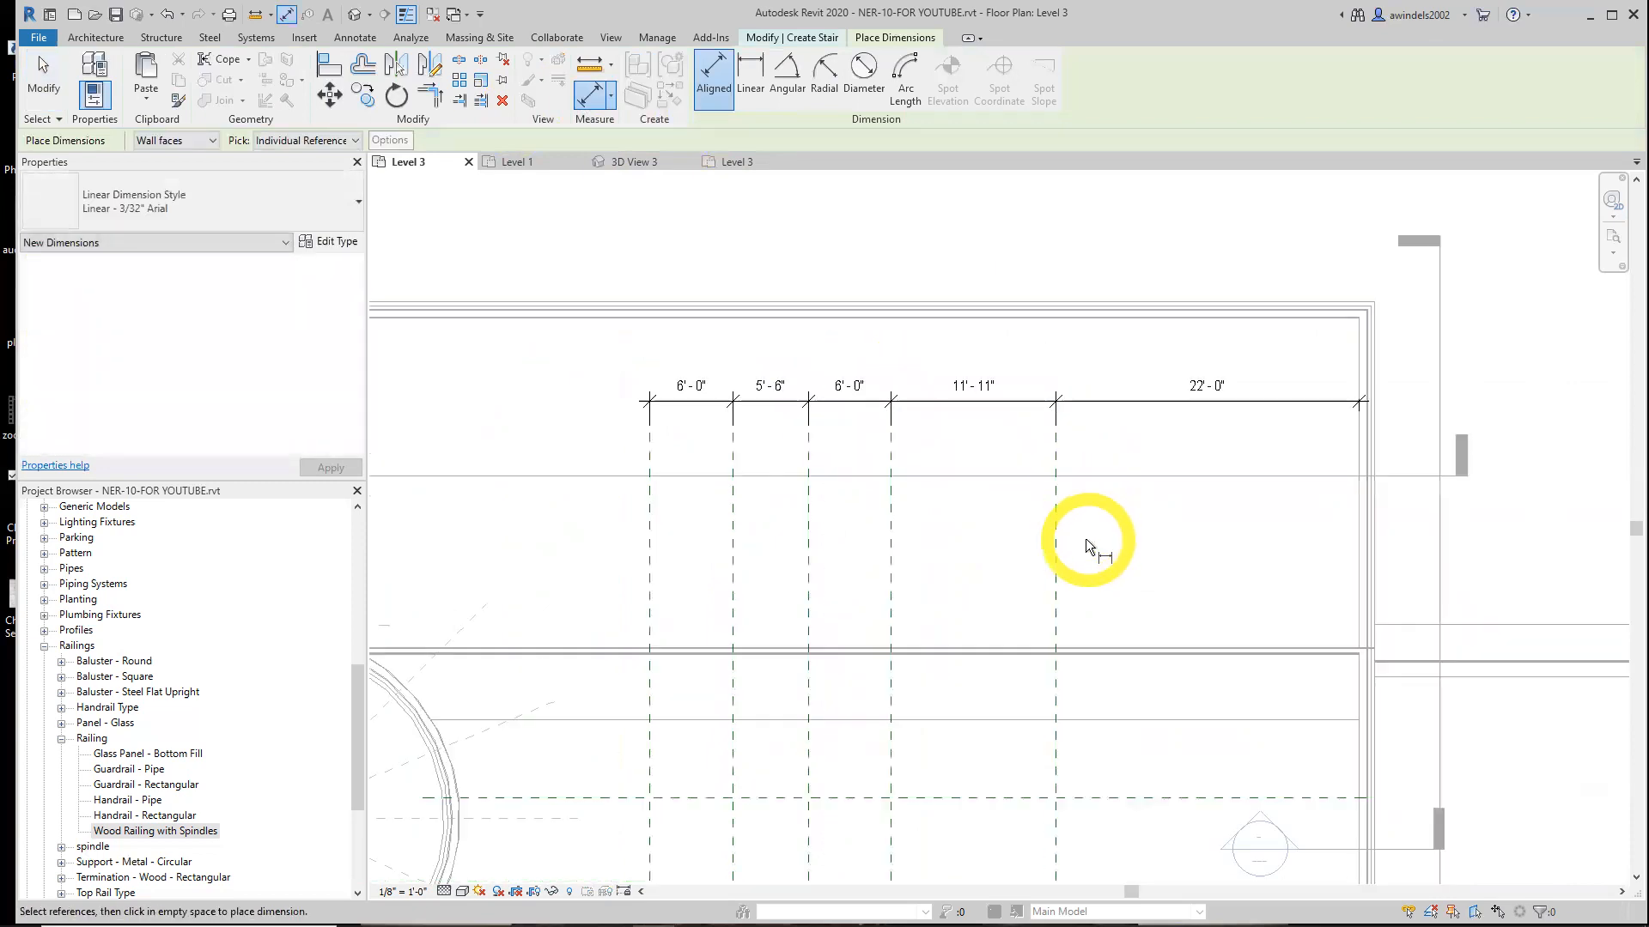
{"action": "left_click", "coordinate": [679, 567]}
{"action": "left_click", "coordinate": [658, 634]}
{"action": "left_click", "coordinate": [654, 601]}
{"action": "left_click", "coordinate": [677, 635]}
{"action": "left_click", "coordinate": [663, 702]}
{"action": "left_click", "coordinate": [668, 717]}
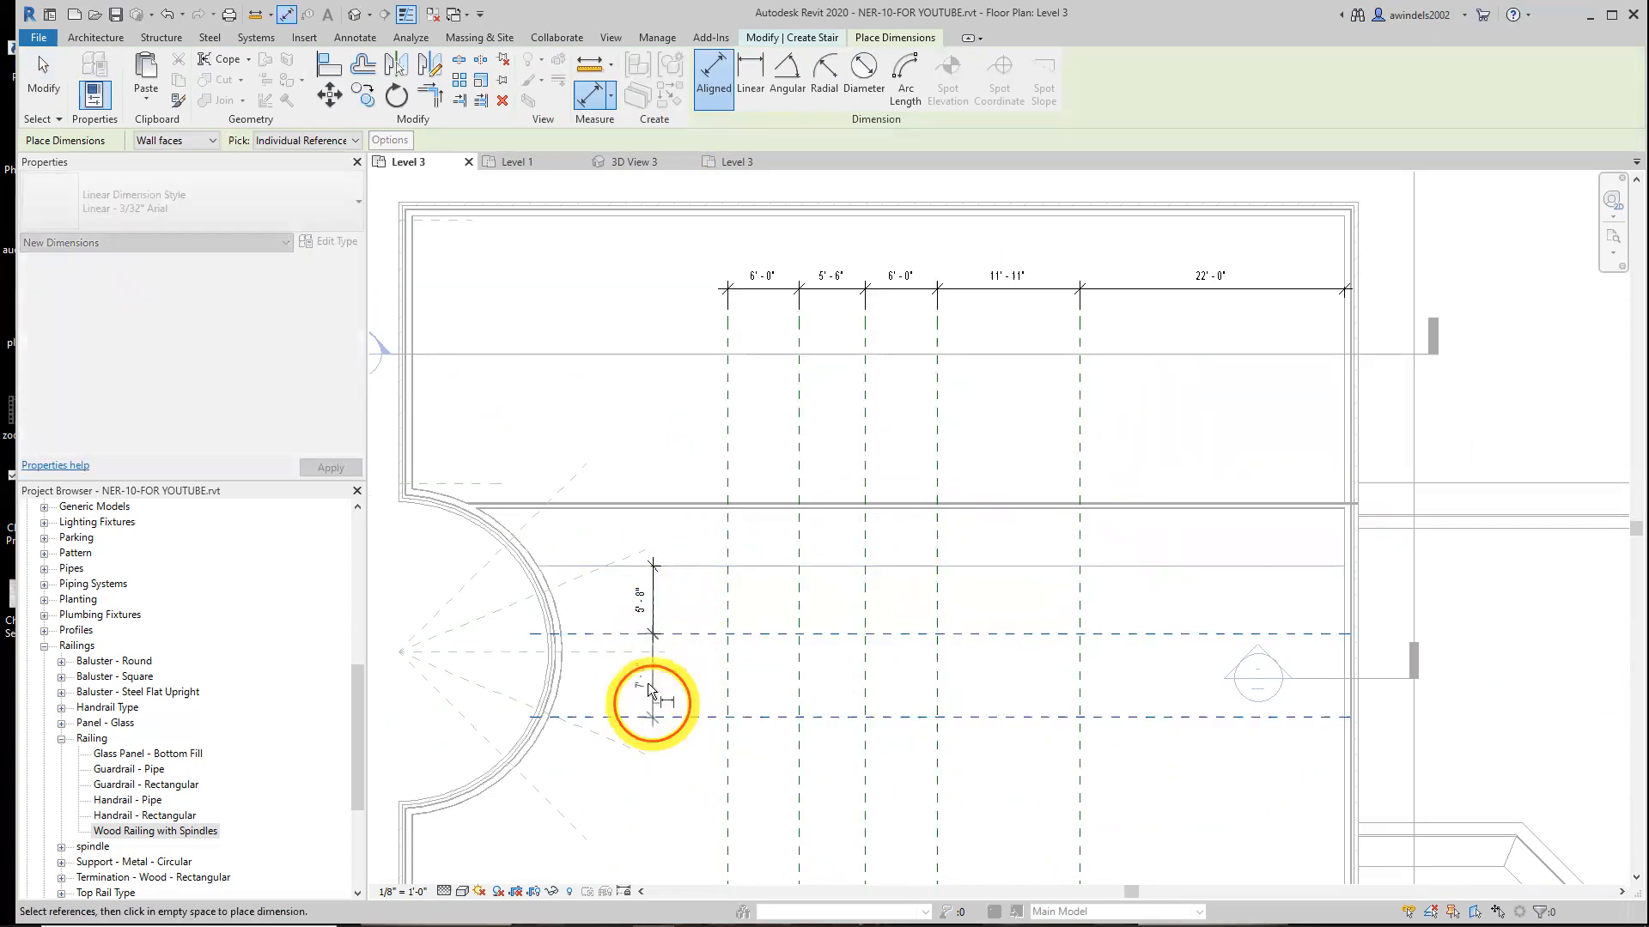
{"action": "left_click", "coordinate": [652, 638]}
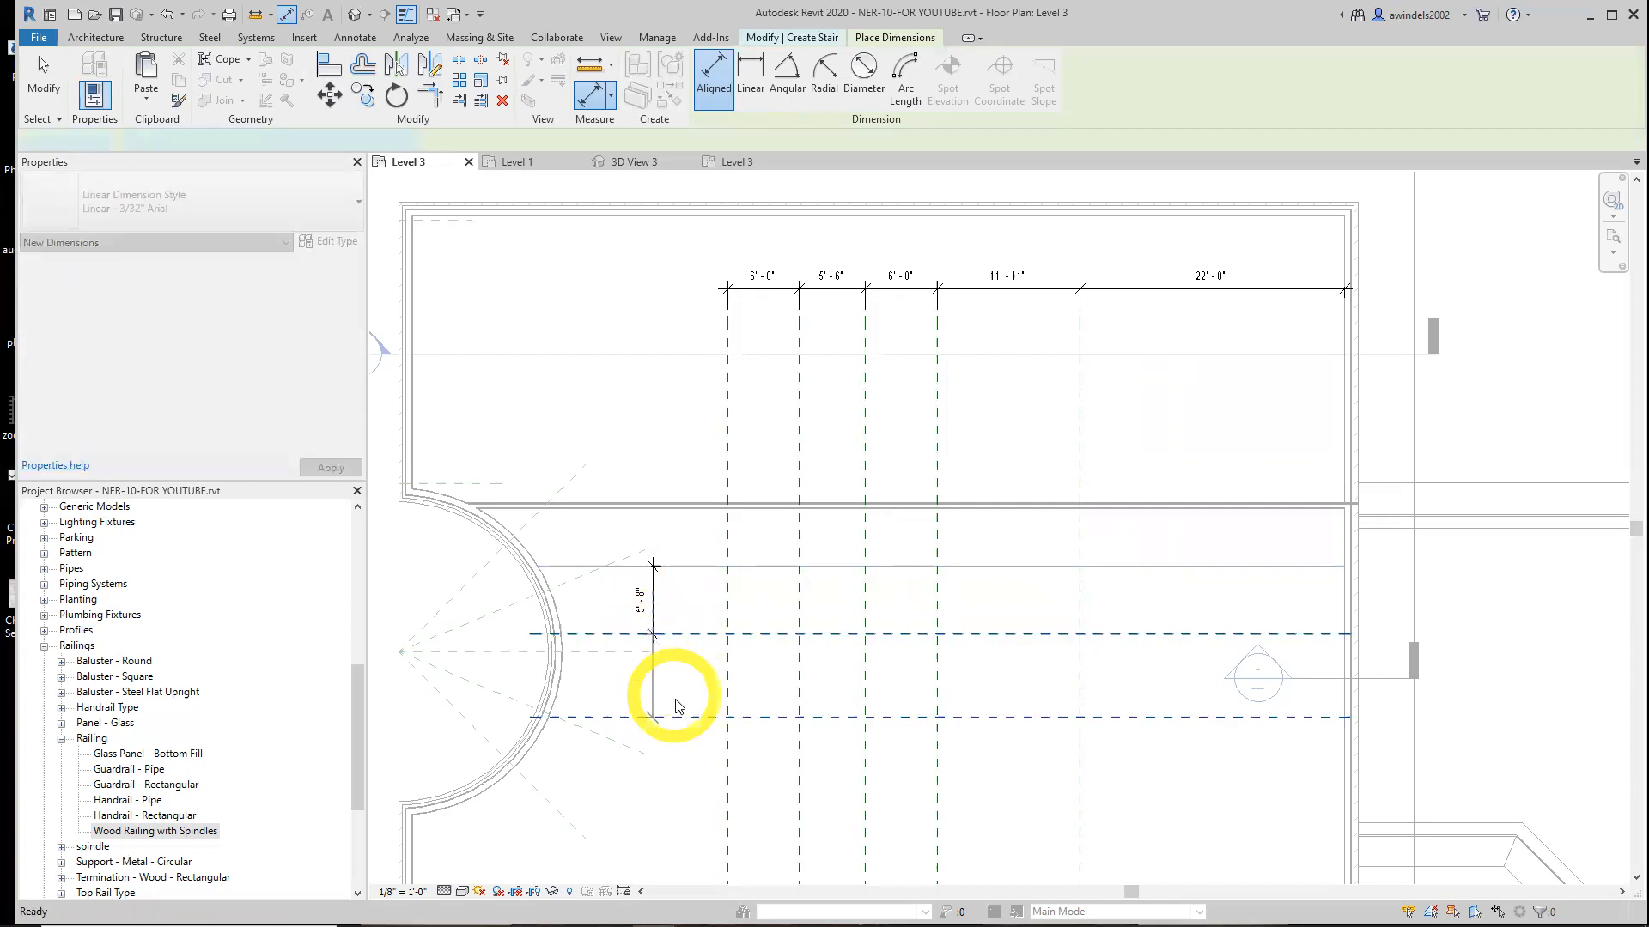
{"action": "left_click", "coordinate": [661, 717]}
{"action": "left_click", "coordinate": [652, 636]}
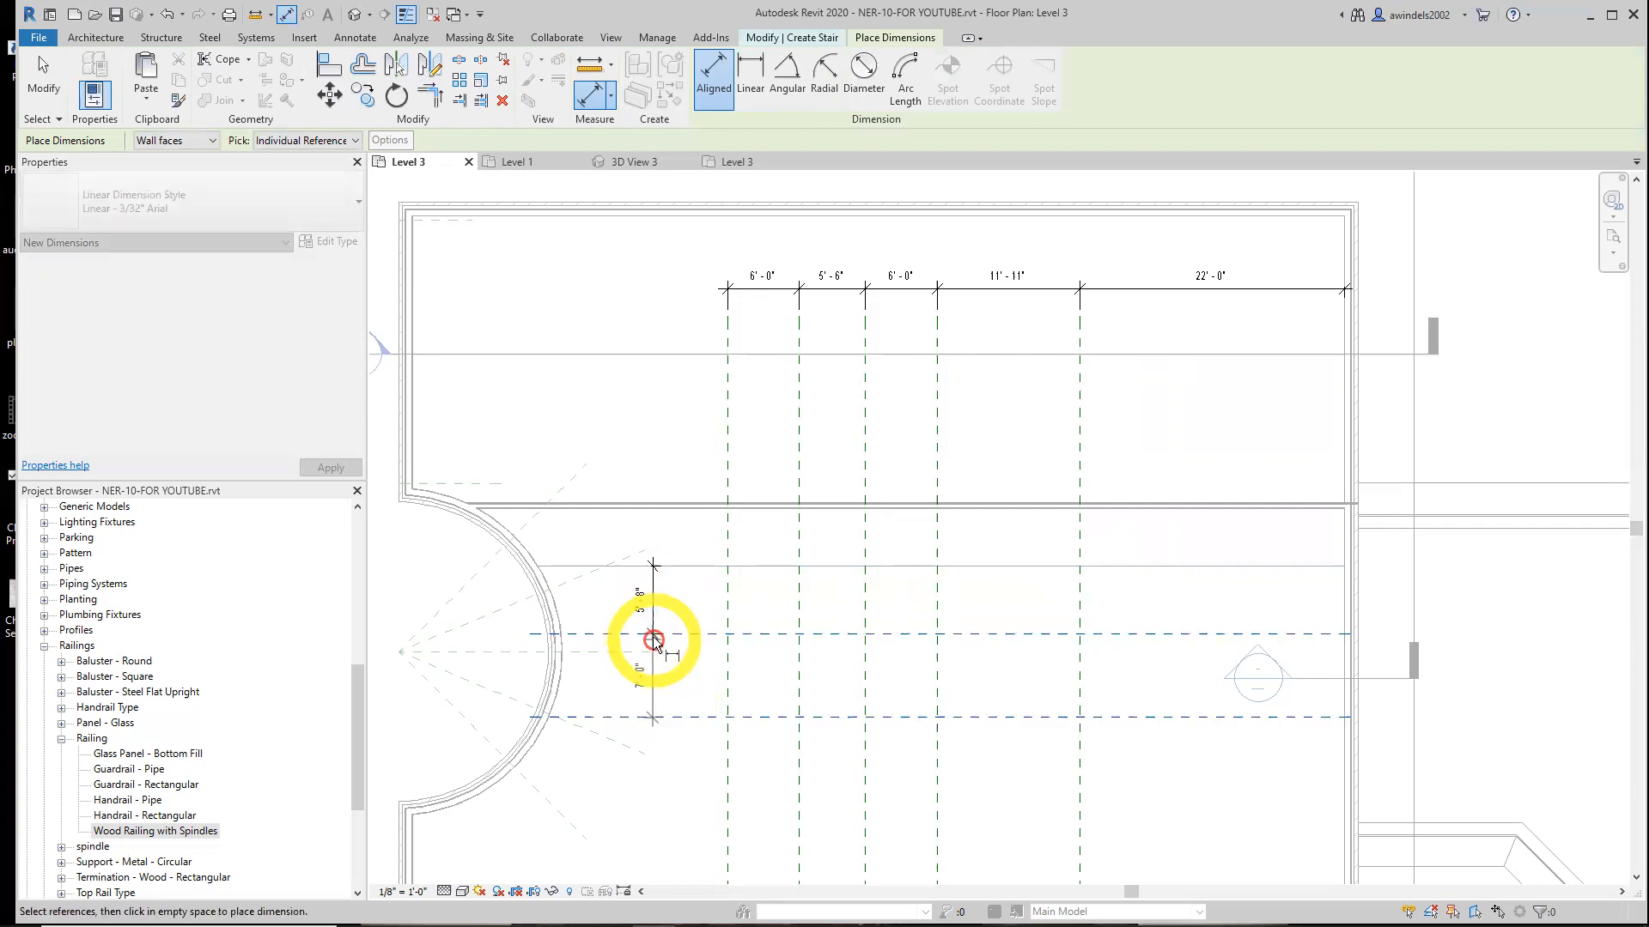
{"action": "right_click", "coordinate": [650, 691]}
{"action": "left_click", "coordinate": [667, 701]}
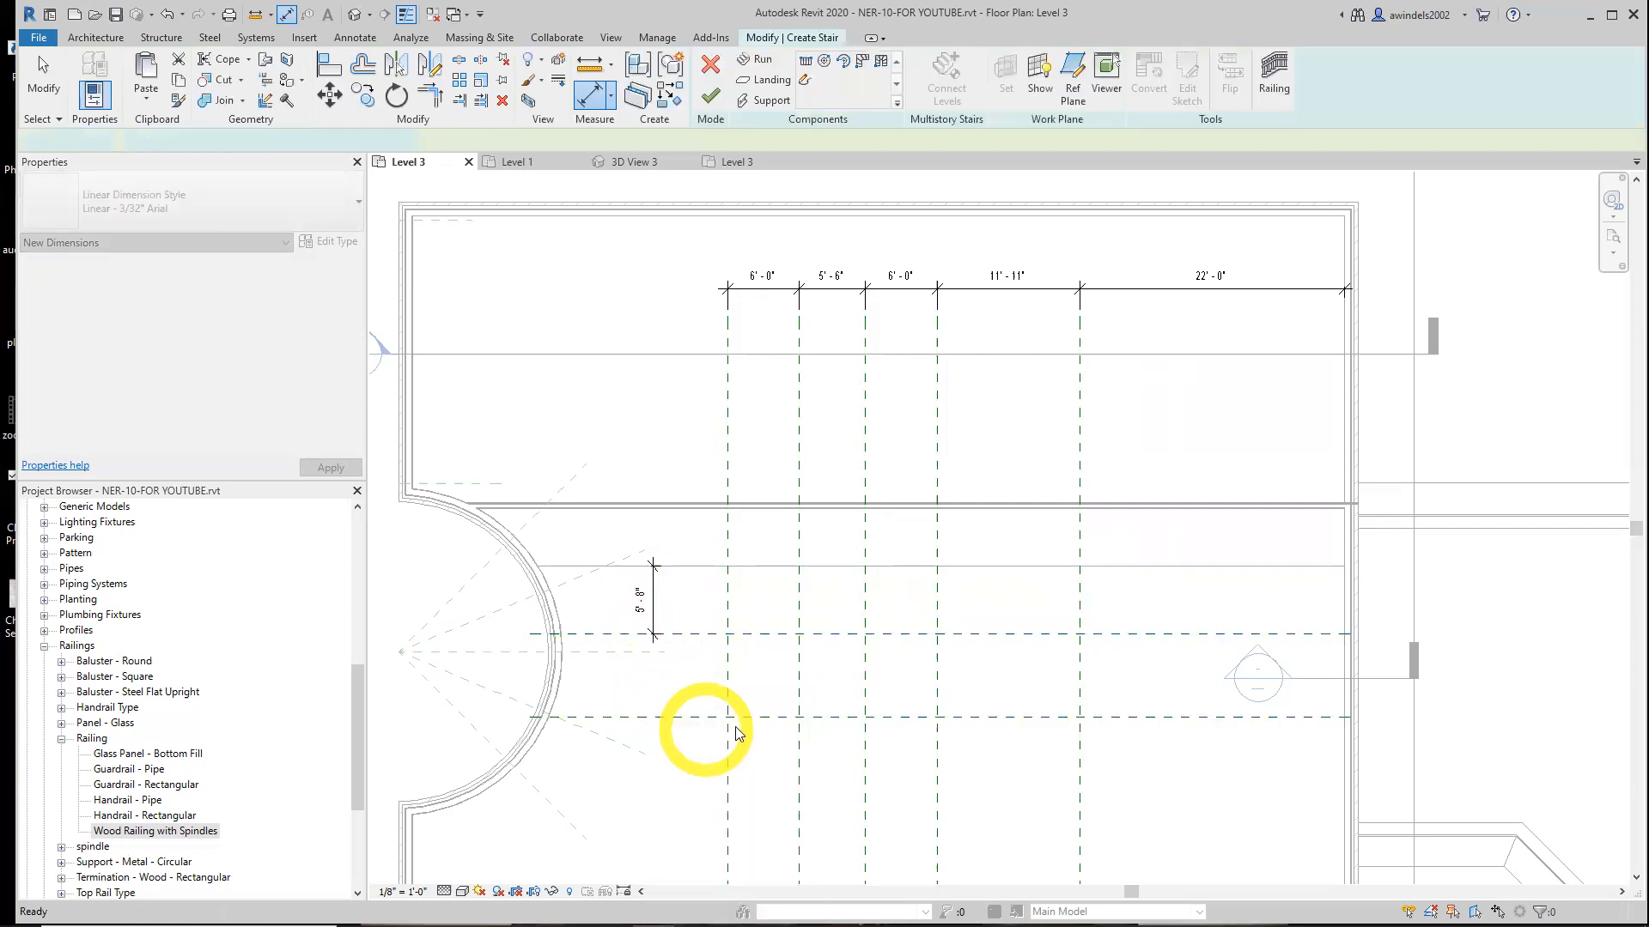
{"action": "left_click", "coordinate": [668, 637]}
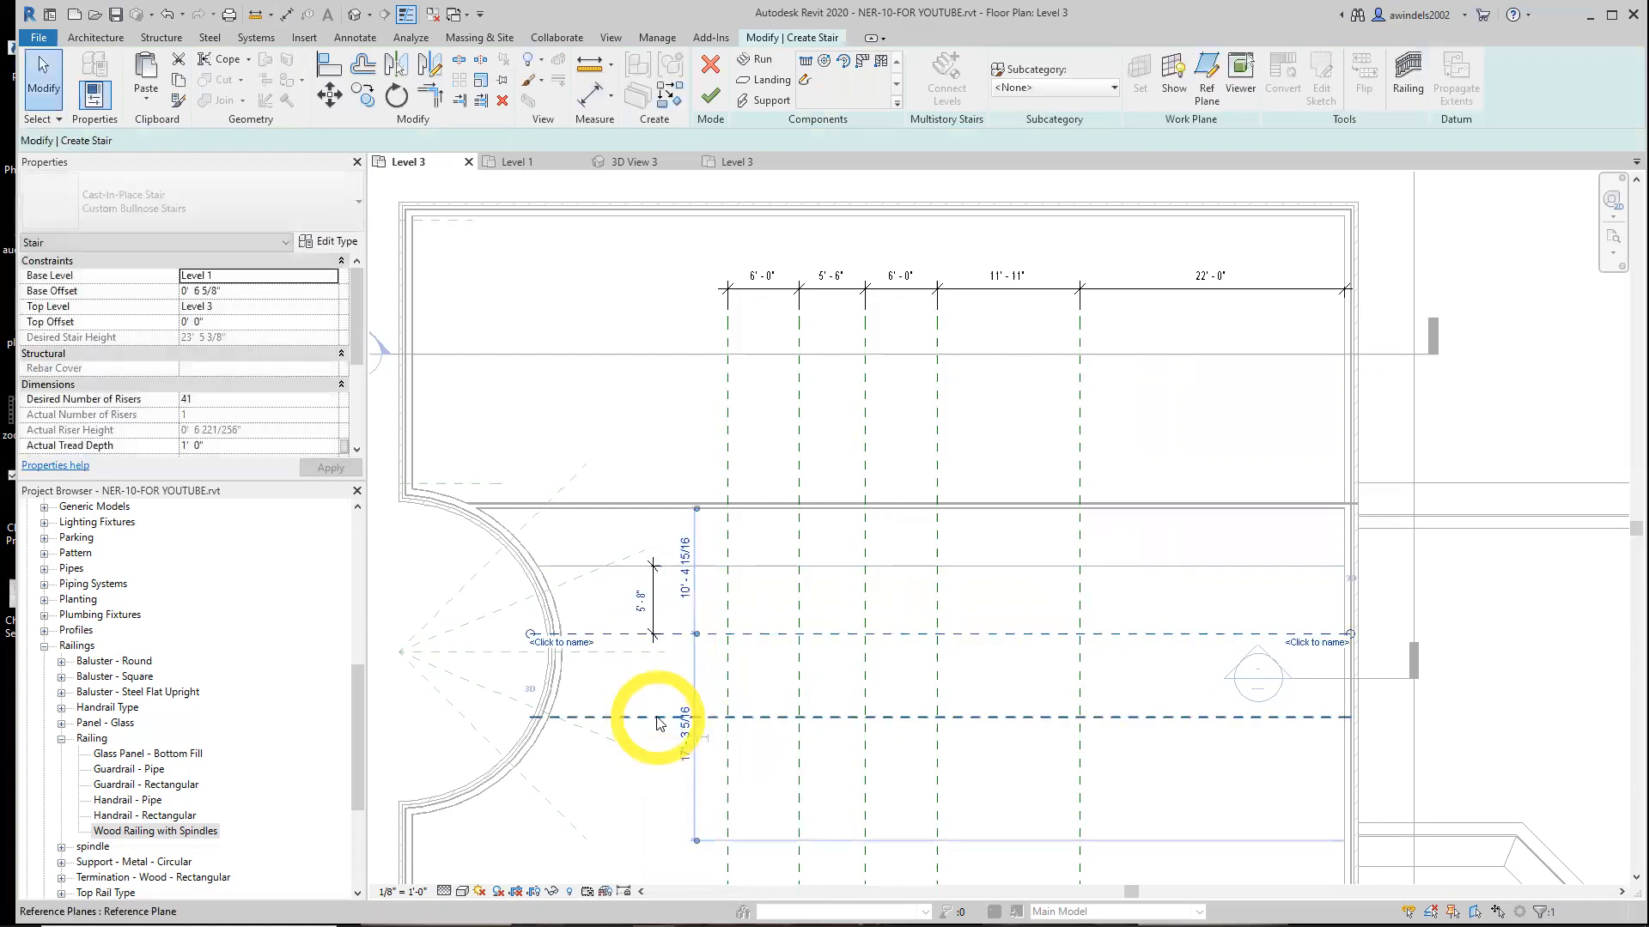
{"action": "key", "text": "Escape"}
Extend the vertical dimension string down to the lower horizontal reference plane
{"action": "left_click", "coordinate": [590, 90]}
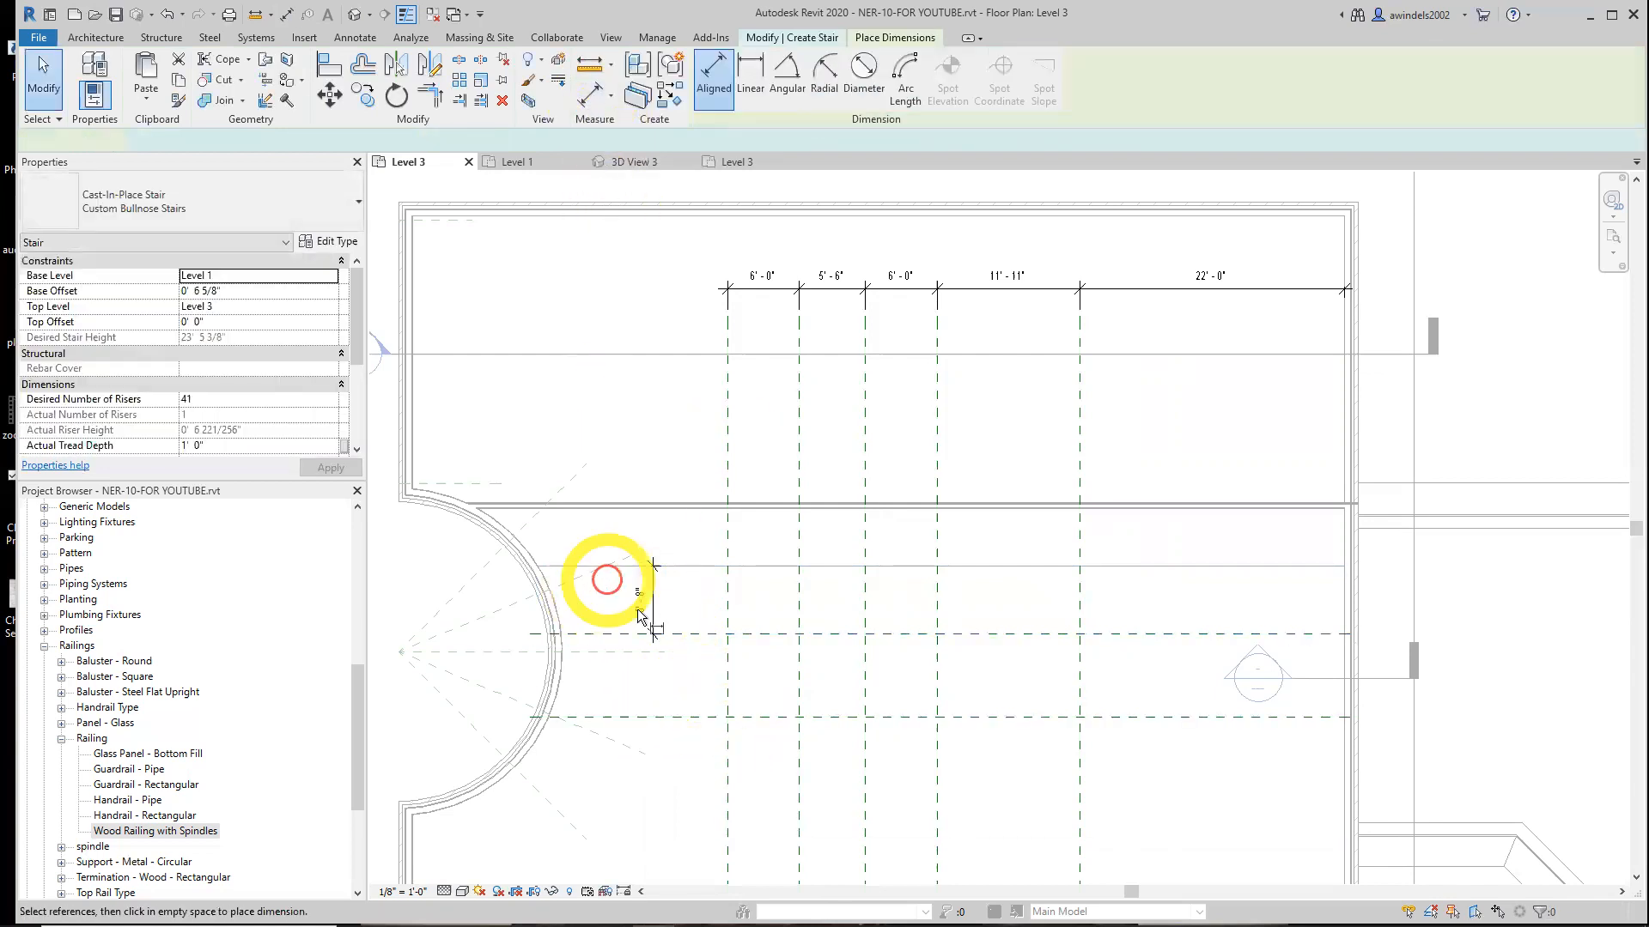
{"action": "left_click", "coordinate": [658, 695]}
{"action": "left_click", "coordinate": [659, 705]}
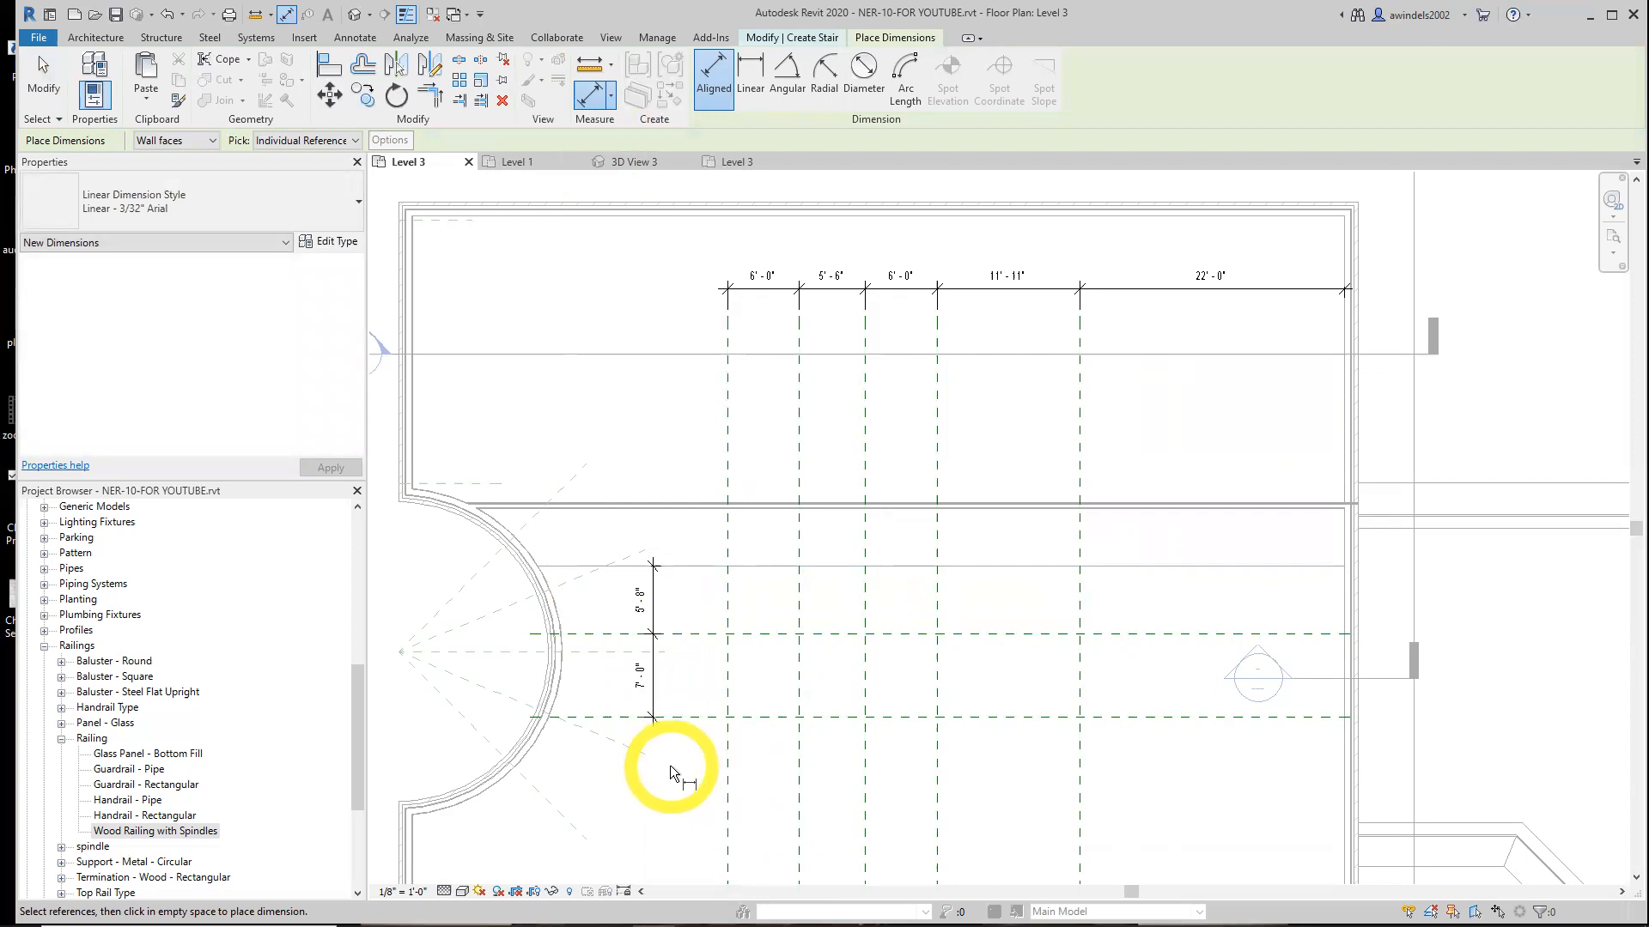
{"action": "middle_click_drag", "start_coordinate": [790, 778], "coordinate": [737, 792]}
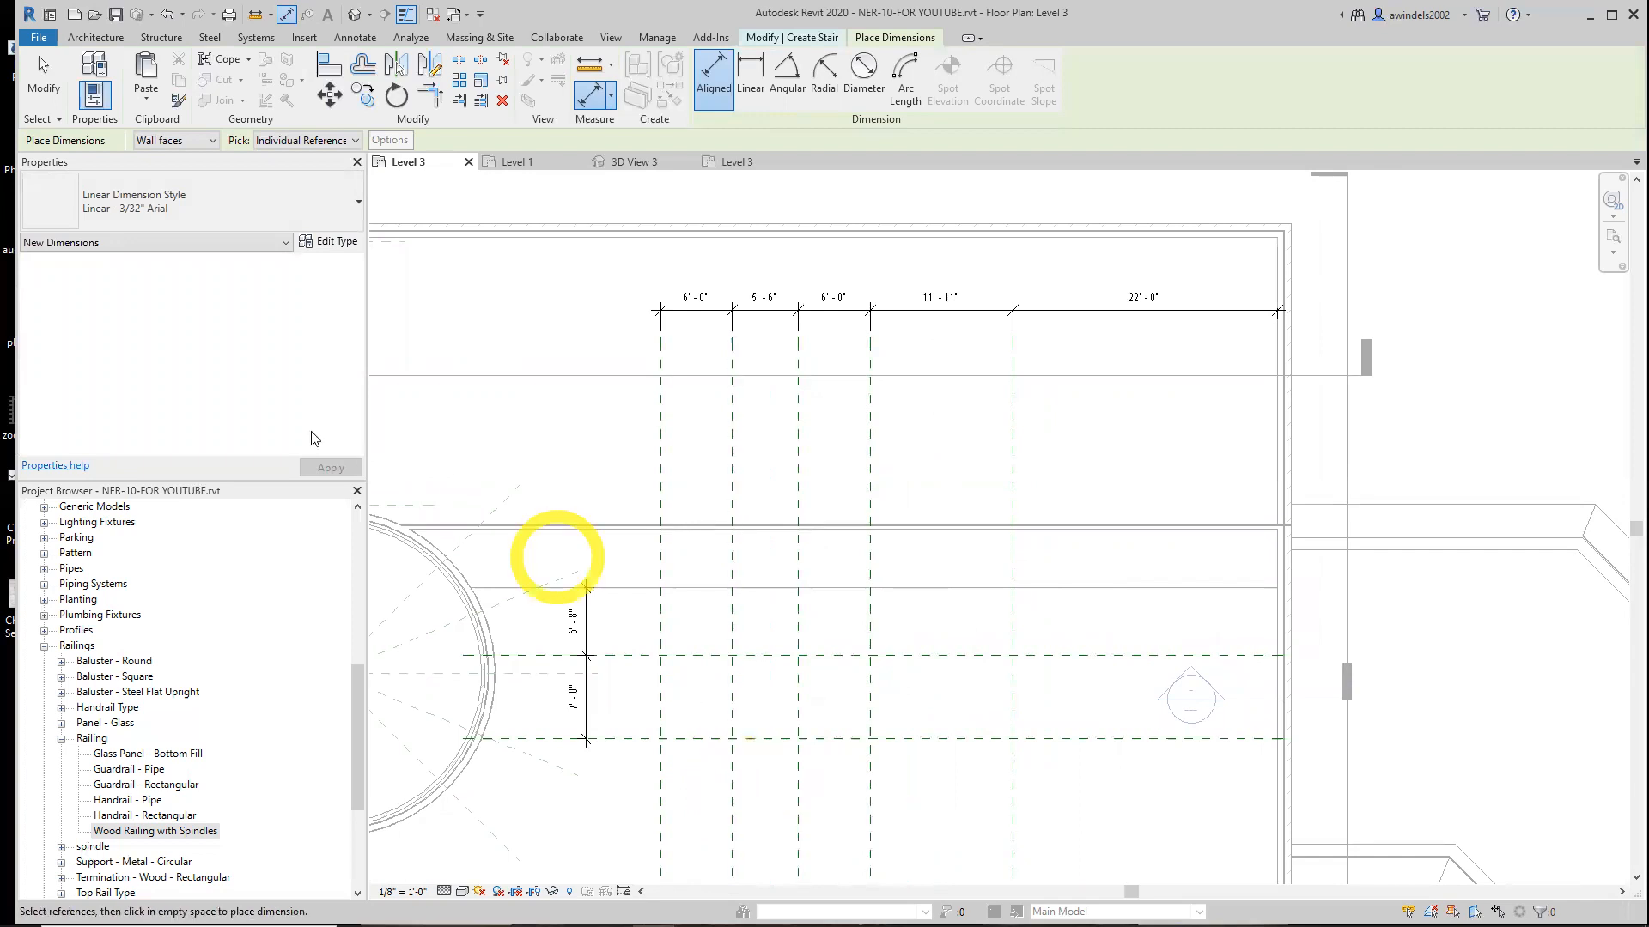
{"action": "key", "text": "Escape"}
{"action": "key", "text": "Escape"}
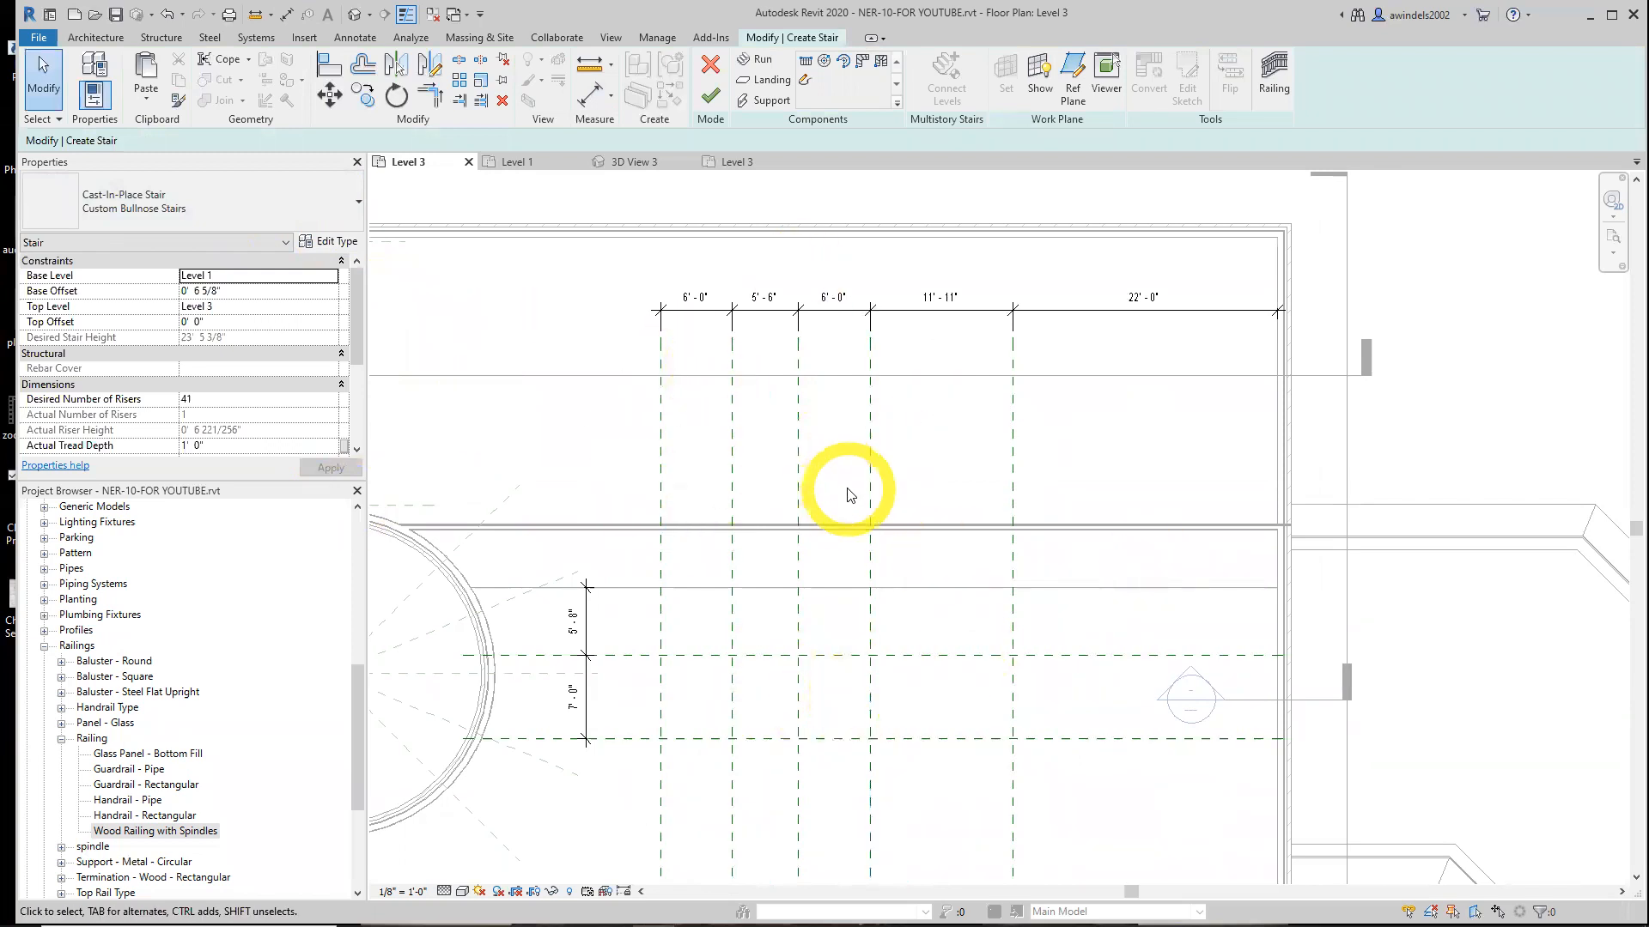
{"action": "left_click", "coordinate": [227, 198]}
{"action": "left_click", "coordinate": [228, 198]}
{"action": "left_click", "coordinate": [227, 199]}
{"action": "left_click", "coordinate": [228, 198]}
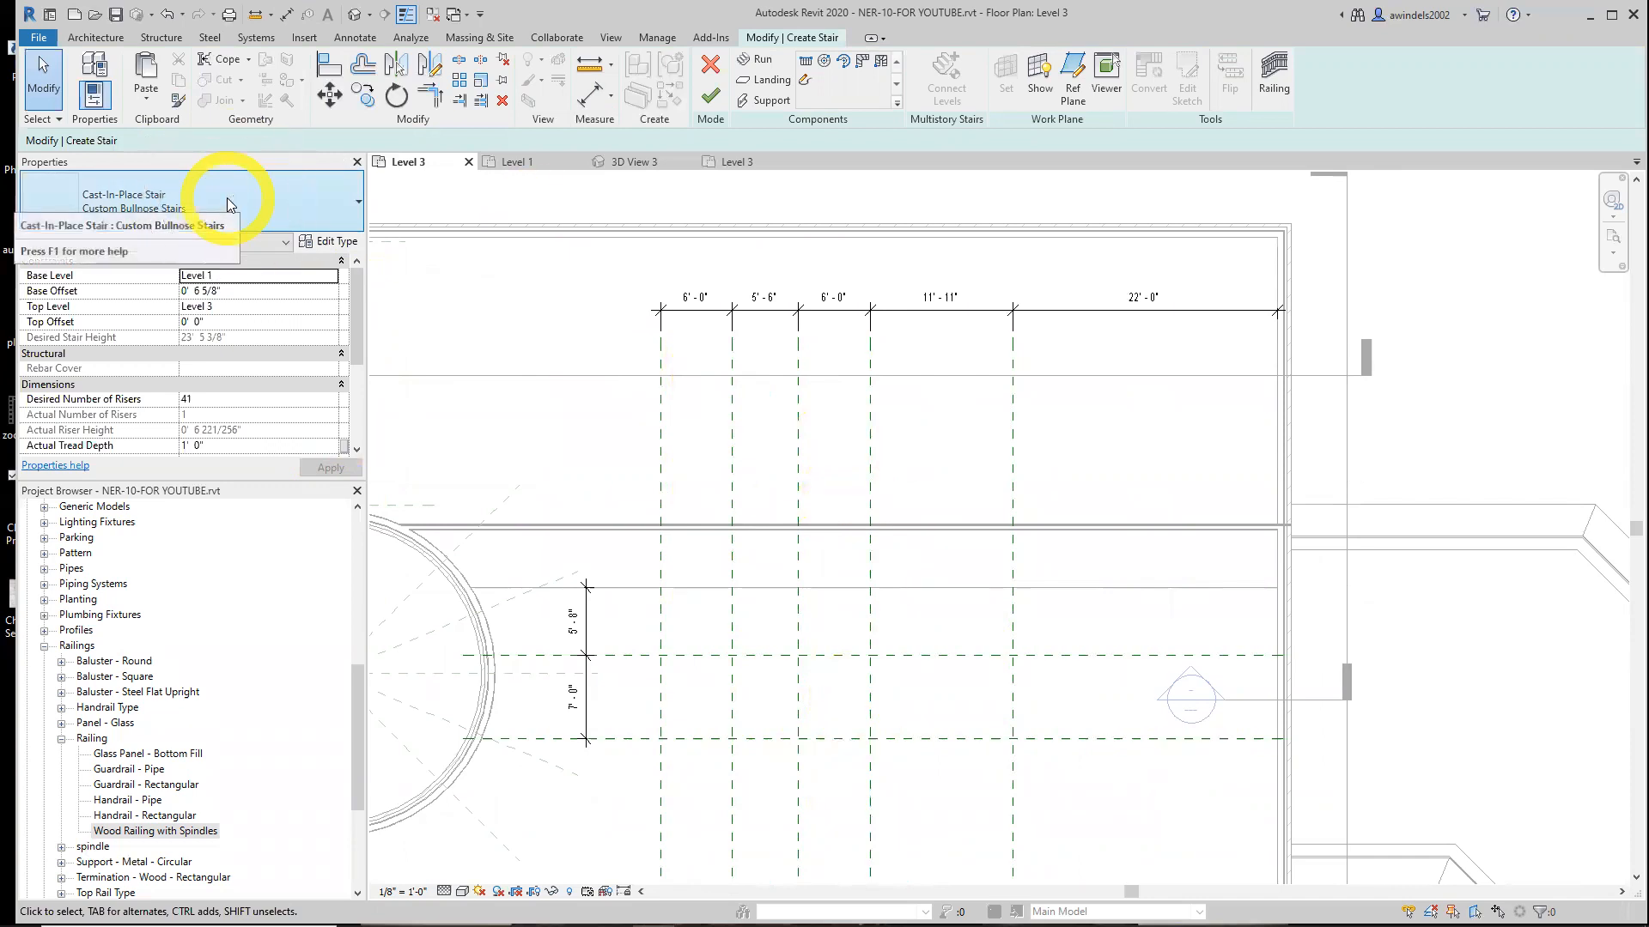
{"action": "left_click", "coordinate": [224, 403]}
{"action": "left_click", "coordinate": [224, 281]}
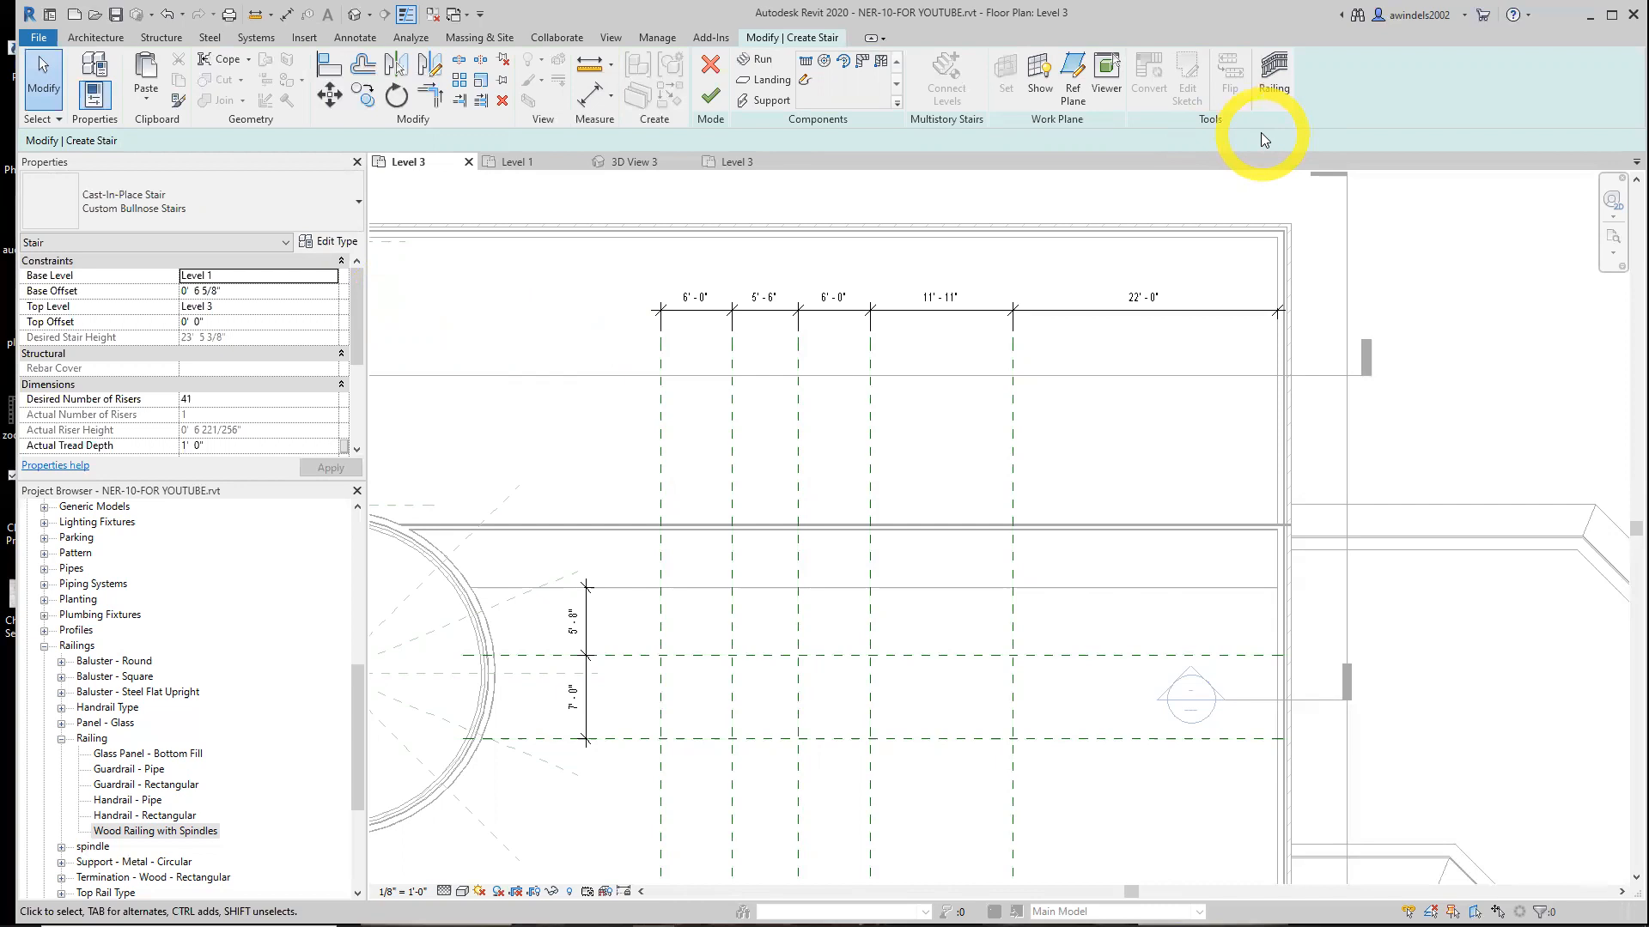
Set the stair railing to Wood Railing with Spindles positioned on treads
{"action": "left_click", "coordinate": [1275, 76]}
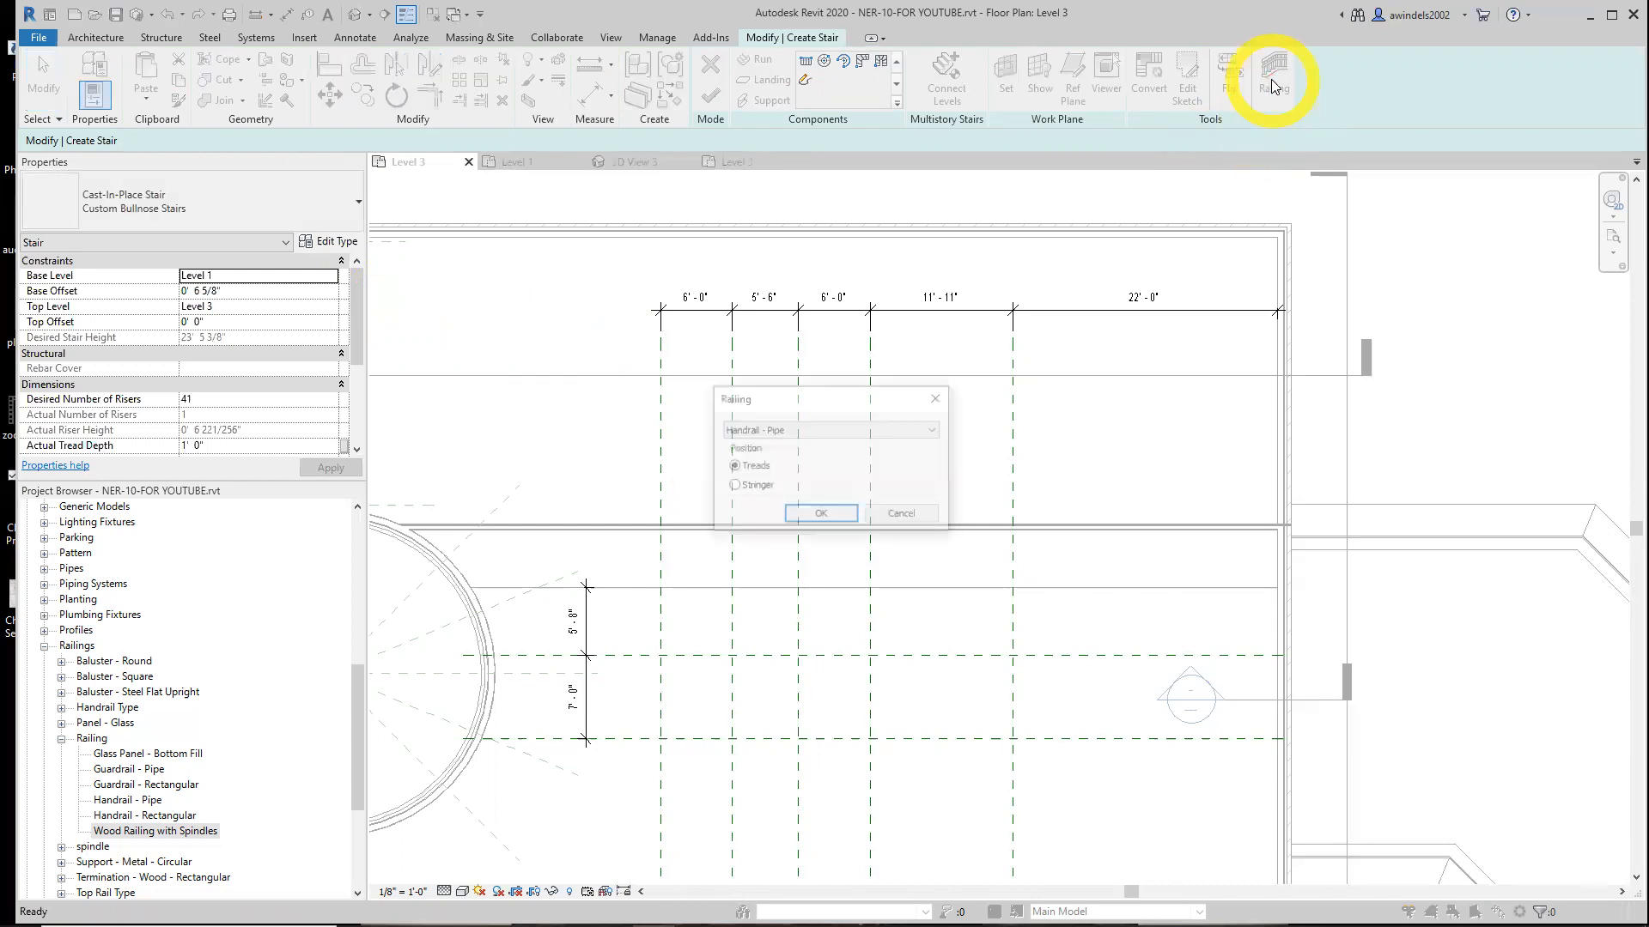
{"action": "left_click", "coordinate": [816, 431]}
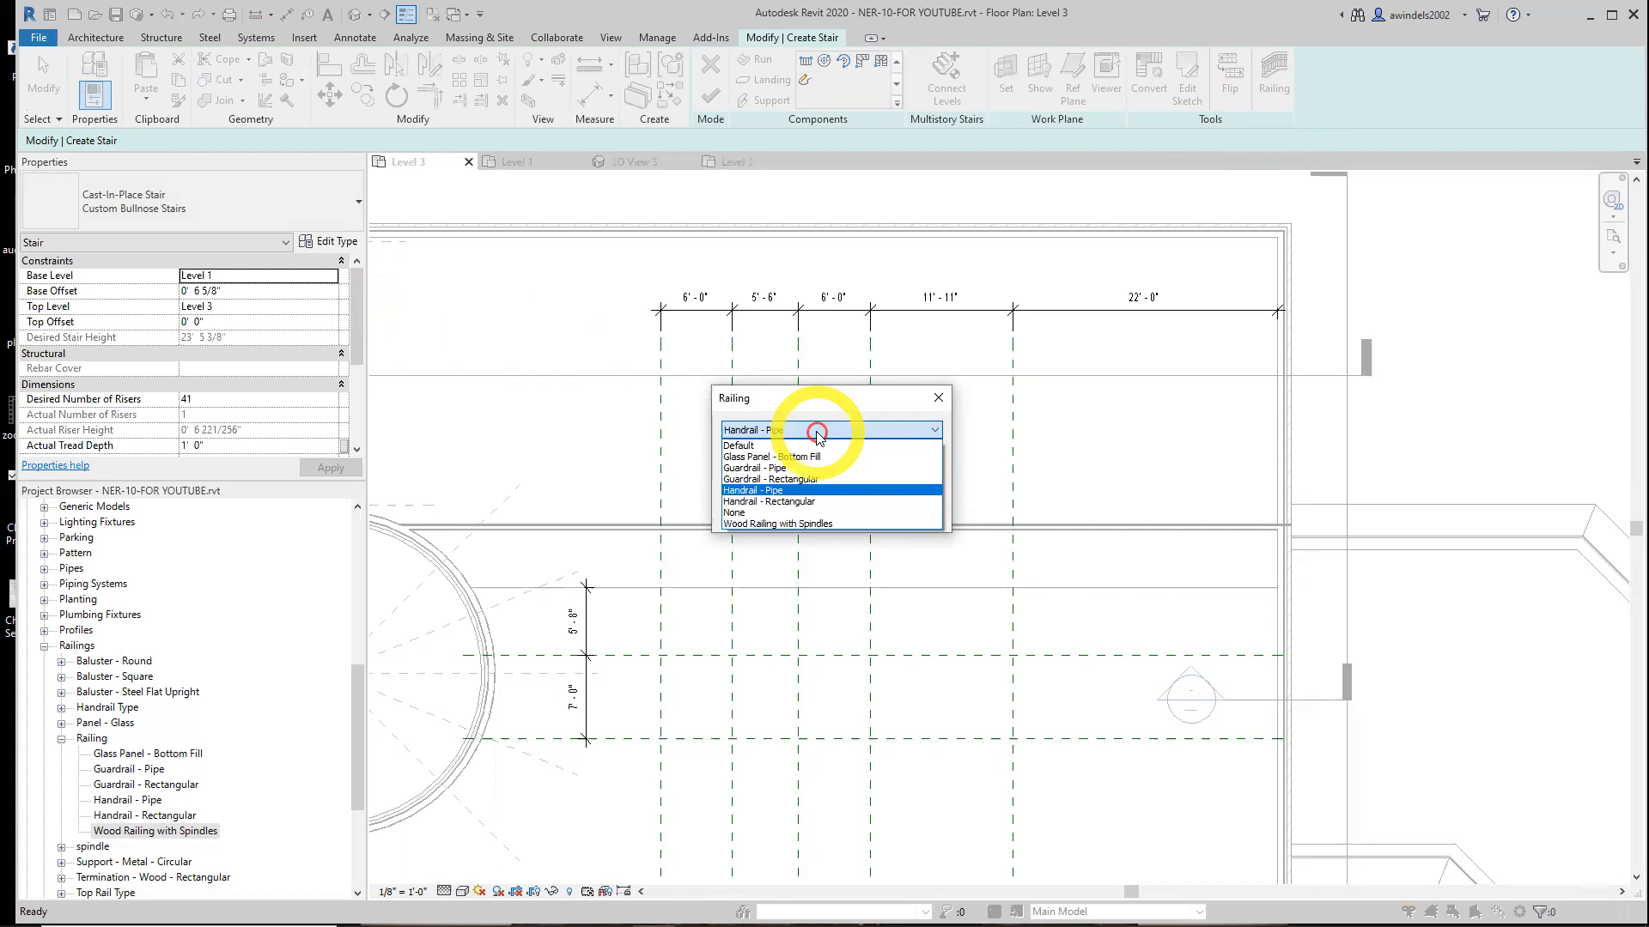
{"action": "left_click", "coordinate": [806, 523]}
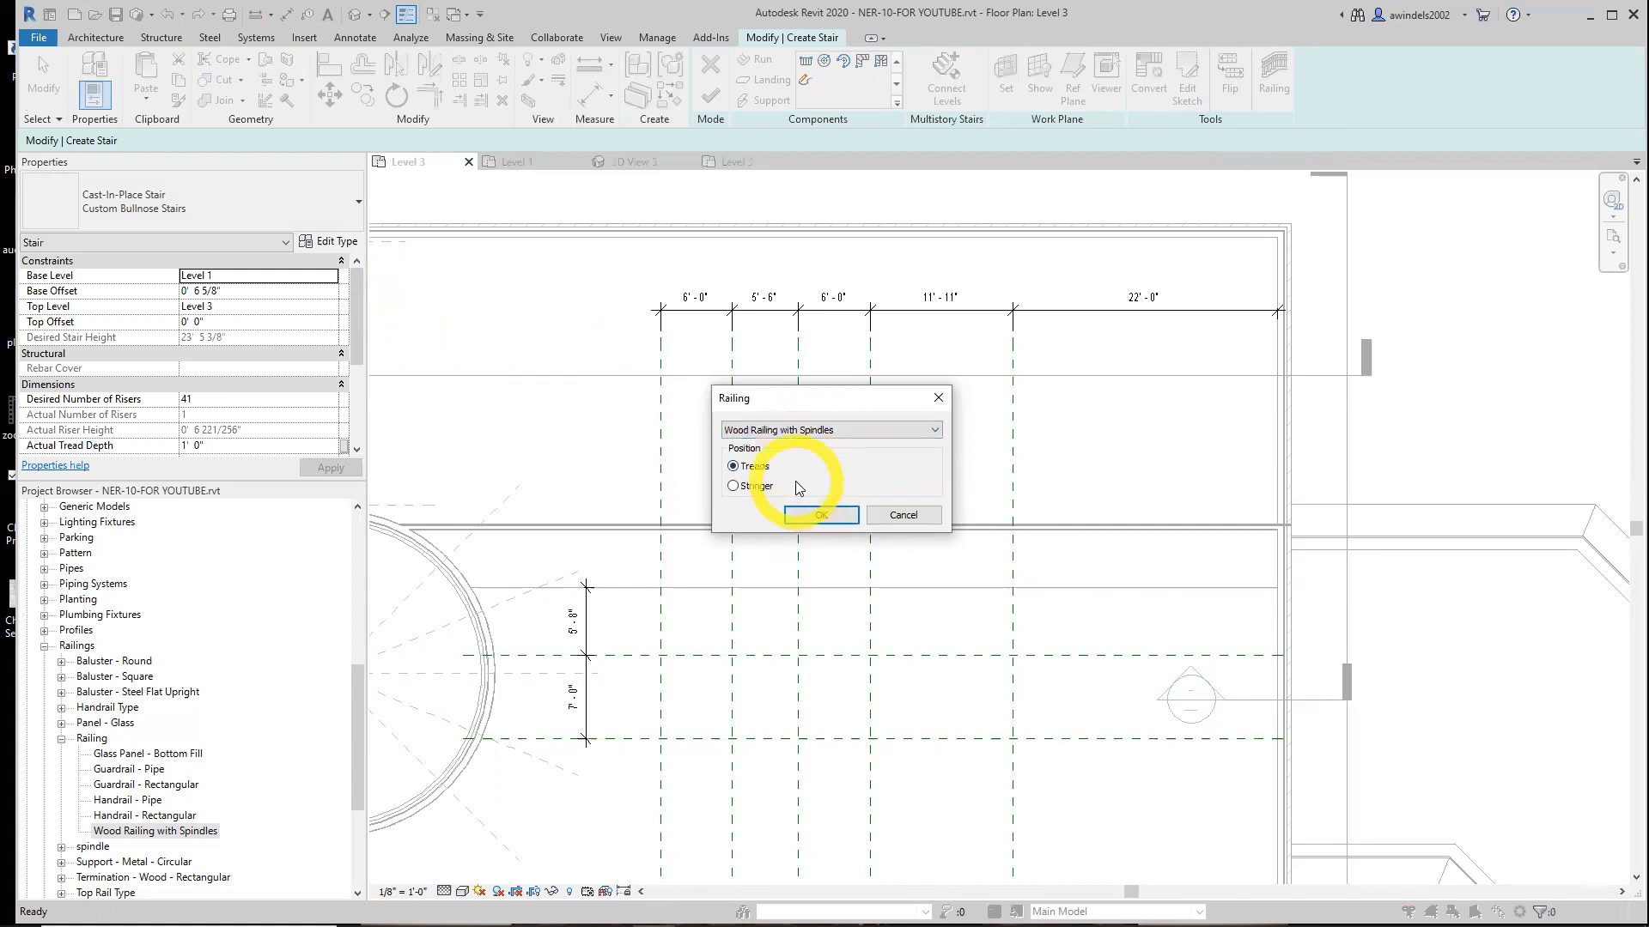
{"action": "left_click", "coordinate": [826, 517]}
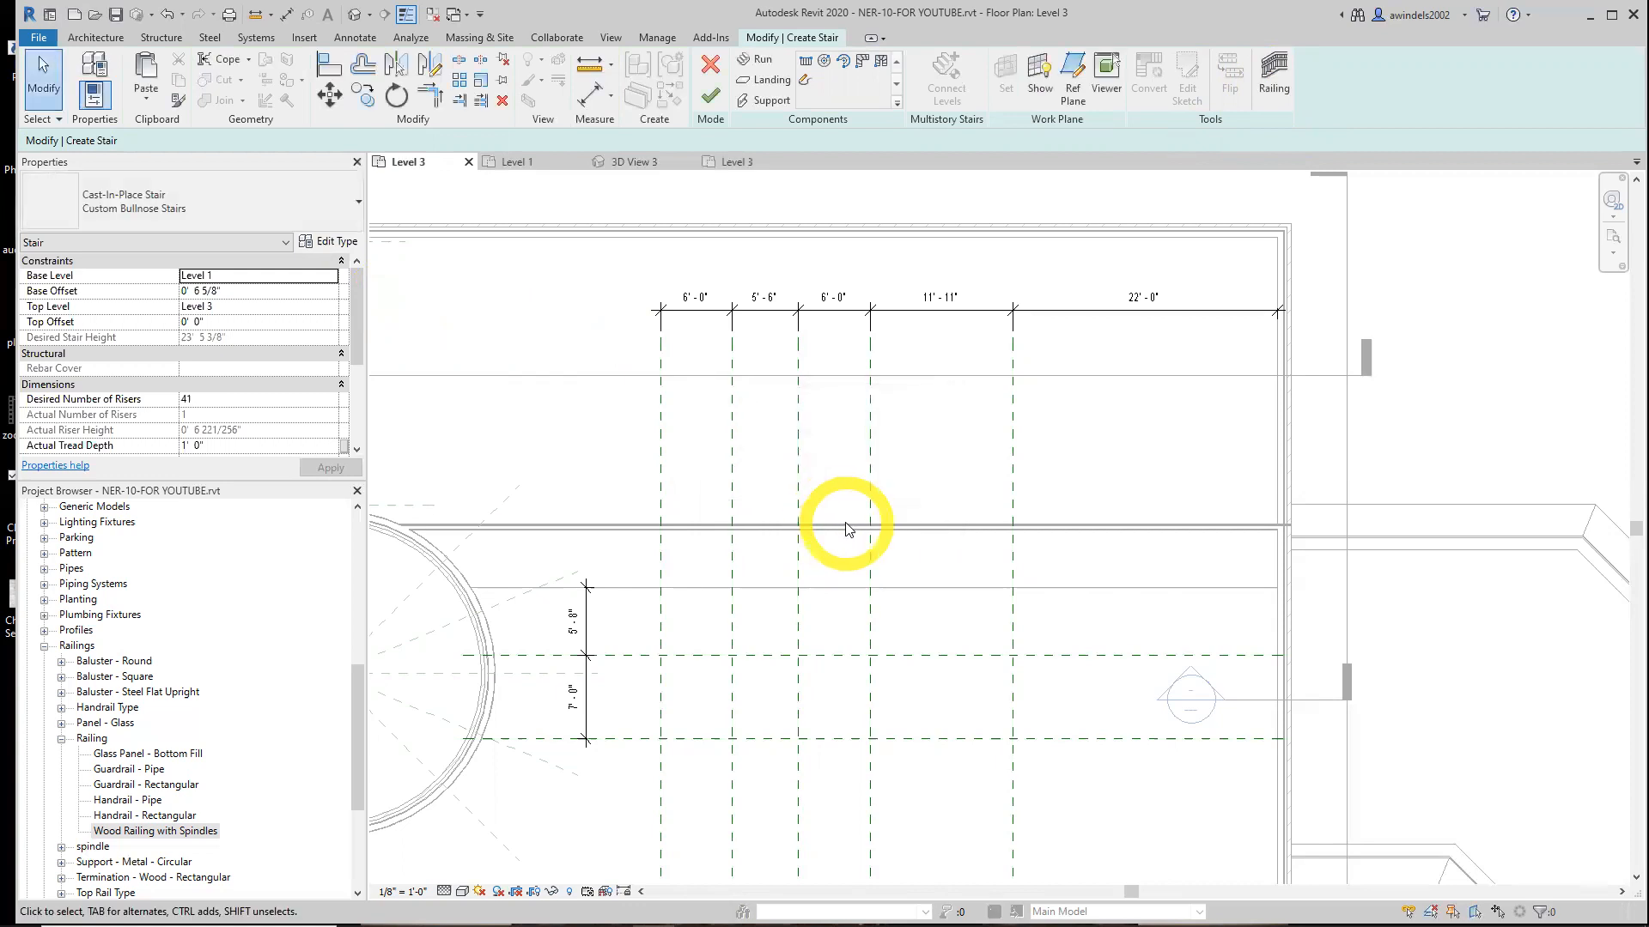
Change the stair railing to Handrail - Rectangular positioned on treads
{"action": "left_click", "coordinate": [1274, 86]}
{"action": "left_click", "coordinate": [839, 432]}
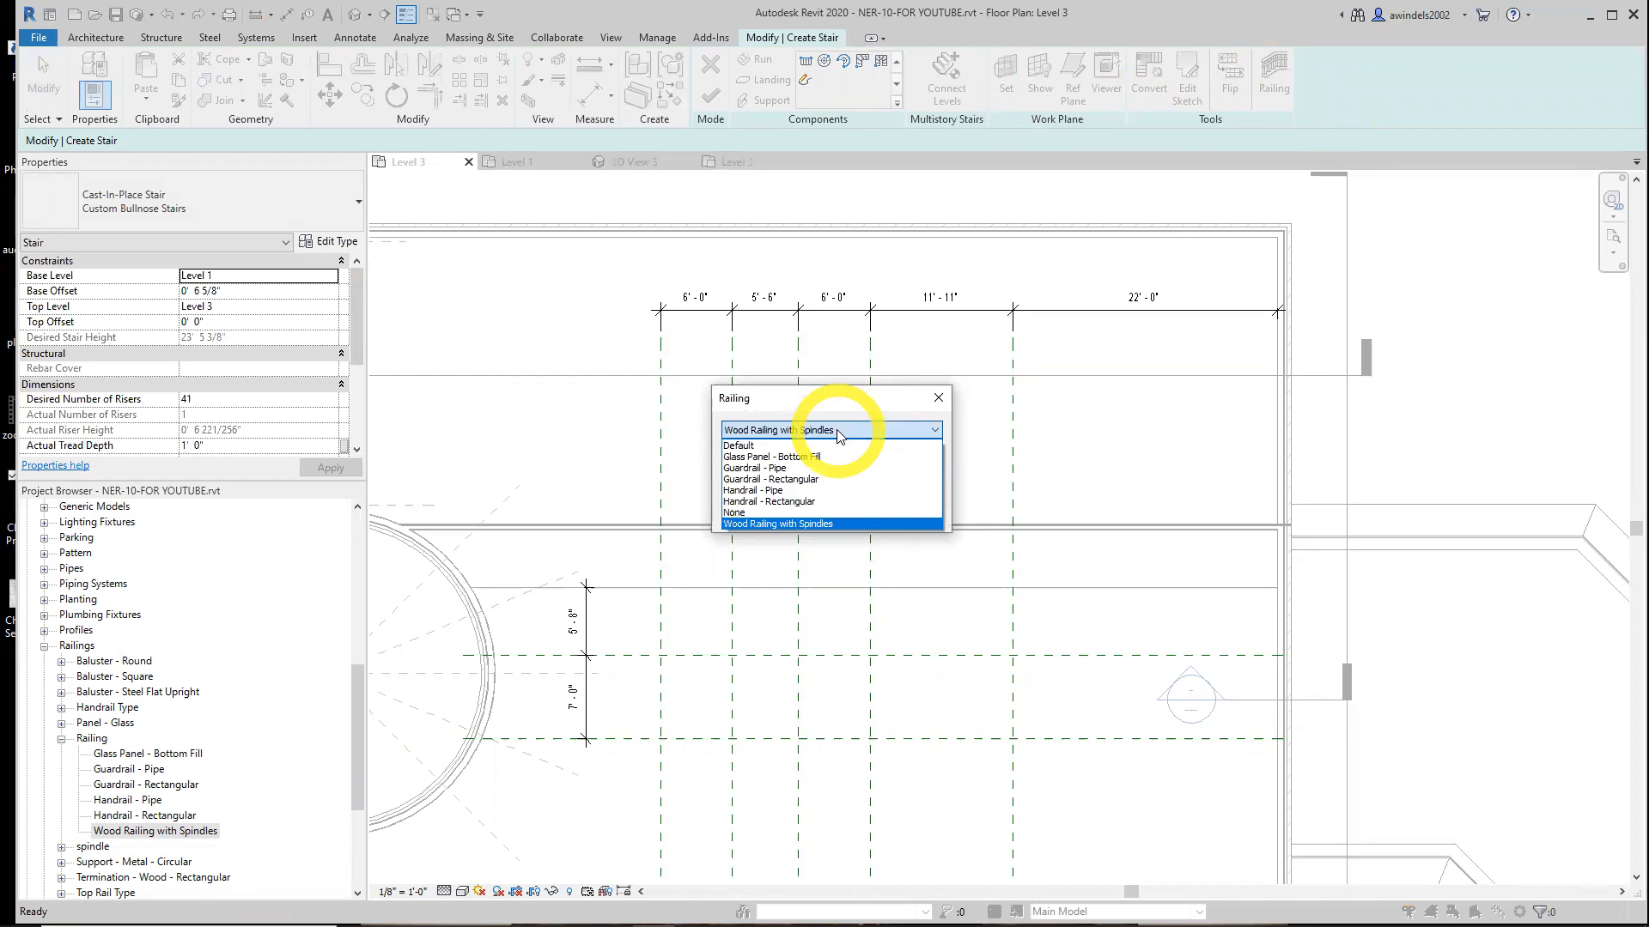
{"action": "left_click", "coordinate": [815, 503]}
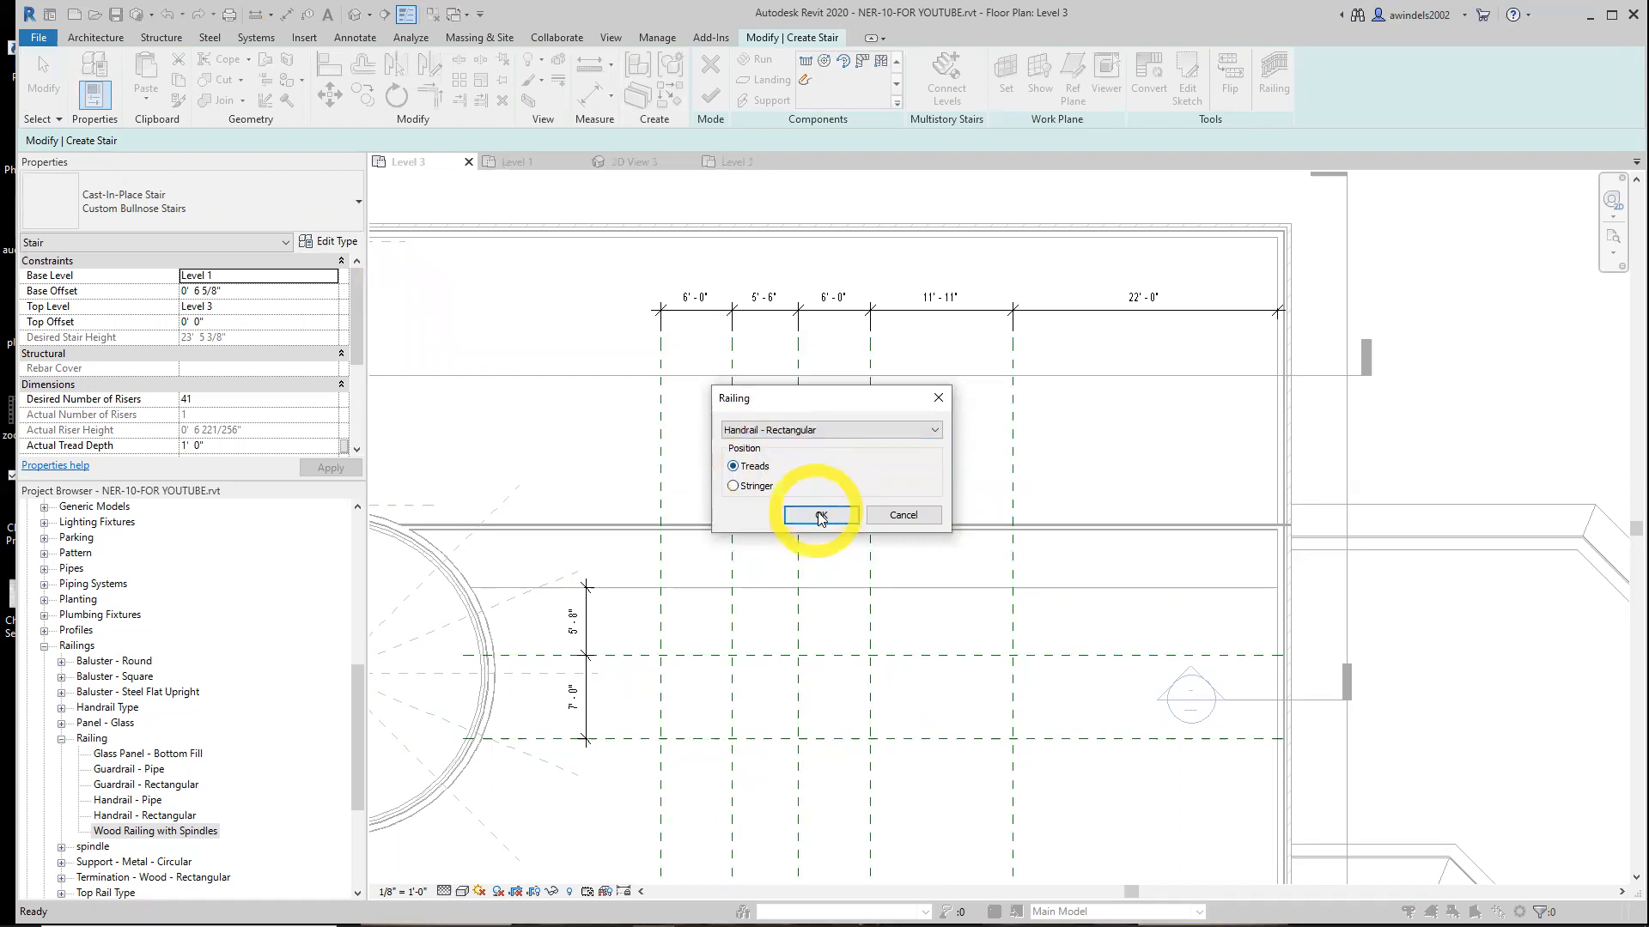
{"action": "left_click", "coordinate": [822, 515]}
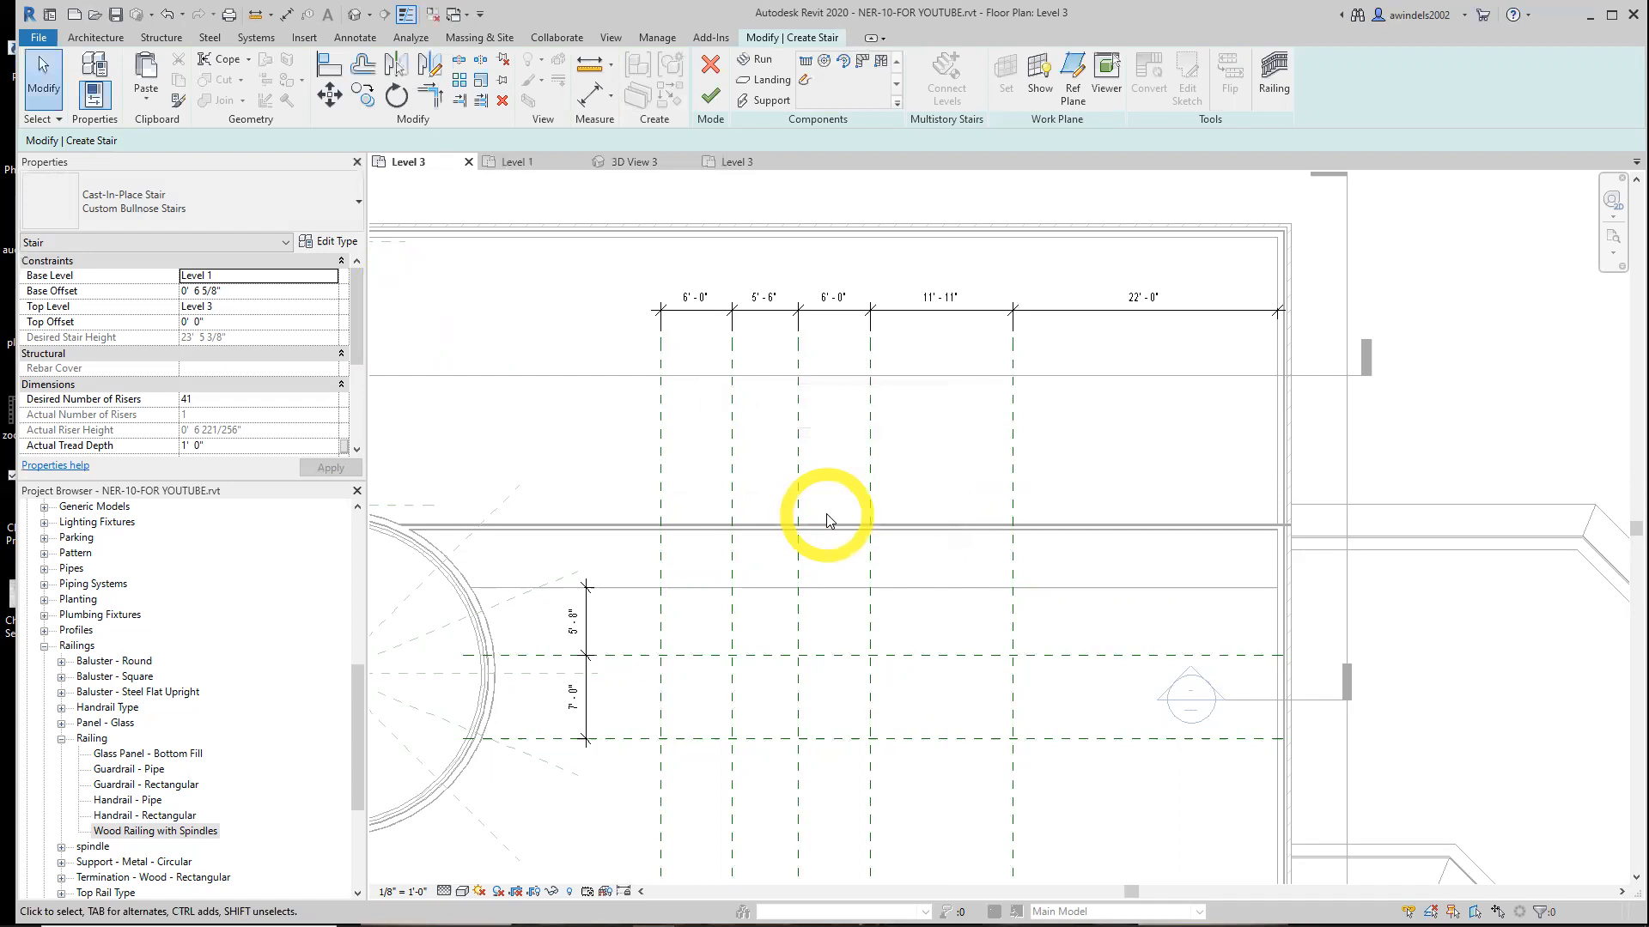
With a Run: Center location line, sketch straight runs along the lower horizontal plane from the 22' plane west to the leftmost vertical plane
{"action": "middle_click_drag", "start_coordinate": [828, 607], "coordinate": [846, 559]}
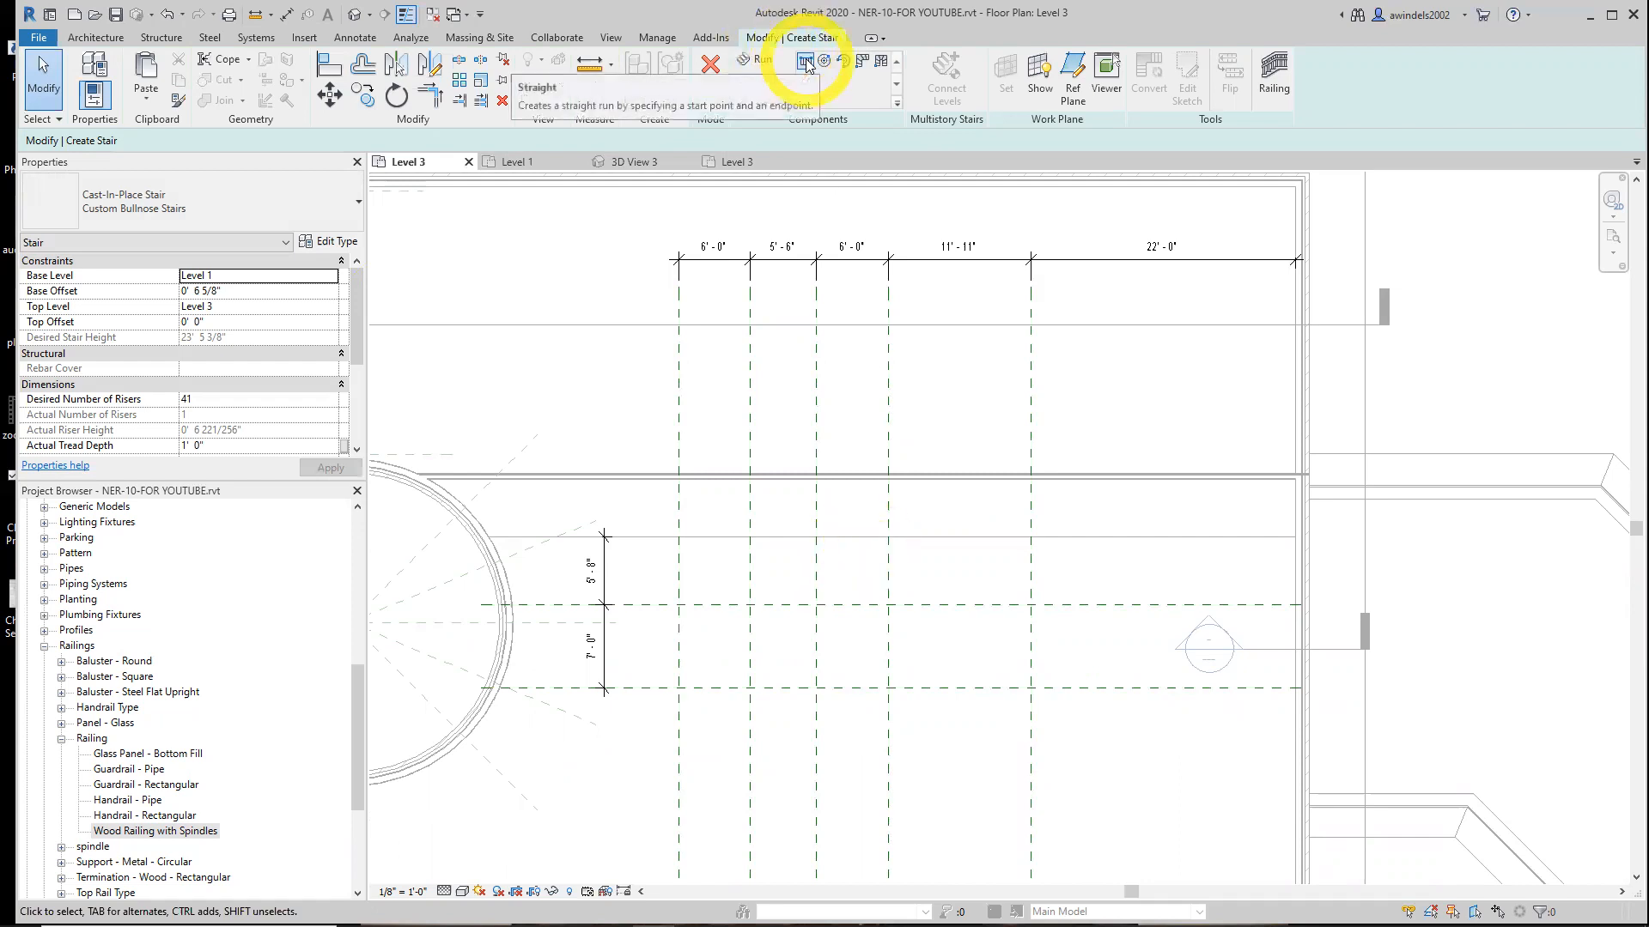
{"action": "left_click", "coordinate": [767, 59]}
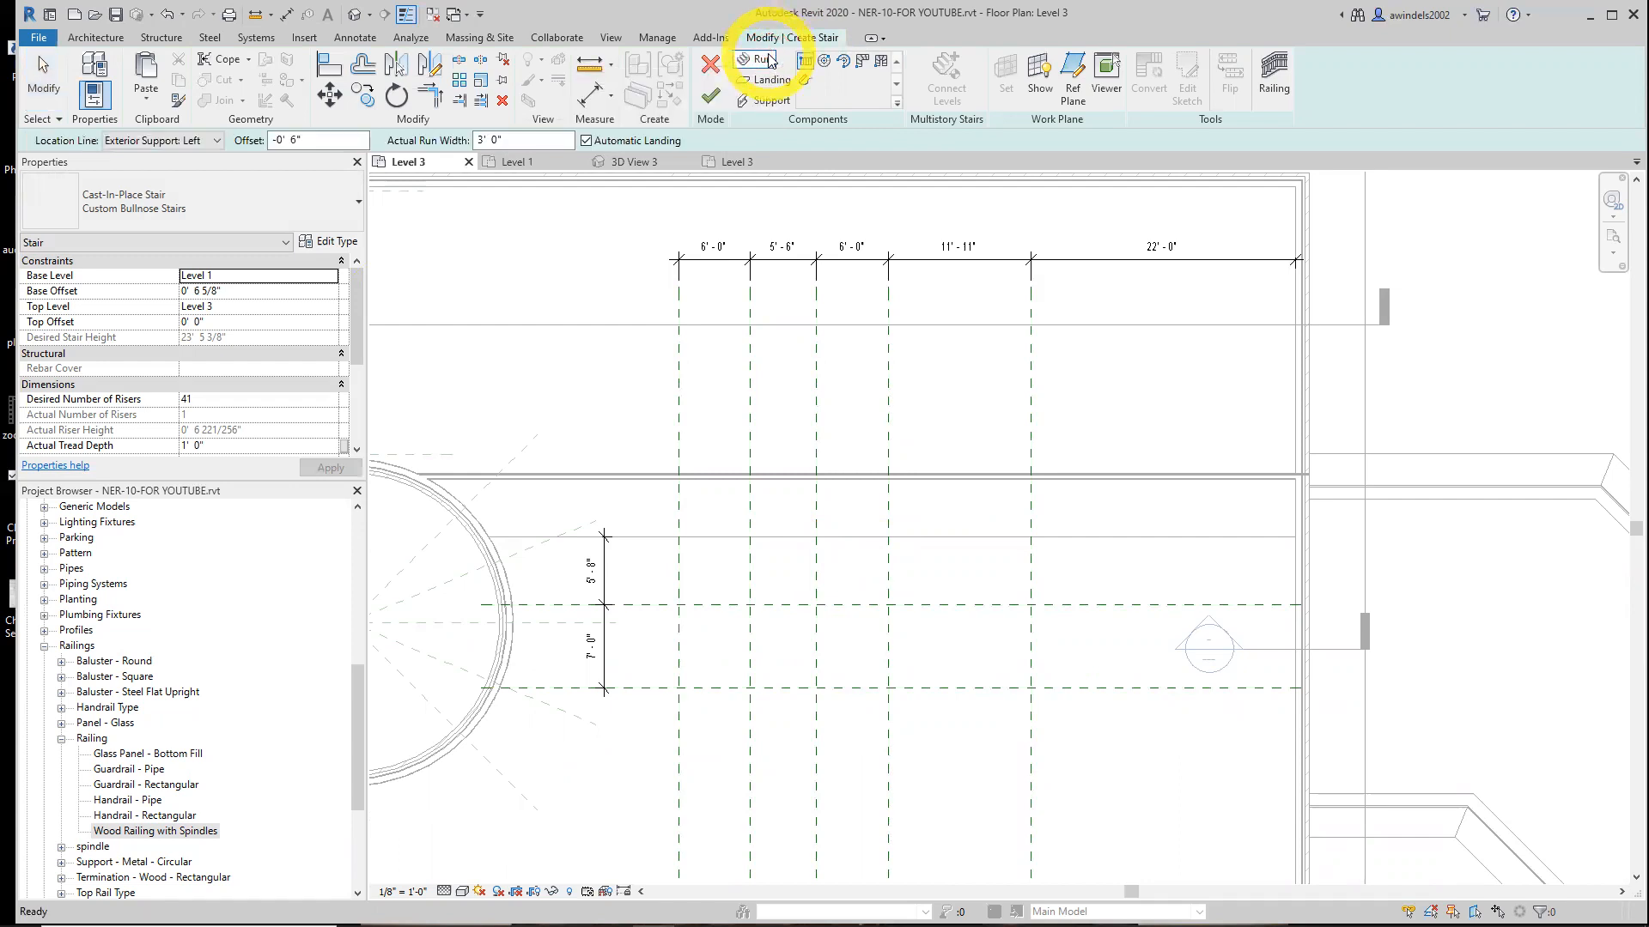
{"action": "left_click", "coordinate": [215, 140]}
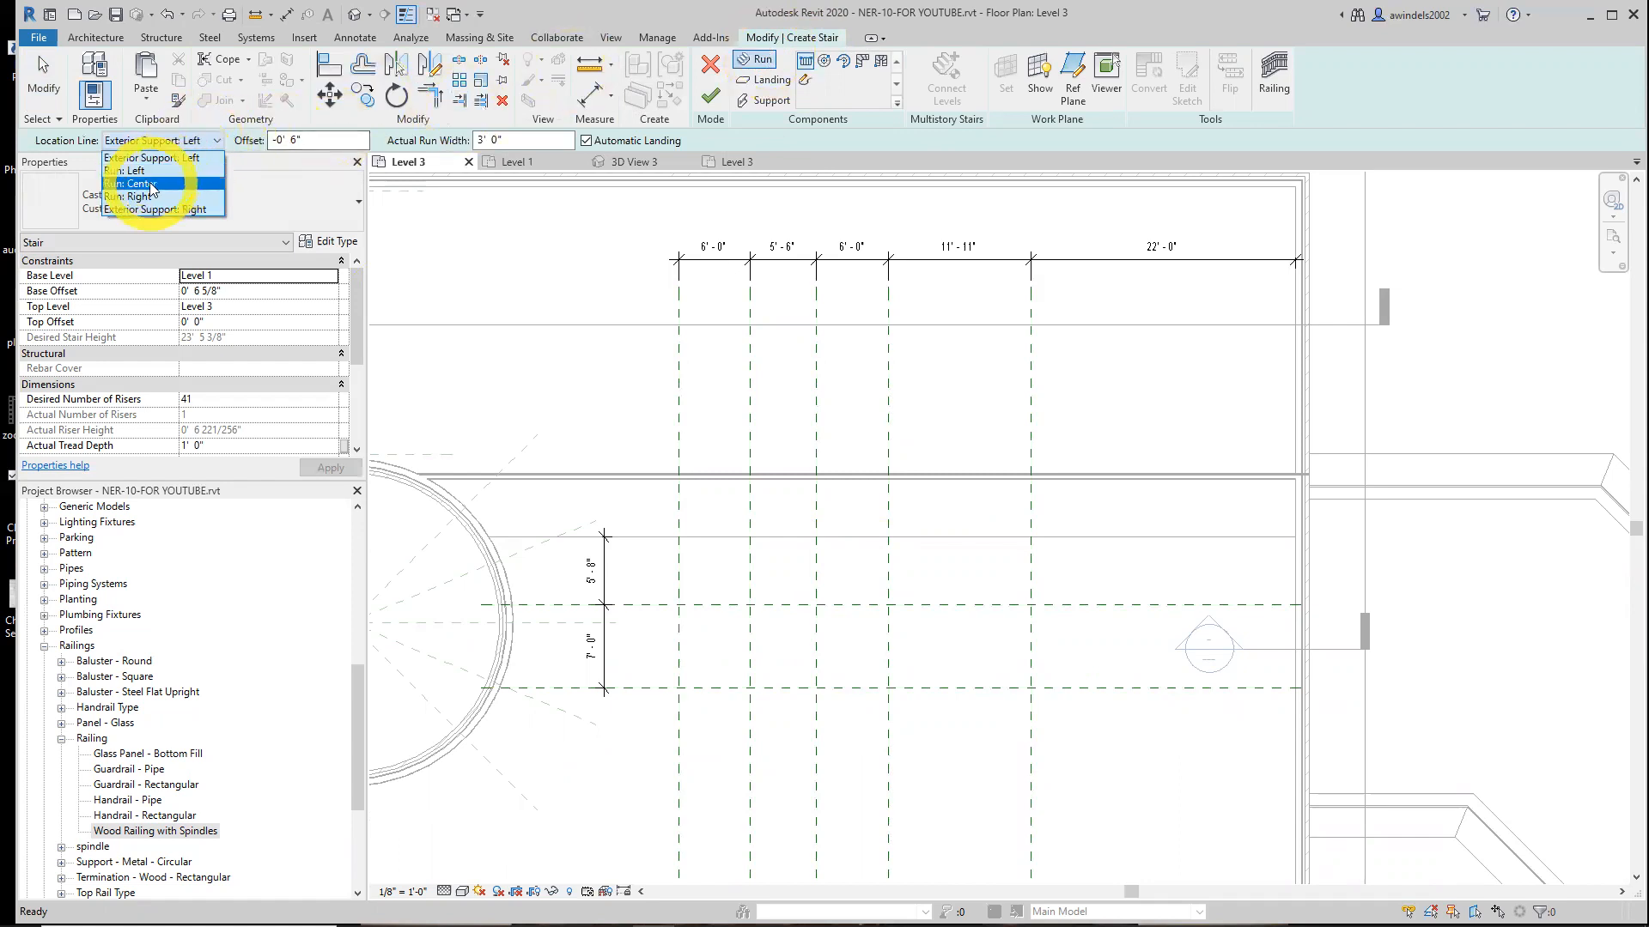
{"action": "left_click", "coordinate": [150, 183]}
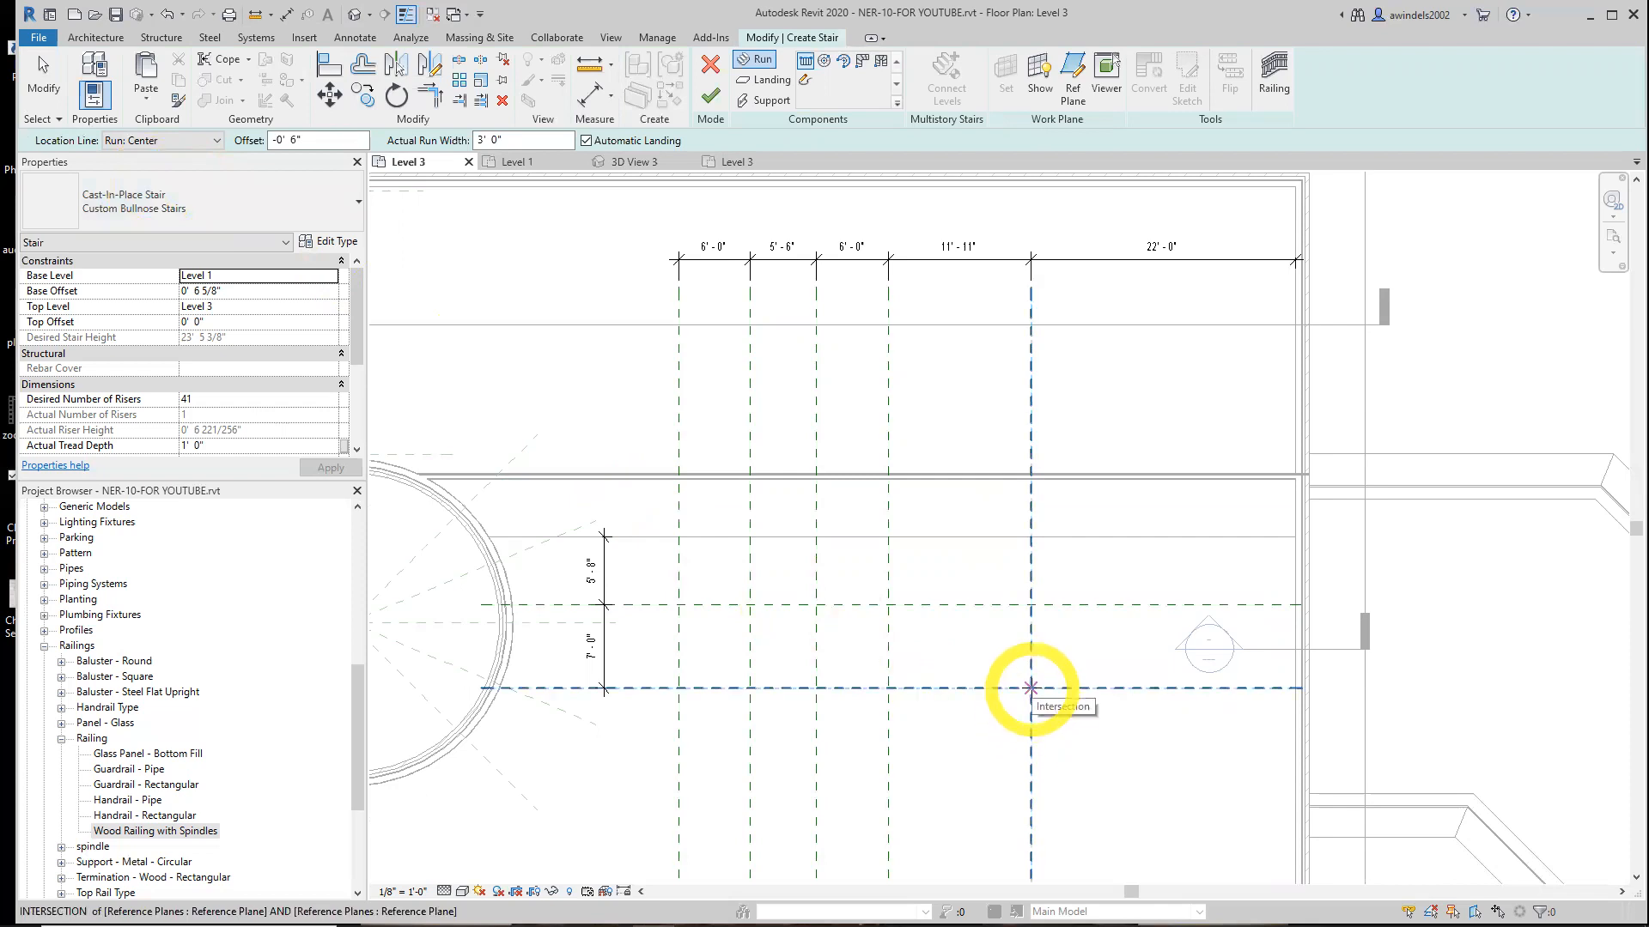
{"action": "left_click", "coordinate": [1030, 687]}
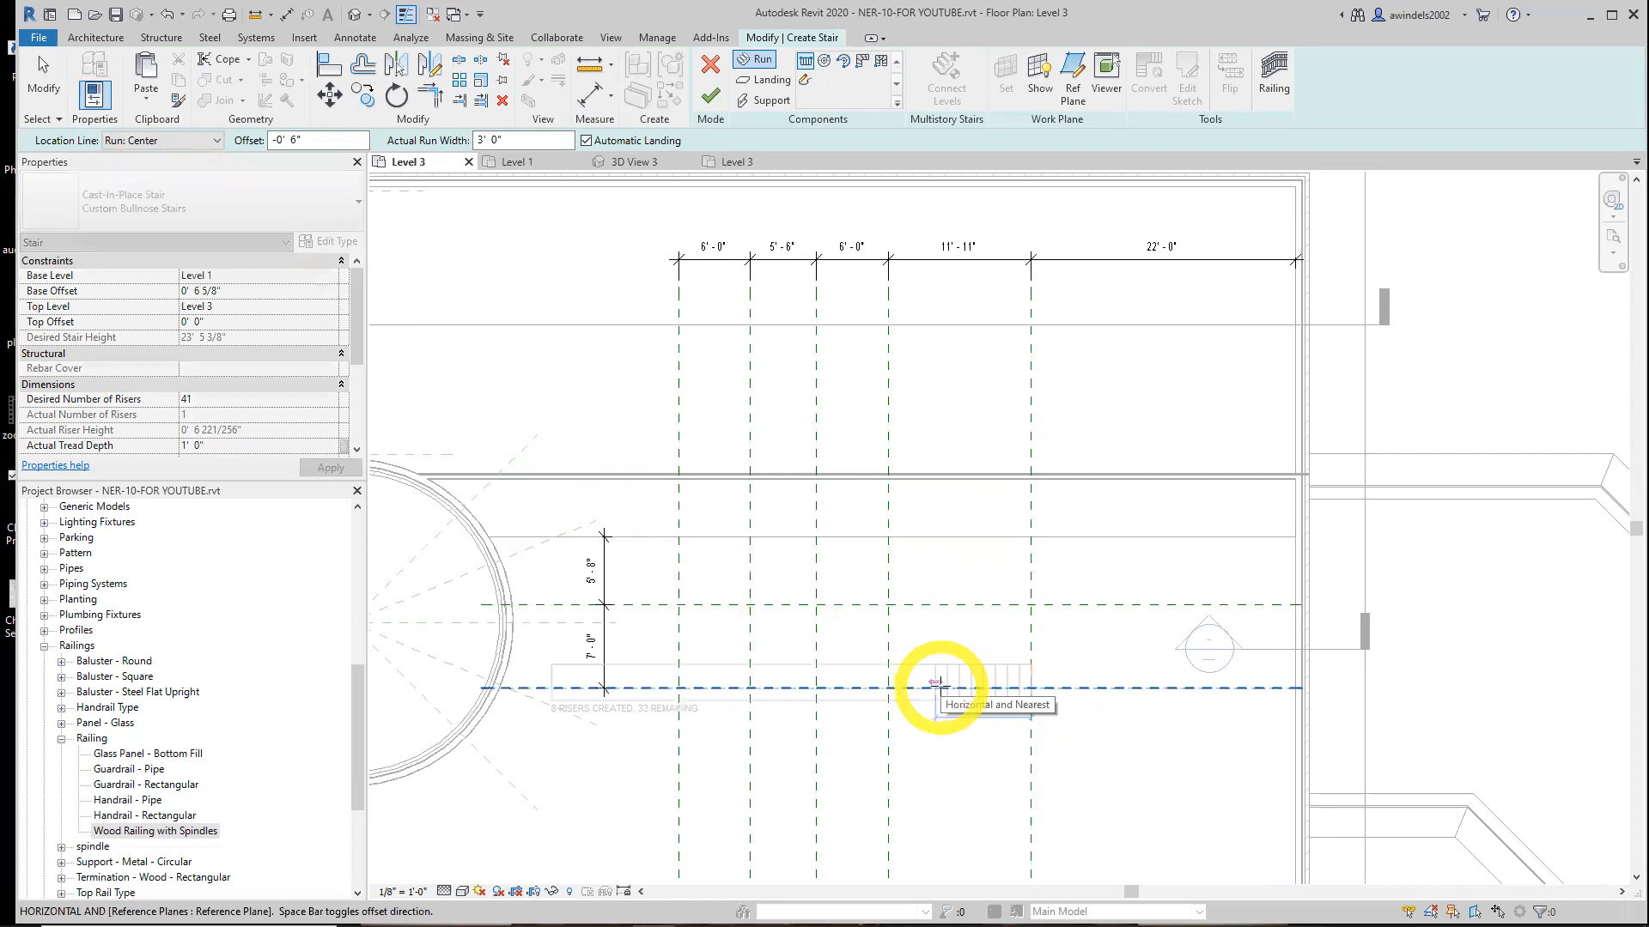
{"action": "left_click", "coordinate": [889, 687]}
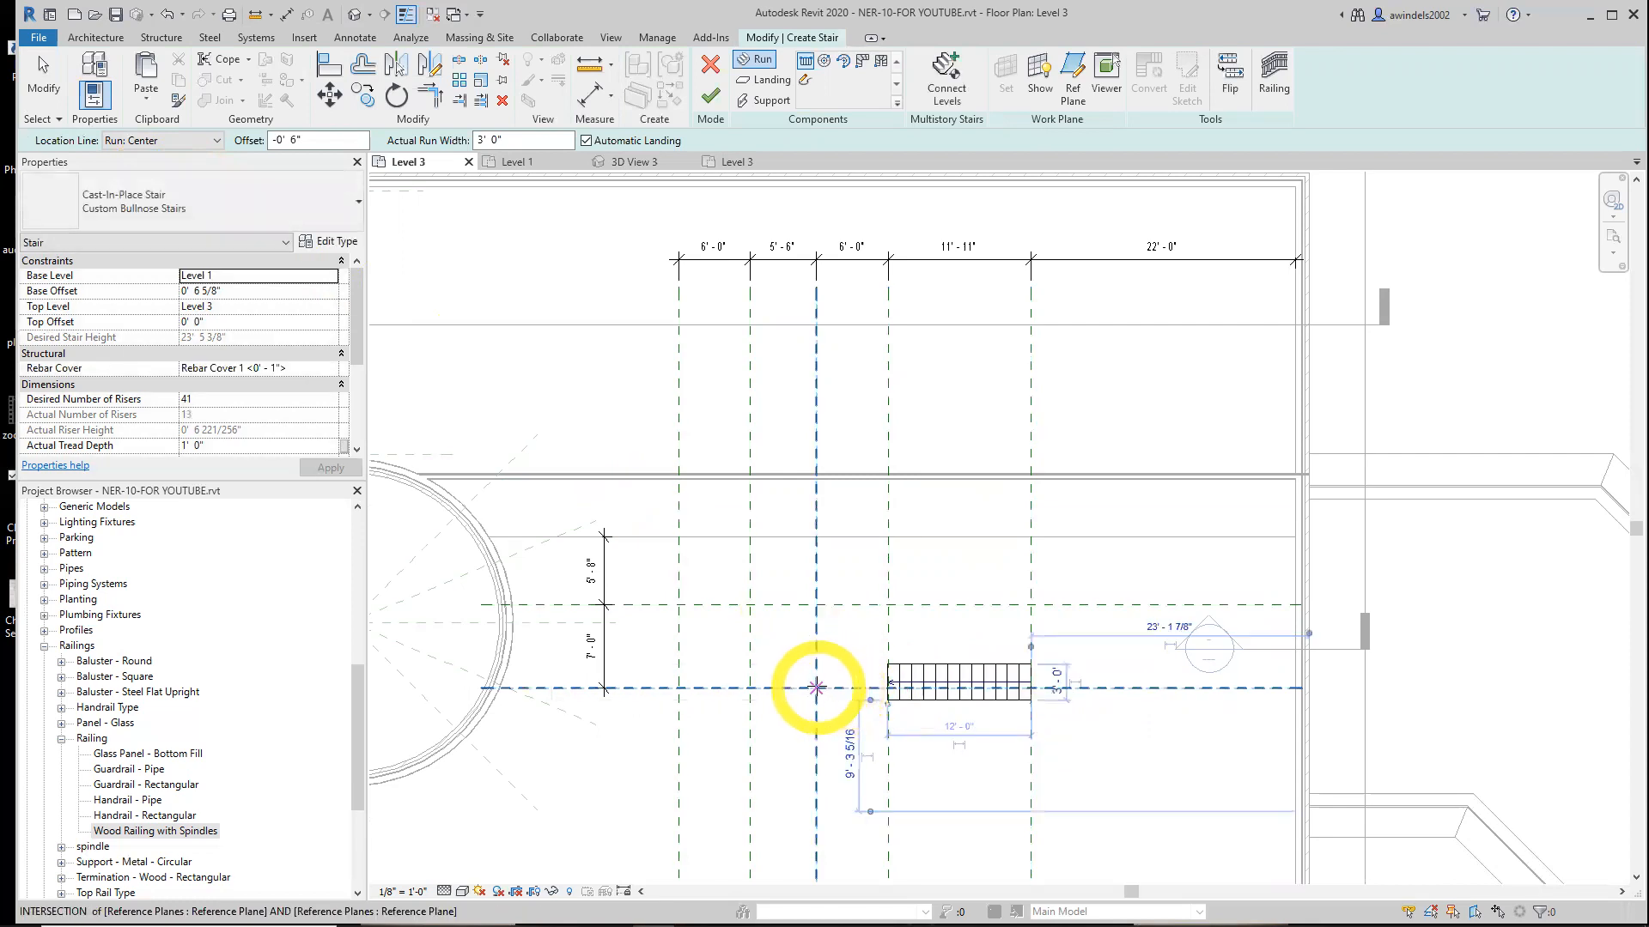
{"action": "left_click", "coordinate": [816, 687]}
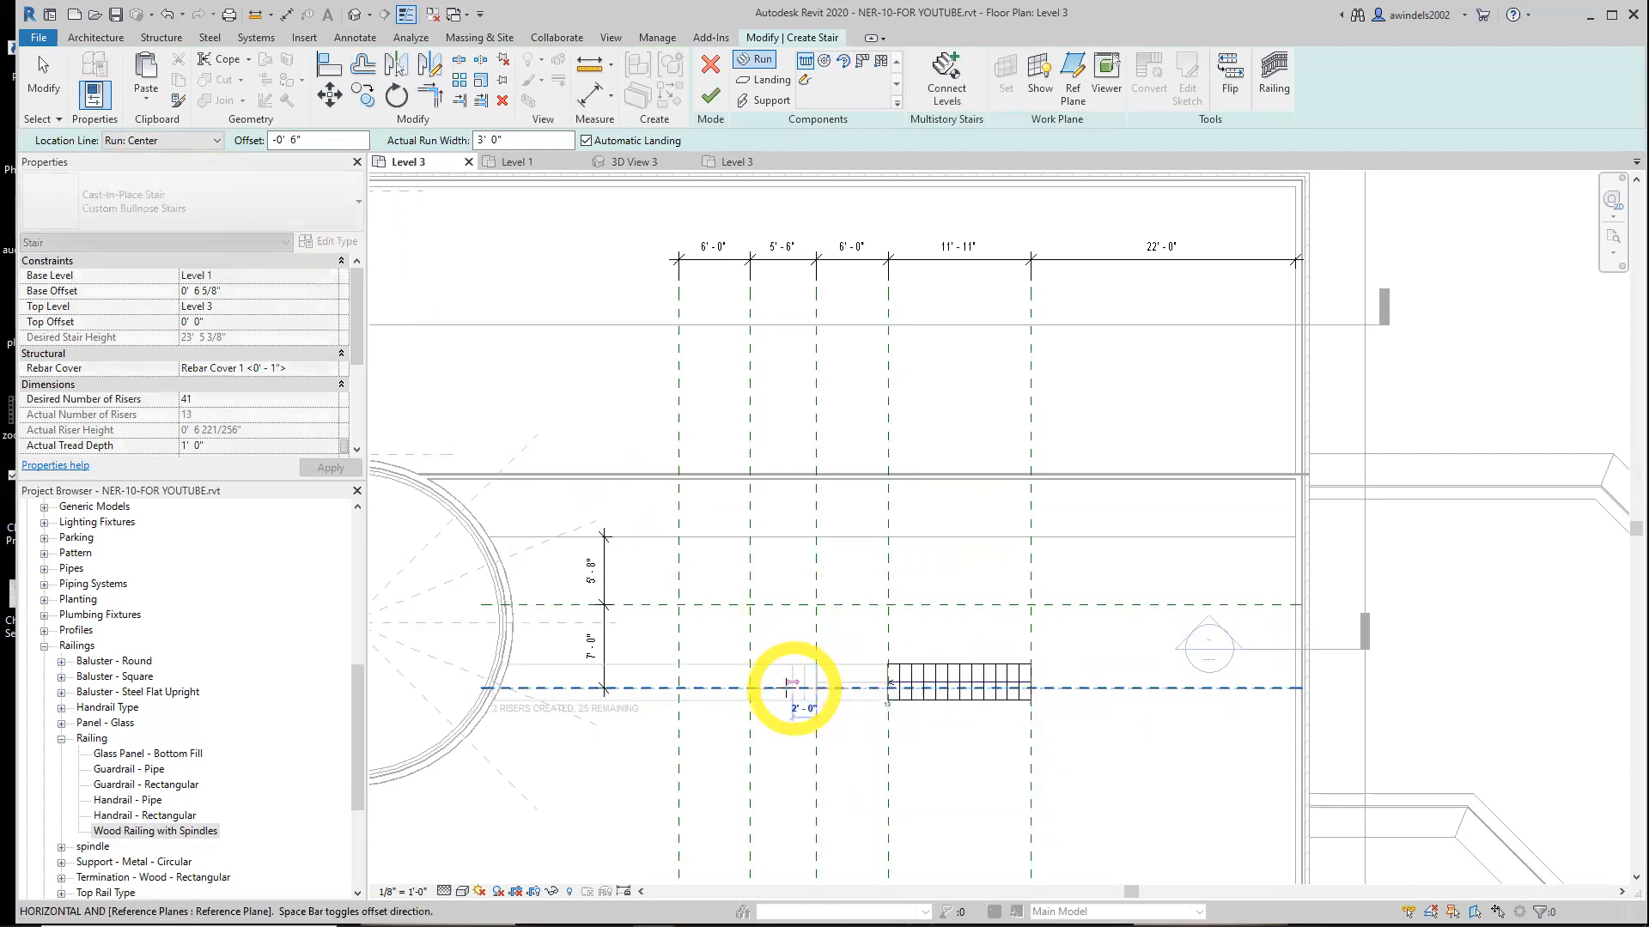
{"action": "left_click", "coordinate": [678, 687]}
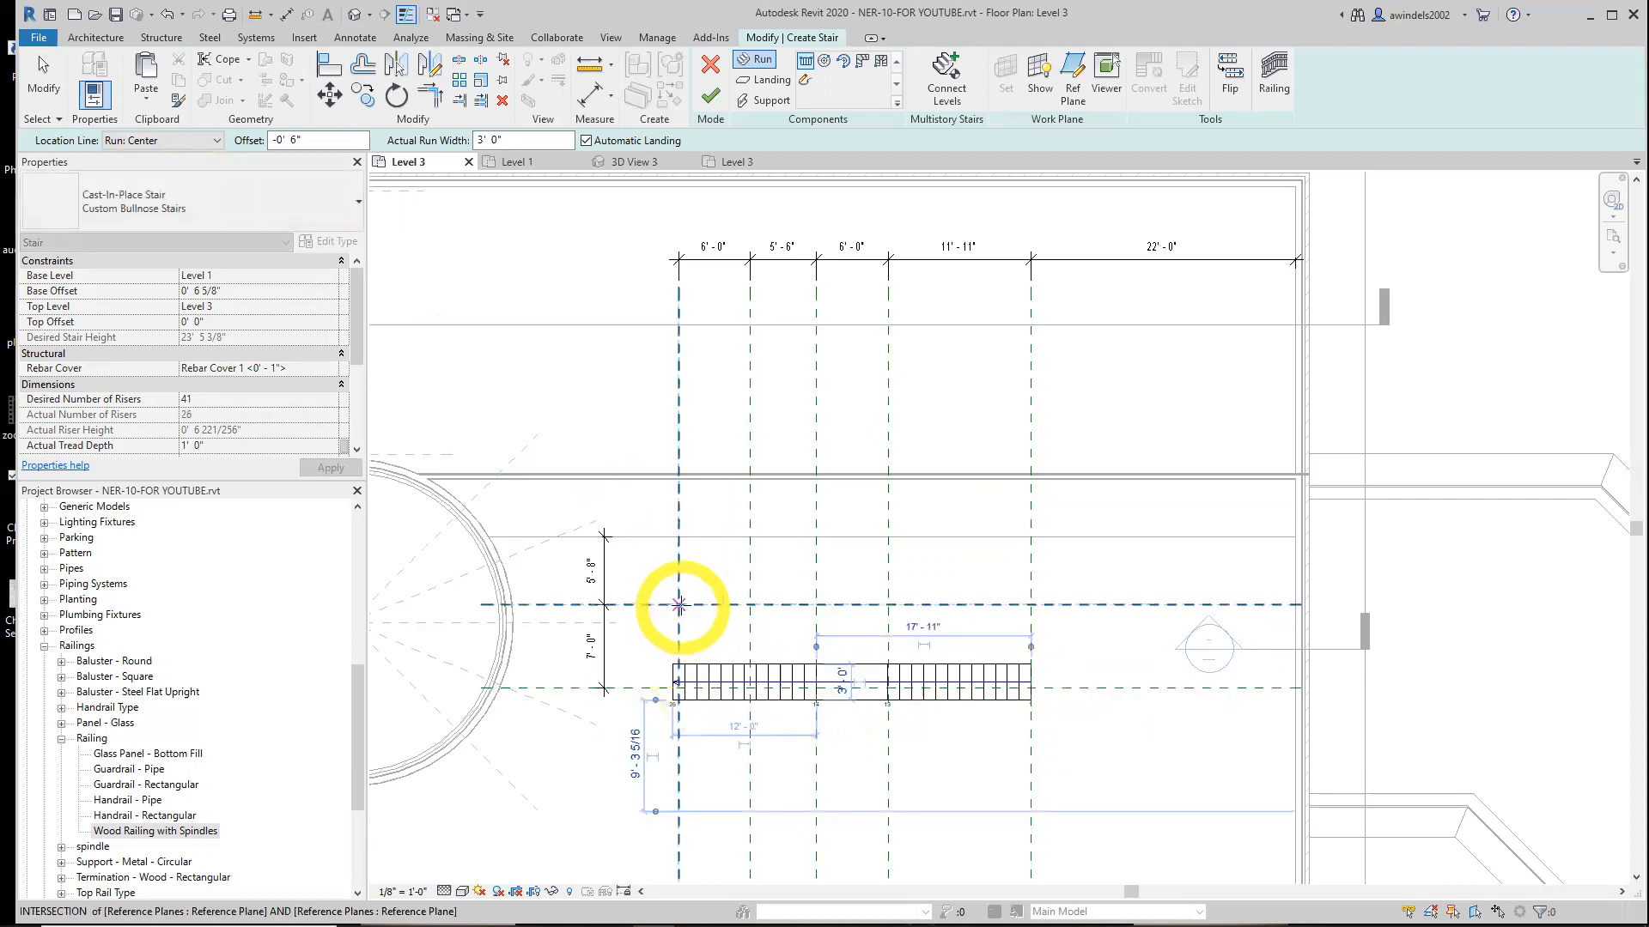
Sketch a return run east along the upper horizontal plane, then a run north along the third vertical plane to the wall line
{"action": "left_click", "coordinate": [679, 605]}
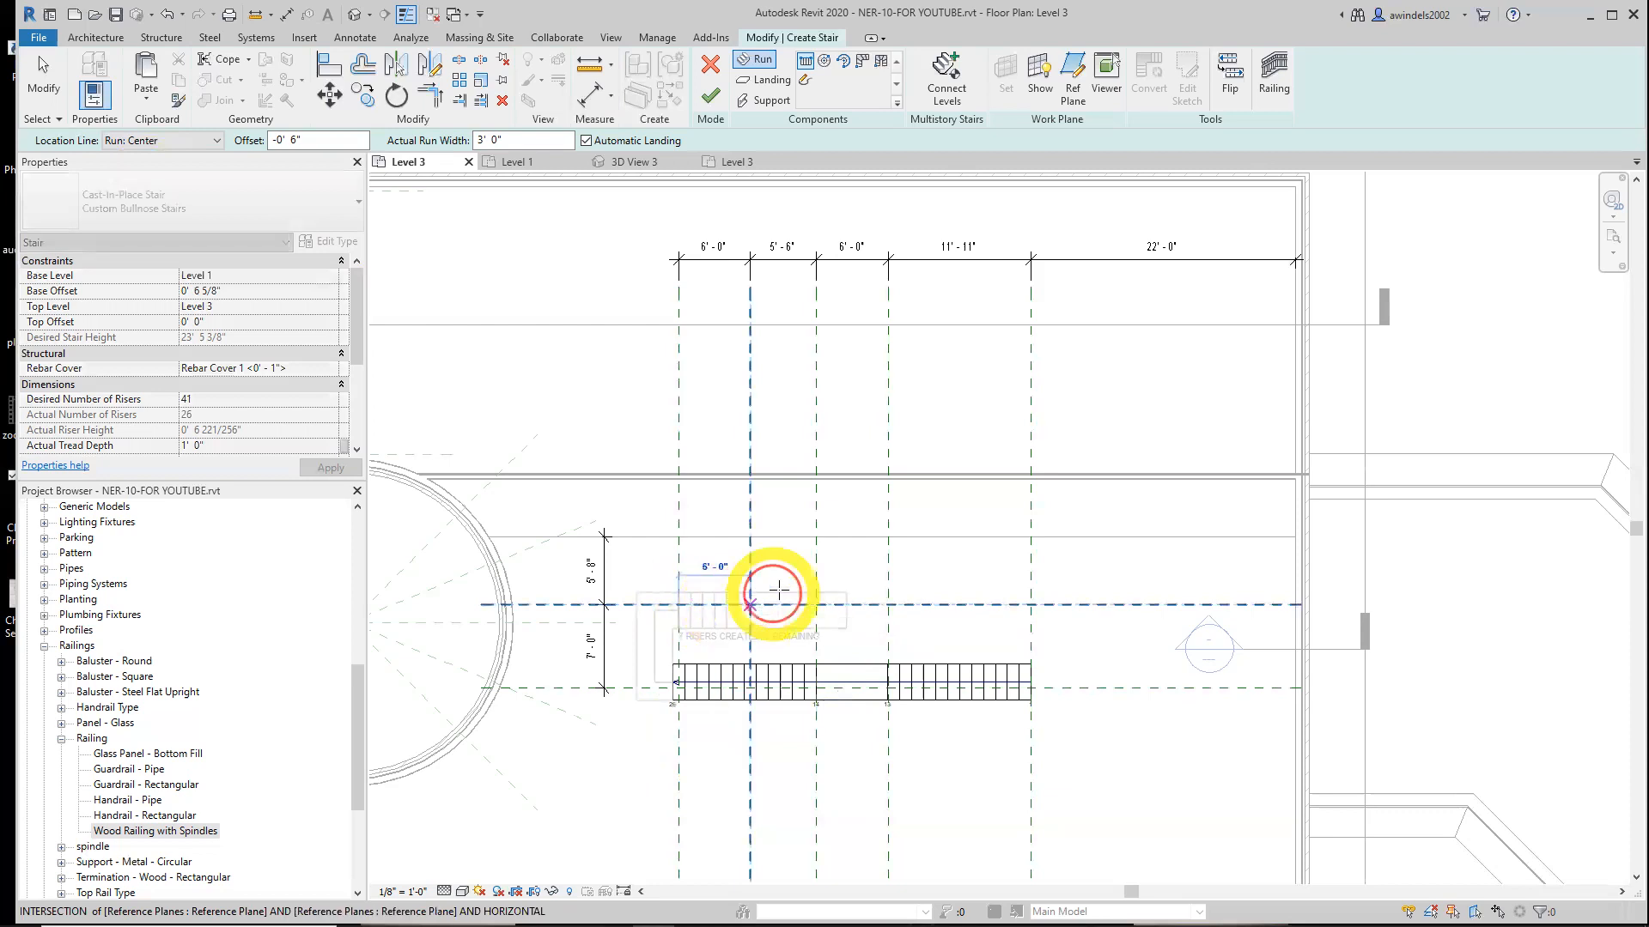
{"action": "left_click", "coordinate": [750, 605]}
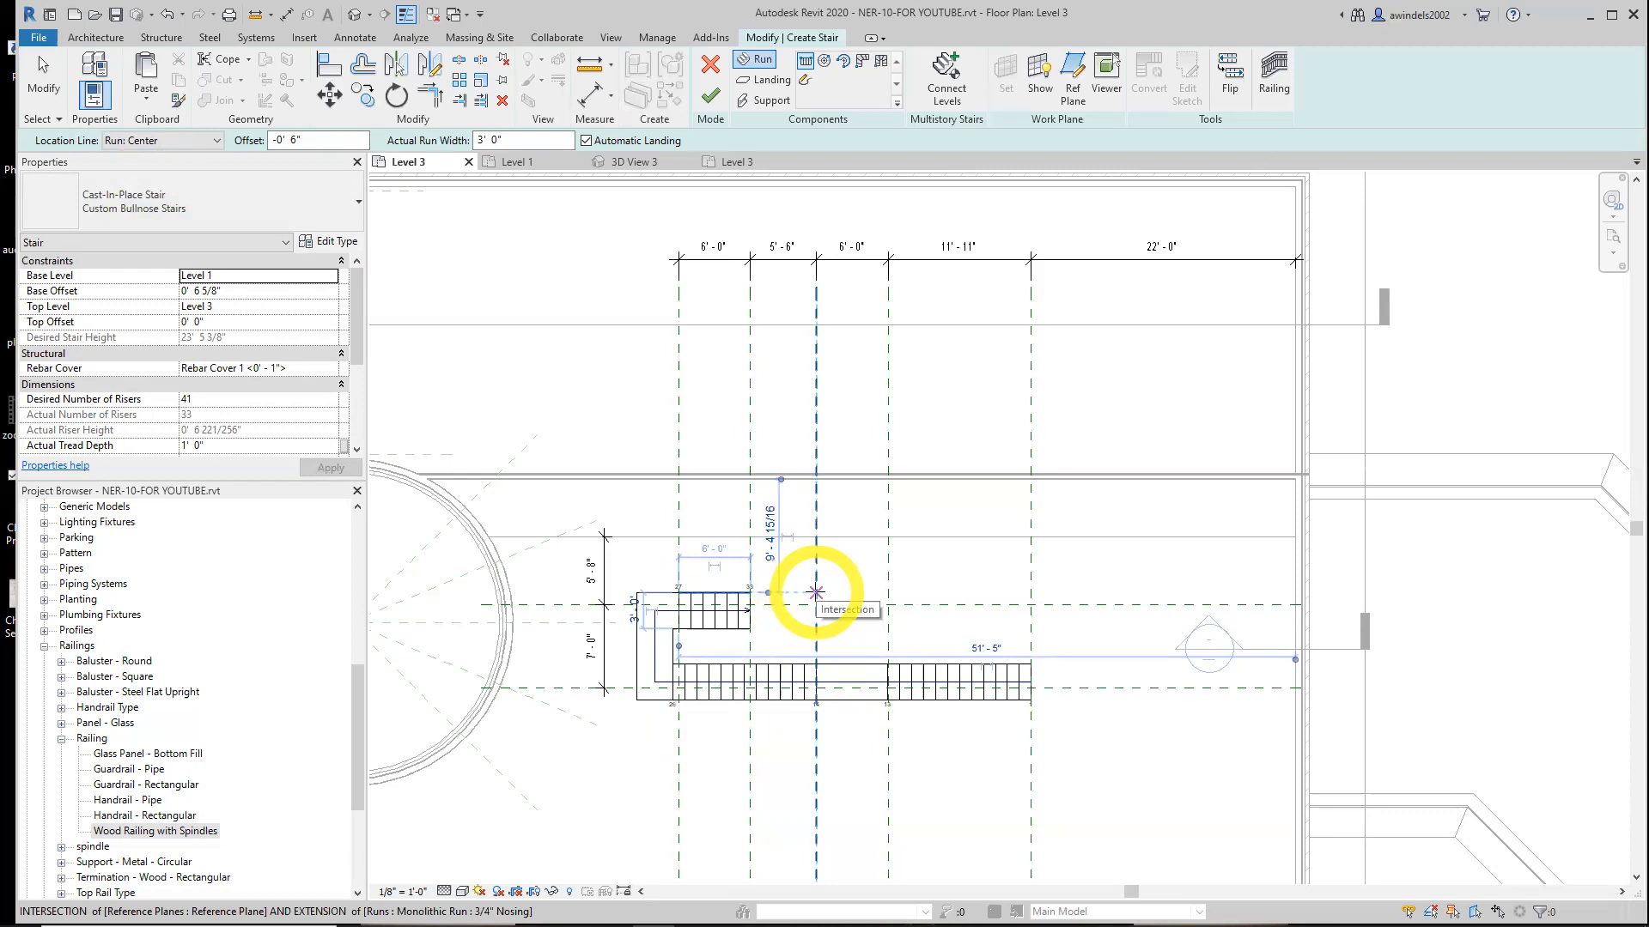
{"action": "left_click", "coordinate": [816, 593]}
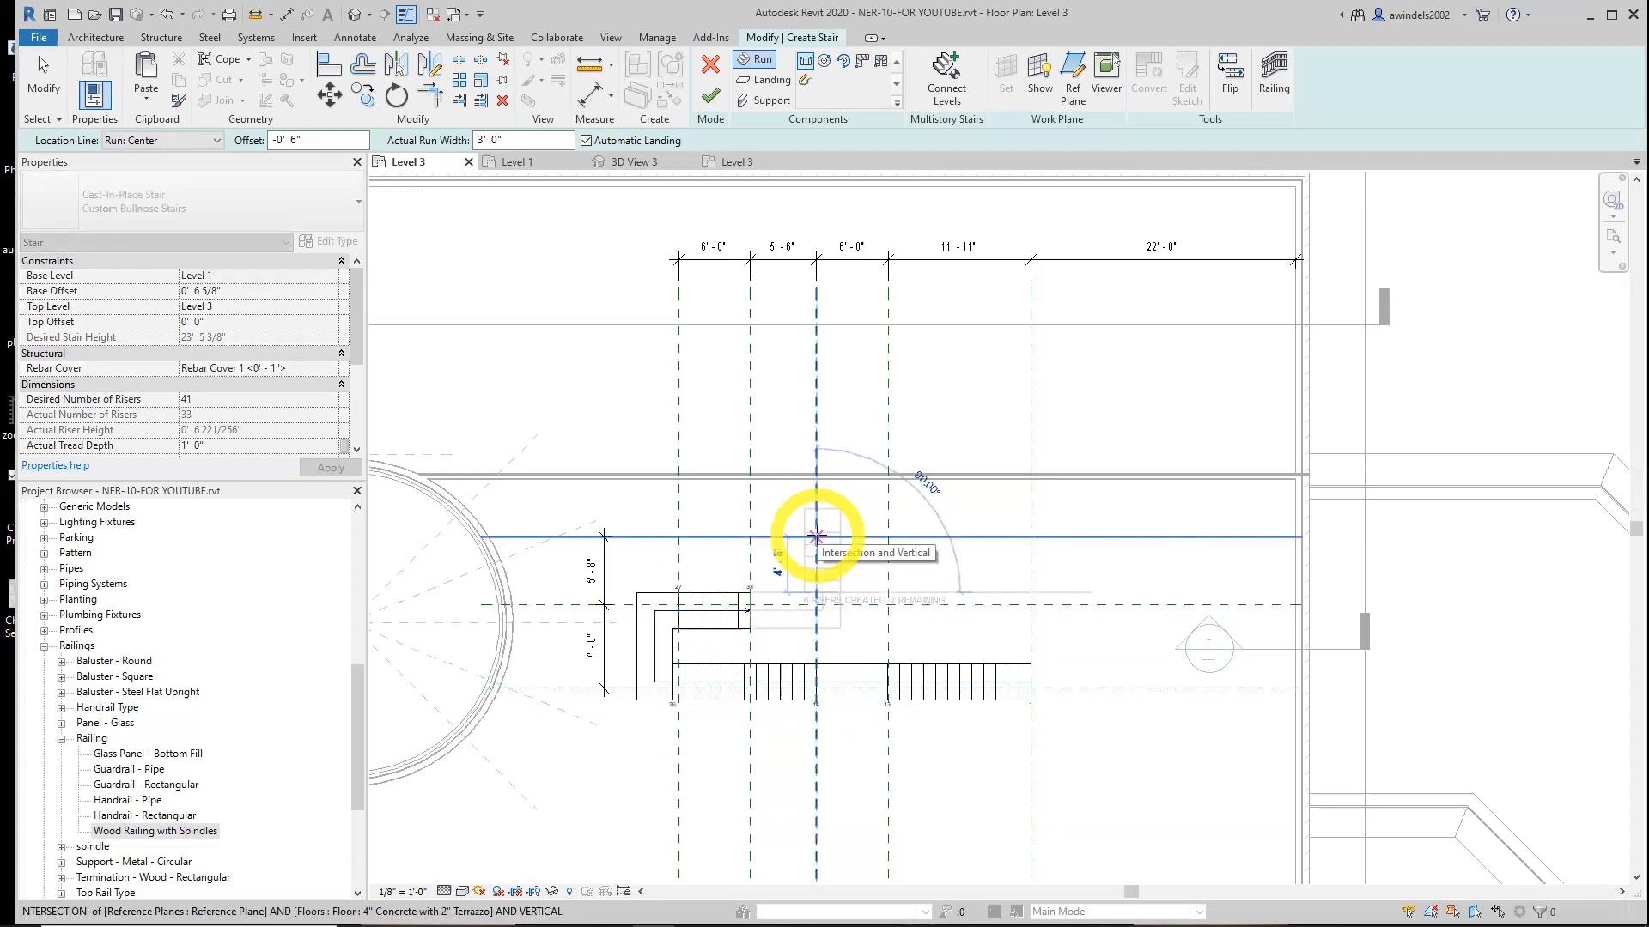
{"action": "scroll", "coordinate": [816, 537], "scroll_direction": "up", "scroll_amount": 2}
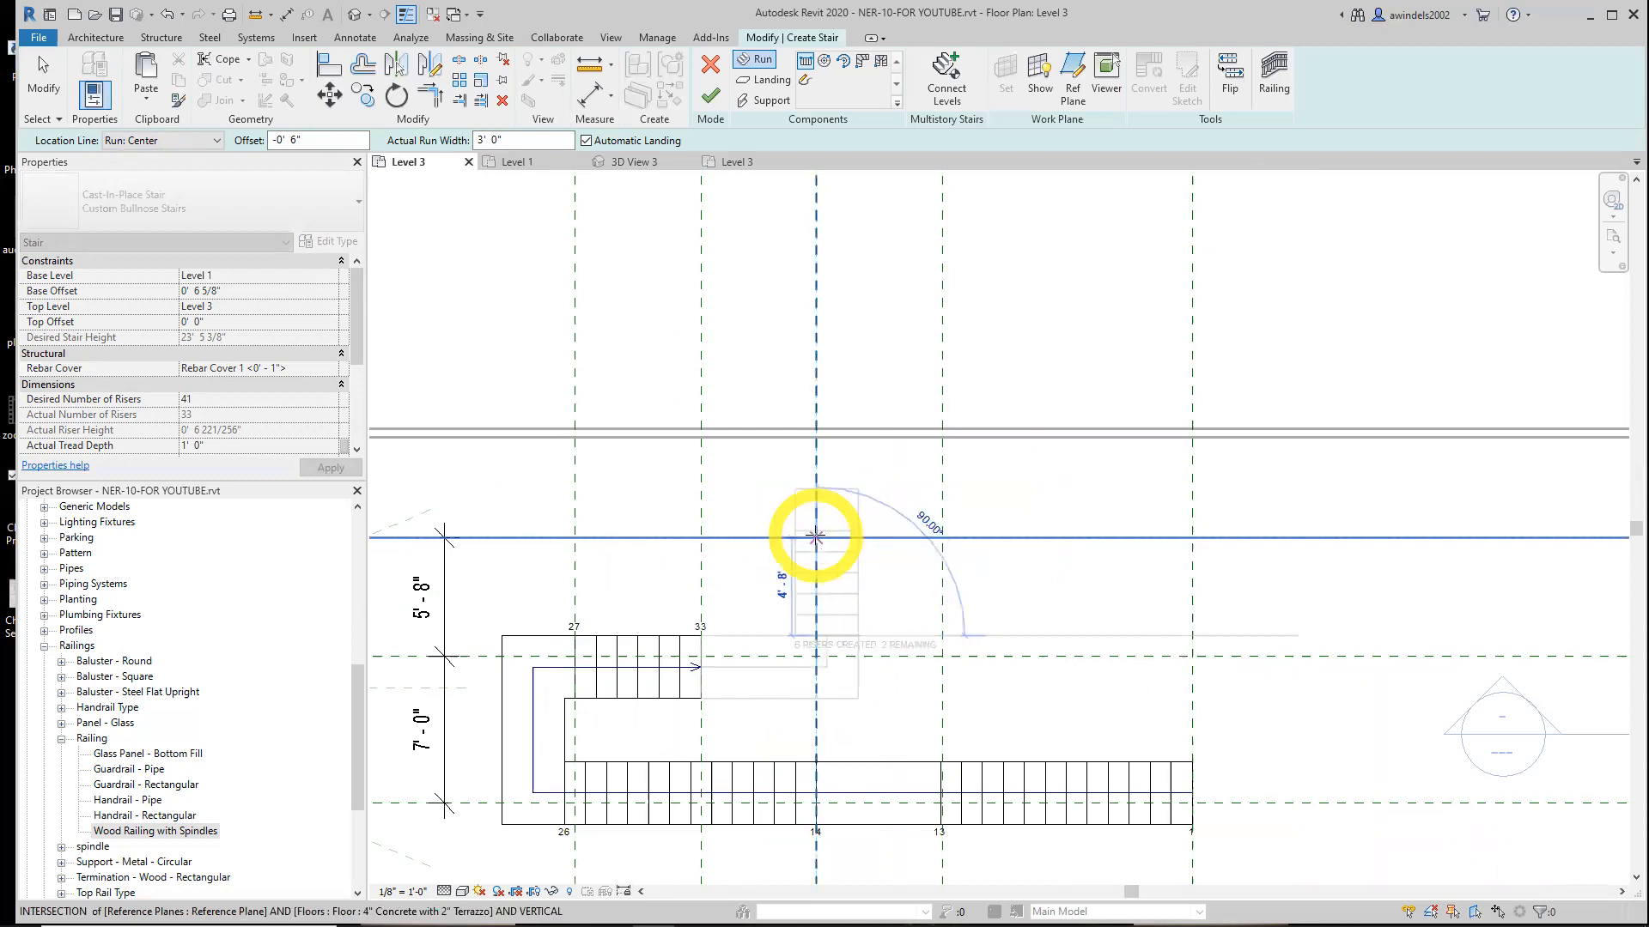
{"action": "left_click", "coordinate": [816, 537]}
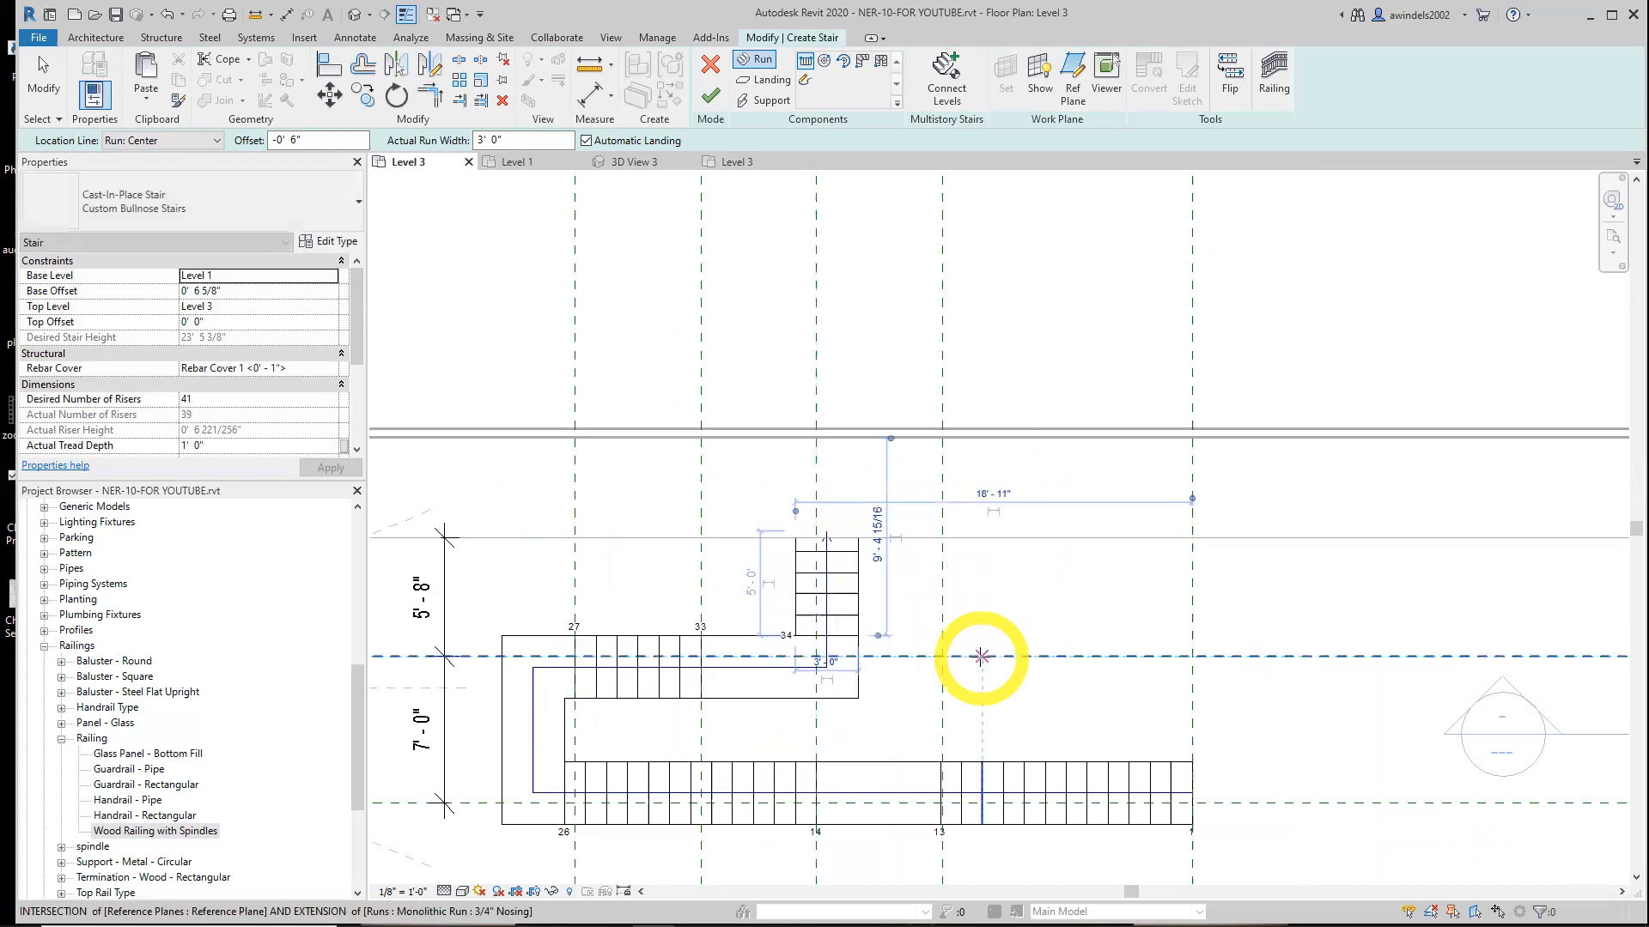
{"action": "middle_click_drag", "start_coordinate": [1071, 727], "coordinate": [1077, 659]}
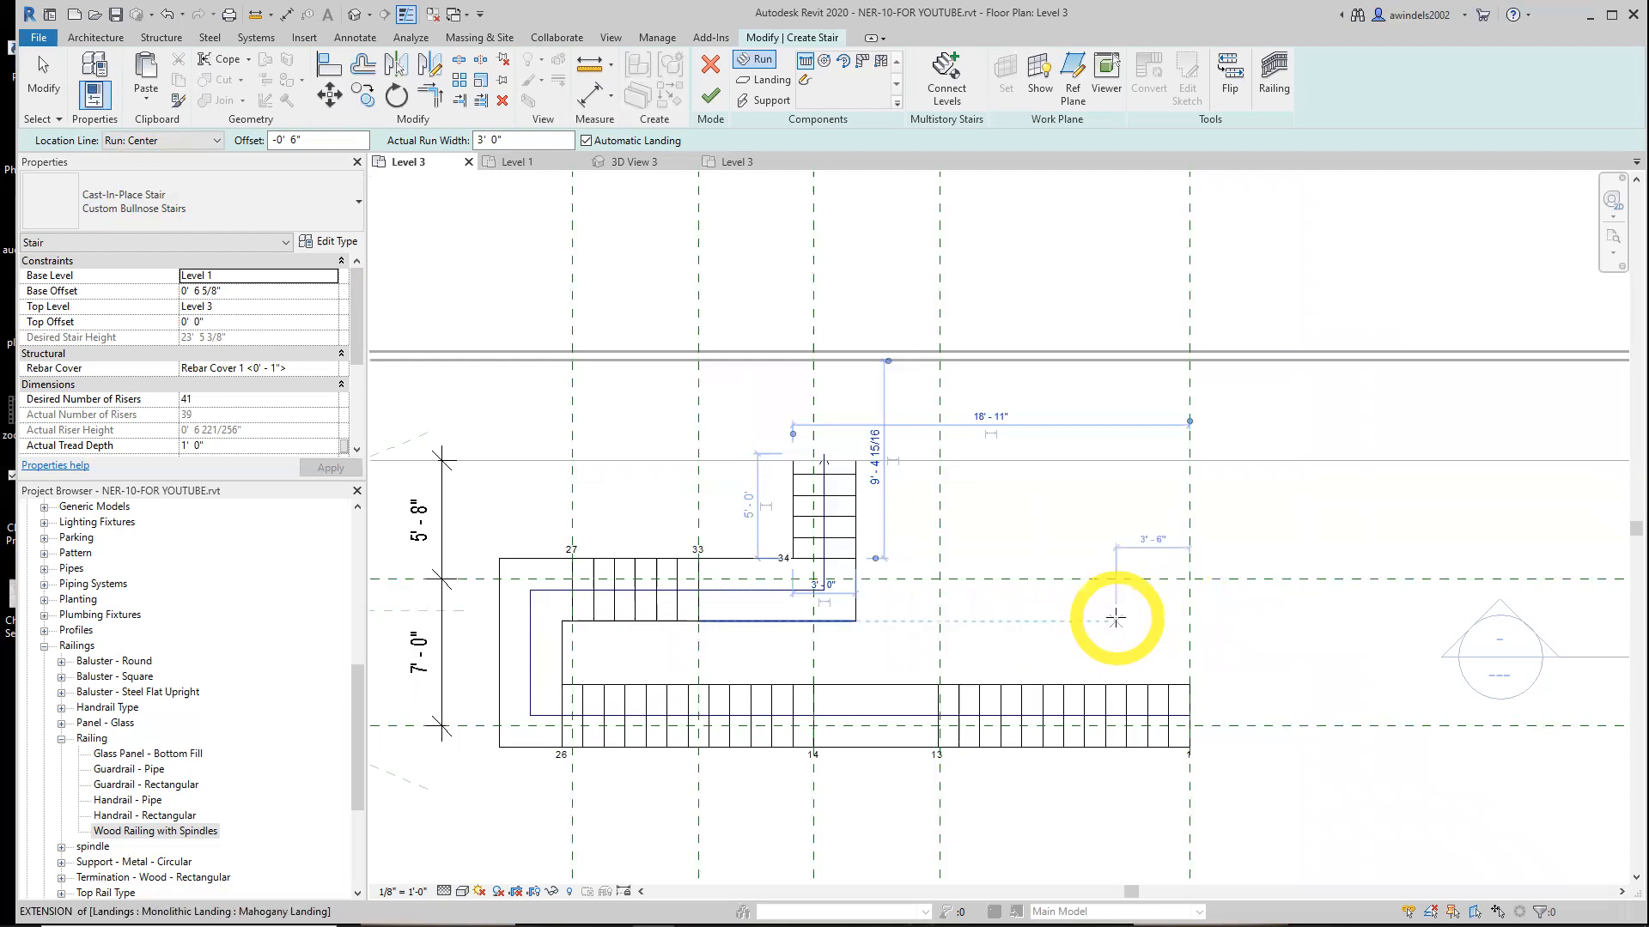
Finish the stair sketch, leave edit mode, and dismiss the top-elevation warning
{"action": "left_click", "coordinate": [1115, 618]}
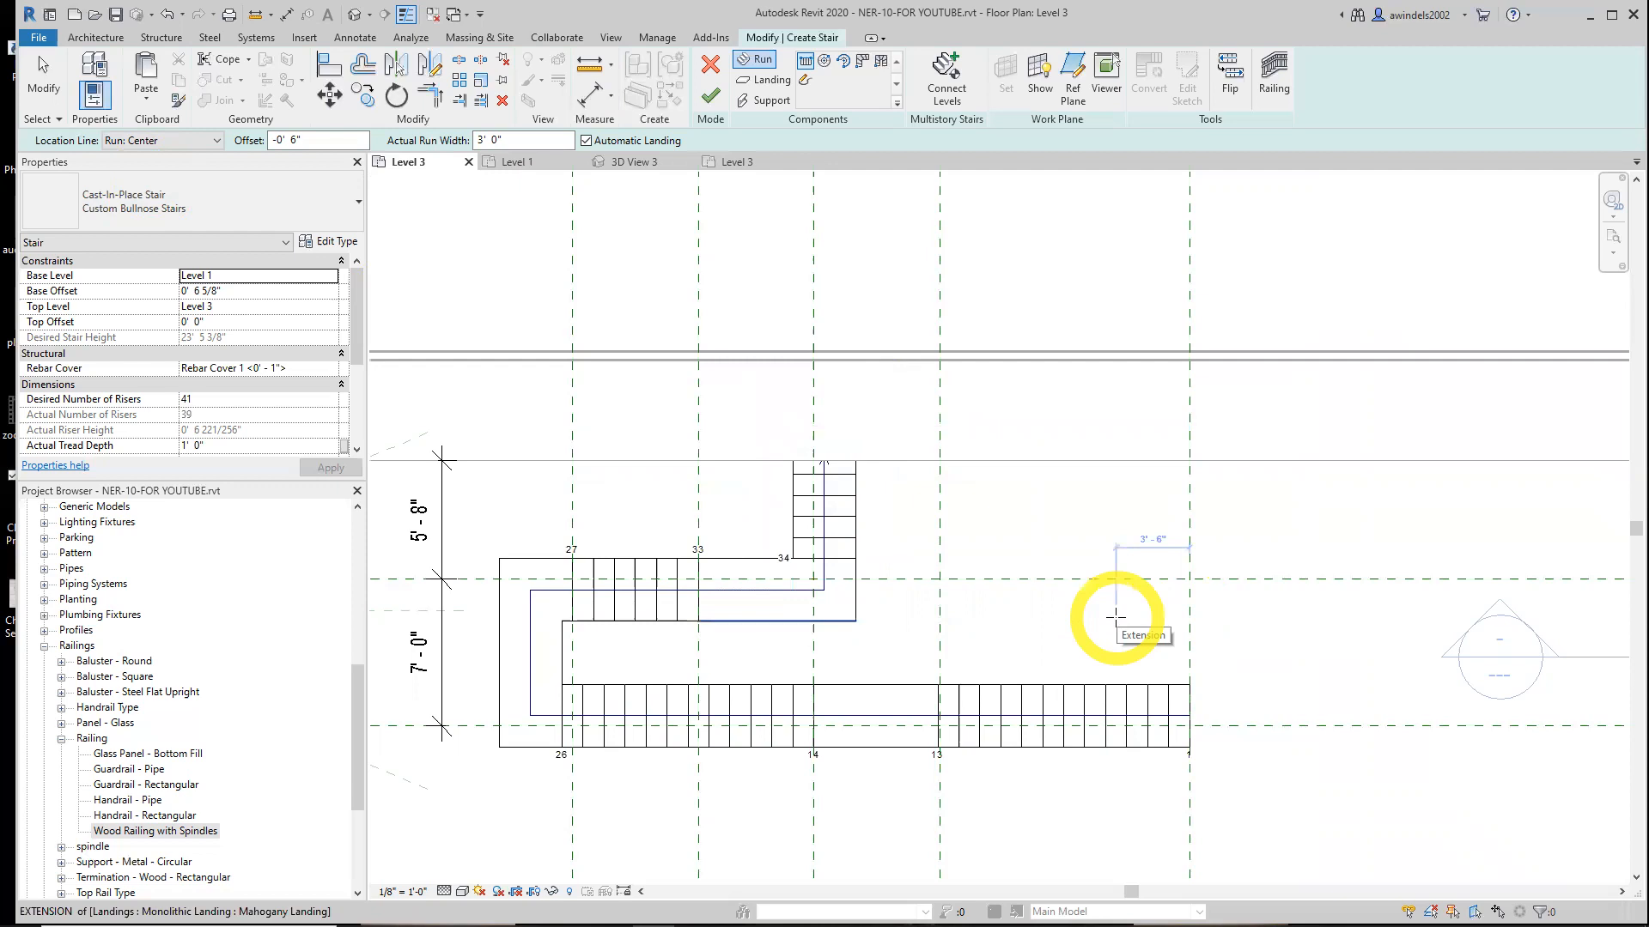
{"action": "left_click", "coordinate": [707, 97]}
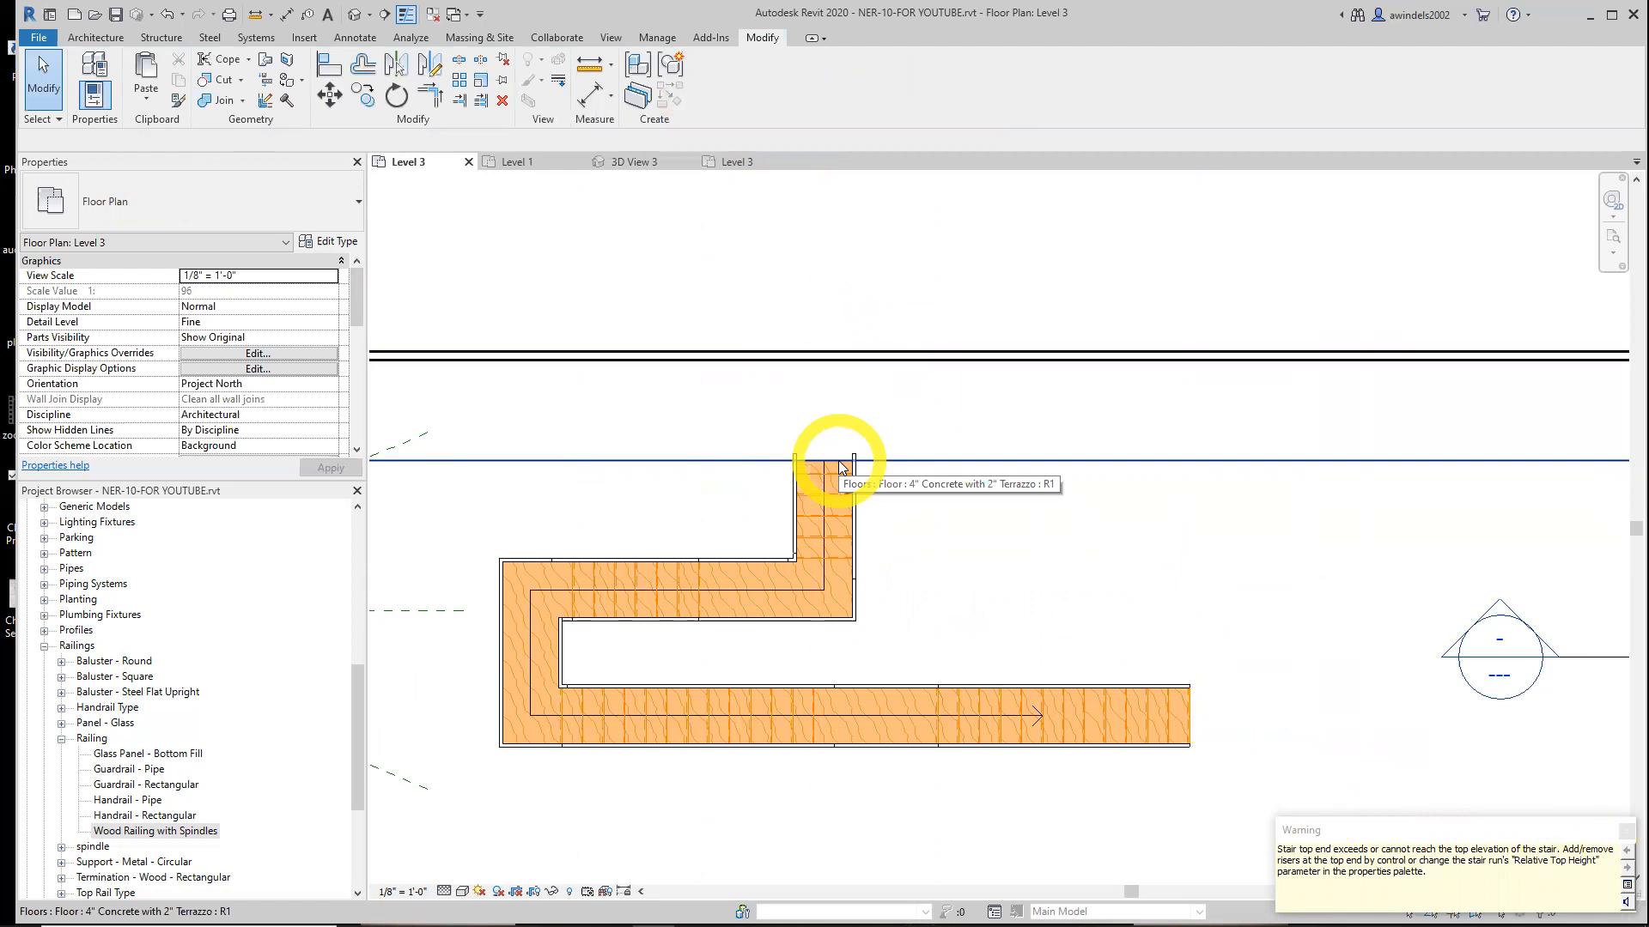
{"action": "left_click", "coordinate": [1621, 838]}
{"action": "scroll", "coordinate": [1040, 619], "scroll_direction": "down", "scroll_amount": 2}
{"action": "middle_click_drag", "start_coordinate": [1102, 632], "coordinate": [919, 558]}
{"action": "scroll", "coordinate": [1000, 513], "scroll_direction": "down", "scroll_amount": 1}
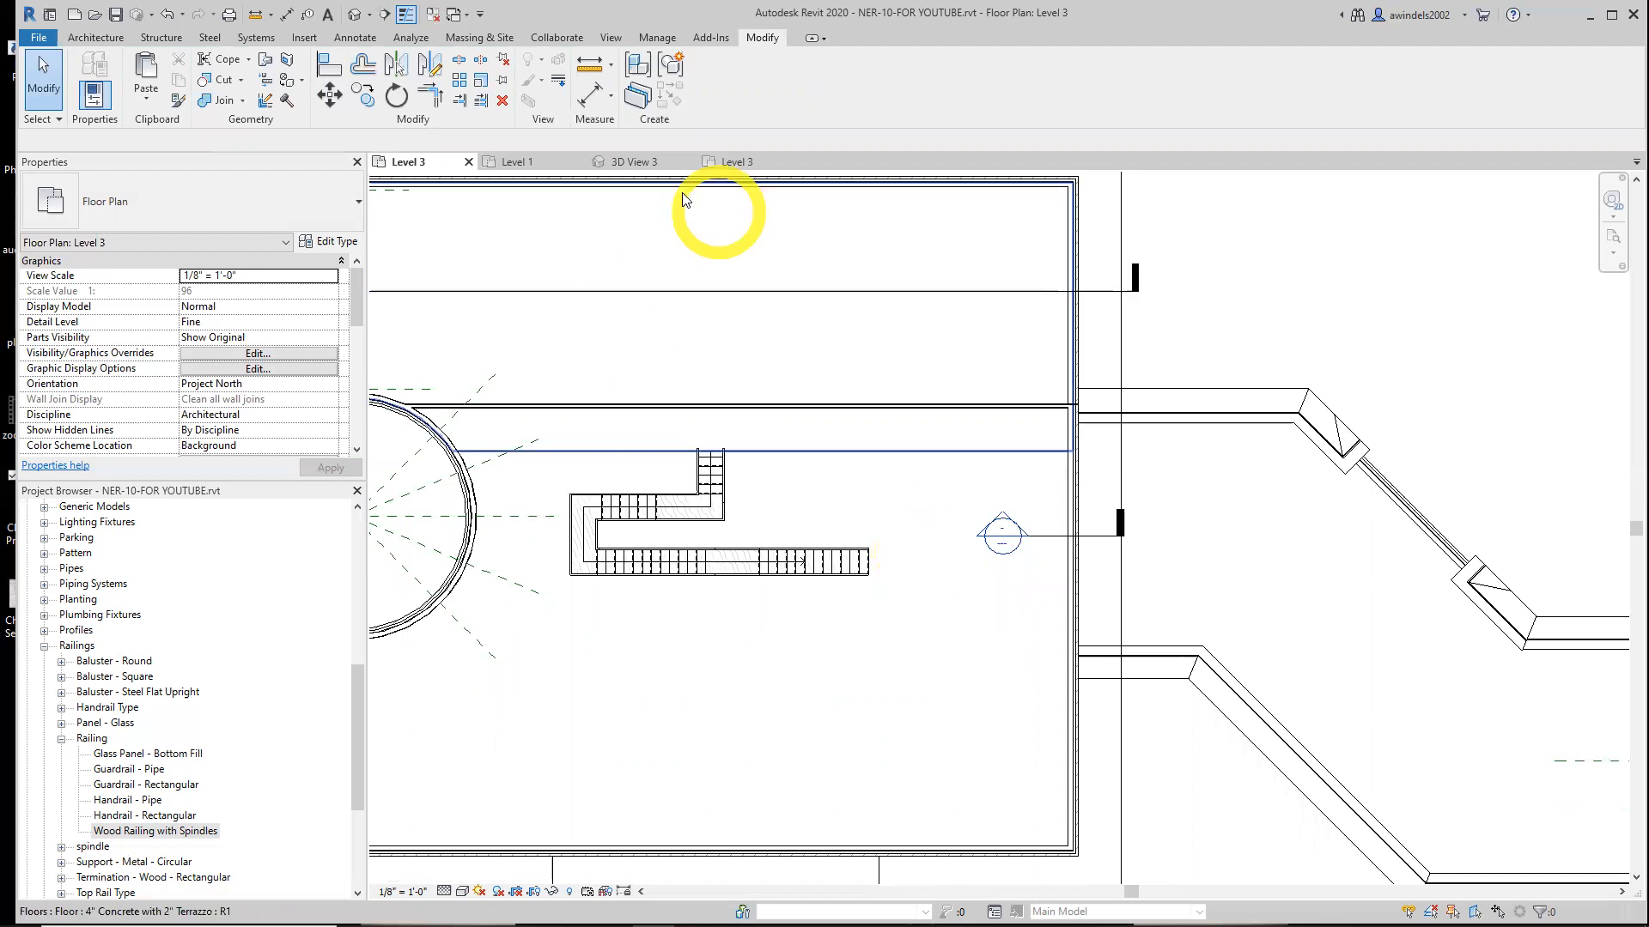
Compare against the finished reference model's 3D and plan views, closing its view tabs afterwards
{"action": "left_click", "coordinate": [642, 163]}
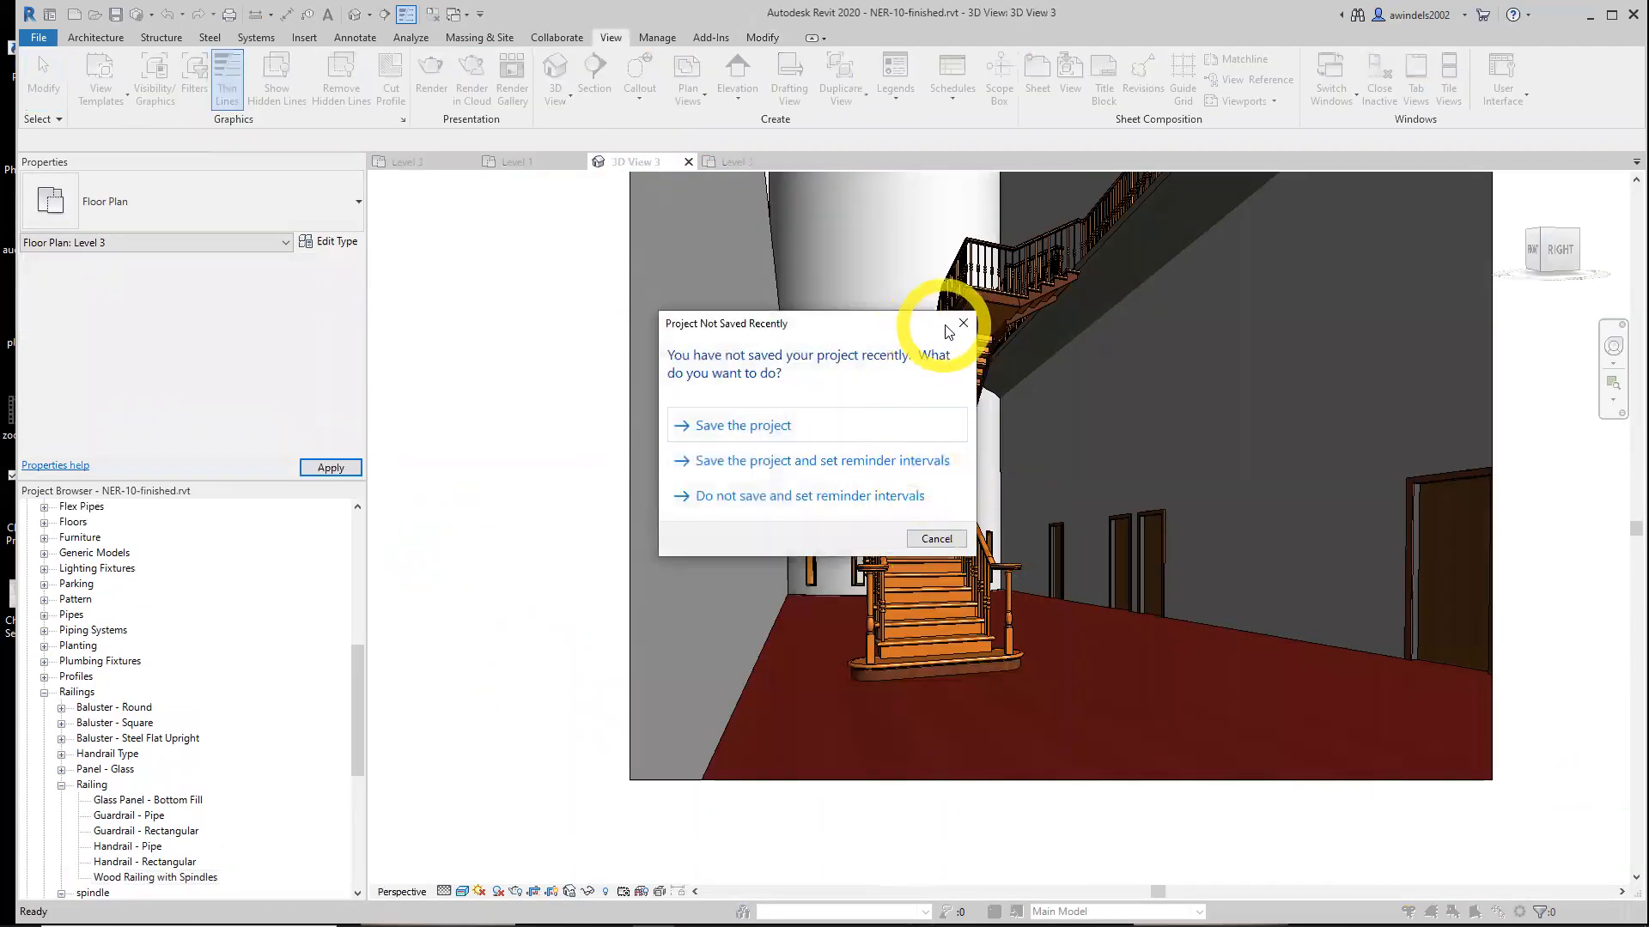
{"action": "left_click", "coordinate": [963, 323]}
{"action": "scroll", "coordinate": [1048, 417], "scroll_direction": "up", "scroll_amount": 3}
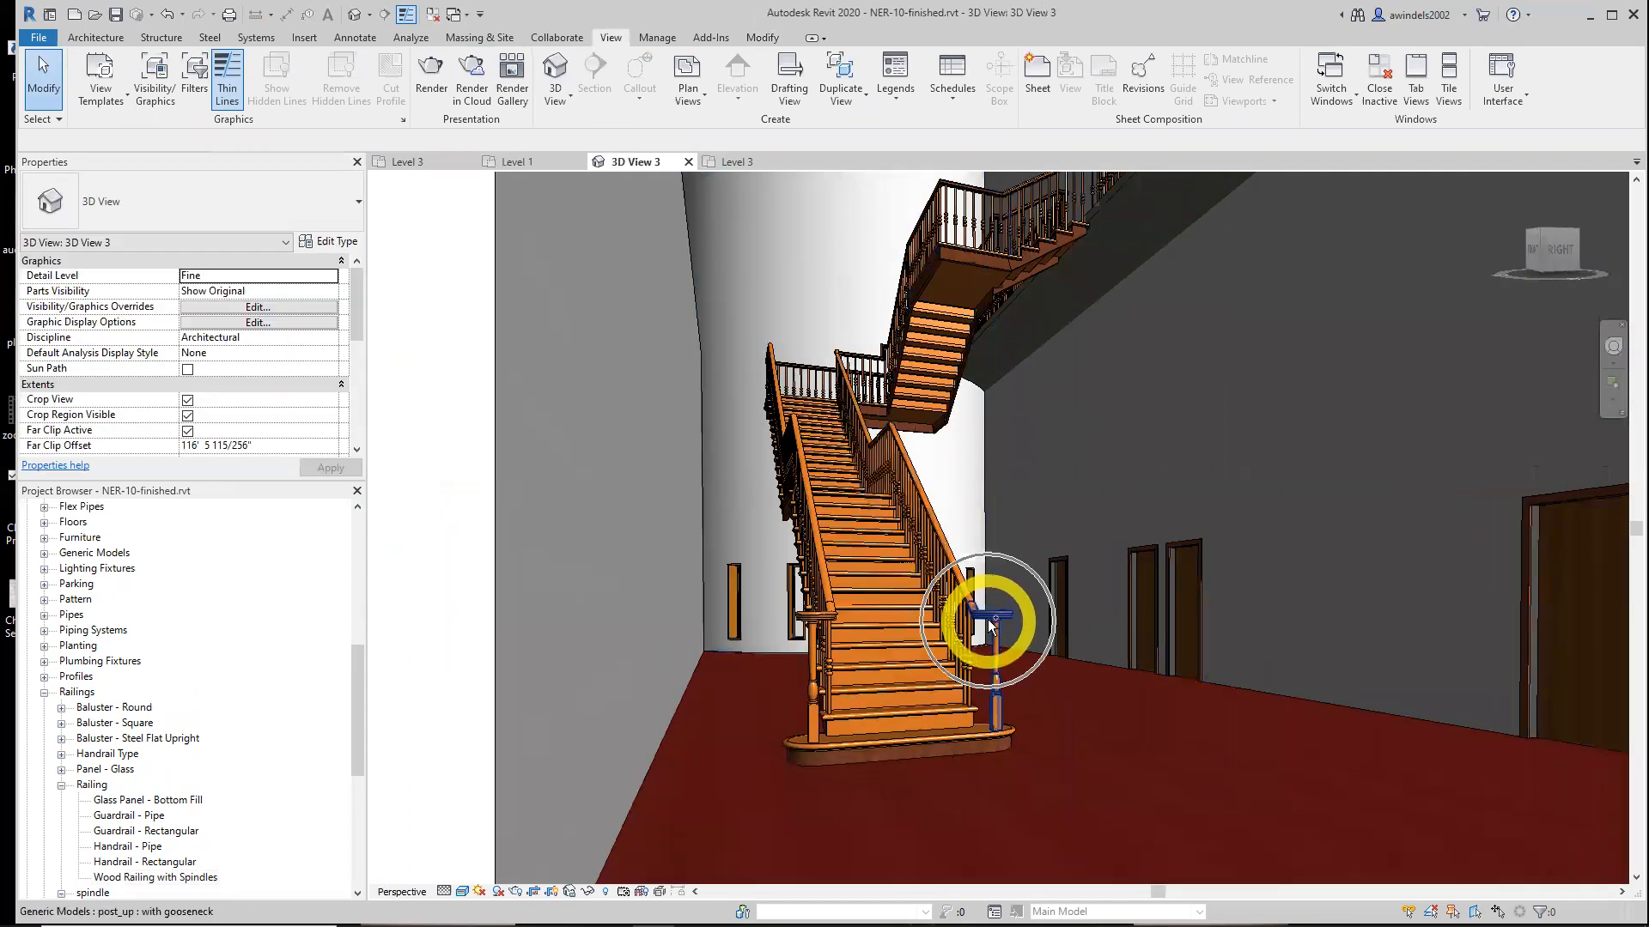
{"action": "left_click", "coordinate": [402, 161]}
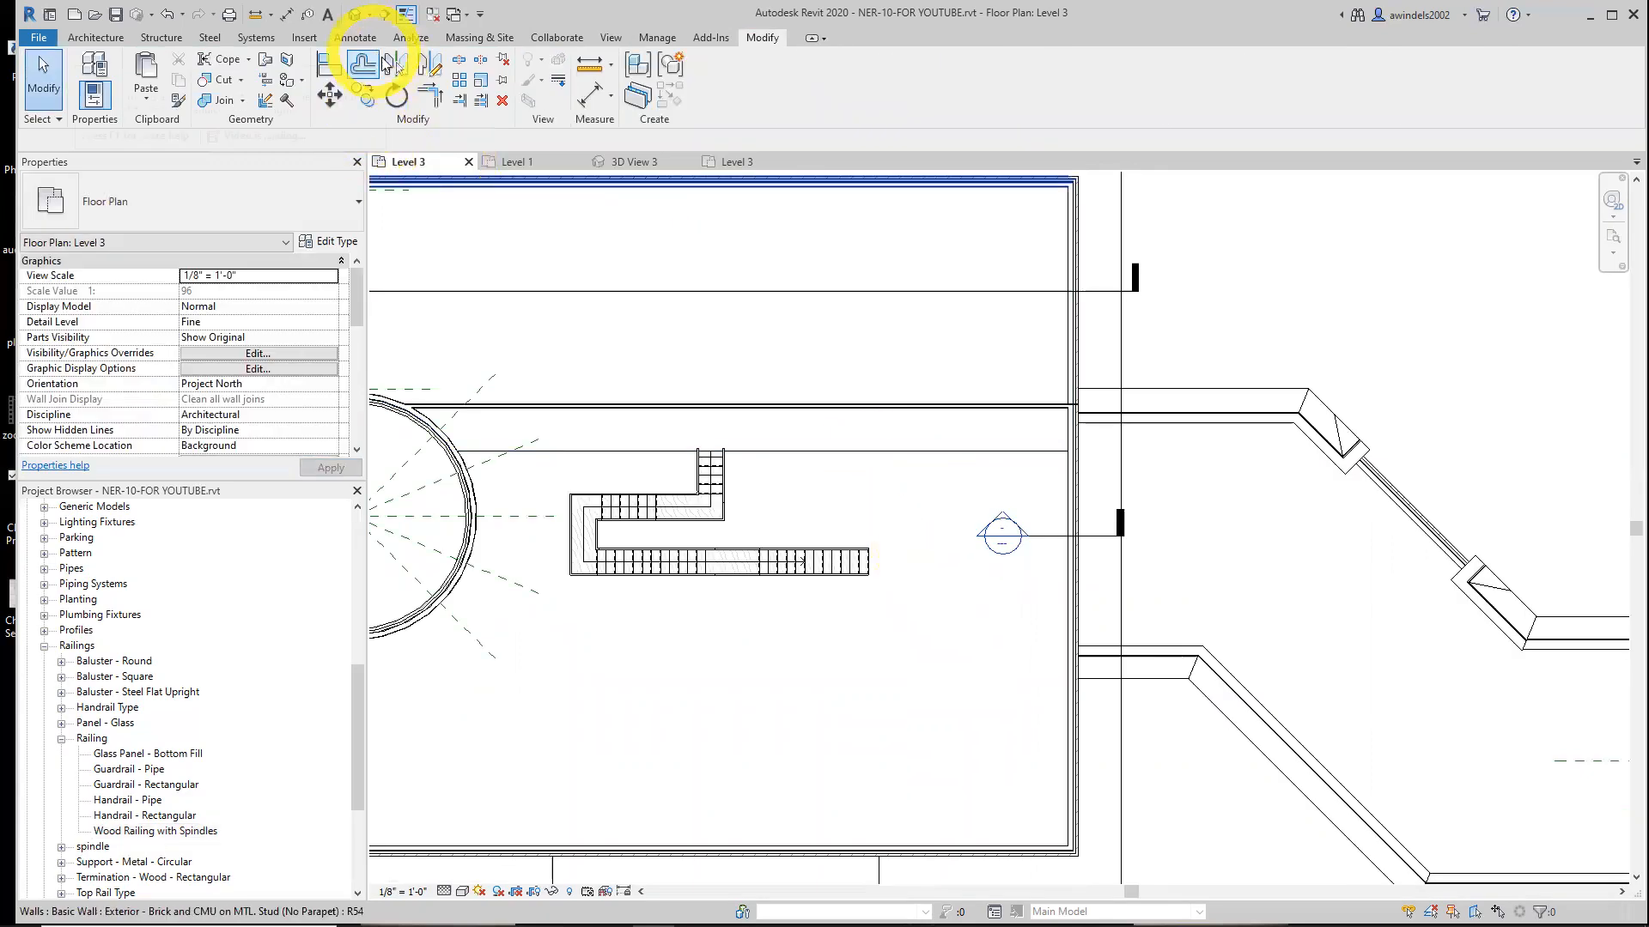
{"action": "left_click", "coordinate": [509, 162]}
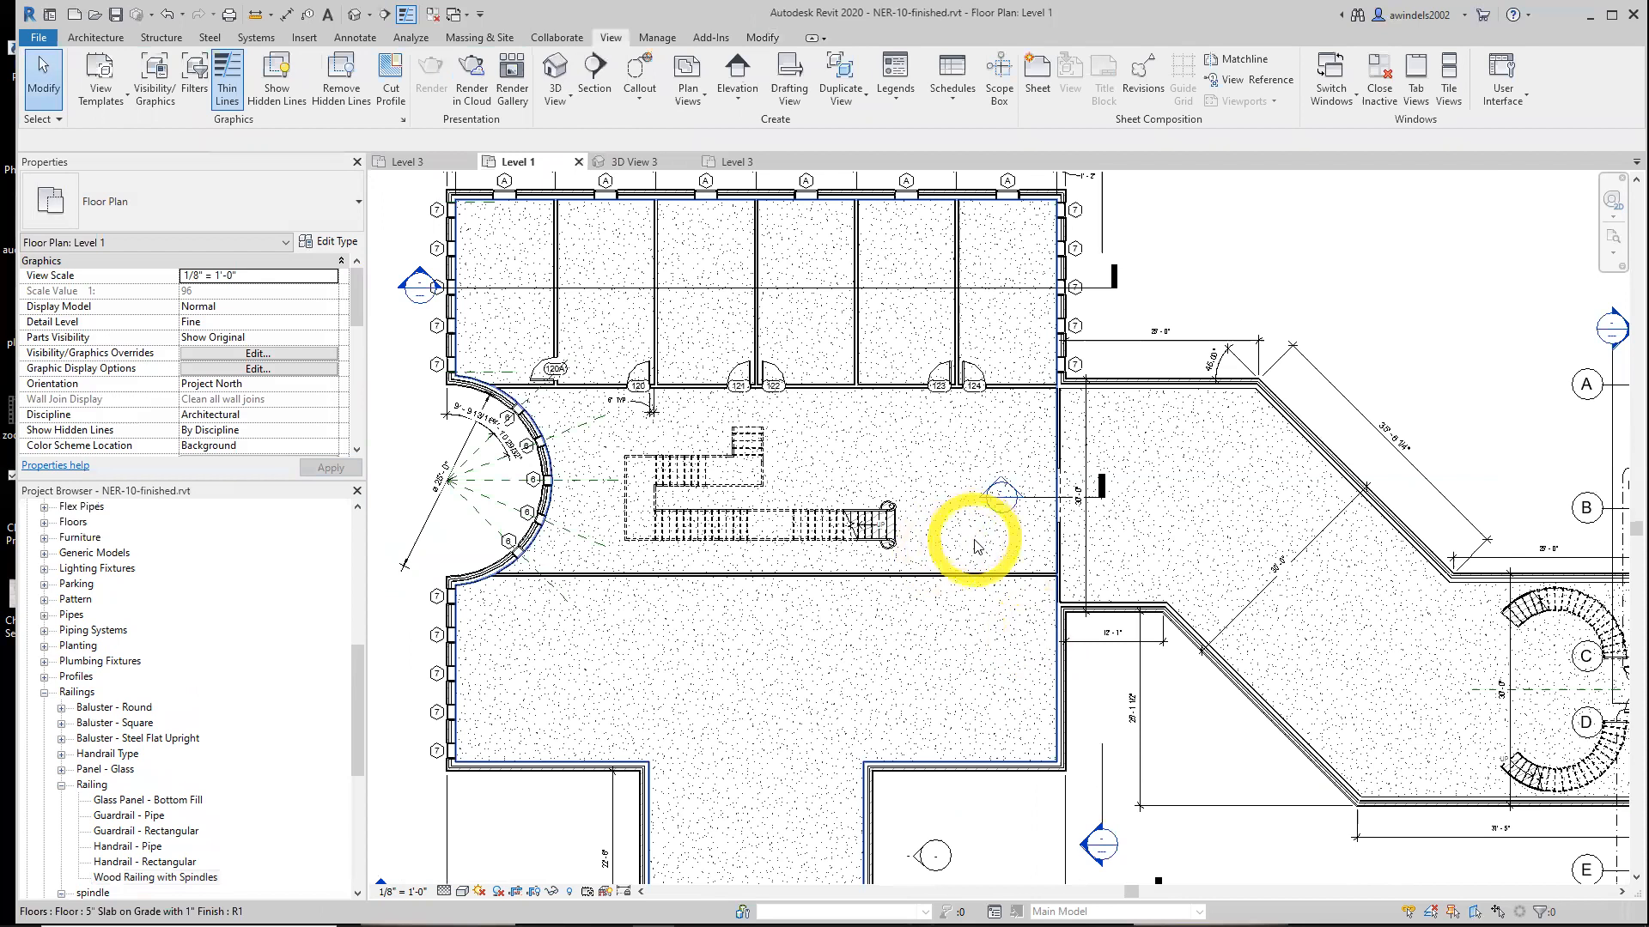
{"action": "scroll", "coordinate": [975, 546], "scroll_direction": "up", "scroll_amount": 2}
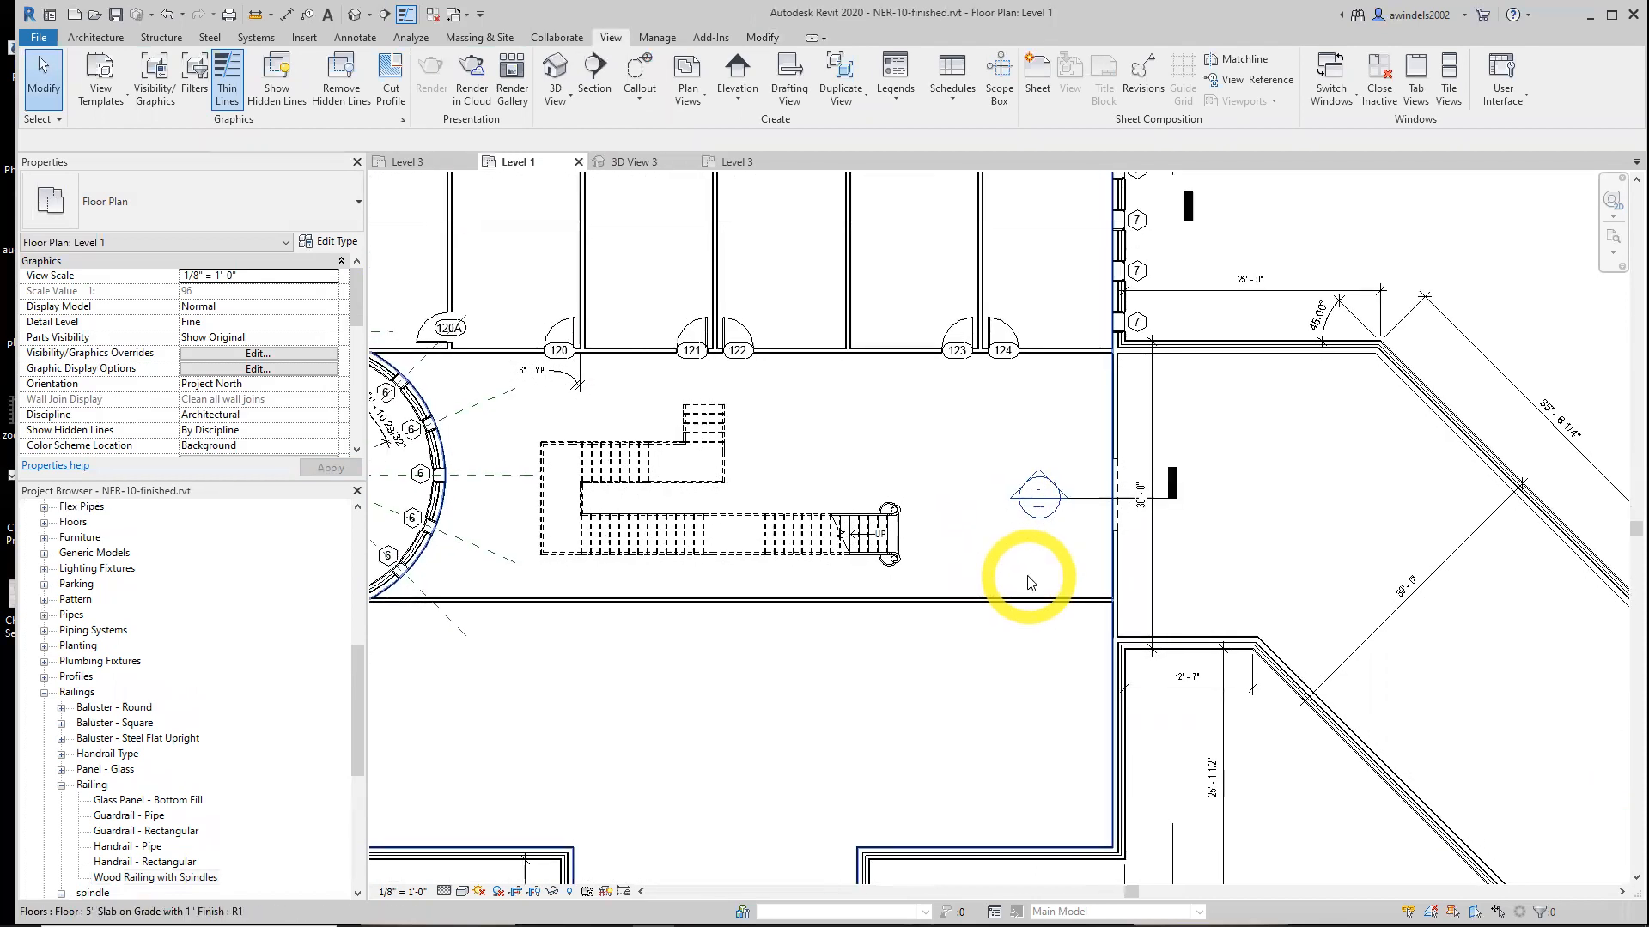
{"action": "left_click", "coordinate": [578, 161]}
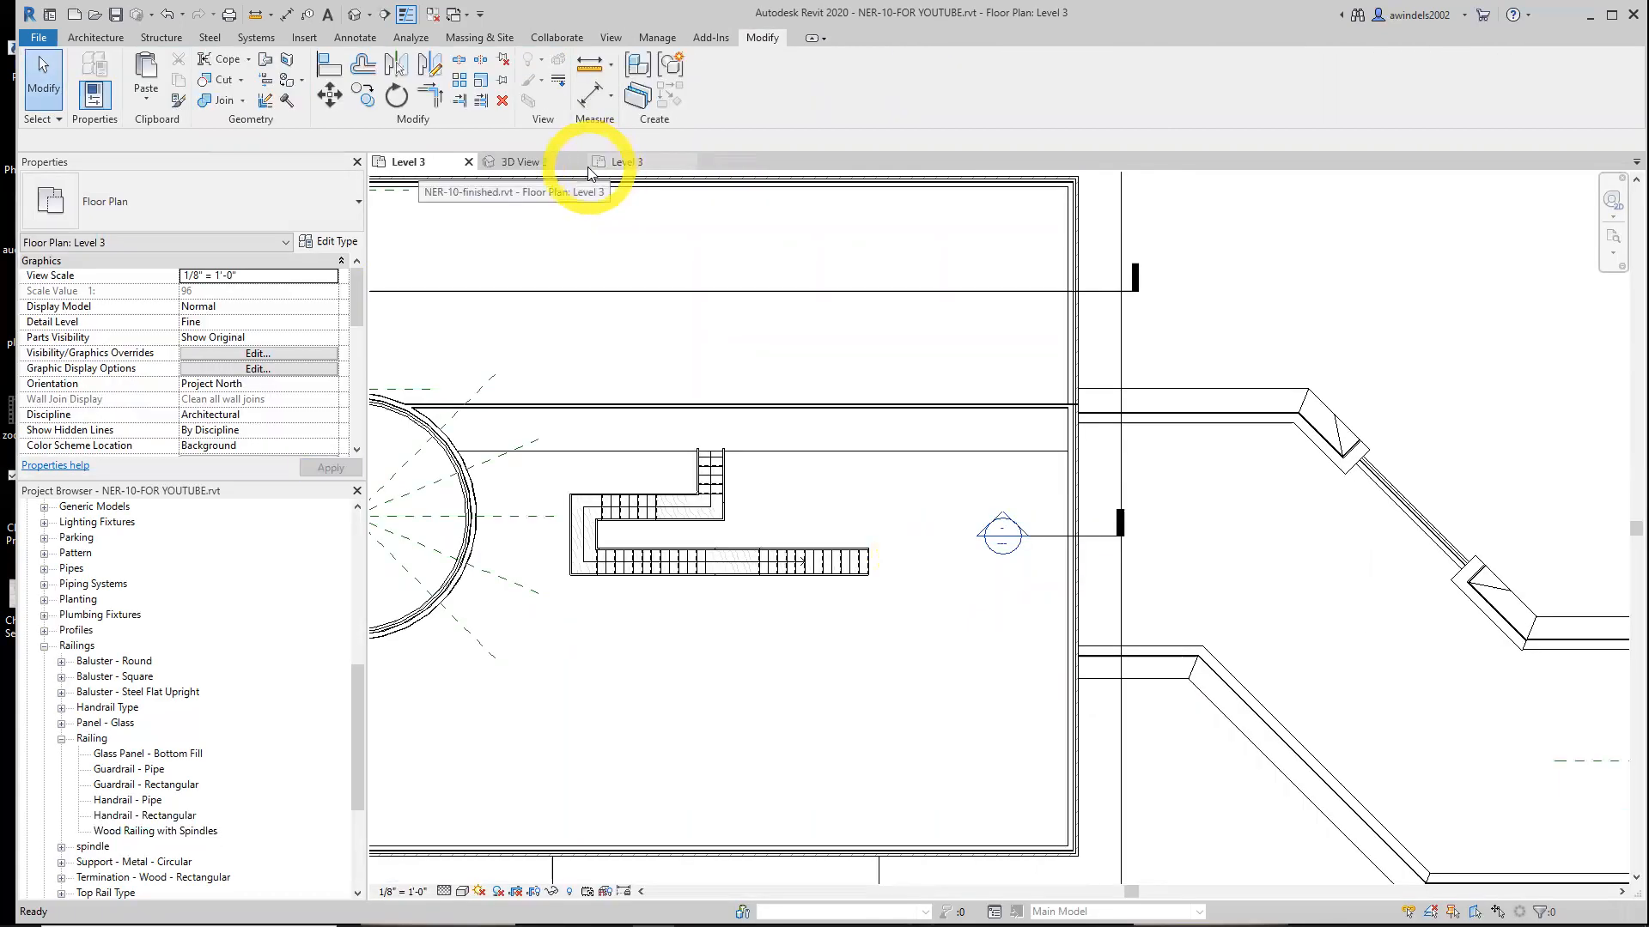
{"action": "left_click", "coordinate": [556, 163]}
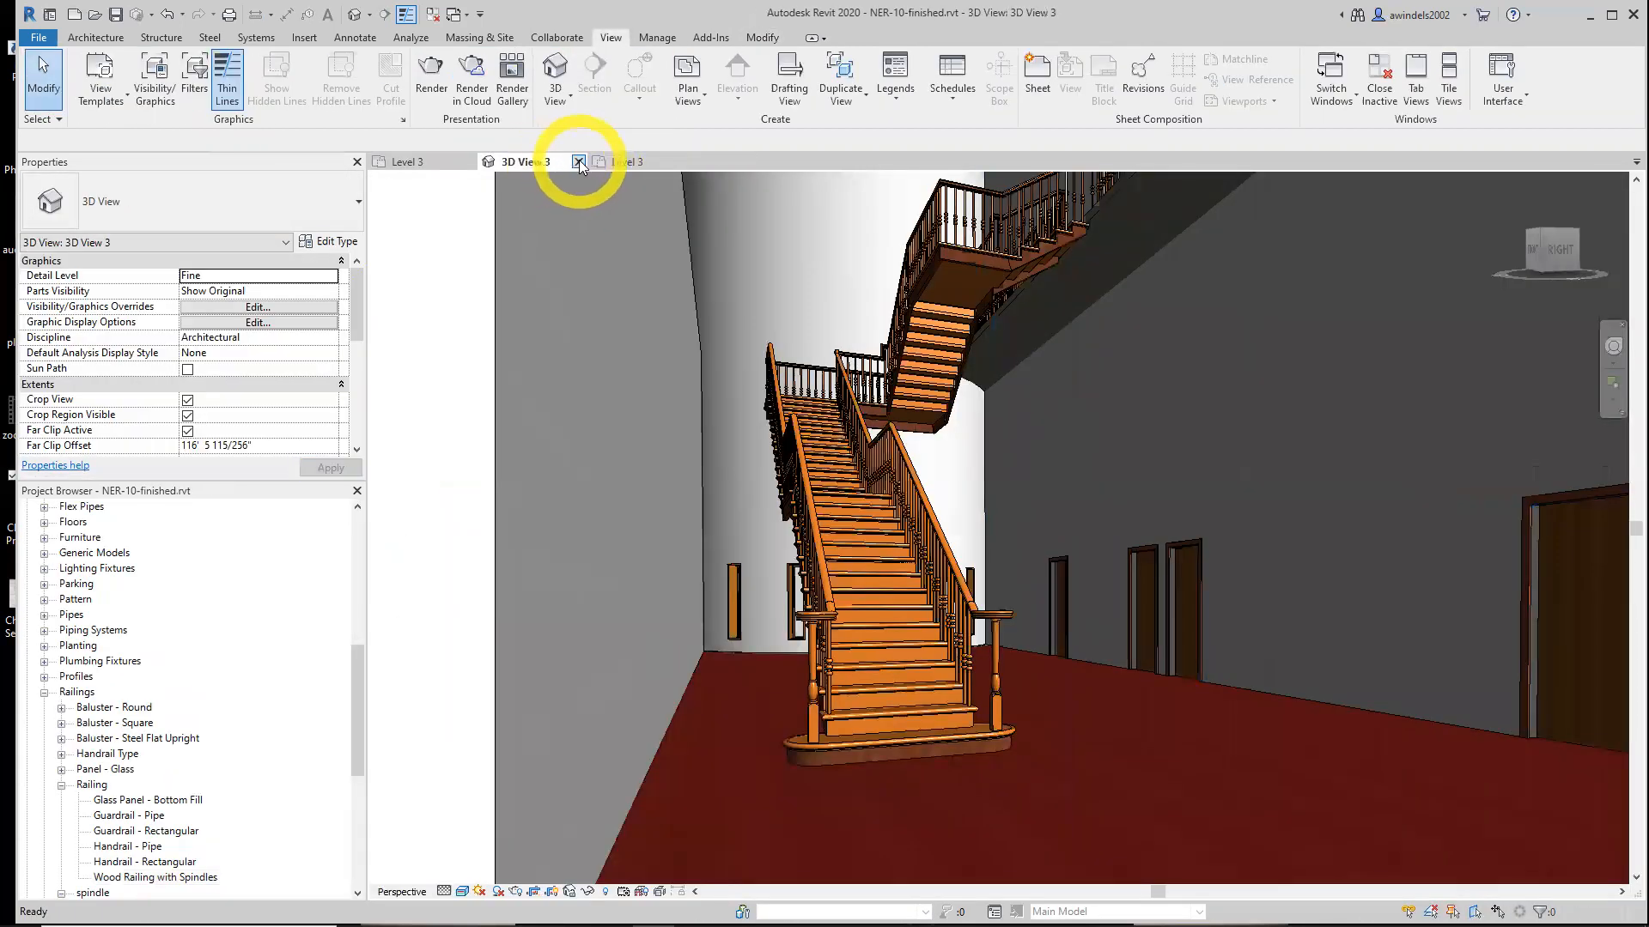
{"action": "left_click", "coordinate": [625, 162]}
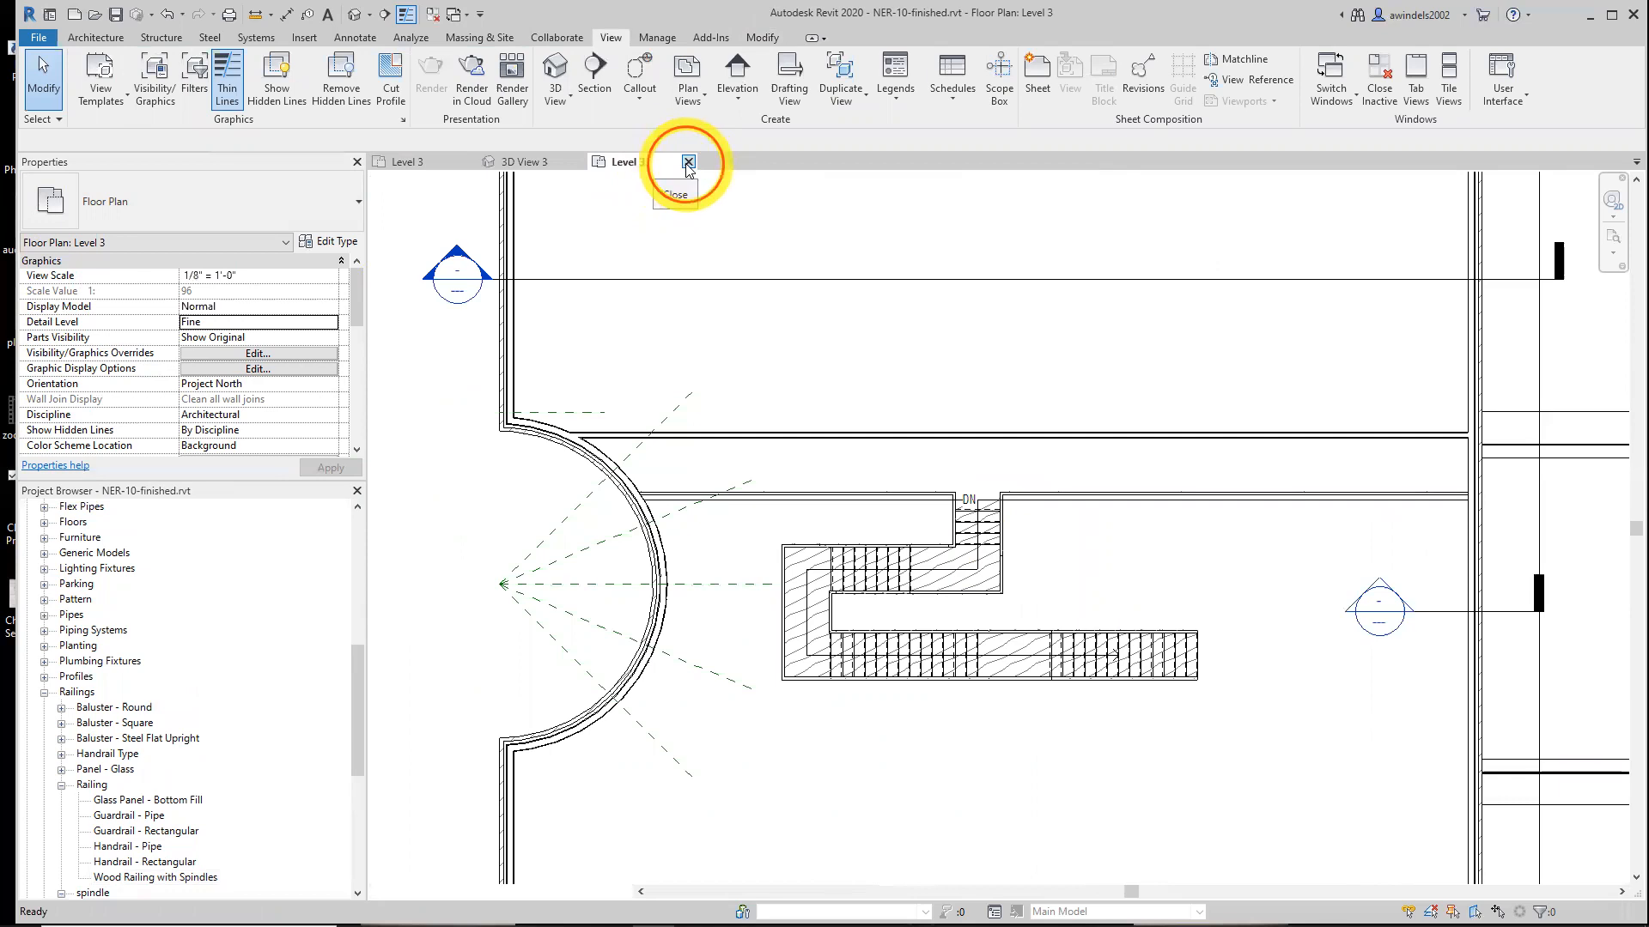
{"action": "left_click", "coordinate": [688, 162]}
{"action": "left_click", "coordinate": [416, 165]}
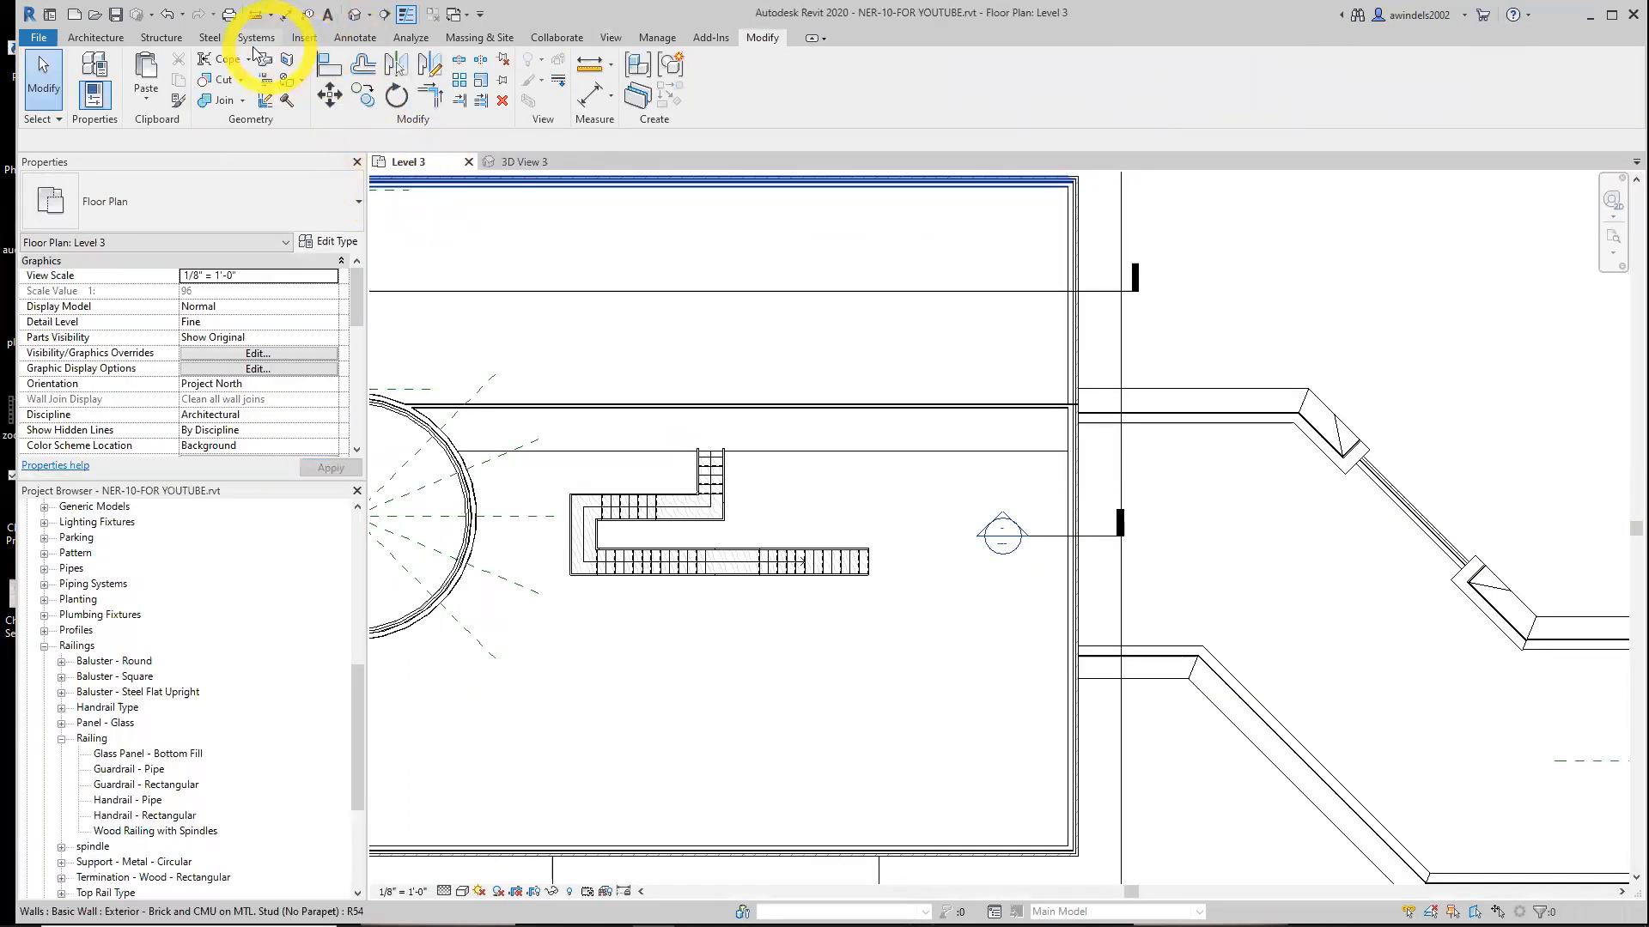
{"action": "left_click", "coordinate": [609, 38]}
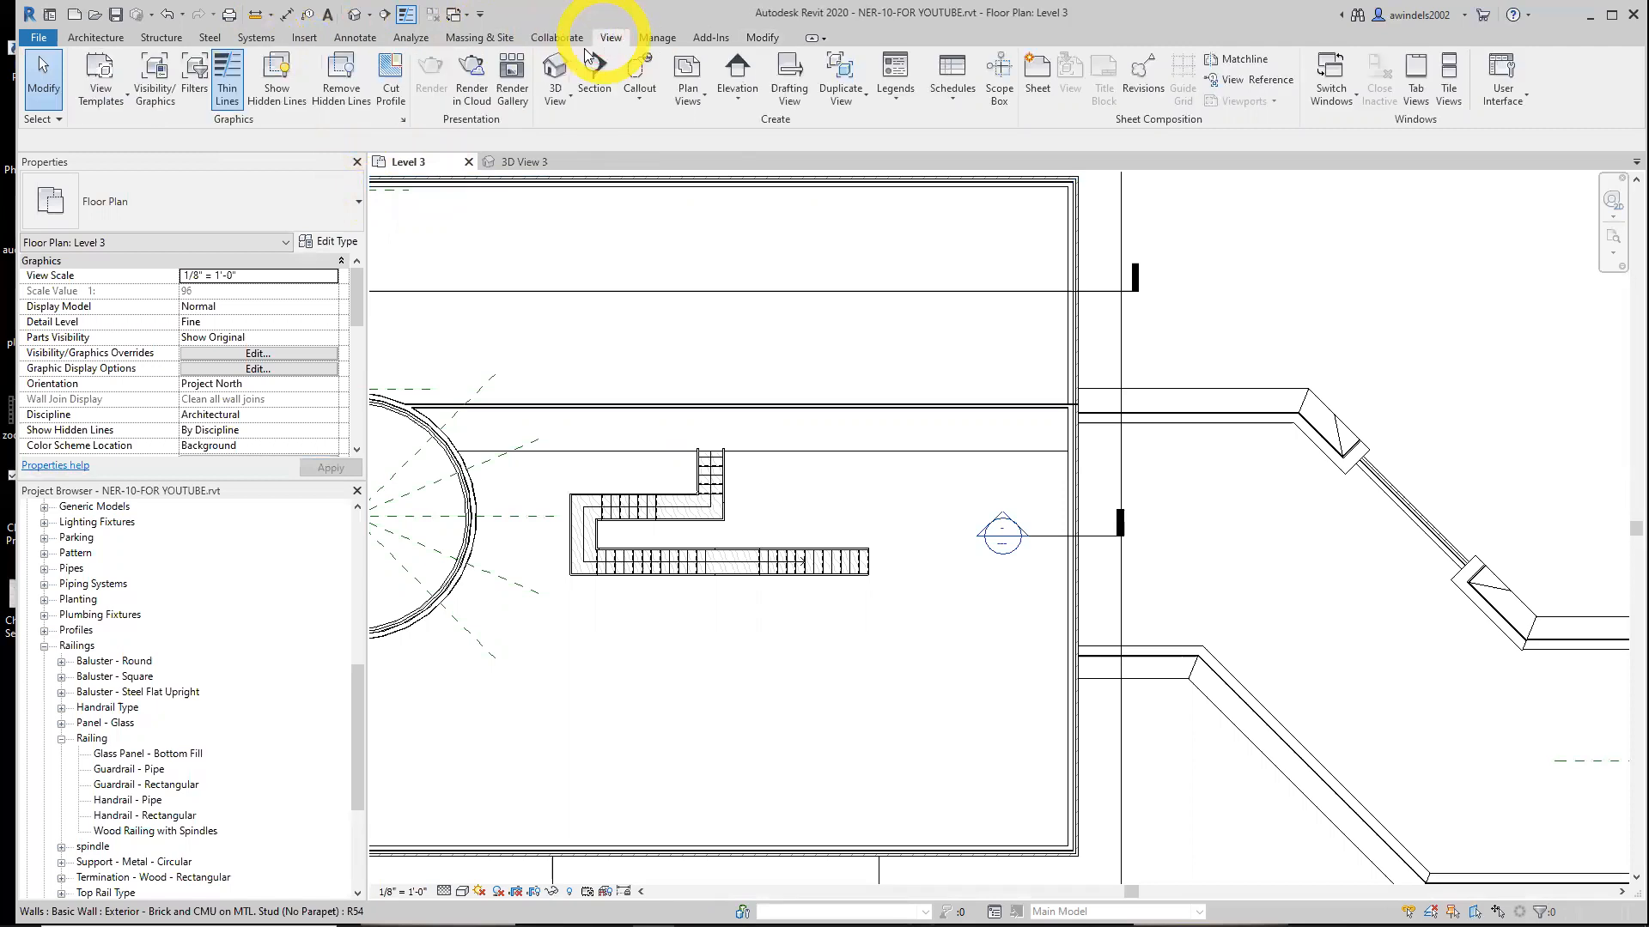
{"action": "left_click", "coordinate": [555, 101]}
{"action": "left_click", "coordinate": [528, 163]}
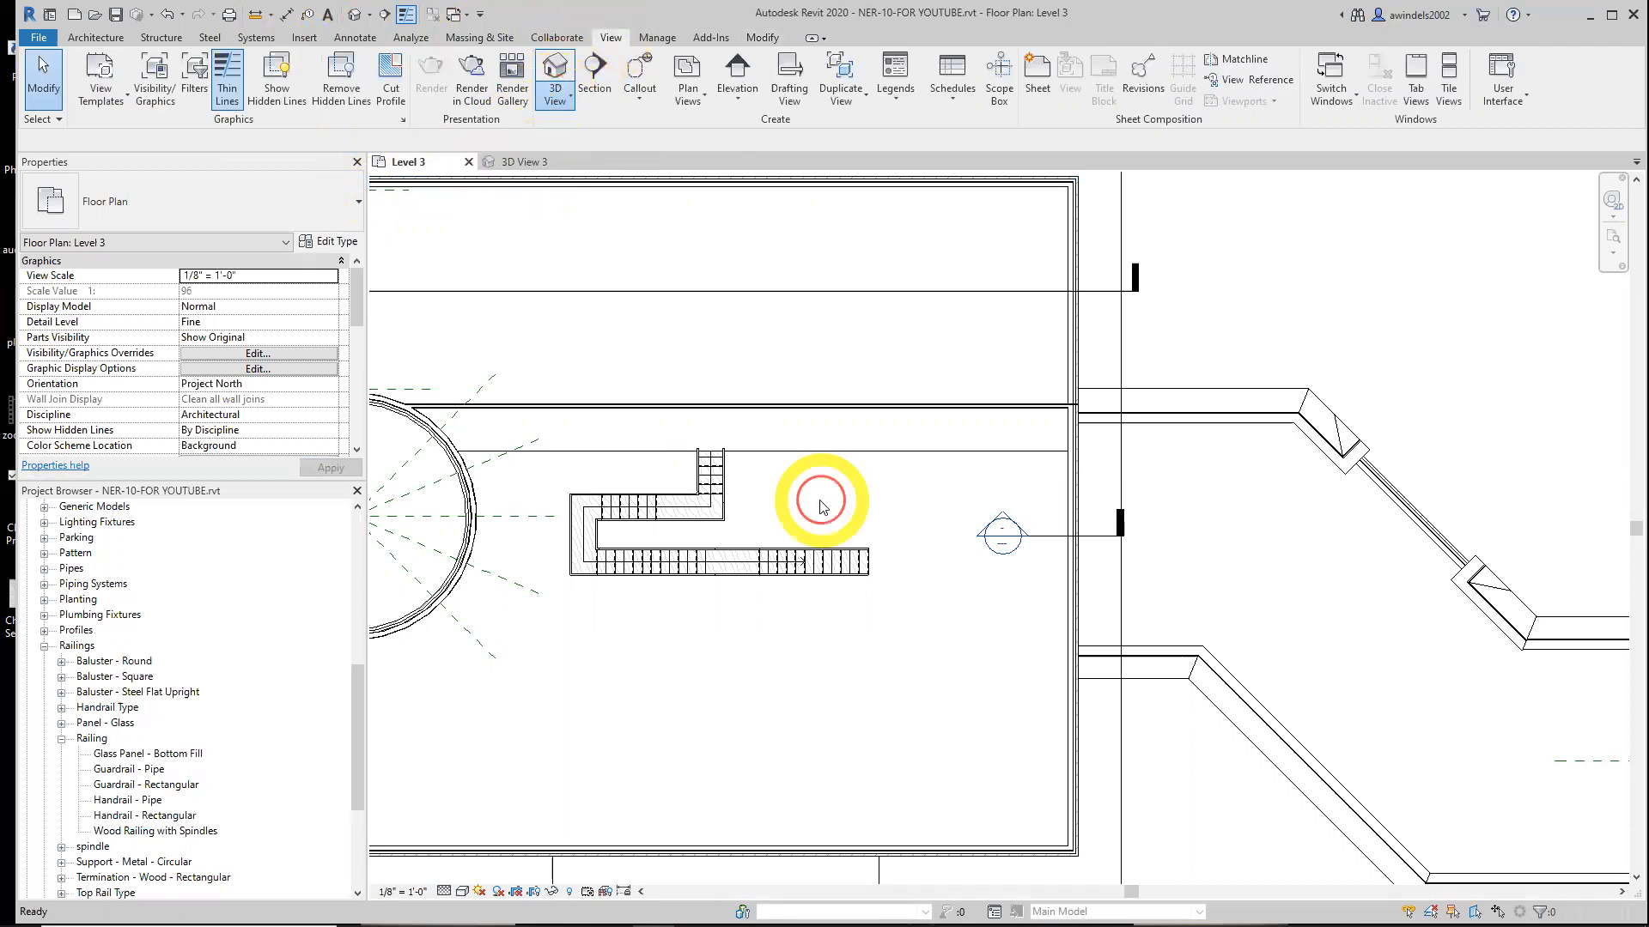
{"action": "left_click", "coordinate": [1050, 642]}
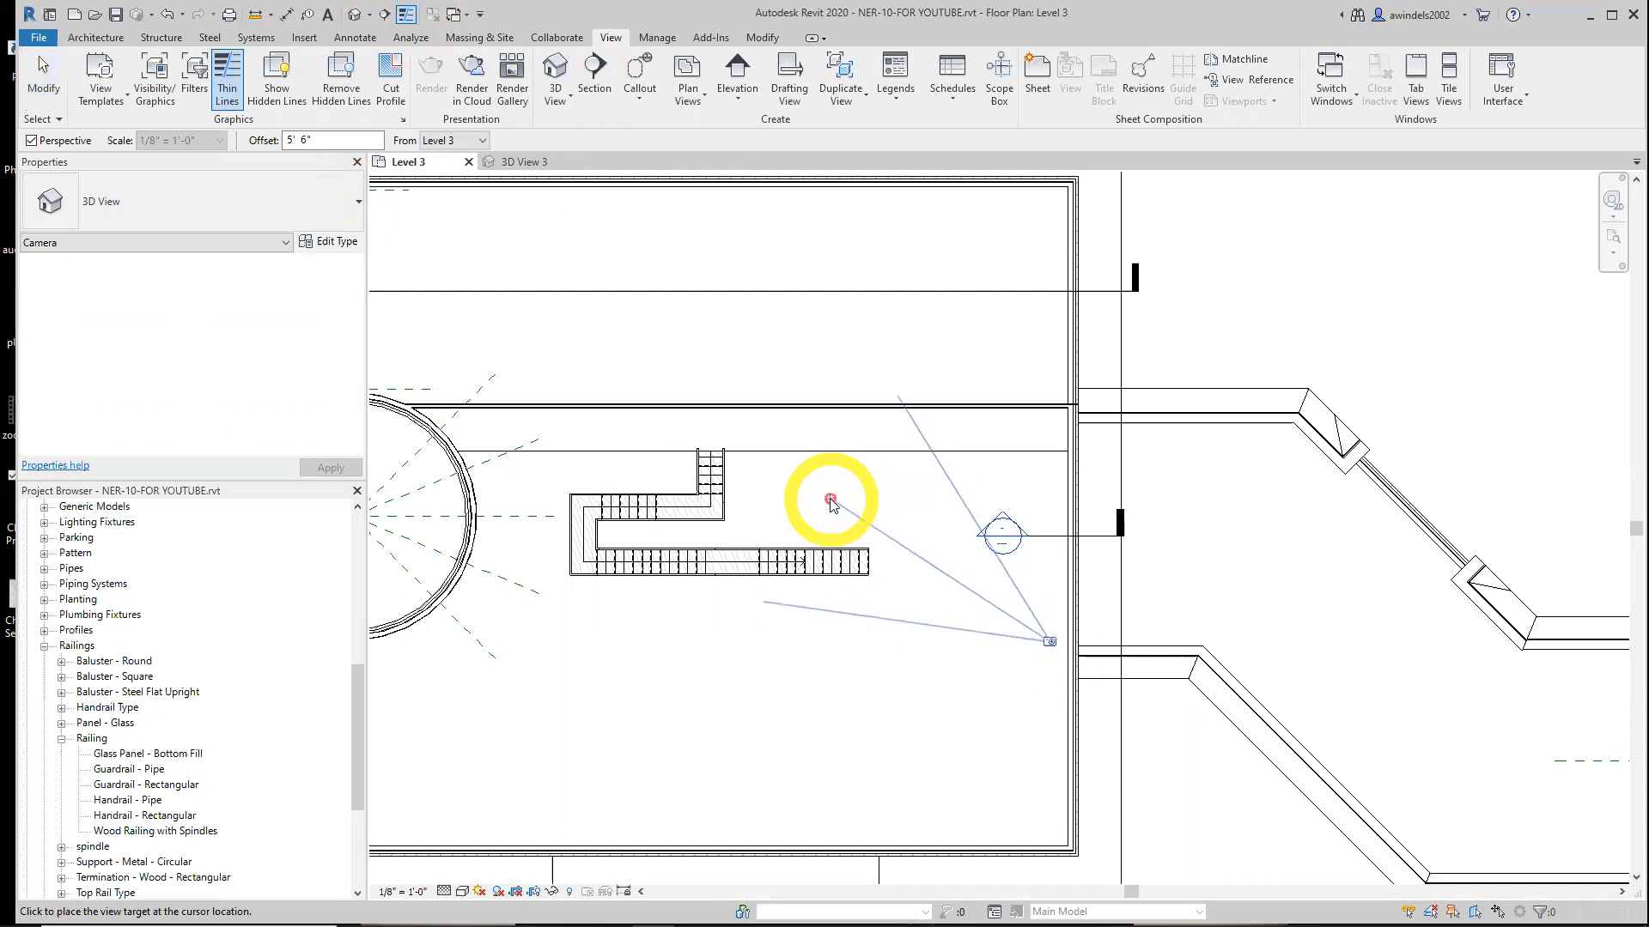
{"action": "key", "text": "Escape"}
{"action": "scroll", "coordinate": [172, 558], "scroll_direction": "up", "scroll_amount": 4}
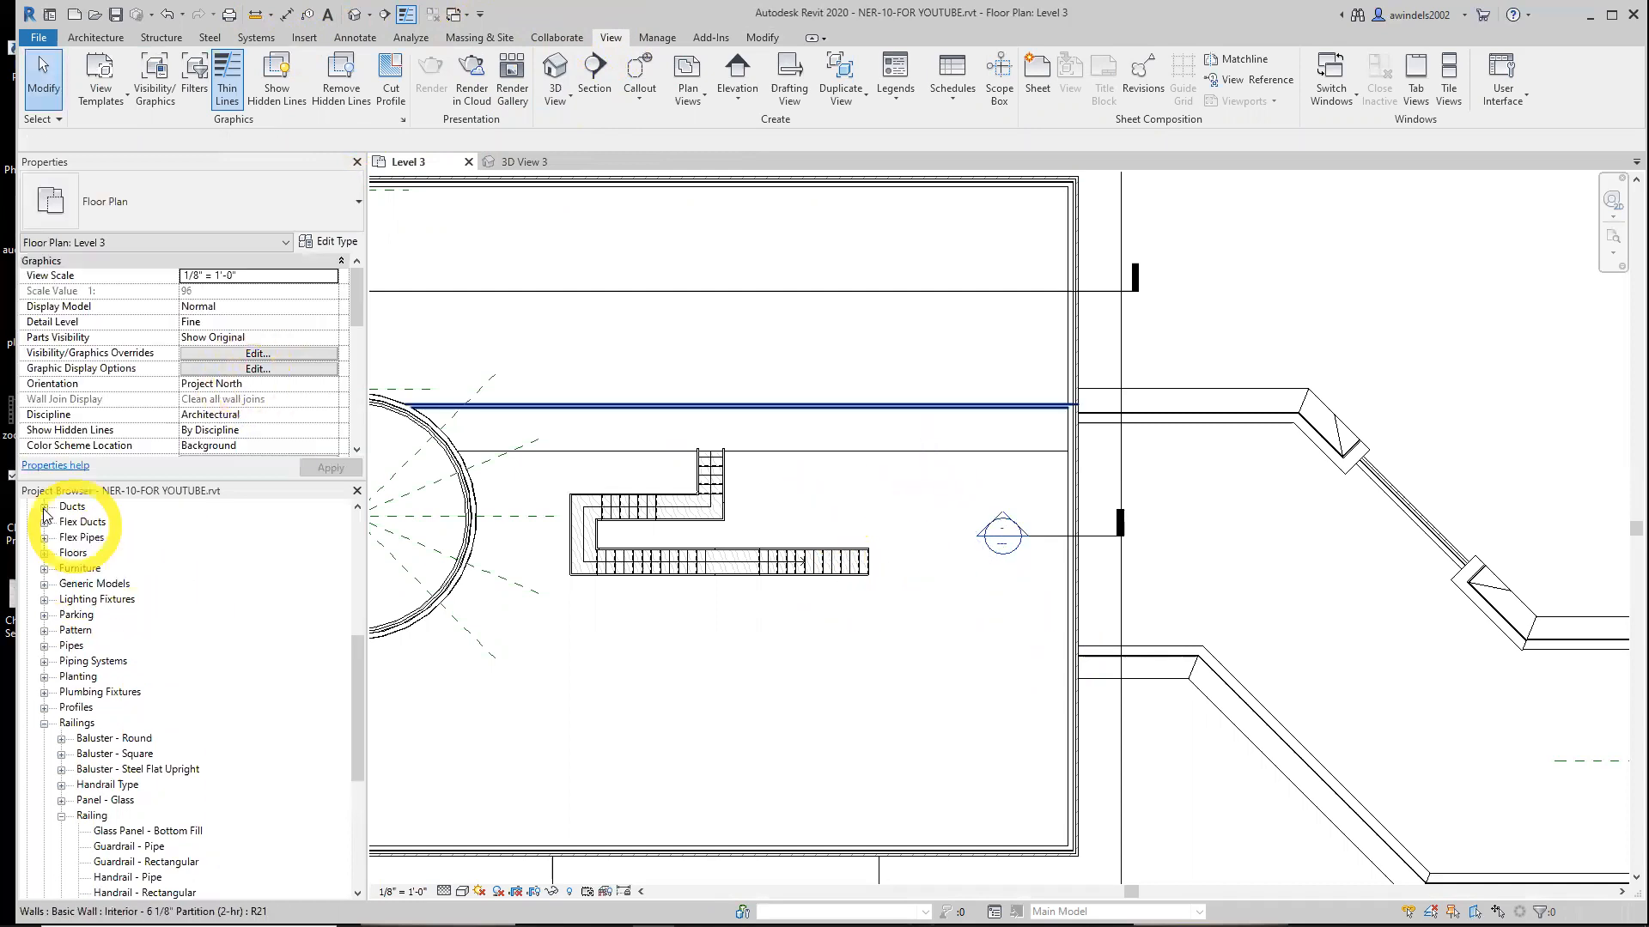
Open the Level 1 floor plan and place a camera east of the stair aimed northwest toward it
{"action": "left_click_drag", "start_coordinate": [356, 644], "coordinate": [324, 497]}
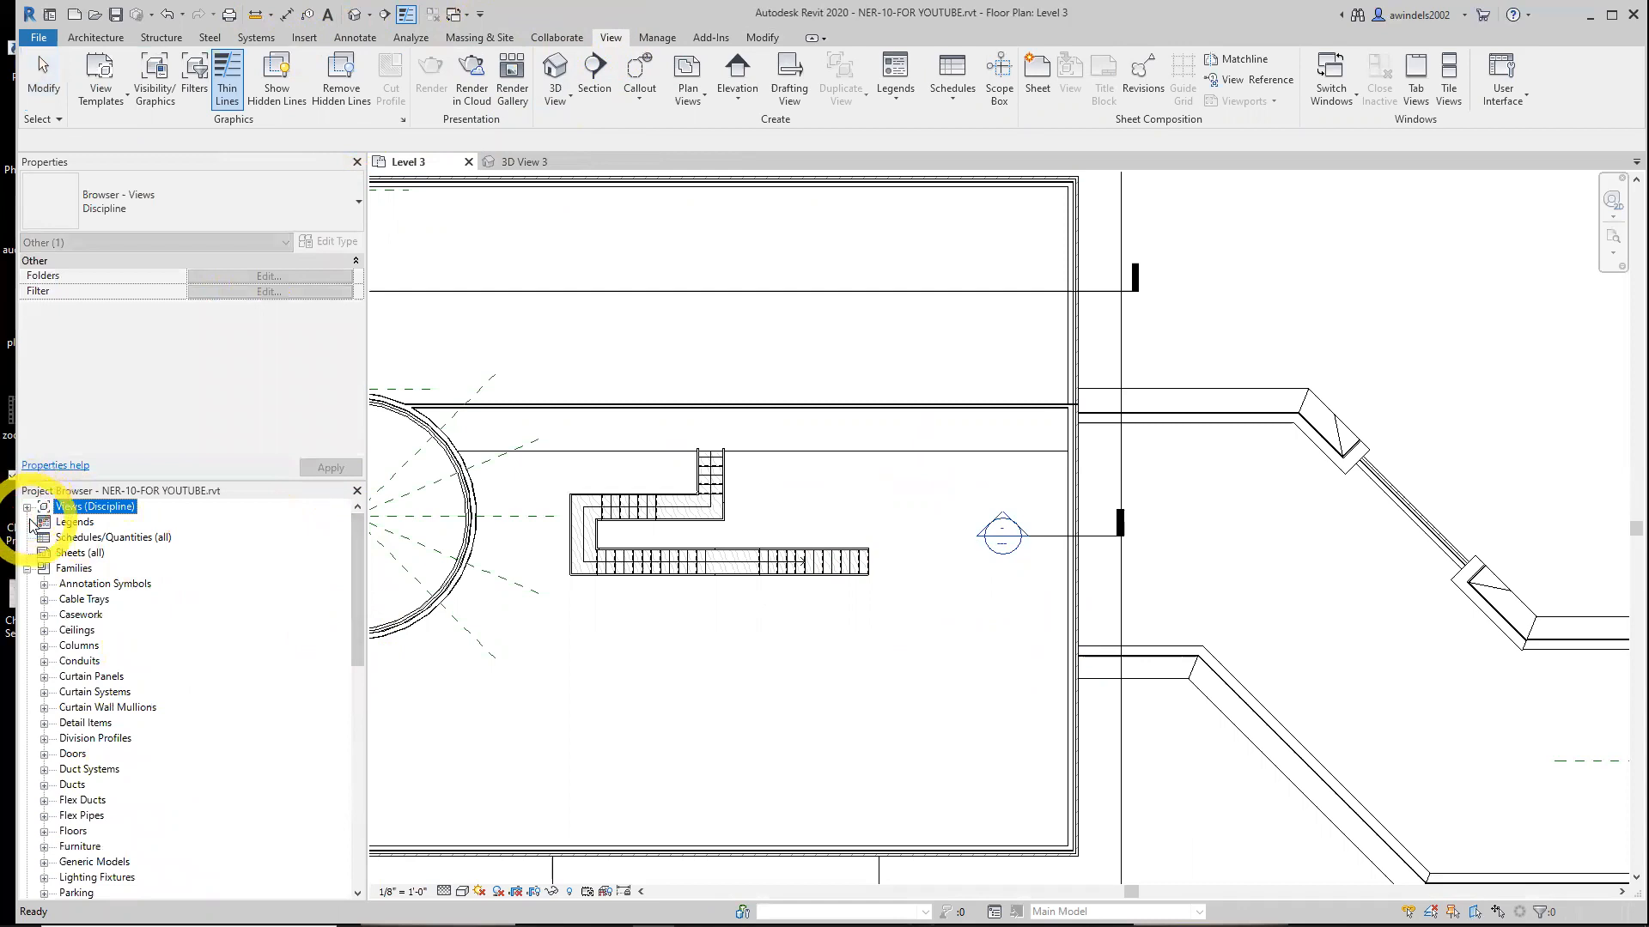
{"action": "left_click", "coordinate": [27, 569]}
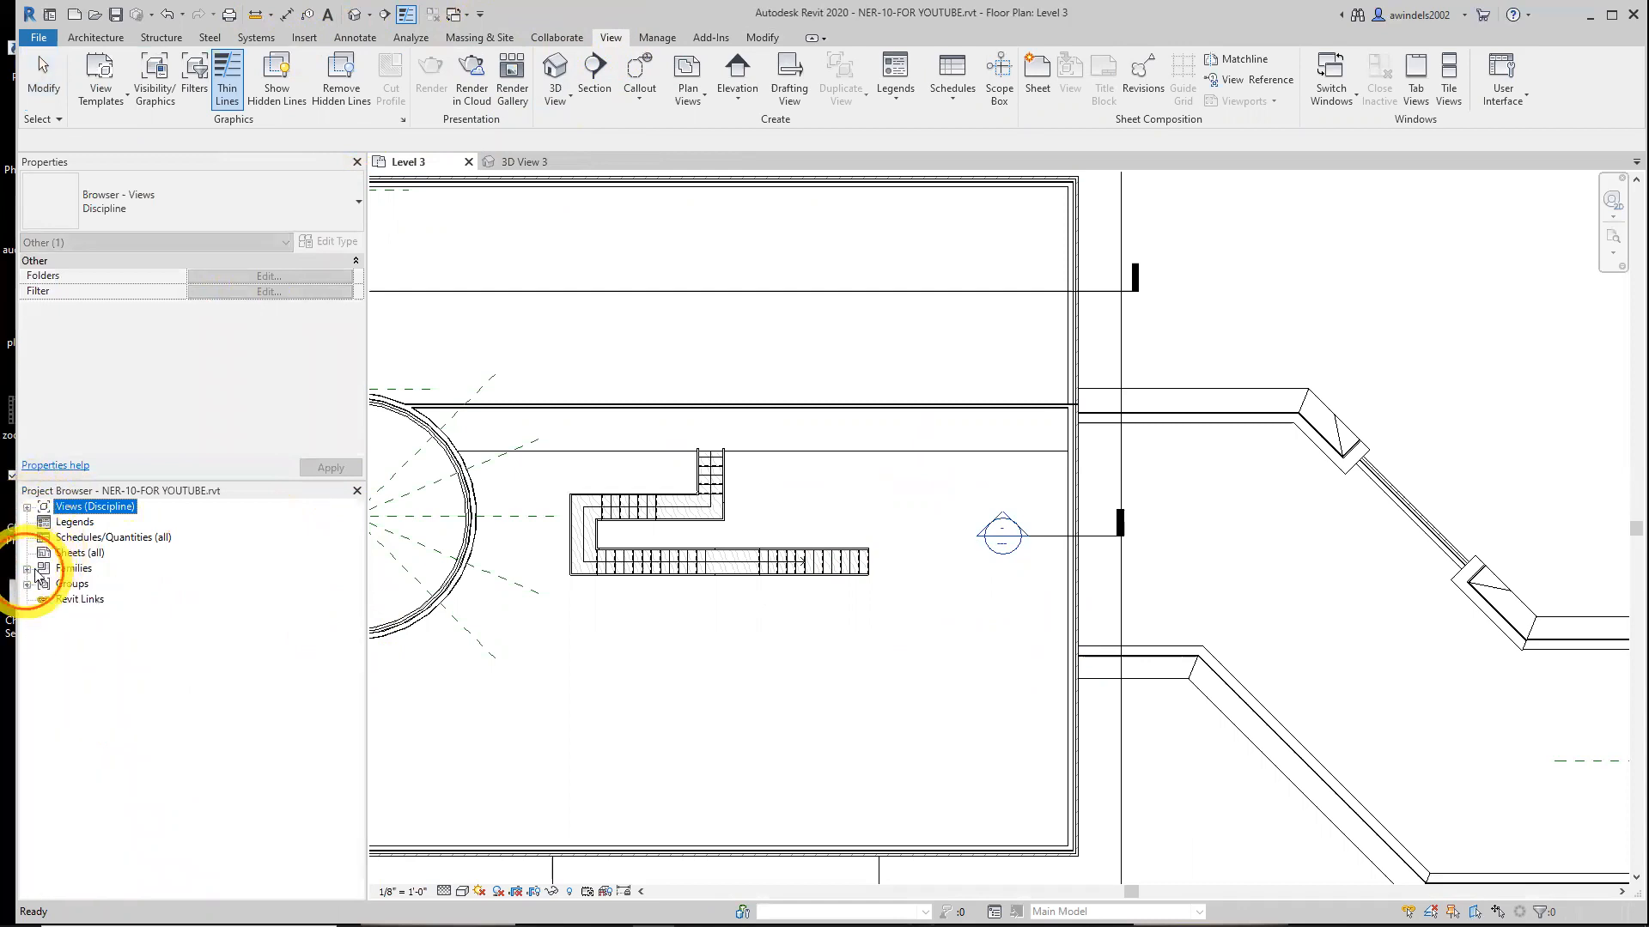
{"action": "left_click", "coordinate": [29, 507]}
{"action": "left_click", "coordinate": [44, 522]}
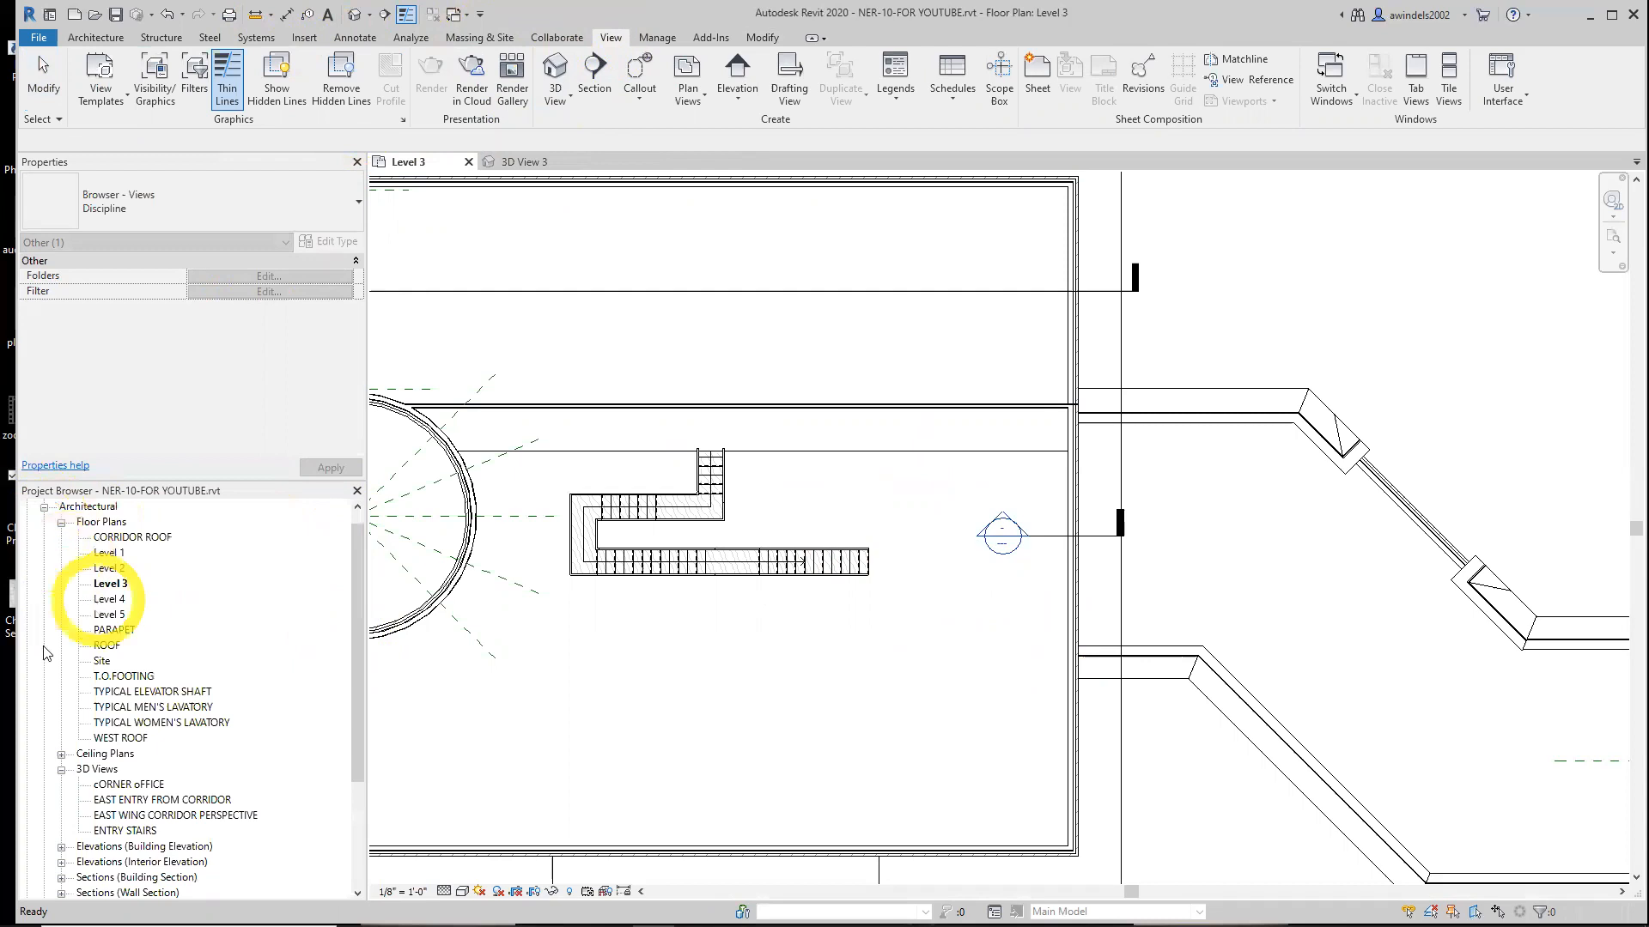
{"action": "left_click", "coordinate": [109, 553]}
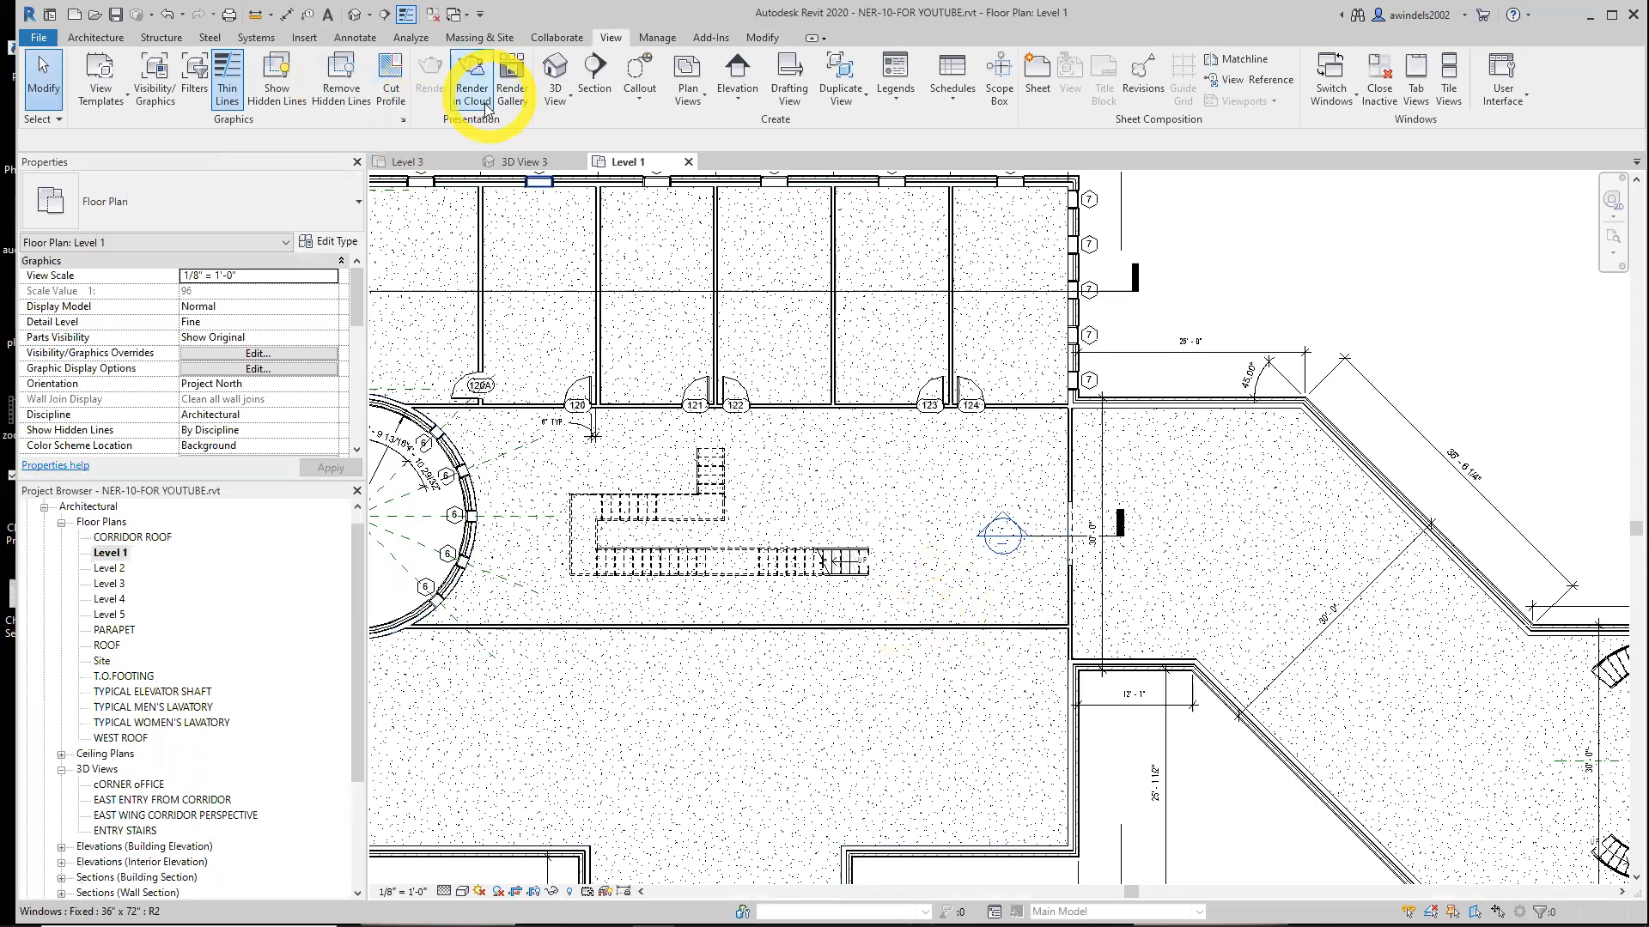
{"action": "left_click", "coordinate": [567, 101]}
{"action": "left_click", "coordinate": [552, 166]}
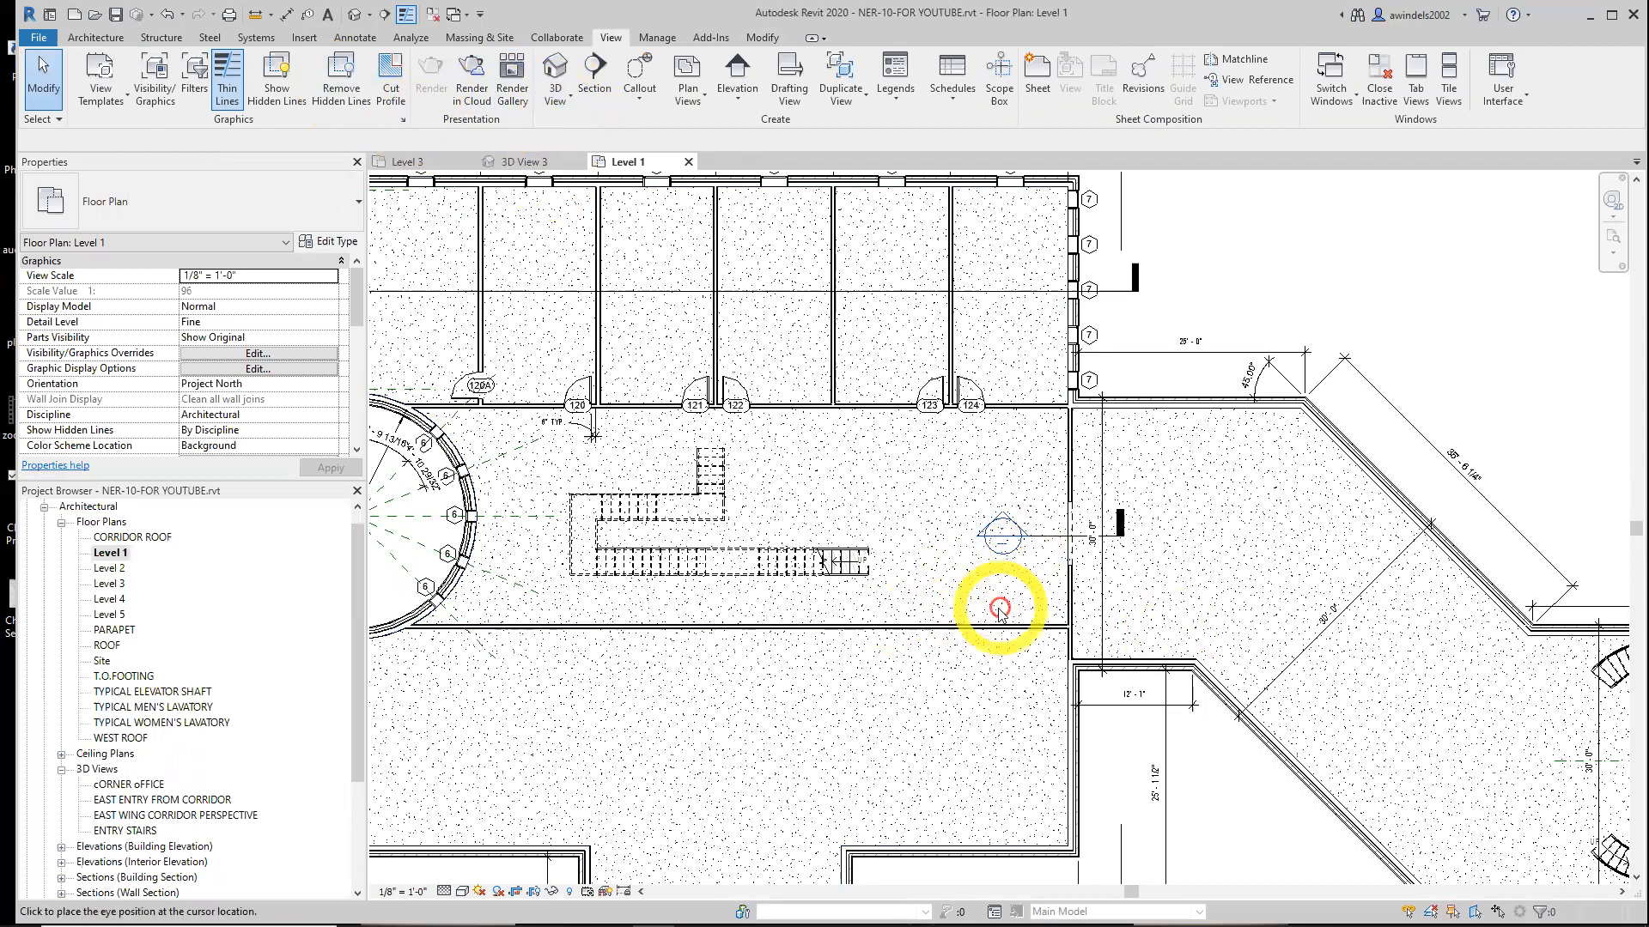
{"action": "left_click", "coordinate": [1050, 613]}
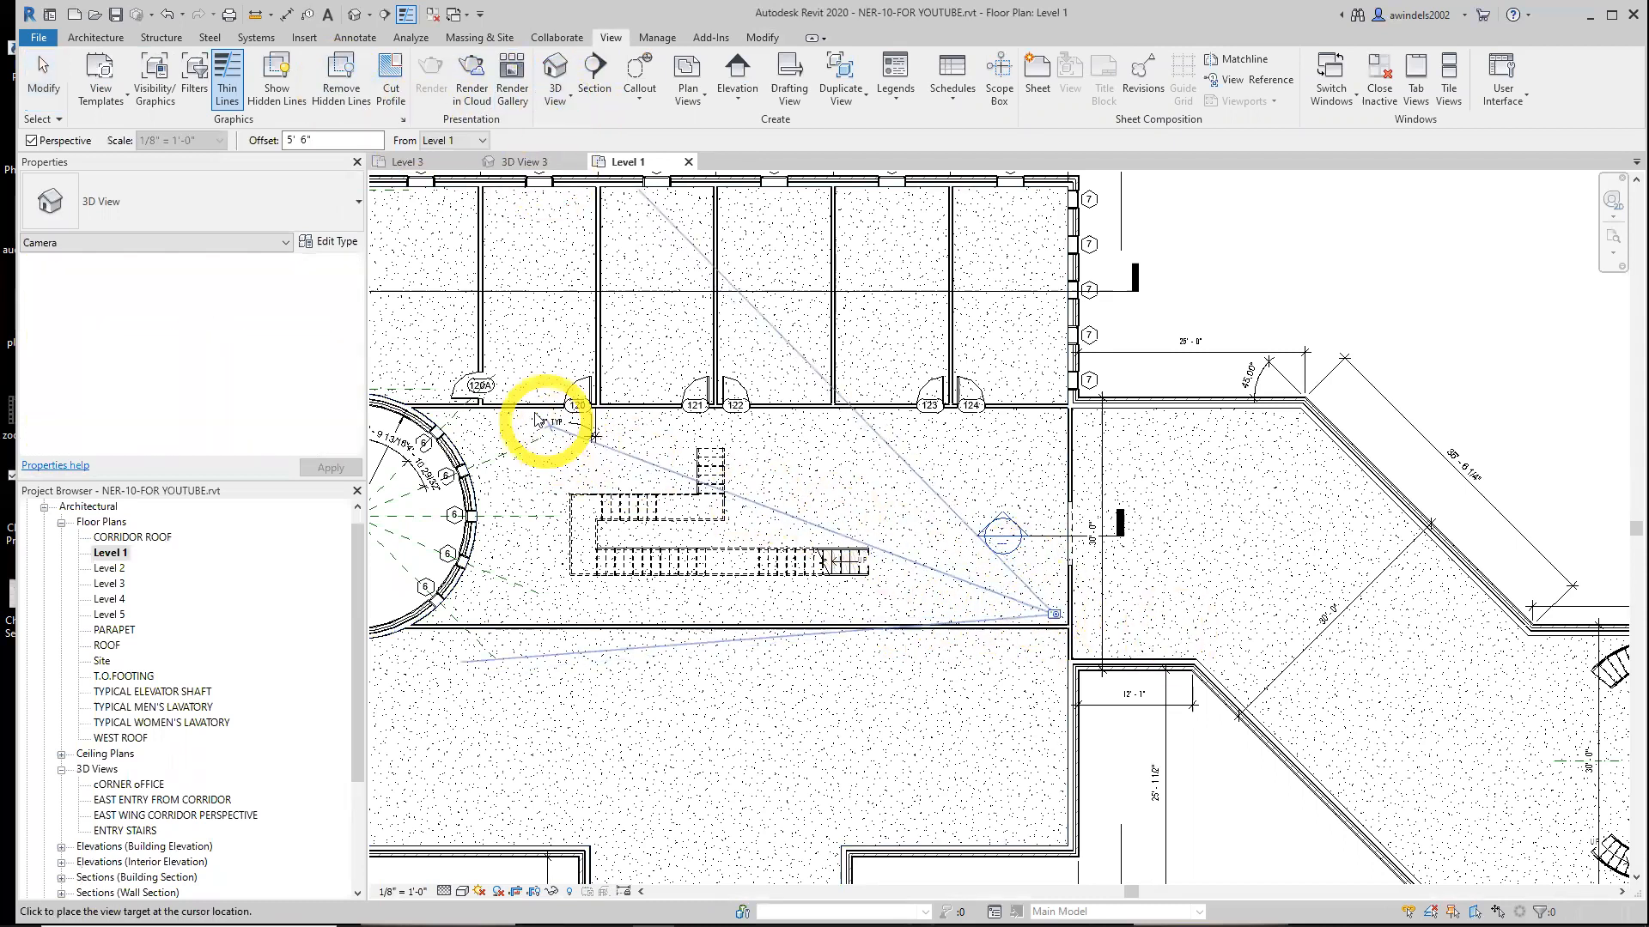
{"action": "left_click", "coordinate": [501, 381]}
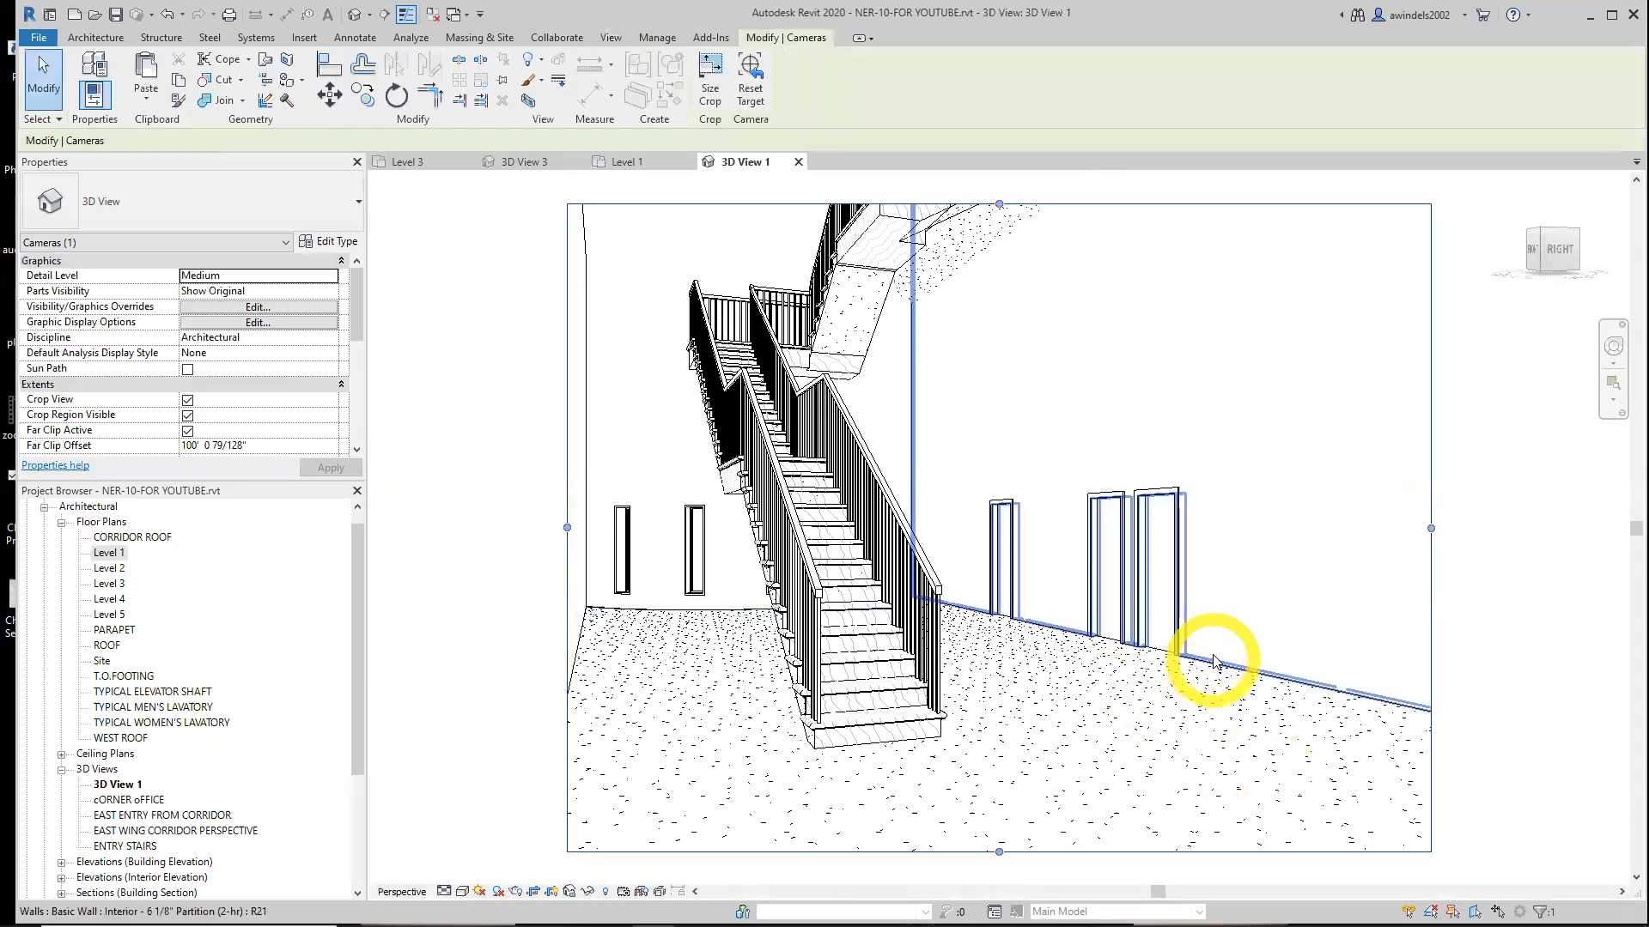
Set the new camera view to Fine detail level and Realistic visual style
{"action": "middle_click_drag", "start_coordinate": [1185, 706], "coordinate": [1173, 754]}
{"action": "scroll", "coordinate": [781, 308], "scroll_direction": "down", "scroll_amount": 1}
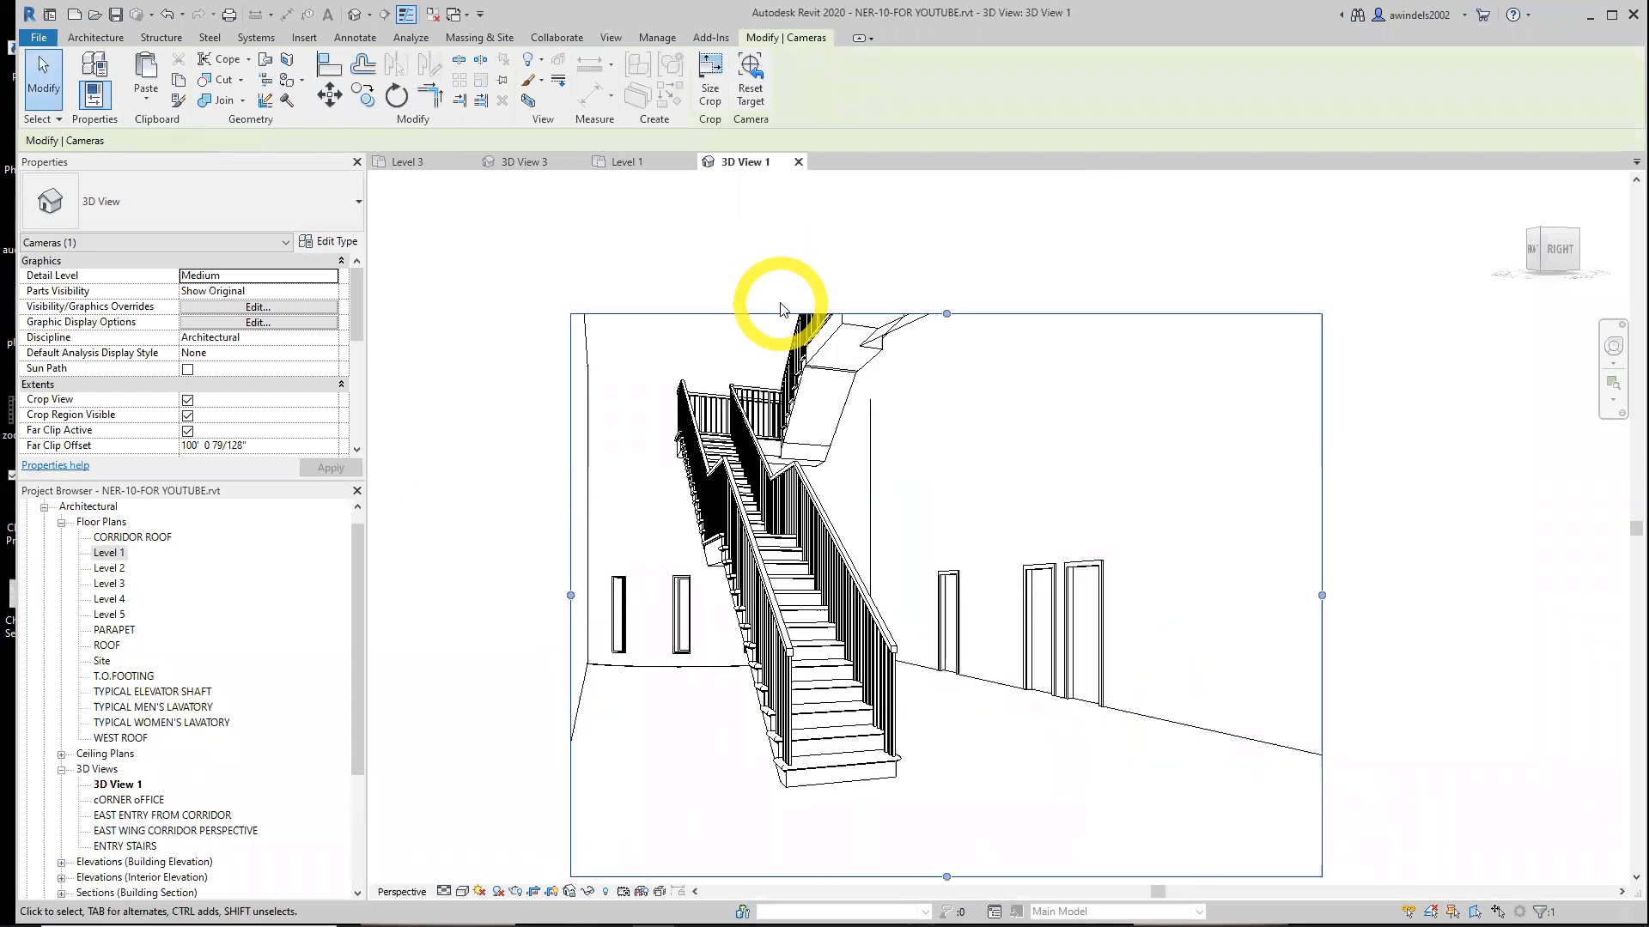
{"action": "left_click", "coordinate": [444, 892]}
{"action": "left_click", "coordinate": [464, 874]}
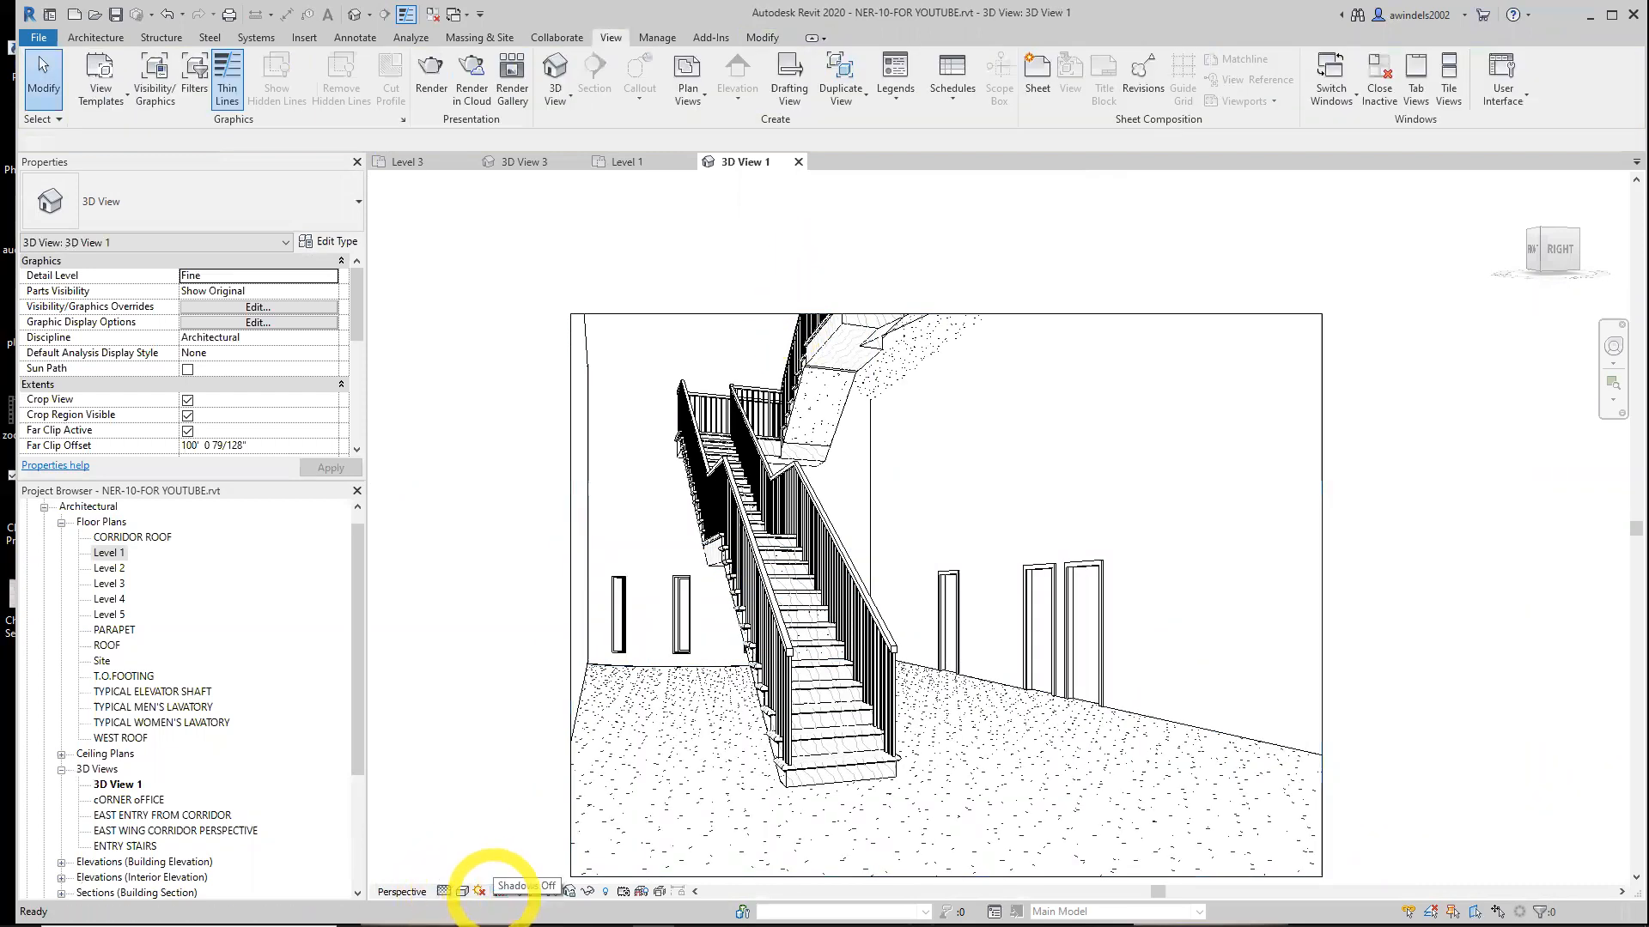
{"action": "left_click", "coordinate": [462, 893]}
{"action": "left_click", "coordinate": [481, 858]}
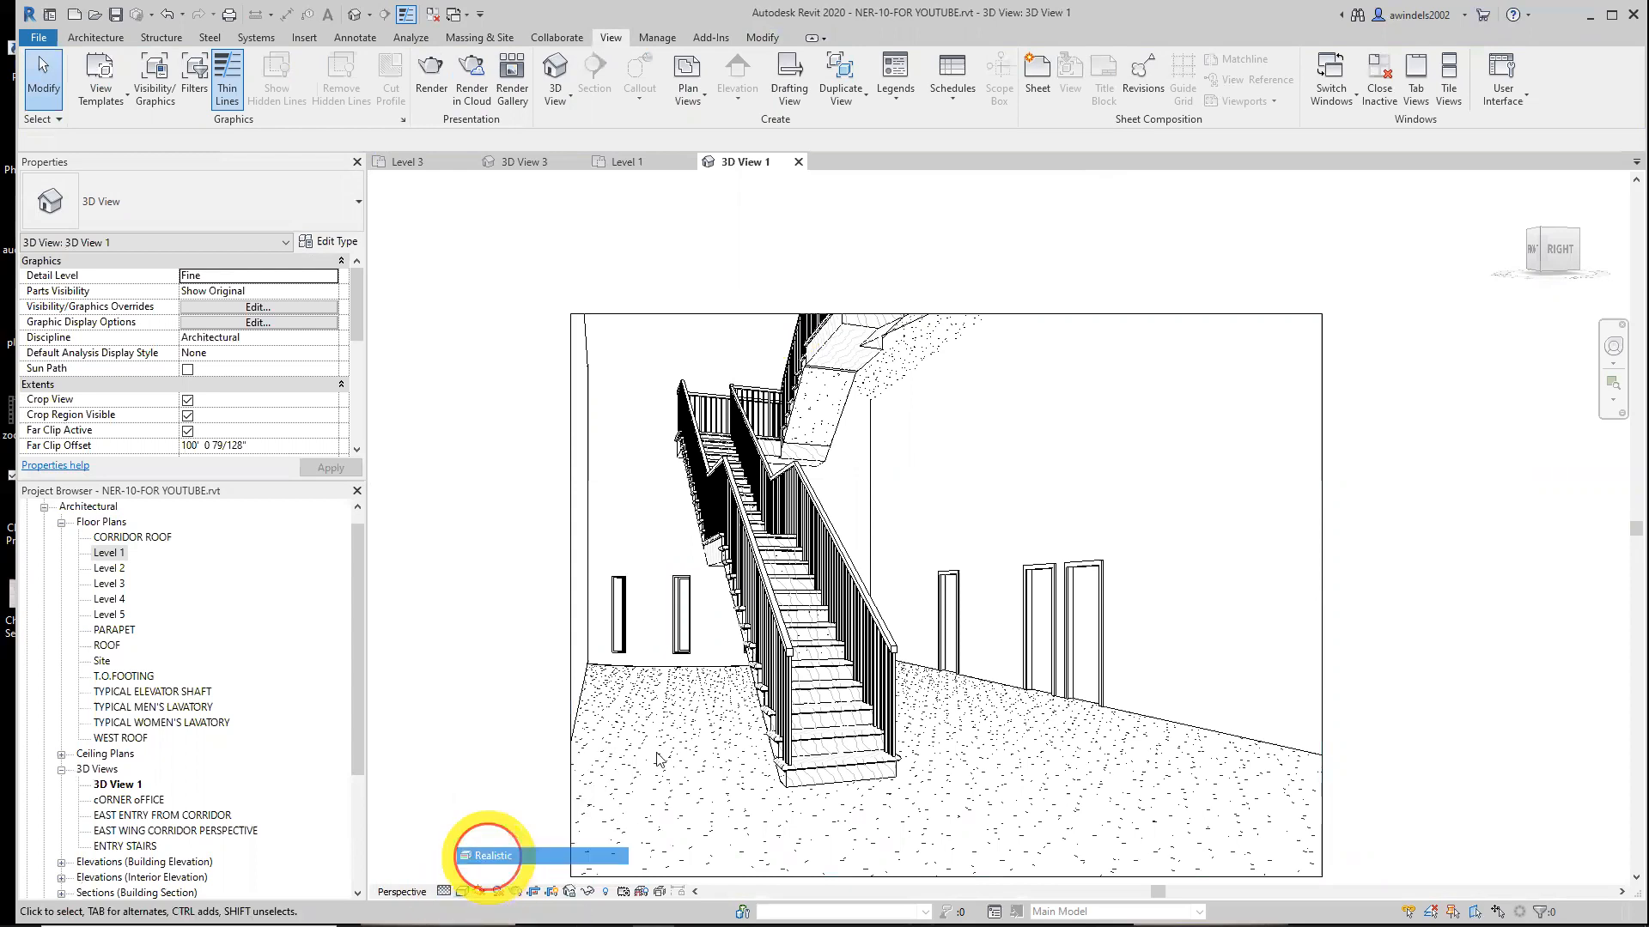
Enlarge the camera view's crop region upward and to the right to frame the whole stair
{"action": "middle_click_drag", "start_coordinate": [1082, 411], "coordinate": [988, 406]}
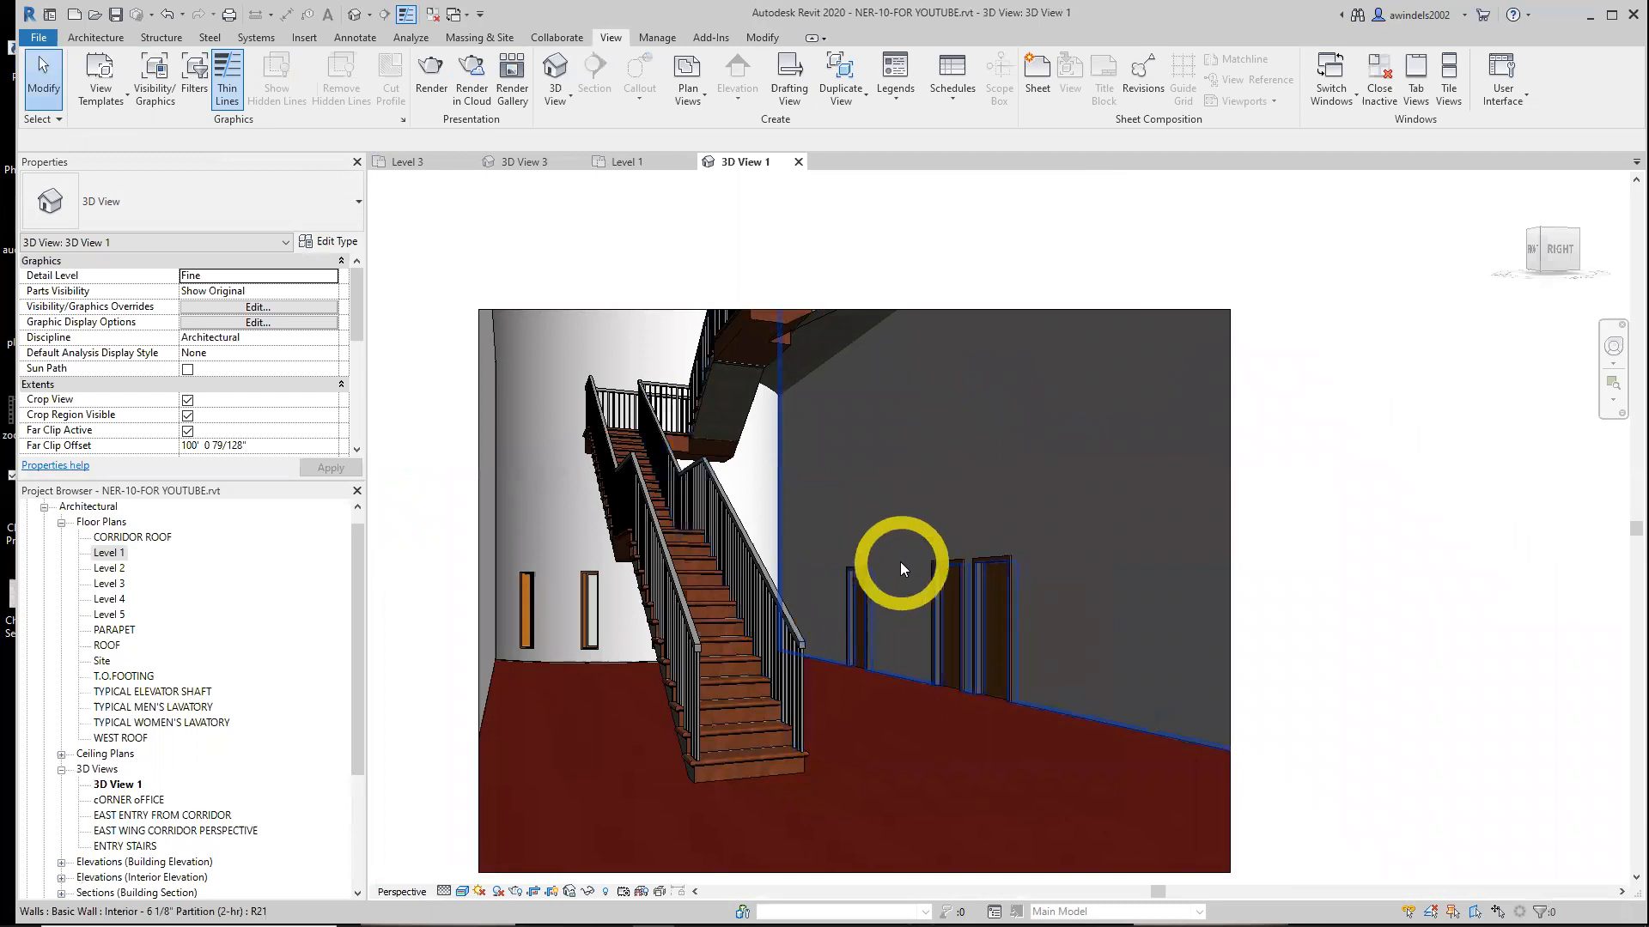
{"action": "middle_click_drag", "start_coordinate": [888, 556], "coordinate": [721, 606]}
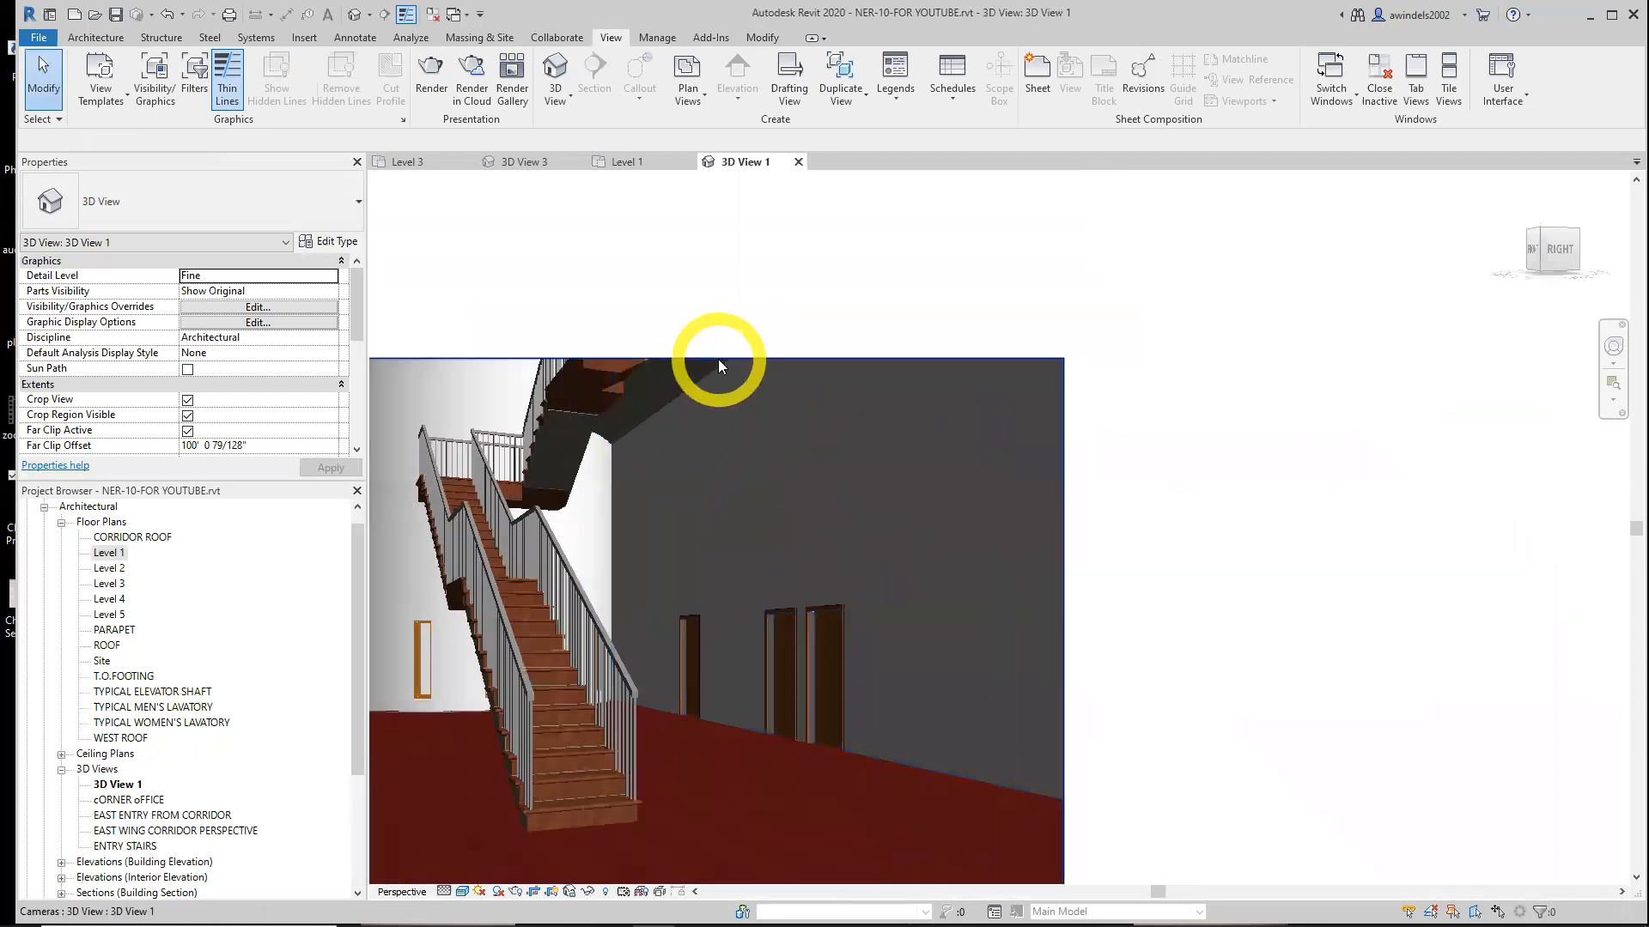
{"action": "left_click", "coordinate": [717, 359]}
{"action": "left_click_drag", "start_coordinate": [684, 358], "coordinate": [687, 211]}
{"action": "left_click_drag", "start_coordinate": [1063, 566], "coordinate": [1232, 566]}
{"action": "middle_click_drag", "start_coordinate": [840, 528], "coordinate": [1109, 495]}
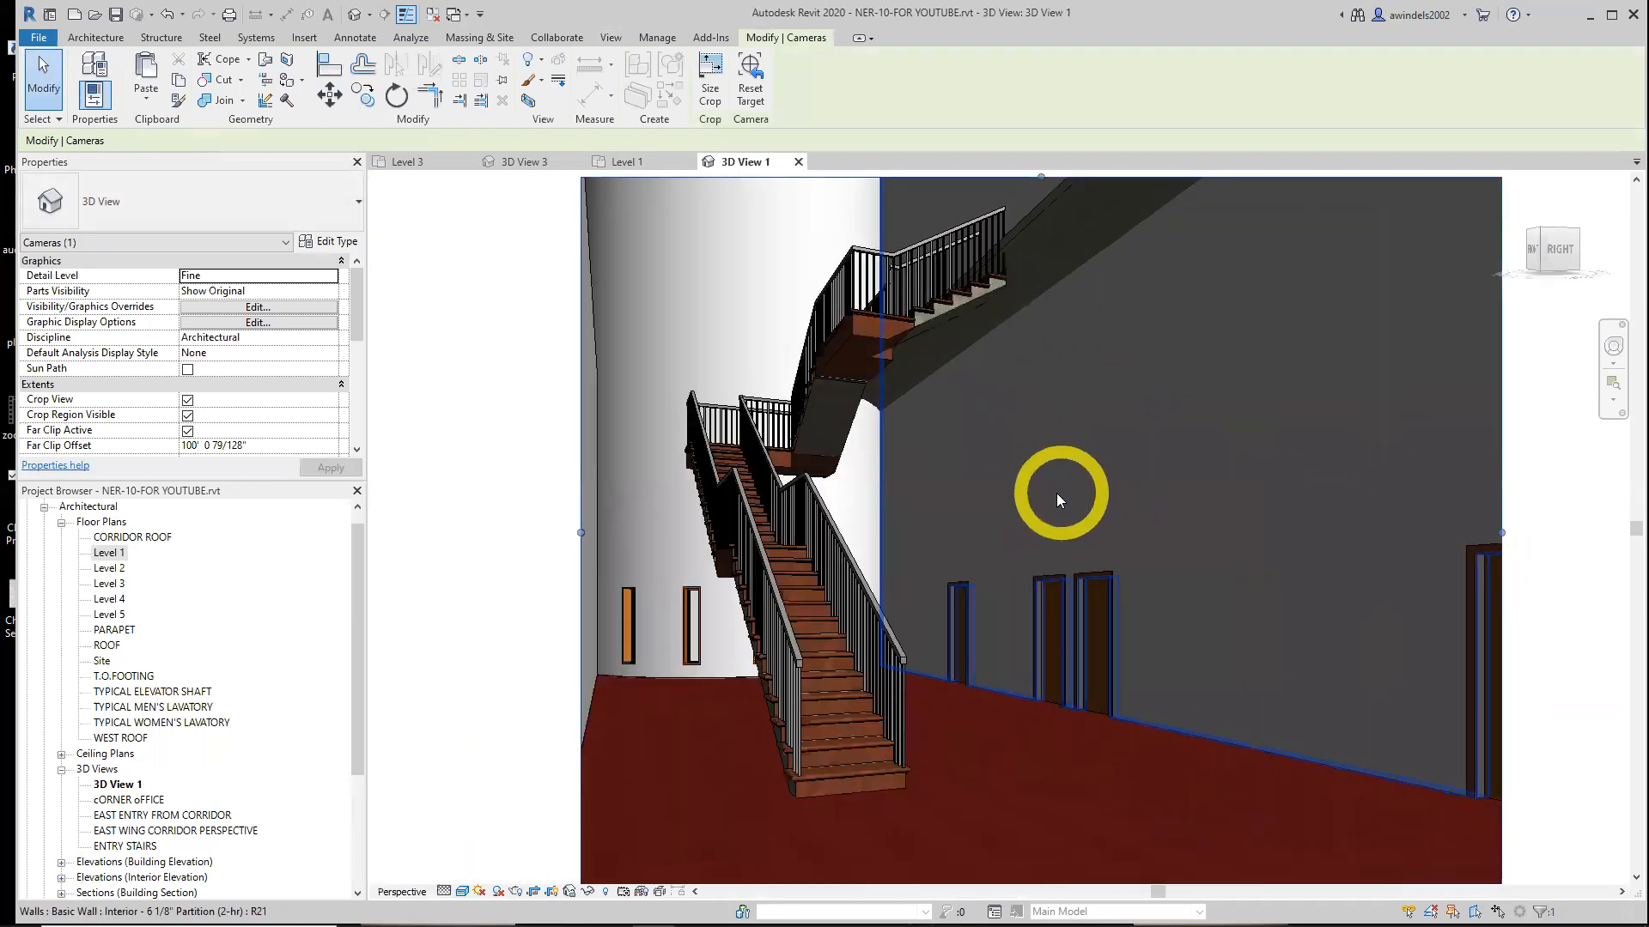
{"action": "key", "text": "Escape"}
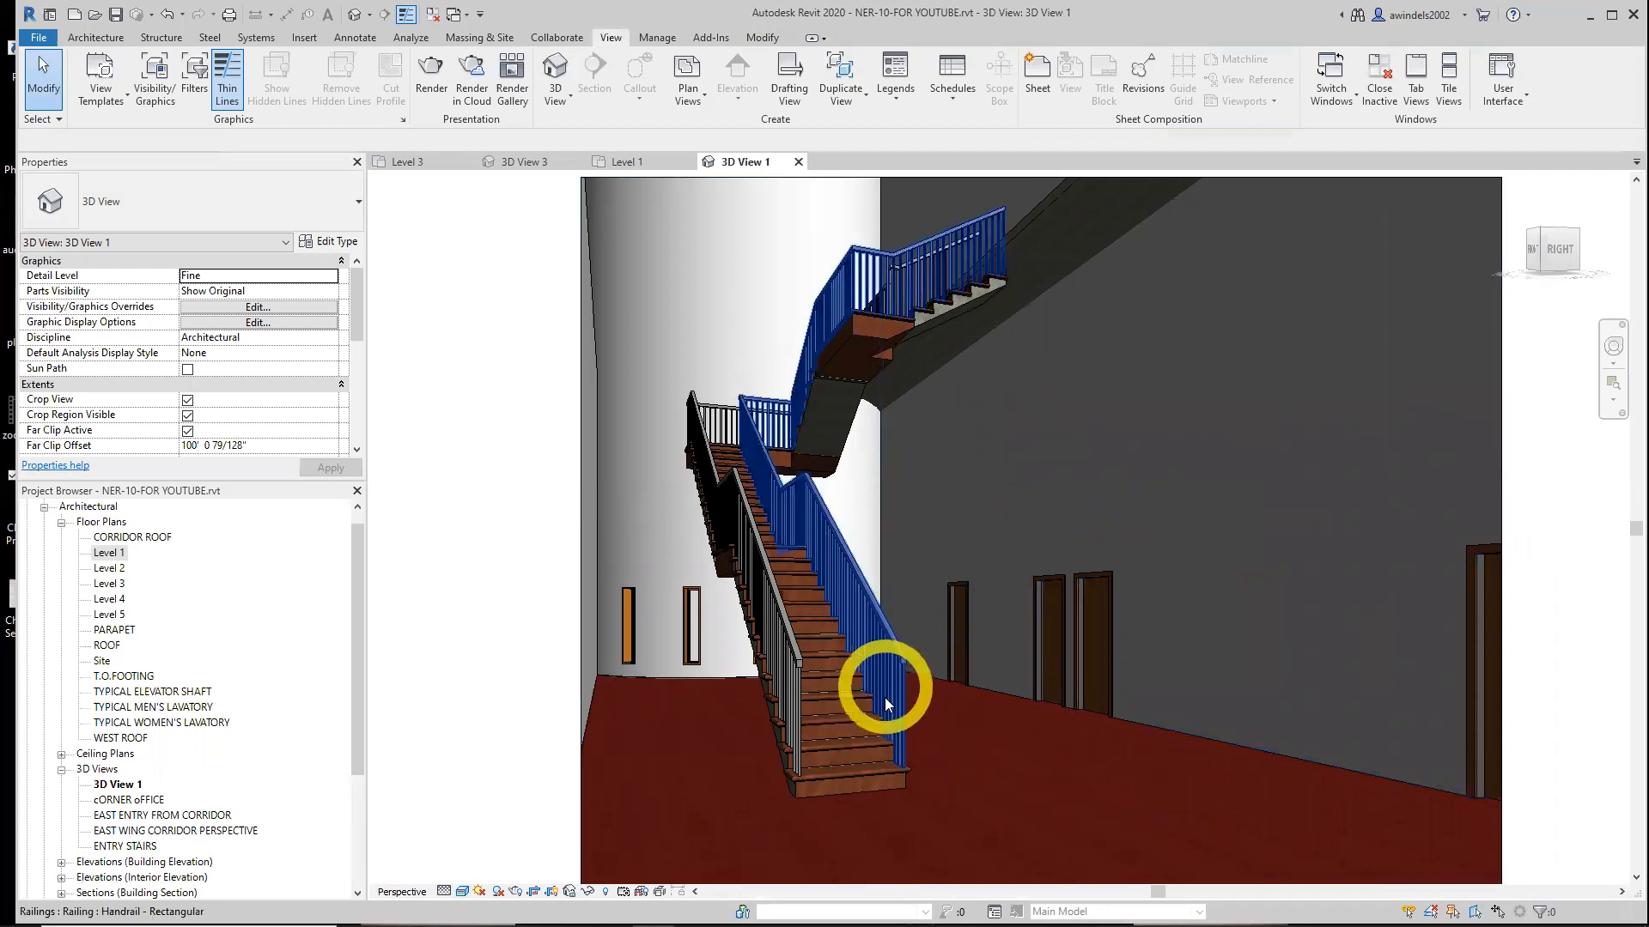
Orbit the camera view to inspect the stair runs, landings and railings
{"action": "middle_click_drag", "start_coordinate": [976, 479], "coordinate": [968, 557], "text": "shift"}
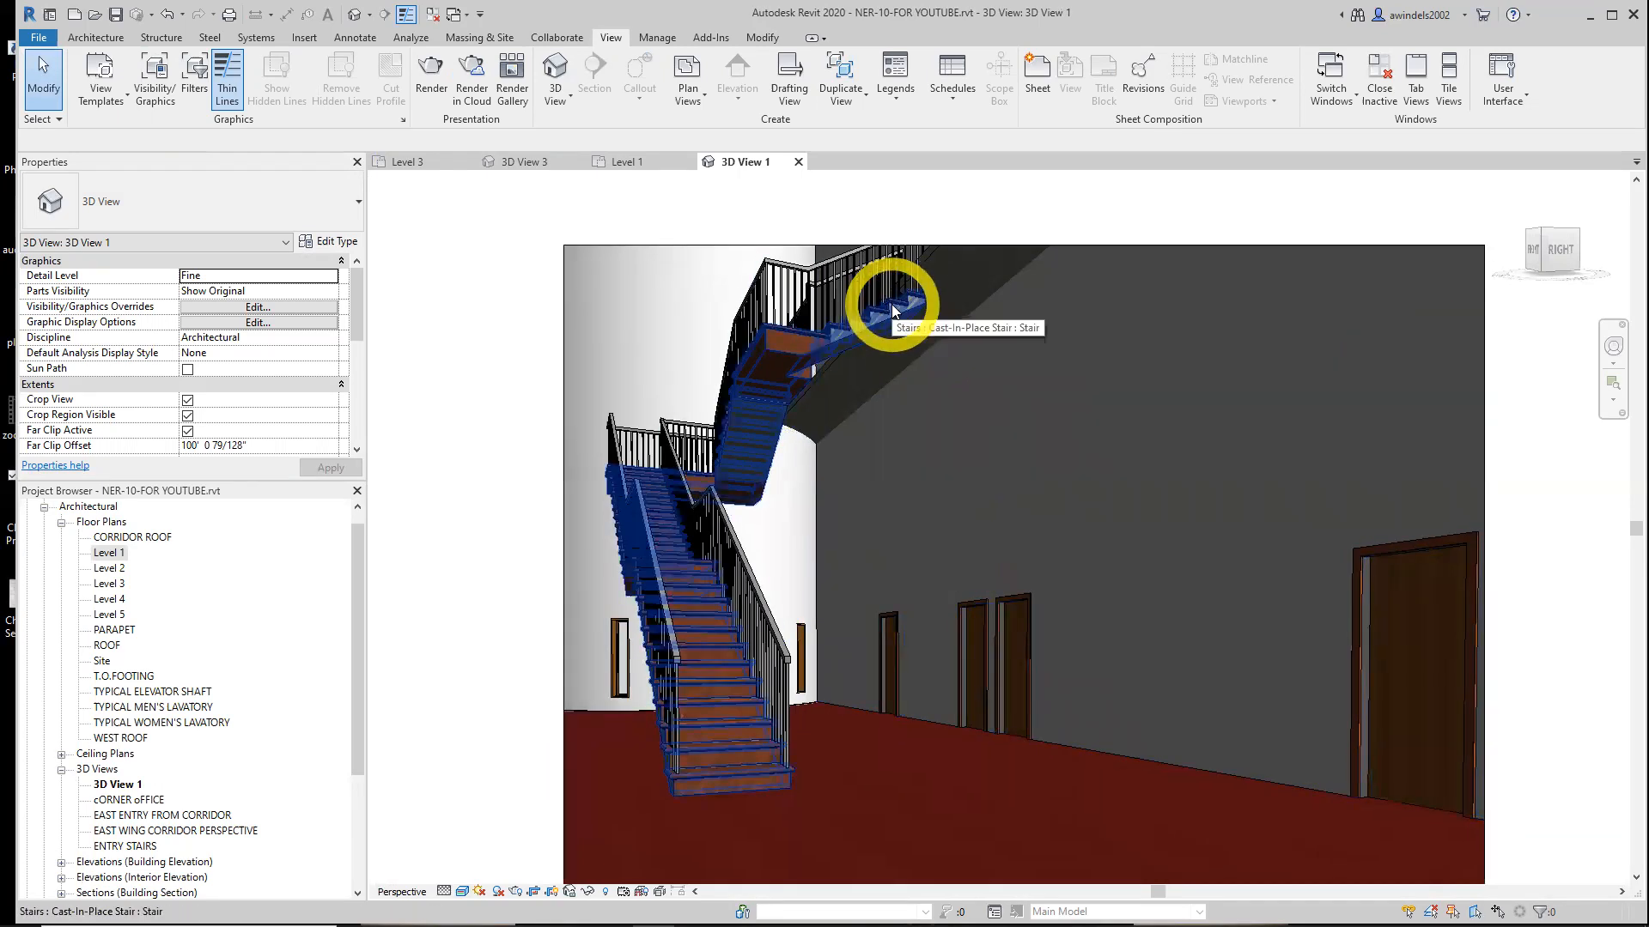
{"action": "middle_click_drag", "start_coordinate": [873, 335], "coordinate": [1013, 446]}
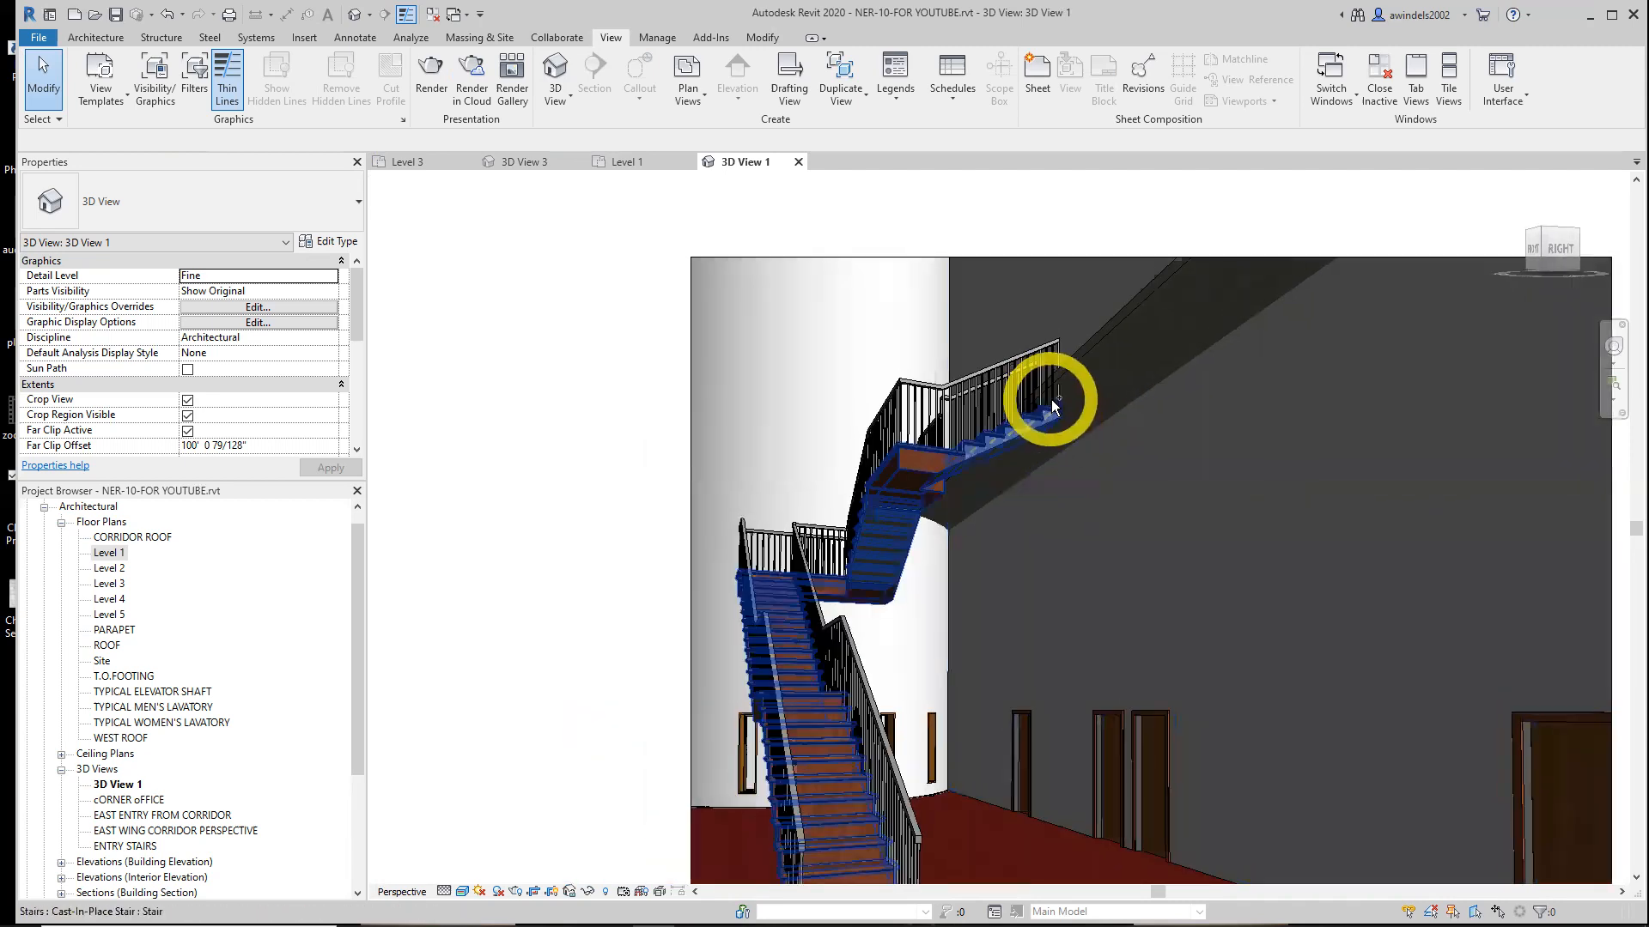
{"action": "scroll", "coordinate": [1107, 505], "scroll_direction": "down", "scroll_amount": 3}
{"action": "middle_click_drag", "start_coordinate": [1115, 539], "coordinate": [1093, 578], "text": "shift"}
{"action": "middle_click_drag", "start_coordinate": [940, 621], "coordinate": [1266, 242], "text": "shift"}
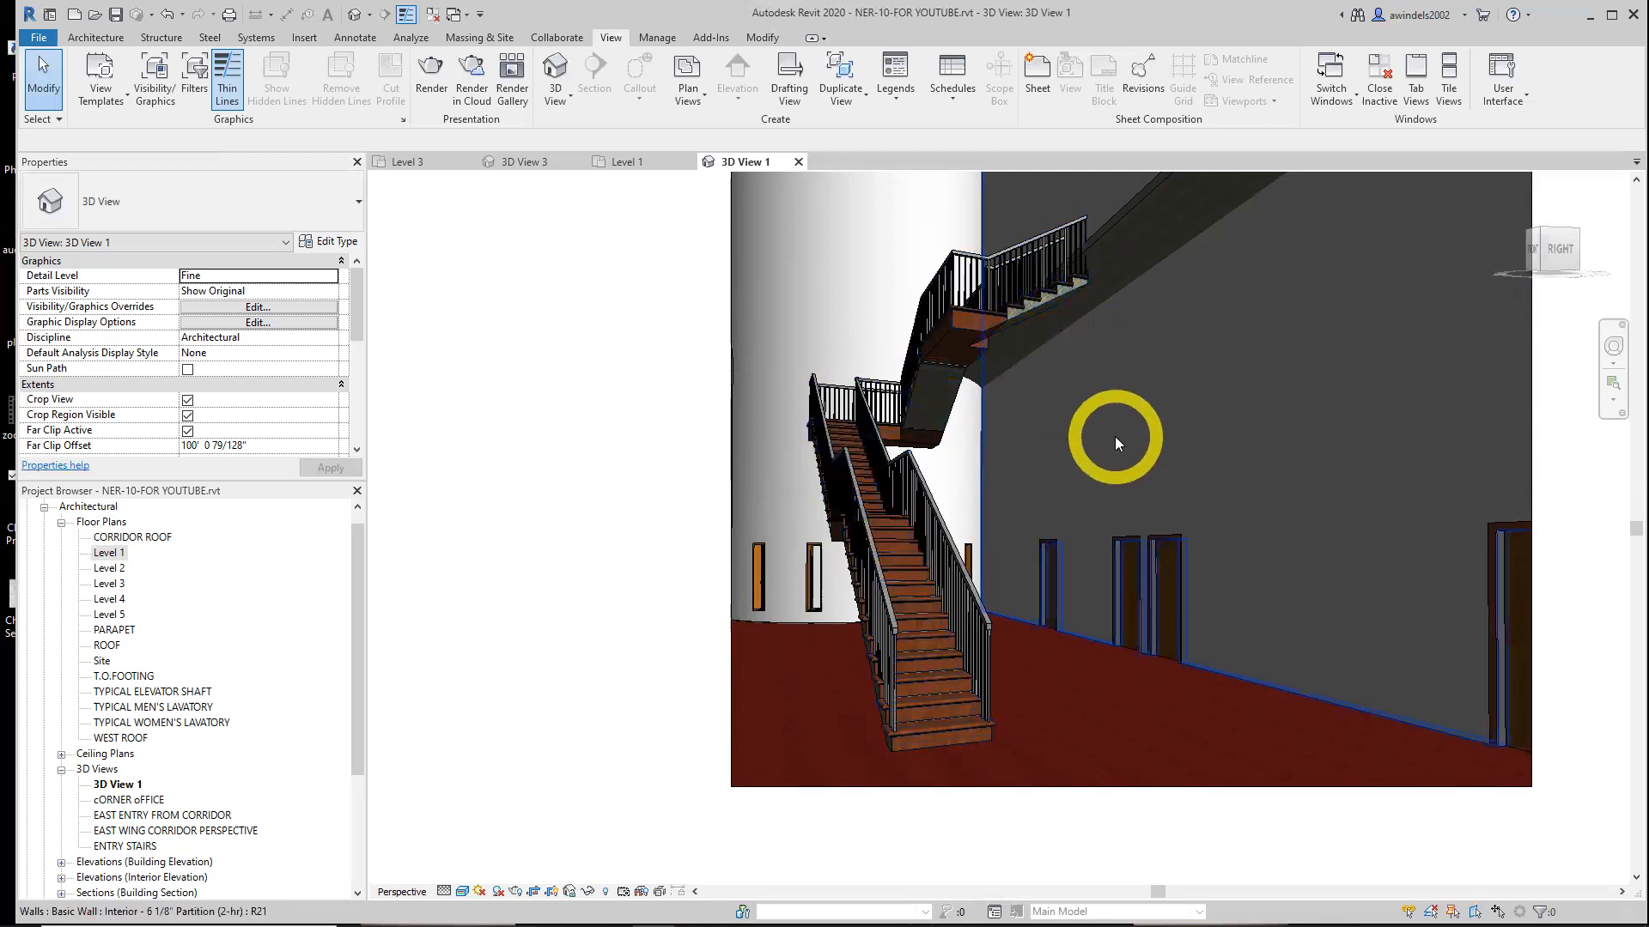
Close the 3D View 1 and 3D View 3 tabs, returning to the Level 1 plan
{"action": "left_click", "coordinate": [799, 161]}
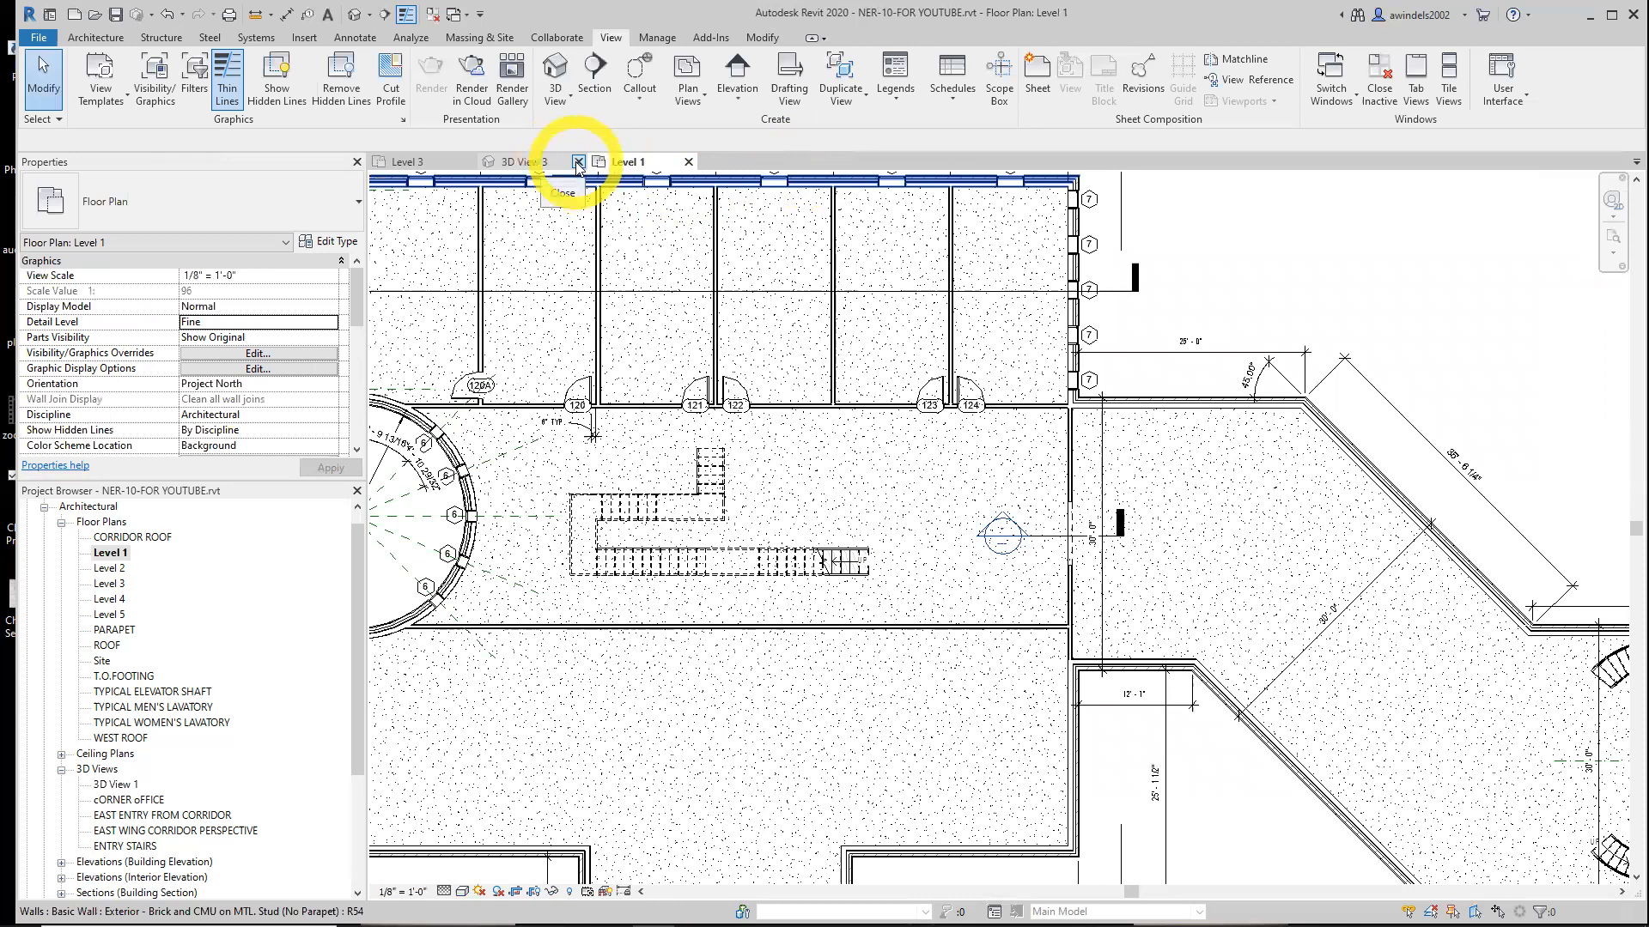
{"action": "left_click", "coordinate": [579, 161]}
{"action": "left_click", "coordinate": [861, 482]}
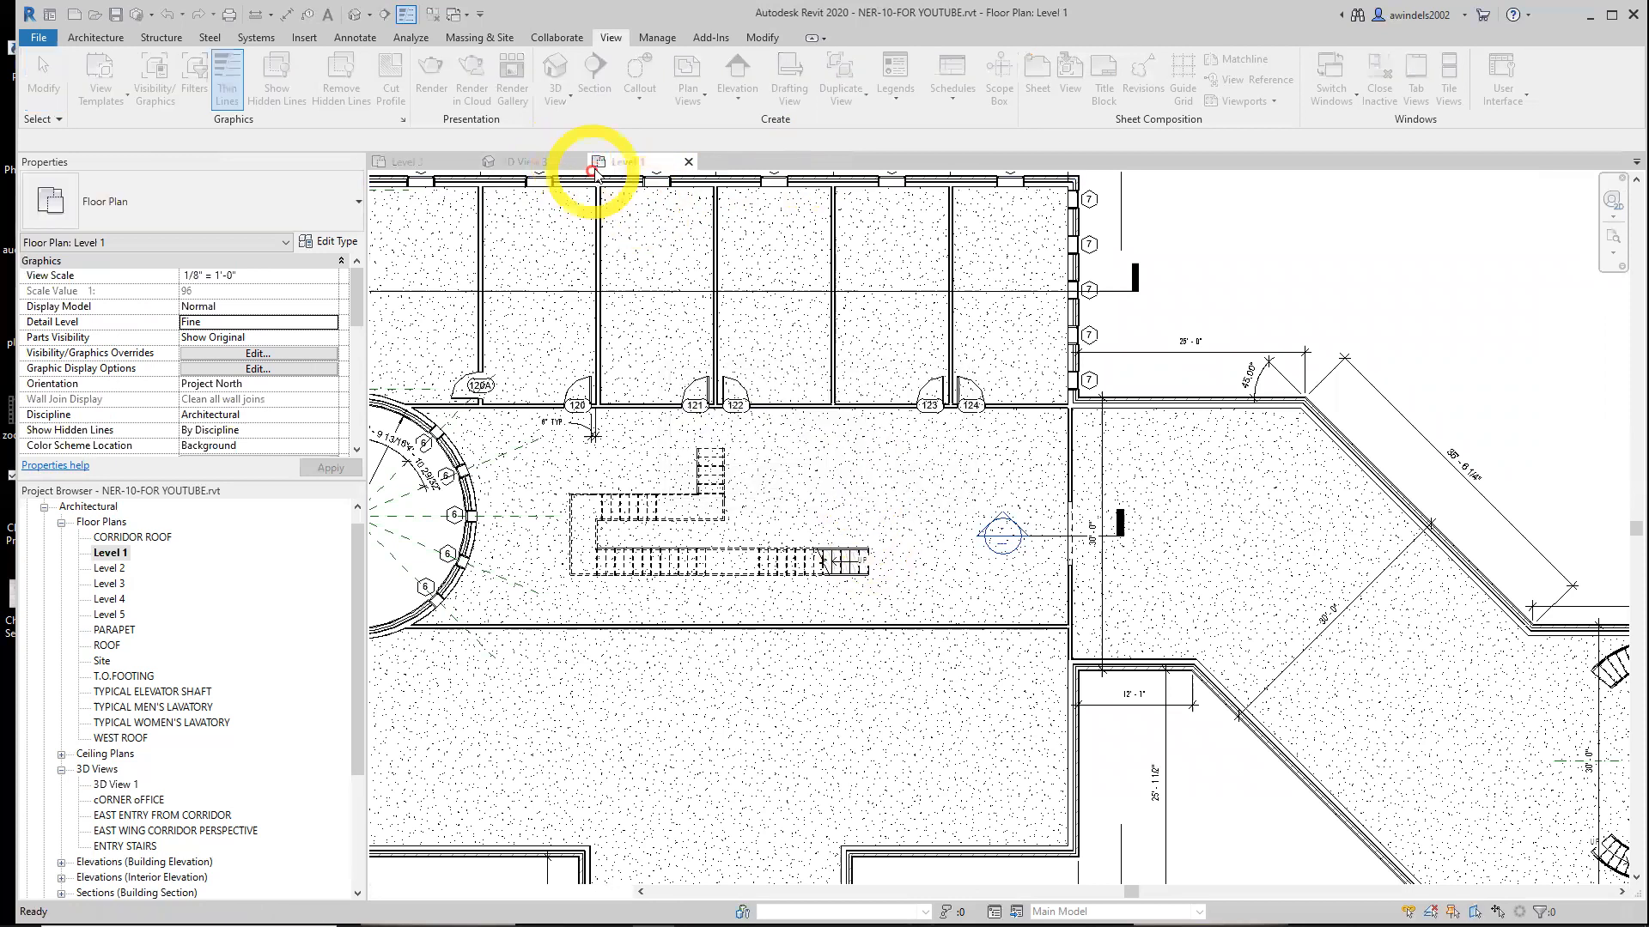
Inspect the stair in the Level 3 plan, then reopen the Level 1 plan
{"action": "left_click", "coordinate": [580, 162]}
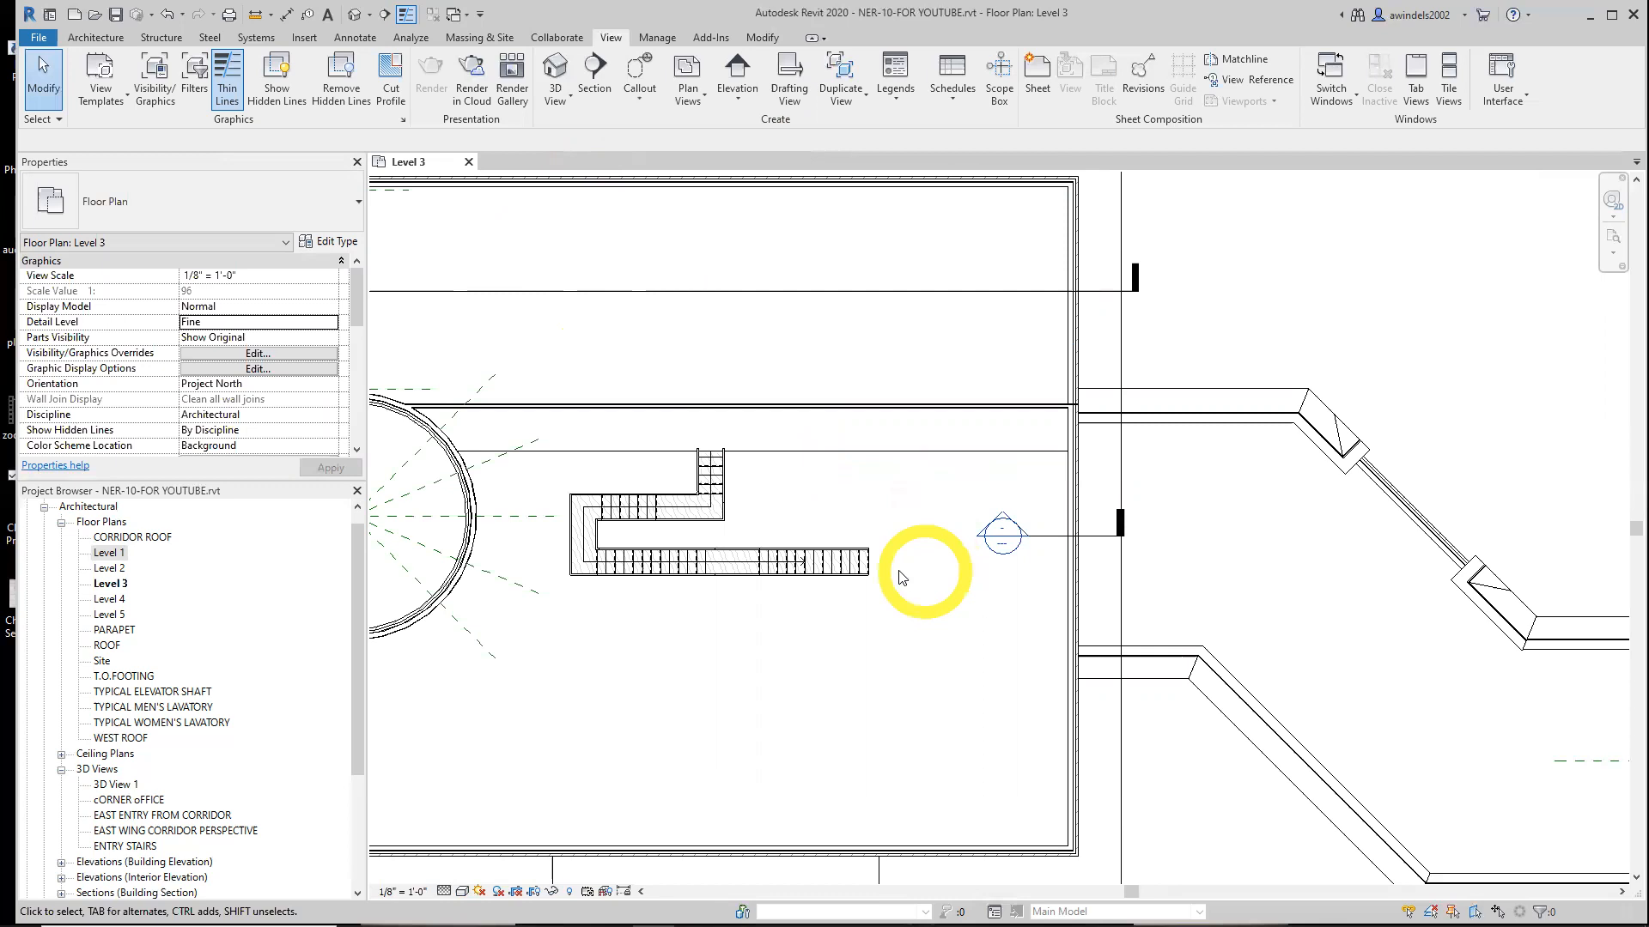
{"action": "left_click", "coordinate": [863, 559], "text": "ctrl"}
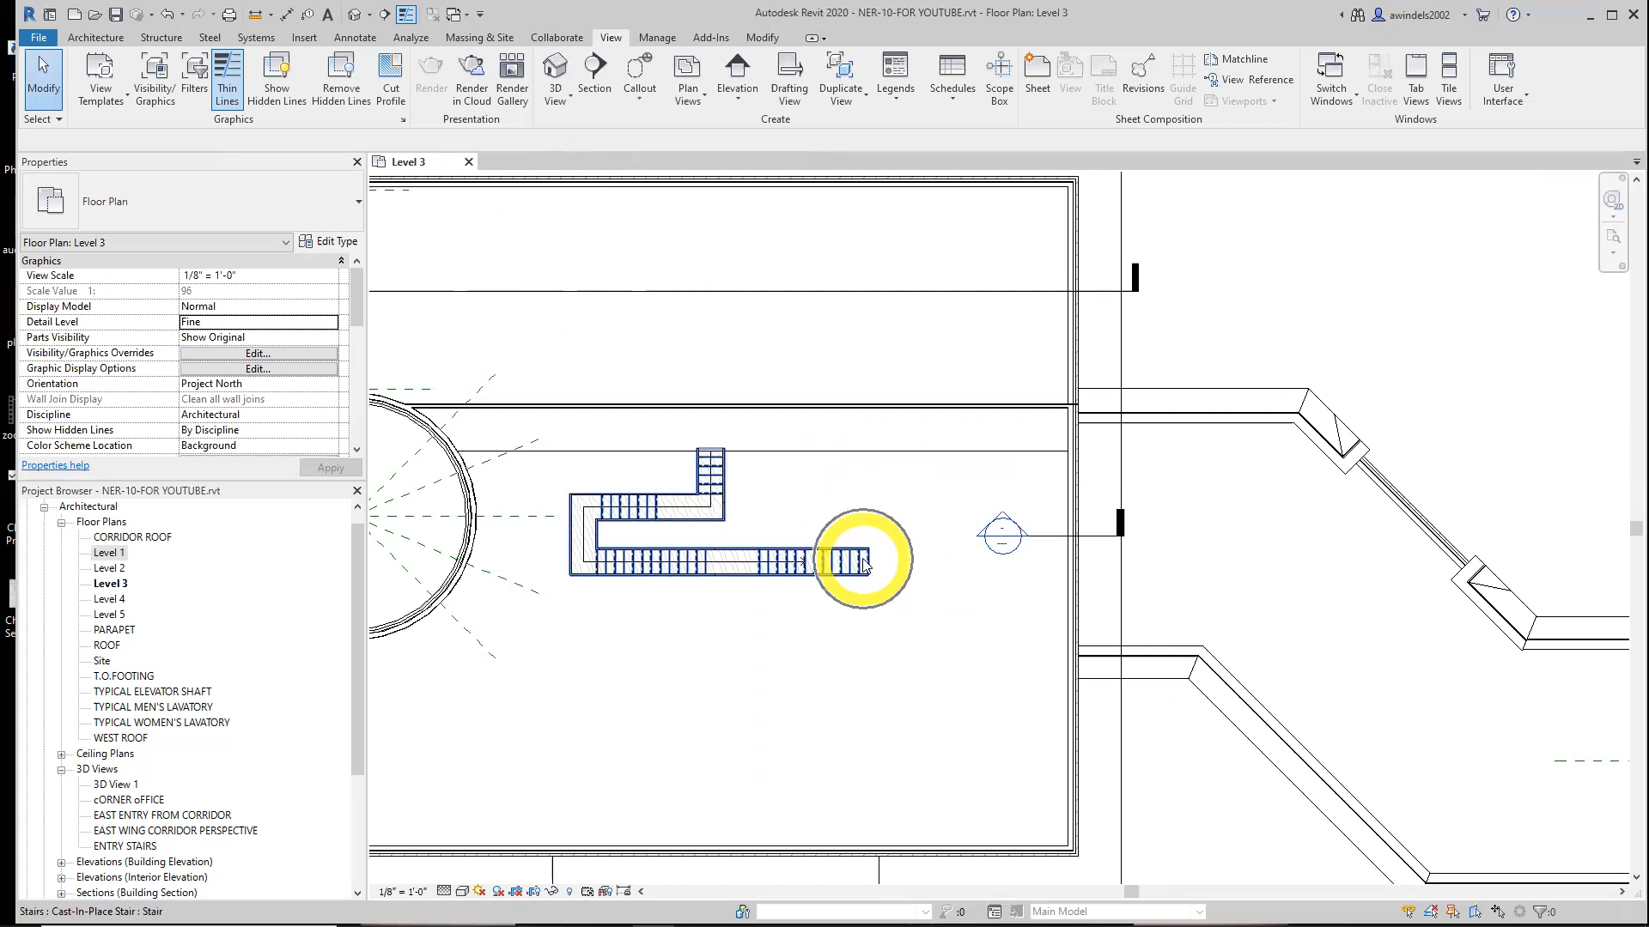
{"action": "double_click", "coordinate": [105, 554]}
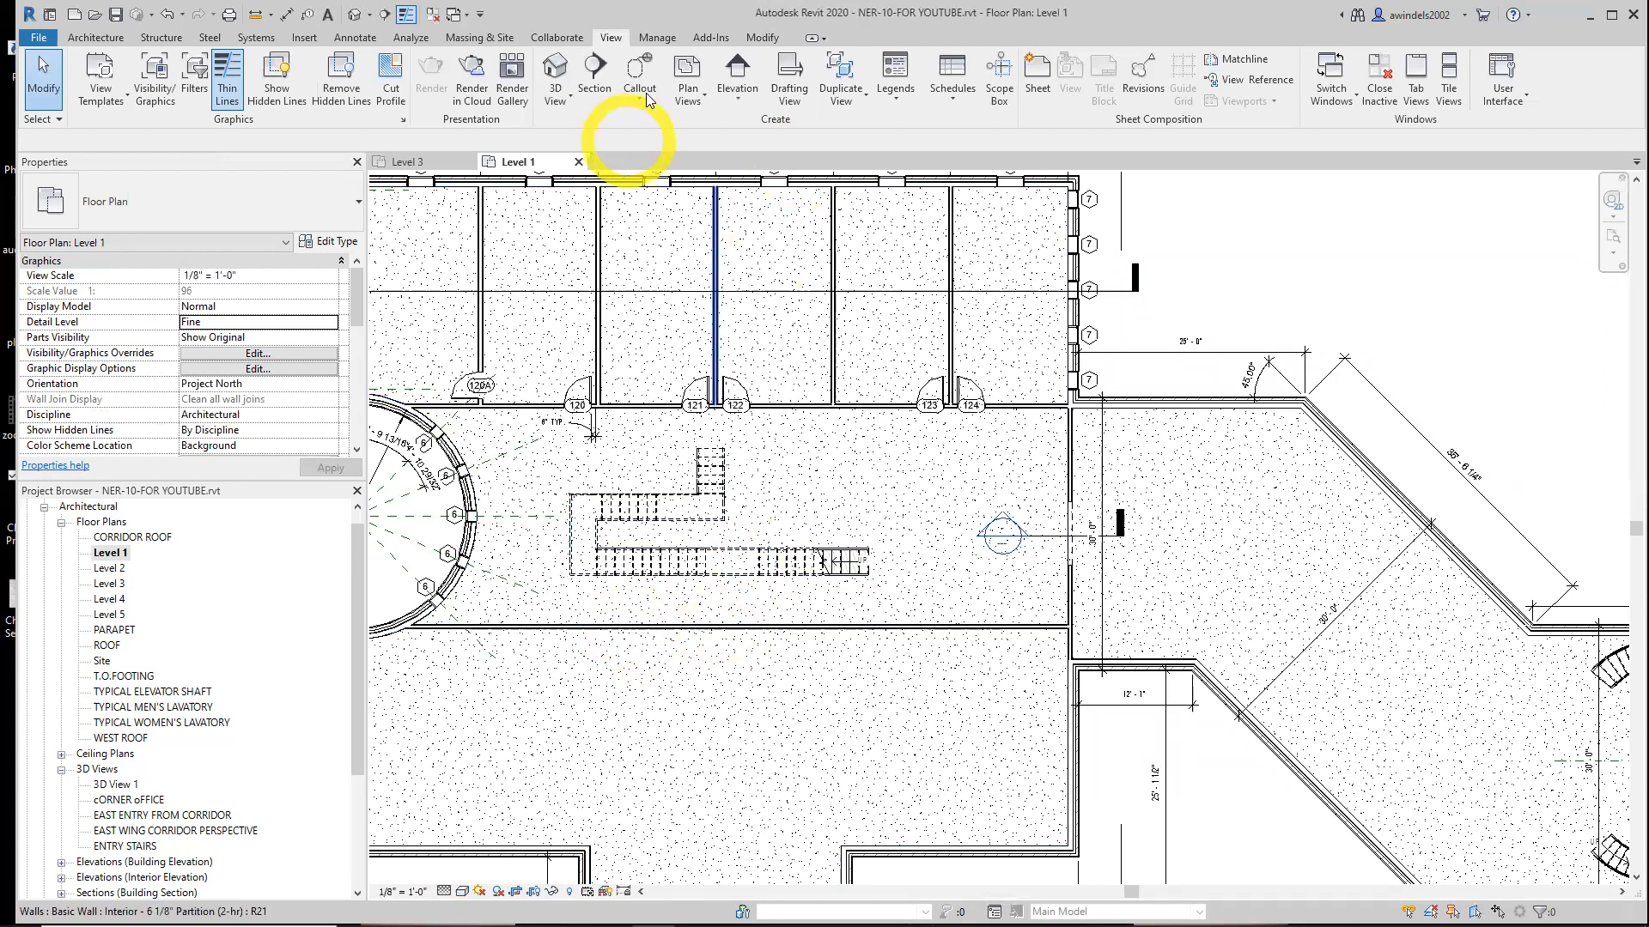
Load the landing, post and post_up families from the Chapter-10 folder
{"action": "left_click", "coordinate": [306, 39]}
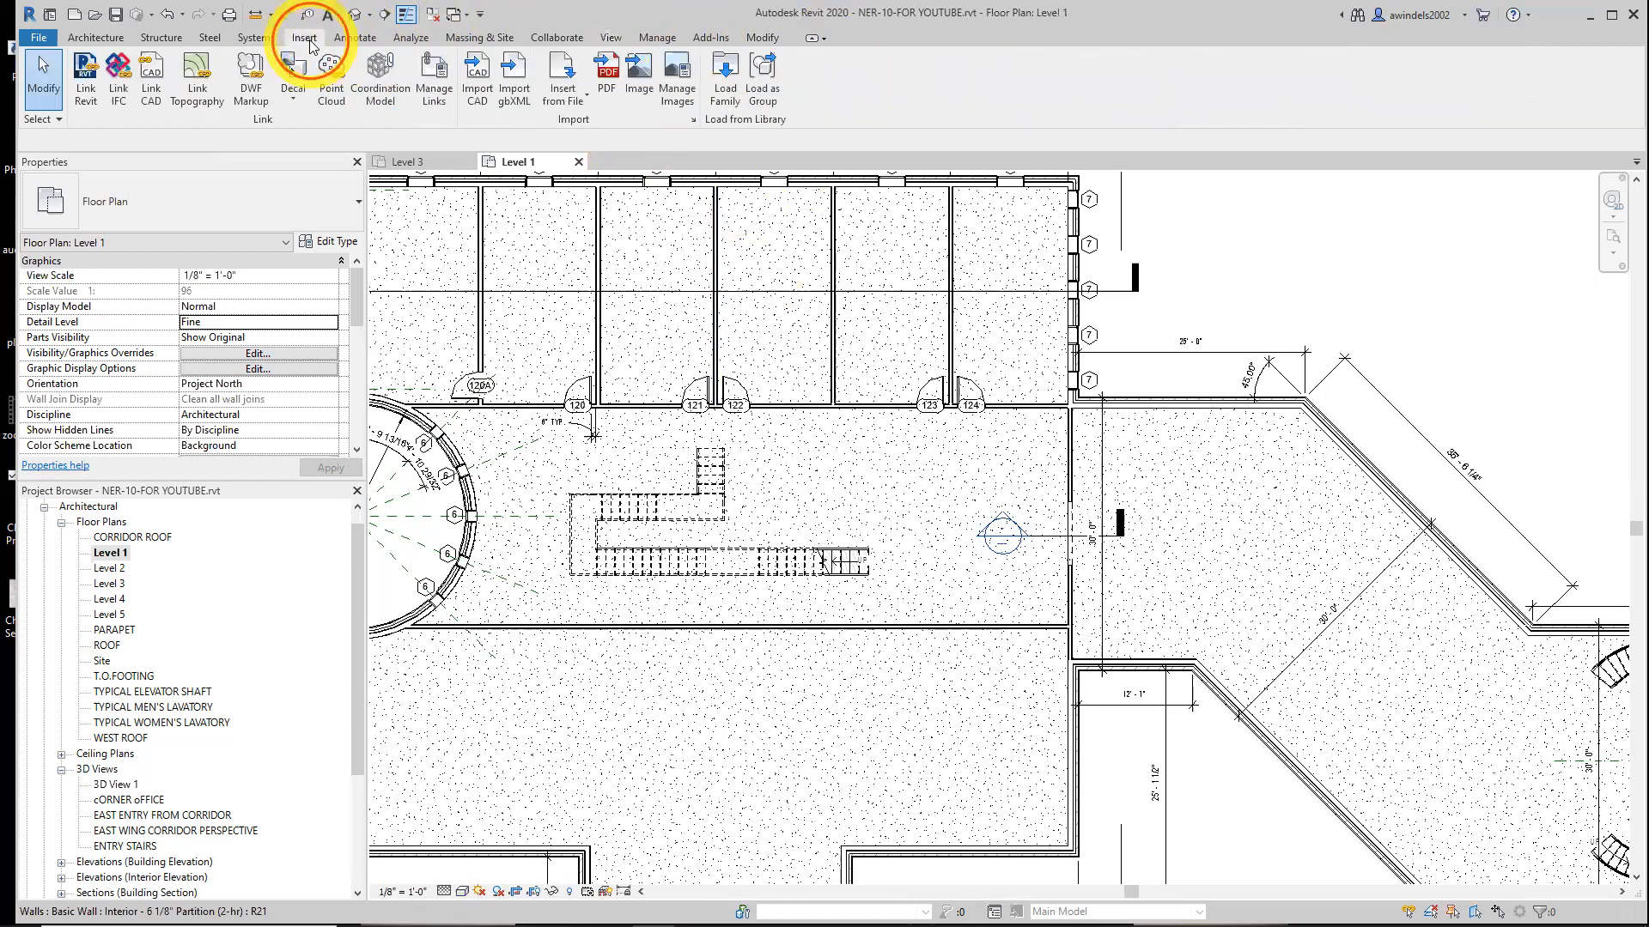
{"action": "left_click", "coordinate": [726, 79]}
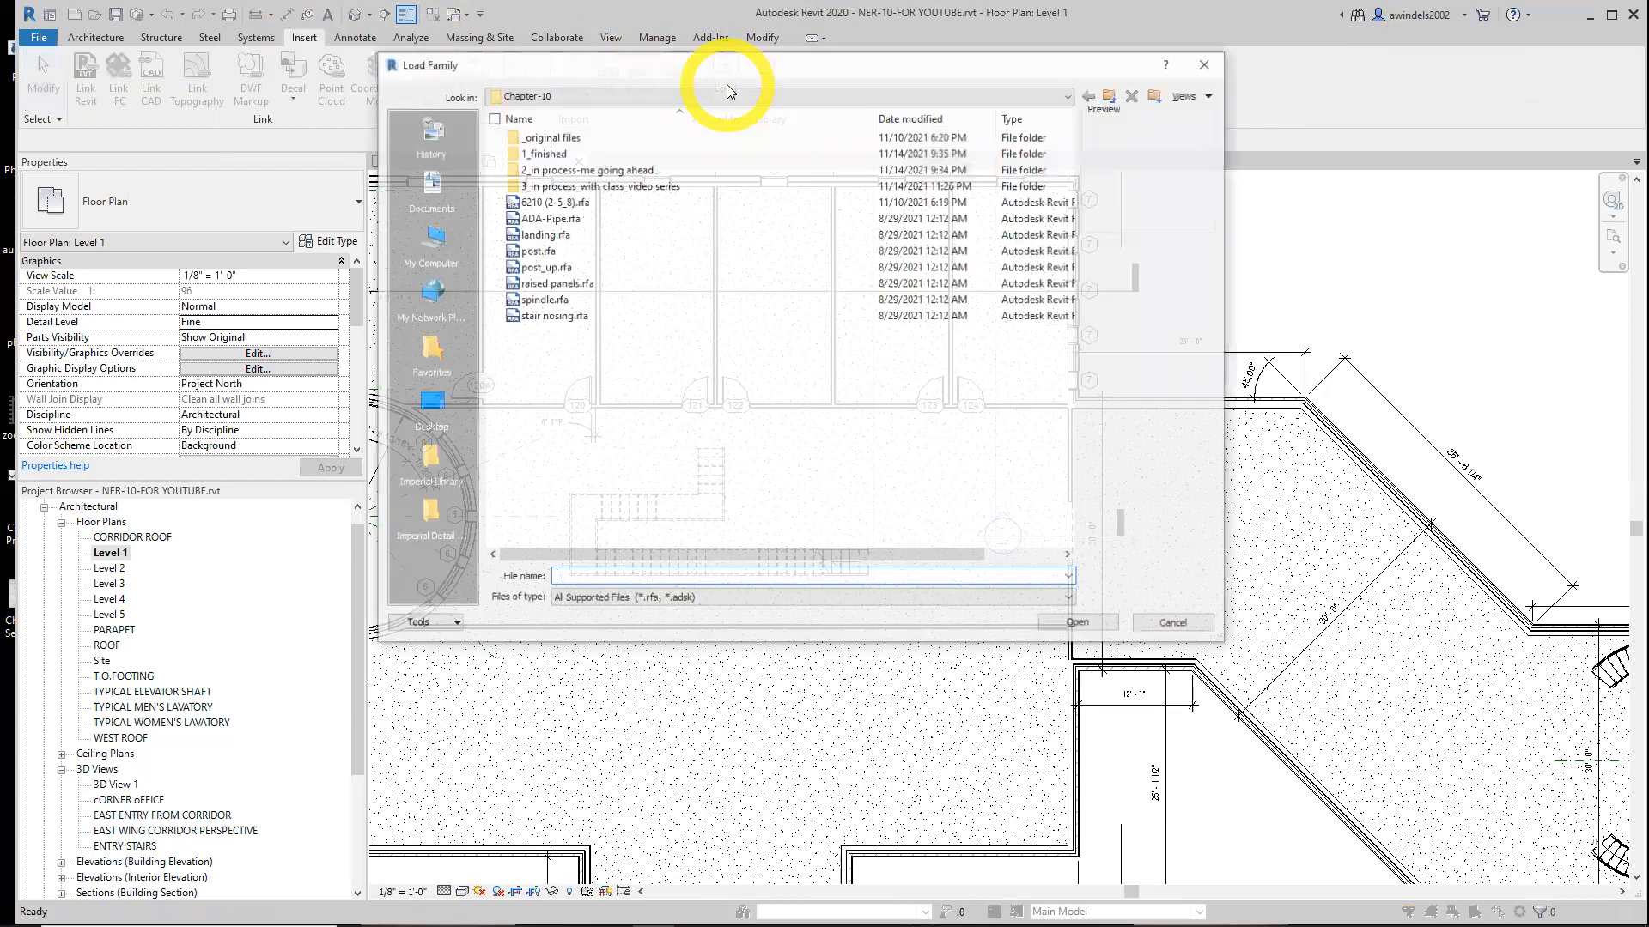
{"action": "left_click", "coordinate": [567, 235]}
{"action": "left_click", "coordinate": [569, 239]}
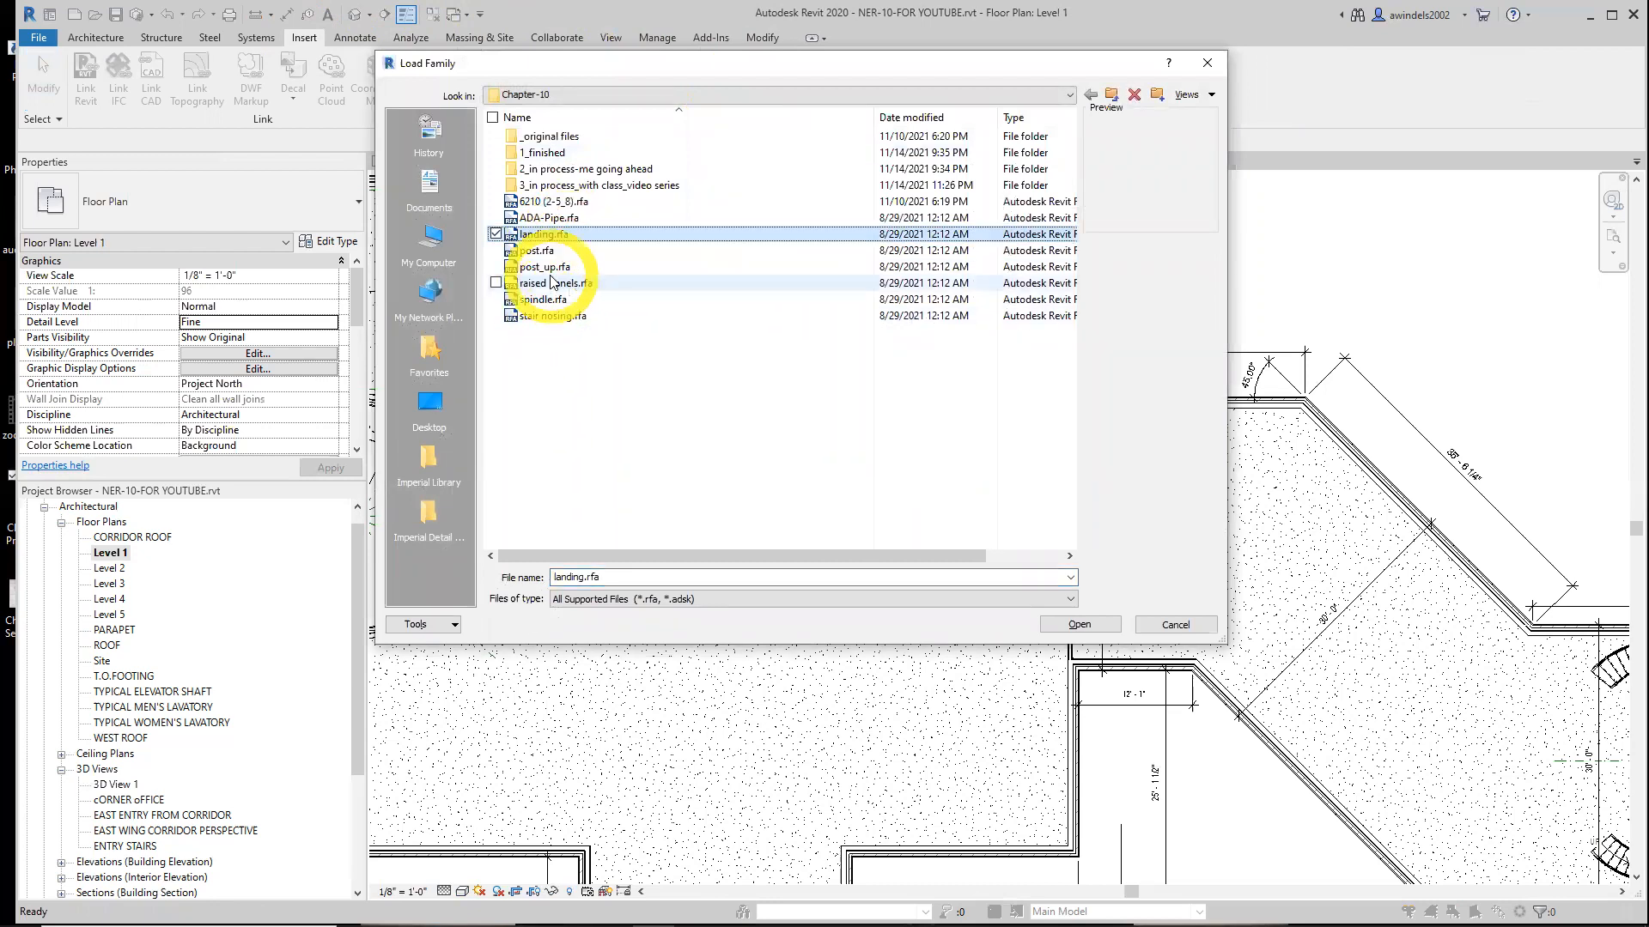
{"action": "left_click", "coordinate": [544, 251], "text": "ctrl"}
{"action": "left_click", "coordinate": [547, 267], "text": "ctrl"}
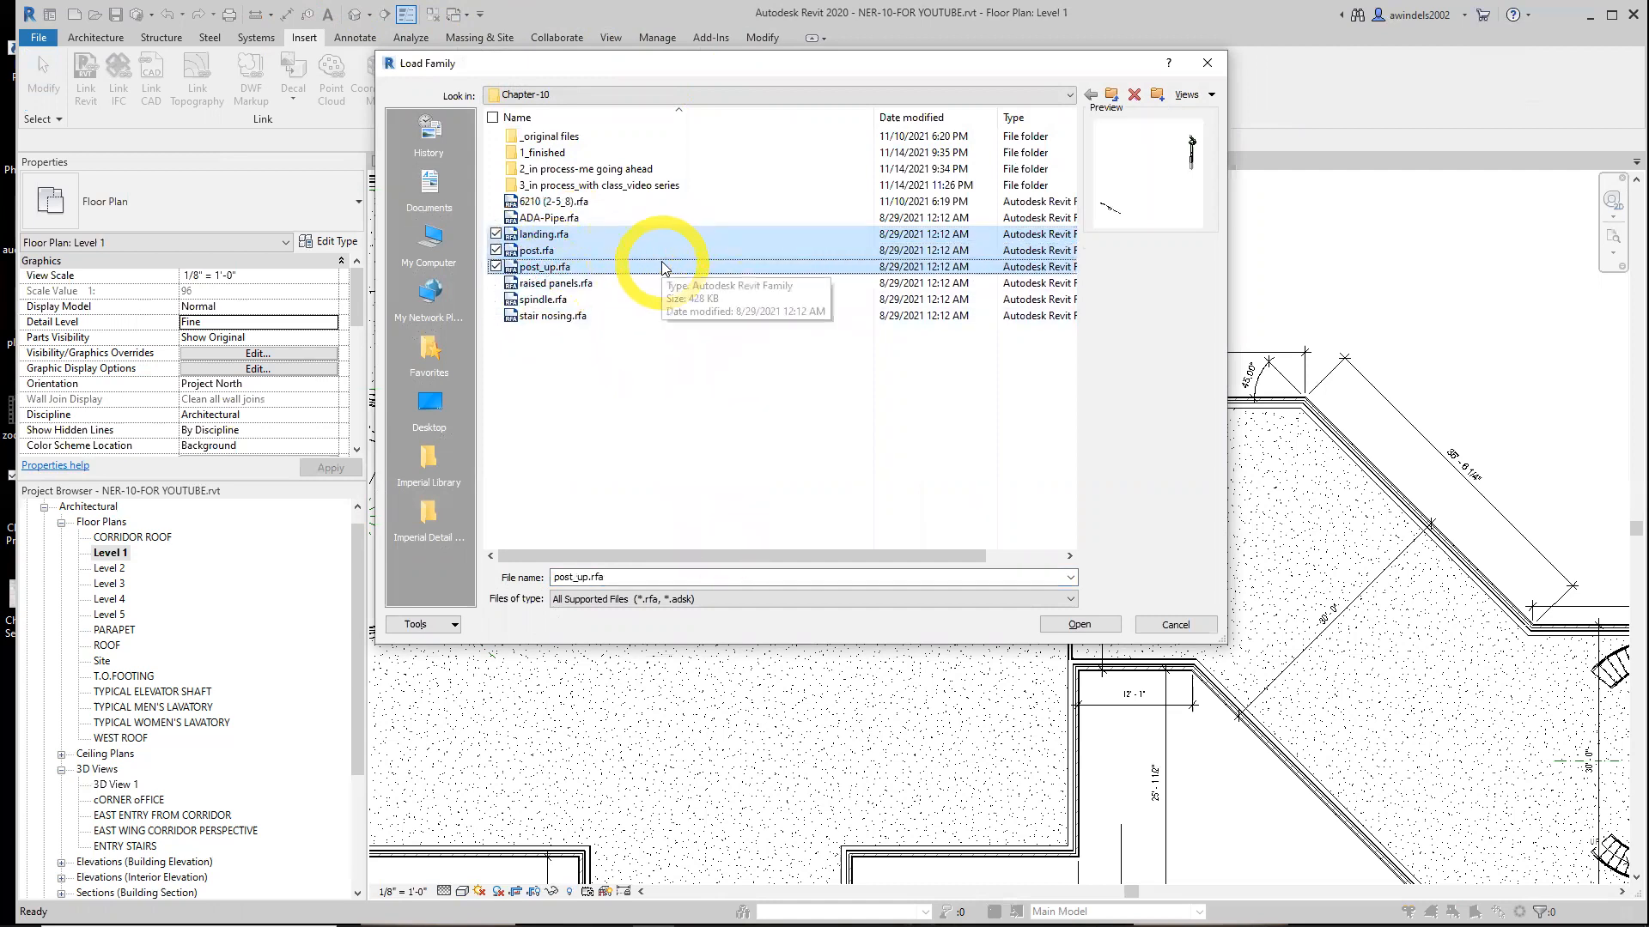
{"action": "left_click", "coordinate": [1081, 625]}
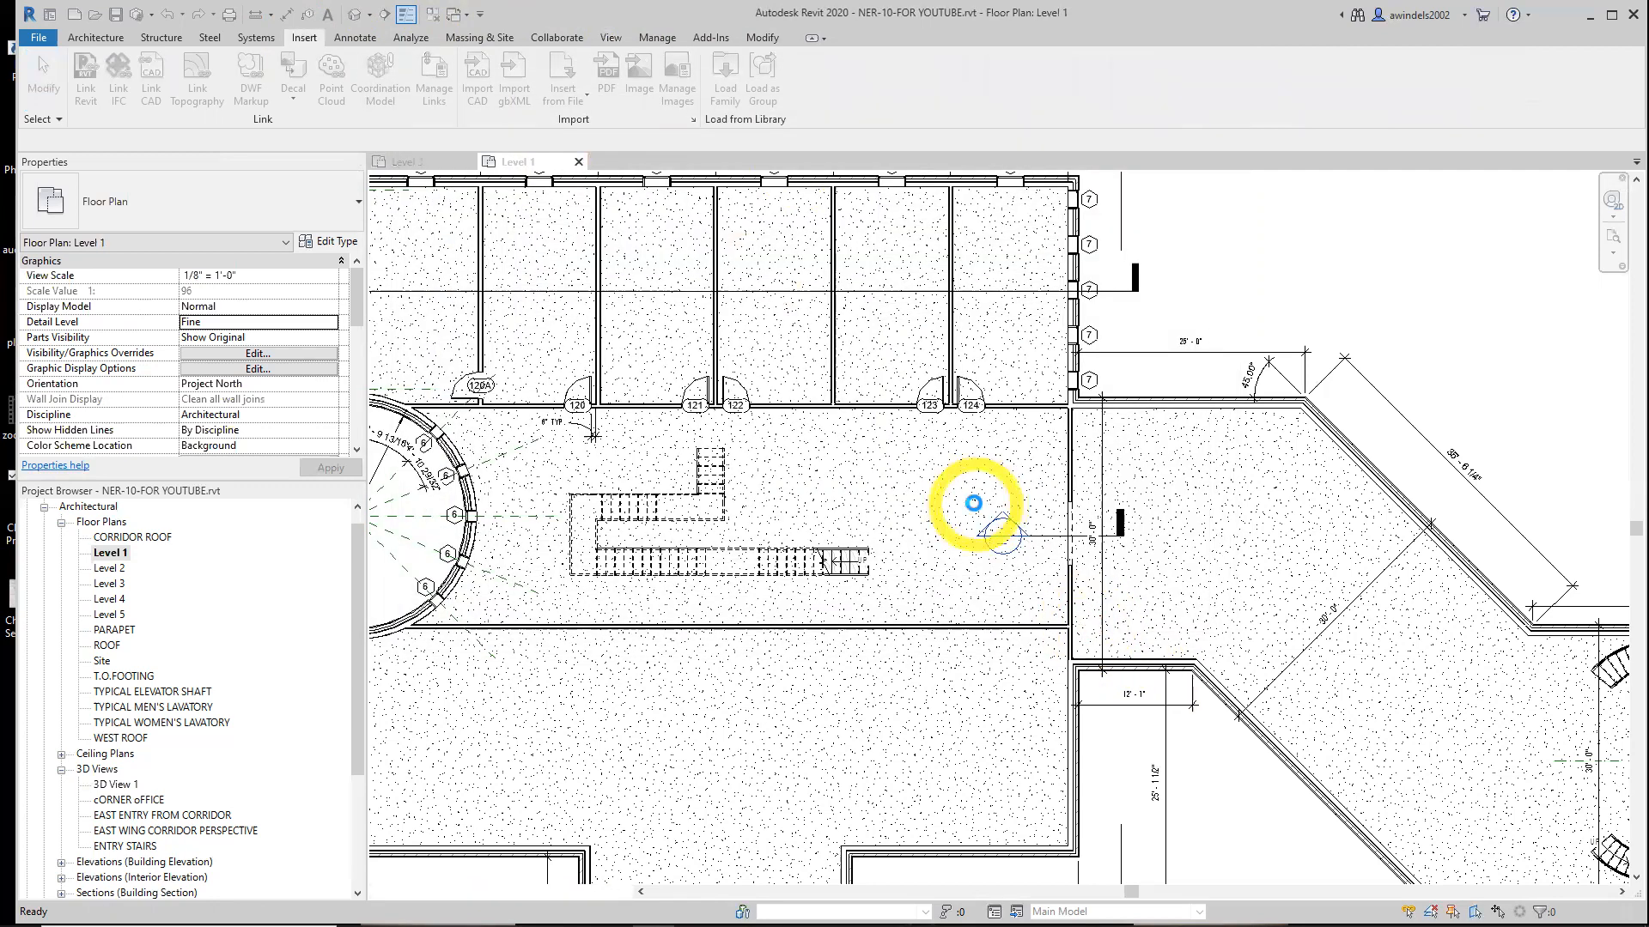
Place a landing family component at the bottom end of the stair run, rotated to sit across the stair
{"action": "middle_click_drag", "start_coordinate": [959, 532], "coordinate": [1066, 517]}
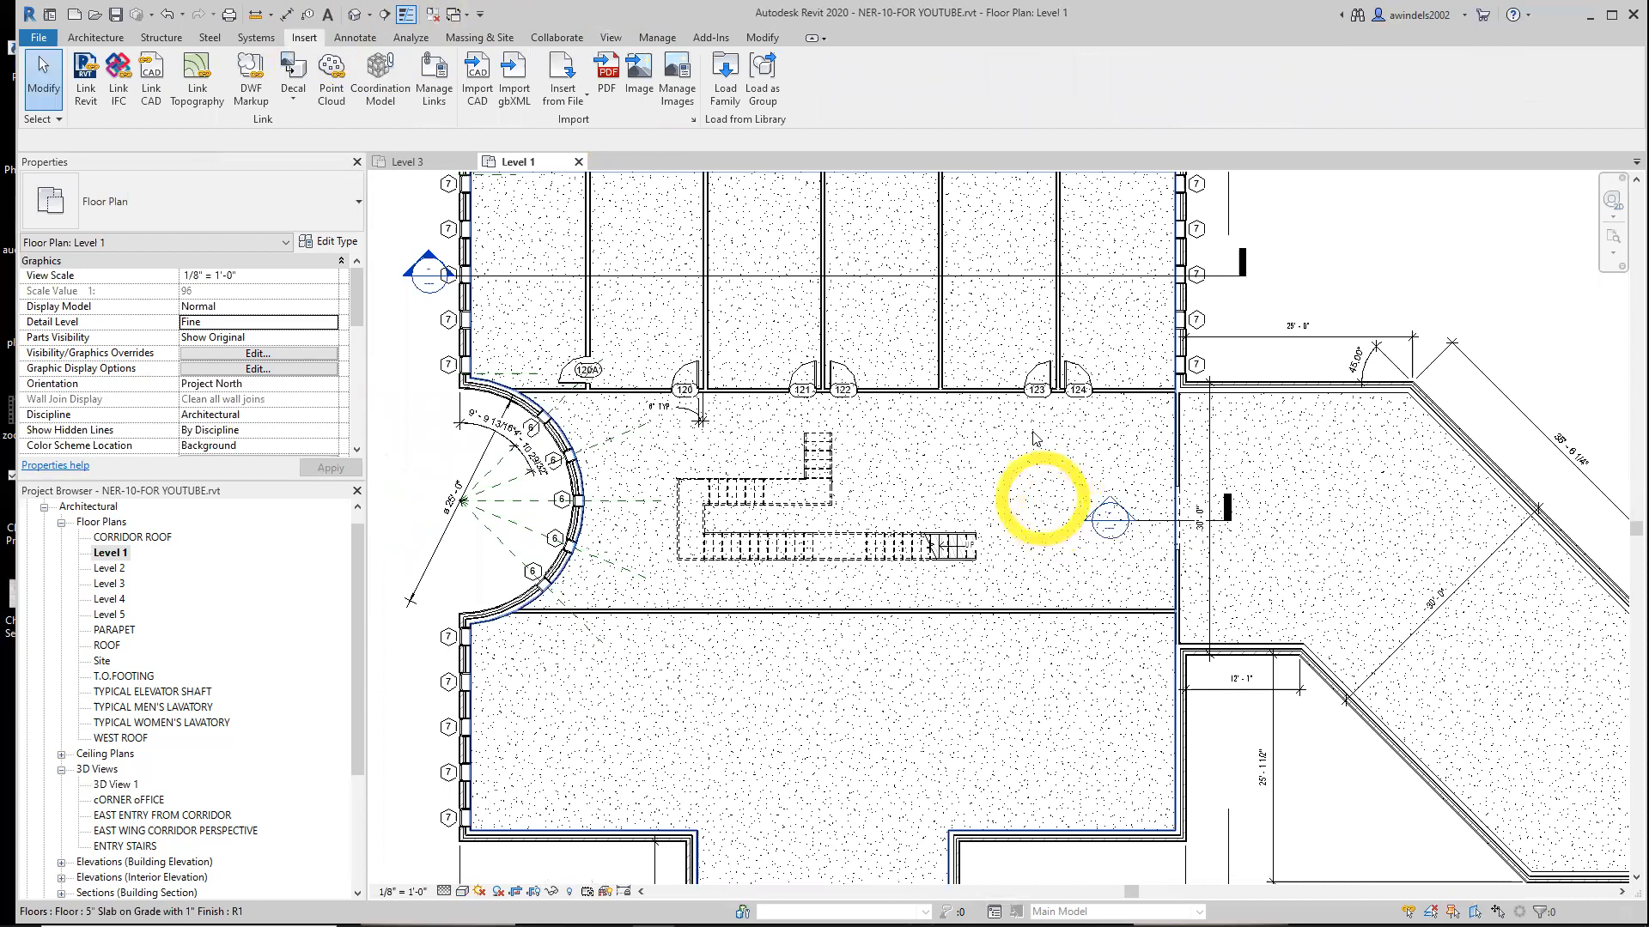
{"action": "left_click", "coordinate": [97, 38]}
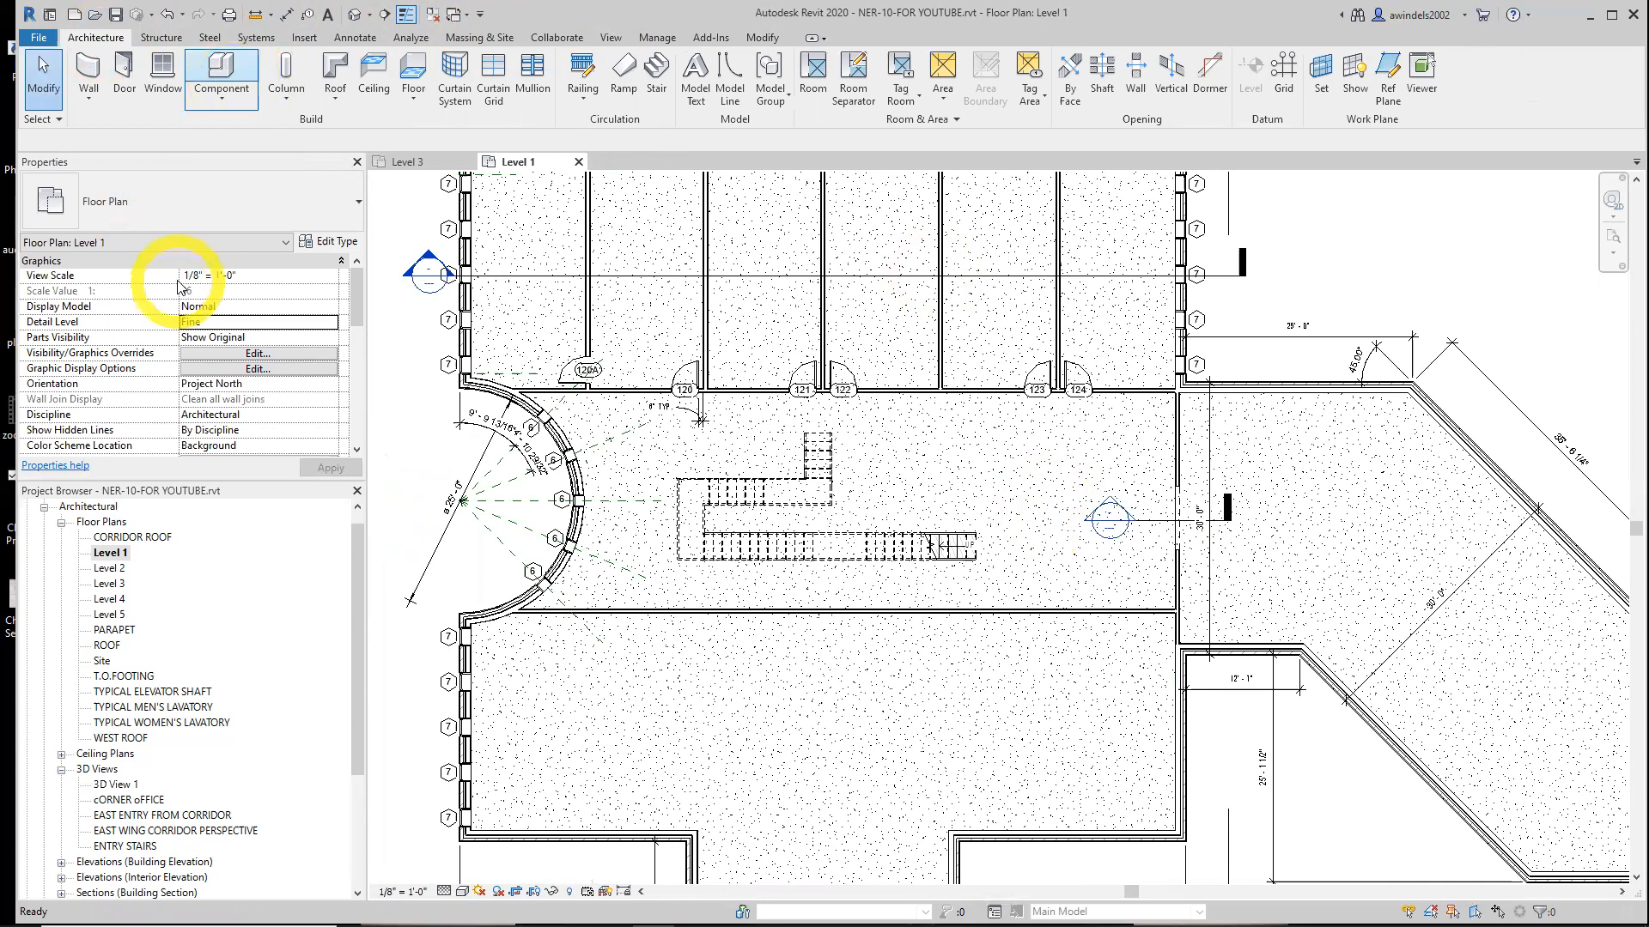
{"action": "key", "text": "c"}
{"action": "key", "text": "m"}
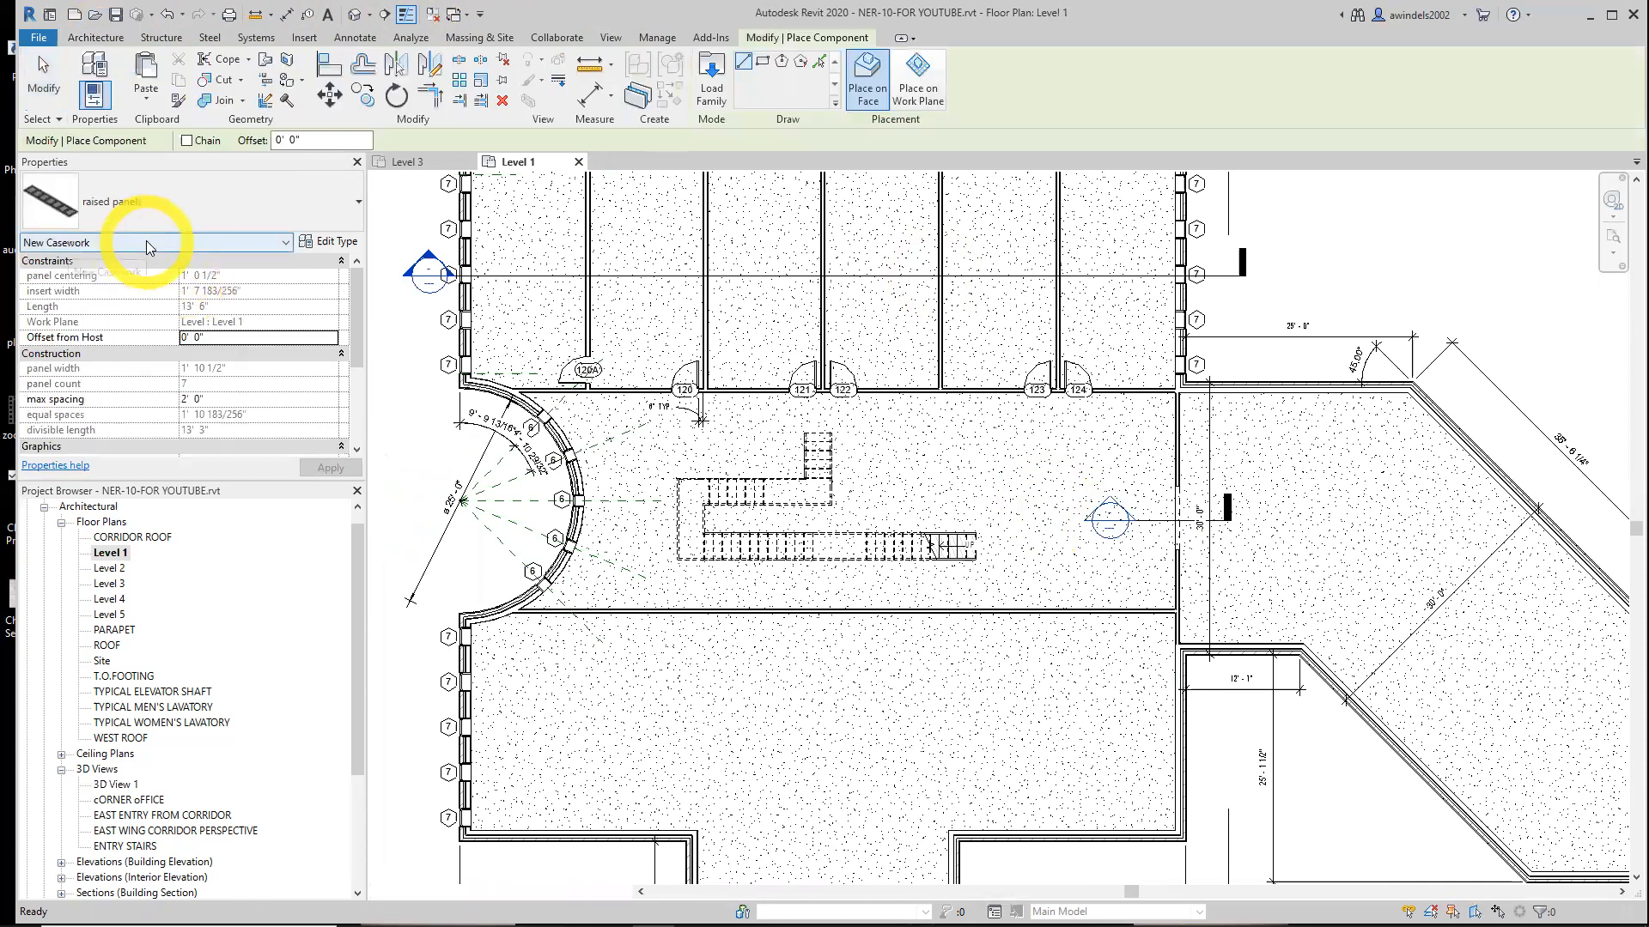
{"action": "left_click", "coordinate": [189, 203]}
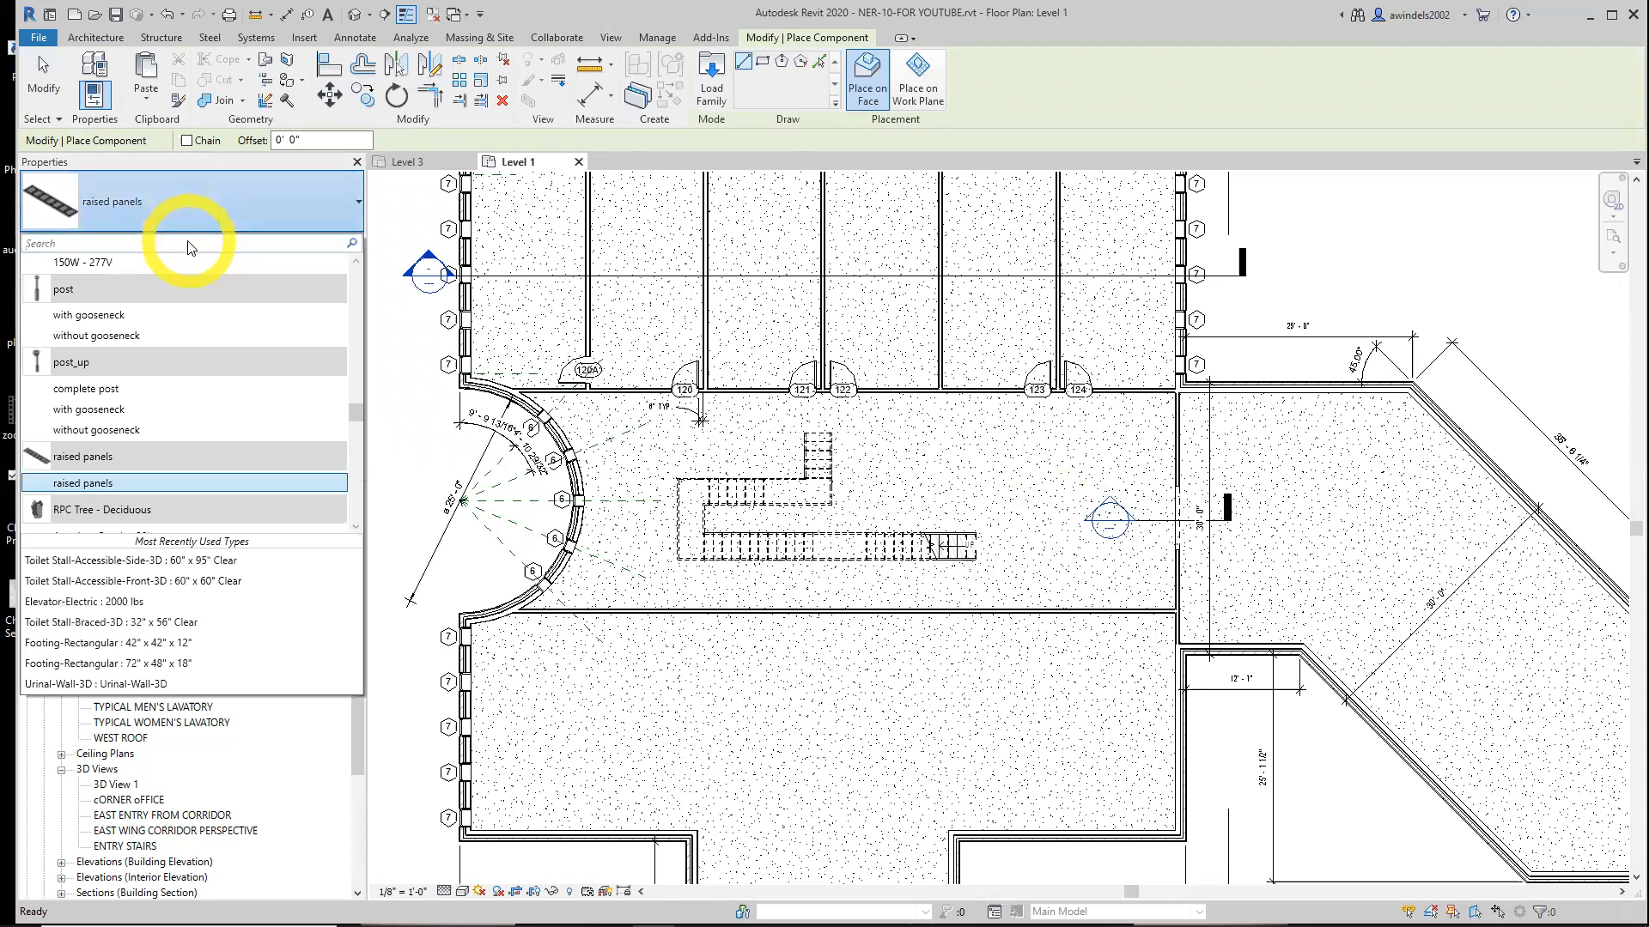
{"action": "type", "text": "landing"}
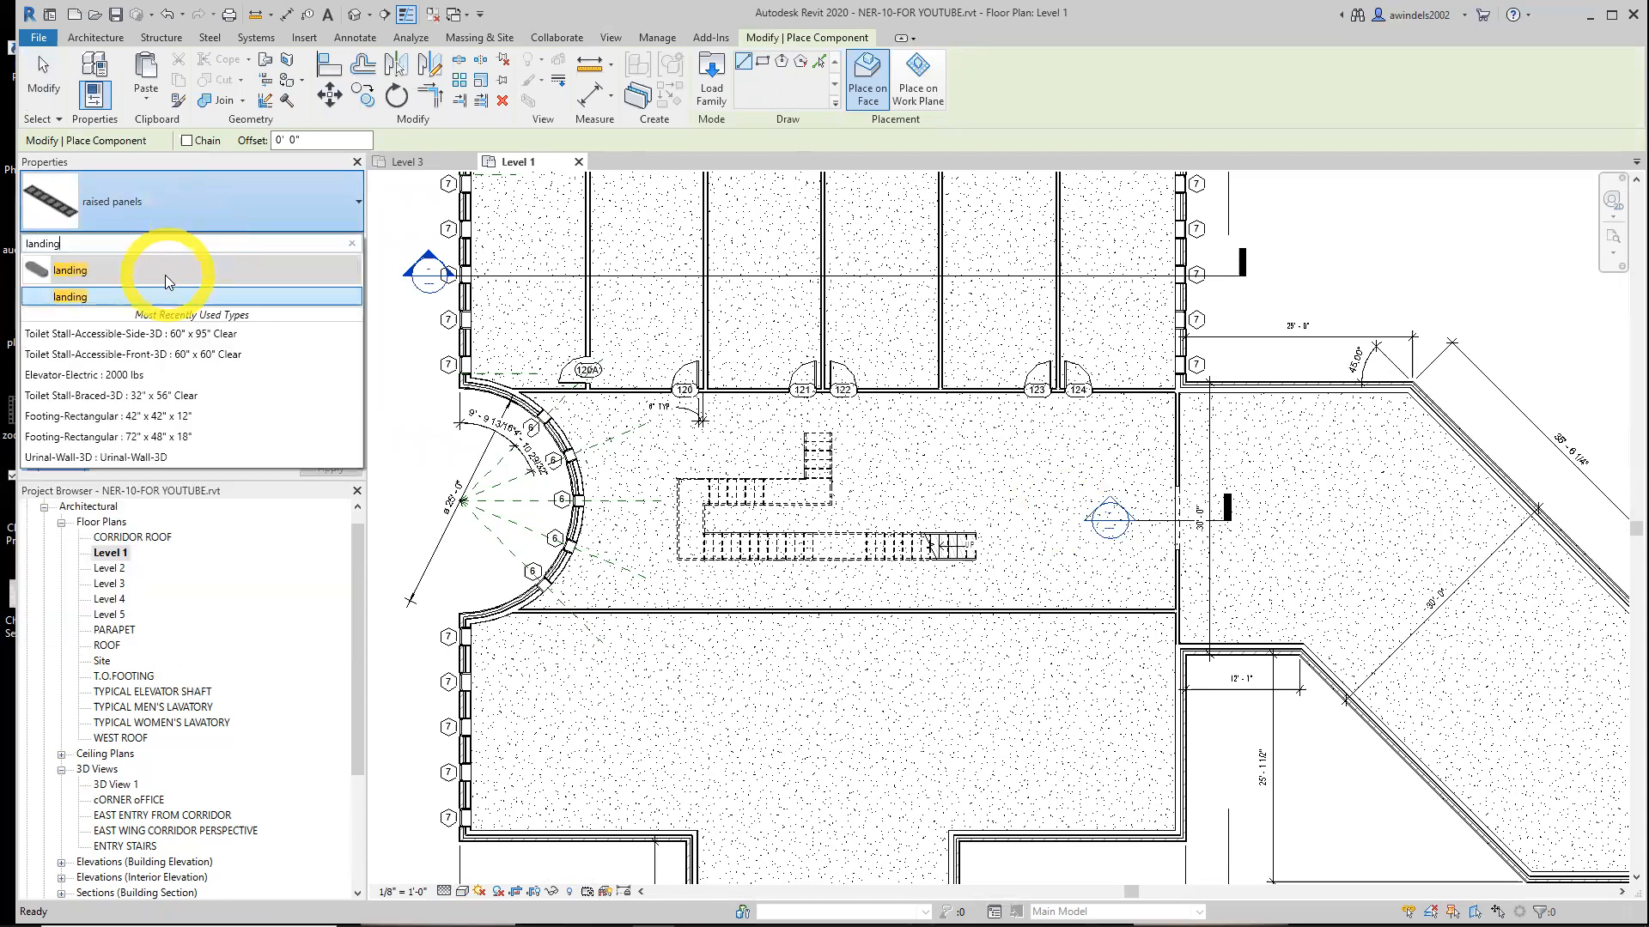
{"action": "left_click", "coordinate": [168, 297]}
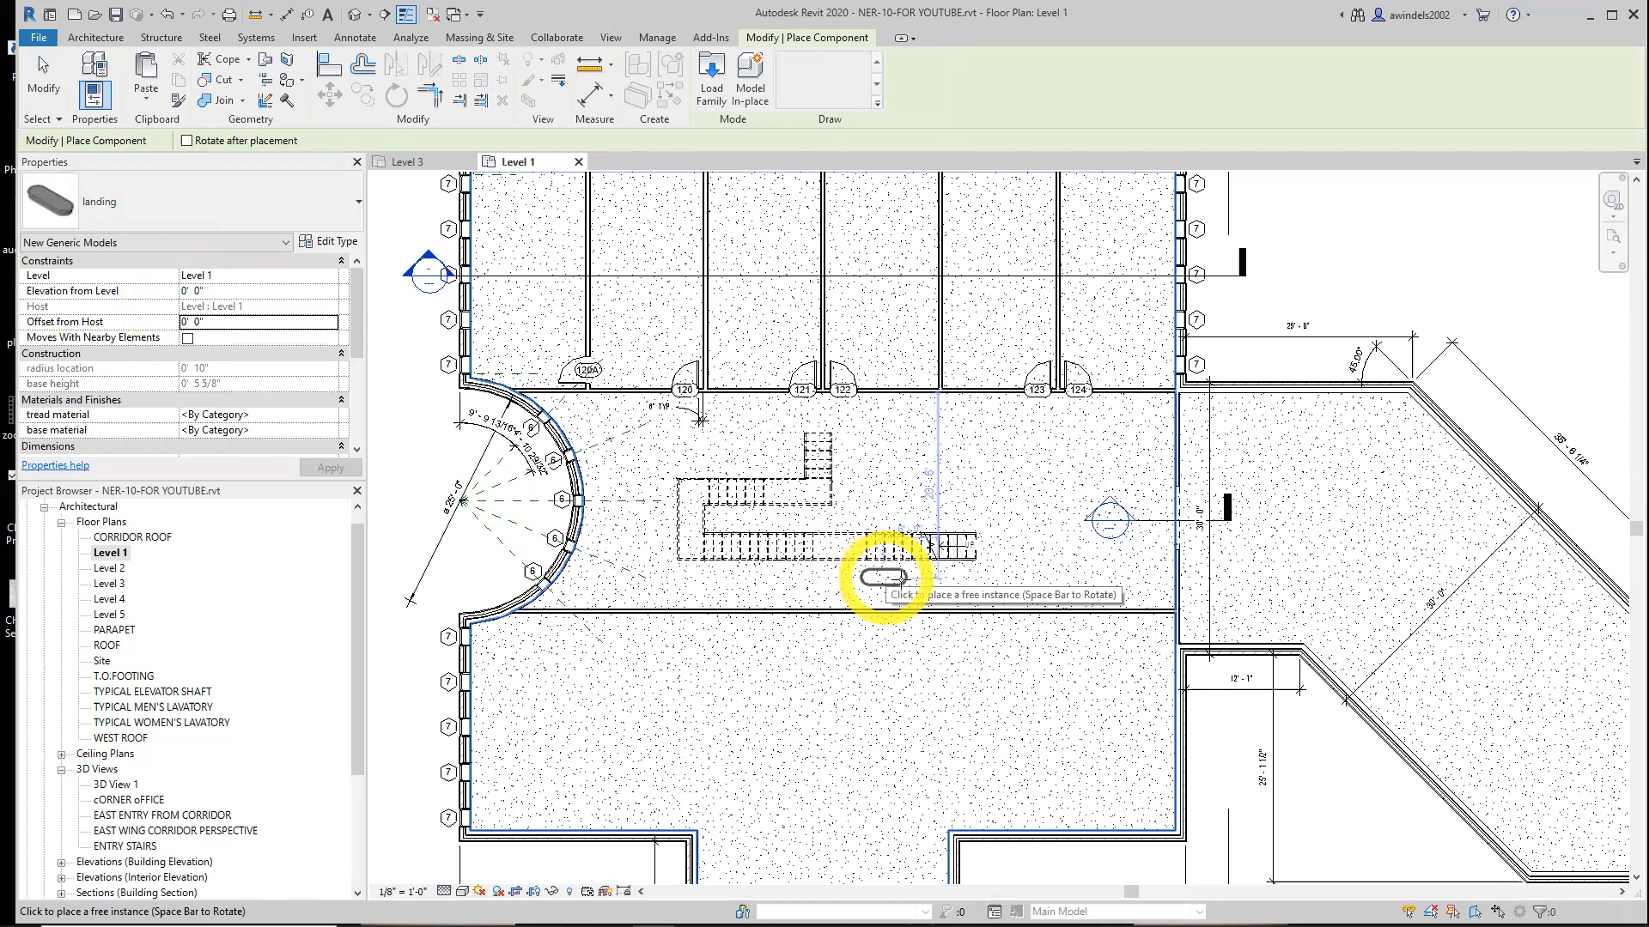
{"action": "scroll", "coordinate": [981, 575], "scroll_direction": "up", "scroll_amount": 3}
{"action": "key", "text": "space"}
{"action": "key", "text": "space"}
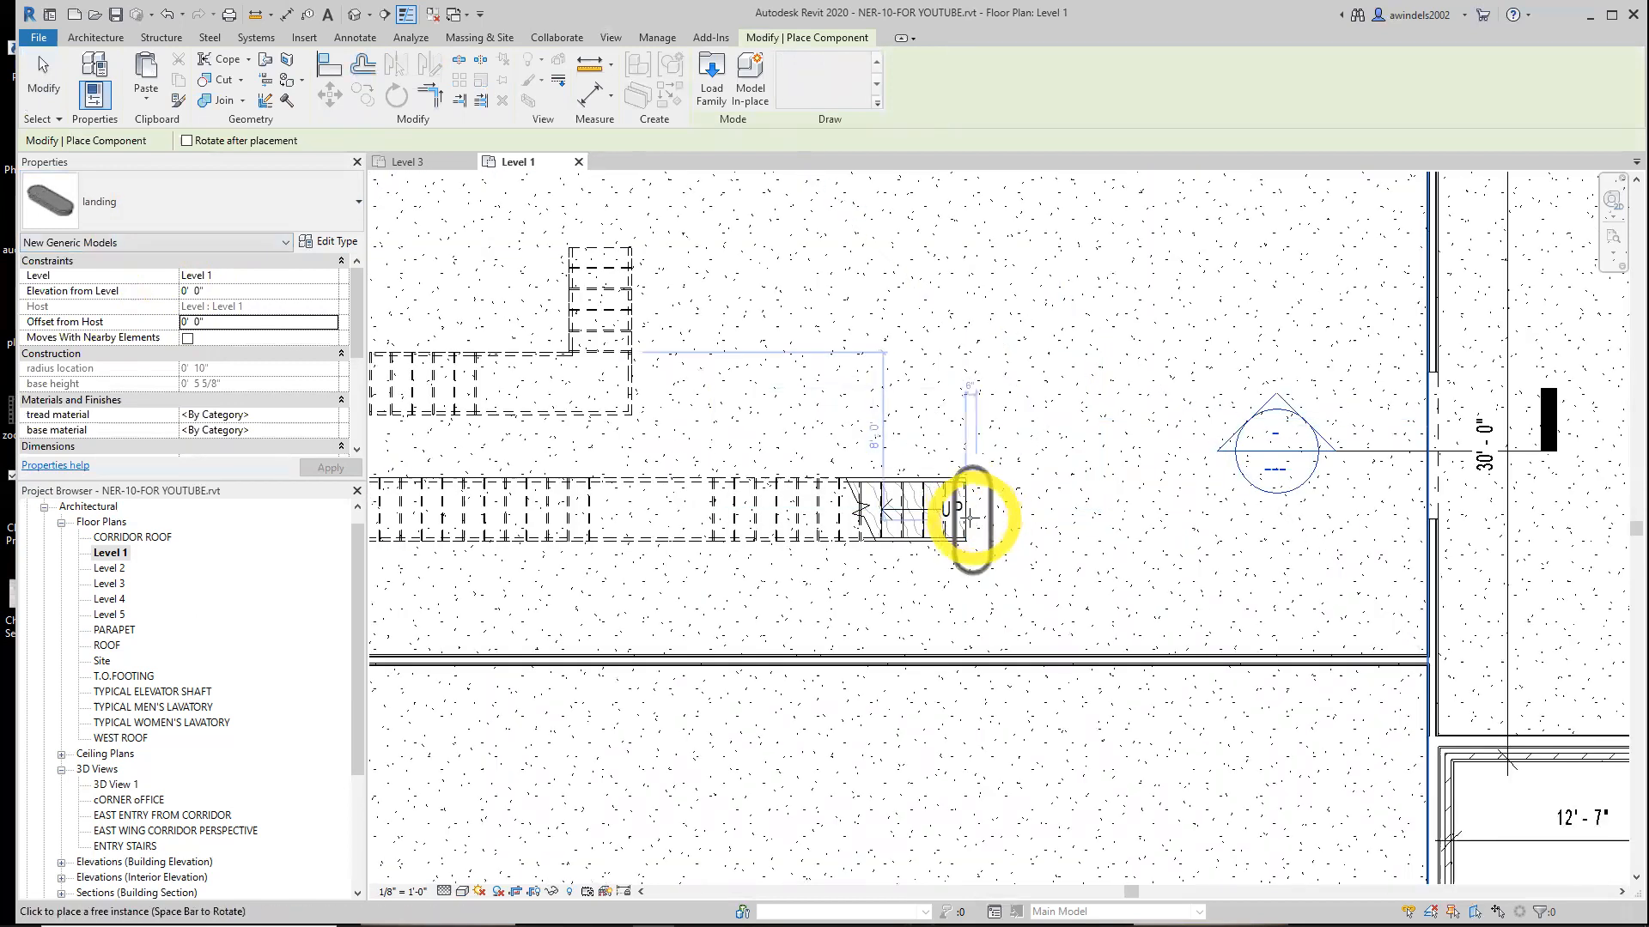
{"action": "scroll", "coordinate": [970, 512], "scroll_direction": "up", "scroll_amount": 2}
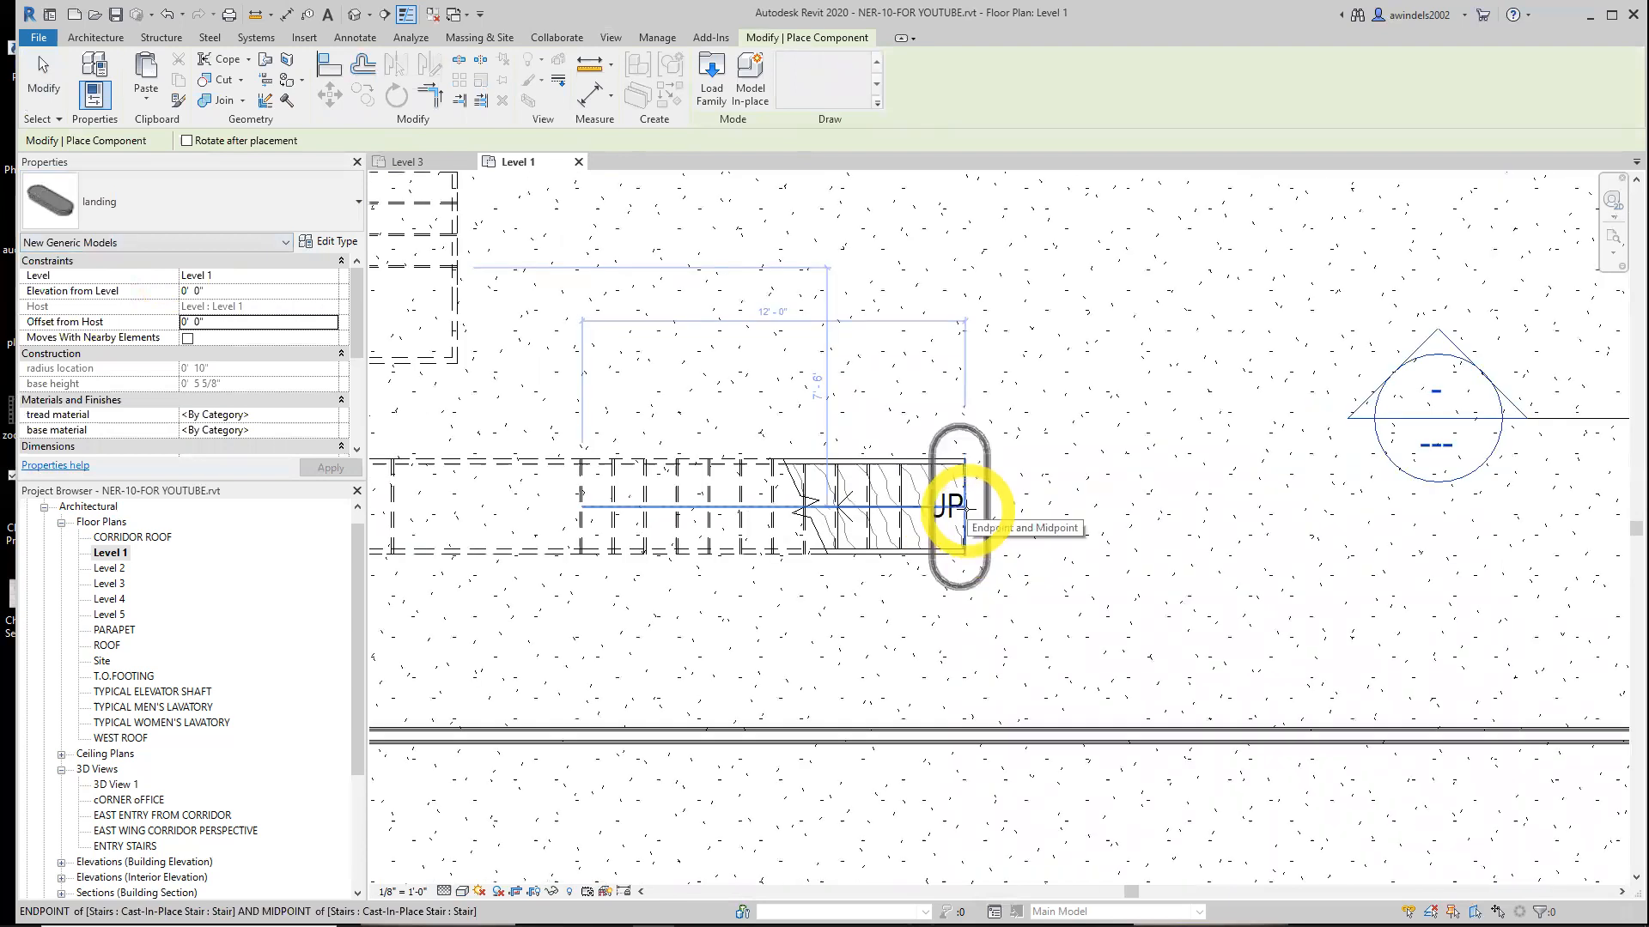
{"action": "key", "text": "space"}
{"action": "key", "text": "space"}
{"action": "key", "text": "space"}
{"action": "key", "text": "space"}
{"action": "key", "text": "space"}
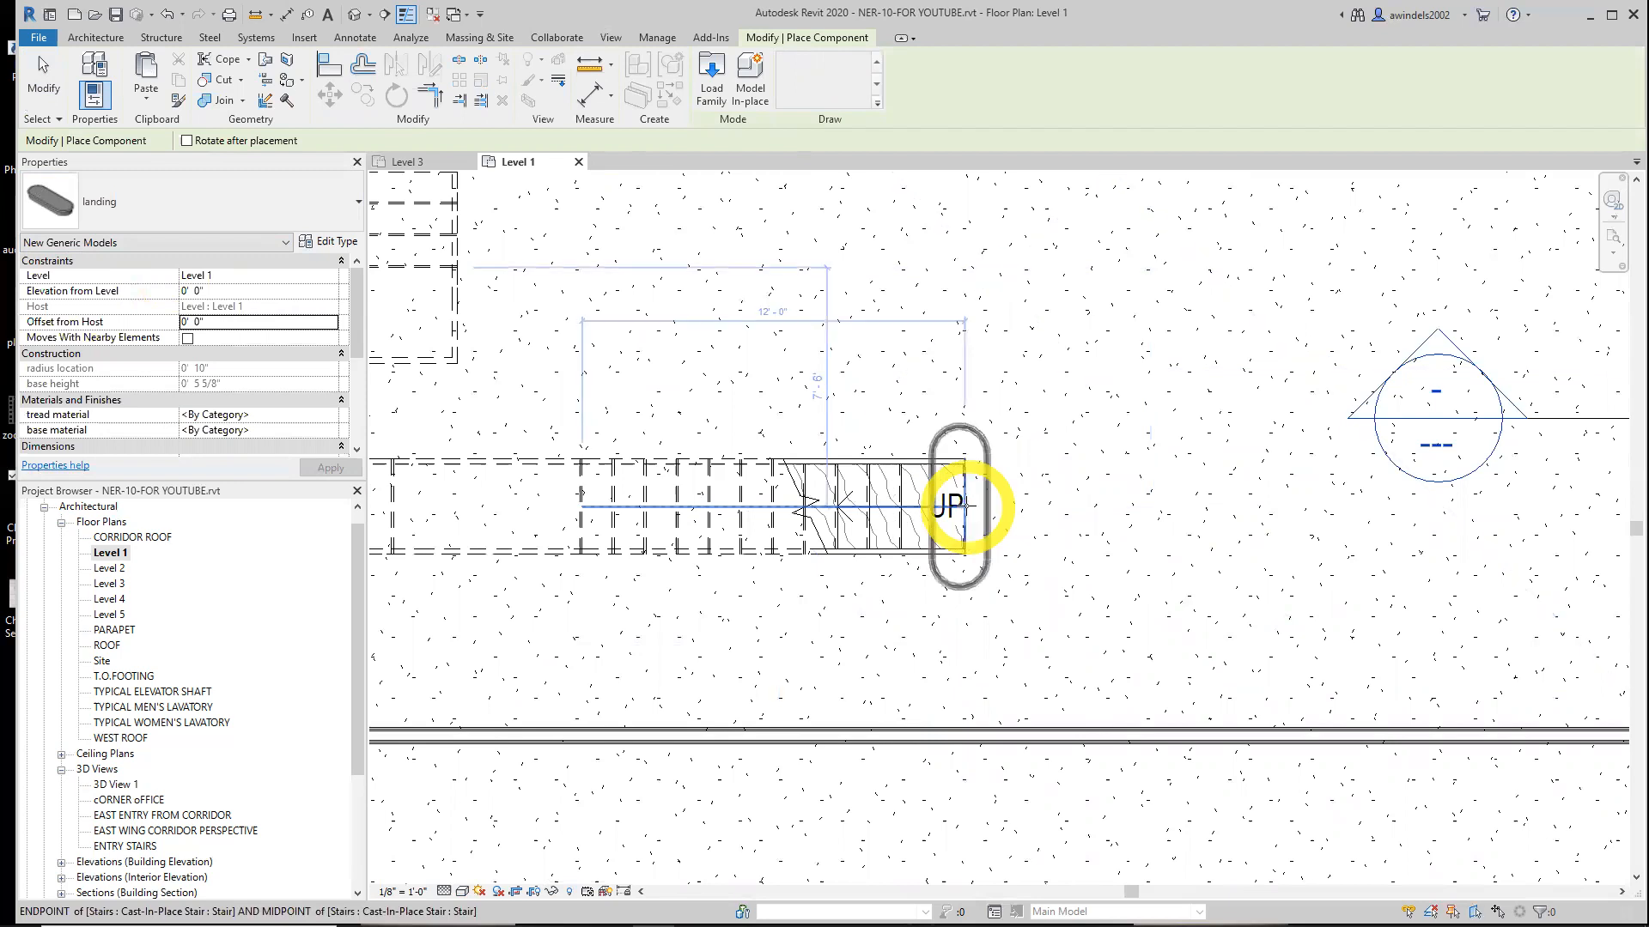
{"action": "key", "text": "space"}
{"action": "key", "text": "space"}
{"action": "left_click", "coordinate": [965, 505]}
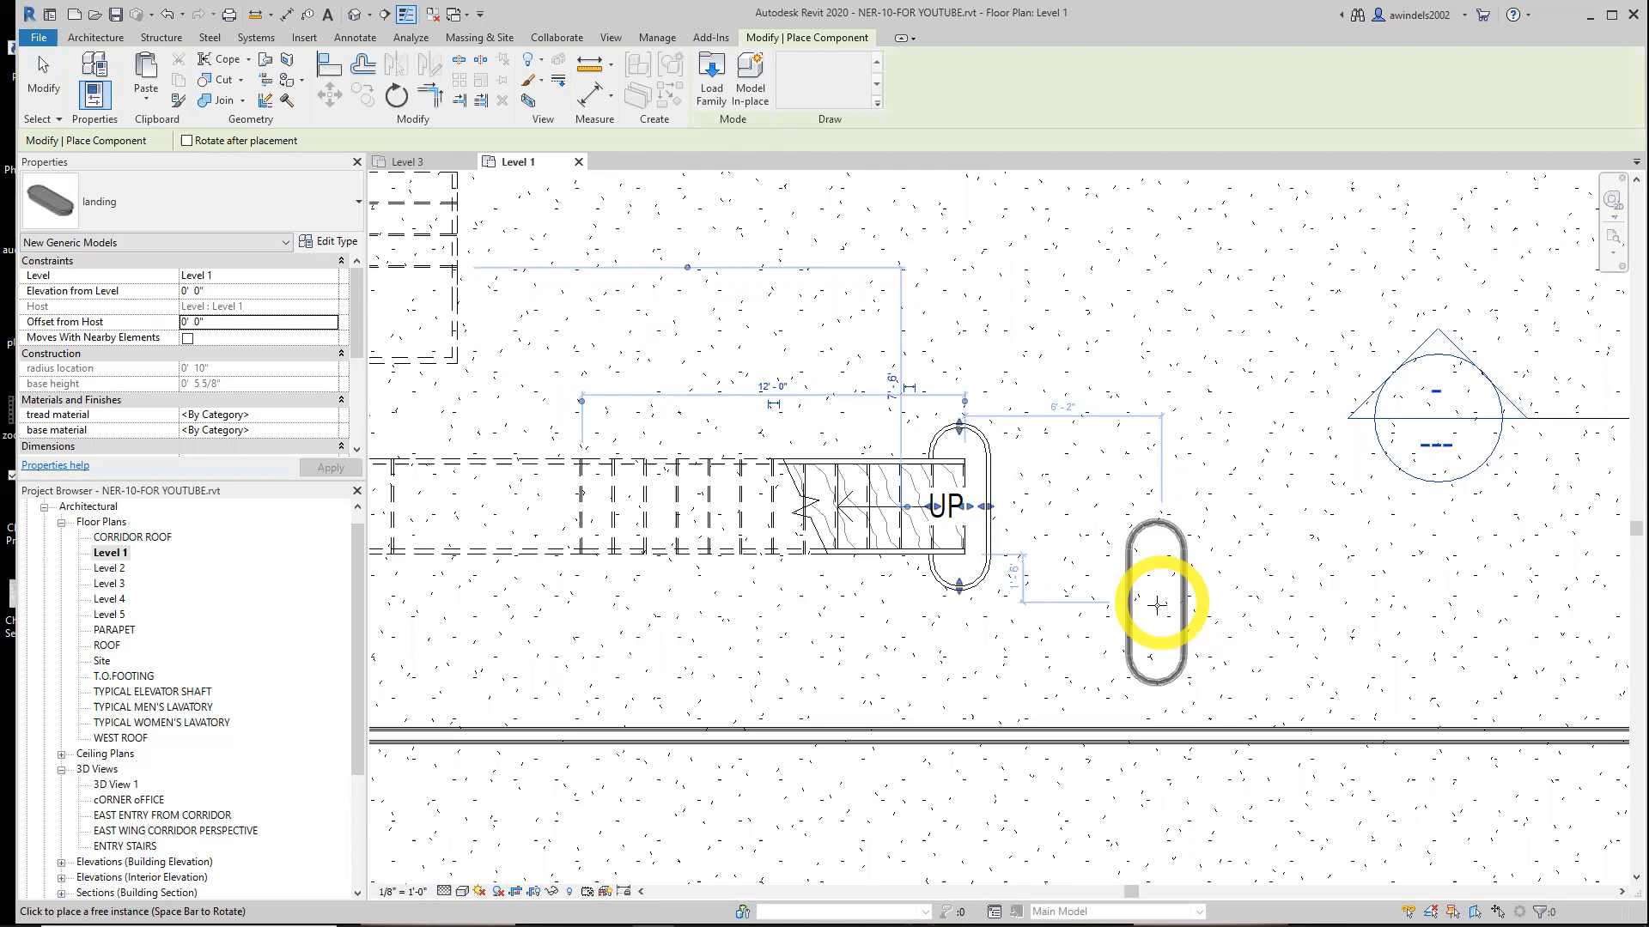
{"action": "key", "text": "Escape"}
{"action": "key", "text": "Escape"}
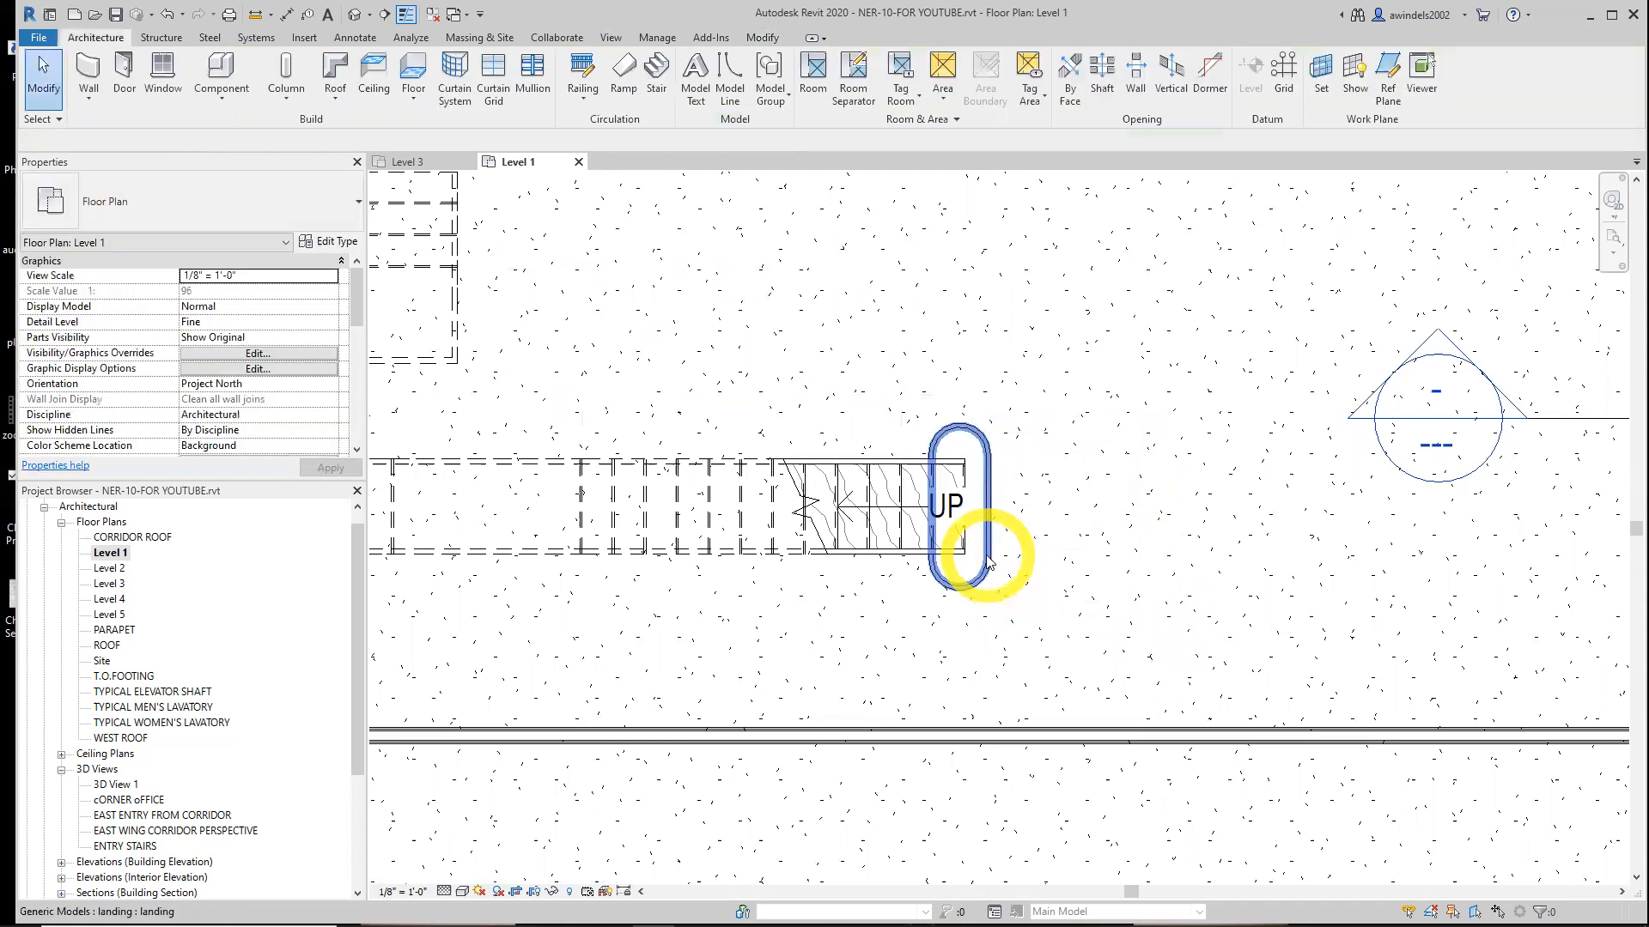
Set the placed landing's tread material and base material to Cherry
{"action": "left_click", "coordinate": [987, 563]}
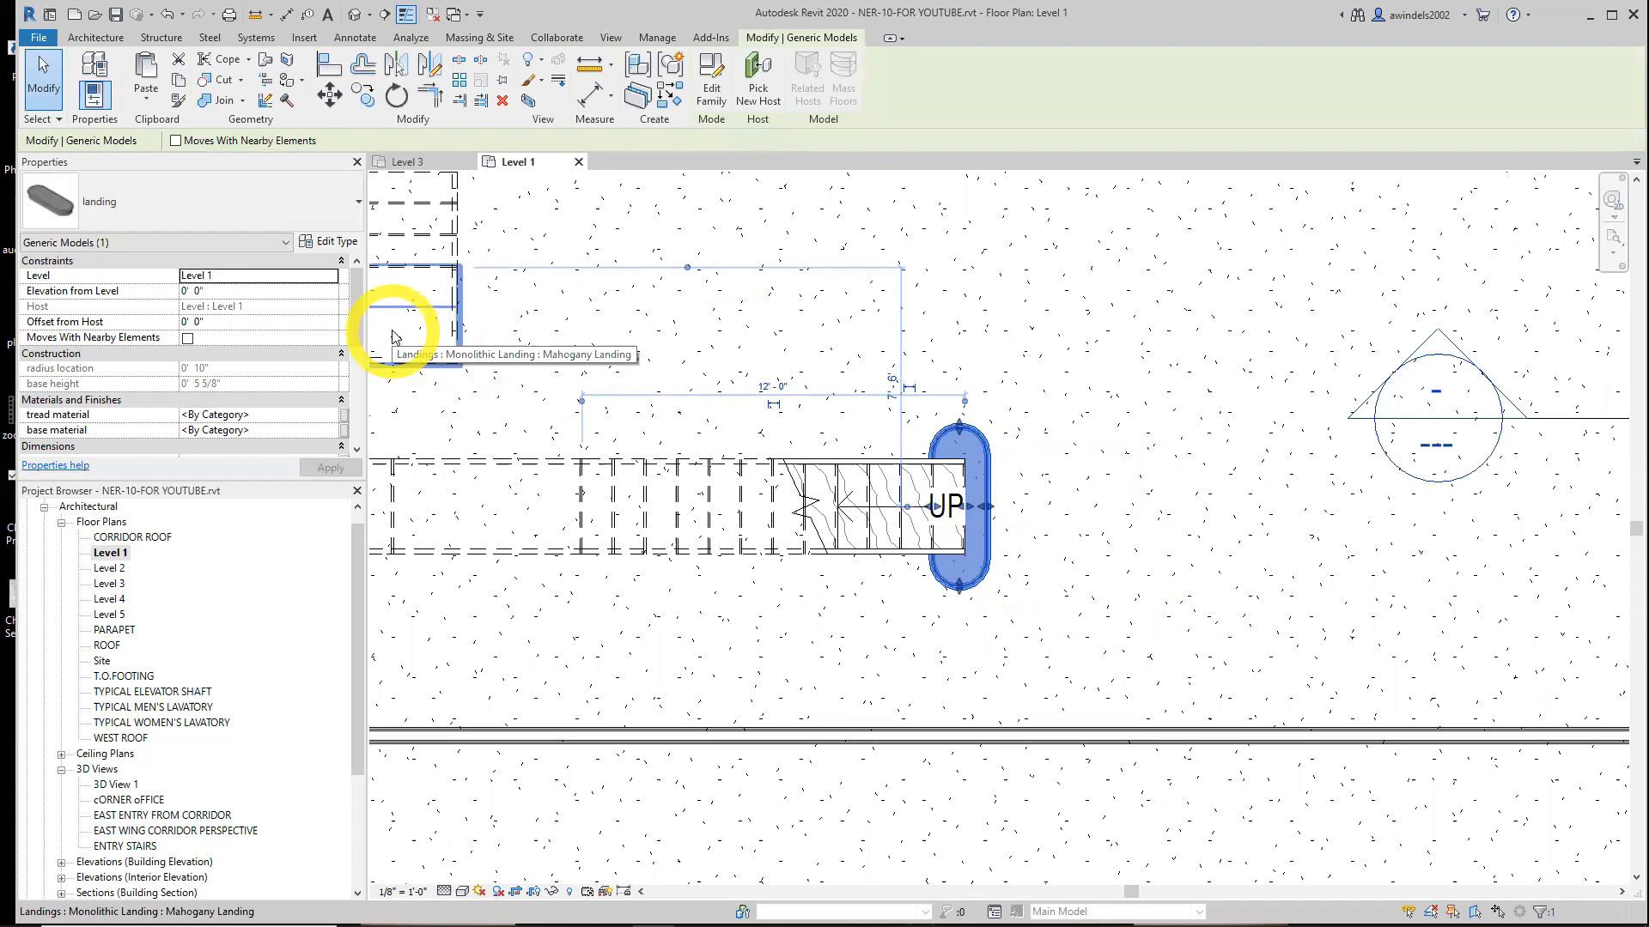
{"action": "left_click_drag", "start_coordinate": [357, 332], "coordinate": [295, 552]}
{"action": "left_click", "coordinate": [215, 415]}
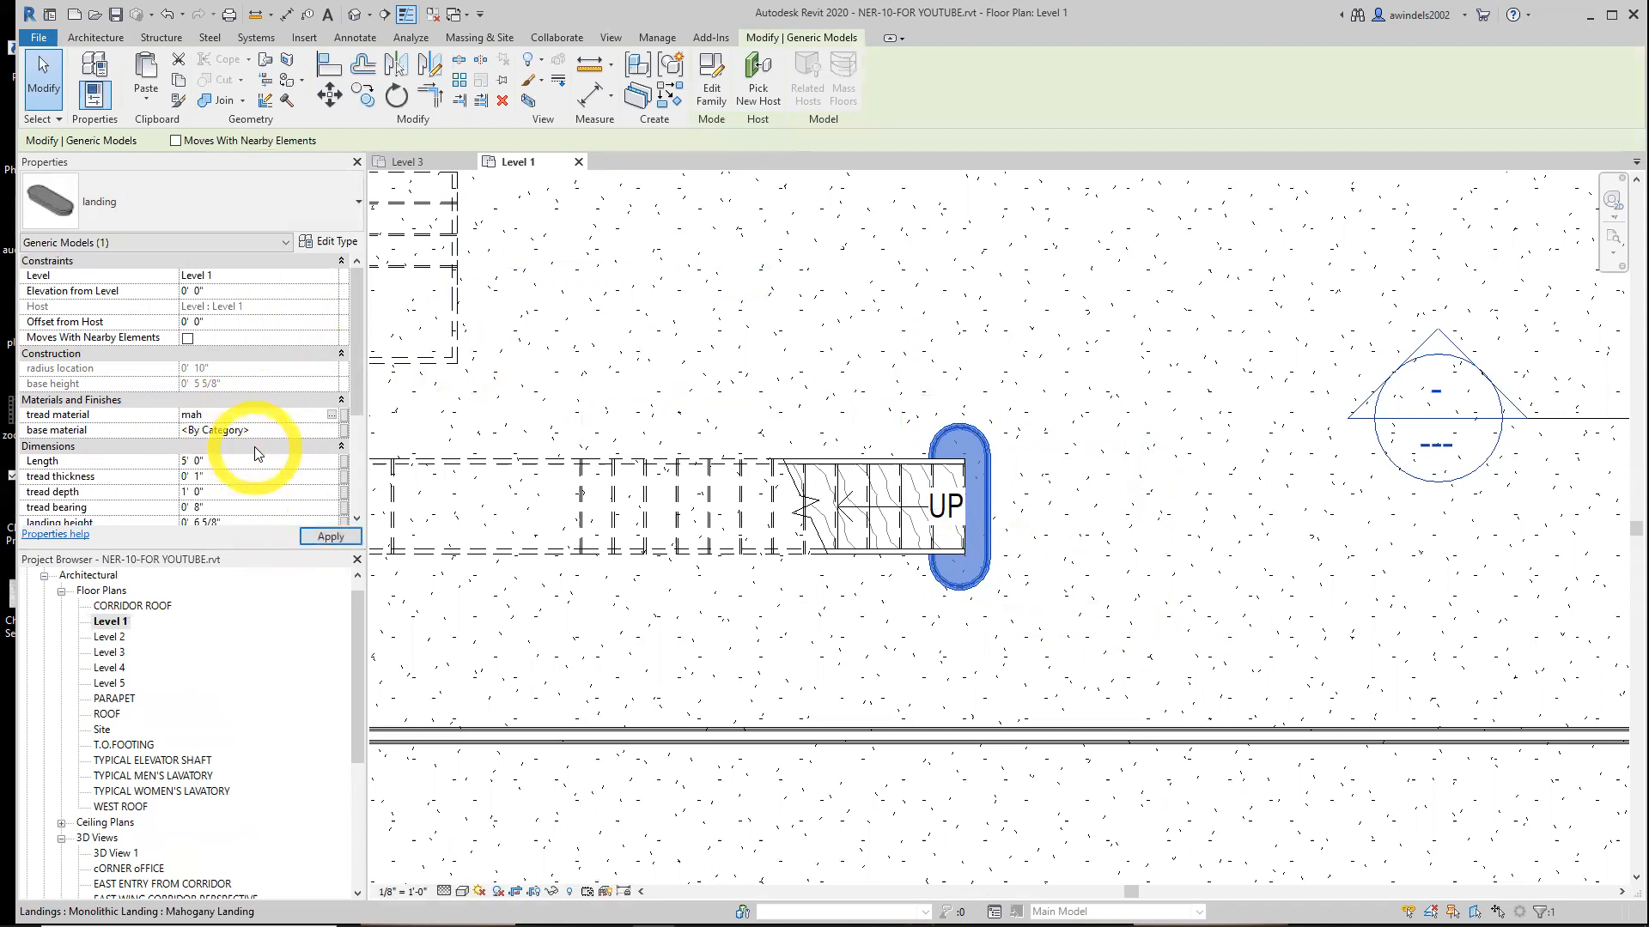
{"action": "left_click", "coordinate": [275, 431]}
{"action": "left_click", "coordinate": [333, 433]}
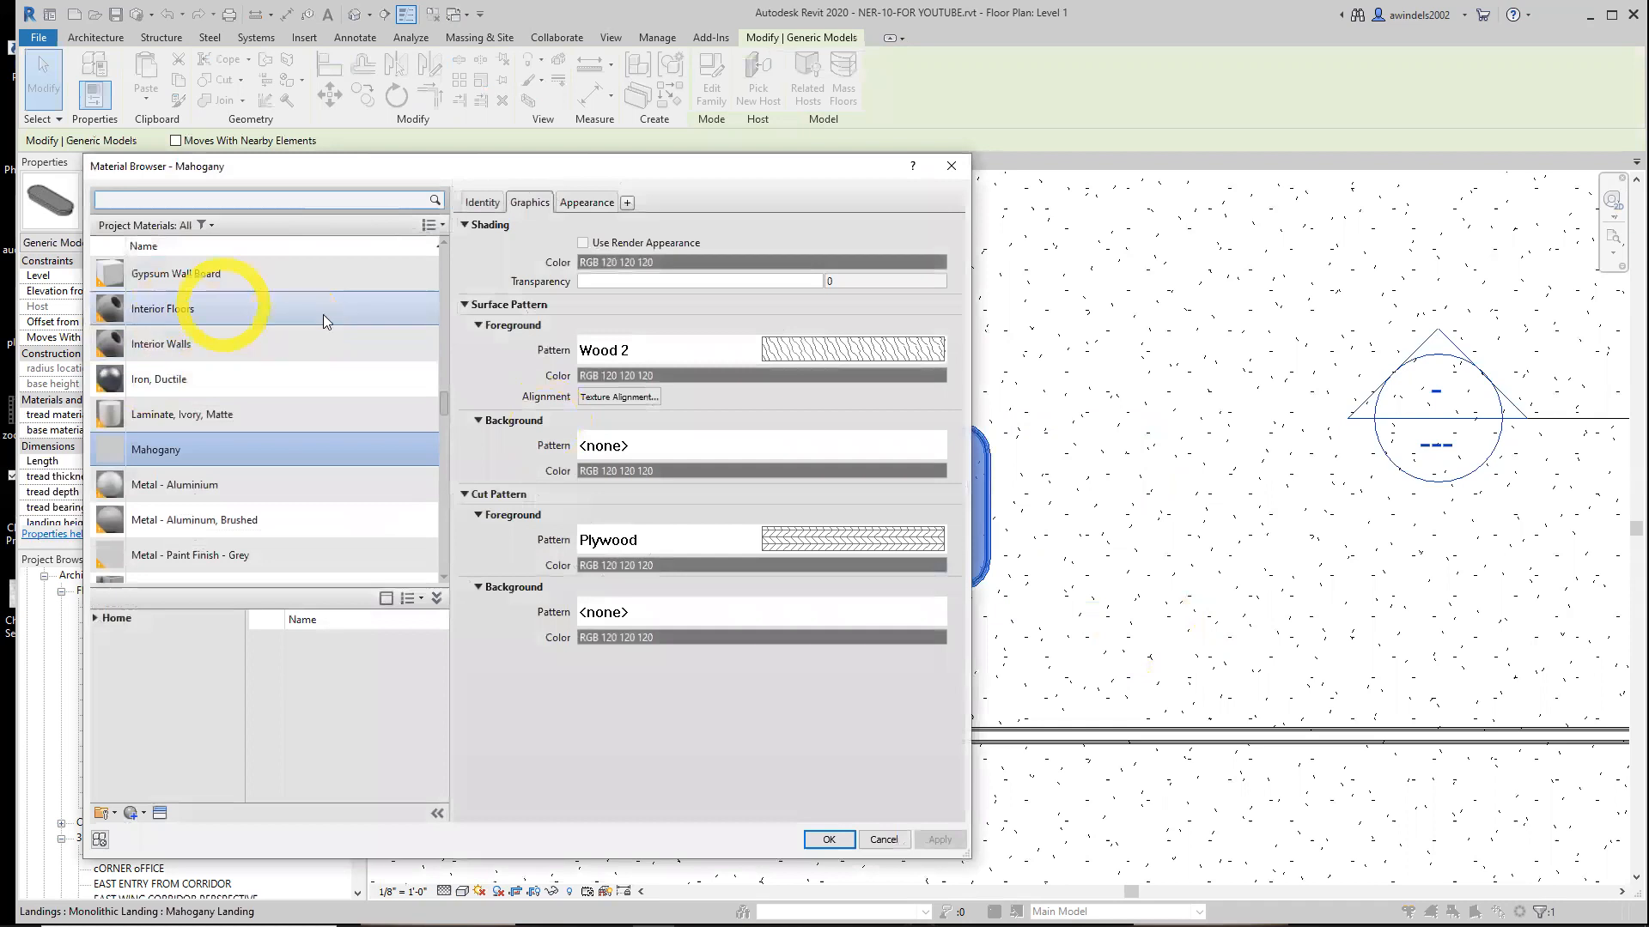
{"action": "double_click", "coordinate": [307, 443]}
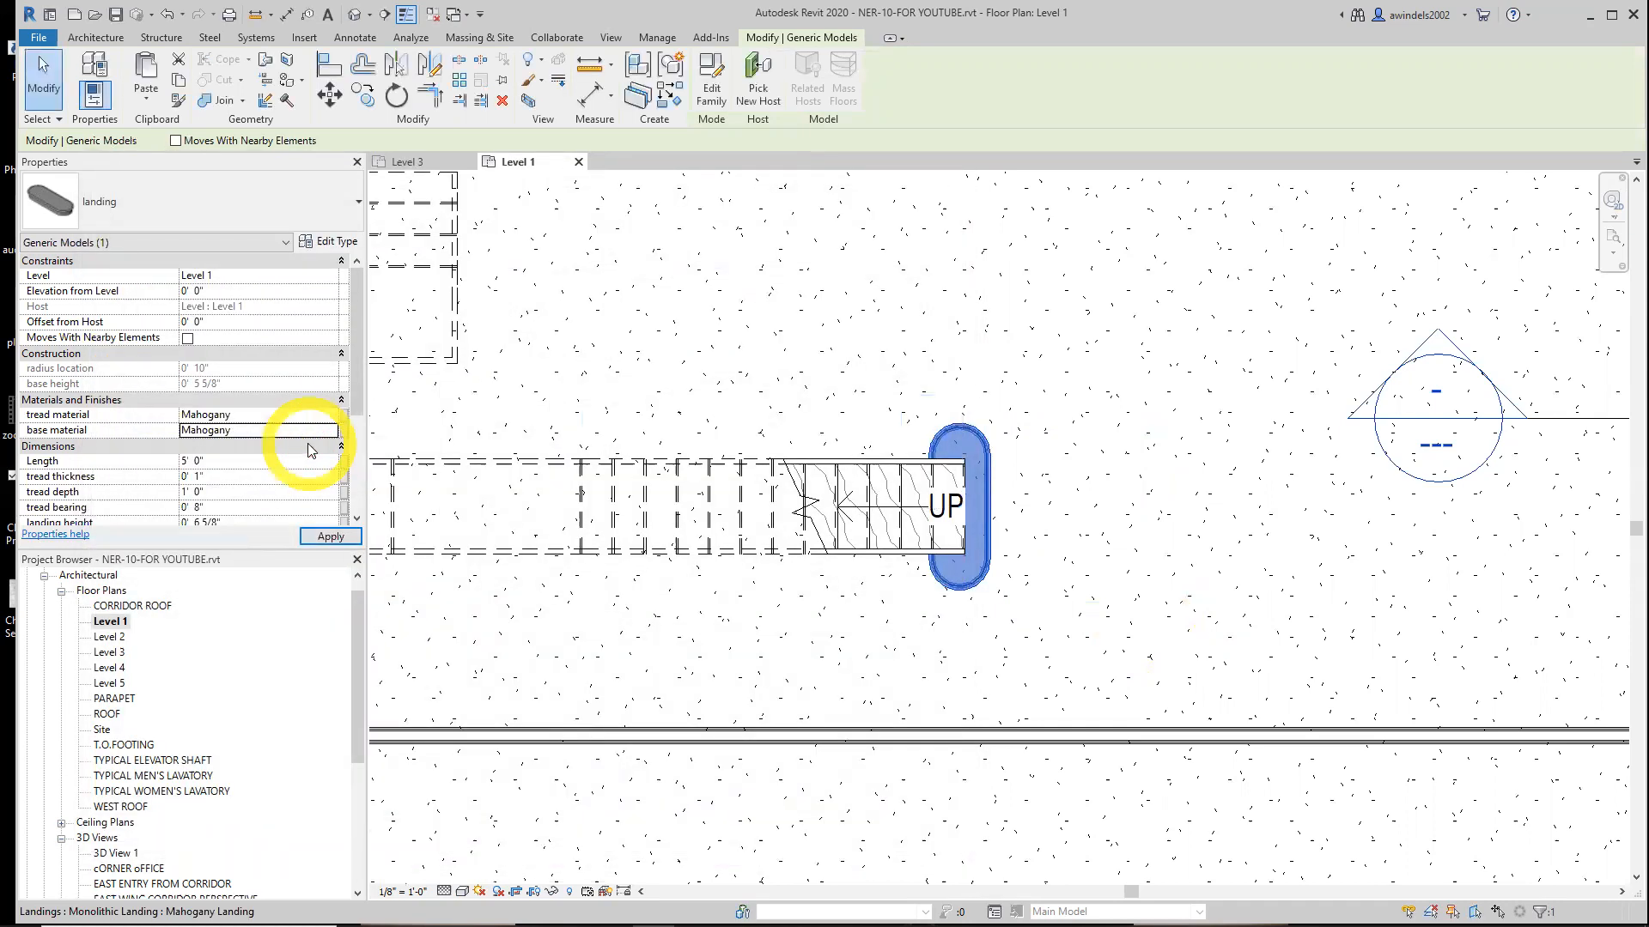
{"action": "left_click", "coordinate": [250, 430]}
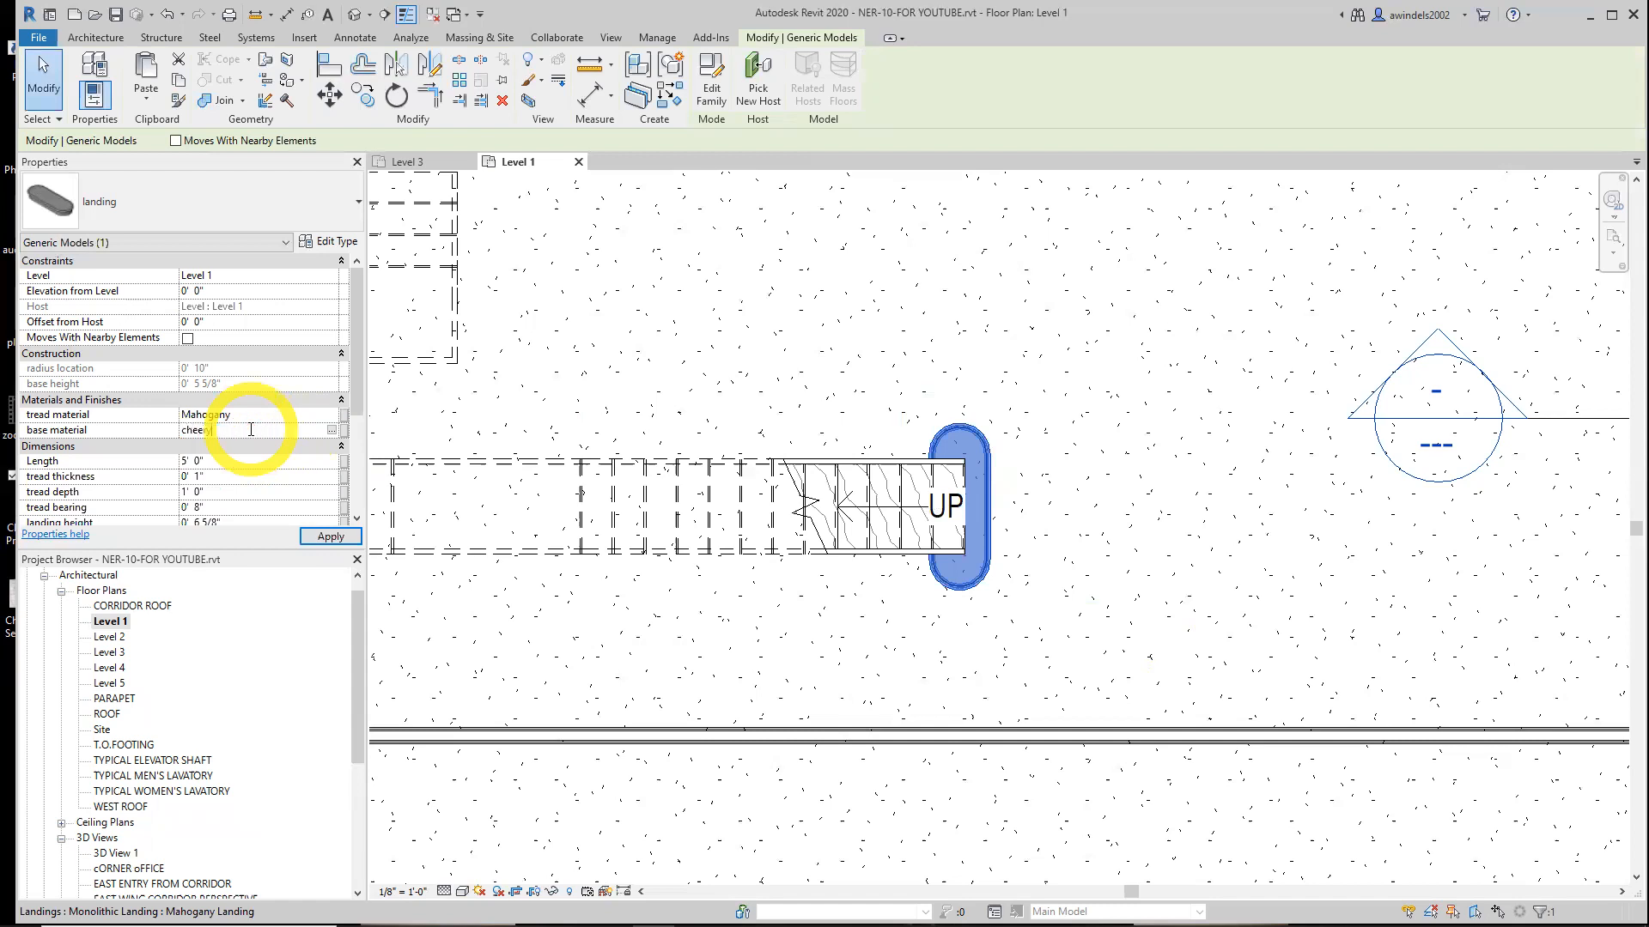
{"action": "type", "text": "cheery"}
{"action": "key", "text": "Return"}
{"action": "key", "text": "Return"}
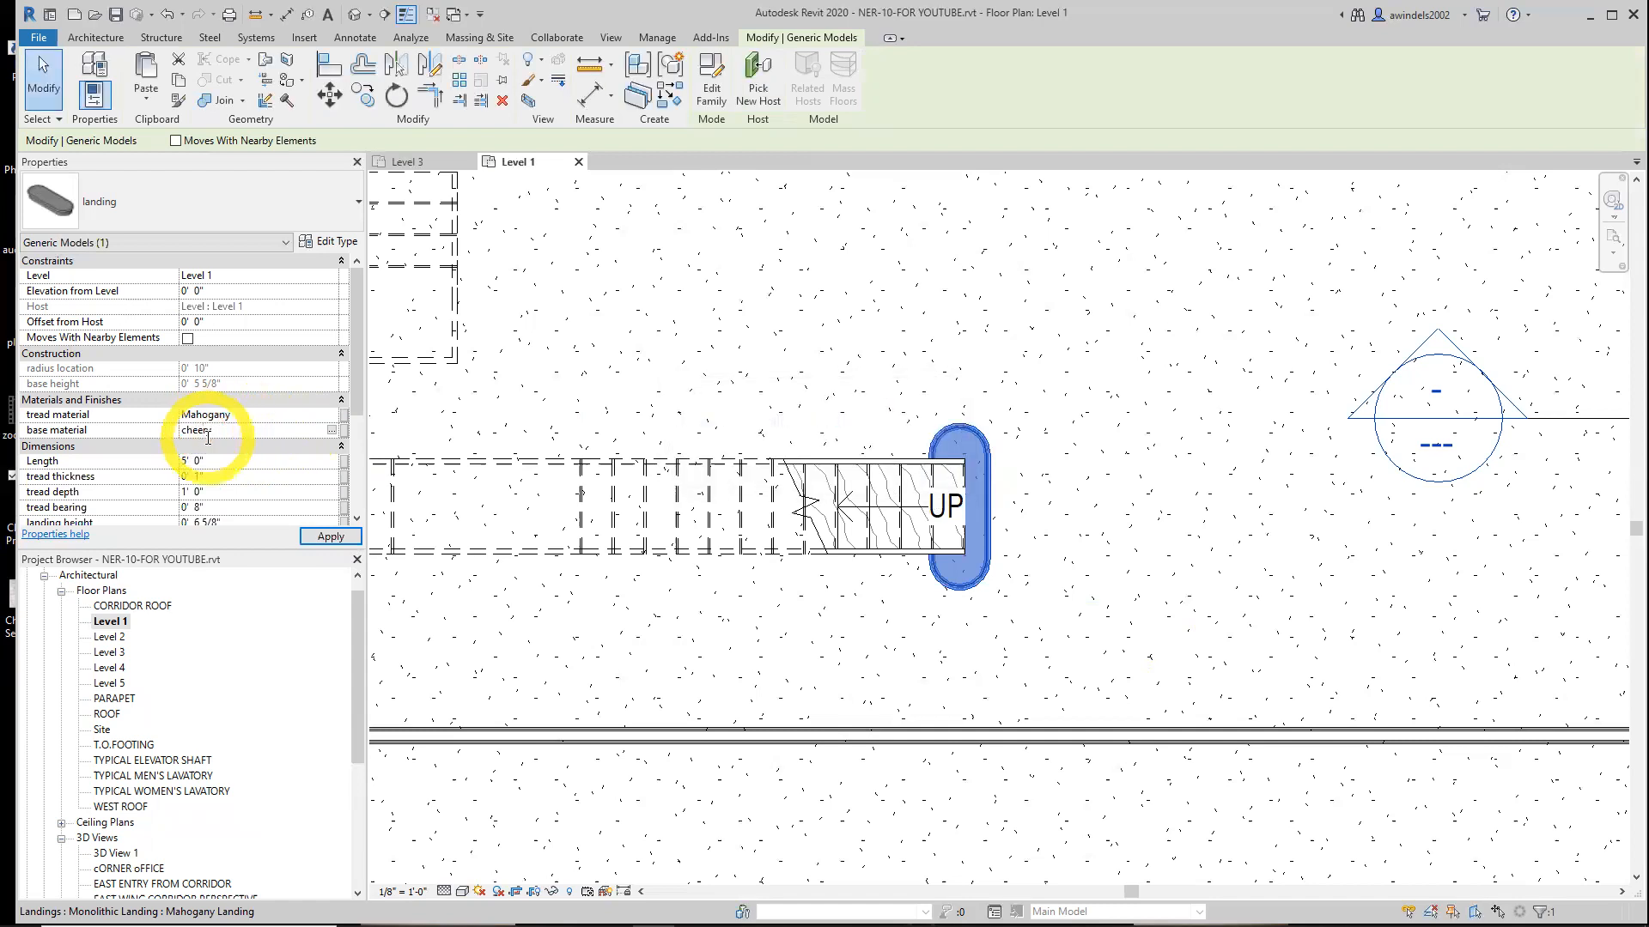
{"action": "left_click", "coordinate": [213, 431]}
{"action": "left_click", "coordinate": [245, 414]}
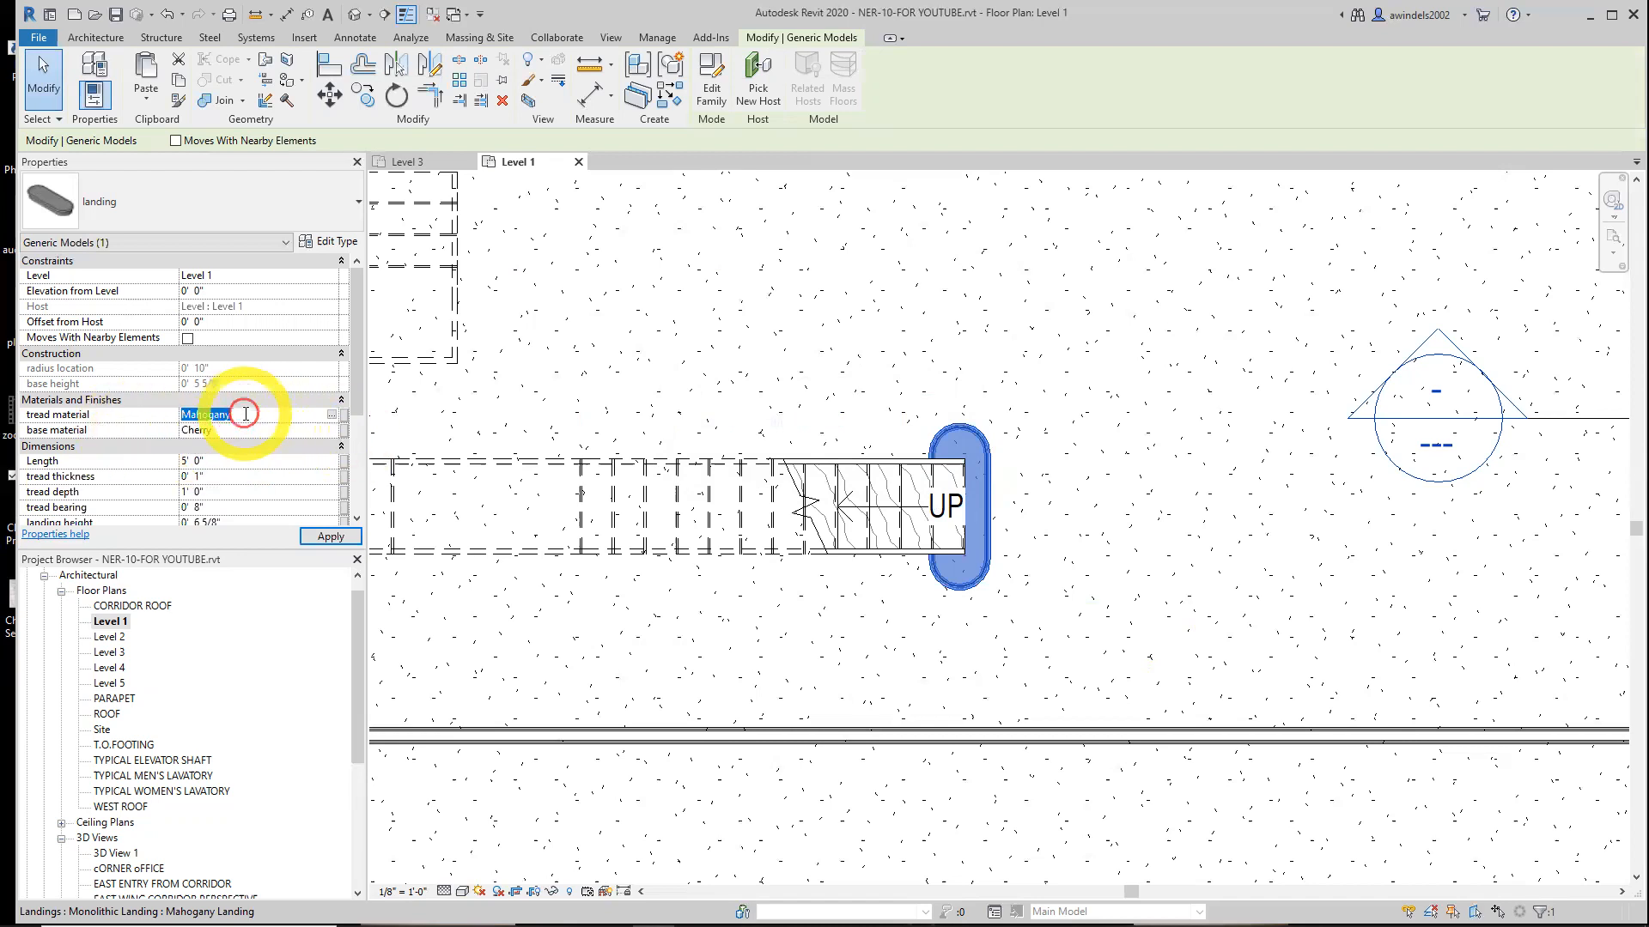
{"action": "type", "text": "Cherry"}
{"action": "key", "text": "Return"}
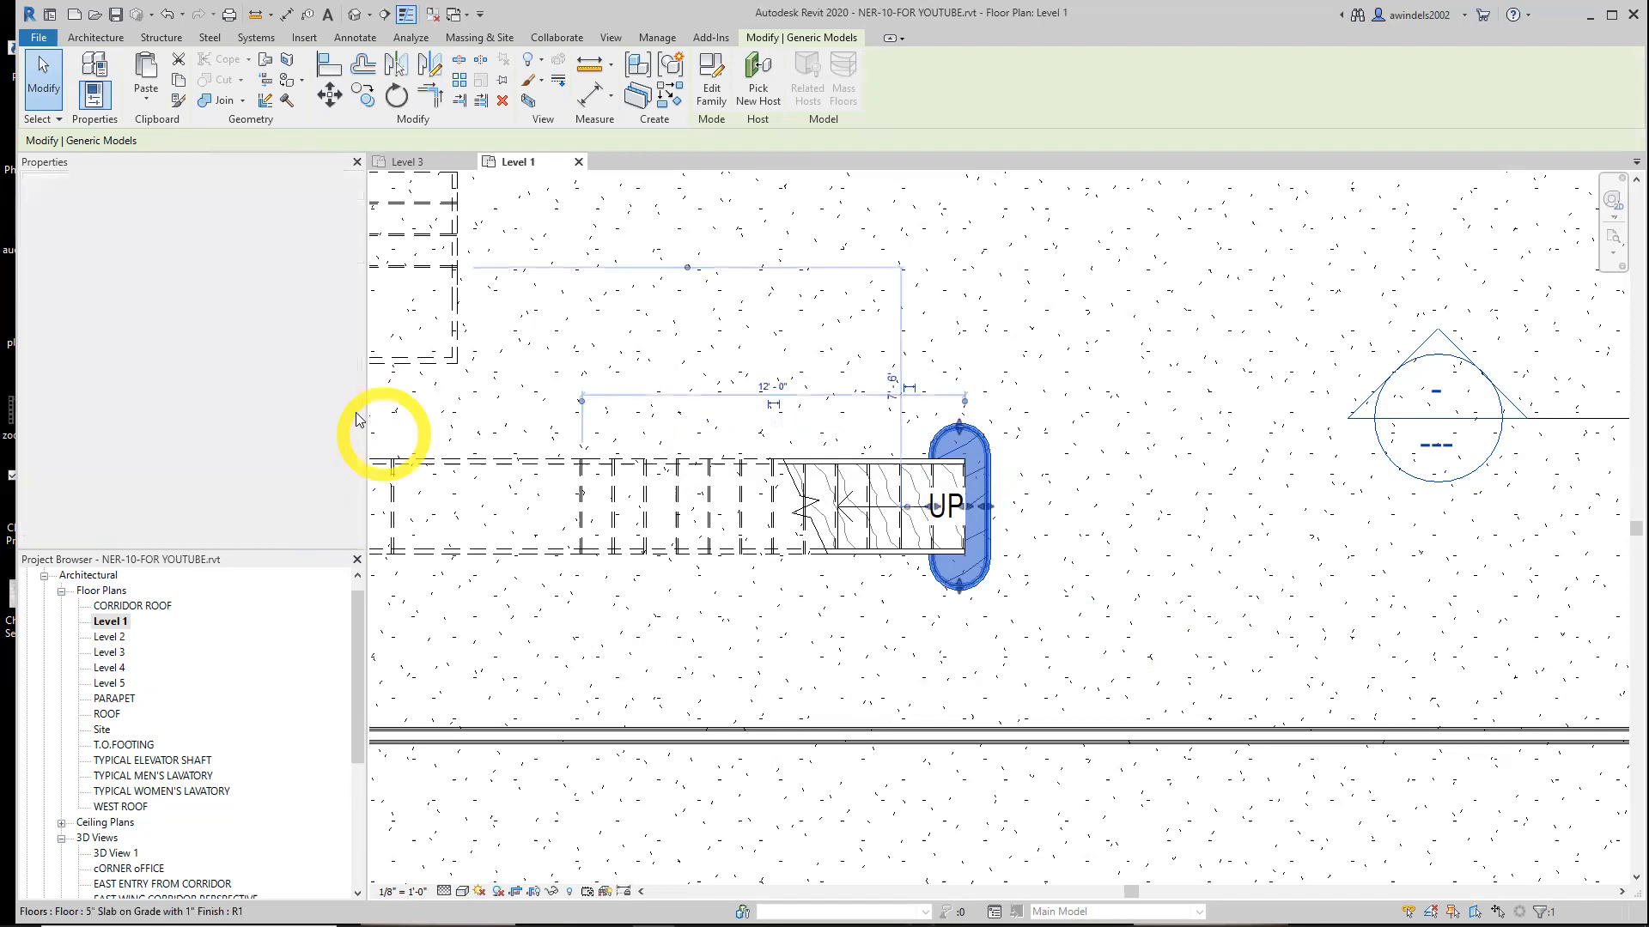
Open 3D View 1 and inspect the new landing at the foot of the stair
{"action": "left_click_drag", "start_coordinate": [352, 395], "coordinate": [361, 452]}
{"action": "left_click", "coordinate": [215, 384]}
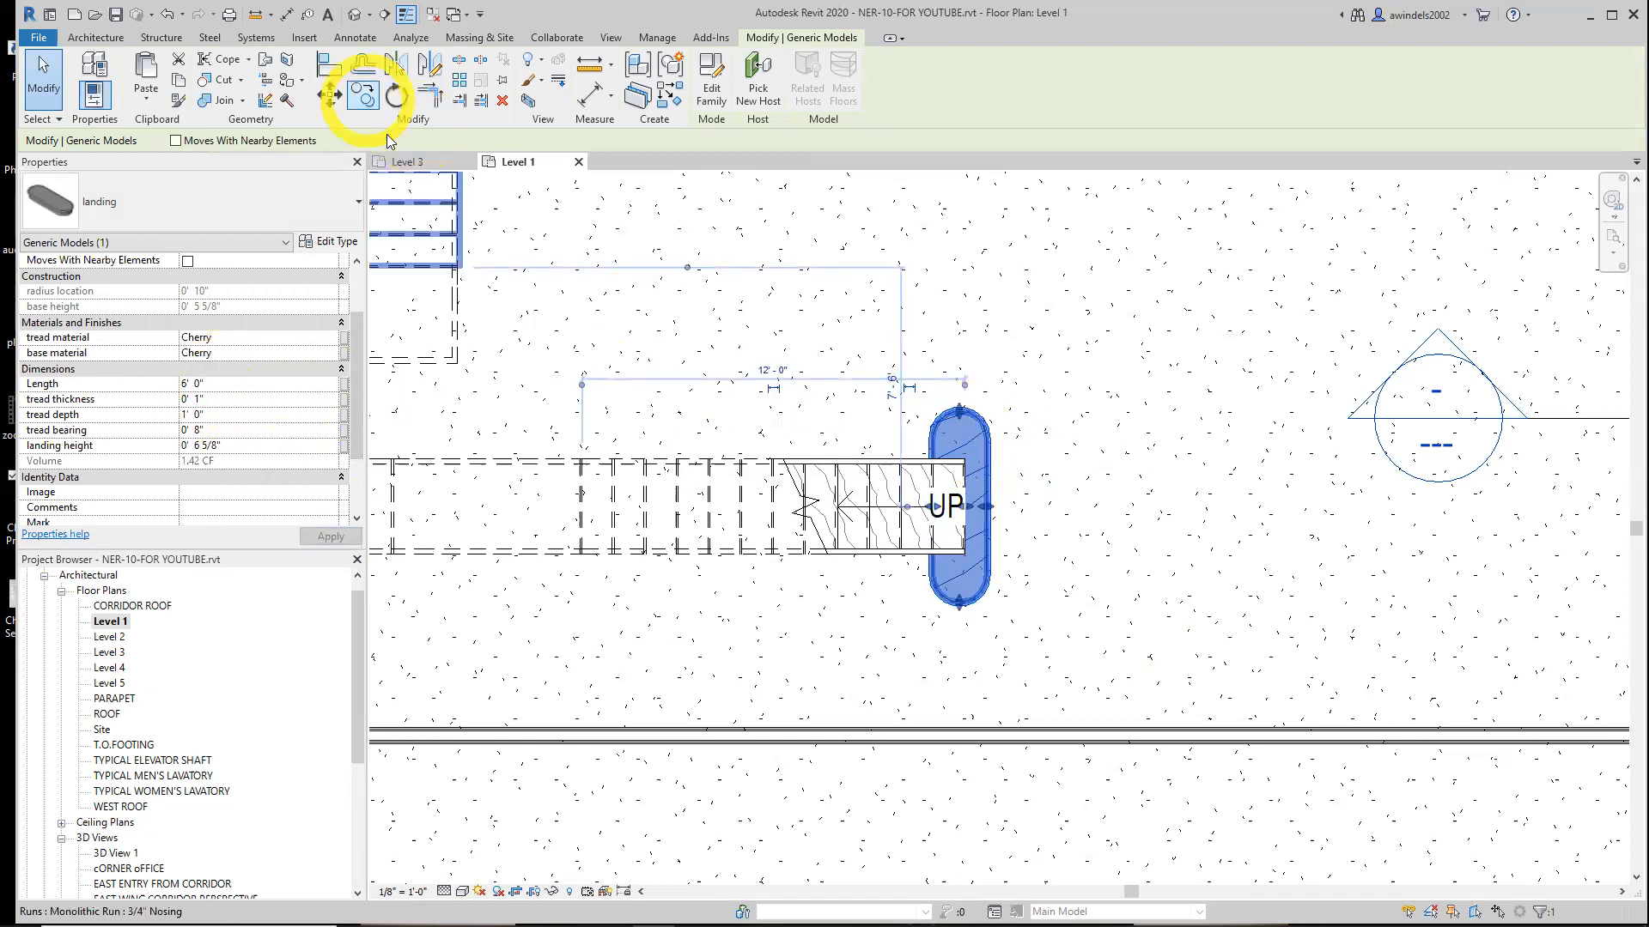
{"action": "left_click_drag", "start_coordinate": [357, 663], "coordinate": [357, 772]}
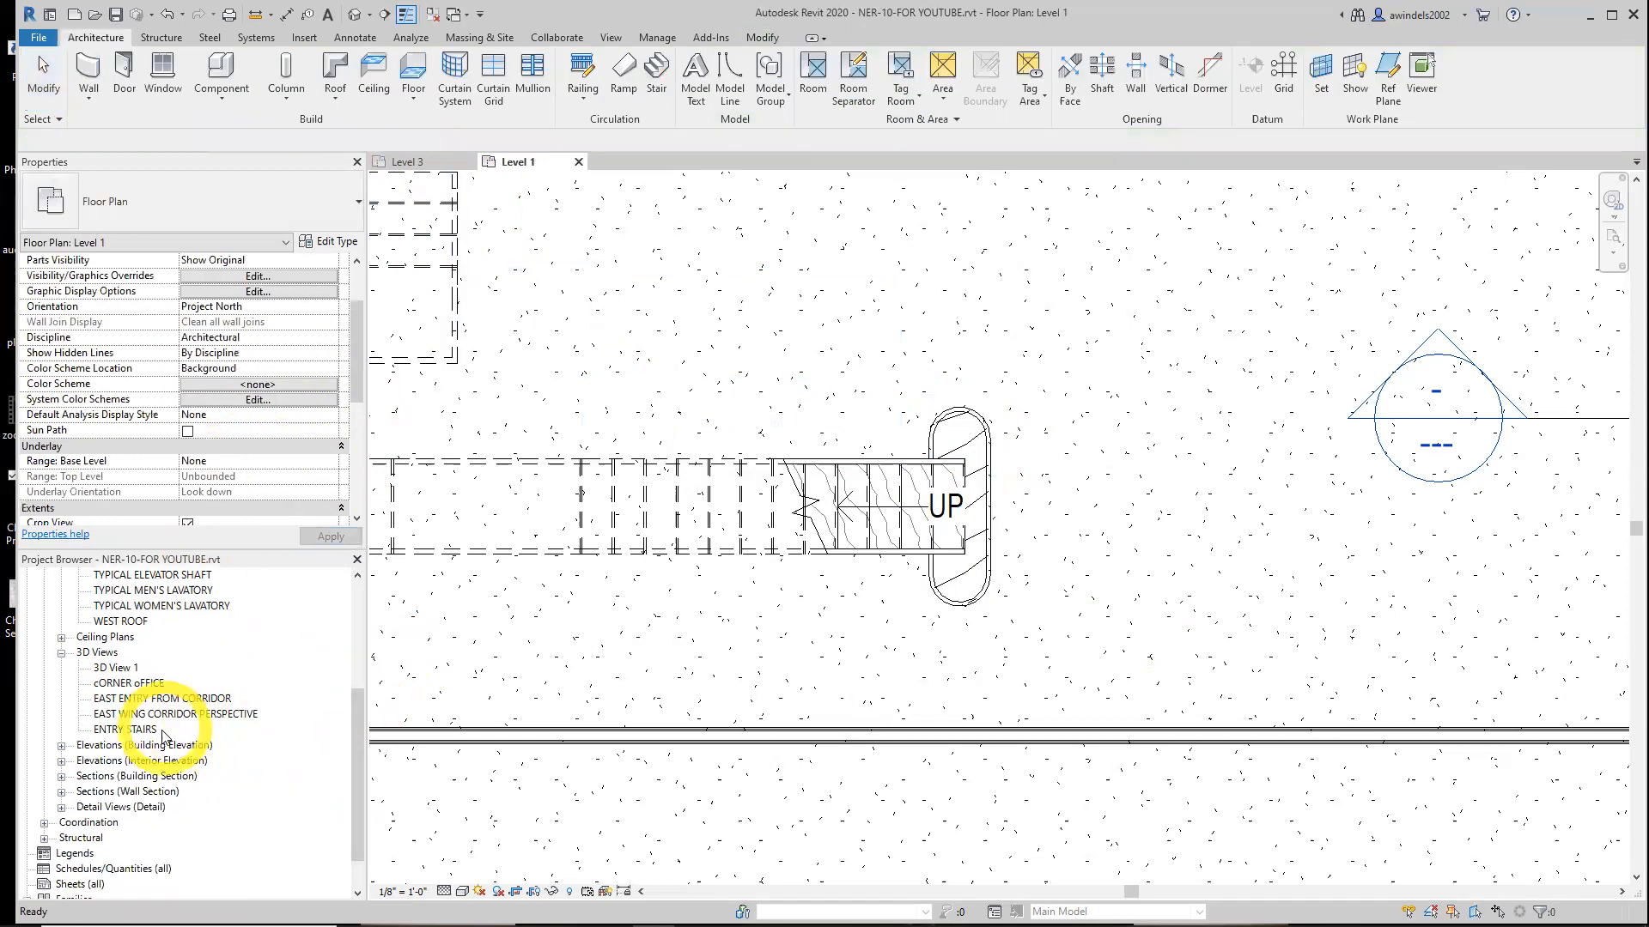
{"action": "double_click", "coordinate": [124, 668]}
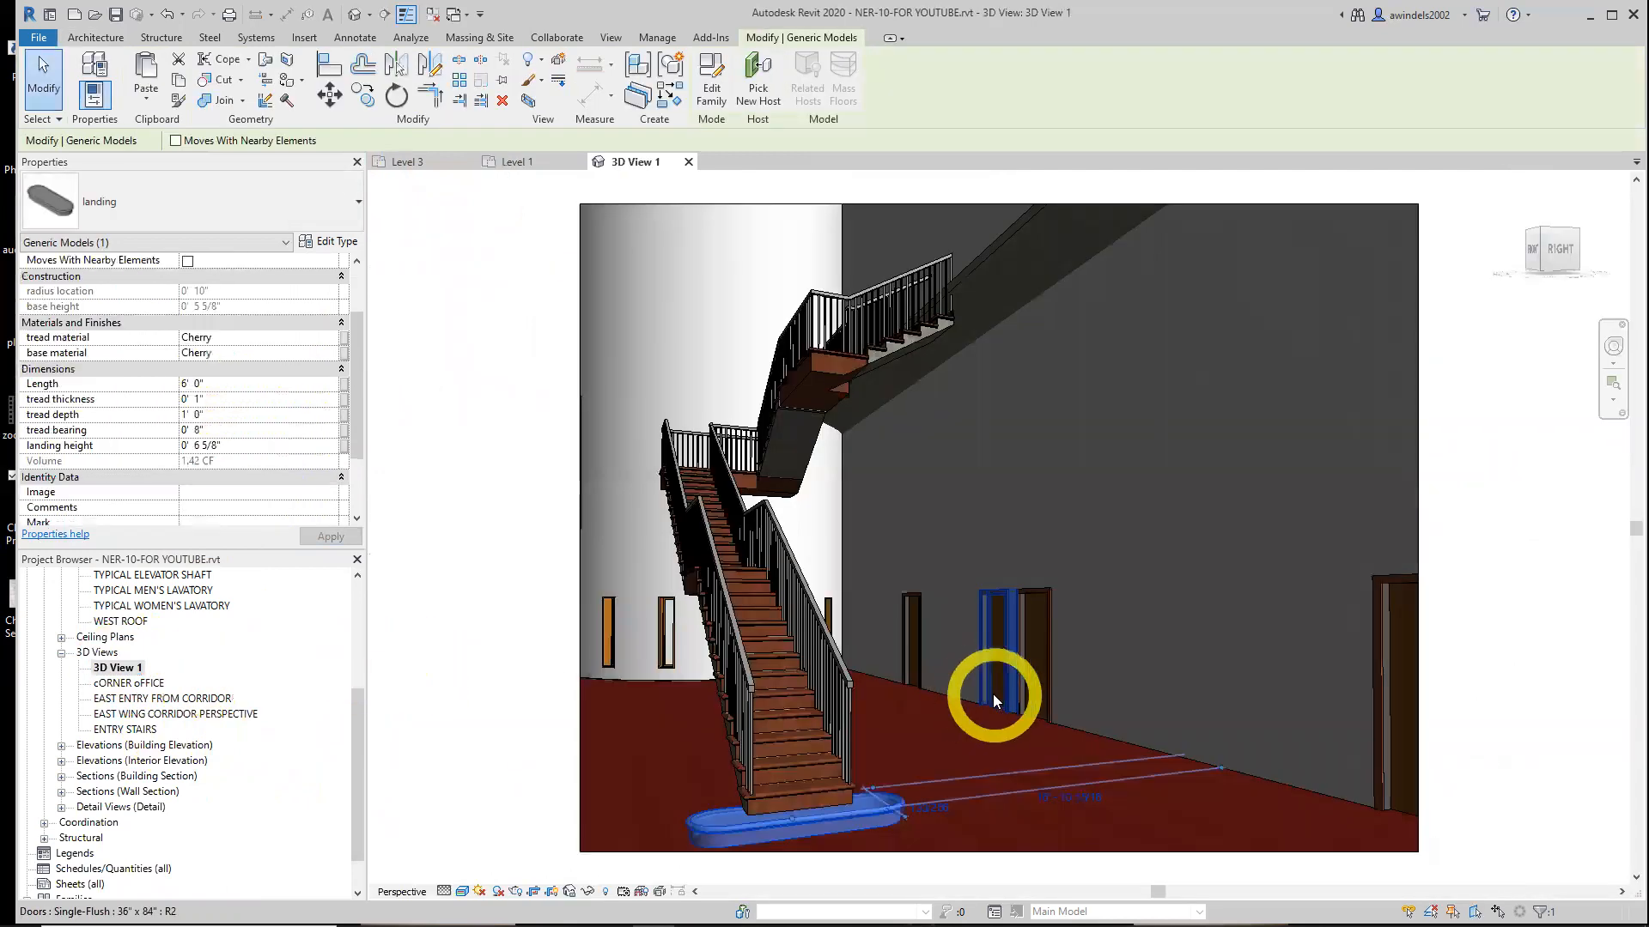
{"action": "key", "text": "Escape"}
{"action": "middle_click_drag", "start_coordinate": [901, 802], "coordinate": [931, 704]}
{"action": "left_click", "coordinate": [939, 715]}
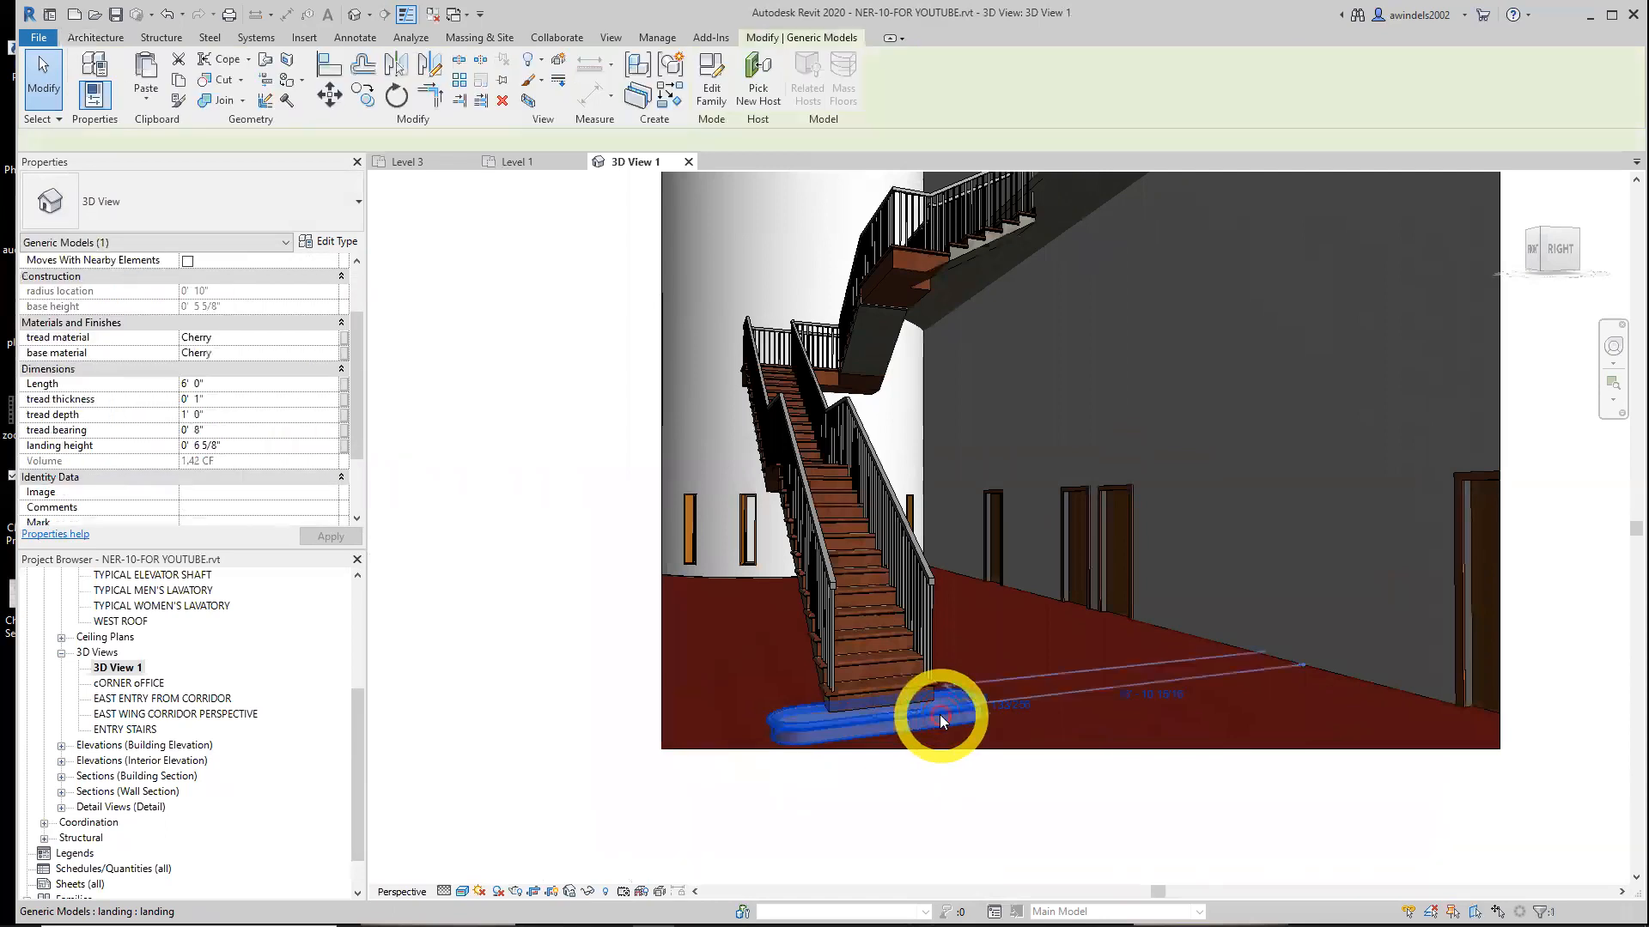
{"action": "left_click", "coordinate": [900, 694]}
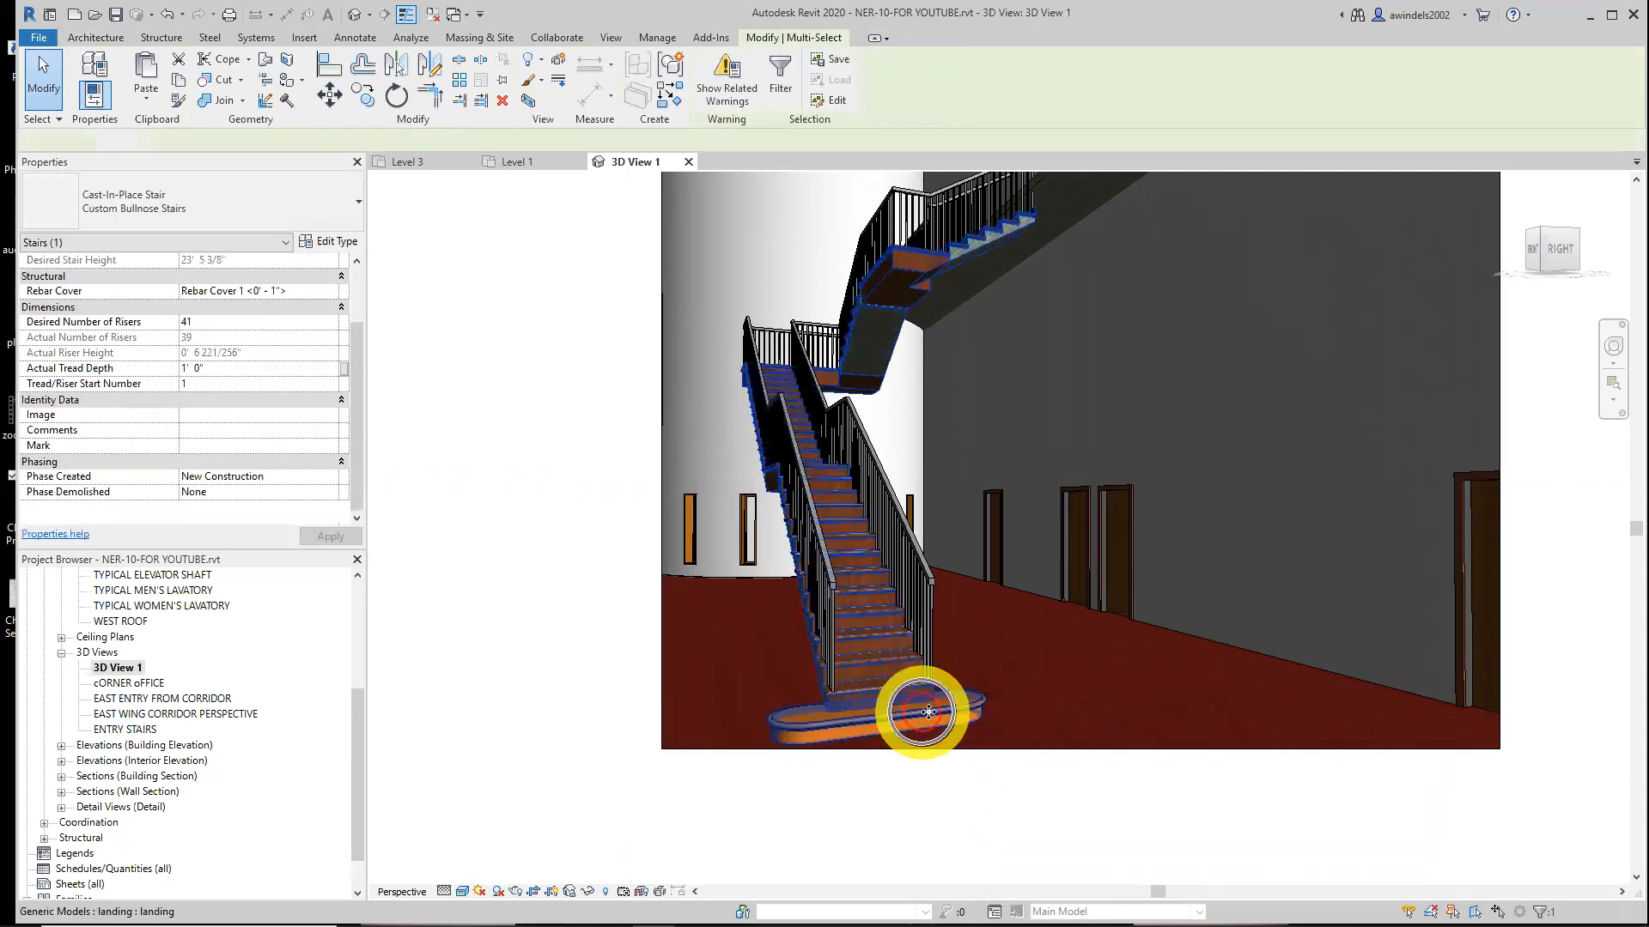
{"action": "key", "text": "Escape"}
Load the post_up family from the Chapter-10 folder into the project
{"action": "left_click", "coordinate": [411, 163]}
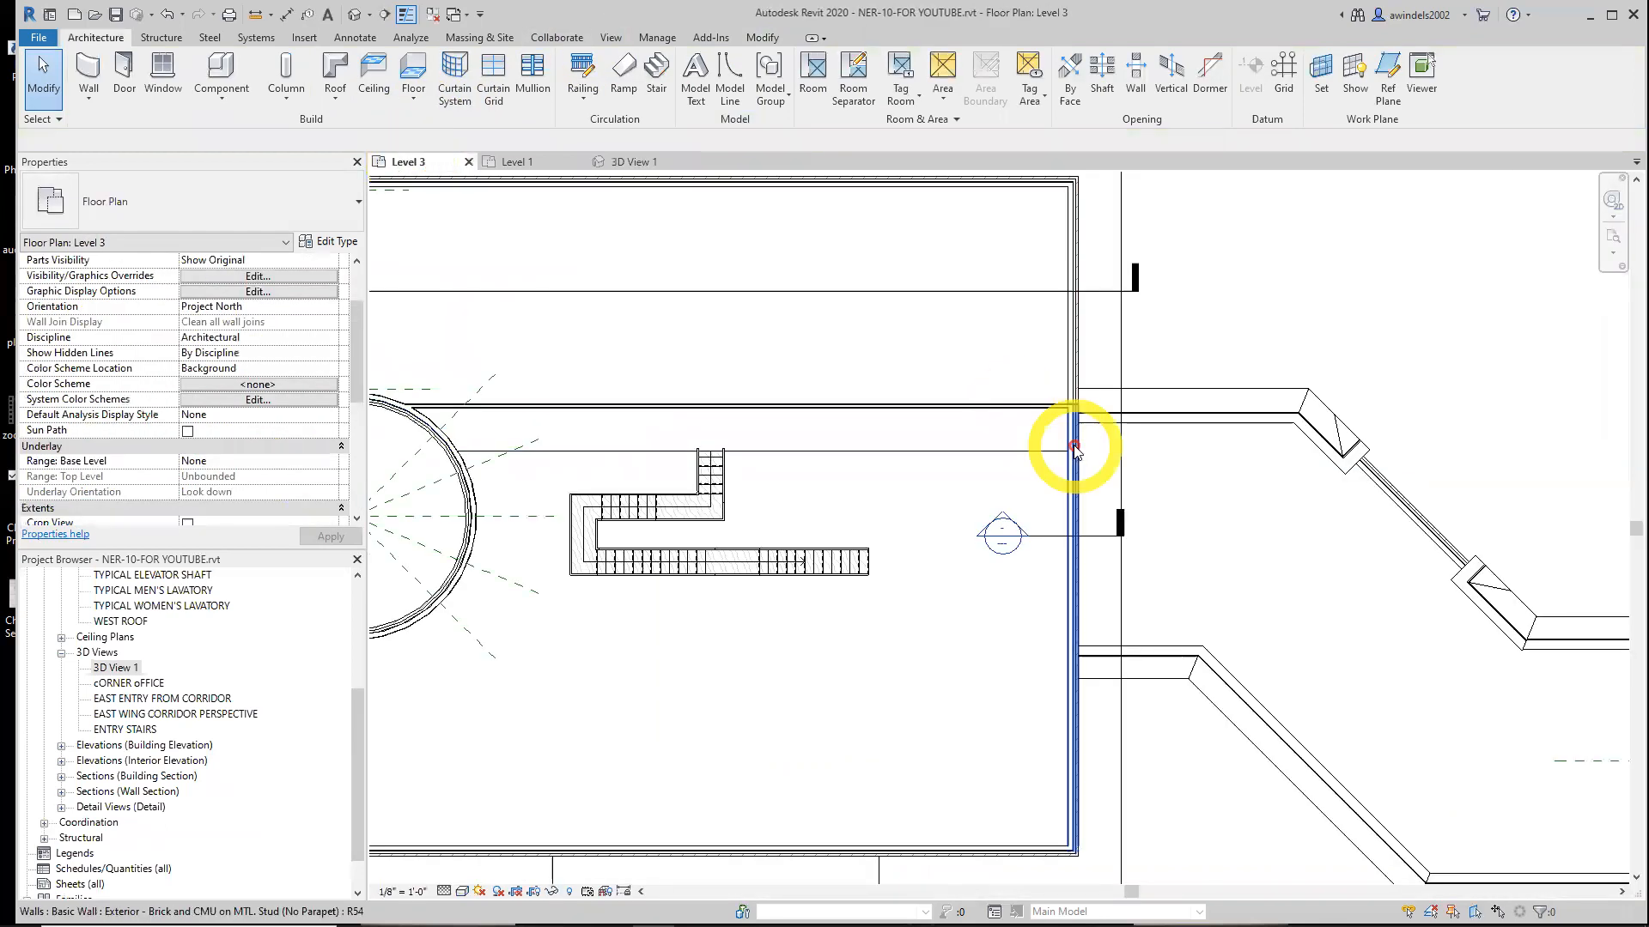
{"action": "left_click", "coordinate": [515, 162]}
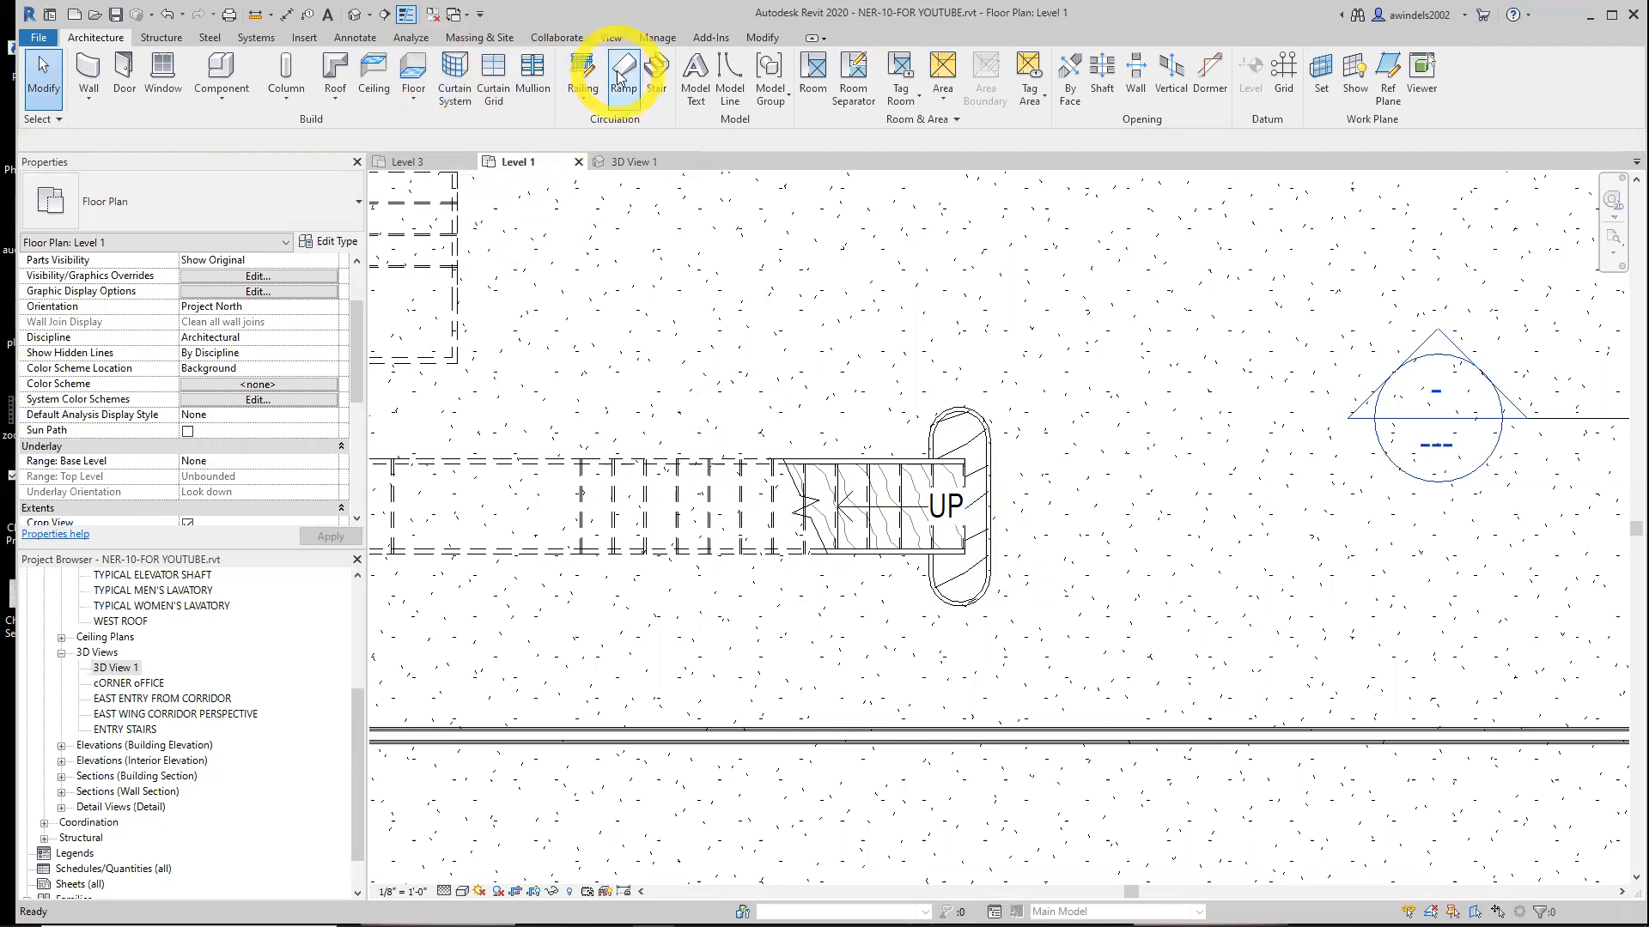
{"action": "left_click", "coordinate": [304, 37]}
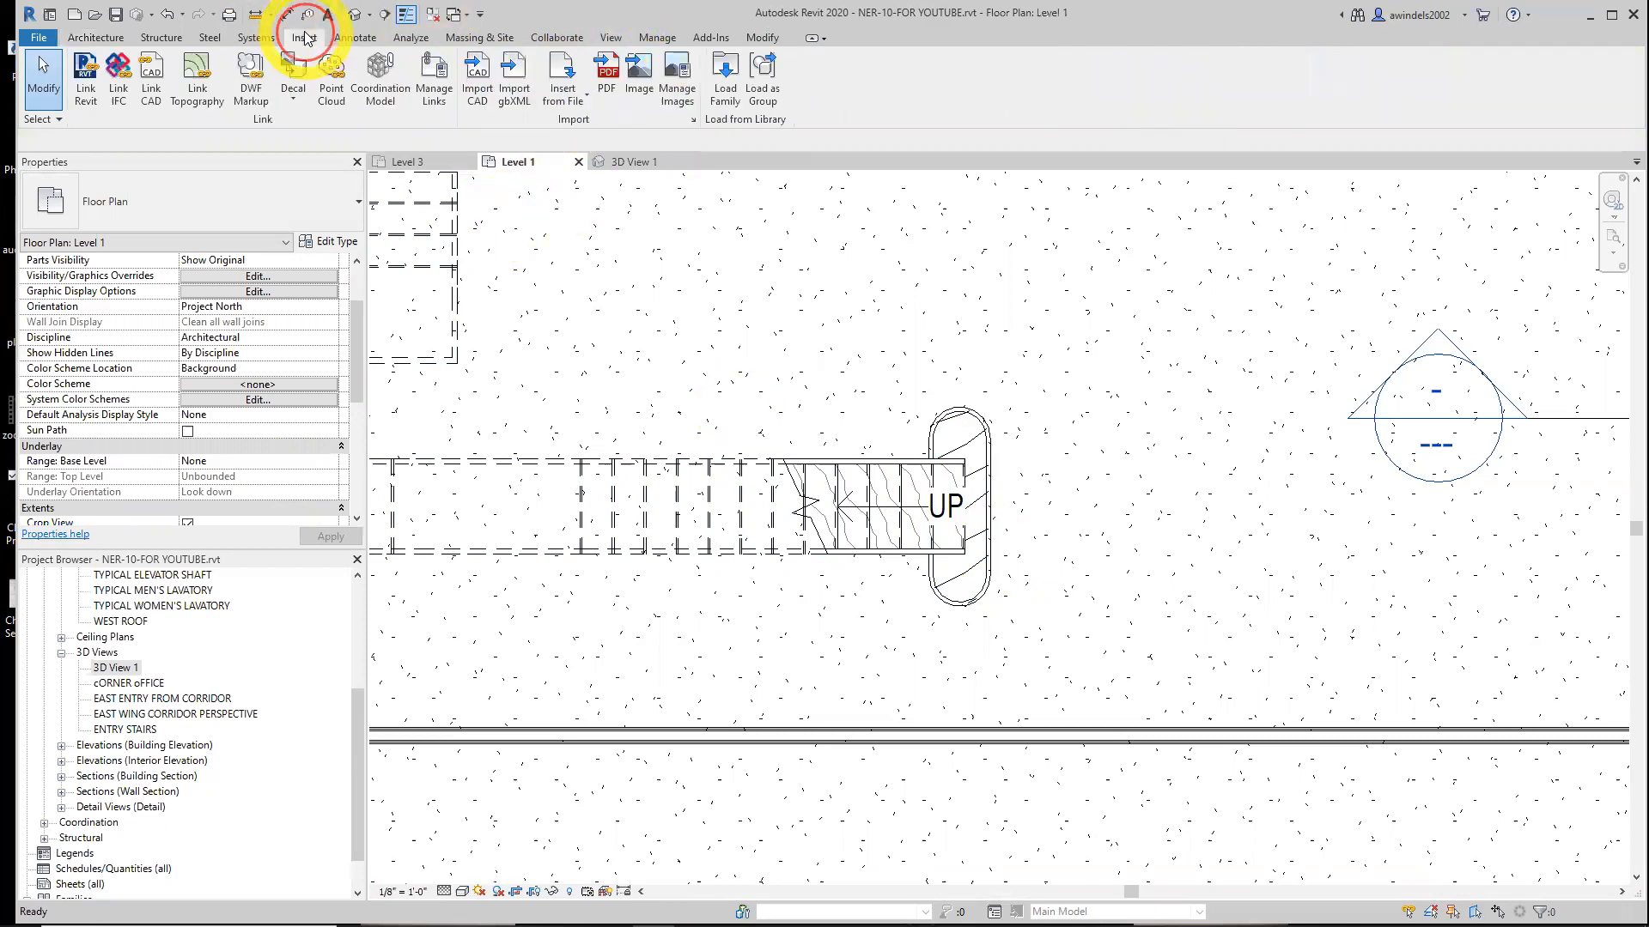
{"action": "left_click", "coordinate": [725, 82]}
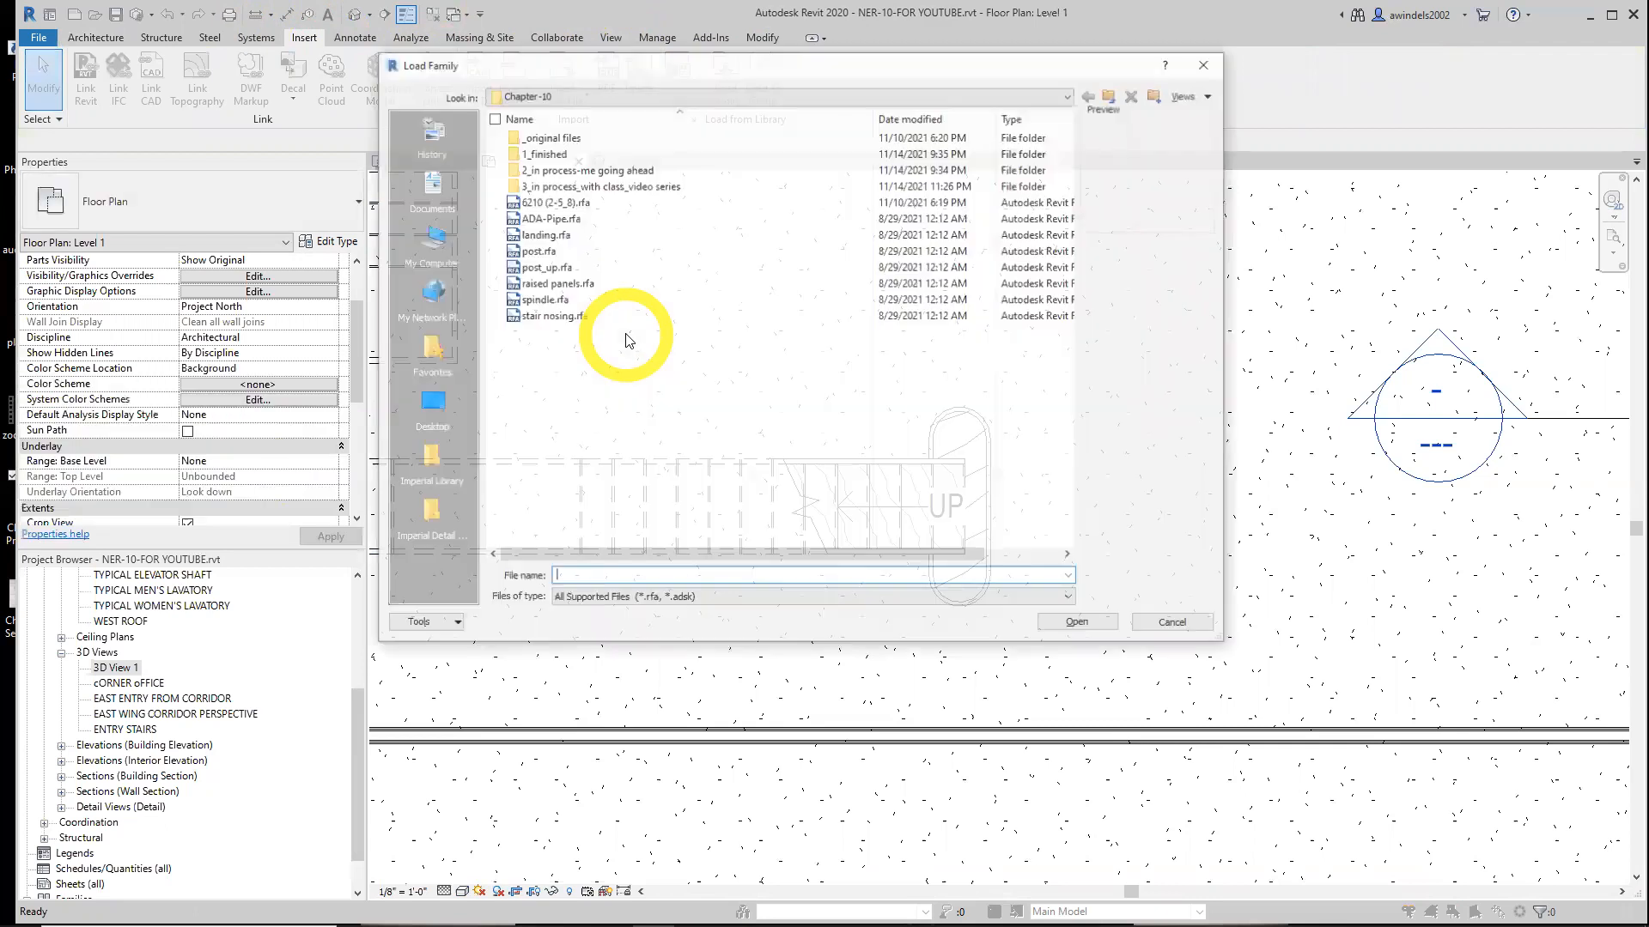
{"action": "left_click", "coordinate": [599, 267]}
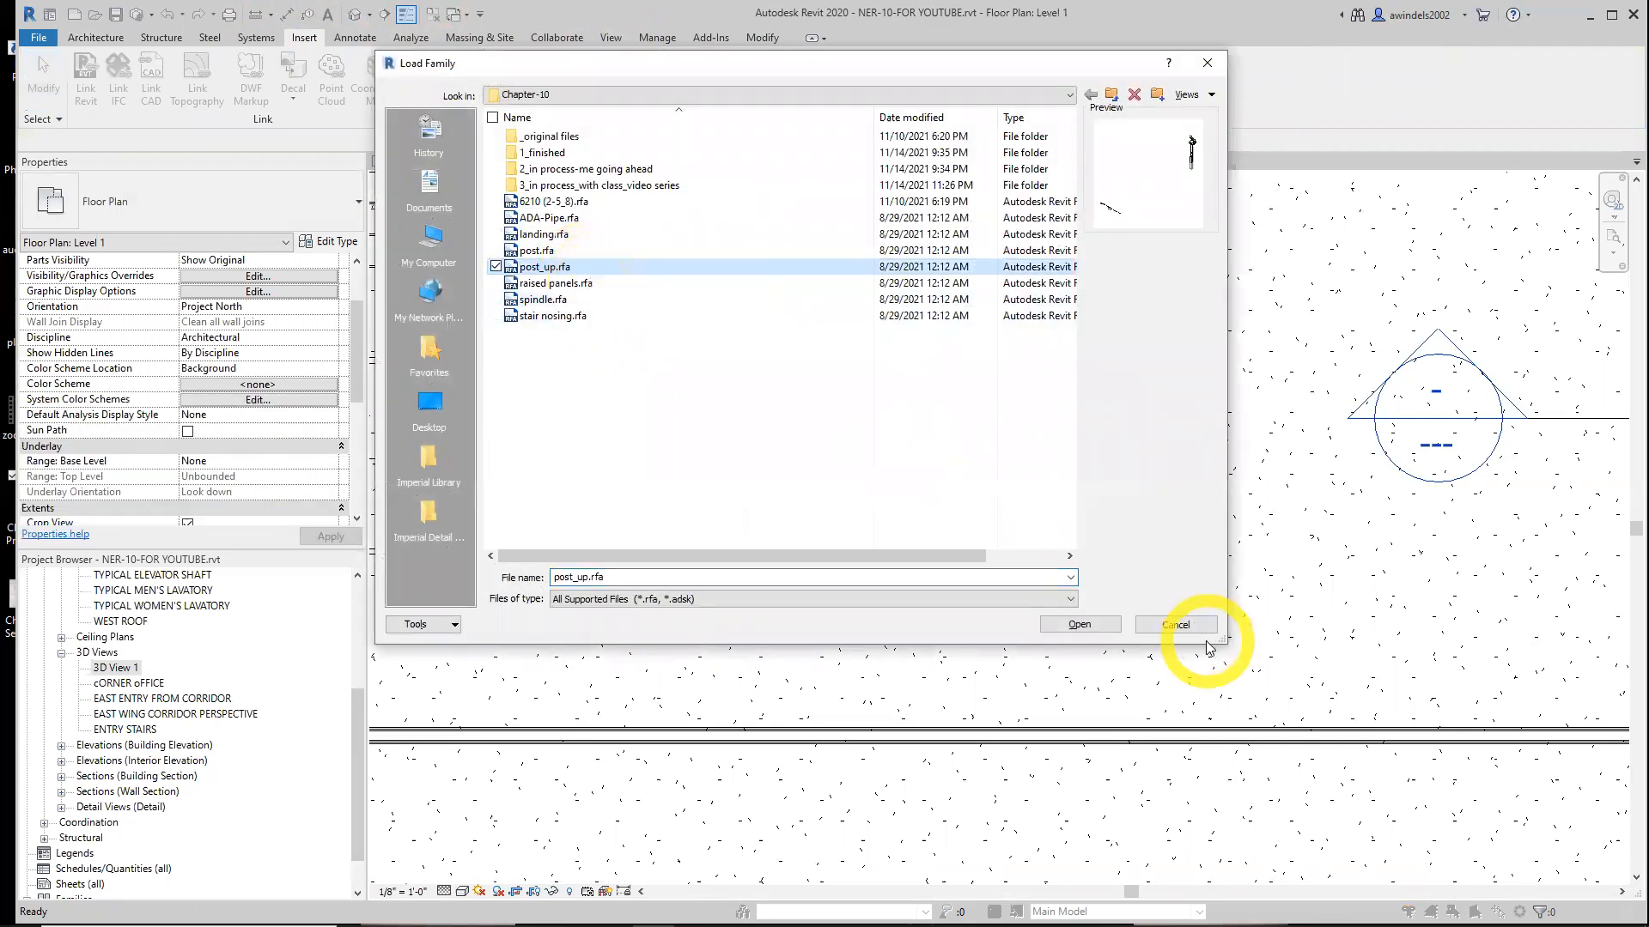
{"action": "left_click", "coordinate": [1080, 625]}
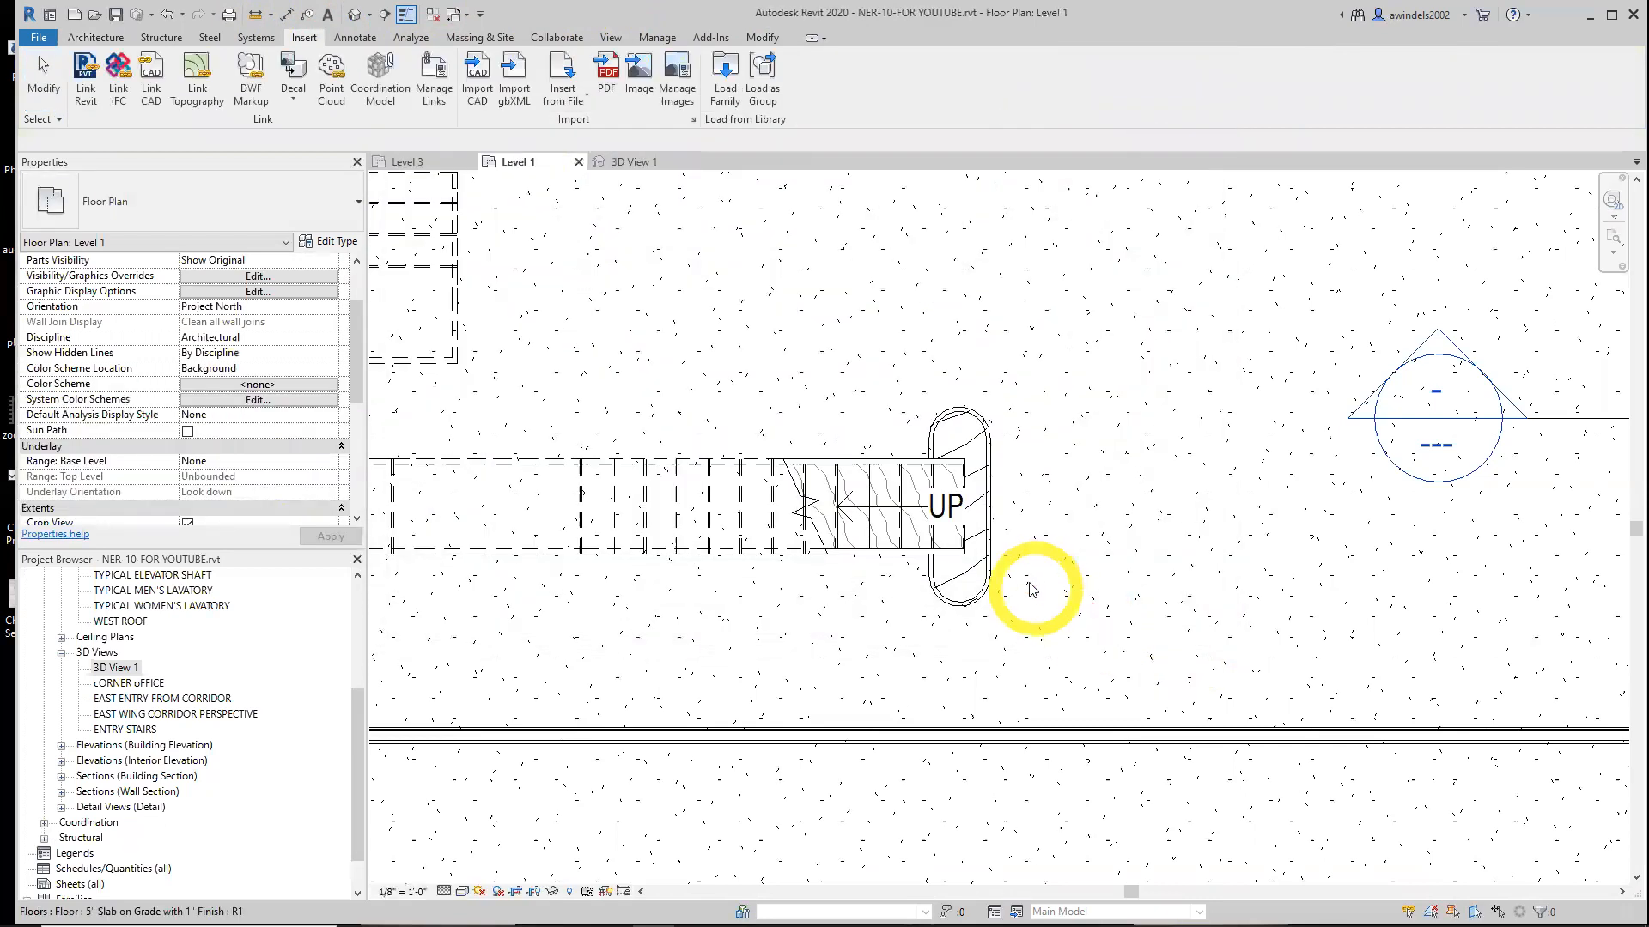
Place a post_up 'with gooseneck' component beside the bottom end of the stair on the Level 1 plan
{"action": "left_click", "coordinate": [92, 38]}
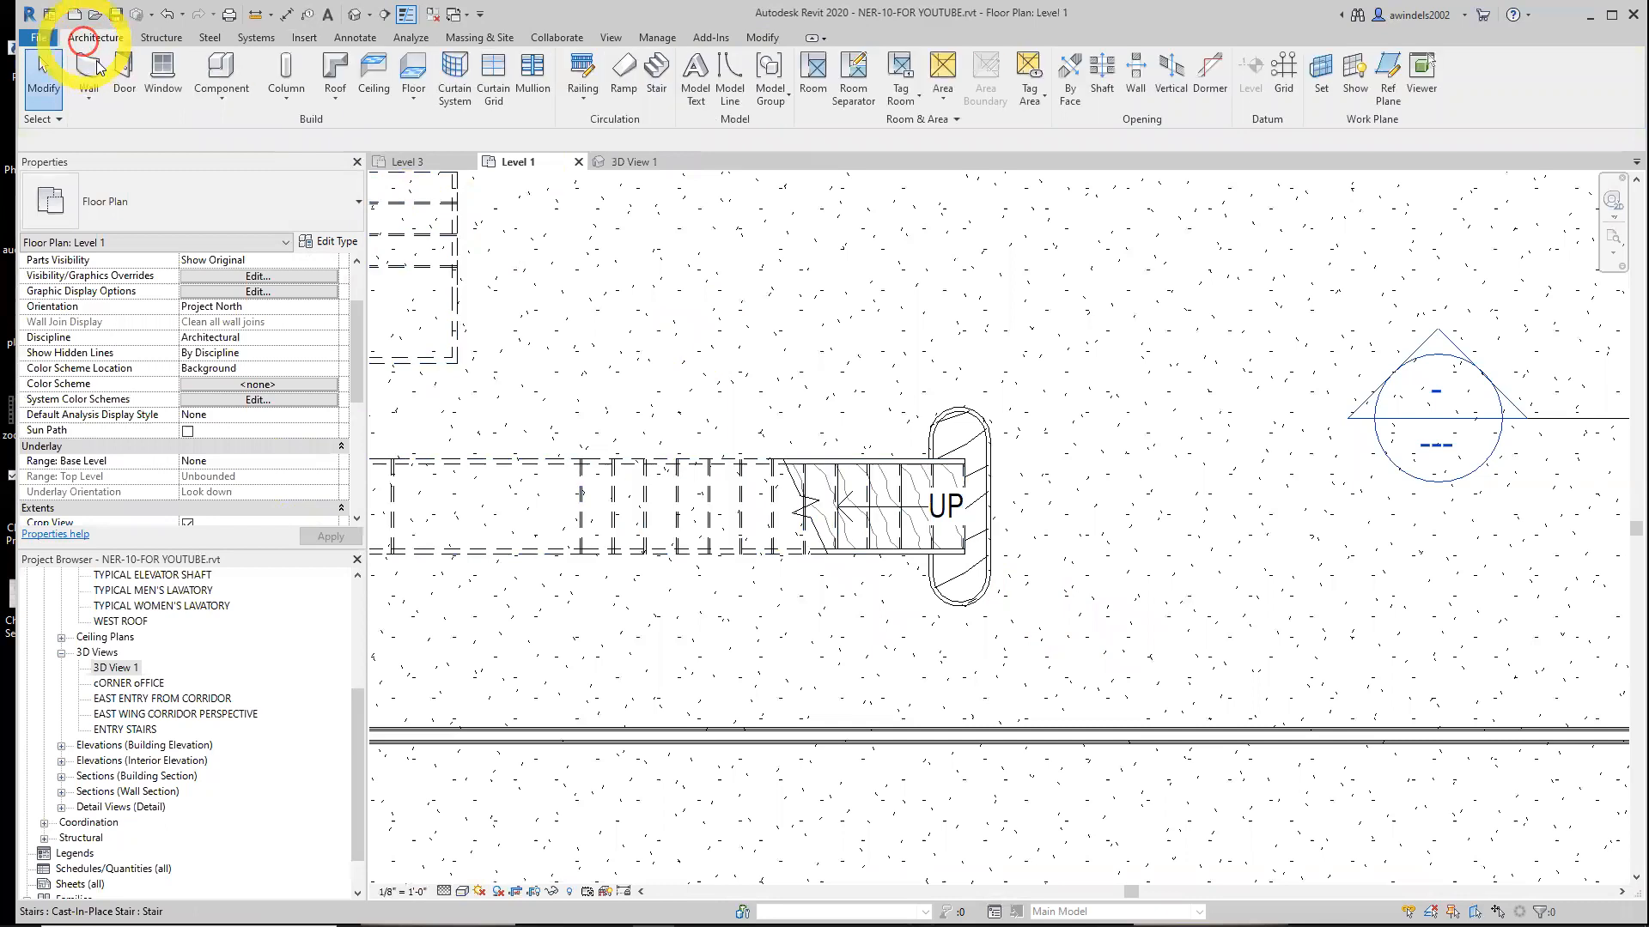
{"action": "left_click", "coordinate": [215, 76]}
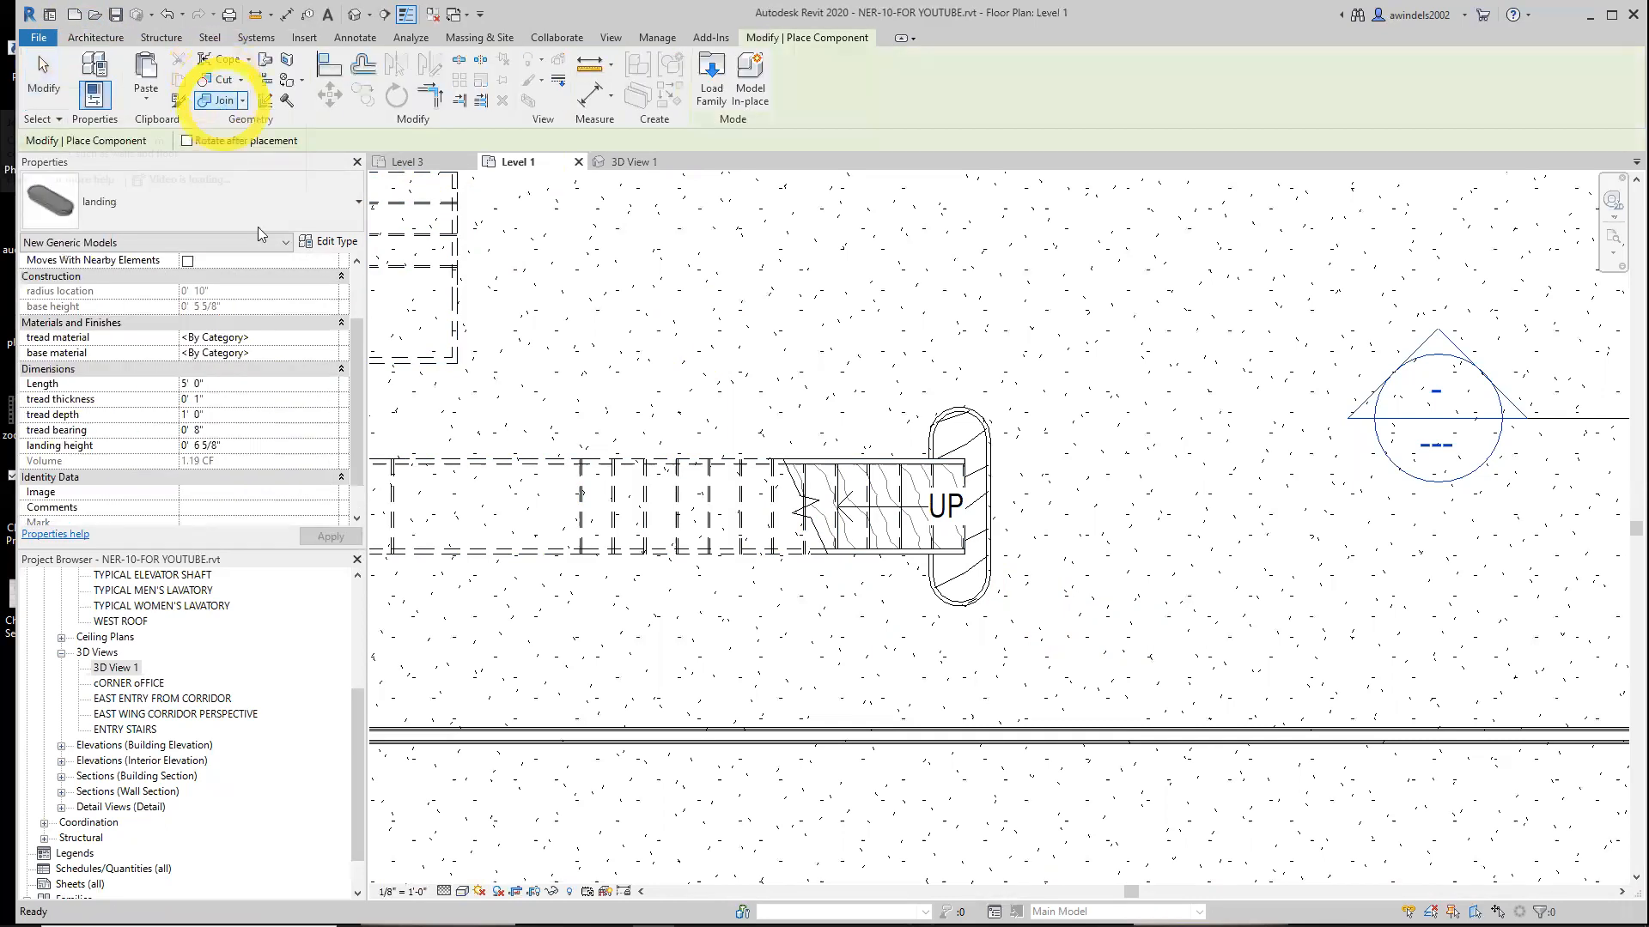
{"action": "left_click", "coordinate": [148, 222]}
{"action": "left_click", "coordinate": [123, 245]}
{"action": "type", "text": "post"}
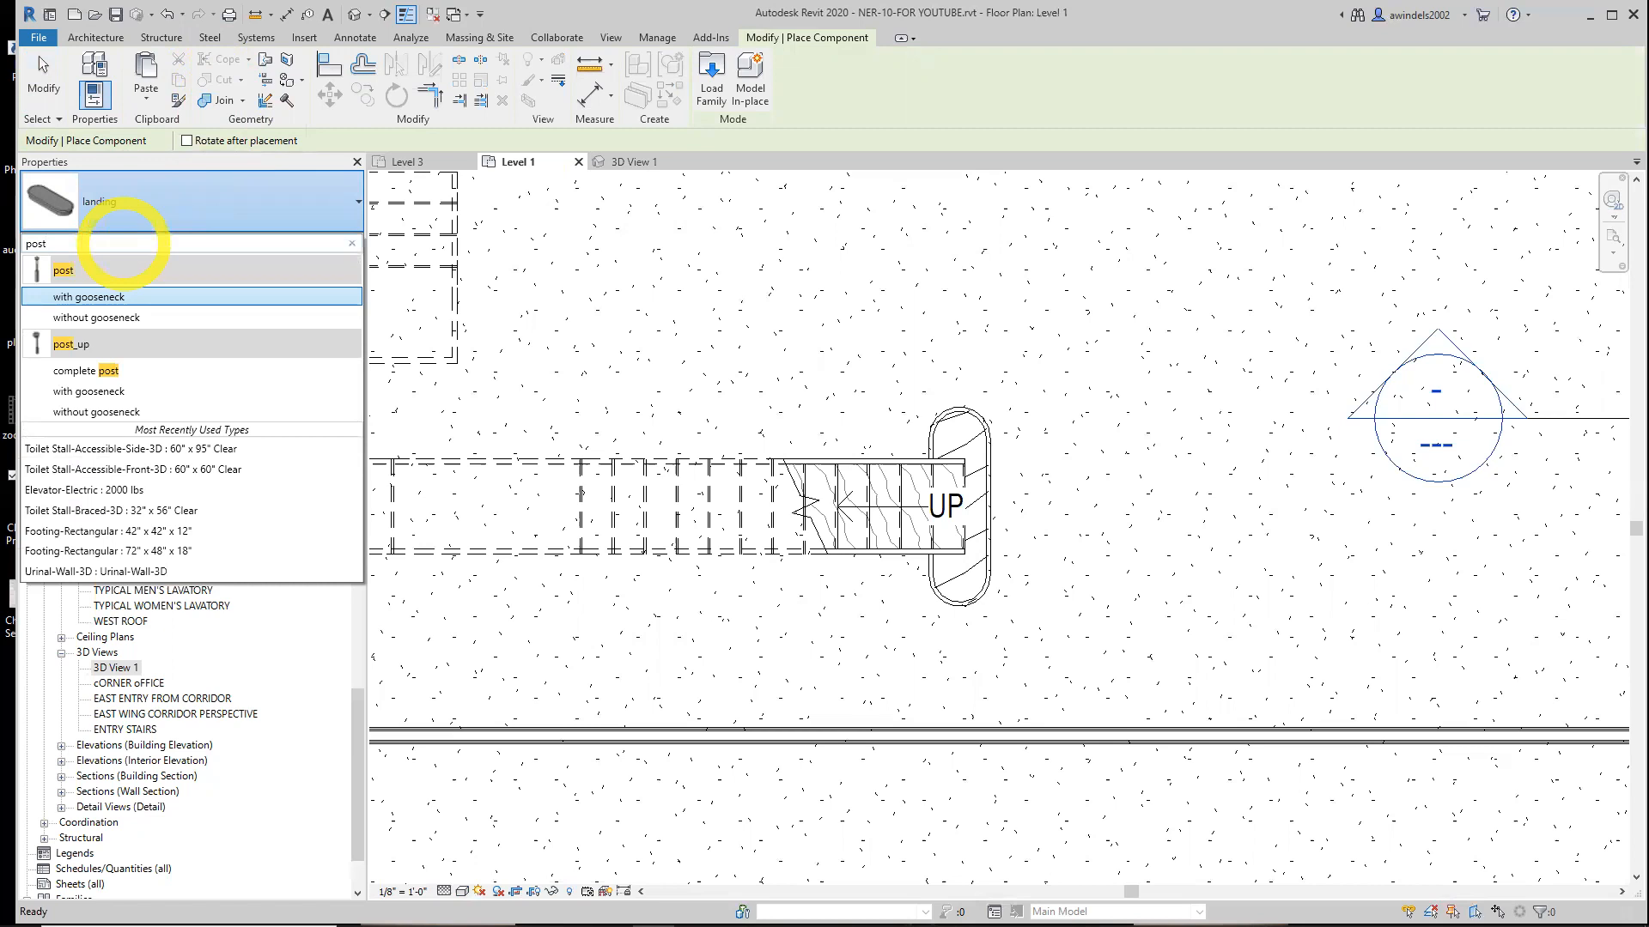
{"action": "left_click", "coordinate": [115, 392]}
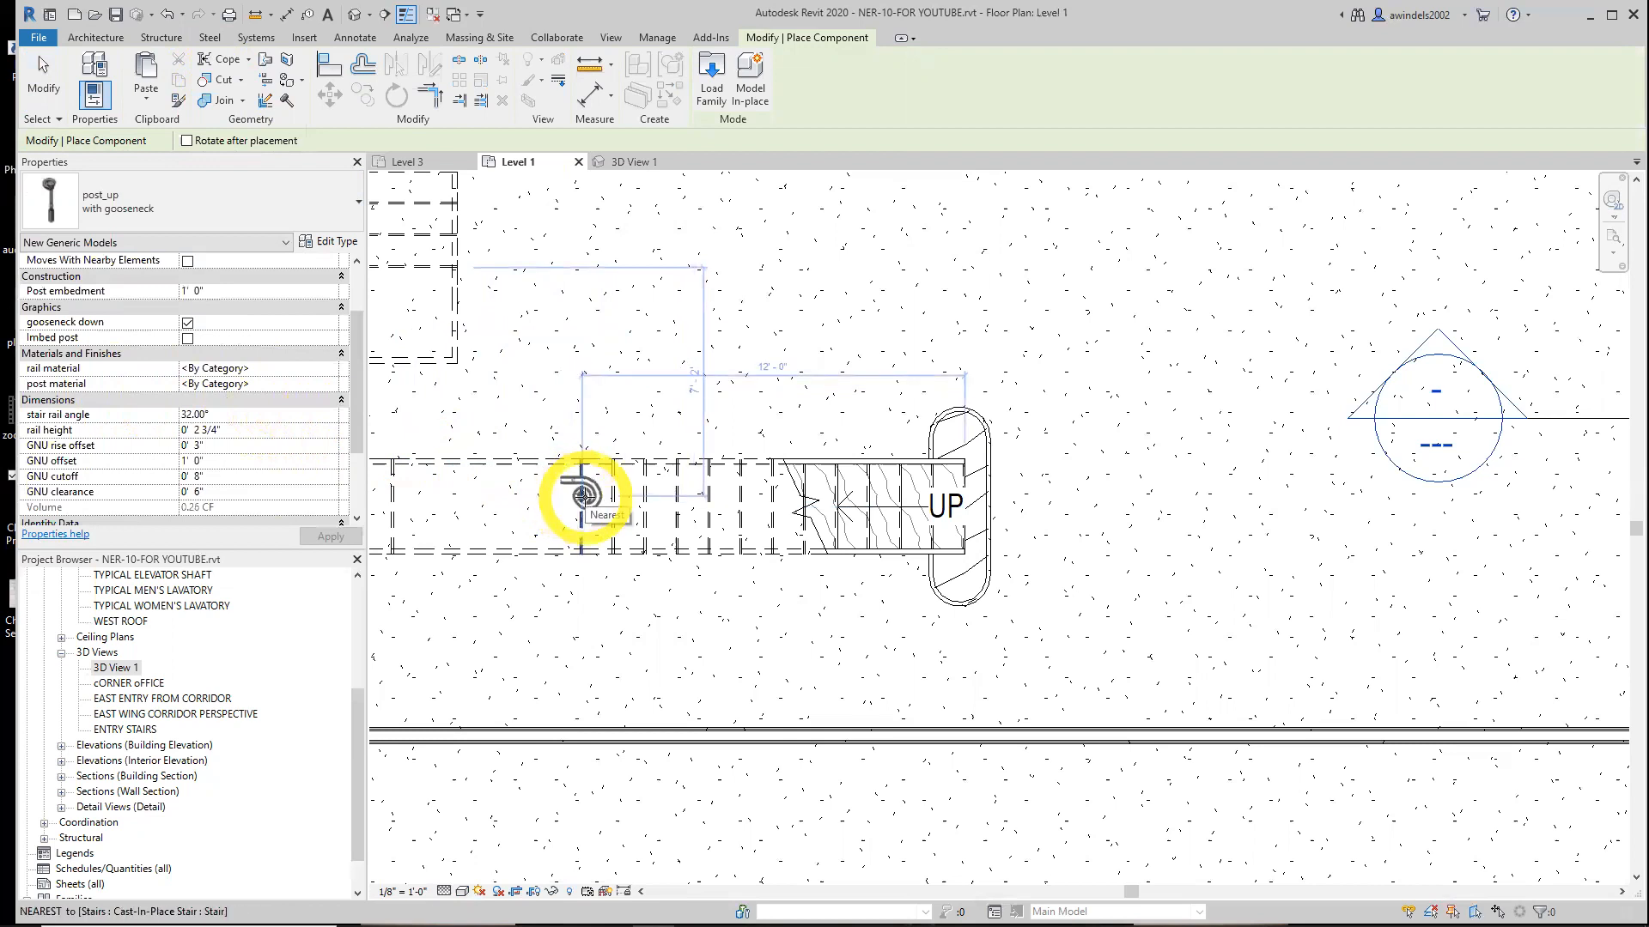
{"action": "middle_click_drag", "start_coordinate": [582, 496], "coordinate": [540, 611]}
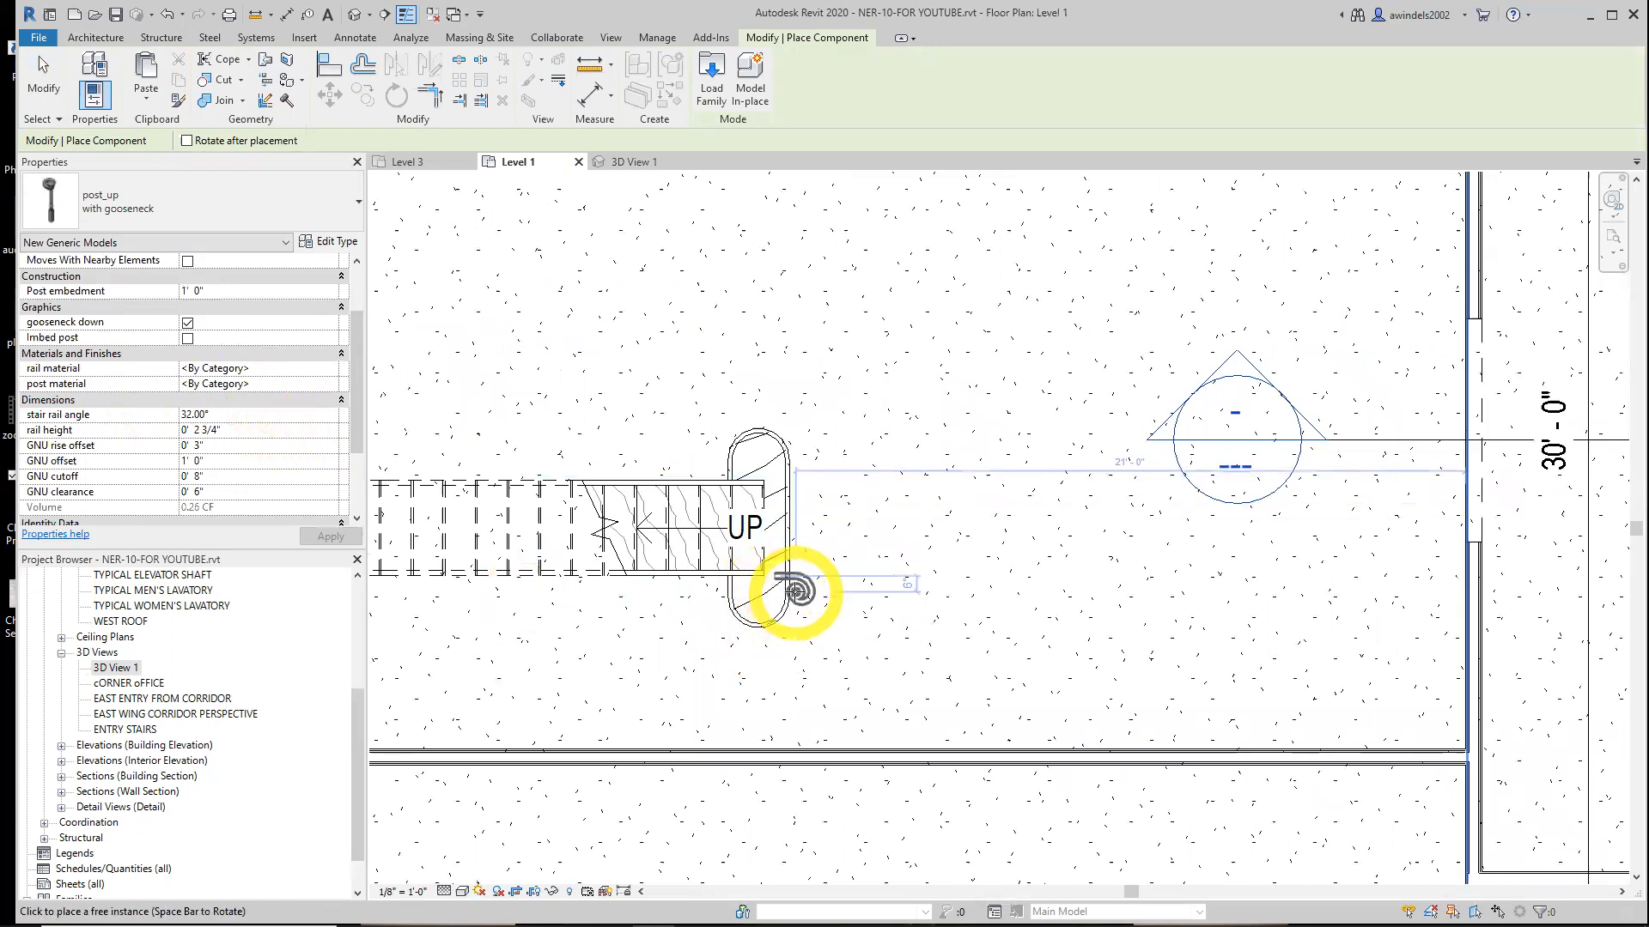
{"action": "left_click", "coordinate": [797, 593]}
{"action": "key", "text": "Escape"}
Select the new post and set its Offset from Host to 6 5/8"
{"action": "left_click", "coordinate": [791, 599]}
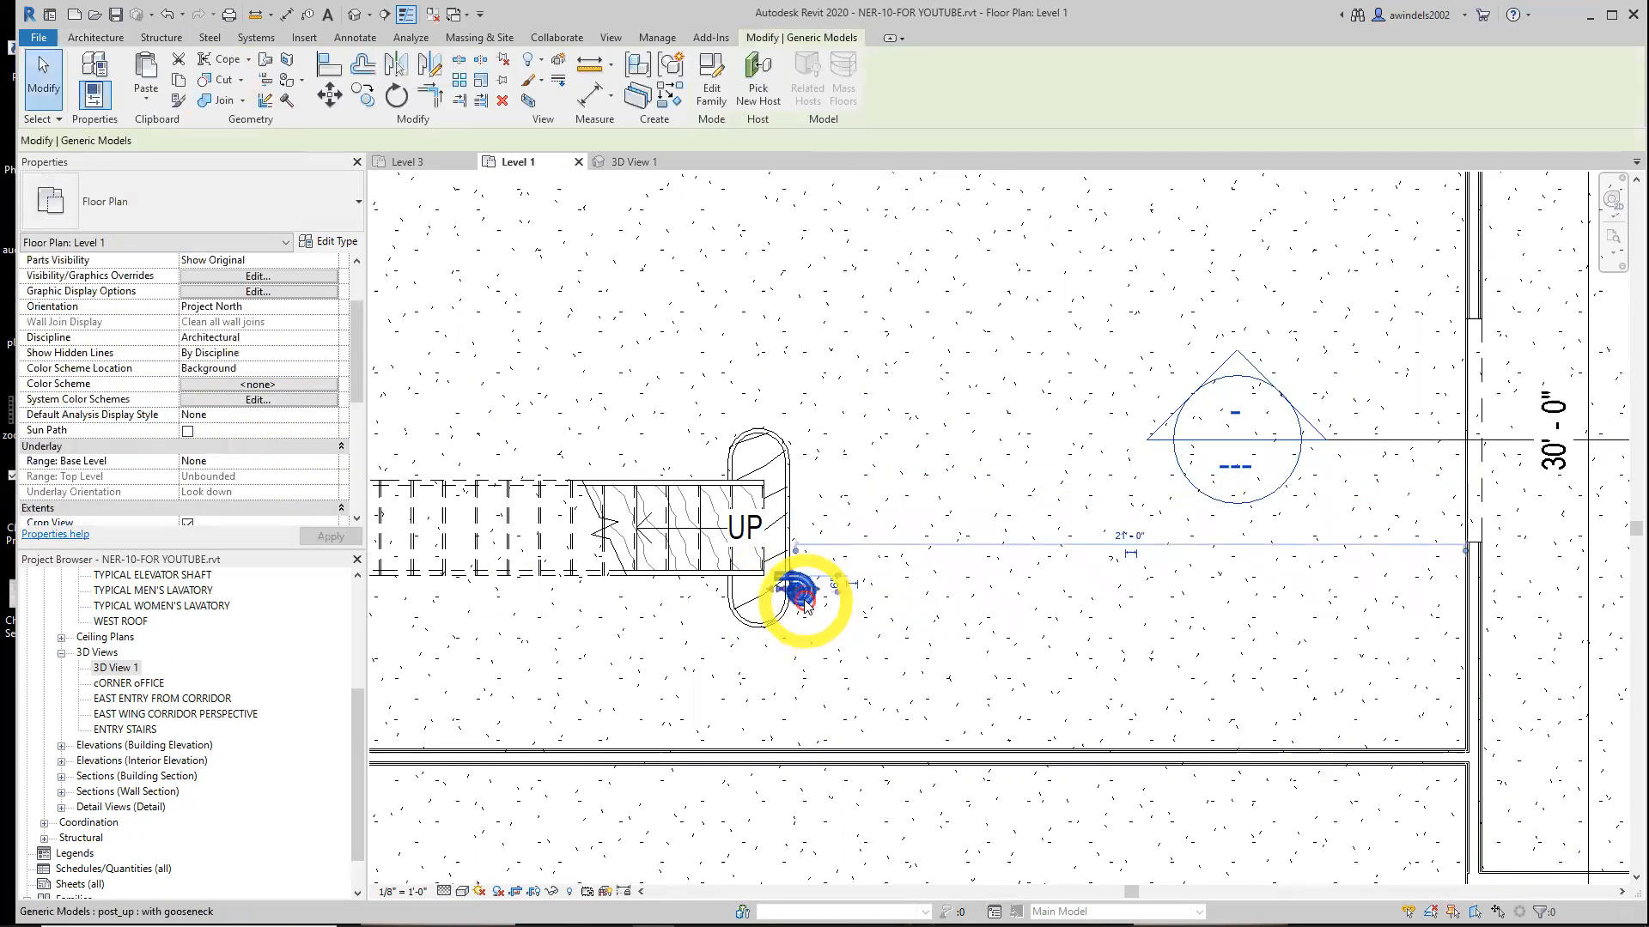
{"action": "scroll", "coordinate": [788, 600], "scroll_direction": "up", "scroll_amount": 3}
{"action": "middle_click_drag", "start_coordinate": [787, 600], "coordinate": [724, 637]}
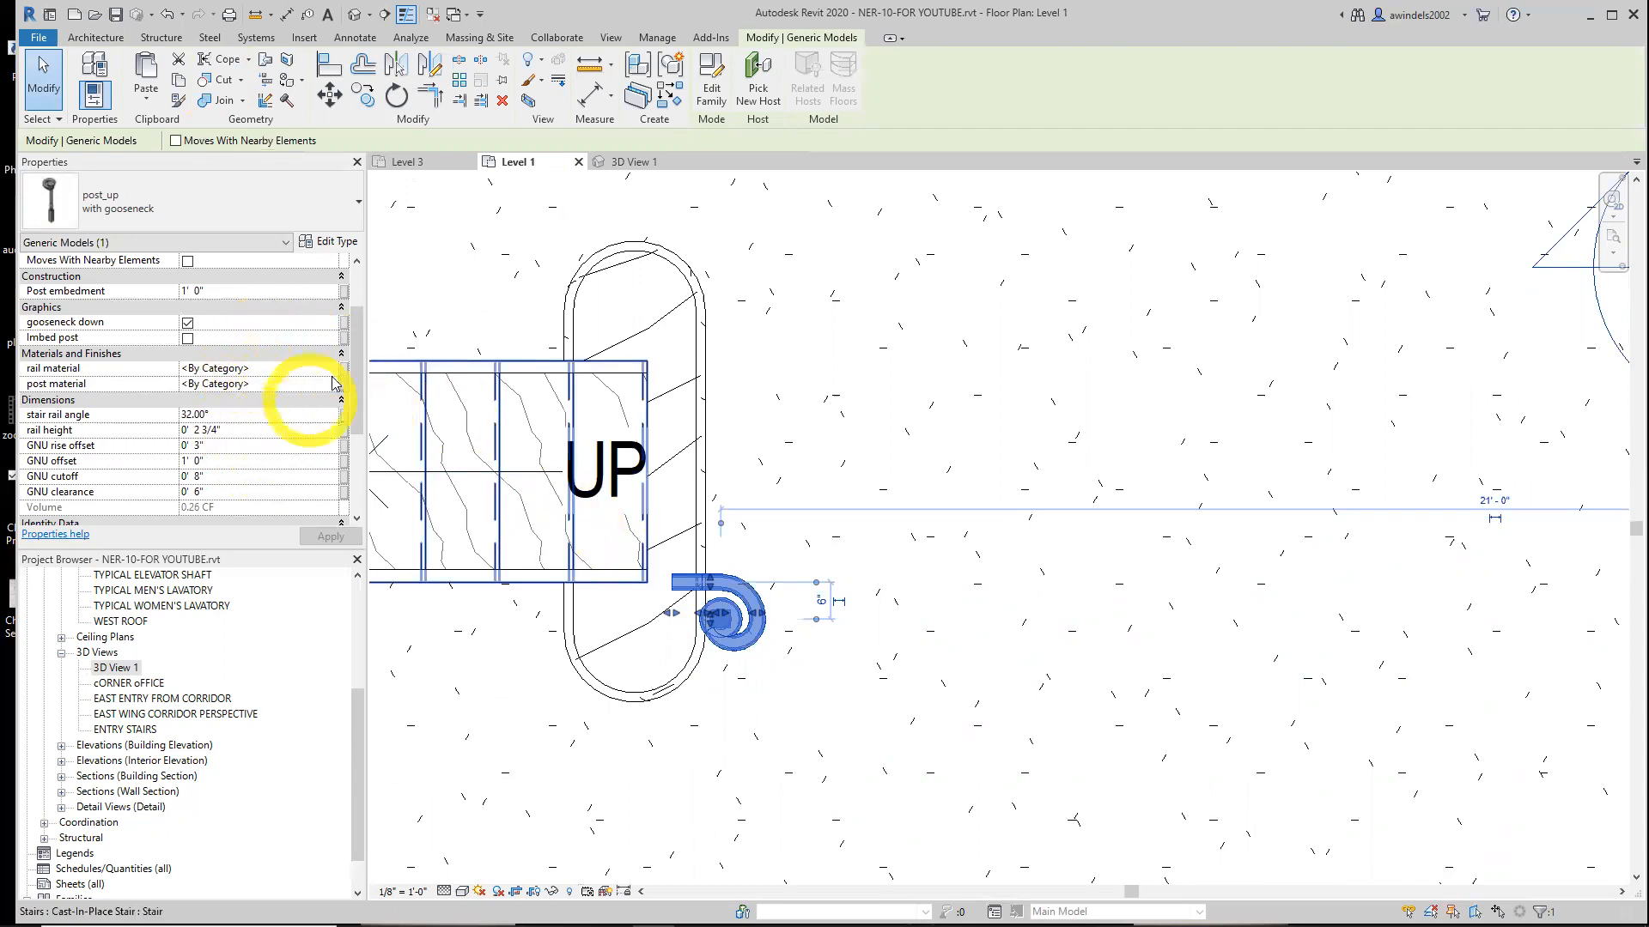
{"action": "left_click_drag", "start_coordinate": [358, 364], "coordinate": [357, 329]}
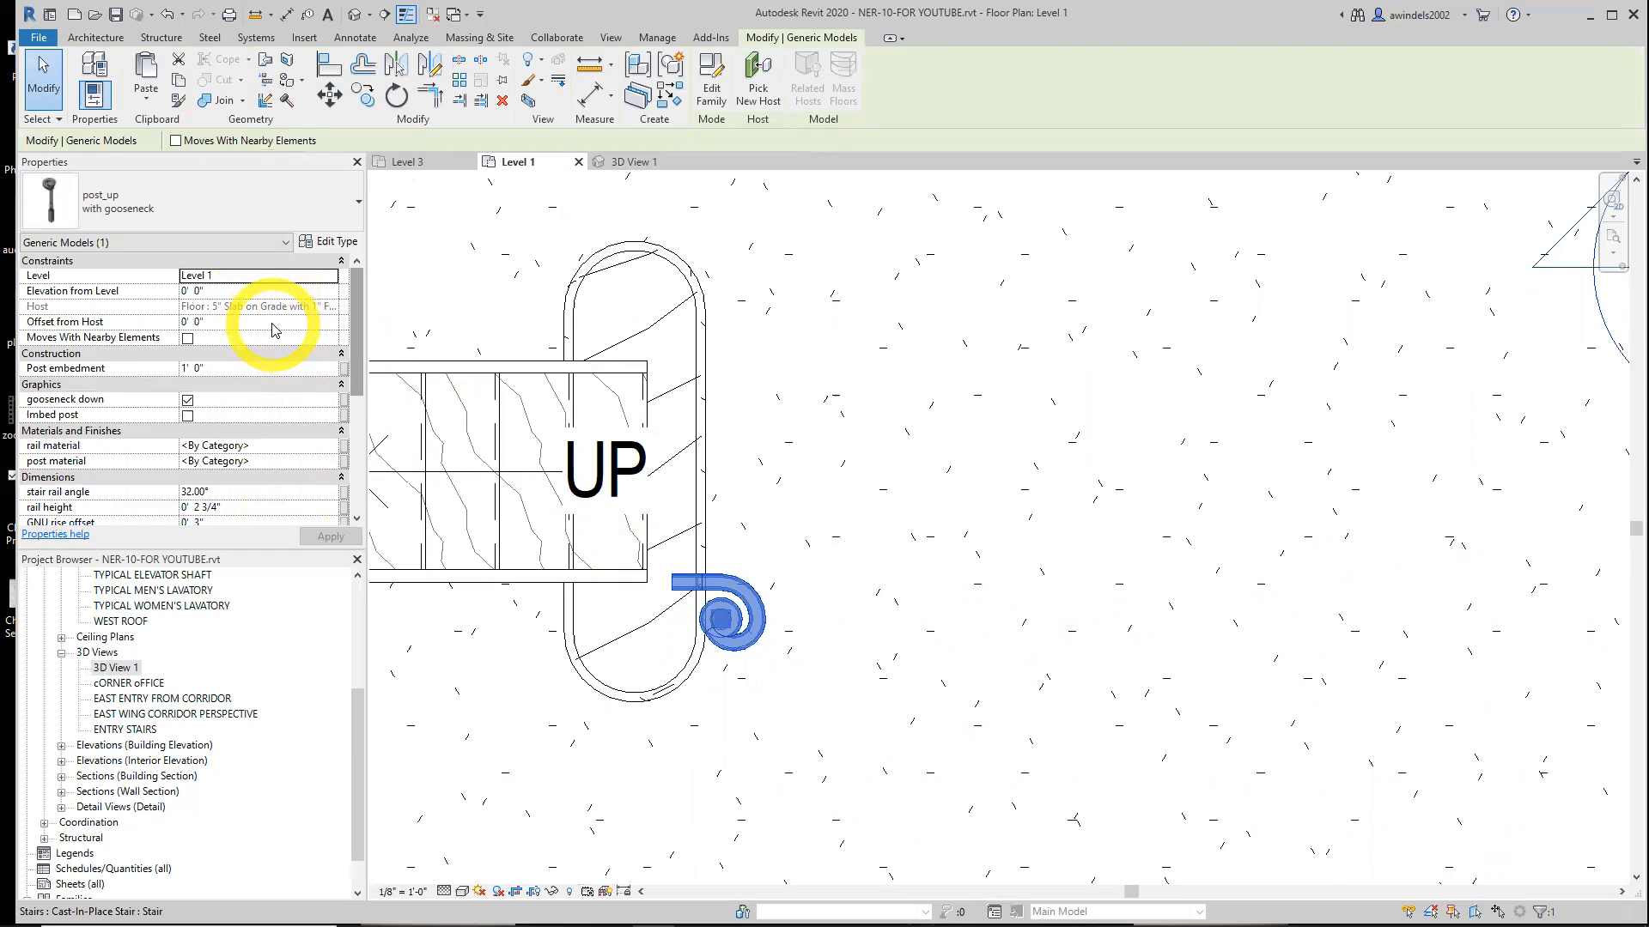
{"action": "left_click", "coordinate": [252, 320]}
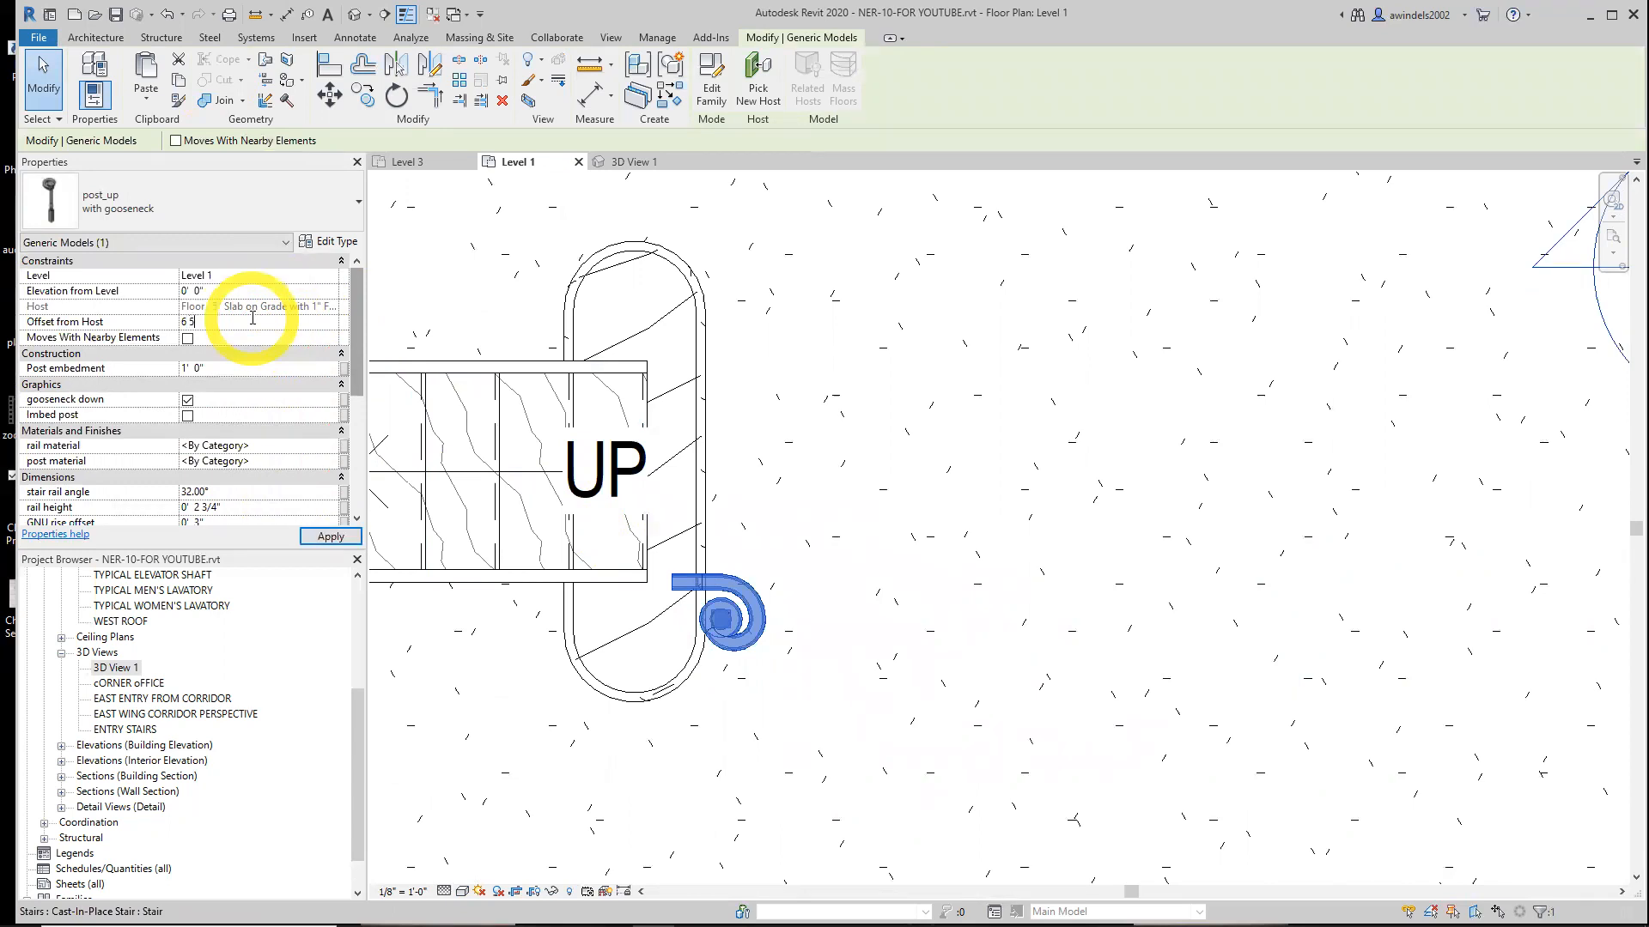
{"action": "key", "text": "Return"}
{"action": "left_click", "coordinate": [239, 318]}
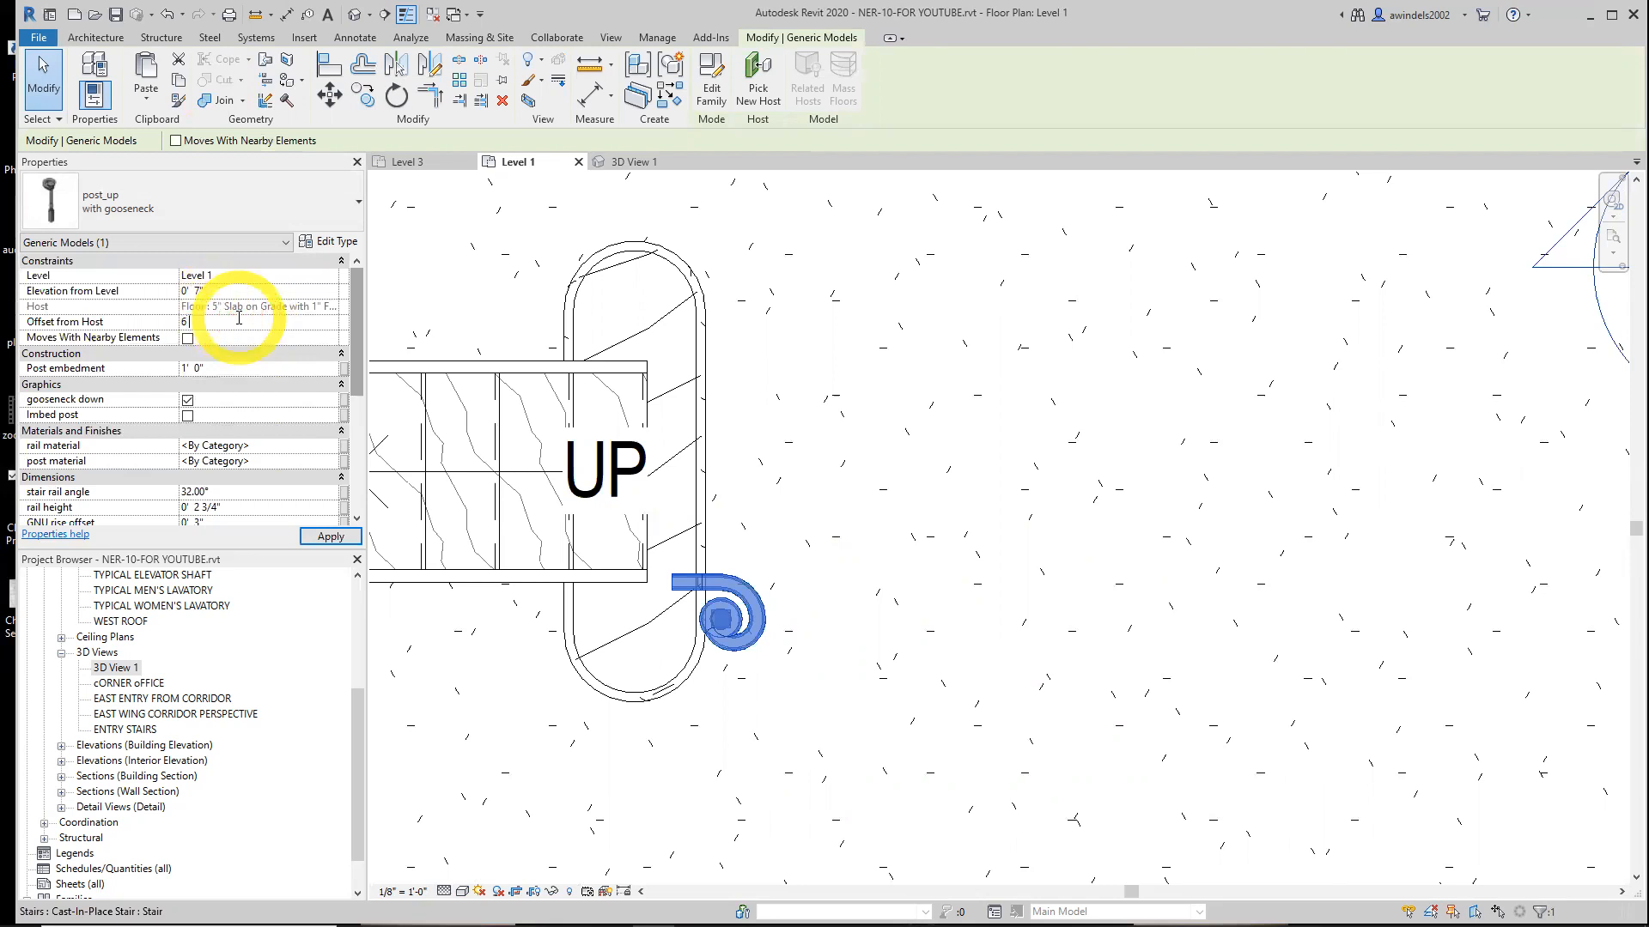
{"action": "type", "text": "6 5/8"}
{"action": "key", "text": "Return"}
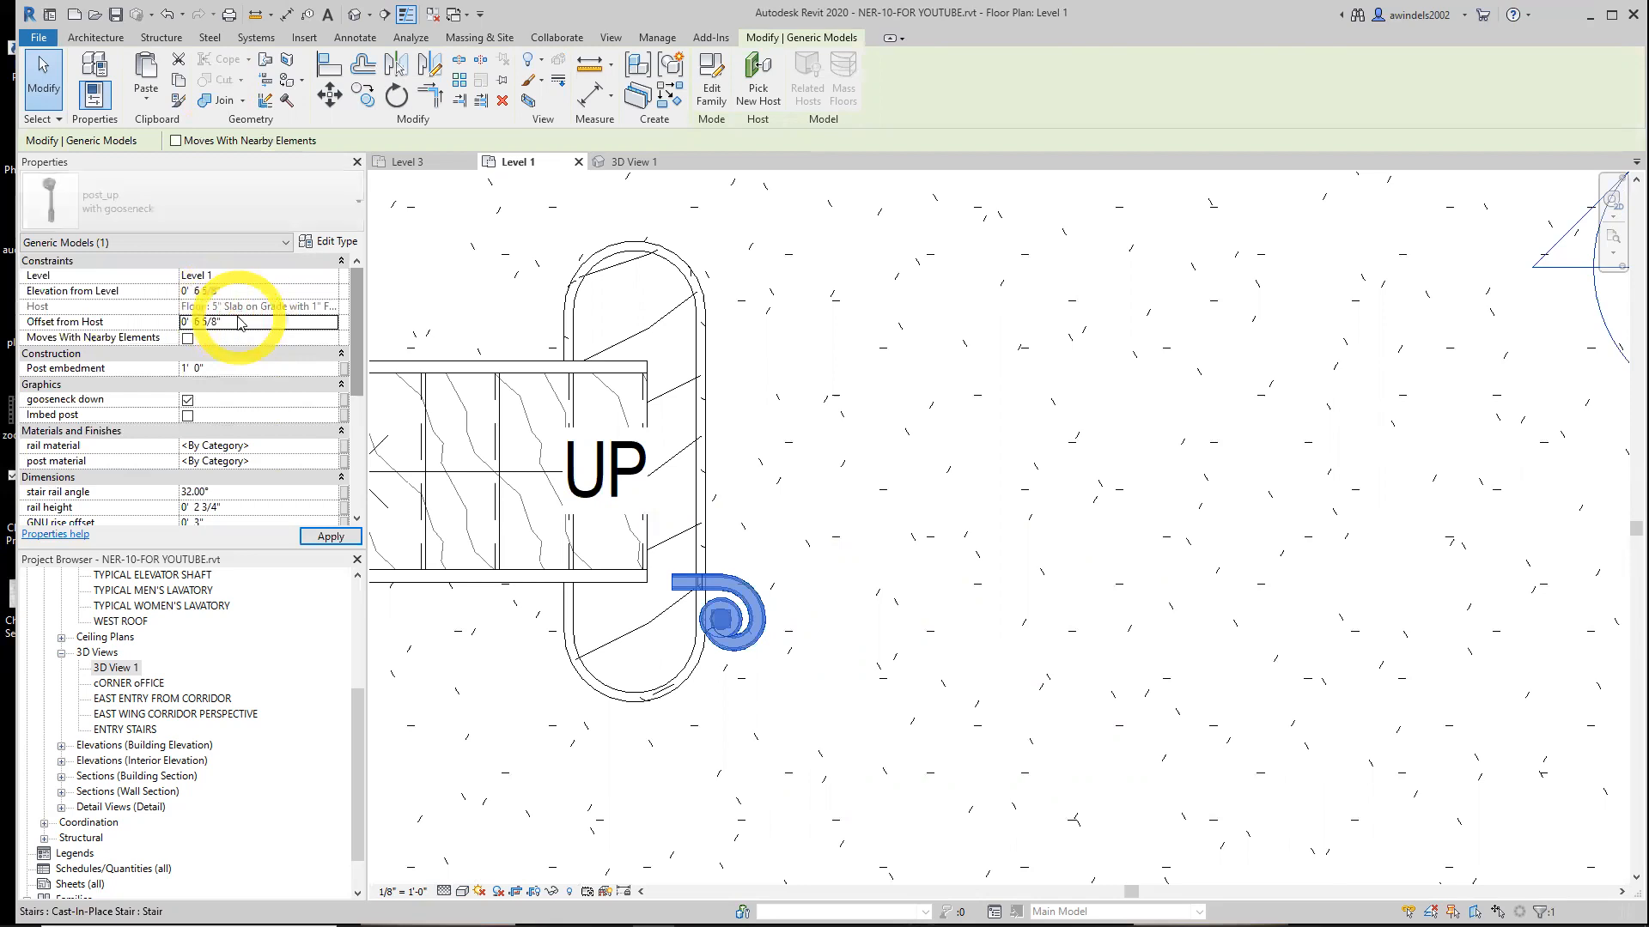
Move the post so the end of its gooseneck meets the end of the stair handrail
{"action": "left_click", "coordinate": [216, 324]}
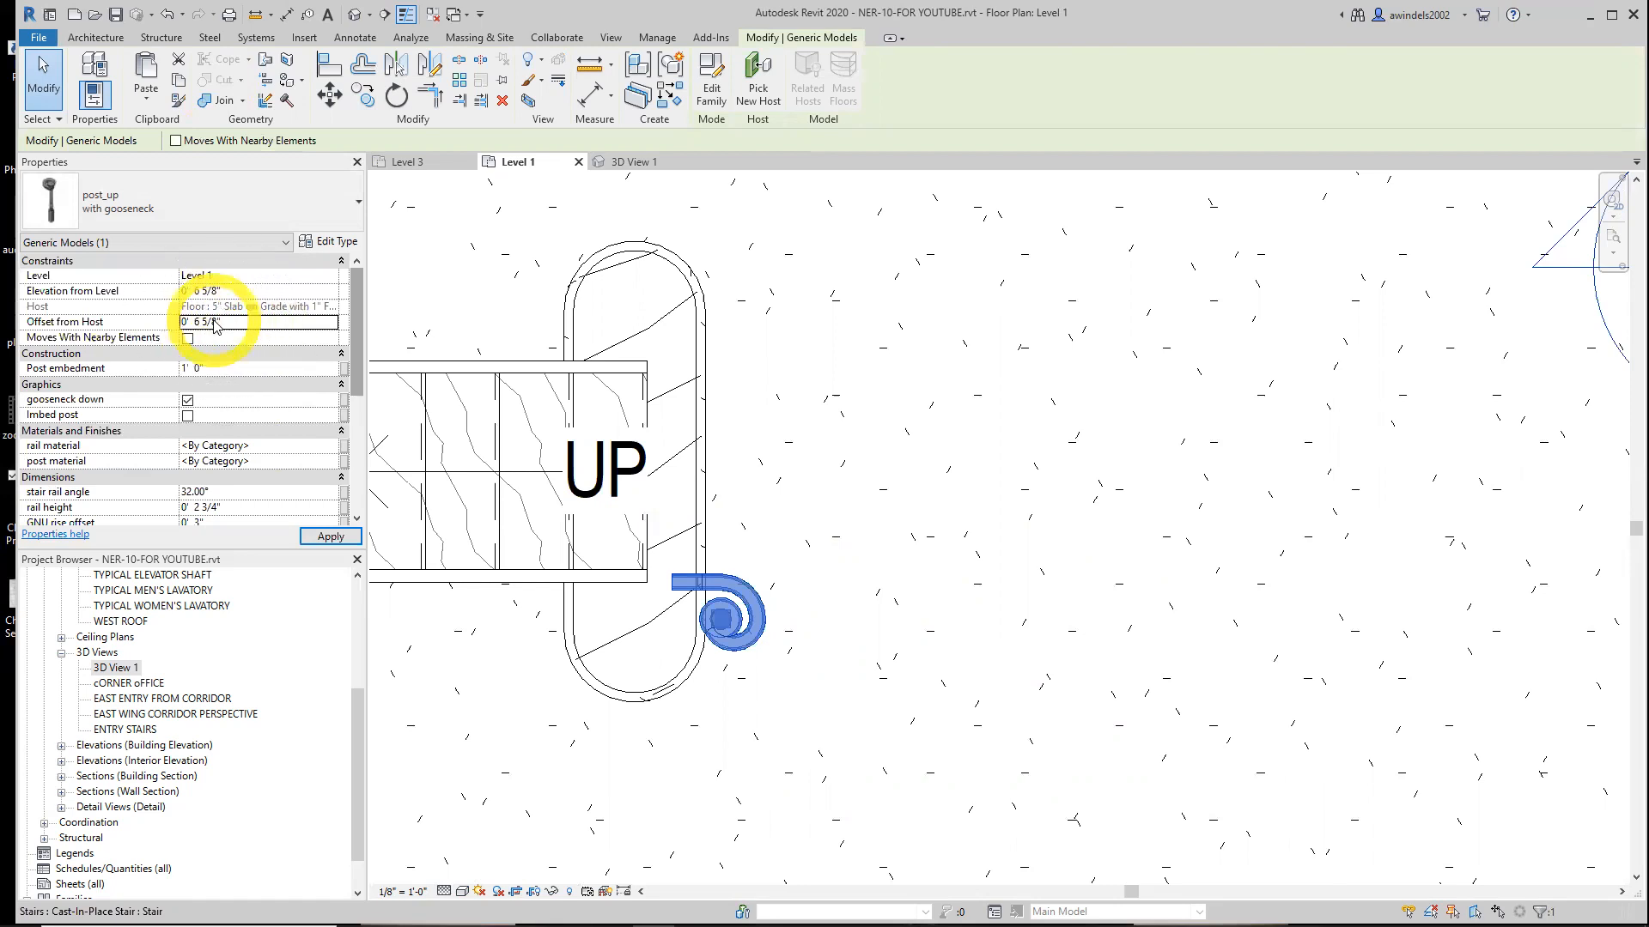
{"action": "left_click", "coordinate": [688, 641]}
{"action": "left_click", "coordinate": [727, 637]}
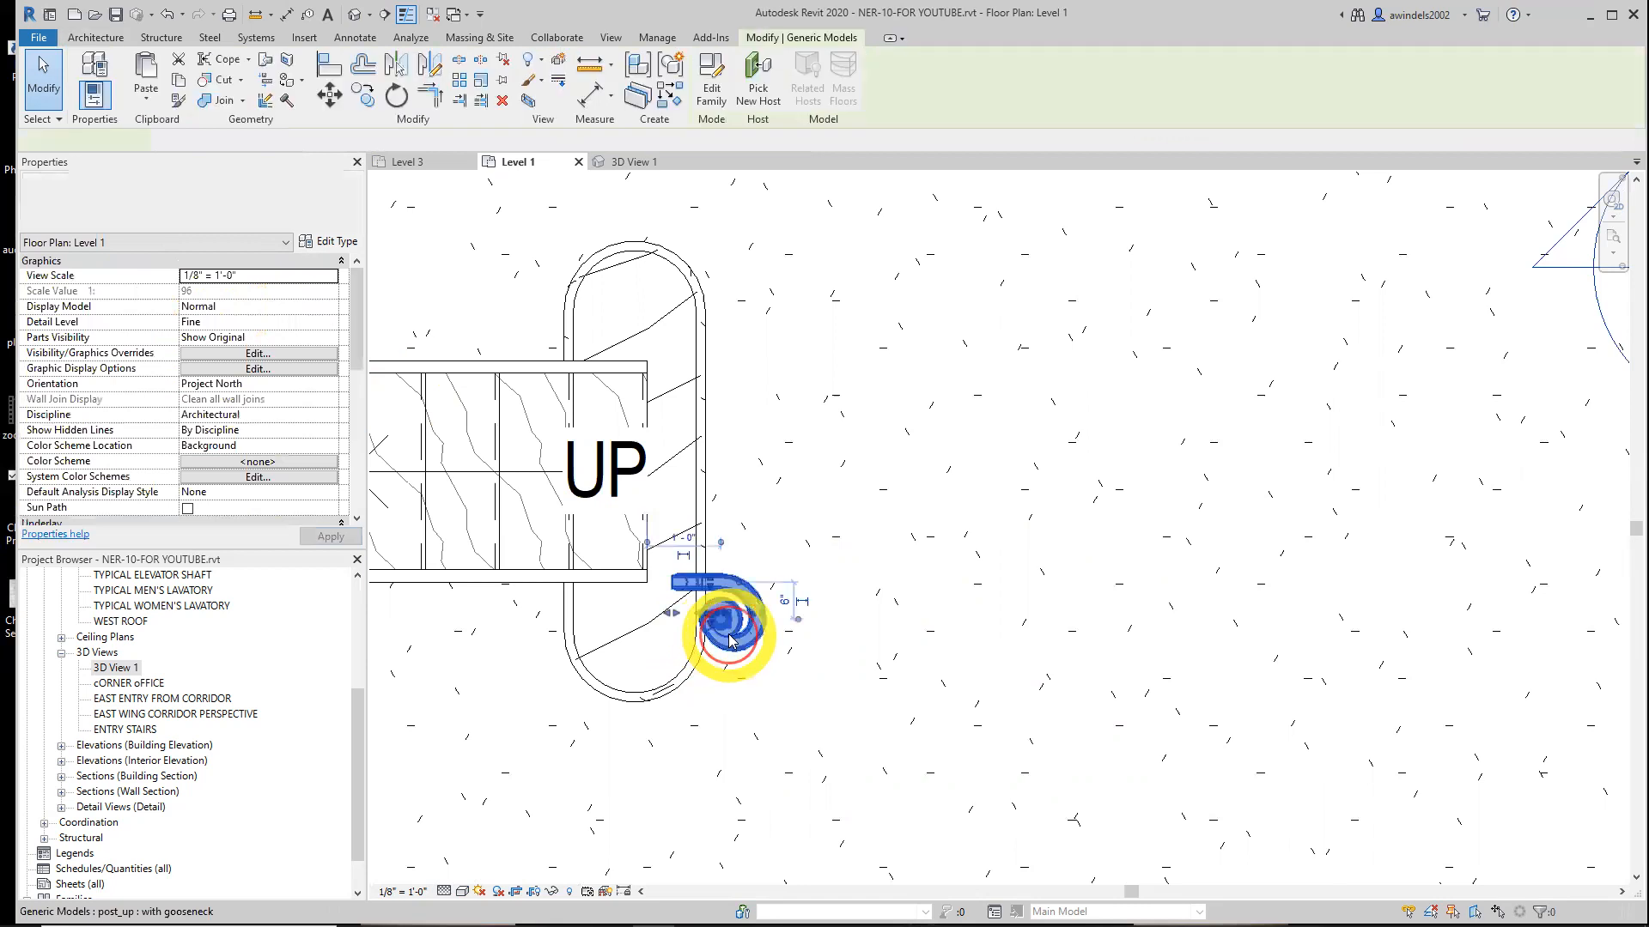
{"action": "left_click", "coordinate": [329, 94]}
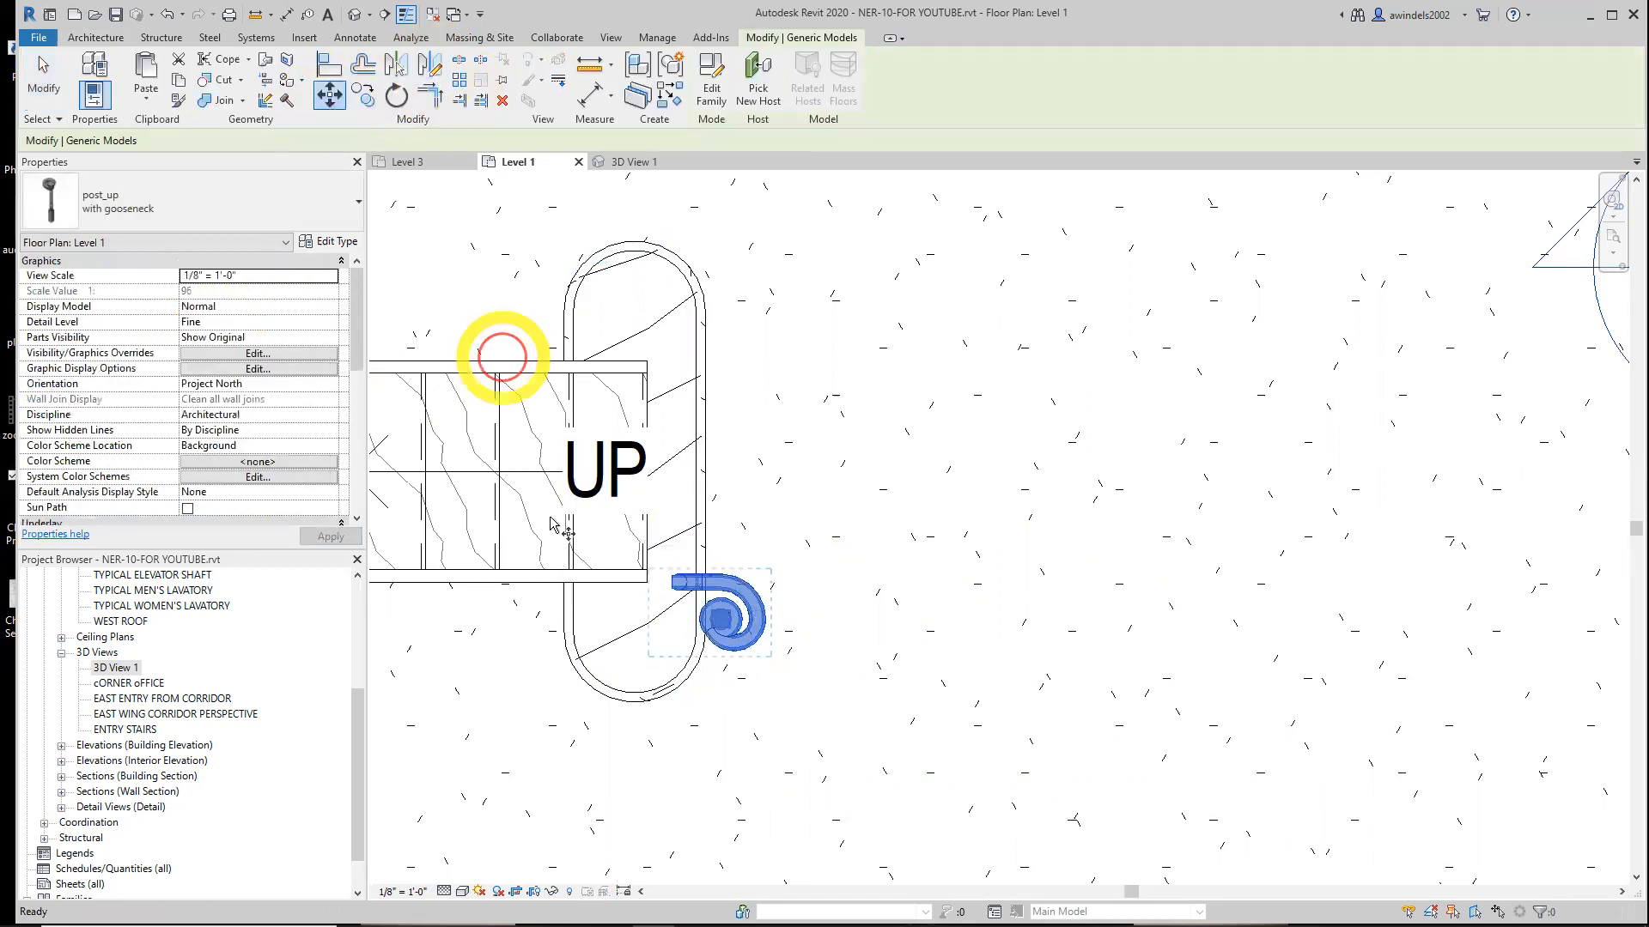
{"action": "scroll", "coordinate": [671, 587], "scroll_direction": "up", "scroll_amount": 2}
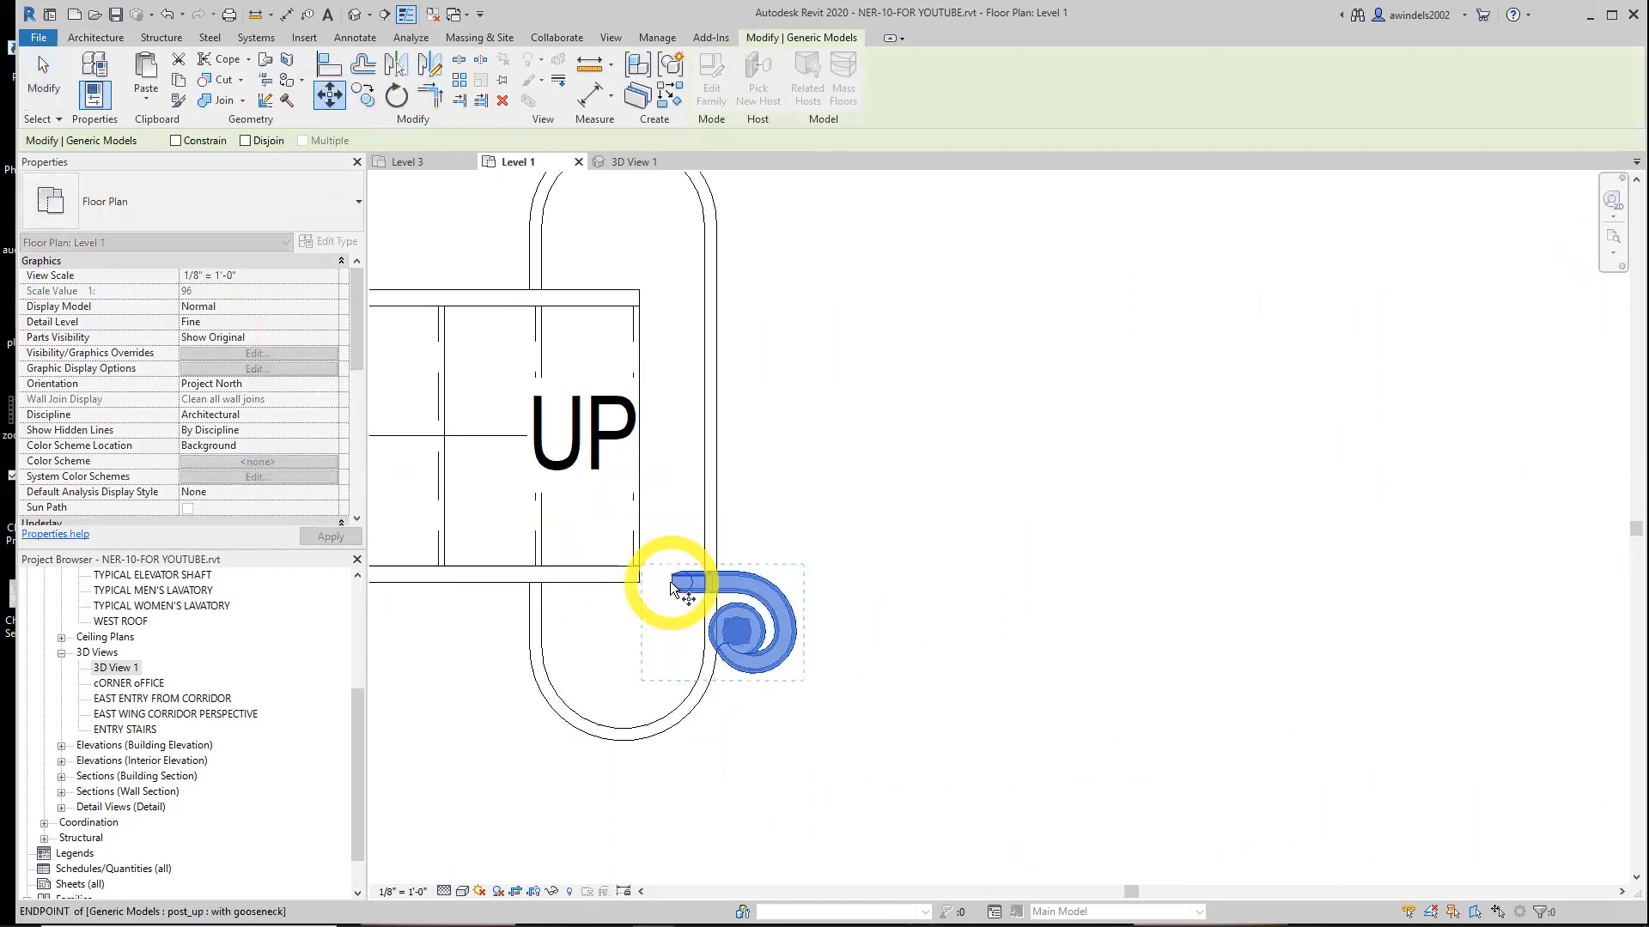
{"action": "left_click", "coordinate": [672, 586]}
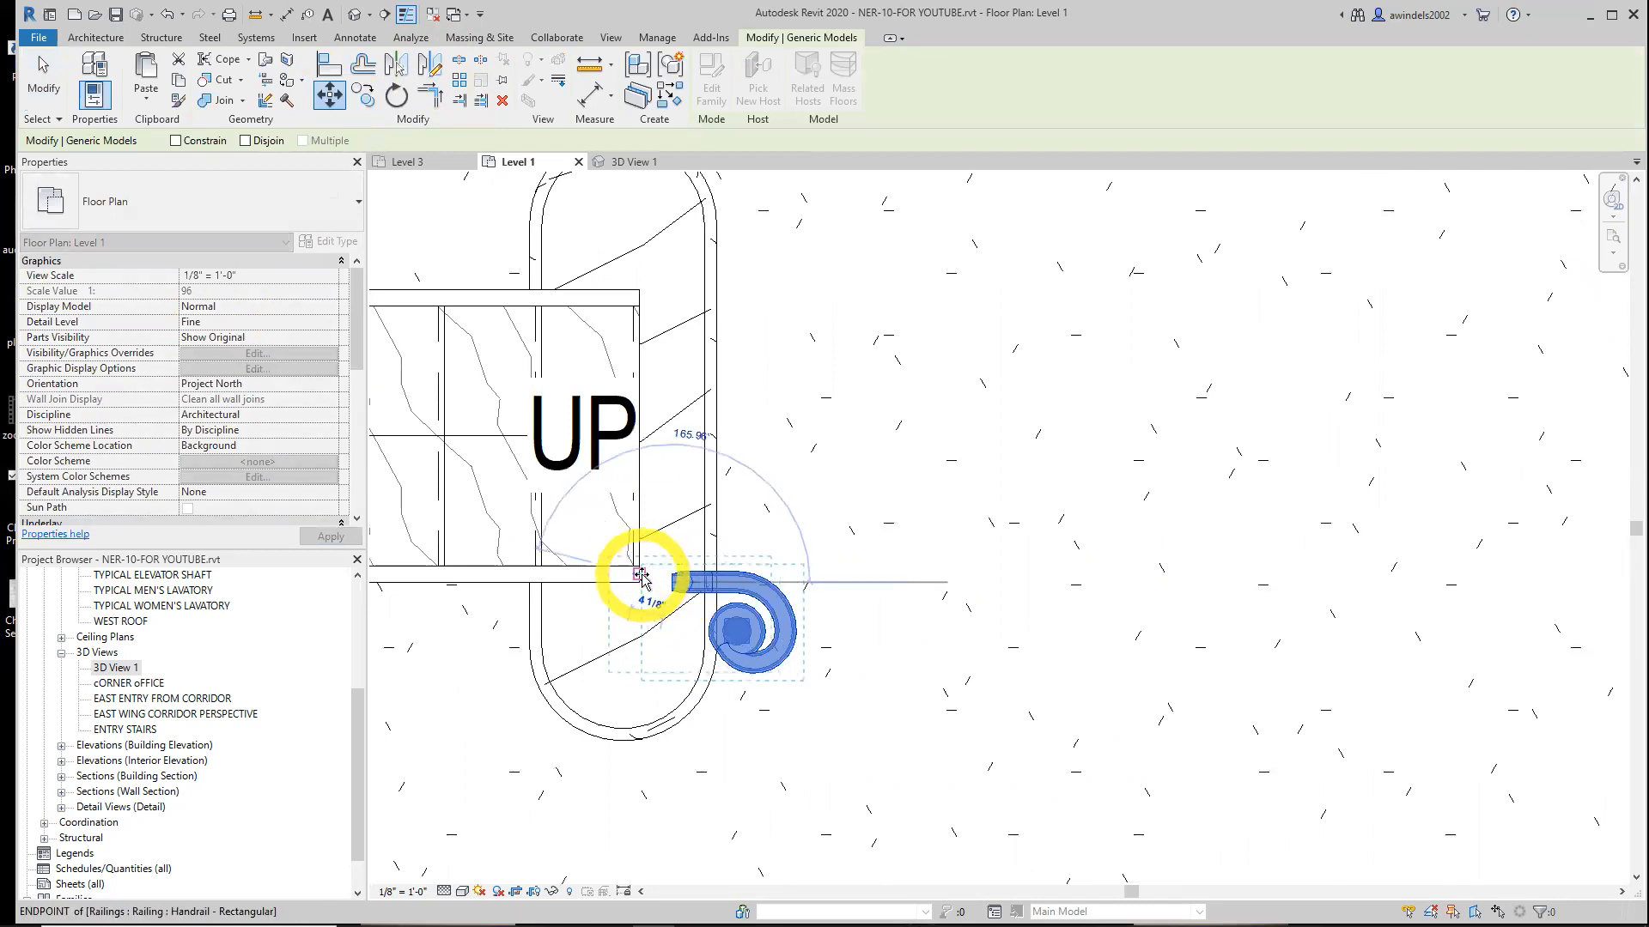
{"action": "left_click", "coordinate": [642, 576]}
{"action": "scroll", "coordinate": [640, 575], "scroll_direction": "up", "scroll_amount": 2}
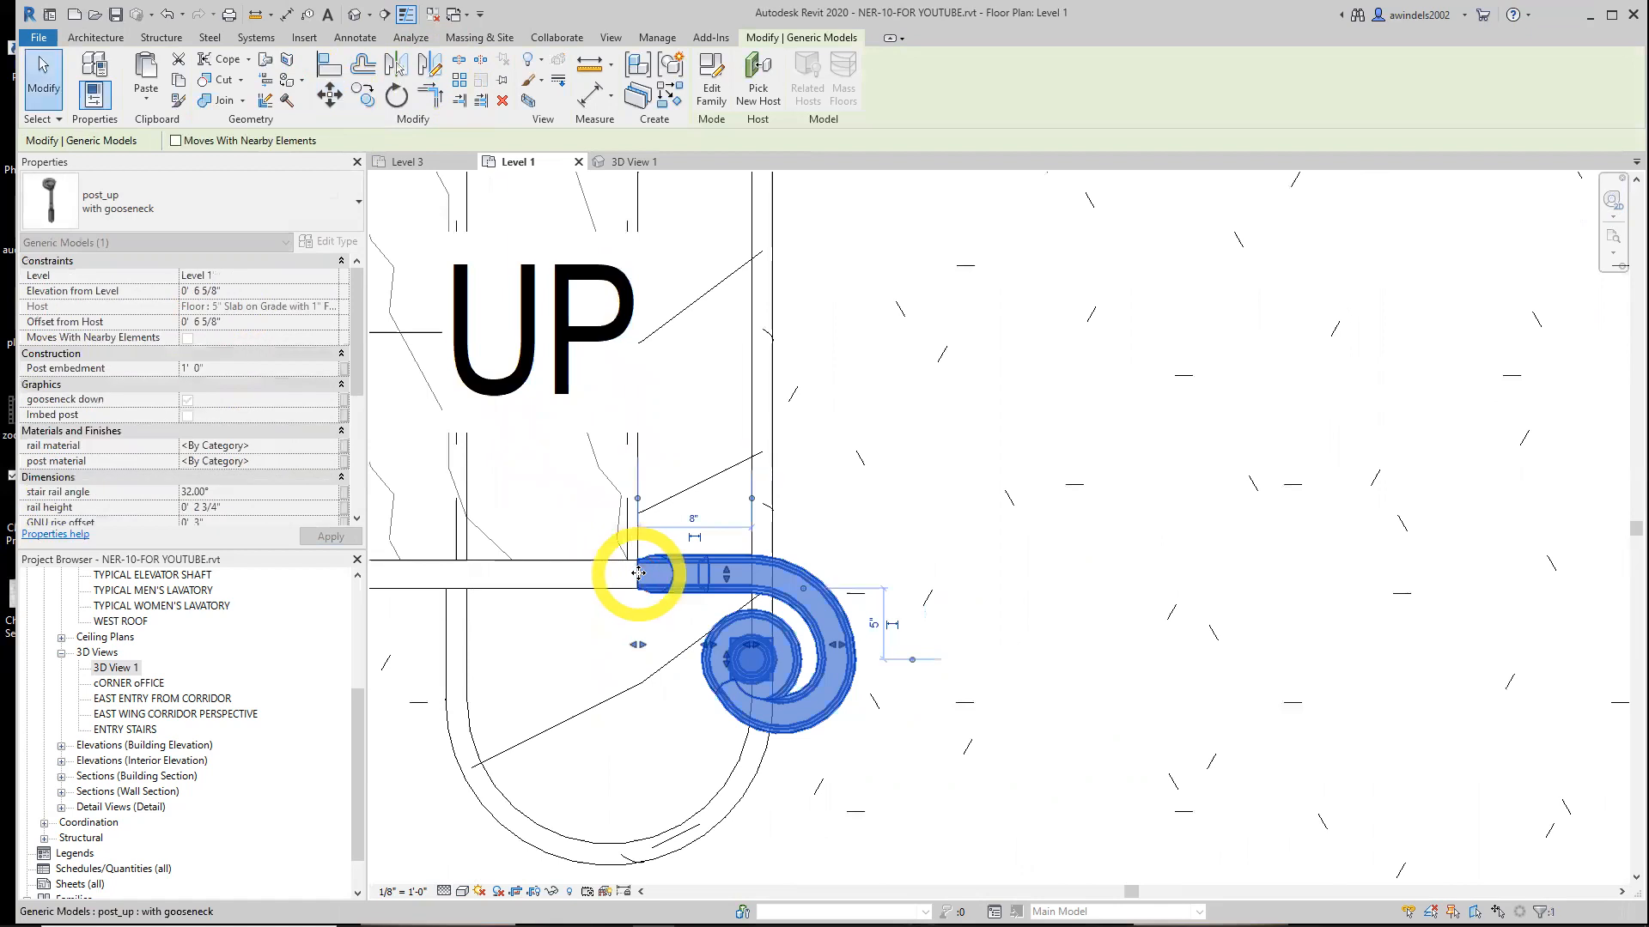
{"action": "key", "text": "Escape"}
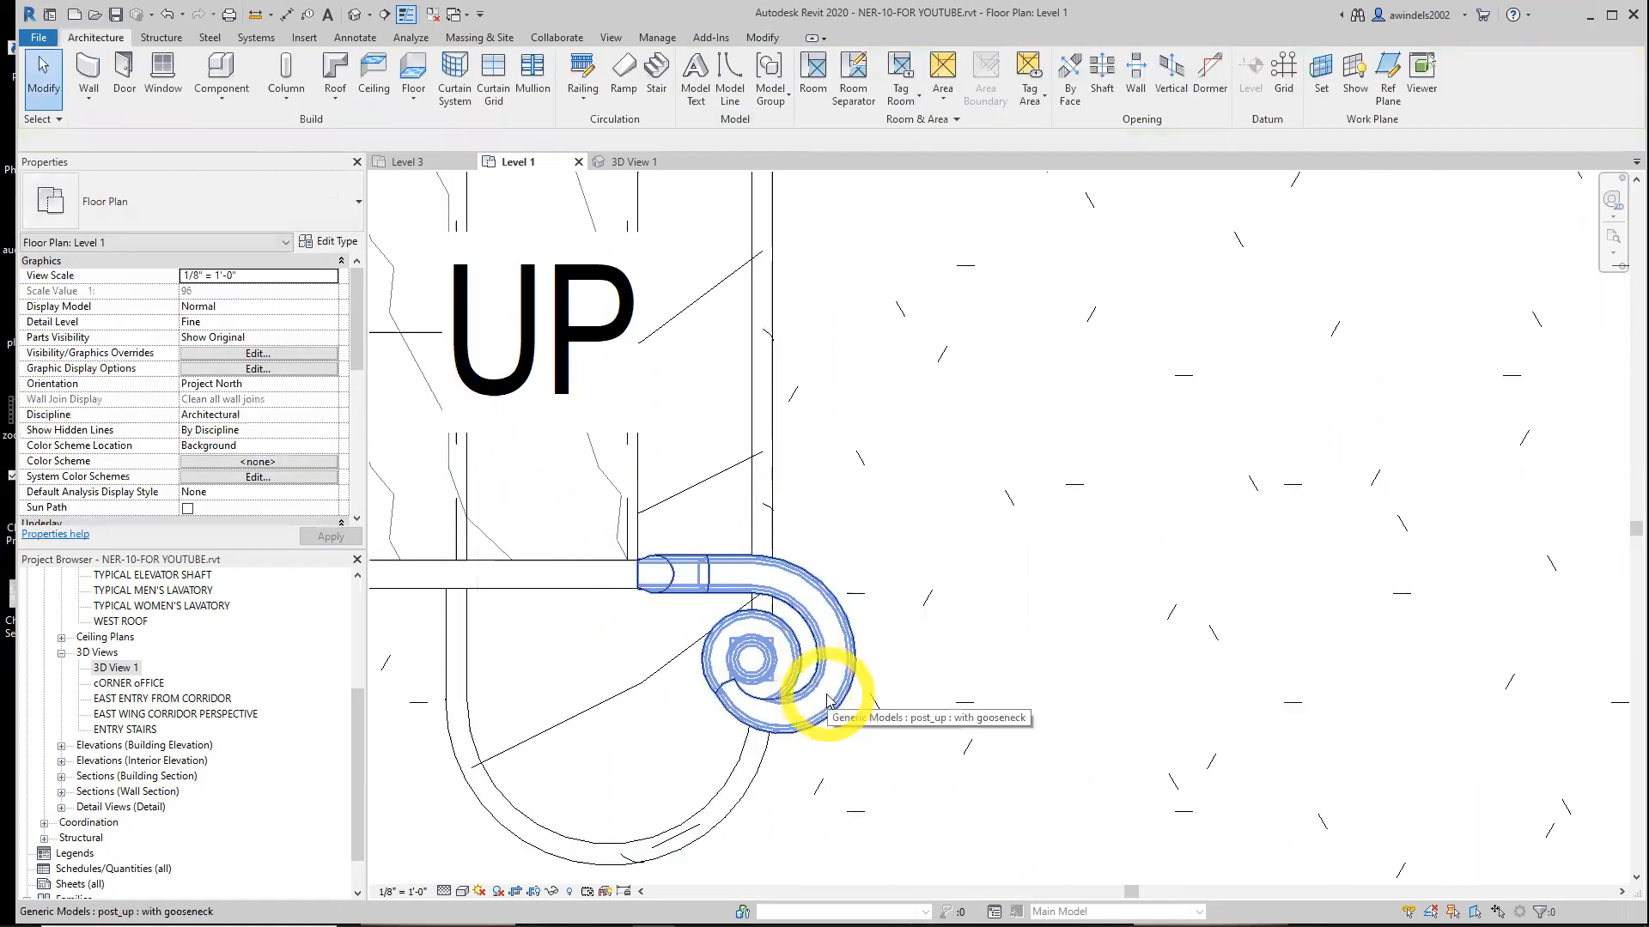
Inspect the placed post in 3D View 1 and close the Level 3 plan view
{"action": "left_click", "coordinate": [636, 162]}
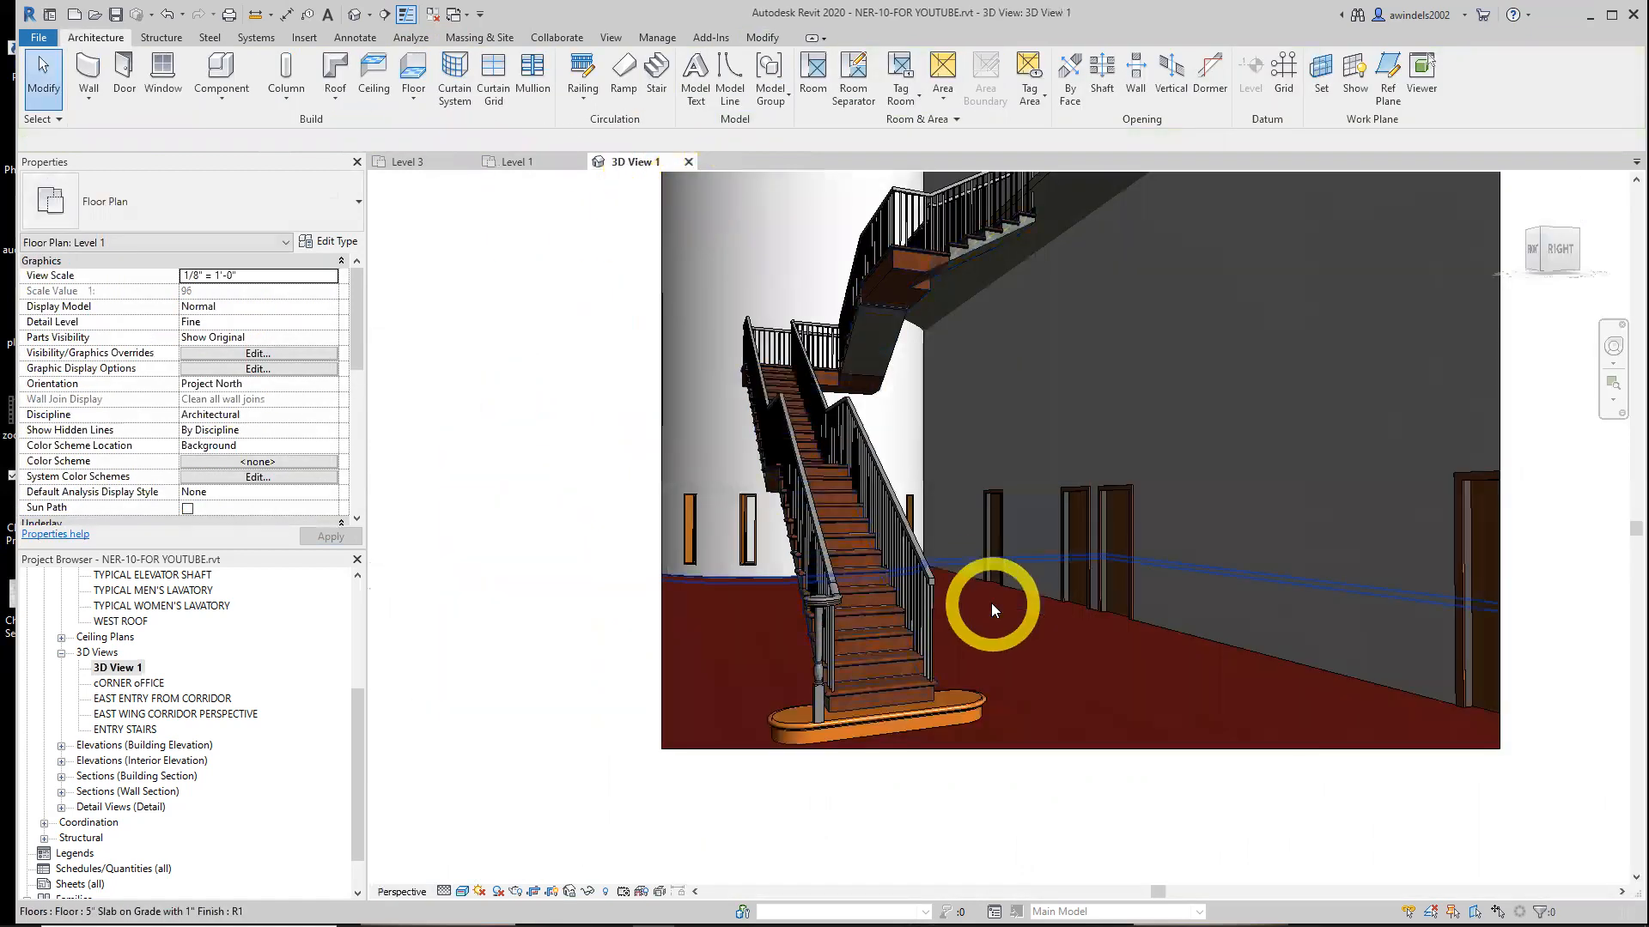
{"action": "scroll", "coordinate": [773, 626], "scroll_direction": "up", "scroll_amount": 2}
{"action": "left_click", "coordinate": [822, 575]}
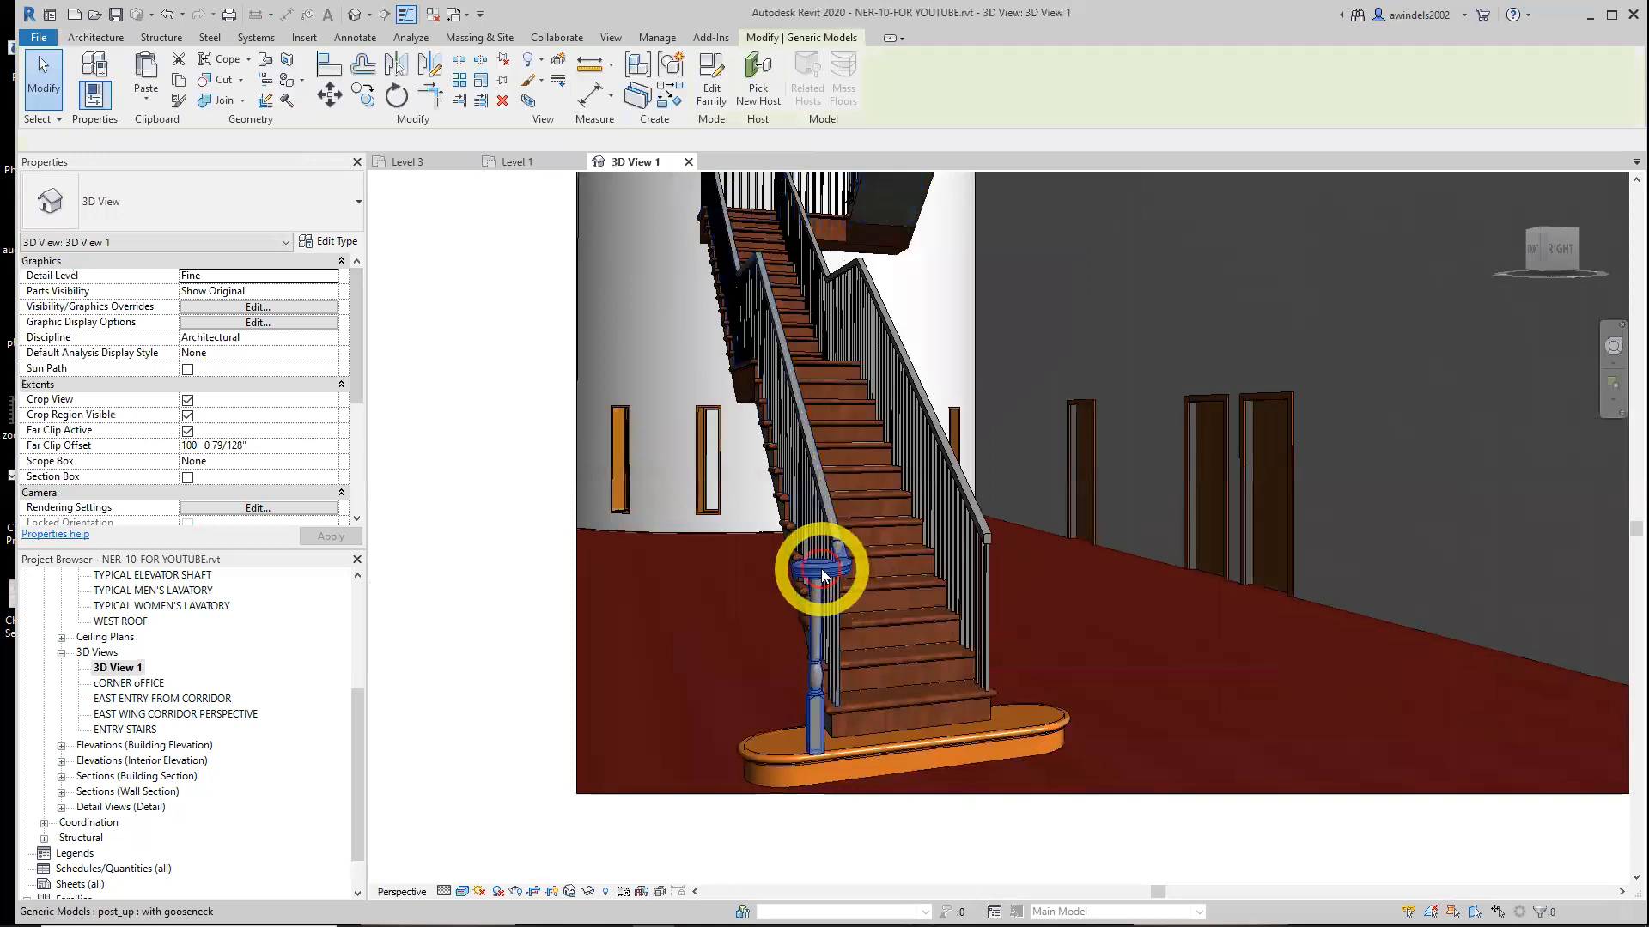
{"action": "key", "text": "Escape"}
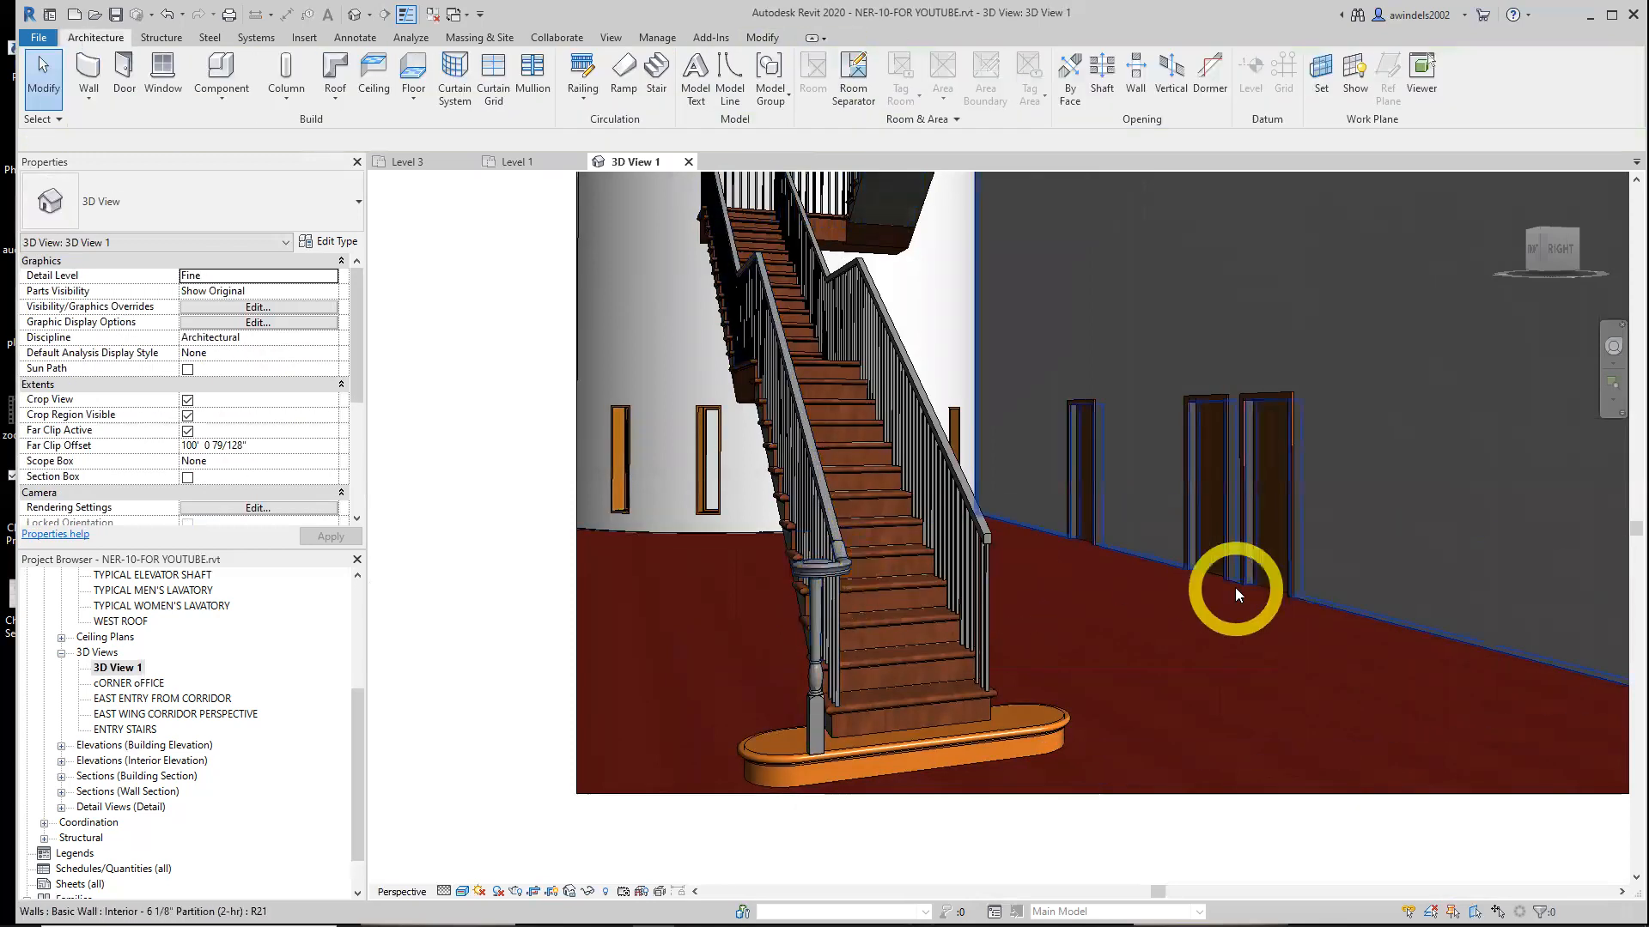
{"action": "left_click", "coordinate": [411, 163]}
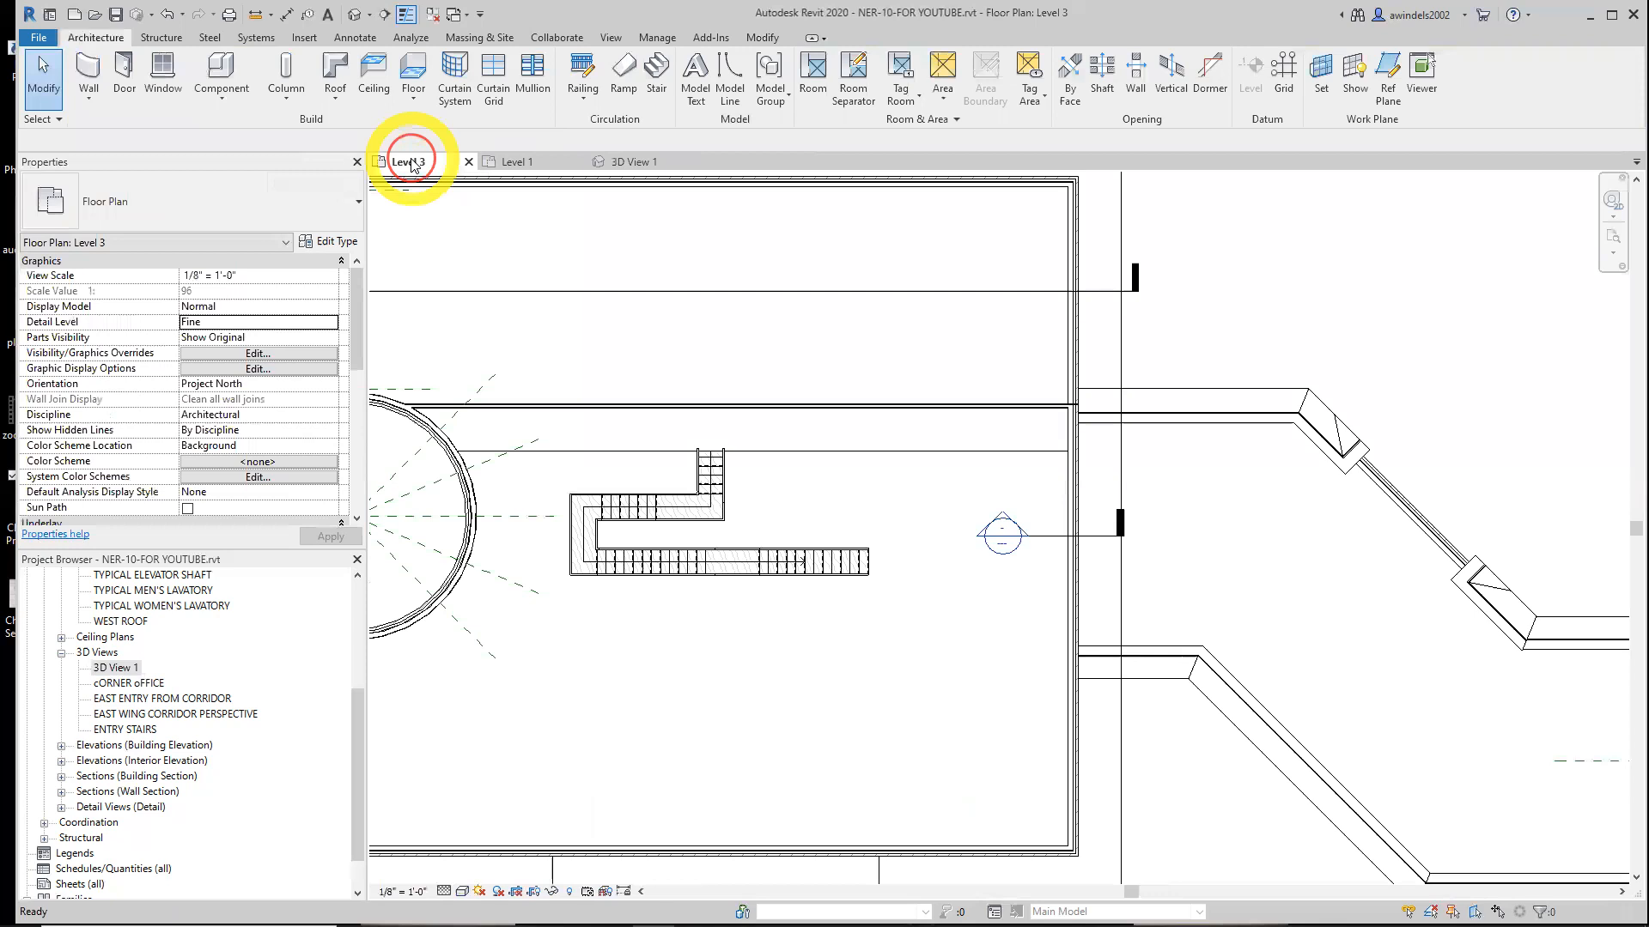
{"action": "left_click", "coordinate": [468, 161]}
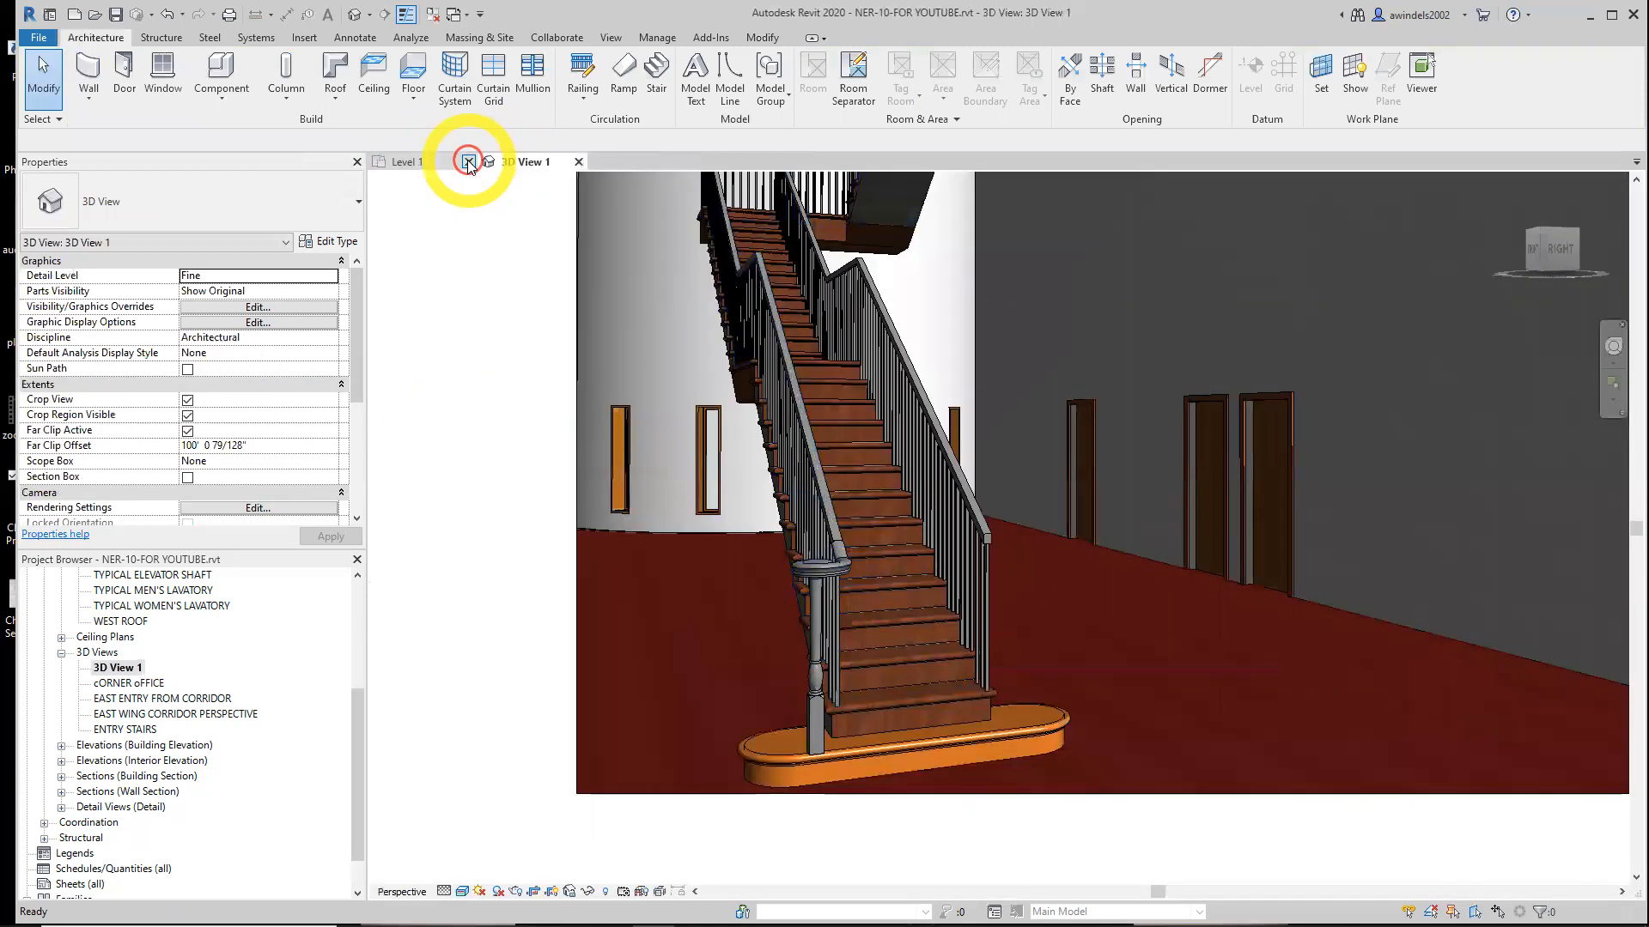
{"action": "left_click", "coordinate": [436, 165]}
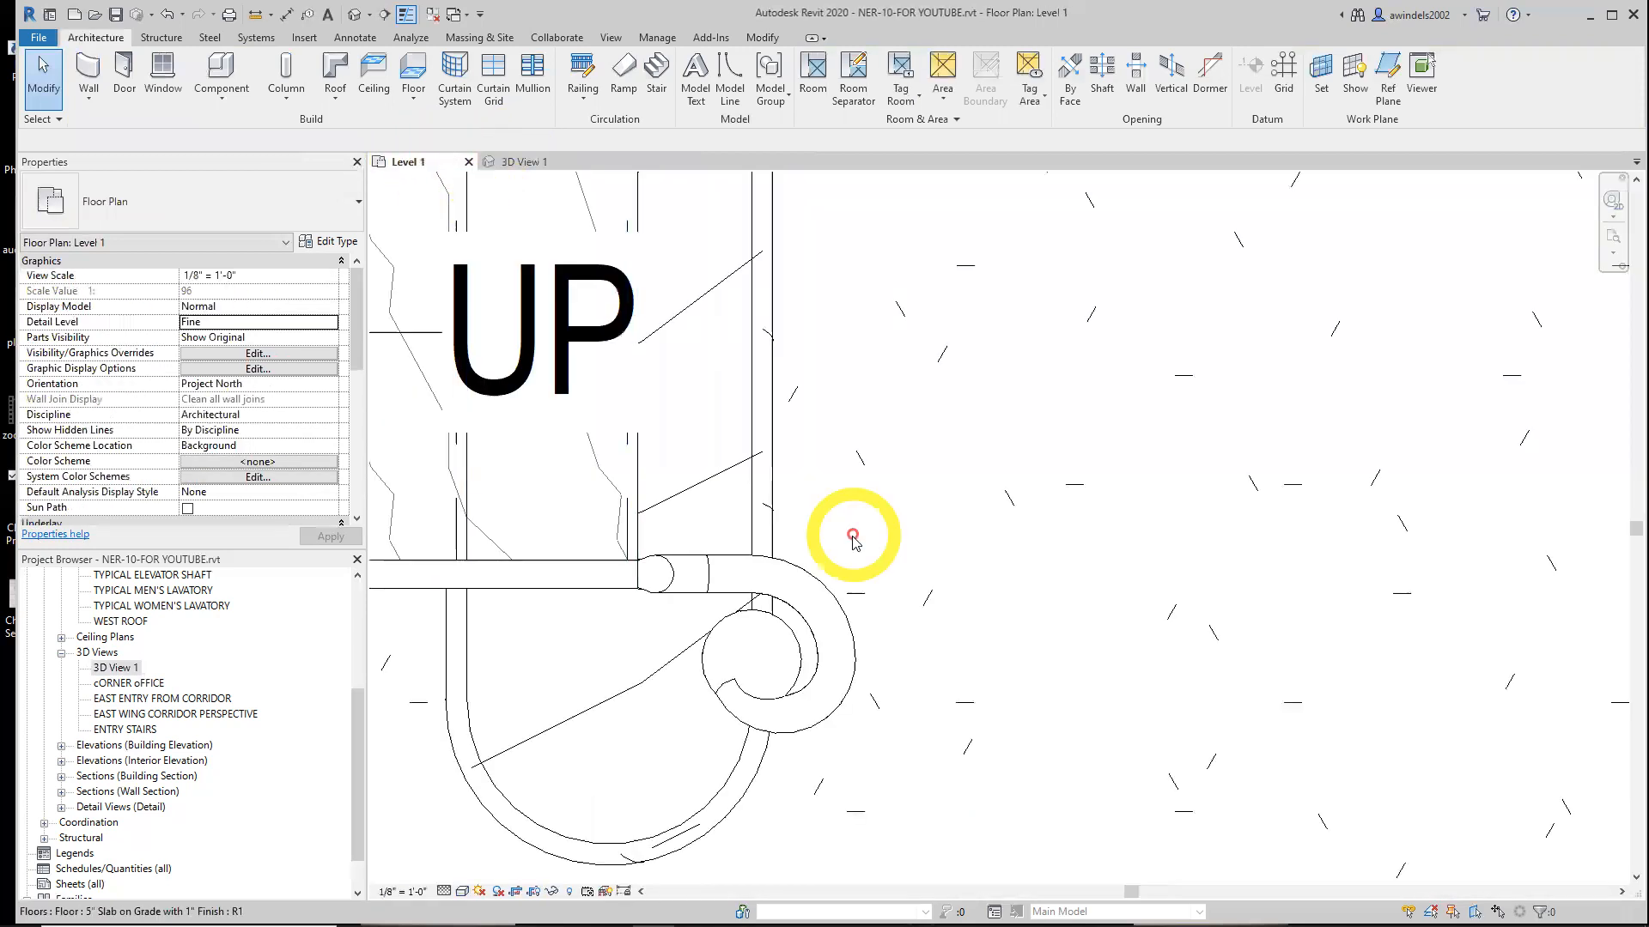
Select the gooseneck post and set both its rail material and post material to Cherry
{"action": "left_click", "coordinate": [823, 588]}
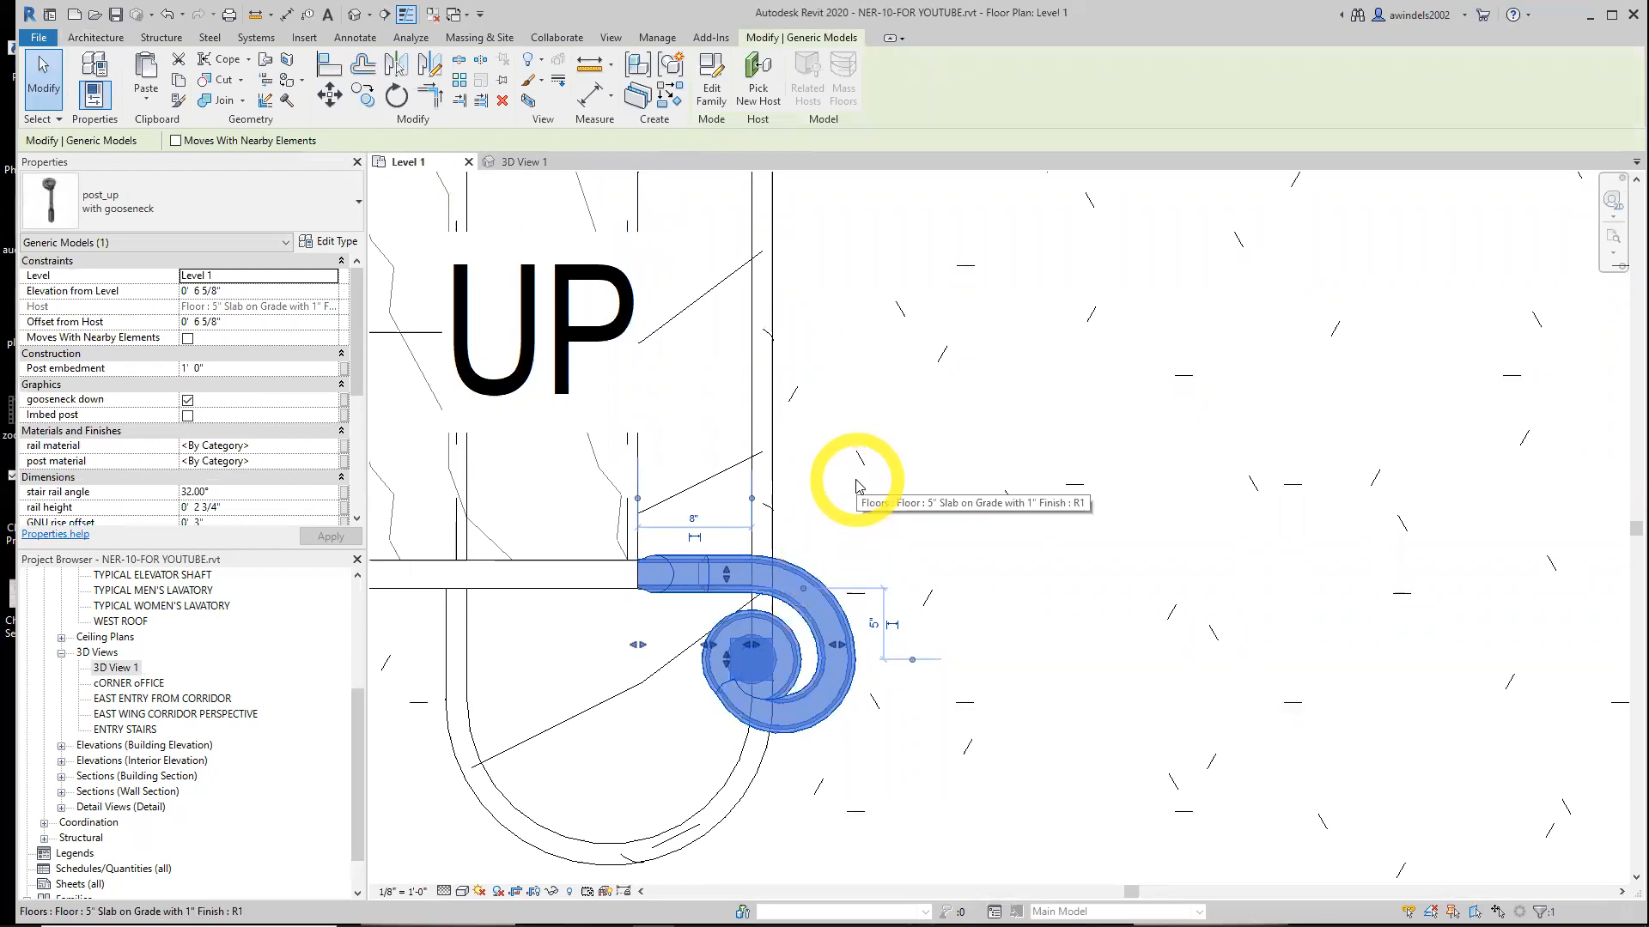
{"action": "scroll", "coordinate": [856, 485], "scroll_direction": "down", "scroll_amount": 5}
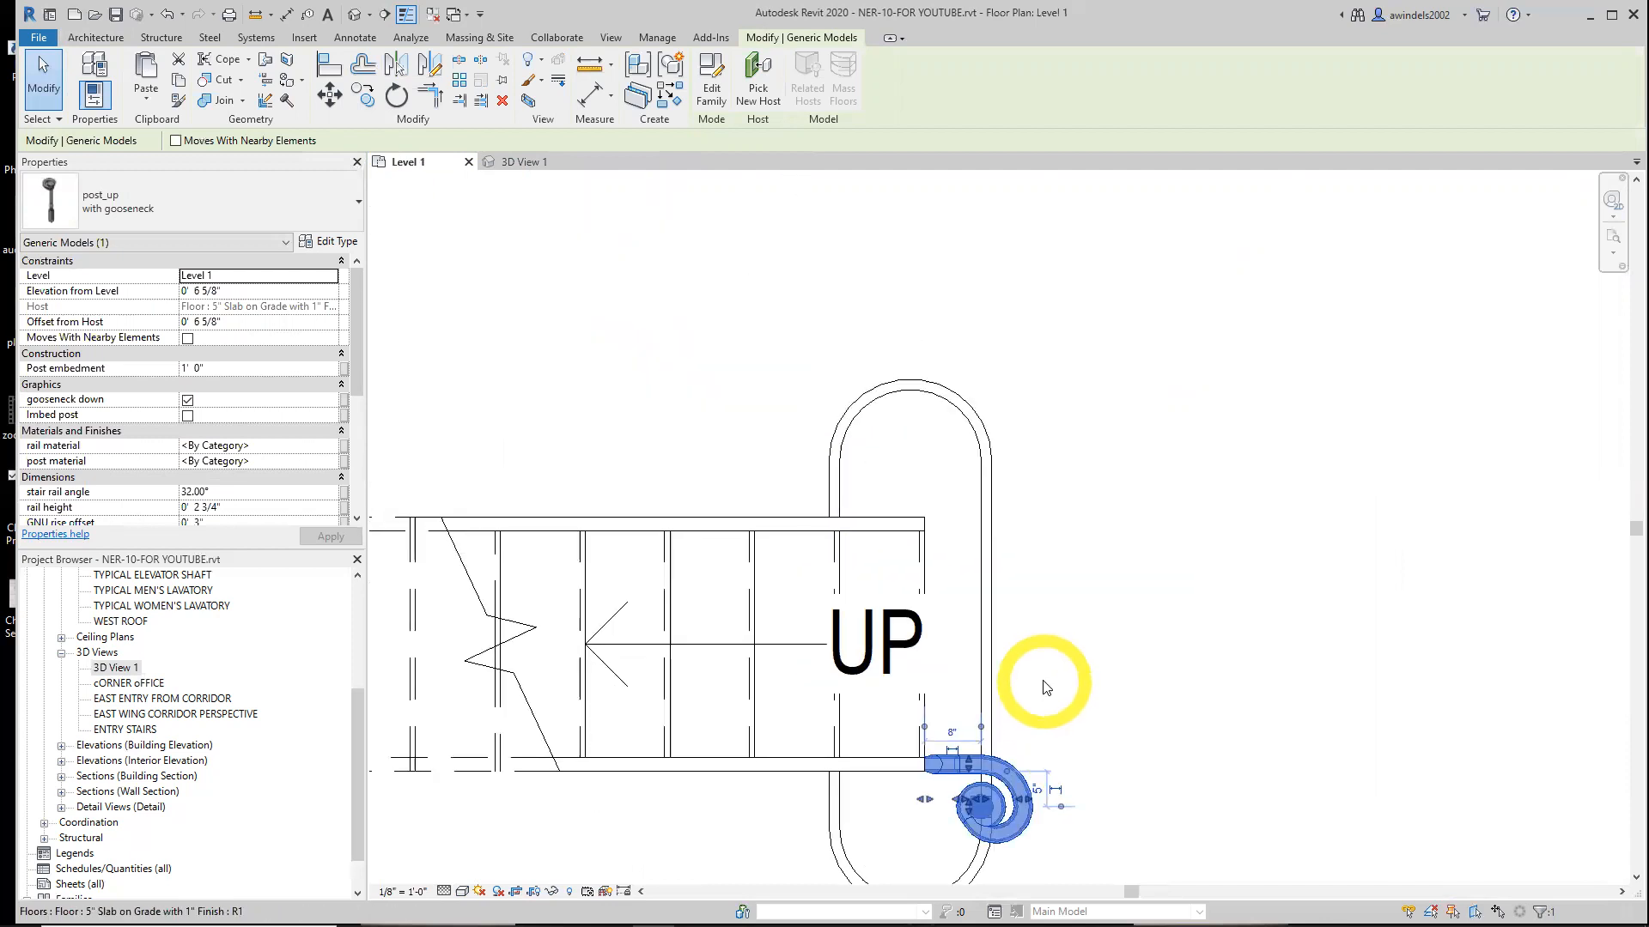
{"action": "middle_click_drag", "start_coordinate": [1059, 700], "coordinate": [1039, 599]}
{"action": "left_click", "coordinate": [248, 443]}
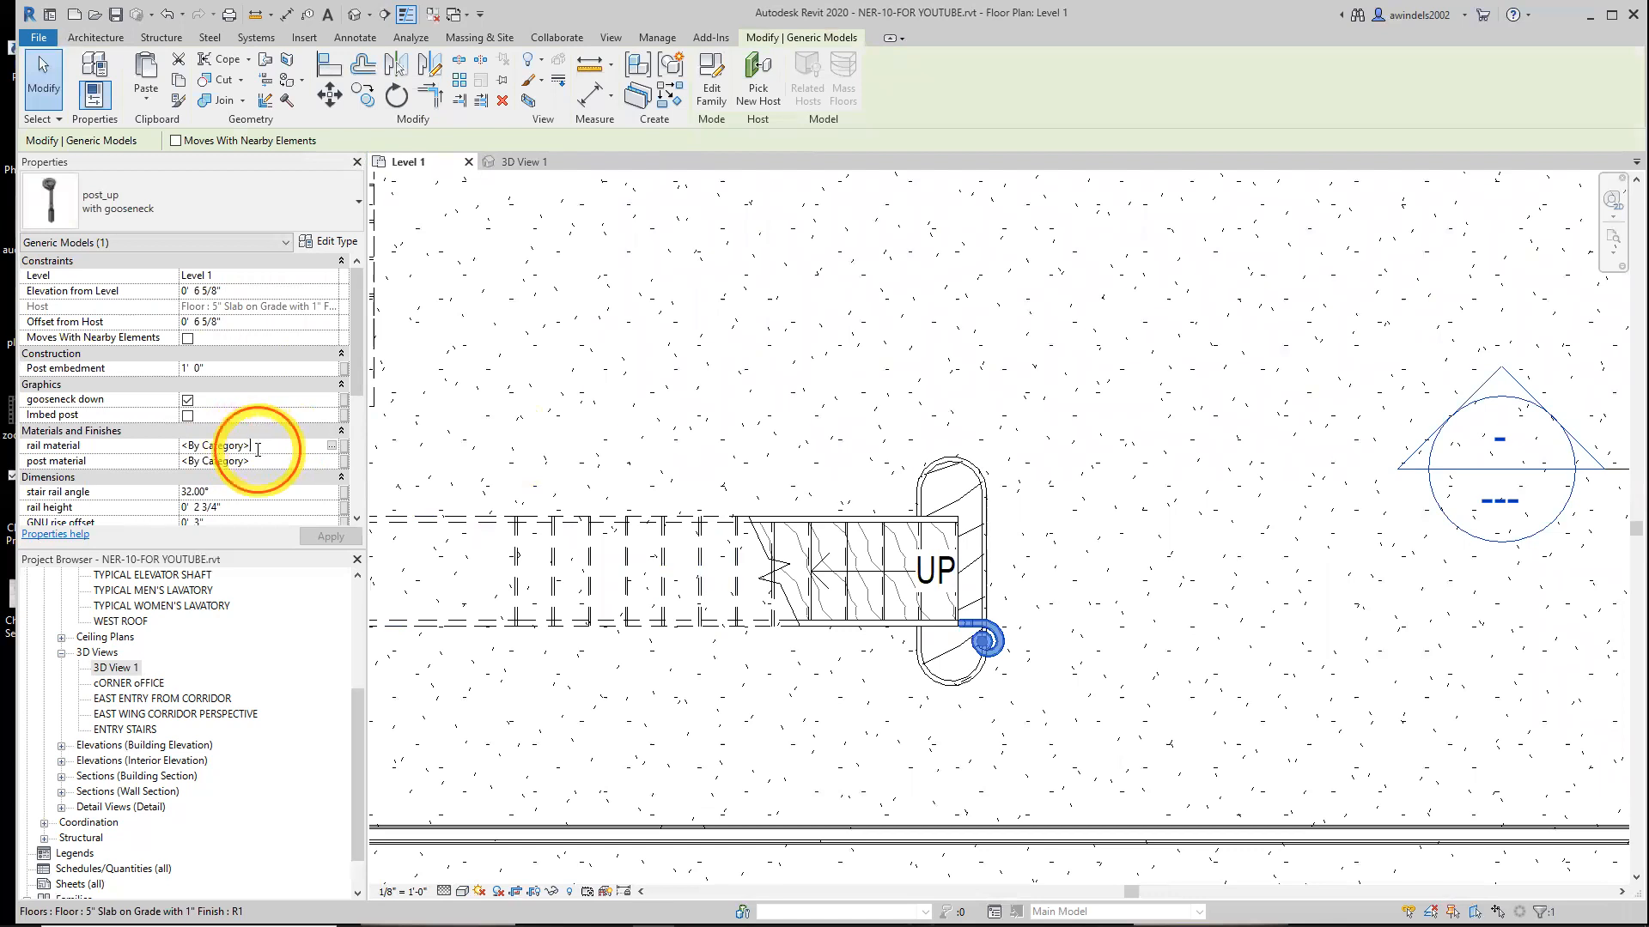
{"action": "left_click", "coordinate": [155, 451]}
{"action": "type", "text": "Cherry"}
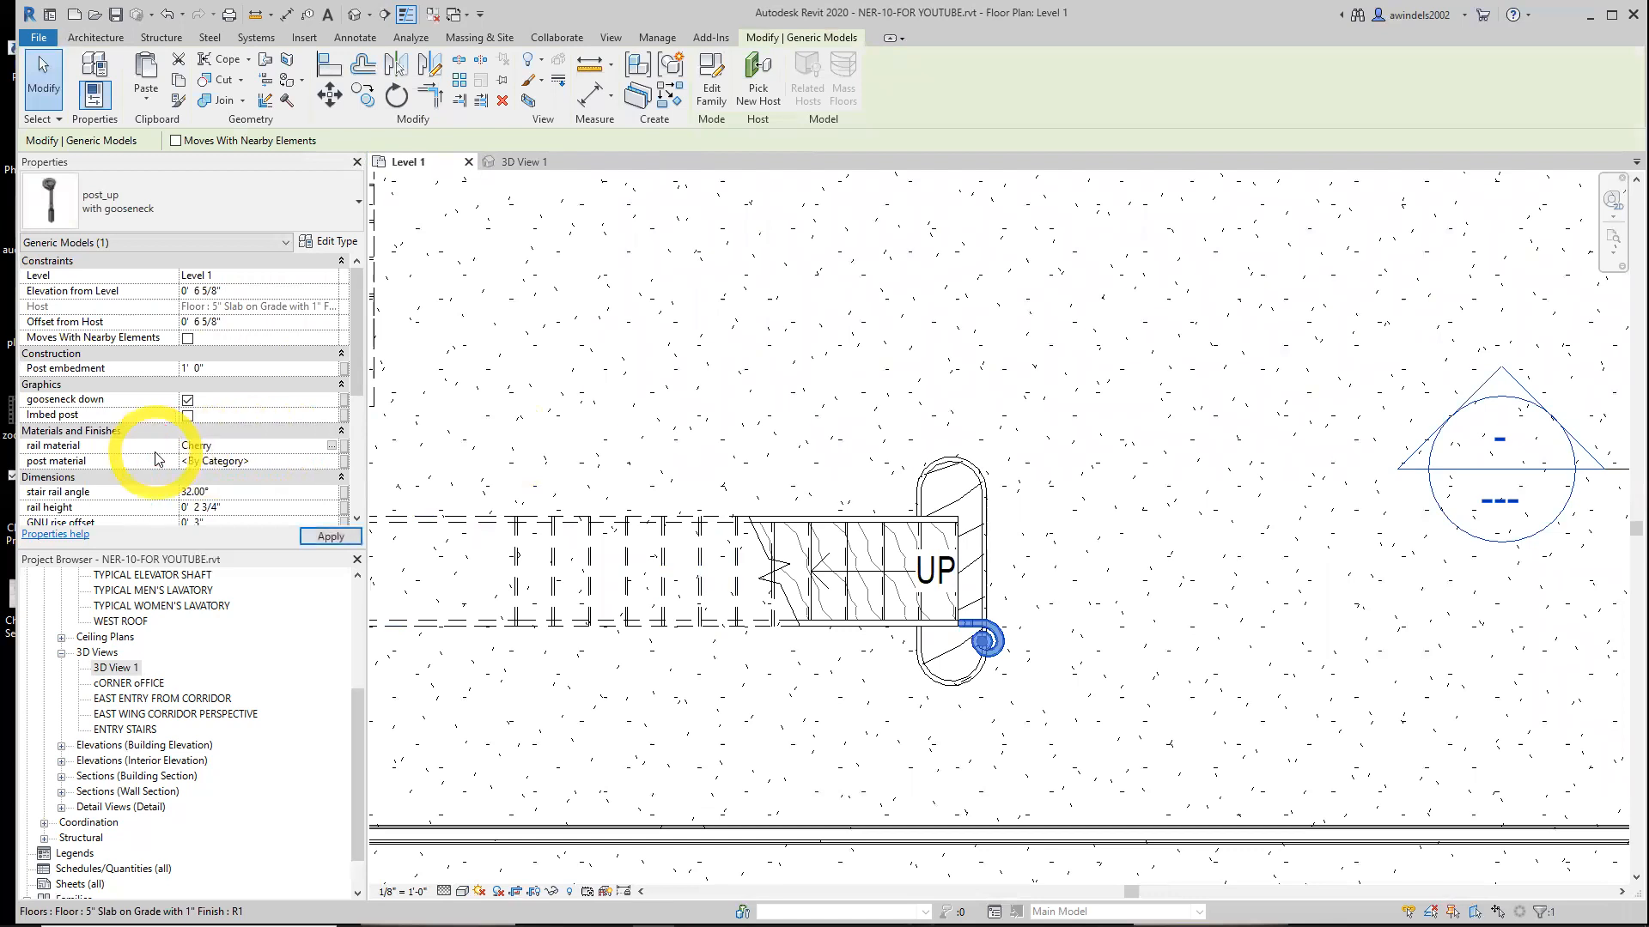
{"action": "left_click", "coordinate": [272, 461]}
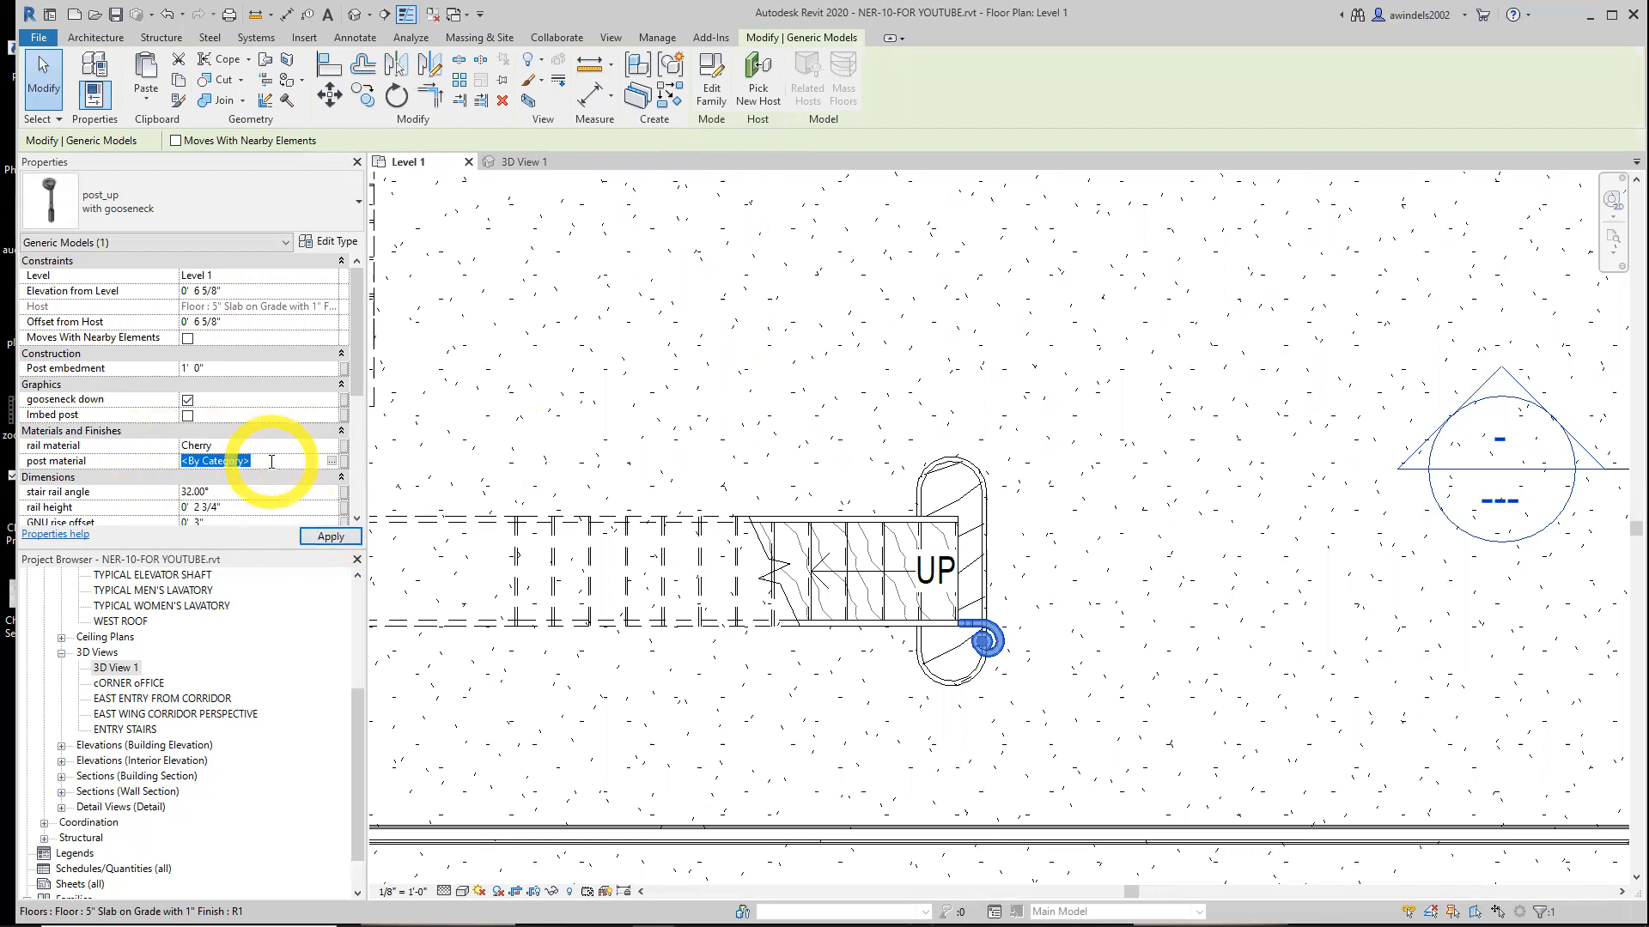
{"action": "left_click", "coordinate": [331, 461]}
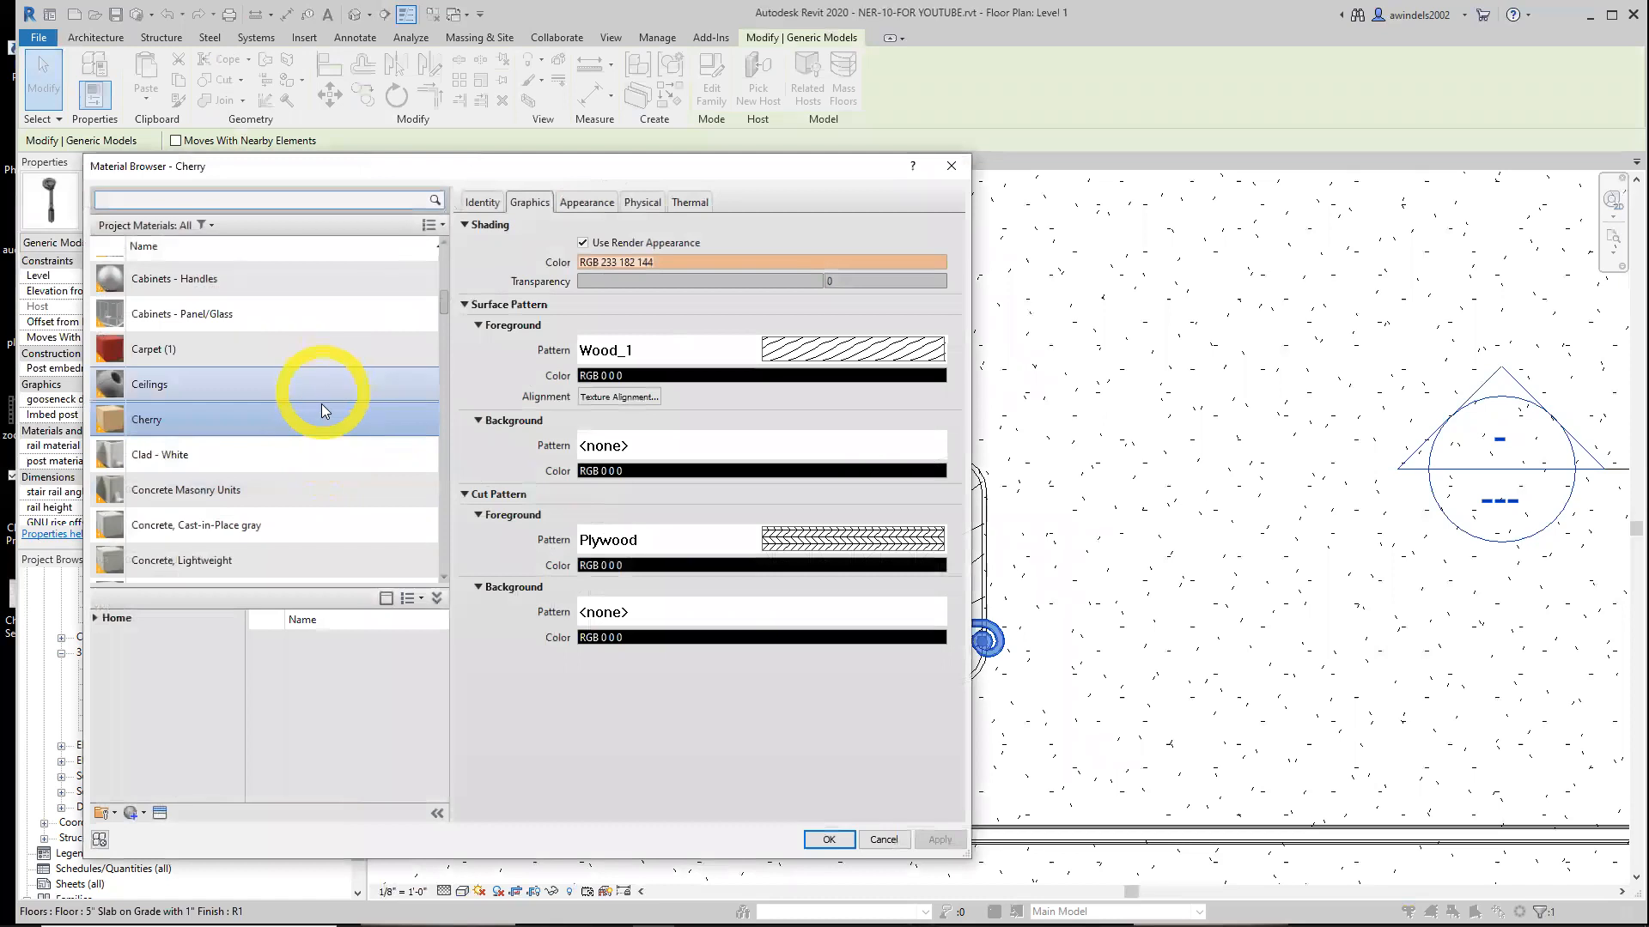
{"action": "left_click", "coordinate": [320, 414]}
{"action": "left_click", "coordinate": [351, 536]}
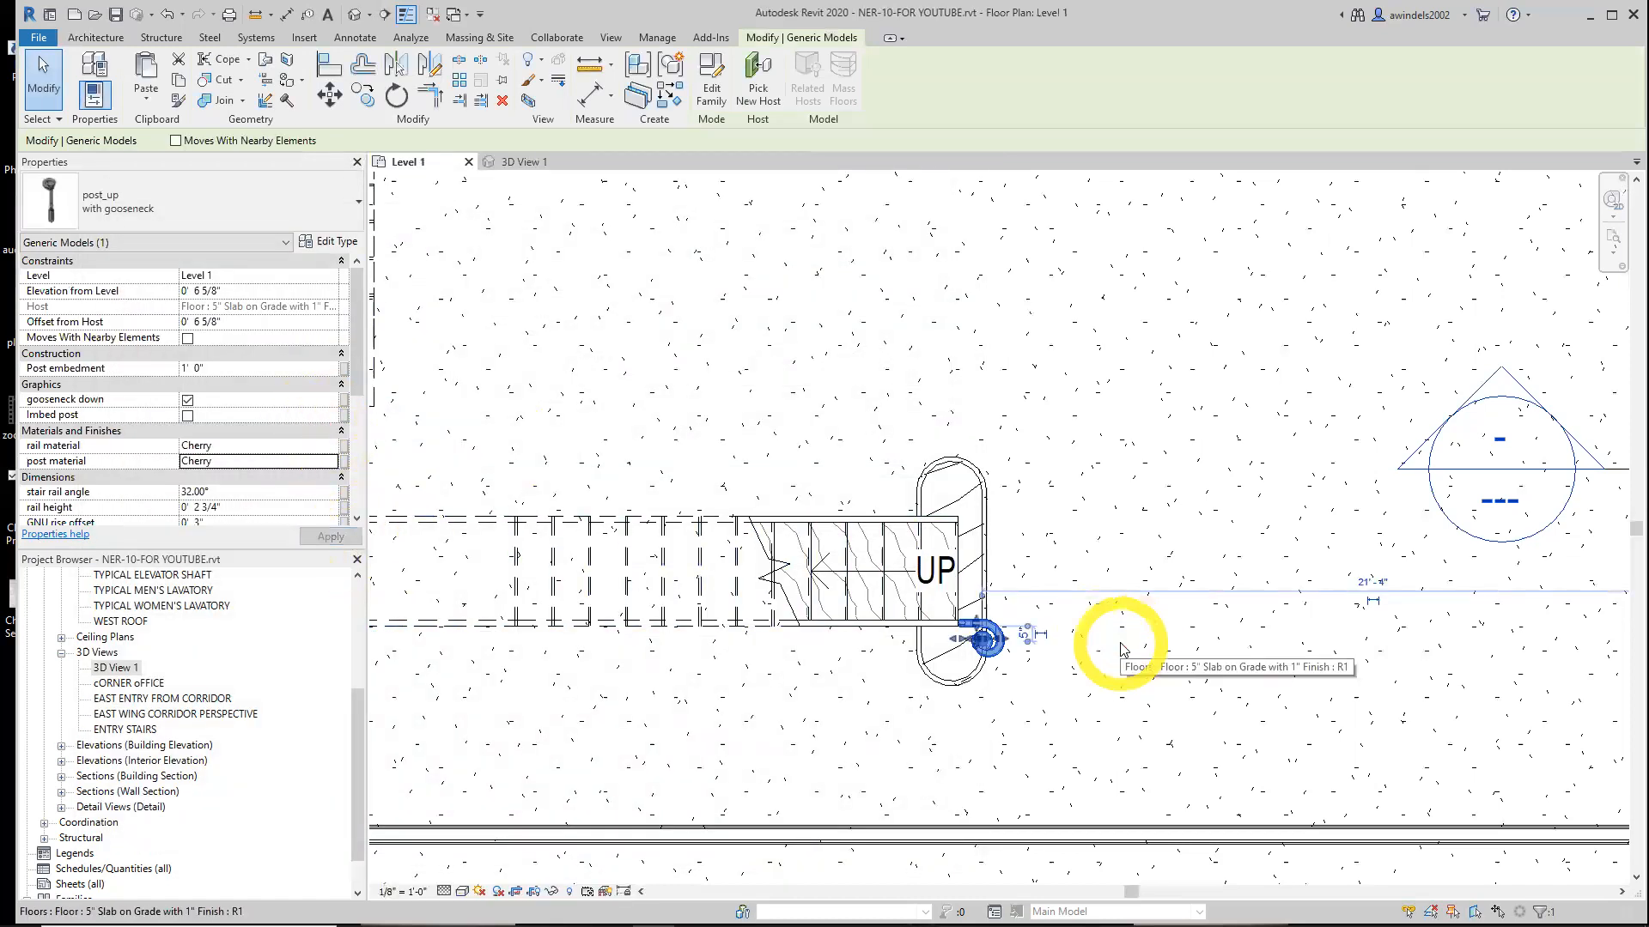
Inspect the cherry gooseneck post at the stair base in 3D View 1
{"action": "left_click", "coordinate": [524, 162]}
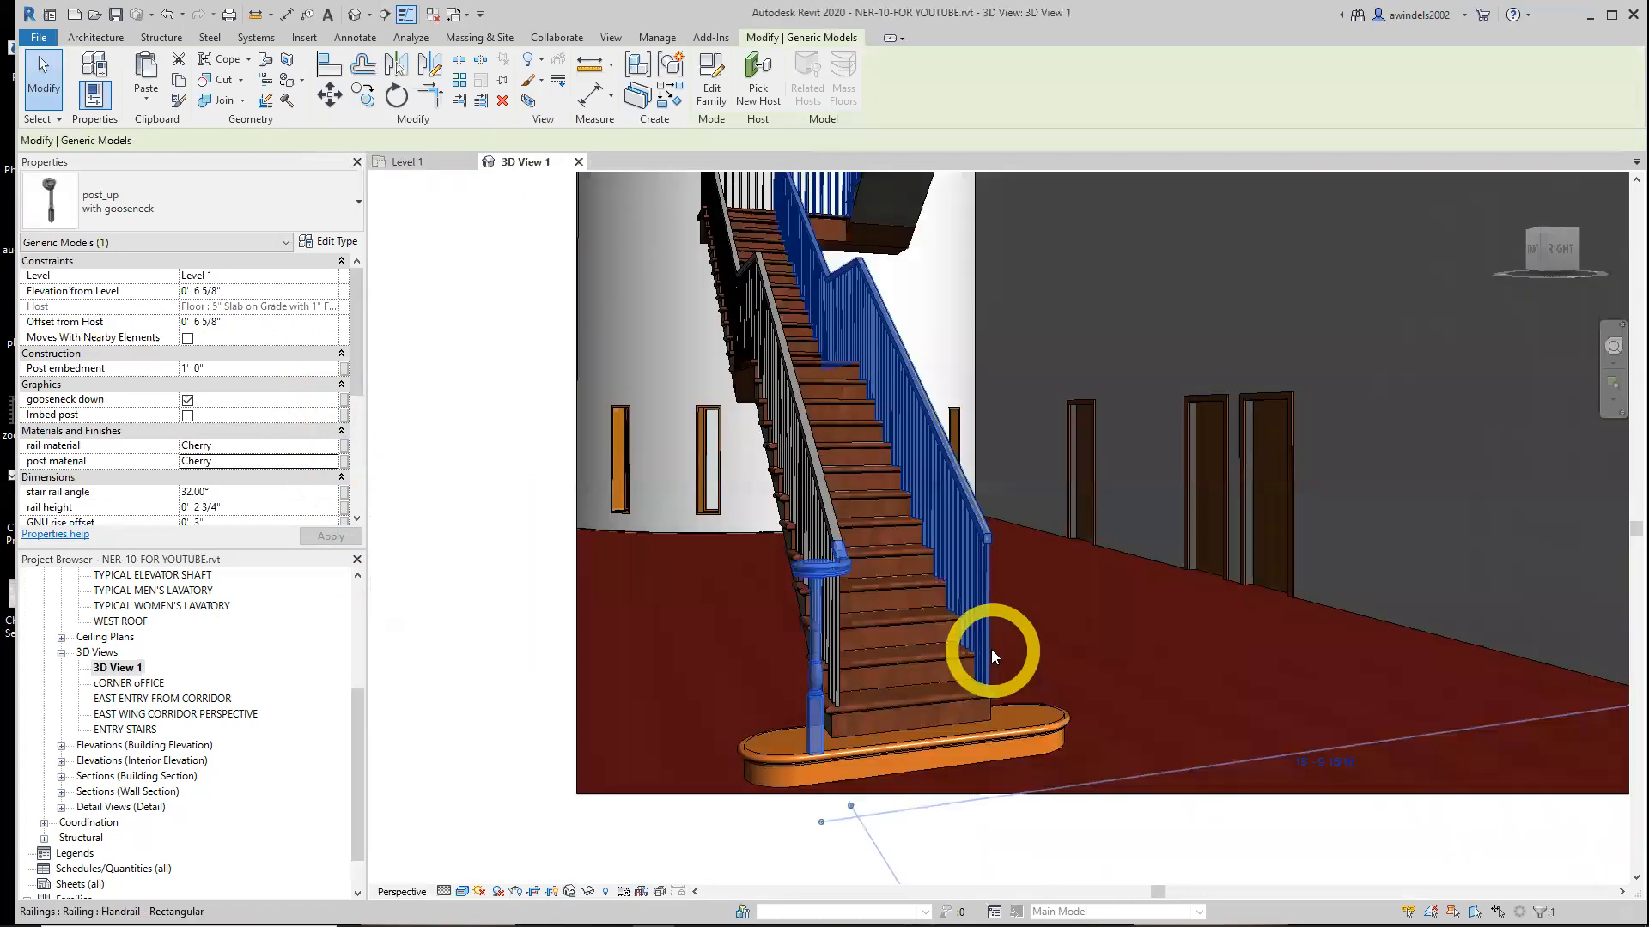
{"action": "left_click", "coordinate": [987, 697]}
{"action": "left_click", "coordinate": [817, 565]}
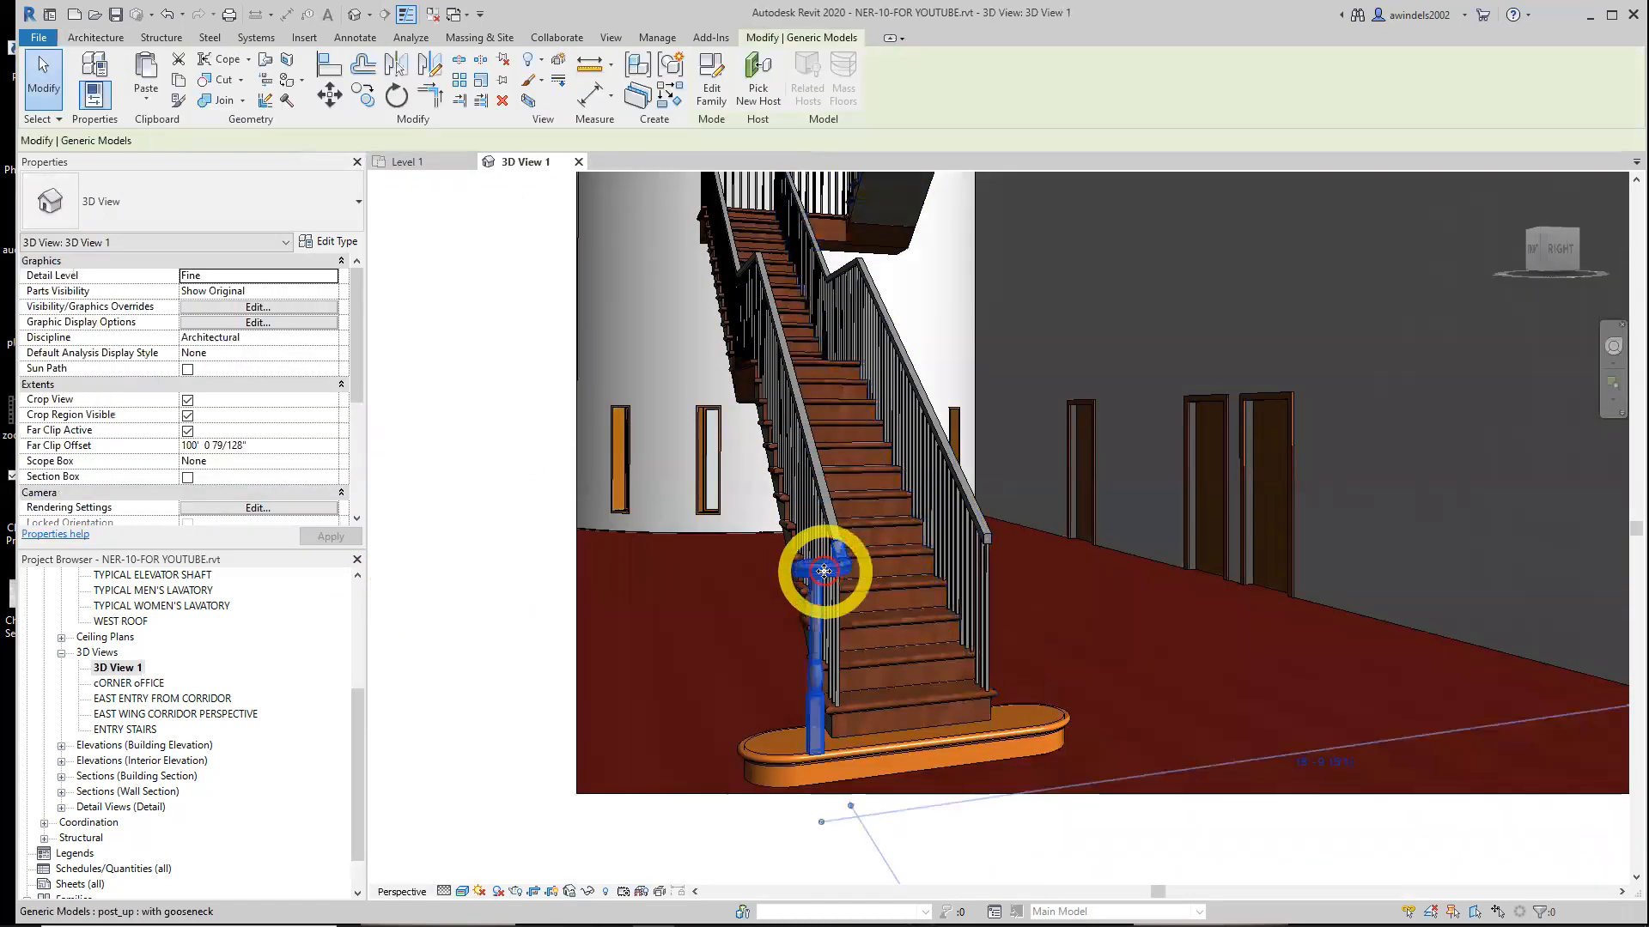
{"action": "left_click", "coordinate": [1097, 724]}
Mirror a copy of the gooseneck post to the opposite side of the stair's bottom end on Level 1
{"action": "left_click", "coordinate": [430, 163]}
{"action": "left_click", "coordinate": [1028, 658]}
{"action": "left_click", "coordinate": [995, 644]}
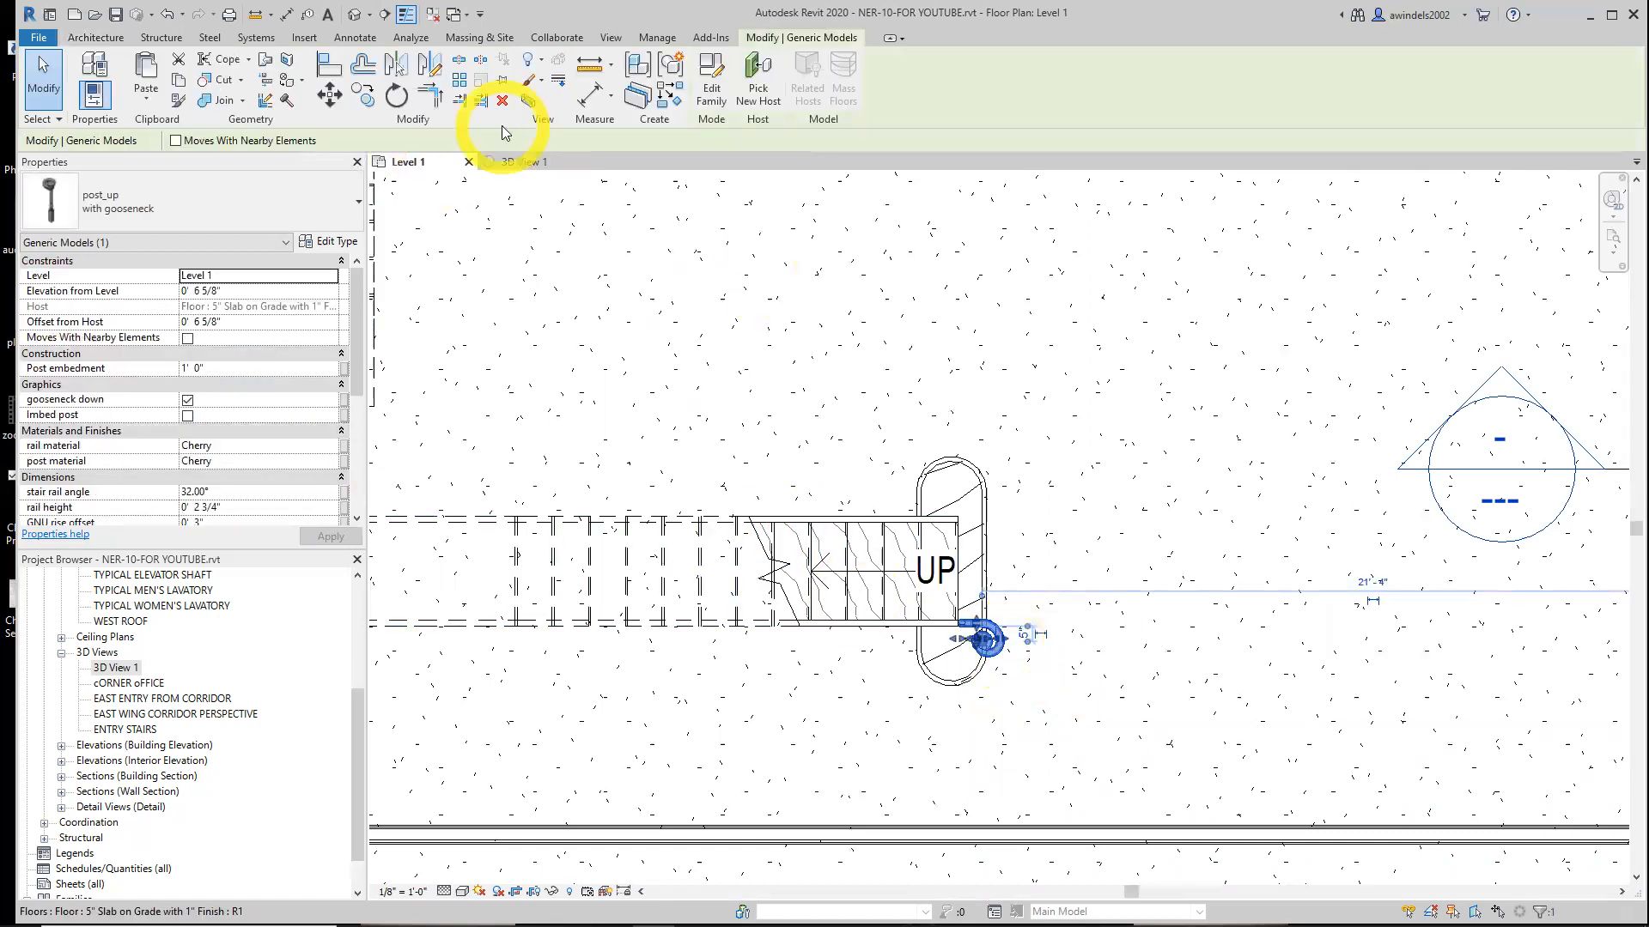
{"action": "left_click", "coordinate": [396, 64]}
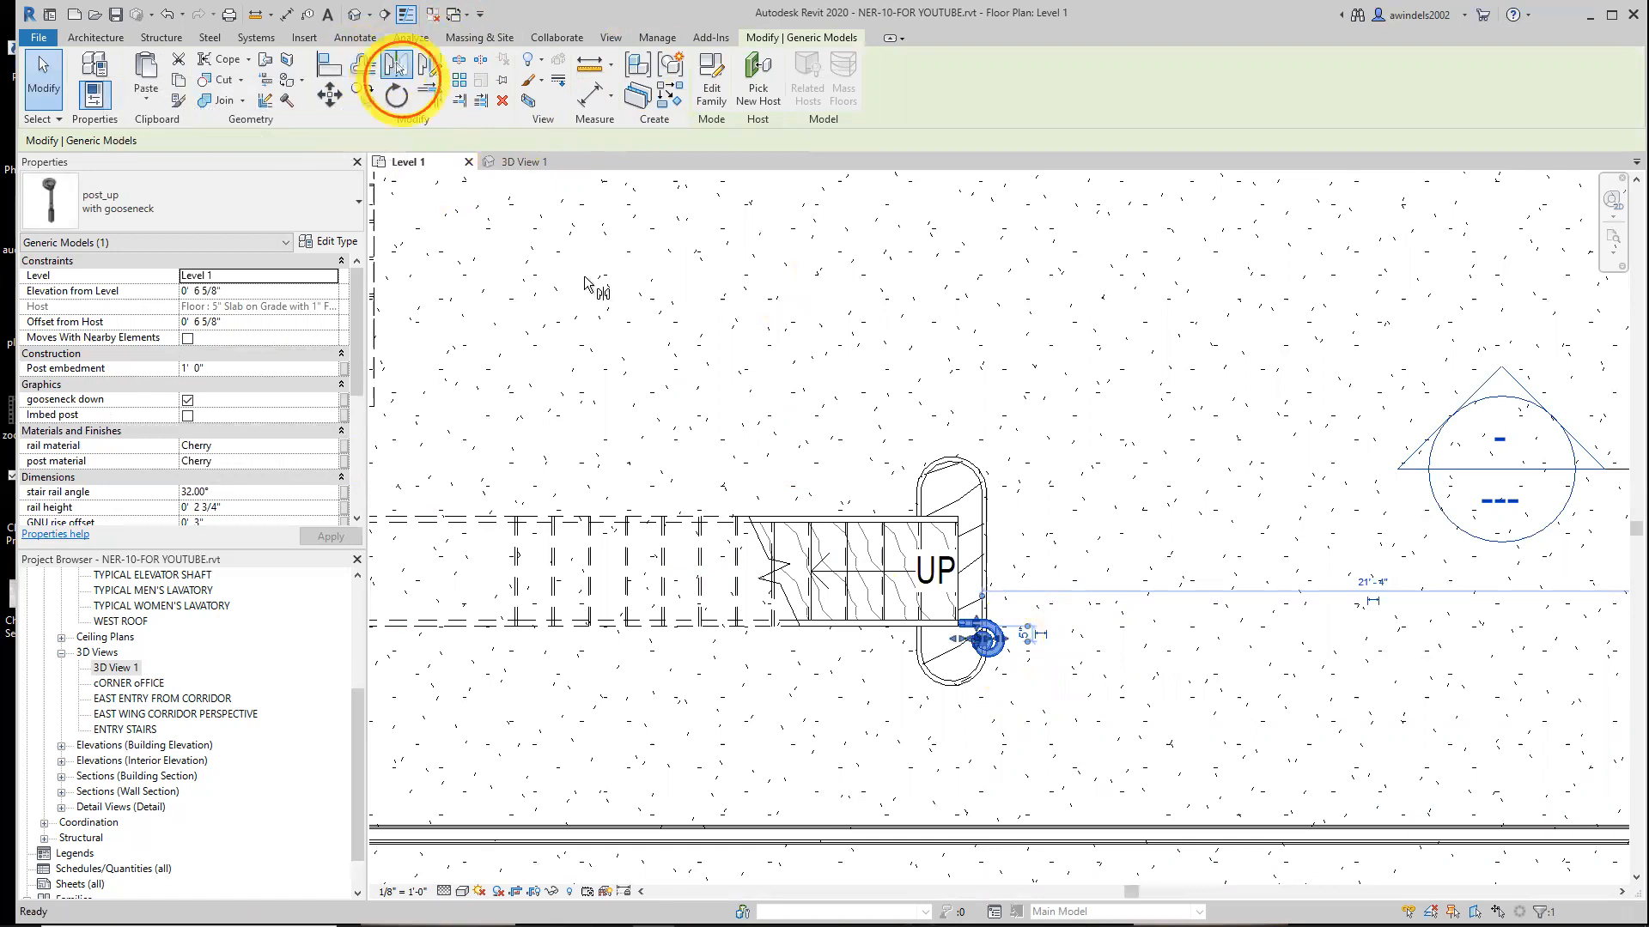
{"action": "left_click", "coordinate": [887, 570]}
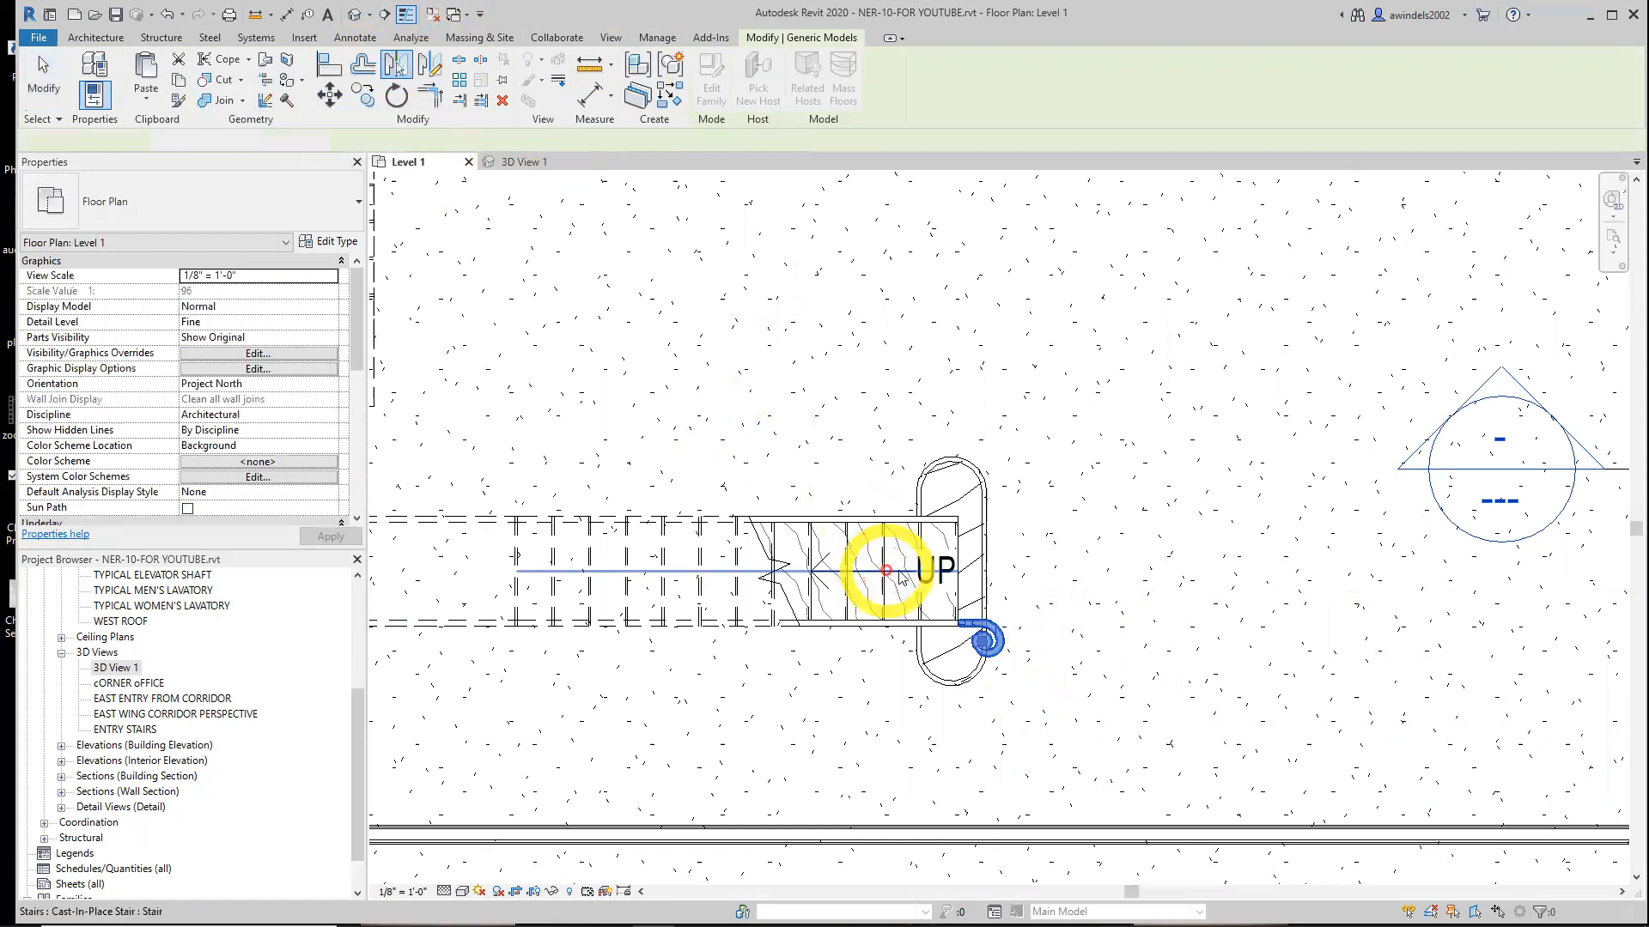
{"action": "left_click", "coordinate": [1102, 640]}
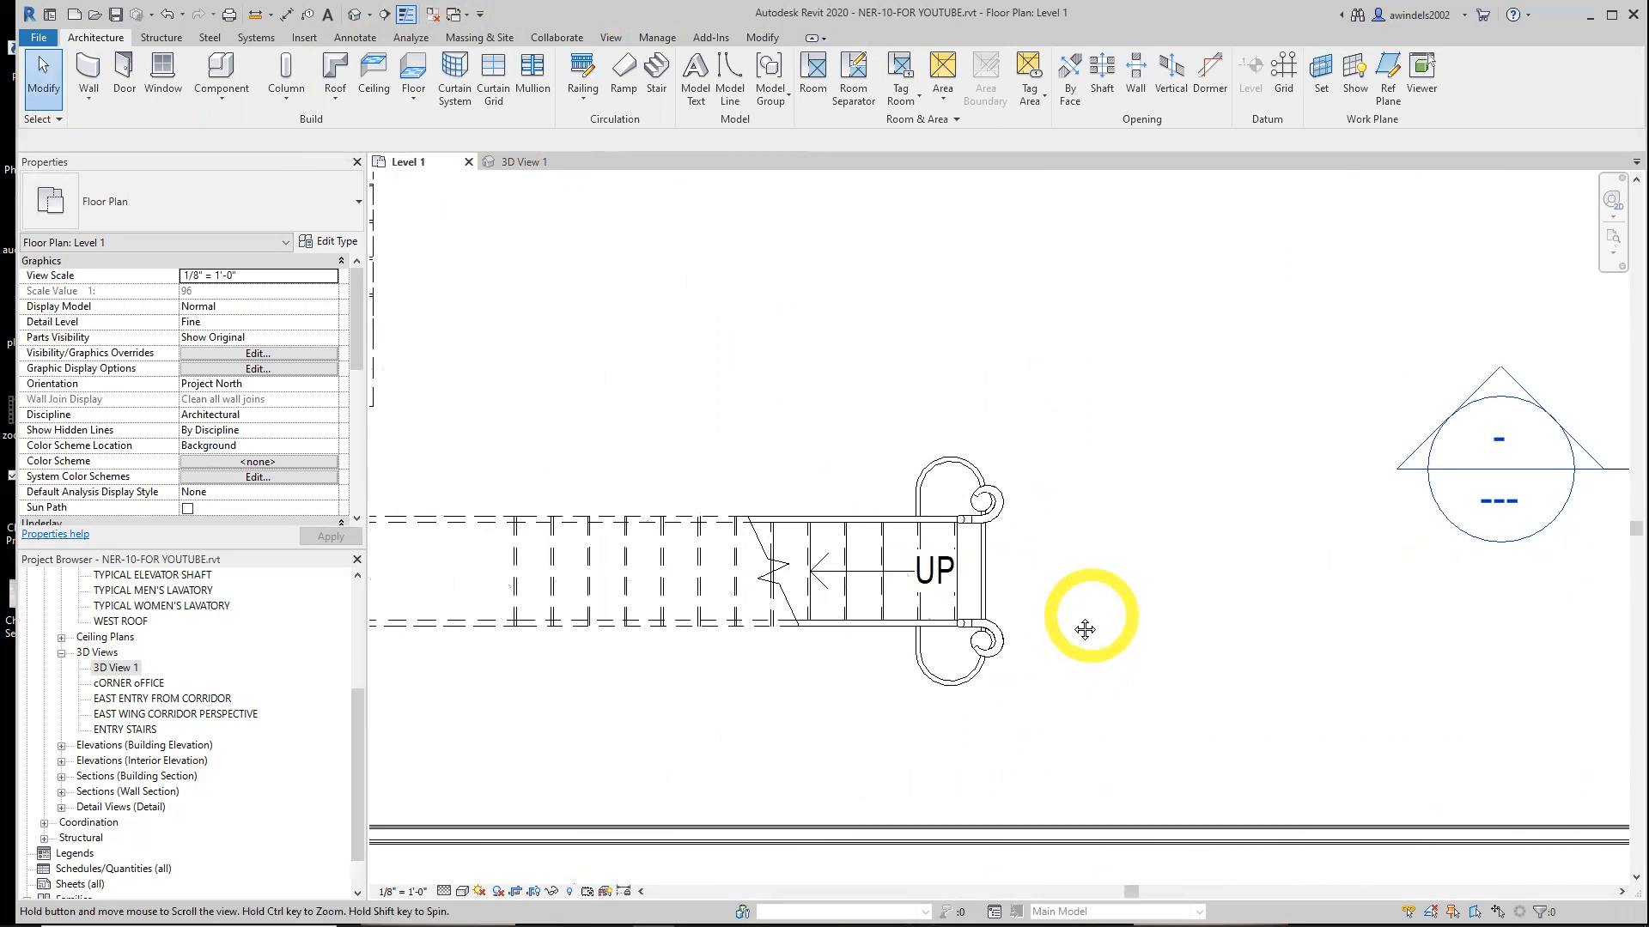
Check both gooseneck posts and the handrails at the stair base in 3D View 1
{"action": "middle_click_drag", "start_coordinate": [1083, 627], "coordinate": [1058, 629]}
{"action": "left_click", "coordinate": [503, 171]}
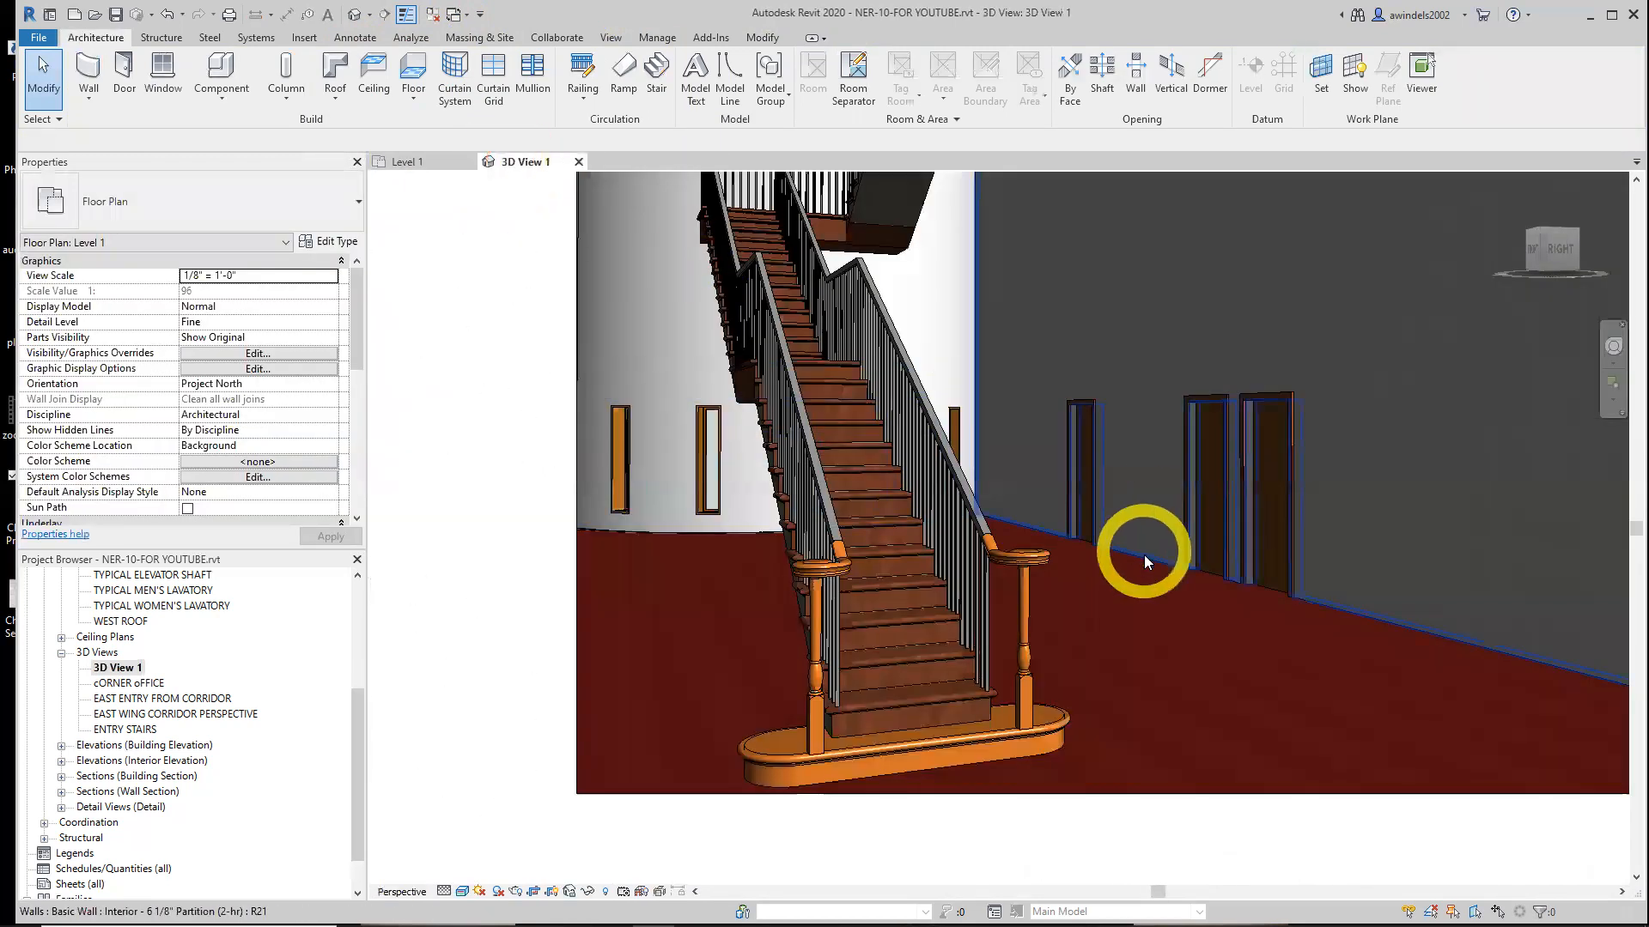
{"action": "left_click", "coordinate": [1084, 424]}
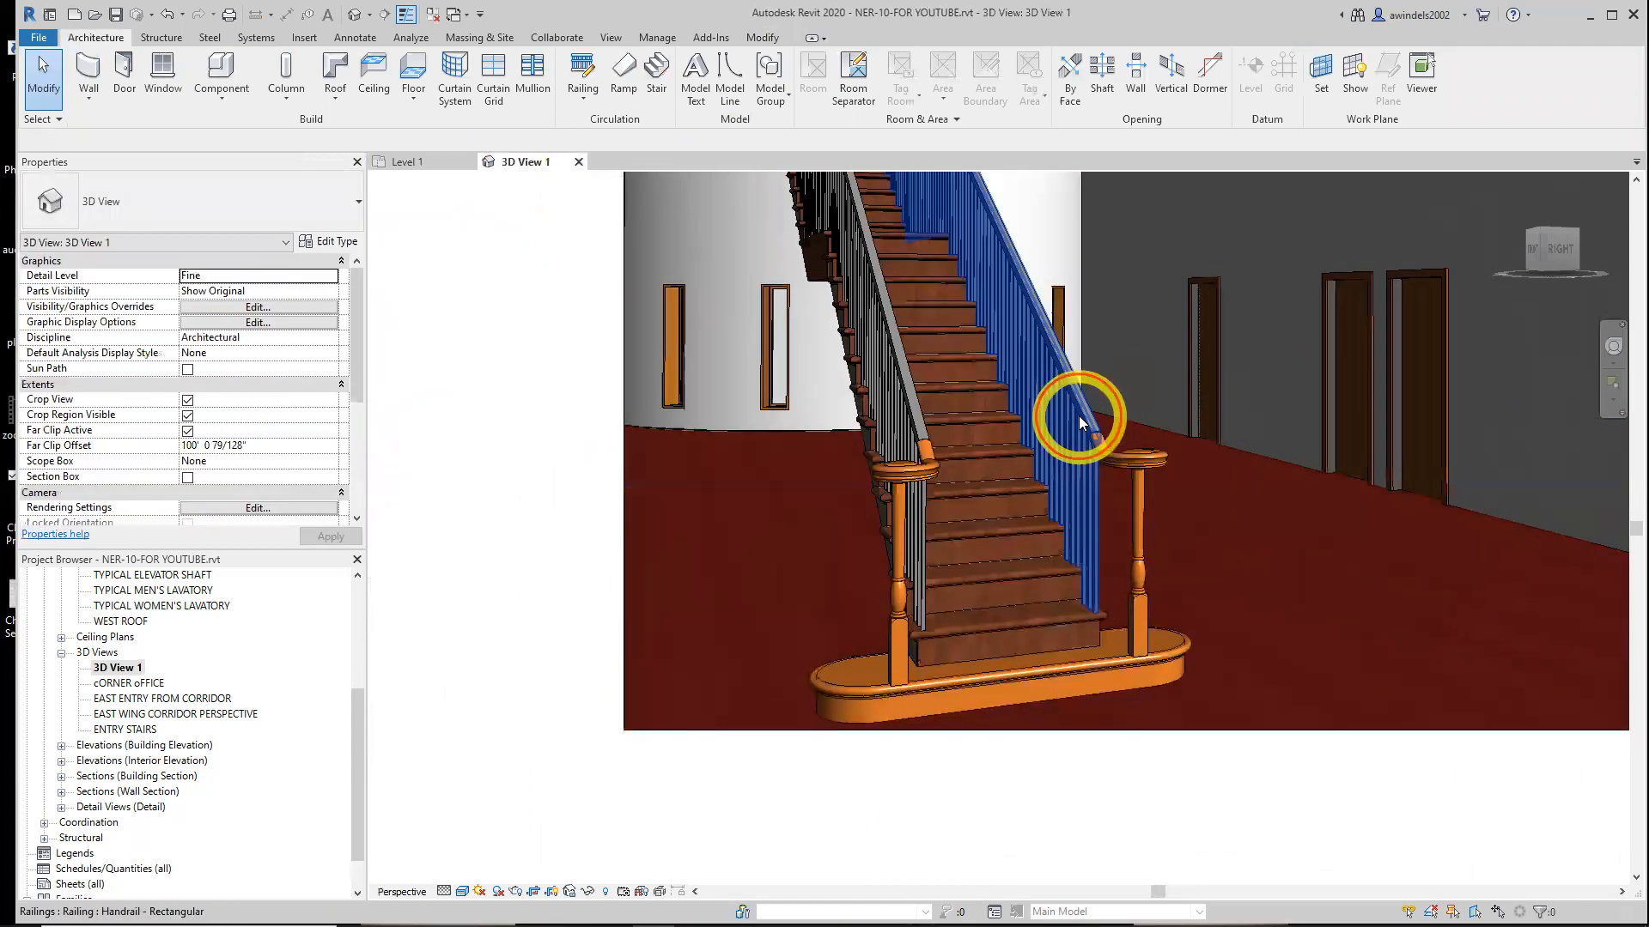
{"action": "left_click", "coordinate": [916, 420], "text": "ctrl"}
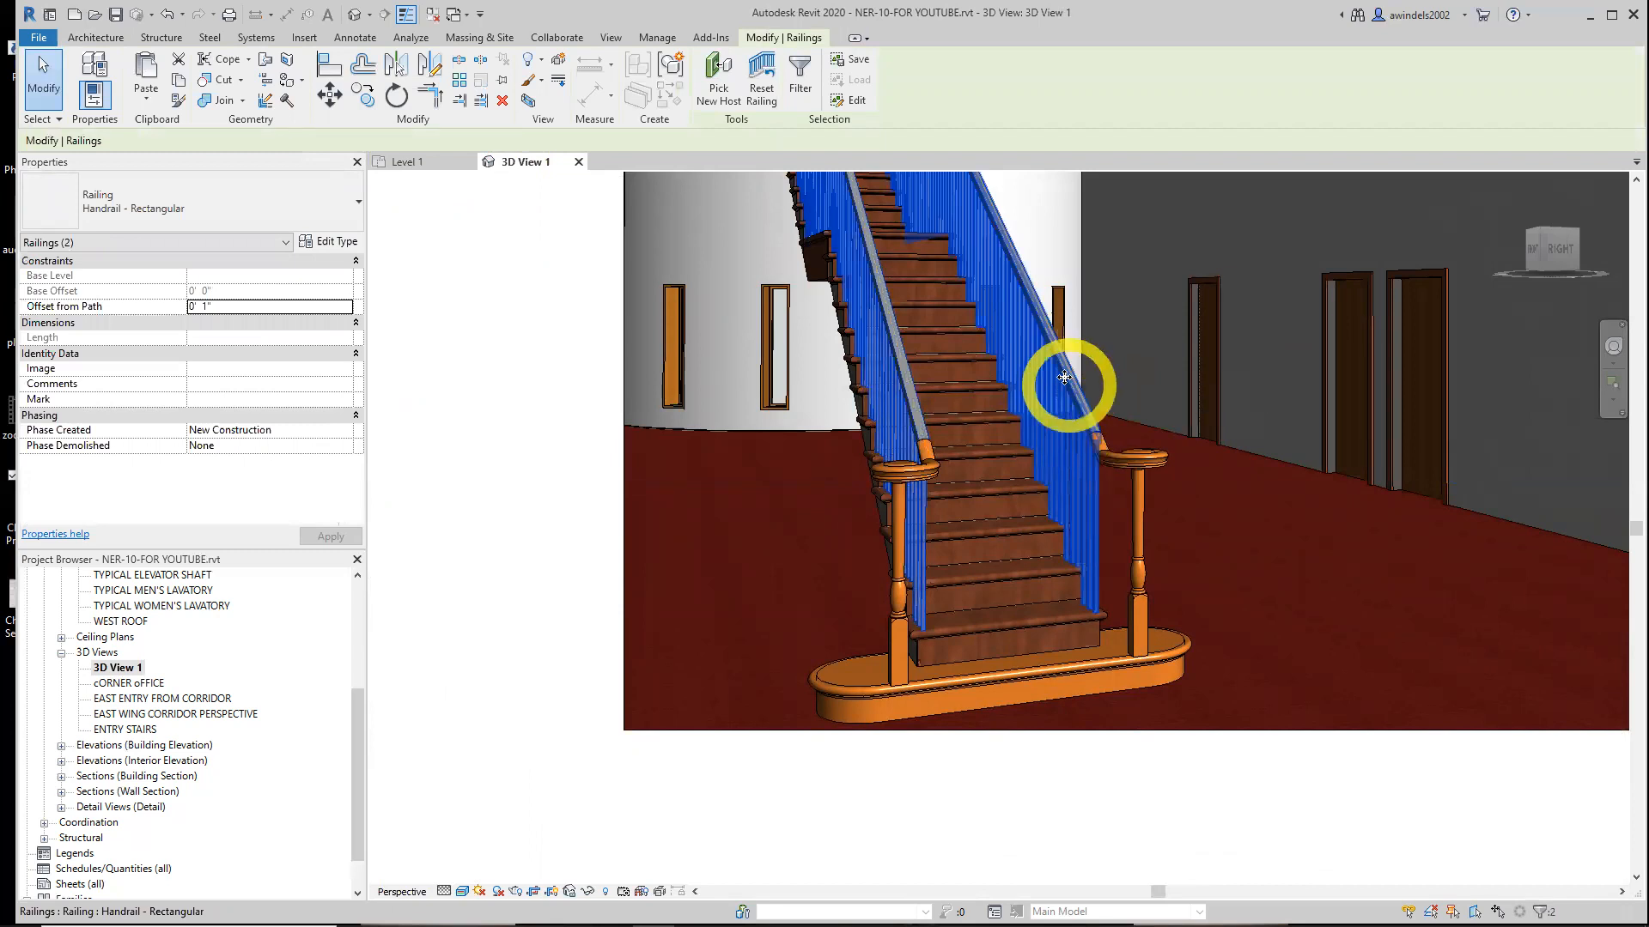
{"action": "key", "text": "Escape"}
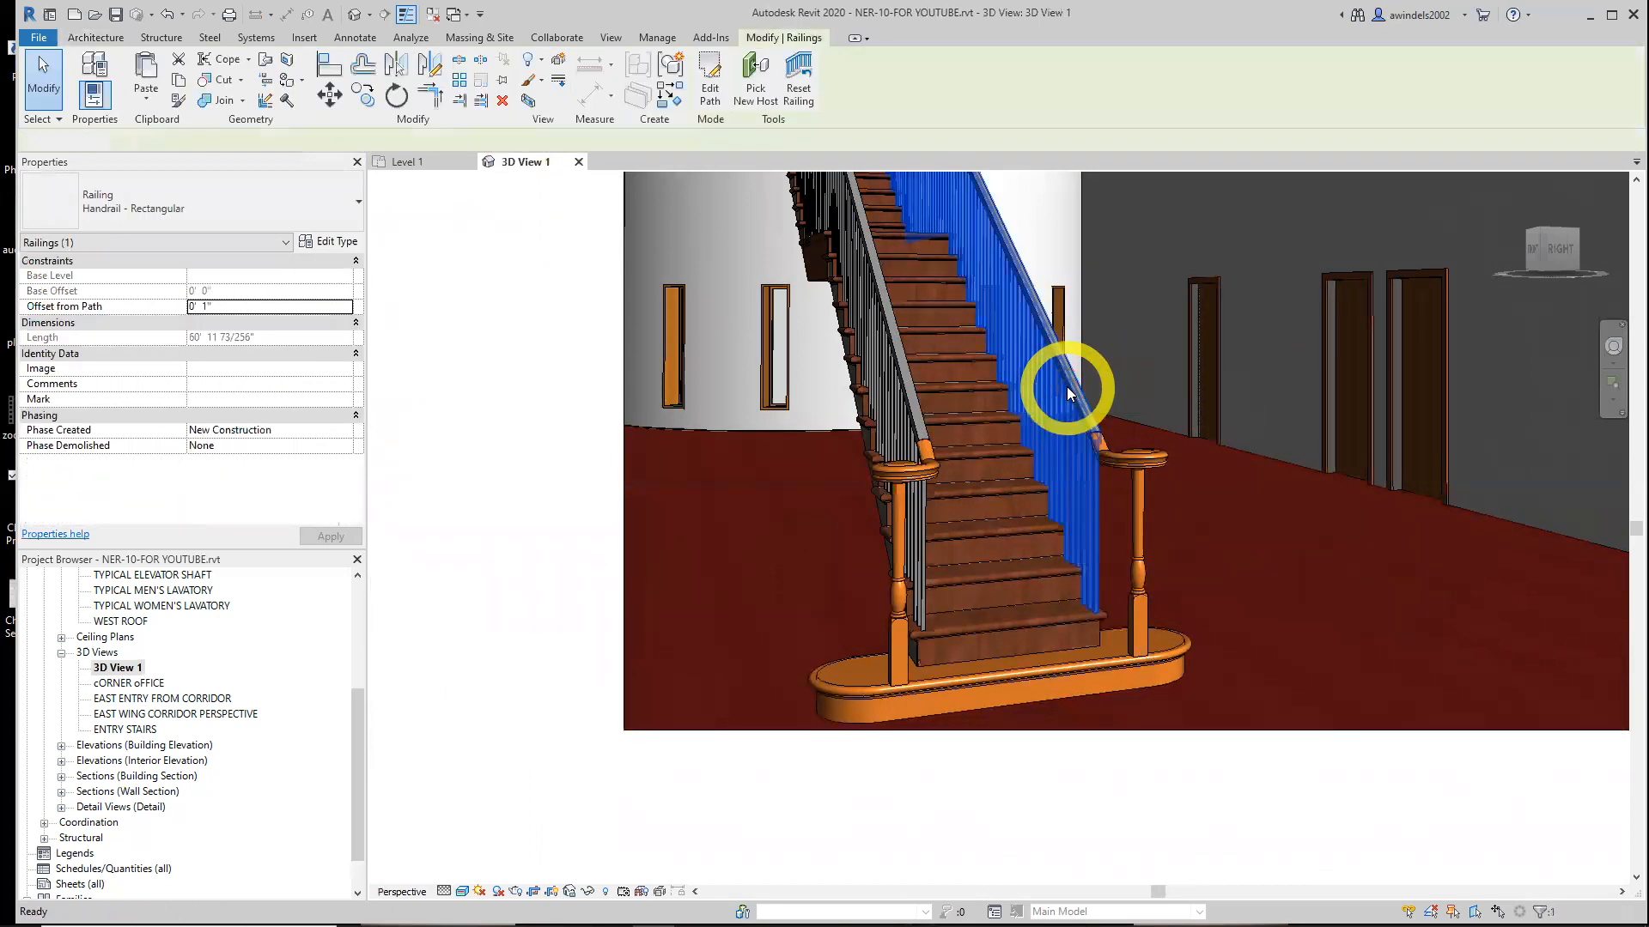
{"action": "left_click", "coordinate": [383, 168]}
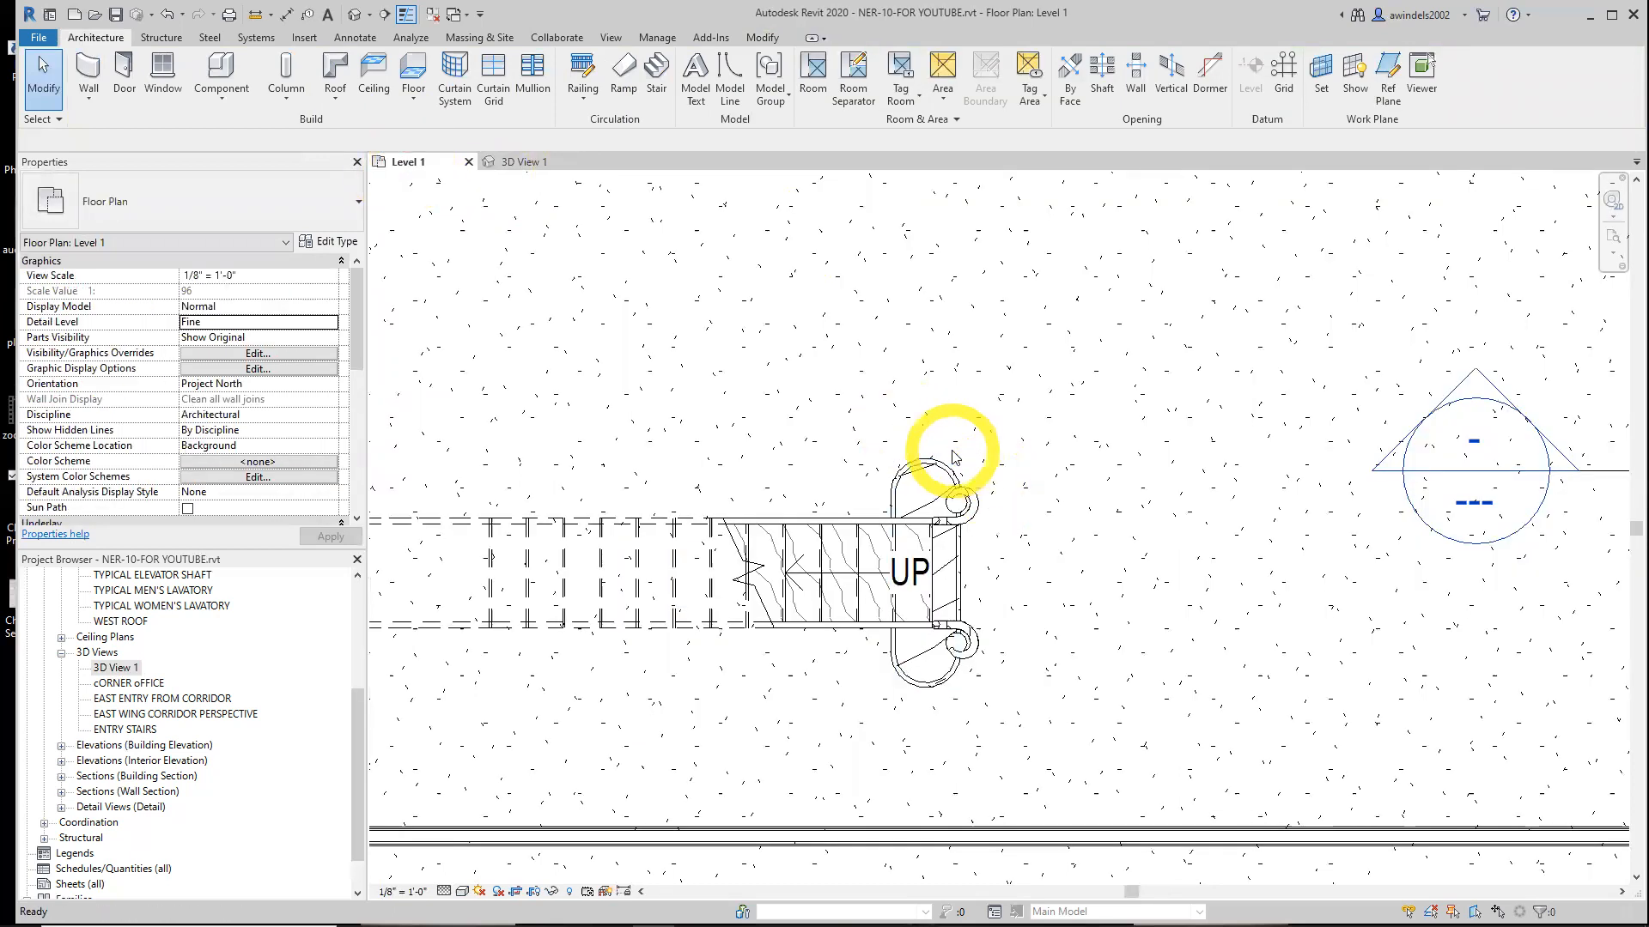
Open the Level 3 floor plan and examine the stair runs and railings there
{"action": "scroll", "coordinate": [994, 488], "scroll_direction": "down", "scroll_amount": 3}
{"action": "middle_click_drag", "start_coordinate": [880, 473], "coordinate": [973, 515]}
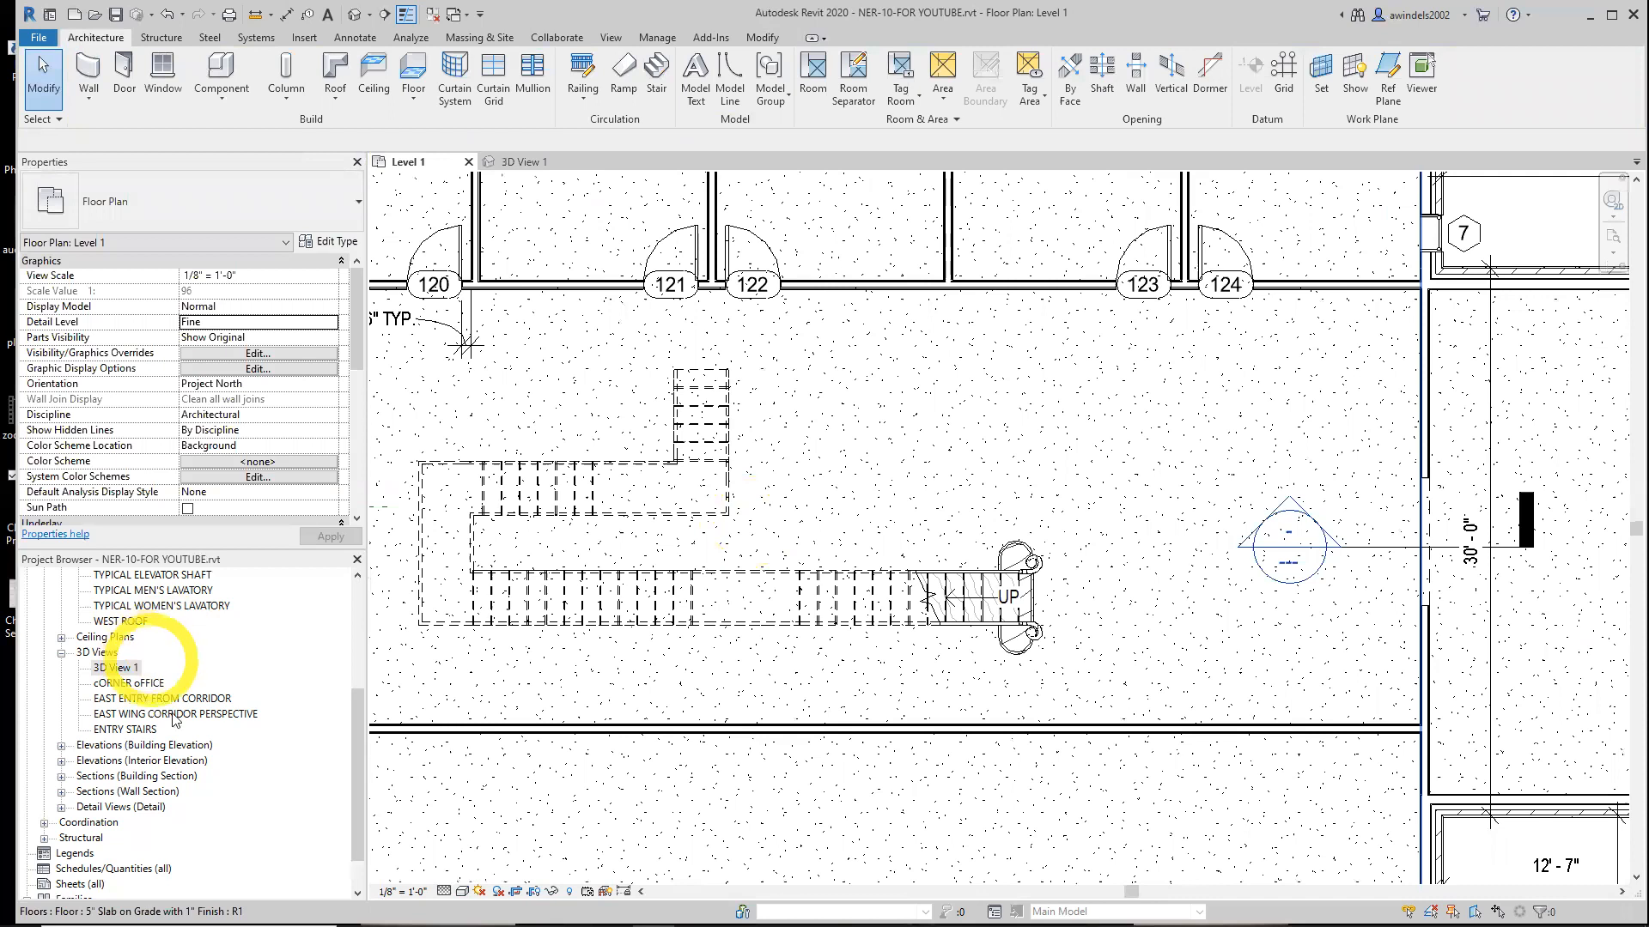
{"action": "left_click_drag", "start_coordinate": [357, 736], "coordinate": [352, 592]}
{"action": "left_click", "coordinate": [110, 668]}
{"action": "double_click", "coordinate": [110, 667]}
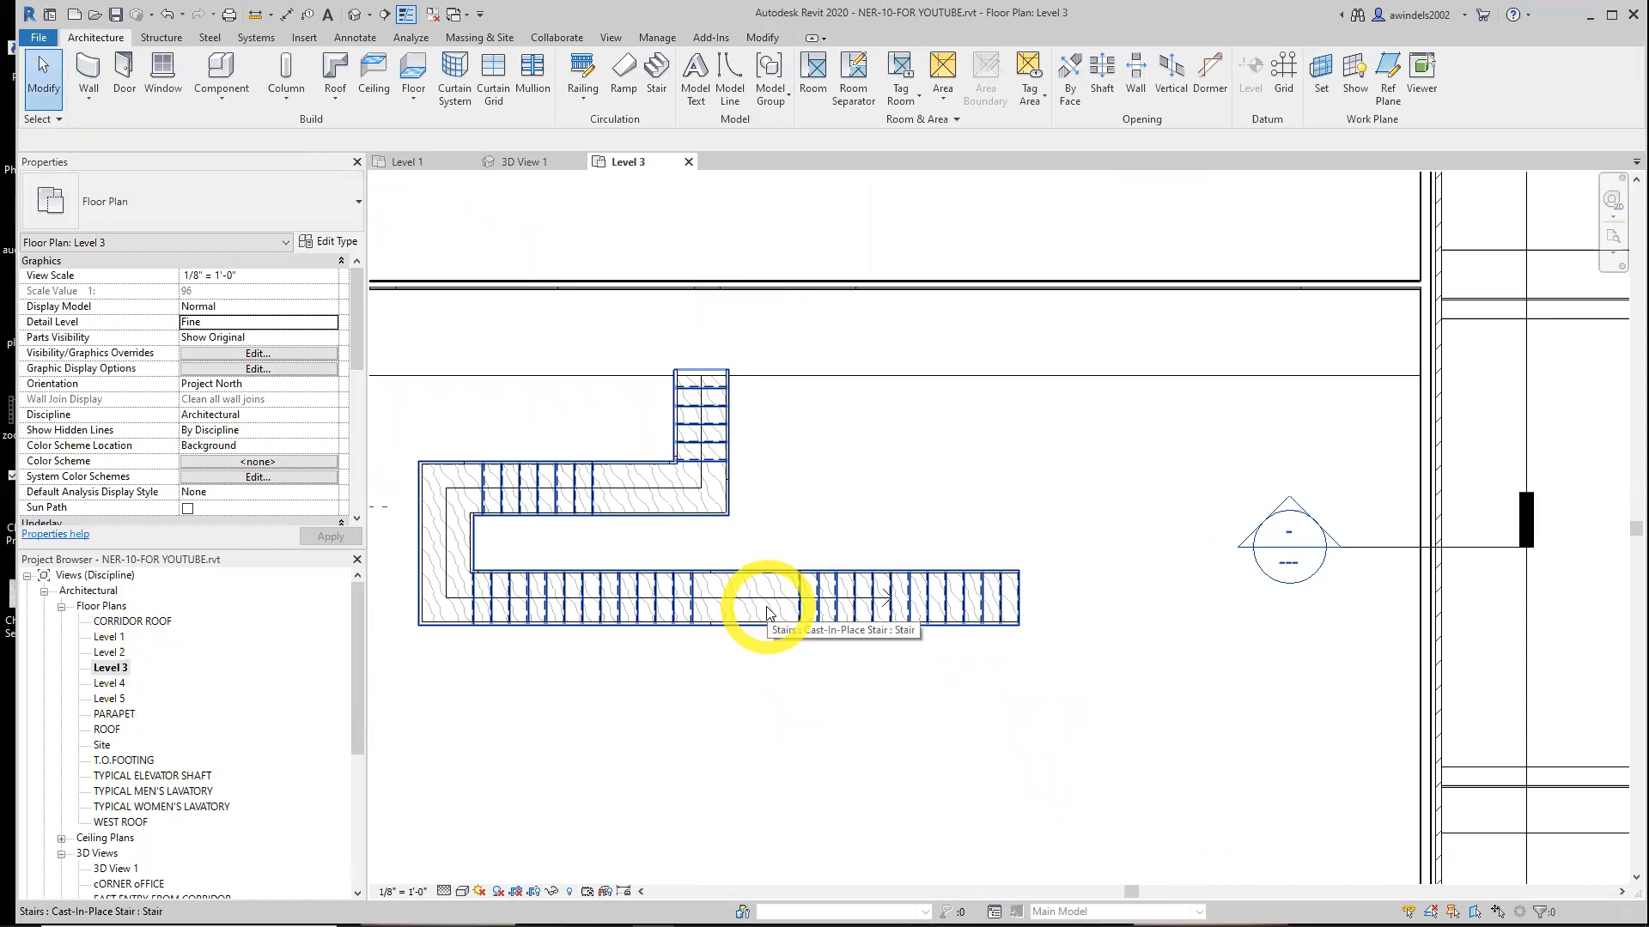
{"action": "middle_click_drag", "start_coordinate": [947, 697], "coordinate": [899, 729]}
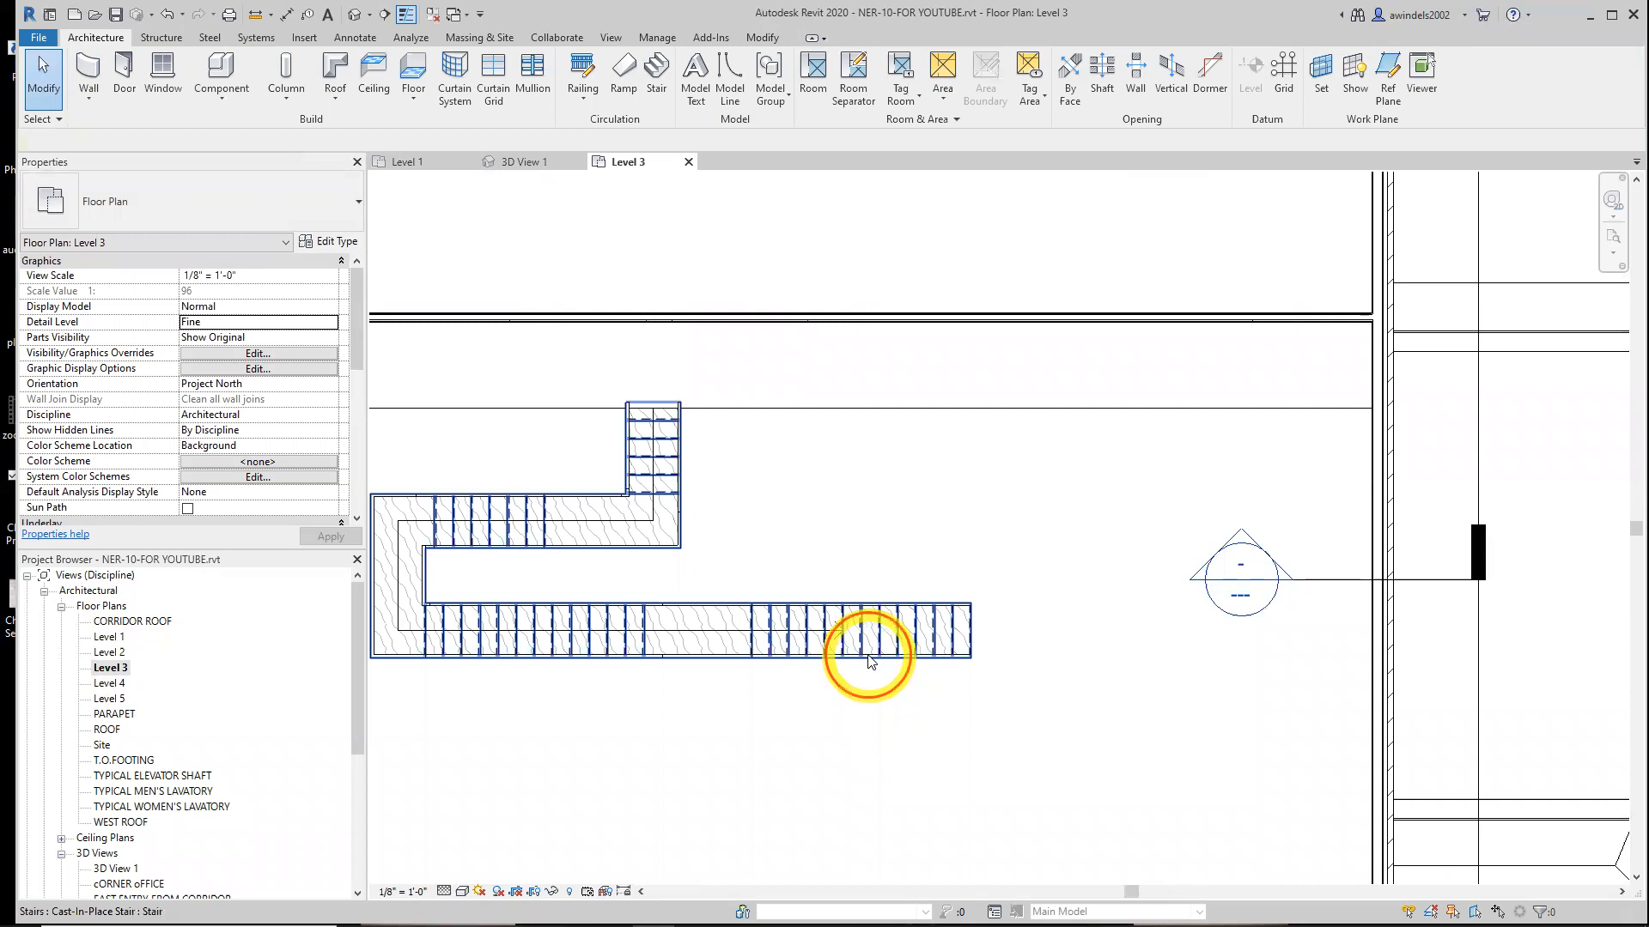
{"action": "left_click", "coordinate": [870, 661]}
{"action": "key", "text": "Escape"}
{"action": "key", "text": "Tab"}
{"action": "key", "text": "Tab"}
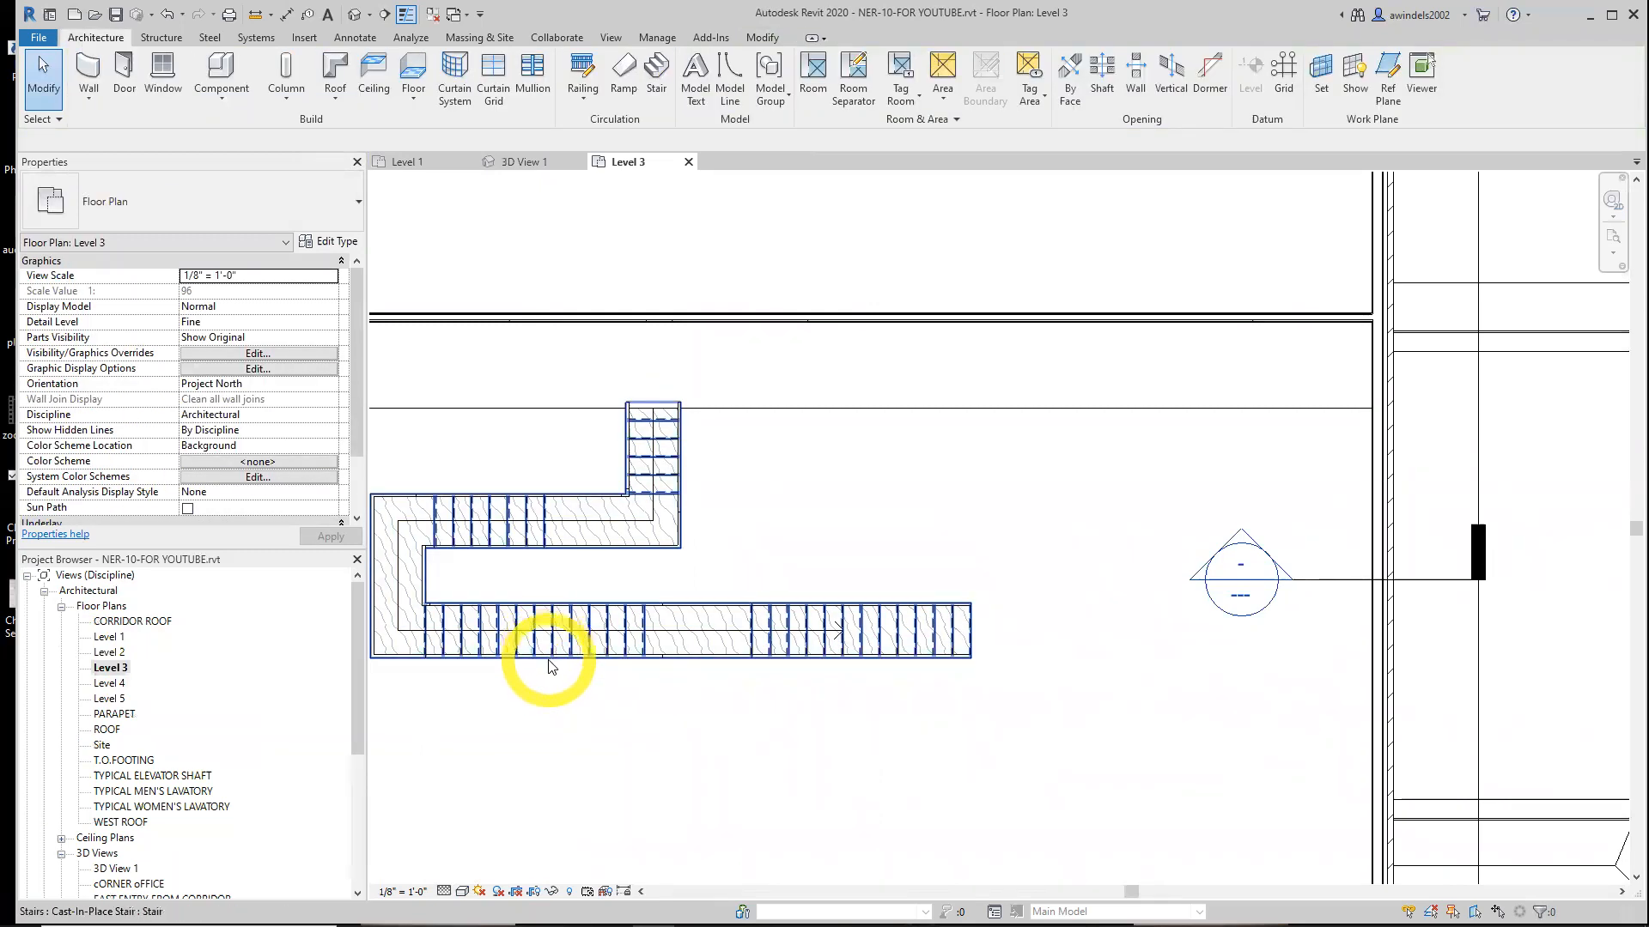
{"action": "left_click", "coordinate": [548, 667]}
{"action": "key", "text": "Escape"}
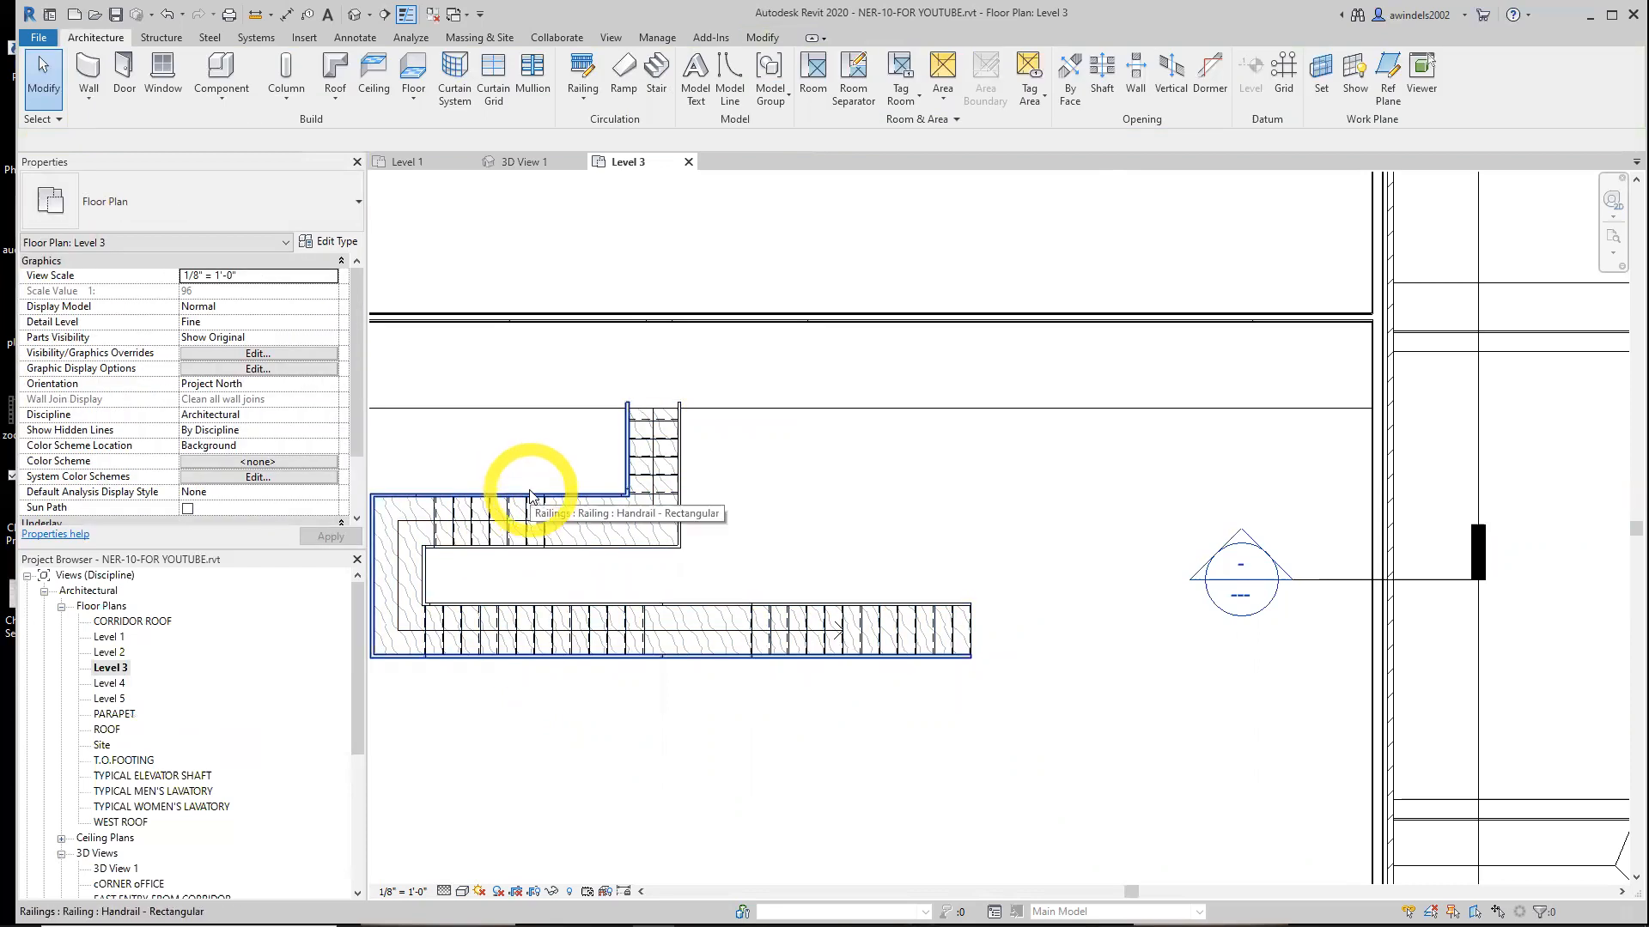
Create a similar Handrail - Rectangular railing on Level 3, picking the floor edge with a 4" offset as its path
{"action": "left_click", "coordinate": [529, 495]}
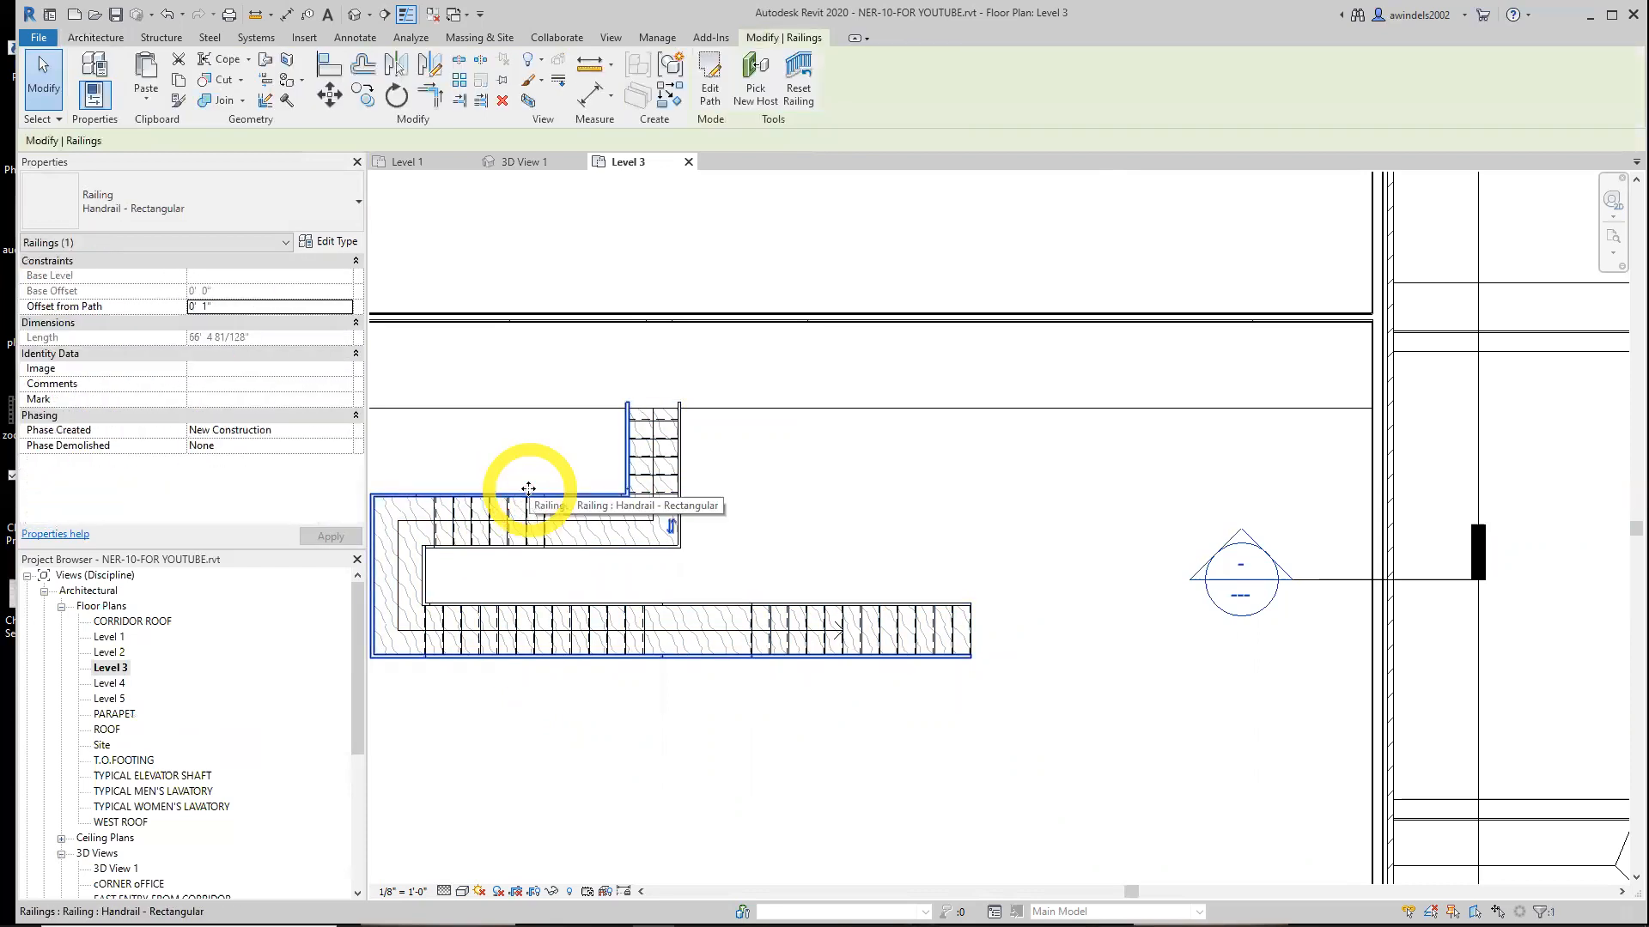
{"action": "right_click", "coordinate": [529, 489]}
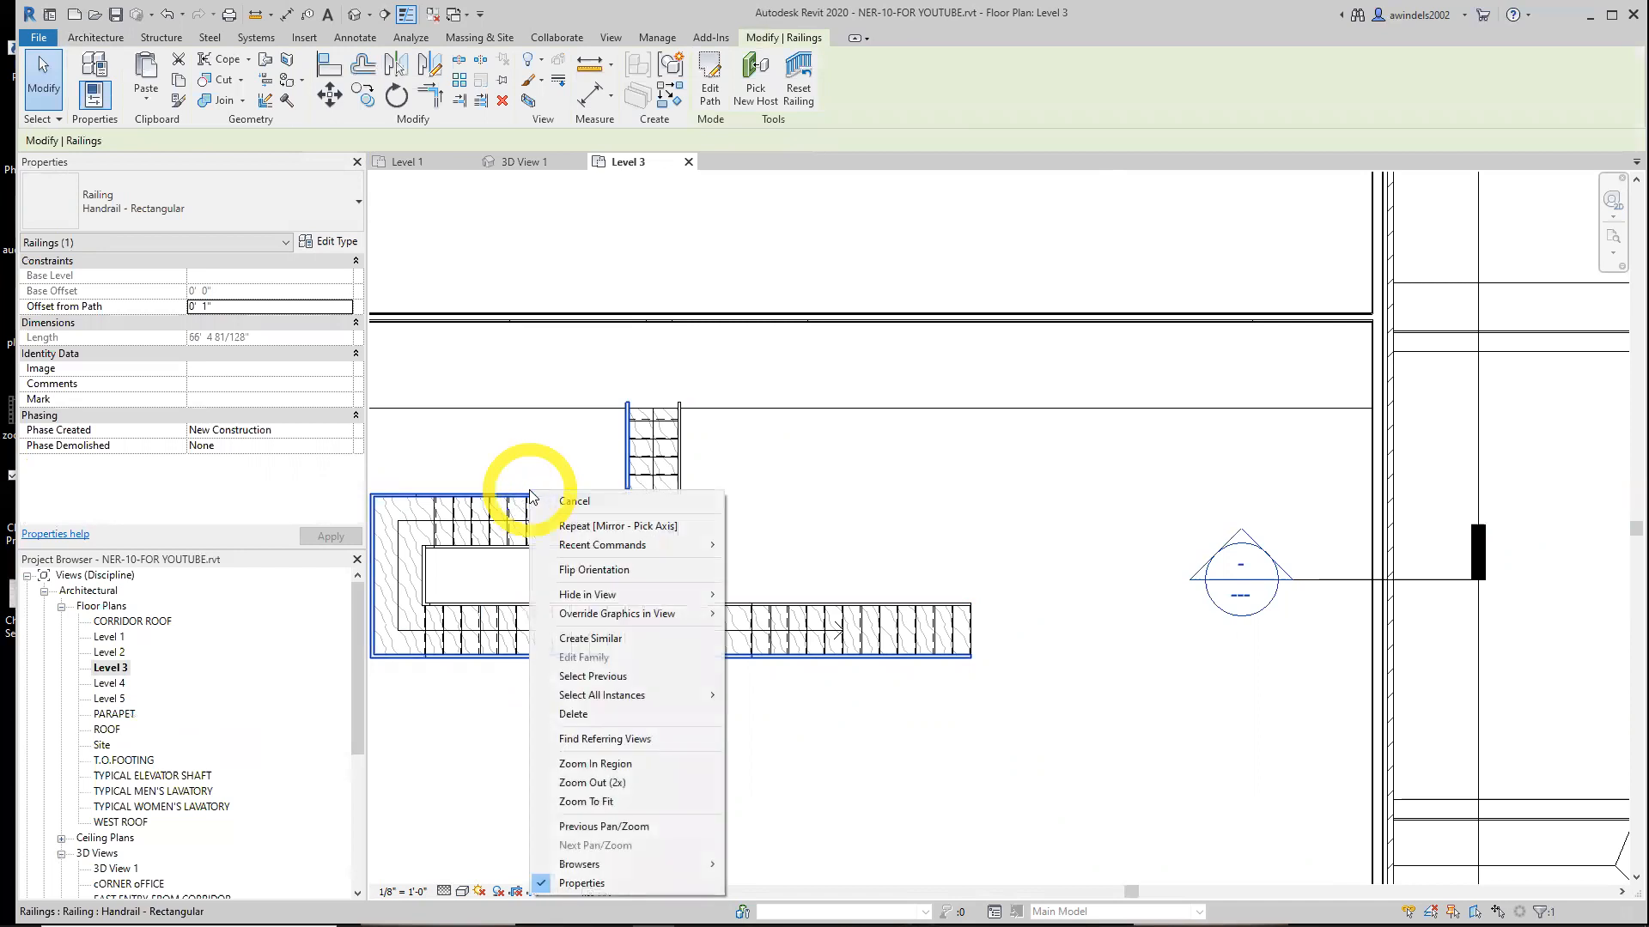
{"action": "left_click", "coordinate": [635, 638]}
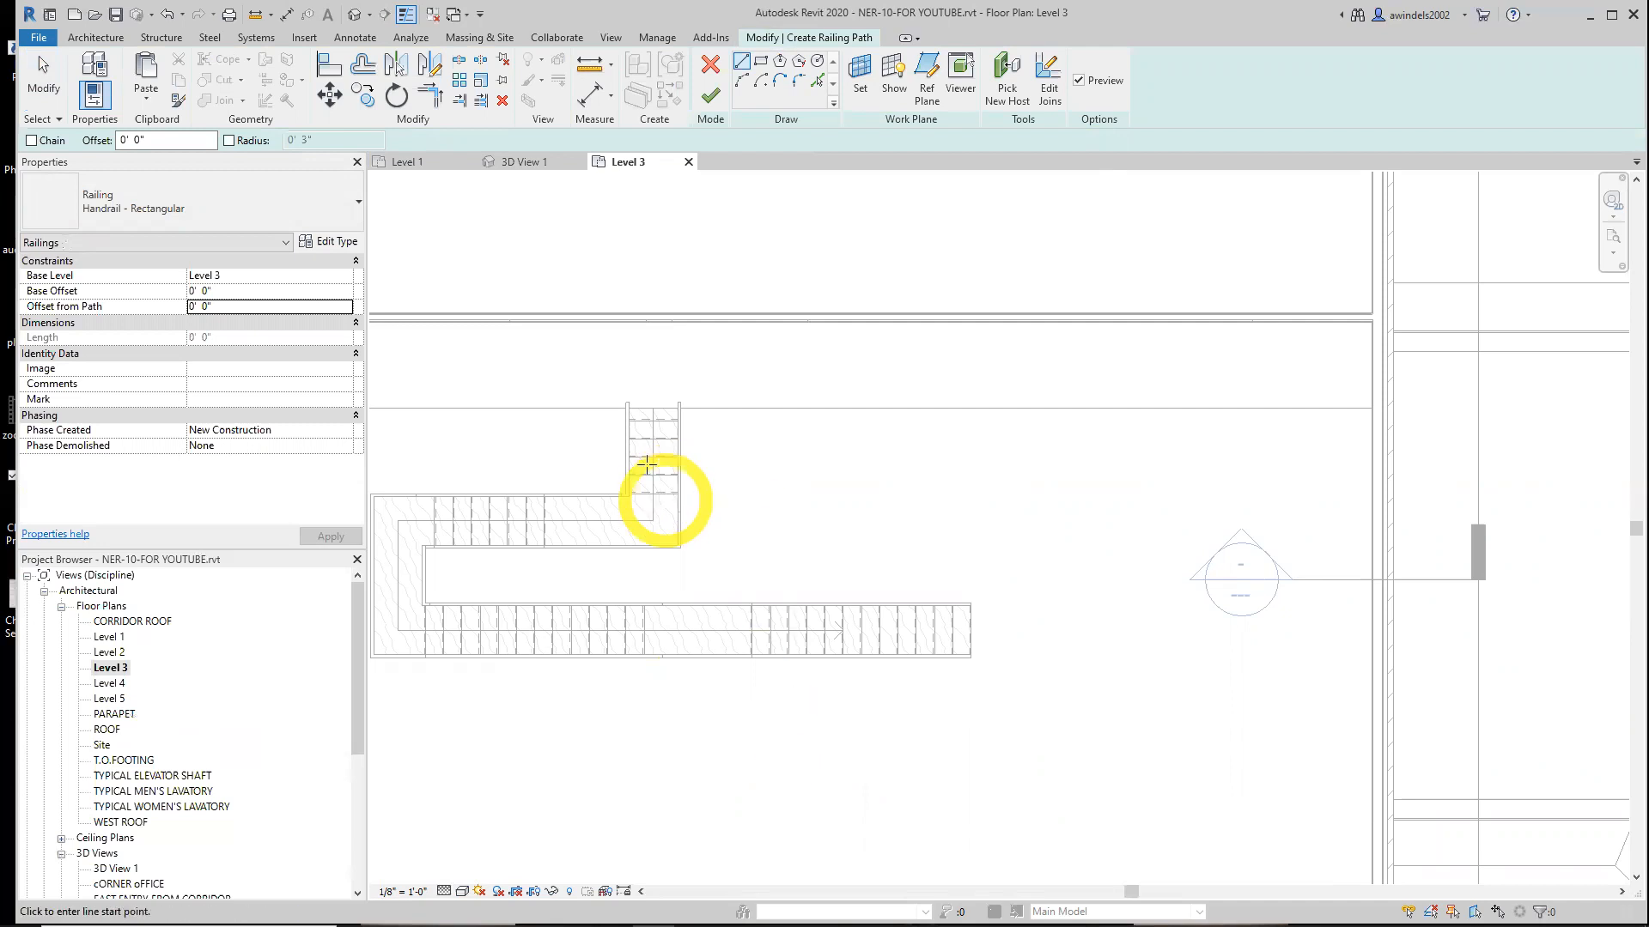
{"action": "left_click", "coordinate": [546, 403]}
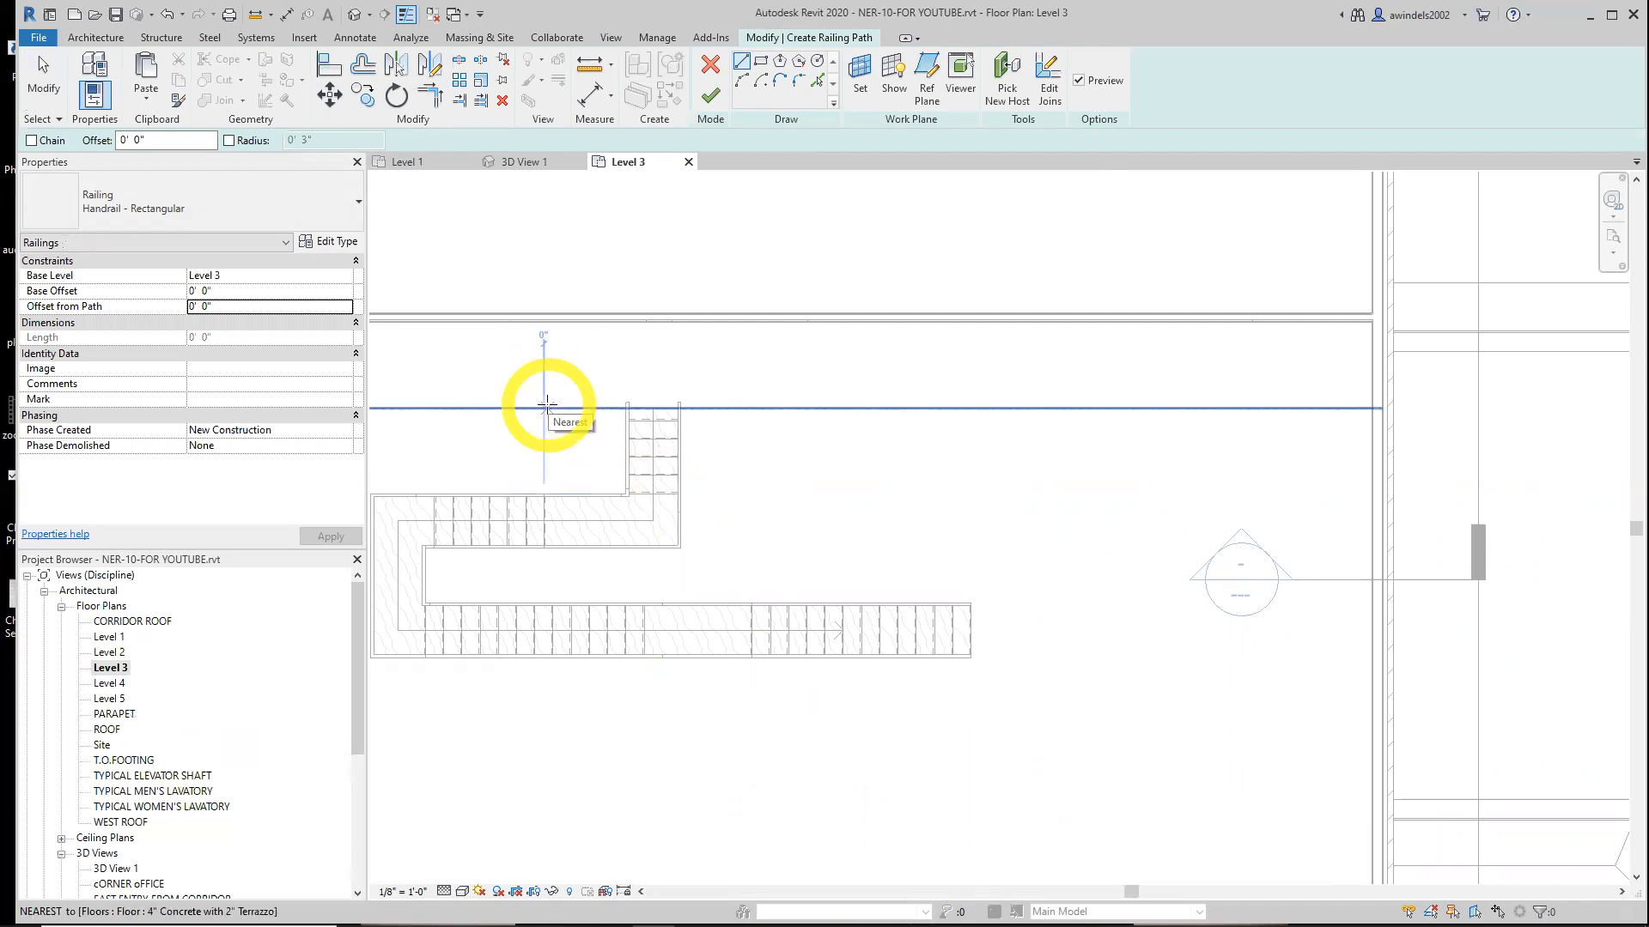
{"action": "middle_click_drag", "start_coordinate": [601, 411], "coordinate": [854, 443]}
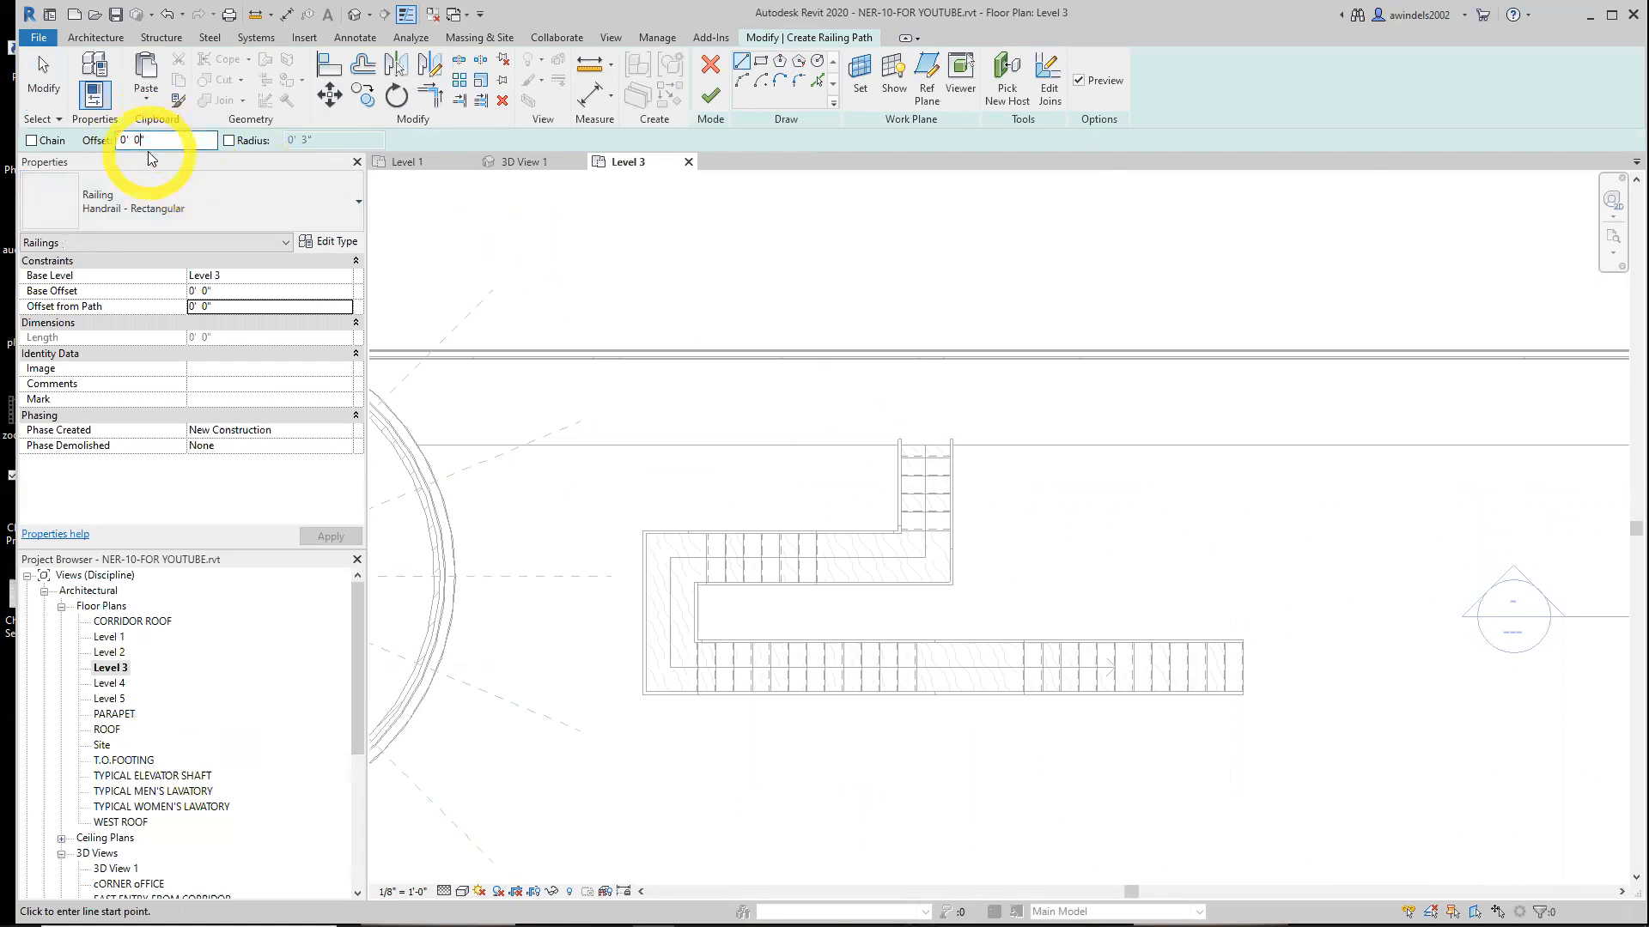
{"action": "key", "text": "BackSpace"}
{"action": "type", "text": "4"}
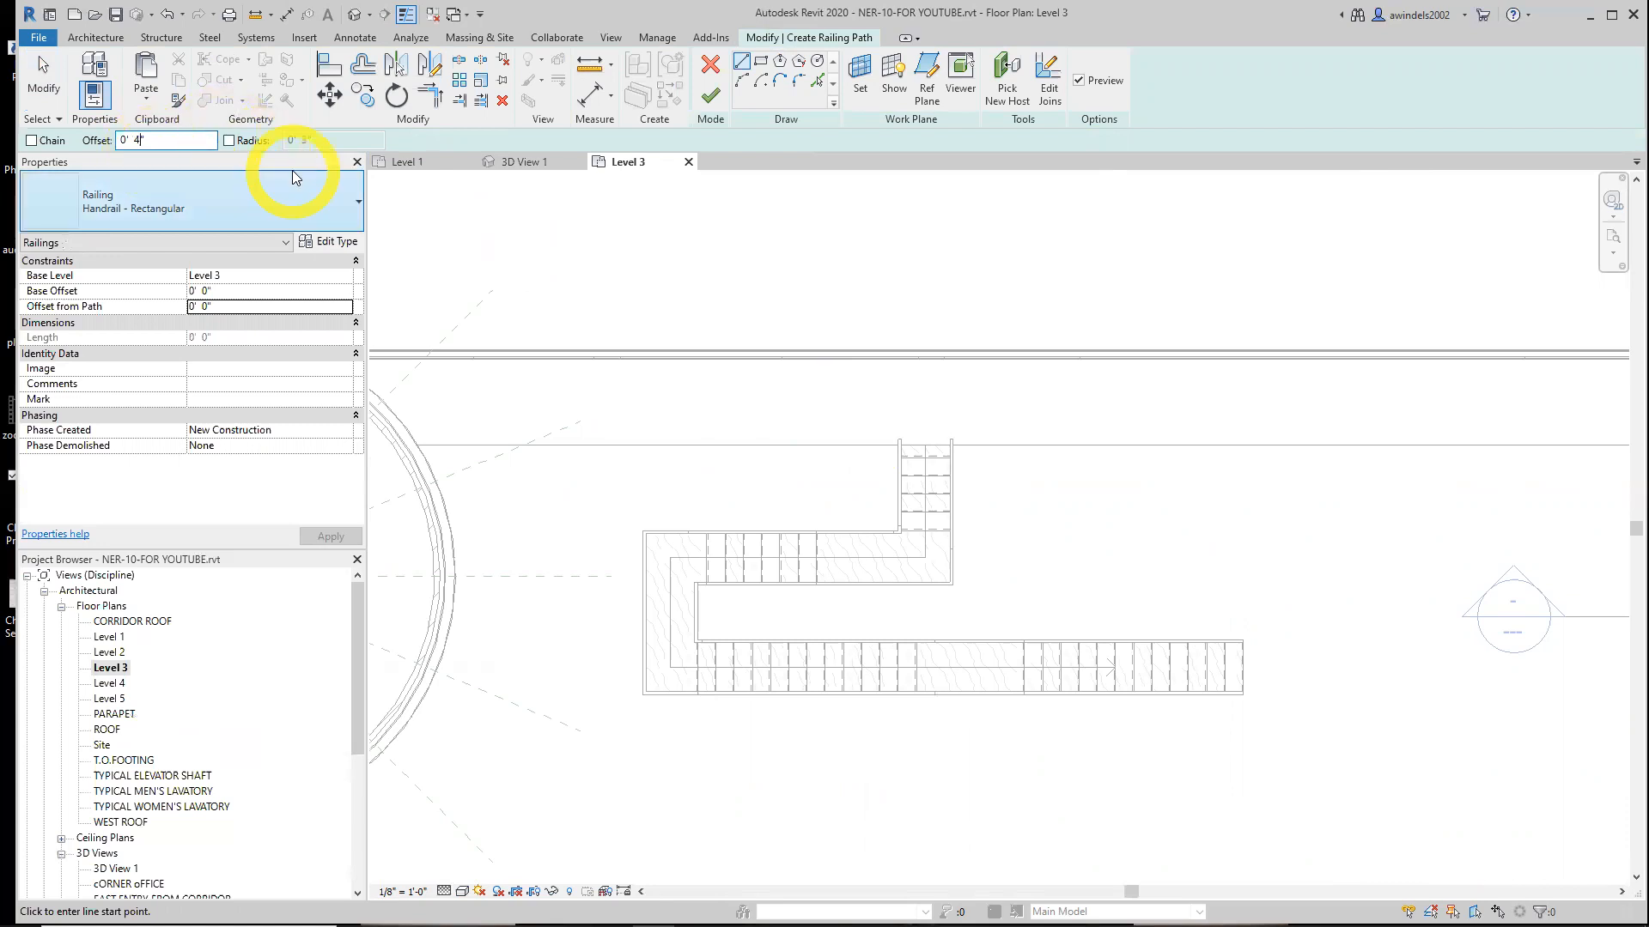
{"action": "left_click", "coordinate": [819, 84]}
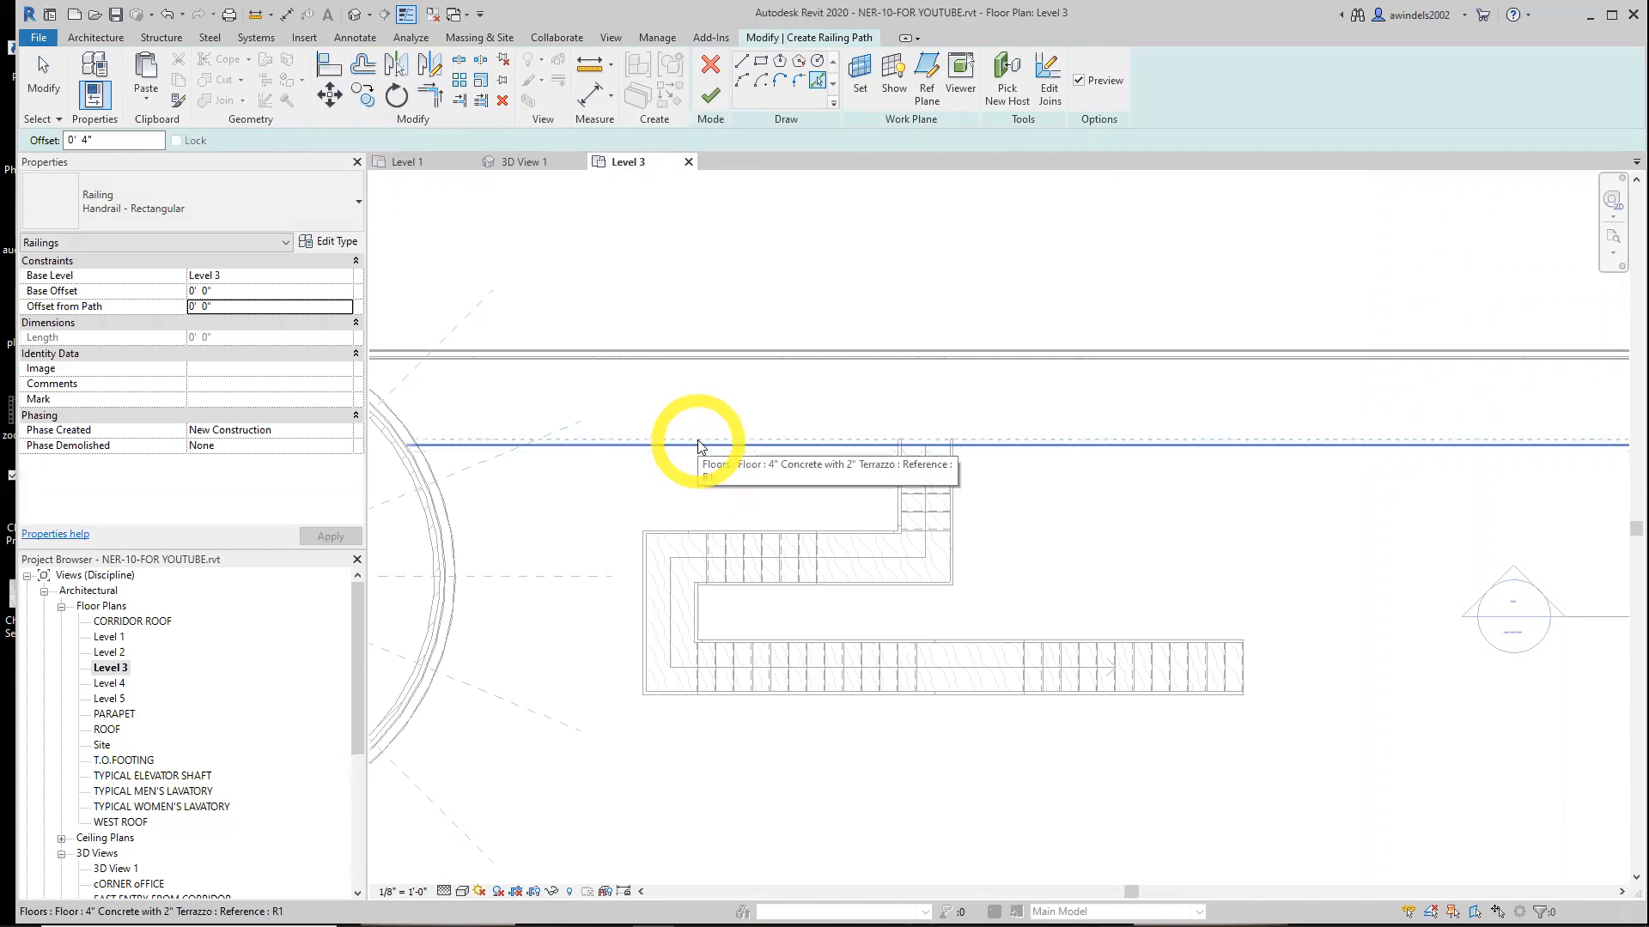
{"action": "left_click", "coordinate": [697, 444]}
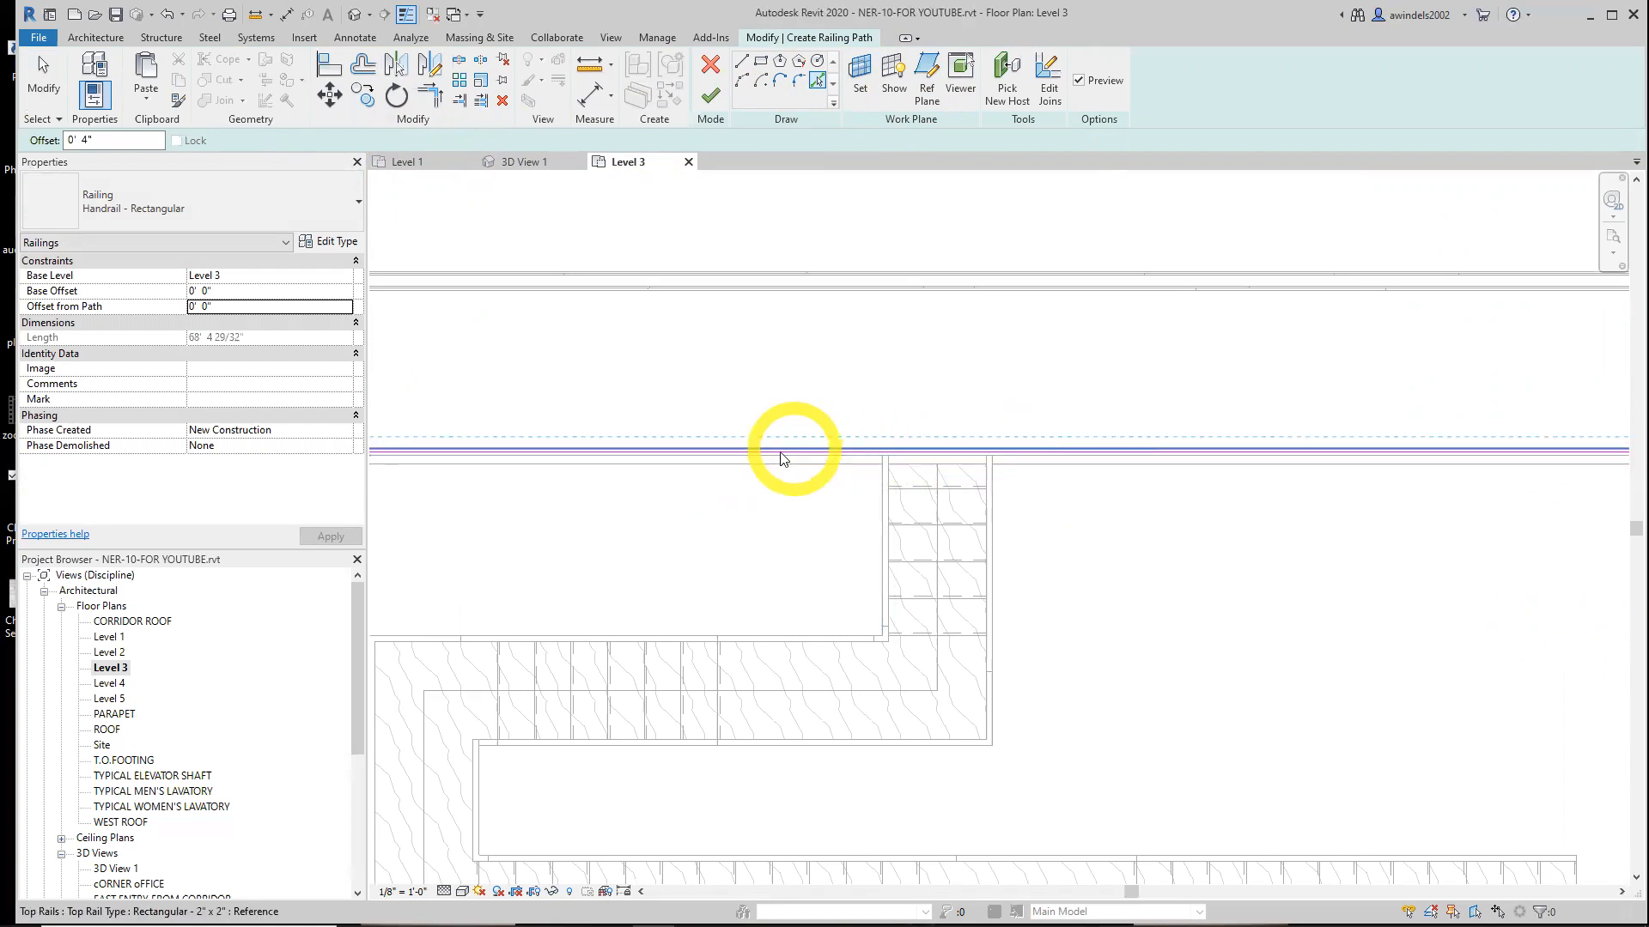
Sketch a short vertical railing path line about 4" long at the stair end, with the offset set to 0"
{"action": "scroll", "coordinate": [899, 459], "scroll_direction": "up", "scroll_amount": 3}
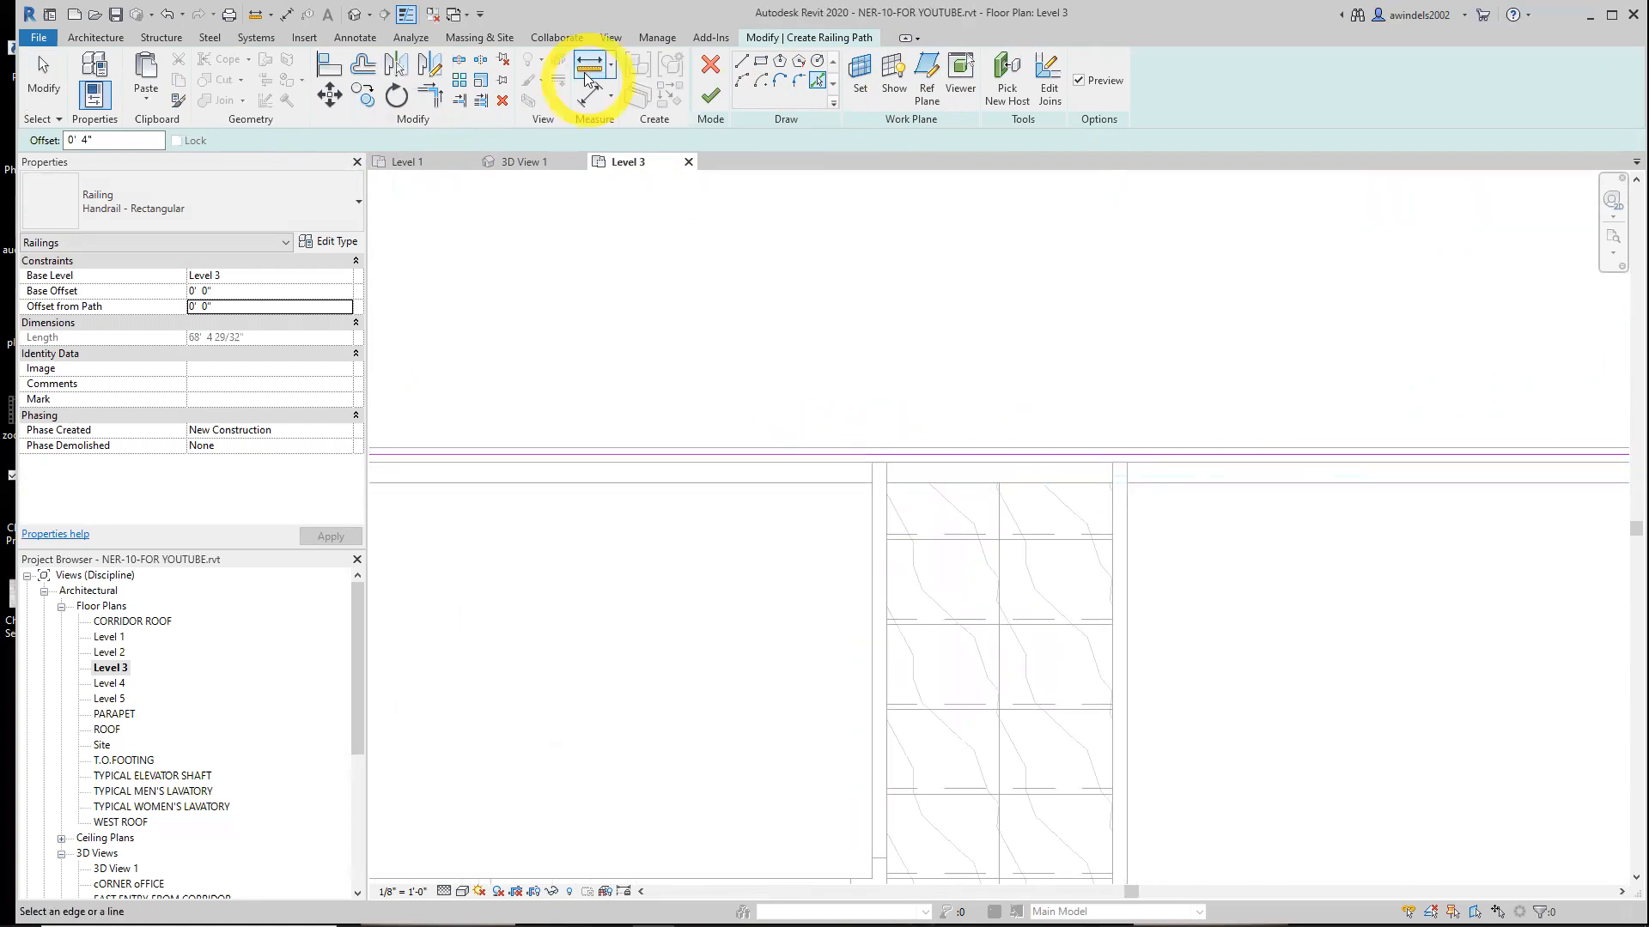
{"action": "left_click", "coordinate": [741, 60]}
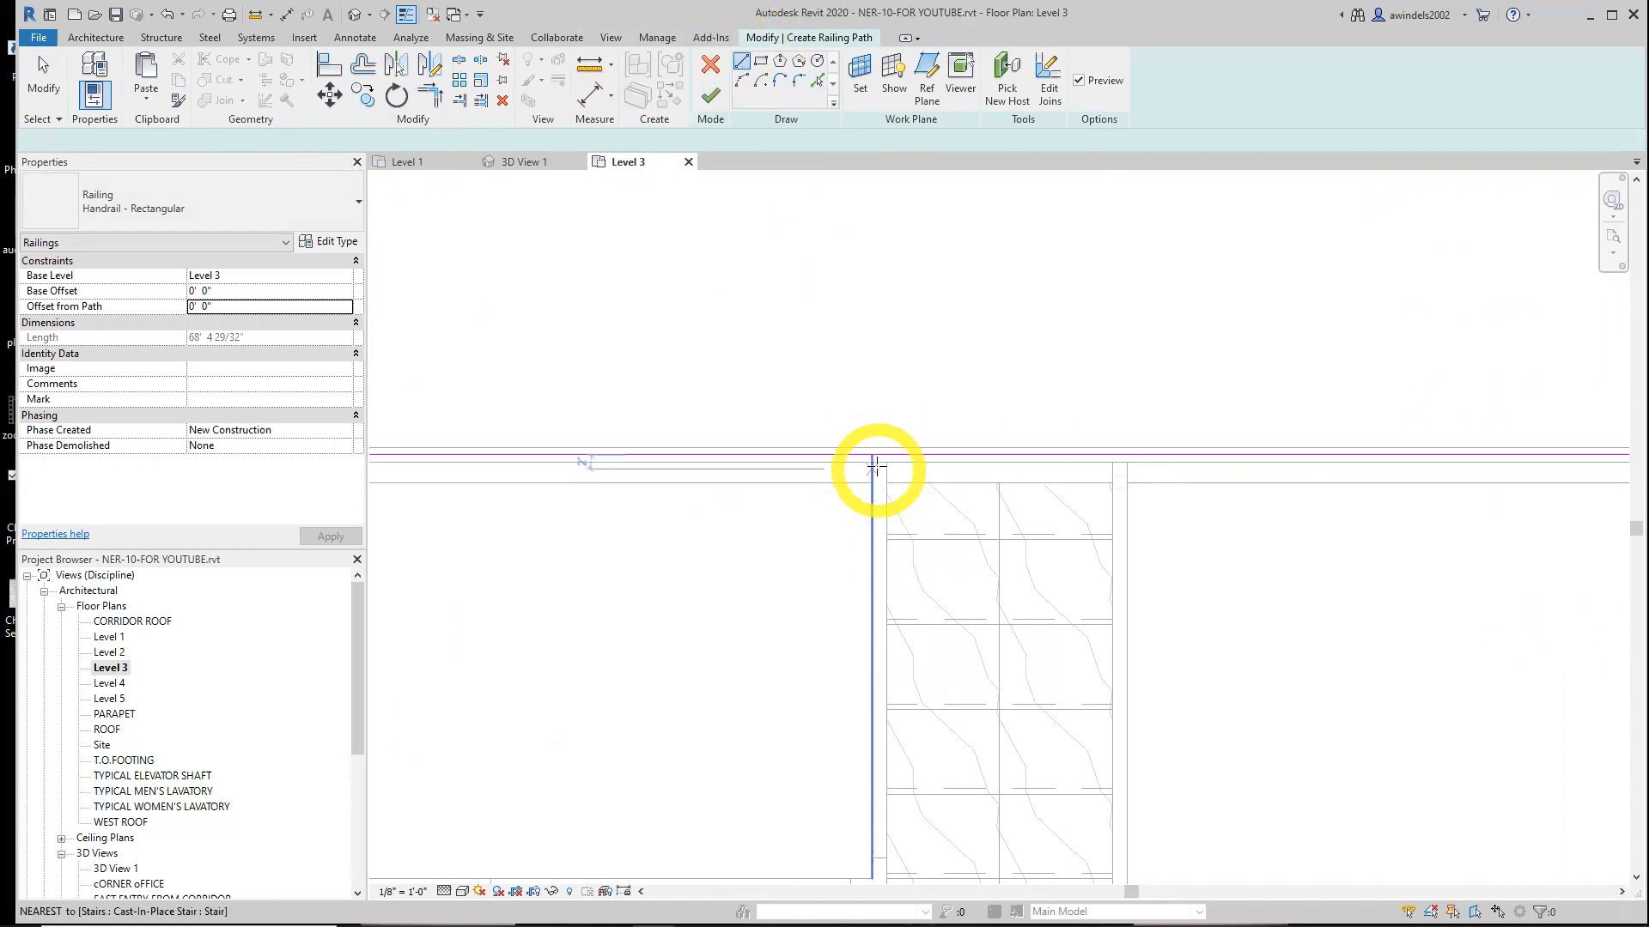
{"action": "scroll", "coordinate": [882, 464], "scroll_direction": "up", "scroll_amount": 2}
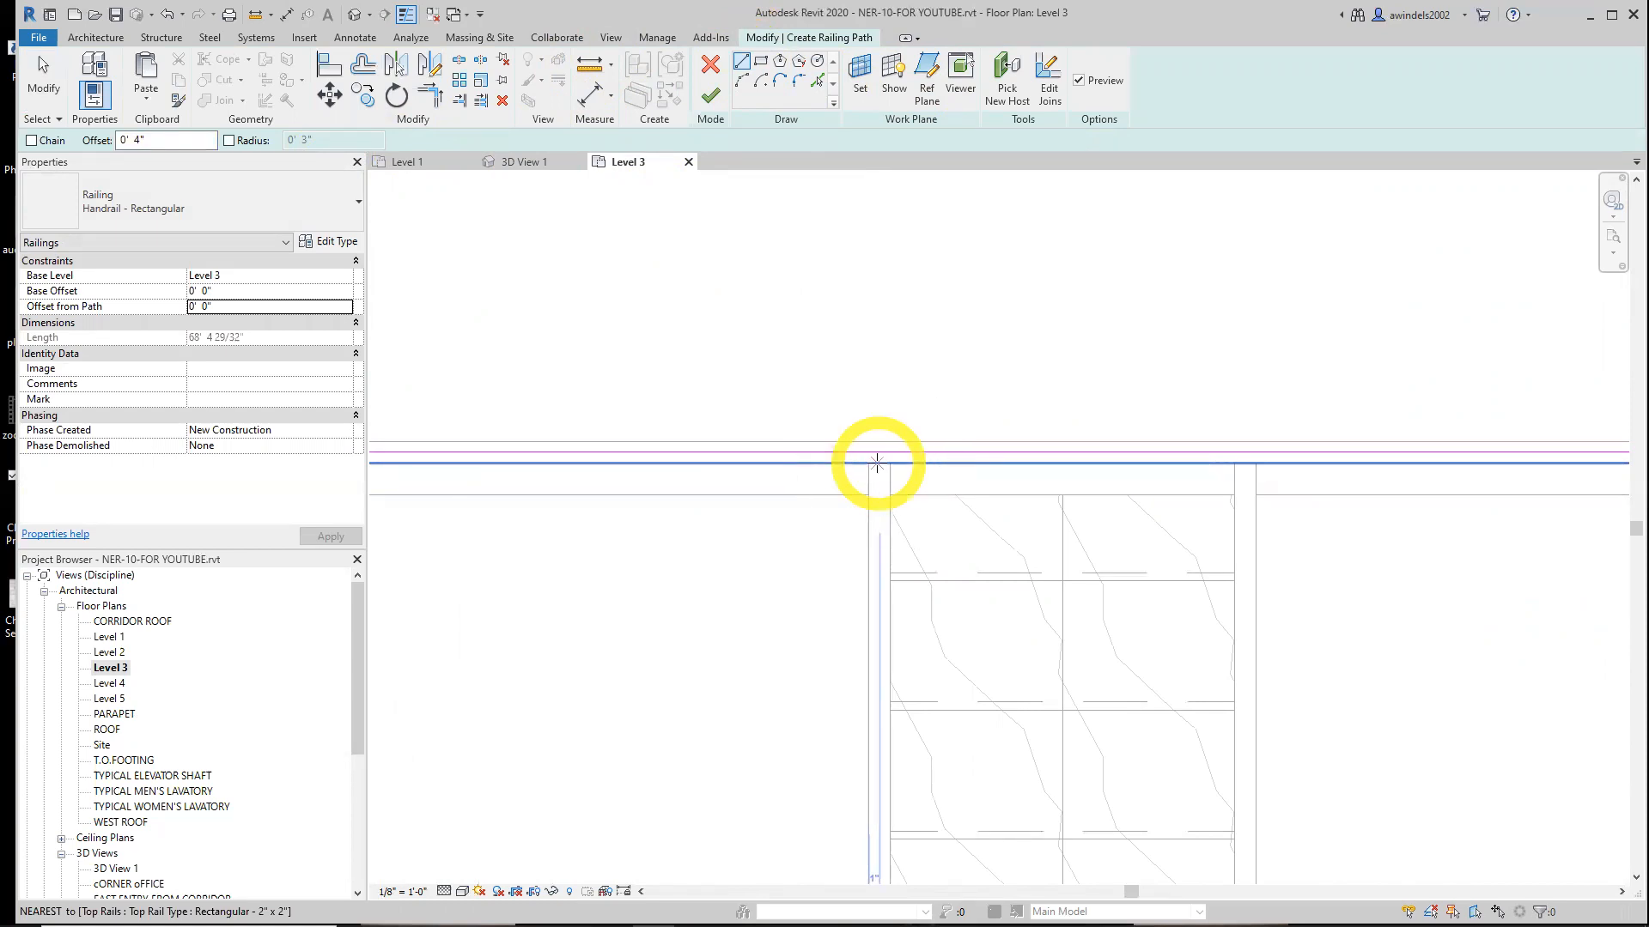
{"action": "left_click", "coordinate": [877, 464]}
{"action": "key", "text": "Escape"}
{"action": "left_click_drag", "start_coordinate": [151, 141], "coordinate": [91, 158]}
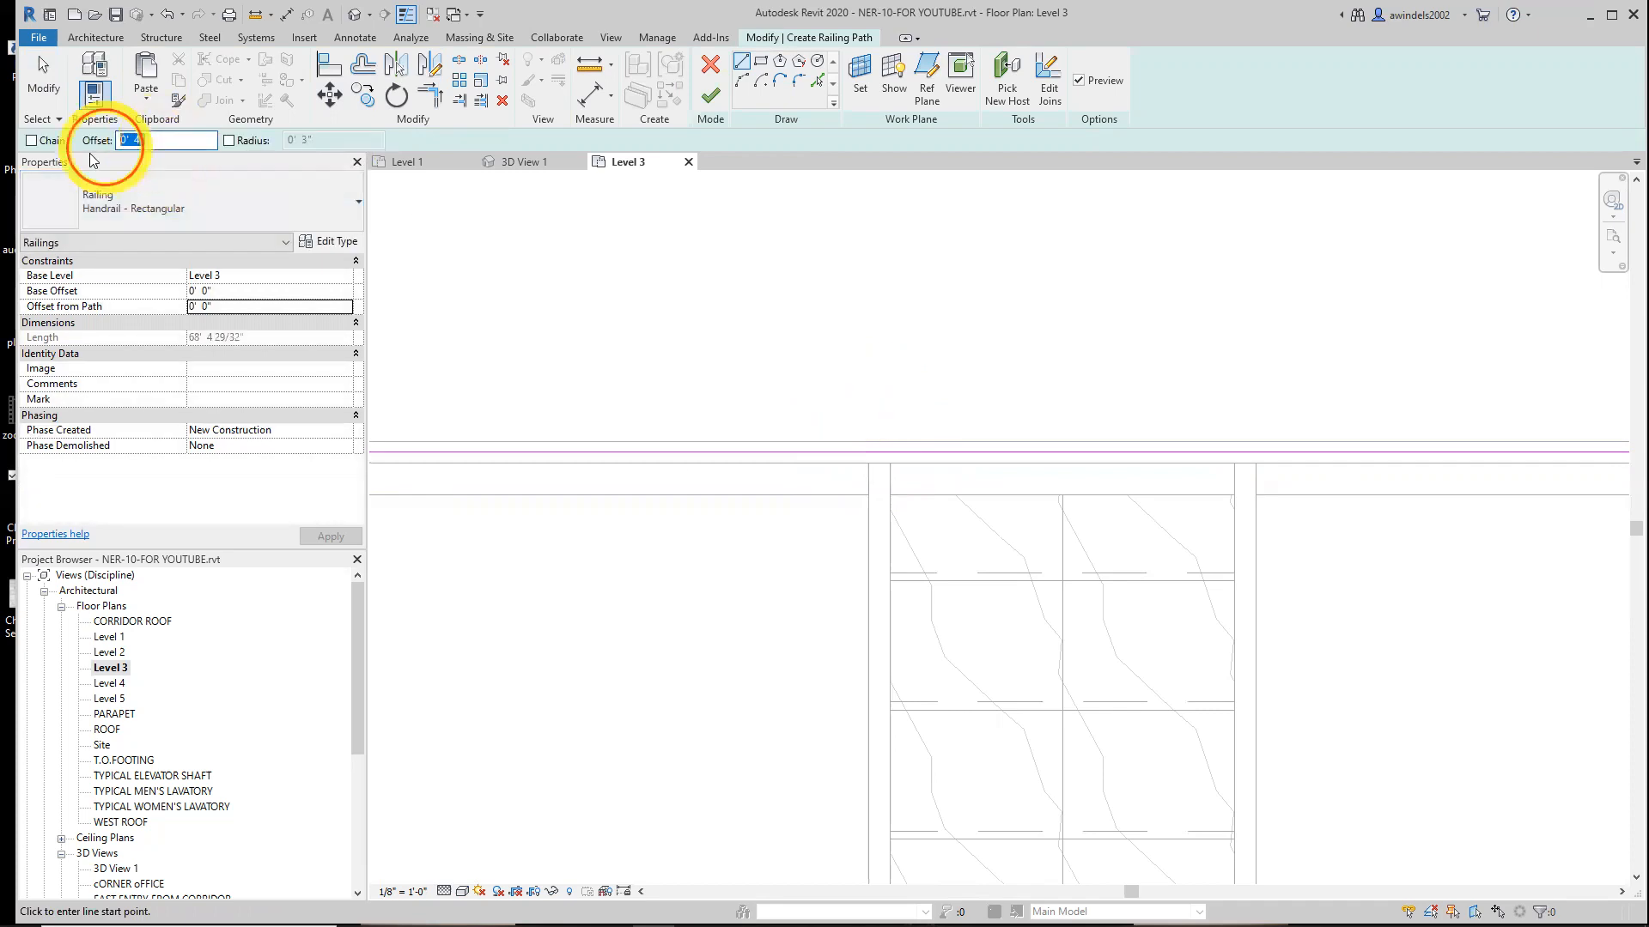
{"action": "type", "text": "0"}
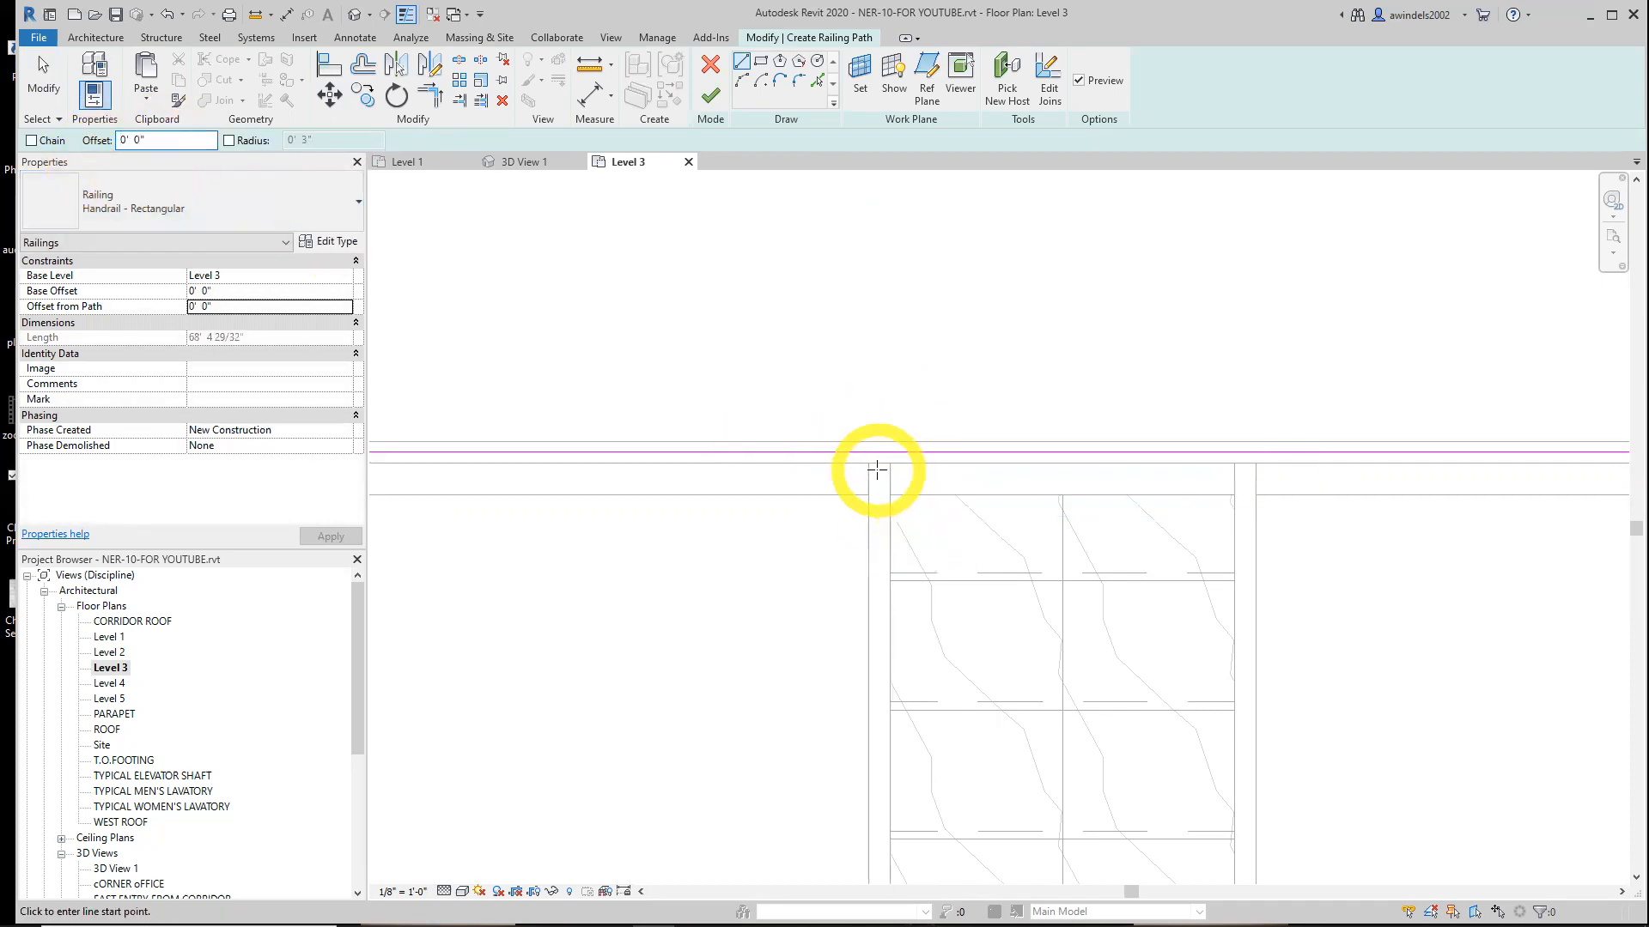
{"action": "left_click", "coordinate": [876, 464]}
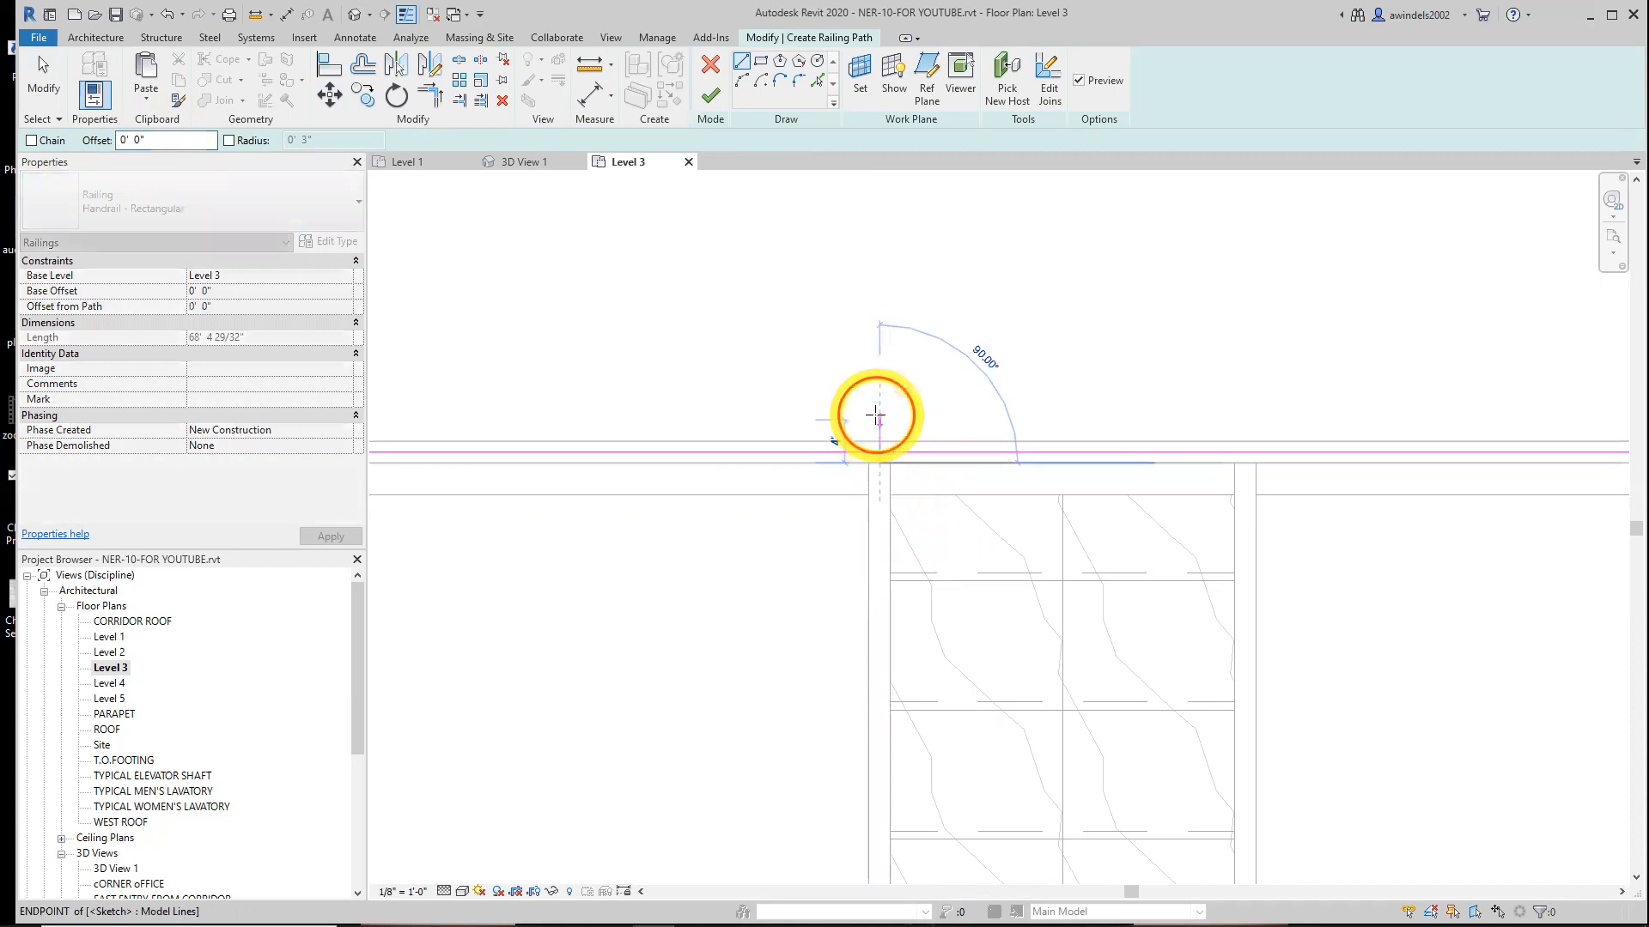
{"action": "left_click", "coordinate": [877, 421]}
Trim the short line and the long path line into a corner at the stair end of the railing path
{"action": "left_click", "coordinate": [443, 101]}
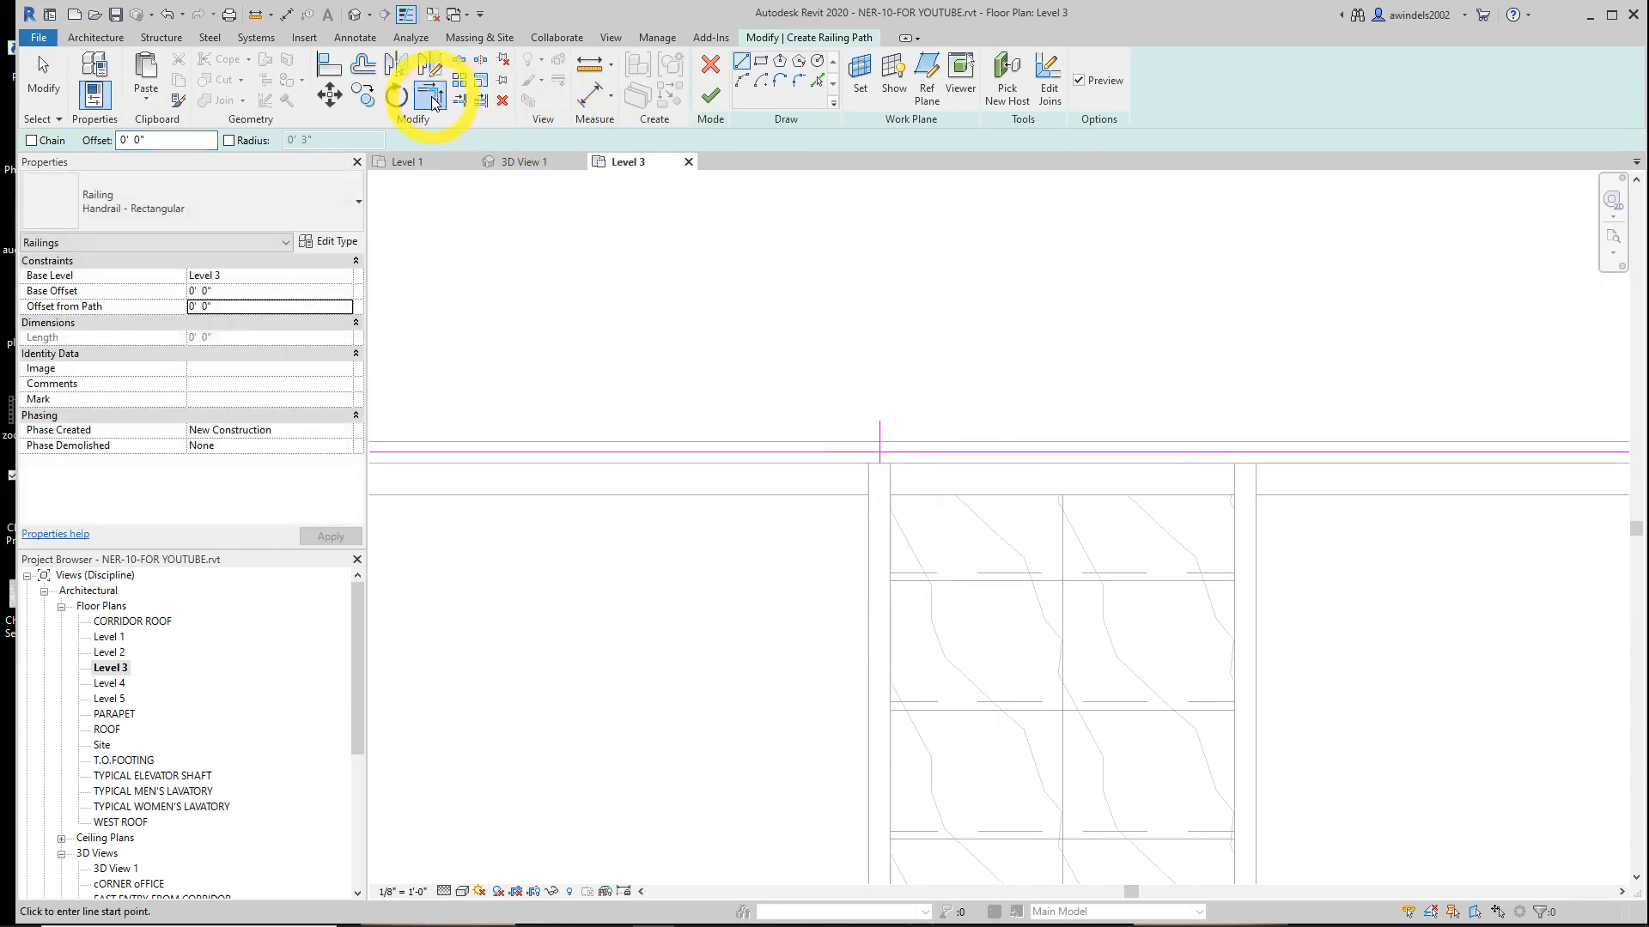
{"action": "left_click", "coordinate": [863, 450]}
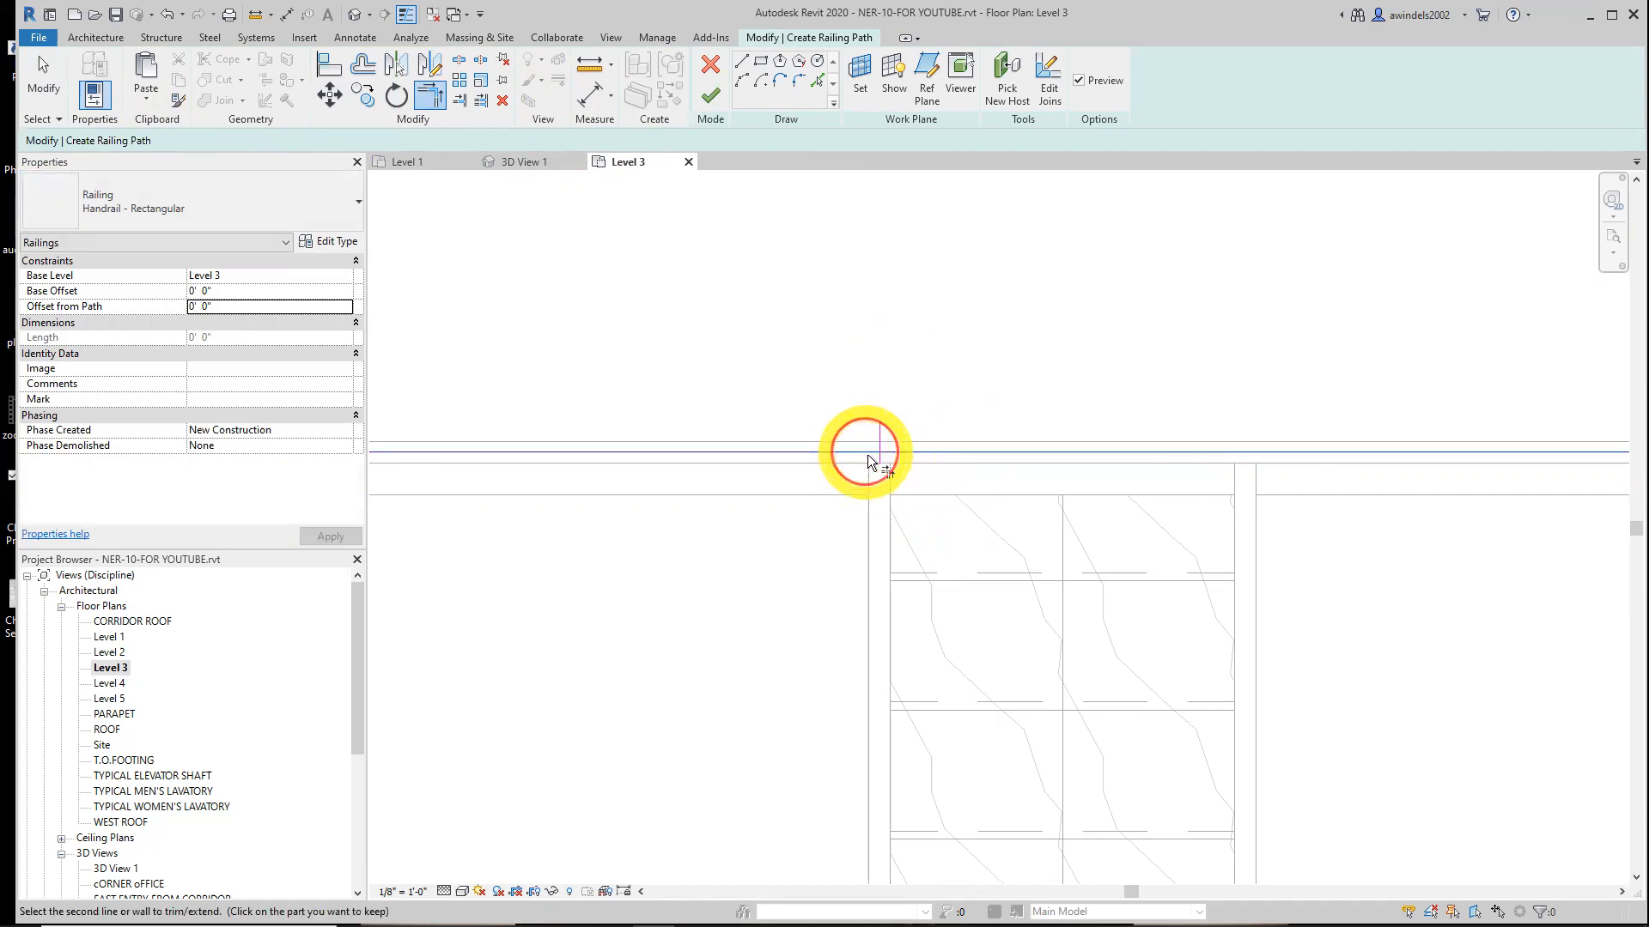
{"action": "key", "text": "Escape"}
{"action": "key", "text": "Escape"}
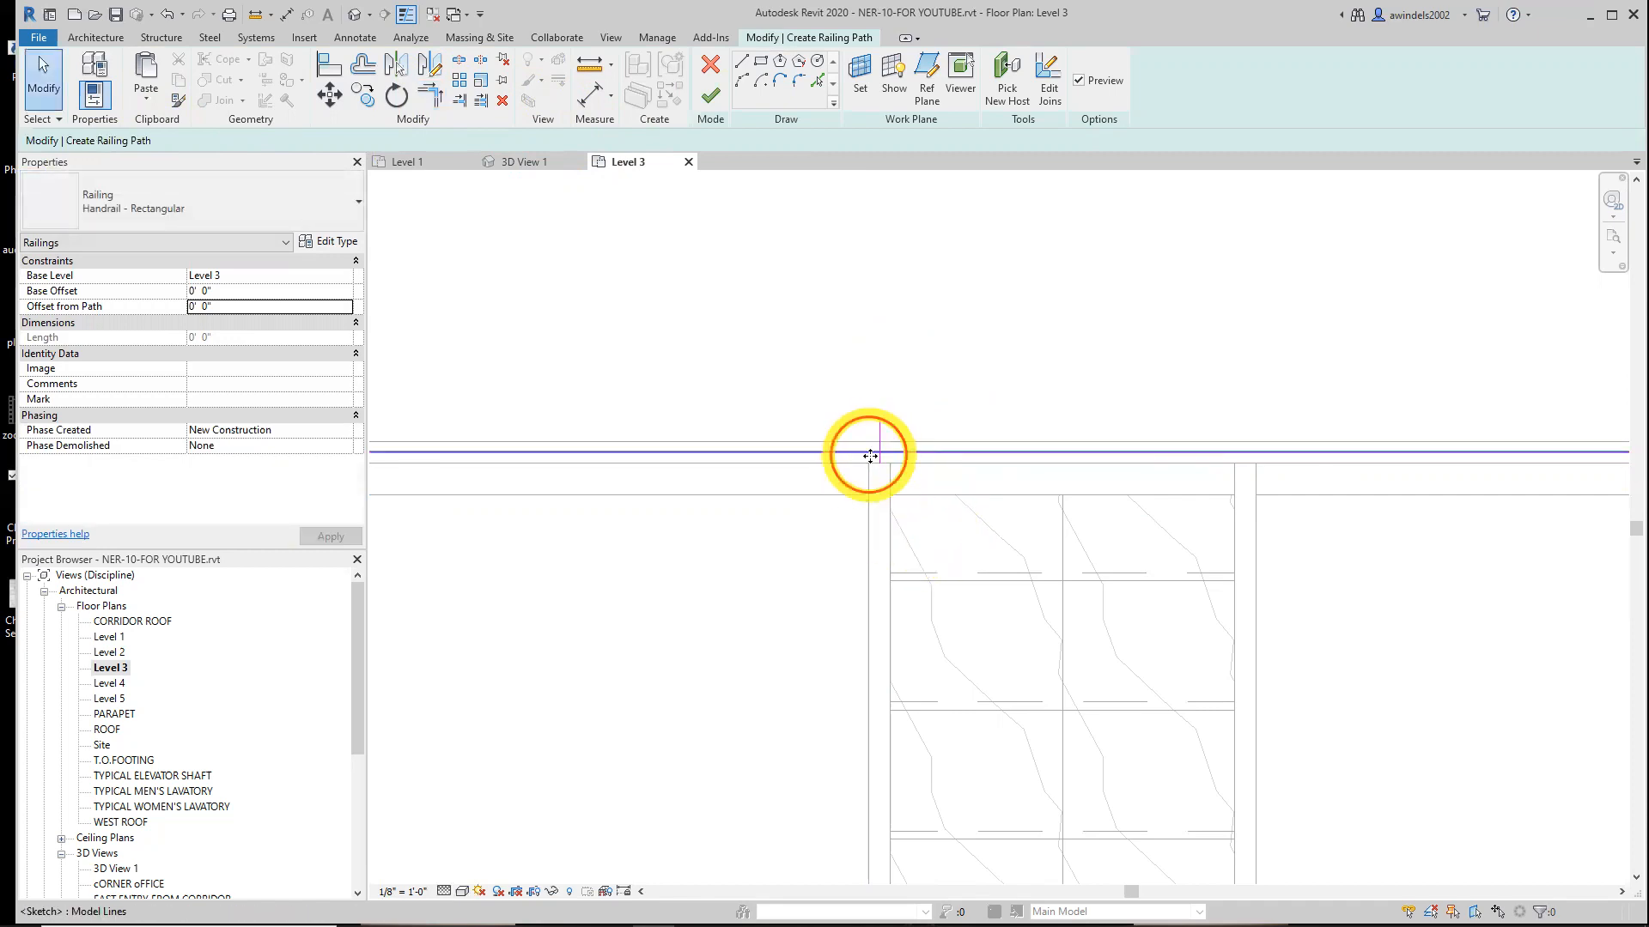
{"action": "left_click", "coordinate": [876, 453]}
{"action": "key", "text": "Escape"}
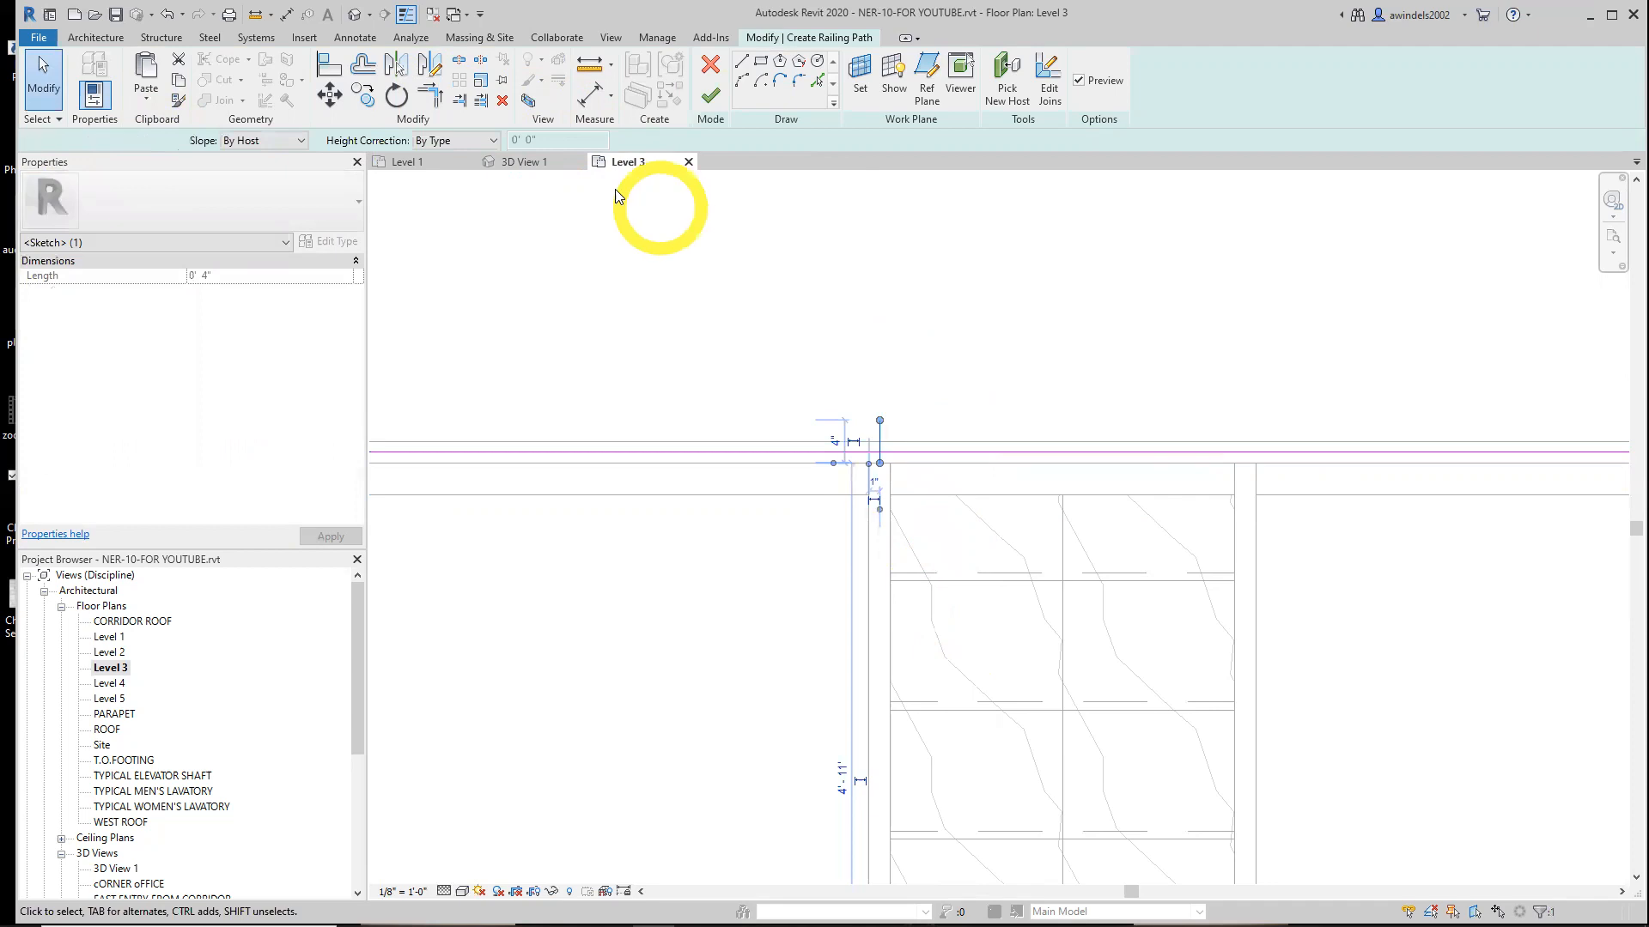
{"action": "left_click", "coordinate": [432, 92]}
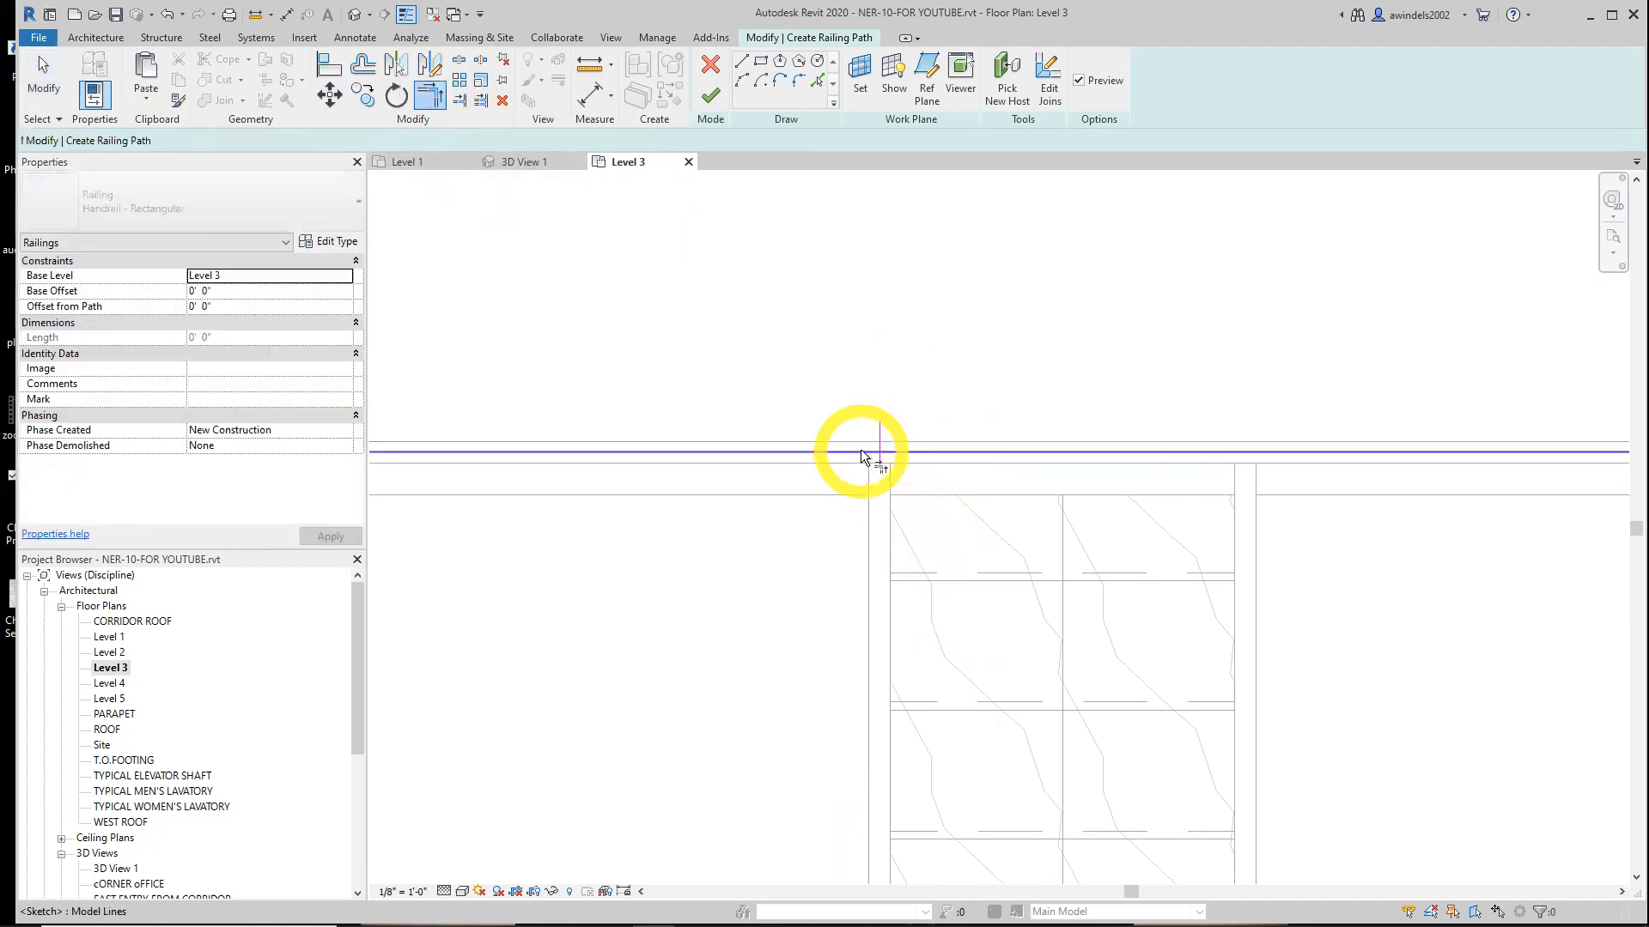
{"action": "left_click", "coordinate": [878, 452]}
{"action": "key", "text": "Escape"}
{"action": "key", "text": "Escape"}
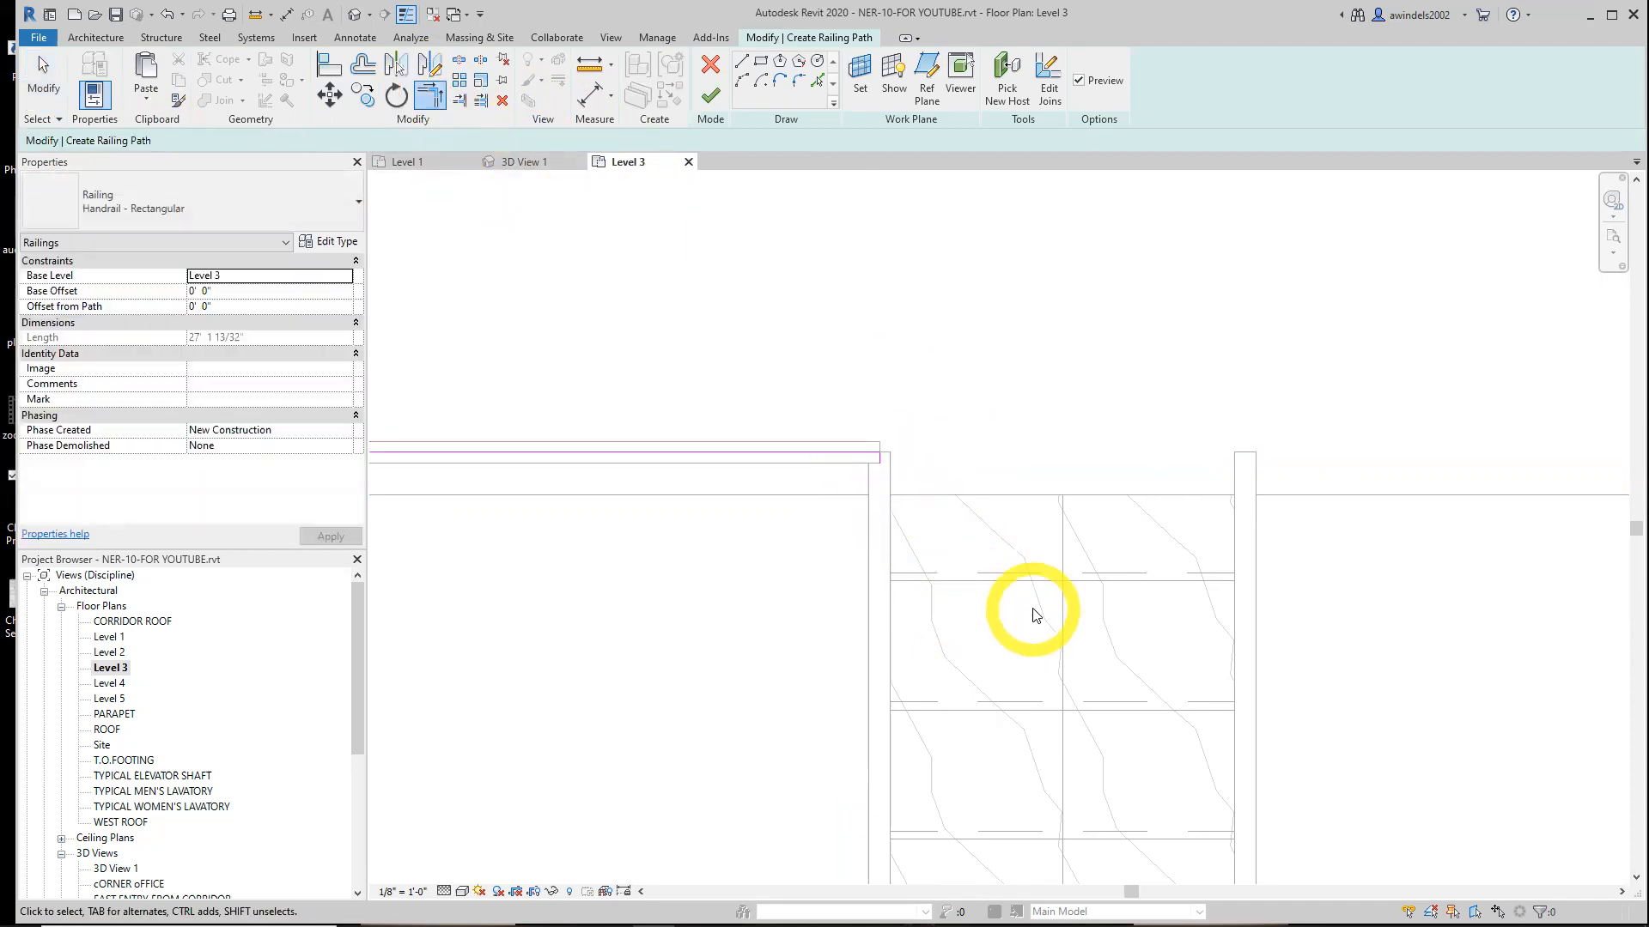
Adjust the railing path's far endpoint beside the curved wall and finish the railing
{"action": "scroll", "coordinate": [944, 554], "scroll_direction": "down", "scroll_amount": 2}
{"action": "middle_click_drag", "start_coordinate": [935, 561], "coordinate": [1103, 555]}
{"action": "scroll", "coordinate": [1105, 559], "scroll_direction": "down", "scroll_amount": 5}
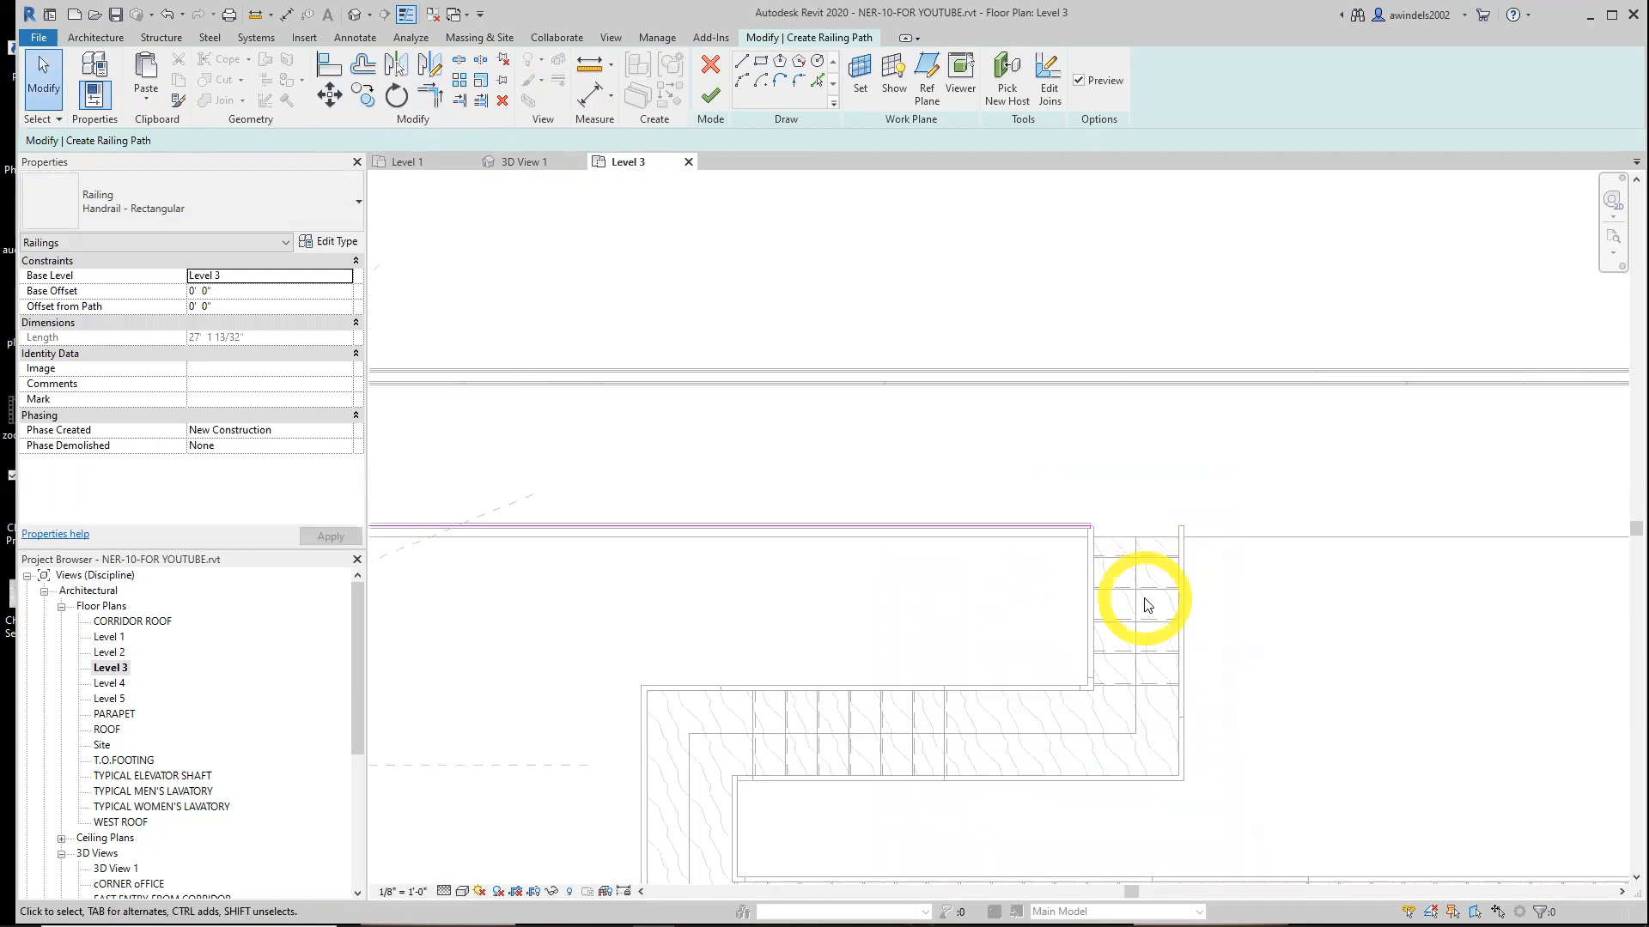
{"action": "scroll", "coordinate": [511, 562], "scroll_direction": "up", "scroll_amount": 3}
{"action": "left_click", "coordinate": [506, 542]}
{"action": "key", "text": "Escape"}
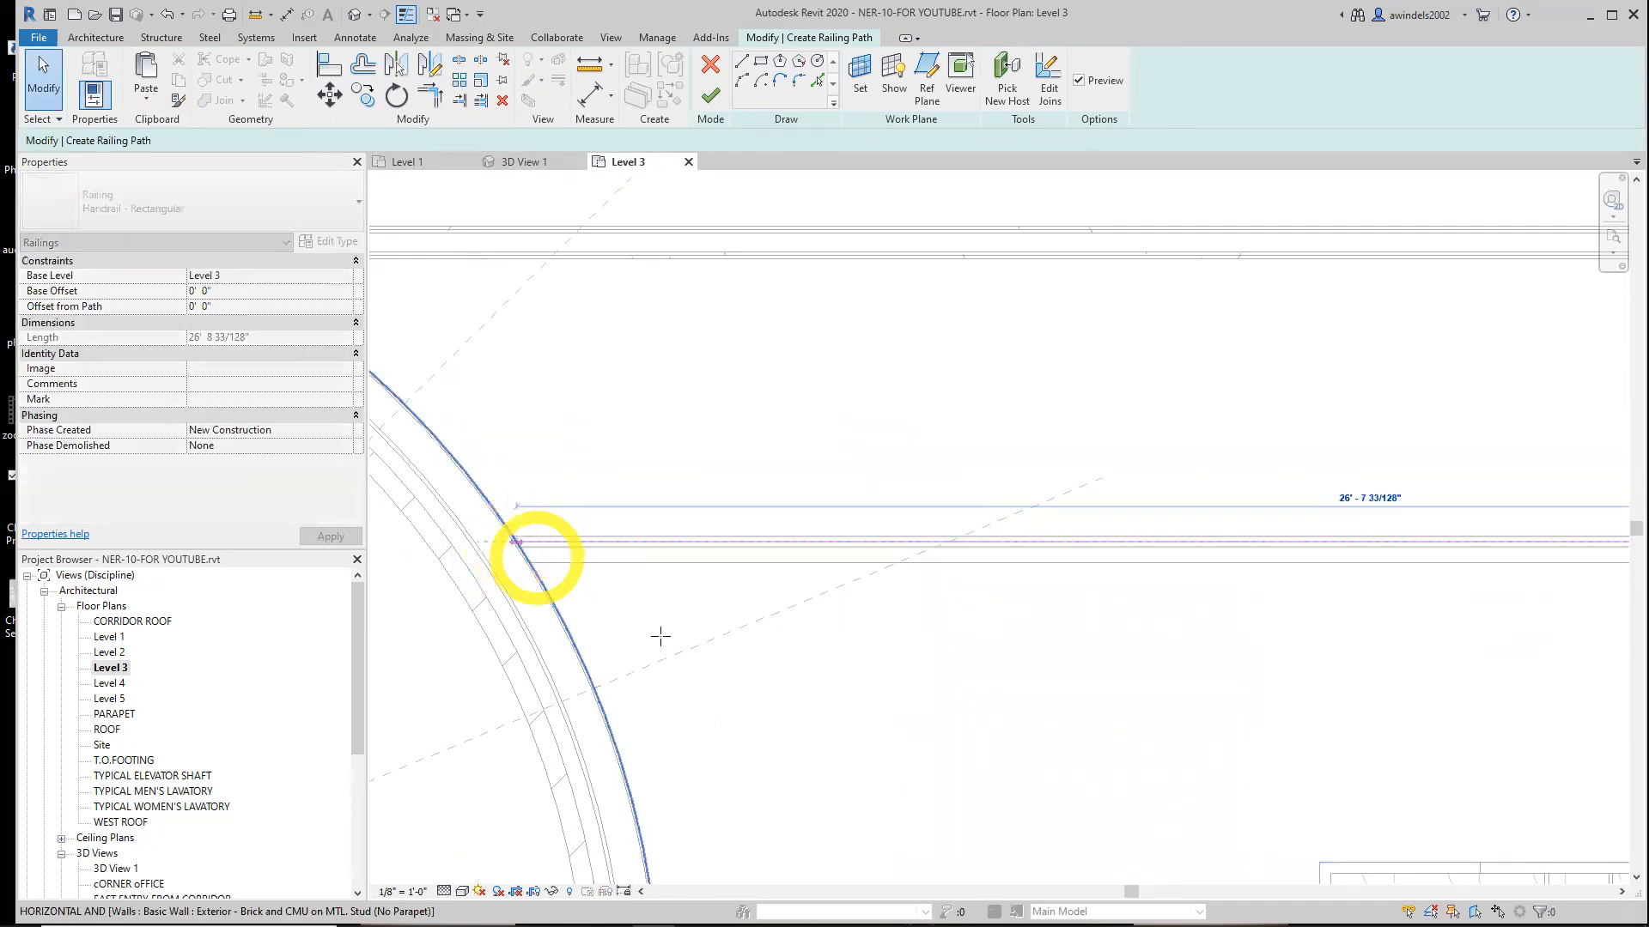
{"action": "scroll", "coordinate": [495, 556], "scroll_direction": "up", "scroll_amount": 2}
{"action": "scroll", "coordinate": [532, 543], "scroll_direction": "down", "scroll_amount": 3}
{"action": "left_click", "coordinate": [587, 545]}
{"action": "scroll", "coordinate": [570, 546], "scroll_direction": "up", "scroll_amount": 3}
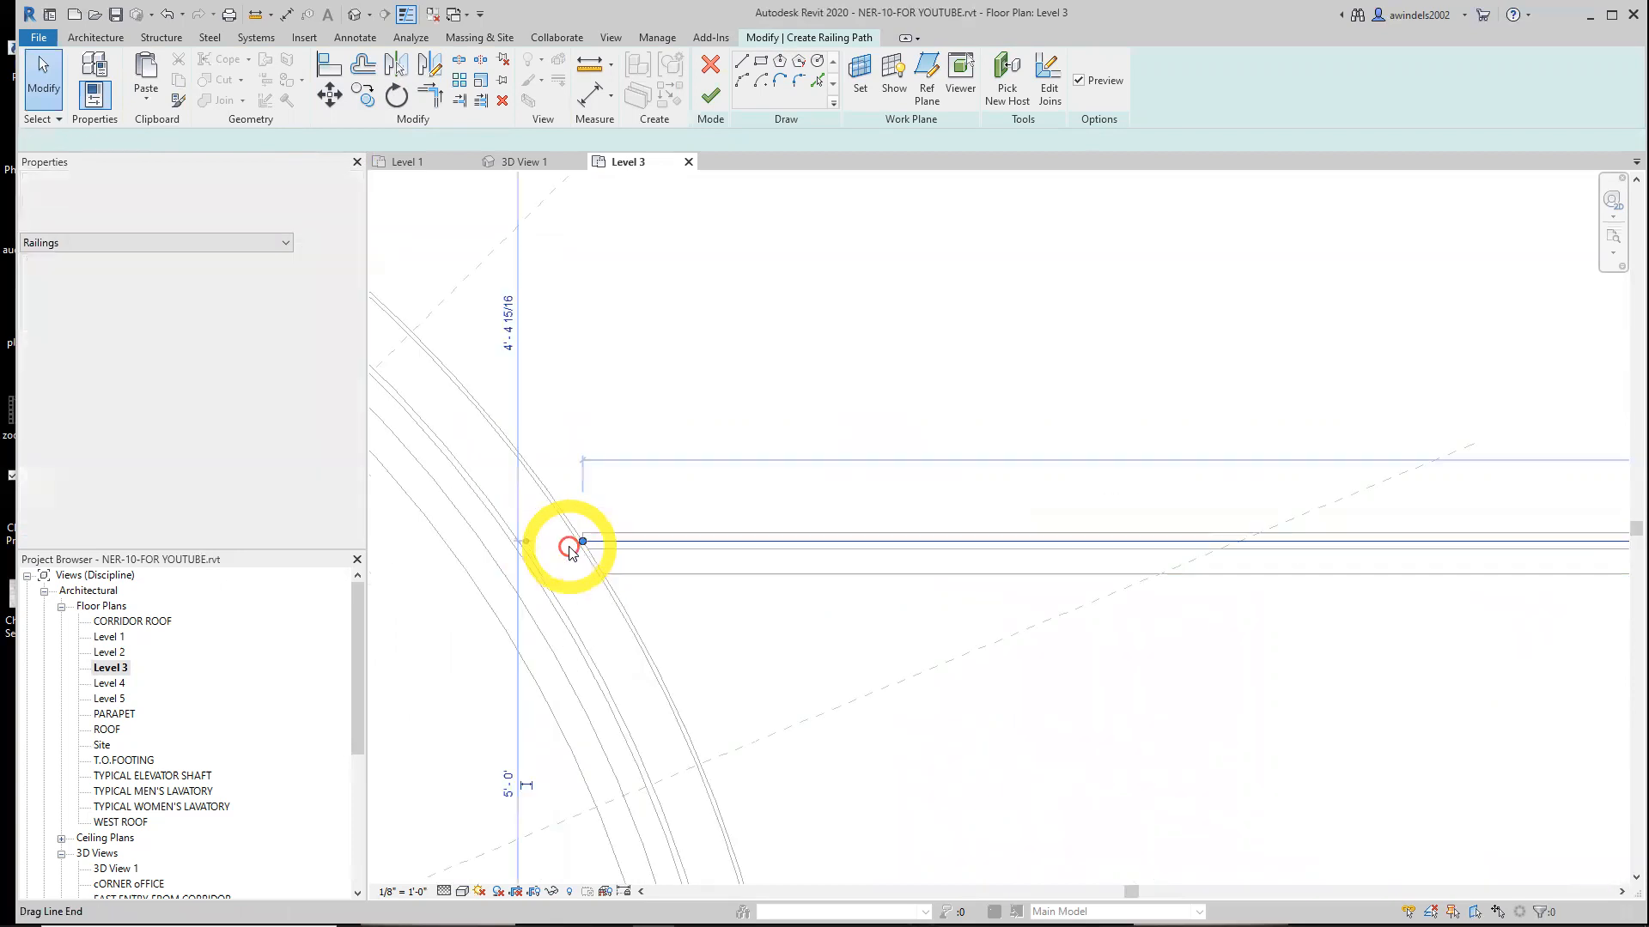
{"action": "left_click_drag", "start_coordinate": [588, 538], "coordinate": [579, 537]}
{"action": "left_click", "coordinate": [839, 712]}
{"action": "scroll", "coordinate": [796, 619], "scroll_direction": "down", "scroll_amount": 3}
{"action": "scroll", "coordinate": [795, 619], "scroll_direction": "down", "scroll_amount": 2}
{"action": "middle_click_drag", "start_coordinate": [936, 642], "coordinate": [559, 581]}
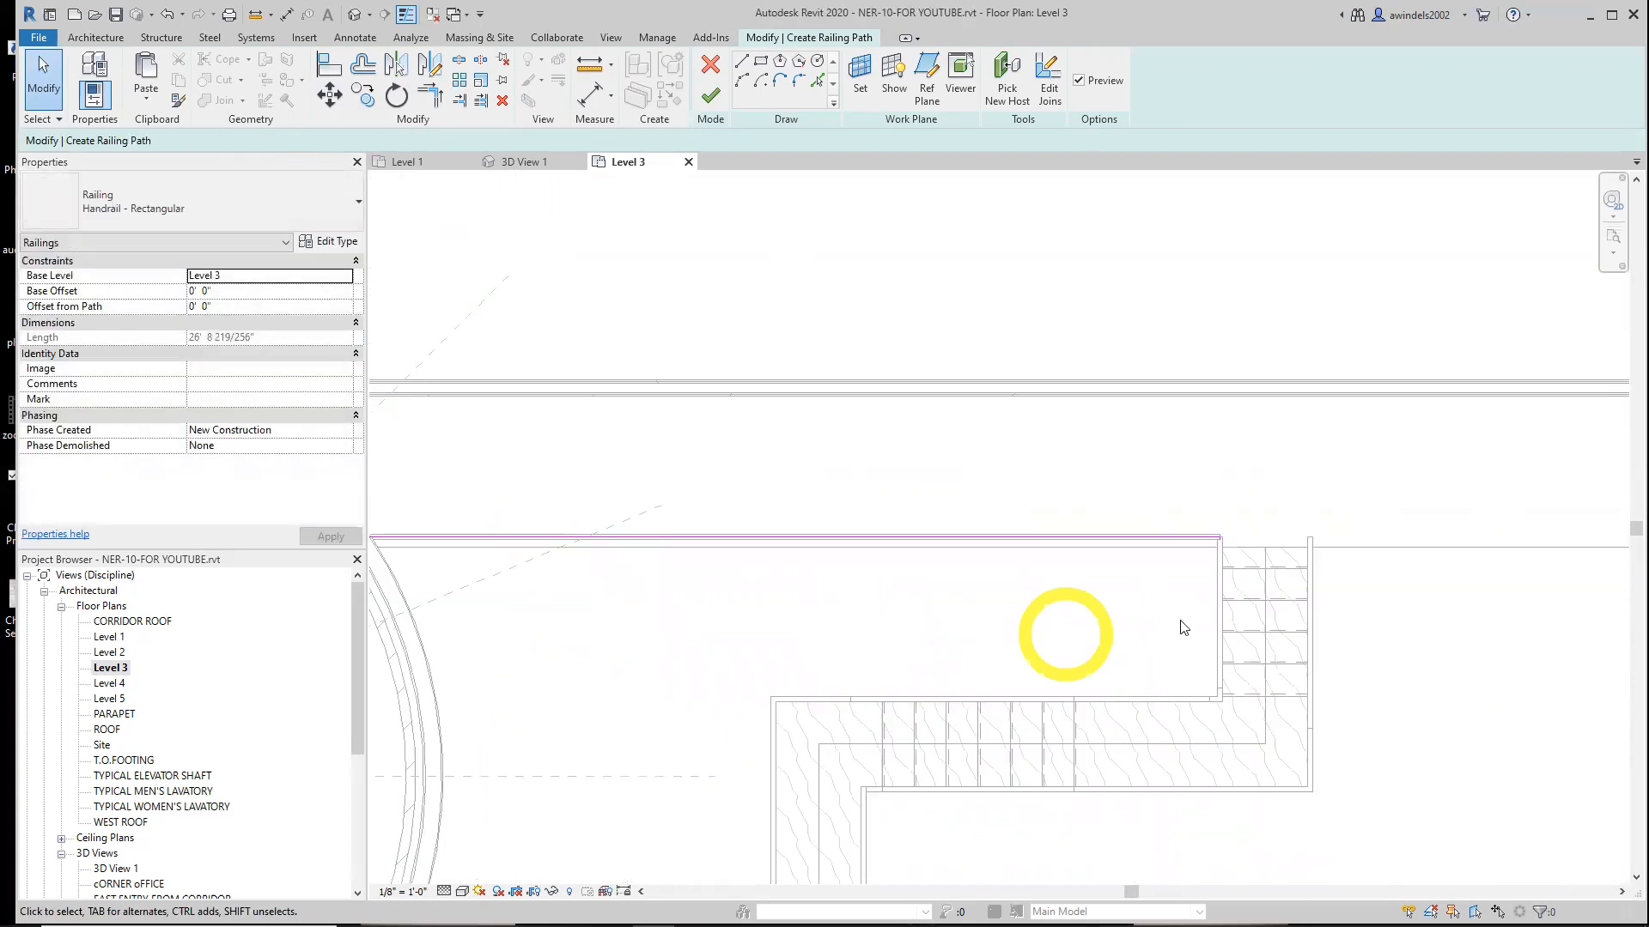
{"action": "middle_click_drag", "start_coordinate": [1184, 622], "coordinate": [979, 593]}
{"action": "left_click", "coordinate": [711, 99]}
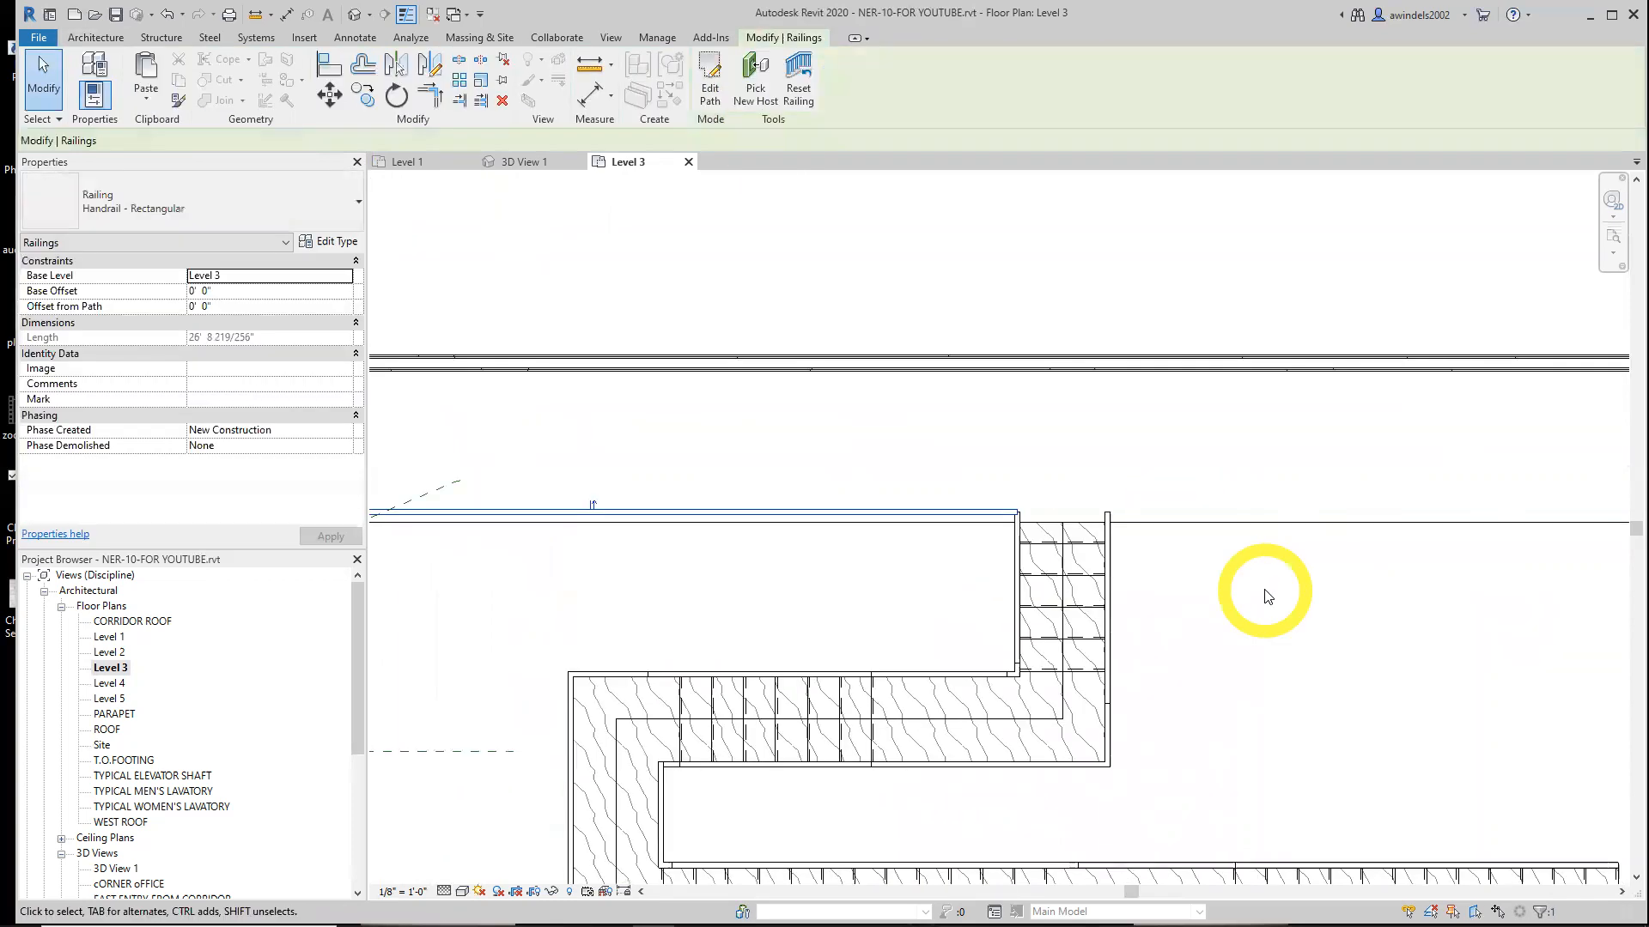
Try editing the rail join at the railing path's corner by the stair, then finish the path
{"action": "scroll", "coordinate": [1012, 516], "scroll_direction": "up", "scroll_amount": 2}
{"action": "key", "text": "Escape"}
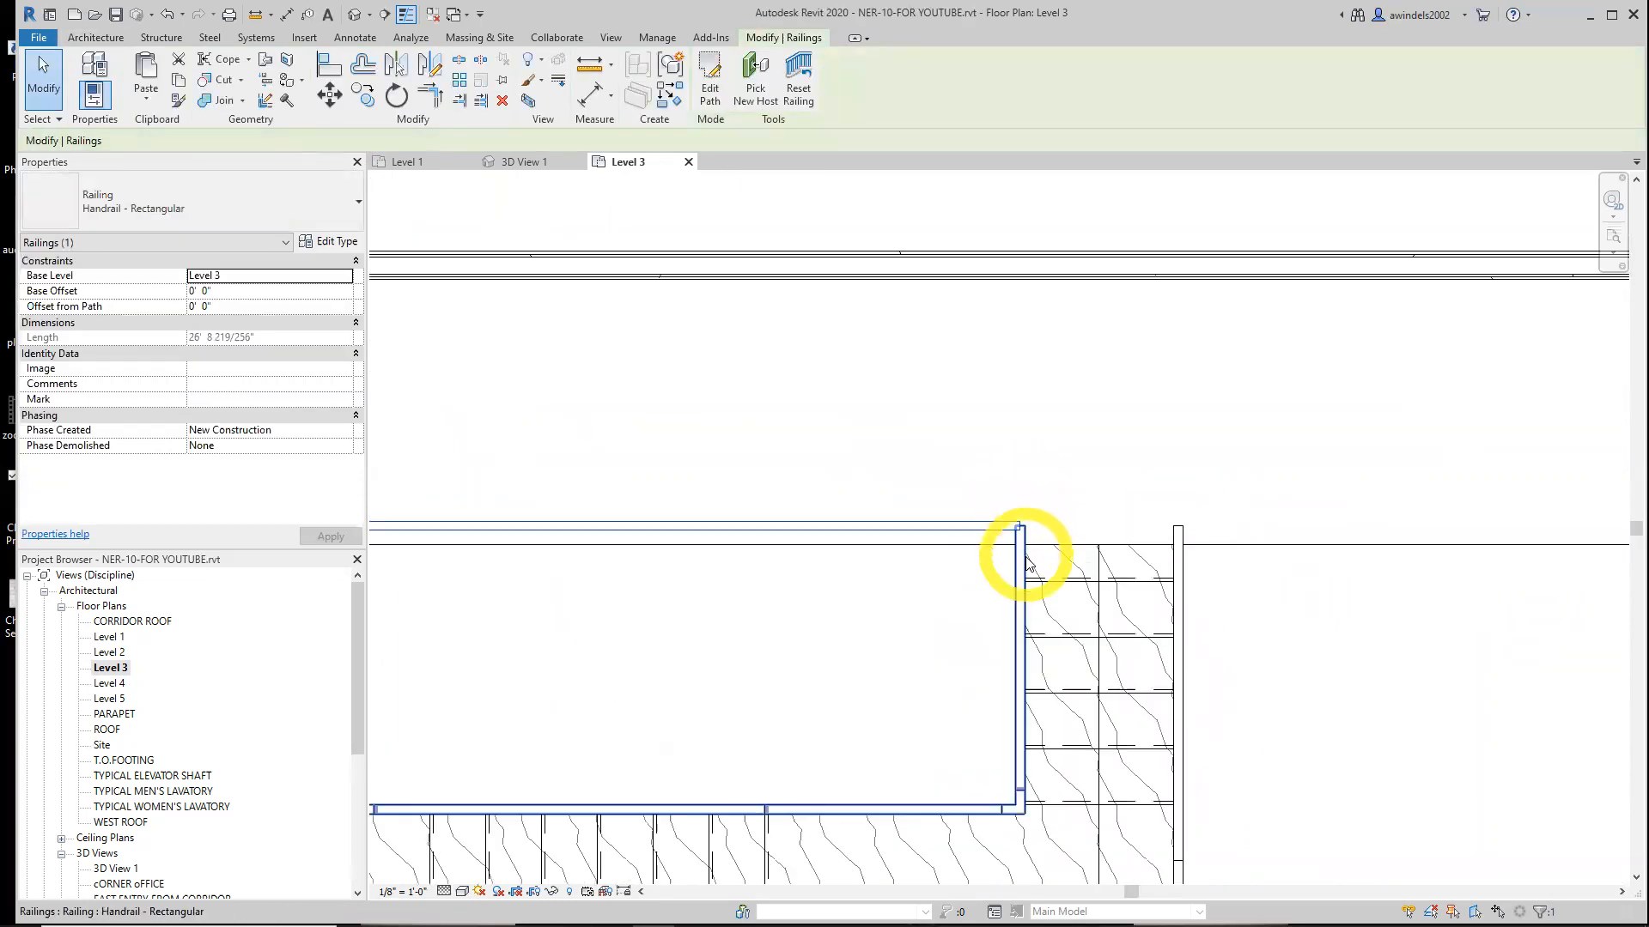
{"action": "left_click", "coordinate": [987, 519]}
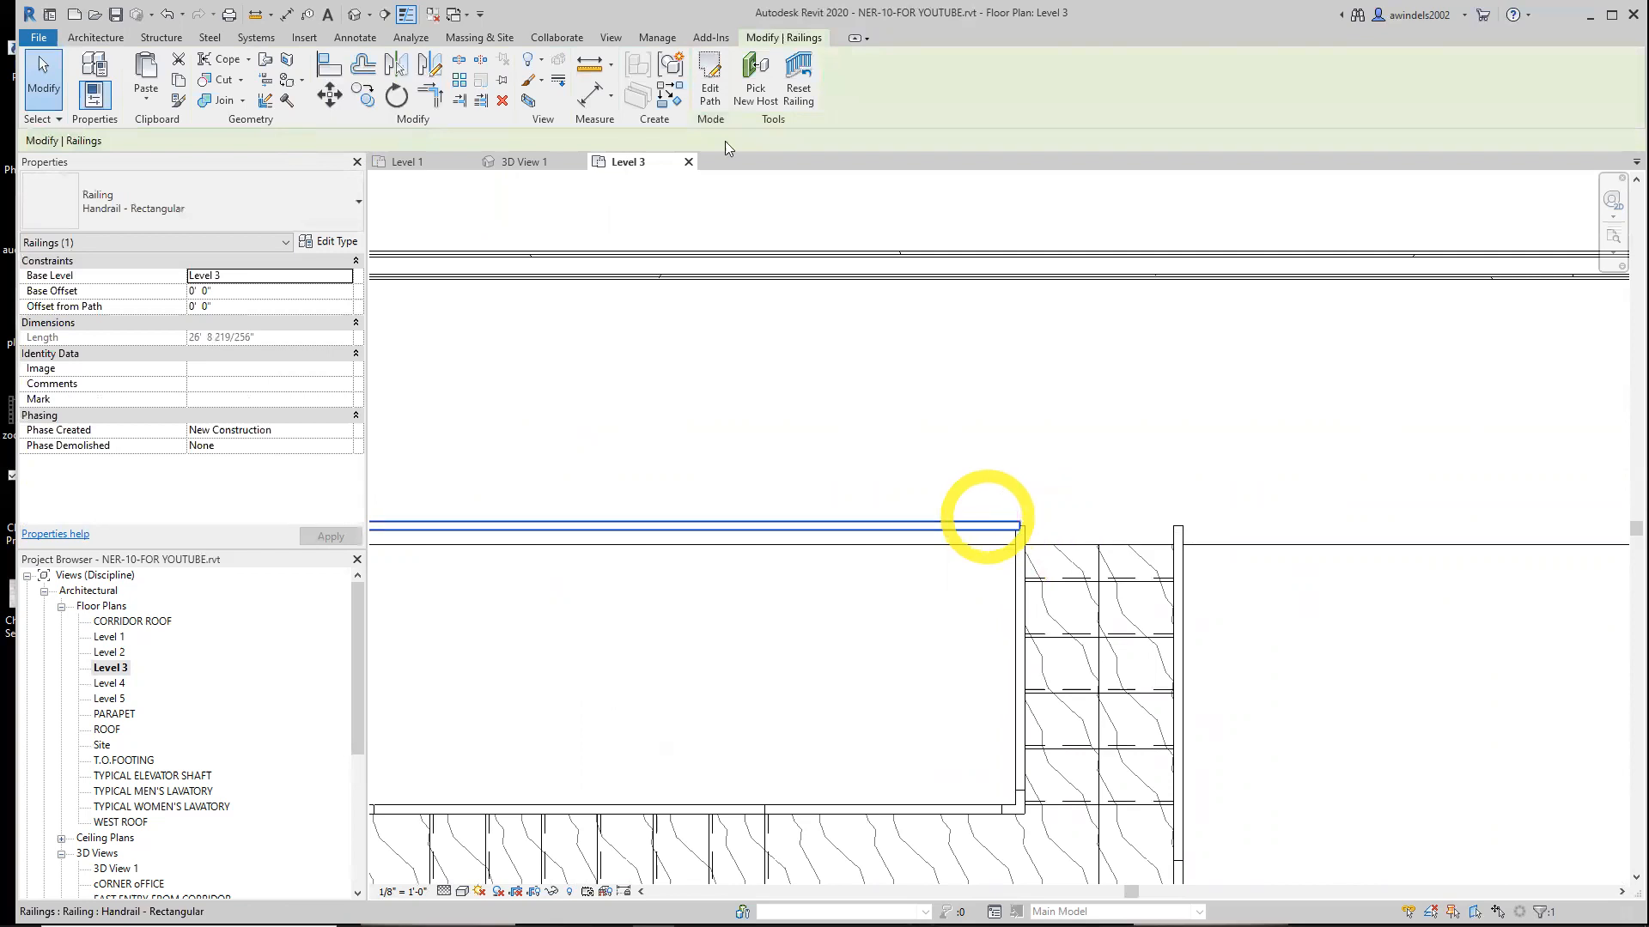
{"action": "left_click", "coordinate": [709, 86]}
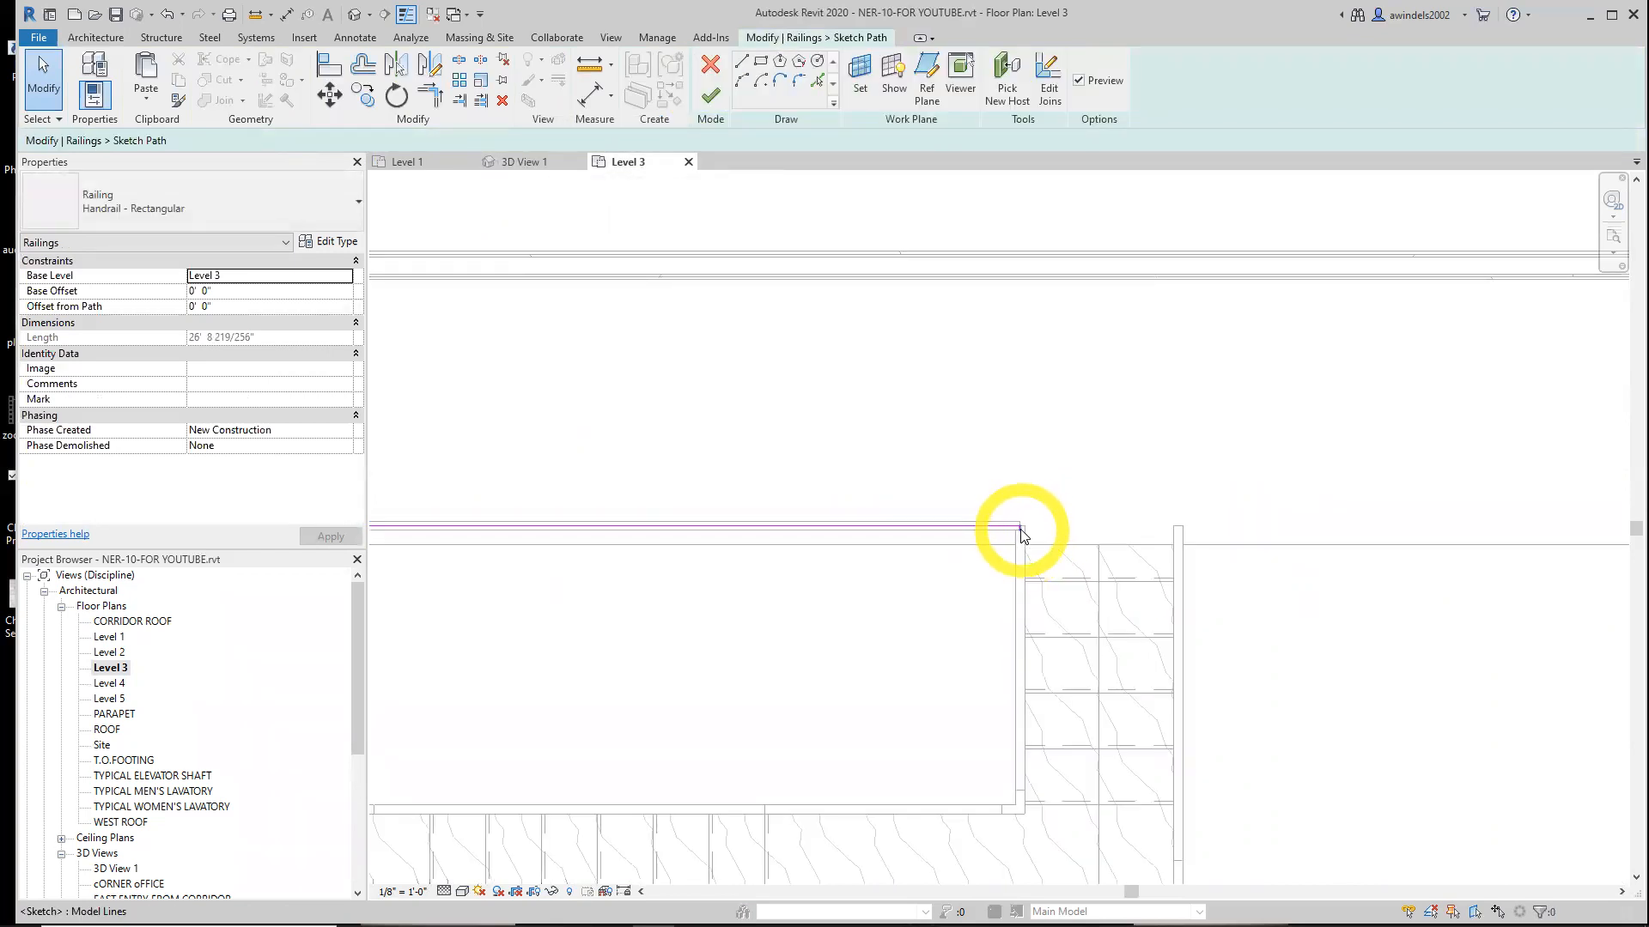
{"action": "left_click", "coordinate": [1049, 79]}
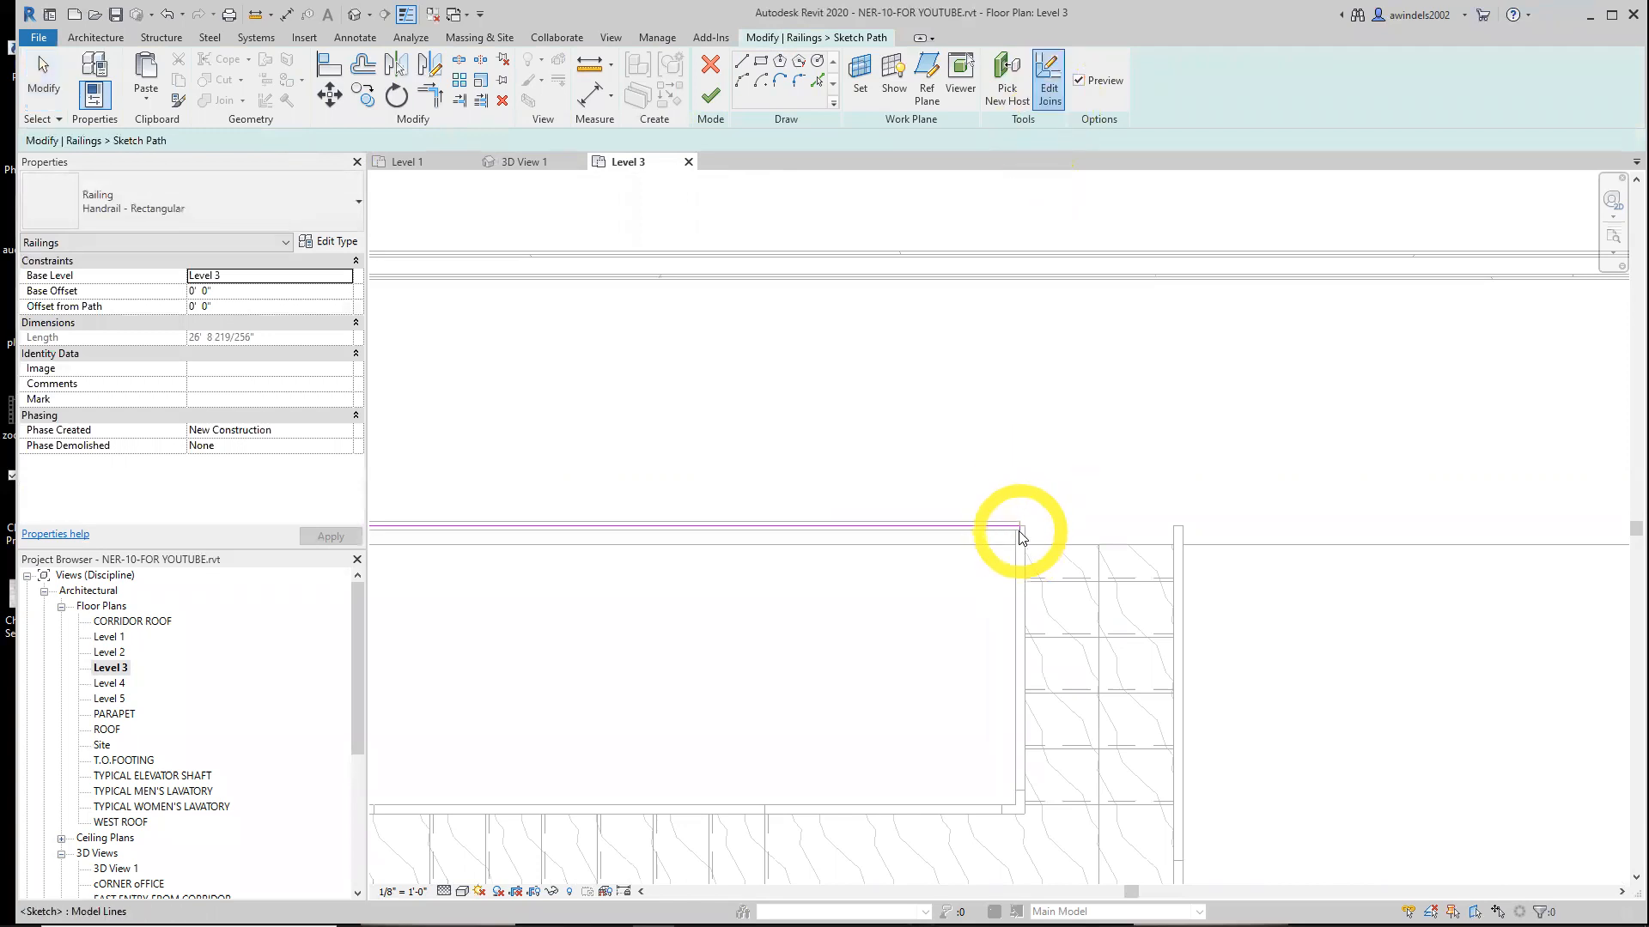
{"action": "left_click", "coordinate": [1021, 528]}
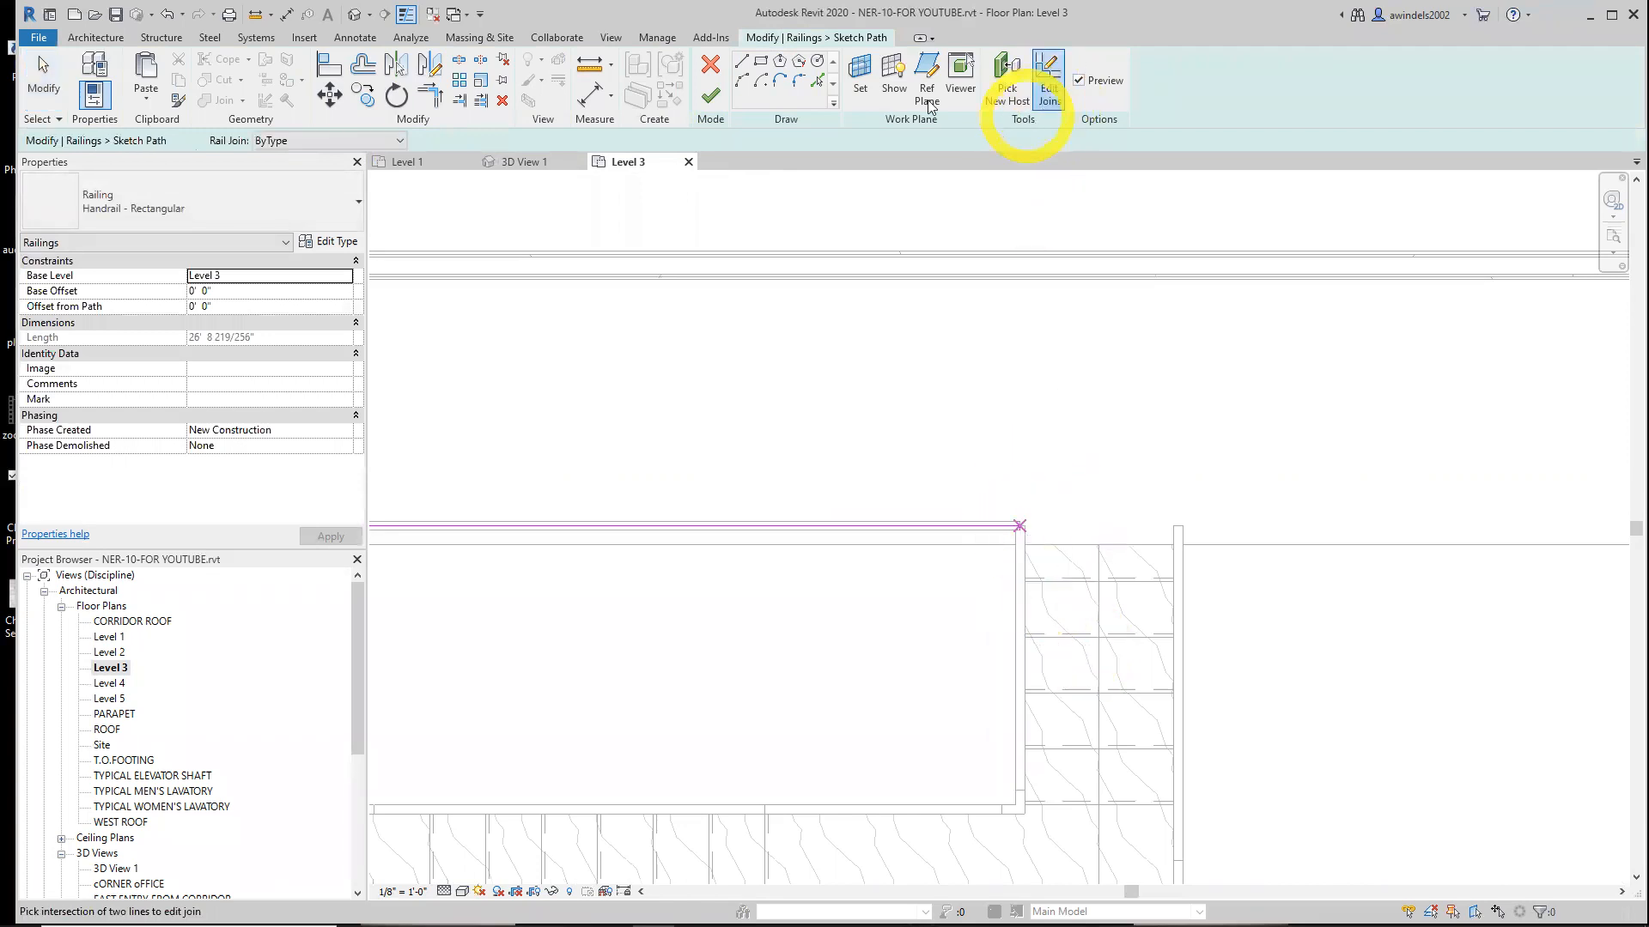
{"action": "left_click", "coordinate": [712, 98]}
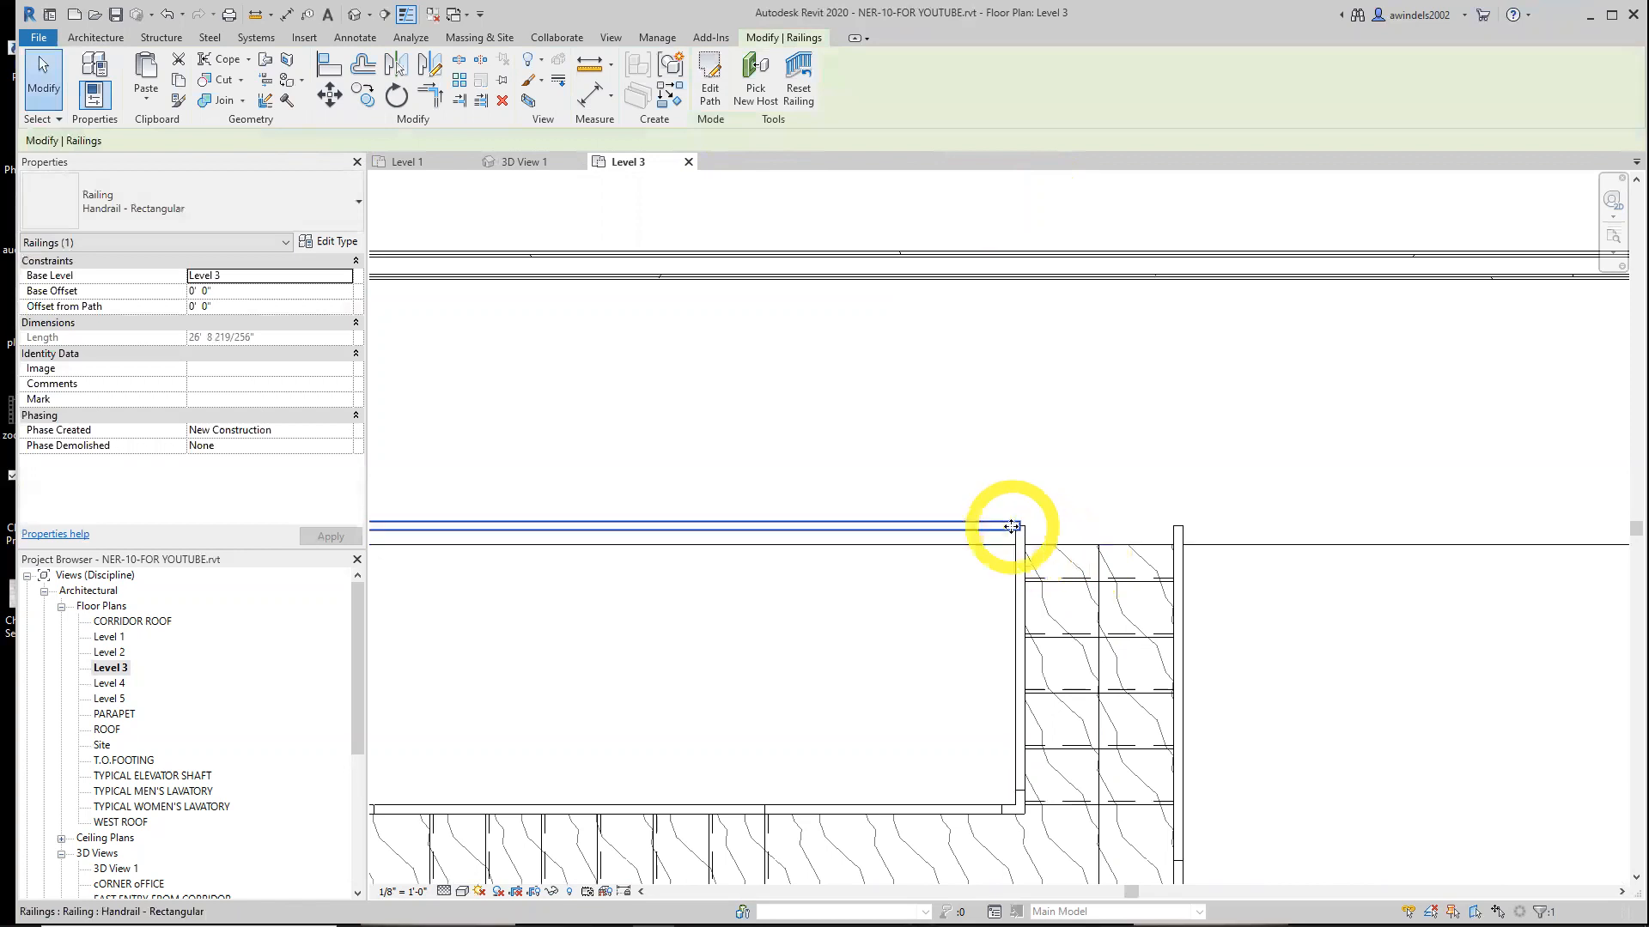
Mirror a copy of the Level 3 railing across the stair's centerline to the other side of the opening
{"action": "scroll", "coordinate": [1022, 531], "scroll_direction": "up", "scroll_amount": 2}
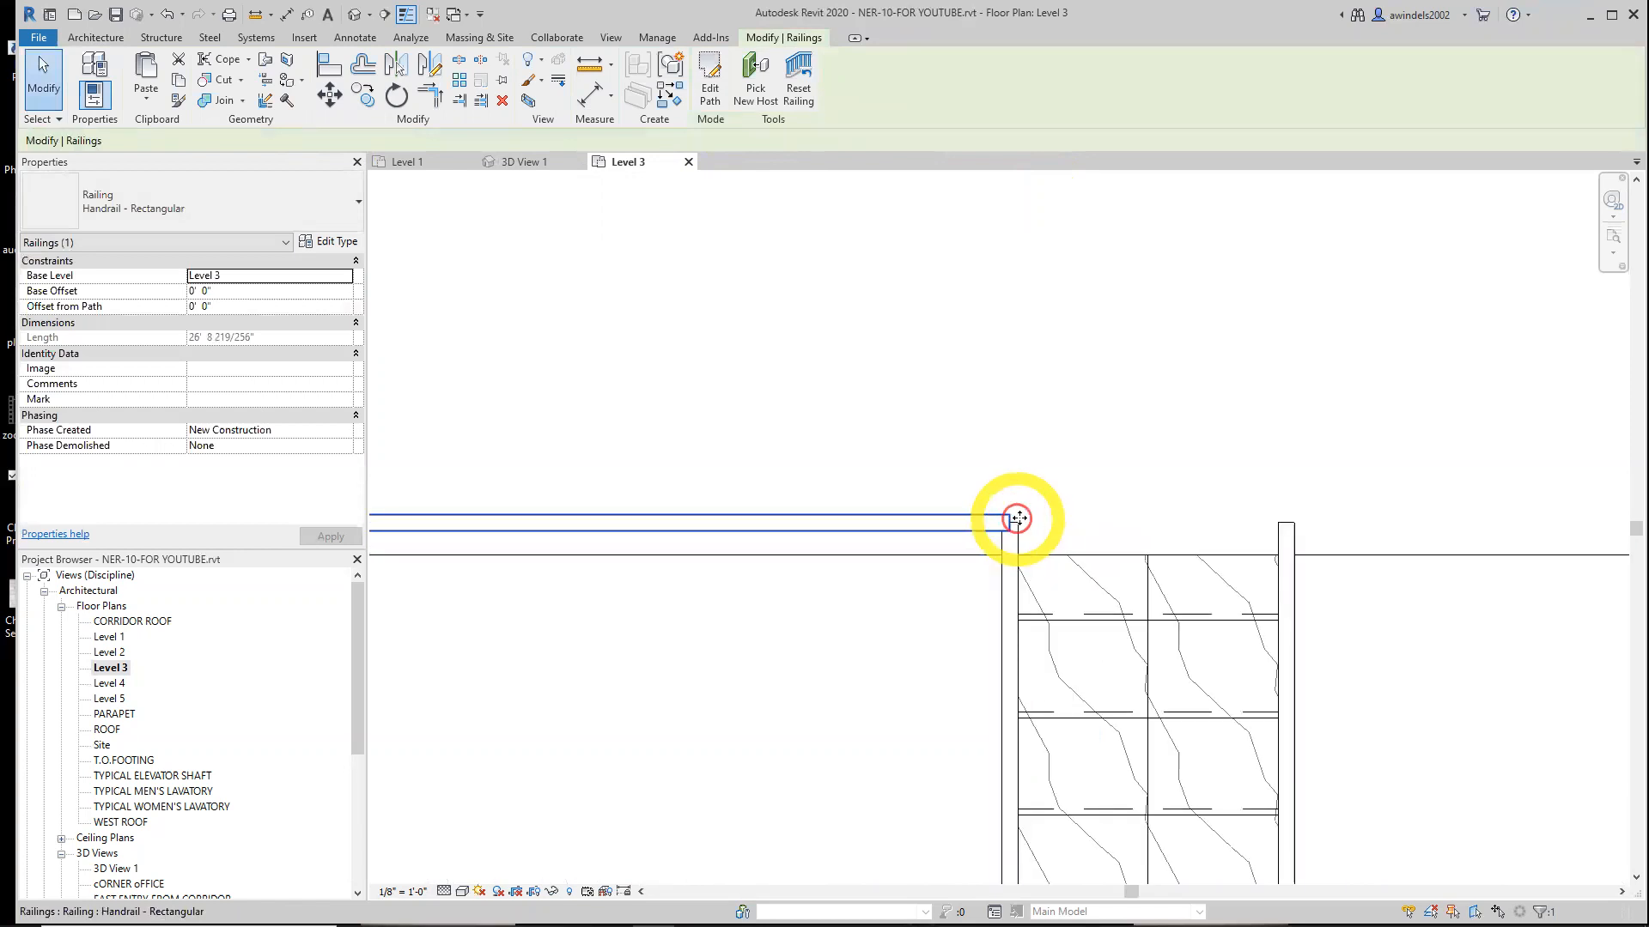
{"action": "key", "text": "Escape"}
{"action": "scroll", "coordinate": [1283, 640], "scroll_direction": "down", "scroll_amount": 2}
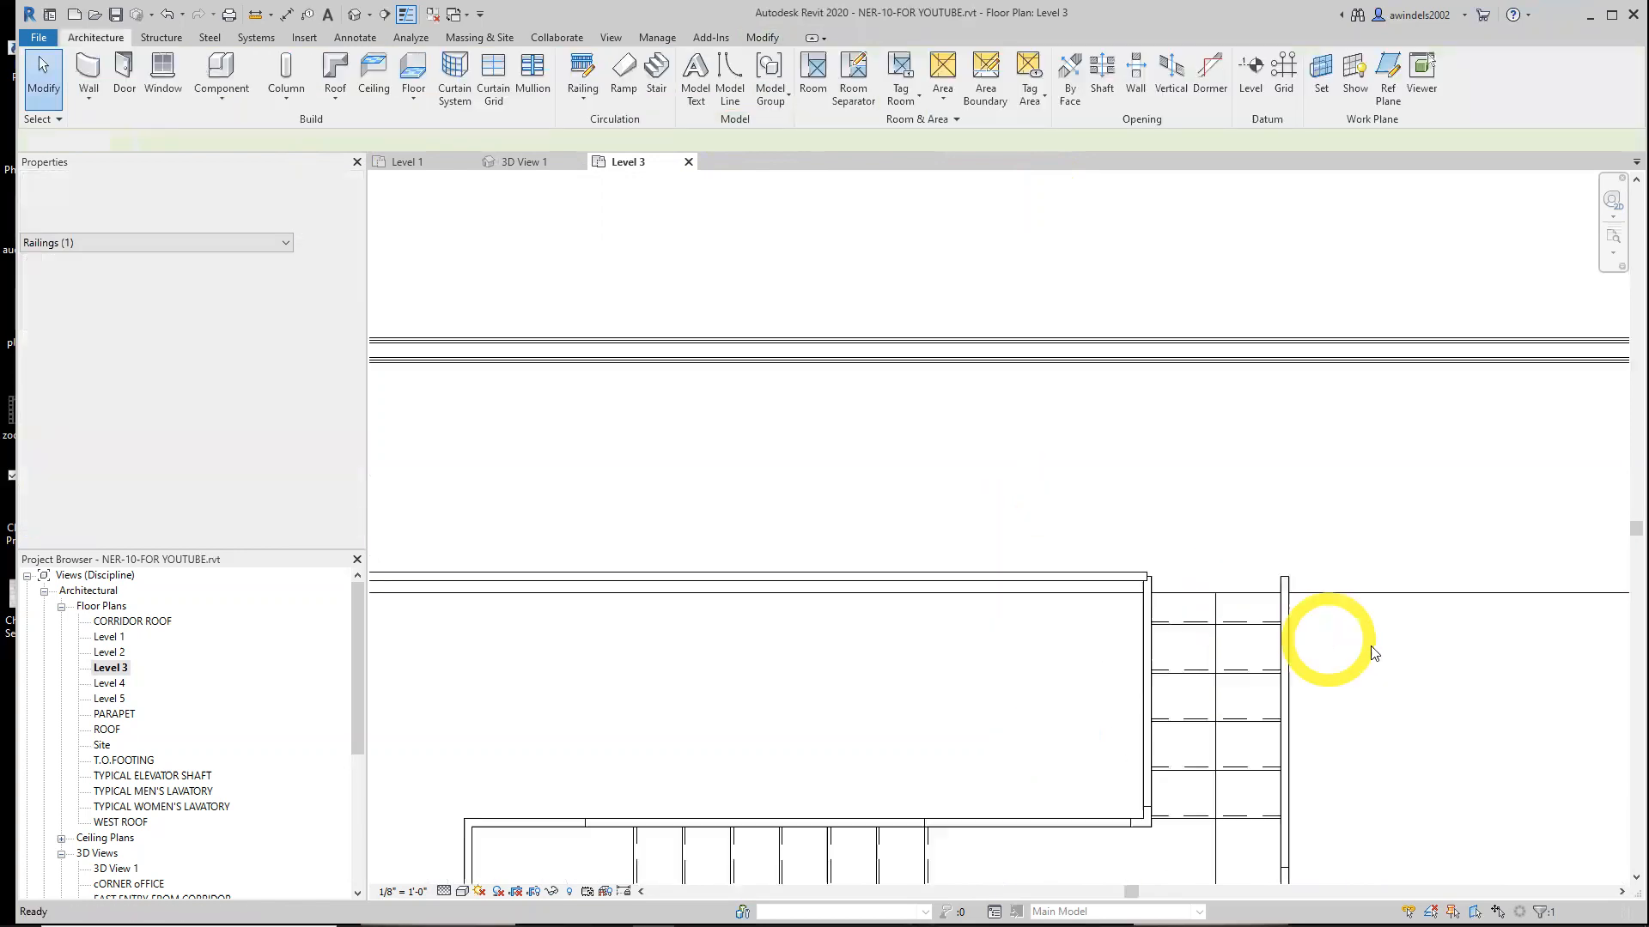
{"action": "scroll", "coordinate": [1030, 657], "scroll_direction": "down", "scroll_amount": 4}
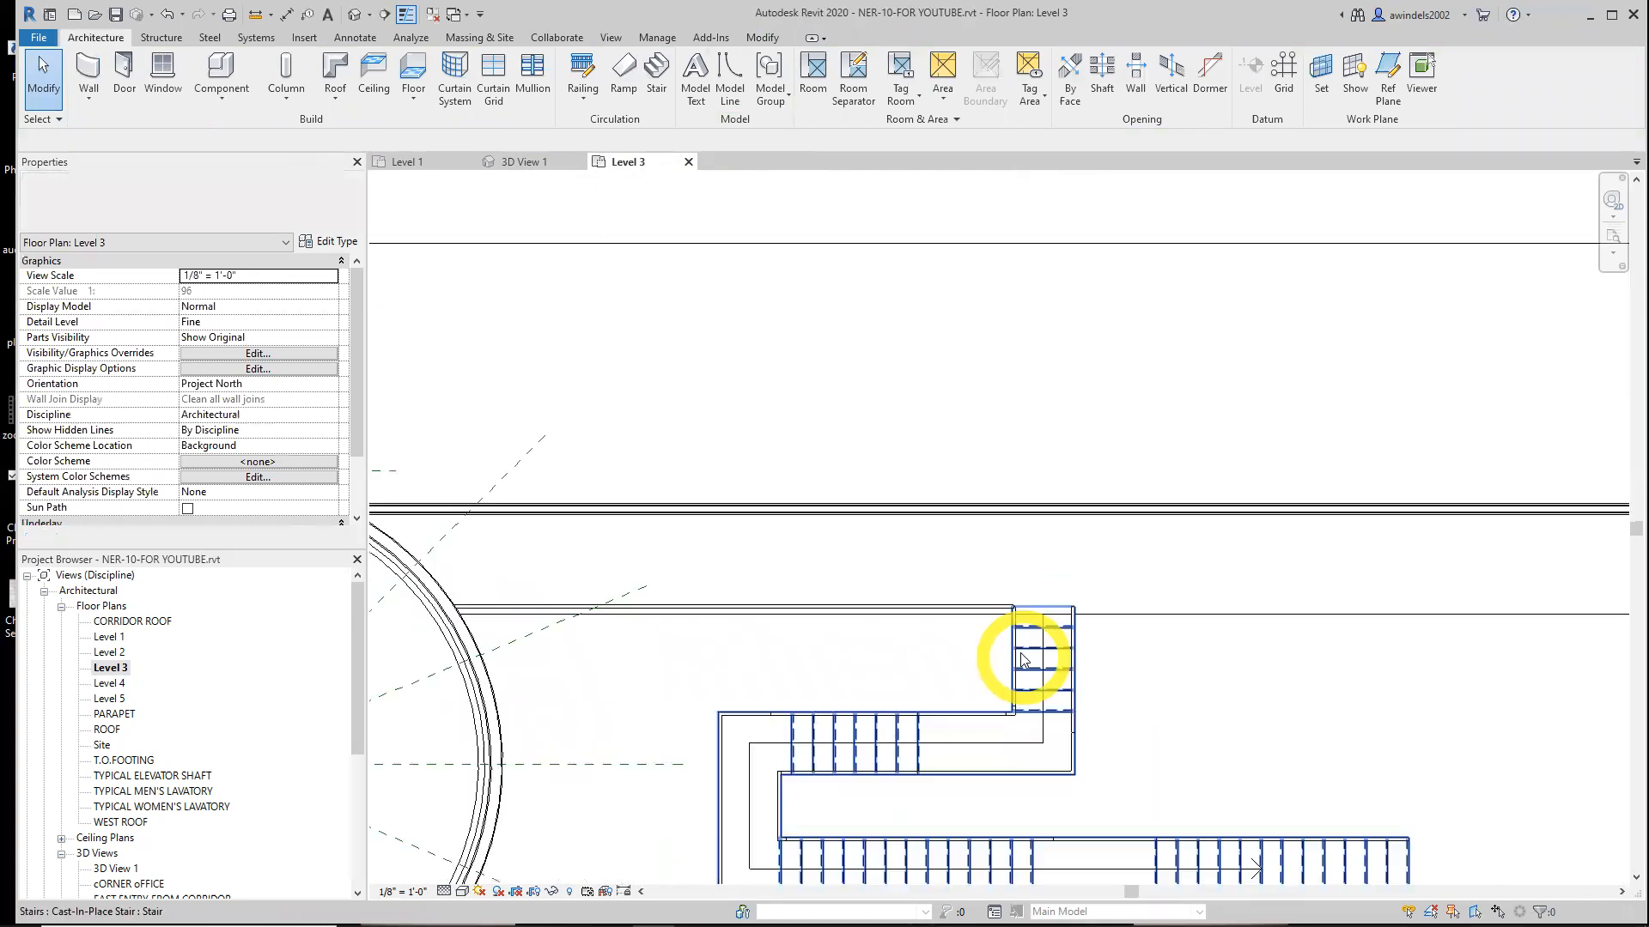
{"action": "left_click", "coordinate": [1004, 620]}
{"action": "scroll", "coordinate": [1009, 618], "scroll_direction": "up", "scroll_amount": 4}
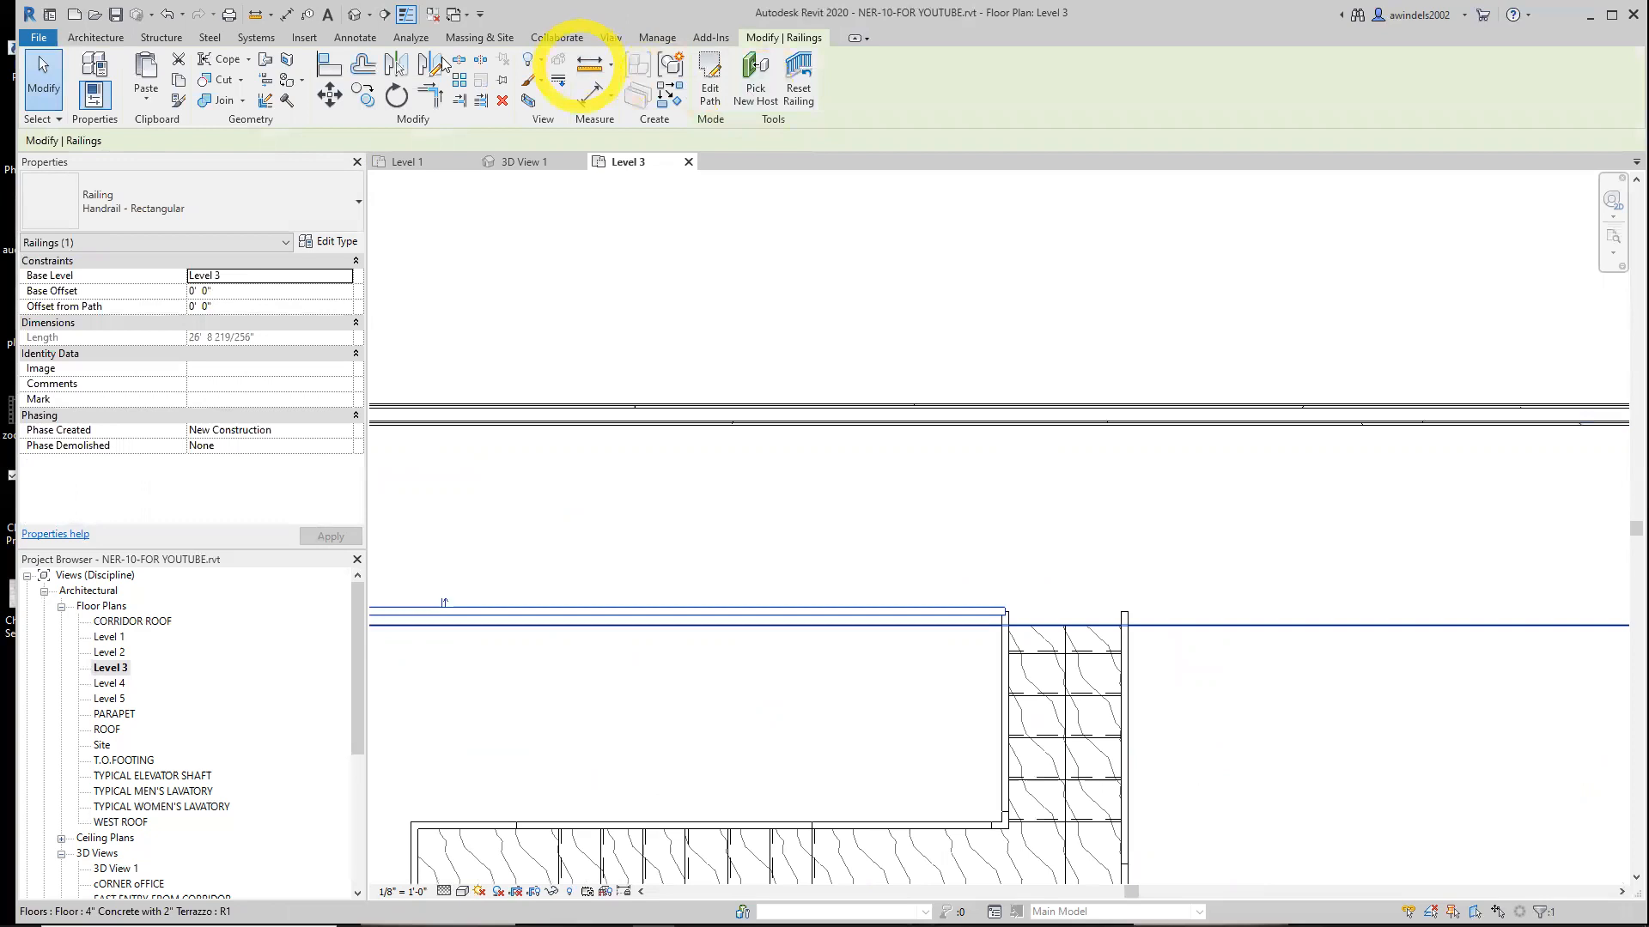
{"action": "left_click", "coordinate": [396, 63]}
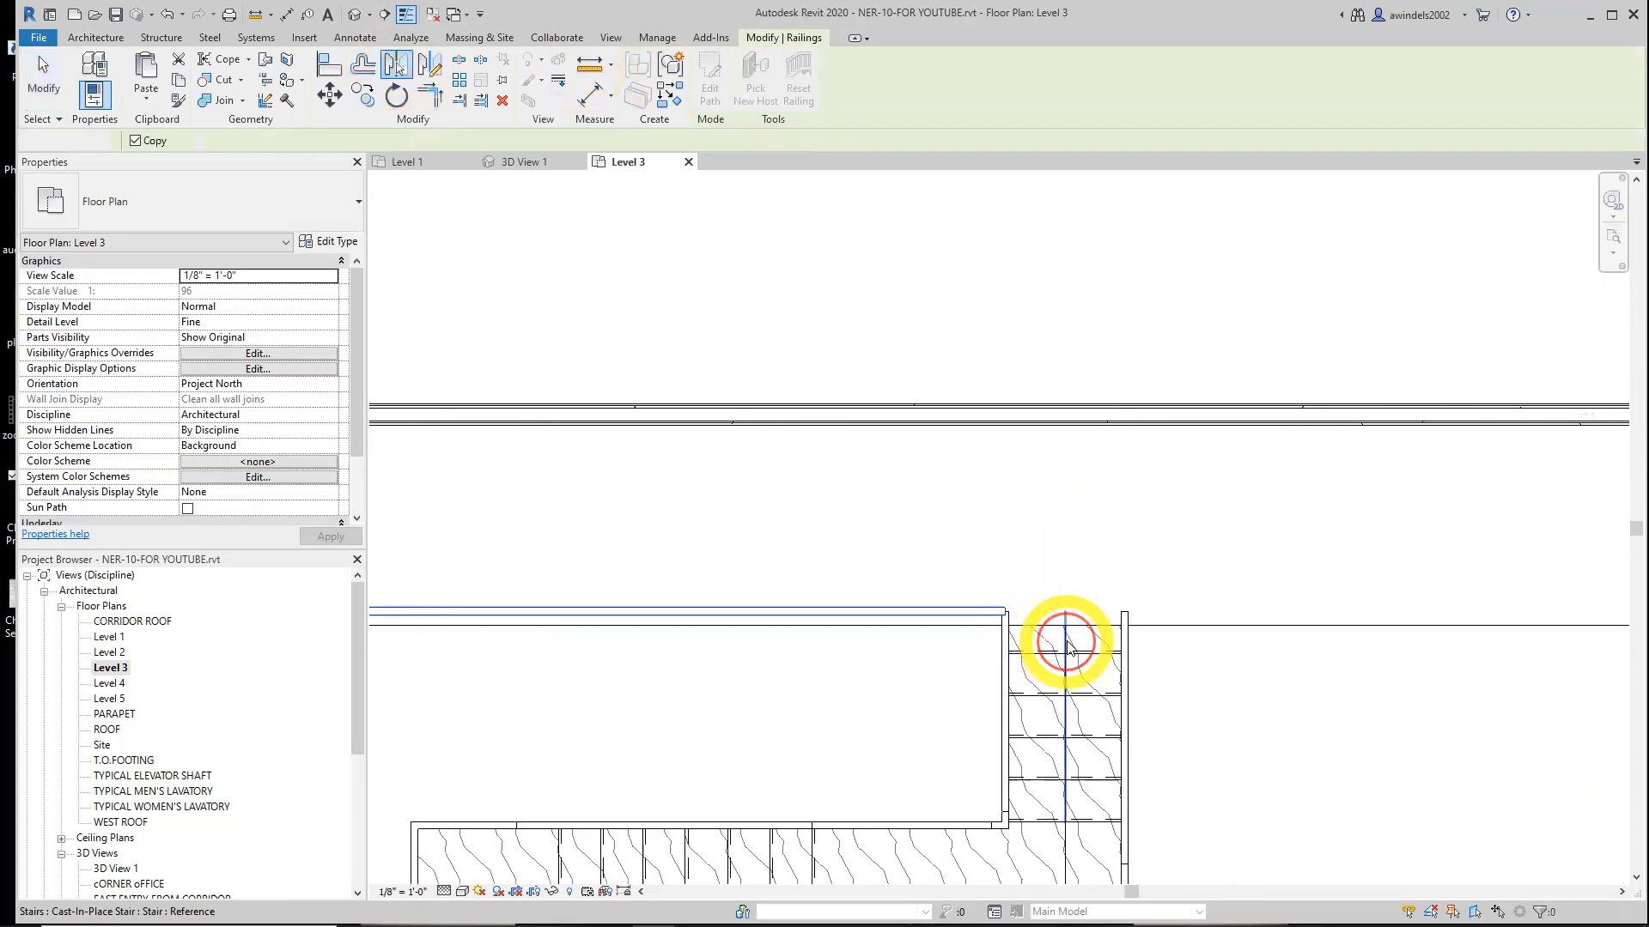
{"action": "left_click", "coordinate": [1066, 642]}
{"action": "middle_click_drag", "start_coordinate": [1293, 714], "coordinate": [795, 660]}
{"action": "scroll", "coordinate": [988, 683], "scroll_direction": "down", "scroll_amount": 2}
{"action": "middle_click_drag", "start_coordinate": [1213, 695], "coordinate": [1014, 729]}
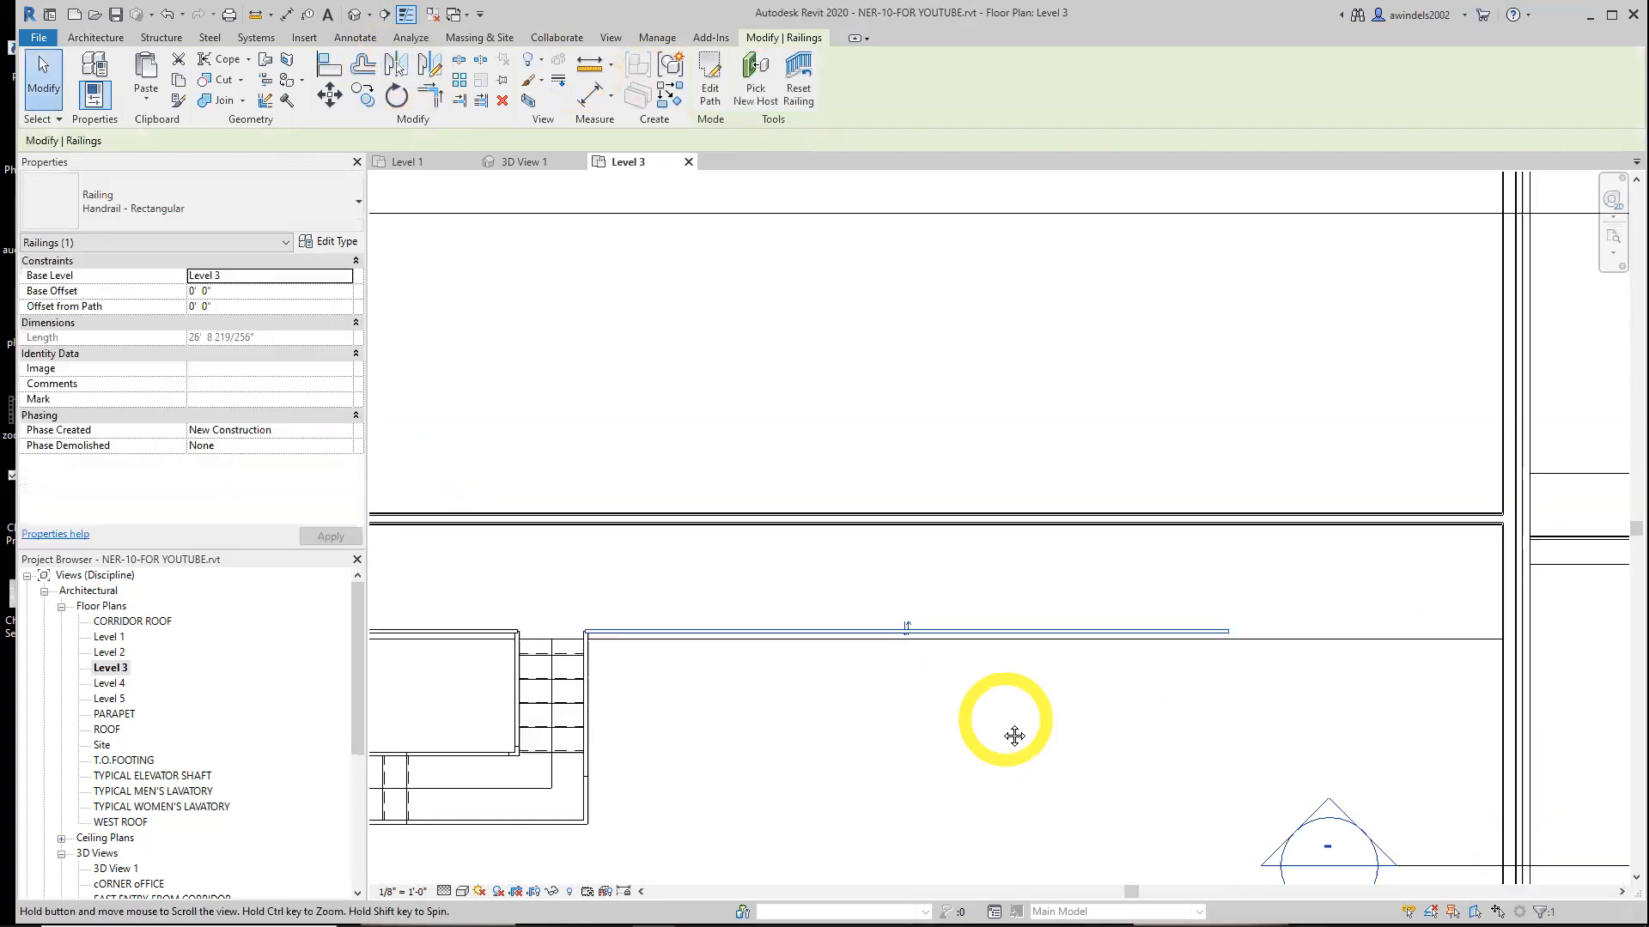
Edit the mirrored railing's path, extending its line to about 38' along the opening edge, and finish
{"action": "left_click", "coordinate": [713, 91]}
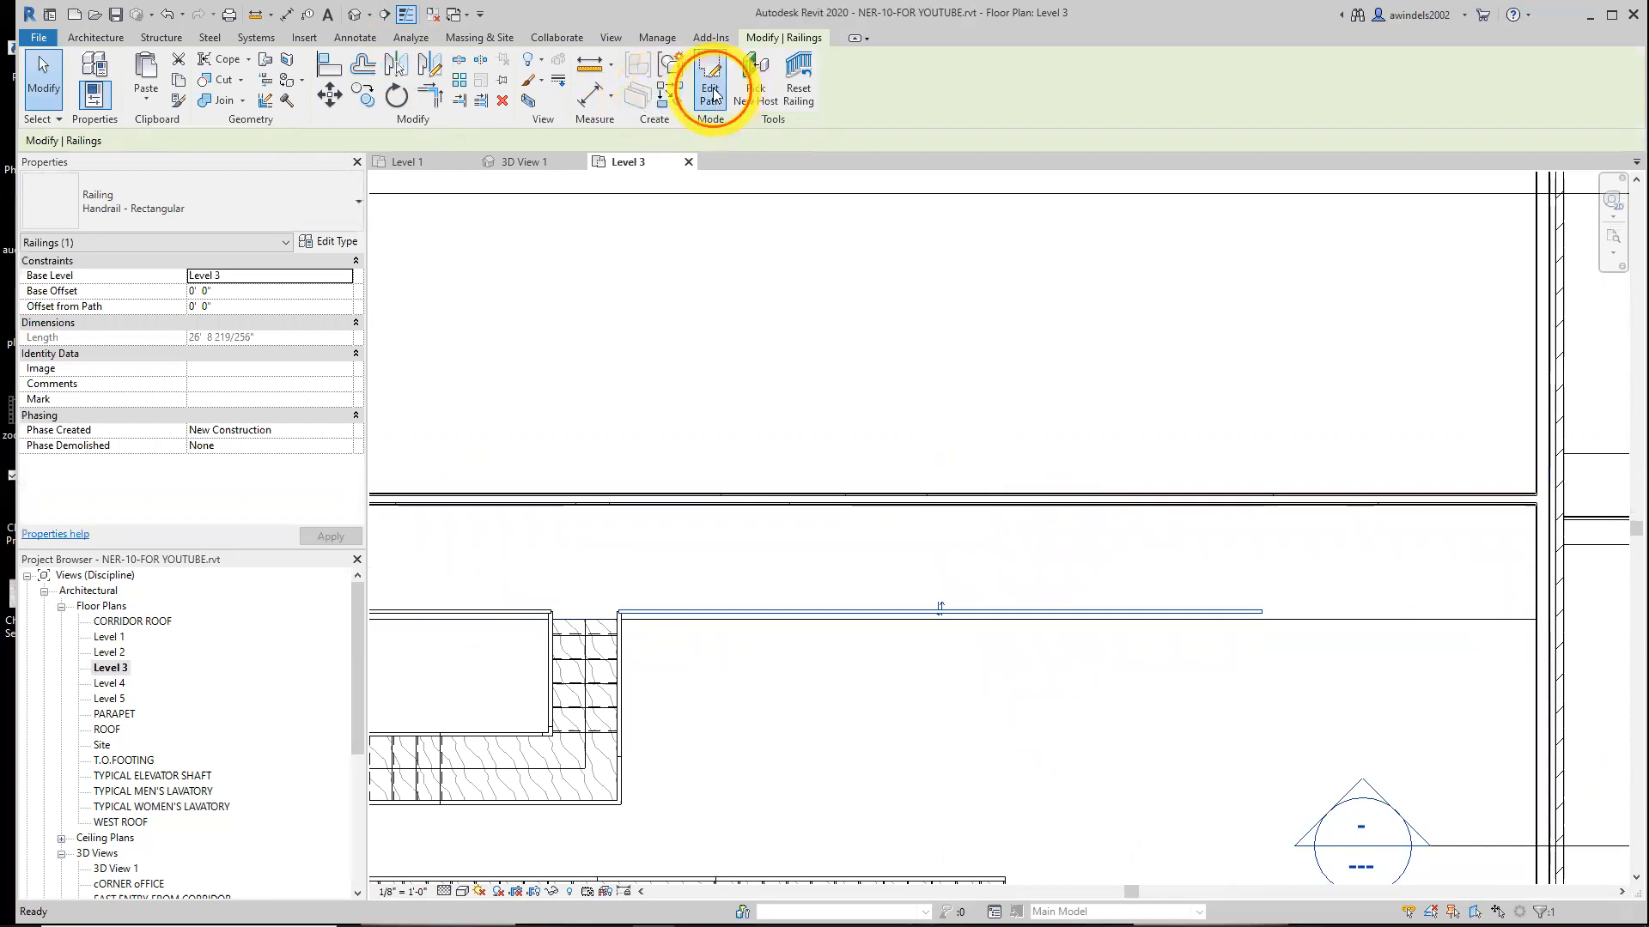
{"action": "left_click", "coordinate": [1256, 613]}
{"action": "middle_click_drag", "start_coordinate": [1308, 638], "coordinate": [942, 606]}
{"action": "scroll", "coordinate": [945, 607], "scroll_direction": "up", "scroll_amount": 2}
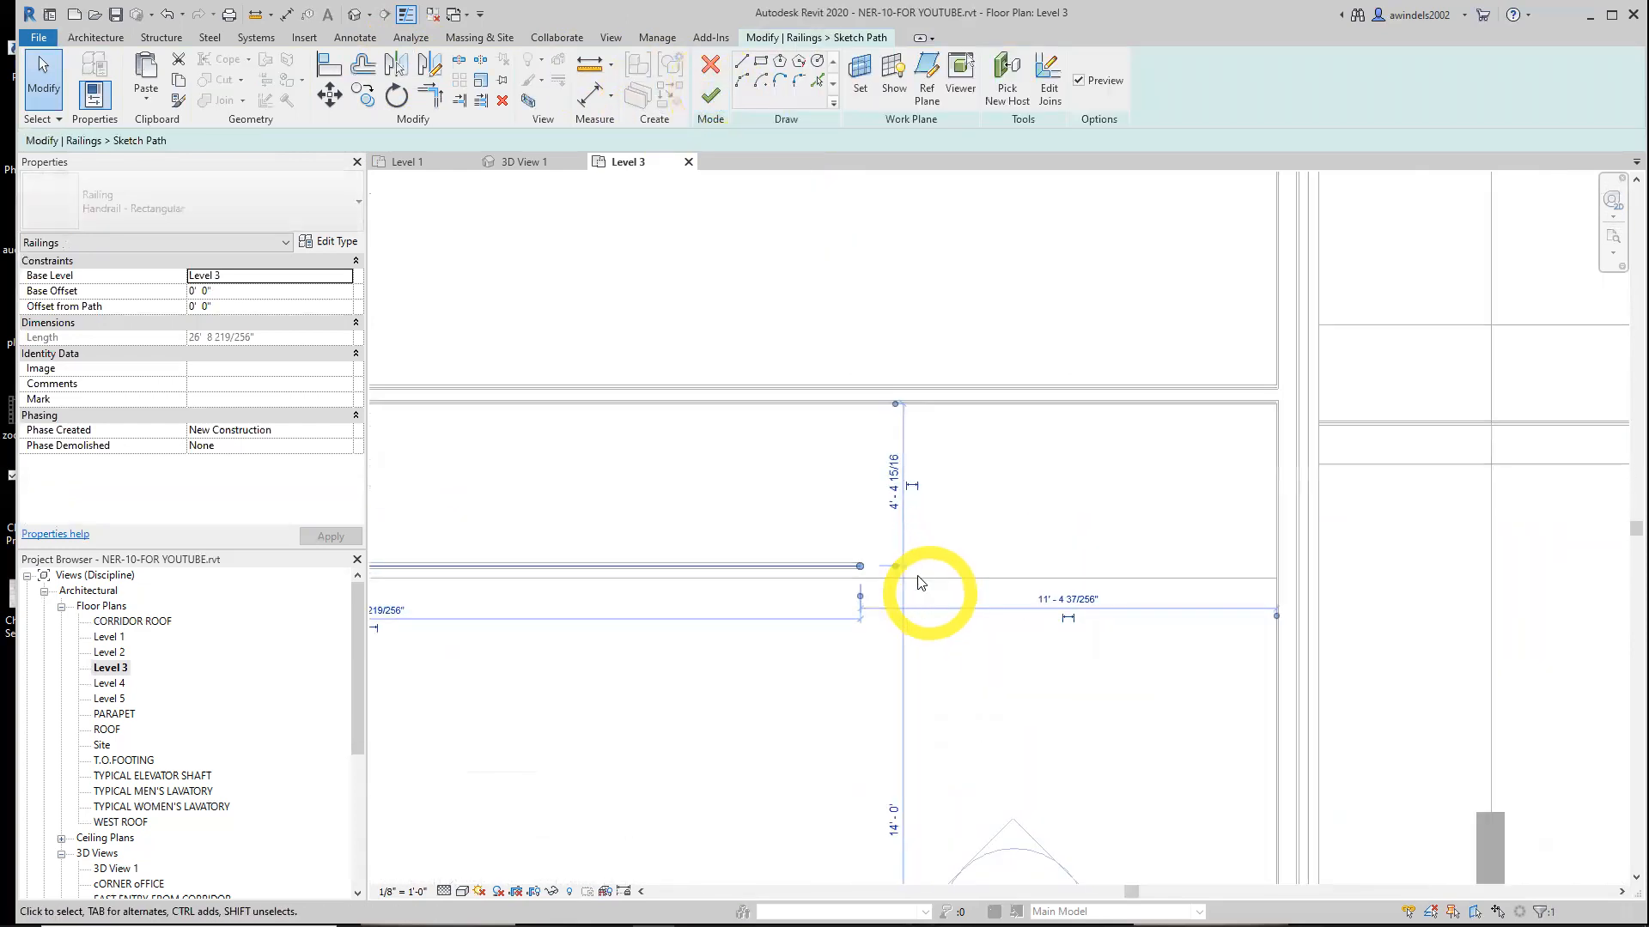
{"action": "mouse_move", "coordinate": [860, 567]}
{"action": "left_mouse_down"}
{"action": "mouse_move", "coordinate": [1275, 567]}
{"action": "mouse_move", "coordinate": [1279, 614]}
{"action": "left_mouse_up"}
{"action": "left_click", "coordinate": [1065, 670]}
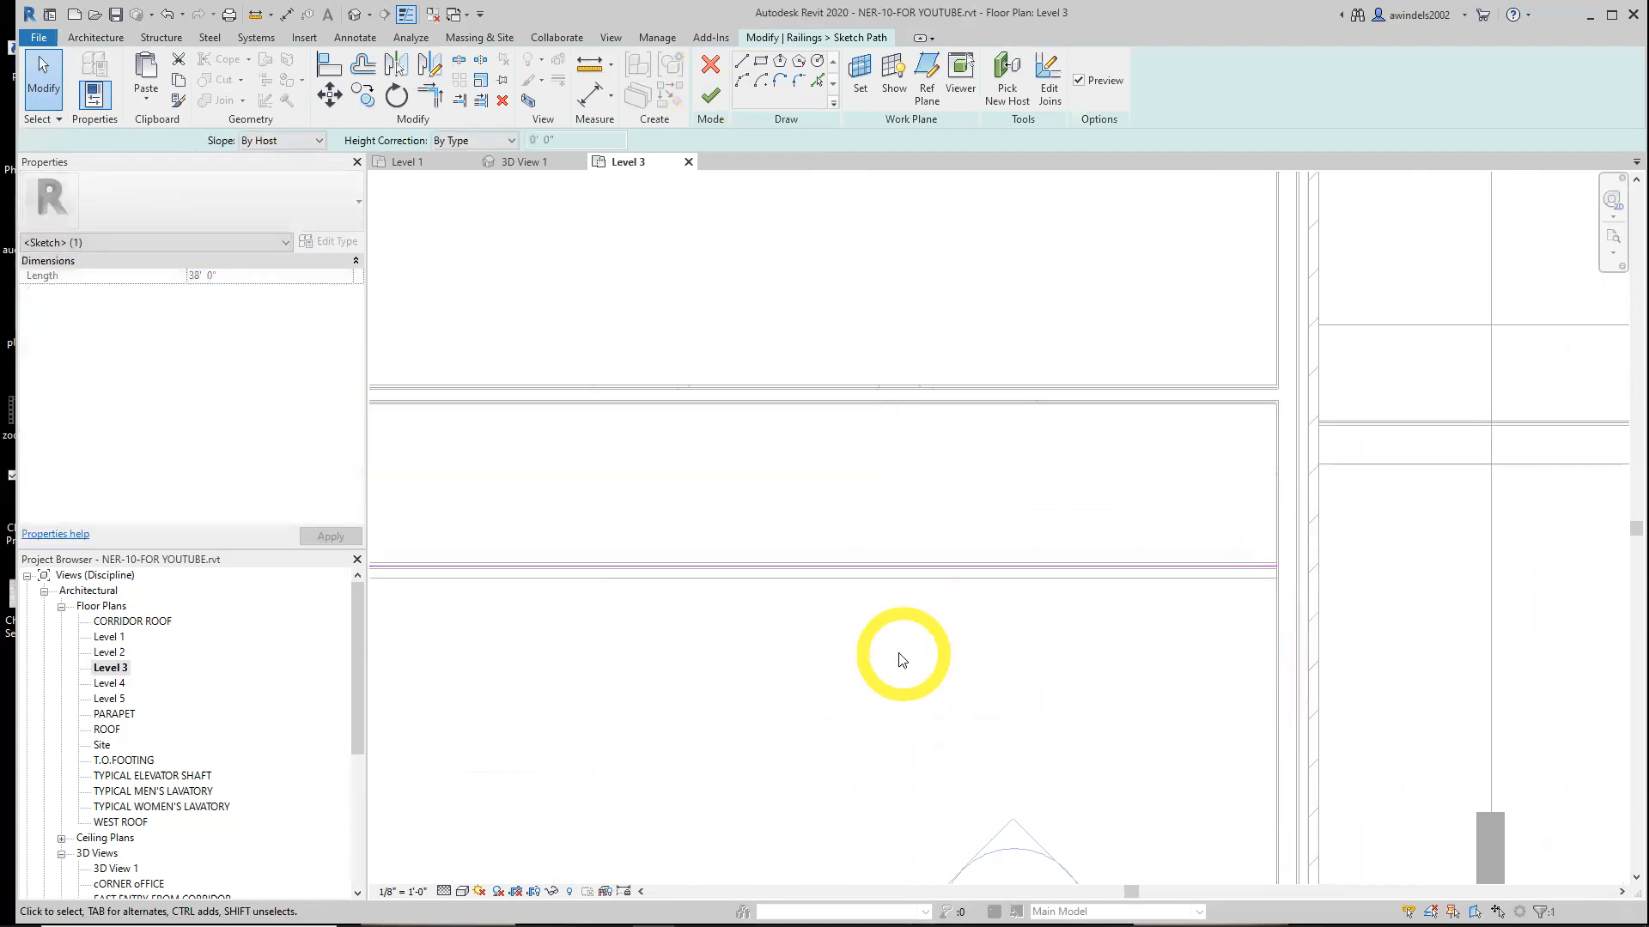
{"action": "scroll", "coordinate": [901, 657], "scroll_direction": "down", "scroll_amount": 2}
{"action": "scroll", "coordinate": [1104, 663], "scroll_direction": "down", "scroll_amount": 3}
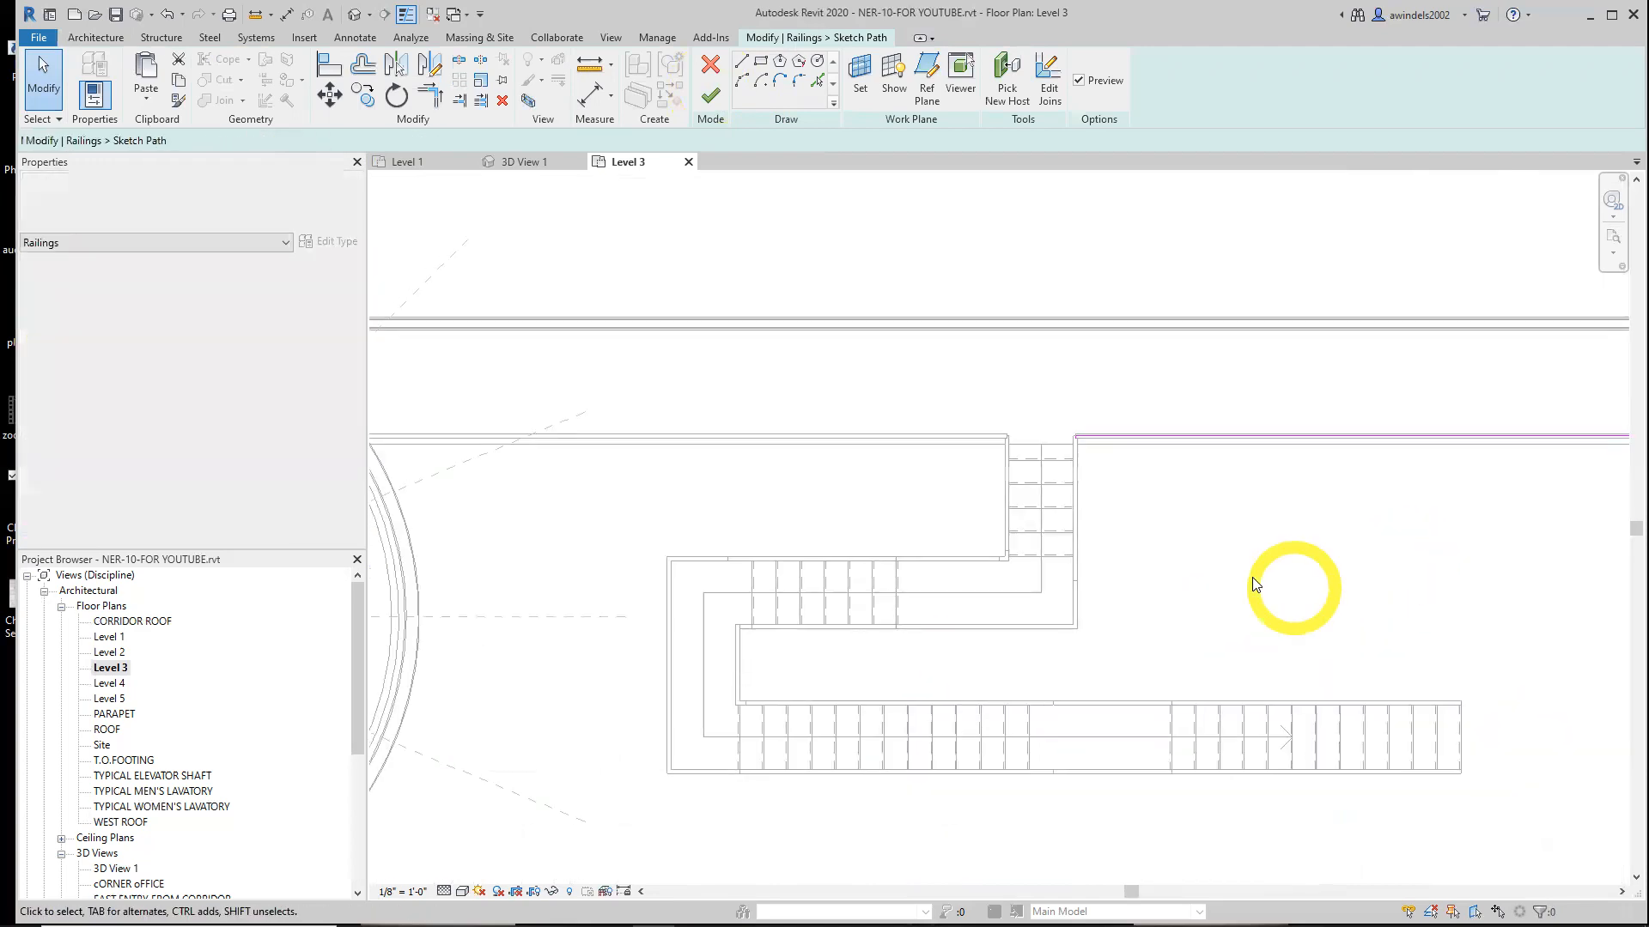
{"action": "left_click", "coordinate": [709, 97]}
{"action": "middle_click_drag", "start_coordinate": [1177, 590], "coordinate": [1090, 563]}
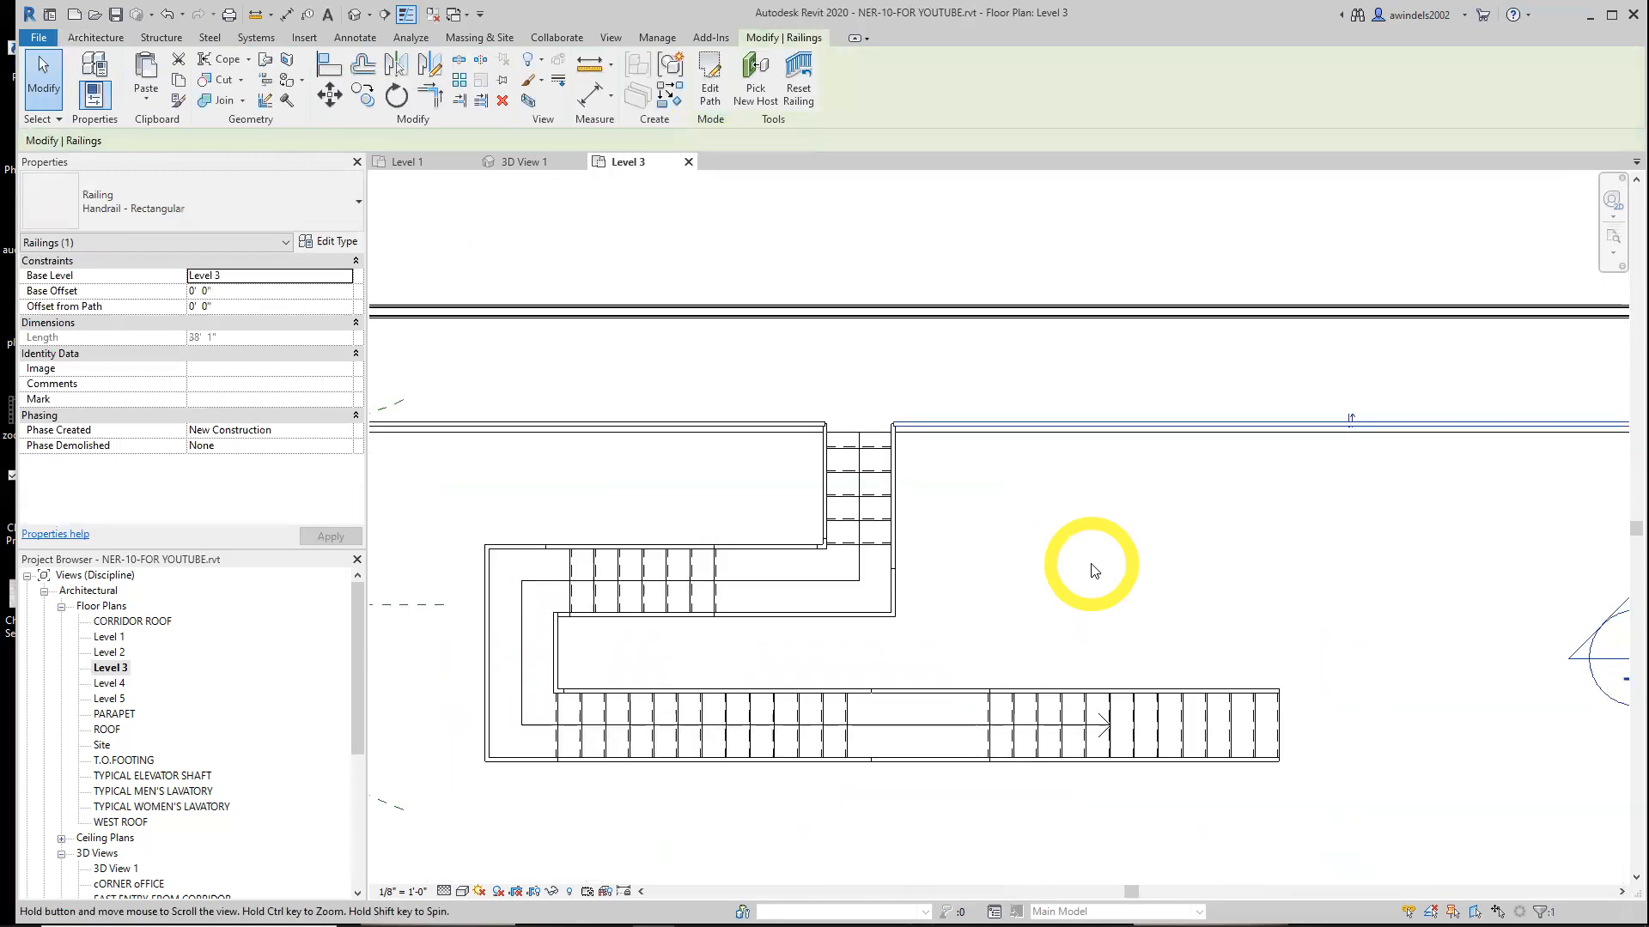
Switch to 3D View 1 to inspect the stair and start renaming that view in the project browser
{"action": "left_click", "coordinate": [544, 161]}
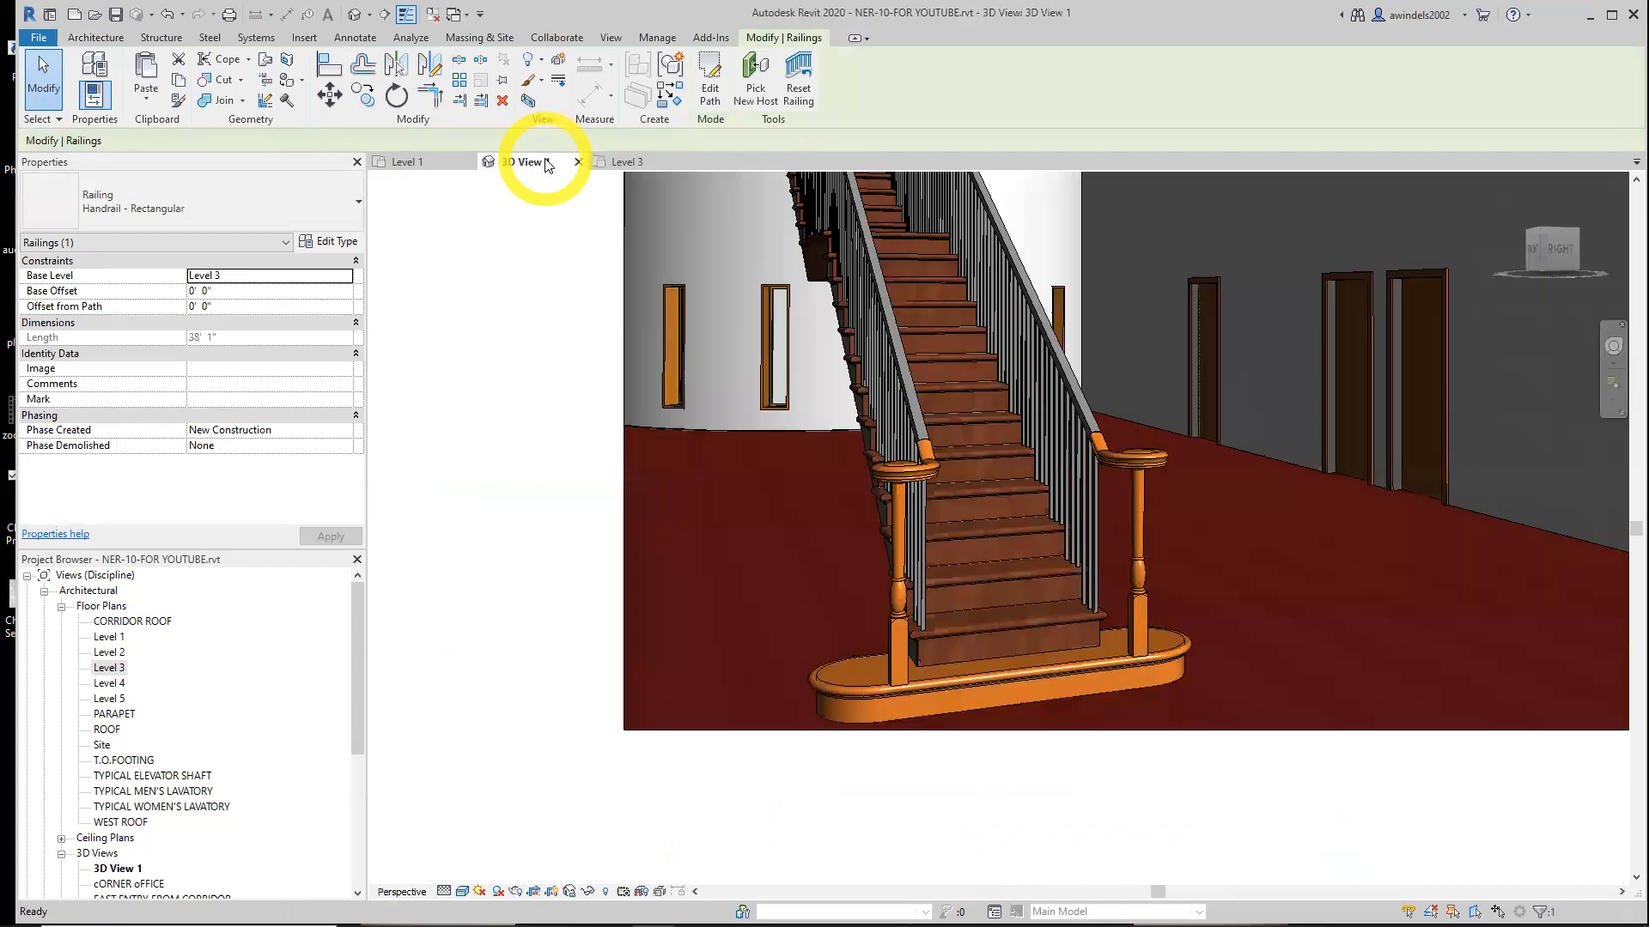
{"action": "scroll", "coordinate": [996, 479], "scroll_direction": "down", "scroll_amount": 3}
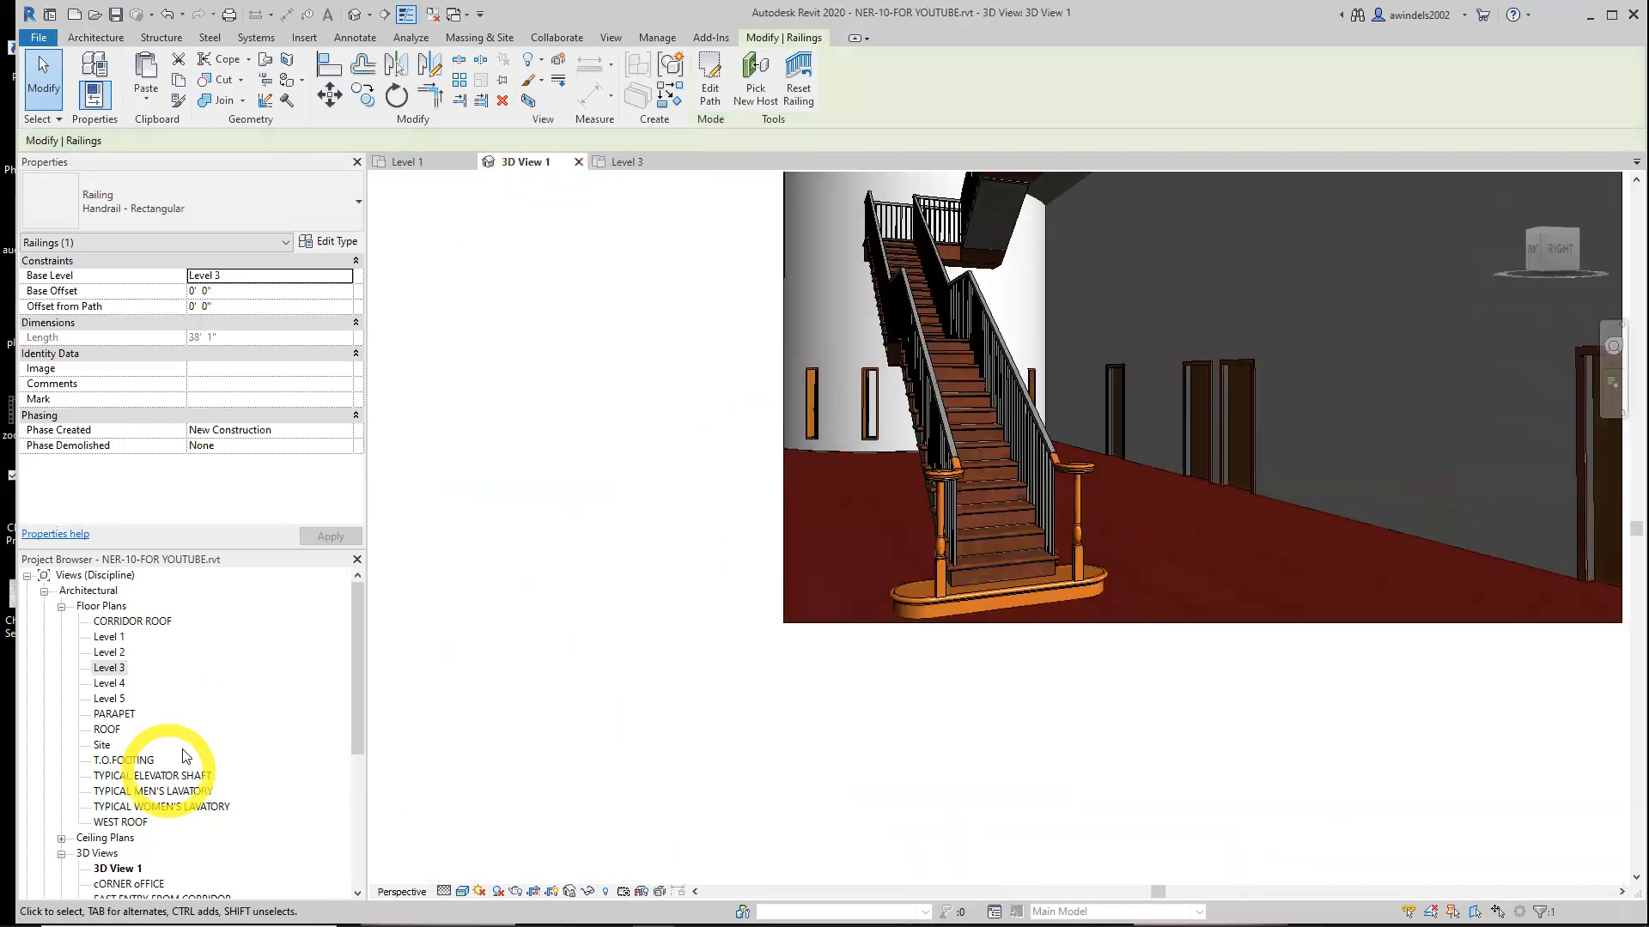
{"action": "left_click_drag", "start_coordinate": [357, 711], "coordinate": [357, 783]}
{"action": "left_click", "coordinate": [121, 729]}
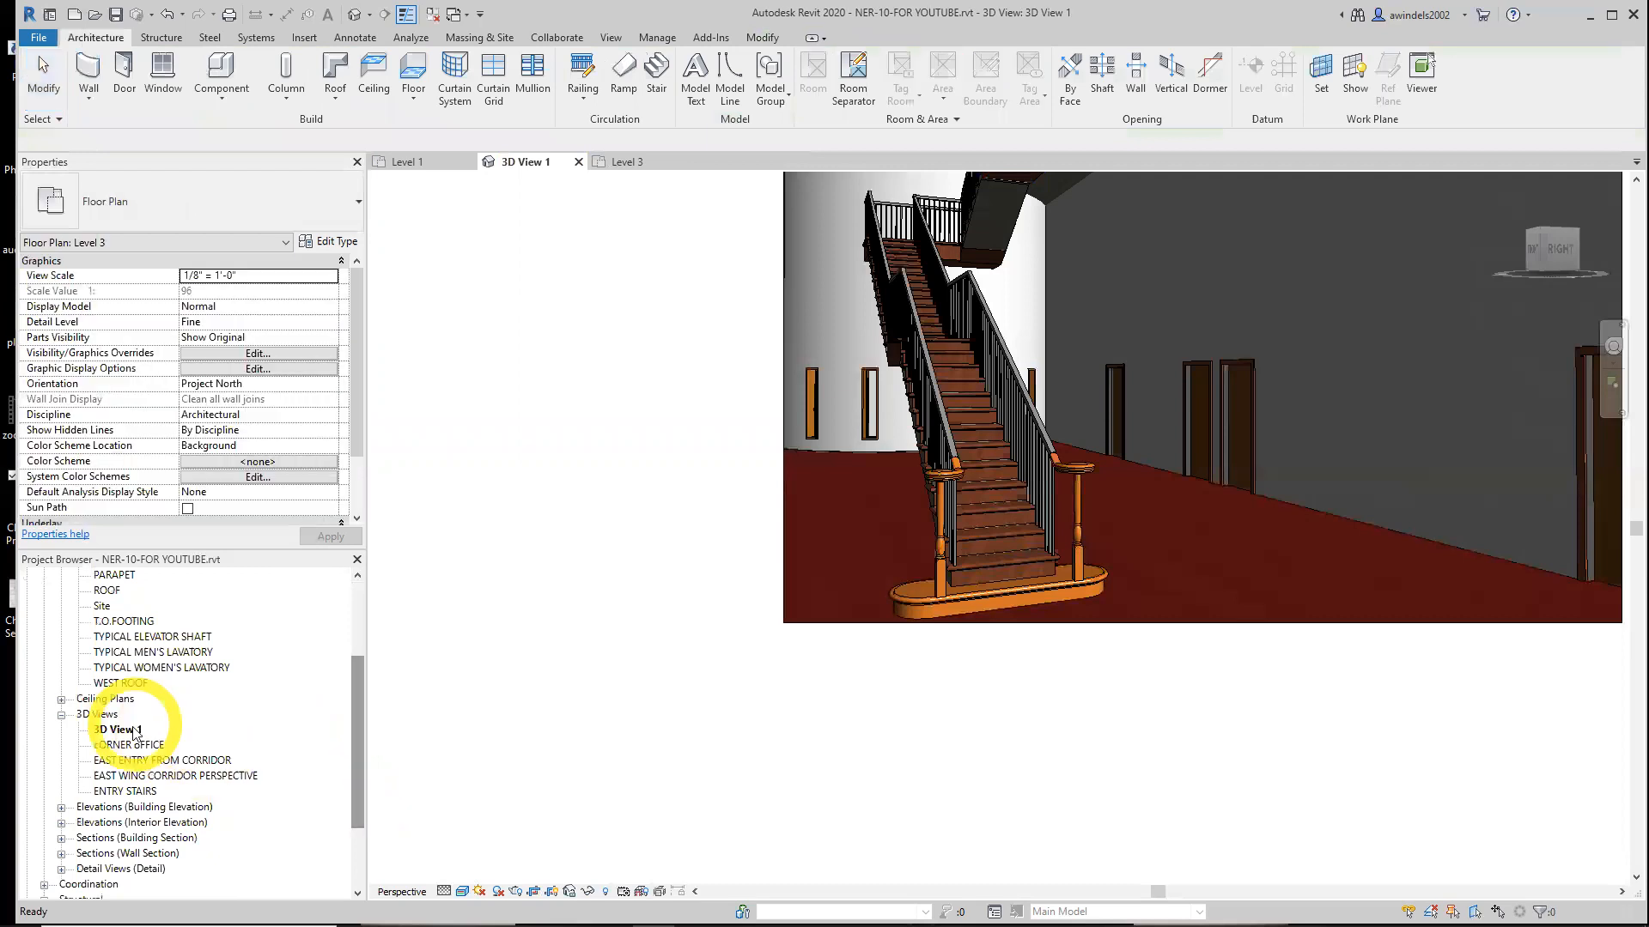
{"action": "left_click", "coordinate": [127, 732]}
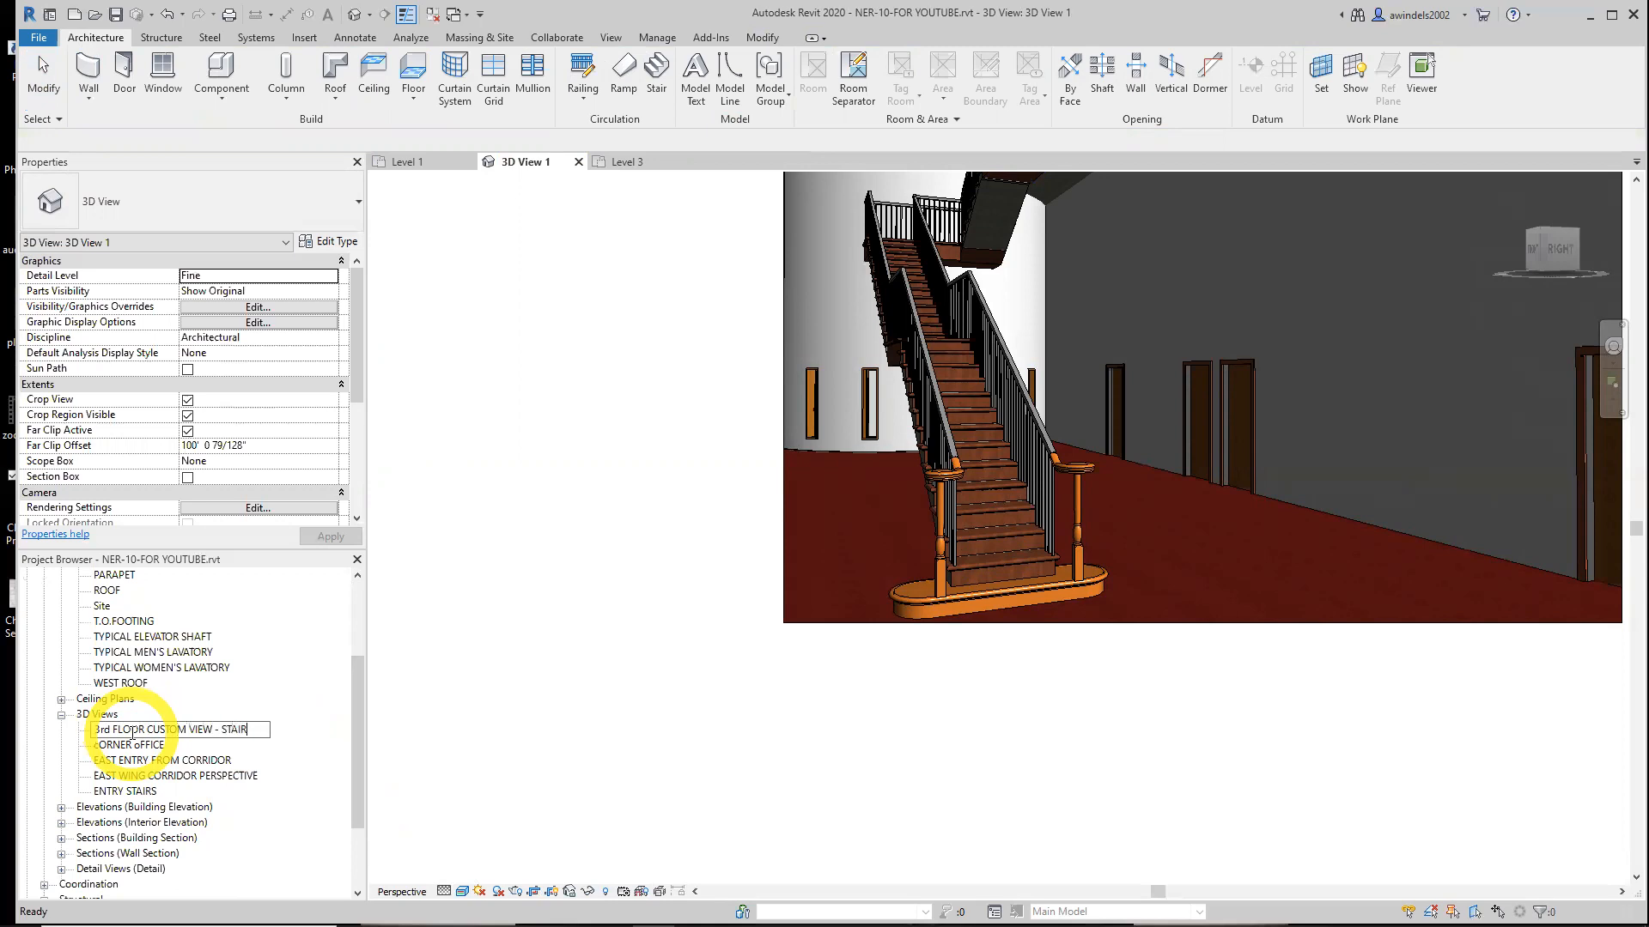
Finish renaming the 3D view as 3rd FLOOR CUSTOM VIEW - STAIRS
{"action": "type", "text": "S"}
{"action": "key", "text": "Return"}
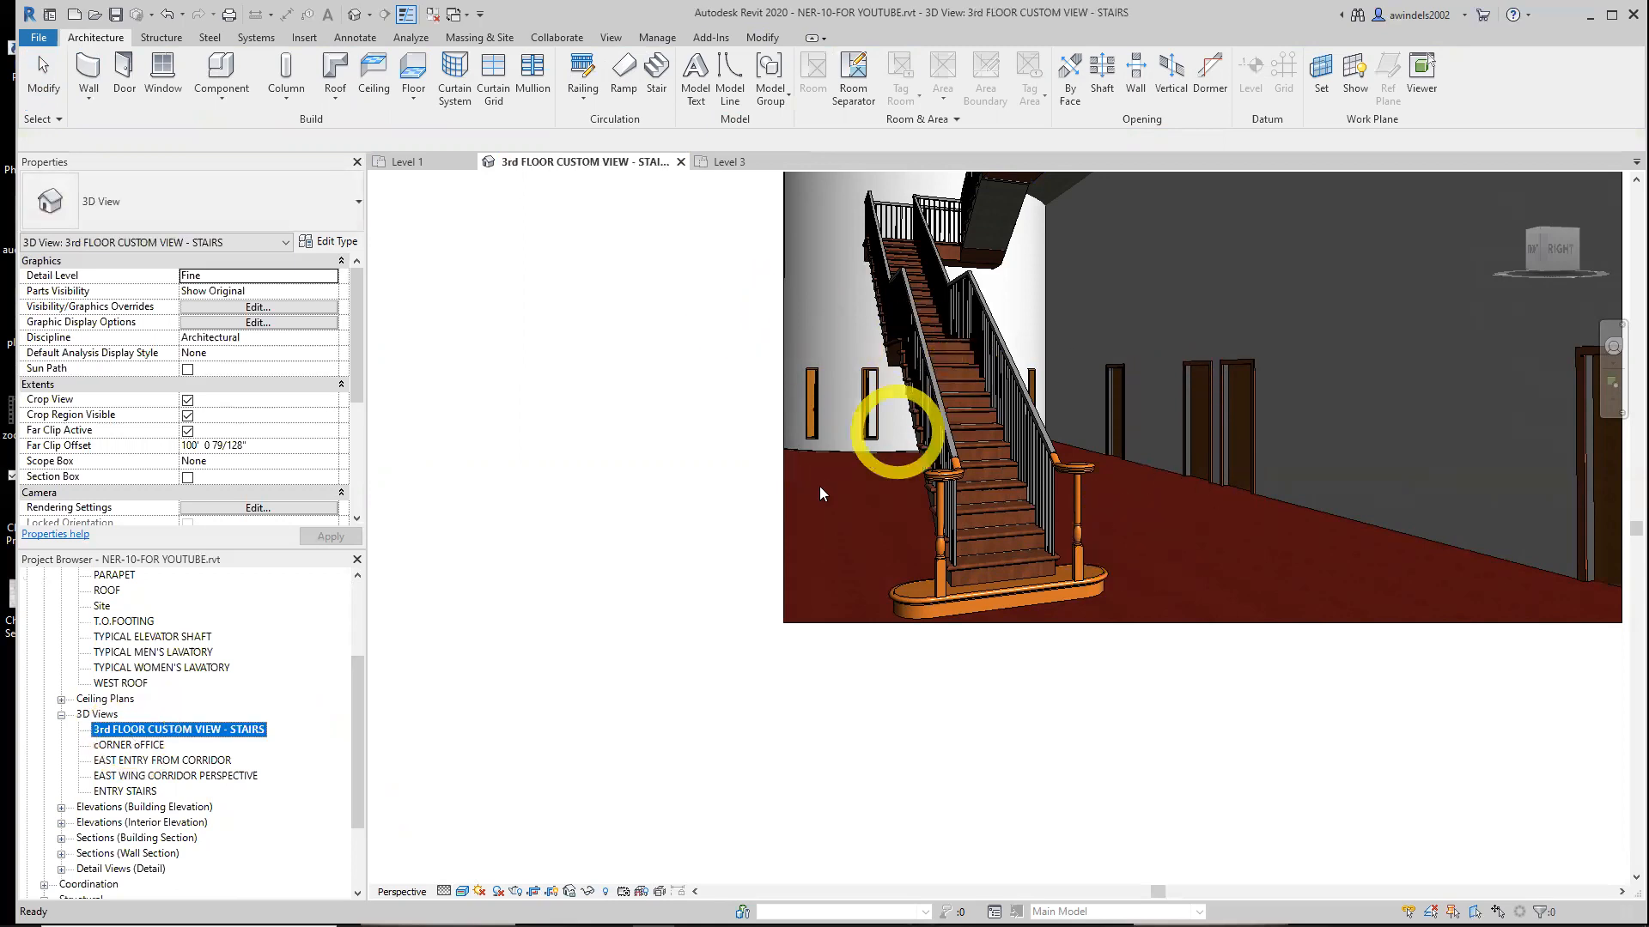
Examine the stair from several angles in the custom 3D view, then close it and return to the Level 1 plan
{"action": "left_click", "coordinate": [819, 486]}
{"action": "middle_click_drag", "start_coordinate": [1192, 583], "coordinate": [1039, 732]}
{"action": "middle_click_drag", "start_coordinate": [1079, 642], "coordinate": [1000, 611]}
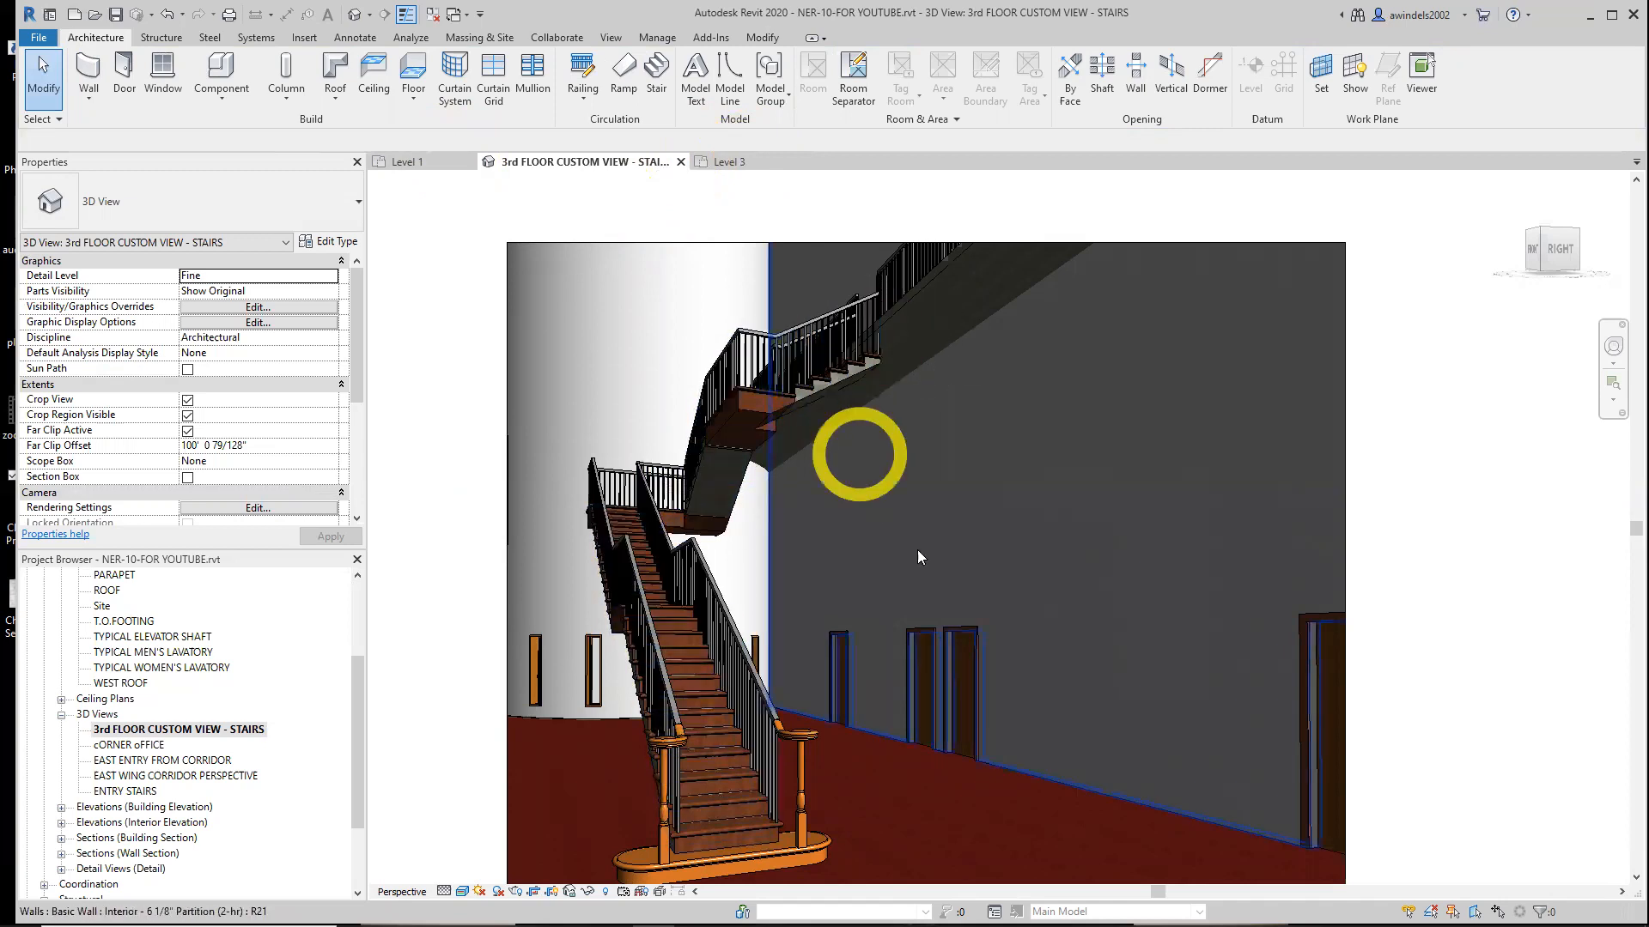
{"action": "middle_click_drag", "start_coordinate": [459, 520], "coordinate": [471, 482]}
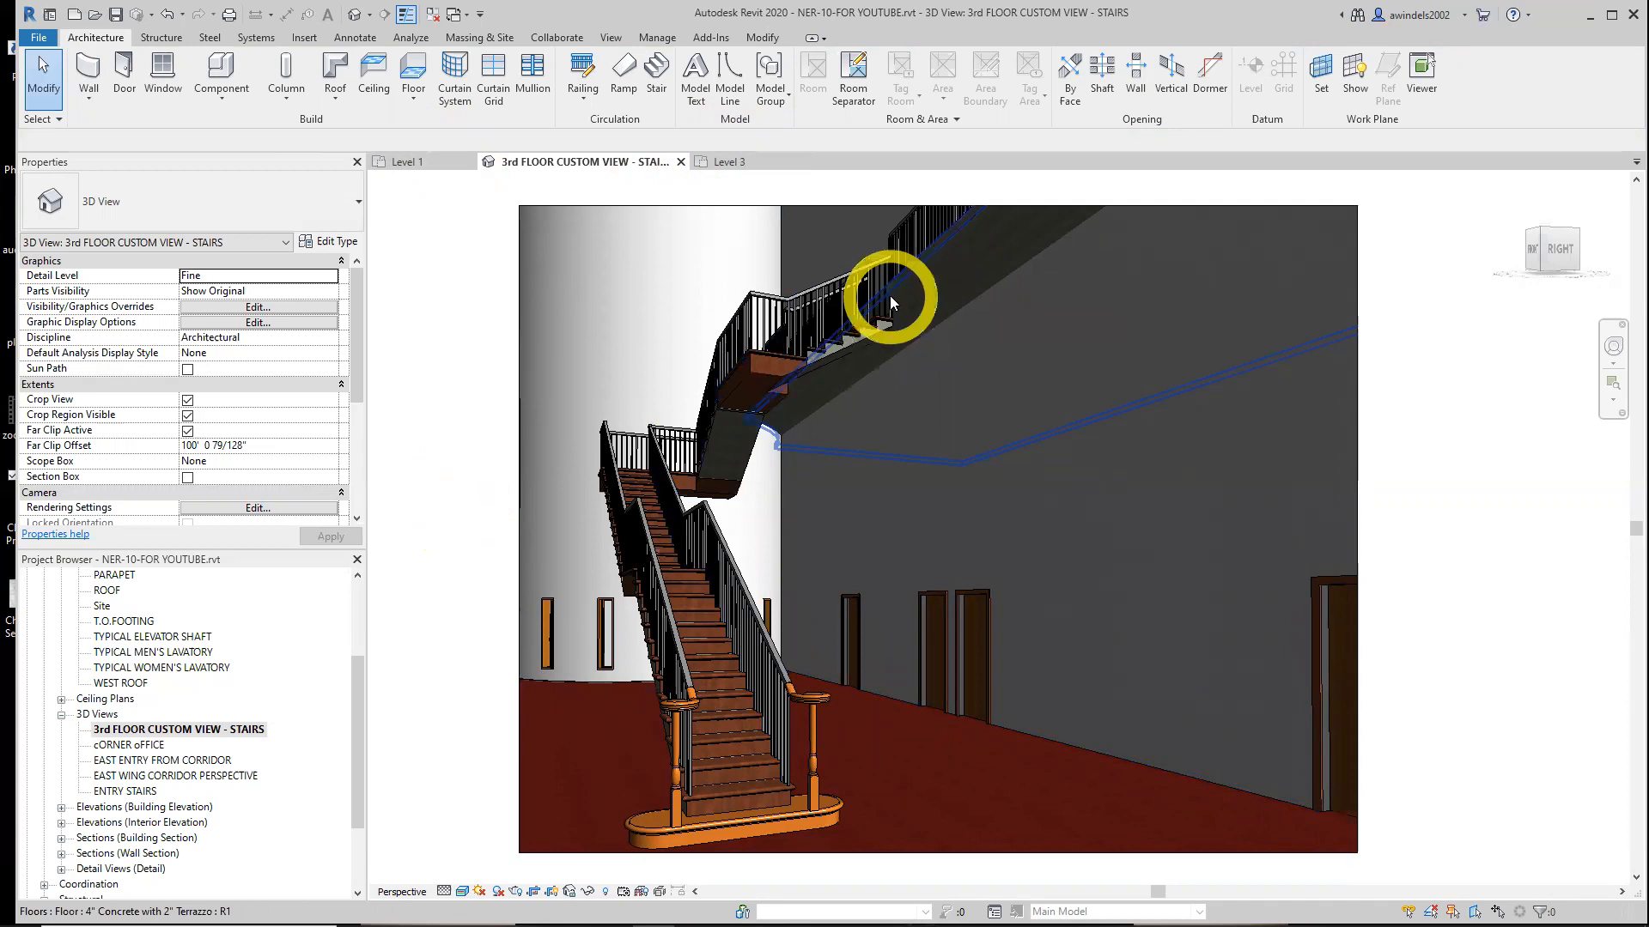
{"action": "left_click", "coordinate": [681, 162]}
{"action": "left_click", "coordinate": [574, 160]}
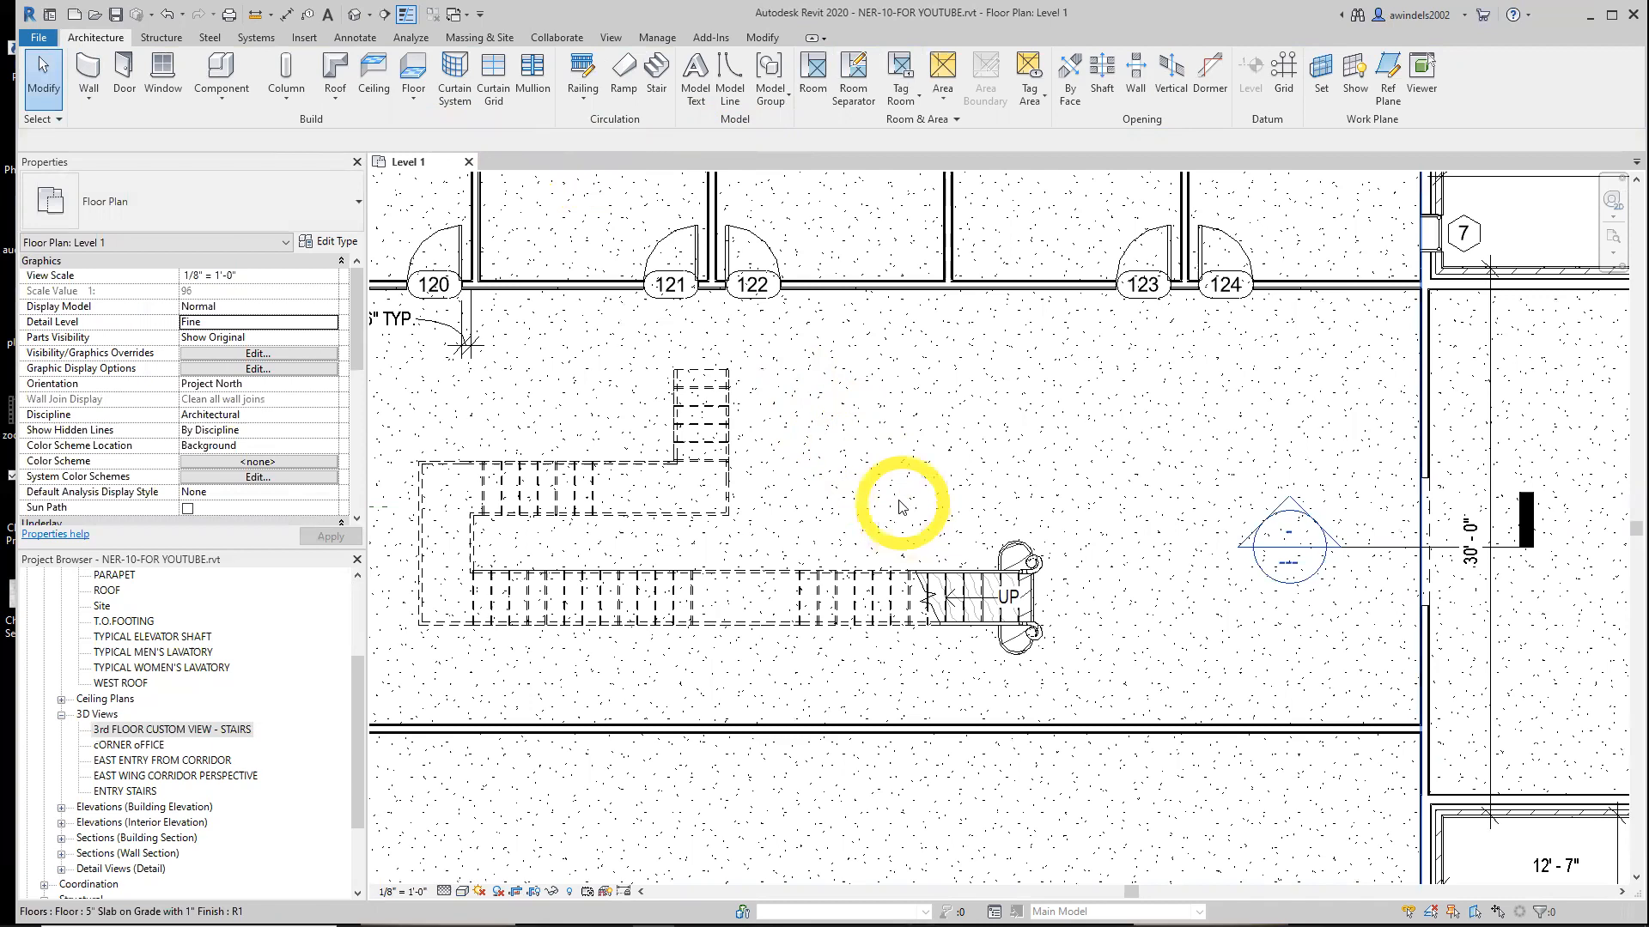
Open the SECTION AT STAIRS view from its section marker beside the stair in the Level 1 plan
{"action": "scroll", "coordinate": [910, 532], "scroll_direction": "down", "scroll_amount": 5}
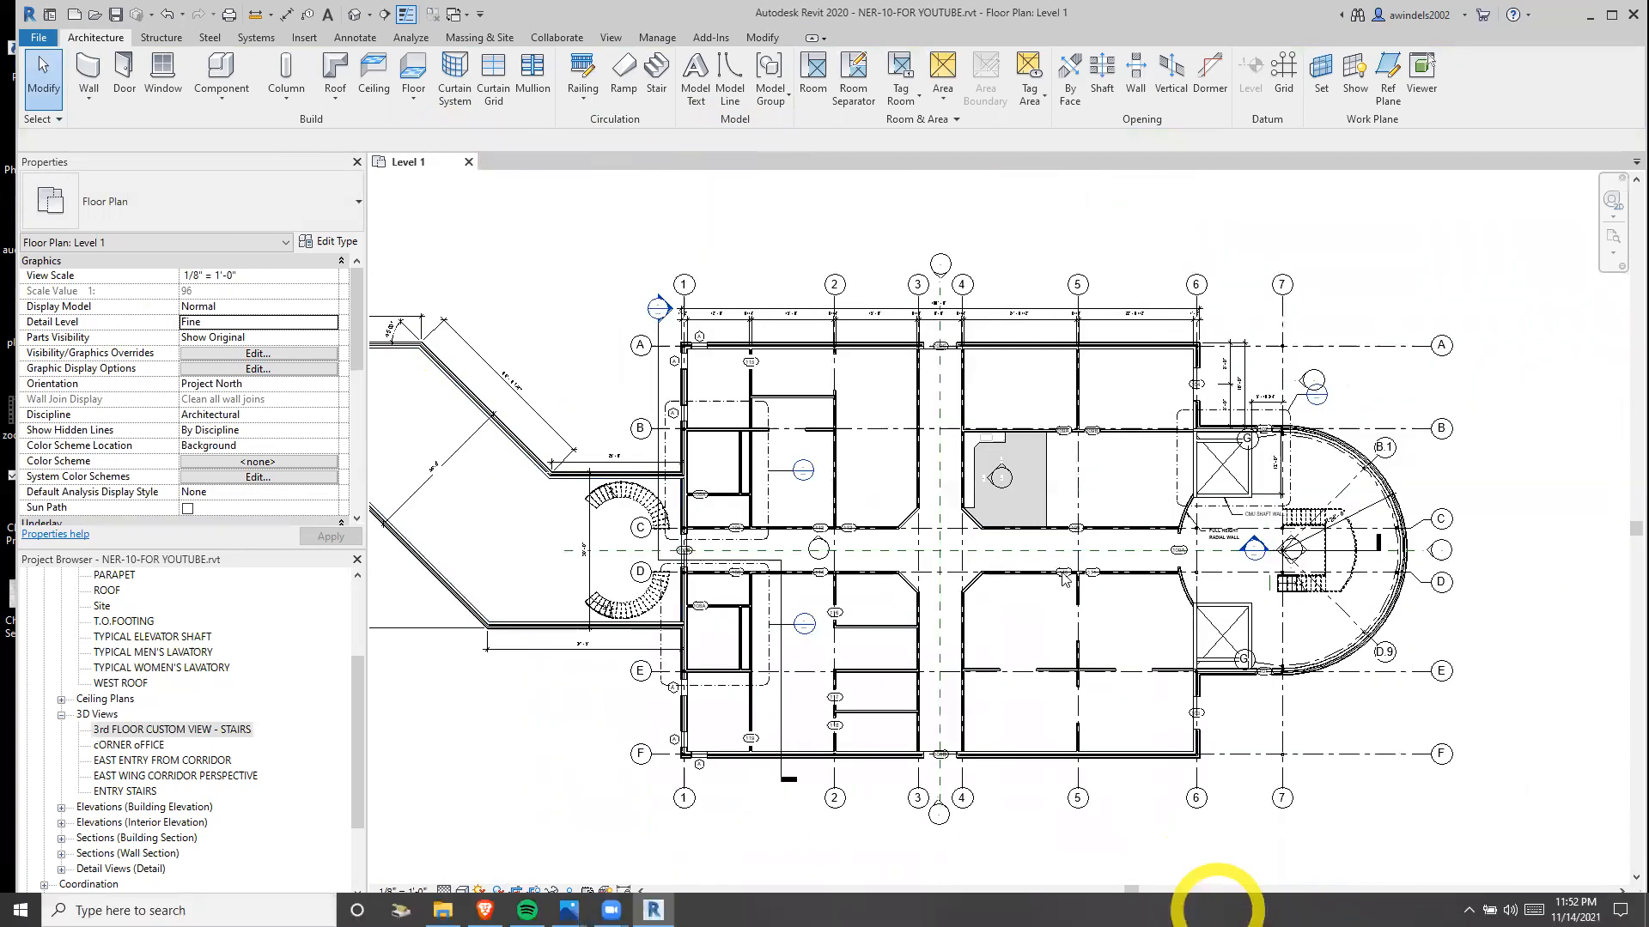
{"action": "scroll", "coordinate": [1056, 559], "scroll_direction": "up", "scroll_amount": 4}
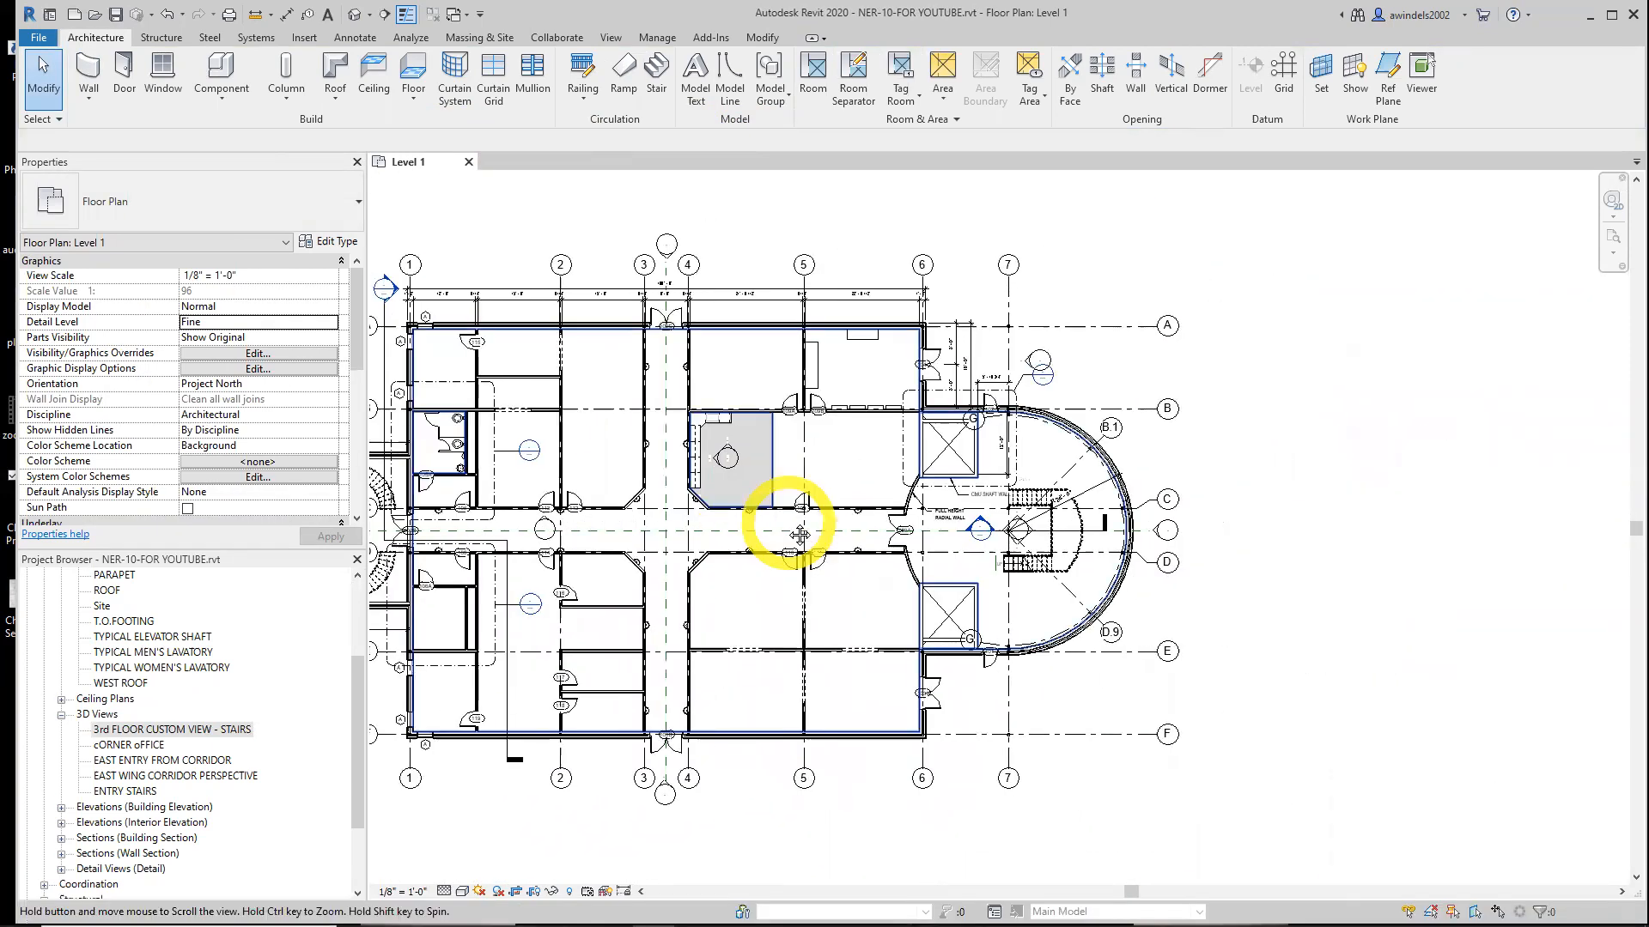
{"action": "scroll", "coordinate": [1077, 562], "scroll_direction": "up", "scroll_amount": 5}
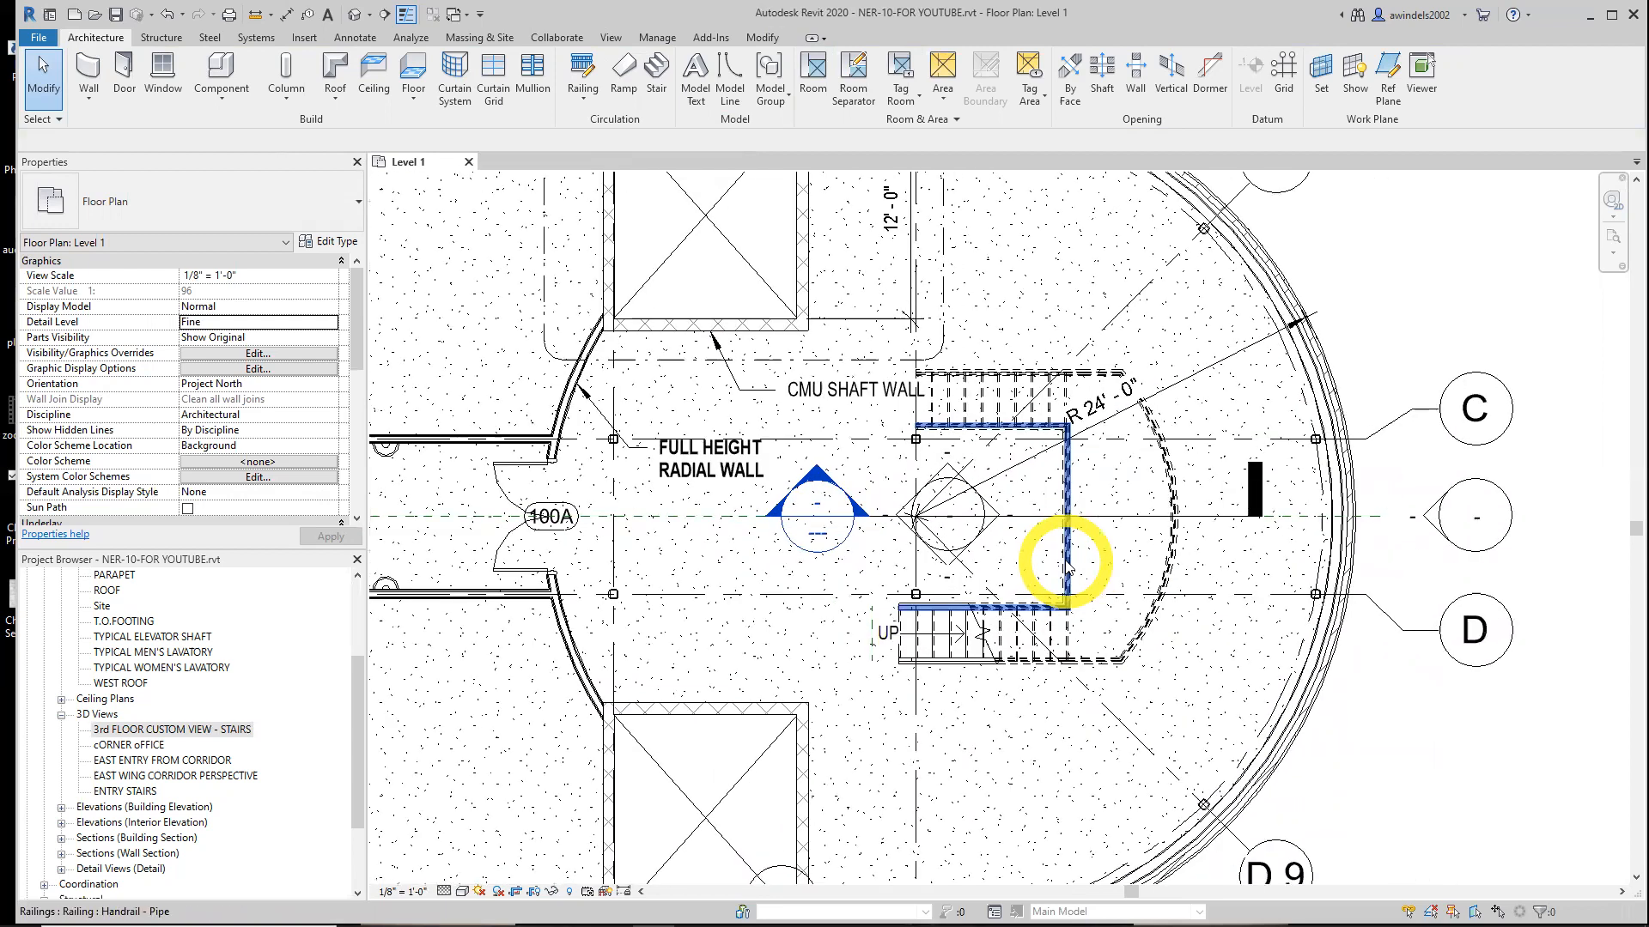
{"action": "left_click", "coordinate": [848, 537]}
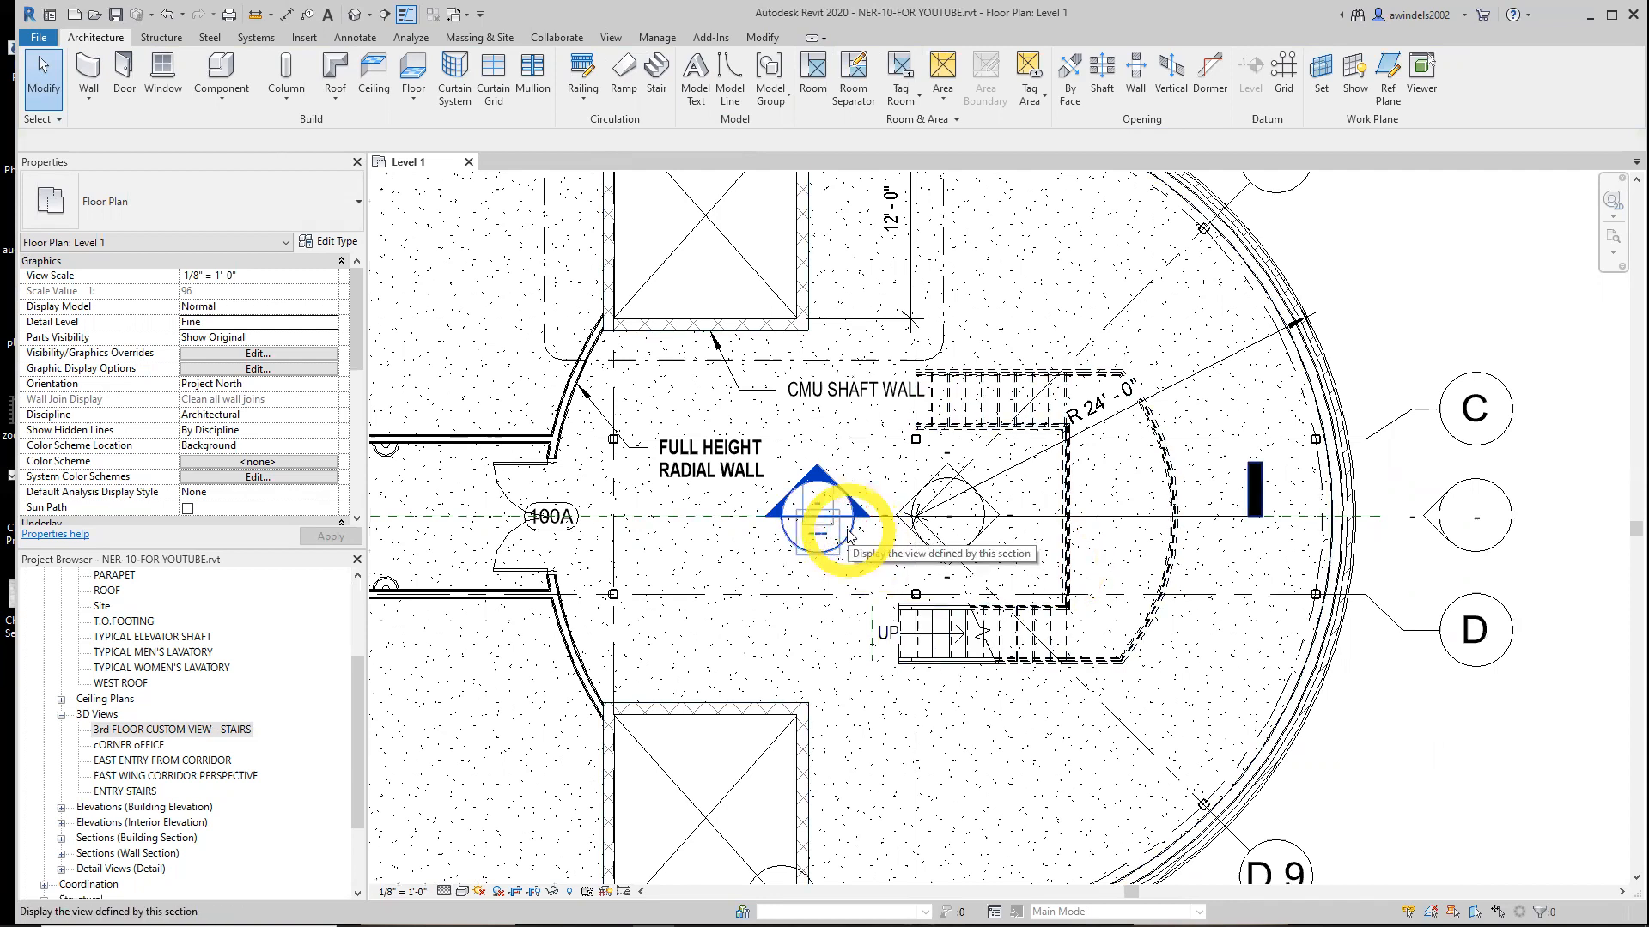
{"action": "left_click", "coordinate": [907, 519]}
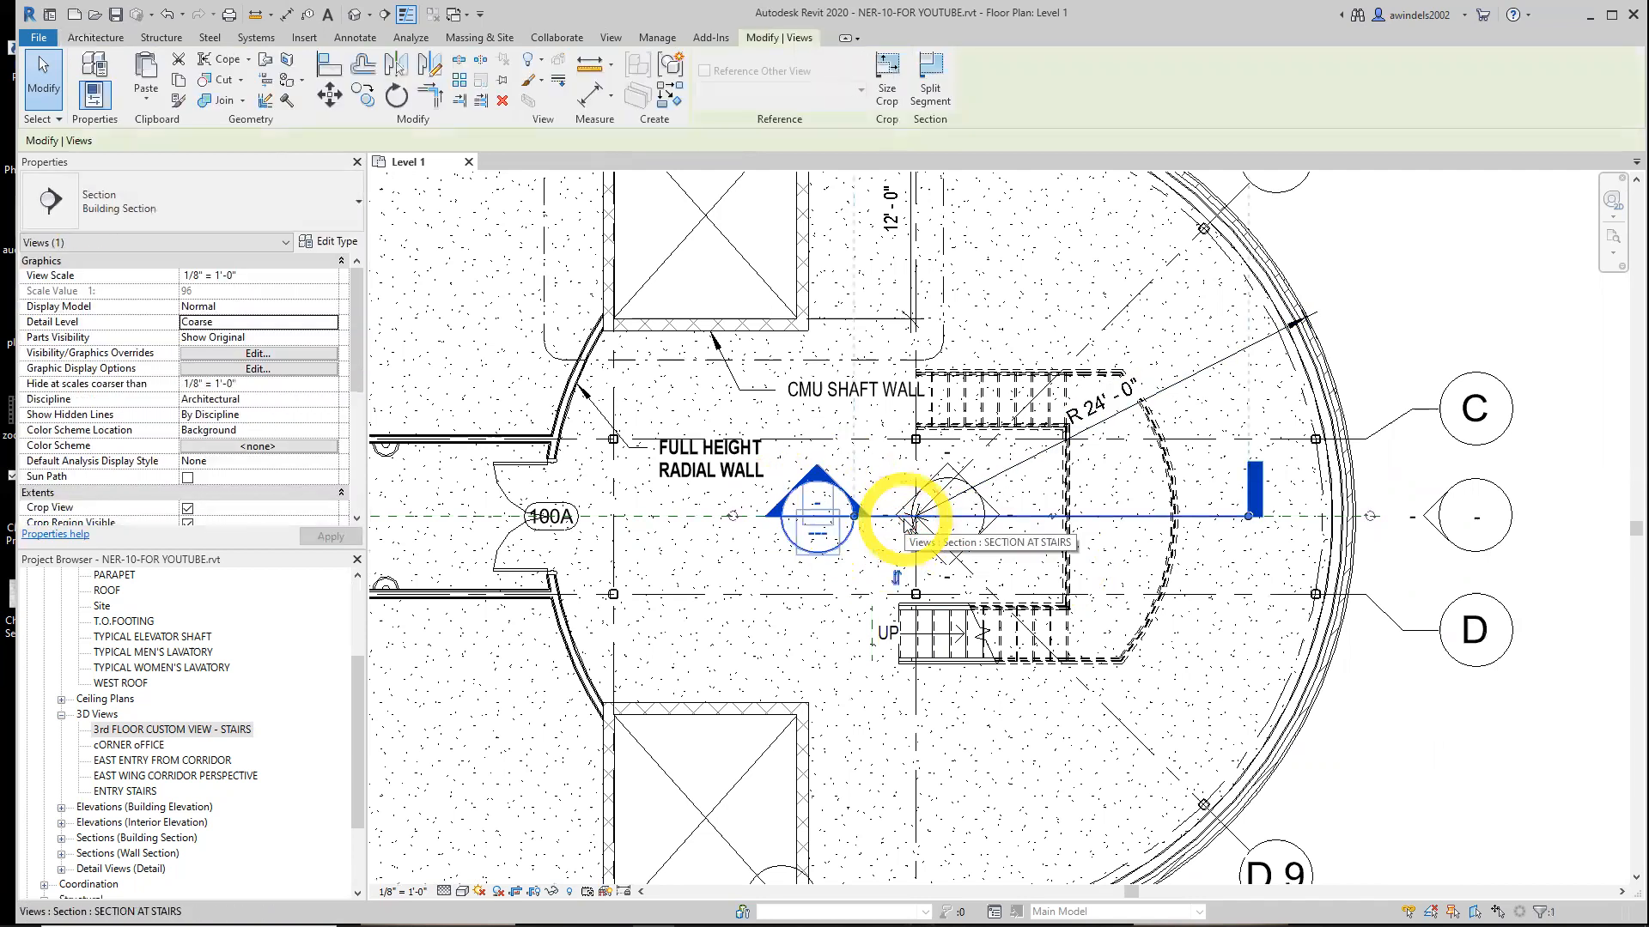
{"action": "left_click", "coordinate": [898, 579]}
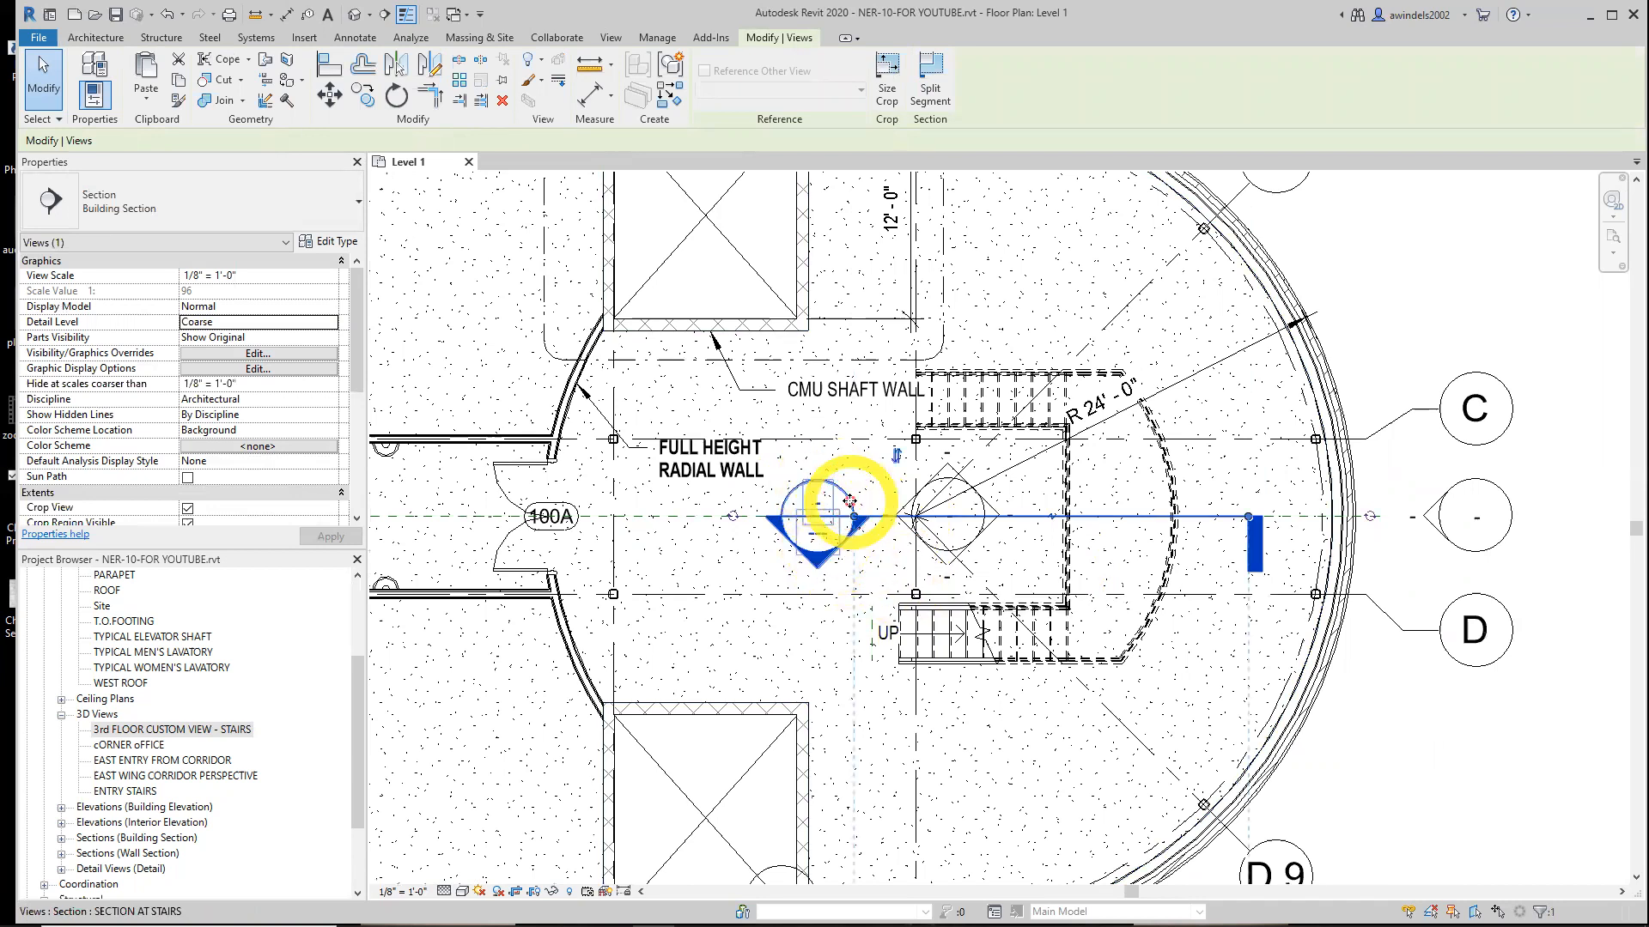
{"action": "double_click", "coordinate": [818, 537]}
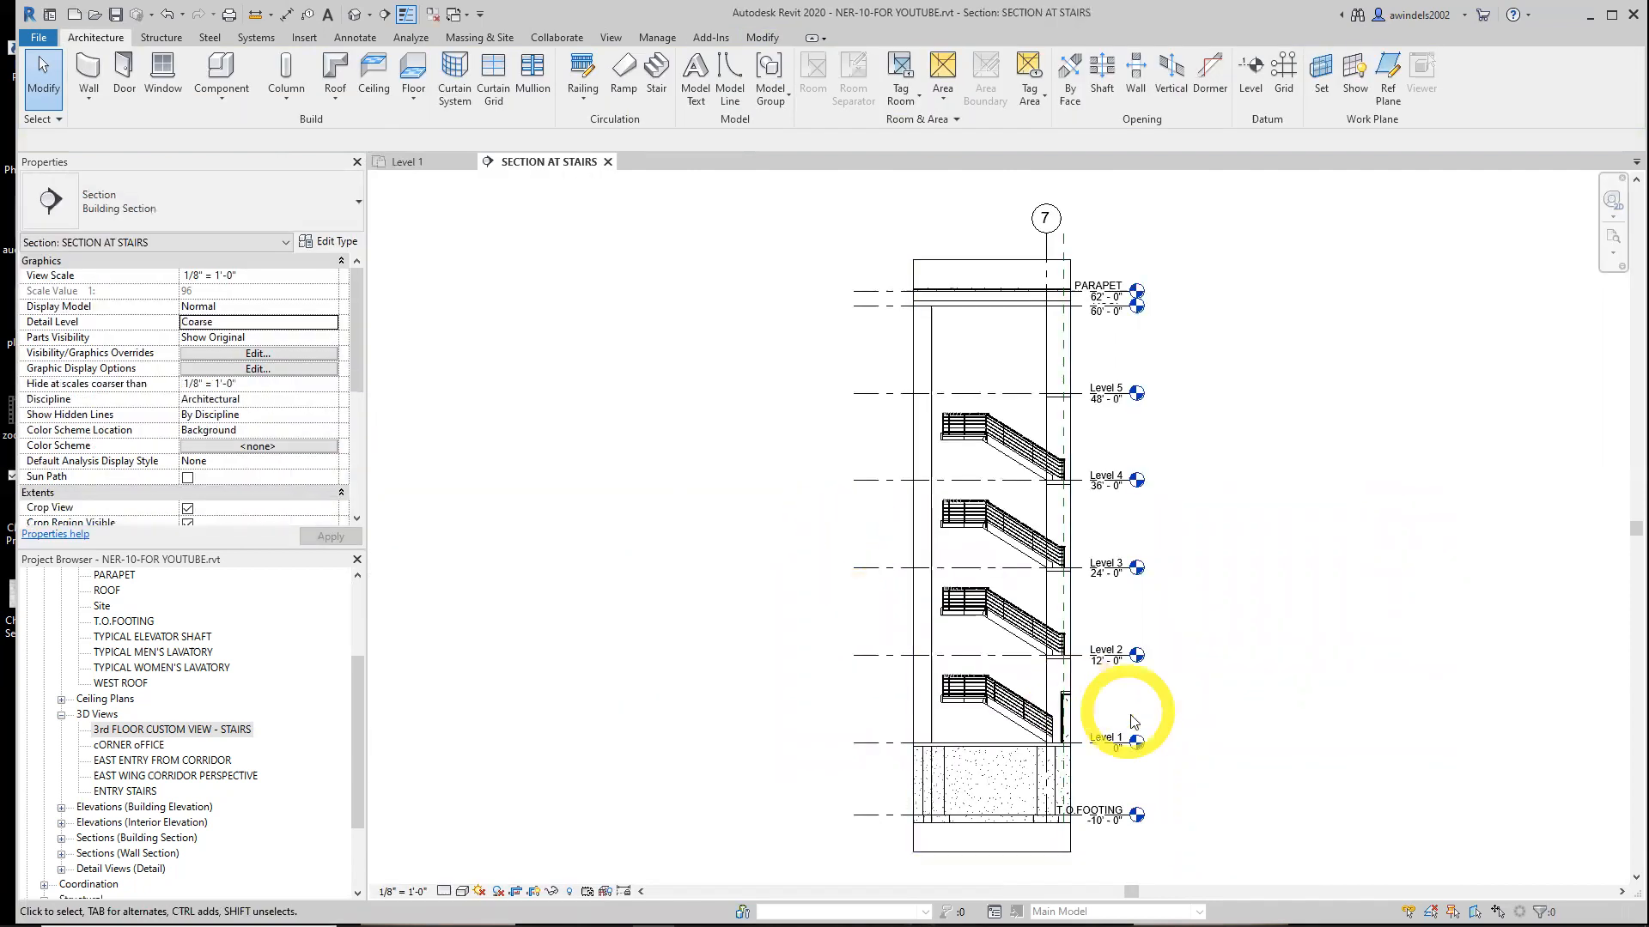
Examine the lower end of the stair railing near Level 1 in the section view
{"action": "scroll", "coordinate": [1131, 721], "scroll_direction": "up", "scroll_amount": 3}
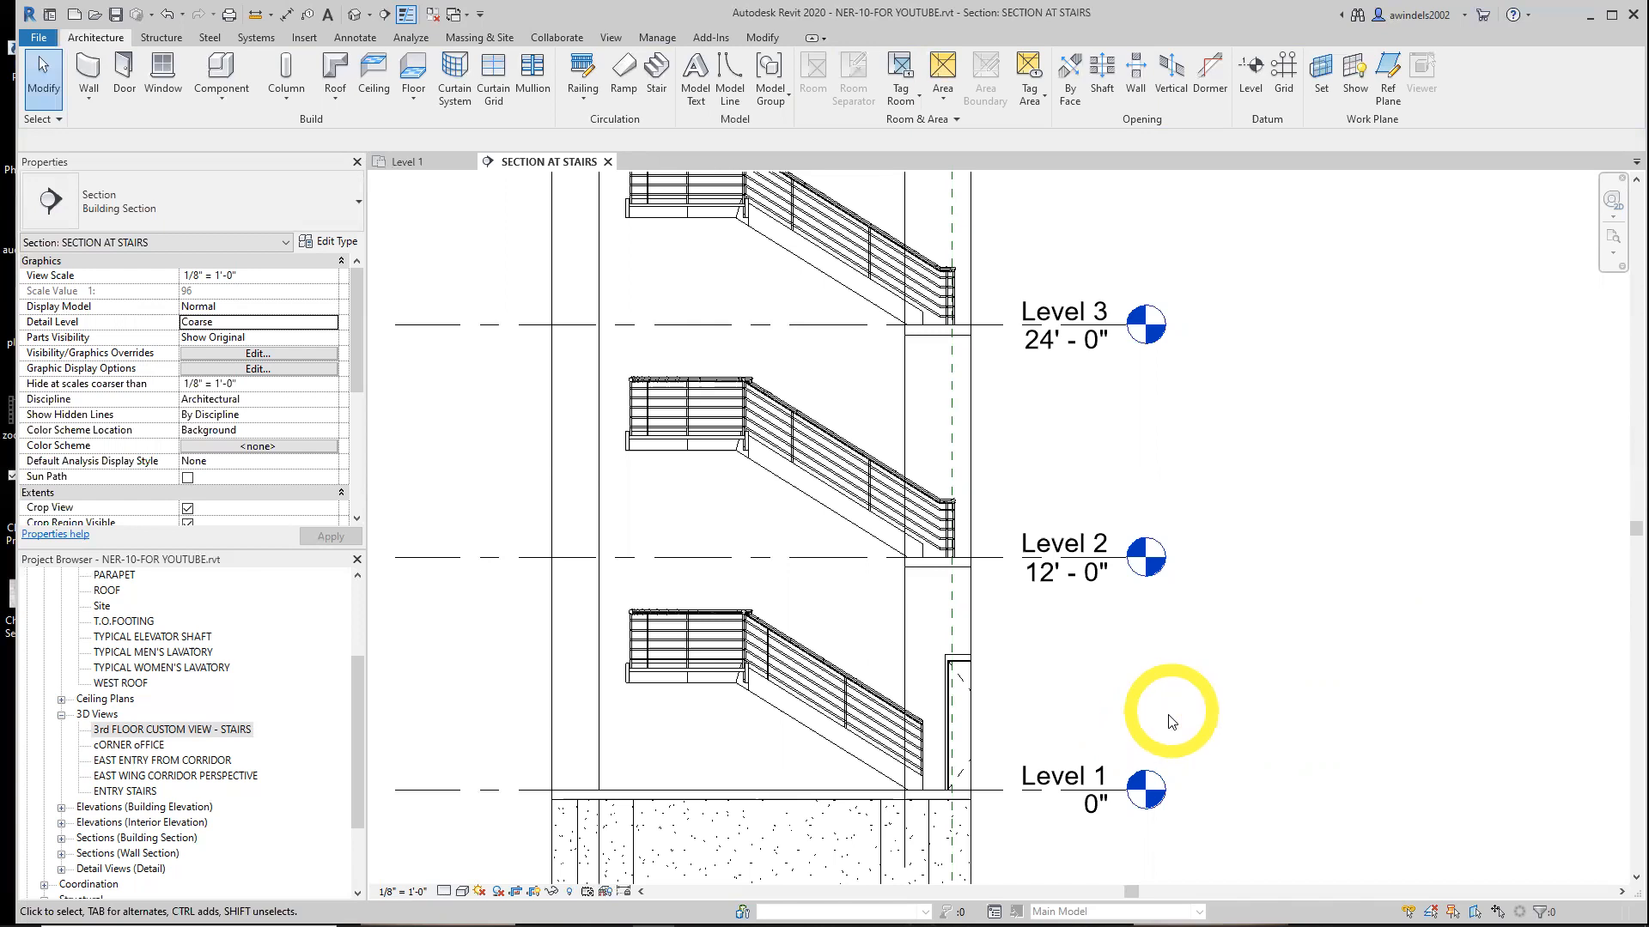
{"action": "scroll", "coordinate": [1089, 684], "scroll_direction": "up", "scroll_amount": 2}
{"action": "scroll", "coordinate": [552, 281], "scroll_direction": "up", "scroll_amount": 3}
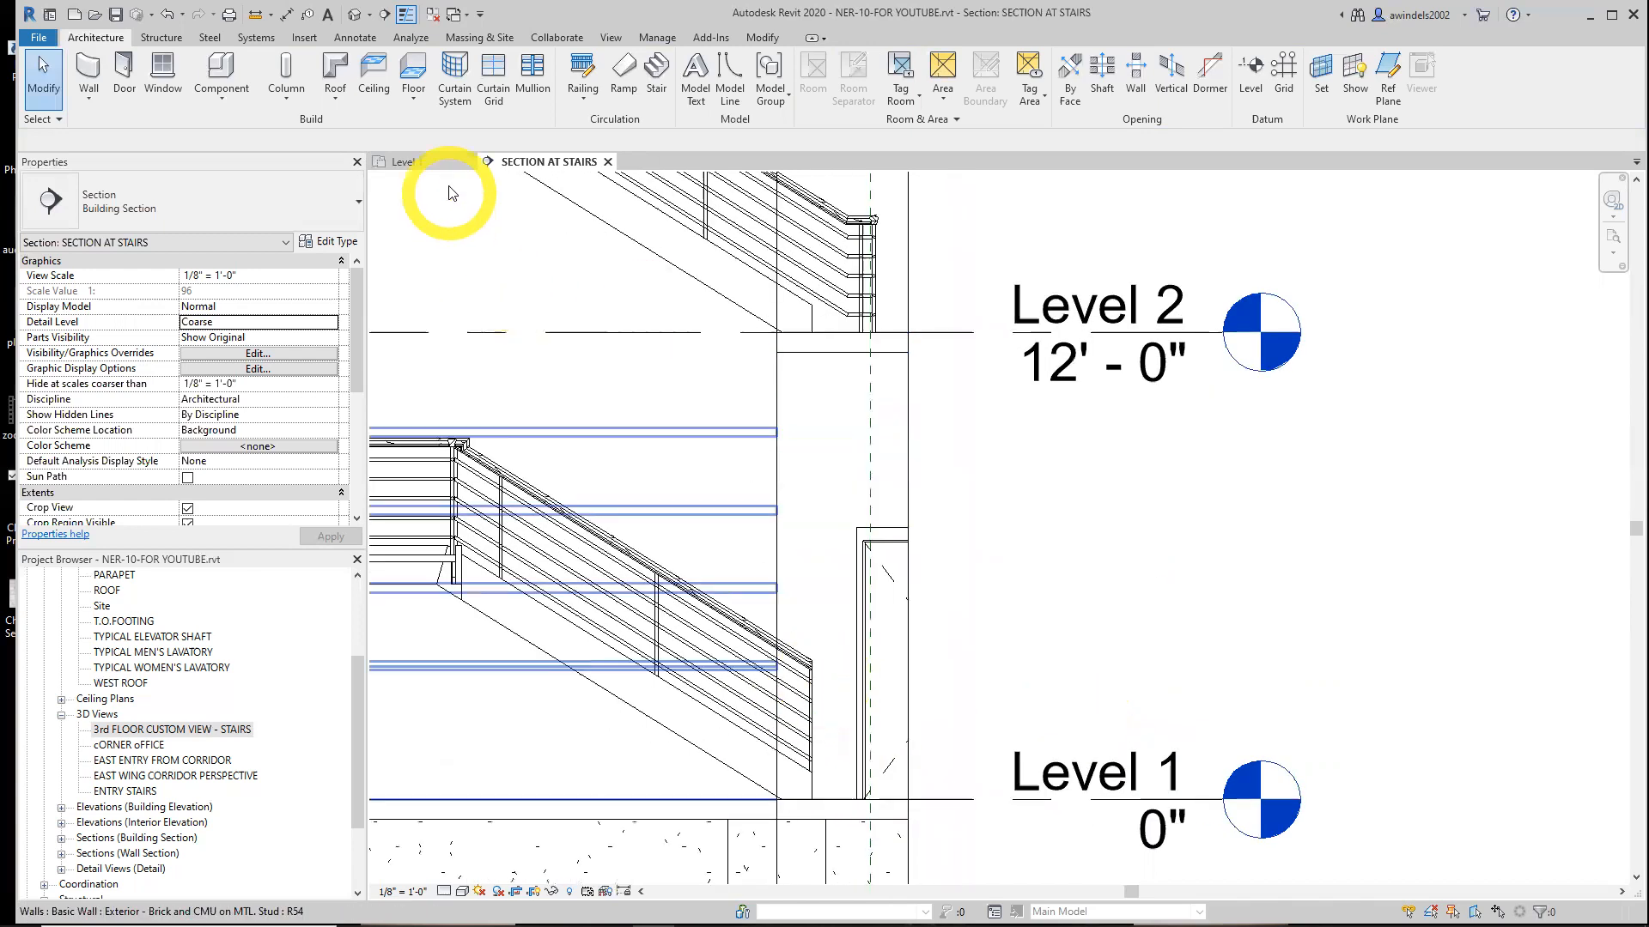
{"action": "left_click", "coordinate": [414, 160]}
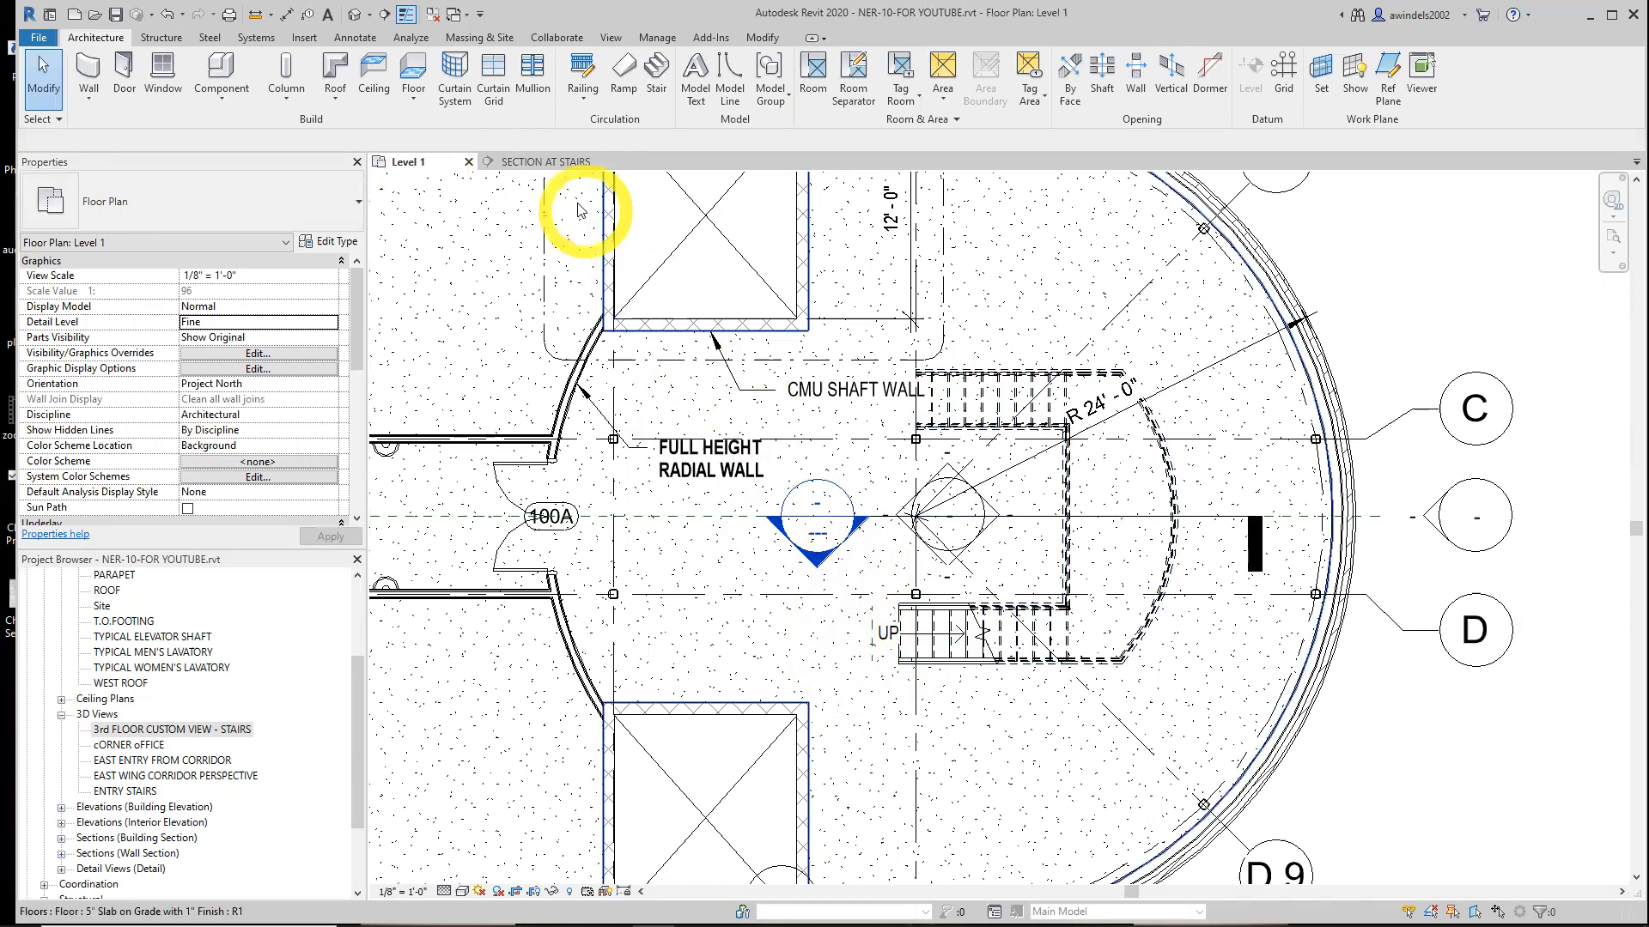
{"action": "left_click", "coordinate": [558, 161]}
{"action": "left_click", "coordinate": [1020, 618]}
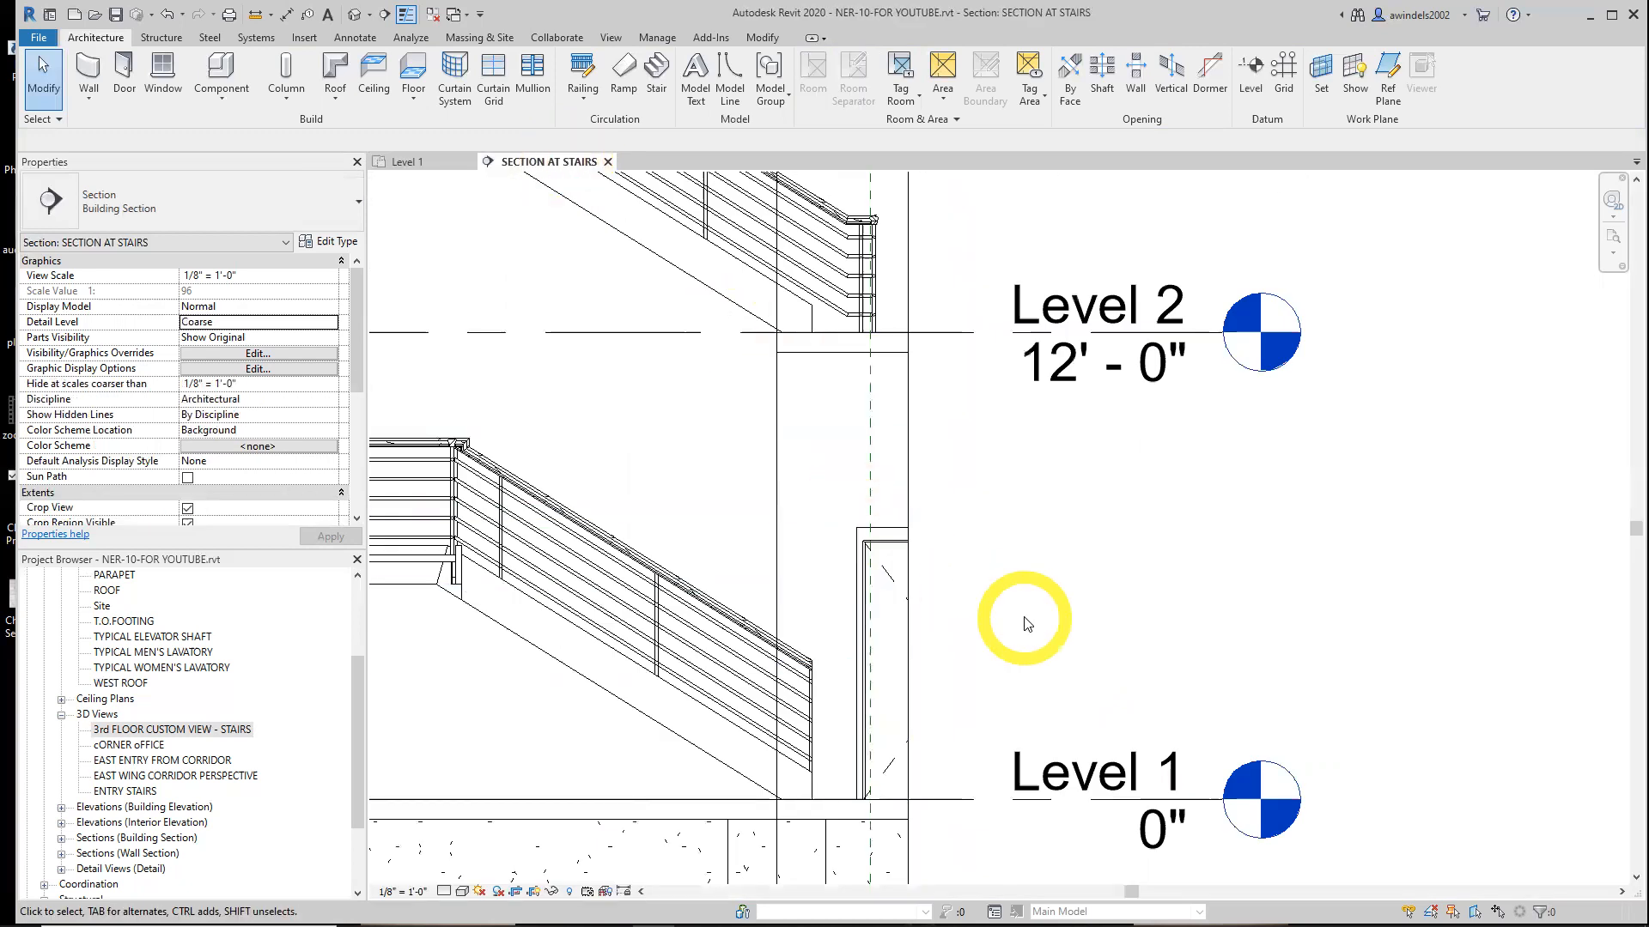
{"action": "left_click", "coordinate": [783, 654]}
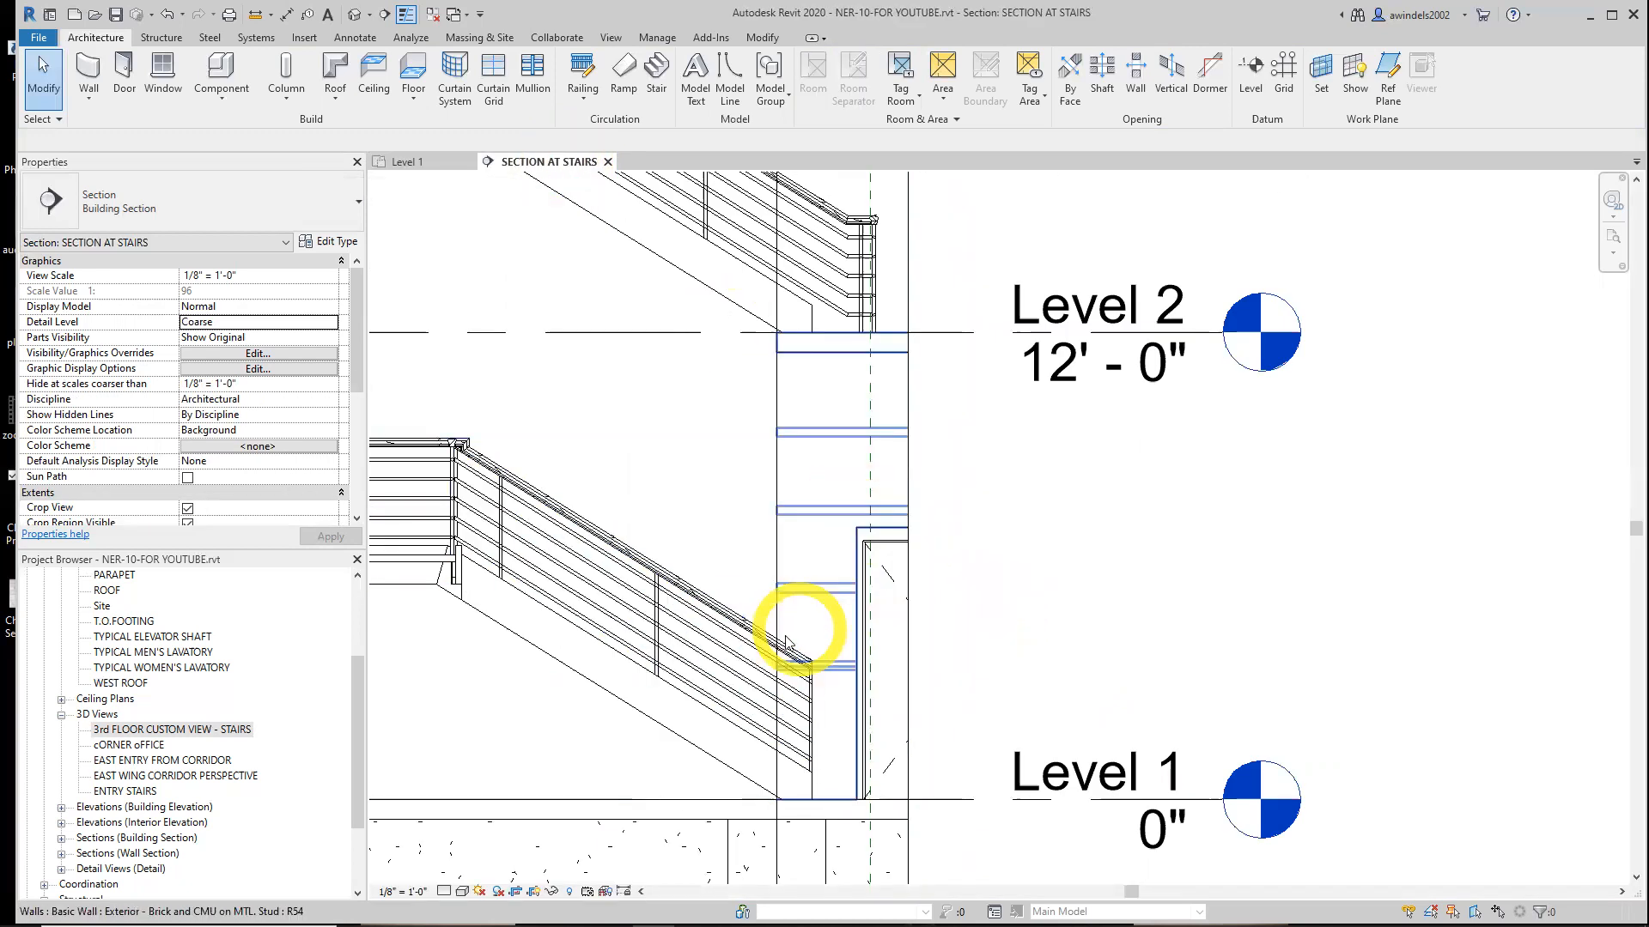
{"action": "scroll", "coordinate": [784, 655], "scroll_direction": "up", "scroll_amount": 2}
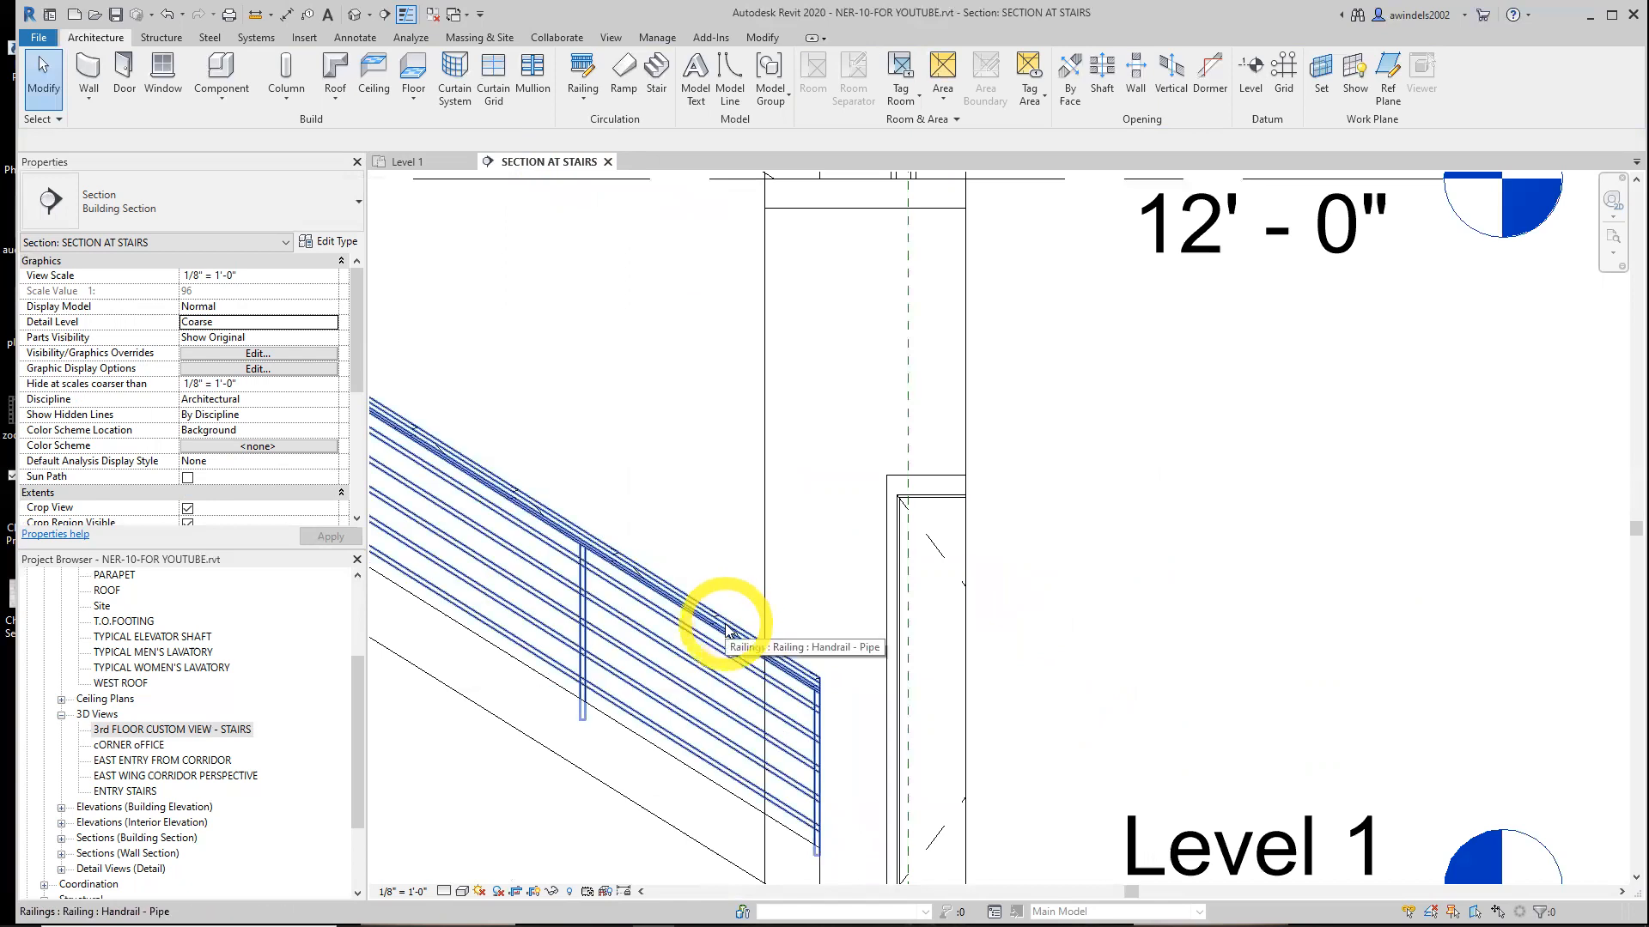
Select the railing's top rail and start editing the rail
{"action": "key", "text": "Tab"}
{"action": "key", "text": "Tab"}
{"action": "key", "text": "Tab"}
{"action": "key", "text": "Tab"}
{"action": "key", "text": "Tab"}
{"action": "middle_click_drag", "start_coordinate": [727, 631], "coordinate": [936, 724]}
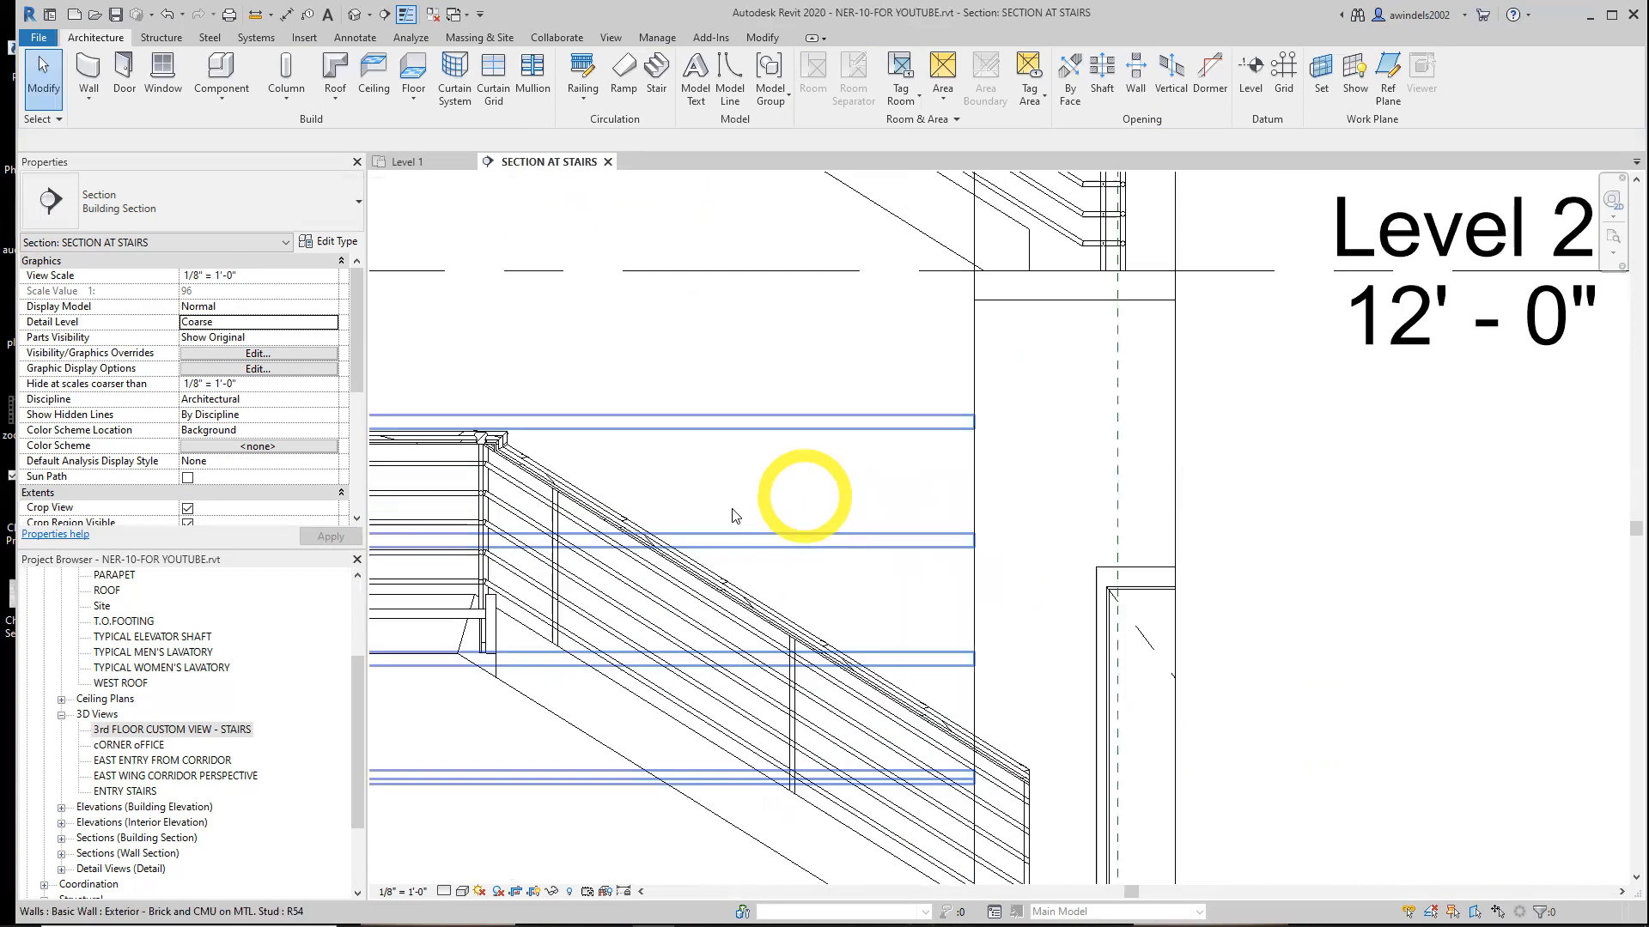
{"action": "key", "text": "Tab"}
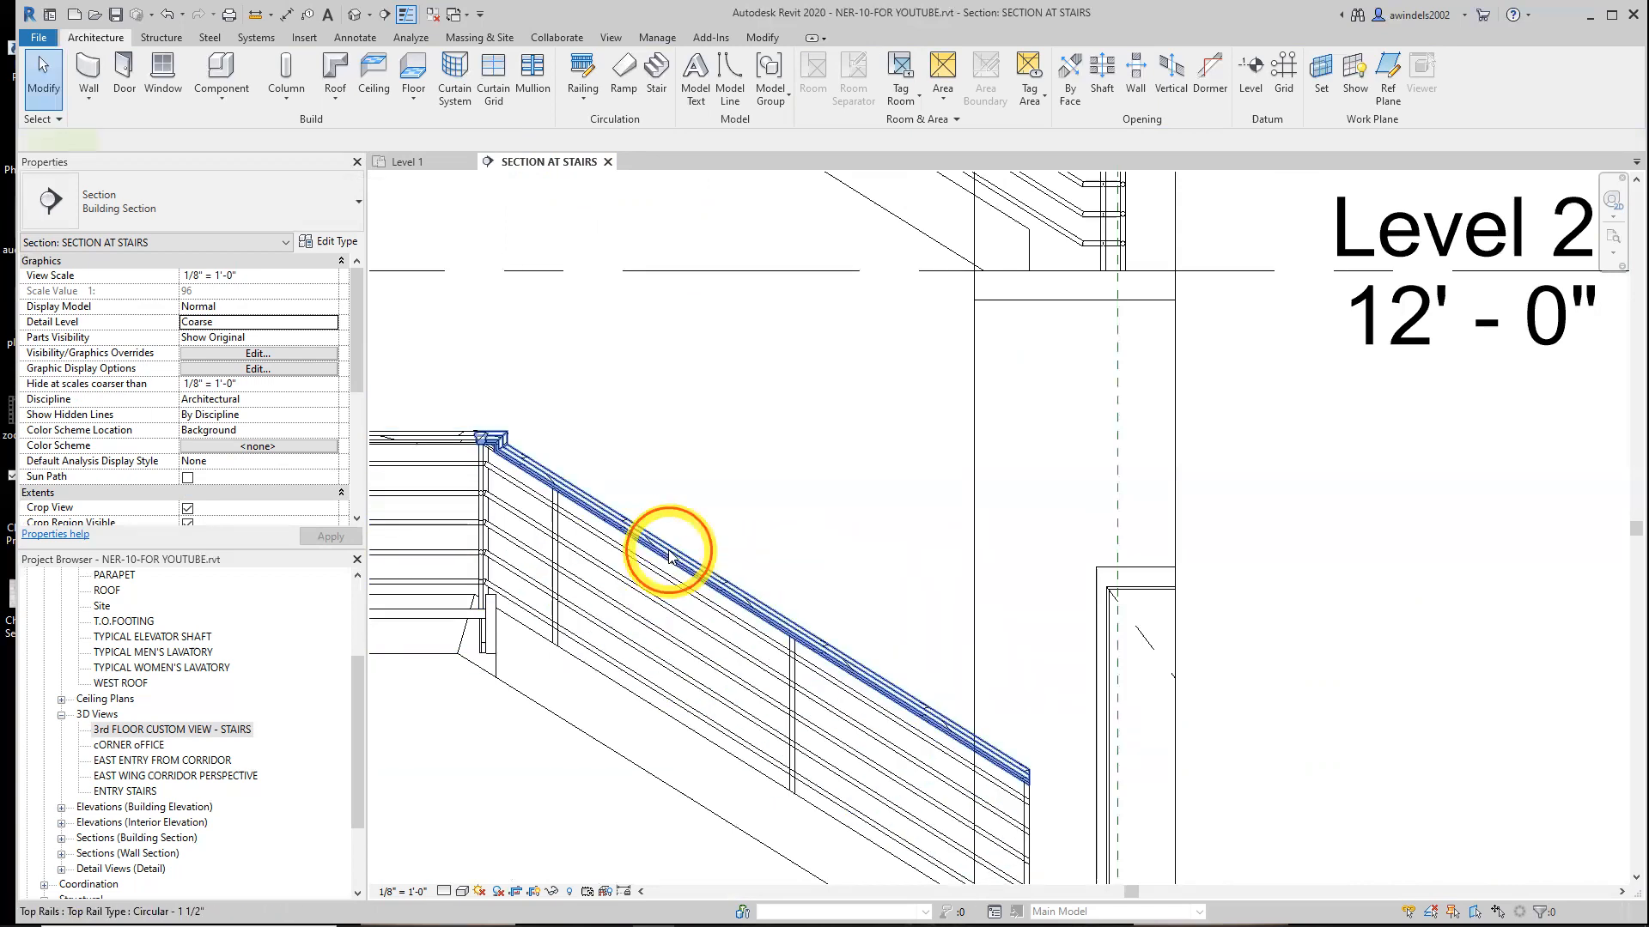
{"action": "left_click", "coordinate": [669, 557]}
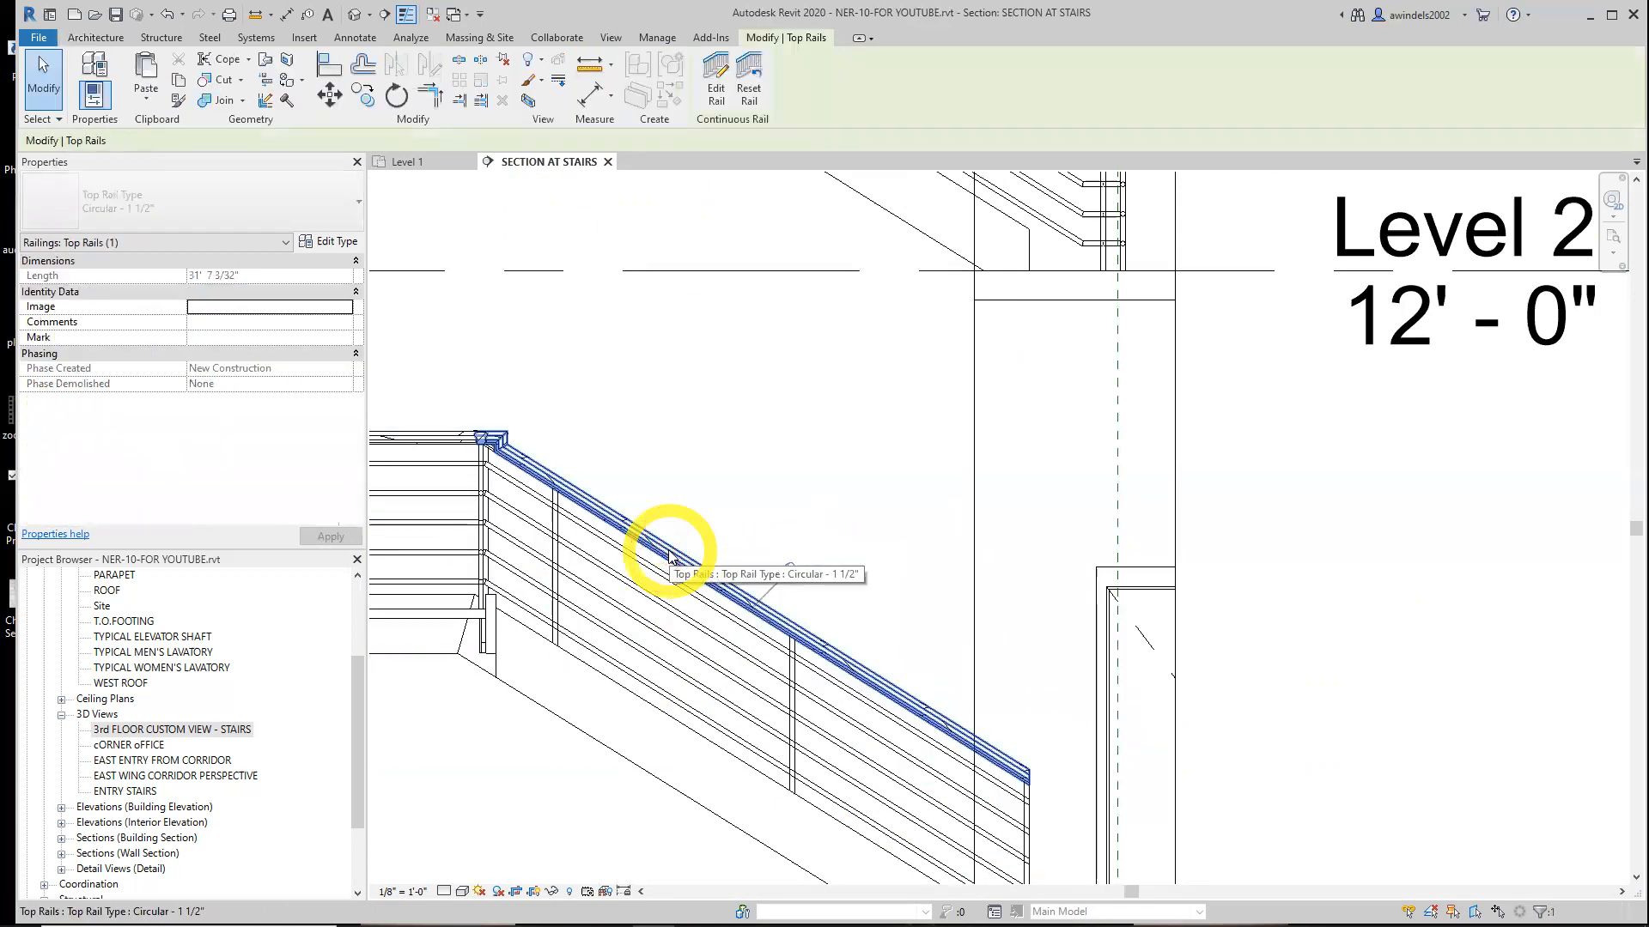
{"action": "key", "text": "Tab"}
{"action": "key", "text": "Tab"}
{"action": "key", "text": "Tab"}
{"action": "key", "text": "Tab"}
{"action": "key", "text": "Tab"}
{"action": "key", "text": "Tab"}
{"action": "key", "text": "Tab"}
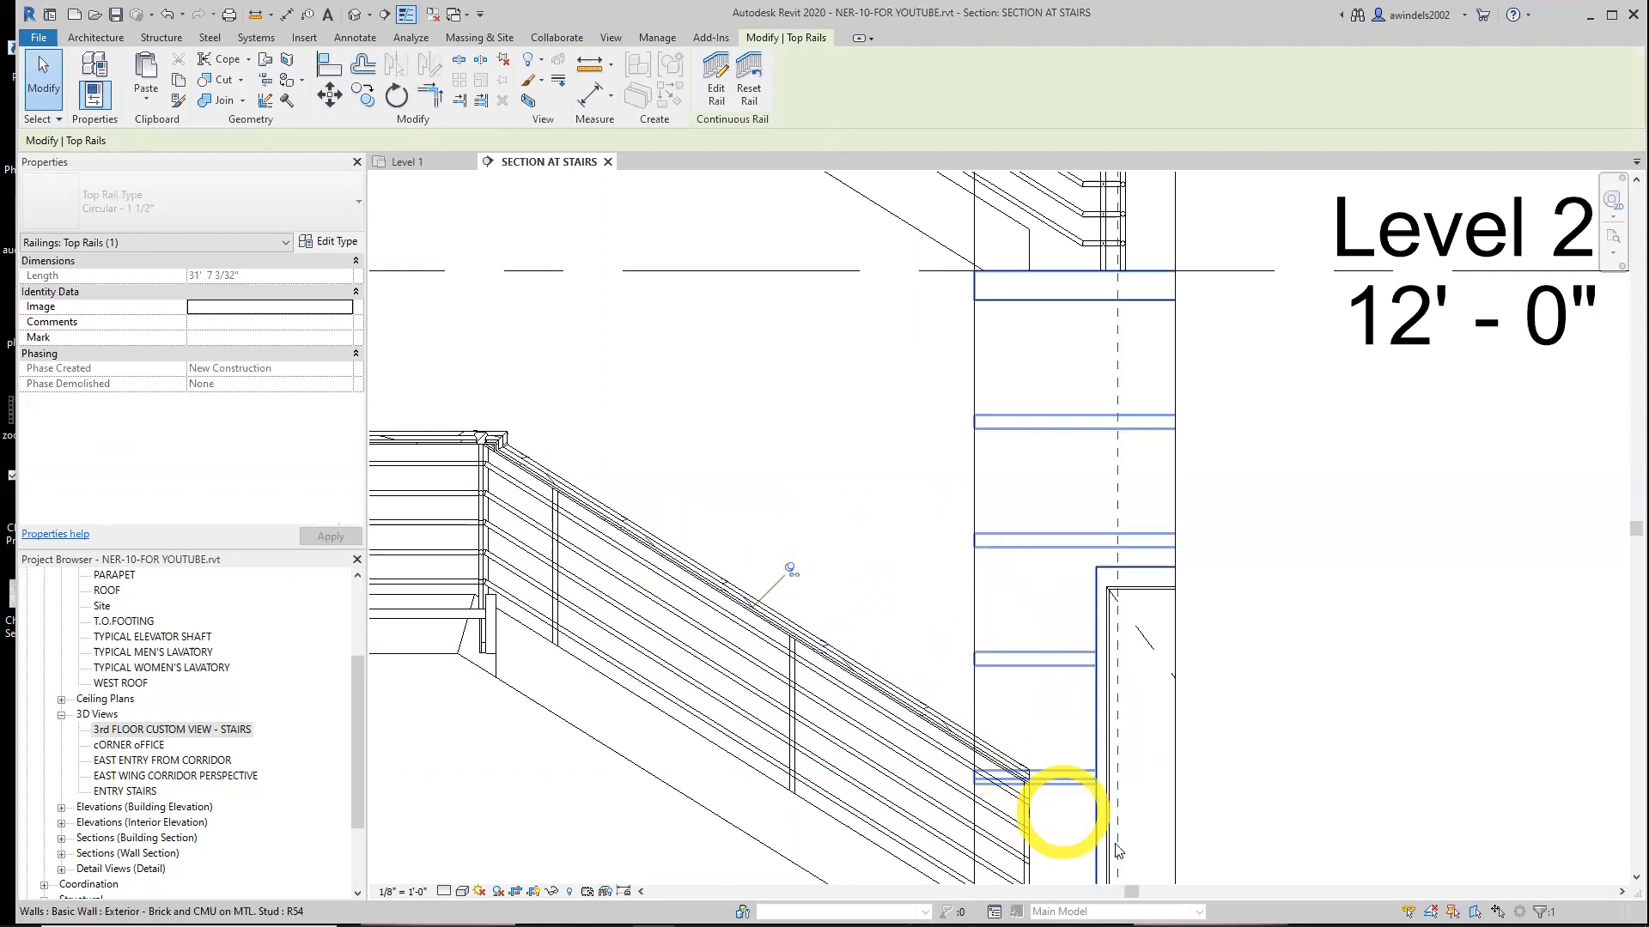
{"action": "left_click", "coordinate": [716, 90]}
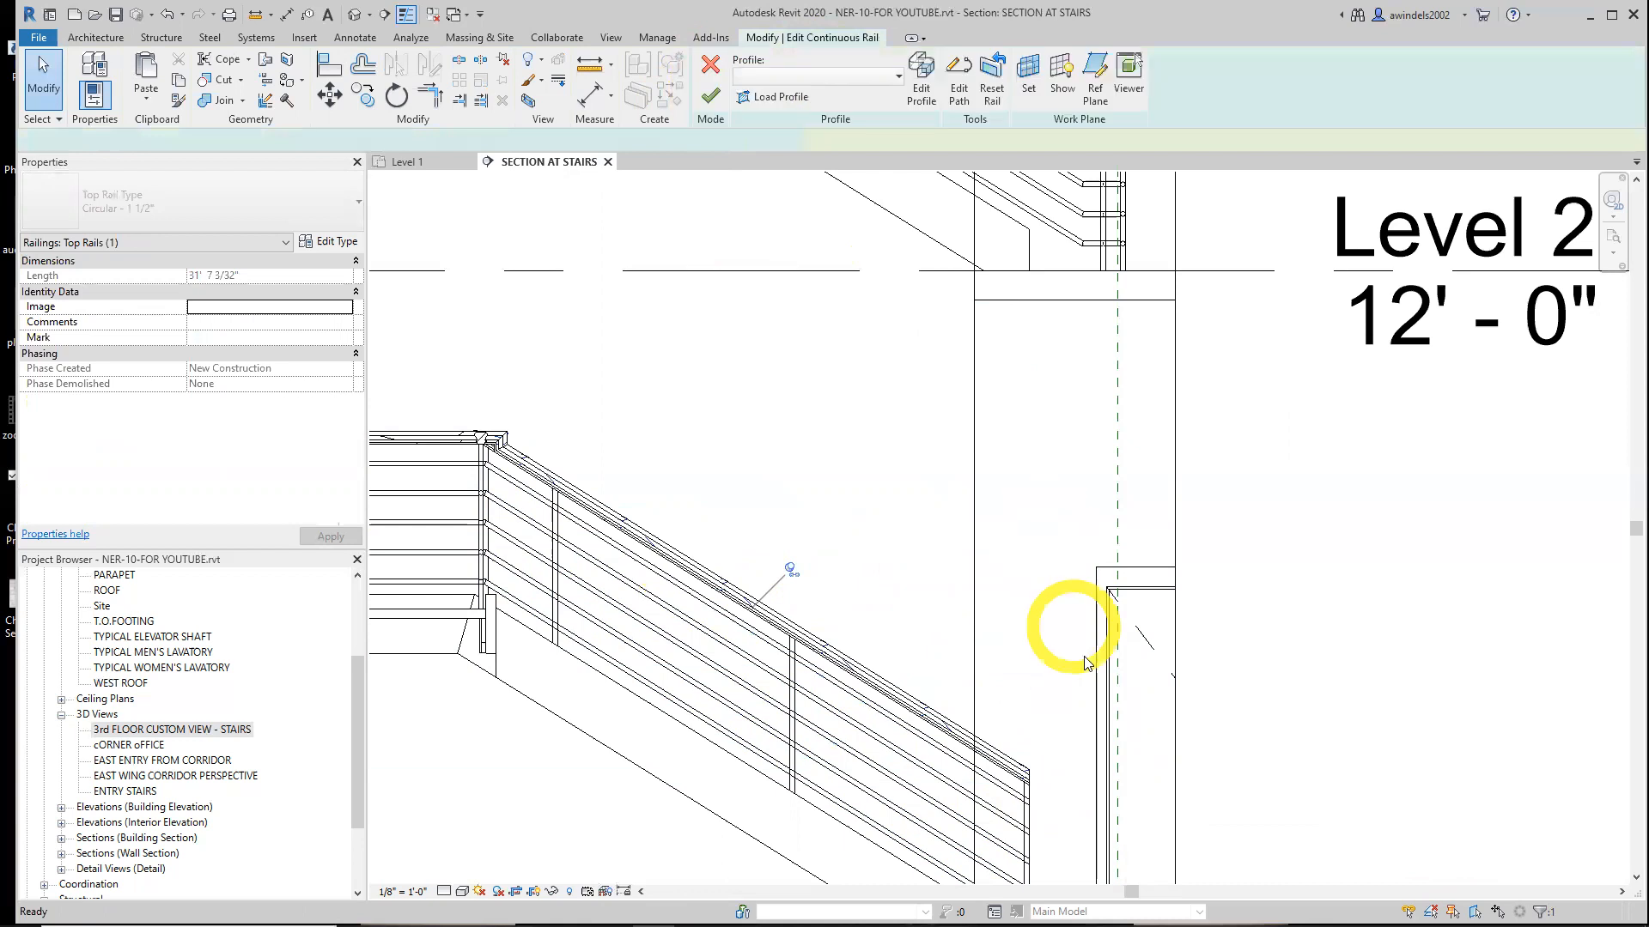
Edit the top rail's path and draw a 1 line extension continuing from its lower end
{"action": "middle_click_drag", "start_coordinate": [1144, 764], "coordinate": [1022, 561]}
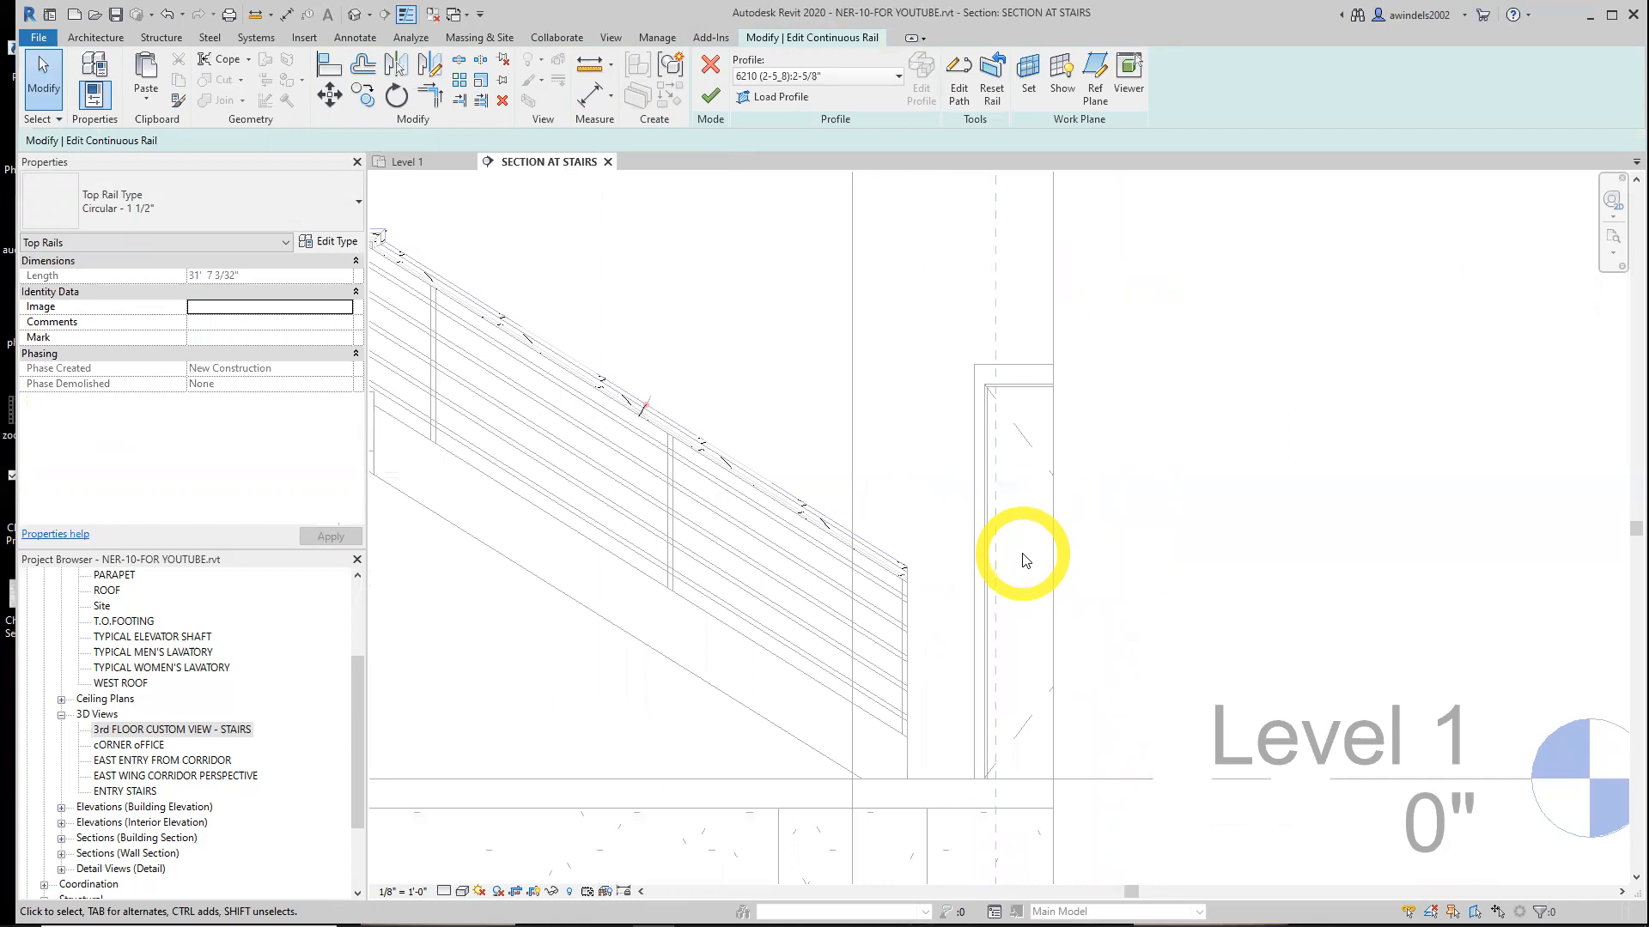
{"action": "scroll", "coordinate": [953, 574], "scroll_direction": "up", "scroll_amount": 3}
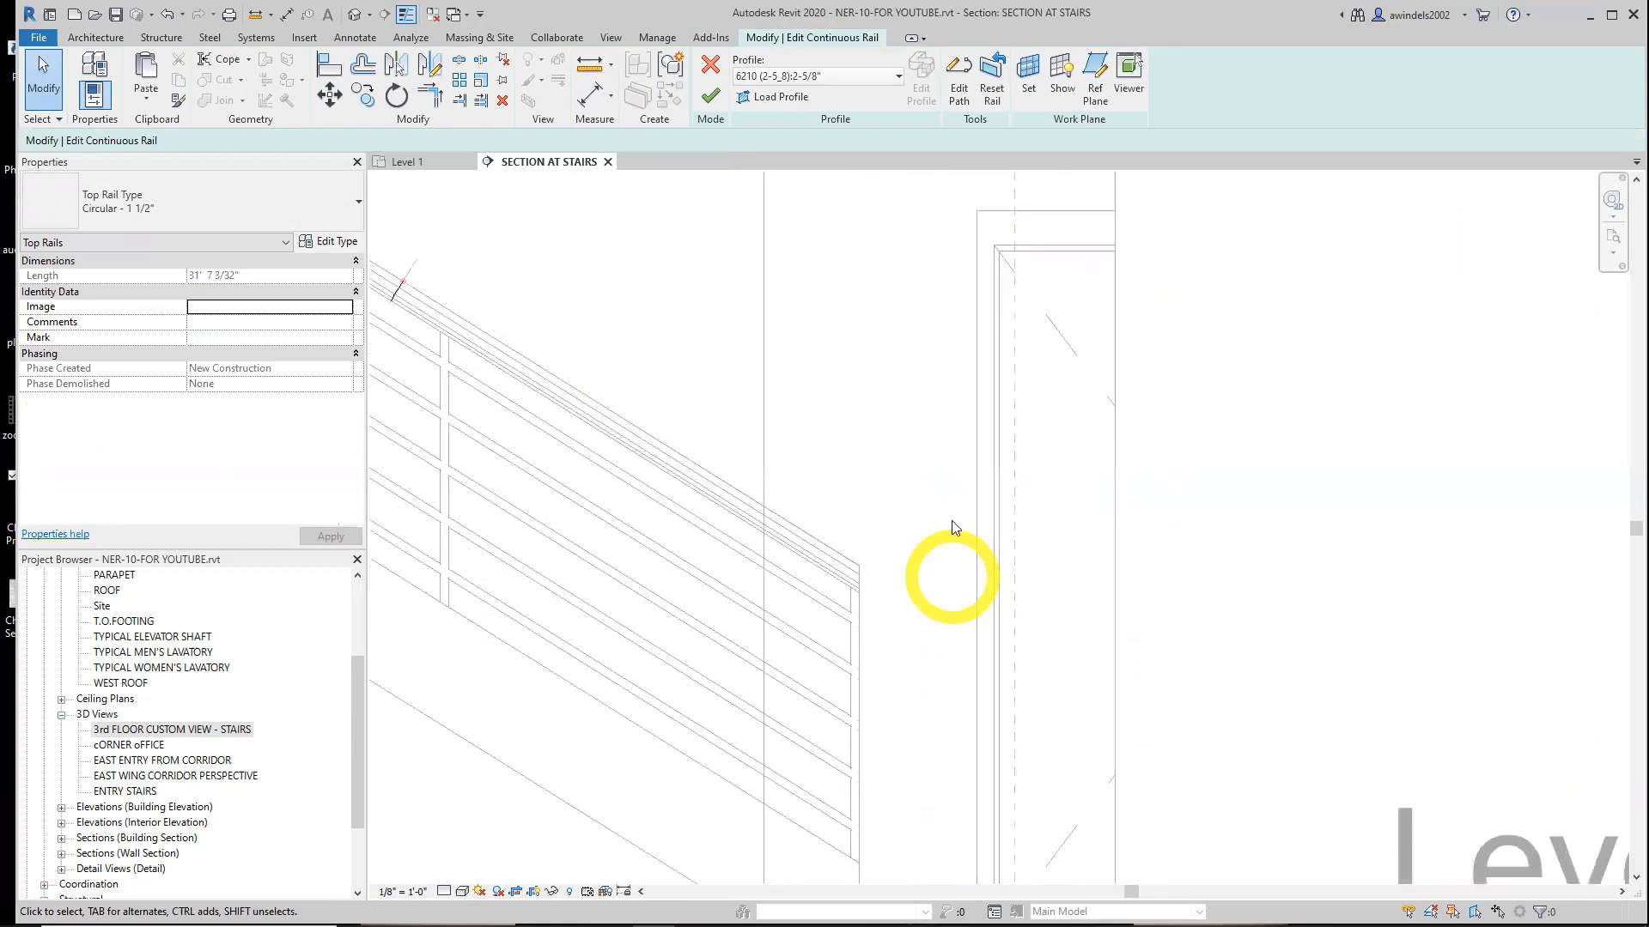
{"action": "left_click", "coordinate": [957, 73]}
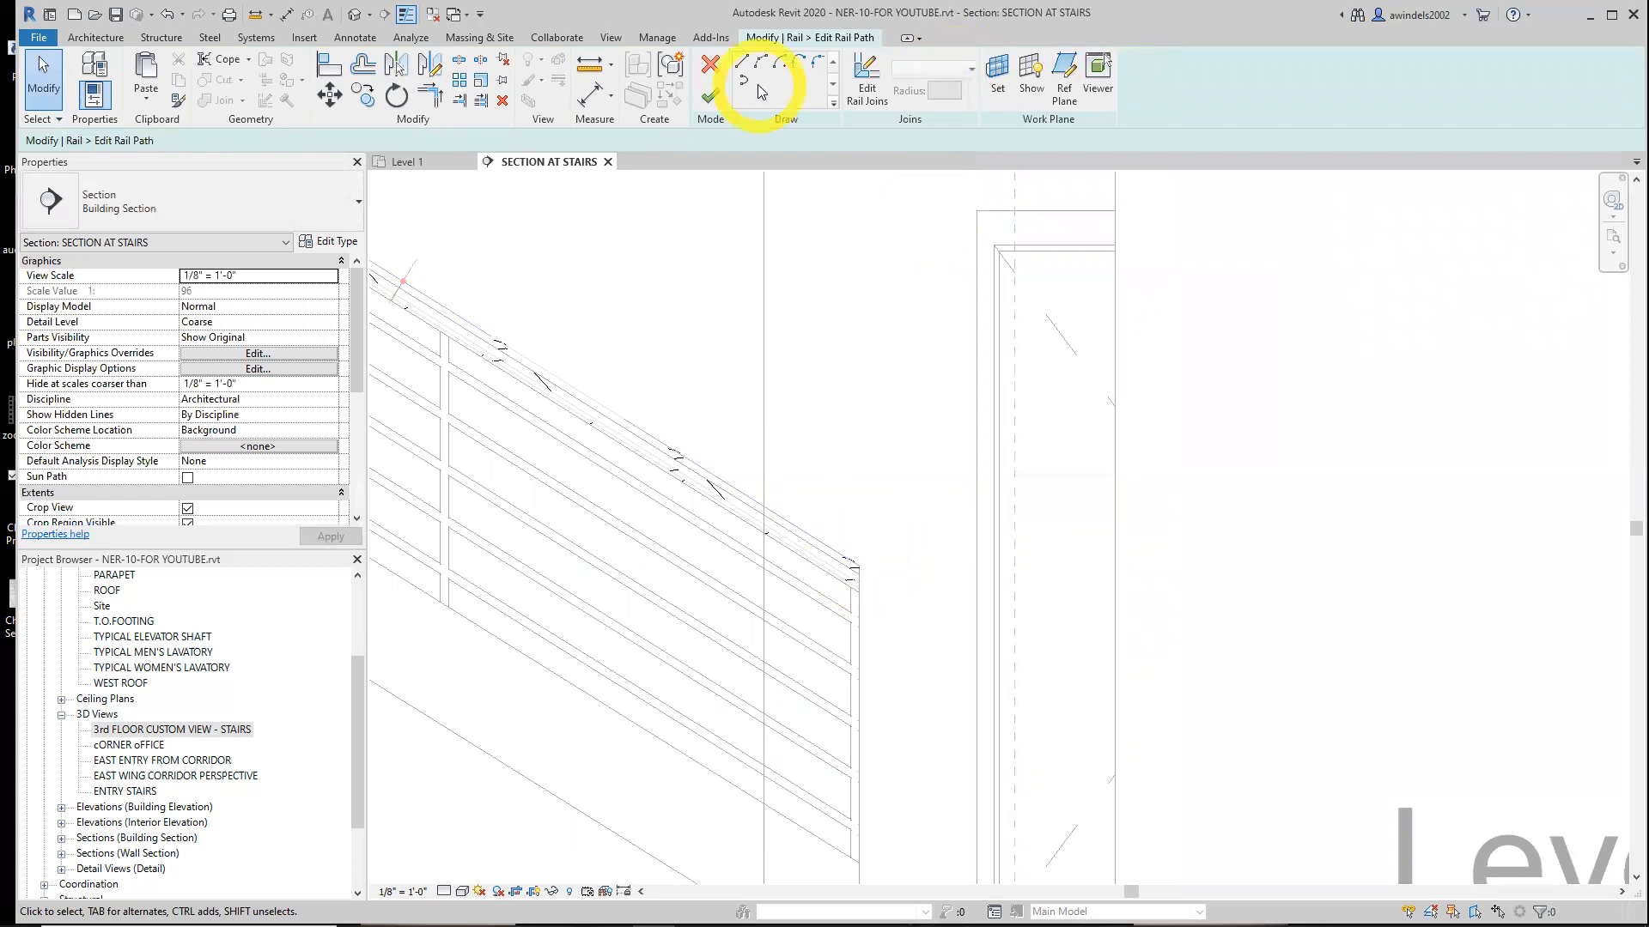
{"action": "left_click", "coordinate": [741, 62]}
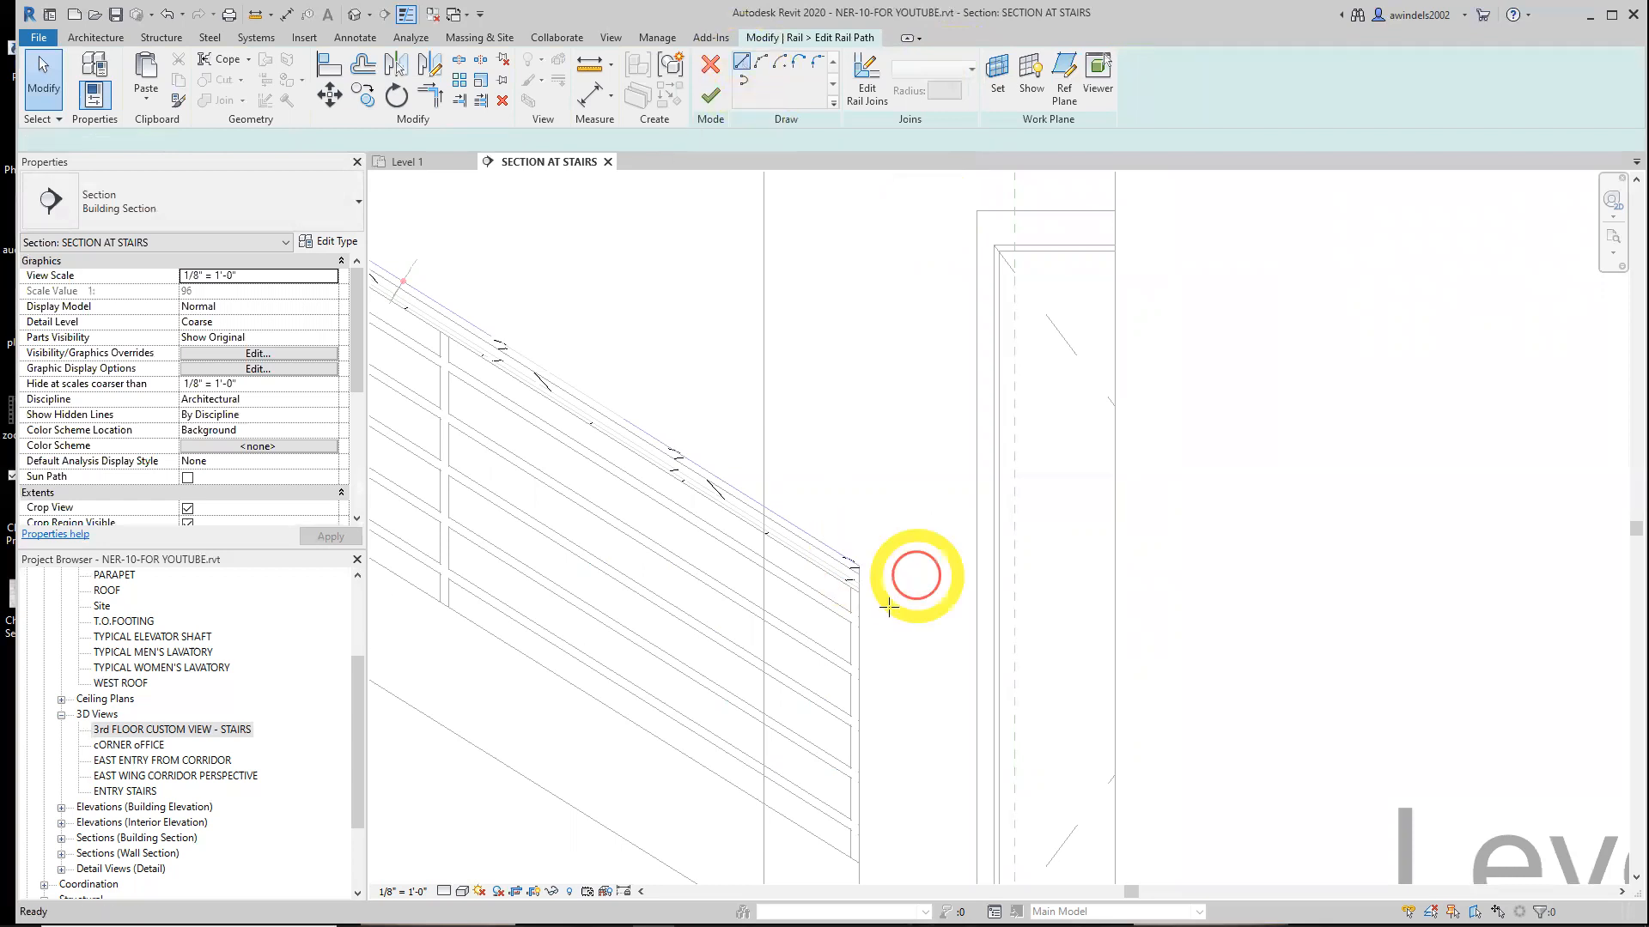
{"action": "left_click", "coordinate": [858, 565]}
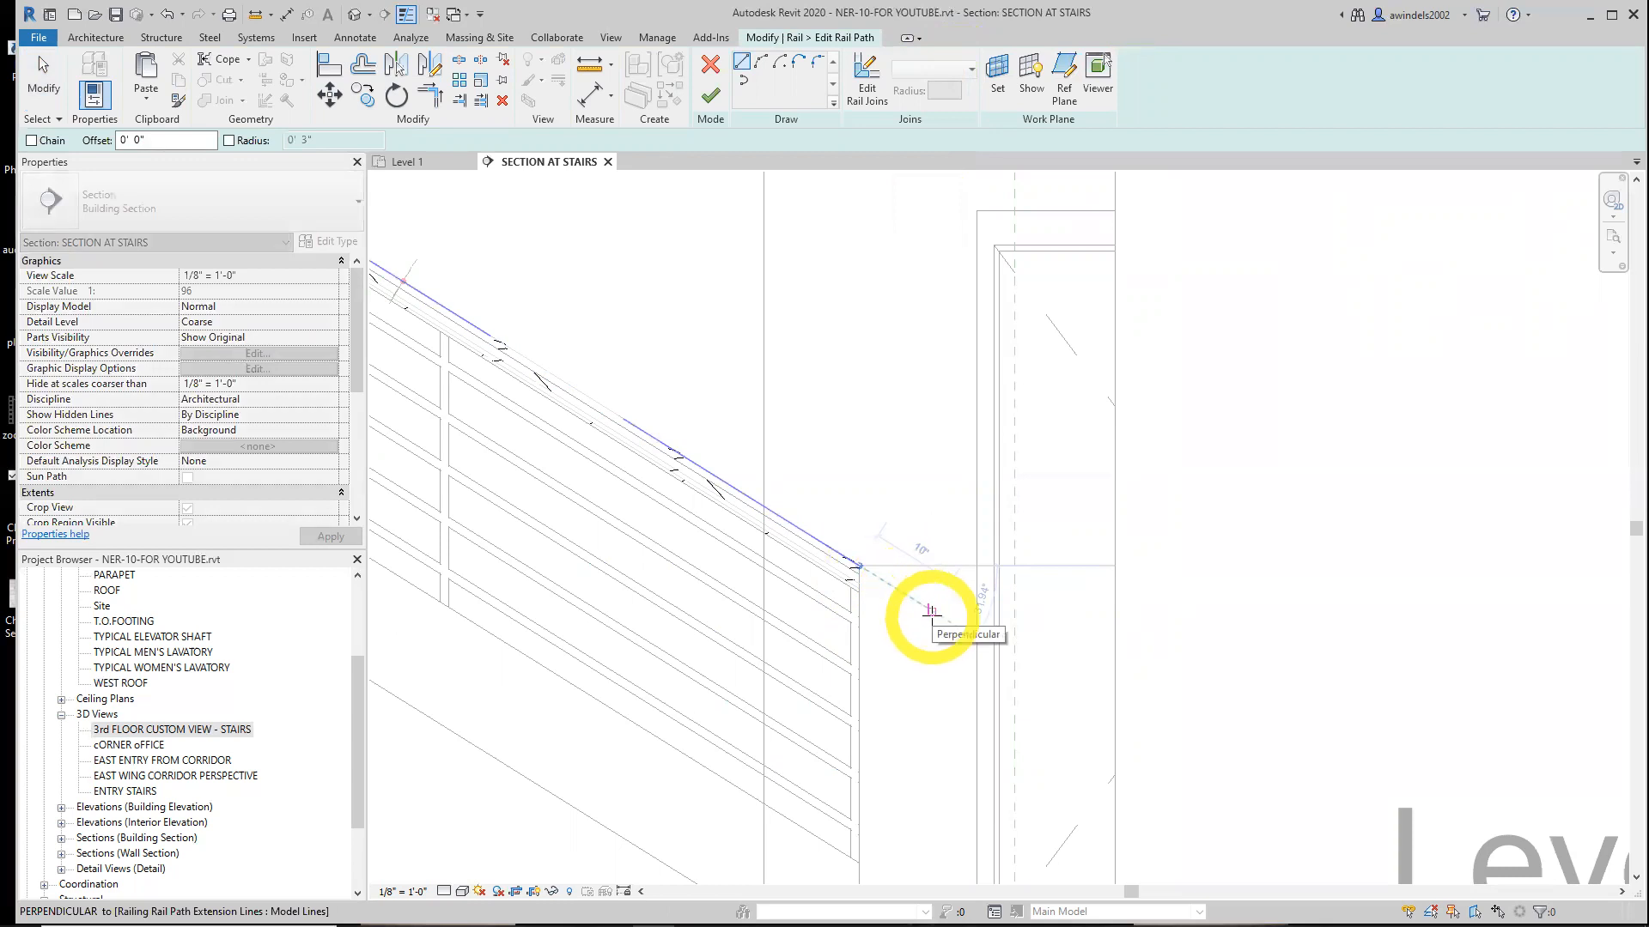
{"action": "type", "text": "1"}
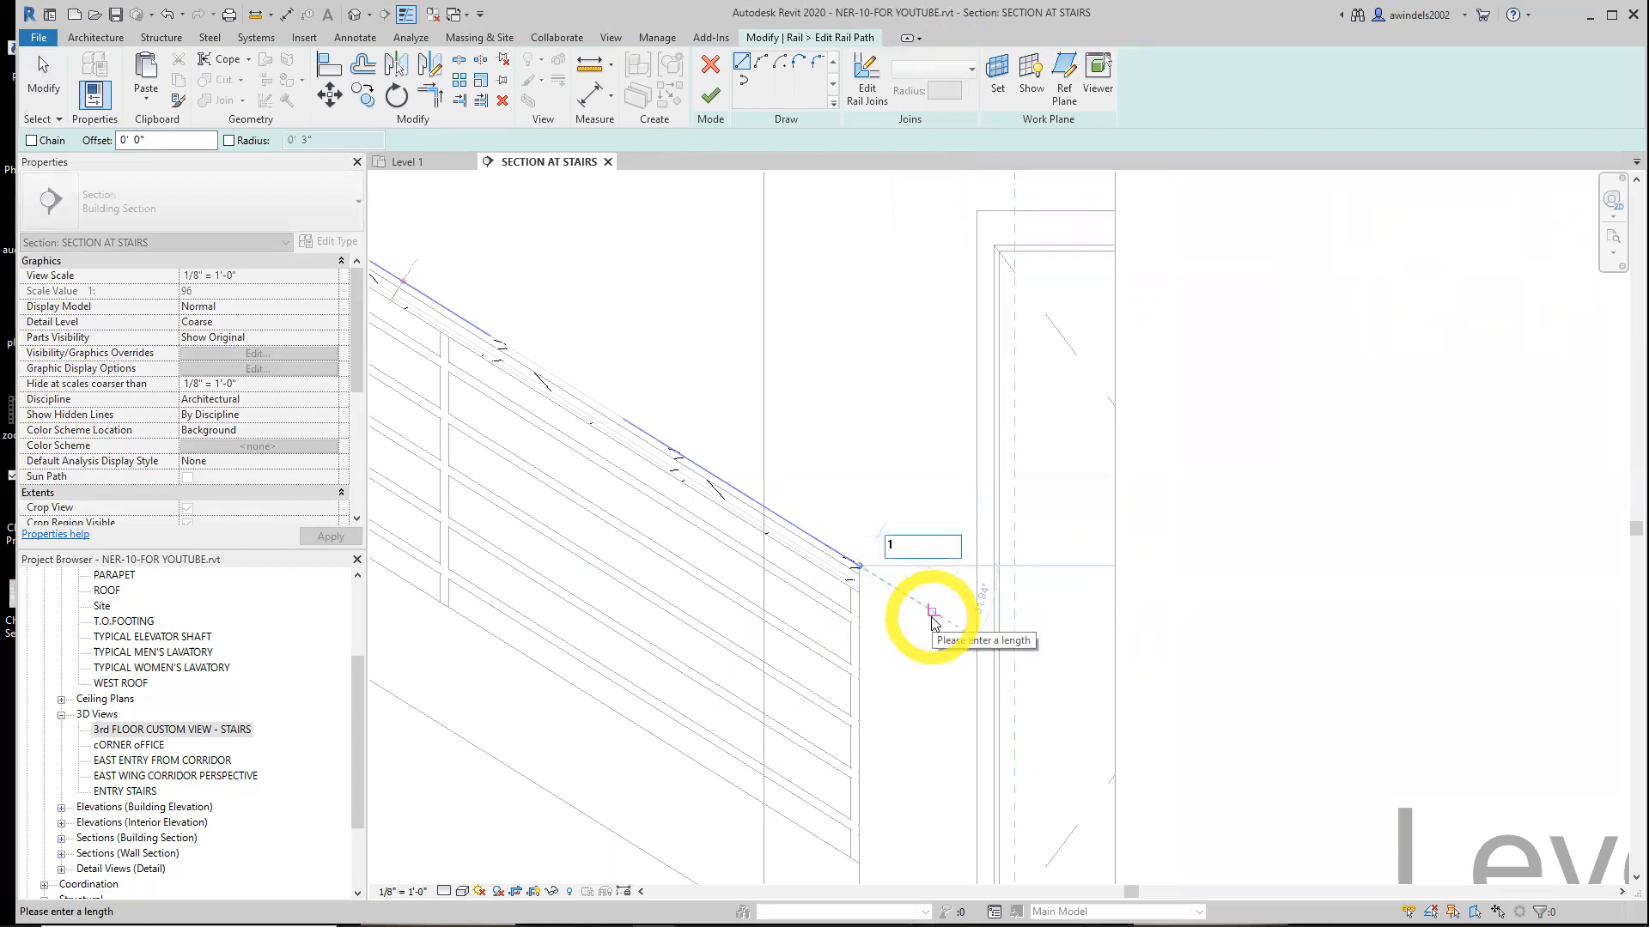
{"action": "key", "text": "Return"}
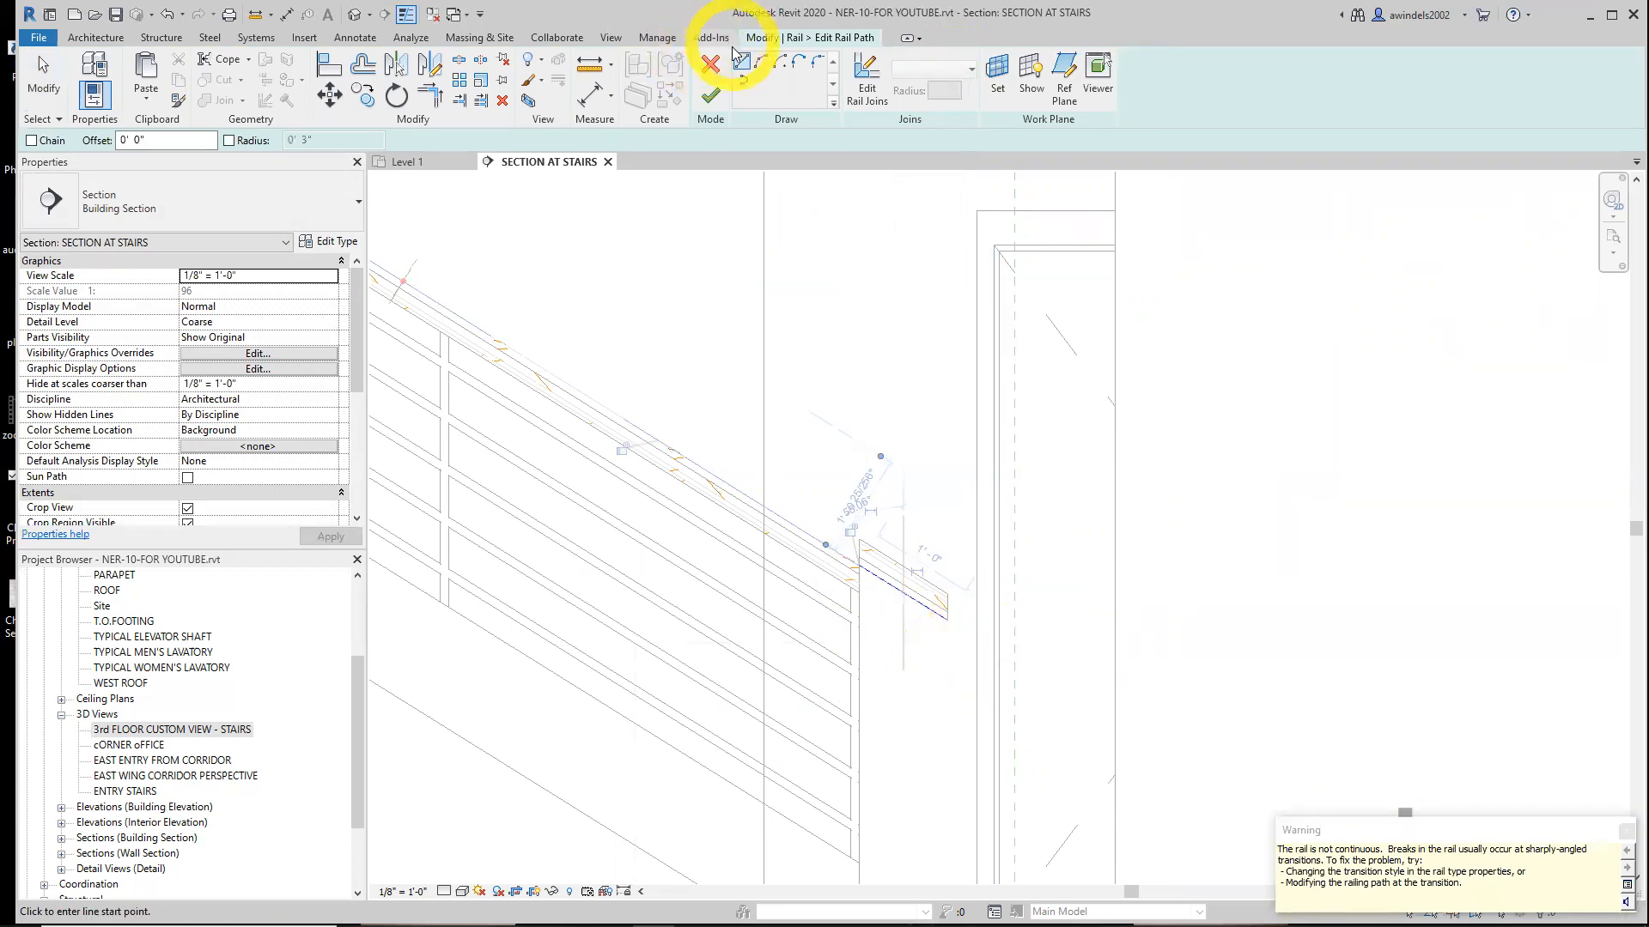
{"action": "left_click", "coordinate": [948, 619]}
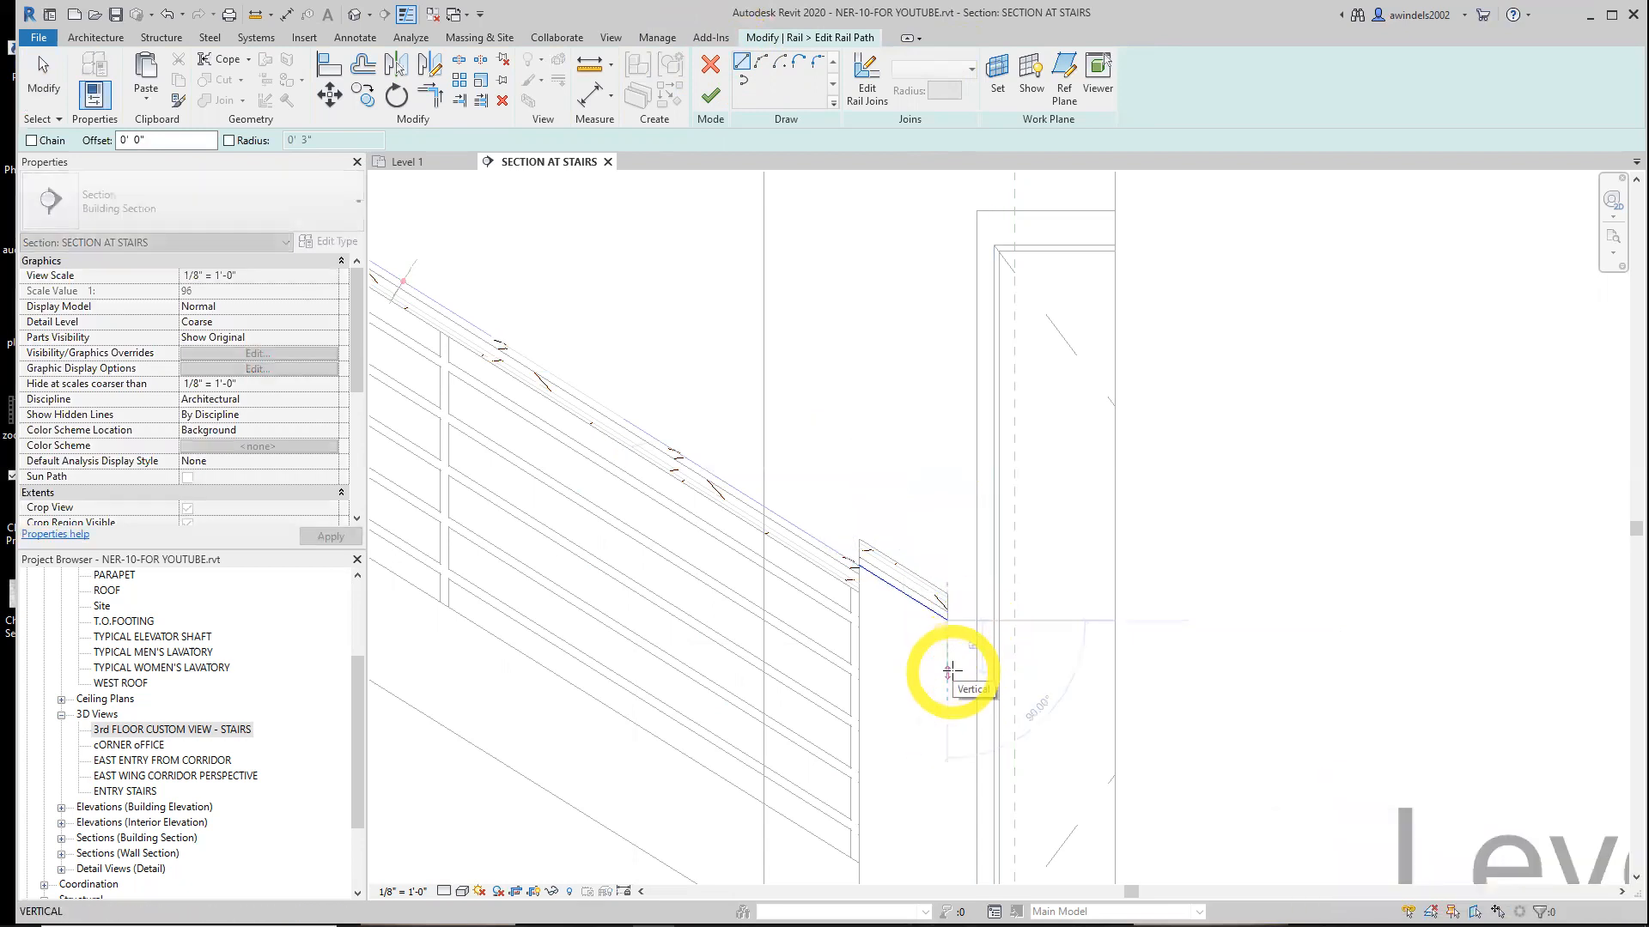
{"action": "type", "text": "11"}
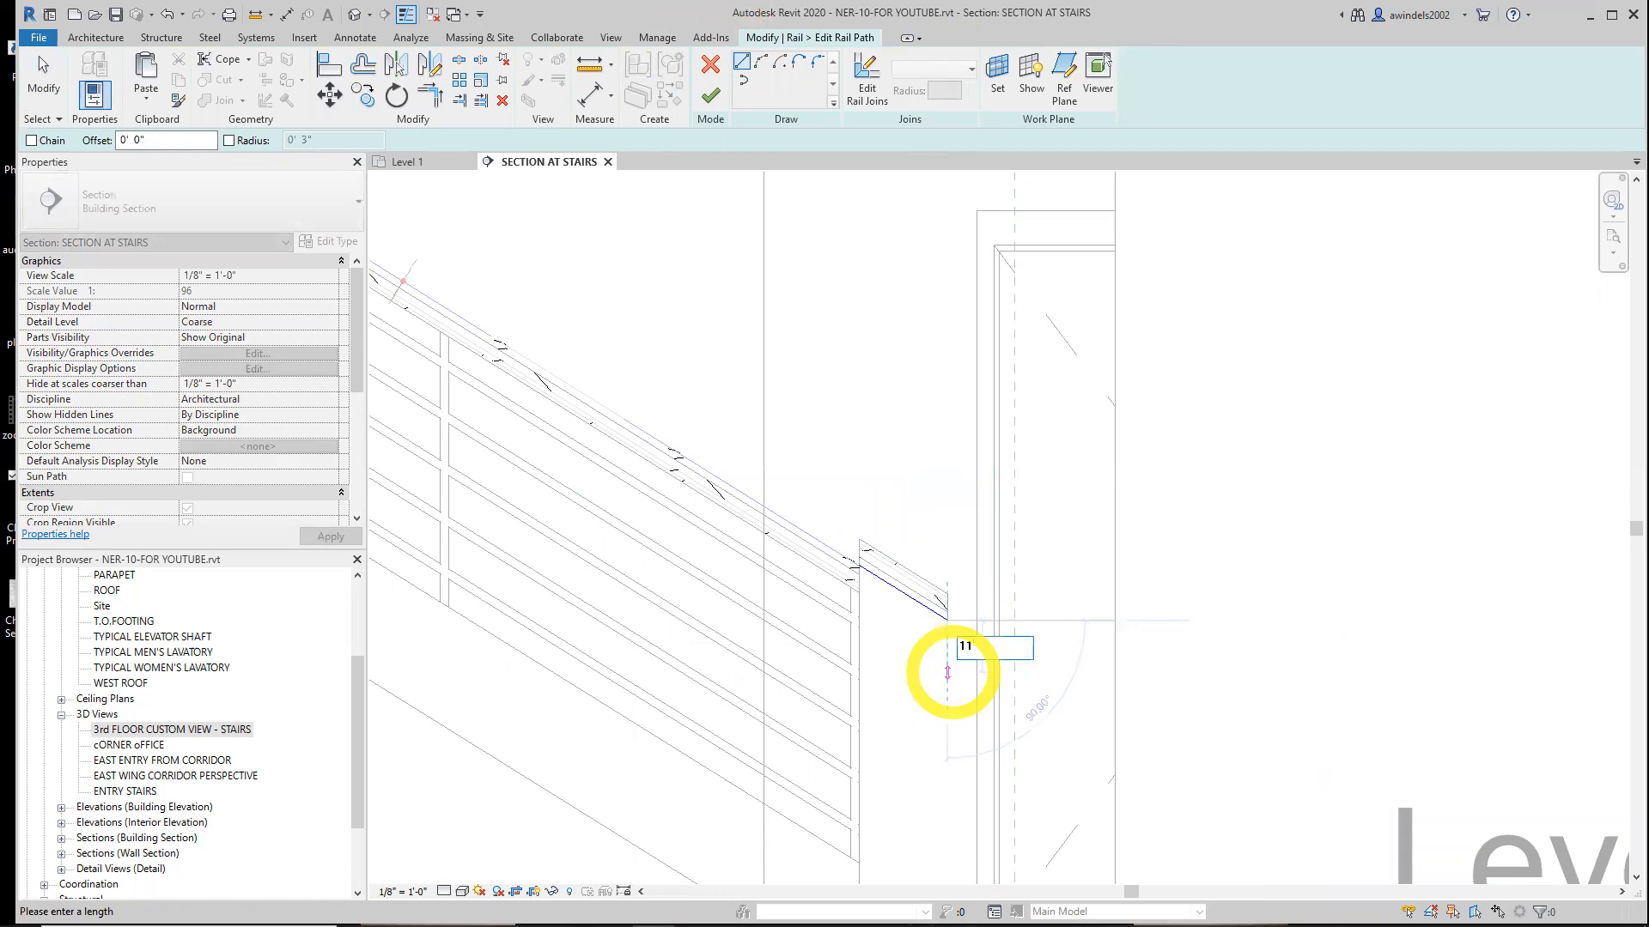
{"action": "key", "text": "Return"}
{"action": "key", "text": "Escape"}
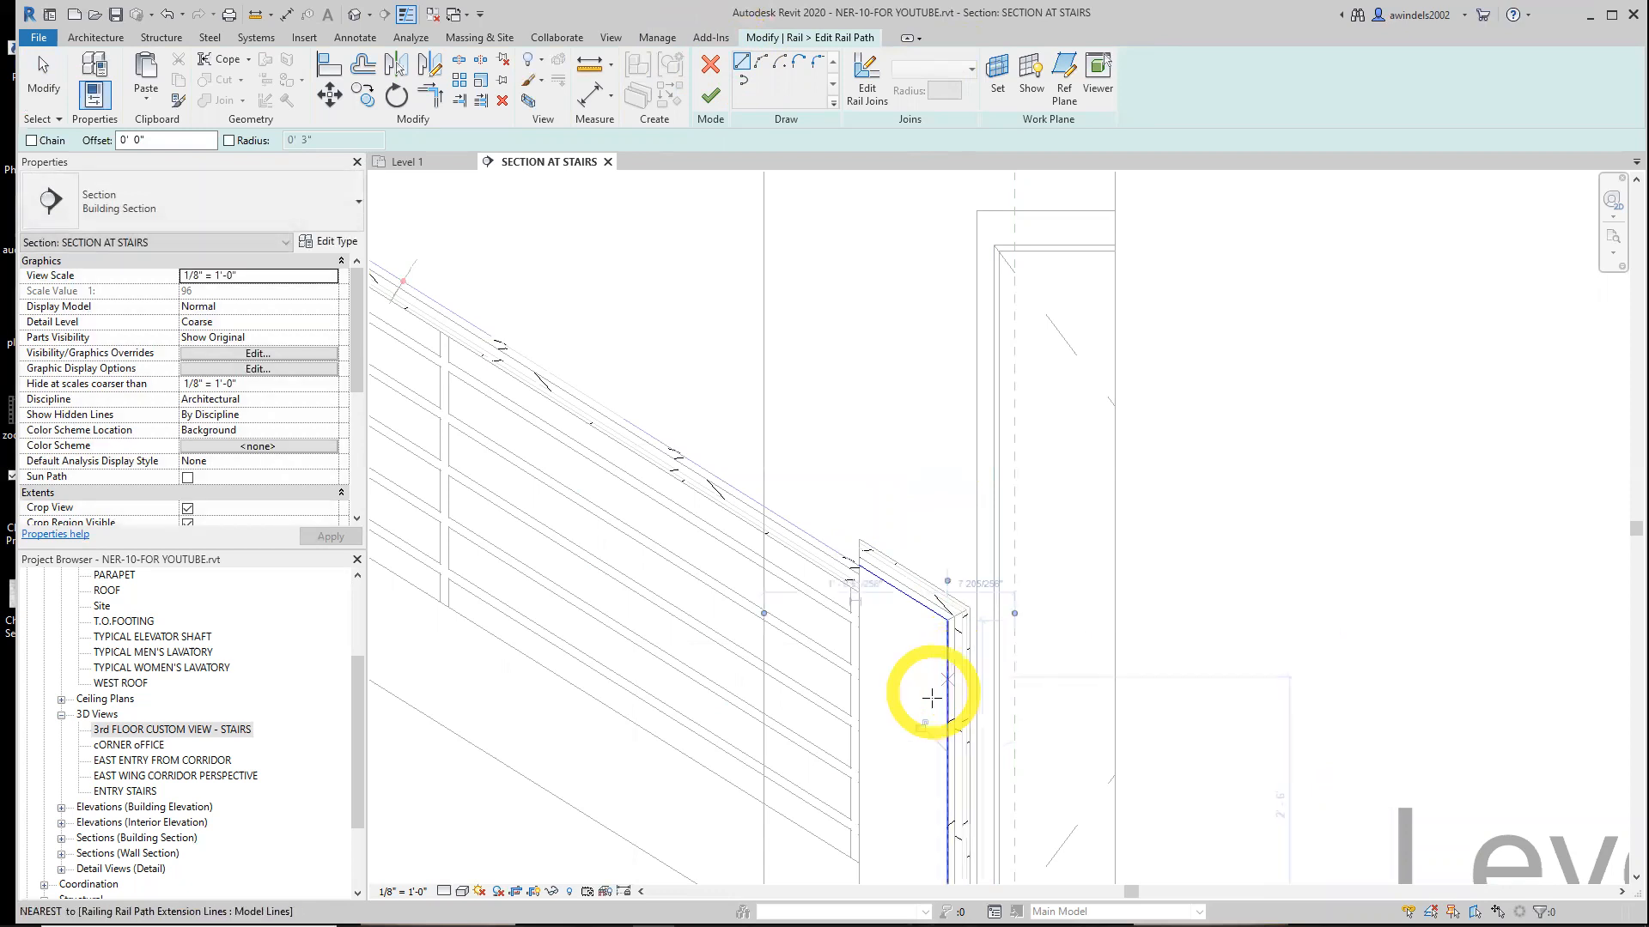
{"action": "key", "text": "ctrl+z"}
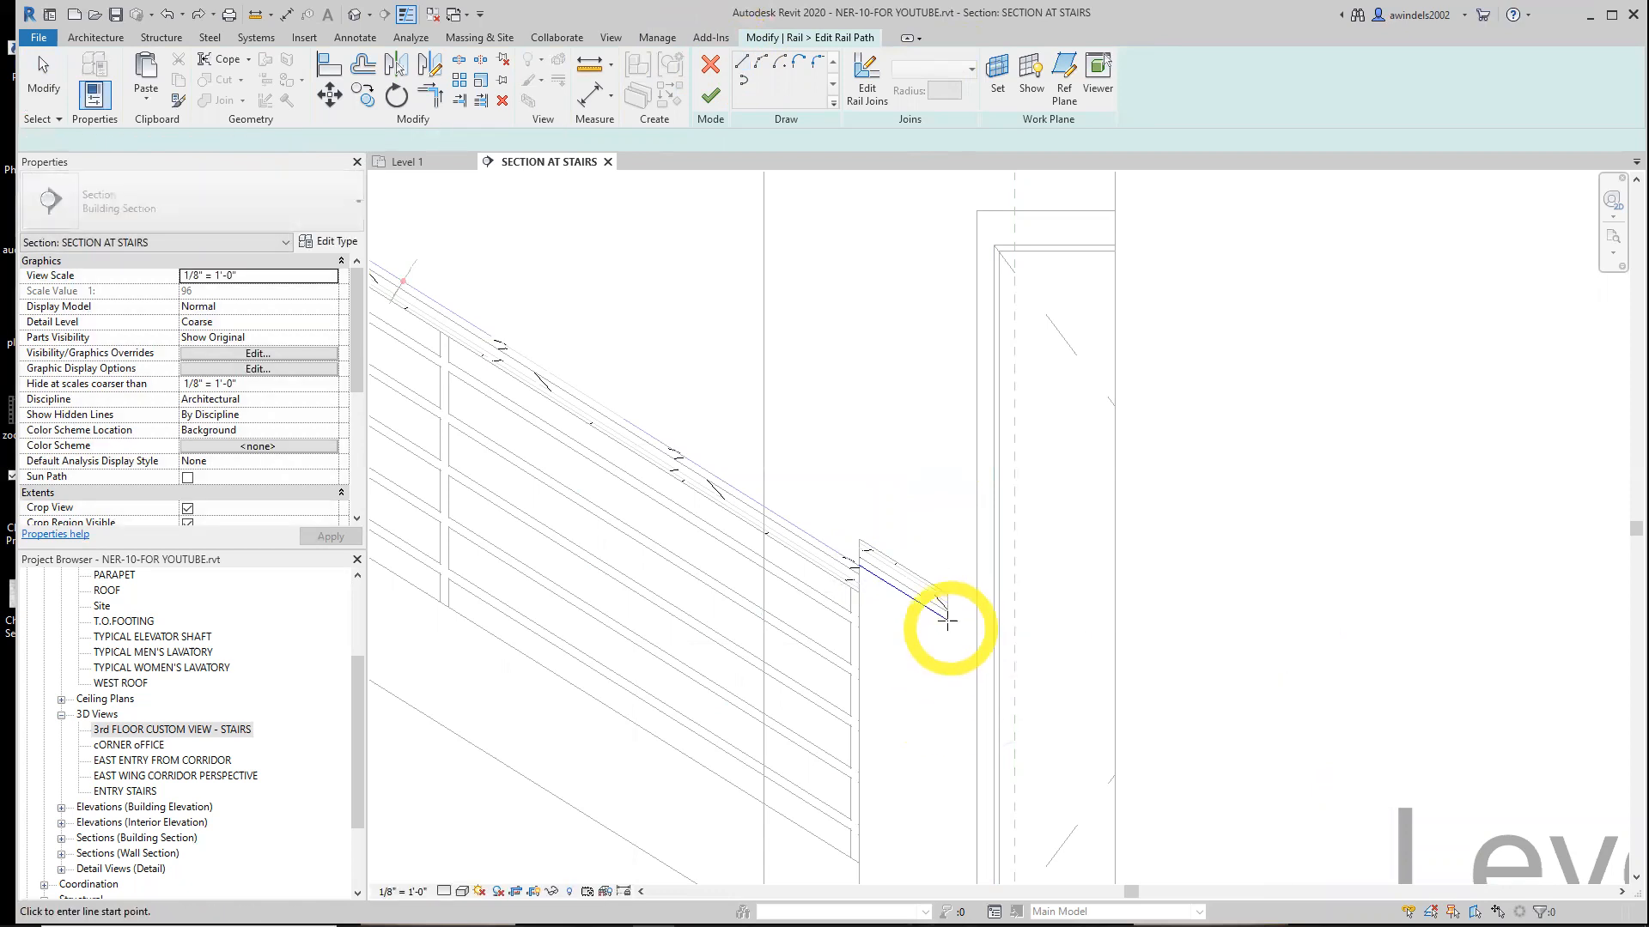
Draw an 11 long vertical line down from the end of the rail extension
{"action": "left_click", "coordinate": [947, 620]}
{"action": "type", "text": "11"}
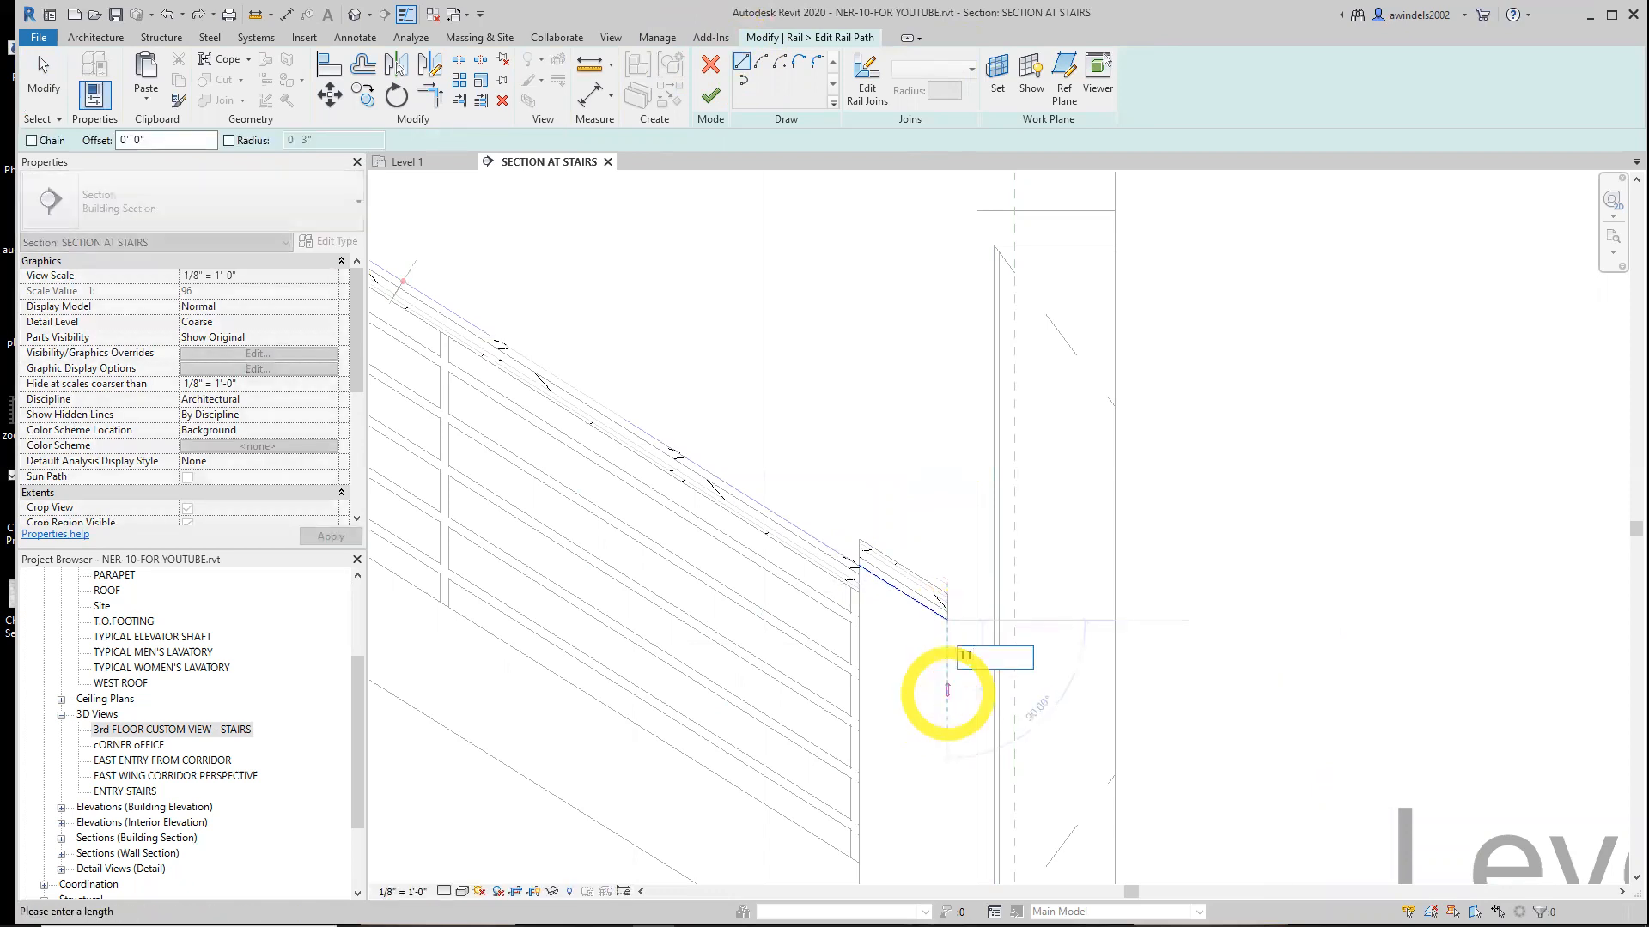
{"action": "key", "text": "Return"}
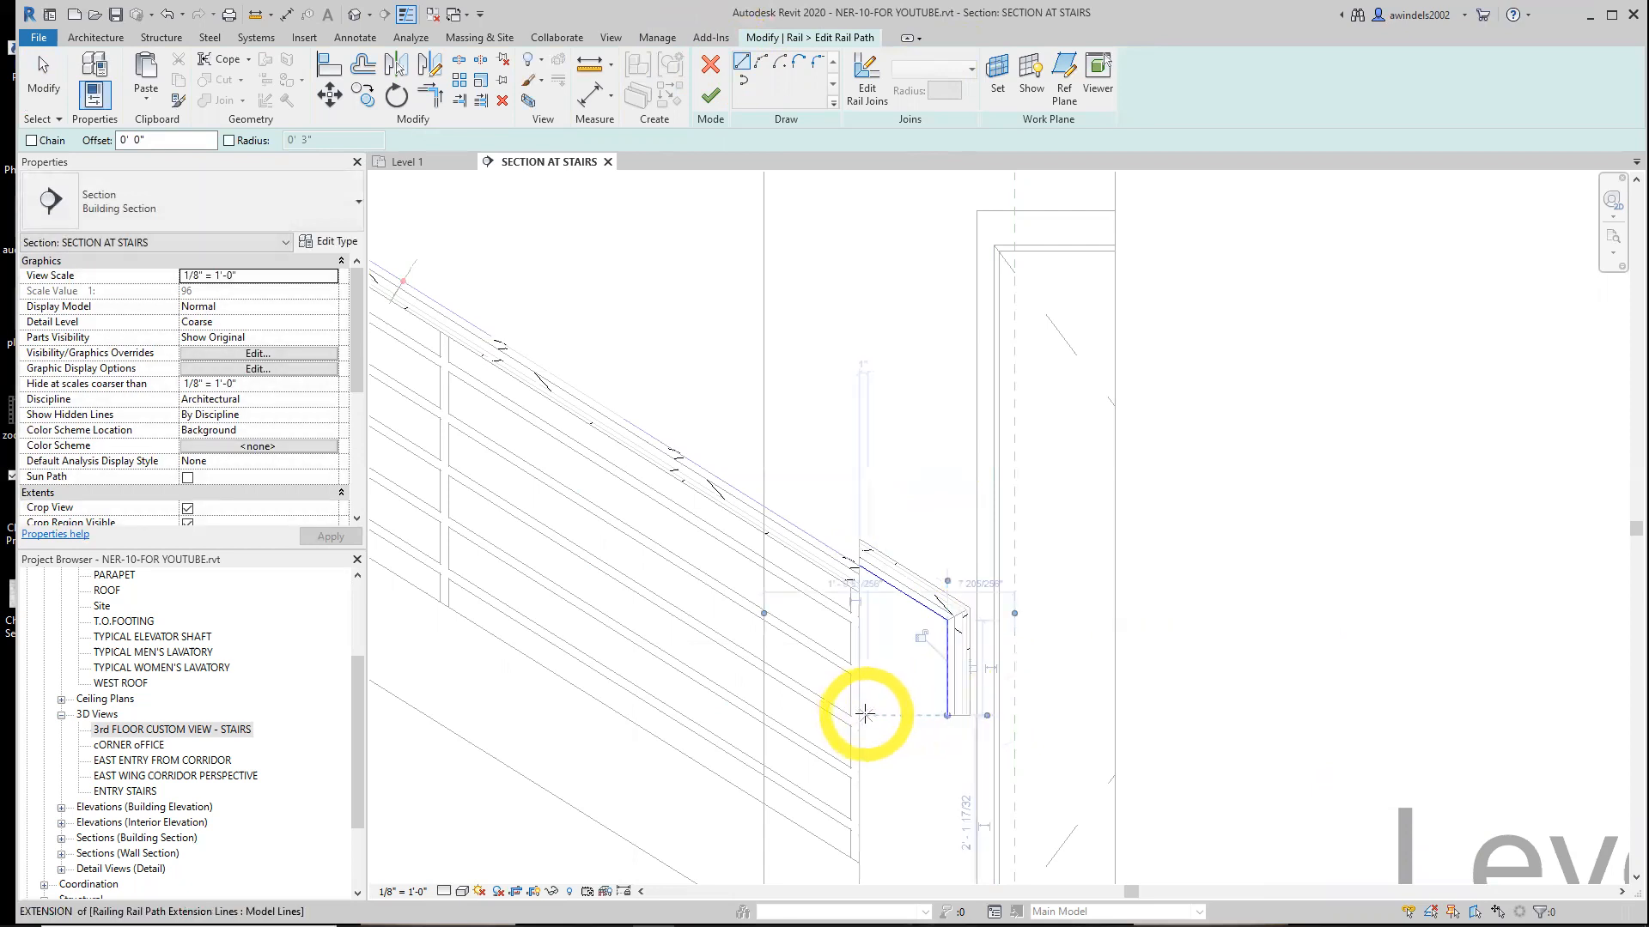
Draw 10 1/4" horizontal return lines at the bottom of the vertical line, then cancel the rail path edit
{"action": "type", "text": "10 1/4"}
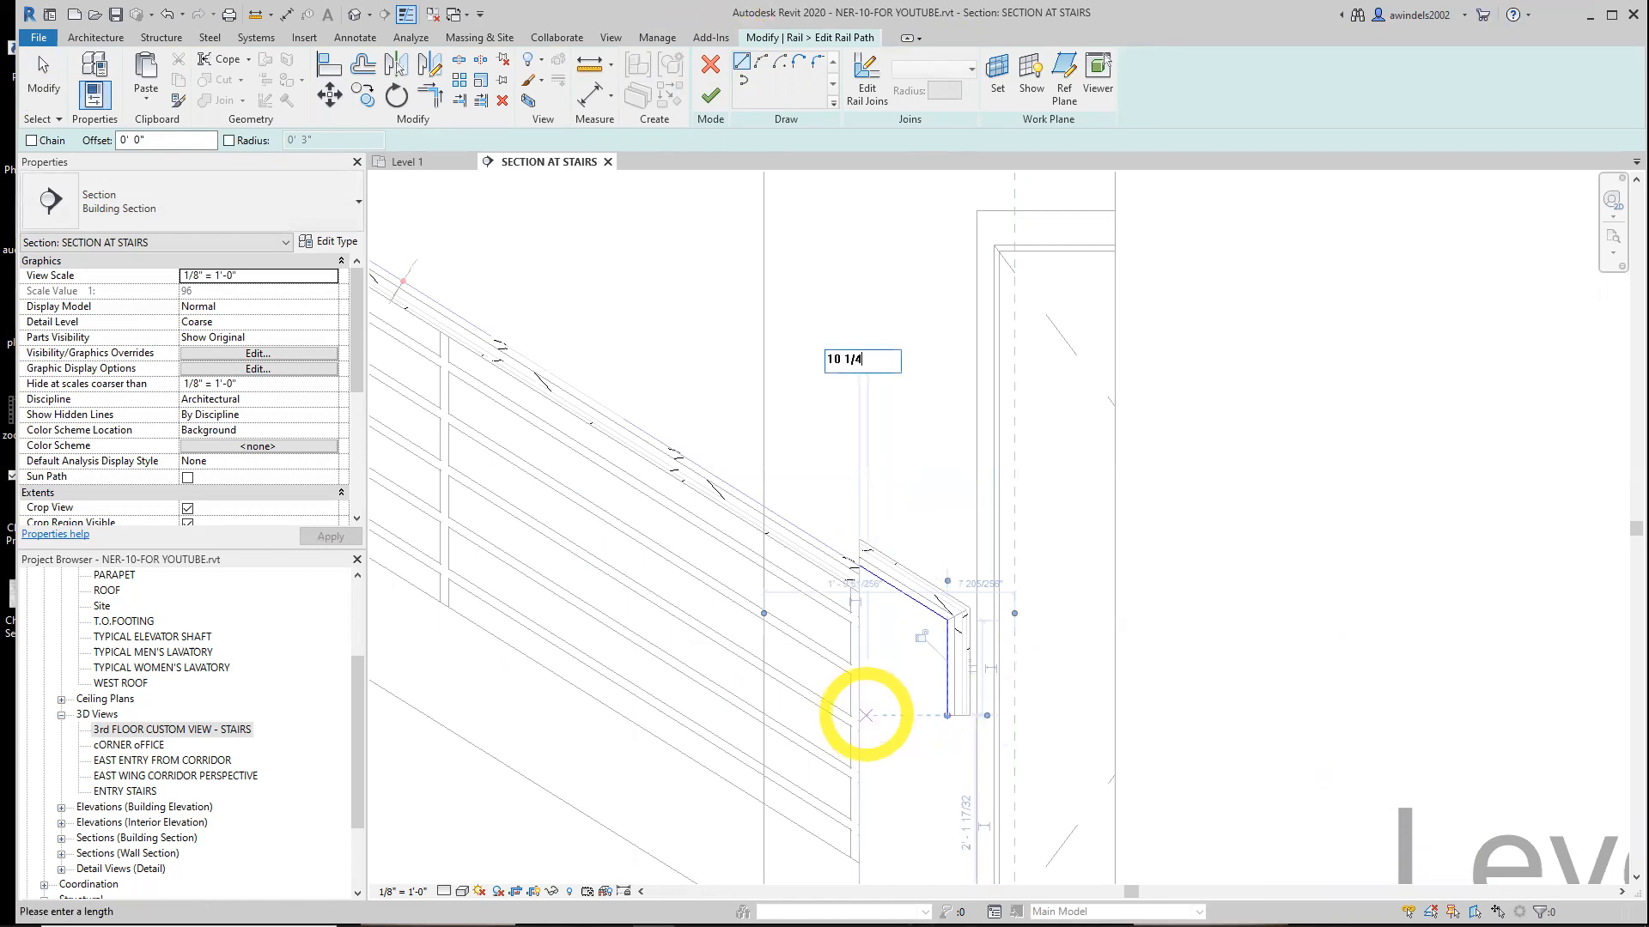
{"action": "type", "text": "\""}
{"action": "key", "text": "Return"}
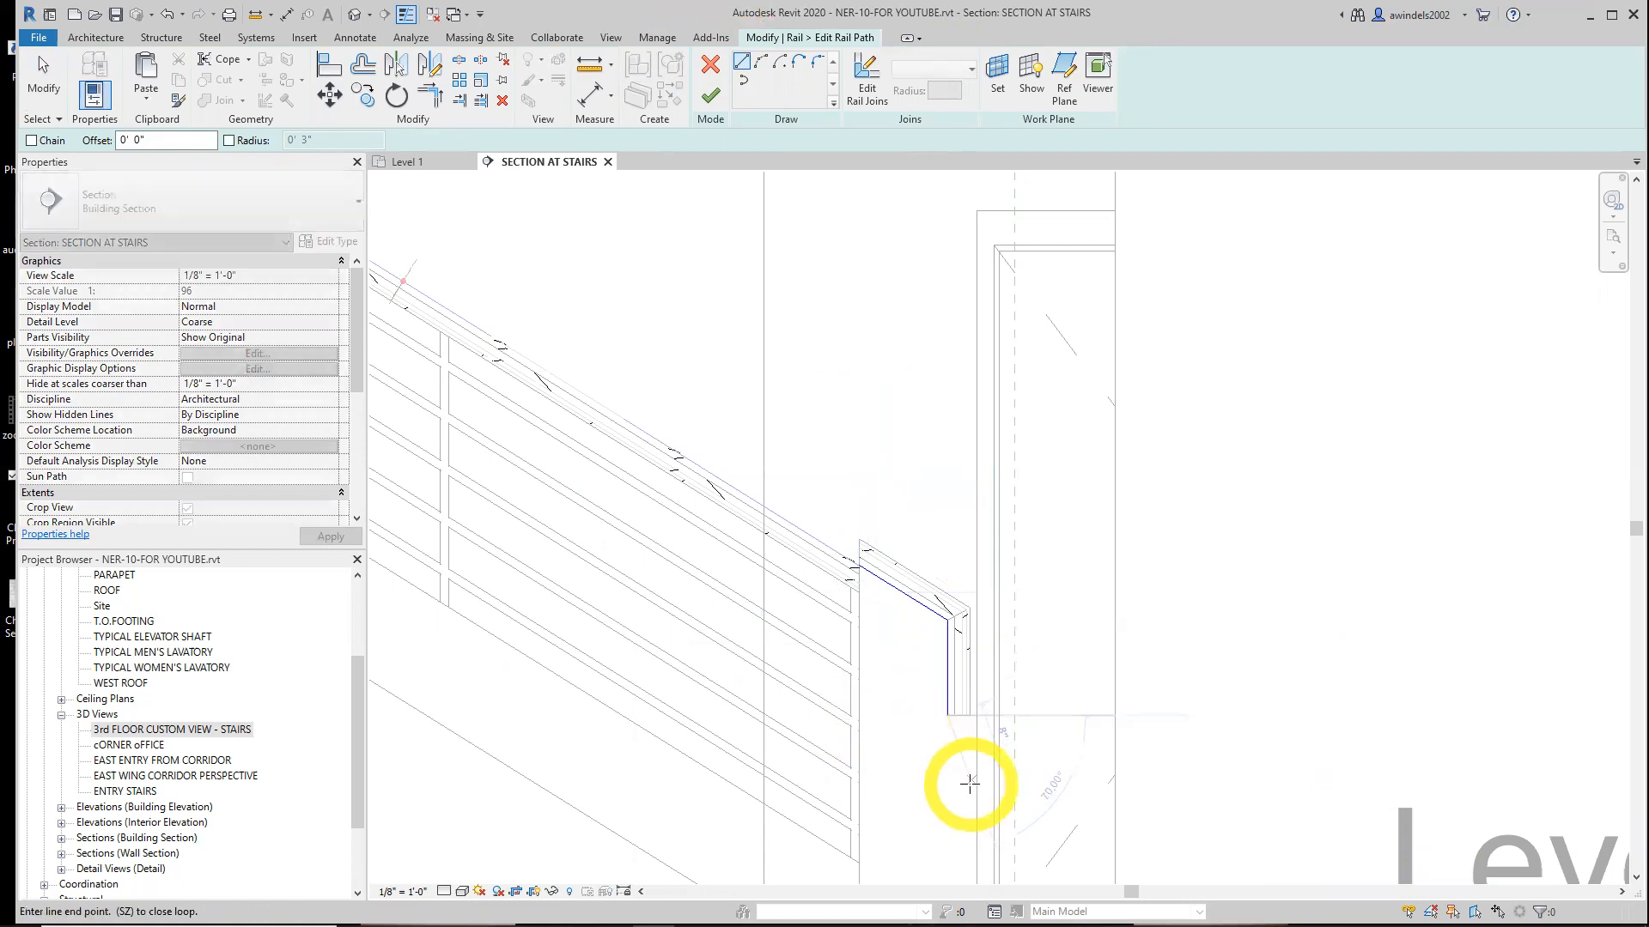
{"action": "type", "text": "10 1/4"}
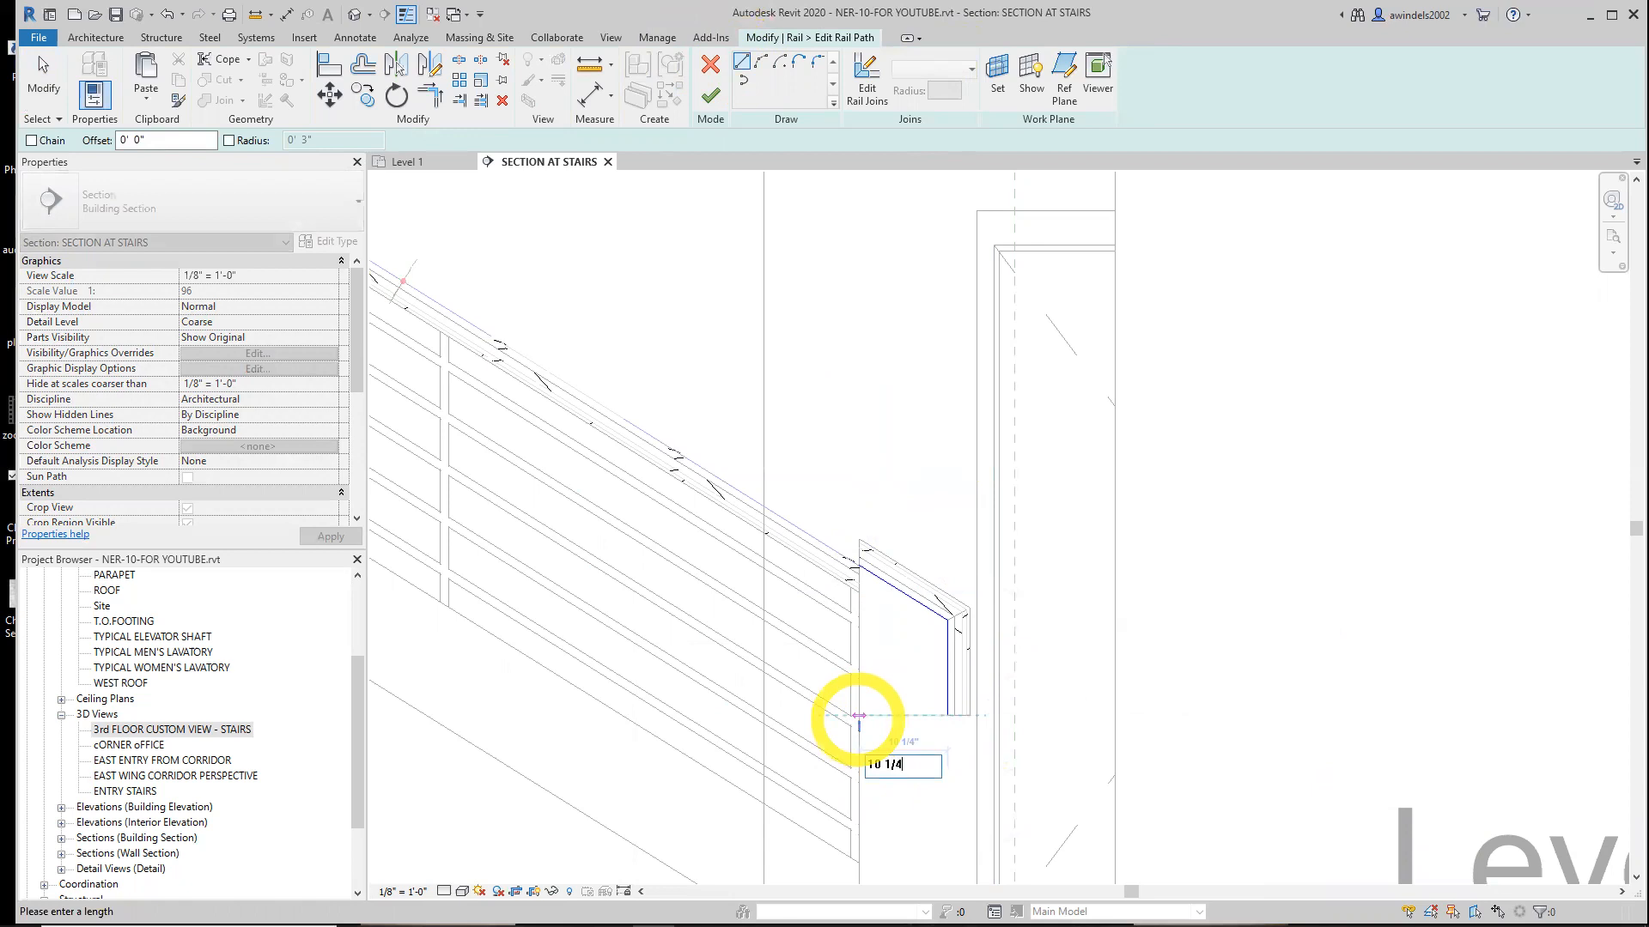
{"action": "key", "text": "Return"}
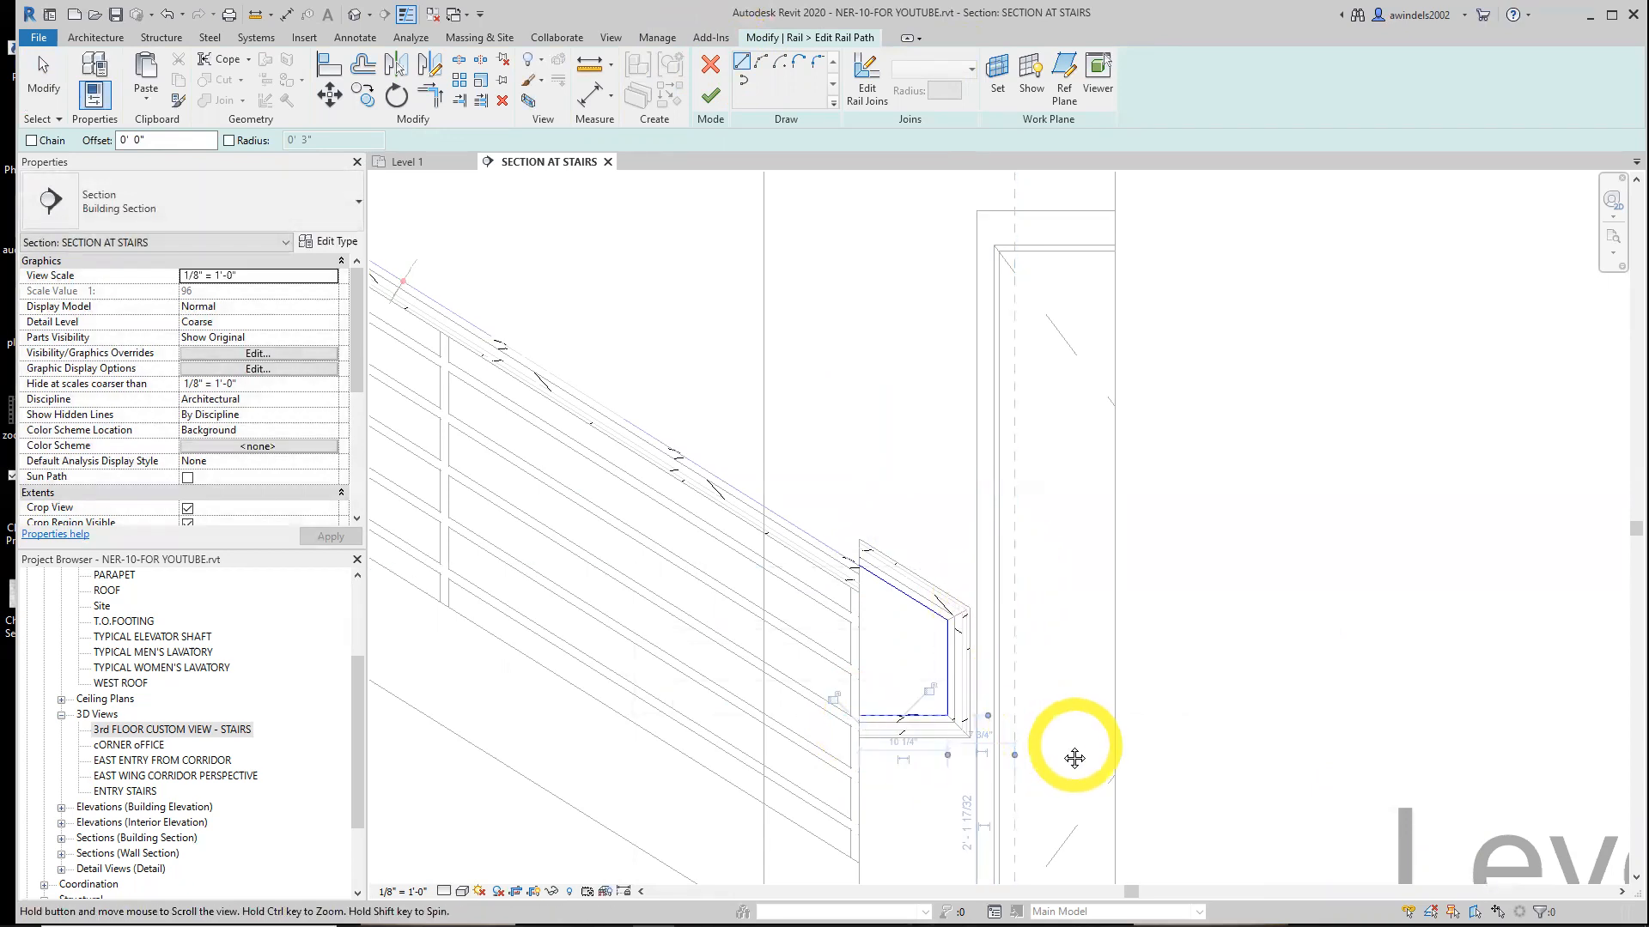
{"action": "middle_click_drag", "start_coordinate": [1074, 747], "coordinate": [1042, 757]}
{"action": "left_click", "coordinate": [895, 617]}
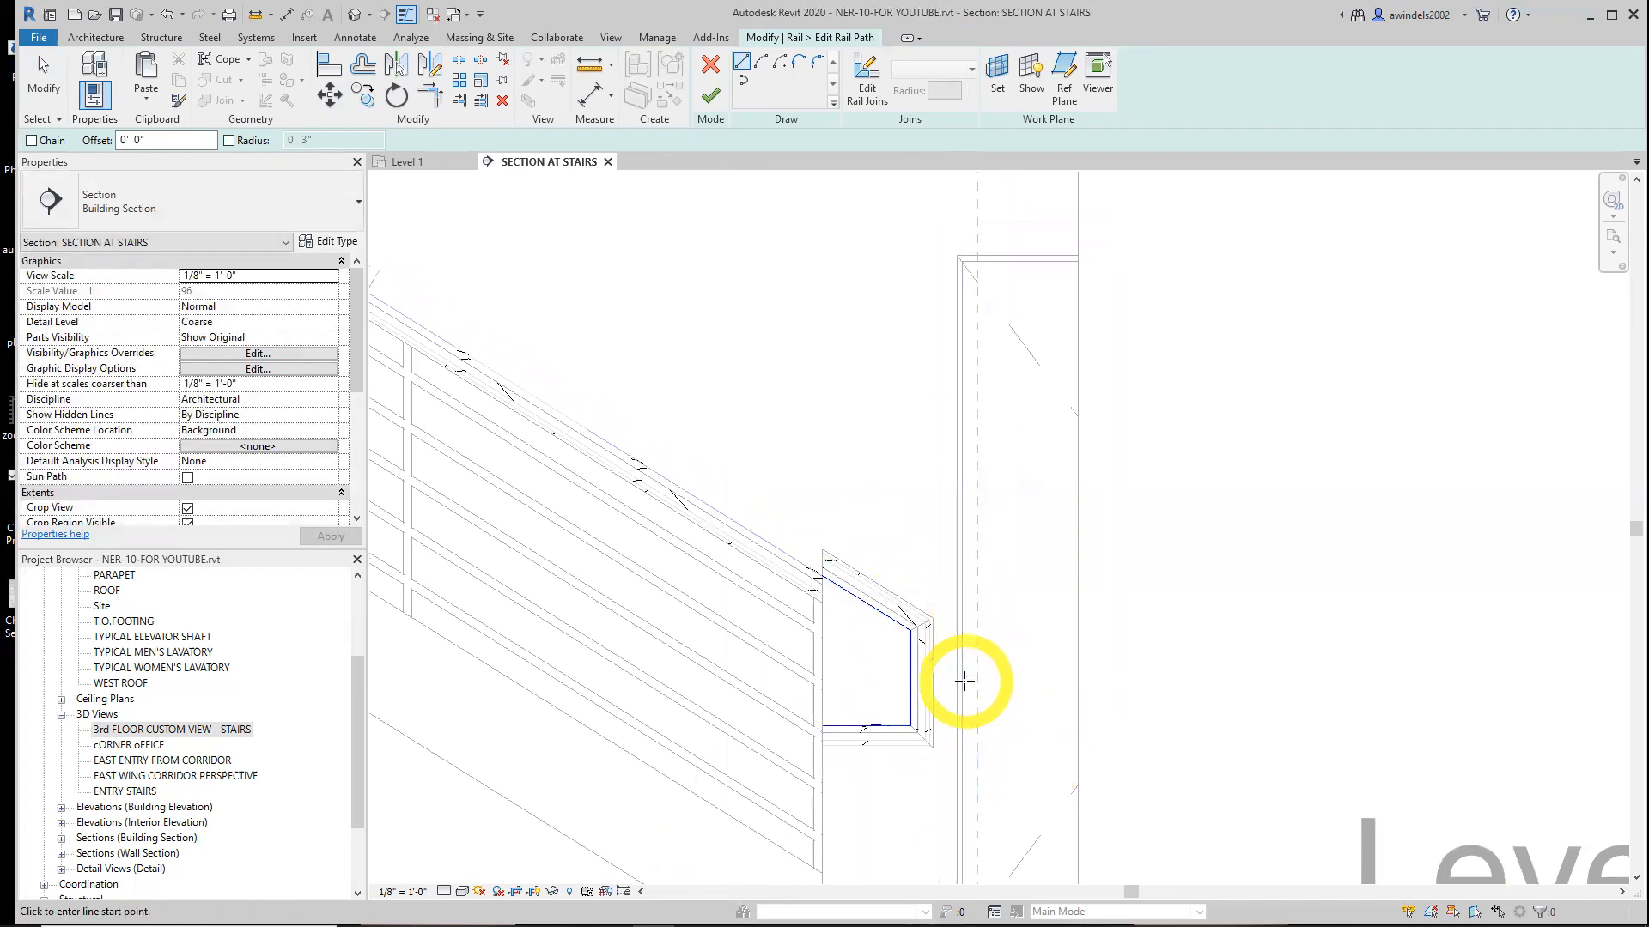
{"action": "key", "text": "Escape"}
{"action": "key", "text": "Escape"}
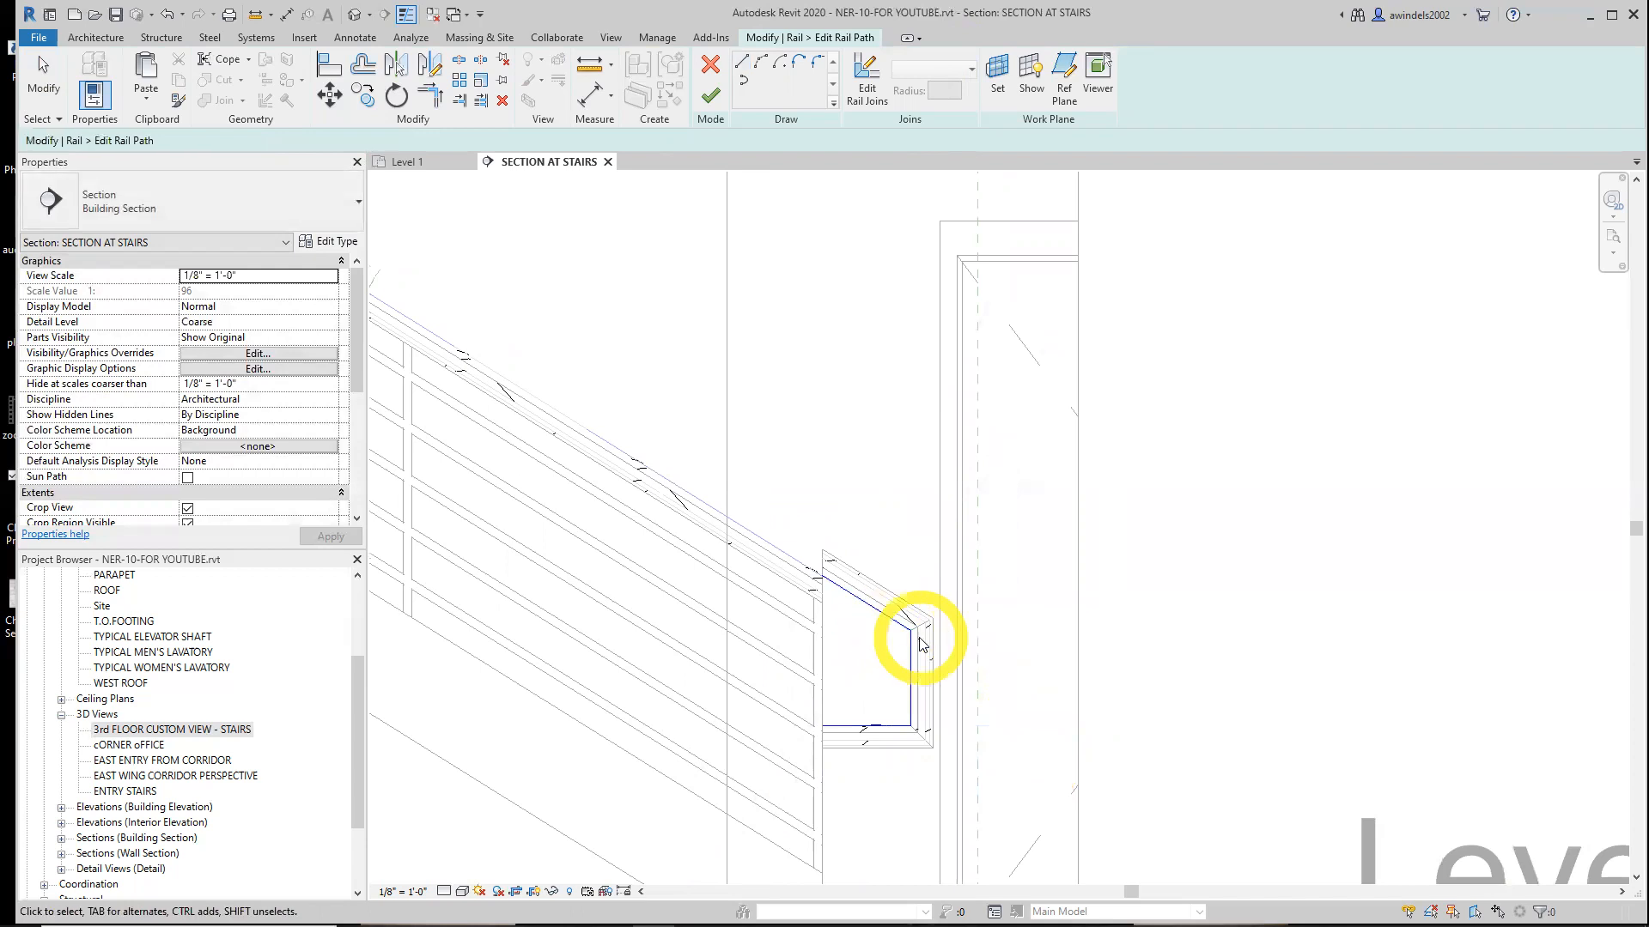
{"action": "left_click", "coordinate": [711, 65]}
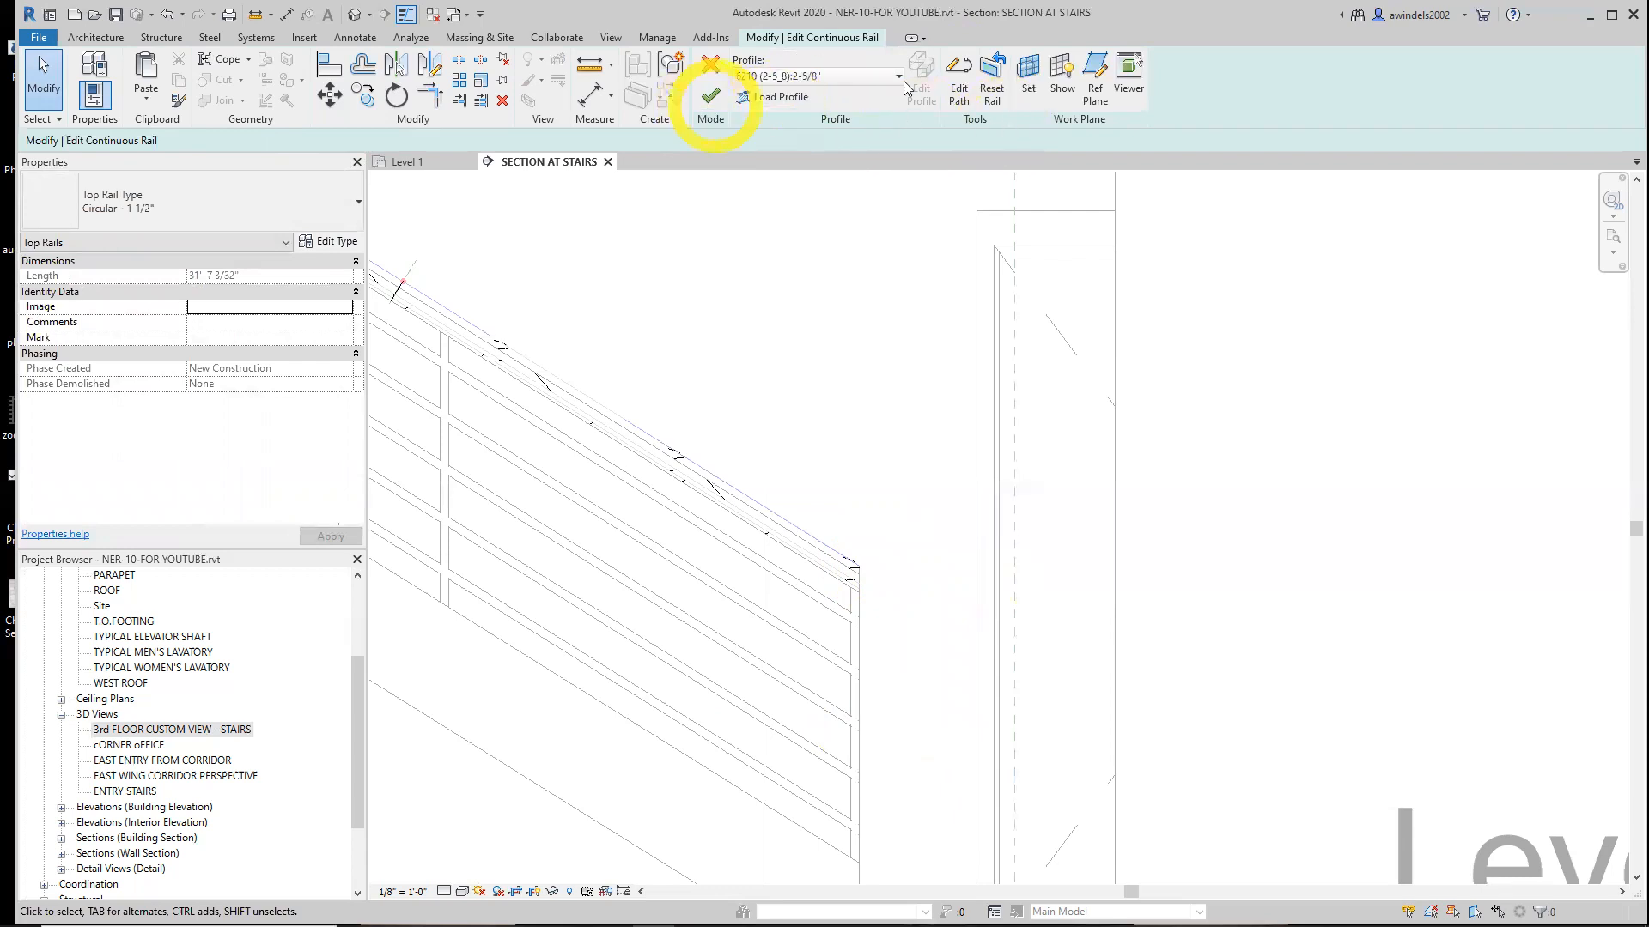
Try a freehand sloped extension at the top rail's lower end, finishing the path but cancelling the rail edit
{"action": "left_click", "coordinate": [955, 82]}
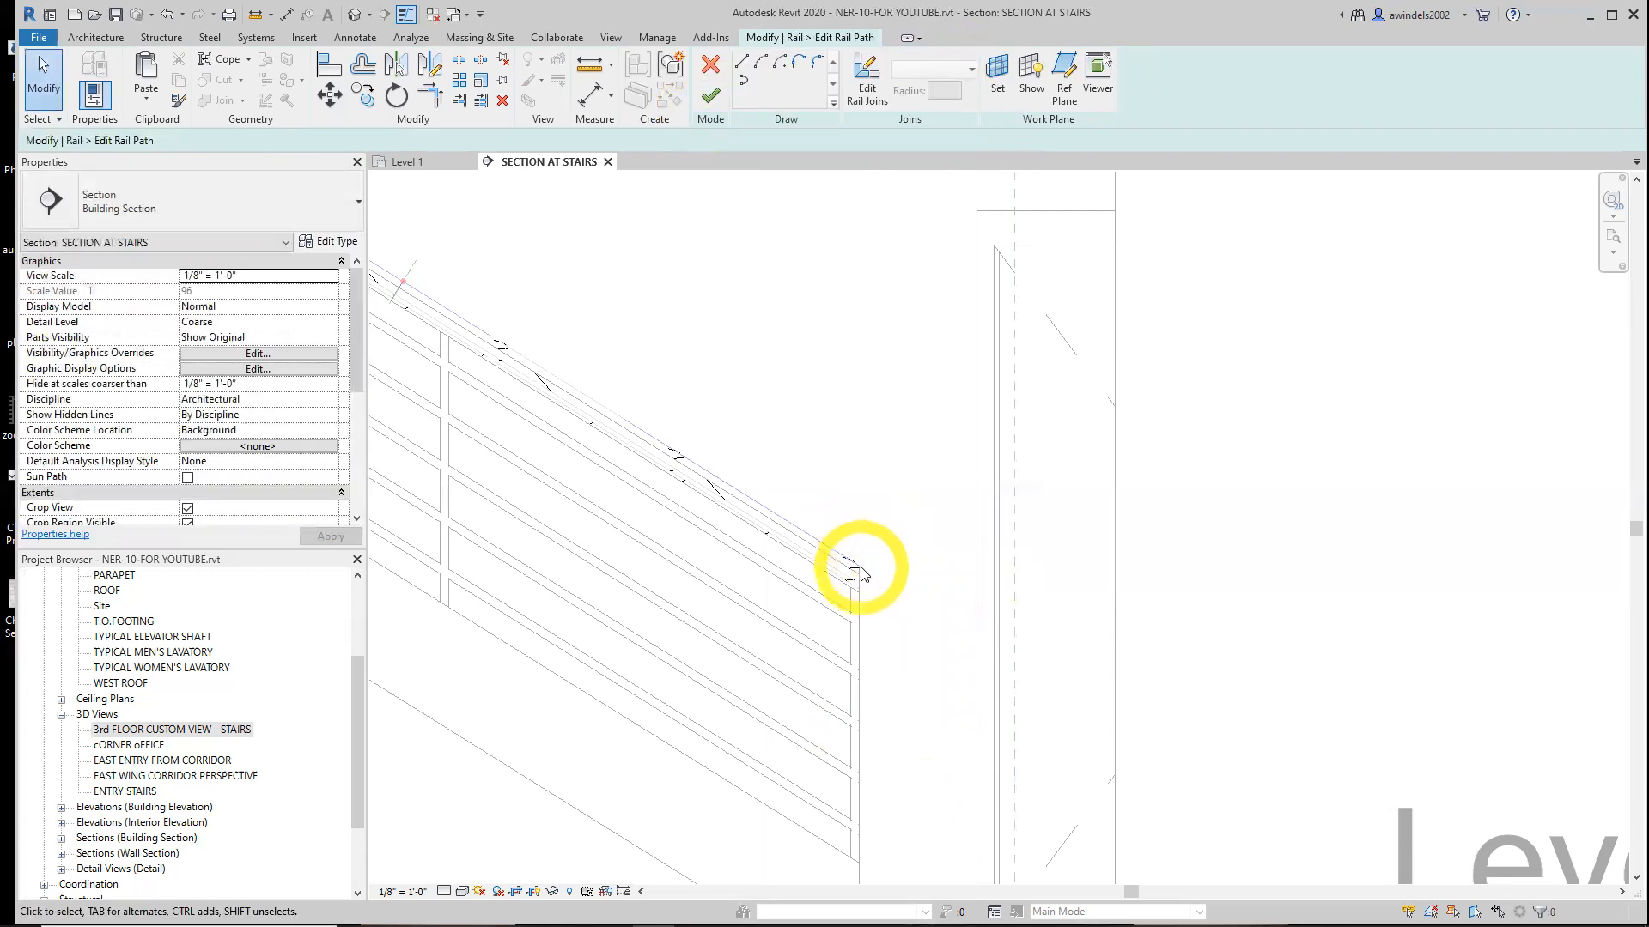
{"action": "left_click", "coordinate": [743, 67]}
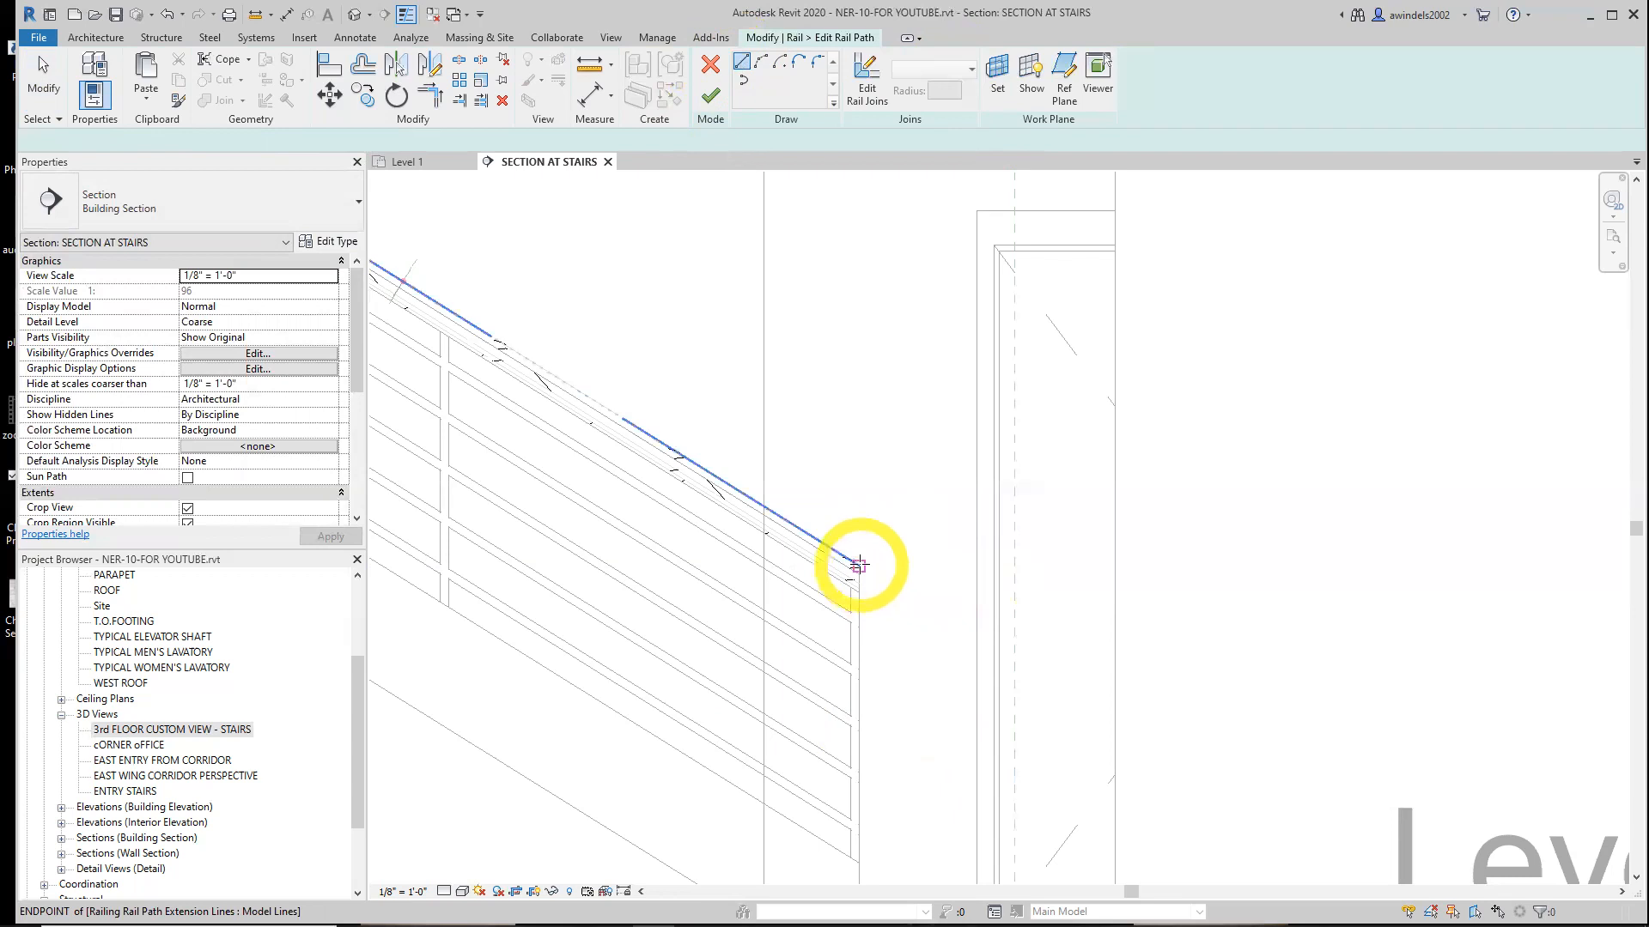
{"action": "left_click", "coordinate": [859, 566]}
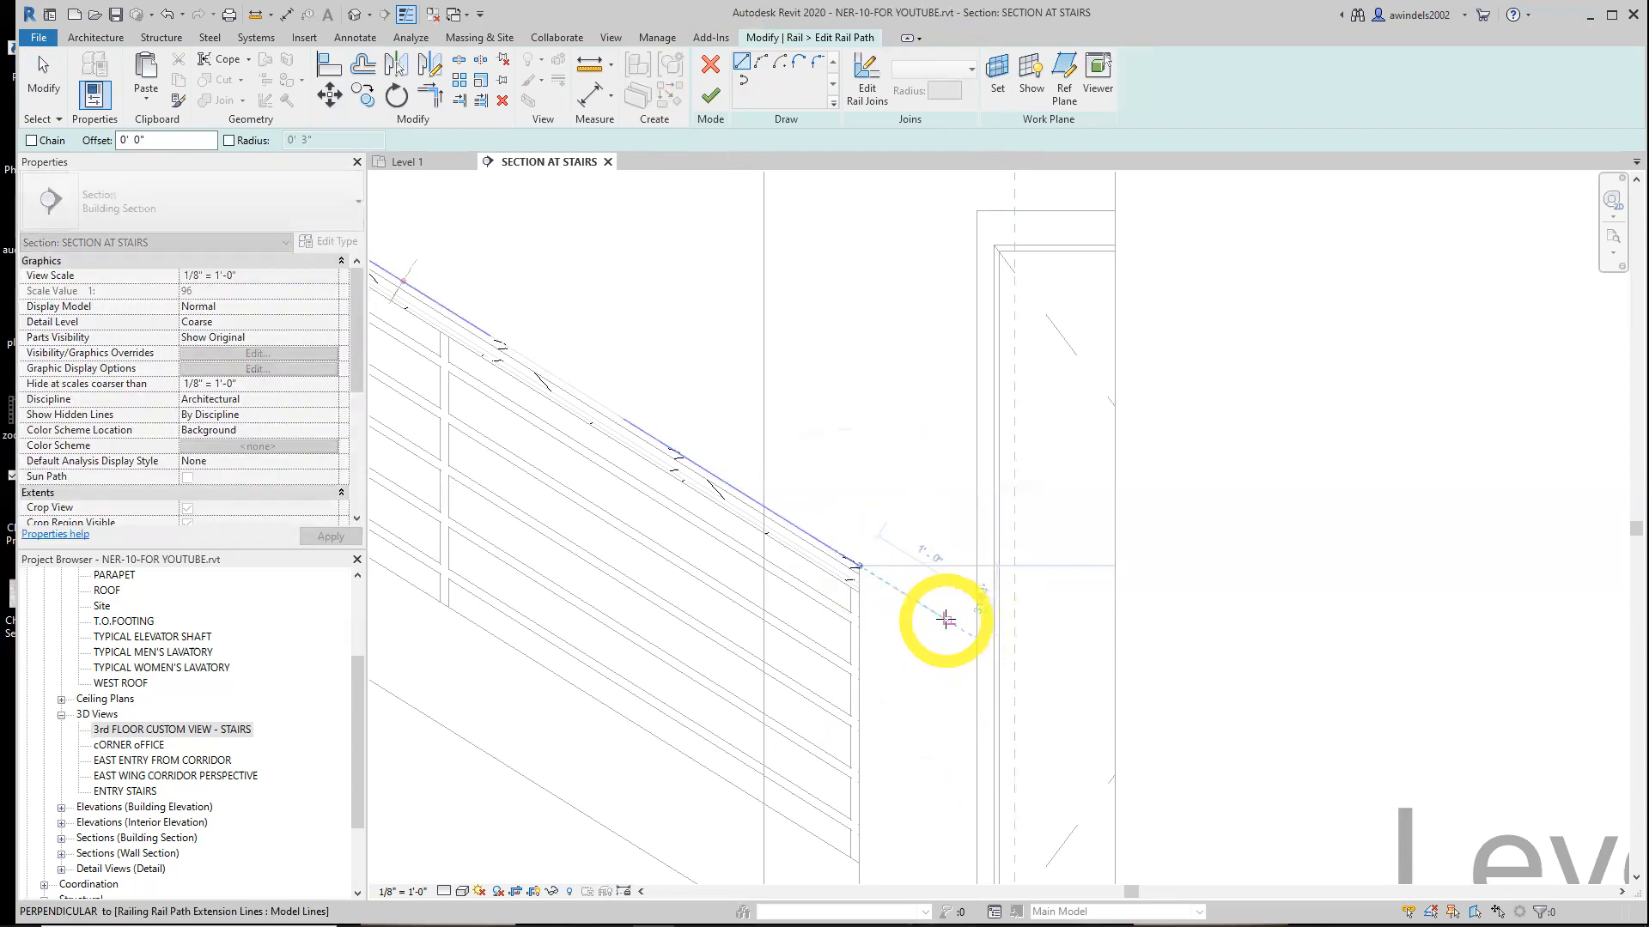
{"action": "left_click", "coordinate": [946, 619]}
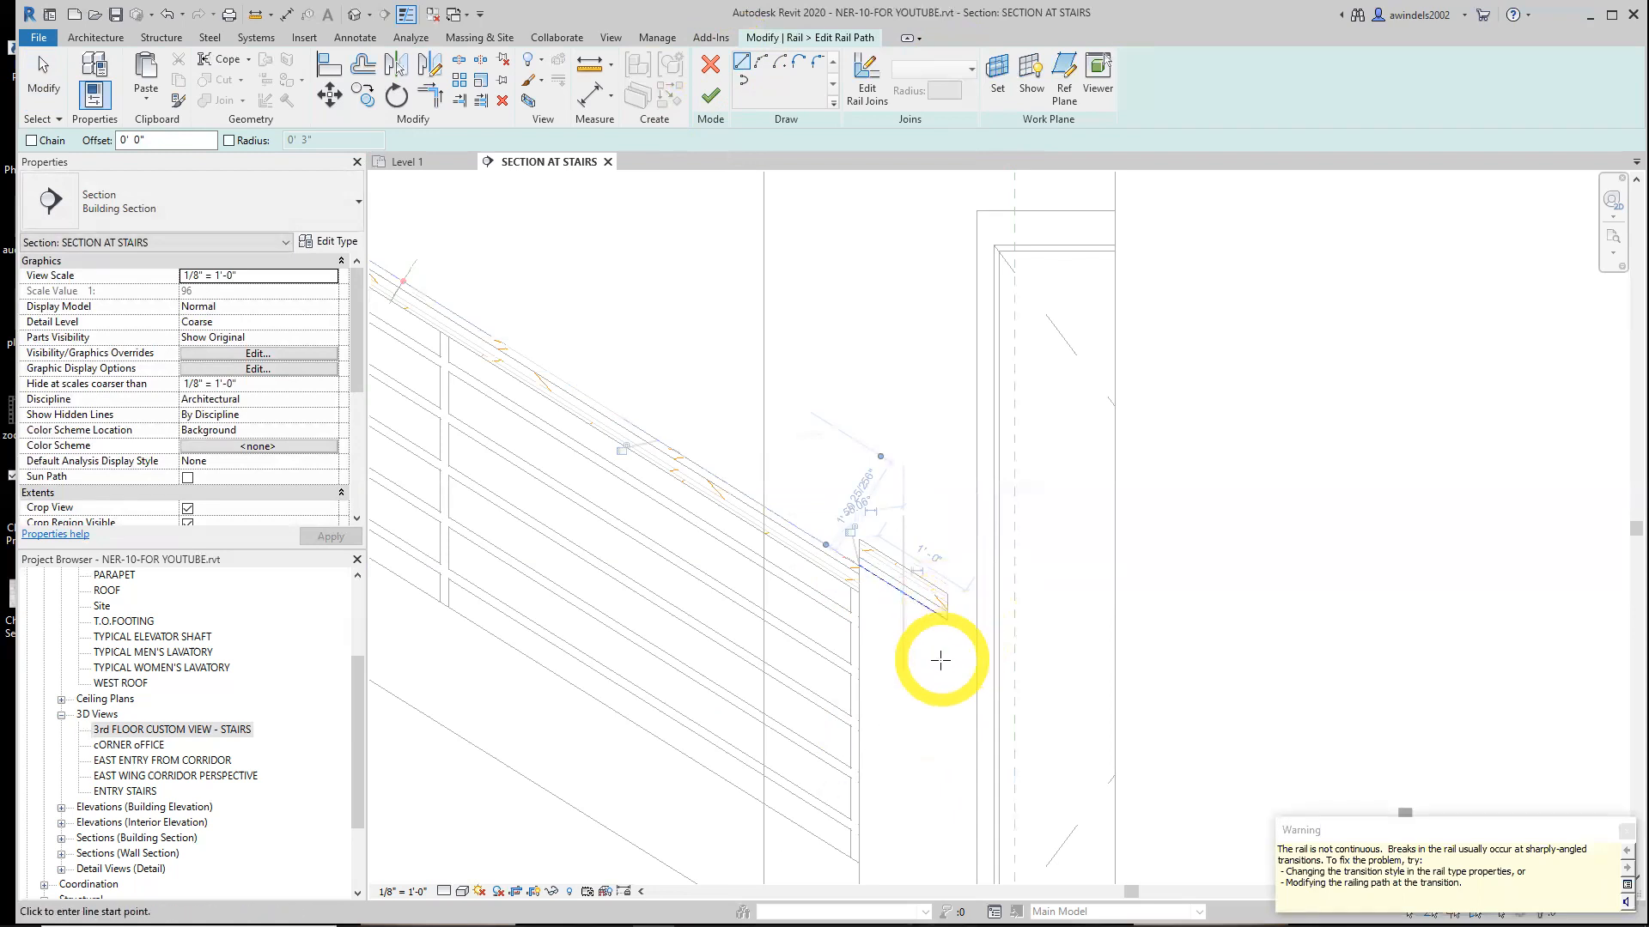
{"action": "left_click", "coordinate": [867, 89]}
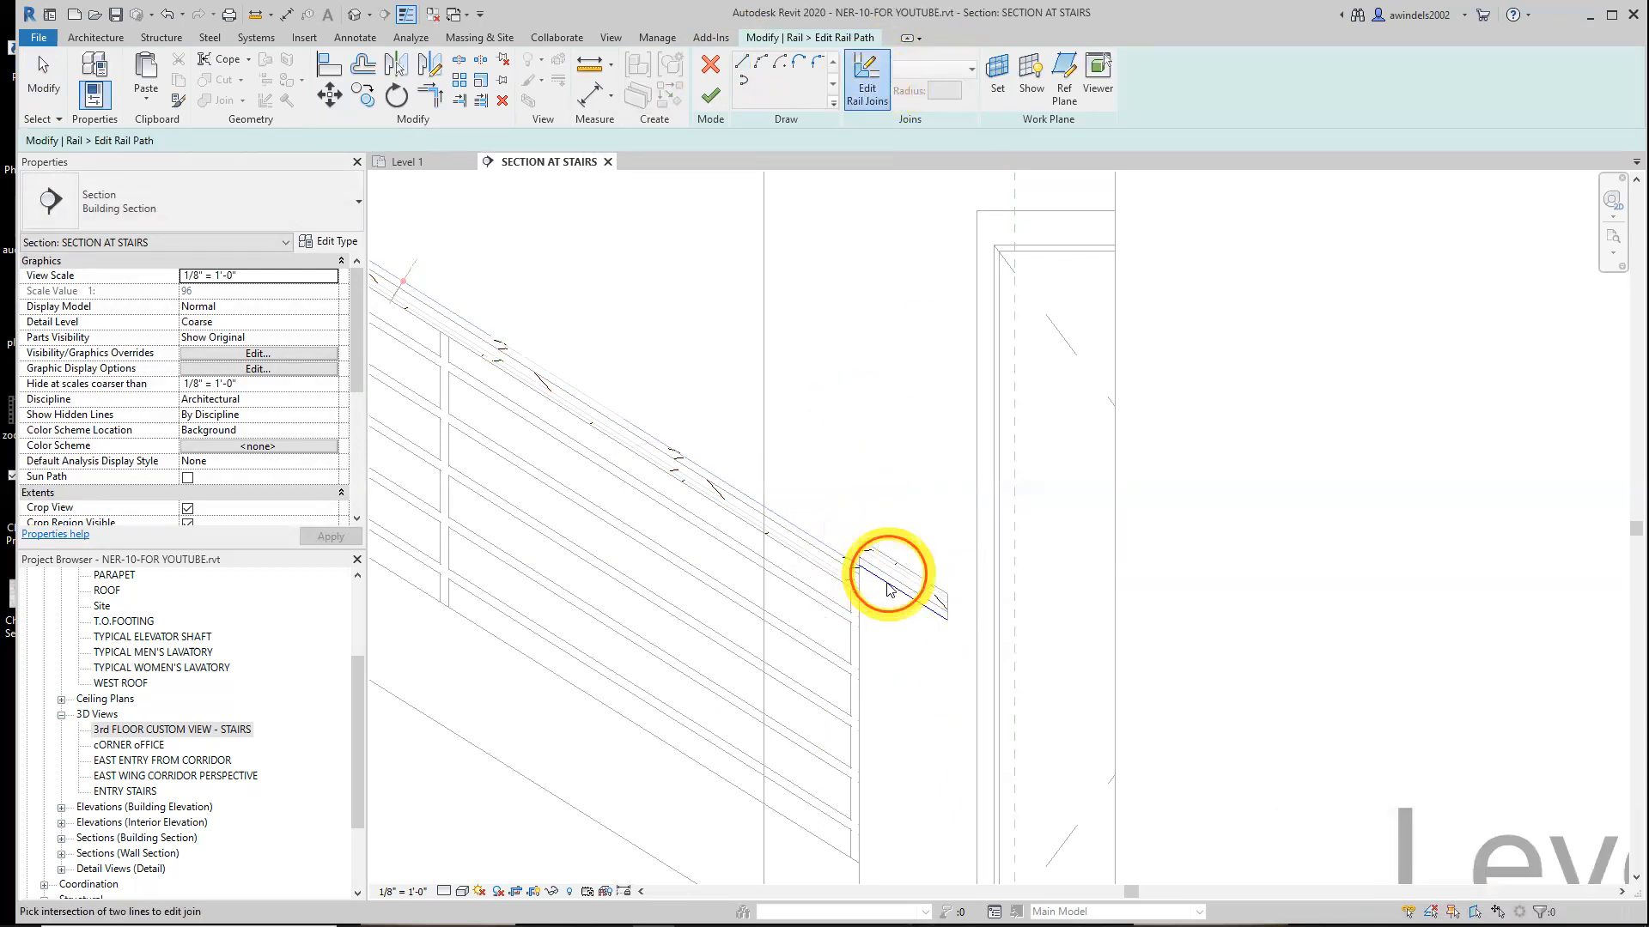
{"action": "left_click", "coordinate": [710, 95]}
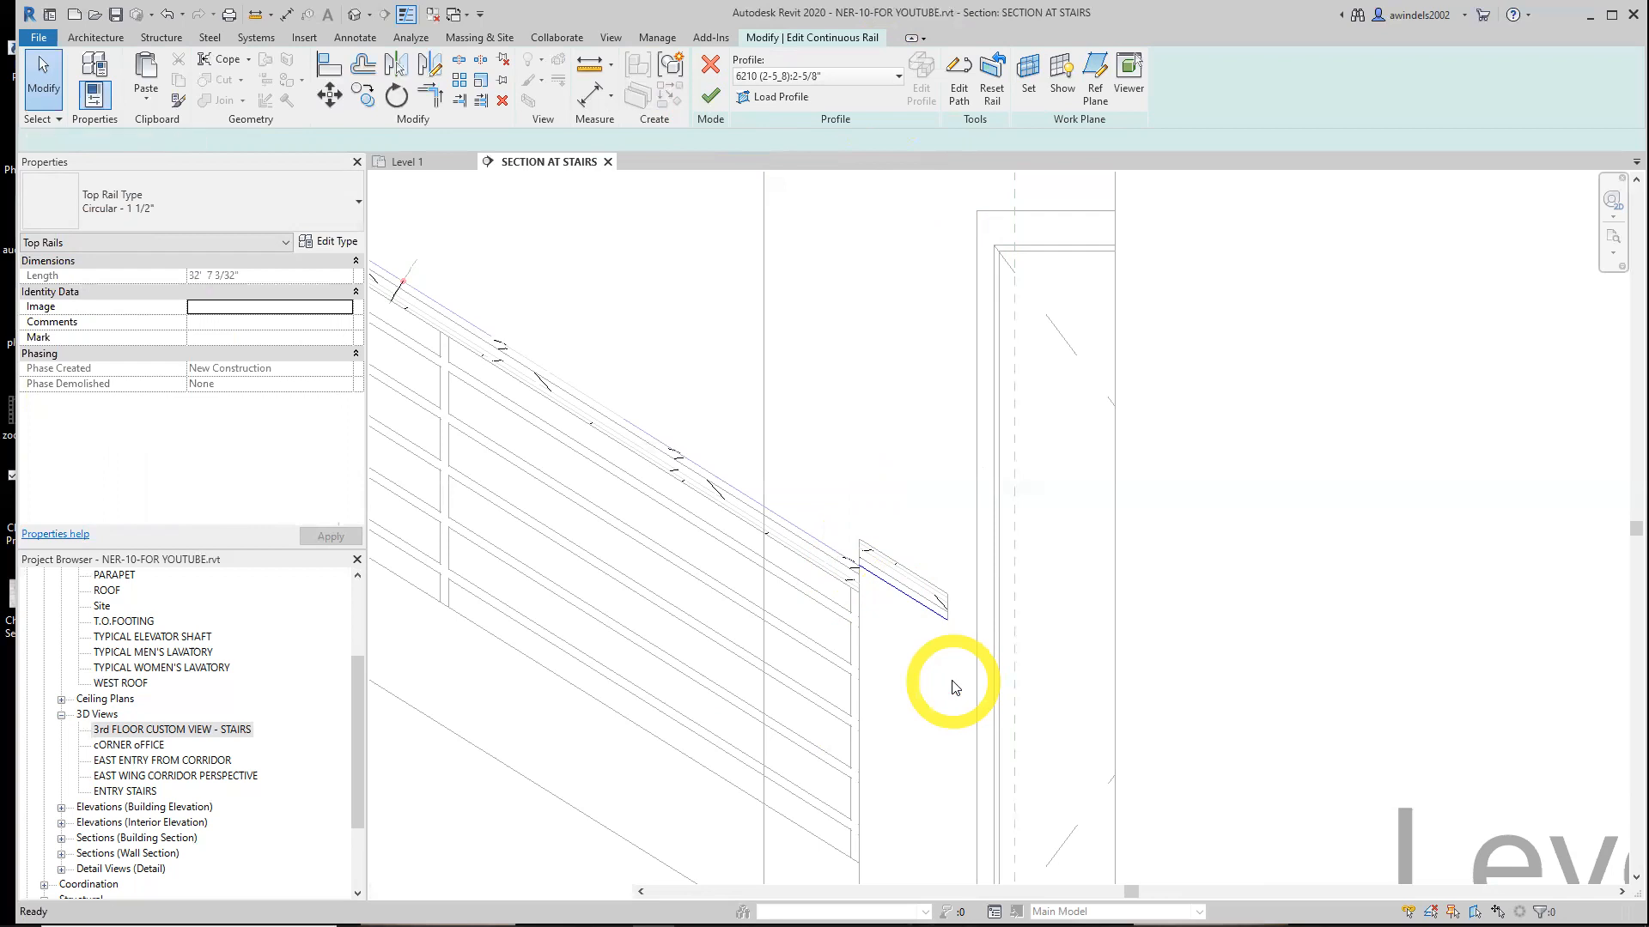
{"action": "left_click", "coordinate": [894, 294]}
{"action": "left_click", "coordinate": [708, 67]}
{"action": "left_click", "coordinate": [709, 69]}
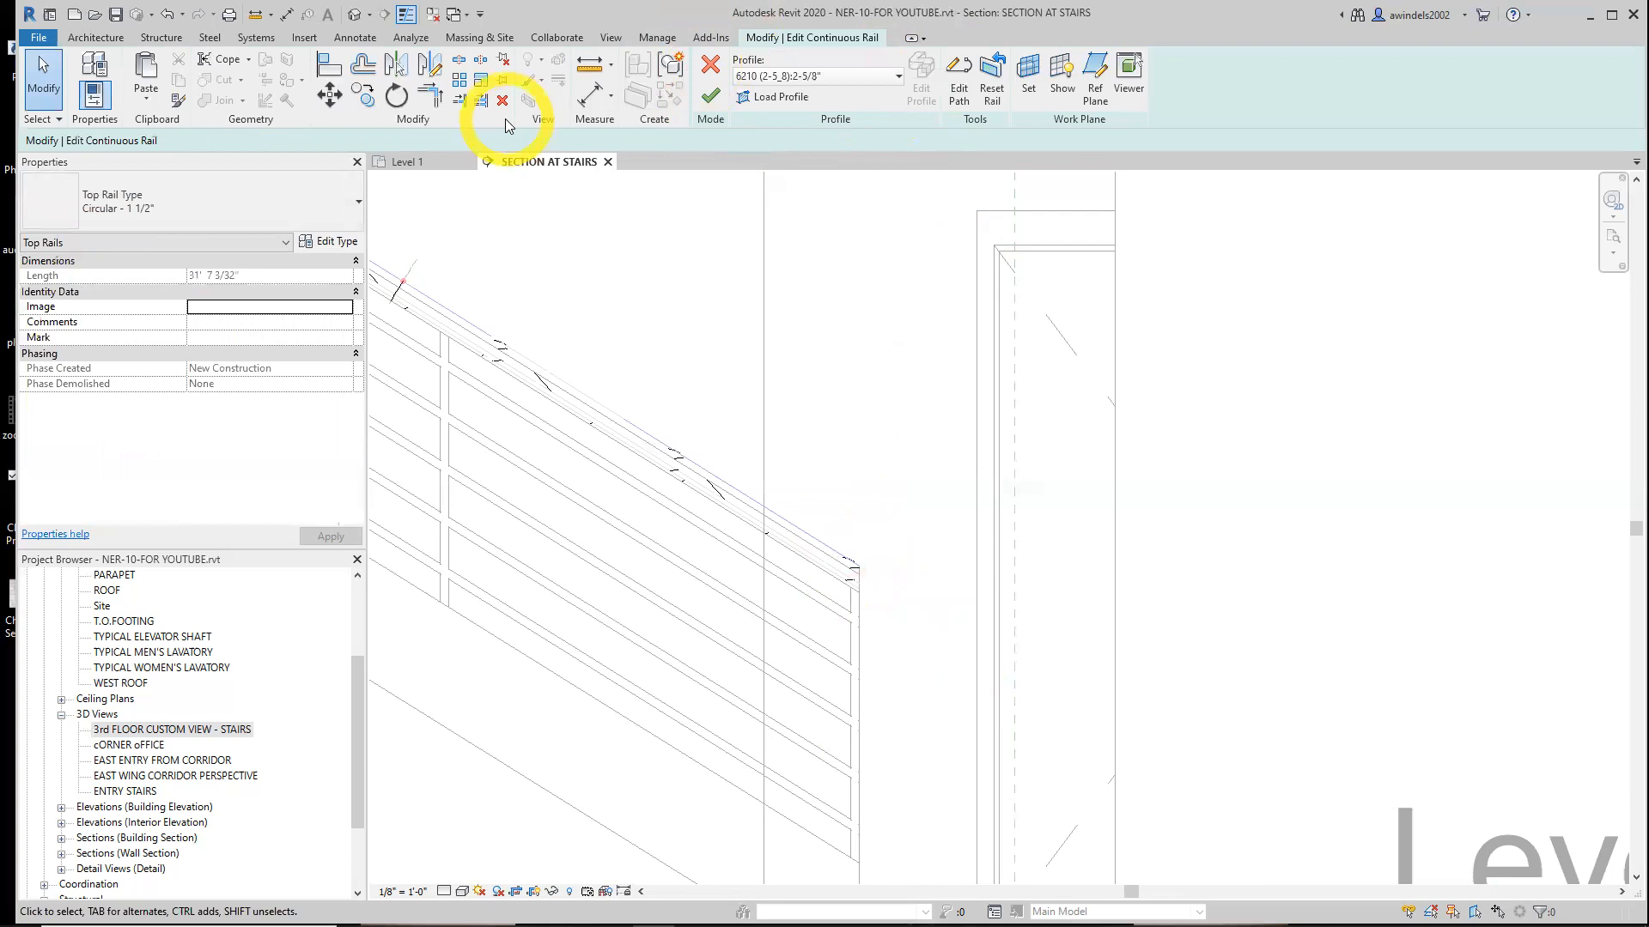
{"action": "left_click", "coordinate": [354, 204]}
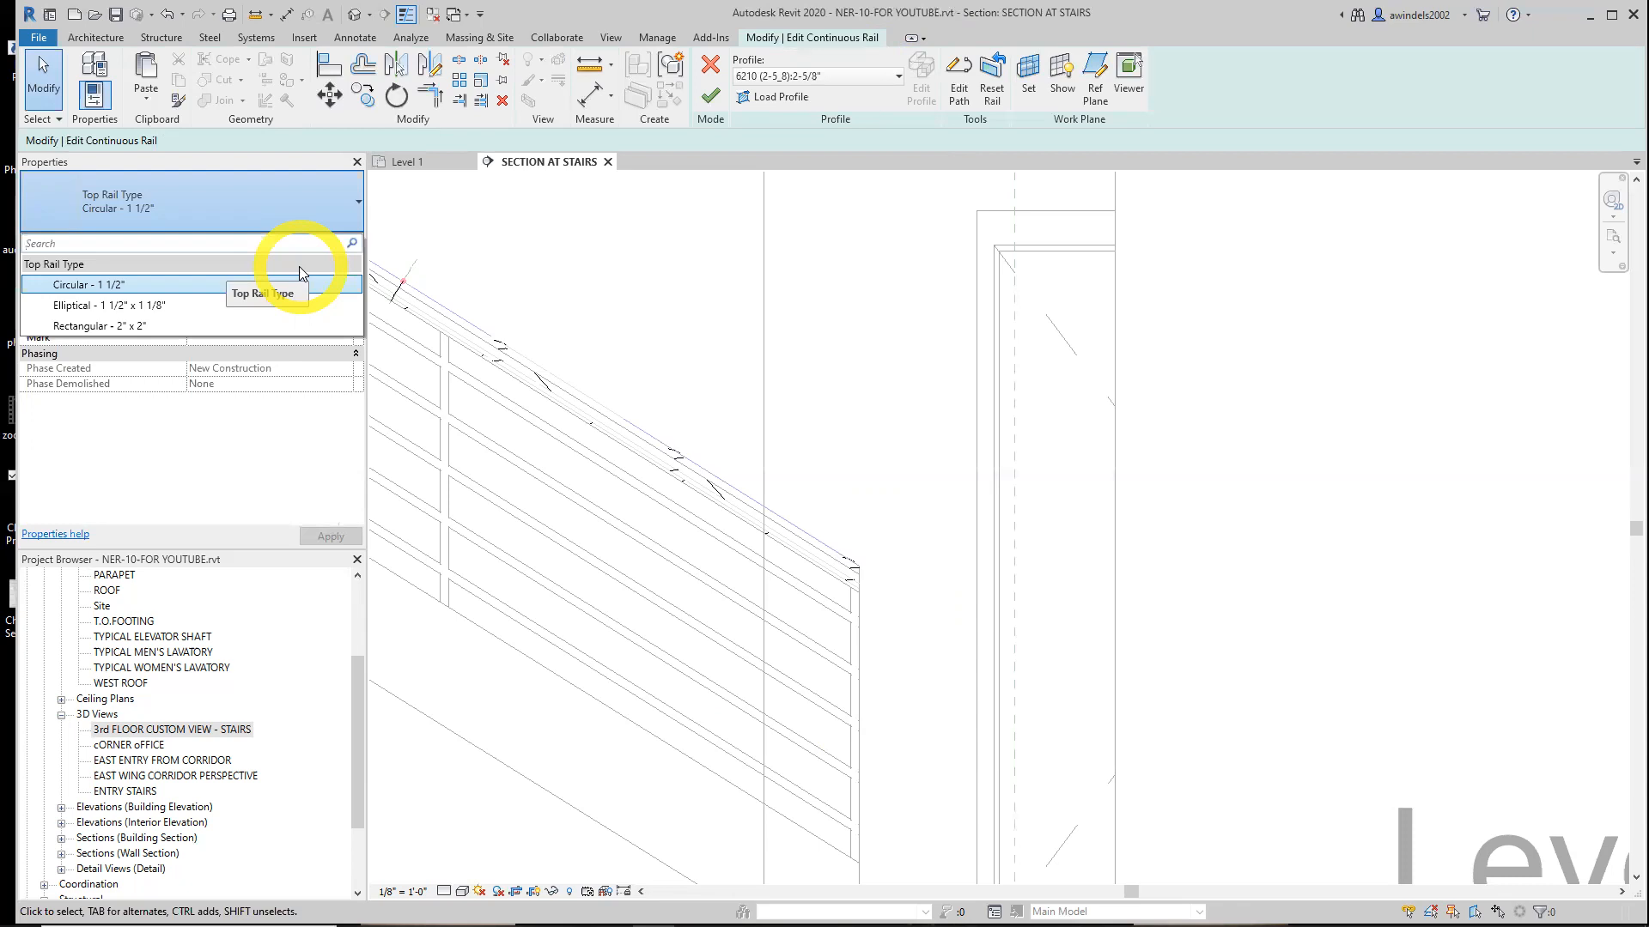
{"action": "left_click", "coordinate": [756, 552]}
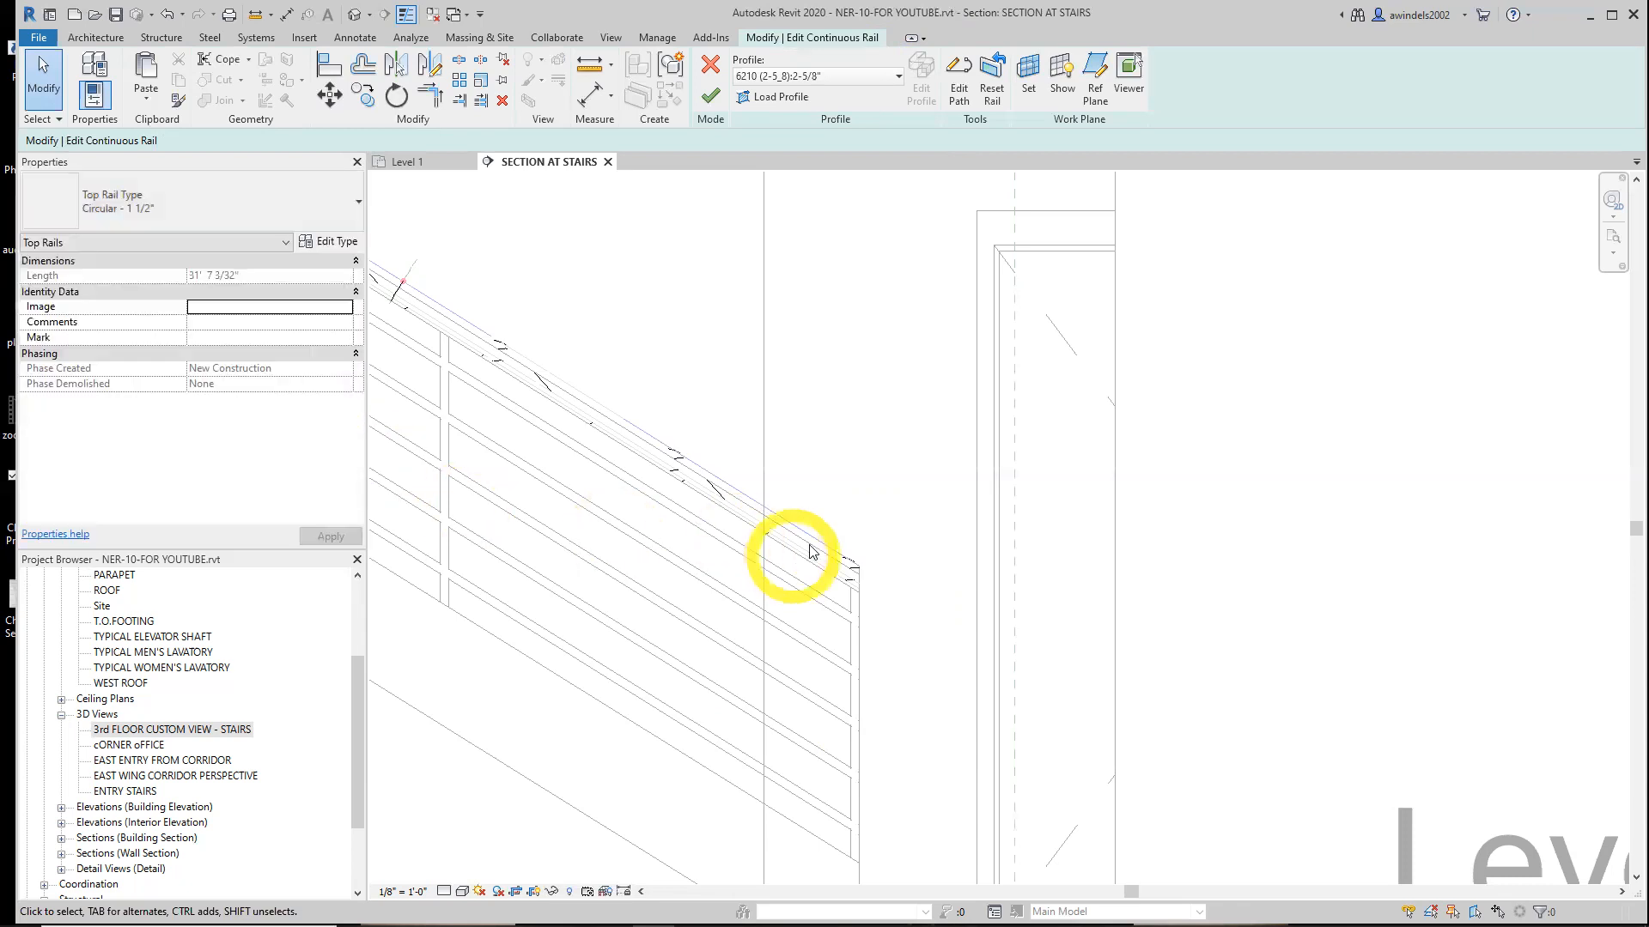
{"action": "left_click", "coordinate": [710, 65]}
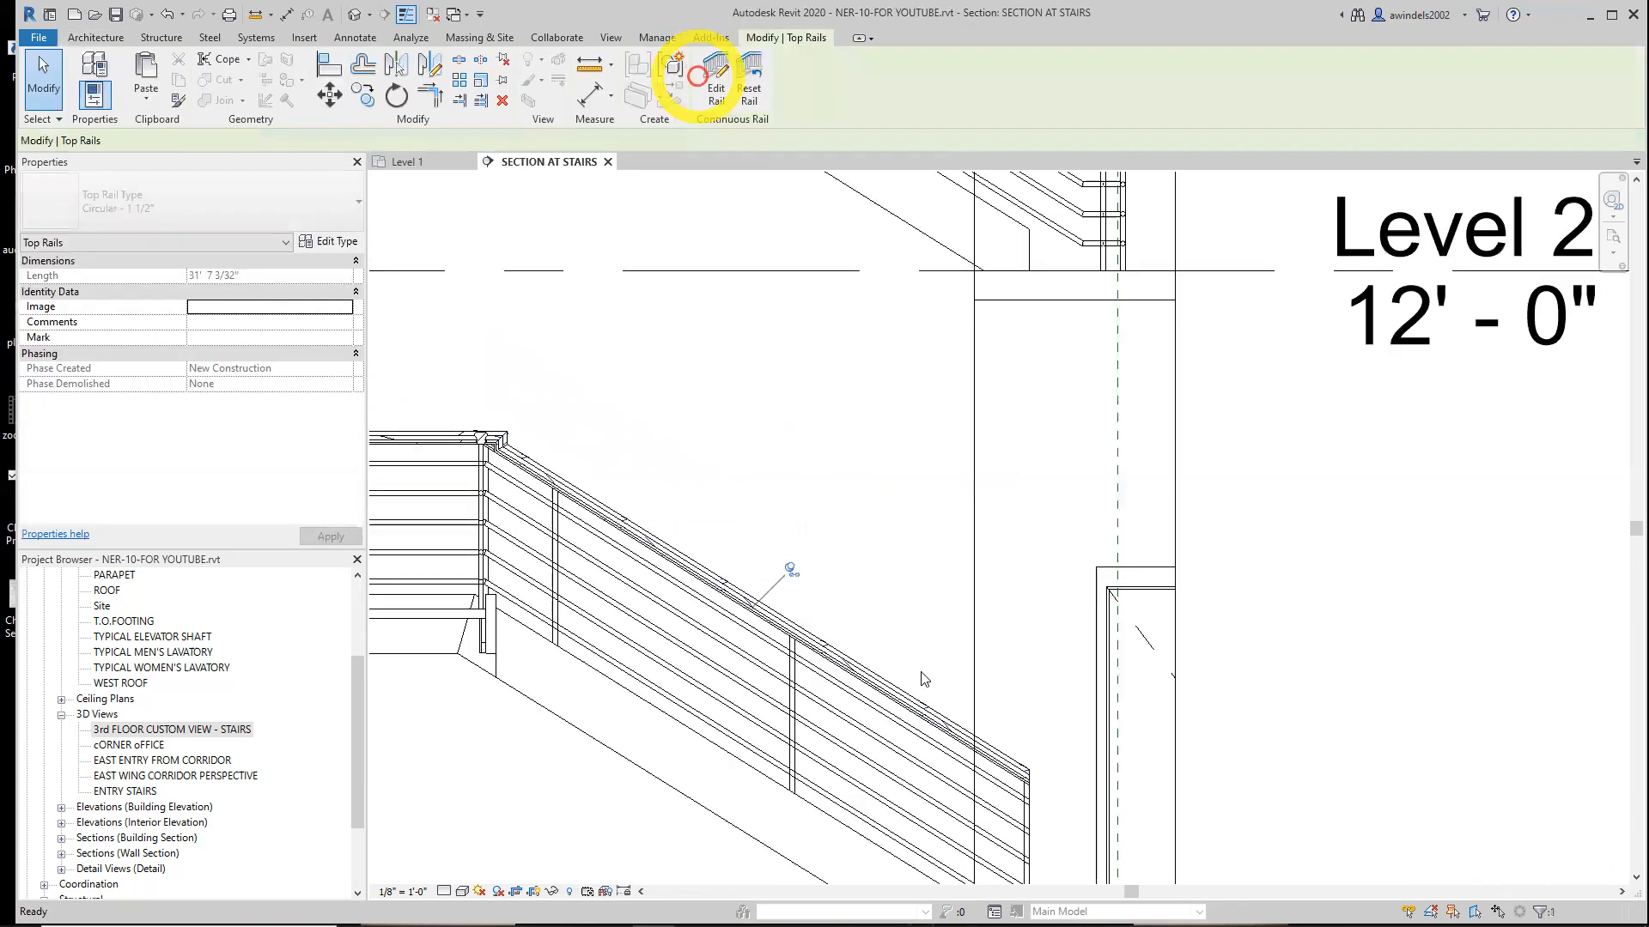
Select the stair's top rail again and open it for rail editing
{"action": "left_click", "coordinate": [937, 720]}
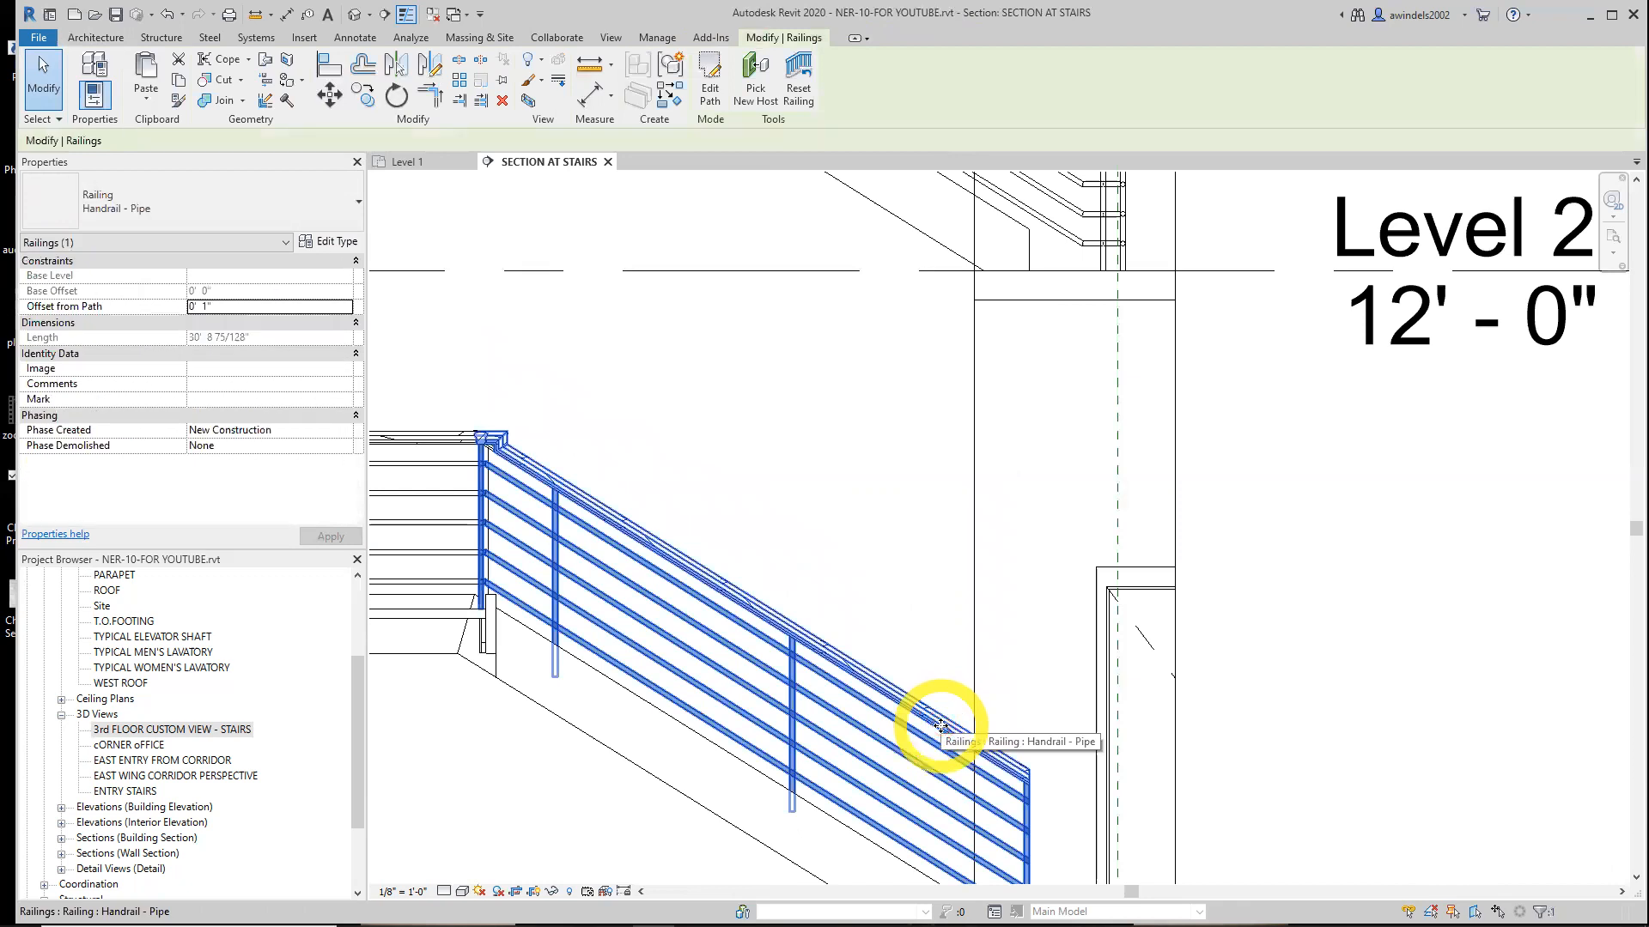
{"action": "left_click", "coordinate": [944, 672]}
{"action": "key", "text": "Escape"}
{"action": "scroll", "coordinate": [1053, 772], "scroll_direction": "down", "scroll_amount": 1}
{"action": "middle_click_drag", "start_coordinate": [1053, 771], "coordinate": [913, 581]}
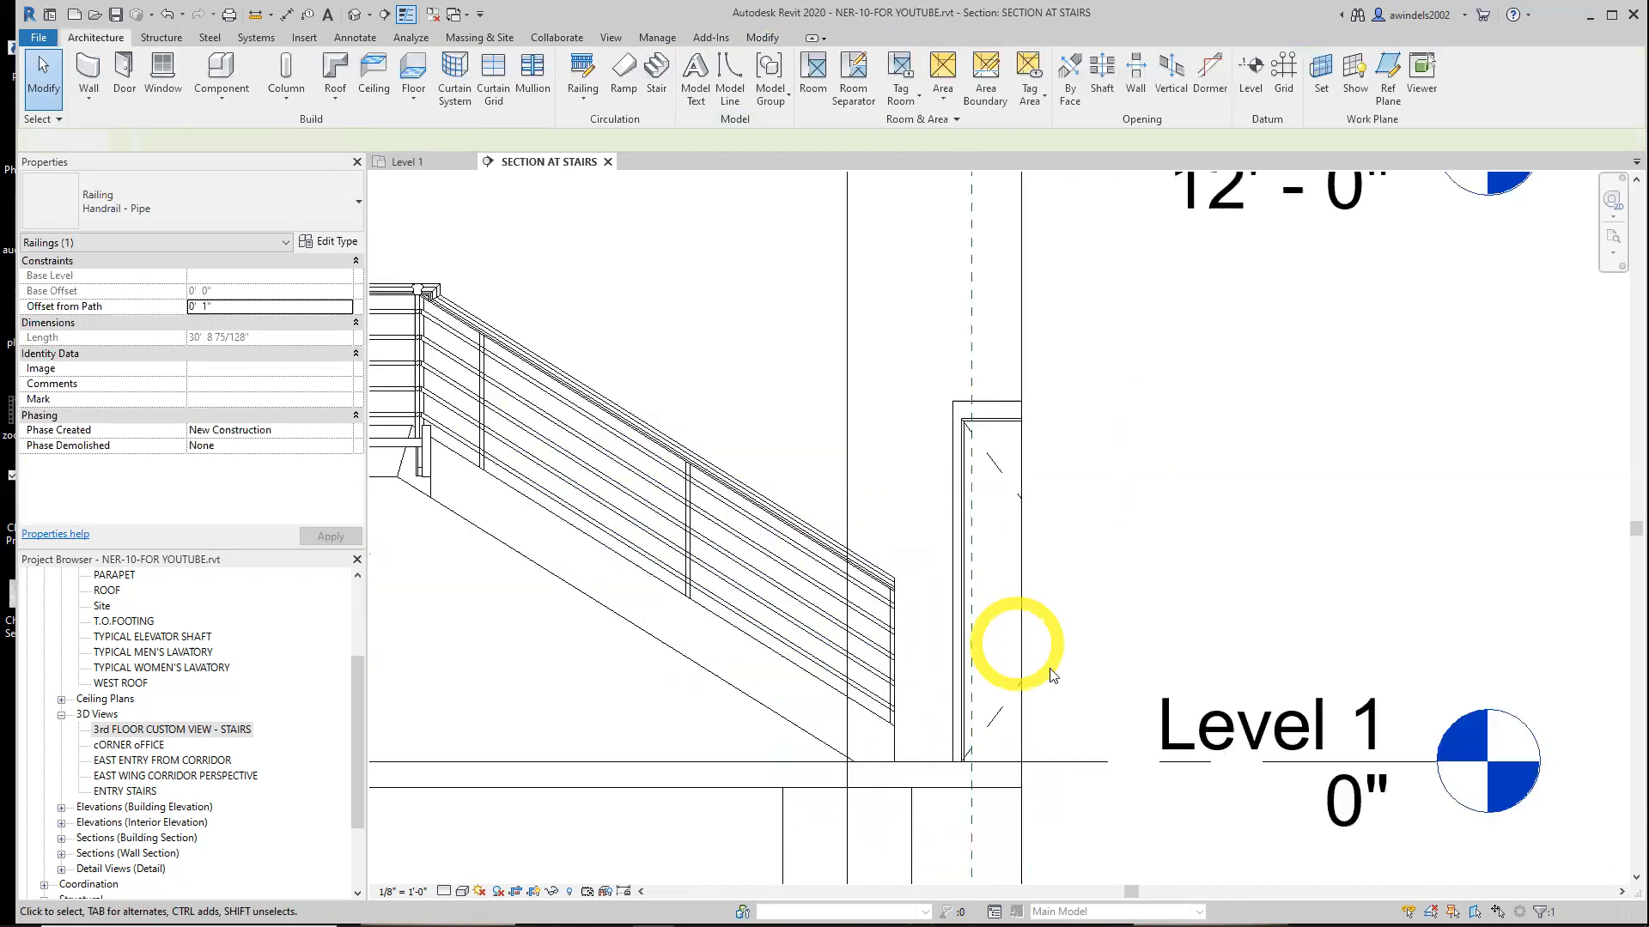
{"action": "scroll", "coordinate": [880, 586], "scroll_direction": "up", "scroll_amount": 1}
{"action": "key", "text": "Tab"}
{"action": "key", "text": "Tab"}
{"action": "key", "text": "Tab"}
{"action": "left_click", "coordinate": [885, 593]}
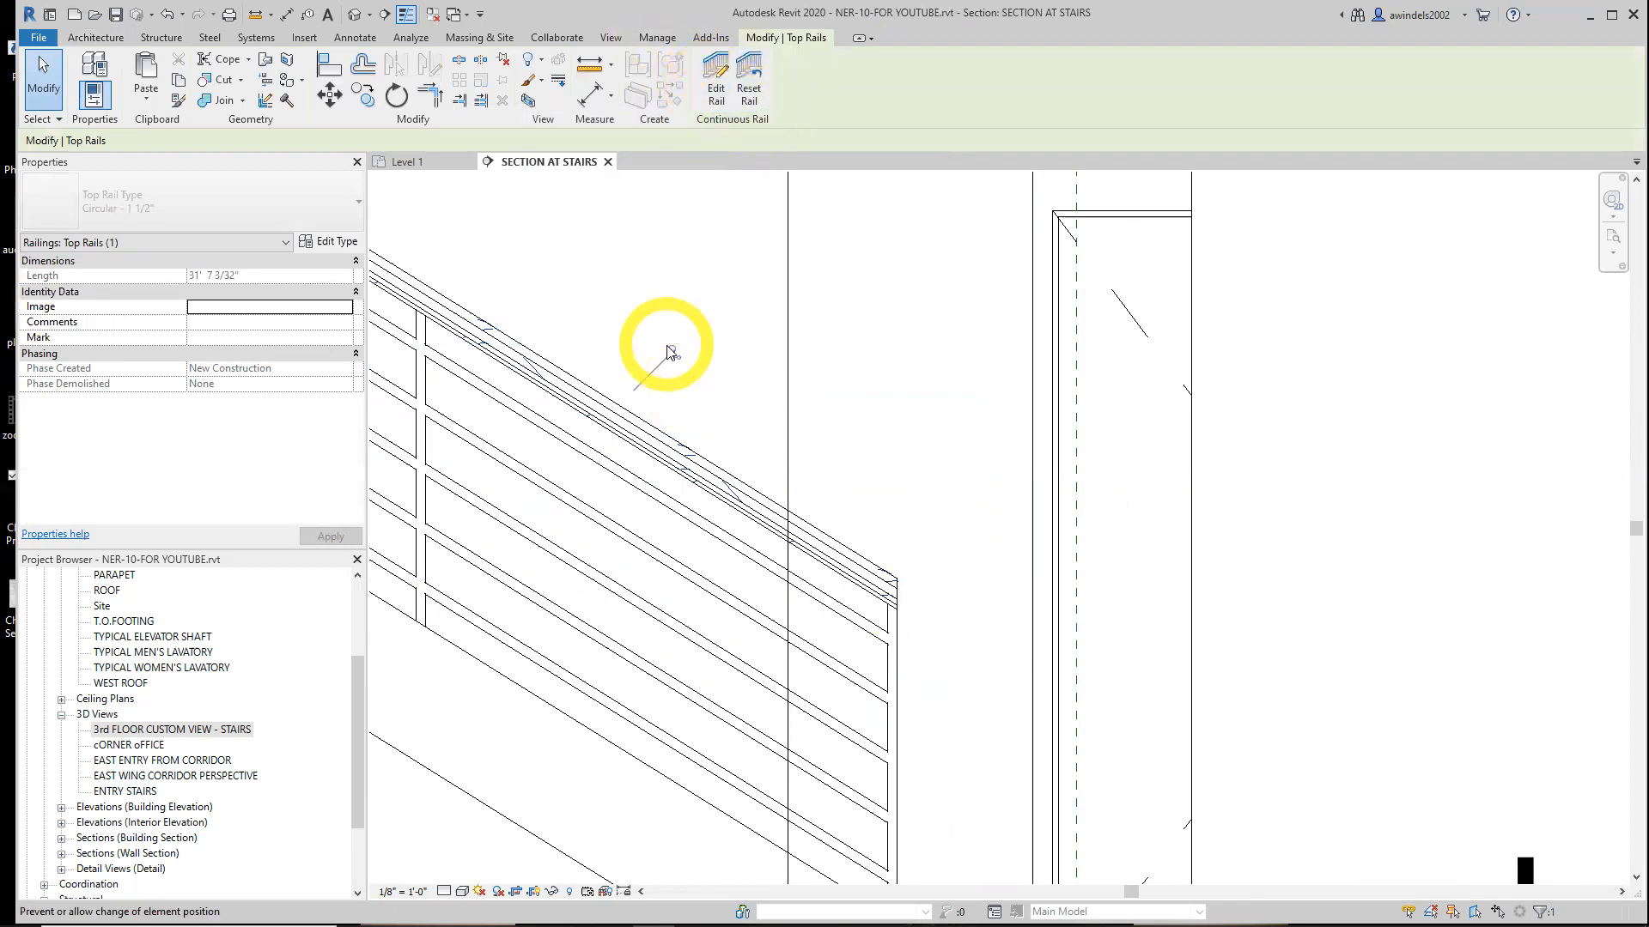
{"action": "left_click", "coordinate": [712, 79]}
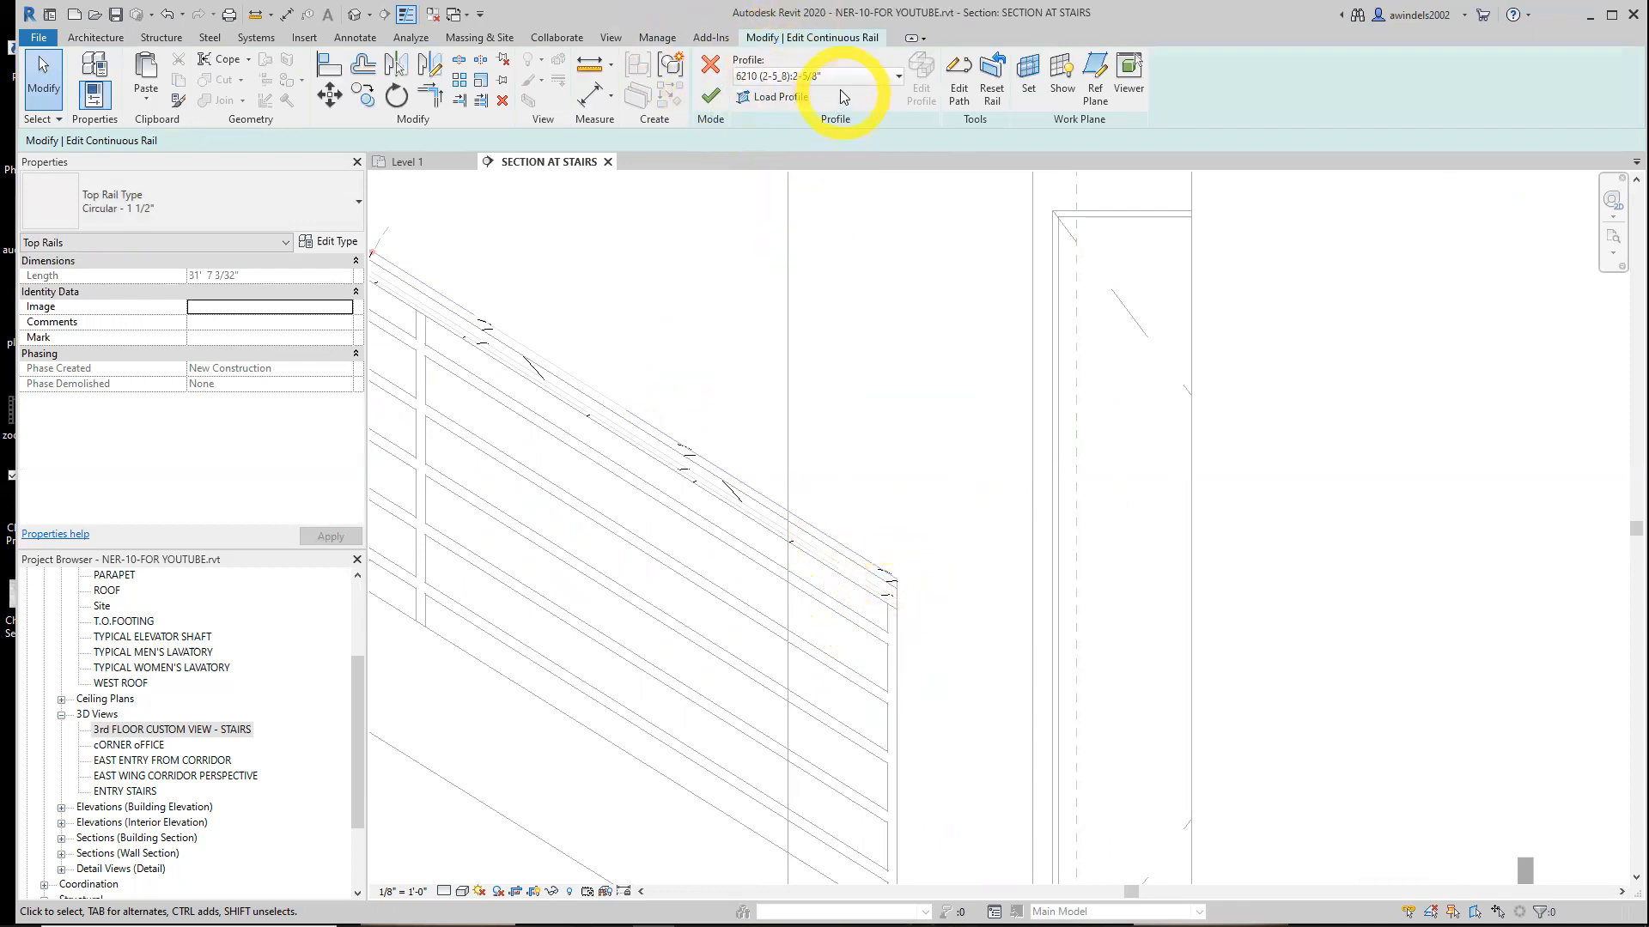
Open the top rail's path and draw a 1 extension line continuing from its lower end
{"action": "left_click", "coordinate": [960, 86]}
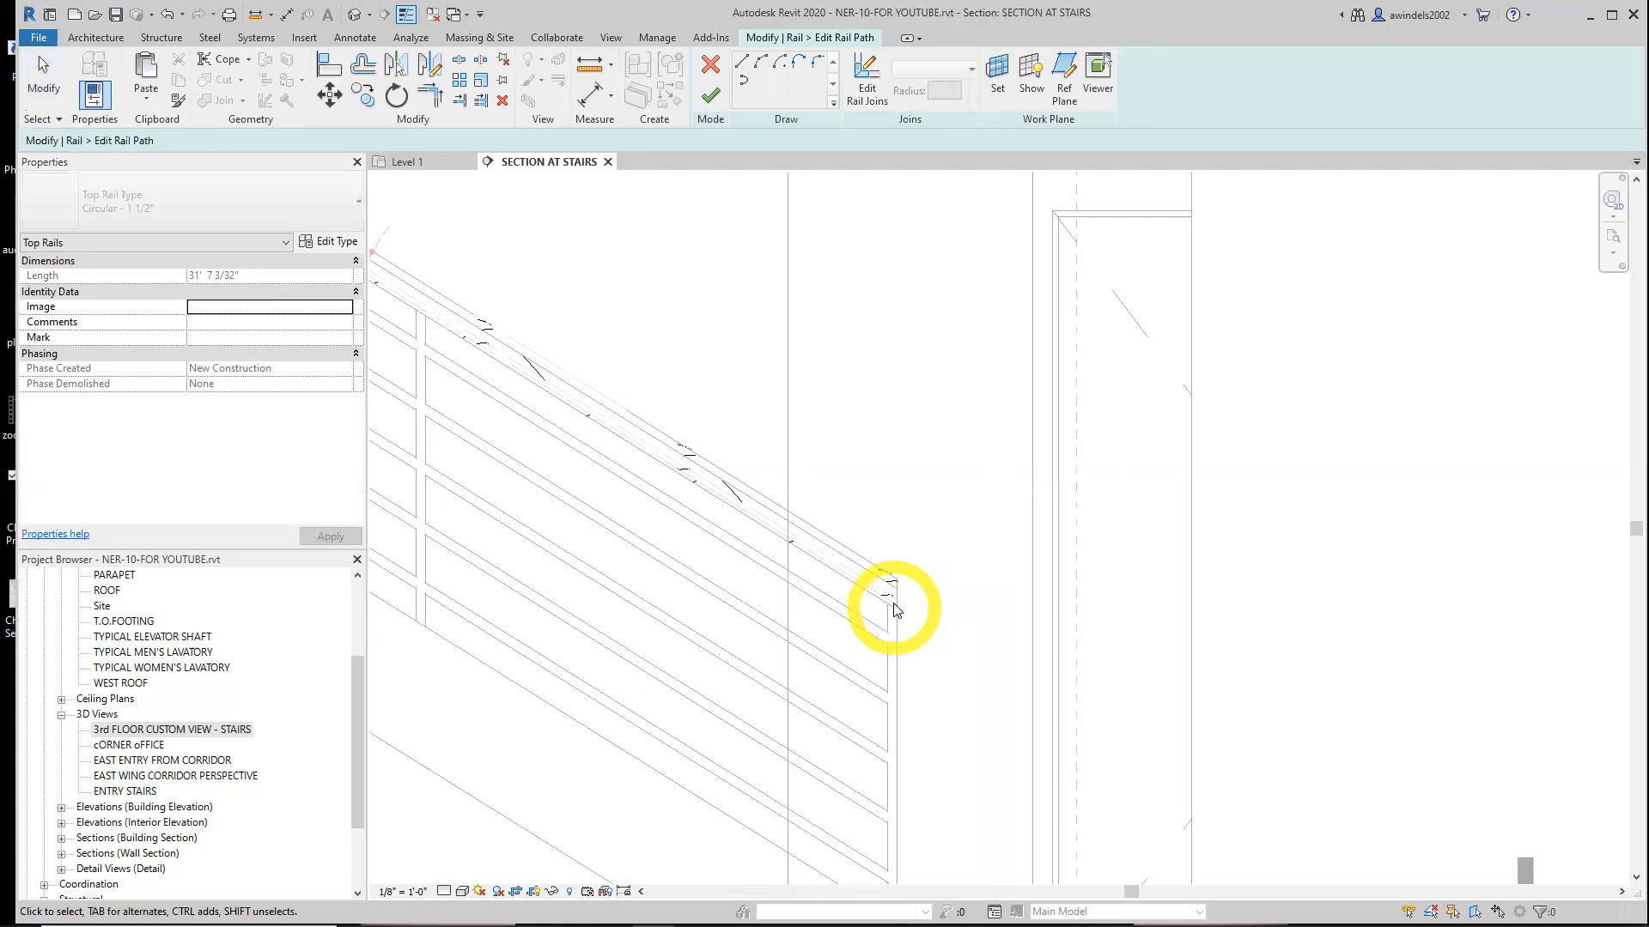
{"action": "left_click", "coordinate": [742, 61]}
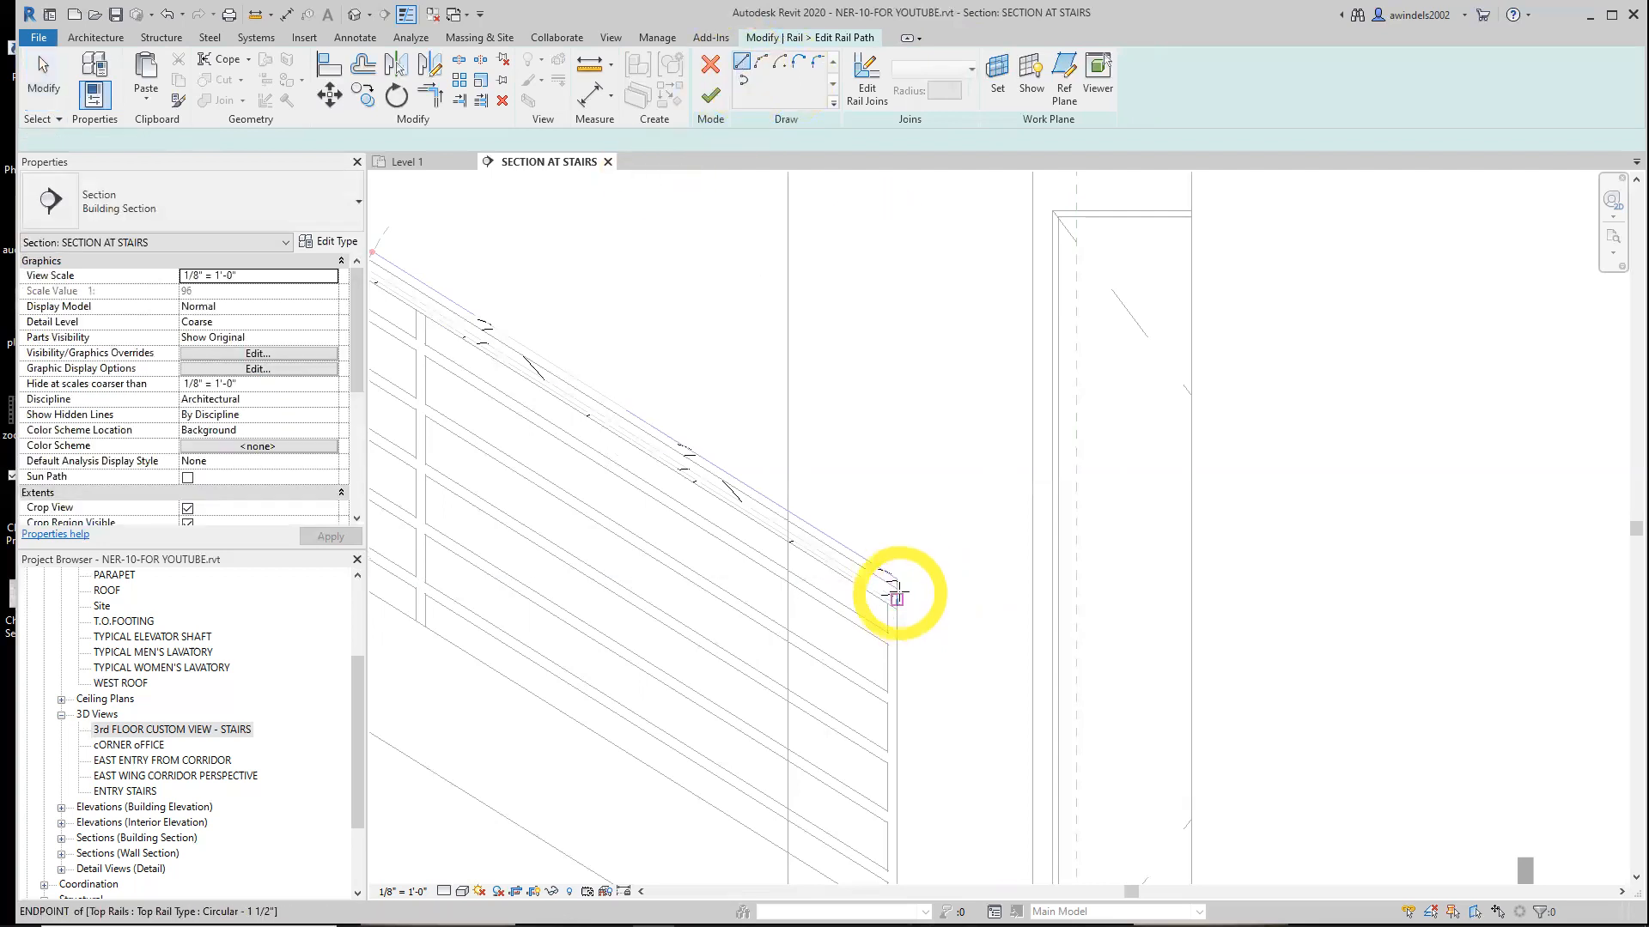
{"action": "left_click", "coordinate": [898, 606]}
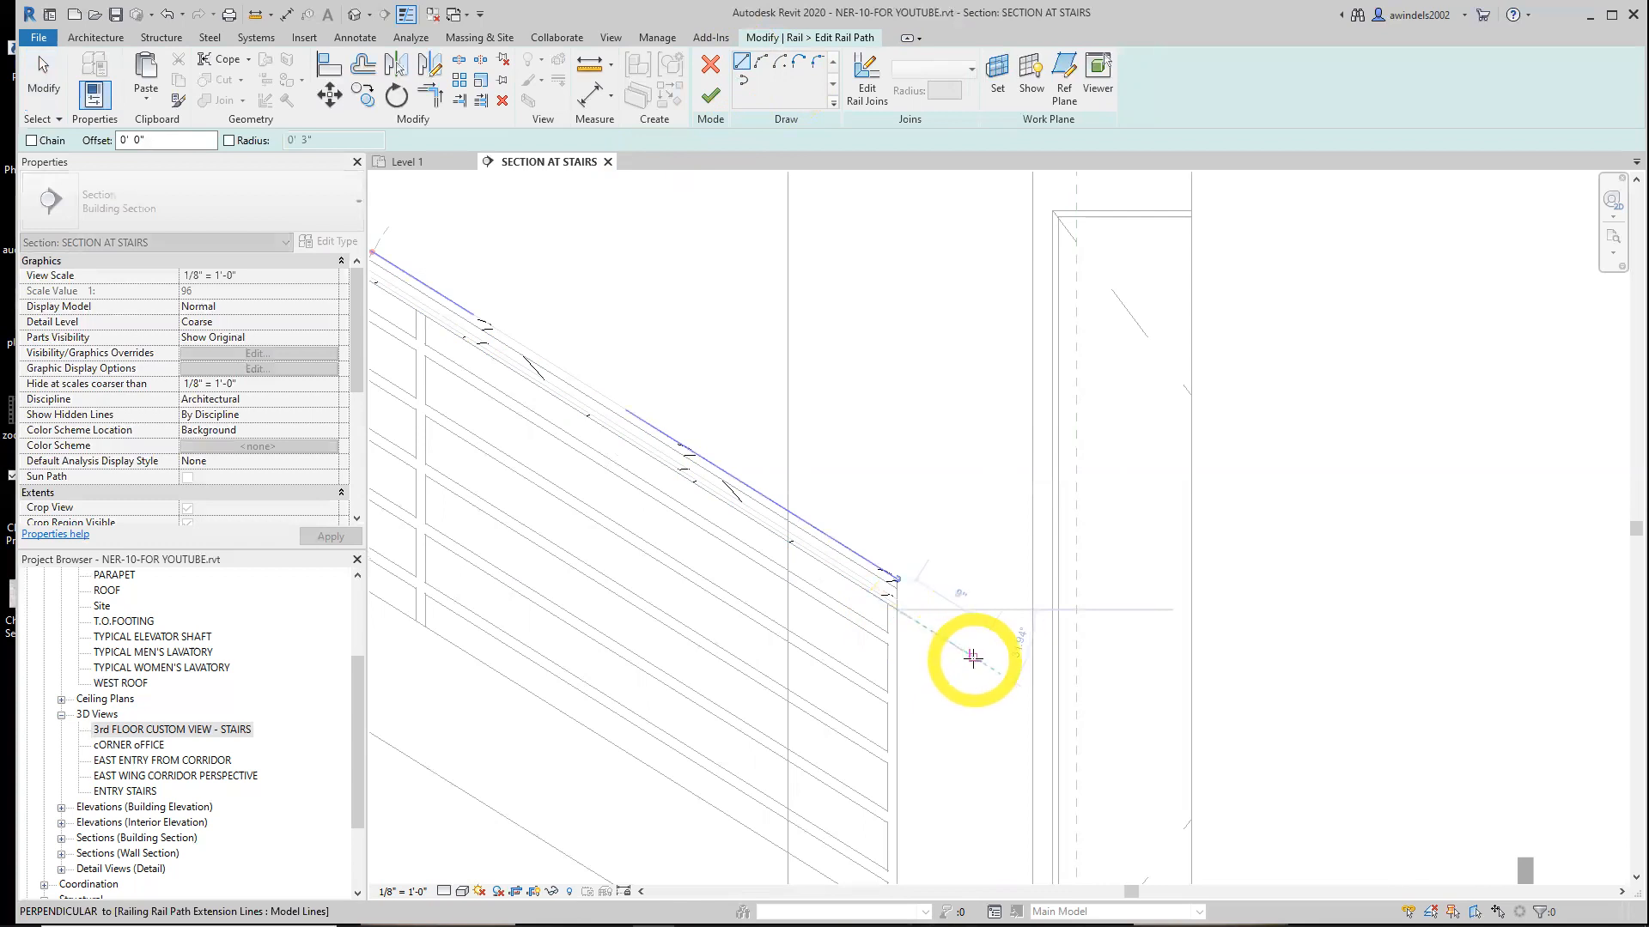
{"action": "type", "text": "1"}
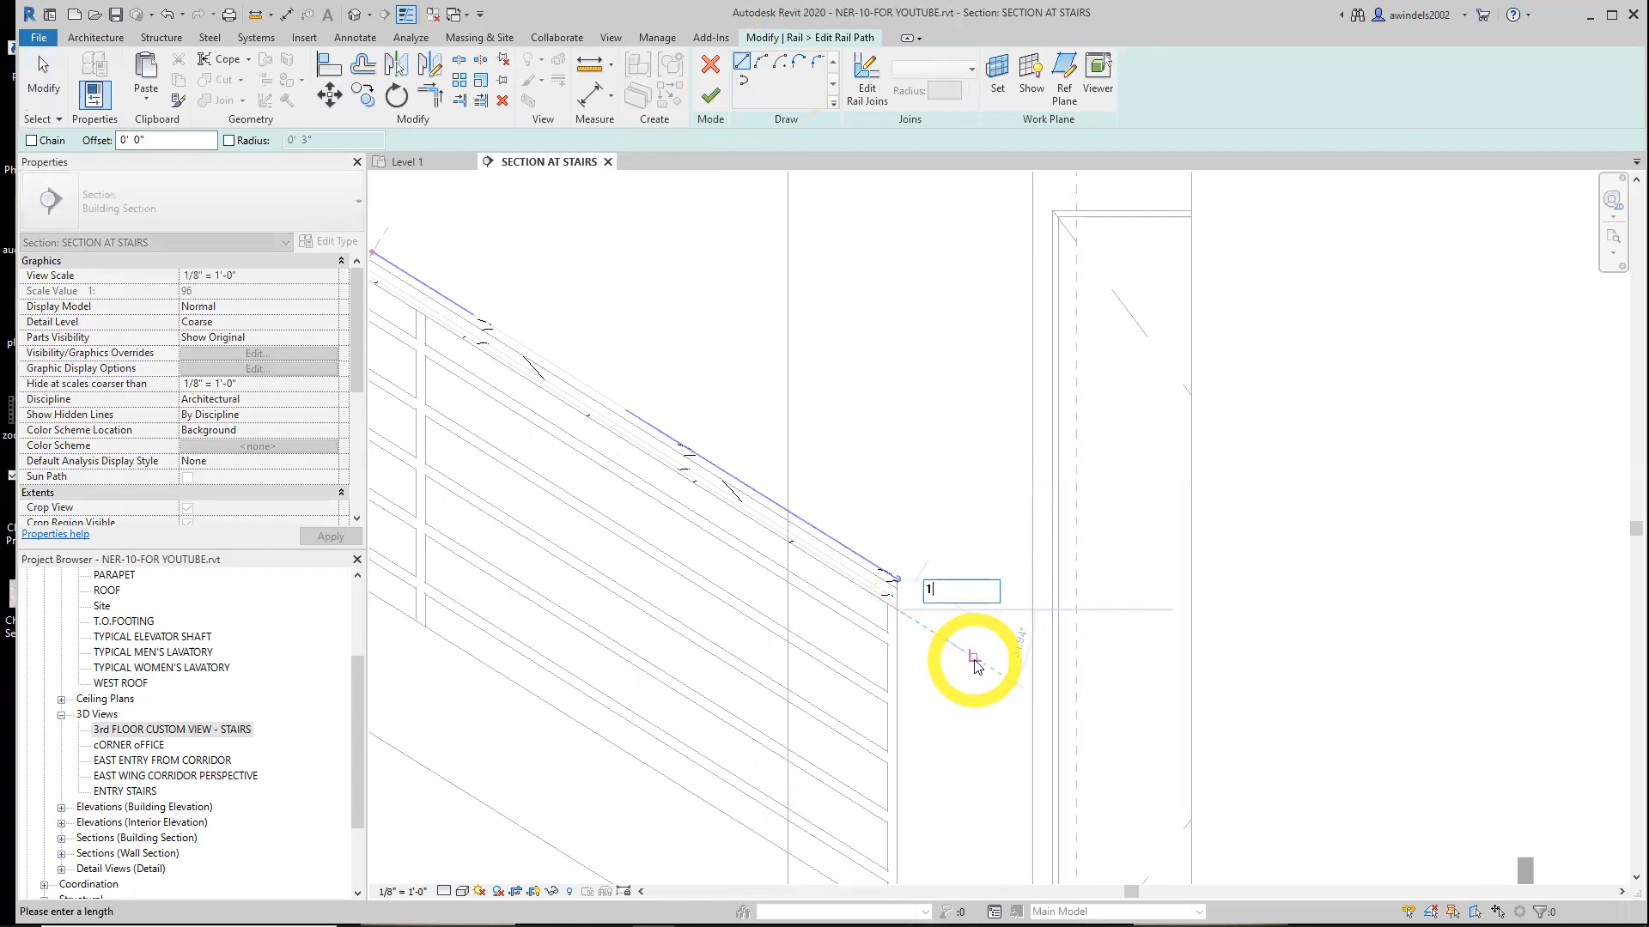
{"action": "key", "text": "Return"}
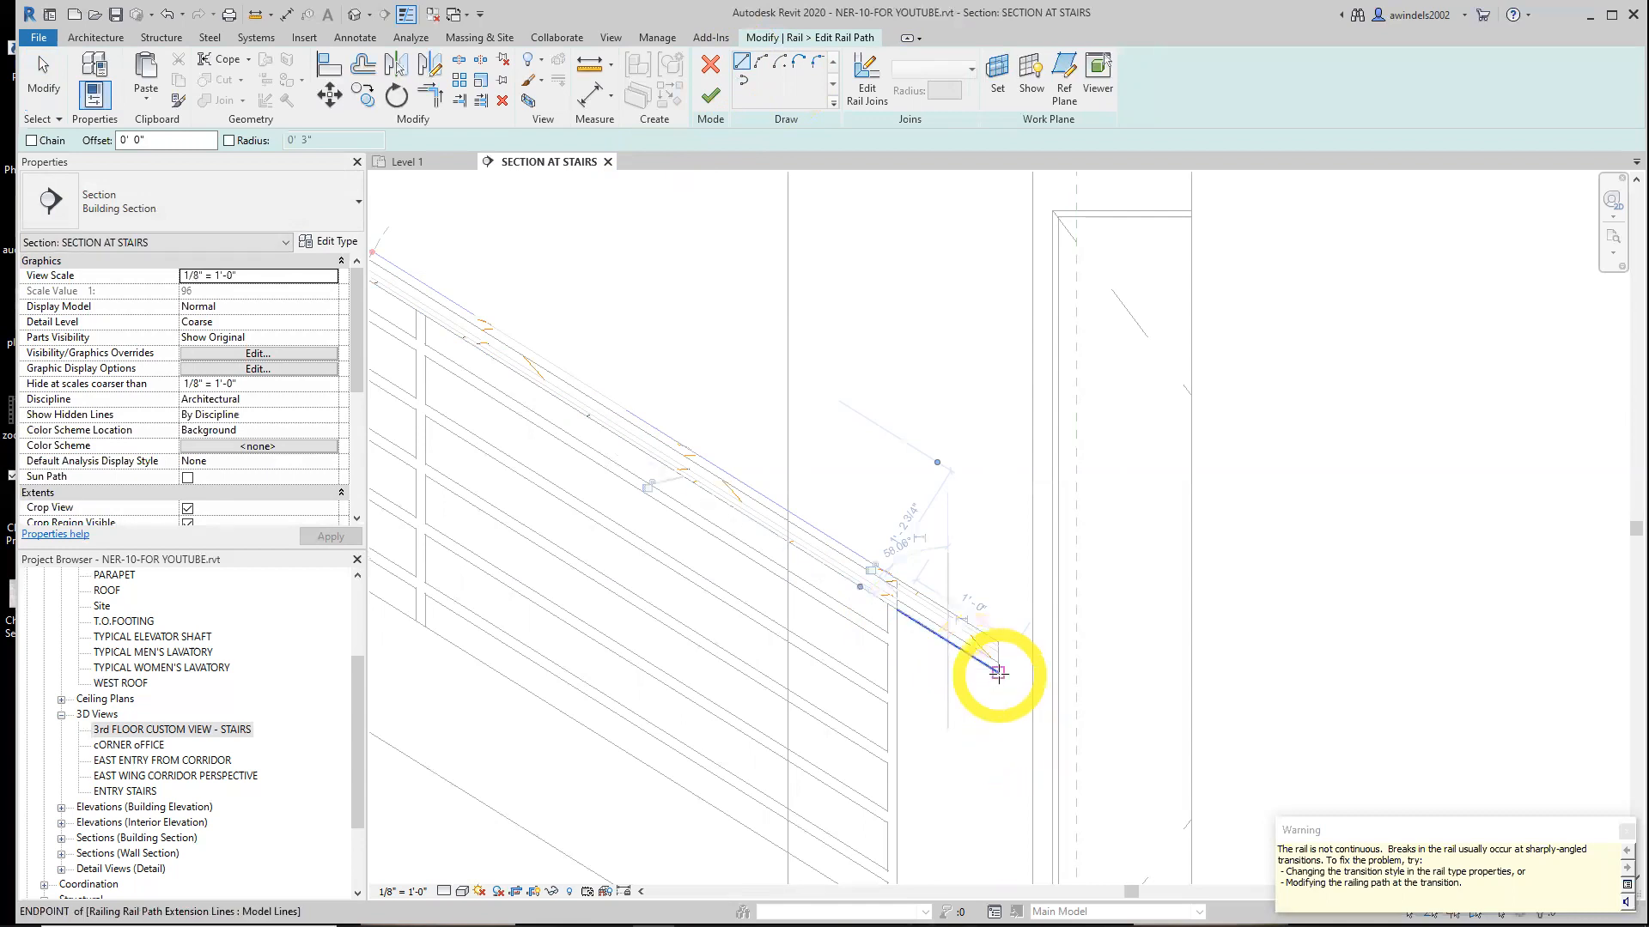
Draw an 11 long vertical line down from the end of the extension
{"action": "left_click", "coordinate": [998, 671]}
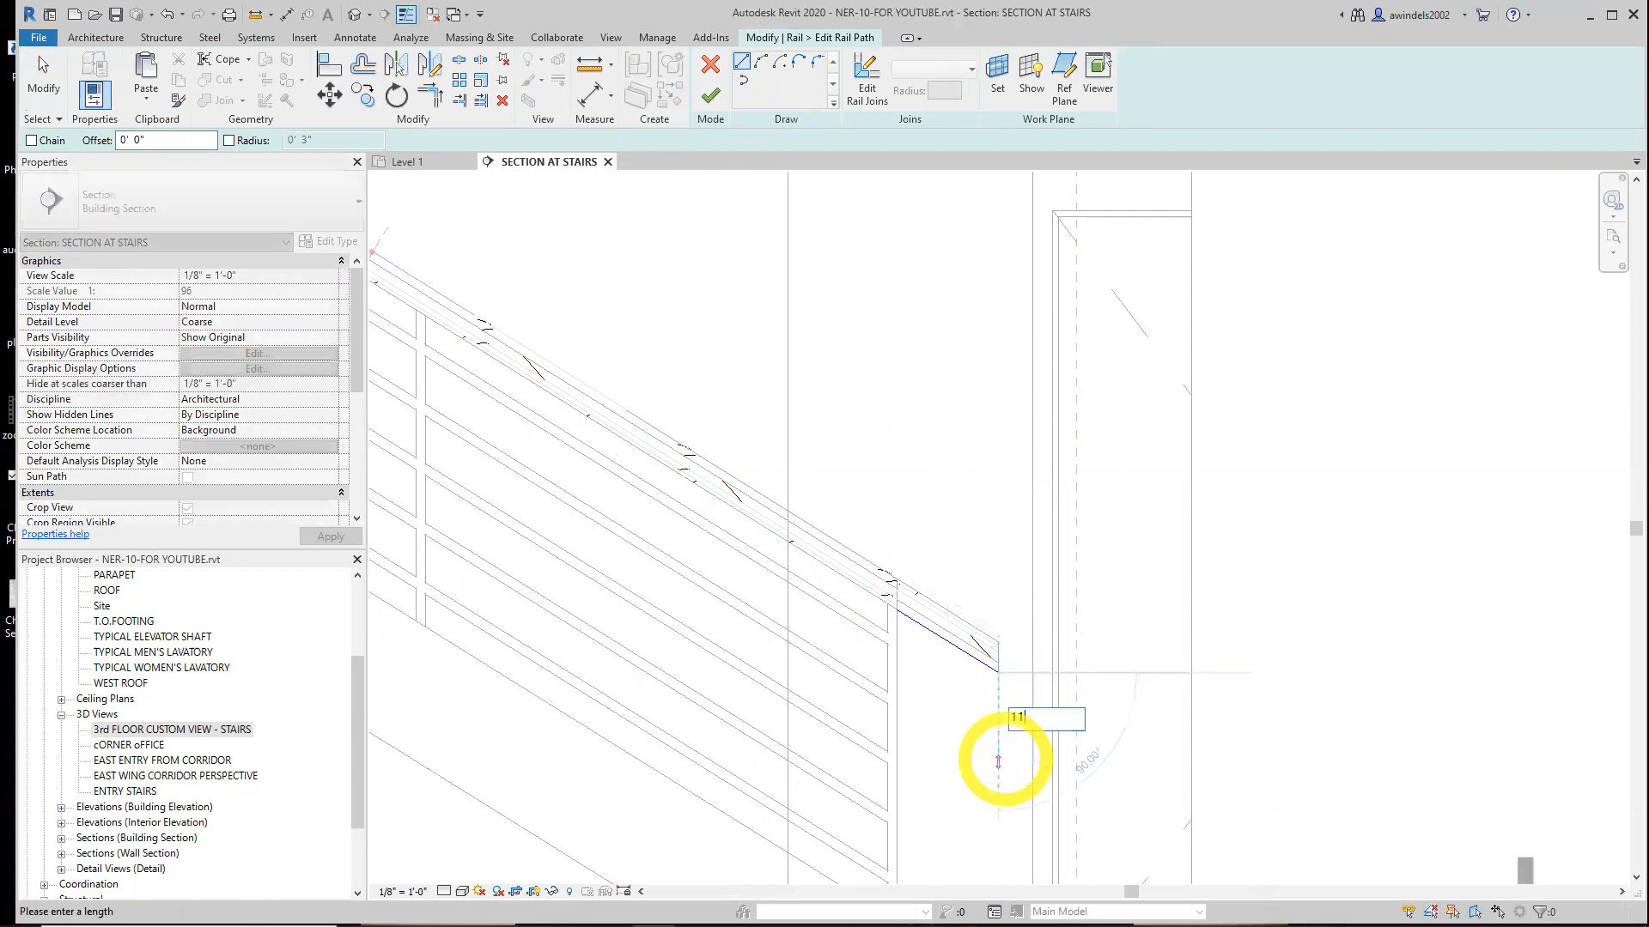
{"action": "type", "text": "11"}
{"action": "key", "text": "Return"}
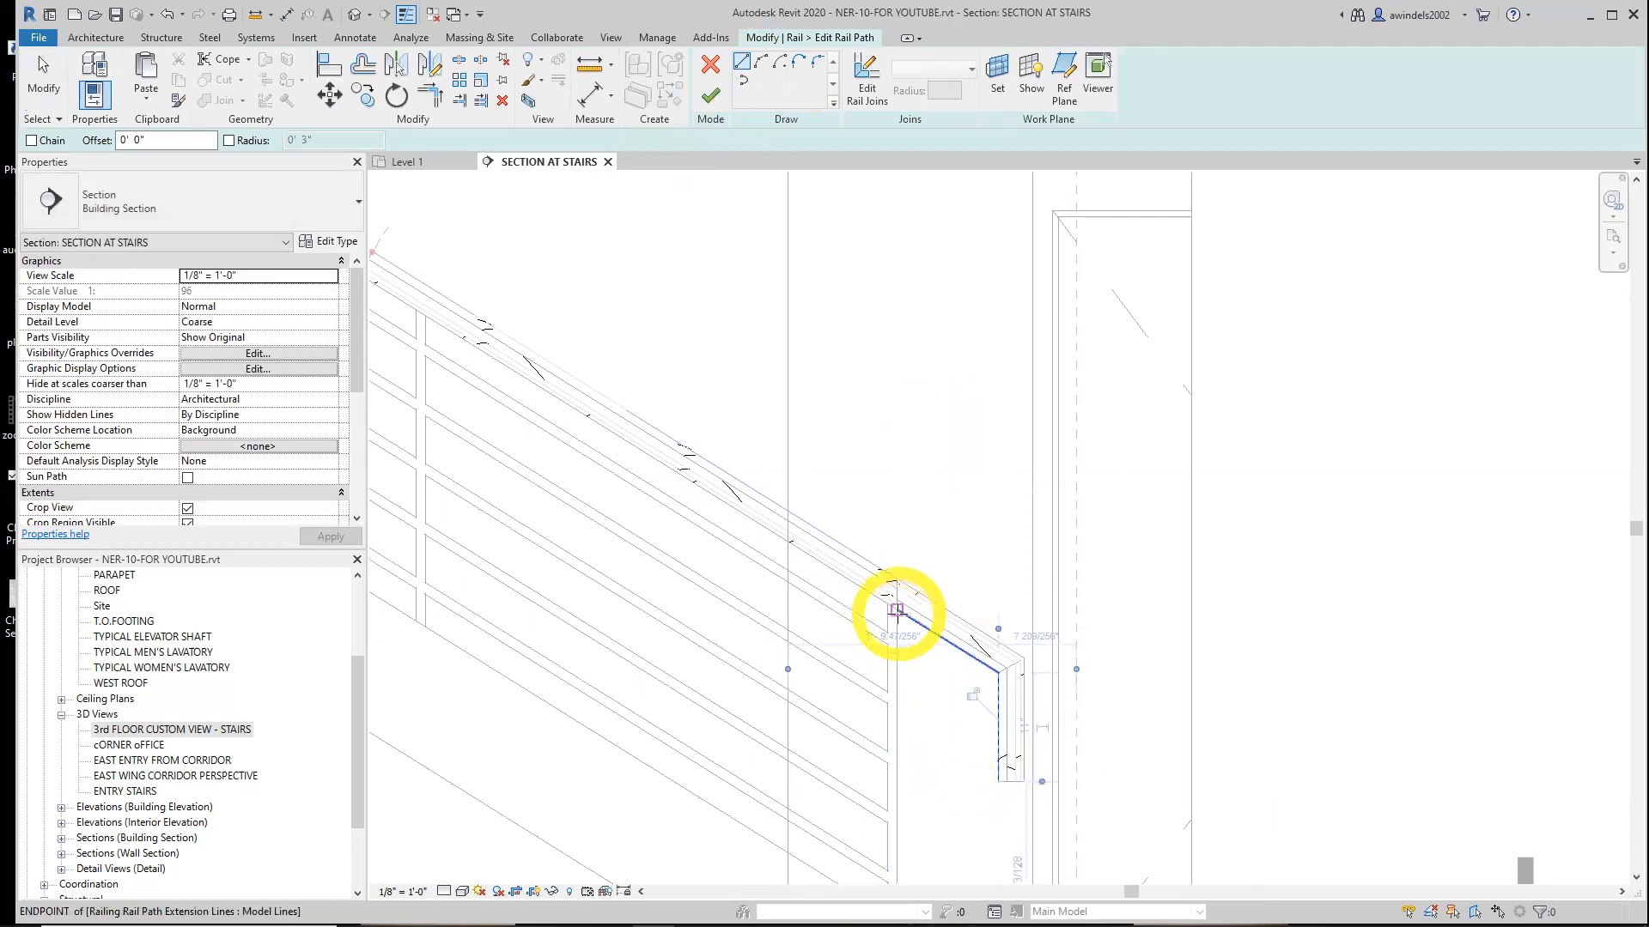
Draw a 10 1/4" horizontal line and a 10 line at the bottom of the vertical, then leave the path sketch
{"action": "left_click", "coordinate": [896, 610]}
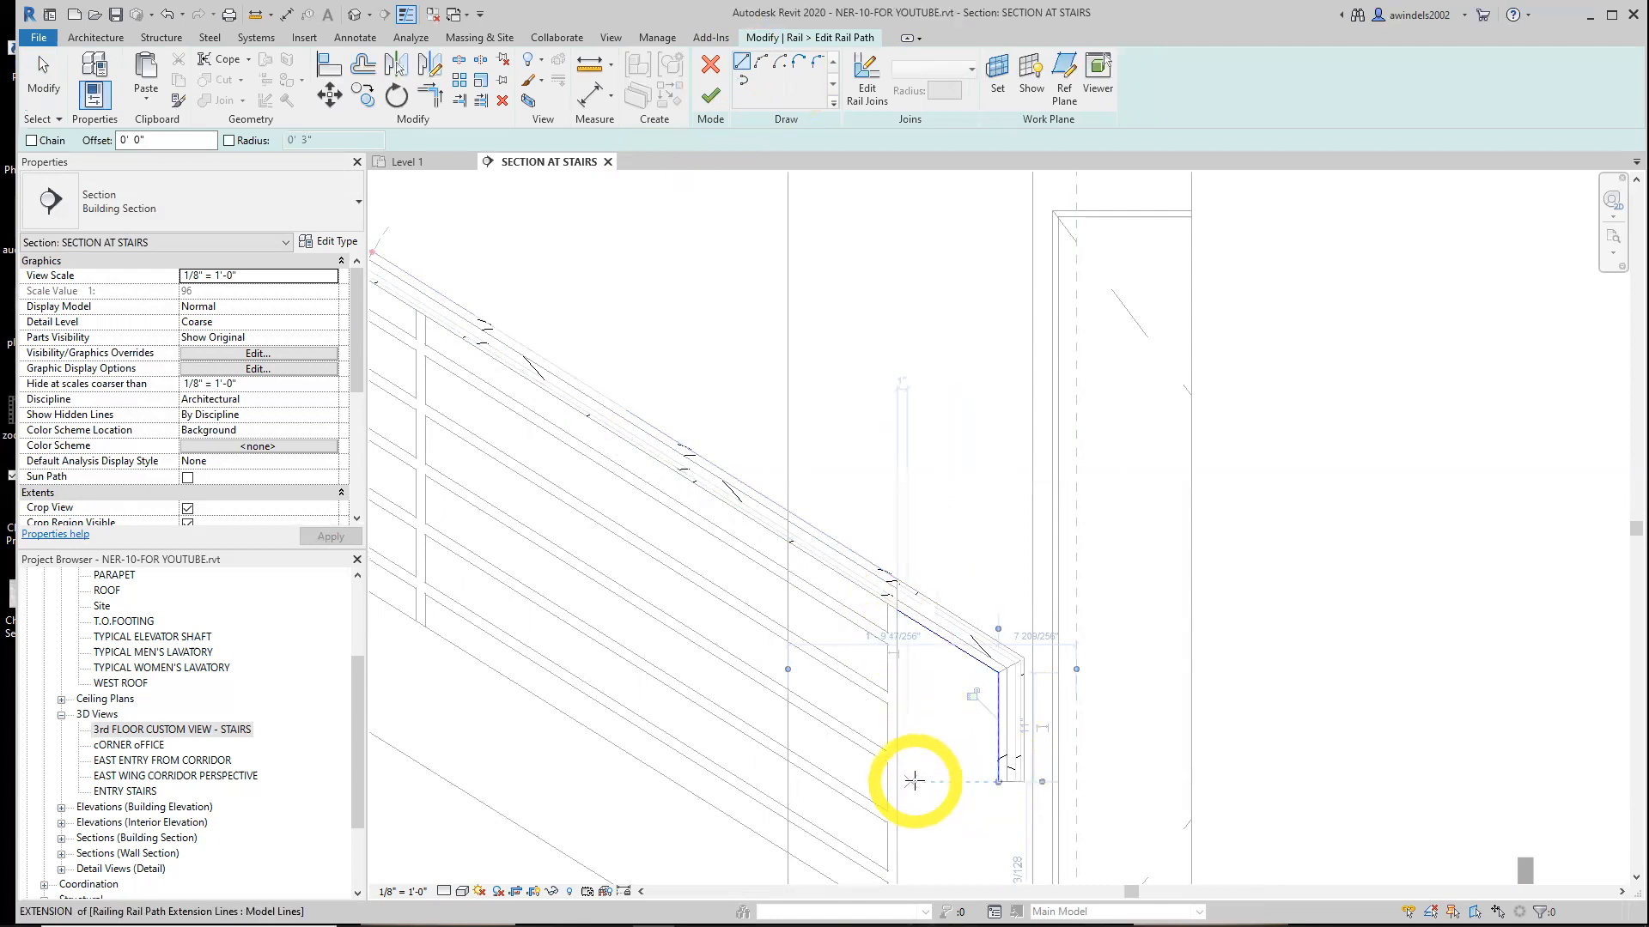
{"action": "type", "text": "1"}
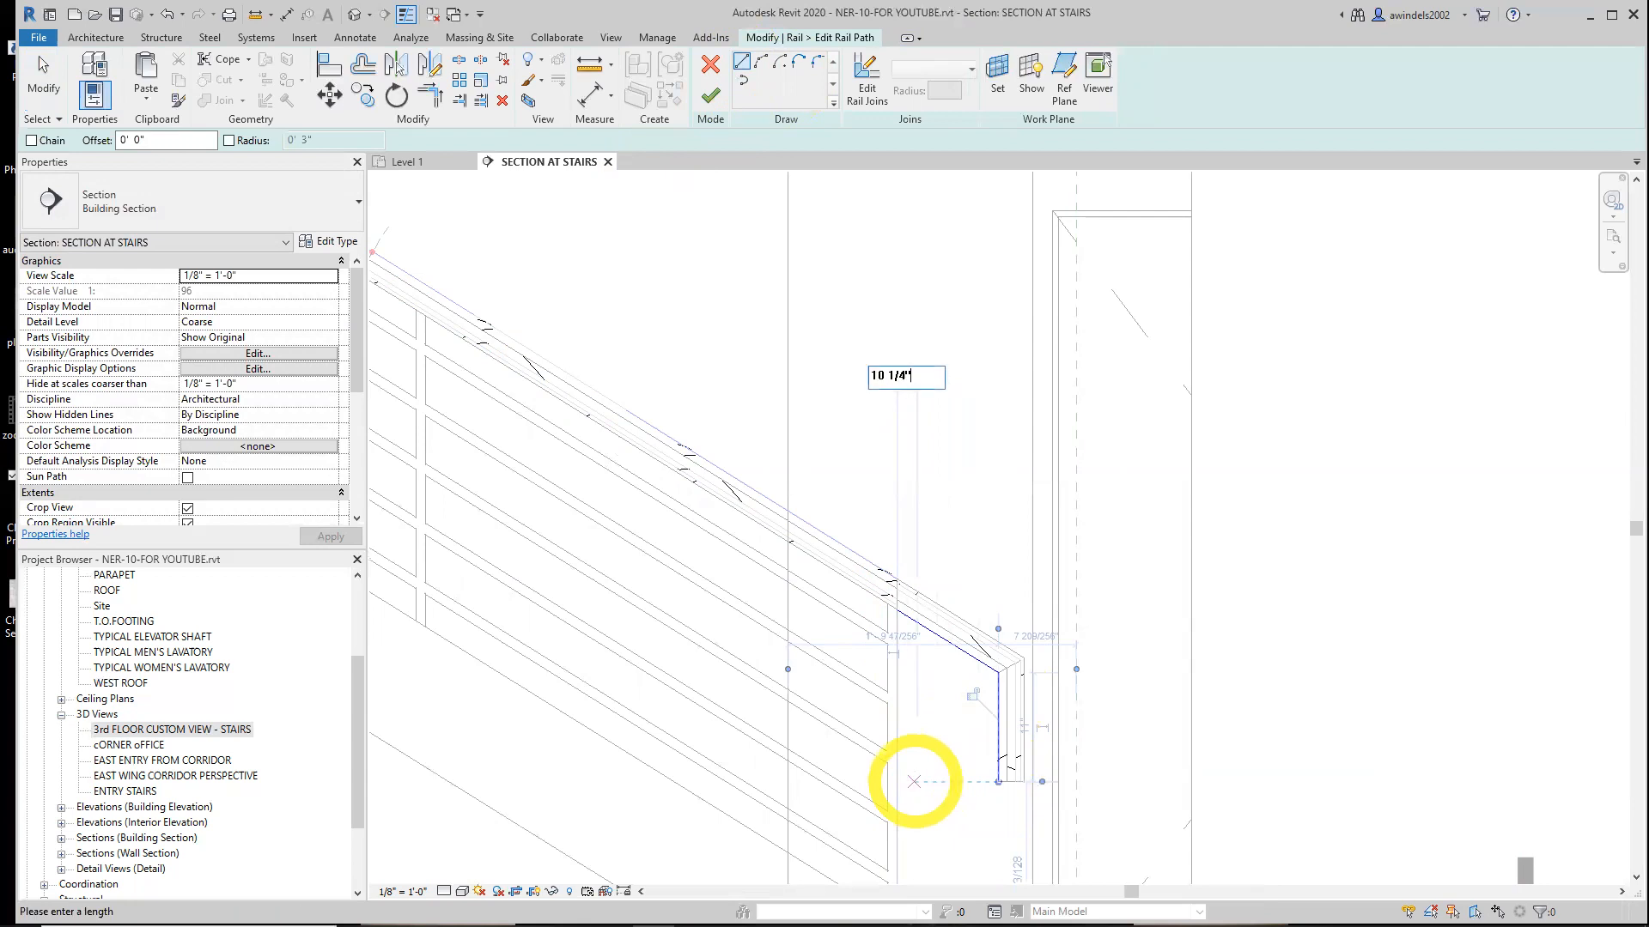
{"action": "type", "text": "0 1/4\""}
{"action": "key", "text": "Return"}
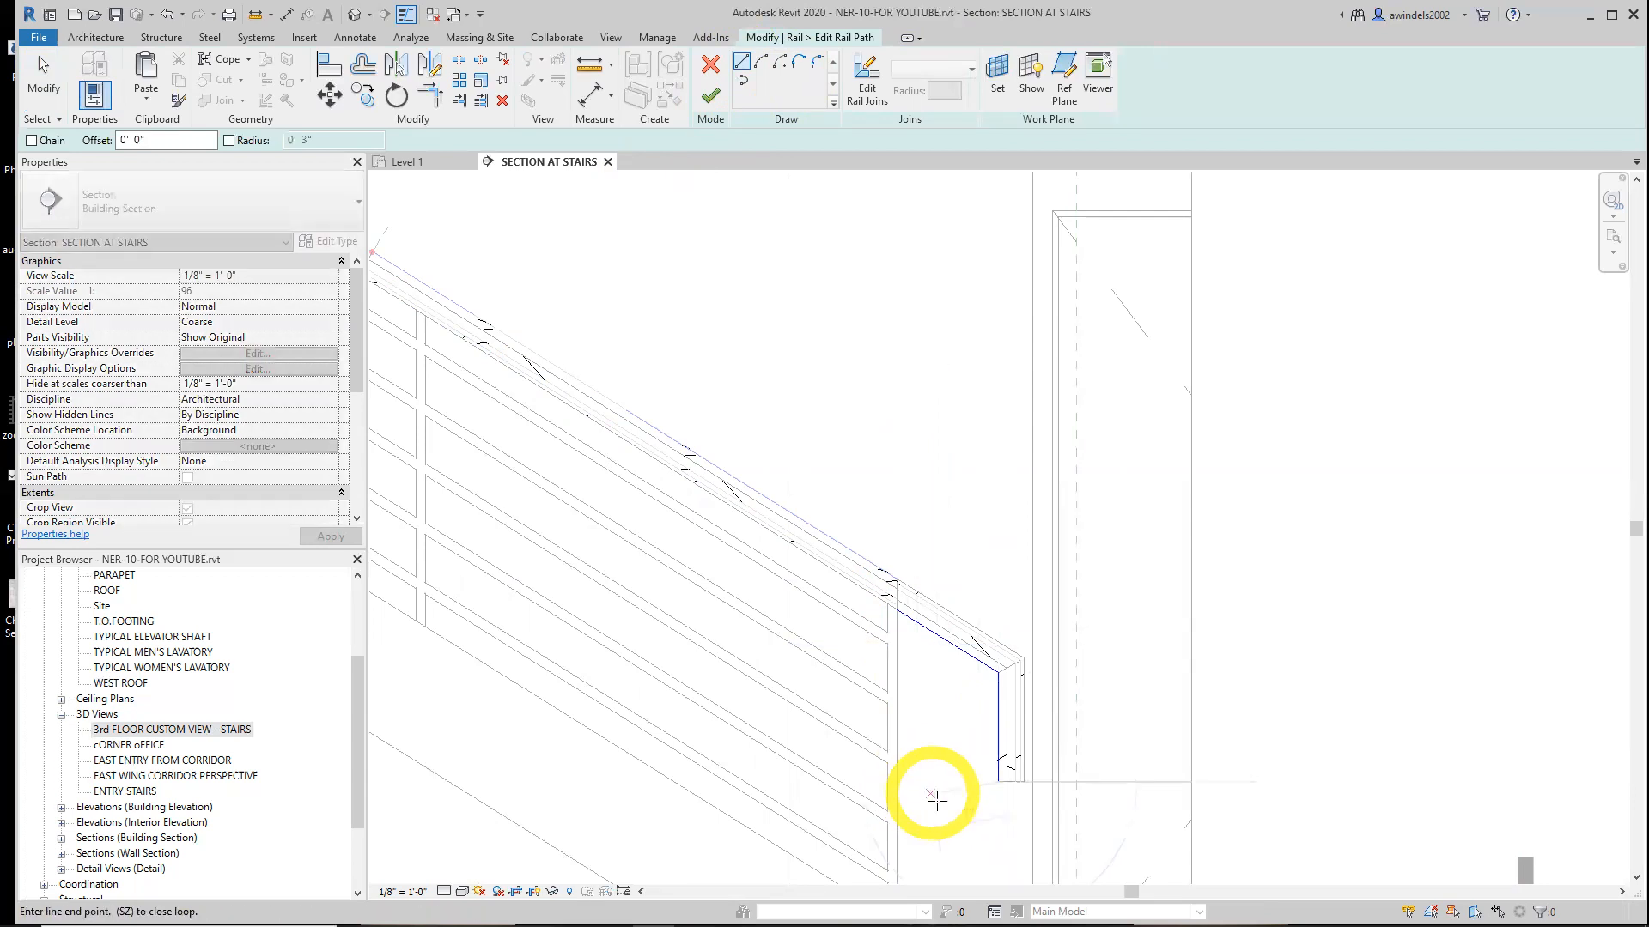
{"action": "type", "text": "10"}
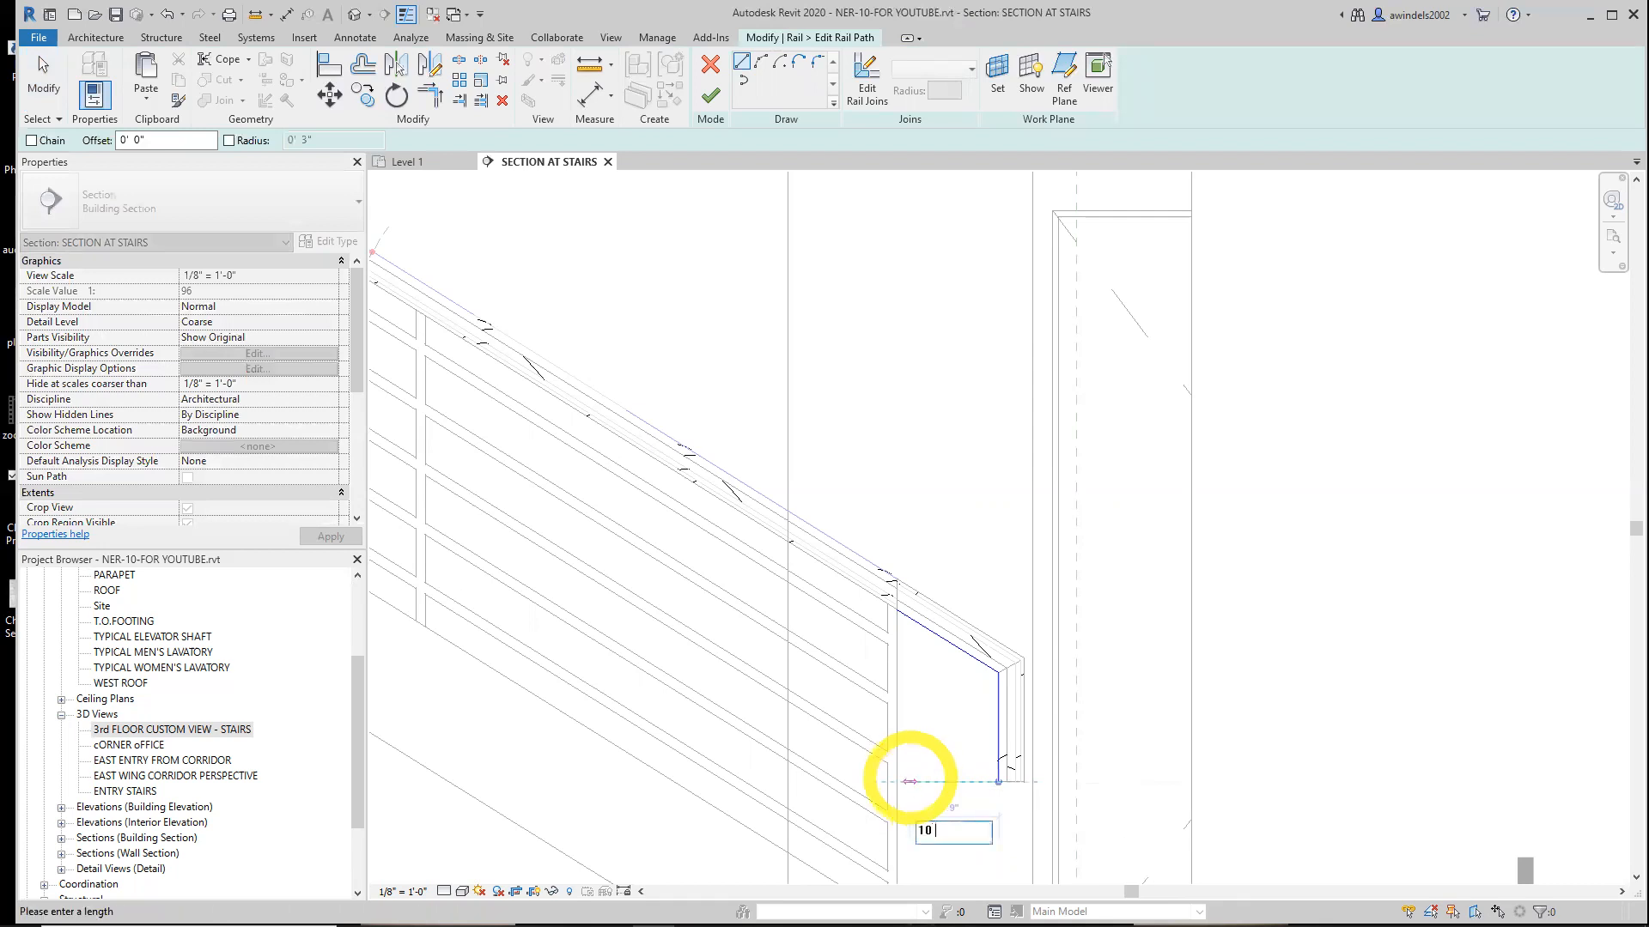
{"action": "key", "text": "Return"}
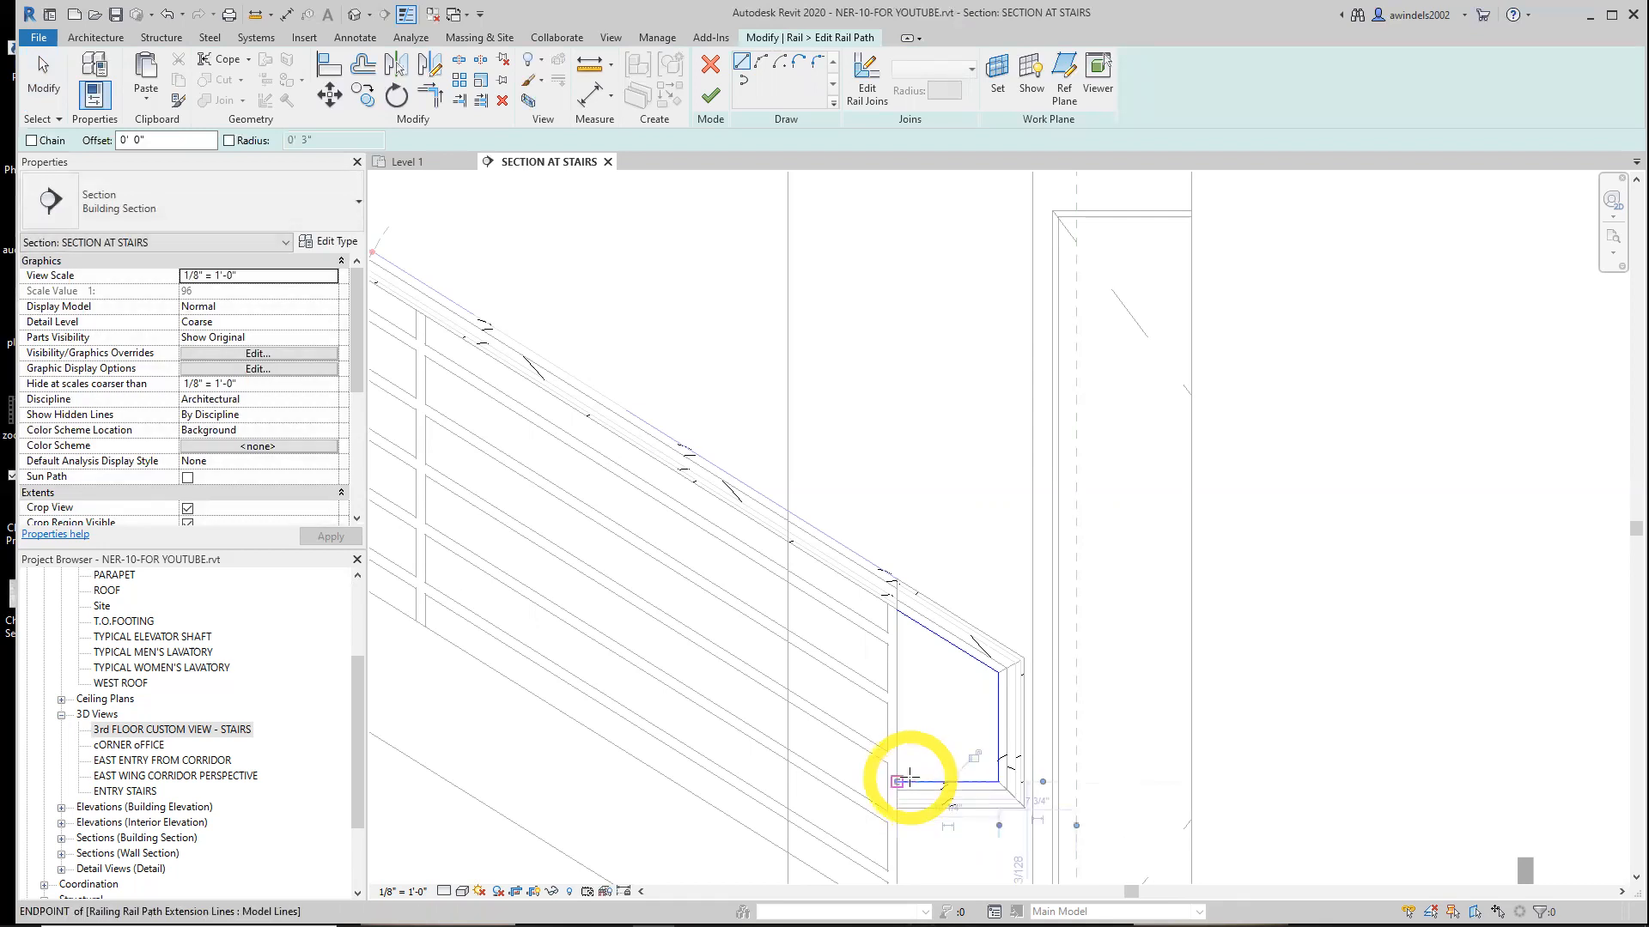
{"action": "key", "text": "Escape"}
{"action": "key", "text": "Escape"}
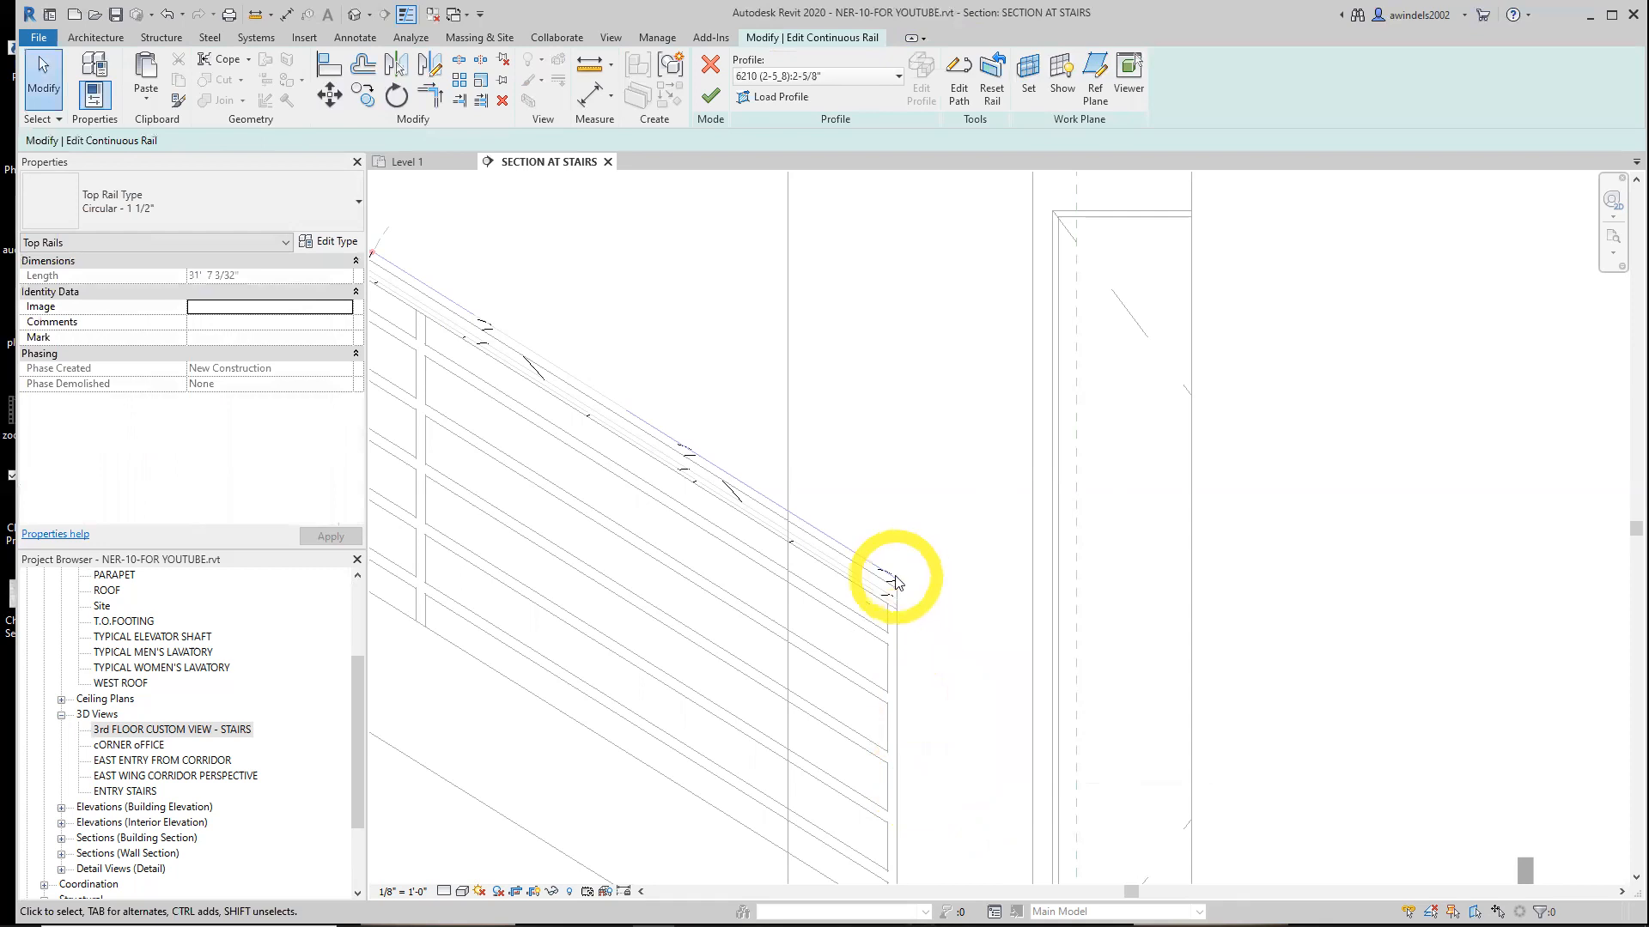
Reopen the top rail's path sketch and draw a new 1 long extension line from its lower end
{"action": "left_click", "coordinate": [960, 96]}
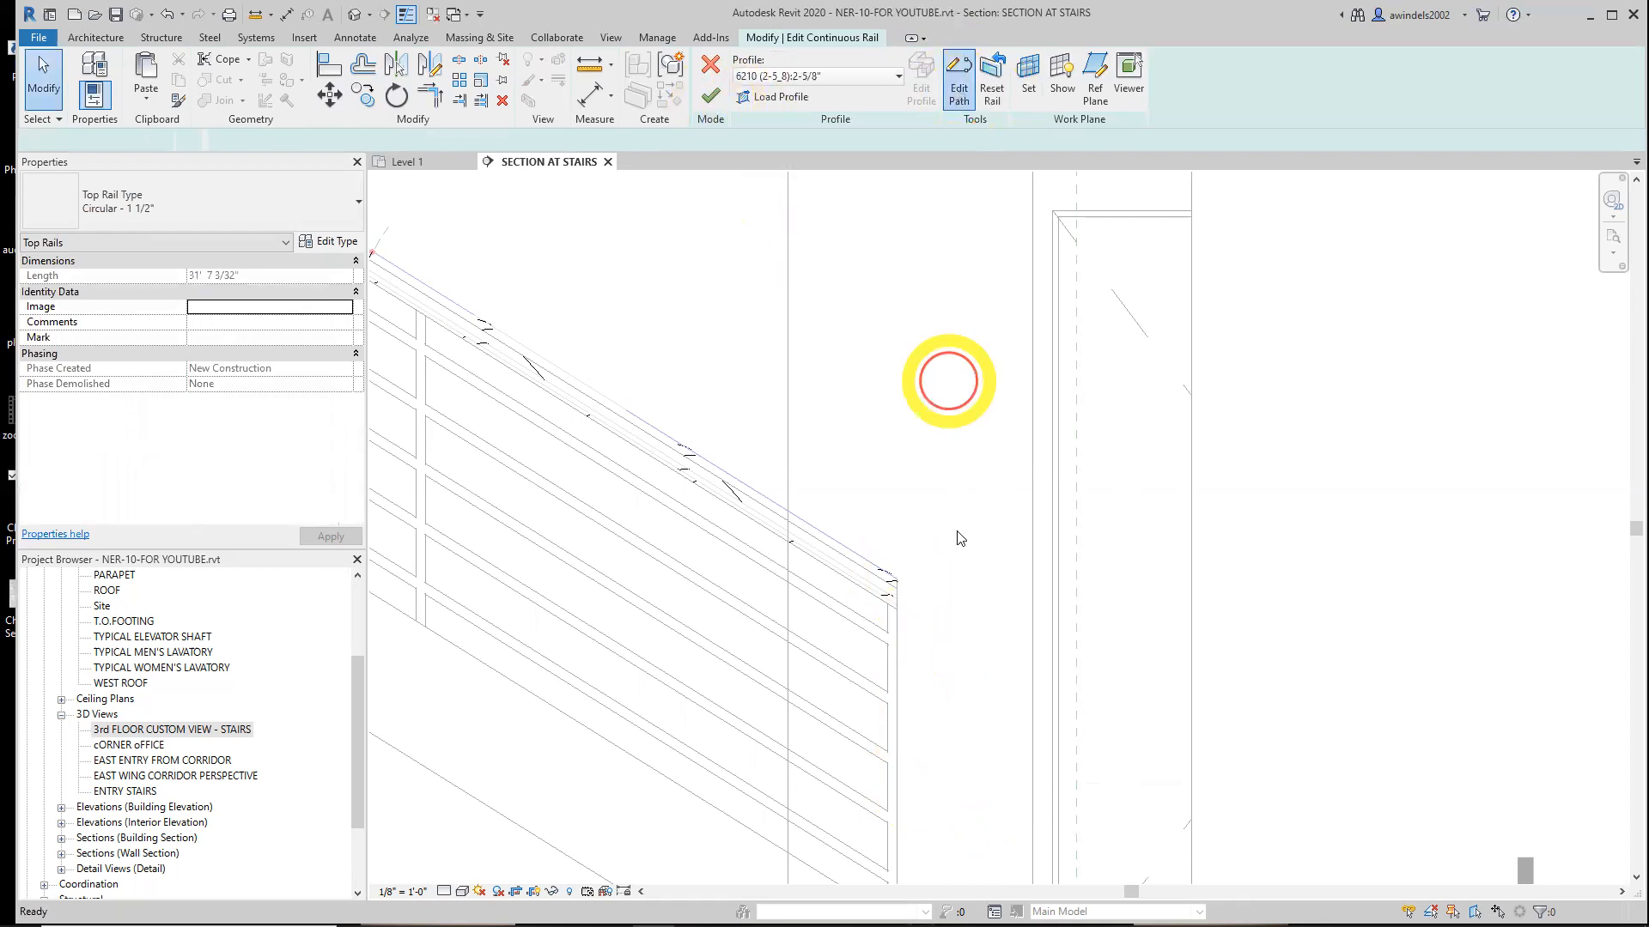
{"action": "left_click", "coordinate": [744, 64]}
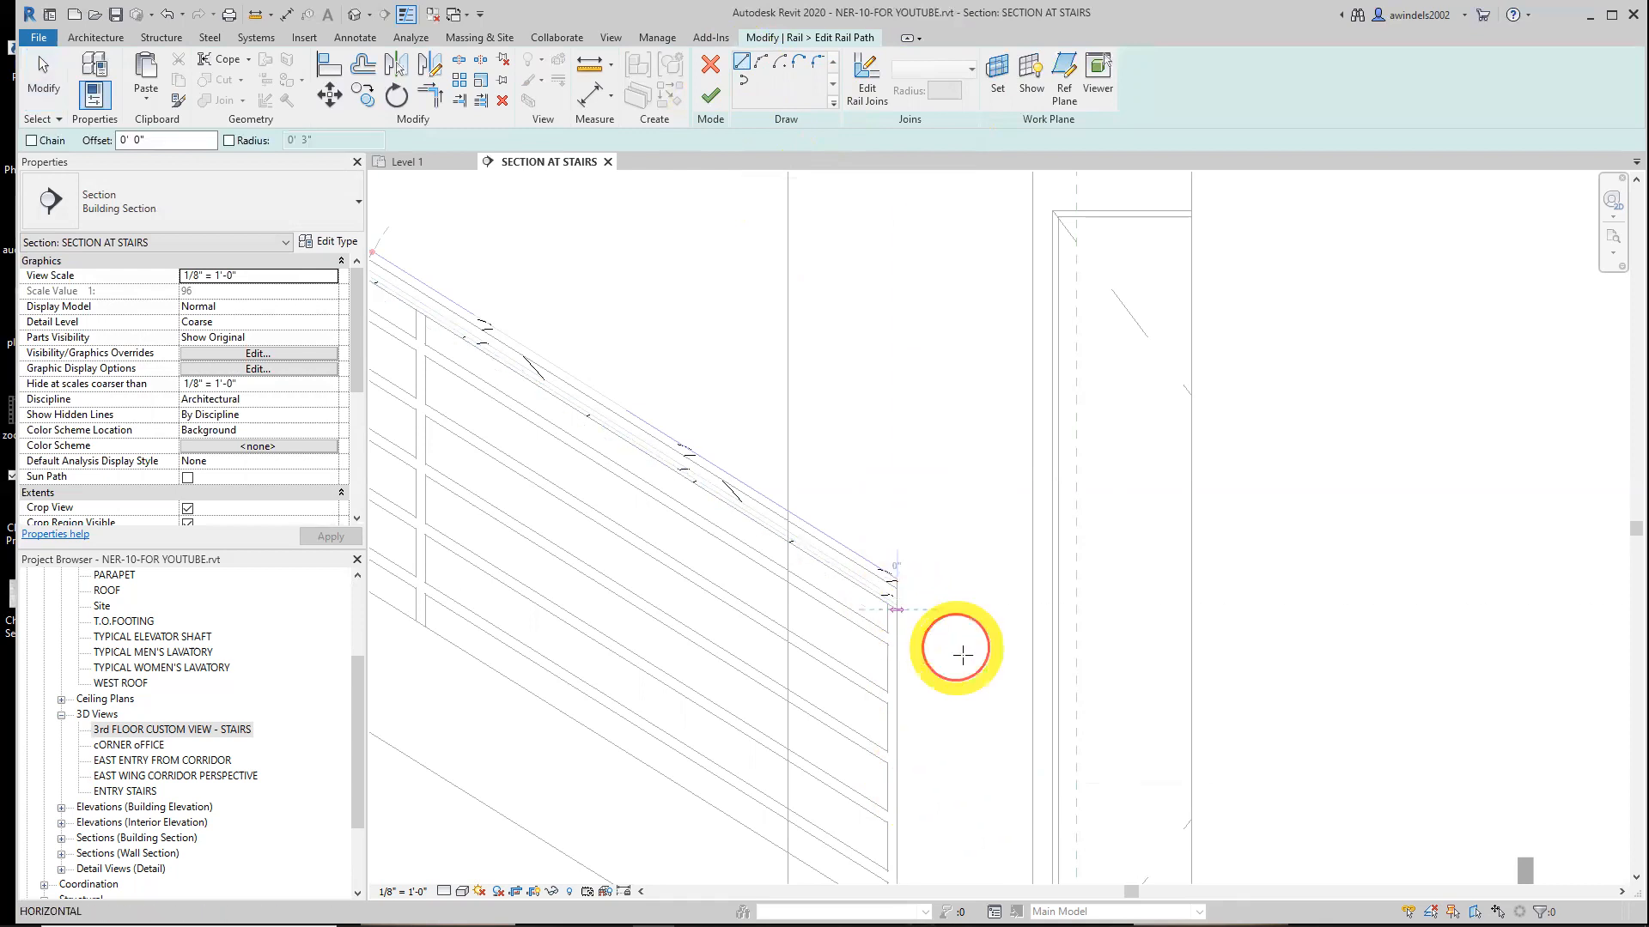
{"action": "left_click", "coordinate": [961, 655]}
{"action": "type", "text": "1"}
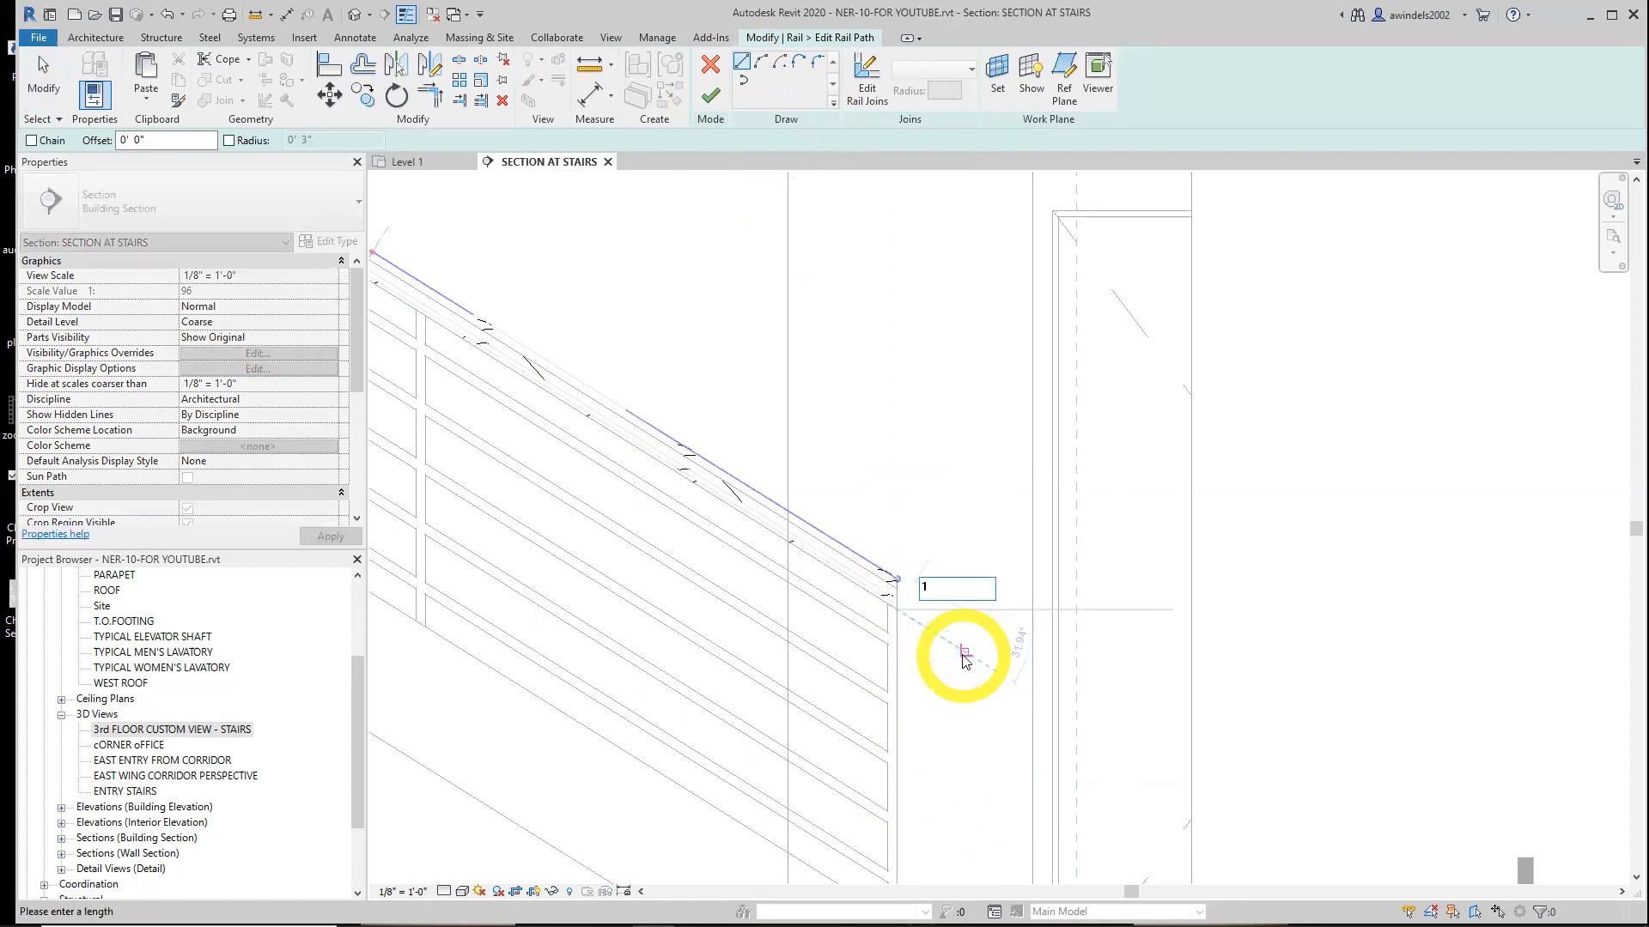
{"action": "key", "text": "Return"}
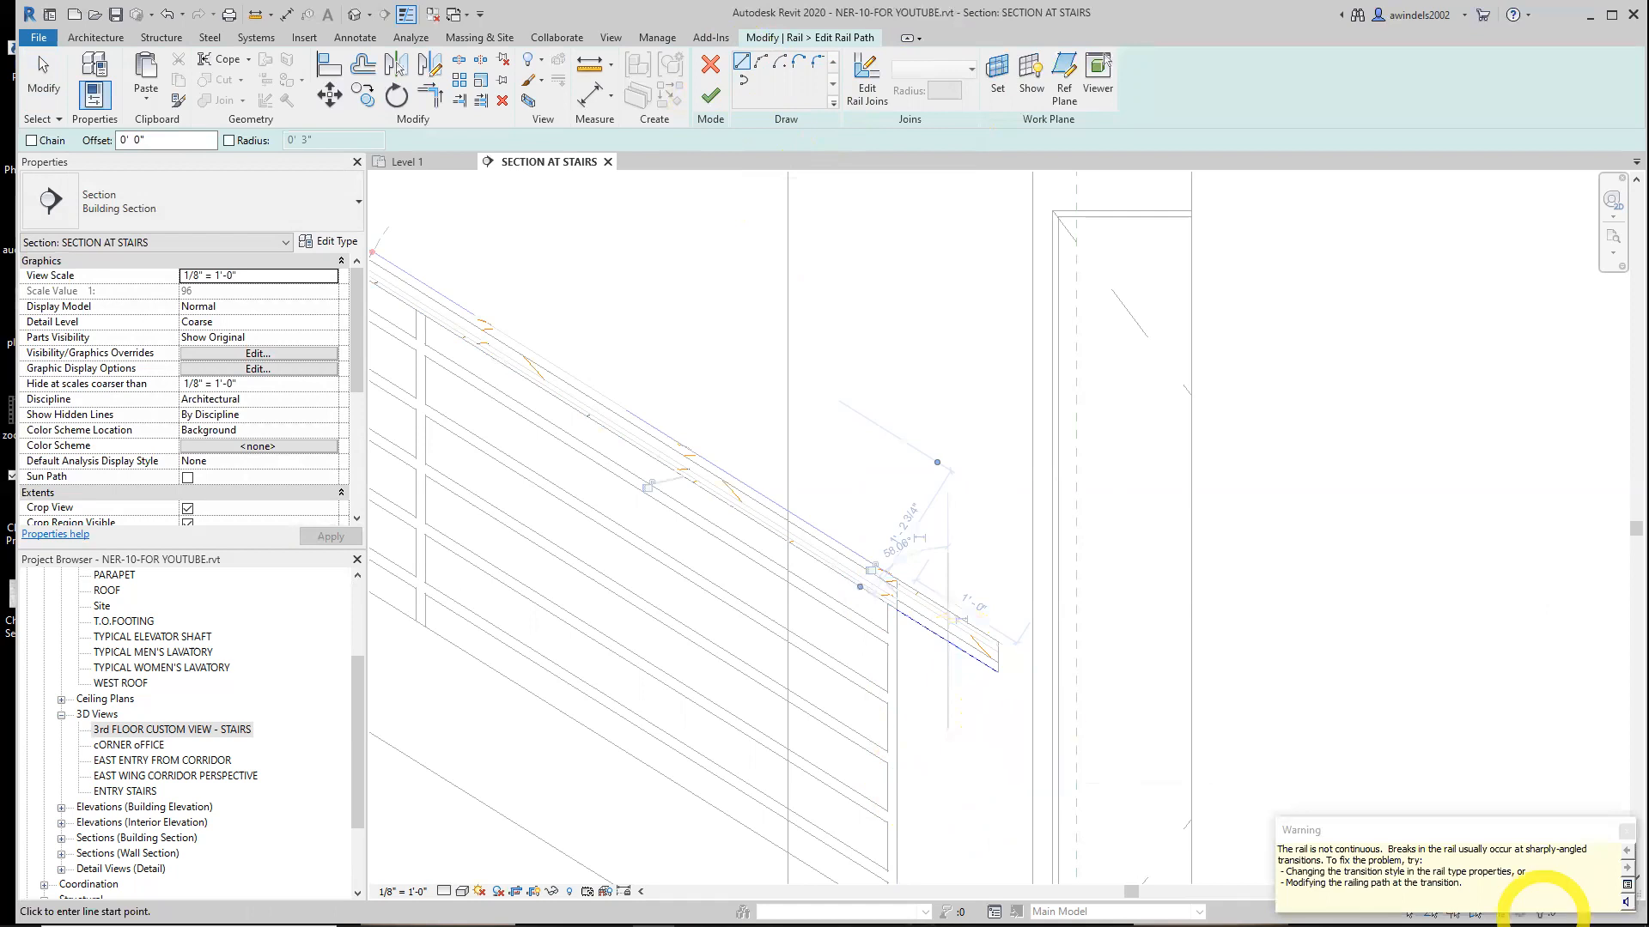
Draw a vertical line down from the end of the new extension, abandoning the following line
{"action": "left_click", "coordinate": [999, 673]}
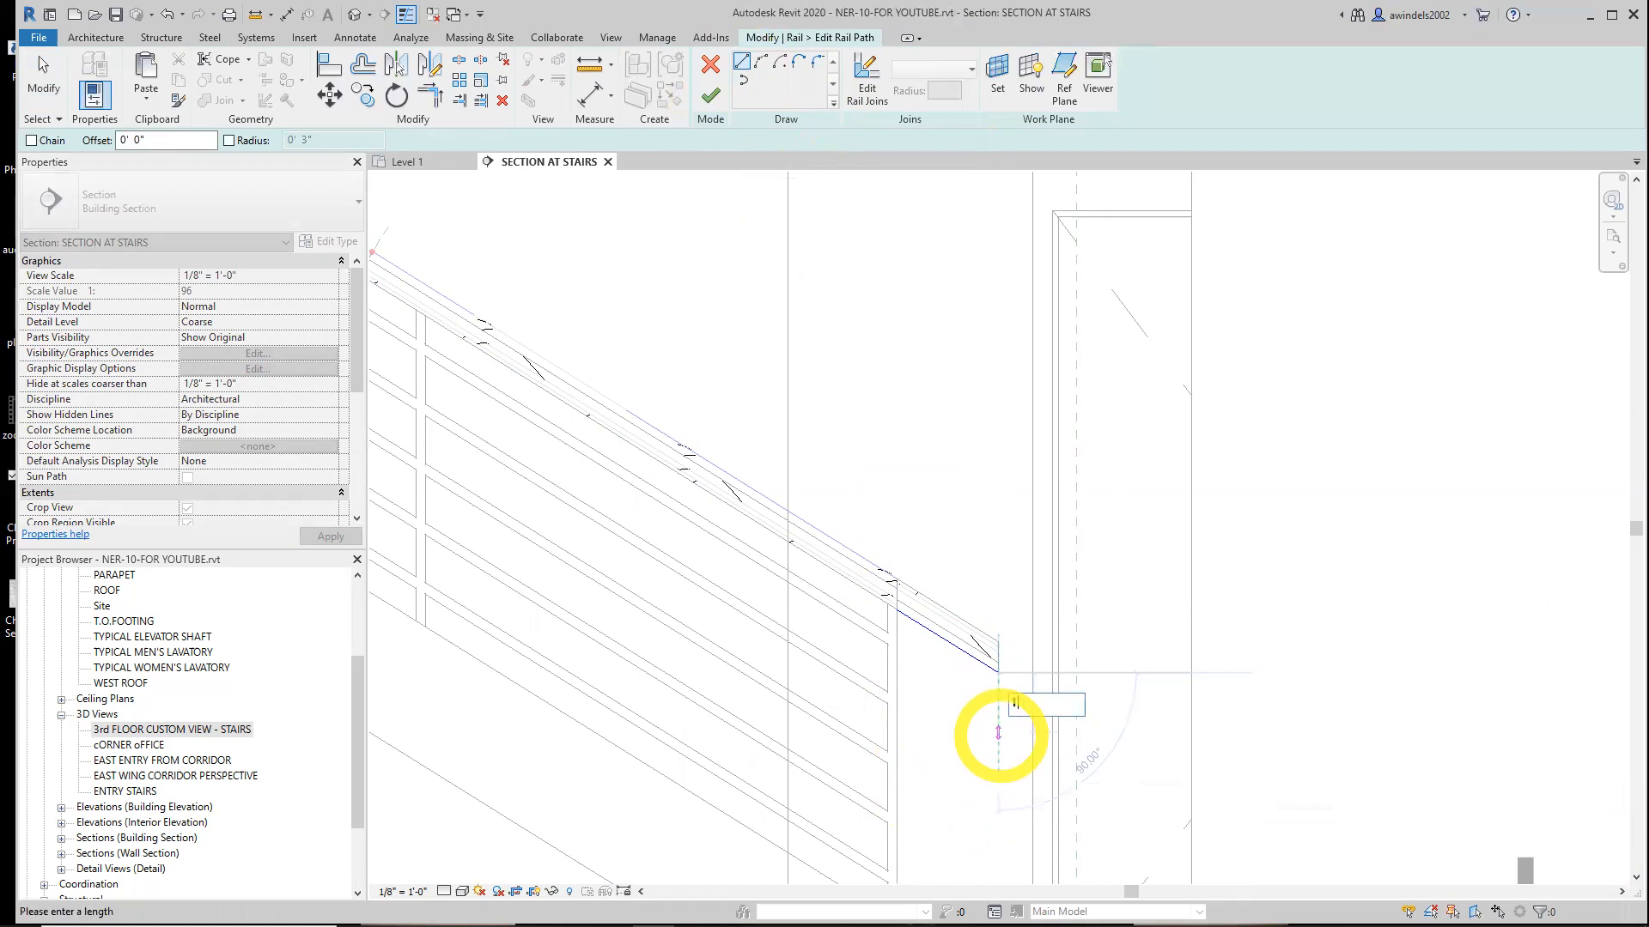
{"action": "key", "text": "Return"}
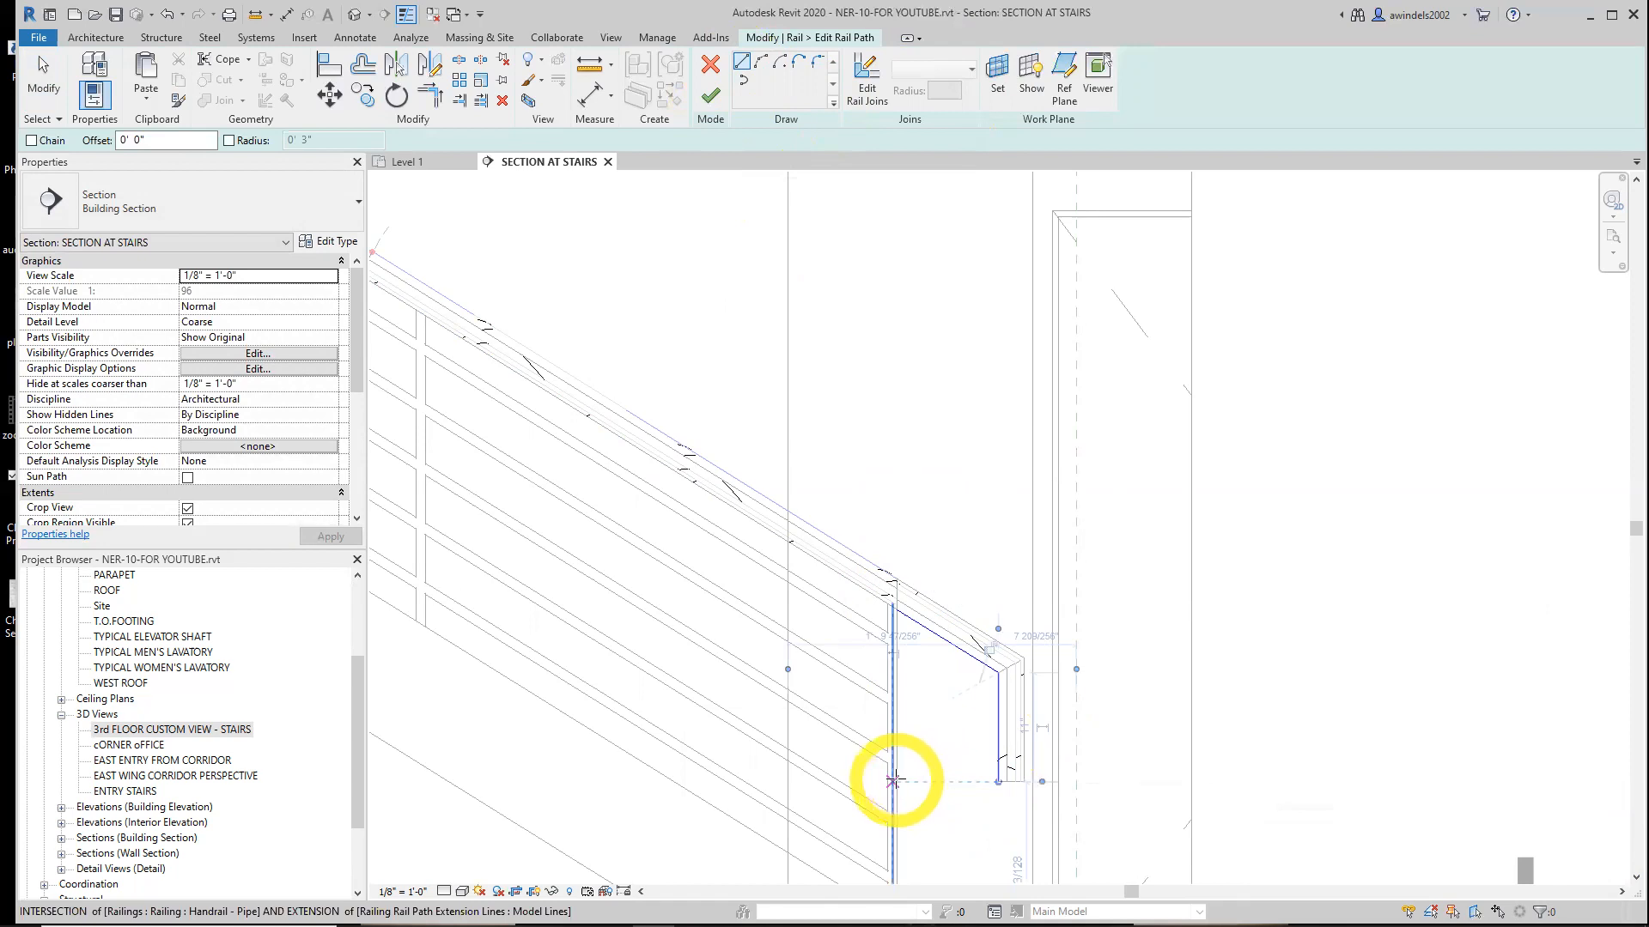
{"action": "left_click", "coordinate": [893, 780]}
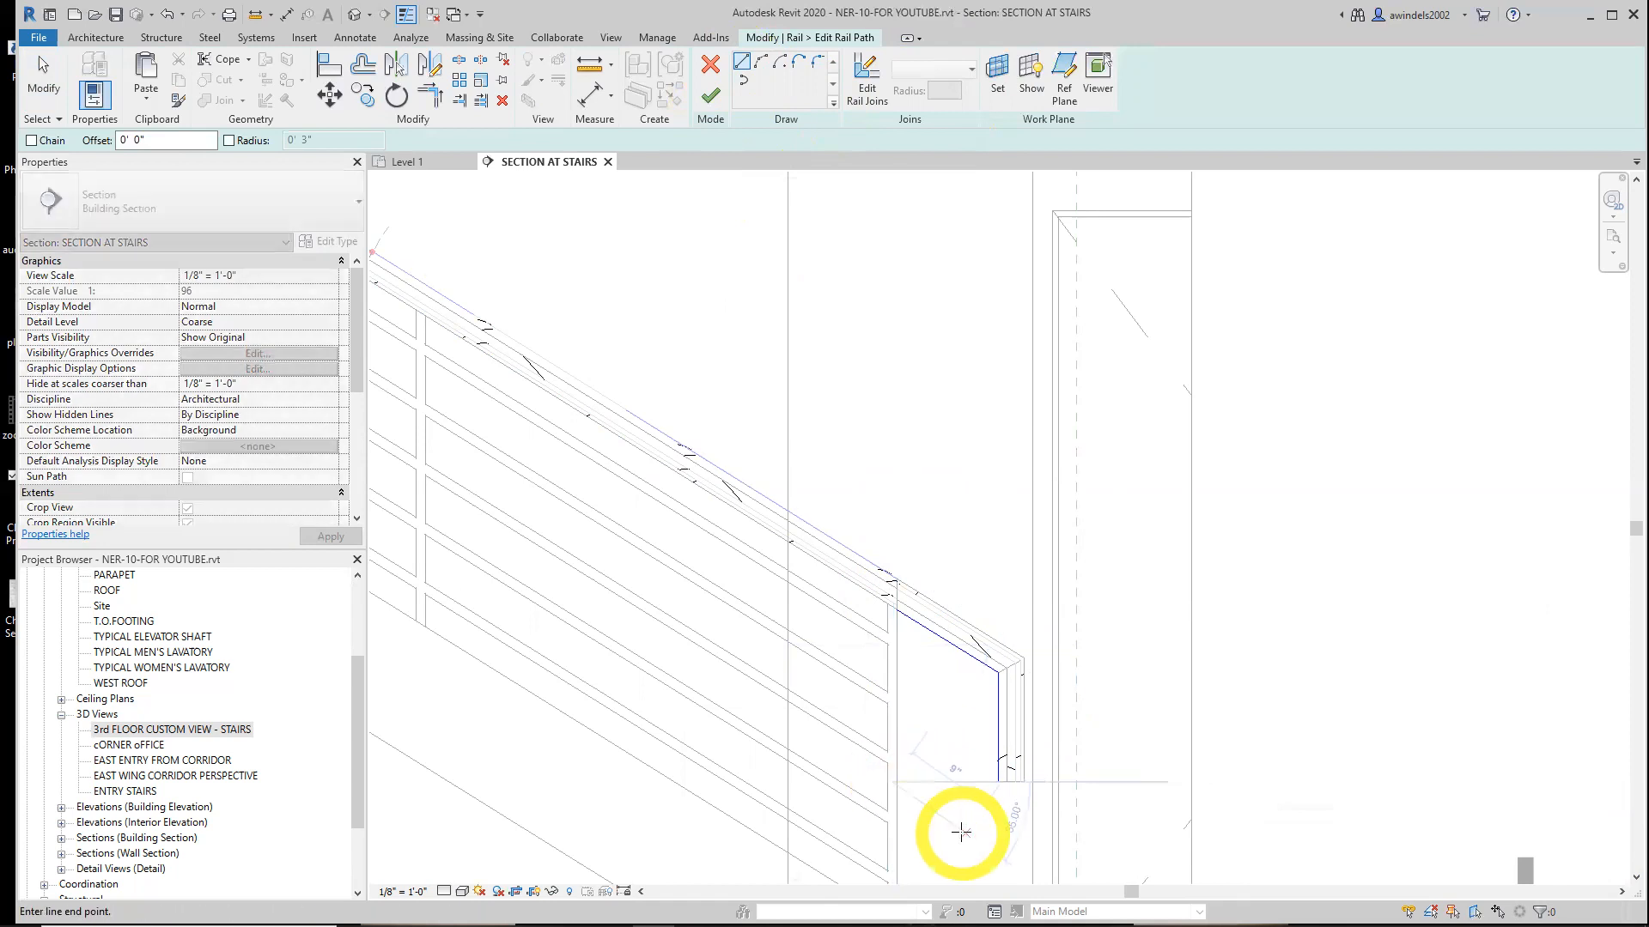
{"action": "key", "text": "Escape"}
{"action": "key", "text": "Escape"}
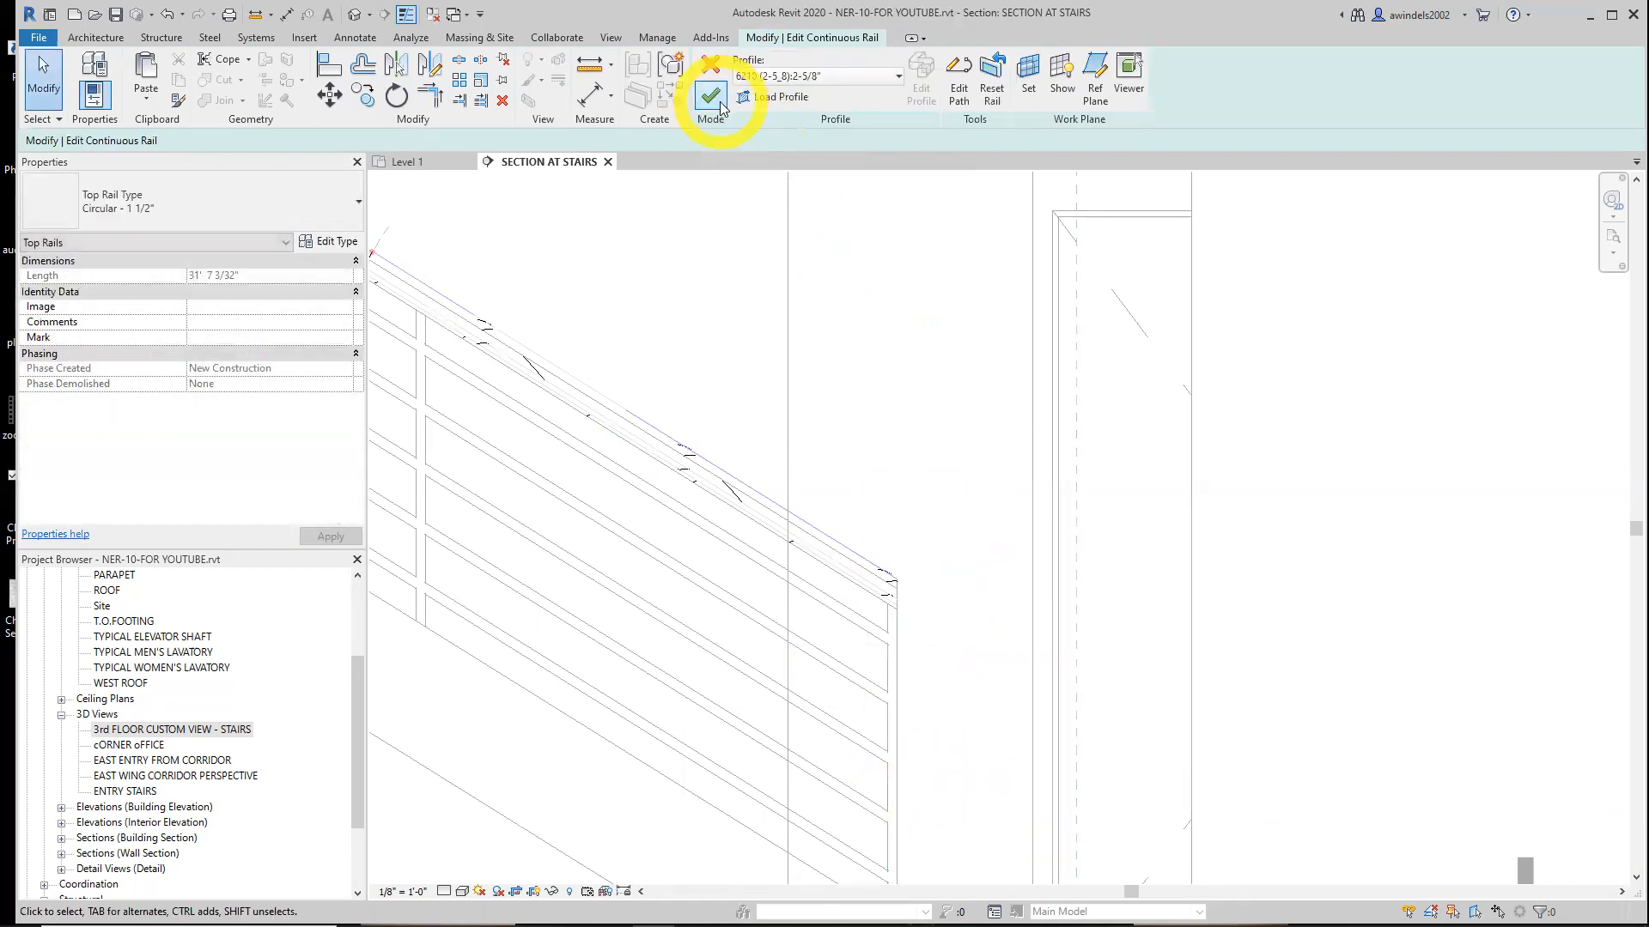
Finish editing the continuous rail and save the project
{"action": "left_click", "coordinate": [720, 105]}
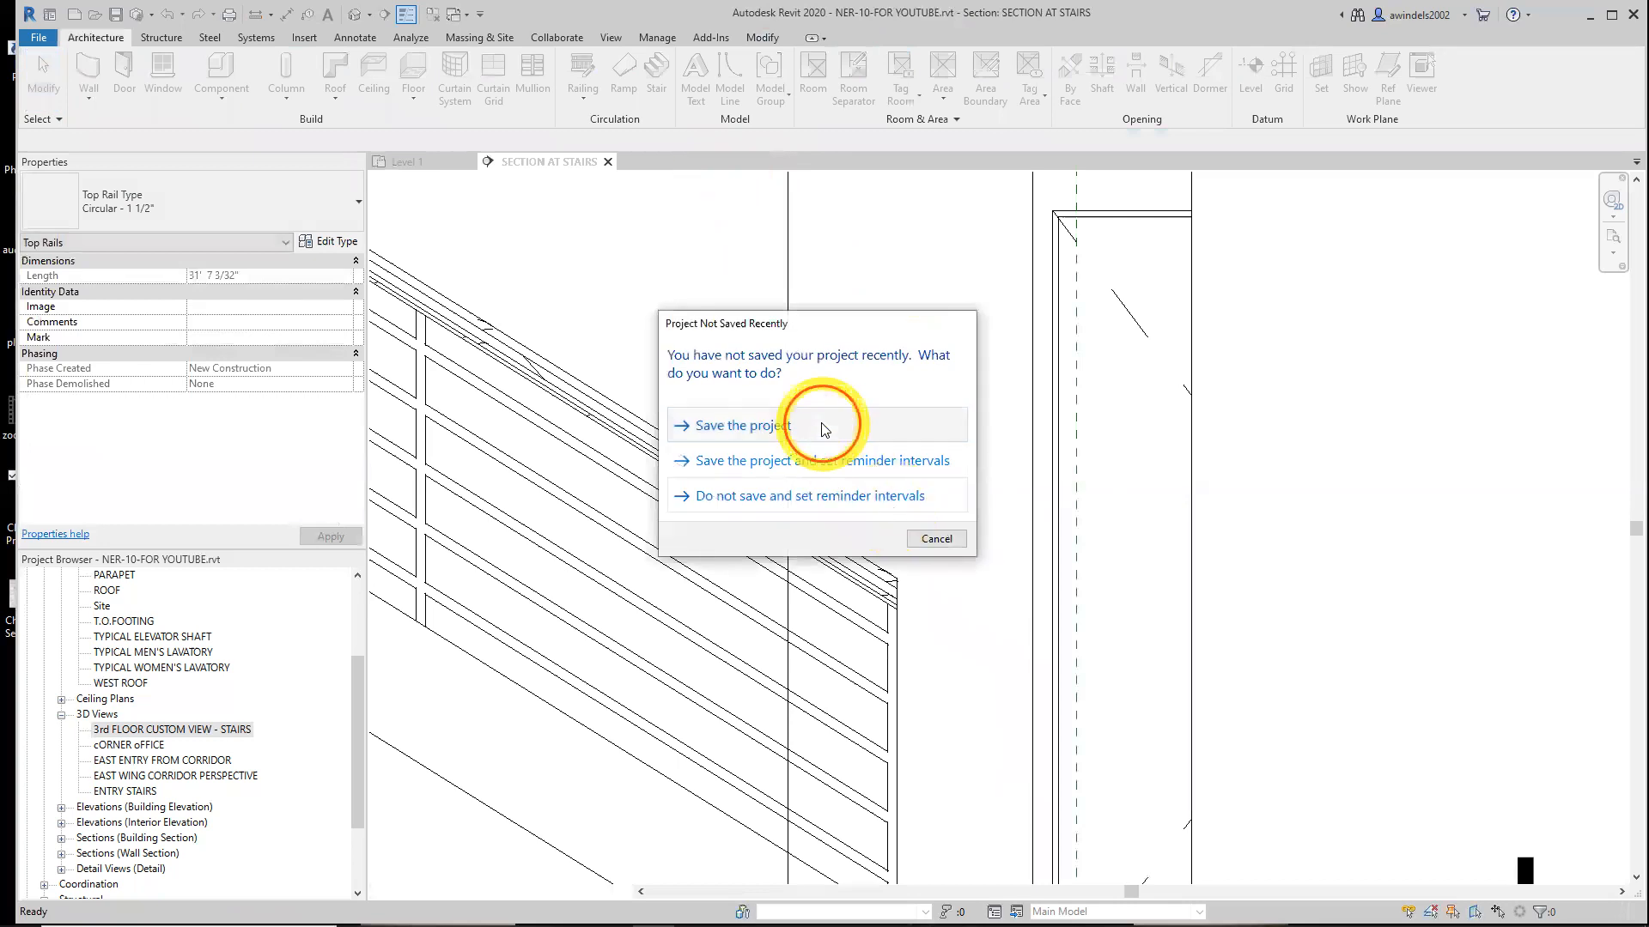
{"action": "left_click", "coordinate": [824, 427]}
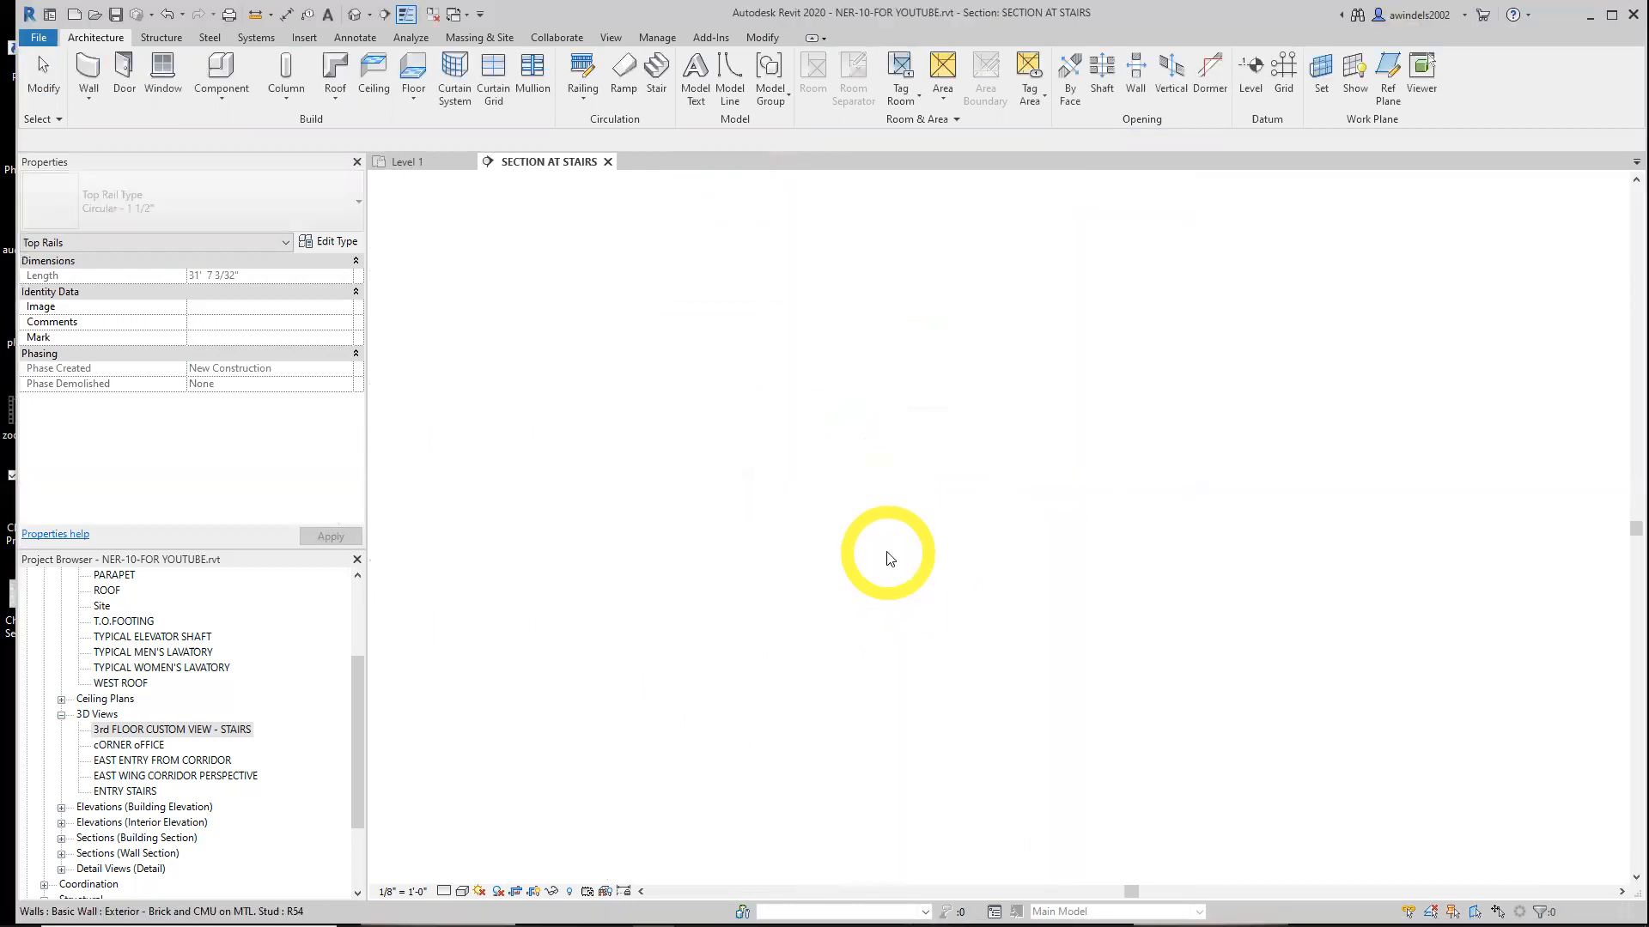
Select the stair's top rail by cycling through the railing and open it for rail editing
{"action": "left_click", "coordinate": [844, 563]}
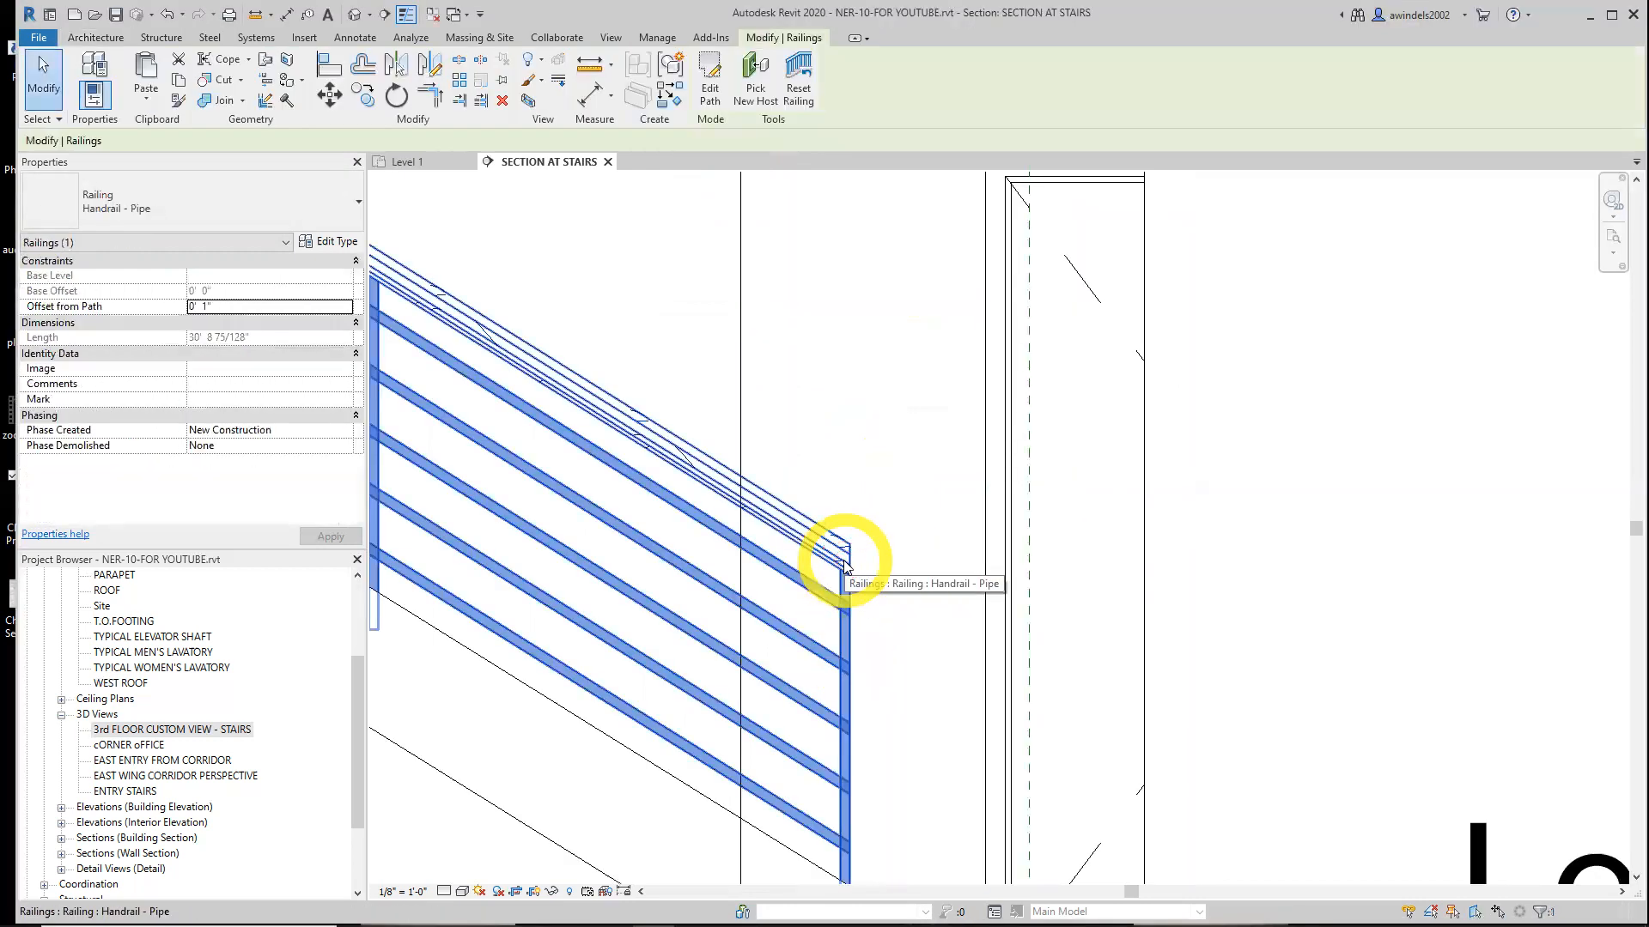
{"action": "key", "text": "Escape"}
{"action": "key", "text": "Tab"}
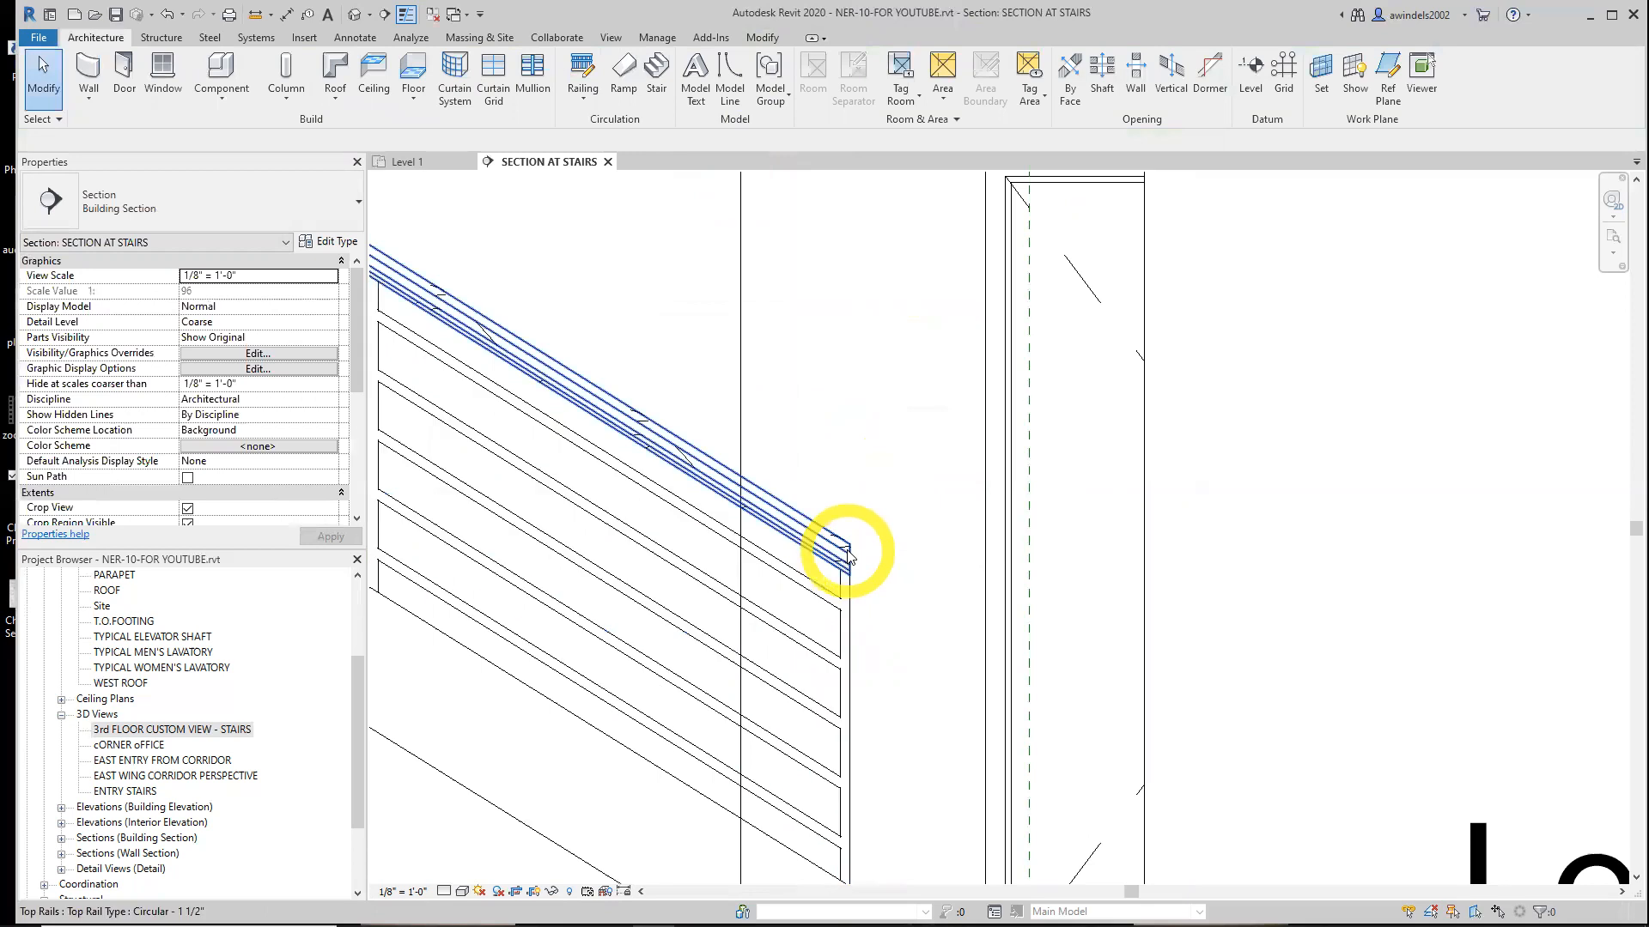
{"action": "left_click", "coordinate": [846, 556]}
{"action": "left_click", "coordinate": [716, 81]}
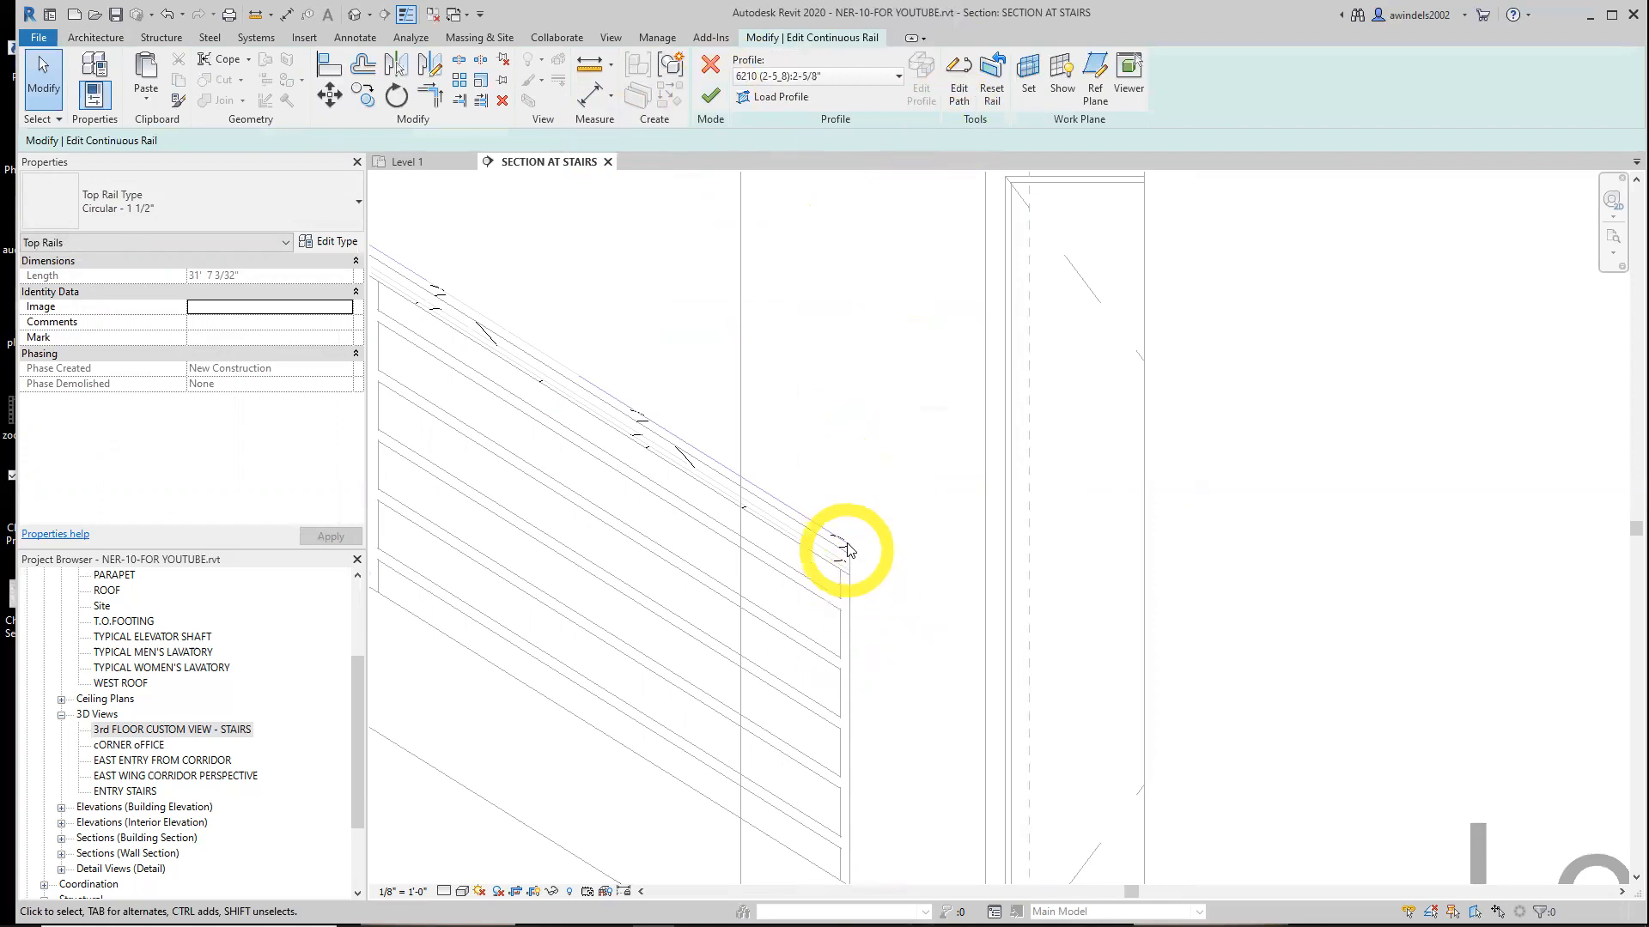
Compare the stair rail in the Level 1 plan and the stair section, then close the rail edit mode
{"action": "left_click", "coordinate": [420, 161]}
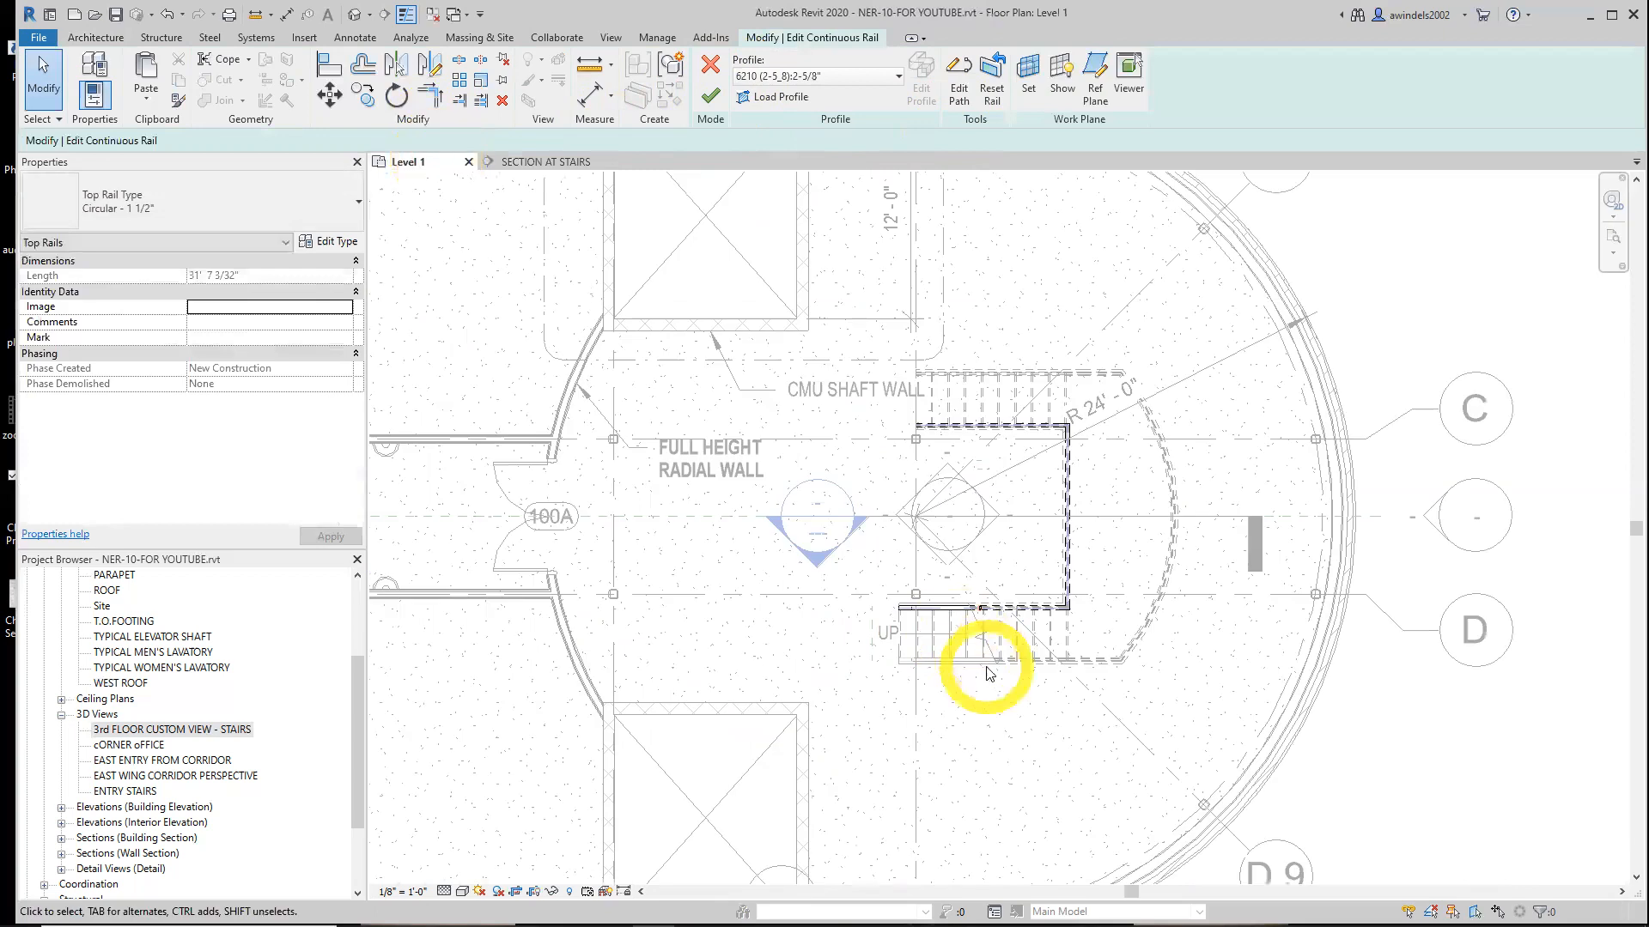
{"action": "scroll", "coordinate": [928, 604], "scroll_direction": "up", "scroll_amount": 6}
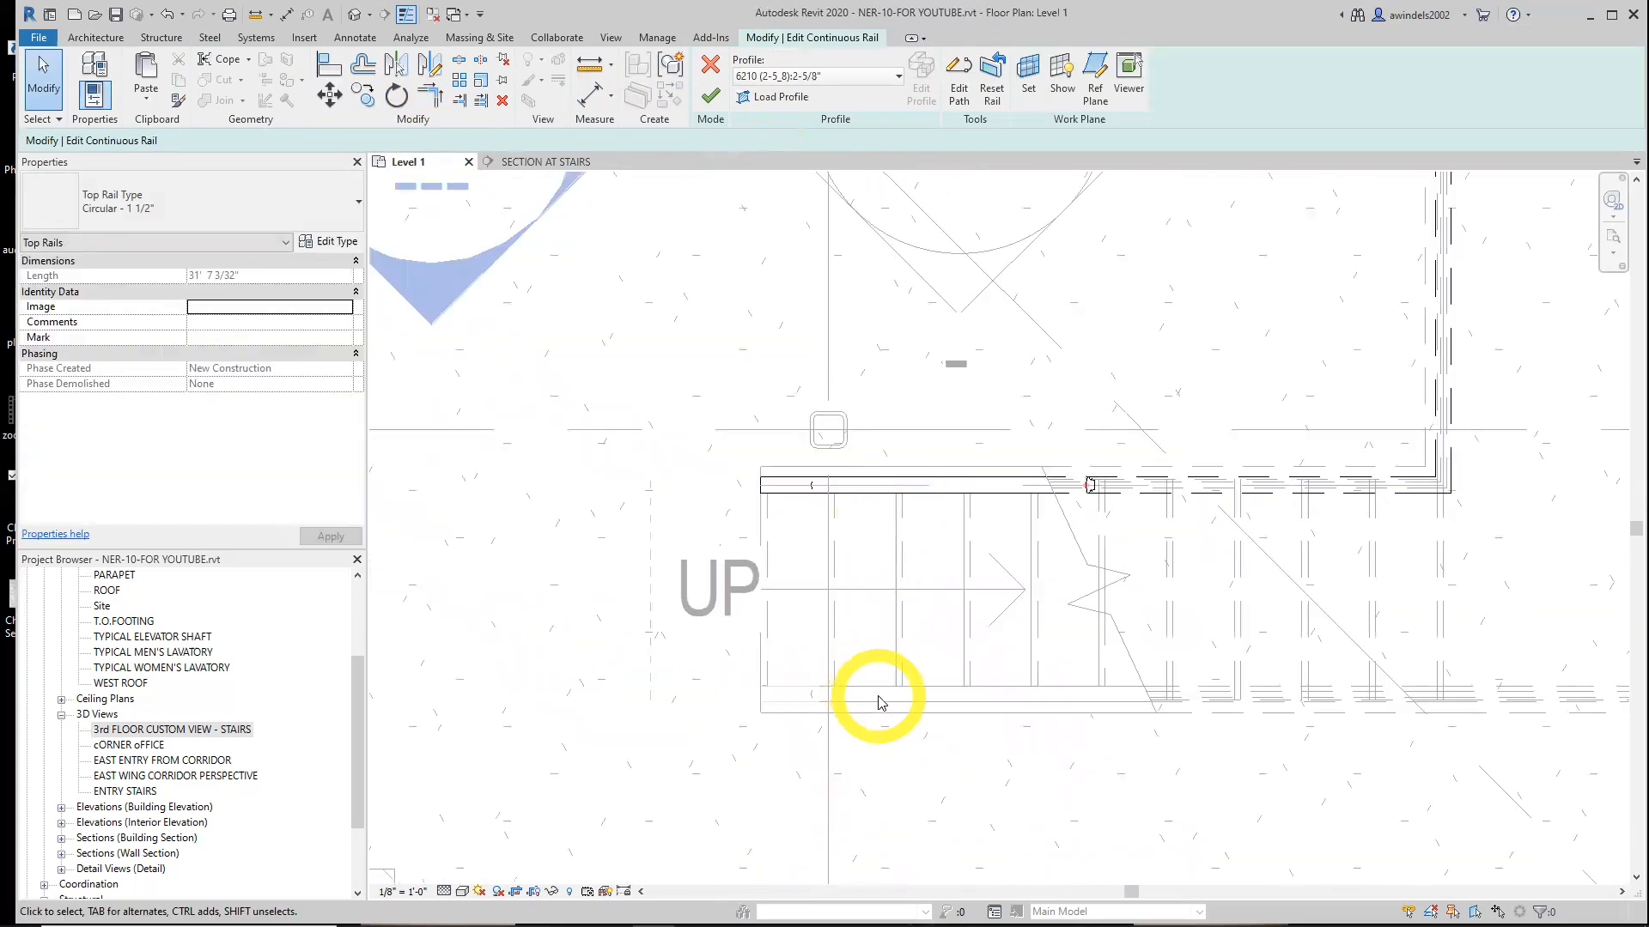
{"action": "scroll", "coordinate": [880, 708], "scroll_direction": "down", "scroll_amount": 2}
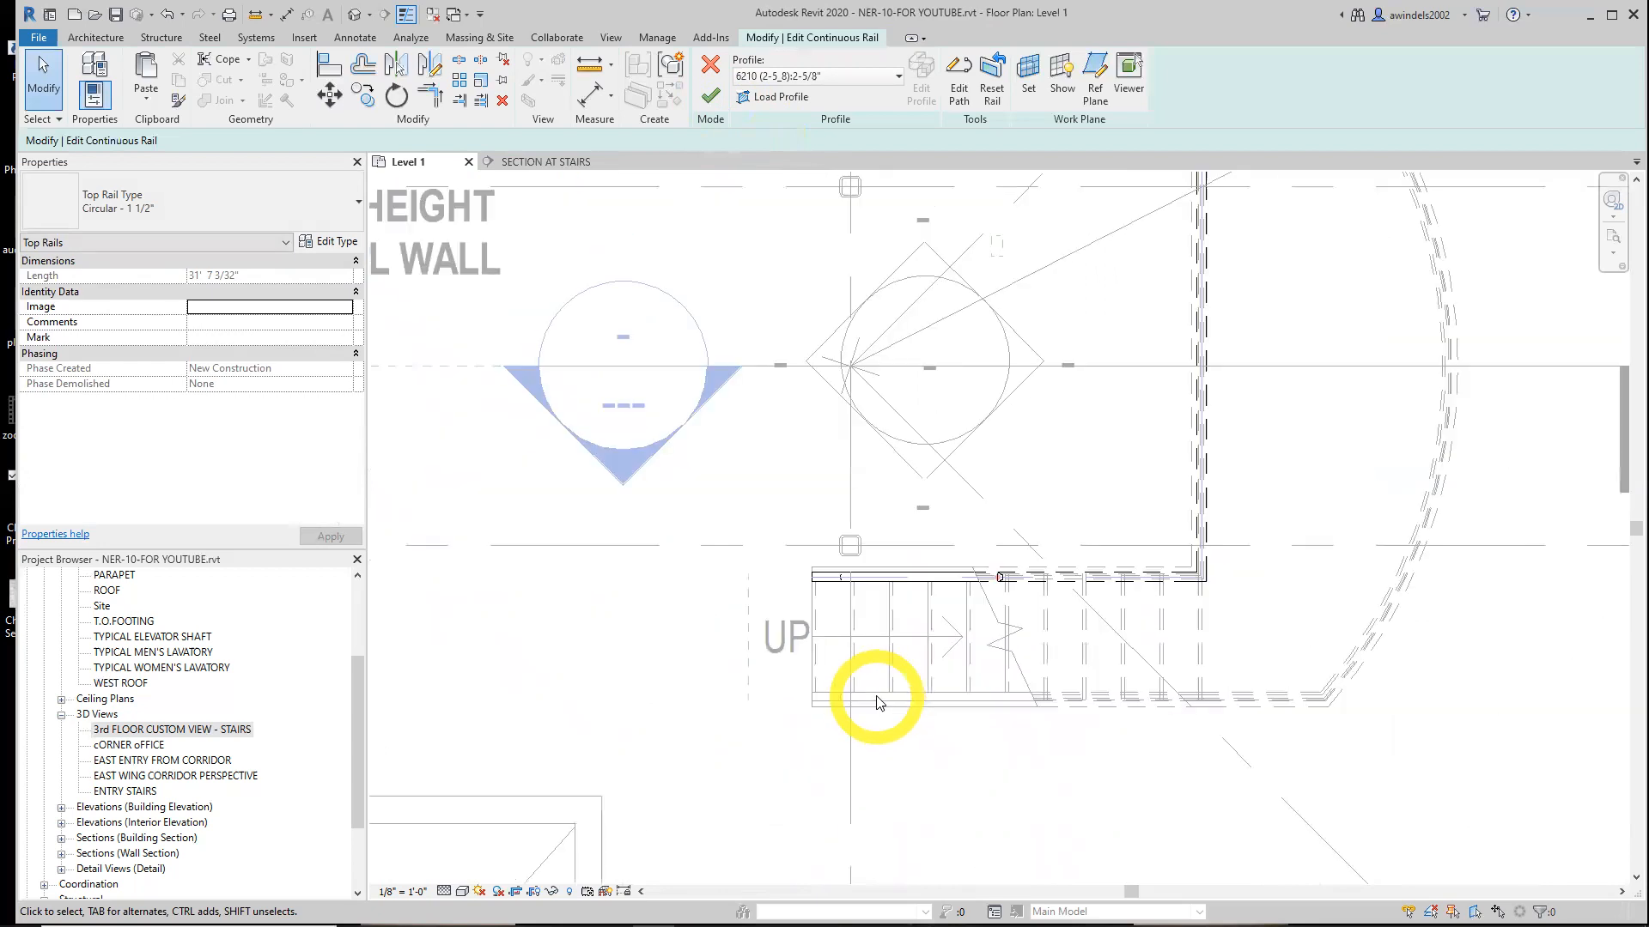
{"action": "left_click", "coordinate": [549, 163]}
{"action": "left_click", "coordinate": [941, 529]}
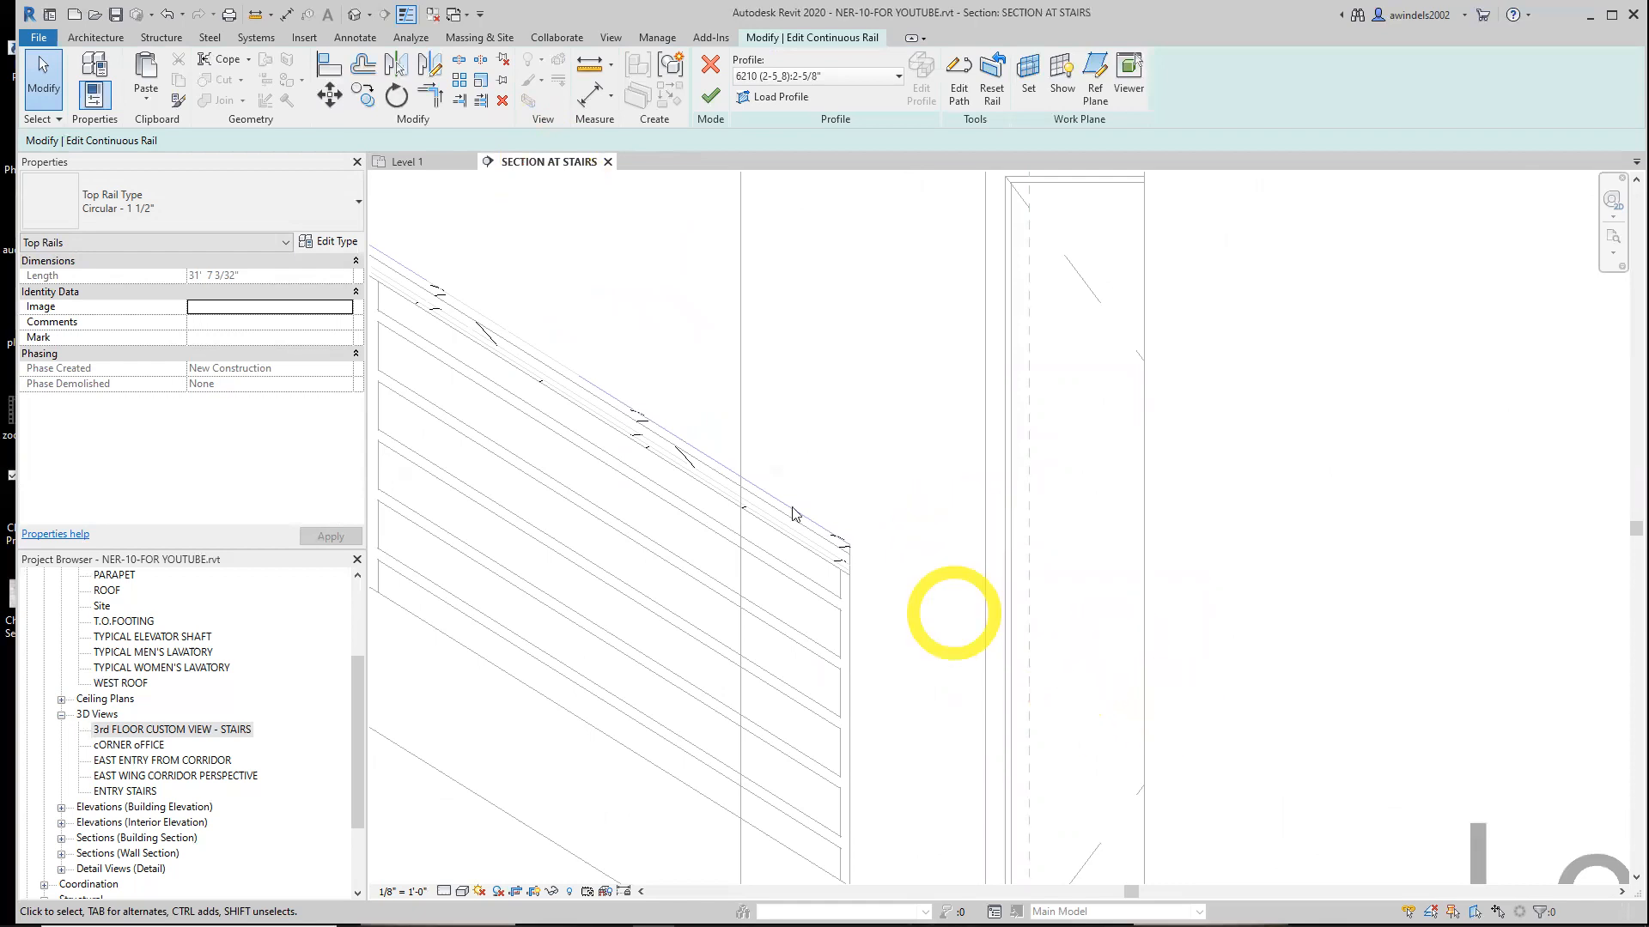
{"action": "left_click", "coordinate": [411, 162]}
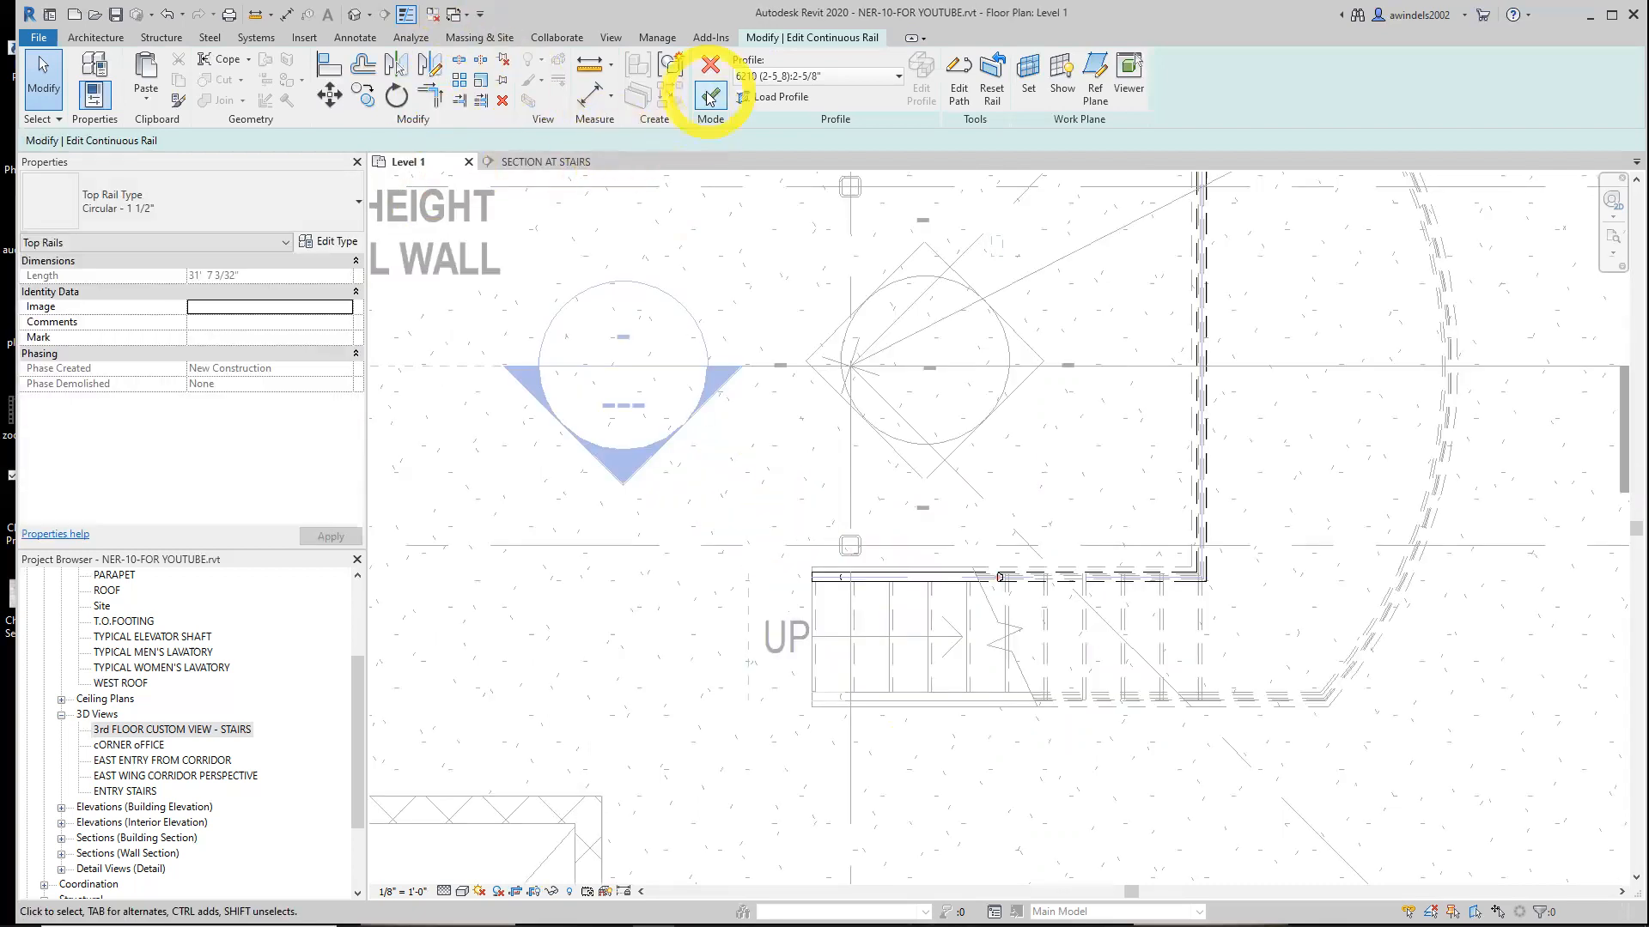
{"action": "left_click", "coordinate": [708, 69]}
{"action": "key", "text": "Escape"}
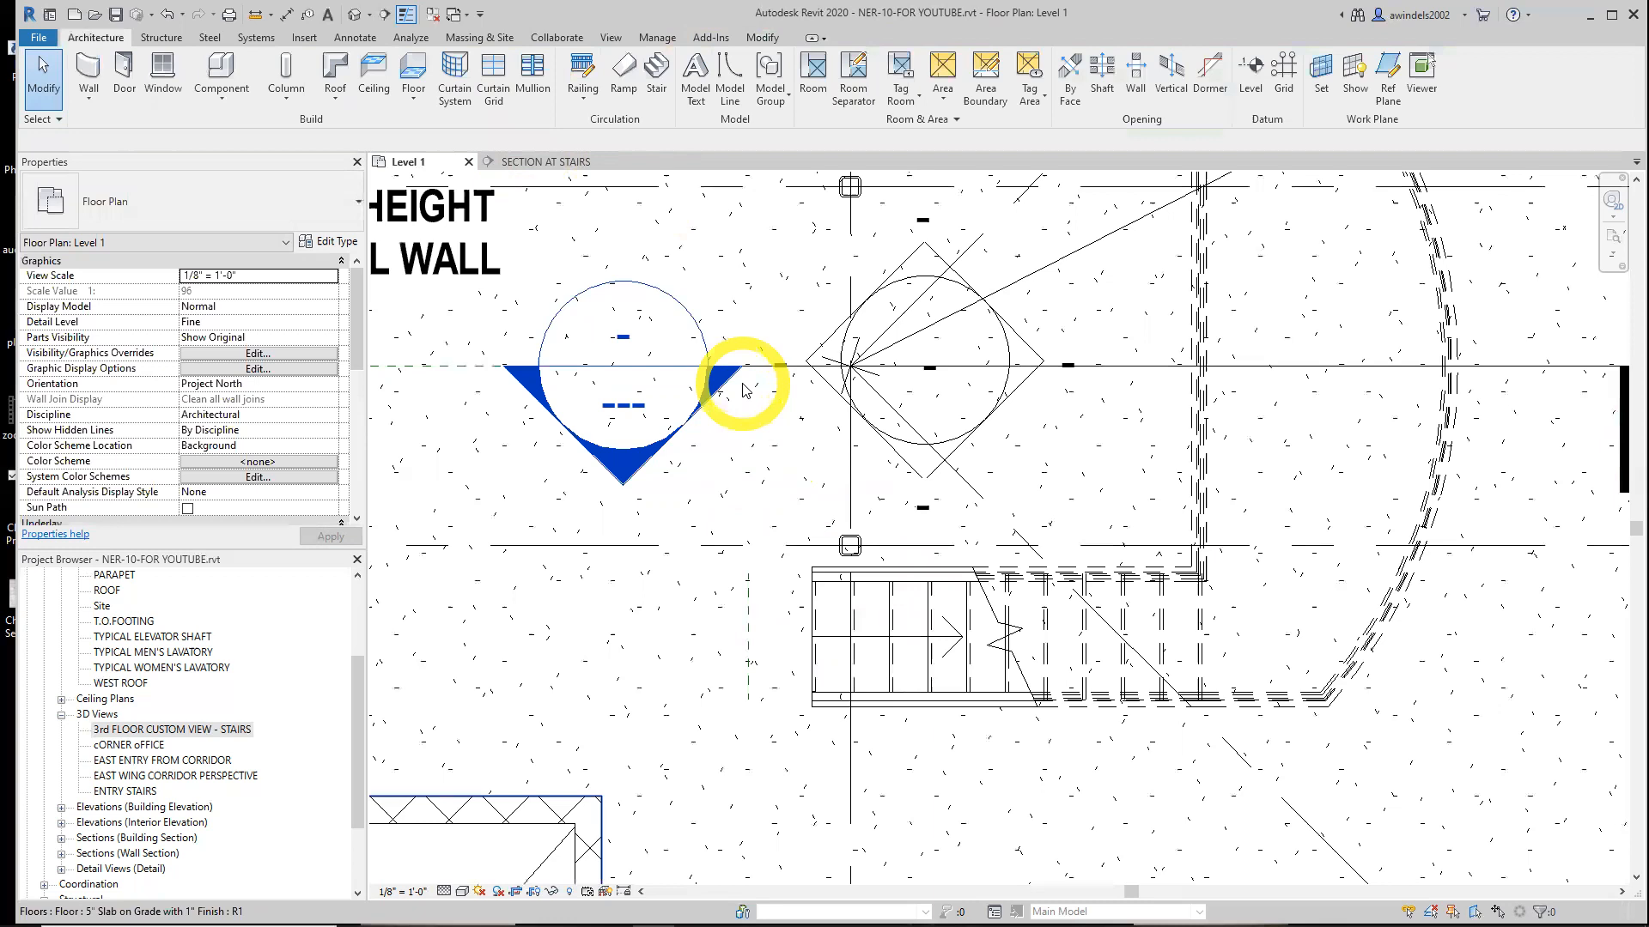
Locate the stair section mark in the Level 1 plan and open the SECTION AT STAIRS view
{"action": "left_click", "coordinate": [755, 374]}
{"action": "scroll", "coordinate": [758, 369], "scroll_direction": "down", "scroll_amount": 4}
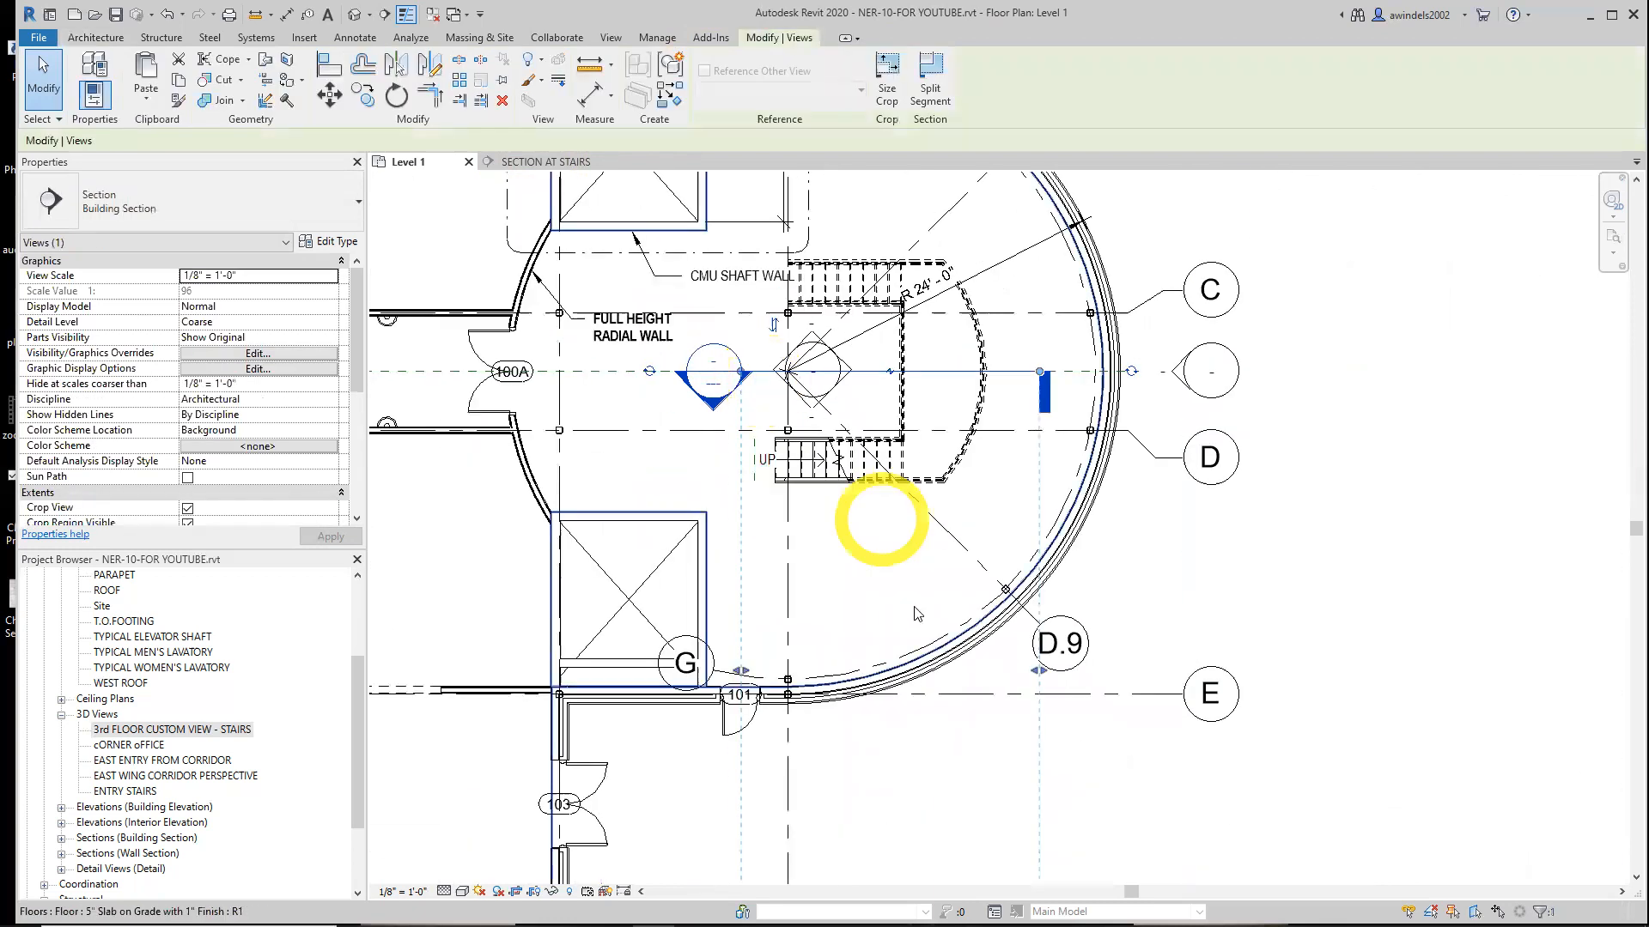
{"action": "scroll", "coordinate": [868, 720], "scroll_direction": "down", "scroll_amount": 2}
{"action": "middle_click_drag", "start_coordinate": [869, 737], "coordinate": [846, 493]}
{"action": "left_click_drag", "start_coordinate": [851, 629], "coordinate": [839, 291]}
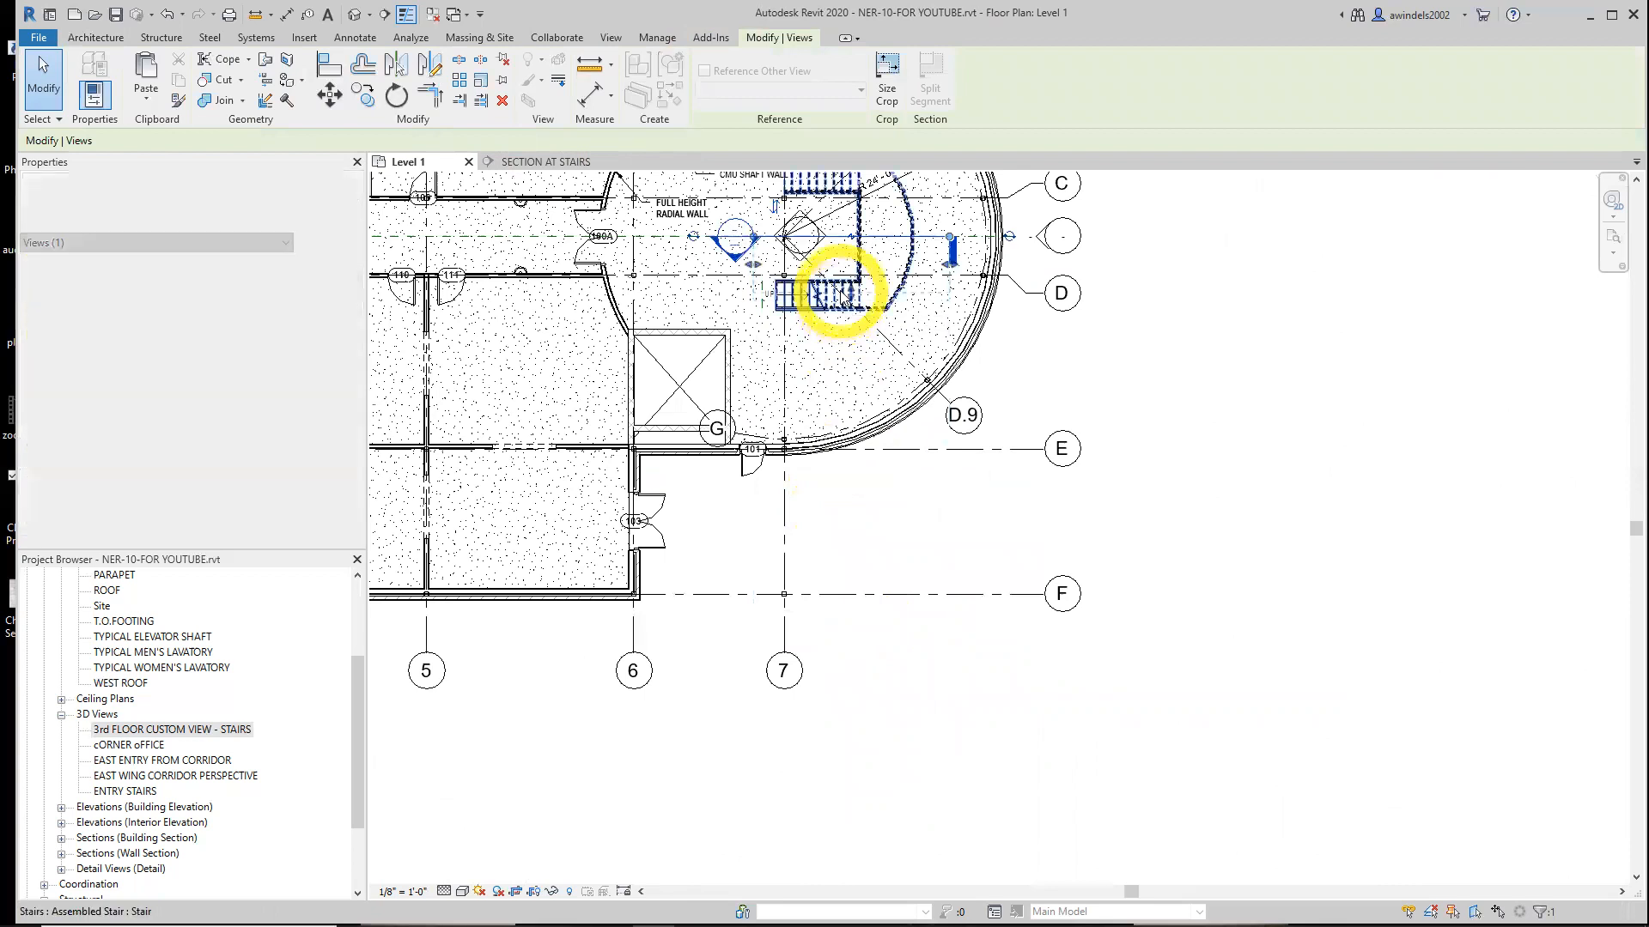
{"action": "left_click", "coordinate": [1122, 434]}
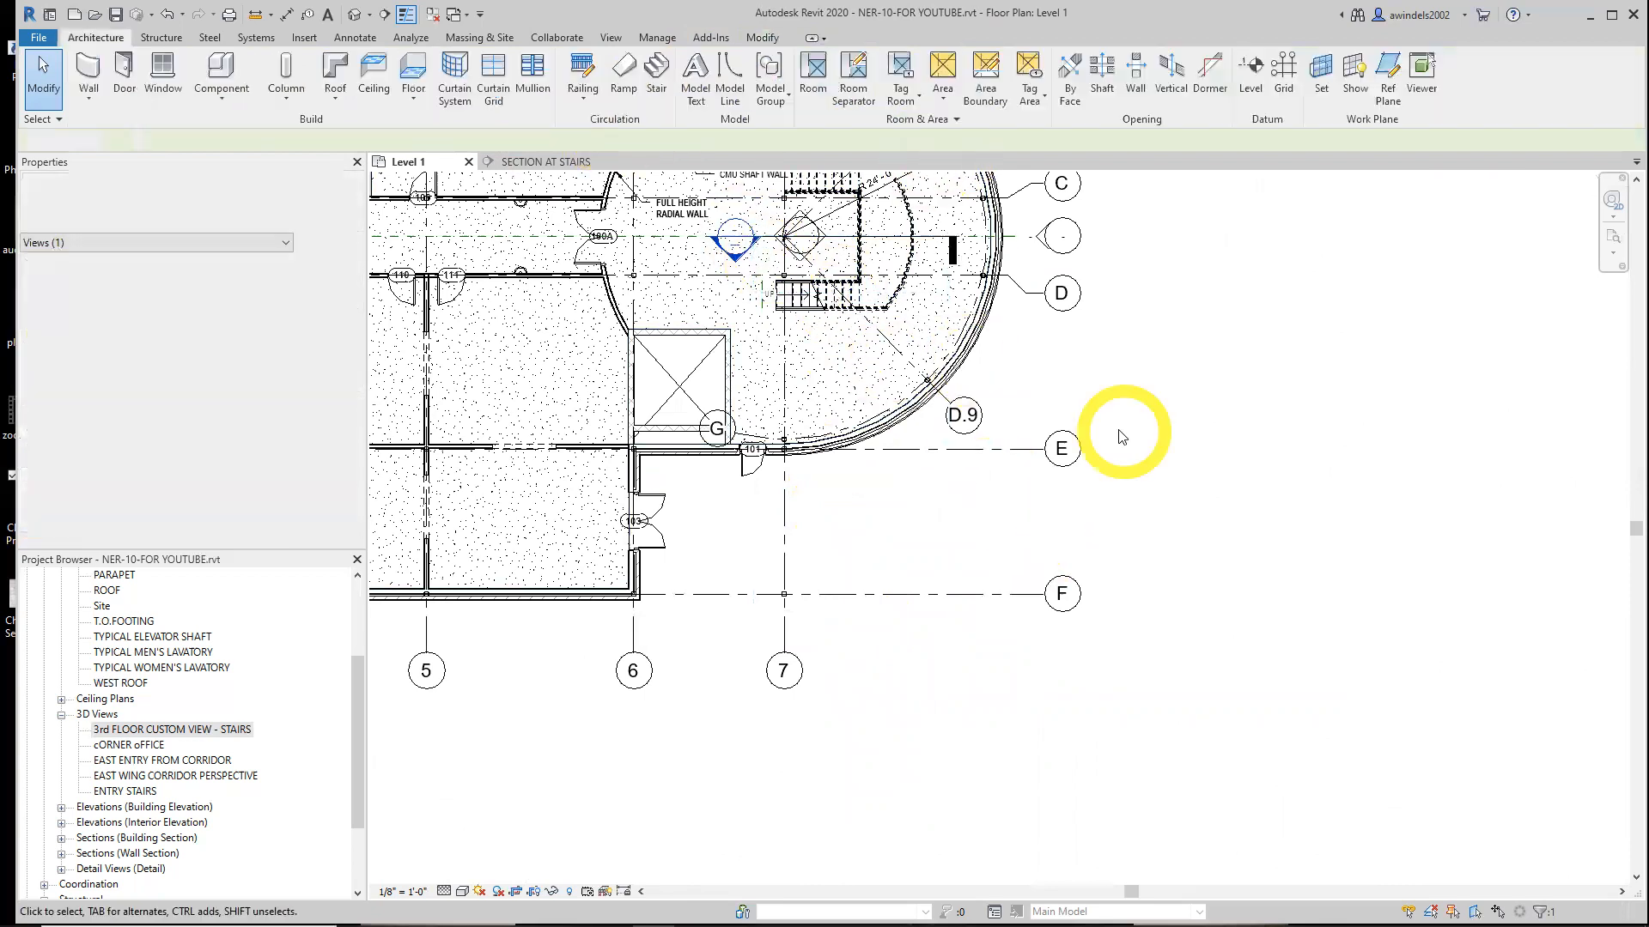
{"action": "scroll", "coordinate": [725, 245], "scroll_direction": "up", "scroll_amount": 2}
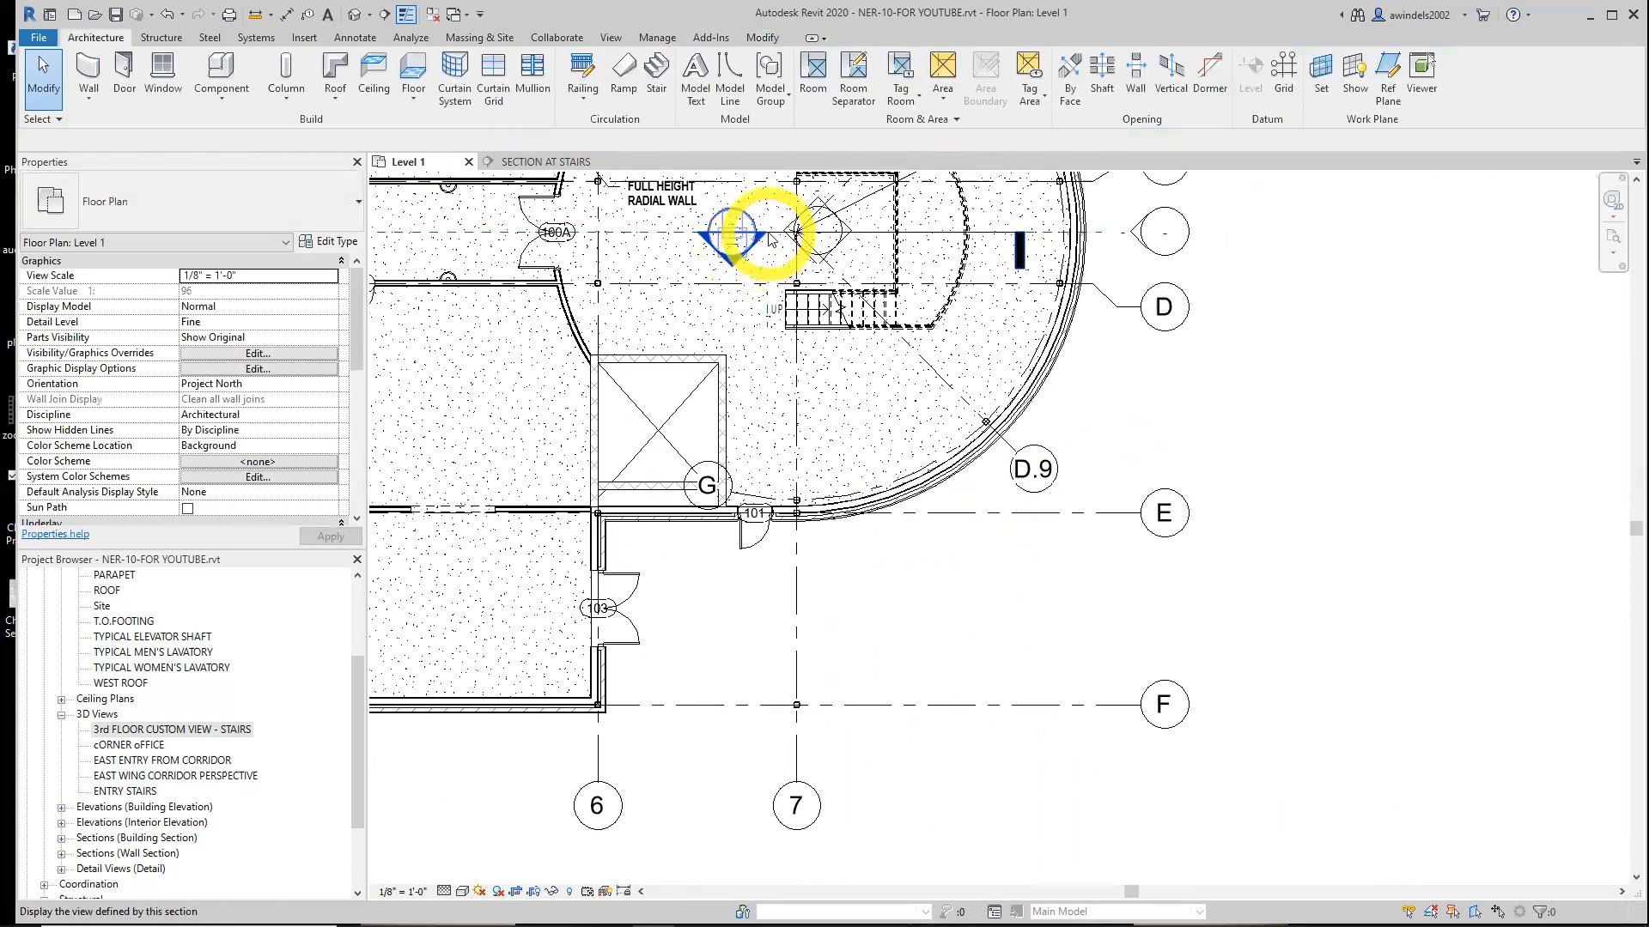
{"action": "left_click", "coordinate": [776, 237]}
{"action": "scroll", "coordinate": [876, 313], "scroll_direction": "up", "scroll_amount": 2}
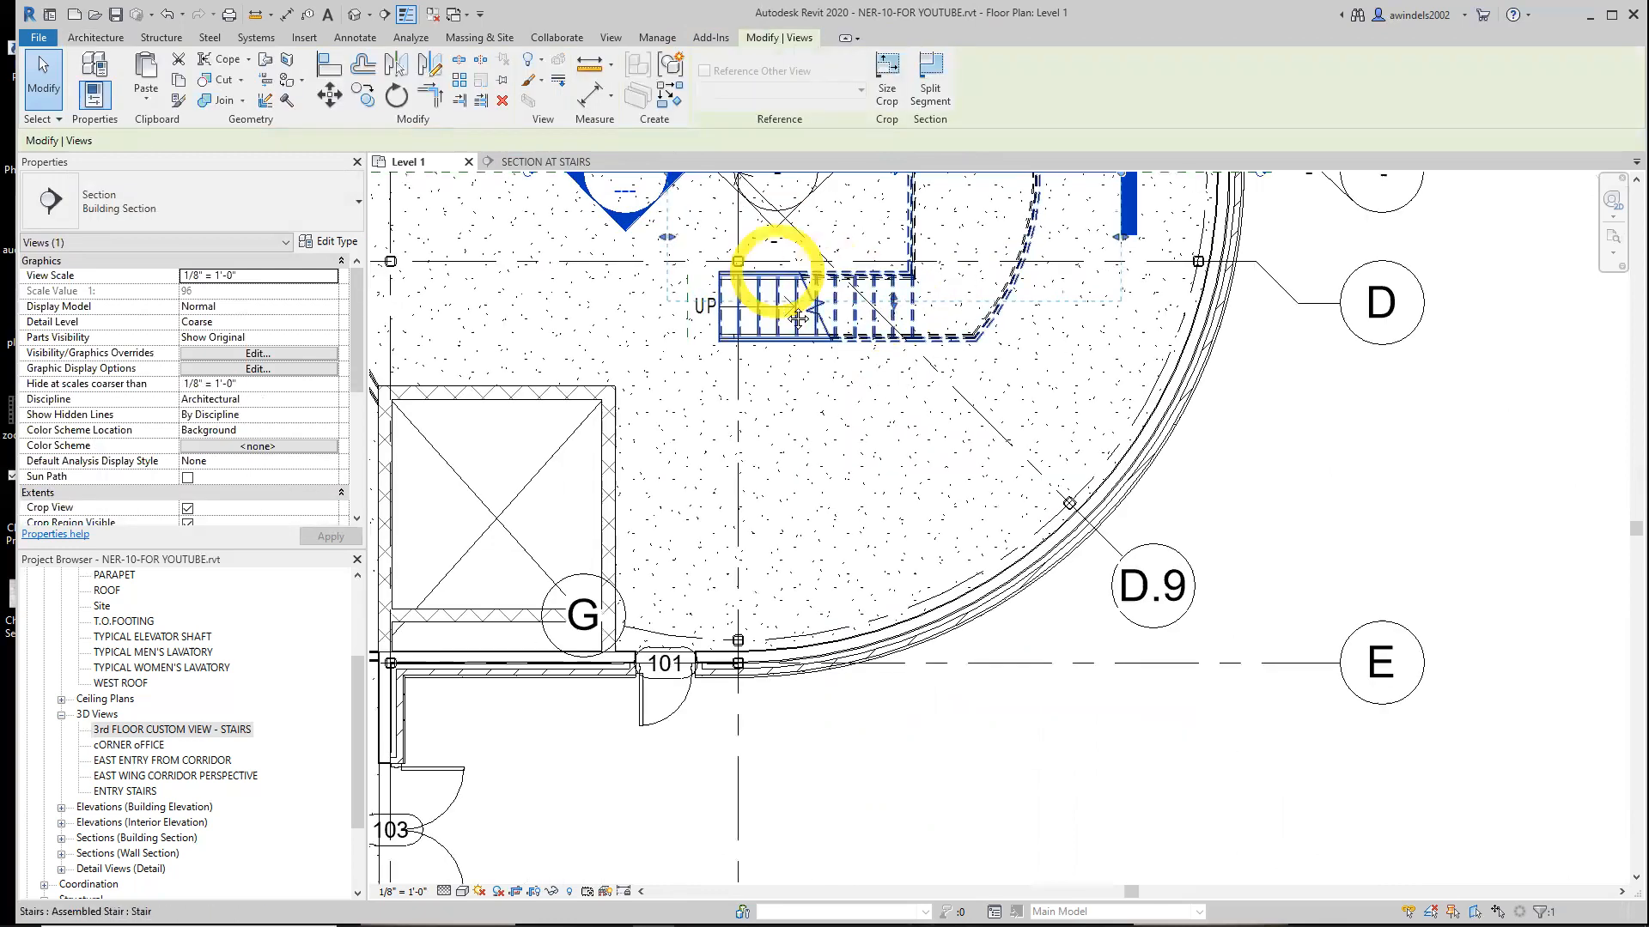
{"action": "middle_click_drag", "start_coordinate": [702, 199], "coordinate": [763, 348]}
{"action": "left_click", "coordinate": [694, 342]}
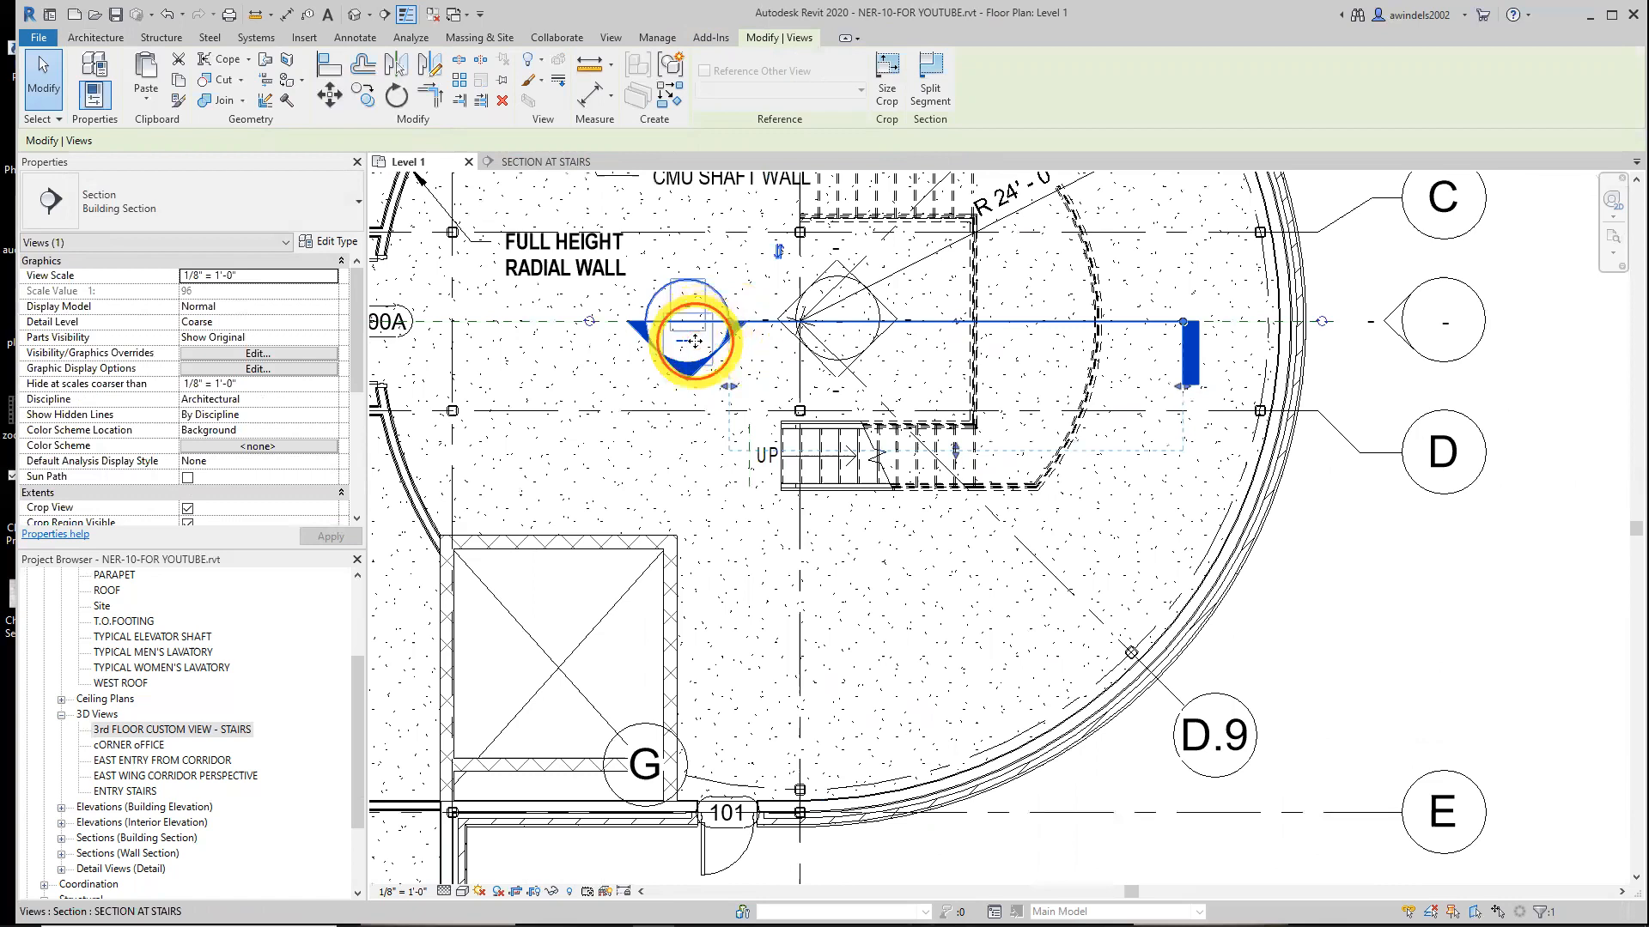
{"action": "double_click", "coordinate": [694, 342]}
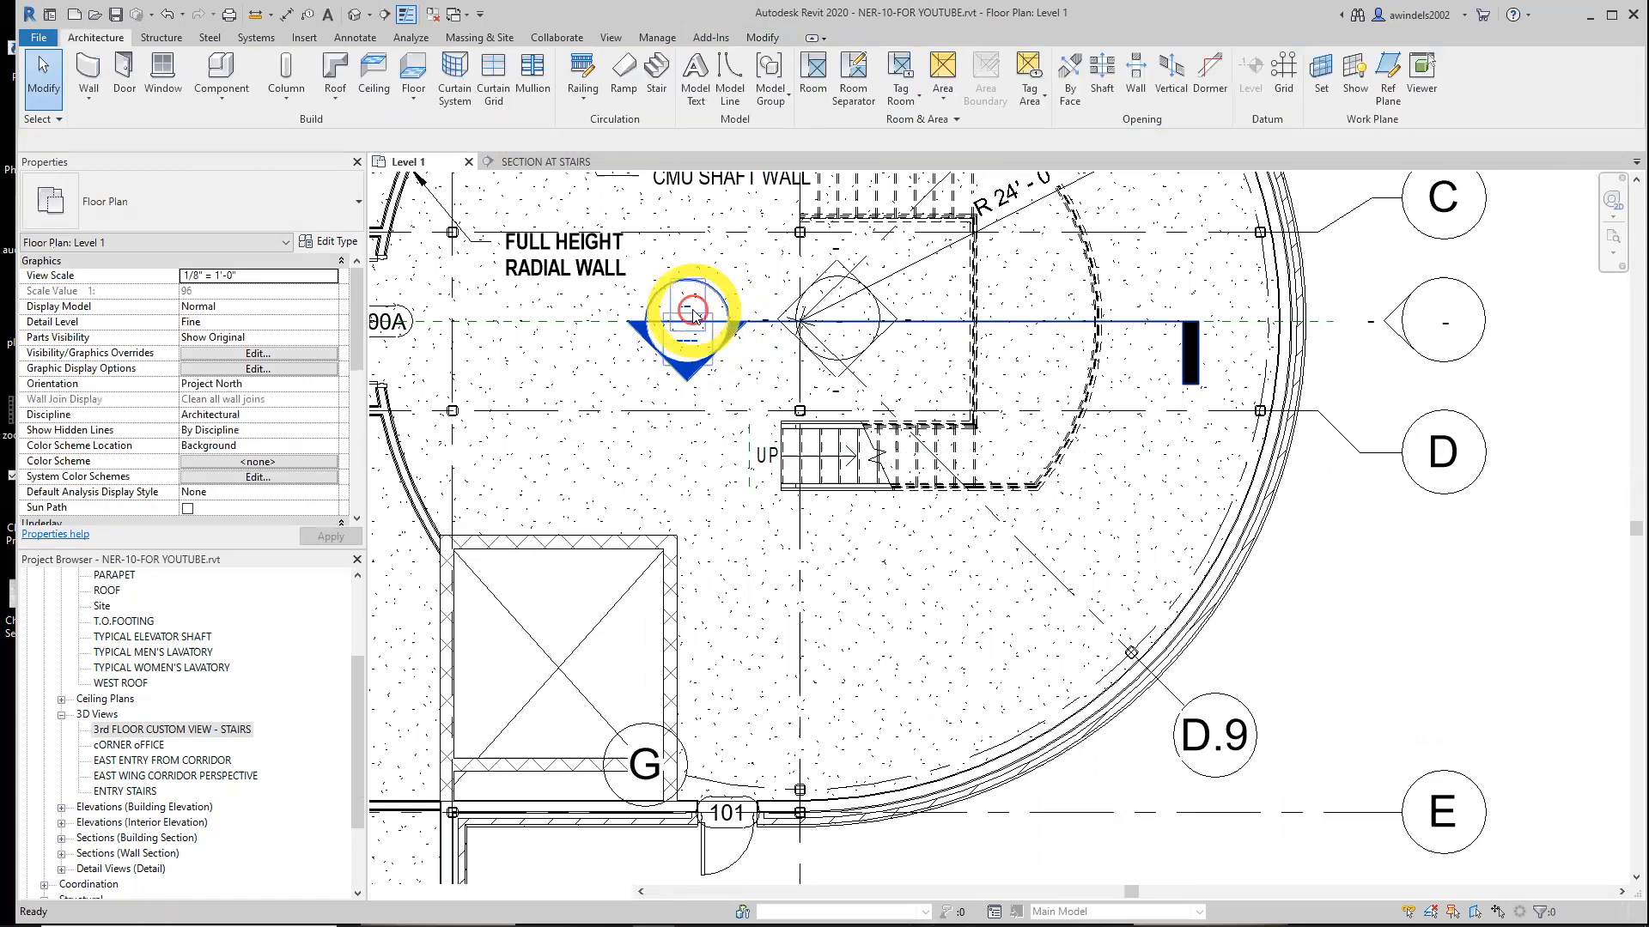
Select the stair's top rail in the section view by cycling through the railing elements
{"action": "scroll", "coordinate": [913, 460], "scroll_direction": "down", "scroll_amount": 3}
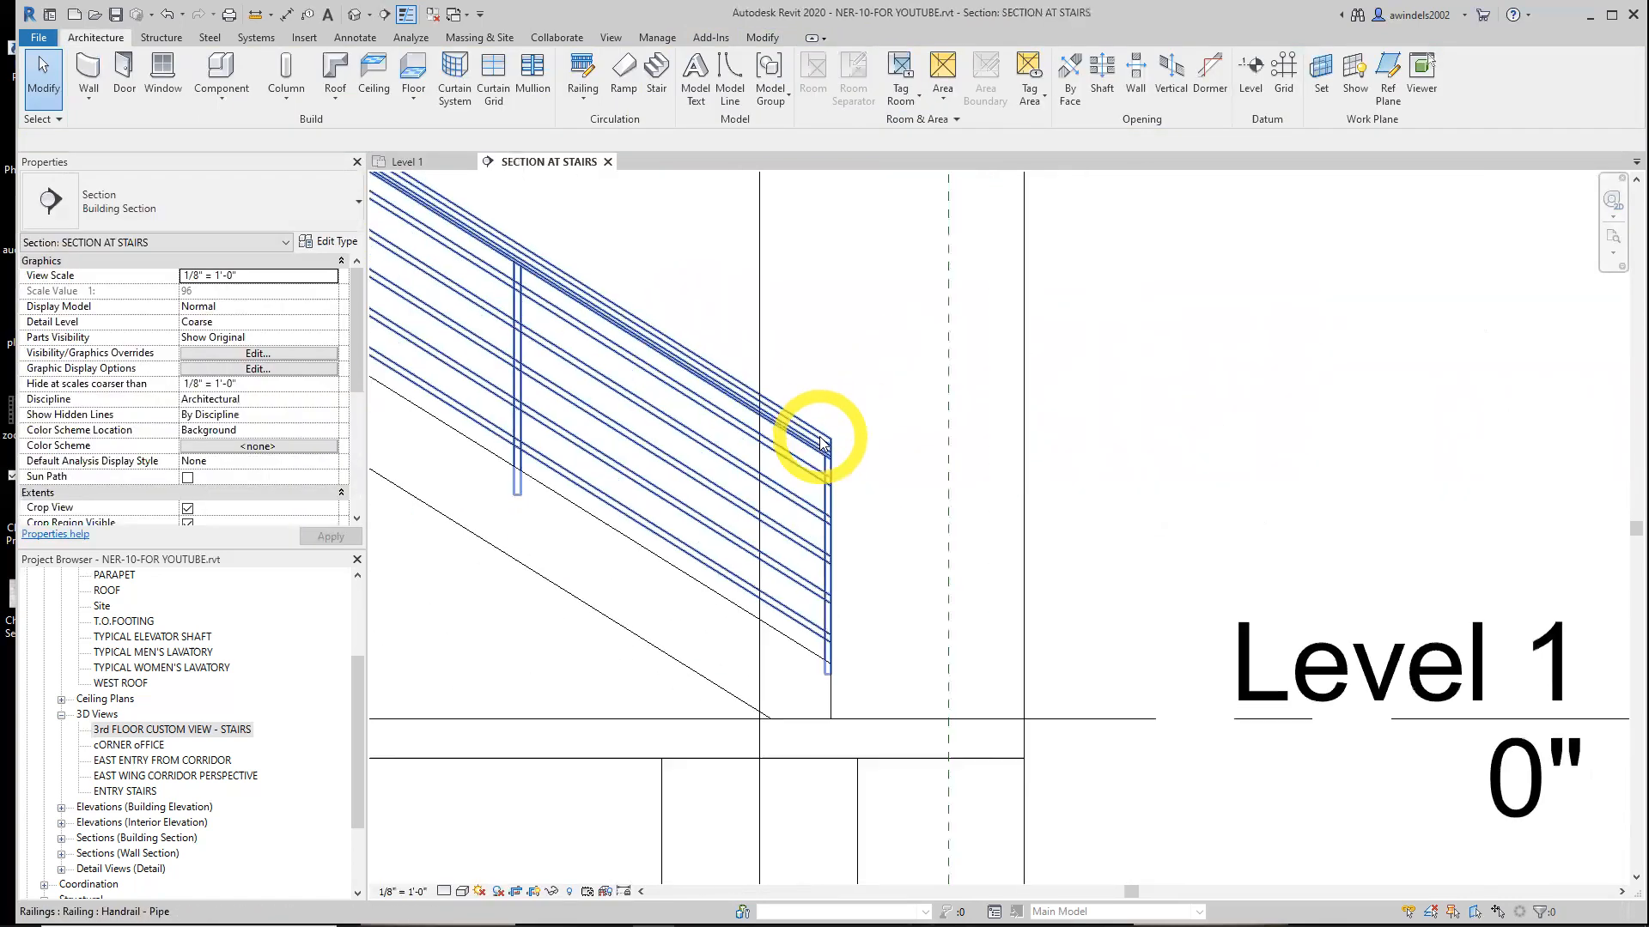
{"action": "scroll", "coordinate": [822, 442], "scroll_direction": "down", "scroll_amount": 2}
{"action": "left_click", "coordinate": [820, 439]}
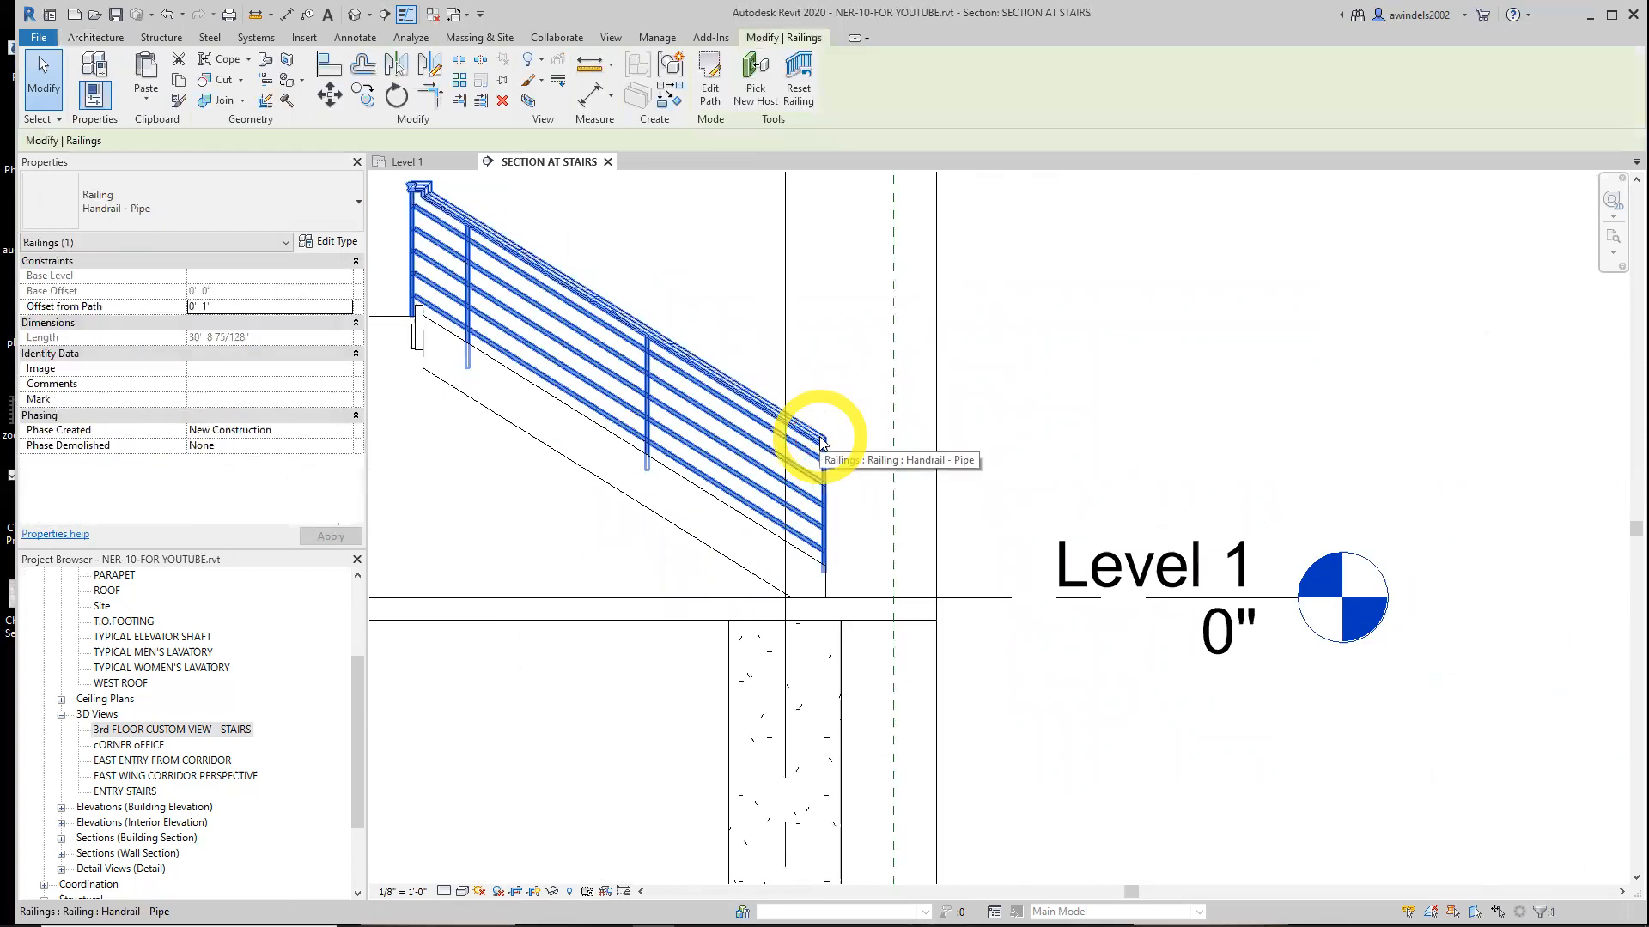
{"action": "key", "text": "Escape"}
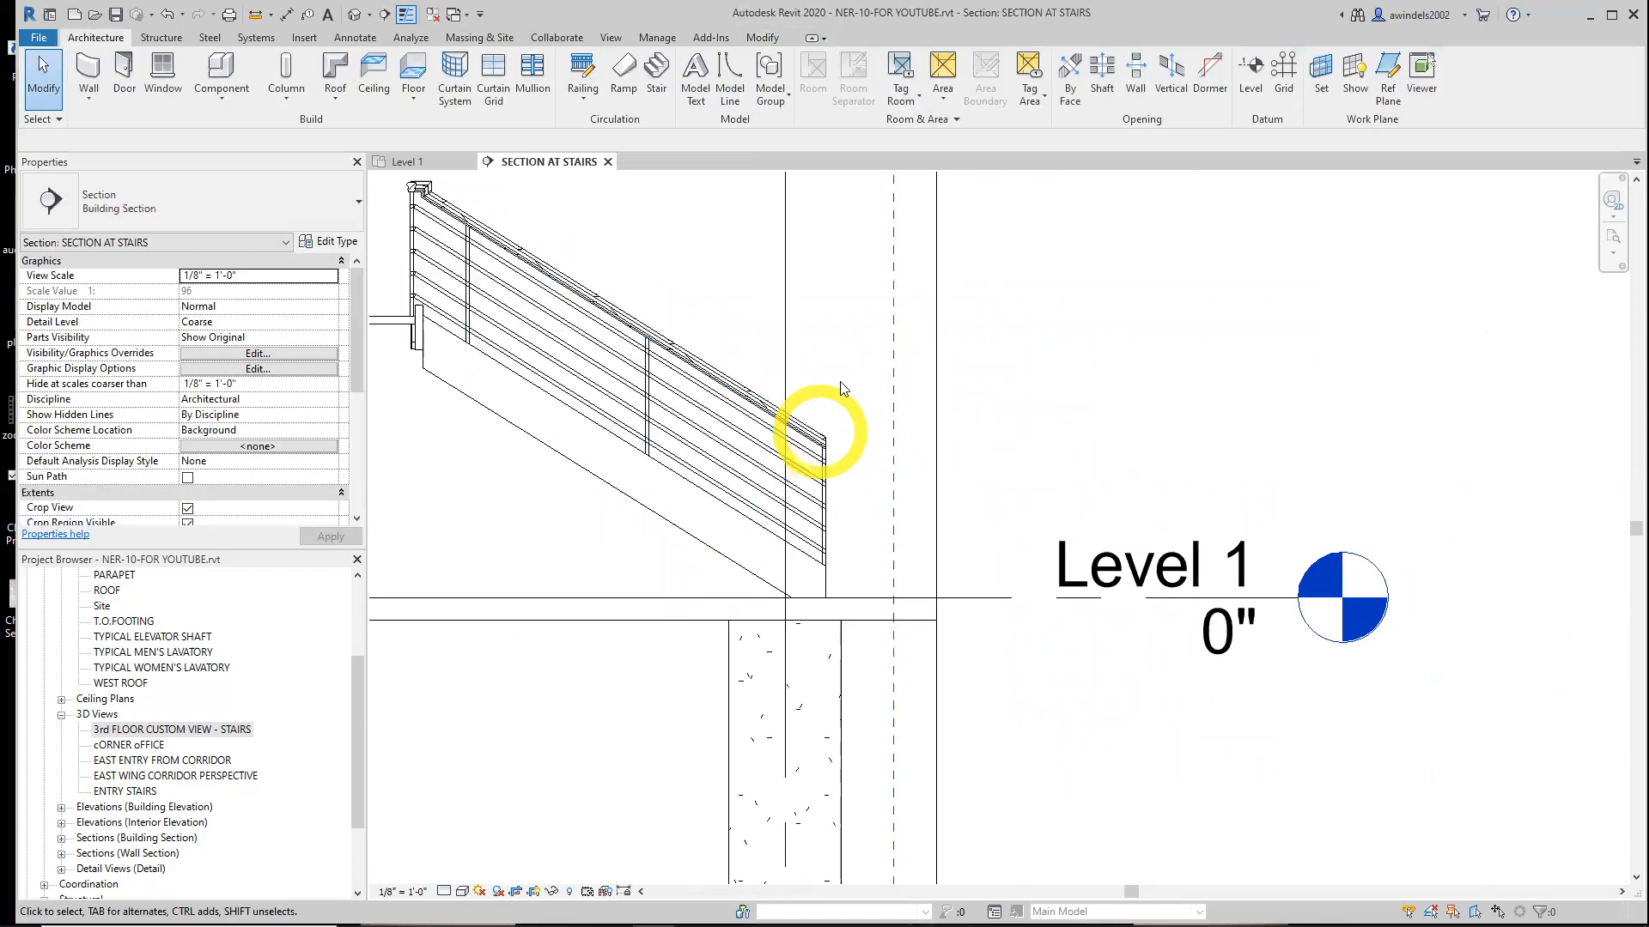
{"action": "key", "text": "Tab"}
{"action": "key", "text": "Tab"}
{"action": "key", "text": "Tab"}
{"action": "key", "text": "Tab"}
{"action": "key", "text": "Tab"}
{"action": "left_click", "coordinate": [819, 440]}
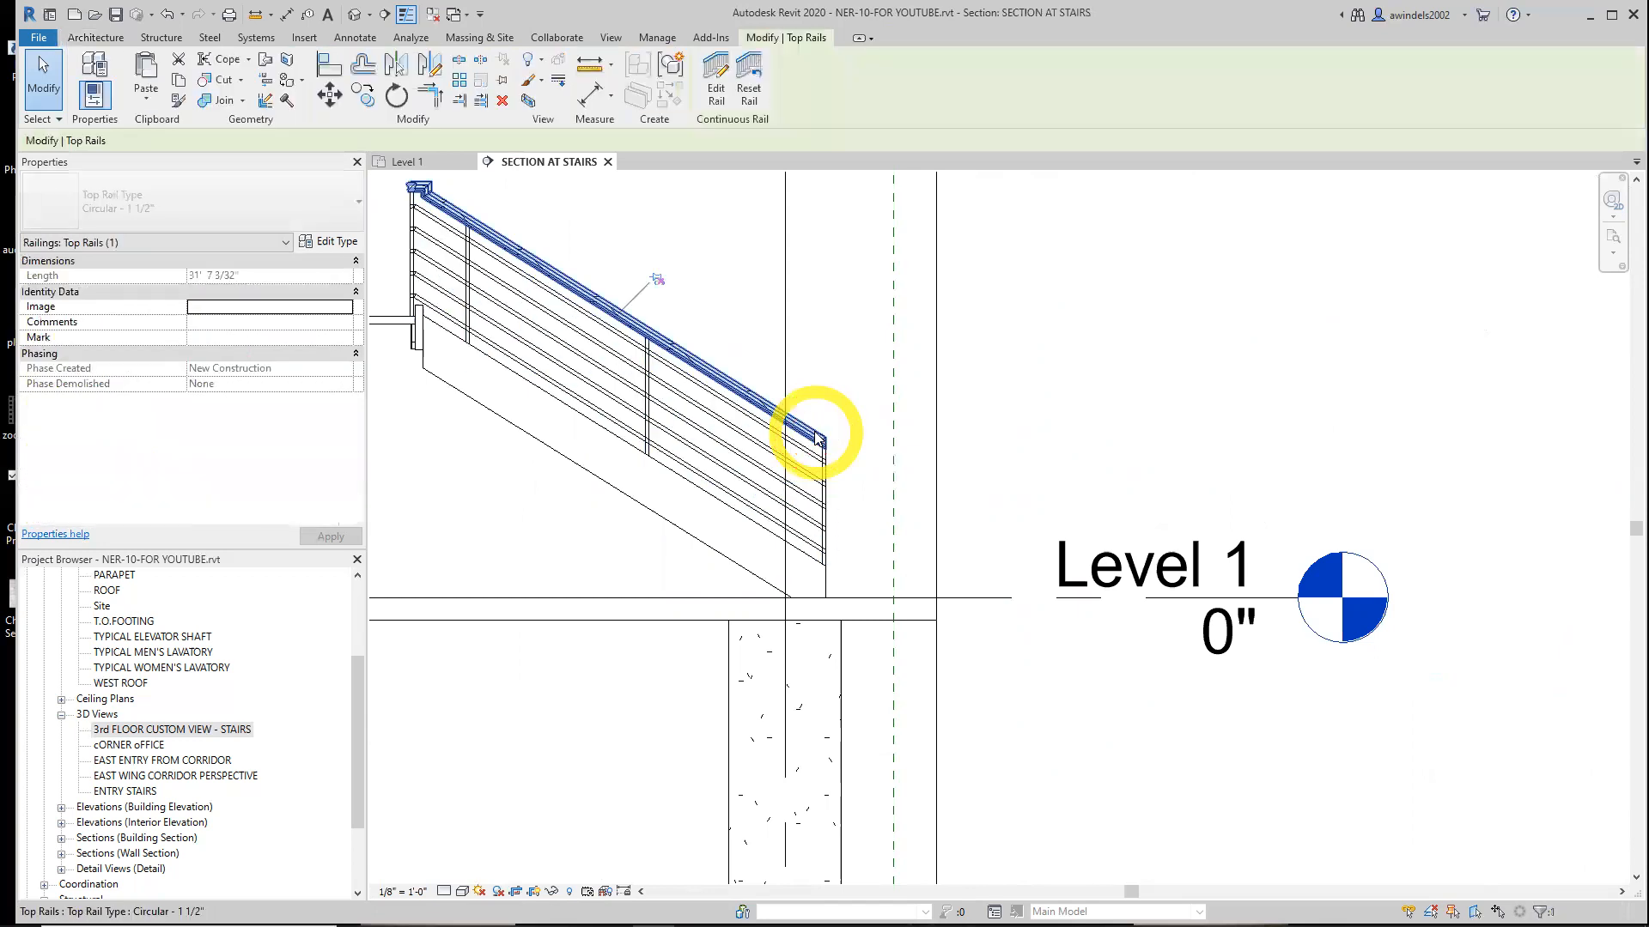
{"action": "left_click", "coordinate": [656, 279]}
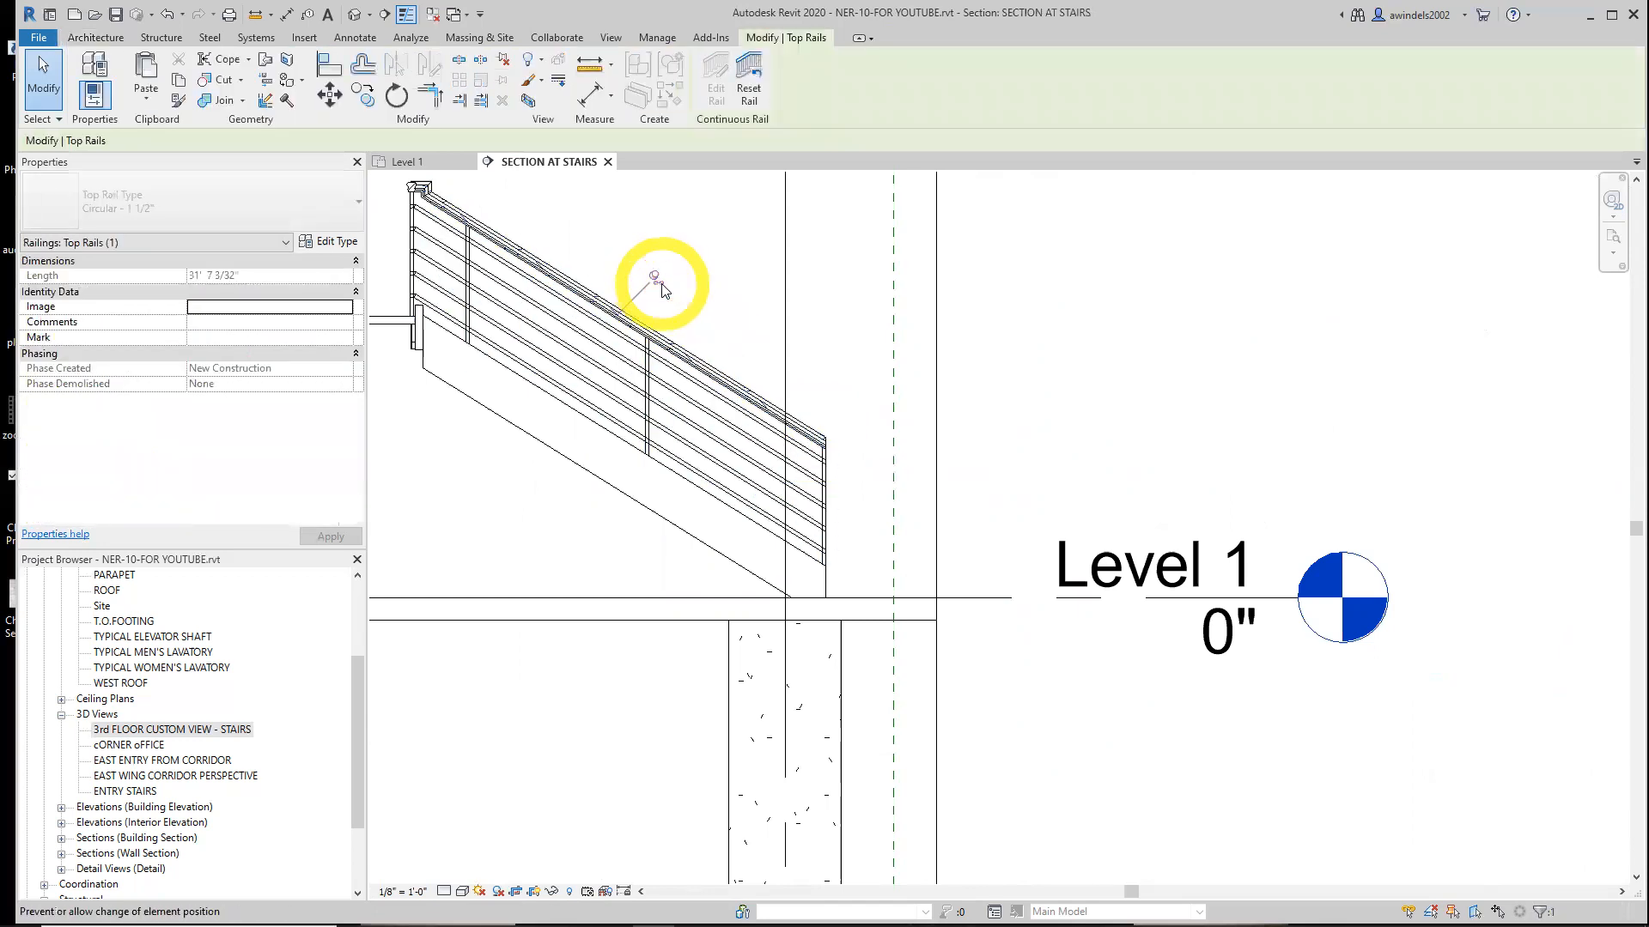
{"action": "left_click", "coordinate": [662, 284]}
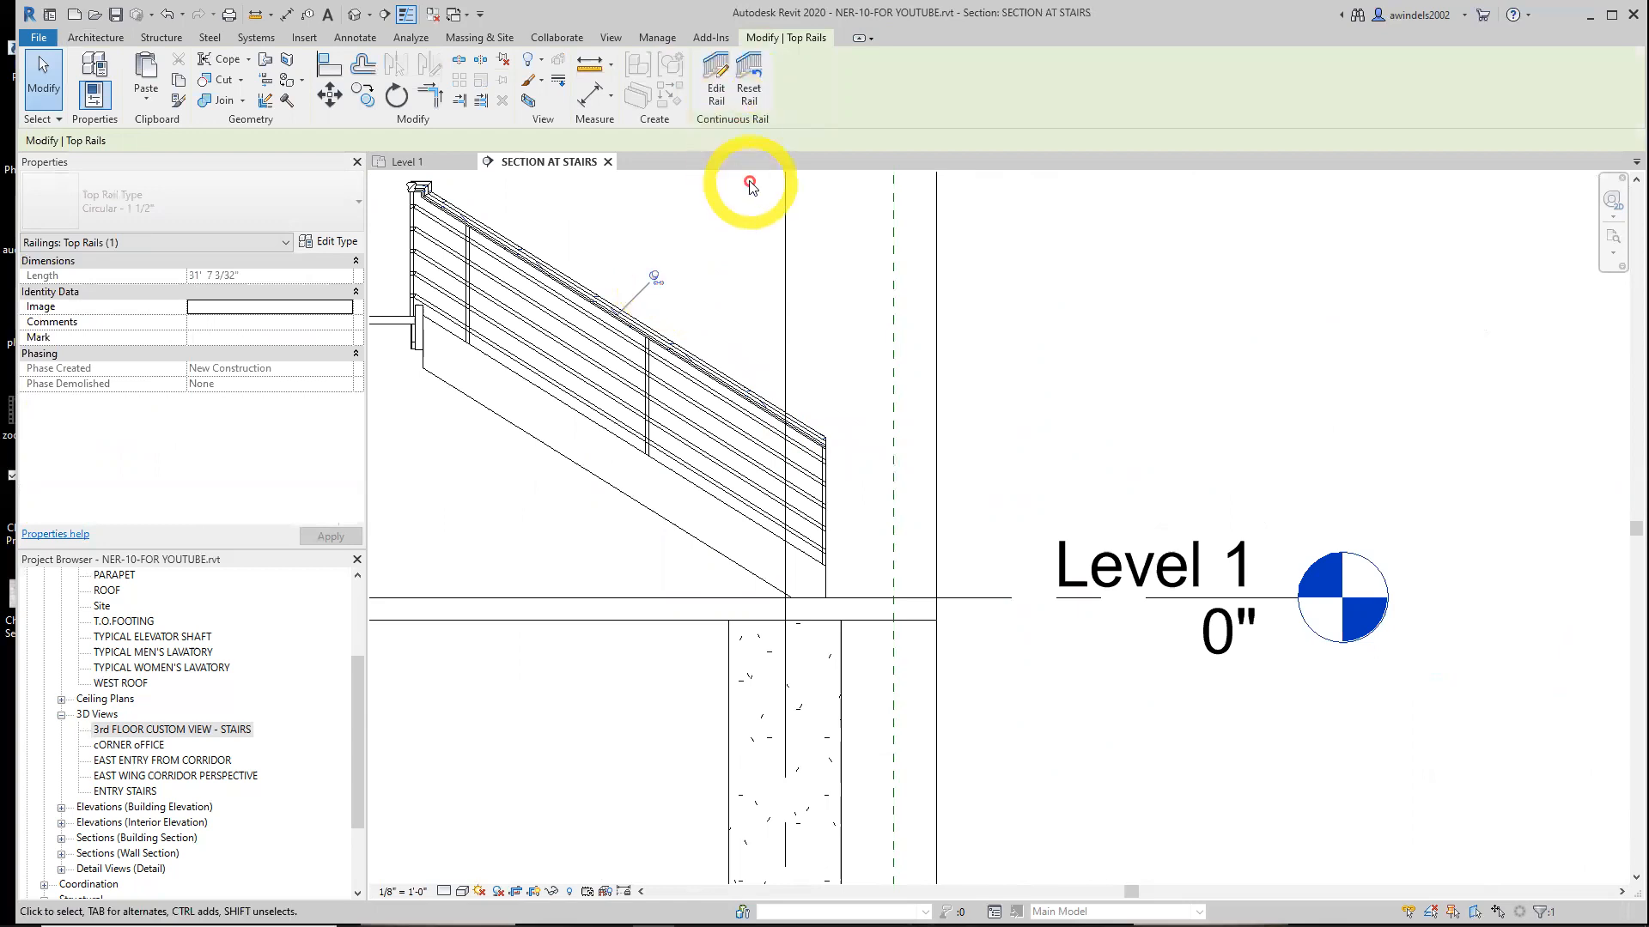
Open the top rail for editing and set its profile to Circular Handrail:1 1/2"
{"action": "left_click", "coordinate": [717, 103]}
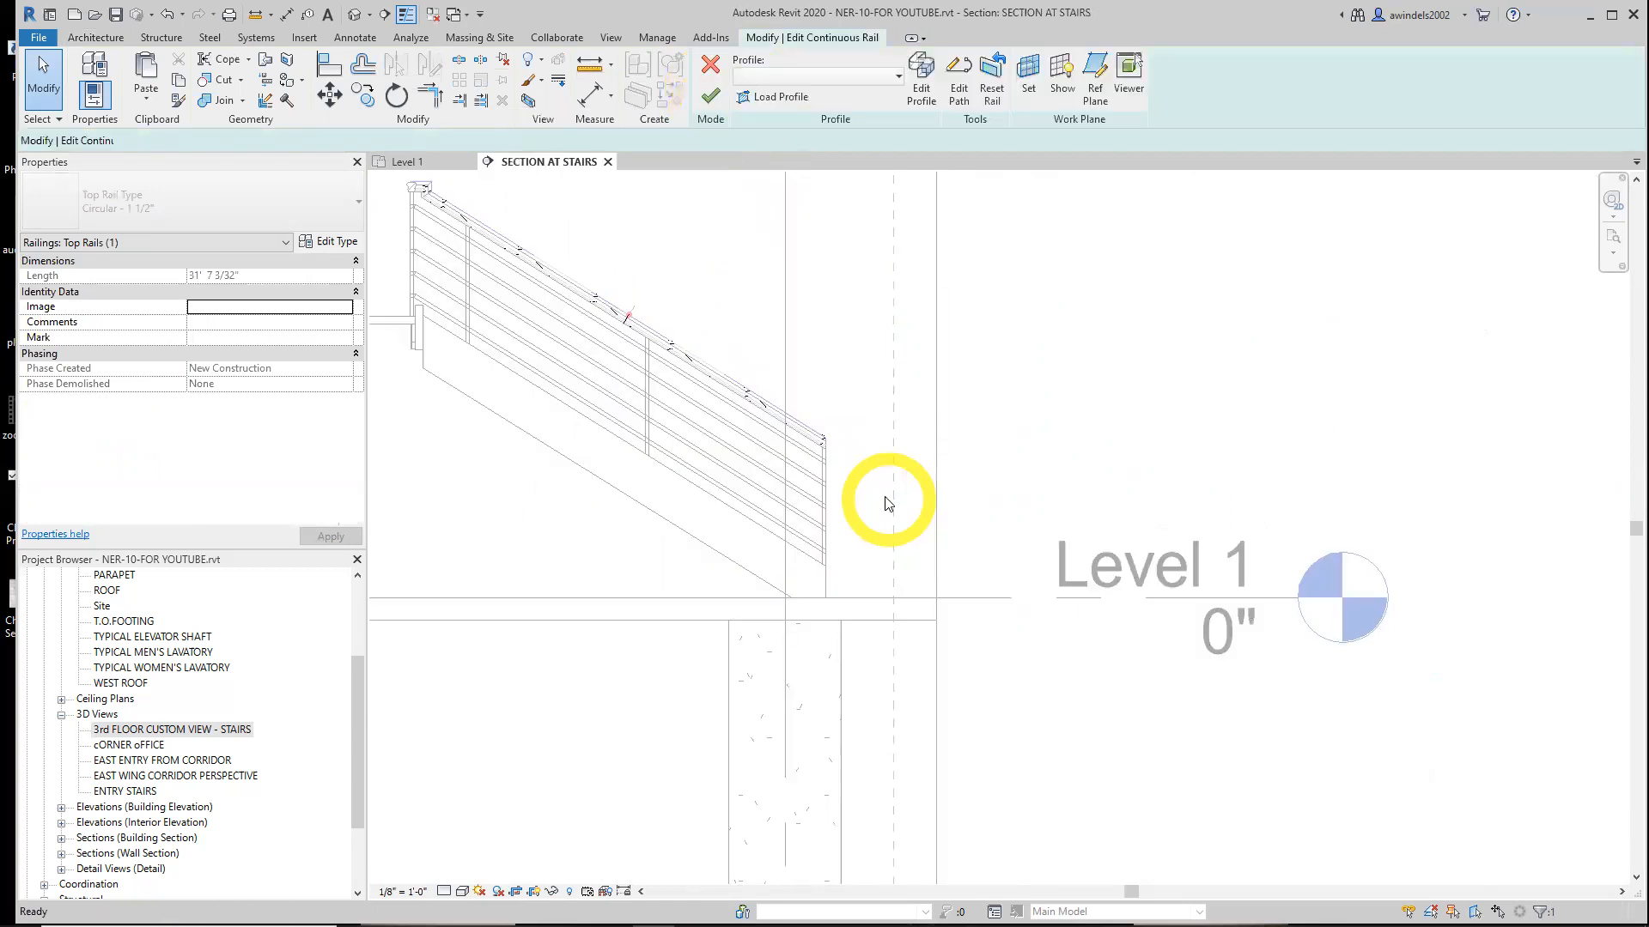
{"action": "left_click", "coordinate": [790, 77]}
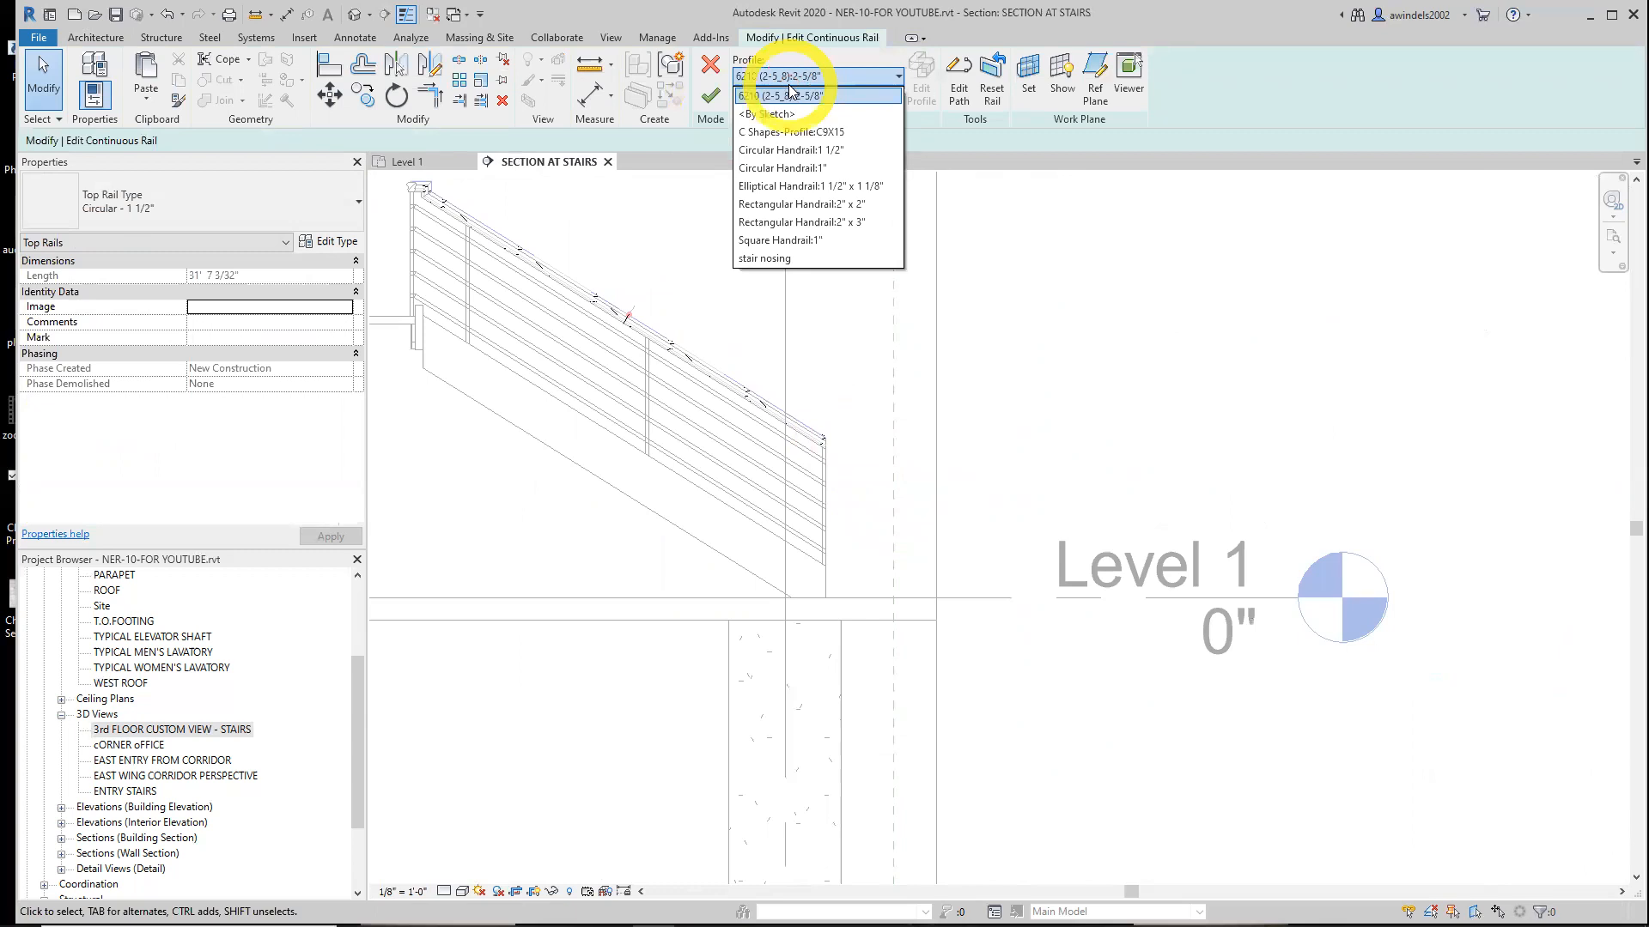
{"action": "left_click", "coordinate": [845, 151]}
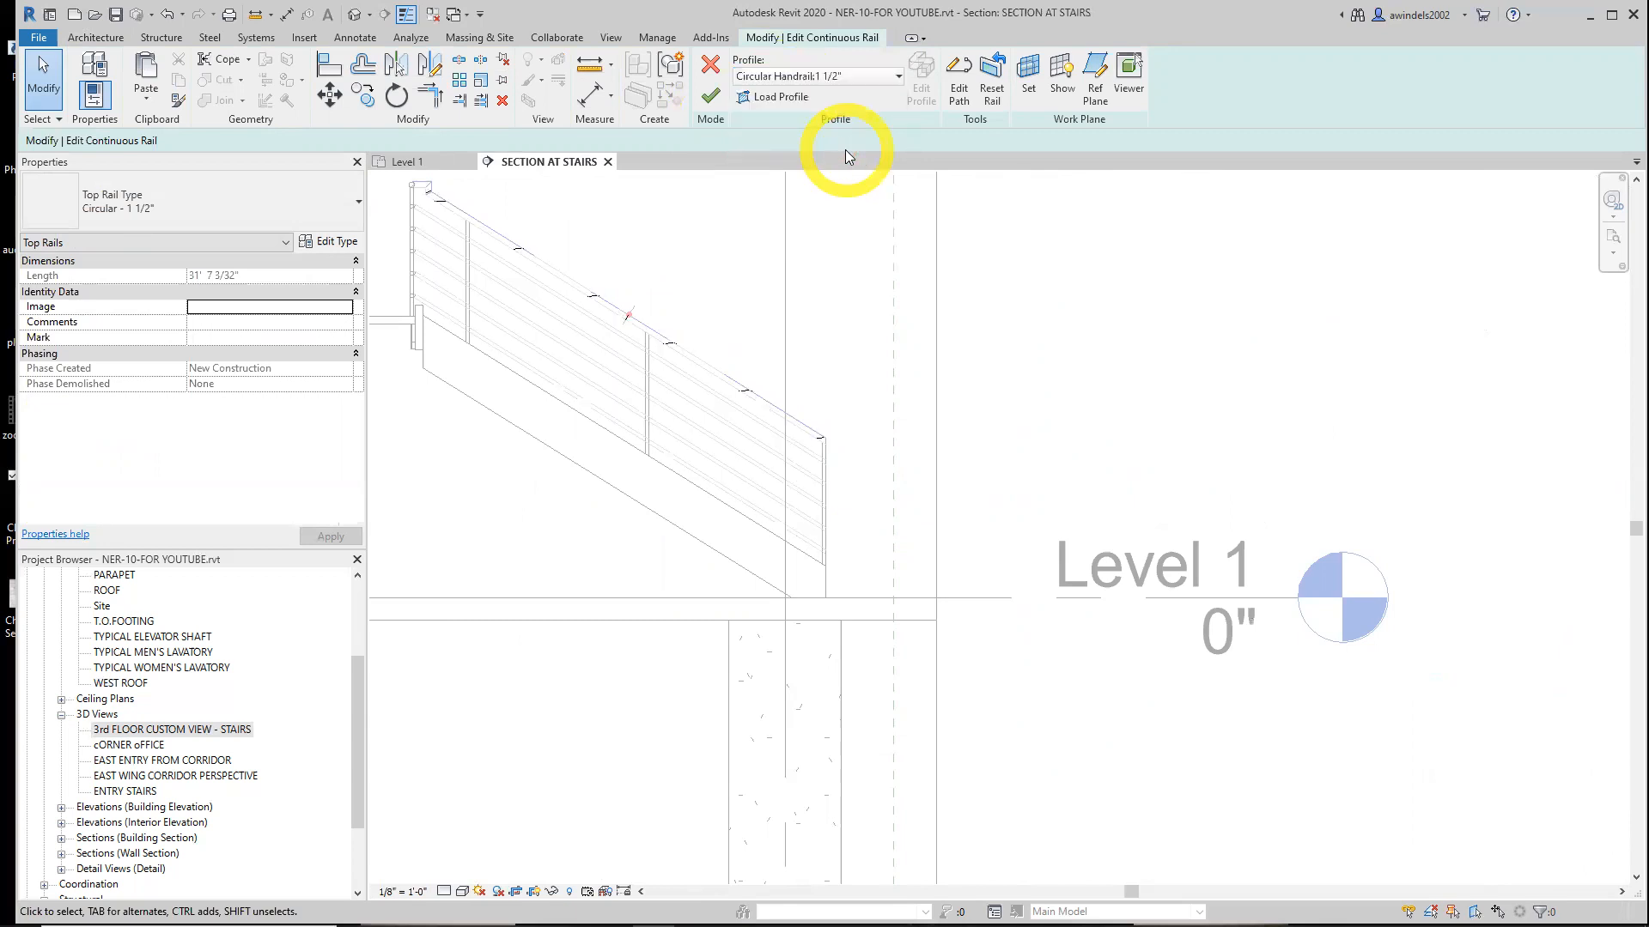
Edit the top rail's path and sketch a 1' extension continuing the rail's slope from its lower end
{"action": "left_click", "coordinate": [867, 77]}
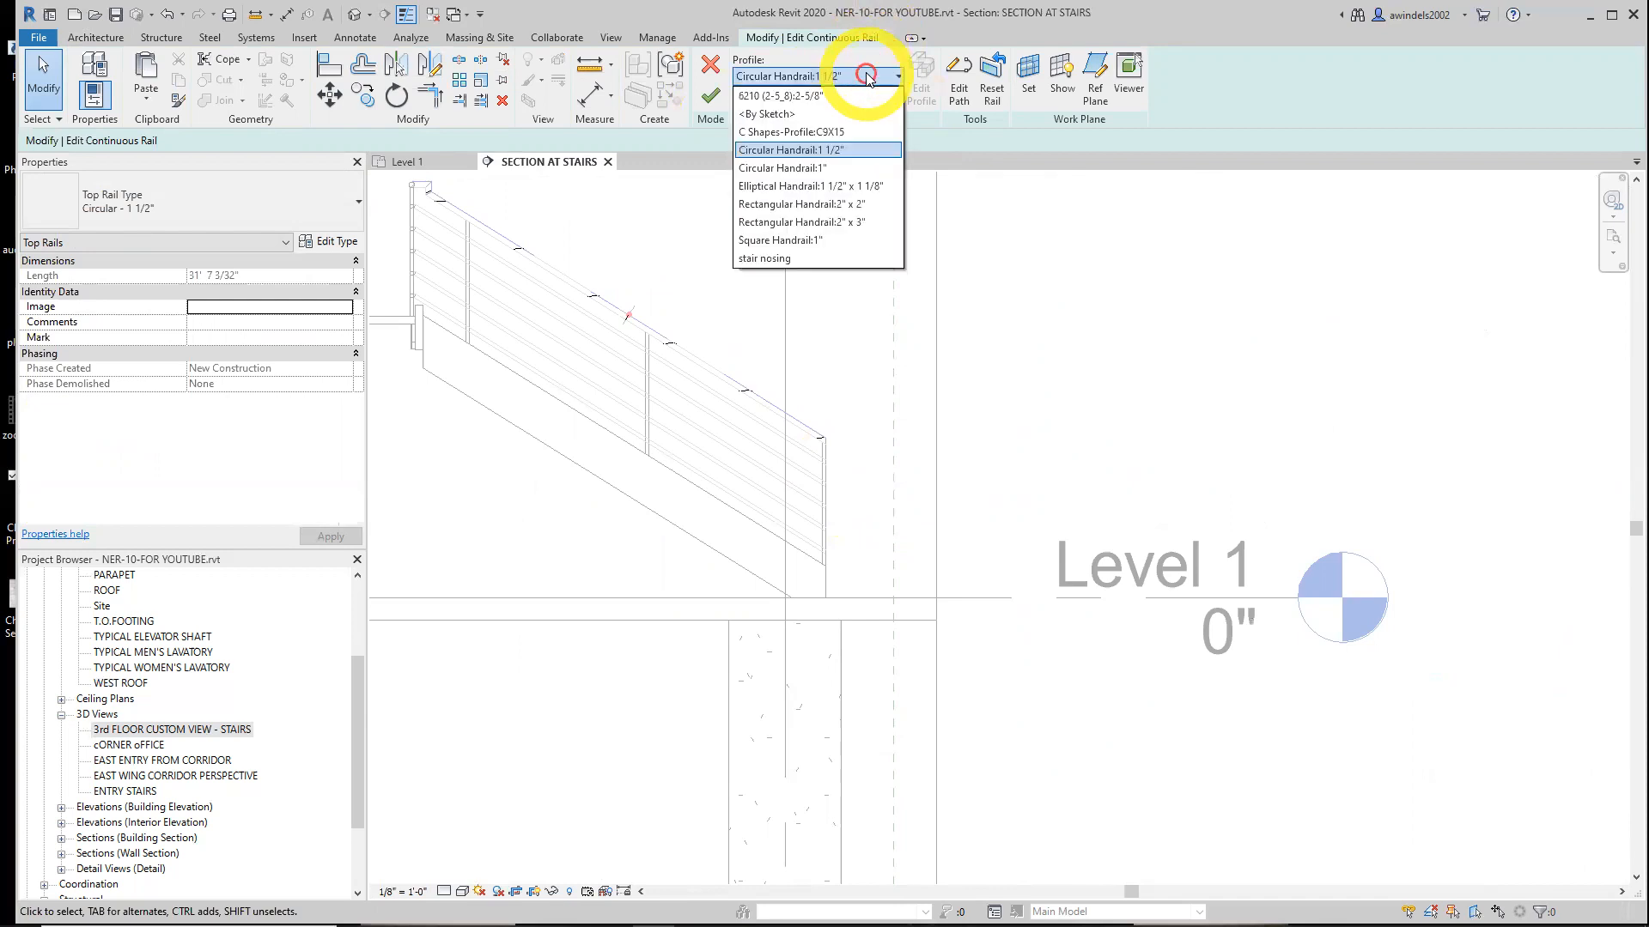
{"action": "left_click", "coordinate": [838, 151]}
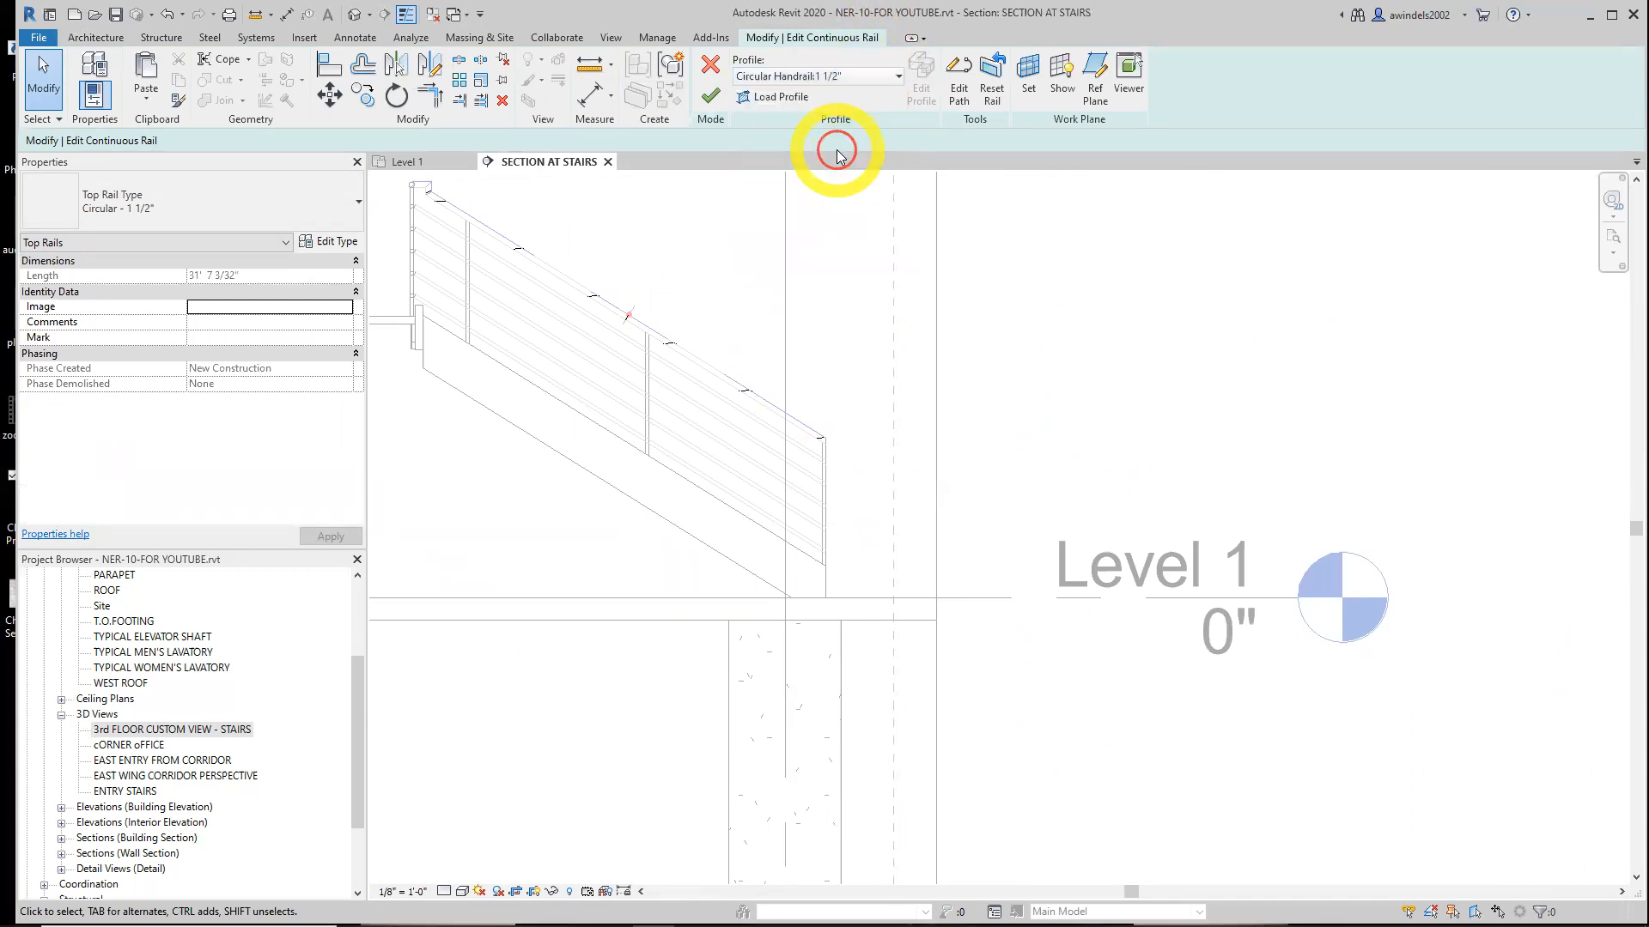
{"action": "left_click", "coordinate": [955, 83]}
{"action": "left_click", "coordinate": [741, 62]}
{"action": "scroll", "coordinate": [806, 425], "scroll_direction": "up", "scroll_amount": 4}
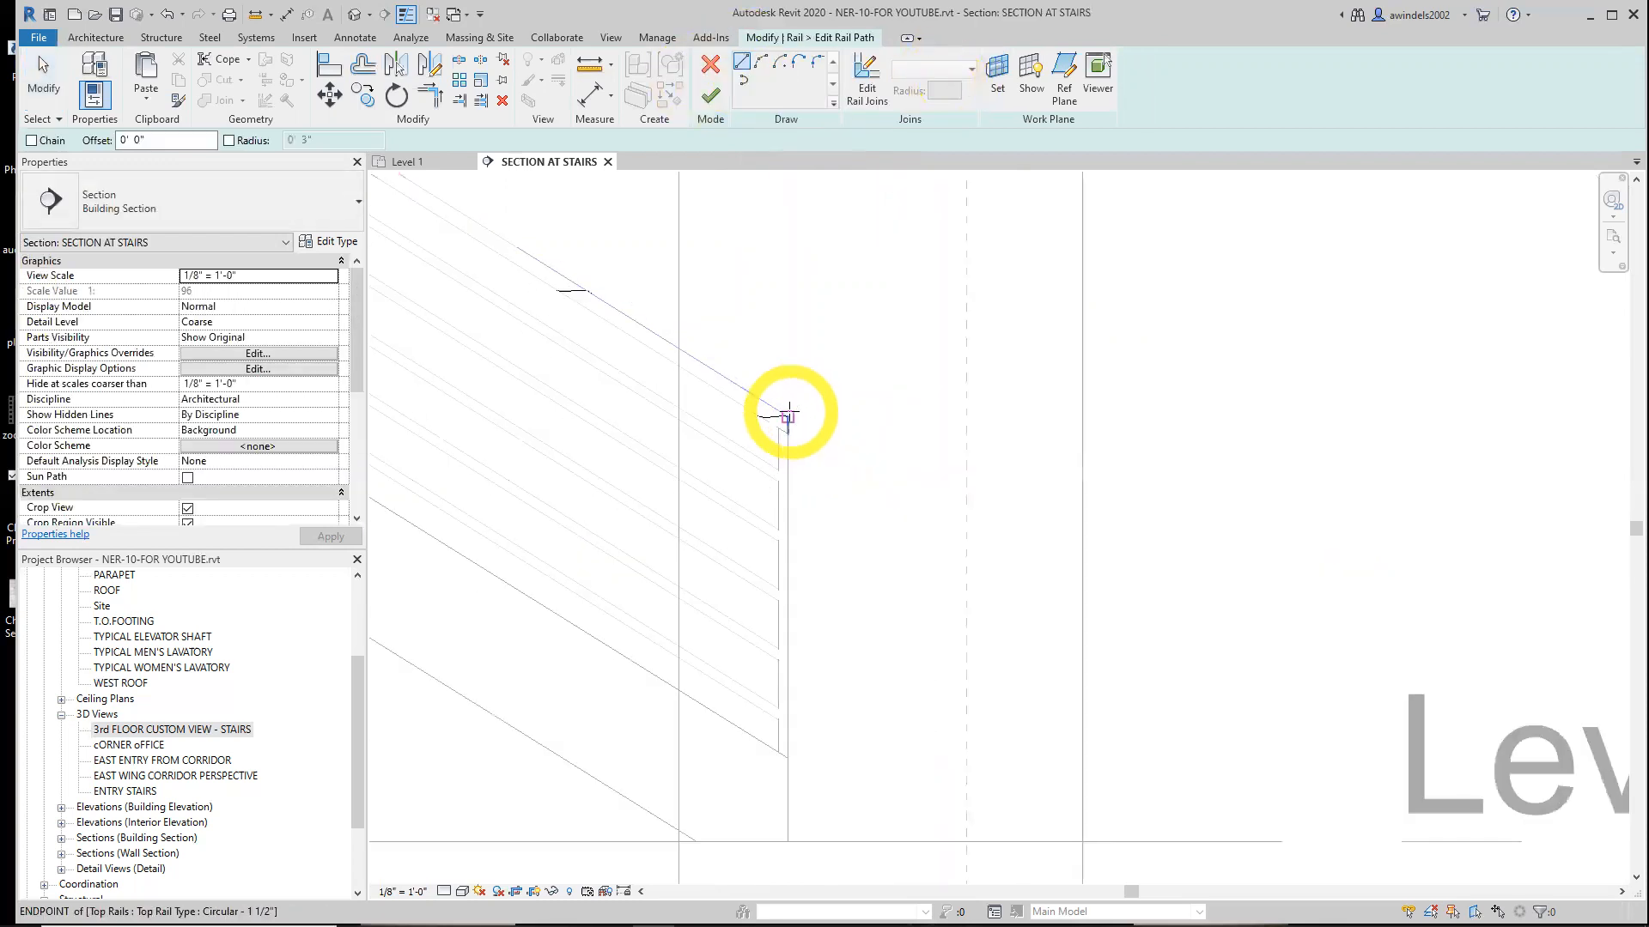
{"action": "left_click", "coordinate": [787, 416]}
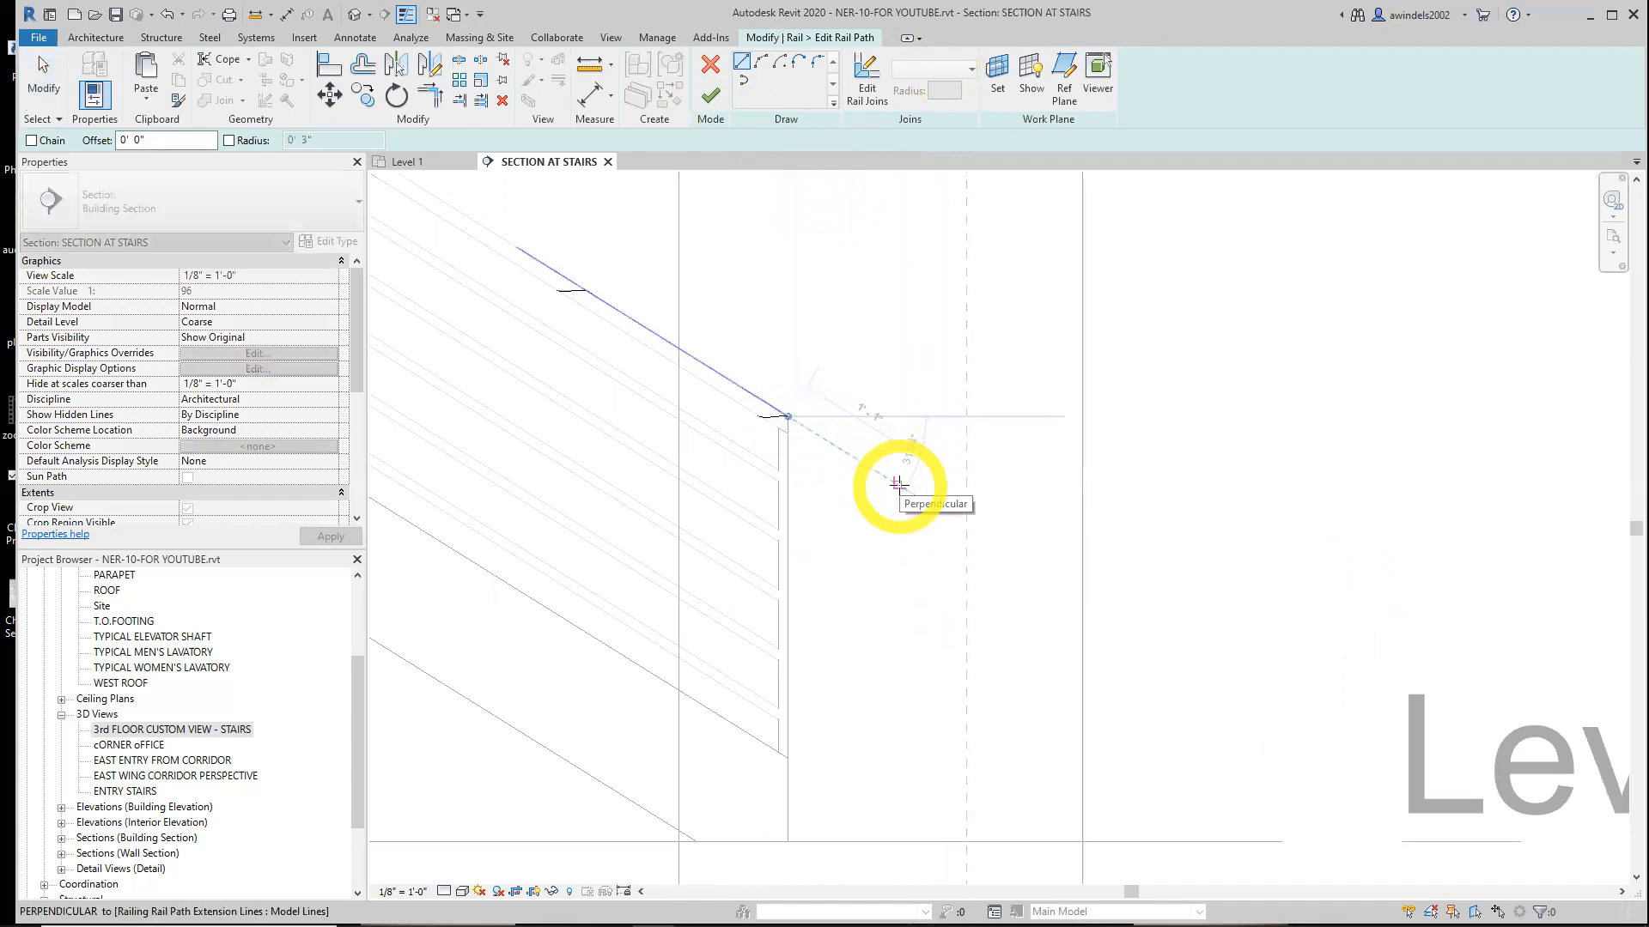
{"action": "type", "text": "1"}
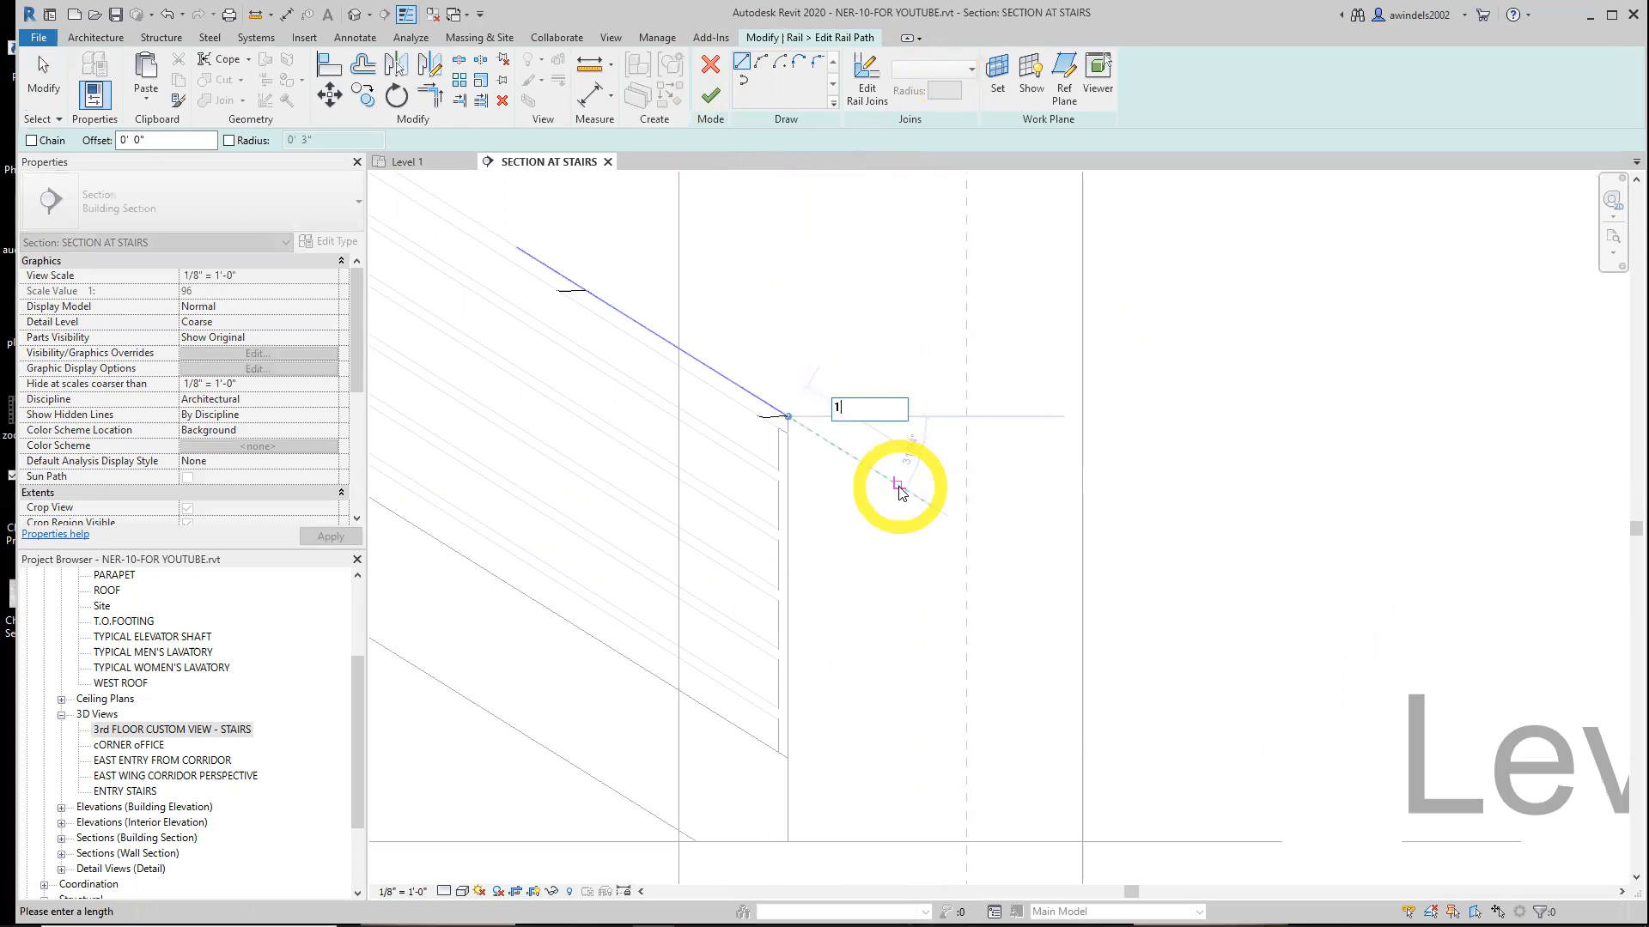
{"action": "type", "text": "'"}
{"action": "key", "text": "Return"}
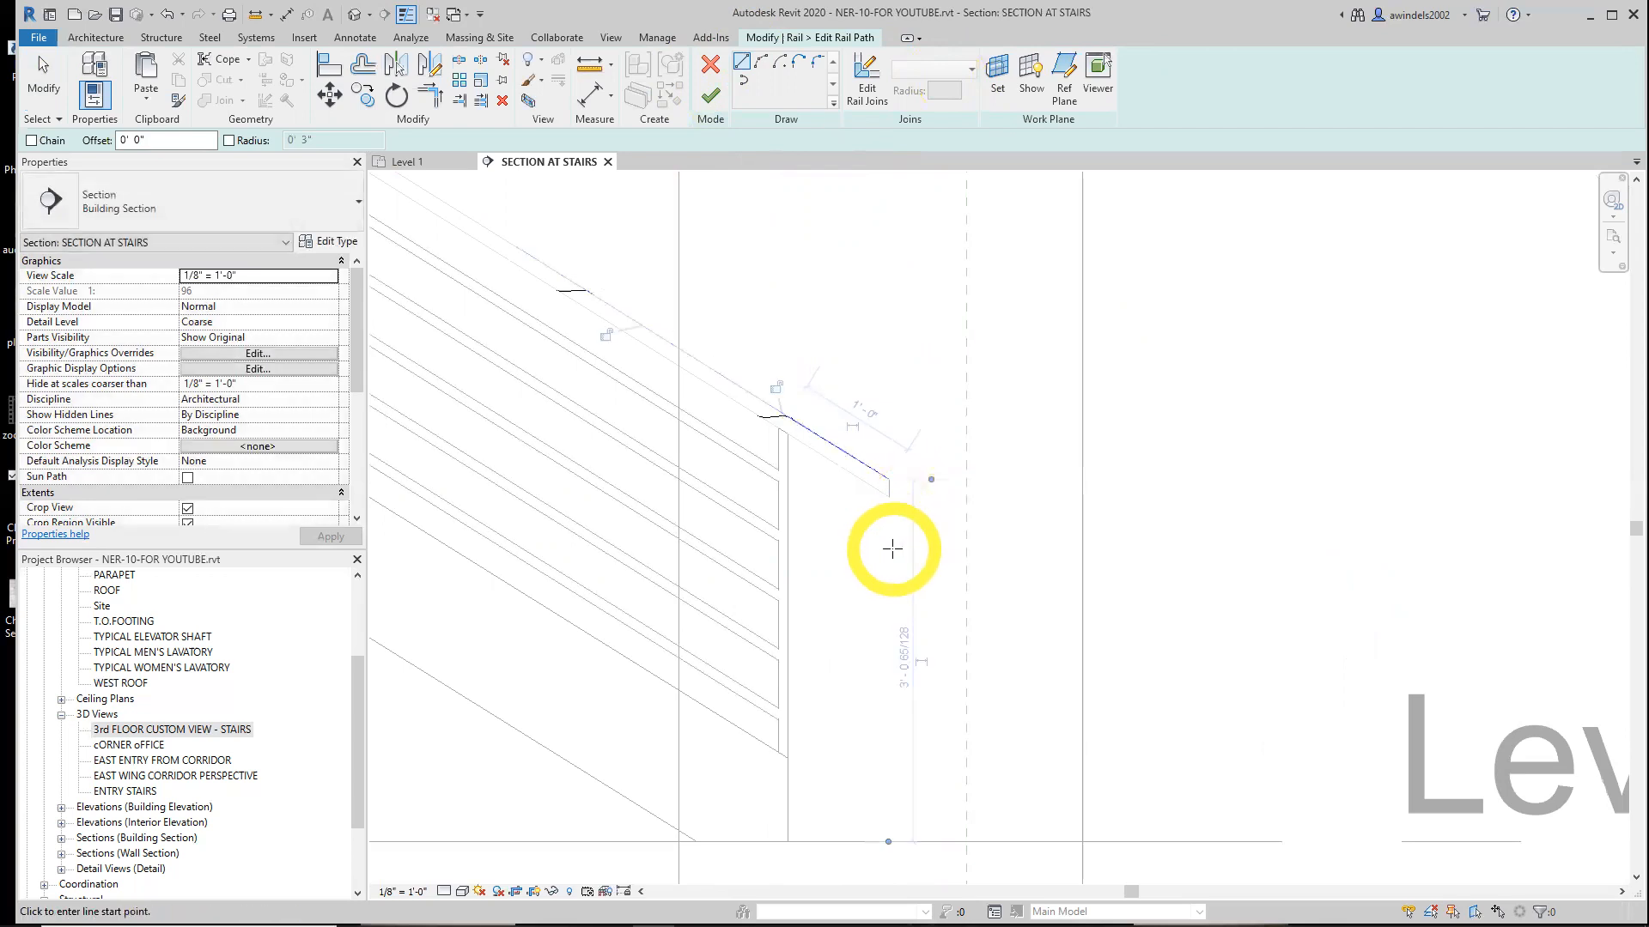
Add an 11" vertical segment dropping from the end of the sloped extension
{"action": "left_click", "coordinate": [889, 479]}
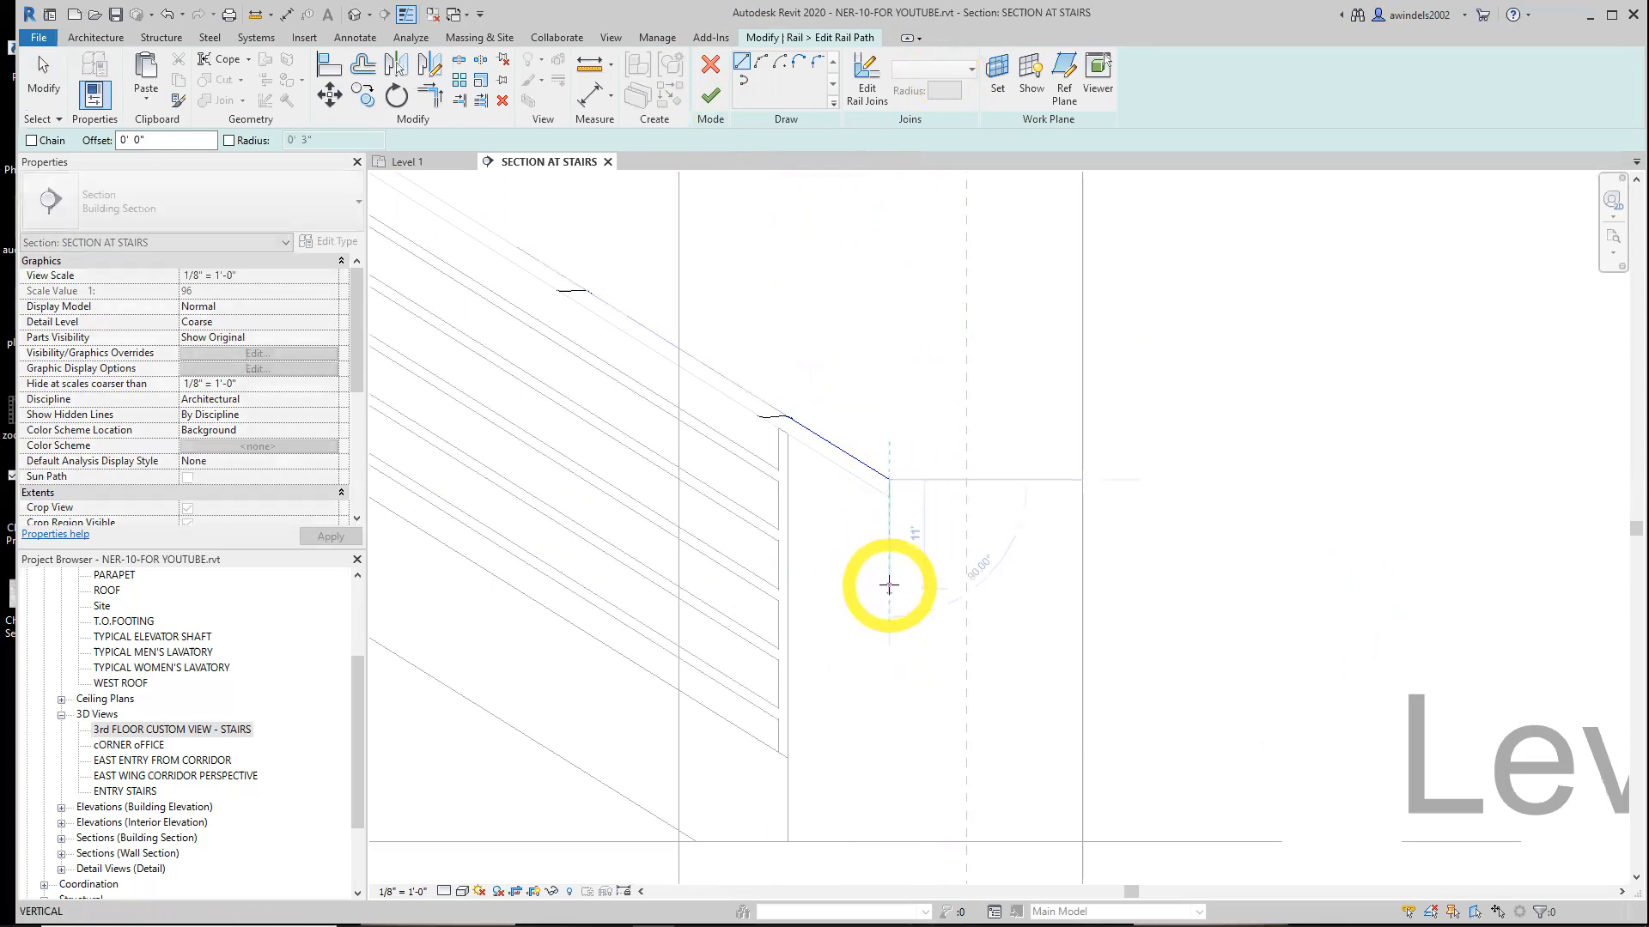
{"action": "type", "text": "11\""}
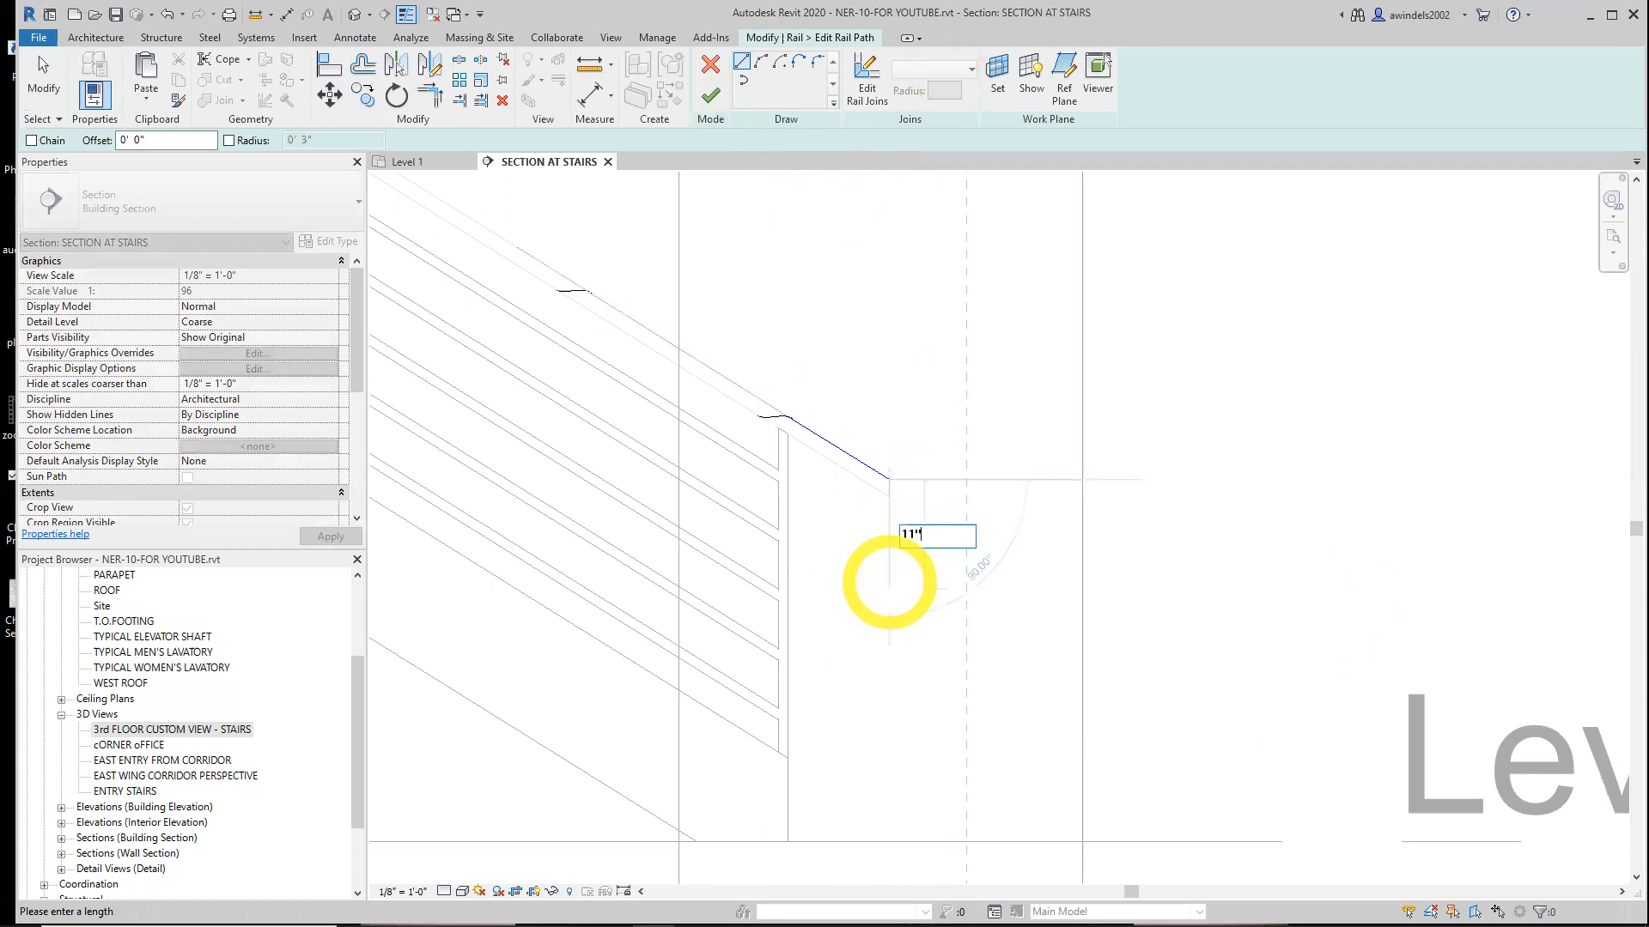
{"action": "key", "text": "Return"}
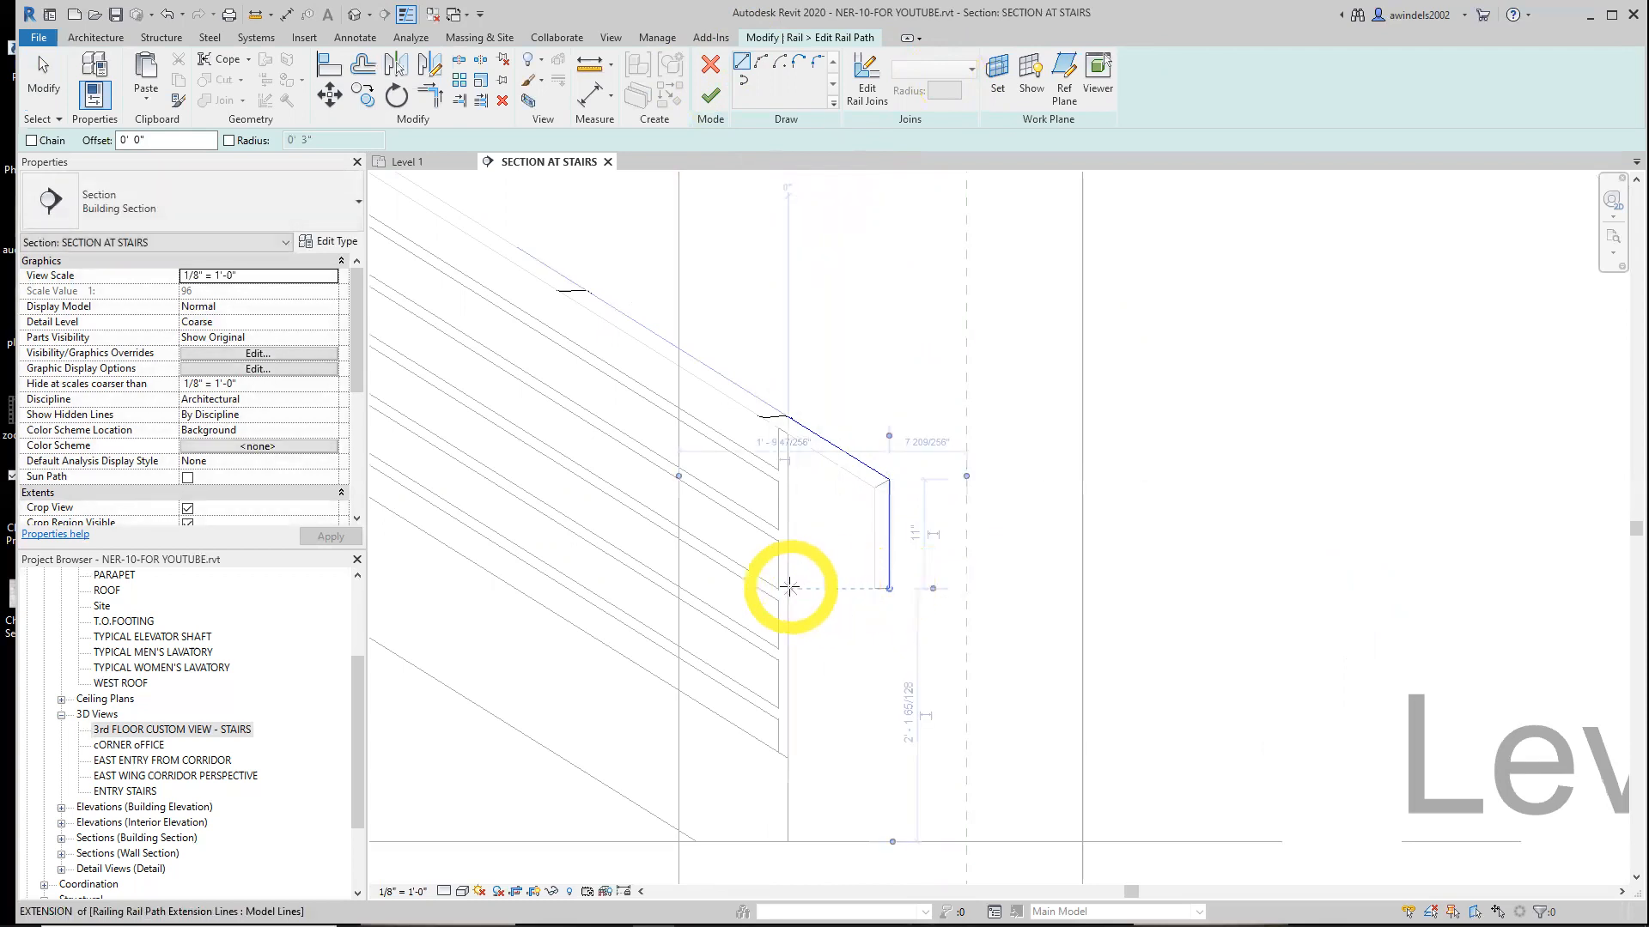
Try to add a 10 1/4" horizontal segment back toward the post to complete the return
{"action": "left_click", "coordinate": [784, 587]}
{"action": "type", "text": "10 1/4\""}
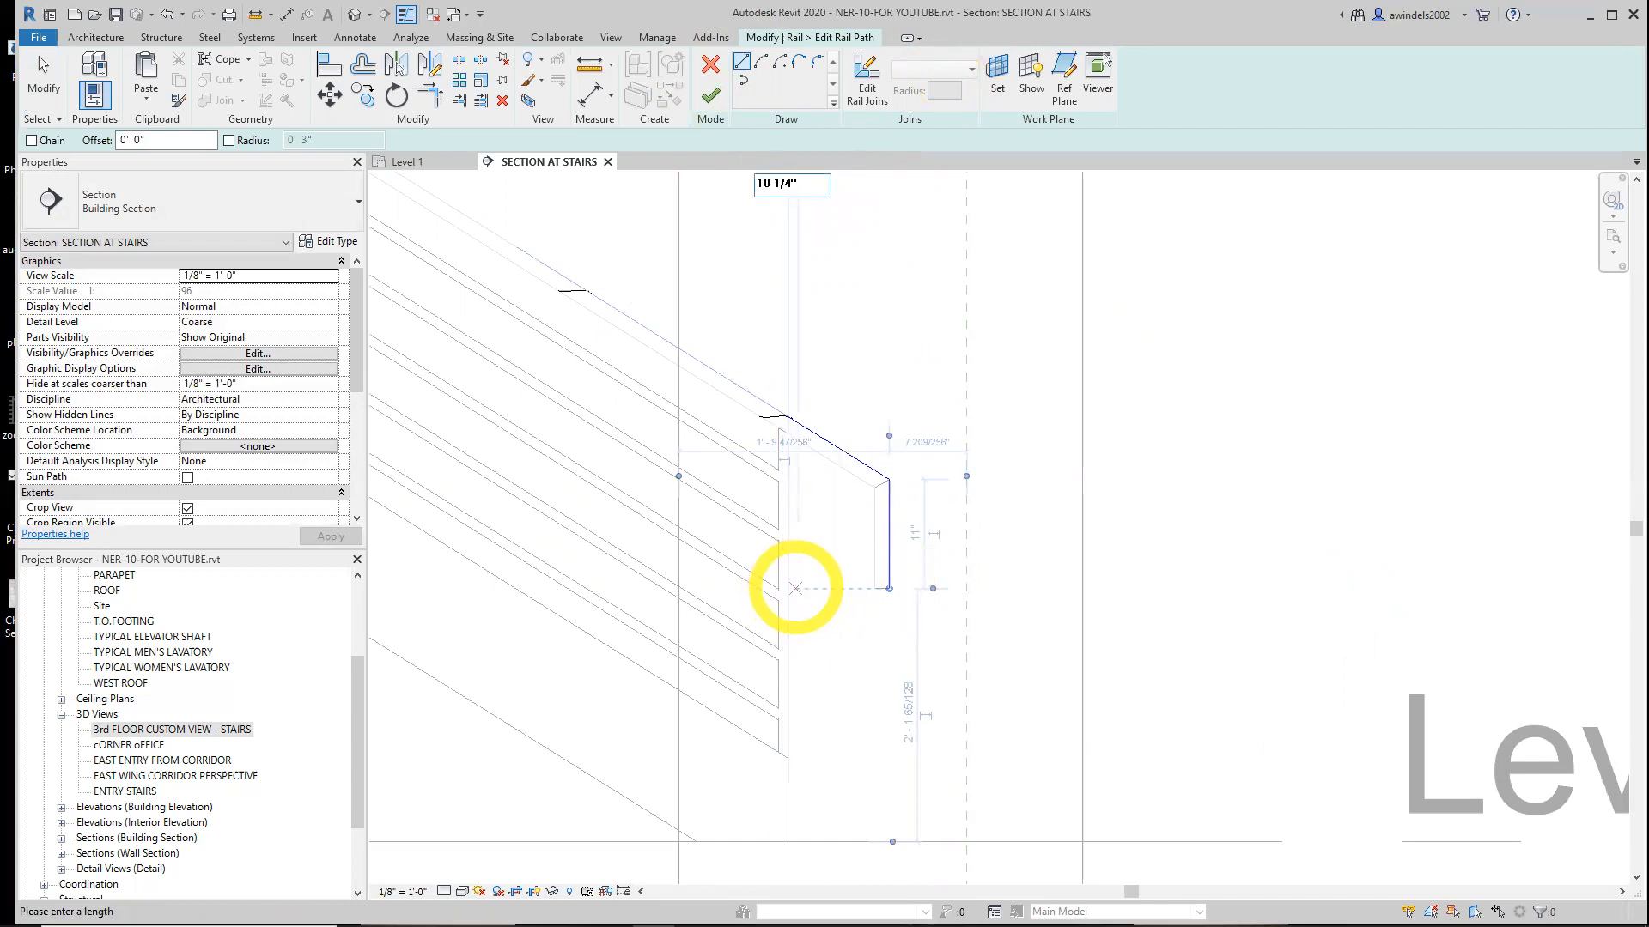
{"action": "key", "text": "Return"}
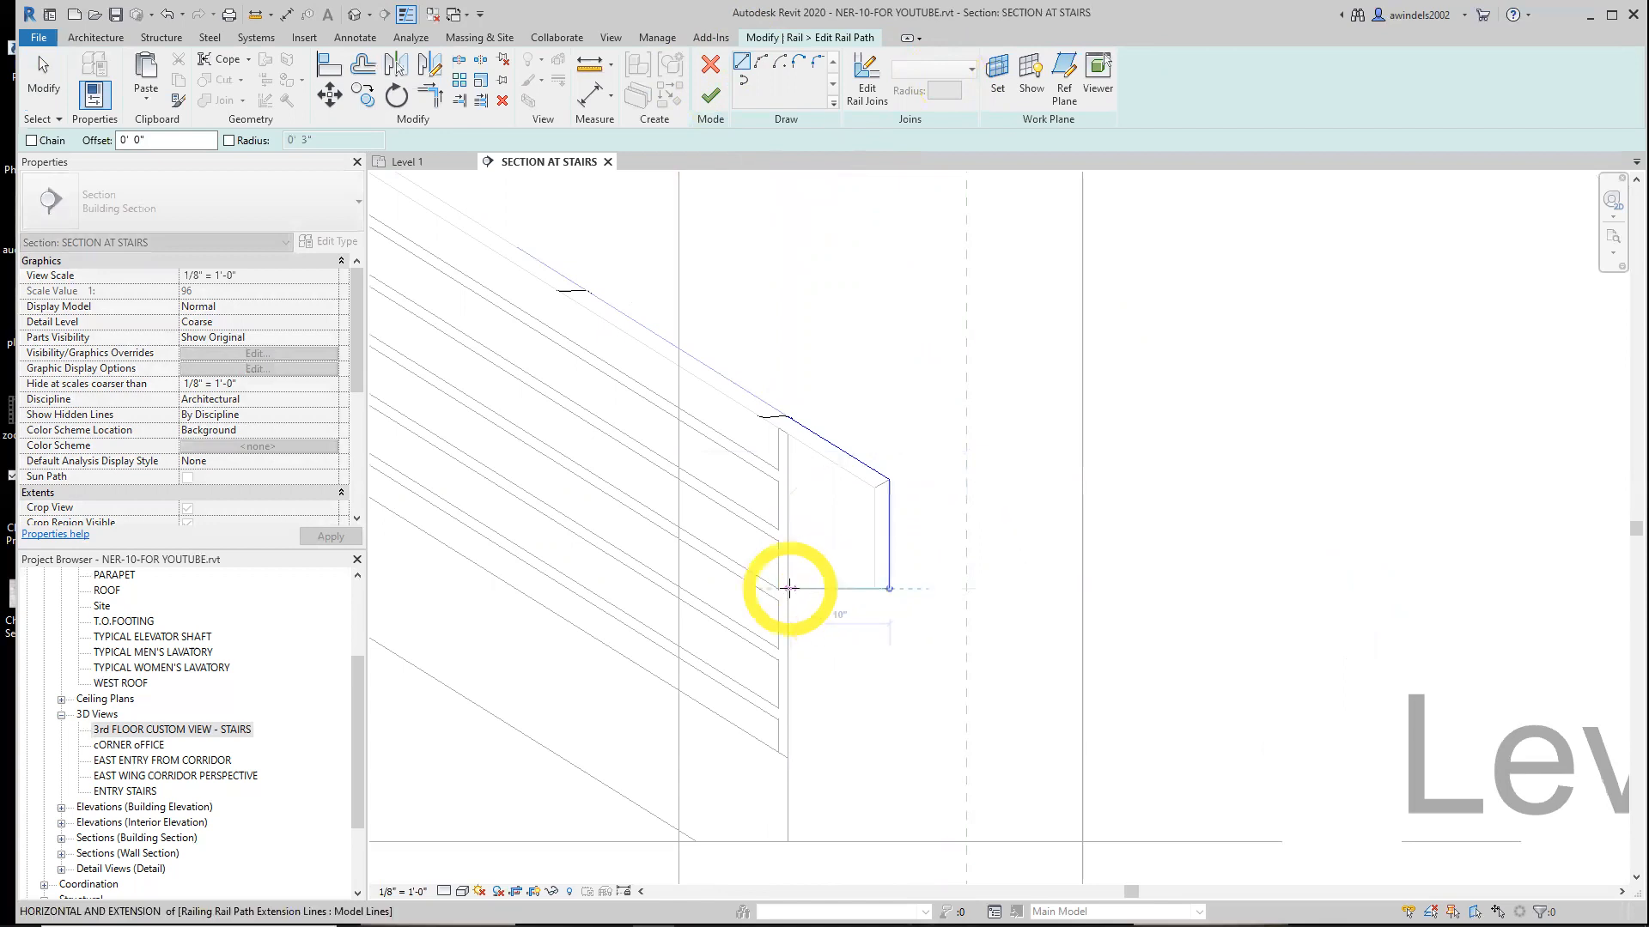
{"action": "left_click", "coordinate": [789, 587]}
{"action": "type", "text": "10 1/"}
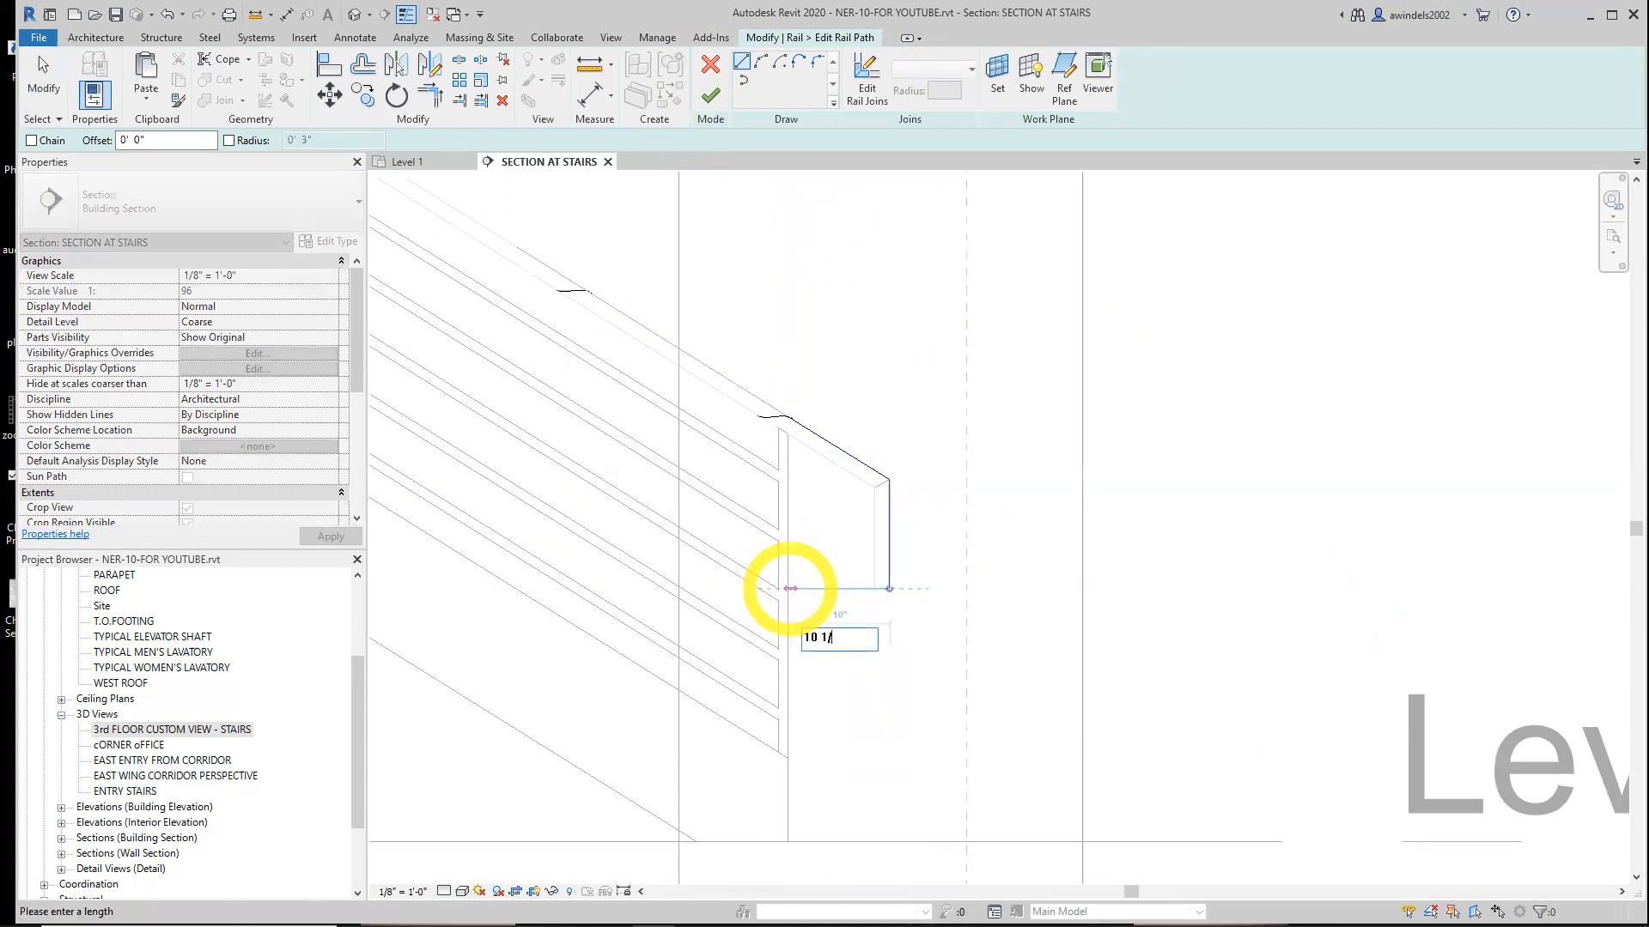
{"action": "type", "text": "4"}
{"action": "key", "text": "Return"}
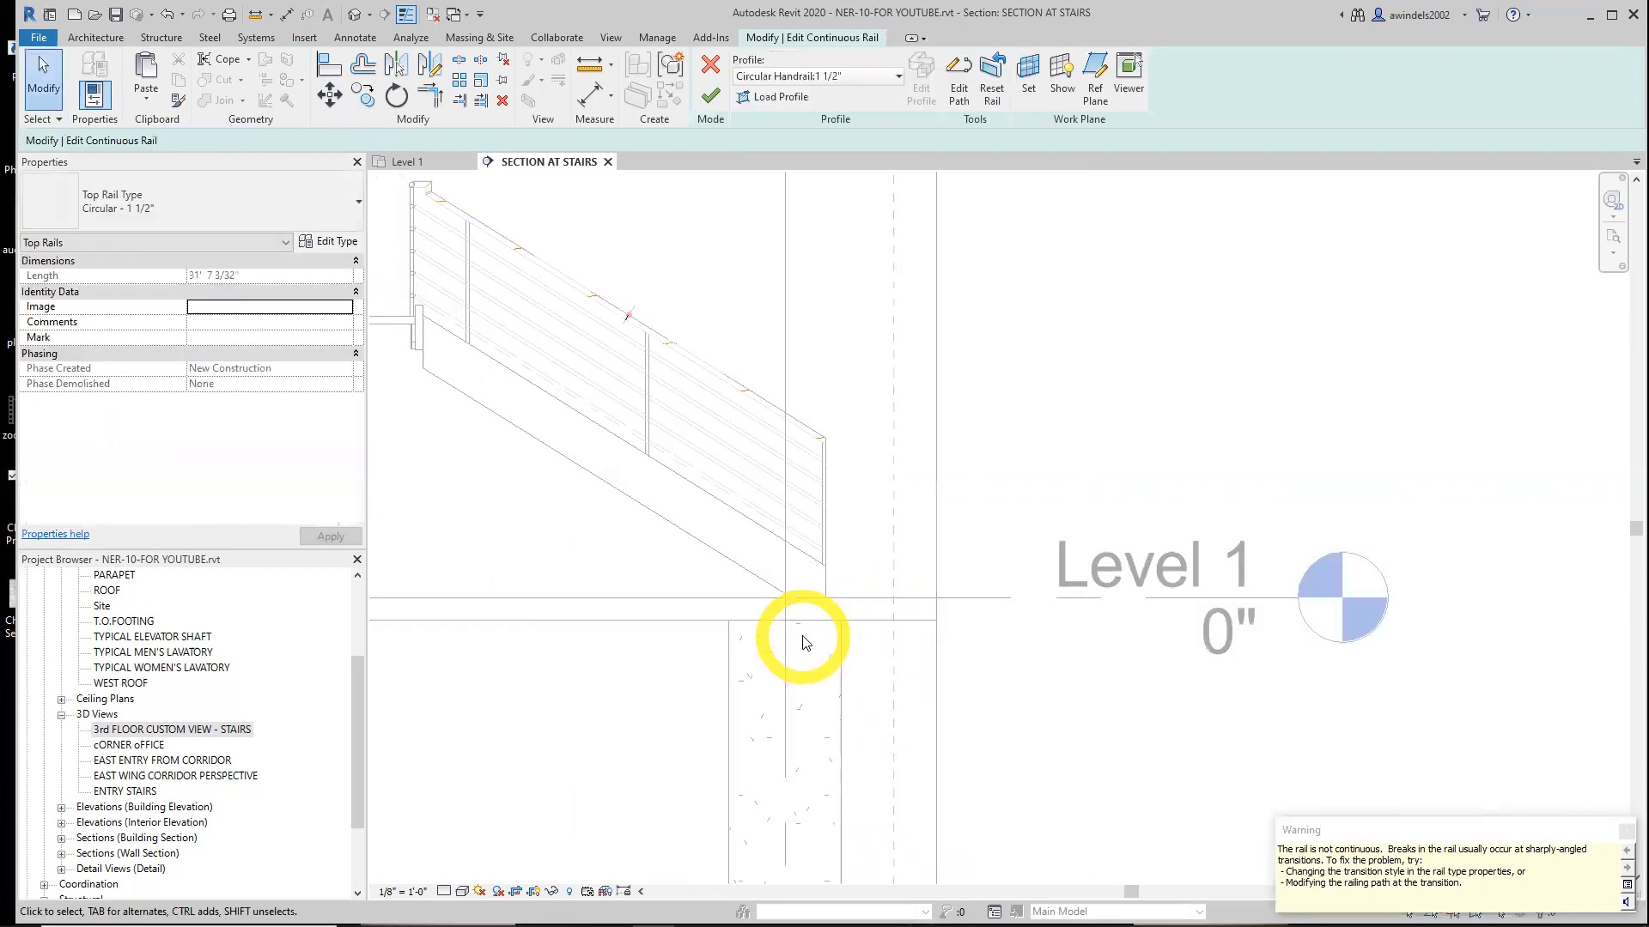
Reopen the top rail's path, sketch a 1' sloped extension at its lower end, and finish editing
{"action": "scroll", "coordinate": [803, 300], "scroll_direction": "up", "scroll_amount": 2}
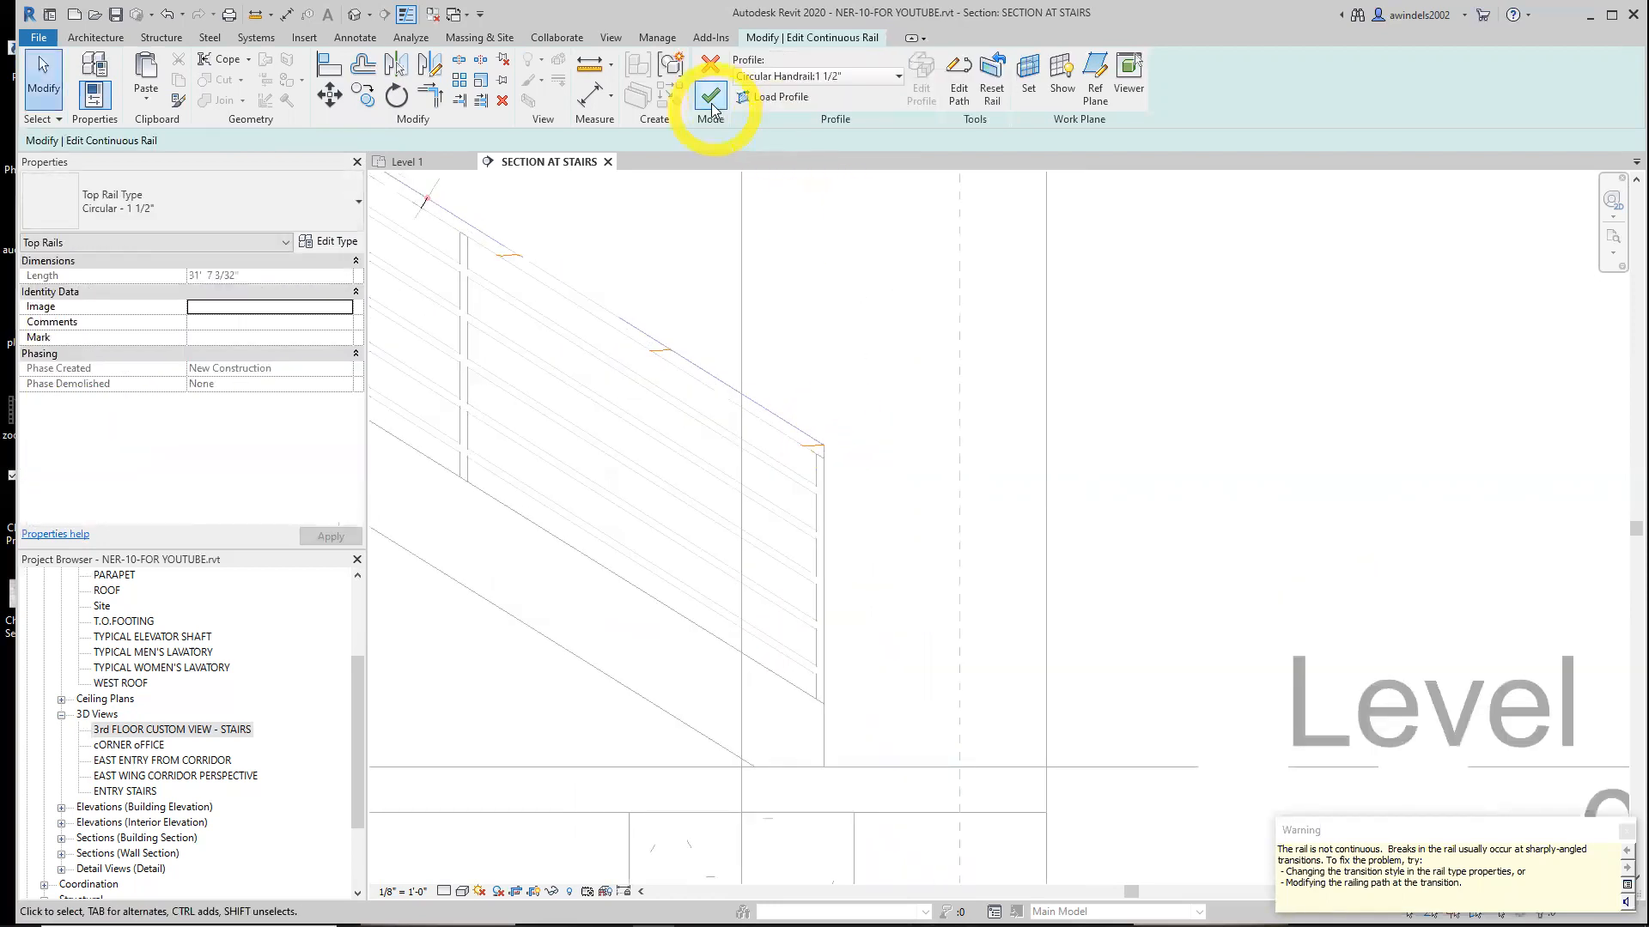
{"action": "left_click", "coordinate": [960, 76]}
{"action": "key", "text": "Escape"}
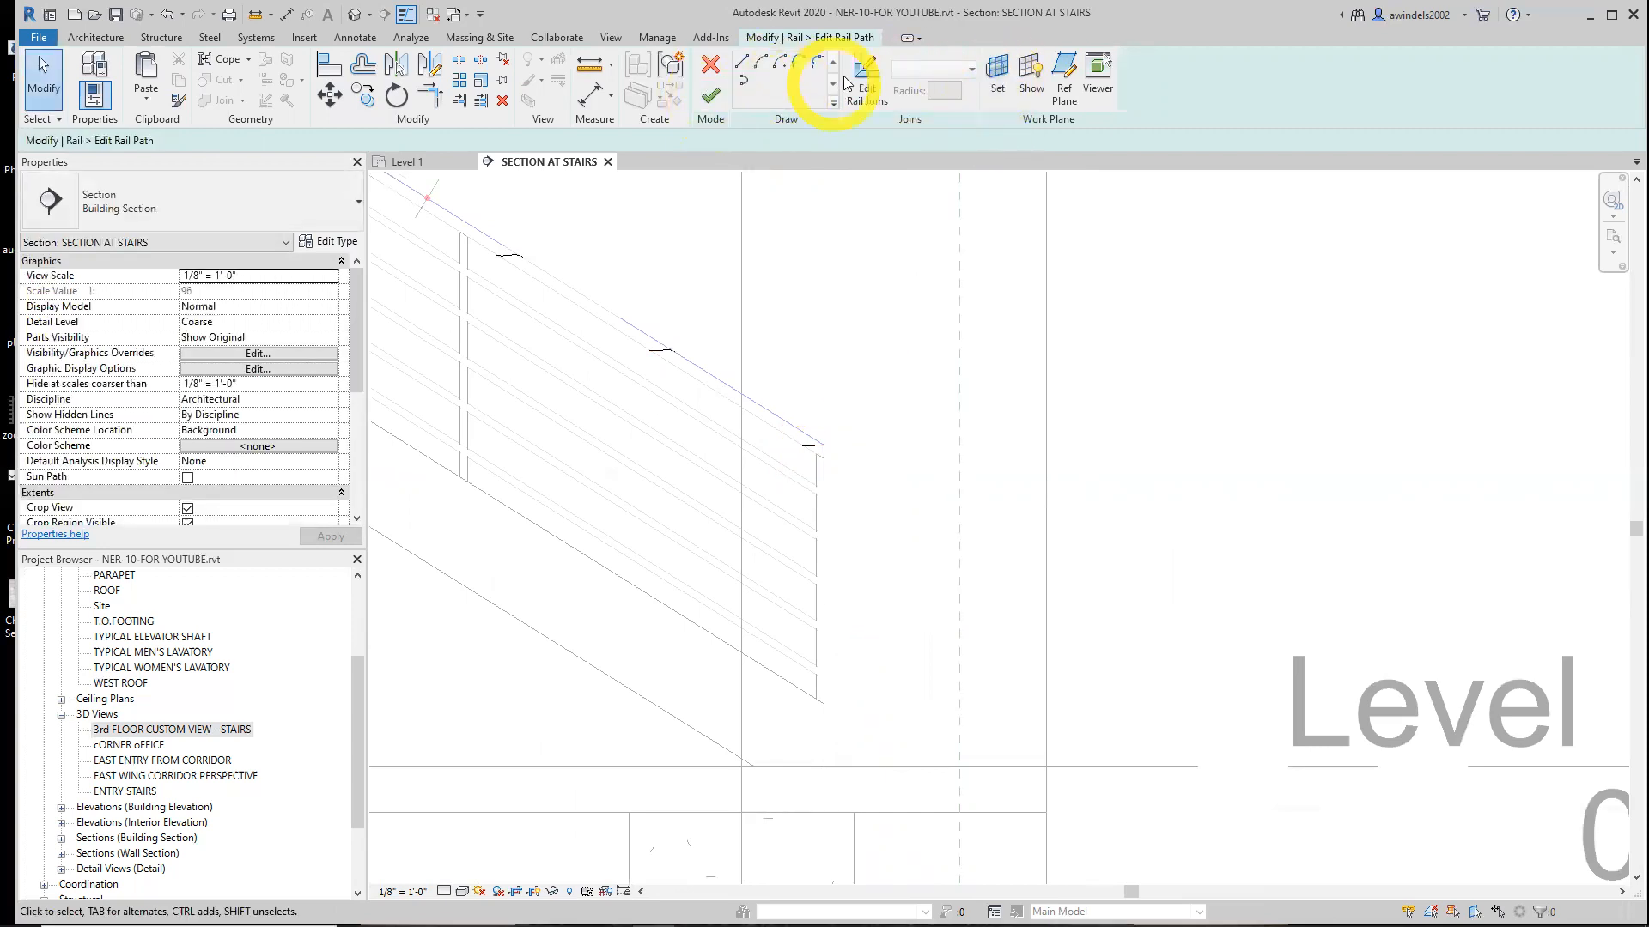
{"action": "left_click", "coordinate": [741, 61]}
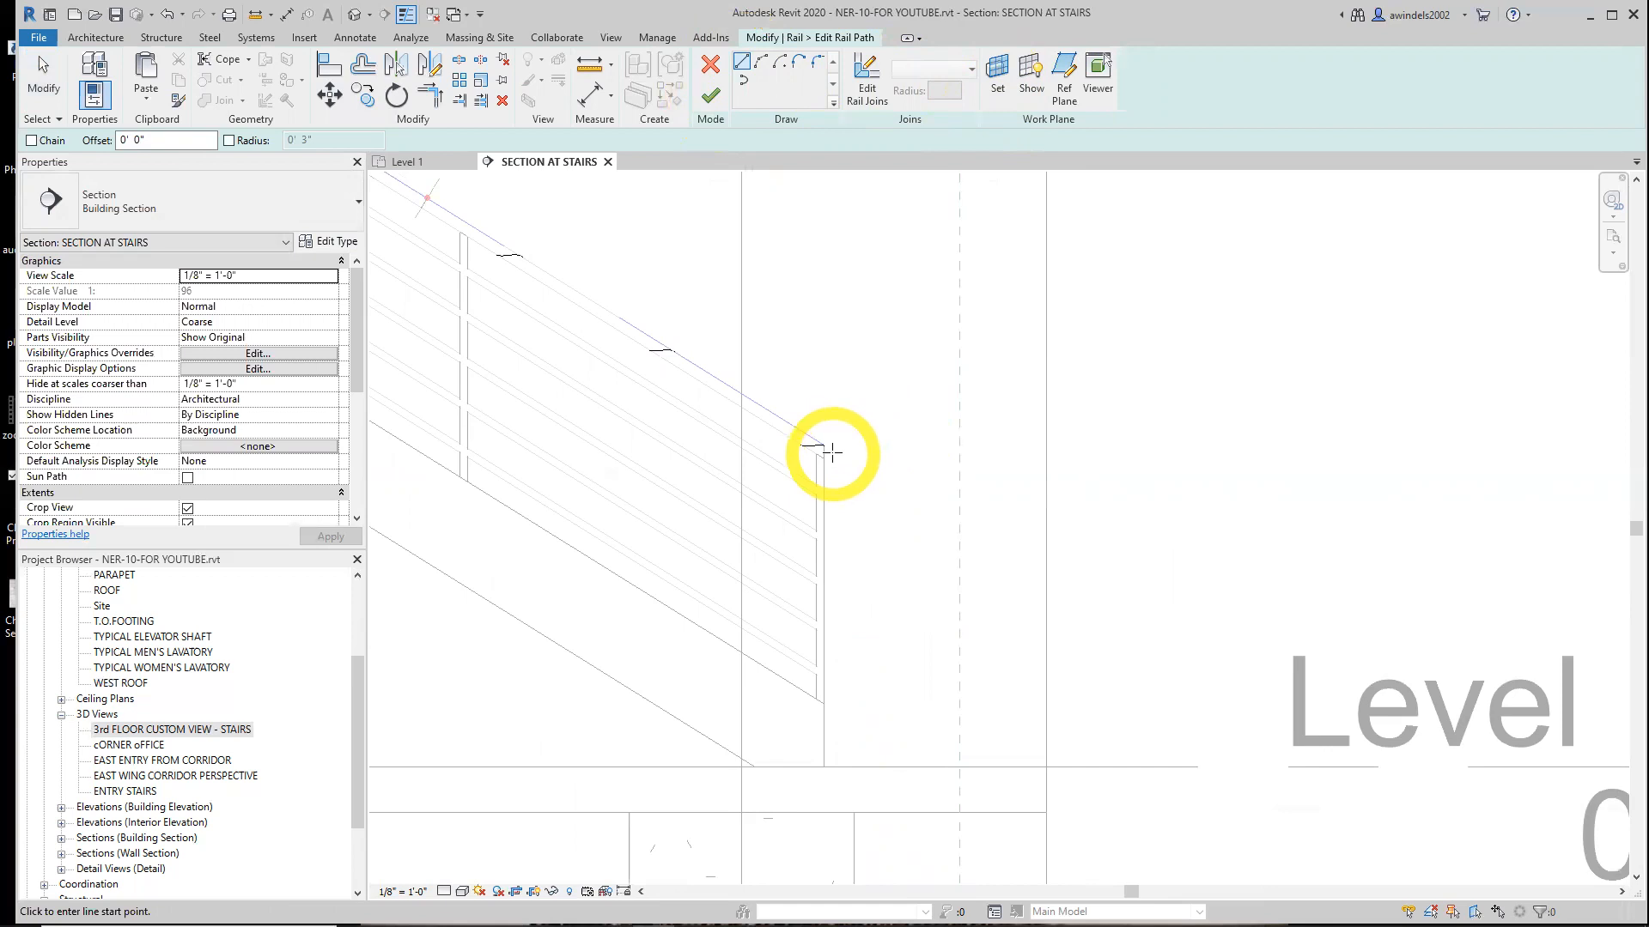
{"action": "scroll", "coordinate": [832, 452], "scroll_direction": "up", "scroll_amount": 2}
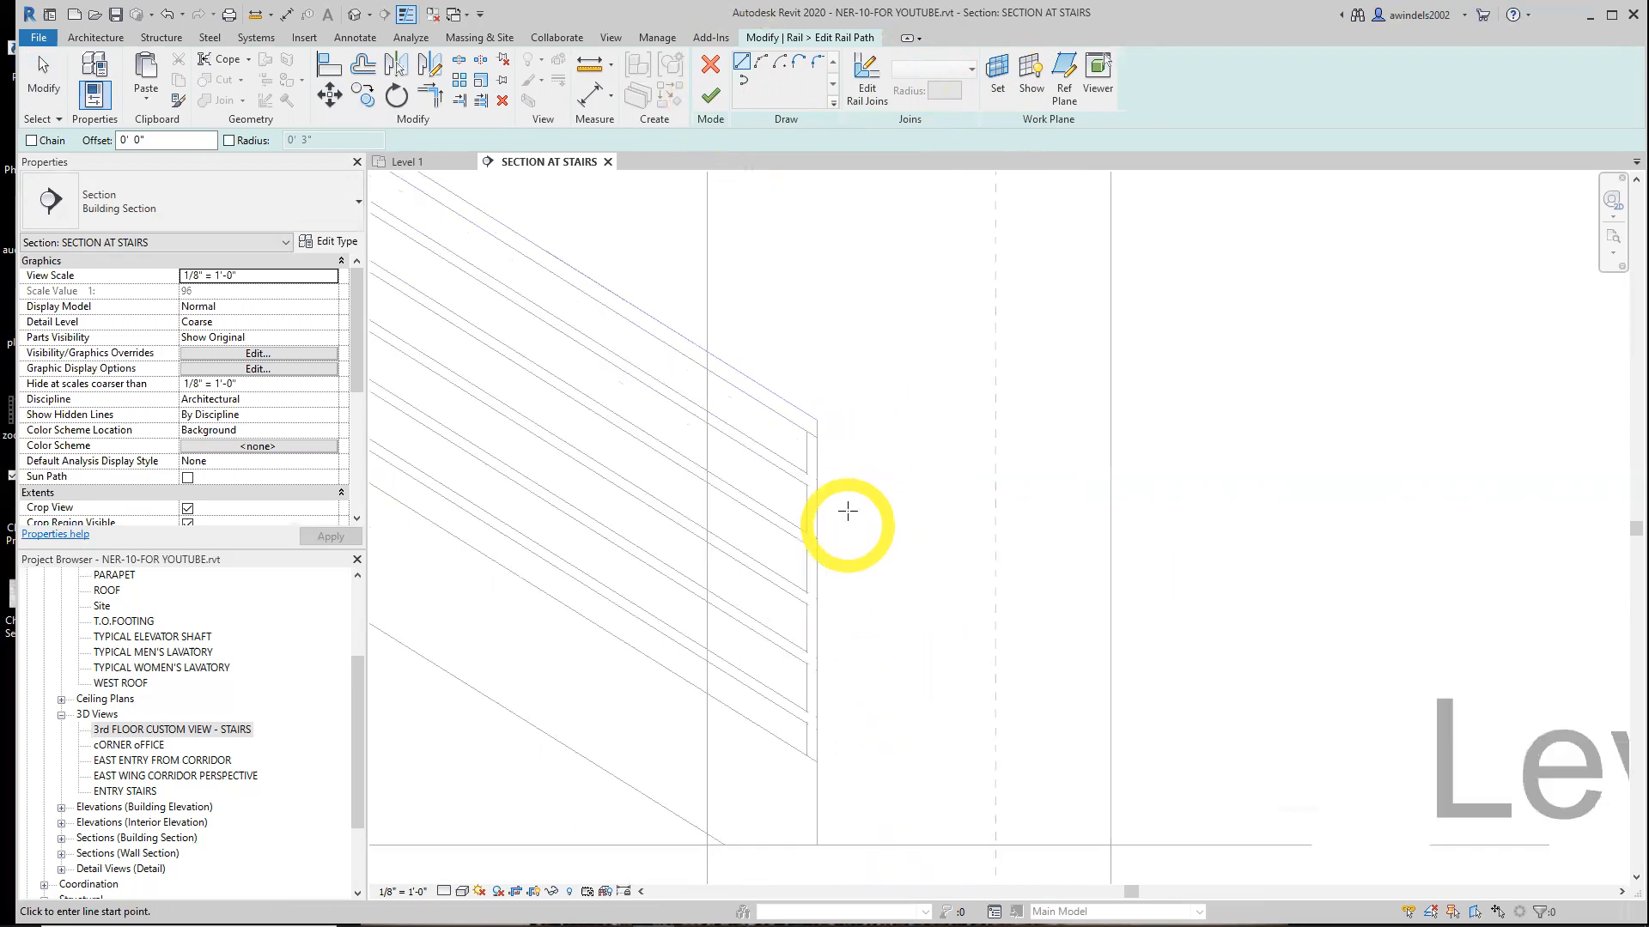
{"action": "left_click", "coordinate": [811, 404]}
{"action": "type", "text": "1"}
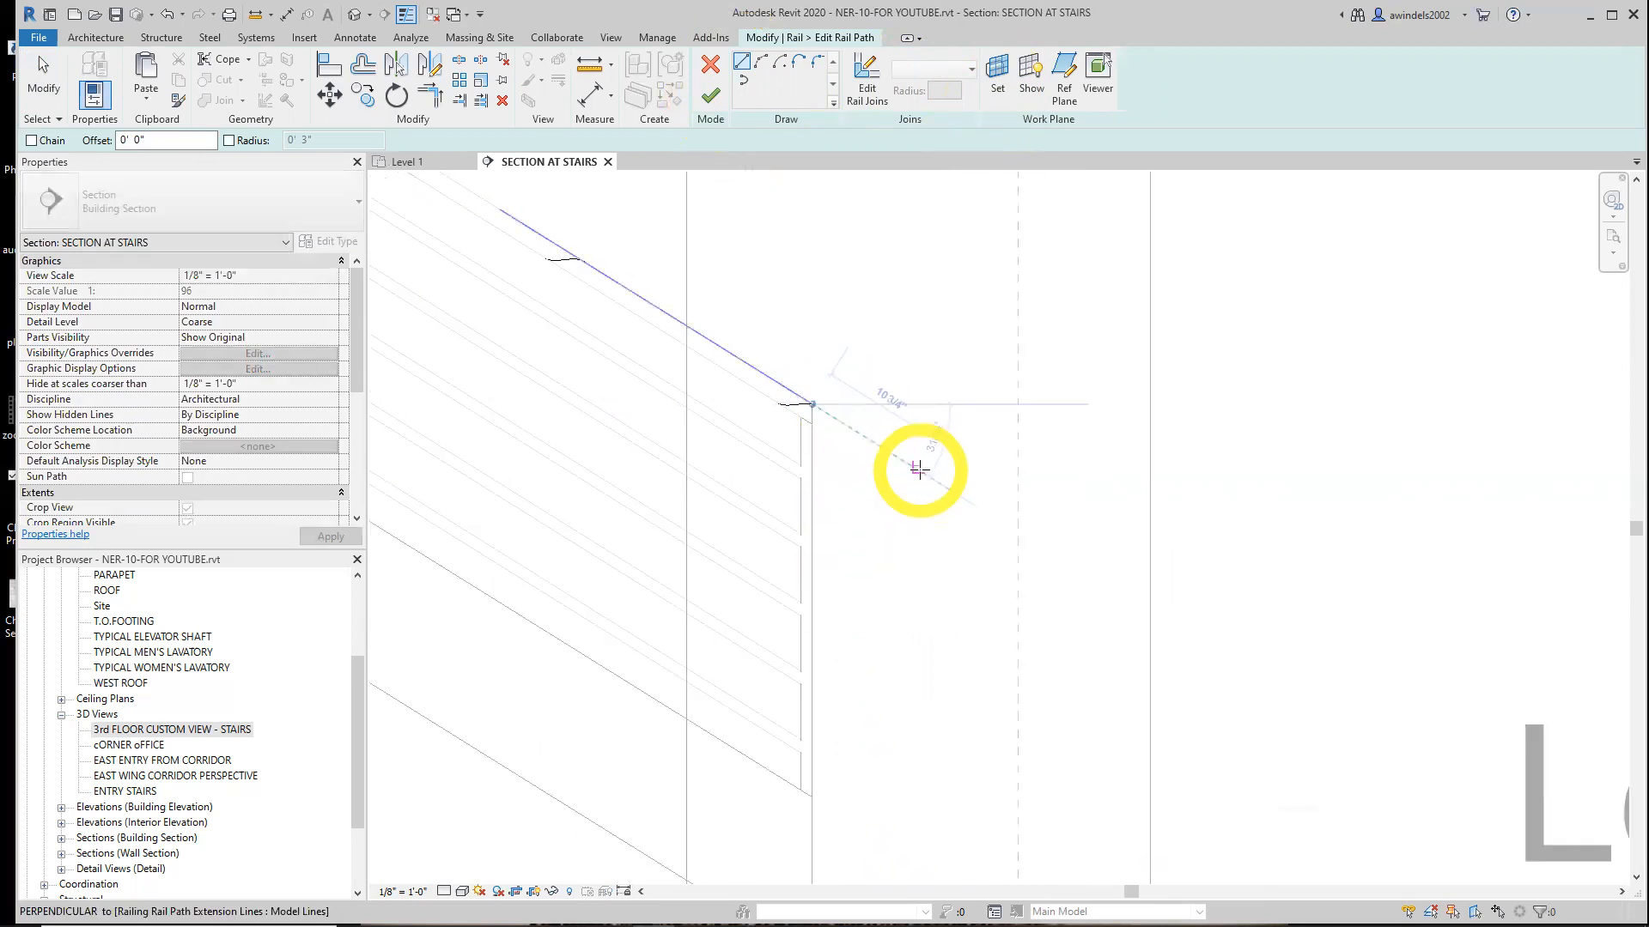
{"action": "key", "text": "Return"}
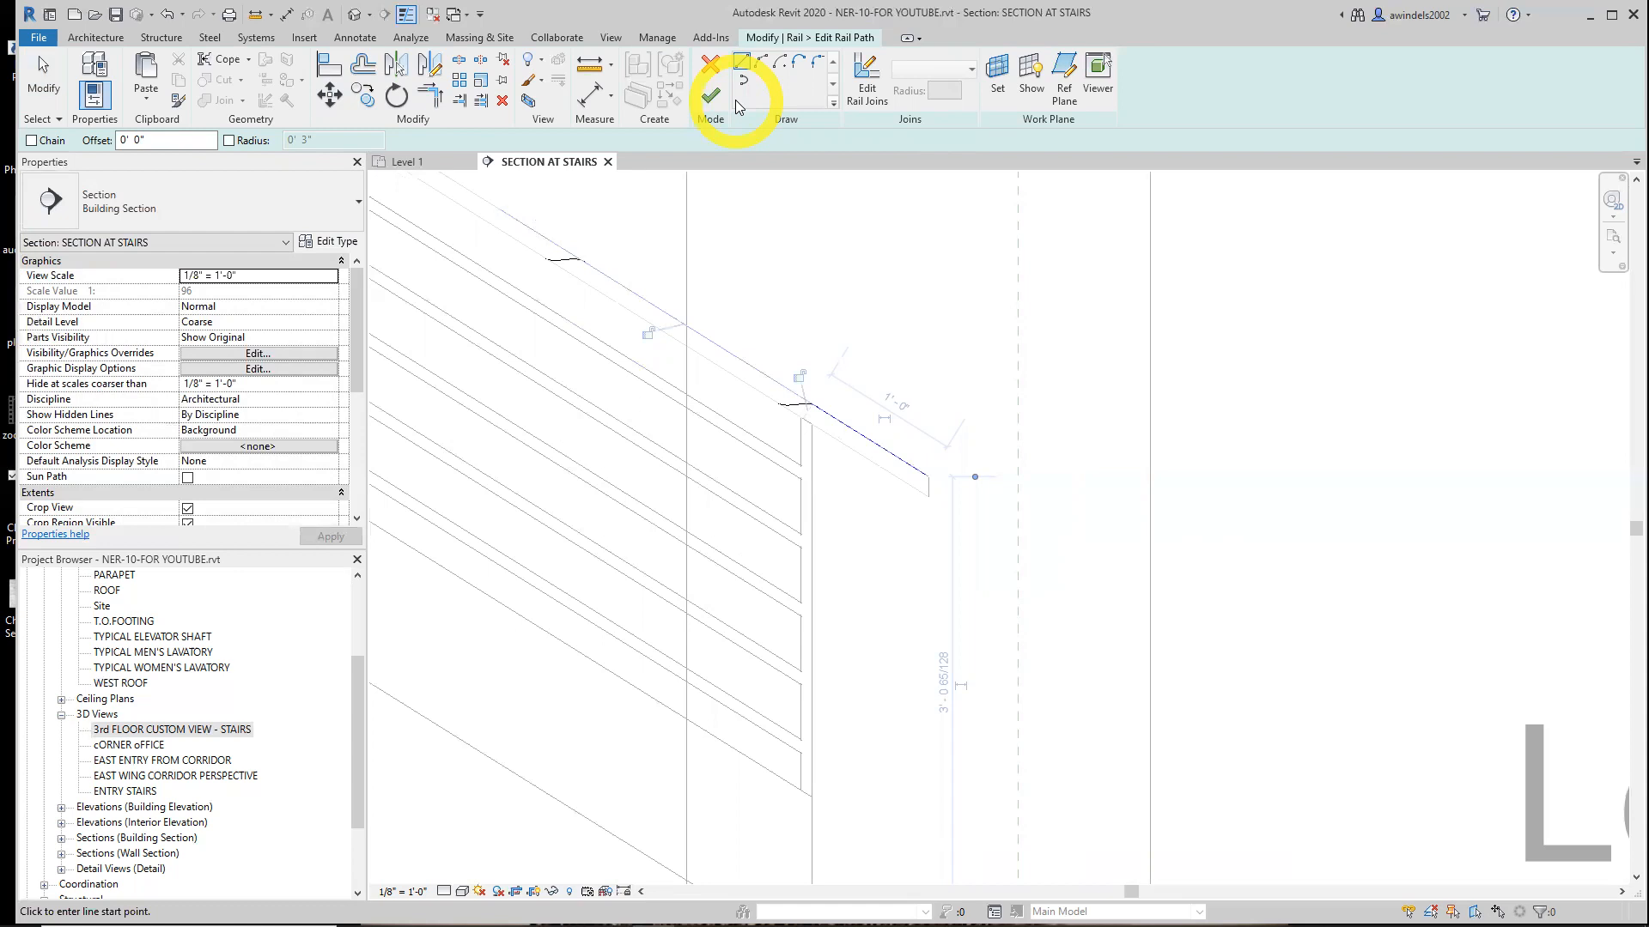
{"action": "left_click", "coordinate": [711, 96]}
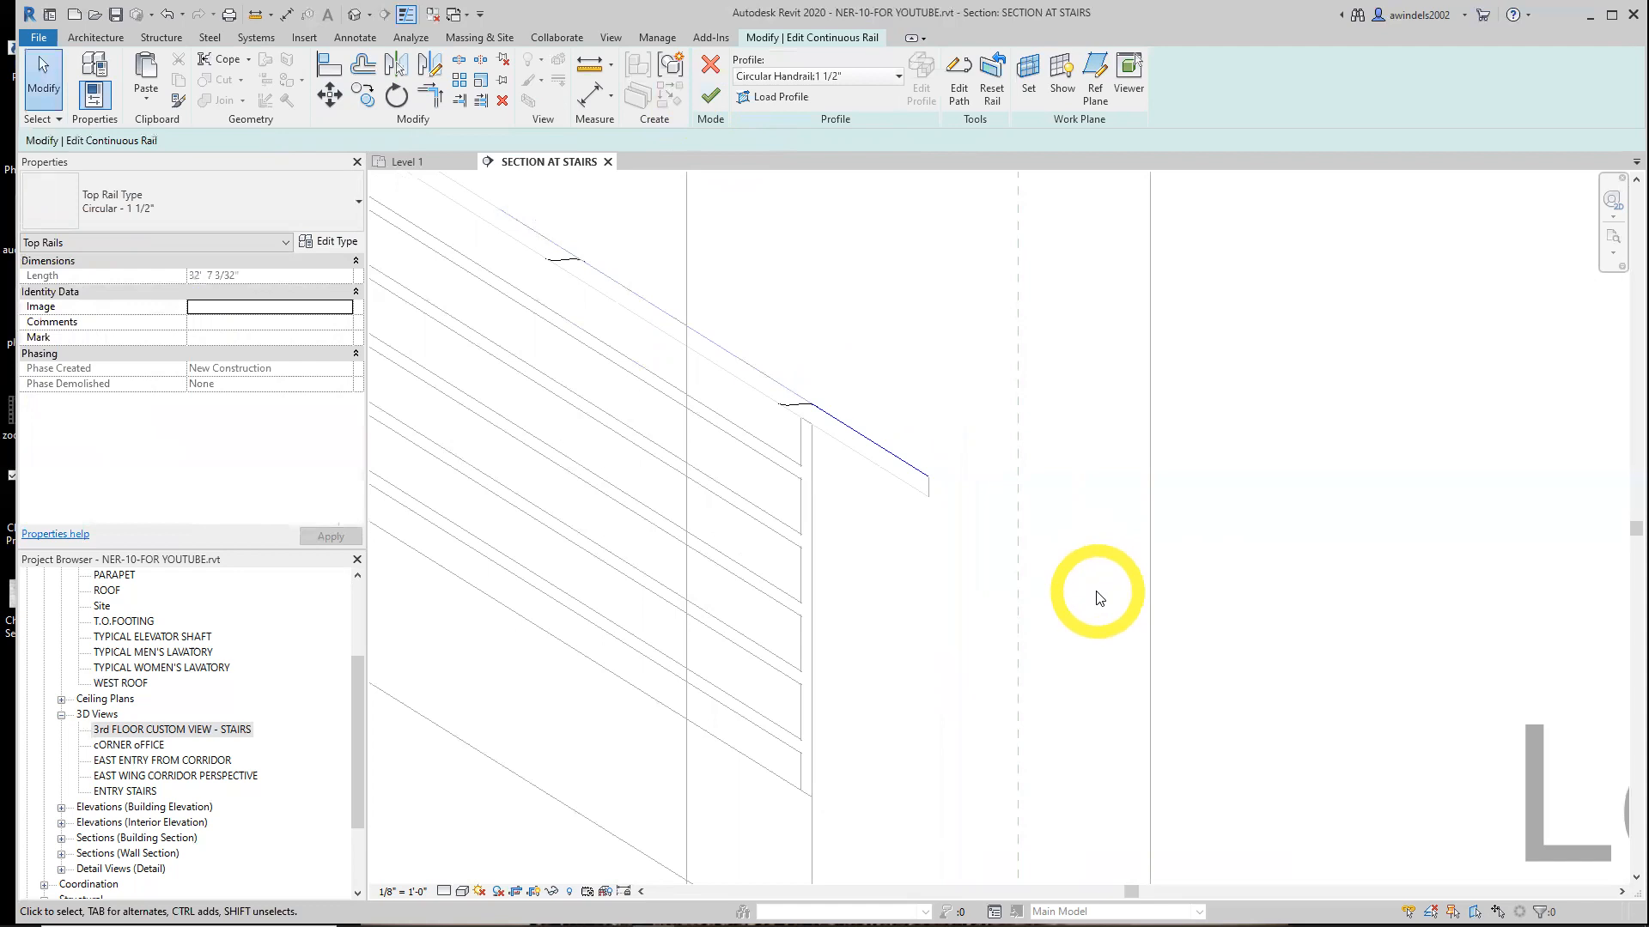
{"action": "left_click", "coordinate": [697, 97]}
Check the extended top rail and the stair railing in the Level 1 plan
{"action": "left_click", "coordinate": [913, 494]}
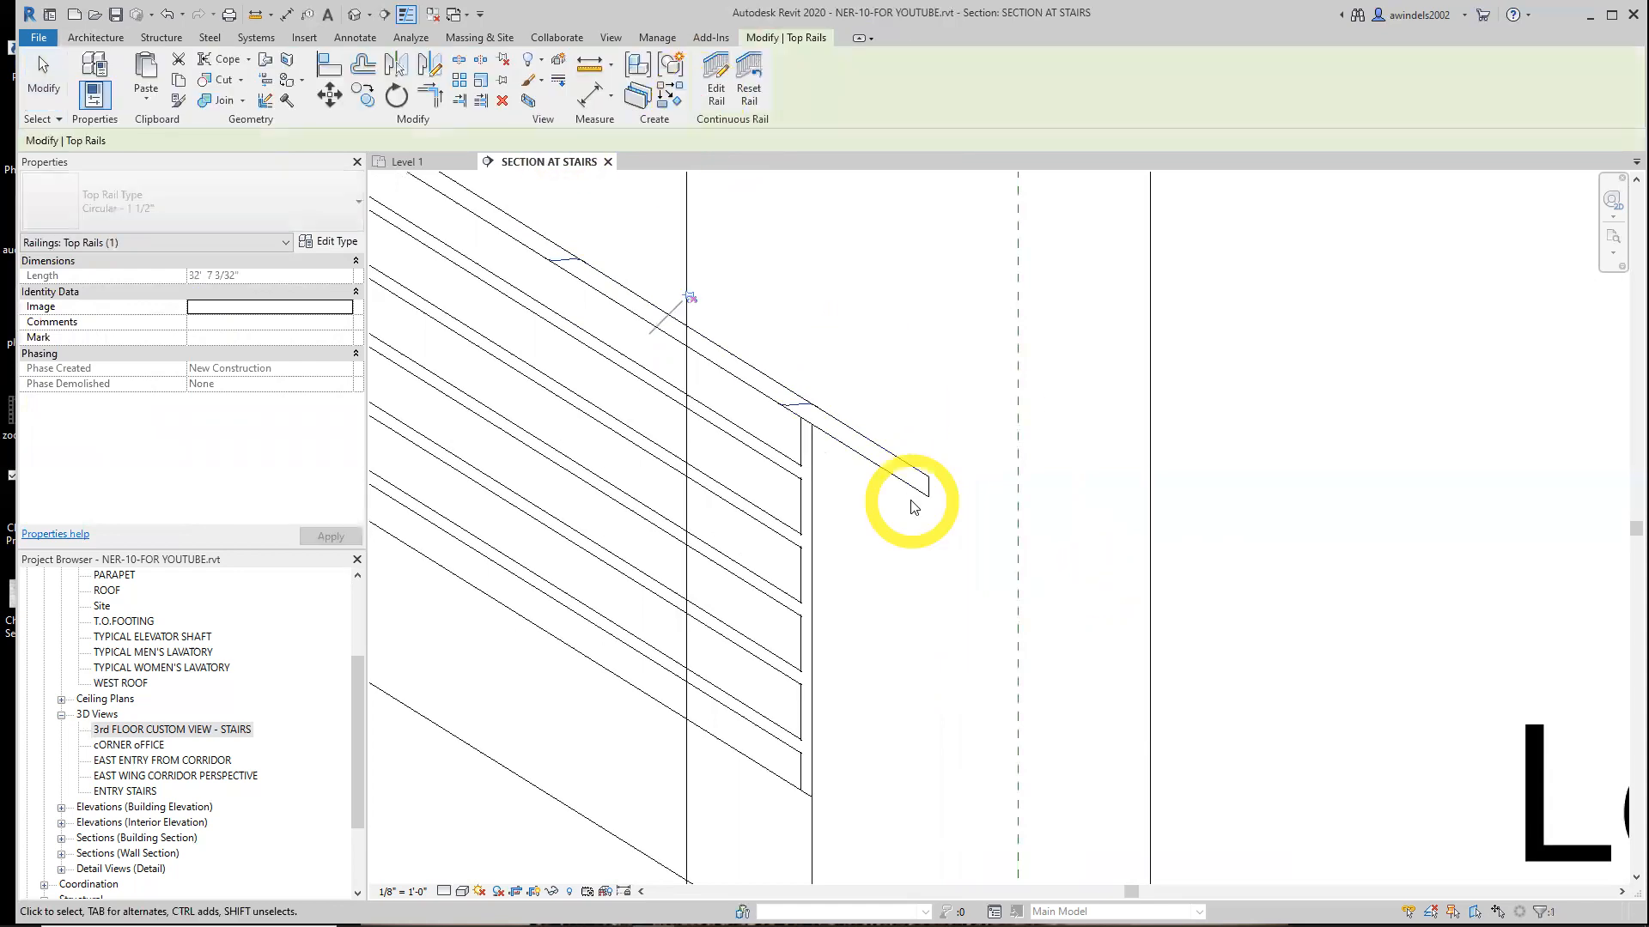
{"action": "left_click", "coordinate": [421, 162]}
{"action": "key", "text": "Escape"}
{"action": "scroll", "coordinate": [718, 449], "scroll_direction": "up", "scroll_amount": 6}
{"action": "left_click", "coordinate": [750, 447]}
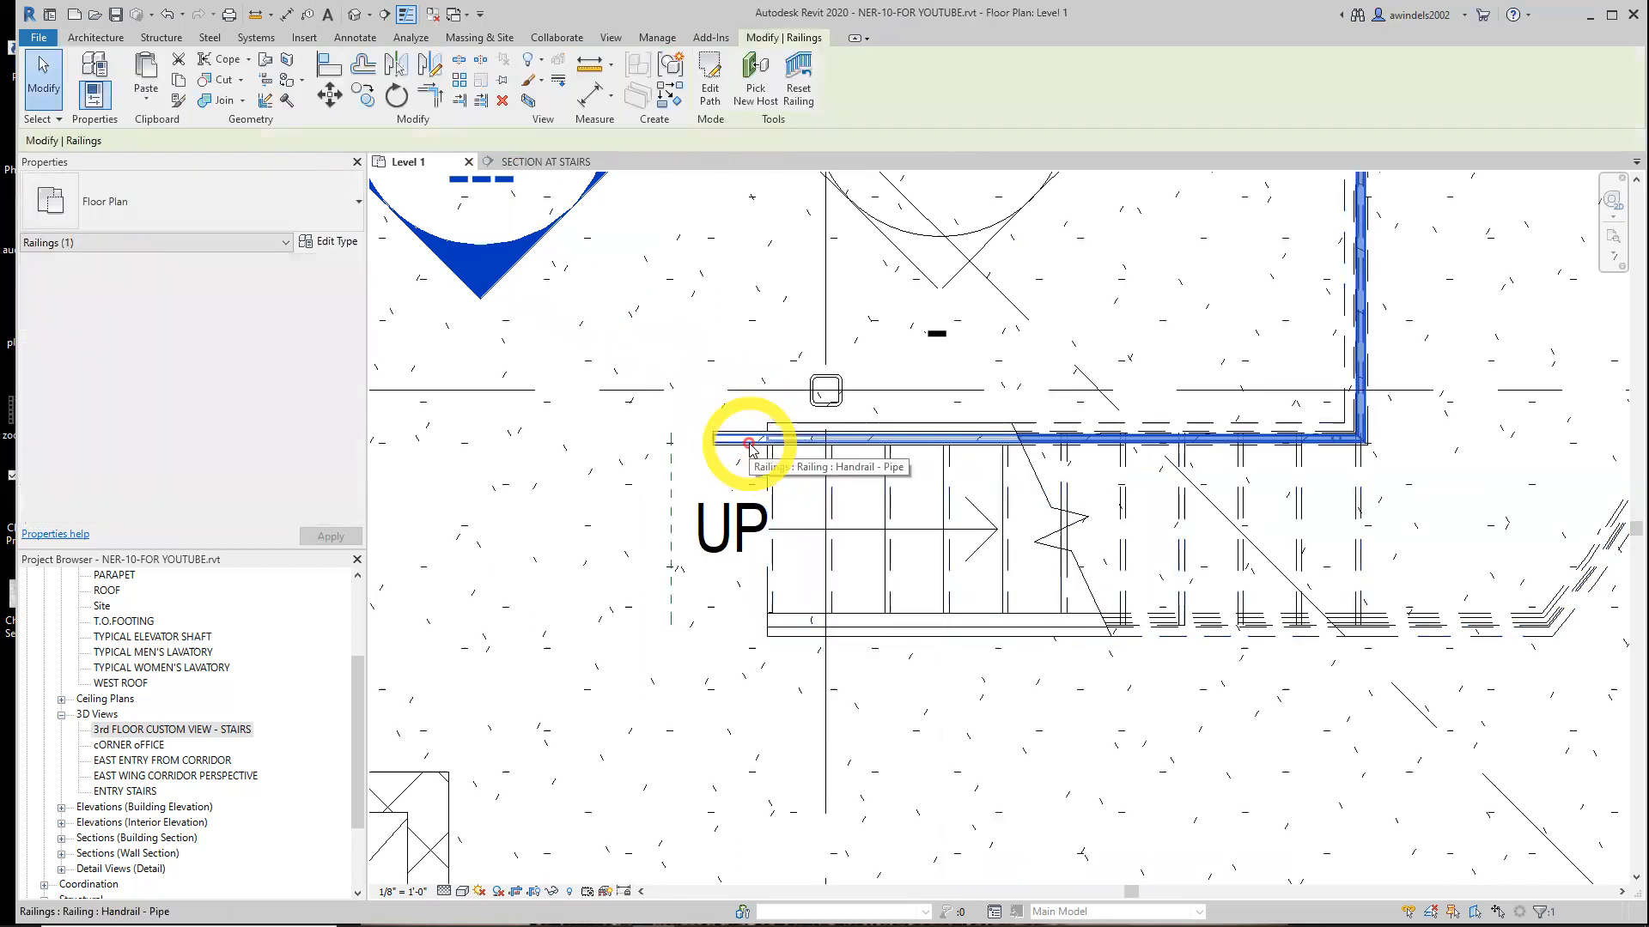
{"action": "left_click", "coordinate": [682, 444]}
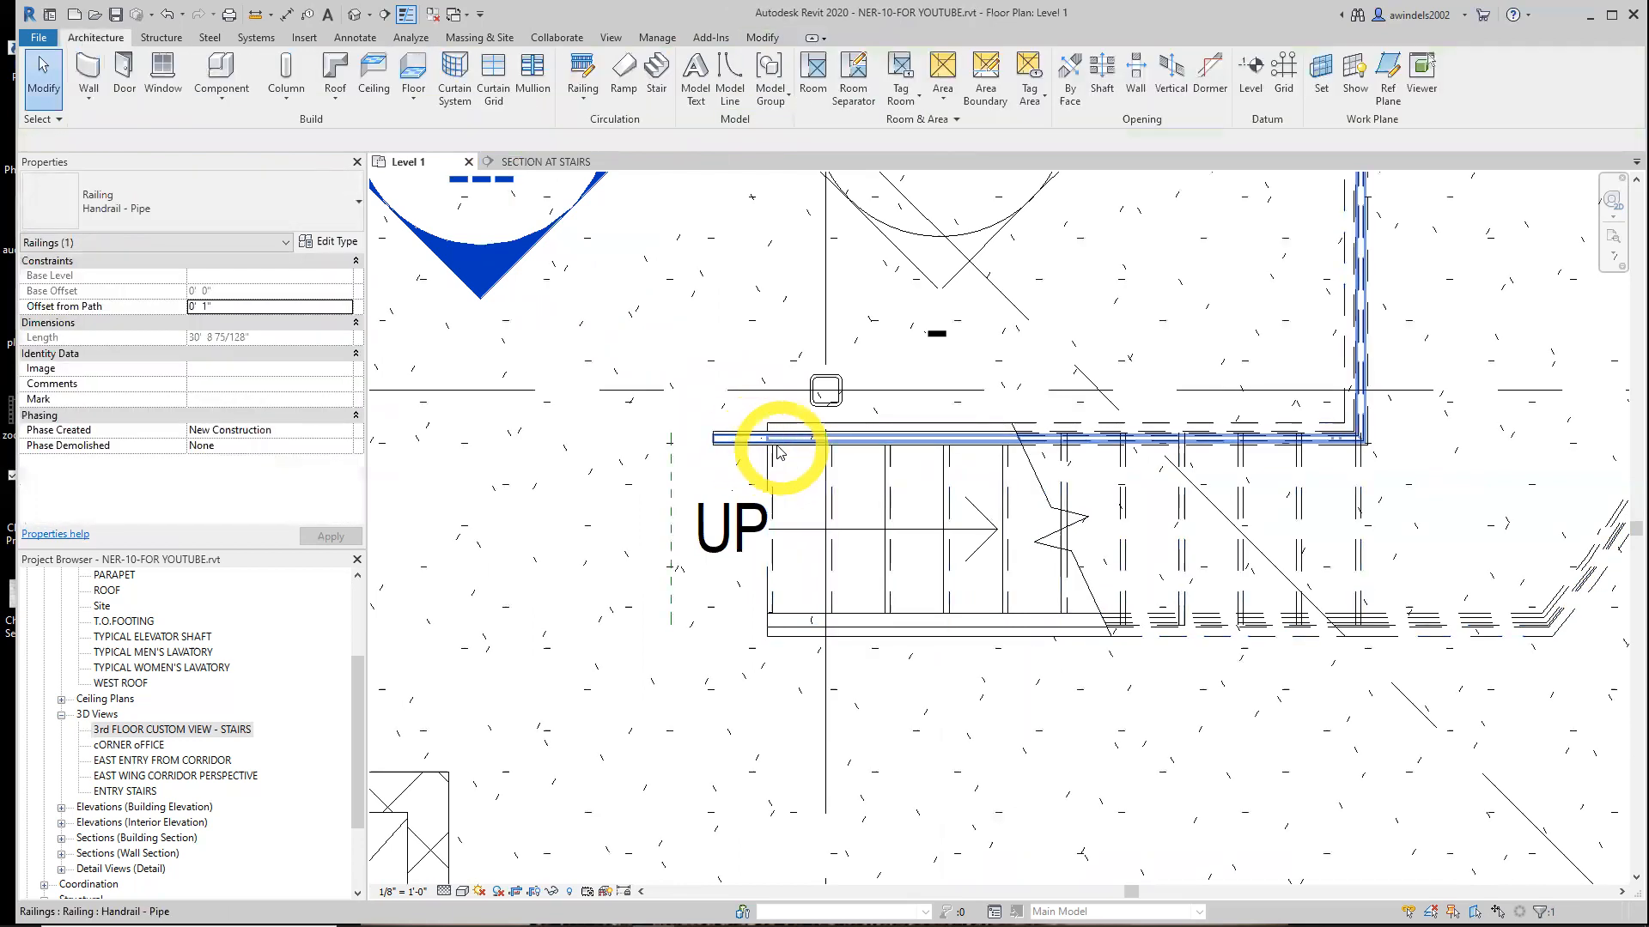
Open the ENTRY STAIRS 3D view and inspect the railing at the bottom of the stair
{"action": "left_click", "coordinate": [137, 791]}
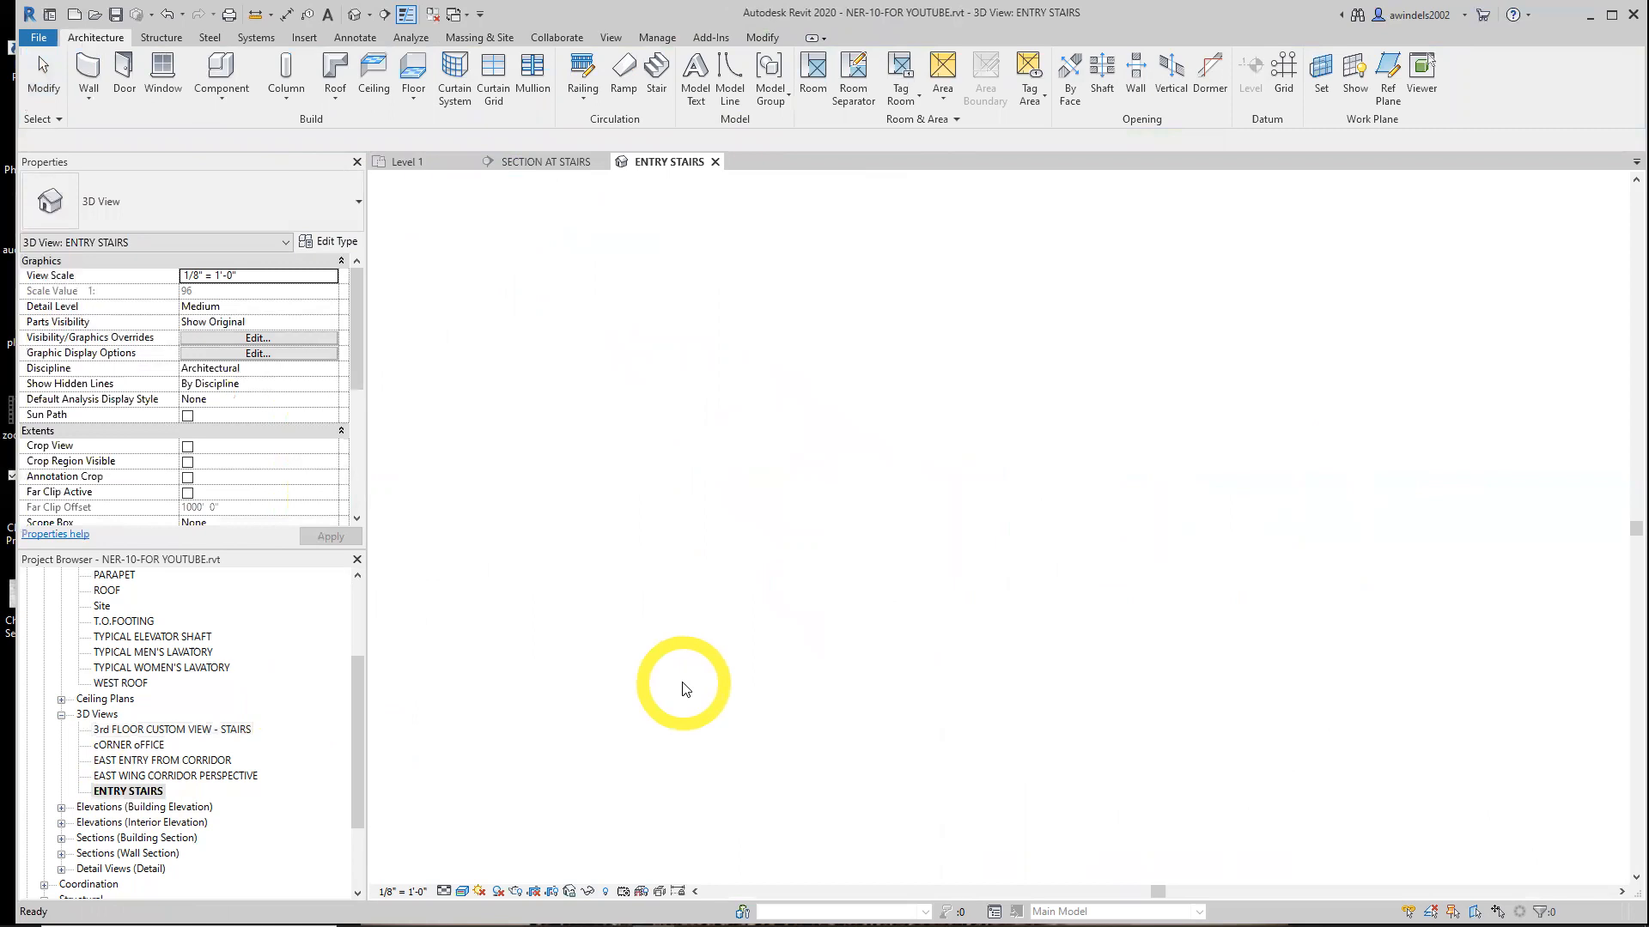
{"action": "scroll", "coordinate": [1148, 706], "scroll_direction": "up", "scroll_amount": 8}
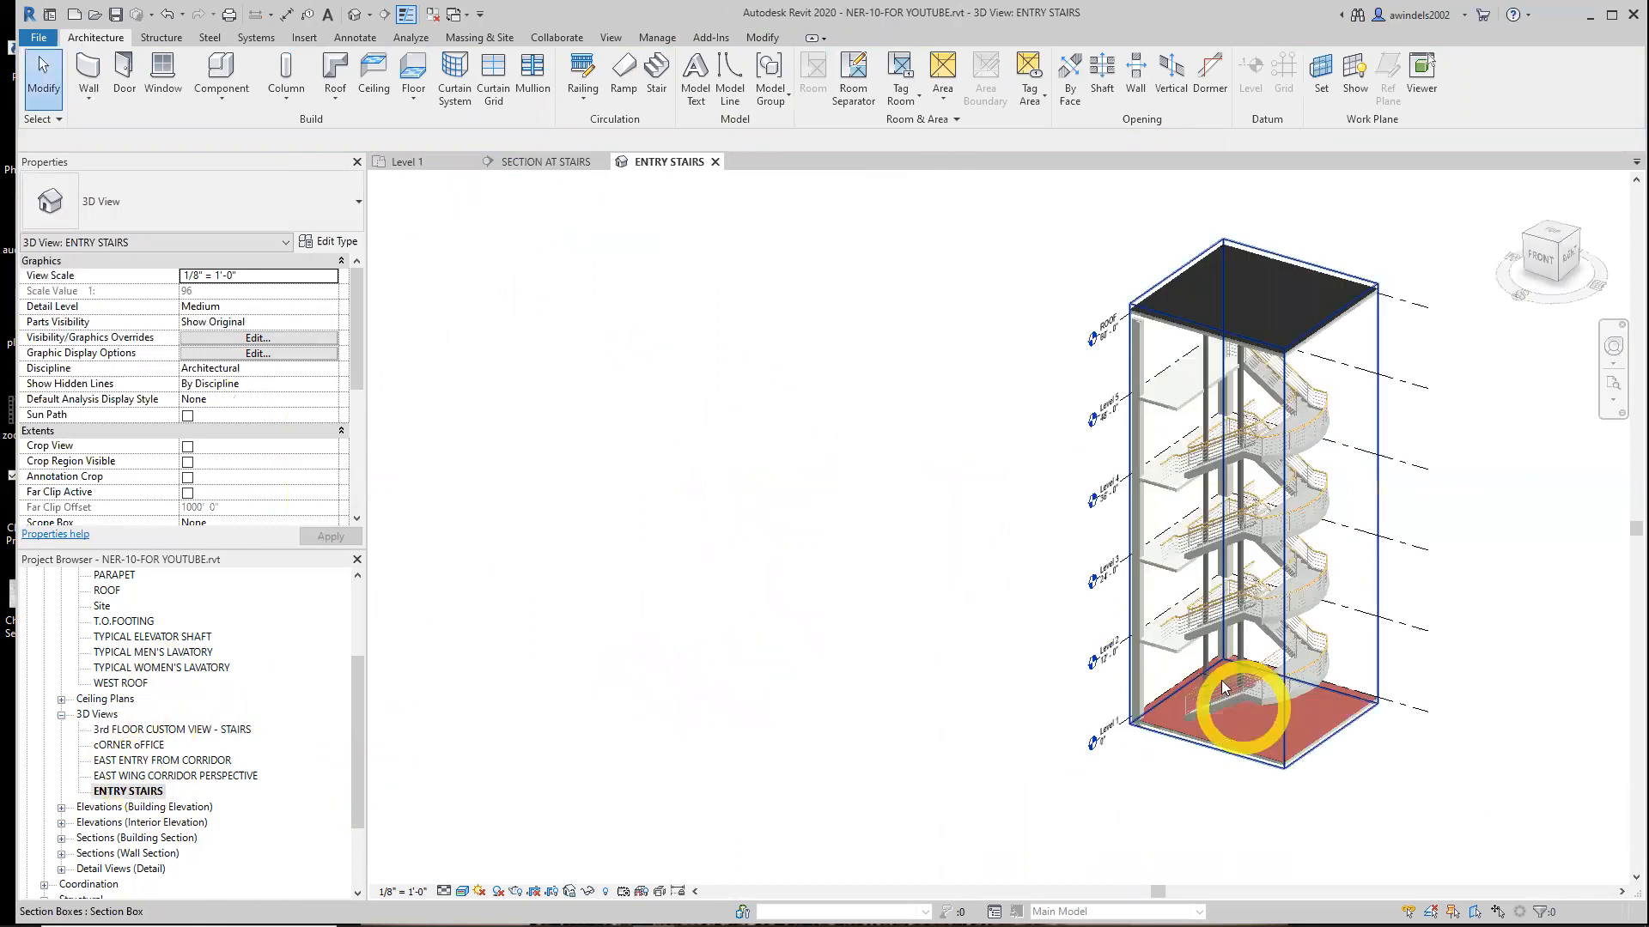
{"action": "middle_click_drag", "start_coordinate": [1180, 684], "coordinate": [1179, 632]}
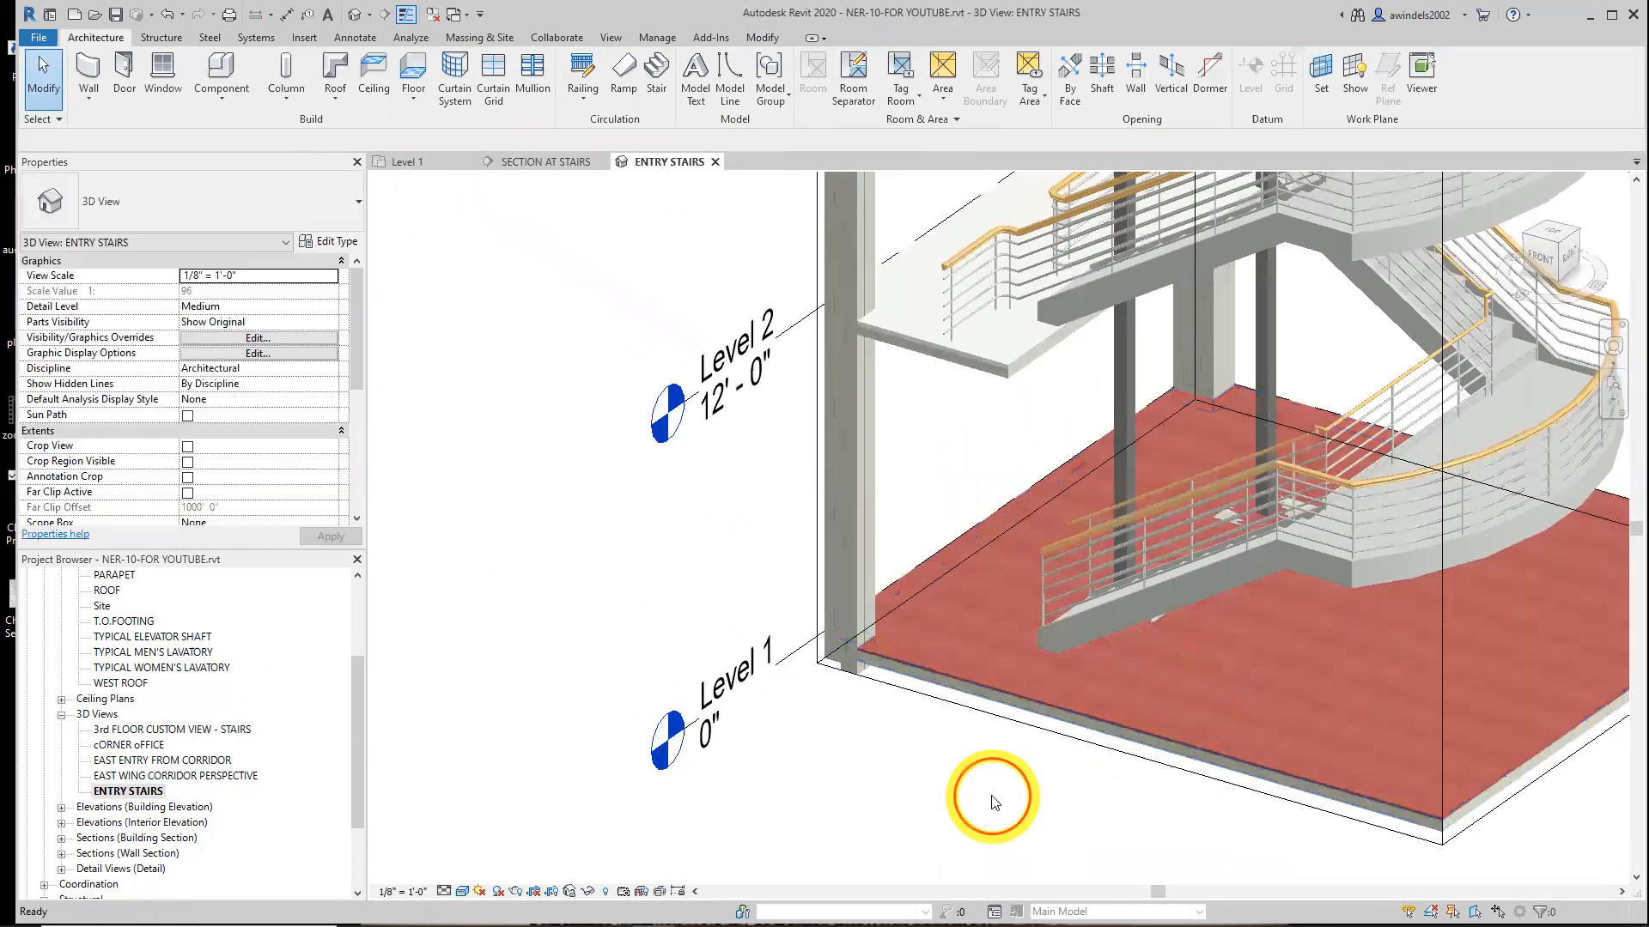
{"action": "scroll", "coordinate": [1071, 558], "scroll_direction": "up", "scroll_amount": 3}
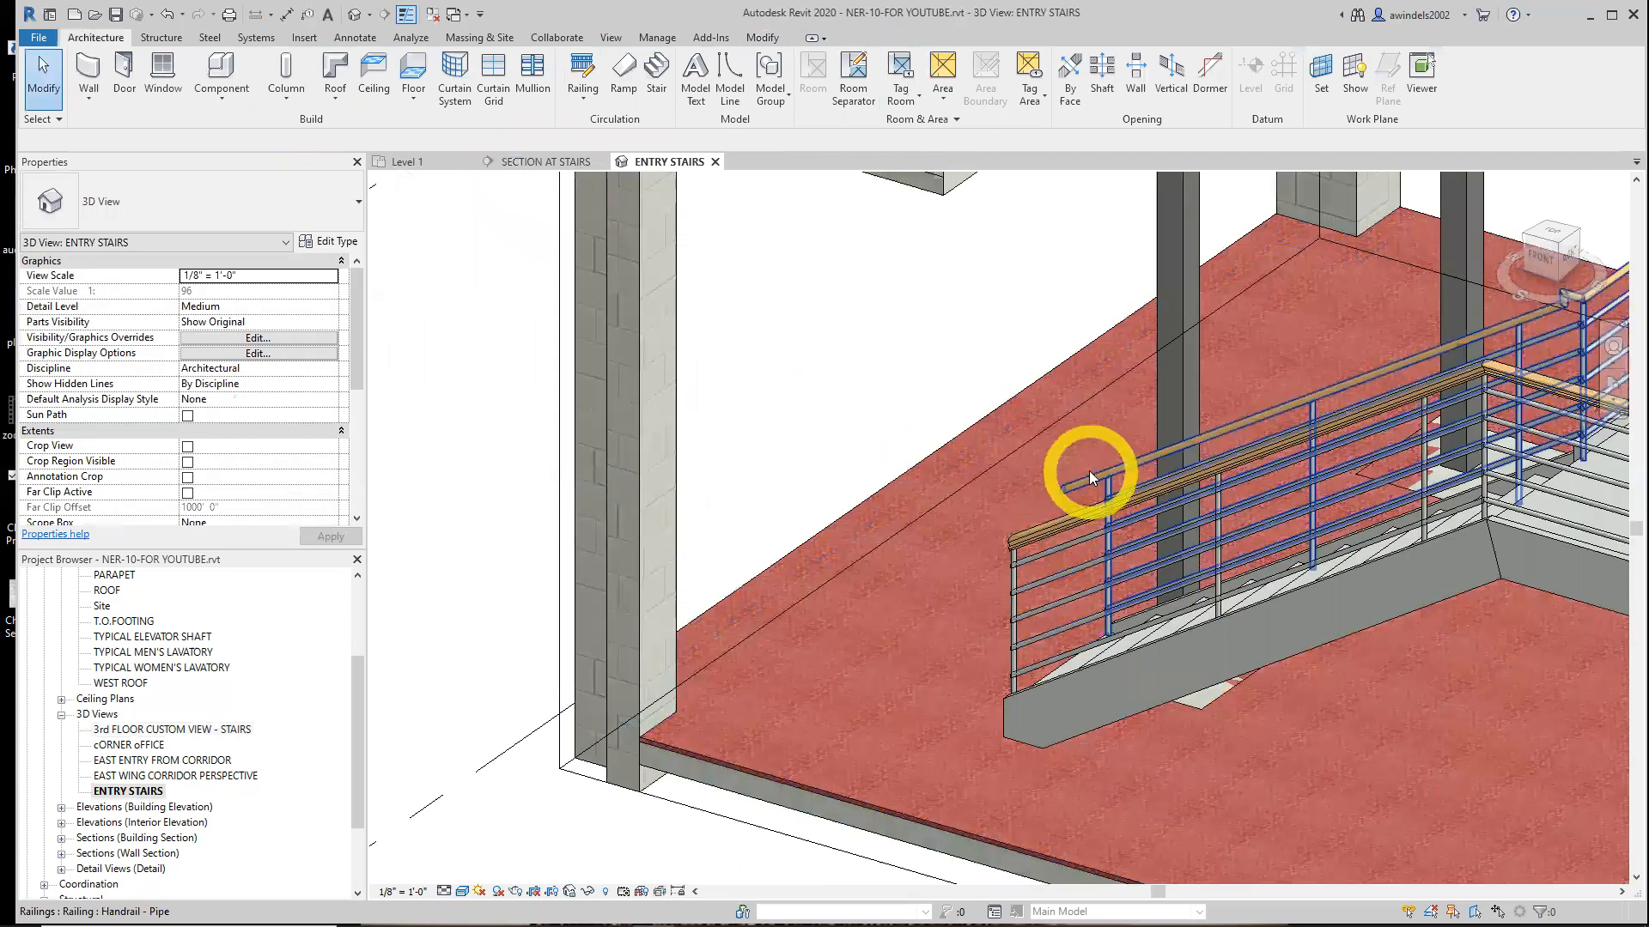
{"action": "left_click", "coordinate": [1089, 470]}
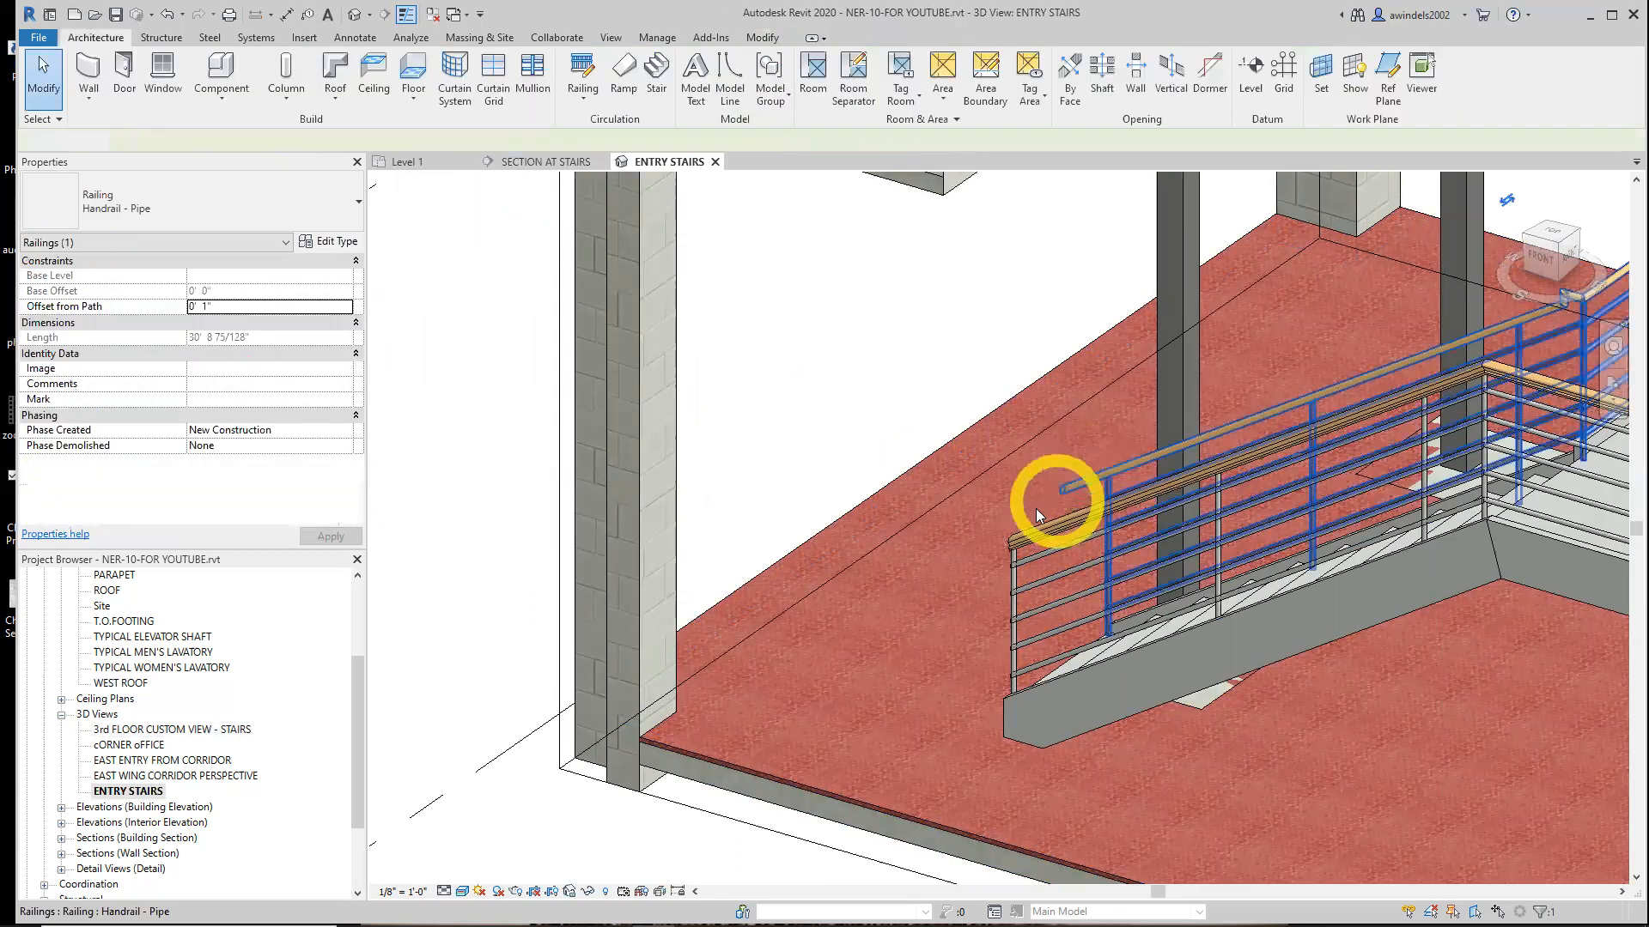
{"action": "key", "text": "Escape"}
{"action": "scroll", "coordinate": [1002, 524], "scroll_direction": "down", "scroll_amount": 3}
{"action": "scroll", "coordinate": [1044, 601], "scroll_direction": "down", "scroll_amount": 1}
{"action": "mouse_move", "coordinate": [1044, 620]}
{"action": "middle_mouse_down", "text": "shift"}
{"action": "mouse_move", "coordinate": [1017, 637]}
{"action": "mouse_move", "coordinate": [1043, 620]}
{"action": "middle_mouse_up", "text": "shift"}
{"action": "scroll", "coordinate": [1048, 618], "scroll_direction": "up", "scroll_amount": 2}
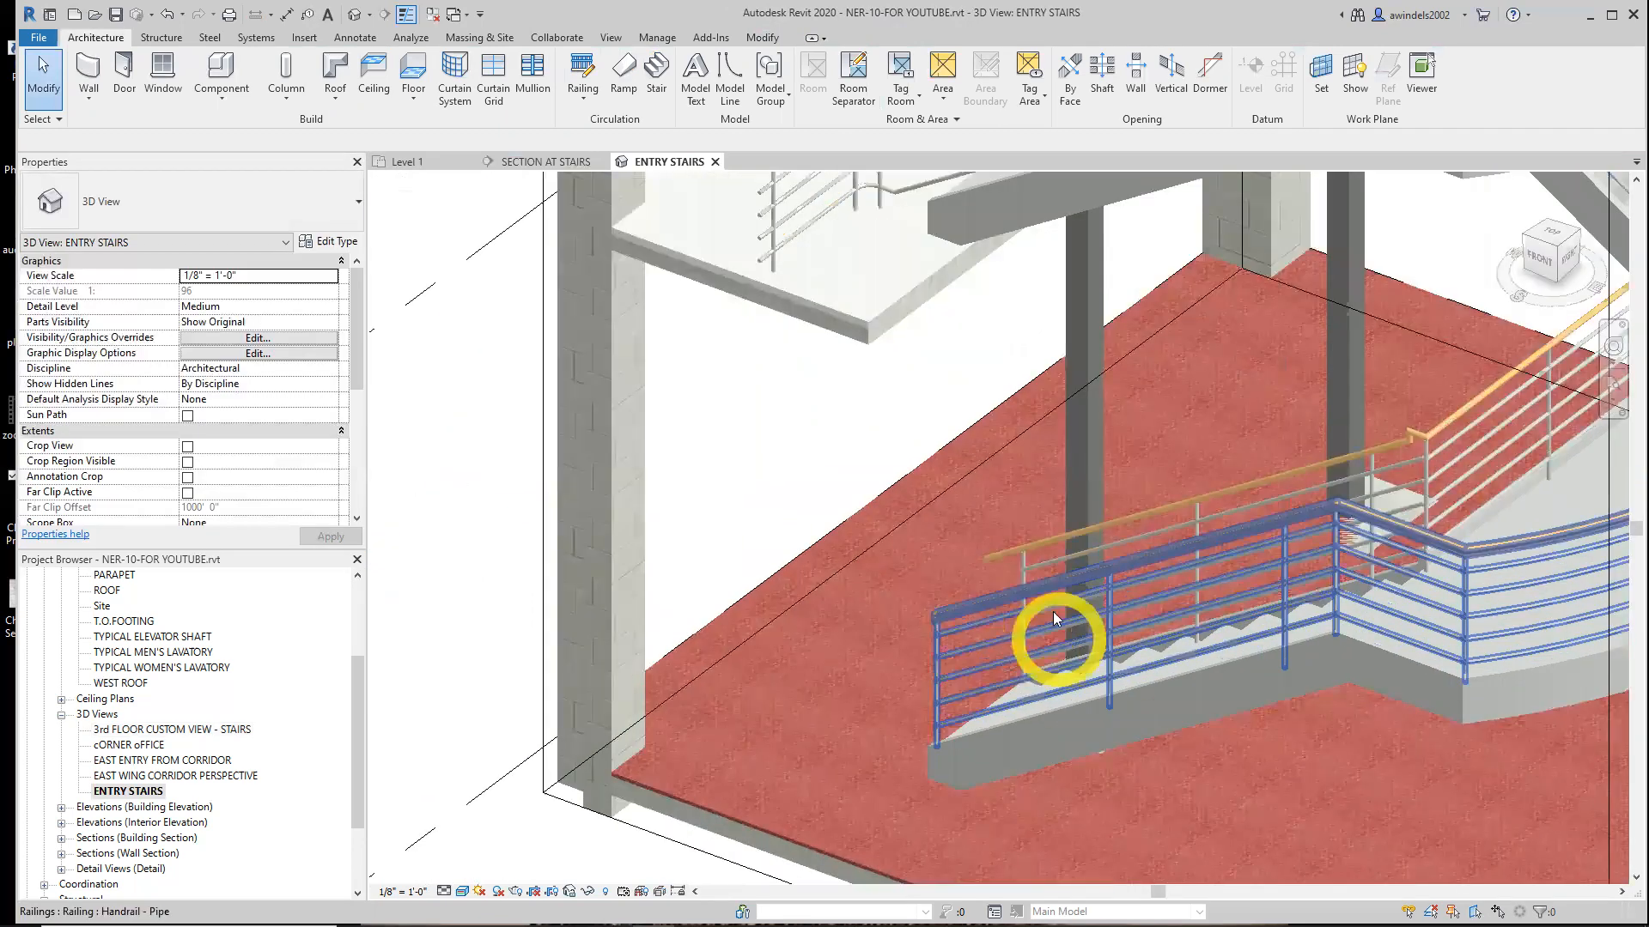
Return to the stair section, select the top rail, and open and close its rail edit mode
{"action": "left_click", "coordinate": [541, 163]}
{"action": "left_click", "coordinate": [894, 472]}
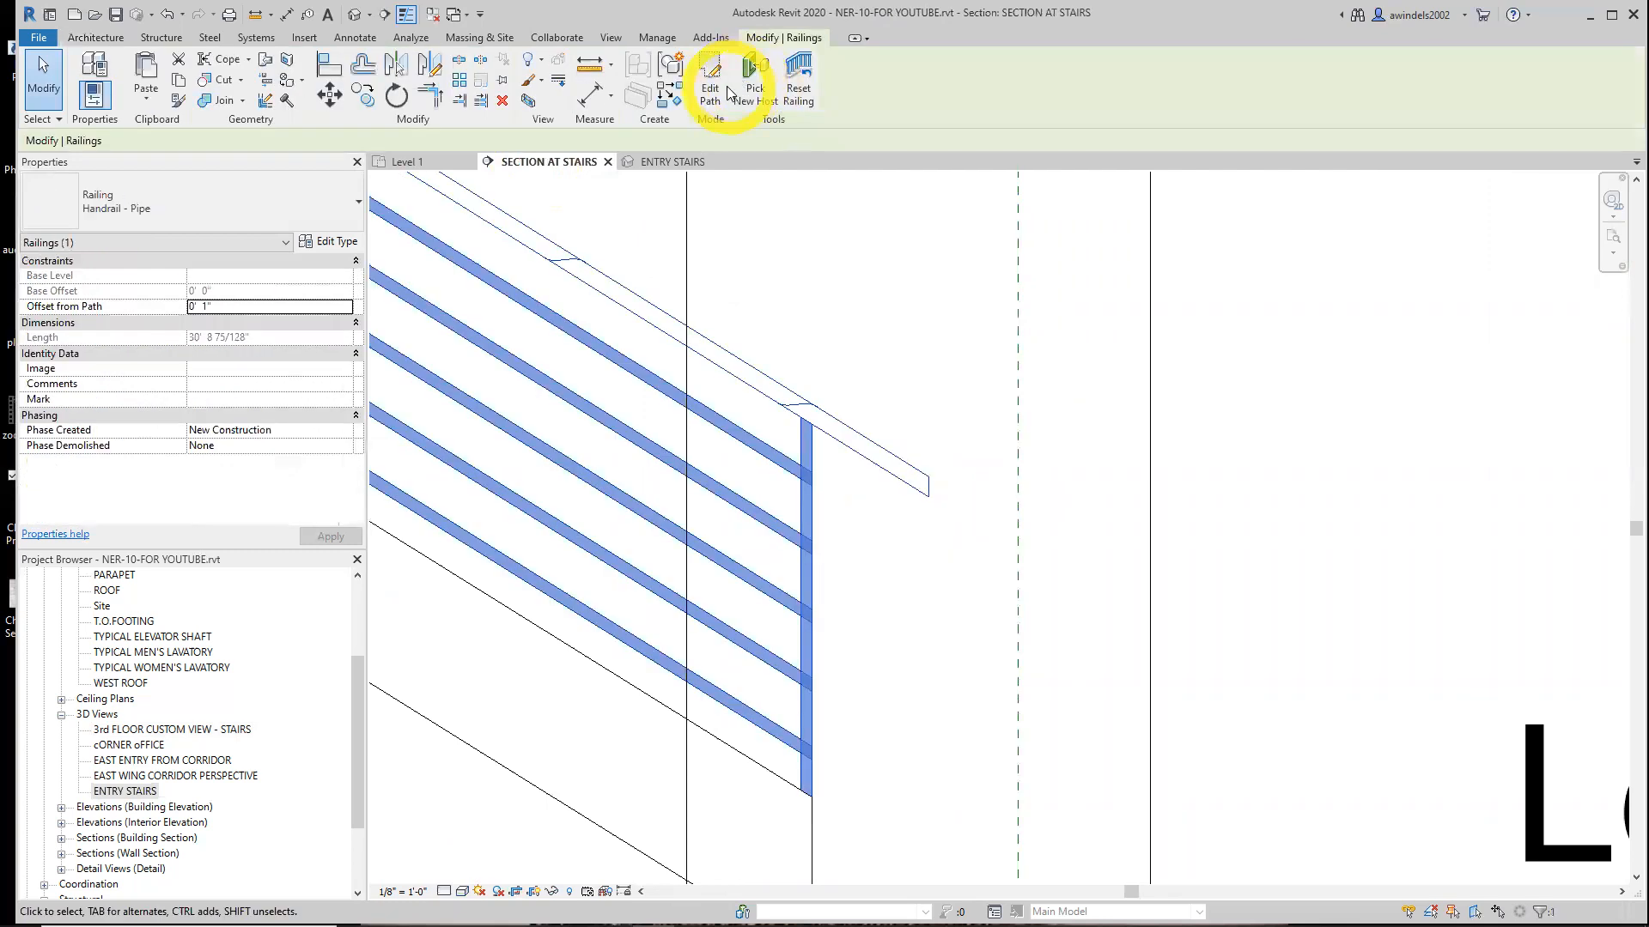
{"action": "left_click", "coordinate": [781, 371]}
{"action": "scroll", "coordinate": [785, 386], "scroll_direction": "down", "scroll_amount": 4}
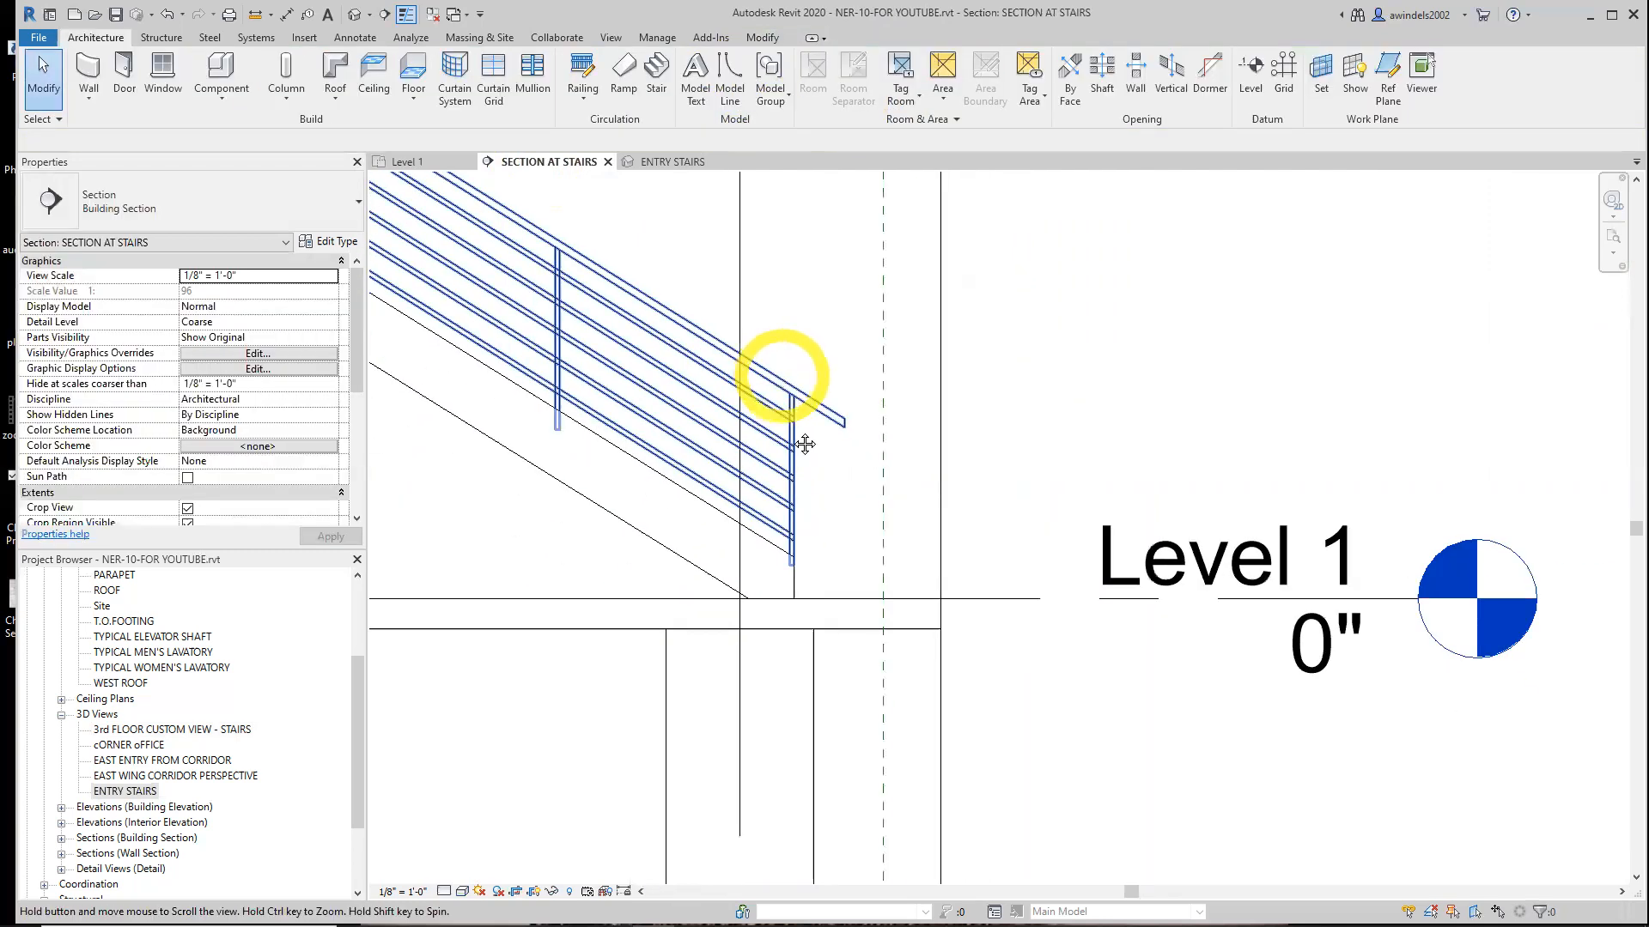
{"action": "scroll", "coordinate": [790, 461], "scroll_direction": "down", "scroll_amount": 2}
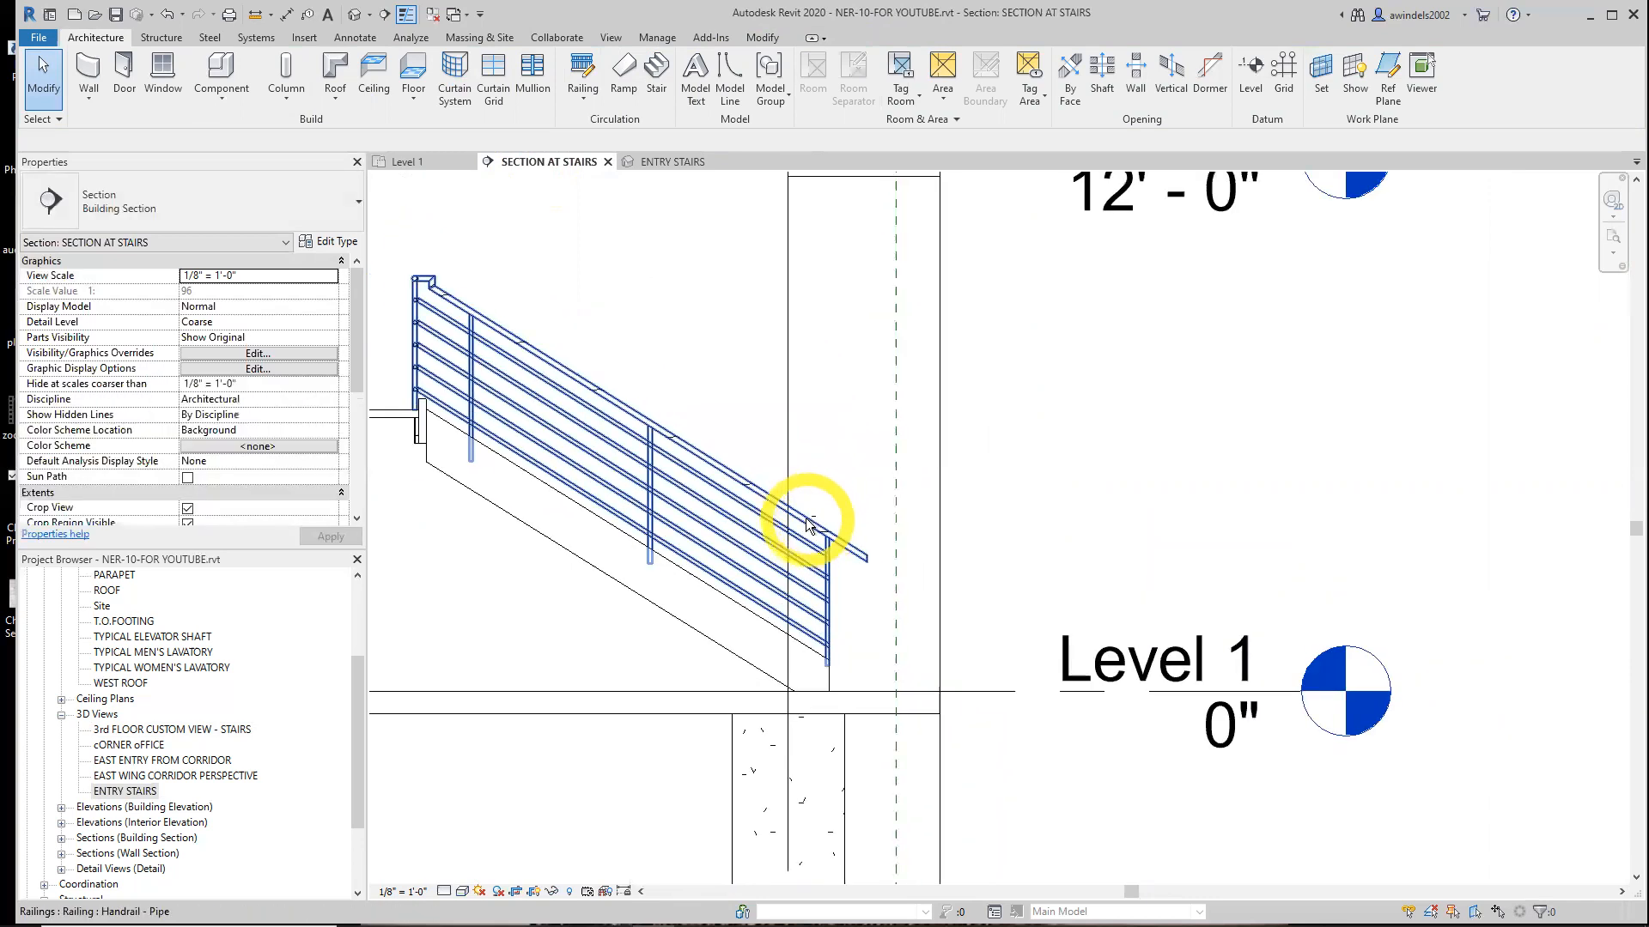
{"action": "key", "text": "Tab"}
{"action": "left_click", "coordinate": [808, 526]}
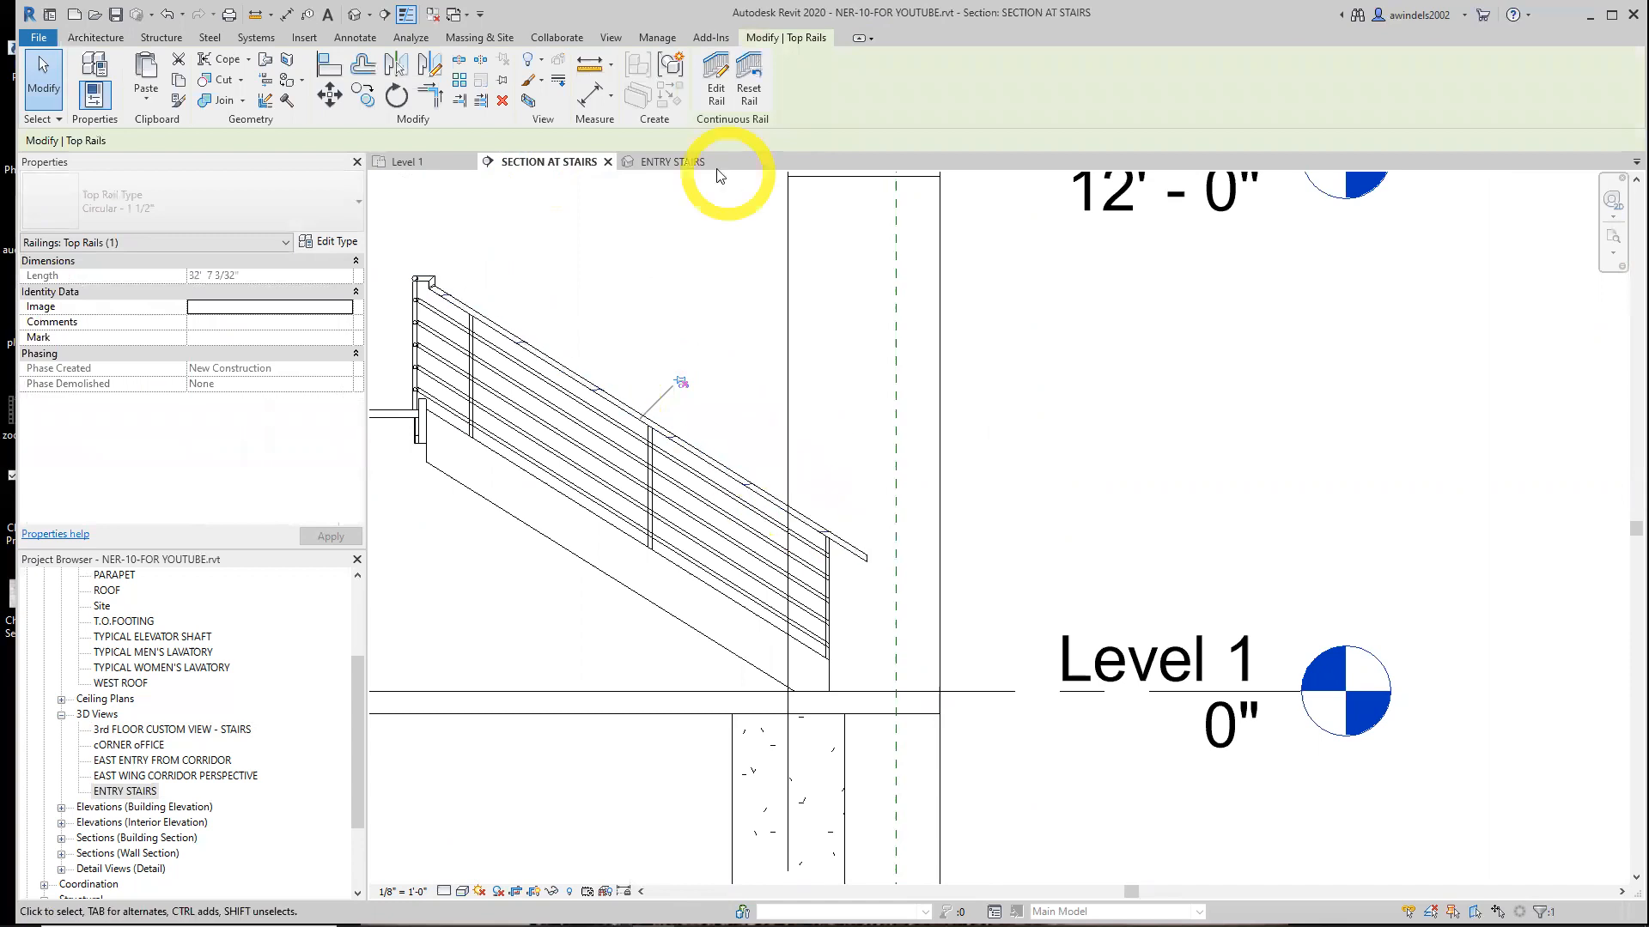
{"action": "left_click", "coordinate": [715, 86]}
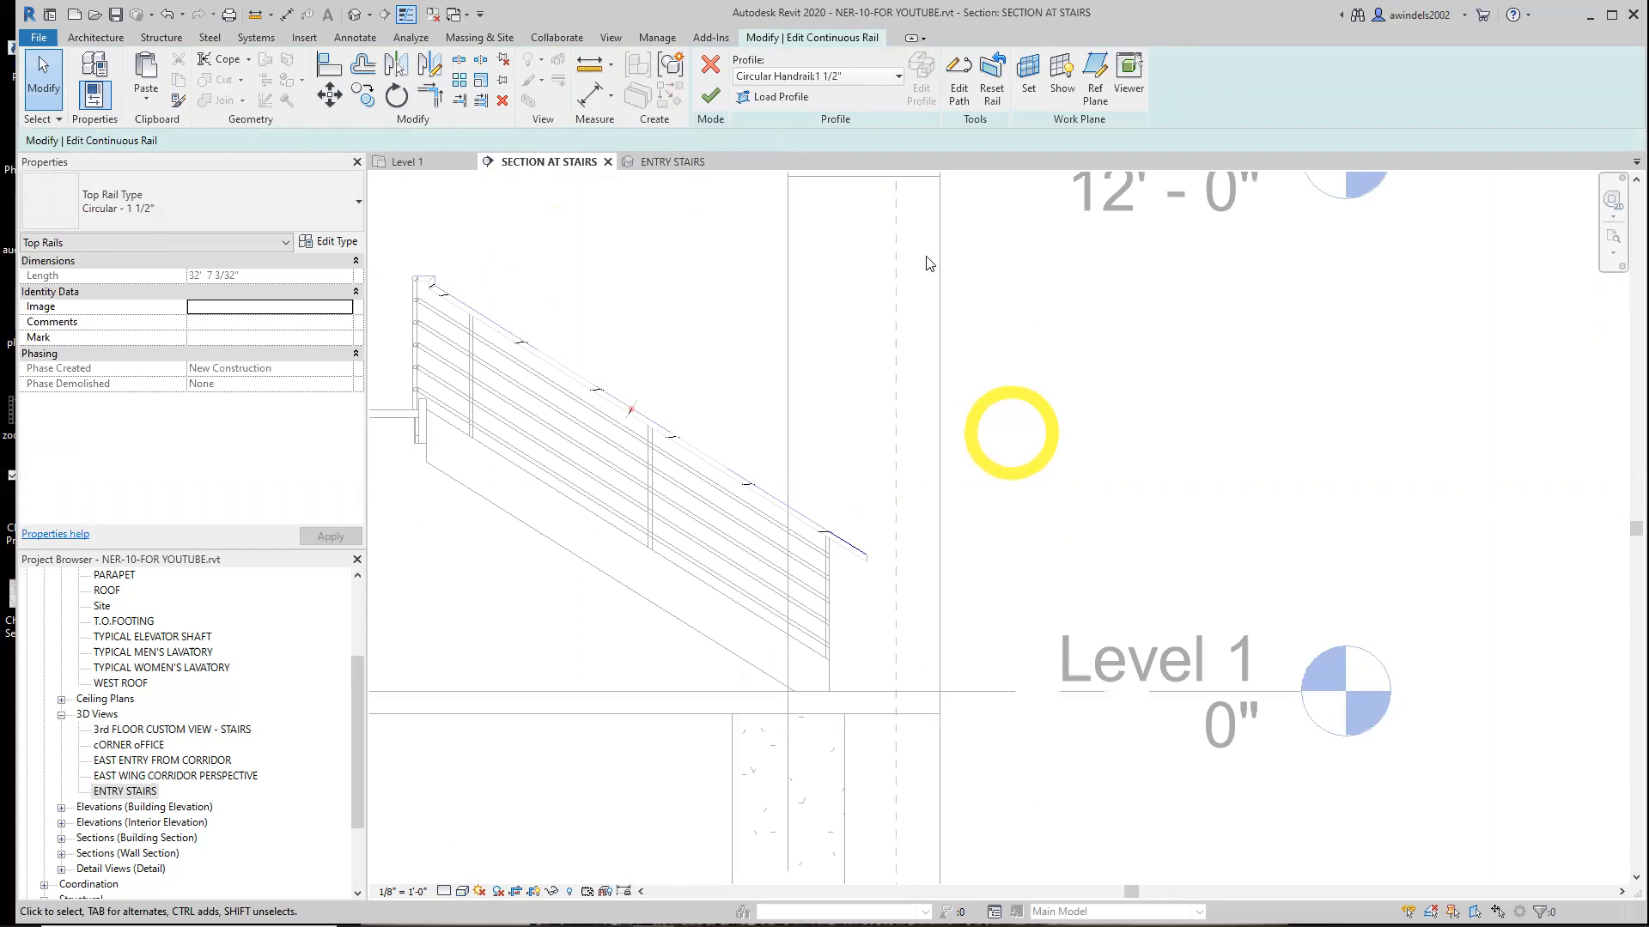
{"action": "left_click", "coordinate": [709, 96]}
{"action": "left_click", "coordinate": [717, 84]}
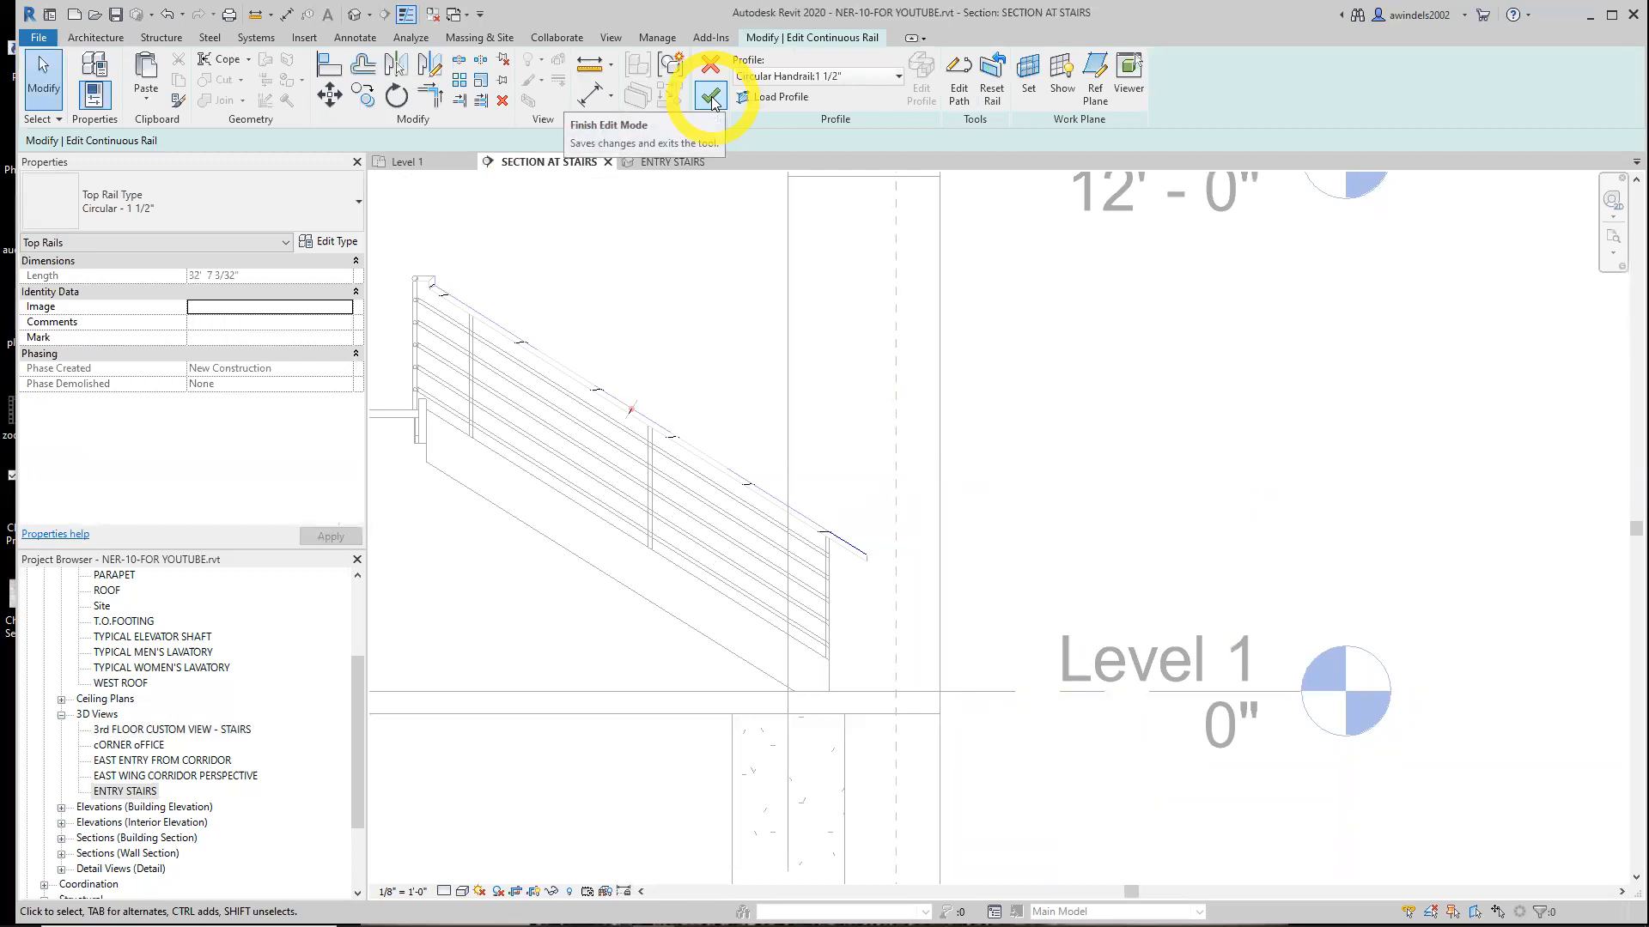
Open the top rail's path, try editing the rail join at its lower end, and finish the path edit
{"action": "left_click", "coordinate": [959, 81]}
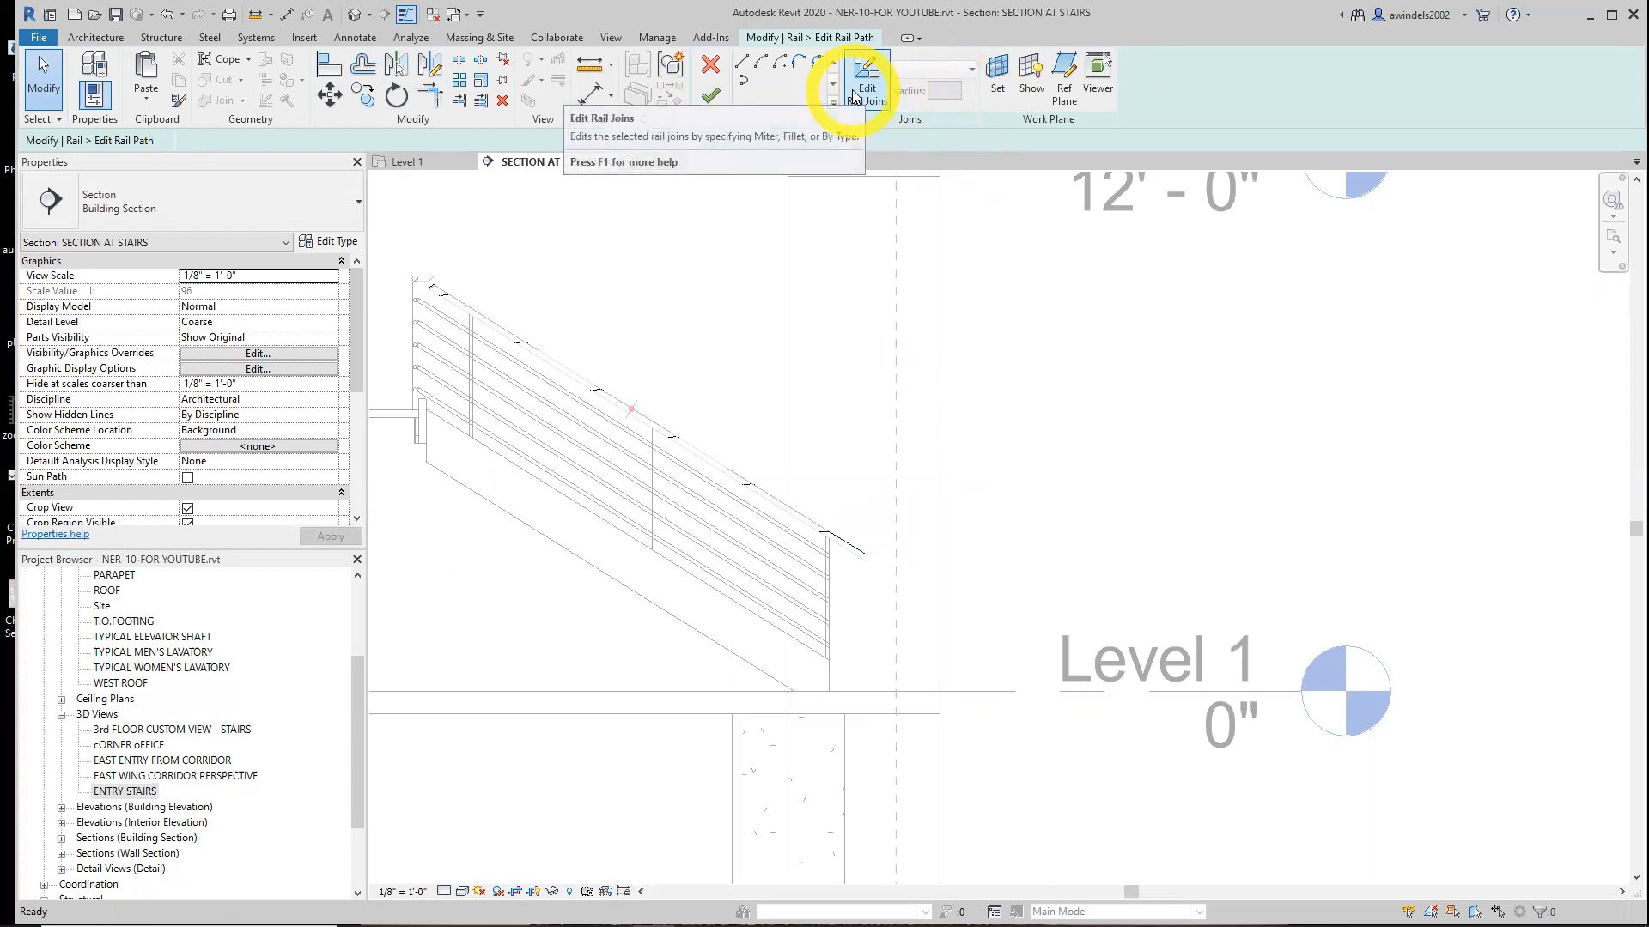
{"action": "left_click", "coordinate": [855, 96]}
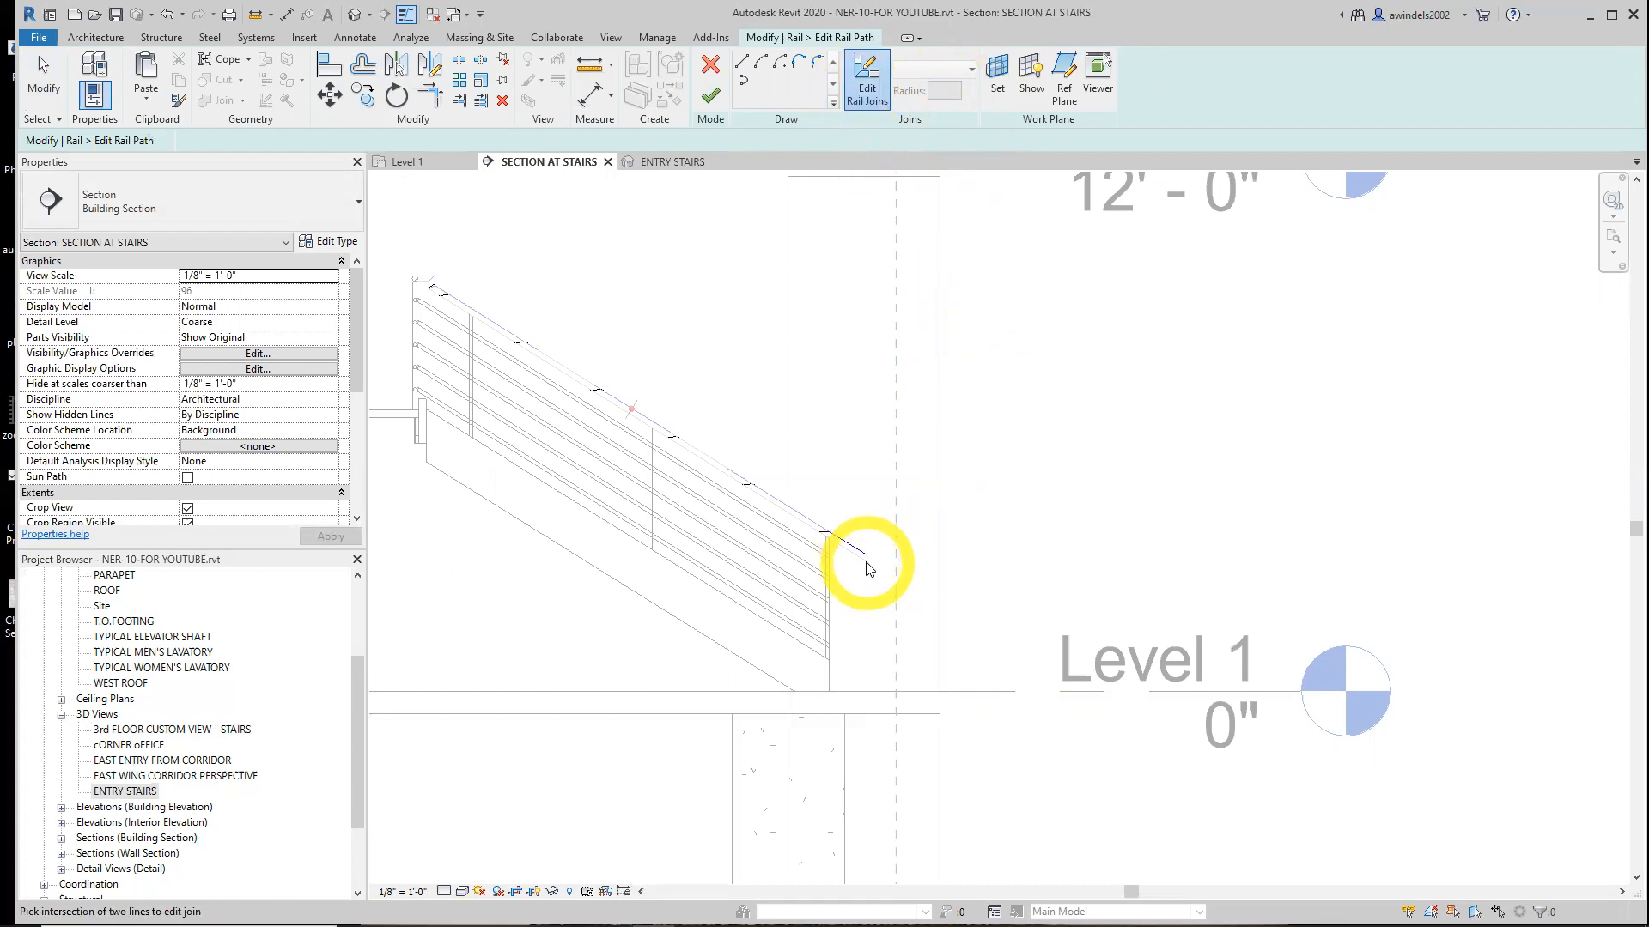
{"action": "scroll", "coordinate": [868, 567], "scroll_direction": "up", "scroll_amount": 2}
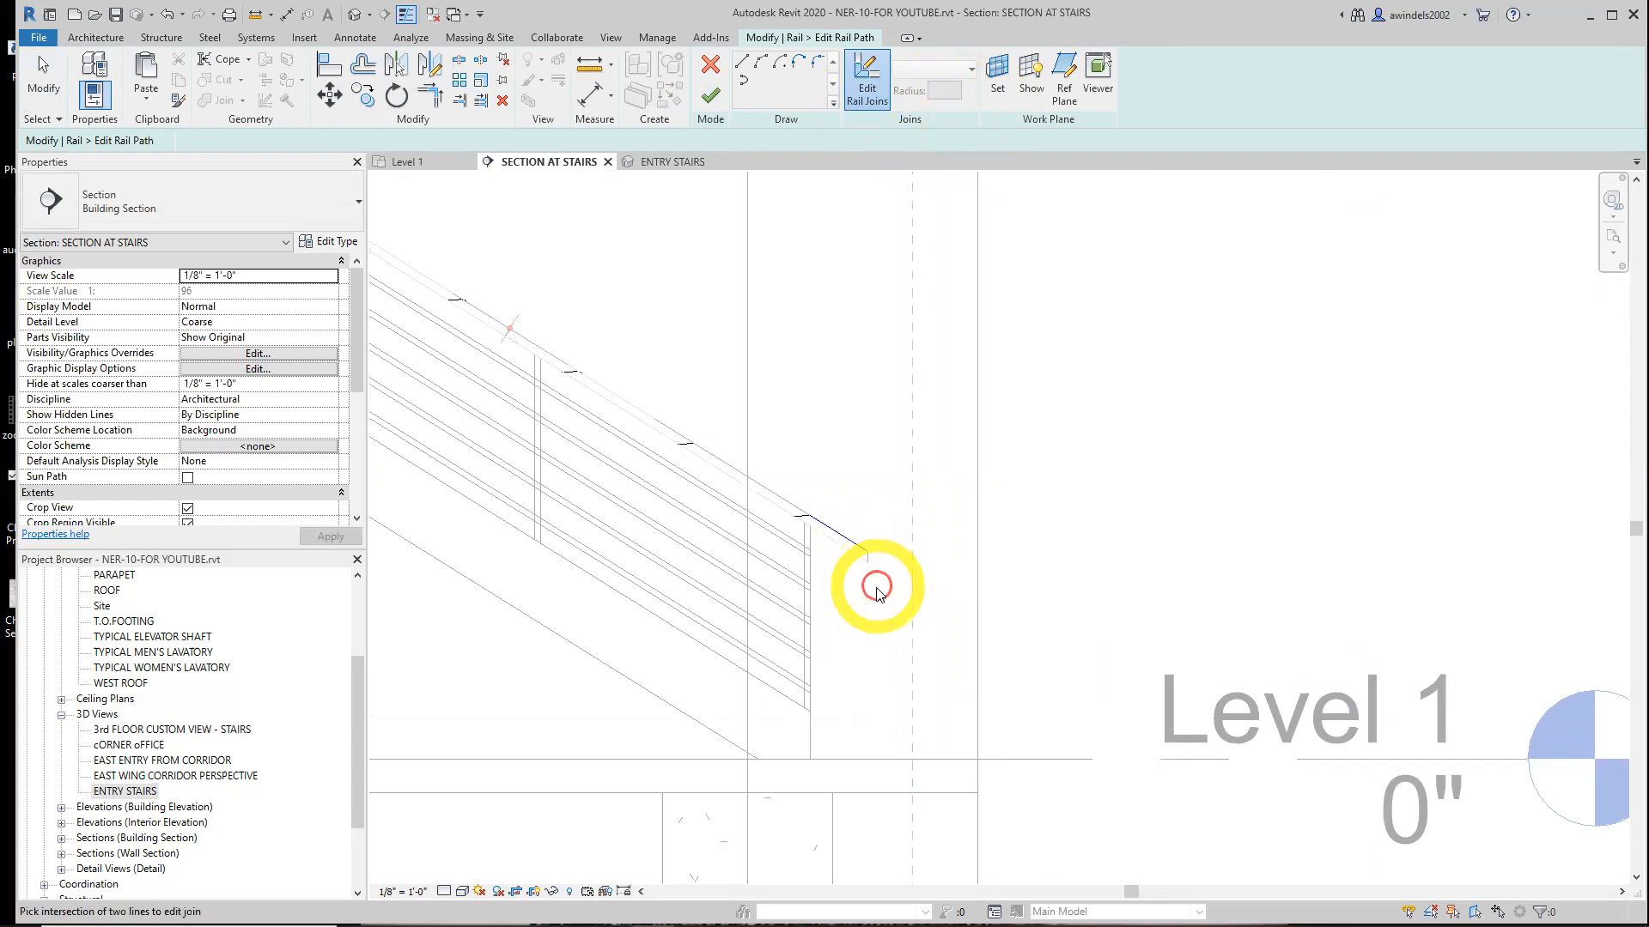
{"action": "scroll", "coordinate": [865, 563], "scroll_direction": "up", "scroll_amount": 1}
{"action": "left_click", "coordinate": [839, 535]}
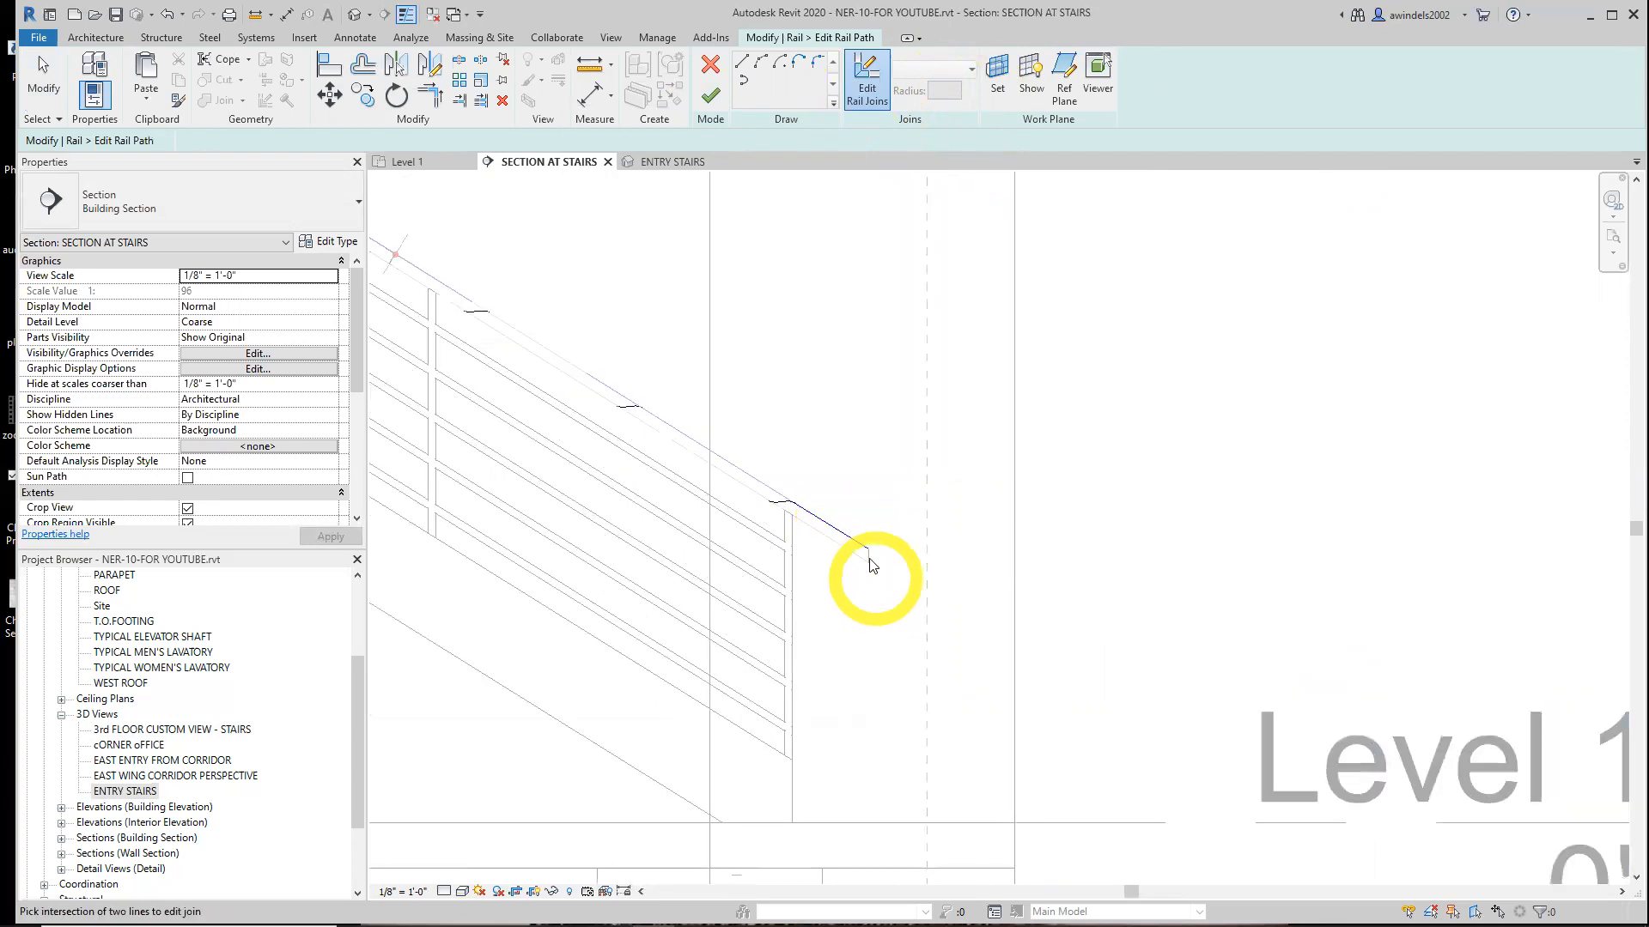
{"action": "left_click", "coordinate": [721, 97]}
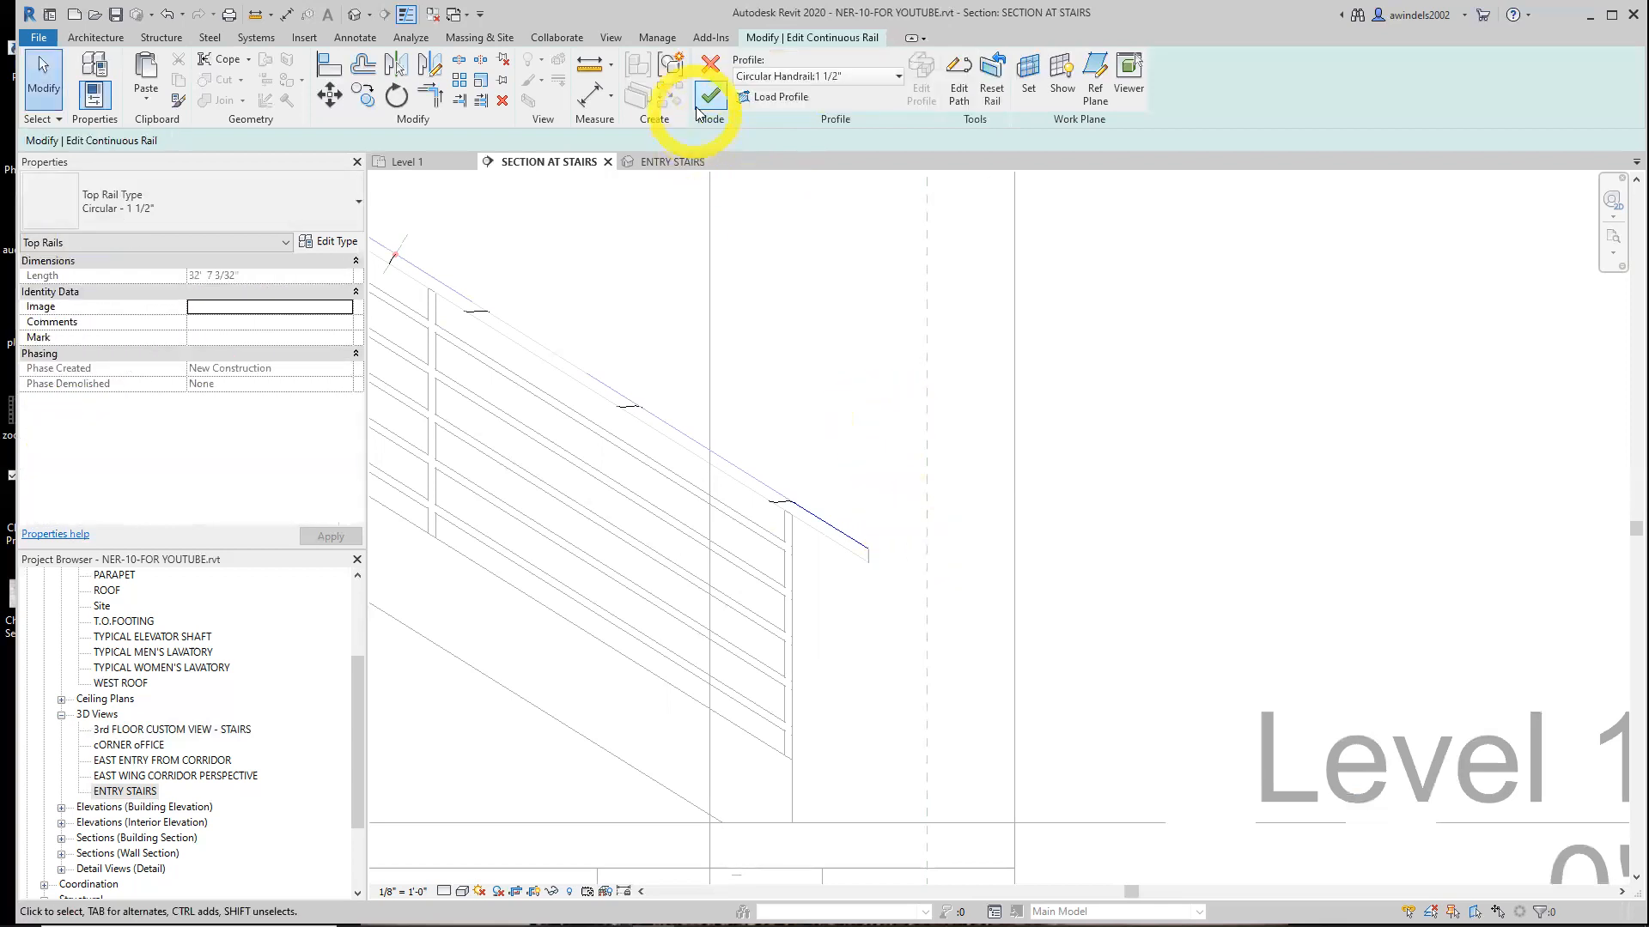
Reopen the top rail's path, sketch a vertical drop and a horizontal return back to the post at its lower end, and finish editing
{"action": "left_click", "coordinate": [959, 86]}
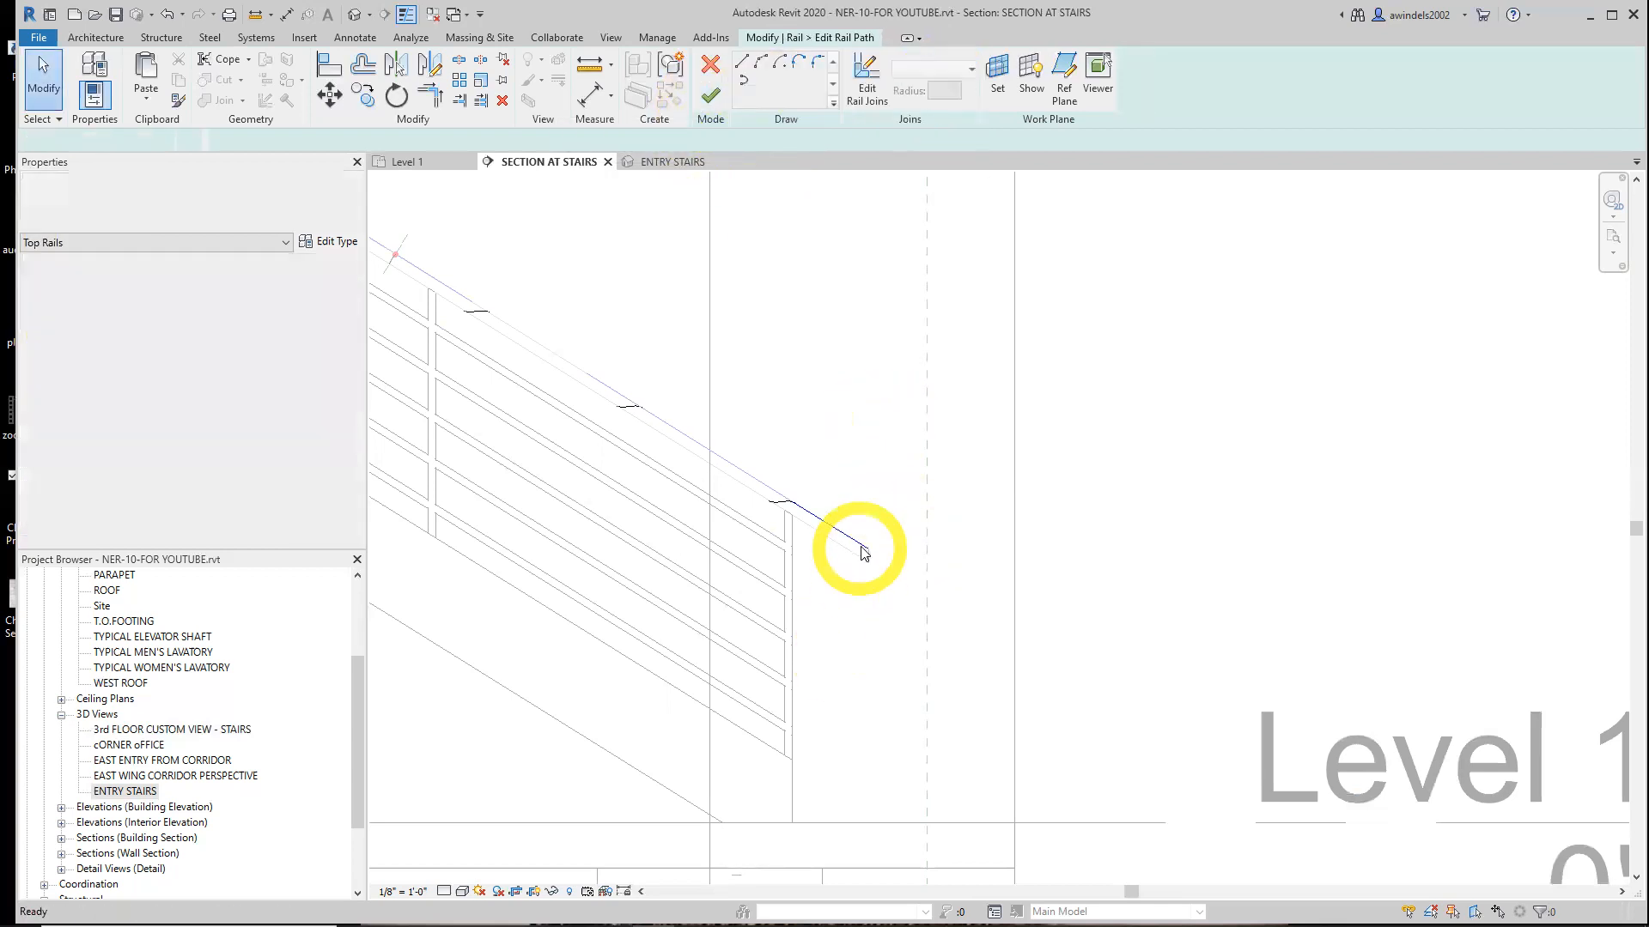
{"action": "left_click", "coordinate": [742, 61]}
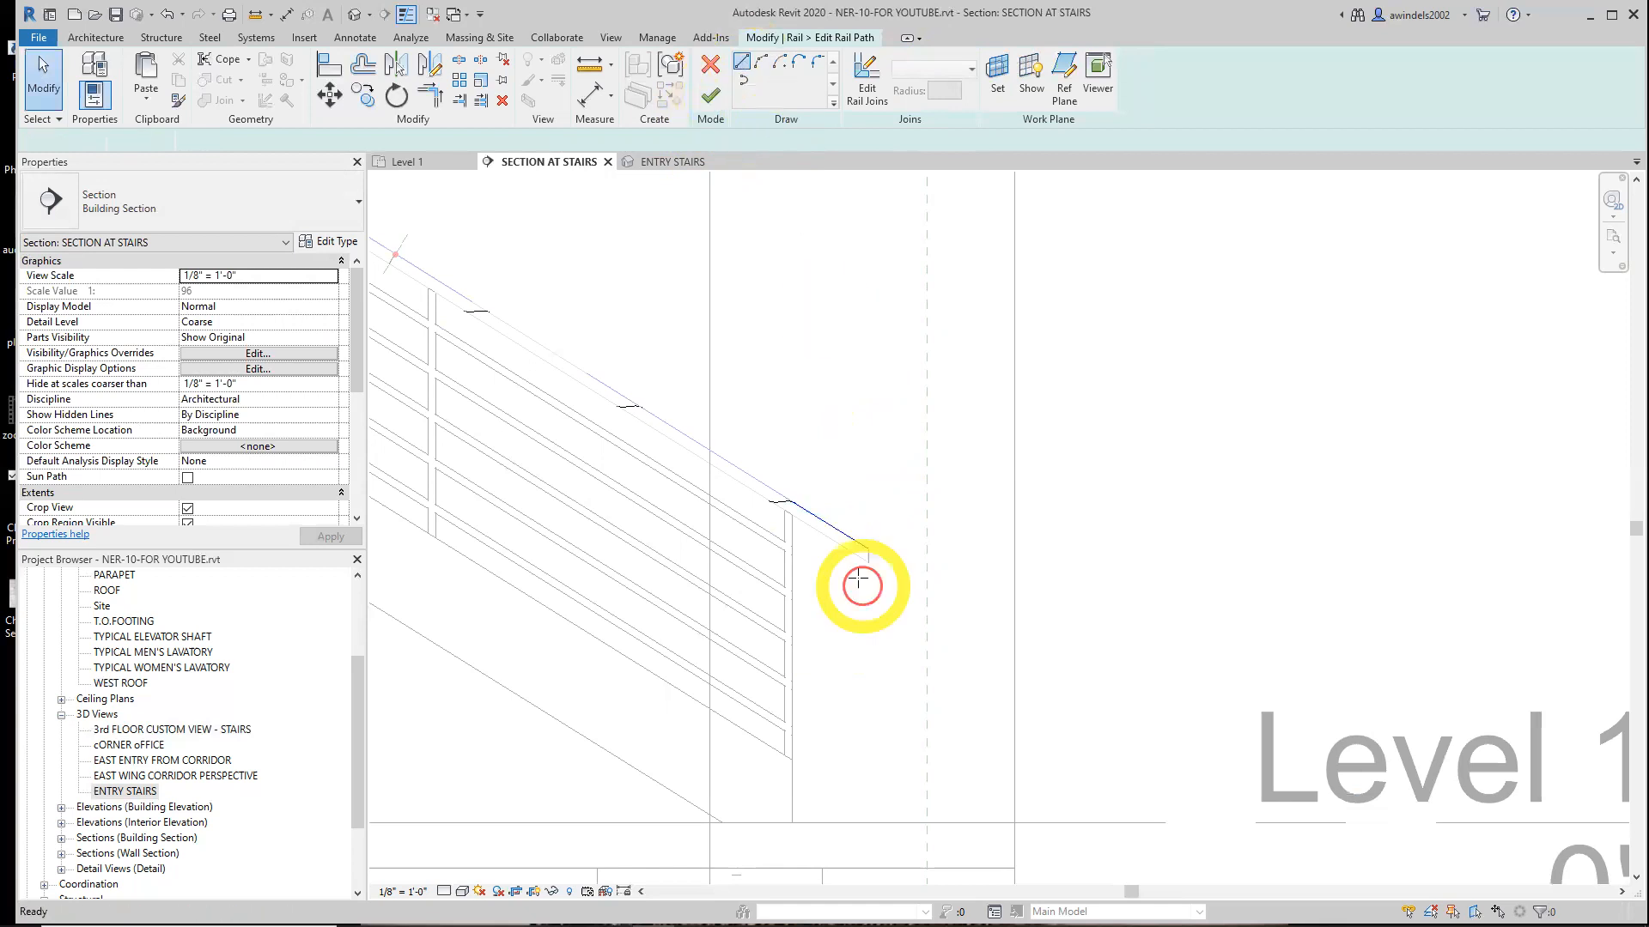
{"action": "left_click", "coordinate": [869, 550]}
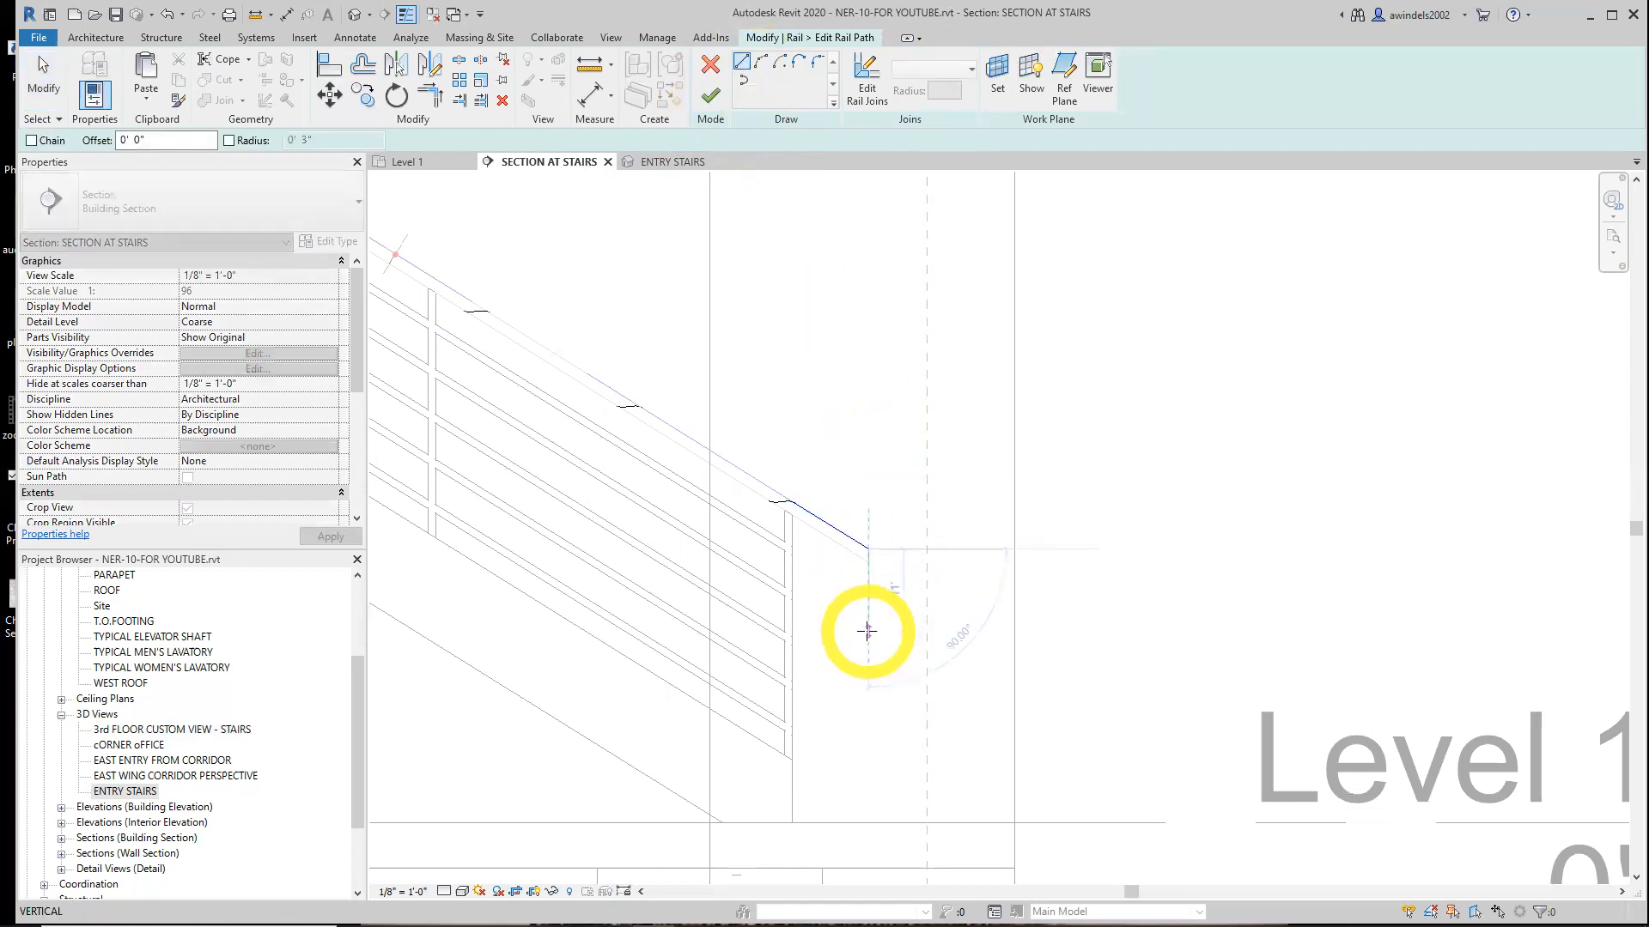
{"action": "key", "text": "Return"}
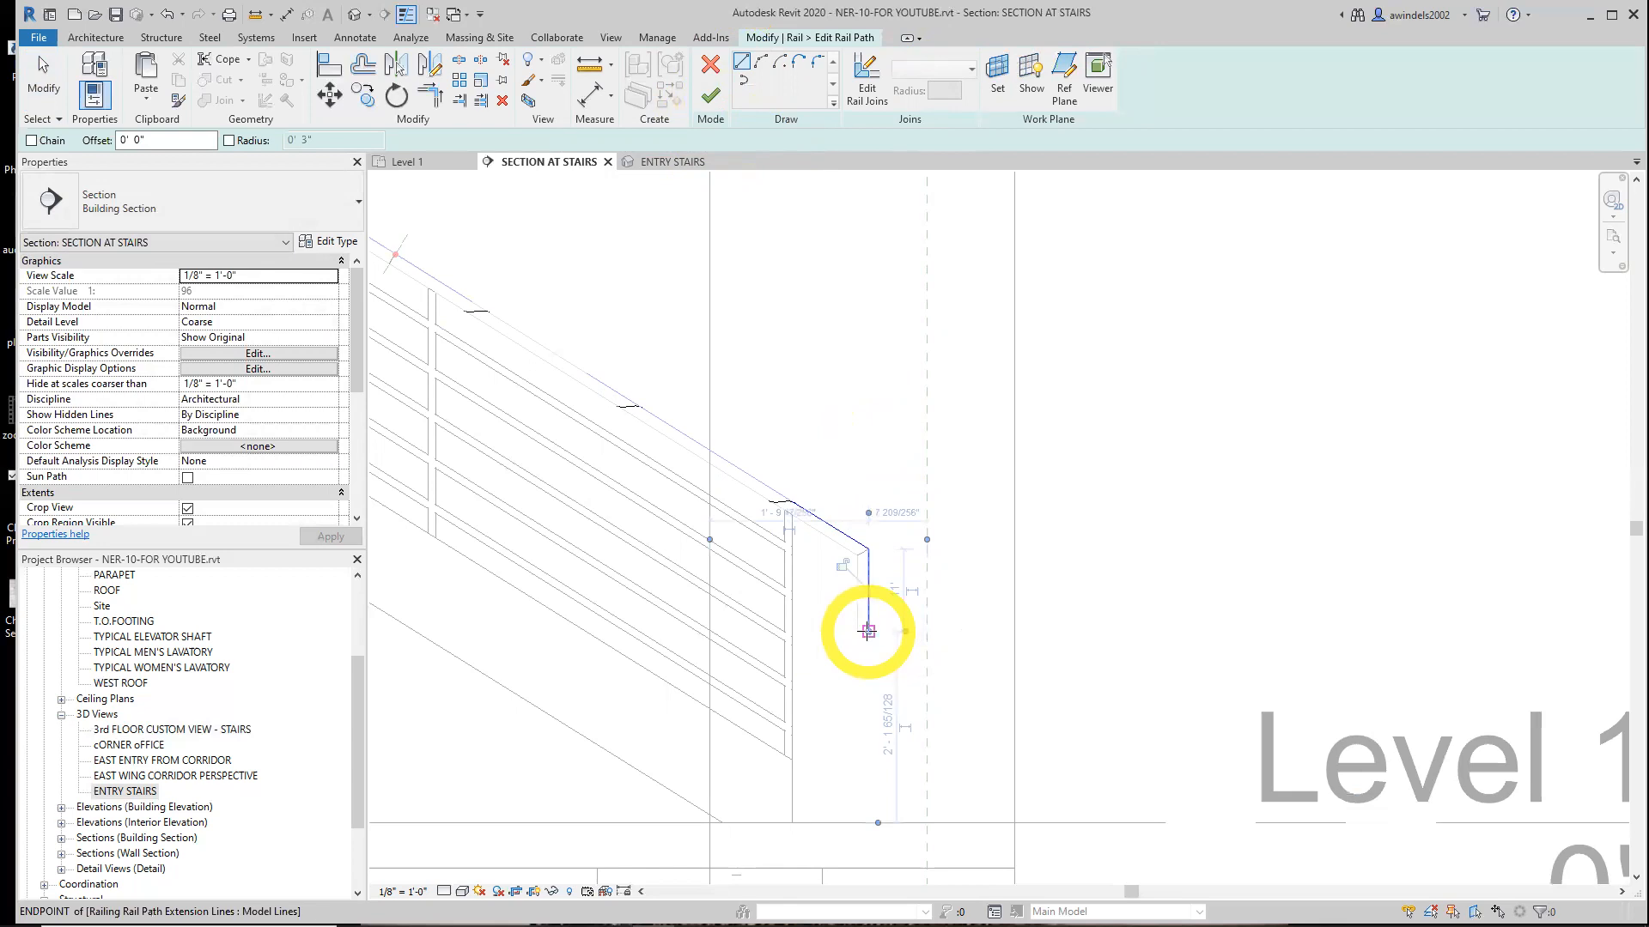
{"action": "left_click", "coordinate": [867, 78]}
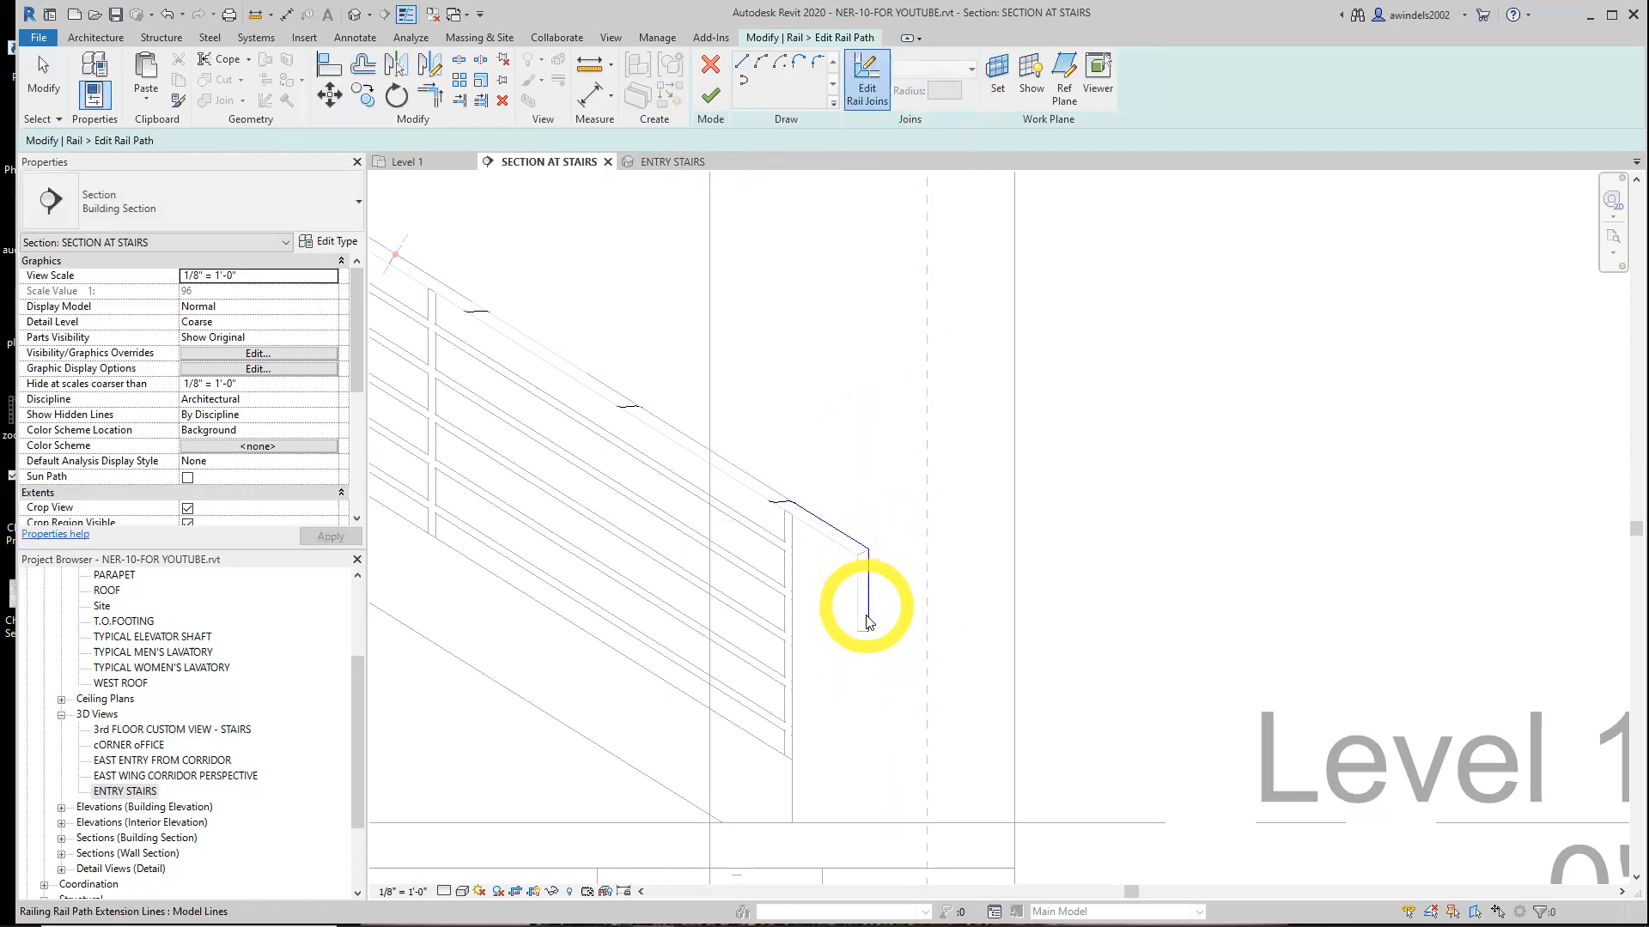
{"action": "left_click", "coordinate": [858, 99]}
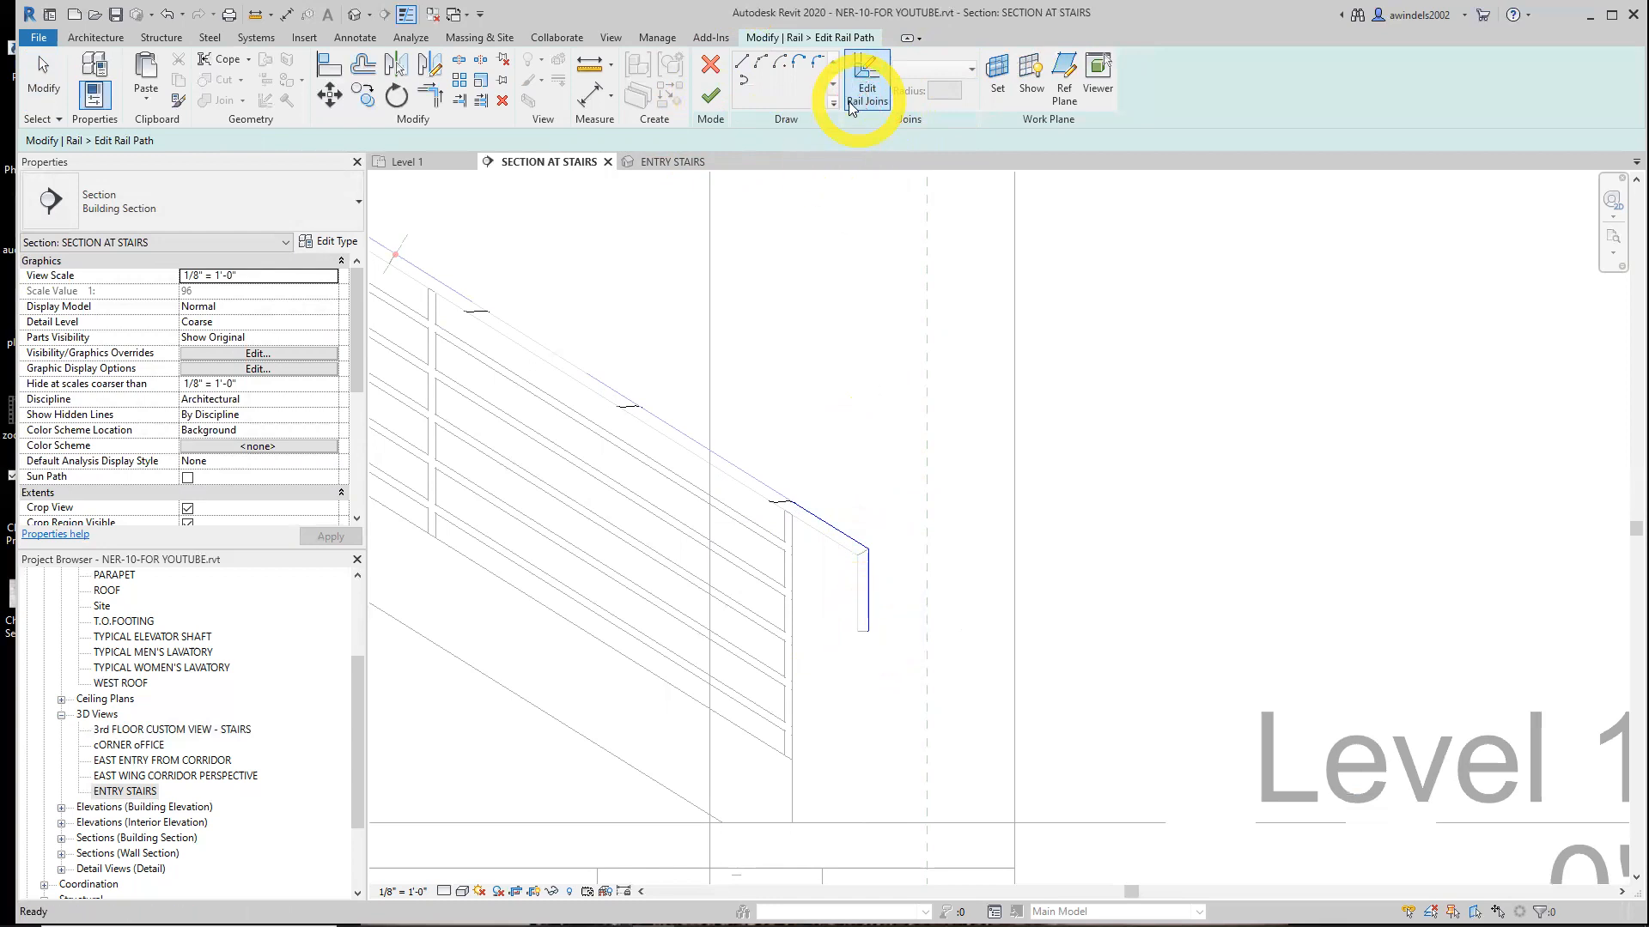
{"action": "left_click", "coordinate": [854, 86]}
{"action": "left_click", "coordinate": [744, 64]}
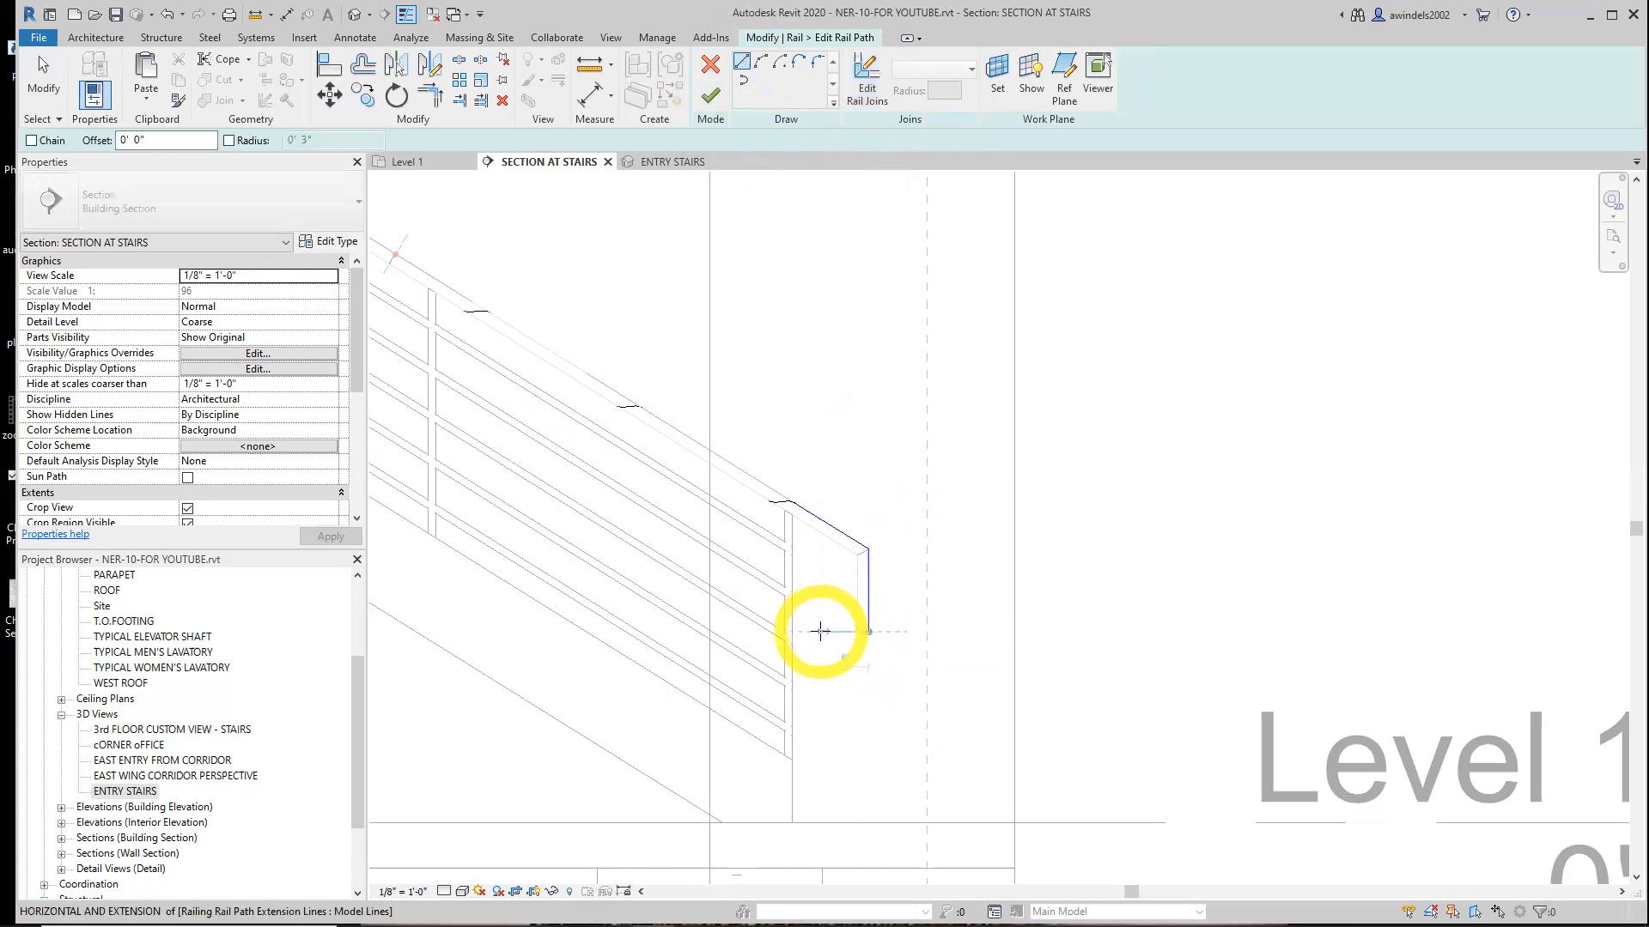
{"action": "left_click", "coordinate": [788, 630]}
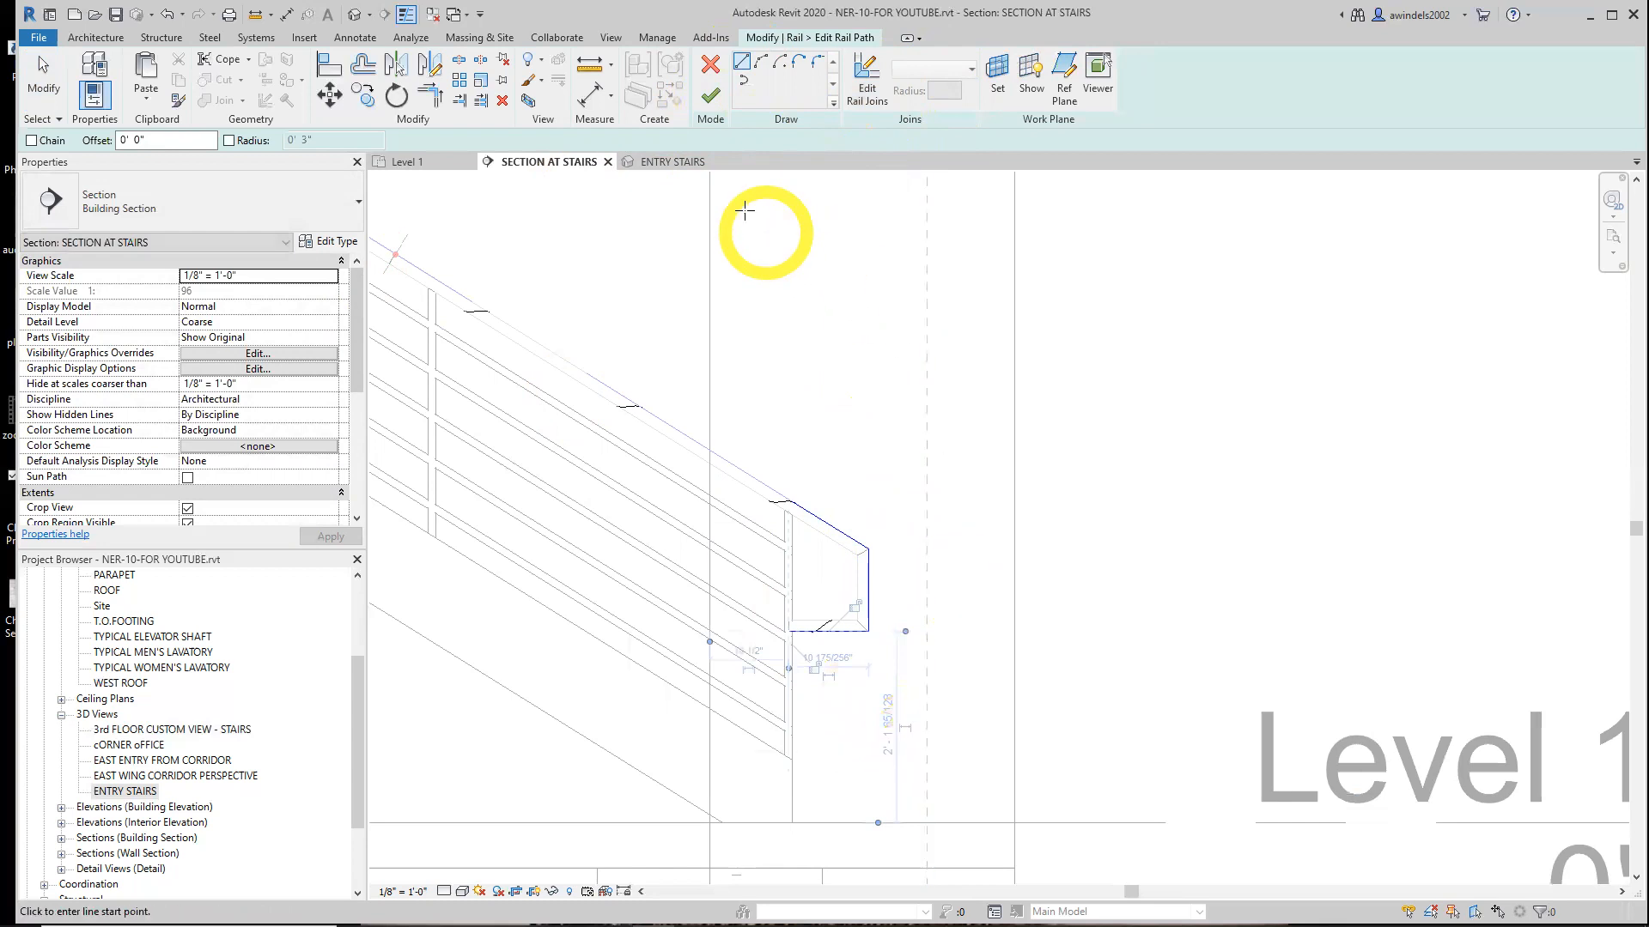
{"action": "left_click", "coordinate": [711, 96]}
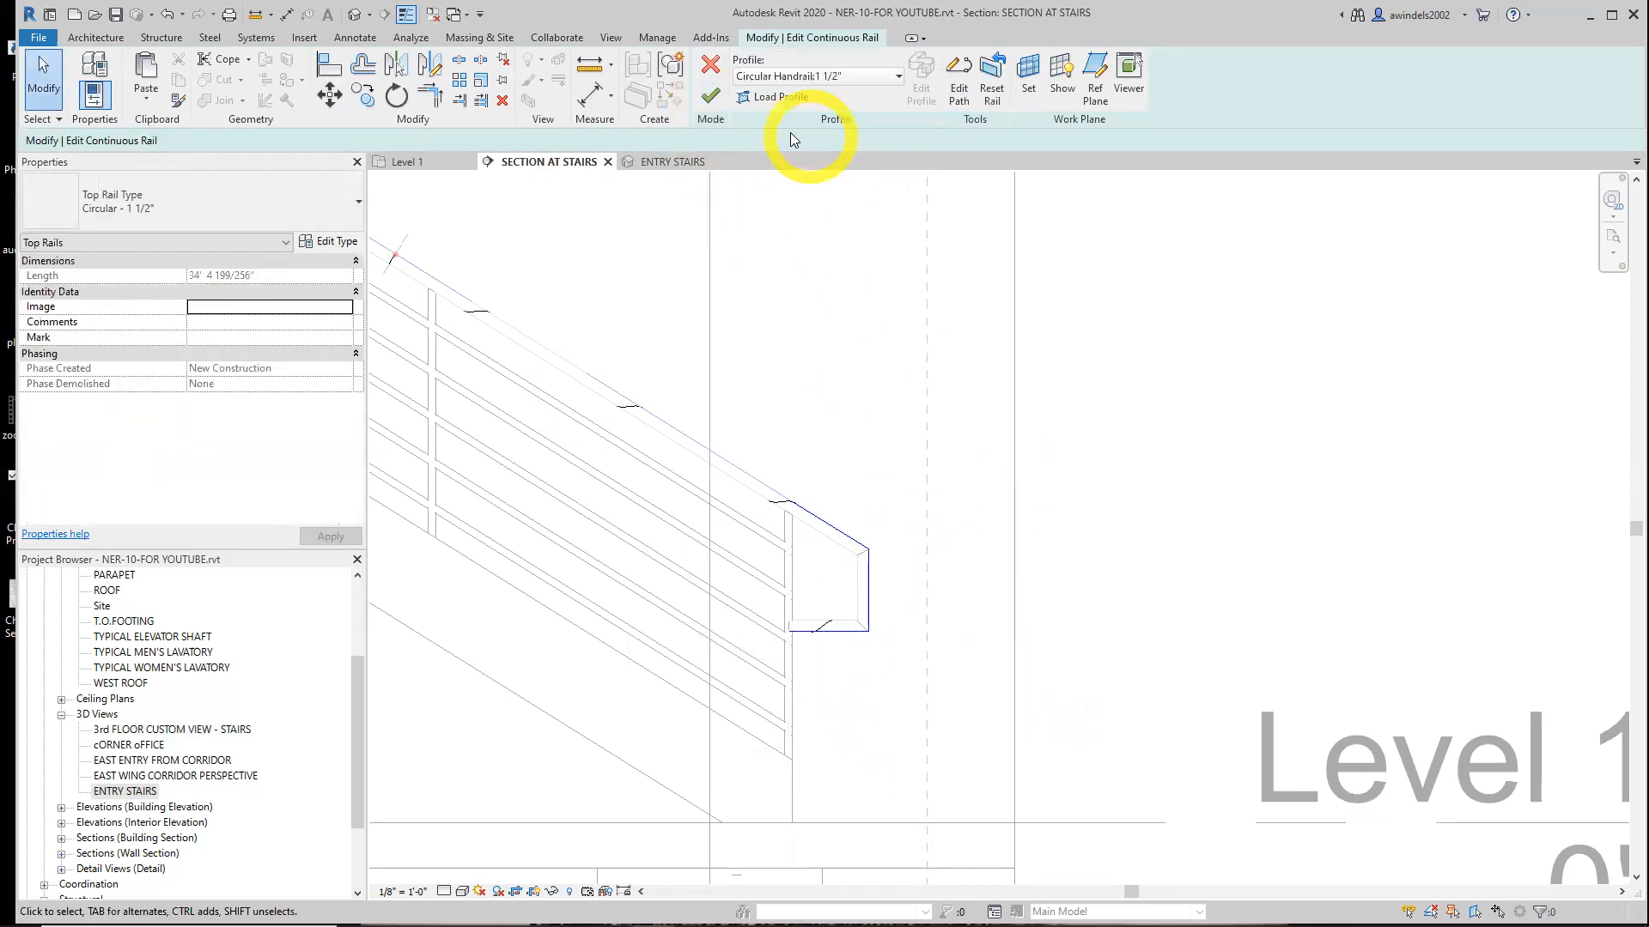
{"action": "left_click", "coordinate": [710, 95]}
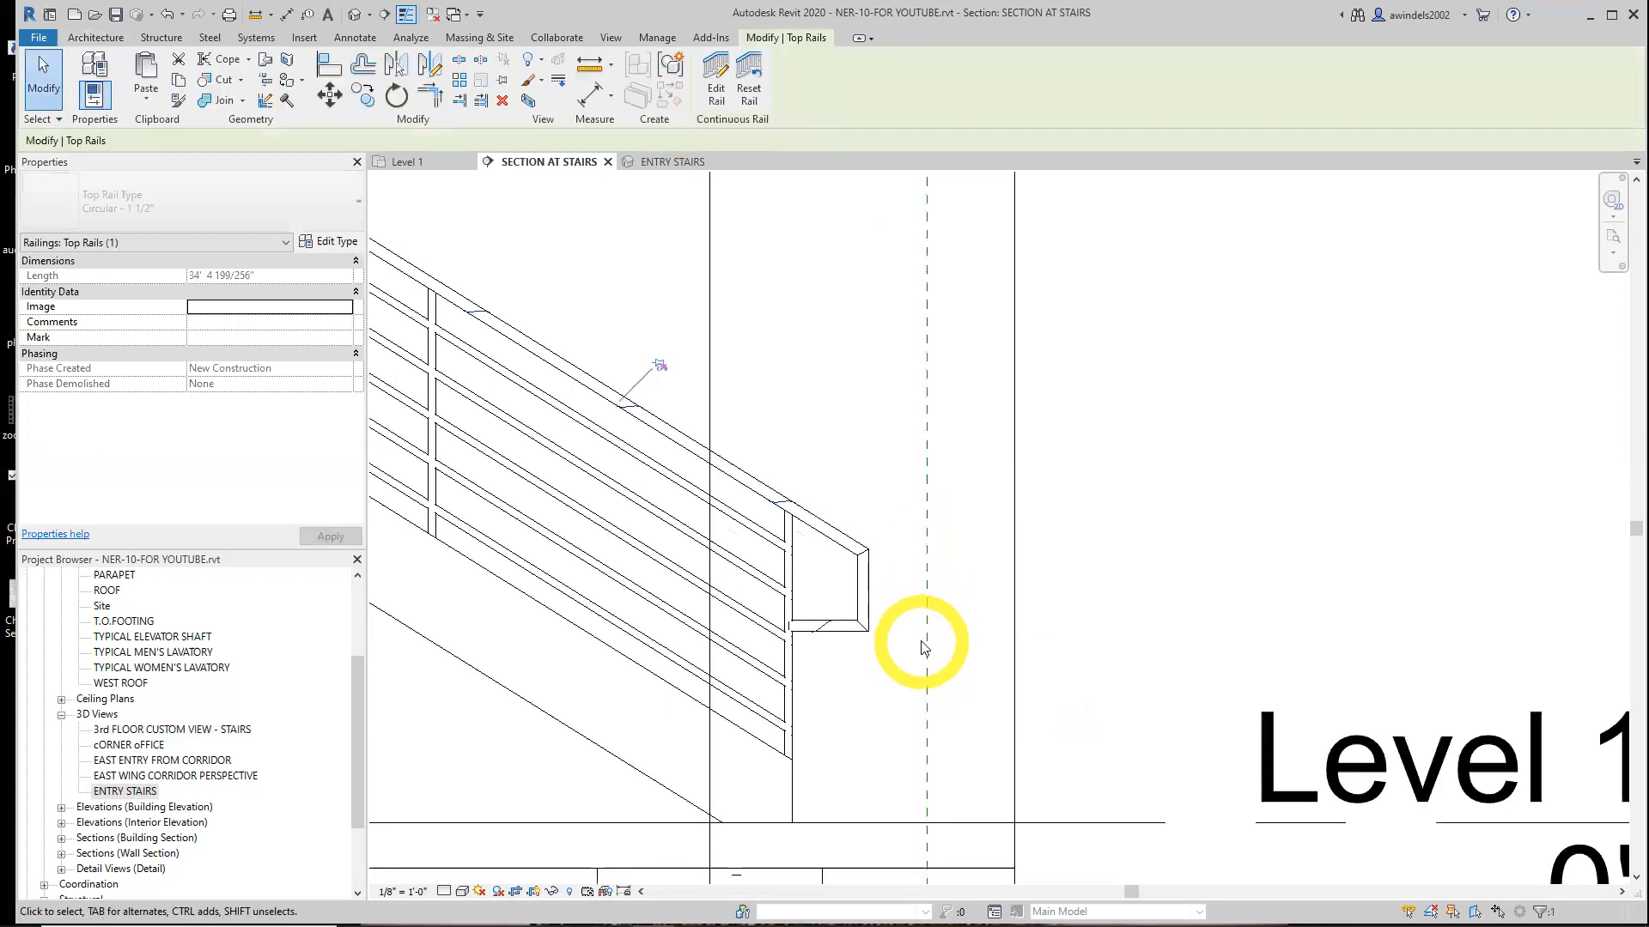
Review the new top rail return in the section, the Level 1 plan and the ENTRY STAIRS 3D view
{"action": "left_click", "coordinate": [842, 624]}
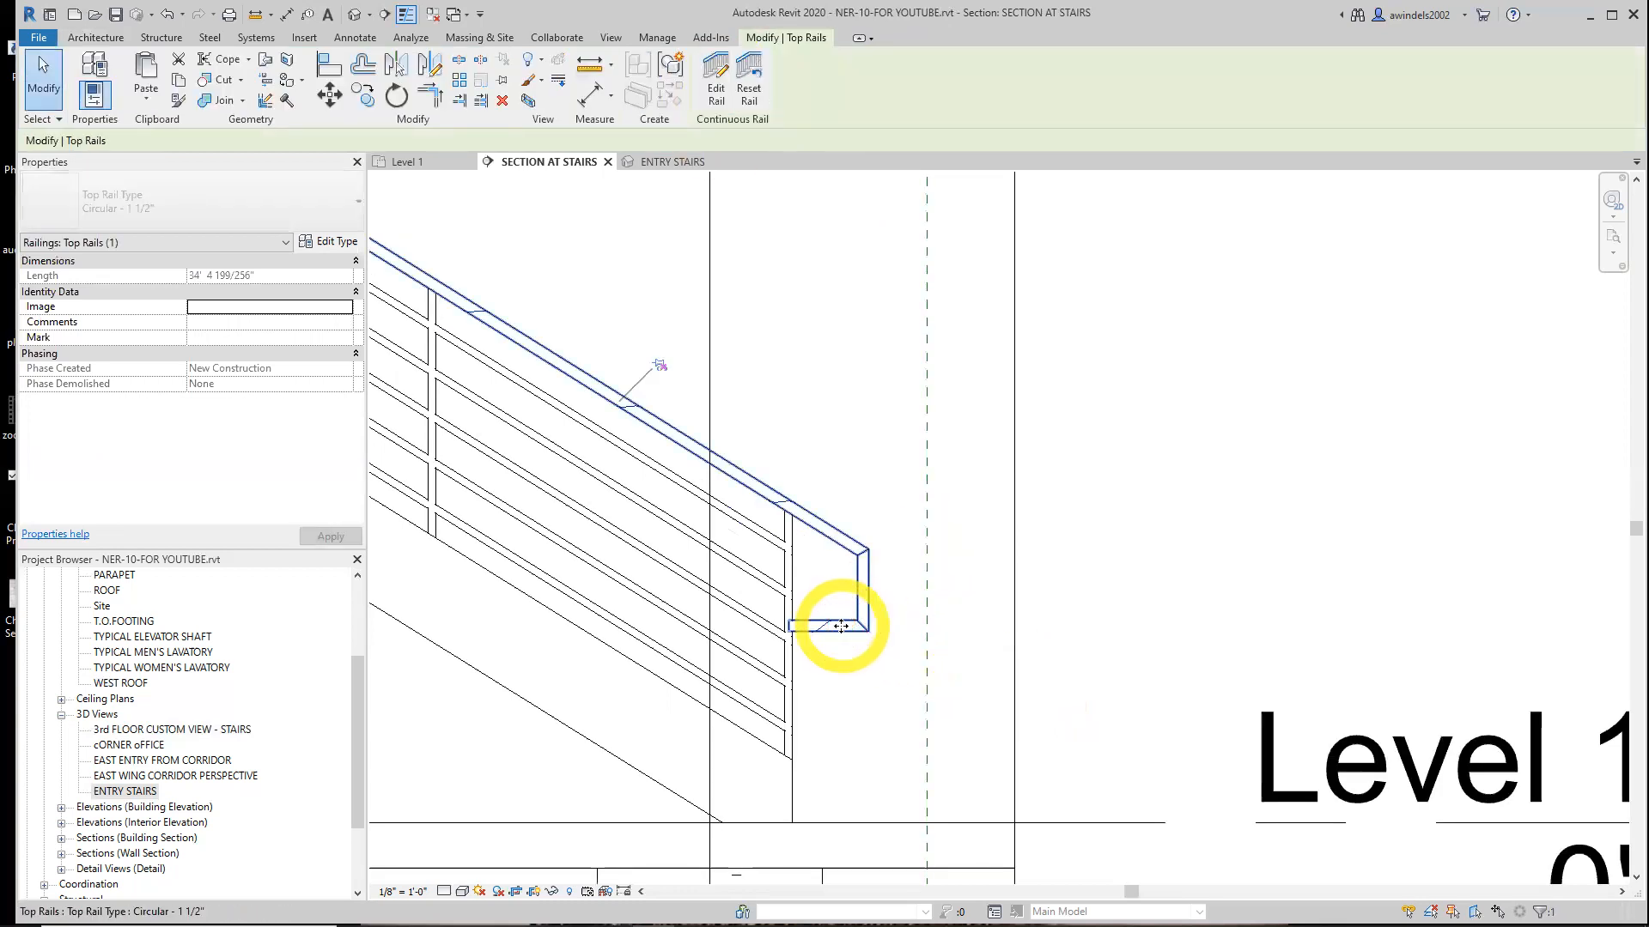
{"action": "left_click", "coordinate": [409, 163]}
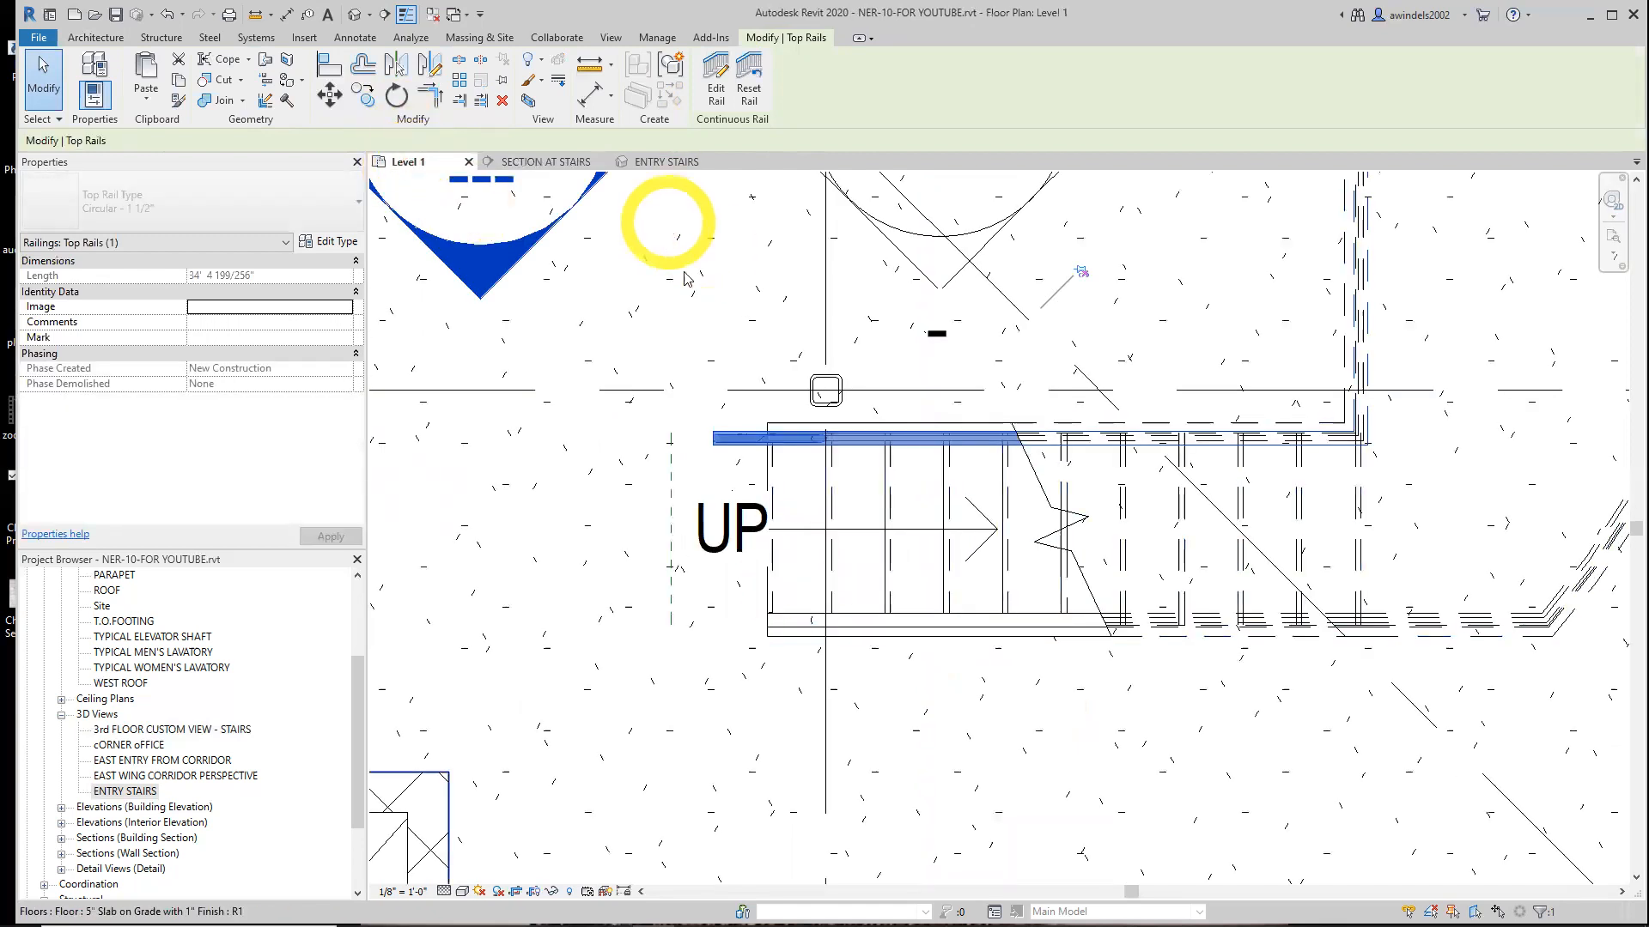
{"action": "left_click", "coordinate": [654, 165]}
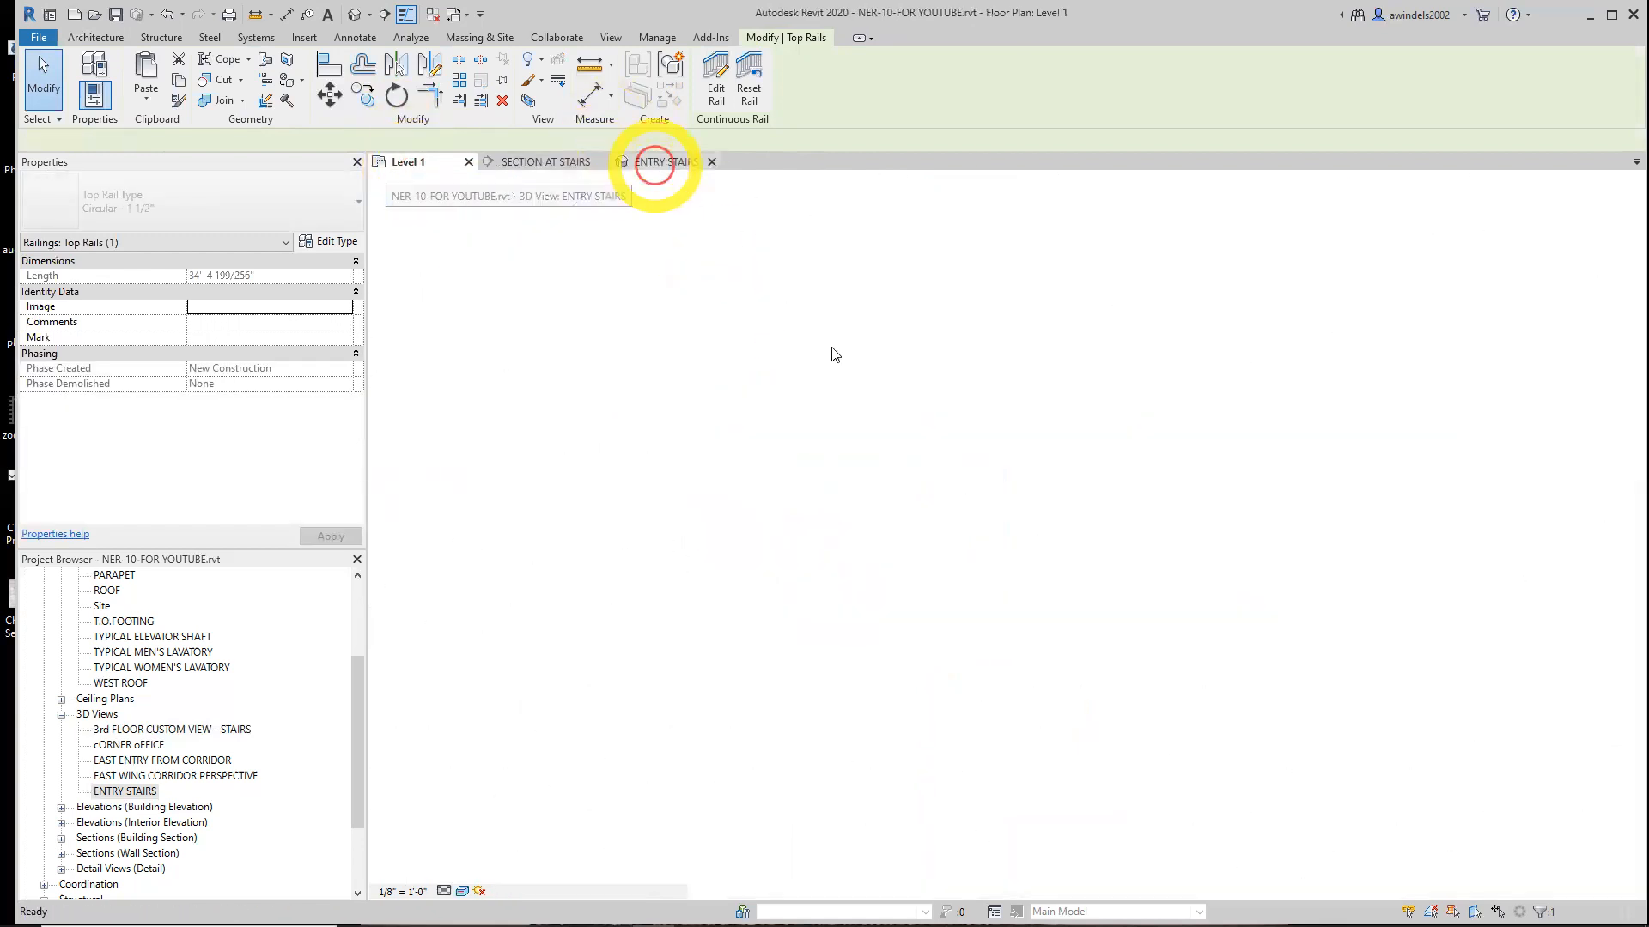
{"action": "key", "text": "Escape"}
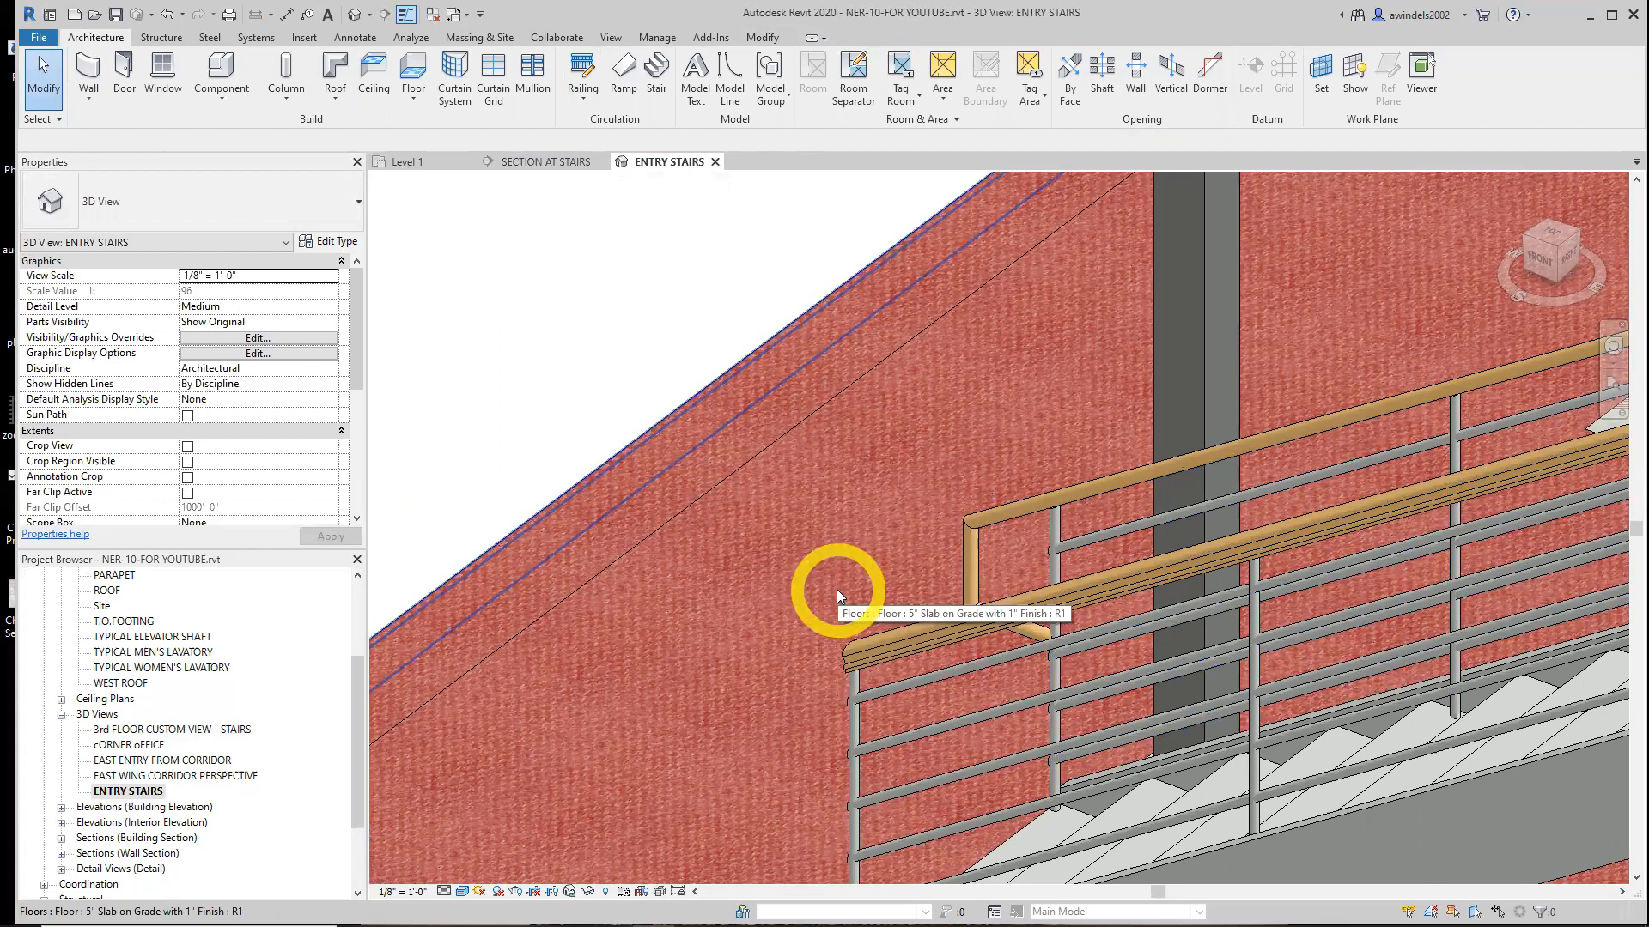
{"action": "left_click", "coordinate": [924, 639]}
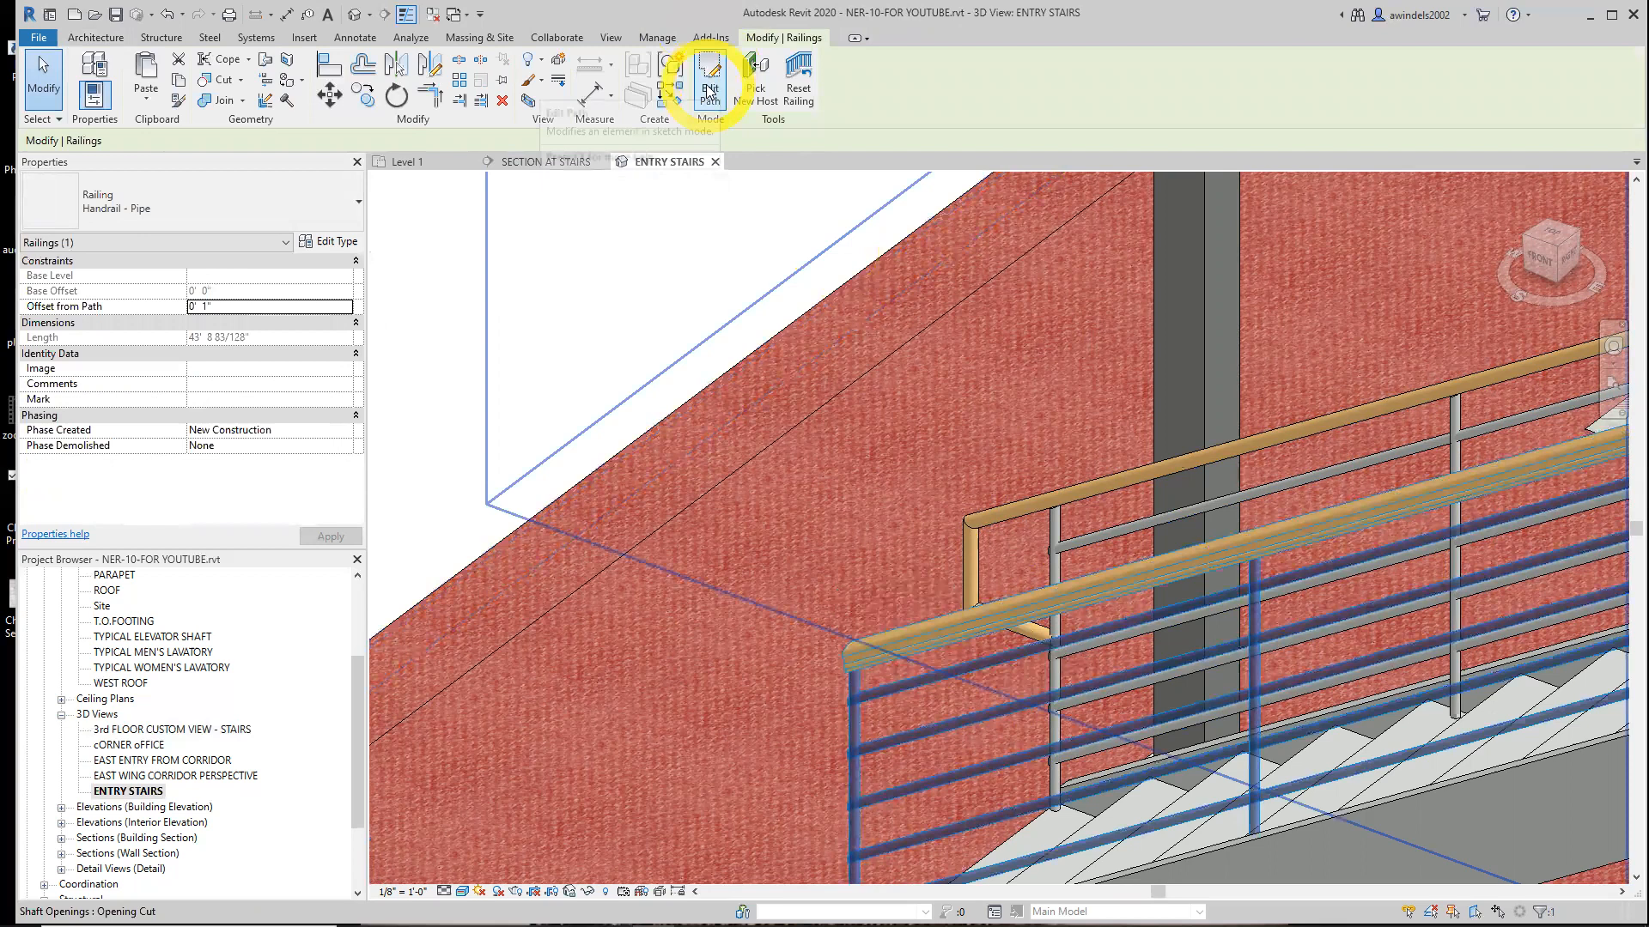
{"action": "key", "text": "Escape"}
{"action": "left_click", "coordinate": [524, 163]}
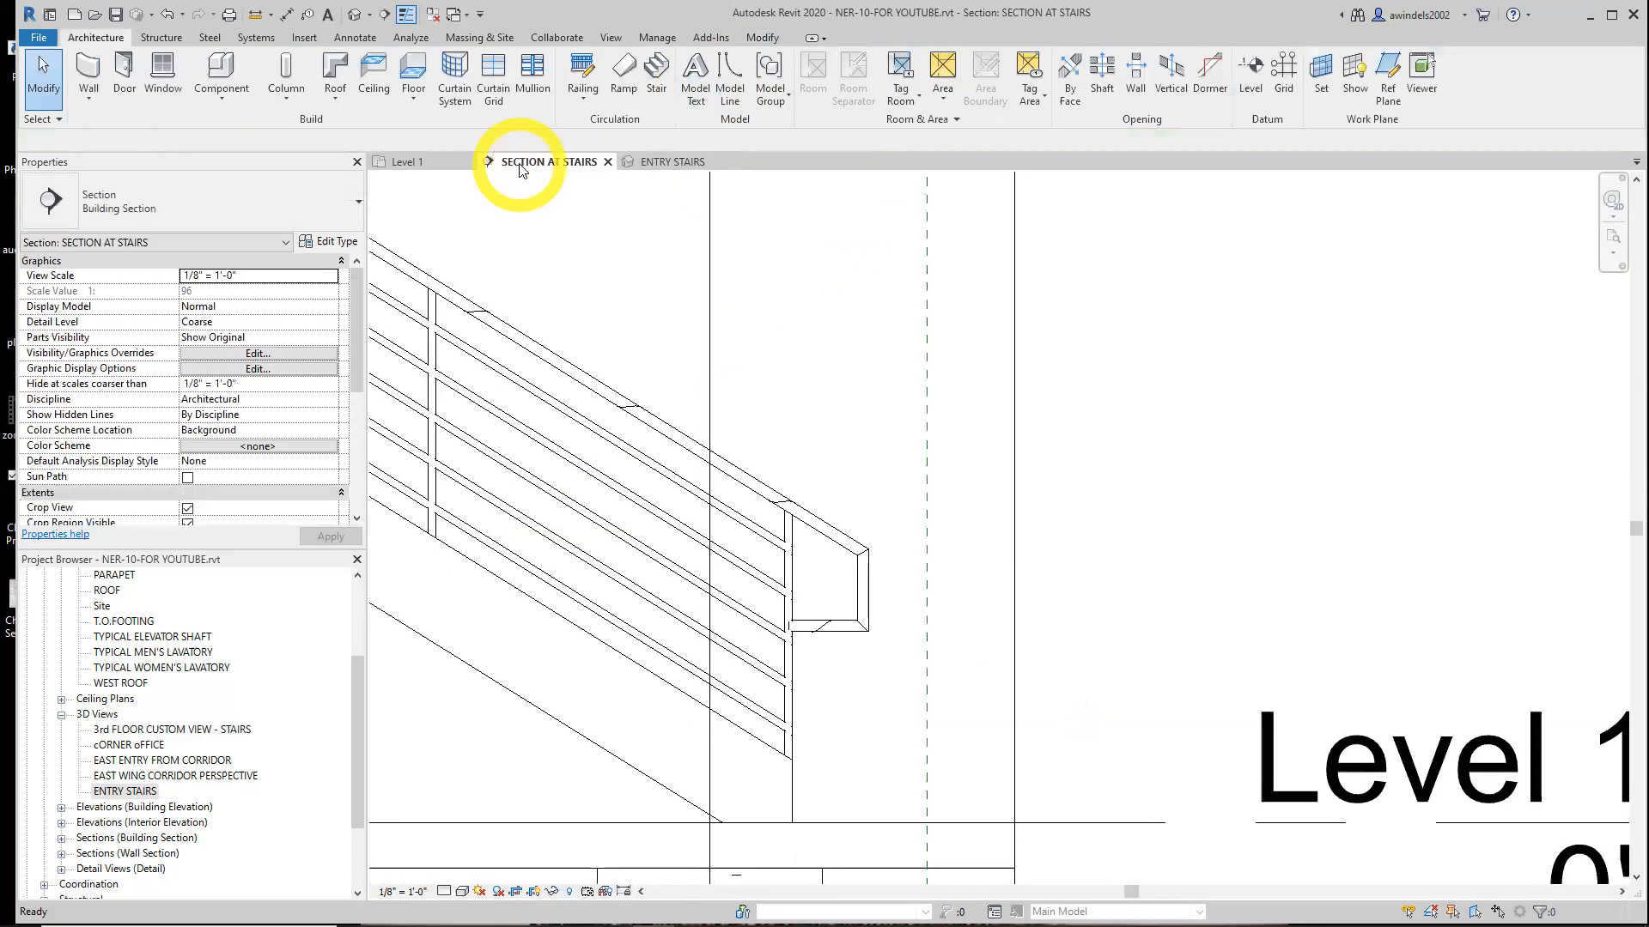
{"action": "left_click", "coordinate": [426, 160]}
{"action": "scroll", "coordinate": [896, 387], "scroll_direction": "down", "scroll_amount": 3}
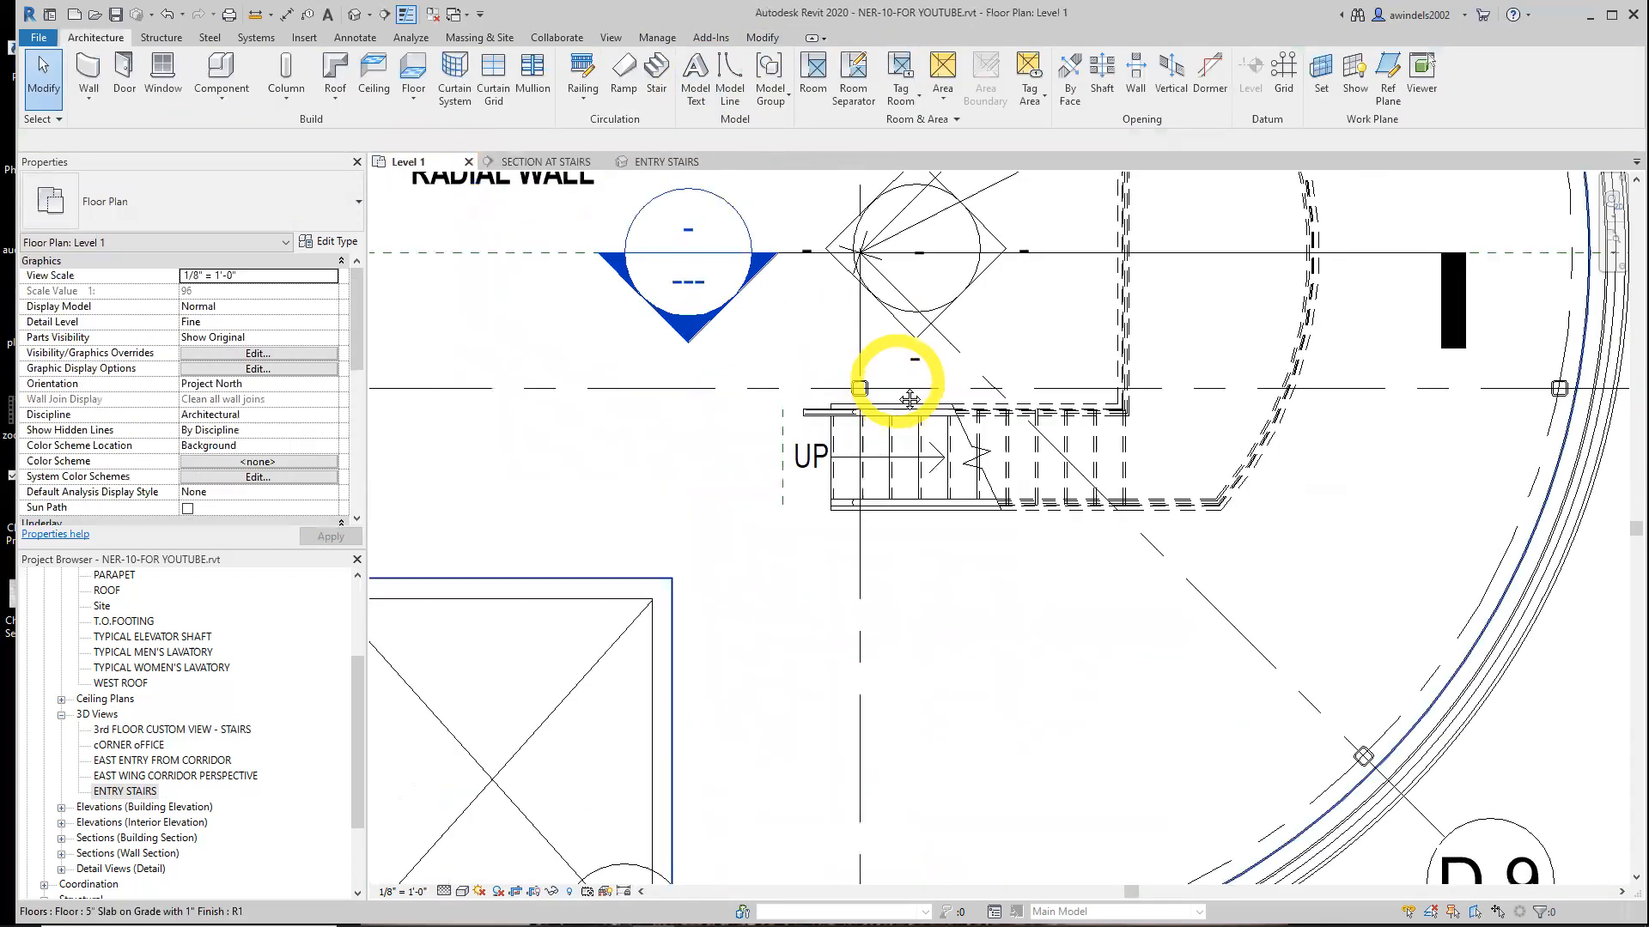
{"action": "middle_click_drag", "start_coordinate": [898, 386], "coordinate": [906, 560]}
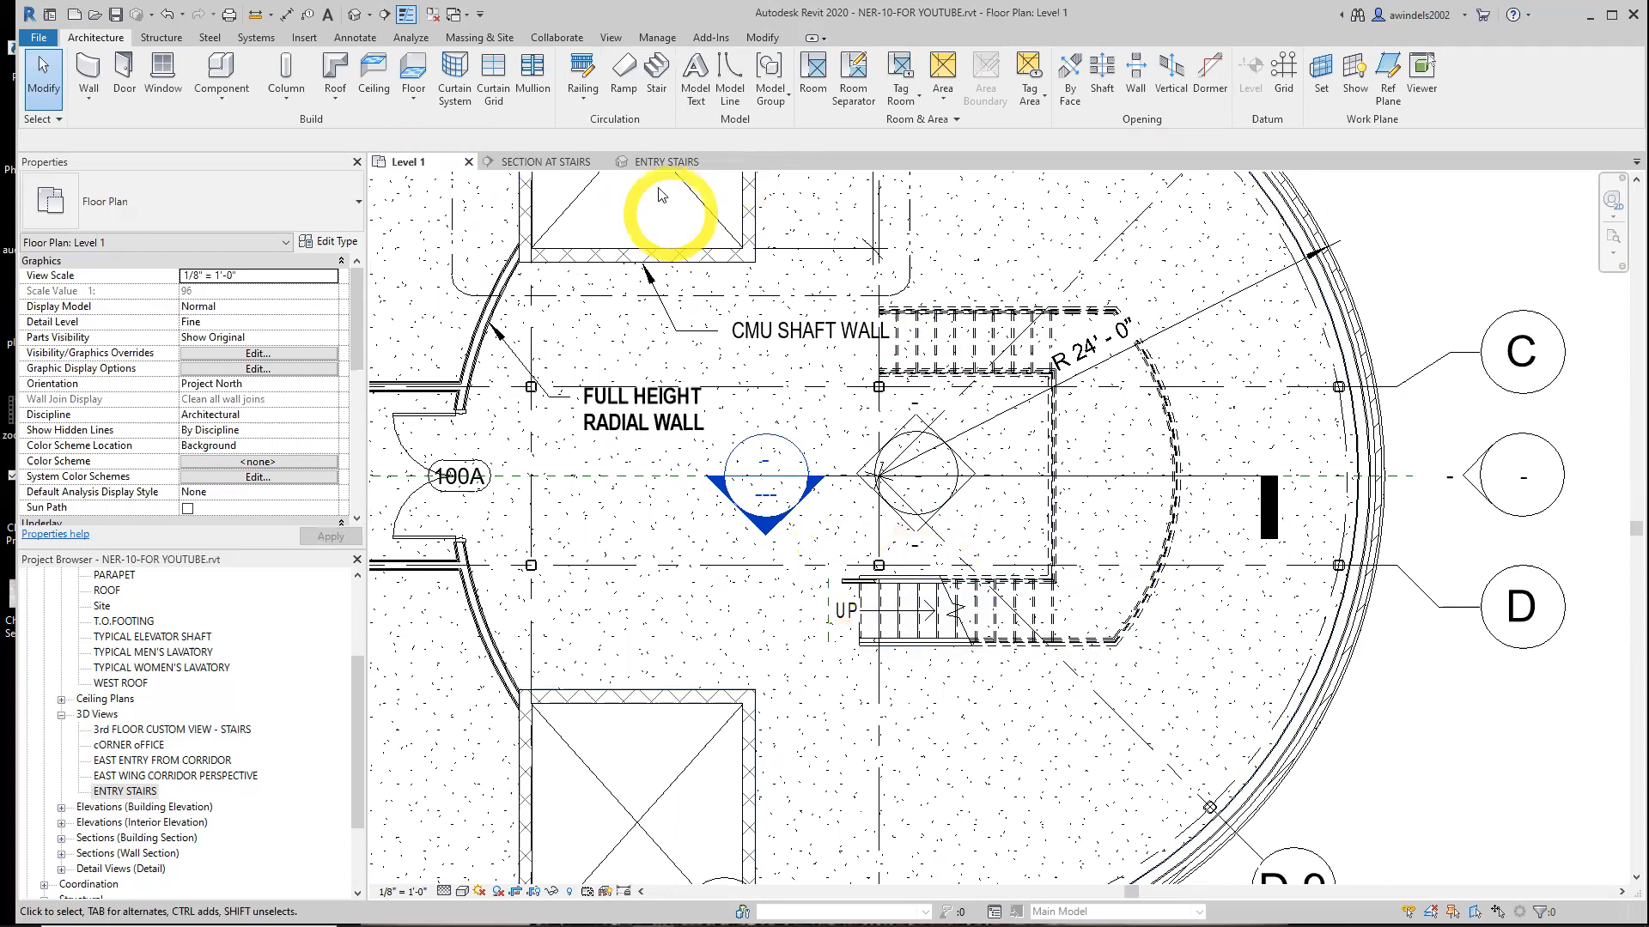
{"action": "left_click", "coordinate": [546, 162]}
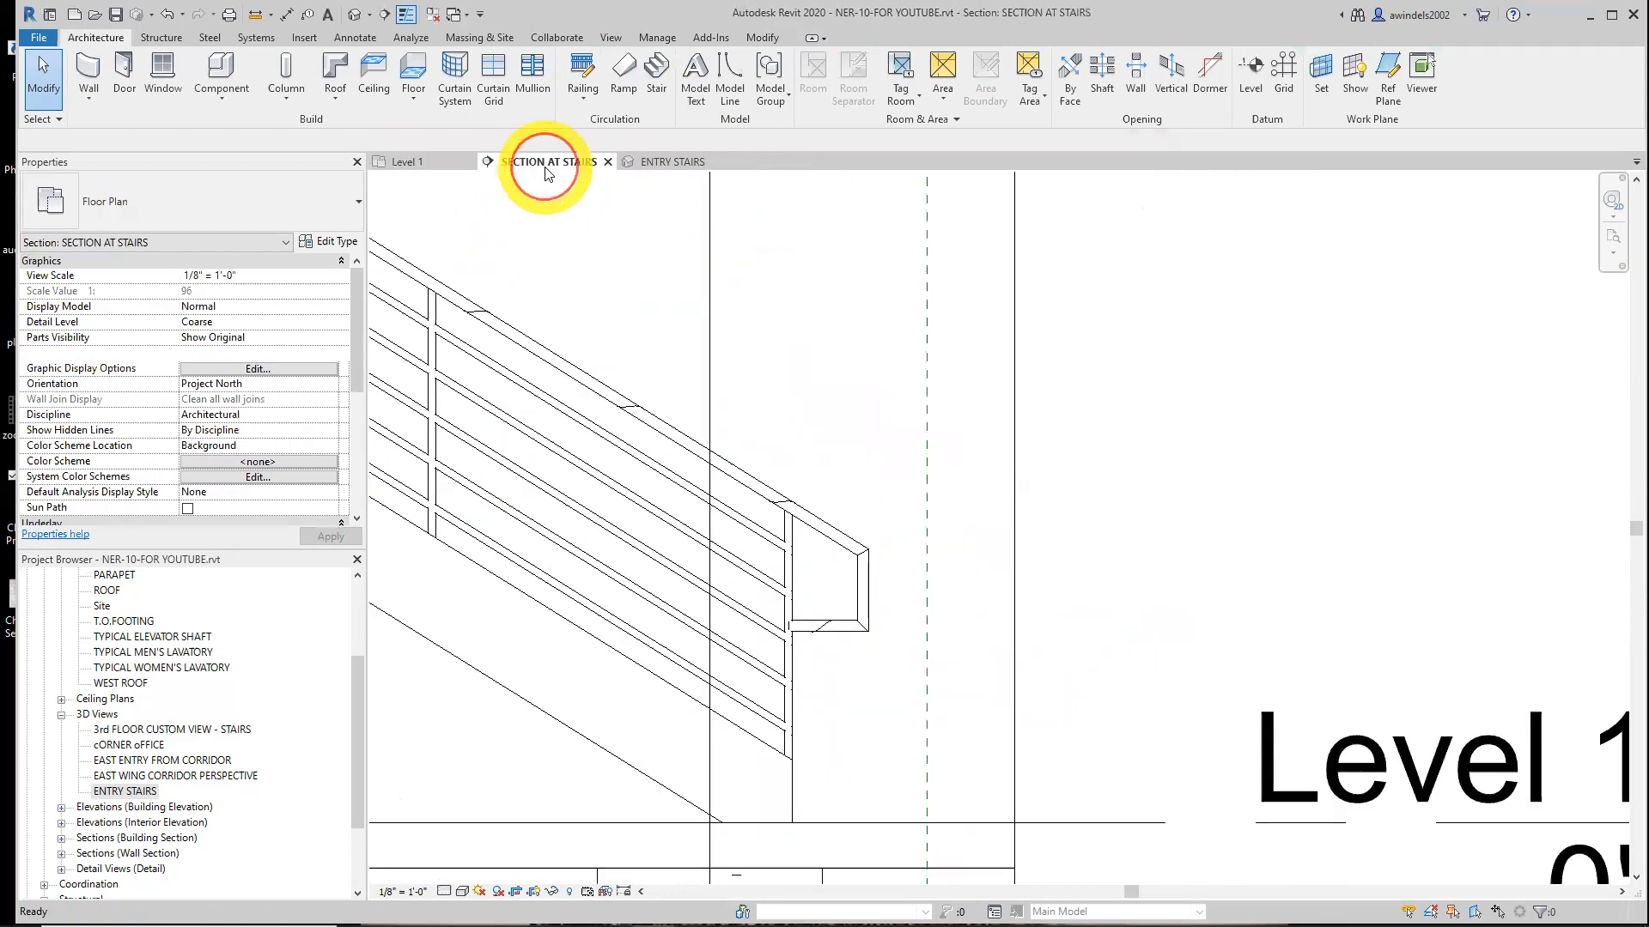
{"action": "left_click", "coordinate": [856, 564]}
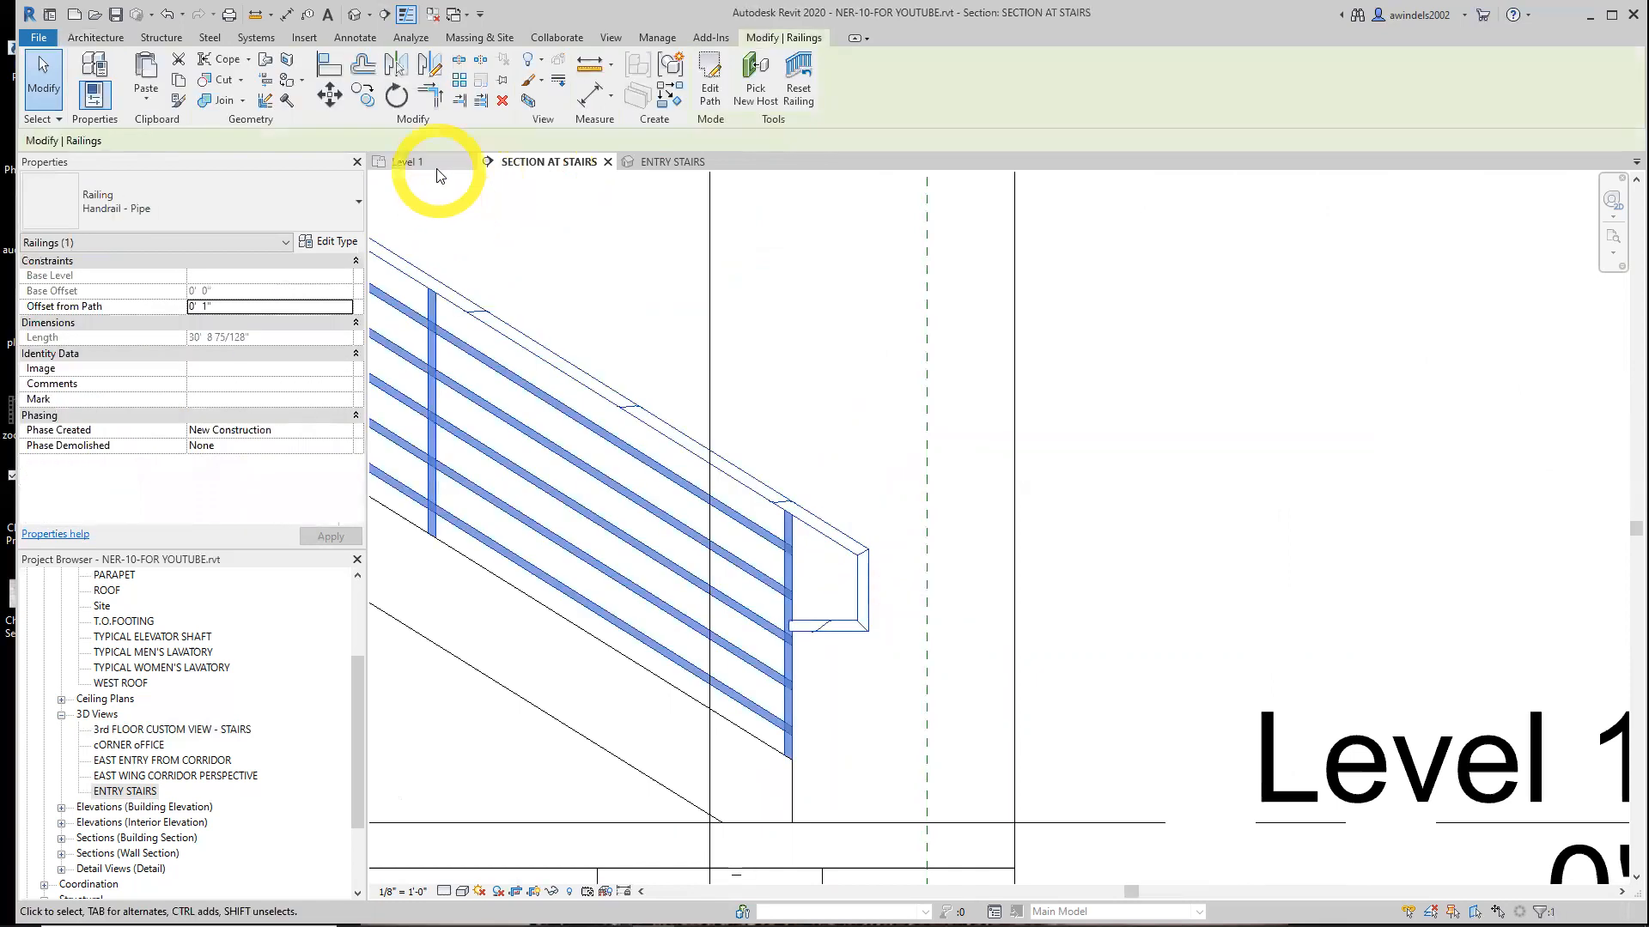
{"action": "left_click", "coordinate": [434, 165]}
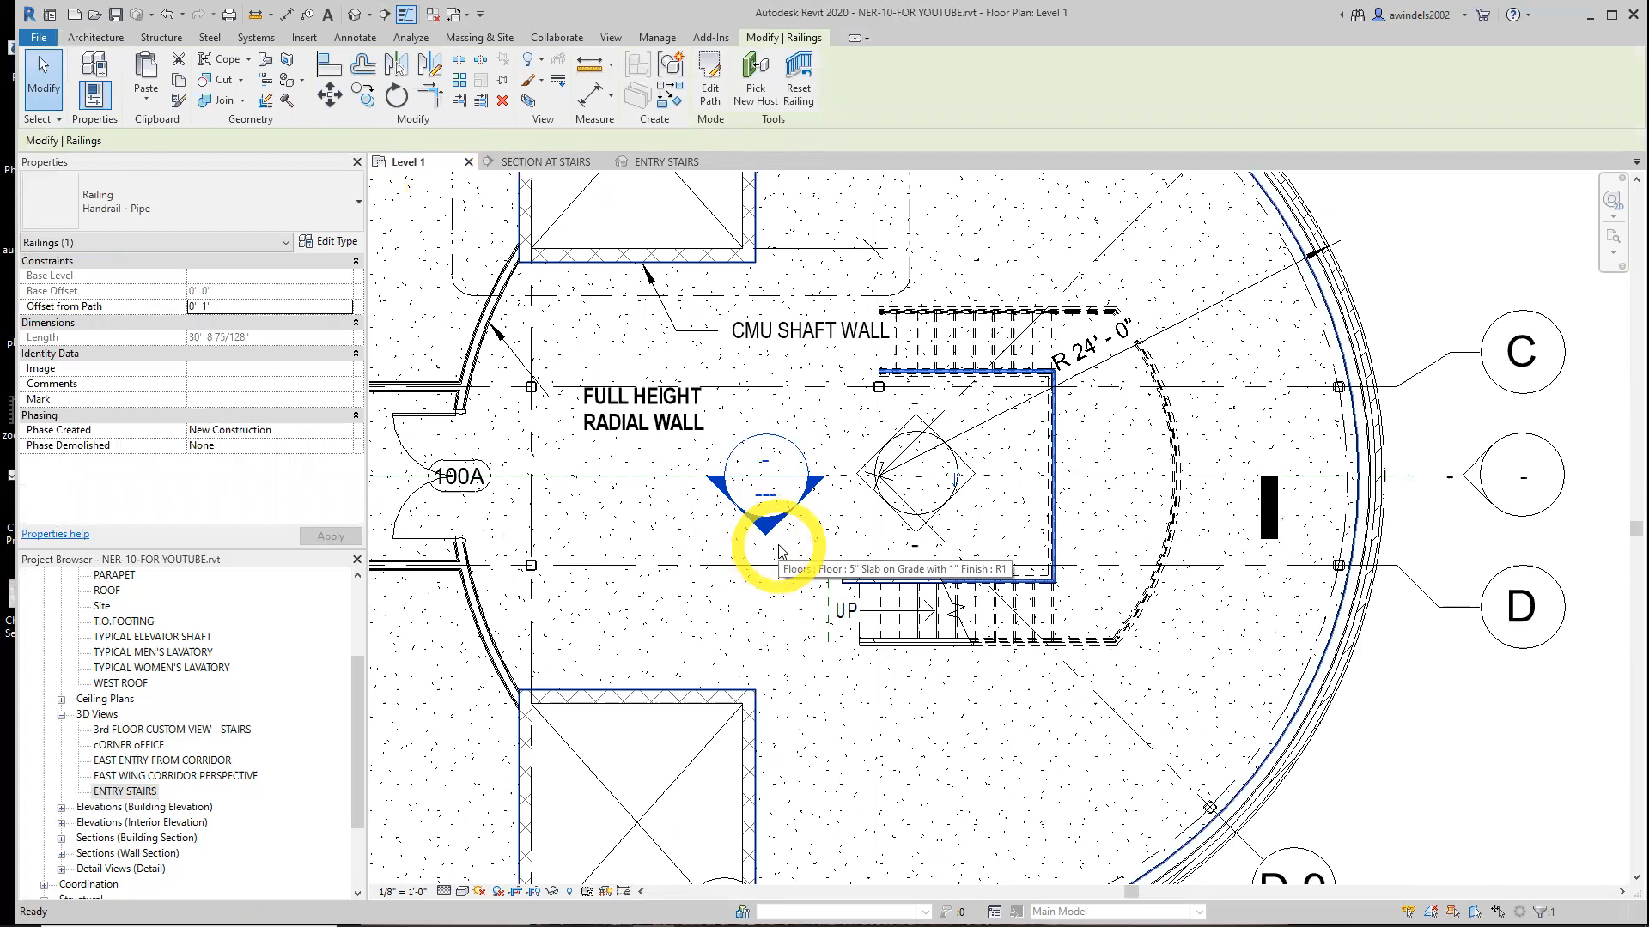
{"action": "key", "text": "Escape"}
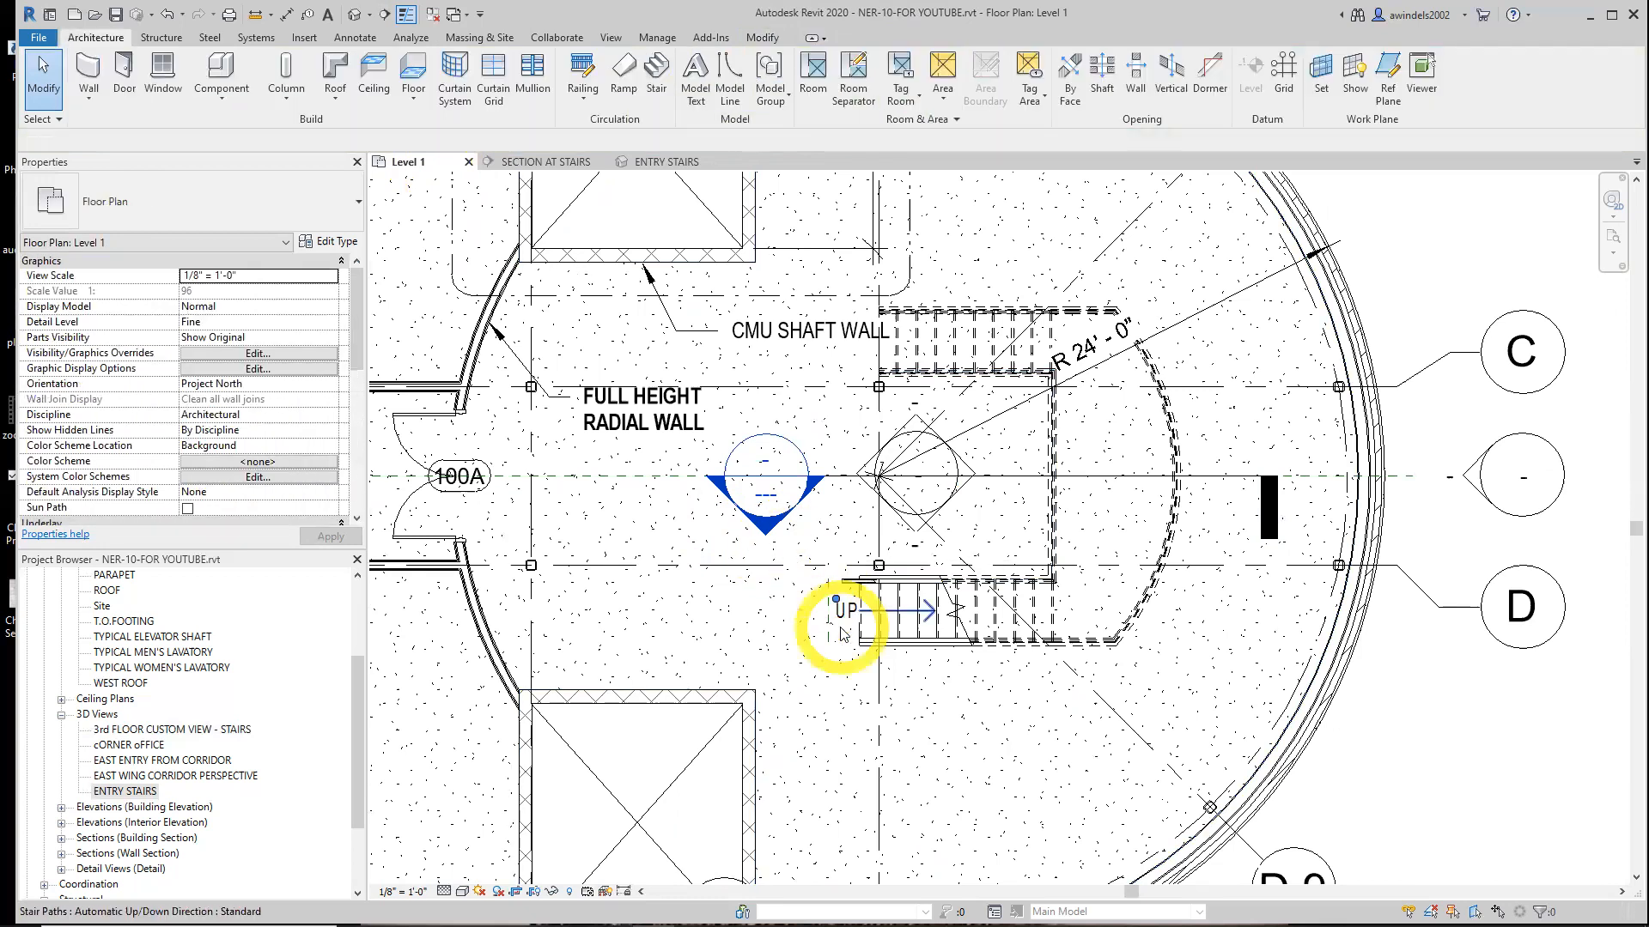
{"action": "scroll", "coordinate": [842, 626], "scroll_direction": "down", "scroll_amount": 1}
{"action": "middle_click_drag", "start_coordinate": [842, 626], "coordinate": [890, 280]}
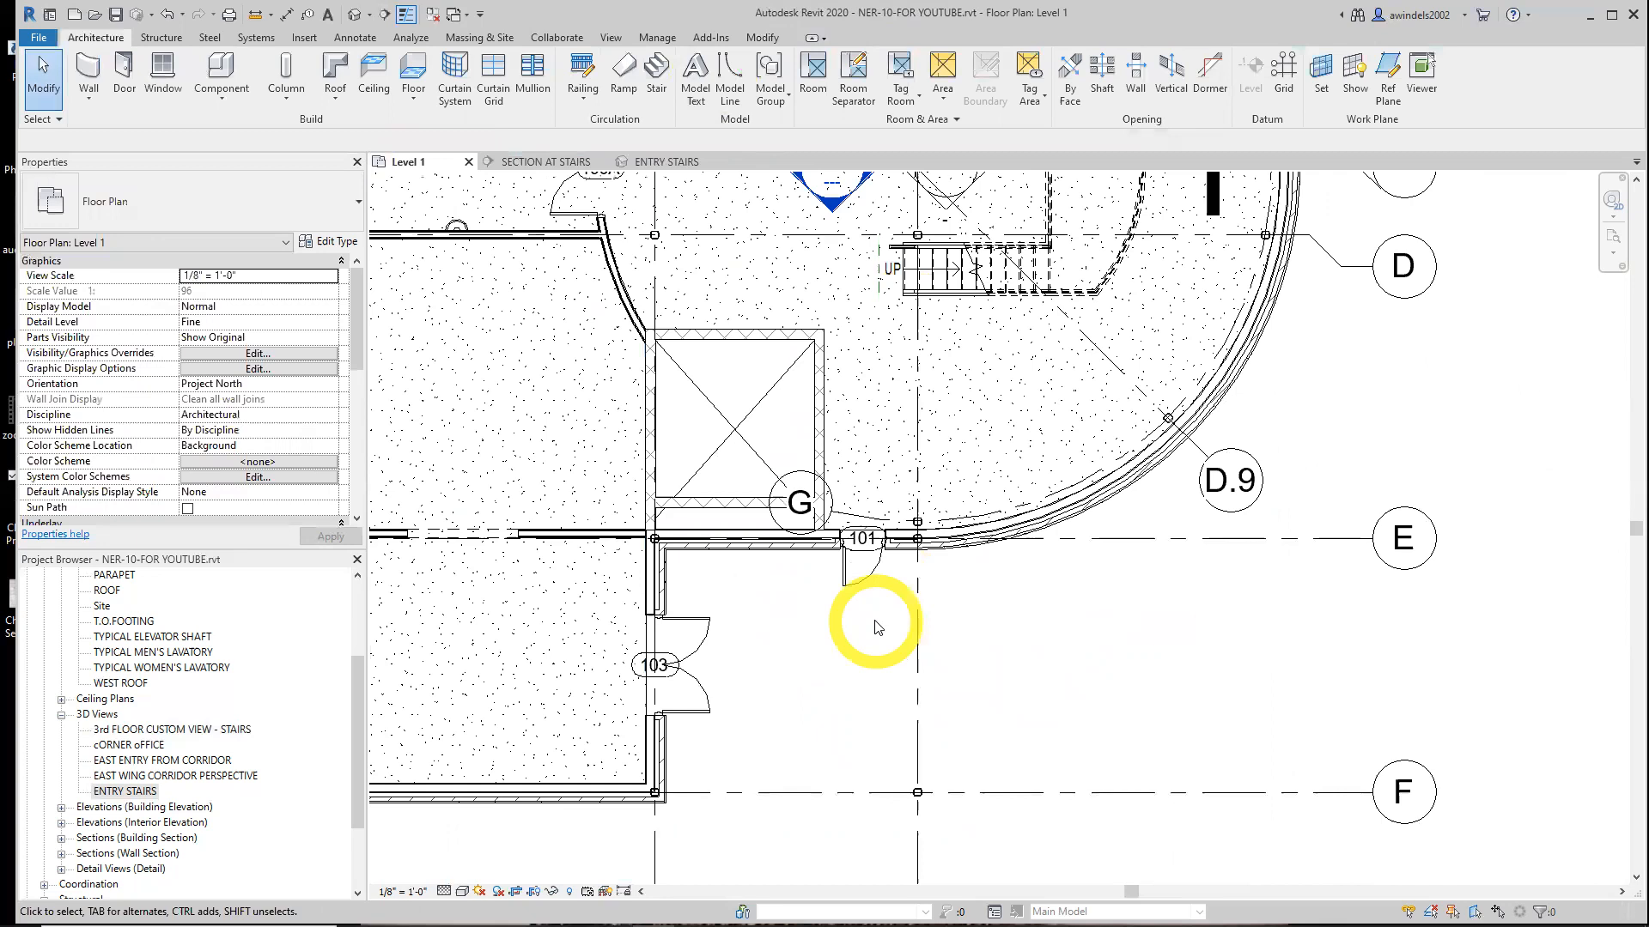
Start a new floor, choose Generic - 12" - Filled, and duplicate its type as Exterior Concrete Slab
{"action": "left_click", "coordinate": [821, 696]}
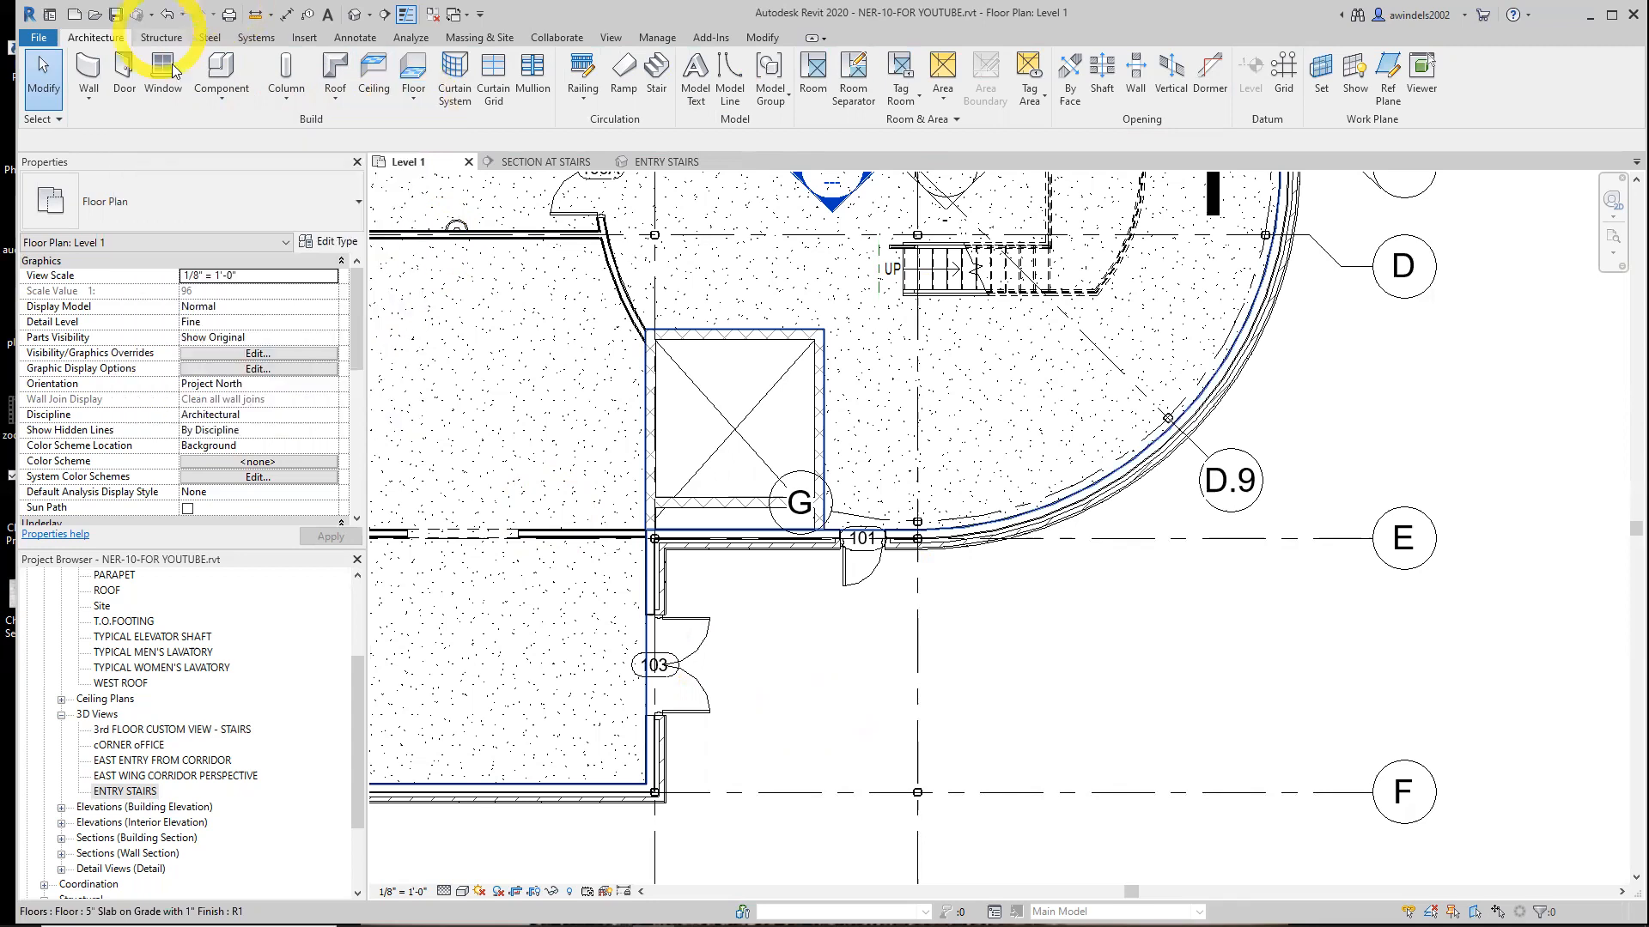
{"action": "left_click", "coordinate": [420, 89]}
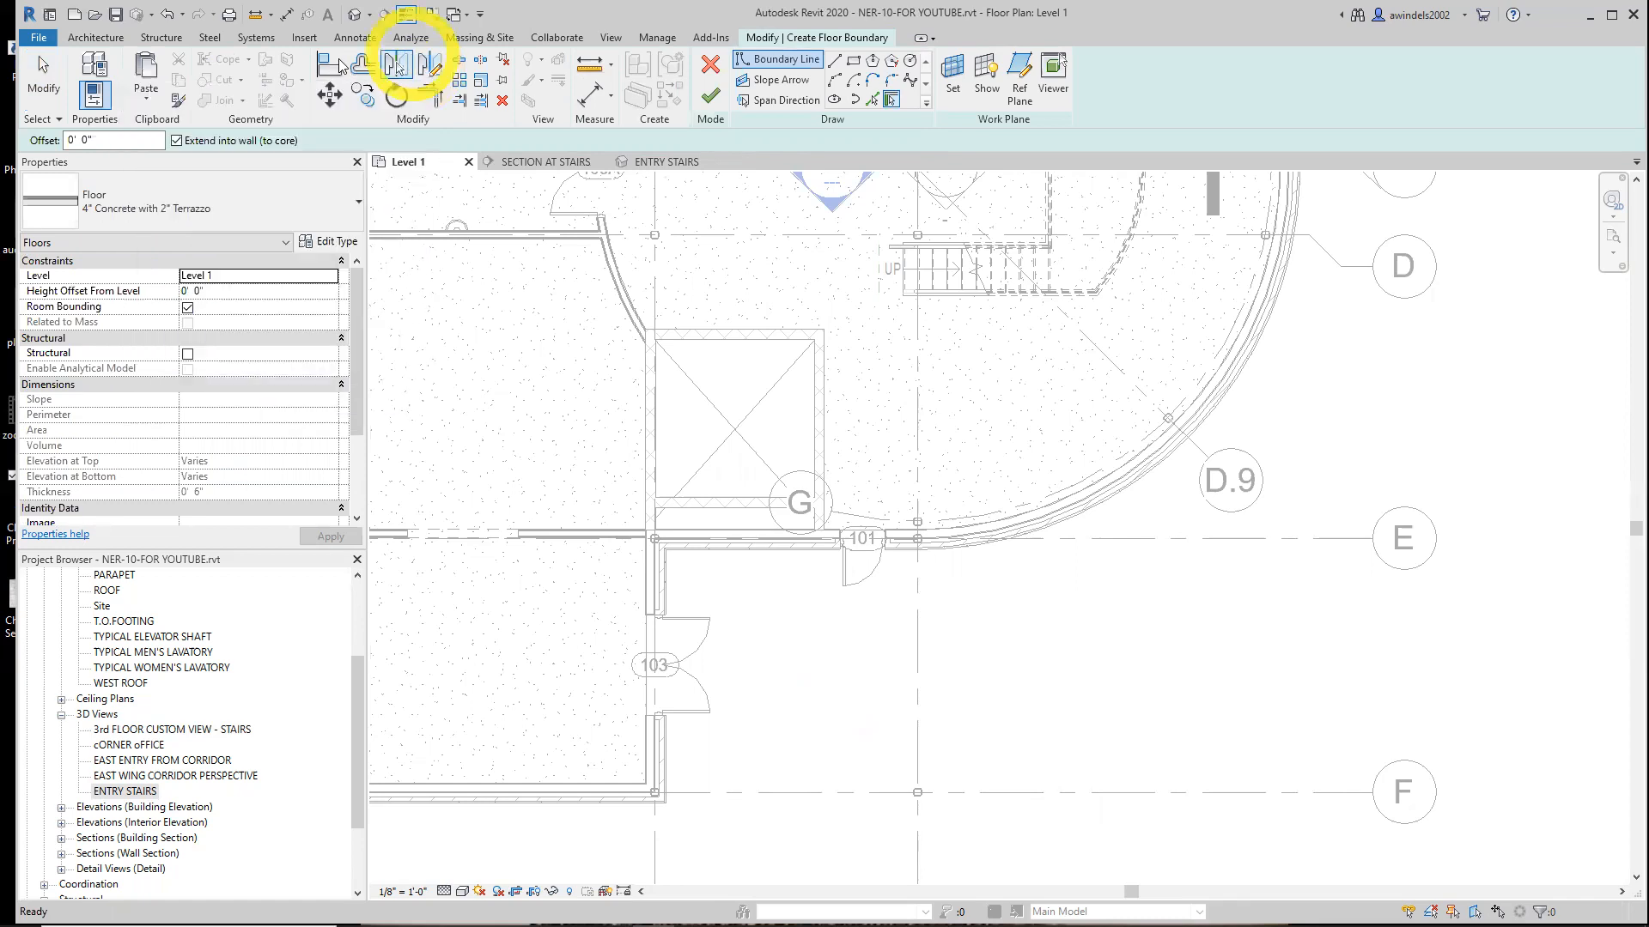
{"action": "left_click", "coordinate": [311, 213]}
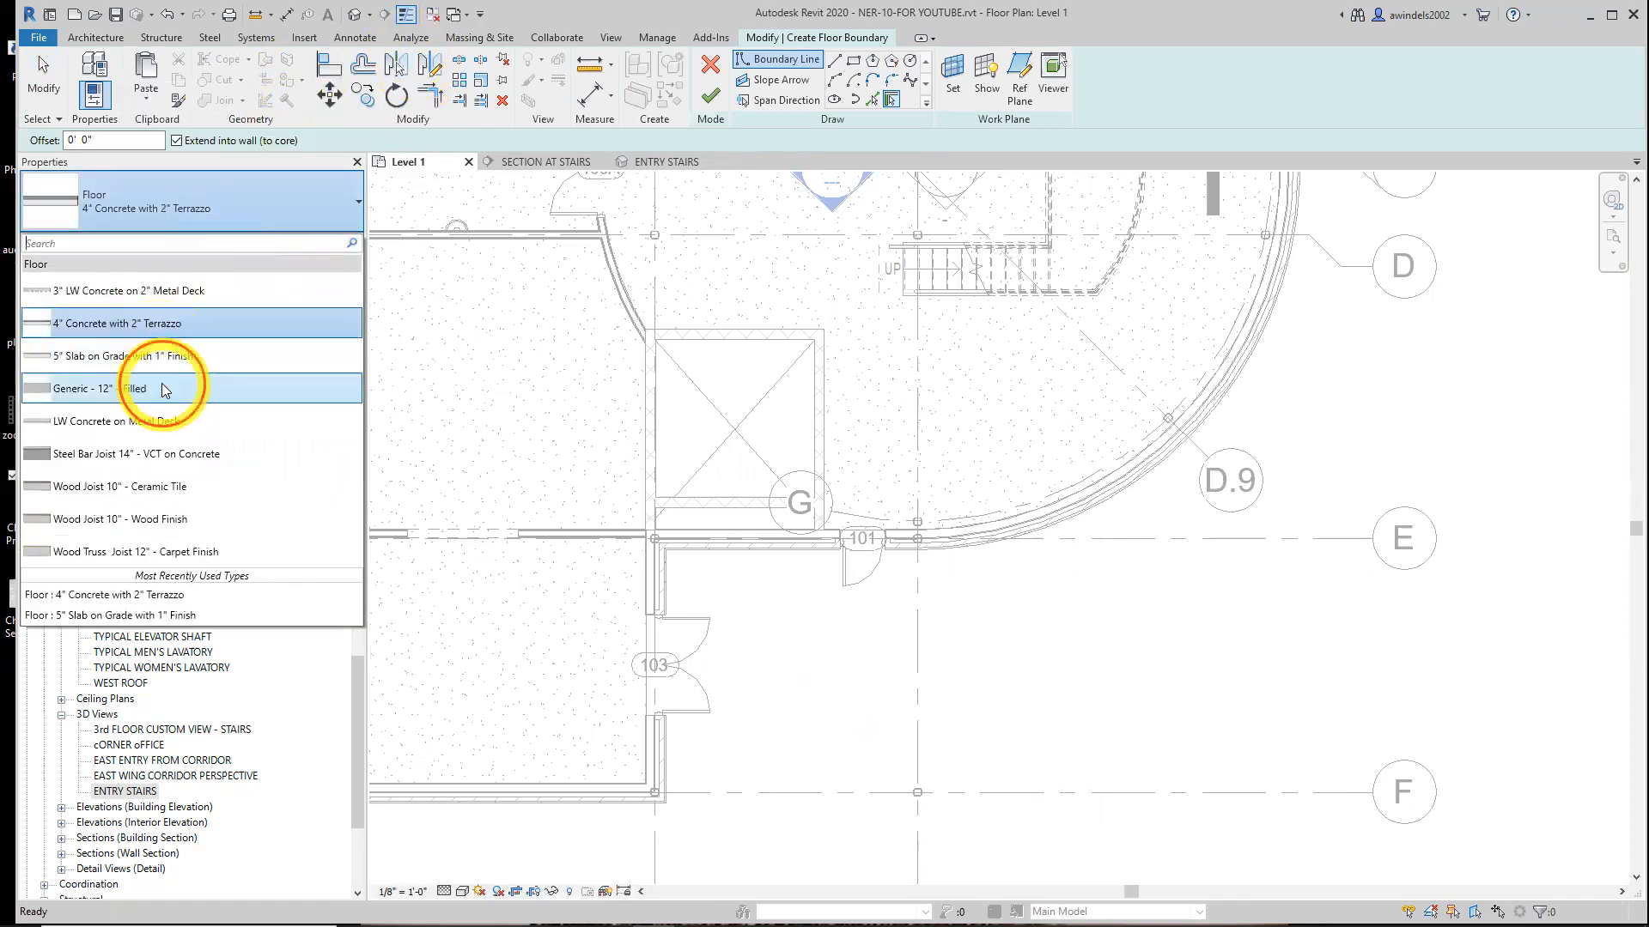
{"action": "left_click", "coordinate": [165, 389]}
{"action": "left_click", "coordinate": [328, 241]}
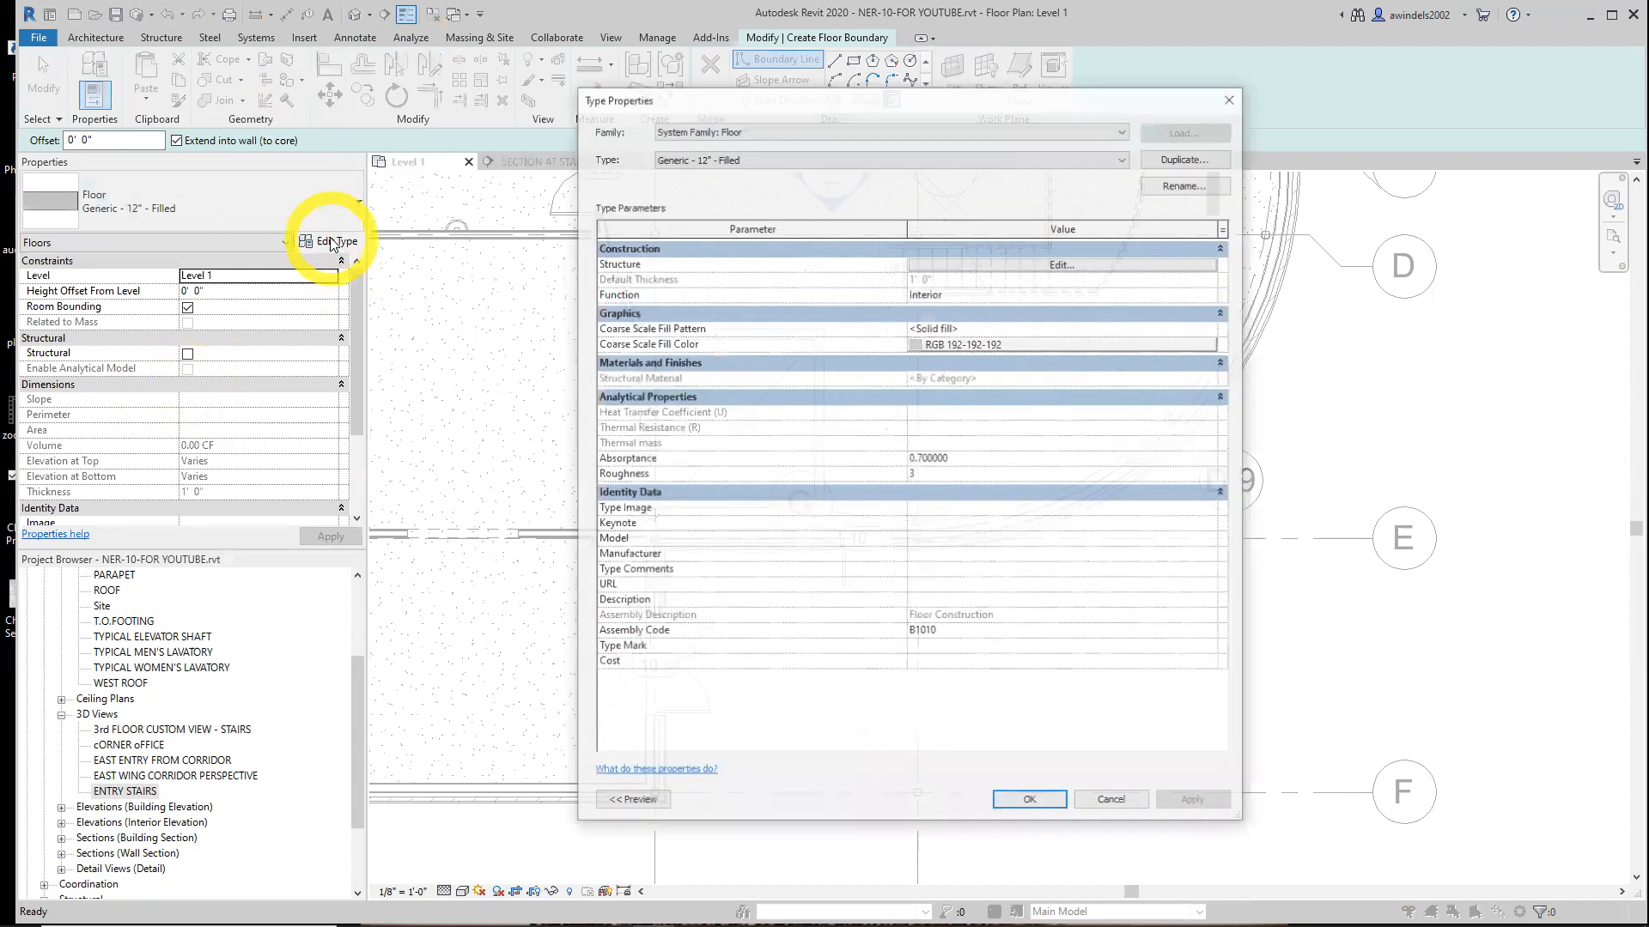
{"action": "left_click", "coordinate": [1188, 157]}
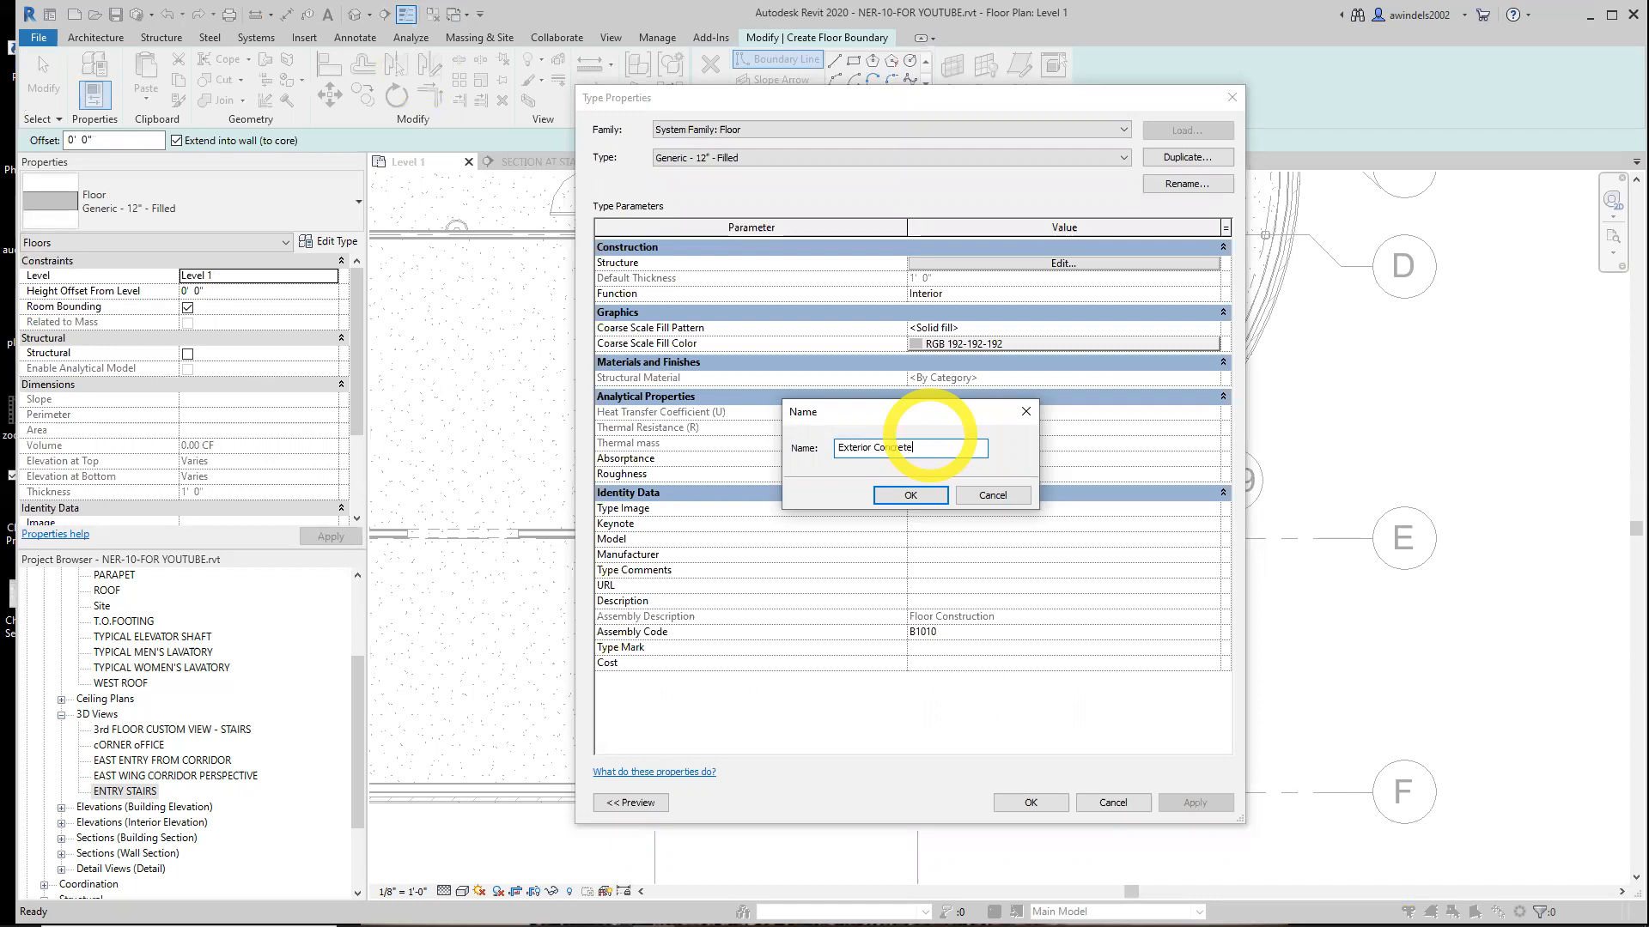
{"action": "left_click", "coordinate": [911, 495]}
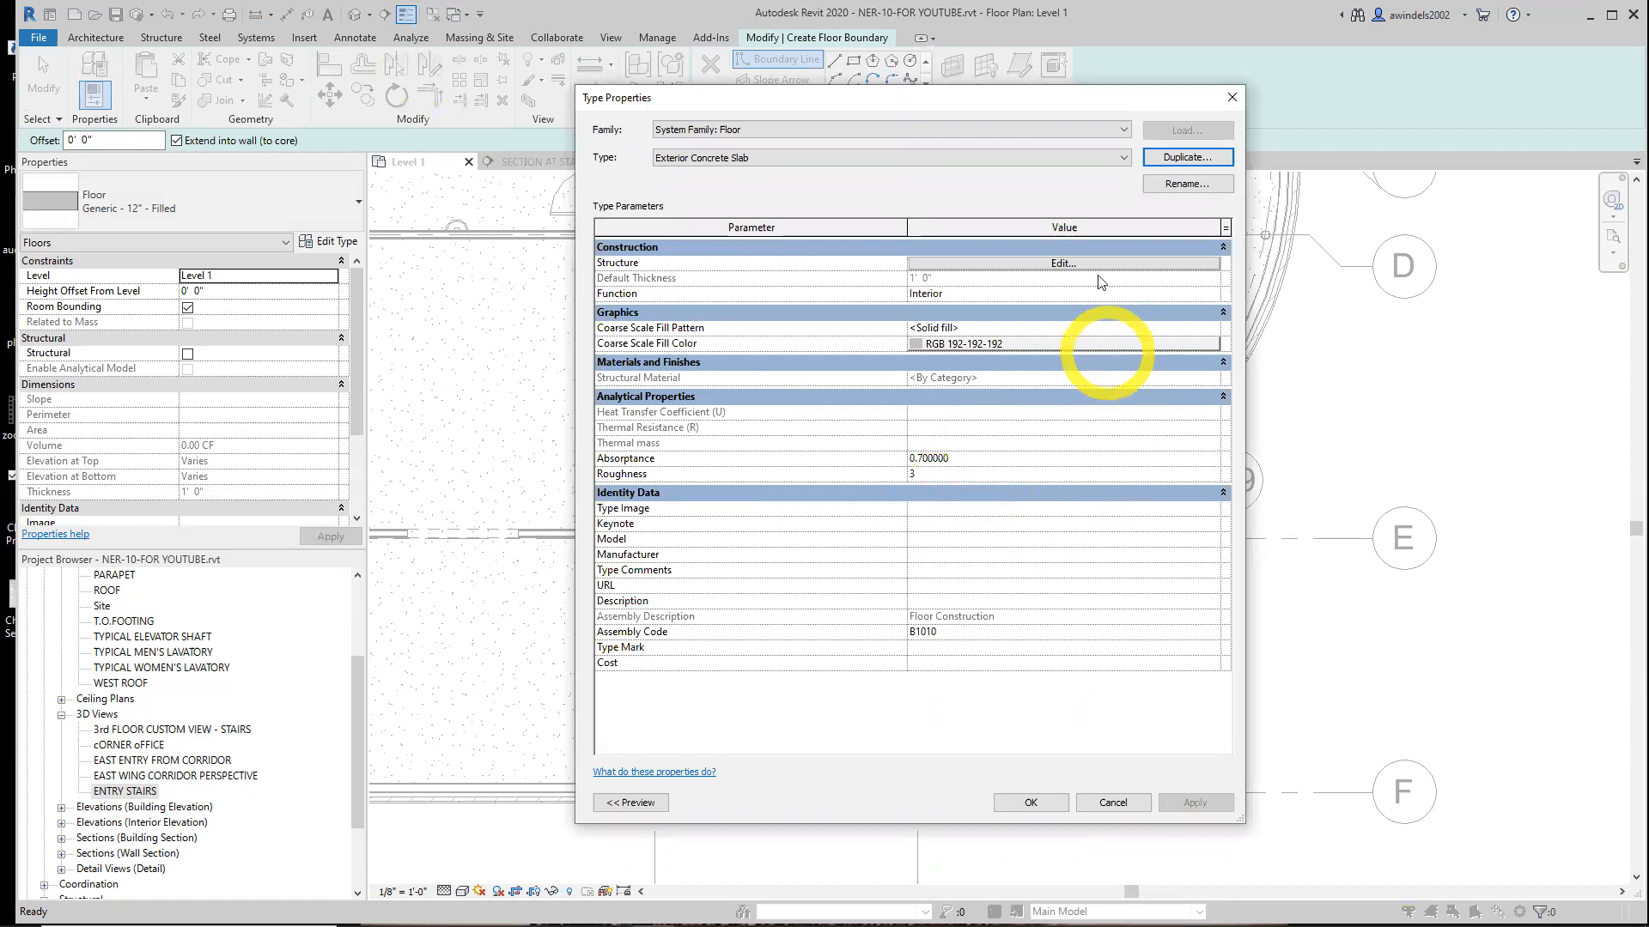
{"action": "left_click", "coordinate": [1069, 262]}
{"action": "left_click", "coordinate": [823, 262]}
{"action": "left_click", "coordinate": [862, 262]}
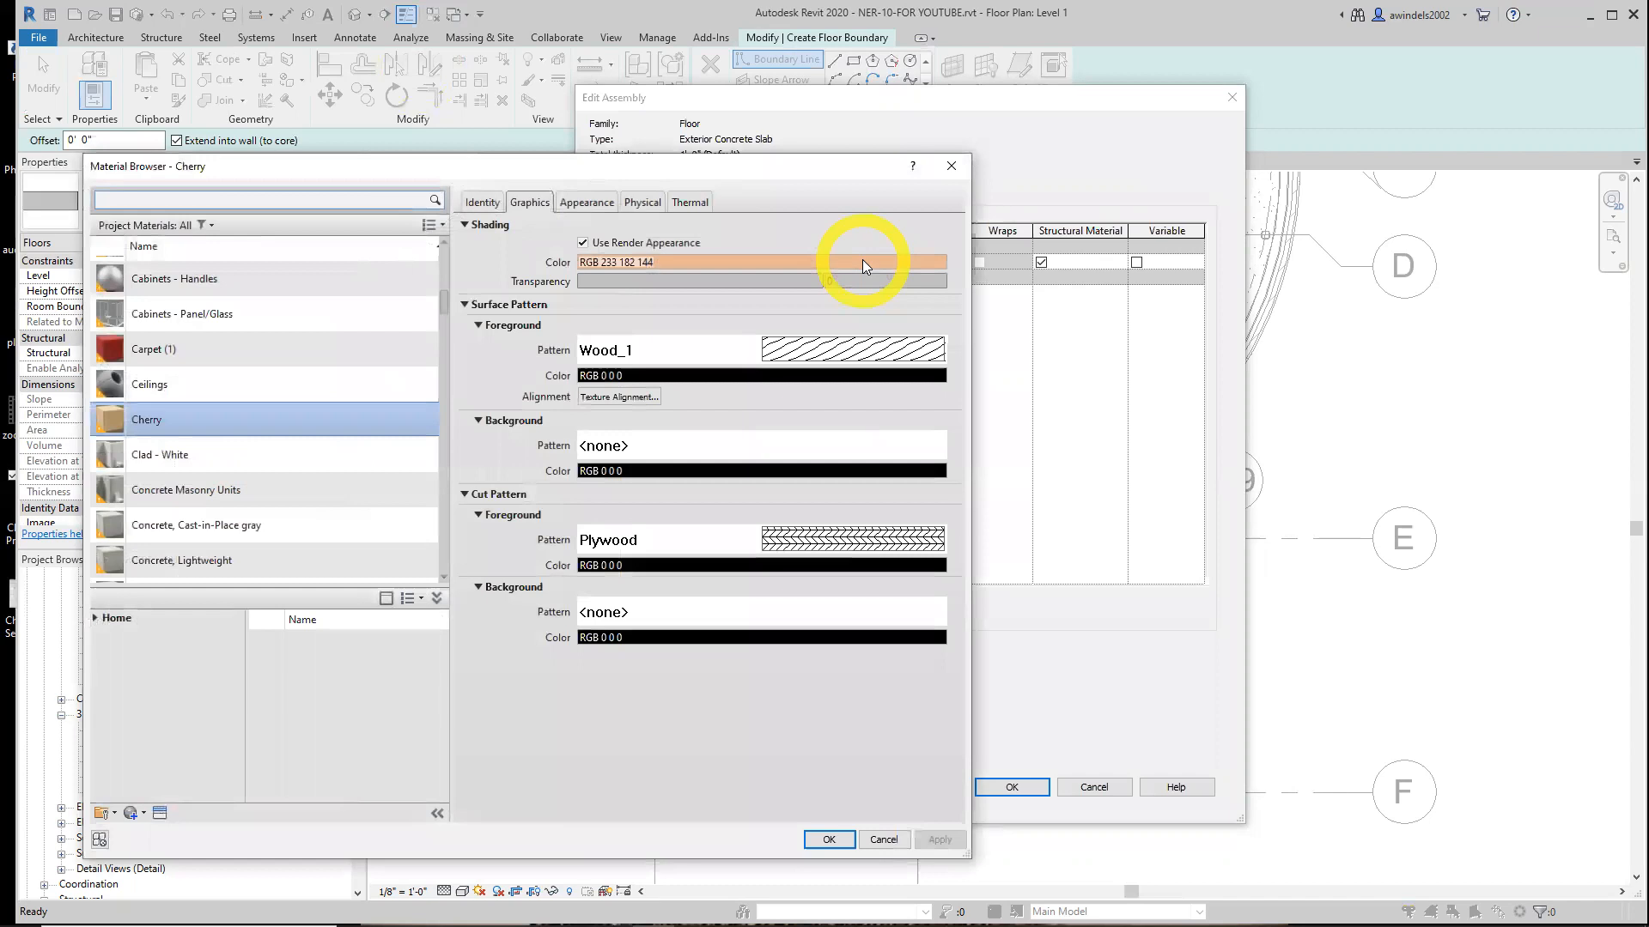
{"action": "key", "text": "Escape"}
{"action": "left_click", "coordinate": [800, 266]}
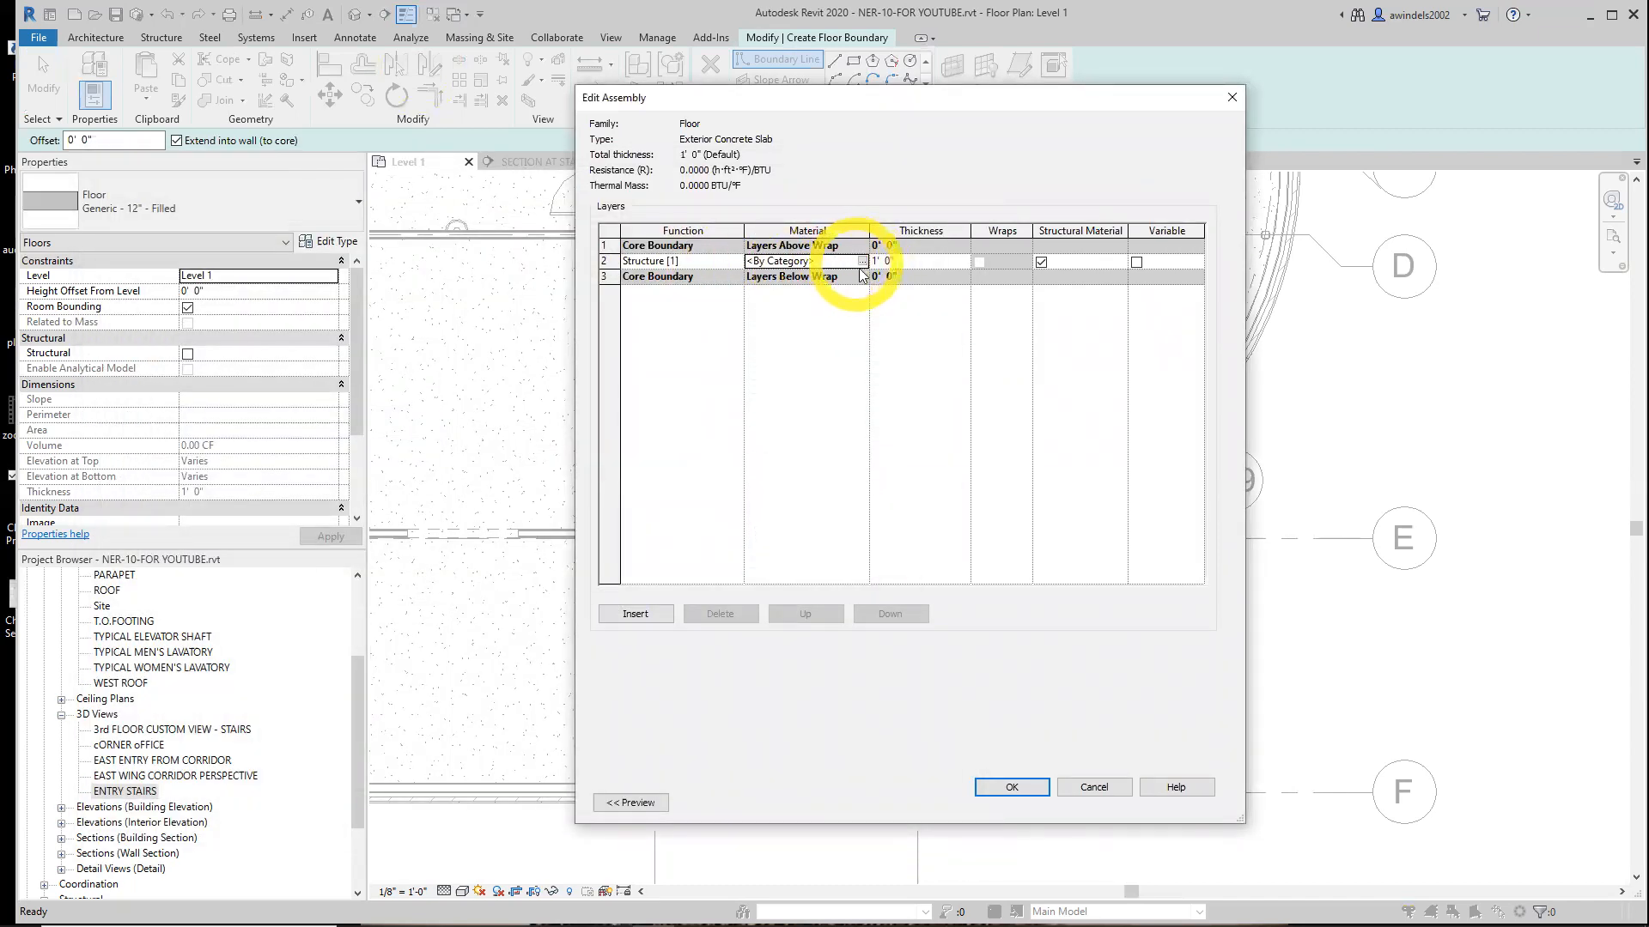
{"action": "left_click", "coordinate": [1093, 787]}
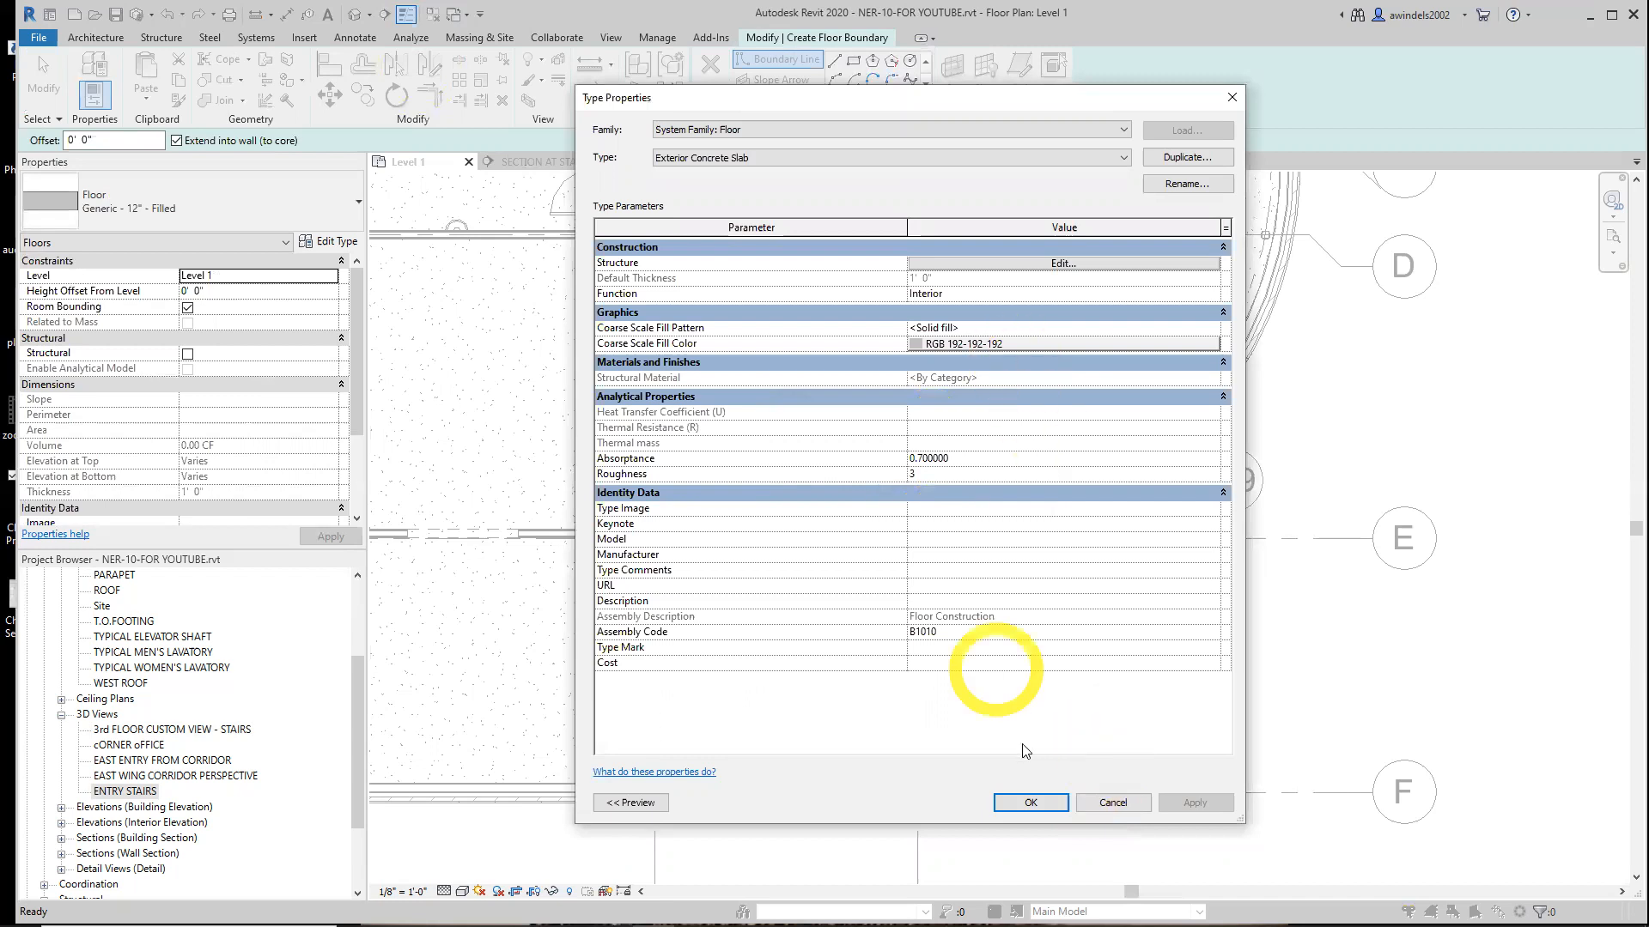
{"action": "left_click", "coordinate": [1027, 801]}
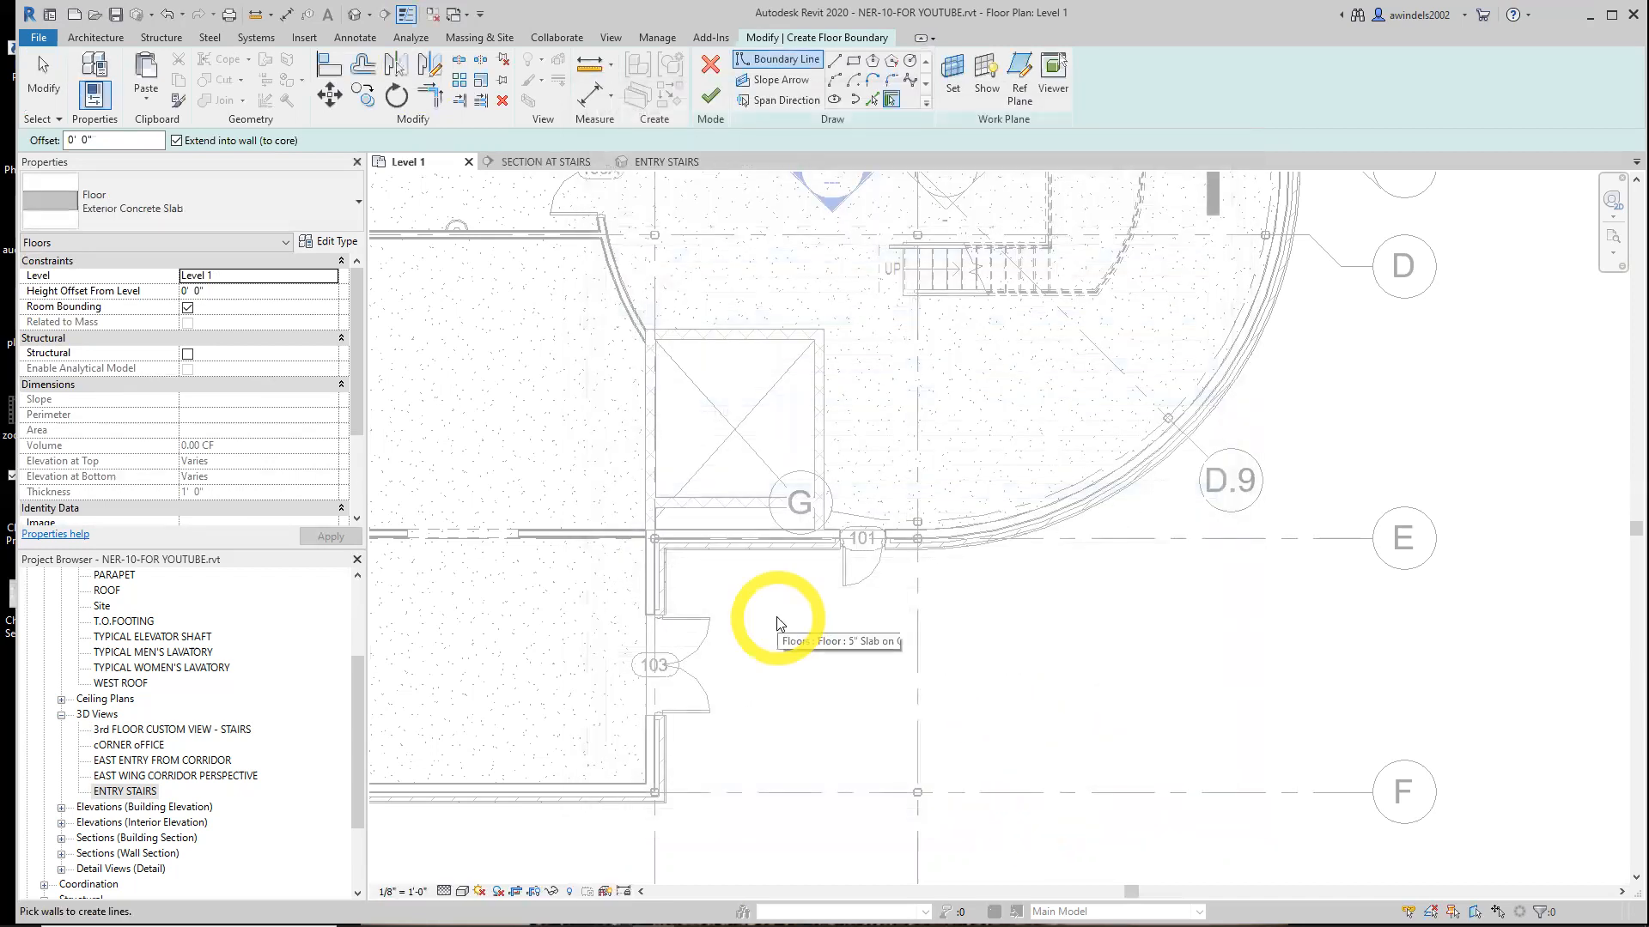
Set the Exterior Concrete Slab structure layer to Concrete, Cast-in-Place gray with a 0' 6" thickness
{"action": "left_click", "coordinate": [329, 242]}
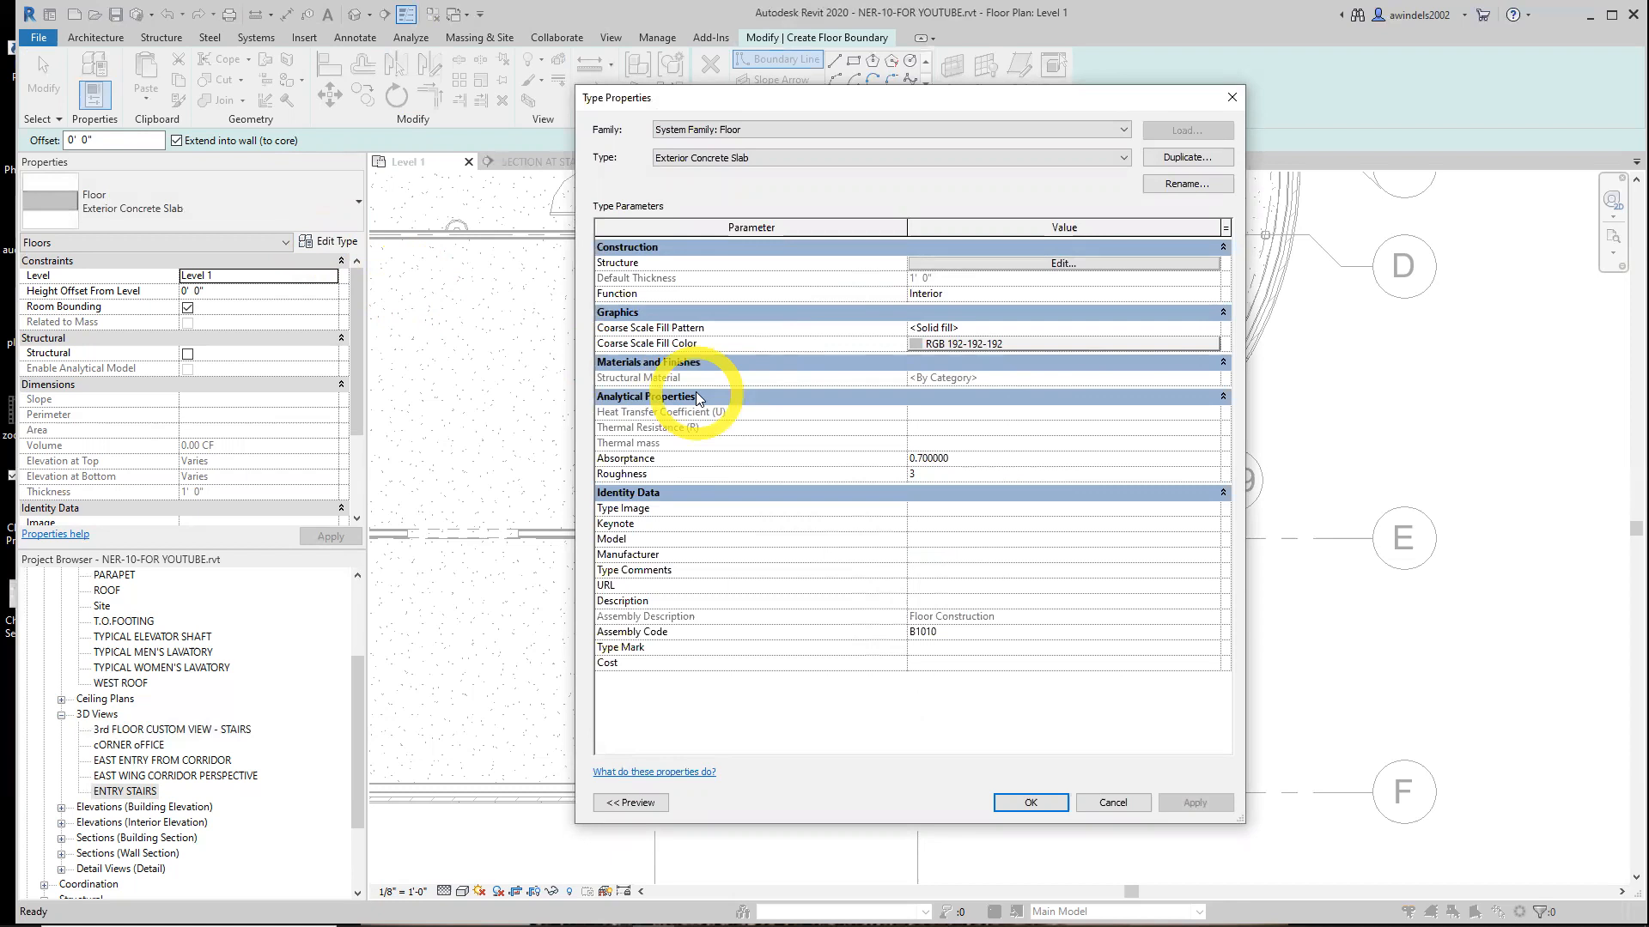
{"action": "left_click", "coordinate": [979, 263]}
{"action": "left_click", "coordinate": [831, 264]}
{"action": "left_click", "coordinate": [863, 261]}
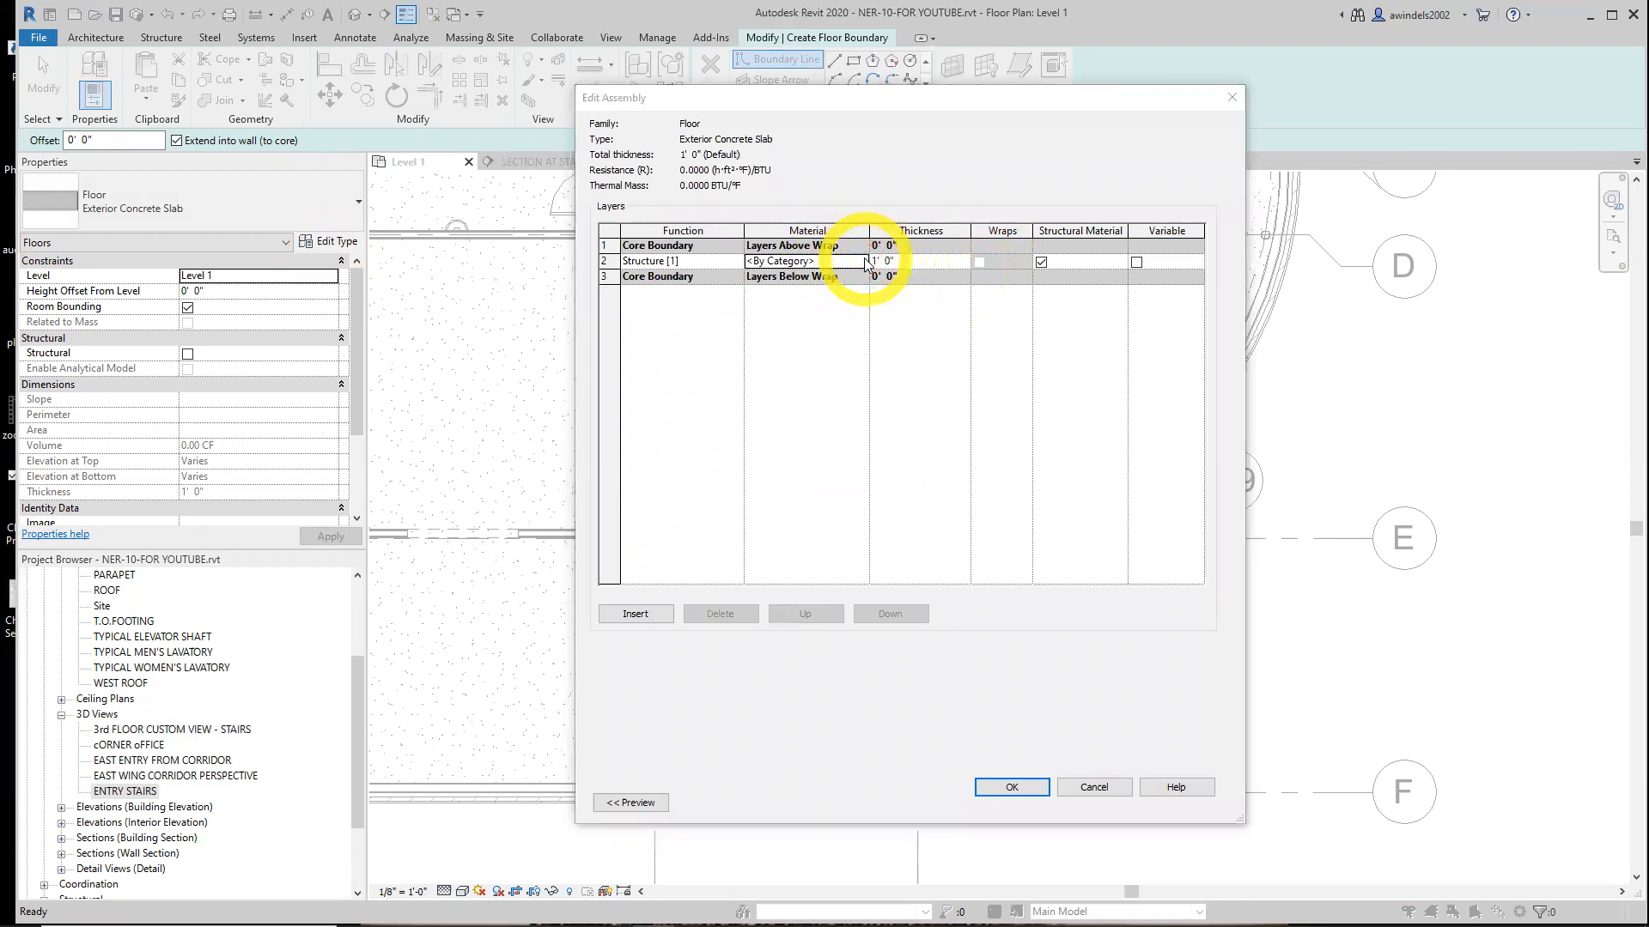
{"action": "left_click", "coordinate": [275, 194]}
{"action": "type", "text": "conc"}
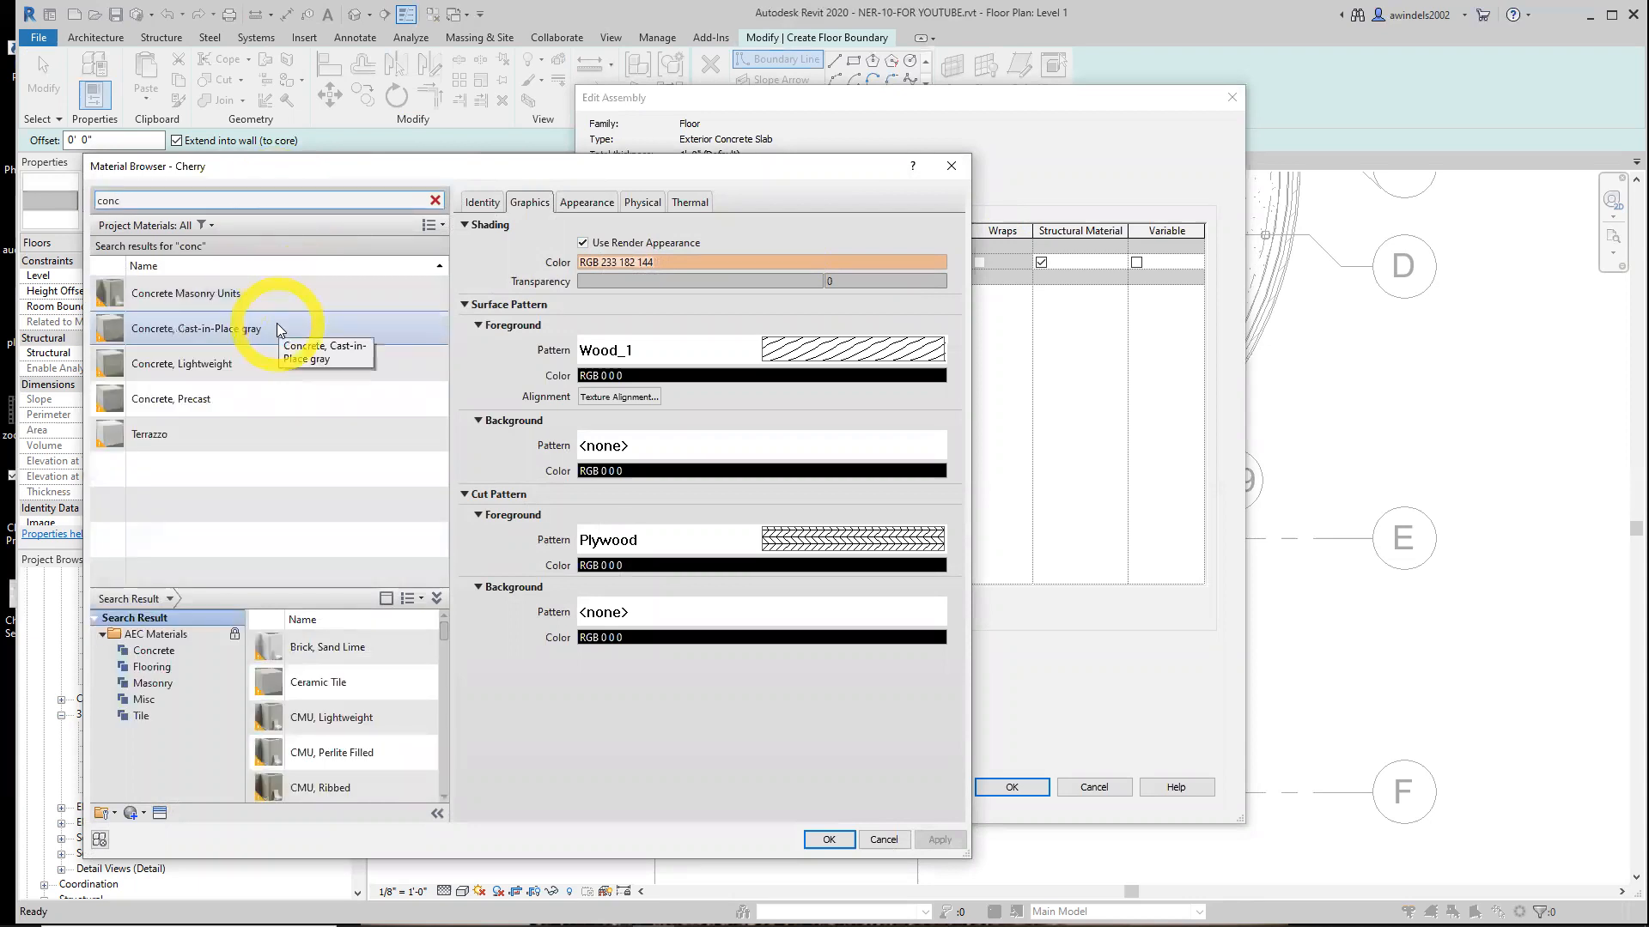
{"action": "double_click", "coordinate": [277, 328]}
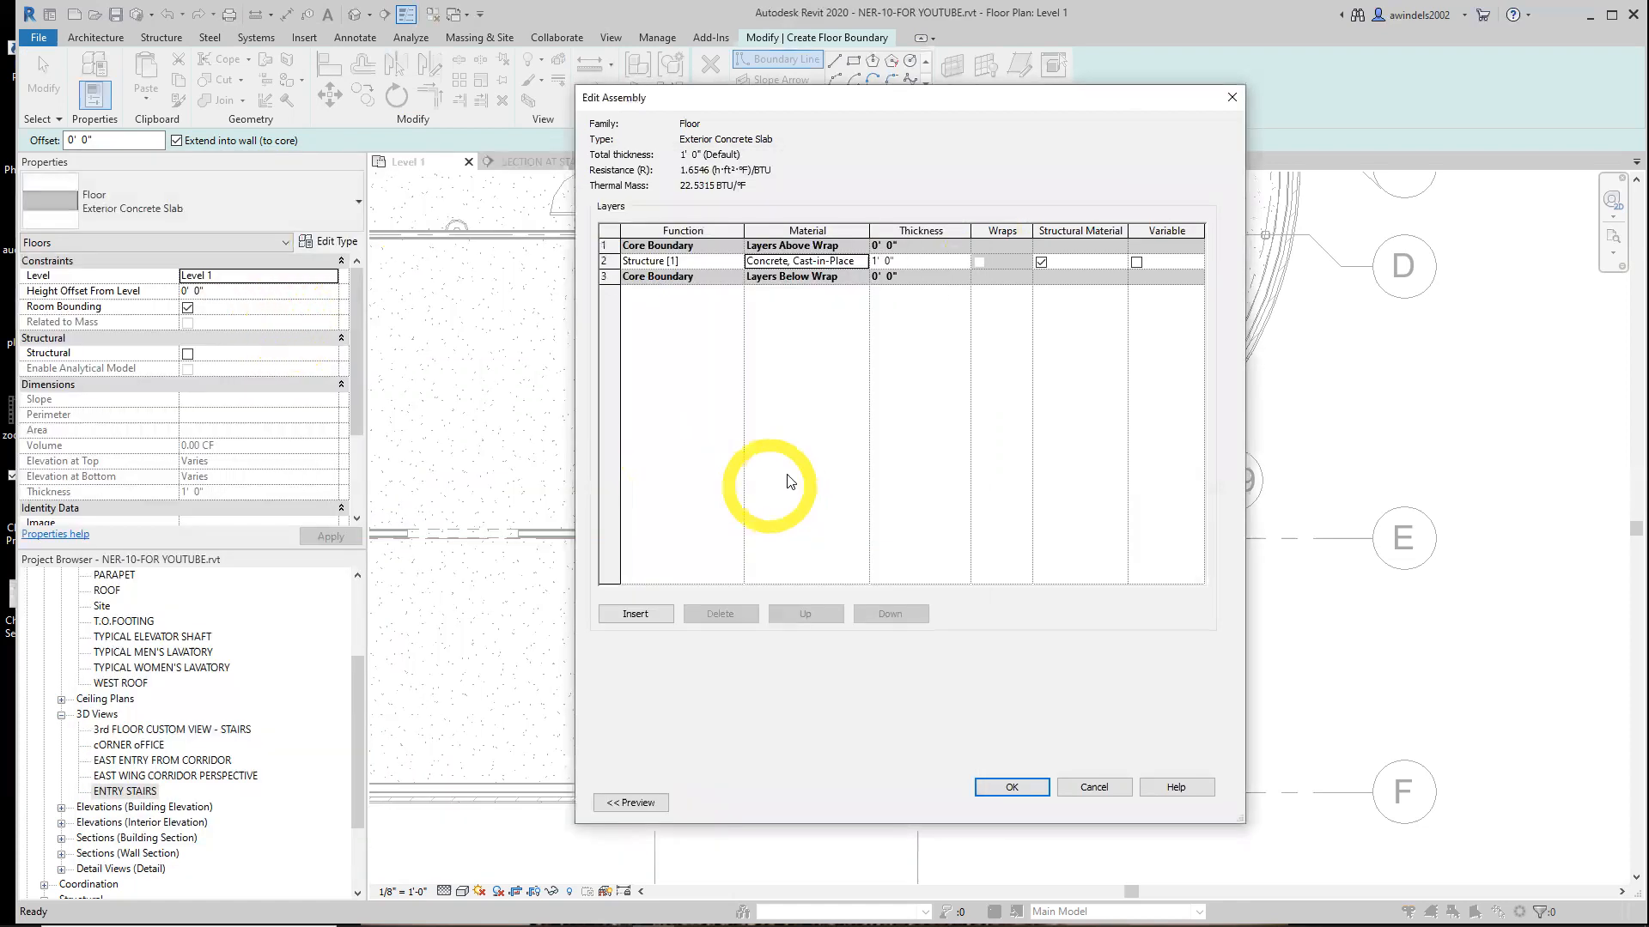
{"action": "left_click", "coordinate": [913, 266]}
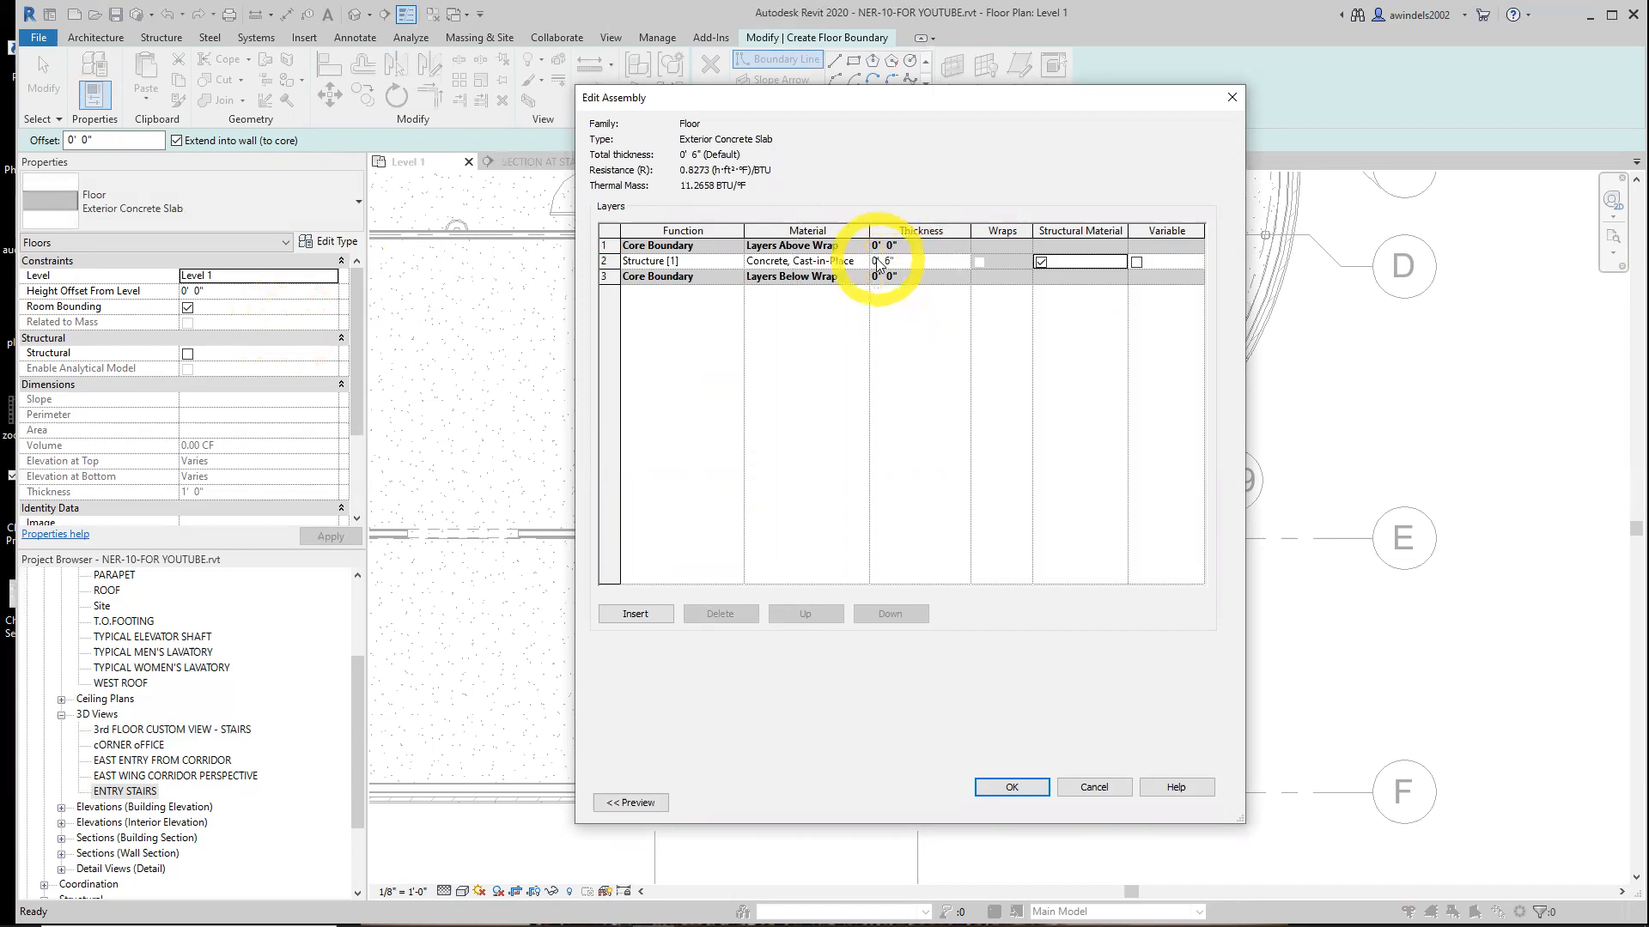
{"action": "left_click", "coordinate": [1010, 787]}
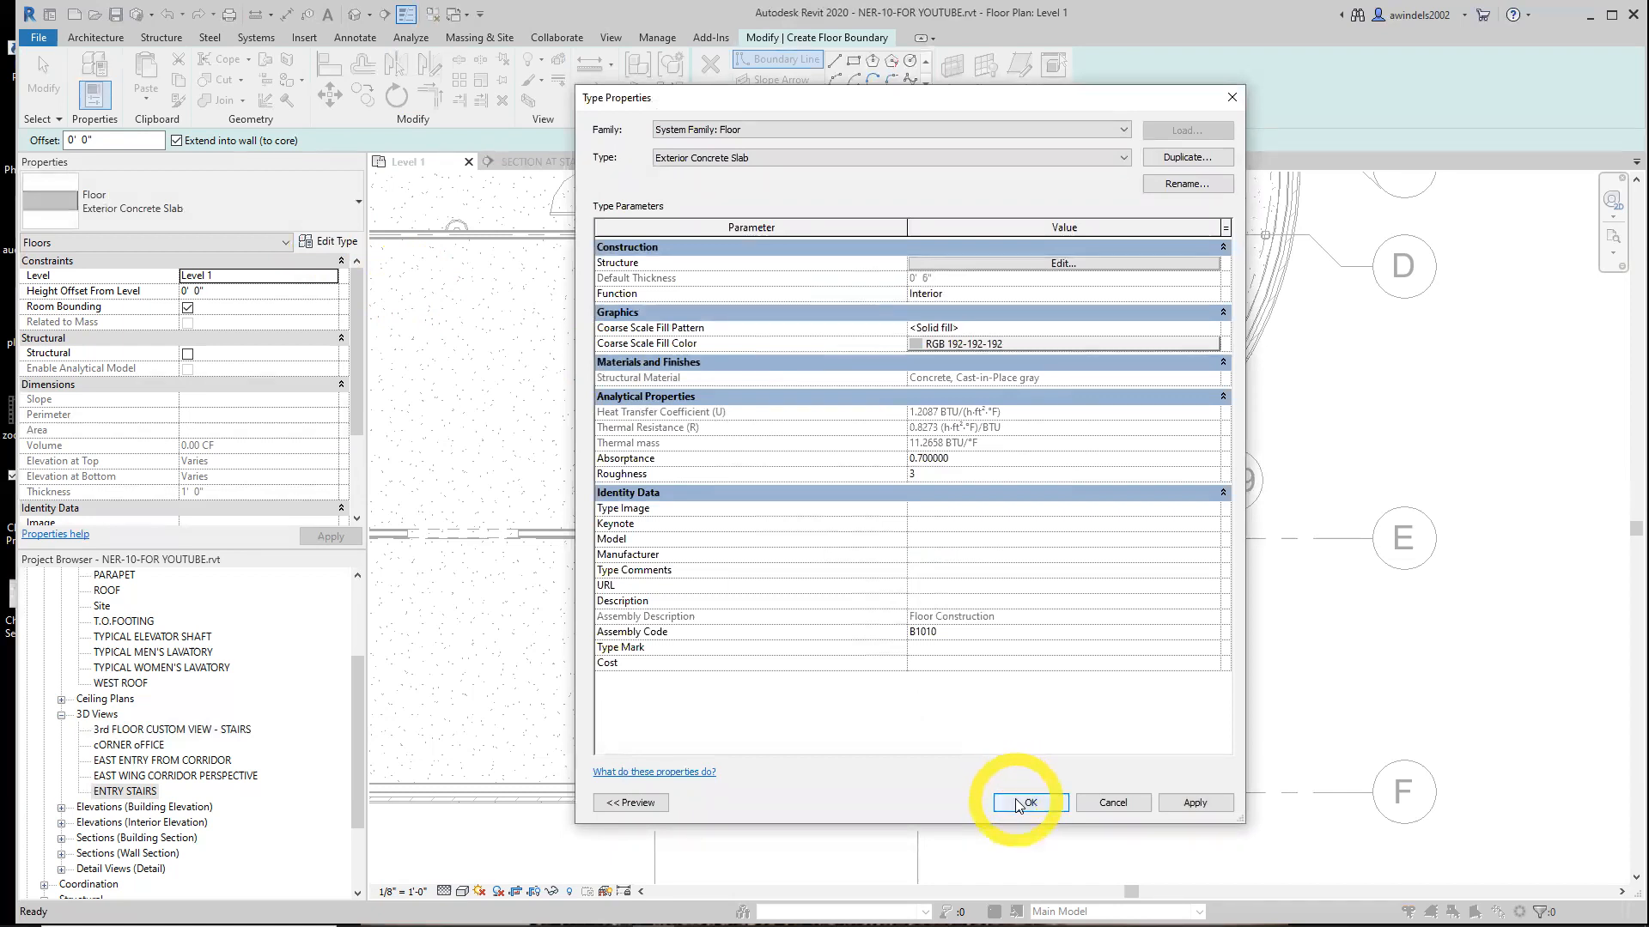
{"action": "left_click", "coordinate": [1022, 799]}
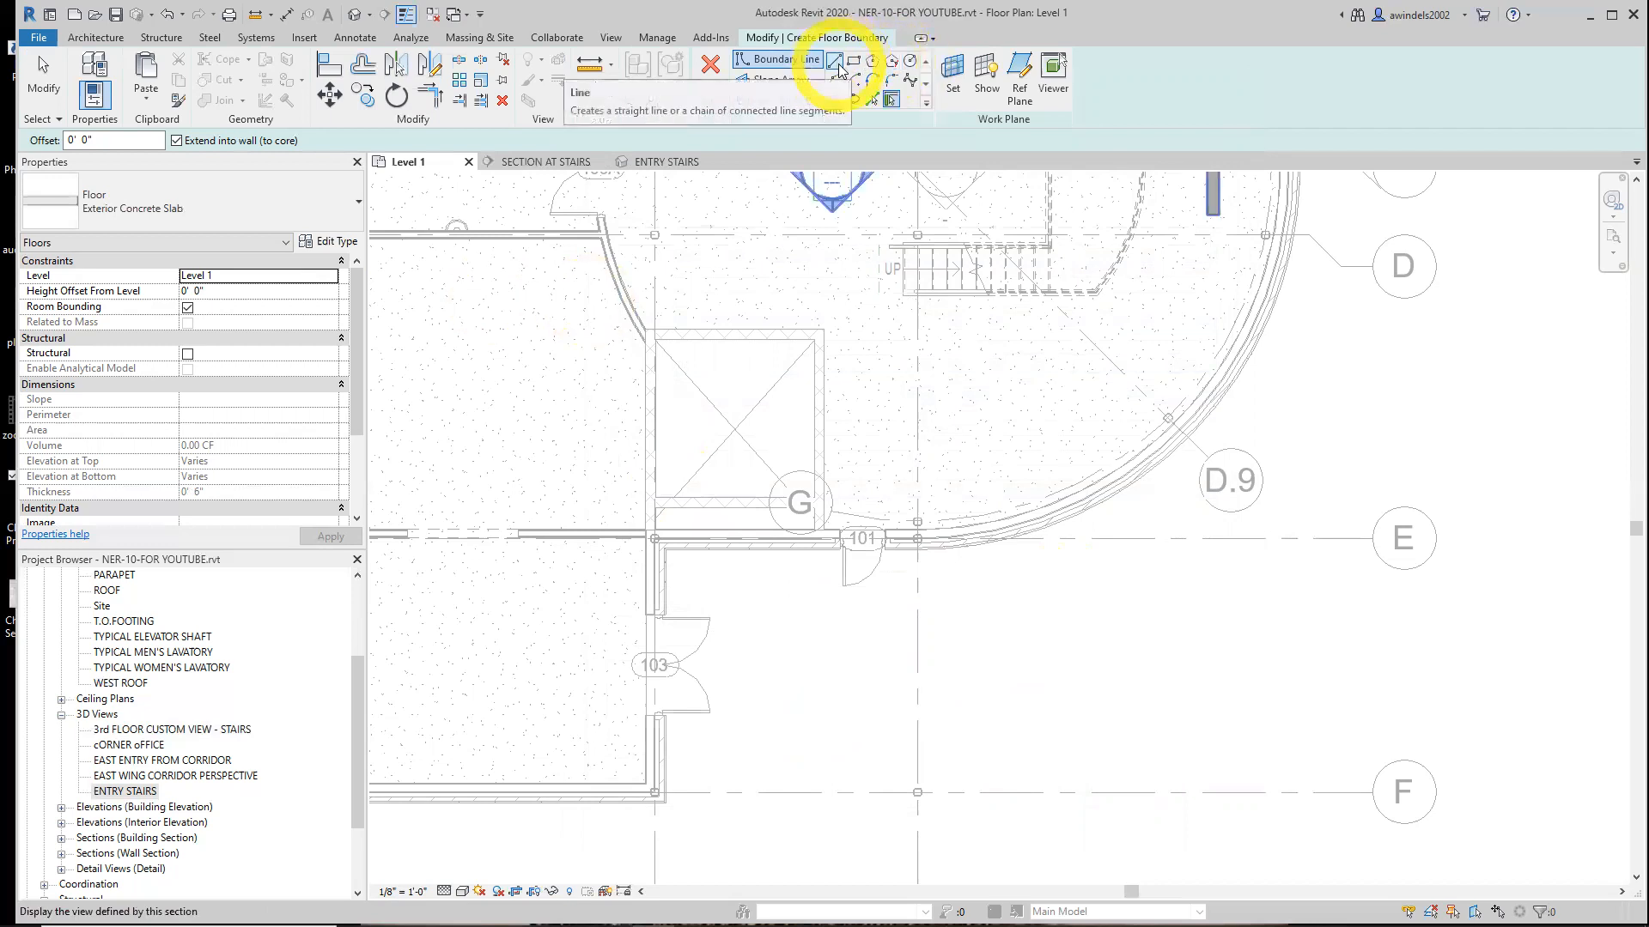
Pick grid lines 7 and F with a 1' 0" offset as slab boundary lines
{"action": "left_click", "coordinate": [873, 101]}
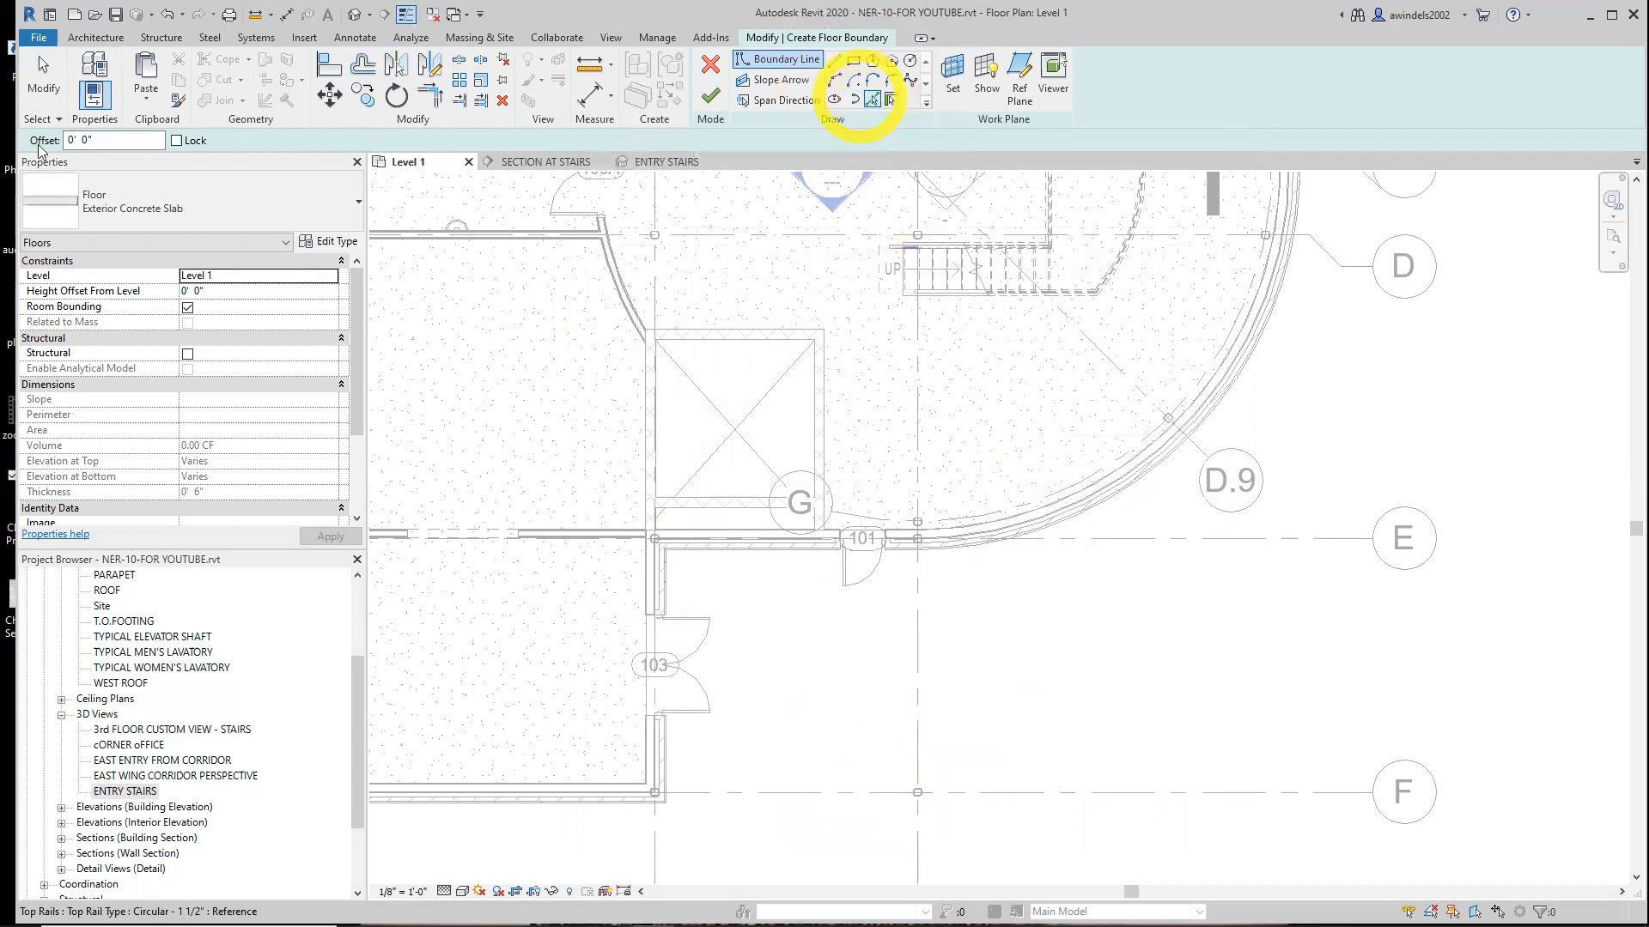
{"action": "left_click_drag", "start_coordinate": [75, 143], "coordinate": [62, 142]}
{"action": "type", "text": "1"}
{"action": "left_click", "coordinate": [108, 141]}
{"action": "left_click", "coordinate": [925, 687]}
{"action": "left_click", "coordinate": [885, 782]}
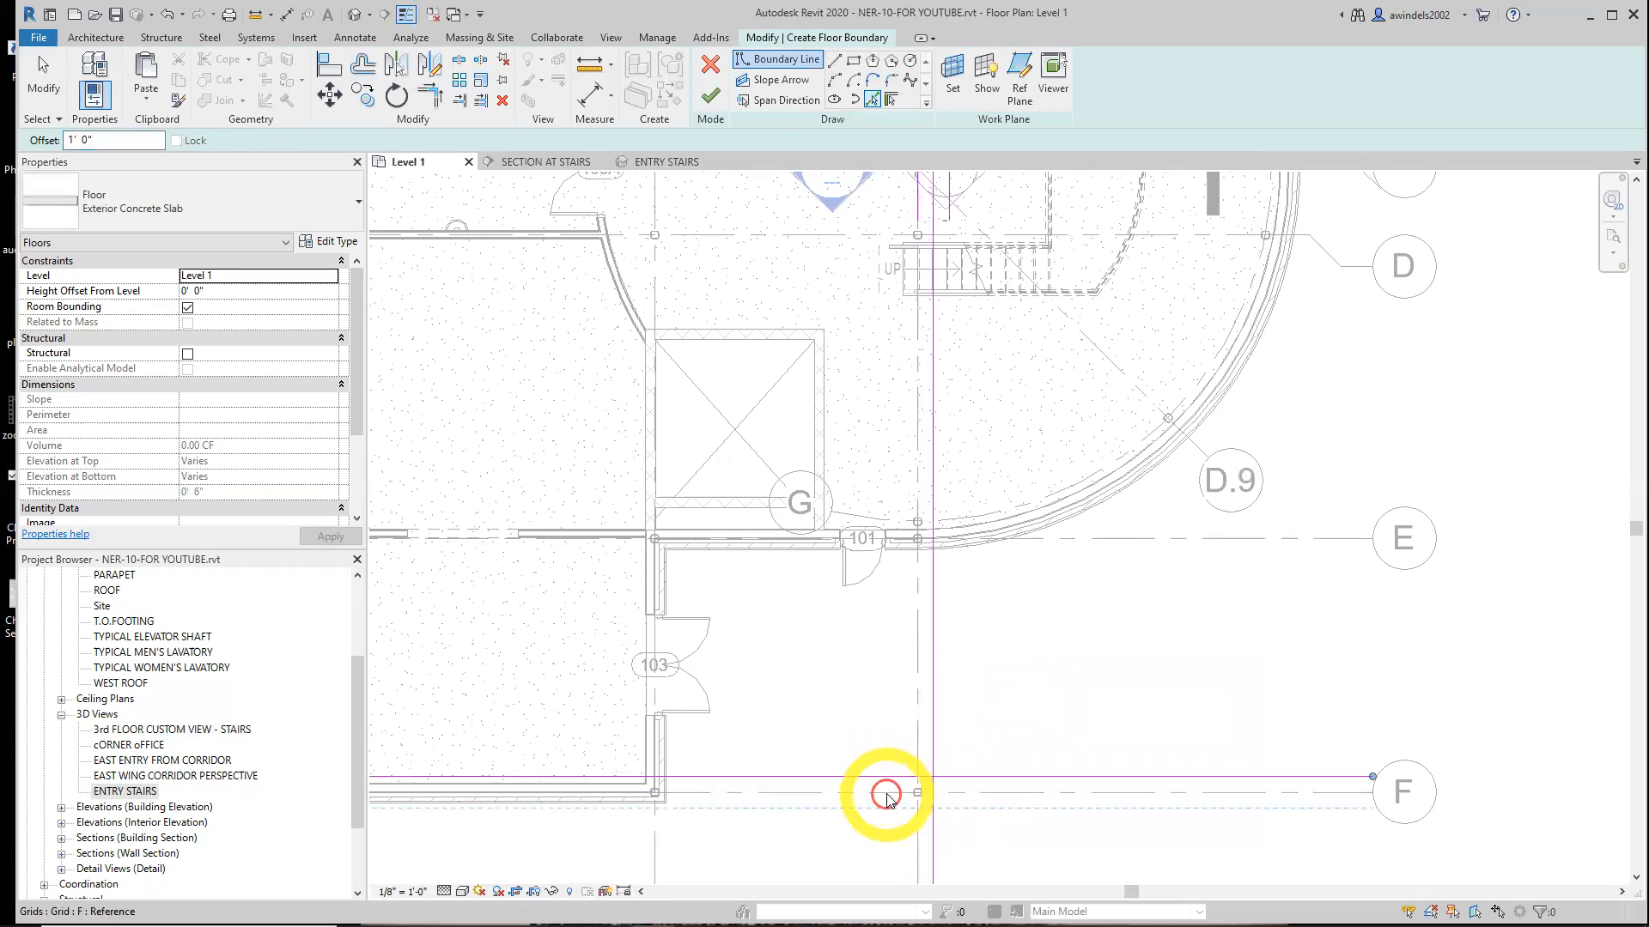
{"action": "left_click", "coordinate": [889, 801]}
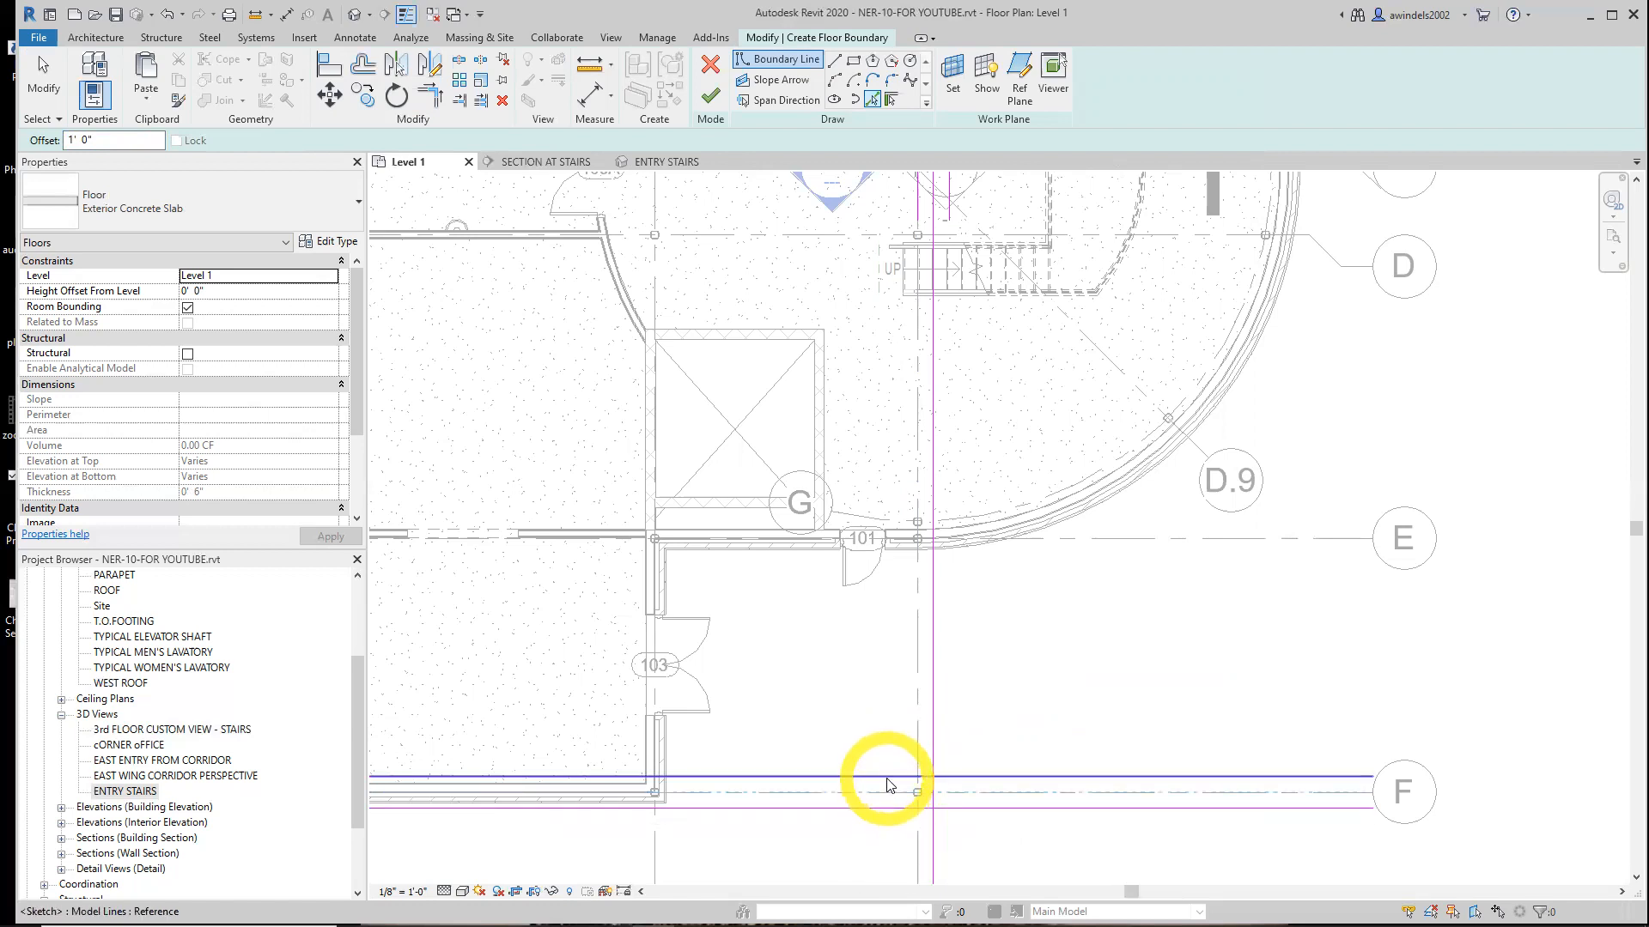
{"action": "left_click", "coordinate": [889, 783]}
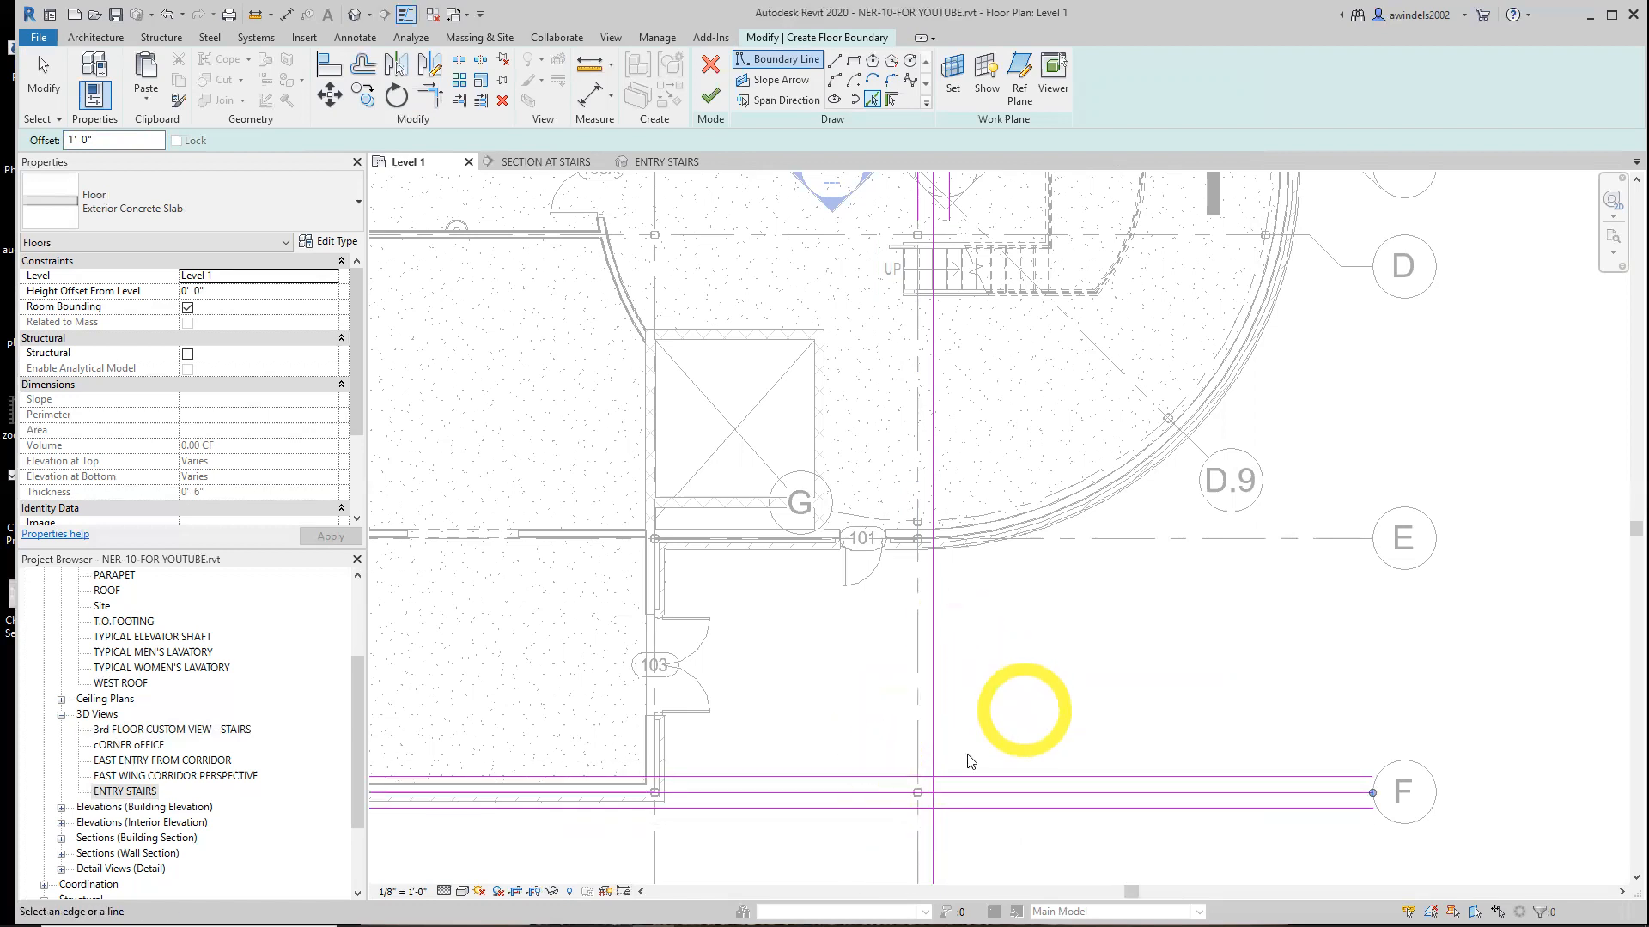
{"action": "key", "text": "Escape"}
{"action": "key", "text": "Escape"}
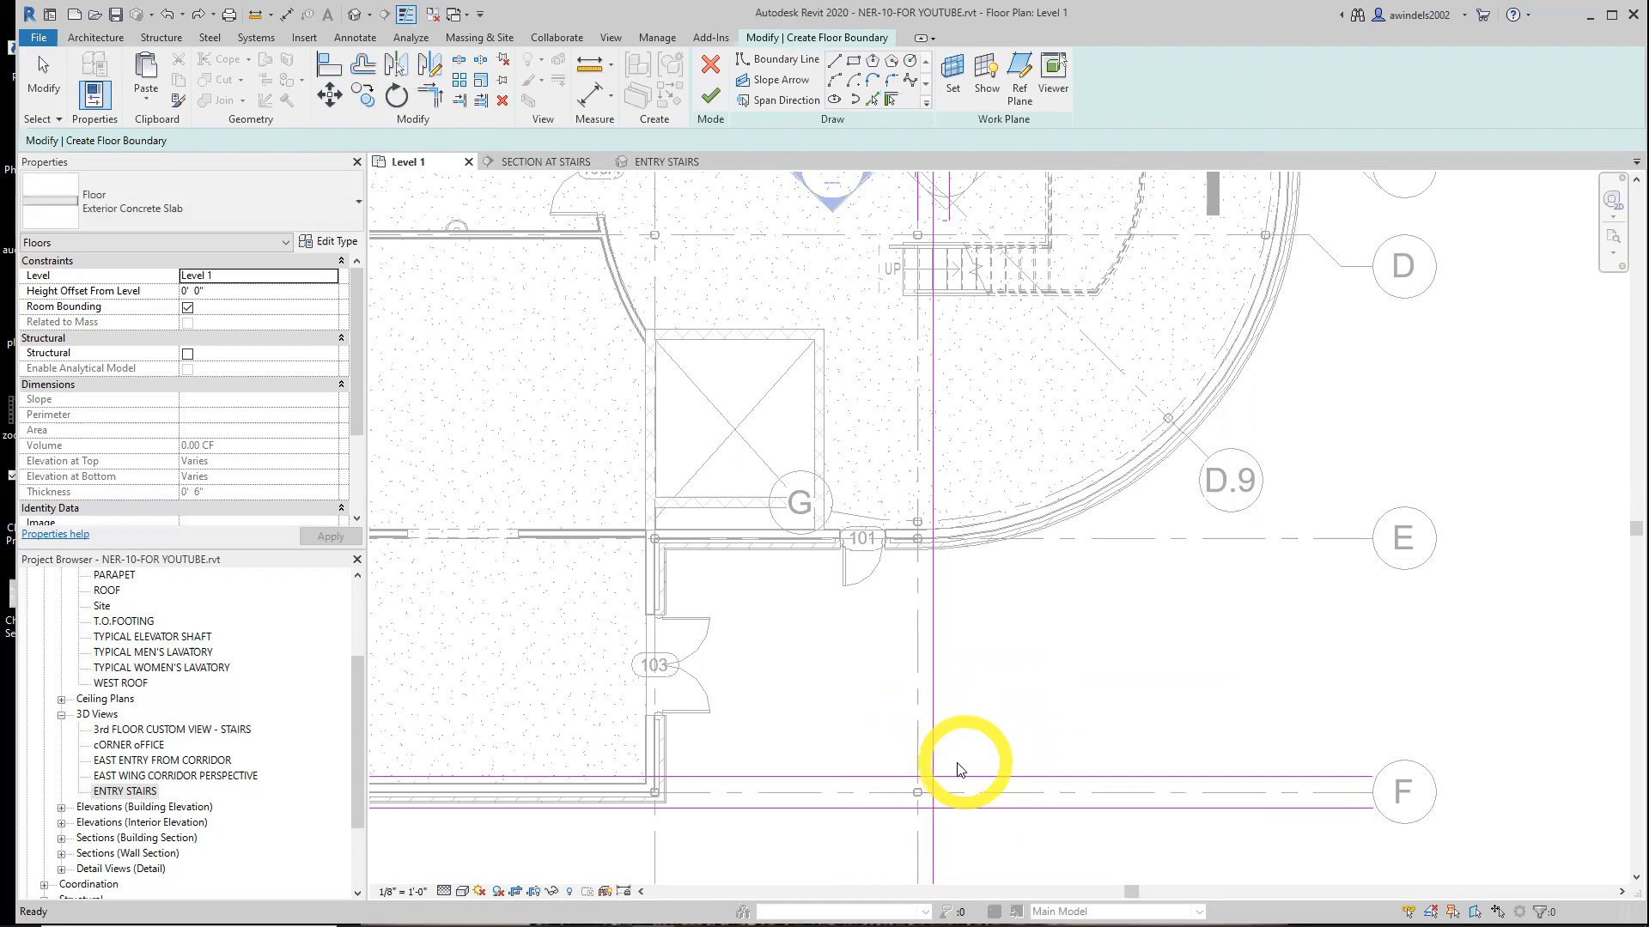
{"action": "left_click", "coordinate": [902, 775]}
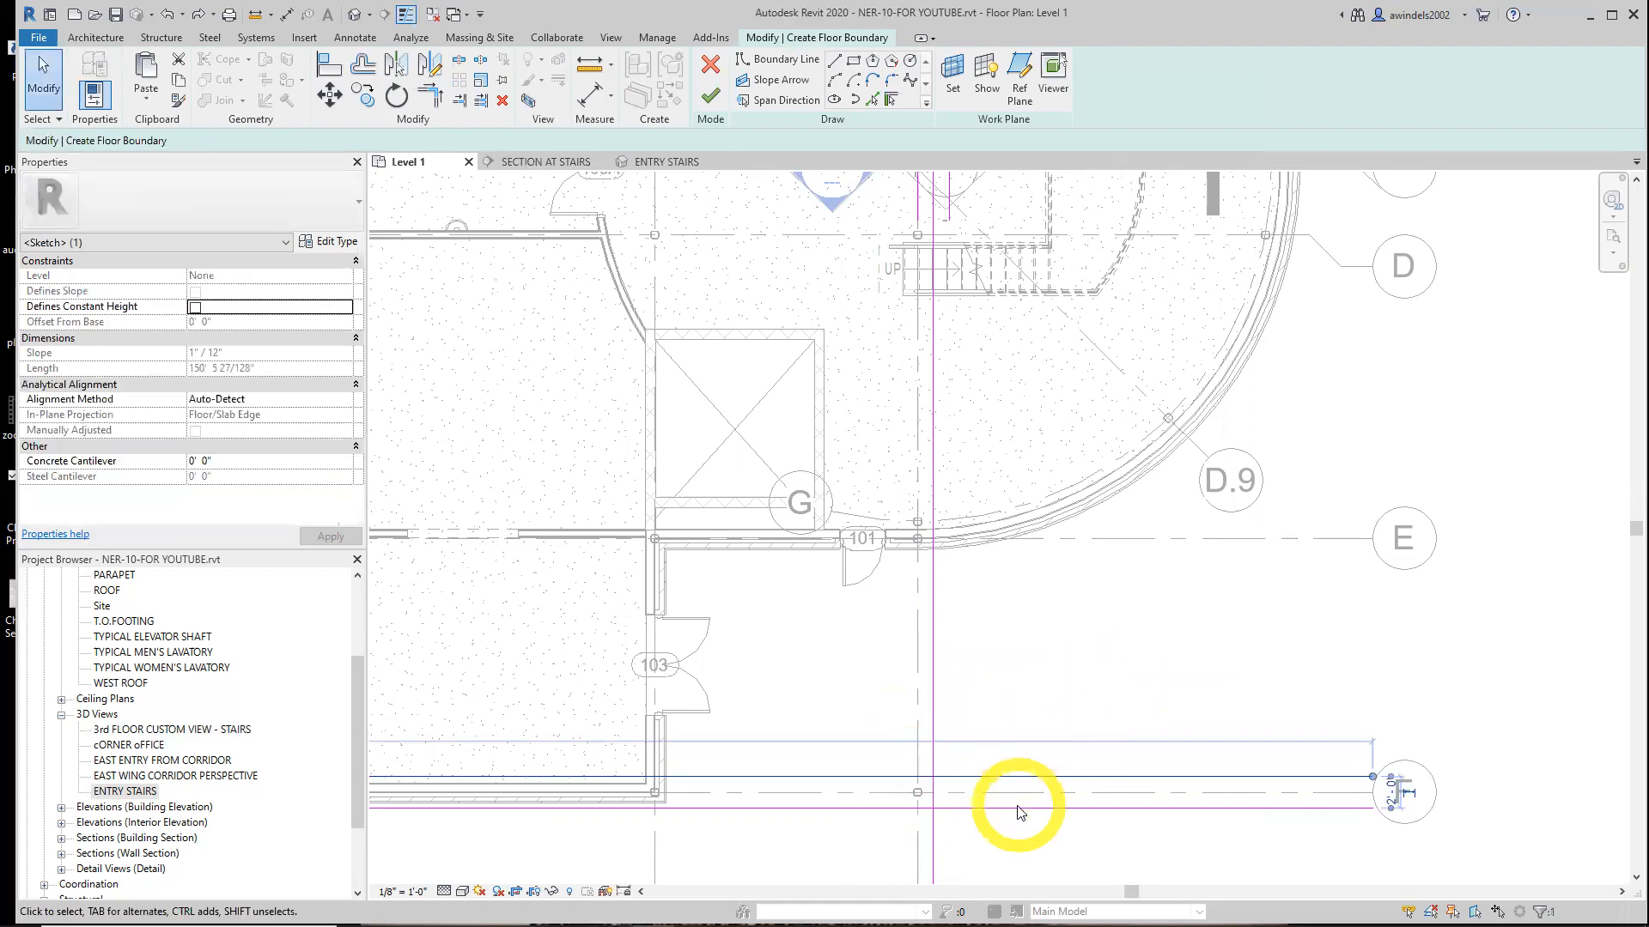
{"action": "left_click", "coordinate": [1053, 857]}
{"action": "middle_click_drag", "start_coordinate": [1046, 820], "coordinate": [987, 734]}
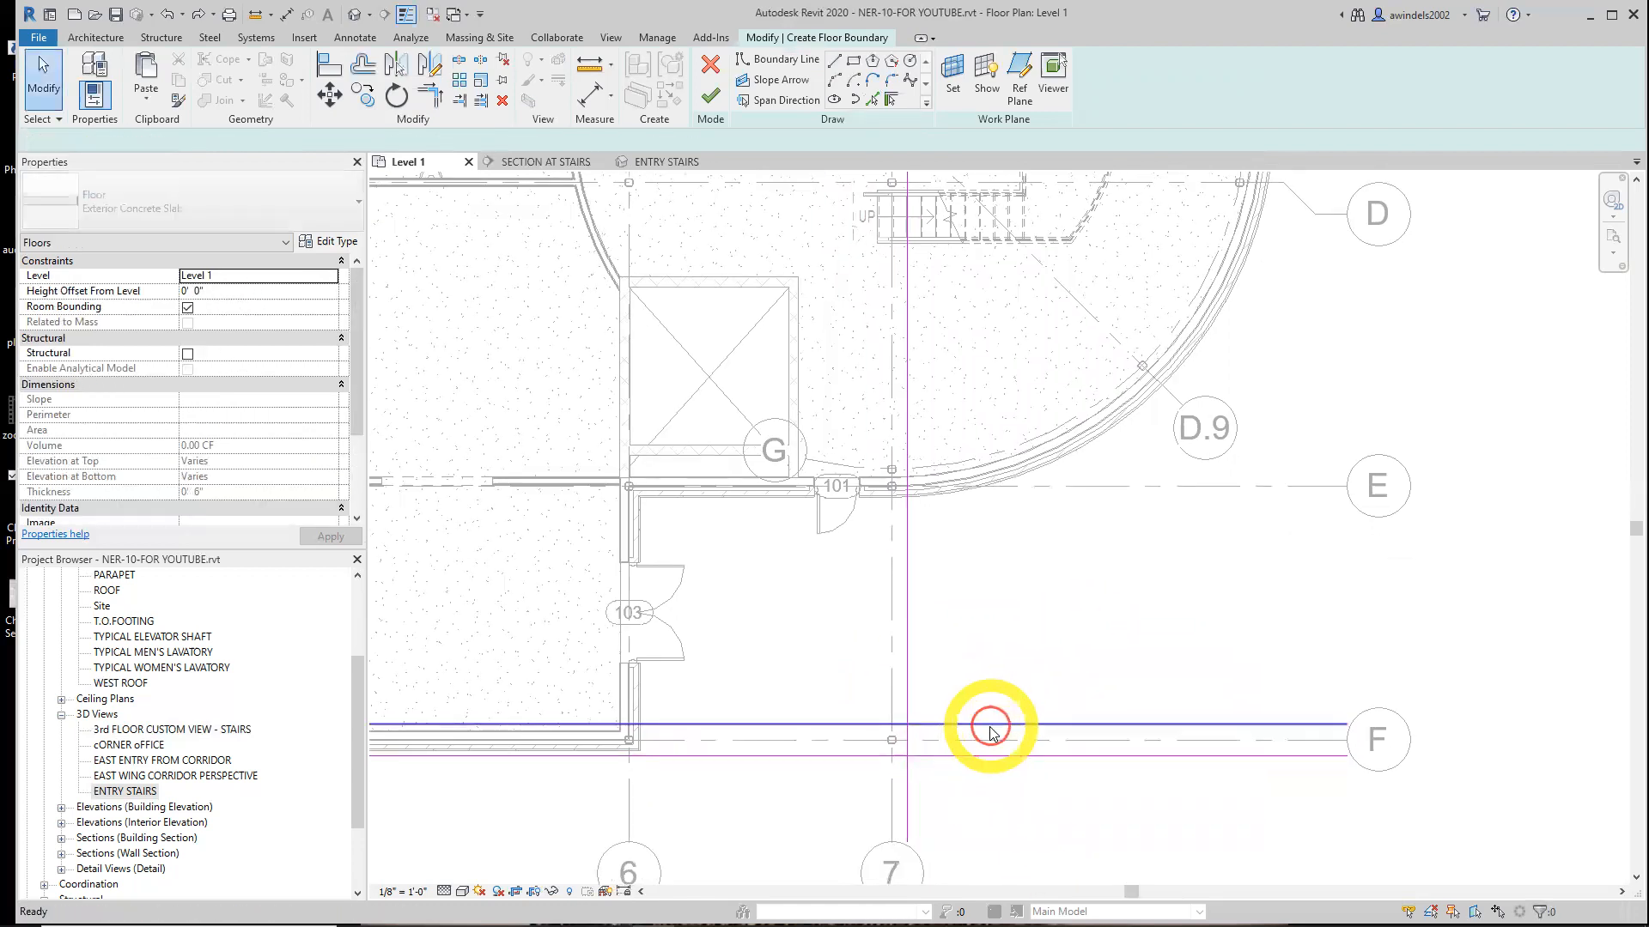
{"action": "middle_click_drag", "start_coordinate": [1069, 777], "coordinate": [1083, 696]}
{"action": "scroll", "coordinate": [986, 675], "scroll_direction": "up", "scroll_amount": 1}
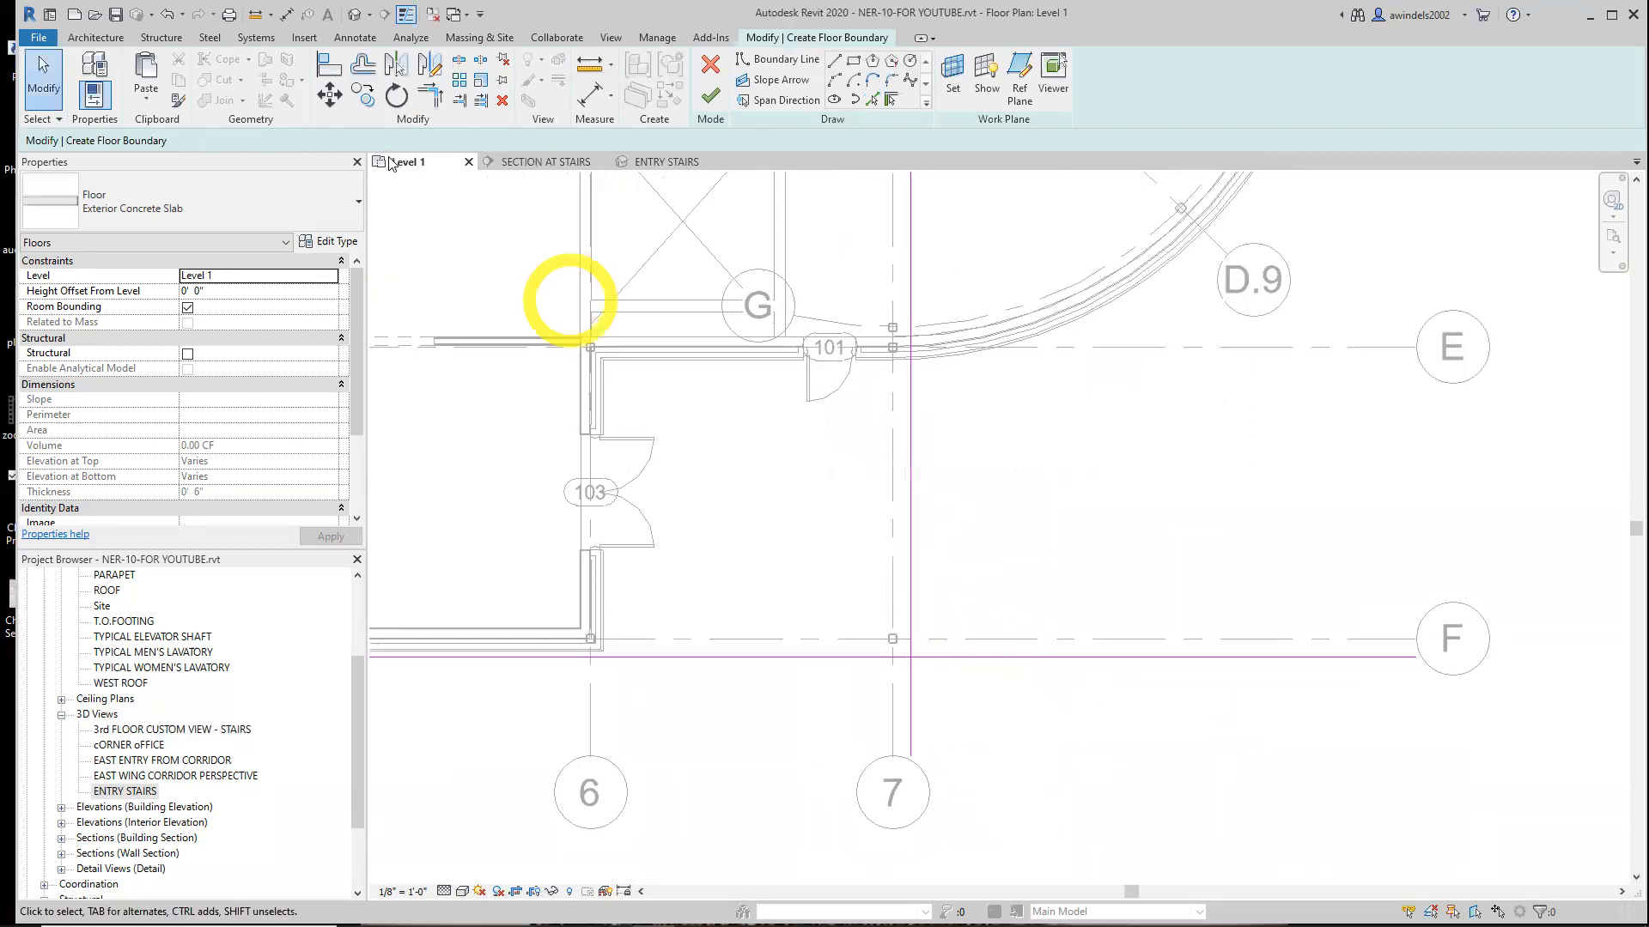
Trim the two offset boundary lines into a corner at the grid 7 and F intersection
{"action": "left_click", "coordinate": [426, 102]}
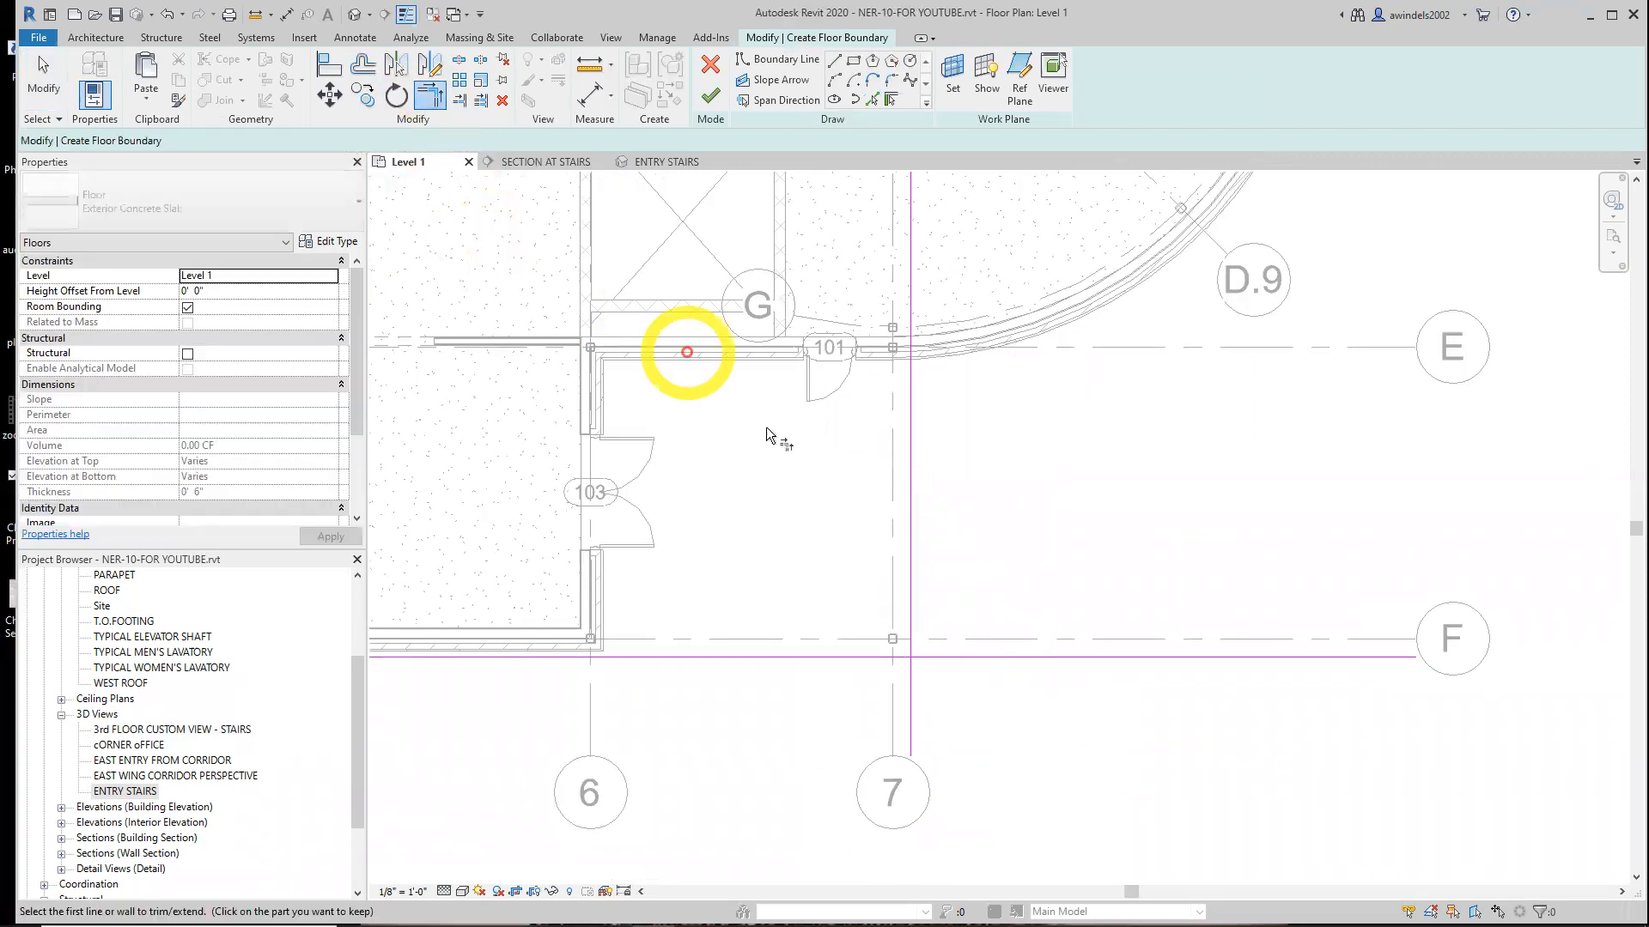
{"action": "left_click", "coordinate": [878, 658]}
{"action": "left_click", "coordinate": [915, 621]}
{"action": "key", "text": "Escape"}
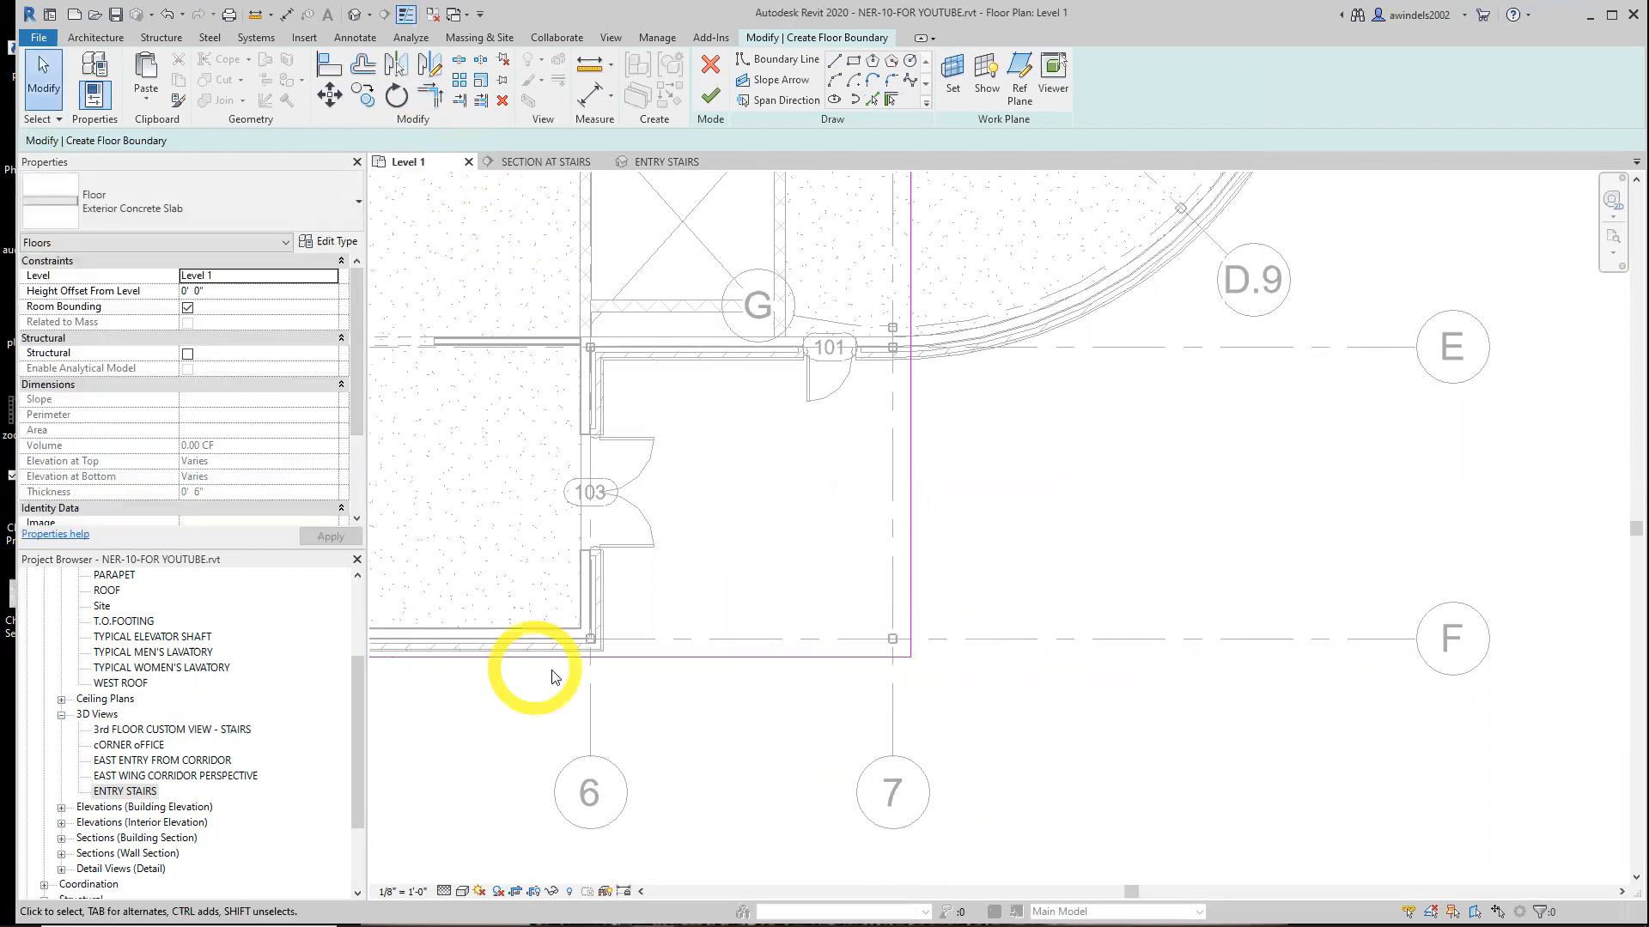
{"action": "scroll", "coordinate": [592, 644], "scroll_direction": "up", "scroll_amount": 4}
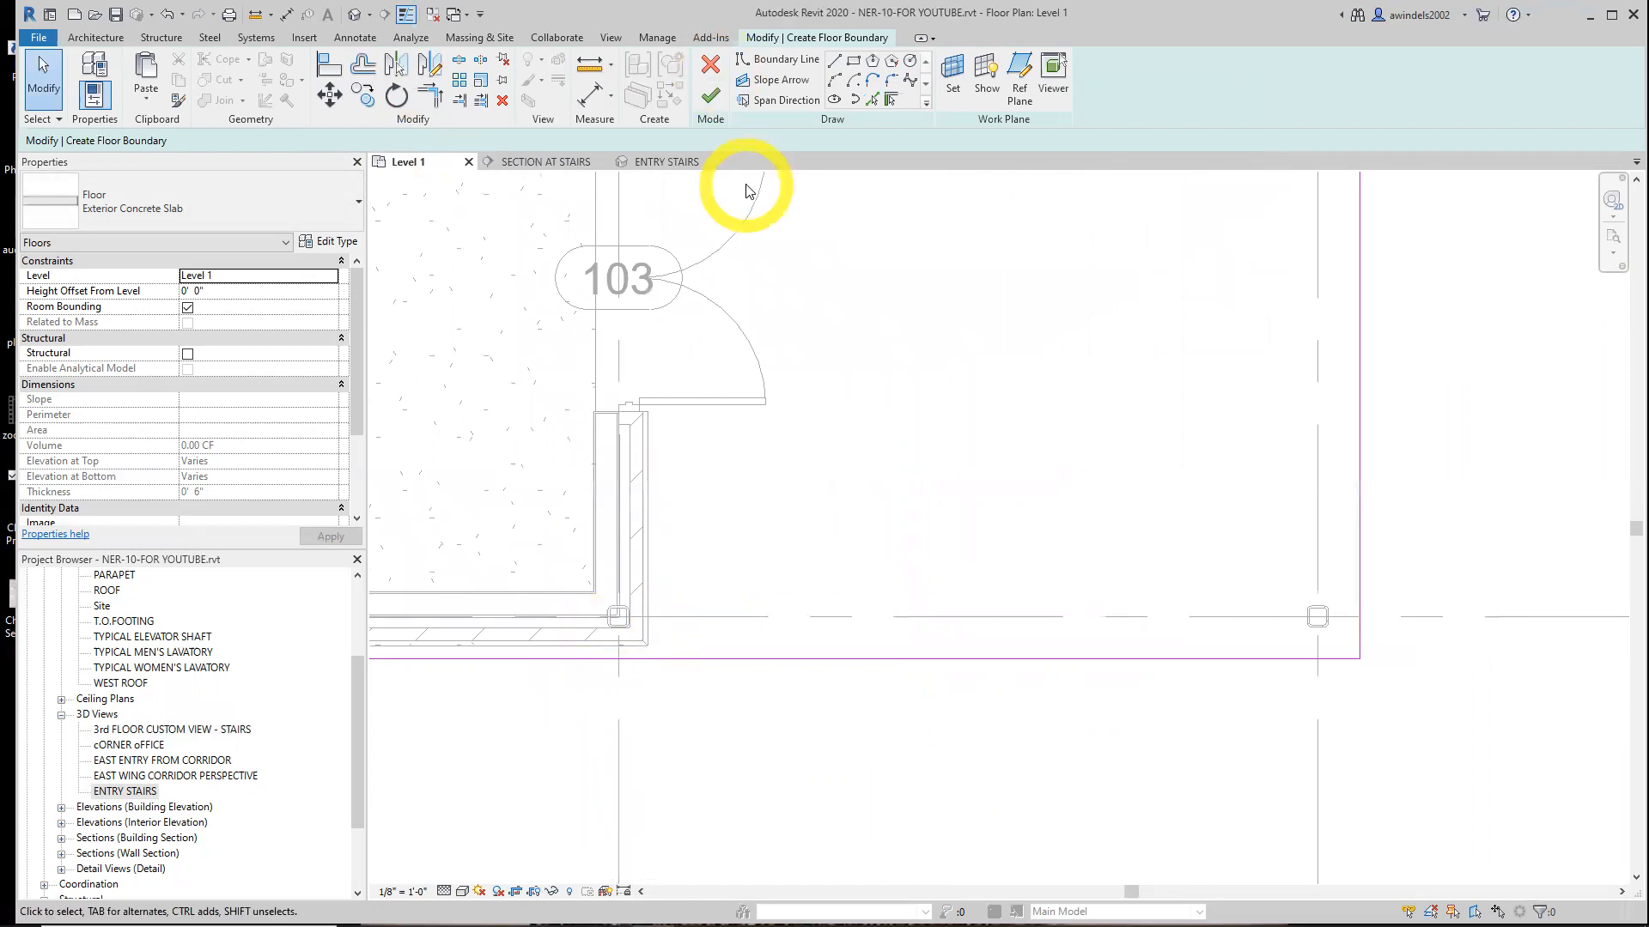
{"action": "left_click", "coordinate": [893, 99]}
{"action": "left_click", "coordinate": [642, 460]}
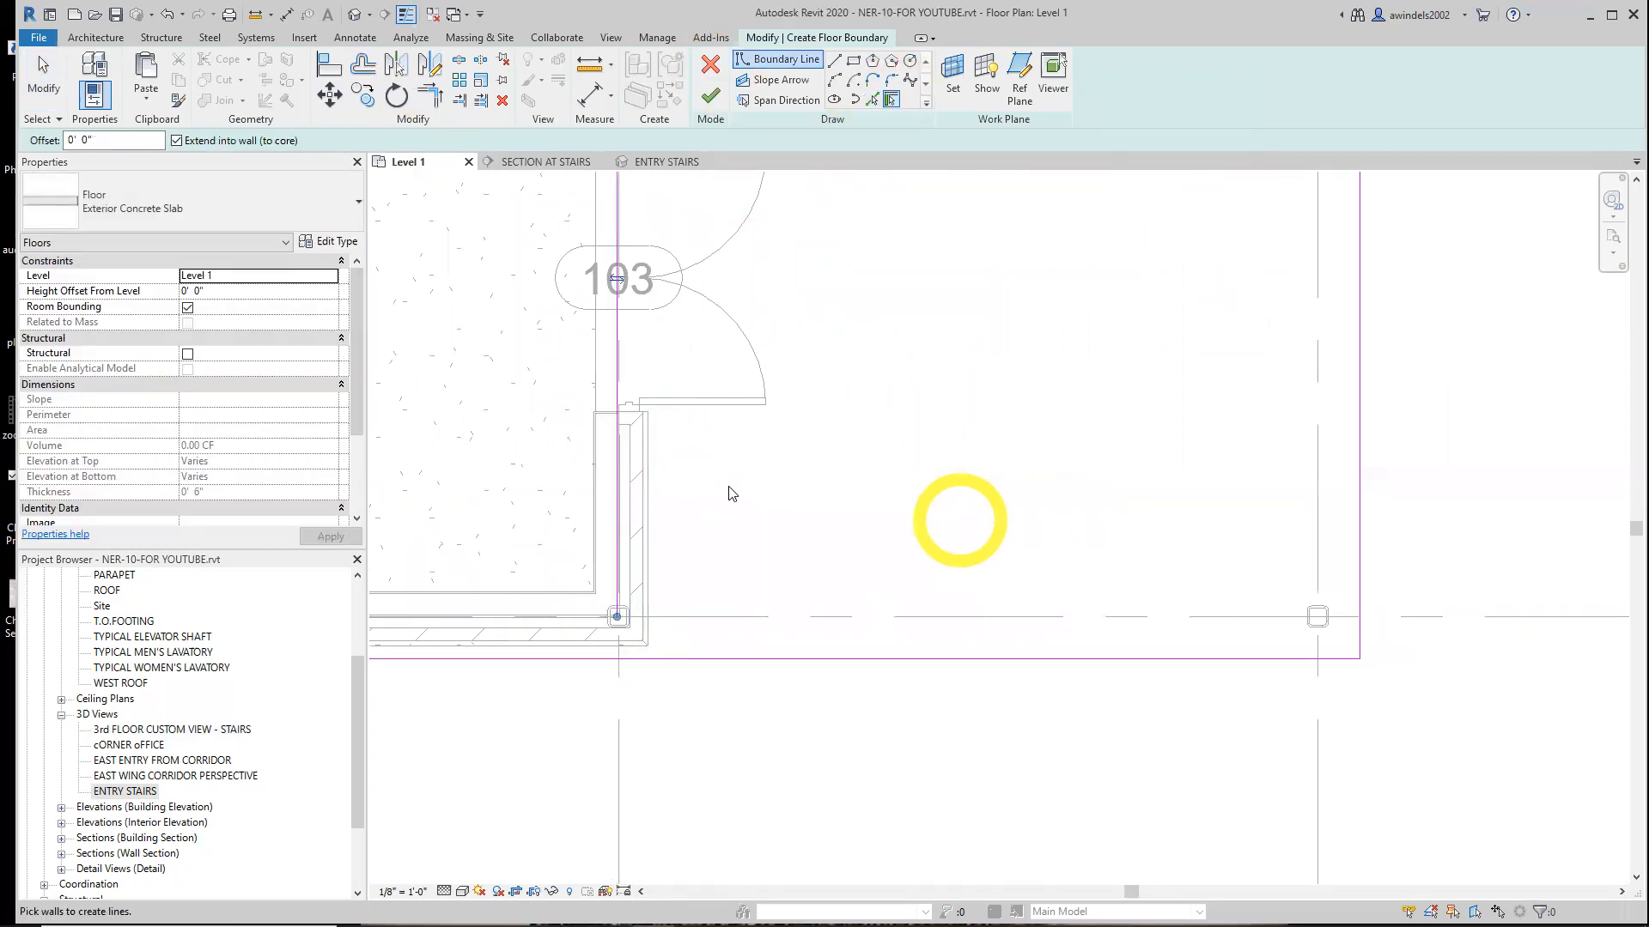
{"action": "left_click", "coordinate": [620, 280]}
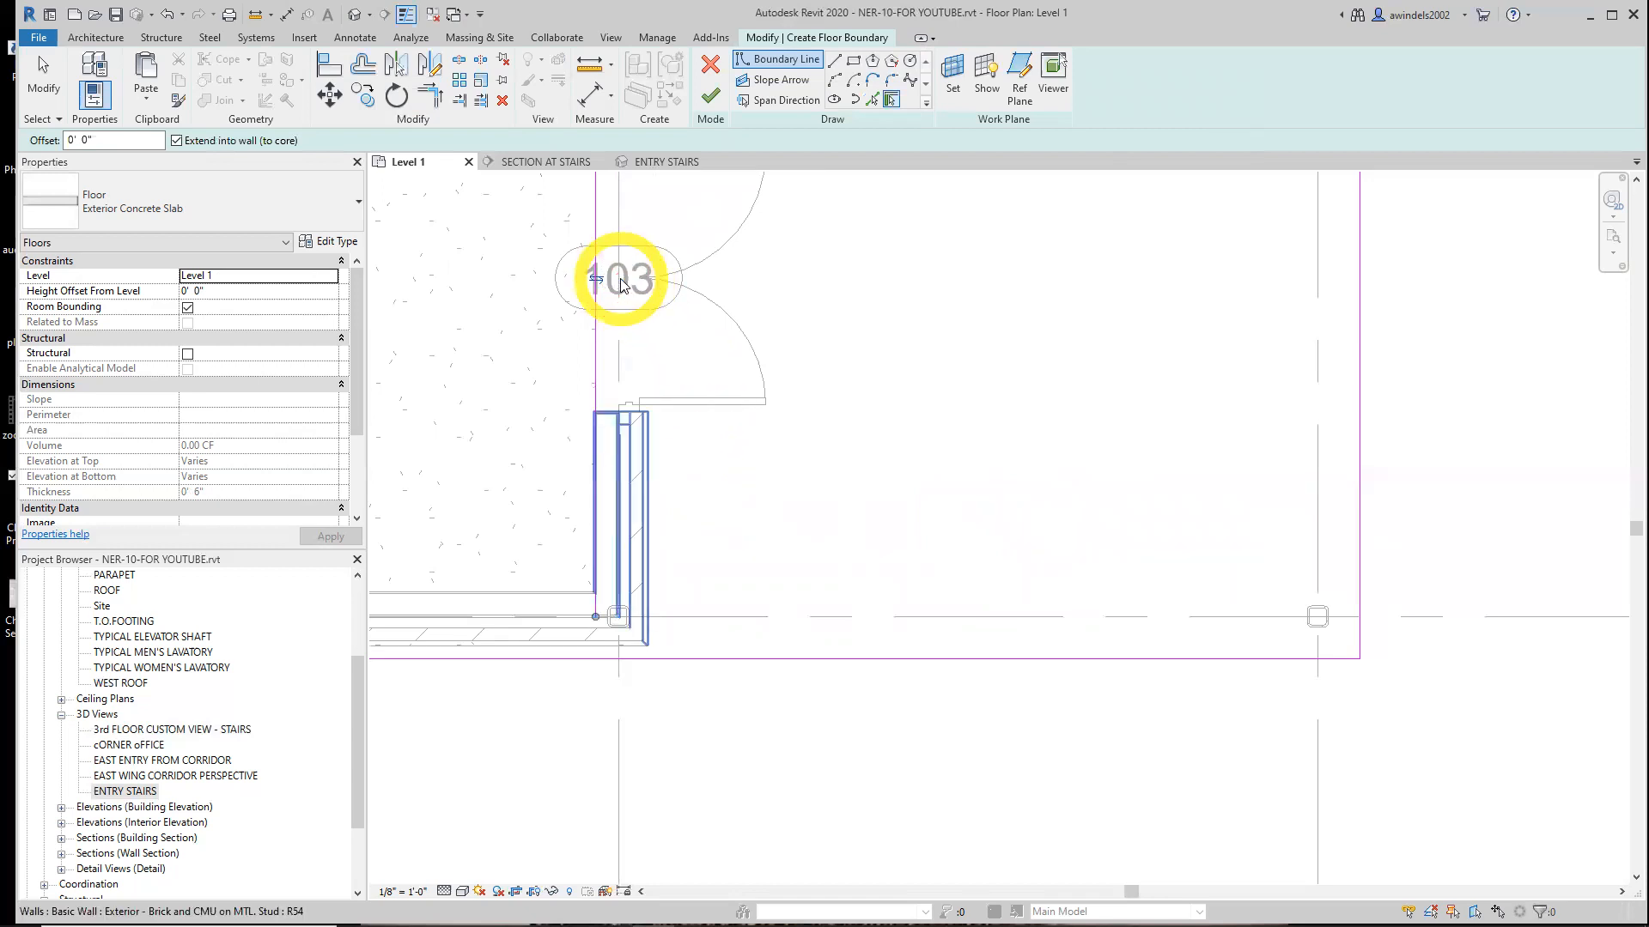
{"action": "left_click", "coordinate": [601, 280]}
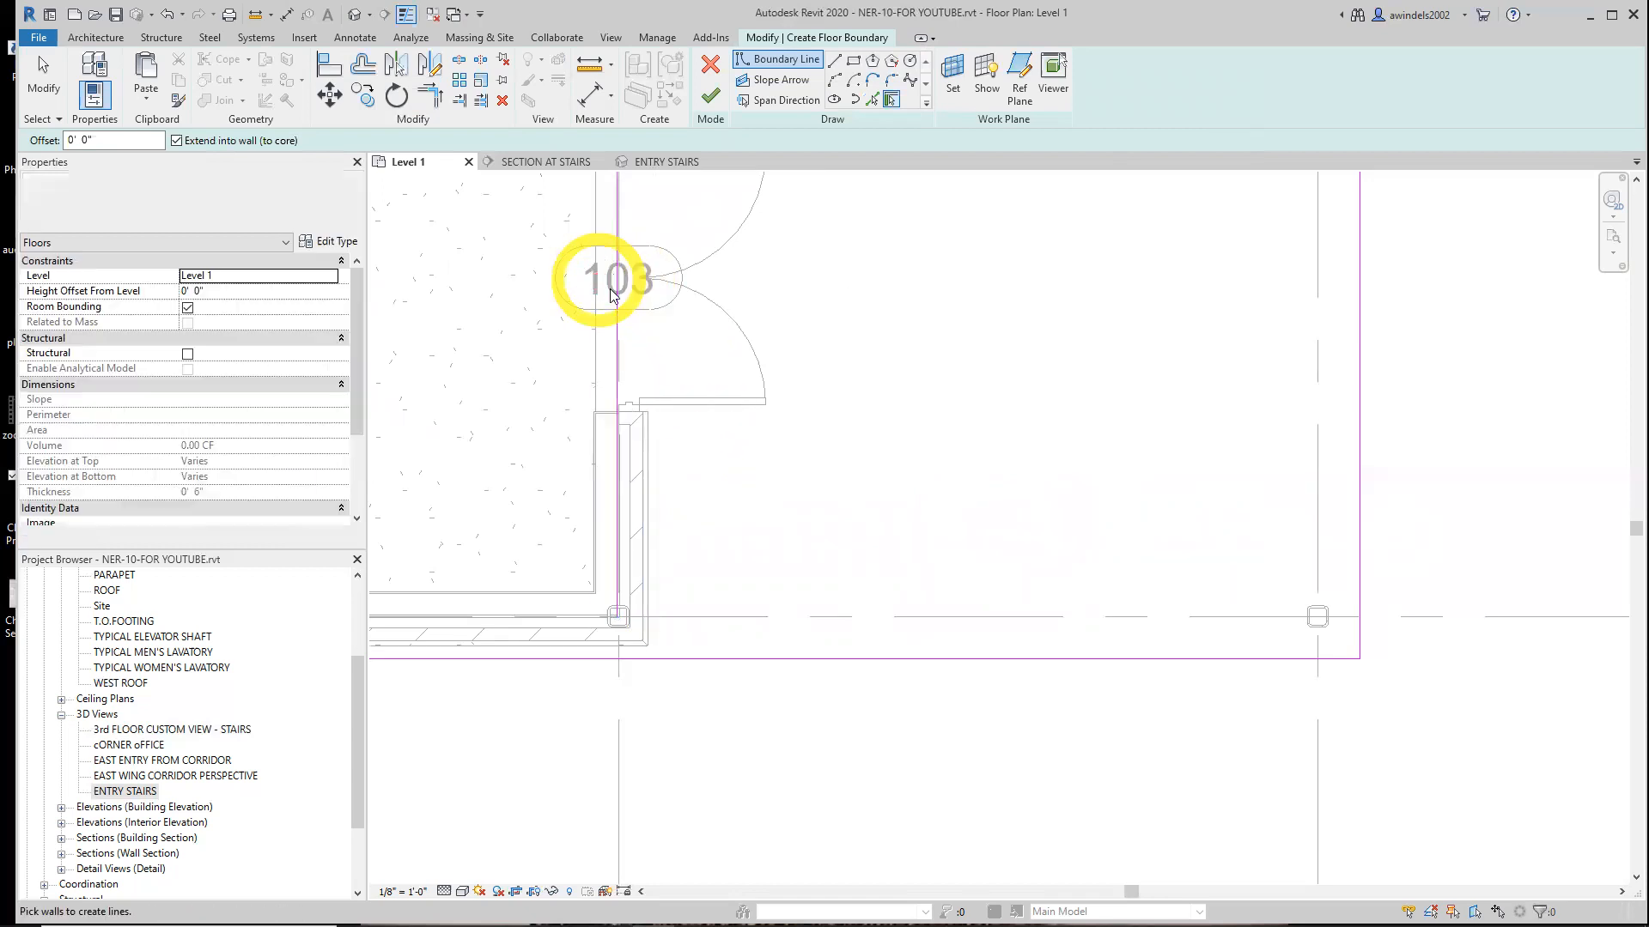
{"action": "key", "text": "Escape"}
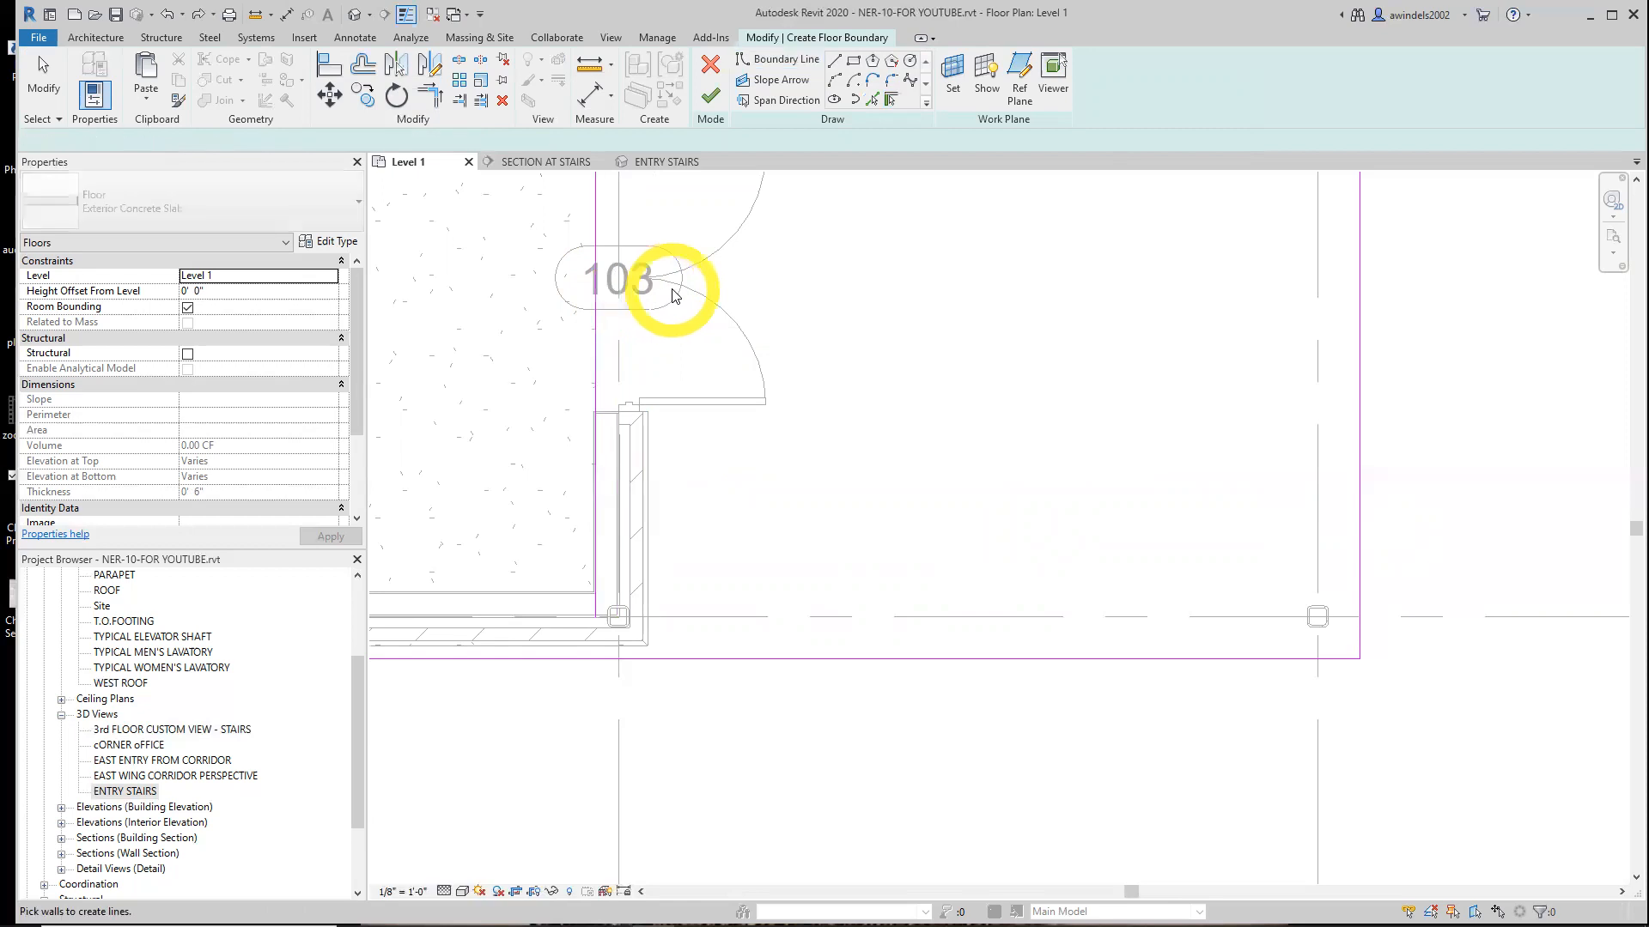
{"action": "key", "text": "ctrl+z"}
Pick the exterior wall face beside room 103 as a boundary line and extend it down to the southern edge
{"action": "left_click", "coordinate": [872, 99]}
{"action": "left_click", "coordinate": [647, 462]}
{"action": "mouse_move", "coordinate": [642, 644]}
{"action": "left_mouse_down"}
{"action": "mouse_move", "coordinate": [640, 710]}
{"action": "mouse_move", "coordinate": [642, 658]}
{"action": "left_mouse_up"}
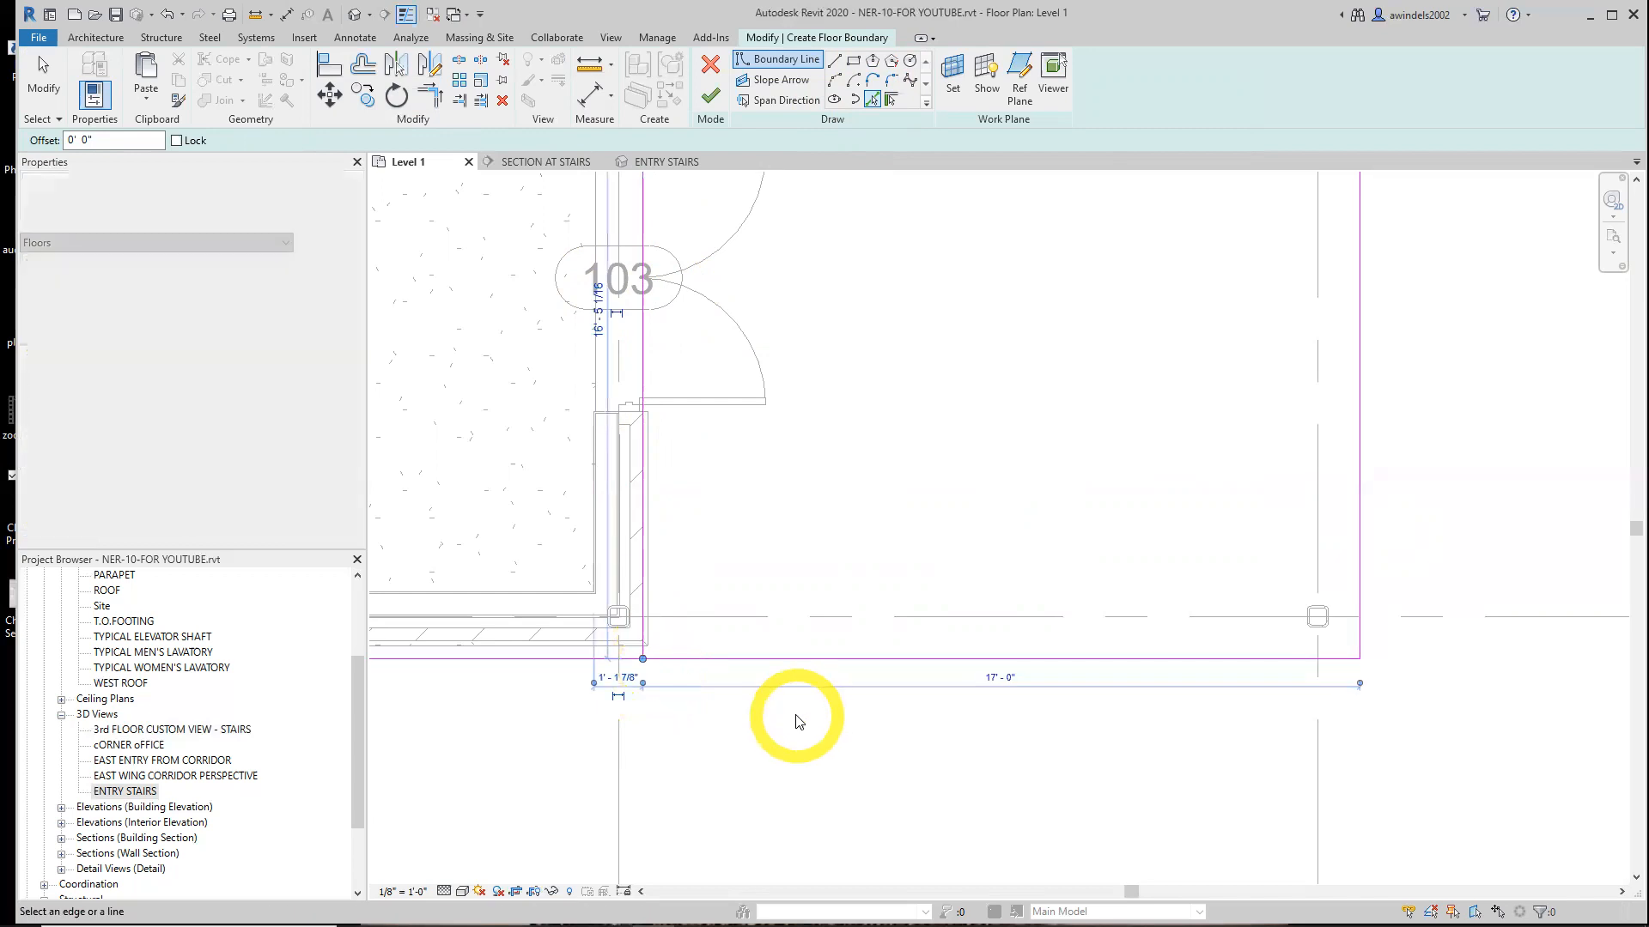
{"action": "scroll", "coordinate": [781, 719], "scroll_direction": "down", "scroll_amount": 6}
{"action": "scroll", "coordinate": [777, 653], "scroll_direction": "up", "scroll_amount": 3}
{"action": "middle_click_drag", "start_coordinate": [832, 547], "coordinate": [842, 541]}
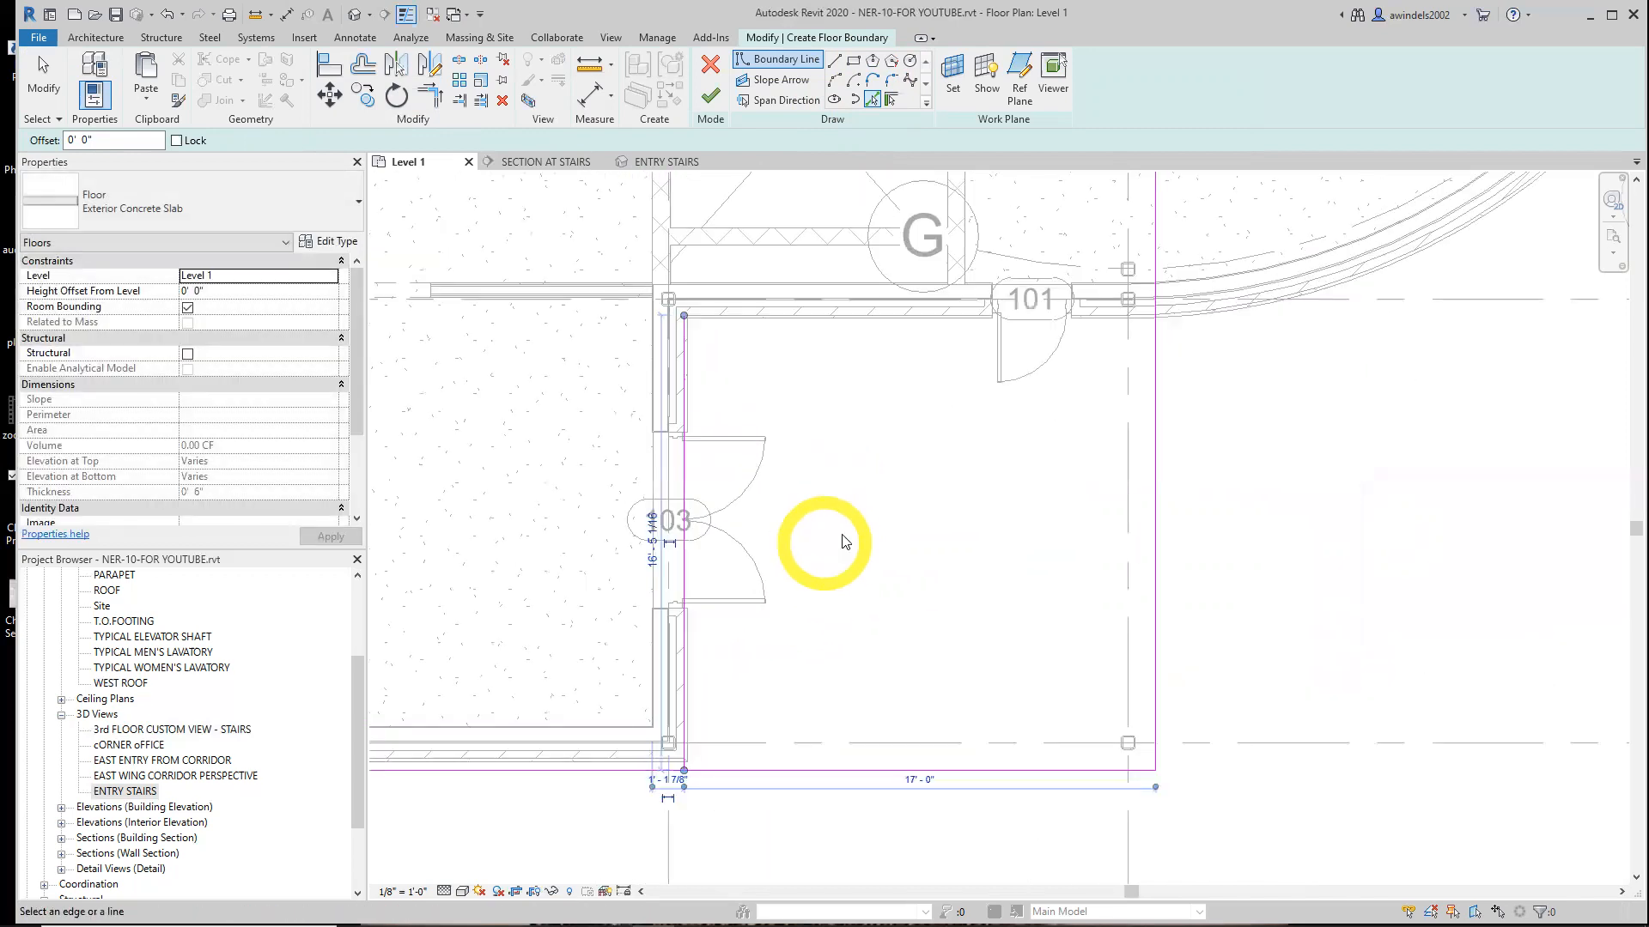
Pick the wall face beside room 101 as the northern boundary and trim it with the eastern edge into a corner
{"action": "left_click", "coordinate": [871, 101]}
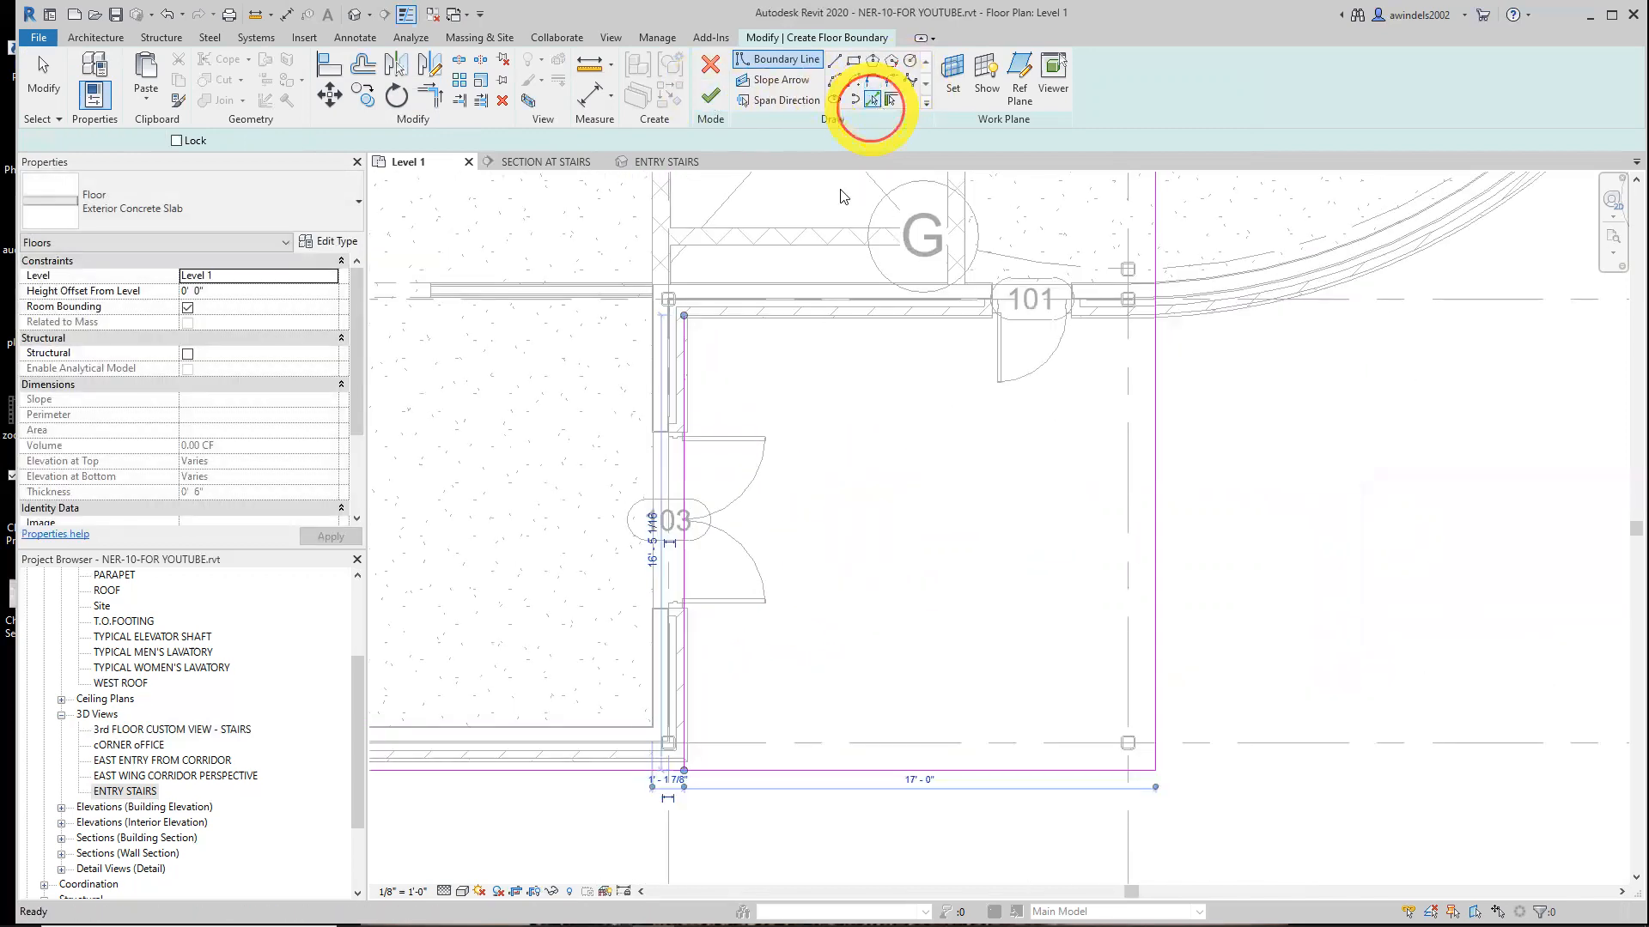
{"action": "left_click", "coordinate": [853, 318]}
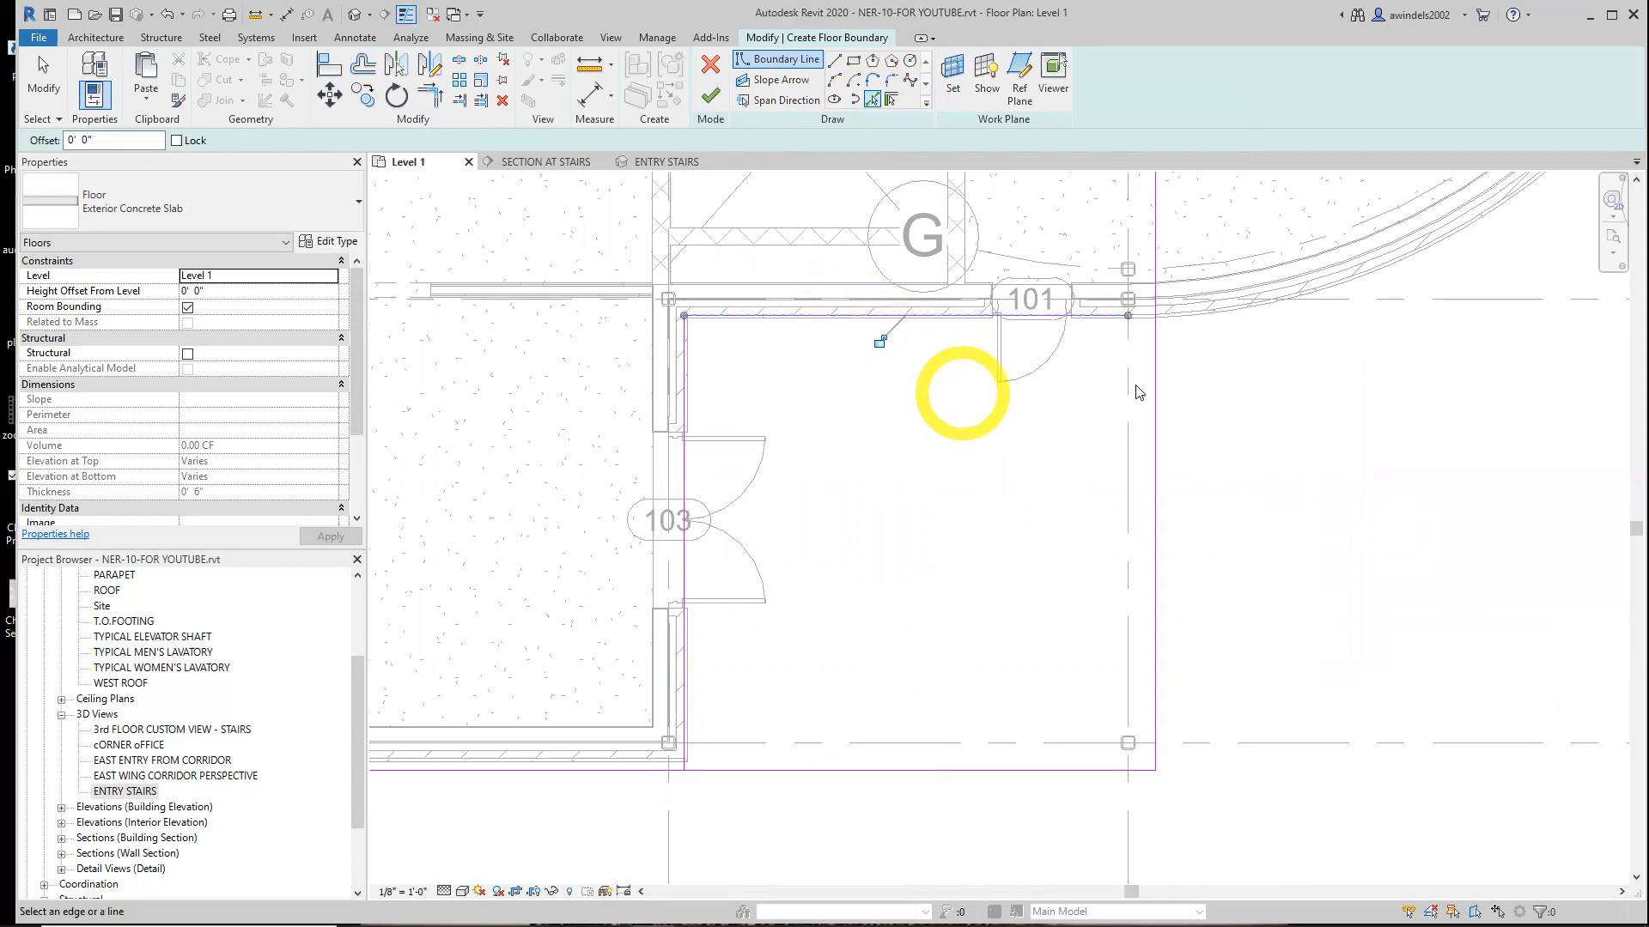
{"action": "left_click", "coordinate": [1134, 316]}
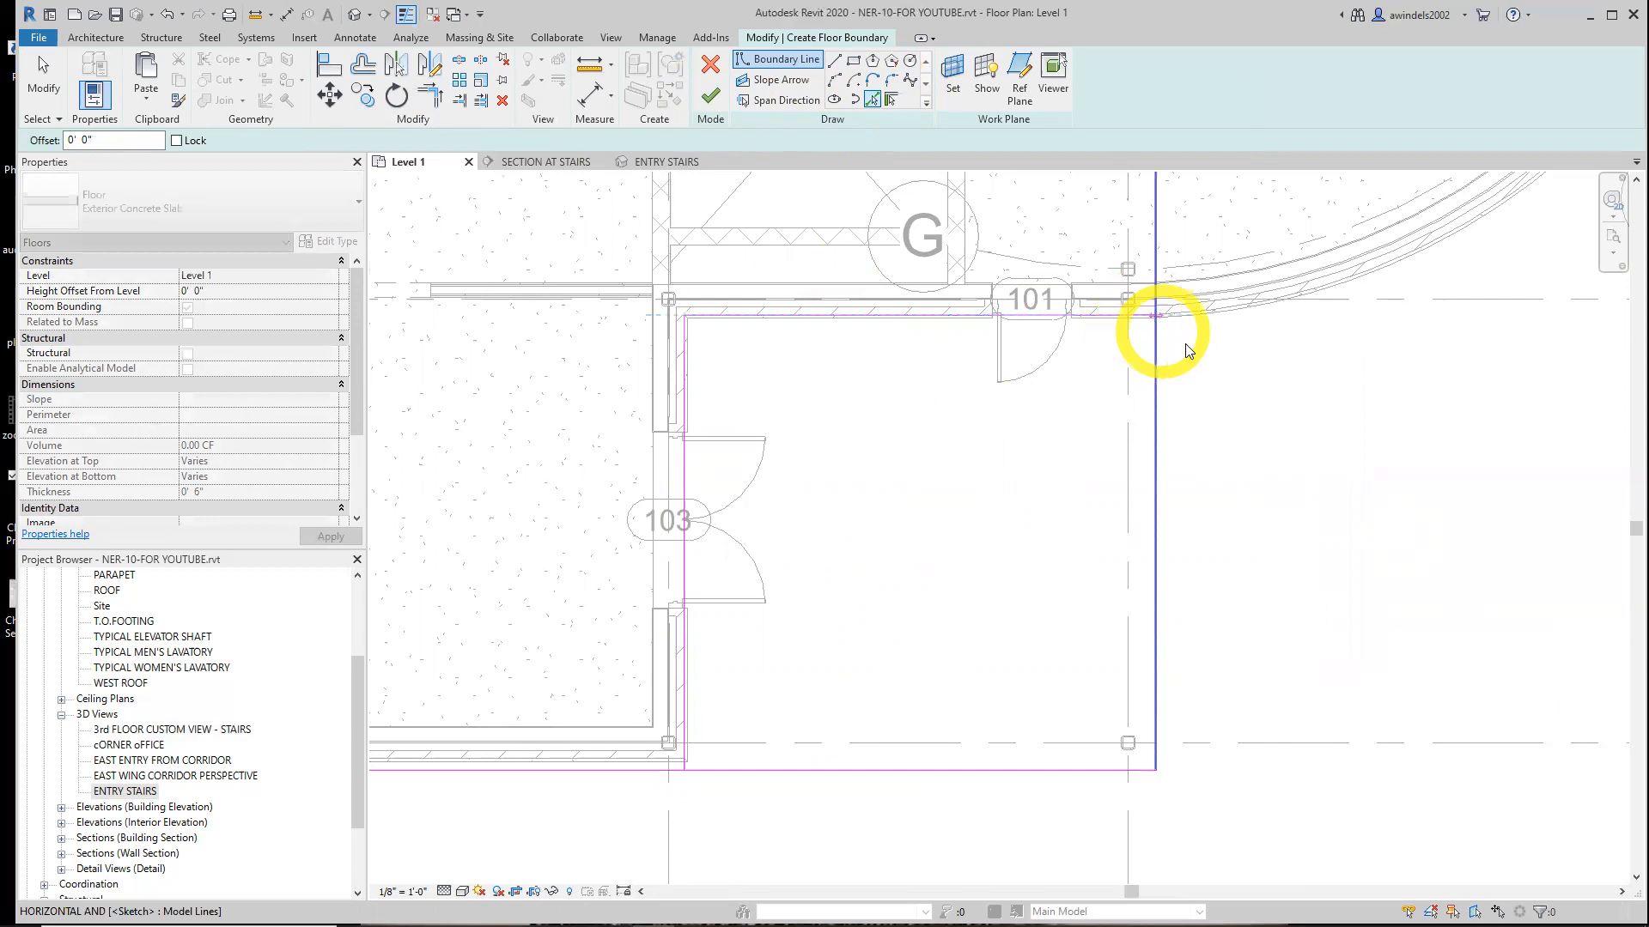
{"action": "scroll", "coordinate": [1189, 361], "scroll_direction": "up", "scroll_amount": 1}
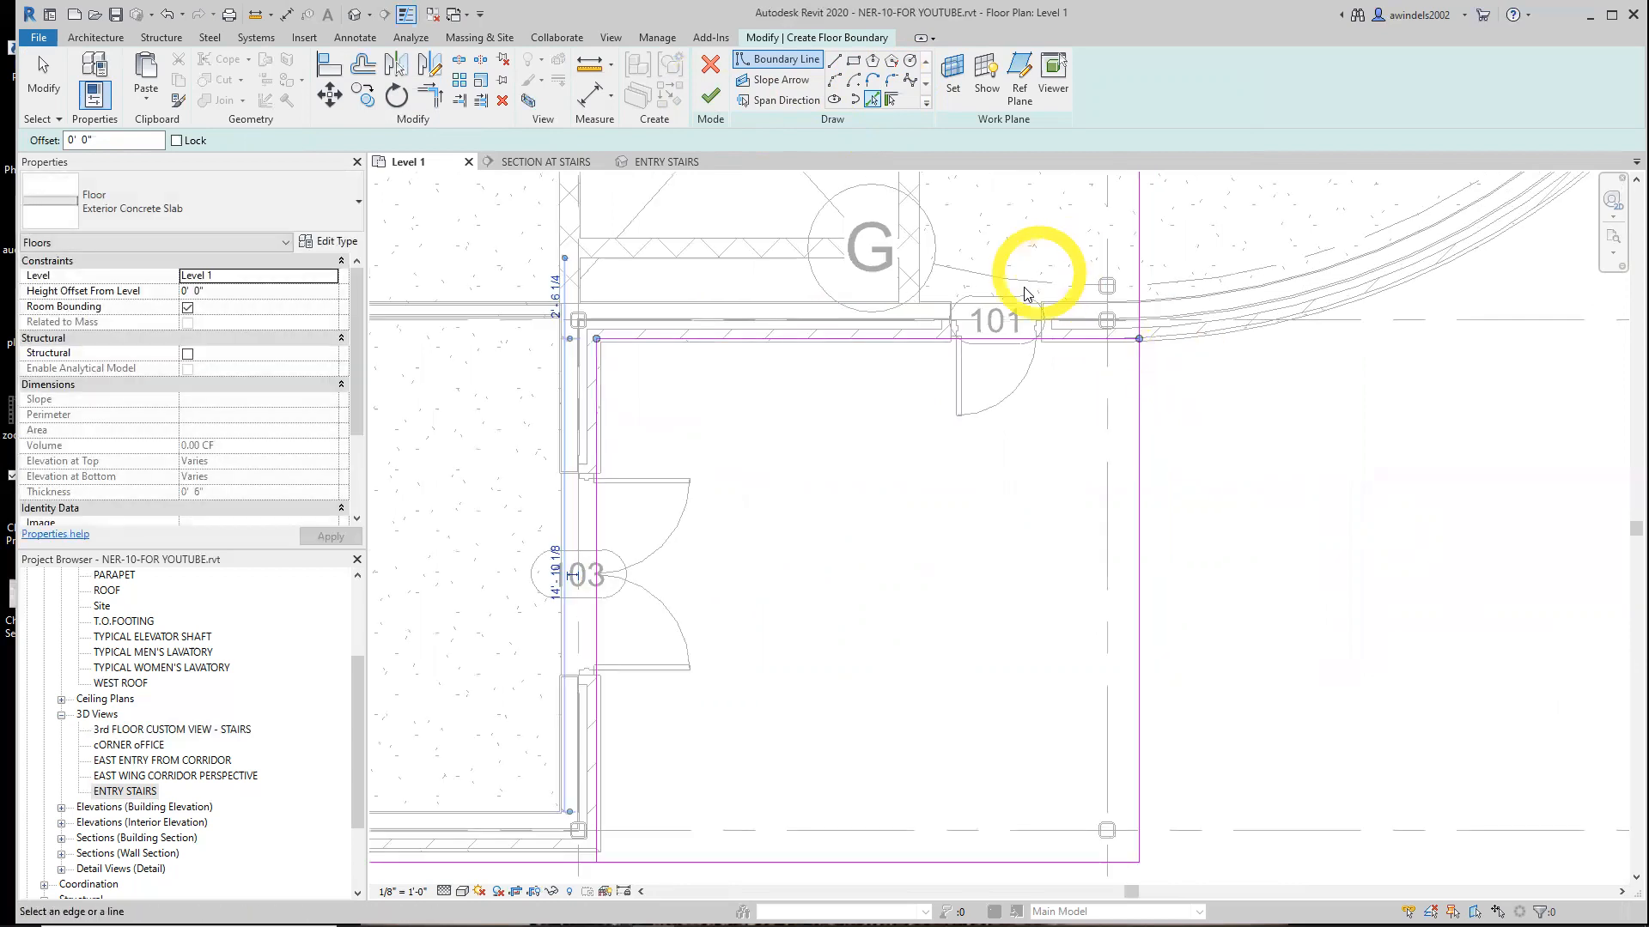
{"action": "middle_click_drag", "start_coordinate": [1048, 499], "coordinate": [1049, 489]}
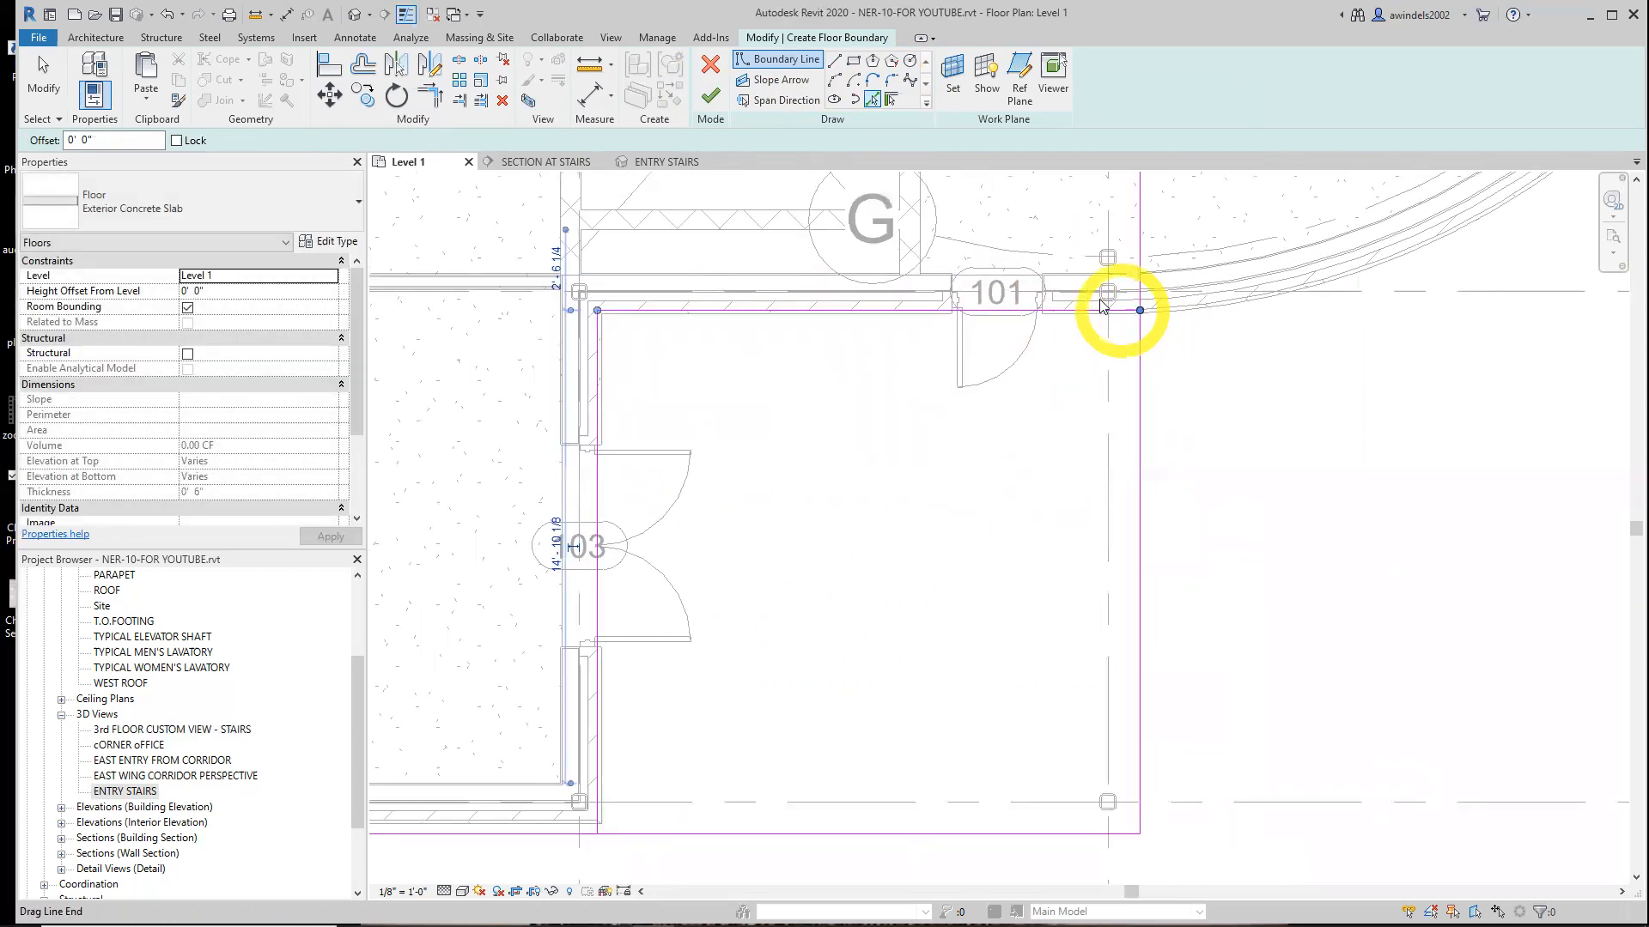
{"action": "left_click", "coordinate": [425, 109]}
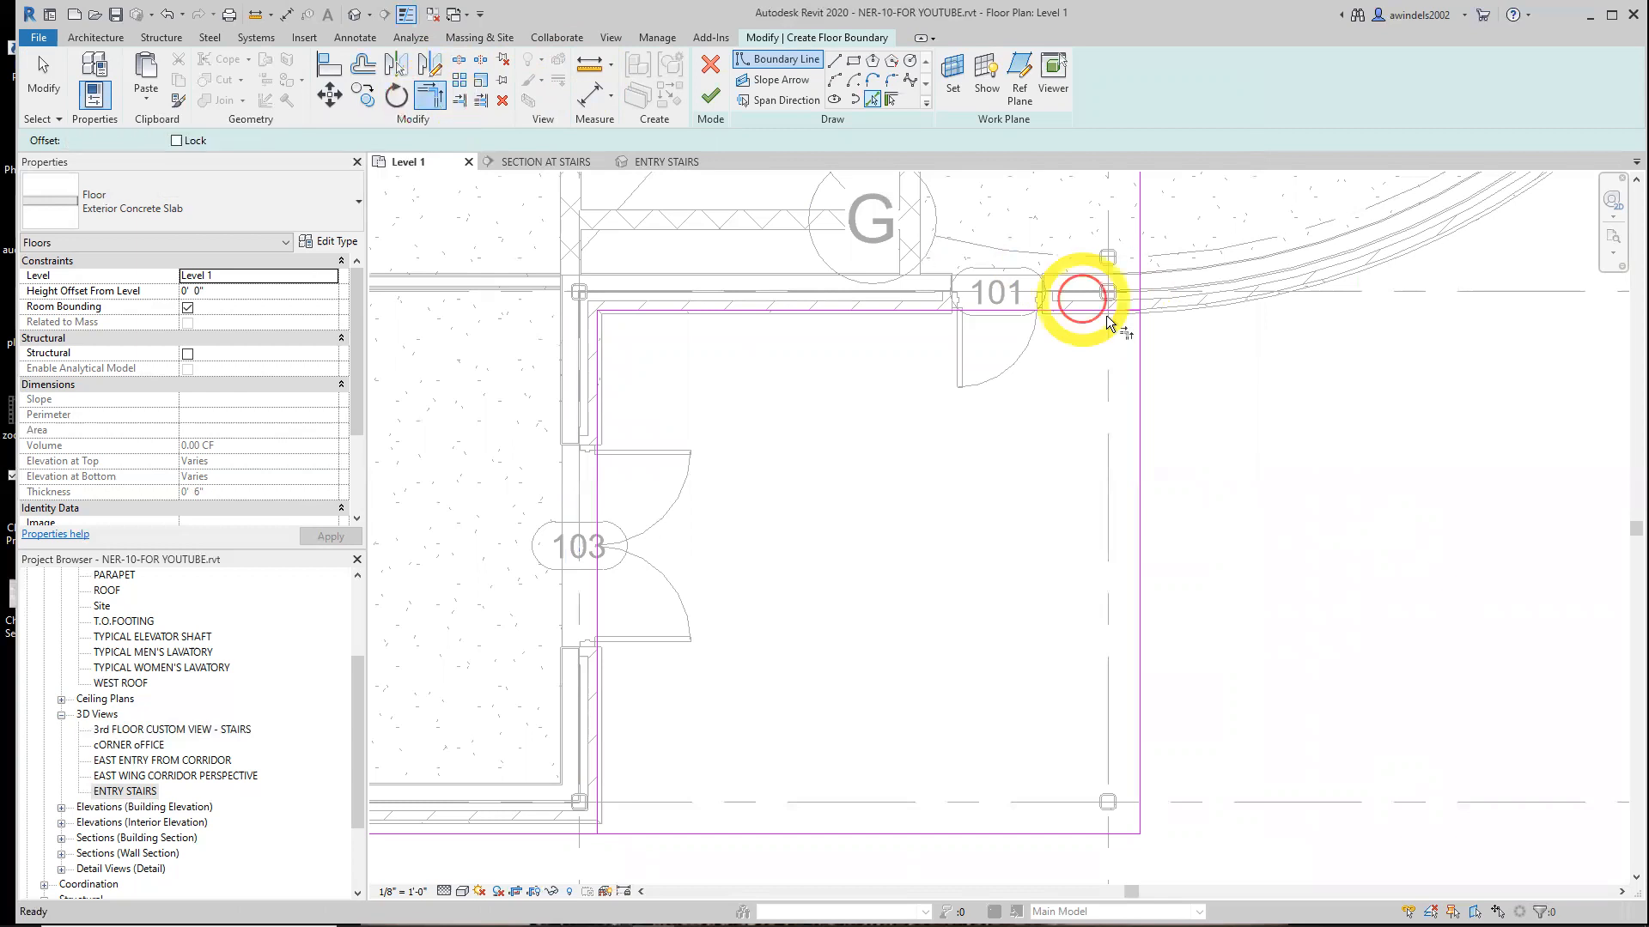
{"action": "left_click", "coordinate": [1115, 313]}
{"action": "left_click", "coordinate": [1142, 348]}
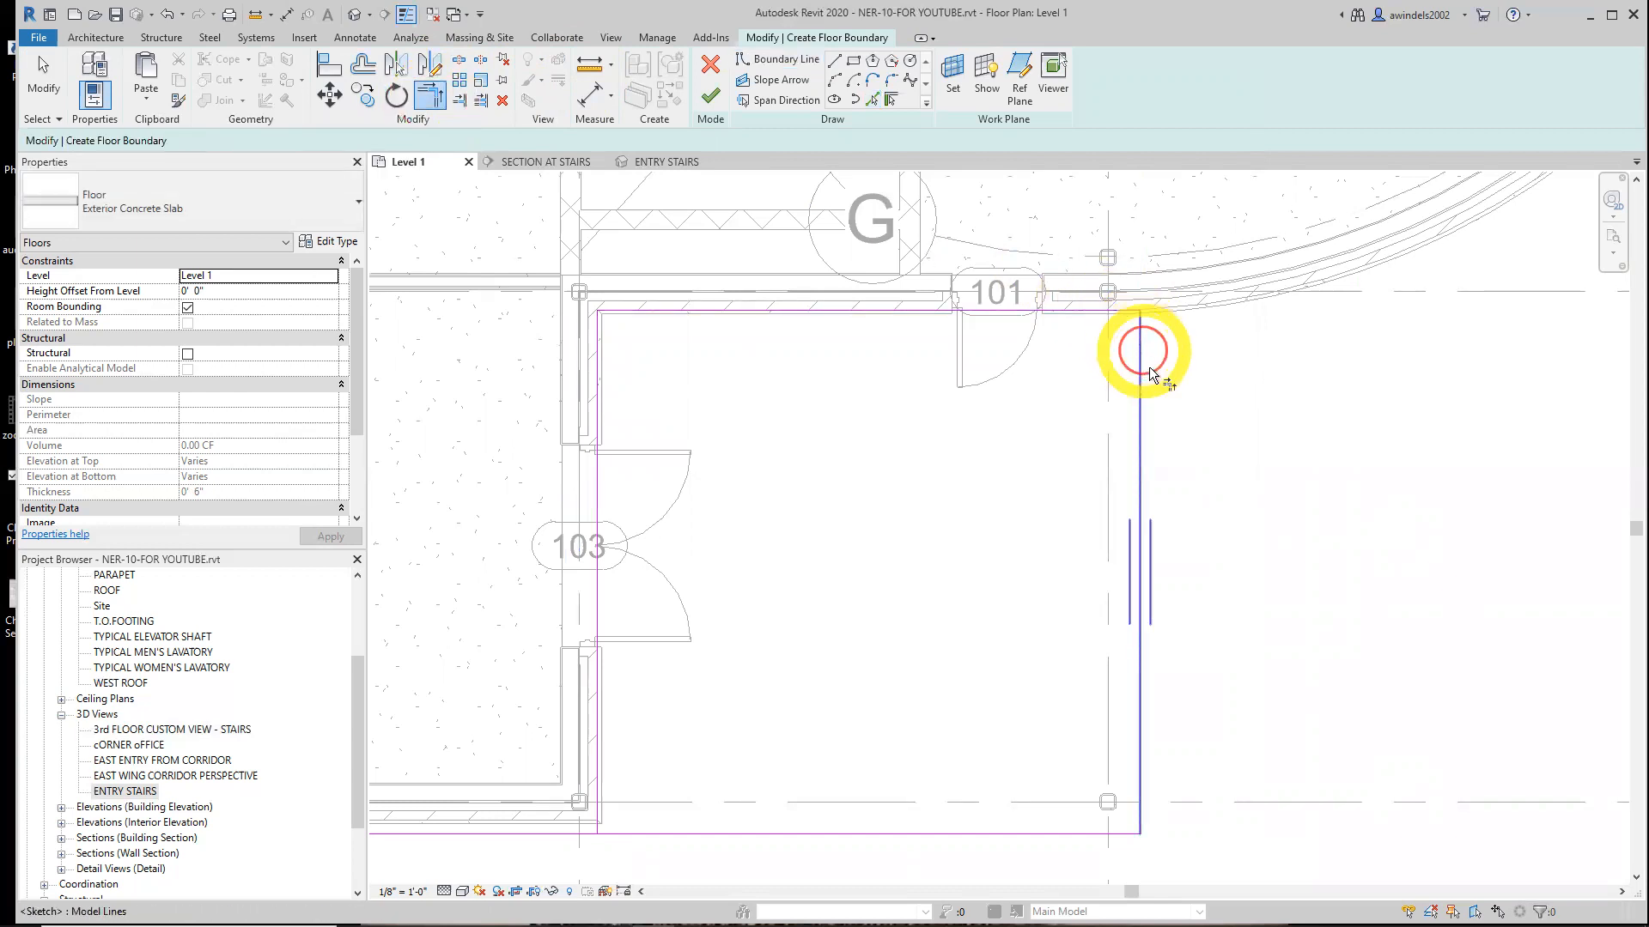
Trim the southern and western boundary lines into a corner, then finish the slab without attaching walls to it
{"action": "middle_click_drag", "start_coordinate": [992, 522], "coordinate": [1039, 430]}
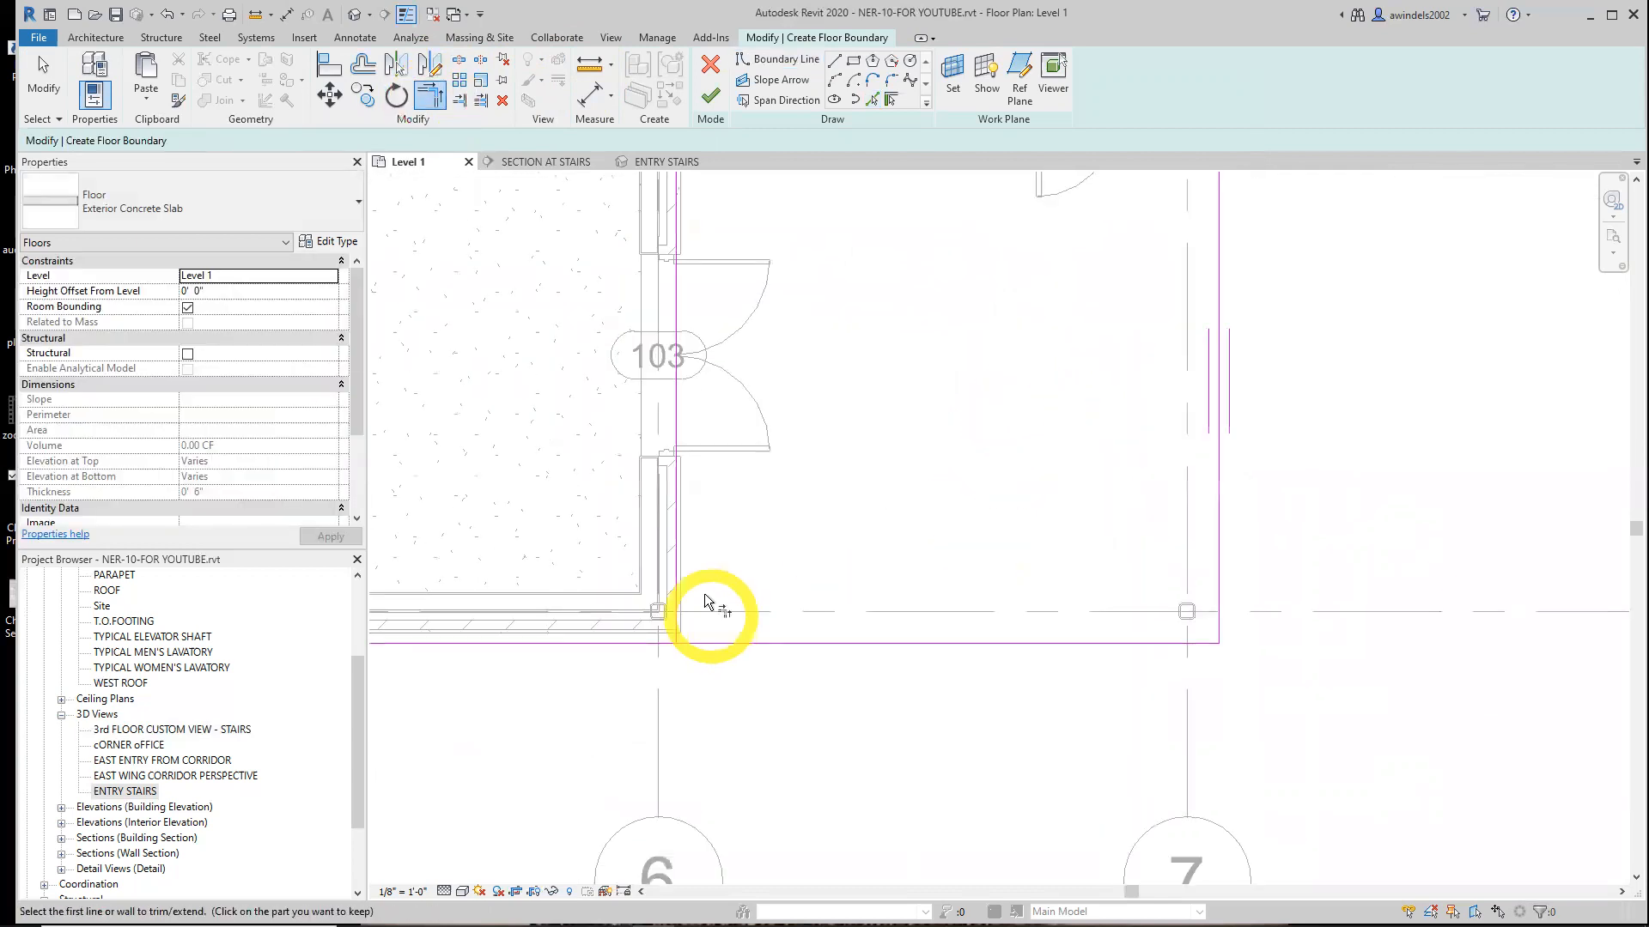
{"action": "left_click", "coordinate": [679, 591]}
{"action": "left_click", "coordinate": [717, 644]}
{"action": "scroll", "coordinate": [827, 572], "scroll_direction": "down", "scroll_amount": 2}
{"action": "middle_click_drag", "start_coordinate": [834, 562], "coordinate": [804, 601]}
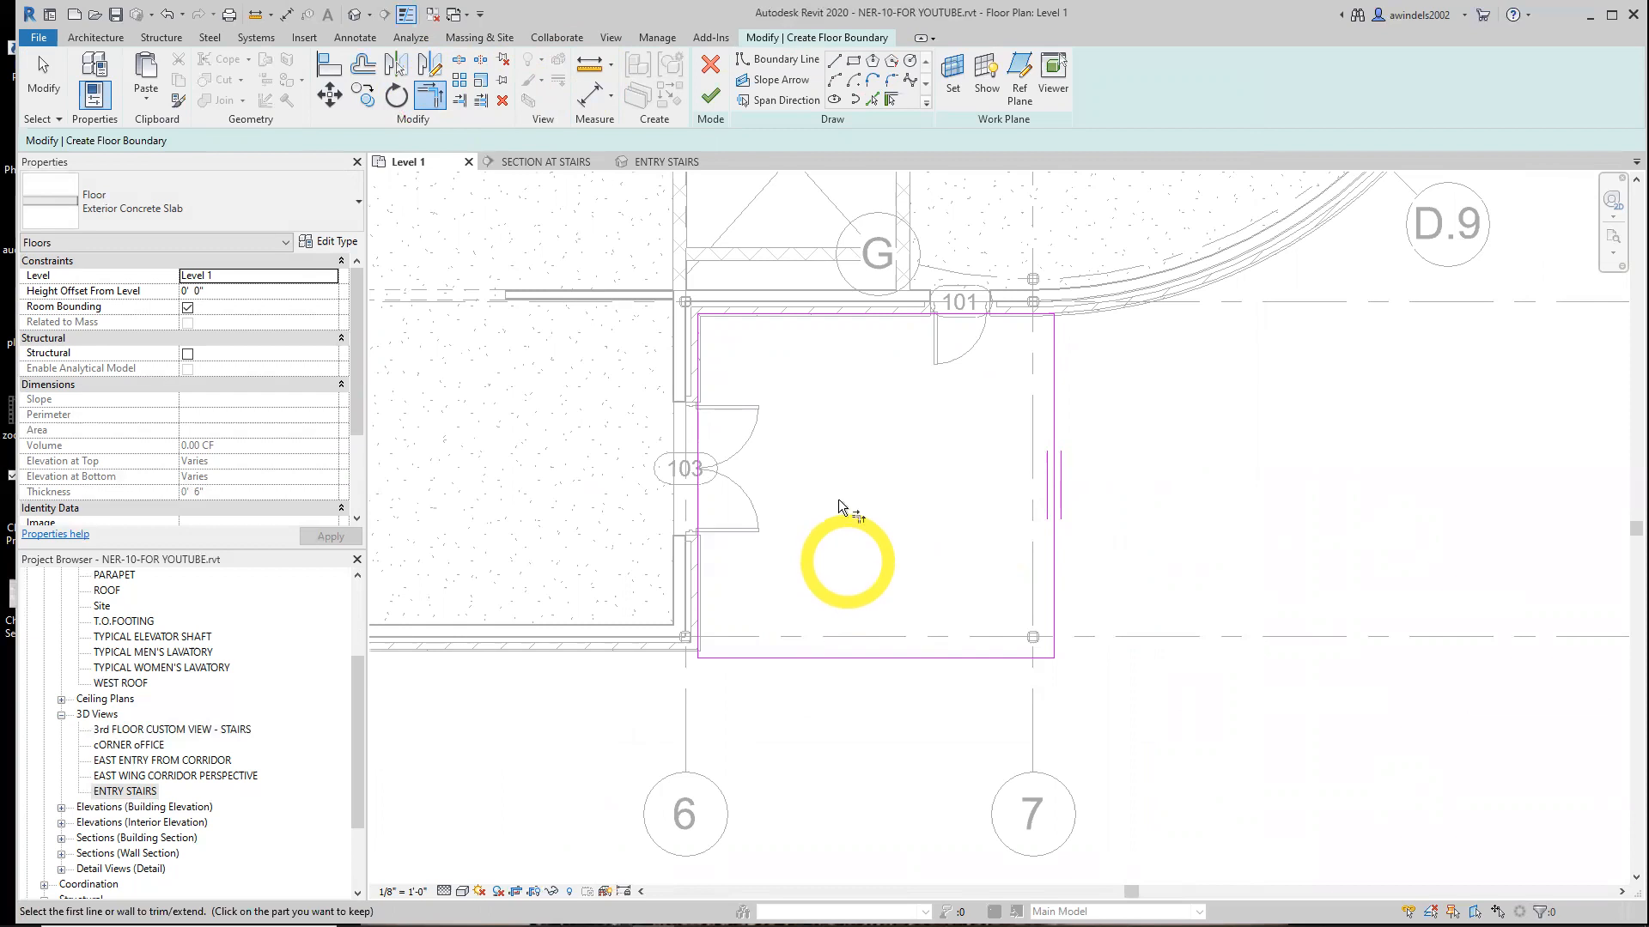
{"action": "left_click", "coordinate": [710, 96]}
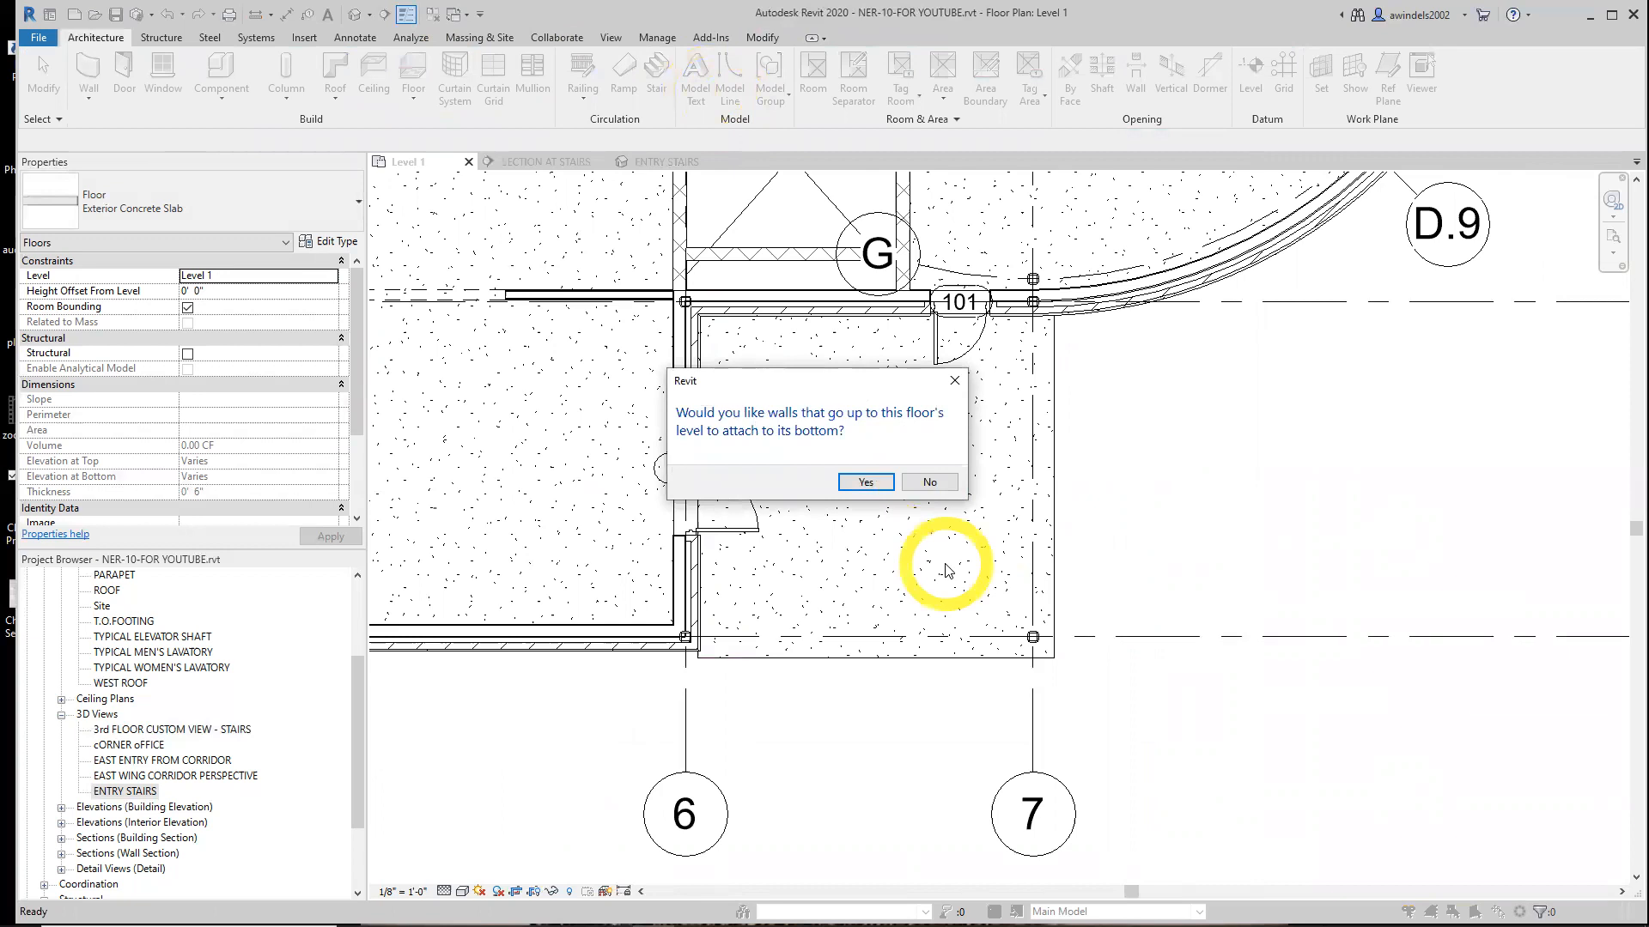
{"action": "left_click", "coordinate": [931, 483]}
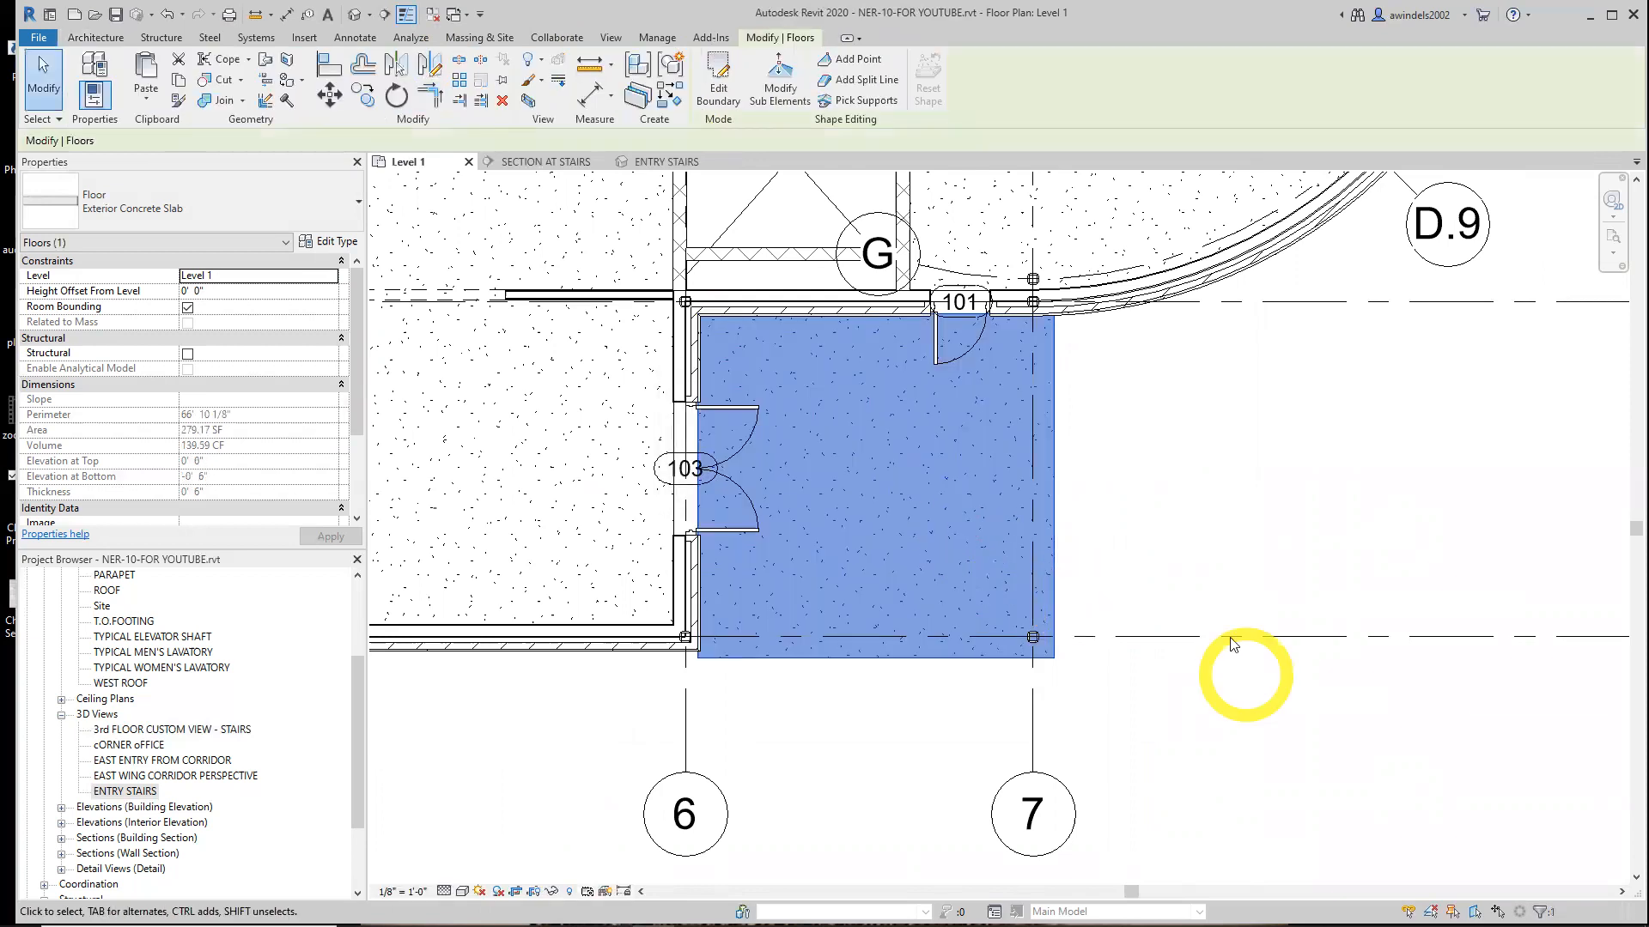
Open the default 3D view and zoom in to inspect the new entry slab beneath the canopy
{"action": "middle_click_drag", "start_coordinate": [1219, 598], "coordinate": [1143, 624]}
{"action": "left_click_drag", "start_coordinate": [356, 756], "coordinate": [357, 823]}
{"action": "left_click", "coordinate": [44, 761]}
{"action": "double_click", "coordinate": [95, 776]}
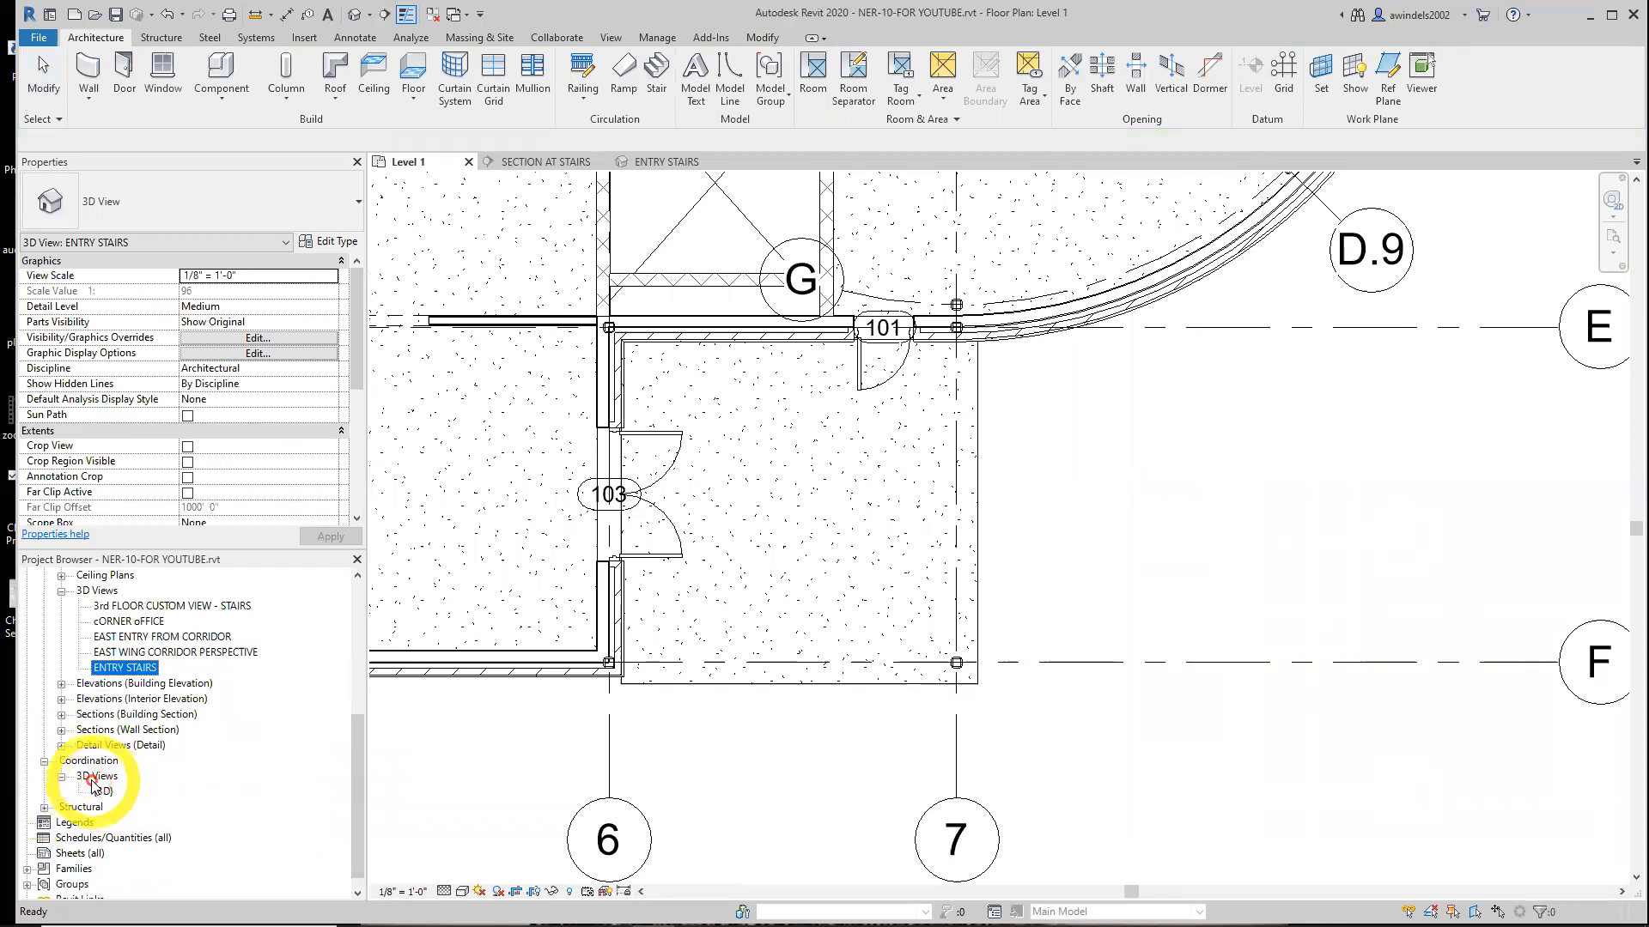
{"action": "double_click", "coordinate": [102, 791]}
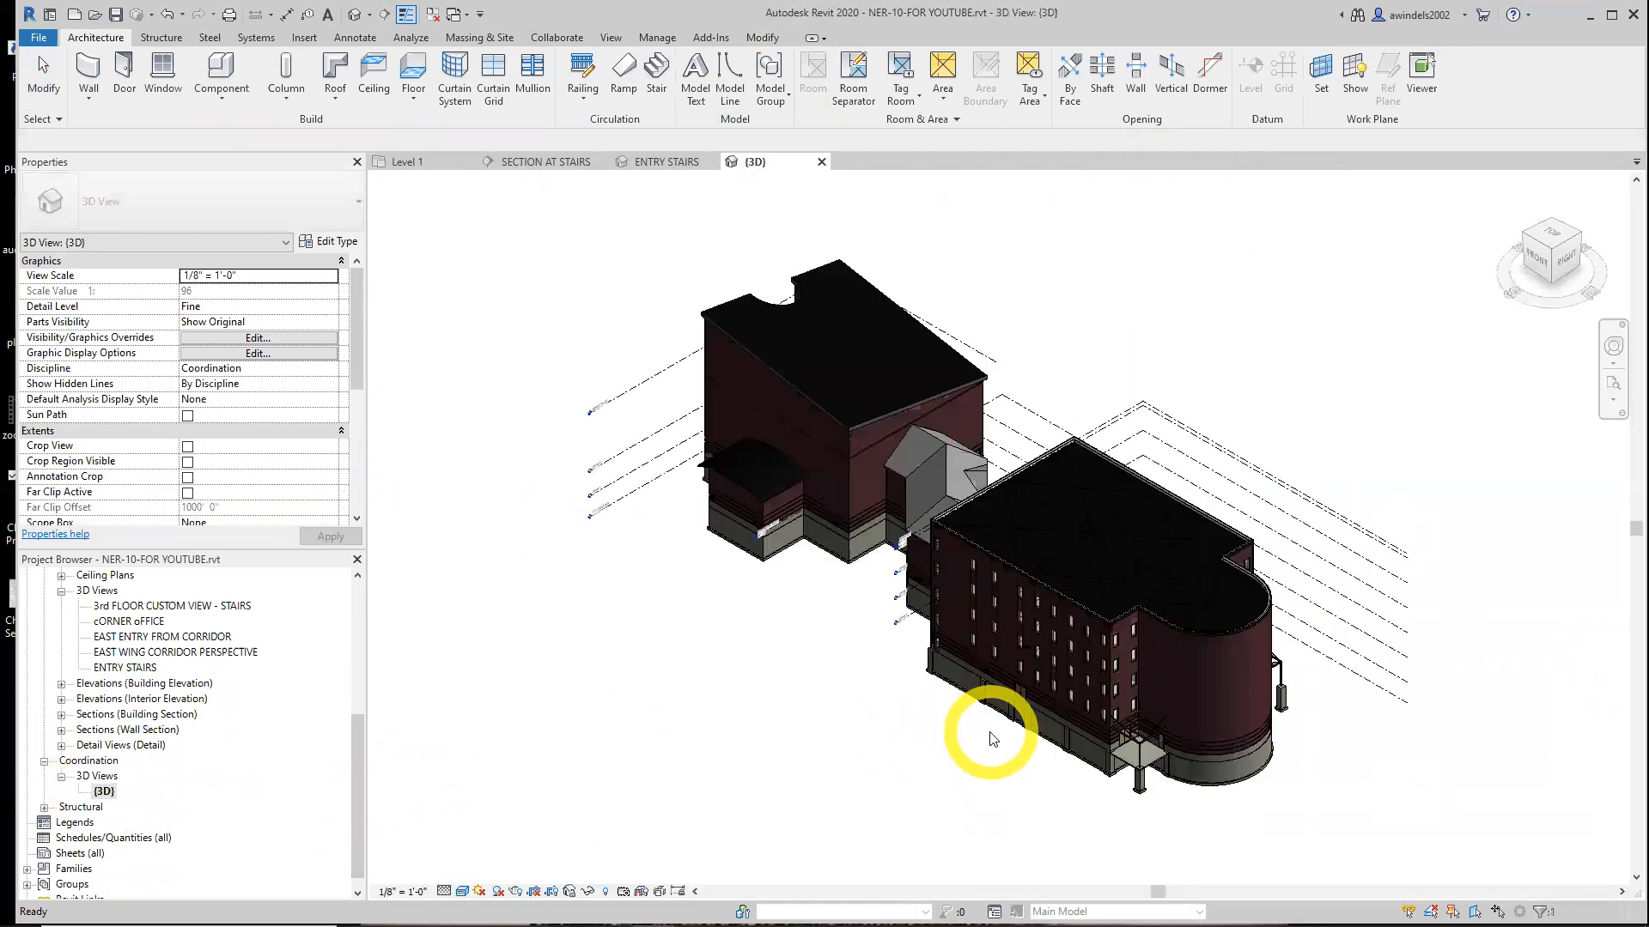
{"action": "scroll", "coordinate": [1155, 795], "scroll_direction": "up", "scroll_amount": 5}
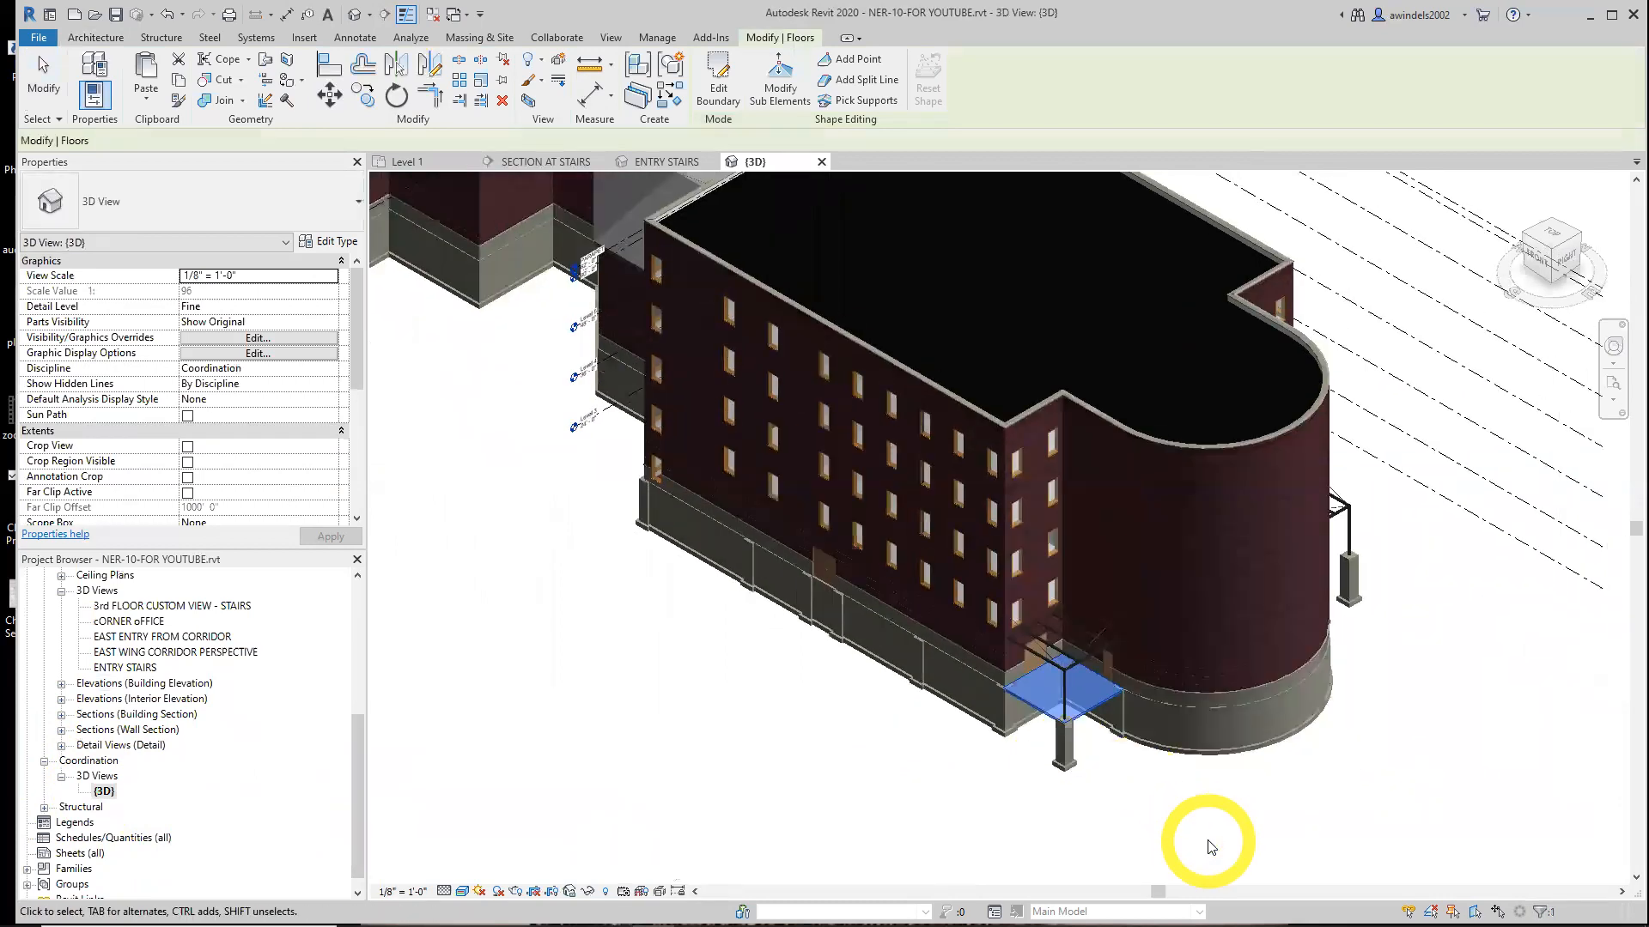
{"action": "scroll", "coordinate": [1230, 739], "scroll_direction": "up", "scroll_amount": 4}
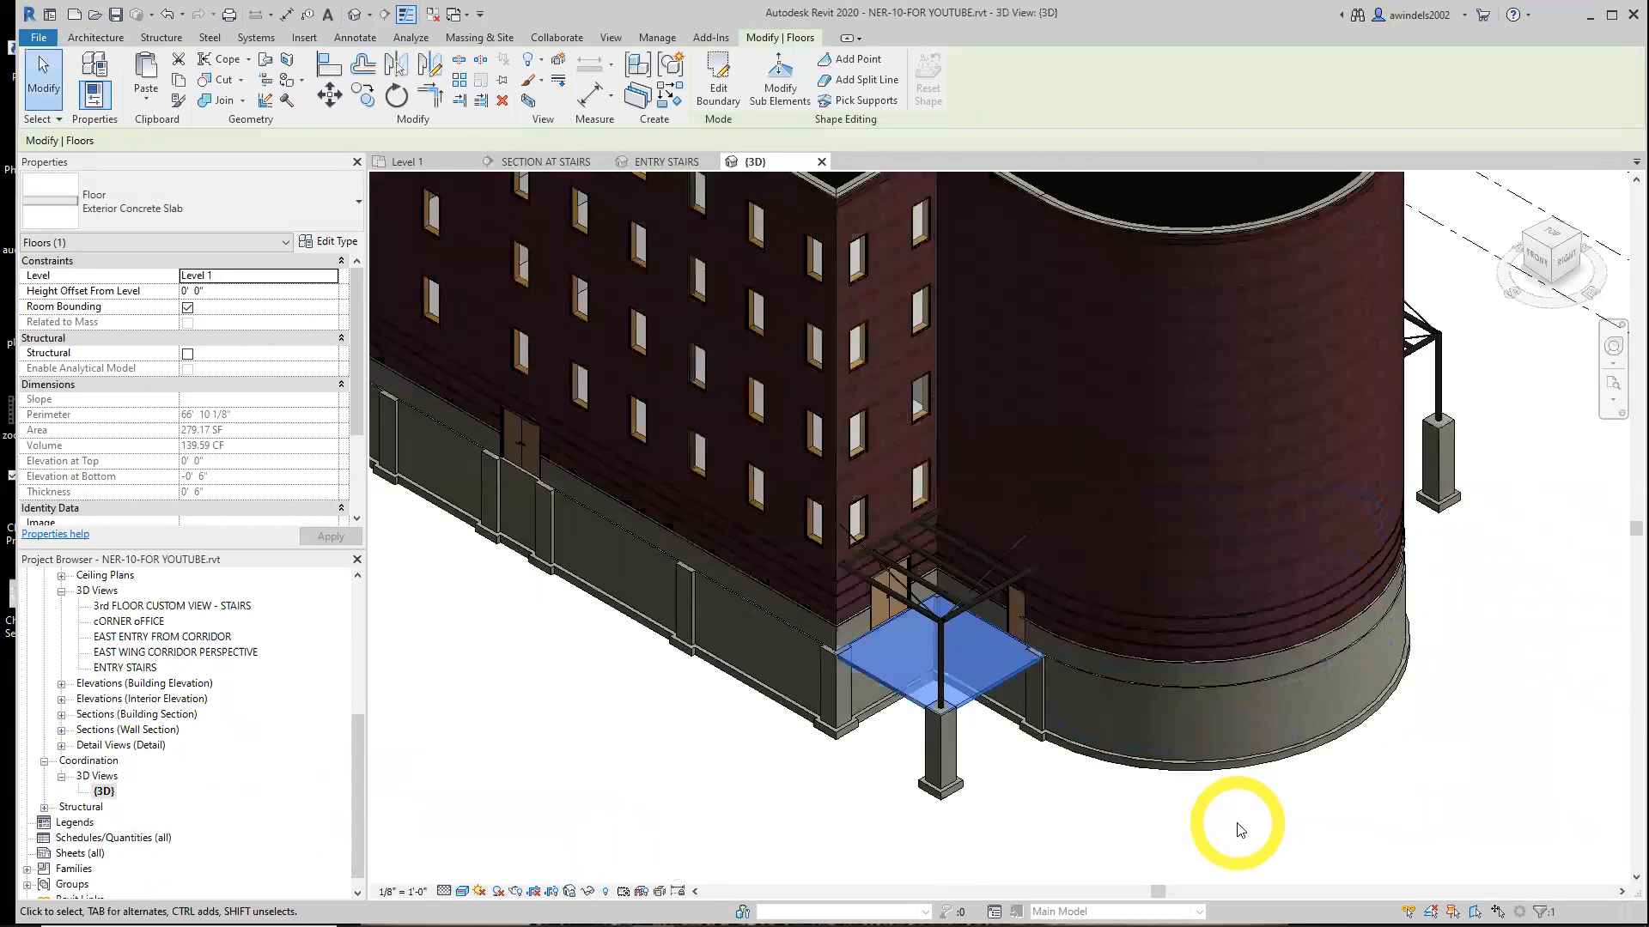
{"action": "scroll", "coordinate": [925, 734], "scroll_direction": "up", "scroll_amount": 1}
{"action": "middle_click_drag", "start_coordinate": [971, 765], "coordinate": [1125, 795]}
{"action": "scroll", "coordinate": [1138, 795], "scroll_direction": "up", "scroll_amount": 1}
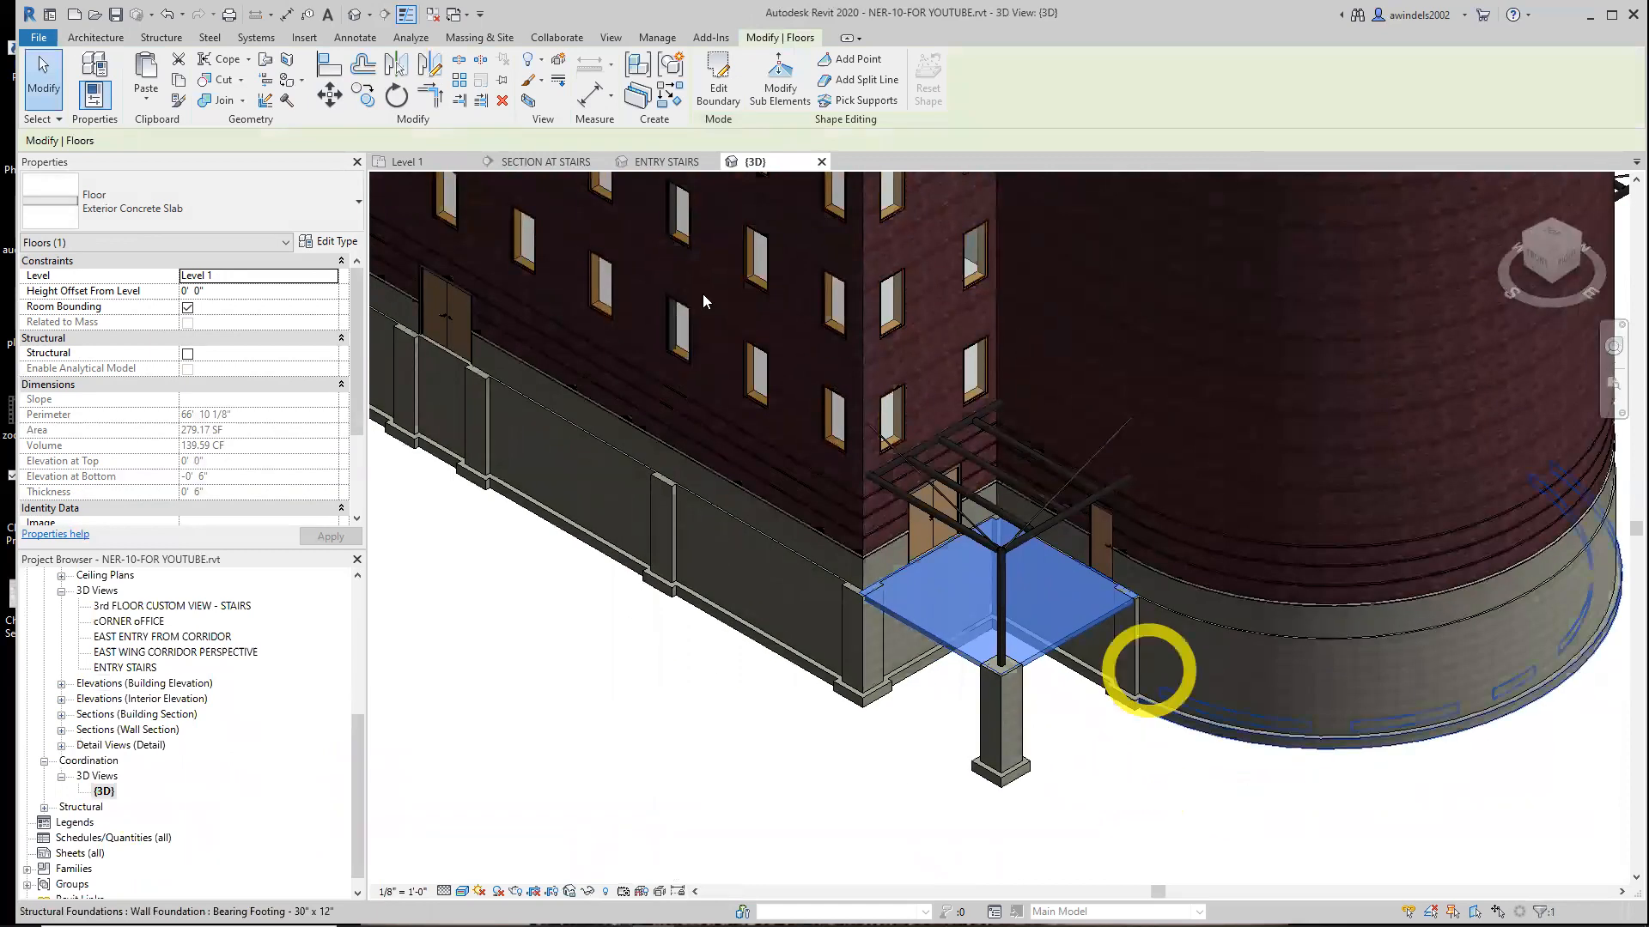
Close the ENTRY STAIRS and SECTION AT STAIRS views and return to the Level 1 floor plan
{"action": "left_click", "coordinate": [671, 164]}
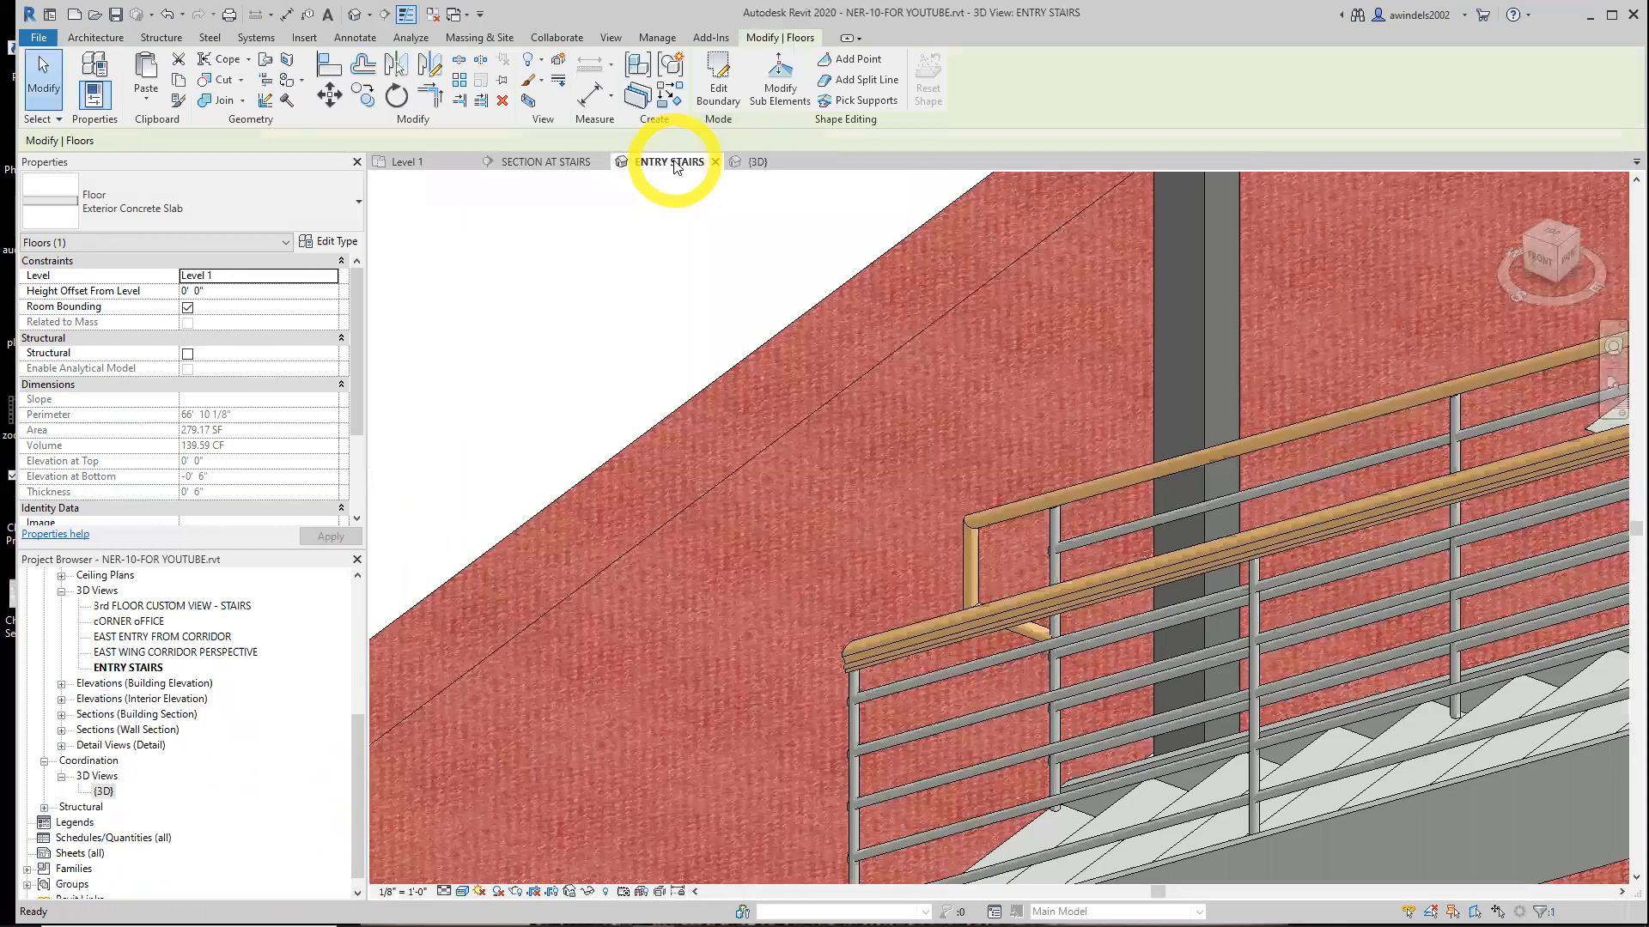
{"action": "left_click", "coordinate": [715, 163]}
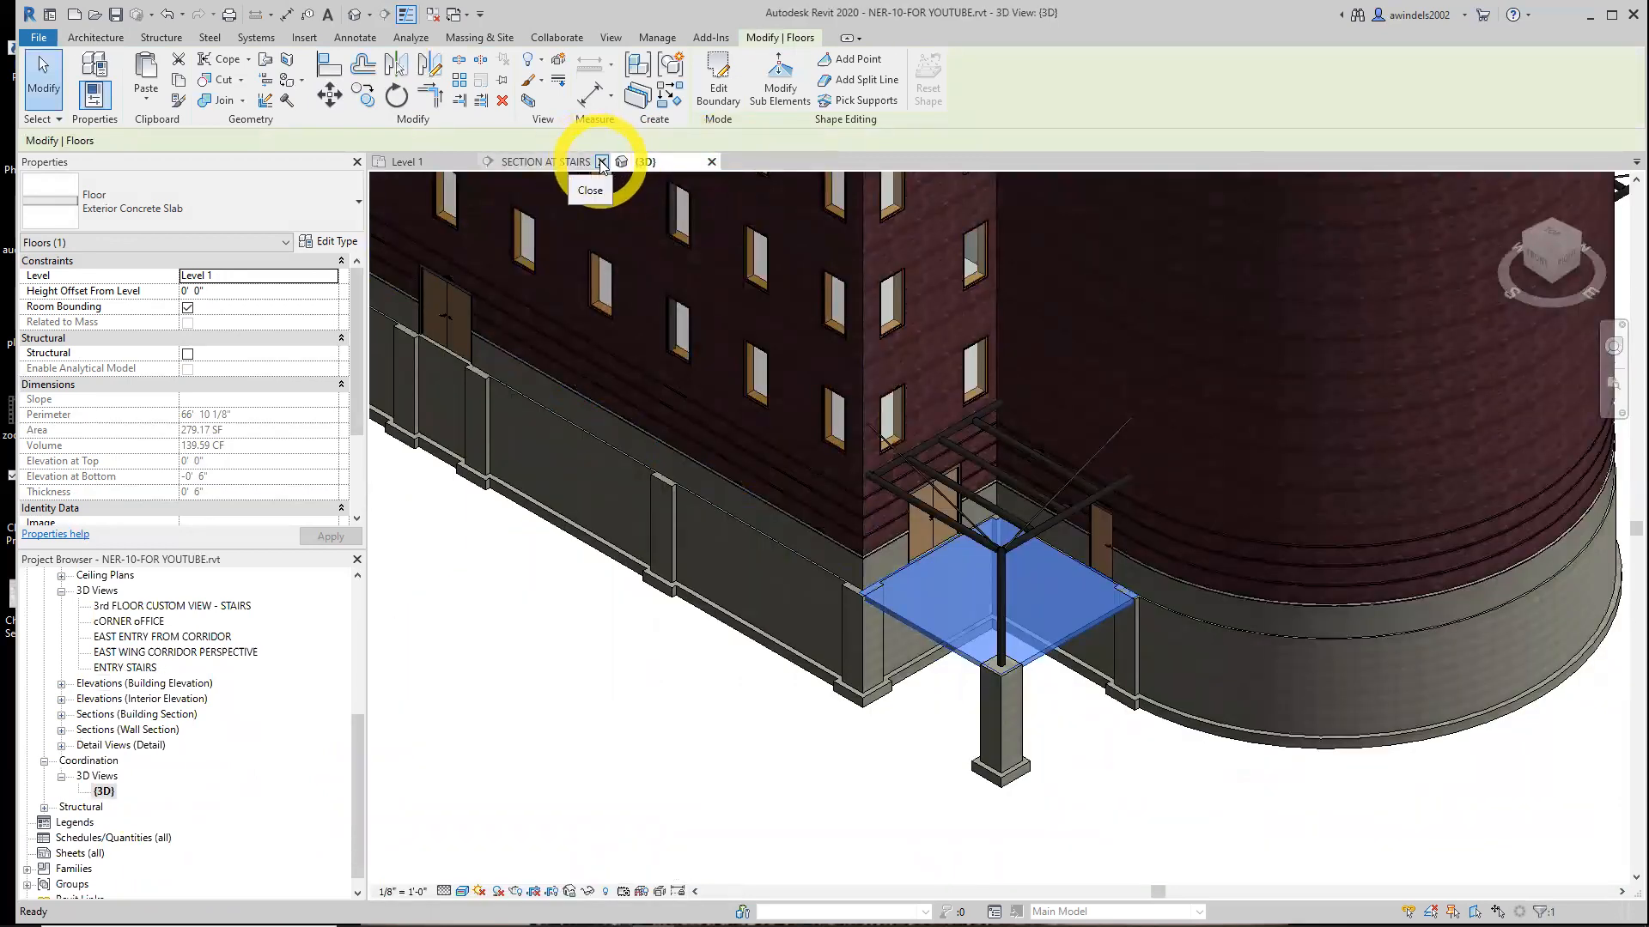
{"action": "left_click", "coordinate": [602, 163]}
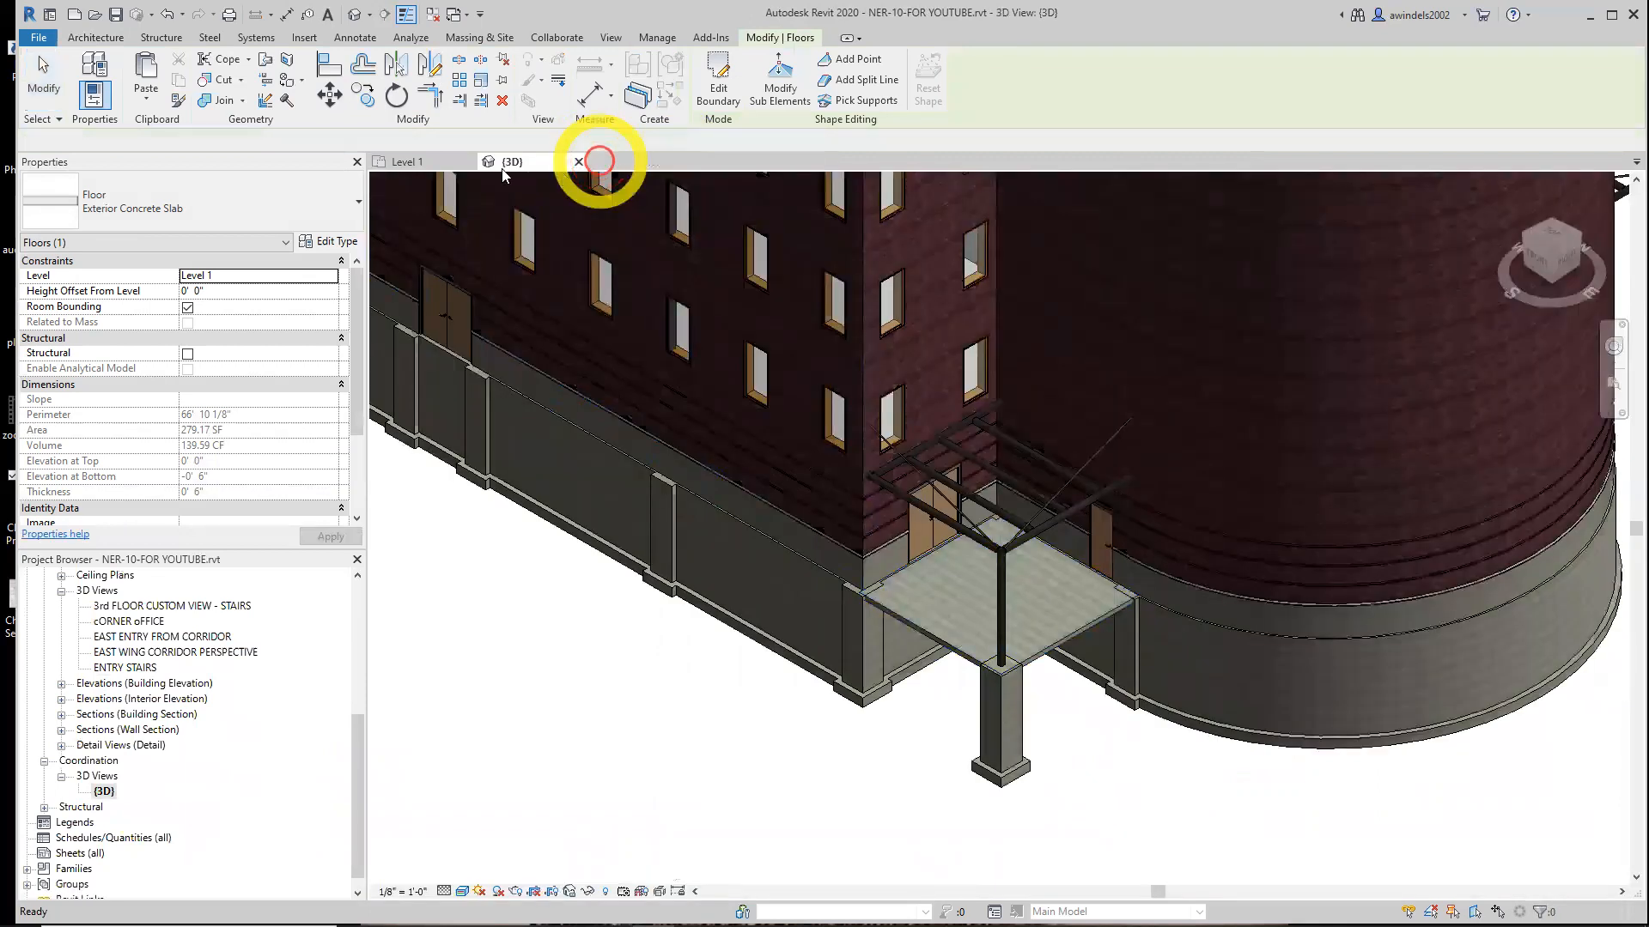
{"action": "left_click", "coordinate": [433, 163]}
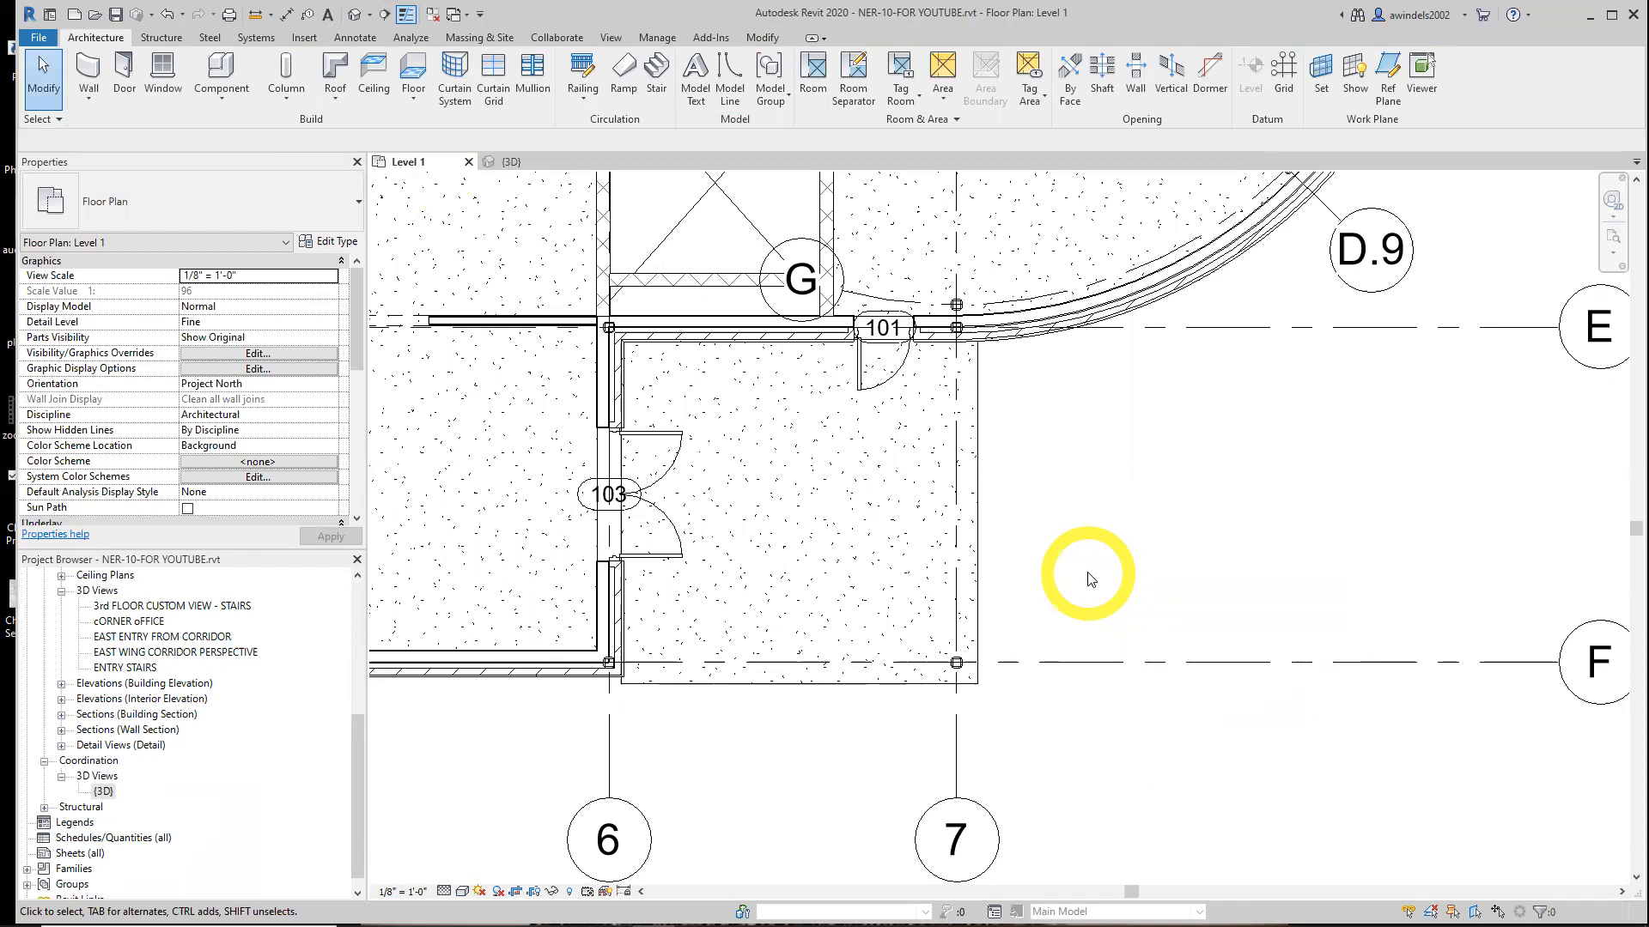
{"action": "left_click", "coordinate": [787, 690]}
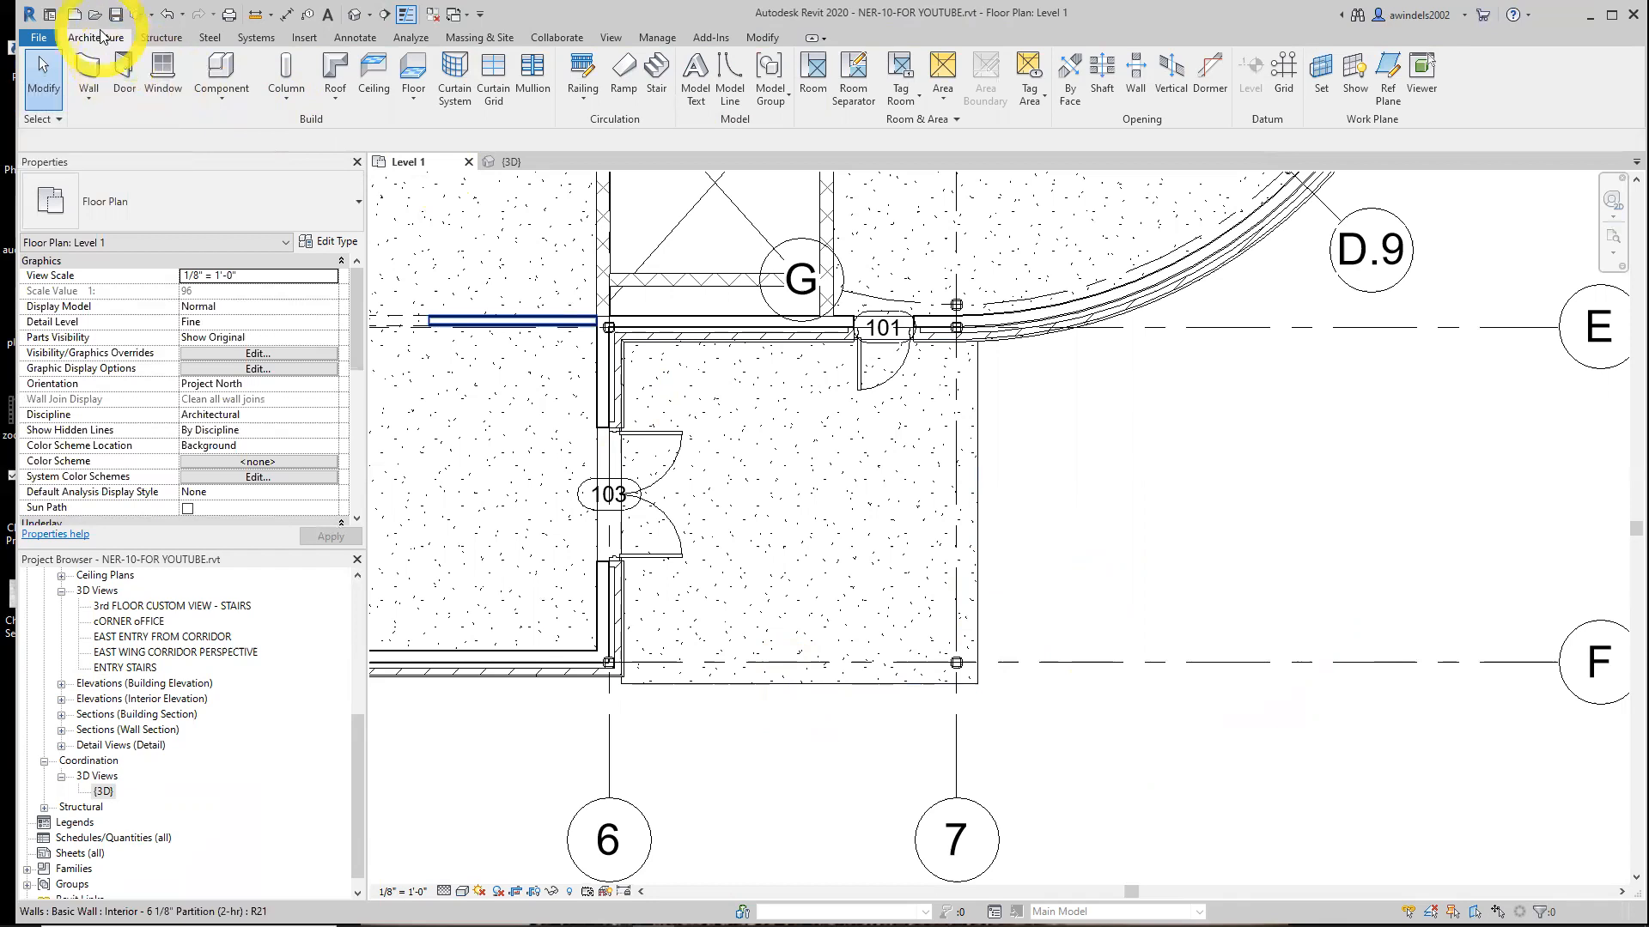
Start the Ramp tool and duplicate the ramp type as Exterior Concrete Ramp
{"action": "left_click", "coordinate": [623, 85]}
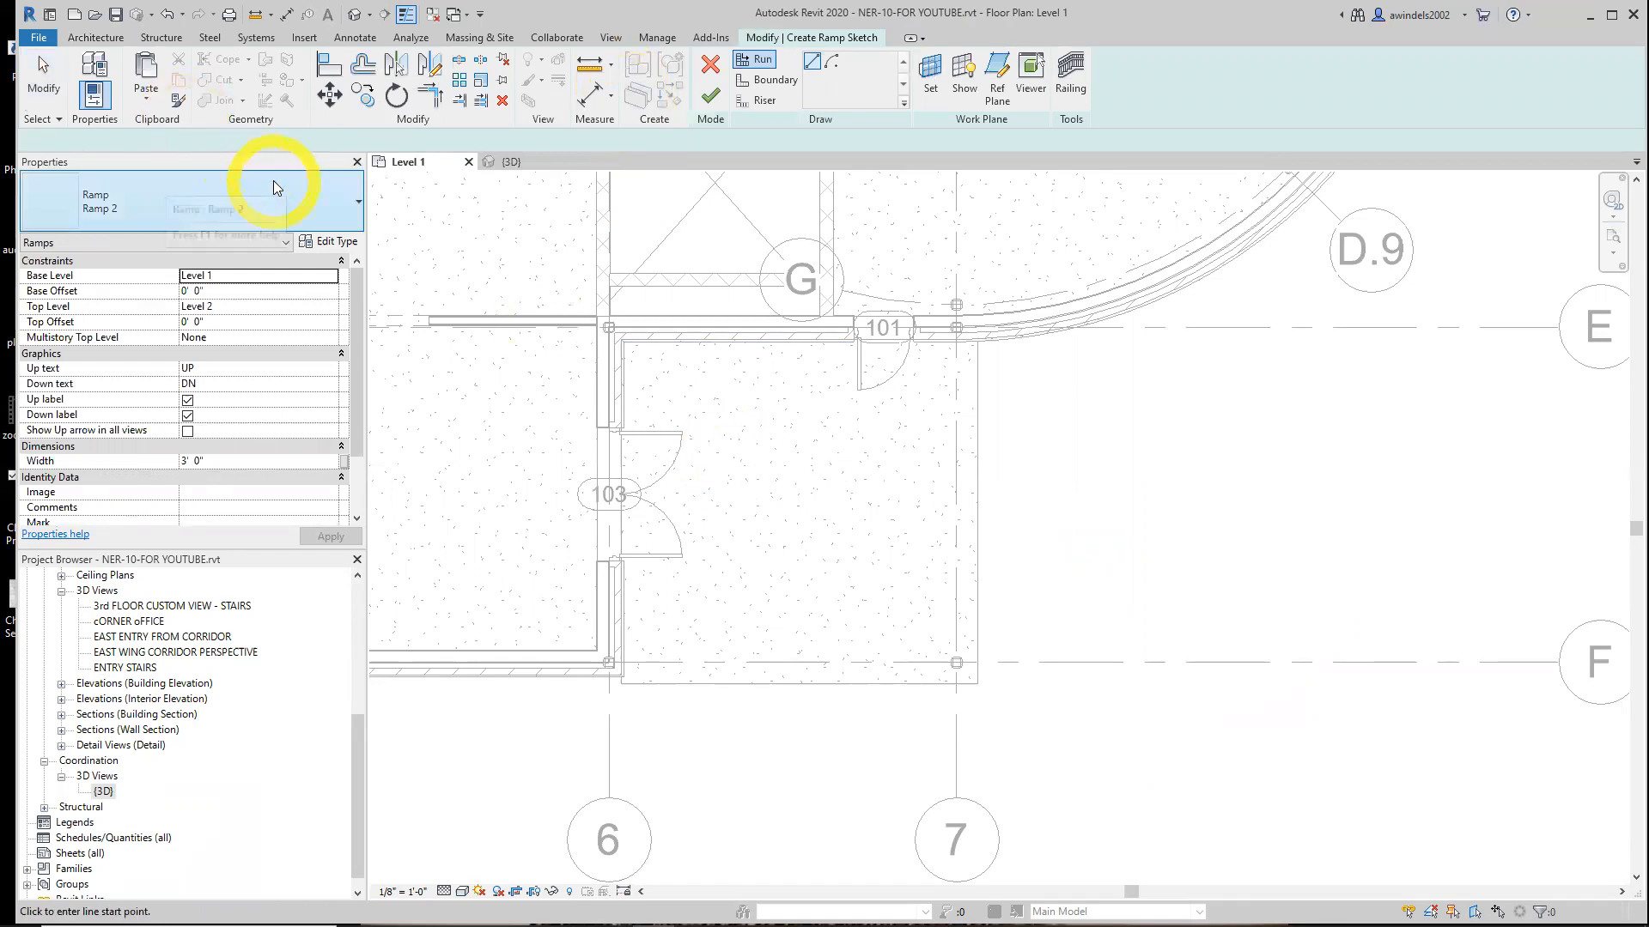
{"action": "left_click", "coordinate": [340, 205]}
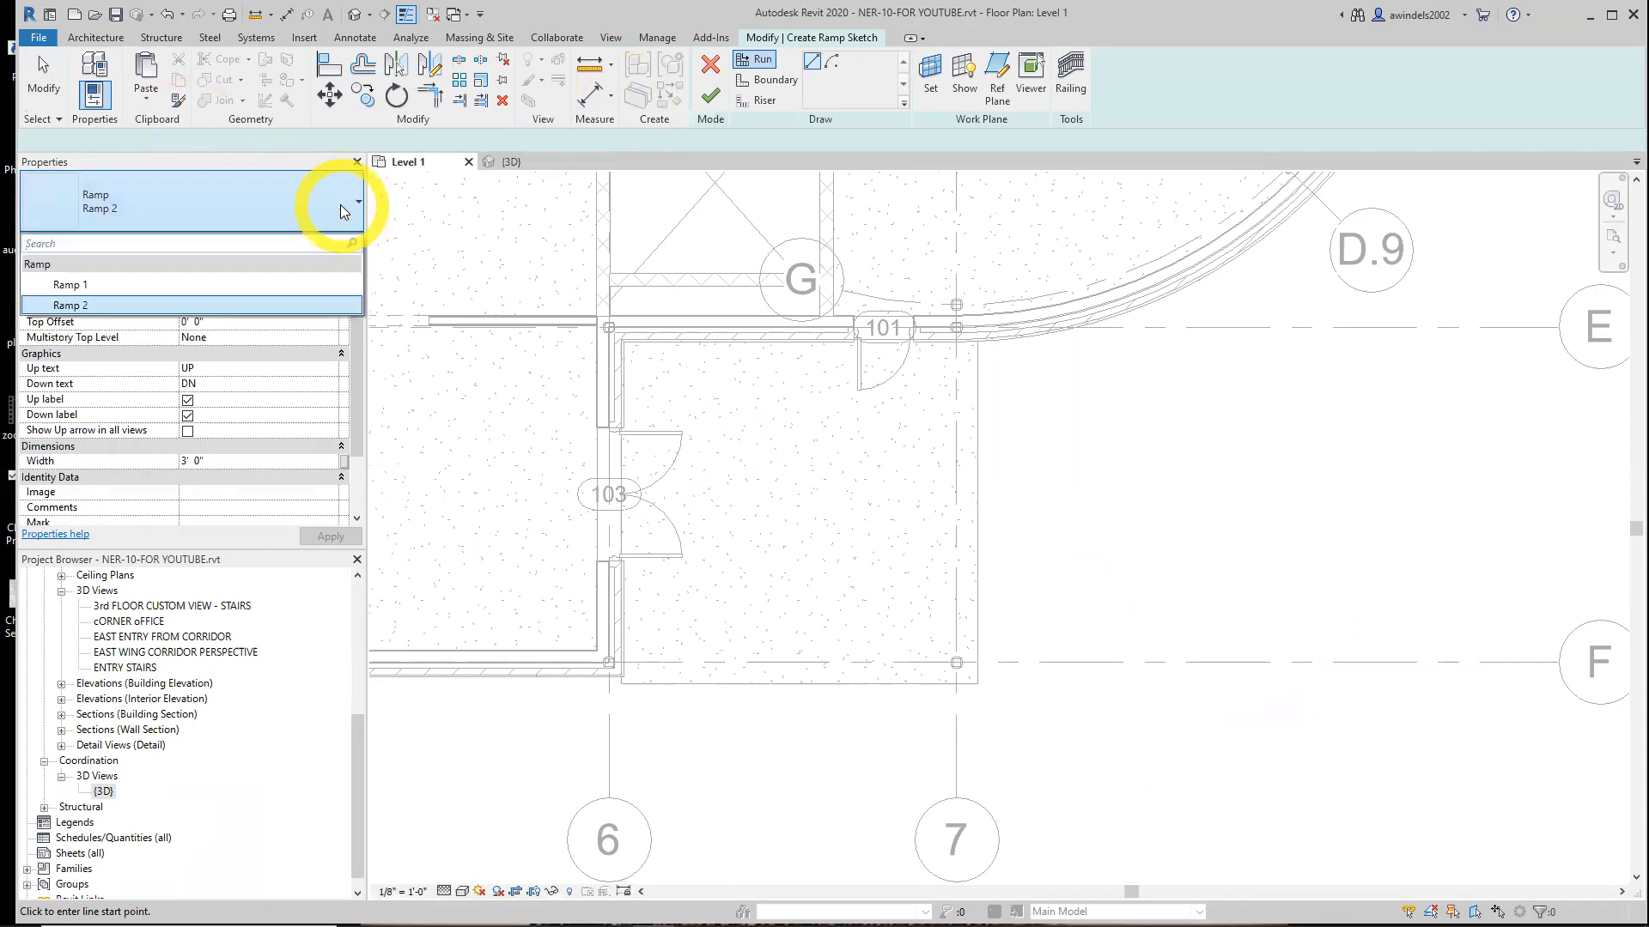
{"action": "left_click", "coordinate": [337, 245]}
{"action": "left_click", "coordinate": [333, 203]}
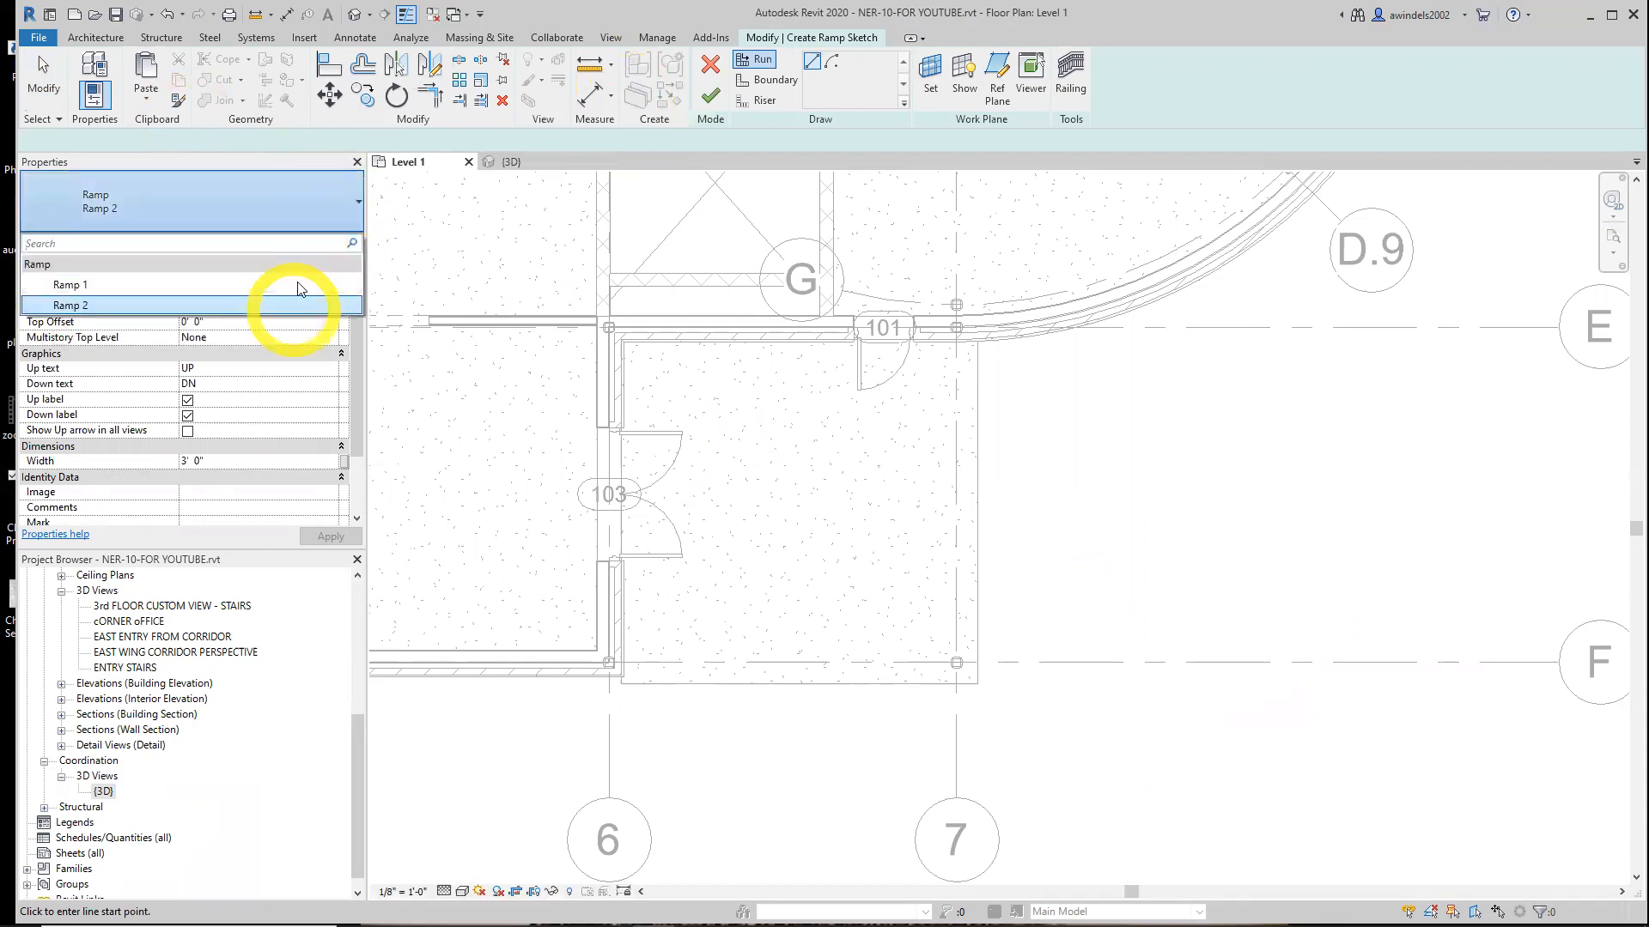
{"action": "left_click", "coordinate": [307, 197]}
{"action": "left_click", "coordinate": [342, 245]}
{"action": "left_click", "coordinate": [1198, 162]}
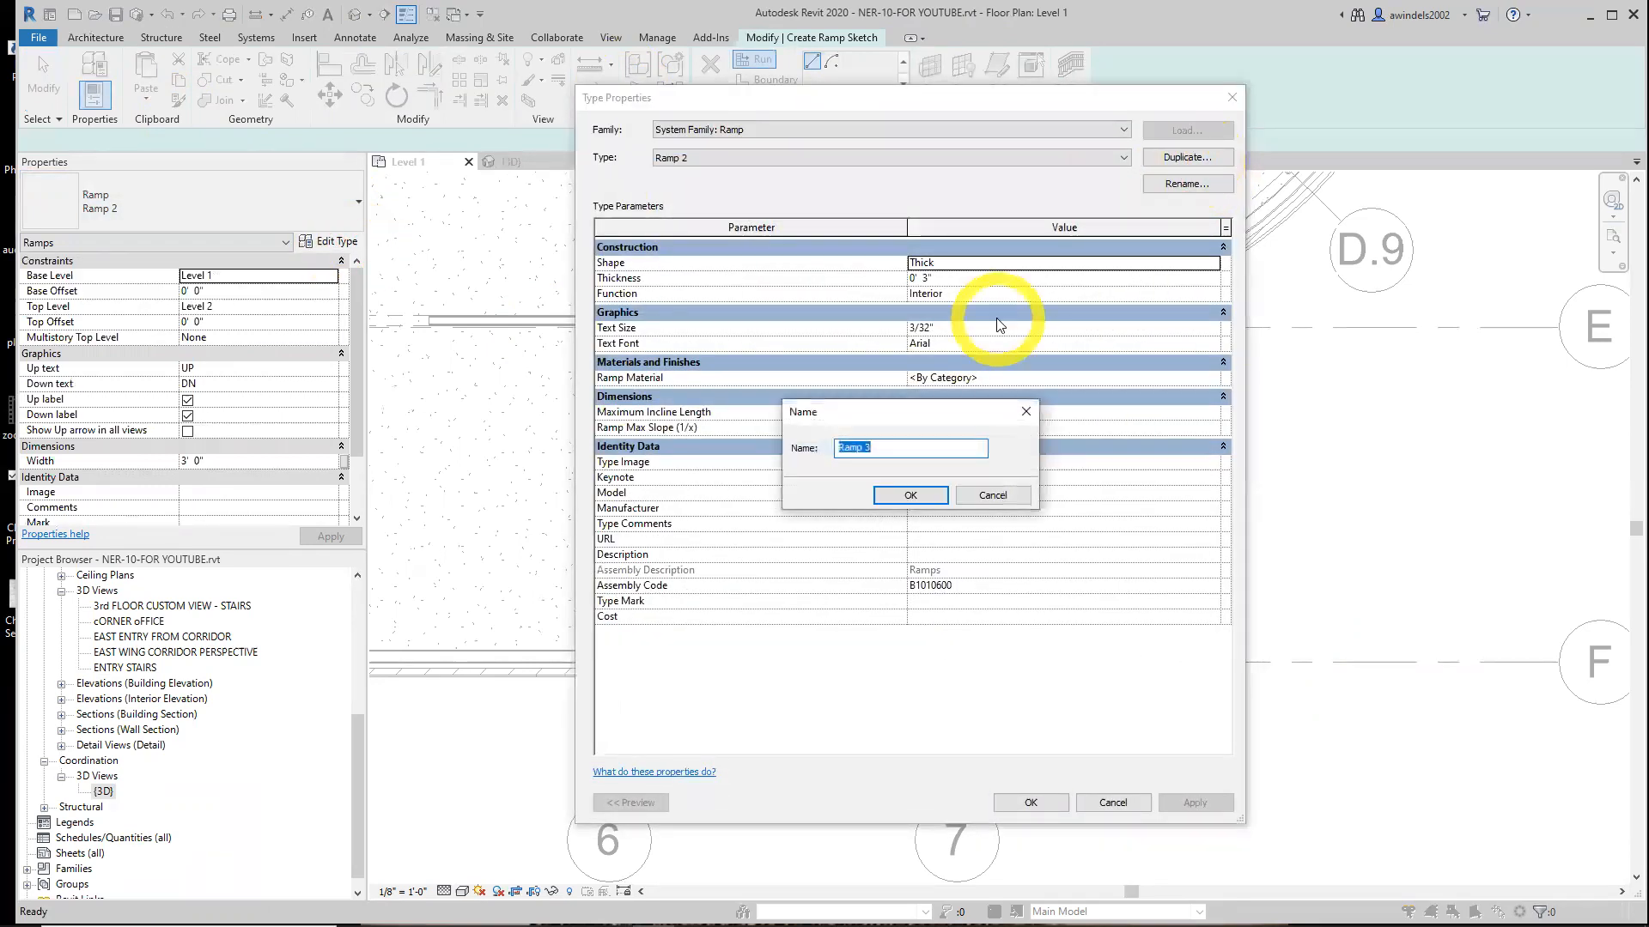
{"action": "type", "text": "Exterior Concrete"}
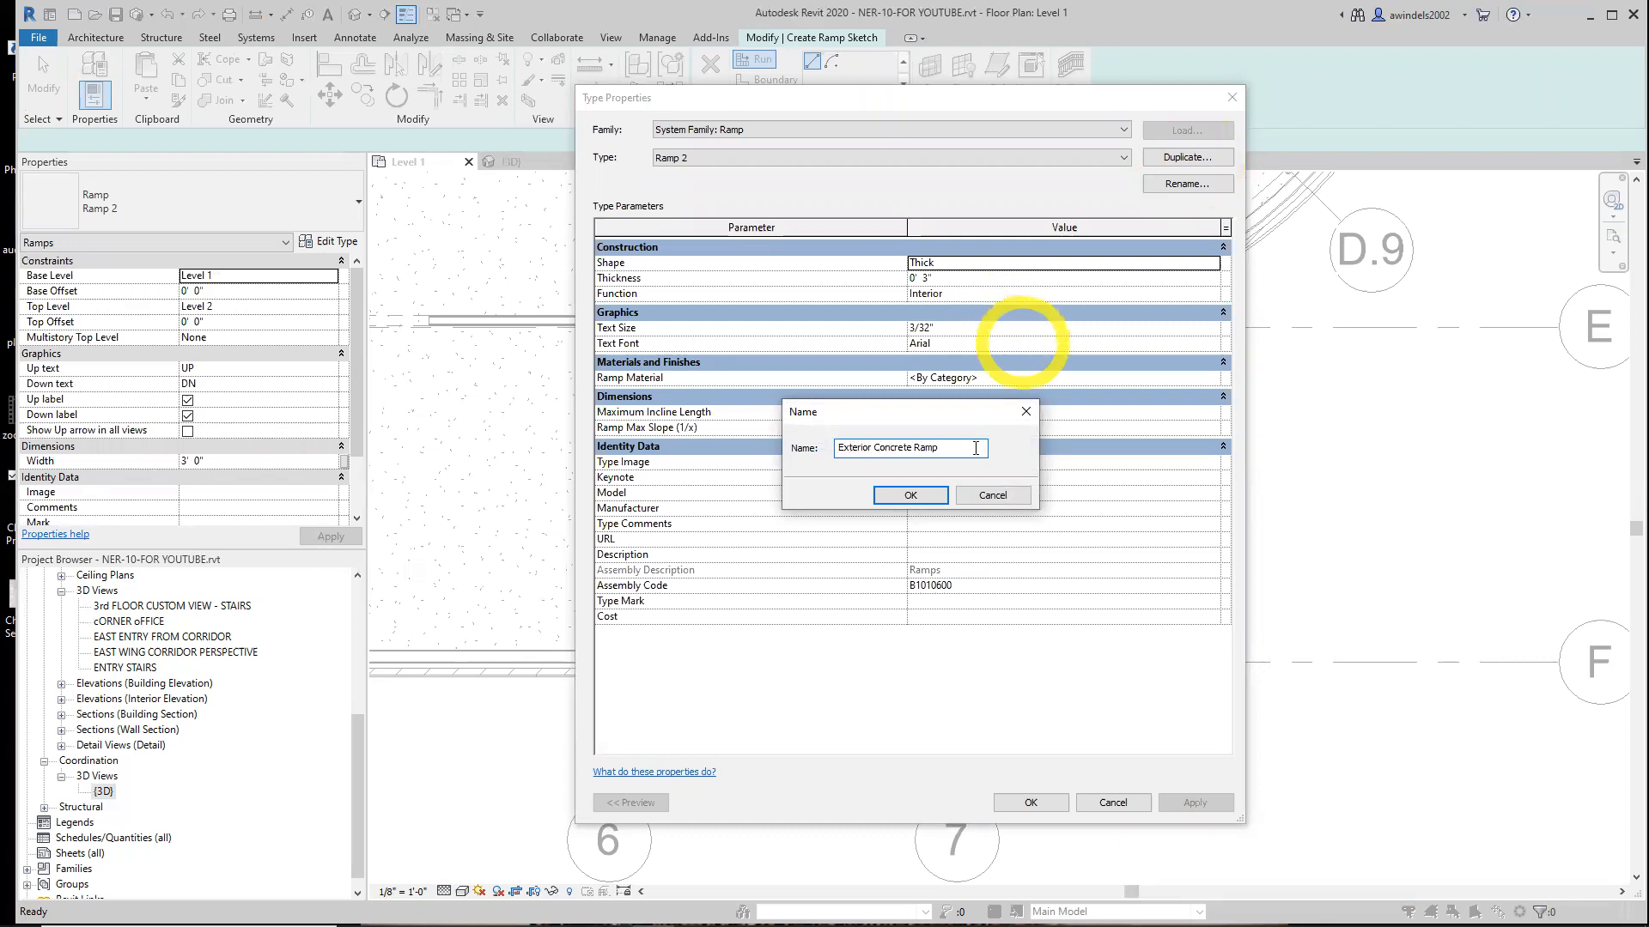
{"action": "left_click", "coordinate": [911, 495]}
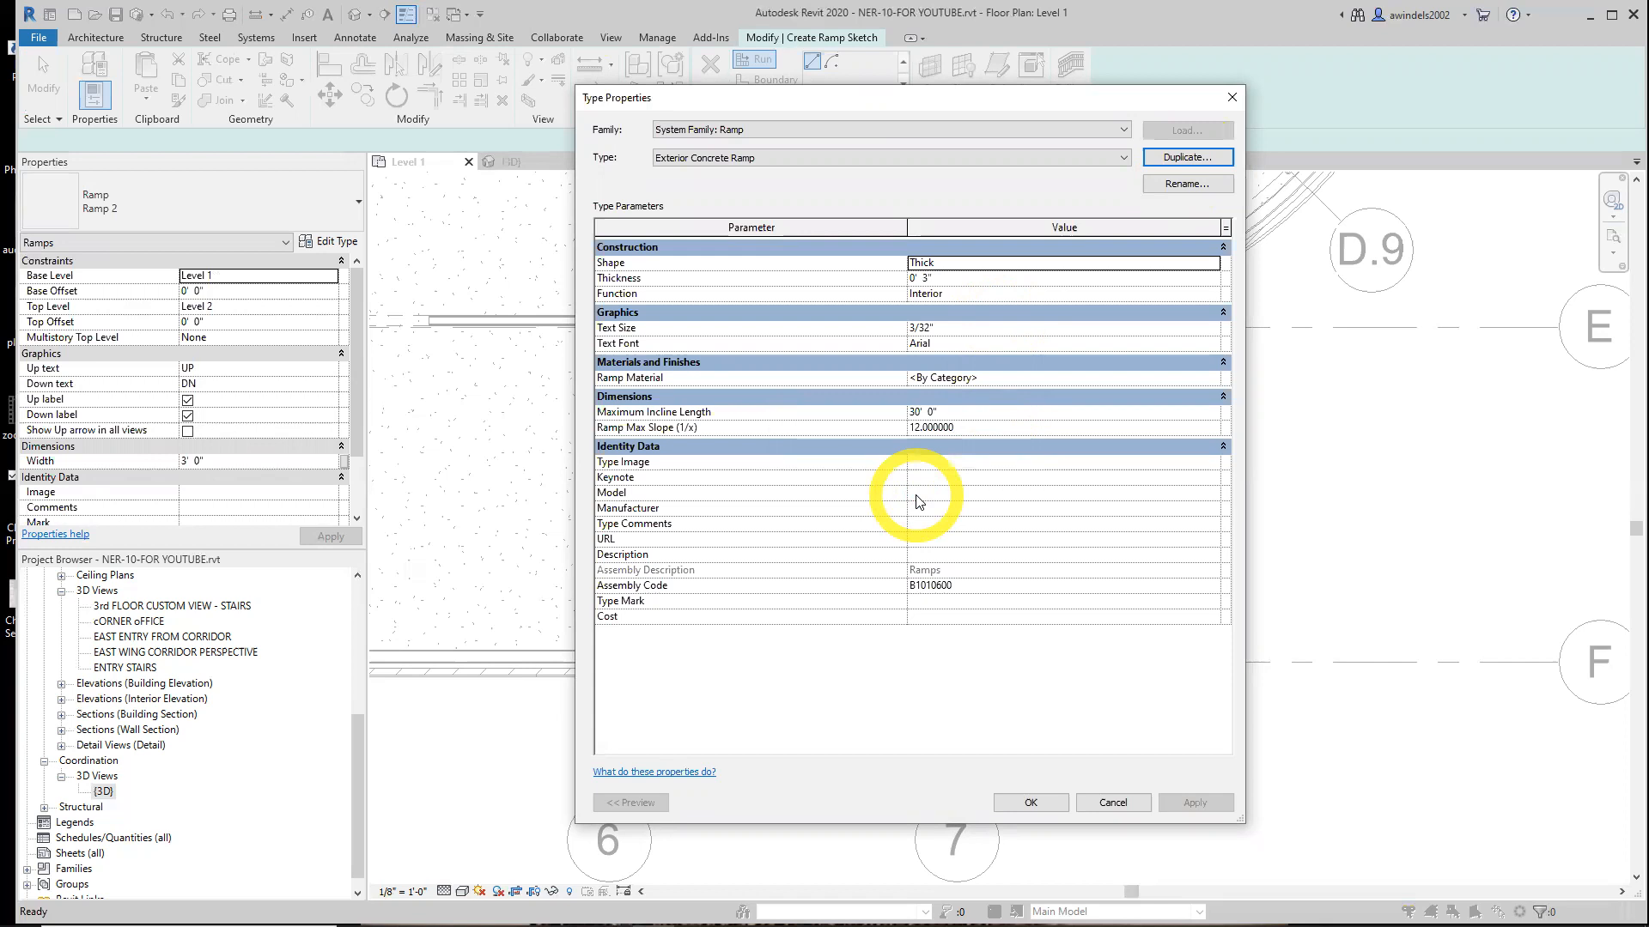
Set the ramp type's thickness to 0' 6" and its function to Exterior
{"action": "left_click", "coordinate": [927, 278]}
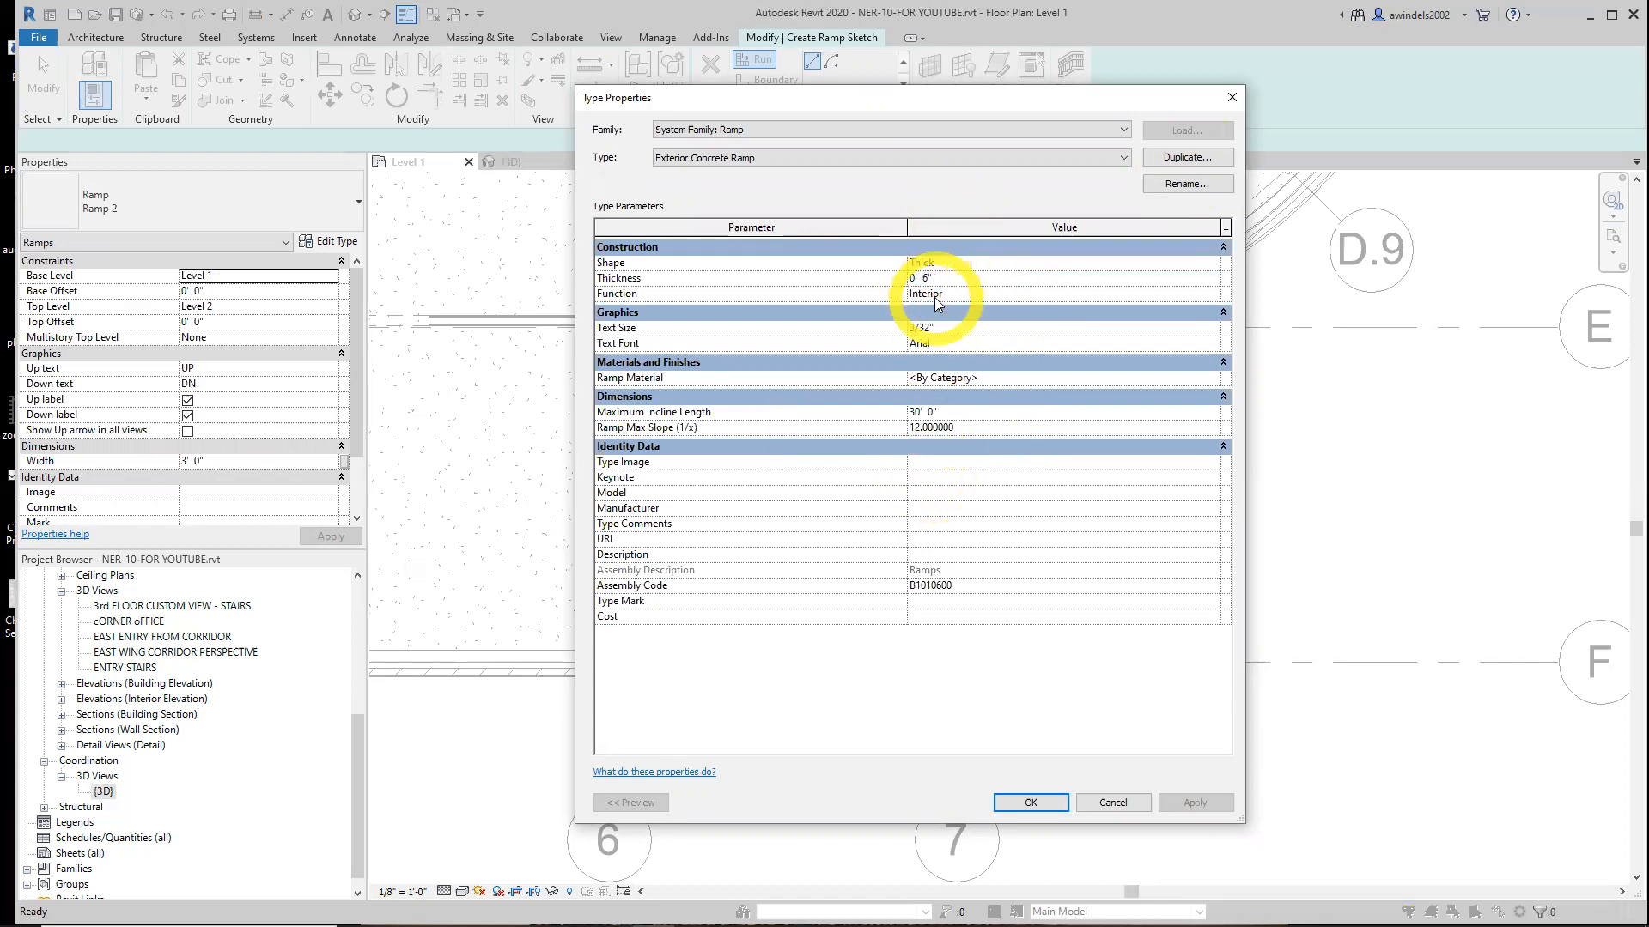
{"action": "left_click", "coordinate": [944, 295]}
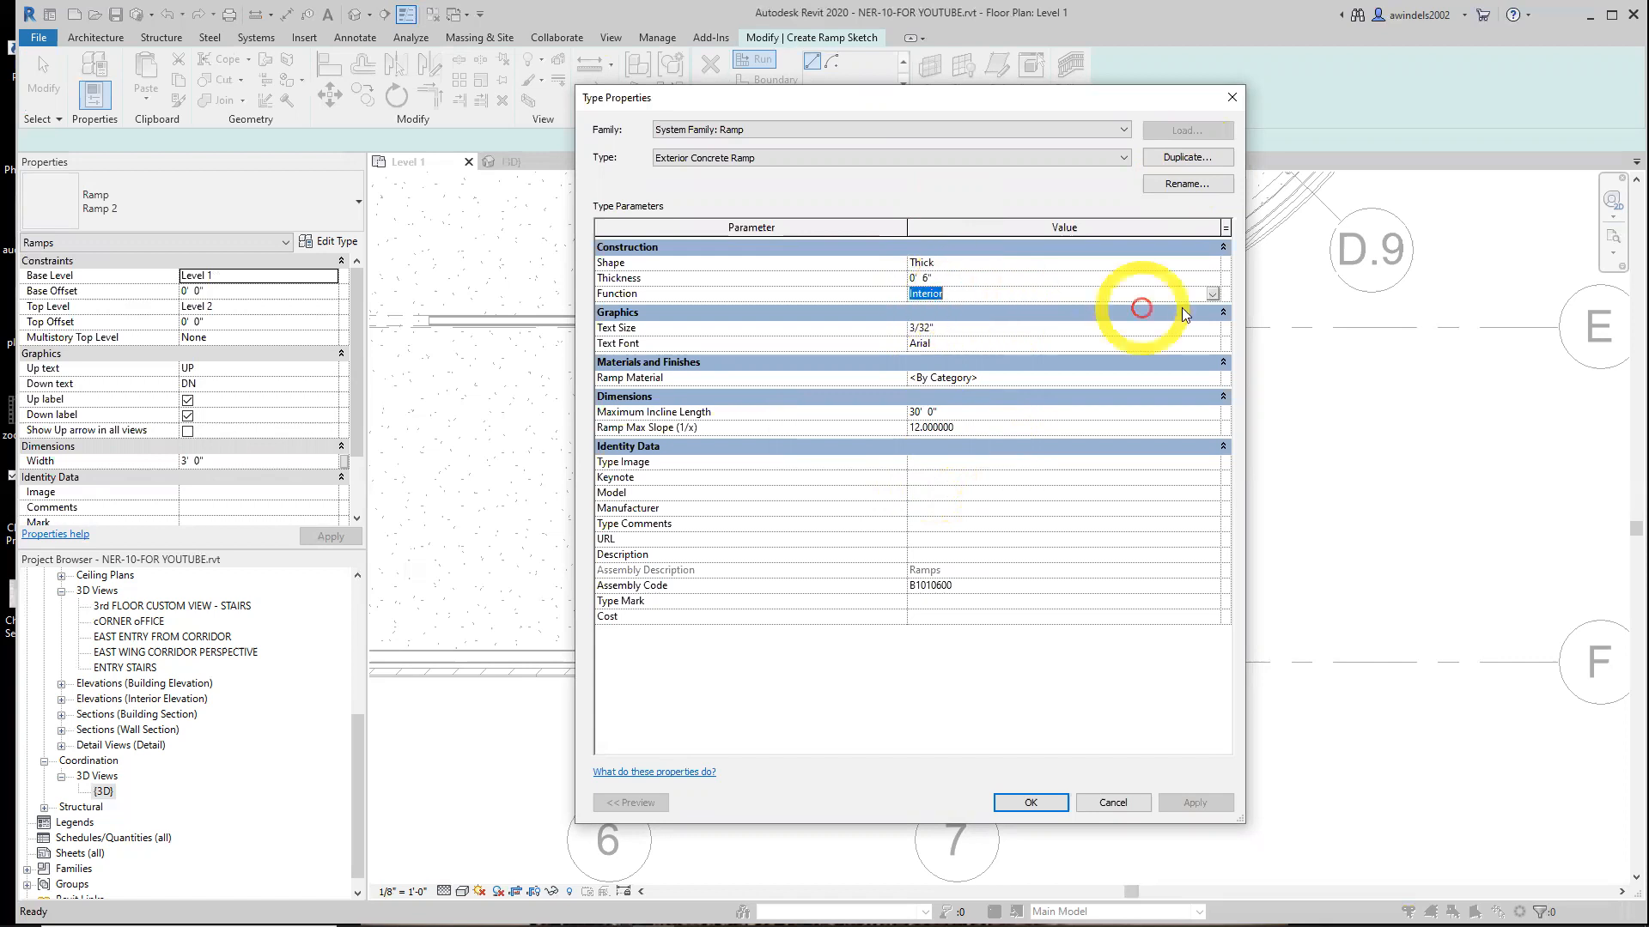
{"action": "left_click", "coordinate": [1213, 293]}
{"action": "left_click", "coordinate": [937, 323]}
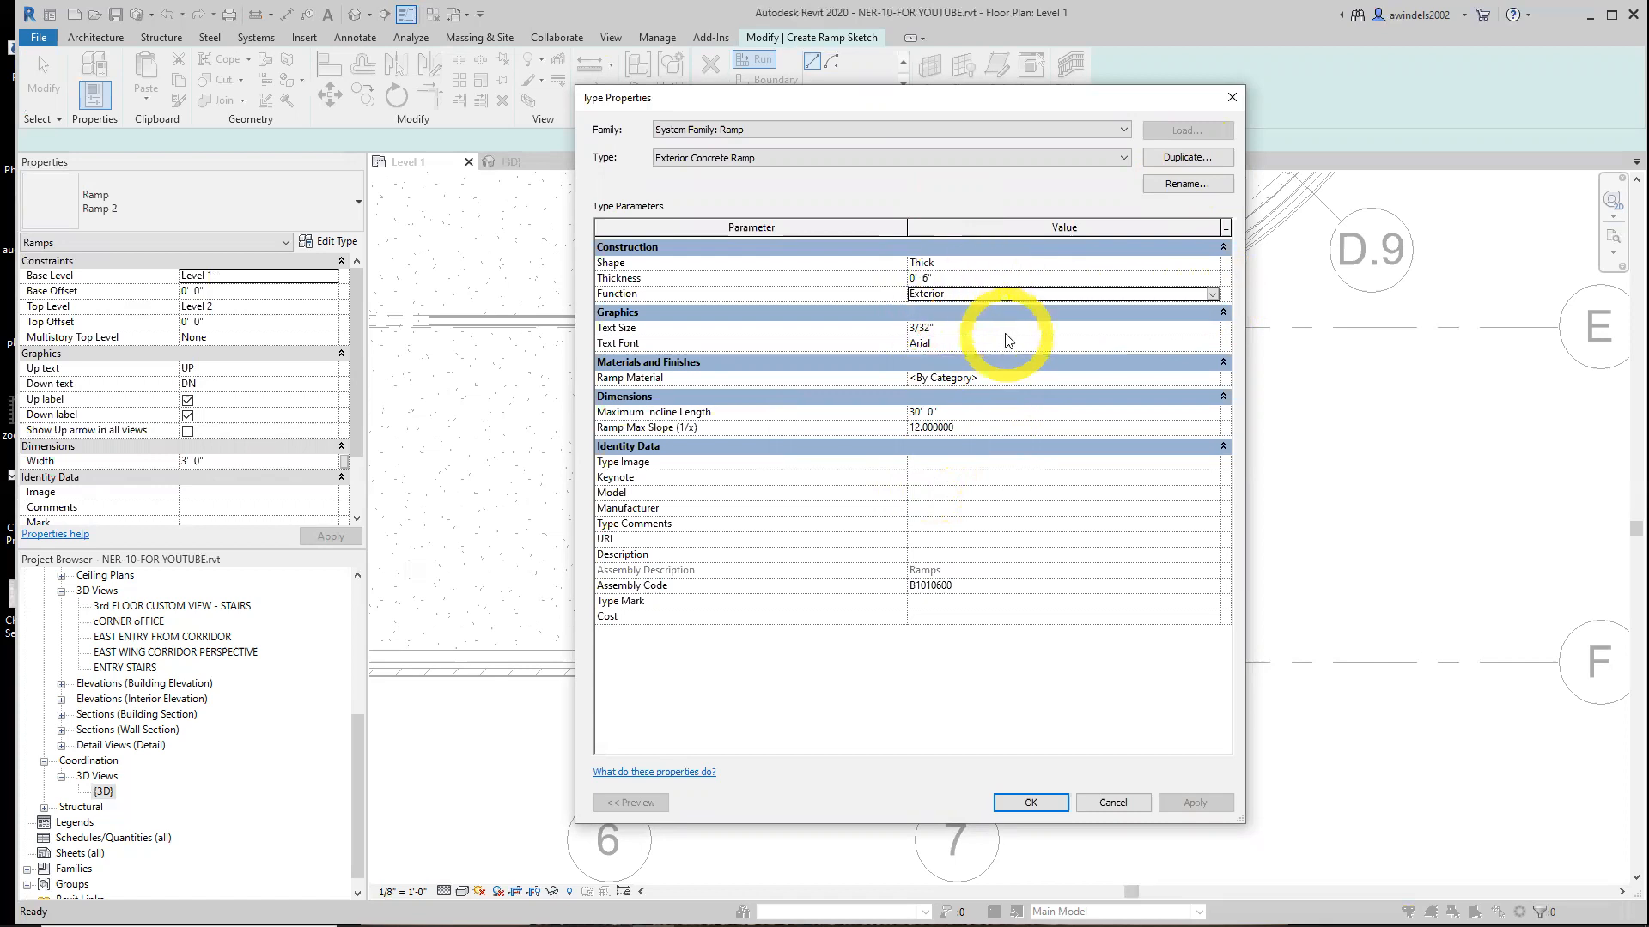
Assign Concrete, Cast-in-Place gray as the ramp material and confirm the type properties
{"action": "left_click", "coordinate": [1073, 378]}
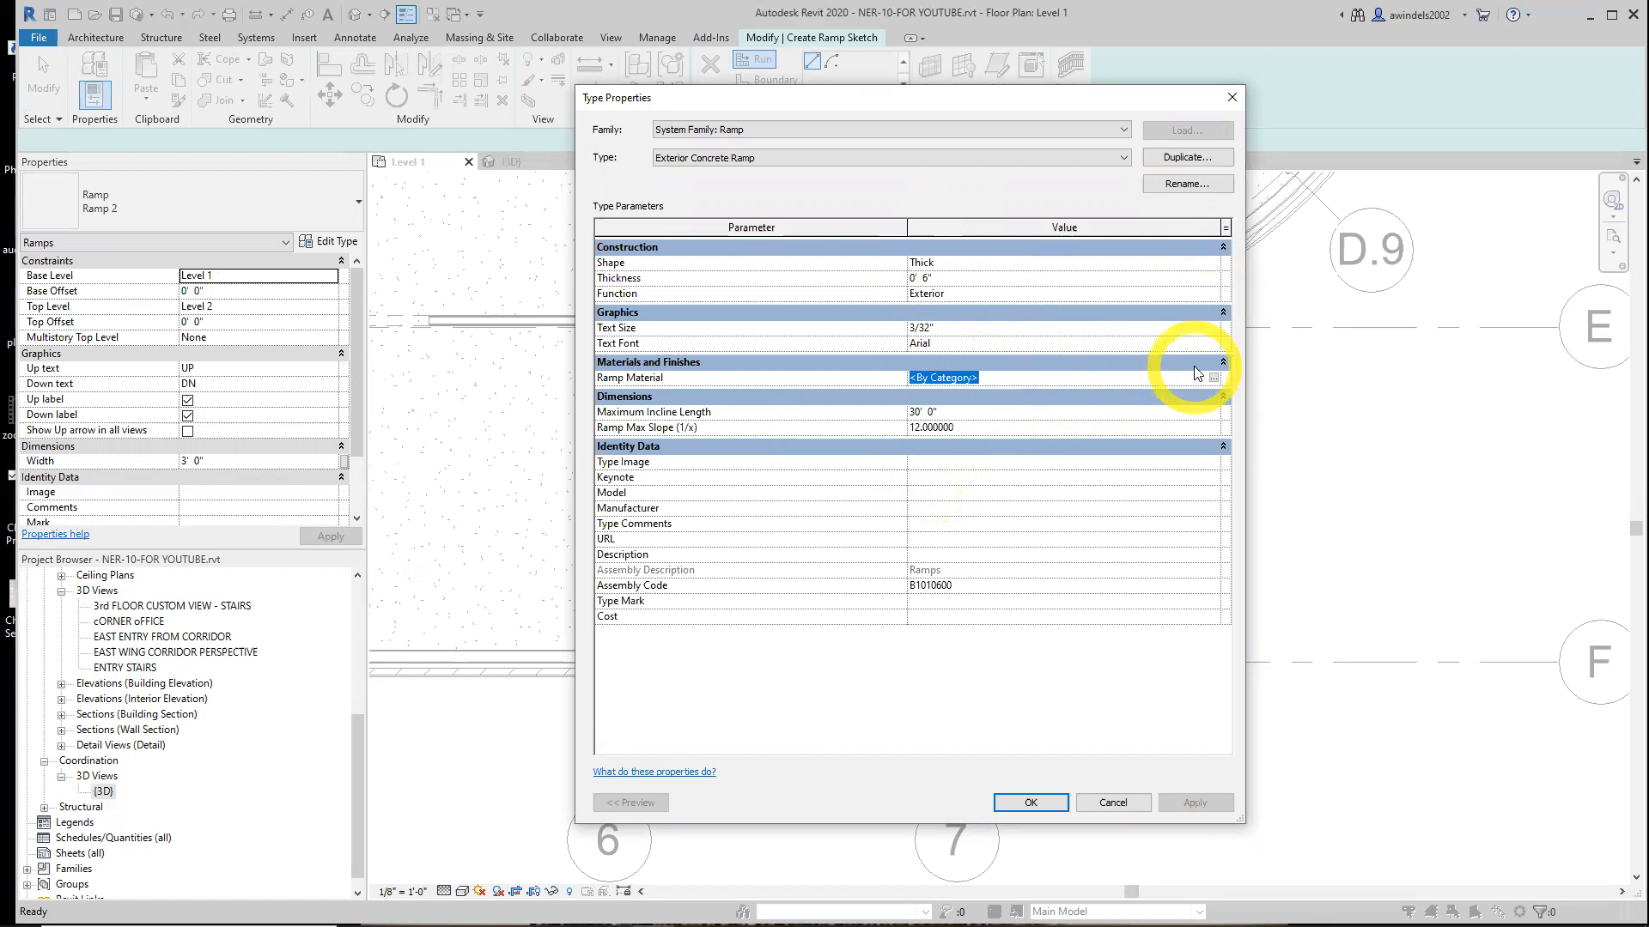
{"action": "left_click", "coordinate": [1215, 378]}
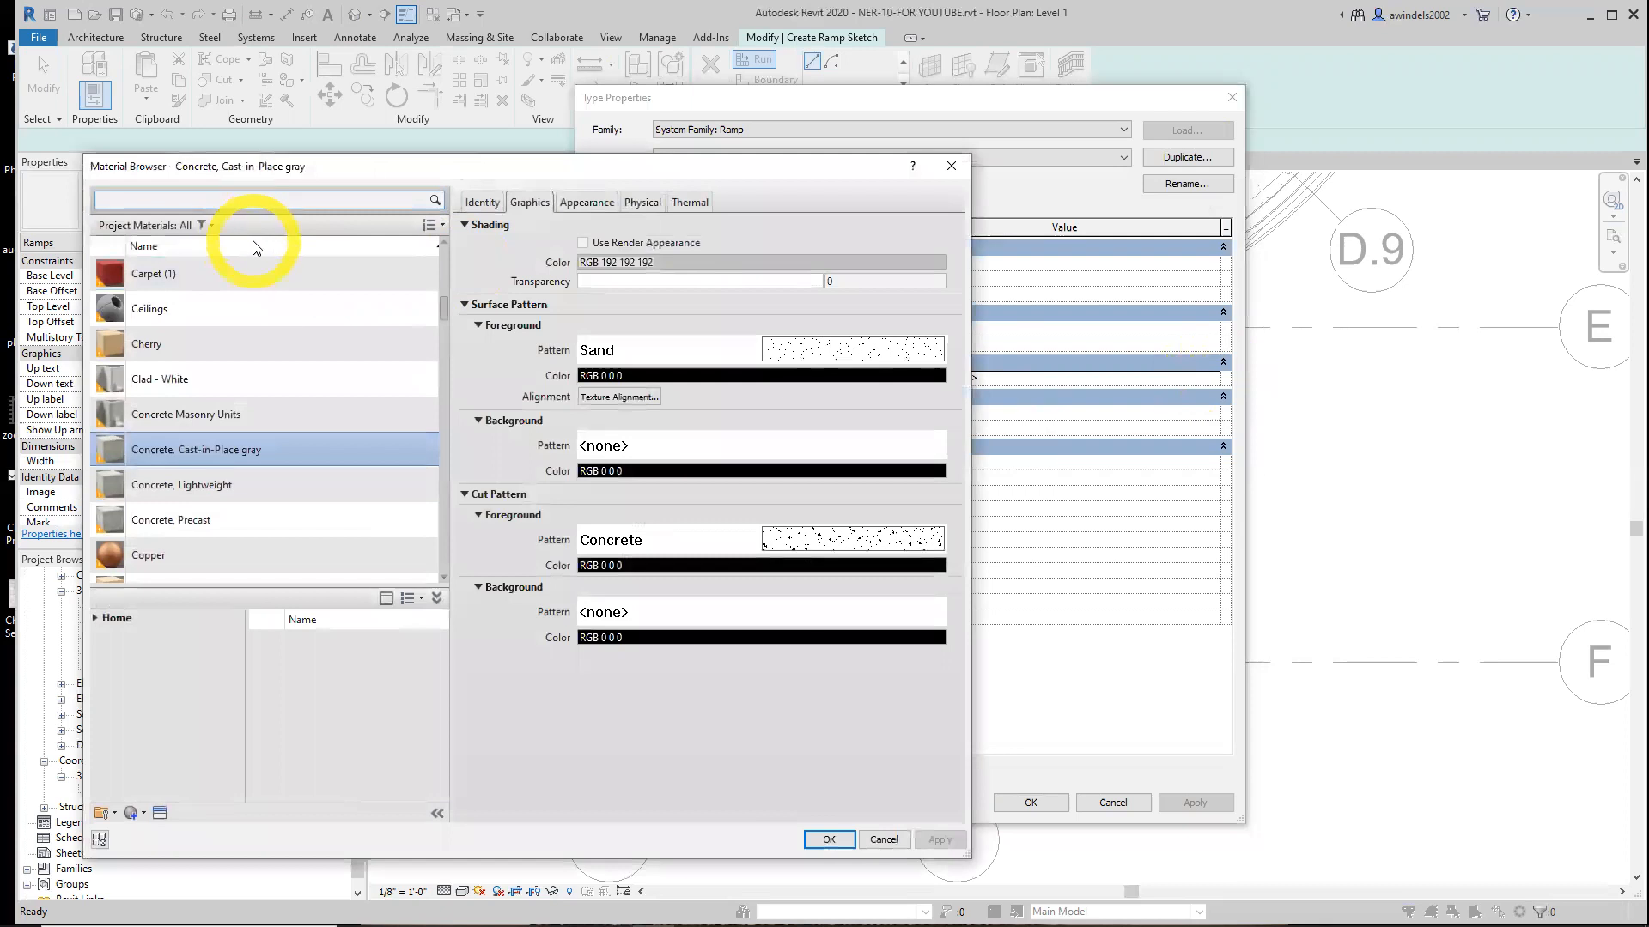
{"action": "left_click", "coordinate": [243, 450]}
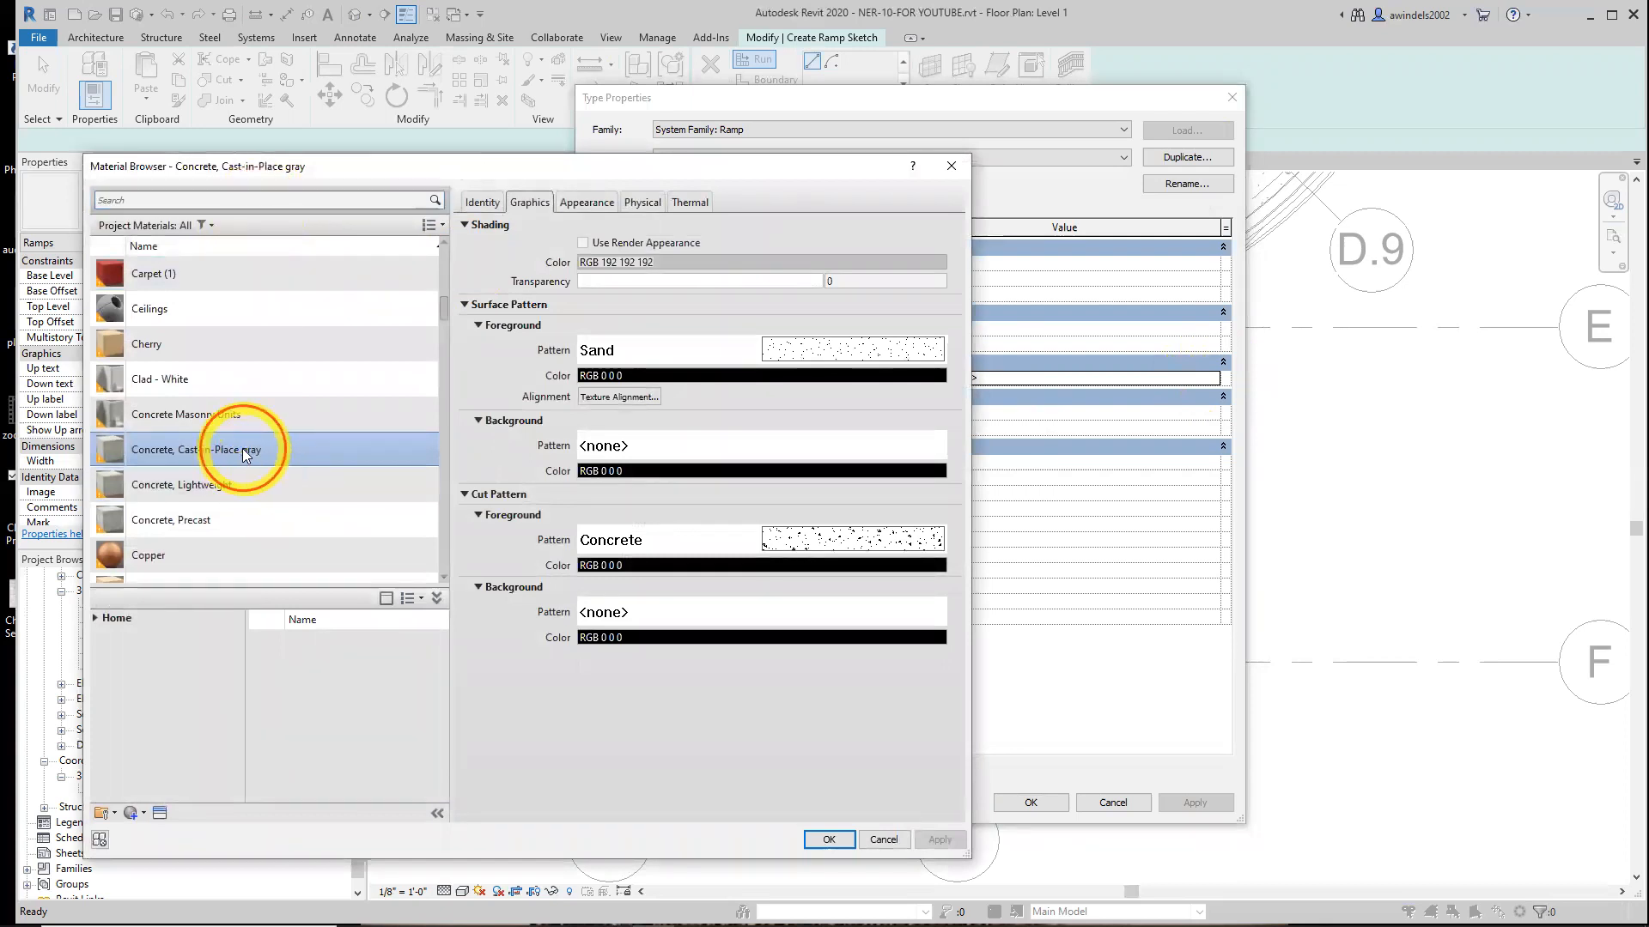
{"action": "double_click", "coordinate": [242, 448]}
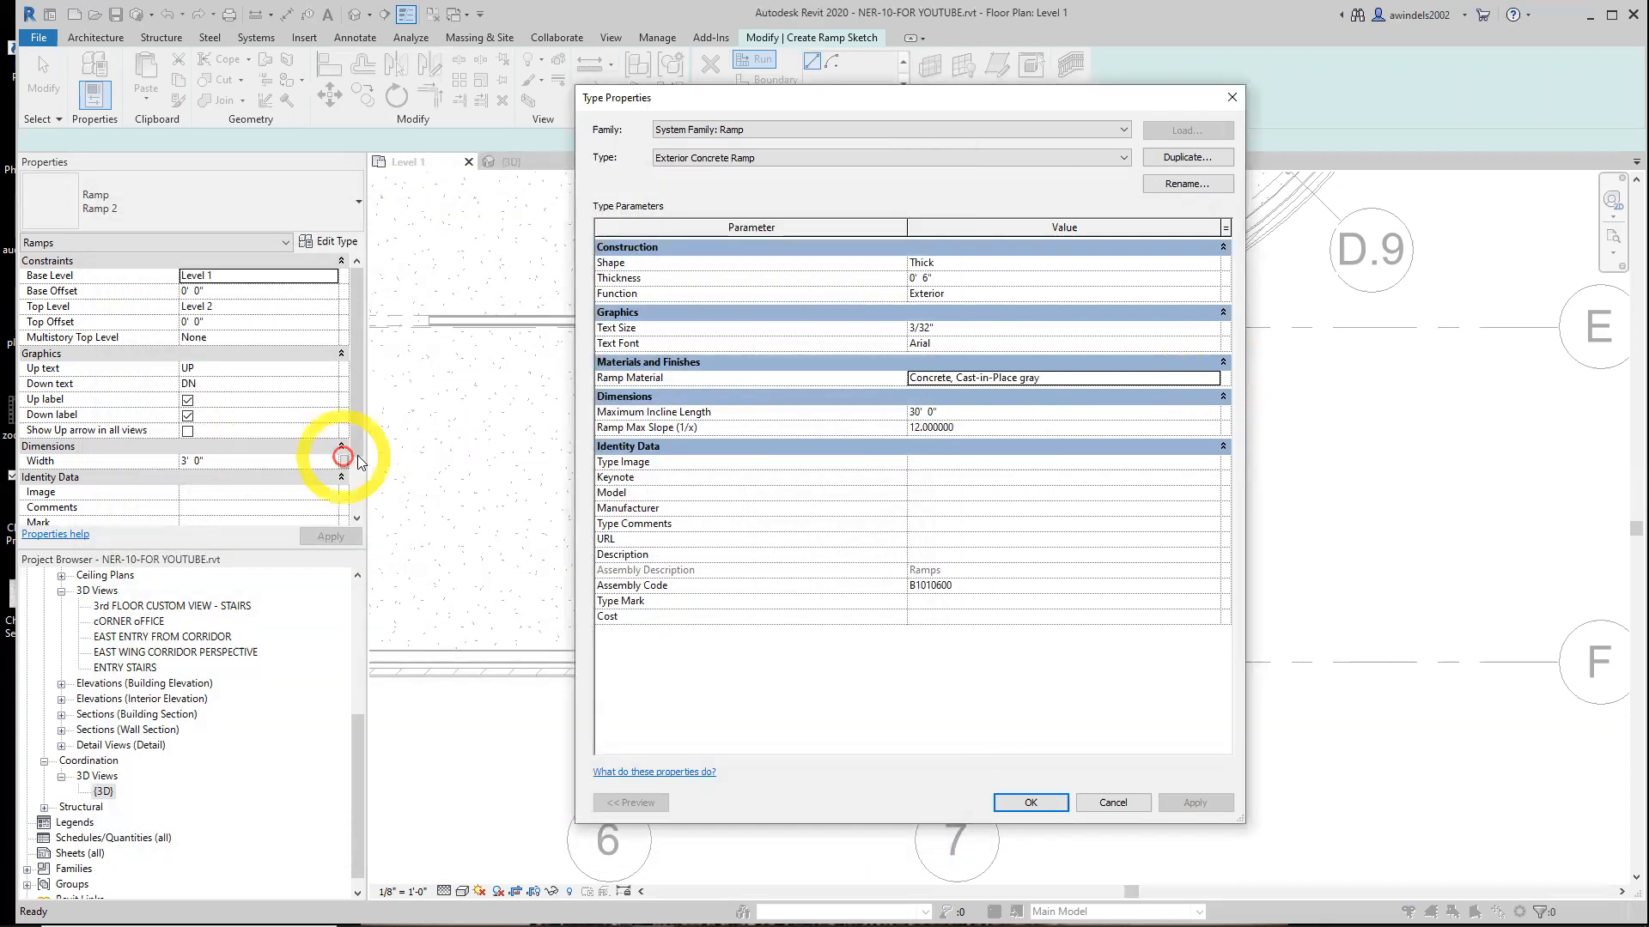
{"action": "left_click", "coordinate": [1037, 802]}
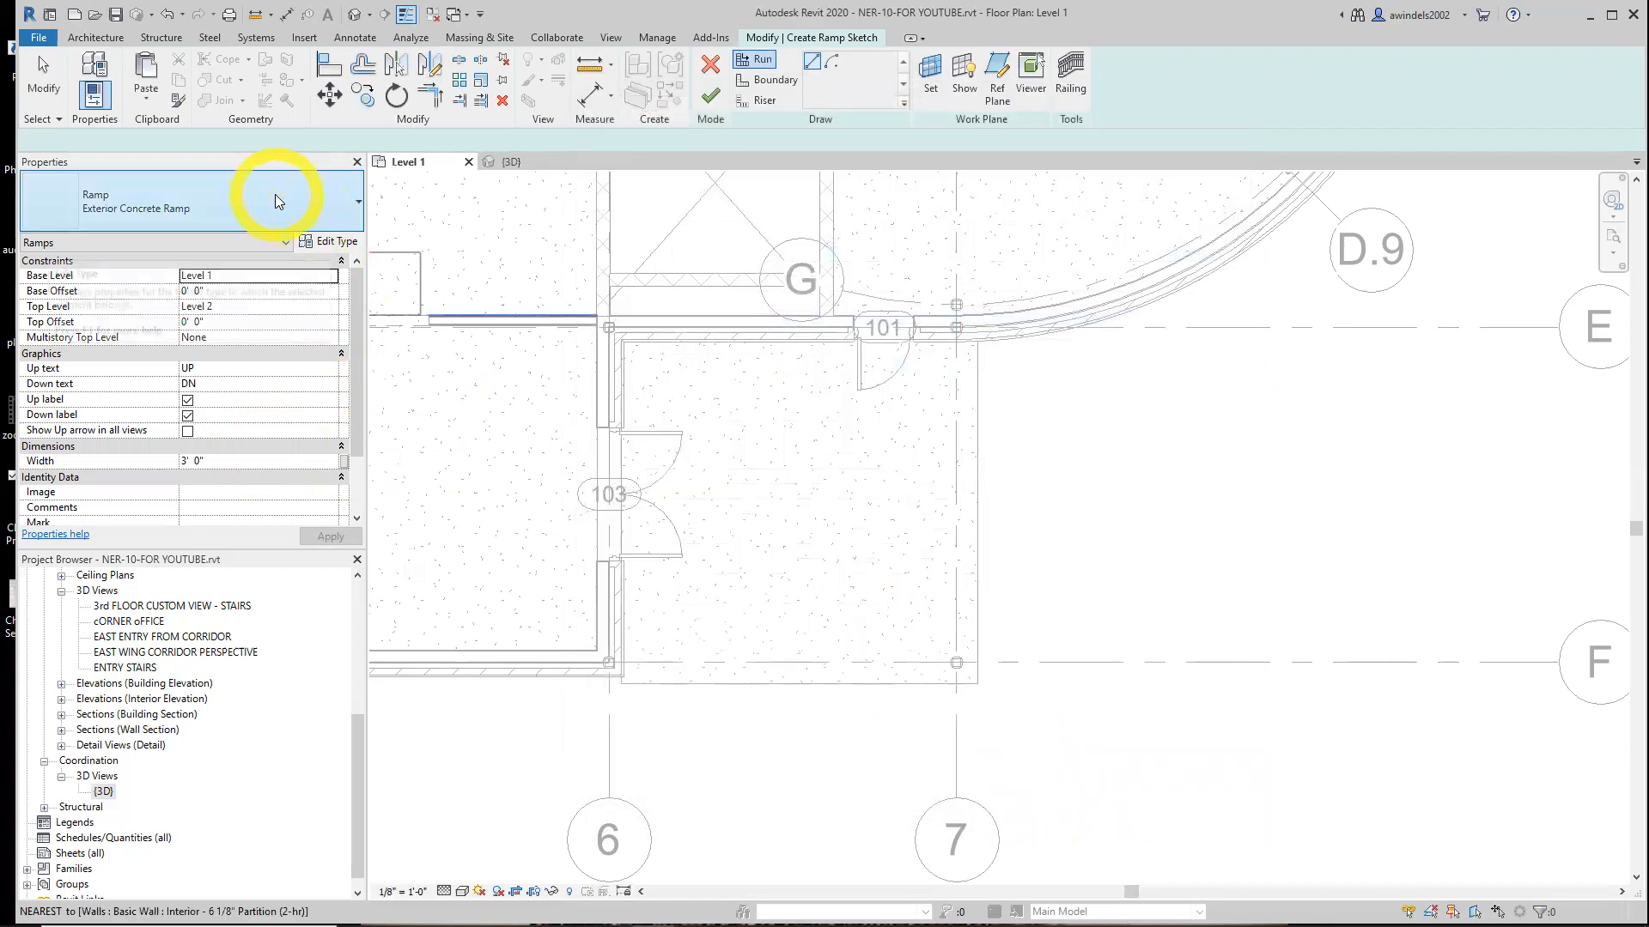
Reopen the ramp type properties to review the maximum incline length and maximum slope
{"action": "left_click", "coordinate": [338, 245]}
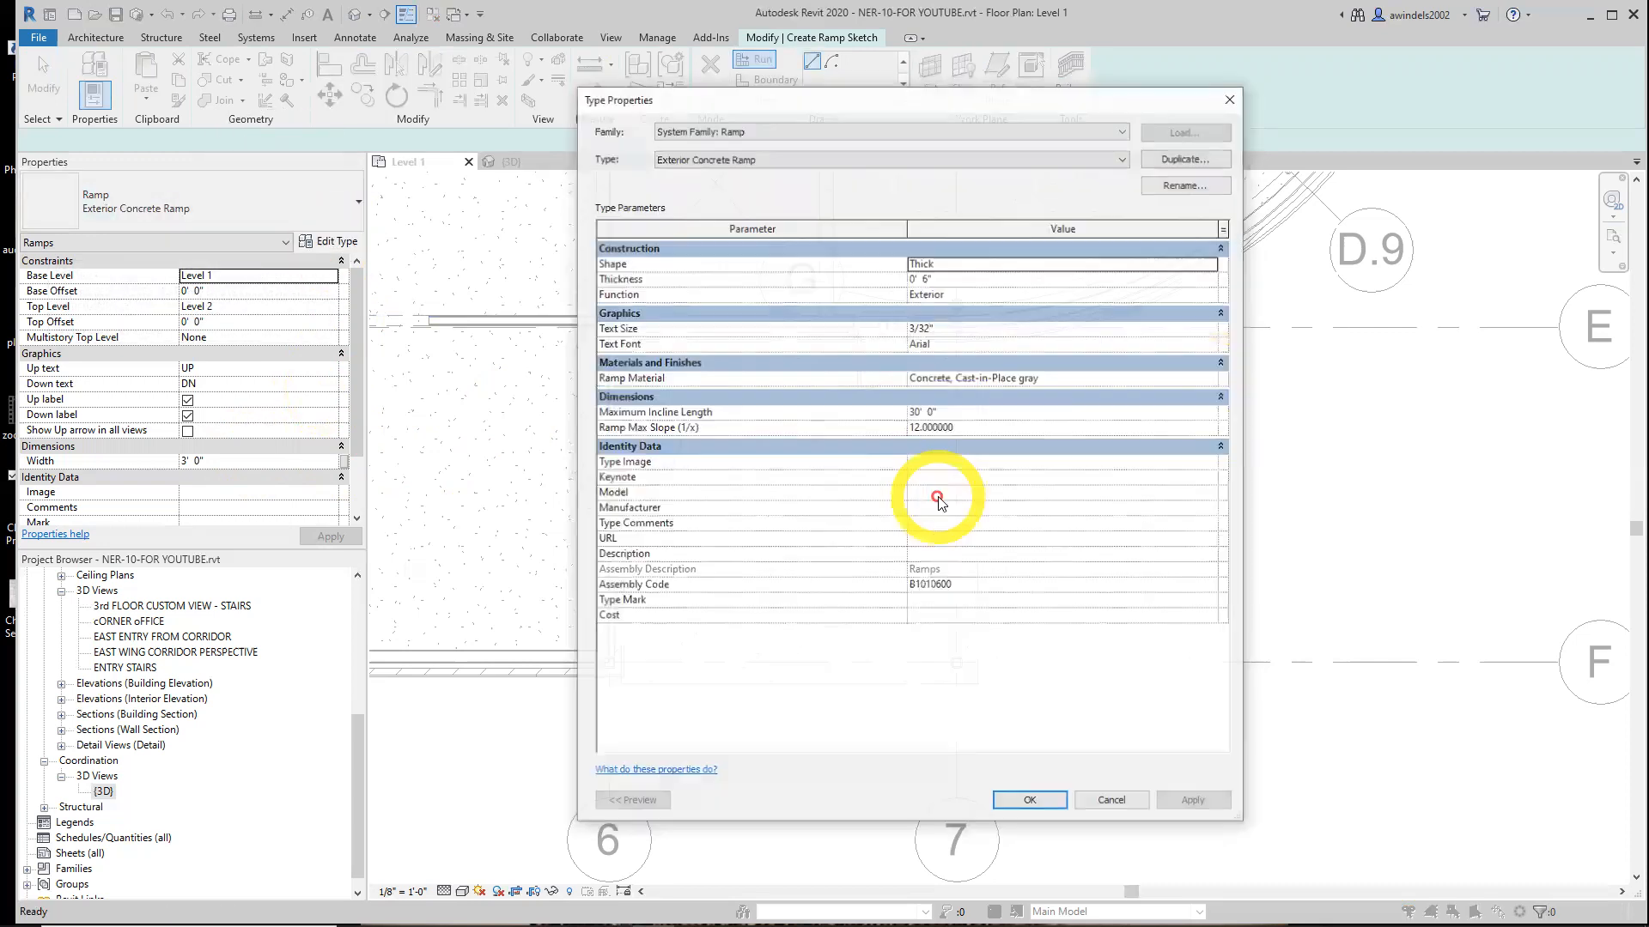
{"action": "left_click", "coordinate": [947, 414]}
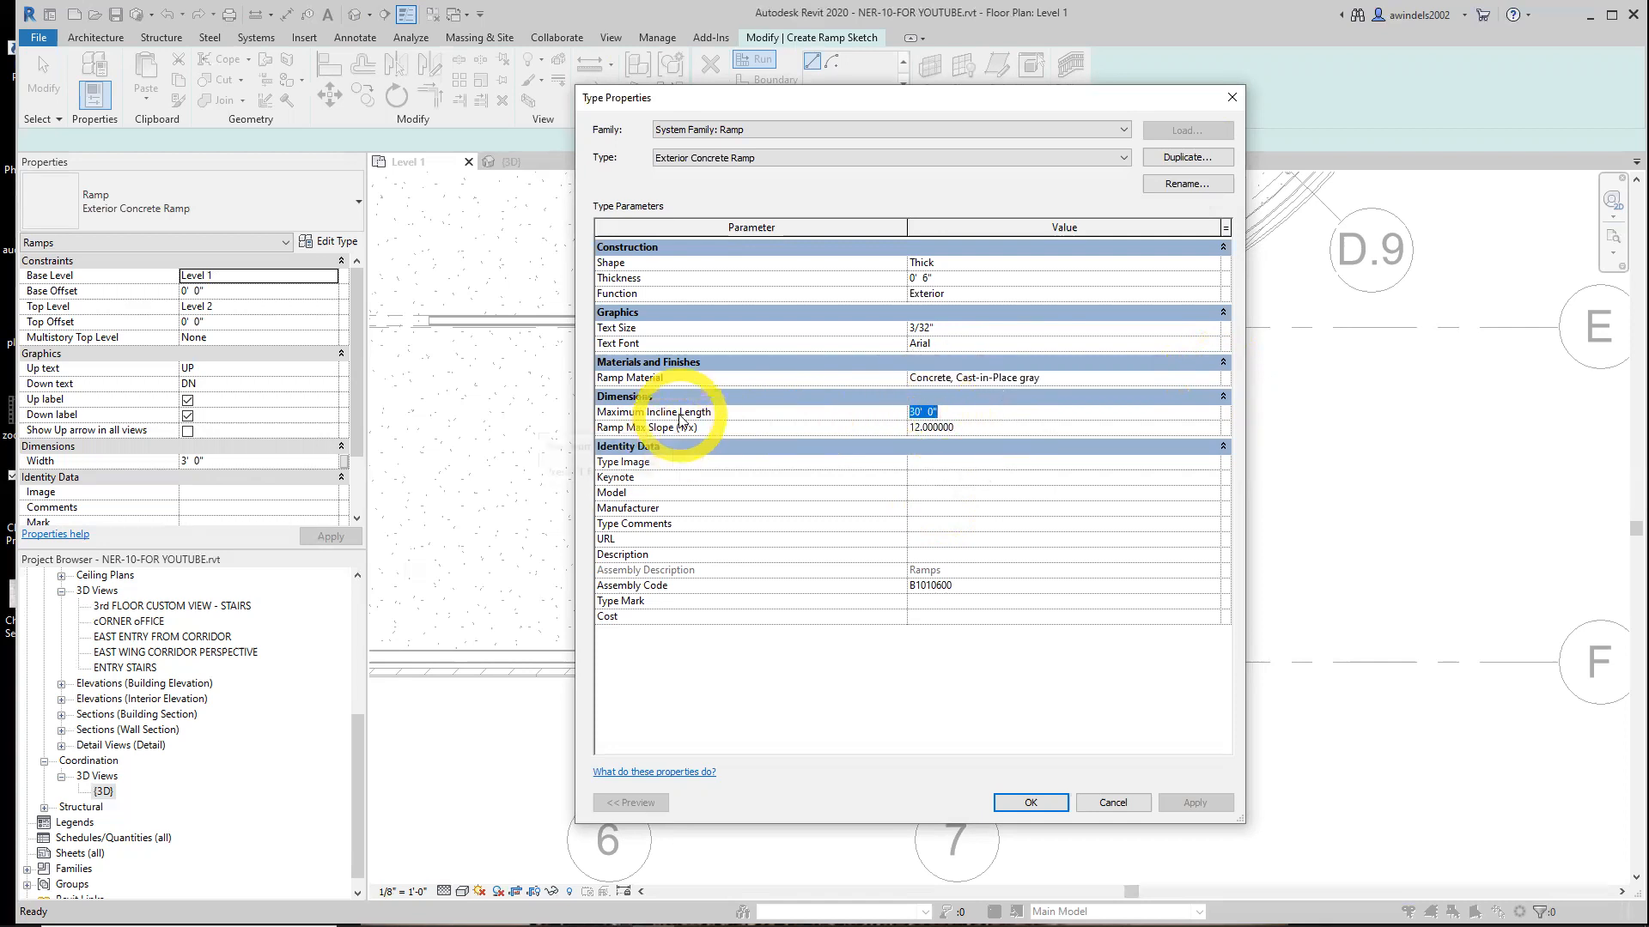
{"action": "left_click", "coordinate": [953, 428]}
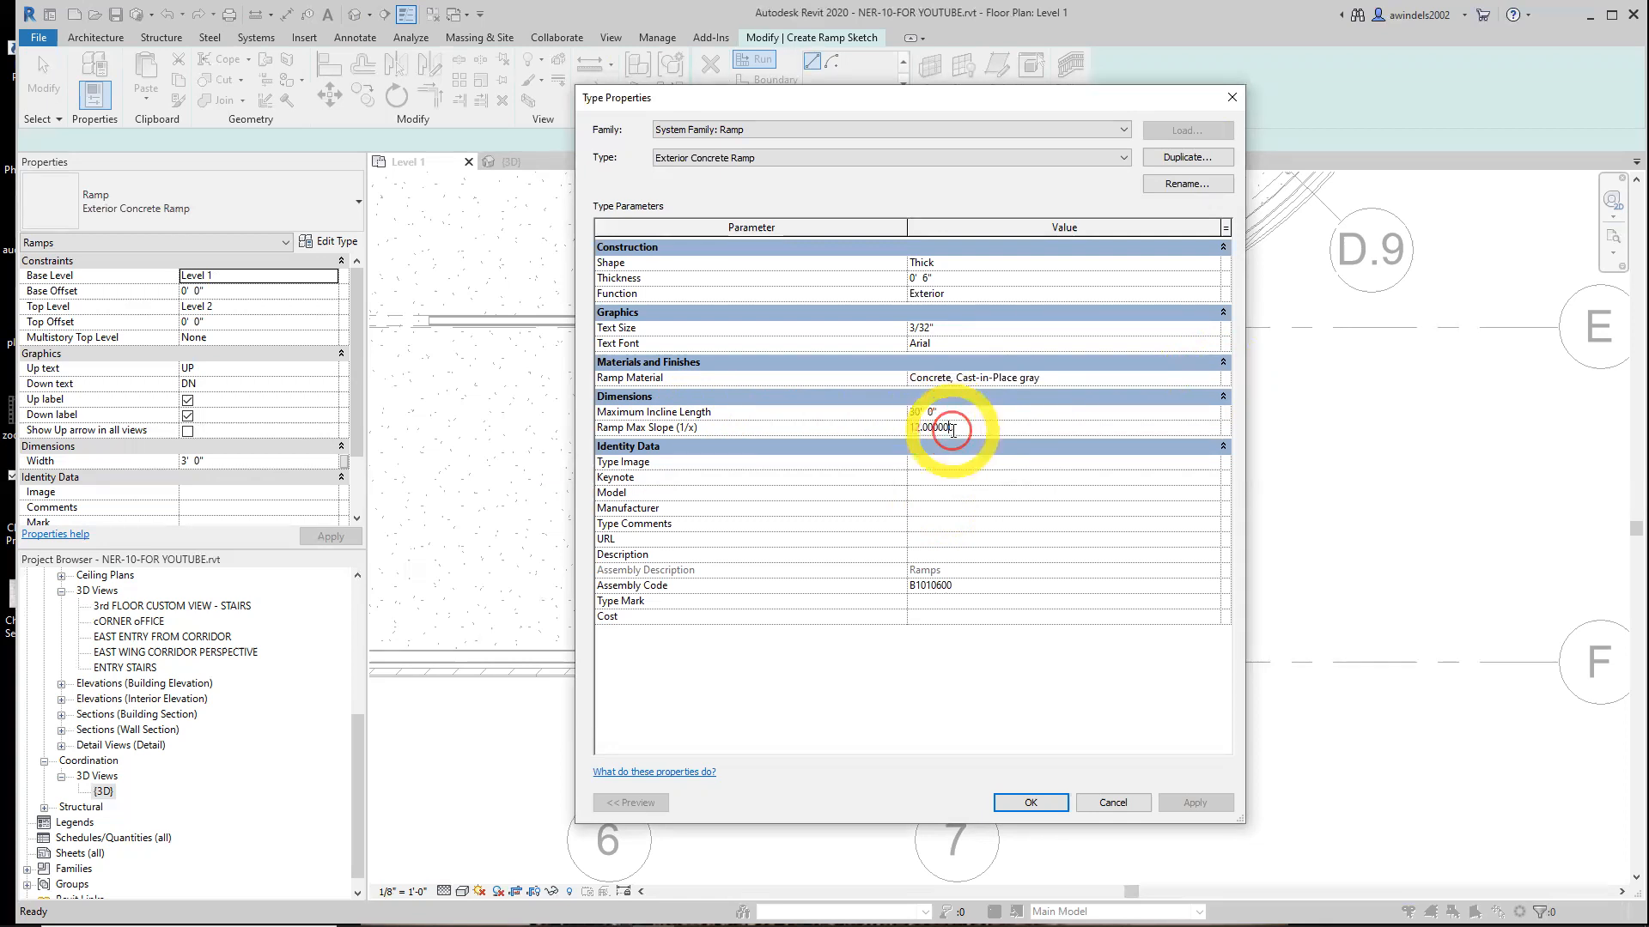
{"action": "left_click", "coordinate": [685, 429]}
{"action": "double_click", "coordinate": [962, 434]}
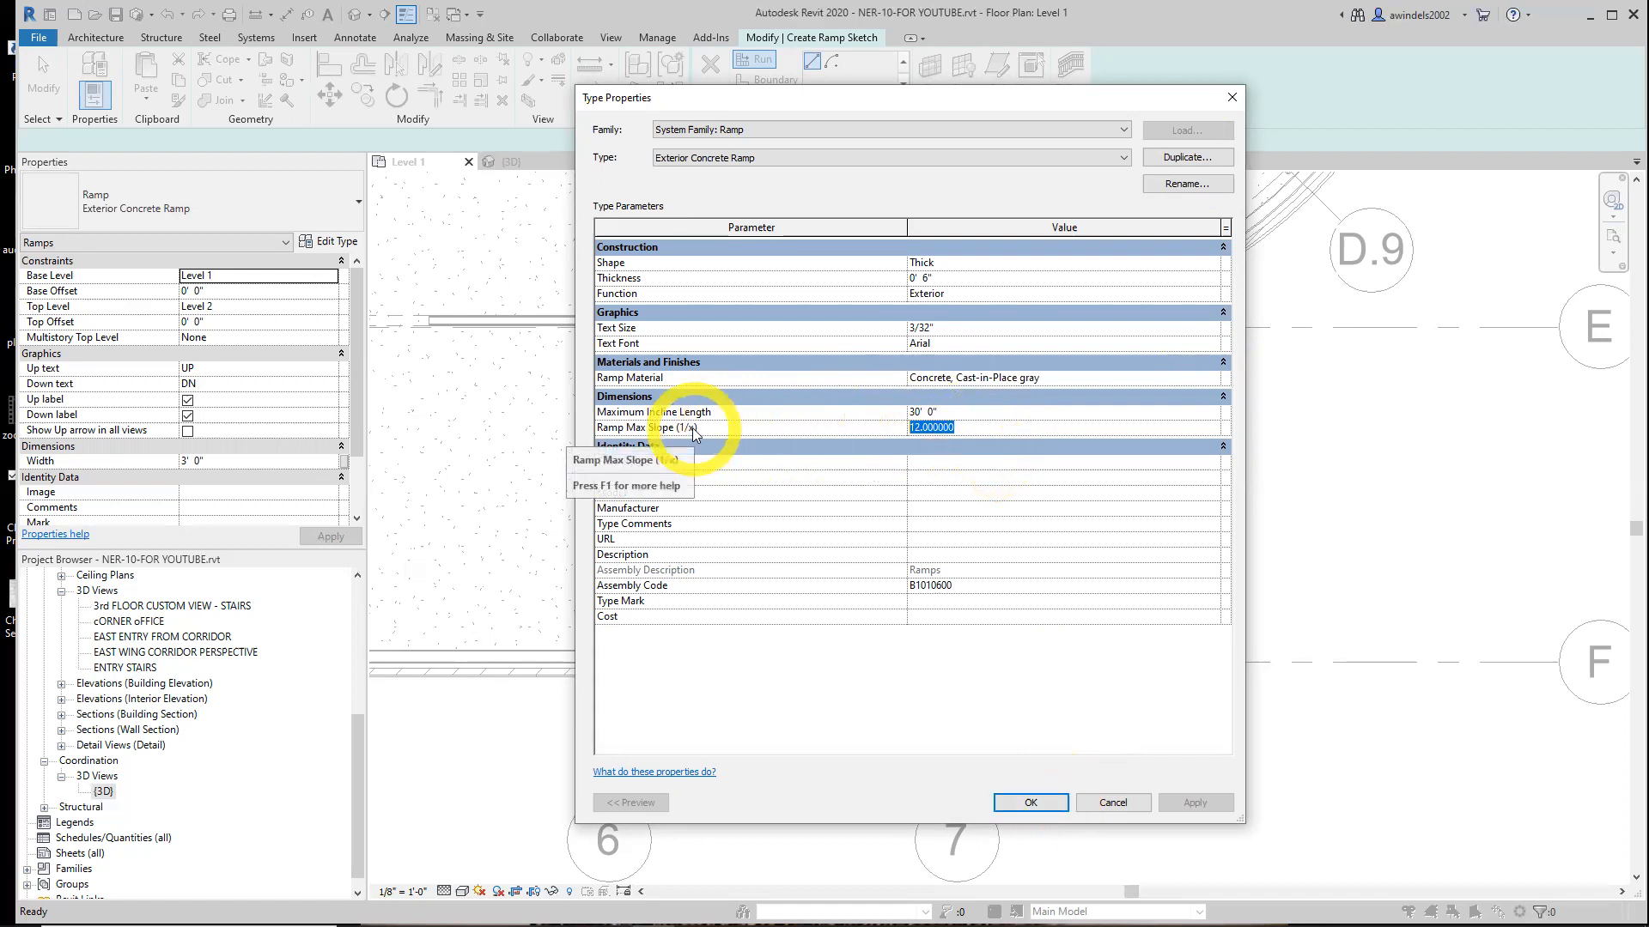
{"action": "left_click", "coordinate": [1030, 800]}
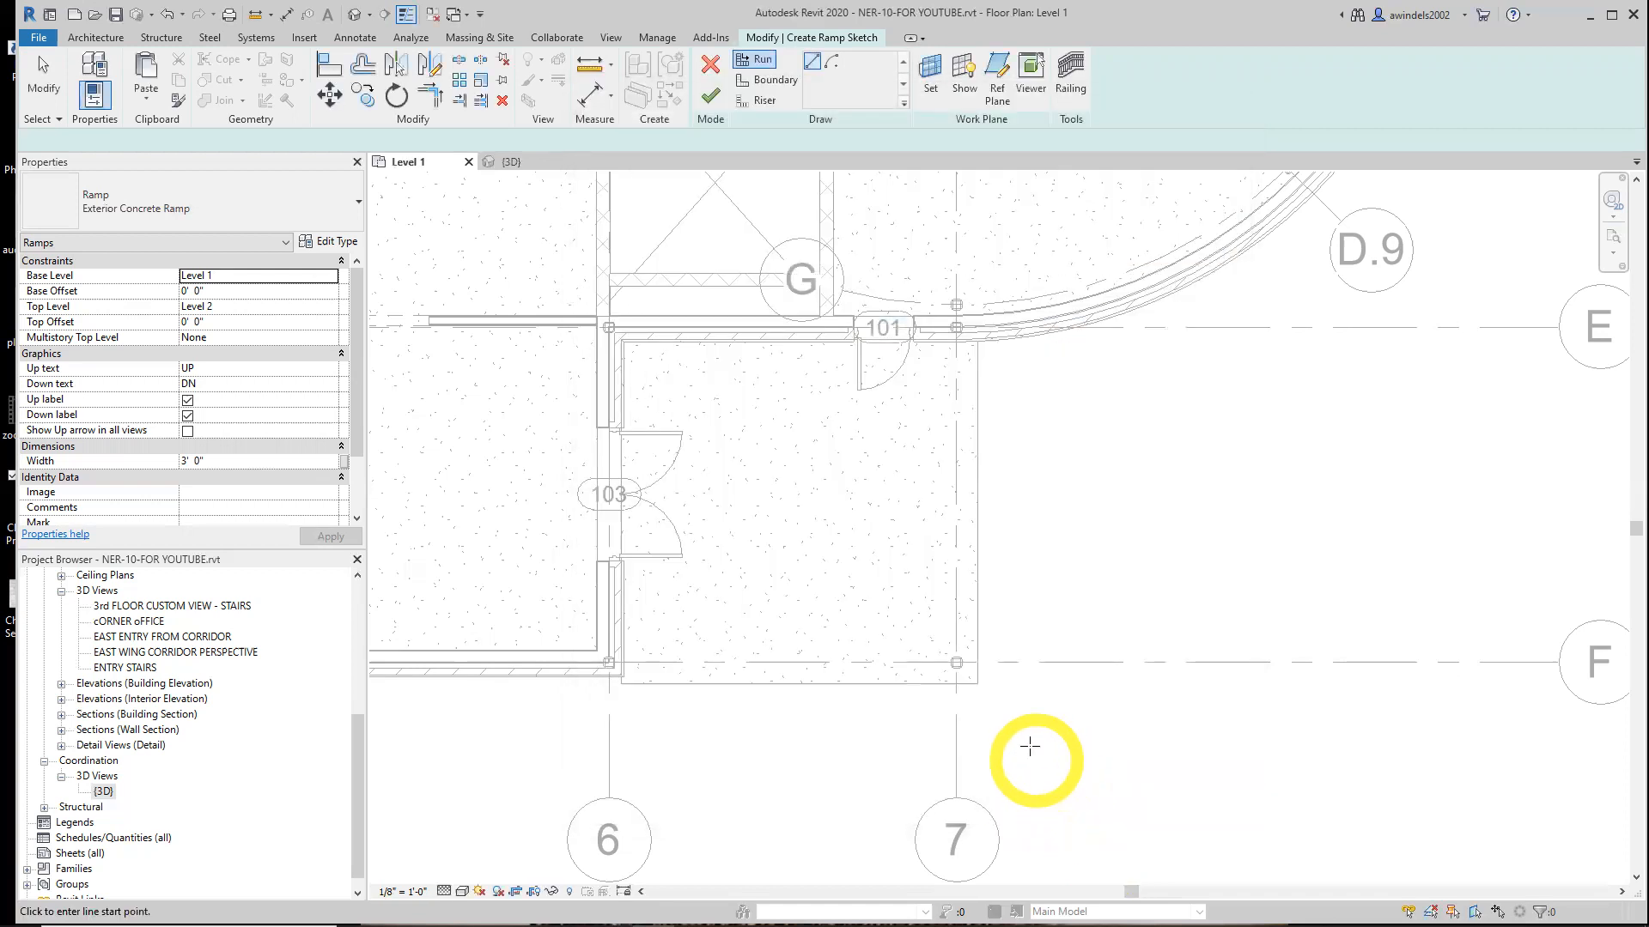
Set the ramp width to 5' 0"
{"action": "left_click", "coordinate": [241, 461]}
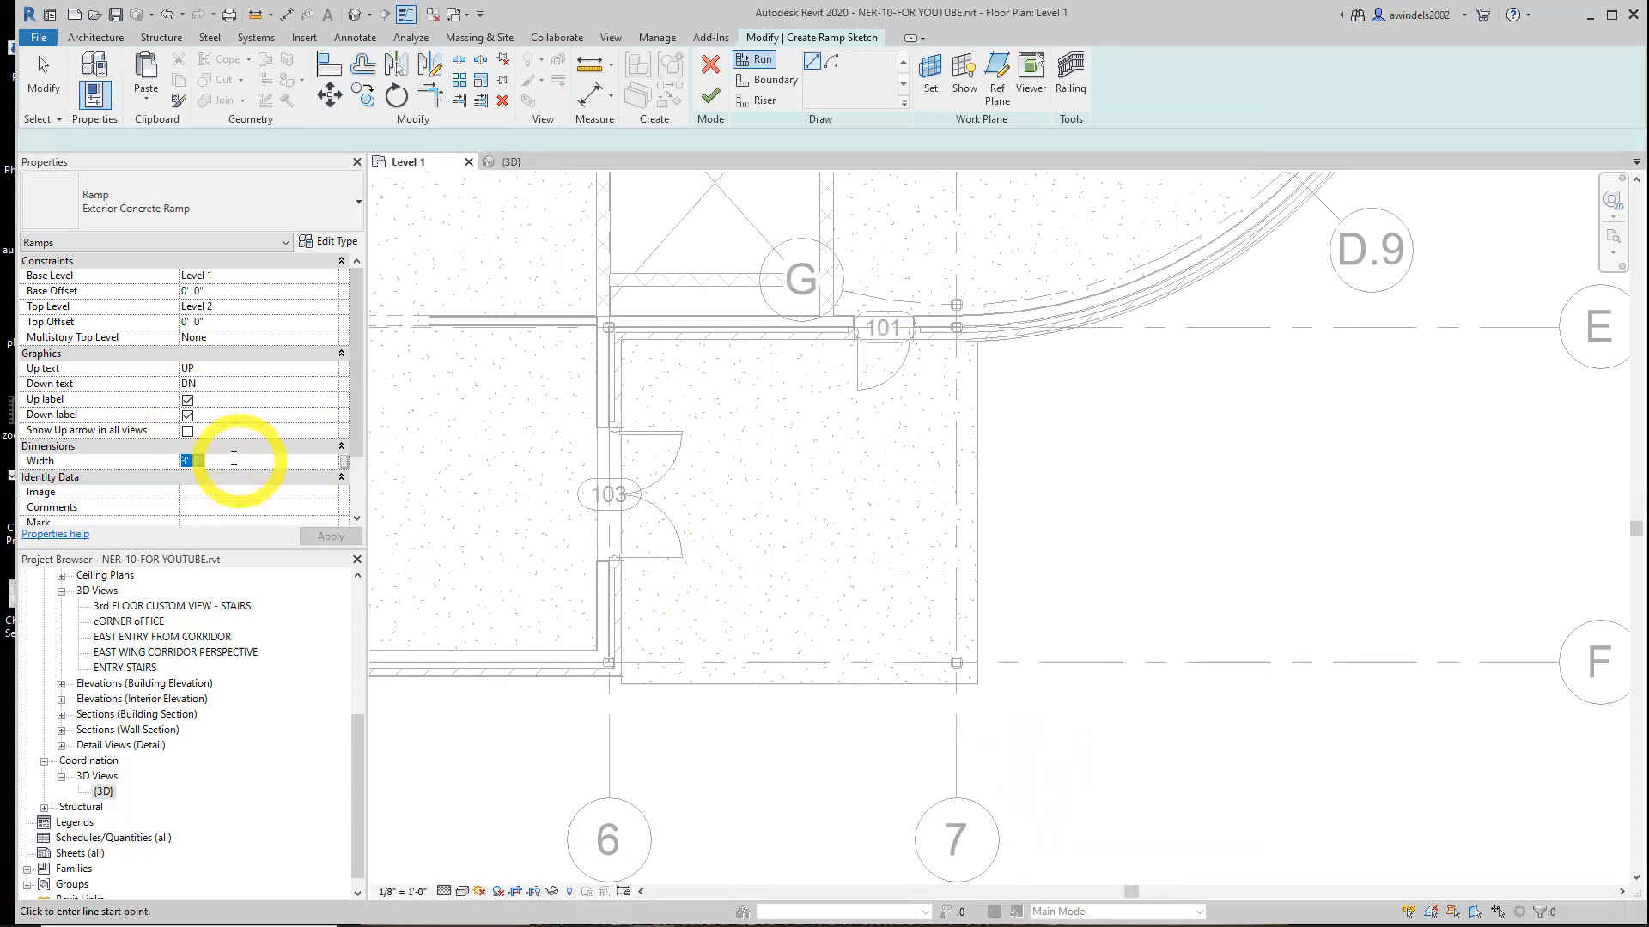
{"action": "type", "text": "5"}
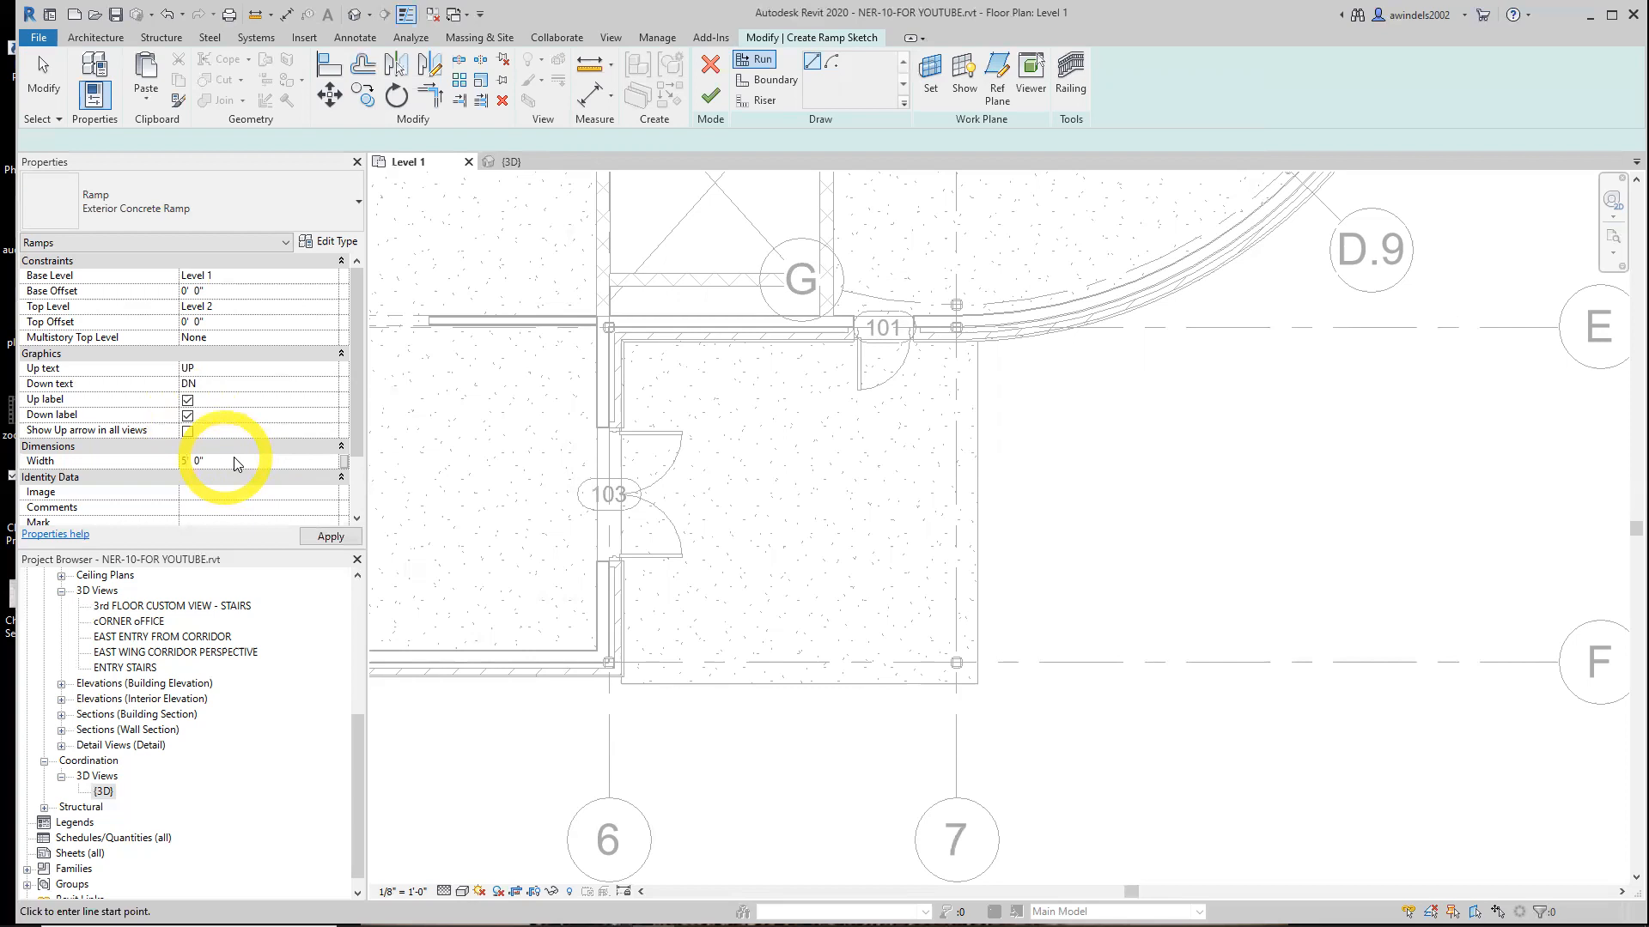
Set the ramp's base offset to -2' 6" and its top level to Level 1
{"action": "left_click", "coordinate": [286, 275]}
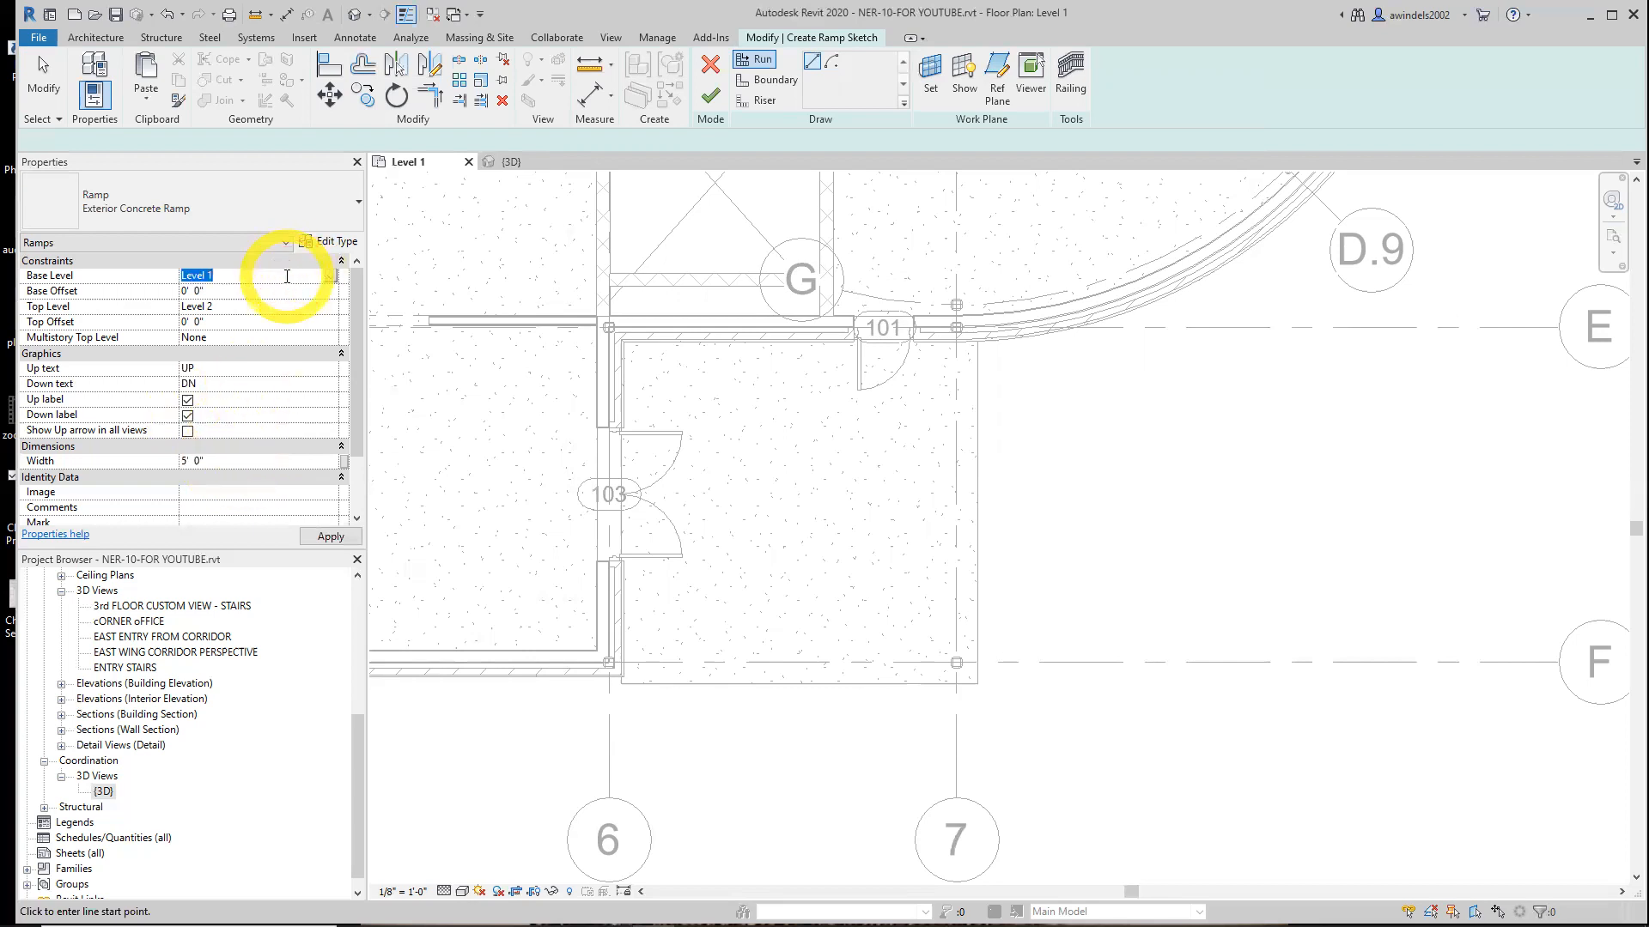
{"action": "left_click", "coordinate": [209, 291]}
{"action": "left_click_drag", "start_coordinate": [210, 291], "coordinate": [121, 289]}
{"action": "type", "text": "-2' 6"}
{"action": "key", "text": "Return"}
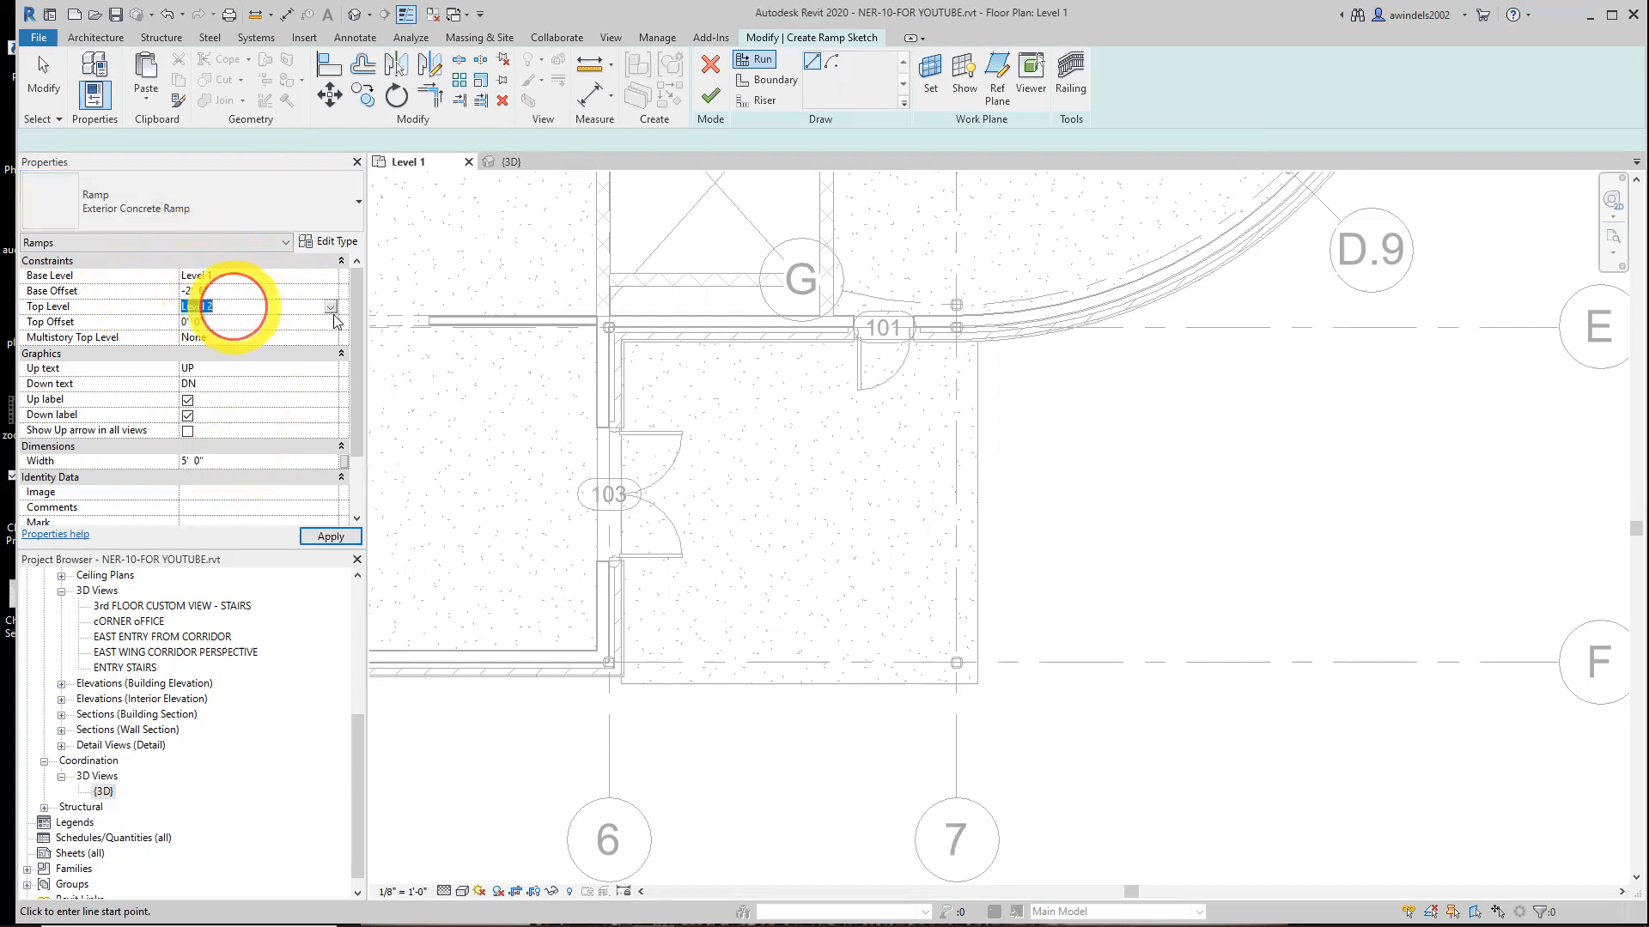
{"action": "left_click", "coordinate": [318, 307]}
{"action": "left_click", "coordinate": [329, 306]}
{"action": "left_click", "coordinate": [219, 323]}
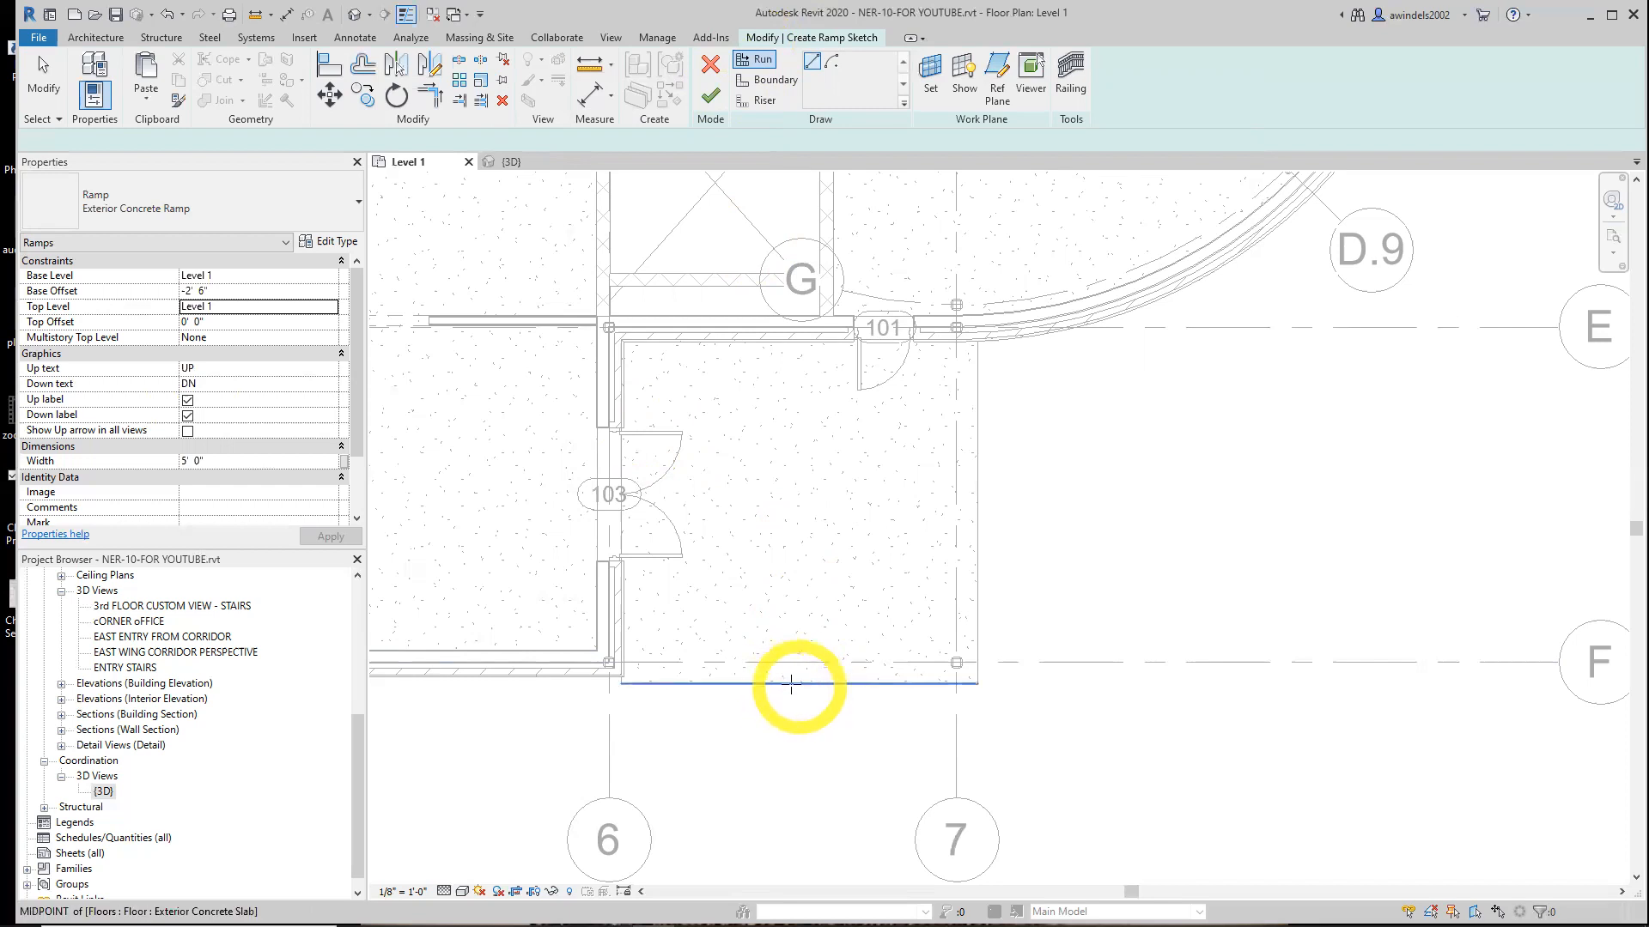
Sketch a ramp run about 15' 0" long, starting at the midpoint of the entry slab's lower edge and heading downward
{"action": "left_click", "coordinate": [791, 684]}
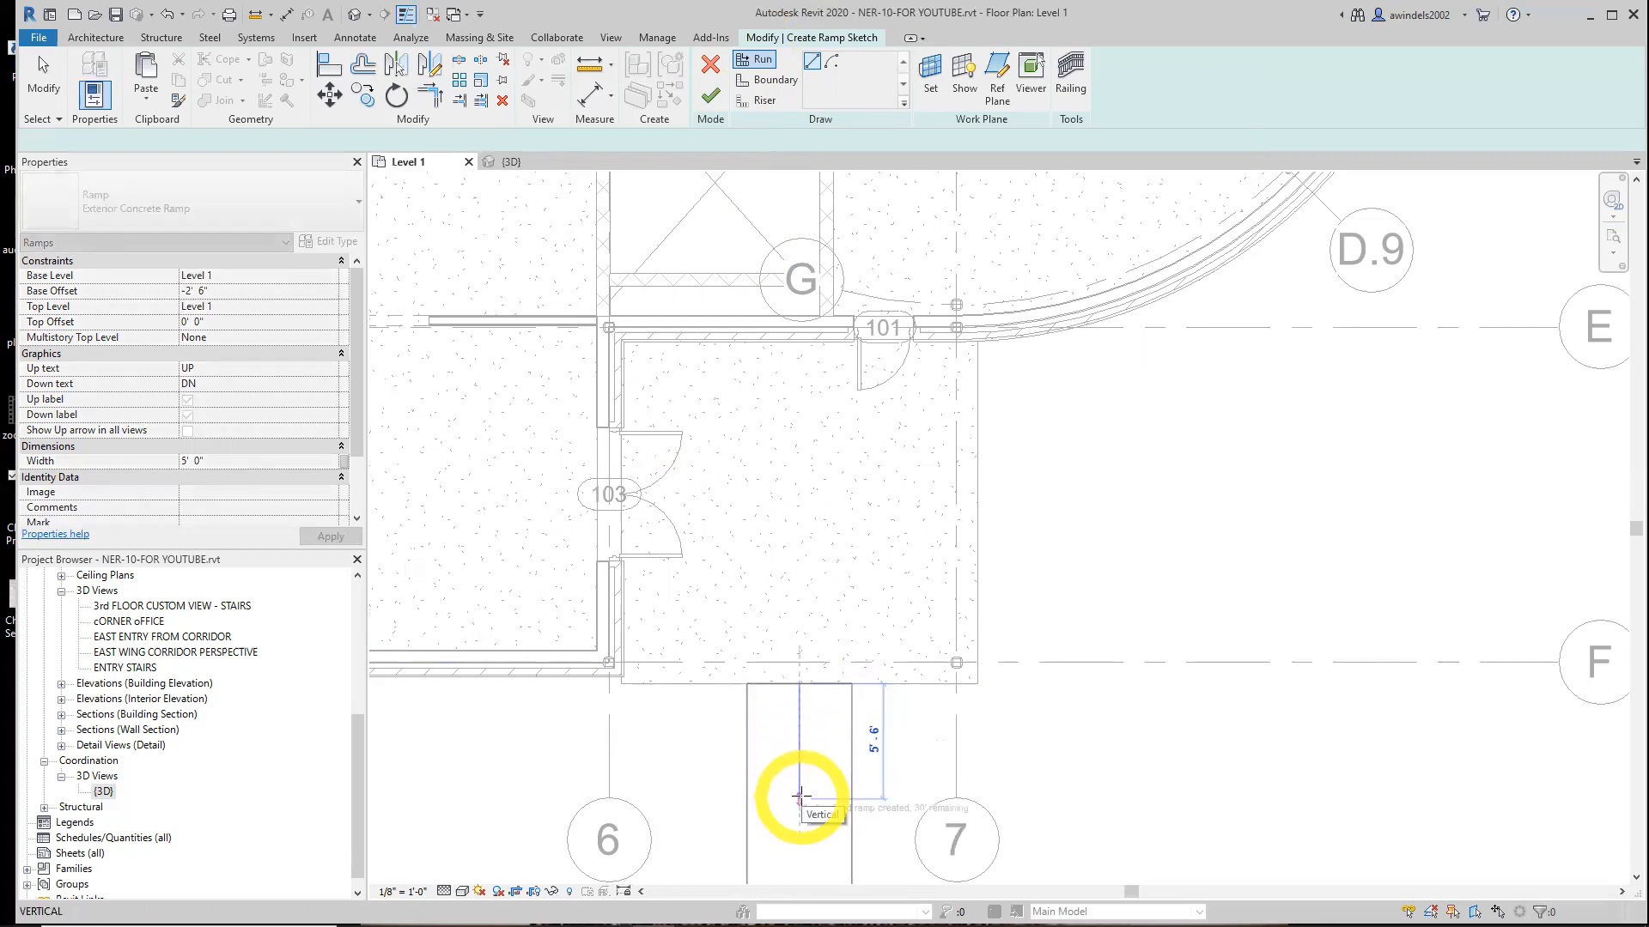
{"action": "middle_click_drag", "start_coordinate": [807, 831], "coordinate": [747, 647]}
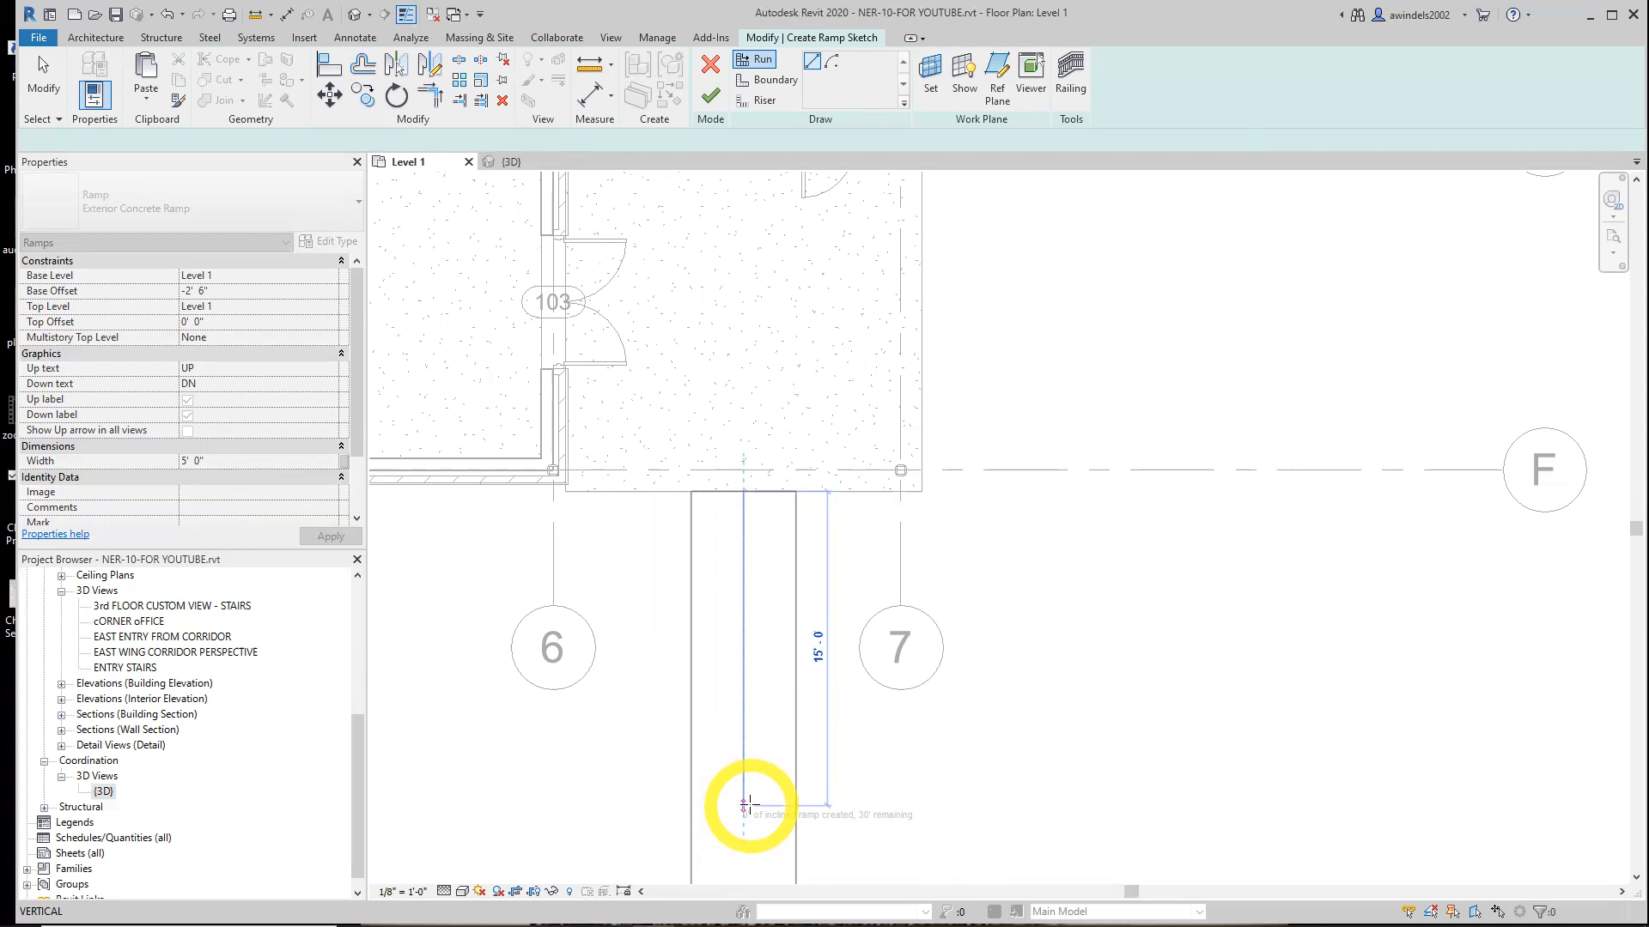
{"action": "middle_click_drag", "start_coordinate": [747, 802], "coordinate": [729, 666]}
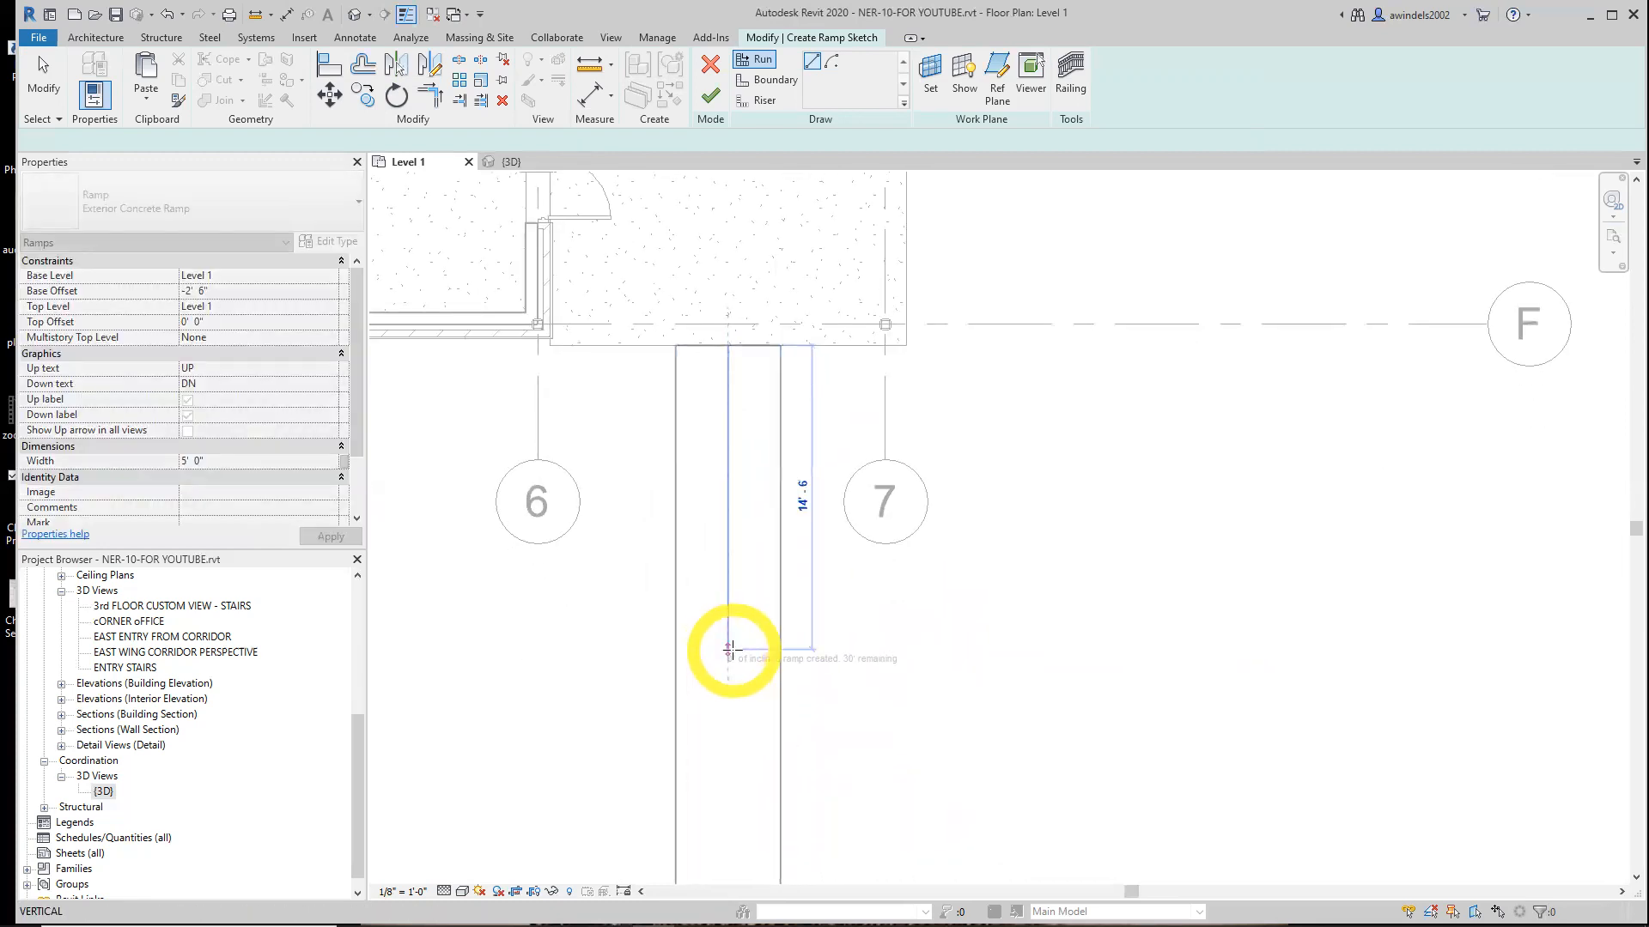
{"action": "left_click", "coordinate": [729, 659]}
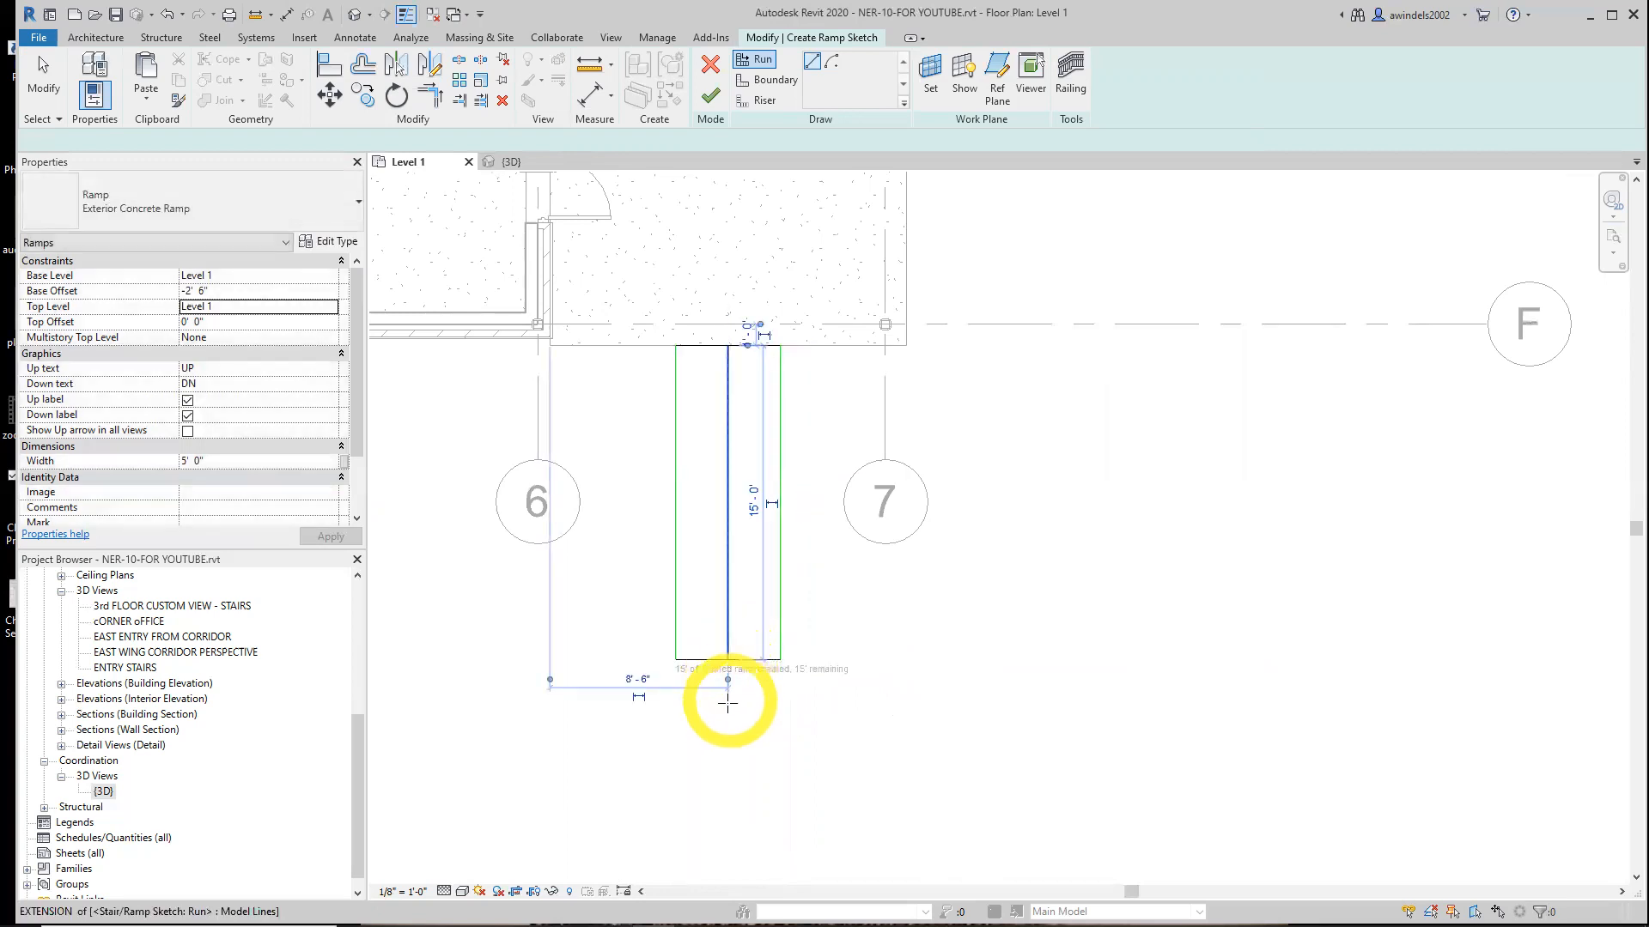
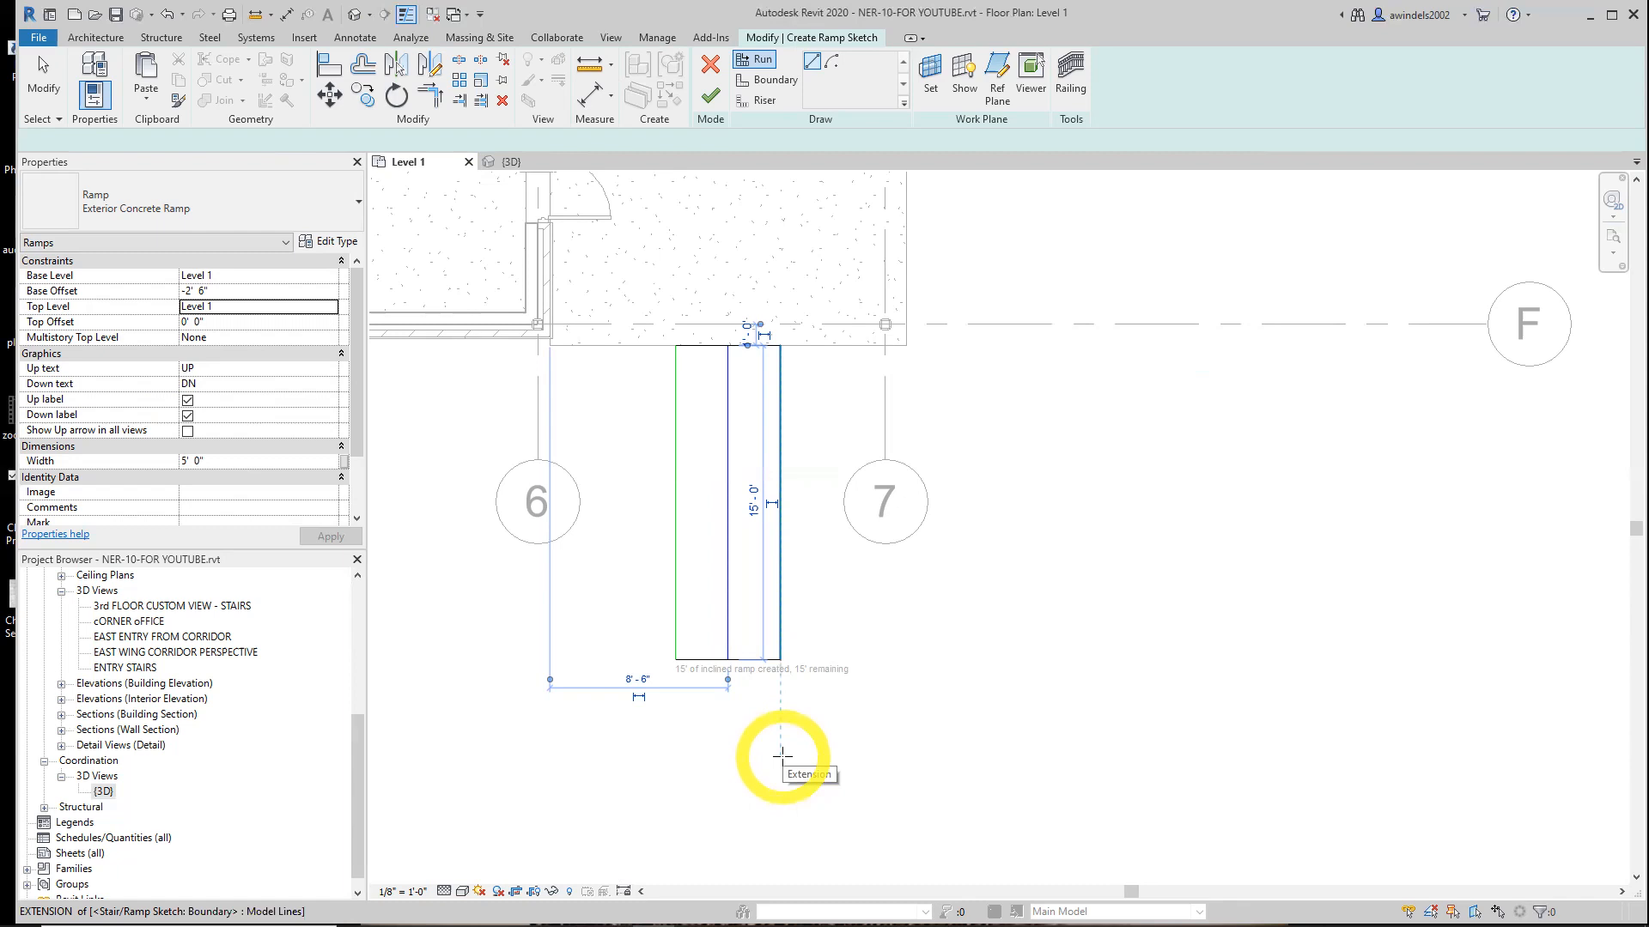
Sketch a second ramp run about 15' 0" long, heading right from the landing at the bottom of the first run
{"action": "left_click", "coordinate": [782, 754]}
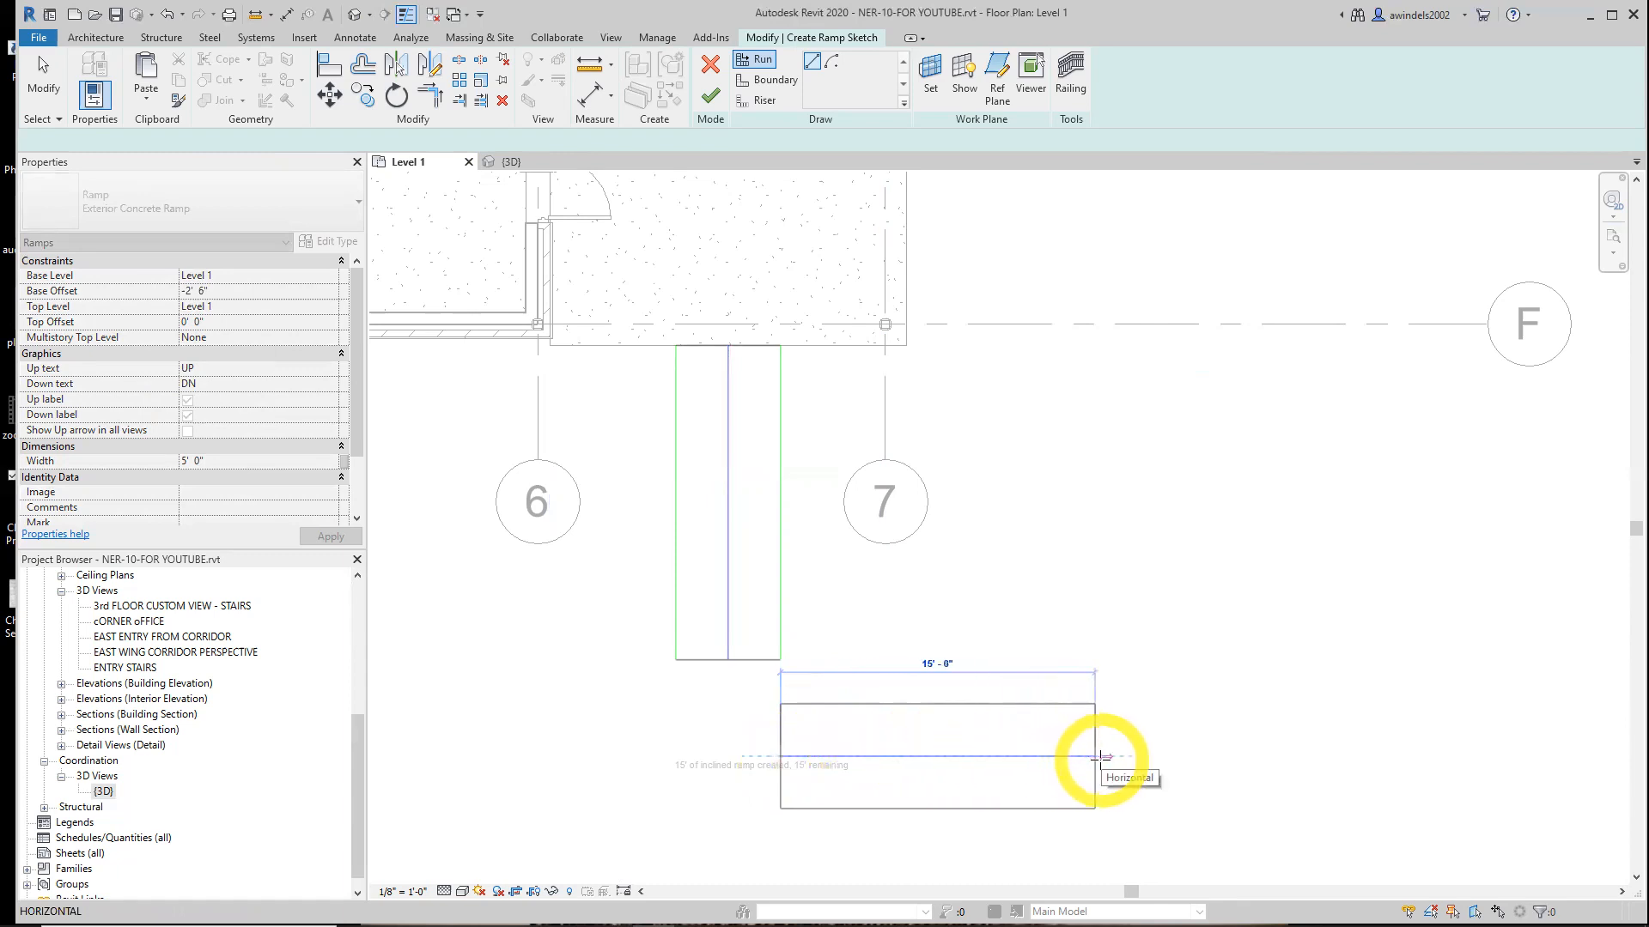
{"action": "left_click", "coordinate": [1096, 758]}
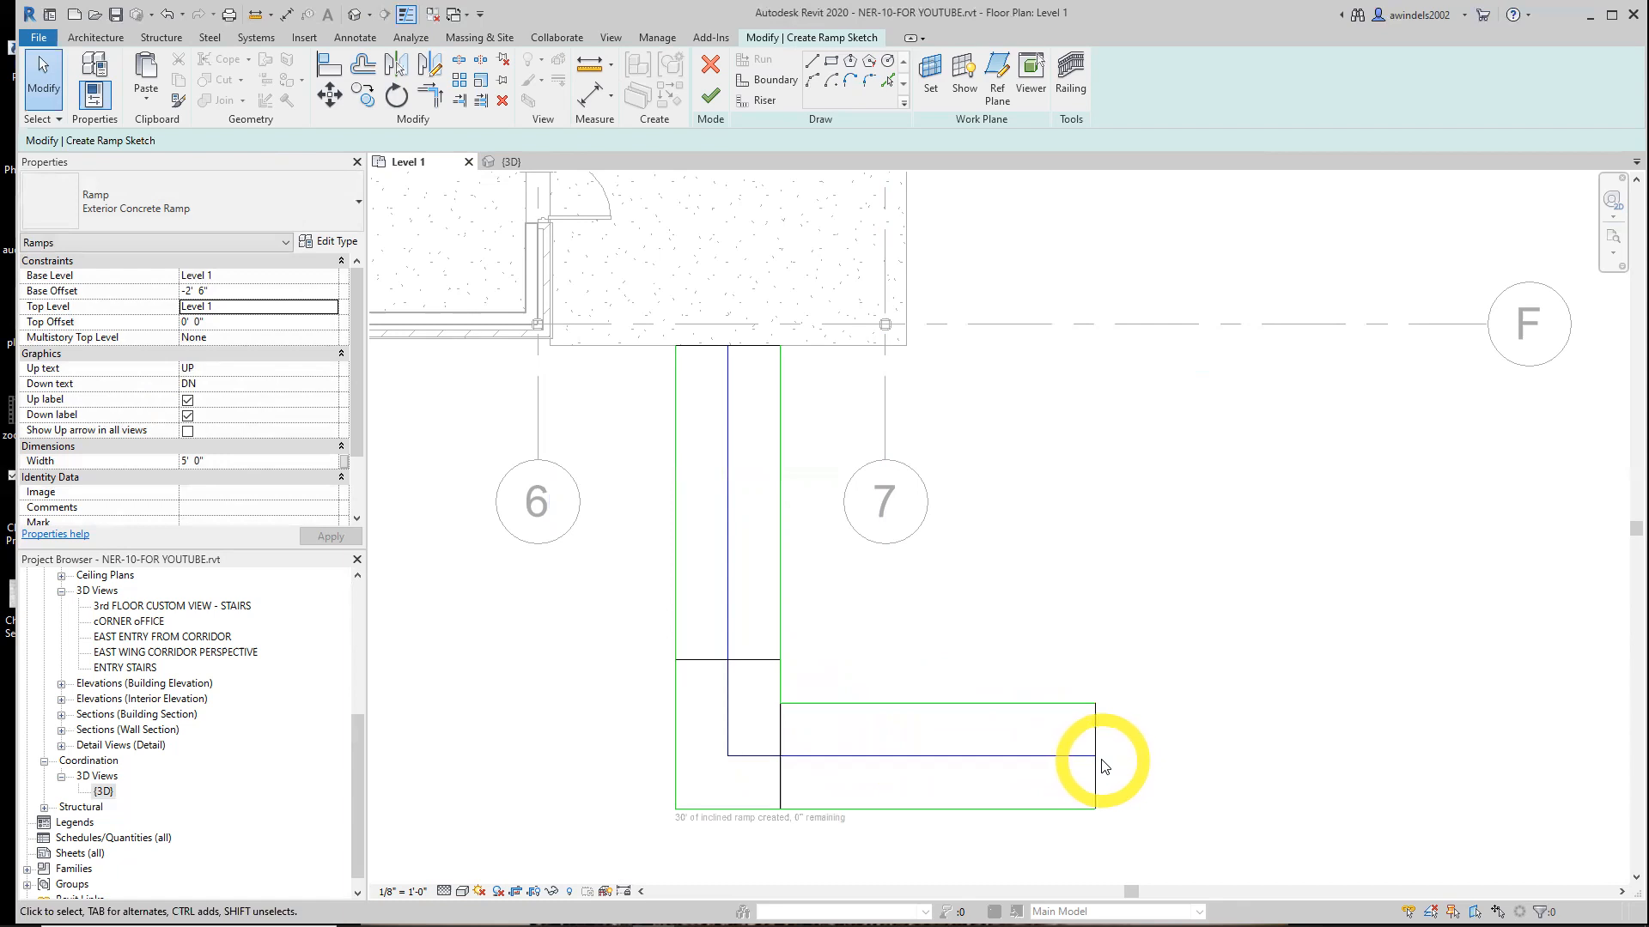
Set the ramp's railing type to Handrail - Pipe and finish the ramp sketch
{"action": "left_click", "coordinate": [1076, 91]}
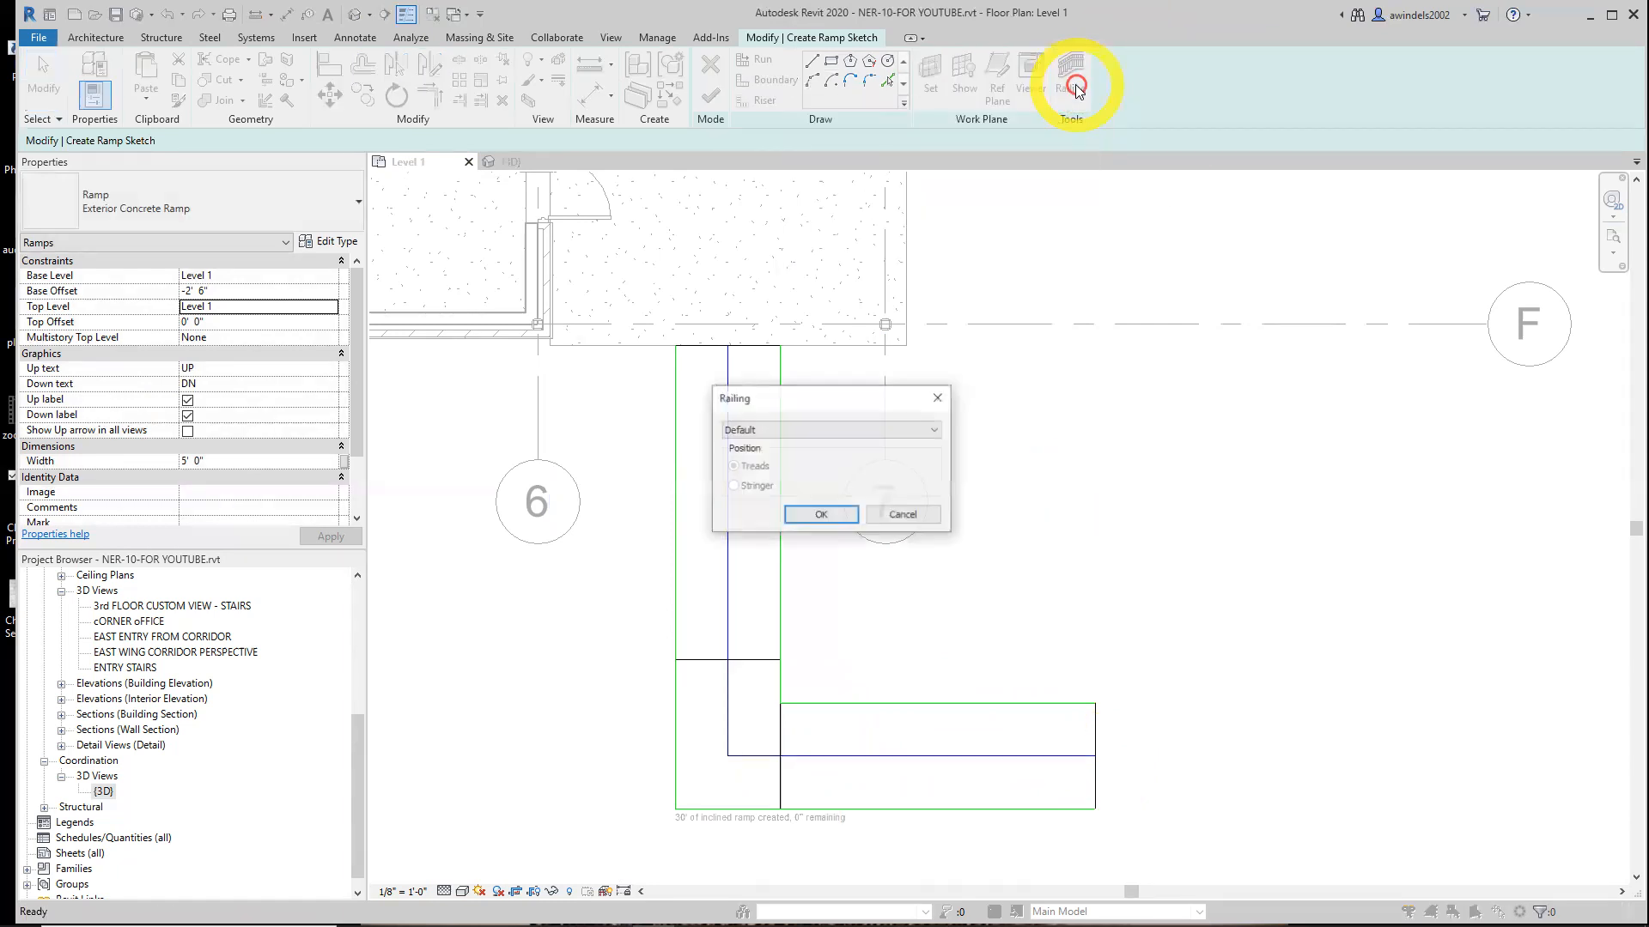
{"action": "left_click", "coordinate": [817, 430]}
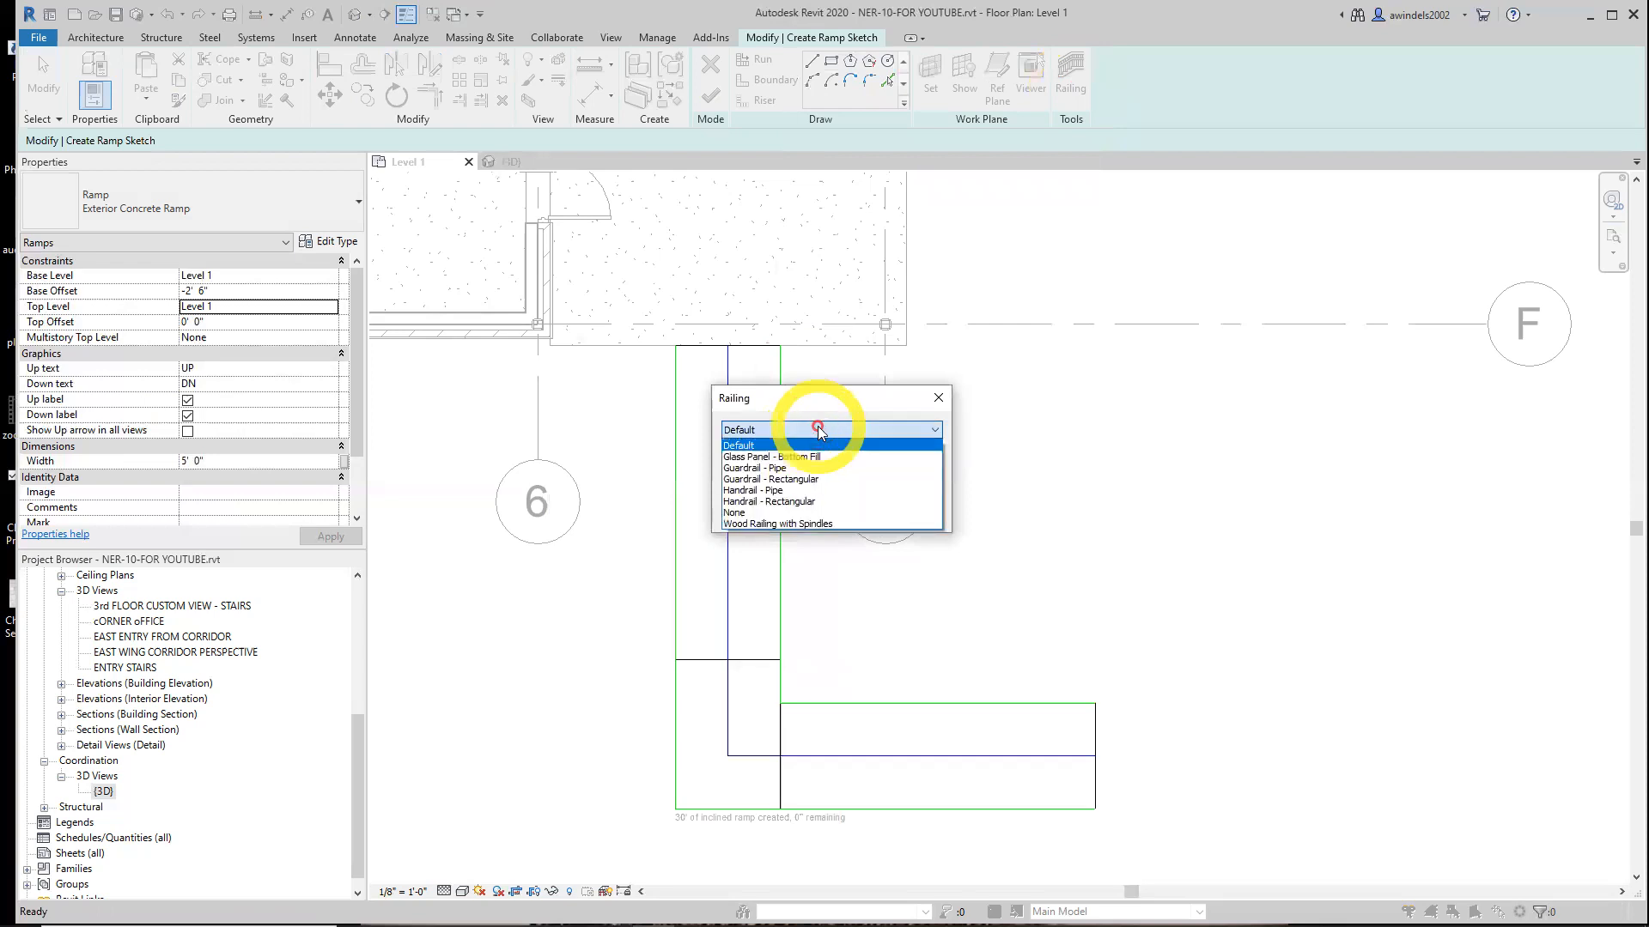
{"action": "left_click", "coordinate": [803, 490]}
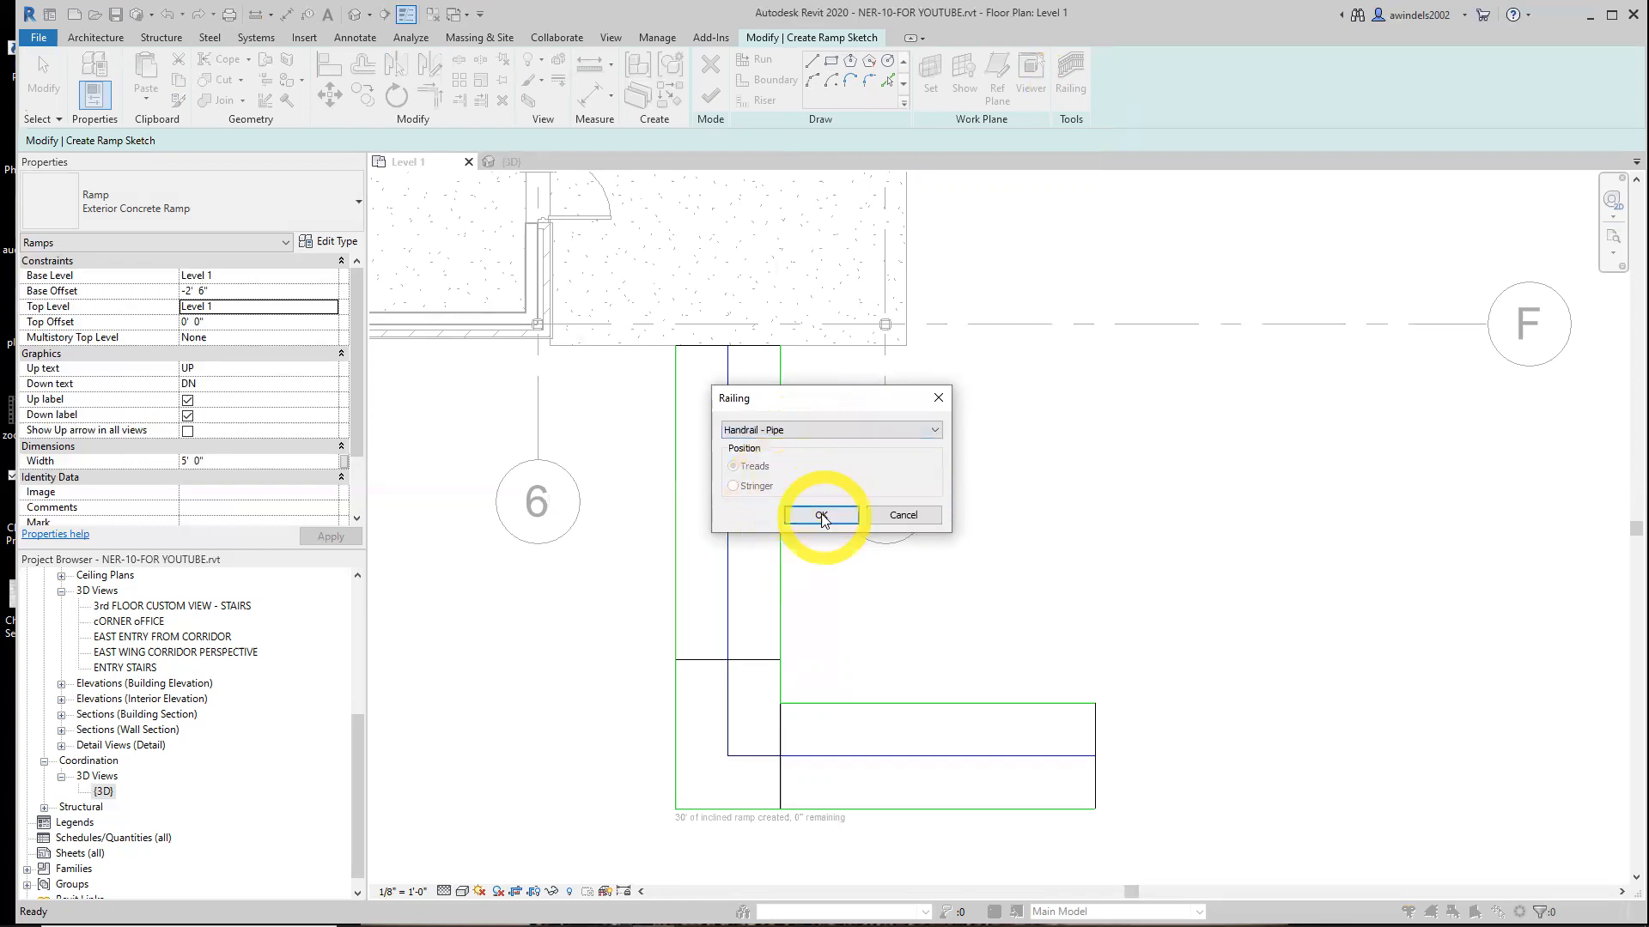
{"action": "left_click", "coordinate": [818, 513]}
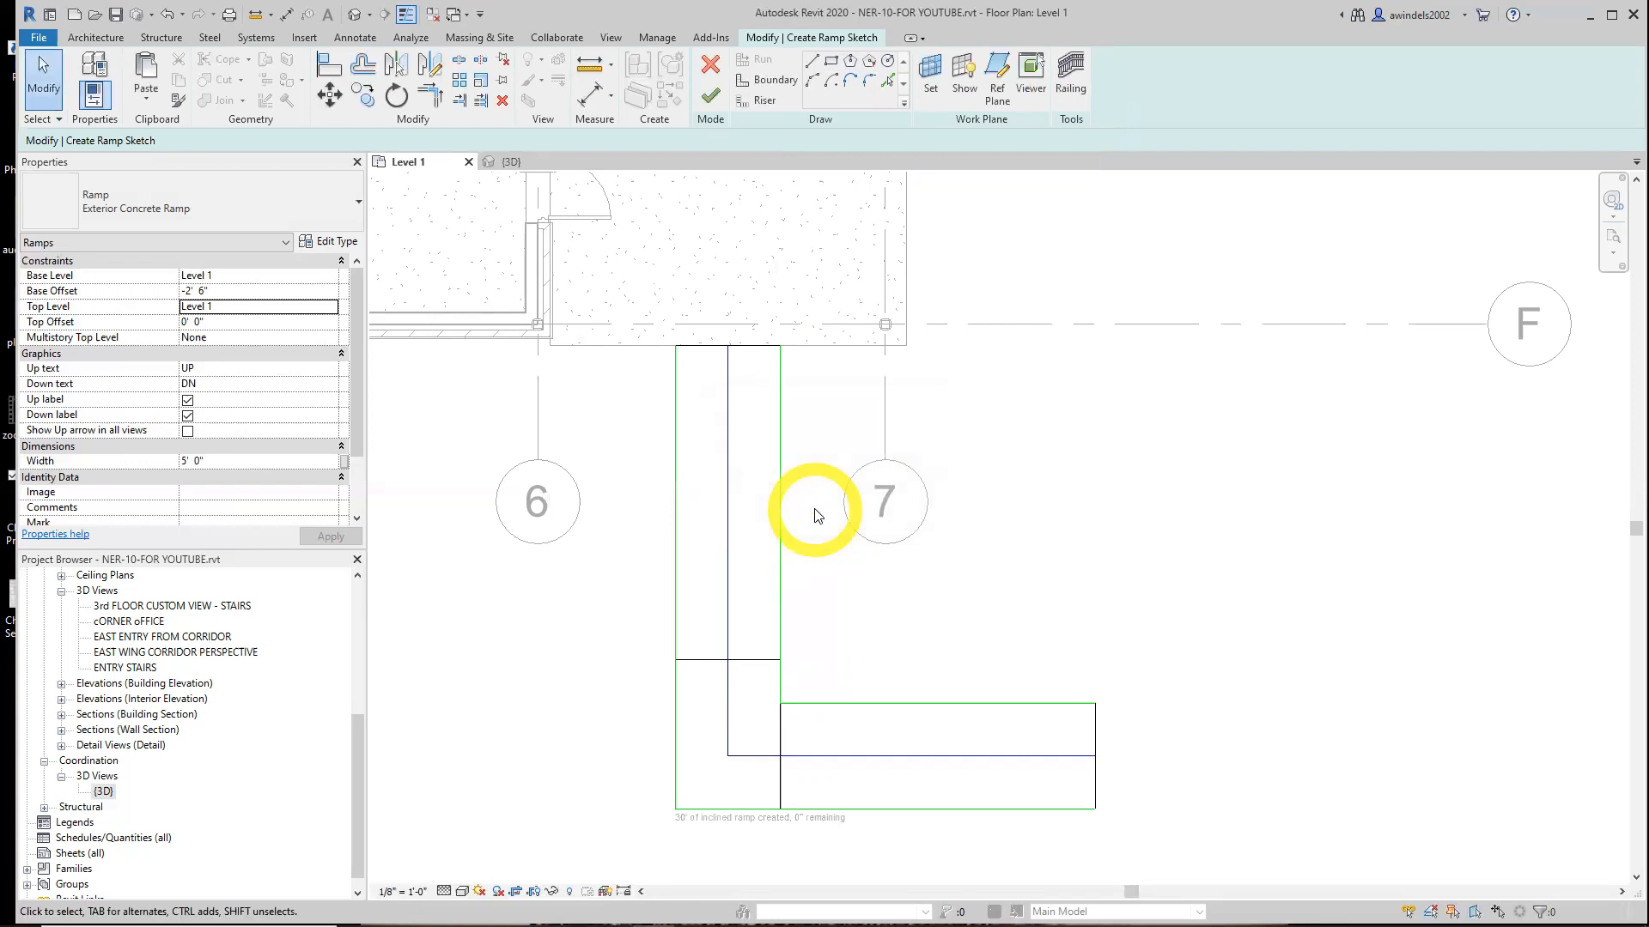
{"action": "left_click", "coordinate": [711, 95]}
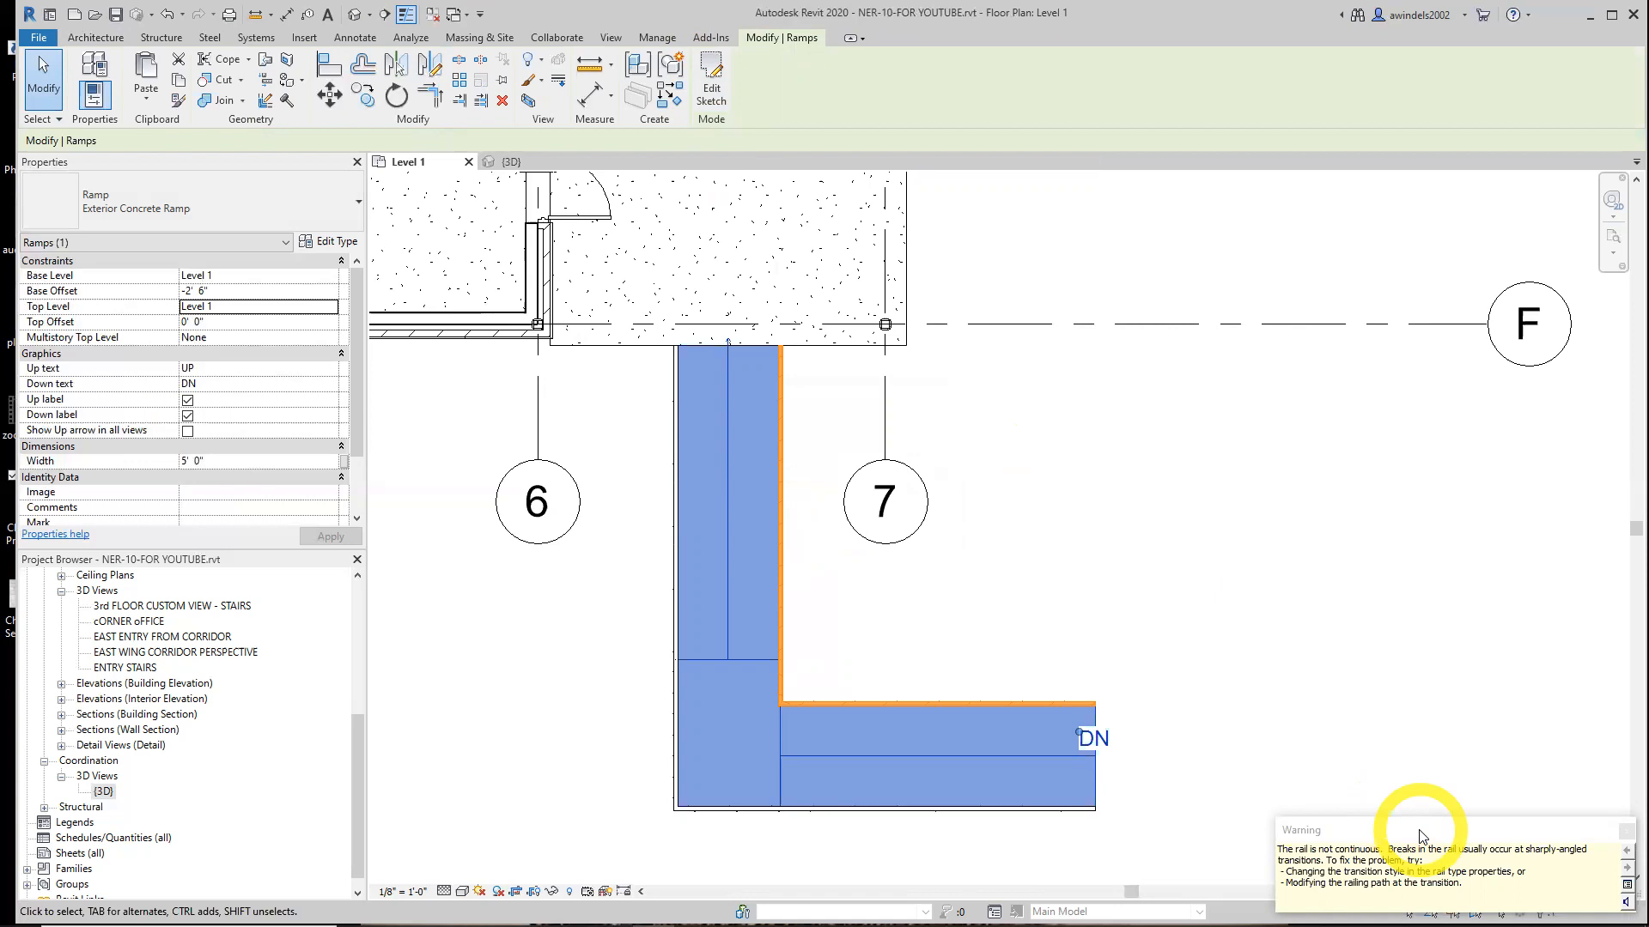
Inspect the finished L-shaped ramp and its railings in the Level 1 plan
{"action": "left_click", "coordinate": [734, 343]}
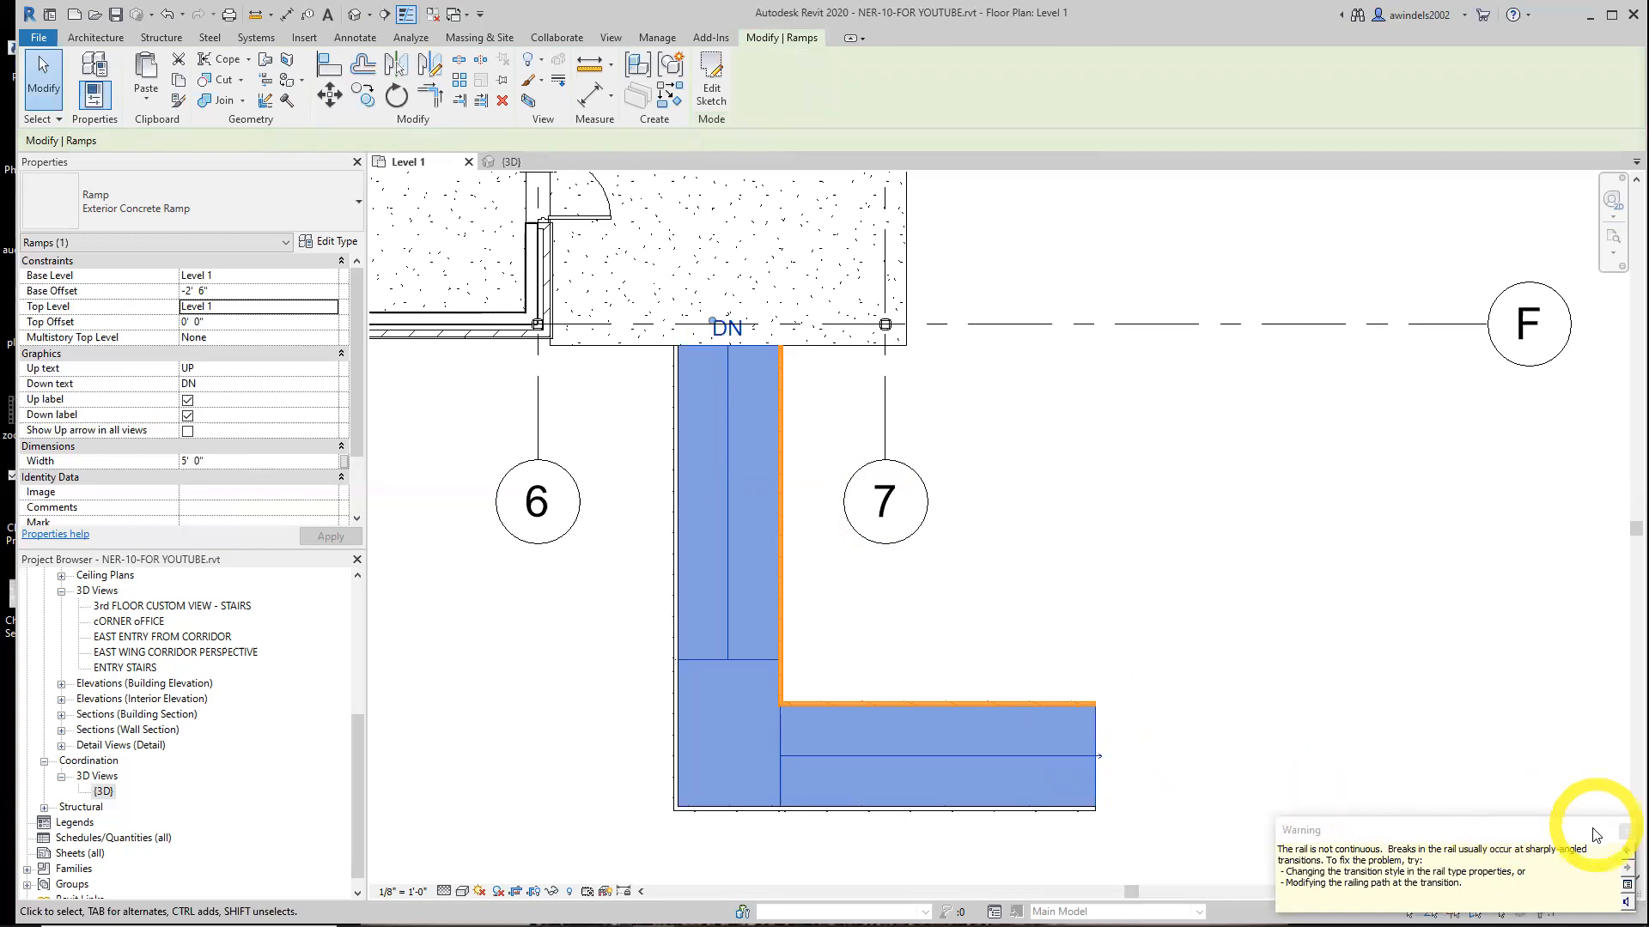
{"action": "left_click", "coordinate": [1624, 832]}
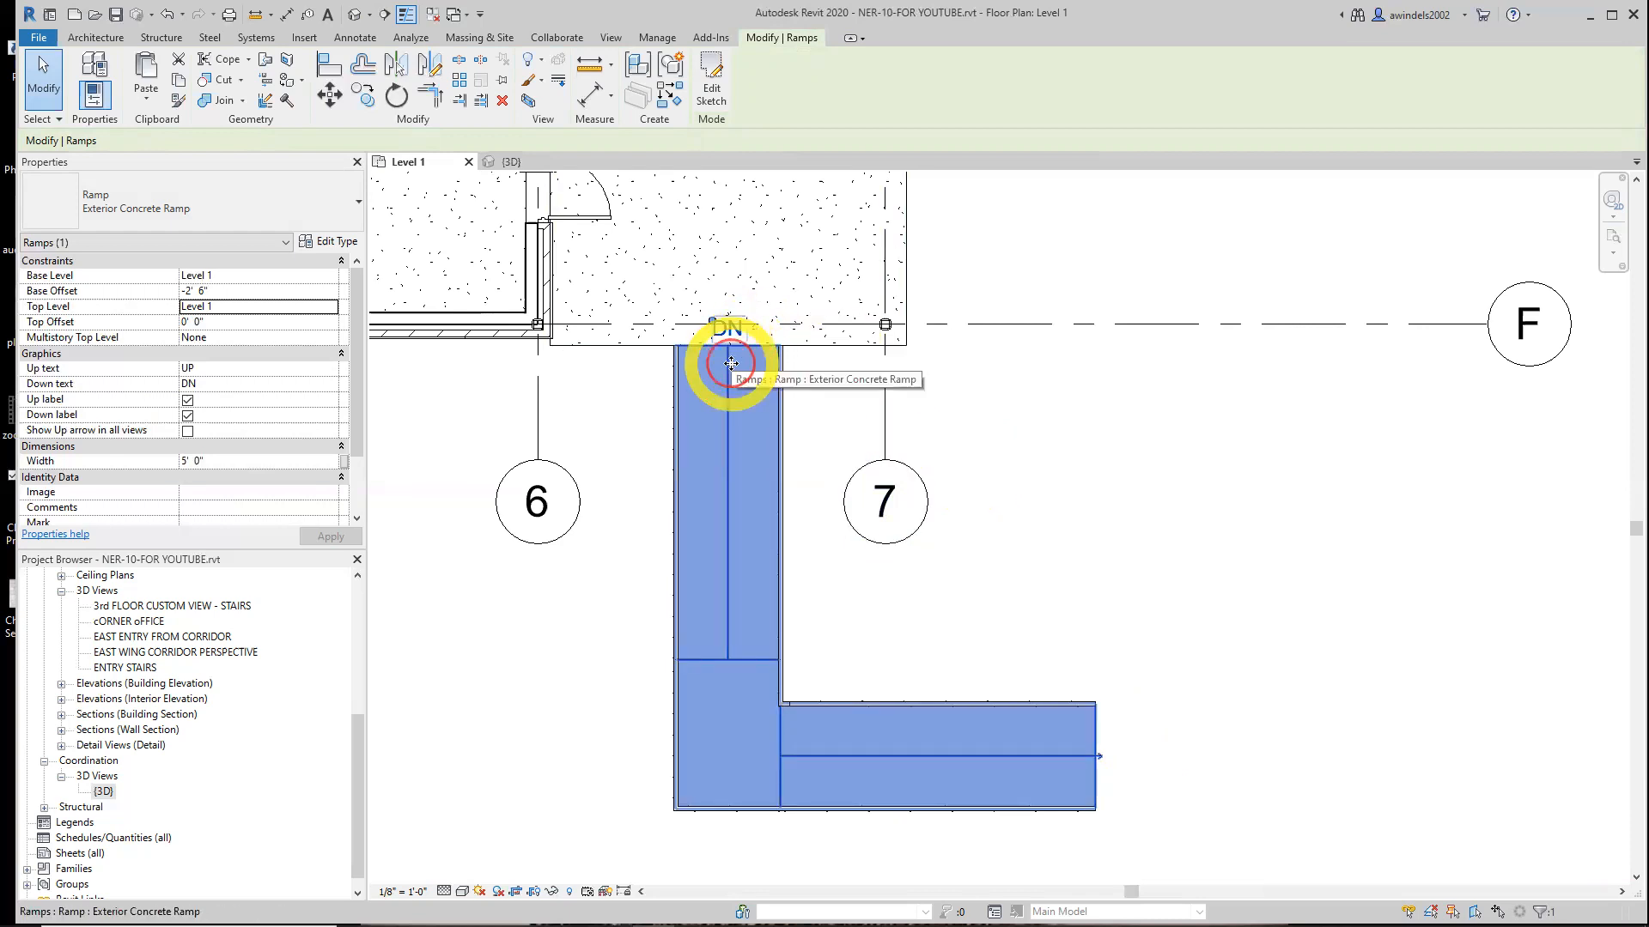
{"action": "left_click", "coordinate": [1104, 763]}
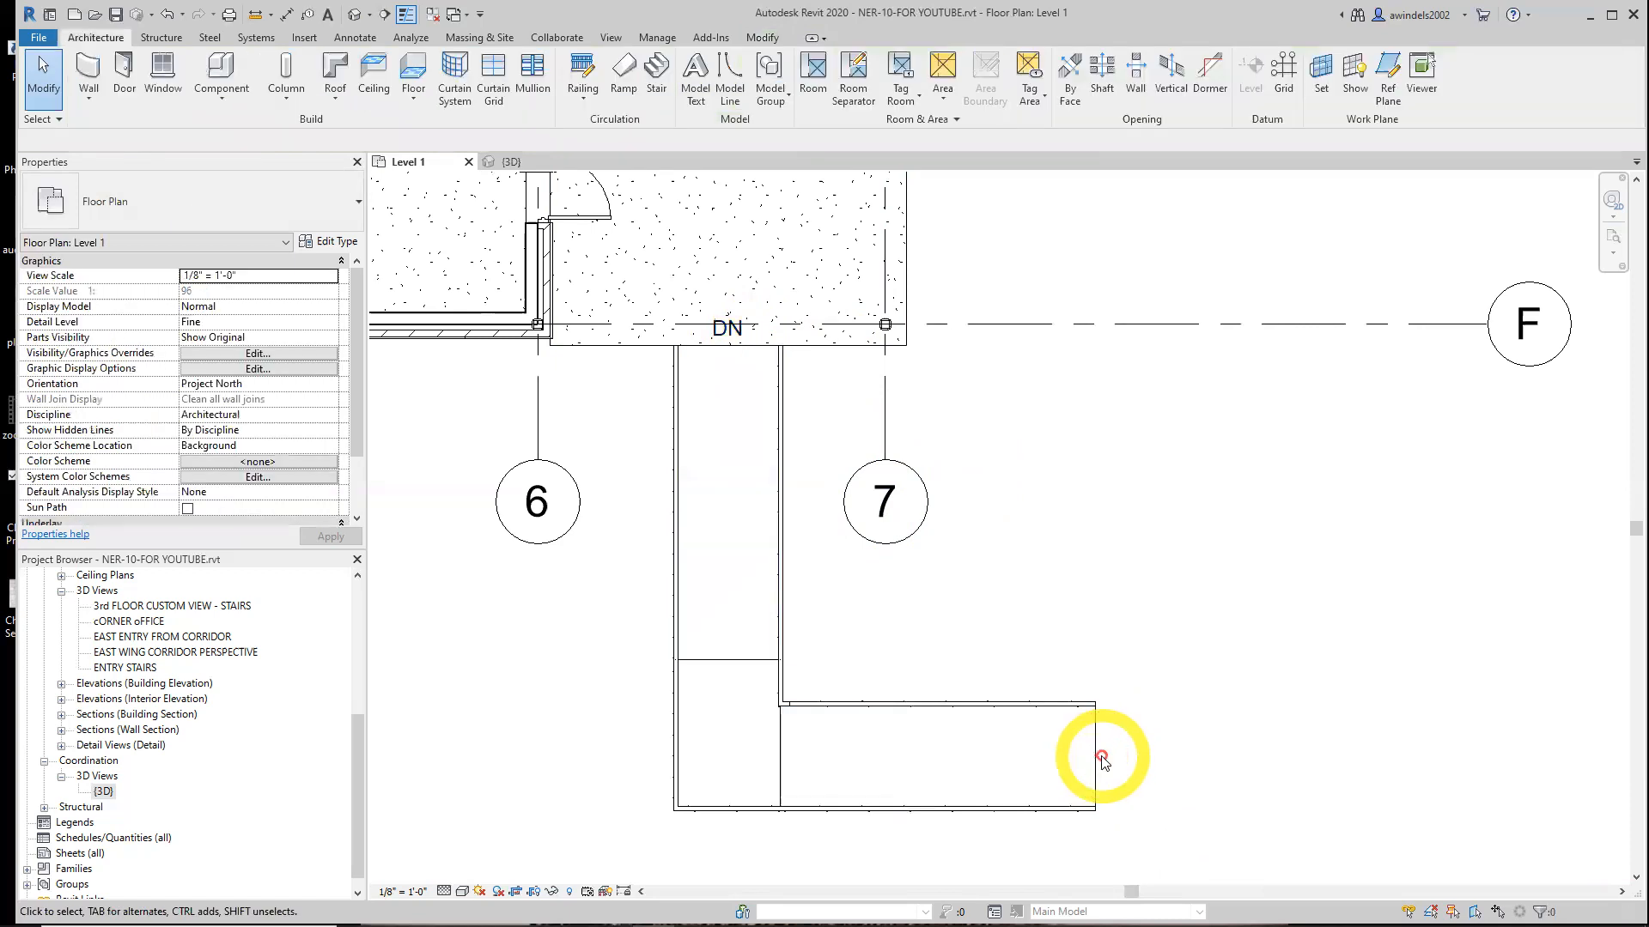
{"action": "left_click", "coordinate": [1029, 759]}
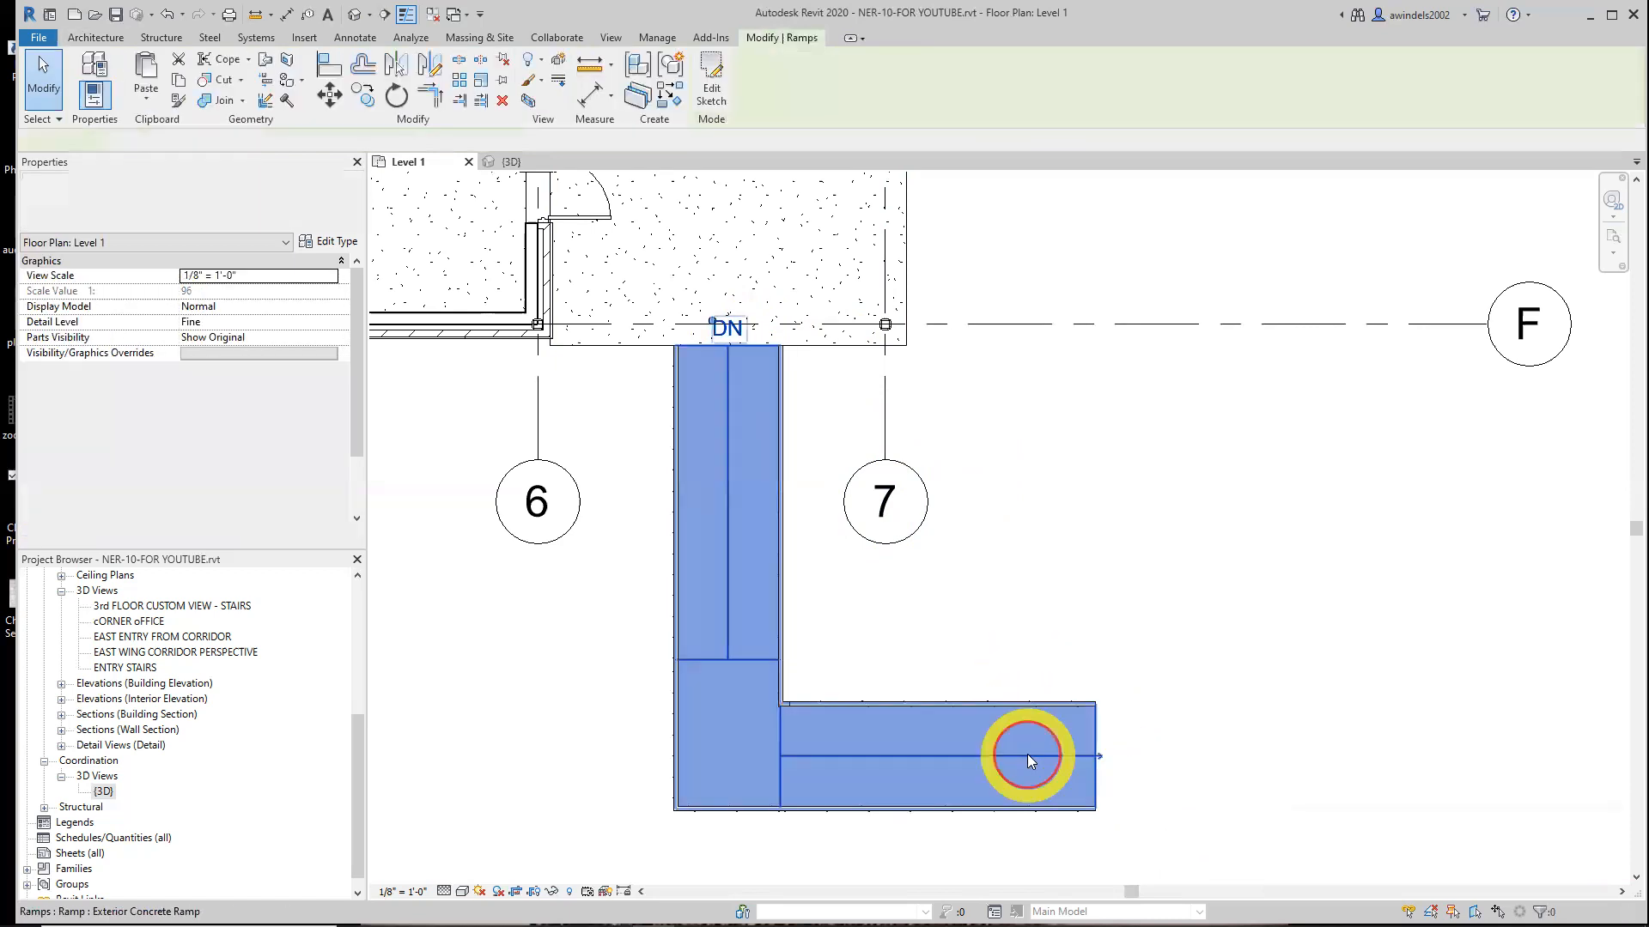
{"action": "left_click", "coordinate": [1100, 759]}
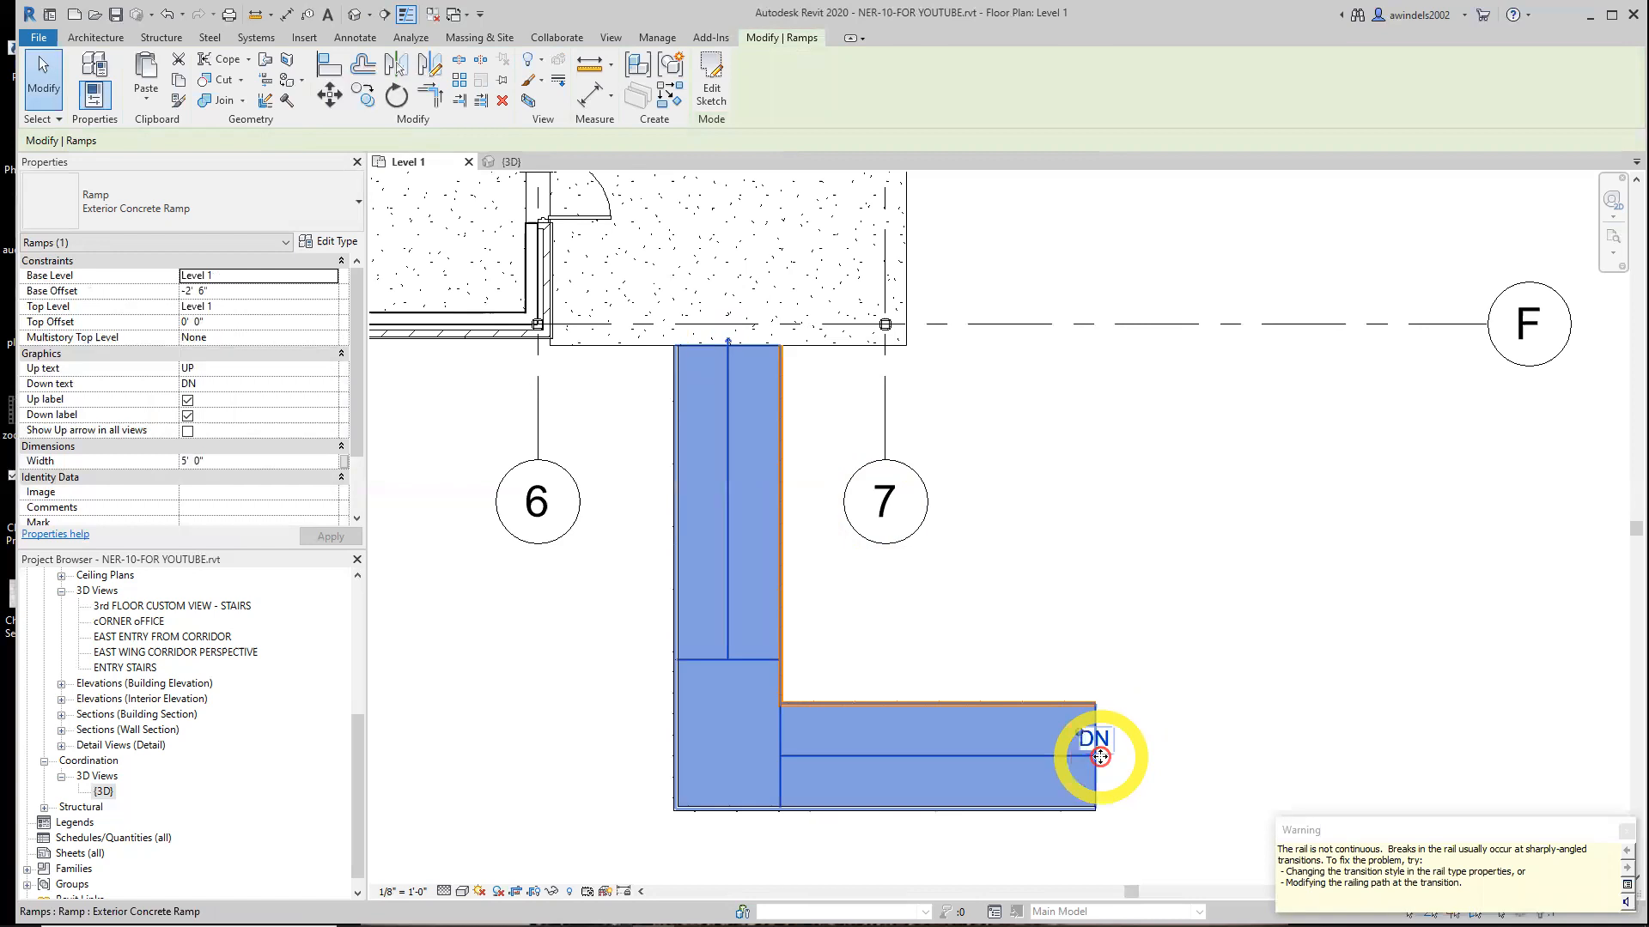
{"action": "left_click", "coordinate": [726, 338]}
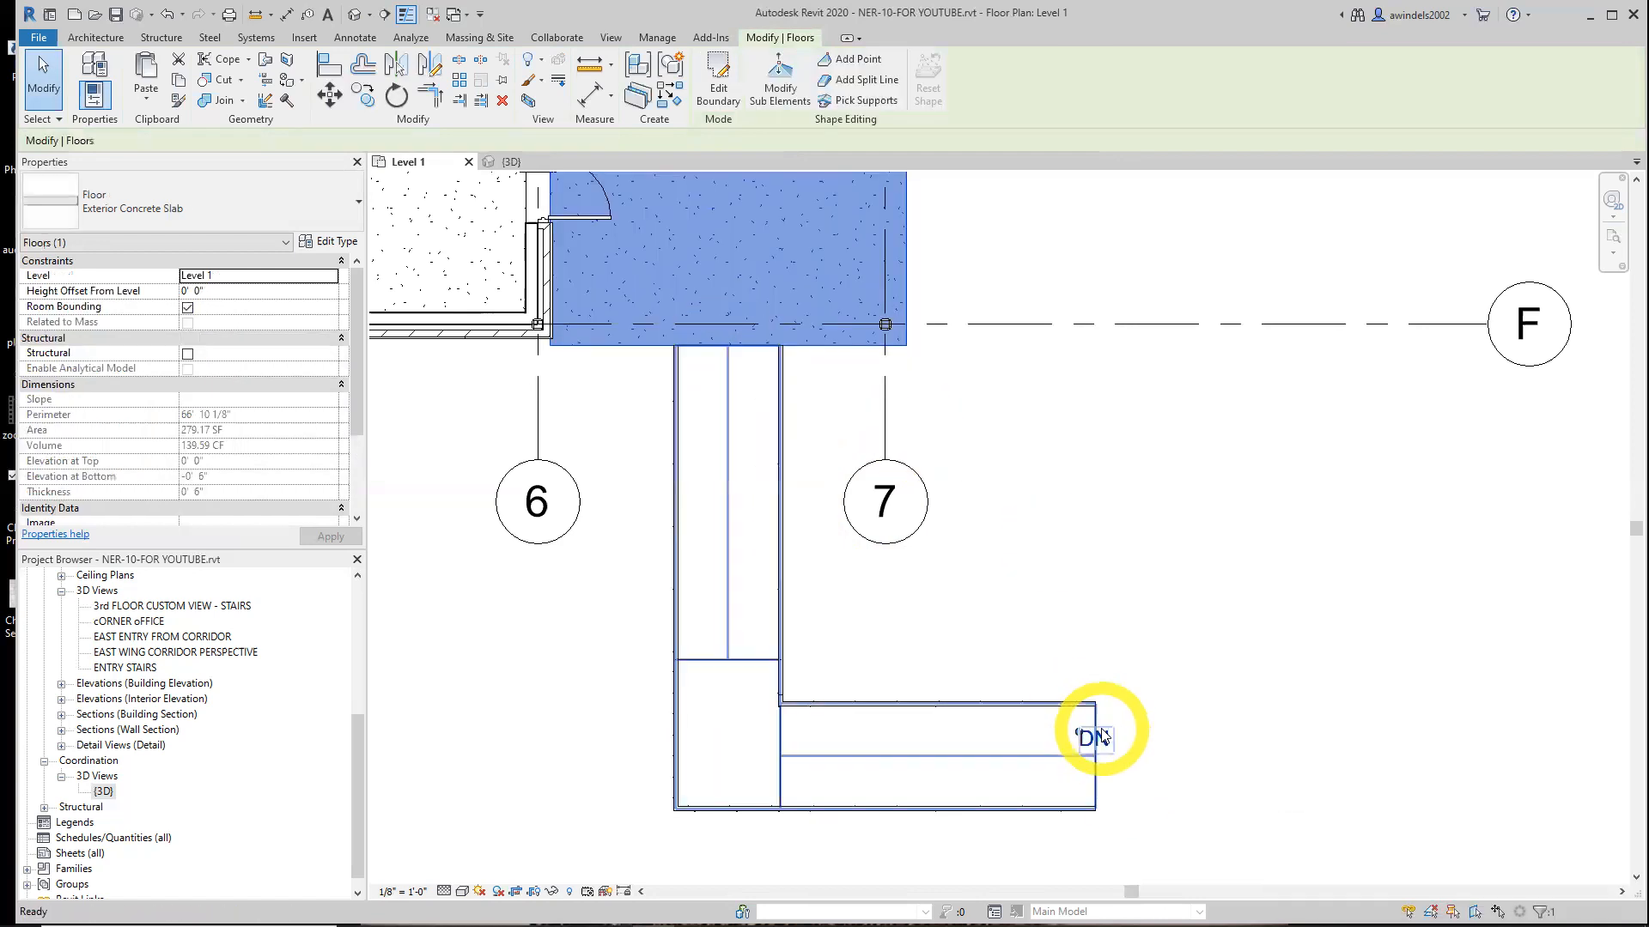
{"action": "key", "text": "Escape"}
{"action": "left_click", "coordinate": [728, 519]}
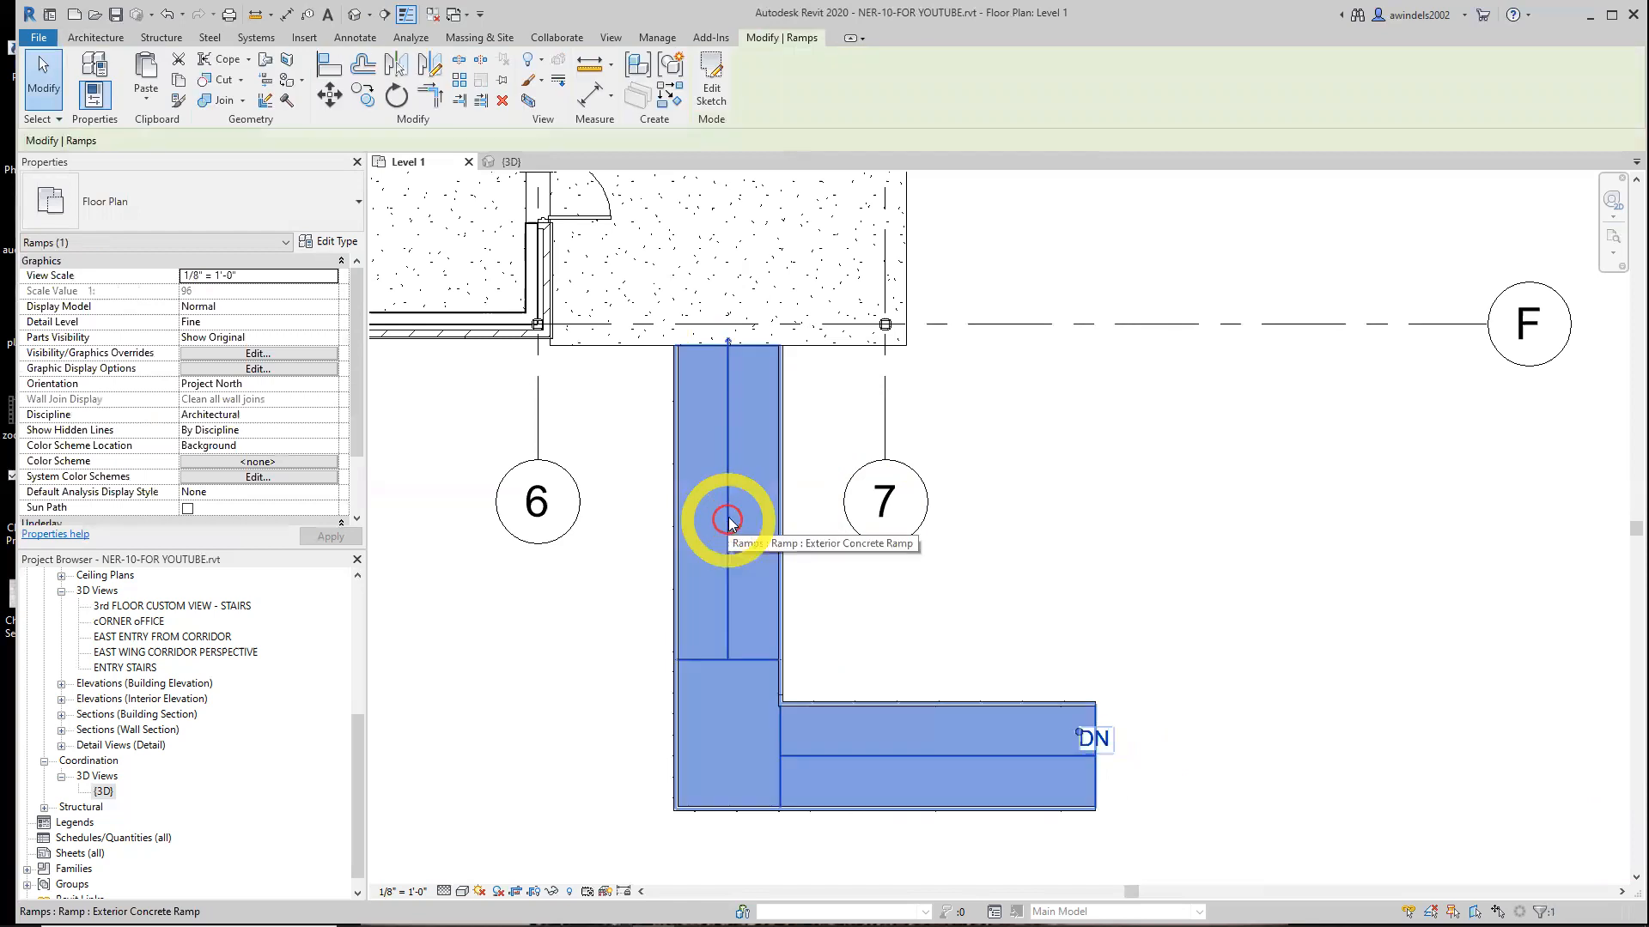
{"action": "left_click", "coordinate": [728, 344]}
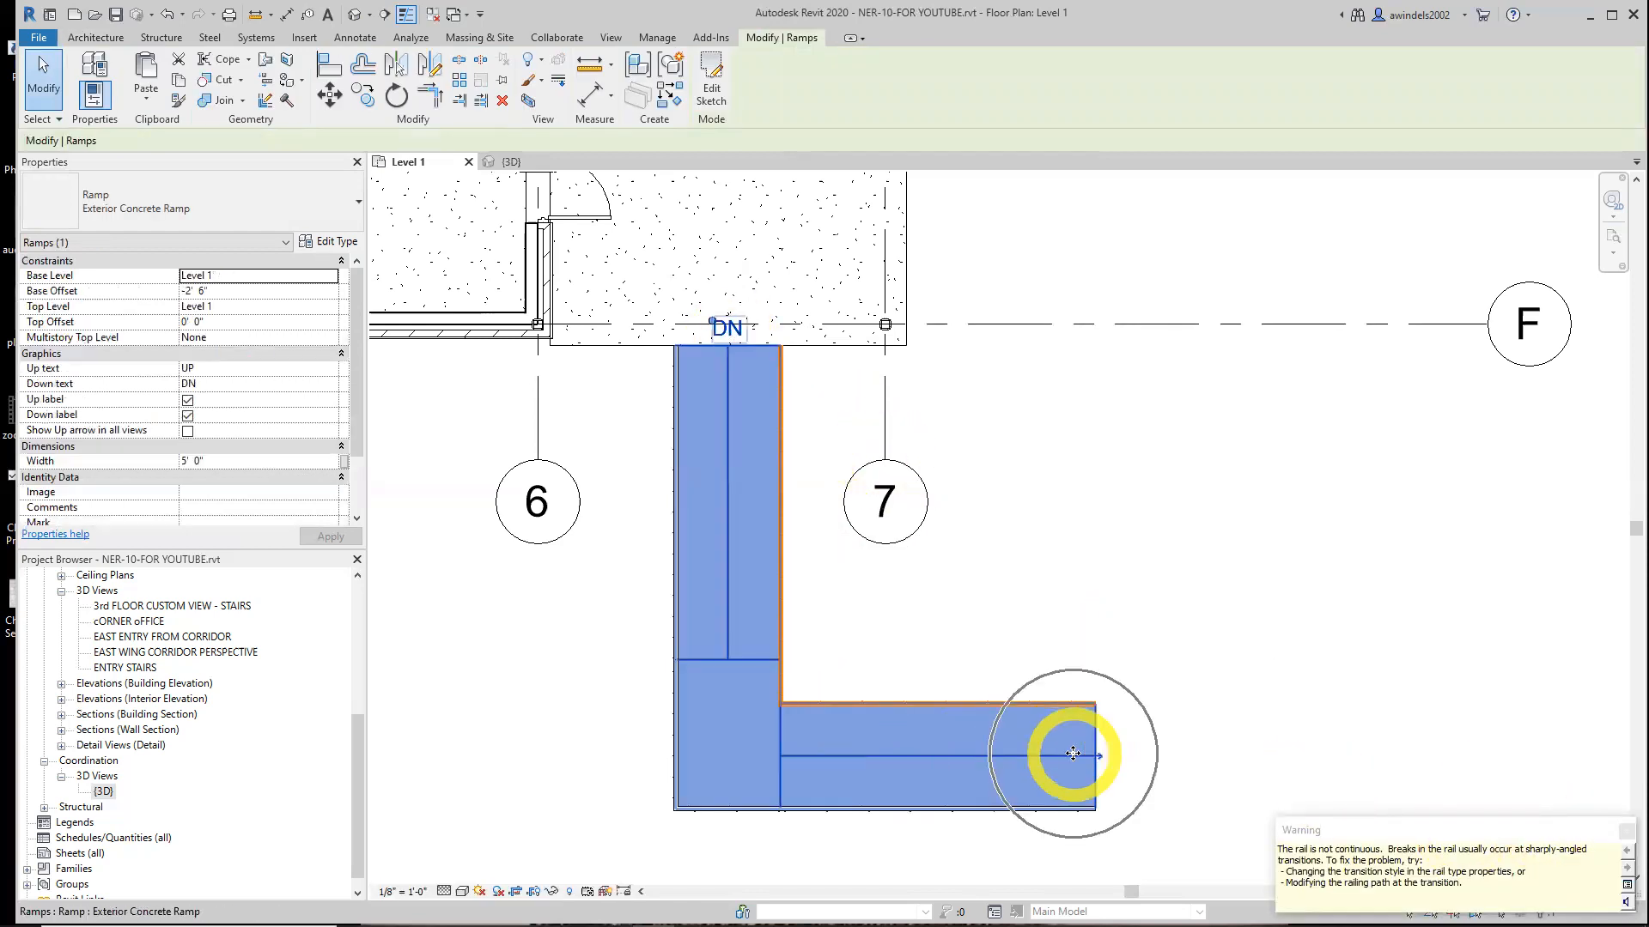
{"action": "left_click", "coordinate": [1625, 830]}
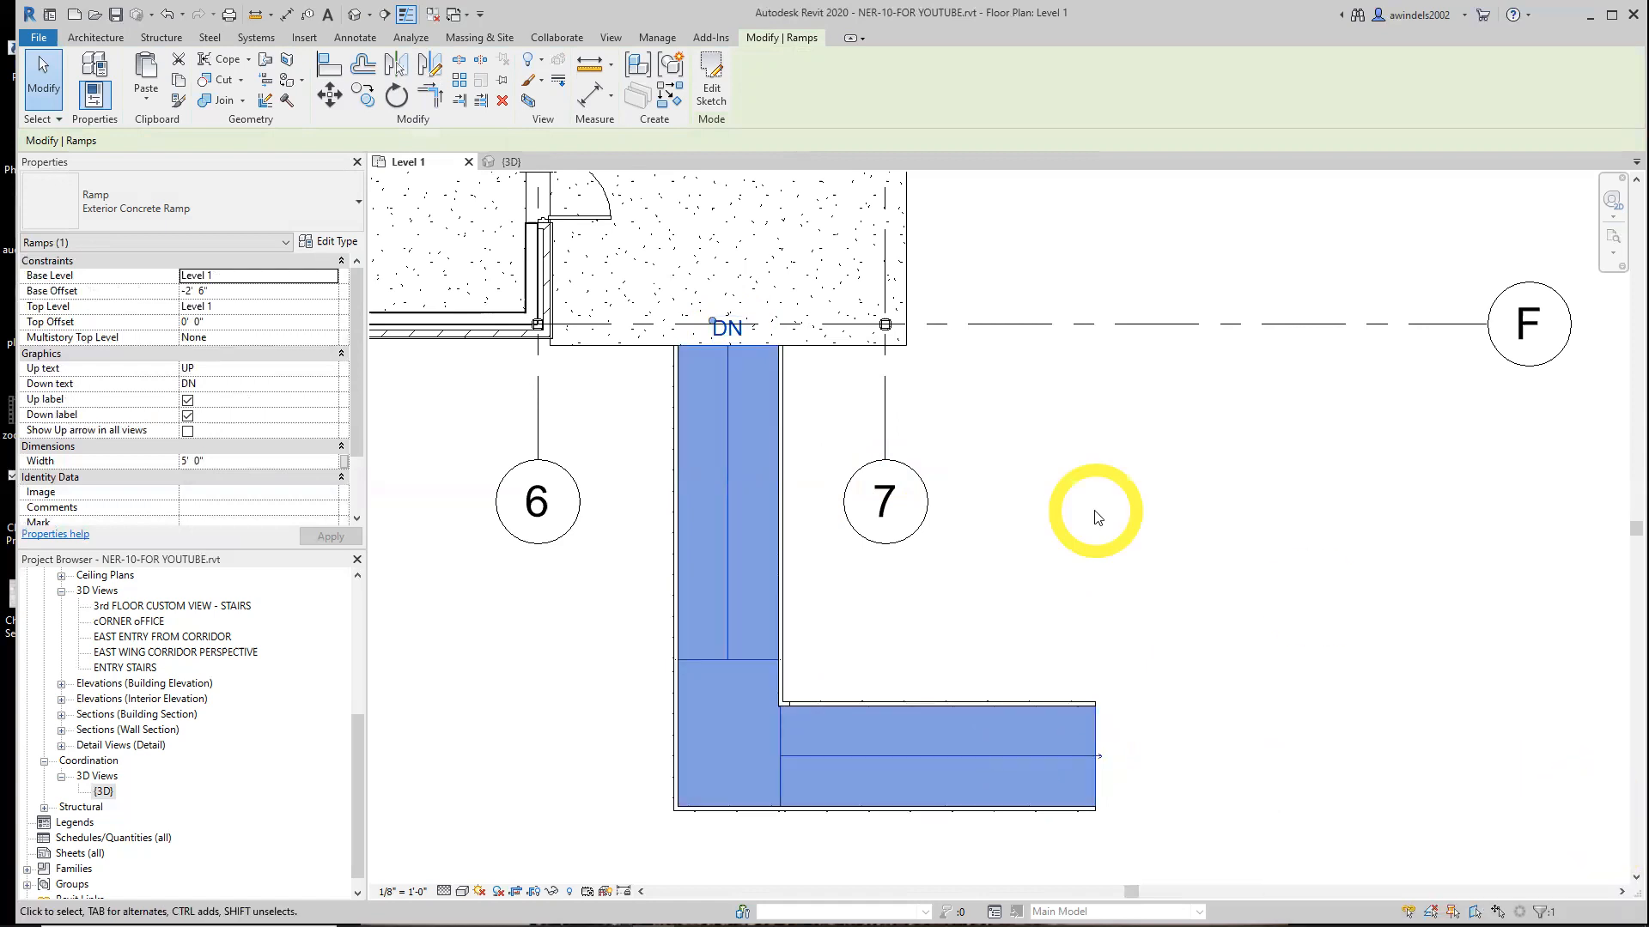
{"action": "left_click", "coordinate": [1093, 520]}
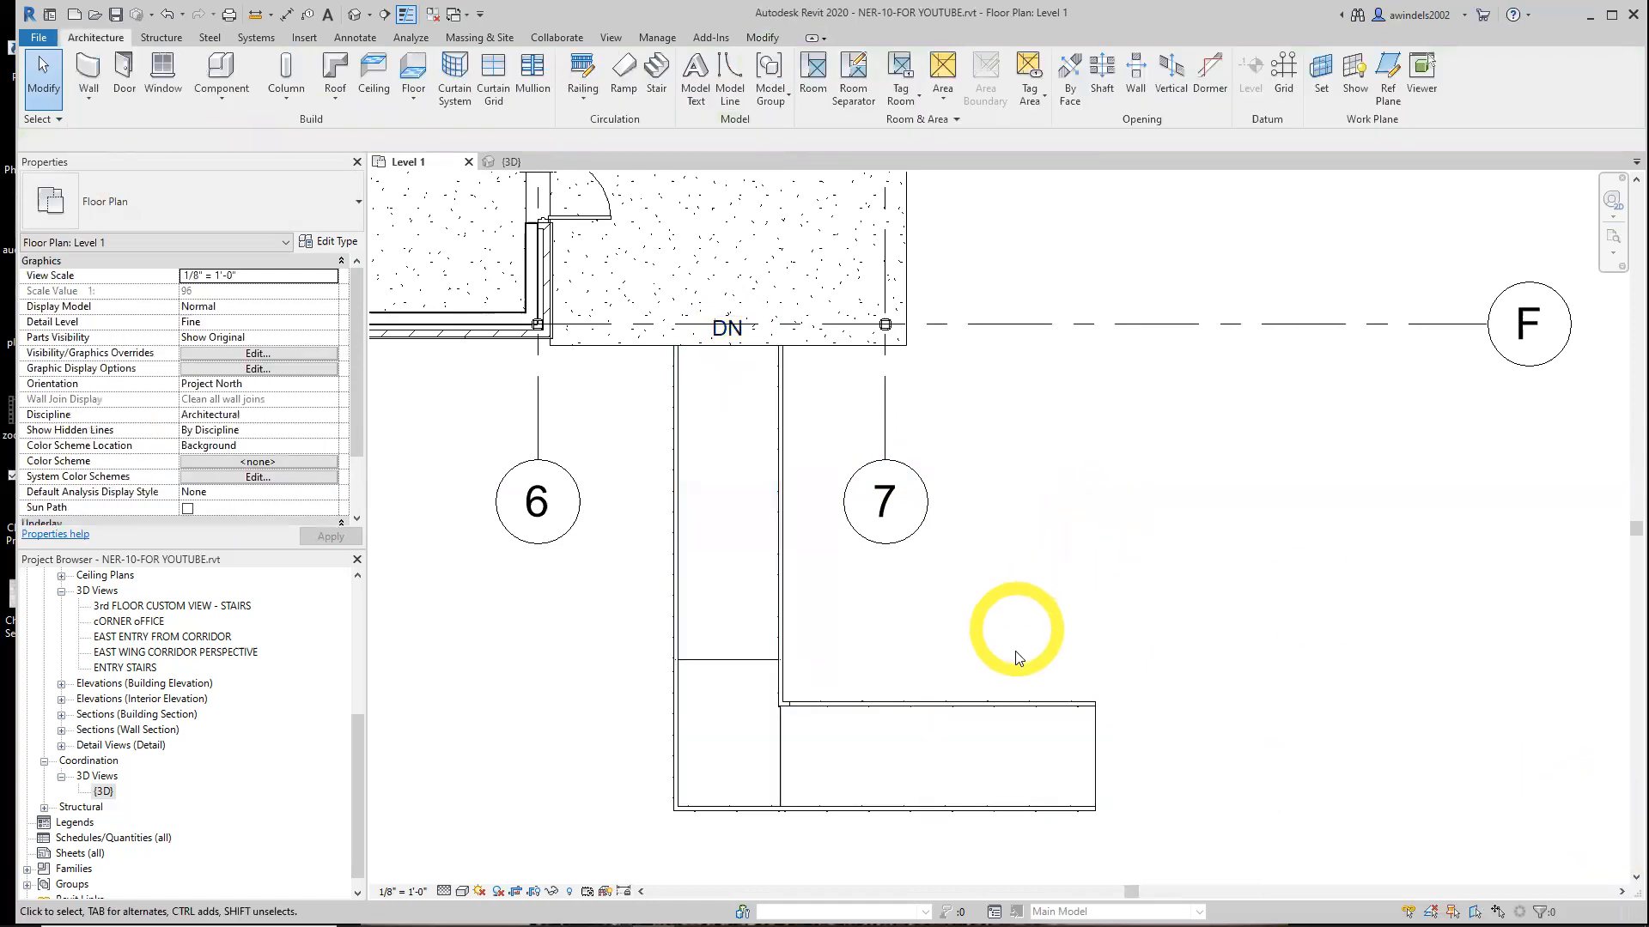
{"action": "left_click", "coordinate": [1007, 724]}
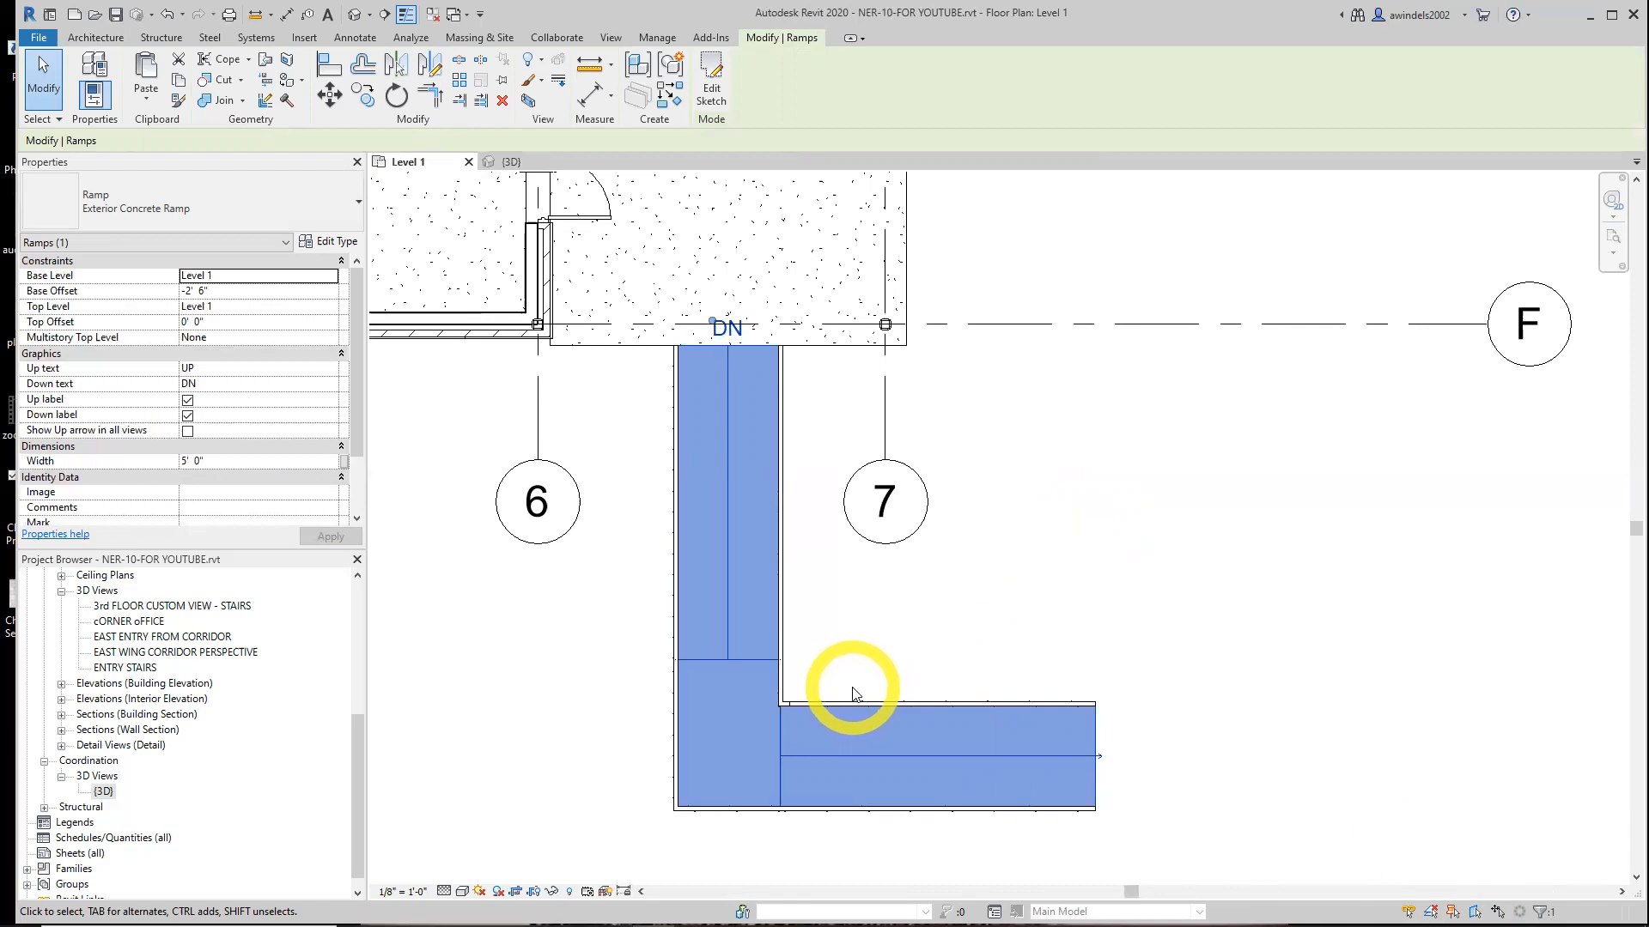
Start a Handrail - Pipe railing path and pick the entry slab's lower edge with a 0' 6" offset
{"action": "left_click", "coordinate": [95, 37]}
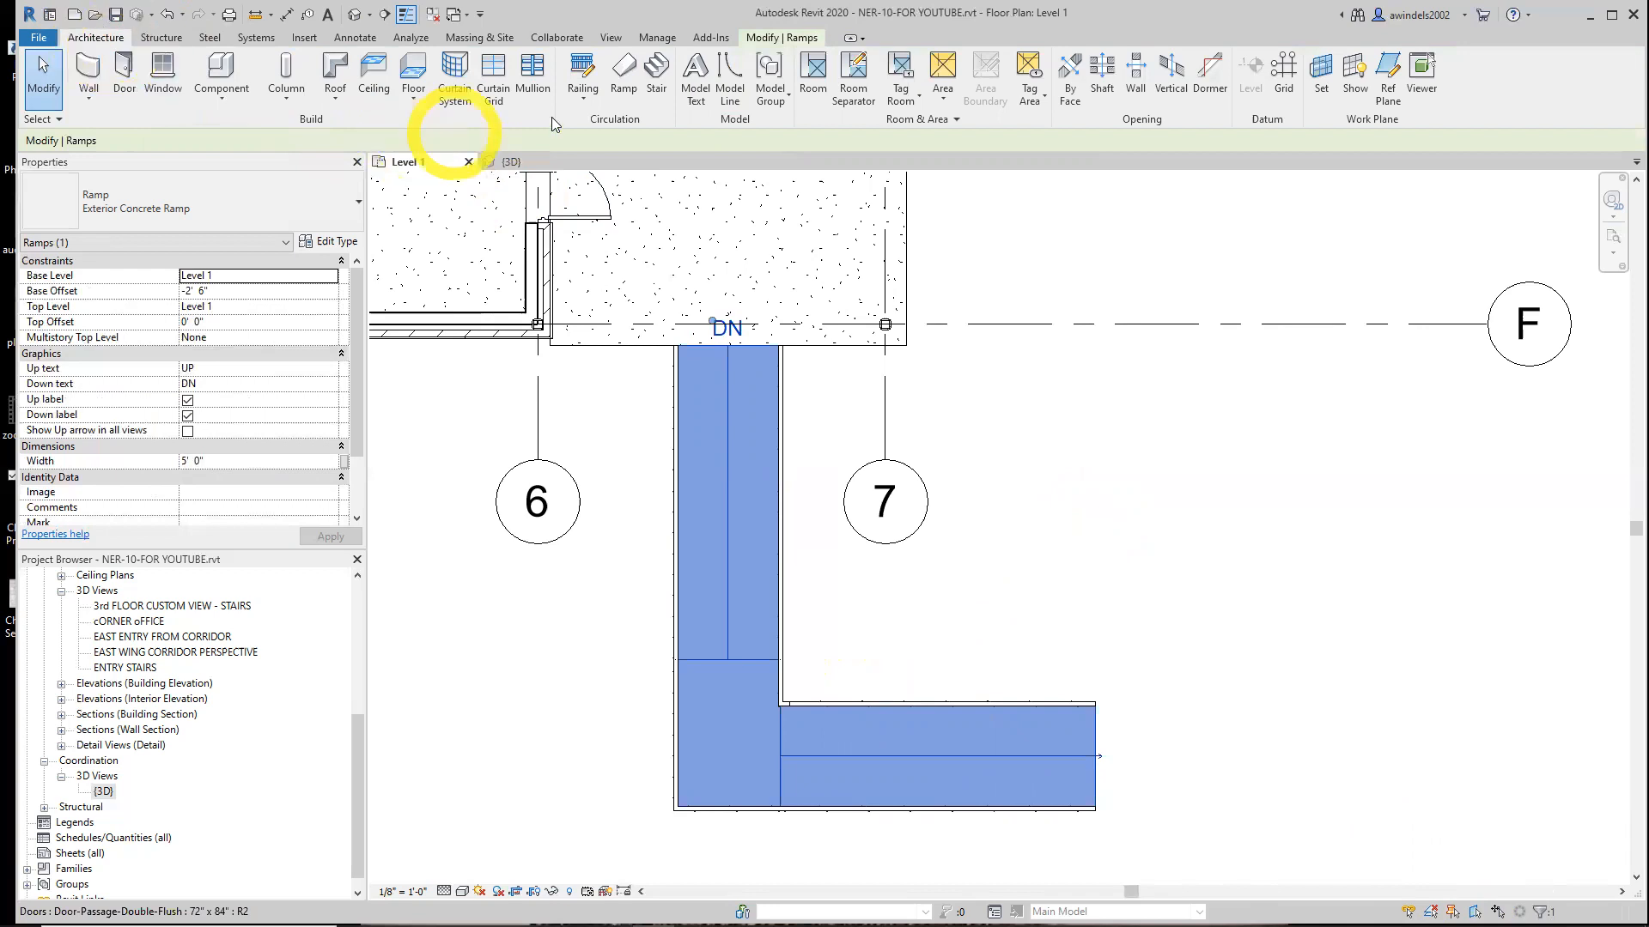
{"action": "left_click", "coordinate": [583, 67]}
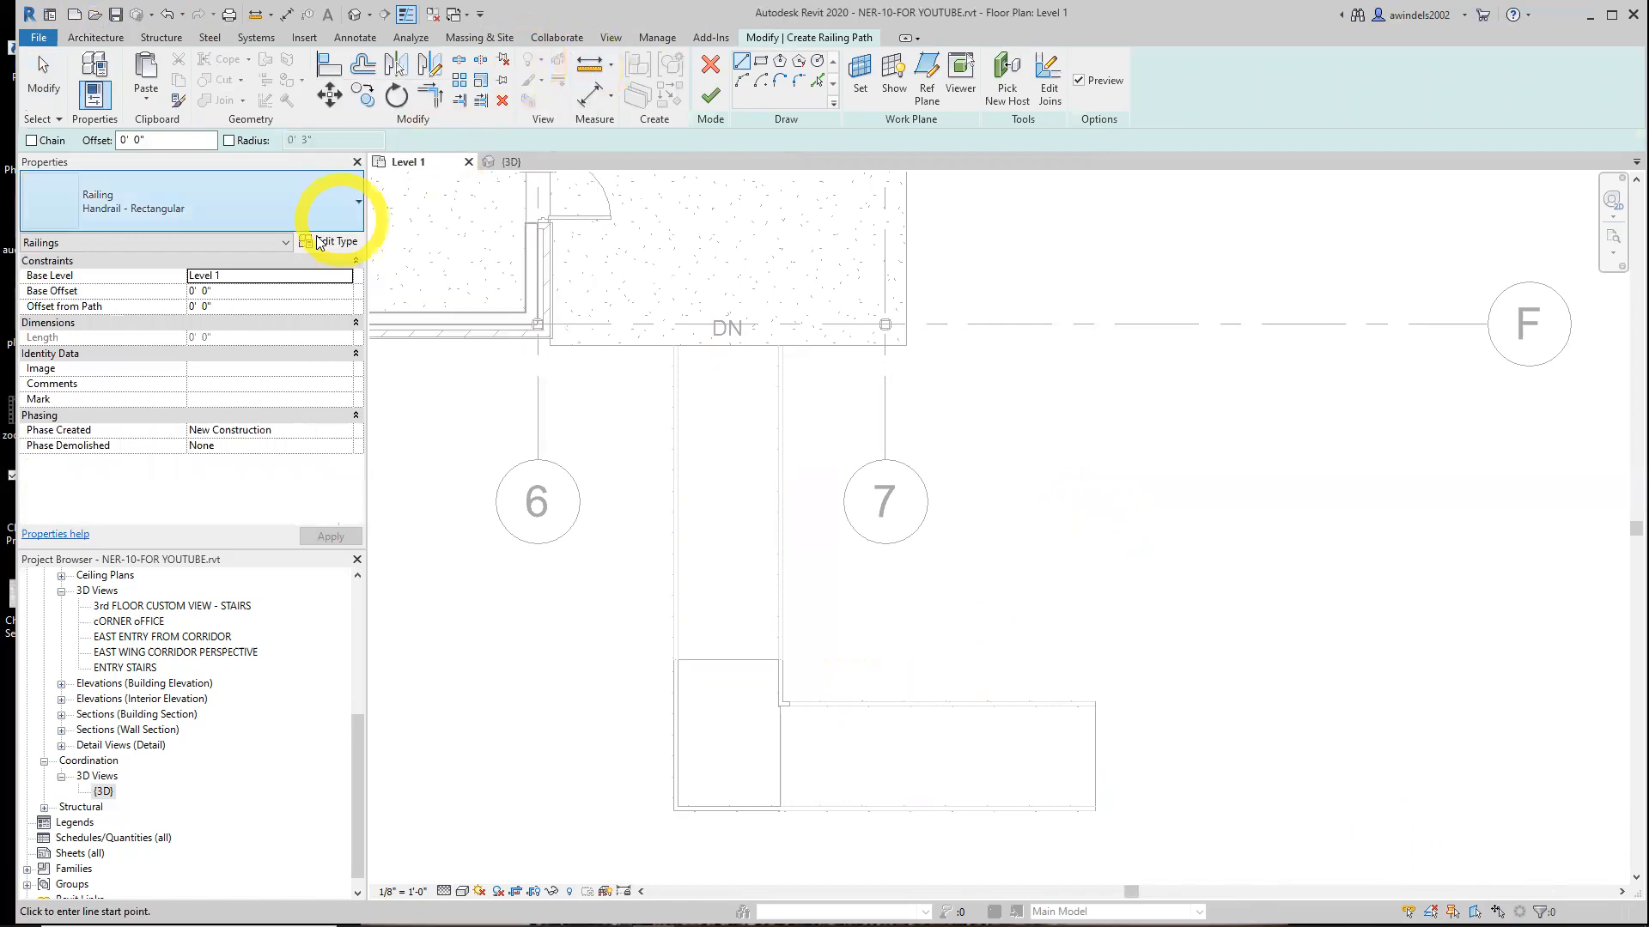
{"action": "left_click", "coordinate": [296, 206]}
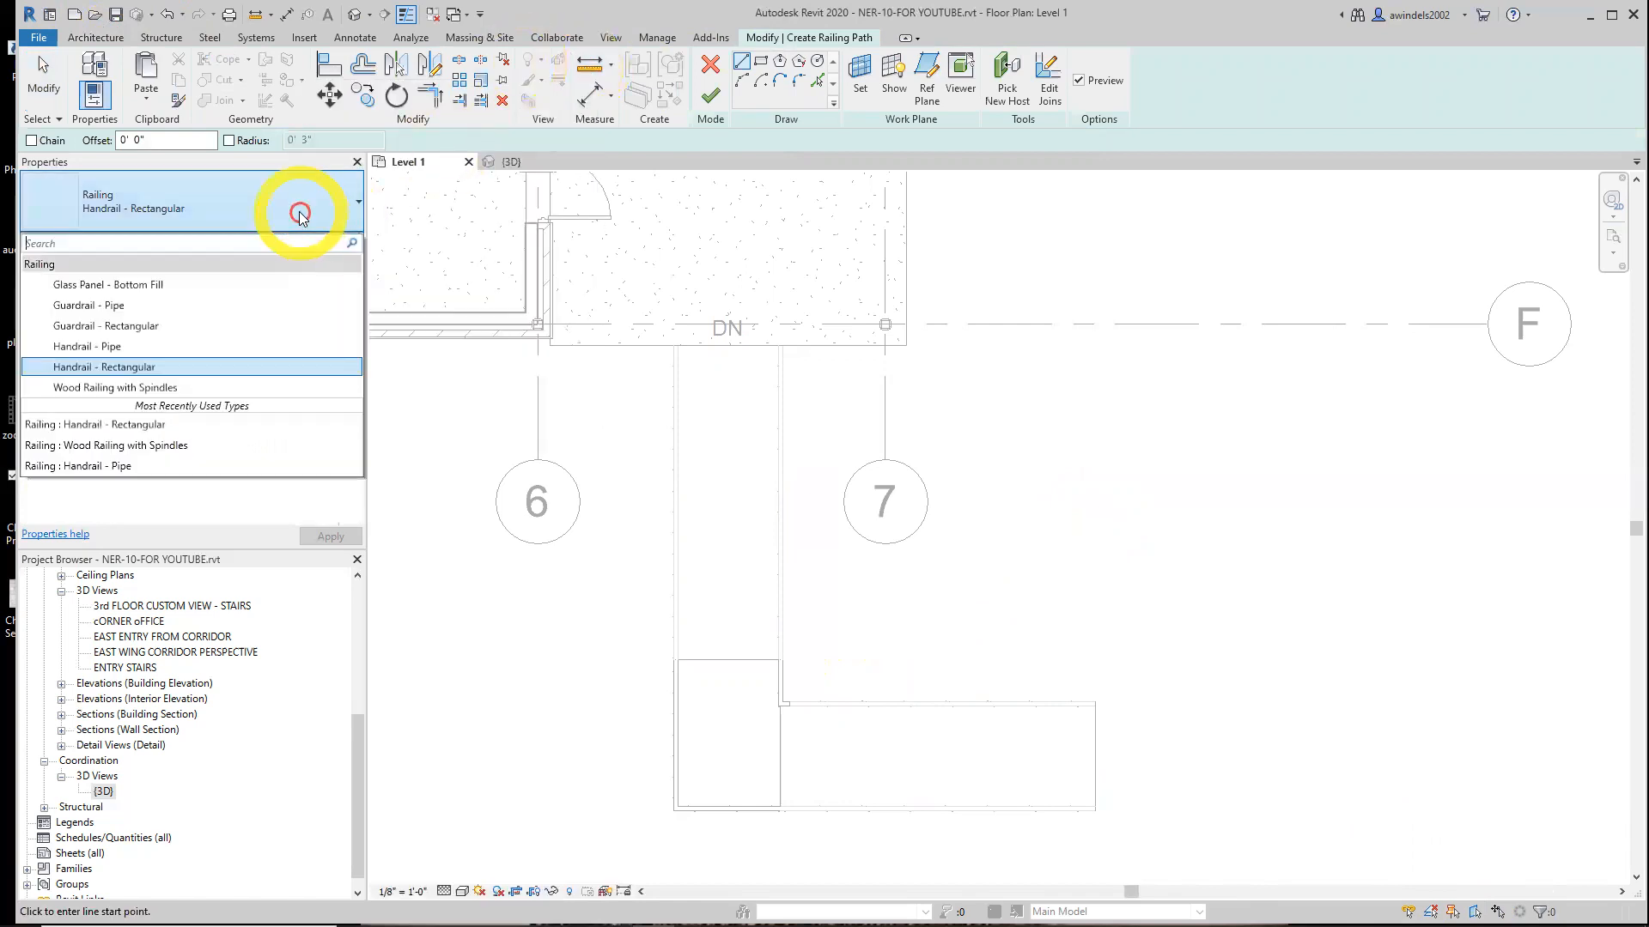
{"action": "left_click", "coordinate": [234, 346]}
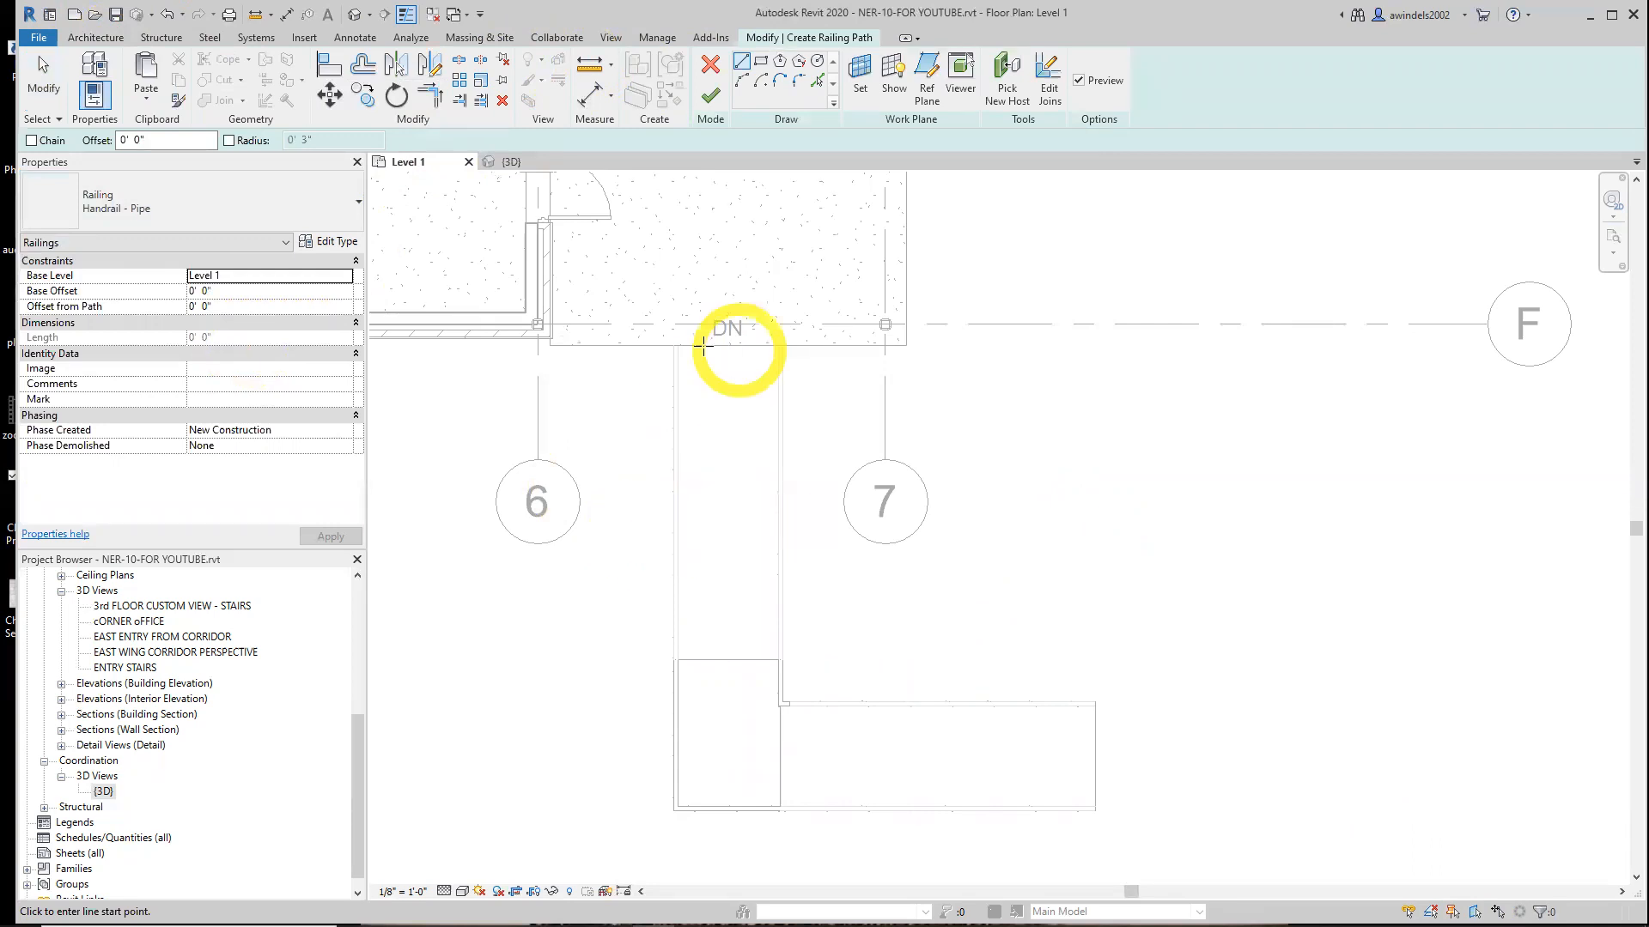
{"action": "scroll", "coordinate": [677, 345], "scroll_direction": "up", "scroll_amount": 2}
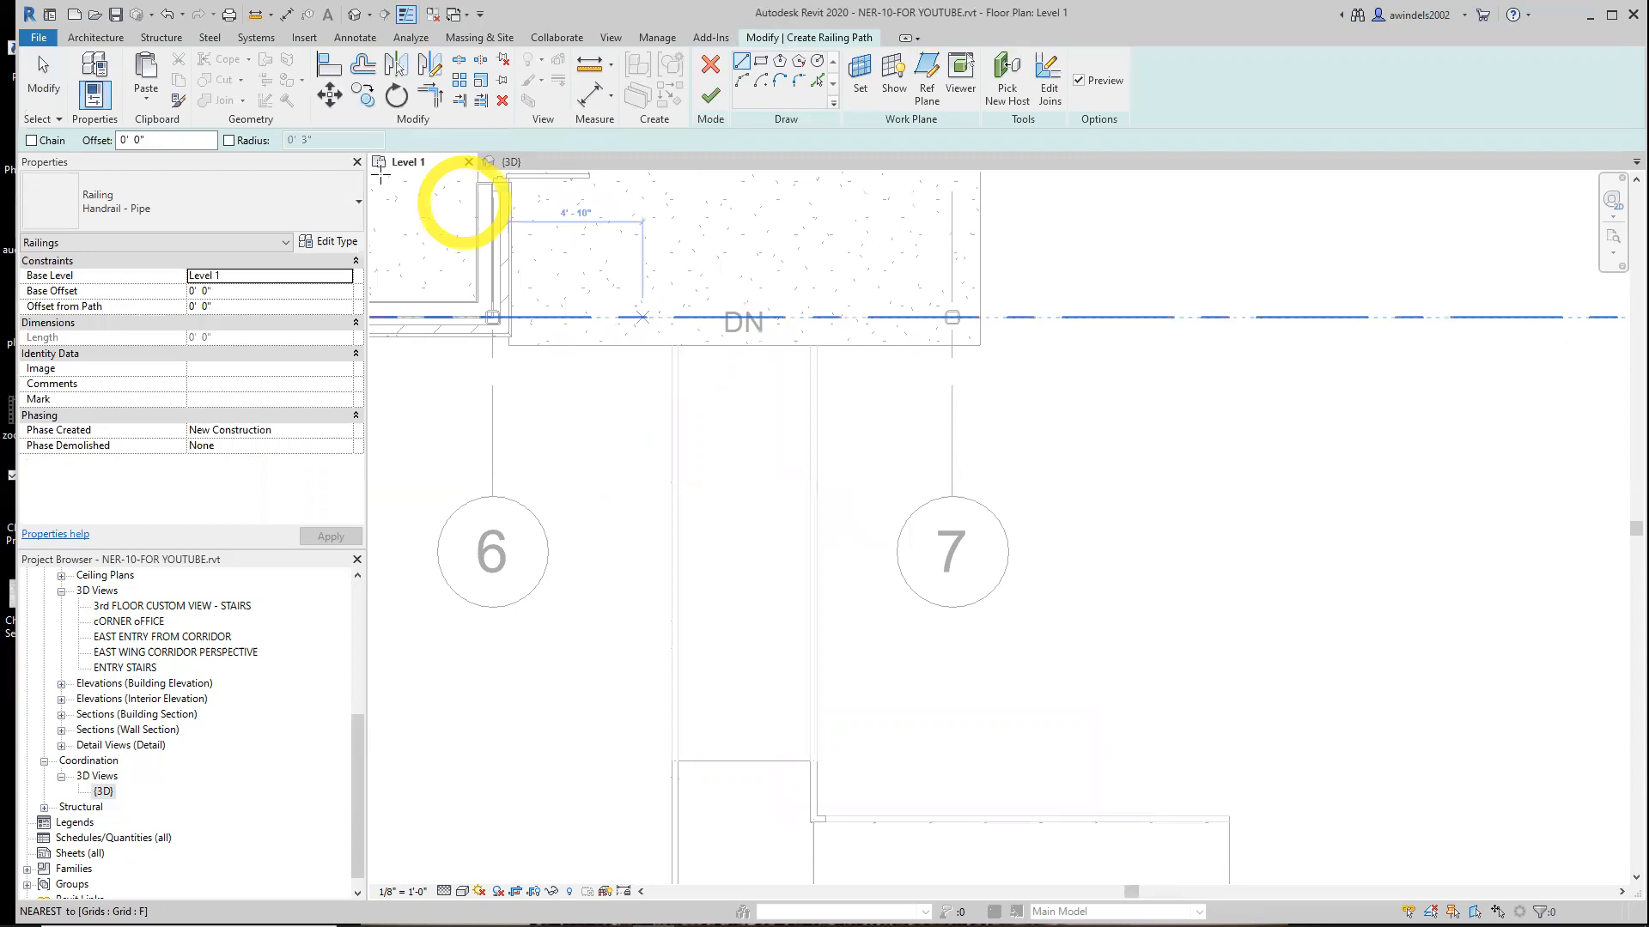
{"action": "left_click", "coordinate": [138, 140]}
{"action": "key", "text": "BackSpace"}
{"action": "type", "text": "6"}
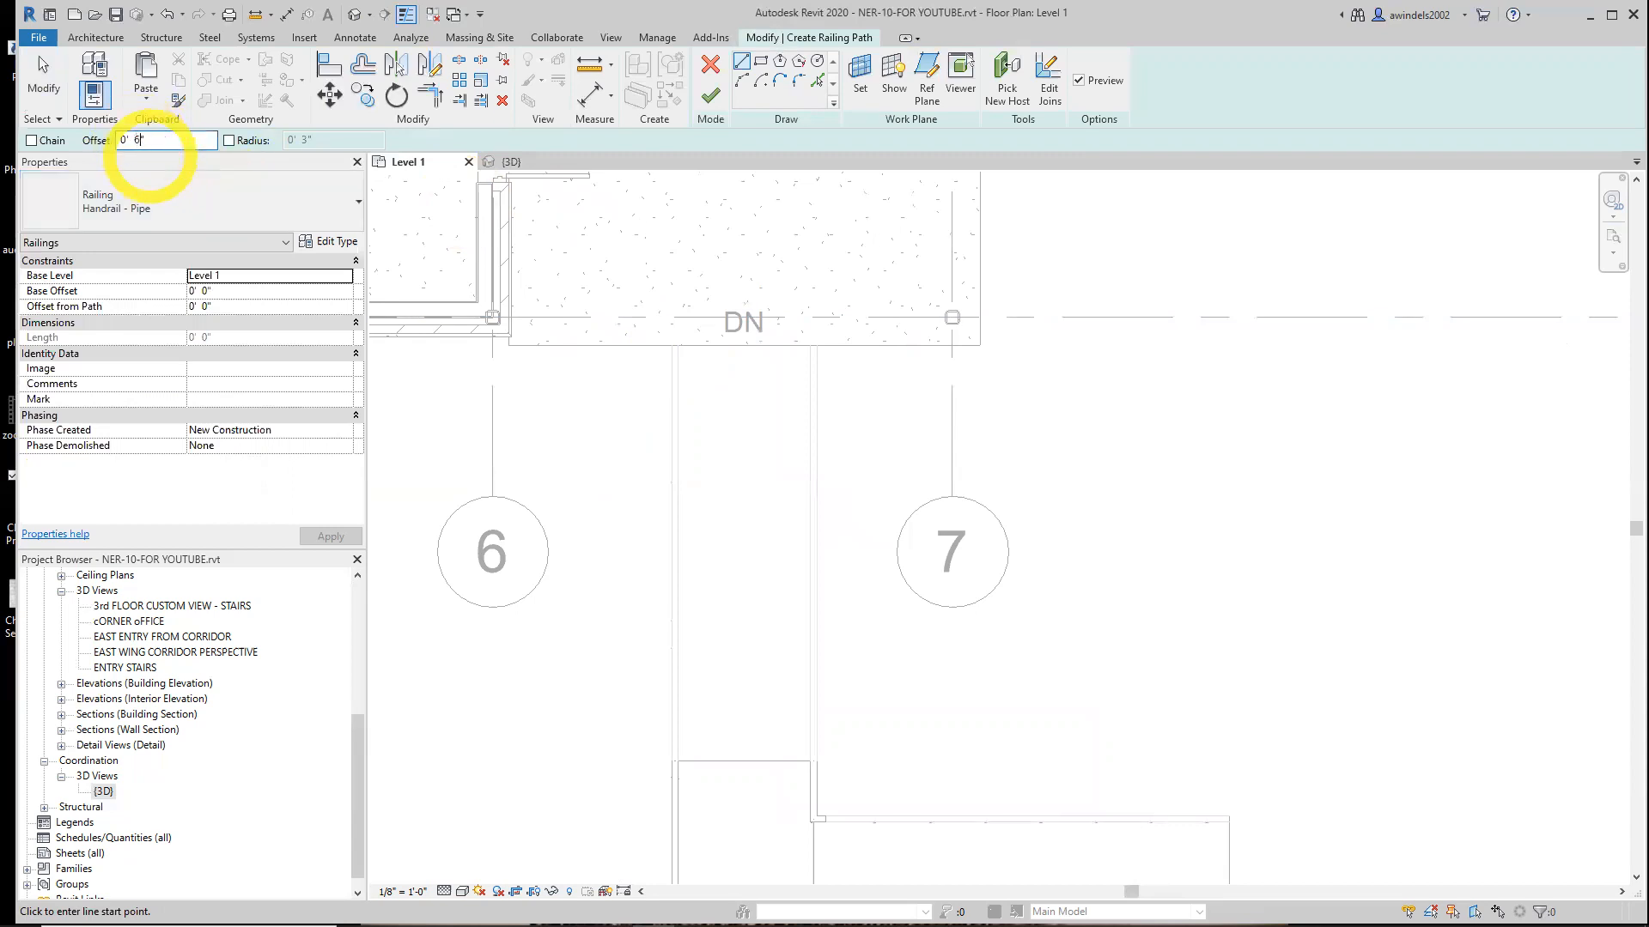
{"action": "left_click", "coordinate": [817, 82]}
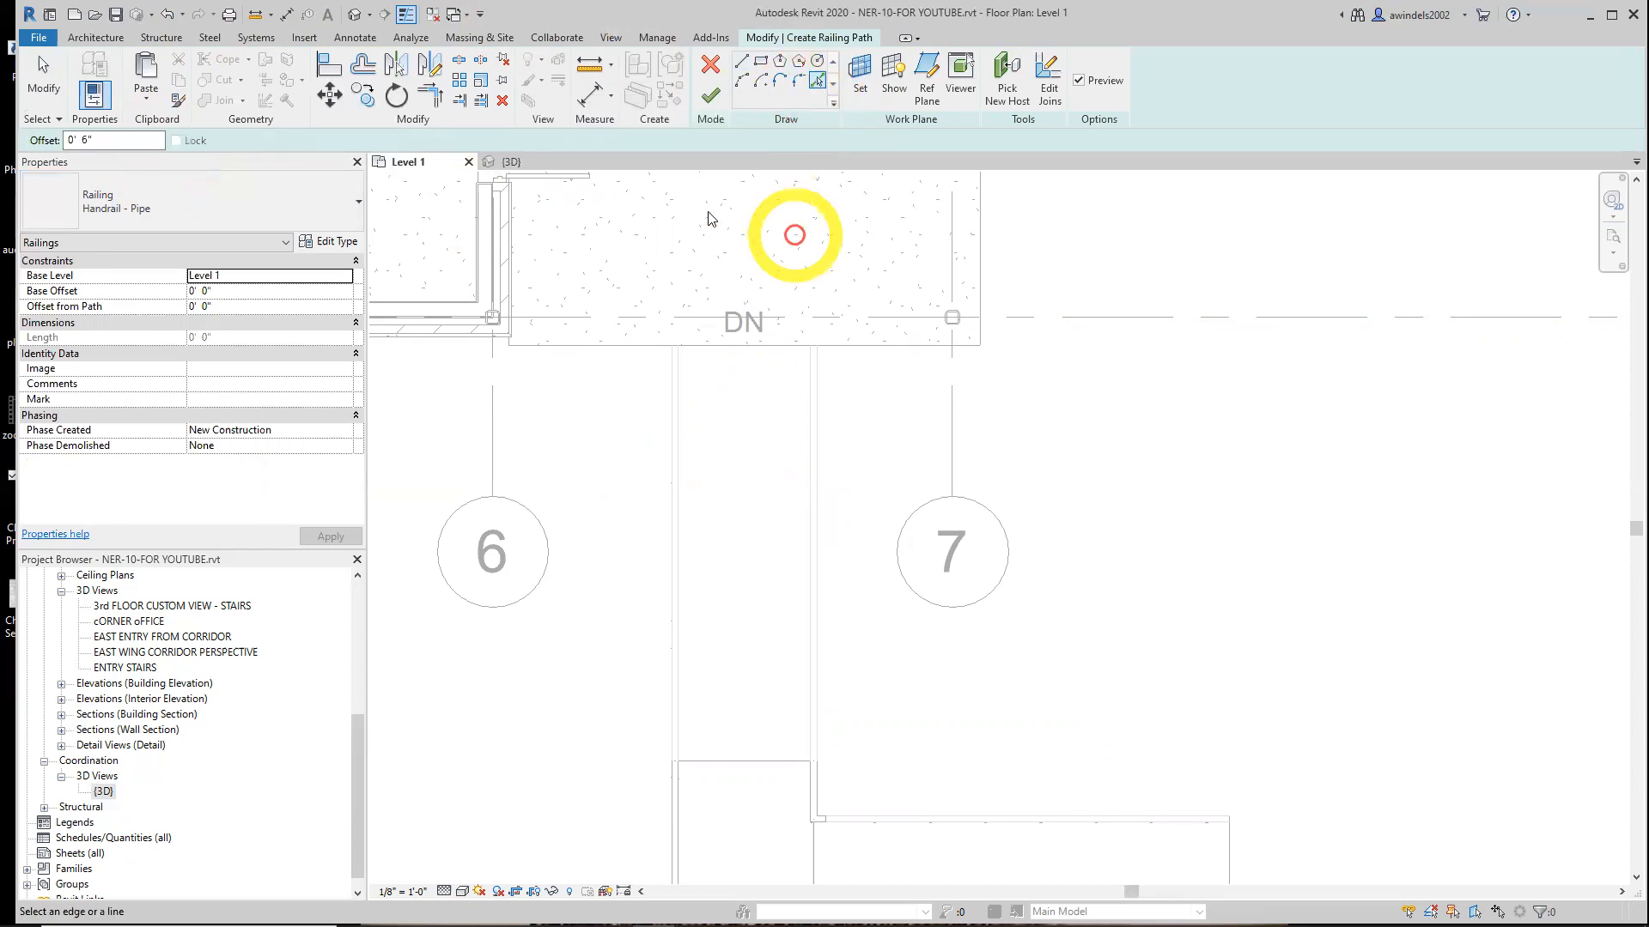
{"action": "left_click", "coordinate": [637, 347]}
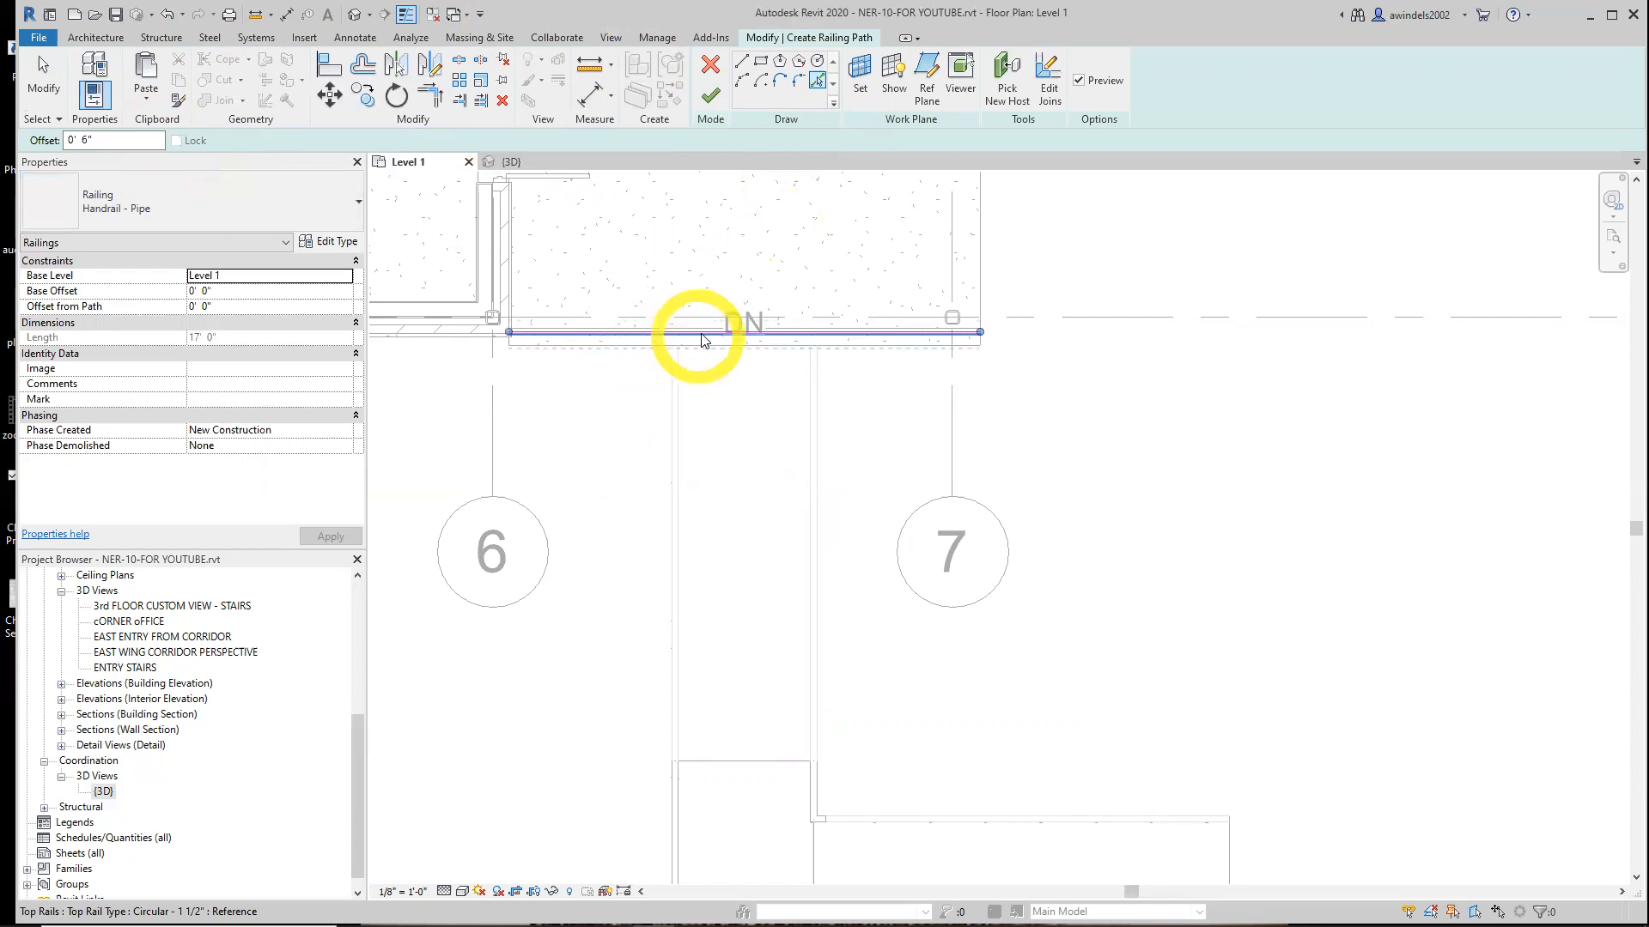
{"action": "key", "text": "Escape"}
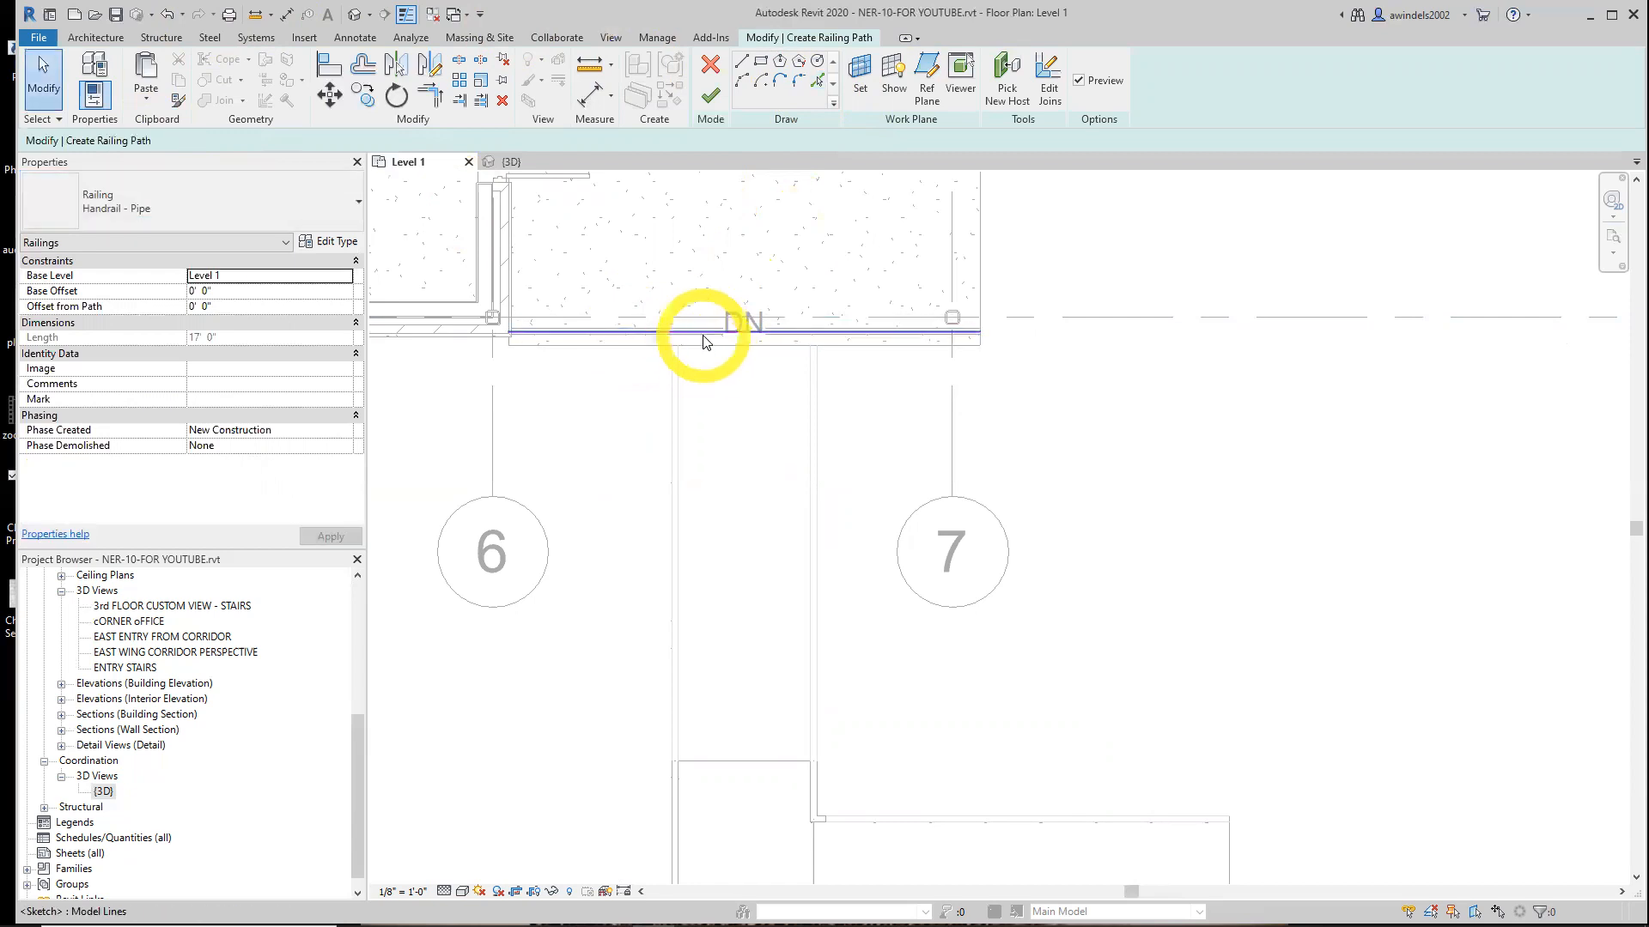
Draw a short vertical railing path line from the ramp's upper left corner up to the slab-edge line
{"action": "left_click", "coordinate": [740, 69]}
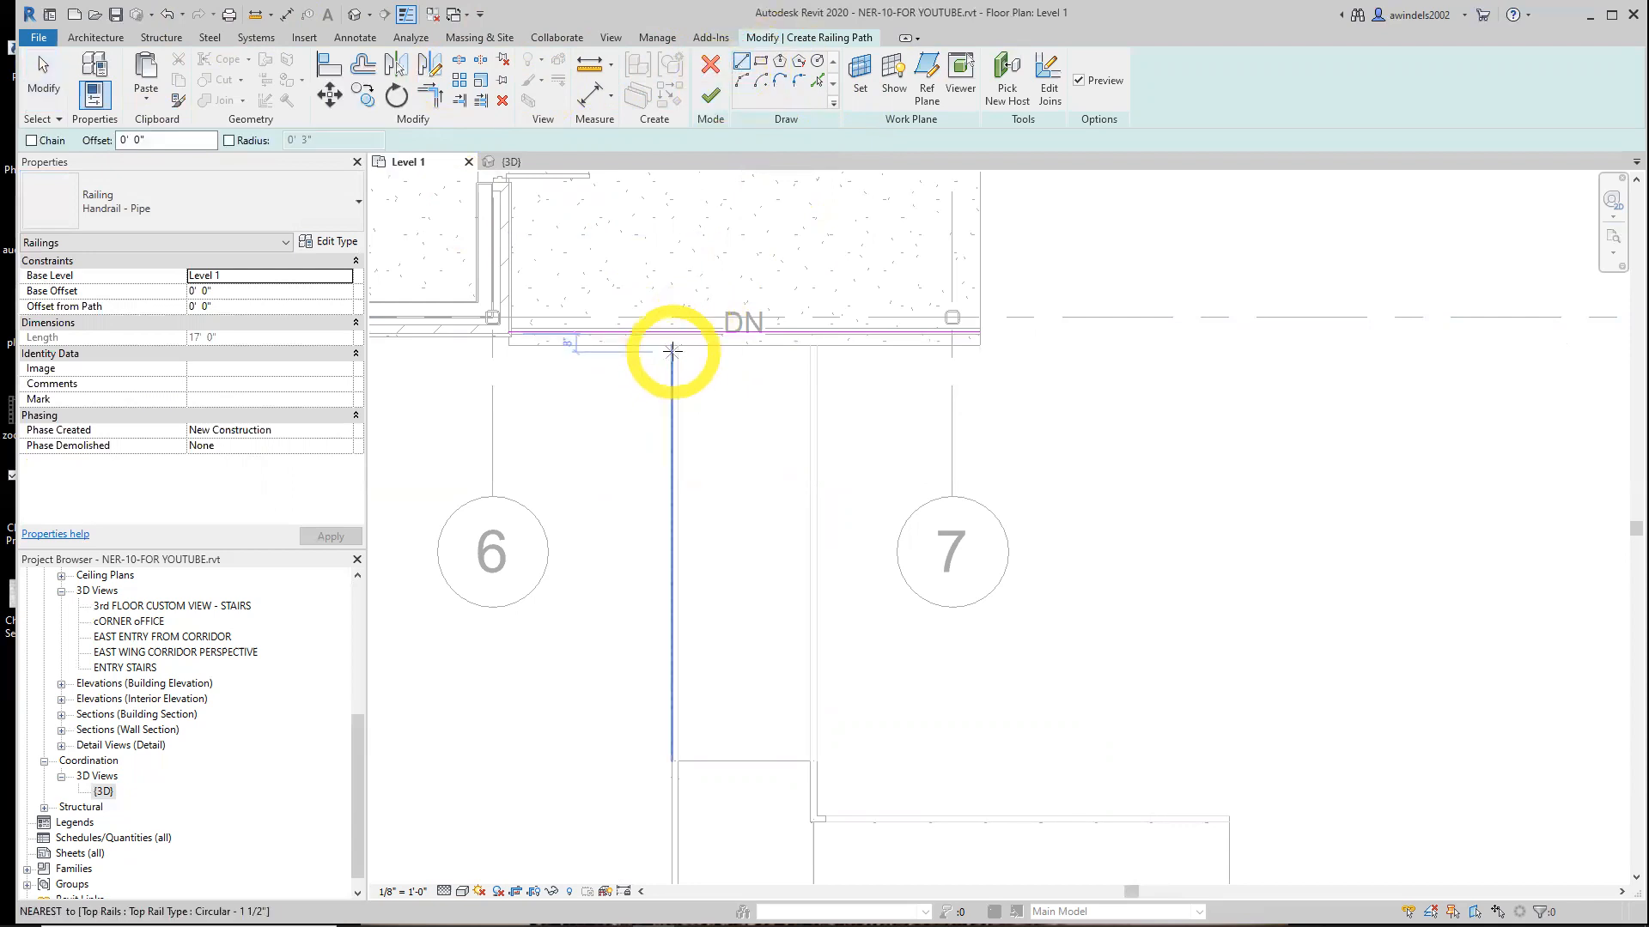
{"action": "scroll", "coordinate": [674, 350], "scroll_direction": "up", "scroll_amount": 2}
{"action": "scroll", "coordinate": [676, 343], "scroll_direction": "up", "scroll_amount": 2}
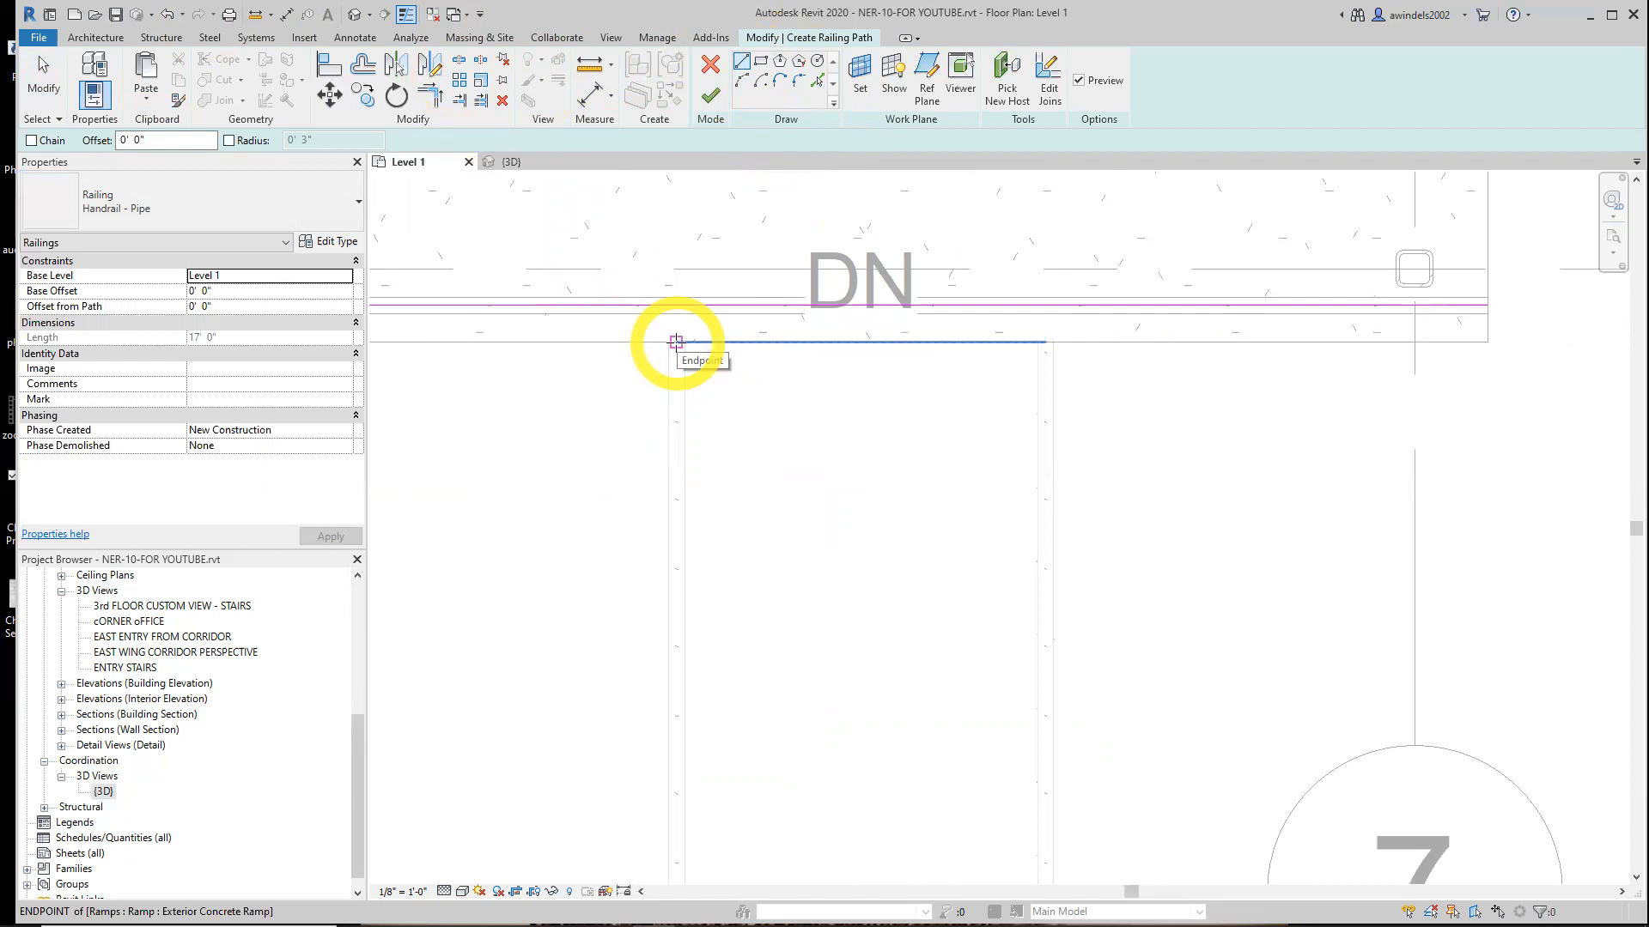
{"action": "left_click", "coordinate": [676, 343]}
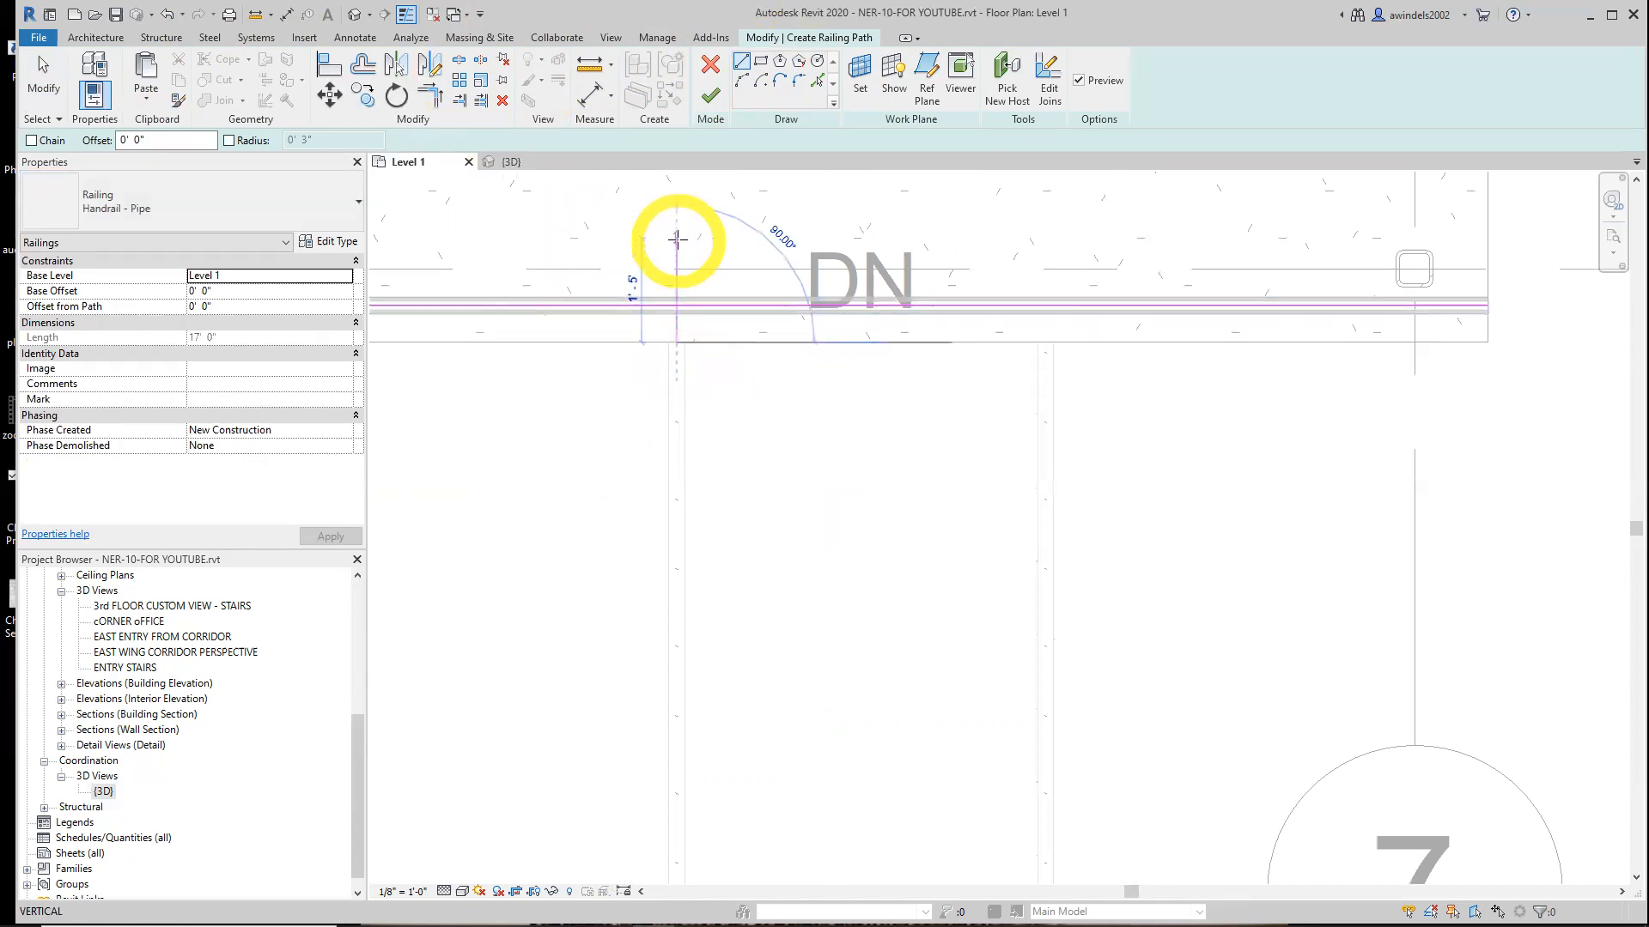
{"action": "left_click", "coordinate": [676, 305]}
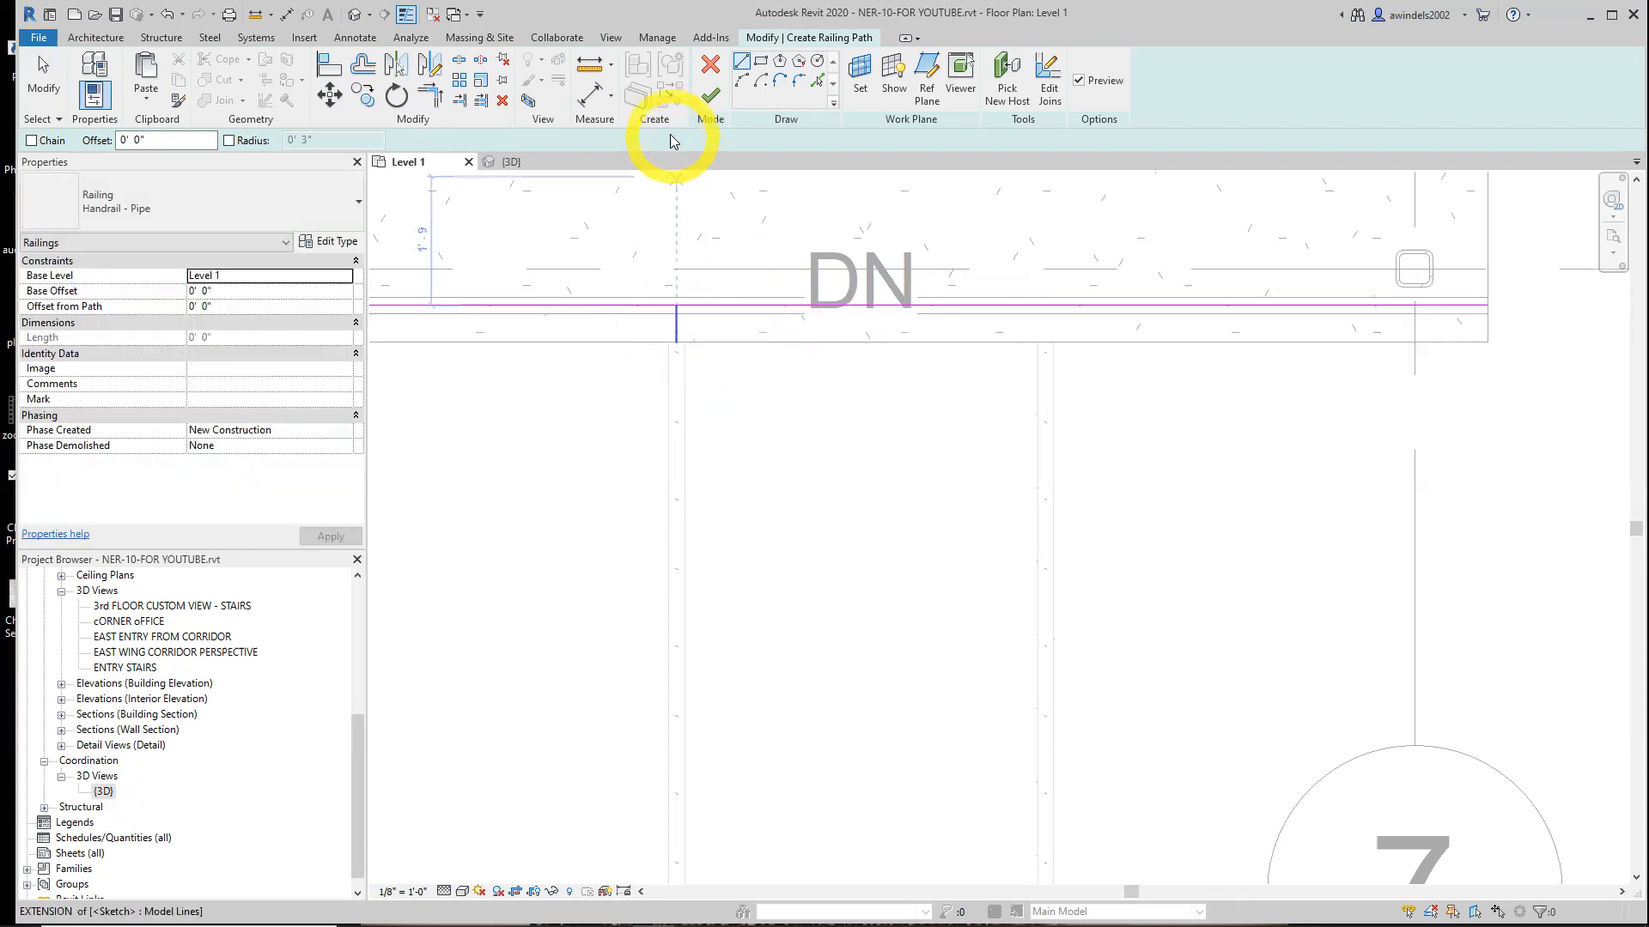
Trim the vertical and slab-edge railing path lines to a corner
{"action": "left_click", "coordinate": [432, 97]}
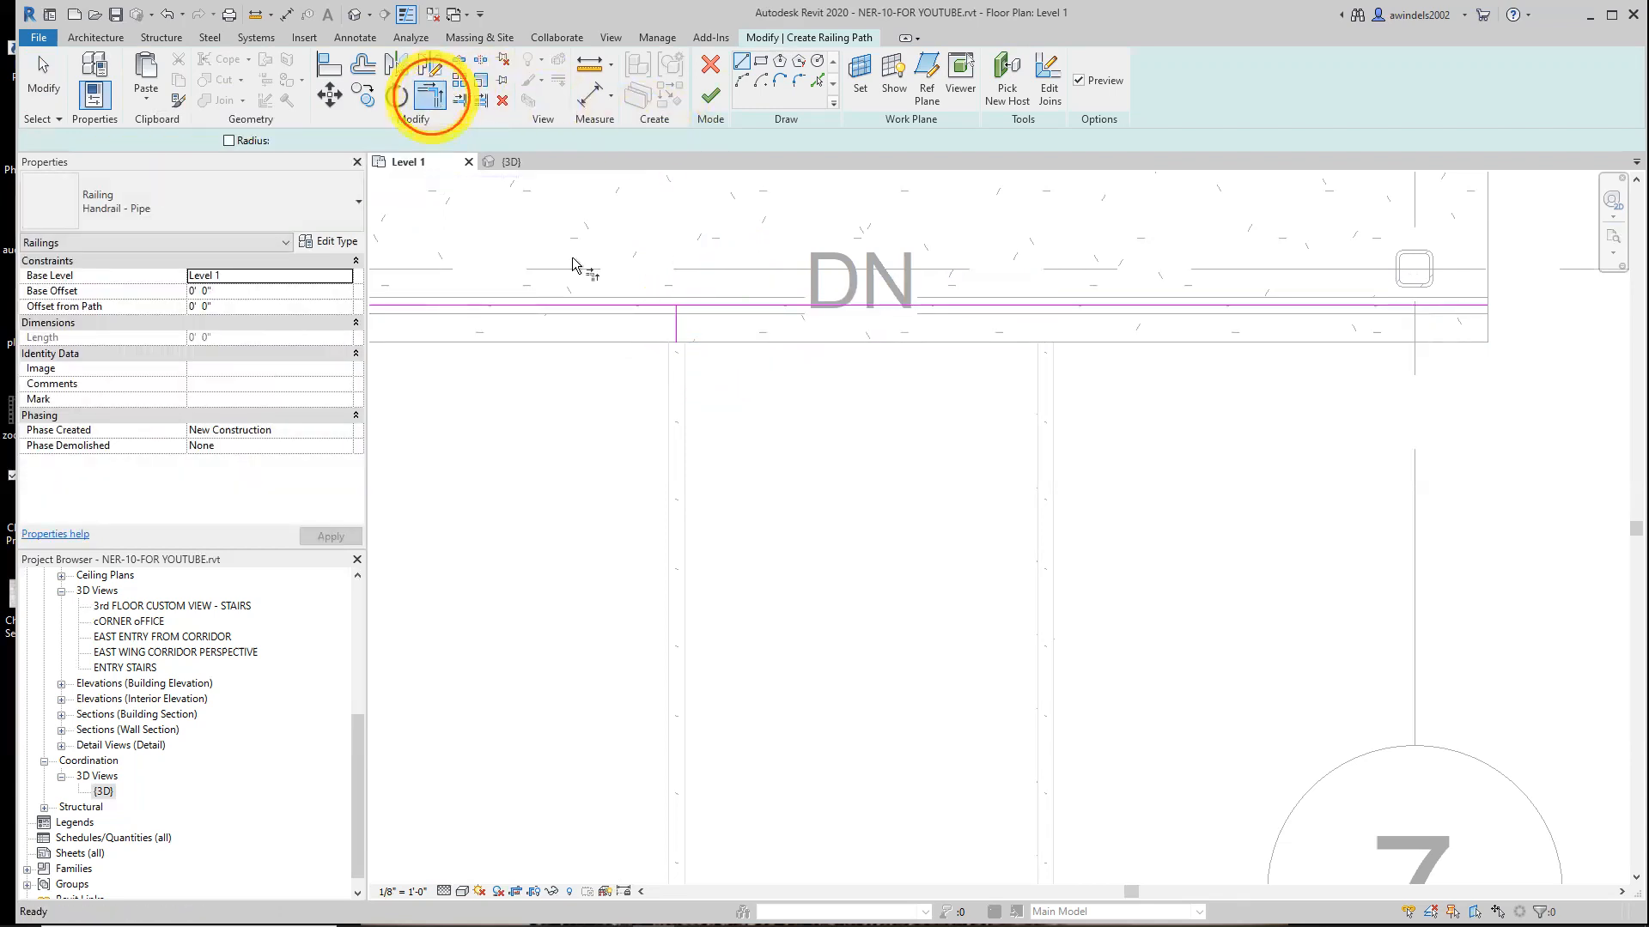
{"action": "left_click", "coordinate": [667, 315]}
{"action": "left_click", "coordinate": [685, 361]}
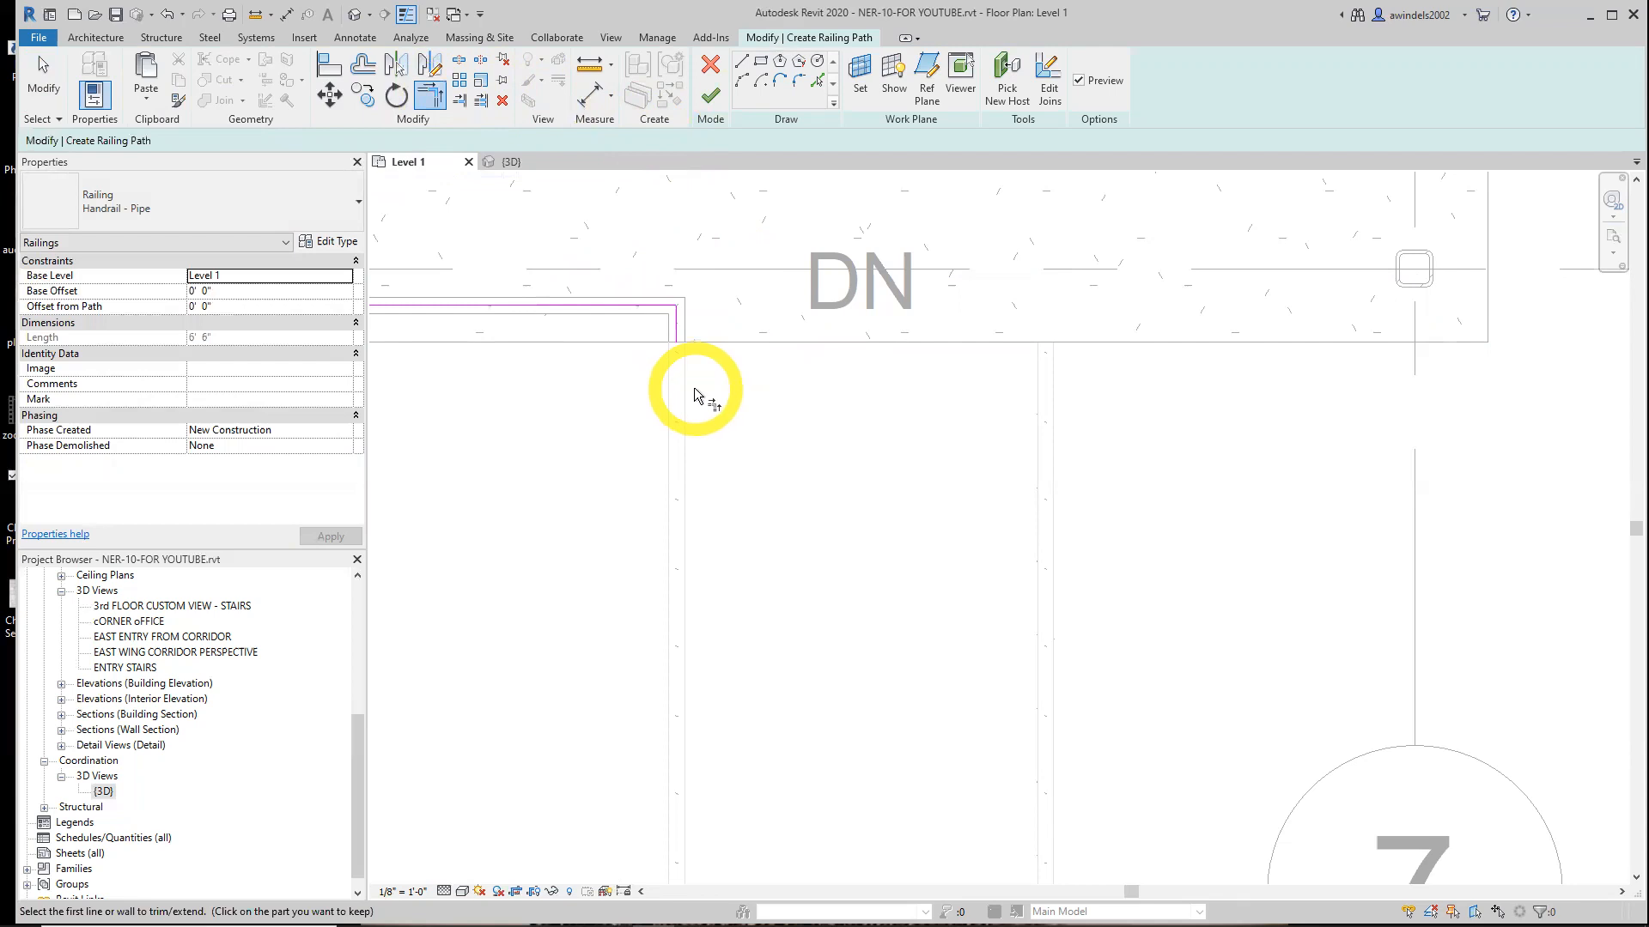
{"action": "scroll", "coordinate": [756, 394], "scroll_direction": "down", "scroll_amount": 3}
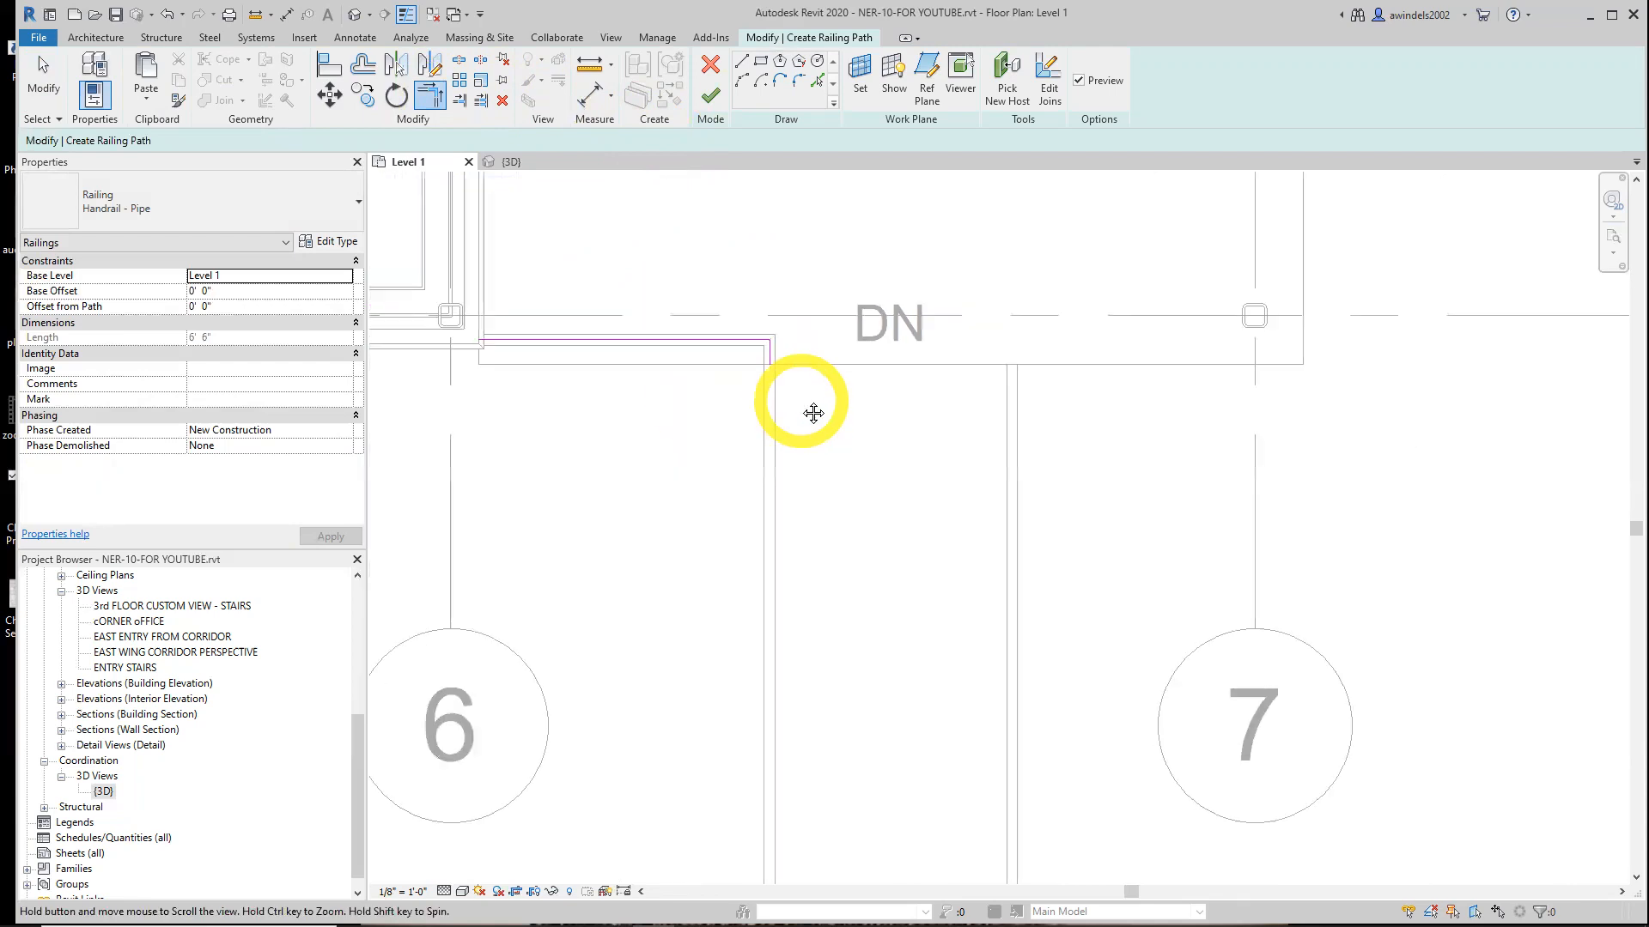
{"action": "key", "text": "Escape"}
Join the railing path lines at the slab corner and finish the slab-edge railing
{"action": "left_click", "coordinate": [508, 347]}
{"action": "scroll", "coordinate": [508, 355], "scroll_direction": "up", "scroll_amount": 3}
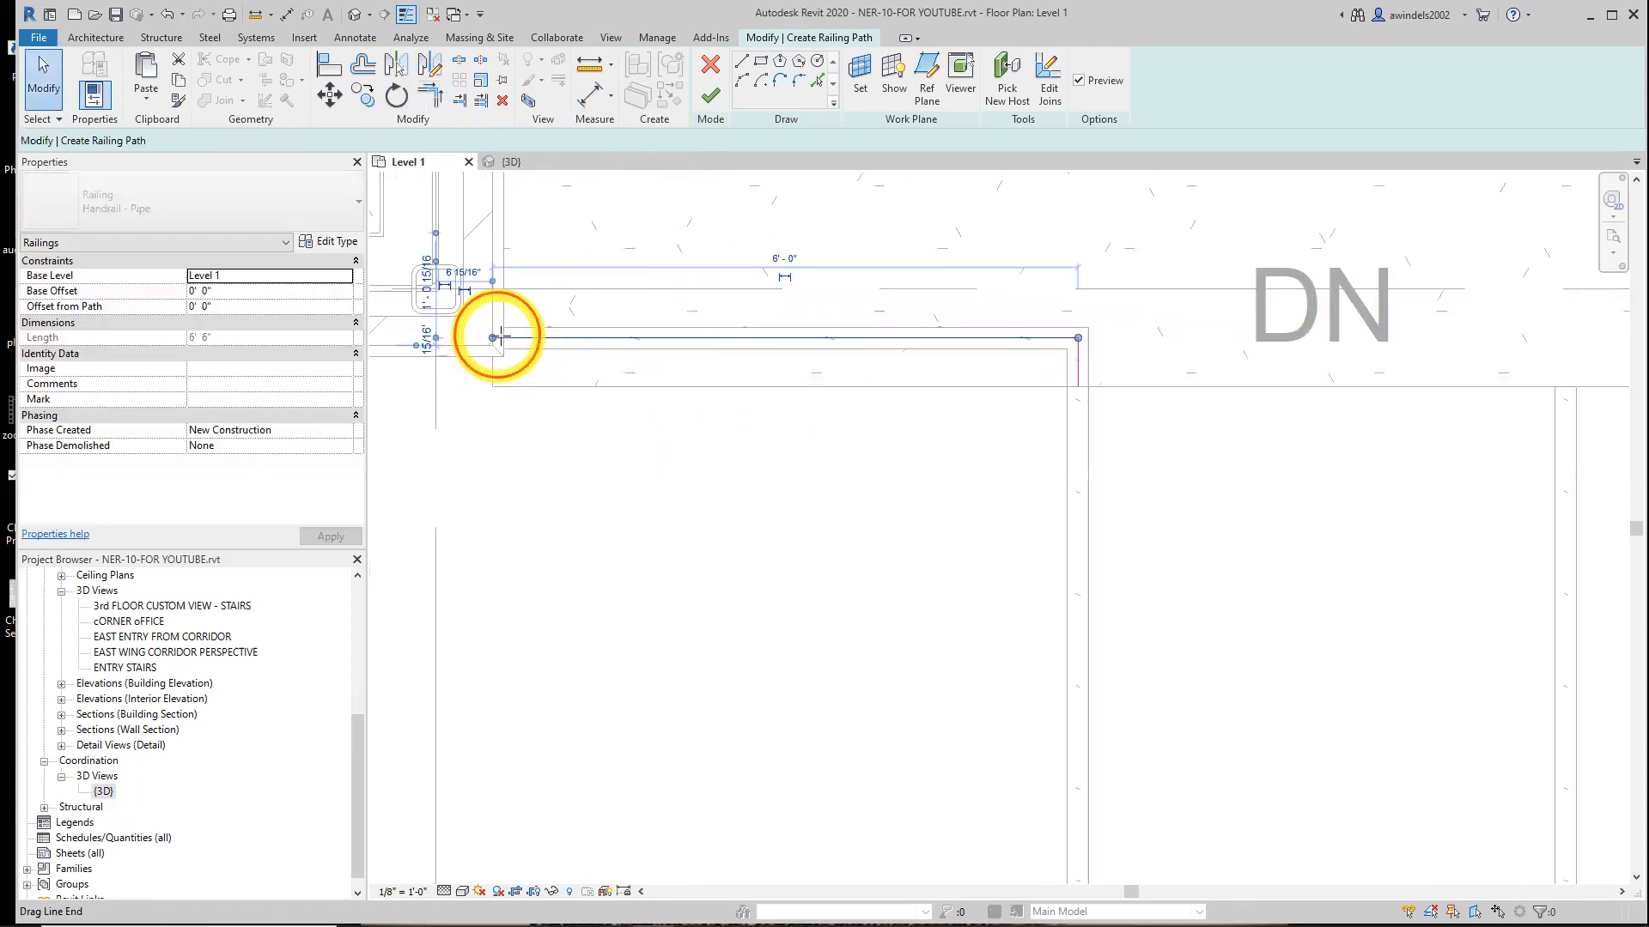
{"action": "left_click_drag", "start_coordinate": [501, 336], "coordinate": [505, 337]}
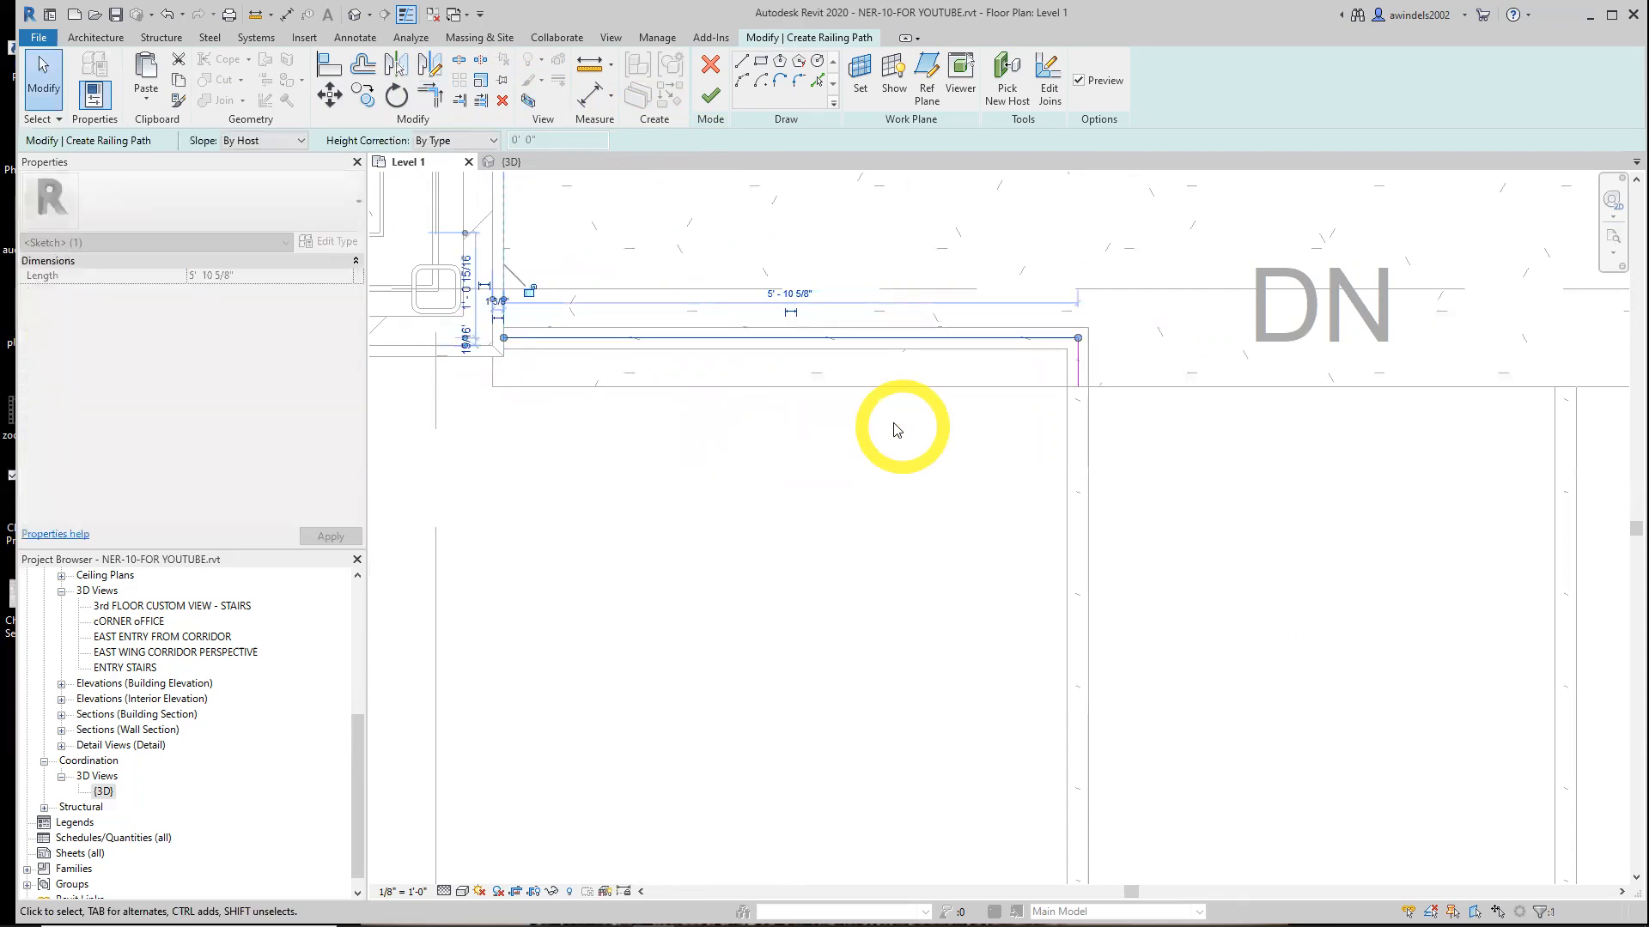
{"action": "scroll", "coordinate": [898, 429], "scroll_direction": "down", "scroll_amount": 3}
{"action": "left_click", "coordinate": [709, 96]}
{"action": "middle_click_drag", "start_coordinate": [843, 571], "coordinate": [721, 508]}
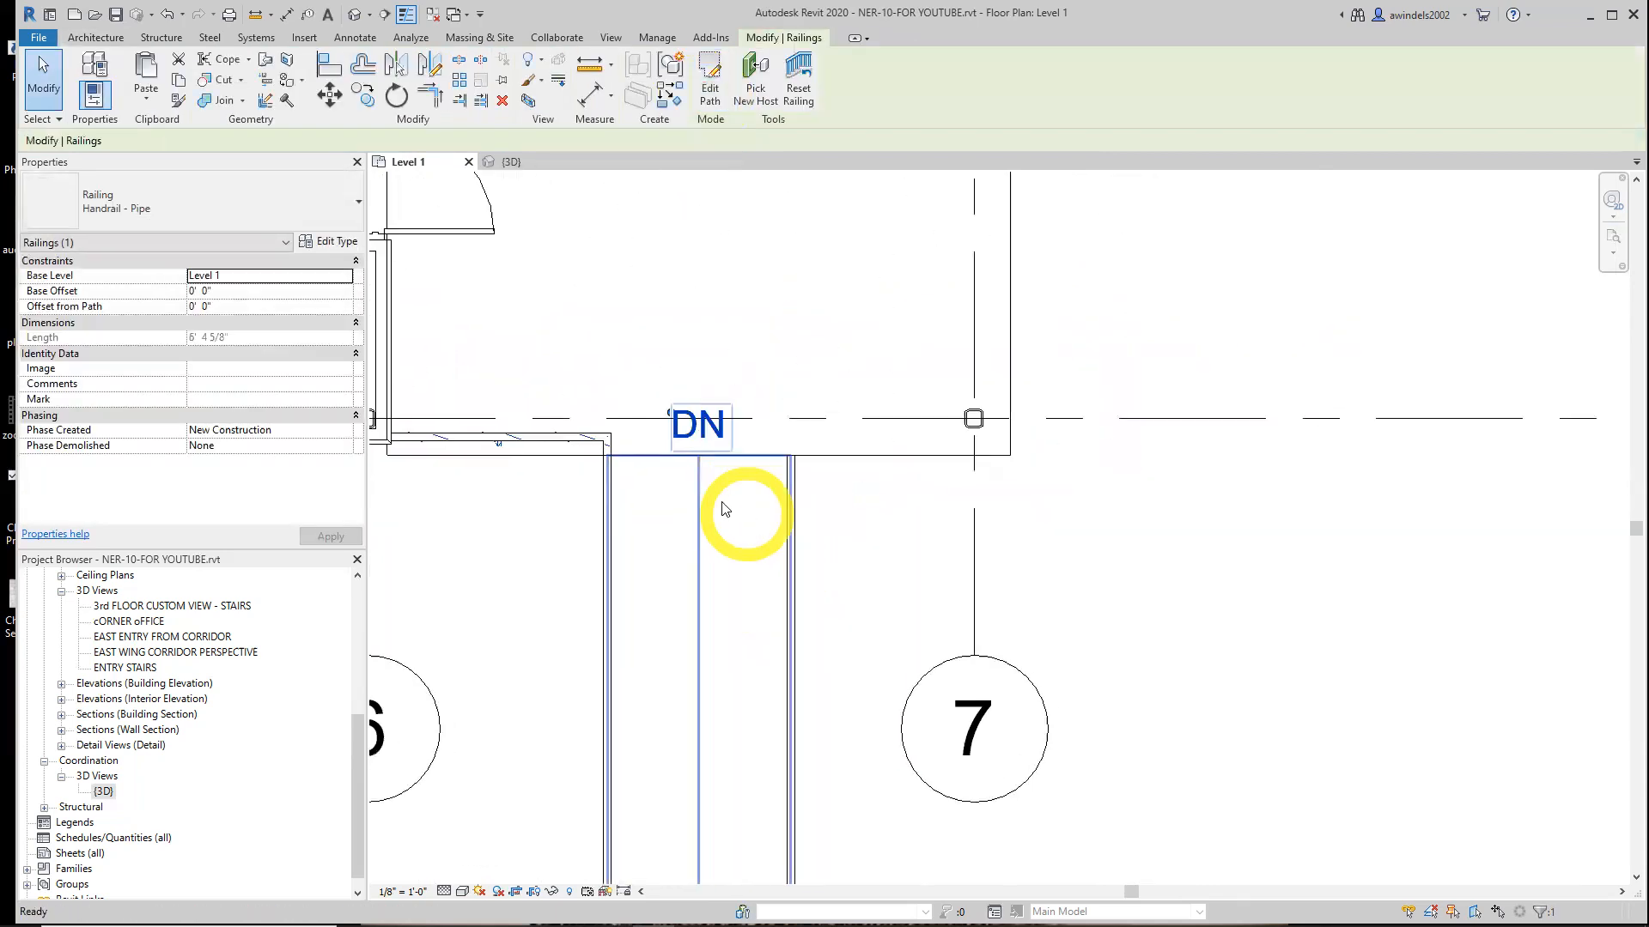
Inspect the new slab-edge railing in the 3D view
{"action": "left_click", "coordinate": [539, 183]}
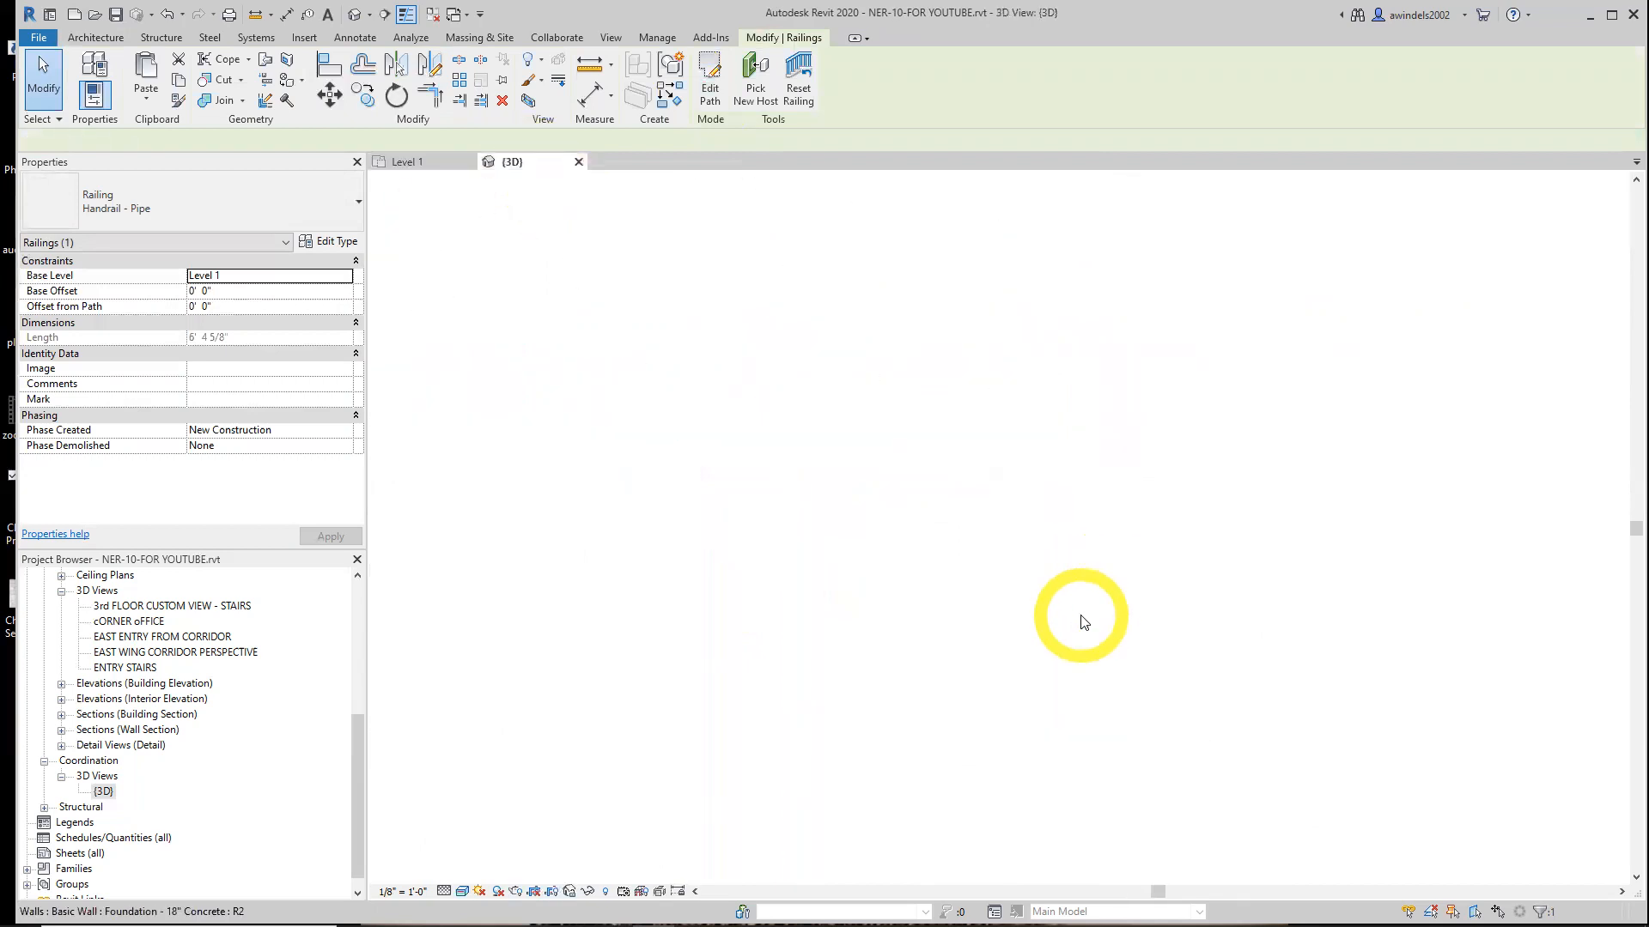
{"action": "scroll", "coordinate": [1132, 736], "scroll_direction": "up", "scroll_amount": 3}
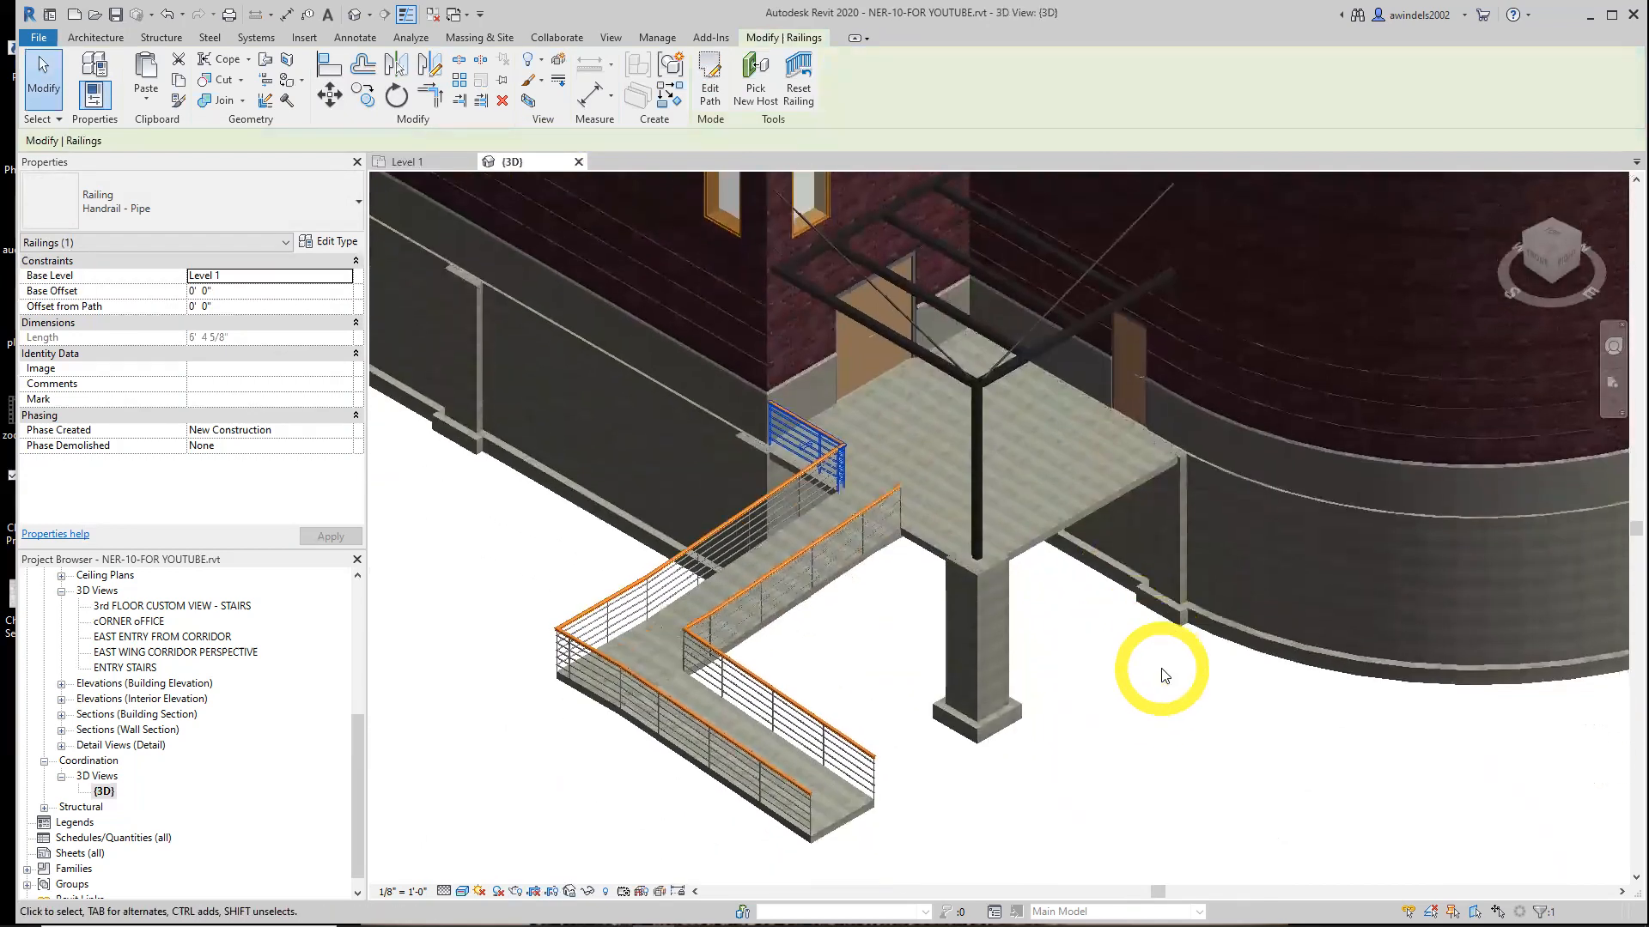
{"action": "scroll", "coordinate": [1164, 676], "scroll_direction": "up", "scroll_amount": 1}
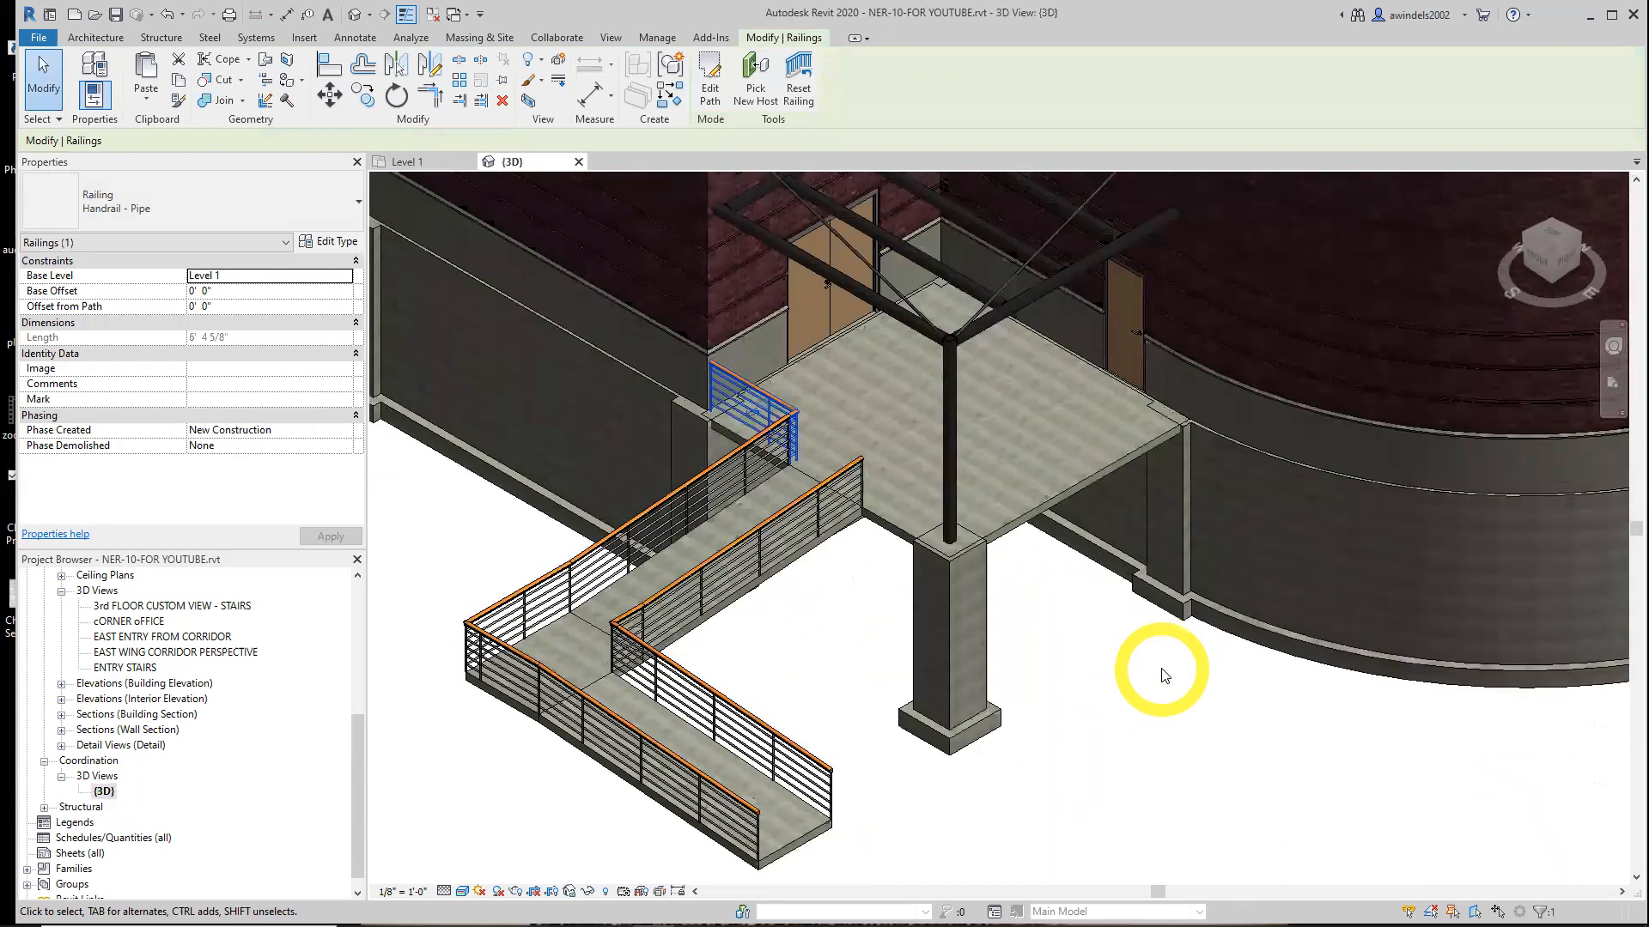
Mirror the slab-edge railing about the ramp's centre line to the opposite side
{"action": "left_click", "coordinate": [406, 164]}
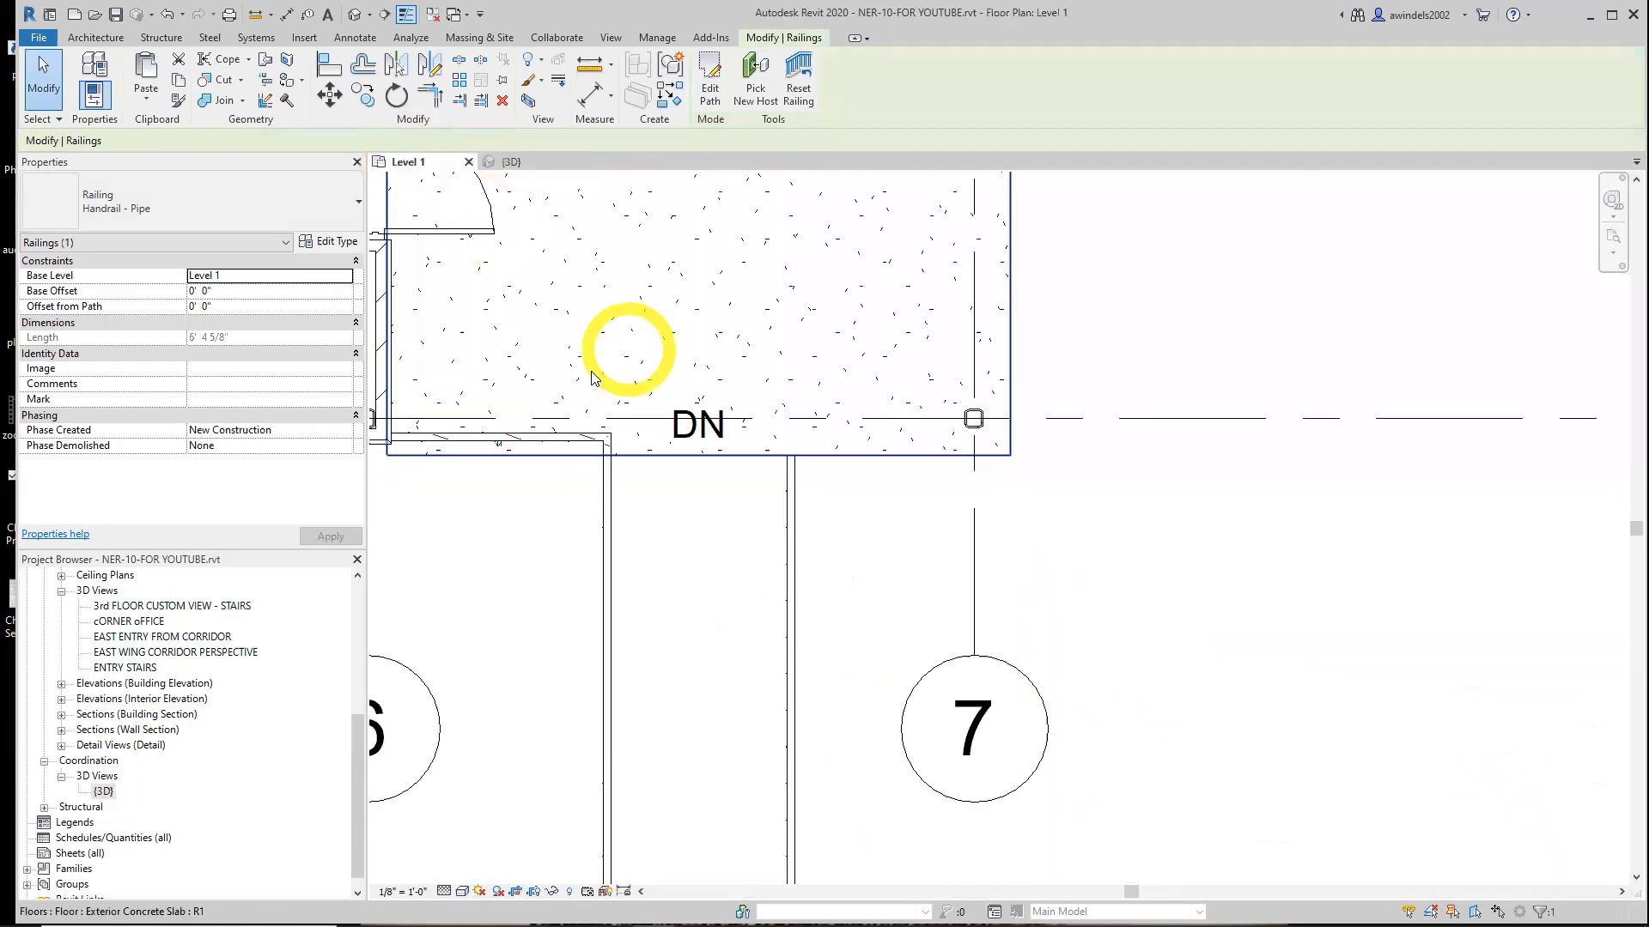
{"action": "left_click", "coordinate": [599, 439]}
{"action": "left_click", "coordinate": [598, 440]}
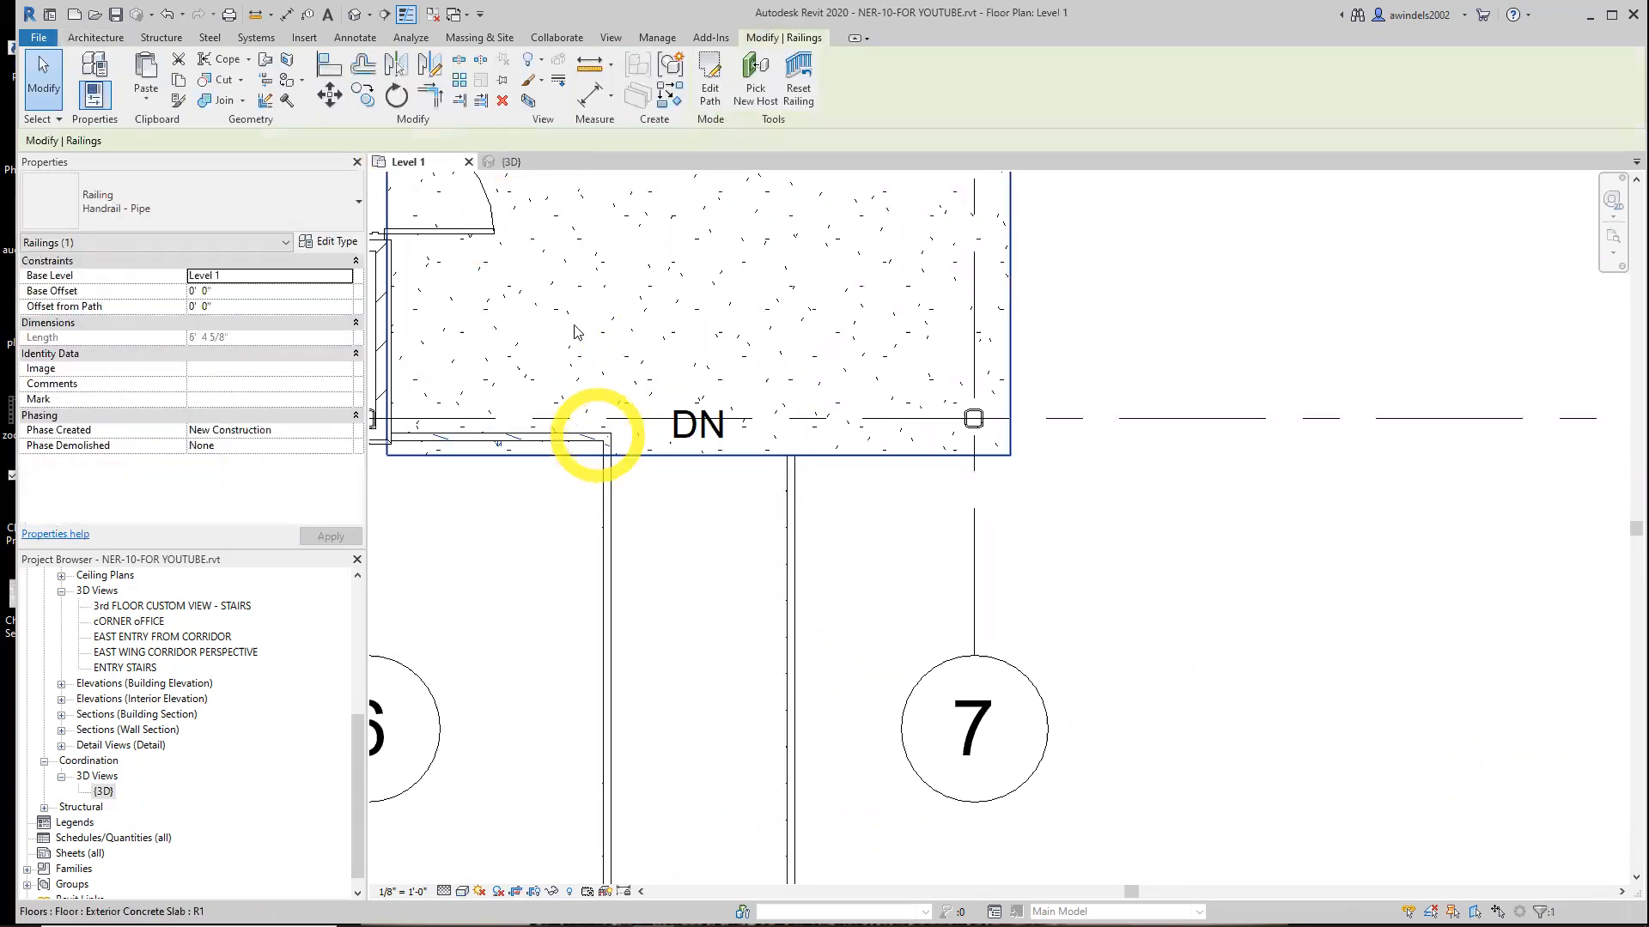
{"action": "left_click", "coordinate": [398, 72]}
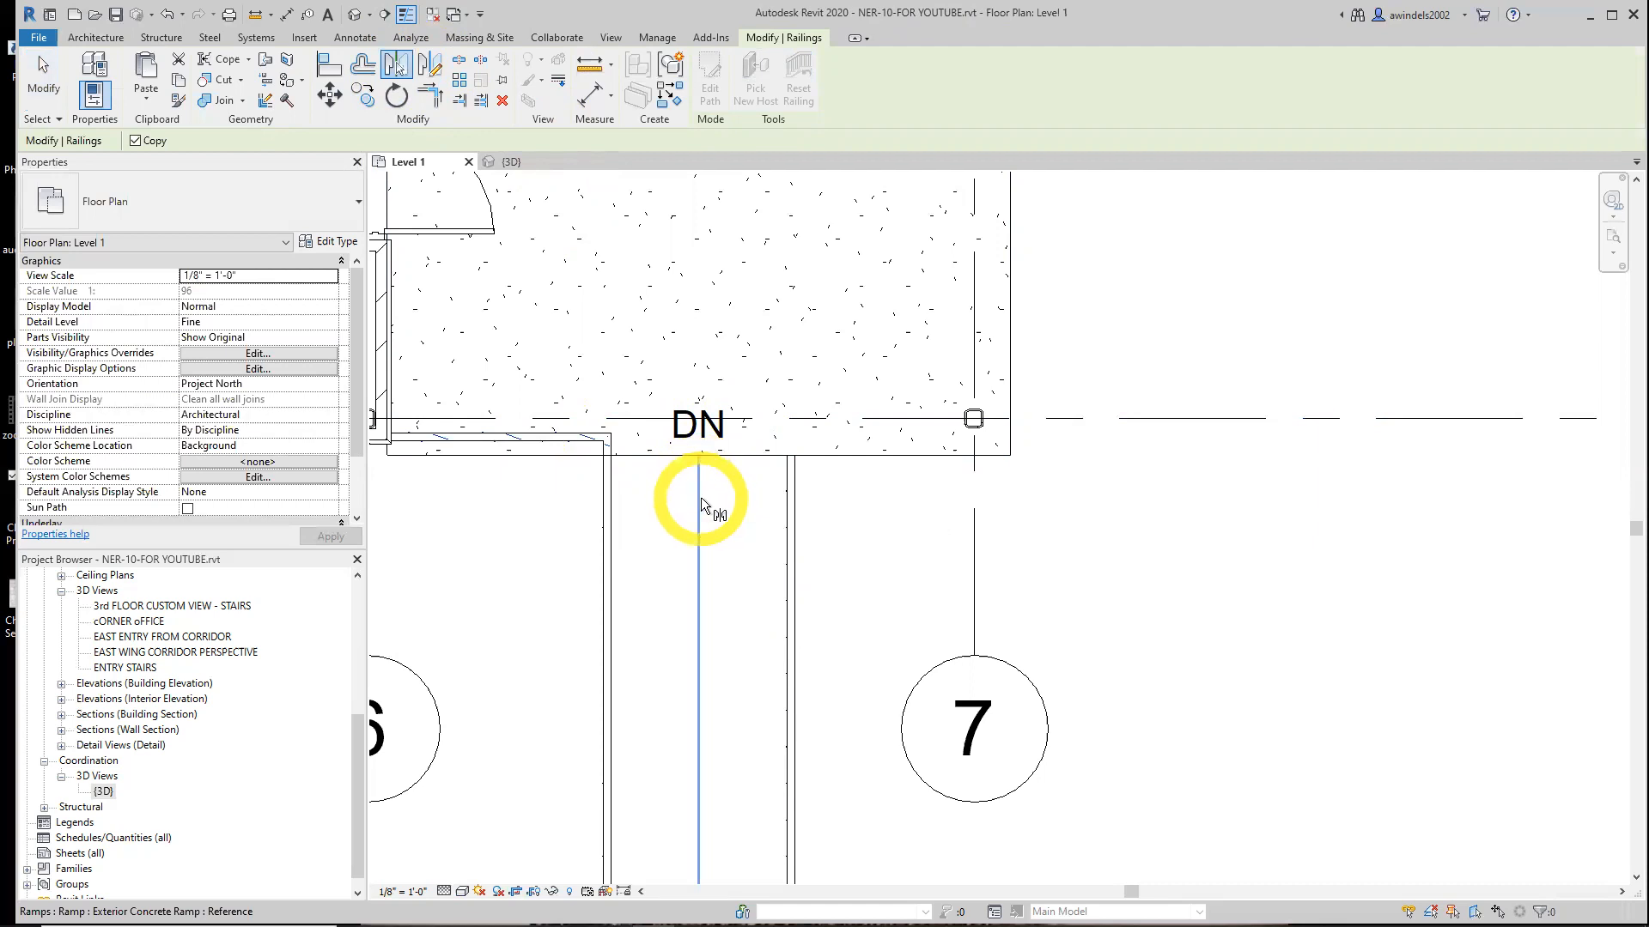
{"action": "left_click", "coordinate": [701, 503]}
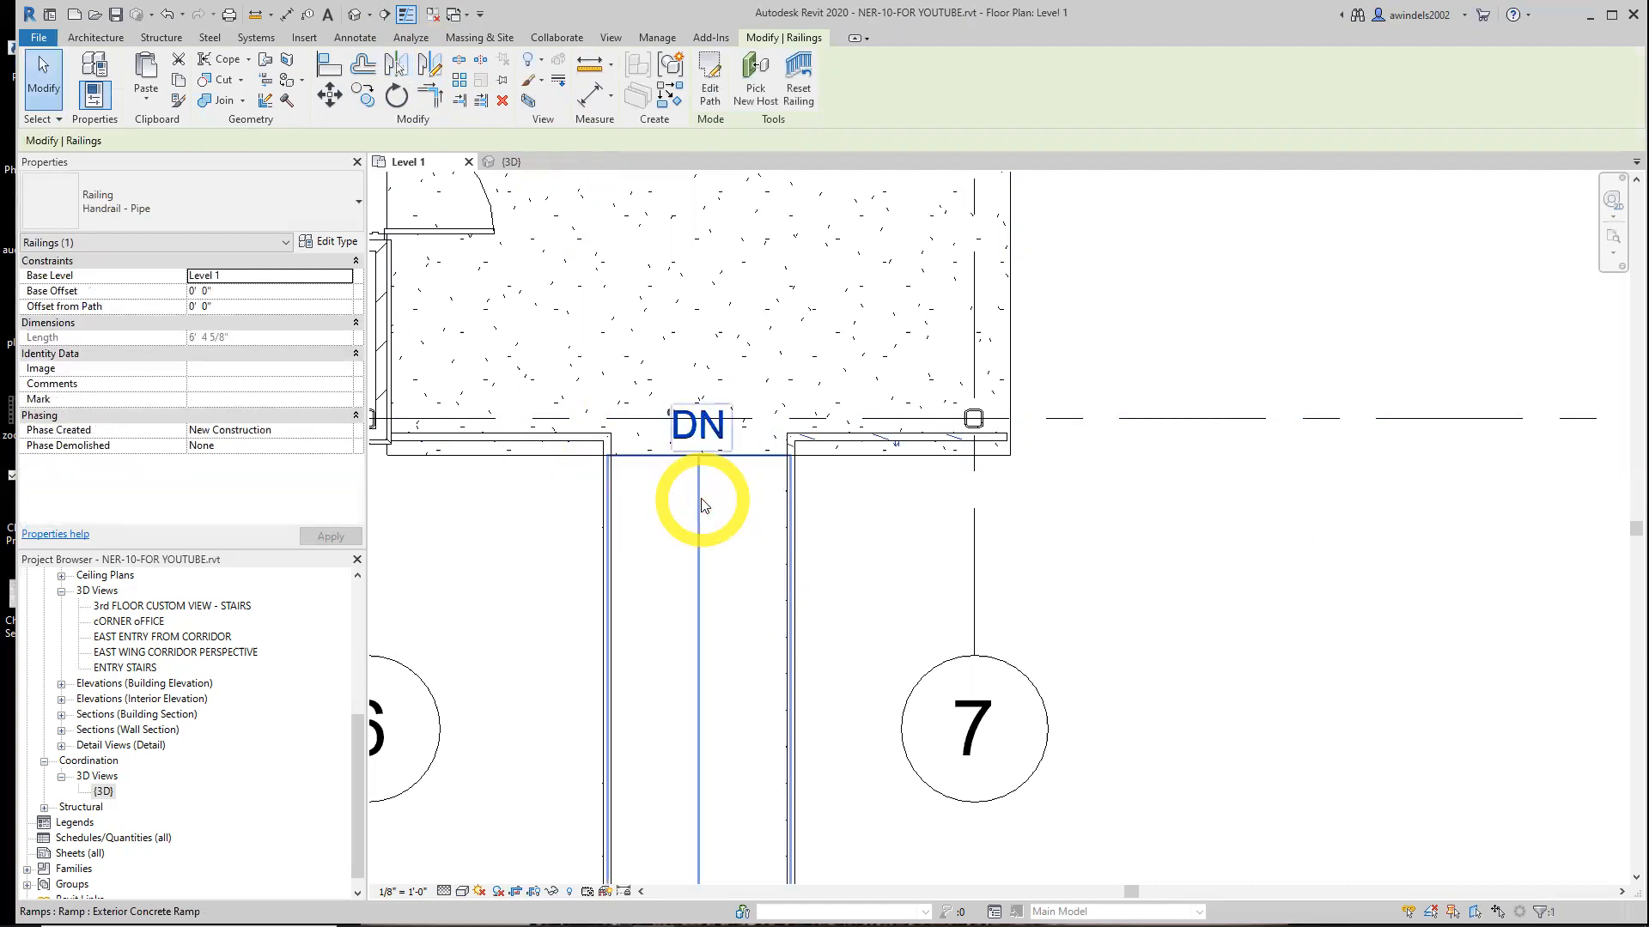
{"action": "key", "text": "Escape"}
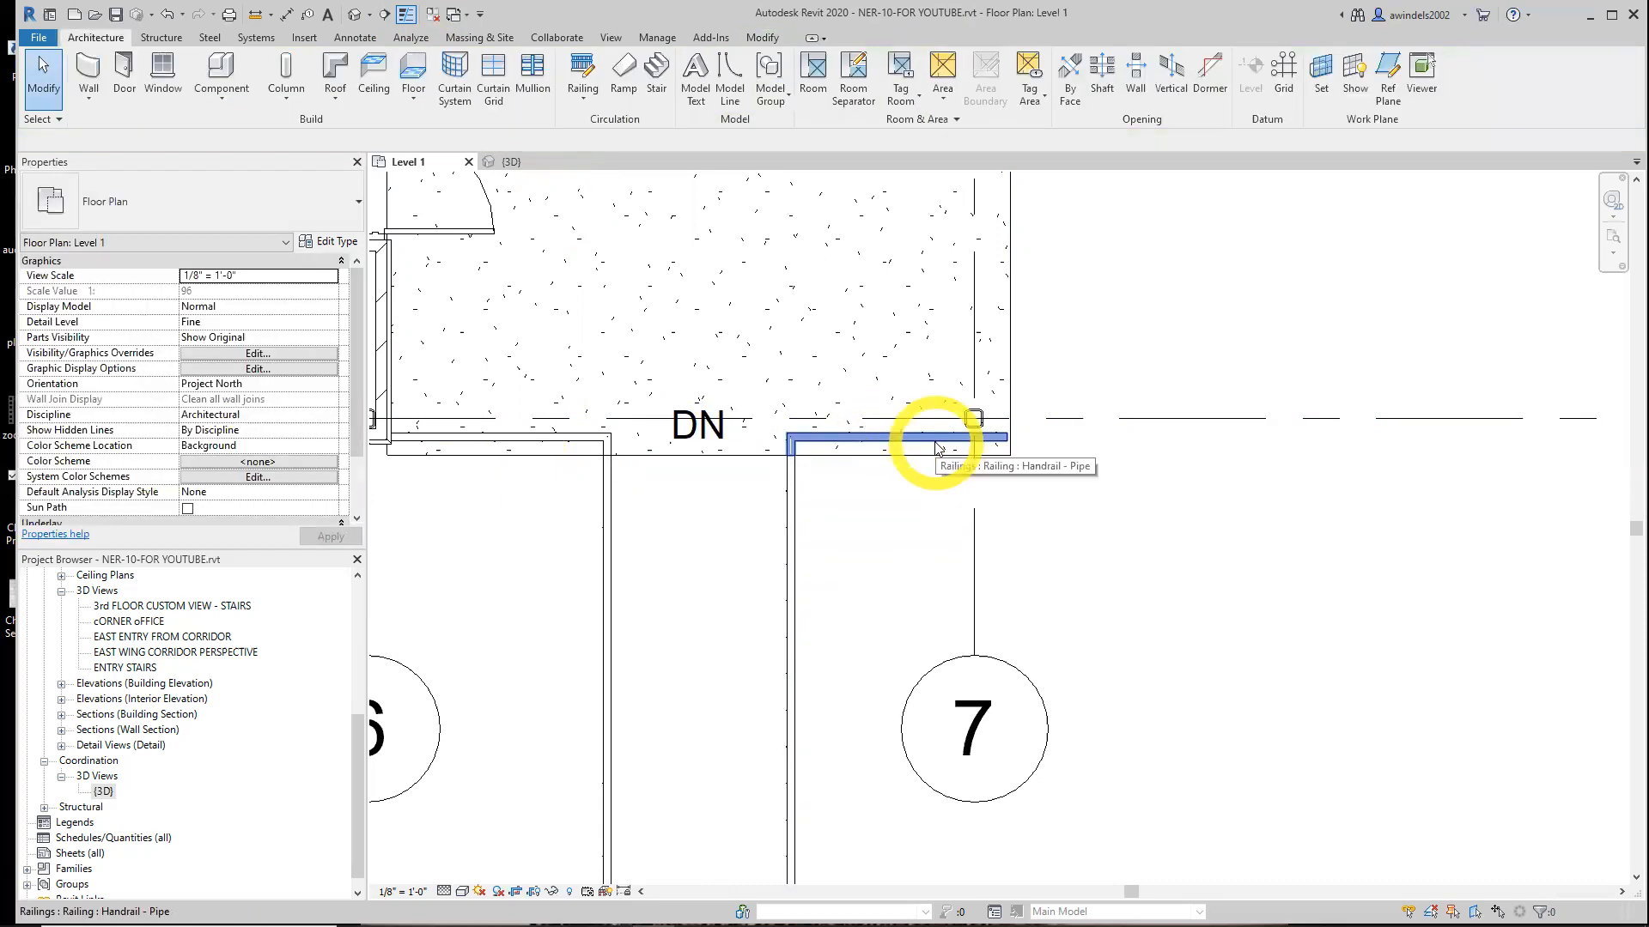
{"action": "left_click", "coordinate": [938, 447]}
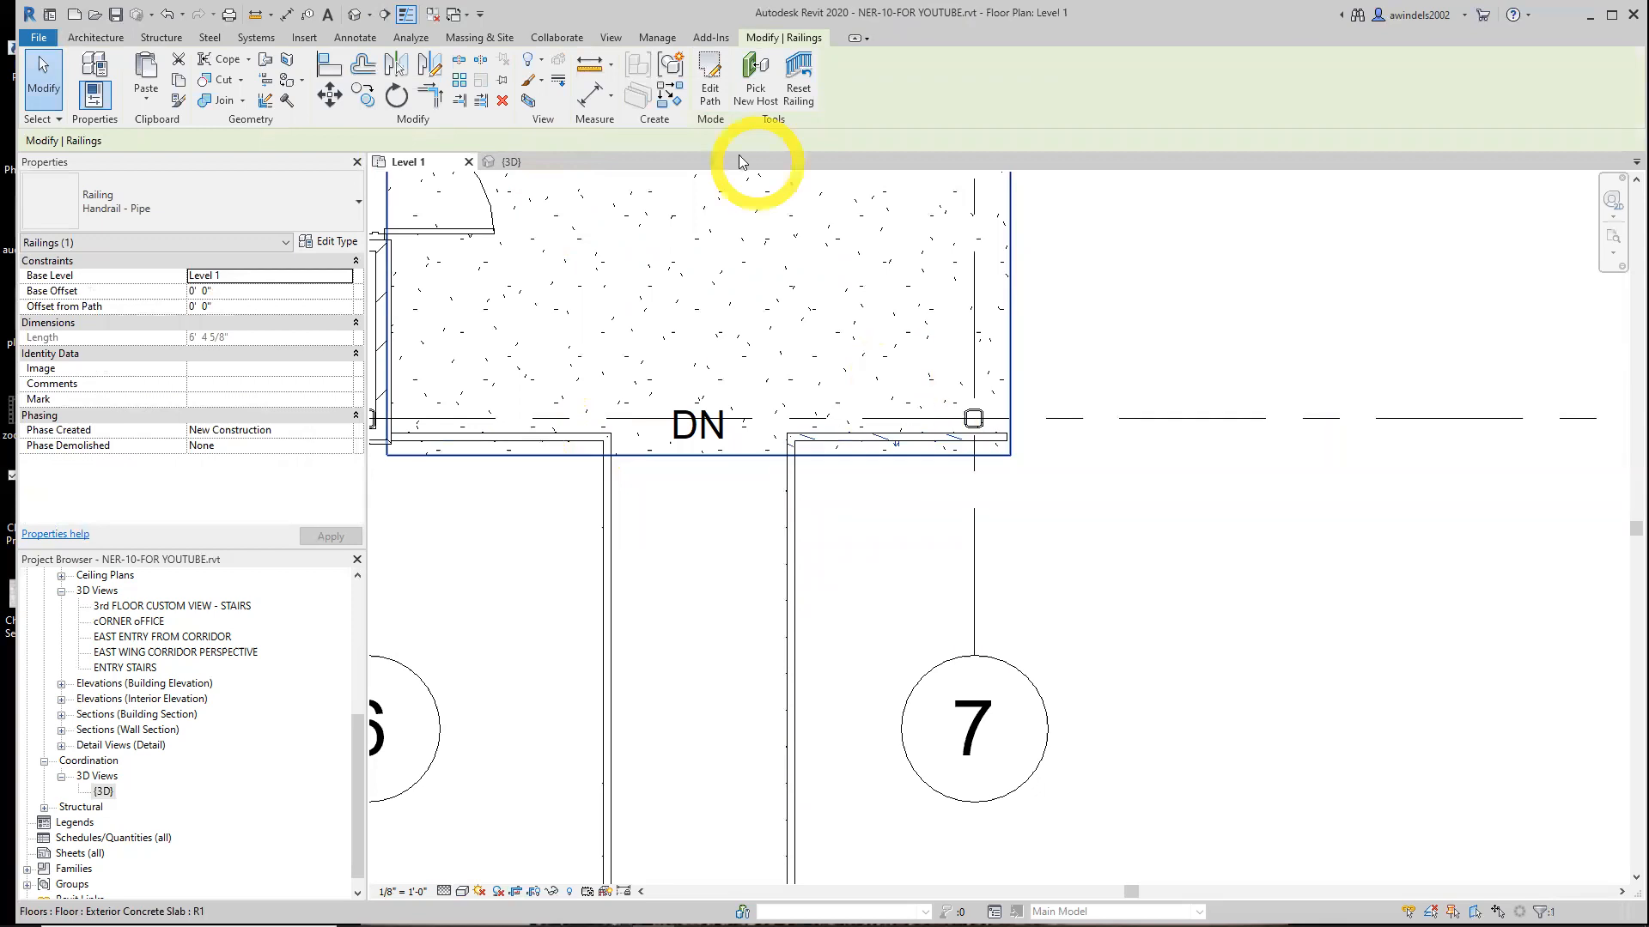
{"action": "left_click", "coordinate": [702, 83]}
{"action": "scroll", "coordinate": [887, 426], "scroll_direction": "down", "scroll_amount": 3}
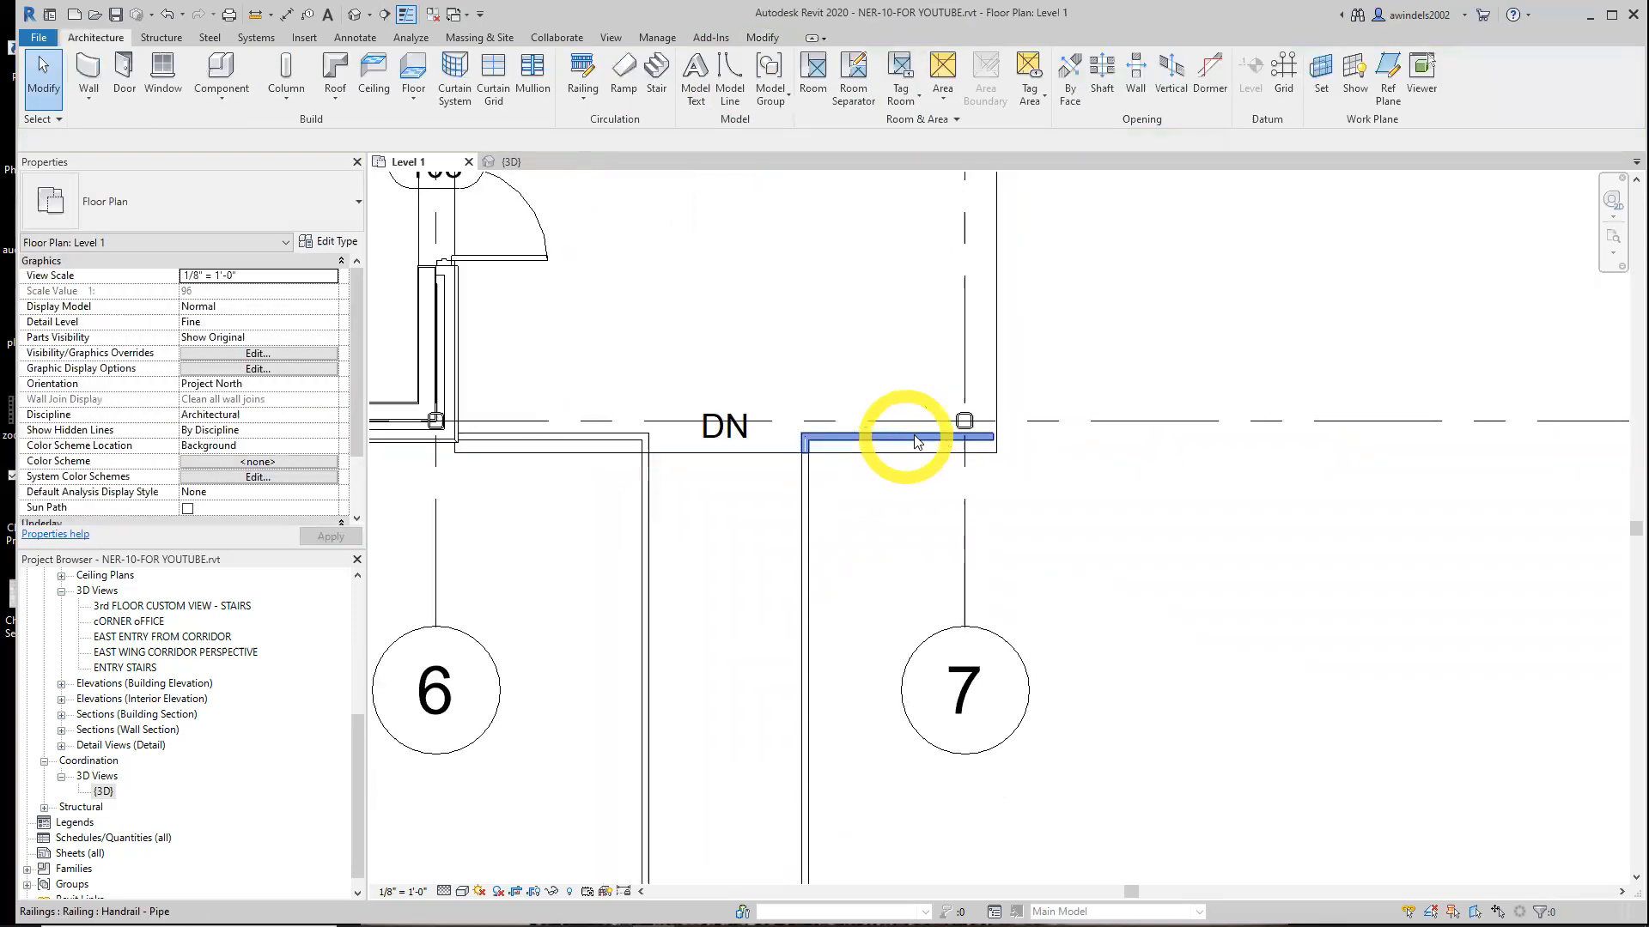
{"action": "left_click", "coordinate": [893, 435]}
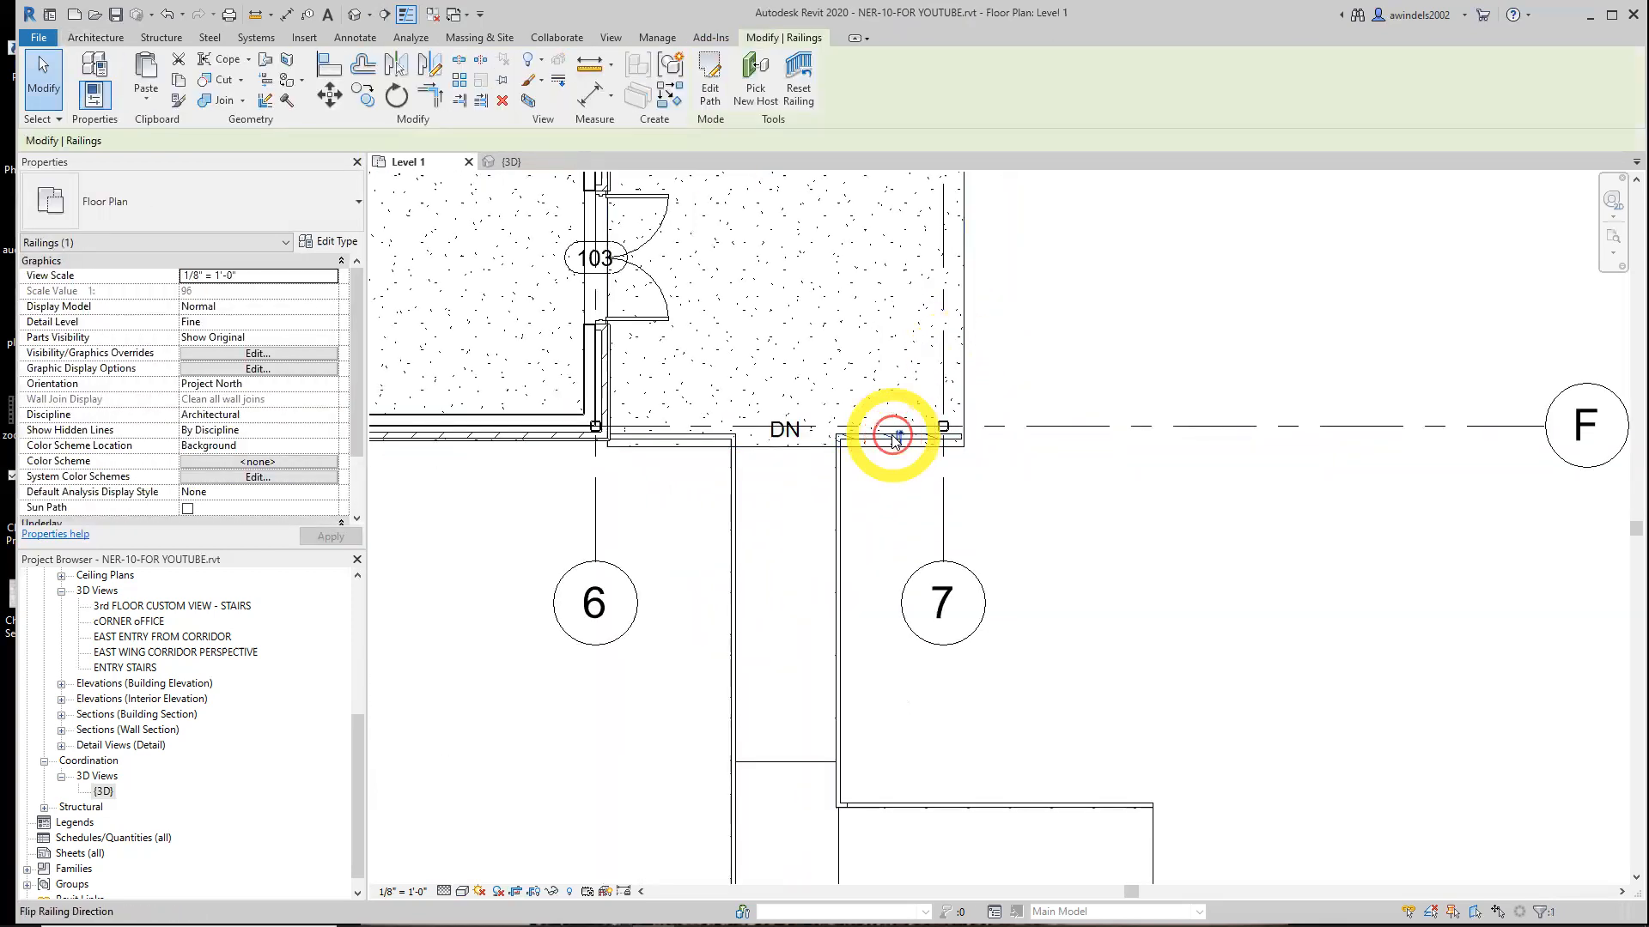
{"action": "key", "text": "Escape"}
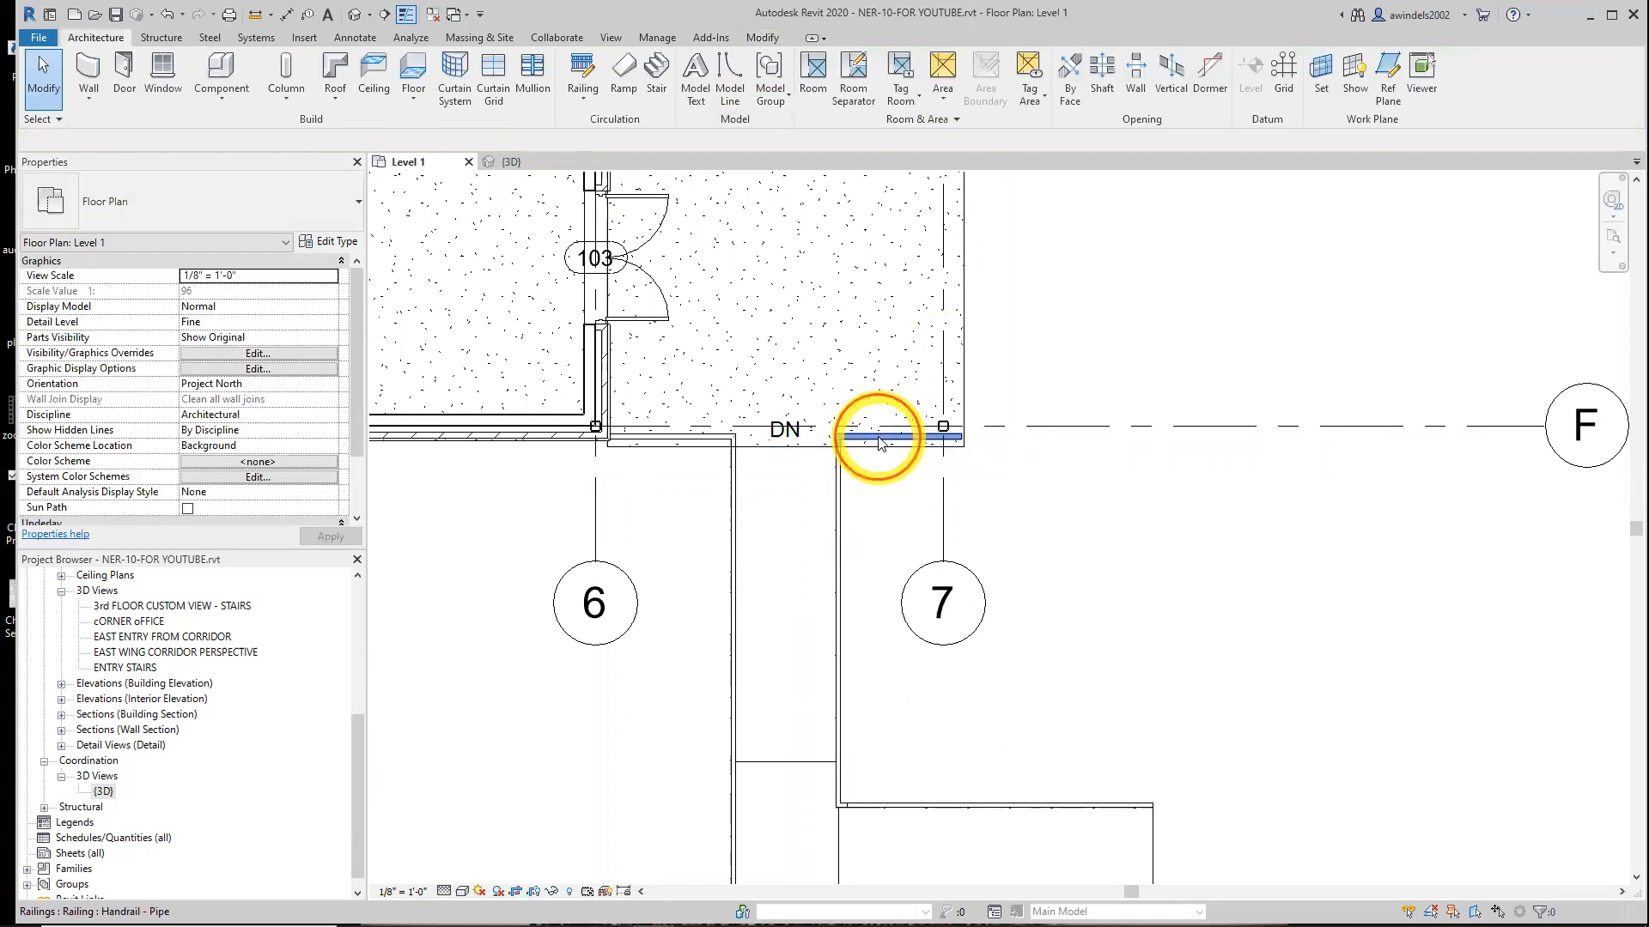
Edit the mirrored railing's path and pick the slab's right edge with a 0' 6" offset
{"action": "left_click", "coordinate": [877, 442]}
{"action": "left_click", "coordinate": [705, 89]}
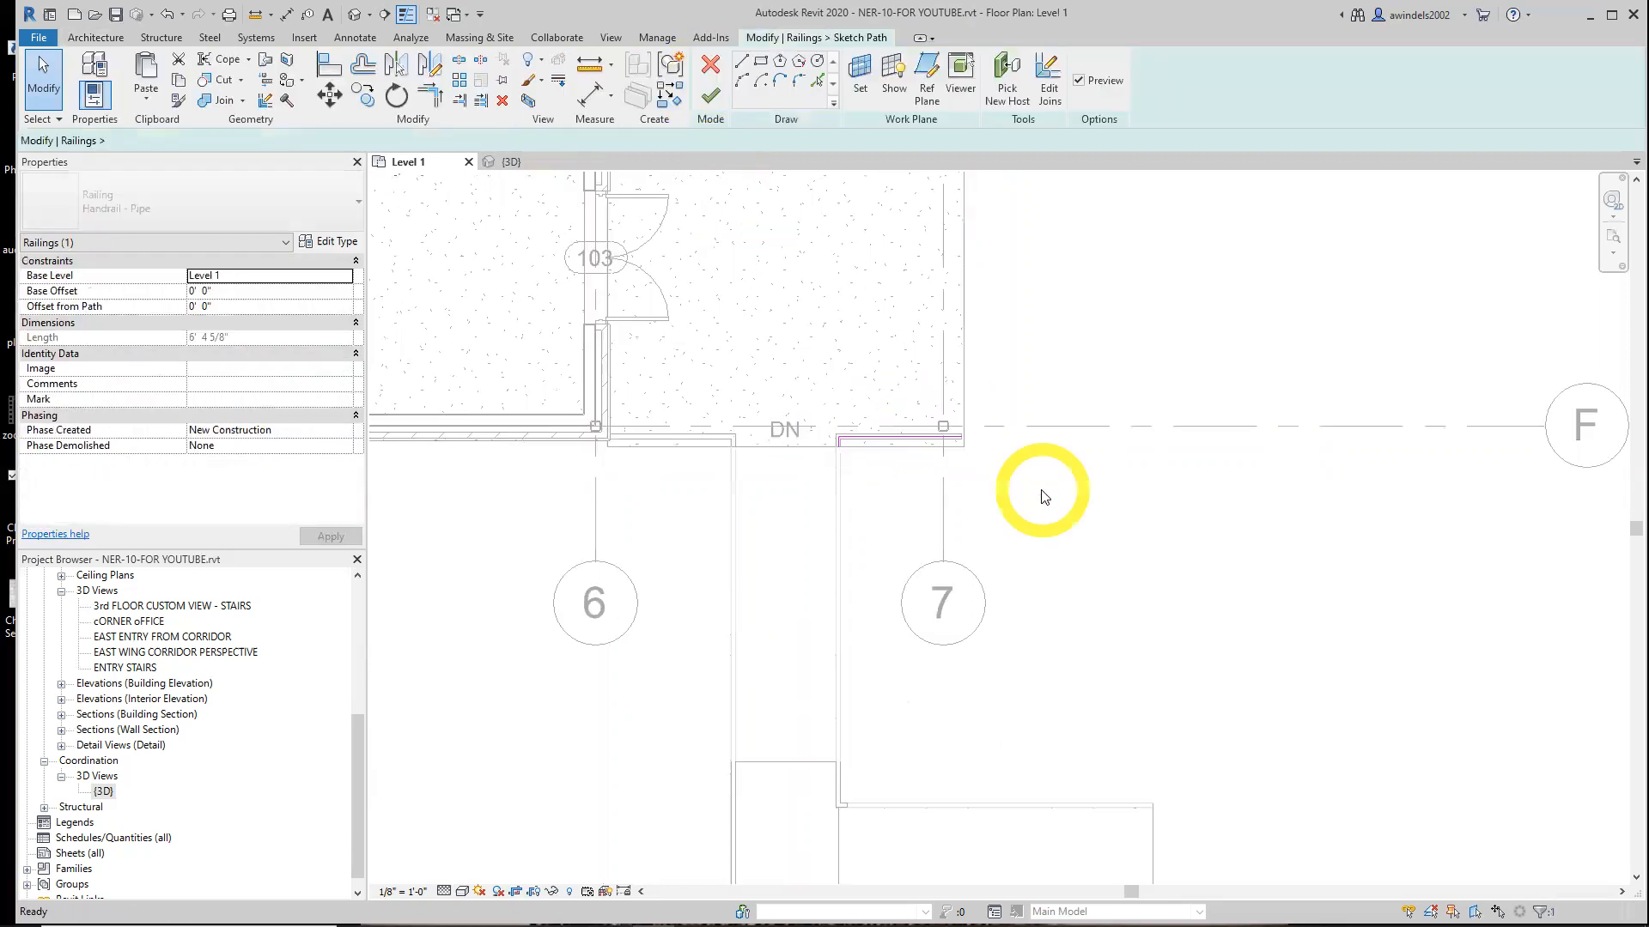
{"action": "middle_click_drag", "start_coordinate": [987, 450], "coordinate": [898, 644]}
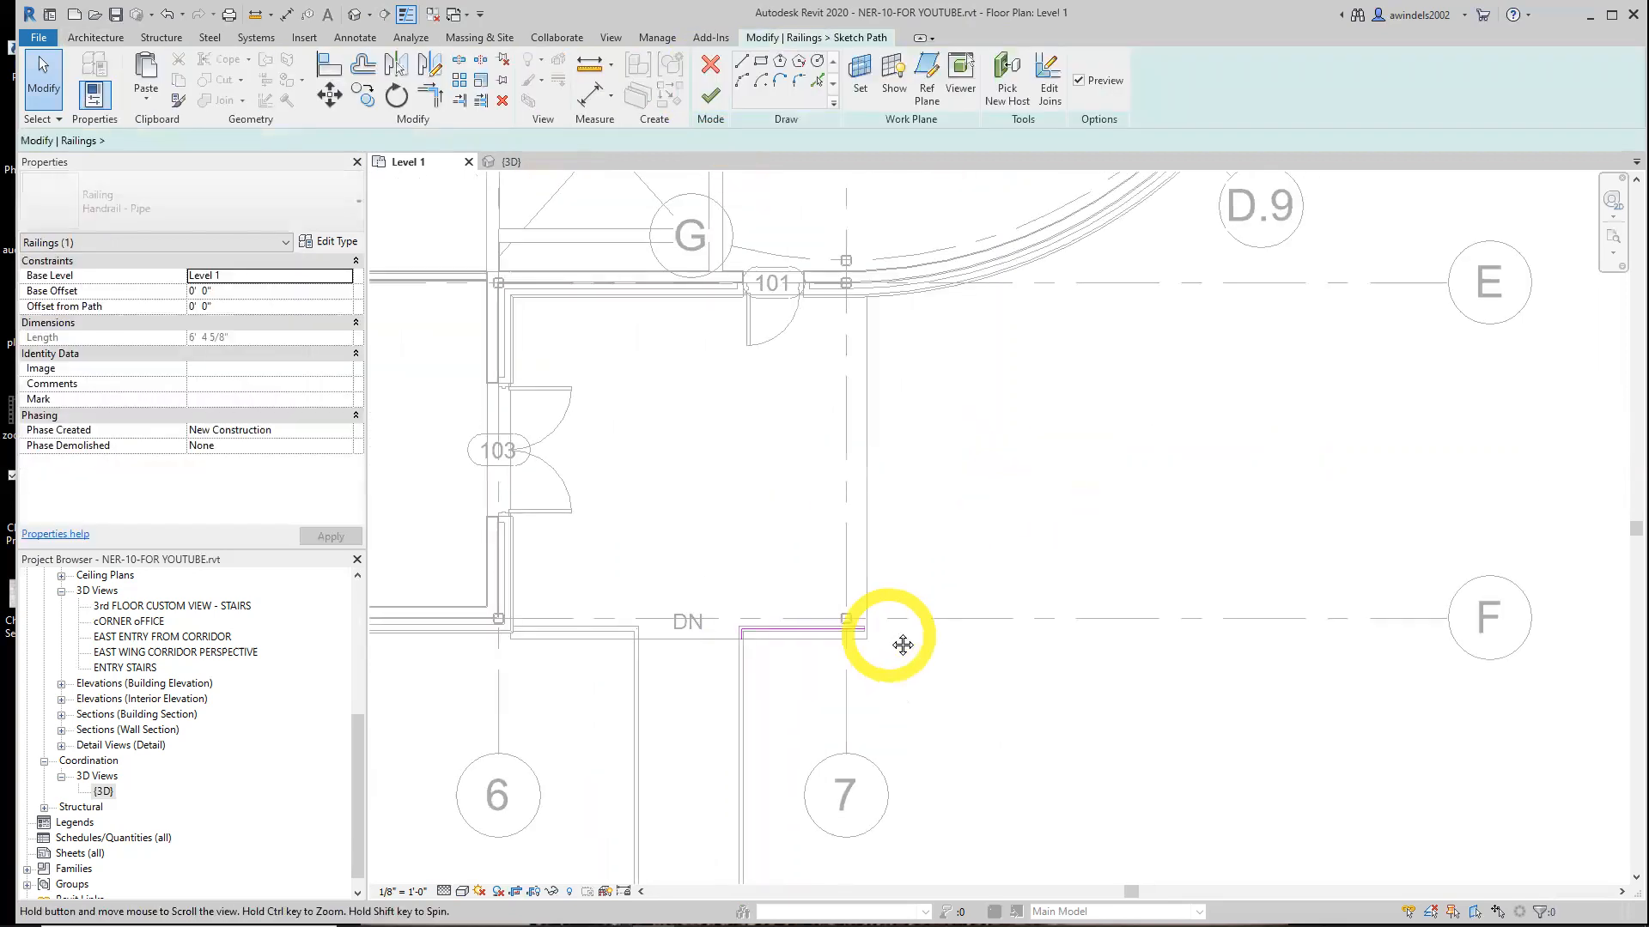
{"action": "left_click", "coordinate": [864, 525], "text": "ctrl"}
{"action": "left_click", "coordinate": [865, 524], "text": "ctrl"}
{"action": "left_click", "coordinate": [817, 82]}
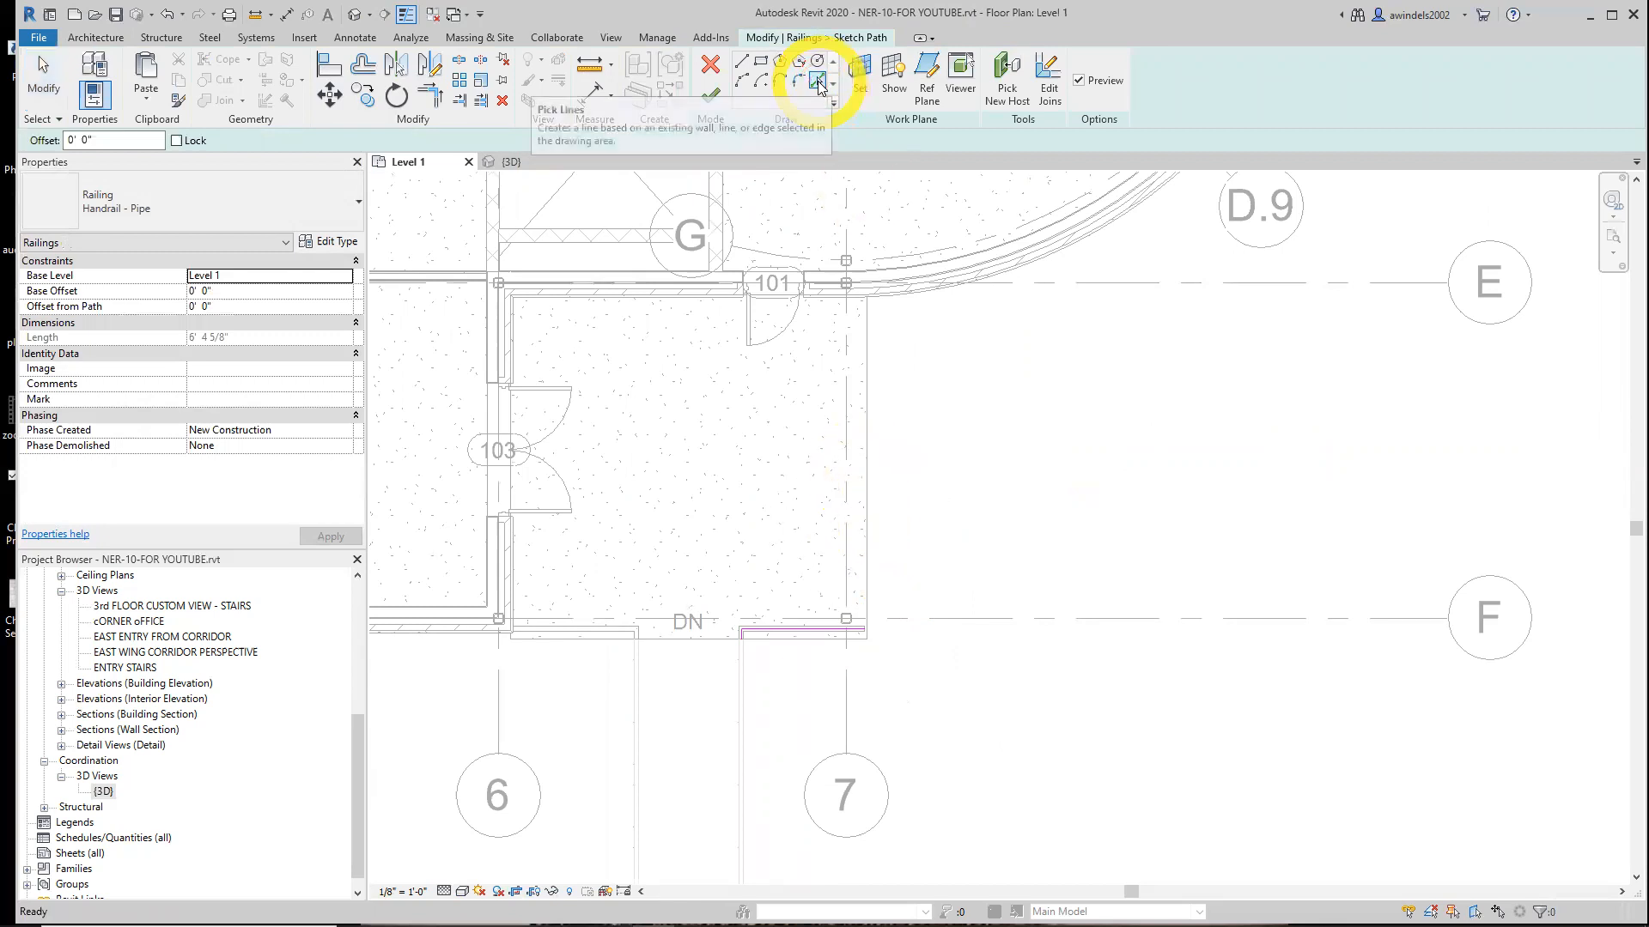
{"action": "double_click", "coordinate": [88, 139]}
{"action": "type", "text": "6"}
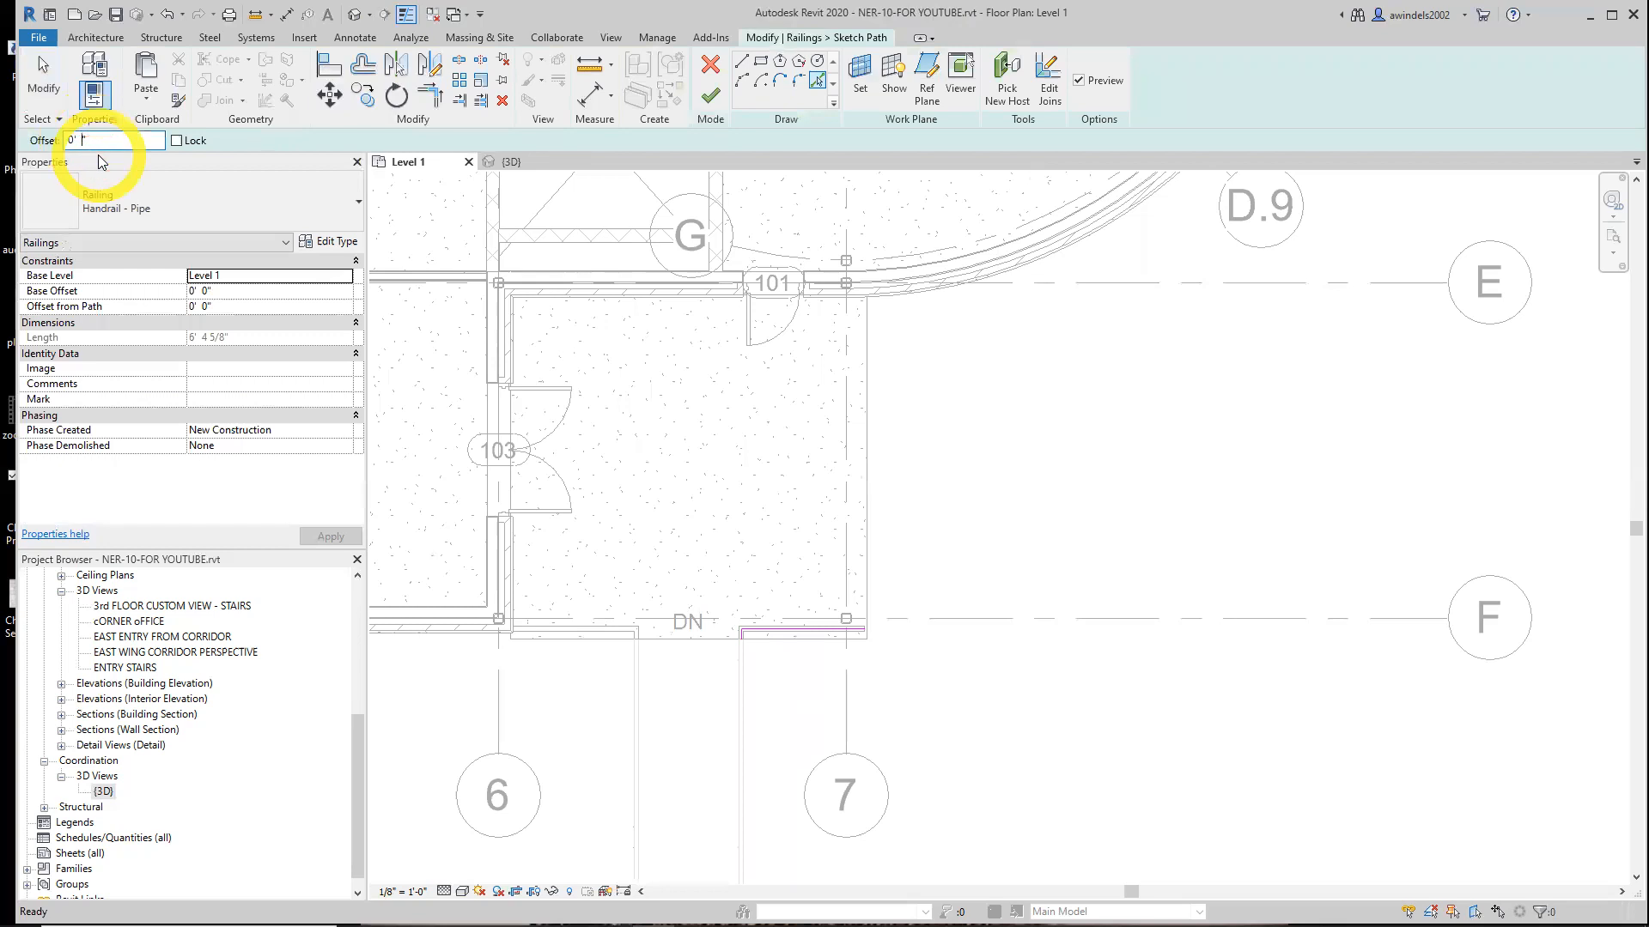
{"action": "left_click", "coordinate": [868, 544]}
Trim the new vertical path line and the slab-edge path line to a corner
{"action": "scroll", "coordinate": [861, 632], "scroll_direction": "up", "scroll_amount": 4}
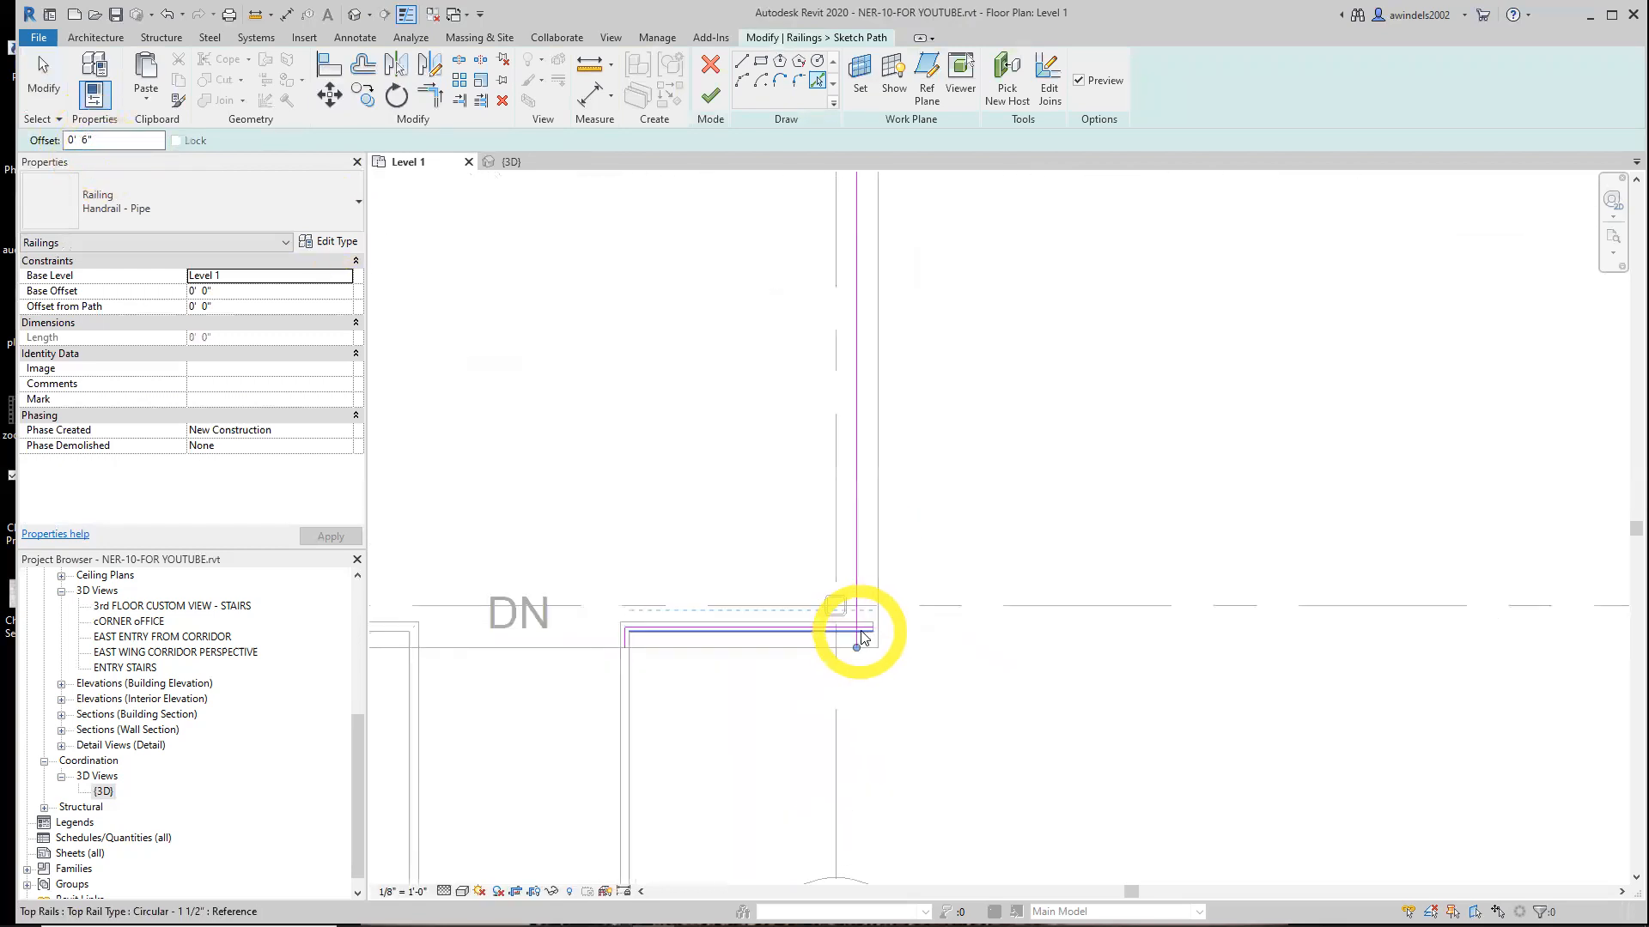
{"action": "left_click", "coordinate": [868, 638]}
{"action": "left_click", "coordinate": [429, 95]}
{"action": "left_click", "coordinate": [884, 600]}
{"action": "mouse_move", "coordinate": [898, 493]}
{"action": "middle_mouse_down"}
{"action": "mouse_move", "coordinate": [935, 787]}
{"action": "mouse_move", "coordinate": [916, 753]}
{"action": "middle_mouse_up"}
{"action": "middle_click_drag", "start_coordinate": [957, 429], "coordinate": [942, 712]}
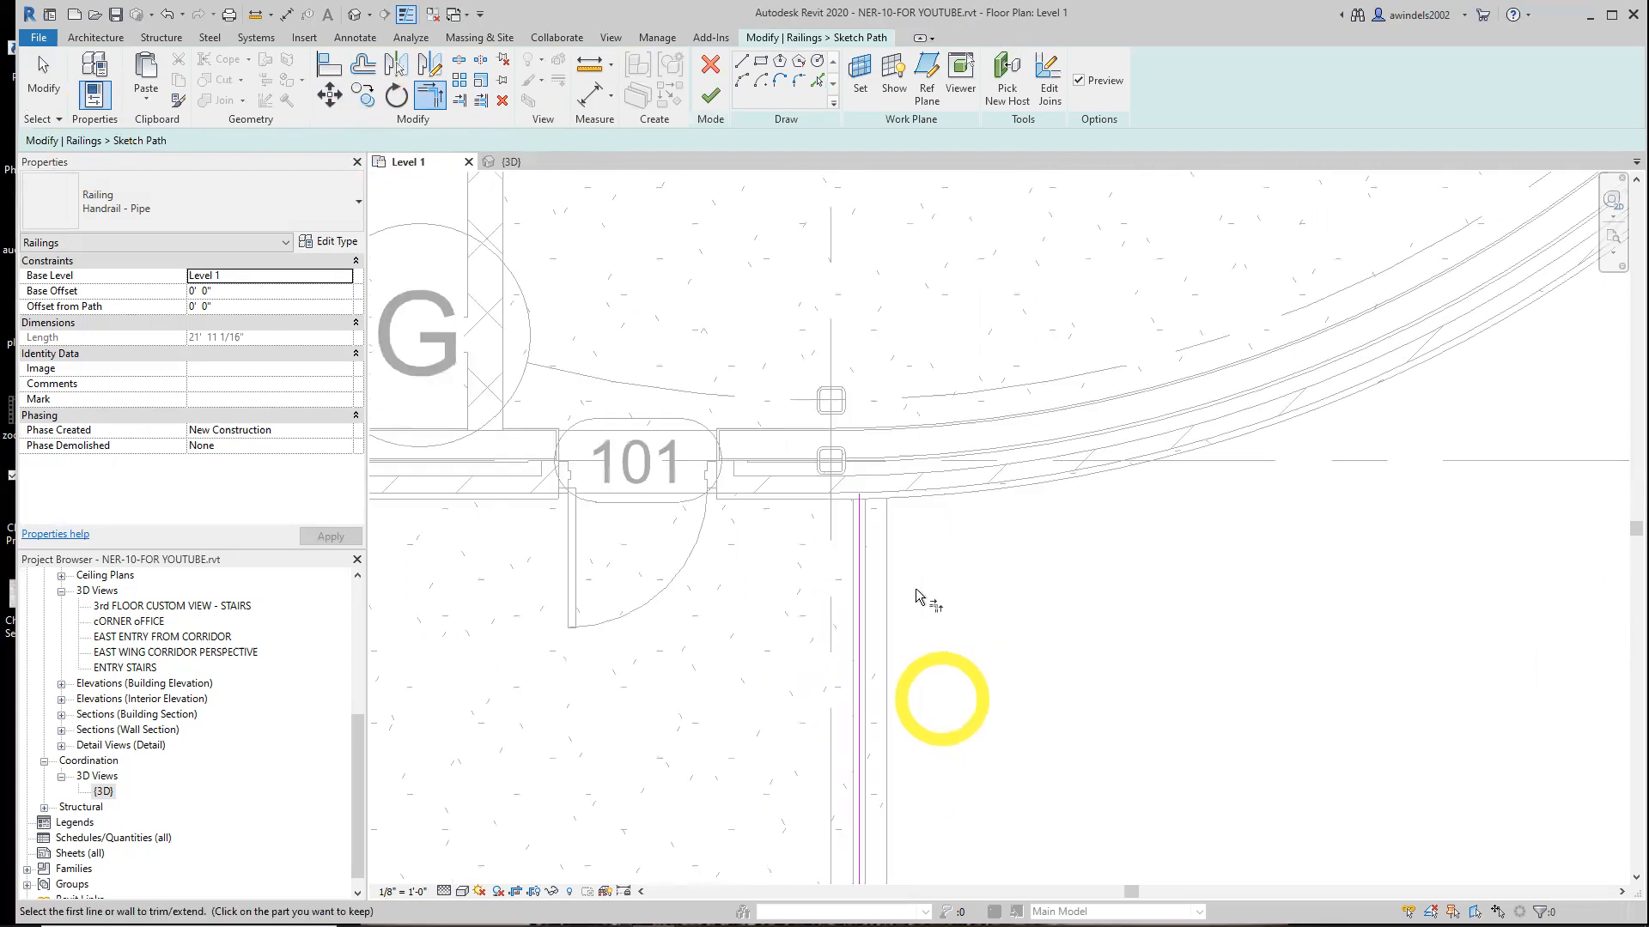
Pull the vertical path line's upper end to the wall and finish the railing path
{"action": "key", "text": "Escape"}
{"action": "left_click", "coordinate": [860, 525]}
{"action": "left_click_drag", "start_coordinate": [861, 495], "coordinate": [854, 503]}
{"action": "left_click", "coordinate": [970, 605]}
{"action": "scroll", "coordinate": [965, 615], "scroll_direction": "down", "scroll_amount": 3}
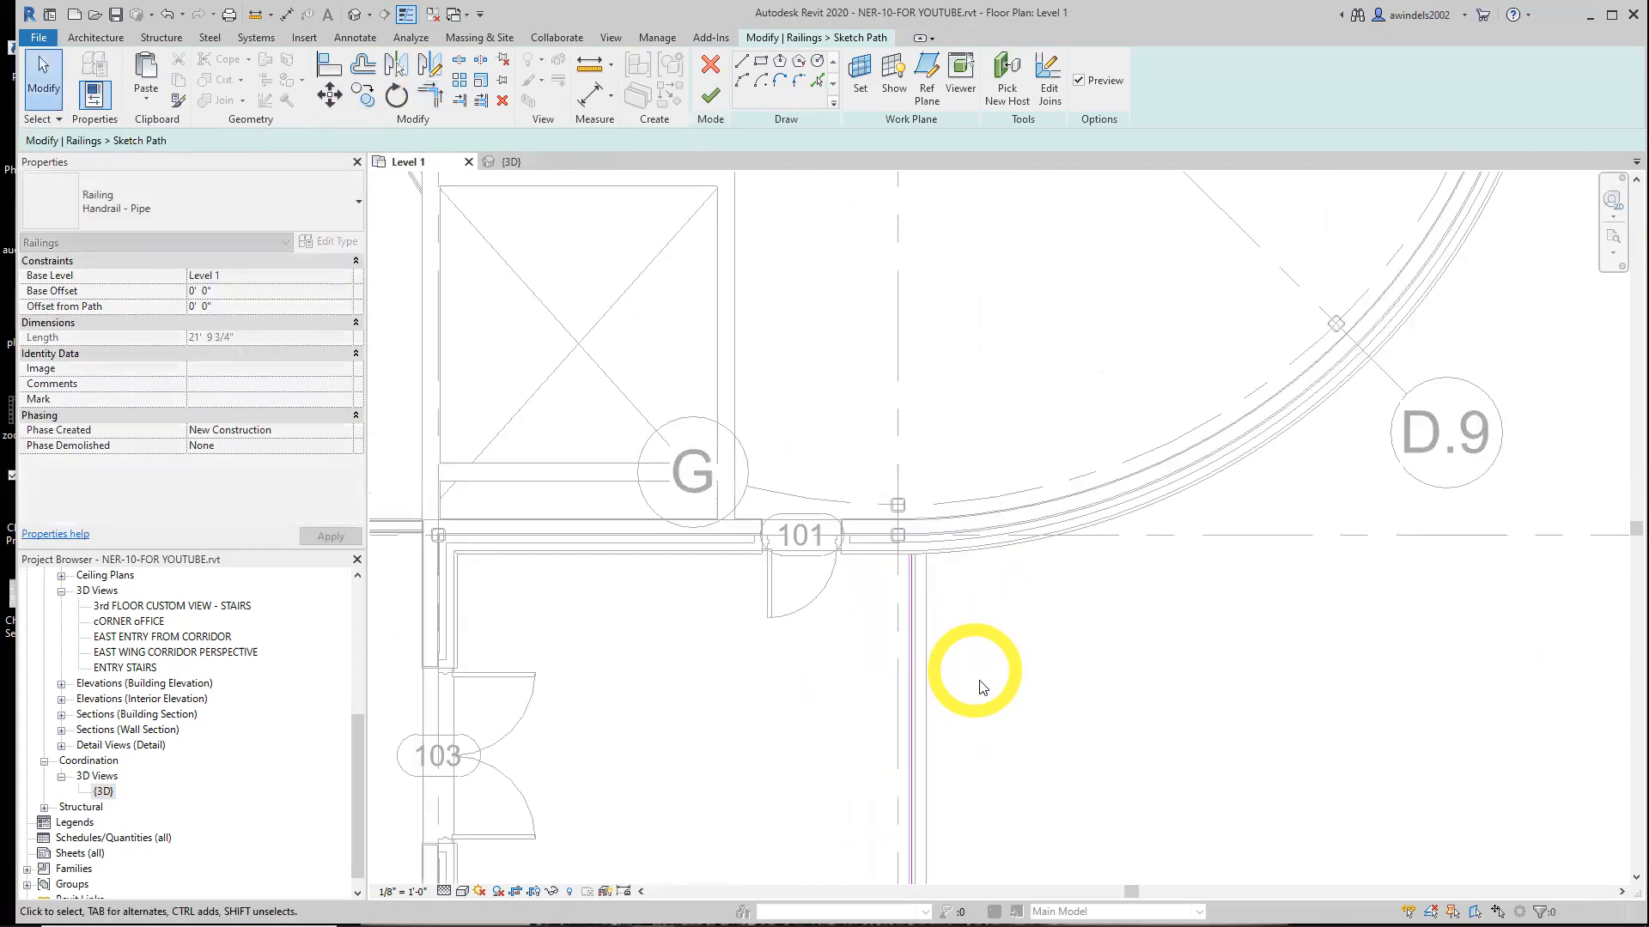
{"action": "scroll", "coordinate": [982, 687], "scroll_direction": "down", "scroll_amount": 2}
{"action": "middle_click_drag", "start_coordinate": [981, 687], "coordinate": [974, 441]}
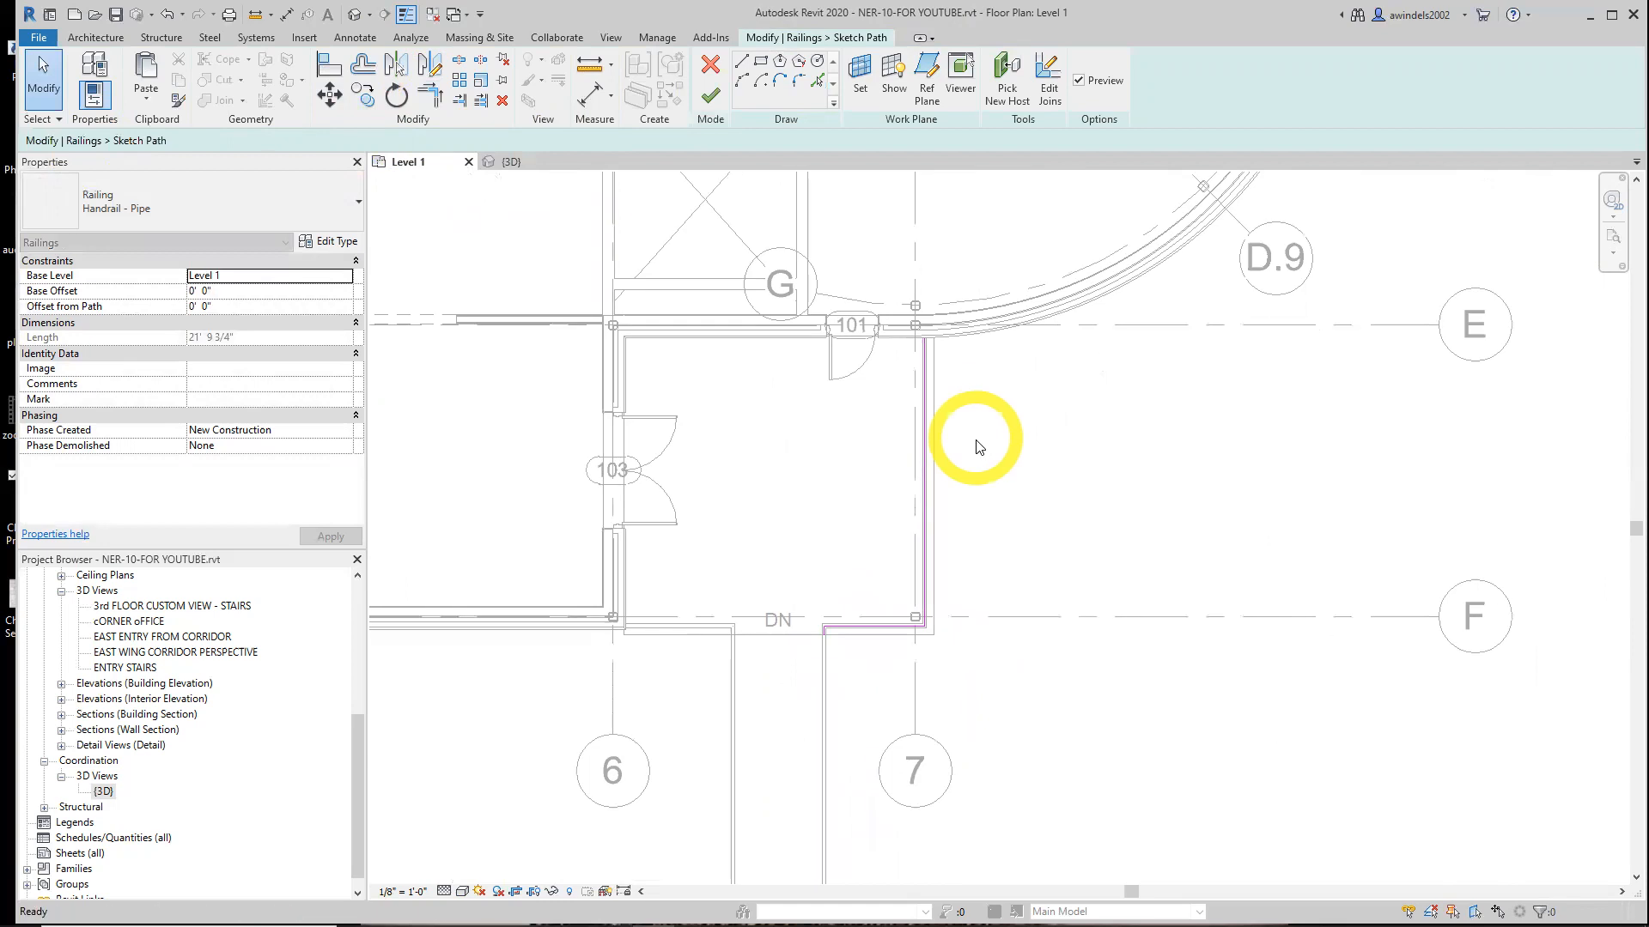
{"action": "left_click", "coordinate": [709, 97]}
Inspect both entry slab railings in the 3D view
{"action": "scroll", "coordinate": [1215, 559], "scroll_direction": "down", "scroll_amount": 2}
{"action": "middle_click_drag", "start_coordinate": [1215, 559], "coordinate": [1149, 533]}
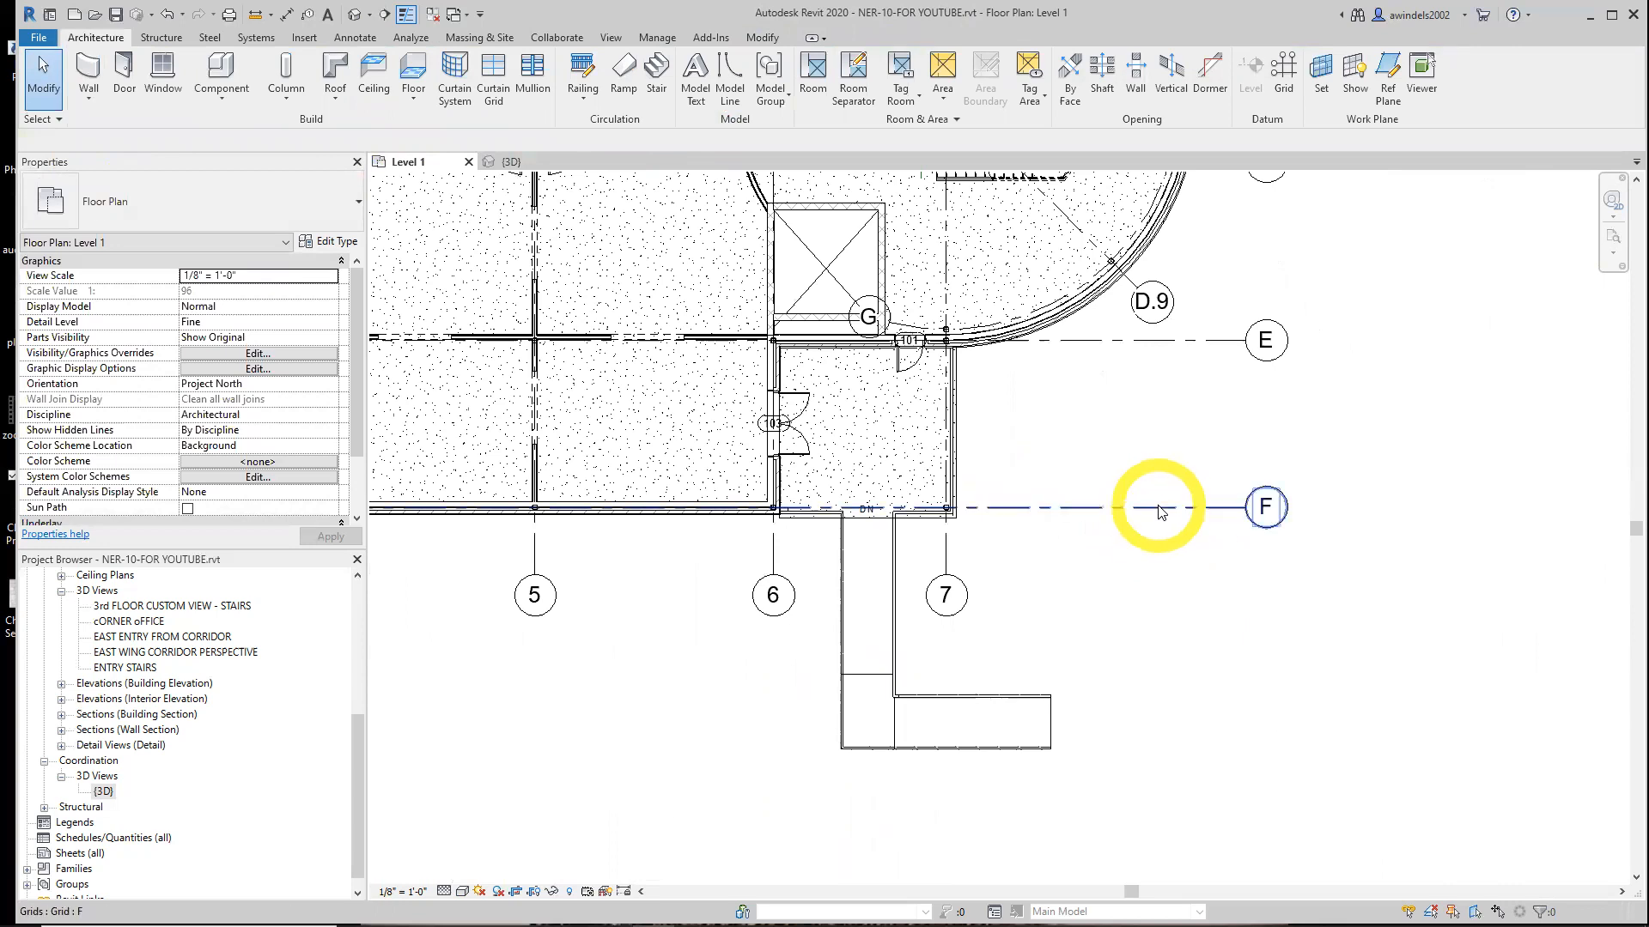
{"action": "middle_click_drag", "start_coordinate": [1130, 610], "coordinate": [1026, 639]}
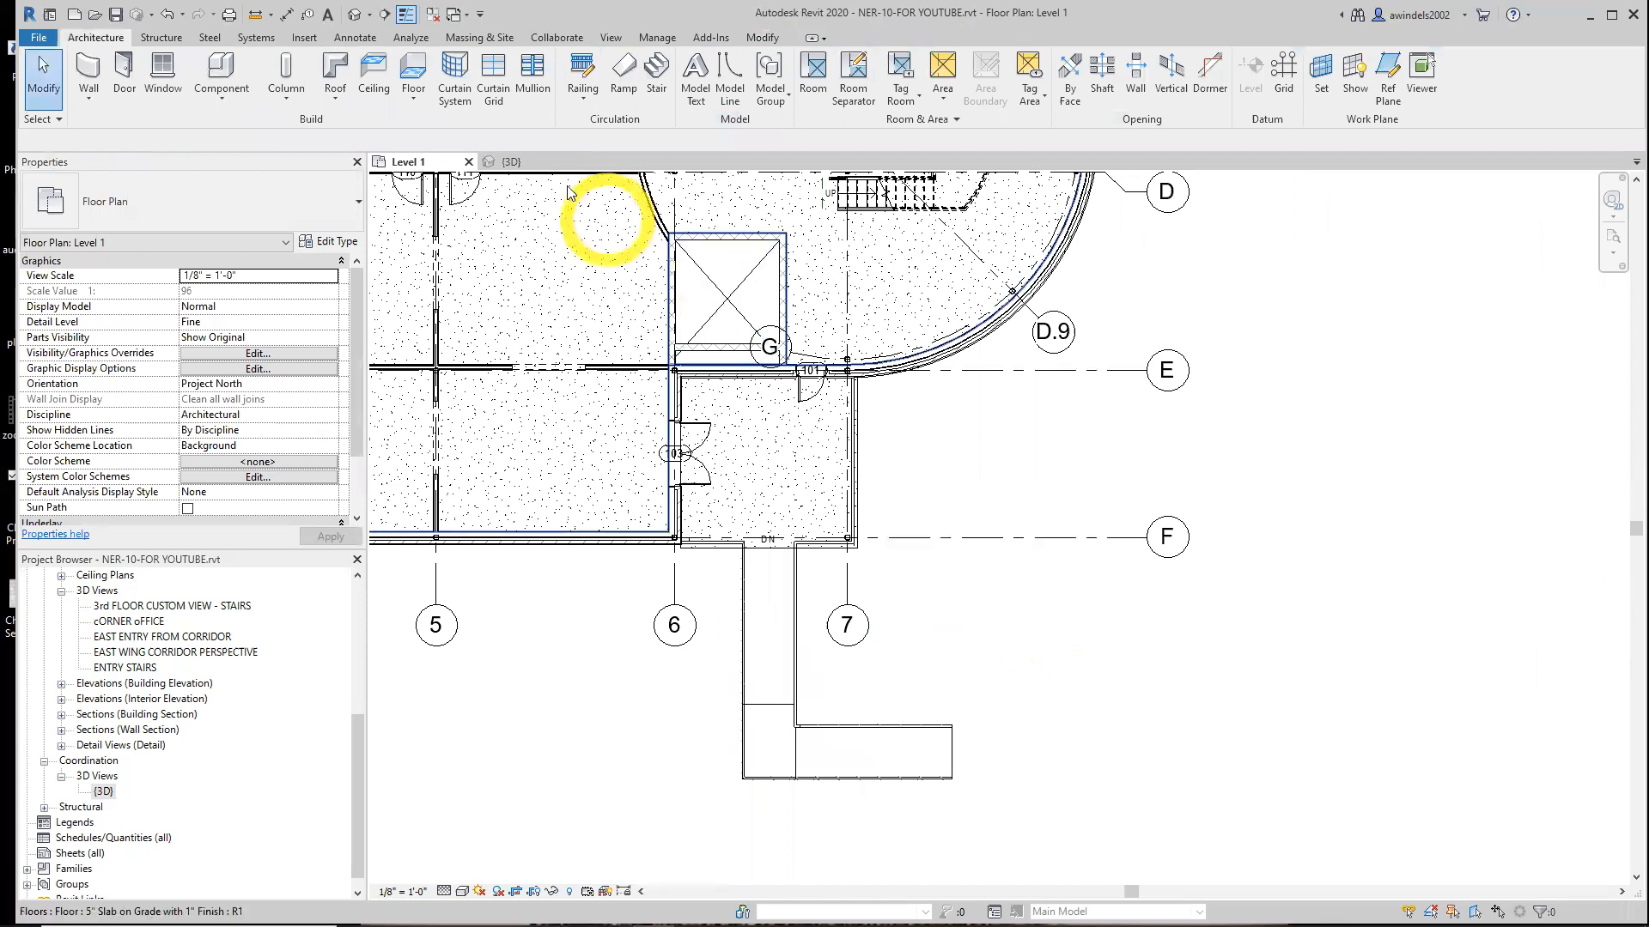
{"action": "left_click", "coordinate": [551, 166]}
{"action": "middle_click_drag", "start_coordinate": [1177, 582], "coordinate": [1297, 685]}
{"action": "middle_click_drag", "start_coordinate": [1193, 558], "coordinate": [1302, 605]}
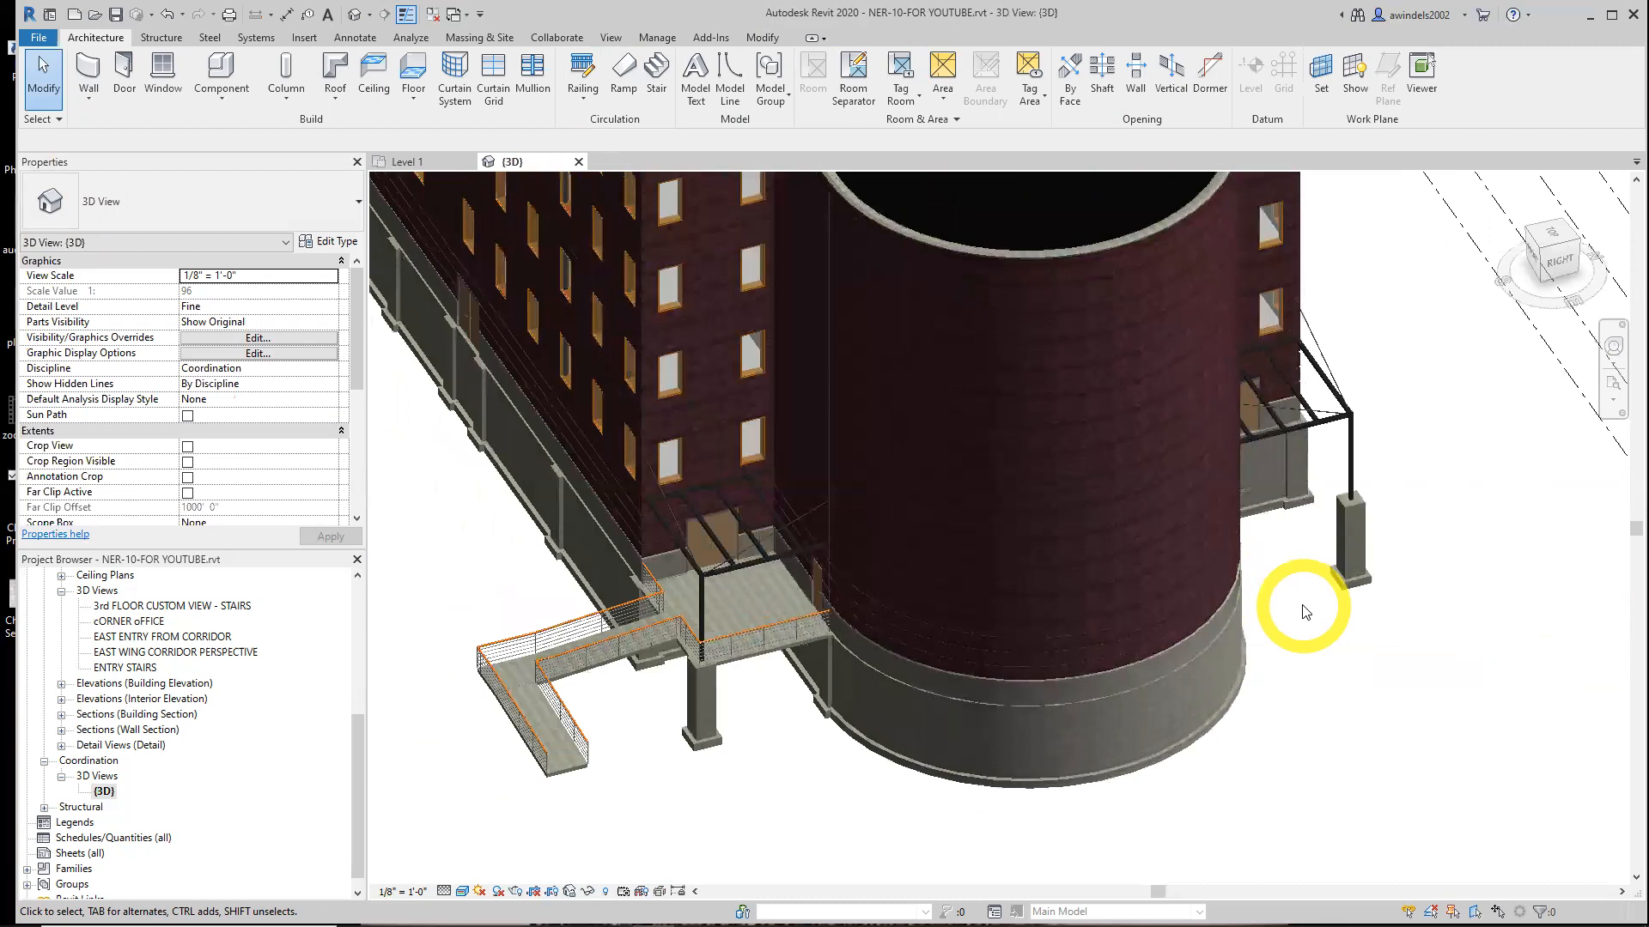
Select the entry slab, L-shaped ramp and their railings, and mirror them about the building's central reference plane
{"action": "left_click", "coordinate": [411, 162]}
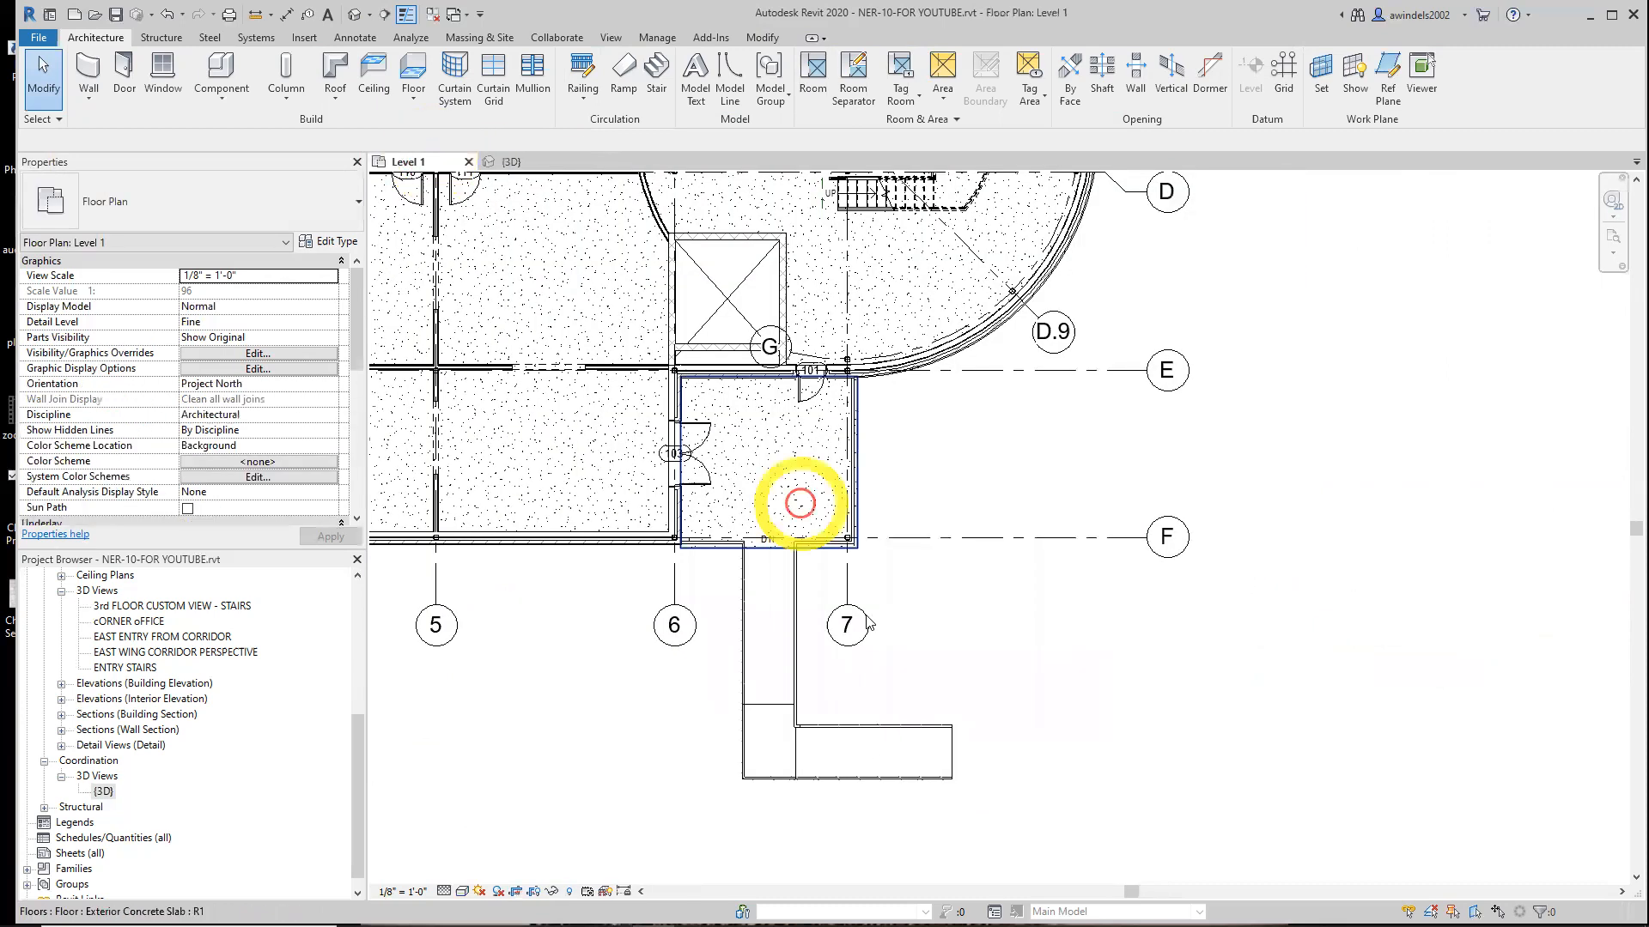
{"action": "left_click", "coordinate": [854, 462]}
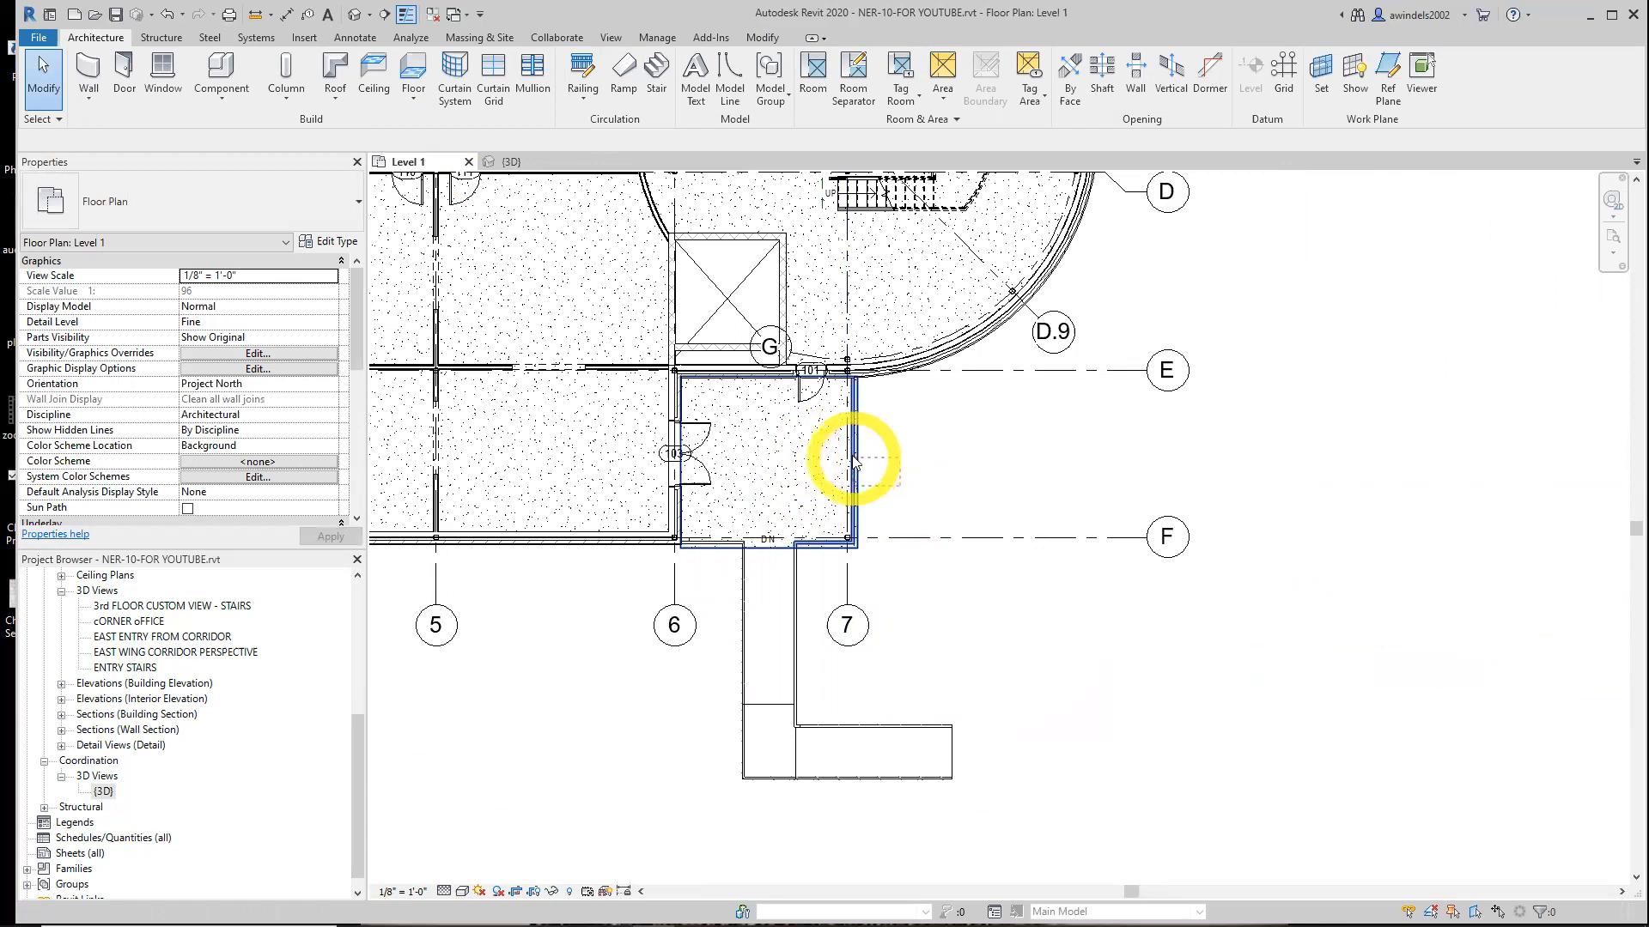
{"action": "left_click", "coordinate": [835, 475]}
{"action": "left_click", "coordinate": [730, 599], "text": "ctrl"}
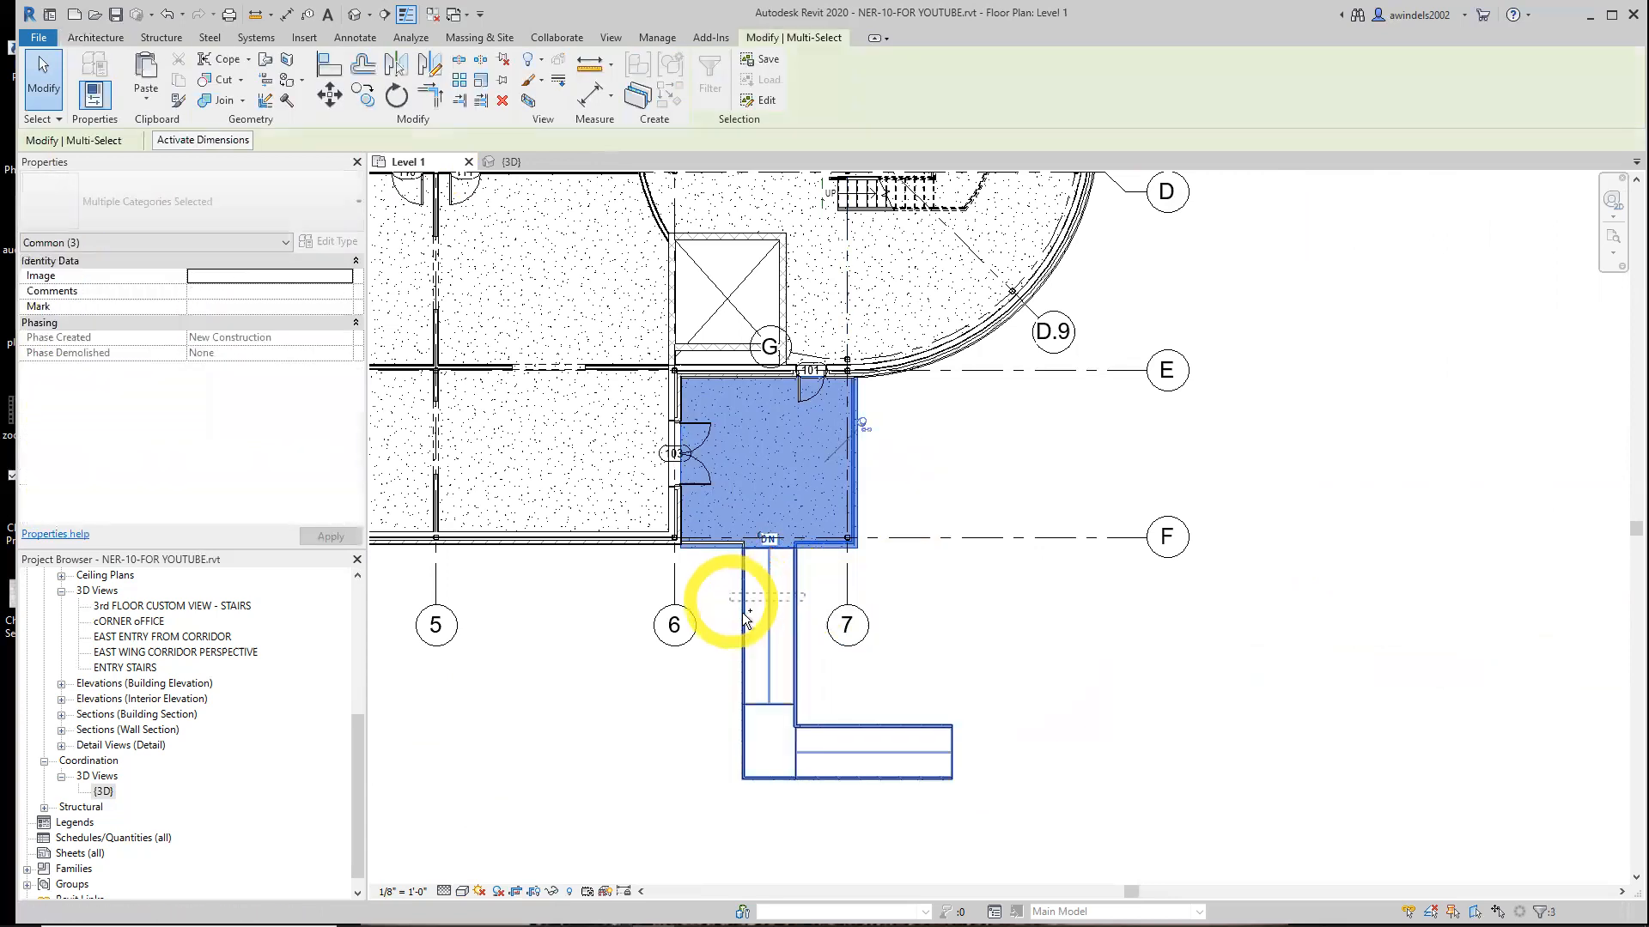
{"action": "left_click_drag", "start_coordinate": [983, 834], "coordinate": [711, 705], "text": "ctrl"}
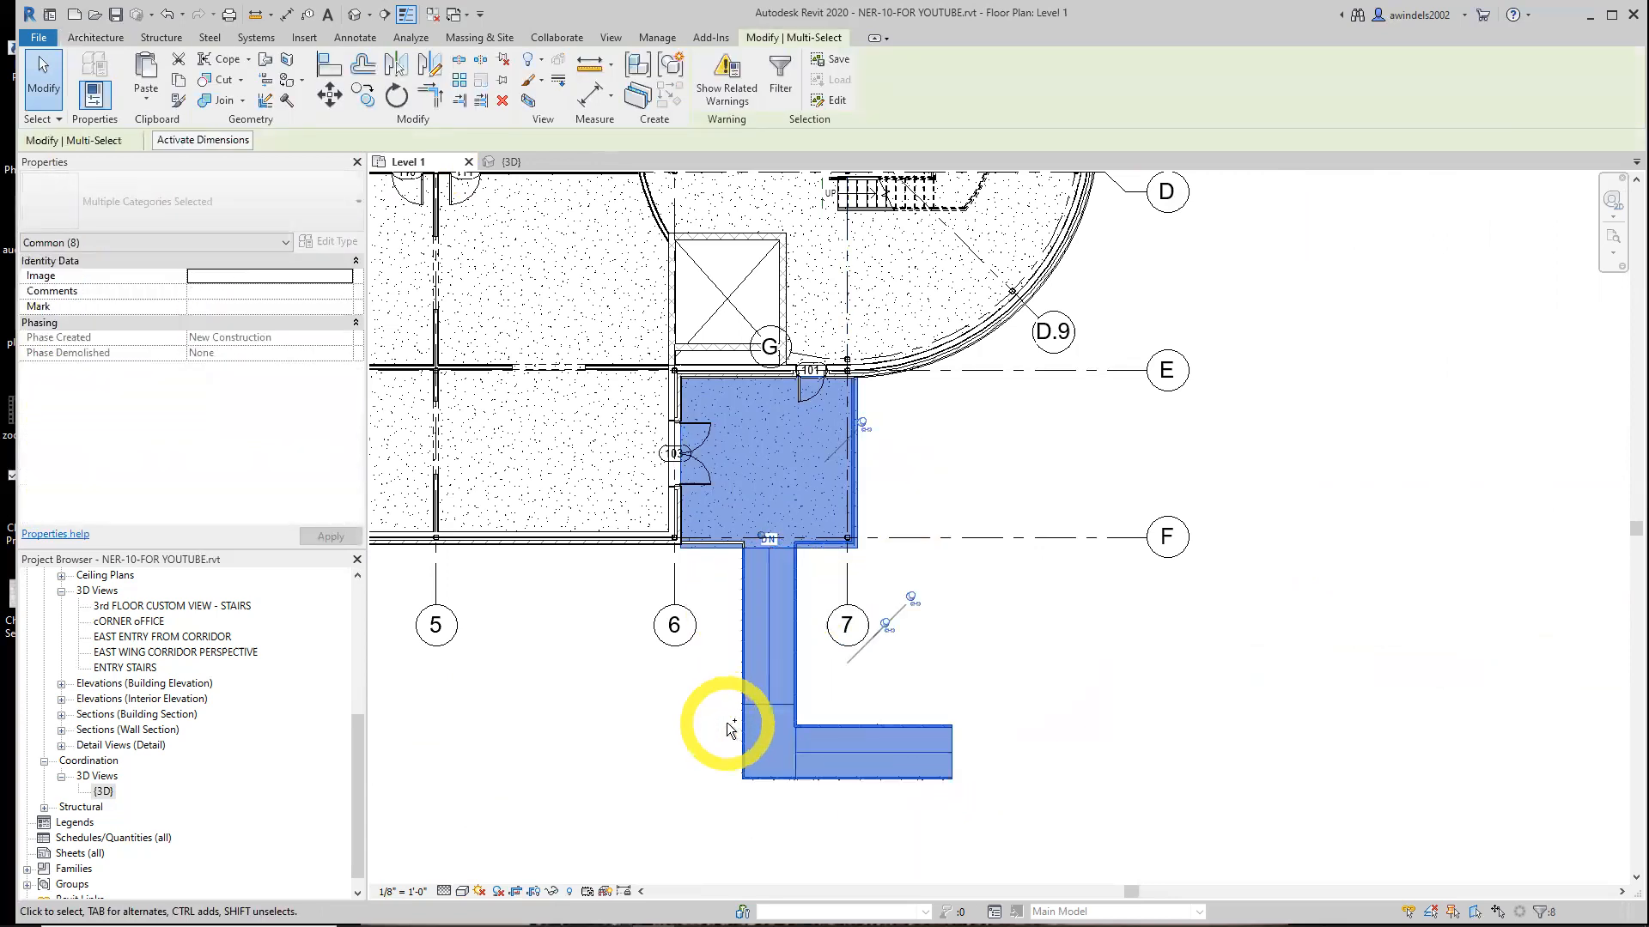
{"action": "left_click", "coordinate": [720, 543], "text": "ctrl"}
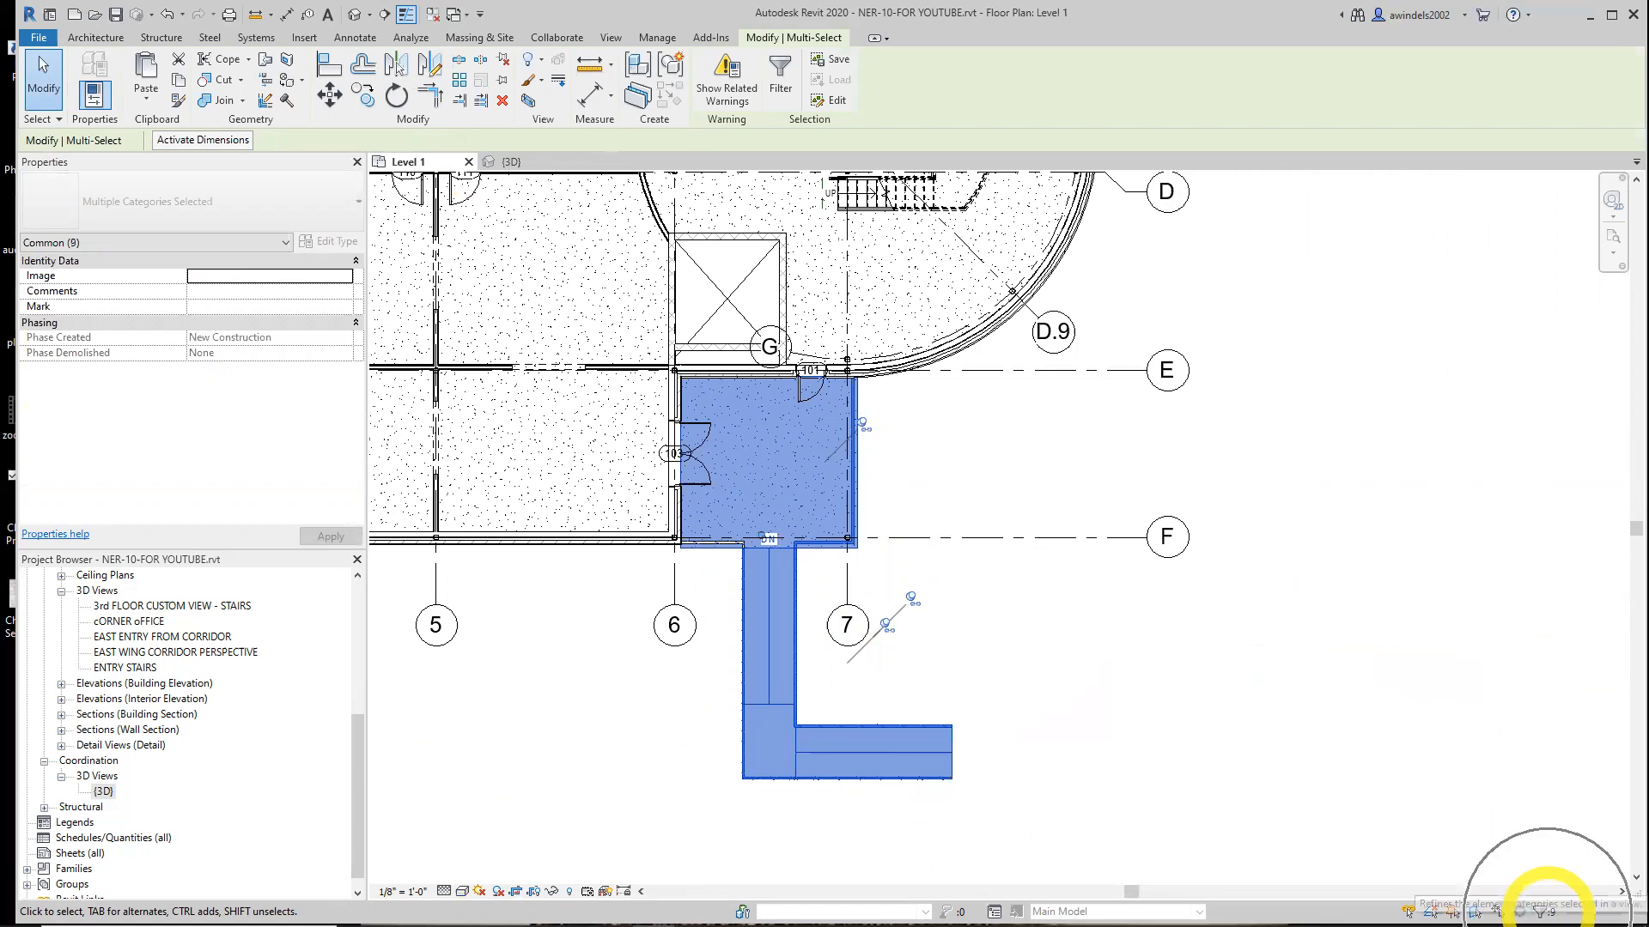
{"action": "scroll", "coordinate": [1223, 506], "scroll_direction": "down", "scroll_amount": 2}
{"action": "middle_click_drag", "start_coordinate": [1219, 529], "coordinate": [1103, 677]}
{"action": "scroll", "coordinate": [1188, 559], "scroll_direction": "down", "scroll_amount": 1}
{"action": "middle_click_drag", "start_coordinate": [1201, 599], "coordinate": [1198, 638]}
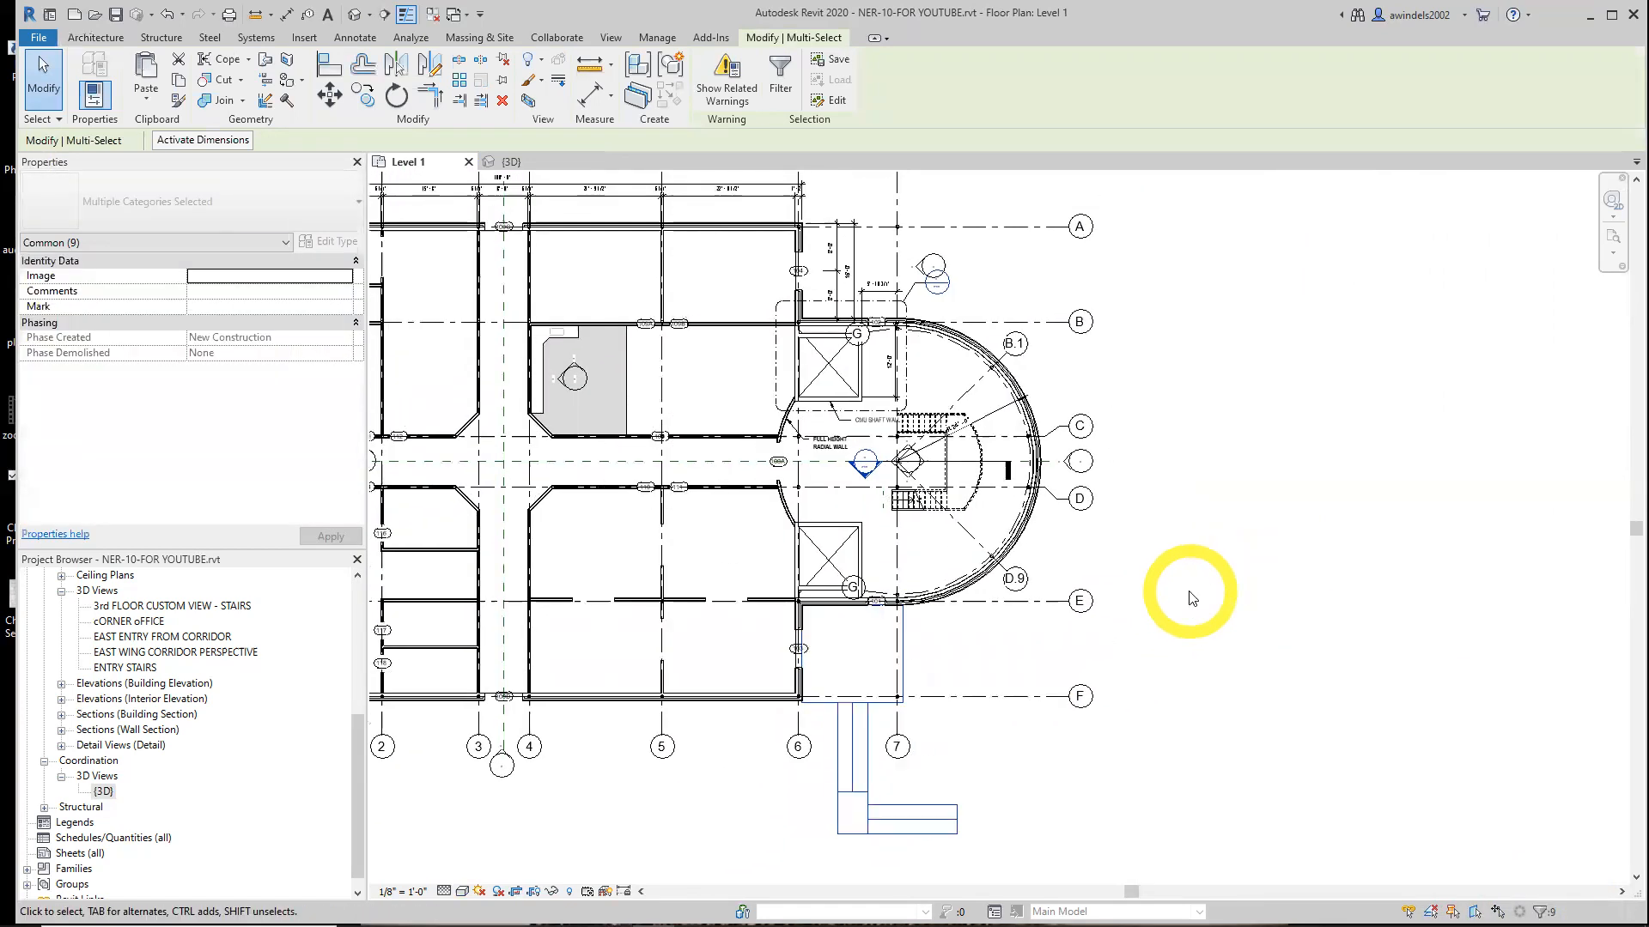
{"action": "left_click", "coordinate": [404, 72]}
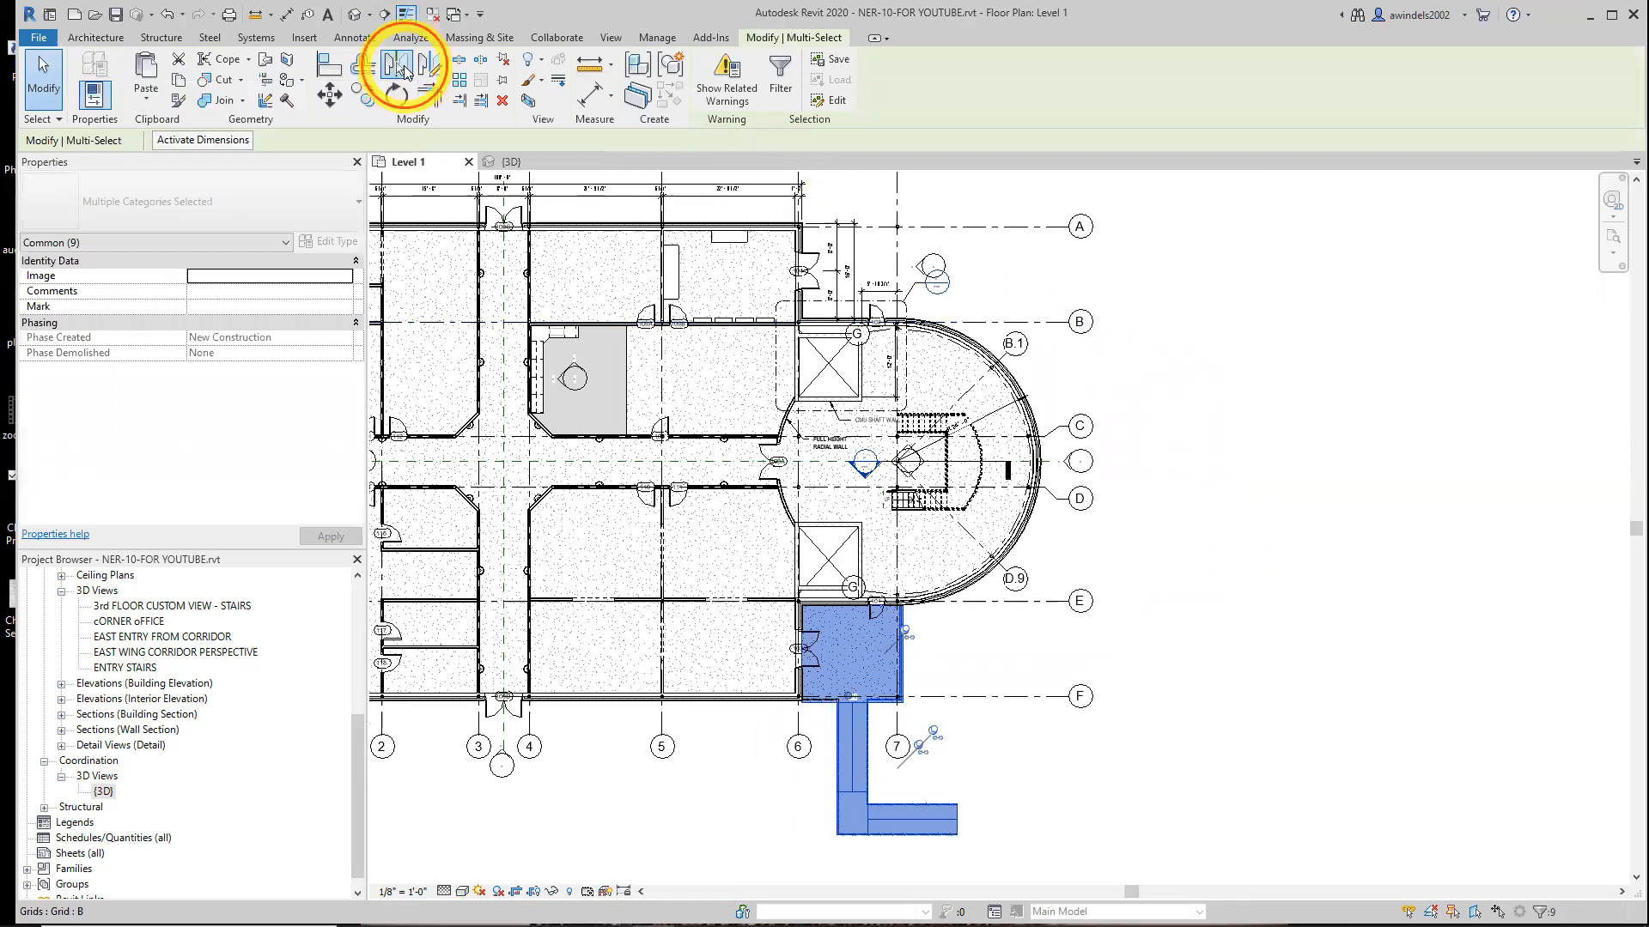
{"action": "left_click", "coordinate": [830, 461]}
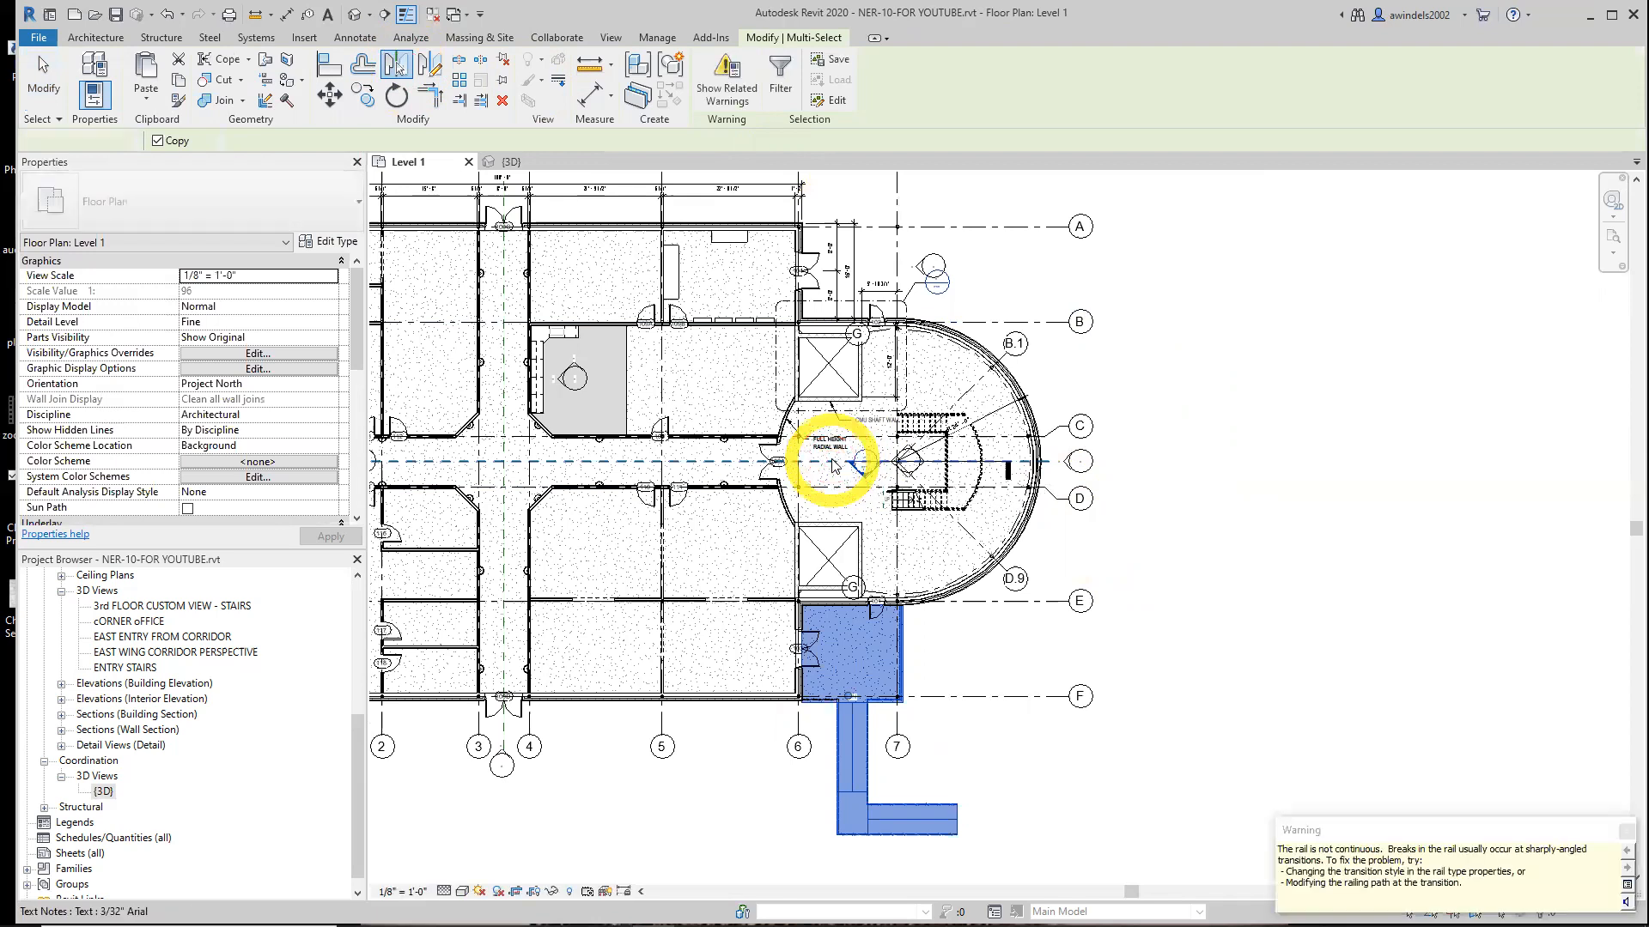
{"action": "left_click", "coordinate": [1624, 837]}
Inspect the mirrored entry slab, ramp and railings in the 3D view
{"action": "middle_click_drag", "start_coordinate": [1308, 303], "coordinate": [1188, 488]}
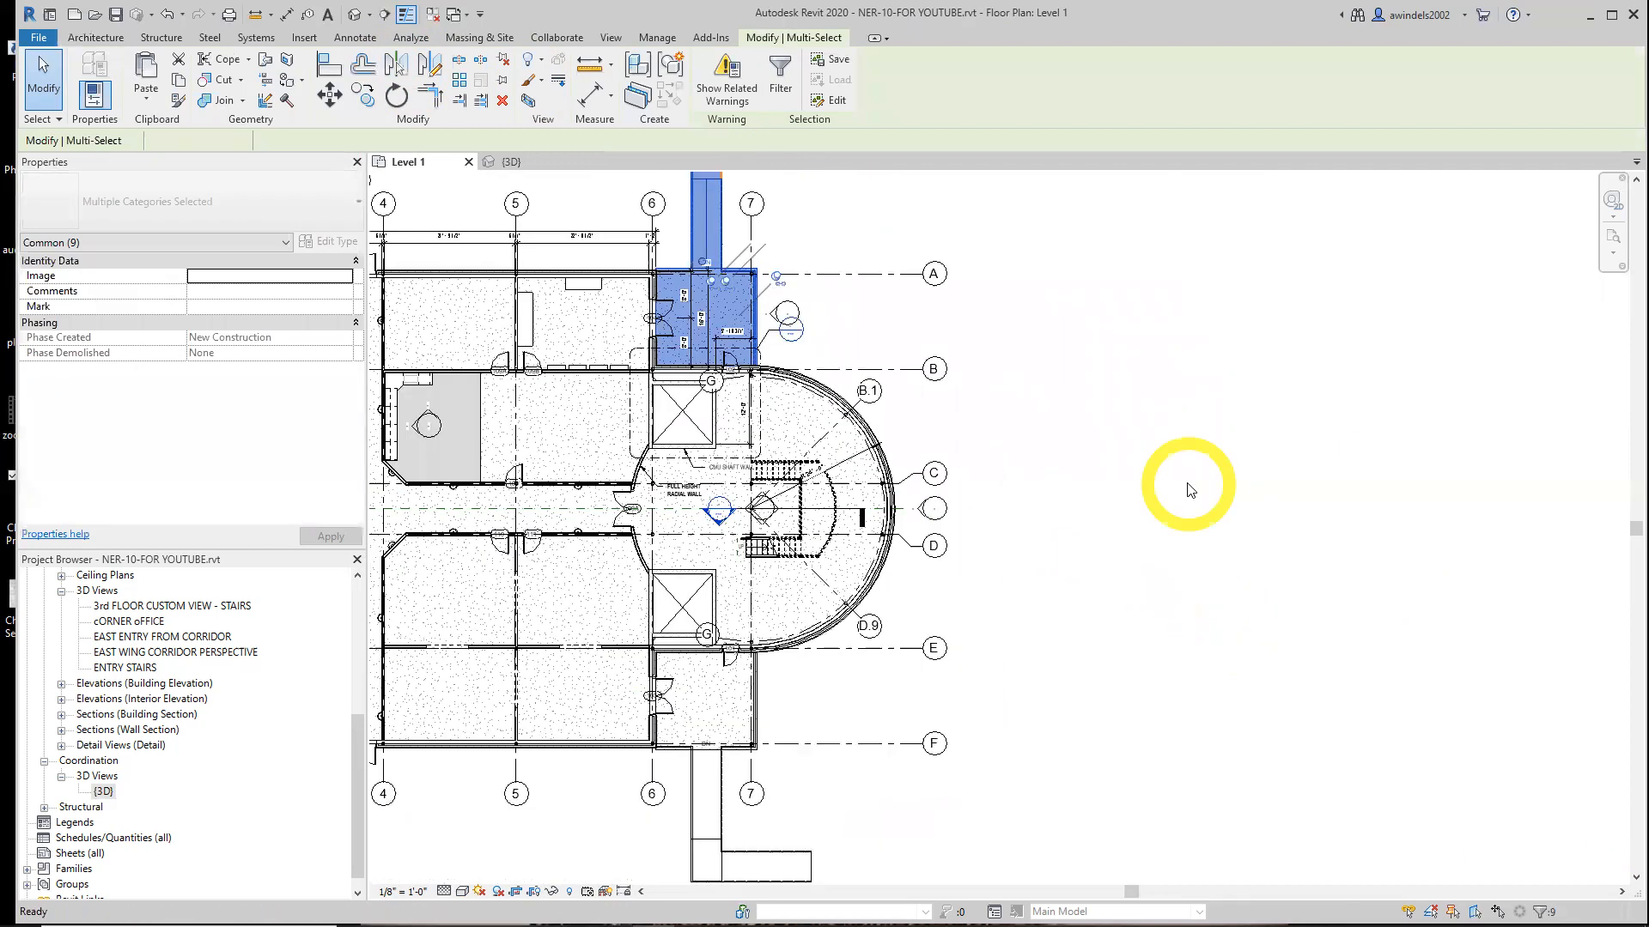
{"action": "left_click", "coordinate": [1186, 489]}
{"action": "scroll", "coordinate": [1182, 491], "scroll_direction": "down", "scroll_amount": 1}
{"action": "middle_click_drag", "start_coordinate": [1086, 766], "coordinate": [1070, 821]}
{"action": "scroll", "coordinate": [1063, 787], "scroll_direction": "up", "scroll_amount": 1}
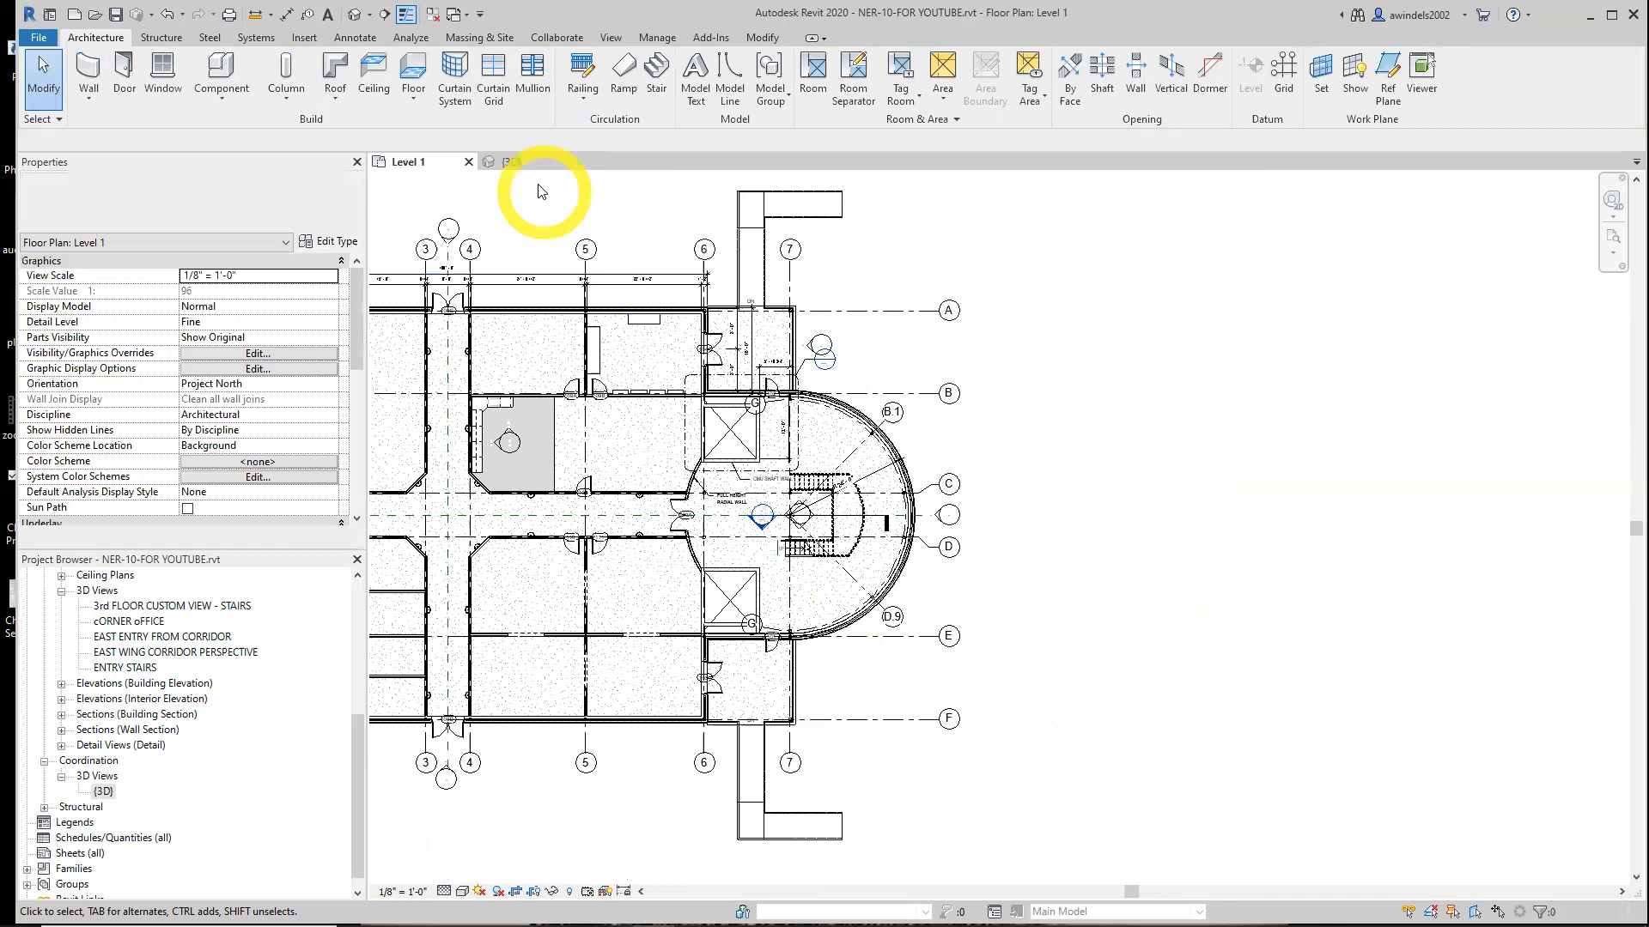
{"action": "left_click", "coordinate": [526, 161]}
{"action": "middle_click_drag", "start_coordinate": [1354, 737], "coordinate": [1199, 791], "text": "shift"}
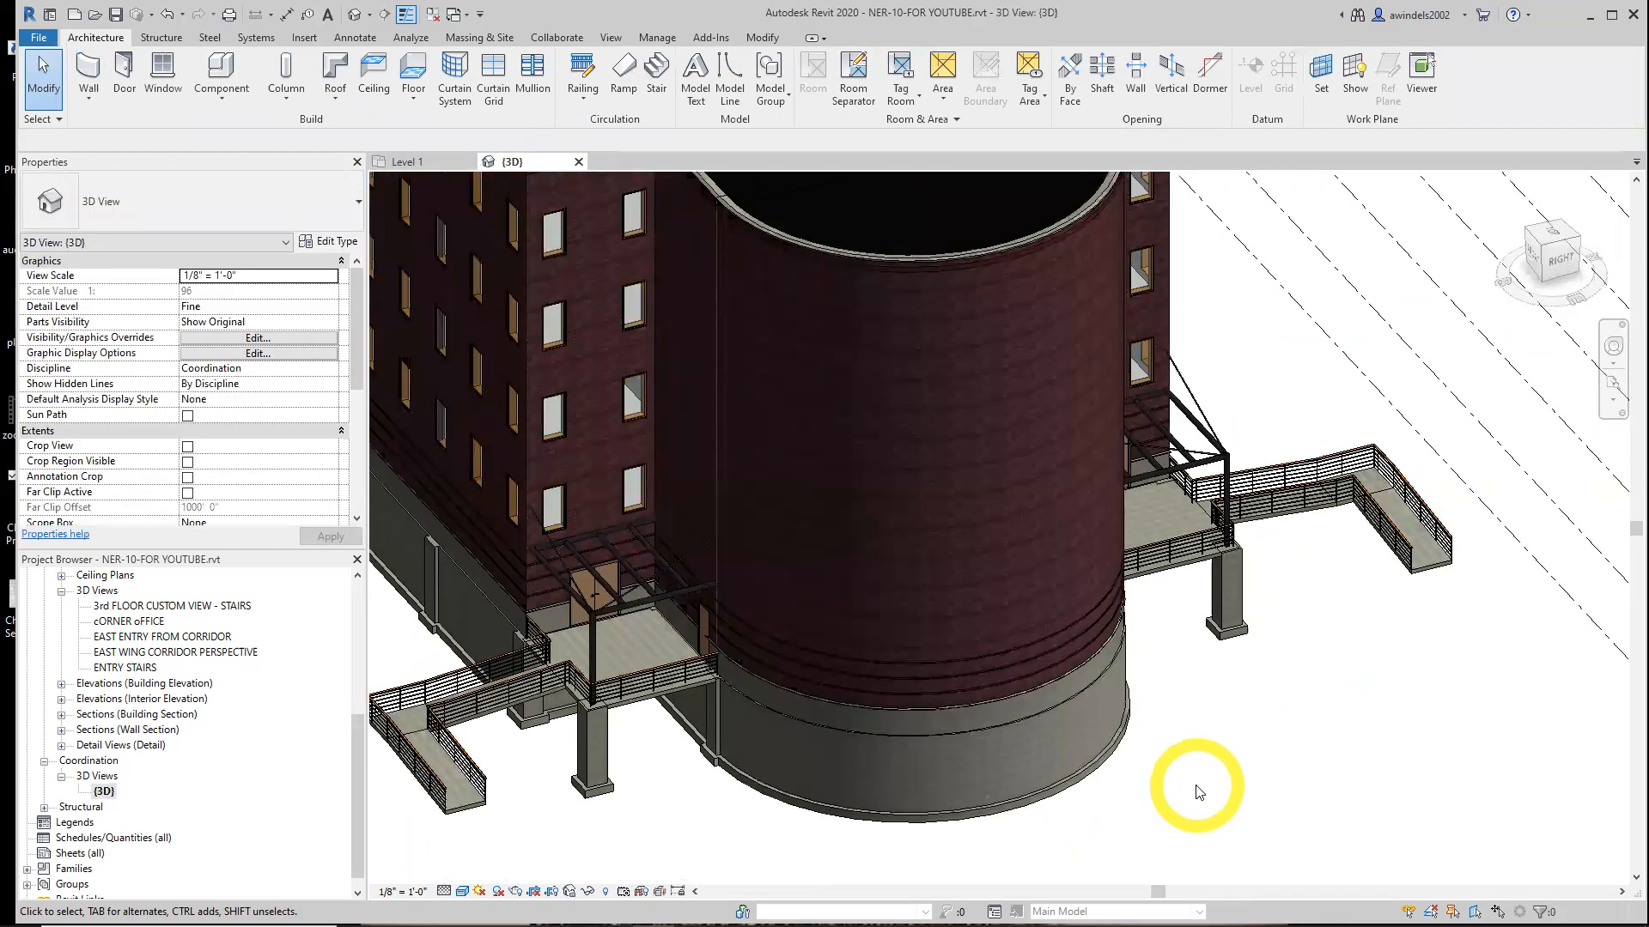
{"action": "scroll", "coordinate": [1199, 791], "scroll_direction": "down", "scroll_amount": 2}
{"action": "middle_click_drag", "start_coordinate": [1199, 791], "coordinate": [1280, 801]}
{"action": "scroll", "coordinate": [1277, 801], "scroll_direction": "up", "scroll_amount": 4}
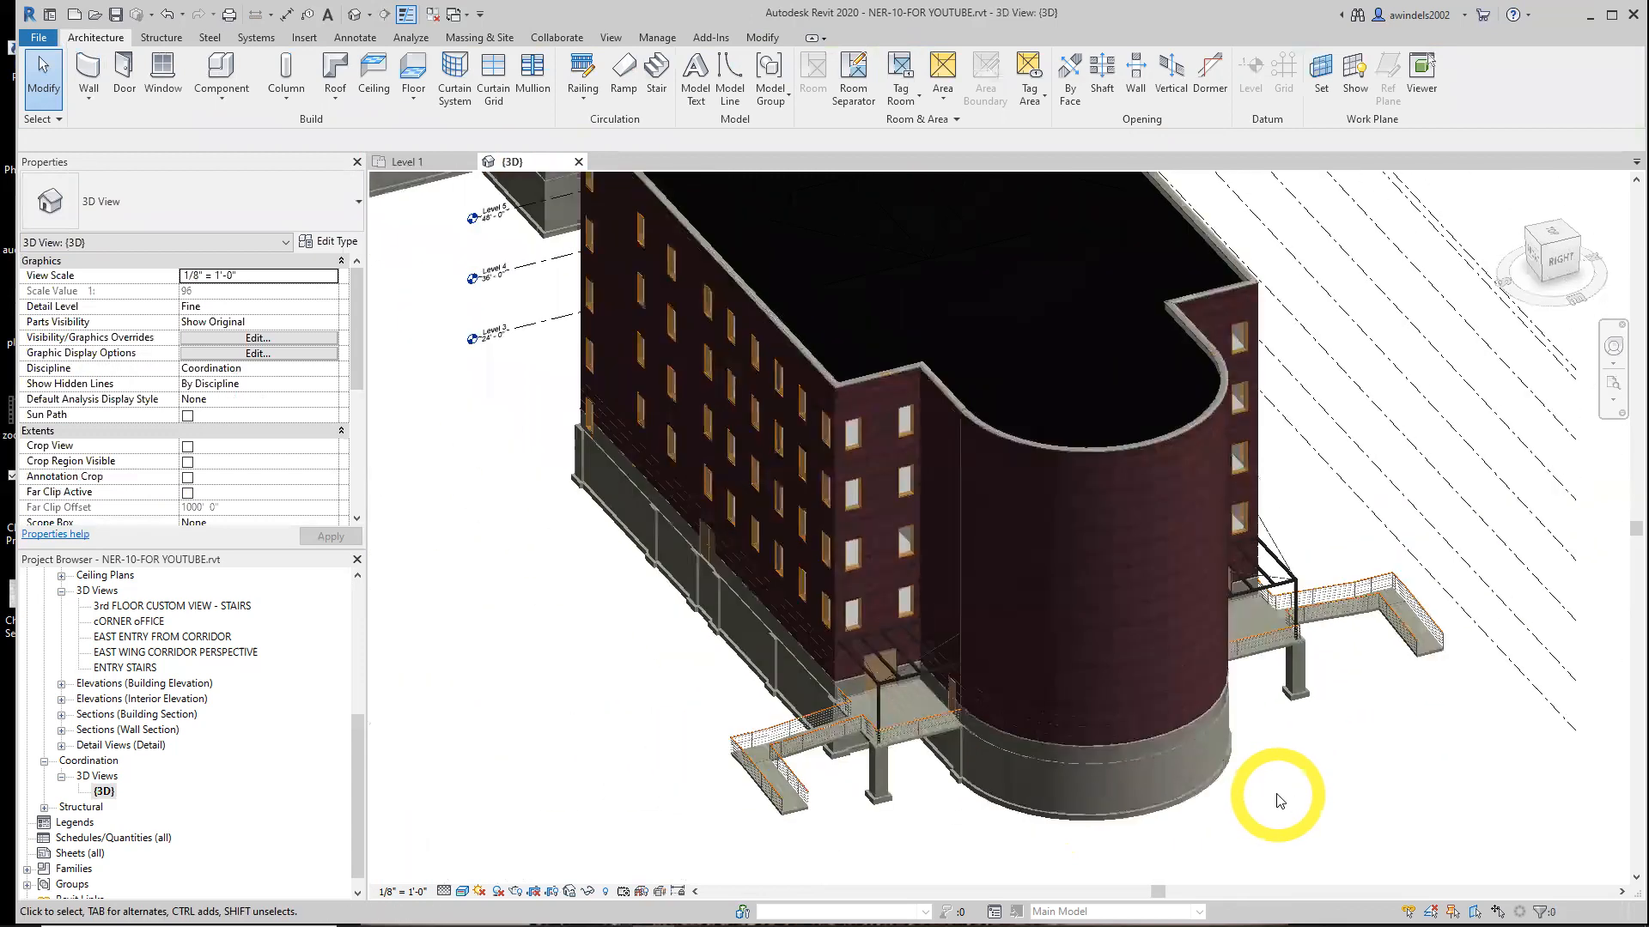
{"action": "middle_click_drag", "start_coordinate": [1277, 800], "coordinate": [1284, 790]}
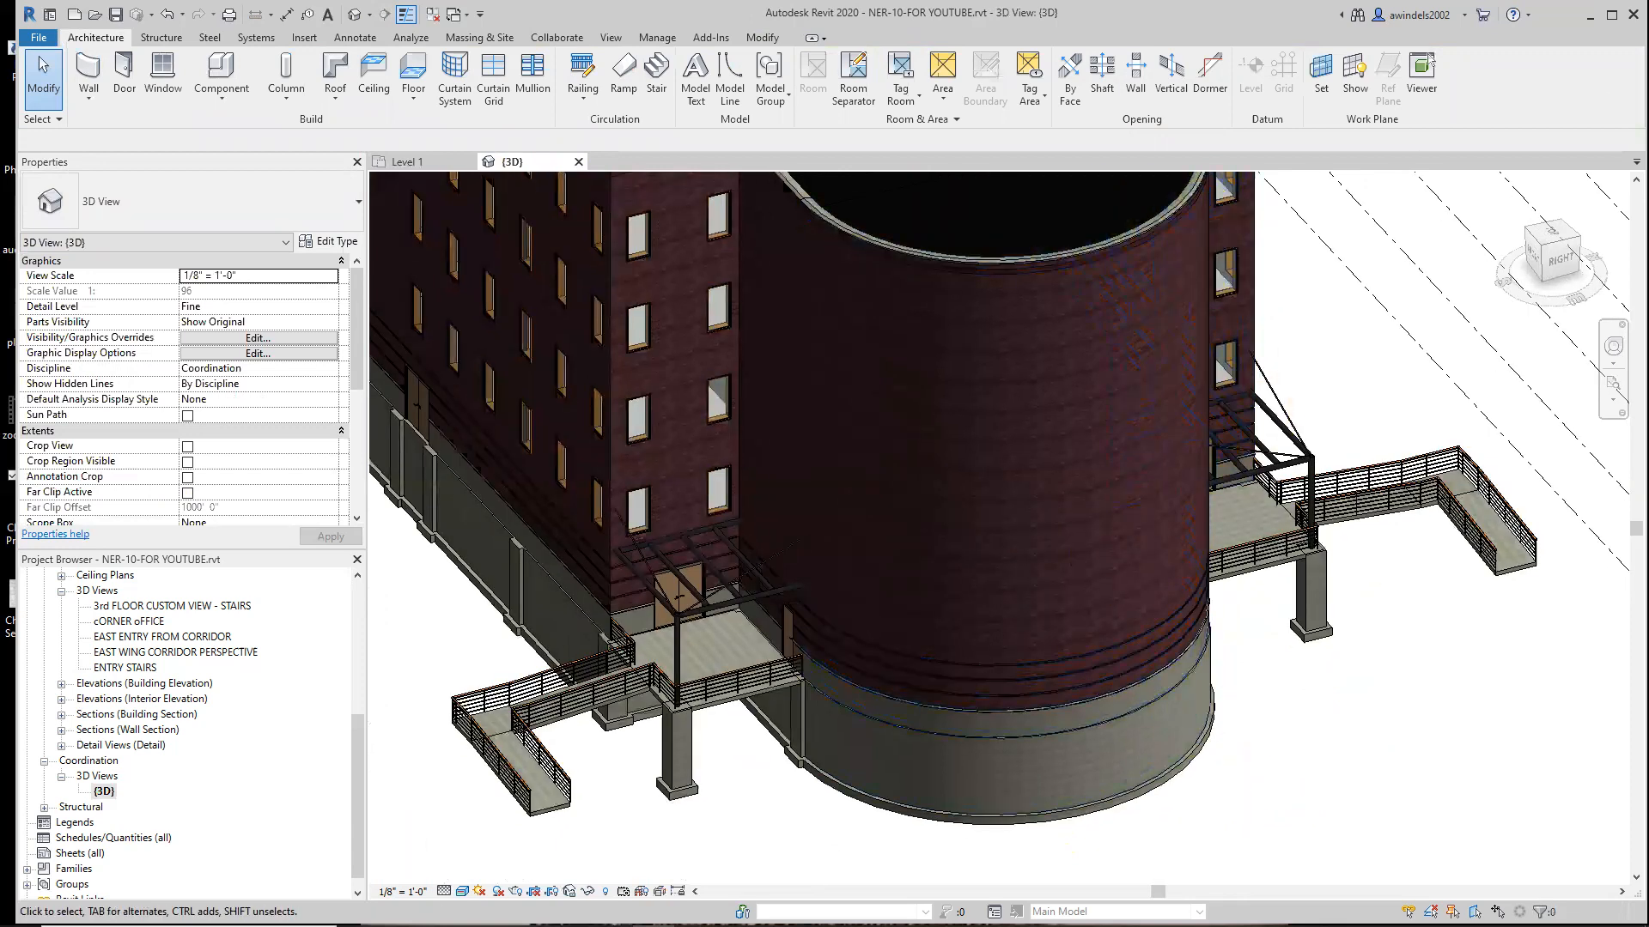